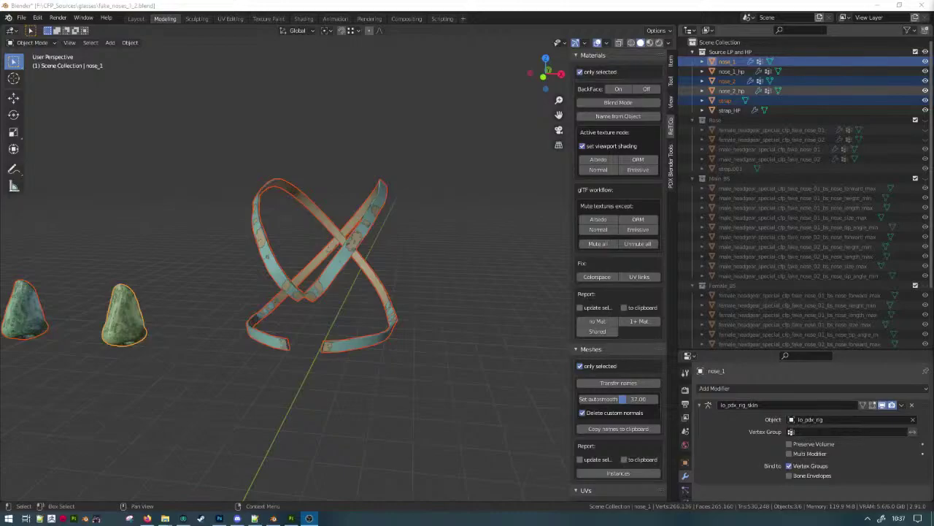
click(147, 518)
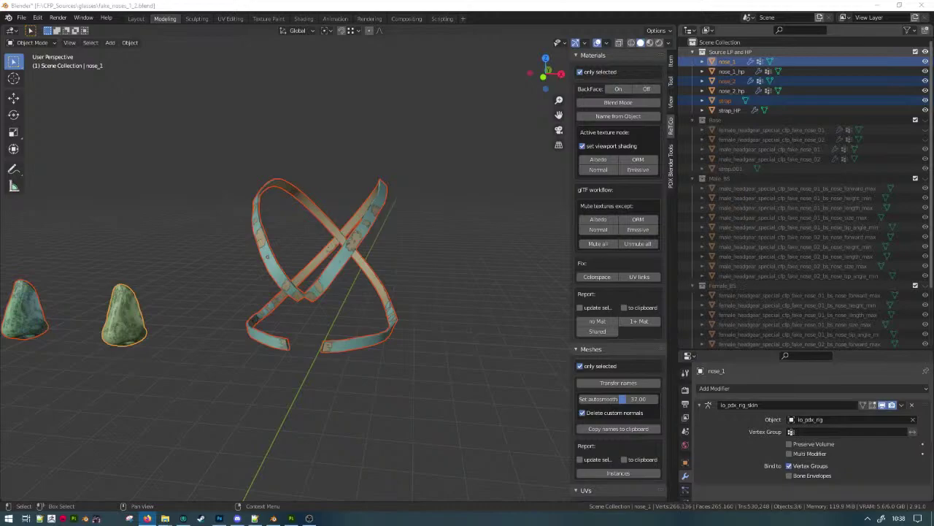
Lower Mozilla Firefox's playback level in the Windows volume mixer and close the mixer.
click(868, 518)
right_click(860, 464)
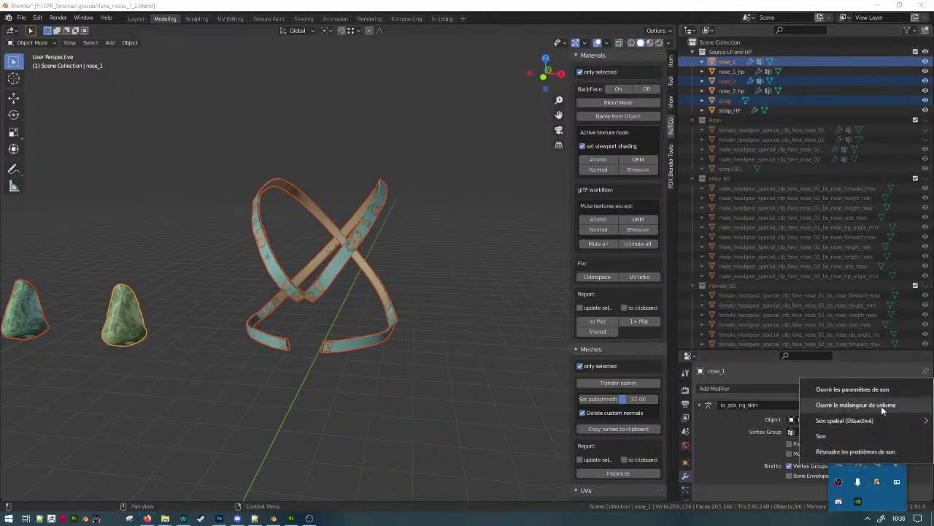
click(882, 409)
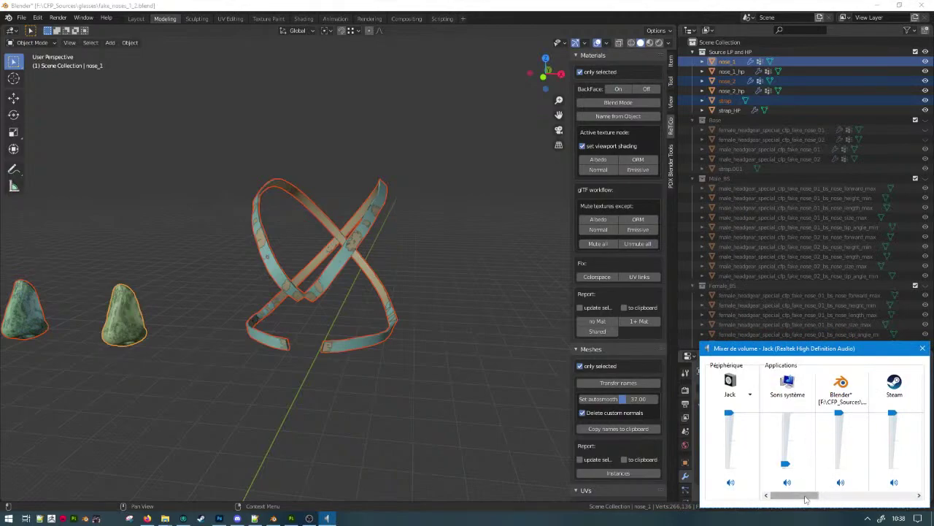
drag(806, 499, 902, 498)
click(838, 443)
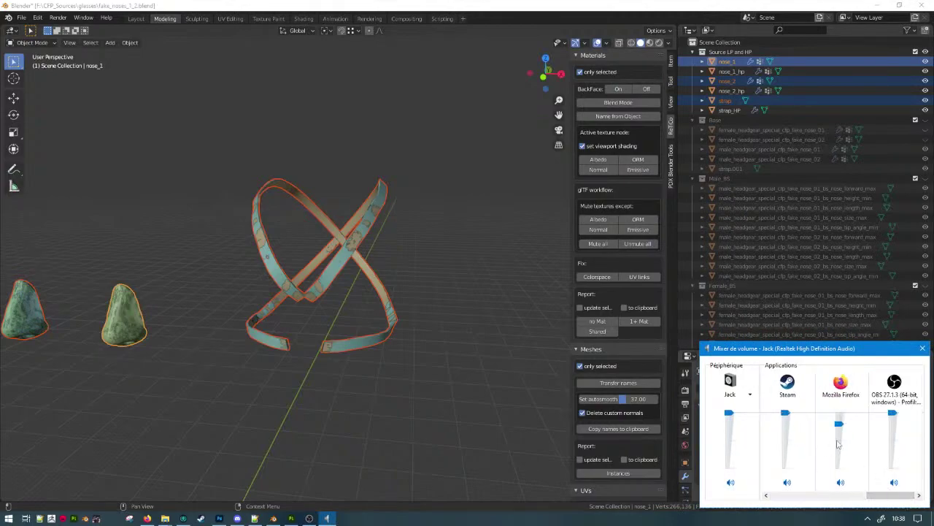
click(837, 441)
click(837, 440)
click(839, 441)
click(841, 443)
click(922, 348)
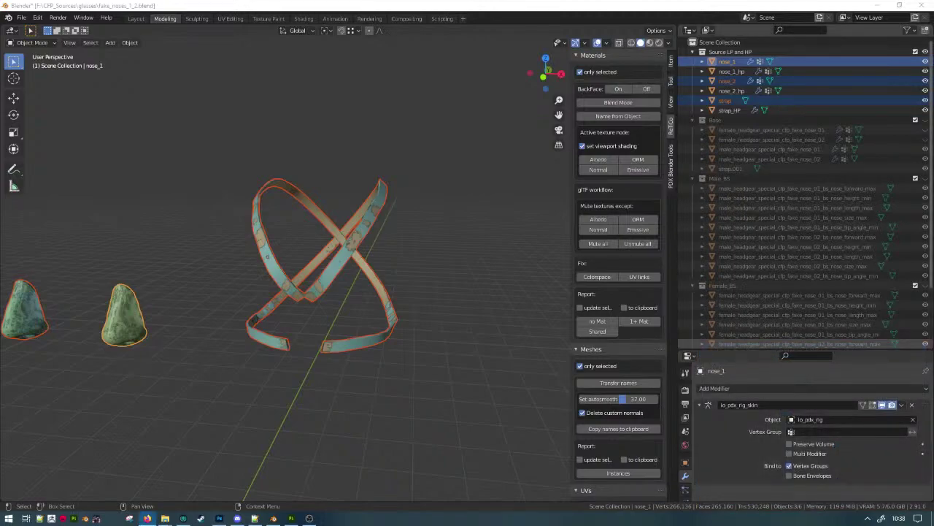
click(146, 518)
click(147, 519)
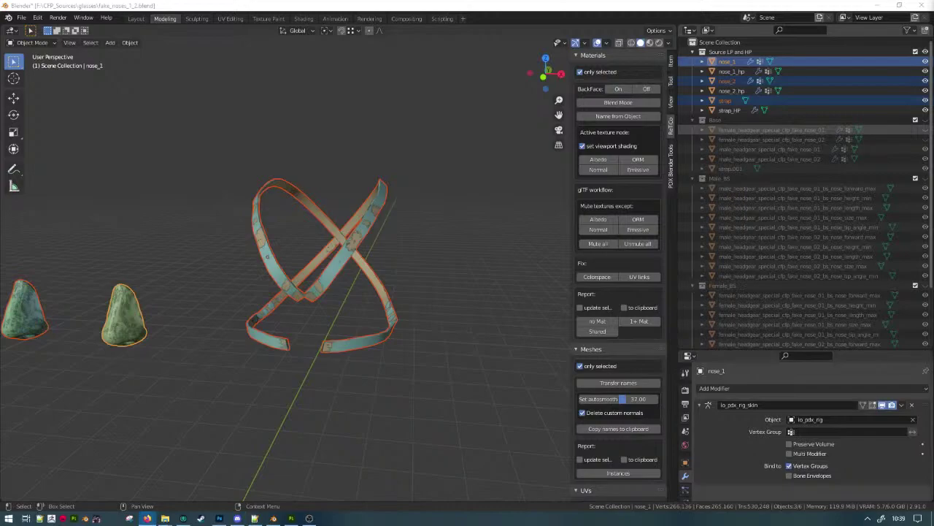
Reopen the Windows volume mixer, turn Mozilla Firefox down slightly further, and close it.
click(870, 518)
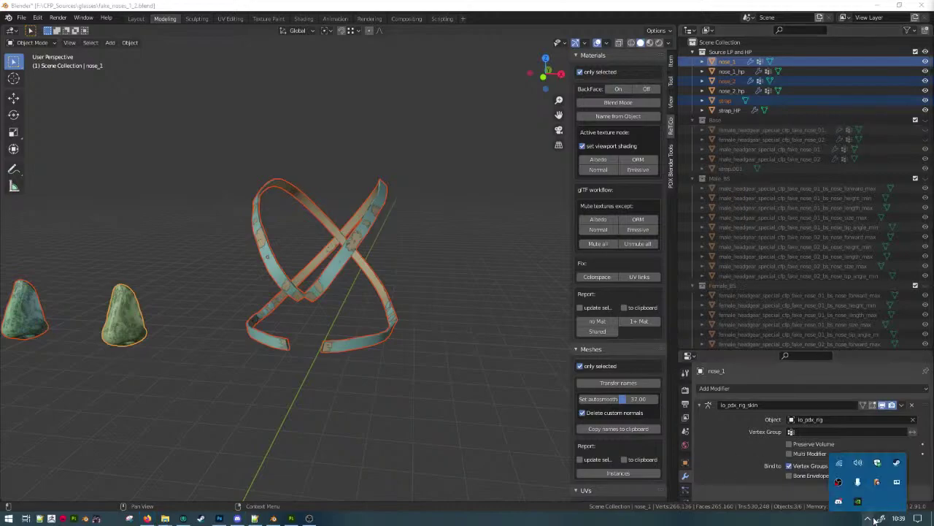
click(858, 463)
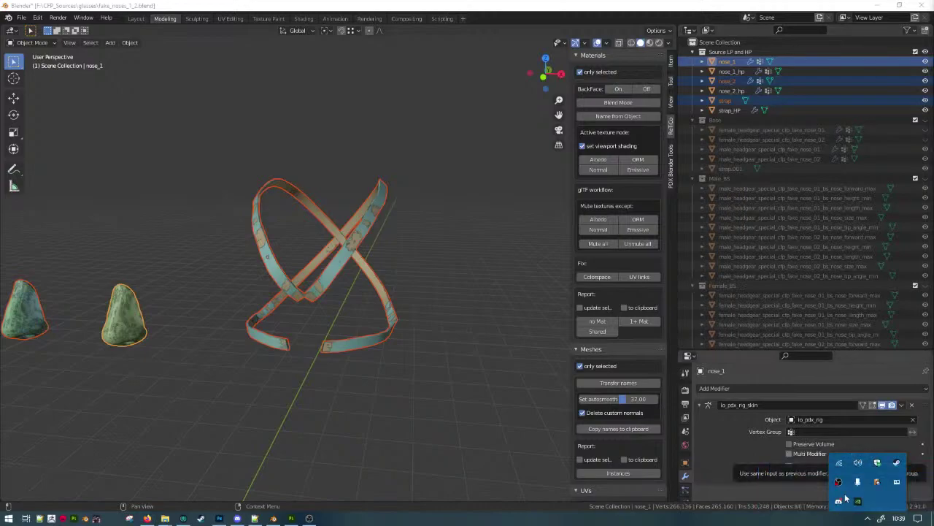
right_click(858, 463)
click(839, 389)
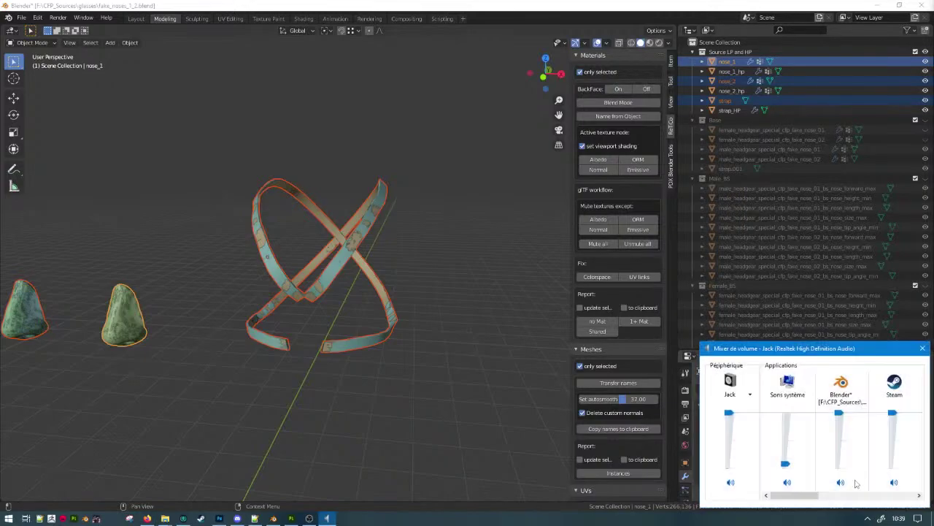
drag(796, 495, 903, 495)
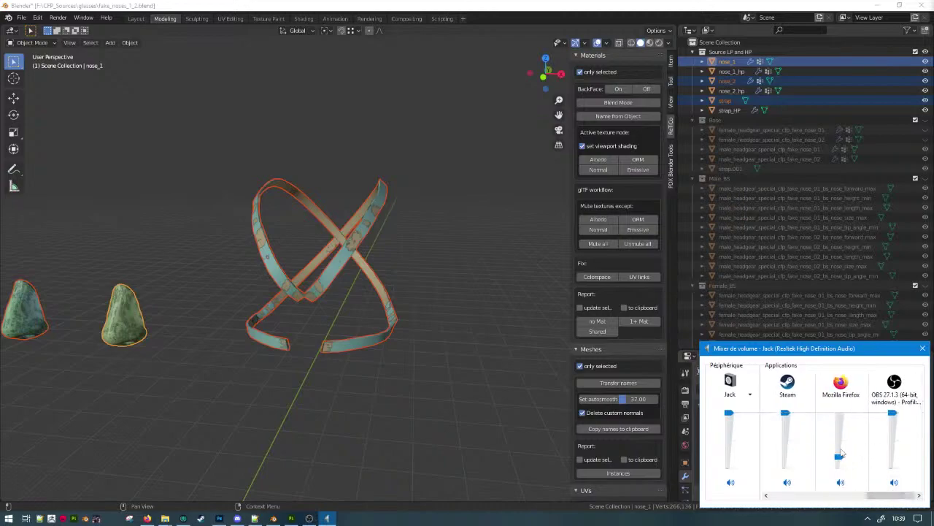
drag(839, 456, 839, 458)
click(922, 348)
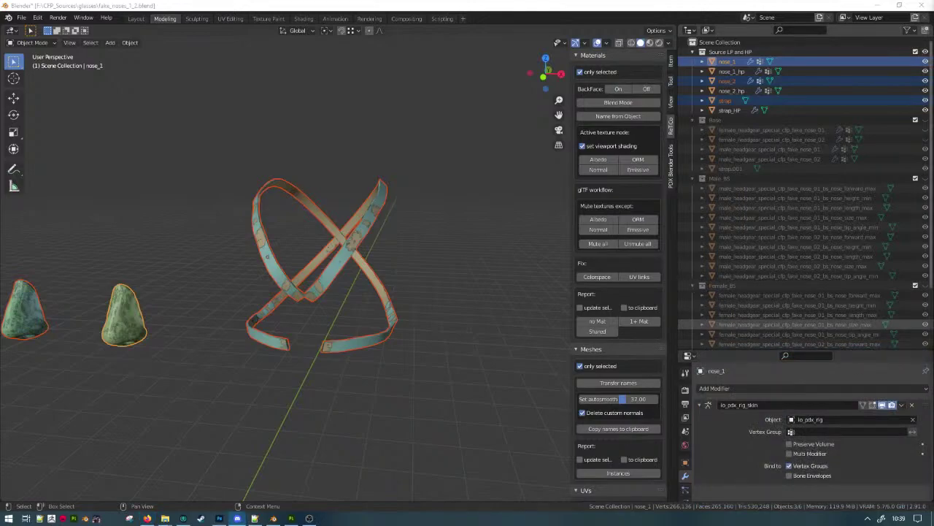
Hide the Source LP and HP collection, select strap.001, and unhide the Base collection.
scroll(229, 244, down, 4)
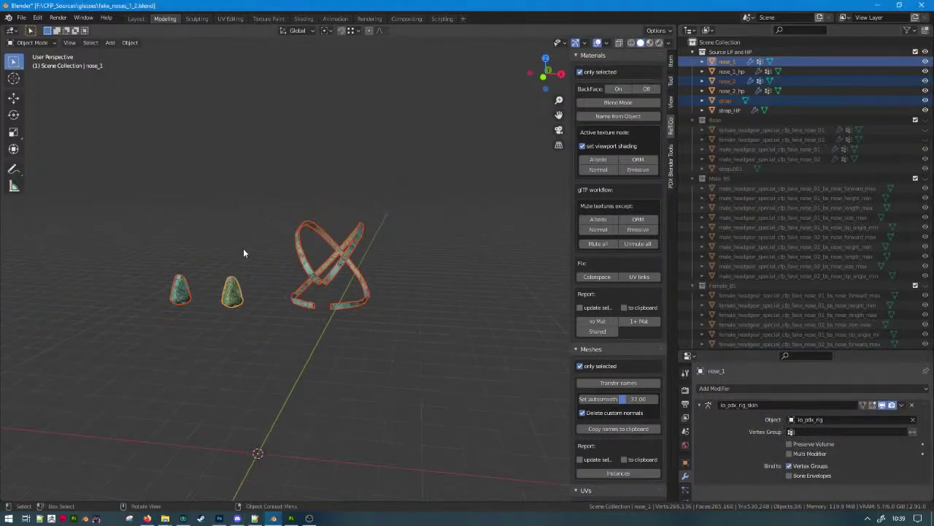
scroll(243, 249, up, 3)
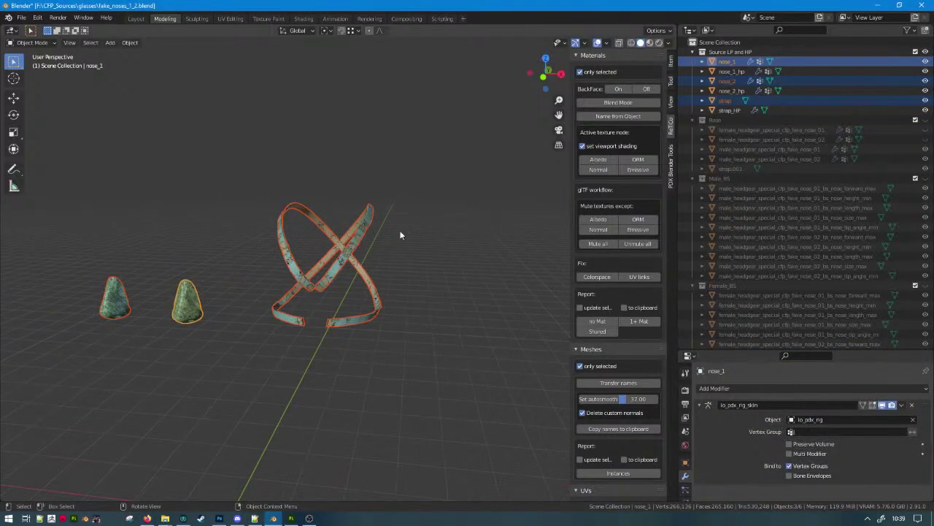
click(924, 53)
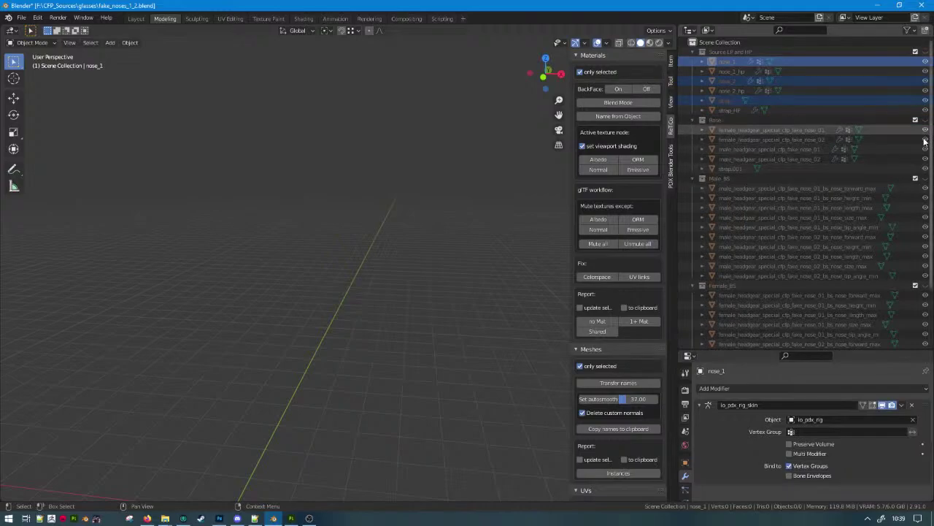
click(745, 168)
click(924, 120)
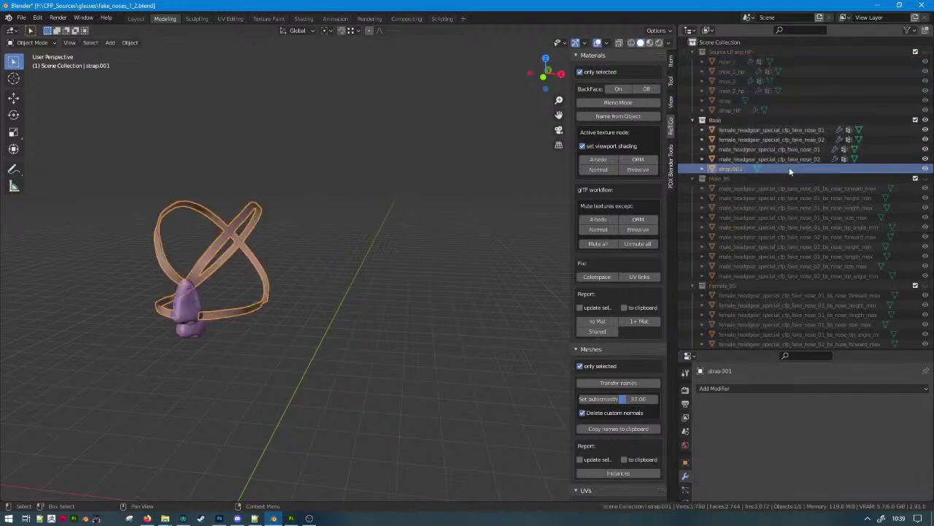
Unhide male_head and hide the four male and female fake nose objects in the Base collection.
middle_drag(321, 248, 307, 288)
scroll(759, 266, down, 5)
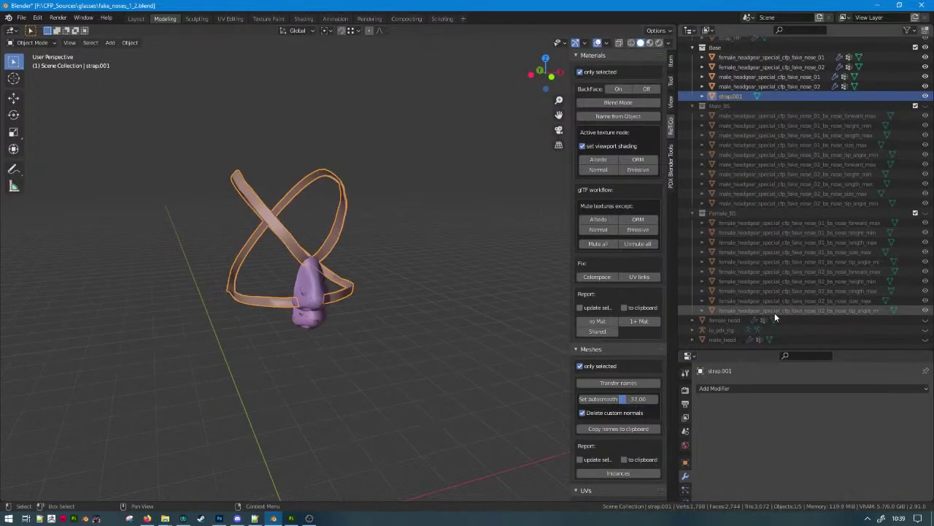
click(925, 339)
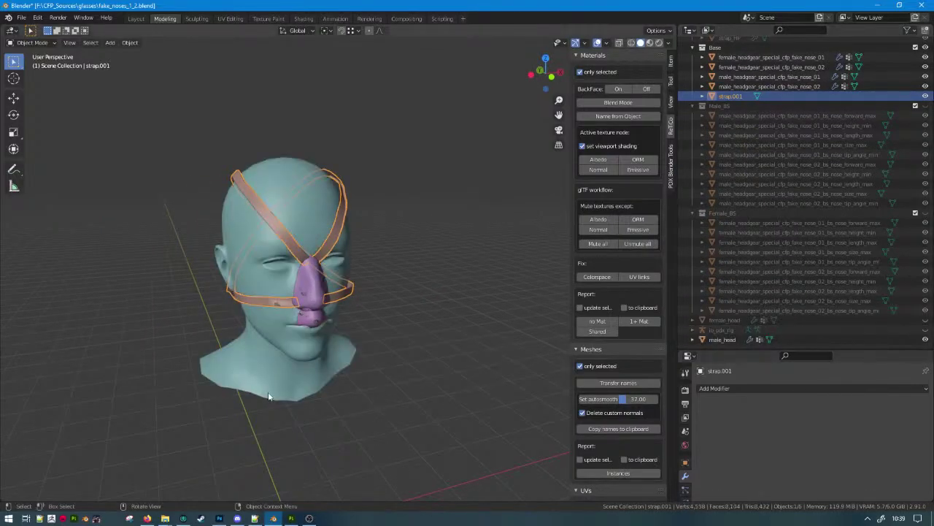
click(275, 355)
scroll(875, 105, up, 5)
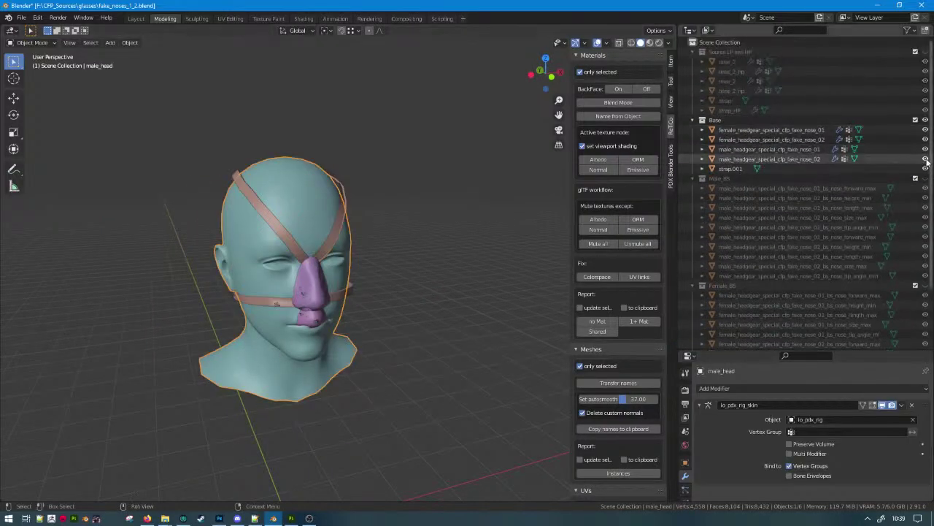
drag(927, 159, 926, 130)
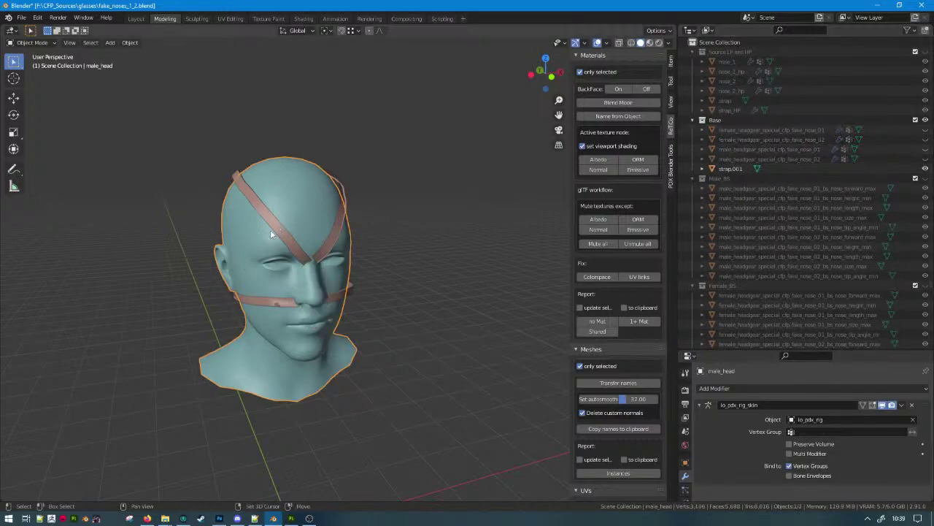
Examine how the strap.001 mesh sits on the head, including its geometry in Edit Mode.
middle_drag(270, 229, 297, 185)
scroll(331, 252, up, 5)
key(Tab)
key(Tab)
click(298, 186)
key(Tab)
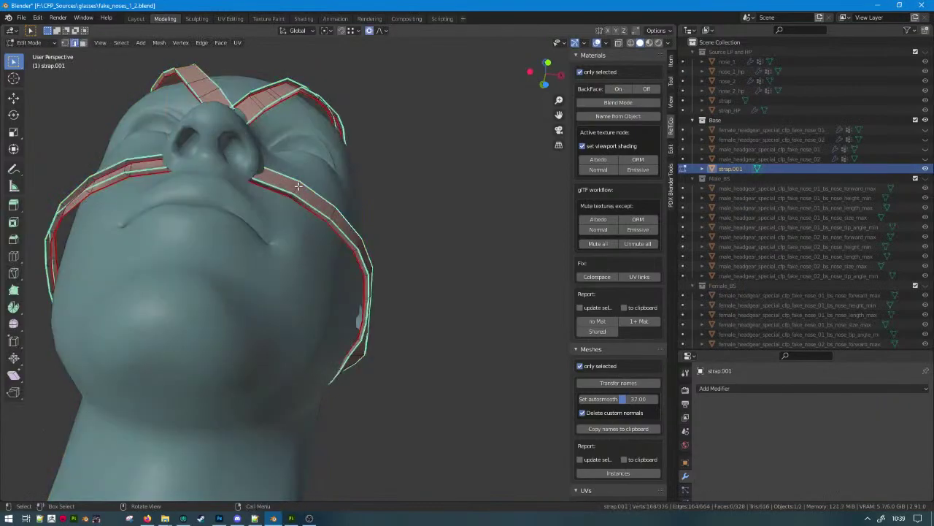
key(Tab)
middle_drag(298, 186, 453, 259)
click(453, 260)
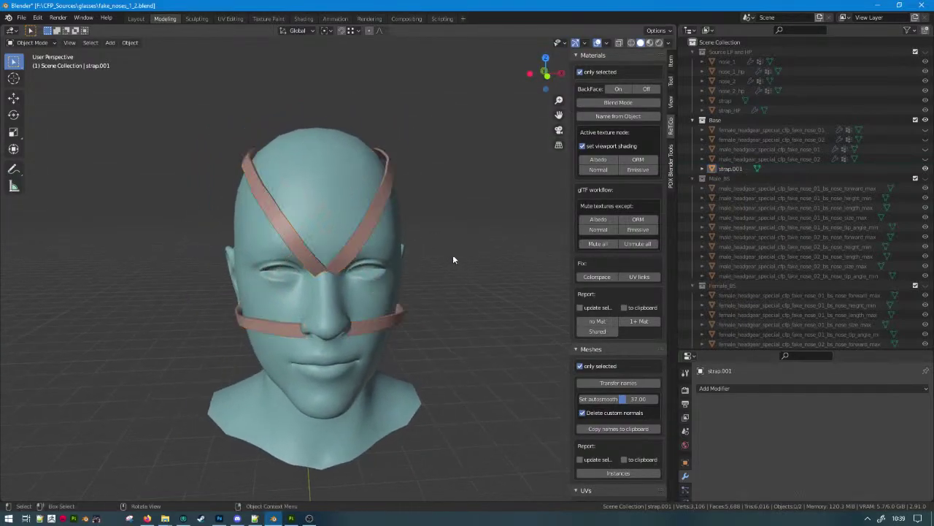
Select the male head plus strap.001 as the active object, and switch to Weight Paint mode.
click(373, 228)
click(242, 187)
shift+click(247, 167)
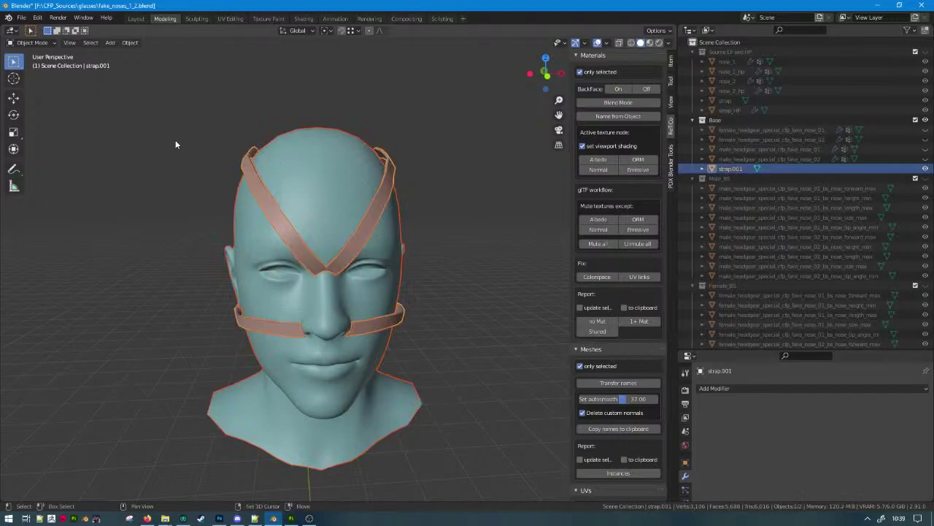
click(129, 42)
mouse_move(102, 41)
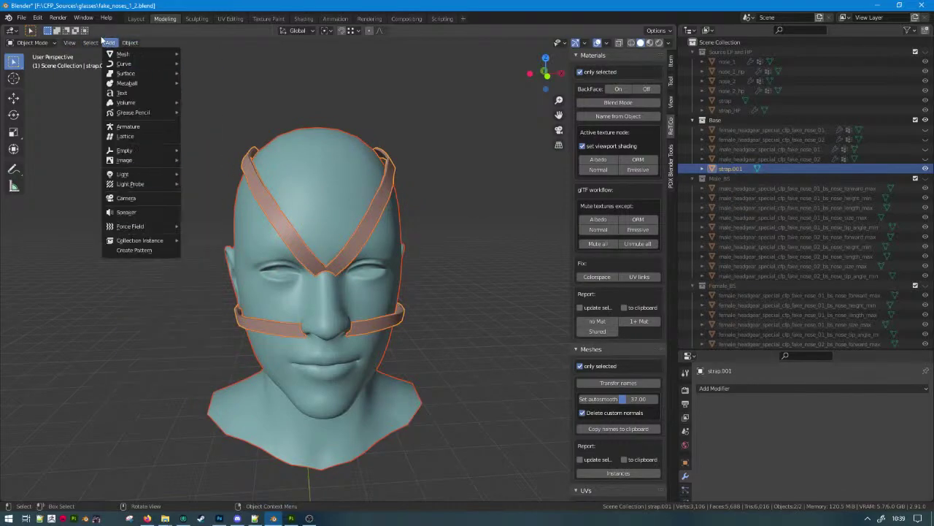
click(32, 42)
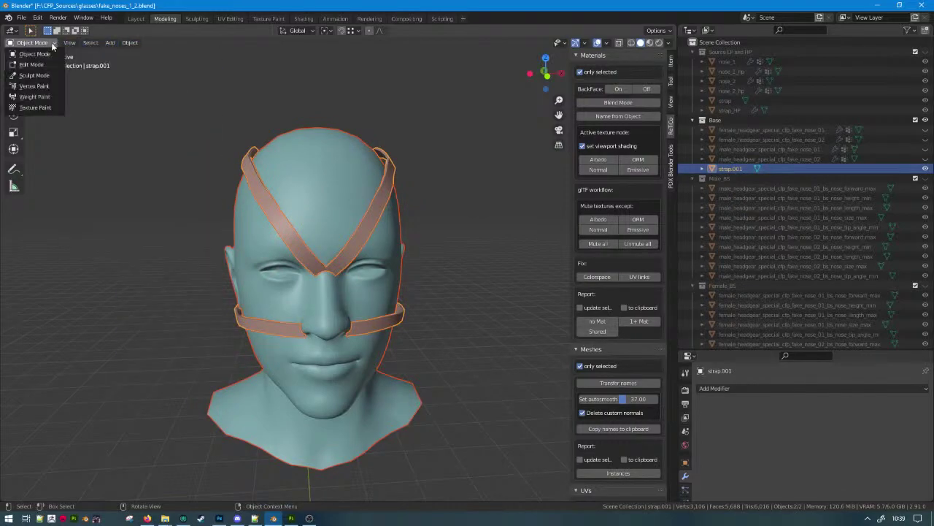
click(41, 97)
Transfer vertex group weights from the male head to the strap, with source layers selected By Name.
click(114, 42)
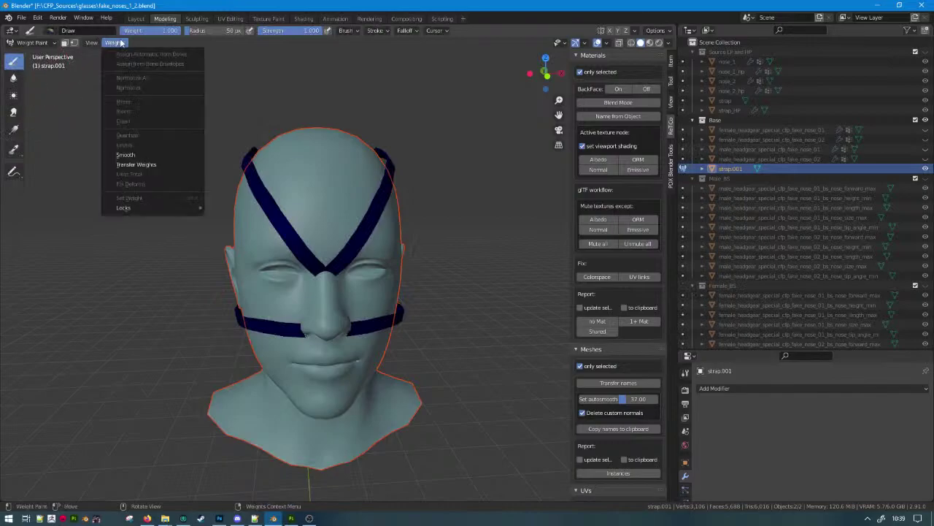
click(139, 165)
click(124, 457)
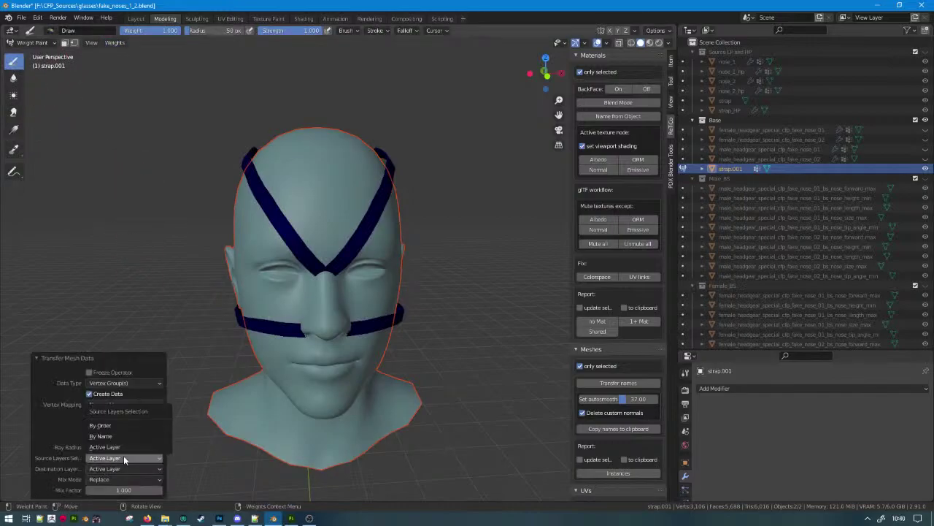
click(100, 436)
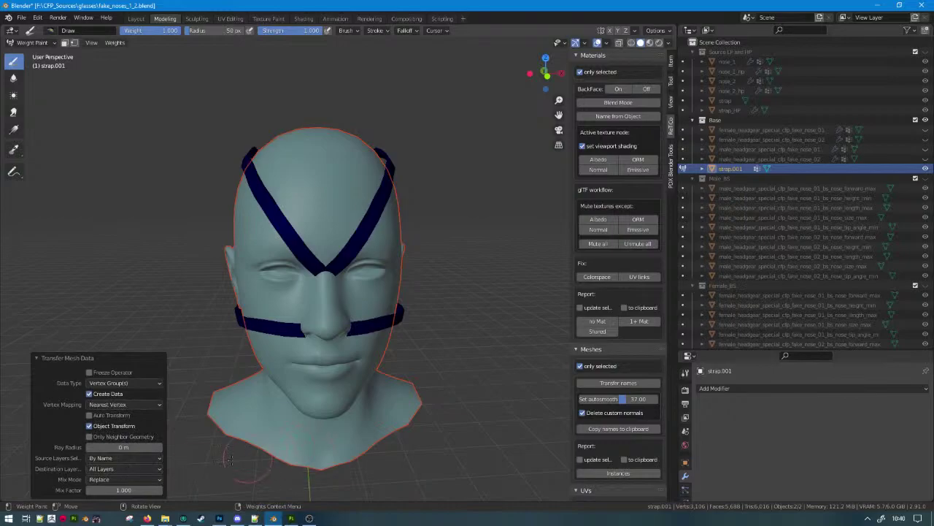
Smooth the strap's vertex weights twice on All Groups with factor 0.500 and 1 iteration.
click(114, 43)
click(139, 154)
click(119, 43)
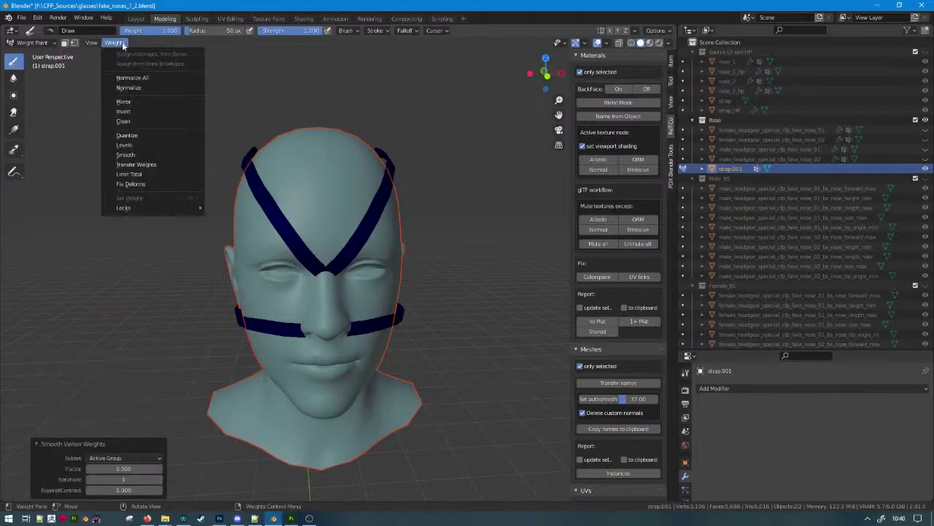
click(115, 457)
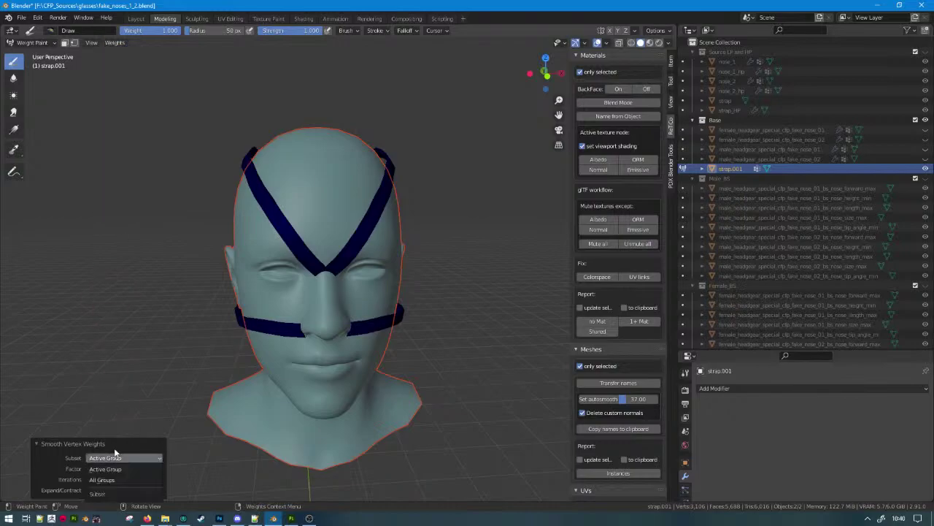
click(104, 479)
click(115, 42)
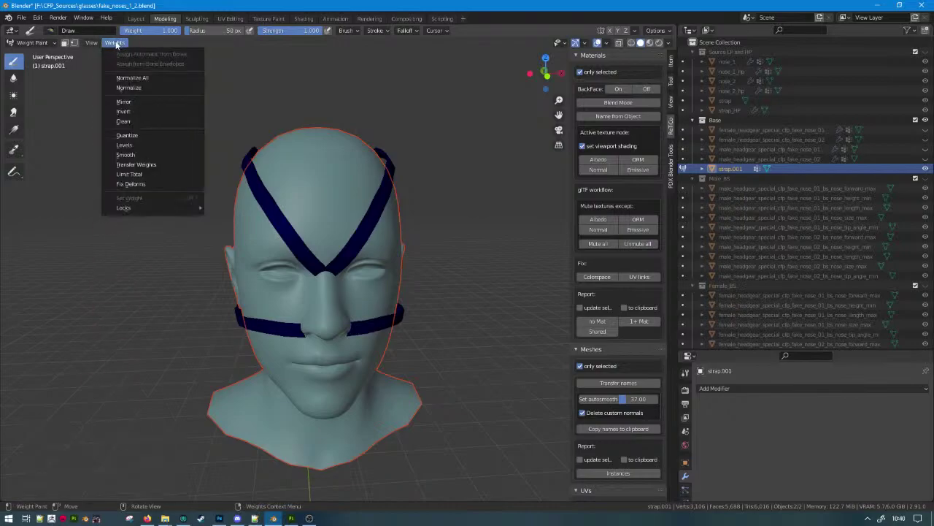
click(142, 154)
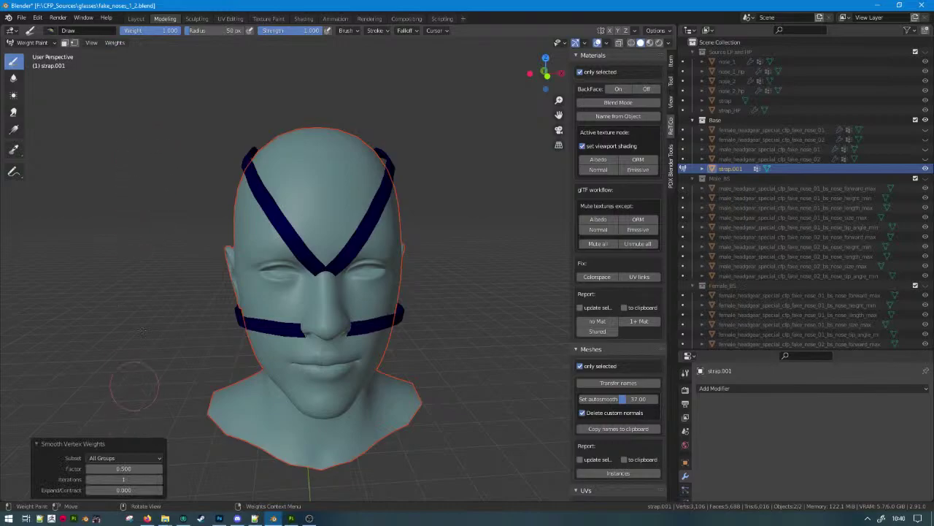
Limit the strap to 4 weights per vertex across All Groups, and normalize all groups with Lock Active off.
click(115, 43)
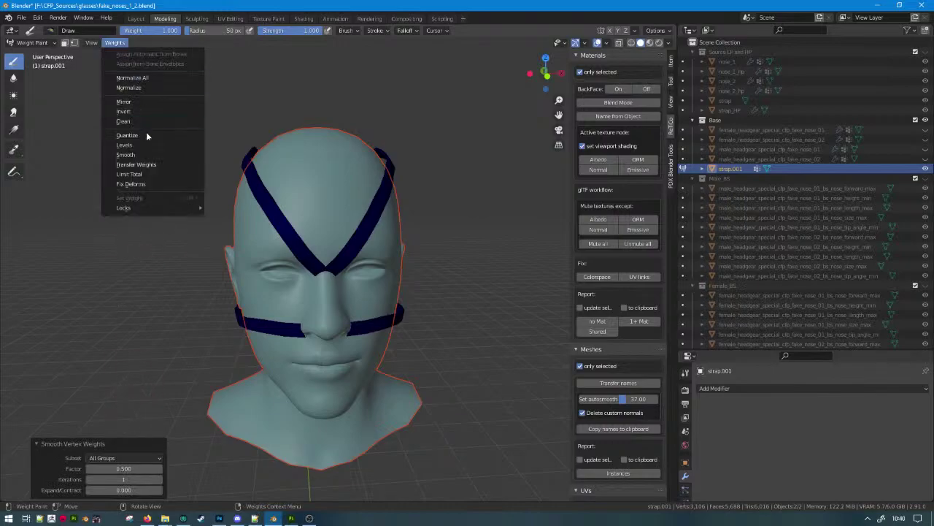
click(152, 174)
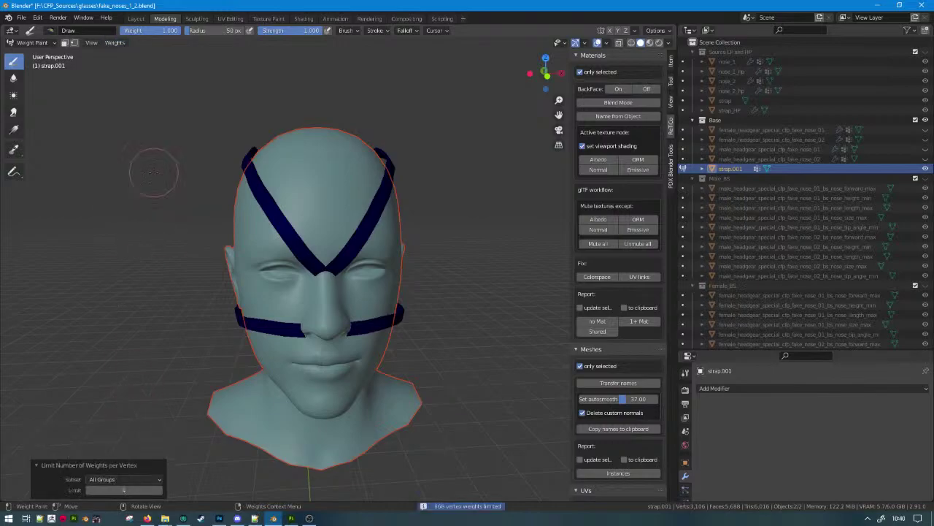
click(116, 42)
click(124, 78)
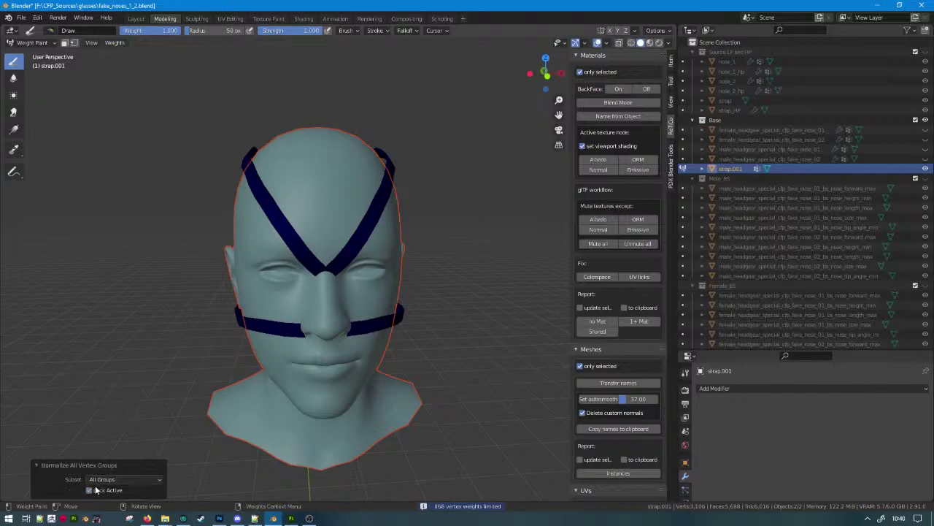
Return the strap from Weight Paint to Object Mode and inspect its fit around the male head from the side.
click(33, 42)
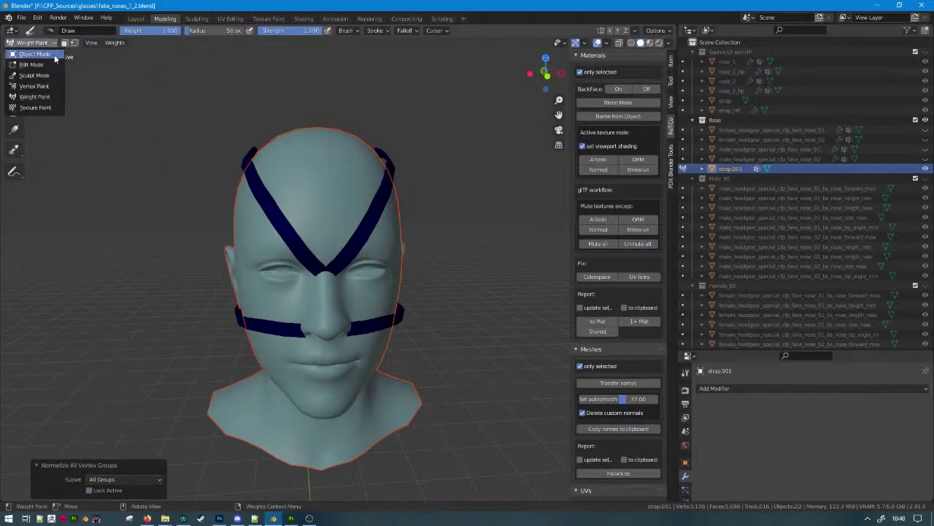
click(35, 54)
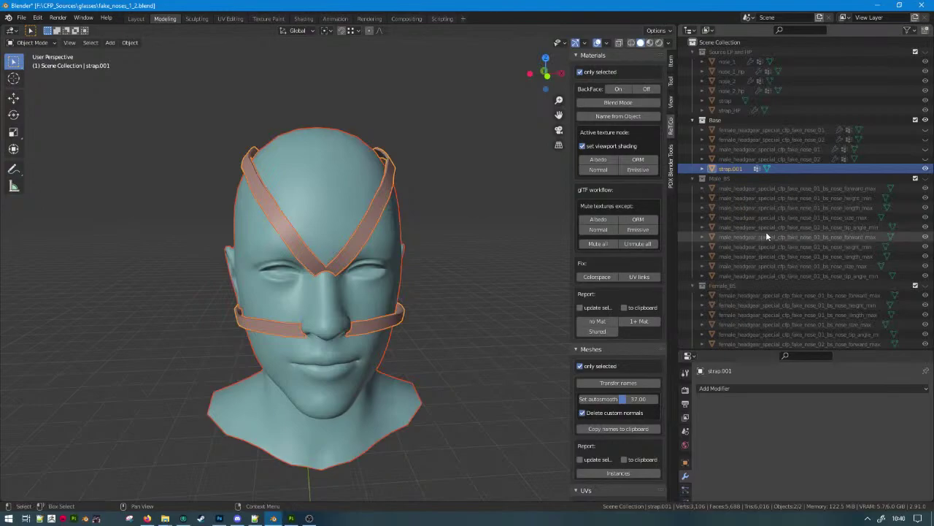
middle_drag(367, 292, 335, 281)
scroll(796, 239, down, 1)
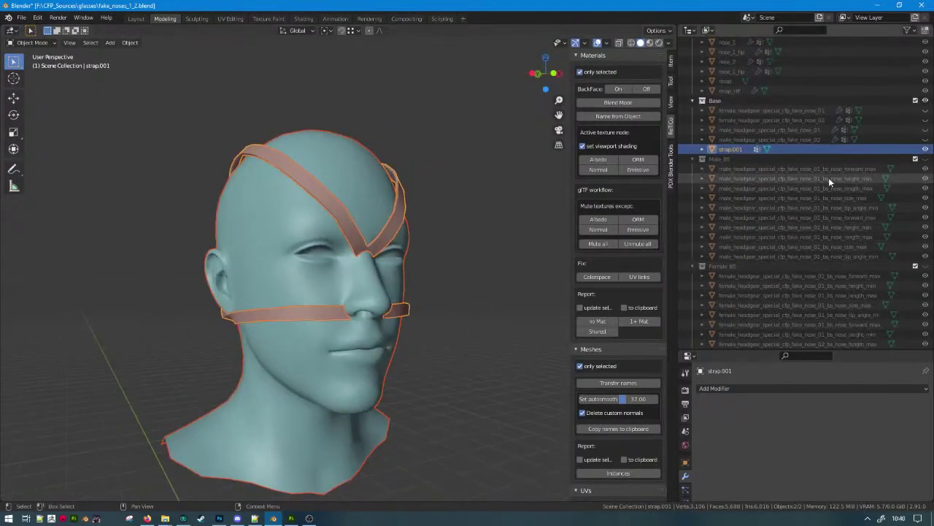
middle_drag(409, 234, 504, 240)
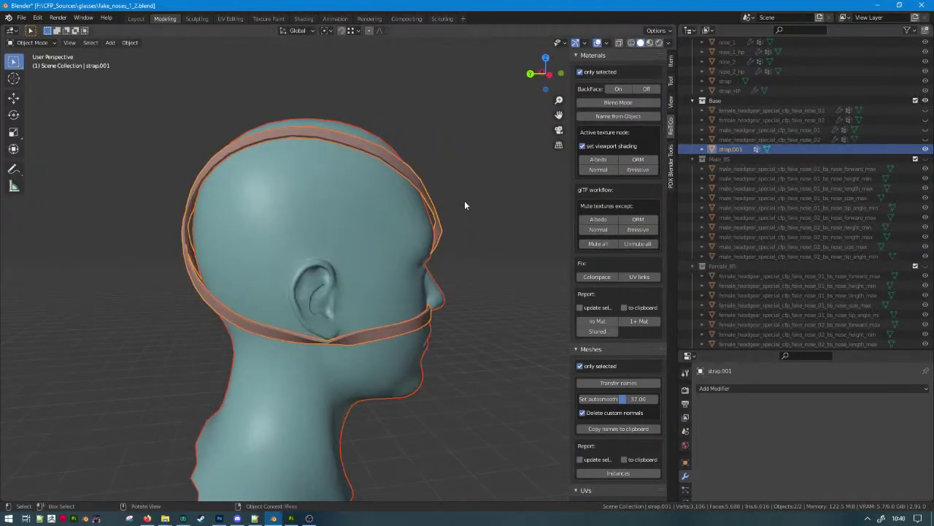
middle_drag(465, 200, 522, 205)
key(shift+d)
key(Escape)
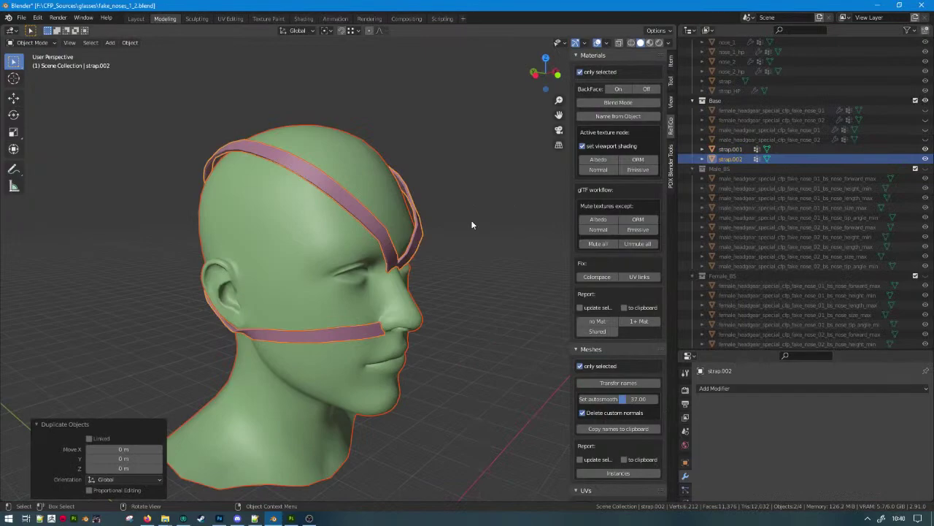
key(ctrl+z)
Hide the male head and select only strap.001.
scroll(766, 199, down, 3)
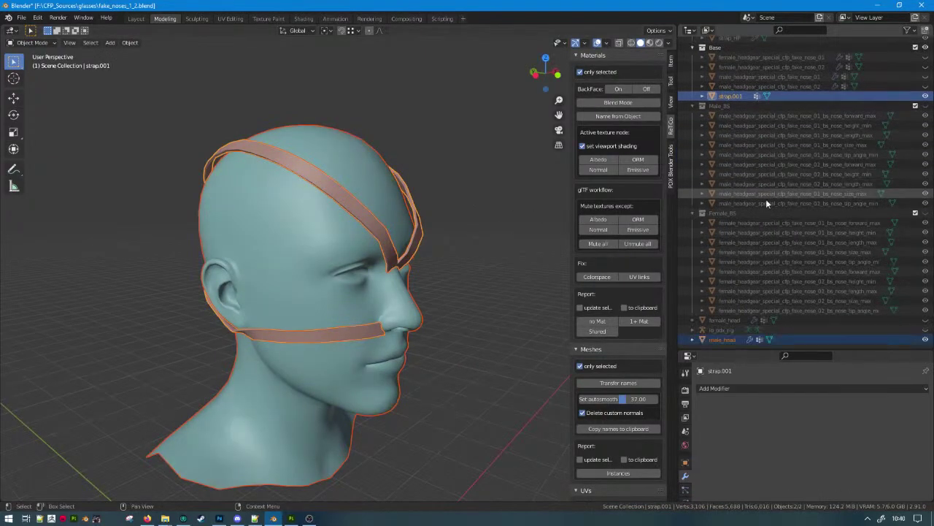
click(925, 339)
click(463, 224)
click(410, 202)
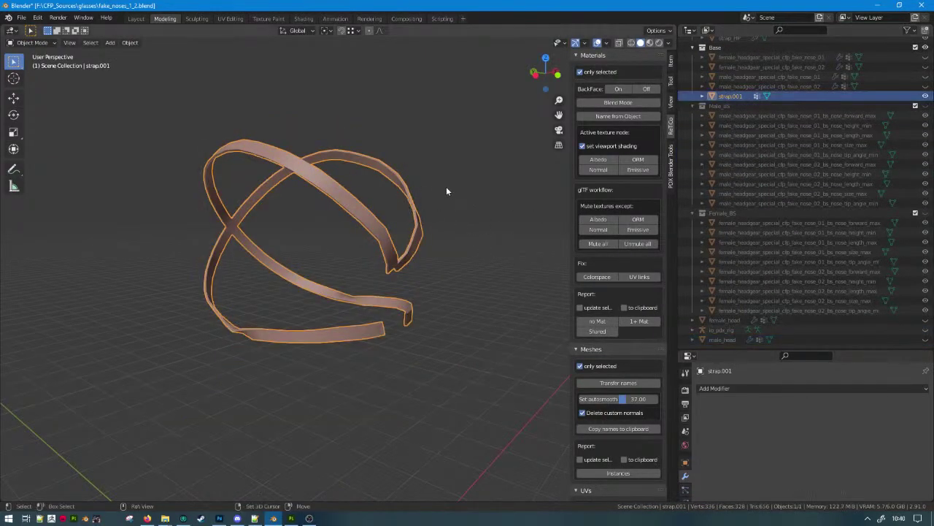
Duplicate the strap in place, then select both overlapping straps and duplicate the pair in place.
key(shift+d)
right_click(453, 231)
drag(454, 157, 350, 265)
key(shift+d)
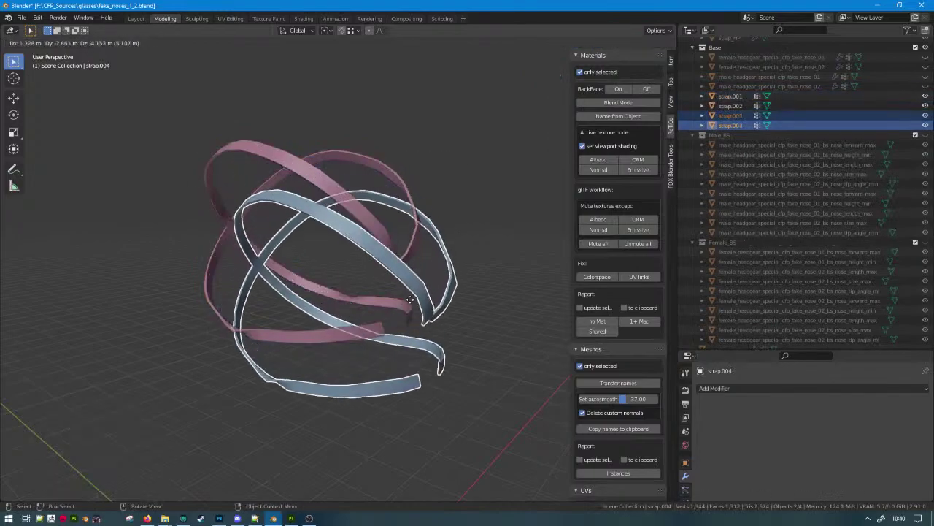
key(Escape)
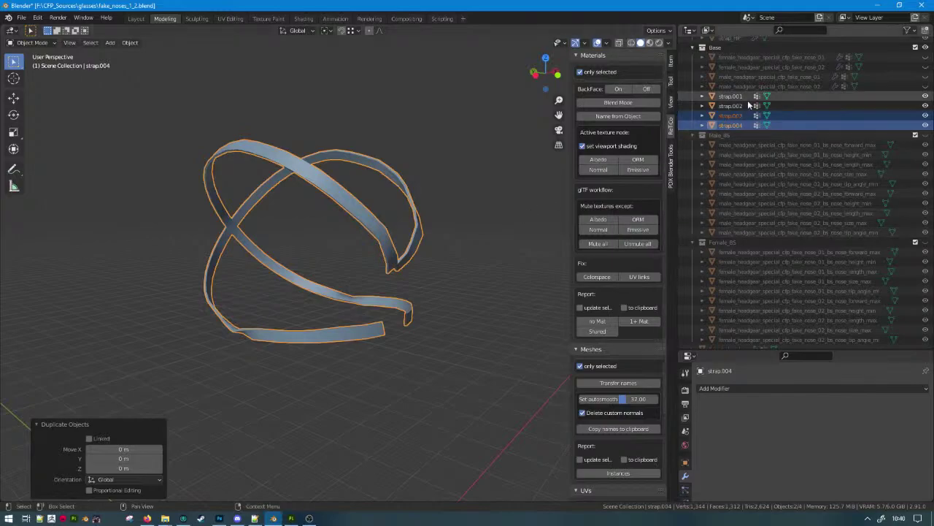
Duplicate the selected strap pair in place five more times, up to strap.014.
key(shift+d)
key(Escape)
key(shift+d)
key(Escape)
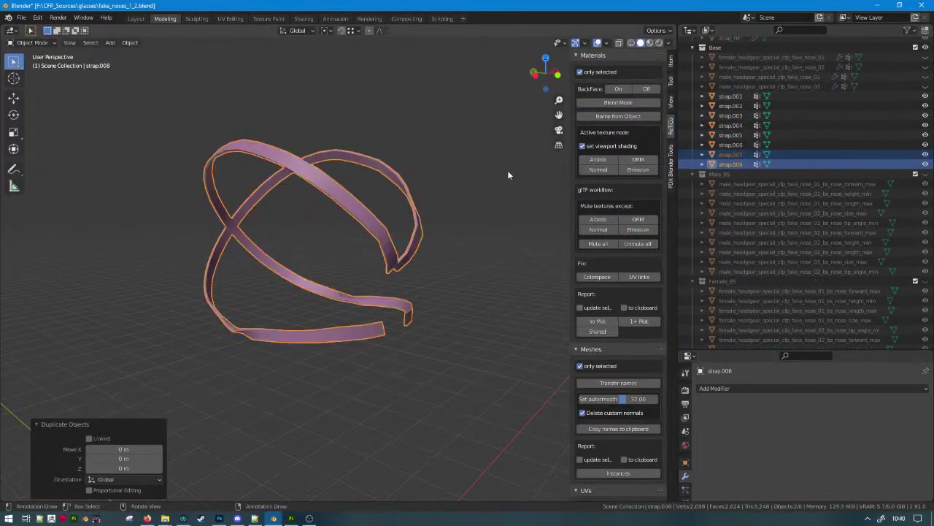
key(shift+d)
key(Escape)
key(shift+d)
key(Escape)
key(shift+d)
key(Escape)
Unhide male_headgear_special_cfp_fake_nose_01 and fake_nose_02, and join strap.001 into fake_nose_01.
scroll(884, 85, up, 1)
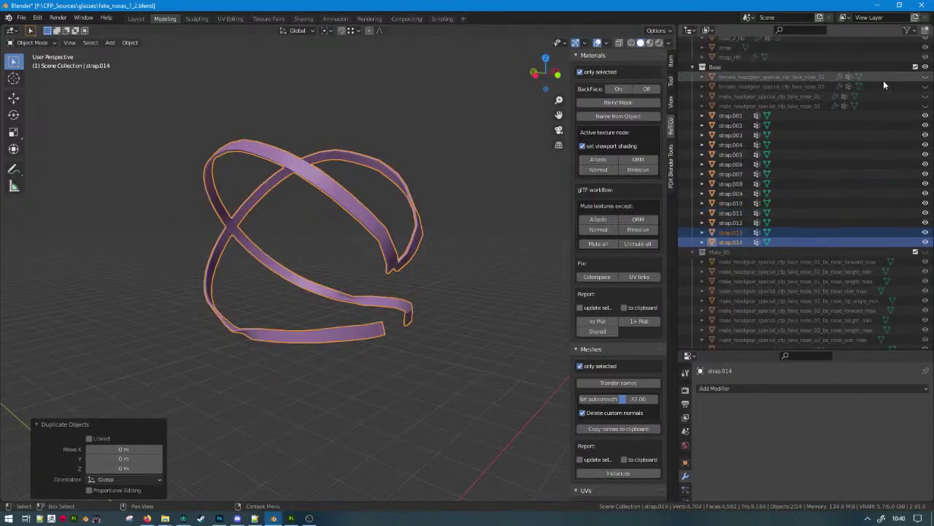
click(926, 97)
click(926, 106)
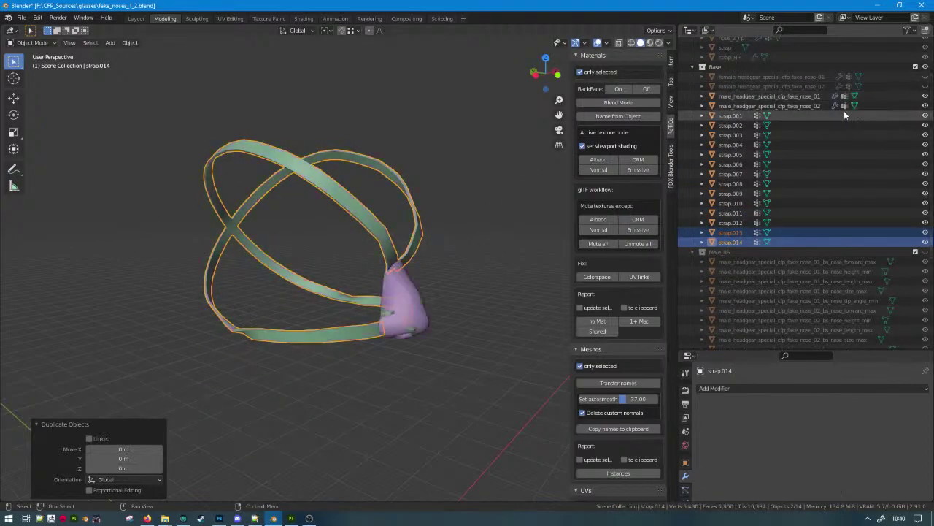
click(786, 97)
click(736, 117)
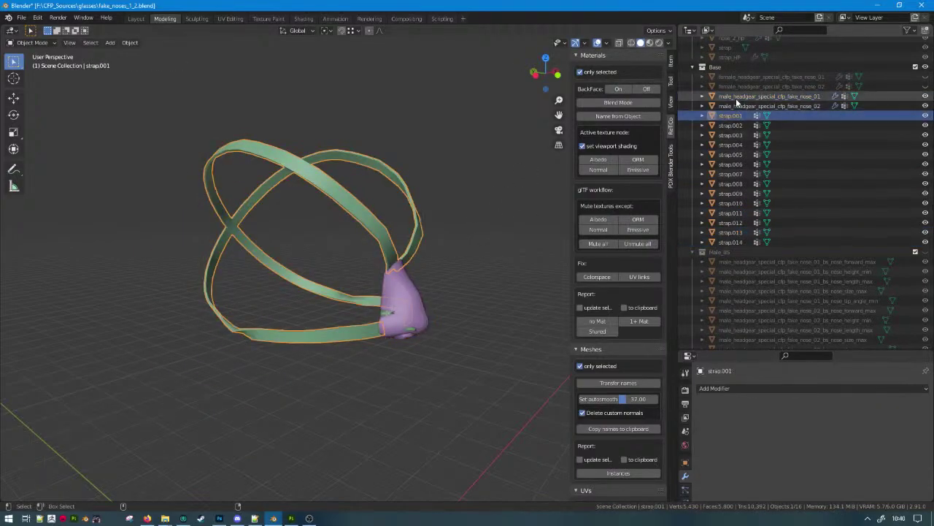
ctrl+click(736, 98)
key(ctrl+j)
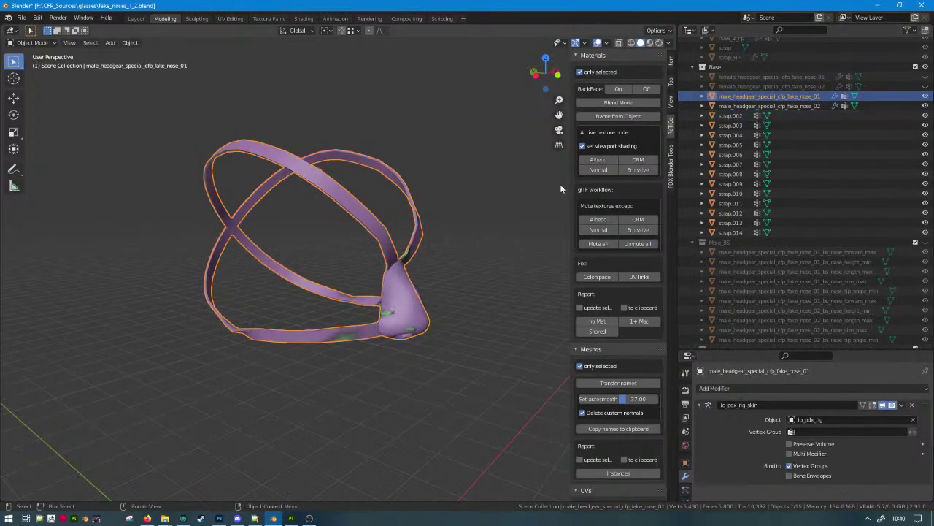
Join strap.002 into male_headgear_special_cfp_fake_nose_02 and clear the selection.
click(726, 116)
ctrl+click(733, 106)
key(ctrl+j)
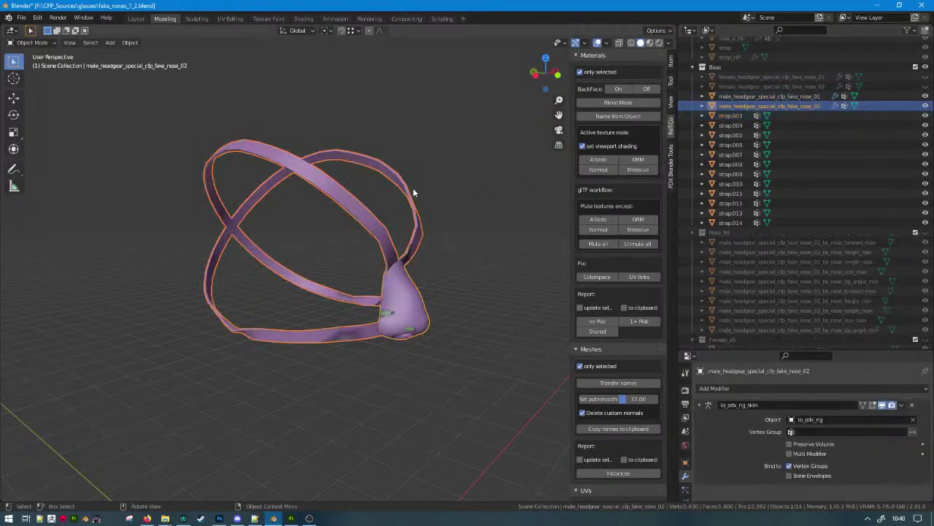
click(462, 178)
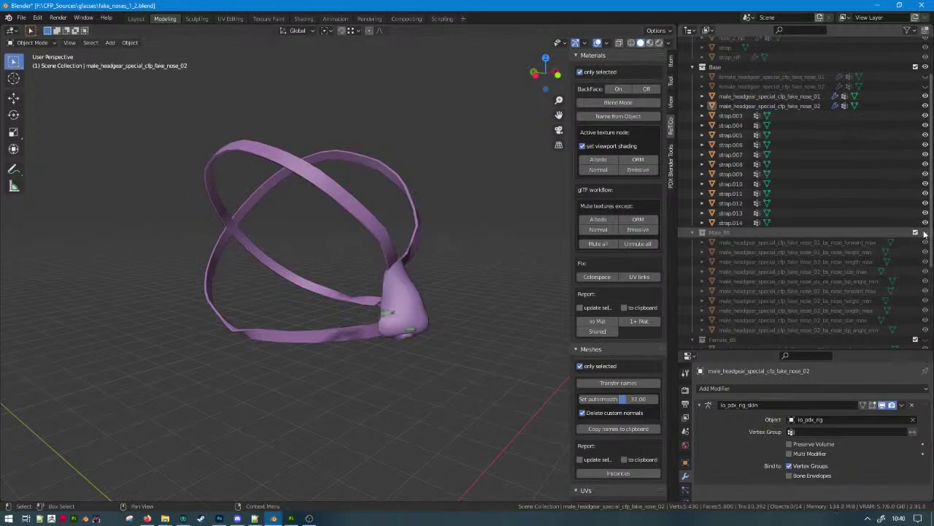
With the Male_BS collection shown, join strap.003 into the male fake_nose_01 bs_nose_forward_max mesh and strap.004 into its bs_nose_height_min mesh.
click(730, 115)
ctrl+click(747, 241)
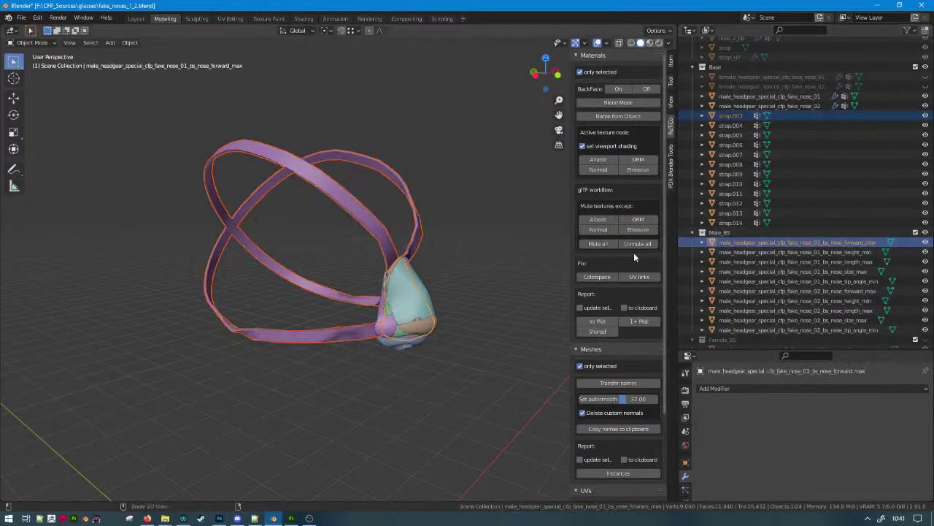
key(ctrl+j)
click(733, 117)
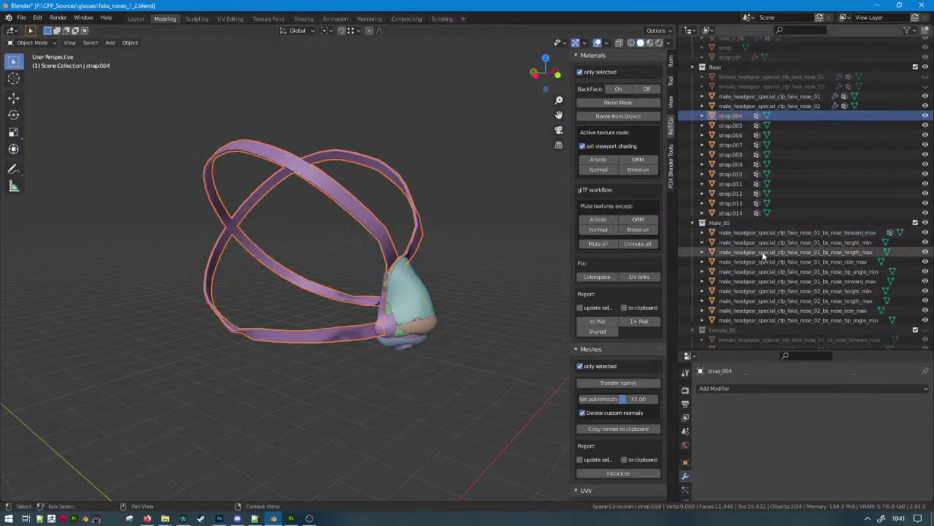
ctrl+click(759, 243)
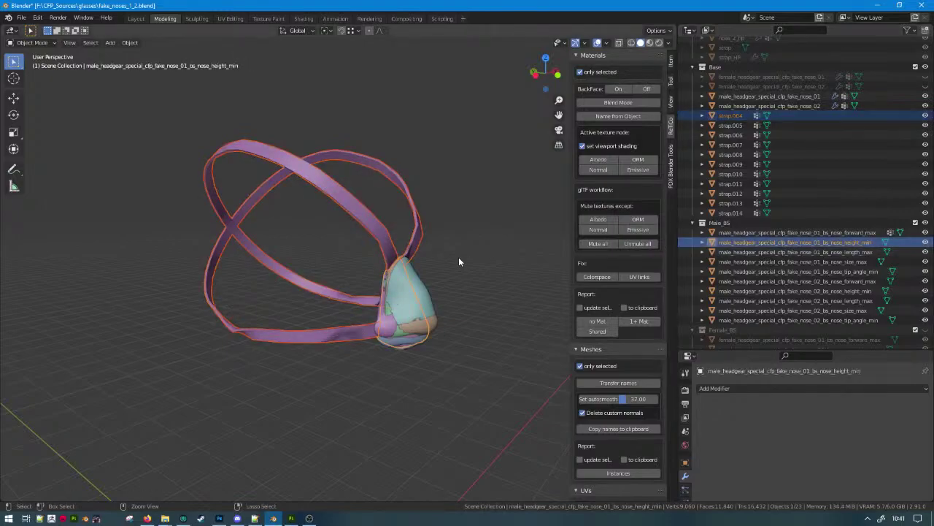
key(ctrl+p)
Join strap.005 into the male fake_nose_01 bs_nose_length_max mesh and strap.006 into its bs_nose_size_max mesh.
click(733, 116)
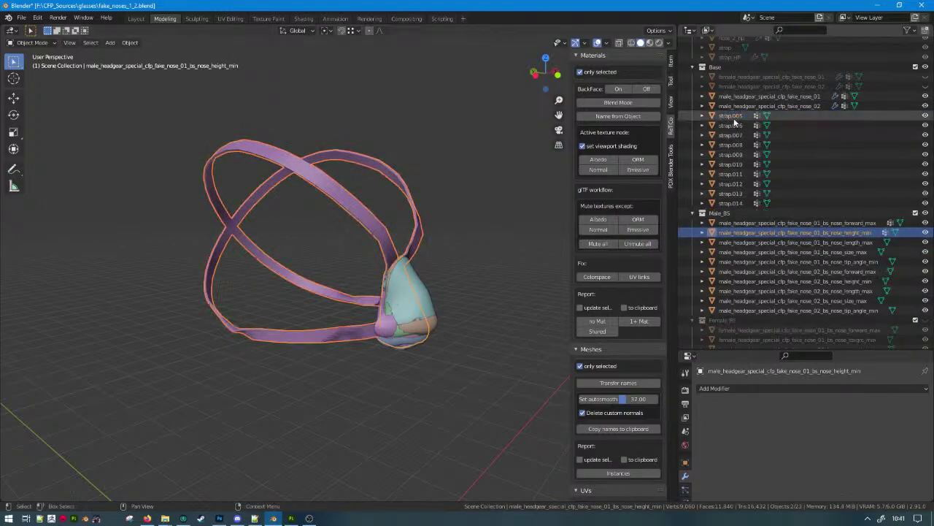
ctrl+click(759, 243)
key(ctrl+p)
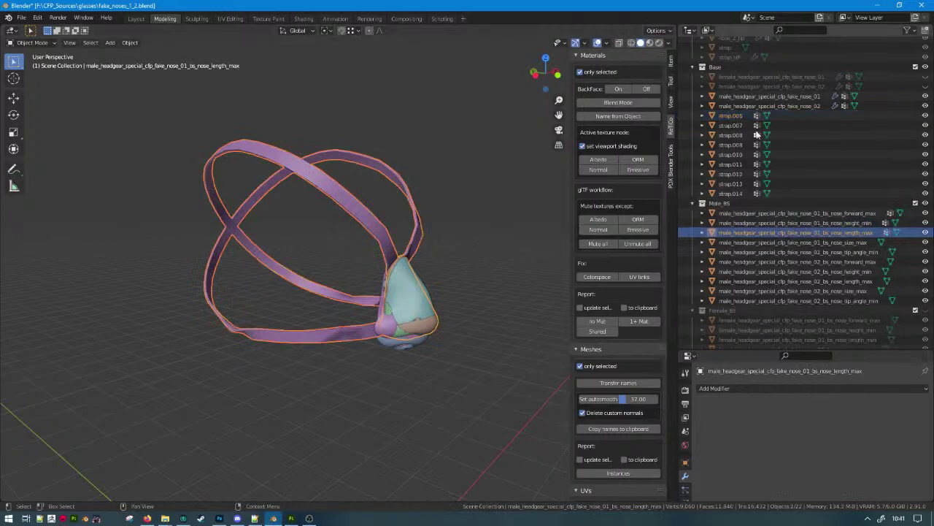
click(733, 116)
ctrl+click(759, 242)
key(ctrl+p)
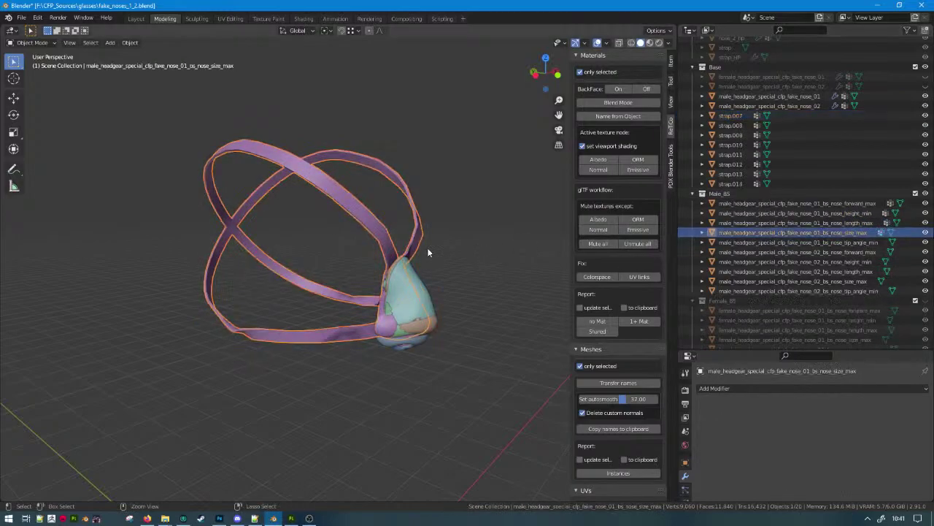
Join strap.007 into the male fake_nose_01 bs_nose_tip_angle_min mesh and strap.008 into the male fake_nose_02 bs_nose_forward_max mesh.
click(729, 115)
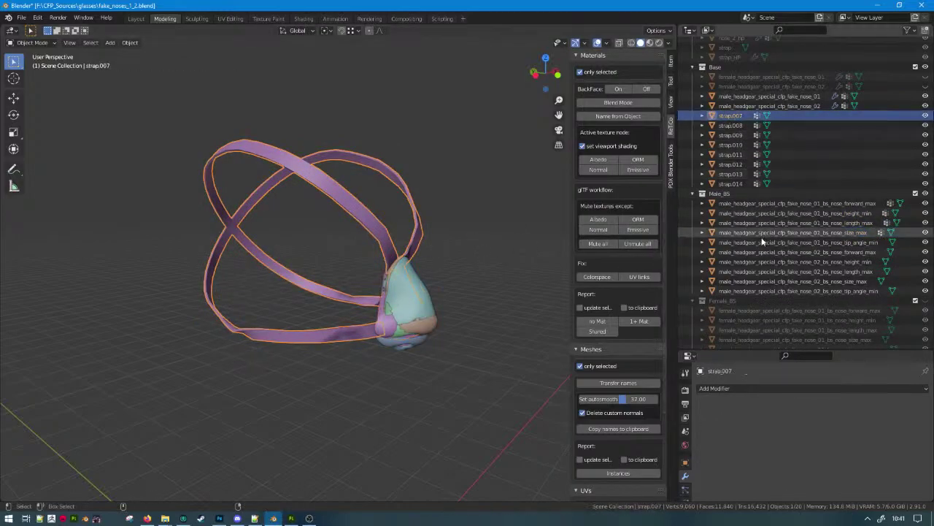
ctrl+click(759, 242)
key(ctrl+p)
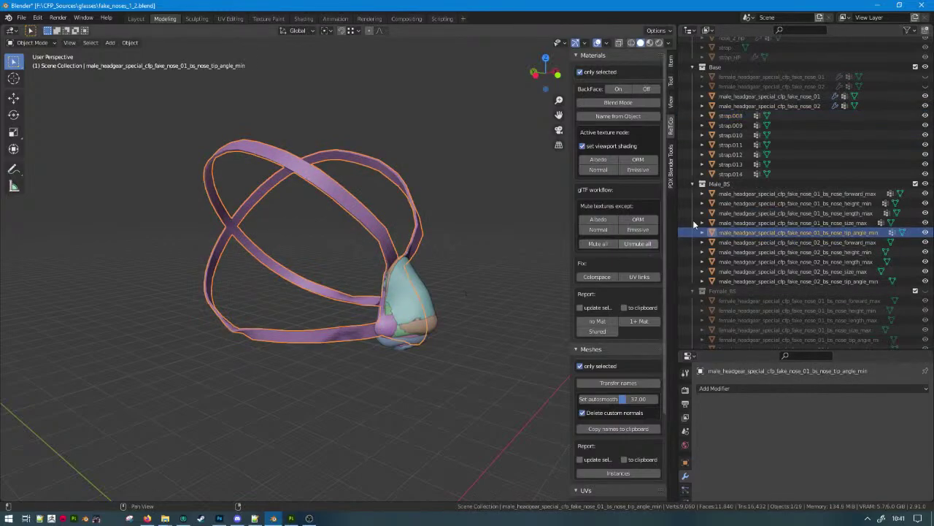
click(735, 116)
ctrl+click(763, 243)
key(ctrl+p)
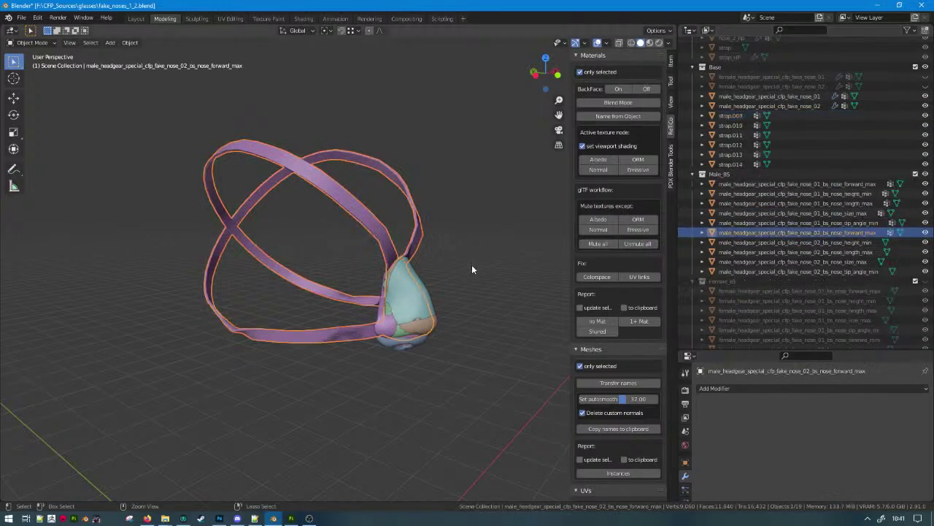
Join strap.009 into the male fake_nose_02 bs_nose_height_min mesh and strap.010 into its bs_nose_length_max mesh.
click(717, 117)
ctrl+click(759, 241)
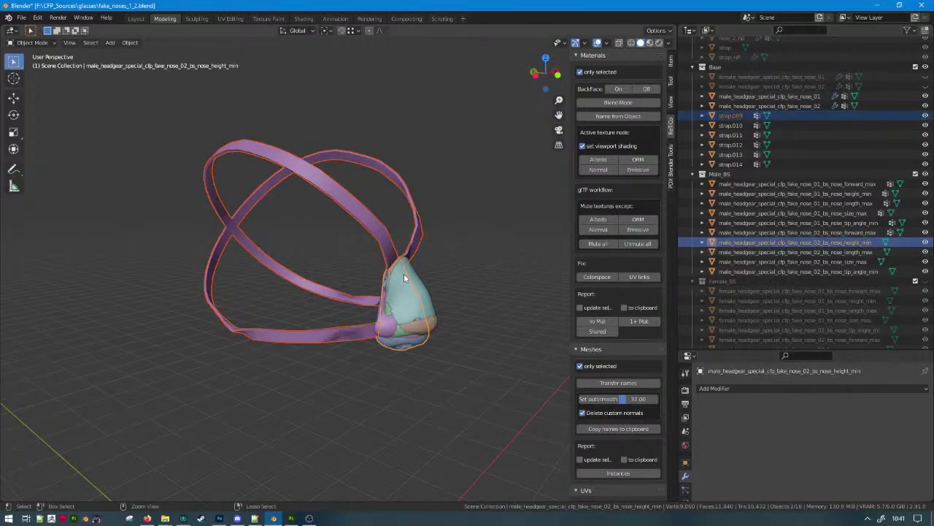
key(ctrl+p)
click(736, 116)
ctrl+click(783, 240)
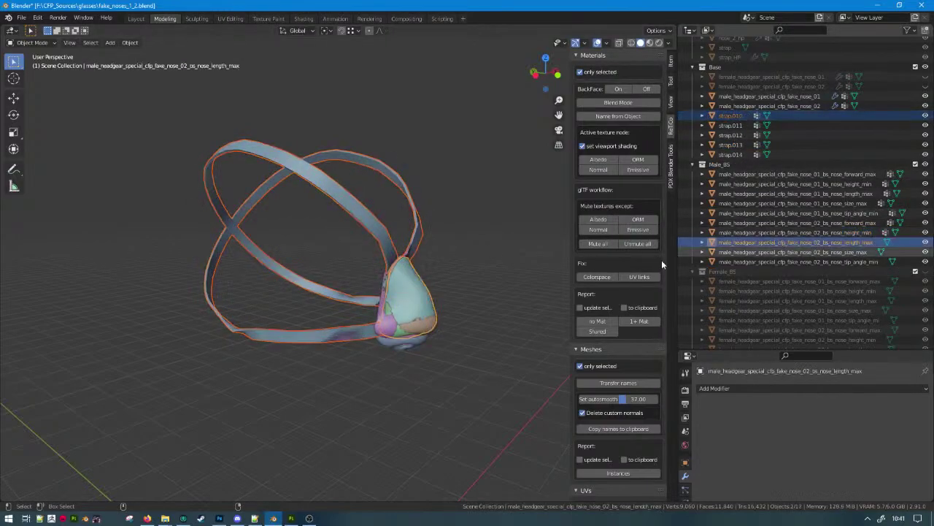
key(ctrl+p)
Join strap.011 into the male fake_nose_02 bs_nose_size_max mesh and strap.012 into its bs_nose_tip_angle_min mesh.
click(741, 115)
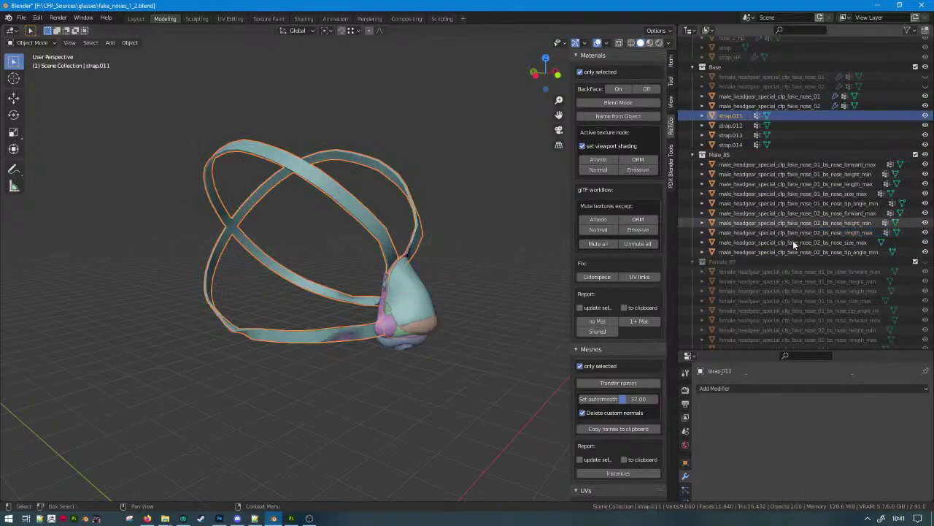
ctrl+click(792, 242)
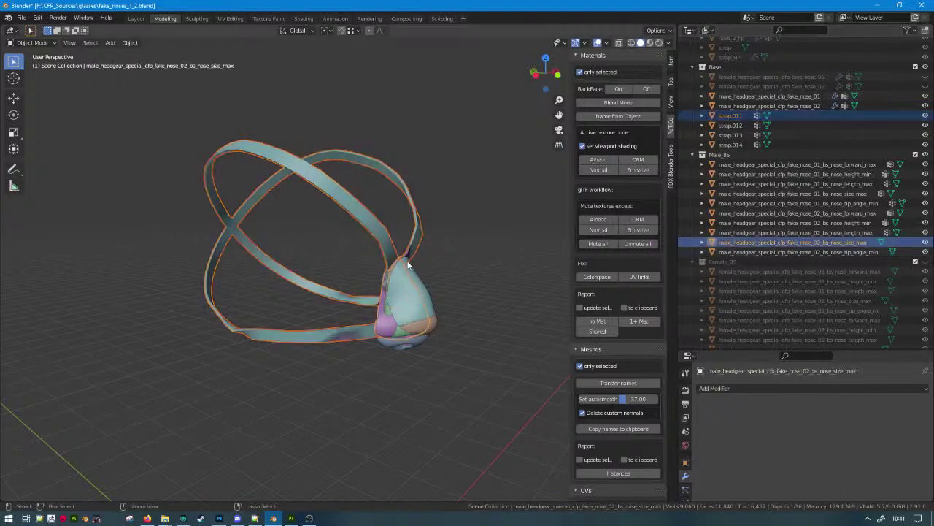
key(ctrl+p)
click(742, 116)
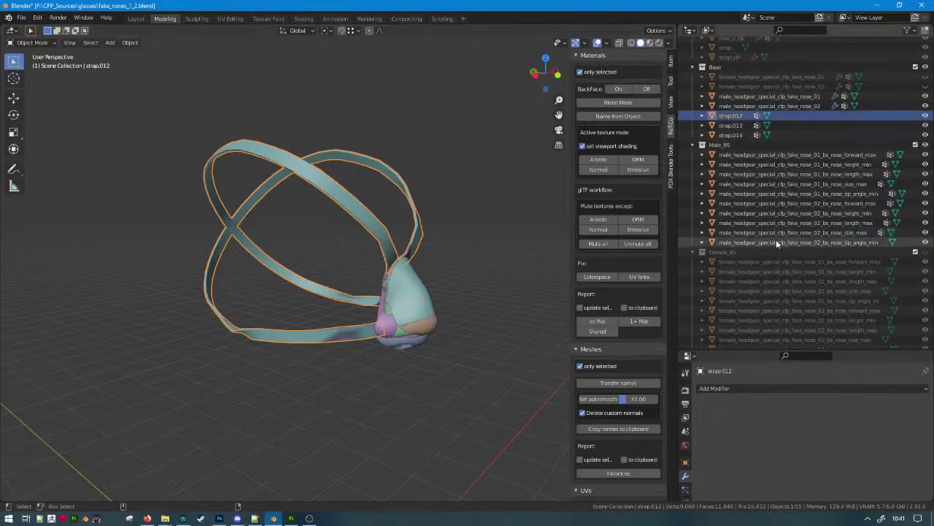
ctrl+click(776, 241)
key(ctrl+p)
Select the leftover strap.013 and strap.014, and hide them along with male fake_nose_02 and all Male_BS meshes.
click(737, 116)
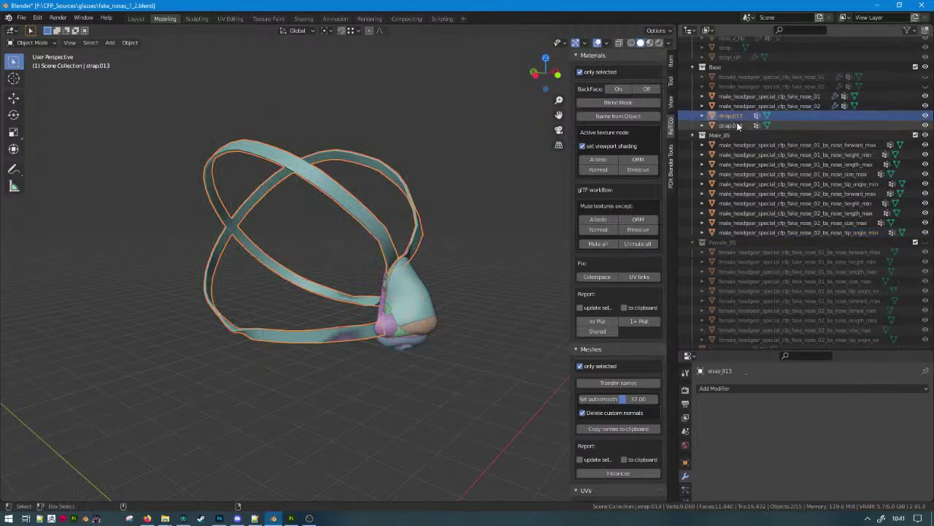
ctrl+click(737, 125)
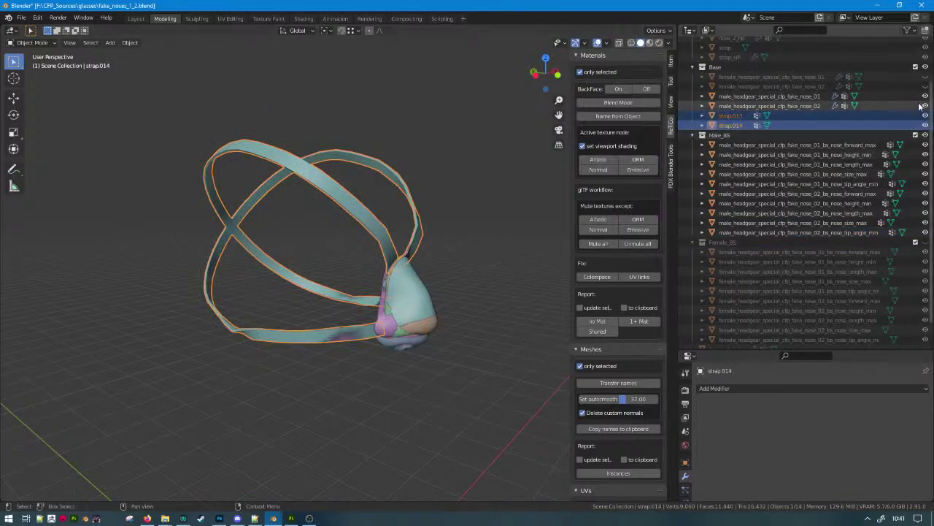
mouse_move(925, 115)
mouse_down()
mouse_move(927, 223)
mouse_move(927, 111)
mouse_up()
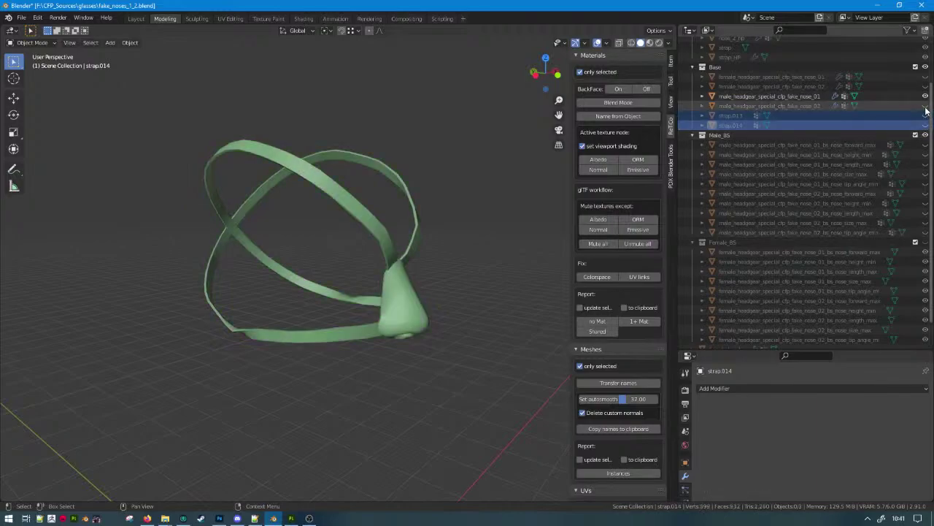
Examine the strap fit on the male base noses and each male fake_nose_01 blend shape, showing and hiding one mesh at a time.
ctrl+click(926, 108)
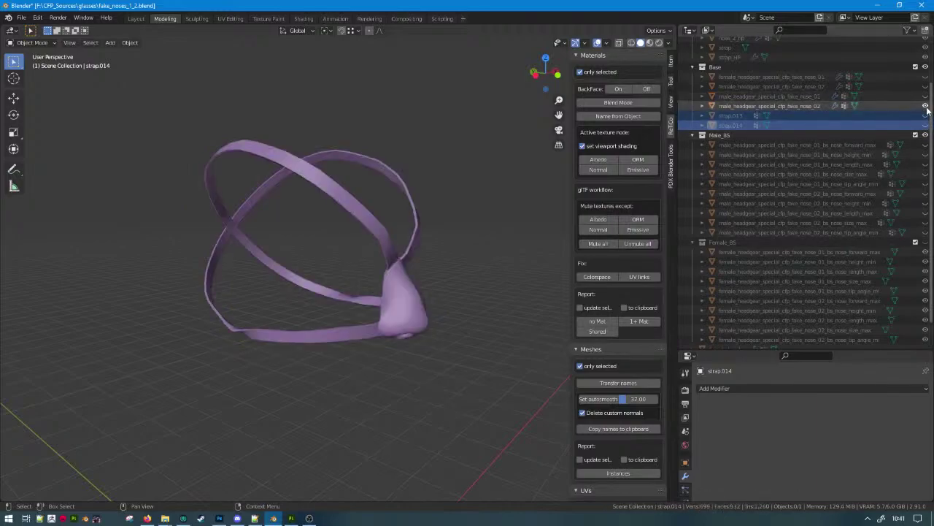
click(926, 108)
click(926, 145)
click(926, 145)
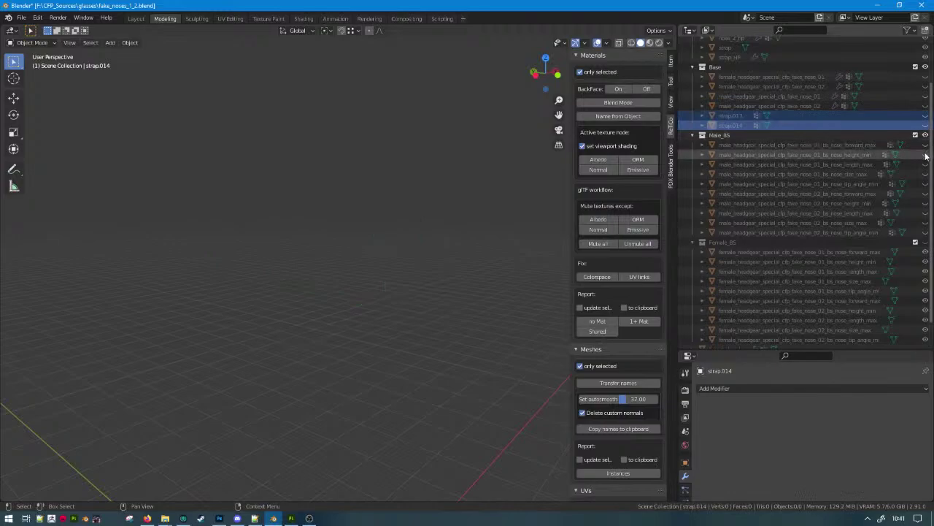
click(926, 154)
click(925, 154)
click(926, 164)
click(926, 164)
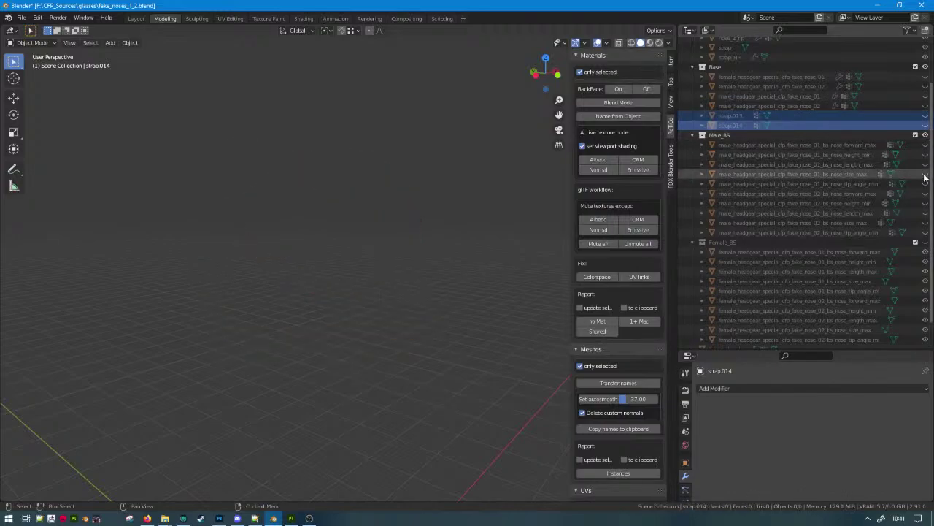
click(926, 174)
click(925, 174)
click(925, 184)
click(925, 184)
Examine the strap fit on each male fake_nose_02 blend shape, from bs_nose_forward_max to bs_nose_tip_angle_min, one mesh at a time.
click(925, 193)
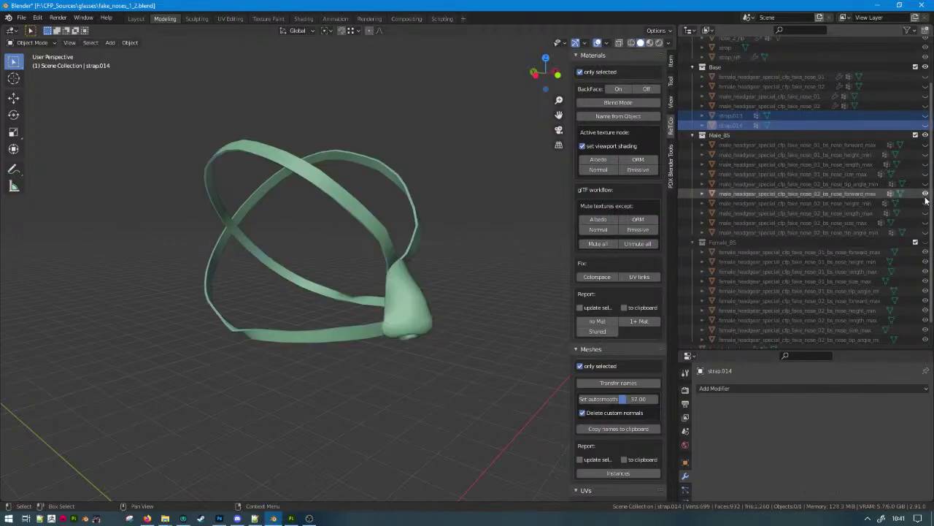
click(925, 193)
click(925, 203)
click(926, 203)
click(925, 213)
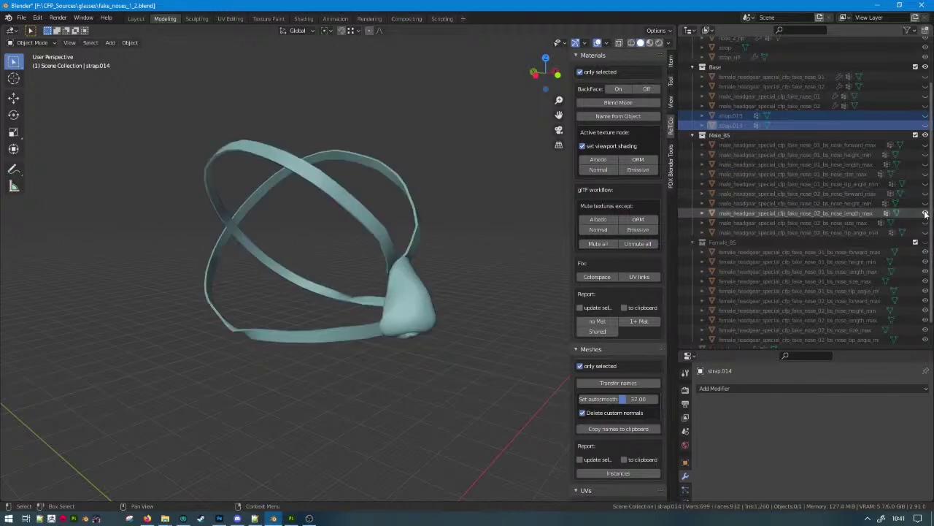
click(926, 212)
click(926, 223)
click(925, 223)
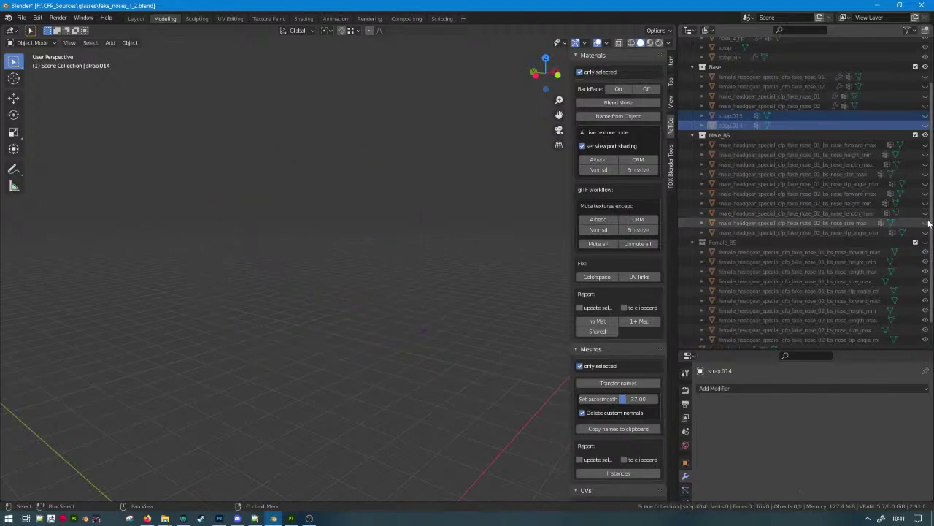
click(926, 232)
click(925, 232)
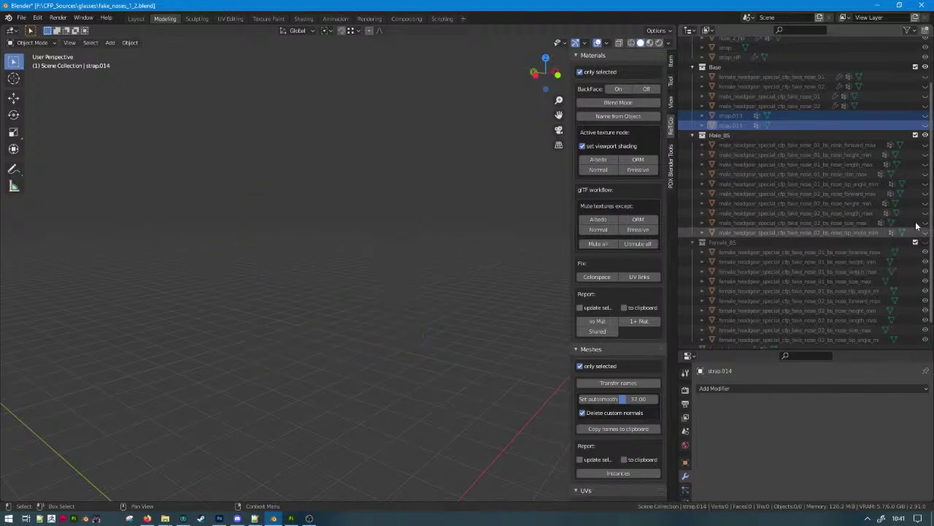
Unhide the leftover strap.014 and delete it.
click(925, 124)
click(727, 124)
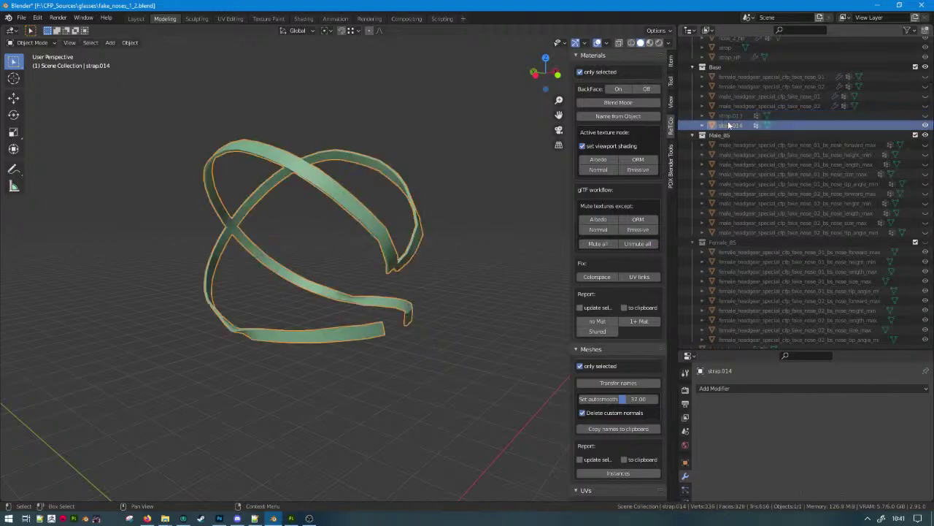
key(Delete)
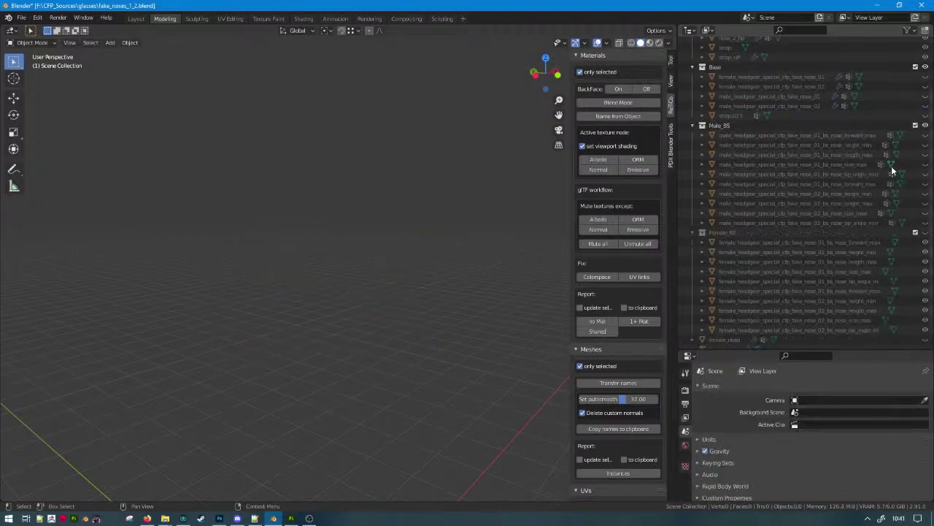
Show male fake_nose_01 bs_nose_forward_max and move its lower strap ends along Y to the nose rim with proportional editing.
mouse_move(924, 106)
mouse_down()
mouse_move(924, 96)
mouse_move(925, 106)
mouse_up()
click(925, 135)
middle_drag(462, 236, 282, 282)
click(370, 336)
middle_drag(370, 336, 370, 161)
key(Tab)
alt+click(370, 162)
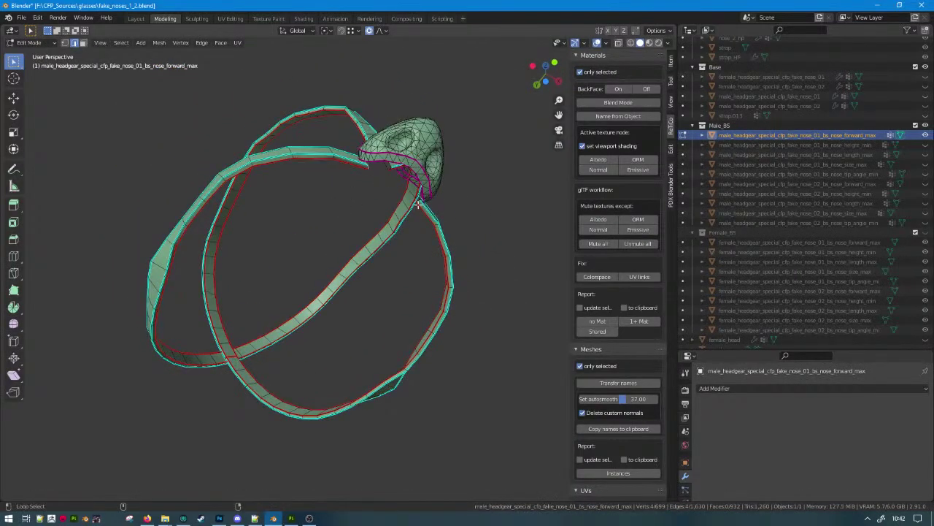
middle_drag(423, 246, 427, 267)
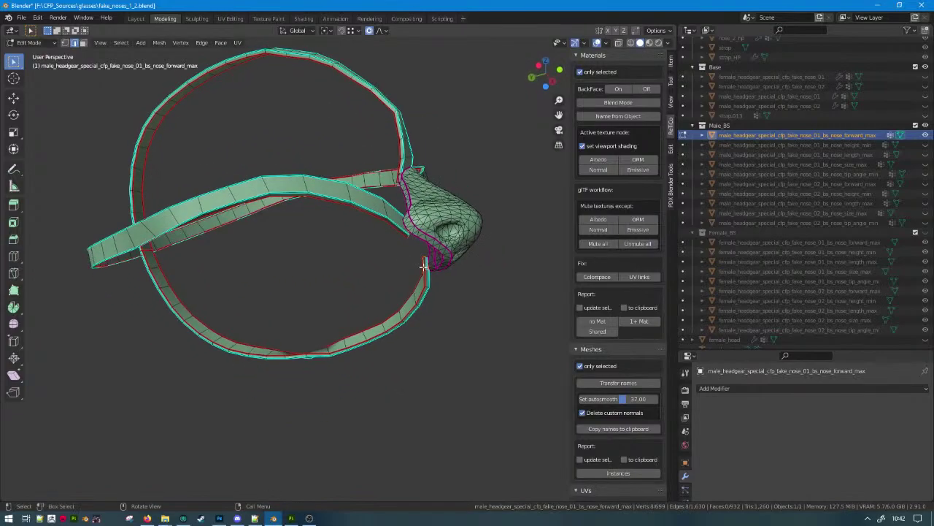
key(g)
key(y)
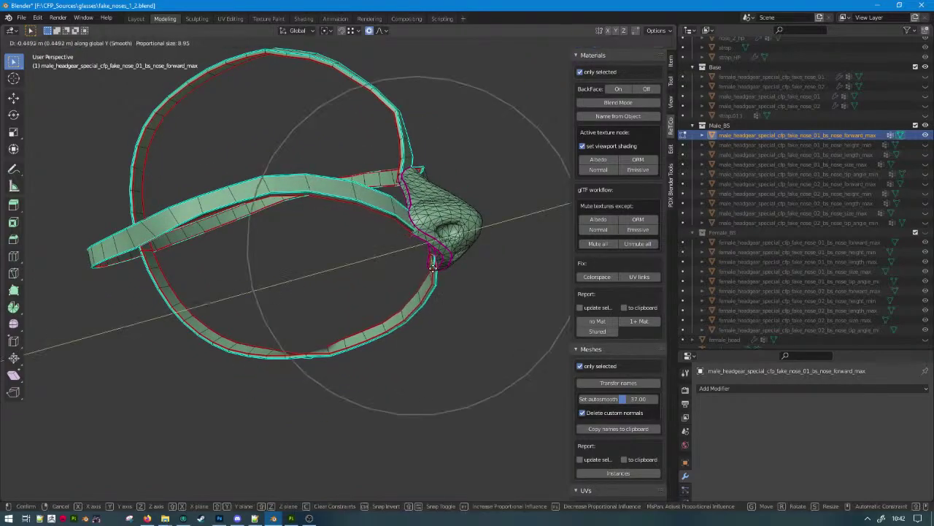
click(429, 268)
middle_drag(429, 267, 544, 321)
key(Tab)
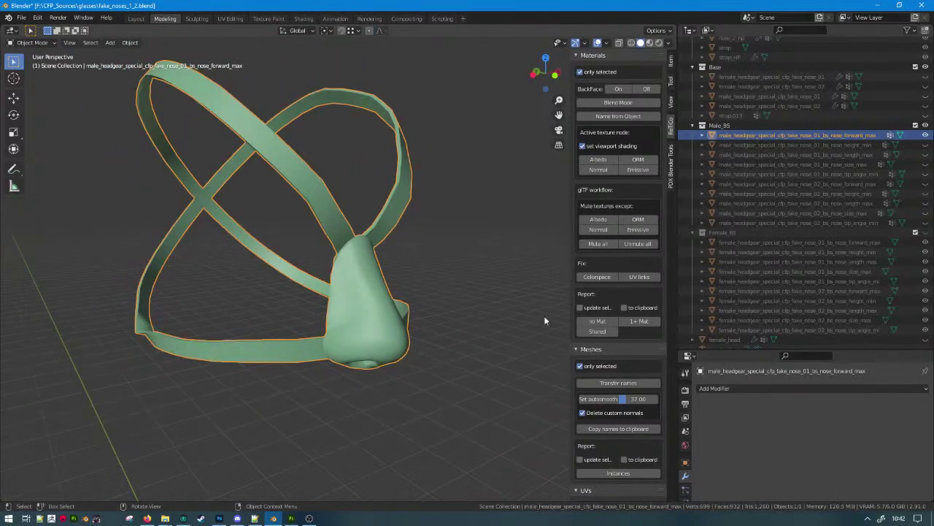
Leave only male fake_nose_02 bs_nose_forward_max visible after comparing it with the fake_nose_01 bs_nose_height_min mesh.
click(925, 135)
click(925, 145)
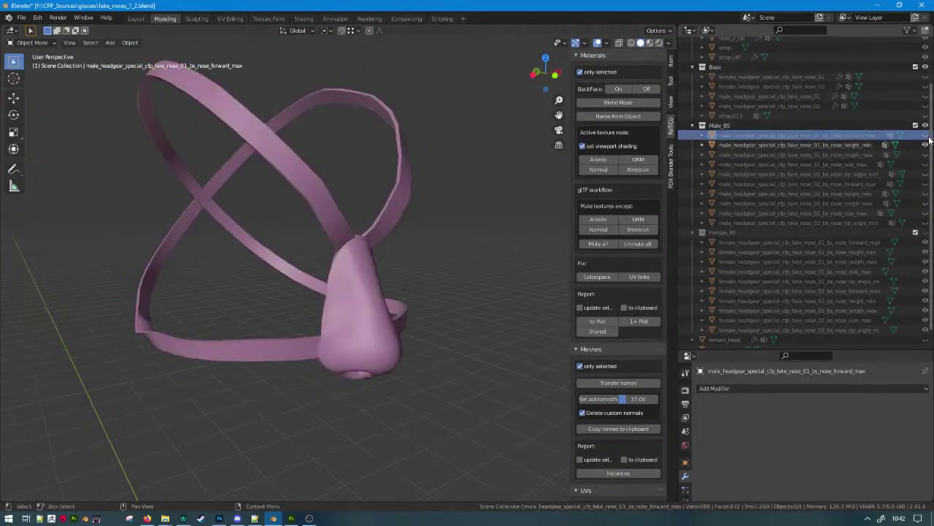
click(925, 184)
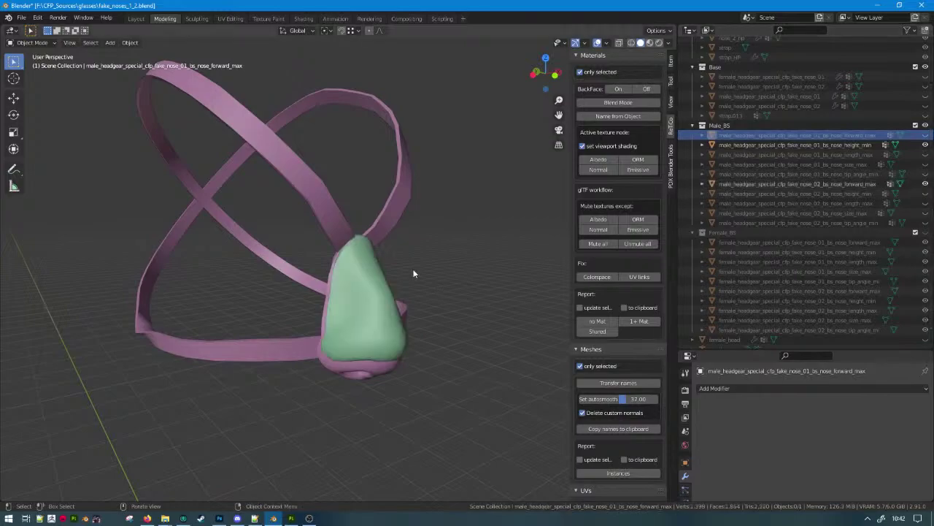
click(347, 243)
middle_drag(347, 243, 409, 222)
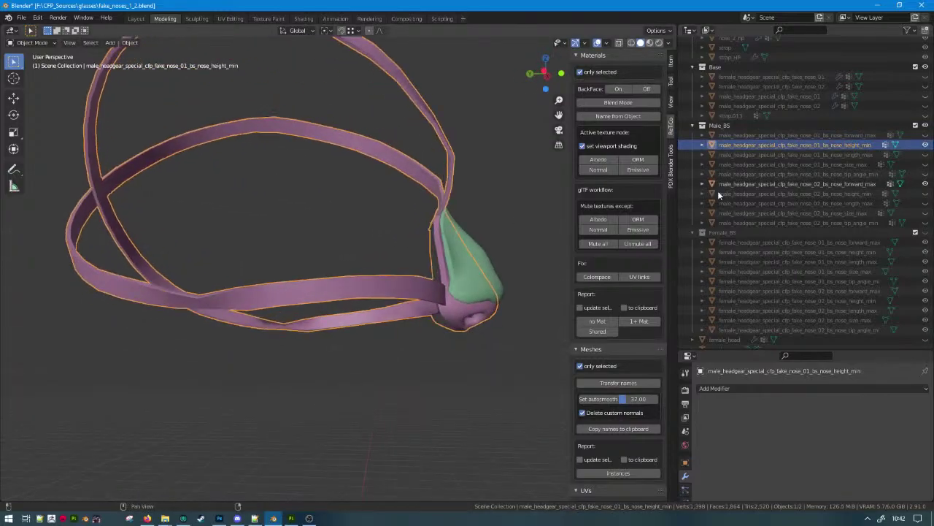
click(925, 146)
Move the lower strap ends of male fake_nose_02 bs_nose_forward_max along Y to the nose rim with proportional editing.
click(476, 255)
key(Tab)
middle_drag(475, 255, 443, 199)
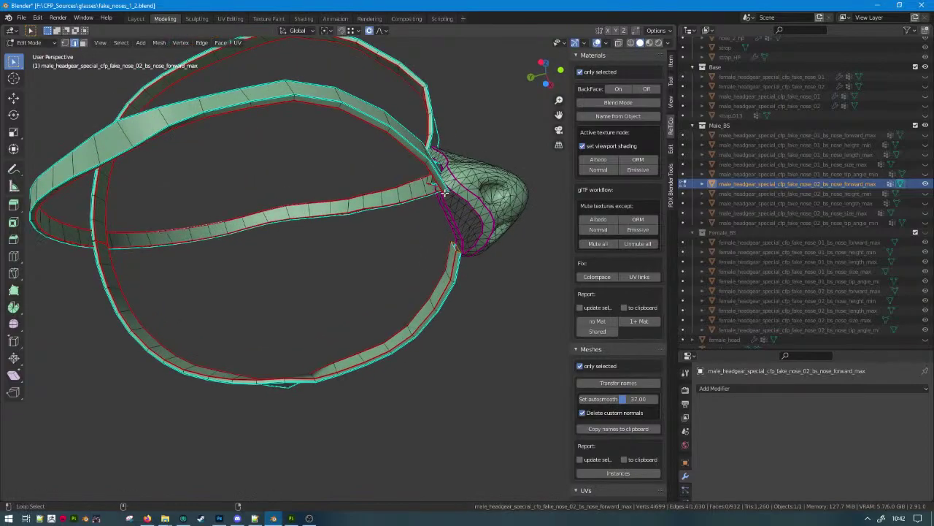
key(y)
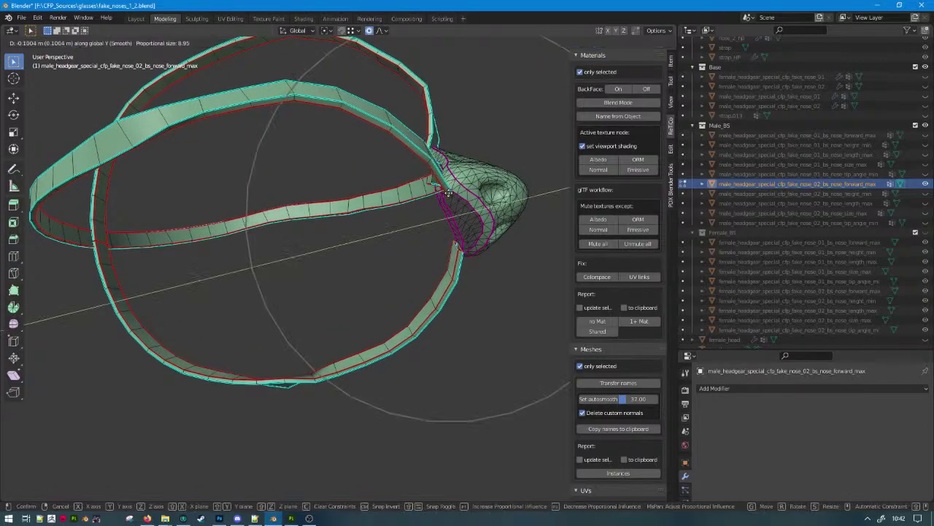
click(454, 192)
Move the upper strap ends of male fake_nose_02 bs_nose_forward_max slightly along Y to meet the nose bridge.
middle_drag(454, 192, 410, 272)
key(g)
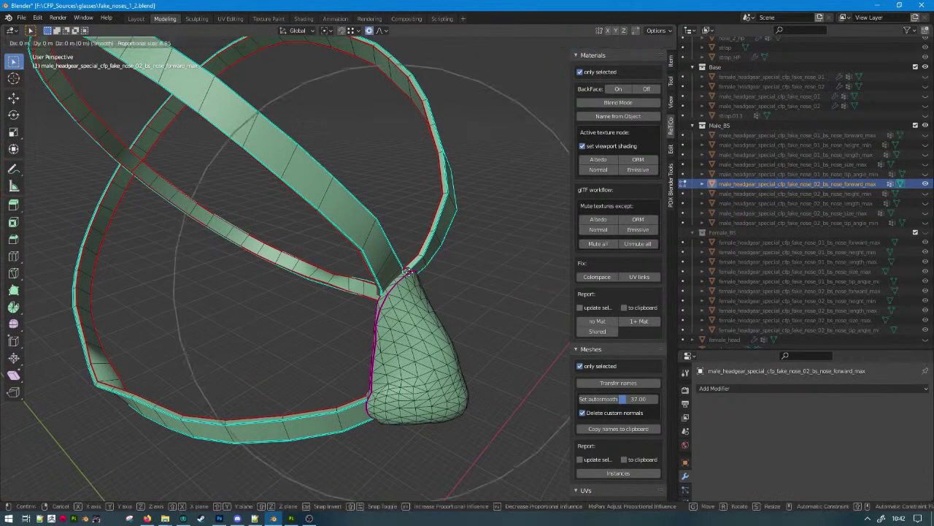
key(y)
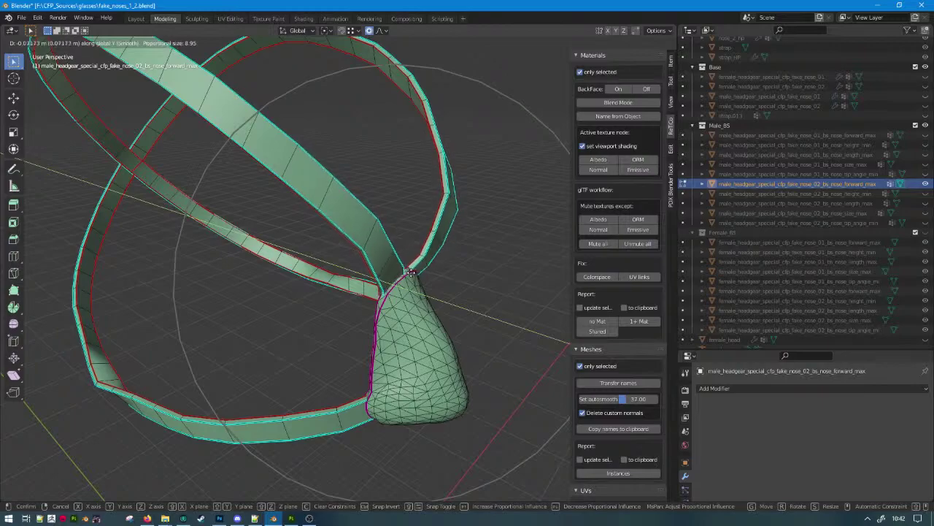
click(412, 273)
key(Tab)
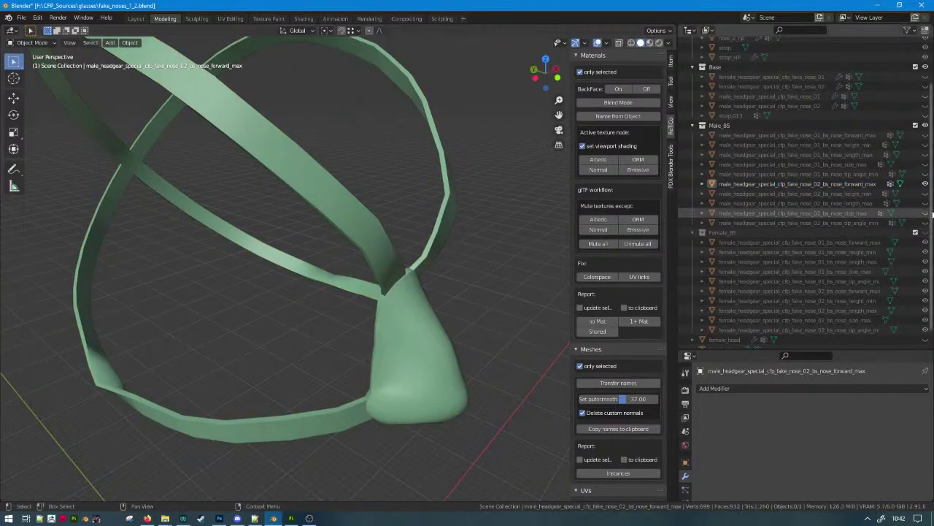
Replace the visible mesh with both male bs_nose_height_min meshes and select a lower strap end edge loop on the fake_nose_02 one.
click(925, 185)
click(925, 146)
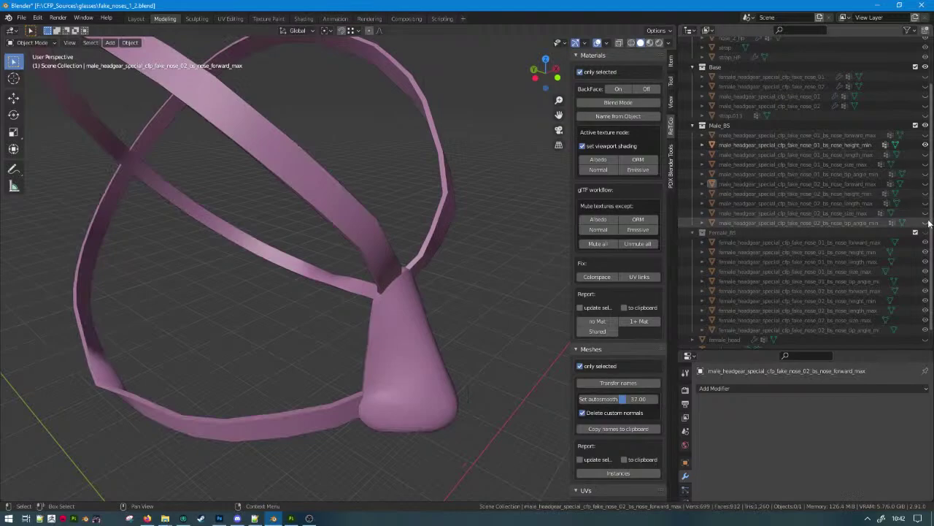
click(926, 194)
middle_drag(467, 324, 522, 258)
click(444, 309)
key(Tab)
scroll(411, 314, up, 3)
alt+click(551, 238)
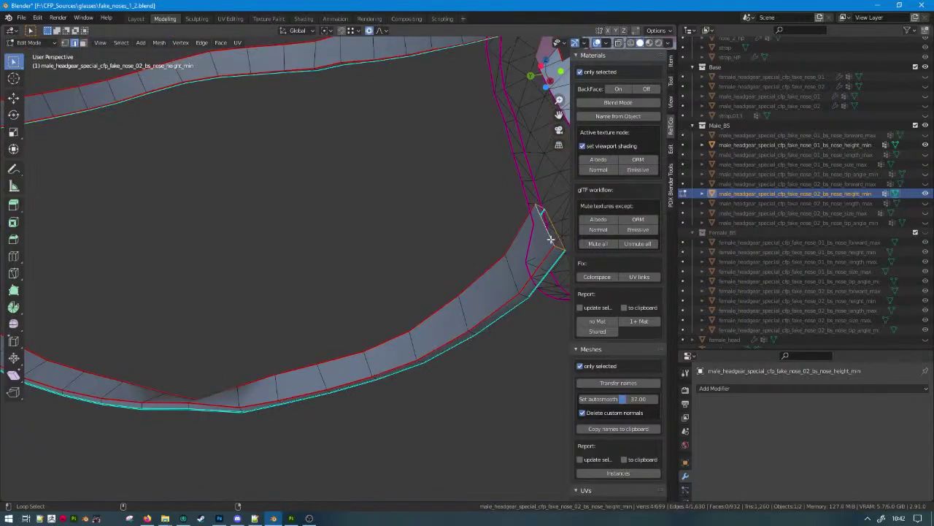
Check the strap ends inside the nose from behind using X-ray, and hide male fake_nose_01 bs_nose_height_min.
key(shift+z)
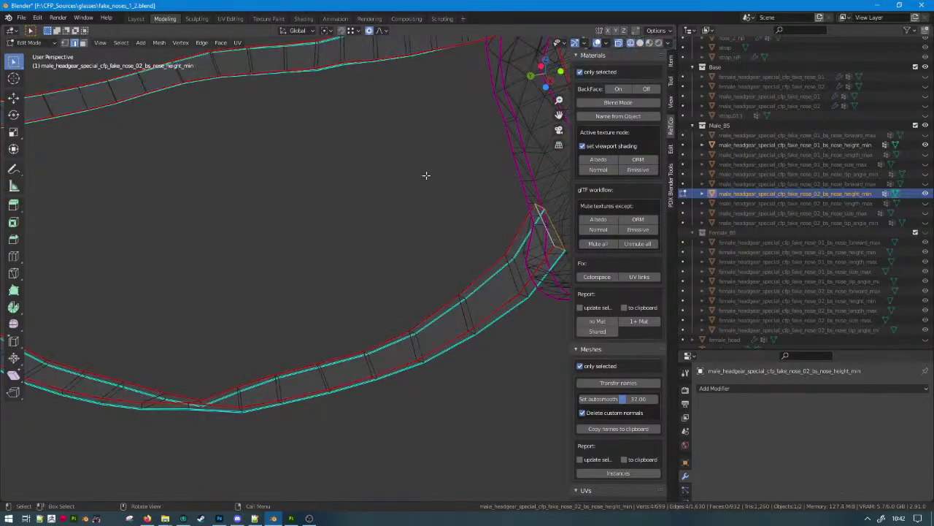
key(shift+z)
mouse_move(427, 176)
middle_down()
mouse_move(413, 215)
mouse_move(494, 267)
mouse_move(382, 244)
mouse_move(382, 252)
middle_up()
key(shift+z)
key(shift+z)
key(Tab)
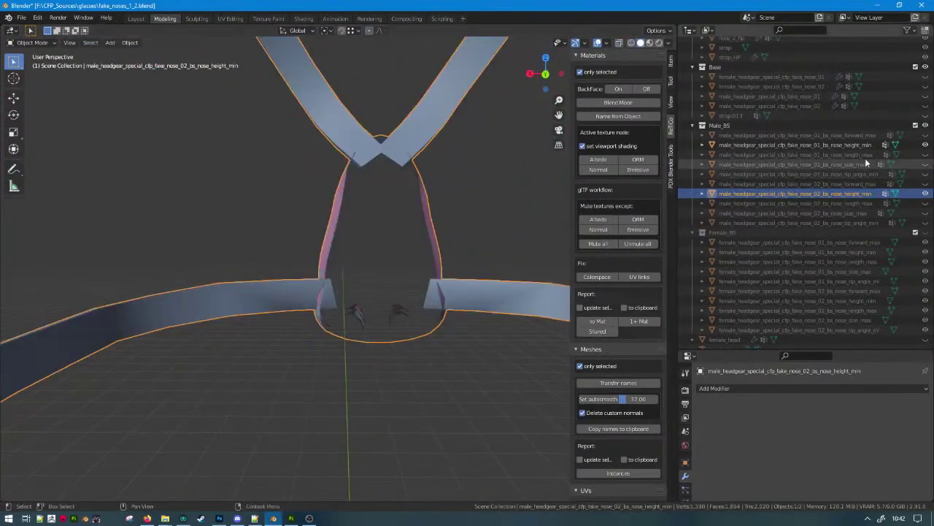
click(925, 144)
Move both lower strap ends of male fake_nose_02 bs_nose_height_min down along Z by about 0.8 m with proportional editing.
key(Tab)
scroll(413, 314, up, 2)
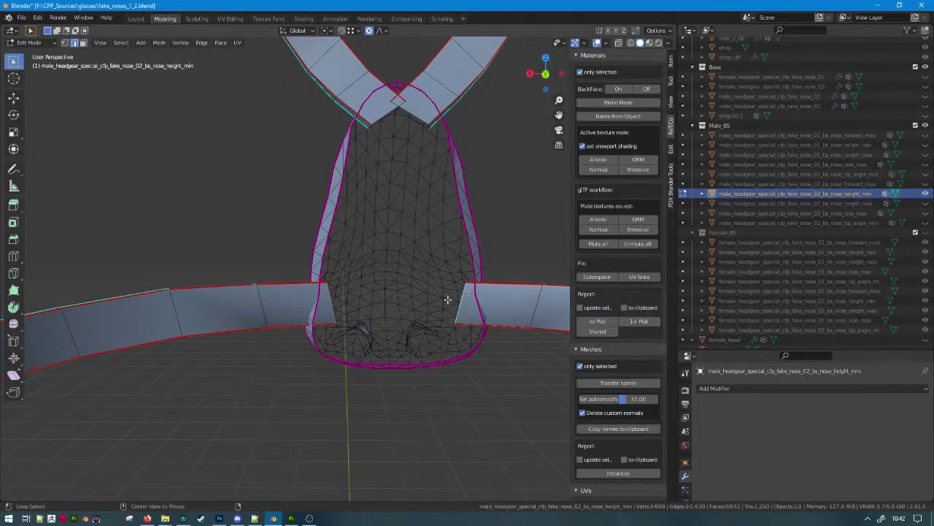
key(g)
key(z)
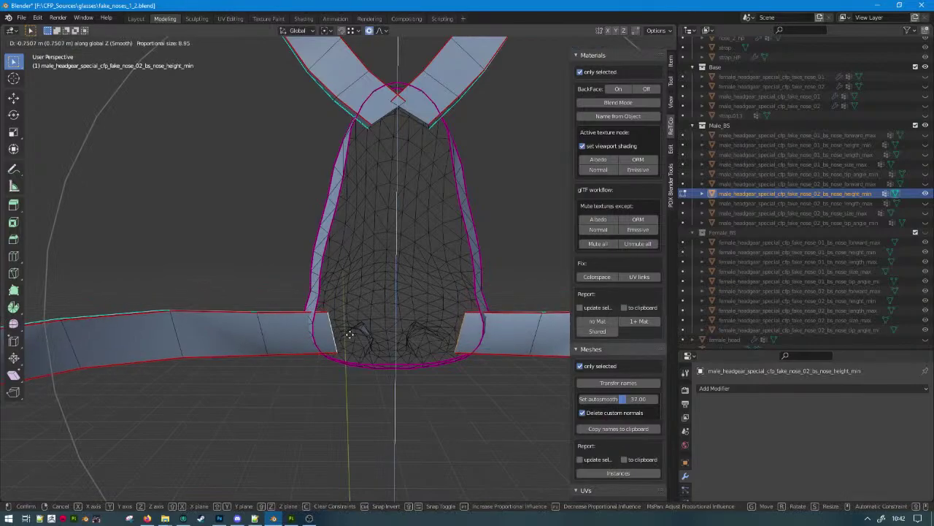
click(349, 337)
Fine-tune the height of the same lower strap ends along Z and finish editing male fake_nose_02 bs_nose_height_min.
middle_drag(313, 340, 511, 355)
key(g)
key(z)
click(446, 337)
key(Tab)
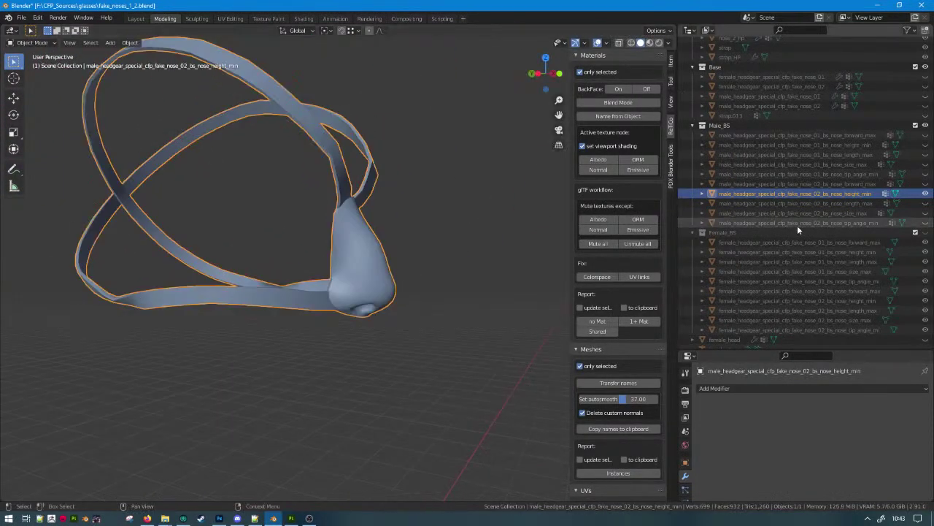
Switch to male fake_nose_01 bs_nose_height_min and move its lower strap ends down along Z with proportional editing.
click(925, 194)
click(925, 145)
click(278, 292)
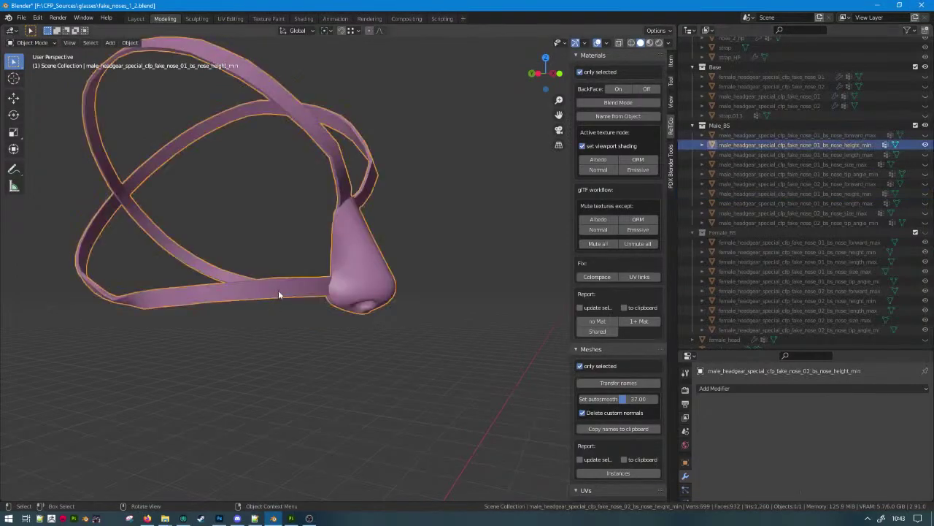
key(Tab)
scroll(350, 295, up, 8)
key(alt+a)
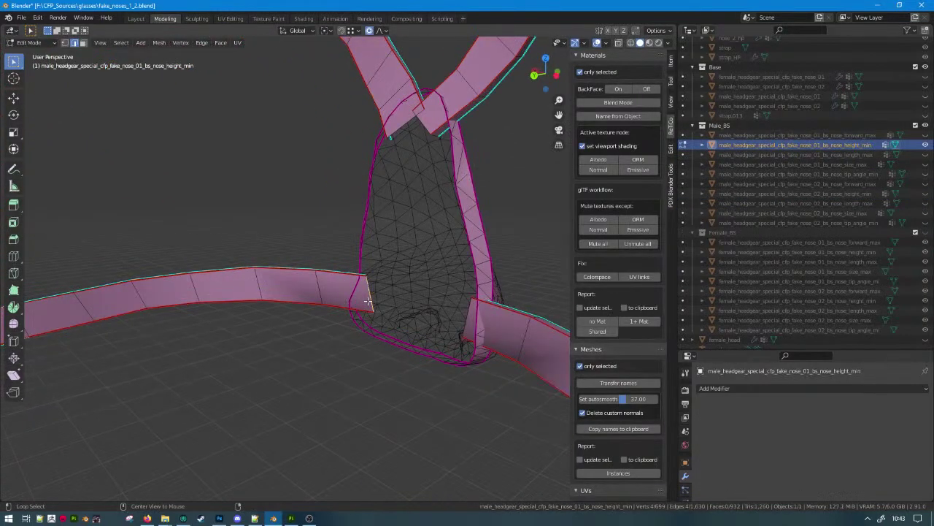
middle_drag(428, 308, 459, 311)
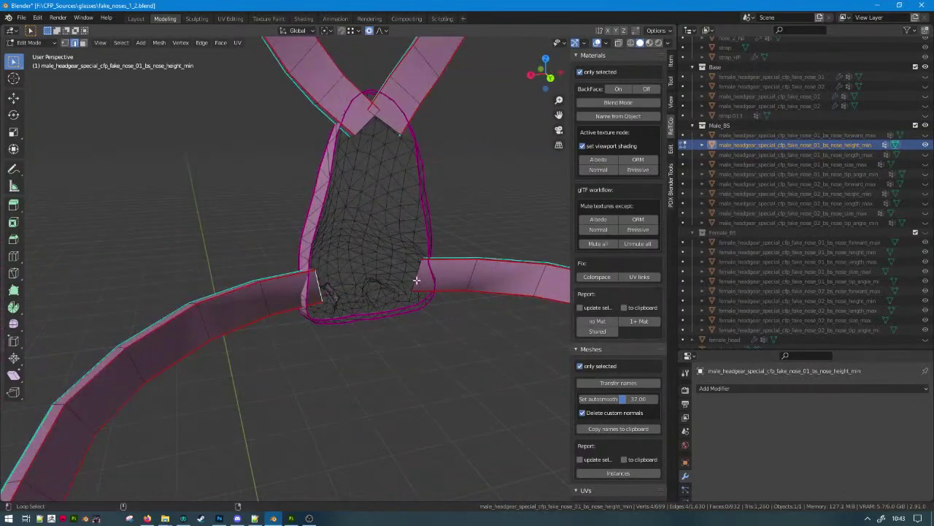
key(g)
key(z)
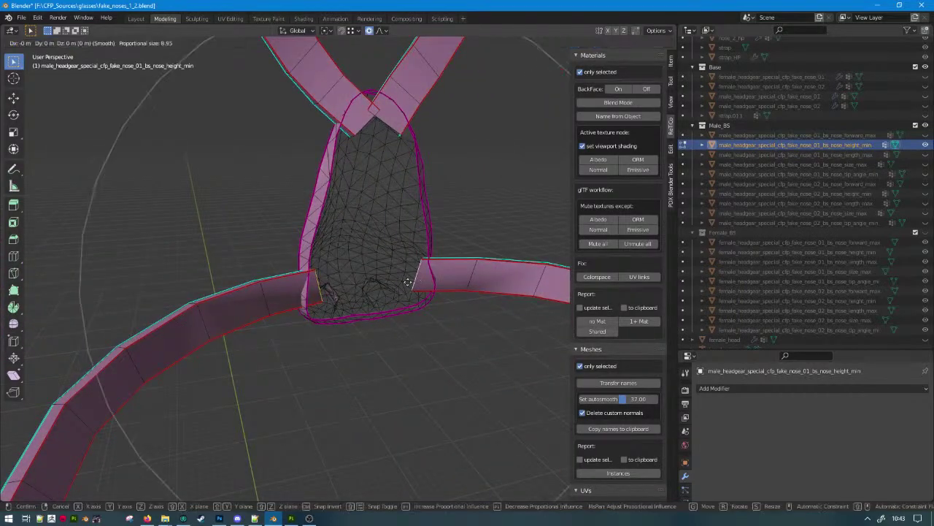
click(421, 300)
middle_drag(421, 300, 467, 298)
key(Tab)
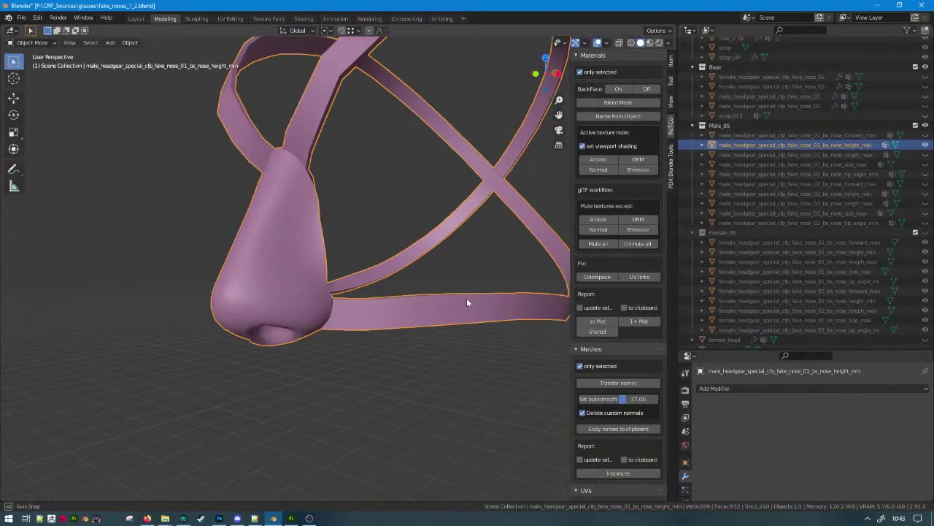
Switch to male fake_nose_01 bs_nose_length_max and move its lower strap ends along Y to the nose rim with proportional editing.
click(925, 145)
click(925, 154)
mouse_move(348, 316)
middle_down()
mouse_move(294, 317)
mouse_move(316, 340)
mouse_move(337, 339)
mouse_move(312, 296)
mouse_move(511, 209)
mouse_move(397, 290)
mouse_move(377, 268)
mouse_move(361, 265)
mouse_move(374, 286)
mouse_move(331, 213)
mouse_move(354, 305)
middle_up()
click(337, 339)
key(Tab)
alt+click(378, 267)
key(g)
key(y)
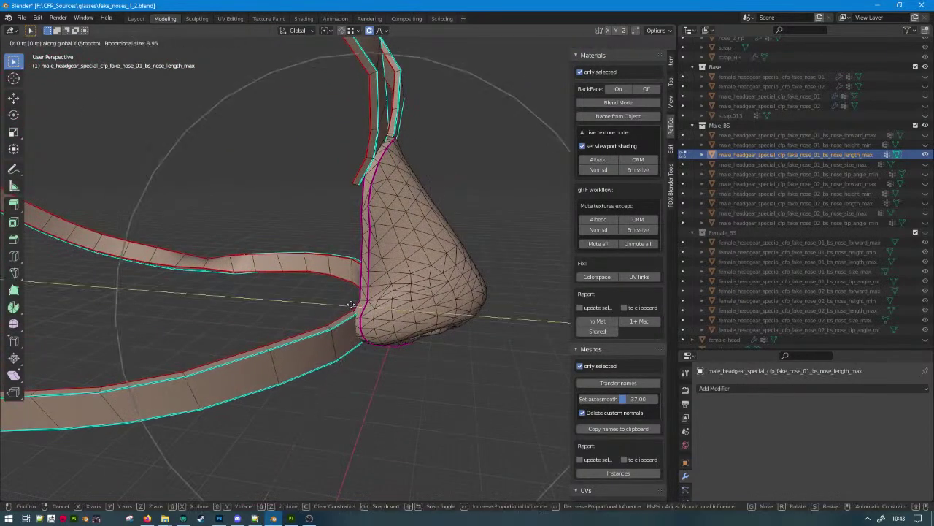
click(355, 305)
middle_drag(356, 305, 395, 219)
scroll(325, 226, up, 3)
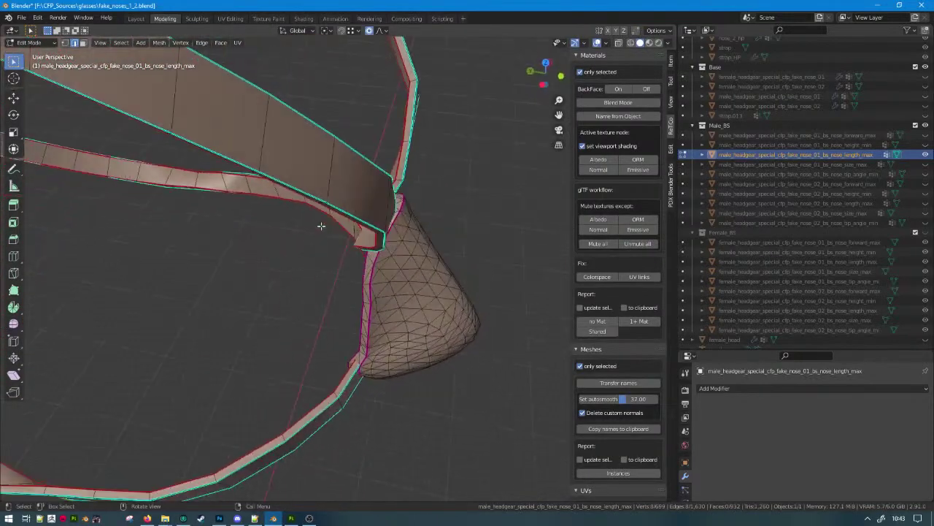
Move the upper strap ends of male fake_nose_01 bs_nose_length_max about 0.24 m along Y with proportional editing and finish editing.
key(g)
key(x)
key(y)
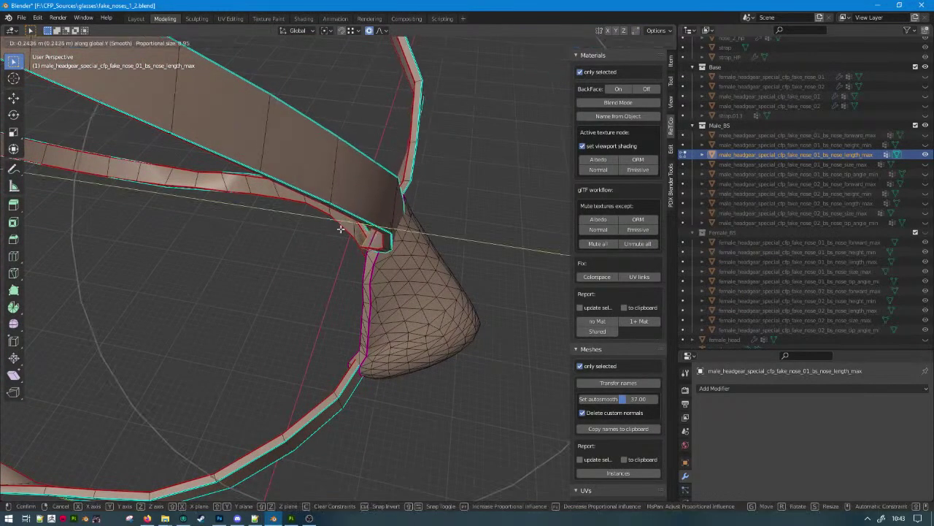
click(340, 228)
key(Tab)
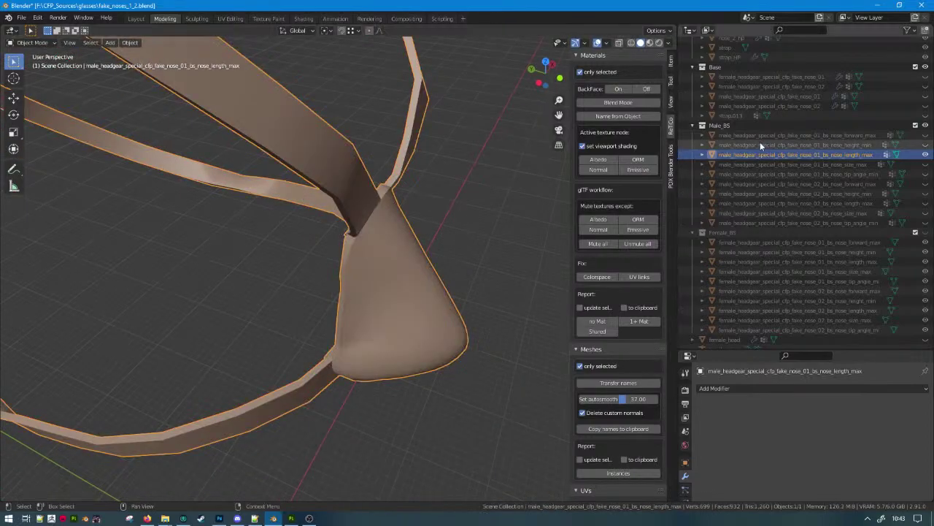
Examine strap attachment one mesh at a time on male fake_nose_01 bs_nose_size_max and tip_angle_min, and fake_nose_02 bs_nose_forward_max and height_min.
click(926, 154)
click(926, 164)
middle_drag(413, 285, 396, 186)
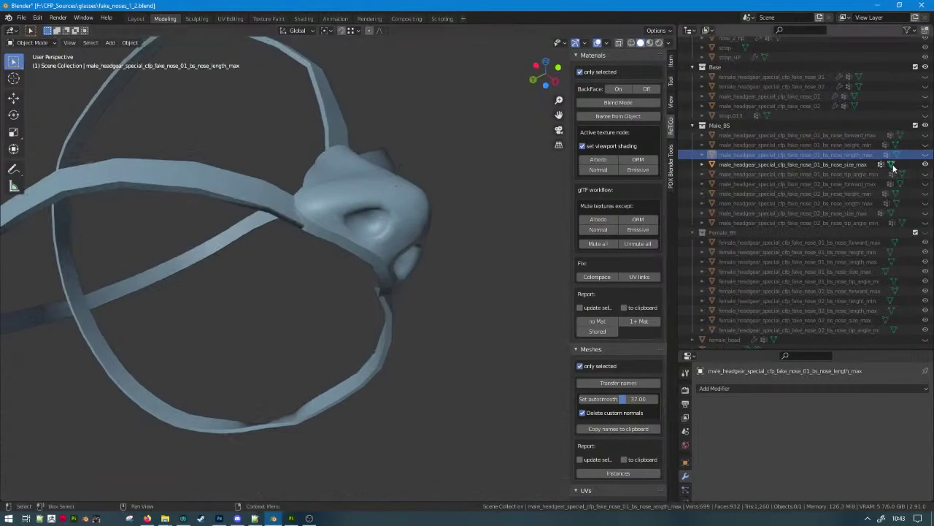
click(926, 164)
click(925, 174)
middle_drag(416, 315, 511, 292)
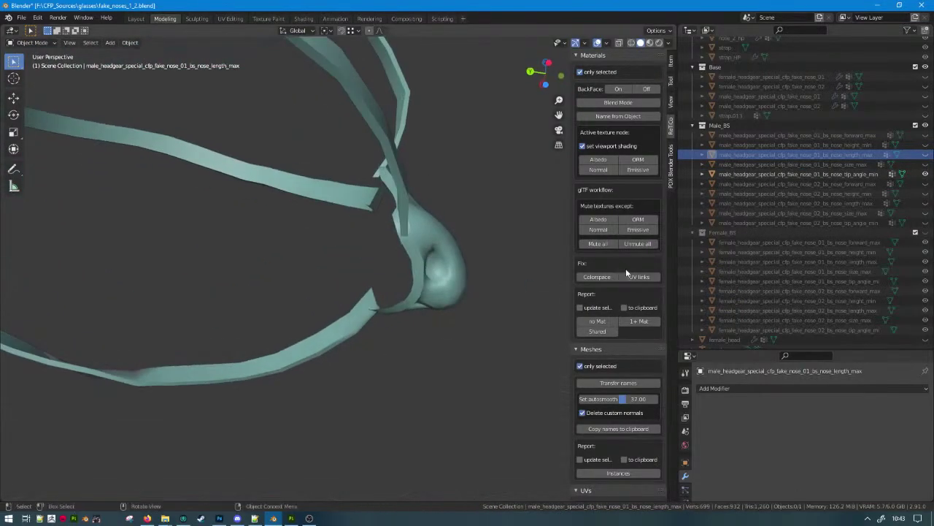
click(926, 174)
click(926, 183)
middle_drag(460, 292, 301, 310)
scroll(483, 315, up, 3)
click(926, 183)
click(926, 194)
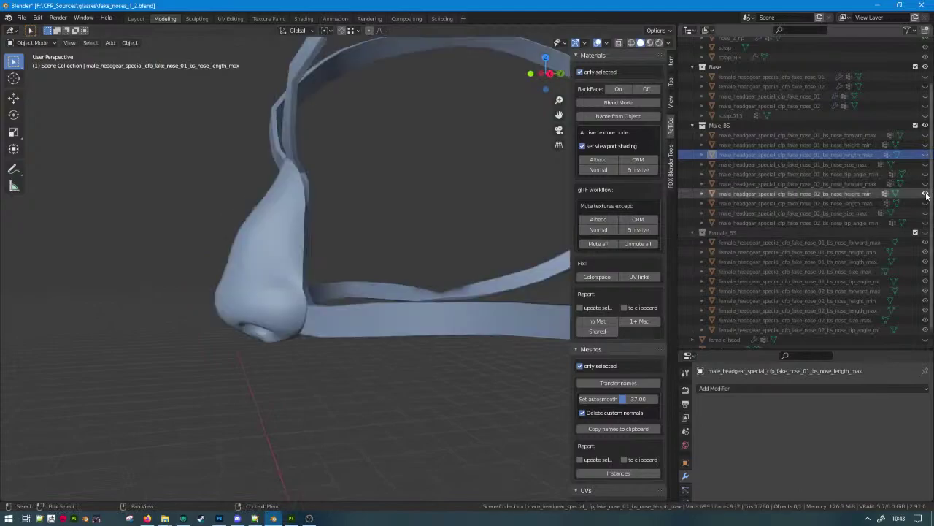
Isolate male fake_nose_02 bs_nose_length_max and move its upper strap ends about 0.45 m along Y with proportional editing.
click(925, 194)
click(926, 203)
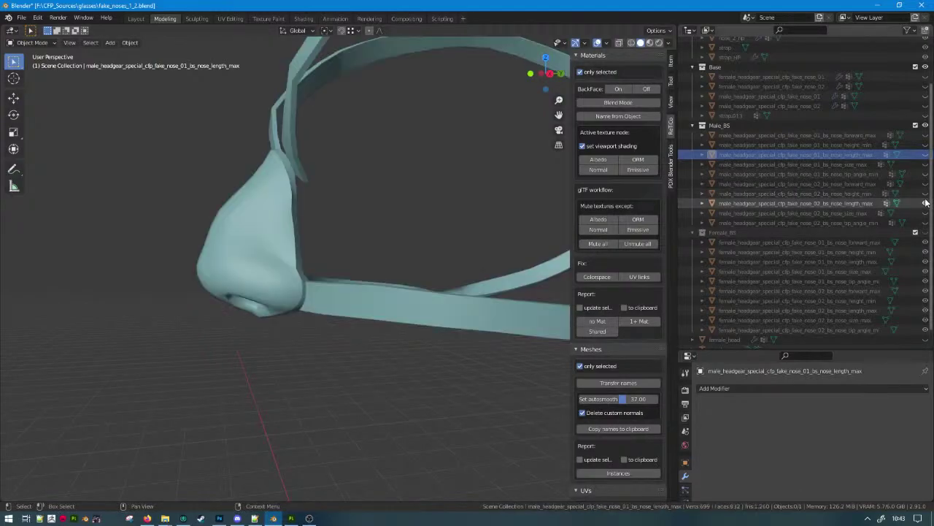
click(392, 313)
middle_drag(392, 313, 340, 239)
key(Tab)
key(g)
click(354, 185)
key(g)
key(y)
click(385, 200)
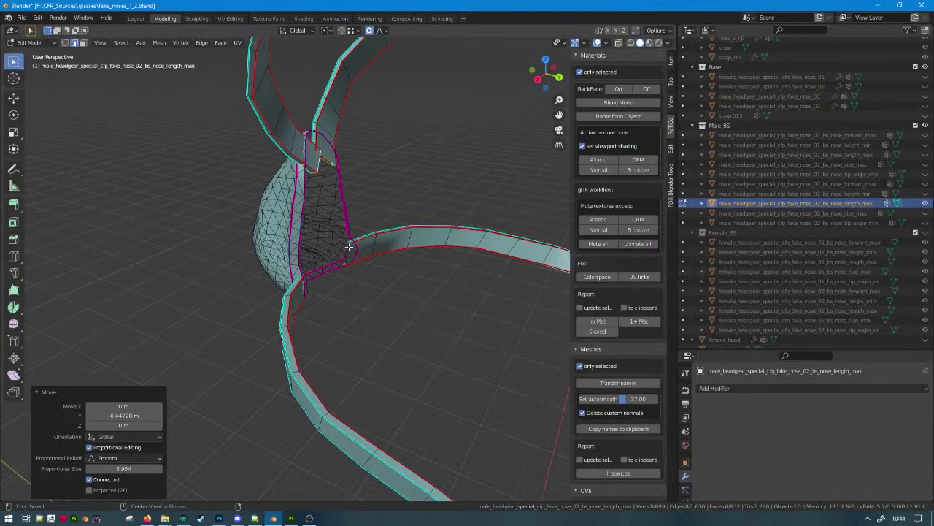
Move the lower strap ends of male fake_nose_02 bs_nose_length_max along Y to the nose rim and finish editing.
click(349, 247)
middle_drag(308, 284, 370, 294)
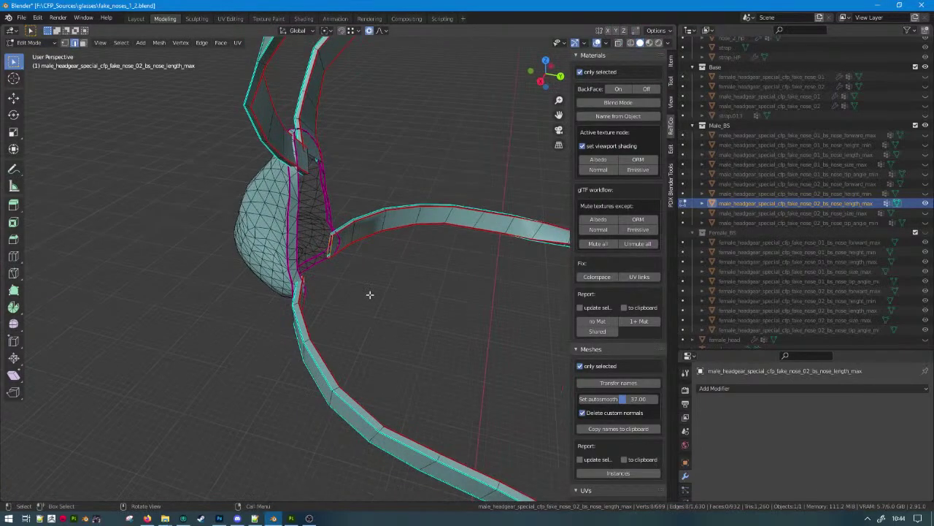
key(g)
key(y)
click(365, 294)
key(Tab)
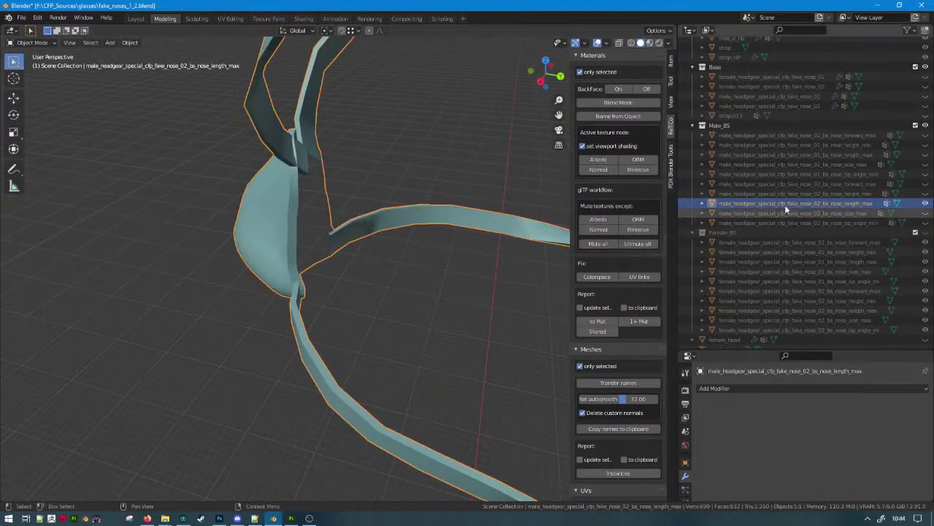
Hide male fake_nose_02 bs_nose_length_max and check the straps on its bs_nose_size_max and bs_nose_tip_angle_min meshes in turn.
click(925, 203)
click(924, 212)
click(925, 213)
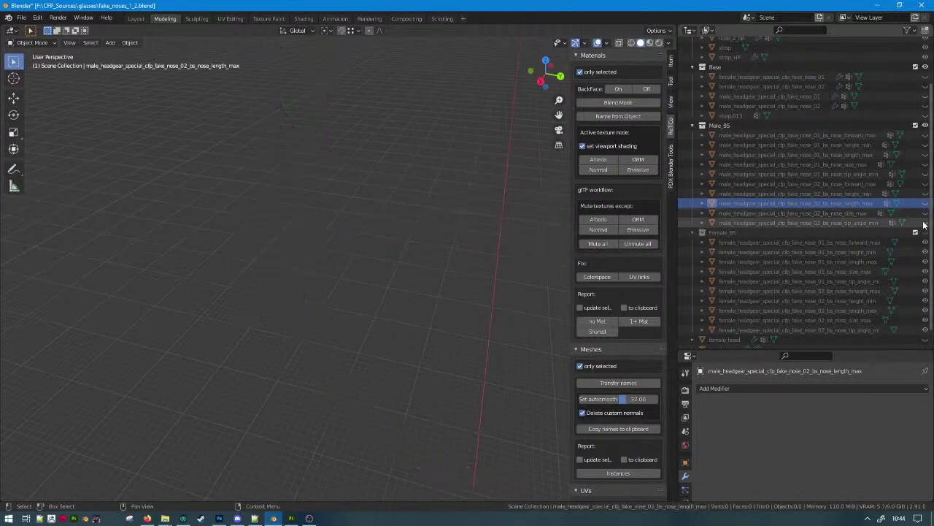
click(925, 222)
click(925, 223)
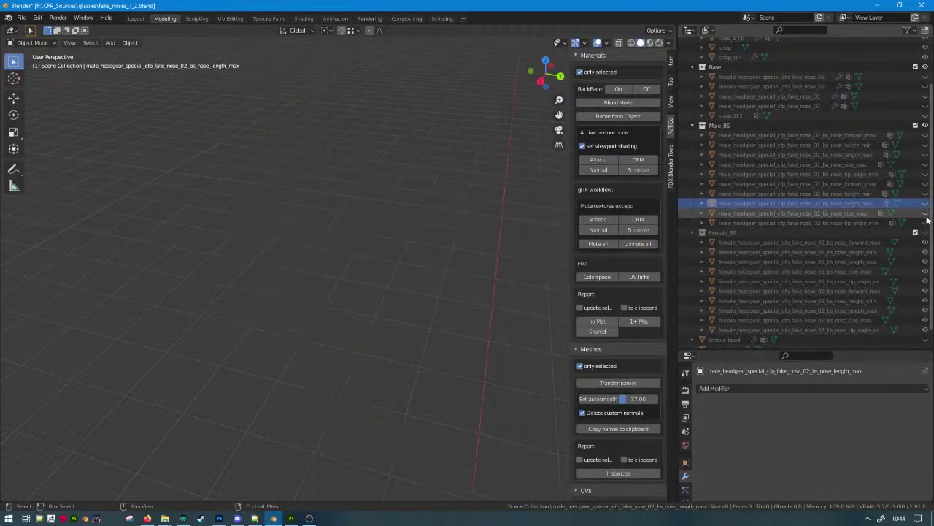
click(924, 214)
click(925, 213)
Show all Male_BS blend shape meshes and both male base nose meshes, and save the file.
middle_drag(383, 329, 485, 302)
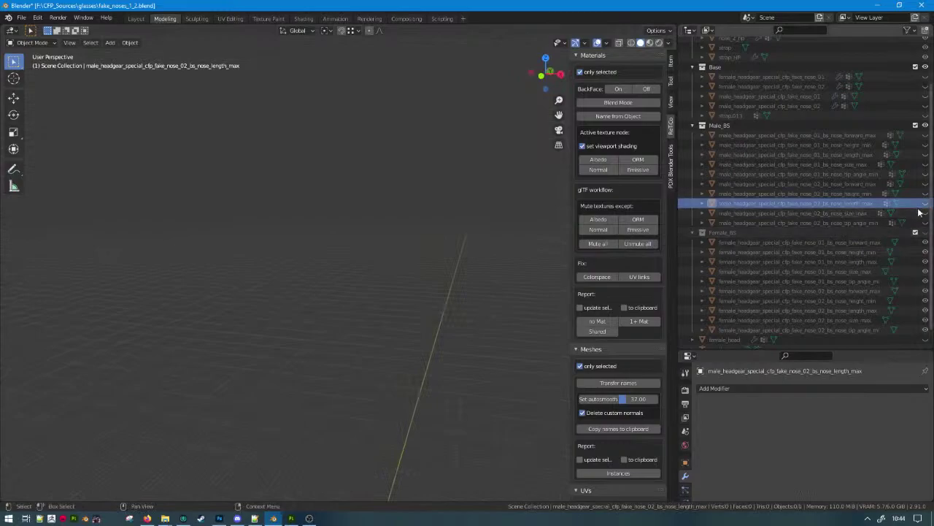
scroll(918, 212, up, 2)
click(925, 170)
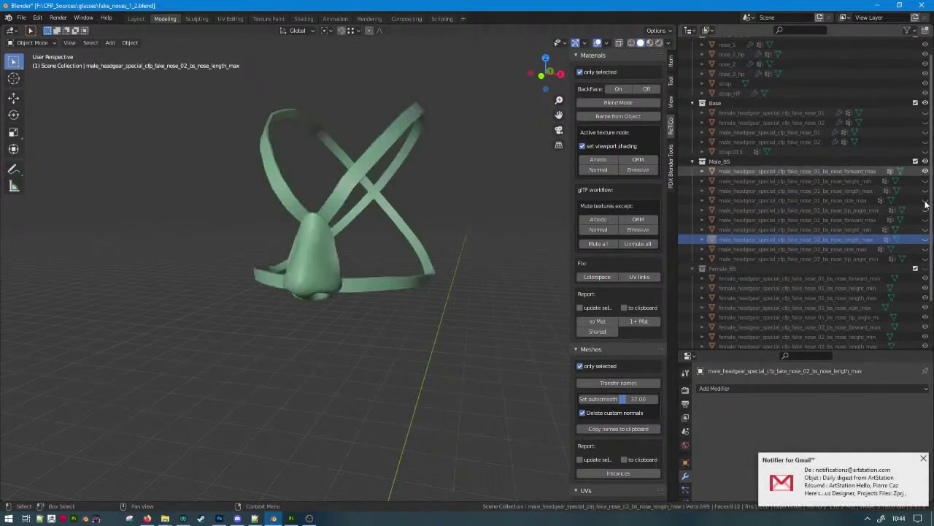
drag(925, 206, 925, 259)
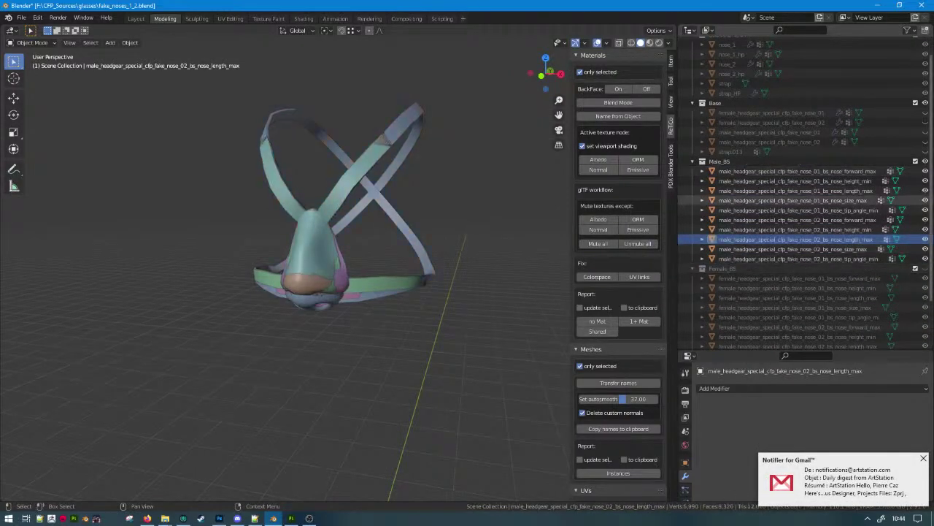
drag(926, 143, 926, 134)
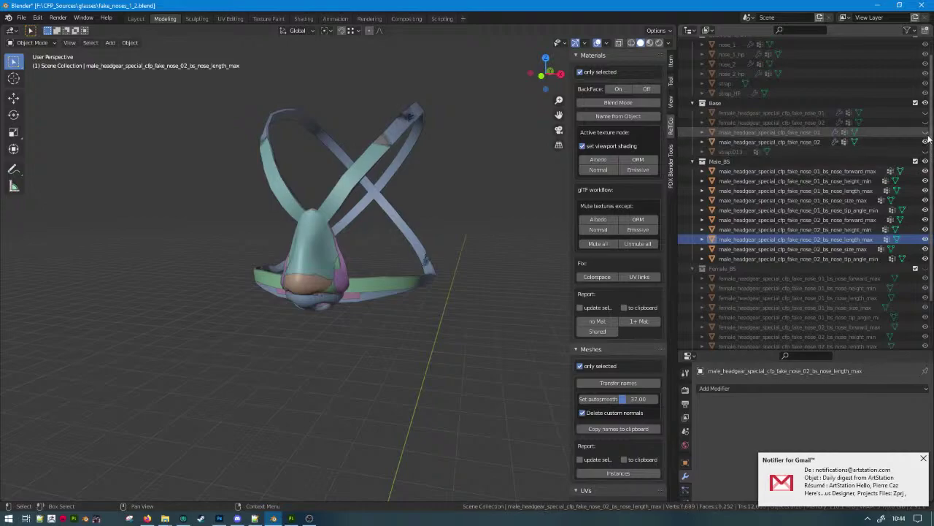
click(801, 133)
scroll(377, 199, down, 3)
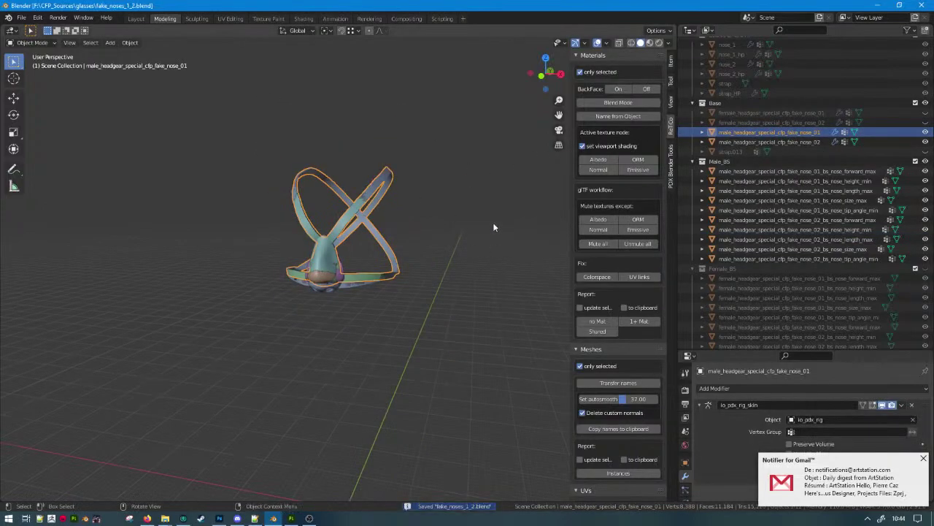
Start a PDX mesh export of the base male fake_nose_01 and browse to the male_headgears special\cfp_fake_nose_01 folder.
key(n)
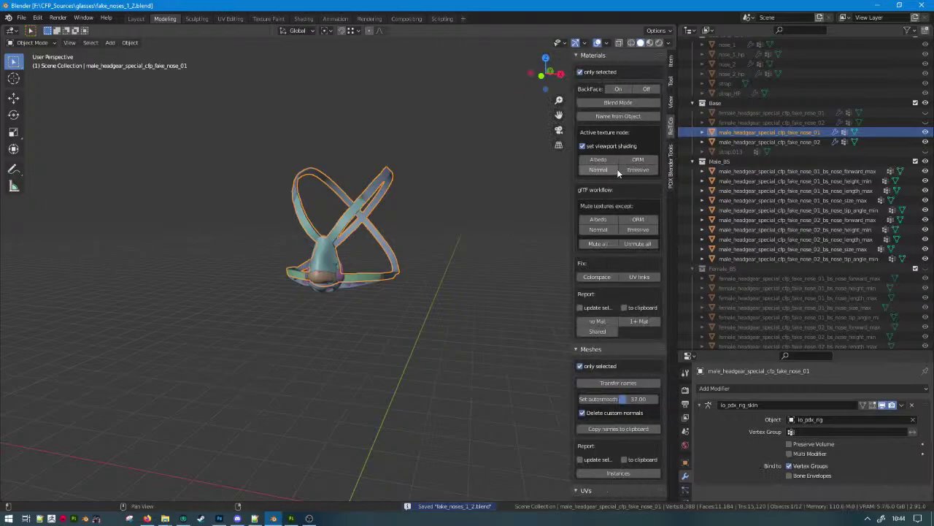
click(670, 167)
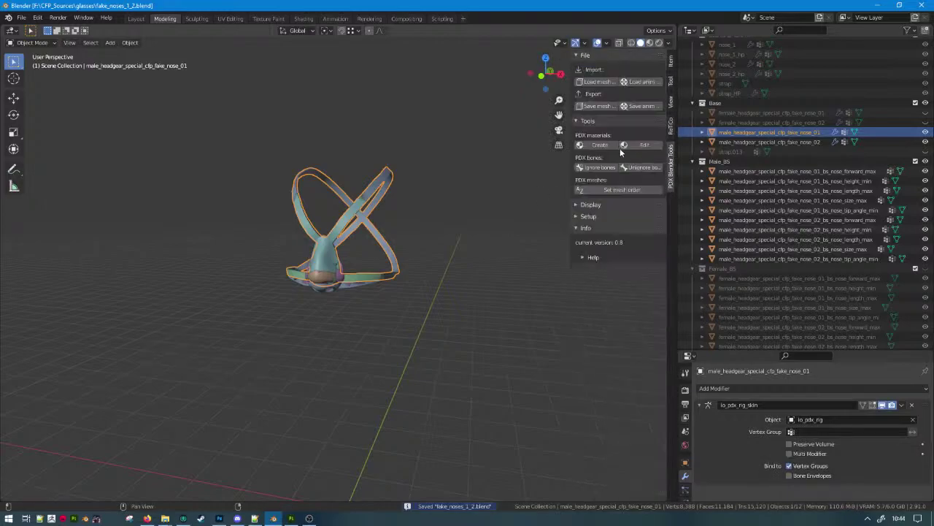
click(602, 109)
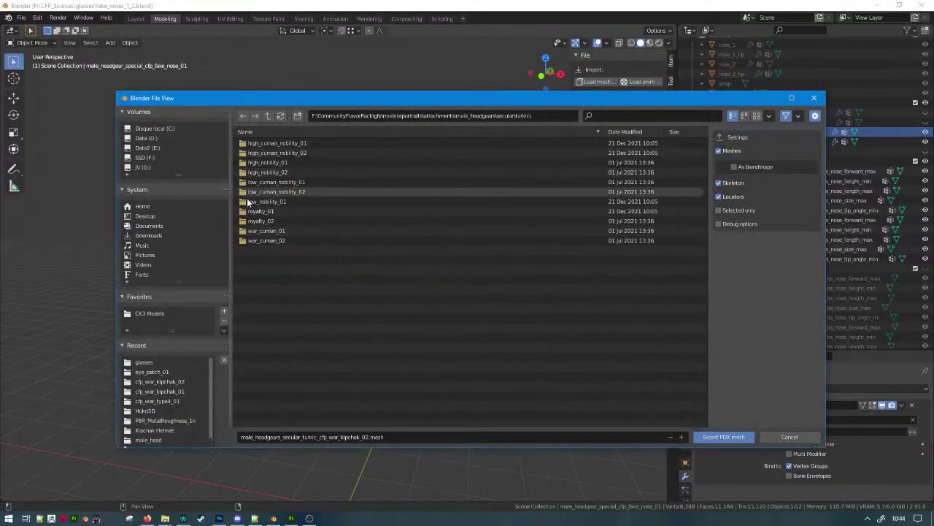
scroll(180, 405, down, 2)
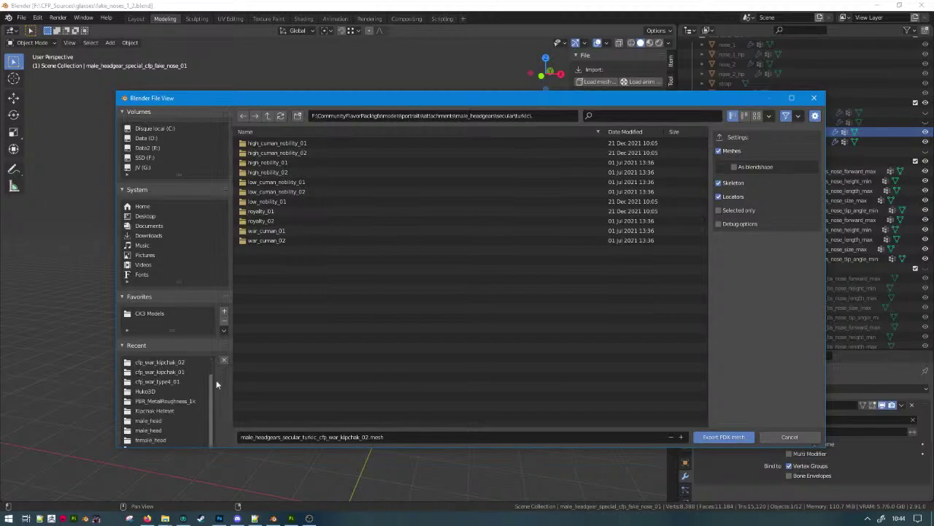
click(267, 116)
click(267, 115)
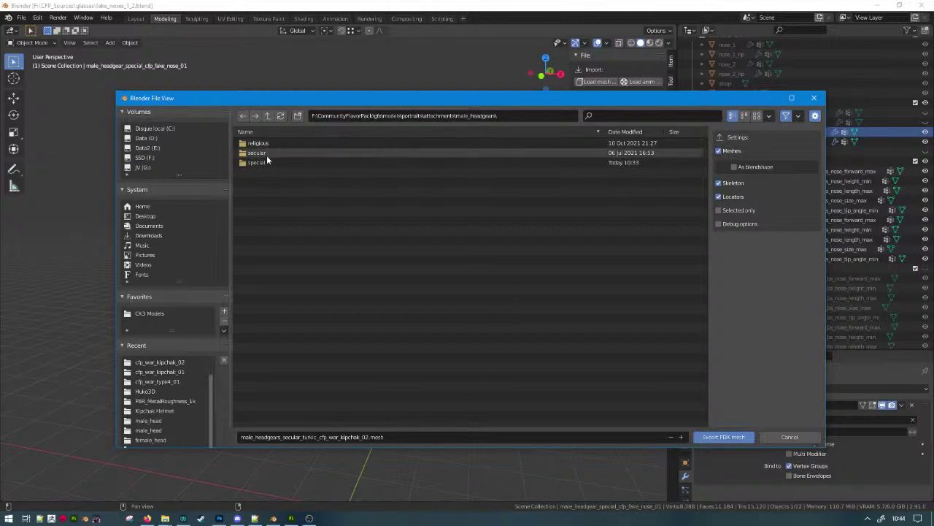
double_click(262, 162)
double_click(295, 173)
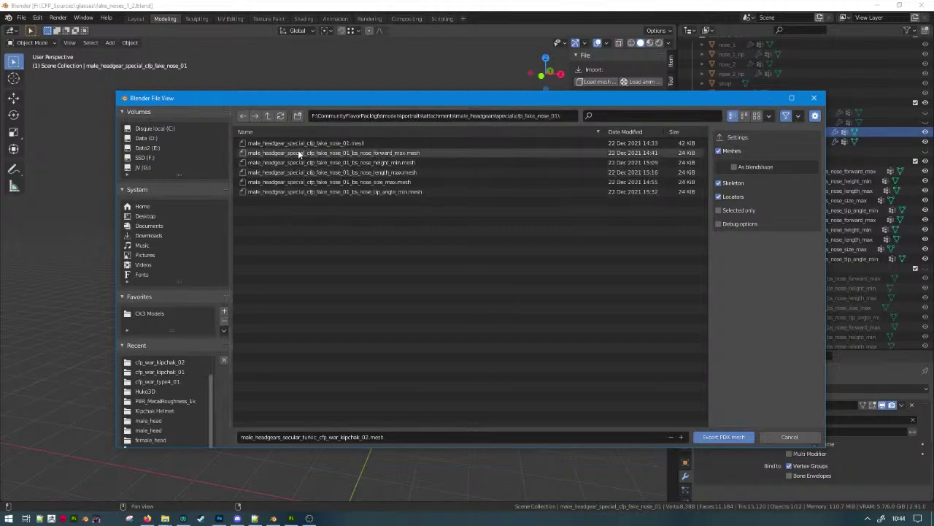
Export to the existing male_headgear_special_cfp_fake_nose_01.mesh file with Selected only enabled.
click(300, 143)
click(719, 211)
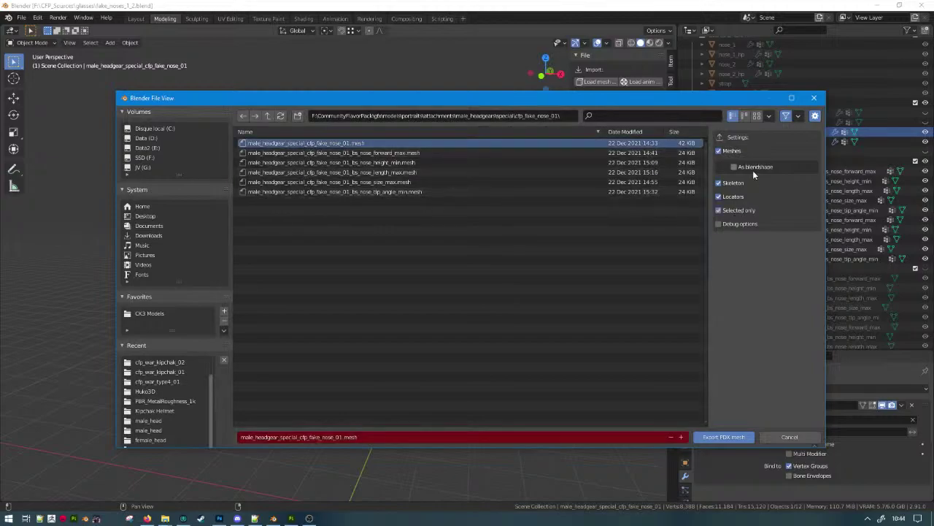
click(741, 167)
drag(717, 98, 682, 125)
key(Return)
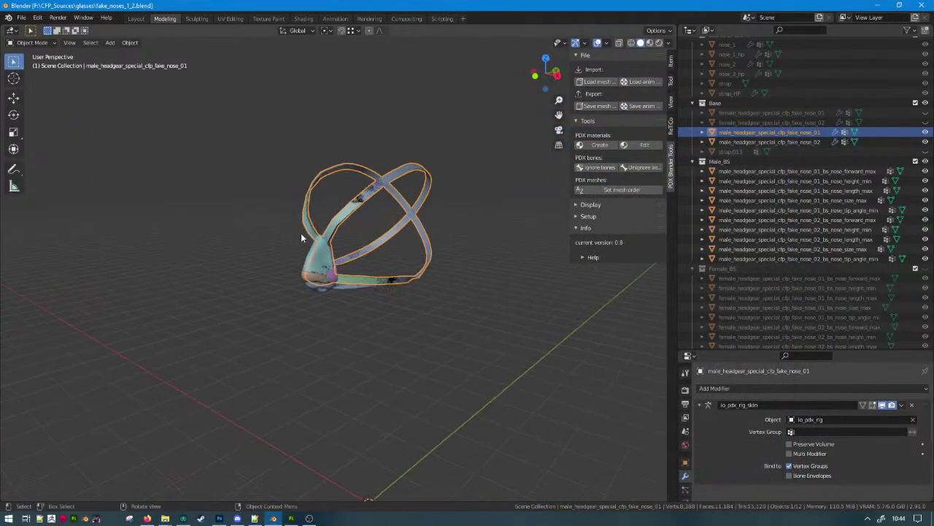
Add an Edge Split modifier using only sharp edges, with Edge Angle off, to the base male fake_nose_01 and apply it.
click(821, 143)
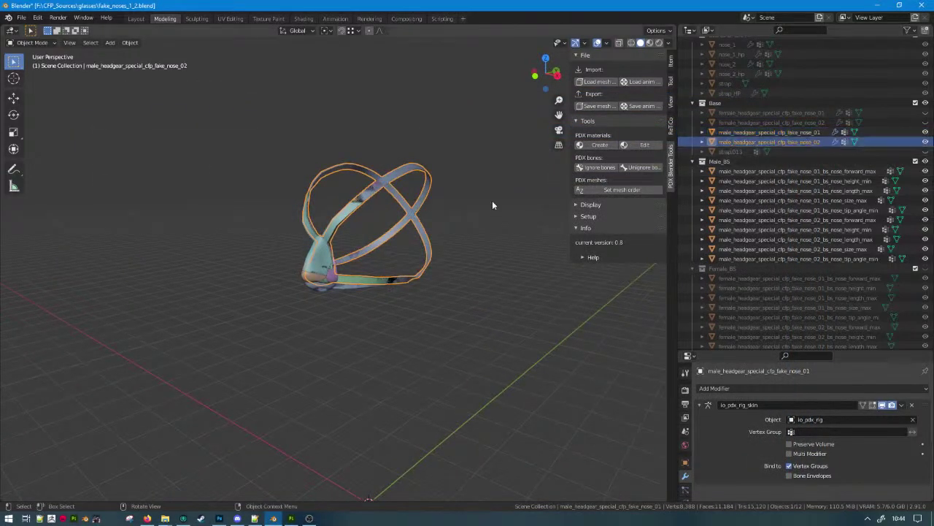
scroll(492, 205, up, 2)
click(781, 133)
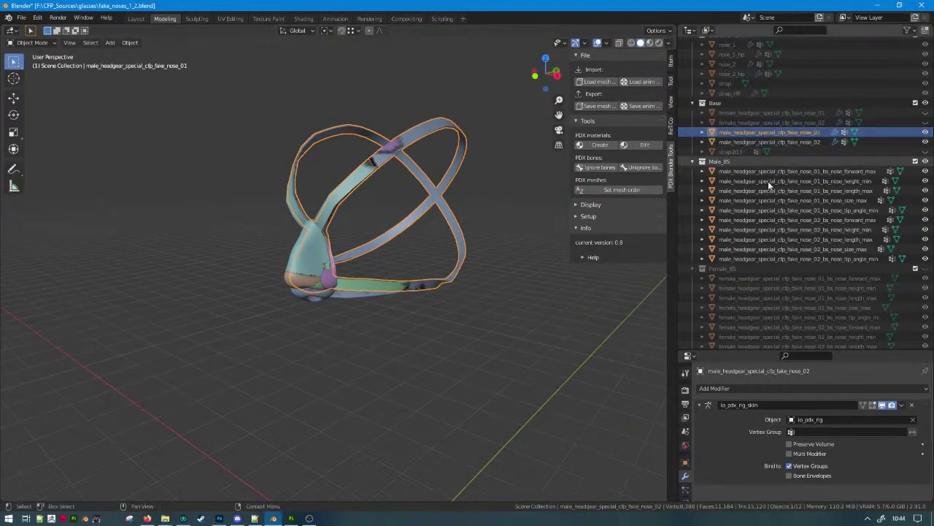
click(747, 389)
click(746, 388)
click(746, 388)
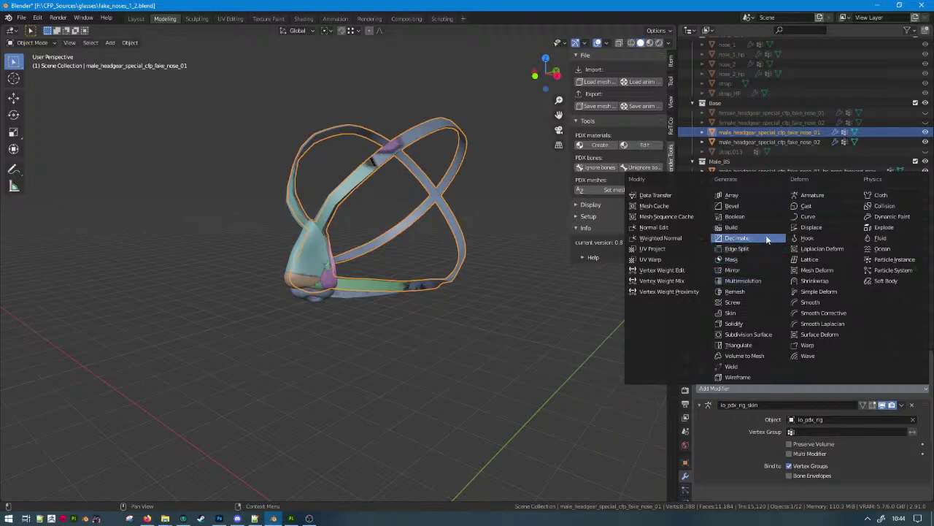
click(759, 248)
click(790, 481)
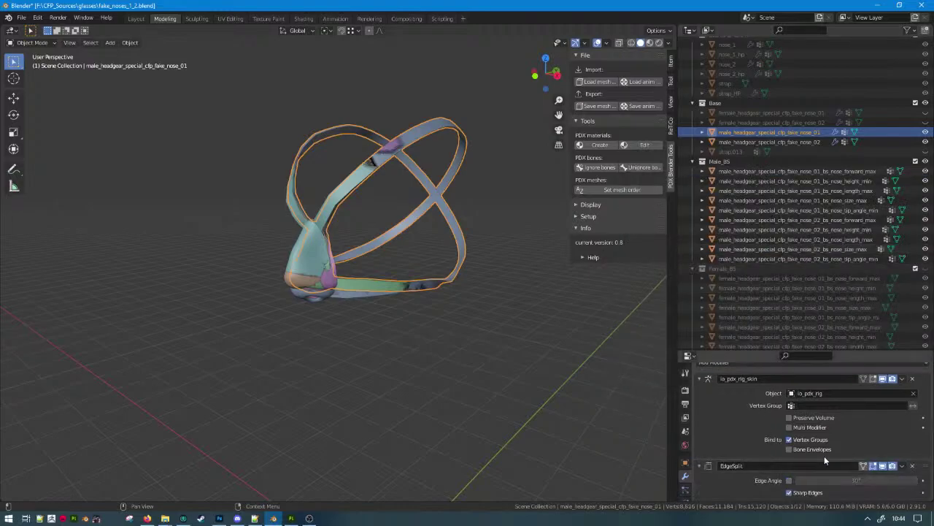
drag(768, 350, 767, 289)
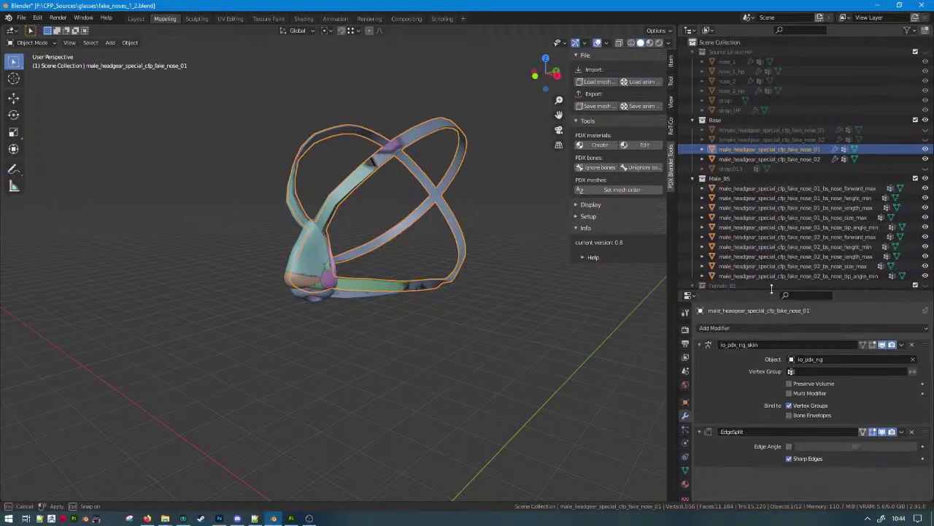
key(ctrl+a)
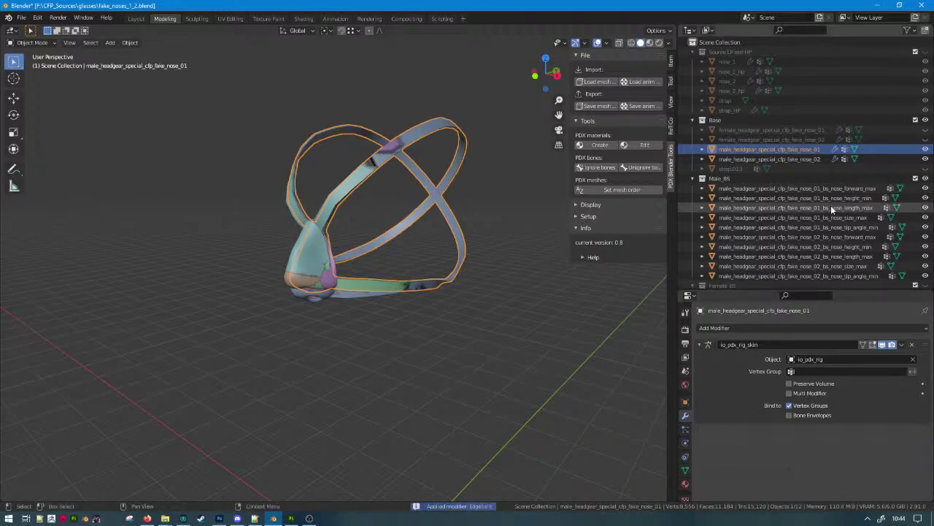
Add an Edge Split modifier to the base male fake_nose_02 and apply it.
click(795, 159)
click(739, 326)
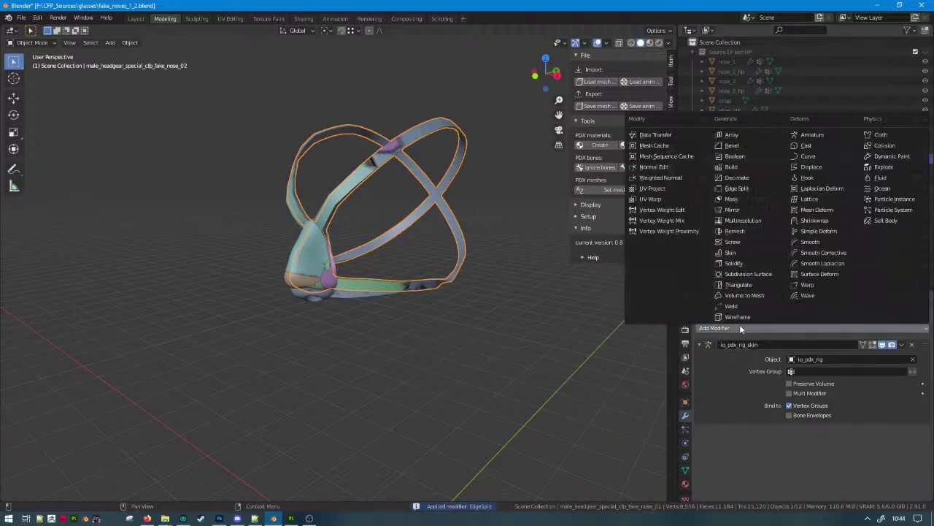
click(750, 188)
key(ctrl+a)
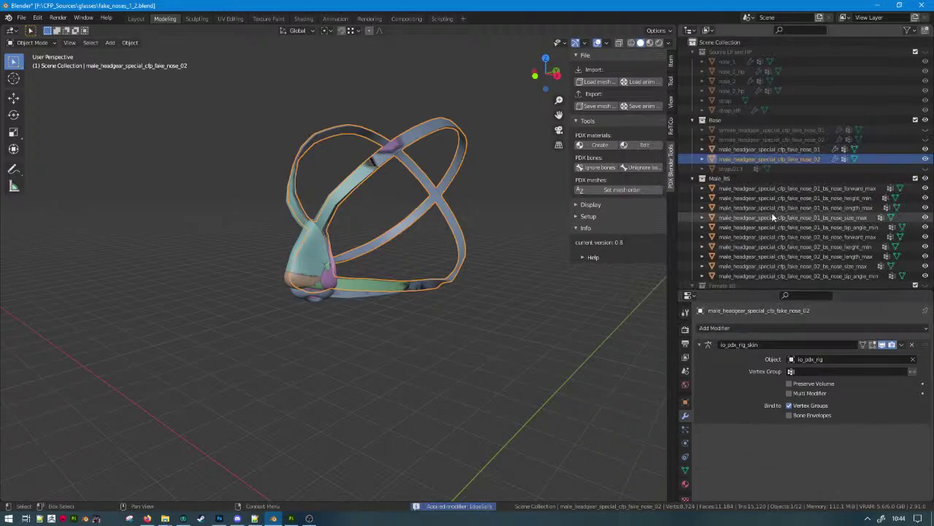
Add an Edge Split modifier to male fake_nose_01 bs_nose_forward_max.
click(776, 189)
click(755, 326)
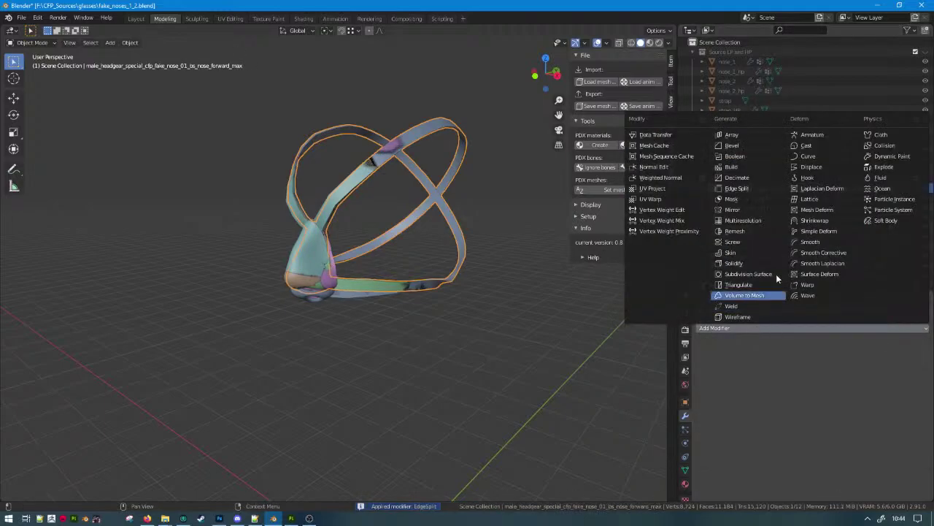
click(748, 189)
key(ctrl+a)
Add an Edge Split modifier to male fake_nose_01 bs_nose_height_min.
click(776, 208)
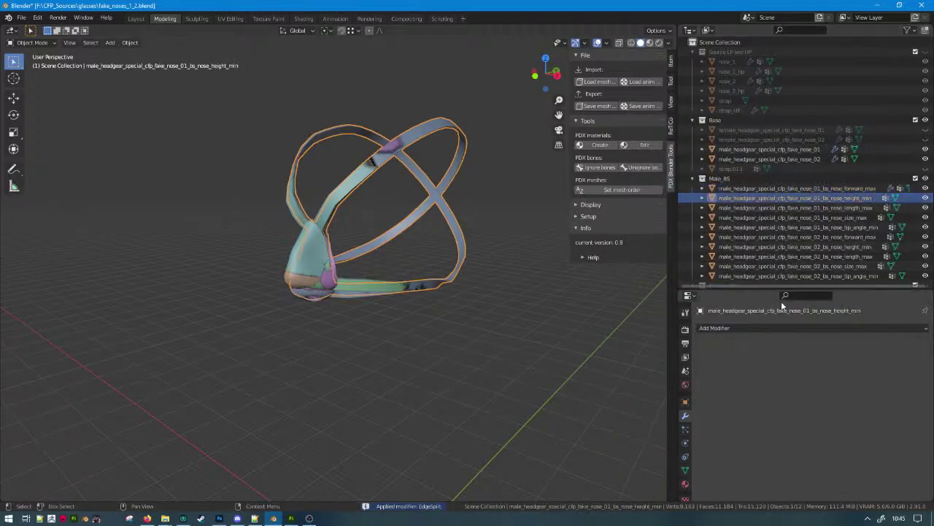
click(767, 325)
click(754, 190)
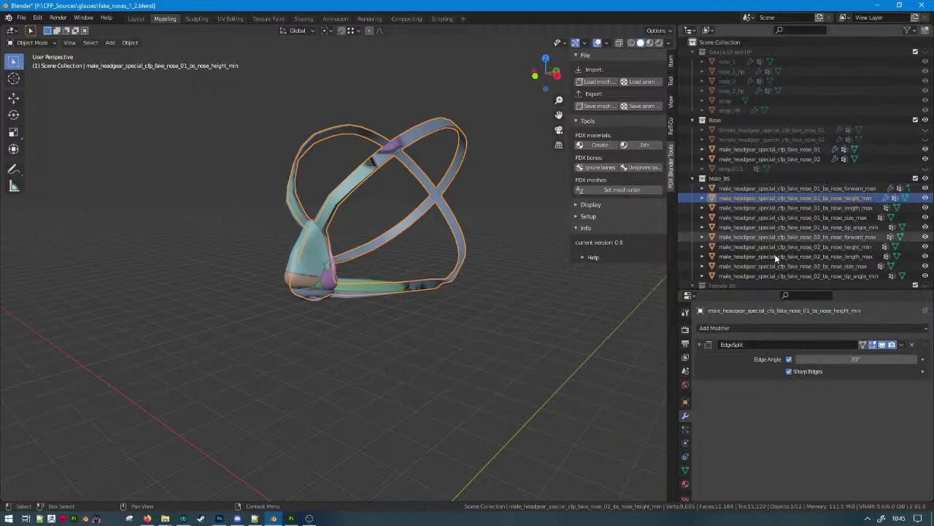
Add an Edge Split modifier to male fake_nose_01 bs_nose_length_max and to bs_nose_size_max.
key(ctrl+a)
click(803, 209)
click(756, 322)
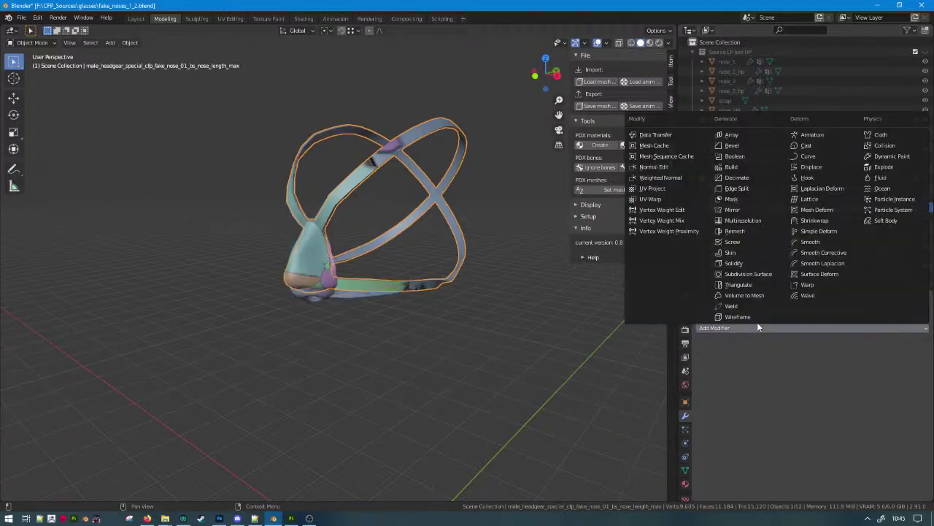
click(754, 190)
key(ctrl+a)
click(776, 216)
click(759, 327)
click(754, 189)
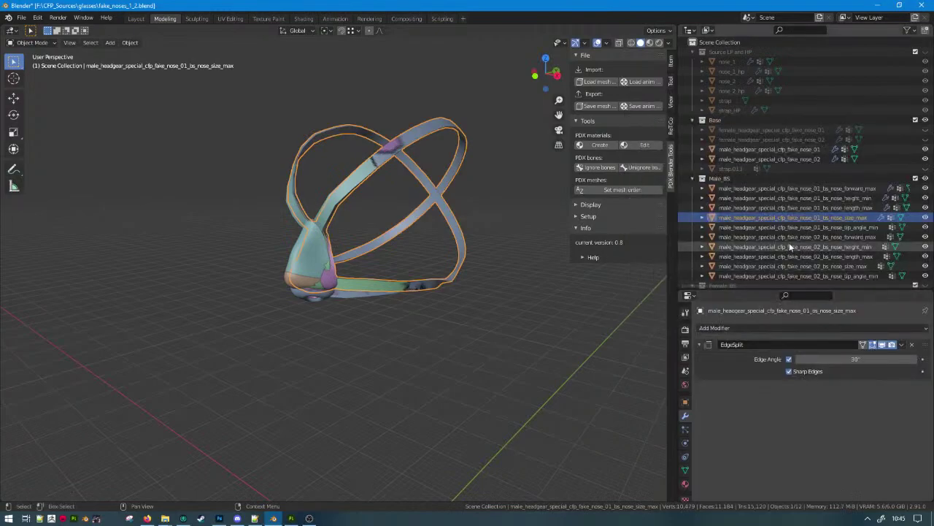
Add an Edge Split modifier to male fake_nose_01 bs_nose_tip_angle_min and to fake_nose_02 bs_nose_forward_max.
key(ctrl+a)
click(781, 227)
click(765, 327)
click(764, 327)
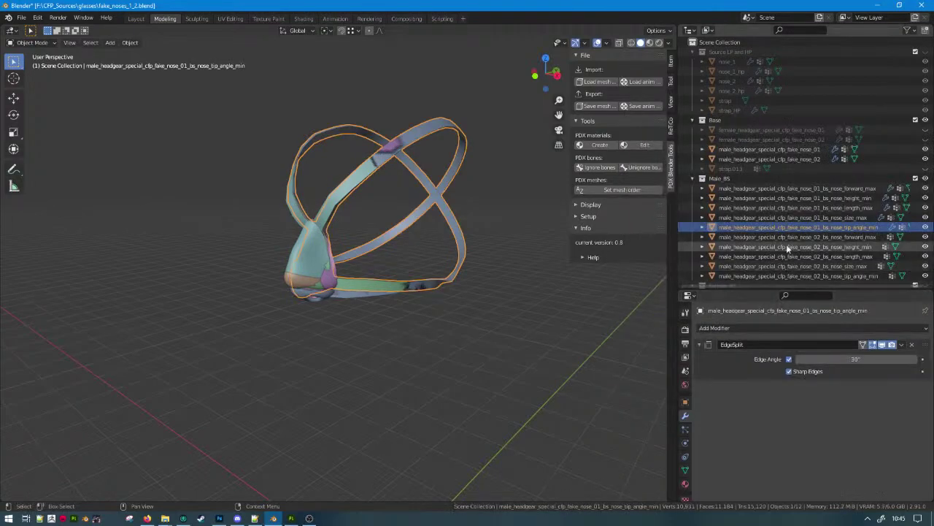
key(ctrl+a)
click(785, 236)
click(776, 327)
click(776, 330)
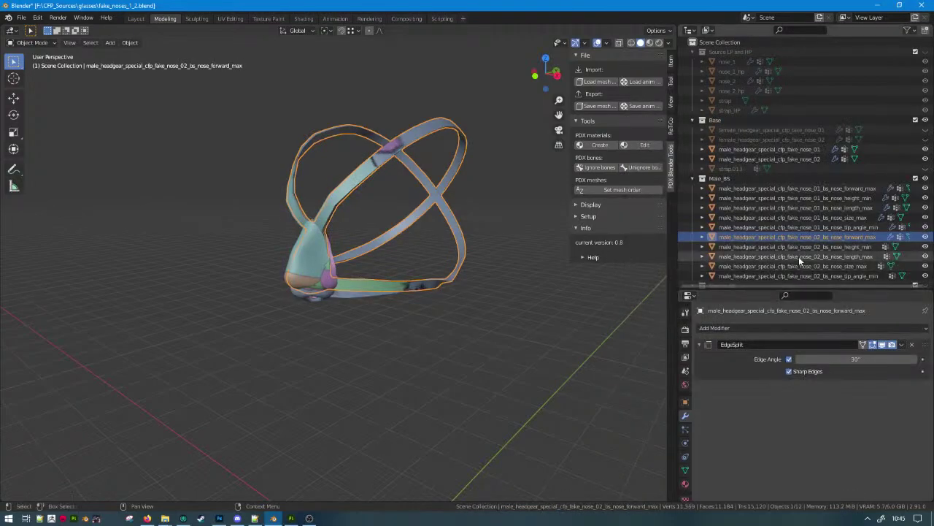
Add an Edge Split modifier to male fake_nose_02 bs_nose_height_min and to bs_nose_length_max.
click(796, 247)
click(773, 328)
click(773, 332)
key(ctrl+a)
click(812, 256)
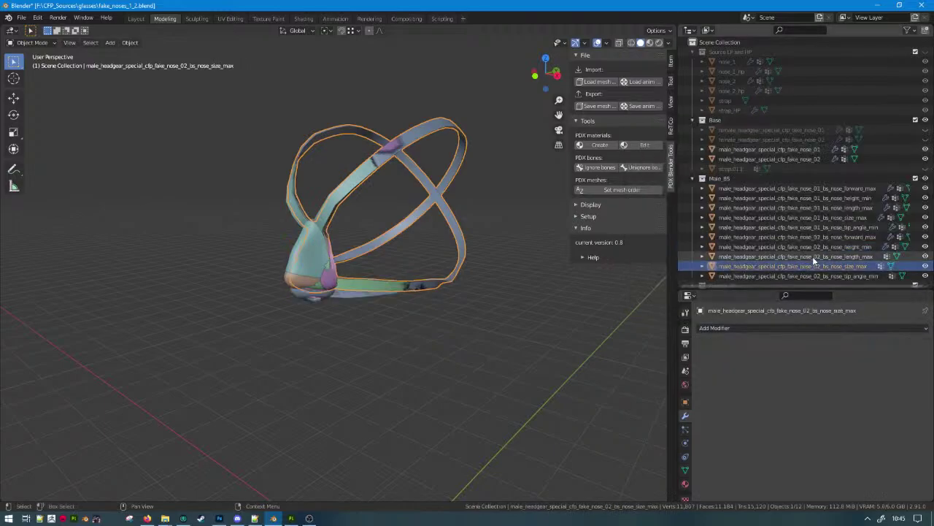
click(787, 327)
click(787, 323)
Add an Edge Split modifier to male fake_nose_02 bs_nose_size_max and to bs_nose_tip_angle_min.
scroll(788, 241, down, 2)
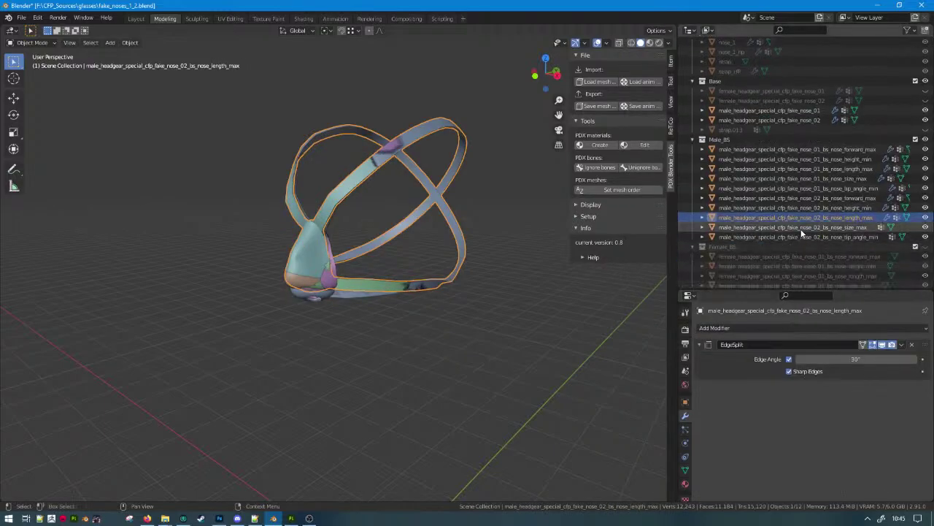
click(792, 227)
click(782, 329)
click(781, 325)
click(800, 236)
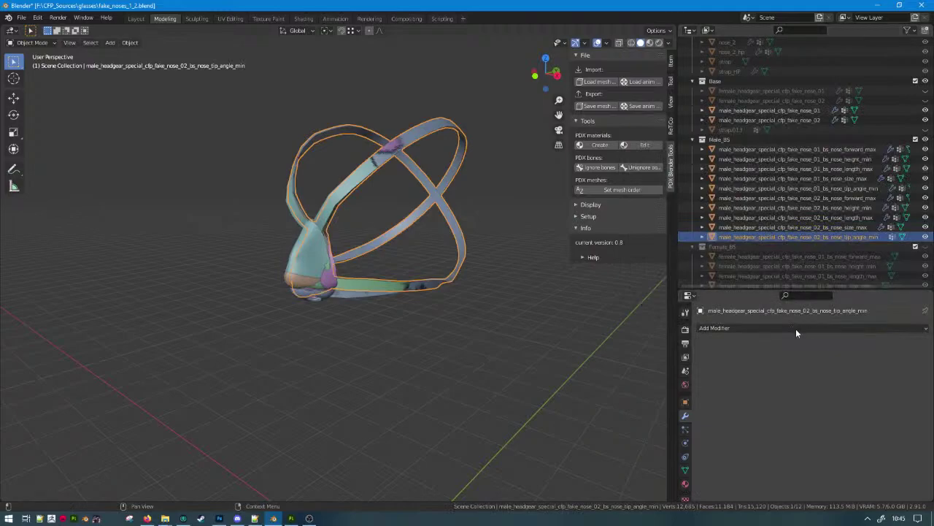
click(796, 329)
click(796, 326)
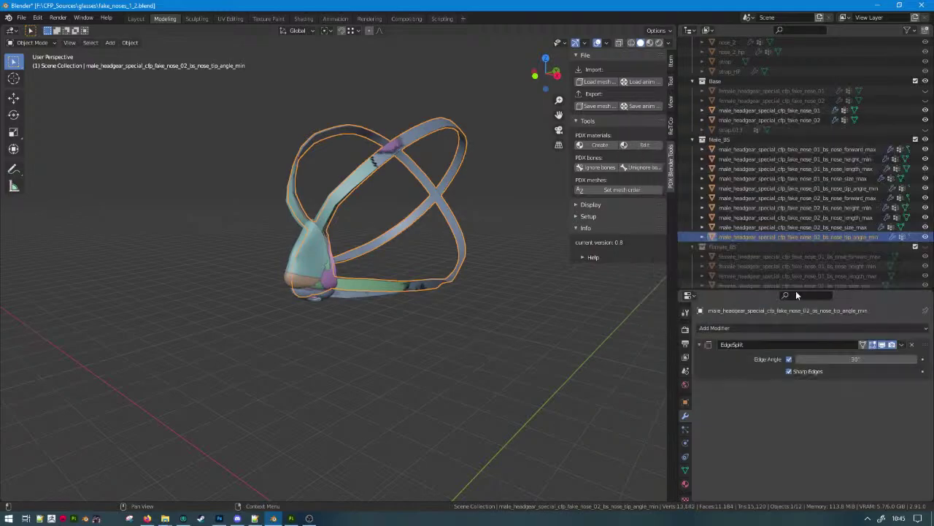
Apply the Edge Split modifiers on male fake_nose_02 bs_nose_tip_angle_min and bs_nose_size_max, with Edge Angle off for bs_nose_size_max.
key(ctrl+a)
click(803, 227)
click(790, 359)
key(ctrl+a)
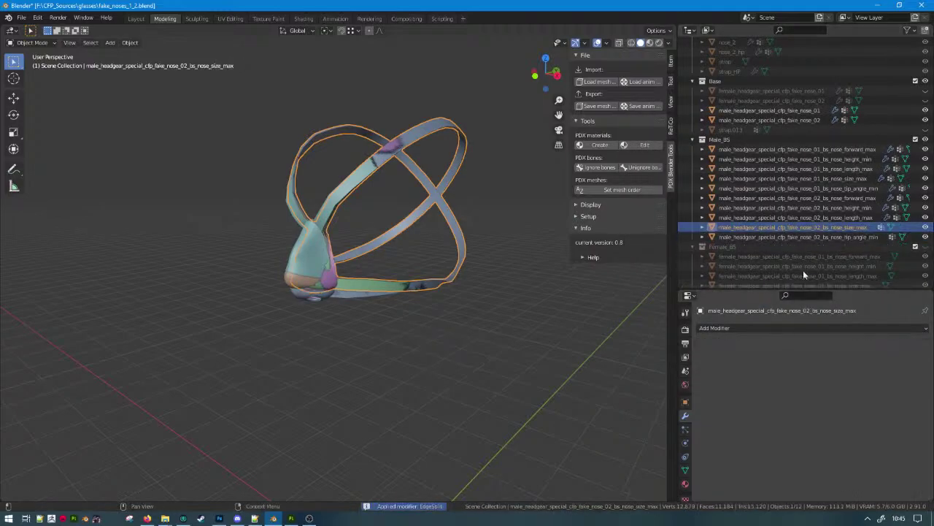
Turn off Edge Angle in the Edge Split modifiers of male fake_nose_02 bs_nose_length_max and bs_nose_height_min and apply them.
click(803, 217)
click(789, 359)
key(ctrl+a)
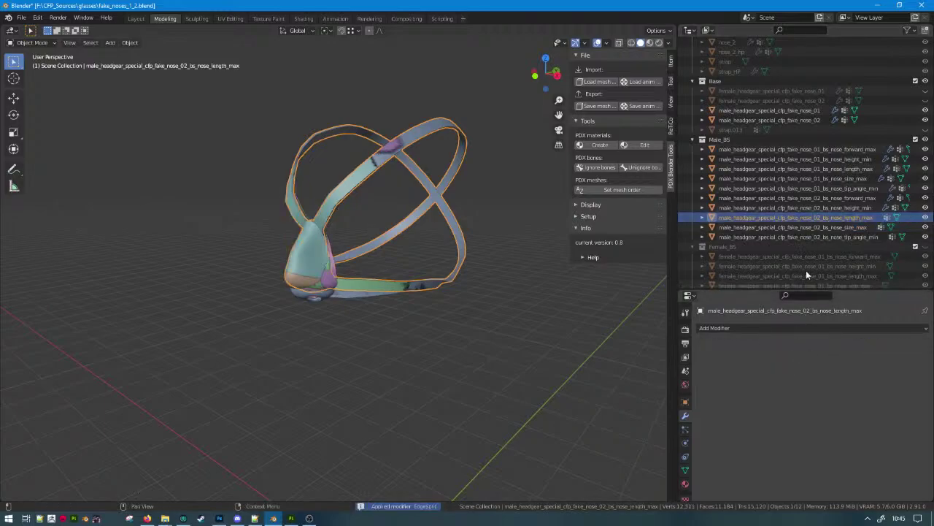
click(802, 207)
click(790, 359)
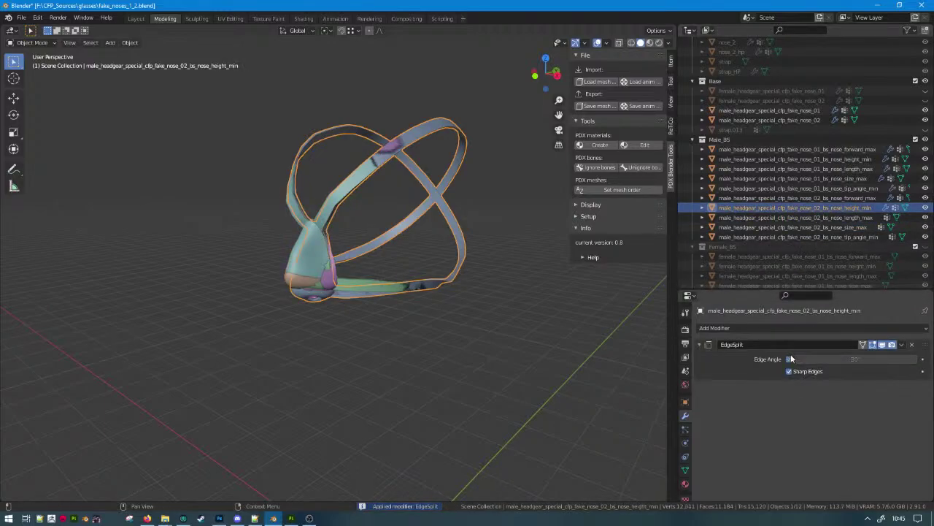
key(ctrl+a)
Turn off Edge Angle and apply Edge Split on male fake_nose_02 bs_nose_forward_max and fake_nose_01 bs_nose_tip_angle_min.
click(819, 197)
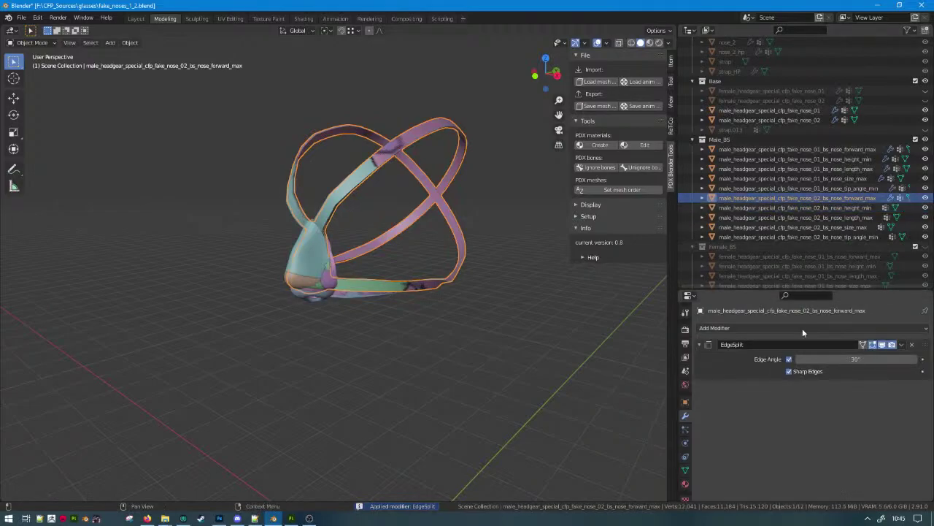
click(790, 359)
key(ctrl+a)
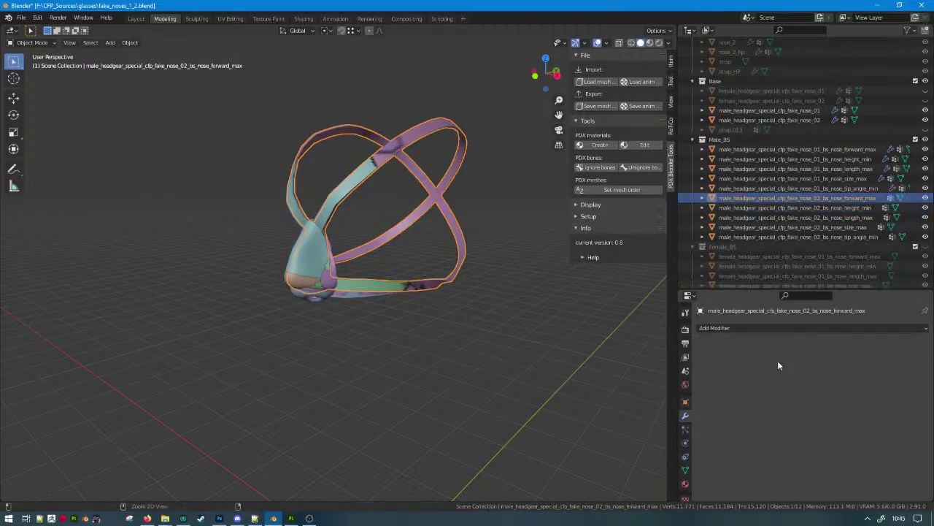
click(818, 189)
click(790, 359)
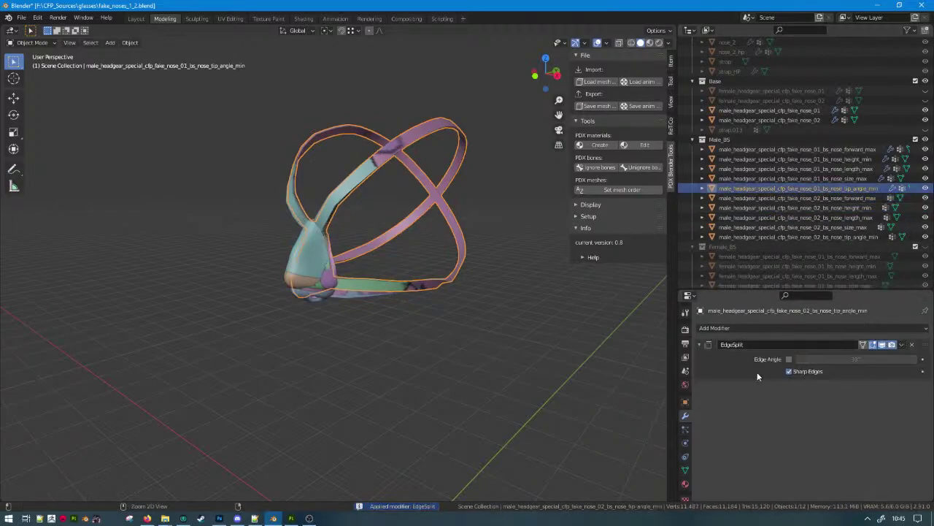
key(ctrl+a)
Turn off Edge Angle and apply Edge Split on male fake_nose_01 bs_nose_size_max and bs_nose_length_max.
click(817, 179)
click(789, 359)
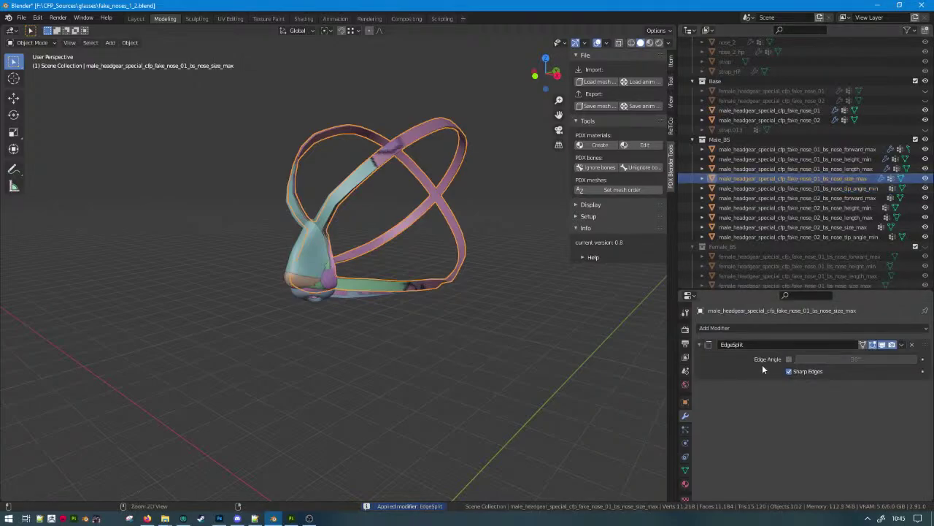
key(ctrl+a)
click(807, 169)
click(788, 359)
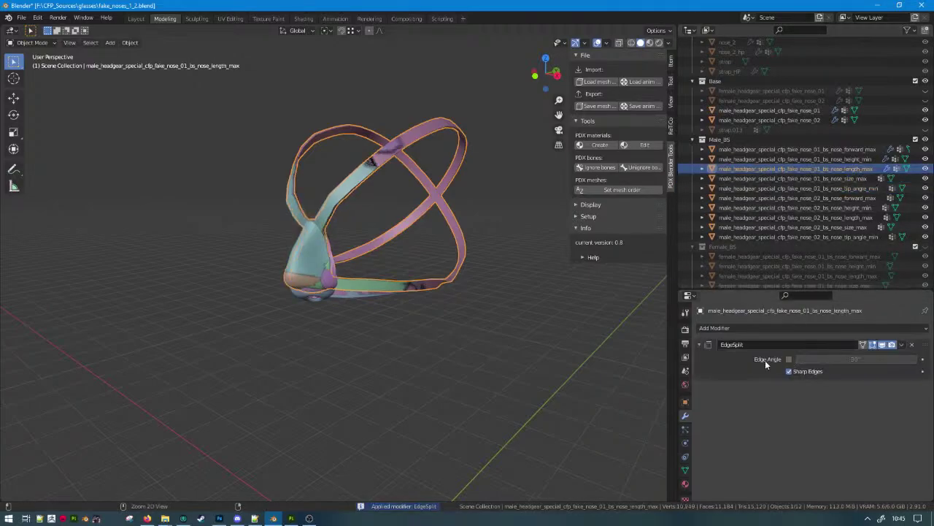
key(ctrl+a)
Turn off Edge Angle and apply Edge Split on male fake_nose_01 bs_nose_height_min and bs_nose_forward_max.
click(807, 159)
click(790, 359)
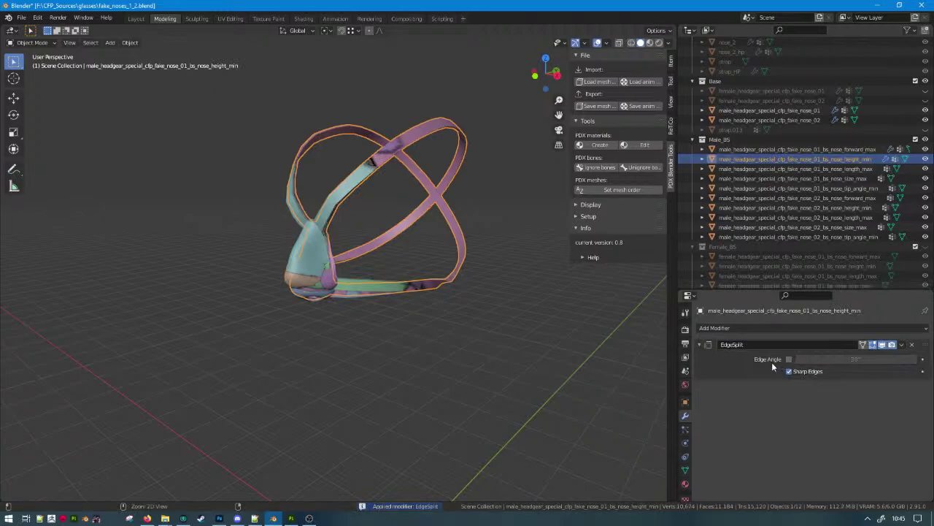
key(ctrl+a)
click(808, 149)
click(790, 359)
key(ctrl+a)
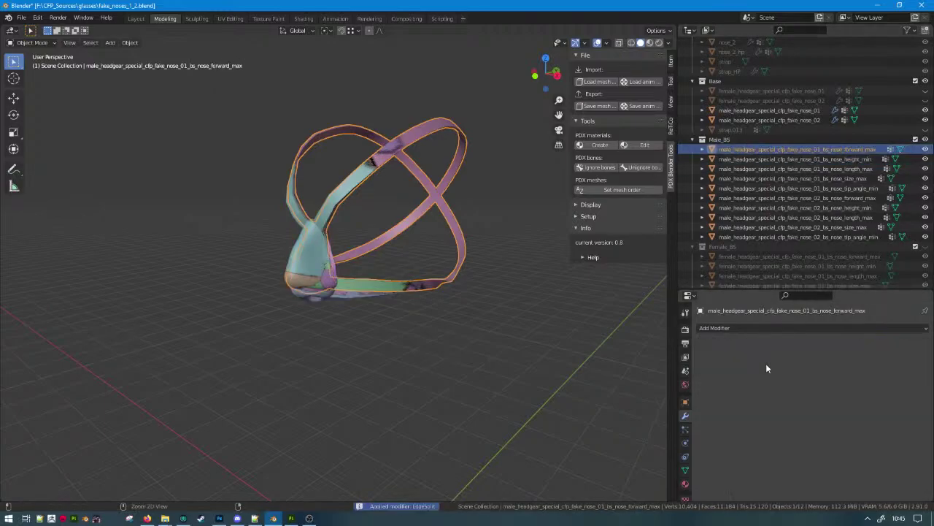
Examine the edge splits on the base male fake_nose_01 by selecting linked strap pieces in Edit Mode and viewing the mesh from several sides.
click(818, 118)
click(811, 110)
key(Tab)
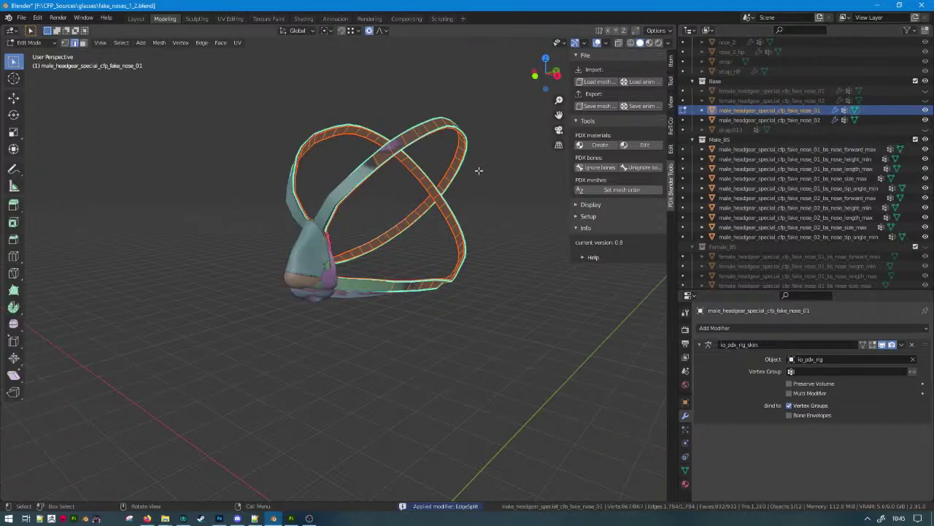
middle_drag(499, 156, 510, 250)
scroll(327, 272, up, 3)
middle_drag(326, 272, 370, 236)
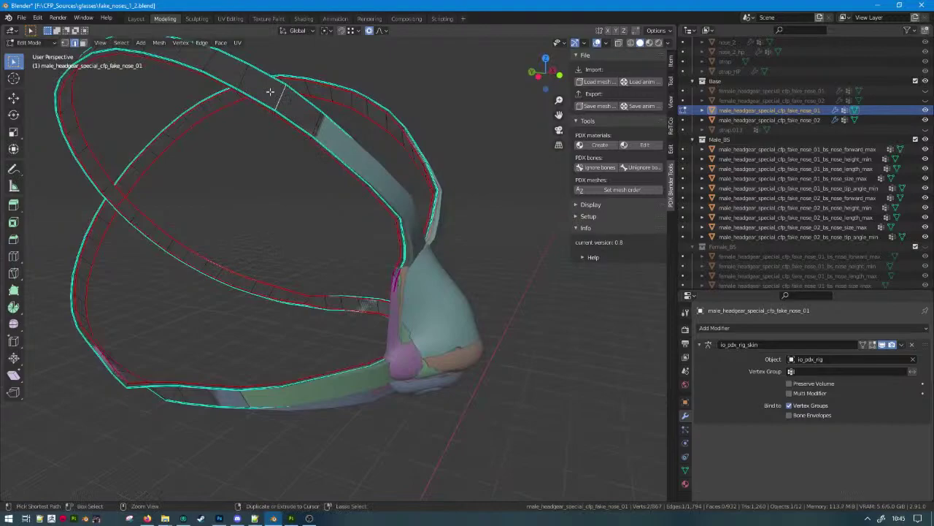
key(ctrl+l)
click(89, 171)
key(ctrl+l)
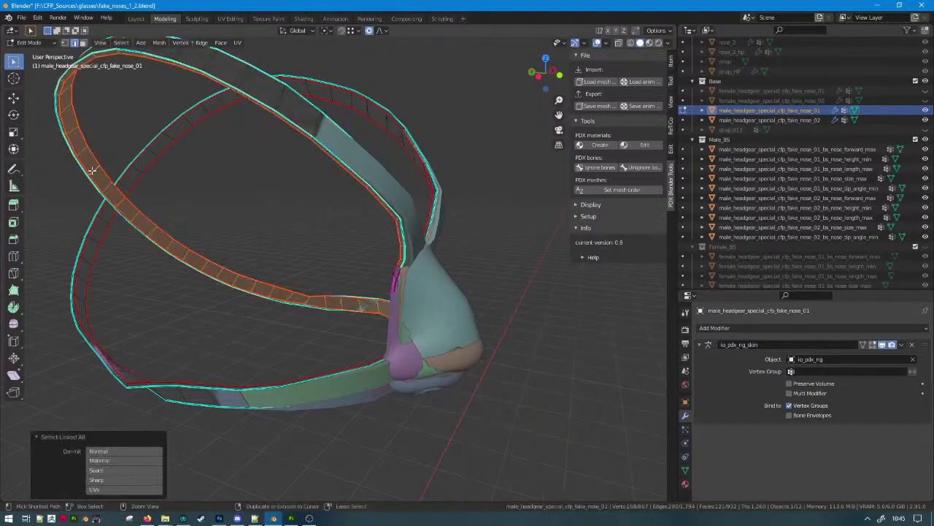
middle_drag(278, 282, 378, 299)
key(Tab)
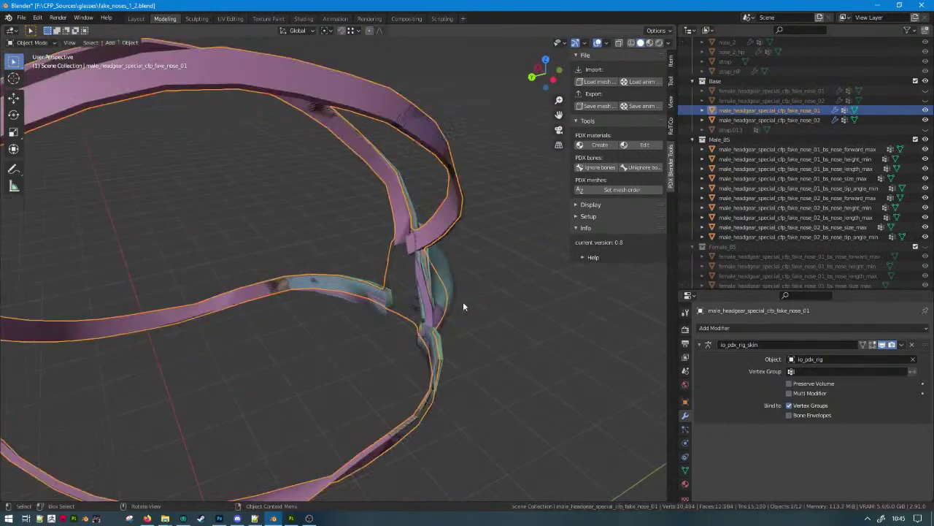
scroll(463, 306, down, 4)
middle_drag(463, 305, 382, 291)
scroll(408, 279, down, 1)
scroll(535, 254, up, 2)
click(542, 247)
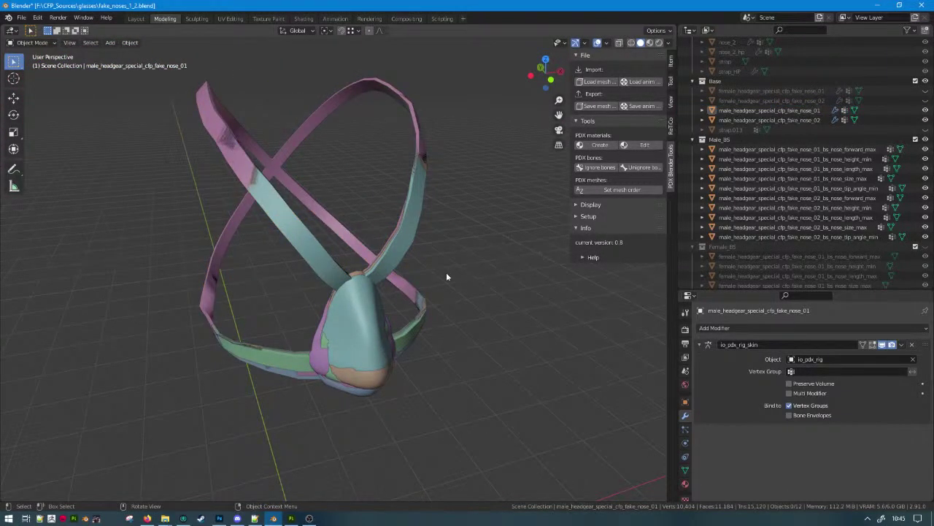
Start a PDX mesh export of the base male fake_nose_01 and browse to the male_headgear\special\cfp_fake_nose_01 folder.
click(770, 109)
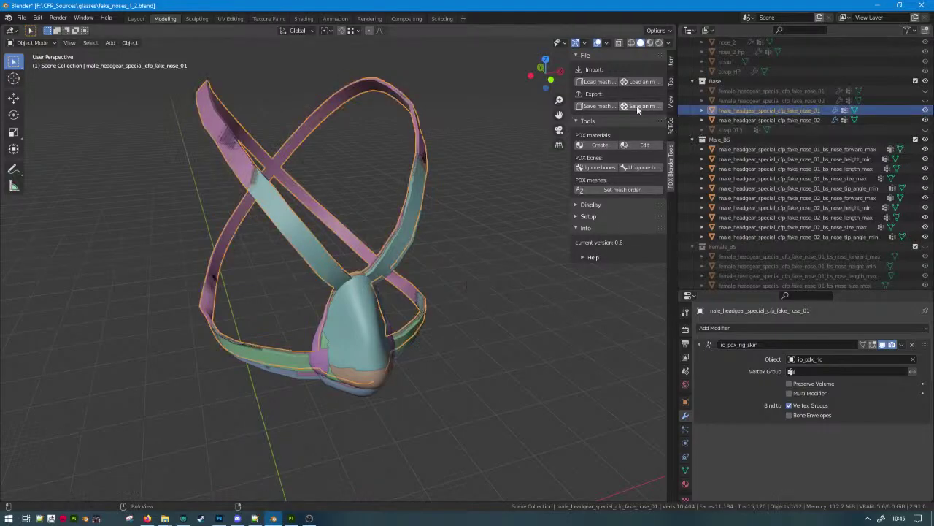
click(597, 106)
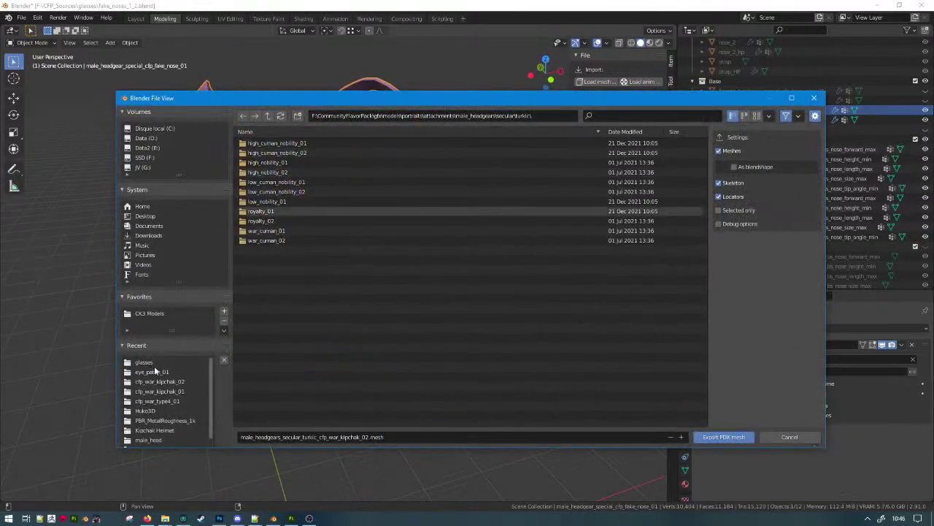
scroll(179, 409, down, 2)
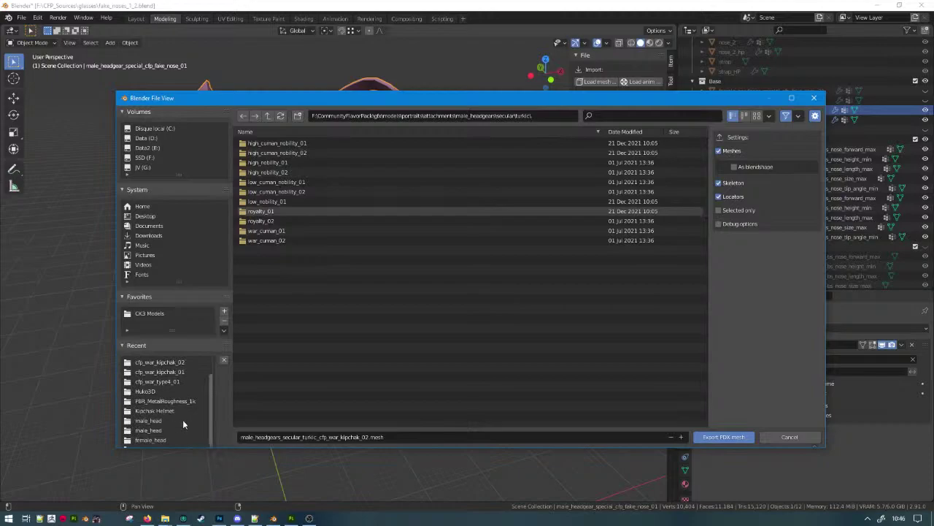
scroll(183, 419, up, 2)
click(269, 115)
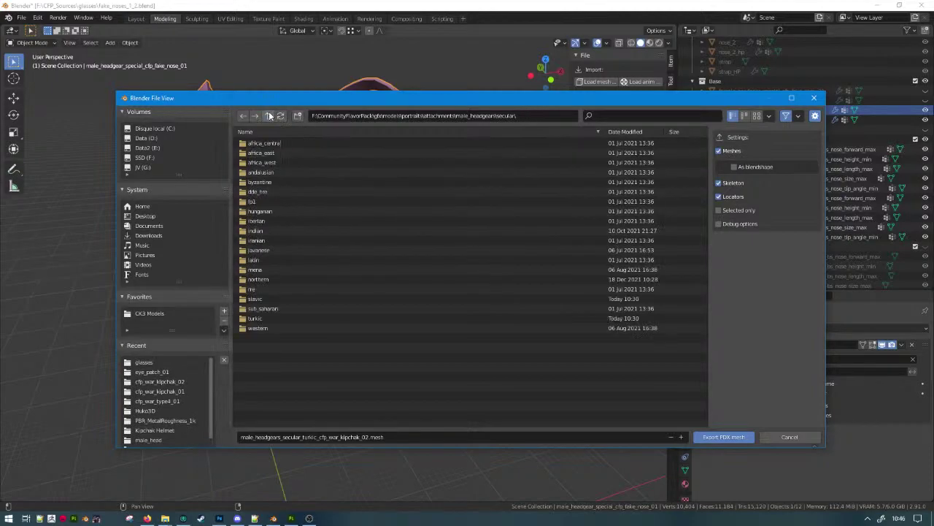
click(268, 116)
click(272, 163)
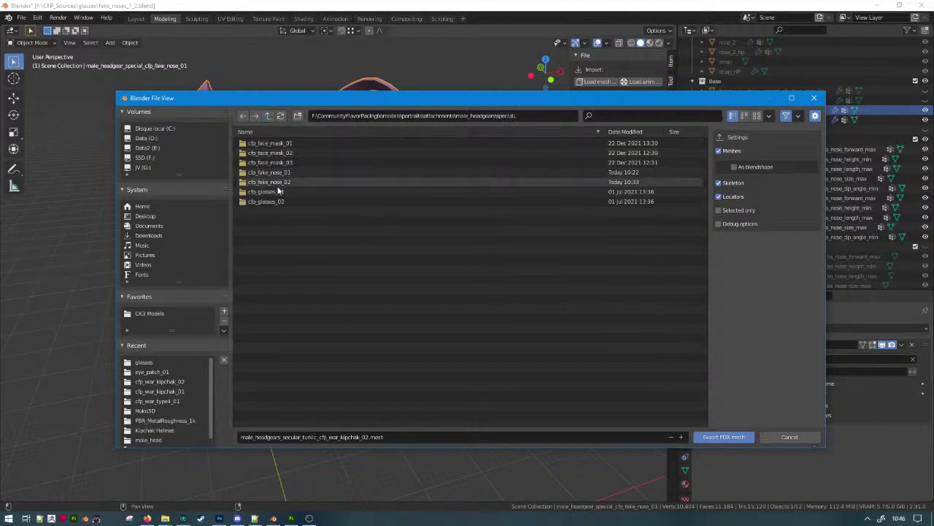
click(292, 170)
Export only the selected base mesh over the existing male_headgear_special_cfp_fake_nose_01.mesh.
click(739, 210)
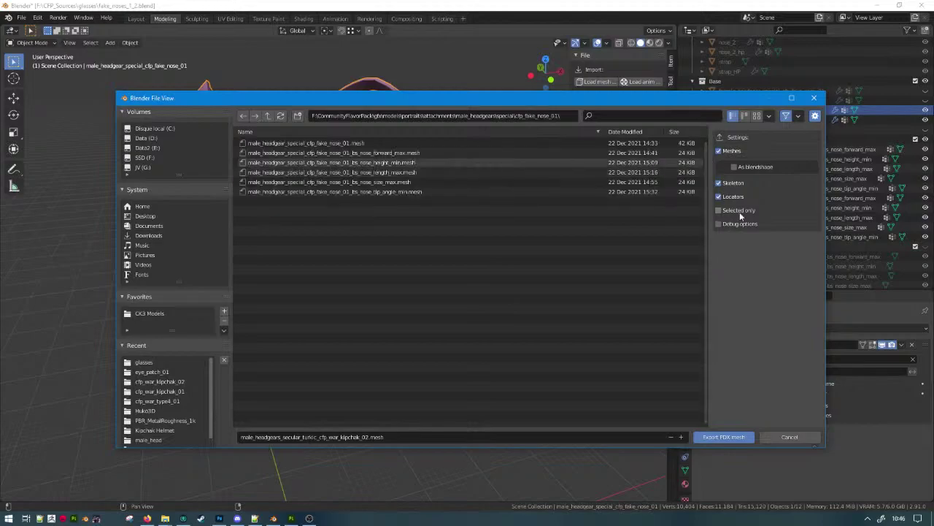
click(671, 132)
click(669, 143)
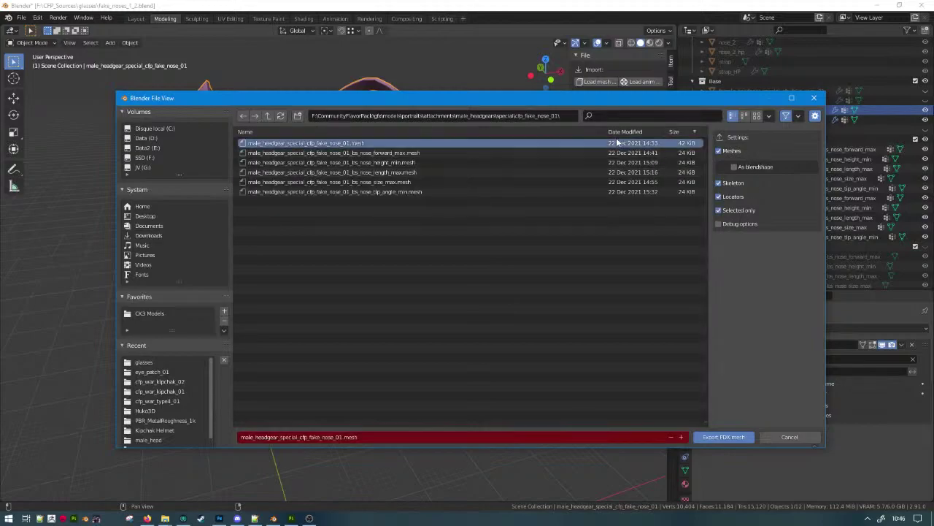
click(734, 167)
double_click(669, 142)
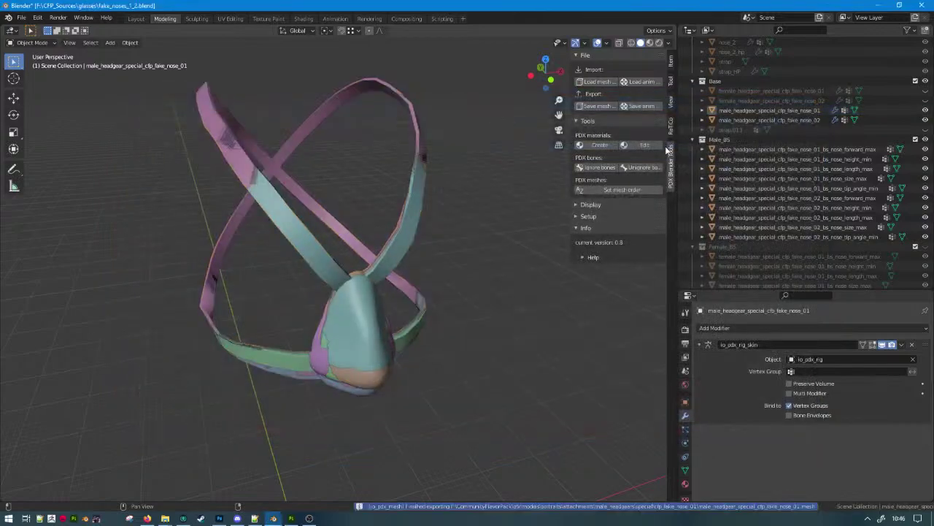
Export male fake_nose_01 bs_nose_forward_max and bs_nose_height_min as blendshapes over their matching mesh files.
click(762, 149)
click(595, 106)
double_click(385, 155)
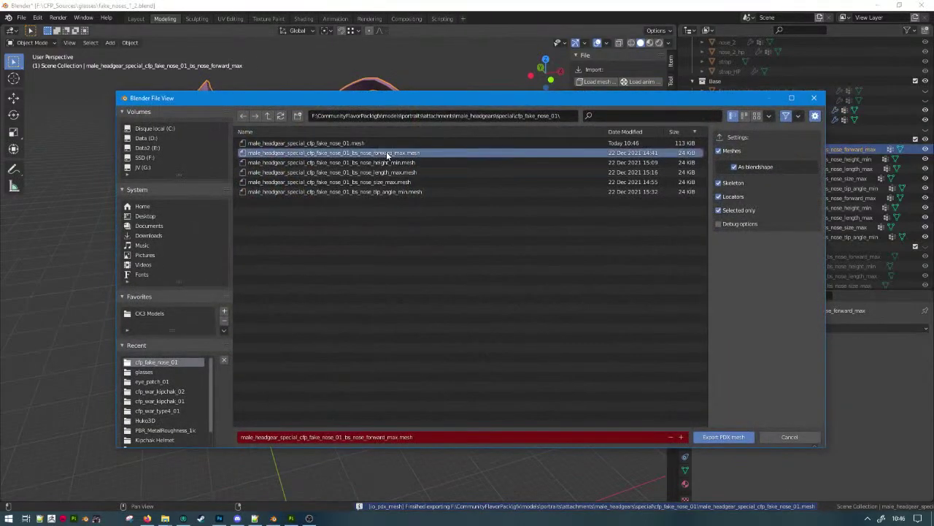
click(772, 157)
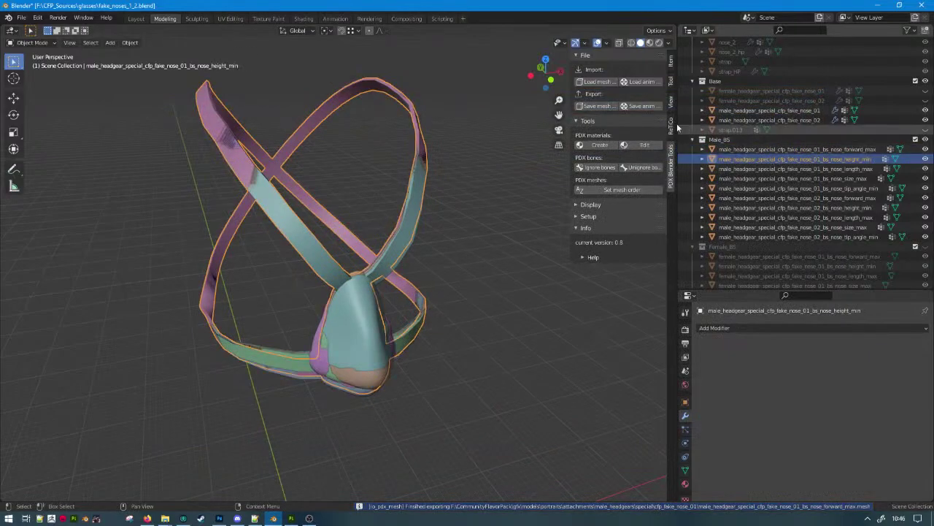
click(606, 106)
double_click(516, 160)
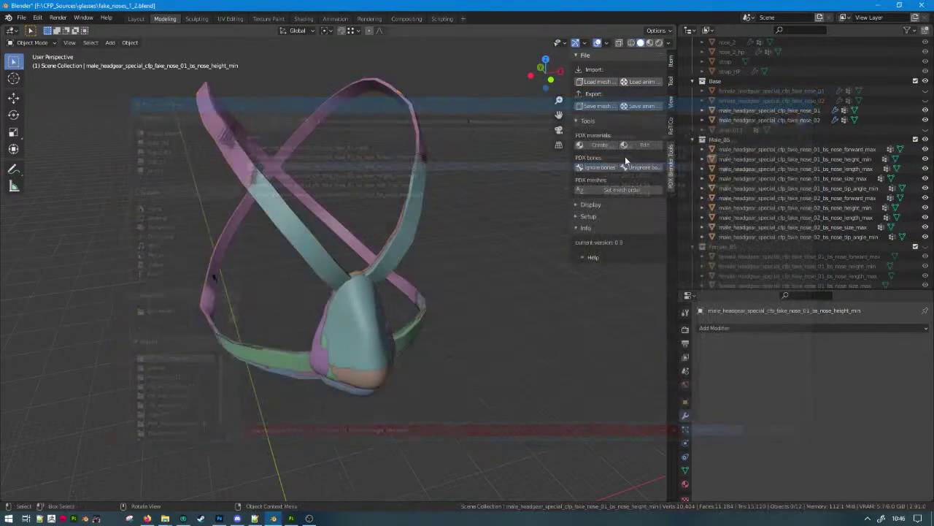
Export male fake_nose_01 bs_nose_length_max and bs_nose_size_max as blendshapes over their matching mesh files.
click(847, 169)
click(606, 106)
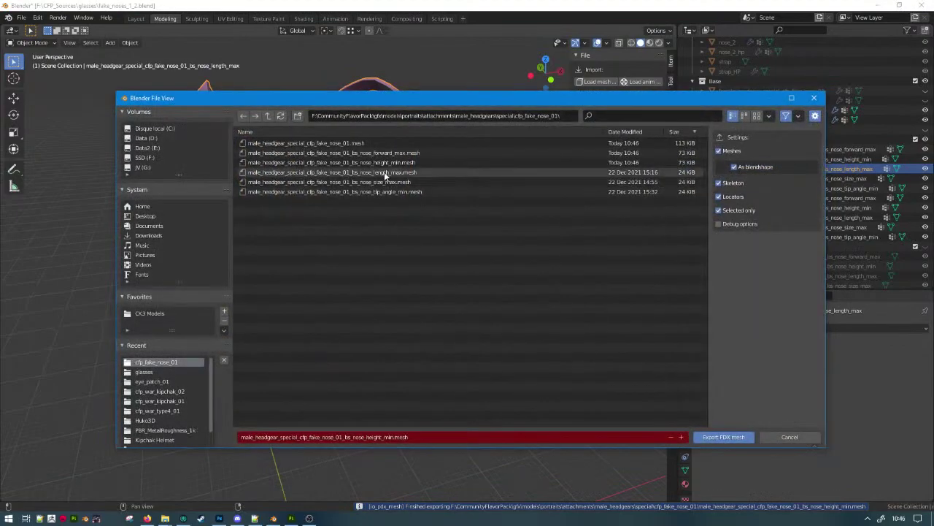
double_click(384, 172)
click(847, 178)
click(596, 104)
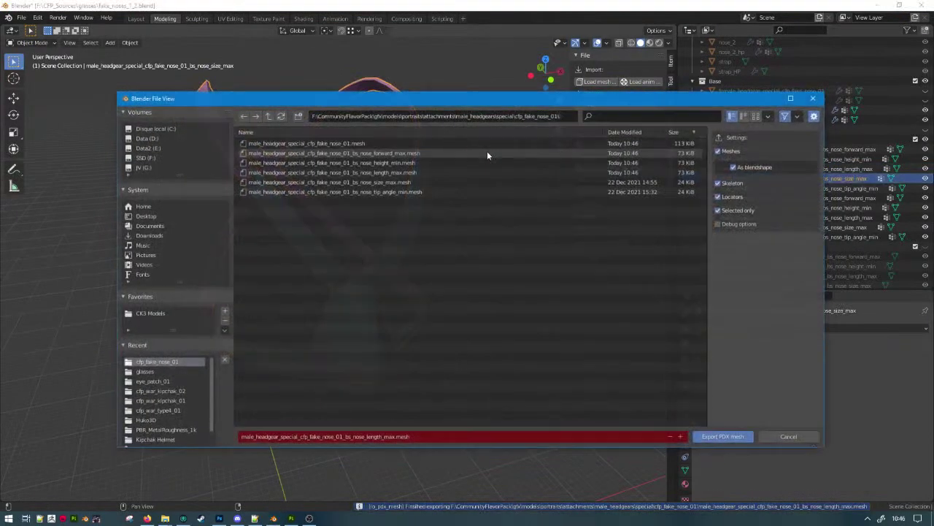
double_click(437, 182)
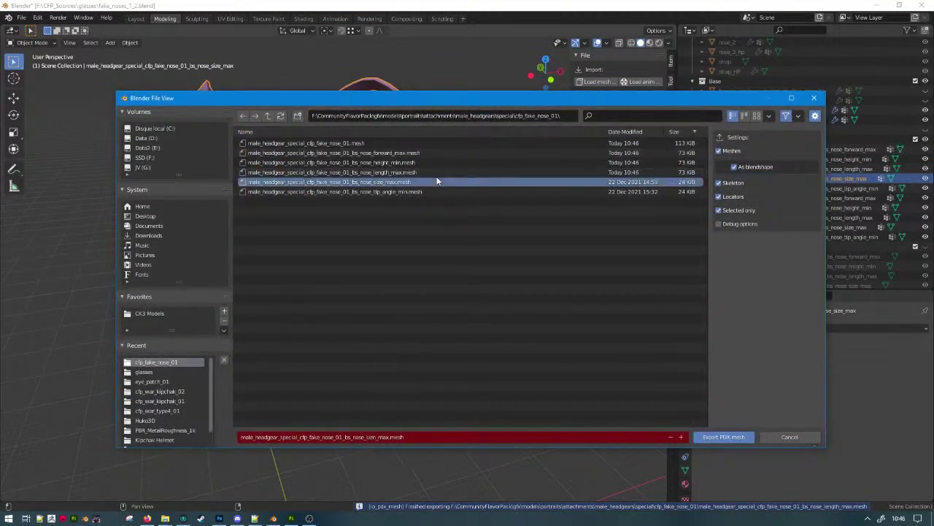
Export male fake_nose_01 bs_nose_tip_angle_min as a blendshape over its matching mesh file.
click(776, 188)
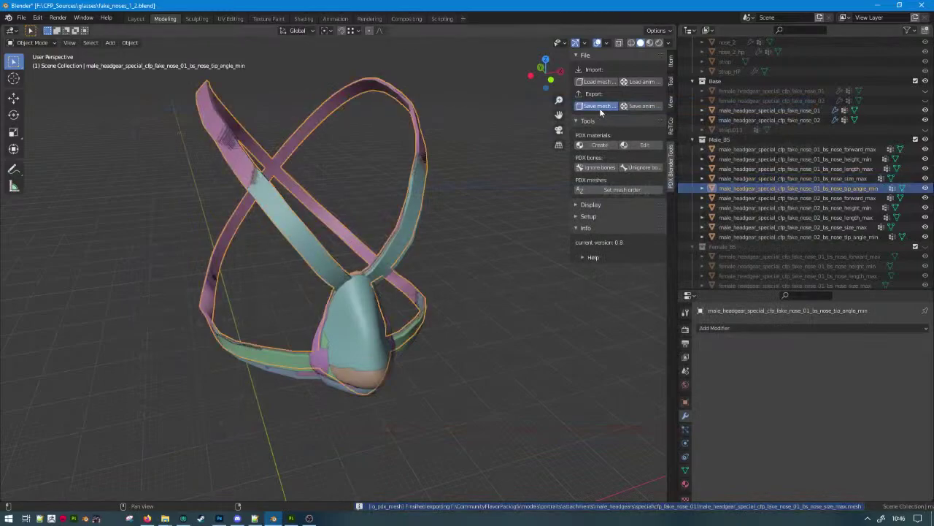
click(600, 106)
double_click(419, 191)
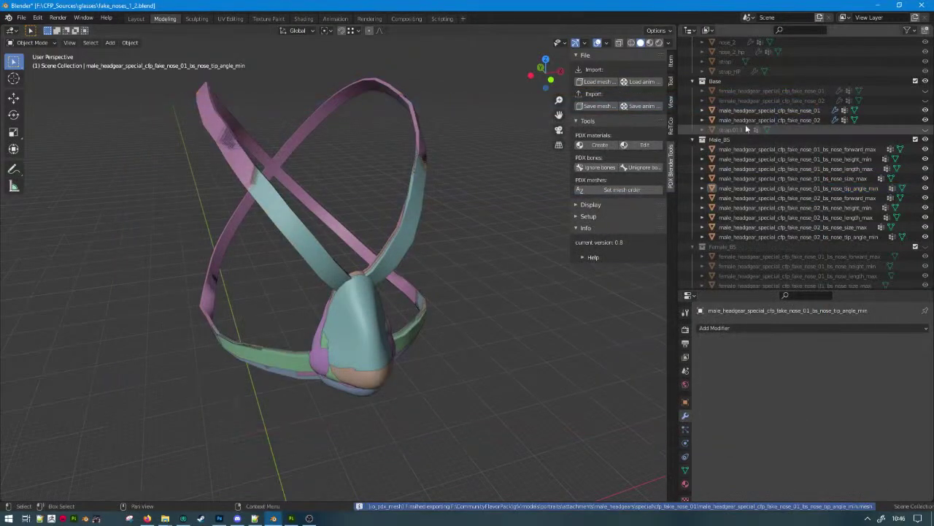
Export the selected base male fake_nose_02 over male_headgear_special_cfp_fake_nose_02.mesh in the male_headgear\special\cfp_fake_nose_02 folder.
click(765, 111)
click(772, 119)
click(592, 107)
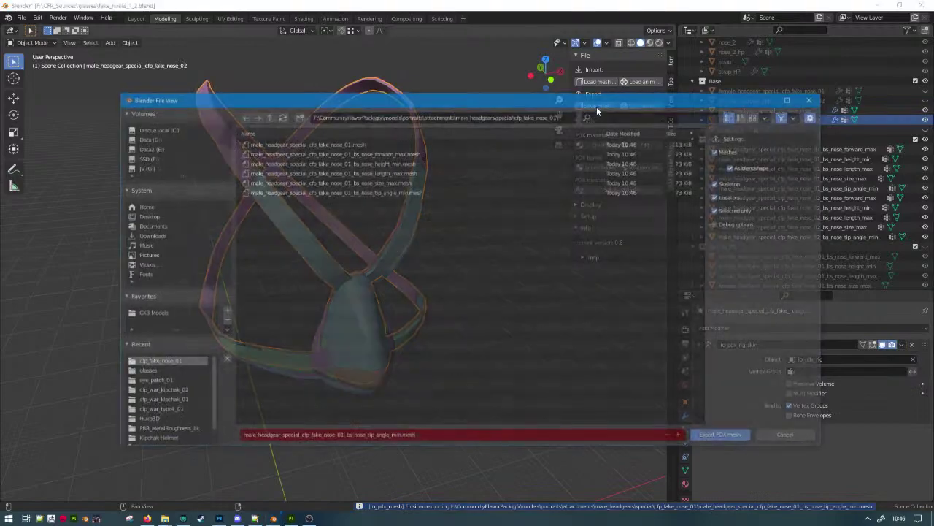
click(268, 115)
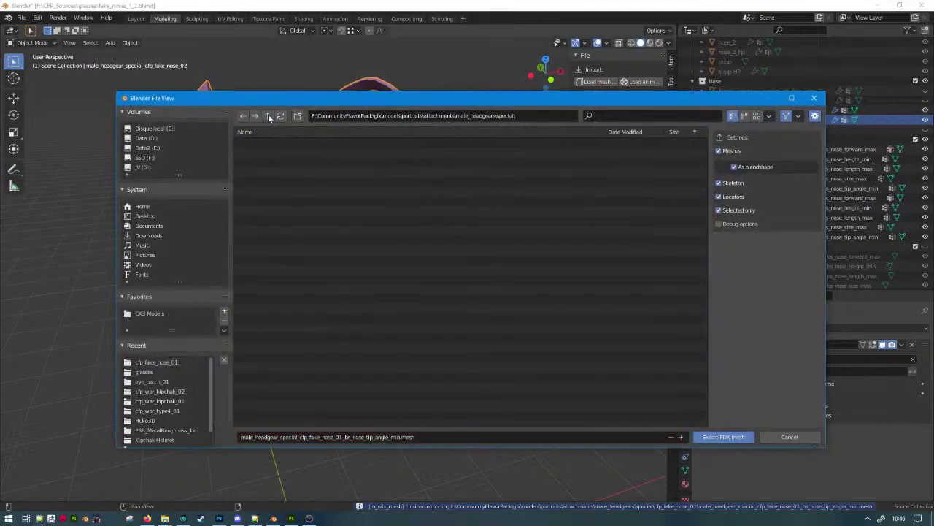
click(283, 182)
double_click(283, 183)
double_click(304, 143)
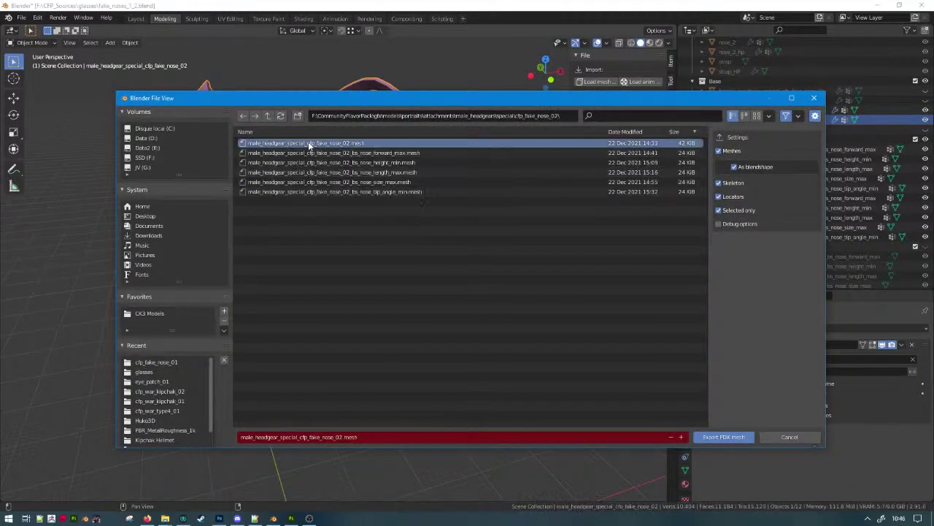
Export male fake_nose_02 bs_nose_forward_max and bs_nose_height_min as blendshapes over their matching mesh files.
click(740, 197)
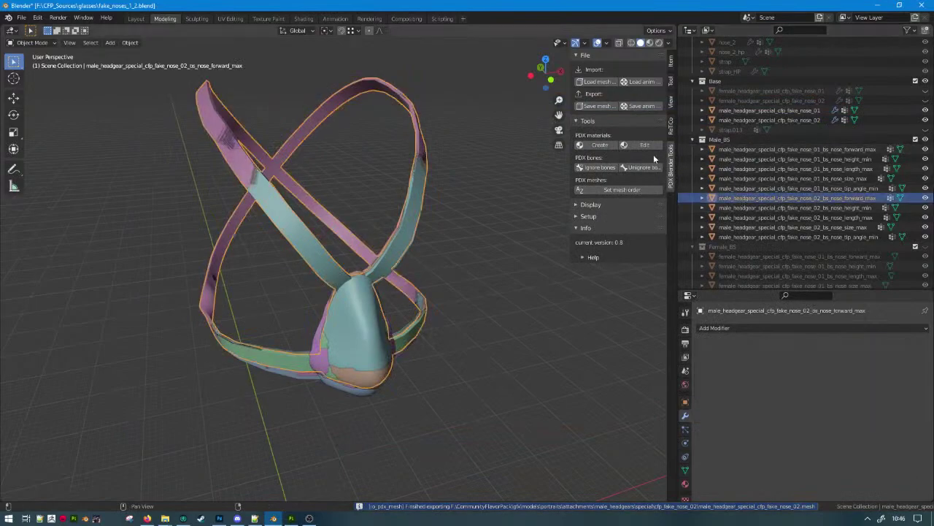
click(605, 109)
double_click(314, 152)
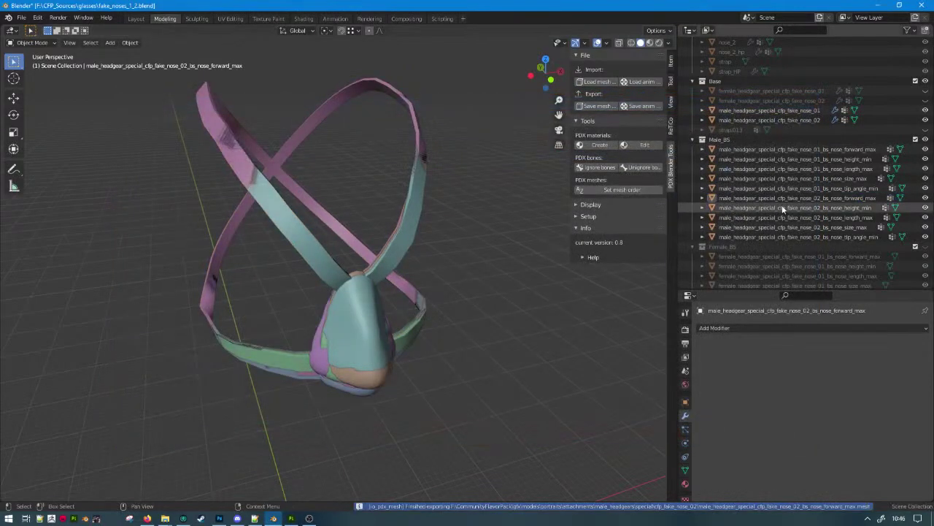
click(782, 207)
click(599, 106)
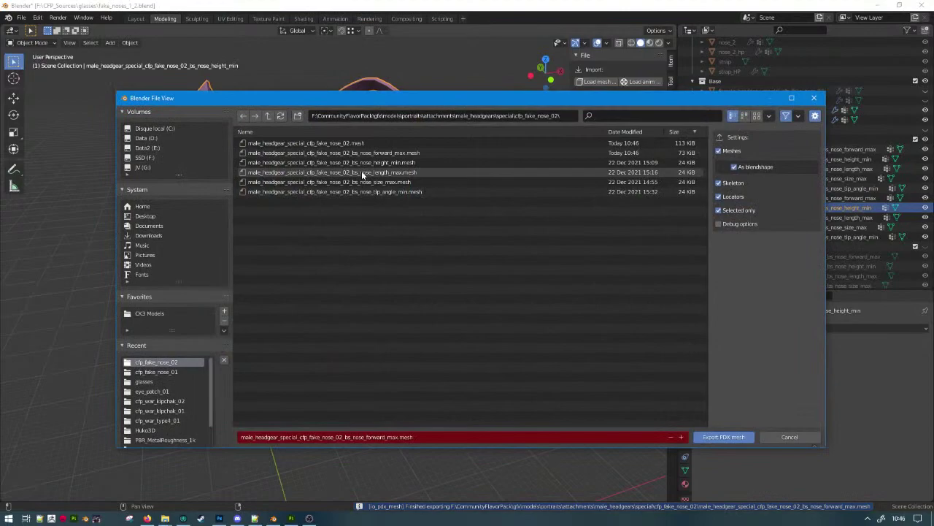
double_click(366, 161)
Export male fake_nose_02 bs_nose_length_max and bs_nose_size_max as blendshapes over their matching mesh files.
click(764, 218)
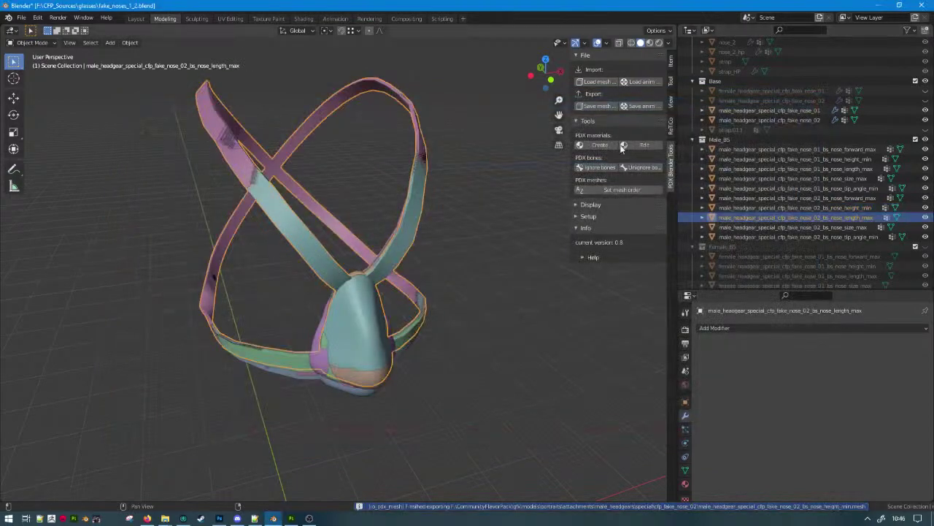
click(595, 109)
double_click(440, 174)
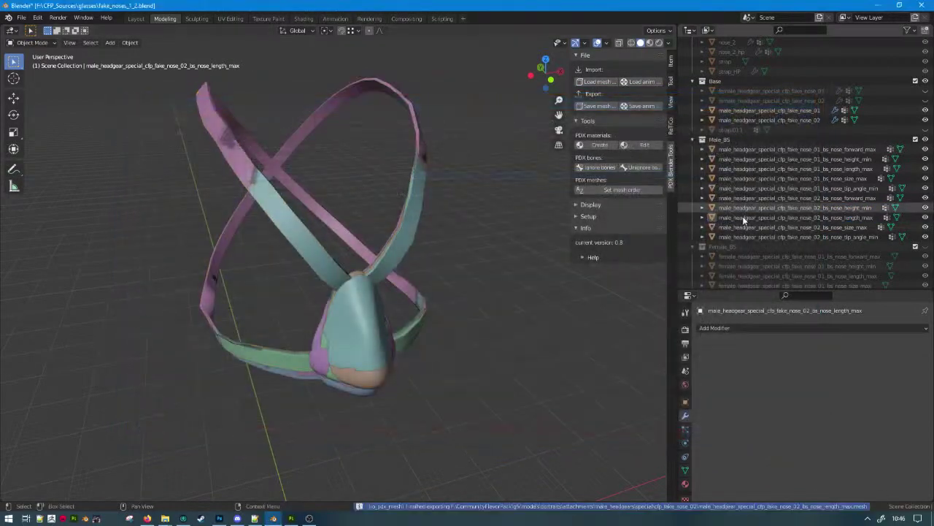
click(760, 227)
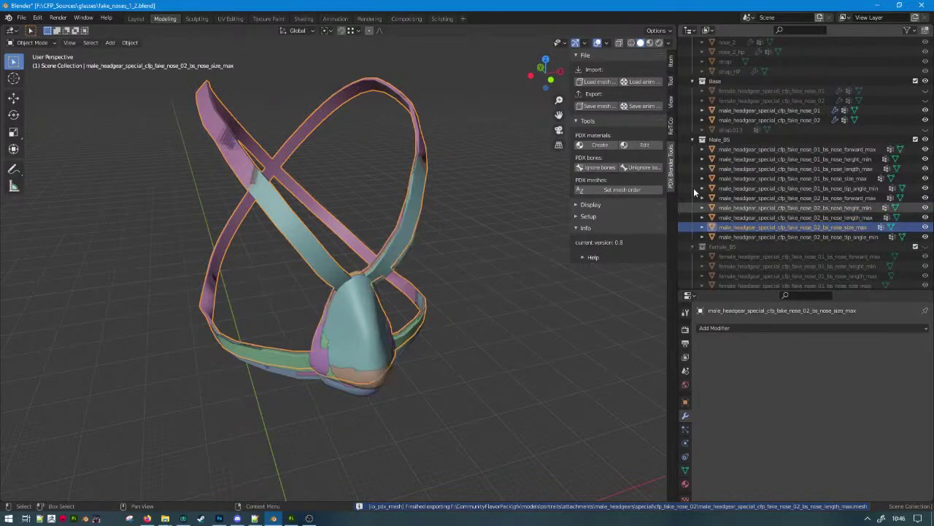
click(607, 107)
double_click(330, 182)
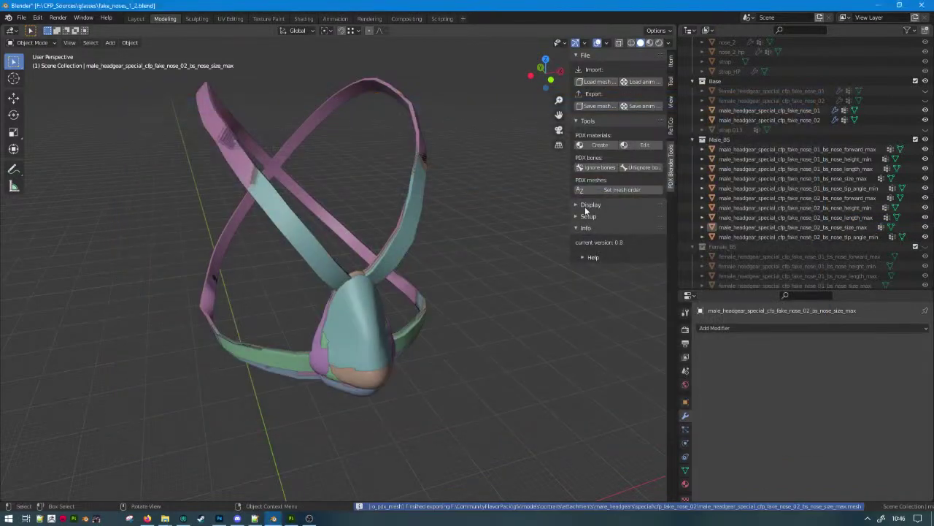
Export male fake_nose_02 bs_nose_tip_angle_min as a blendshape over its matching mesh file and save fake_noses_1_2.blend.
click(737, 232)
click(607, 108)
click(385, 191)
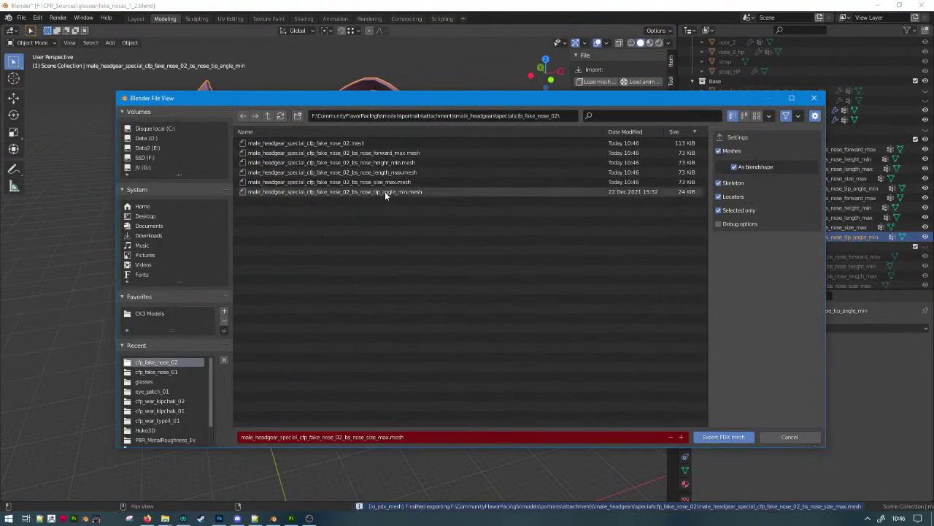
double_click(384, 192)
key(ctrl+s)
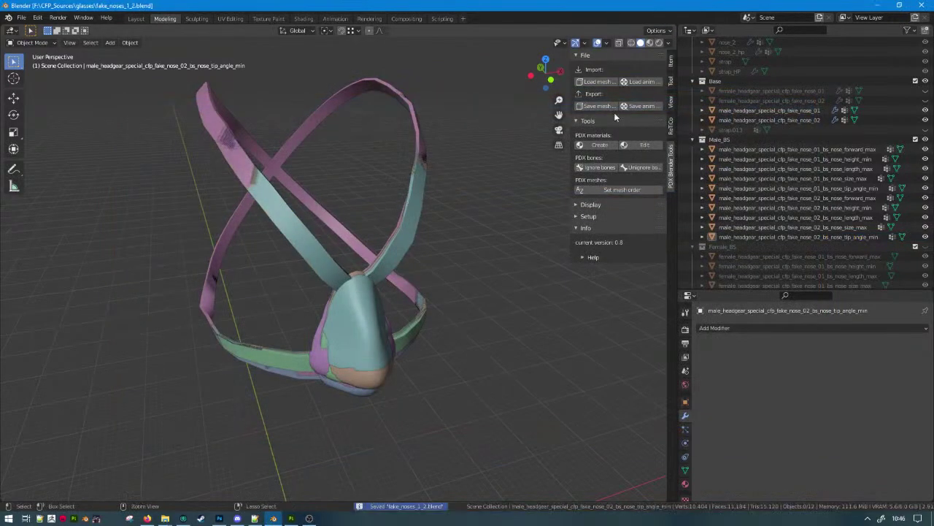
click(882, 6)
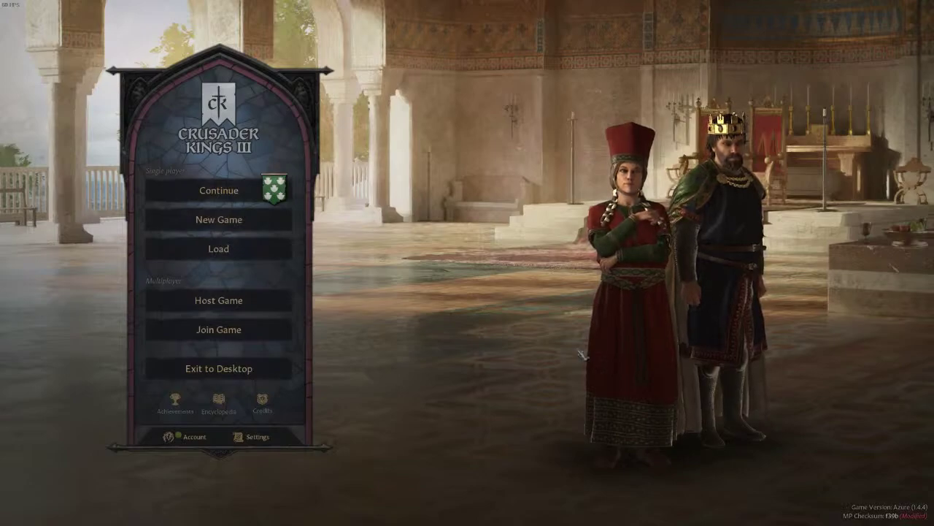
Continue the saved game in Crusader Kings III and open the King of Scotland in the portrait editor.
click(223, 191)
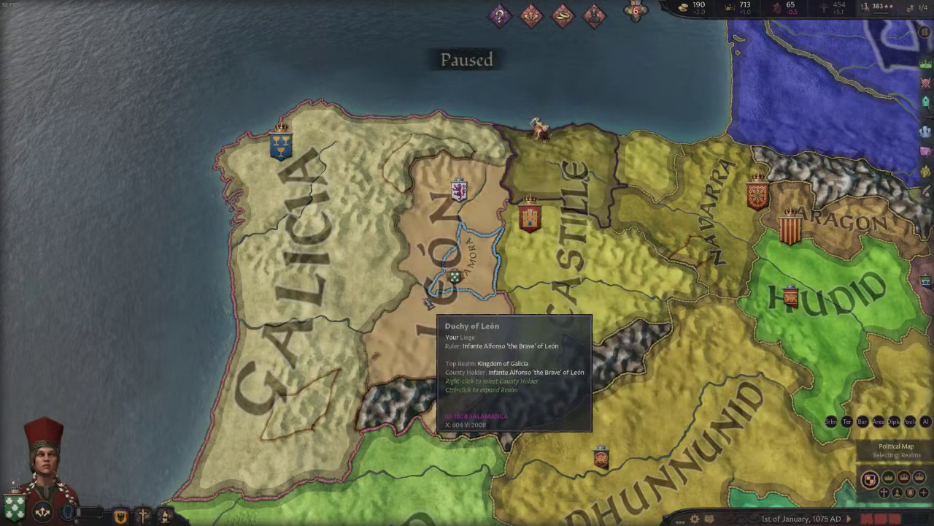
scroll(431, 305, down, 5)
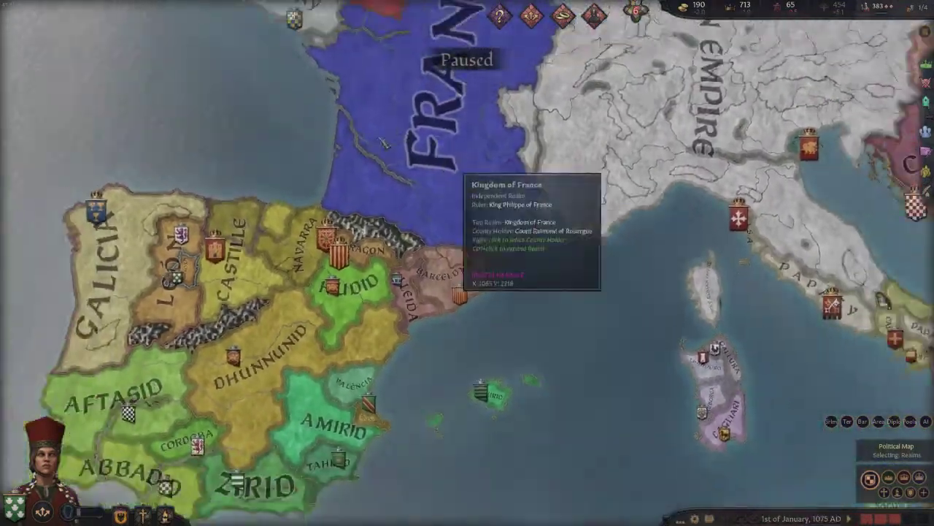
middle_drag(459, 168, 517, 390)
scroll(518, 387, up, 3)
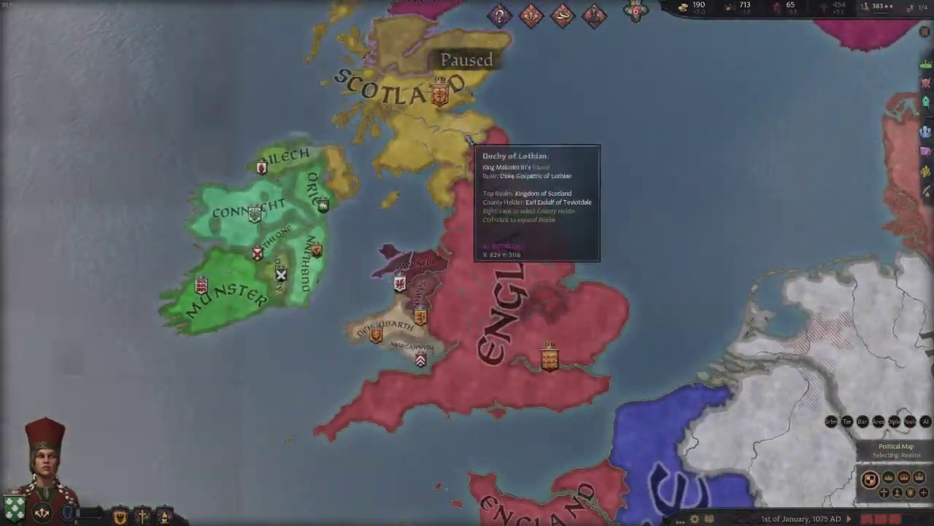
click(470, 138)
right_click(84, 50)
click(253, 56)
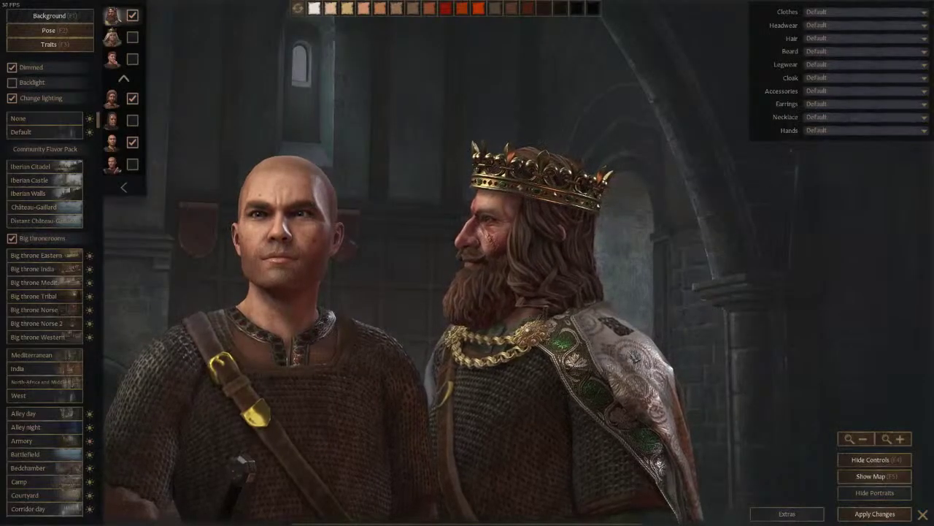
Preview the Nose prosthesis and Bronze Nose prosthesis accessories on the Scottish king and examine the bronze one from the side.
click(595, 278)
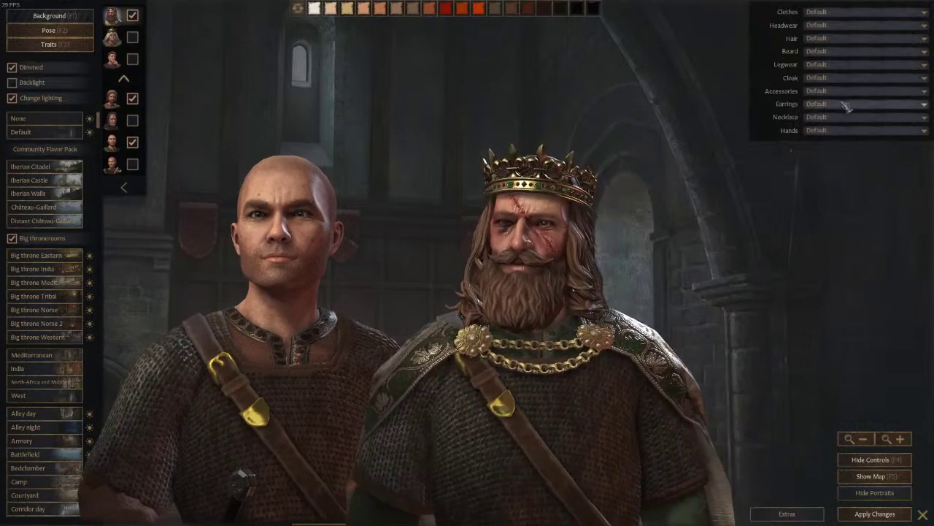
click(847, 91)
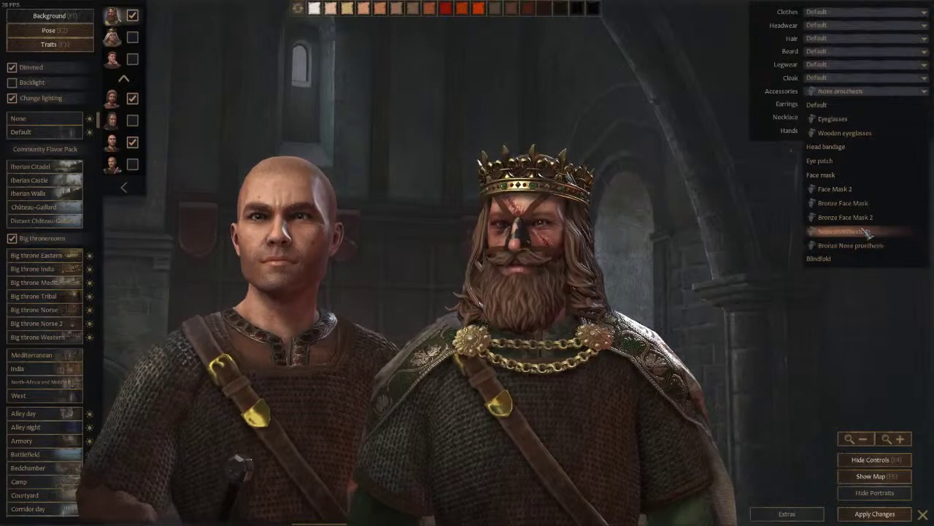
click(850, 246)
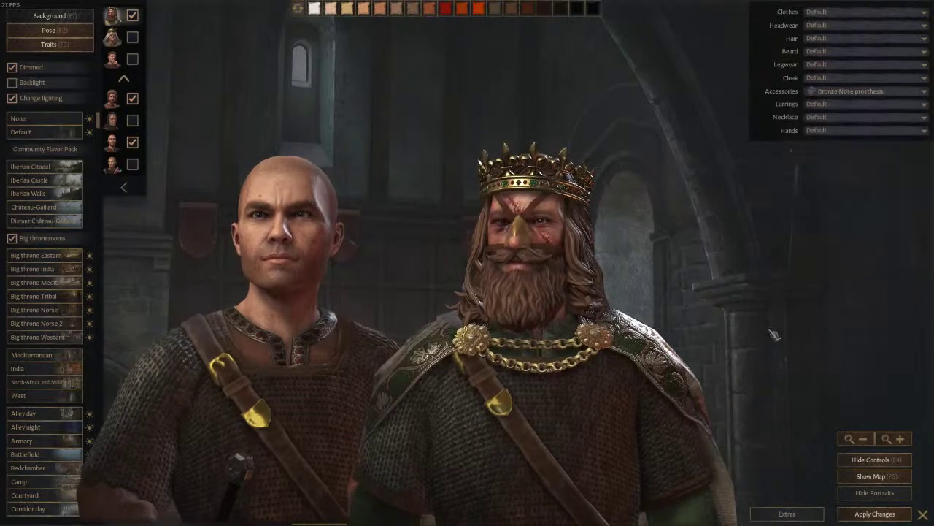
click(593, 278)
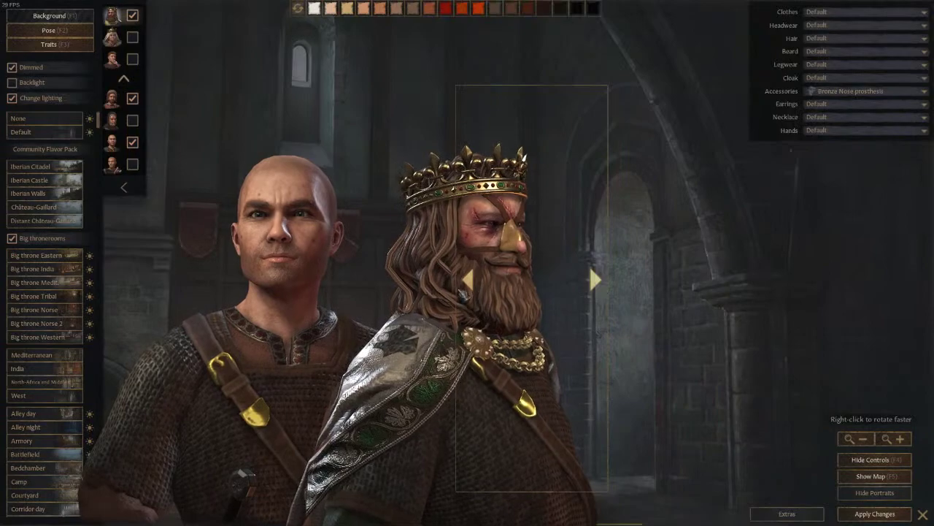
scroll(447, 148, up, 3)
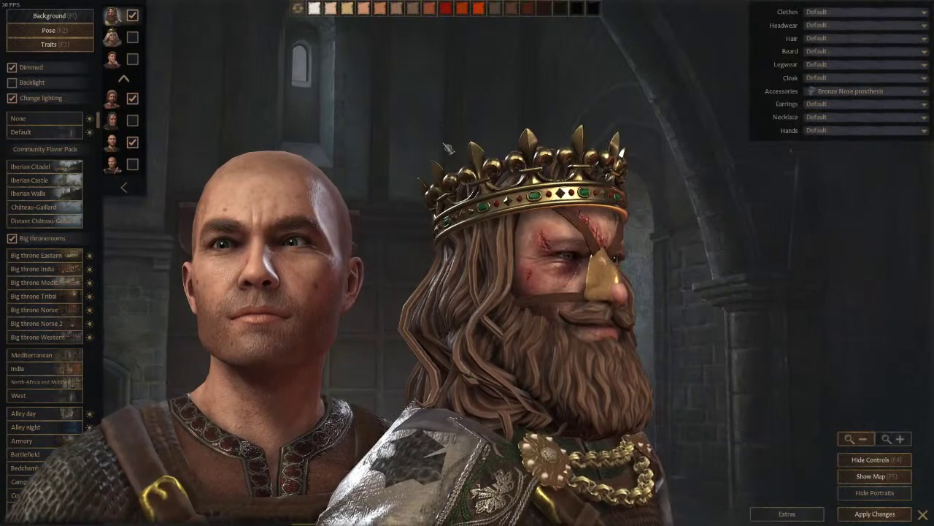
key(Escape)
Close the Photoshop window holding the male_headgear_special_cfp_fake_nose_01 diffuse texture.
key(alt+Tab)
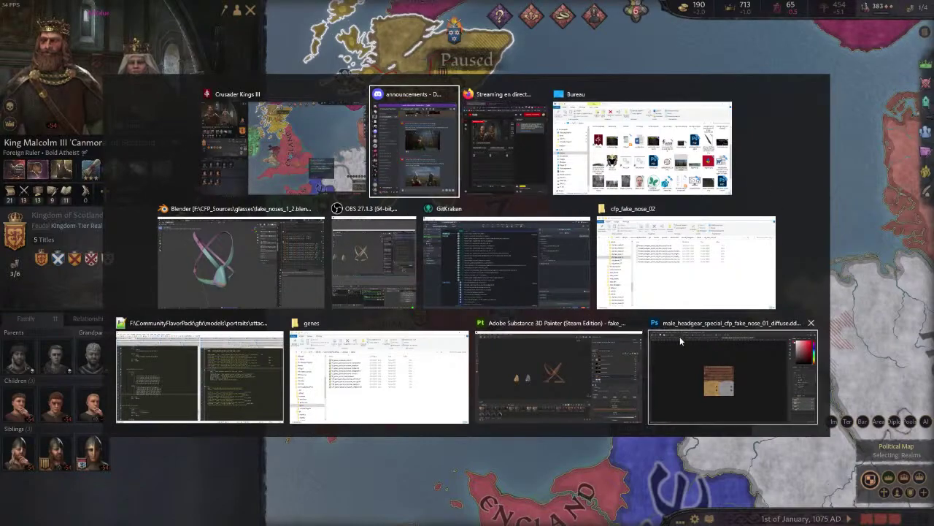
click(812, 325)
key(alt+Tab)
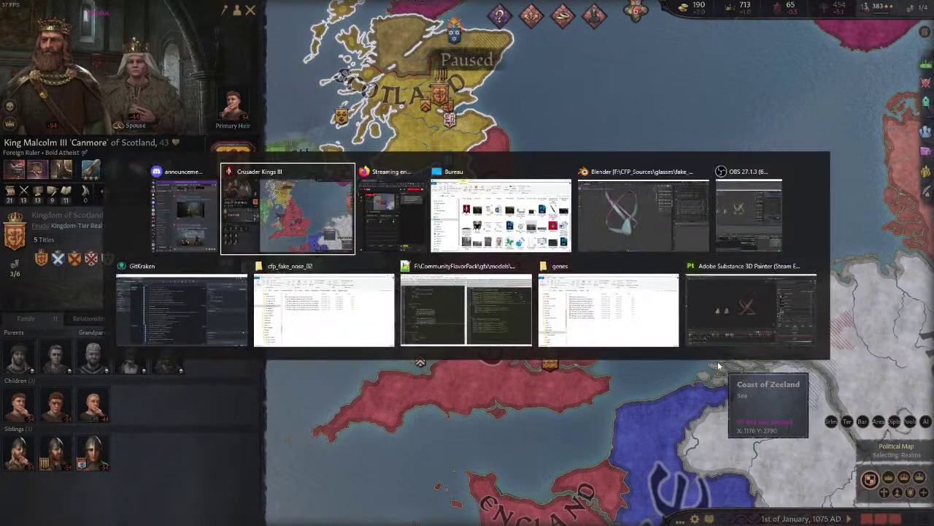
Switch to Adobe Substance 3D Painter and clean the fake_noses project of unused resources.
click(774, 285)
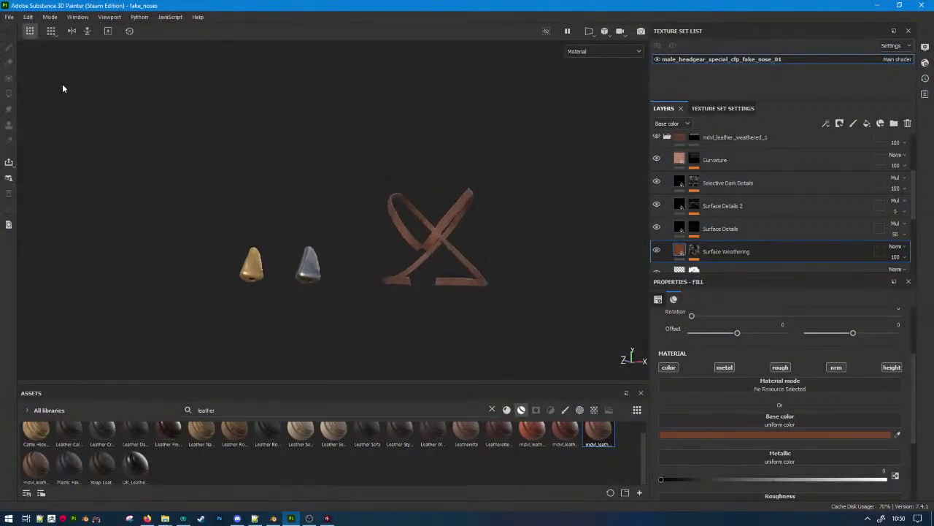
click(10, 16)
click(36, 135)
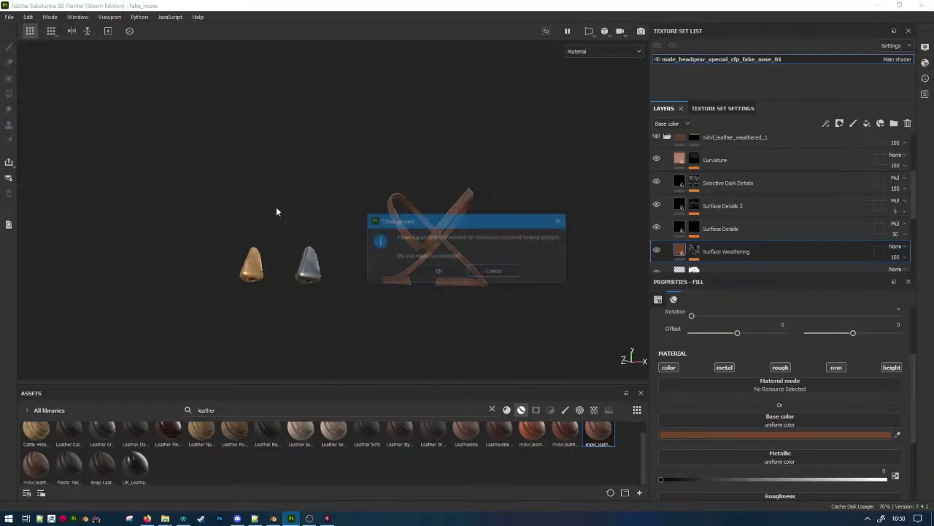
click(442, 275)
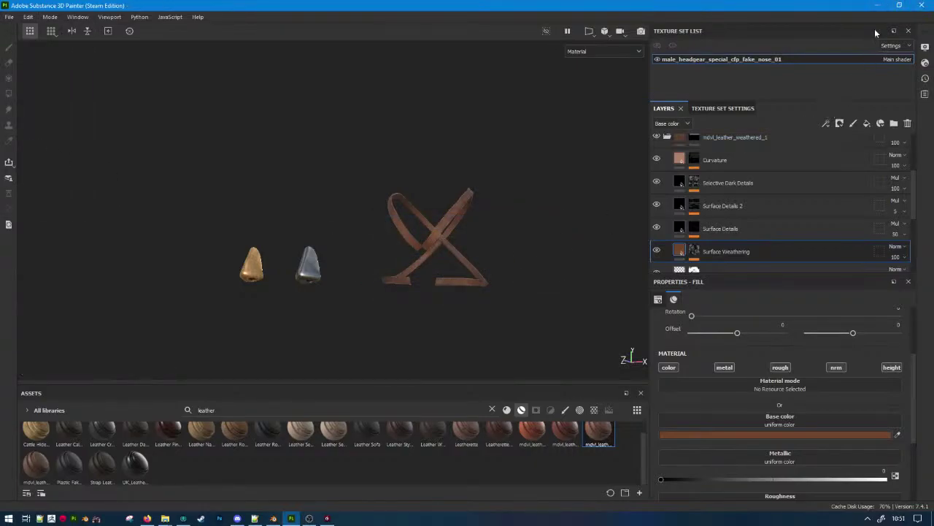
Return to Crusader Kings III and open the King of England in the portrait editor.
click(327, 518)
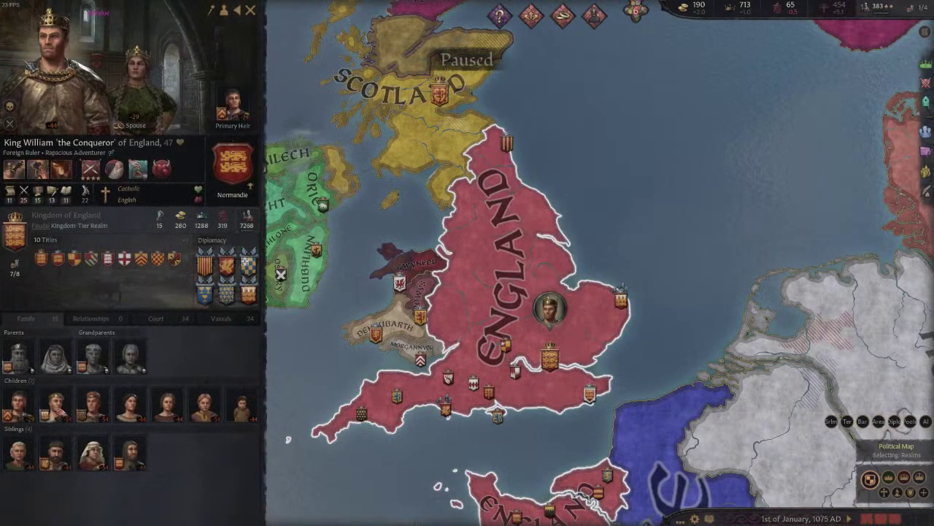
right_click(99, 55)
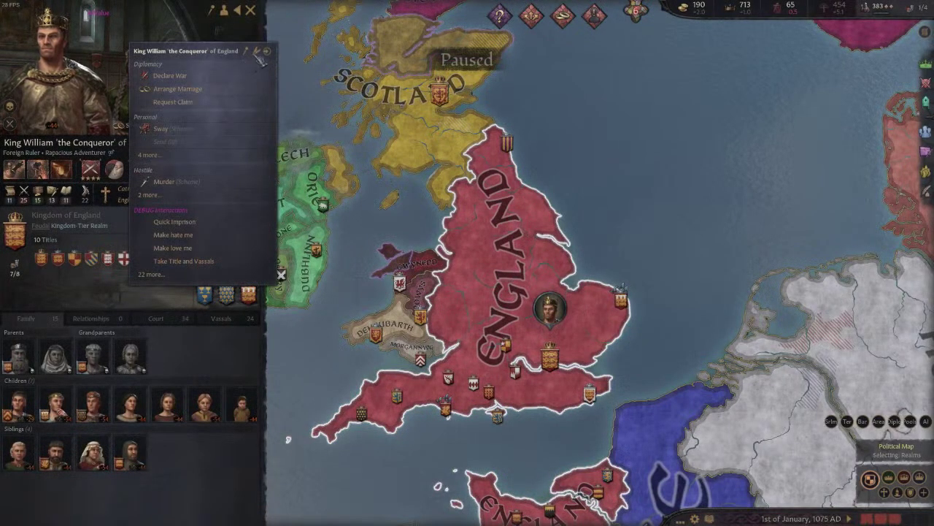
click(259, 56)
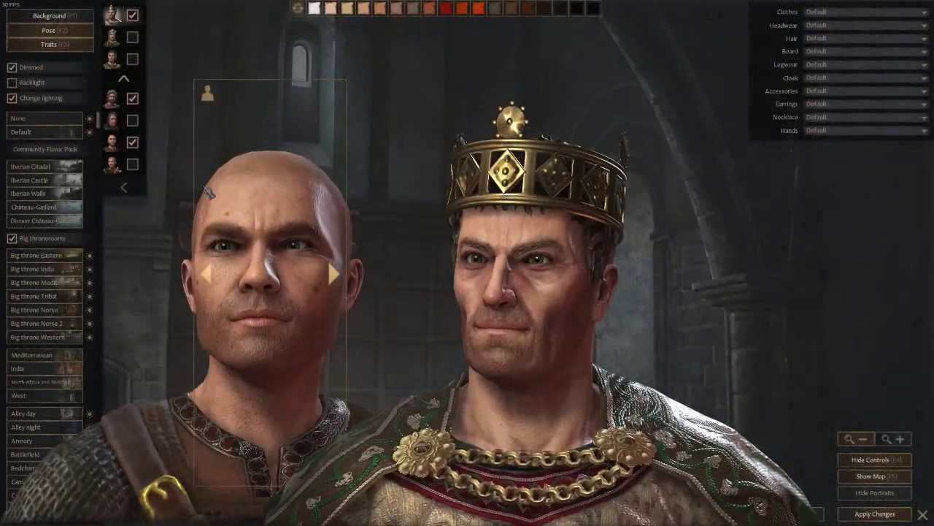
Remove the two extra characters from the portrait view and give the crowned king the Disfigured trait.
click(133, 143)
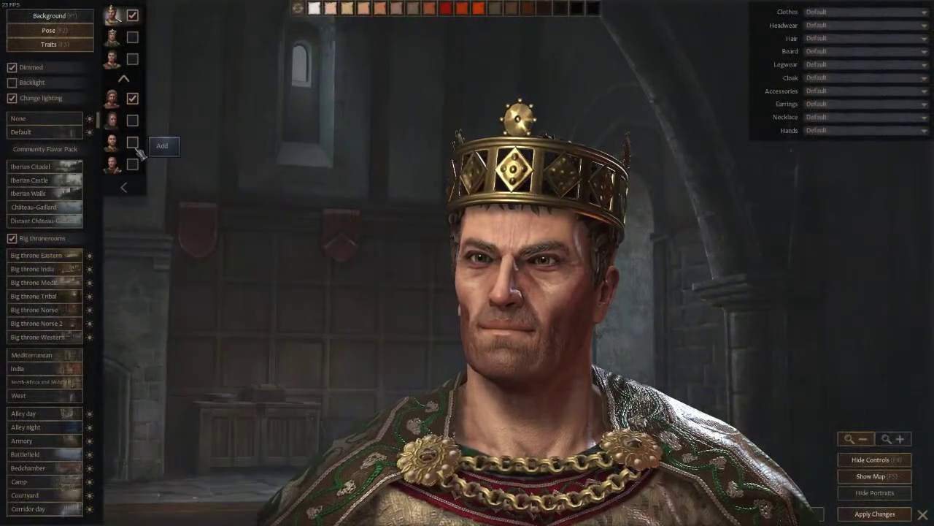
click(133, 98)
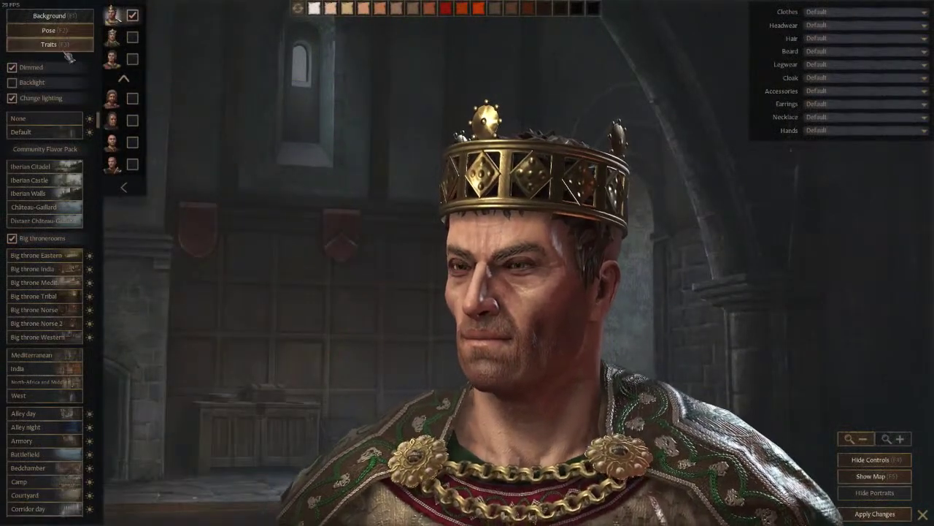
click(48, 44)
click(62, 158)
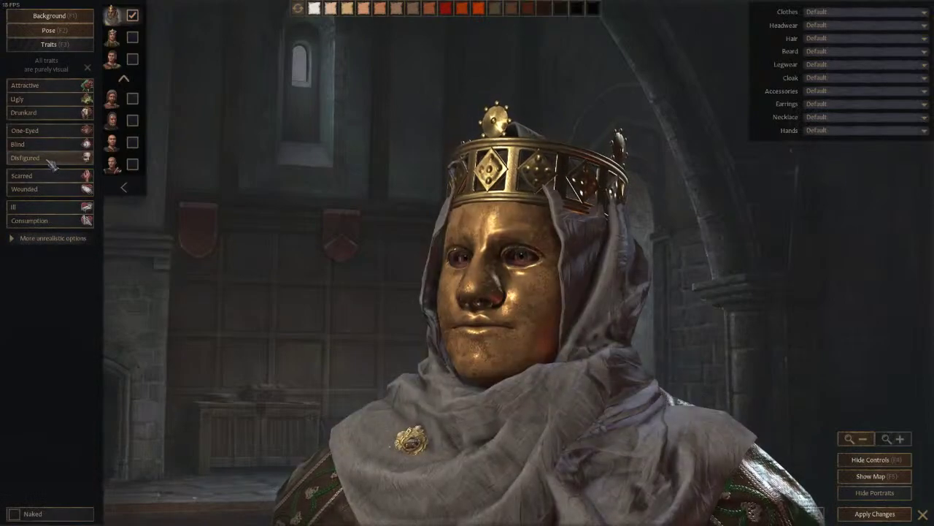
Set the king's accessory to Bronze Nose prosthesis and turn him to view the other side of his face.
click(839, 91)
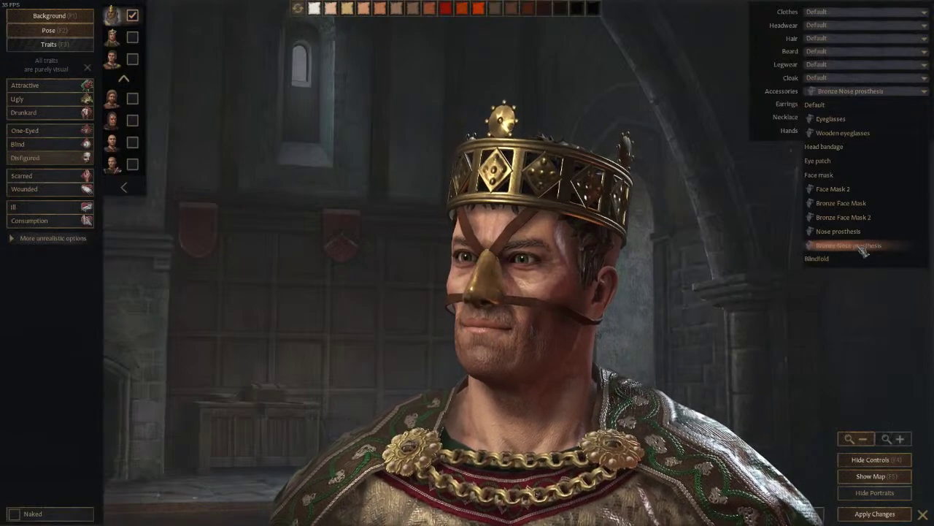
click(850, 245)
click(595, 278)
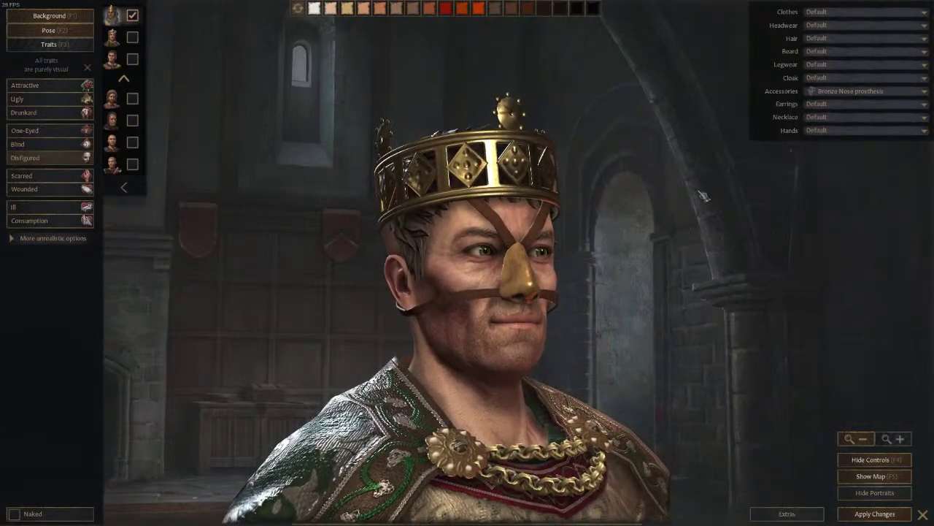
Preview headwear such as Cap, Mail coif circlet and Mail coif (Western) together with the bronze nose prosthesis.
click(850, 65)
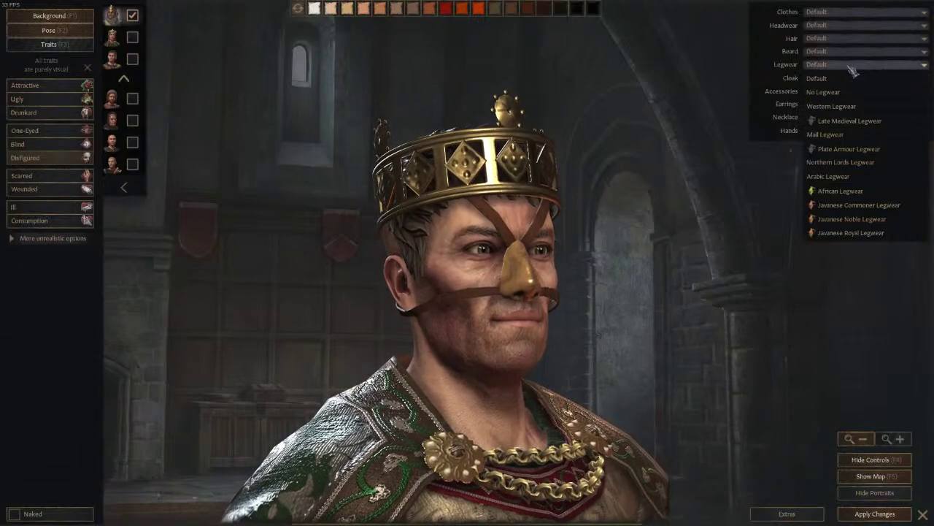
click(853, 68)
click(861, 25)
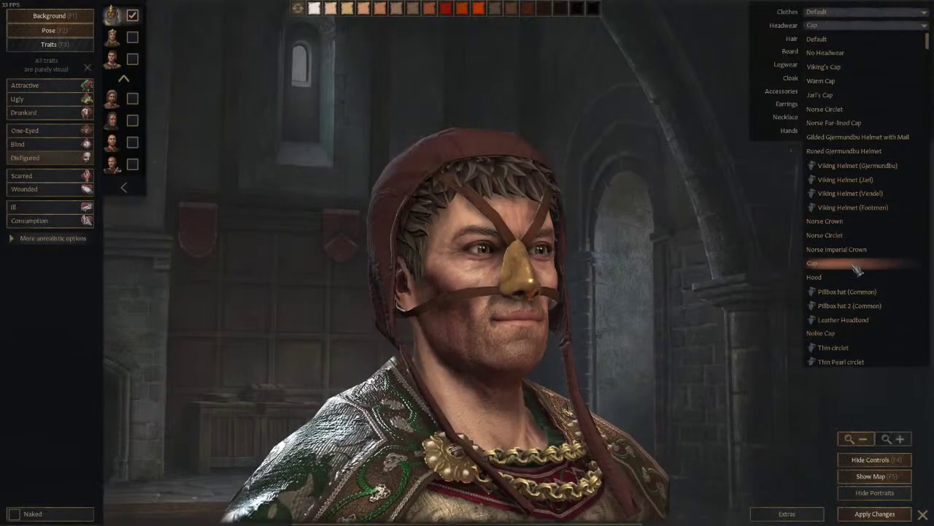
scroll(832, 274, down, 8)
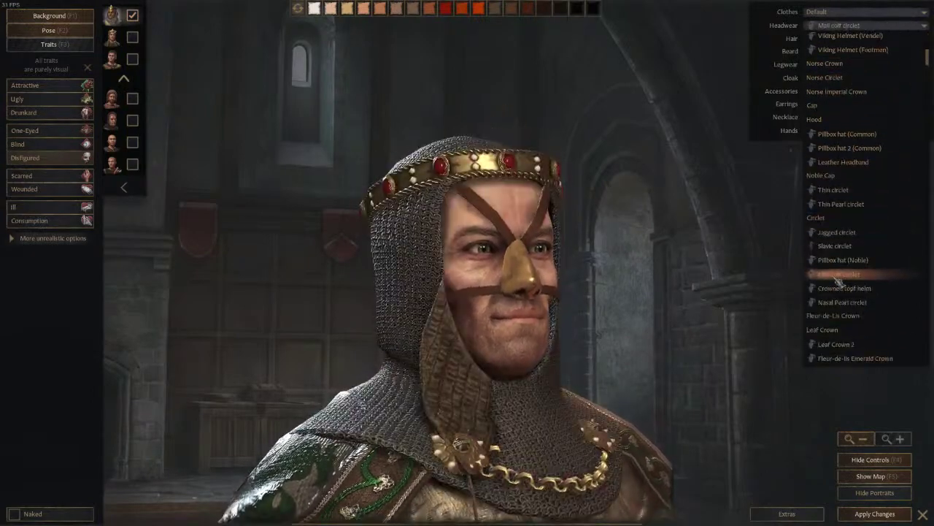
scroll(829, 289, down, 3)
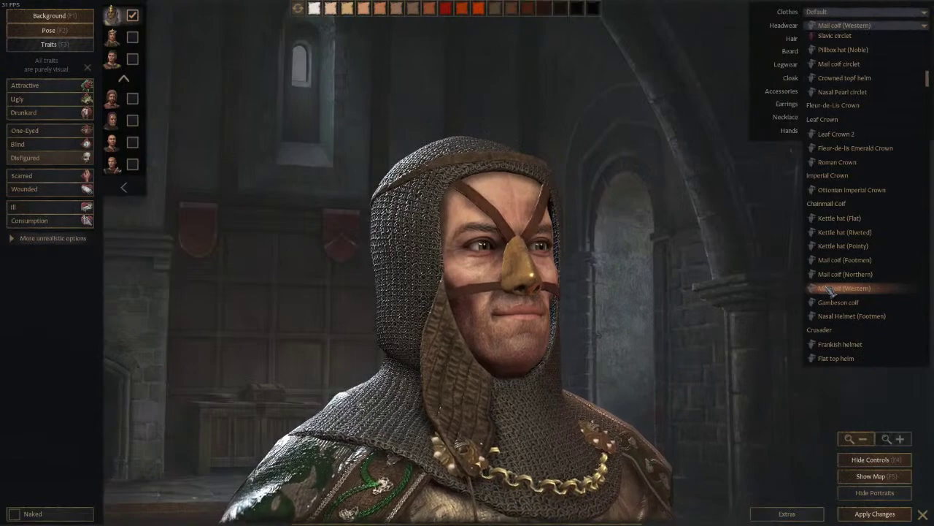
scroll(829, 289, down, 4)
scroll(829, 289, up, 20)
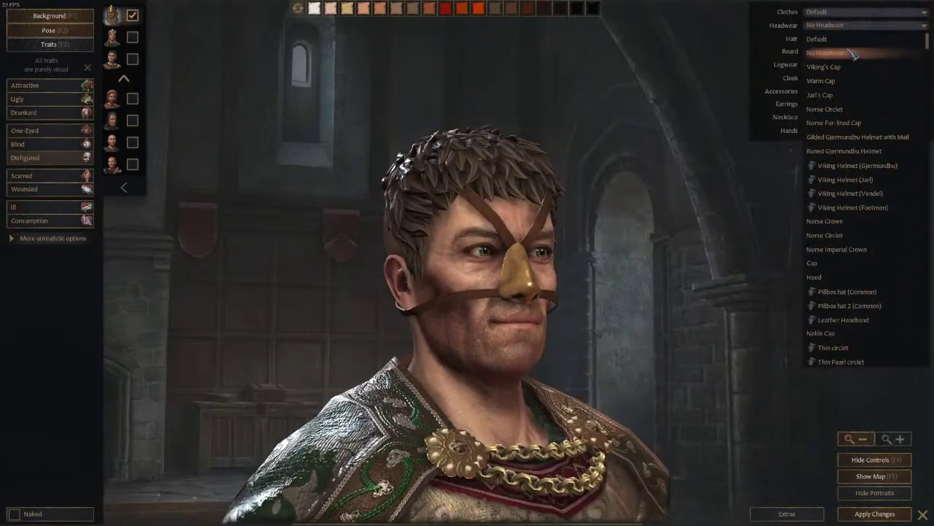
Set the king's headwear to No Headwear and his cloak to No Cloak.
click(852, 53)
click(838, 78)
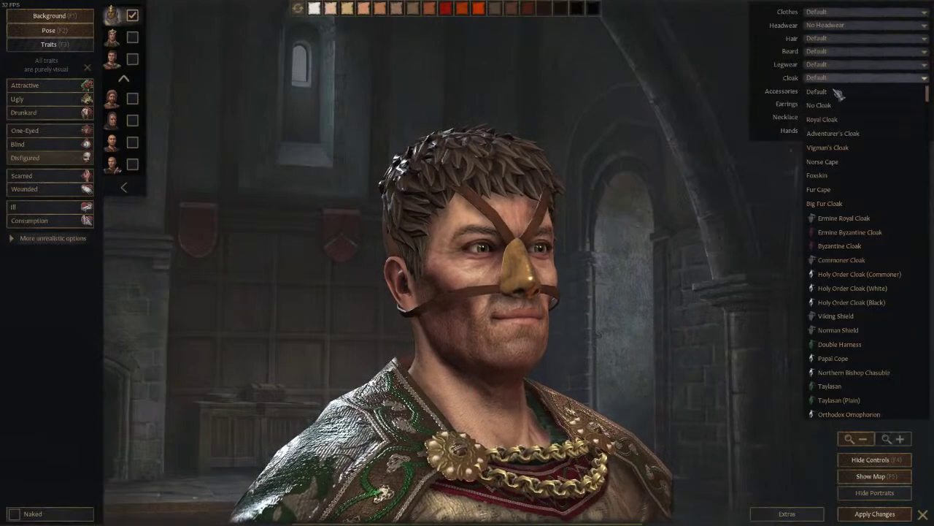
click(830, 105)
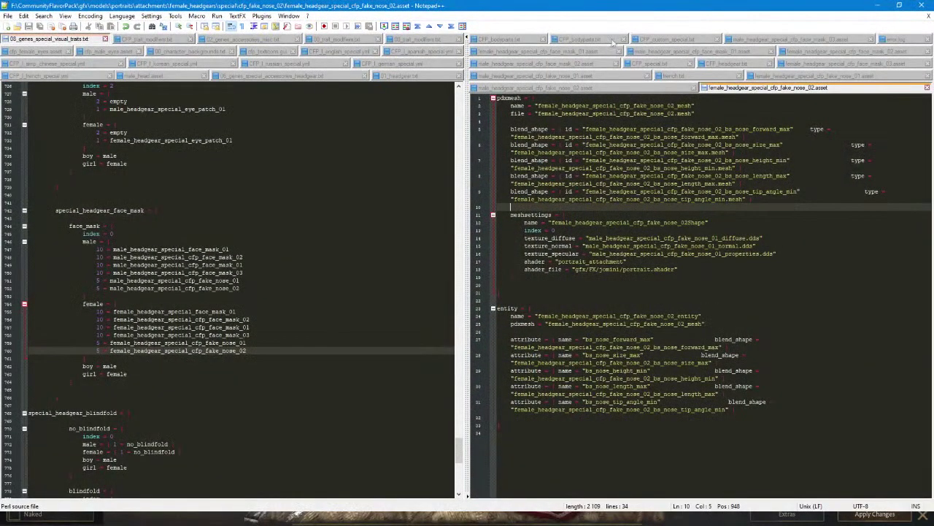
Reload error.log in Notepad++ and examine its mesh, file encoding and missing entity errors.
click(903, 39)
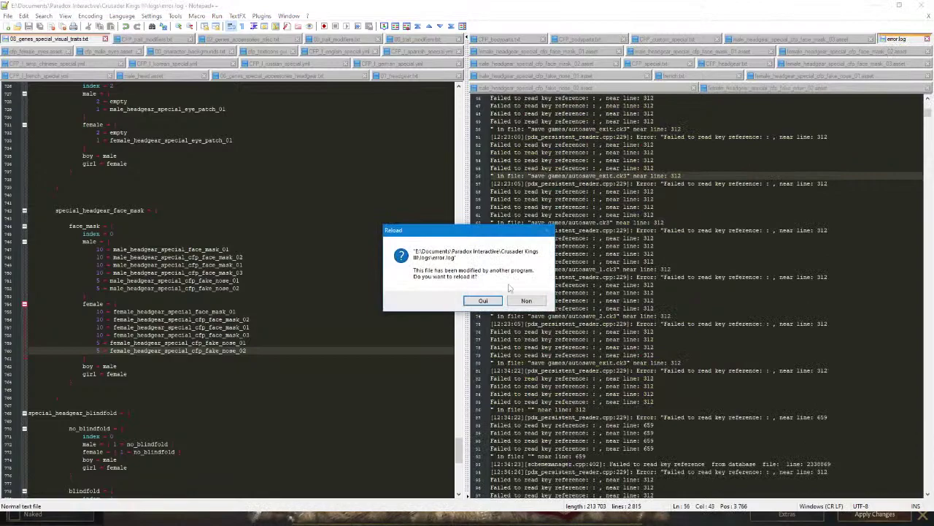
click(484, 300)
scroll(667, 268, up, 12)
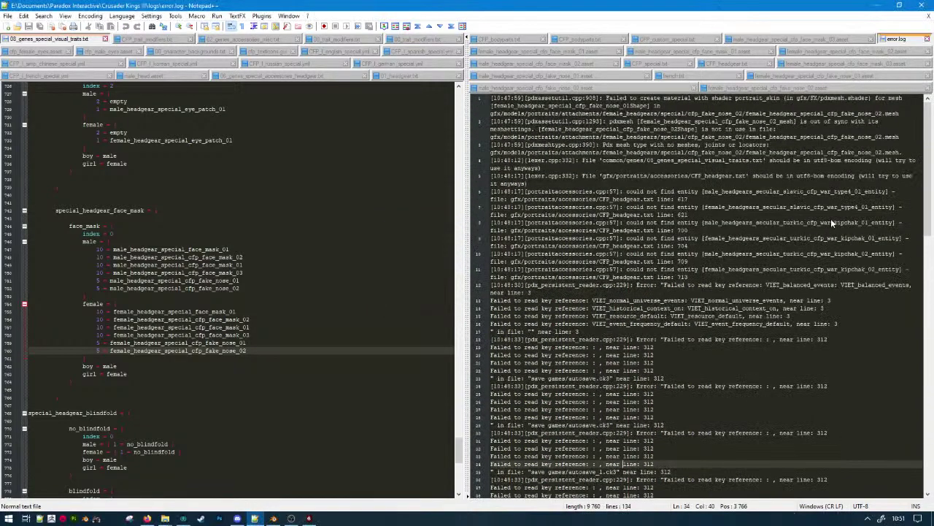
click(684, 211)
drag(691, 176, 776, 285)
click(665, 183)
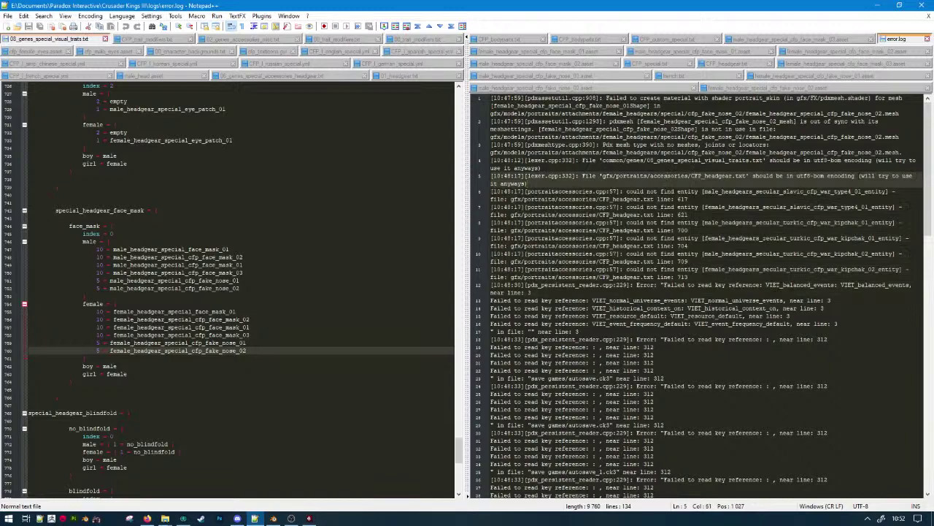
Open CFP_headgear.txt, keep the editor's version instead of reloading it from disk, and save it.
click(716, 64)
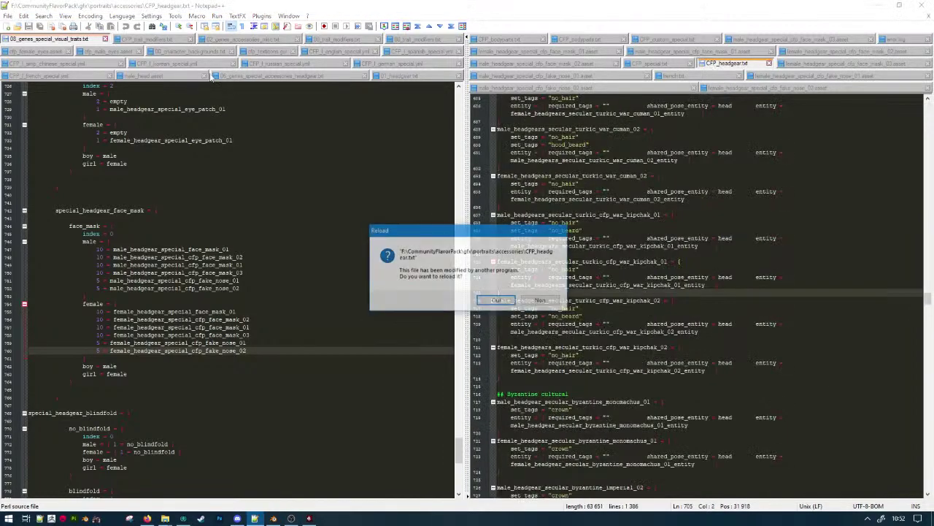
click(540, 302)
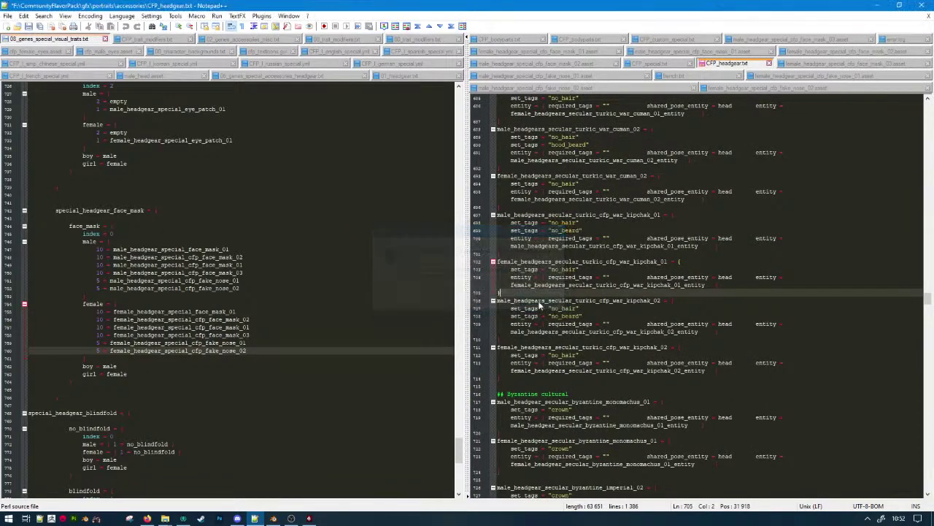
click(99, 16)
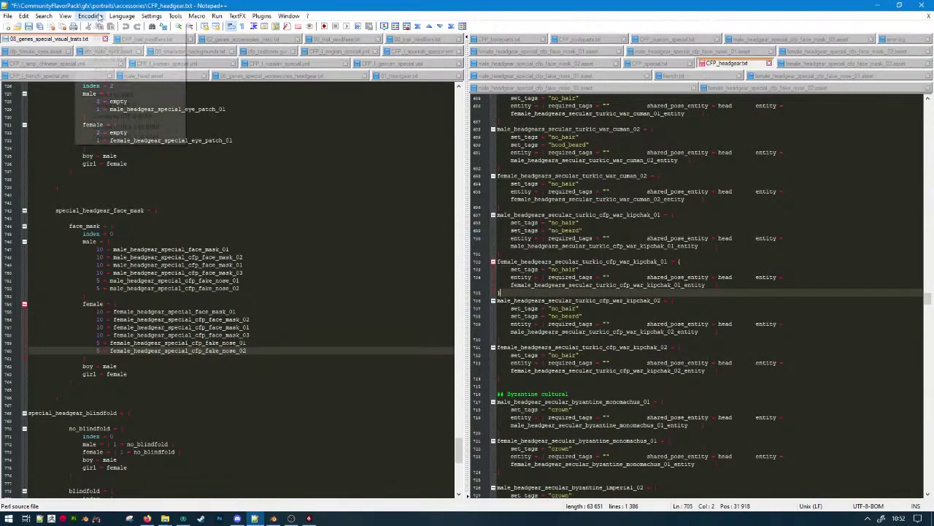
click(100, 19)
click(624, 222)
key(ctrl+s)
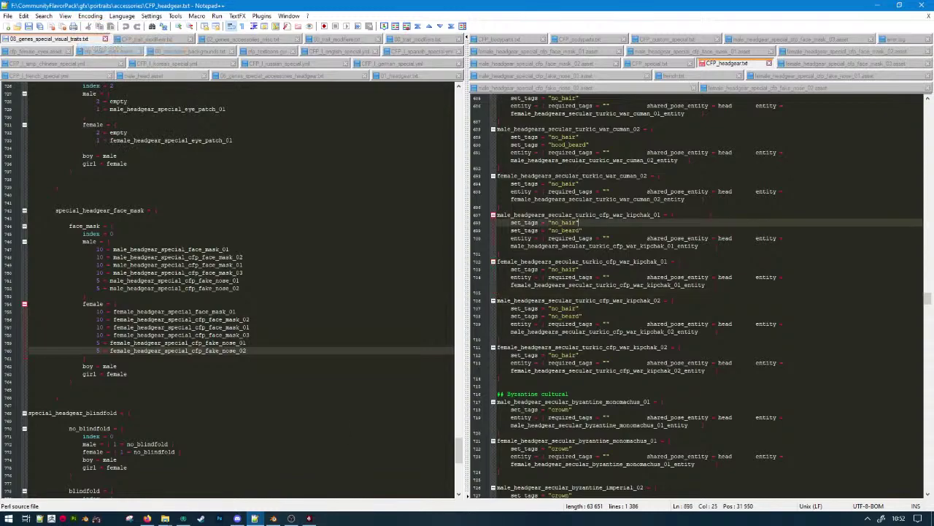
Switch to GitKraken, move its window out of the way, and return to CFP_headgear.txt in Notepad++.
click(183, 518)
drag(511, 6, 933, 21)
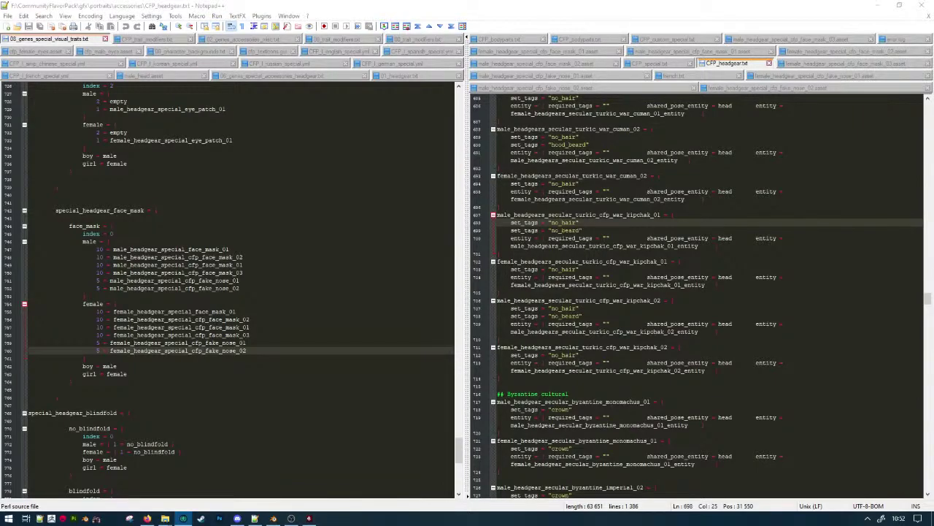
click(789, 183)
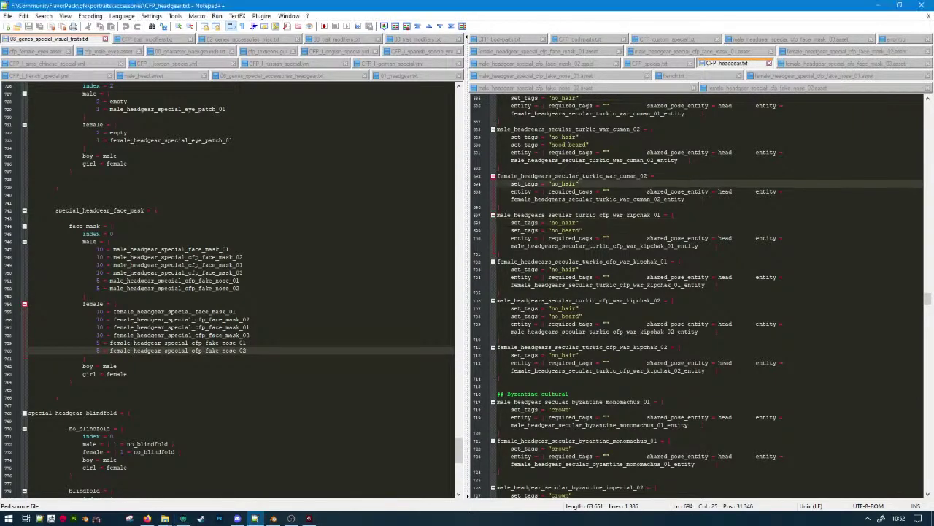
Remove the extra indentation before the commented "no_beard" tag at the start of CFP_headgear.txt and save the file.
scroll(817, 219, up, 2)
drag(928, 301, 900, 112)
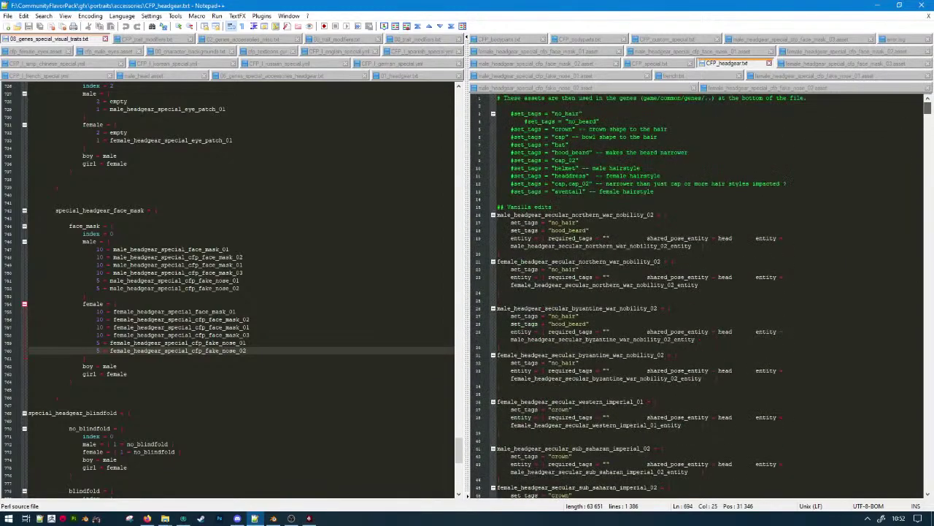
click(525, 121)
key(BackSpace)
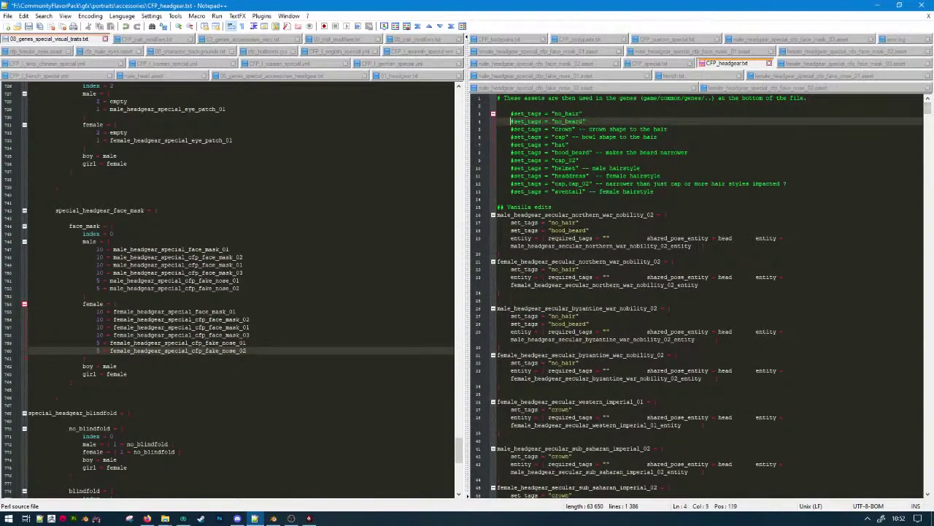
click(626, 128)
key(ctrl+s)
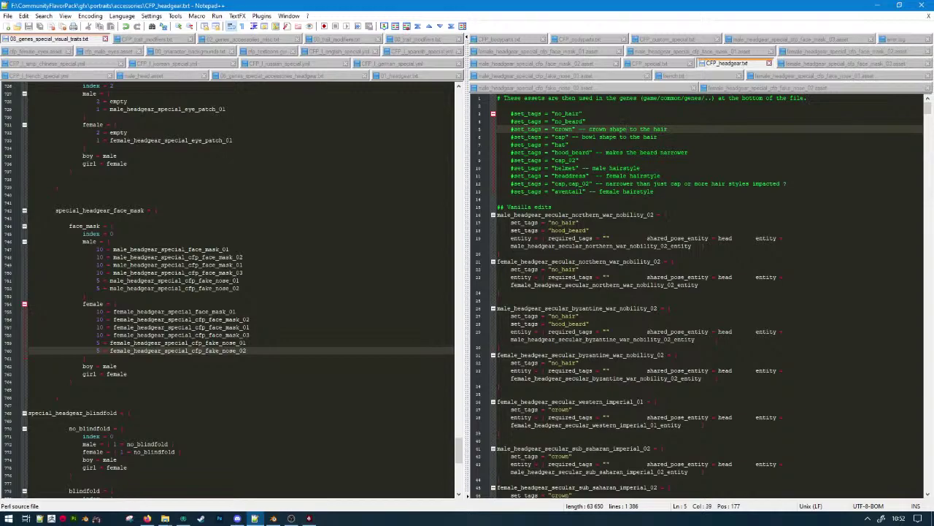
key(alt+Tab)
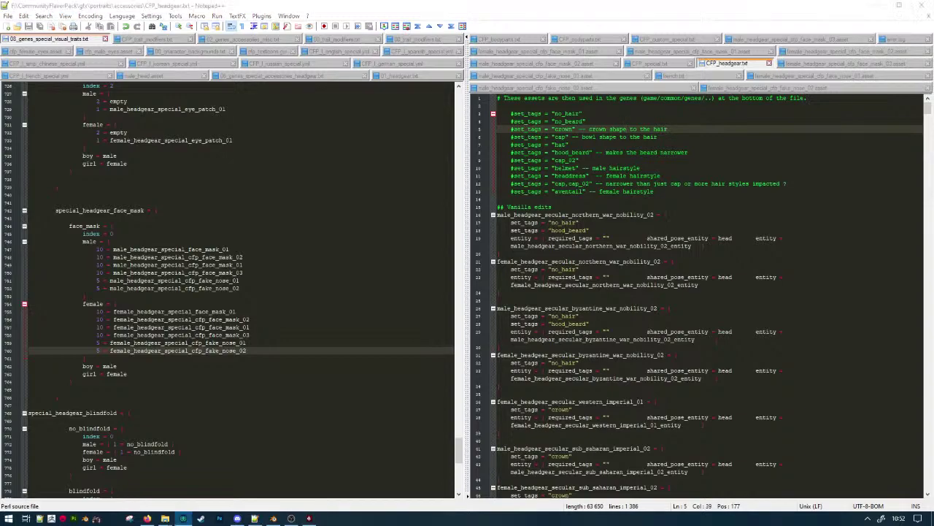
click(98, 18)
key(alt+Tab)
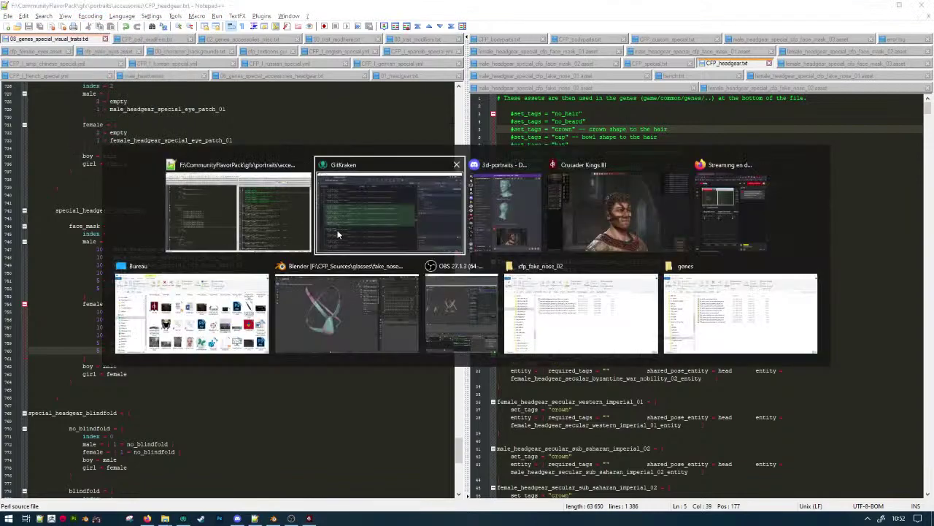
key(alt+shift+Tab)
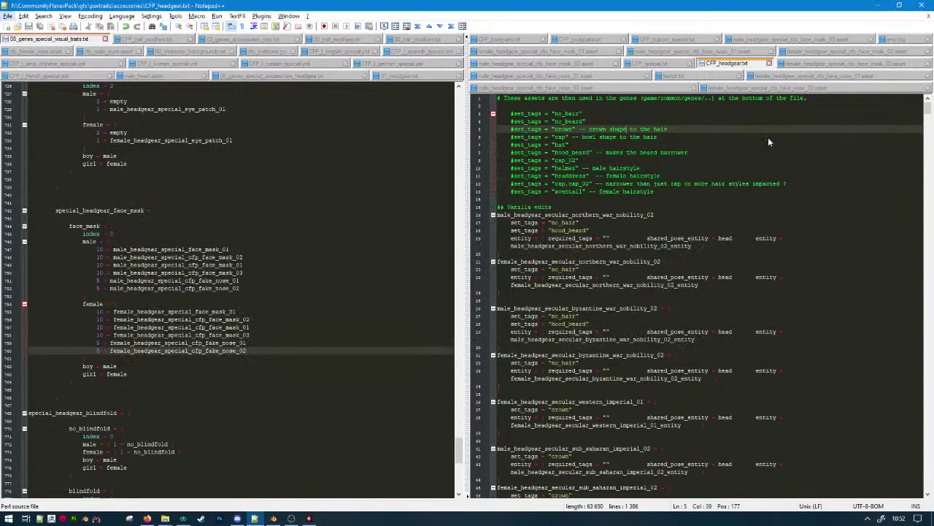
Reload error.log and compare the mesh and shape names in the errors for female_headgear_special_cfp_fake_nose_02.
click(901, 38)
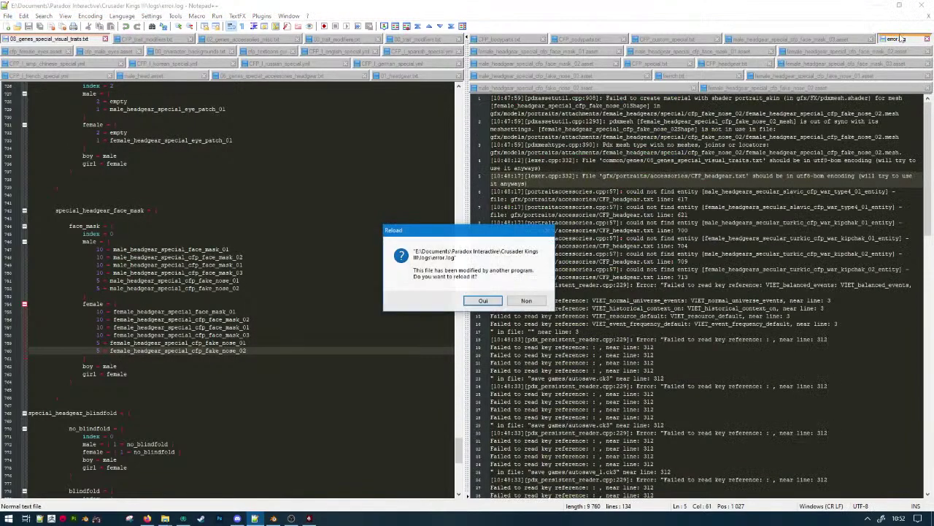
click(484, 300)
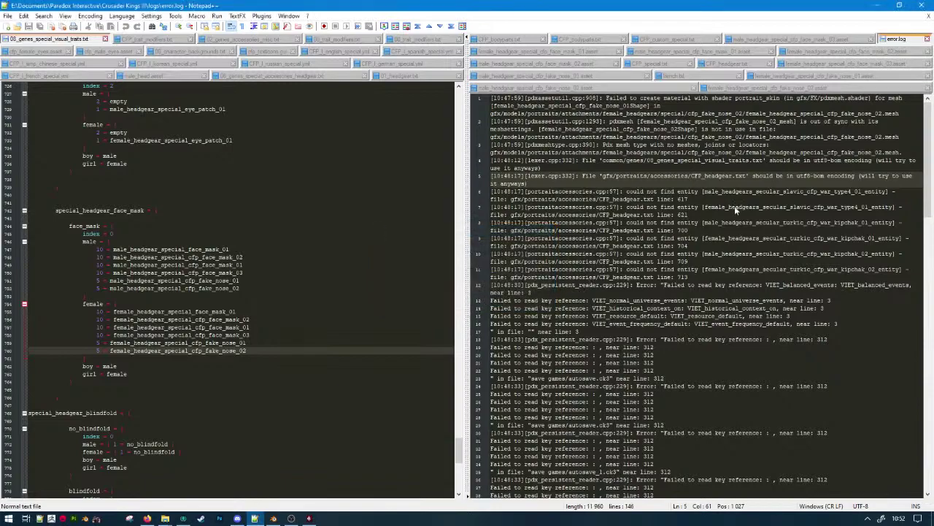
double_click(746, 138)
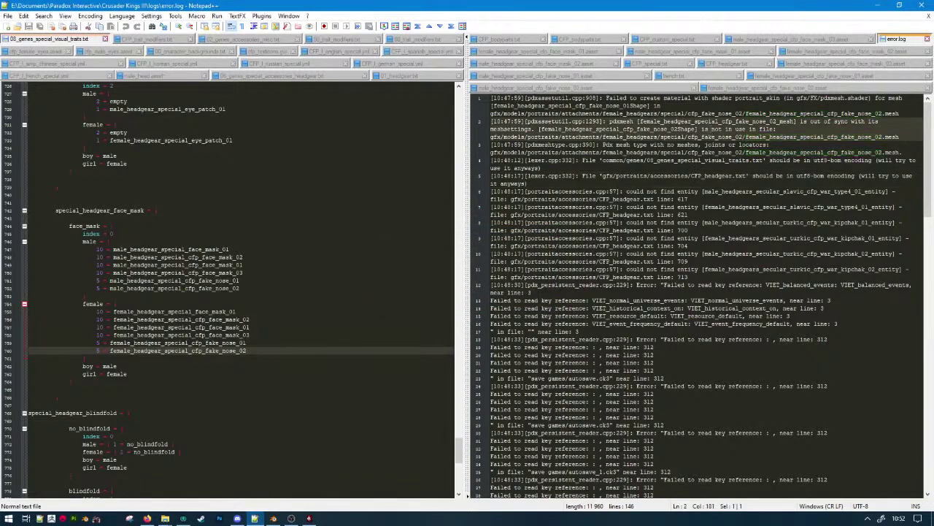
click(690, 115)
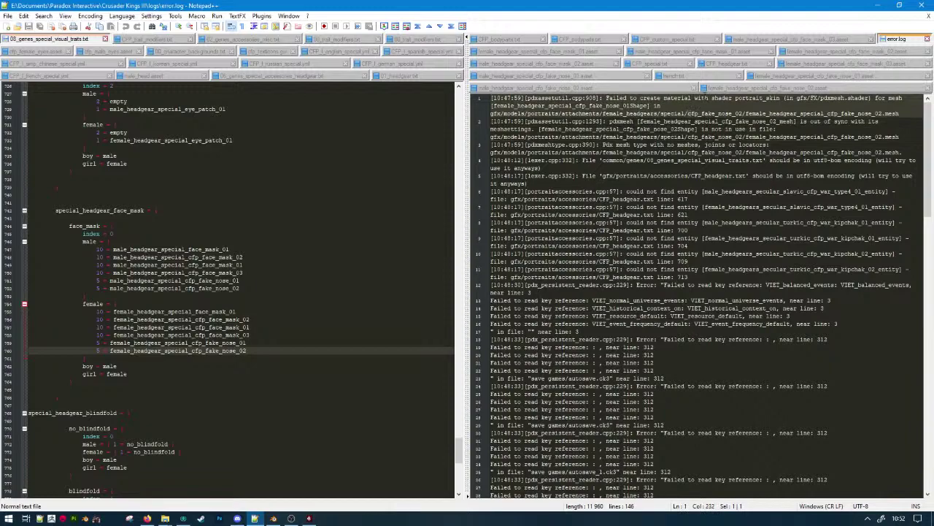
double_click(607, 106)
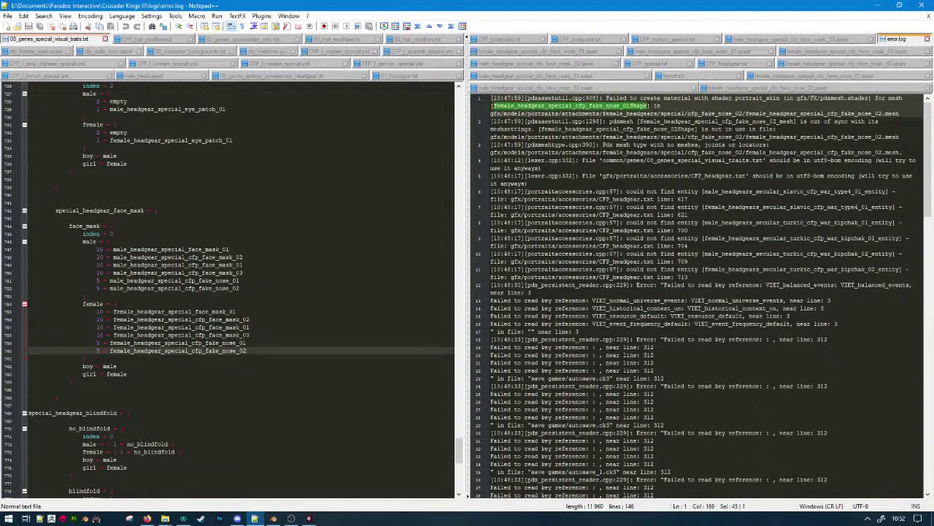
double_click(795, 115)
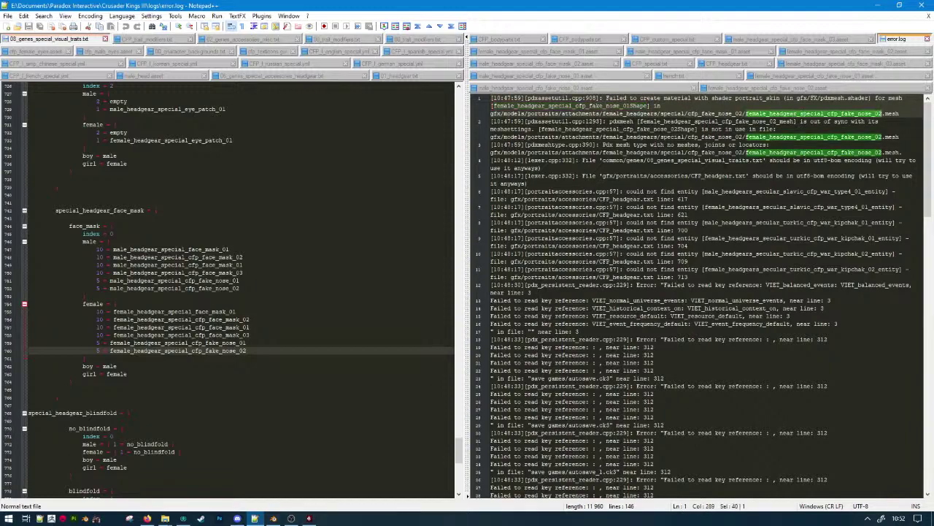
Change the encoding of 00_genes_special_visual_traits.txt, the file named in the error log, to UTF-8-BOM.
double_click(705, 162)
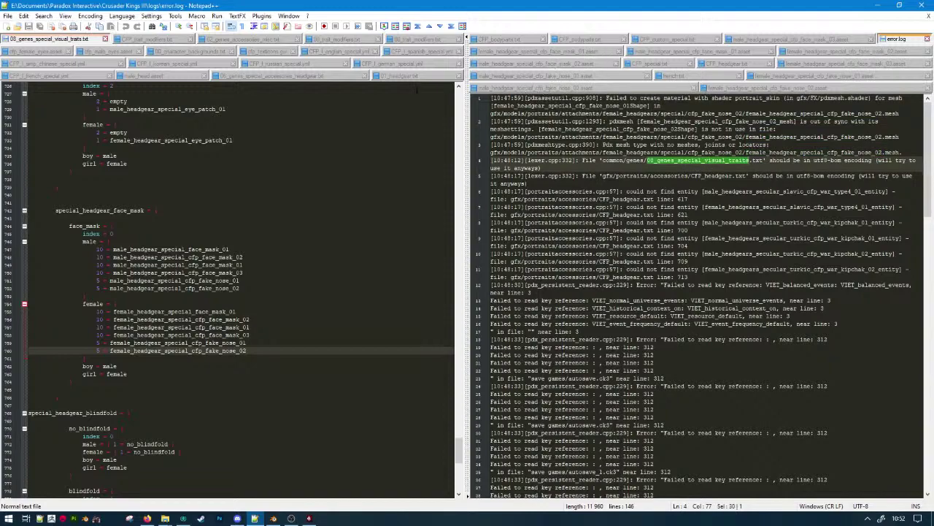
click(72, 41)
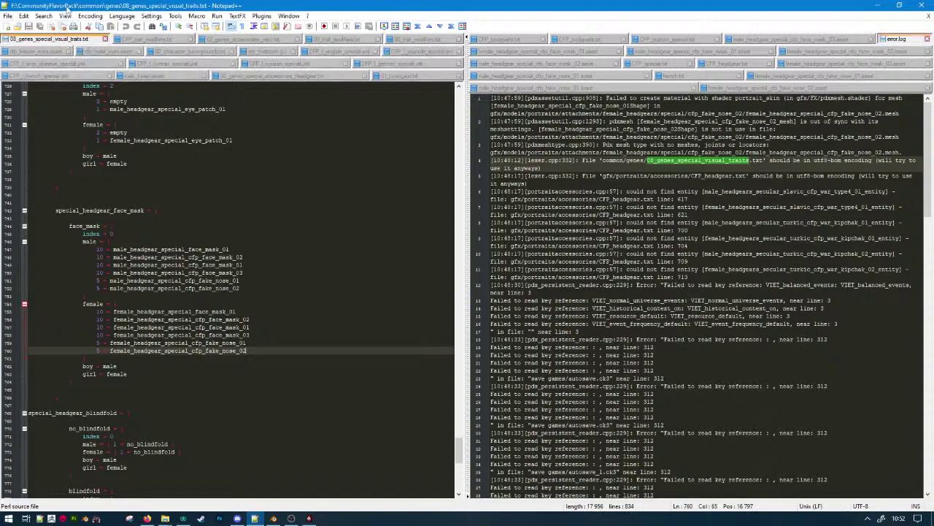
click(90, 16)
click(102, 49)
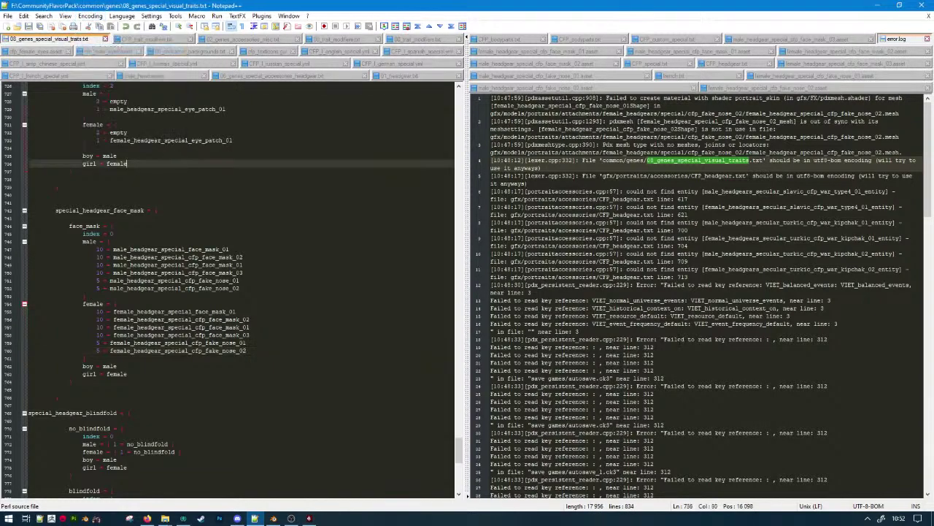
Return to Crusader Kings III and check the Bronze Nose prosthesis on the character in the portrait editor.
key(alt+Tab)
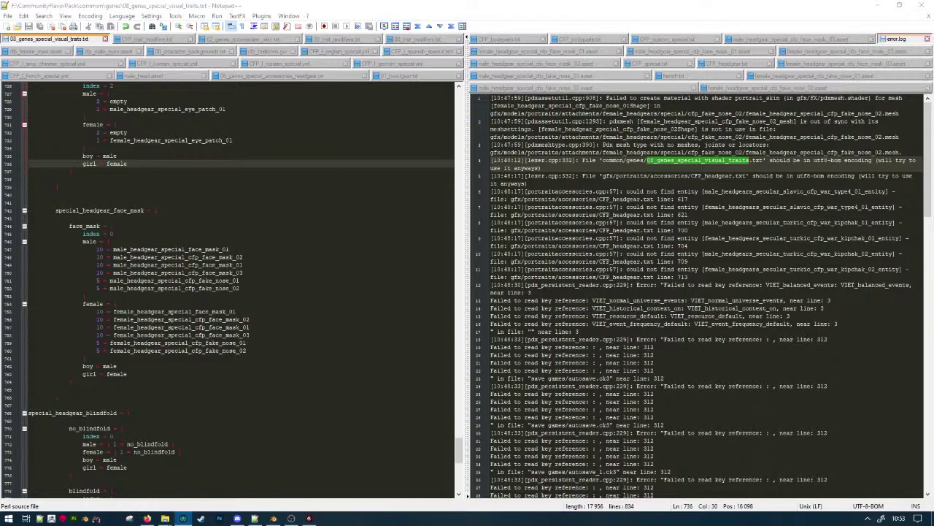
click(876, 6)
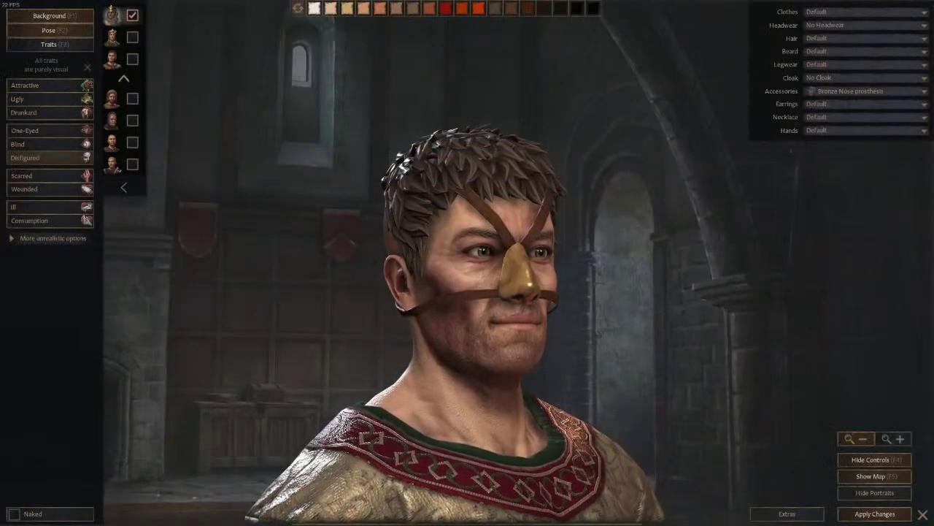
key(alt+Tab)
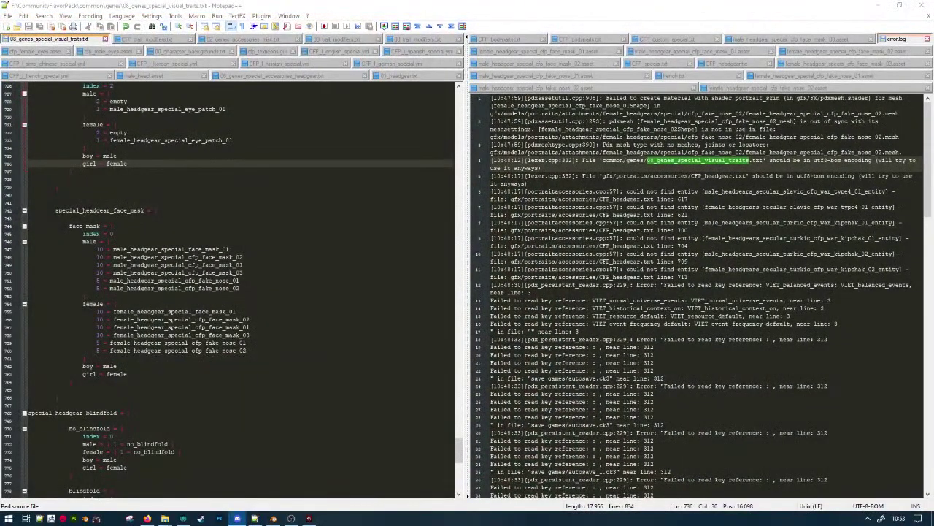
click(878, 5)
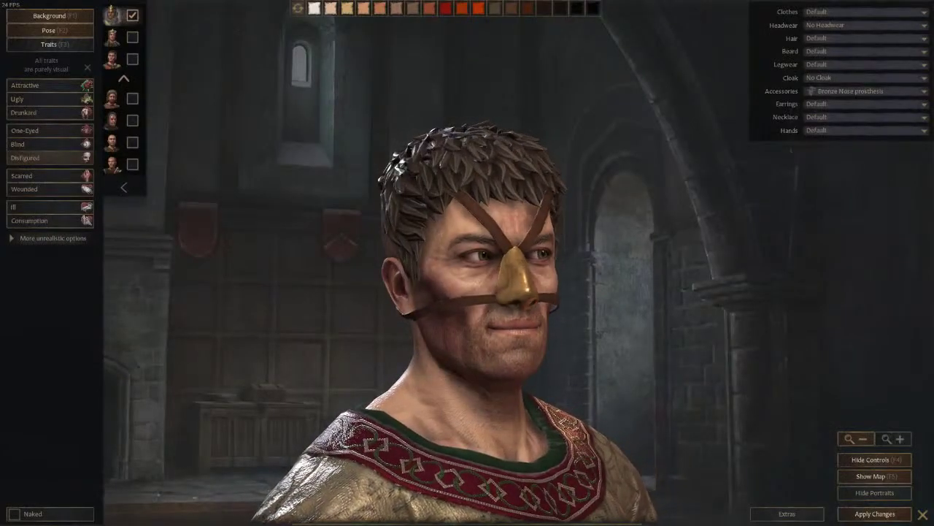
click(829, 90)
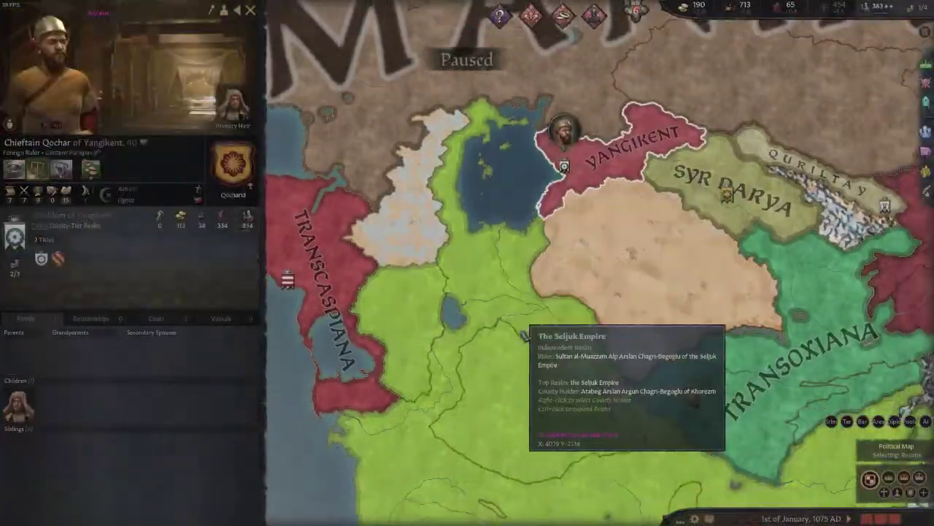
Look through the rulers of western European realms on the map, including the Holy Roman Empire, France, England, Scotland and Connacht.
scroll(503, 332, down, 6)
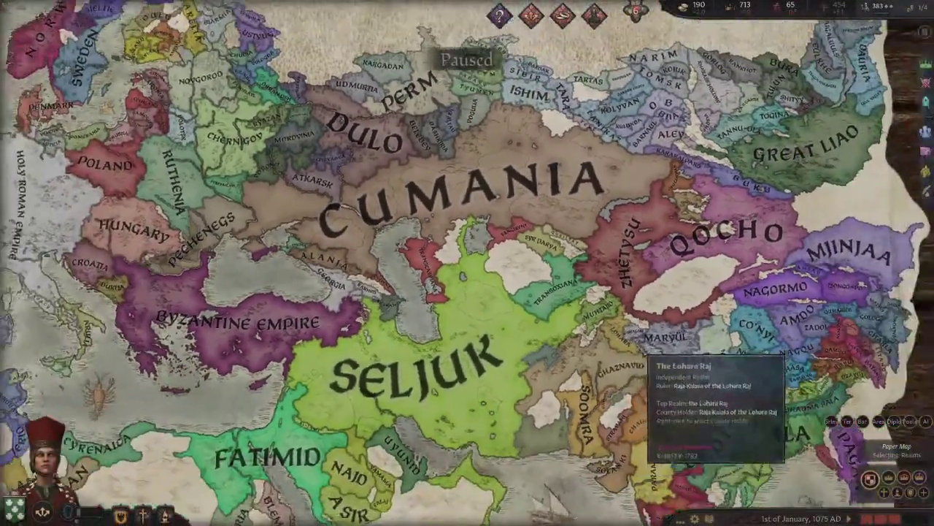
scroll(292, 336, up, 6)
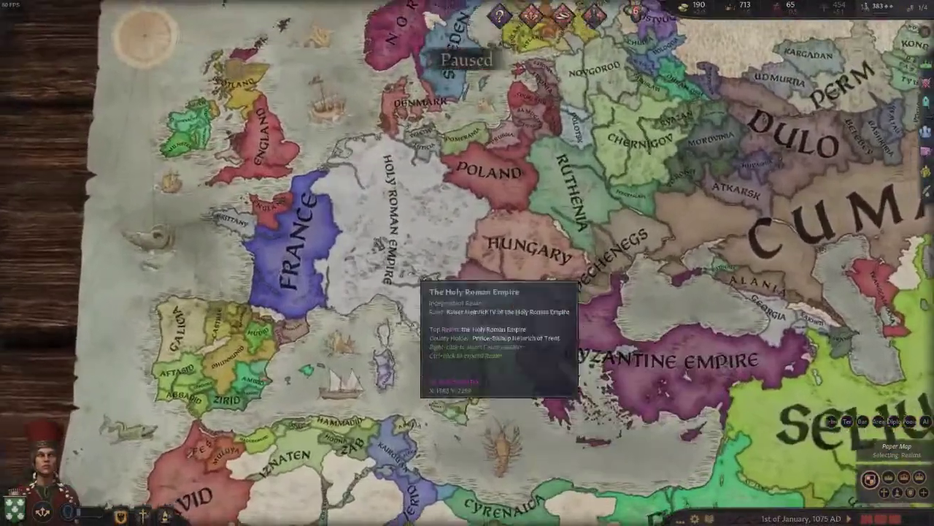
click(321, 211)
middle_drag(445, 253, 513, 277)
scroll(518, 281, up, 2)
middle_drag(378, 361, 561, 335)
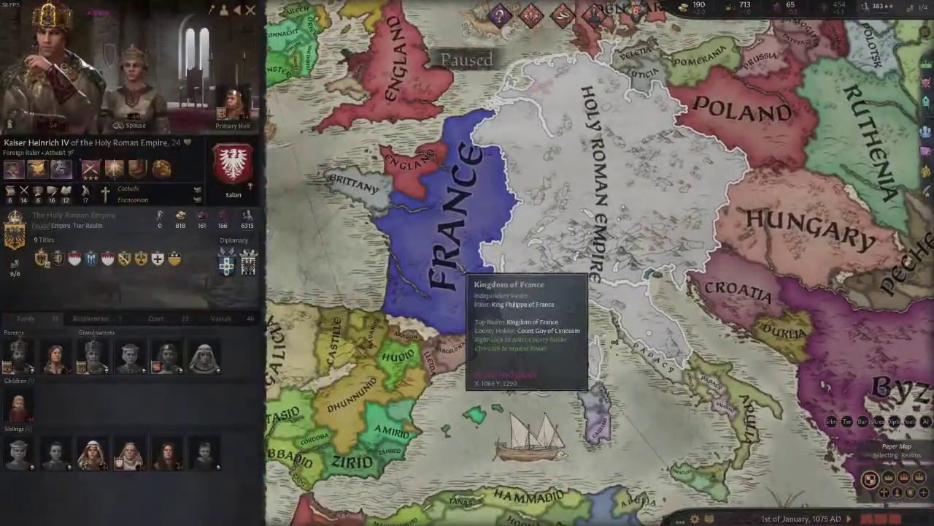
click(455, 262)
click(426, 163)
middle_drag(427, 173, 575, 393)
click(609, 234)
click(526, 212)
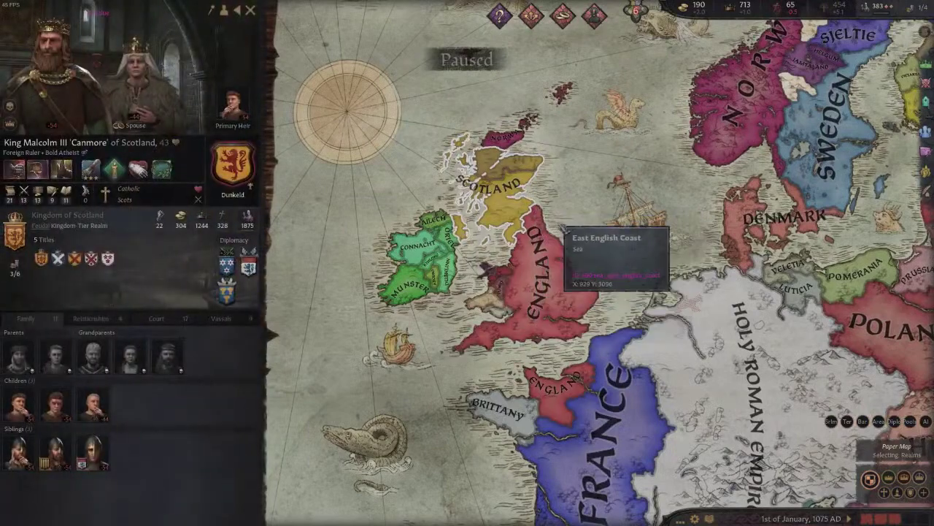
click(423, 252)
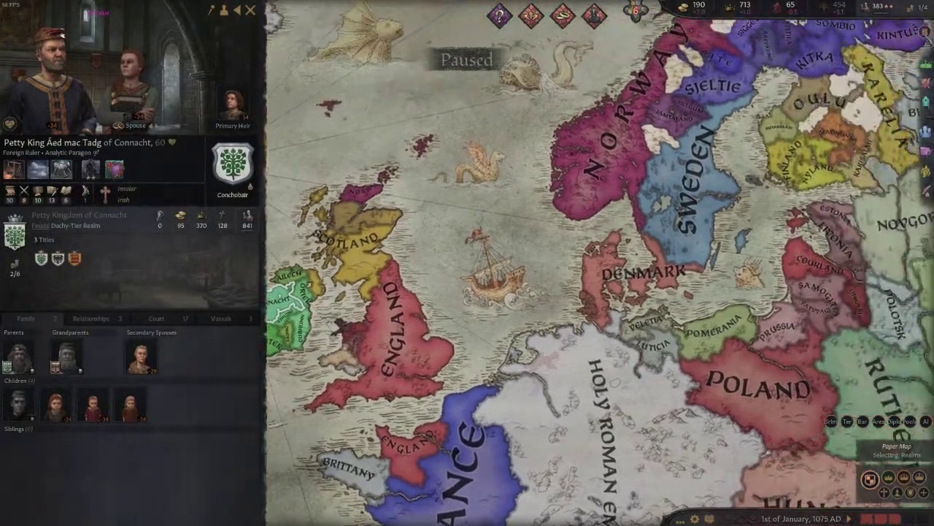
Open the pinned Count of Anjou in the portrait editor, apply the Bronze Nose prosthesis and examine its fit in profile.
click(924, 33)
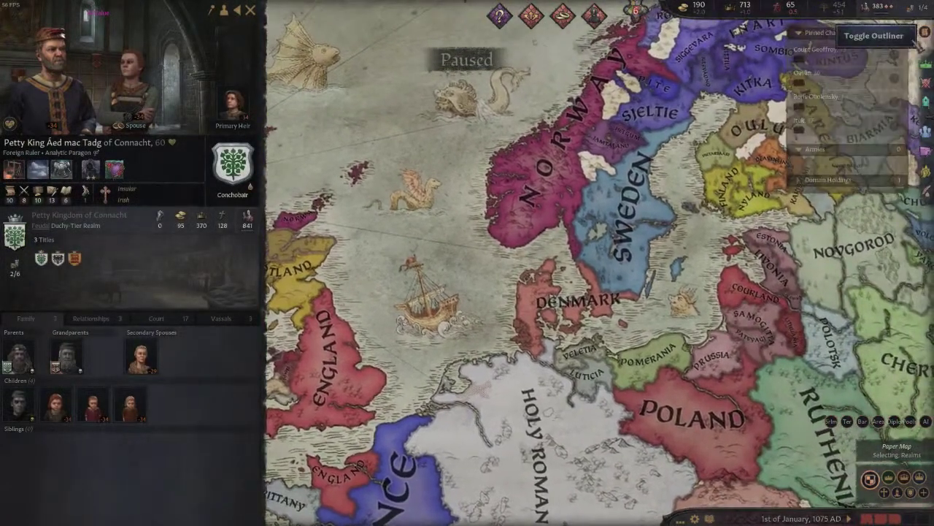
click(860, 60)
right_click(95, 56)
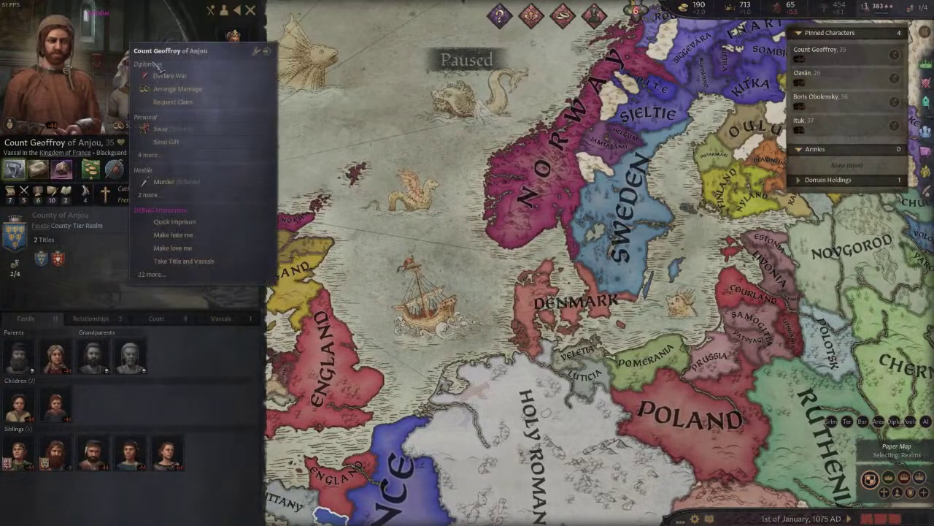
click(257, 54)
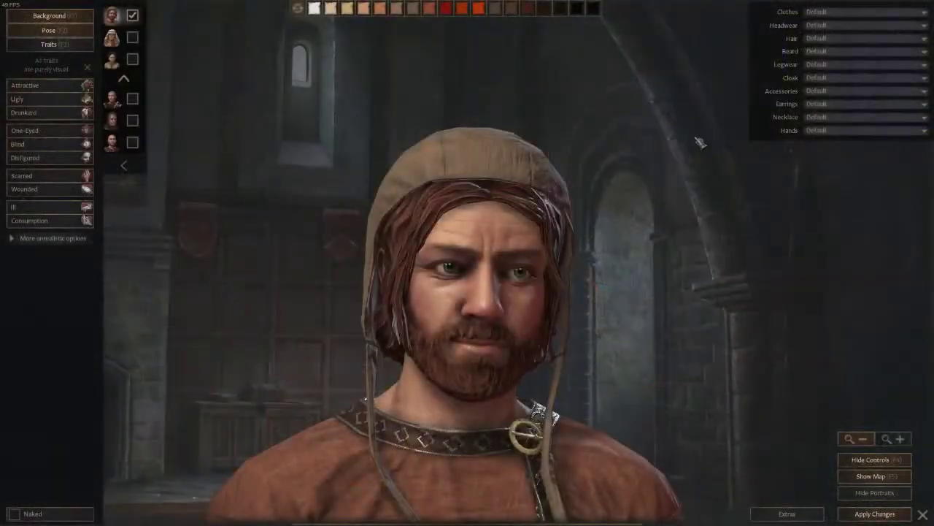
click(819, 91)
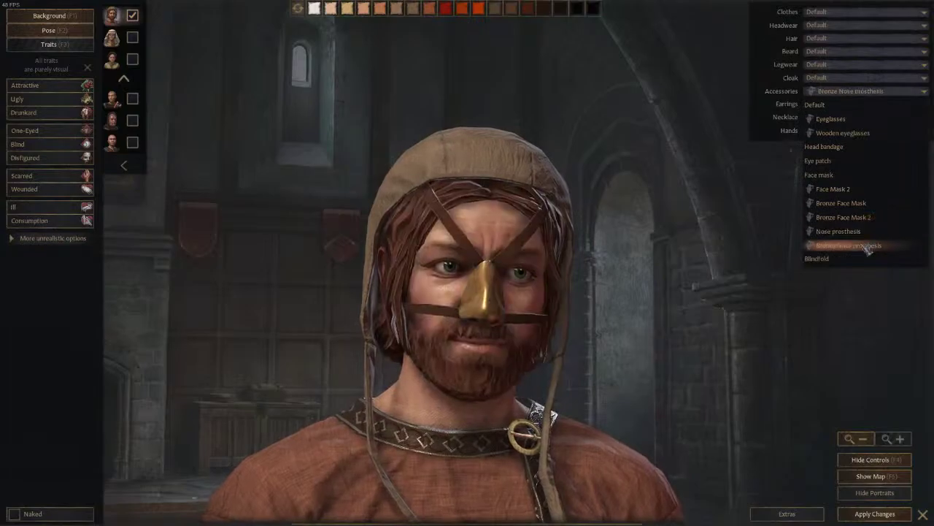
click(873, 247)
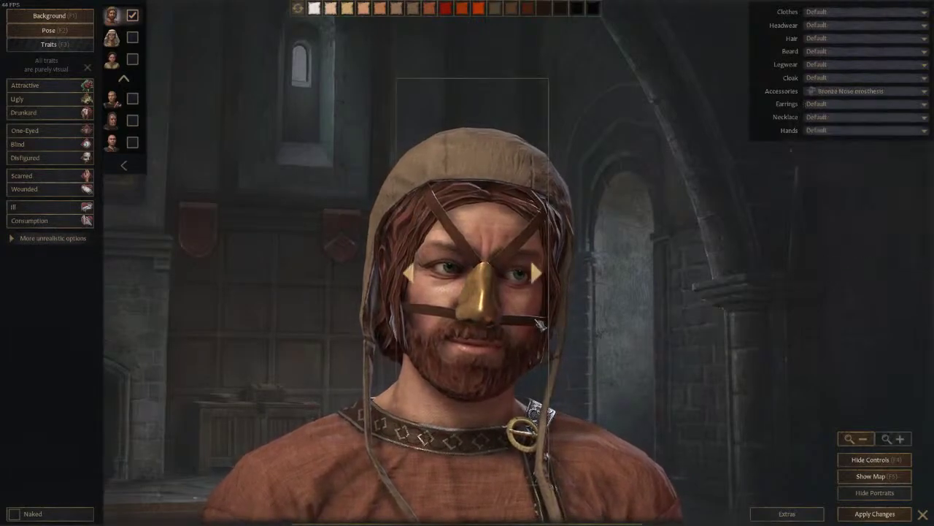
click(537, 282)
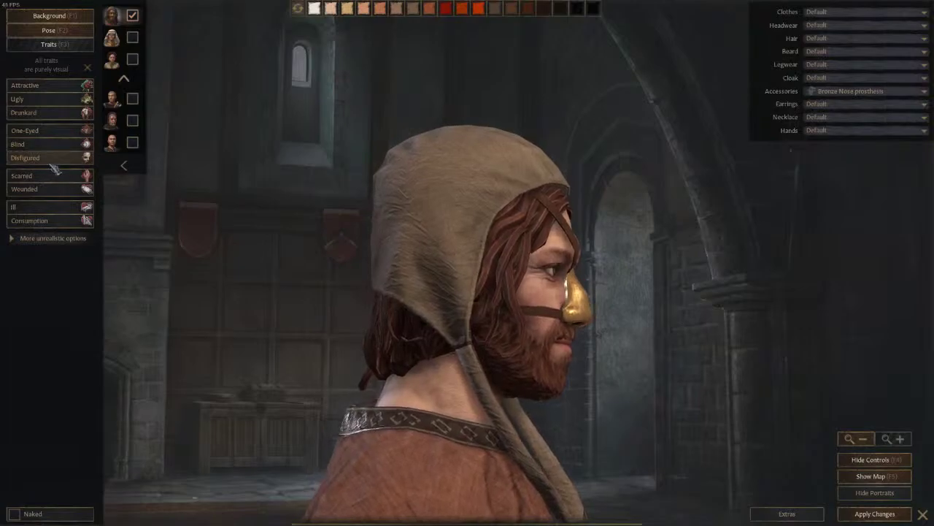
scroll(586, 288, down, 5)
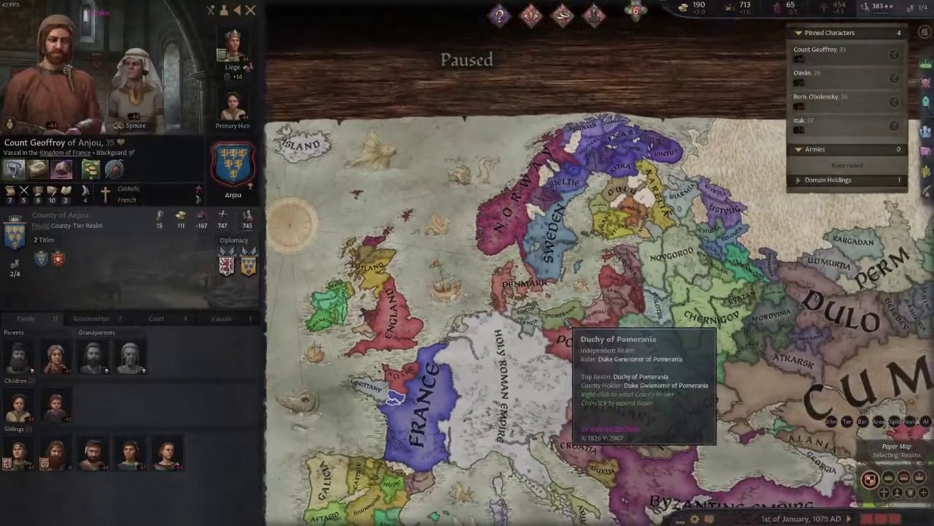
Reopen the Count of Anjou's portrait editor, apply the Nose prosthesis and compare its fit with the Disfigured trait toggled.
right_click(98, 65)
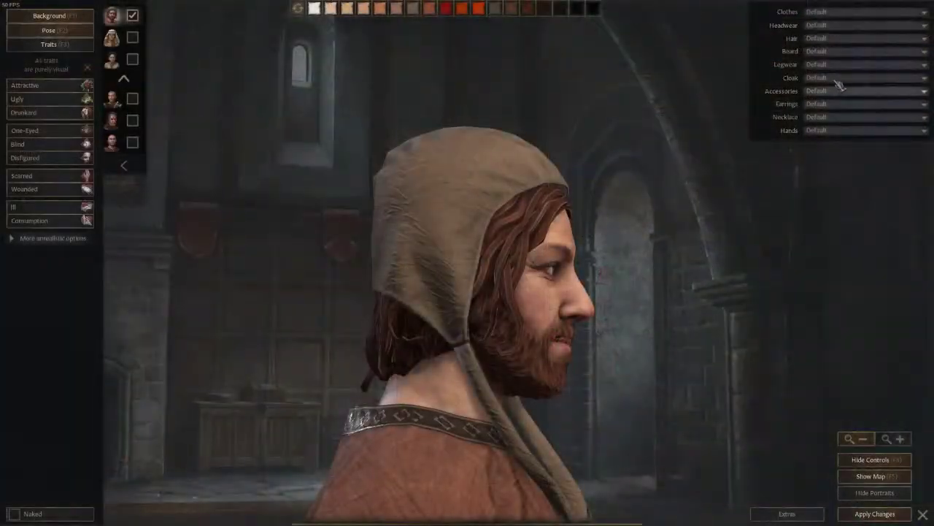
click(839, 91)
click(839, 231)
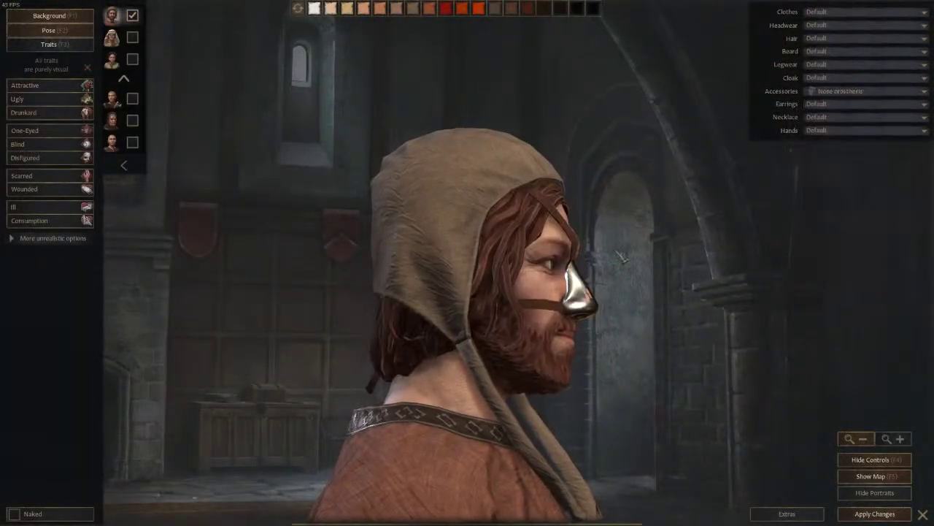
click(54, 162)
click(53, 161)
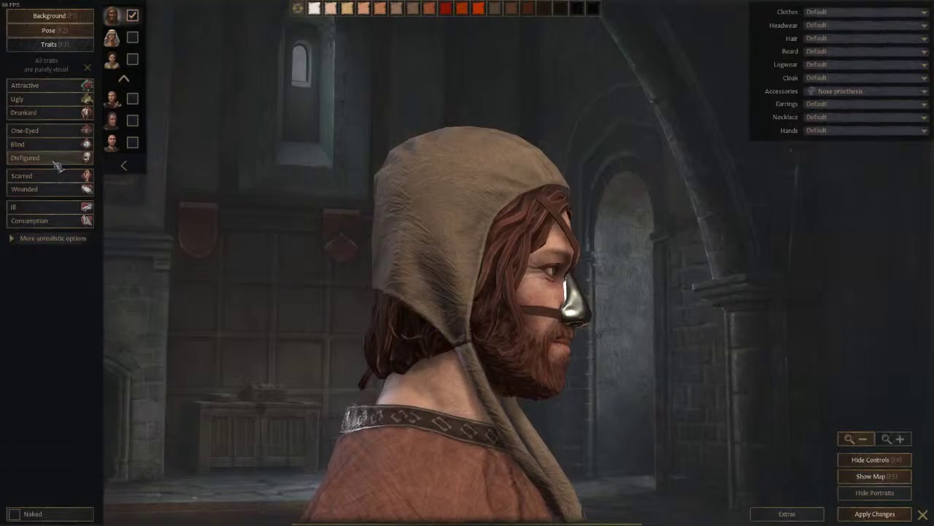
mouse_move(452, 243)
drag(417, 280, 628, 292)
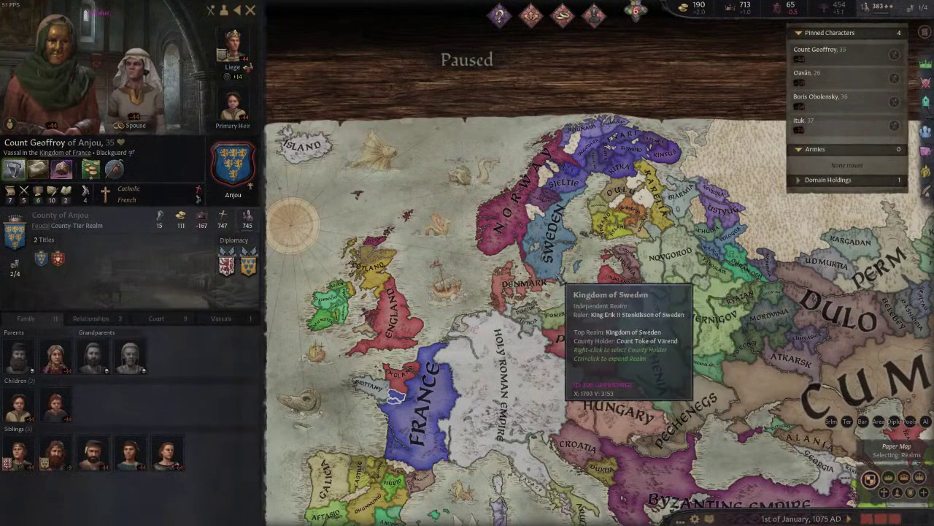
scroll(594, 292, down, 2)
Switch to fake_noses_1_2.blend in Blender and hide the male fake nose base meshes and all meshes in the Male_BS collection.
key(alt+Tab)
click(321, 302)
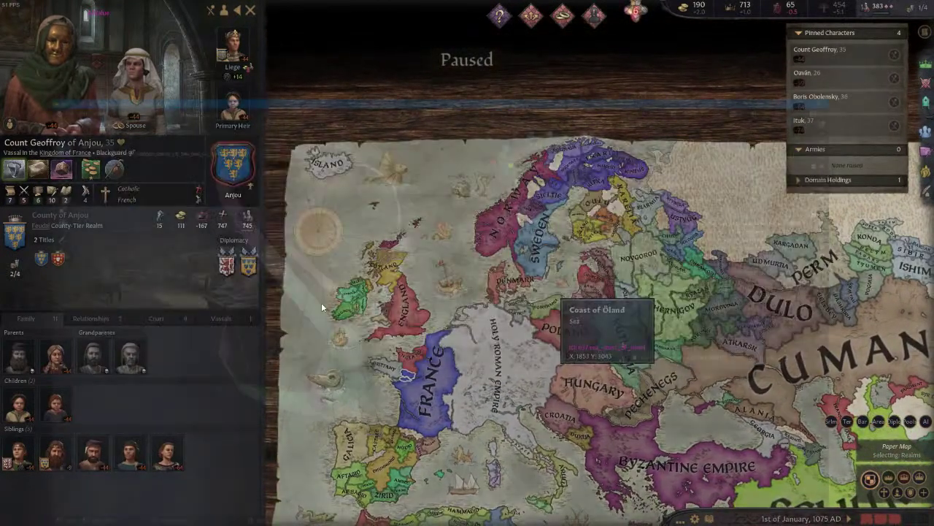
scroll(840, 132, down, 2)
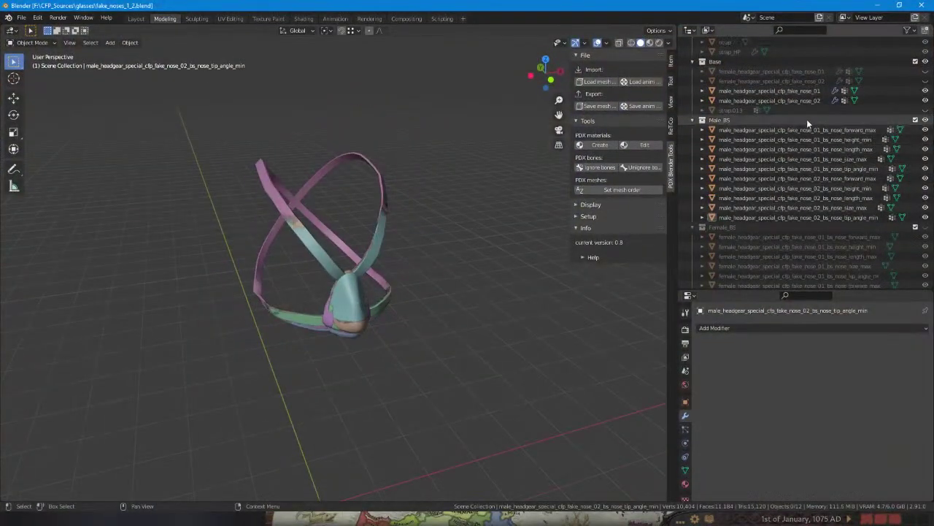
click(926, 100)
click(925, 90)
drag(926, 130, 926, 218)
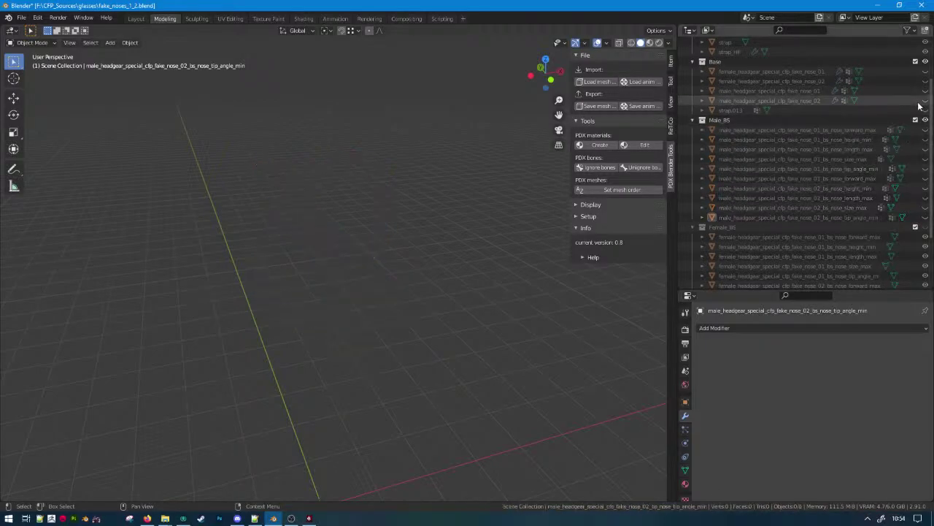
Make only the two female fake nose meshes and strap.013 visible in the Base collection.
drag(926, 101, 927, 75)
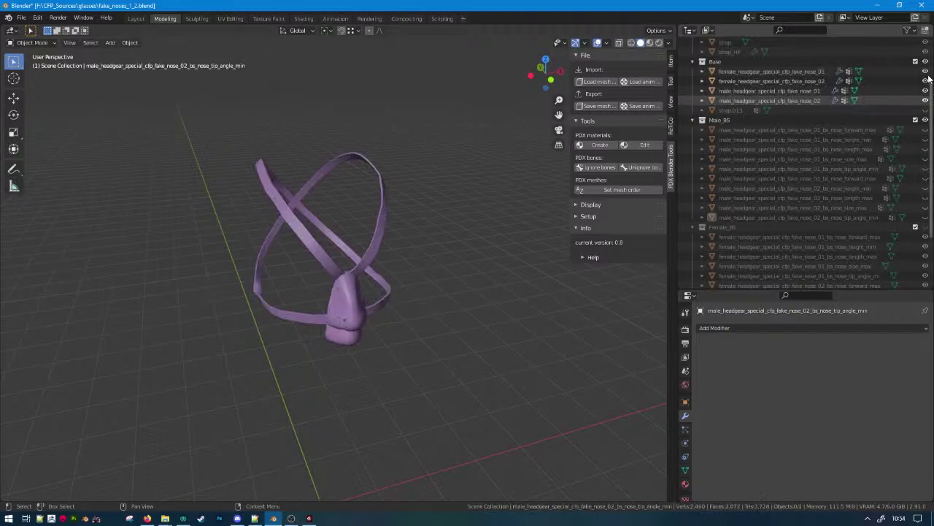
middle_drag(401, 307, 411, 306)
middle_drag(501, 275, 394, 270)
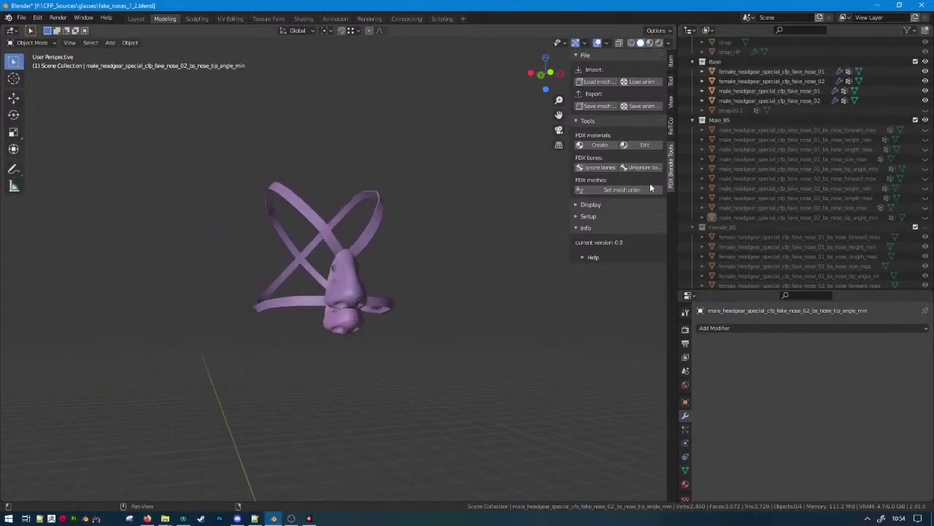
click(926, 100)
click(926, 109)
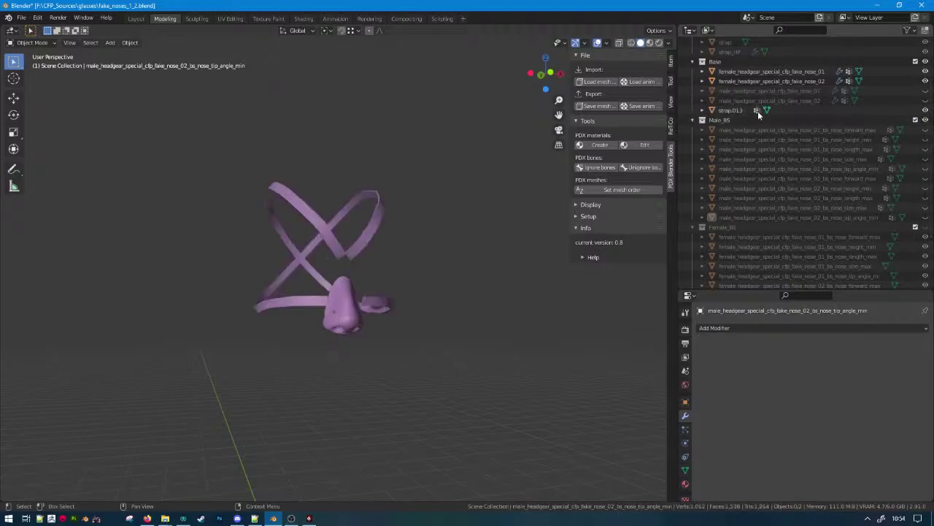
Scale strap.013 uniformly to about 0.948 so its ends meet the female fake nose.
click(757, 111)
key(KP_Decimal)
key(s)
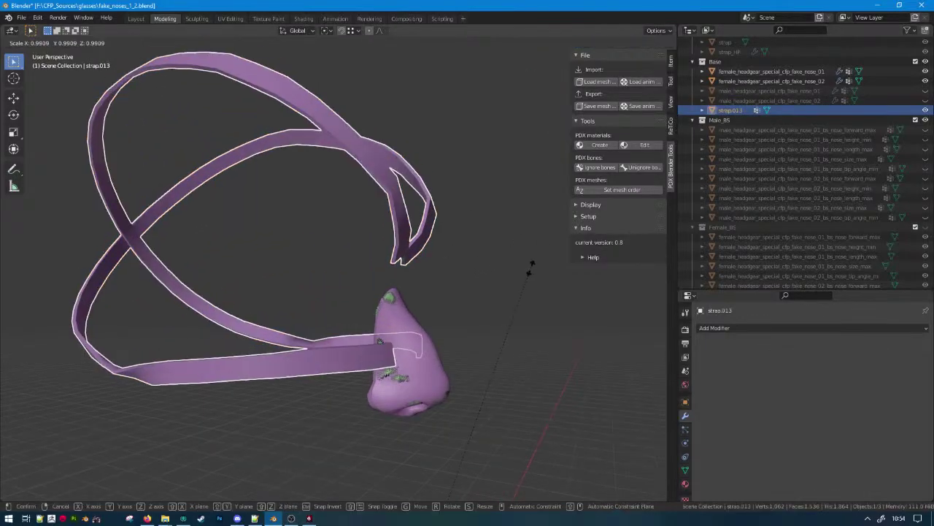
click(500, 299)
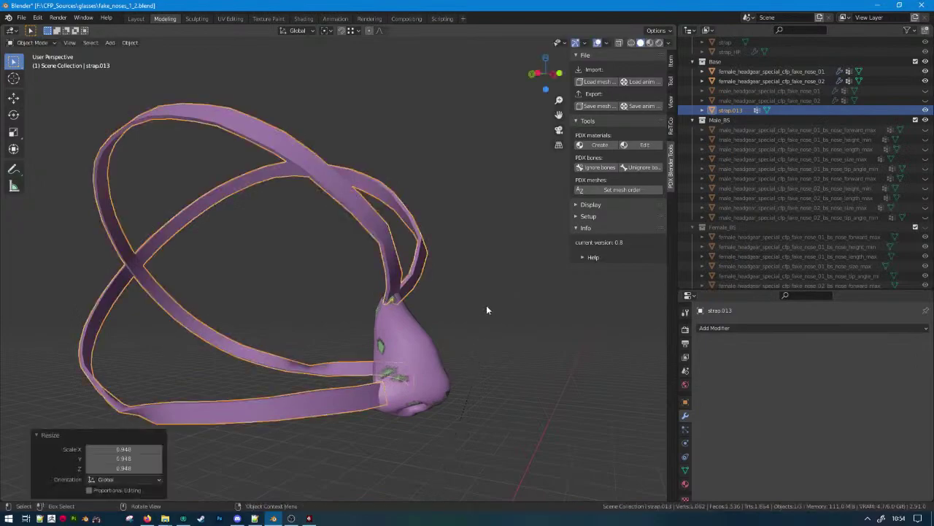
middle_drag(486, 307, 493, 228)
Show the female_head mesh and scale strap.013 uniformly by about 0.998 to fit it around the face.
scroll(836, 256, down, 5)
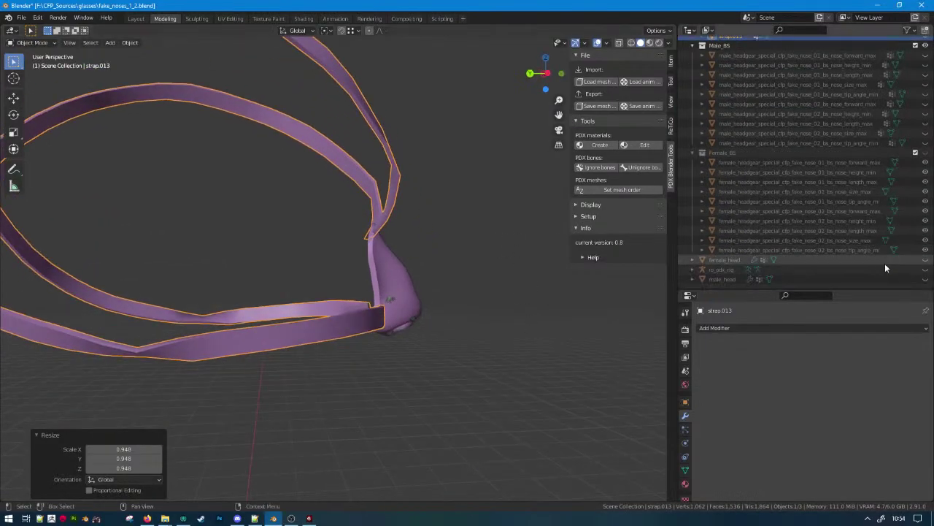
click(924, 259)
middle_drag(452, 350, 404, 320)
scroll(527, 280, up, 2)
key(s)
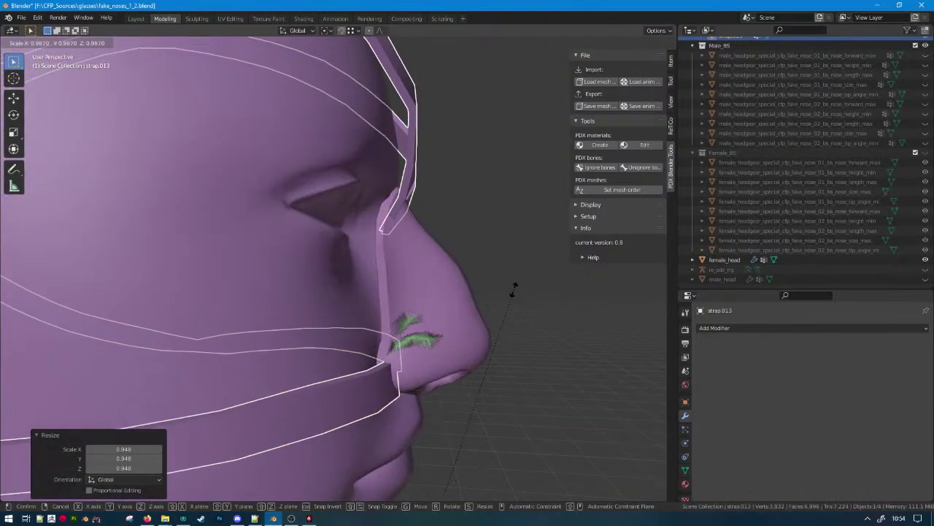
click(538, 287)
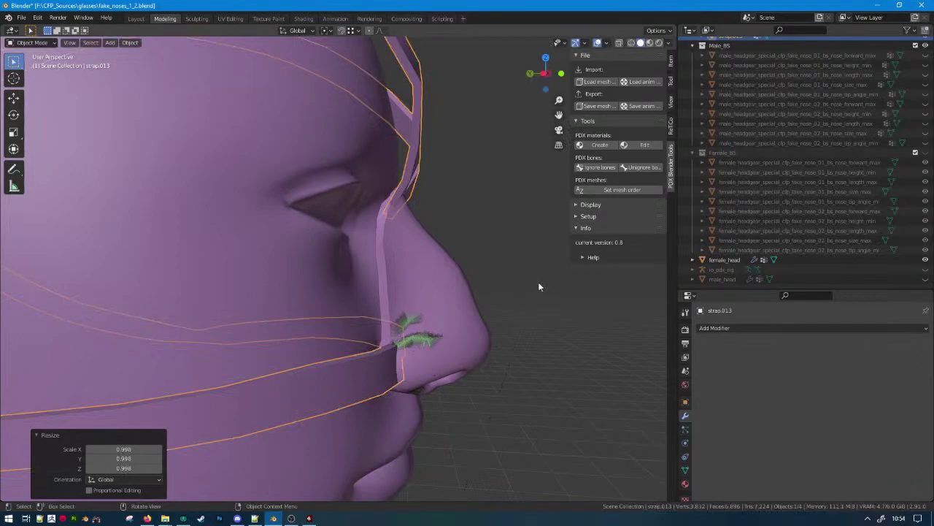
Move strap.013 about 0.176 m along Y and lower it slightly along Z to meet the female fake nose.
key(g)
key(y)
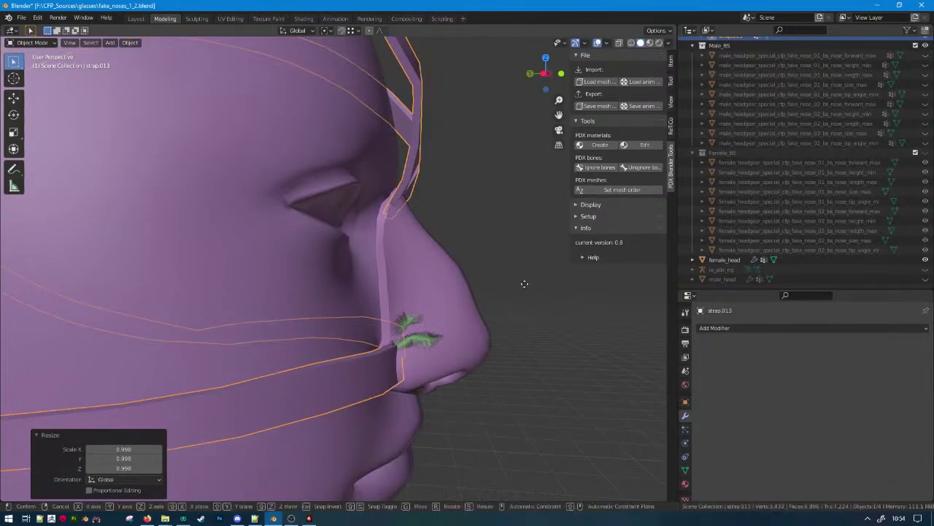
click(519, 284)
scroll(519, 284, down, 5)
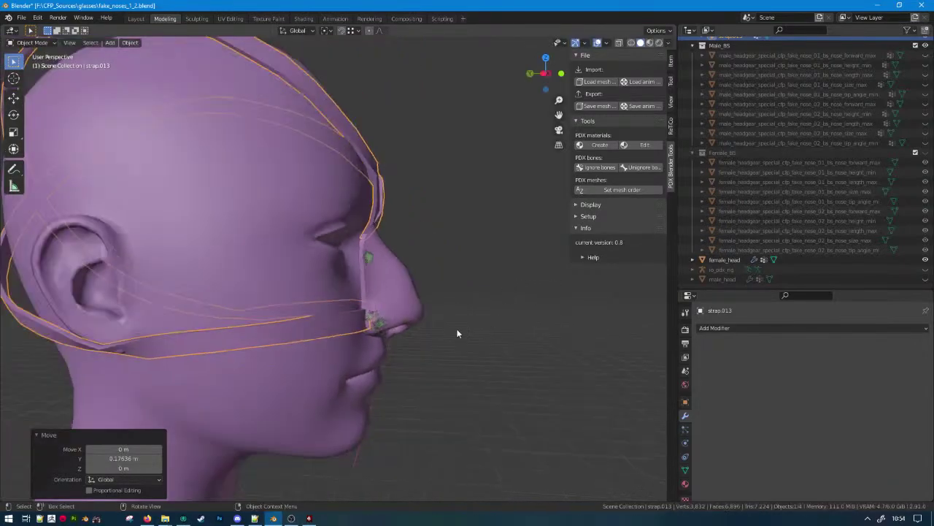
middle_drag(325, 321, 422, 283)
scroll(422, 284, up, 4)
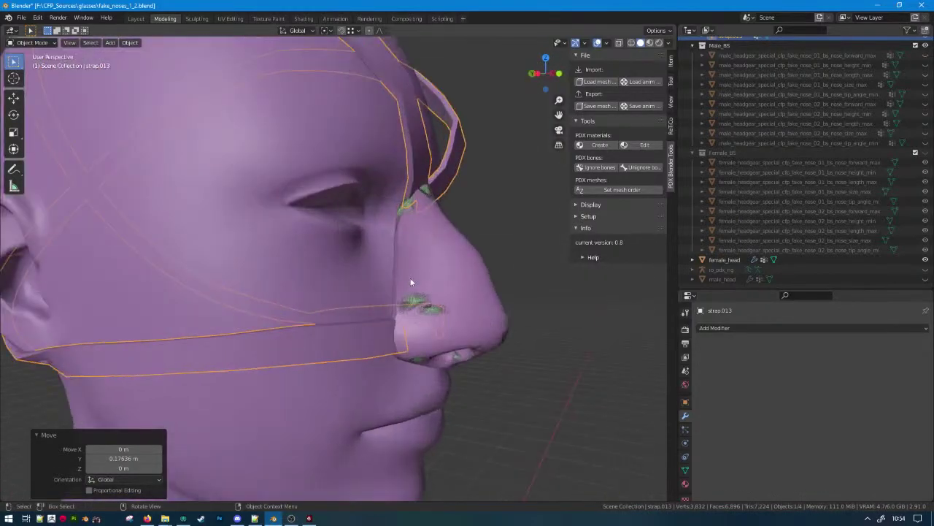
key(g)
key(z)
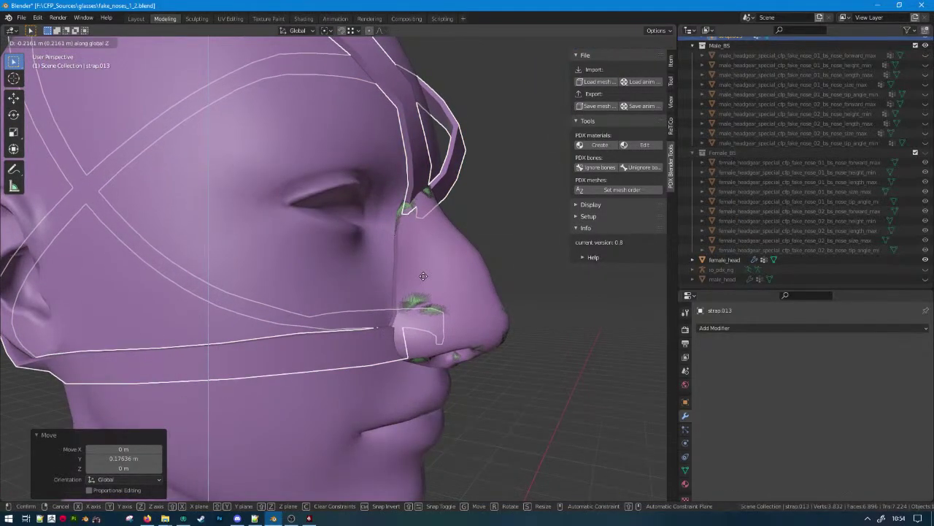
click(426, 275)
Scale strap.013 uniformly by about 0.994 and raise it about 0.315 m along Z.
scroll(438, 281, down, 4)
middle_drag(447, 284, 478, 280)
key(s)
click(502, 281)
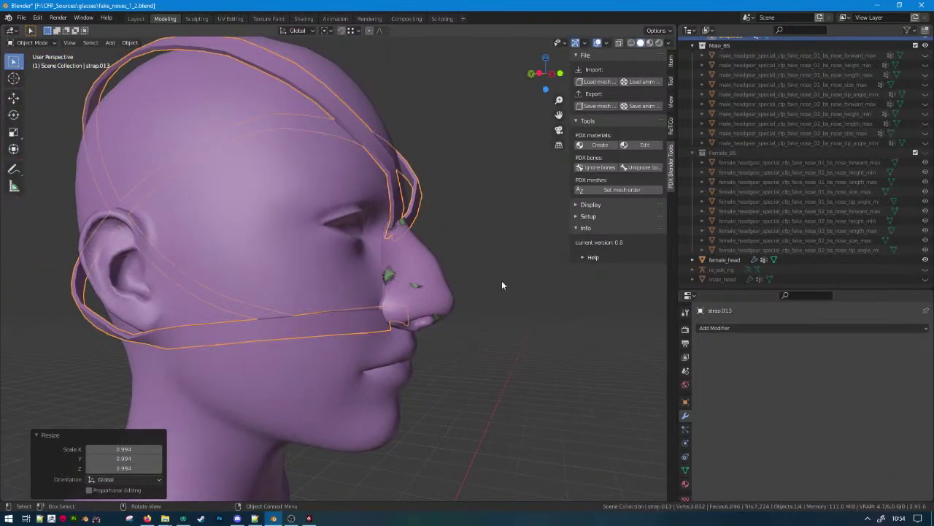
key(g)
key(z)
click(504, 275)
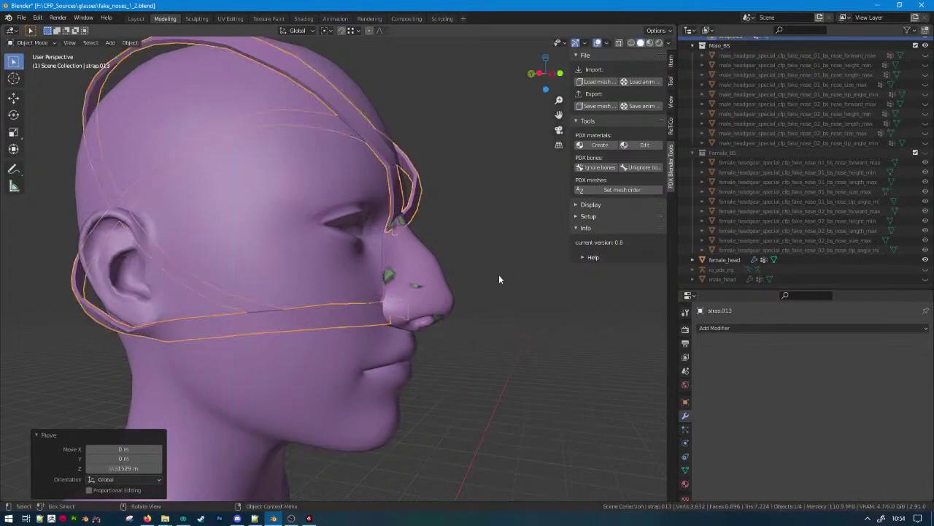
Nudge strap.013 along X and Y so it wraps evenly around the female head.
middle_drag(500, 276, 518, 297)
click(488, 232)
drag(0, 0, 0, 0)
middle_drag(519, 297, 473, 289)
click(521, 223)
shift+middle_drag(522, 223, 463, 229)
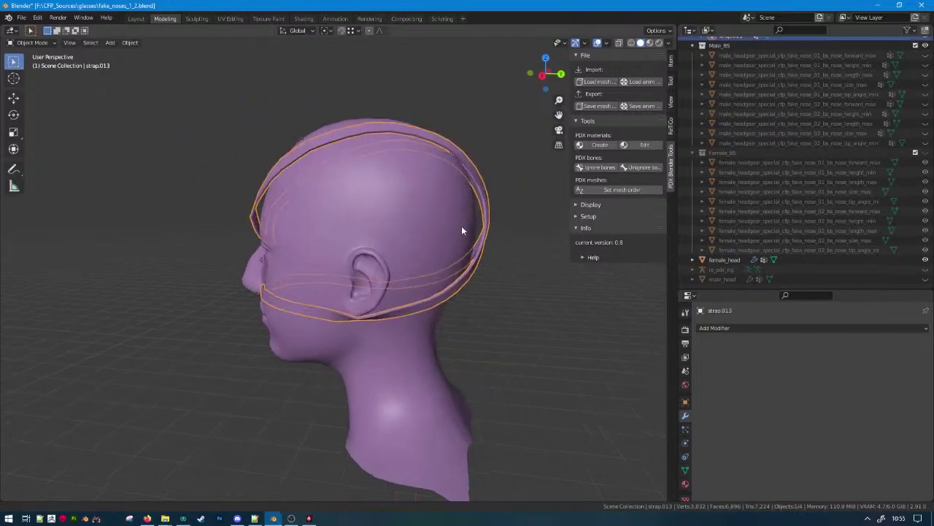
scroll(464, 229, up, 1)
key(g)
key(x)
click(504, 231)
key(g)
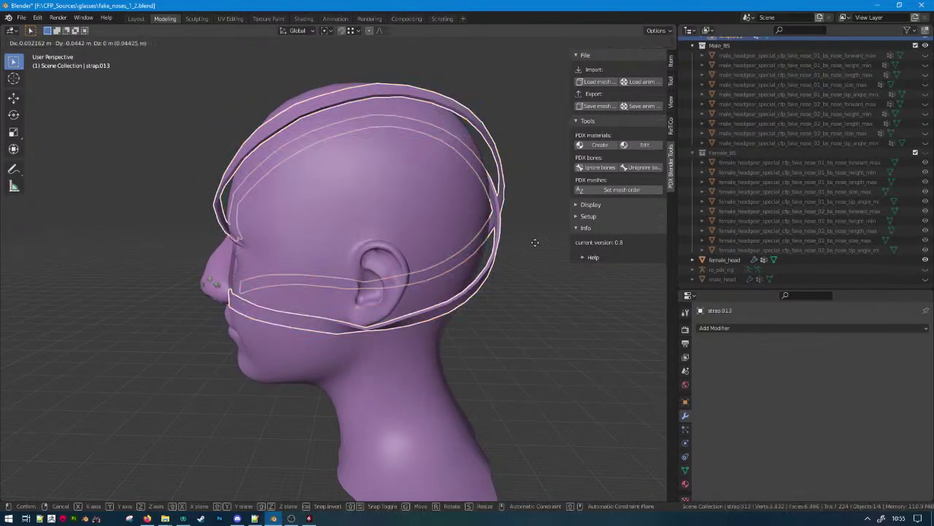
key(y)
click(531, 242)
Fine-tune strap.013 along Y and lower it about 0.108 m along Z around the head.
middle_drag(532, 241, 513, 225)
key(g)
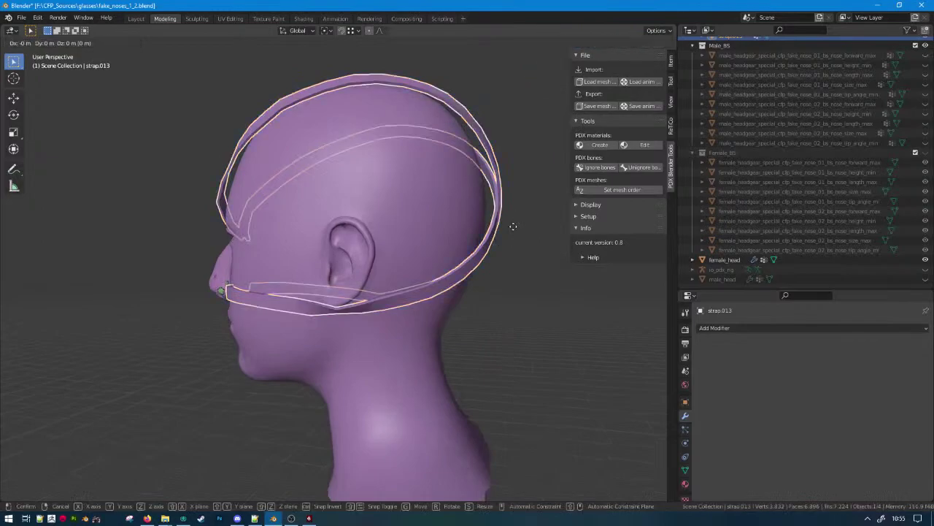
right_click(508, 227)
key(g)
key(y)
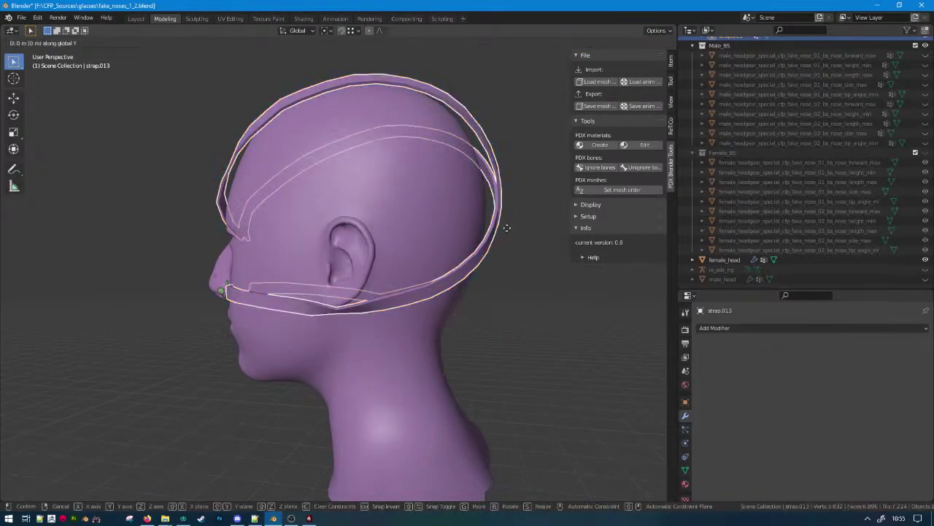
click(508, 232)
middle_drag(508, 233, 537, 263)
key(g)
key(z)
click(484, 260)
Check the strap's fit from the front and apply all transforms to strap.013.
scroll(537, 265, up, 2)
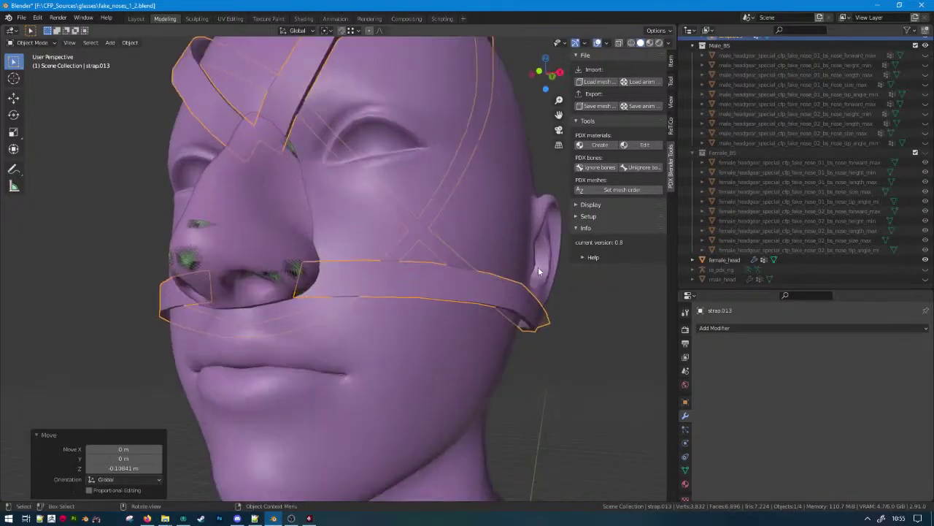
click(589, 330)
middle_drag(595, 325, 642, 354)
scroll(487, 357, down, 5)
scroll(785, 180, up, 5)
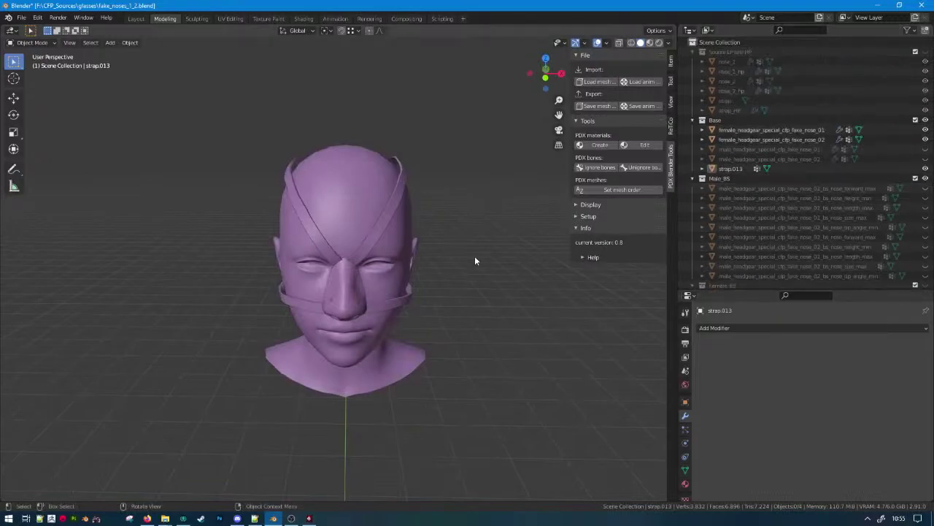
click(394, 203)
key(ctrl+a)
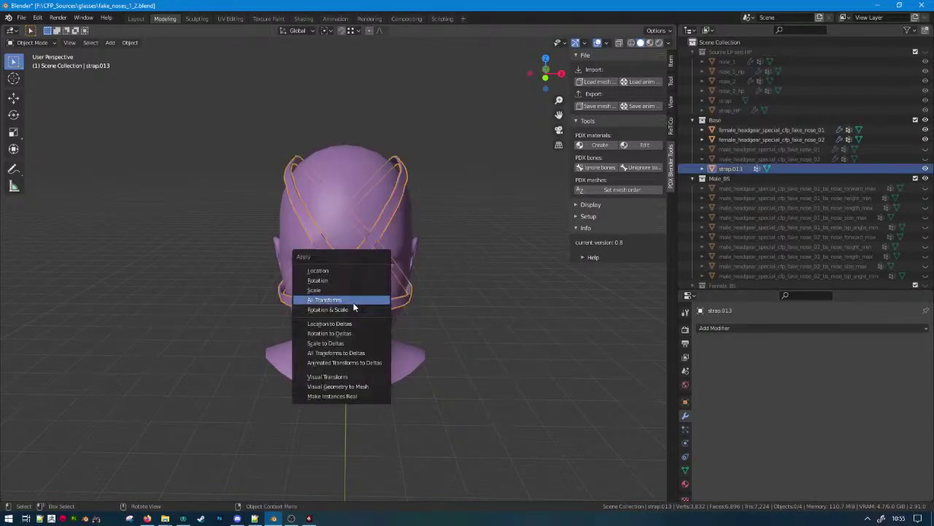
click(354, 301)
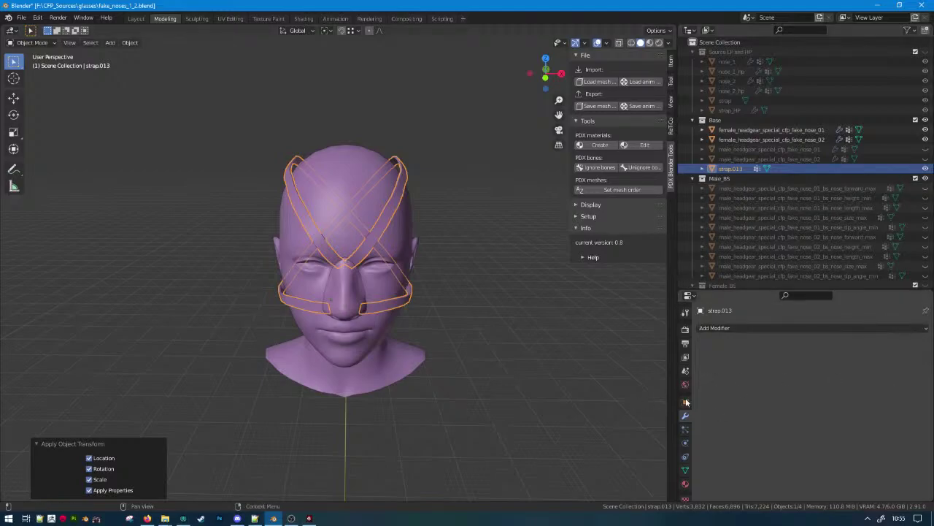
scroll(343, 383, up, 2)
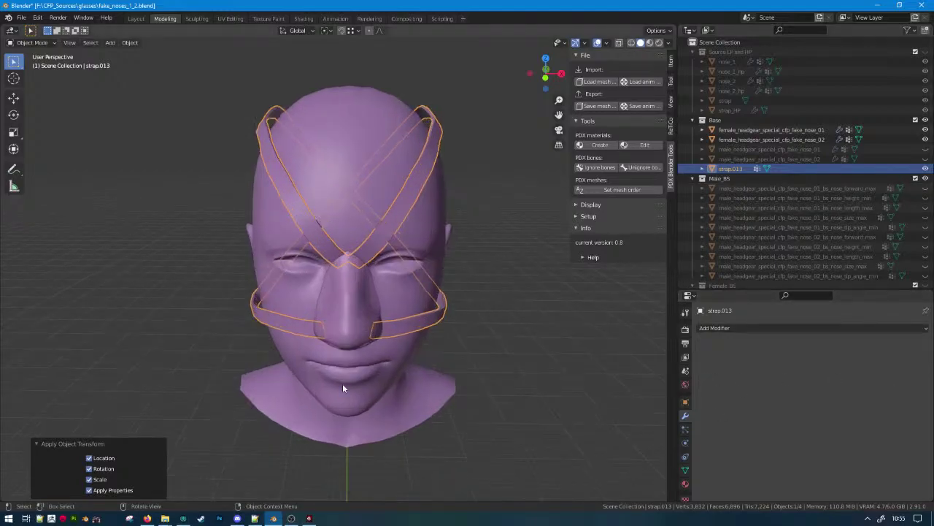
Switch to Crusader Kings III and preview the count's portrait with No Headwear and the Nose prosthesis accessory.
click(273, 519)
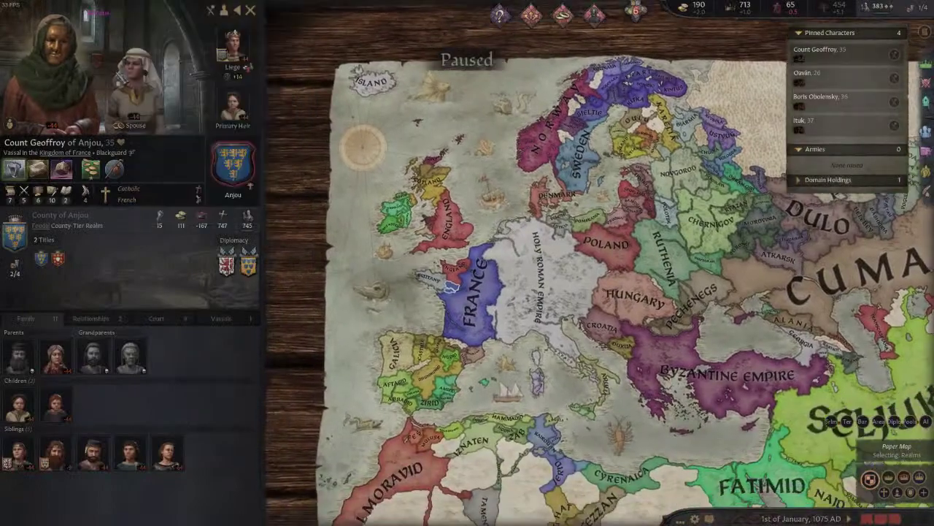
right_click(117, 76)
click(182, 75)
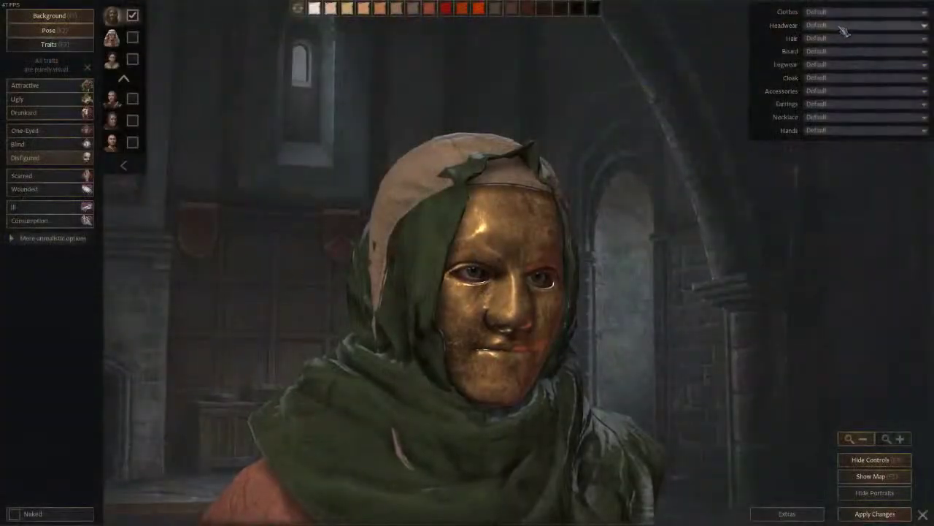
click(843, 27)
click(848, 44)
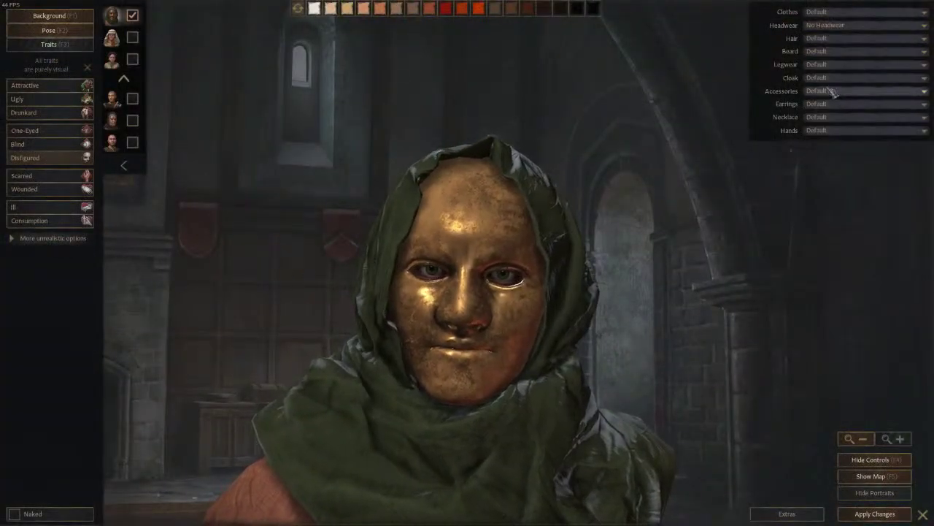
click(835, 92)
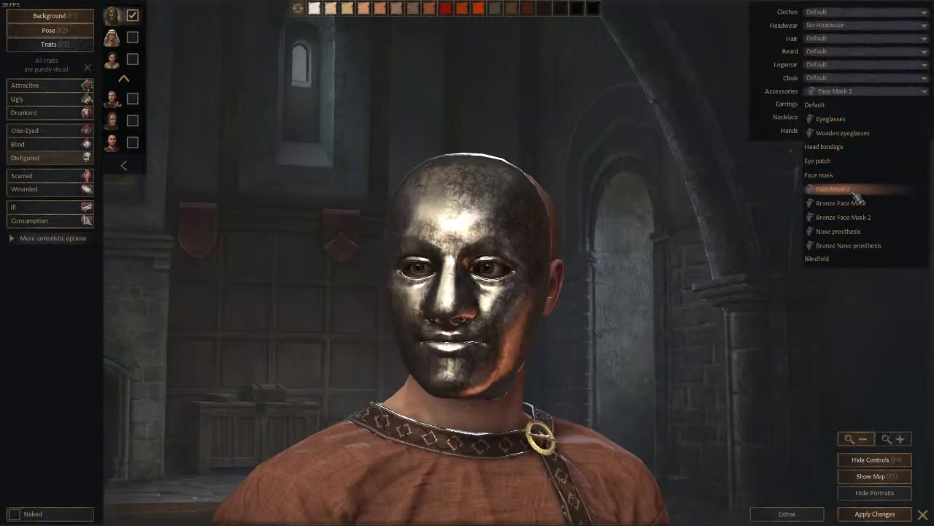
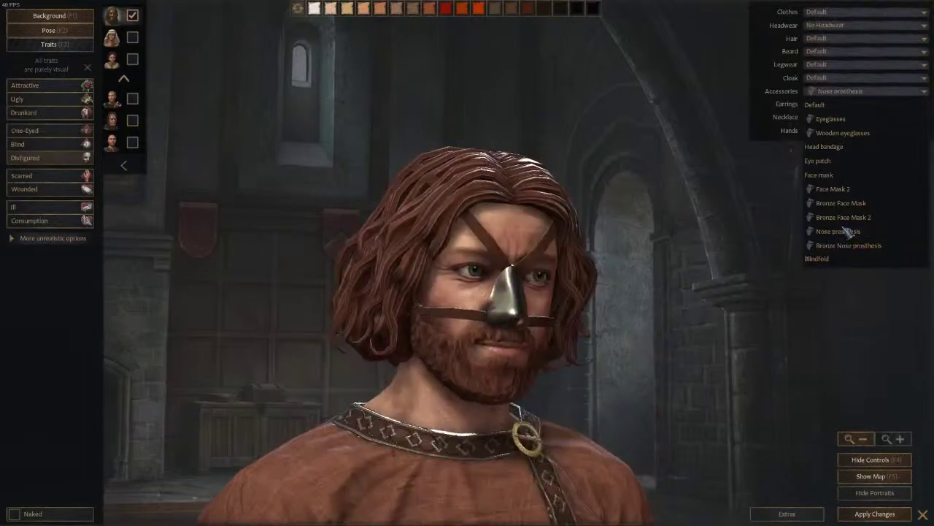
click(839, 231)
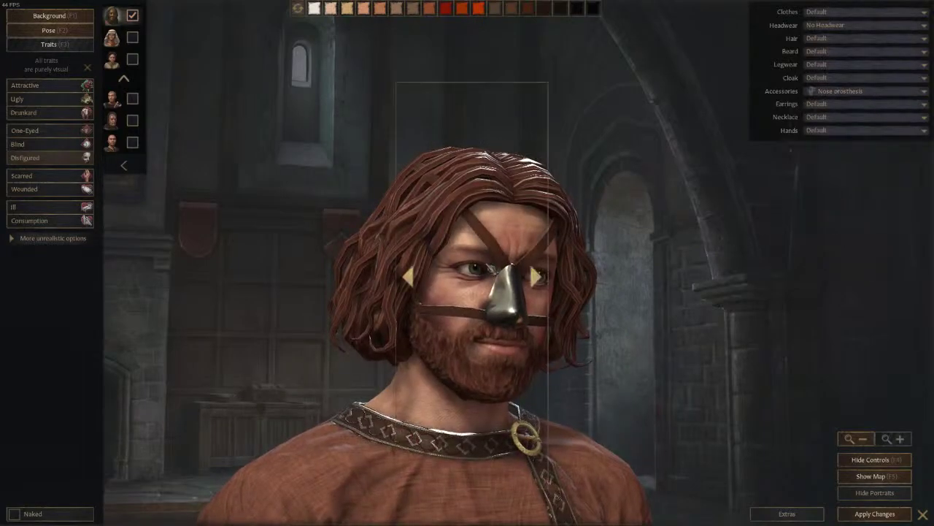
Preview the spouse's portrait with the Nose prosthesis accessory and rotate her to examine the fit.
click(133, 37)
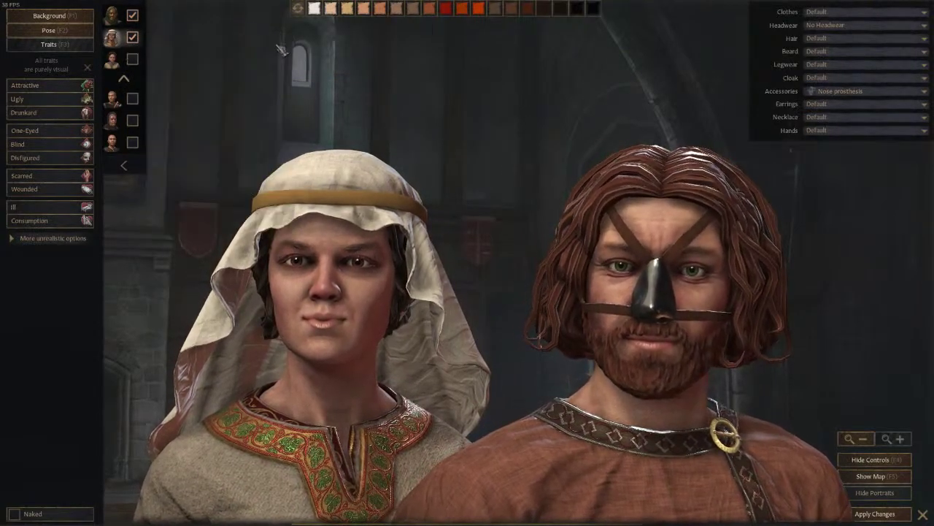
right_click(118, 45)
click(274, 46)
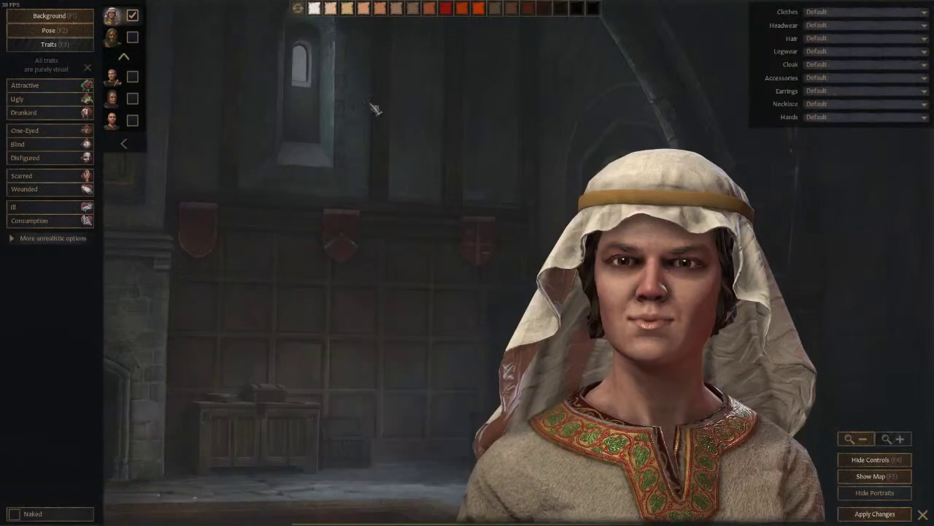
click(835, 86)
click(836, 78)
click(836, 78)
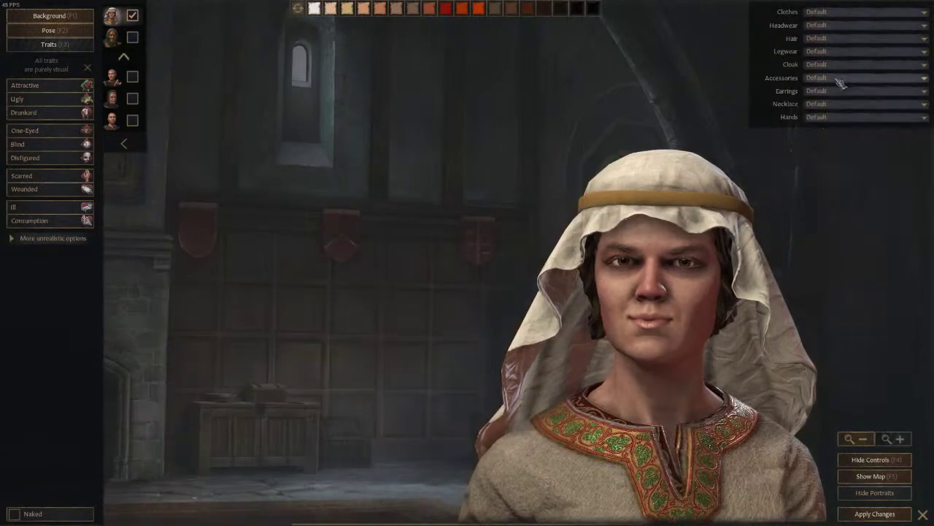
click(848, 88)
click(845, 76)
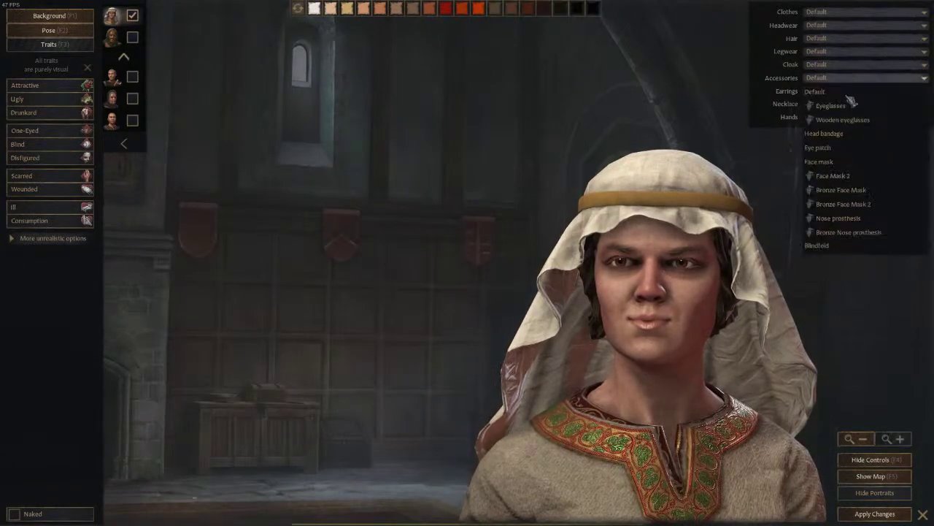
click(859, 219)
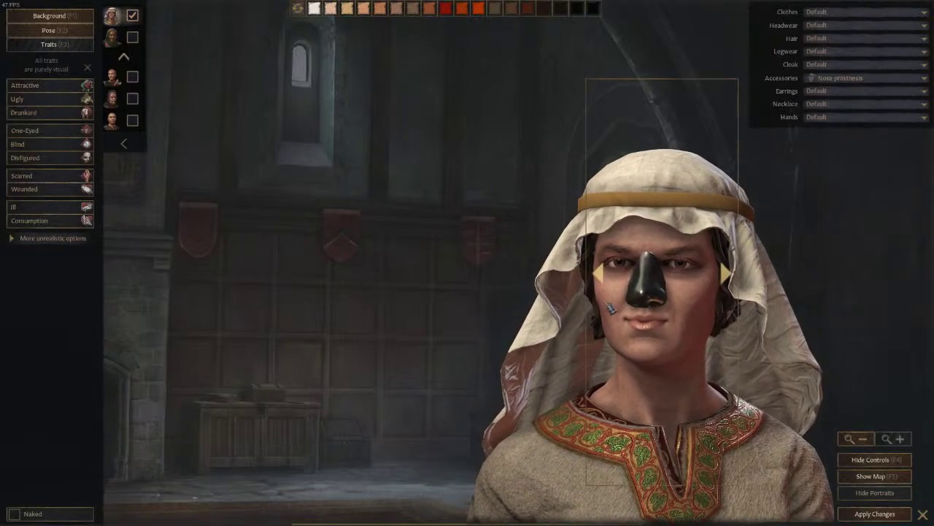
drag(597, 274, 702, 291)
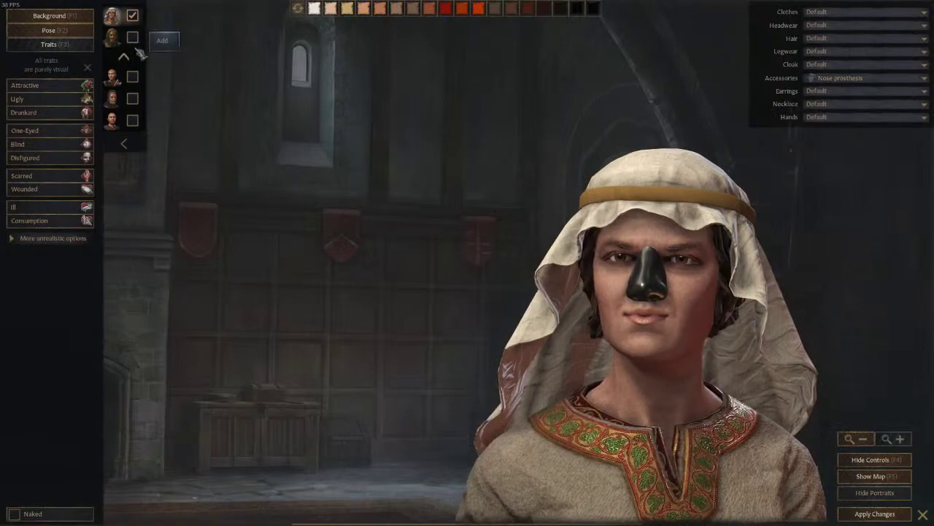
click(132, 77)
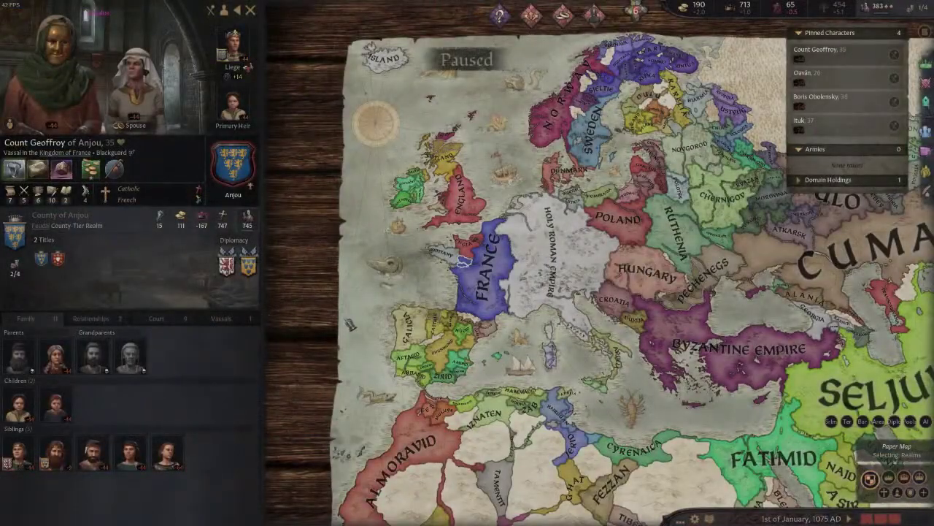
Switch back to Blender and duplicate strap.013 in place.
scroll(380, 347, up, 3)
key(alt+Tab)
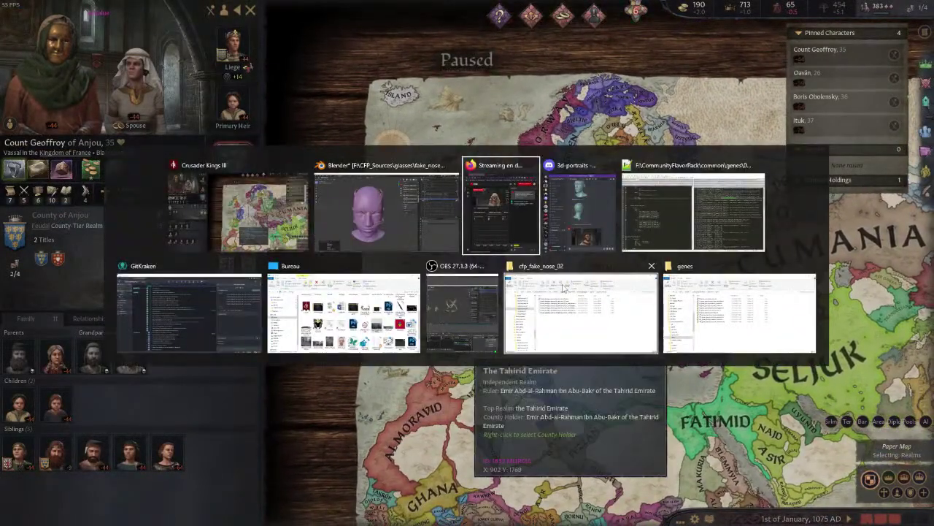
click(377, 219)
middle_drag(379, 243, 467, 248)
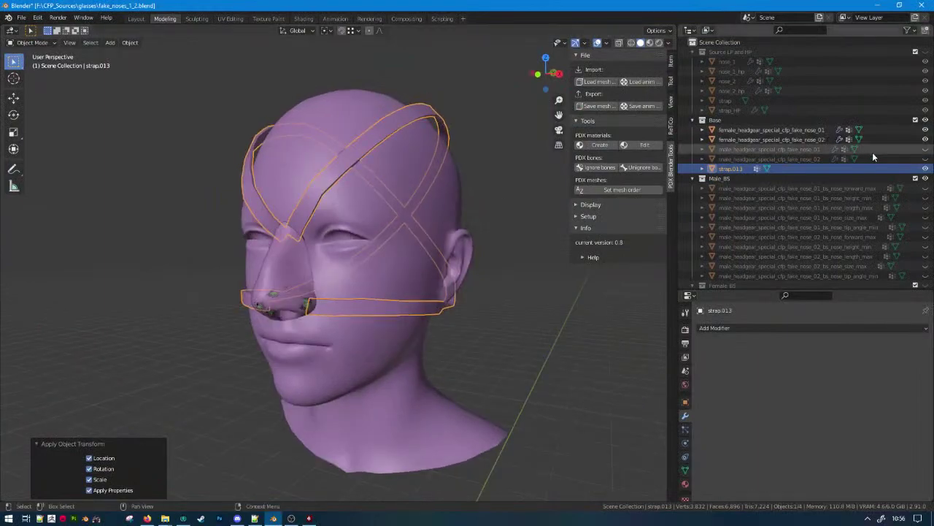
key(shift+d)
right_click(432, 270)
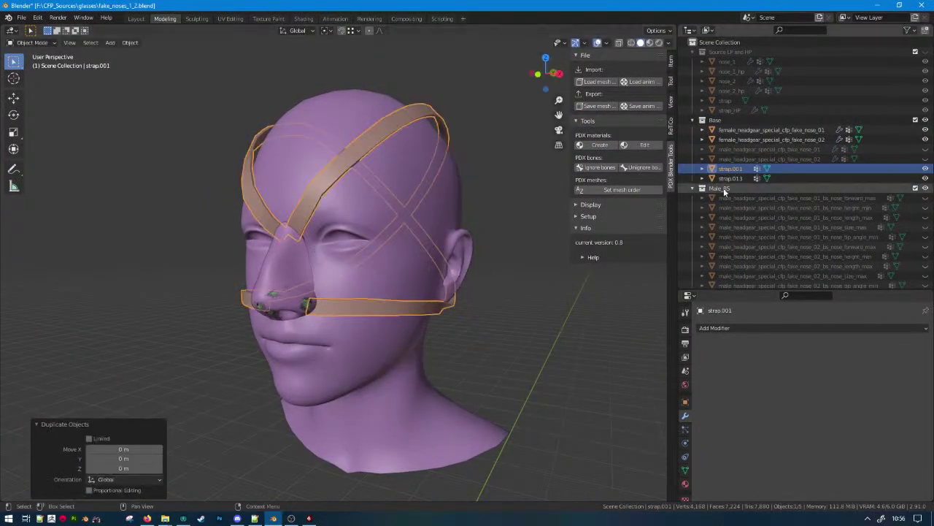
Collapse the Male_BS collection and duplicate strap.001 and strap.013 in place as a pair until the Base collection holds twelve straps.
shift+click(753, 179)
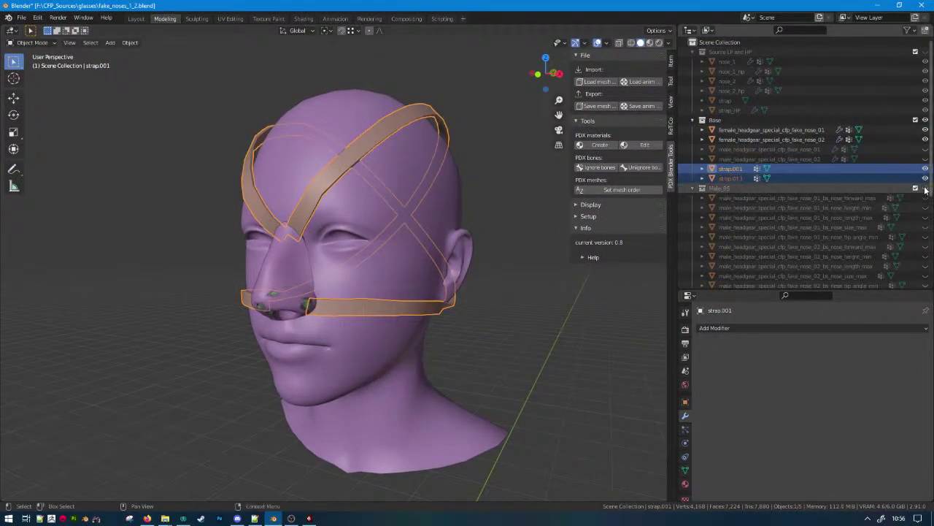
click(692, 189)
scroll(767, 182, down, 2)
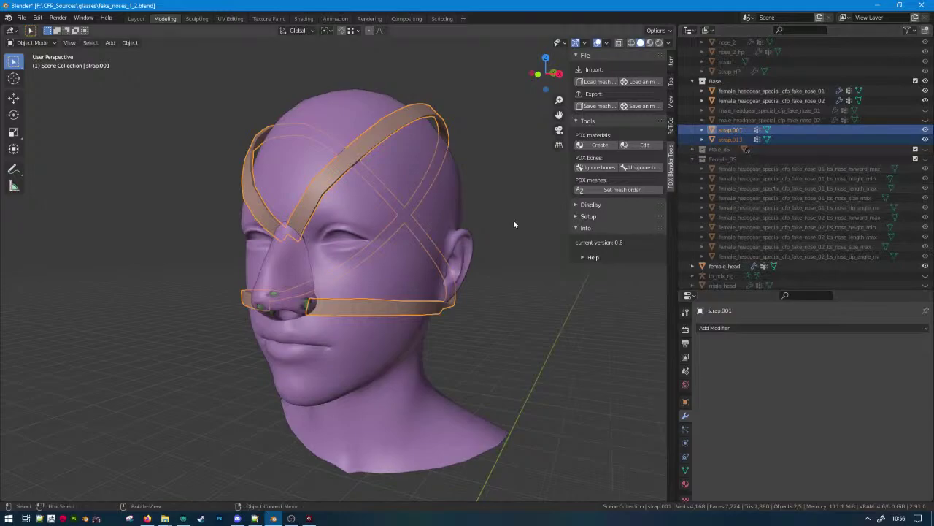
key(shift+d)
key(Escape)
key(shift+d)
key(Escape)
key(shift+d)
key(Escape)
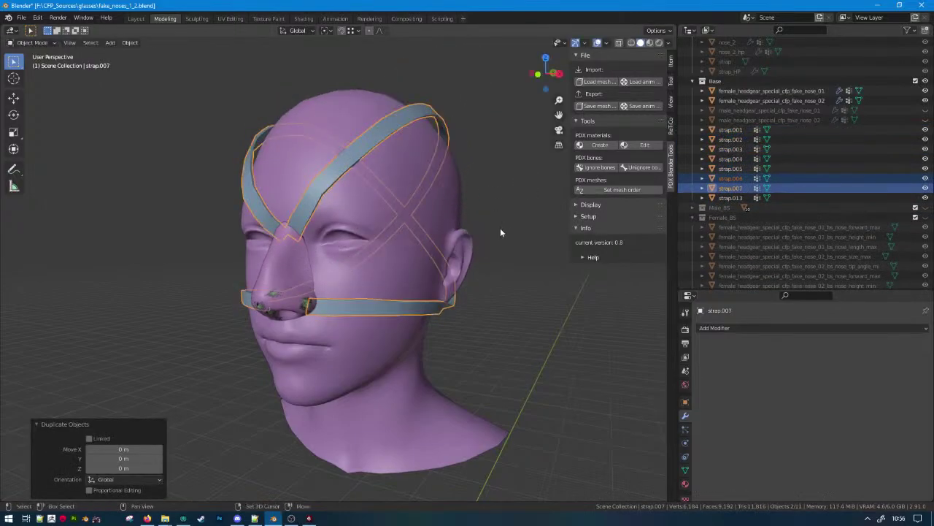
key(shift+d)
key(Escape)
key(shift+d)
key(Escape)
Join strap.001 into female_headgear_special_cfp_fake_nose_01 and strap.002 into female_headgear_special_cfp_fake_nose_02.
click(739, 131)
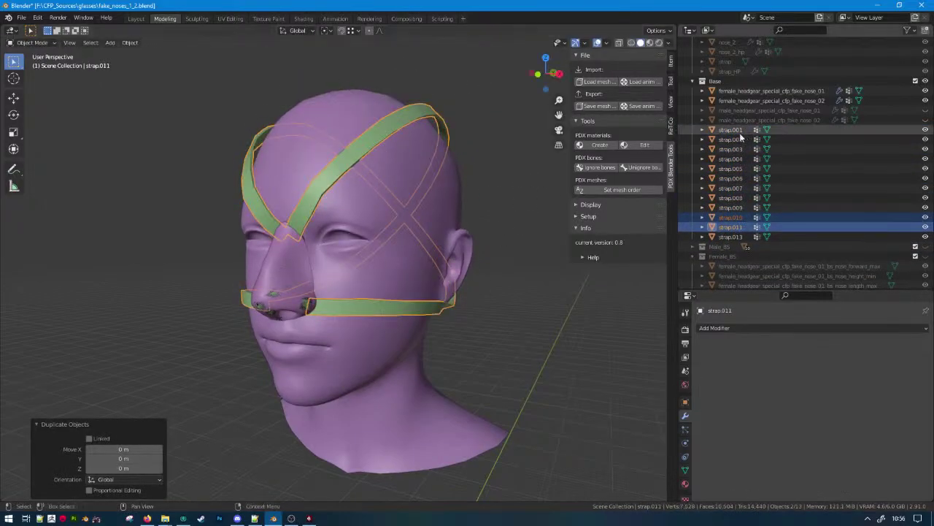
ctrl+click(740, 91)
key(ctrl+j)
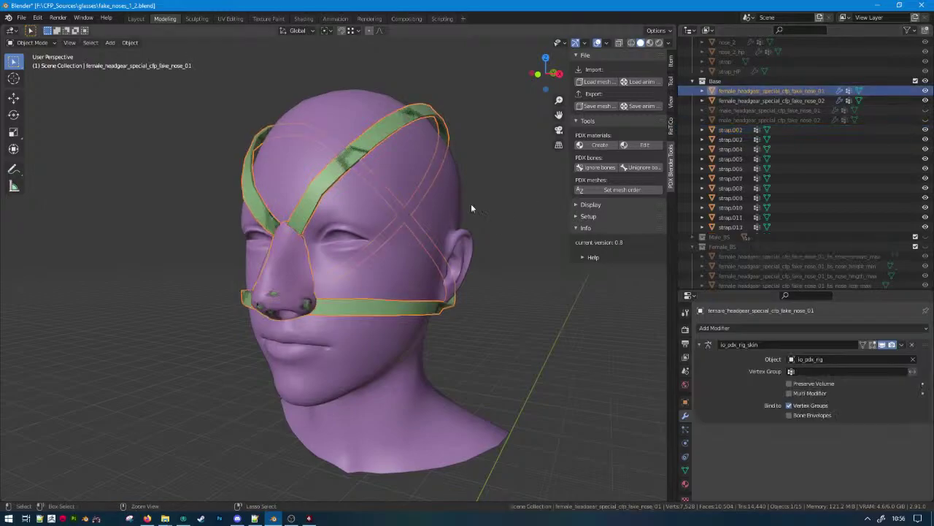
click(731, 130)
ctrl+click(744, 102)
key(ctrl+j)
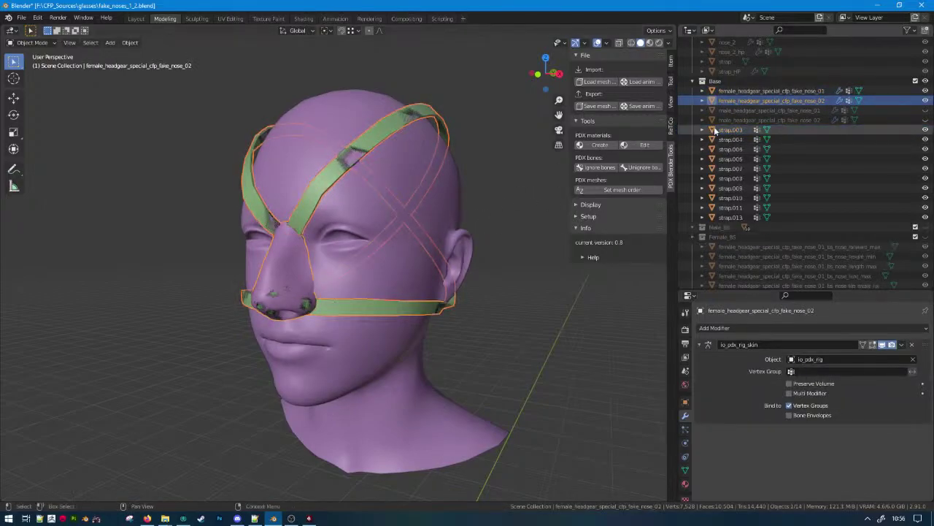
Join strap.003 into the female fake_nose_01 nose_forward_max blend shape and strap.004 into its nose_height_min blend shape, with the Female_BS collection shown.
click(732, 130)
scroll(773, 197, down, 3)
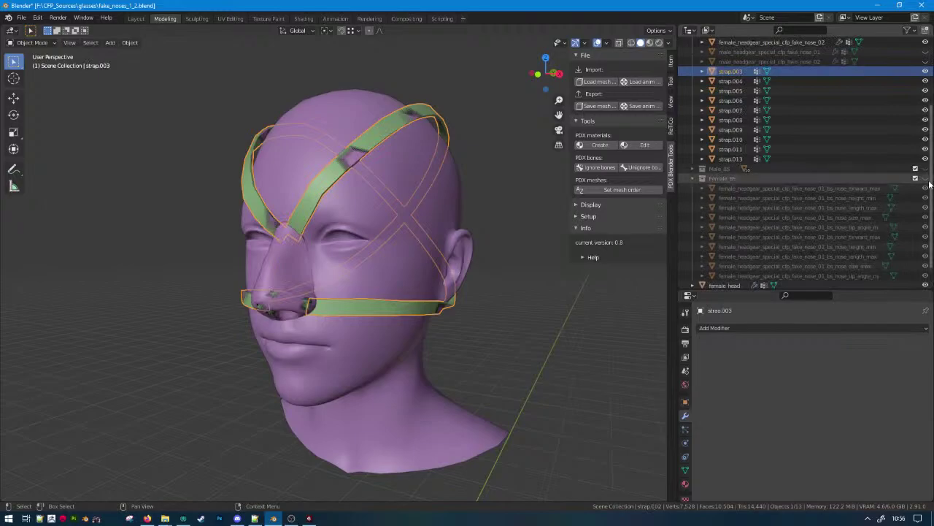
ctrl+click(761, 189)
key(ctrl+j)
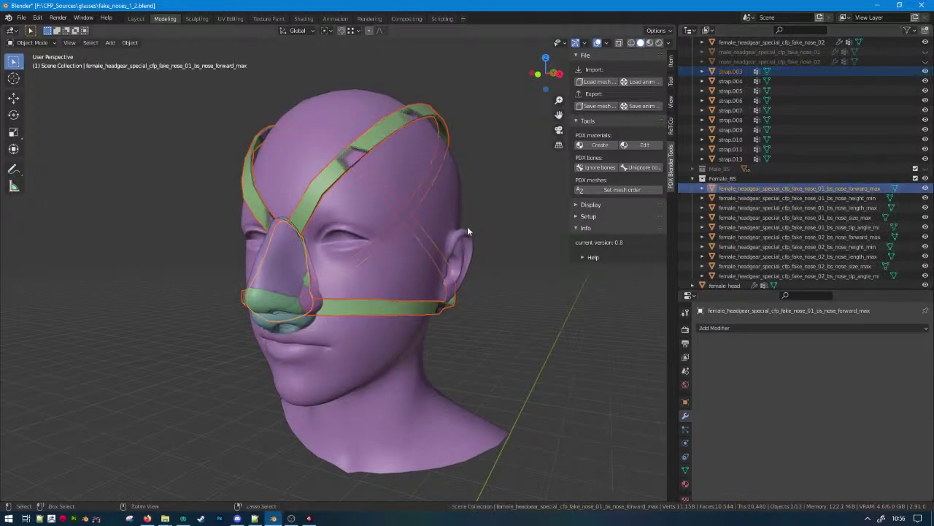
click(731, 81)
ctrl+click(744, 198)
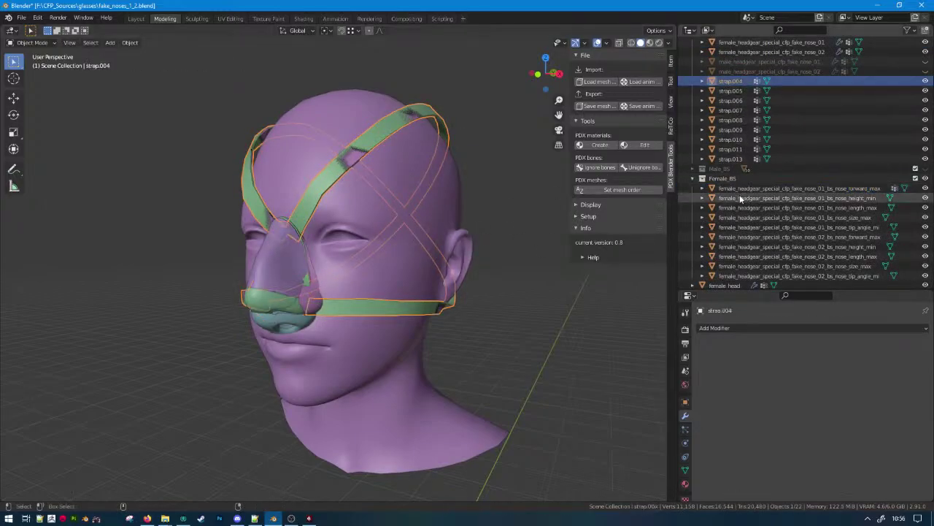
key(ctrl+j)
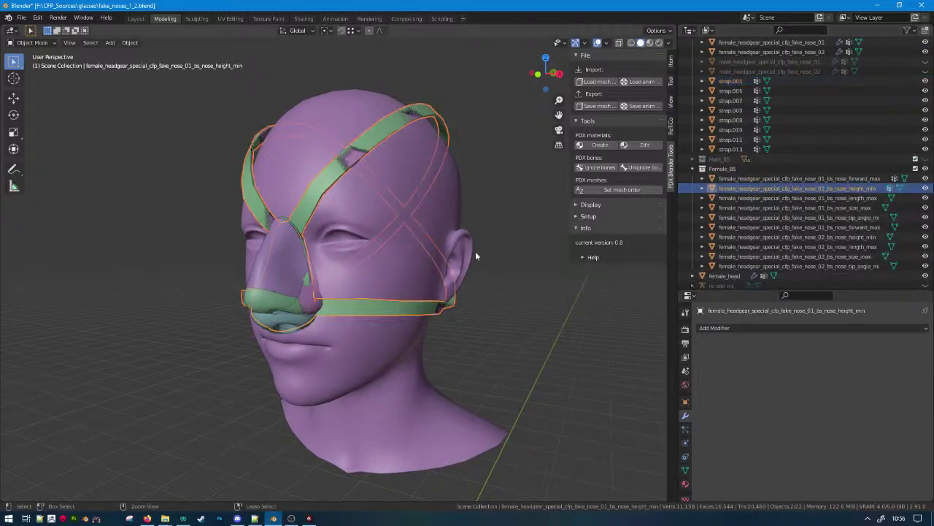
Join strap.005, strap.006 and strap.007 into the female fake_nose_01 blend shapes nose_length_max, nose_size_max and nose_tip_angle_mi respectively.
click(732, 81)
ctrl+click(744, 189)
key(ctrl+j)
click(731, 81)
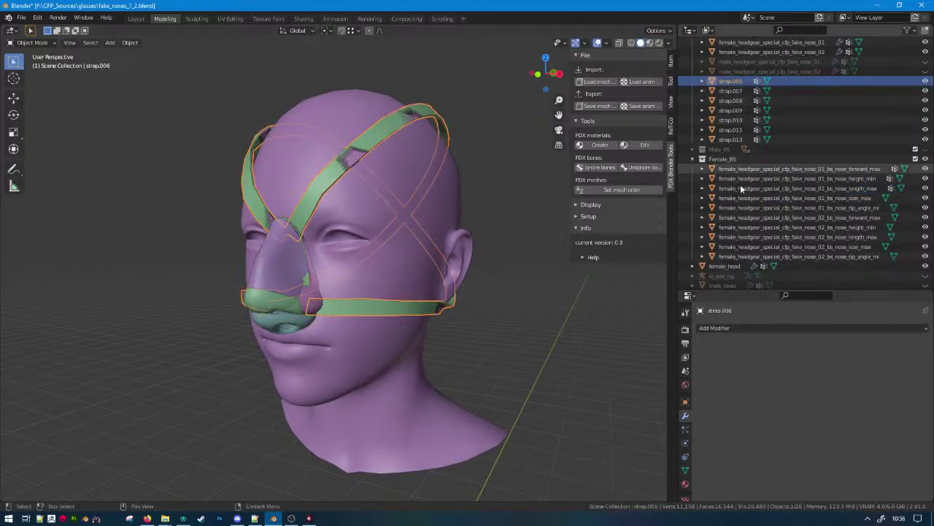
ctrl+click(744, 198)
key(ctrl+j)
click(731, 82)
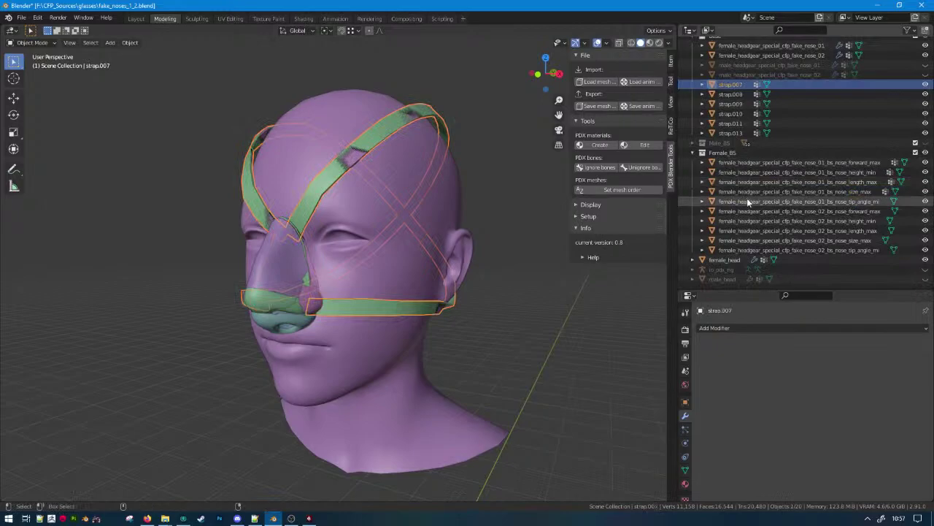
ctrl+click(747, 198)
key(ctrl+j)
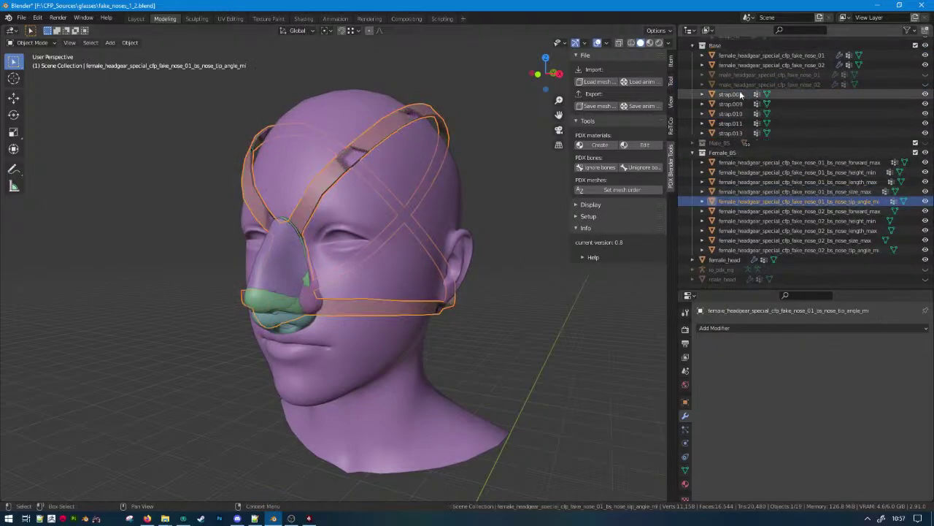
Join strap.008 into the female fake_nose_02 nose_forward_max blend shape and strap.009 into its nose_height_min blend shape.
click(731, 94)
ctrl+click(745, 211)
key(ctrl+j)
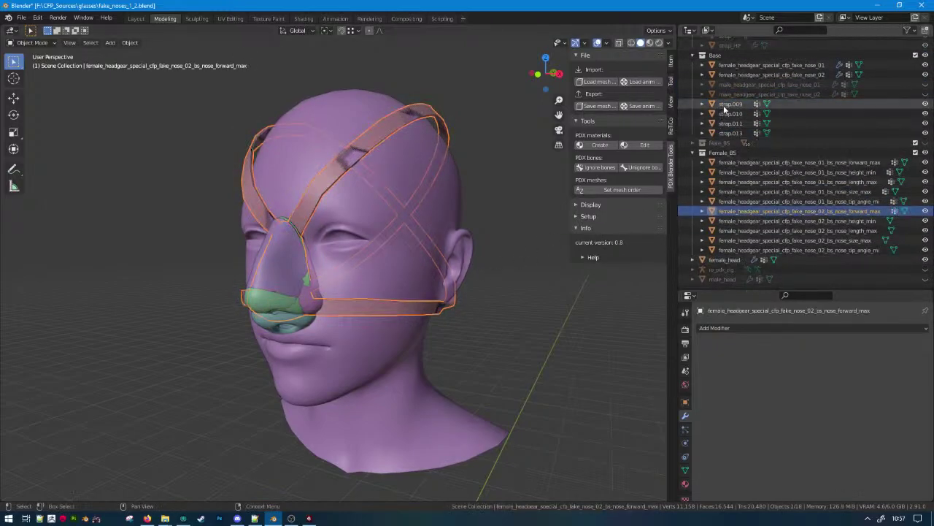
key(Down)
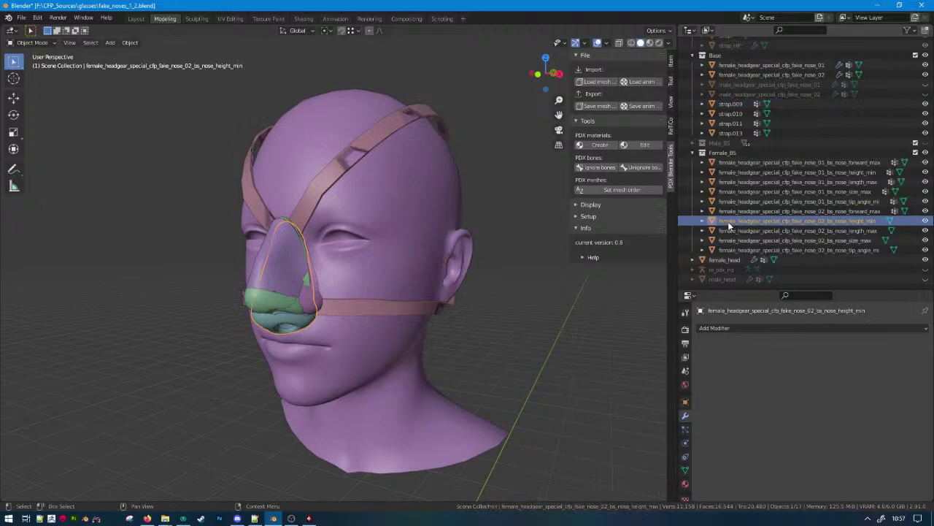
click(732, 104)
ctrl+click(744, 221)
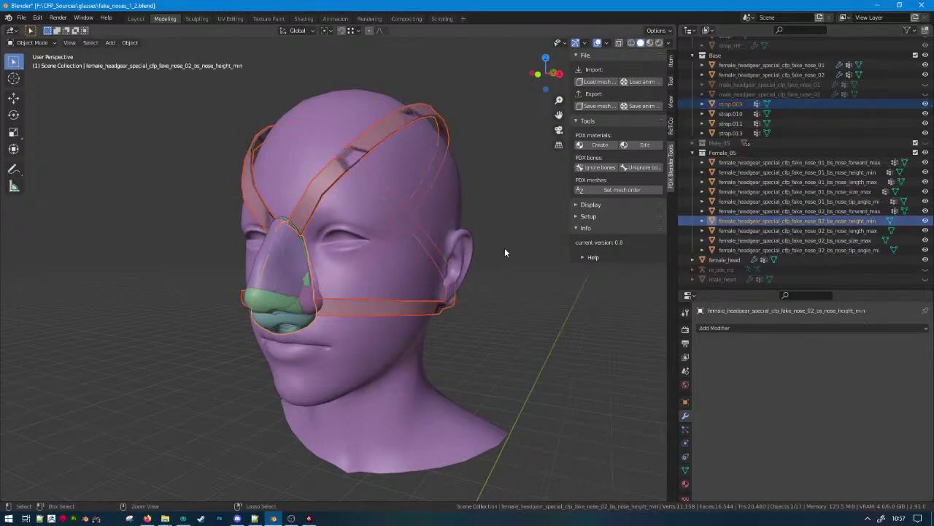
key(ctrl+j)
Join strap.010, strap.011 and strap.013 into the female fake_nose_02 blend shapes nose_length_max, nose_size_max and nose_tip_angle_mi respectively.
click(728, 115)
ctrl+click(739, 220)
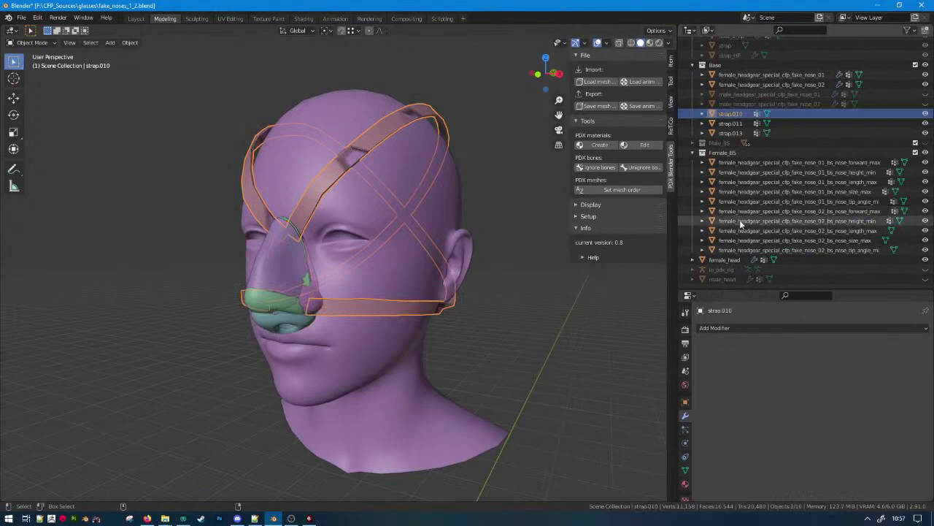
key(ctrl+j)
click(730, 123)
ctrl+click(739, 220)
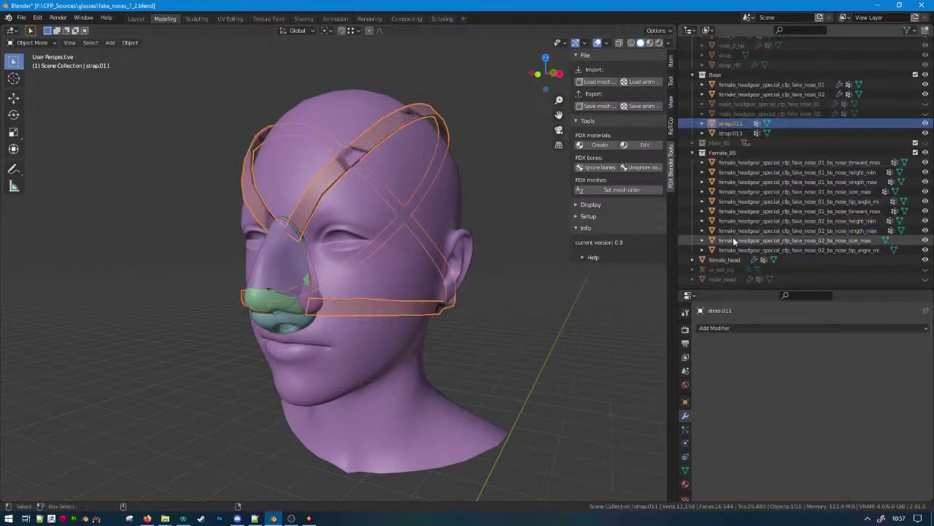
key(ctrl+j)
click(741, 133)
ctrl+click(740, 250)
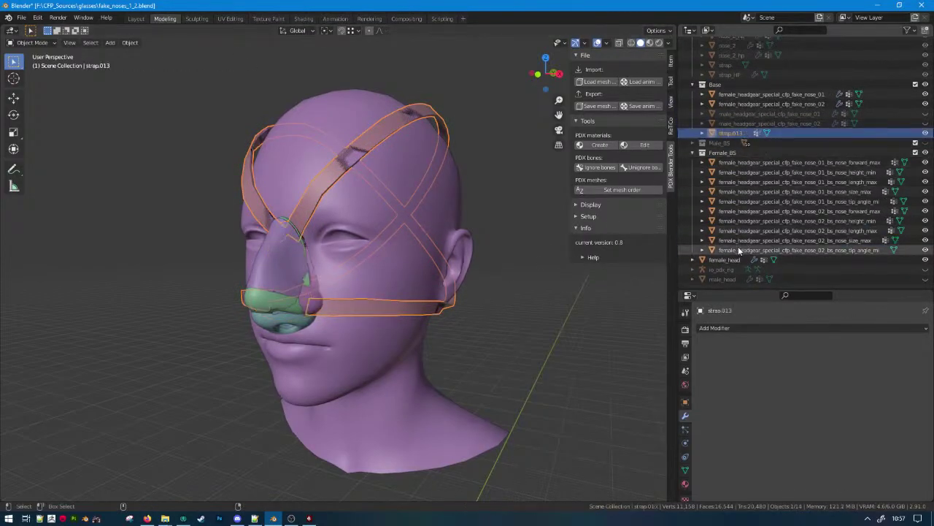
key(ctrl+j)
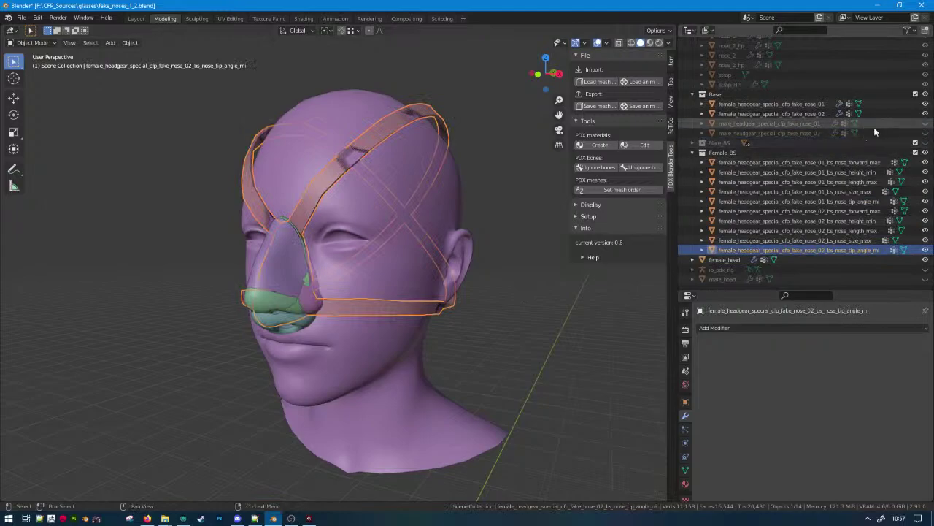
Hide all Female_BS blend shape meshes, then check and hide both female base fake noses.
drag(925, 163, 926, 251)
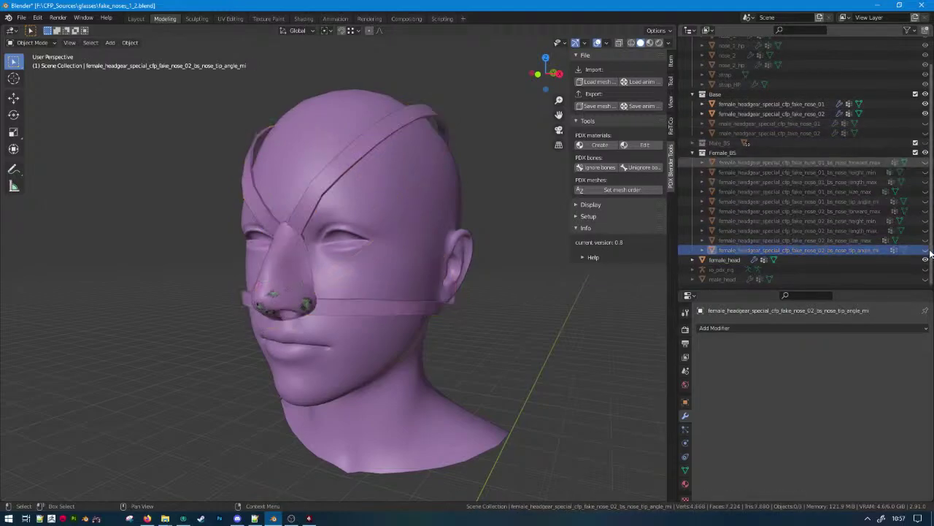
click(925, 114)
click(926, 104)
click(926, 114)
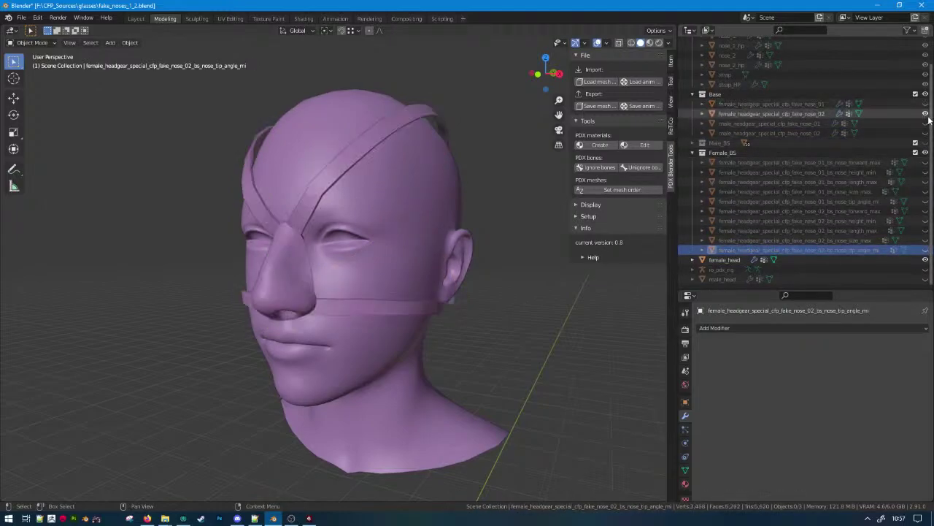
click(925, 114)
Show and hide the five female fake_nose_01 blend shapes one at a time to examine their joined straps.
click(925, 162)
click(925, 162)
click(925, 173)
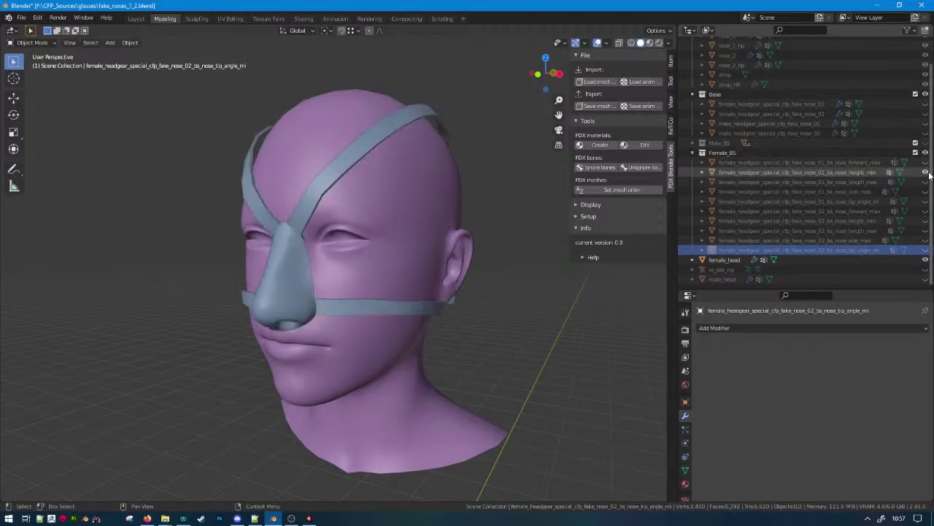
click(926, 172)
click(926, 182)
click(925, 182)
click(926, 191)
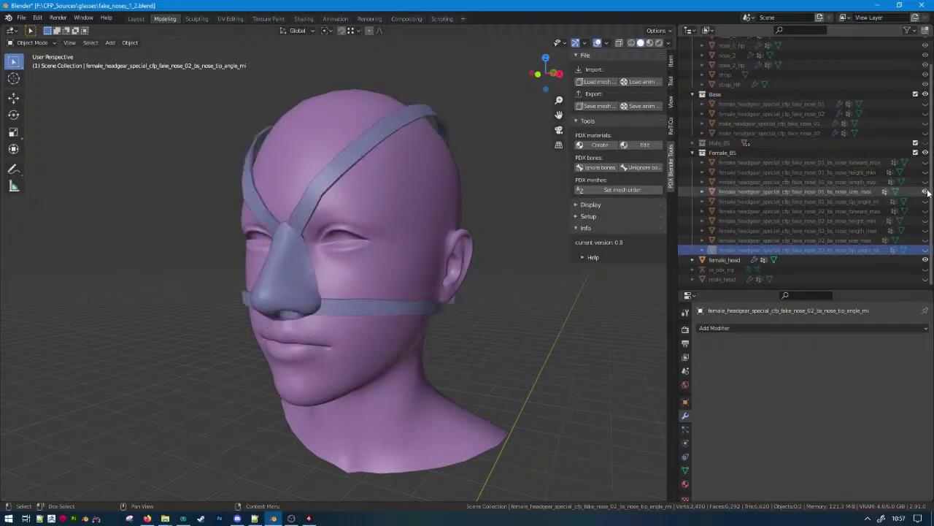
click(926, 191)
click(925, 201)
click(926, 201)
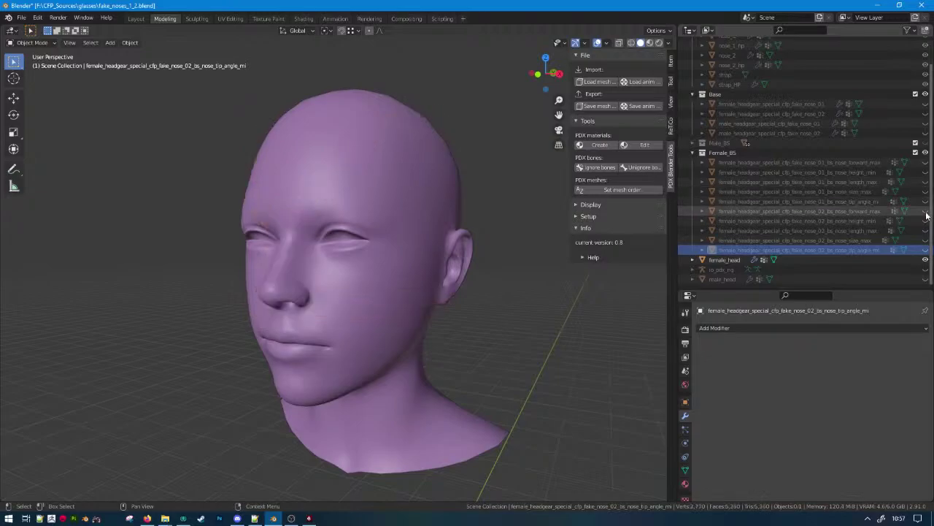
Examine the five female fake_nose_02 blend shapes one at a time, leave them hidden, and save the file.
click(925, 211)
click(925, 210)
click(925, 220)
click(926, 220)
click(925, 230)
click(925, 230)
click(925, 241)
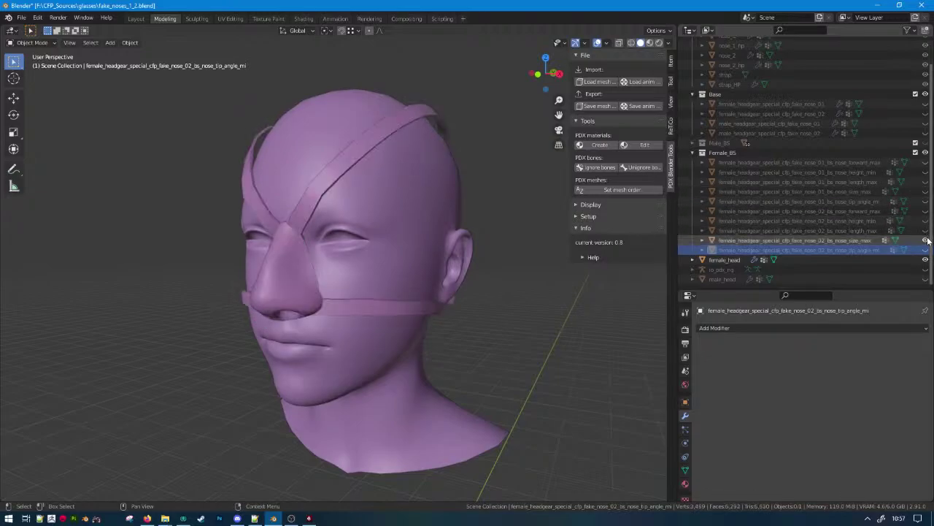
click(925, 240)
click(926, 250)
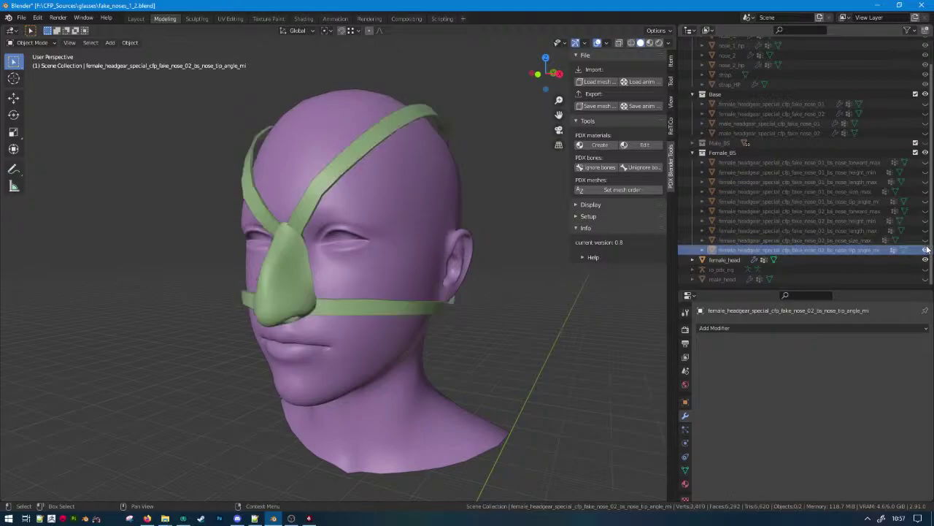
click(925, 250)
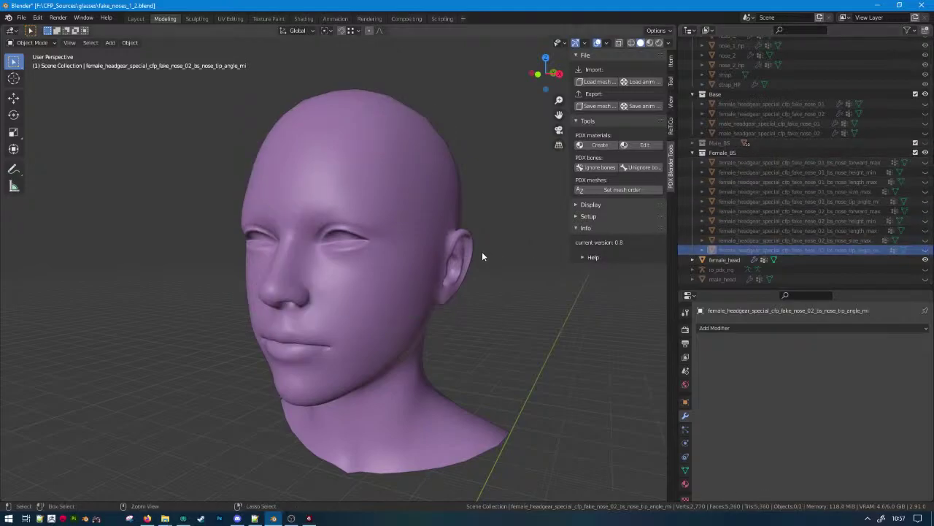
key(ctrl+s)
Show the female fake_nose_01 nose_forward_max blend shape, open its mesh in Edit Mode, and hide female_head.
scroll(482, 251, down, 2)
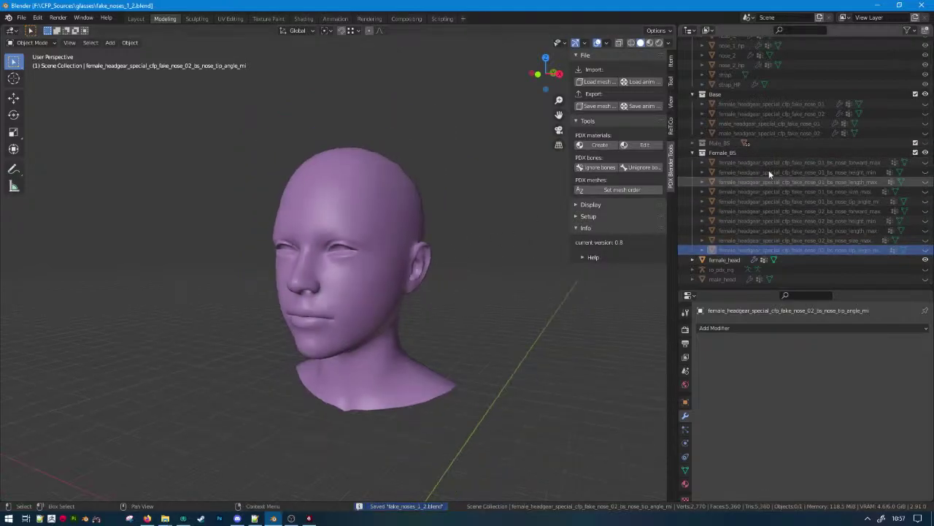
click(926, 163)
scroll(276, 251, up, 4)
middle_drag(276, 250, 314, 247)
scroll(309, 292, up, 3)
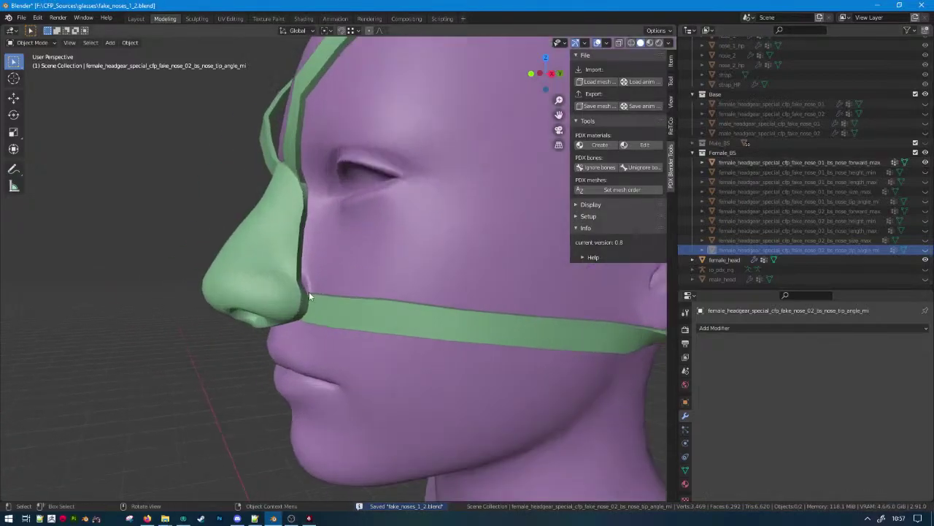
click(323, 308)
key(Tab)
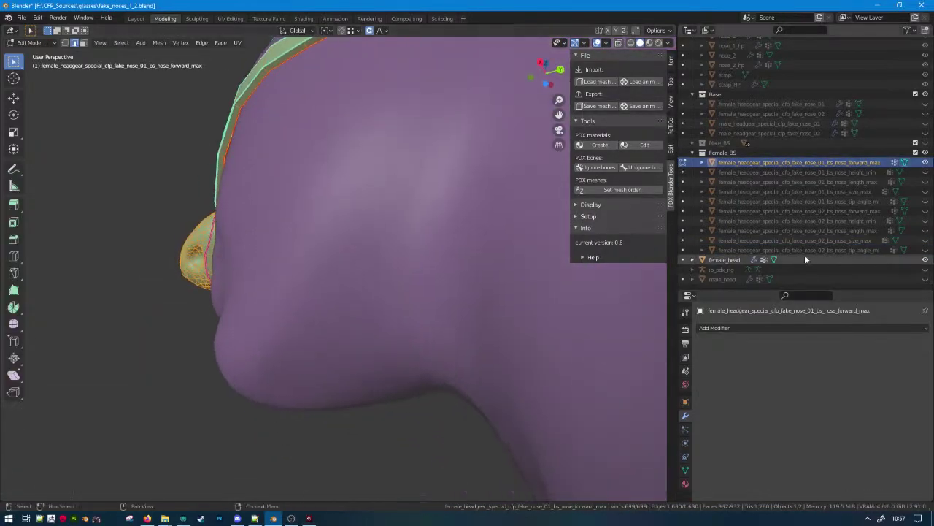
click(925, 260)
scroll(317, 288, up, 4)
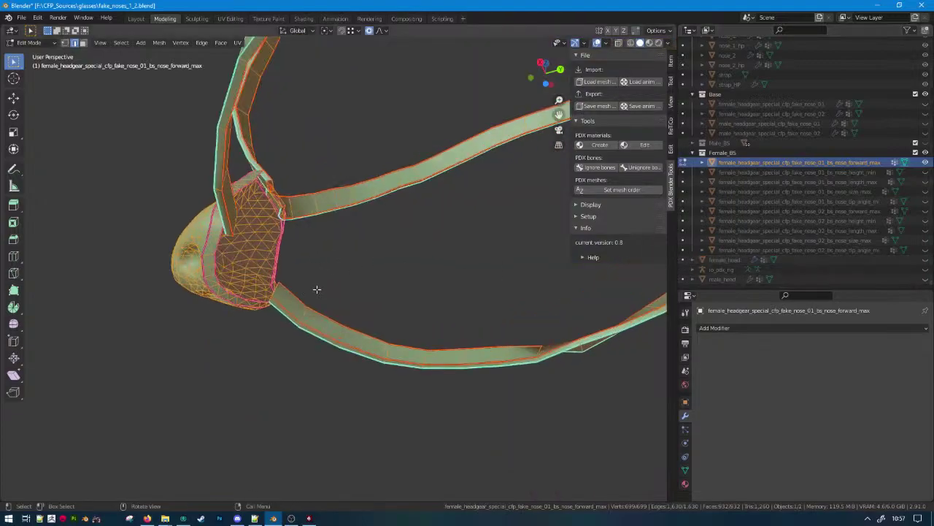
Select the nose-side end loops of both cheek straps on the nose_forward_max mesh.
alt+click(249, 297)
middle_drag(179, 190, 240, 237)
alt+shift+click(242, 246)
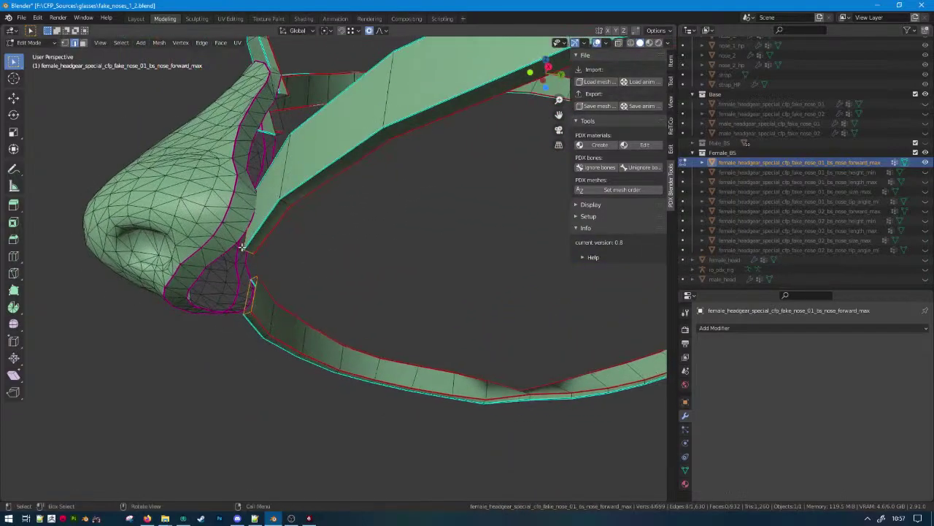
key(g)
key(z)
right_click(330, 246)
Move the selected strap ends about -0.46 m along global Y with proportional editing, and return to Object Mode.
key(g)
key(y)
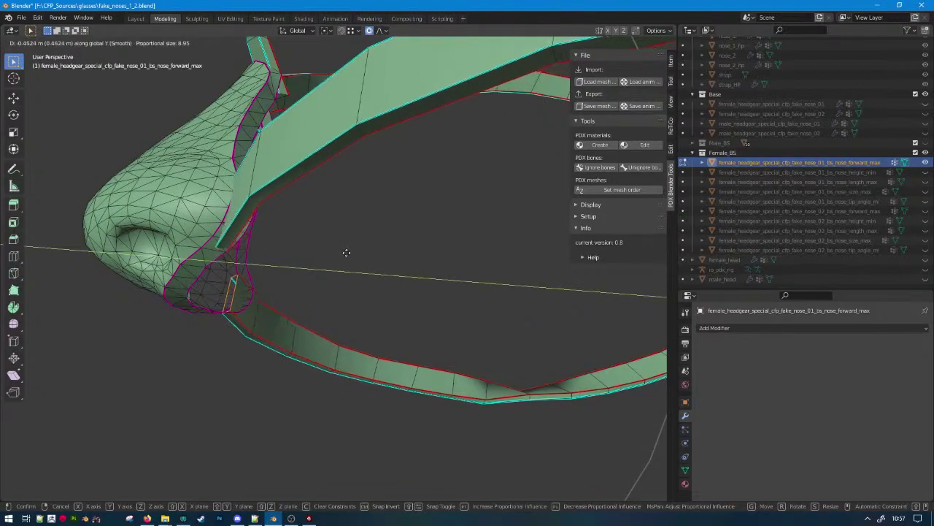
click(347, 253)
middle_drag(347, 252, 513, 290)
key(Tab)
Hide nose_forward_max, show the fake_nose_01 nose_height_min blend shape, and select its cheek straps' nose-side end loops in Edit Mode.
click(925, 163)
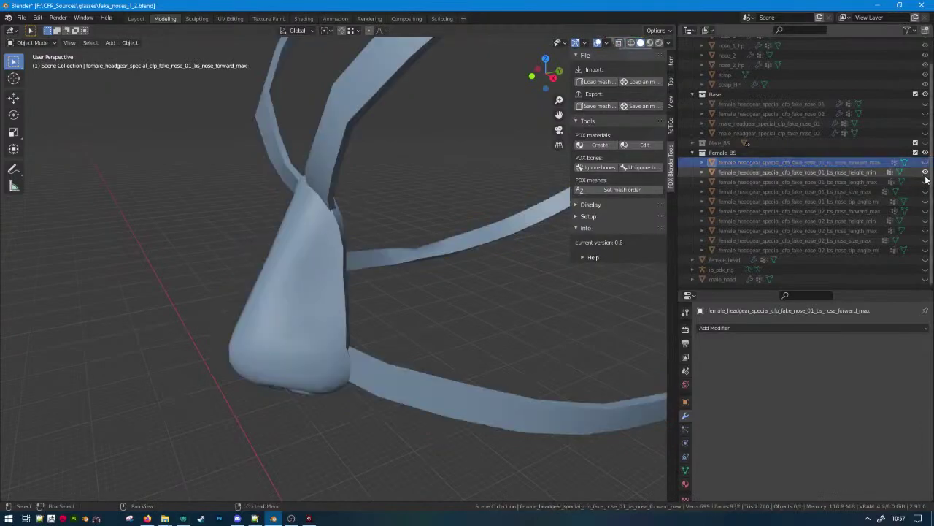
click(382, 382)
key(Tab)
middle_drag(382, 382, 242, 317)
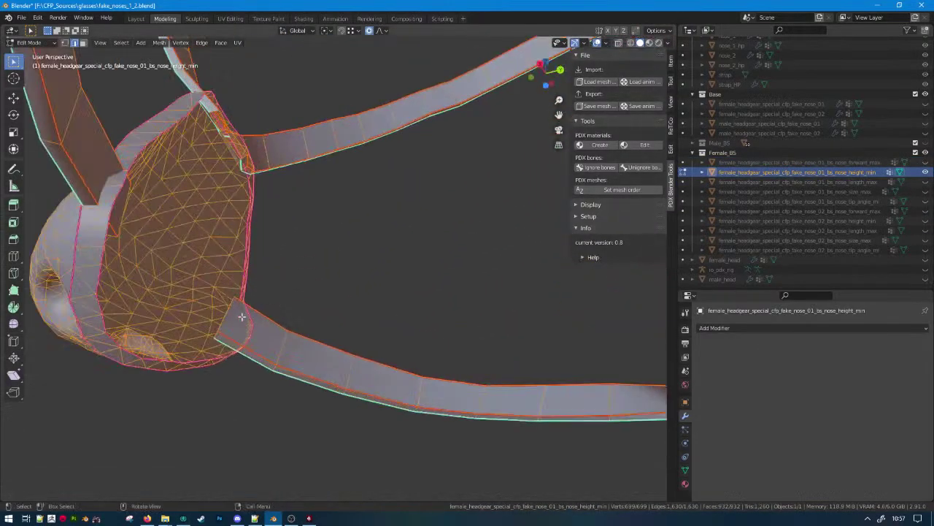
alt+click(225, 316)
key(g)
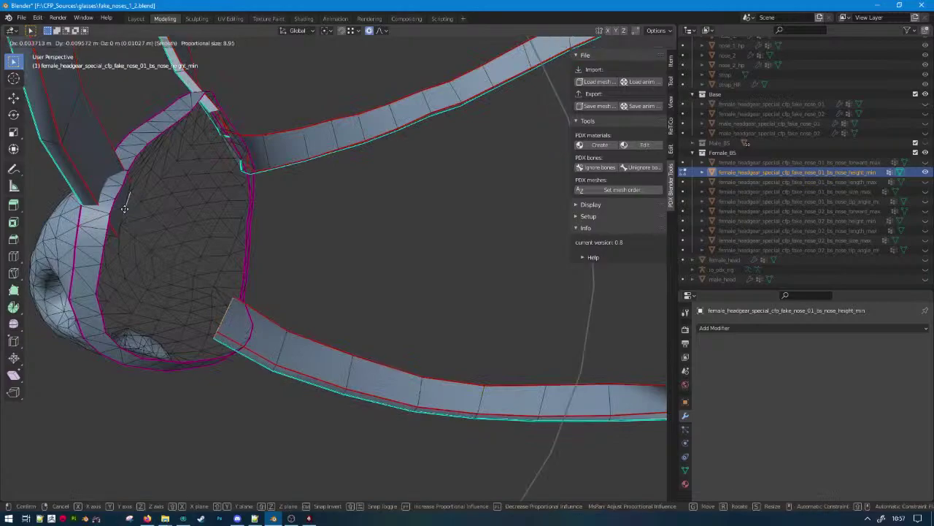
key(z)
right_click(128, 216)
Move the selected cheek strap ends along global Z with proportional editing to fit the nose_height_min nose edge.
key(g)
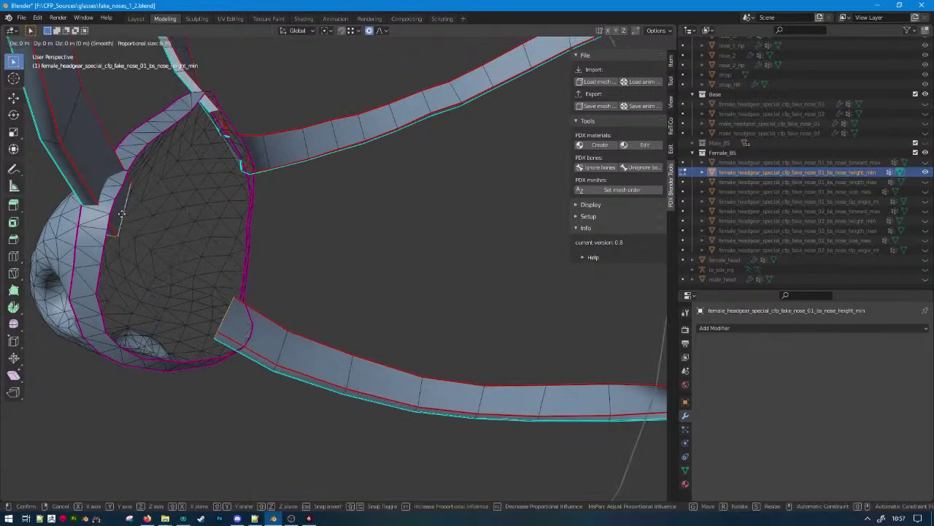
key(z)
click(130, 257)
middle_drag(130, 257, 338, 317)
key(g)
key(z)
click(350, 267)
Select the upper straps' nose-side end loops, move them slightly along global Y with proportional editing, and return to Object Mode.
scroll(350, 268, down, 4)
scroll(322, 296, up, 3)
mouse_move(270, 217)
middle_down()
mouse_move(337, 216)
mouse_move(273, 212)
middle_up()
alt+click(252, 201)
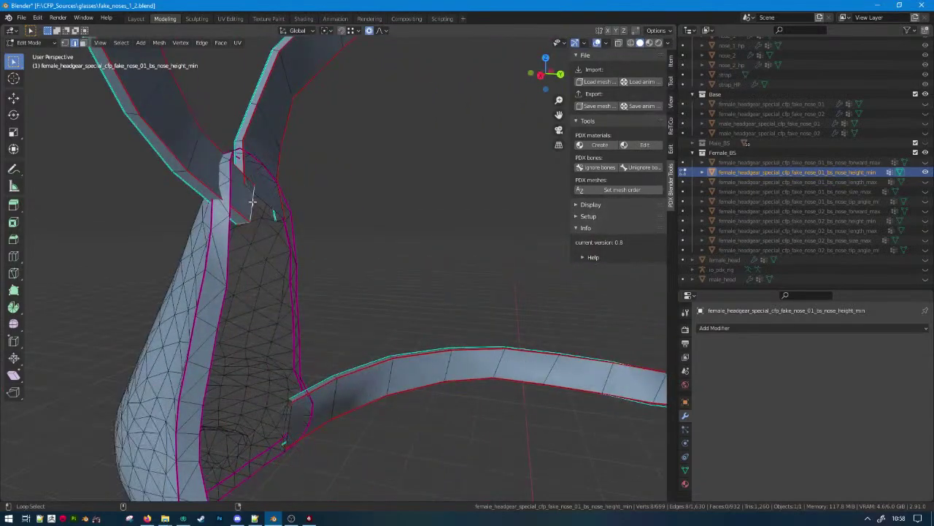
key(g)
key(y)
right_click(227, 175)
key(y)
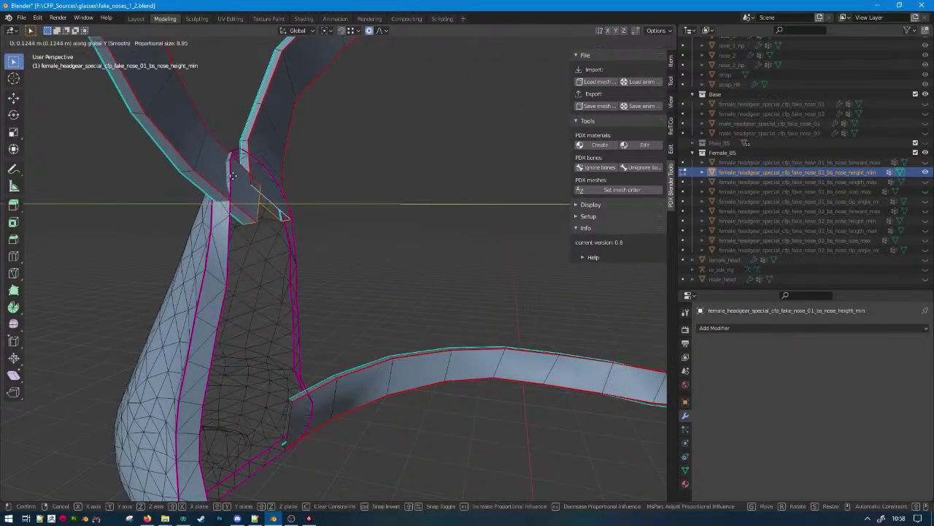
click(227, 177)
middle_drag(227, 186, 319, 202)
key(Tab)
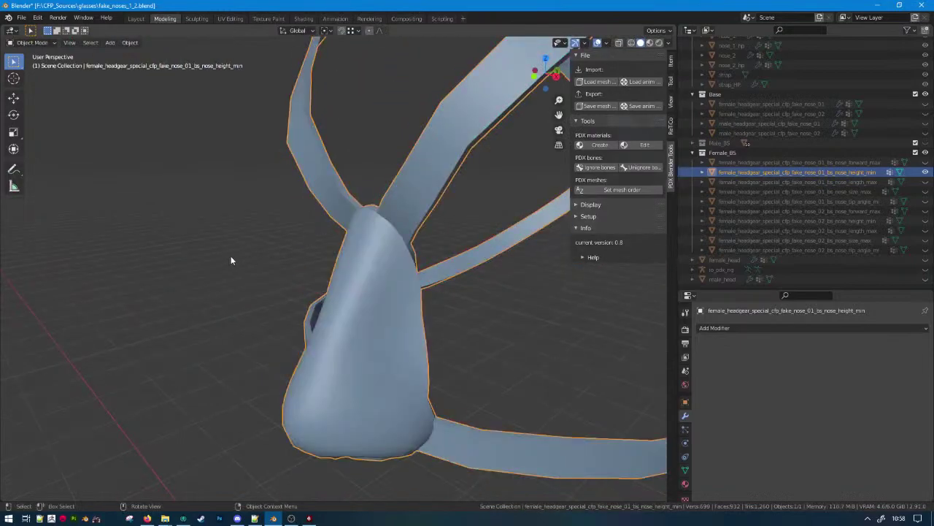
Hide nose_height_min, show the fake_nose_01 nose_length_max blend shape, and select its cheek straps' nose-side end loops in Edit Mode.
click(926, 172)
click(925, 182)
middle_drag(523, 246, 383, 333)
click(444, 223)
key(Tab)
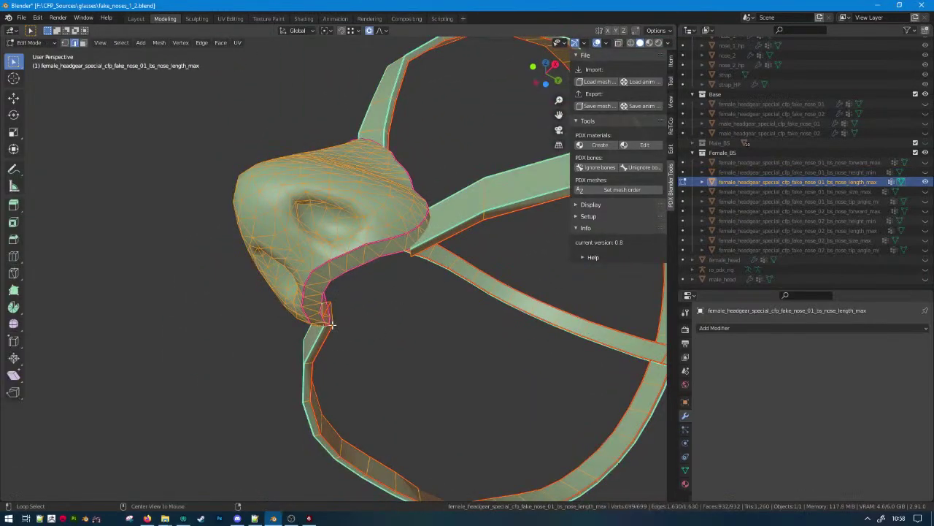
key(alt+a)
alt+click(411, 252)
middle_drag(411, 252, 657, 233)
Move the selected nose_length_max strap ends along global Y and Z with proportional editing, and return to Object Mode.
key(g)
key(y)
click(388, 293)
key(g)
key(z)
click(396, 313)
key(Tab)
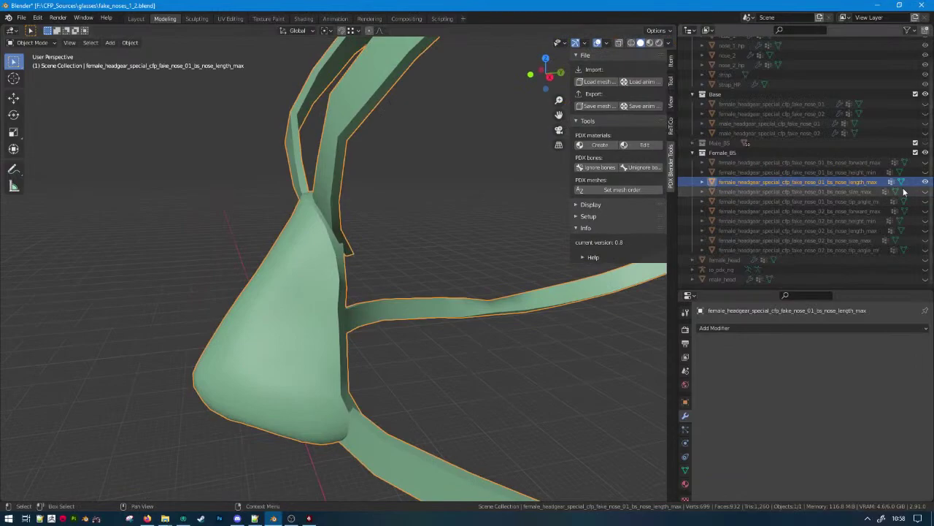
Hide nose_length_max, show the fake_nose_01 nose_size_max blend shape, and select its cheek straps' nose-side end loops in Edit Mode.
click(924, 183)
click(803, 191)
middle_drag(459, 314, 445, 232)
key(Tab)
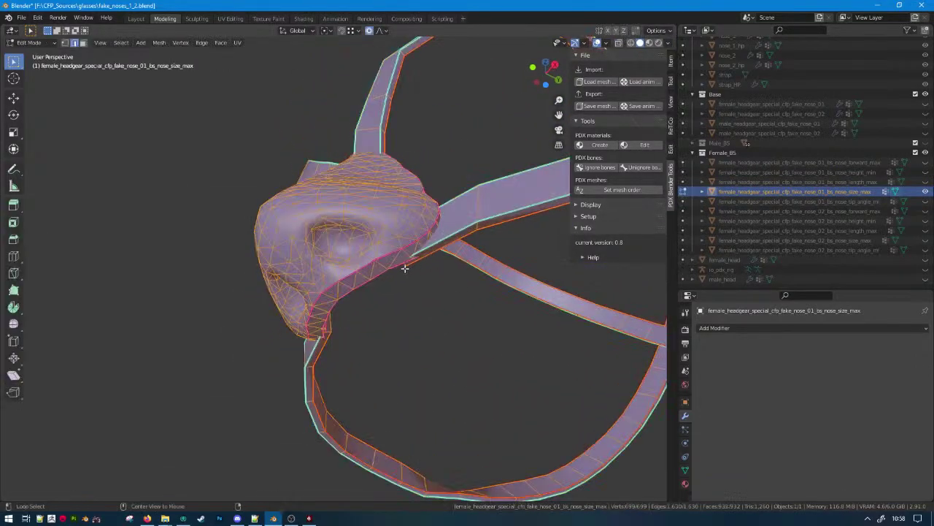
key(alt+a)
middle_drag(394, 296, 265, 325)
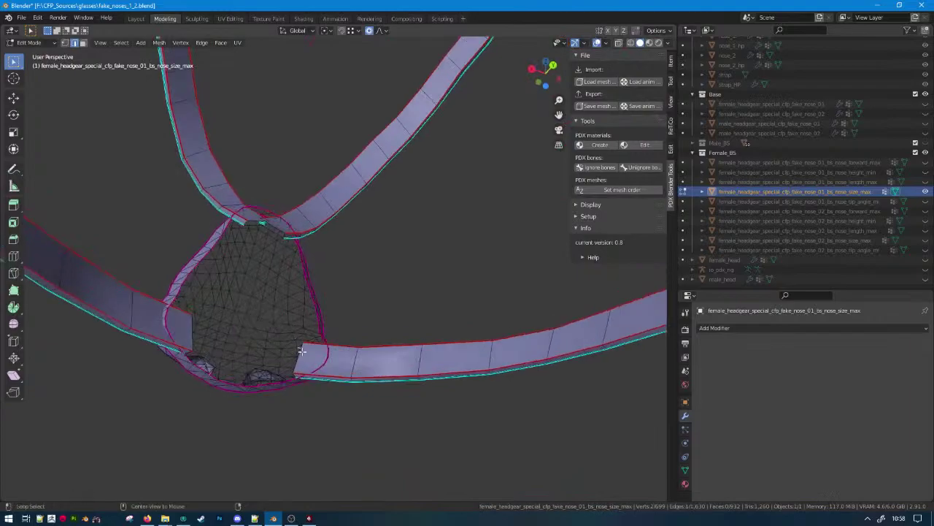
alt+click(190, 334)
middle_drag(190, 334, 411, 337)
Move the selected nose_size_max strap ends about -0.18 m along global Y, fine-tune their Y position, and return to Object Mode.
key(g)
key(x)
click(405, 334)
key(g)
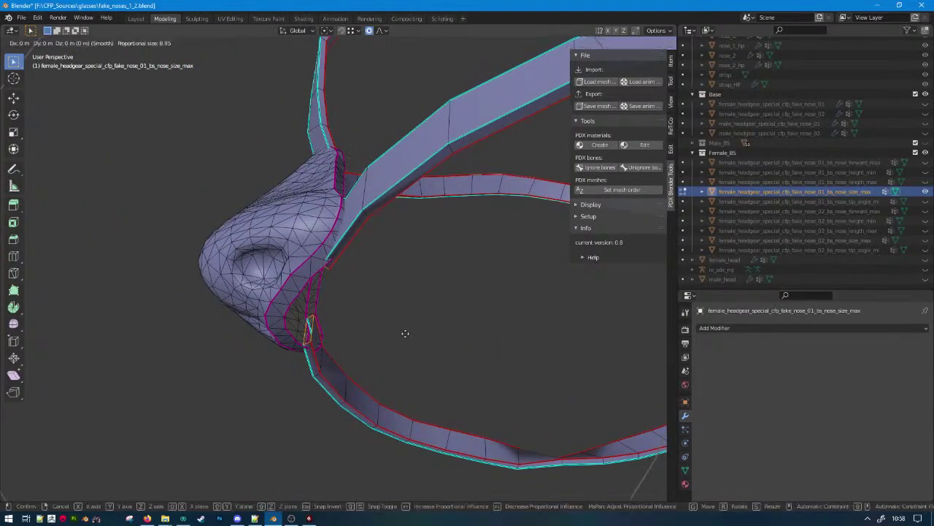
click(397, 334)
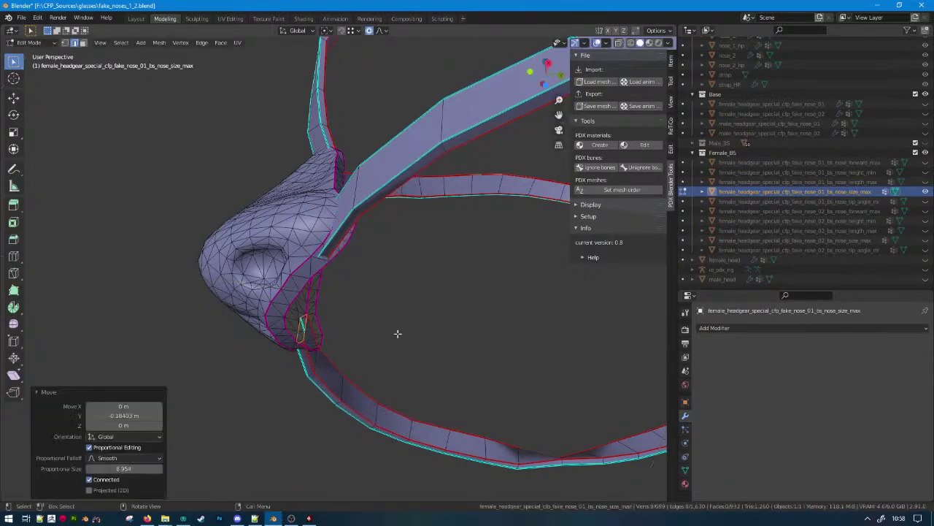
middle_drag(397, 333, 431, 327)
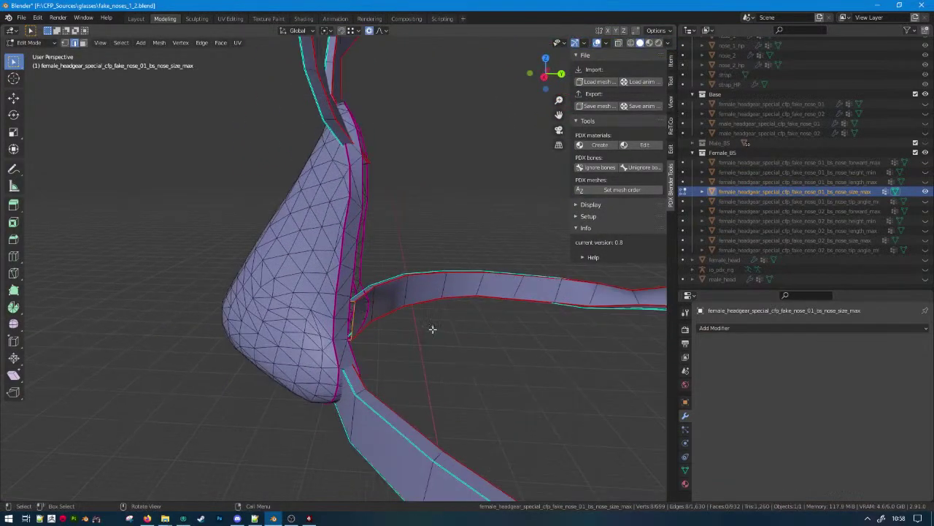
key(g)
key(y)
click(429, 329)
key(Tab)
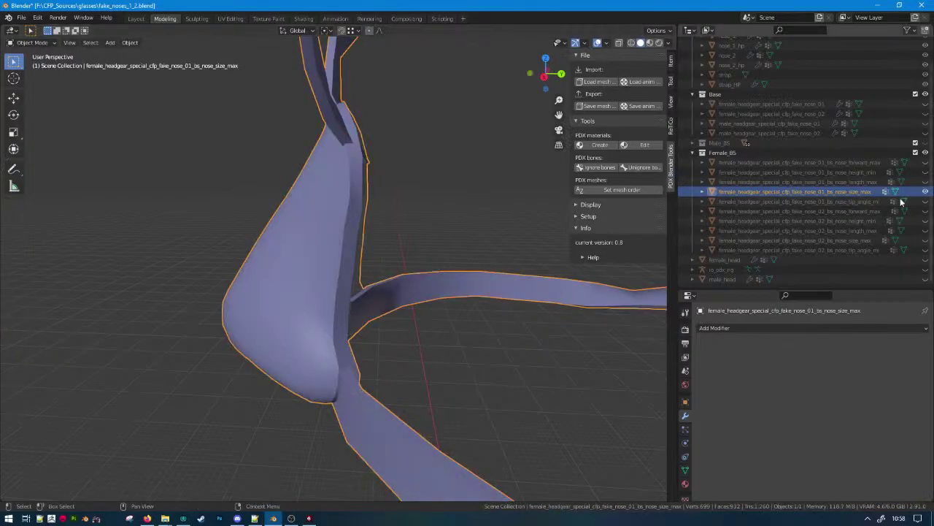
Show the fake_nose_01 nose_tip_angle blend shape in place of nose_size_max and check how its straps meet the nose.
click(872, 202)
key(Tab)
mouse_move(528, 355)
middle_down()
mouse_move(501, 285)
mouse_move(441, 241)
mouse_move(527, 255)
mouse_move(455, 358)
mouse_move(534, 368)
middle_up()
key(Tab)
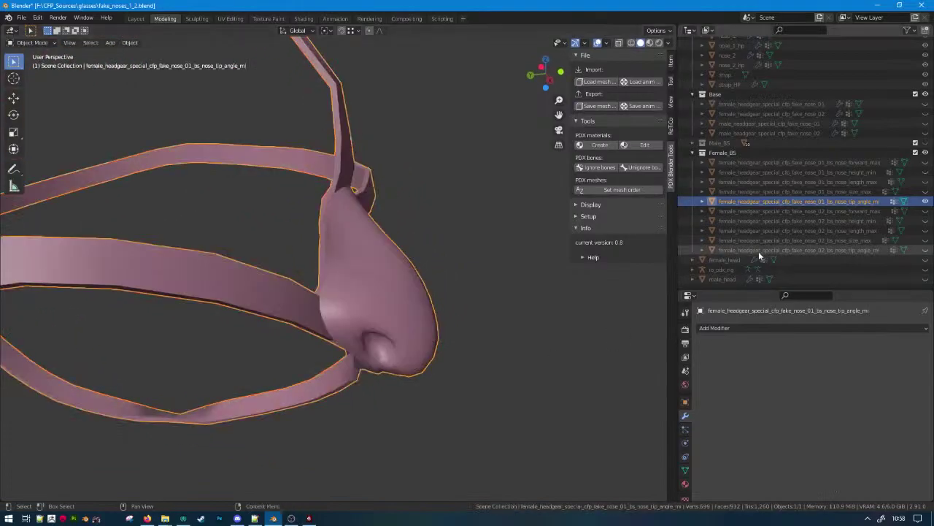
Show the fake_nose_02 nose_forward_max blend shape and select its cheek straps' nose-side end loops in Edit Mode.
click(924, 210)
click(297, 318)
key(Tab)
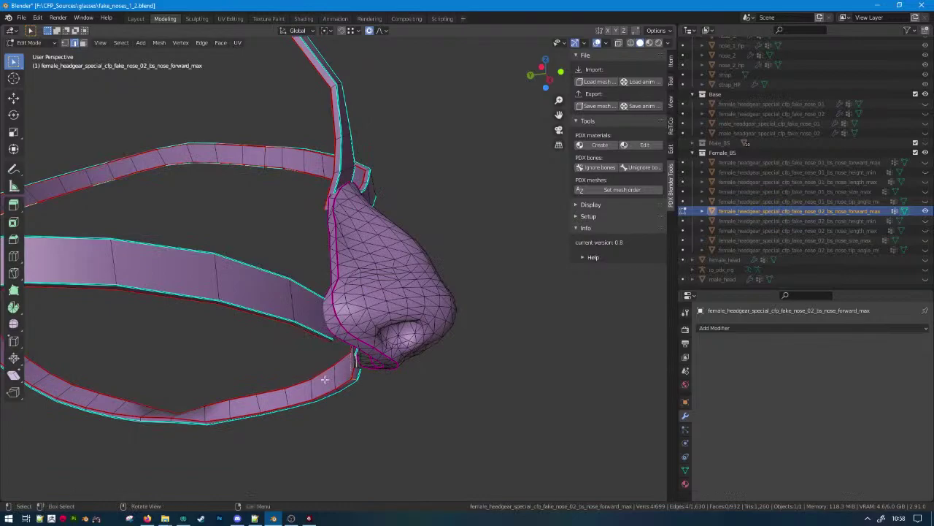
middle_drag(325, 379, 355, 288)
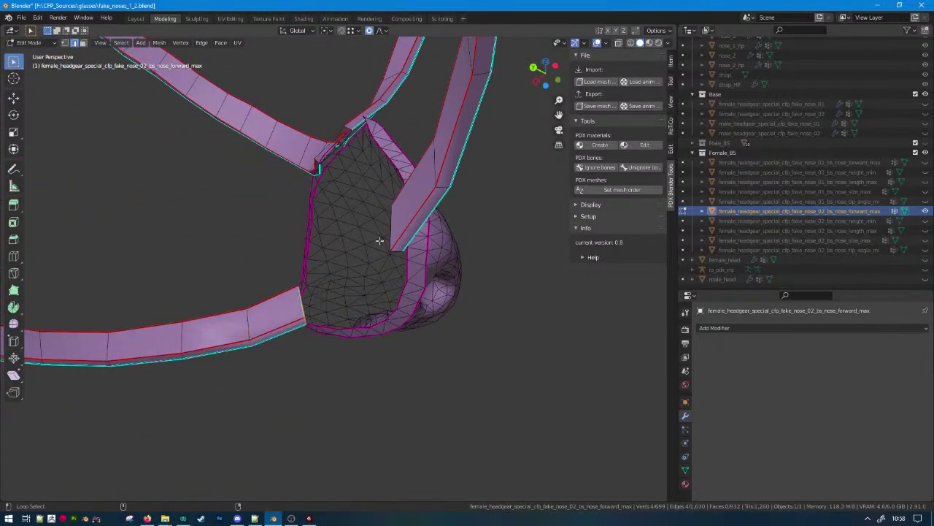
middle_drag(387, 232, 333, 261)
Move the selected fake_nose_02 nose_forward_max strap ends along negative global Y with proportional editing, and return to Object Mode.
key(g)
key(y)
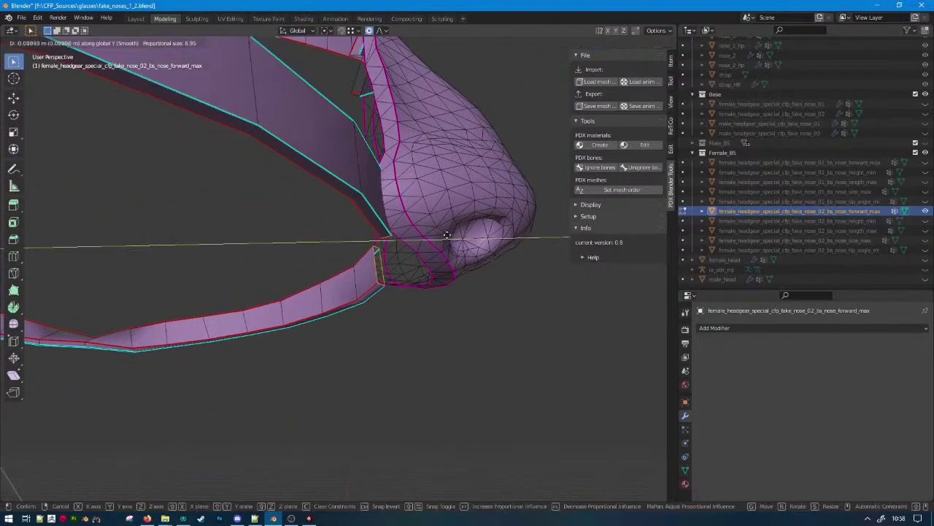
click(456, 233)
mouse_move(456, 234)
middle_down()
mouse_move(427, 261)
mouse_move(402, 255)
mouse_move(463, 273)
mouse_move(434, 253)
mouse_move(453, 251)
middle_up()
key(Tab)
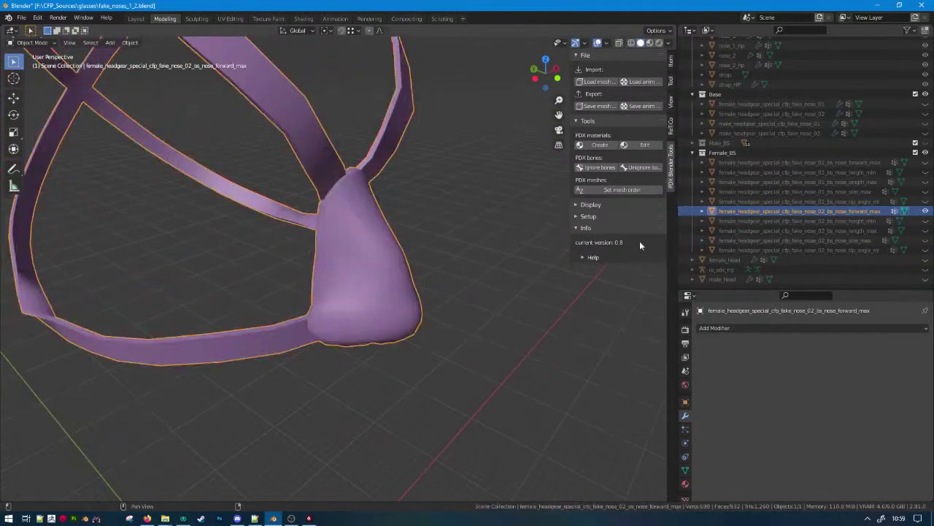
Hide nose_forward_max, show the fake_nose_02 nose_height_min blend shape, and select its upper straps' nose-side end loops in Edit Mode.
click(924, 212)
click(926, 220)
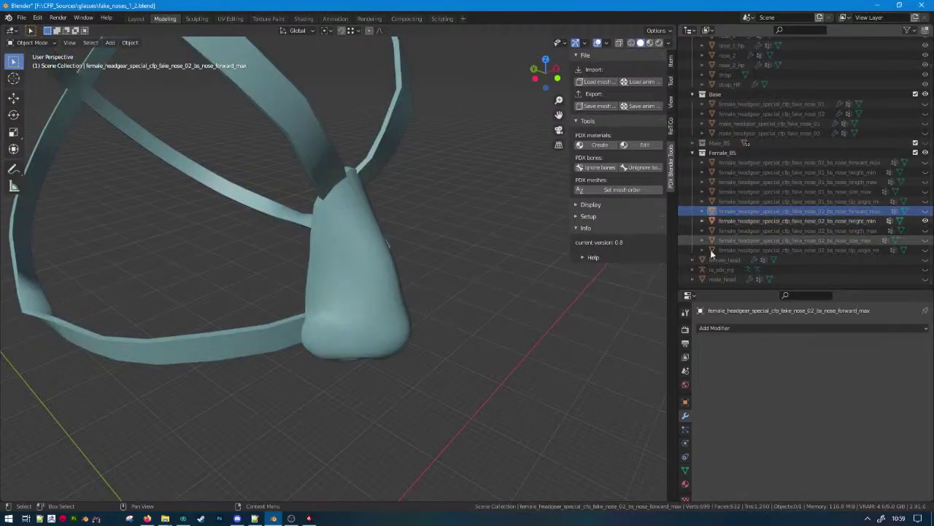
click(373, 255)
key(Tab)
middle_drag(366, 217, 373, 214)
middle_drag(342, 178, 360, 171)
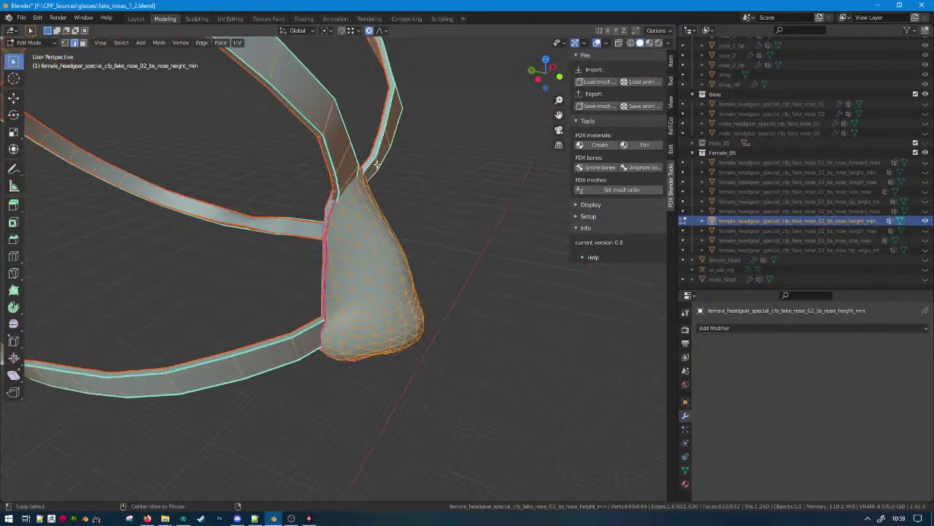
alt+click(360, 168)
alt+shift+click(389, 186)
Move the selected upper strap ends about 0.17 m along global Y with proportional editing.
key(g)
right_click(412, 197)
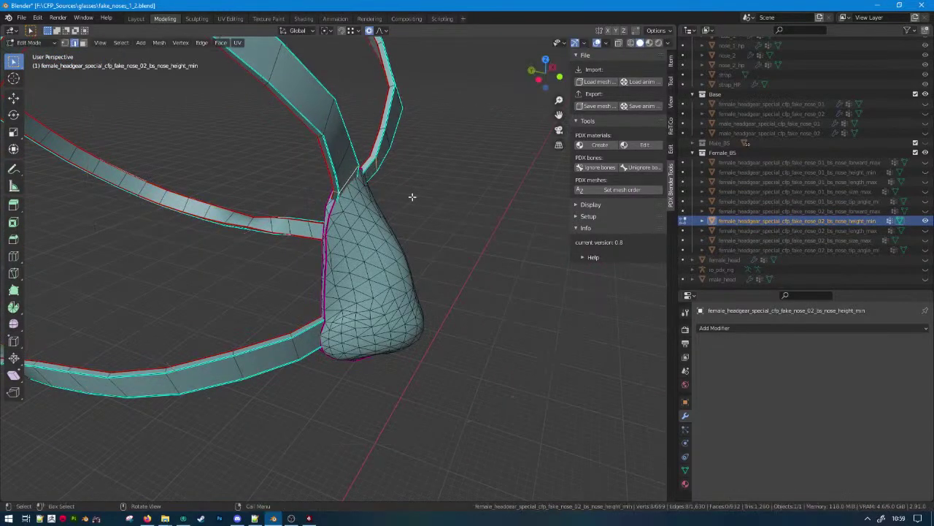
key(g)
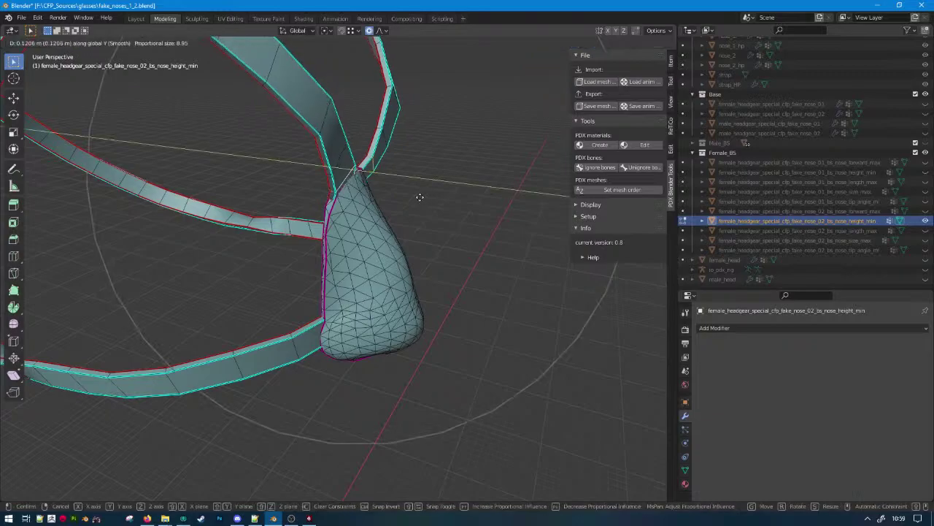
click(418, 197)
Select the nose-side end loops of both cheek straps on the fake_nose_02 nose_height_min mesh.
middle_drag(418, 197, 443, 300)
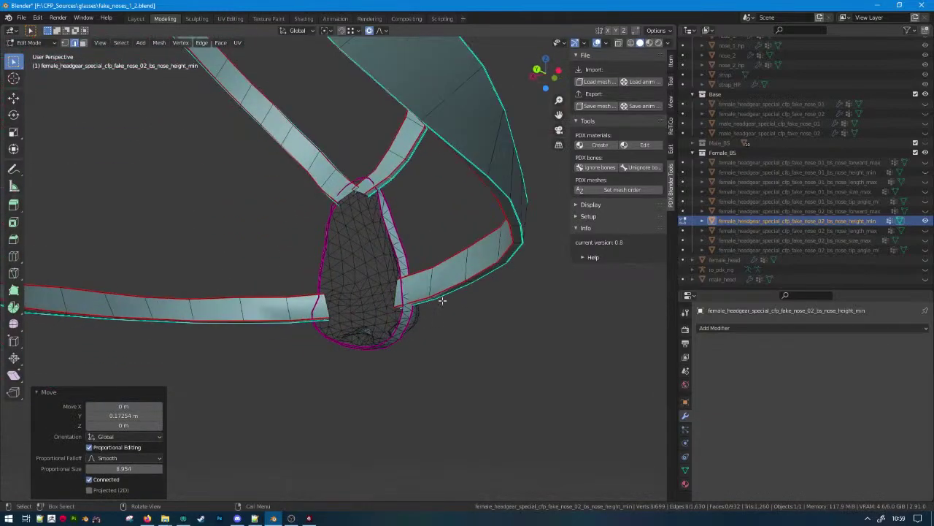
alt+click(327, 303)
middle_drag(329, 302, 420, 322)
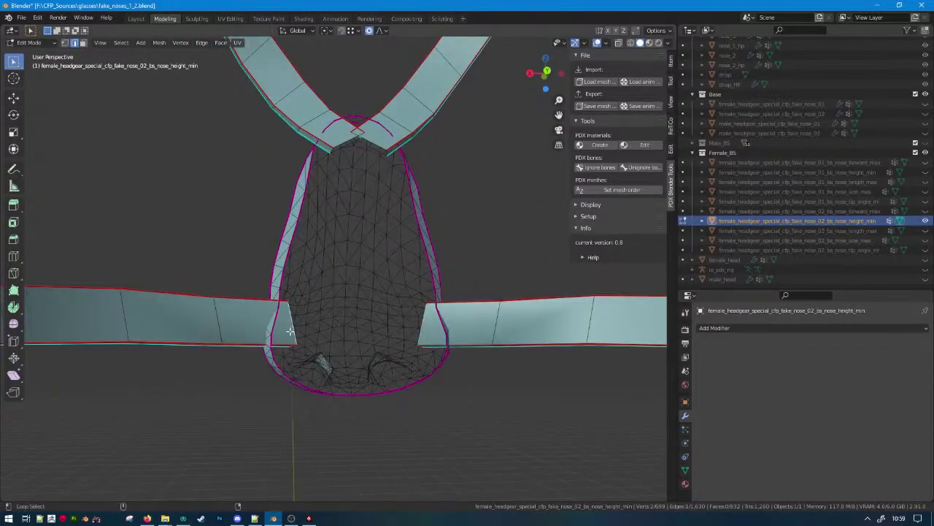
middle_drag(290, 330, 413, 381)
Move the selected cheek strap ends about -0.56 m along global Z and 0.07 m along Y, and return to Object Mode.
key(g)
key(z)
click(410, 328)
key(g)
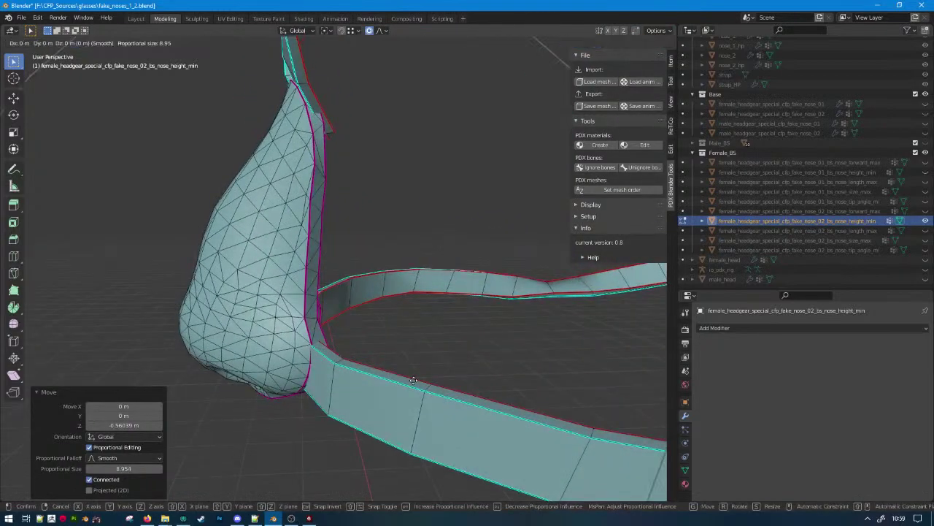
key(y)
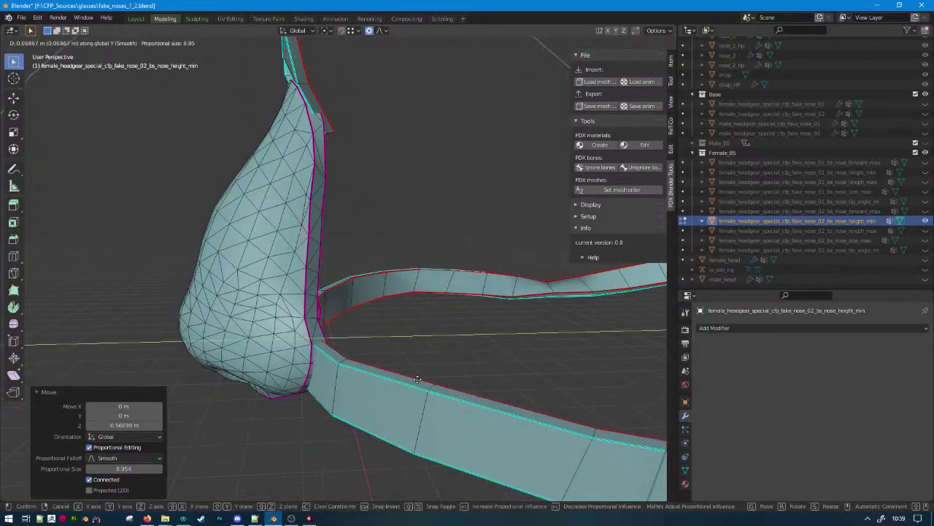
click(417, 379)
key(Tab)
Hide nose_height_min, then show and select the fake_nose_02 nose_length_max blend shape.
click(926, 231)
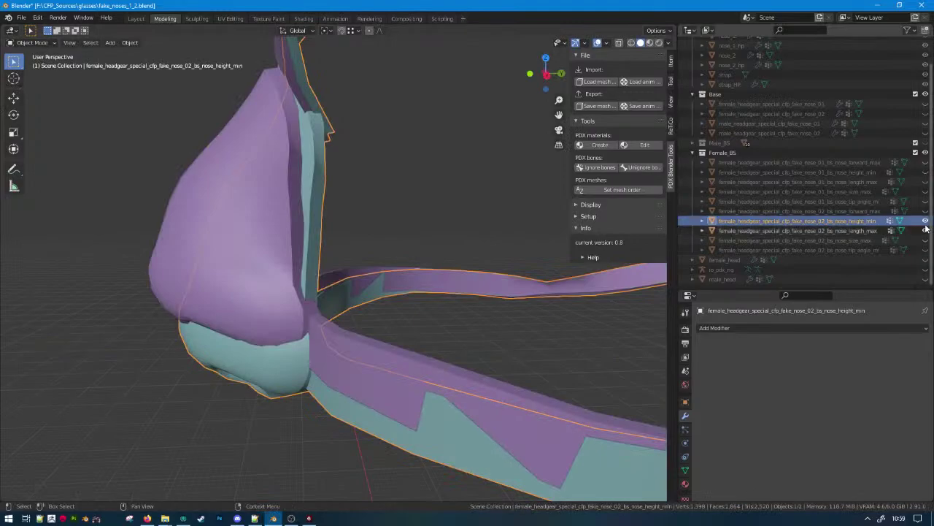
click(926, 221)
middle_drag(634, 324, 479, 283)
click(477, 281)
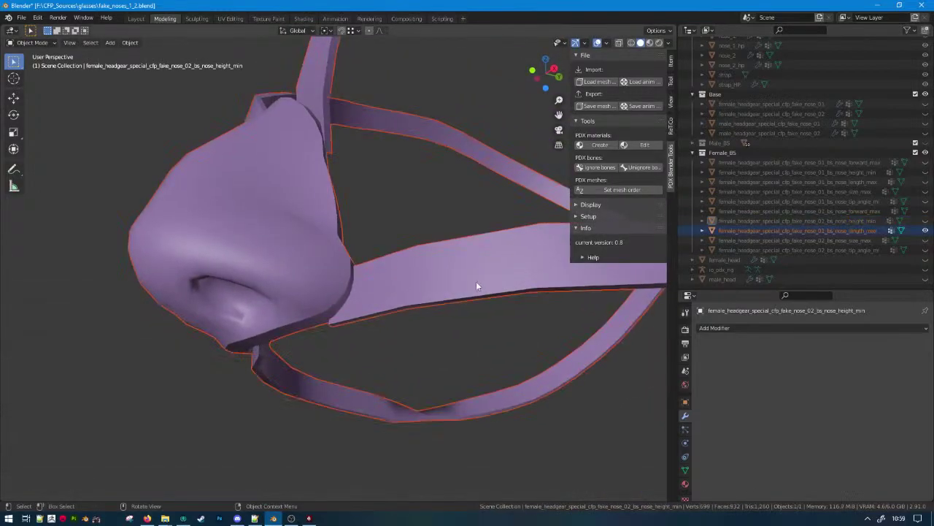
In the fake_nose_02 length_max mesh, raise the end loops of both lower straps about 0.186 m along Z with proportional editing.
click(264, 357)
key(Tab)
alt+click(263, 356)
middle_drag(262, 356, 441, 172)
alt+shift+click(391, 309)
key(g)
key(z)
click(400, 303)
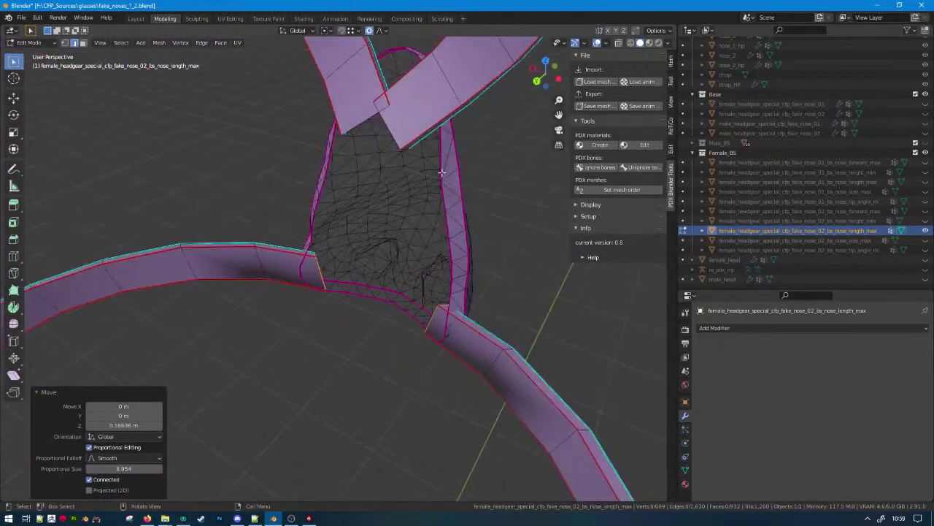
Shift the upper strap end loops of the length_max mesh along Y to fit the nose, then hide that mesh.
alt+click(397, 137)
middle_drag(397, 137, 281, 148)
key(g)
key(y)
click(355, 158)
key(Tab)
click(924, 230)
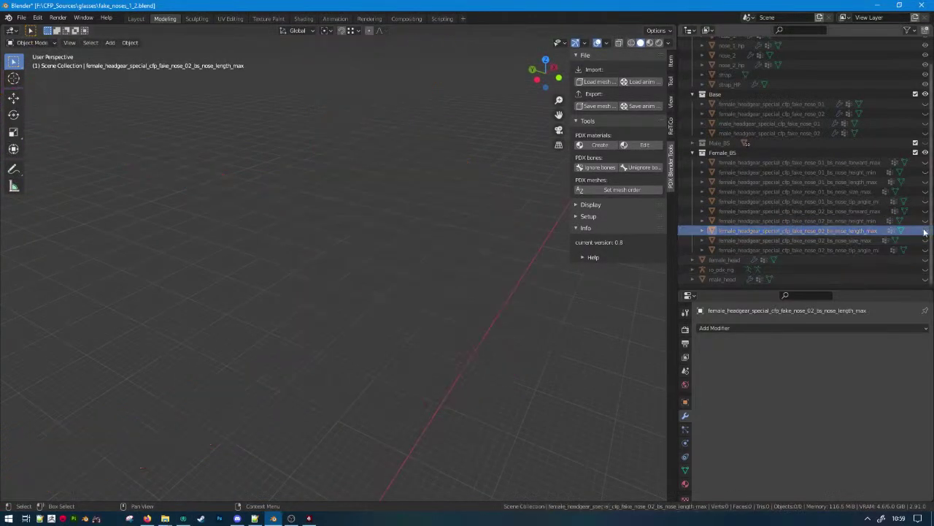
Show the fake_nose_02 size_max mesh and move the end loops of its two upper straps along Y onto the nose.
click(924, 240)
middle_drag(467, 298, 433, 178)
click(358, 115)
key(Tab)
middle_drag(357, 114, 418, 132)
alt+click(420, 104)
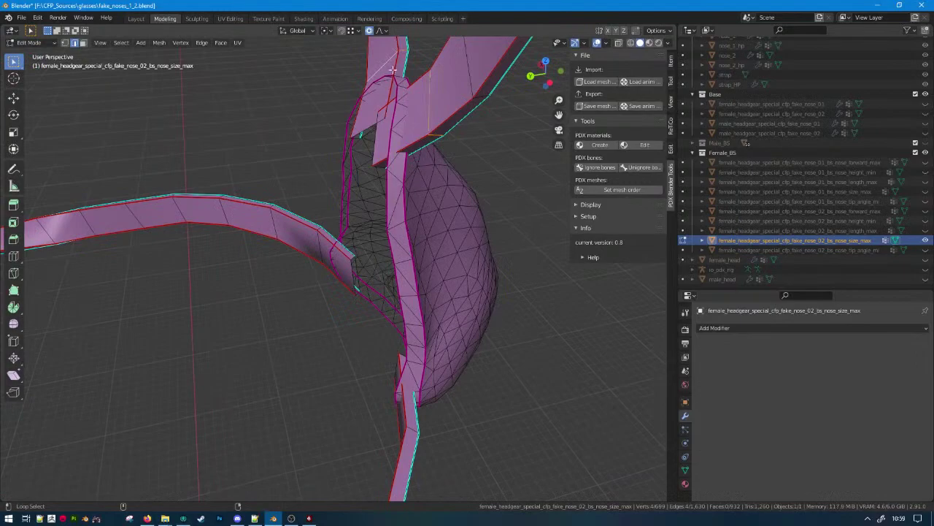
alt+shift+click(393, 70)
key(g)
key(y)
click(382, 93)
Move the lower strap end loops of the size_max mesh about -0.167 m along Y, then fine-tune them along the same axis.
middle_drag(382, 94, 347, 322)
alt+click(330, 331)
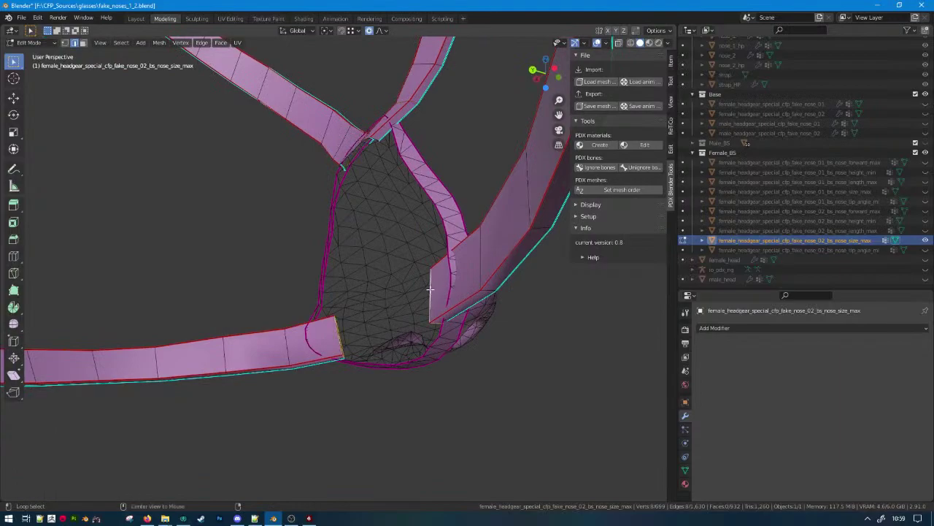
middle_drag(430, 289, 407, 283)
key(g)
key(y)
click(421, 284)
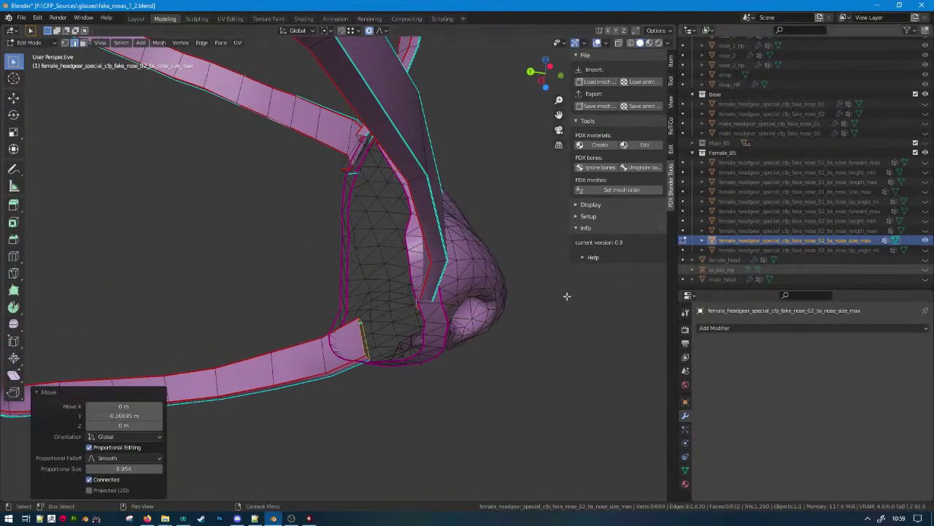
middle_drag(567, 295, 411, 325)
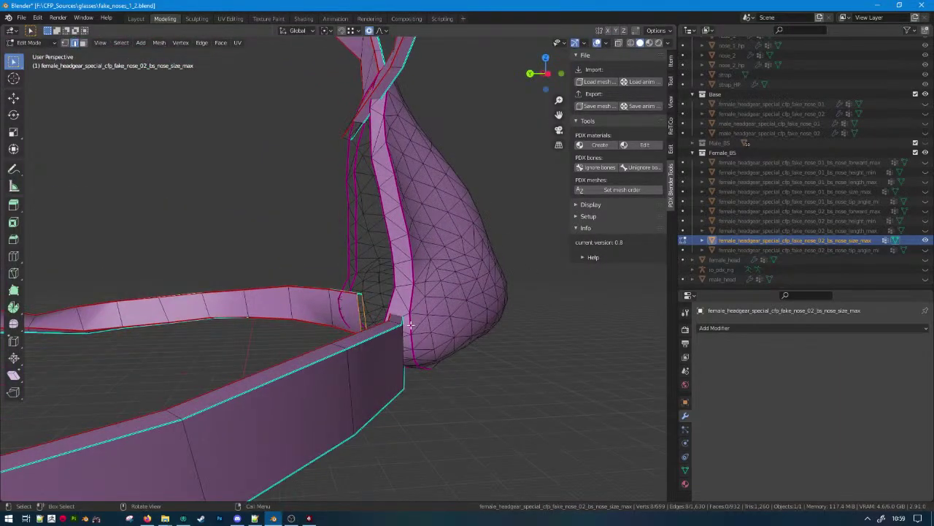
key(g)
key(y)
click(409, 325)
key(Tab)
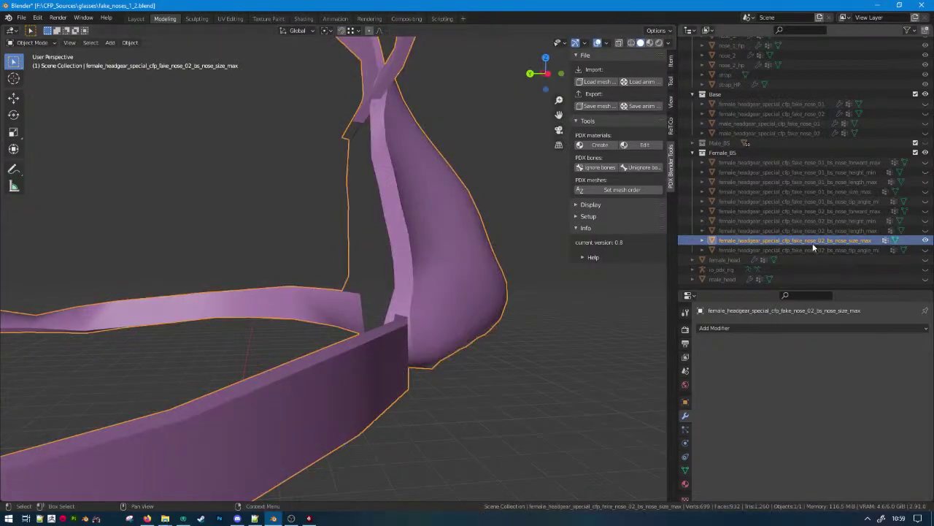
Swap the visible mesh to fake_nose_02 tip_angle_mi, adjust its upper strap end loops along Y, and hide it again.
click(925, 249)
key(h)
middle_drag(557, 373, 468, 362)
click(369, 91)
middle_drag(368, 90, 449, 223)
key(Tab)
scroll(368, 181, up, 2)
key(g)
key(y)
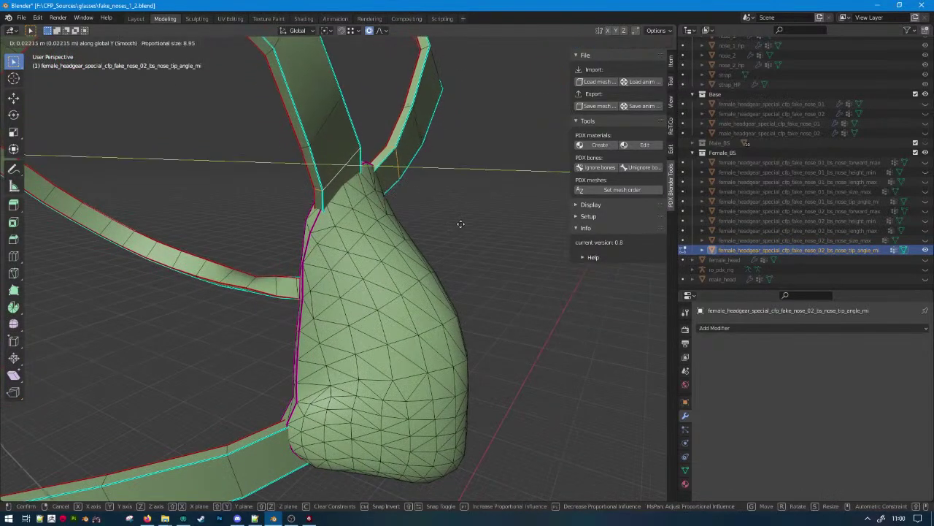
click(454, 223)
key(Tab)
click(926, 249)
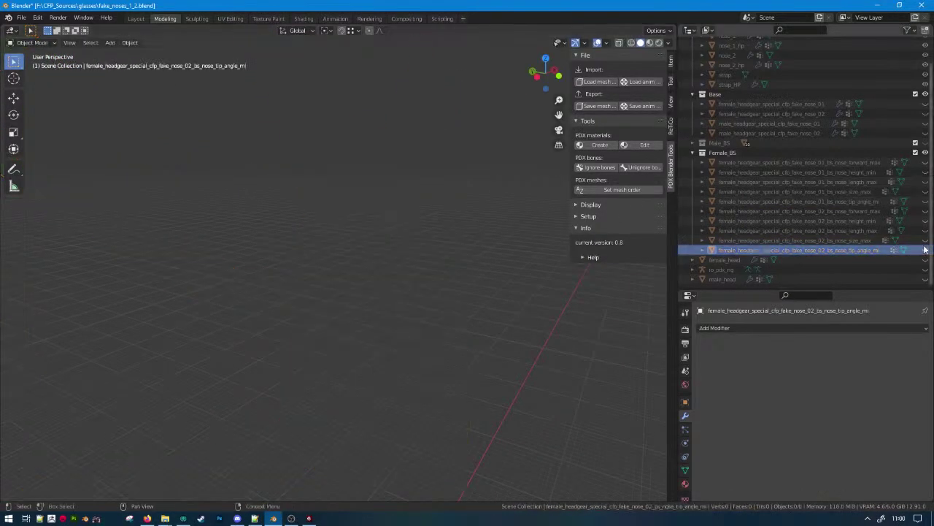
Check the fake_nose_02 size_max, length_max, height_min and forward_max meshes one at a time, leaving each hidden.
click(926, 240)
click(926, 240)
click(925, 232)
click(925, 231)
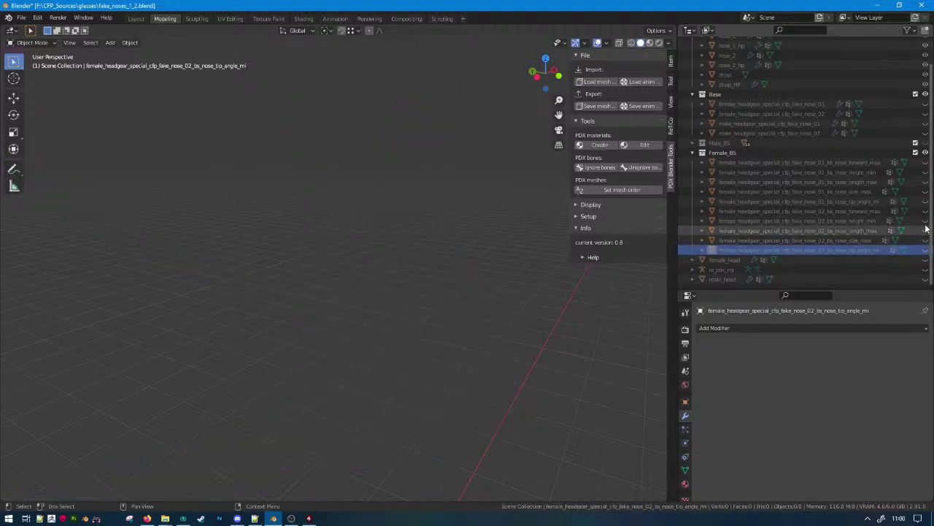
click(926, 221)
click(925, 221)
click(925, 212)
click(926, 212)
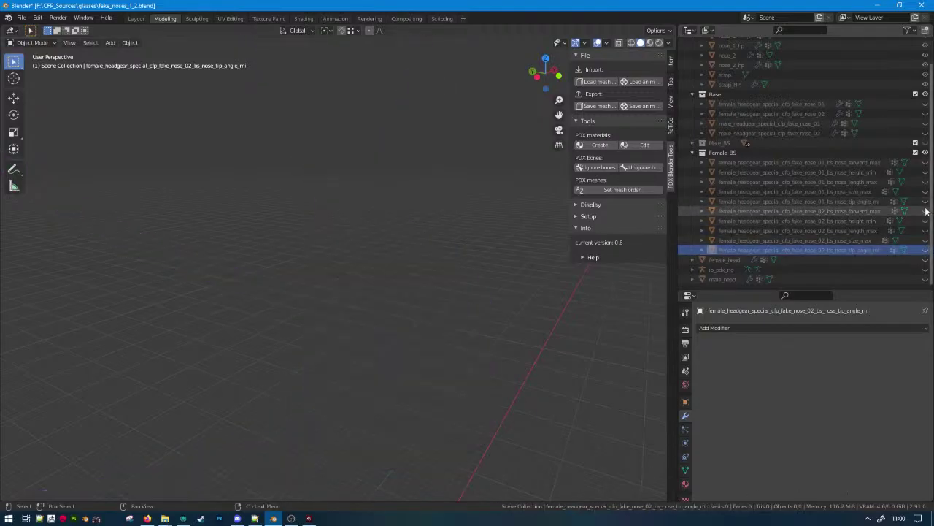
click(926, 210)
click(925, 211)
Show the fake_nose_01 tip_angle_mi mesh, move its upper strap end loops along Y, and hide it again.
click(926, 202)
click(926, 201)
click(926, 201)
click(818, 203)
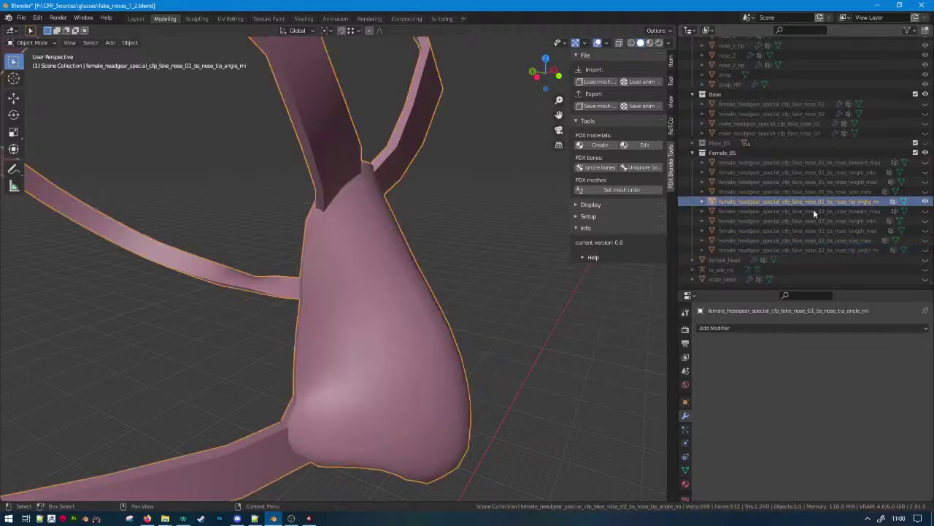
key(Tab)
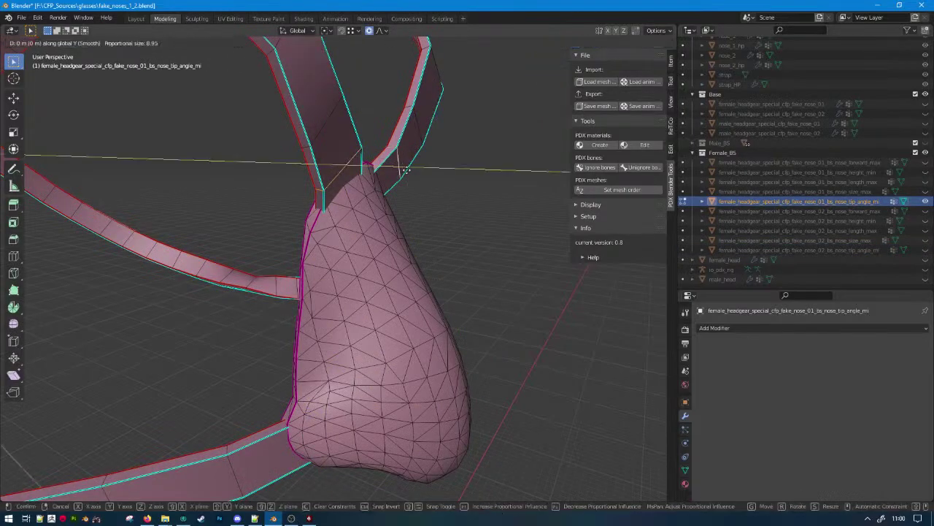
key(Tab)
click(926, 201)
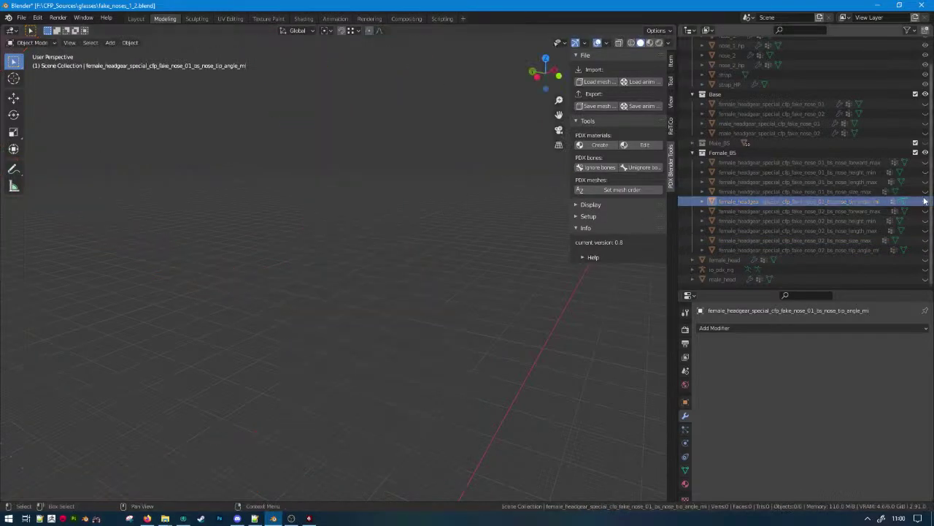
Show the fake_nose_01 size_max mesh and move its upper strap end loops along Y to meet the nose bridge.
click(925, 191)
click(795, 191)
key(Tab)
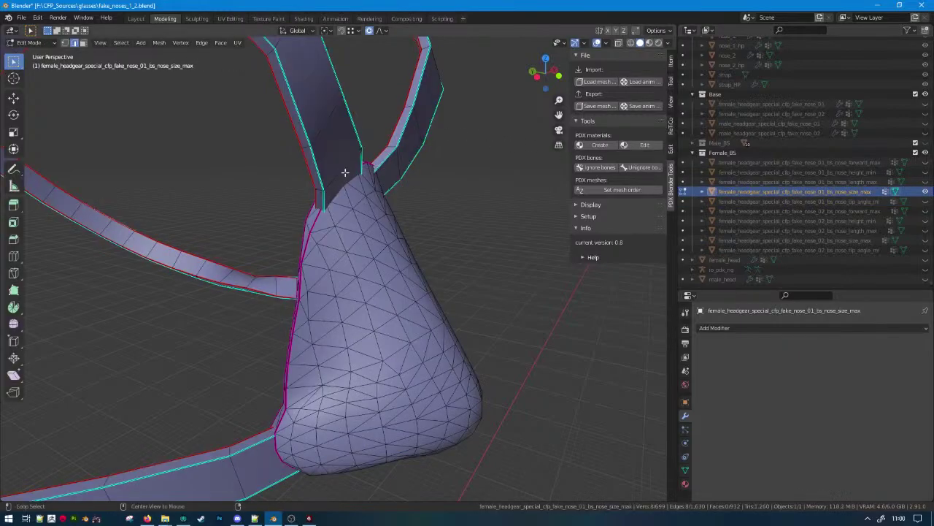
click(395, 159)
key(Tab)
Hide the fake_nose_01 size_max mesh and check the length_max and forward_max meshes, leaving them hidden.
click(926, 182)
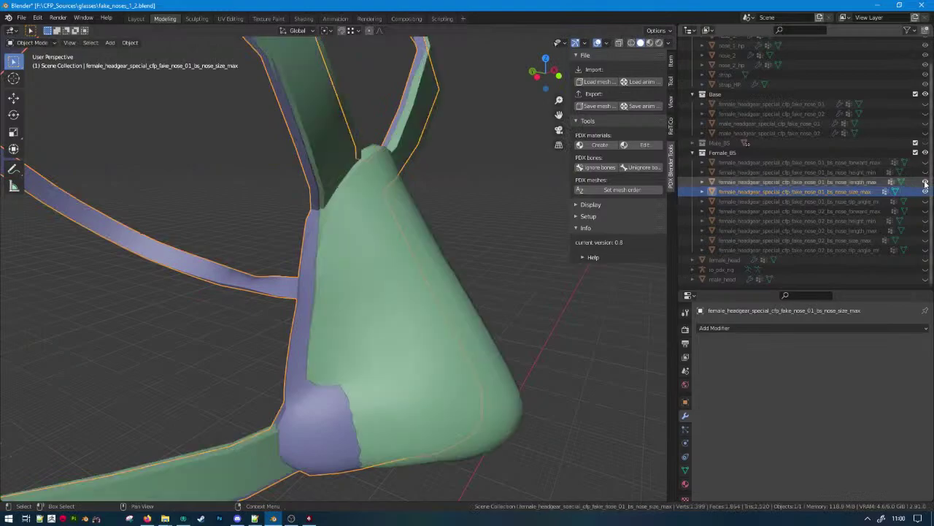
click(925, 191)
click(925, 181)
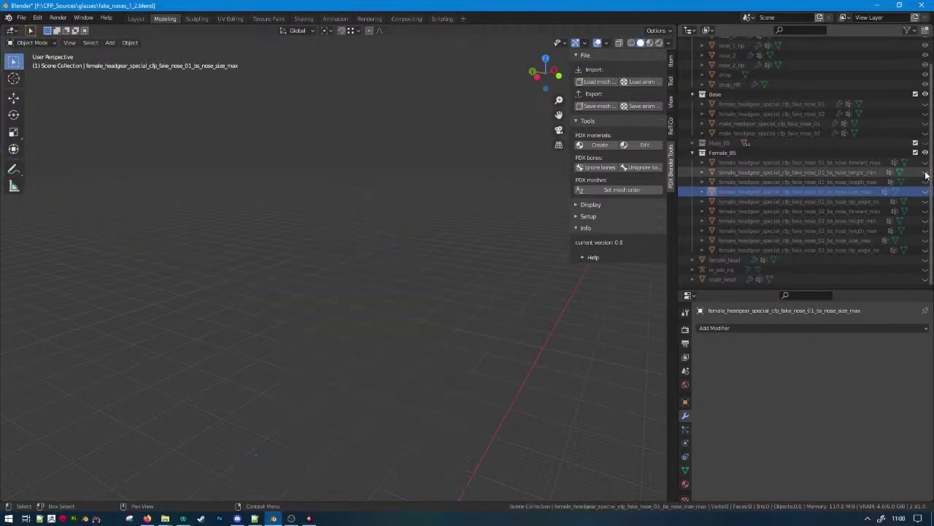
click(925, 163)
click(926, 163)
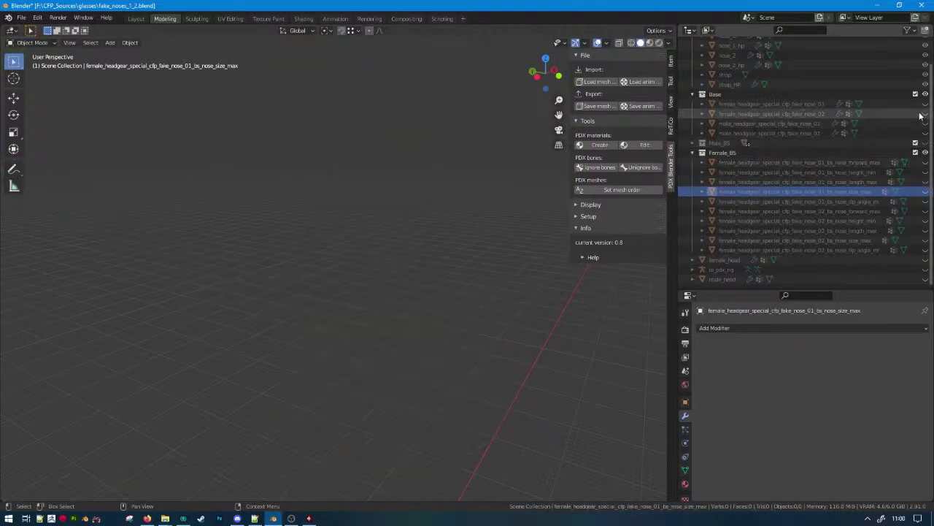
Show the female fake_nose_02 base mesh and move its upper strap end loops about 0.164 m along Y.
click(926, 113)
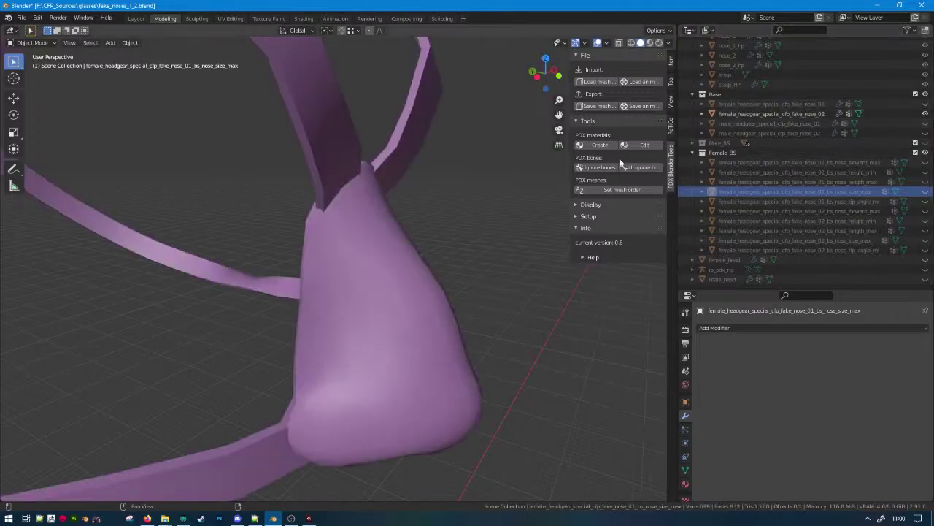
click(407, 143)
key(Tab)
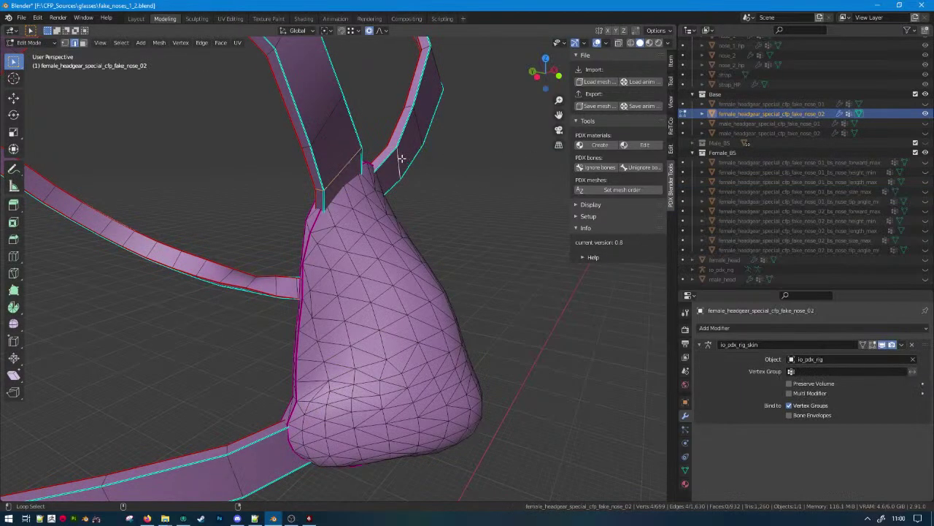
key(g)
key(y)
click(393, 159)
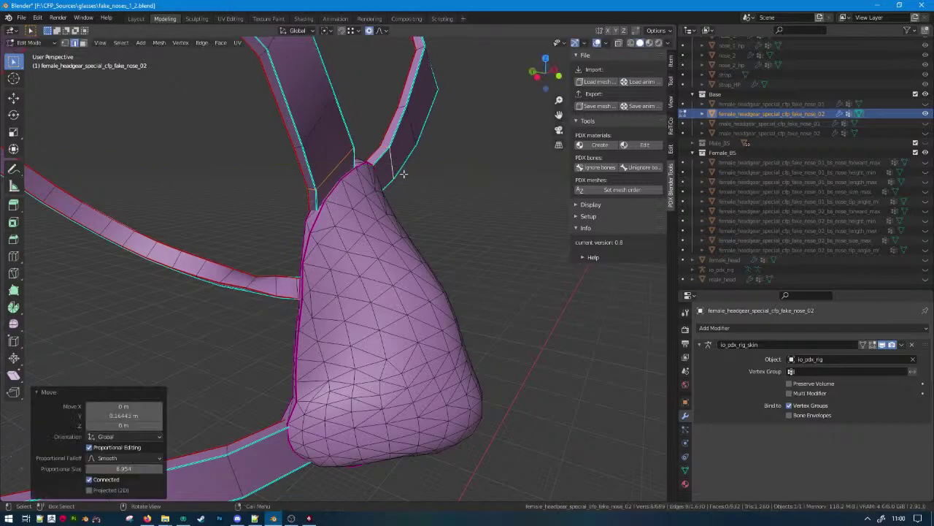
middle_drag(448, 225, 300, 206)
key(Tab)
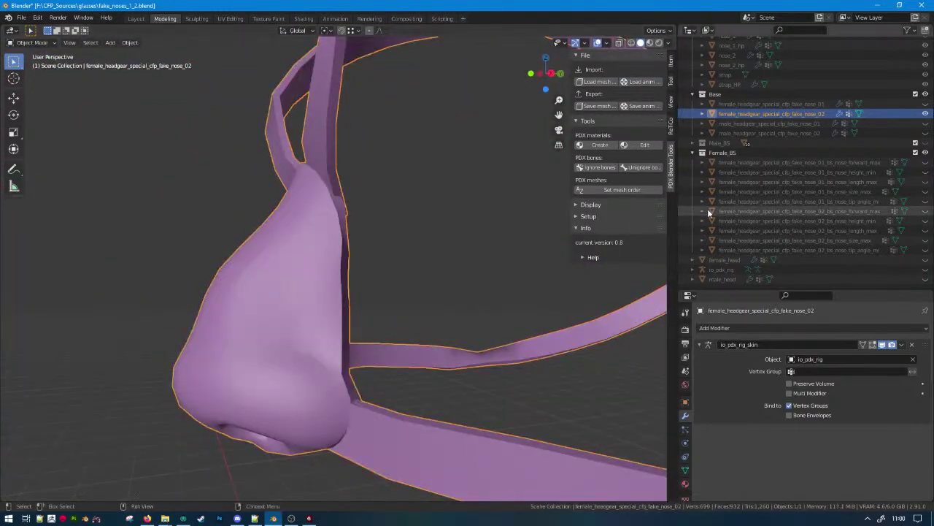
Swap the visible mesh to the female fake_nose_01 base and move its upper strap end loops about 0.17 m along Y.
click(926, 105)
click(926, 114)
click(316, 145)
key(Tab)
alt+click(309, 159)
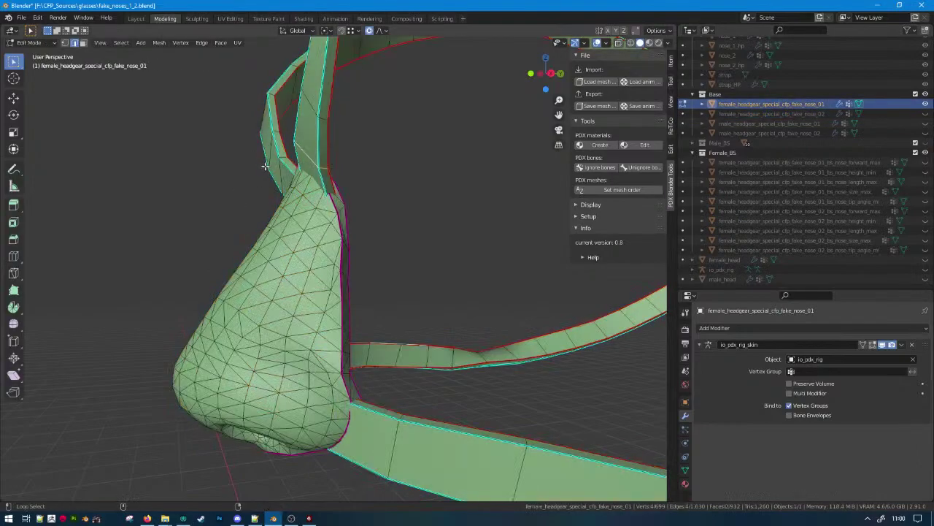
key(g)
key(y)
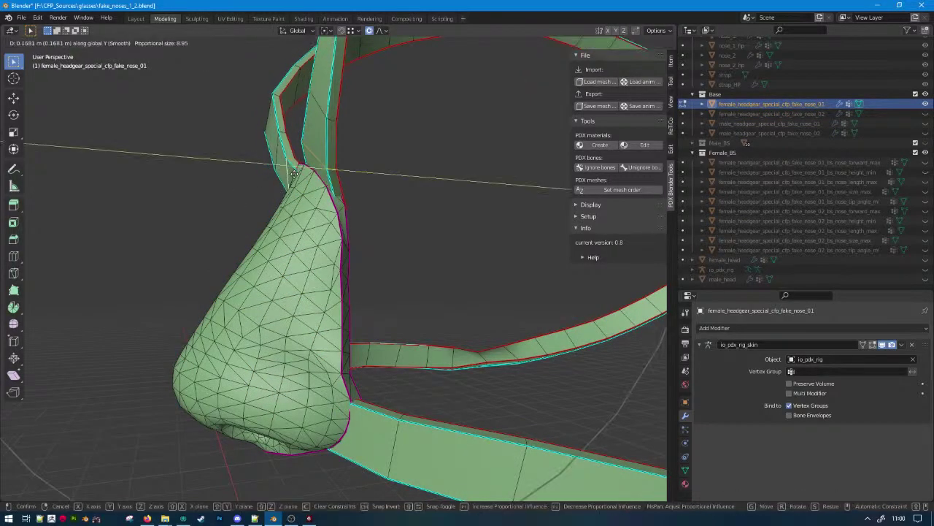
click(291, 173)
key(Tab)
Make every mesh in the Base, Female_BS and Male_BS collections visible.
scroll(333, 178, down, 4)
drag(926, 134, 926, 115)
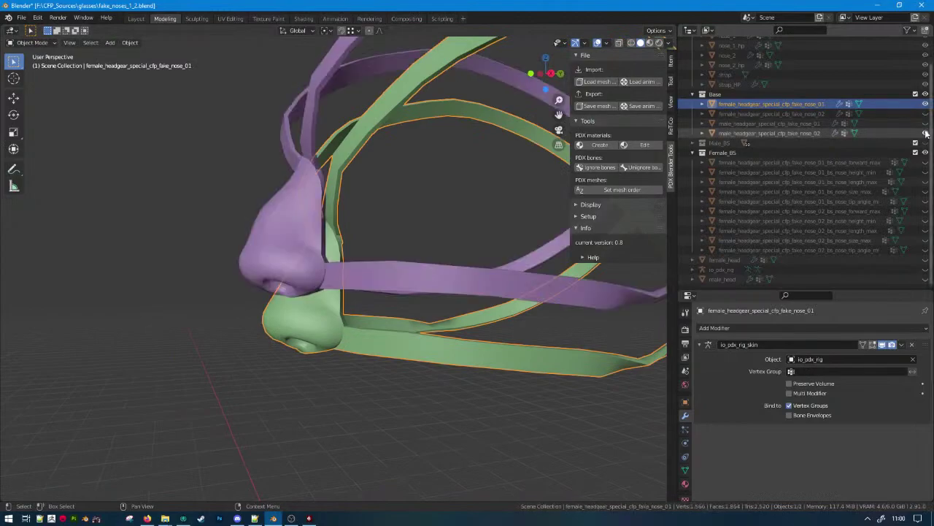
drag(926, 163, 926, 250)
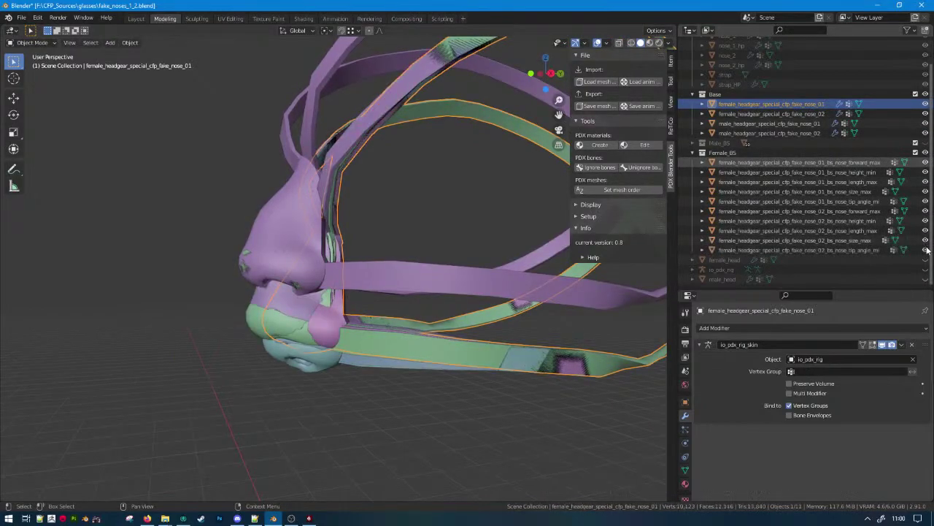
click(695, 144)
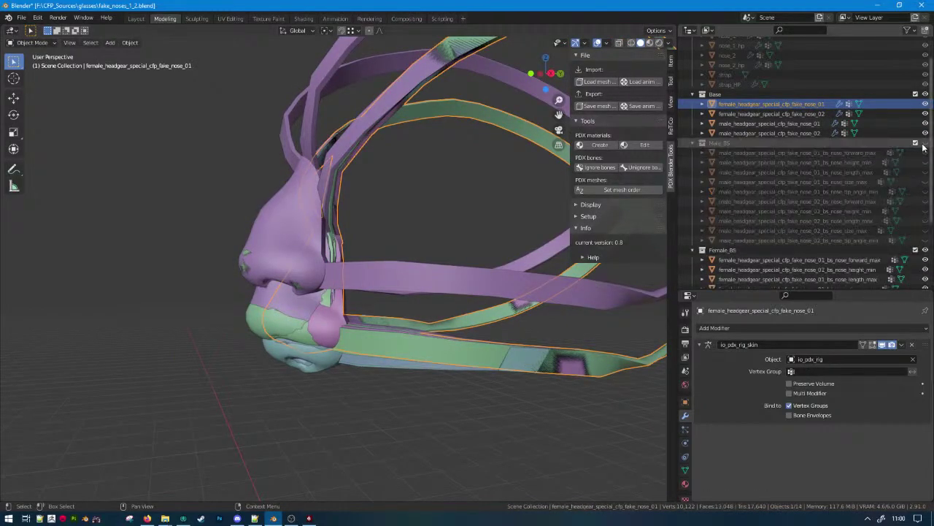
drag(926, 153, 925, 240)
scroll(810, 241, down, 4)
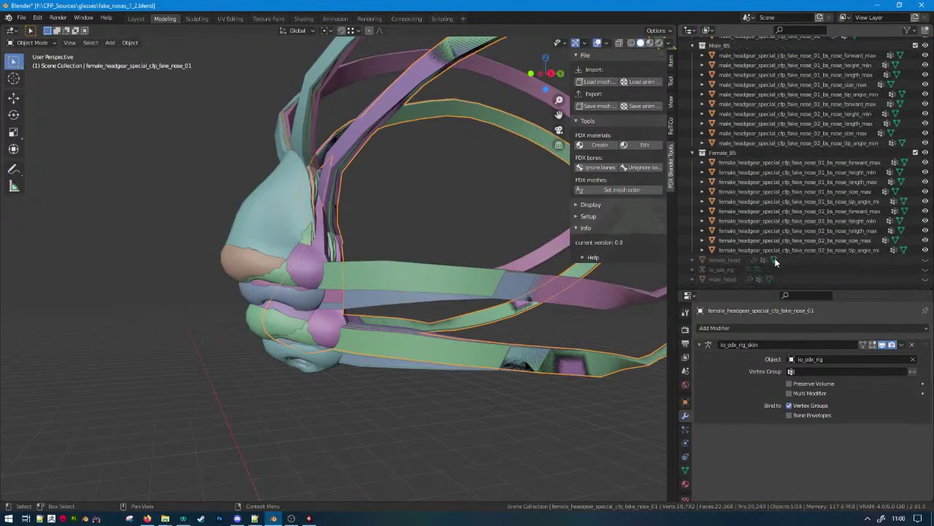
Select all the visible nose meshes, edit them together, and triangulate all their faces with the Beauty method.
click(803, 250)
scroll(776, 233, up, 3)
key(a)
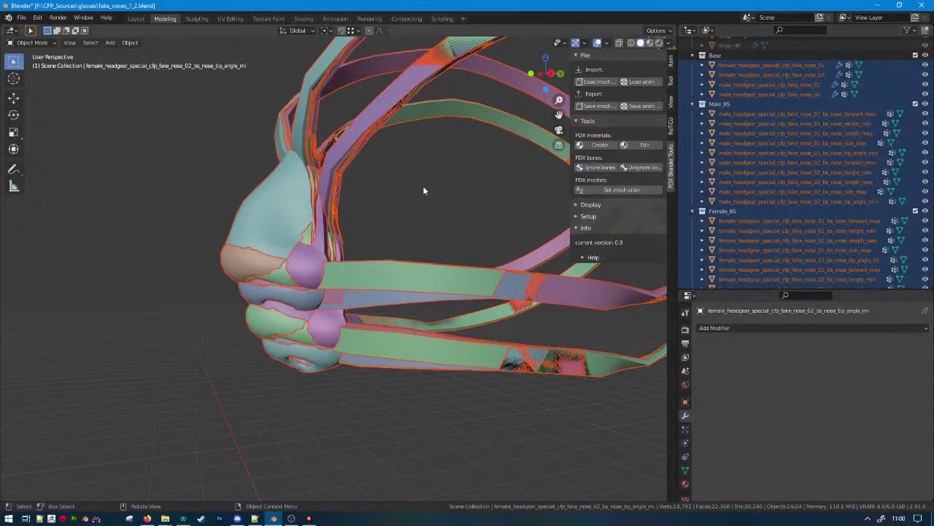
key(Tab)
key(Home)
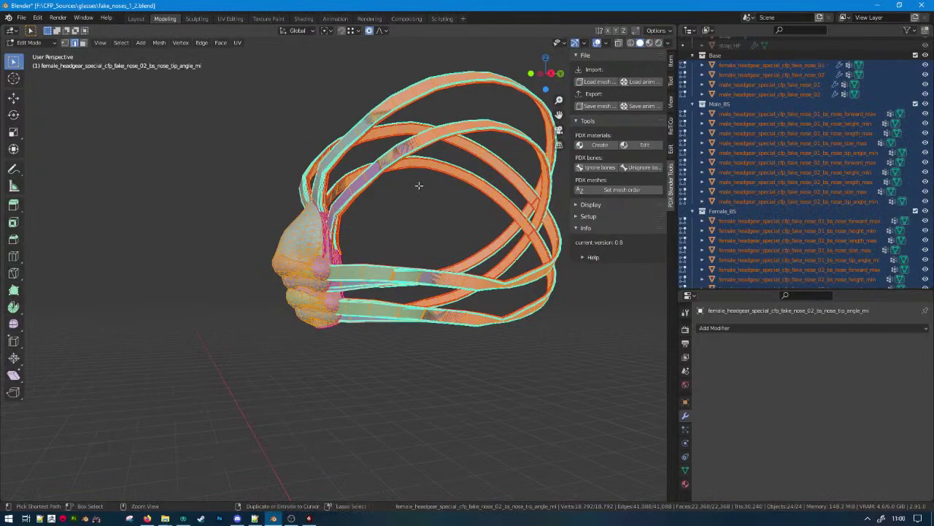
middle_drag(418, 186, 346, 250)
key(alt+z)
middle_drag(400, 280, 429, 243)
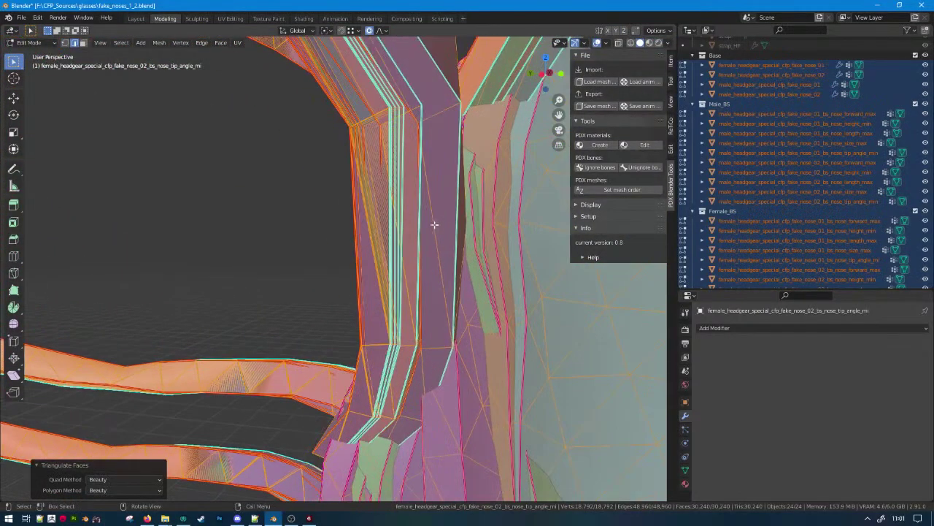
Examine the triangulated strap joints around the nose bridges in solid and see-through display.
middle_drag(375, 377, 488, 379)
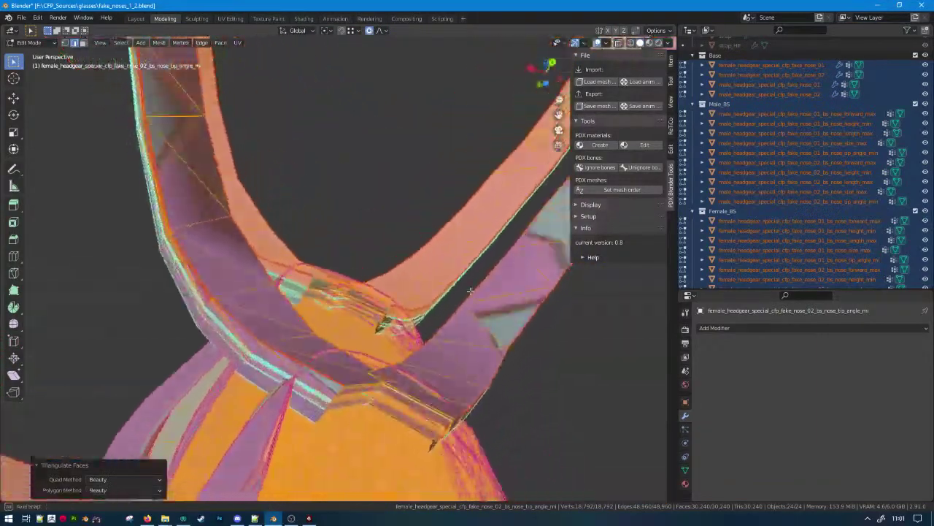
middle_drag(470, 291, 464, 246)
scroll(471, 331, down, 8)
scroll(460, 292, up, 7)
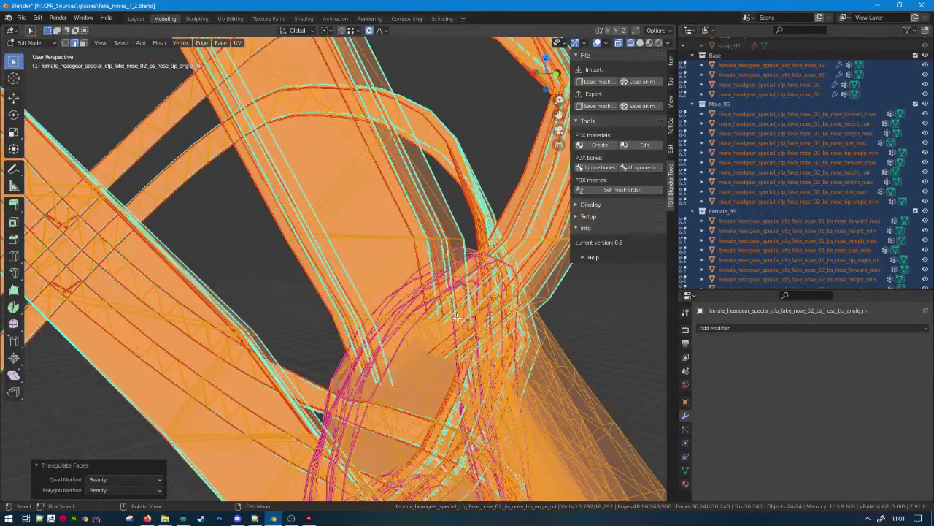
scroll(457, 317, down, 2)
key(alt+z)
middle_drag(457, 317, 476, 328)
scroll(436, 312, down, 7)
Select the nose shapes of all the meshes, including all geometry linked to them, starting from the right orthographic view.
key(alt+a)
key(KP_3)
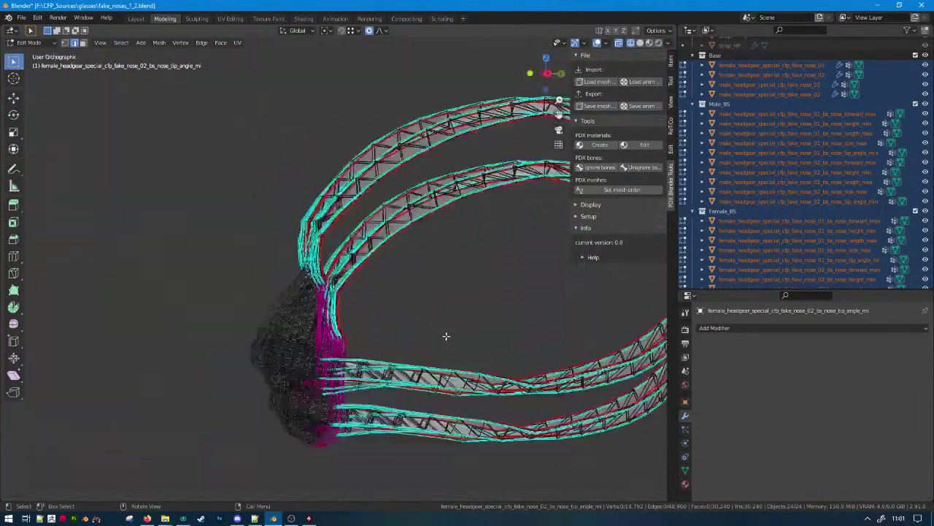
shift+middle_drag(308, 393, 357, 317)
scroll(357, 316, up, 3)
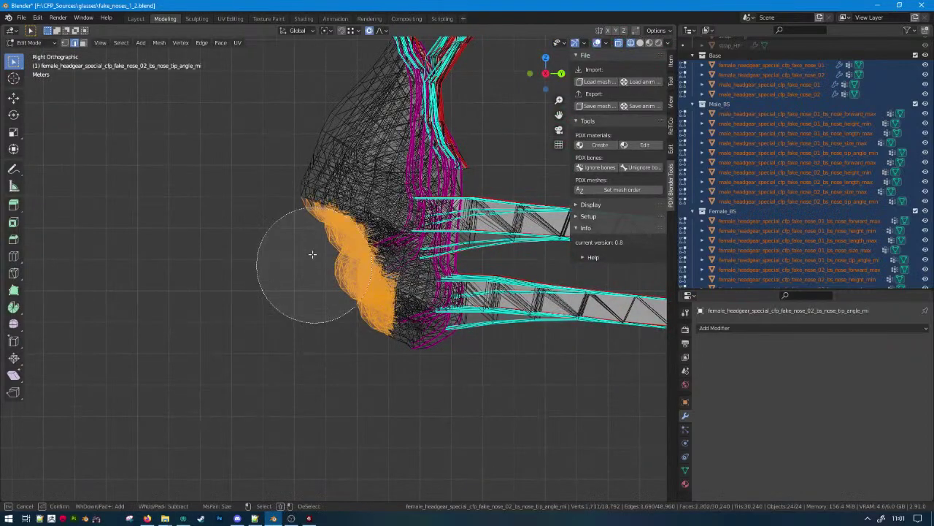
key(ctrl+l)
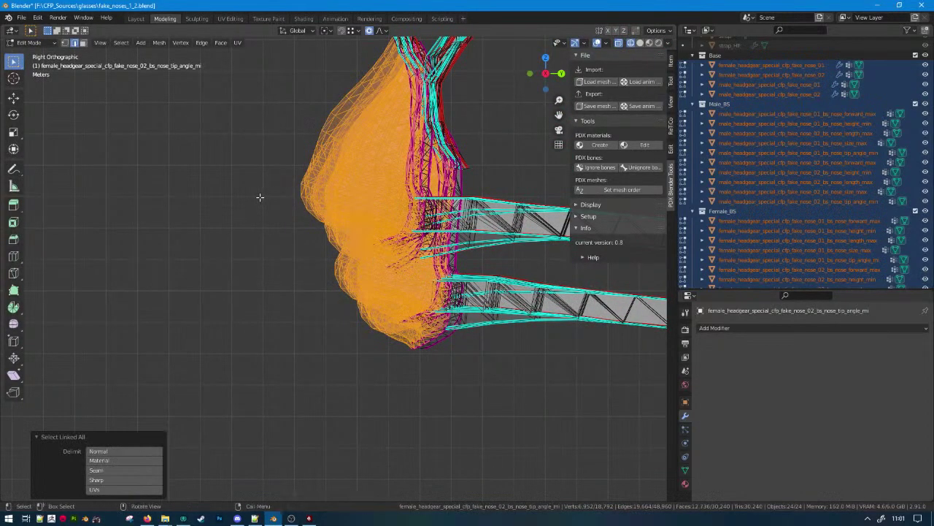
key(alt+a)
key(ctrl+z)
Add the linked rim pieces around the noses to the selection and hide all the selected geometry, leaving only the straps.
middle_drag(354, 246, 313, 179)
key(c)
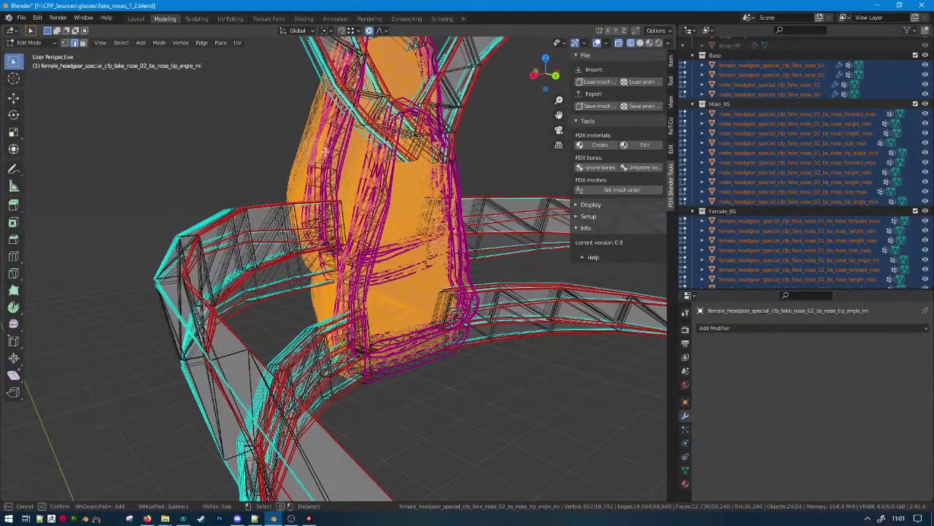
key(ctrl+l)
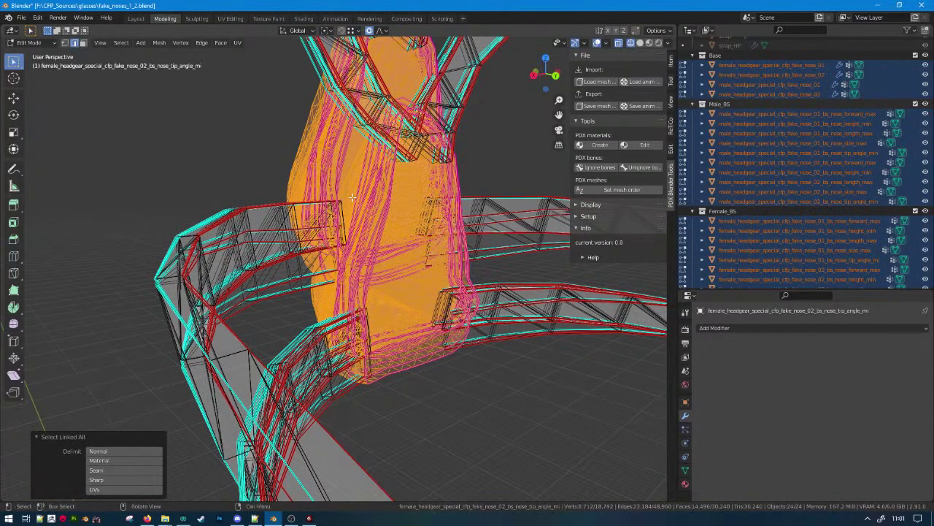
key(h)
Inspect the isolated straps from several sides, return to Object Mode in solid display, and clear the selection.
middle_drag(354, 193, 507, 324)
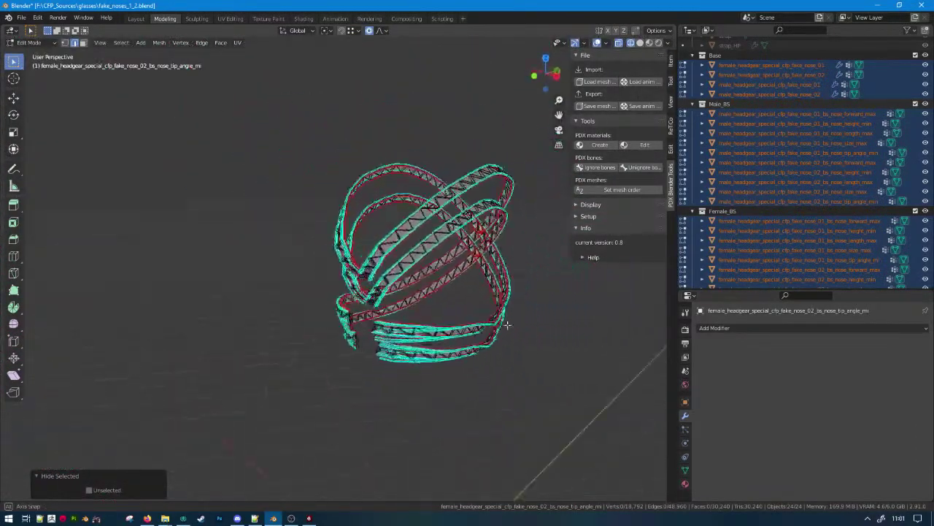
middle_drag(484, 275, 511, 363)
scroll(477, 368, down, 4)
middle_drag(439, 296, 314, 349)
middle_drag(277, 317, 296, 283)
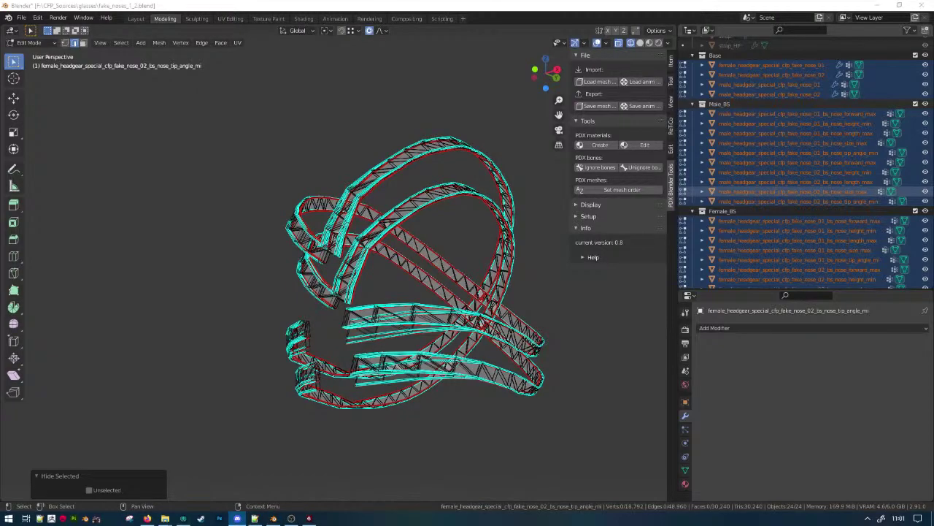
middle_drag(540, 259, 578, 292)
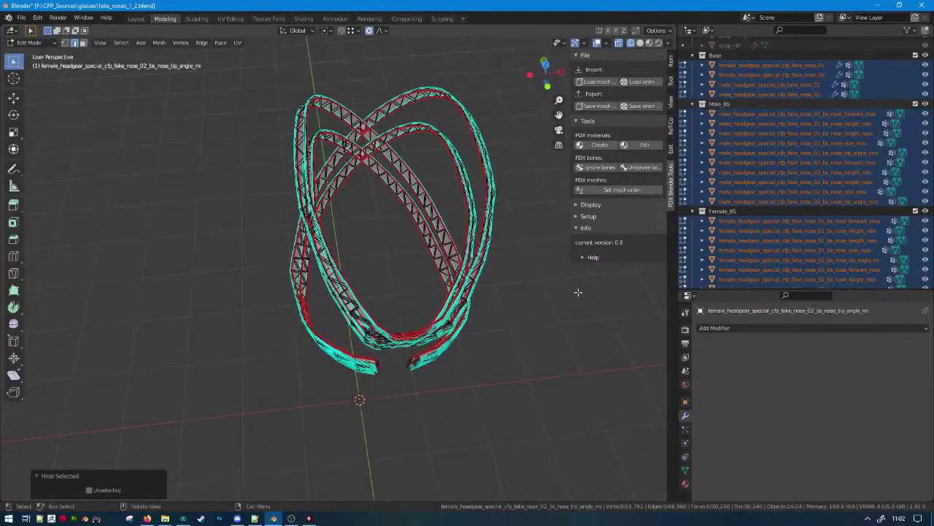
key(shift+z)
key(Tab)
click(526, 258)
middle_drag(526, 259, 502, 227)
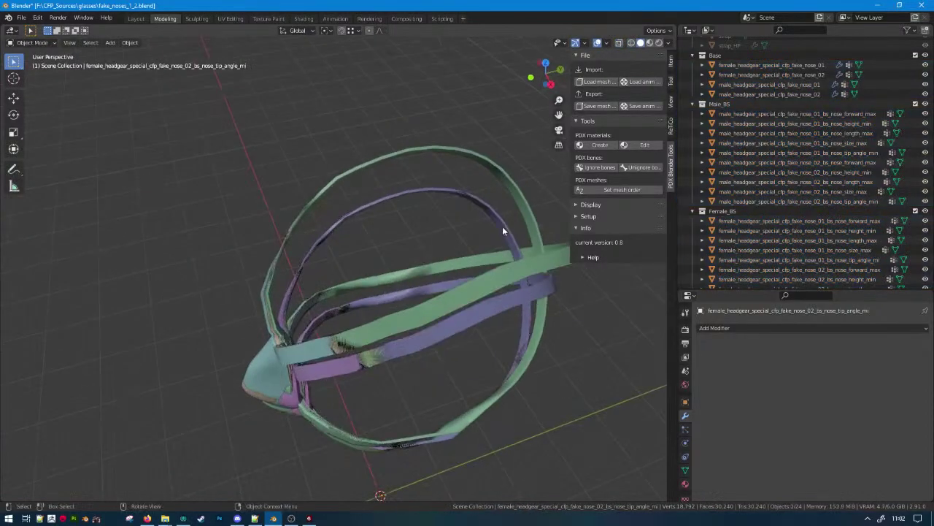
Export the male fake_nose_02 base as a PDX mesh, overwriting male_headgear_special_cfp_fake_nose_02.mesh in the cfp_fake_nose_02 folder.
scroll(803, 211, down, 3)
scroll(803, 210, up, 5)
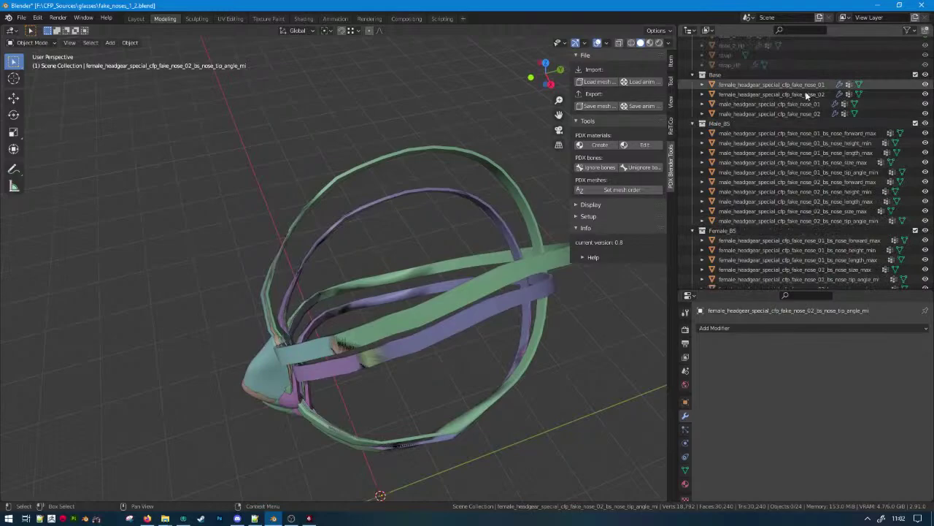
click(803, 105)
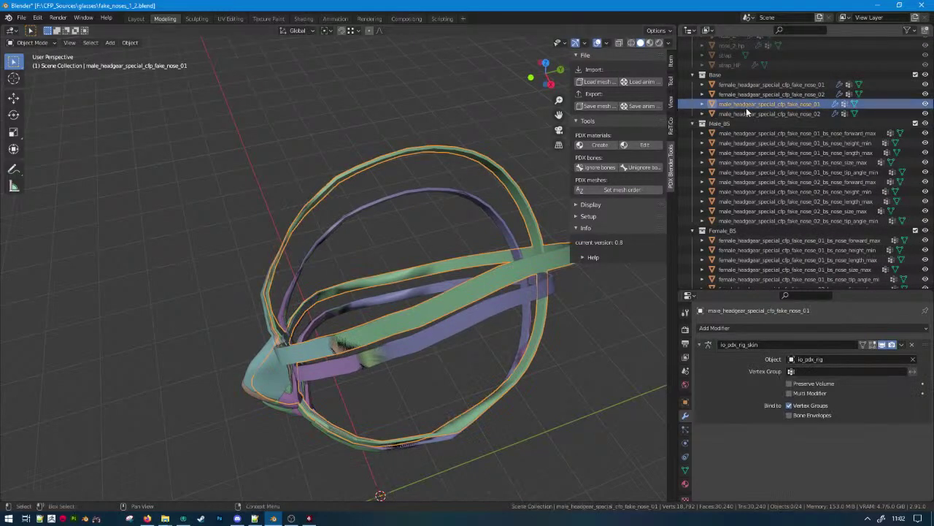
click(746, 110)
click(598, 106)
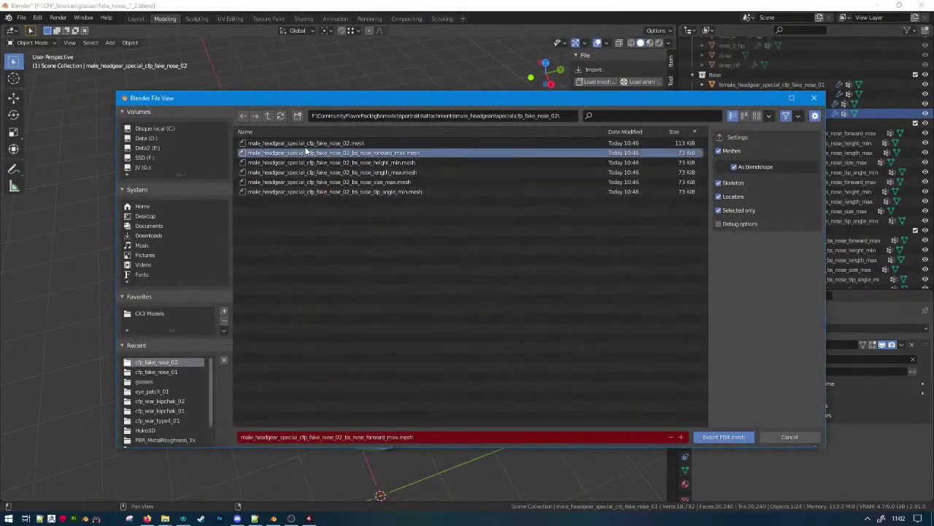
click(316, 144)
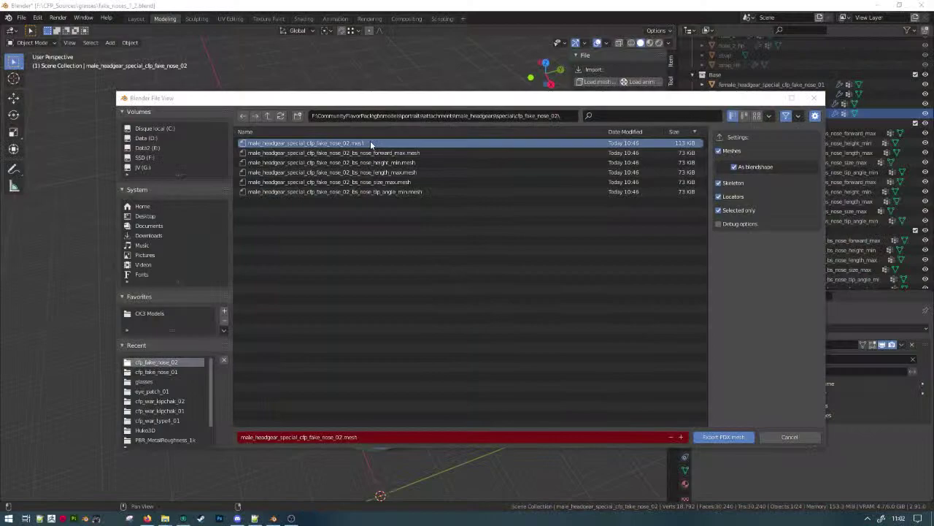
double_click(371, 143)
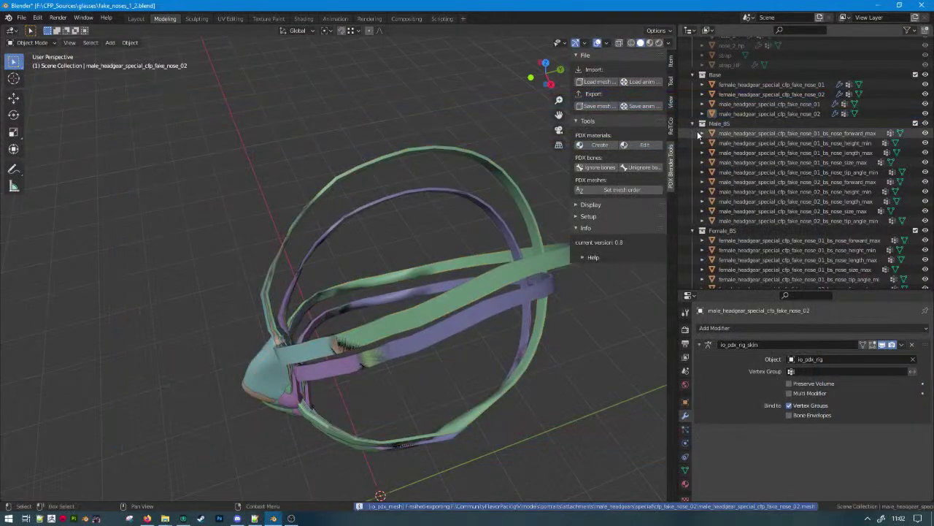
Export the male fake_nose_02 nose_forward_max and nose_height_min blend shapes over their matching PDX mesh files.
click(769, 183)
click(601, 106)
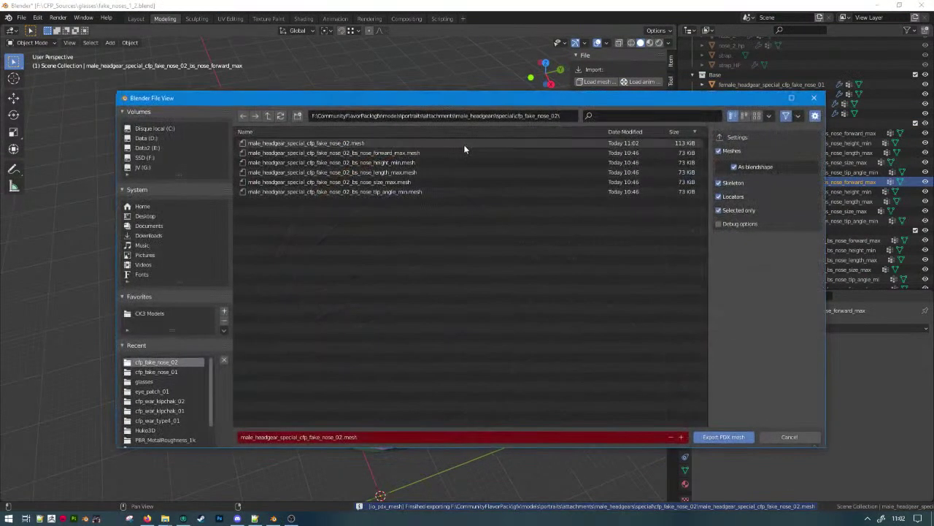
double_click(464, 151)
click(751, 189)
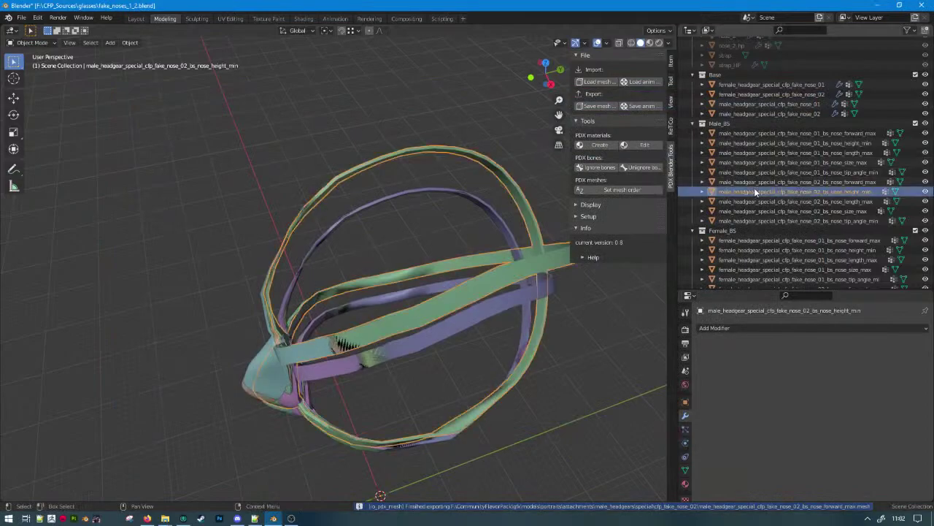
click(600, 108)
click(431, 162)
double_click(411, 167)
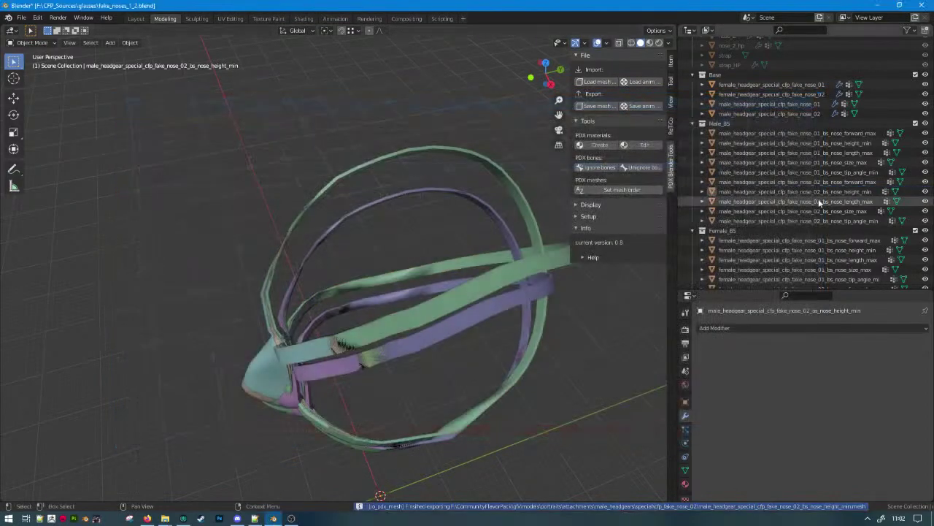
Export the male fake_nose_02 nose_length_max and nose_size_max blend shapes over their matching PDX mesh files.
click(820, 202)
click(599, 106)
click(395, 174)
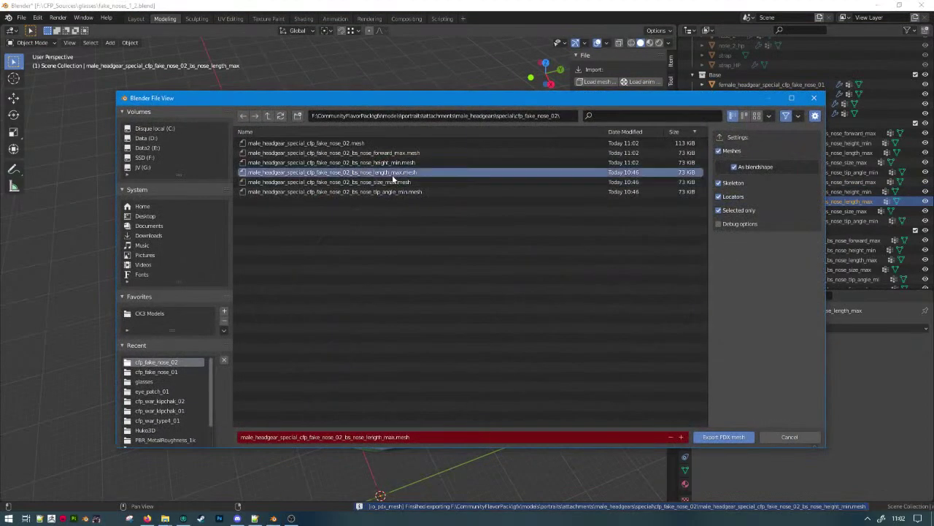
double_click(394, 174)
click(756, 210)
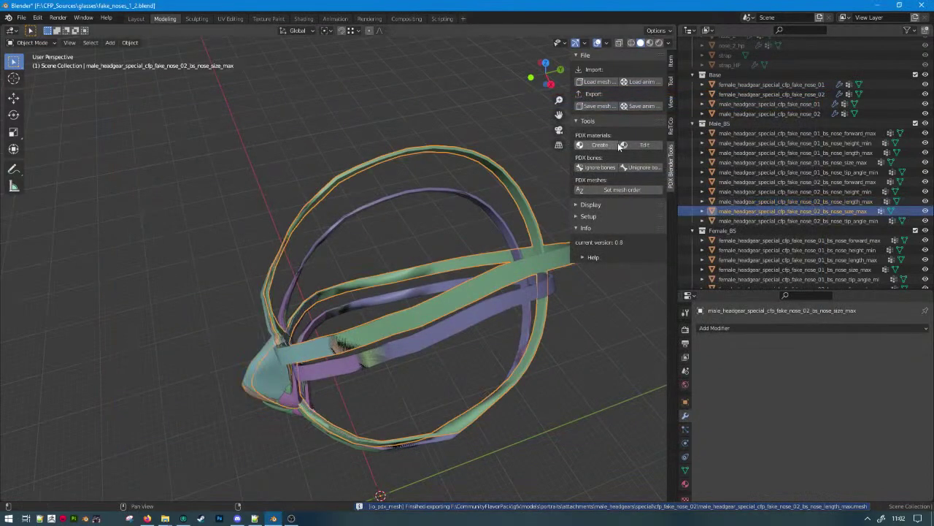
click(601, 105)
double_click(370, 184)
Export the male fake_nose_02 nose_tip_angle_min blend shape over its matching PDX mesh file.
click(756, 220)
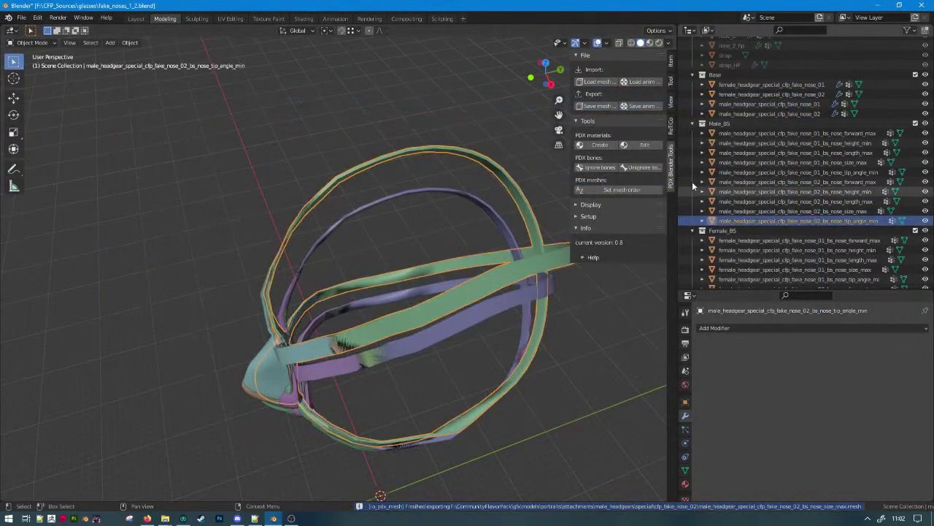
click(584, 108)
double_click(408, 192)
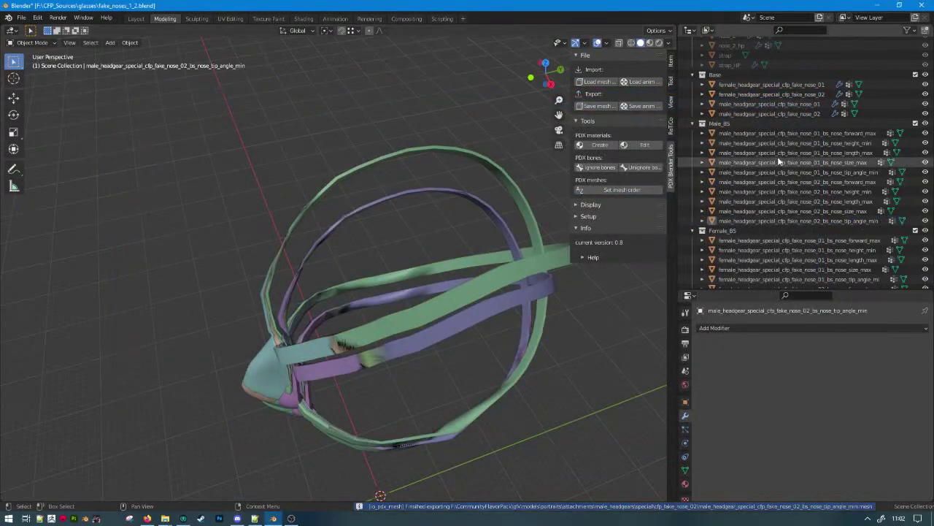
Export the male fake_nose_01 base as a PDX mesh, overwriting male_headgear_special_cfp_fake_nose_01.mesh in the cfp_fake_nose_01 folder.
click(794, 104)
click(596, 106)
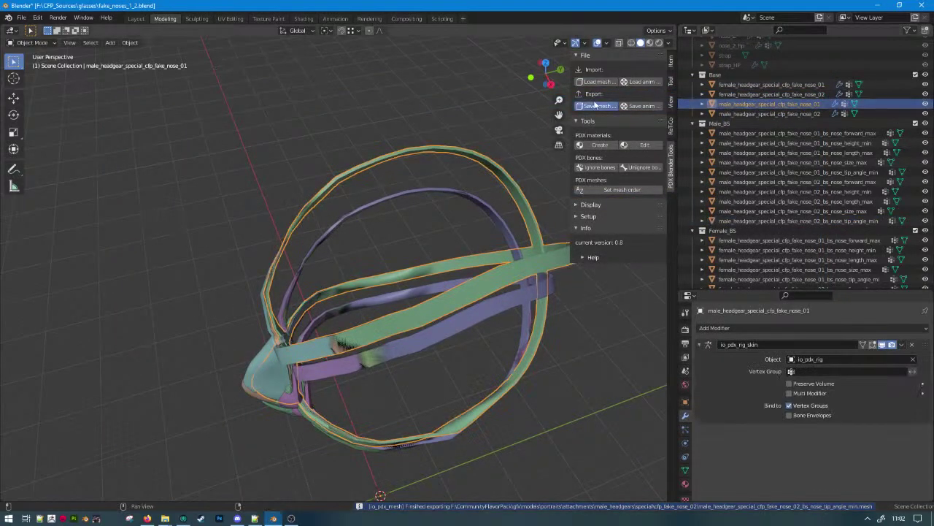
click(268, 115)
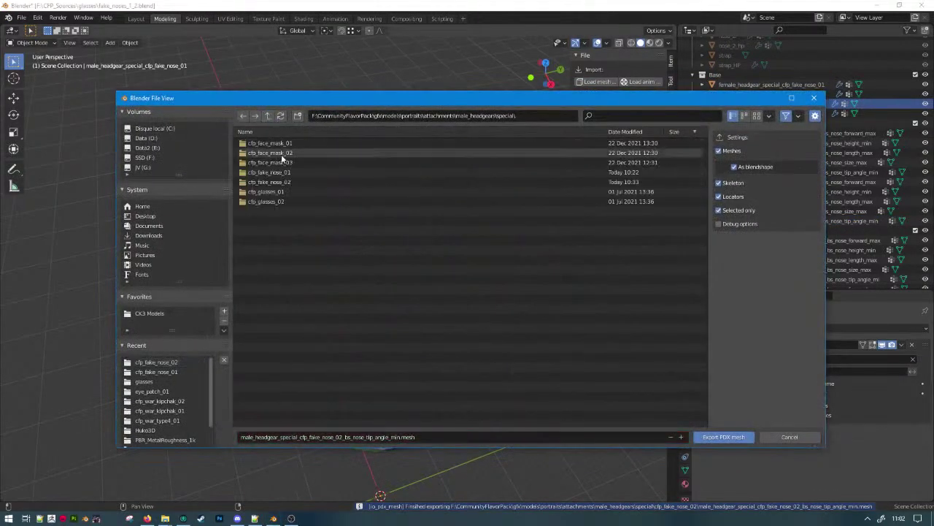
double_click(290, 170)
double_click(697, 144)
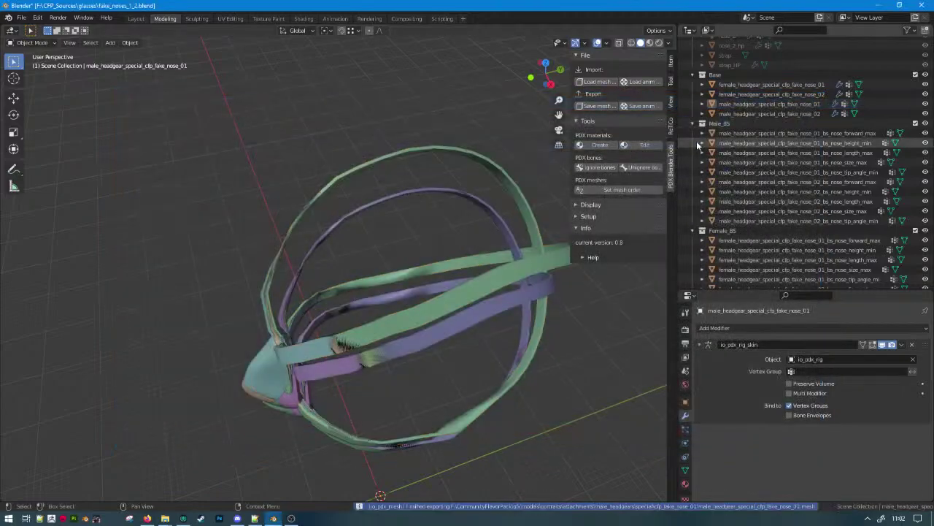
Export the male fake_nose_01 nose_forward_max and nose_height_min blend shapes over their matching PDX mesh files.
click(741, 133)
click(599, 107)
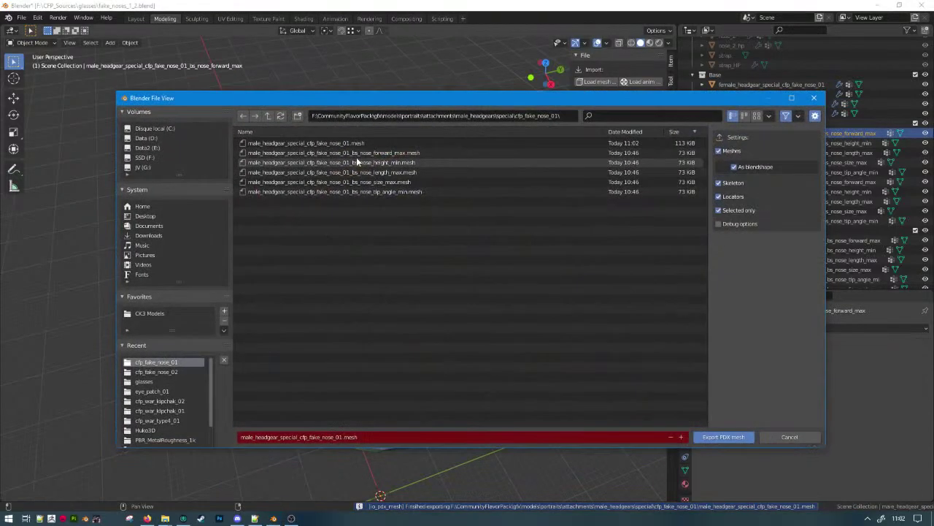
double_click(361, 152)
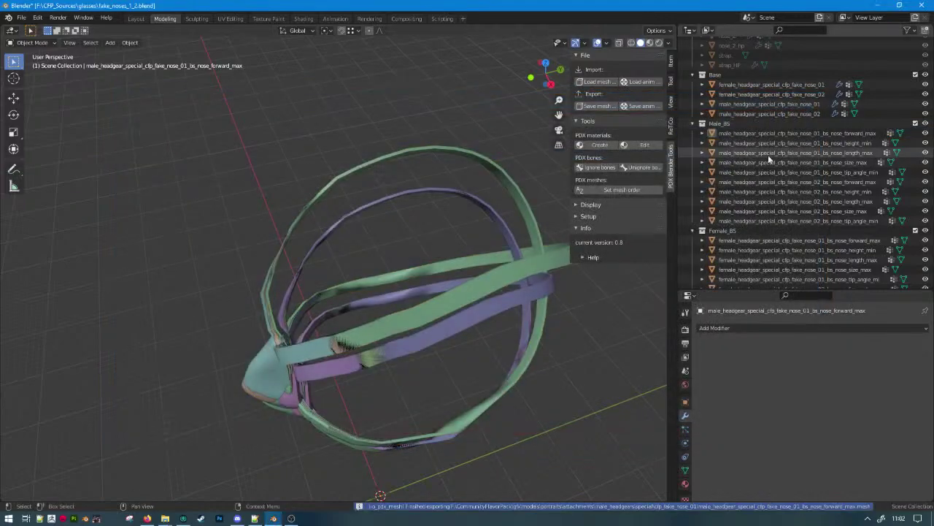
click(768, 143)
click(599, 106)
double_click(446, 162)
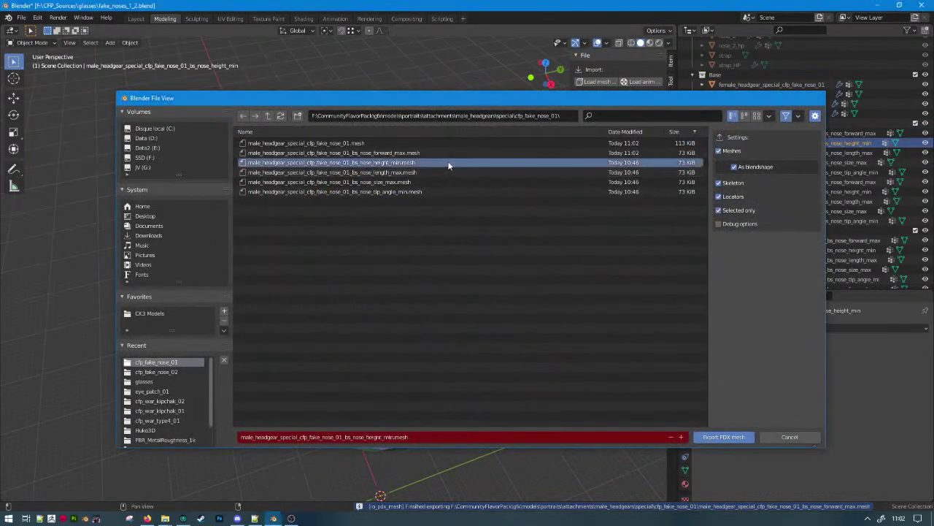
Export the male fake_nose_01 nose_length_max blend shape over its matching PDX mesh file, repeating the export once.
click(754, 152)
click(596, 108)
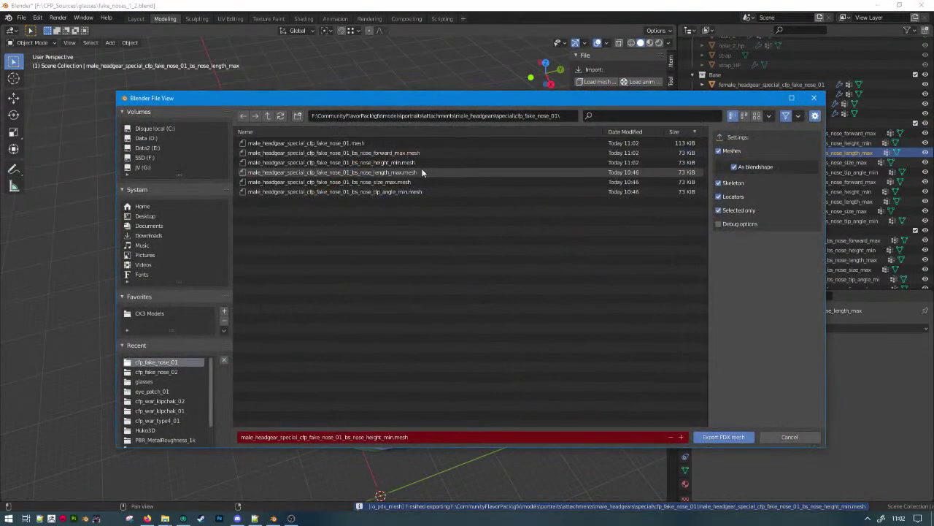
double_click(424, 173)
click(814, 155)
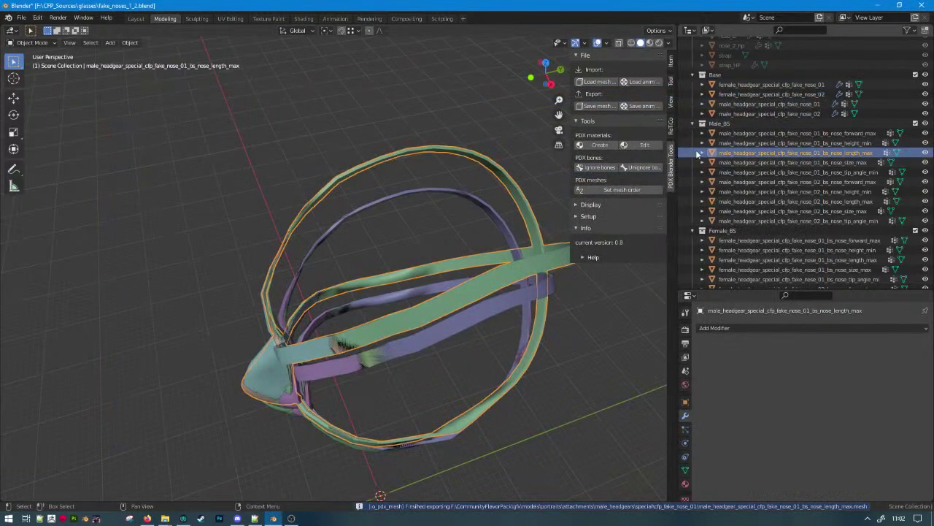
click(601, 107)
double_click(415, 172)
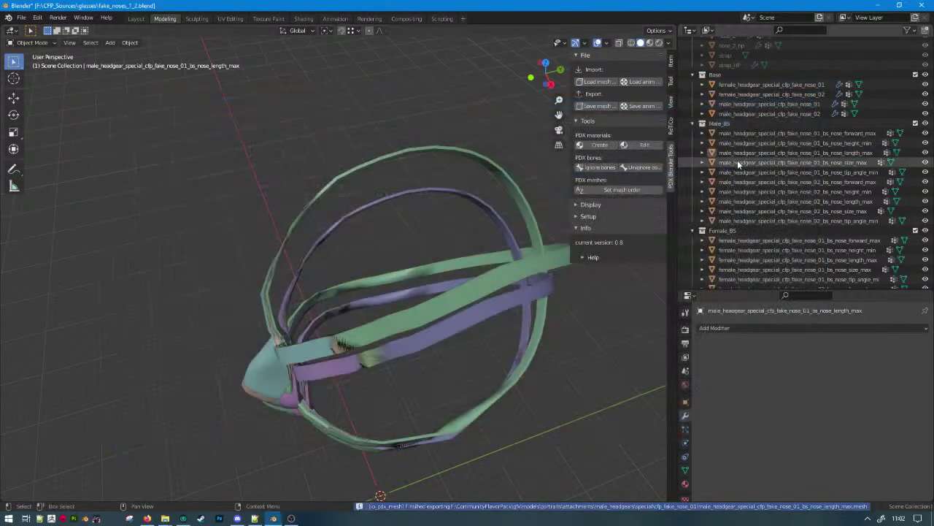
Export the male fake_nose_01 nose_size_max and nose_tip_angle_min blend shapes over their matching PDX mesh files.
click(847, 162)
click(599, 106)
double_click(417, 182)
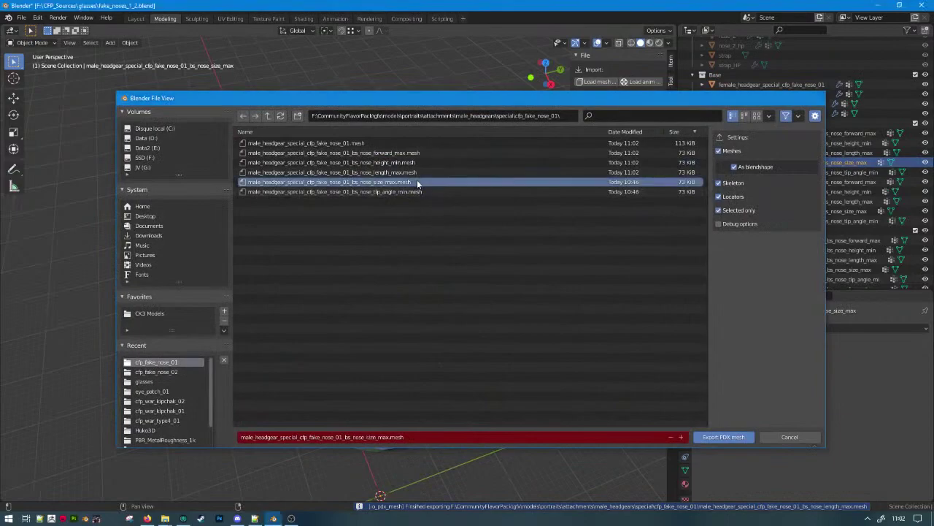
click(847, 172)
click(596, 106)
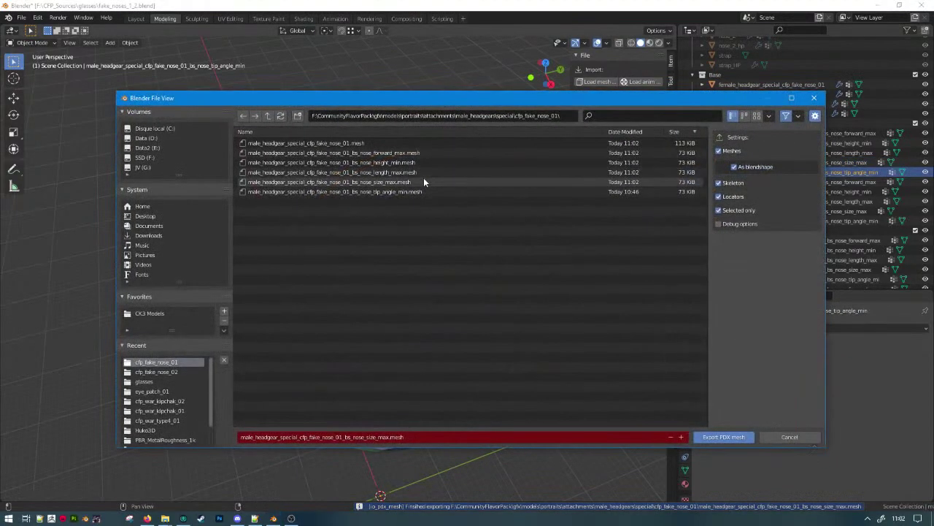
double_click(411, 192)
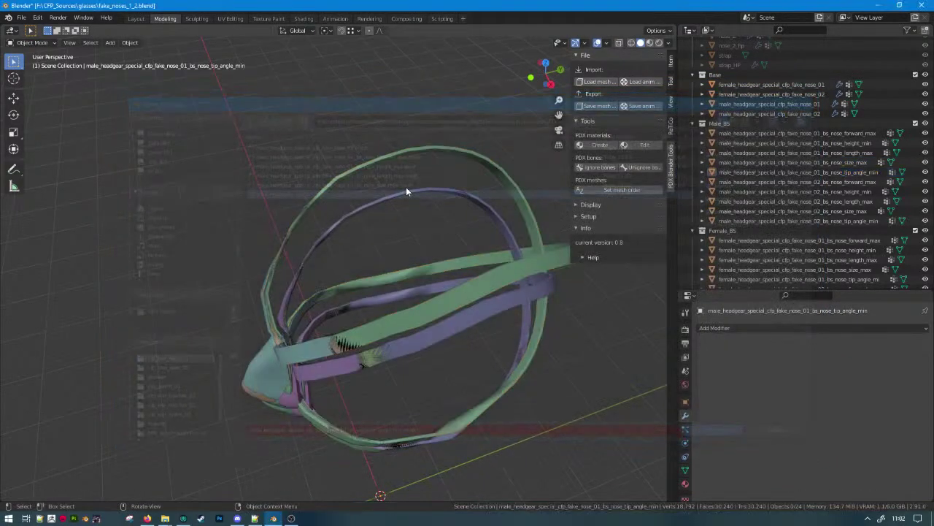
click(770, 86)
click(596, 106)
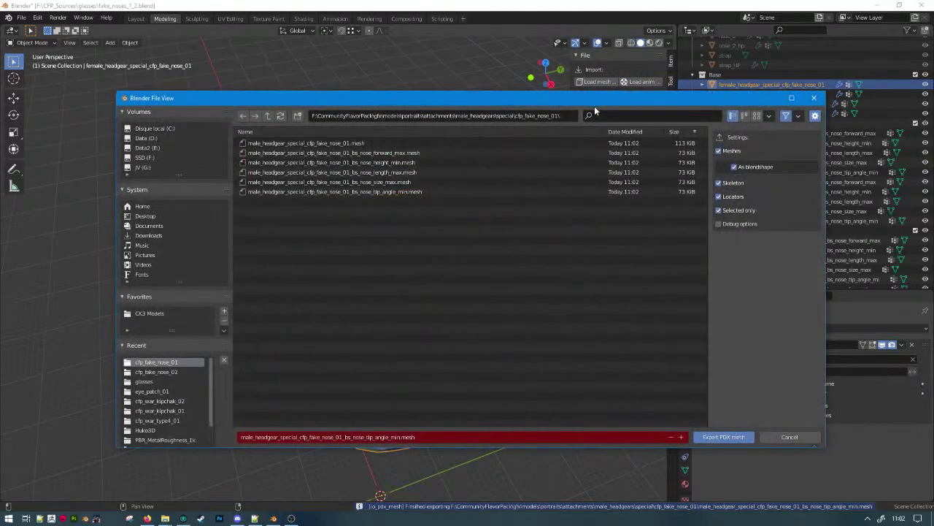
key(Escape)
middle_drag(559, 254, 522, 208)
key(Tab)
key(Tab)
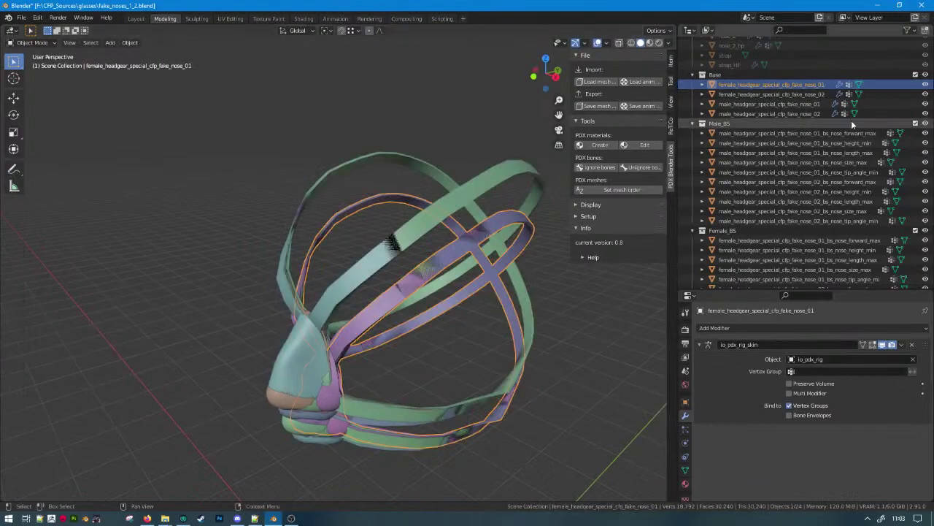
Hide the Male_BS collection and both male fake nose base meshes.
click(925, 123)
drag(926, 114, 925, 104)
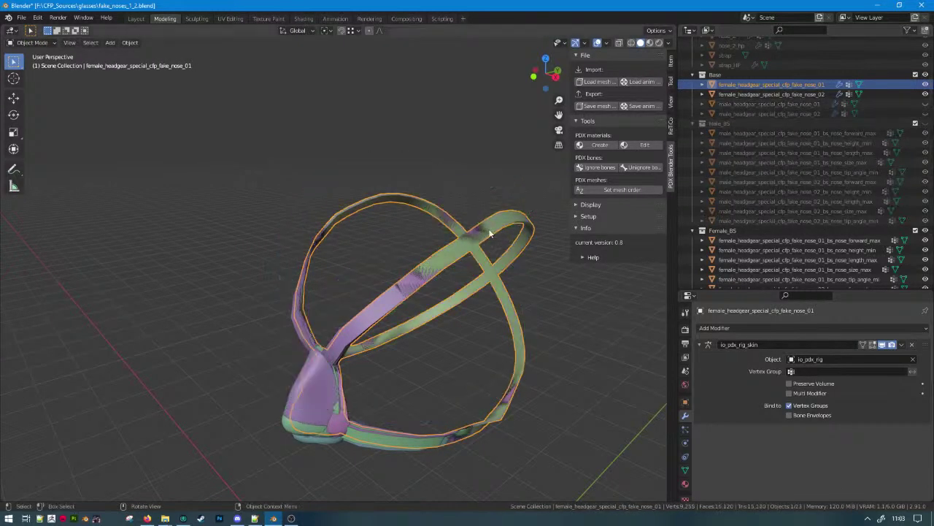
Examine the strap faces of the female fake_nose_02 base up close in Edit Mode.
click(512, 220)
key(Tab)
key(ctrl+l)
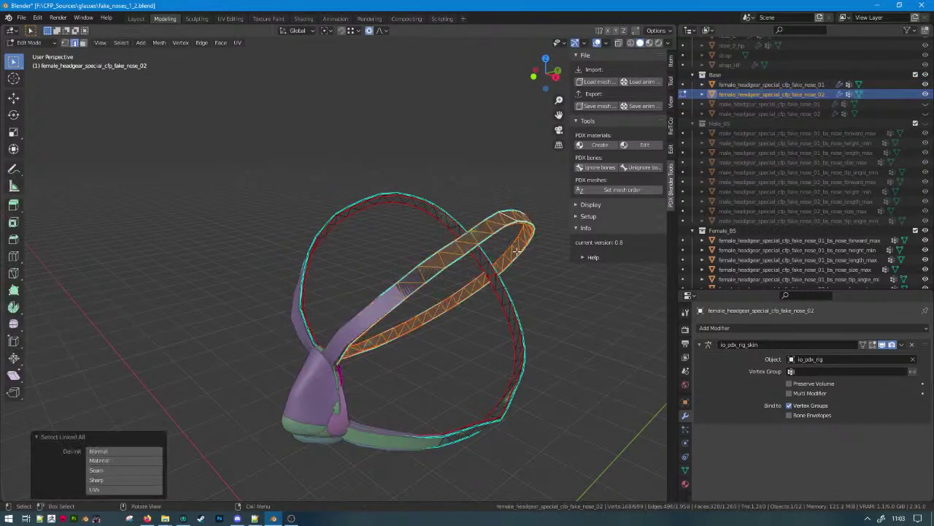
middle_drag(516, 251, 411, 209)
scroll(286, 267, up, 8)
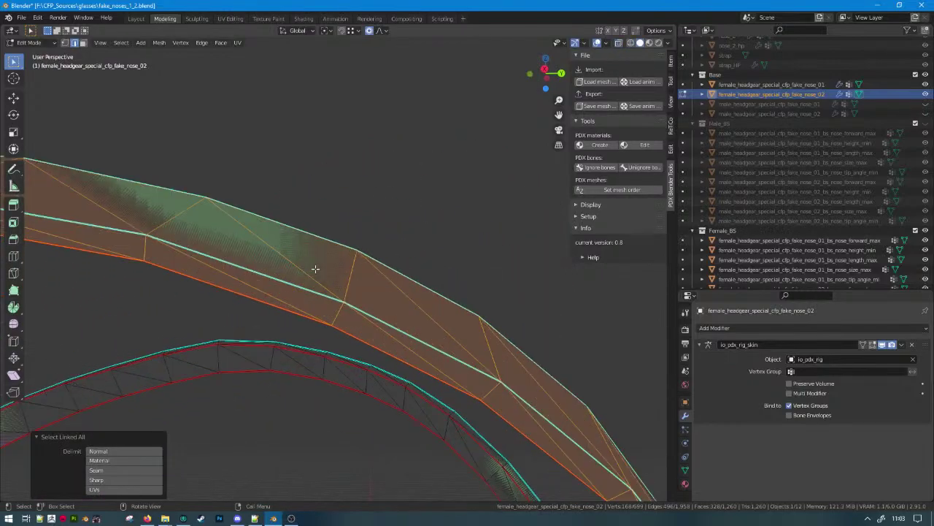
key(alt+a)
scroll(365, 219, down, 10)
key(Tab)
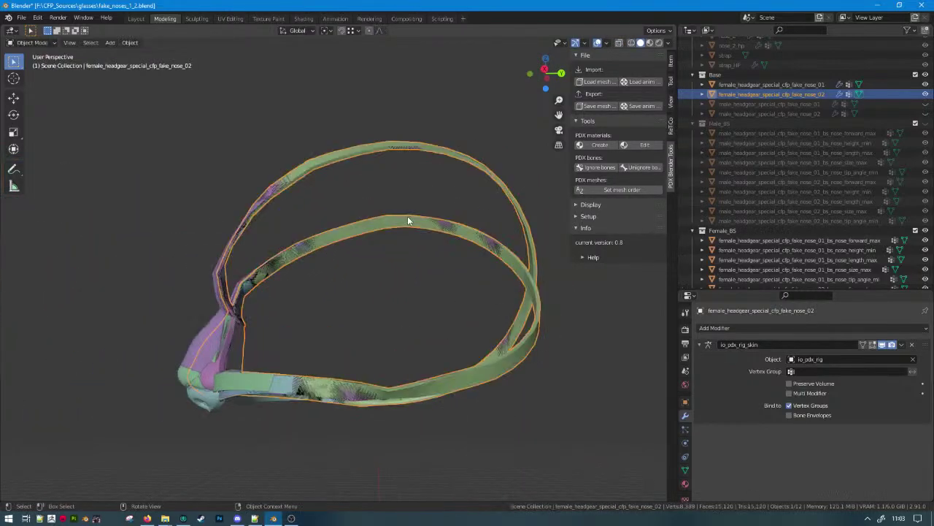
Add an Edge Split modifier to the female fake_nose_02 and fake_nose_01 base meshes.
scroll(763, 190, up, 2)
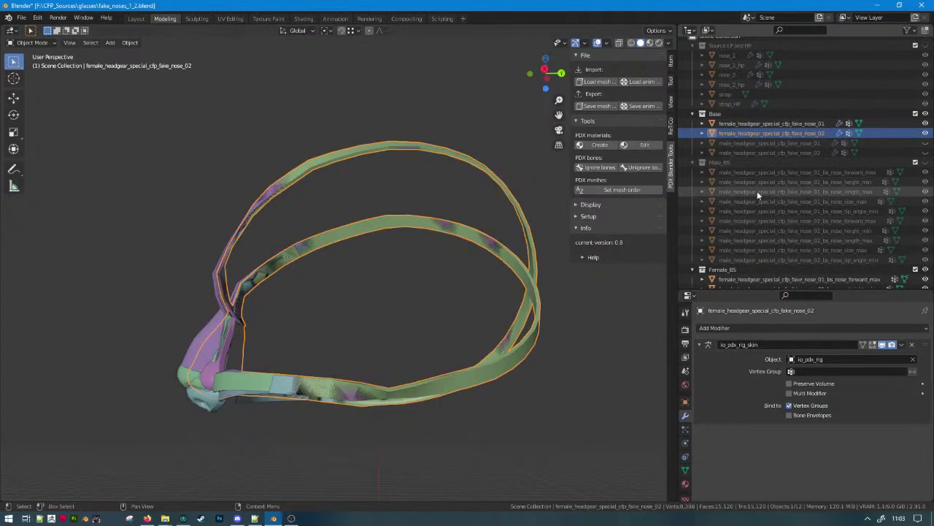
scroll(757, 190, down, 2)
click(726, 326)
click(726, 325)
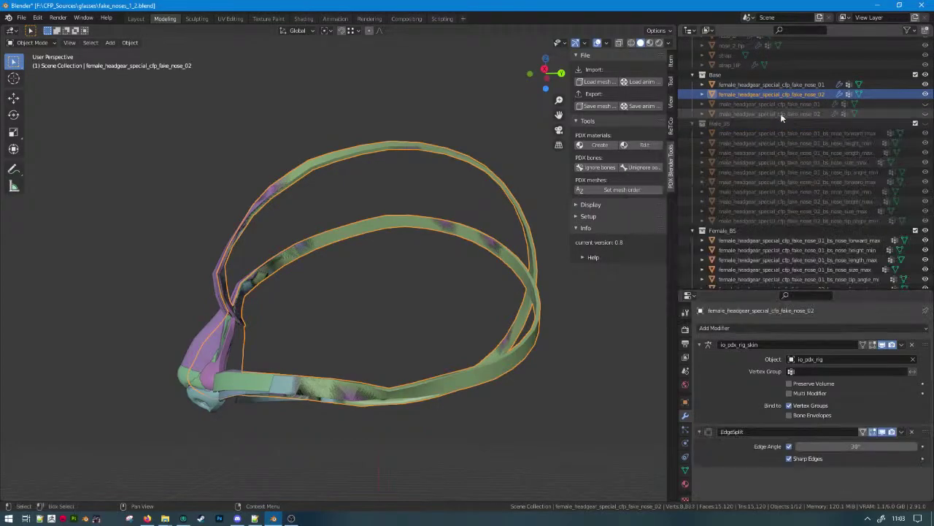
click(777, 84)
click(751, 328)
click(752, 327)
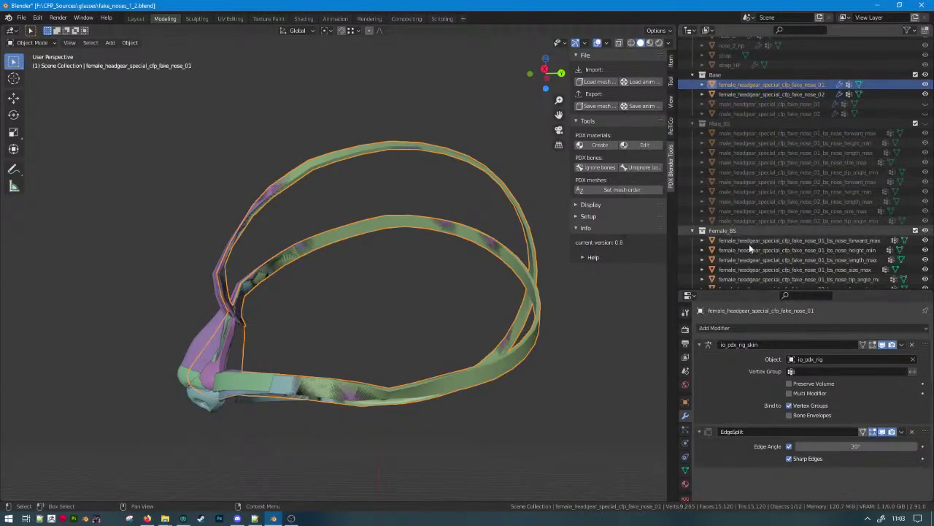
Add an Edge Split modifier to the female fake_nose_01 nose_forward_max and nose_height_min blend shapes.
click(750, 250)
click(750, 241)
click(751, 326)
click(751, 326)
scroll(774, 218, down, 3)
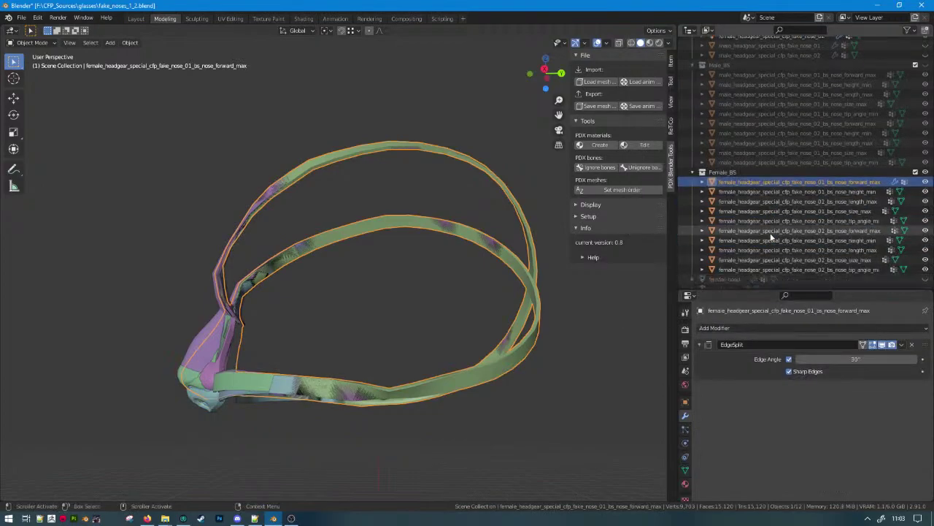
click(784, 192)
click(758, 328)
click(737, 188)
Add an Edge Split modifier to the female fake_nose_01 nose_length_max, nose_size_max and nose_tip_angle_min blend shapes.
click(737, 201)
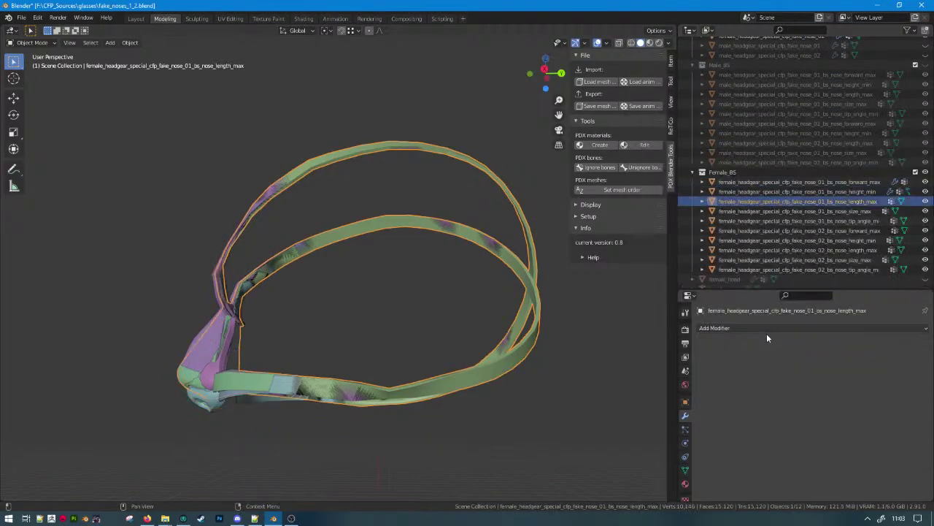
click(764, 327)
click(736, 189)
click(759, 211)
click(764, 328)
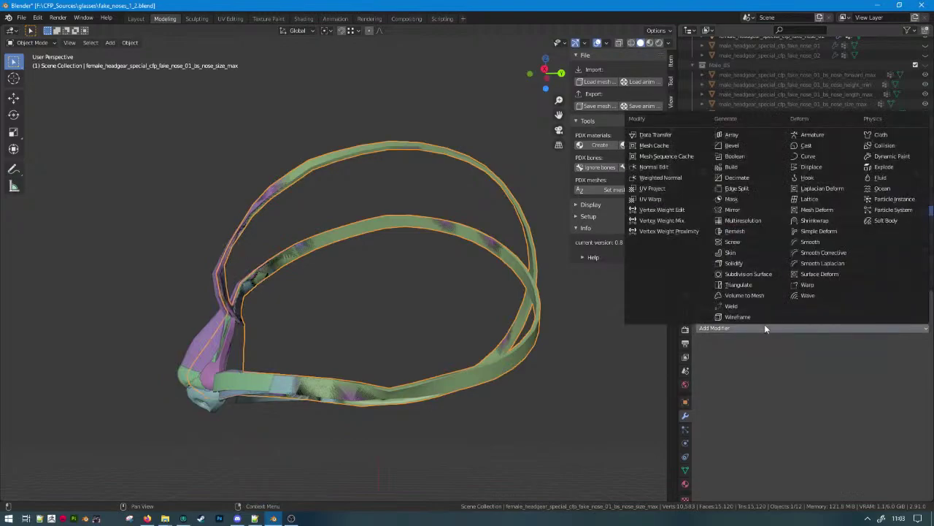
click(737, 188)
click(779, 221)
click(763, 330)
click(736, 188)
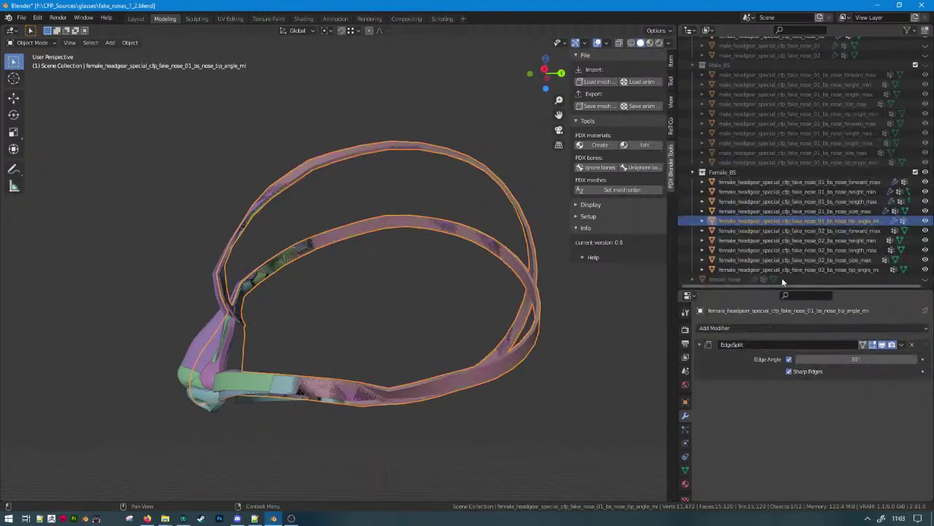
Add an Edge Split modifier to the female fake_nose_02 nose_forward_max and nose_height_min blend shapes.
click(781, 230)
click(764, 328)
click(737, 188)
click(789, 240)
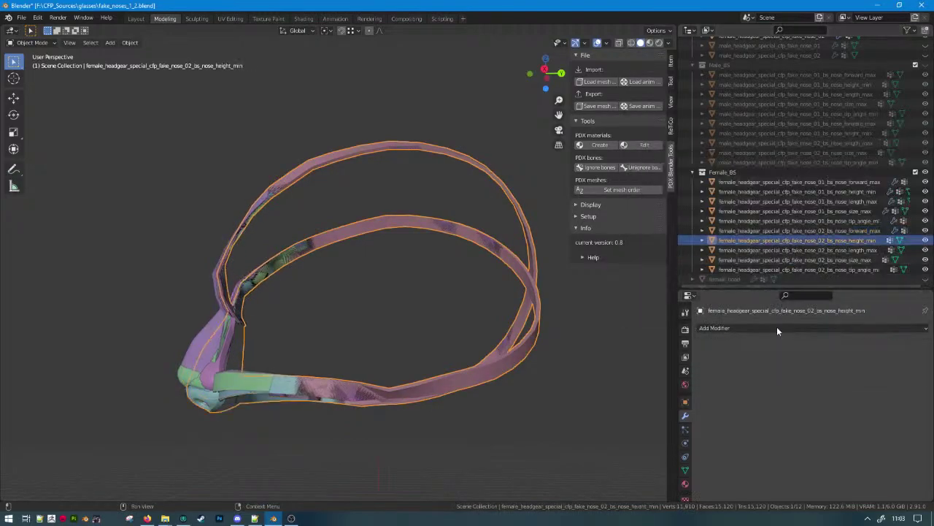
click(776, 327)
click(736, 188)
Add an Edge Split modifier to the female fake_nose_02 nose_length_max, nose_size_max and nose_tip_angle_min blend shapes.
click(781, 250)
click(774, 327)
click(736, 189)
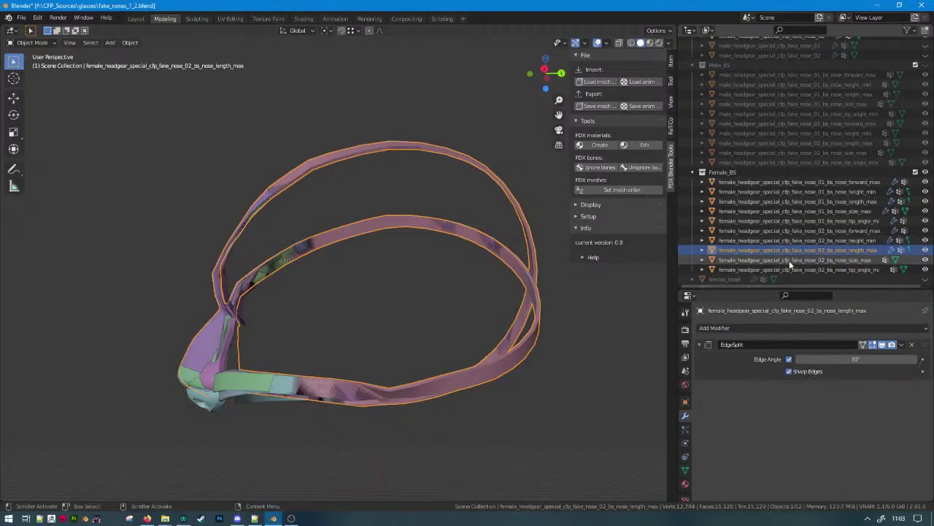
click(785, 260)
click(787, 327)
click(736, 189)
click(785, 270)
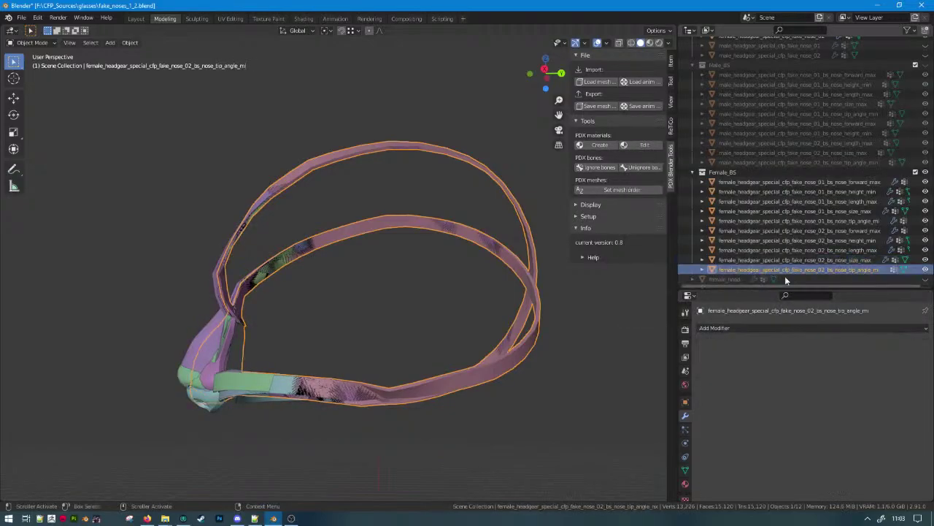
click(780, 327)
click(780, 325)
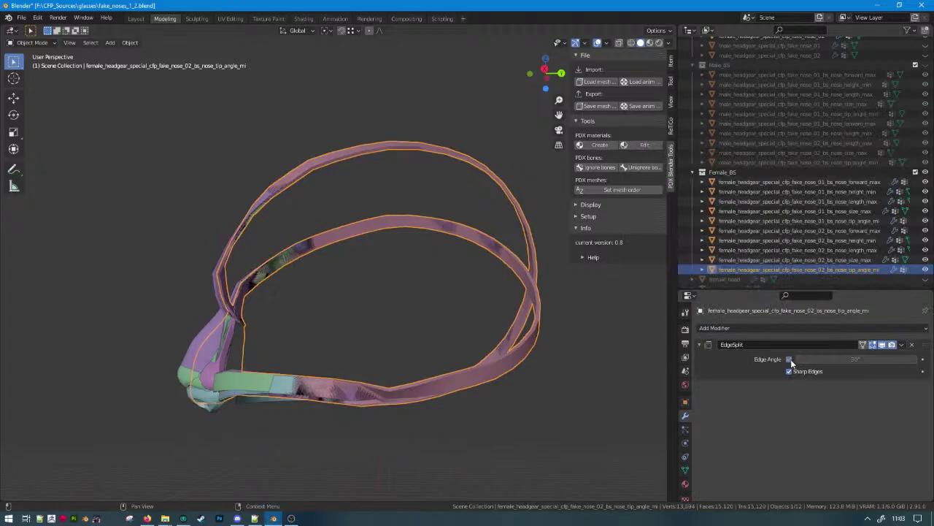
Apply Edge Split with Edge Angle disabled on the female fake_nose_02 nose_tip_angle_min, nose_size_max and nose_length_max blend shapes.
key(ctrl+a)
click(785, 259)
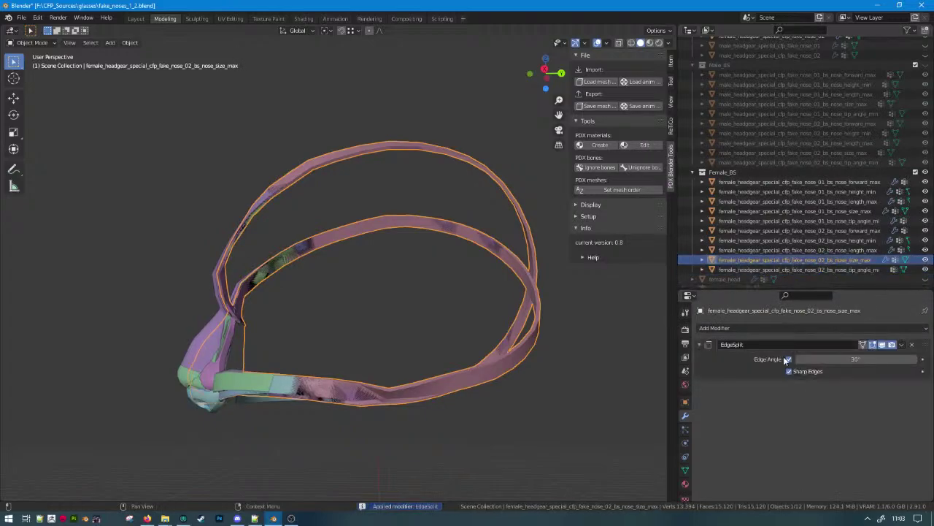
key(ctrl+a)
key(Up)
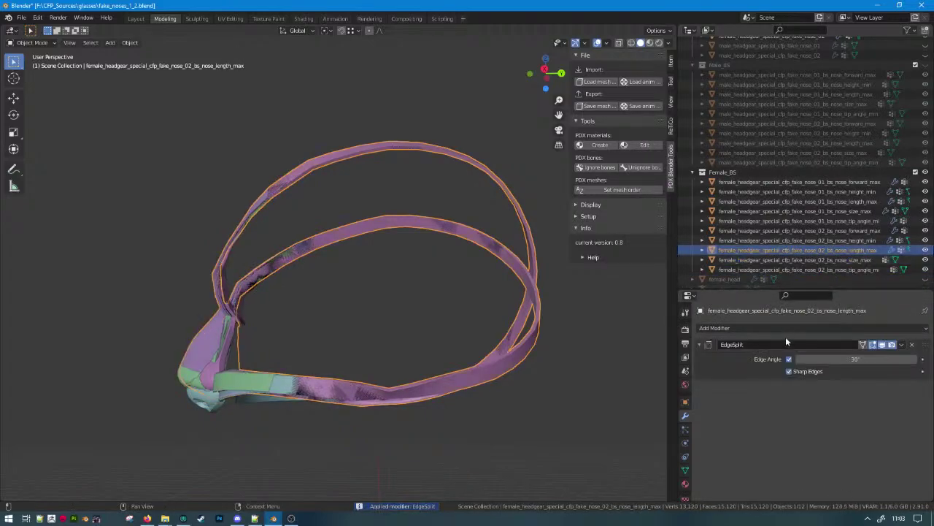
key(ctrl+a)
Apply Edge Split with Edge Angle disabled on the female fake_nose_02 nose_height_min and nose_forward_max blend shapes.
click(804, 241)
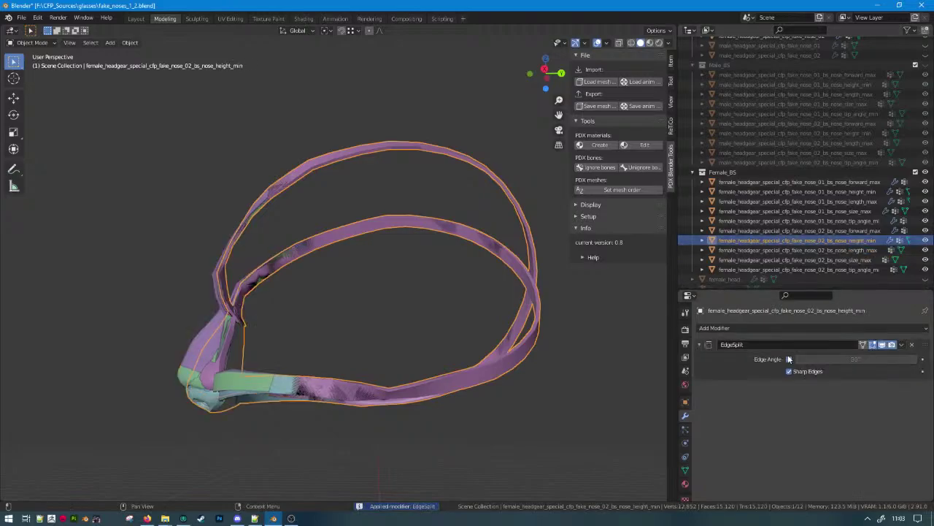
key(ctrl+a)
key(Up)
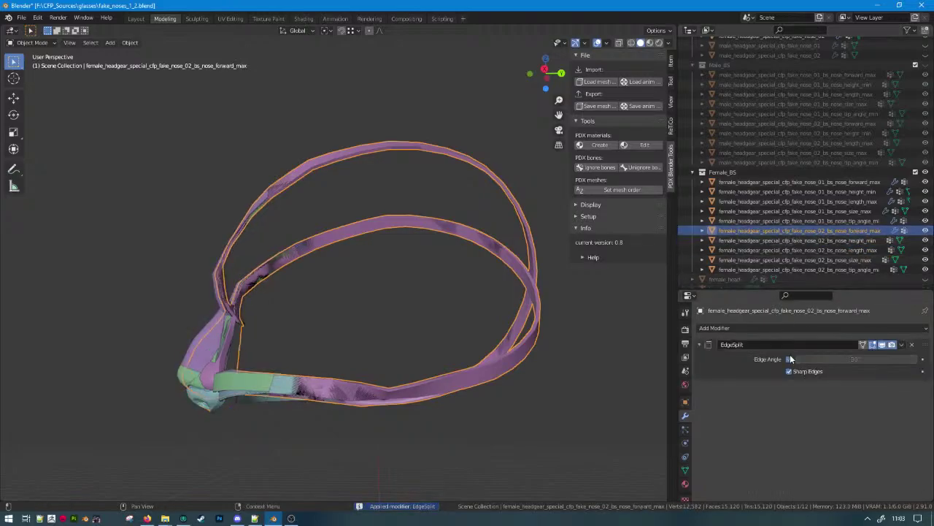
key(ctrl+a)
Apply Edge Split with Edge Angle disabled on the female fake_nose_01 nose_tip_angle_min and nose_size_max blend shapes.
click(789, 220)
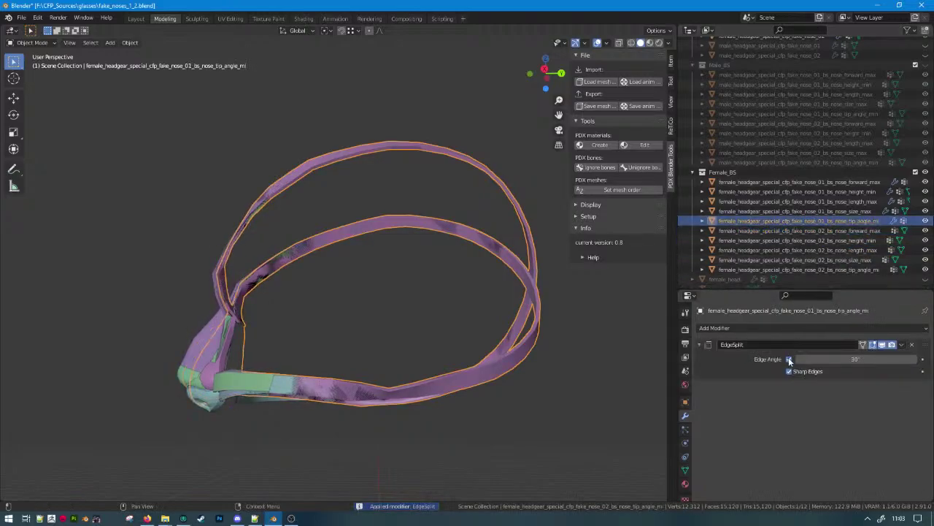
key(ctrl+a)
key(Up)
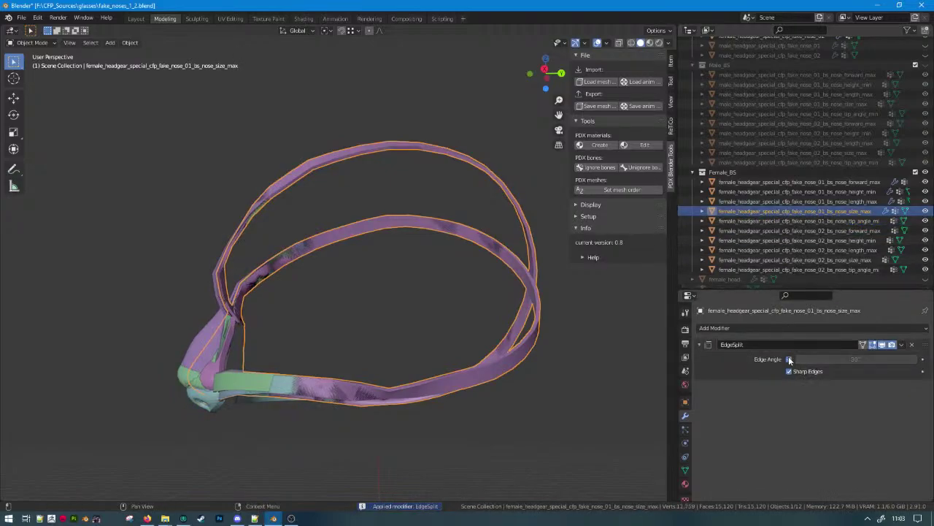
key(ctrl+a)
key(ctrl+z)
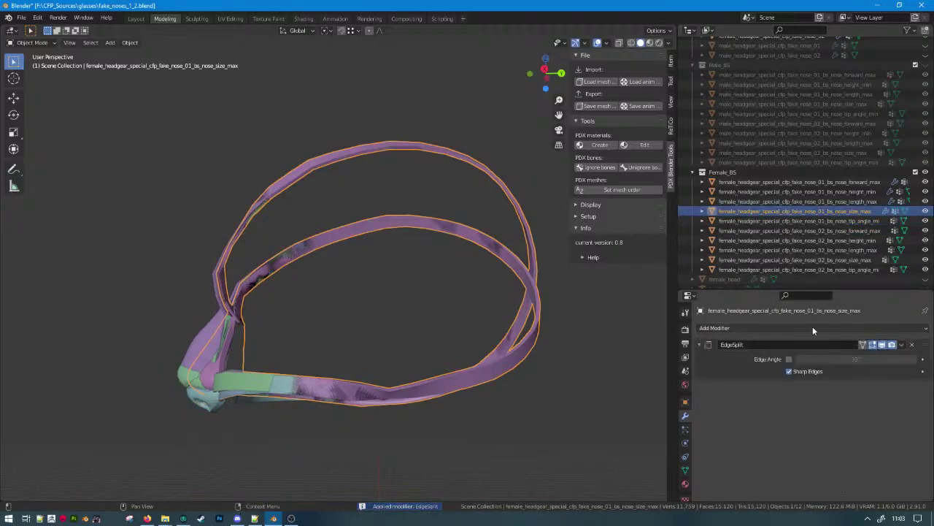
key(ctrl+a)
Apply Edge Split with Edge Angle disabled on the female fake_nose_01 nose_length_max, nose_height_min and nose_forward_max blend shapes.
key(Up)
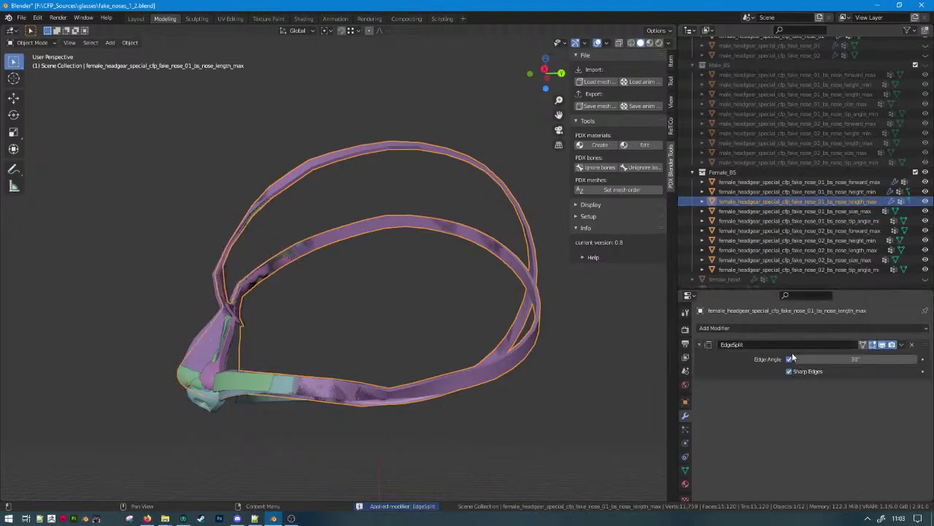
key(ctrl+a)
key(Up)
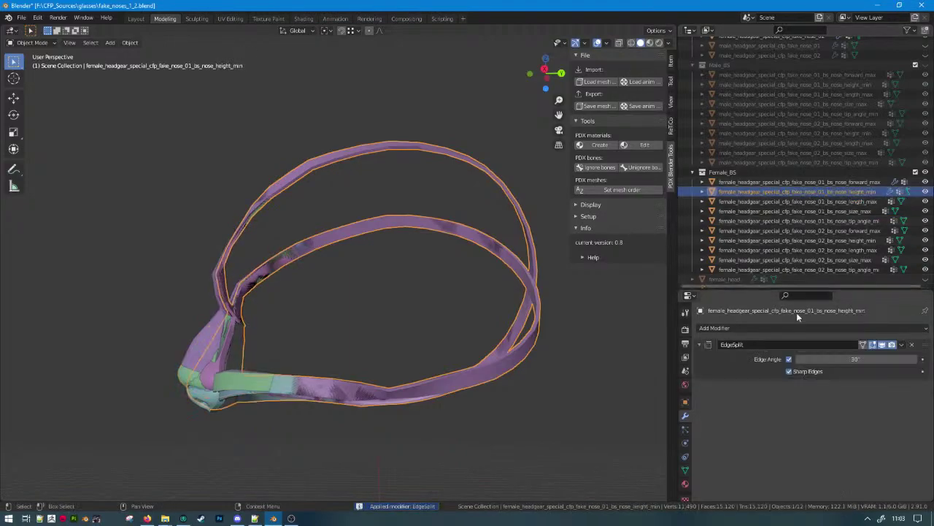
key(ctrl+a)
key(Up)
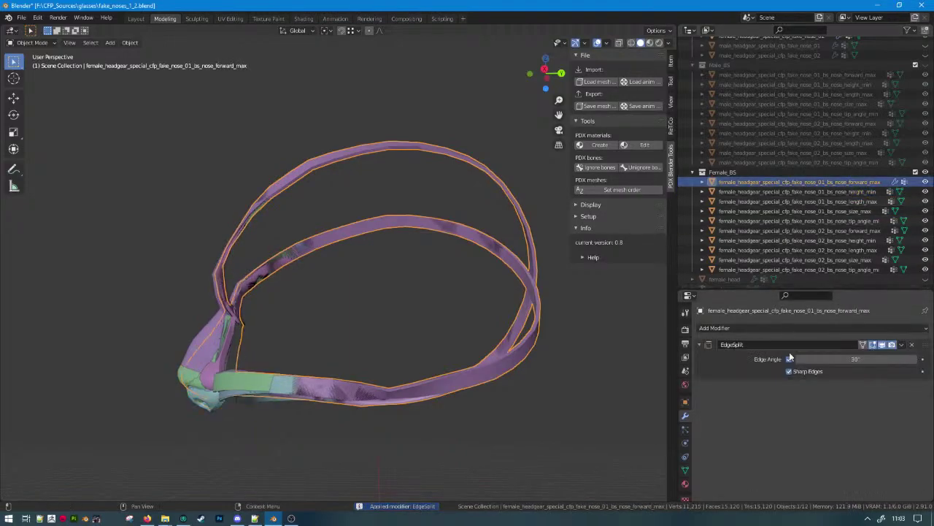
key(ctrl+a)
Apply Edge Split with Edge Angle disabled on the female fake_nose_02 and fake_nose_01 base meshes.
scroll(792, 175, up, 2)
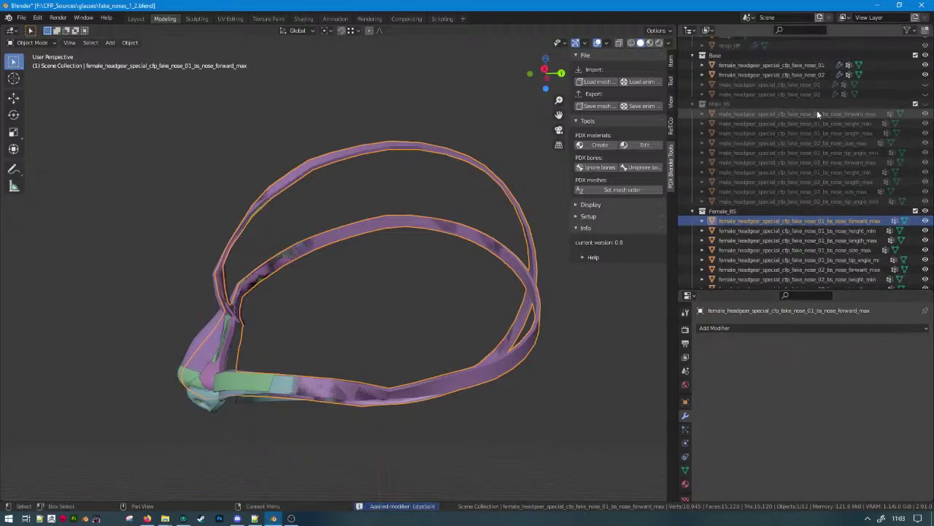
click(806, 75)
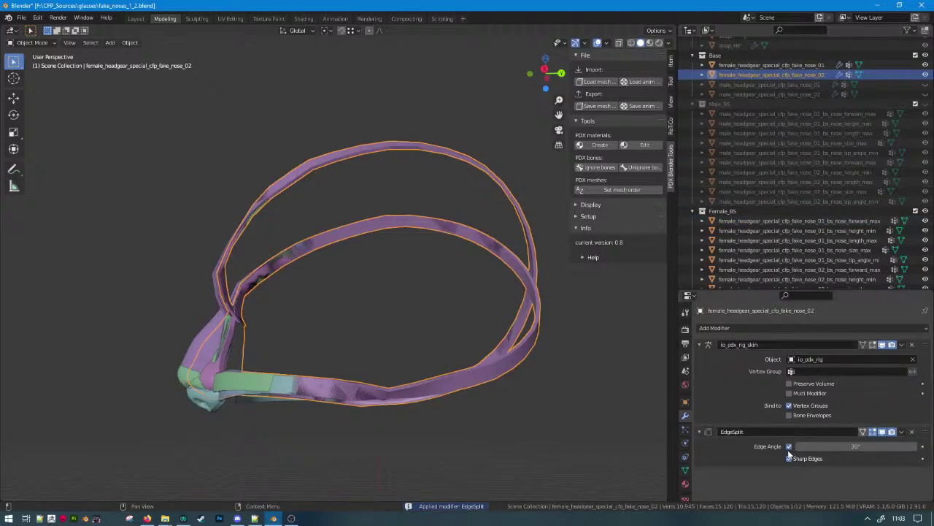
key(ctrl+a)
click(794, 65)
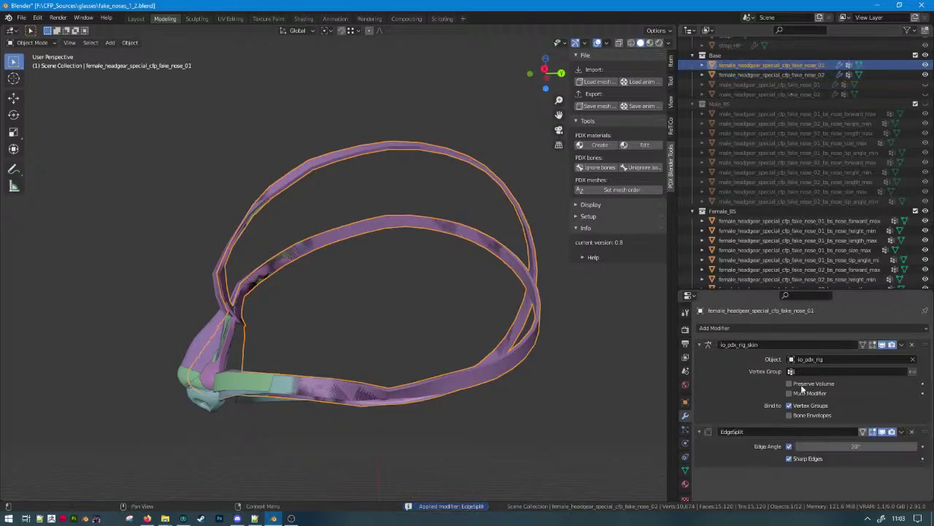
key(ctrl+a)
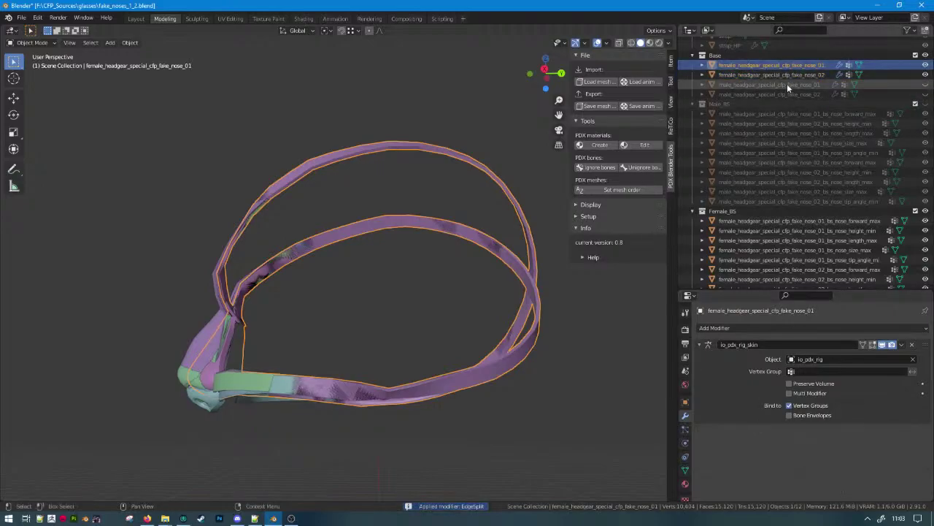
Export the female fake_nose_01 base over female_headgear_special_cfp_fake_nose_01.mesh in the female headgear cfp_fake_nose_01 folder.
click(597, 106)
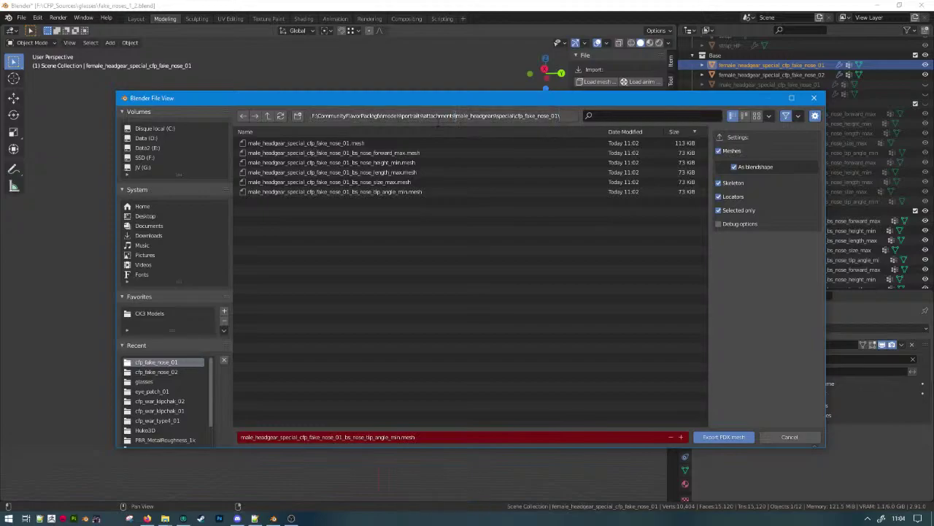
key(Return)
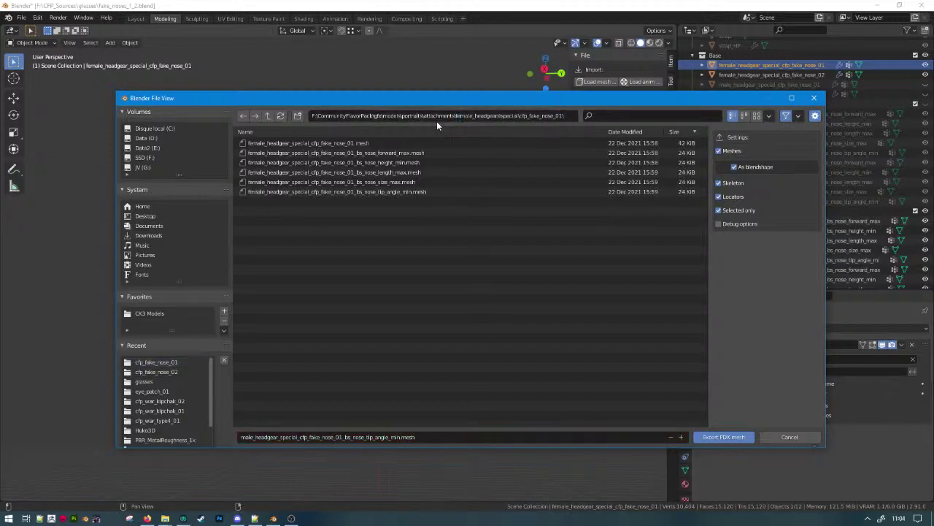
double_click(354, 144)
Export the female fake_nose_01 nose_forward_max and nose_height_min blend shapes over their matching PDX mesh files.
click(783, 220)
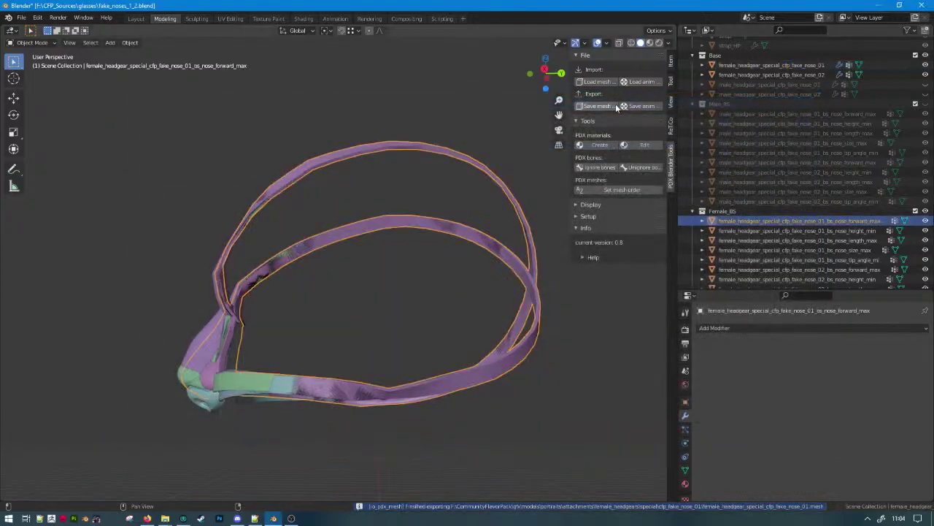
click(597, 106)
double_click(365, 153)
click(800, 229)
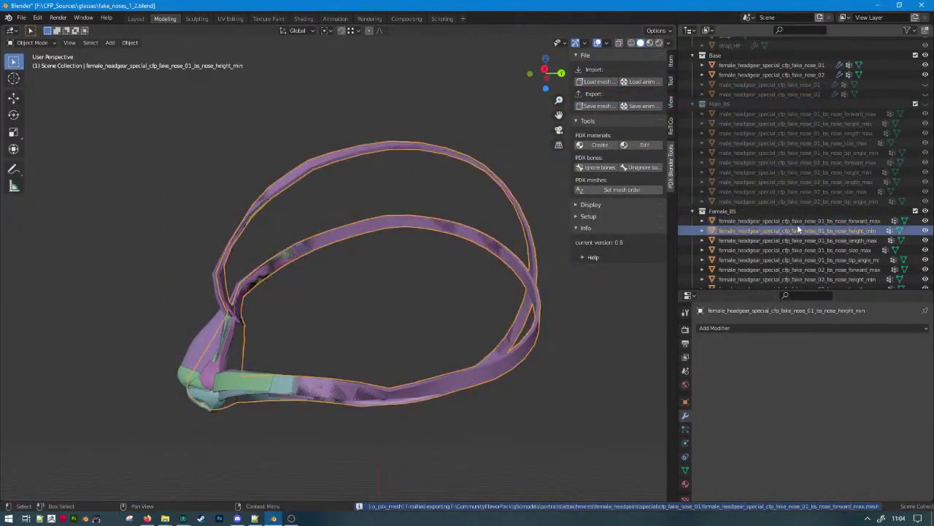
click(597, 106)
double_click(372, 162)
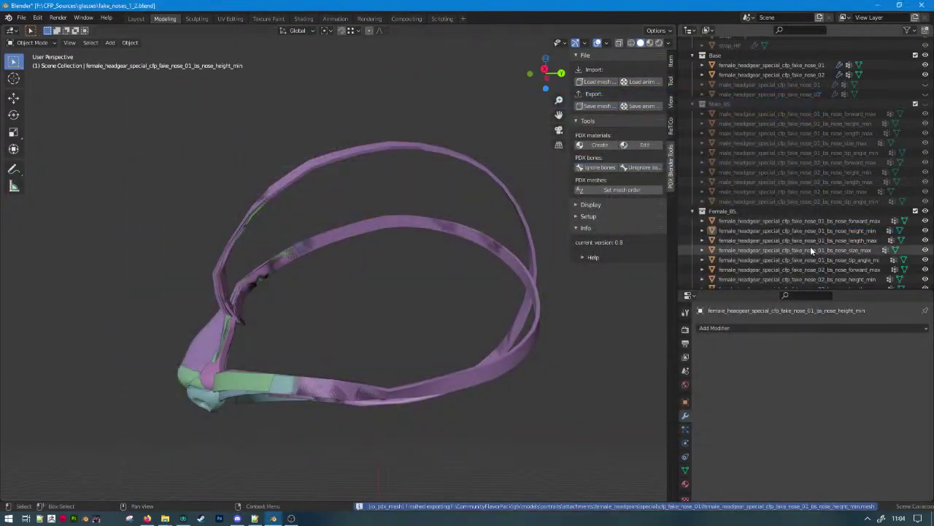
Export the female fake_nose_01 nose_length_max and nose_size_max blend shapes over their matching PDX mesh files.
click(803, 241)
click(605, 107)
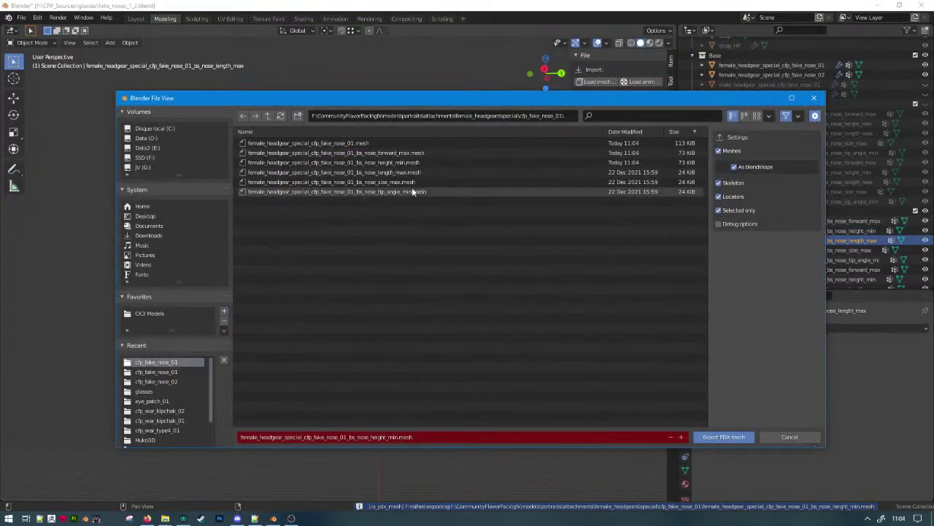
double_click(409, 173)
click(795, 250)
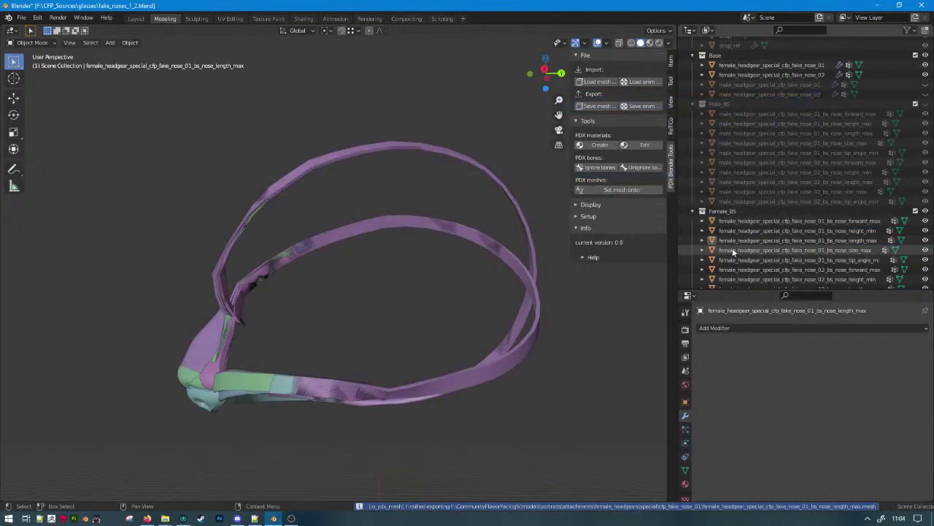
click(595, 108)
double_click(423, 181)
Export the female fake_nose_01 nose_tip_angle_min blend shape over its matching PDX mesh file.
scroll(832, 270, down, 2)
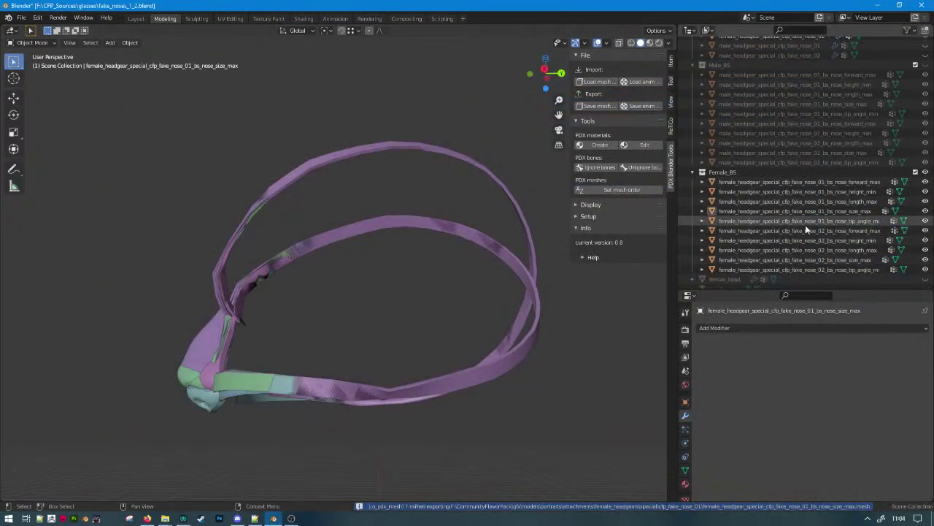
click(803, 222)
click(607, 108)
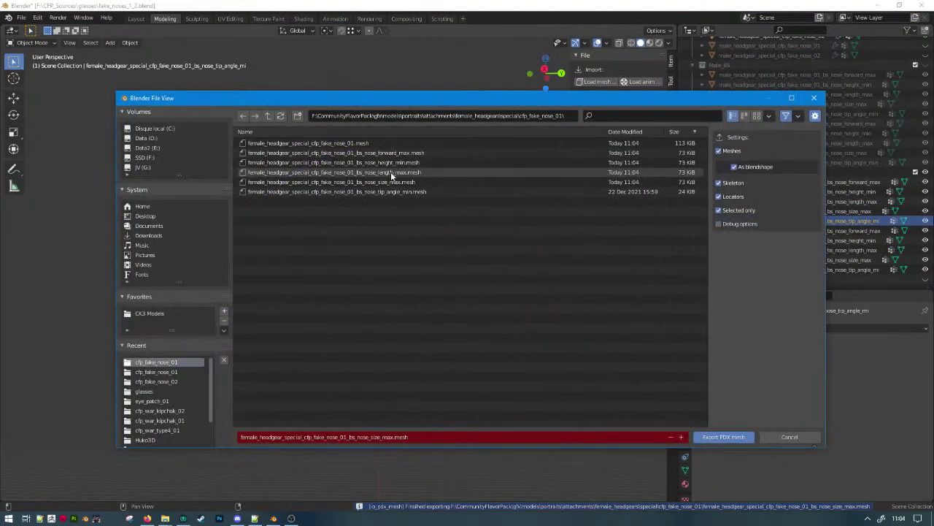
double_click(404, 192)
Export the female fake_nose_02 base over female_headgear_special_cfp_fake_nose_02.mesh in the female headgear cfp_fake_nose_02 folder.
click(761, 230)
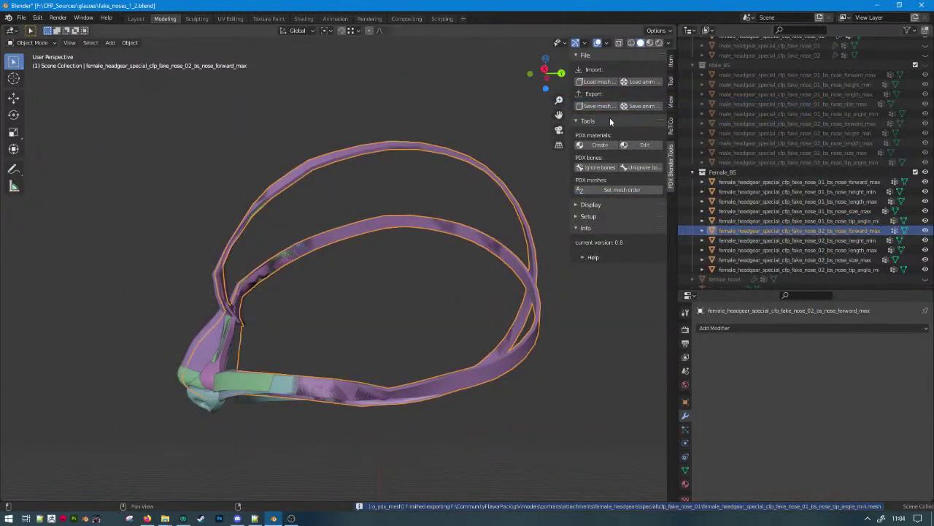
scroll(779, 83, up, 2)
click(784, 75)
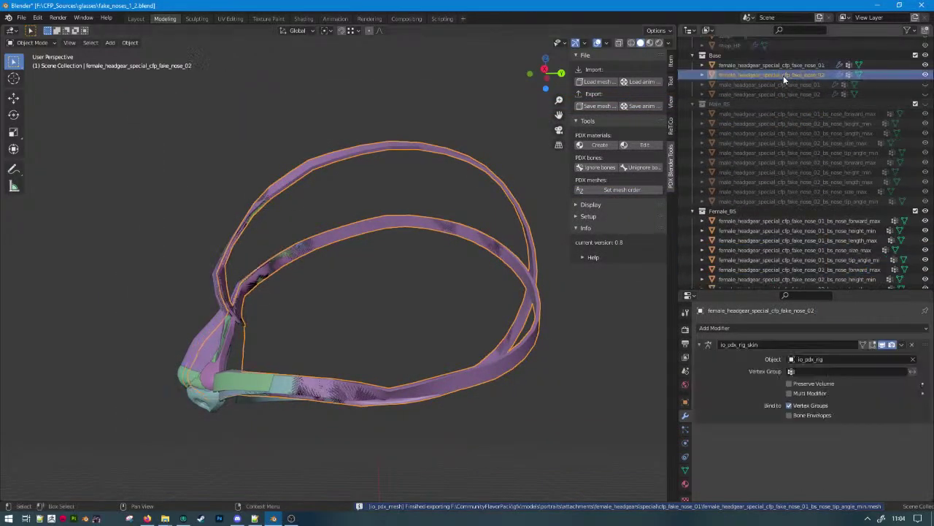
click(601, 107)
click(268, 116)
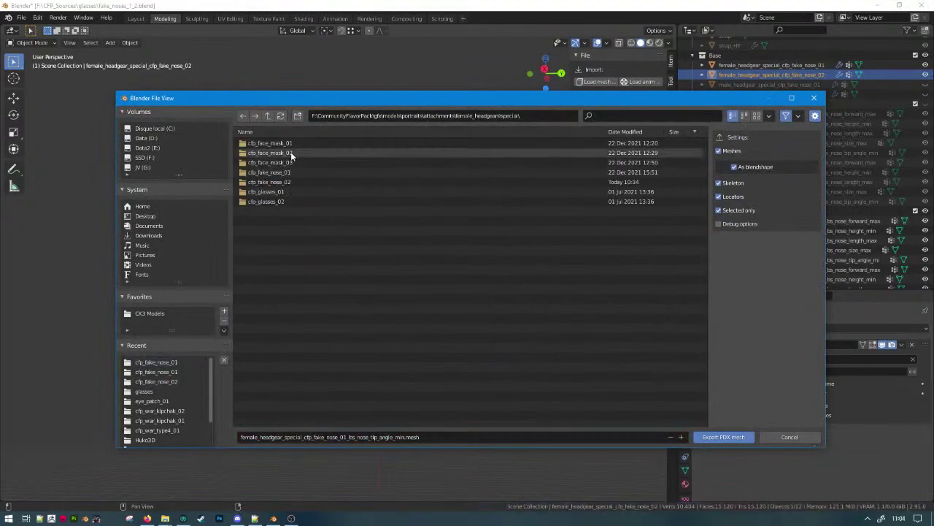
double_click(296, 181)
click(495, 146)
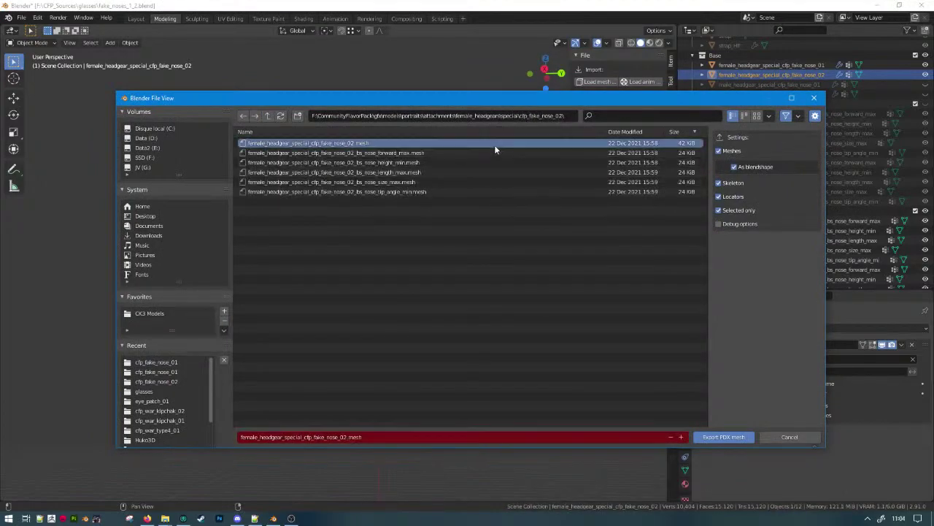
double_click(499, 143)
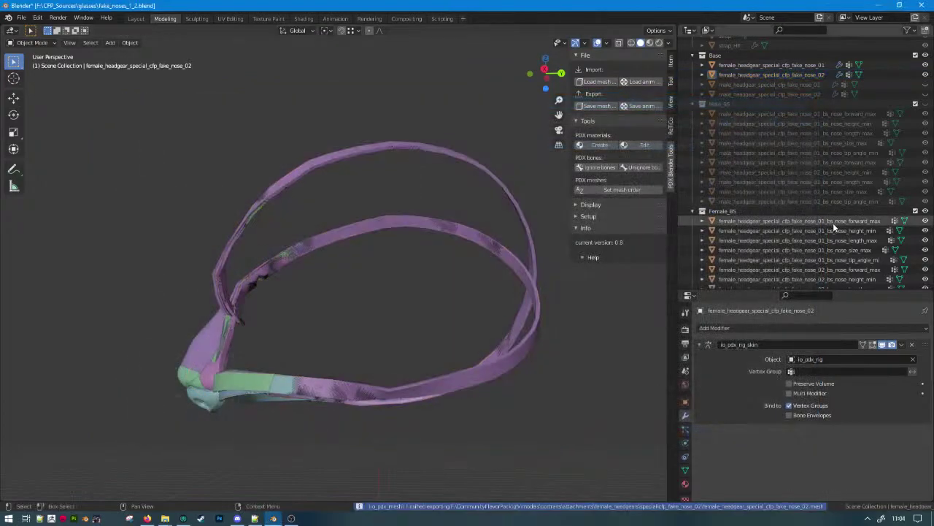
Export the female fake_nose_02 nose_forward_max and nose_height_min blend shapes over their matching PDX mesh files.
click(832, 230)
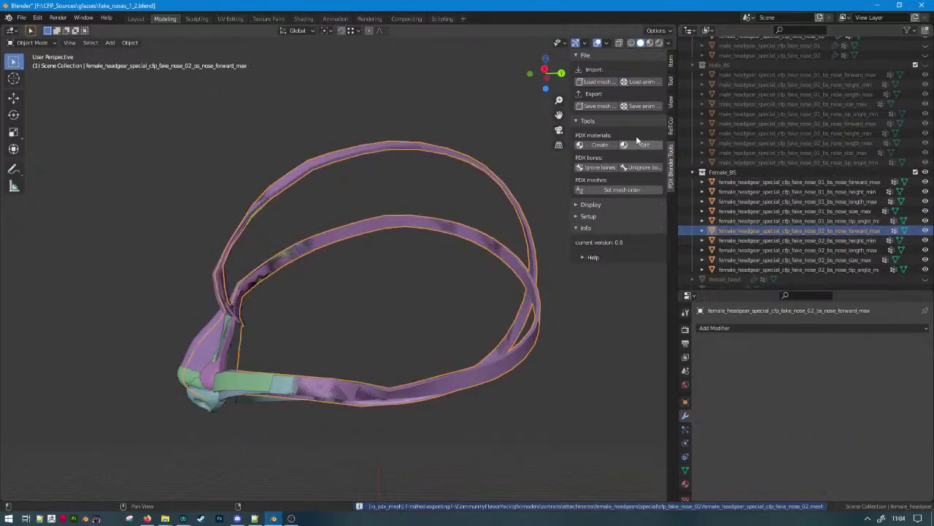
click(599, 106)
double_click(390, 156)
click(740, 238)
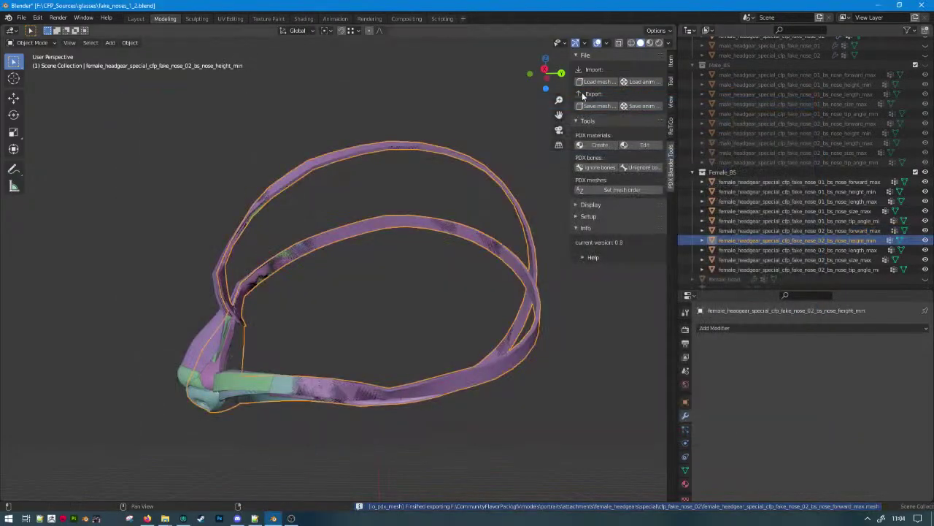
click(599, 107)
double_click(390, 166)
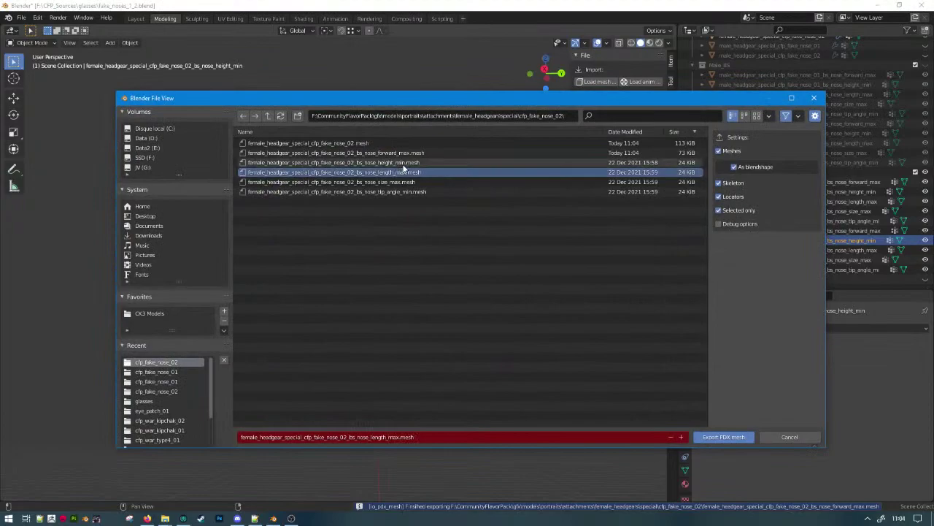
Export the female fake_nose_02 nose_length_max and nose_size_max blend shapes over their matching PDX mesh files.
click(800, 250)
click(599, 107)
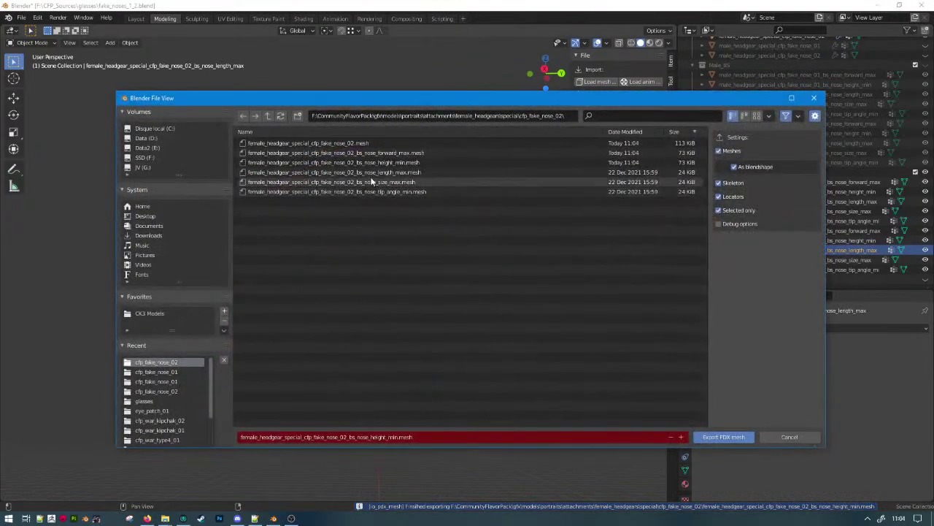
click(377, 172)
double_click(378, 172)
click(754, 259)
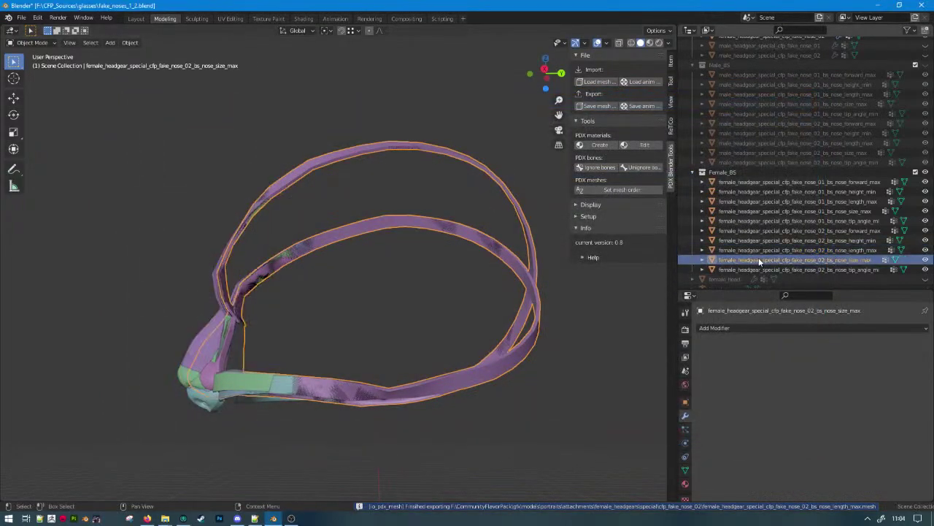
click(609, 107)
double_click(421, 176)
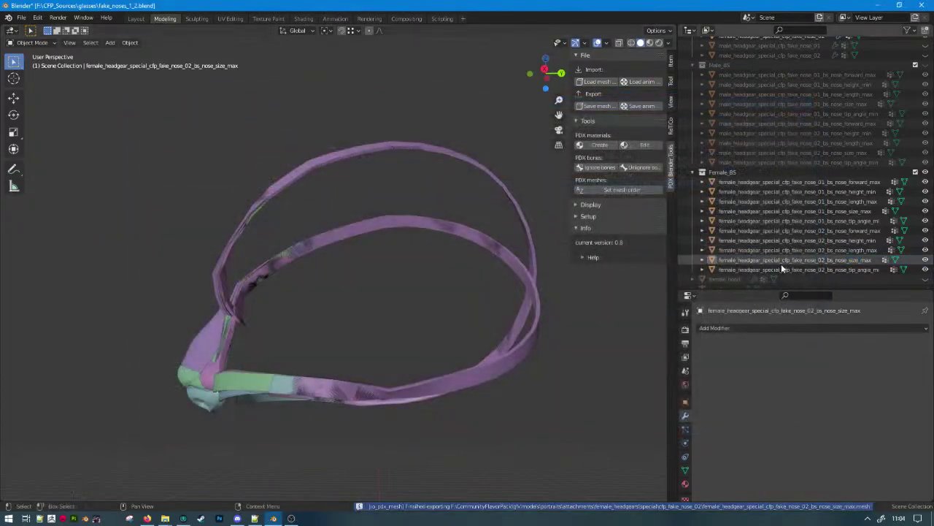
Export the female fake_nose_02 nose_tip_angle_min blend shape over its matching PDX mesh file and save fake_noses_1_2.blend.
click(791, 268)
click(599, 106)
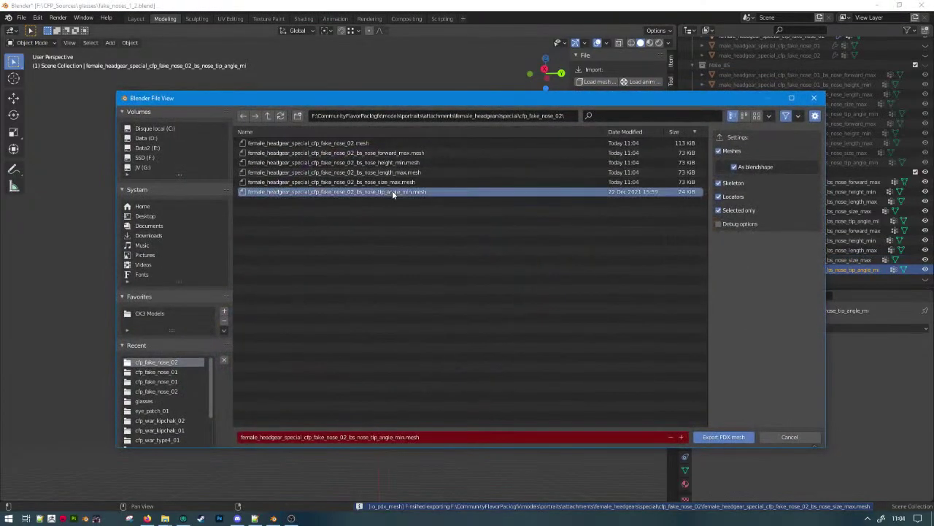
double_click(392, 190)
key(ctrl+s)
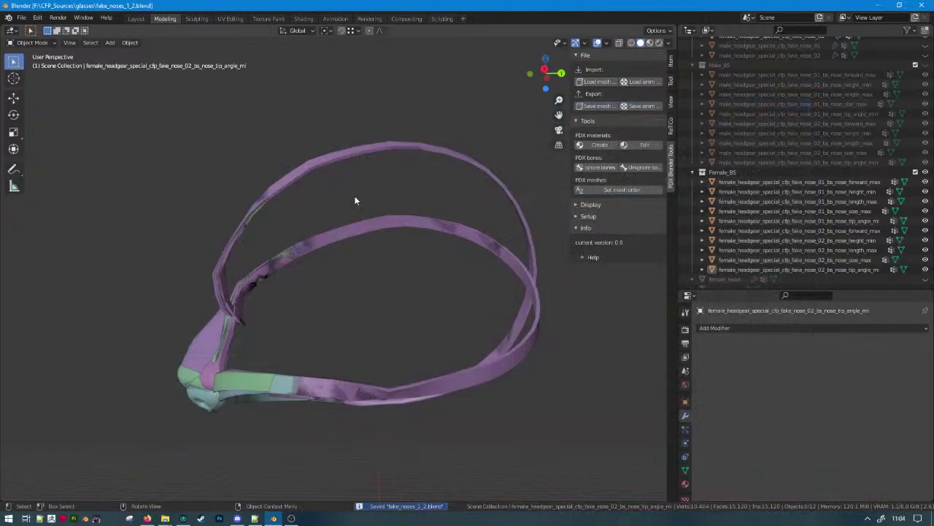
key(ctrl+o)
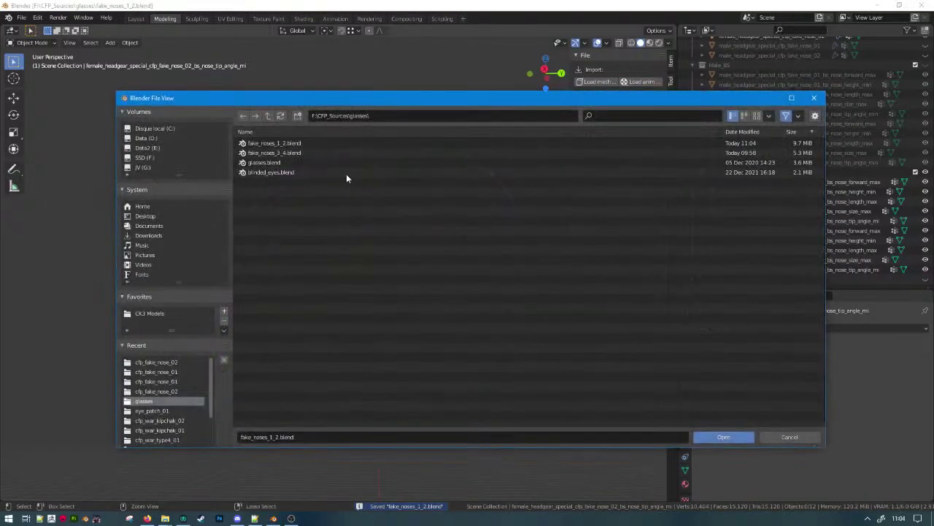
scroll(191, 414, down, 2)
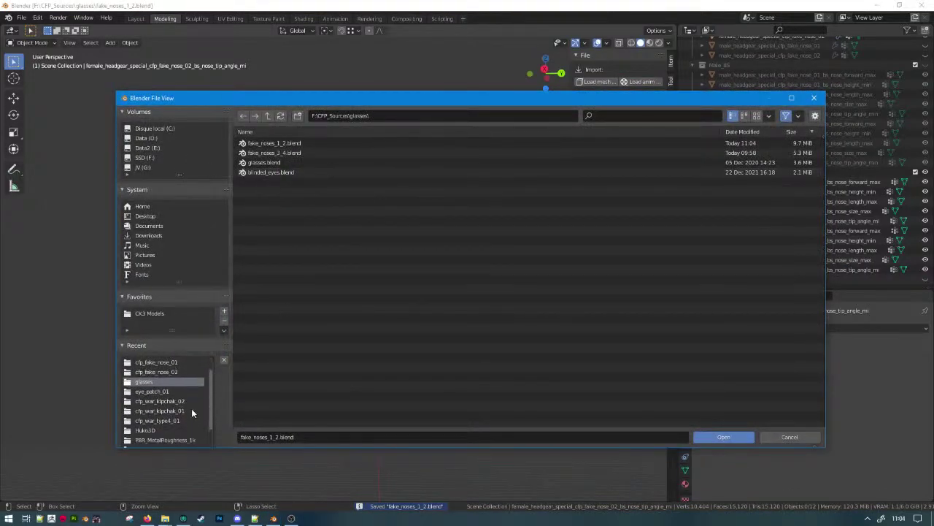
scroll(191, 411, down, 1)
scroll(175, 378, down, 2)
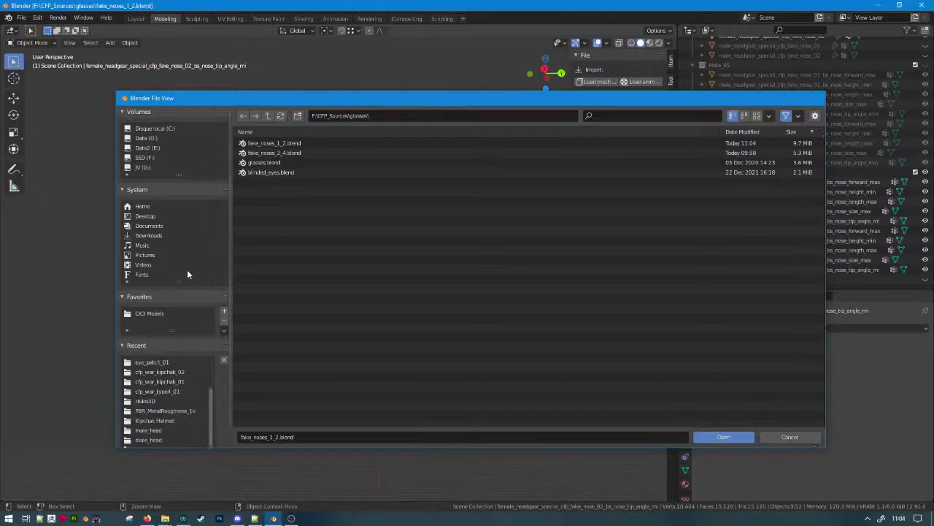
key(Escape)
Save the current file and open the recent file Huko3D_models.blend.
key(ctrl+s)
click(22, 17)
mouse_move(51, 150)
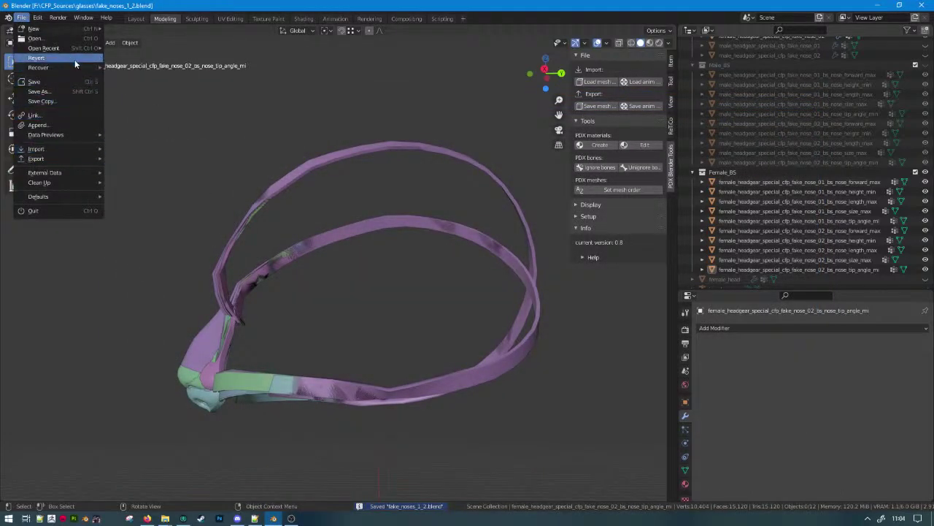
mouse_move(77, 47)
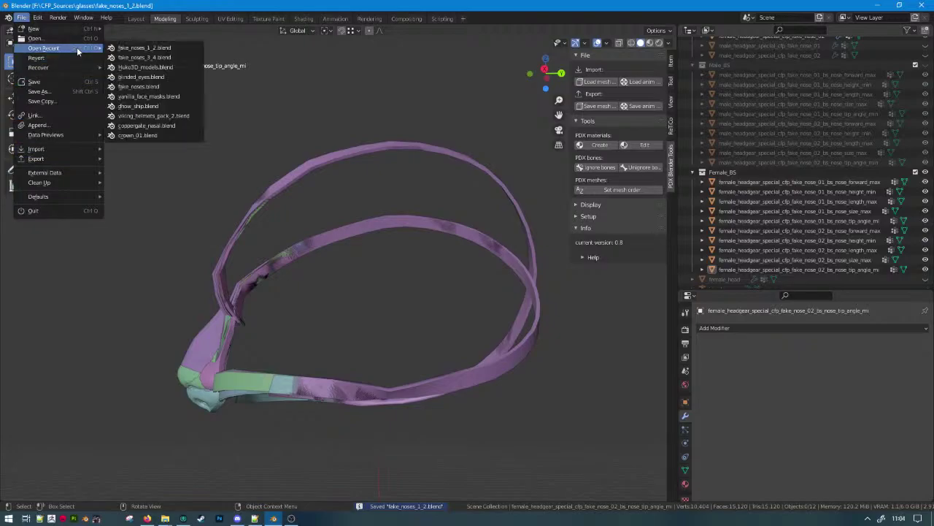
click(171, 67)
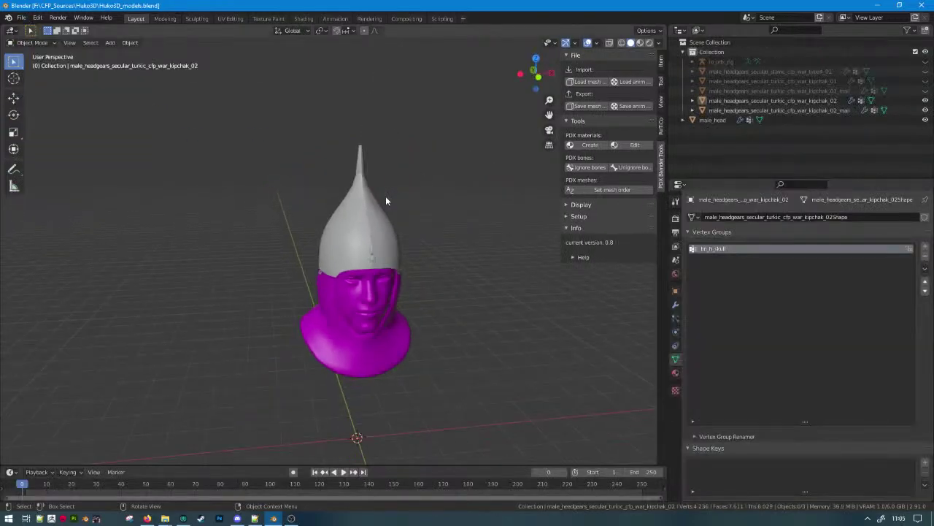
scroll(386, 195, up, 3)
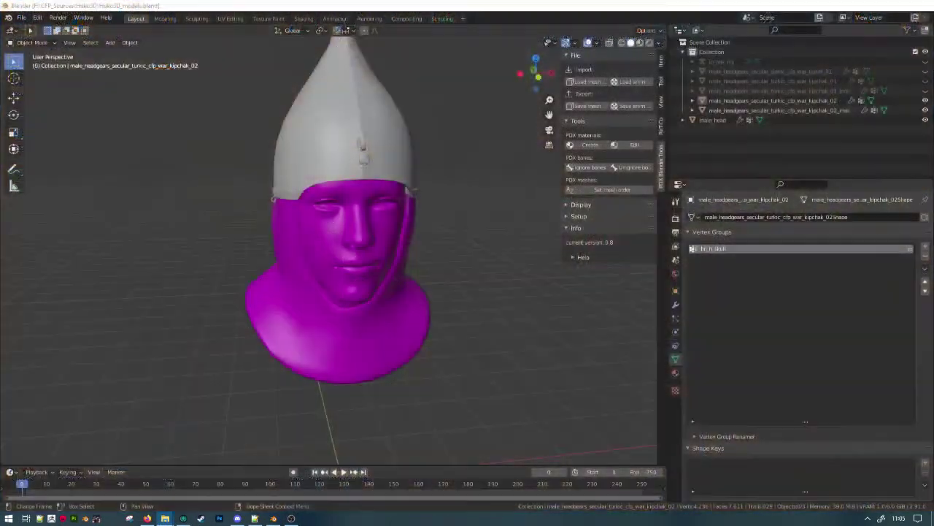
Switch to File Explorer and open the male_headgears\secular\slavic folder under CommunityFlavorPack's portrait attachments.
drag(933, 182, 390, 177)
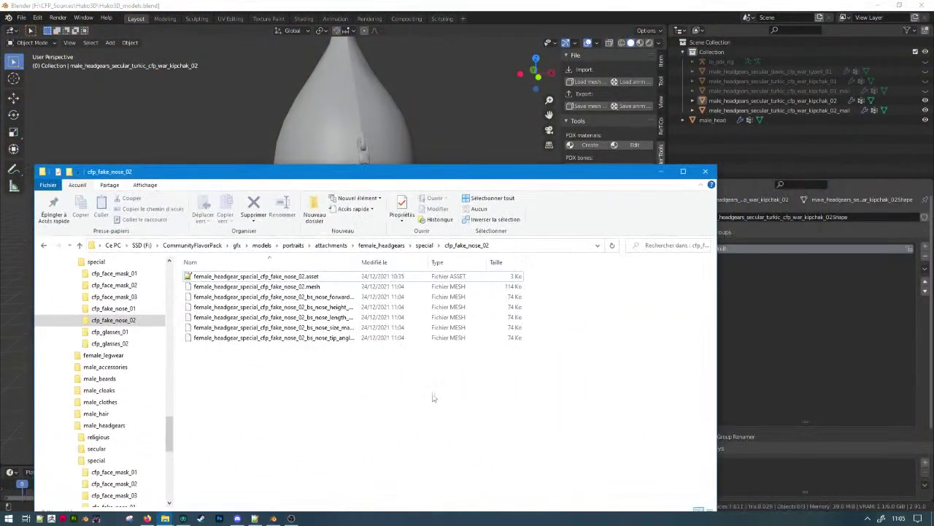
key(alt+Left)
click(183, 518)
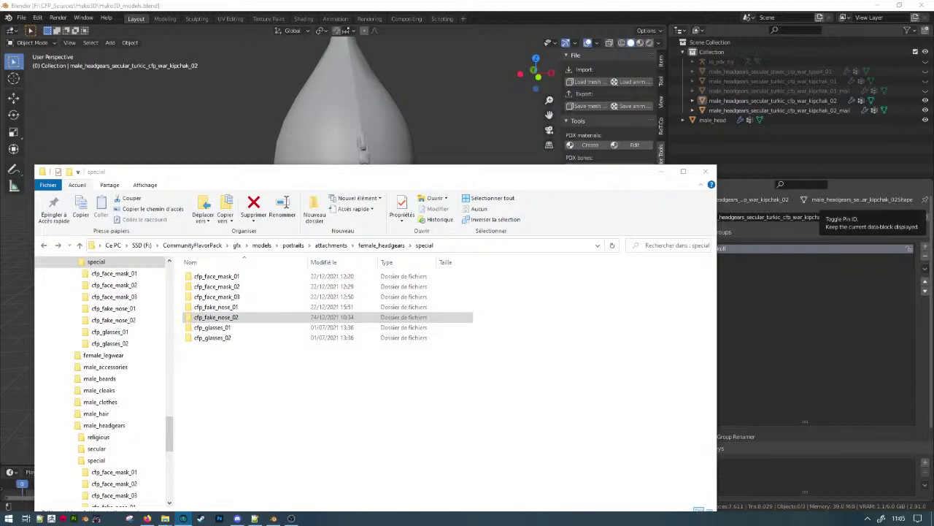
click(238, 354)
key(alt+Left)
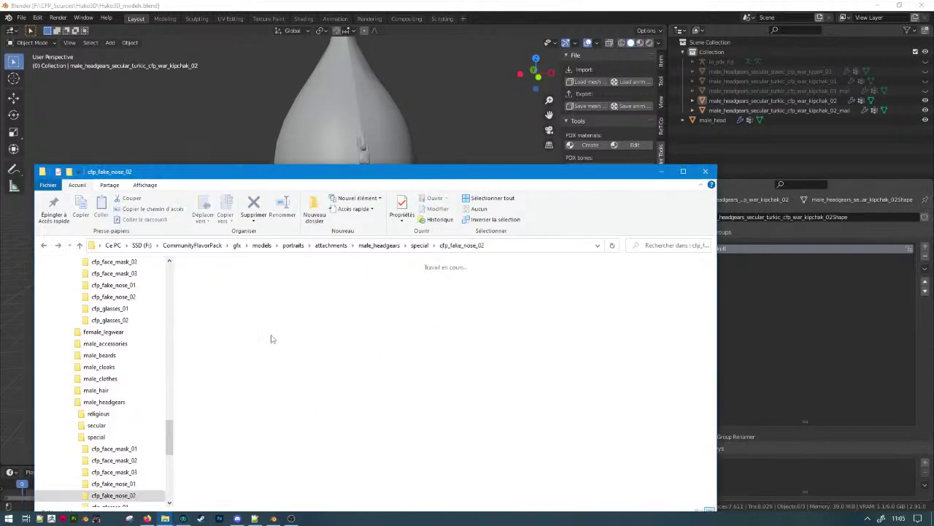
click(260, 245)
double_click(226, 278)
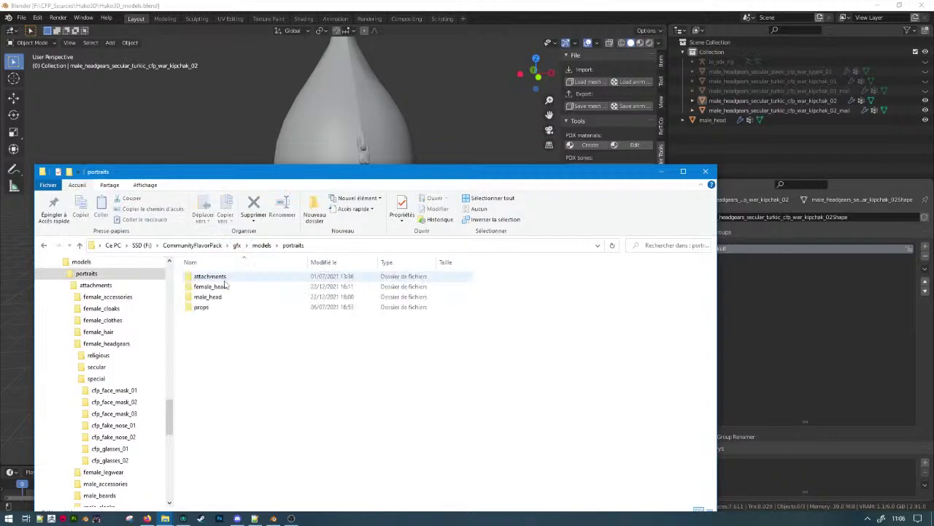
double_click(212, 276)
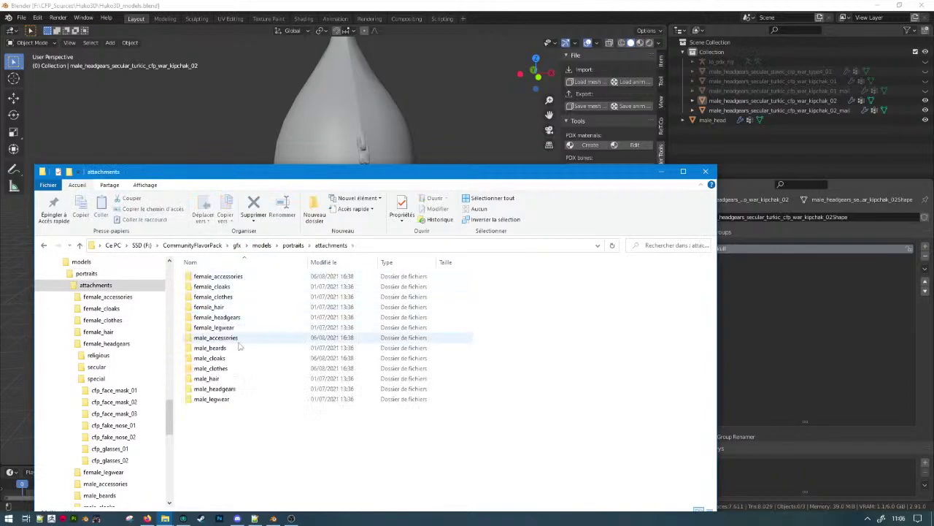
double_click(234, 388)
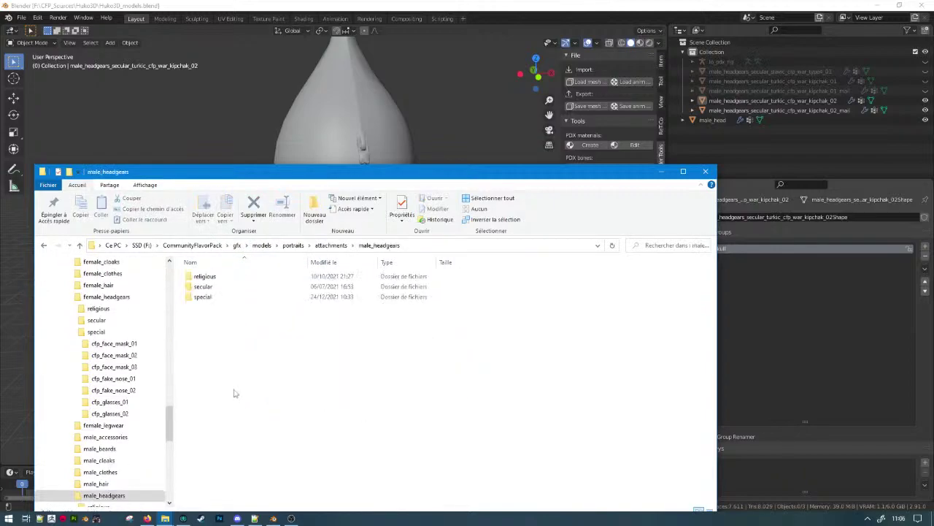
double_click(212, 286)
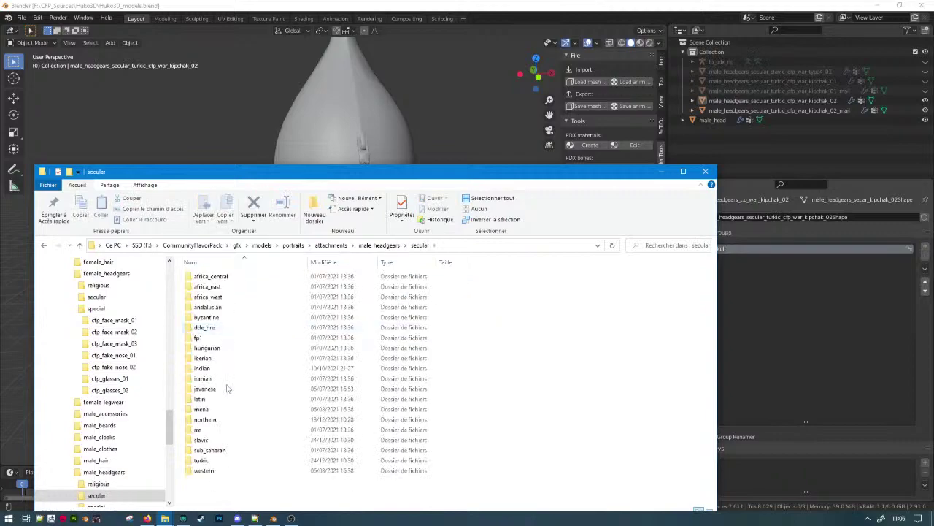
double_click(216, 438)
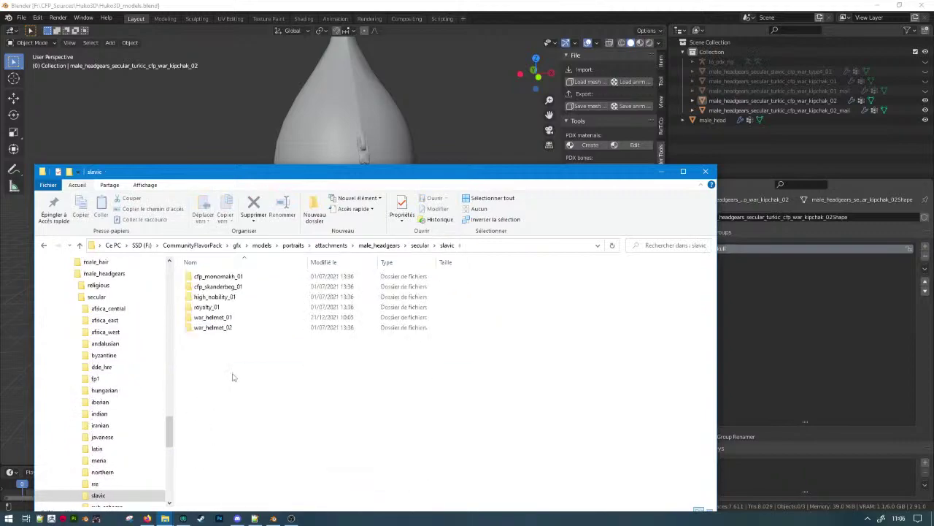
Switch to Notepad++ and copy cfp_war_type4 from the missing male slavic headgear entity's name in error.log.
key(alt+Tab)
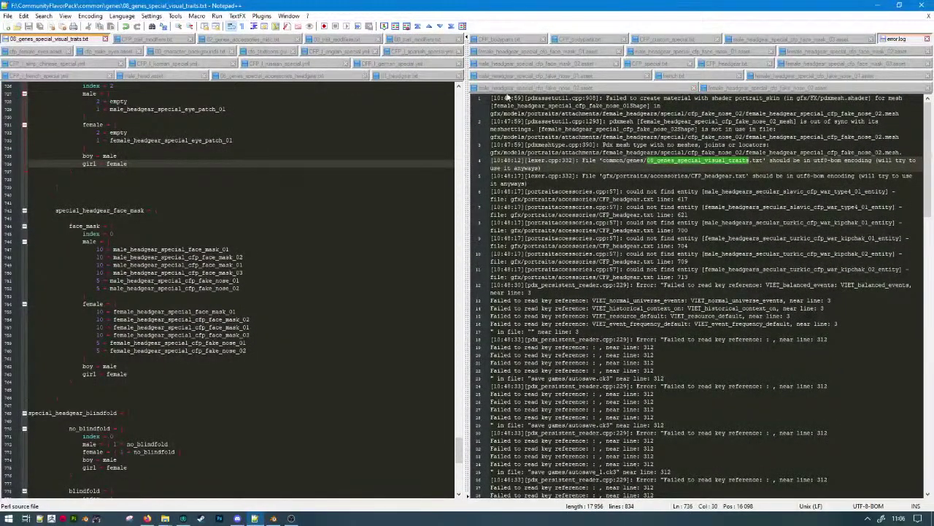
double_click(776, 192)
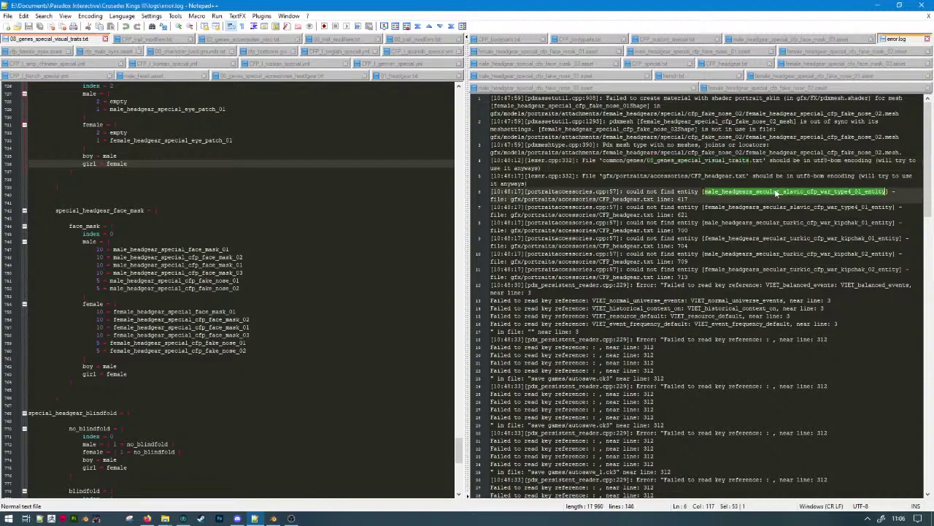
click(803, 192)
double_click(823, 193)
click(823, 193)
drag(848, 192, 805, 192)
key(ctrl+c)
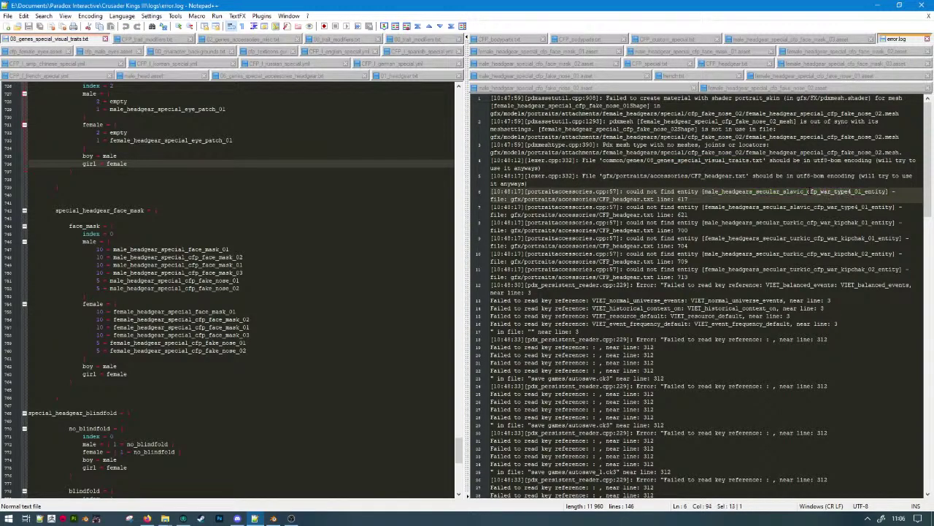
Switch to File Explorer and create a folder named cfp_war_type4_01 inside the male headgears slavic folder.
click(877, 6)
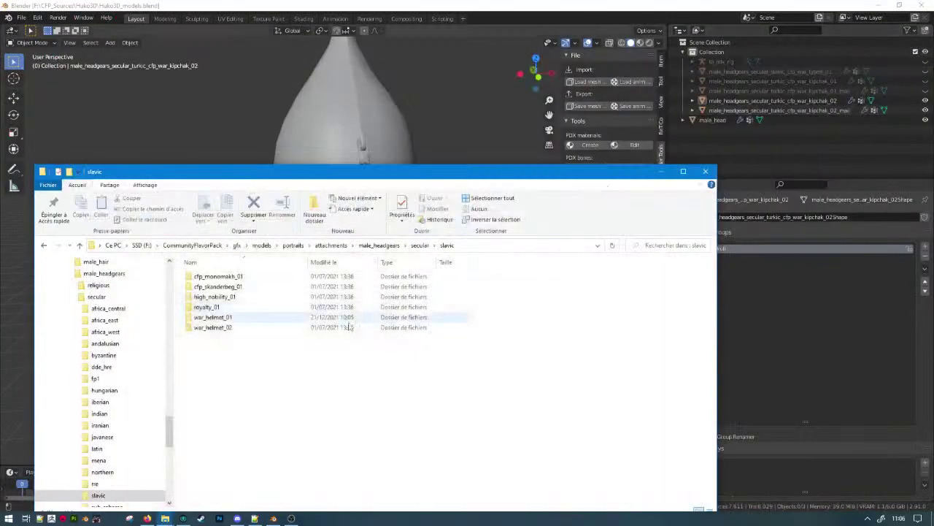
right_click(266, 356)
mouse_move(242, 335)
click(292, 338)
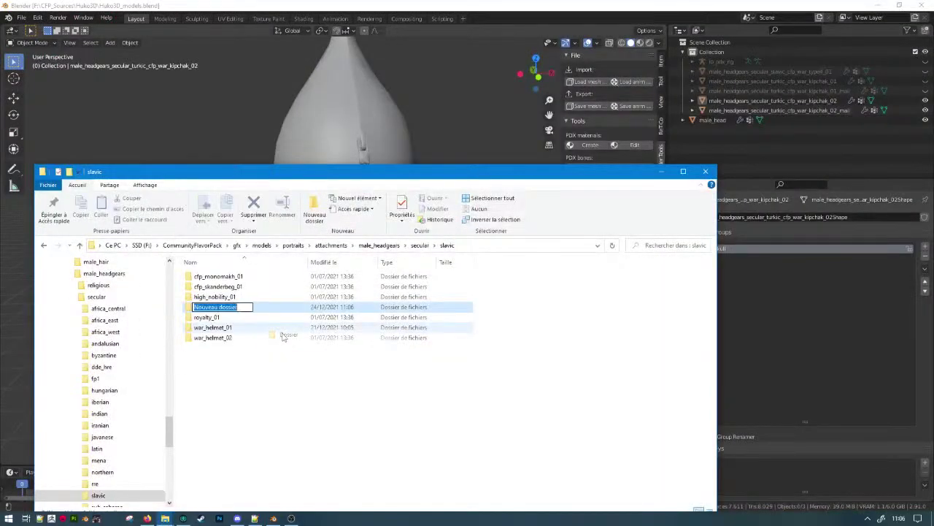
key(ctrl+v)
text(01)
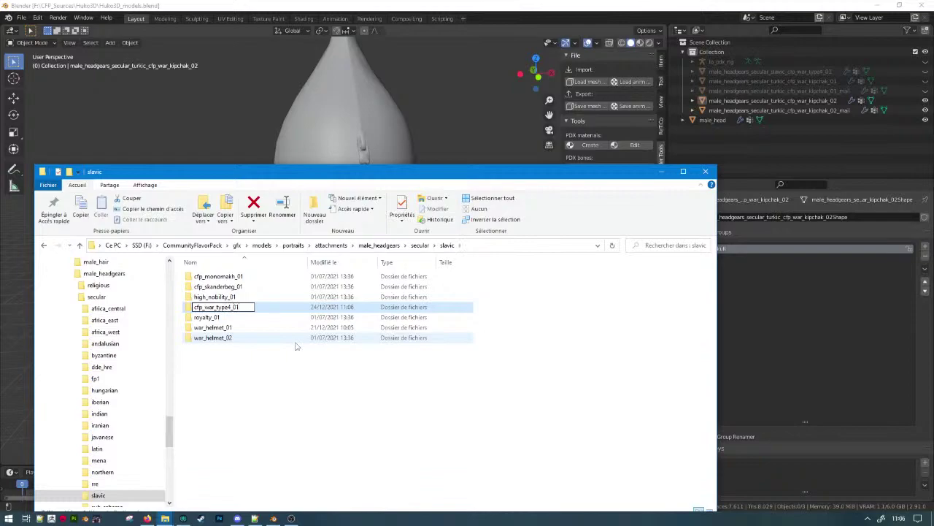
key(Return)
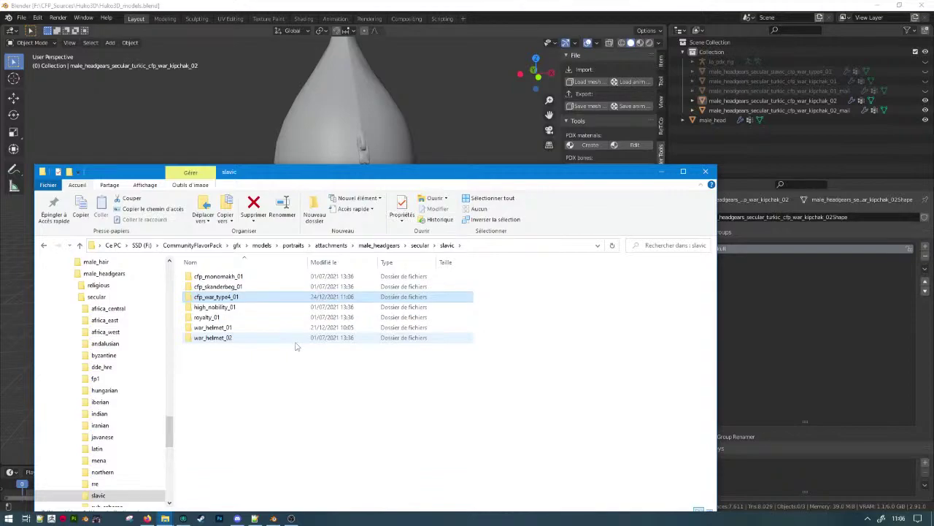
Copy the asset and mesh files from the cfp_skanderbeg_01 folder into the cfp_war_type4_01 folder.
click(246, 291)
click(241, 296)
double_click(241, 287)
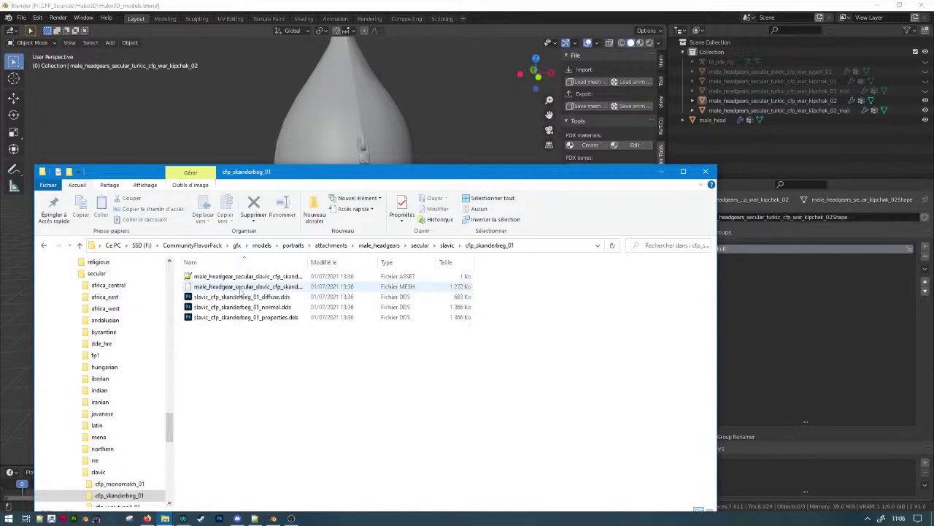
shift+click(250, 286)
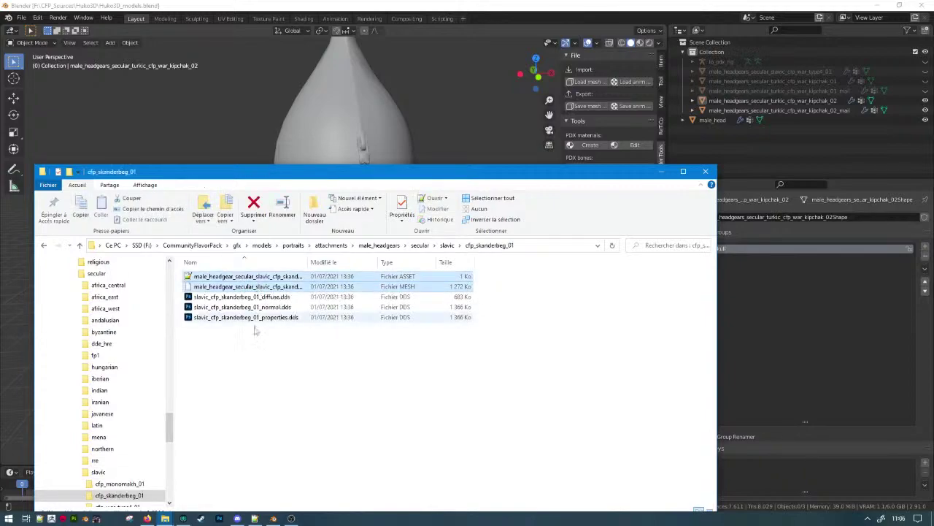
click(44, 245)
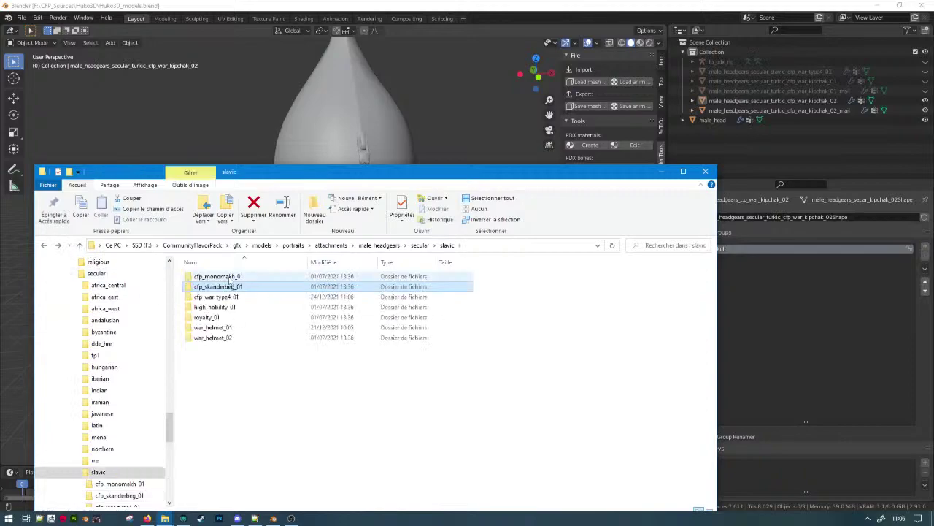
double_click(230, 278)
key(BackSpace)
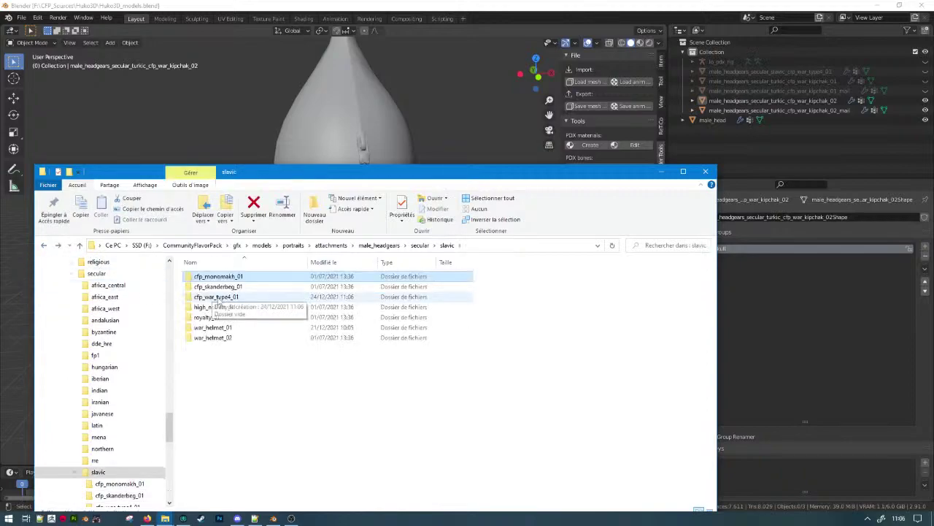
click(228, 299)
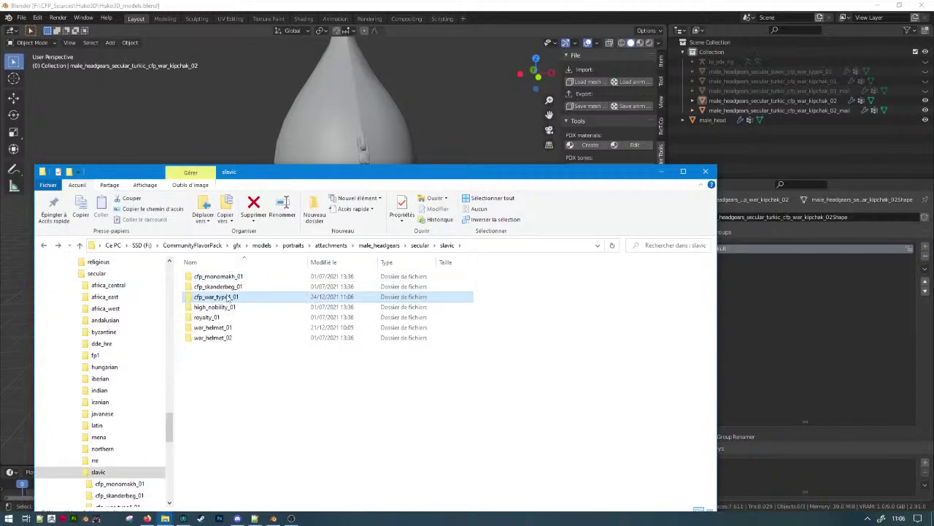
double_click(229, 299)
key(BackSpace)
click(227, 290)
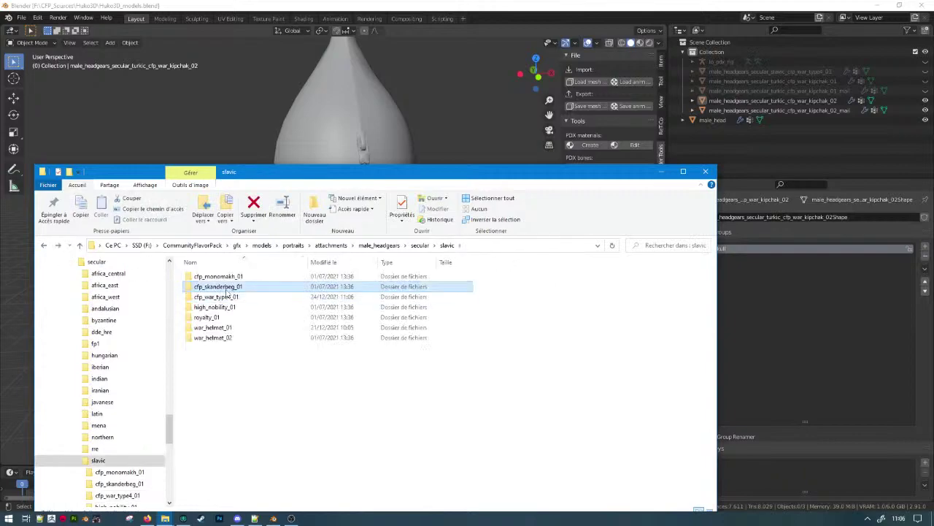
double_click(227, 292)
key(BackSpace)
double_click(216, 296)
key(ctrl+v)
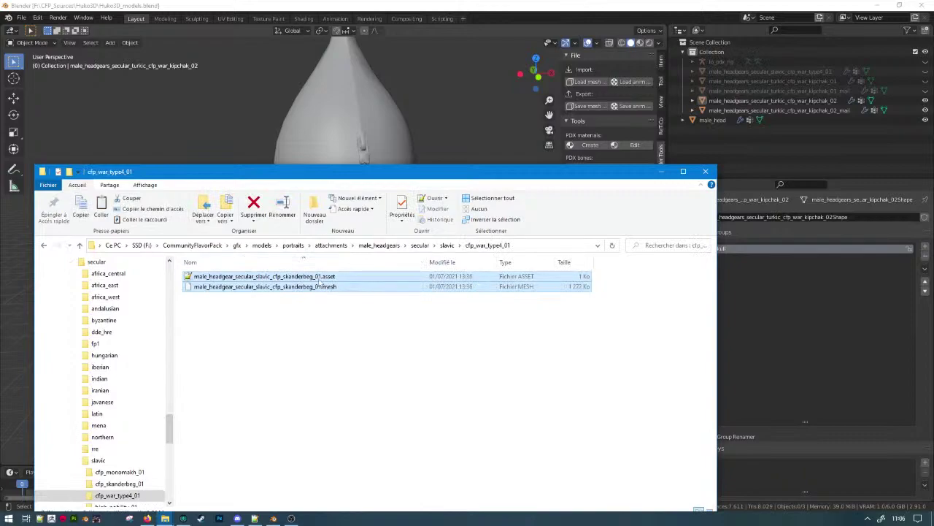
Rename the copied asset file to male_headgear_secular_slavic_cfp_war_type4_01.asset, copying war_type4 for reuse.
ctrl+click(312, 285)
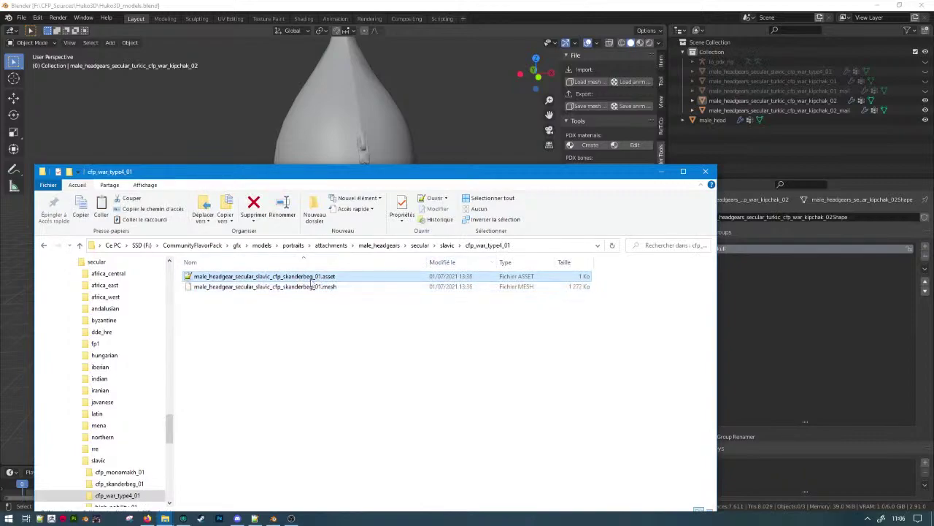
key(F2)
drag(313, 278, 283, 280)
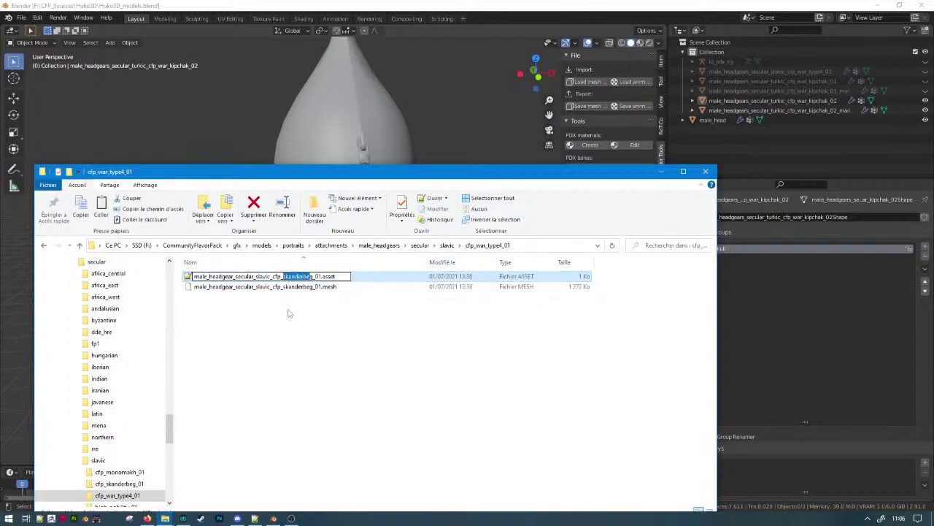
text(war_type4)
key(ctrl+c)
key(Return)
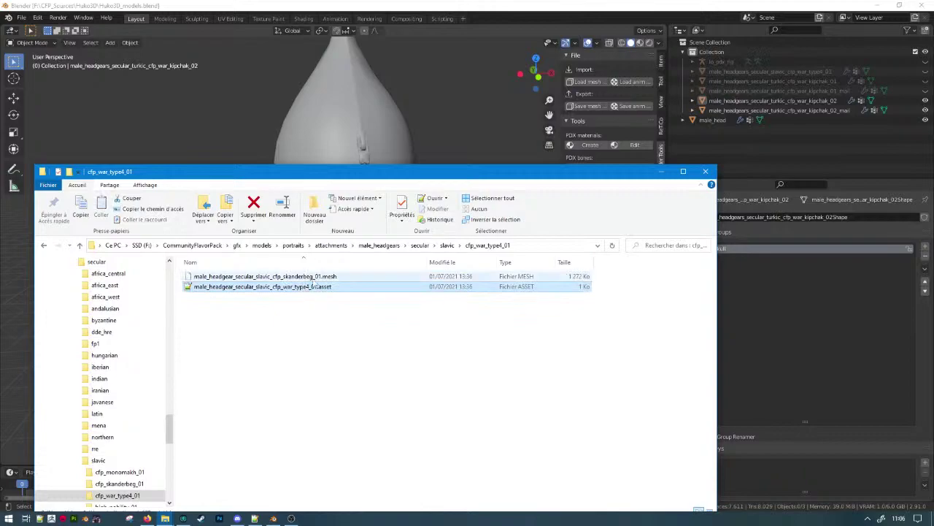
Rename the copied mesh file to male_headgear_secular_slavic_cfp_war_type4_01.mesh.
click(329, 278)
key(F2)
drag(315, 276, 290, 277)
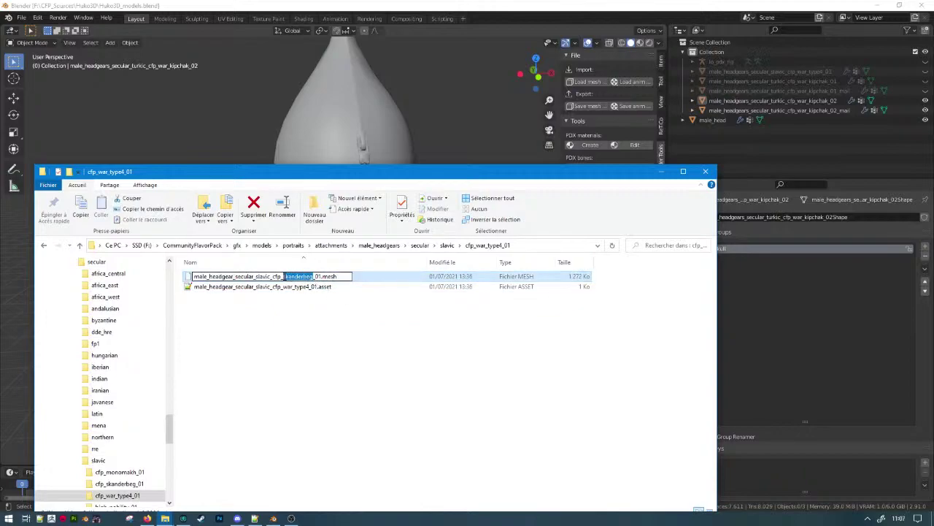
key(ctrl+v)
key(Return)
Open the renamed asset file in Notepad++, accept reloading error.log, and replace every skanderbeg with war_type4 in the asset.
double_click(294, 277)
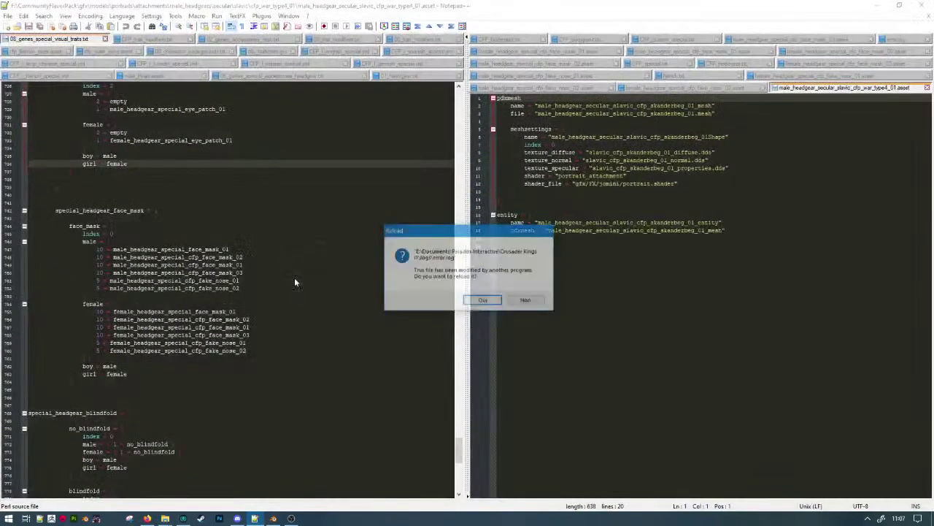
click(483, 301)
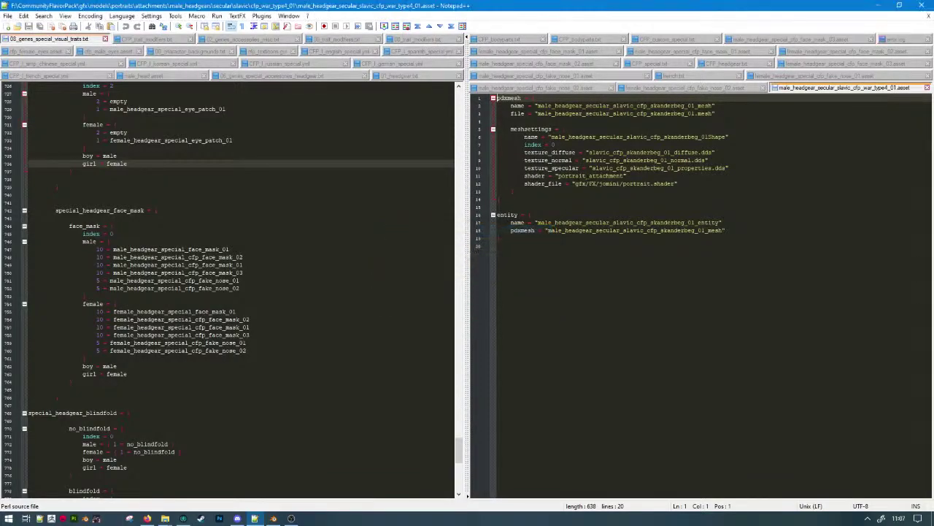
click(611, 160)
drag(689, 114, 656, 114)
key(ctrl+f)
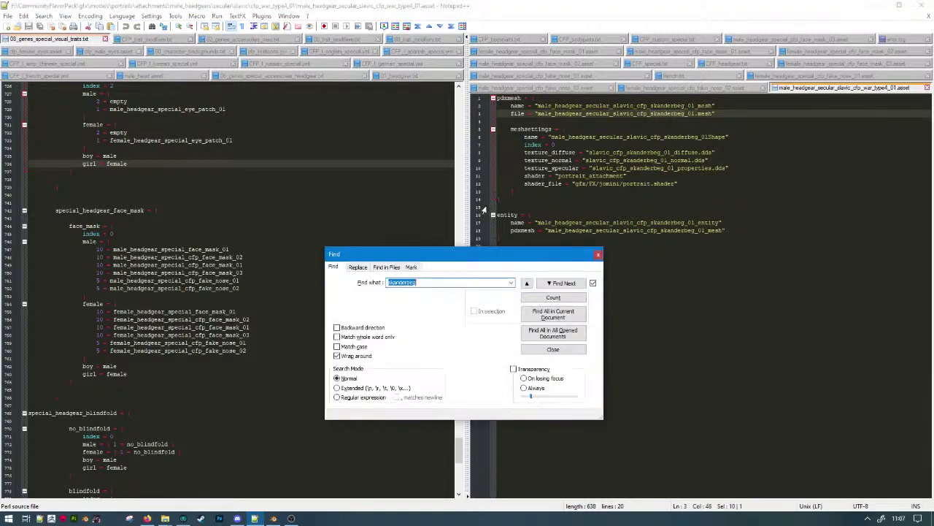
click(358, 267)
click(449, 297)
text(war_type4)
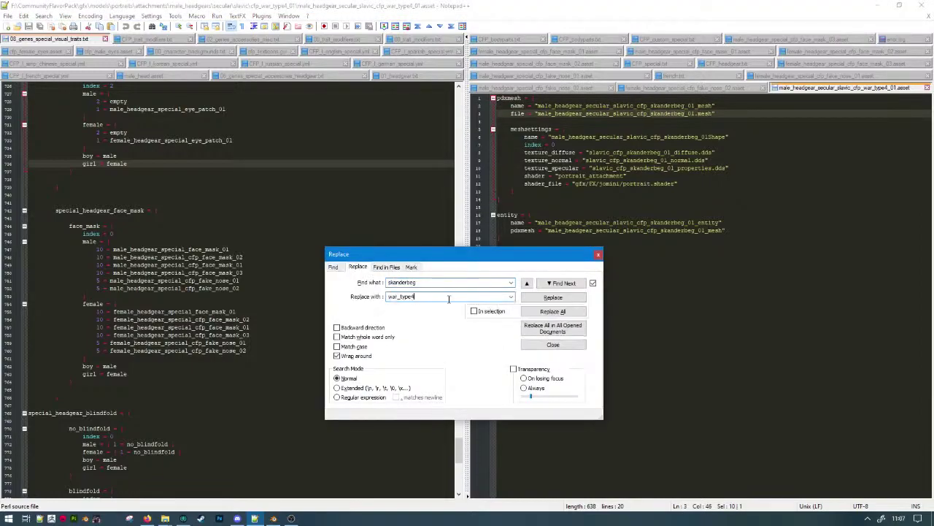
click(552, 311)
key(Escape)
Replace the base name of the diffuse, normal and specular textures with male_headgear_secular_slavic_cfp_war_type4_01 and save the asset file.
double_click(632, 114)
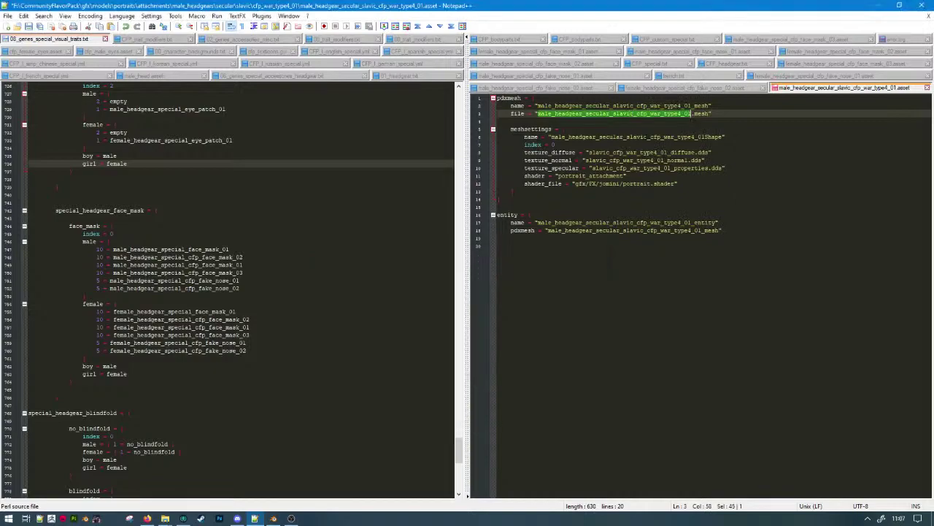
drag(649, 152, 591, 152)
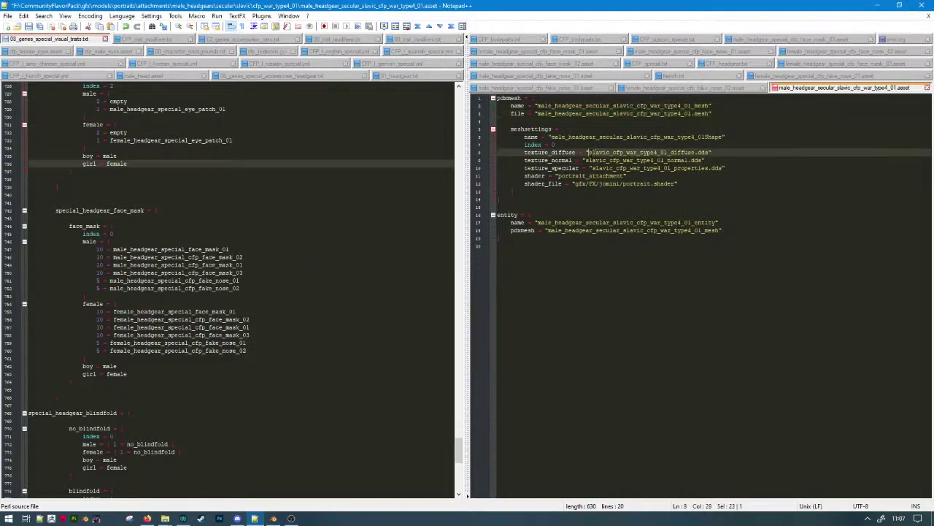
key(ctrl+v)
drag(662, 161, 594, 161)
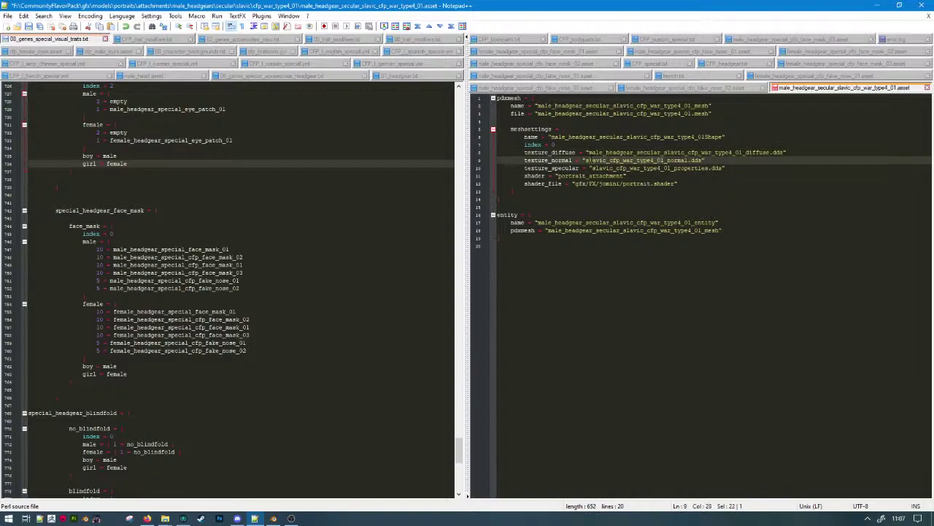
key(ctrl+v)
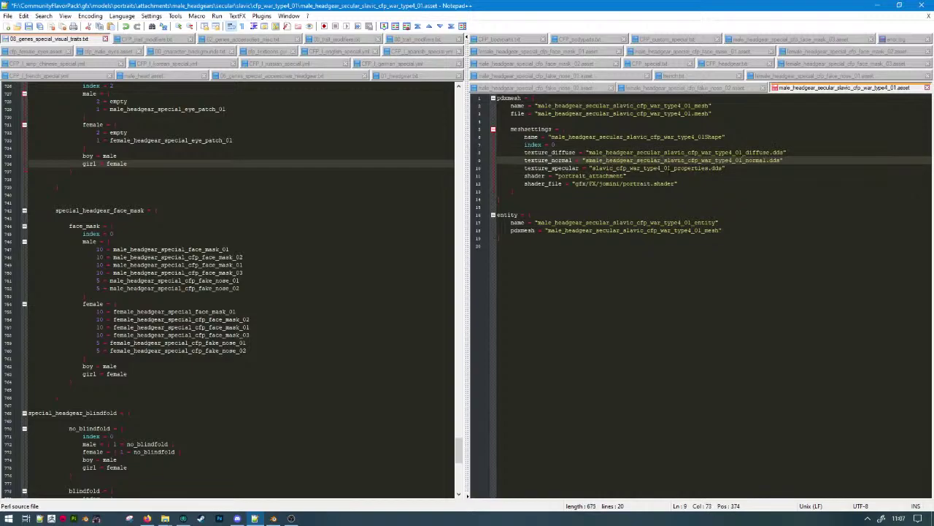
drag(667, 167, 589, 168)
key(ctrl+v)
click(600, 230)
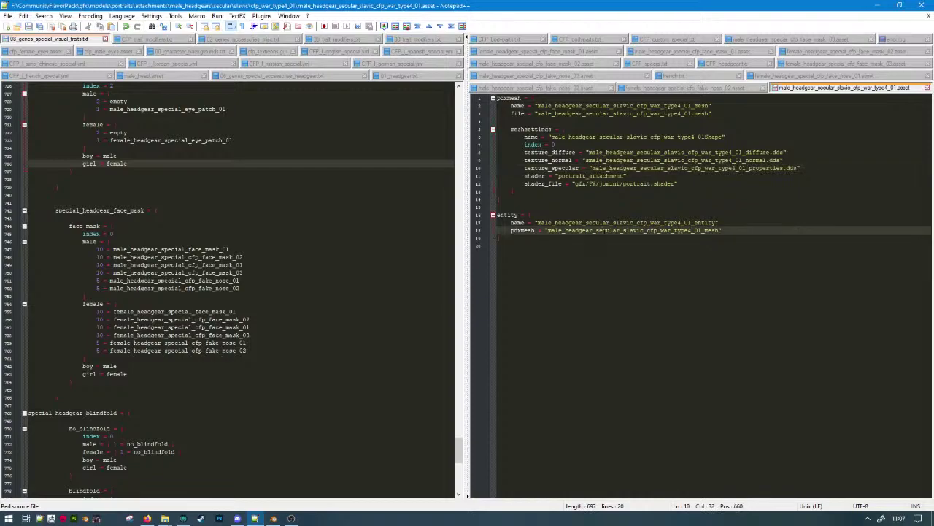
Launch Adobe Substance 3D, then switch to File Explorer and copy the path of the cfp_war_type4_01 folder.
click(76, 517)
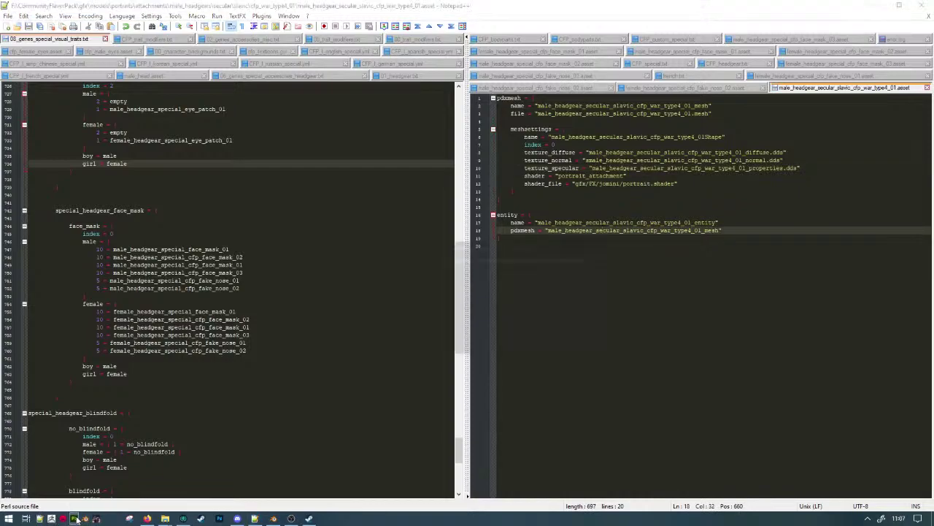
click(625, 175)
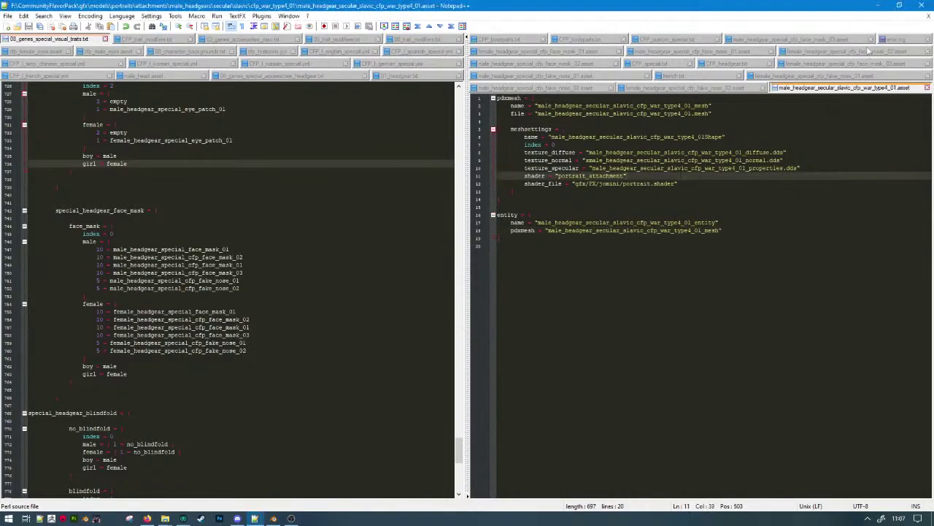
click(878, 5)
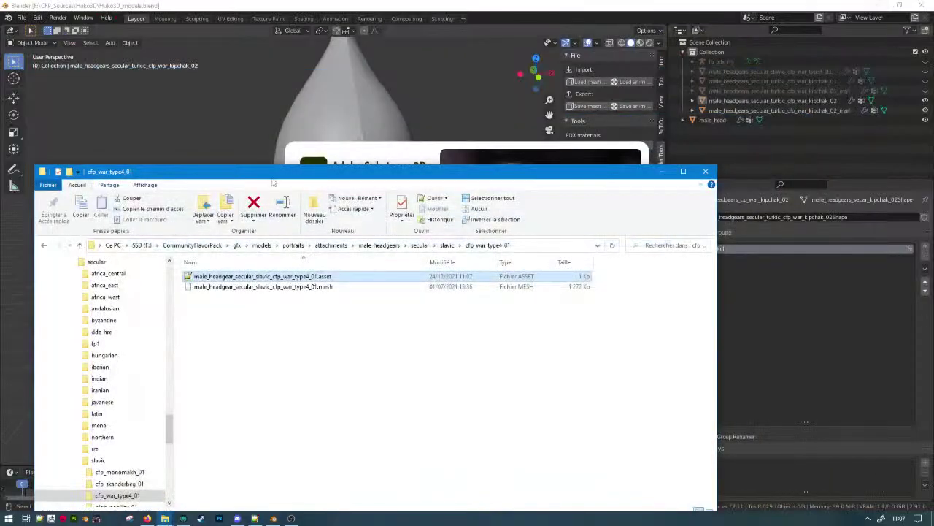
click(326, 300)
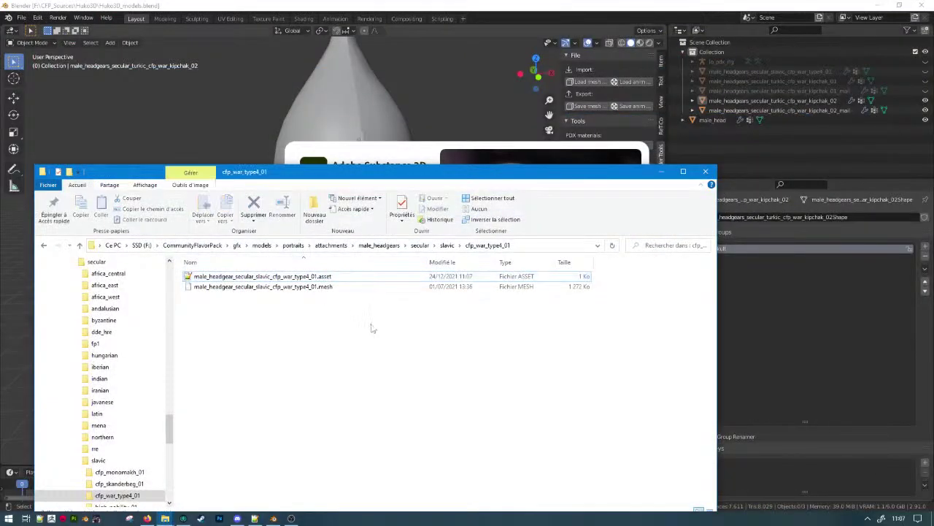
click(560, 244)
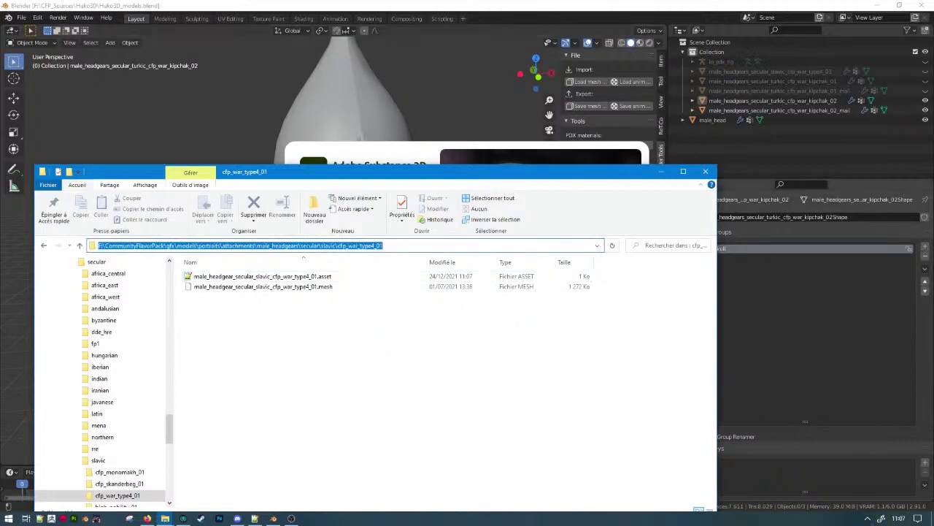
Switch to Blender, unhide male_headgears_secular_slavic_cfp_war_type4_01 and triangulate all of its faces.
click(745, 390)
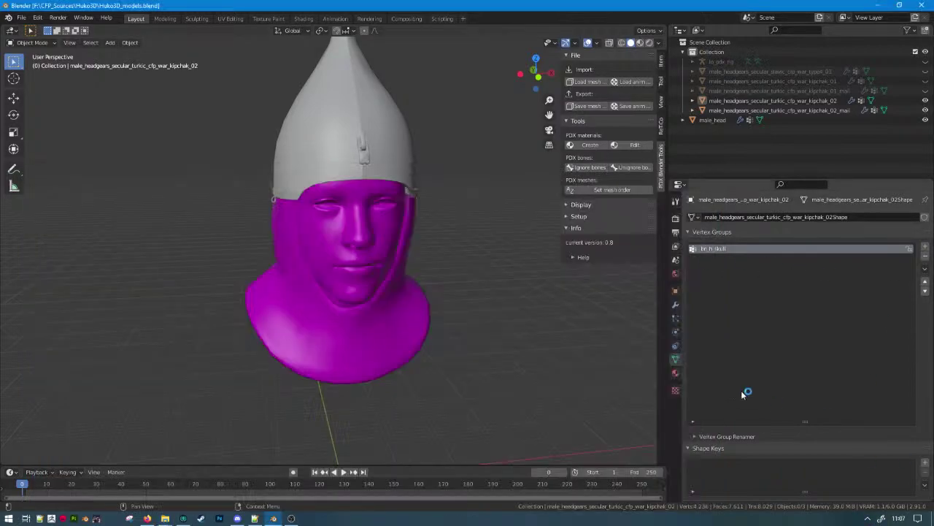
click(925, 72)
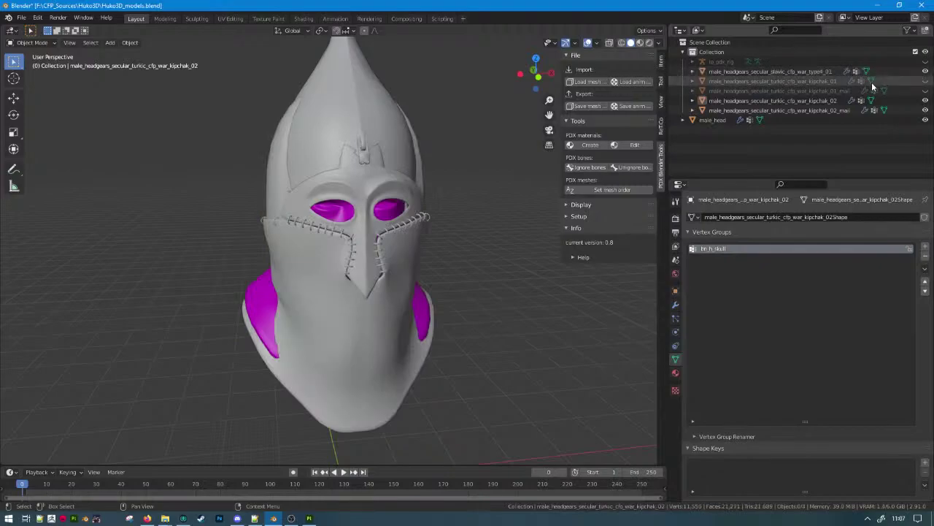
click(588, 107)
key(Return)
click(402, 128)
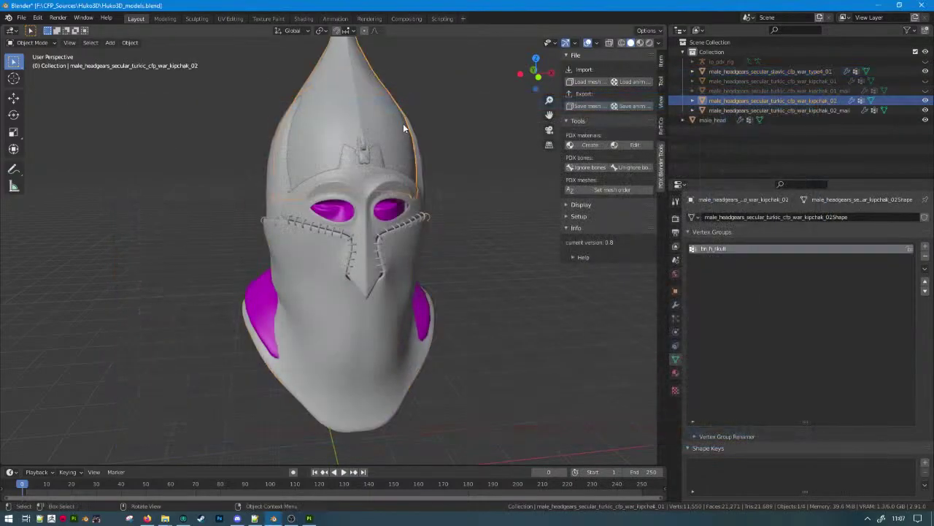
click(423, 222)
key(Tab)
middle_drag(454, 219, 501, 221)
key(a)
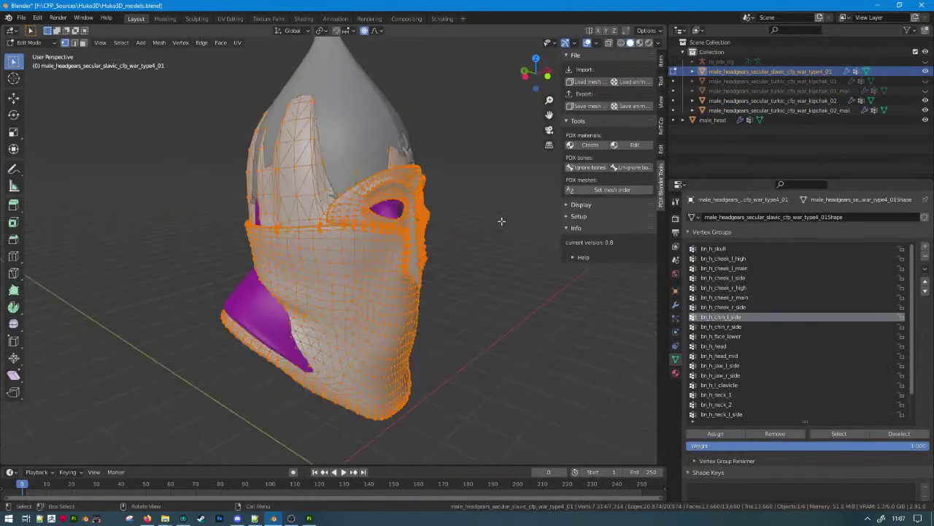
key(ctrl+t)
key(Tab)
Export the PDX mesh to the cfp_war_type4_01 folder, overwriting male_headgear_secular_slavic_cfp_war_type4_01.mesh.
click(588, 106)
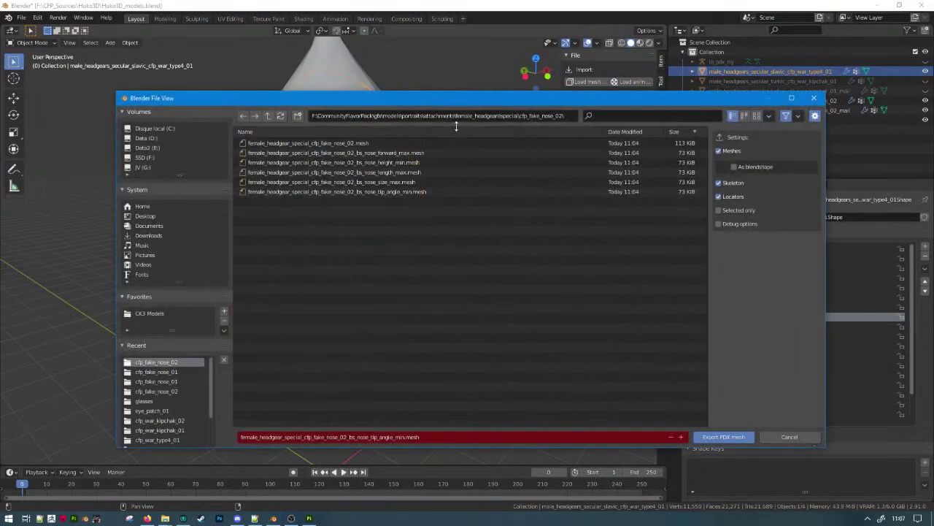
click(156, 439)
click(402, 143)
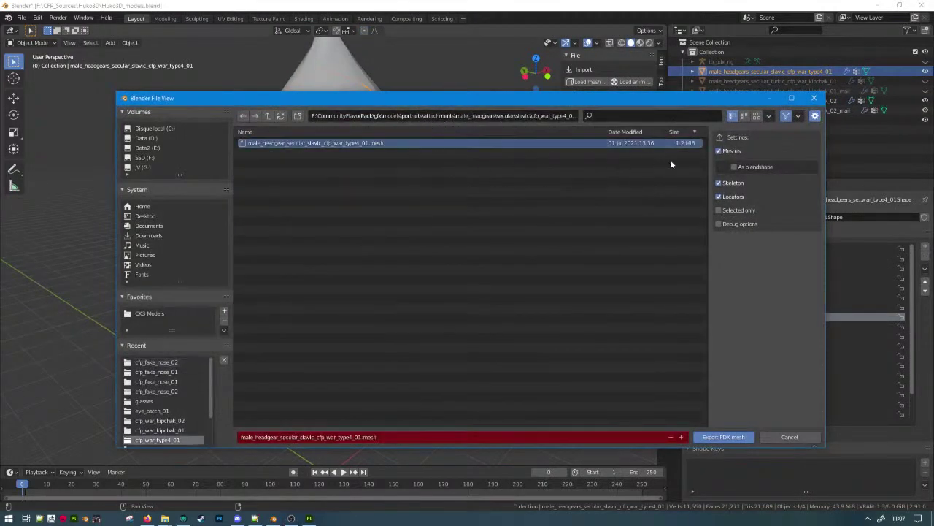
double_click(652, 144)
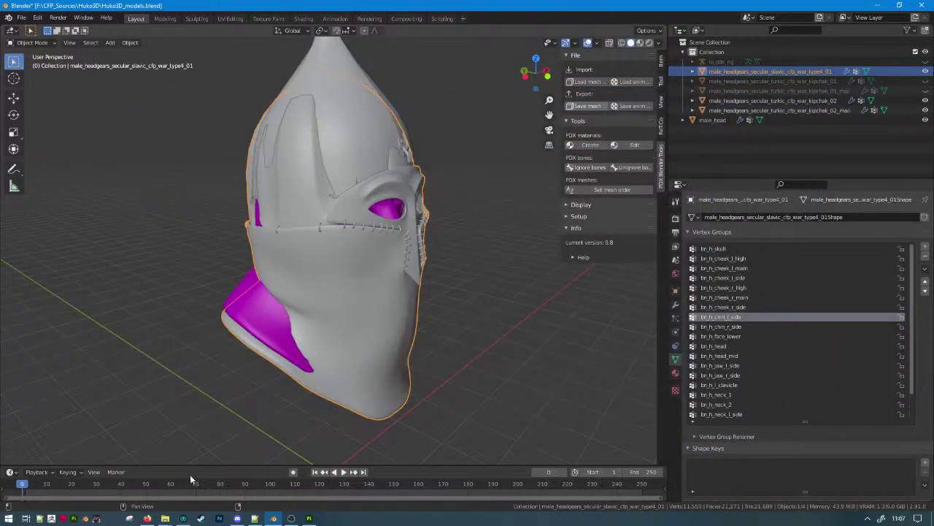
Switch to Substance 3D Painter, open the recent Huko3D_Type4 project and export its textures to the cfp_war_type4_01 folder.
click(308, 517)
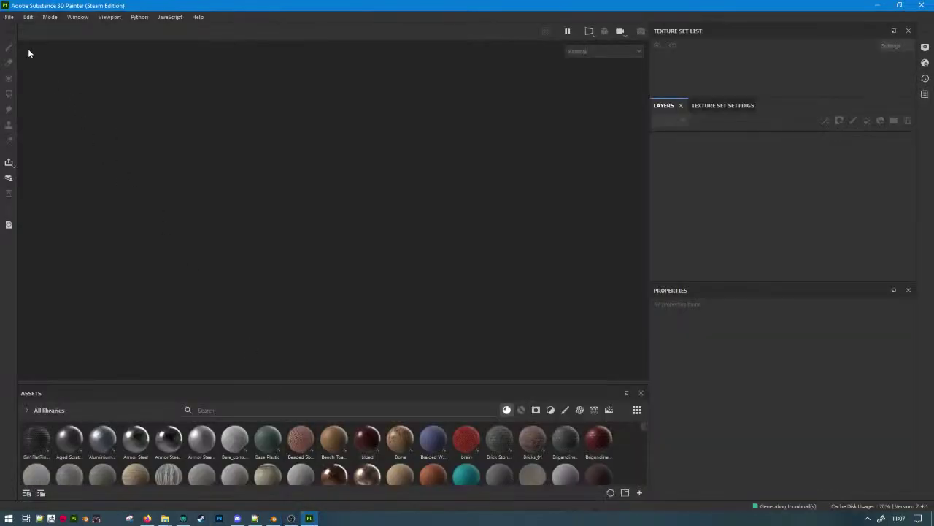
click(9, 16)
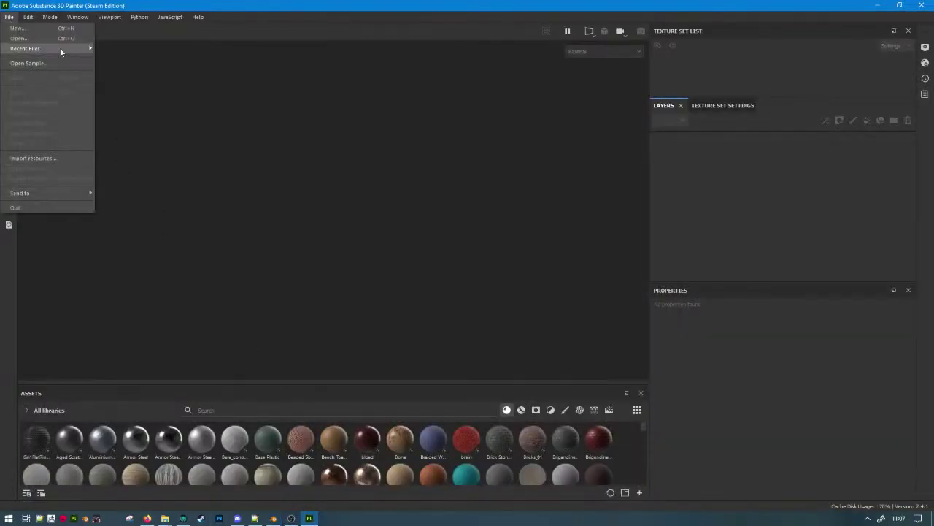
mouse_move(60, 48)
click(193, 66)
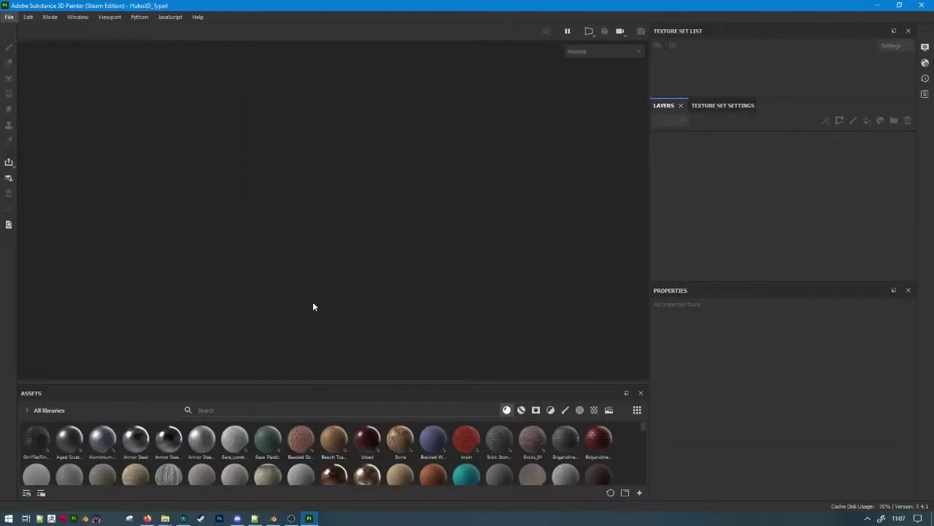
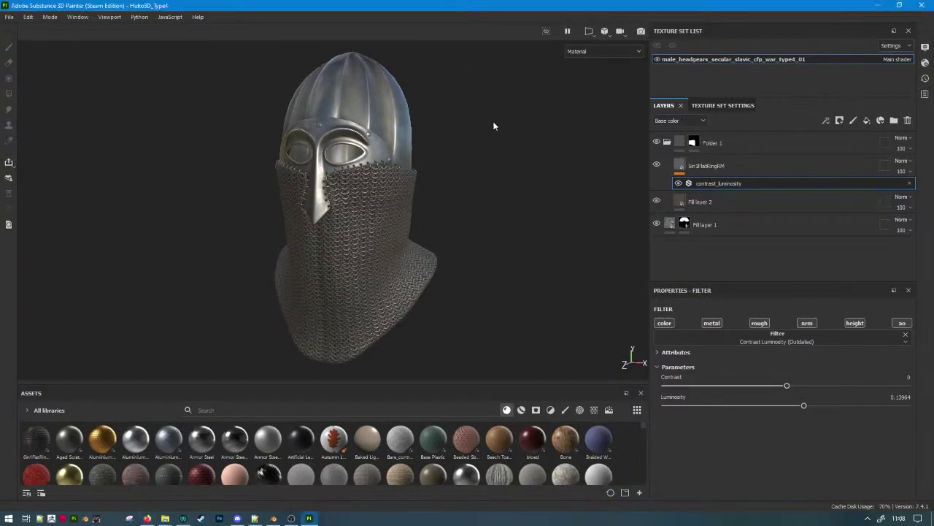
key(ctrl+shift+e)
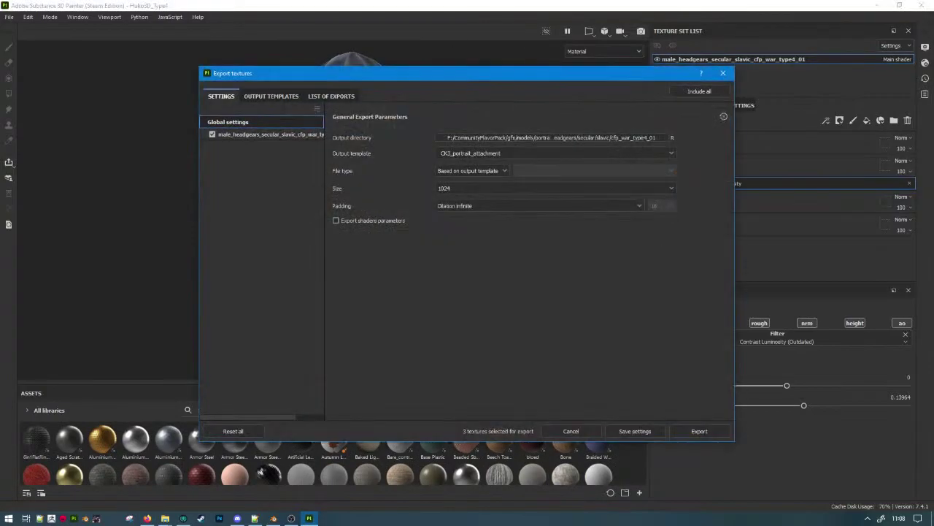
click(697, 429)
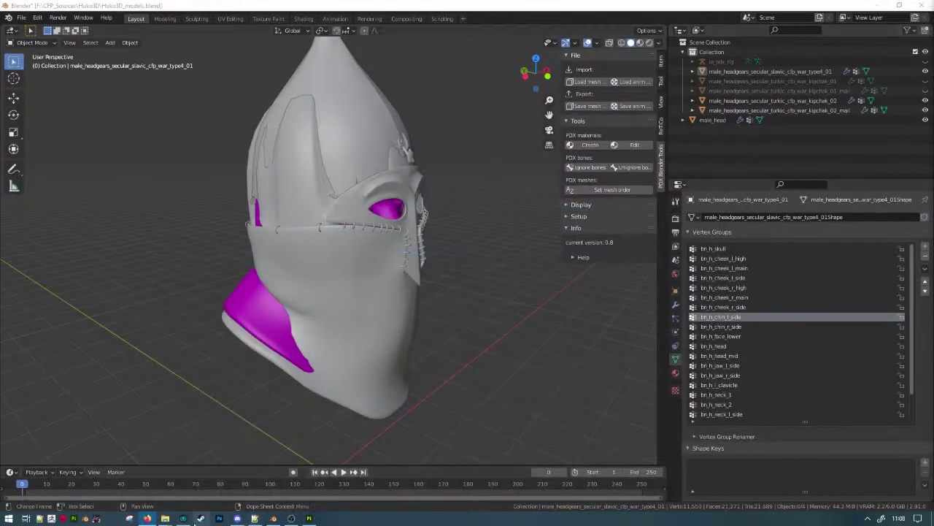
Switch to File Explorer, open the diffuse, normal and properties TGA textures of cfp_war_type4_01 in Photoshop, and quit the Creative Cloud repair prompt.
mouse_move(165, 518)
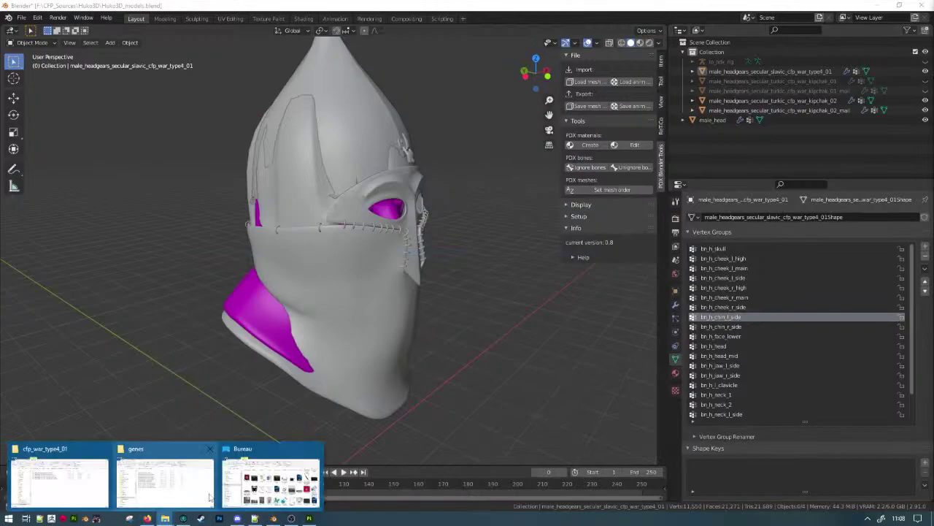
click(66, 474)
drag(229, 353, 274, 293)
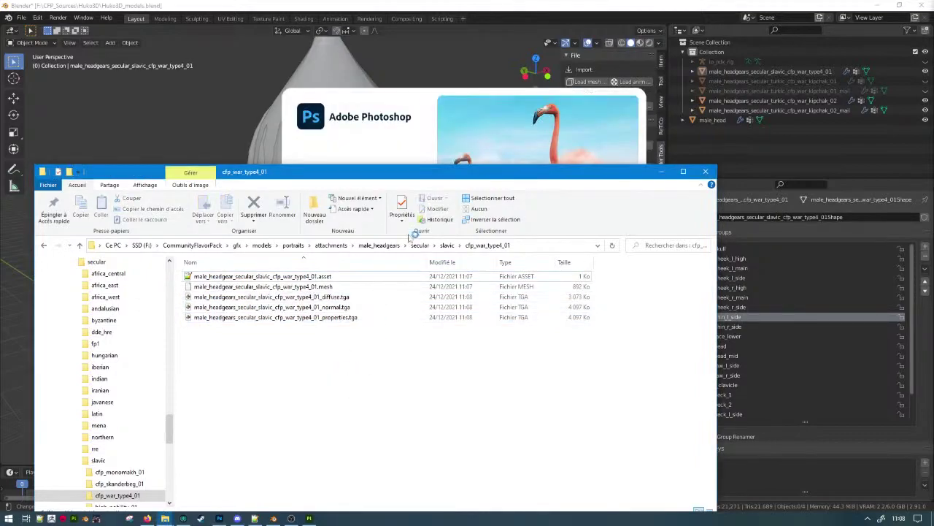
click(559, 7)
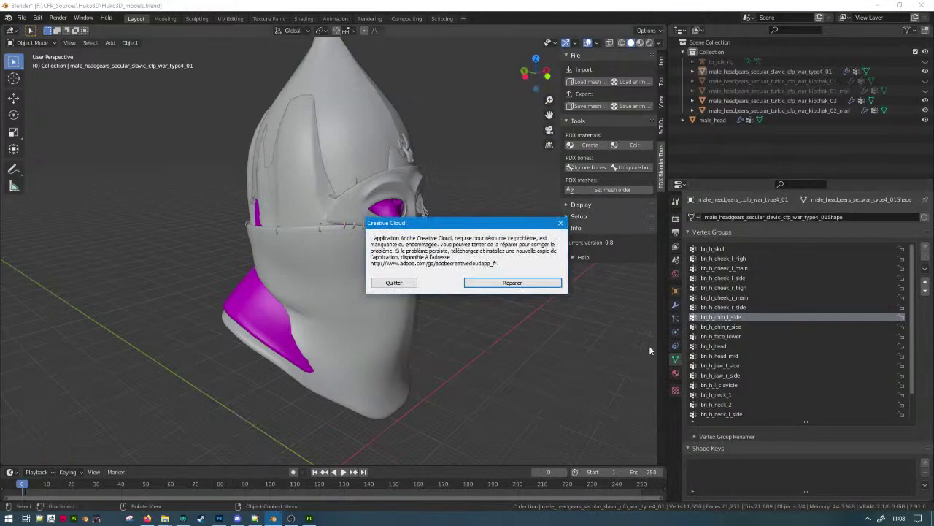
click(398, 283)
Switch to Substance 3D Painter and open the recent Huko3D_Kipchak project, discarding the changes to Huko3D_Type4.
click(309, 518)
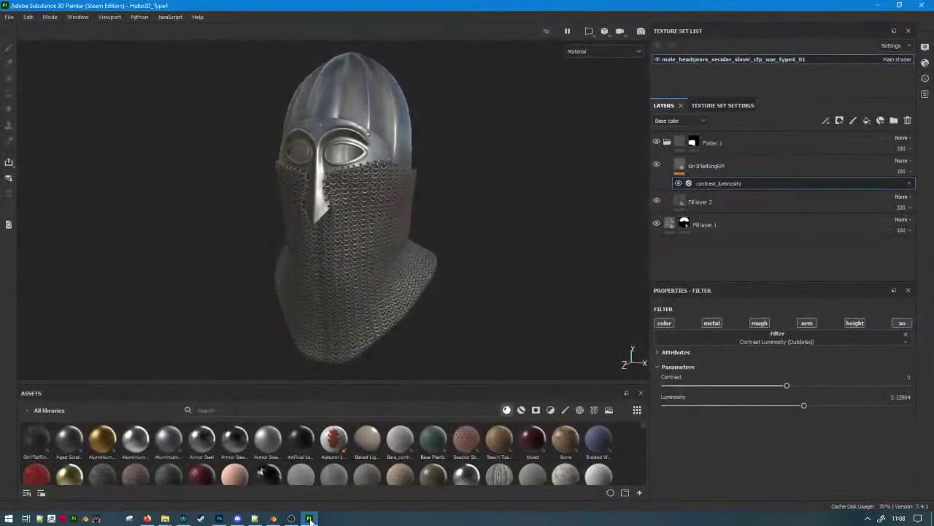
click(310, 518)
click(309, 518)
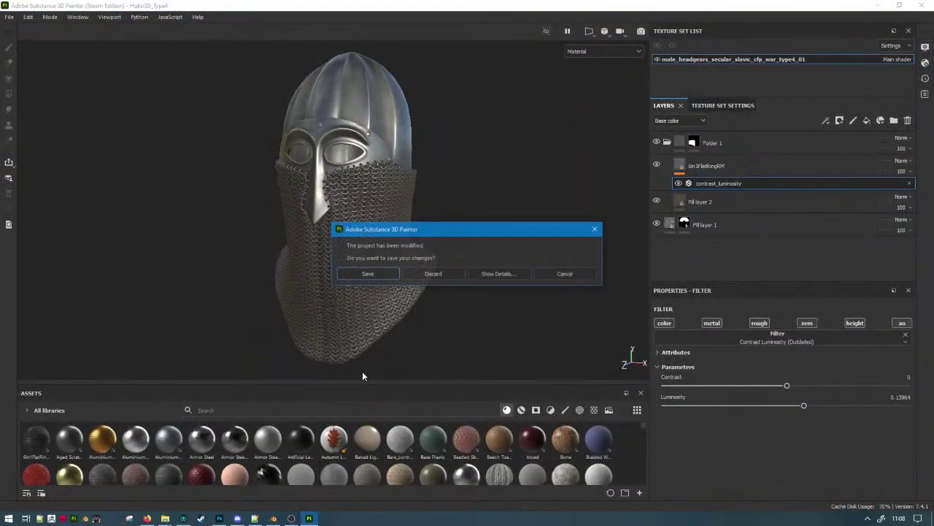
click(437, 275)
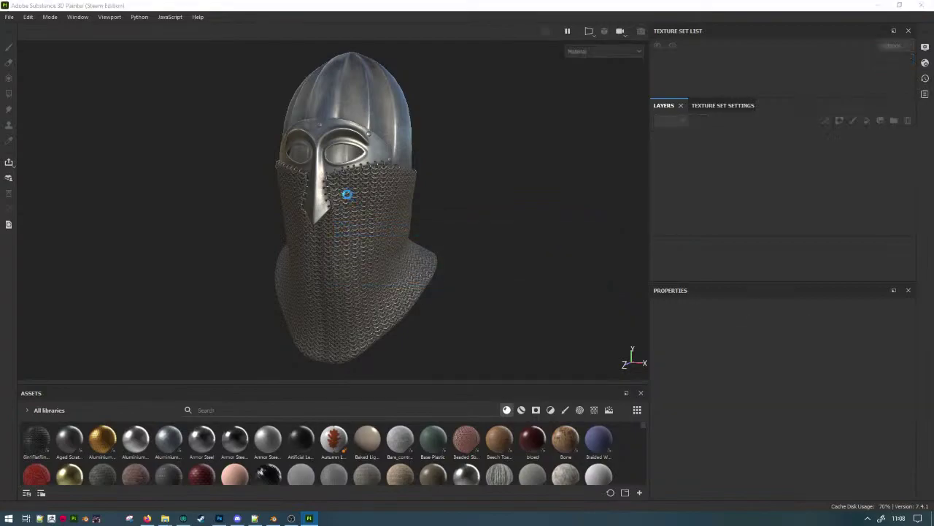
key(Escape)
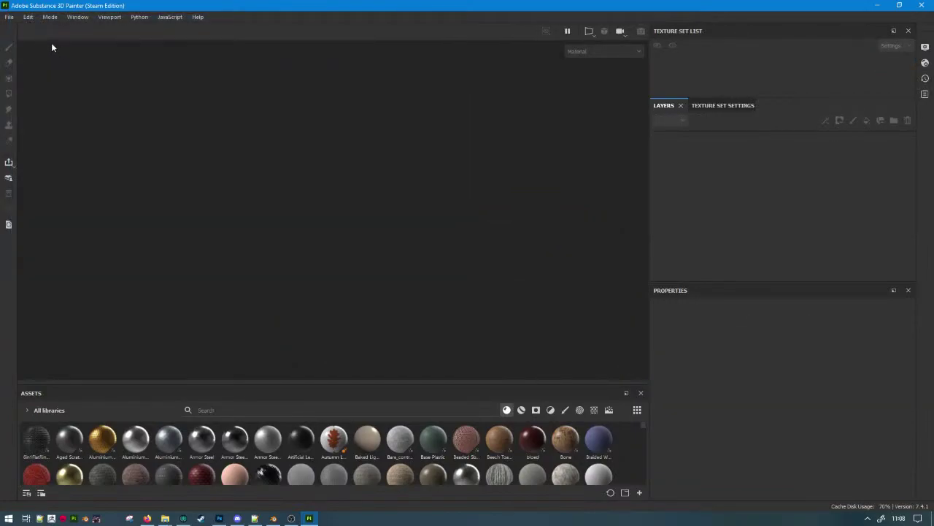
click(8, 17)
mouse_move(36, 52)
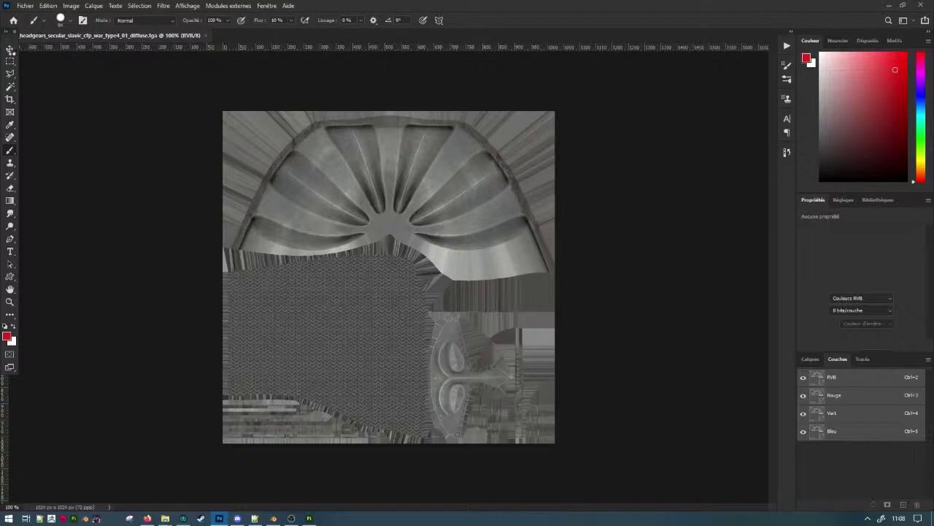
Switch to Photoshop and save the war_type4 normal texture as DDS in BC3 format with premultiplied alpha blending off.
click(10, 50)
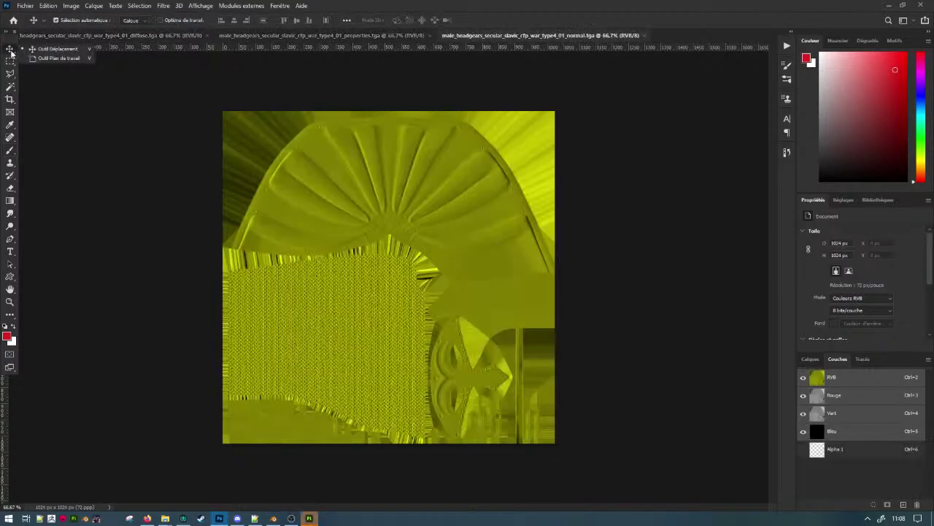
key(ctrl+shift+s)
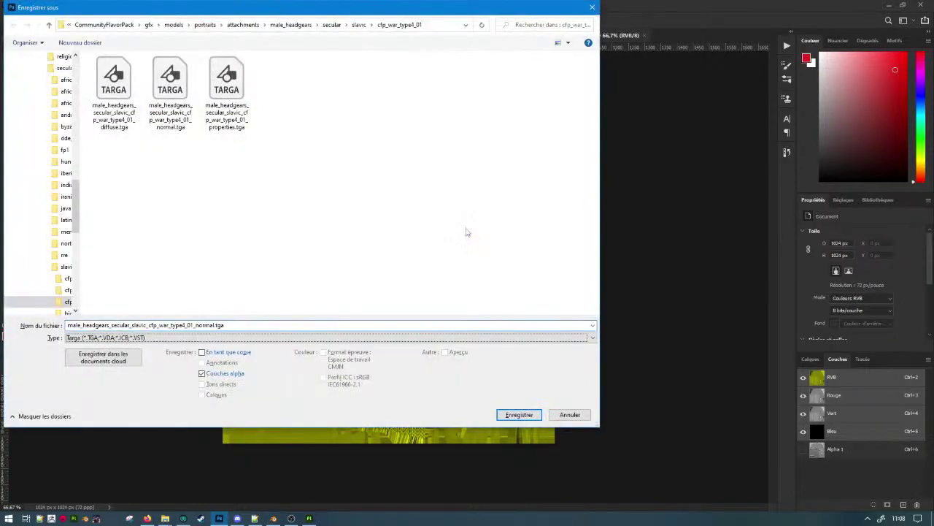
key(Return)
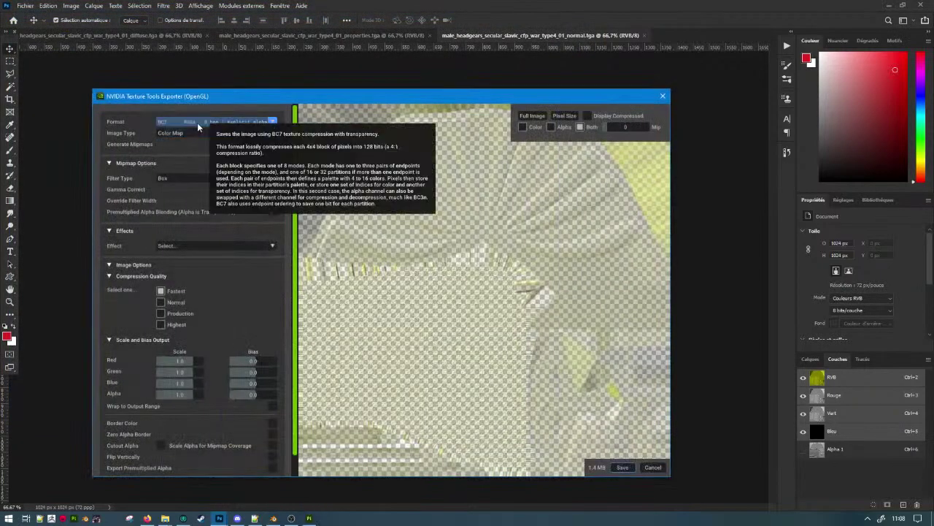
click(197, 123)
click(189, 191)
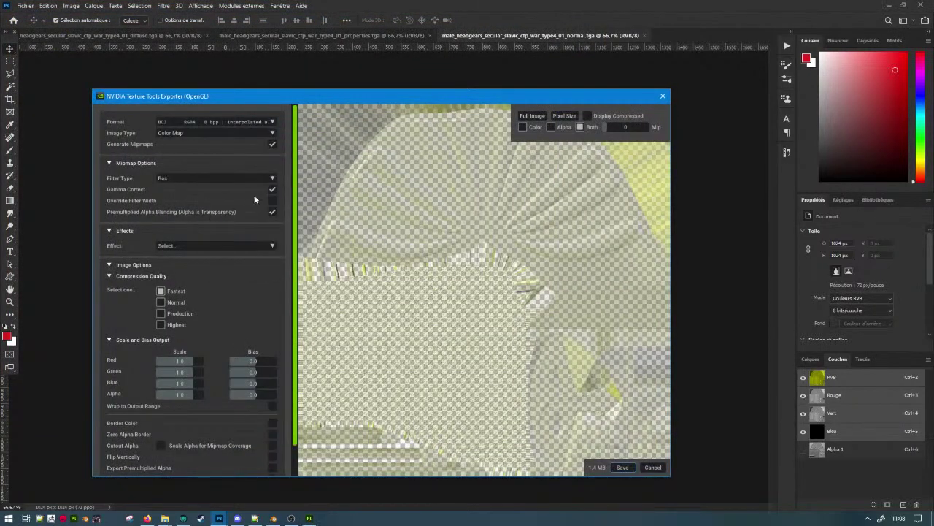
click(272, 211)
click(621, 467)
key(alt+Tab)
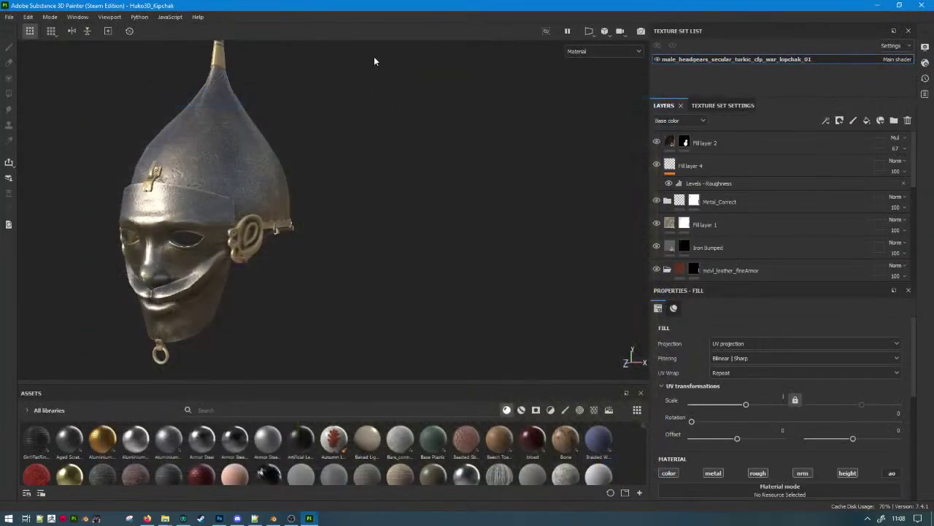
key(alt+Tab)
click(305, 214)
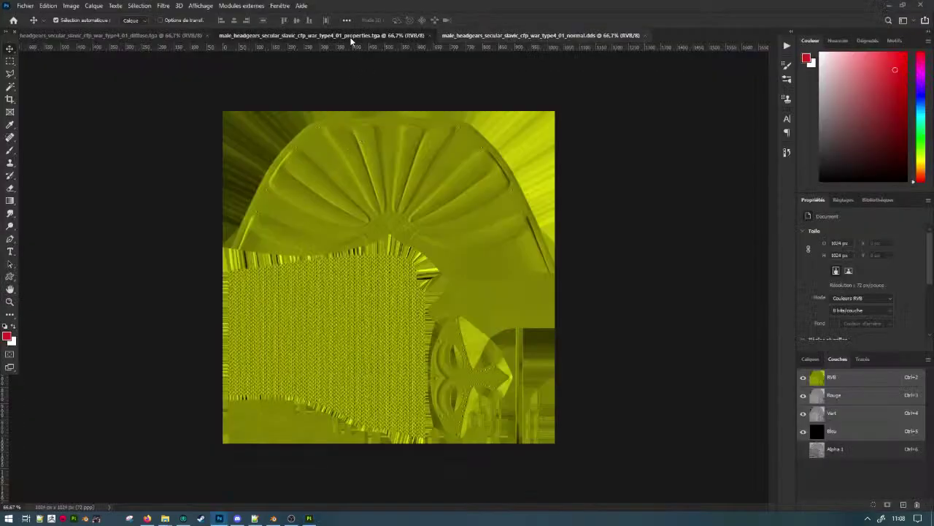
Save the war_type4 properties texture as a DDS file in BC3 format.
click(352, 37)
key(ctrl+shift+s)
key(Return)
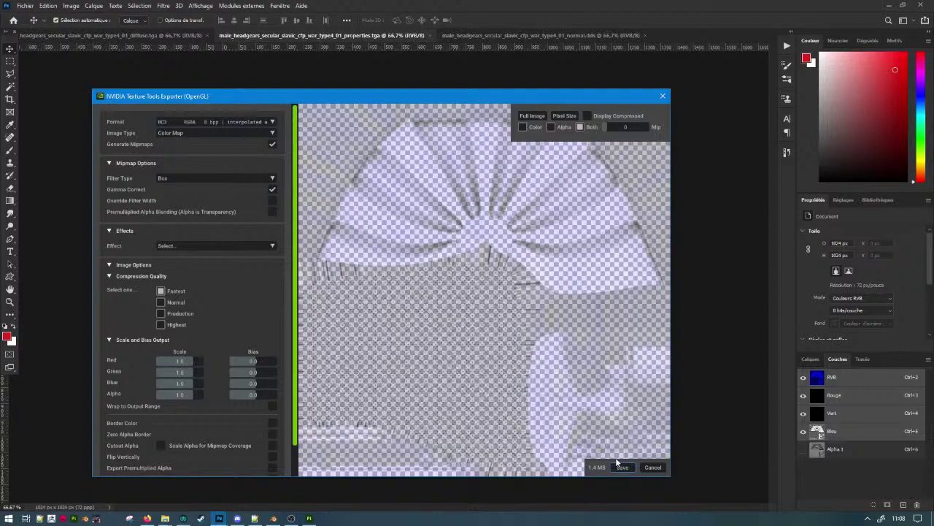
click(622, 468)
key(alt+Tab)
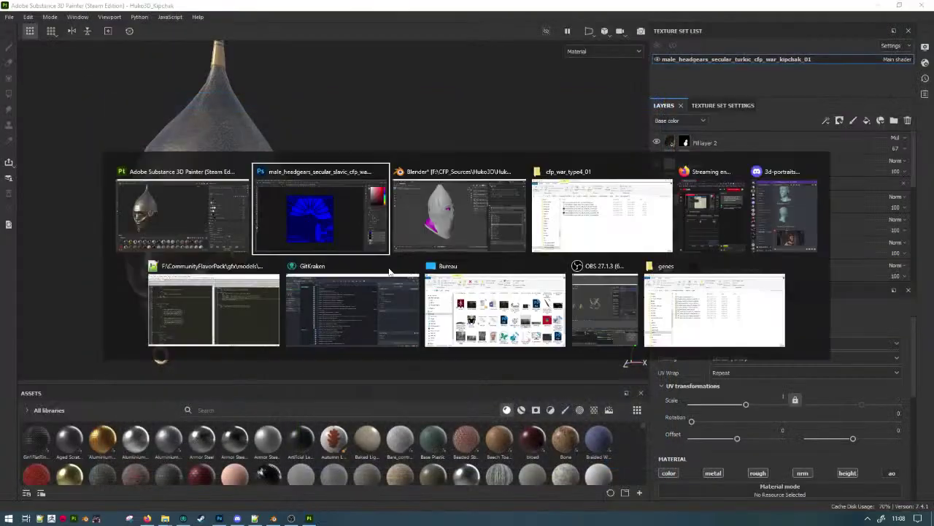
Save the war_type4 diffuse texture as a DDS file in BC1 format without alpha.
click(187, 35)
key(ctrl+shift+s)
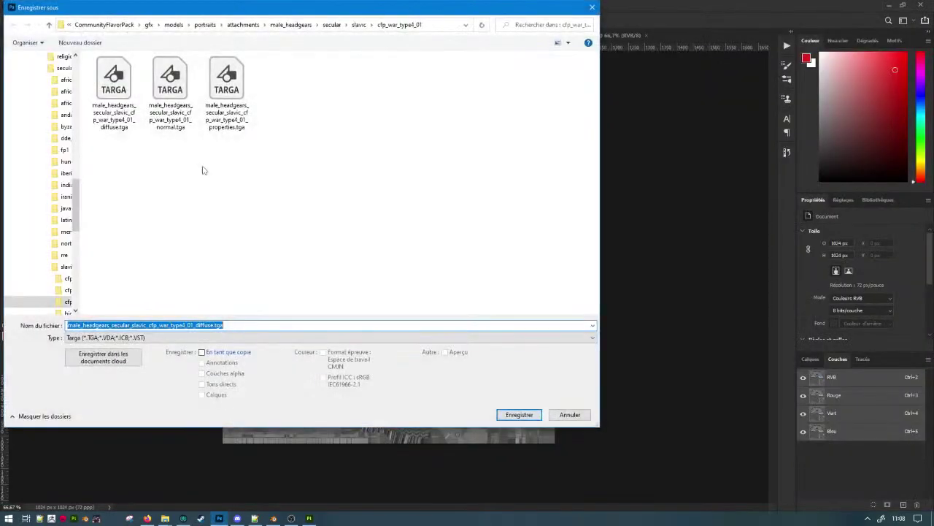
key(Tab)
key(d)
key(Return)
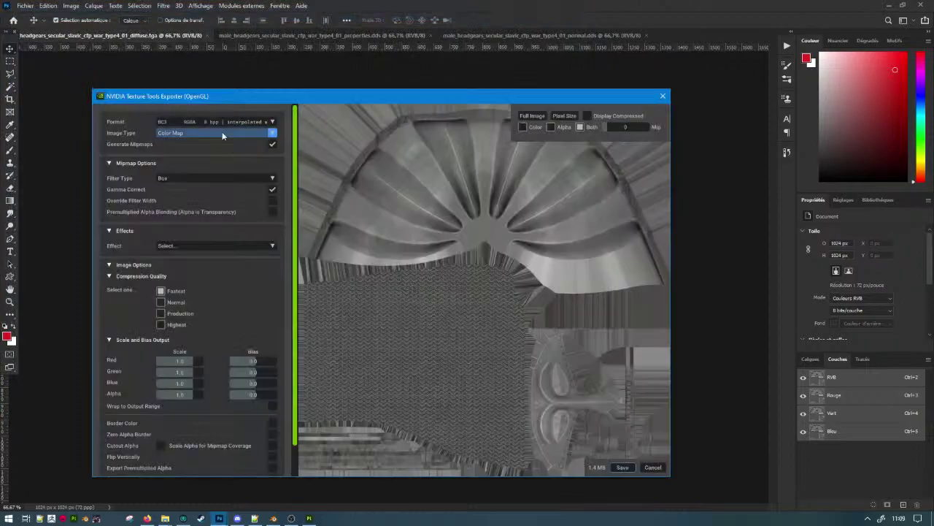
click(209, 122)
click(191, 193)
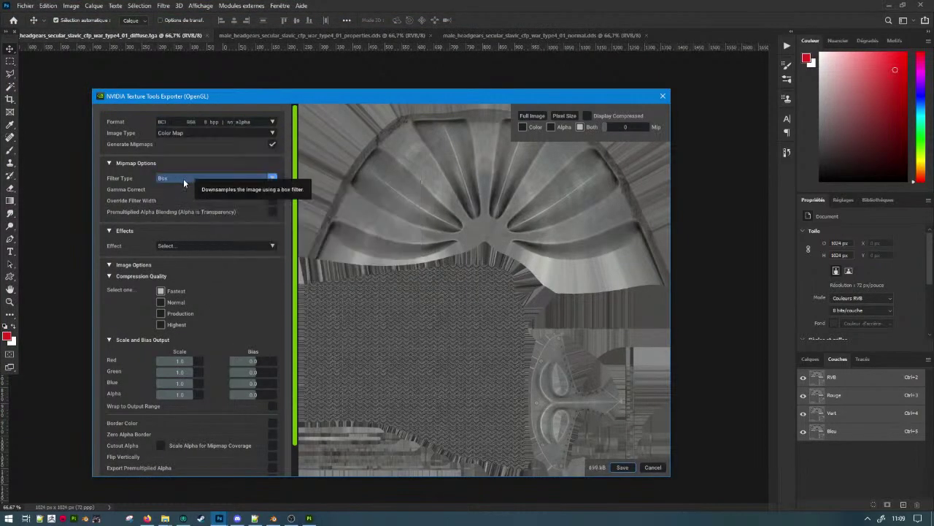
click(621, 466)
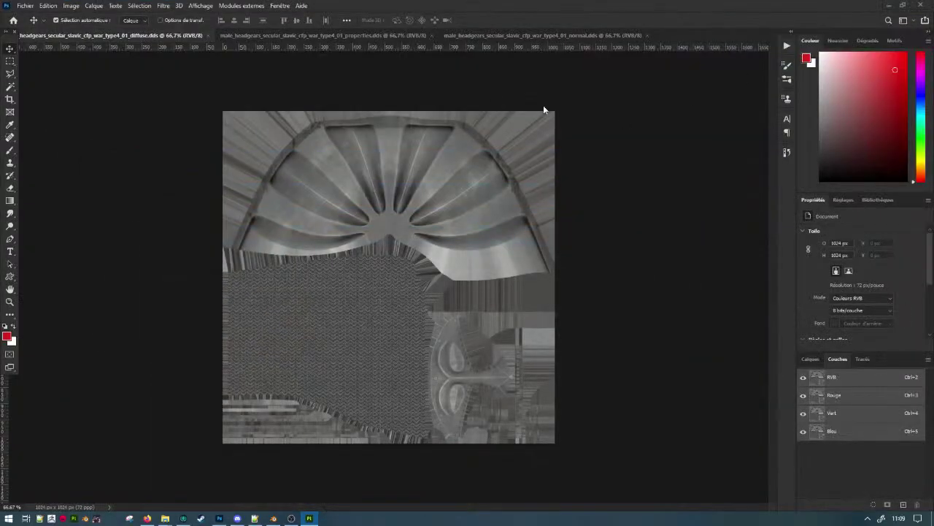
Switch to File Explorer and delete the diffuse, normal and properties TGA files from the cfp_war_type4_01 folder.
key(alt+Tab)
key(Tab)
key(Tab)
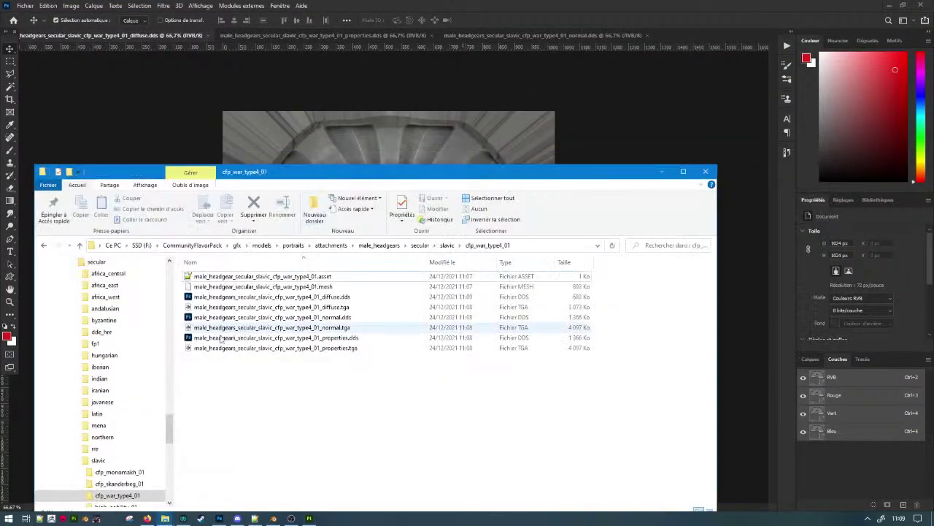
click(248, 348)
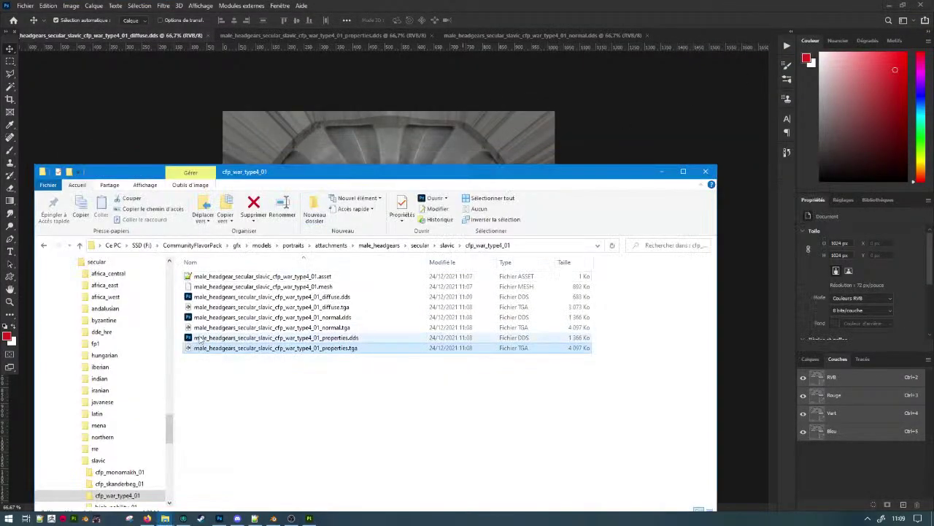
ctrl+click(248, 327)
ctrl+click(248, 307)
key(Delete)
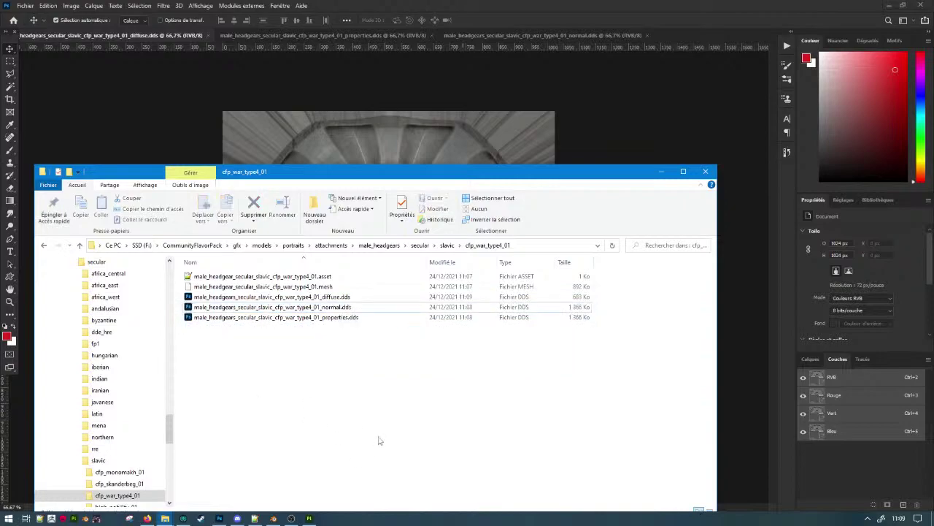
Rename the war_type4 asset file as male_headgears_secular_slavic_cfp_war_type4_01.asset.
drag(344, 364, 370, 389)
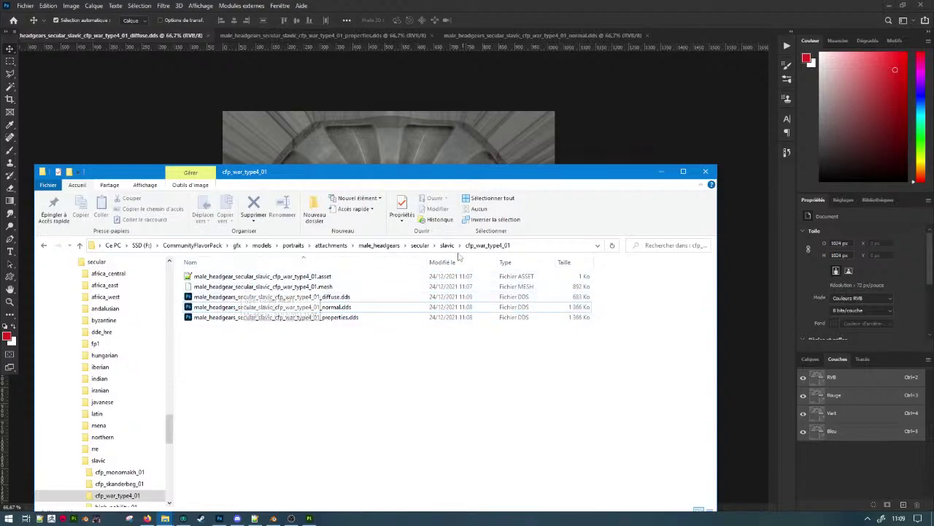
click(248, 278)
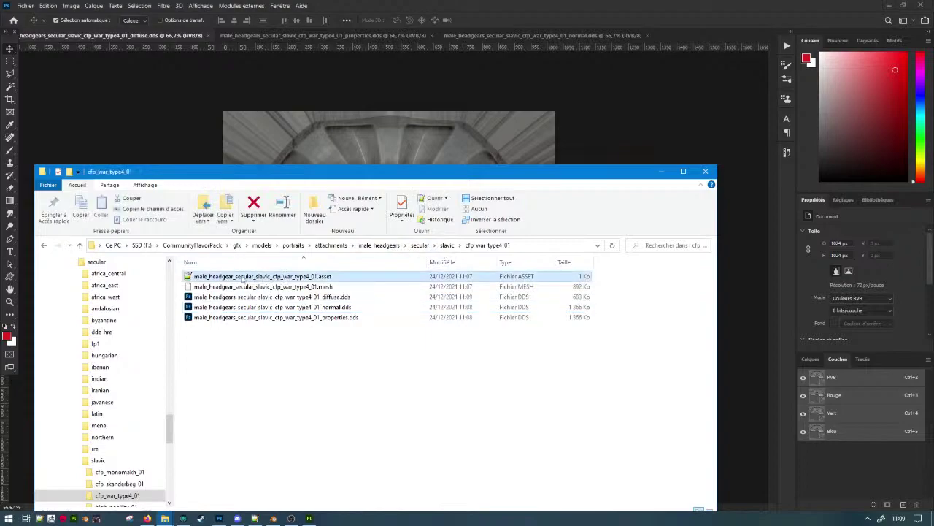
click(234, 278)
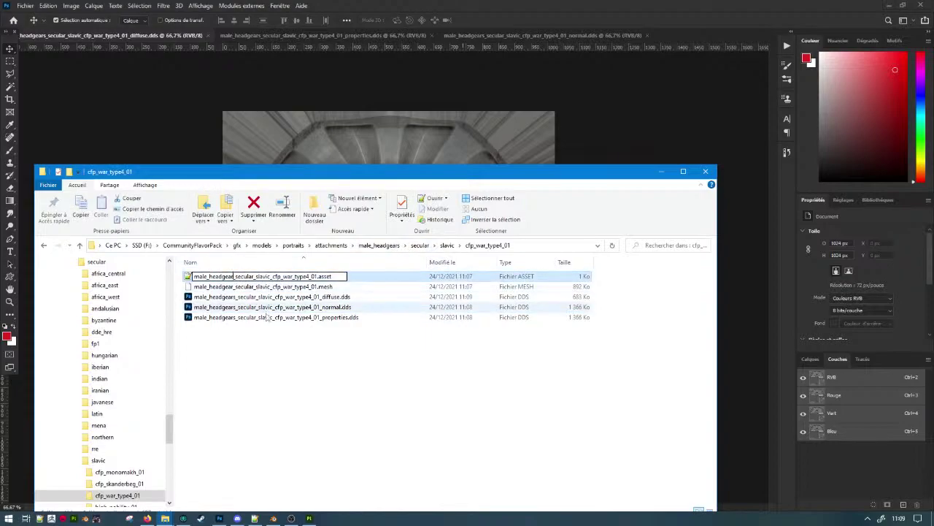
click(272, 519)
click(273, 518)
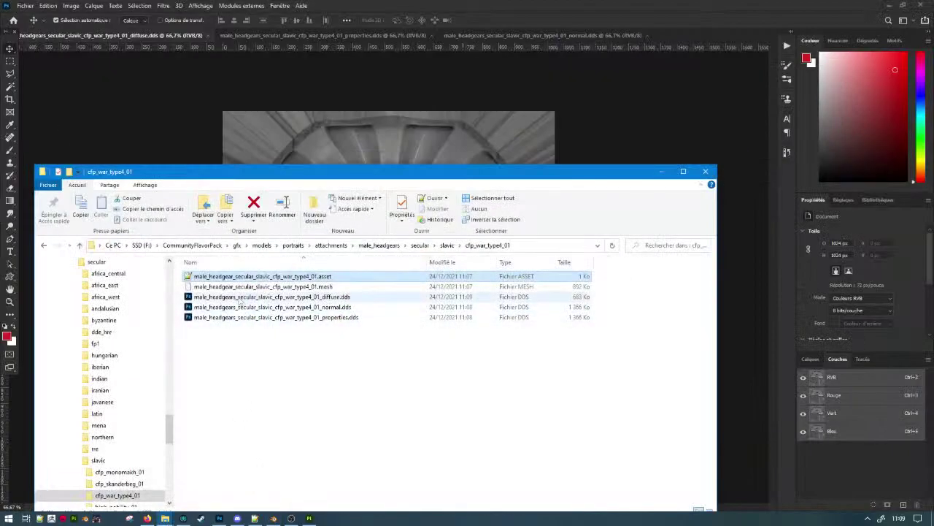
click(235, 276)
text(s)
Rename the war_type4 mesh file as male_headgears_secular_slavic_cfp_war_type4_01.mesh.
click(235, 289)
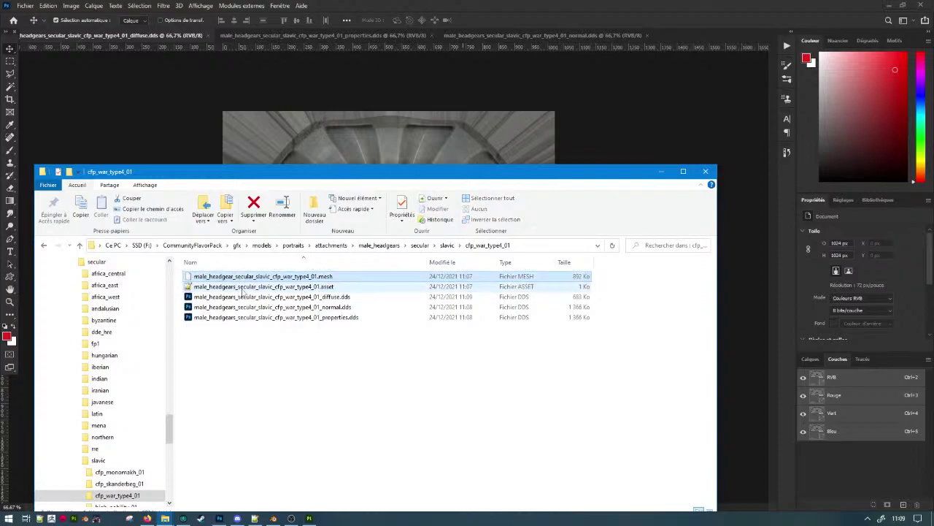
click(237, 288)
click(242, 277)
click(233, 277)
click(233, 277)
text(s)
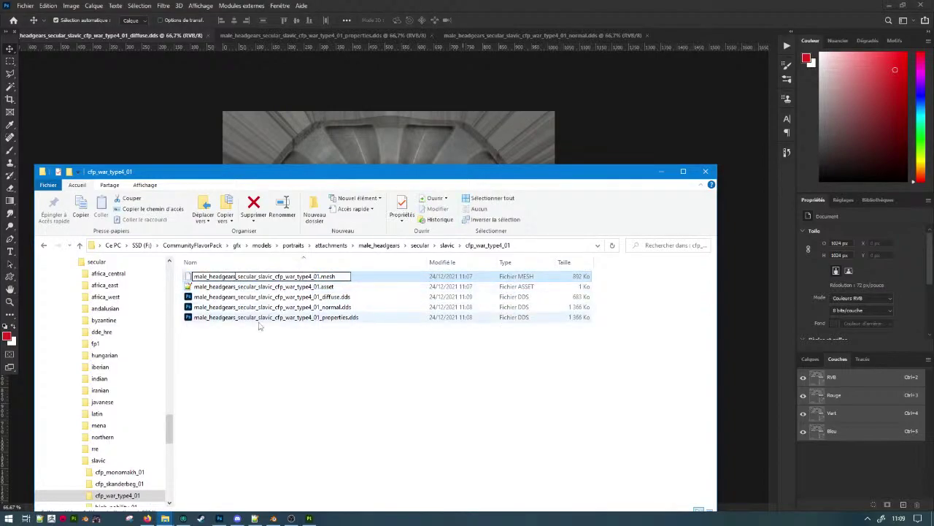
key(Return)
Open the war_type4 asset file in Notepad++, try replacing every "headgear_" with "headgears_", and undo the replacement.
double_click(255, 277)
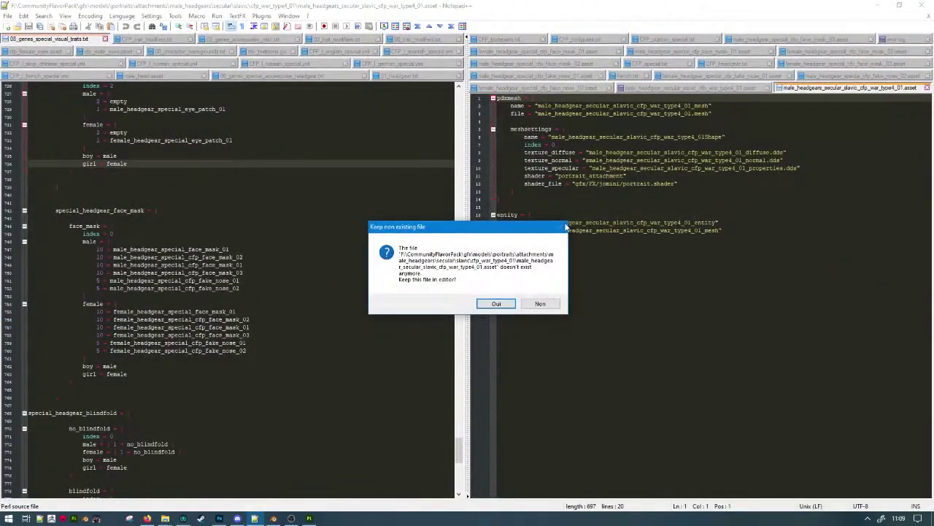
click(540, 303)
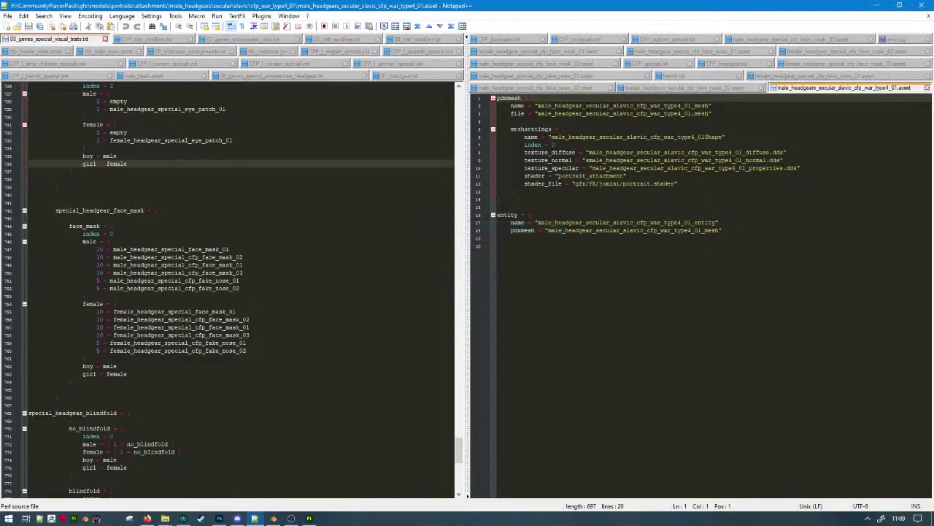
drag(586, 105, 565, 105)
key(ctrl+f)
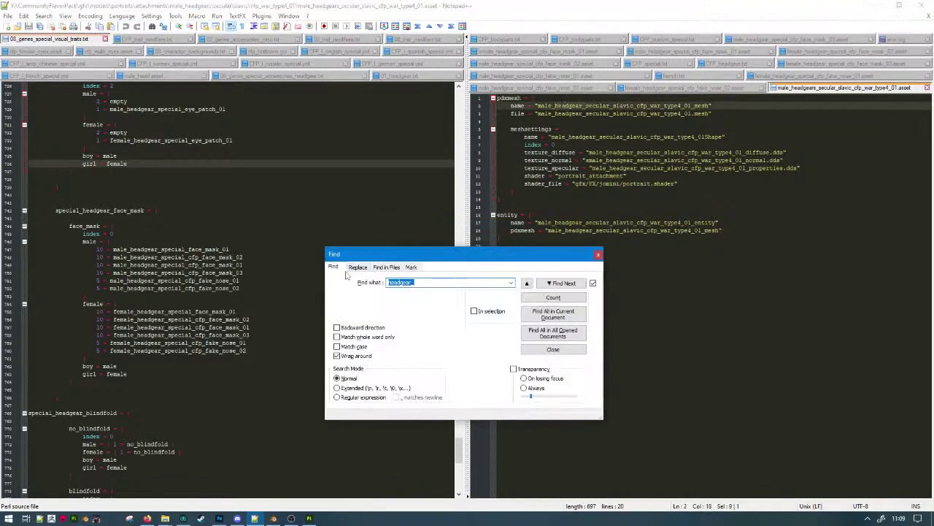
click(354, 268)
double_click(403, 297)
text(headgear_)
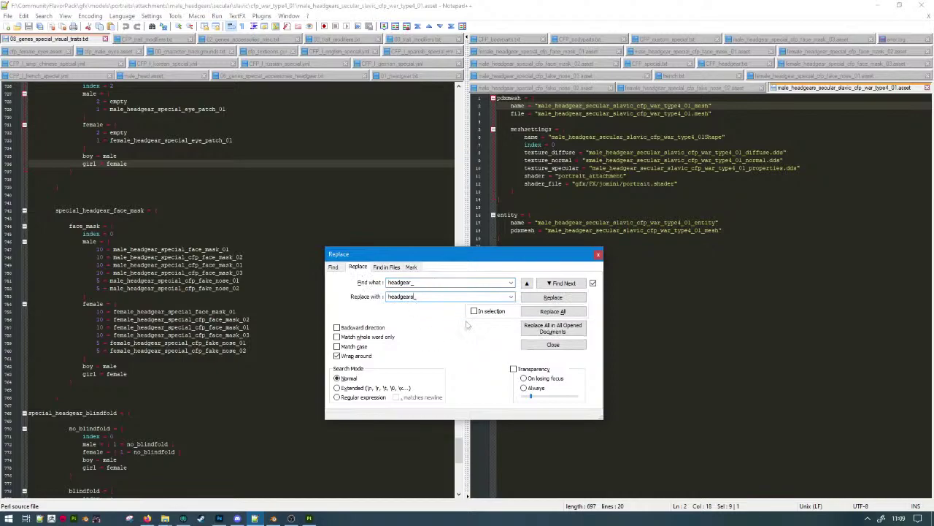
click(552, 311)
click(598, 254)
click(585, 206)
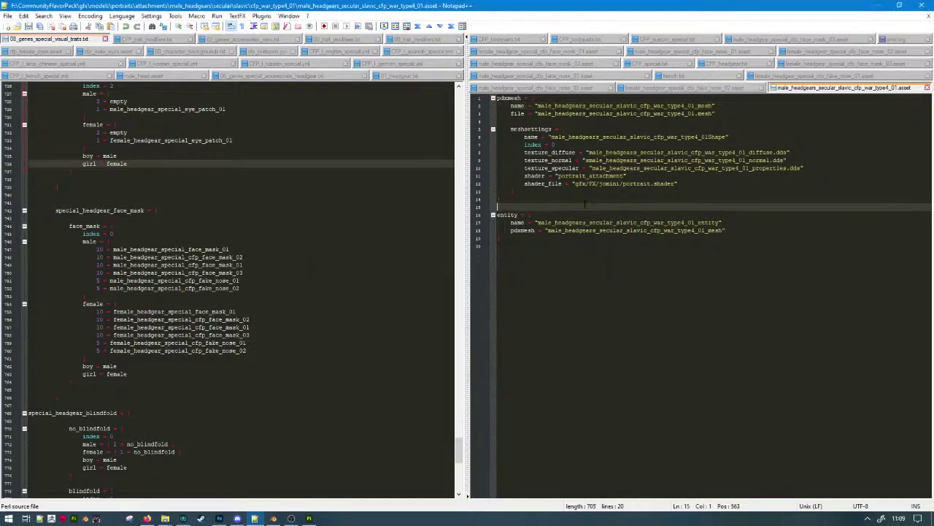
key(ctrl+z)
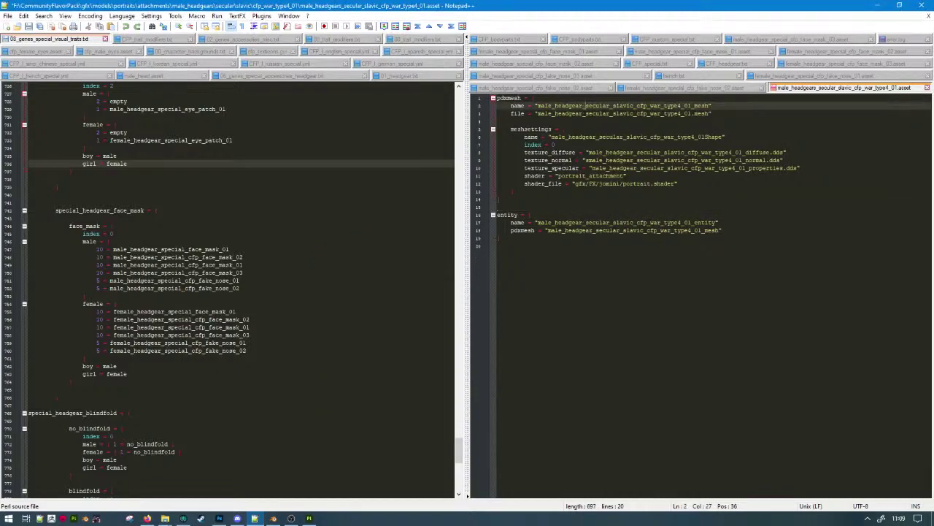
Switch to Substance 3D Painter, open the kipchak texture set's name for editing and save.
click(308, 518)
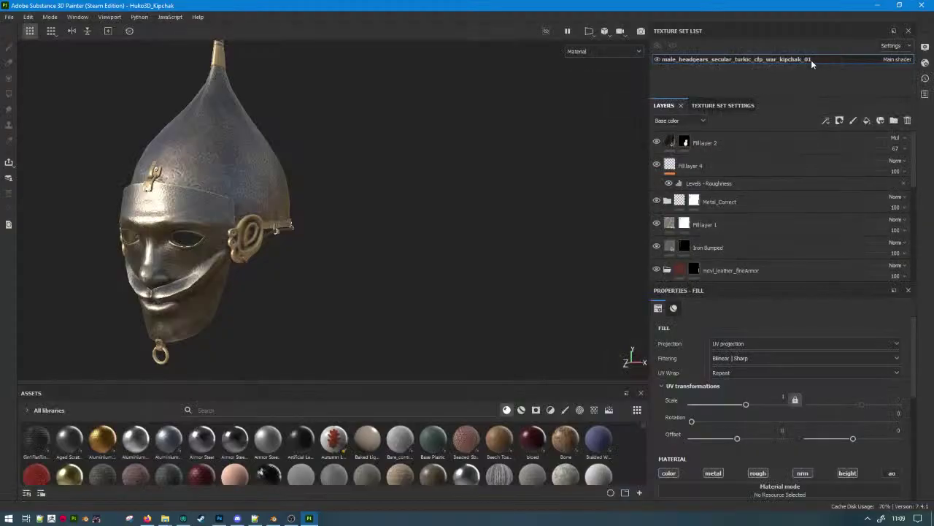
double_click(758, 61)
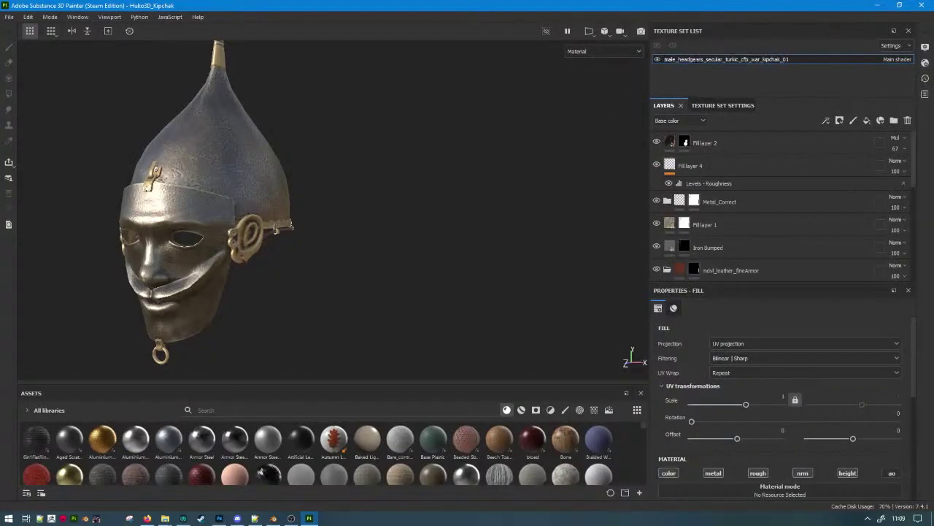
click(727, 90)
key(ctrl+s)
click(878, 5)
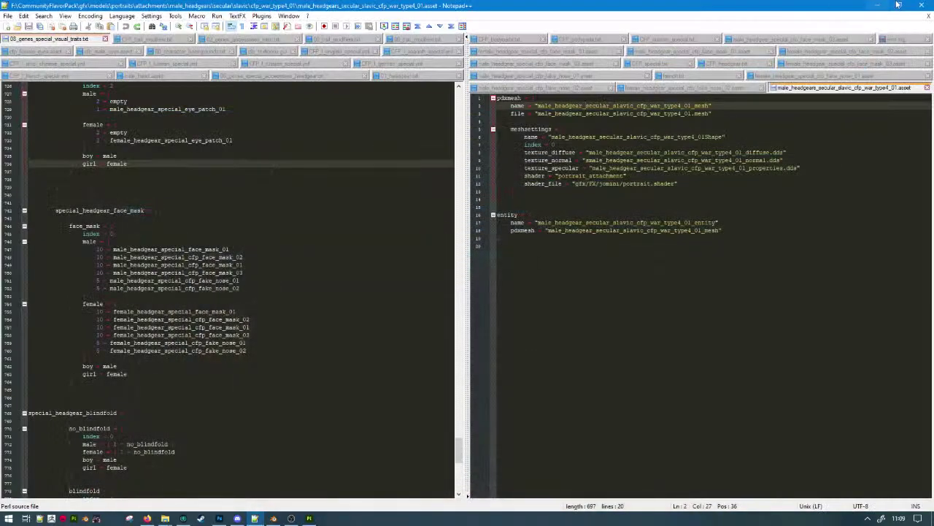
Return to File Explorer and undo the renaming of the war_type4 asset and mesh files.
click(697, 177)
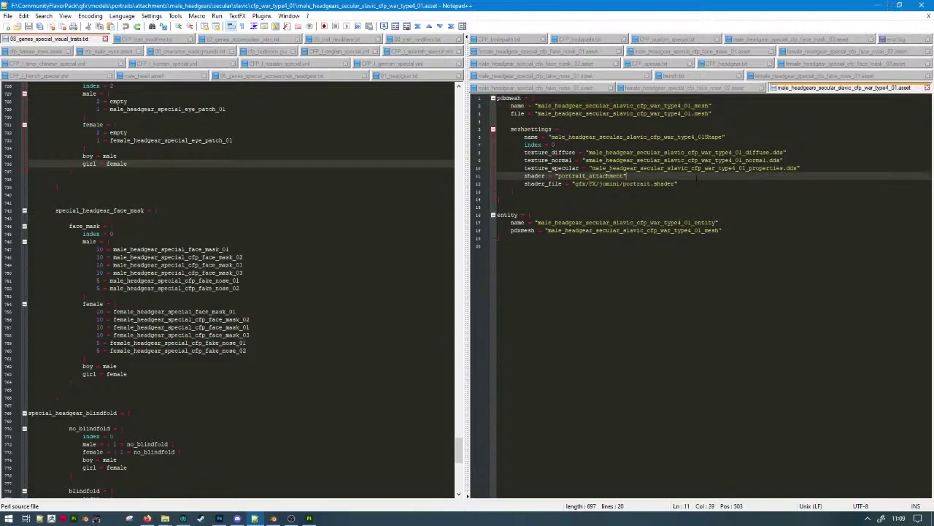
click(878, 5)
drag(299, 349, 273, 299)
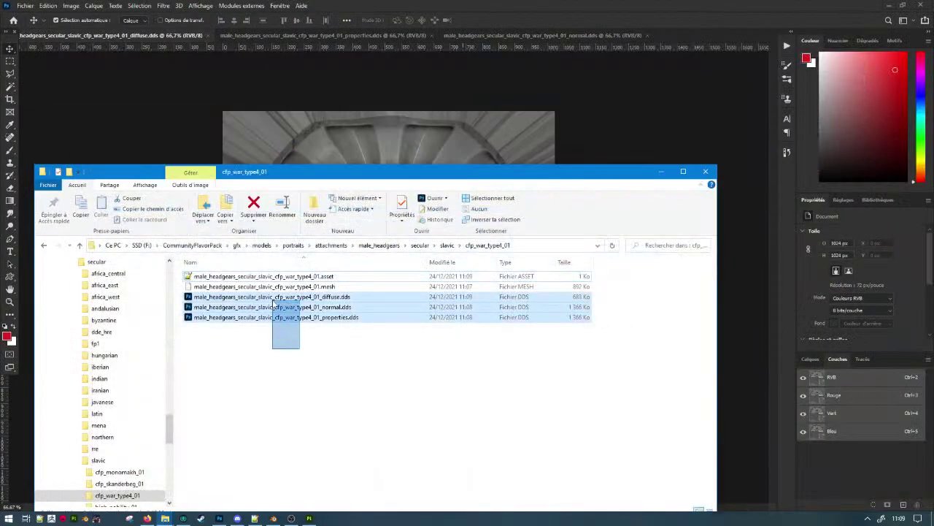
drag(273, 300, 270, 299)
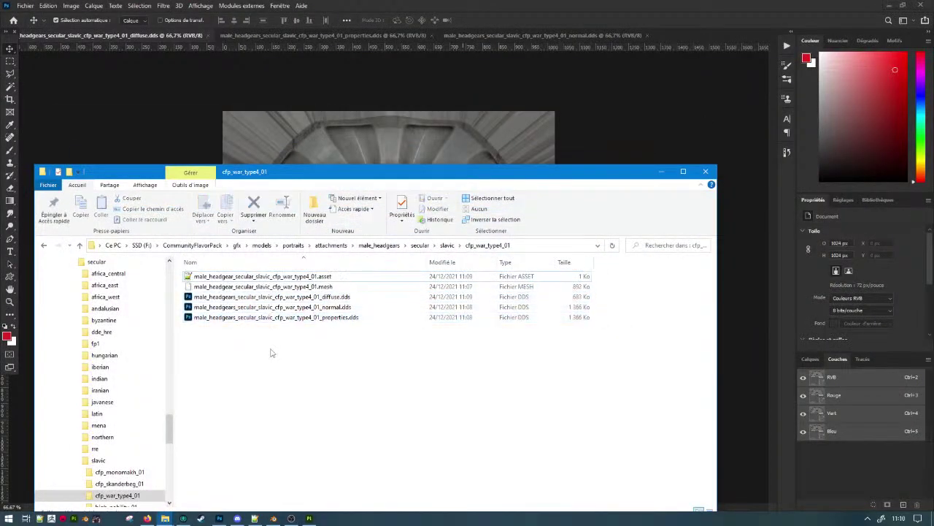
Use Bulk Rename Utility to replace "gears" with "gear" in the names of the three war_type4 DDS textures.
drag(266, 349, 251, 296)
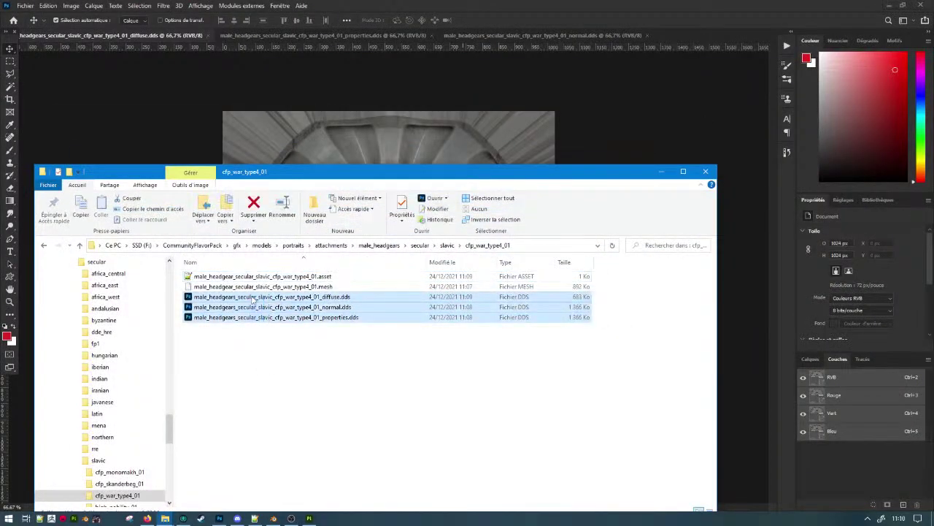
right_click(218, 296)
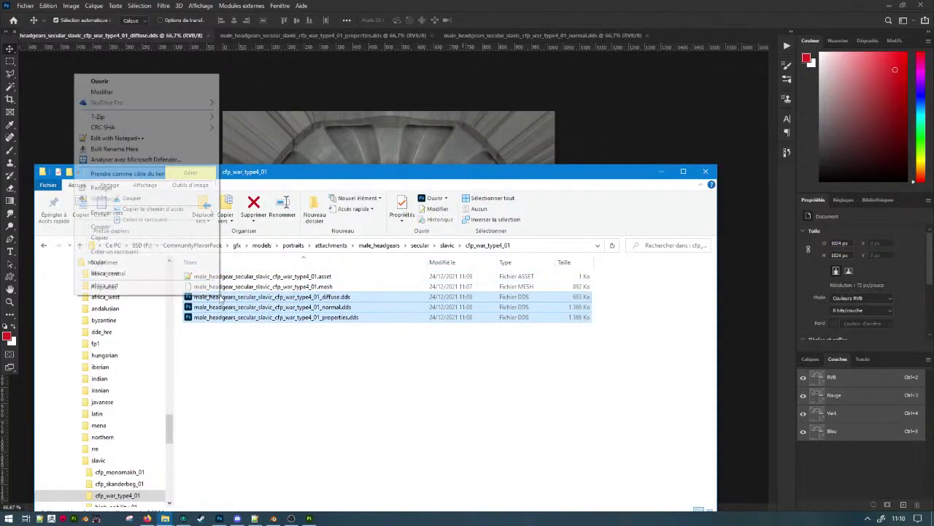
click(115, 149)
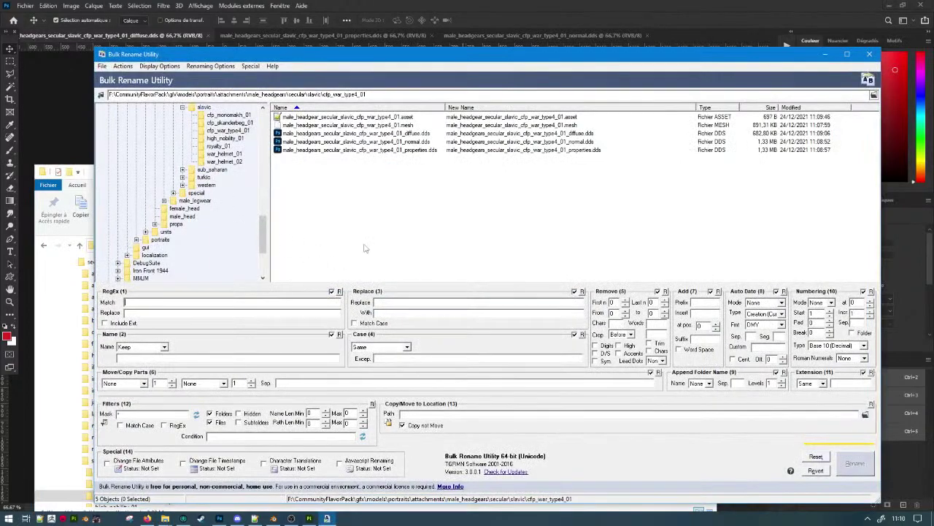
click(336, 149)
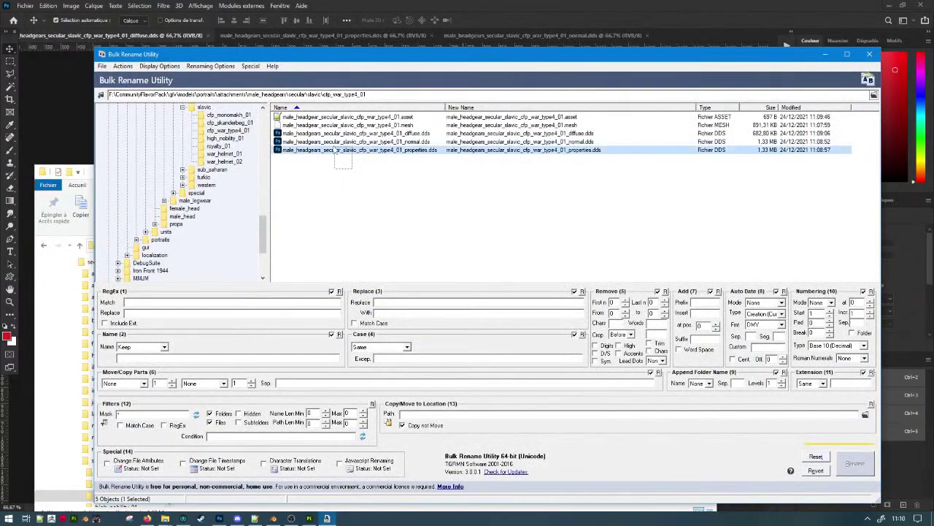
drag(336, 150, 313, 131)
click(391, 301)
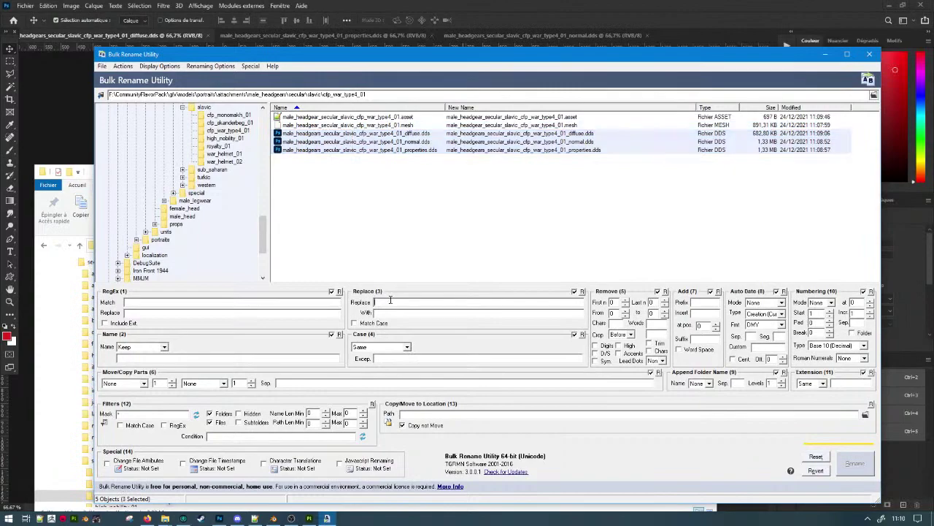
text(gears)
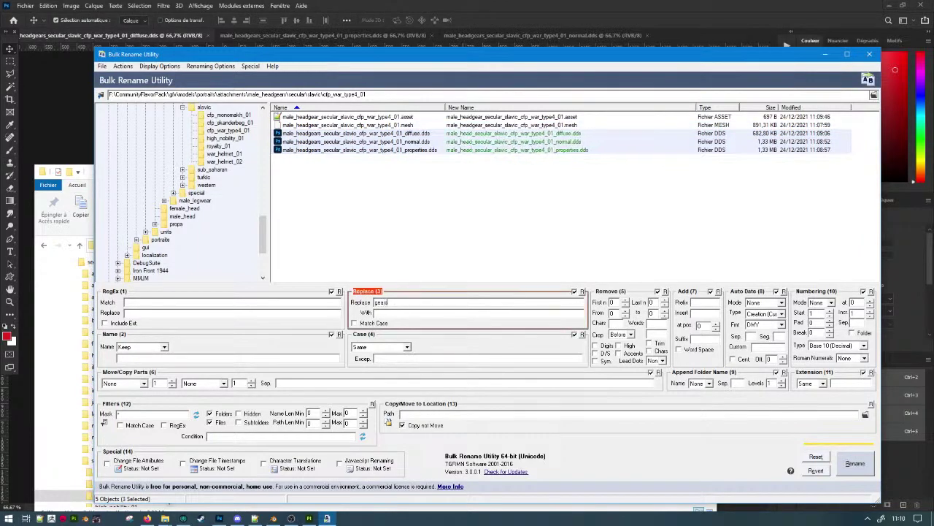
text(gear)
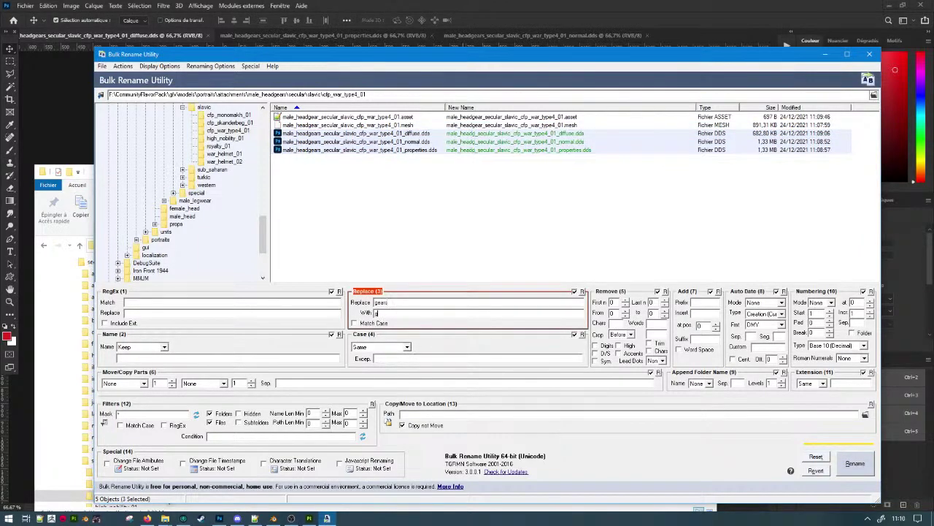
click(856, 463)
click(533, 325)
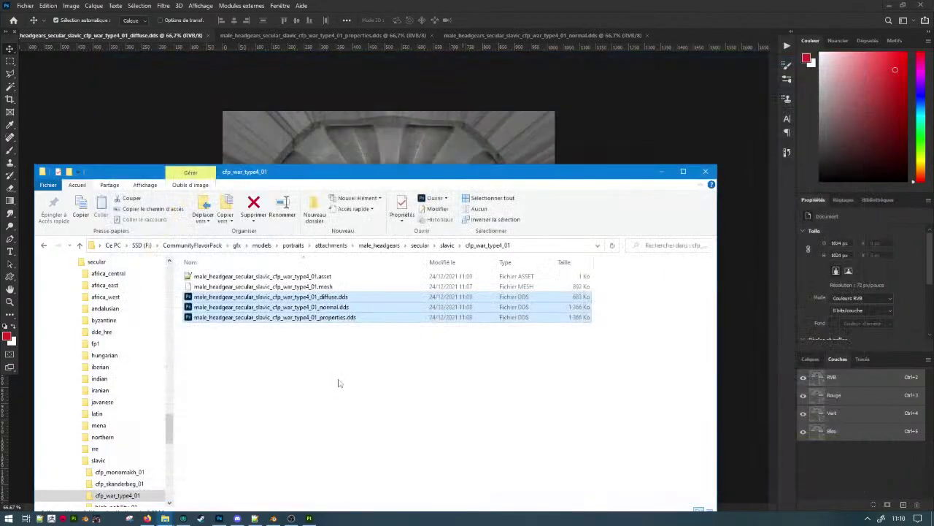
Look through the high_nobility_01 and royalty_01 folders inside the slavic headgear folder.
key(alt+Up)
click(236, 309)
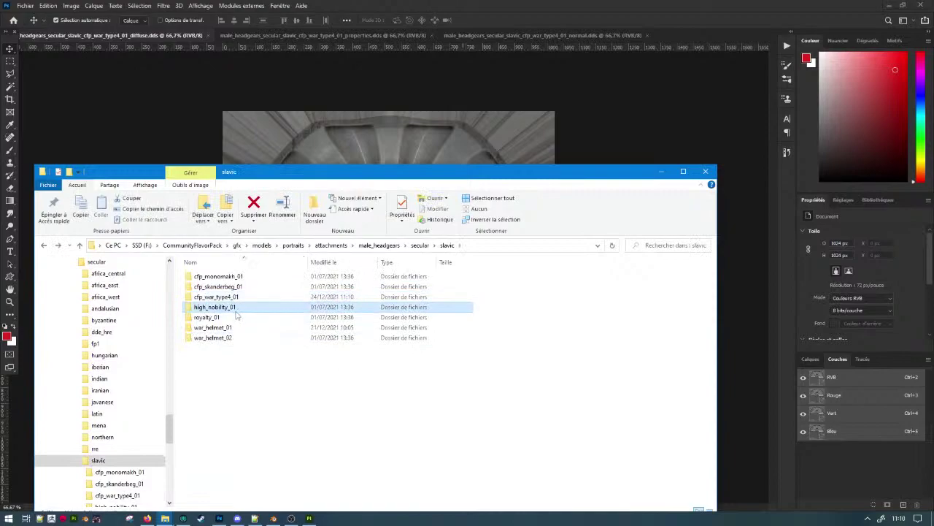
double_click(235, 309)
key(alt+Up)
double_click(232, 318)
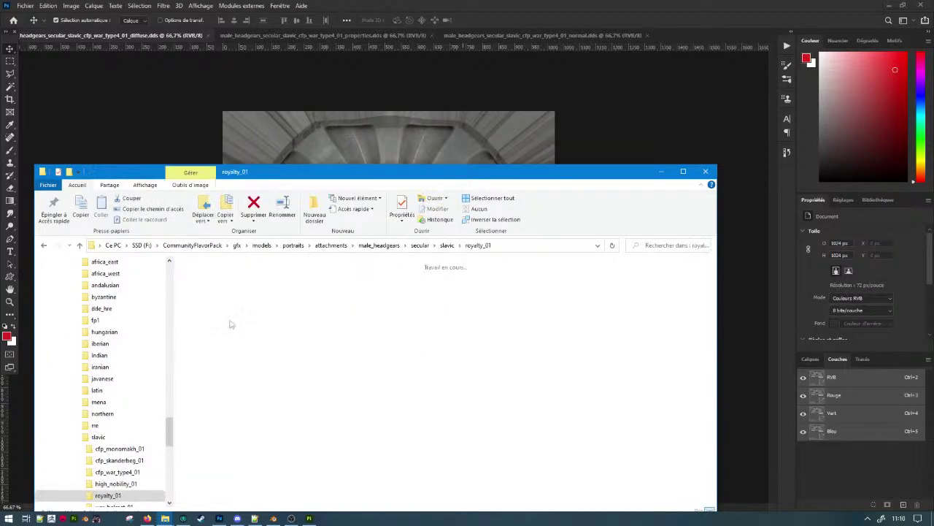
key(alt+Up)
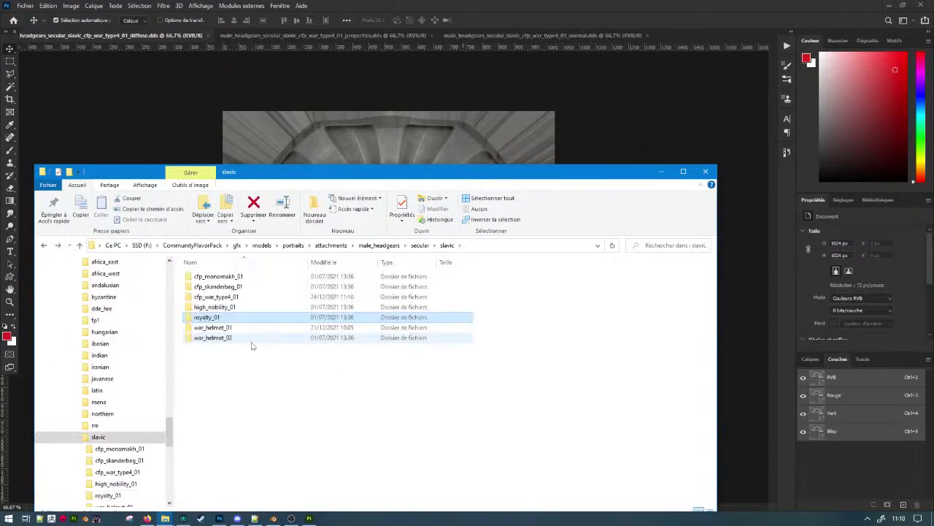
key(alt+Up)
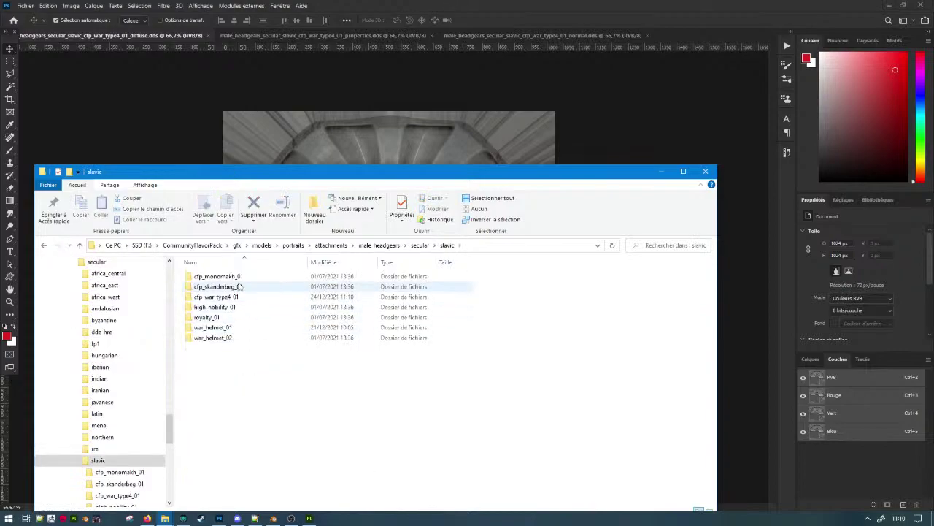
Switch to Notepad++ and discard the open war_type4 asset file whose renamed path no longer exists.
click(254, 518)
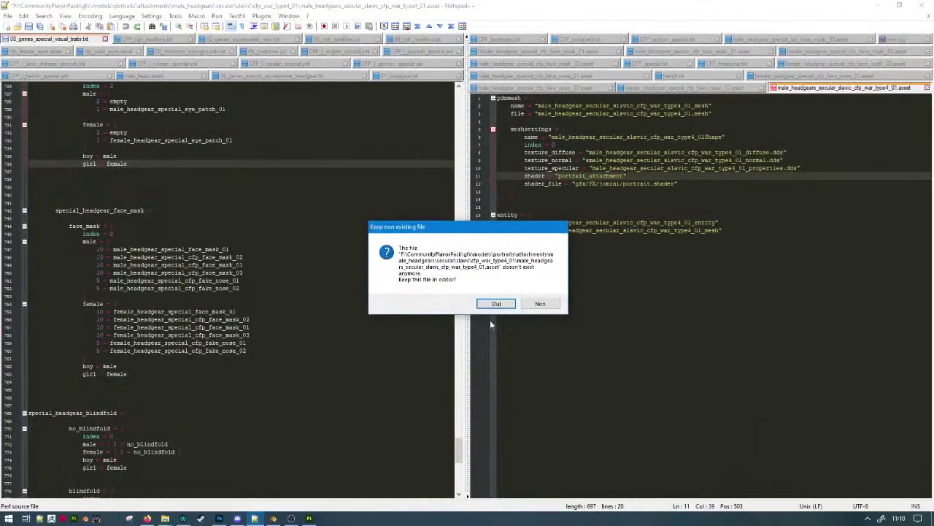
click(539, 303)
click(539, 303)
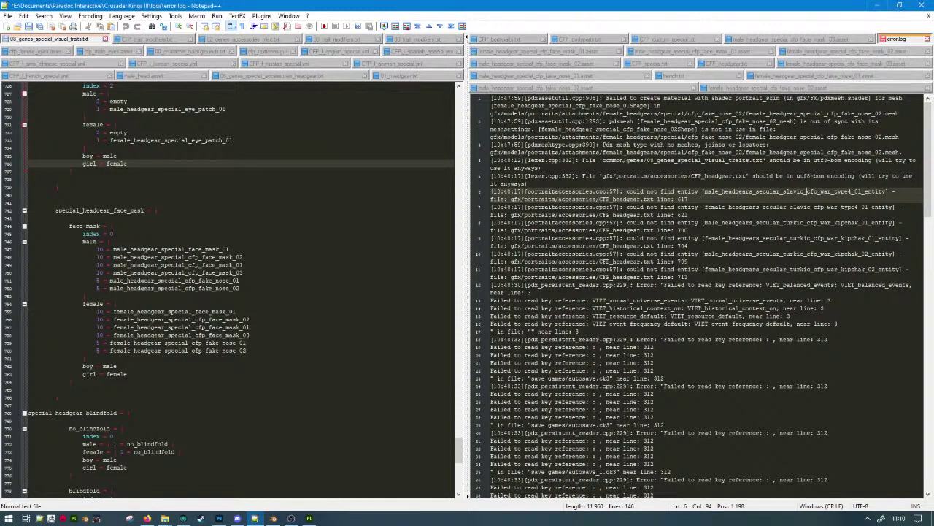
Search 06_genes_special_accessories_headgear.txt for the type4 helmet entries.
click(298, 76)
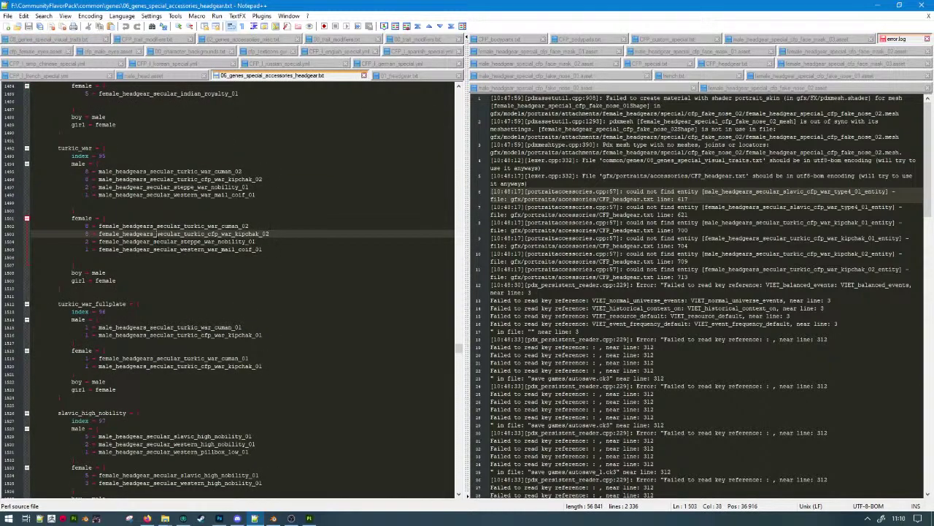
scroll(241, 292, up, 2)
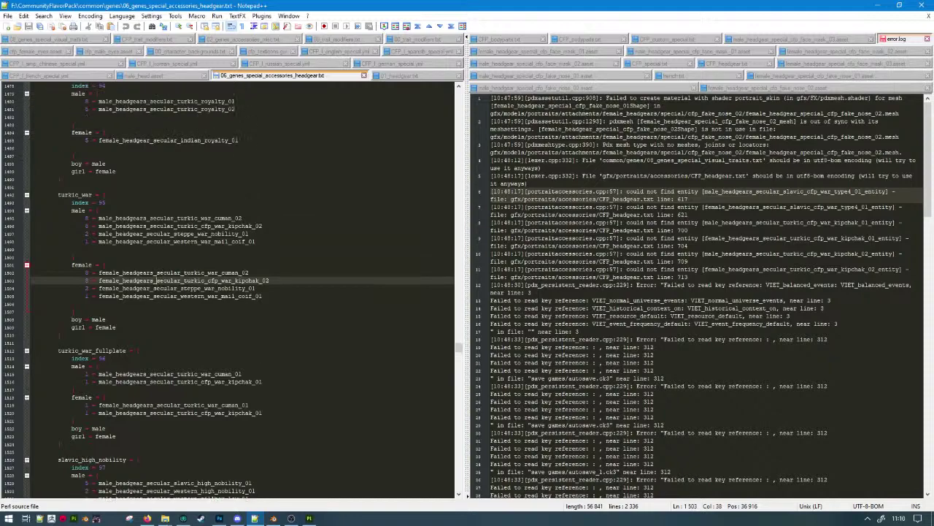
scroll(298, 289, up, 4)
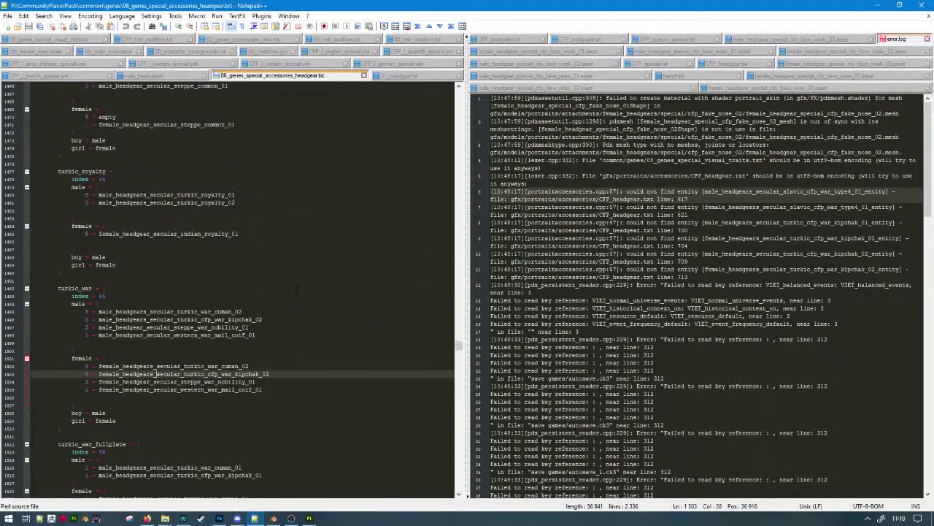
key(ctrl+f)
text(f)
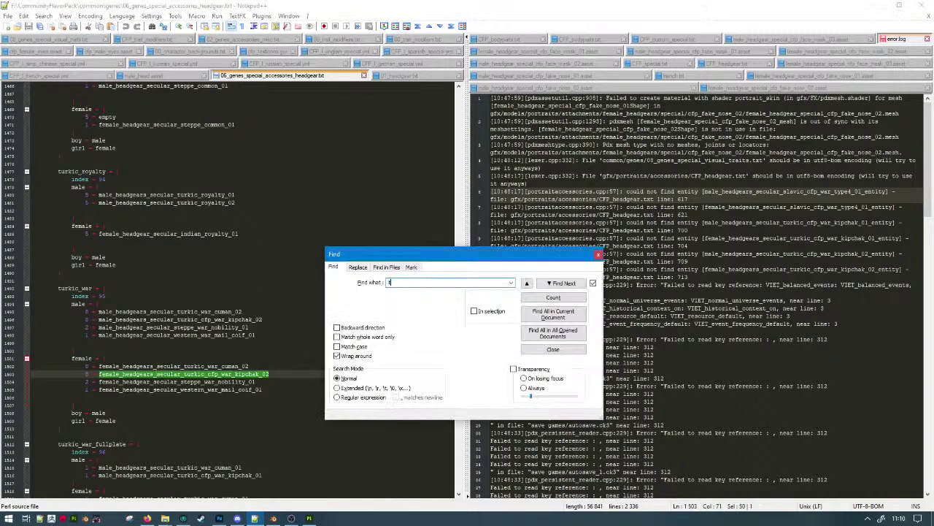
text(ype)
key(Return)
key(Escape)
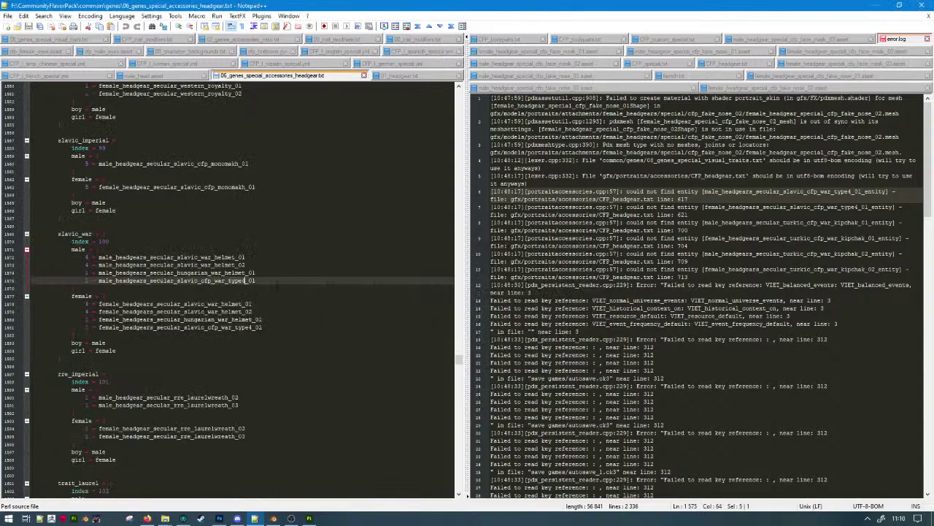
Examine the slavic_war block and the neighbouring Slavic and Turkic groups, comparing how their headgear entries are named.
drag(146, 241, 146, 358)
click(161, 381)
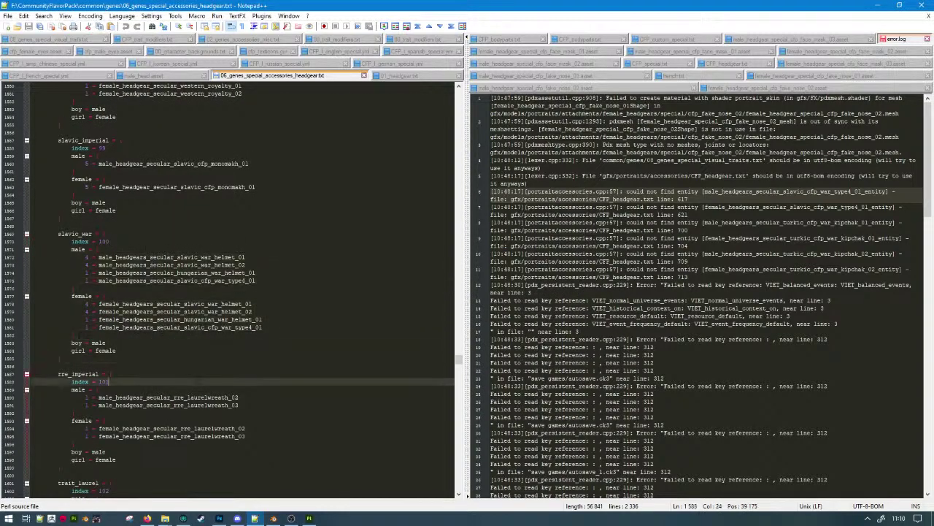
scroll(219, 317, up, 15)
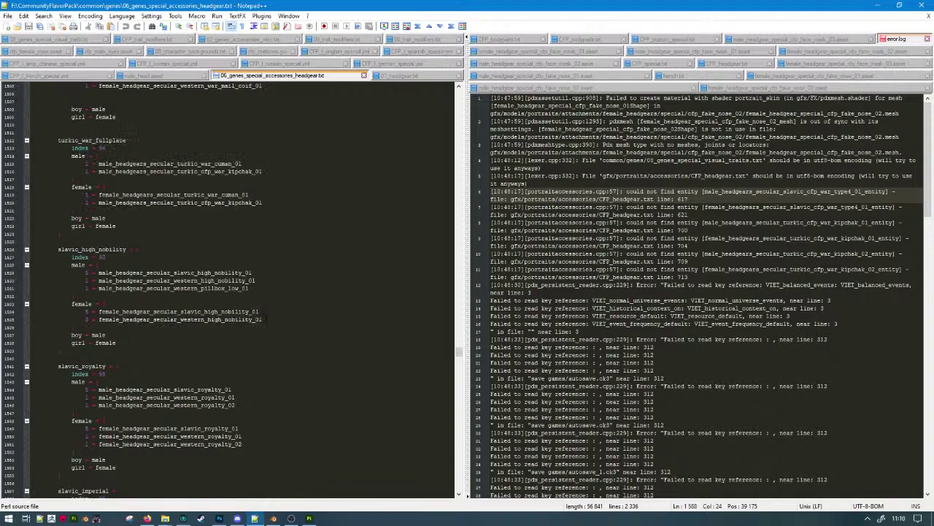
scroll(267, 319, down, 11)
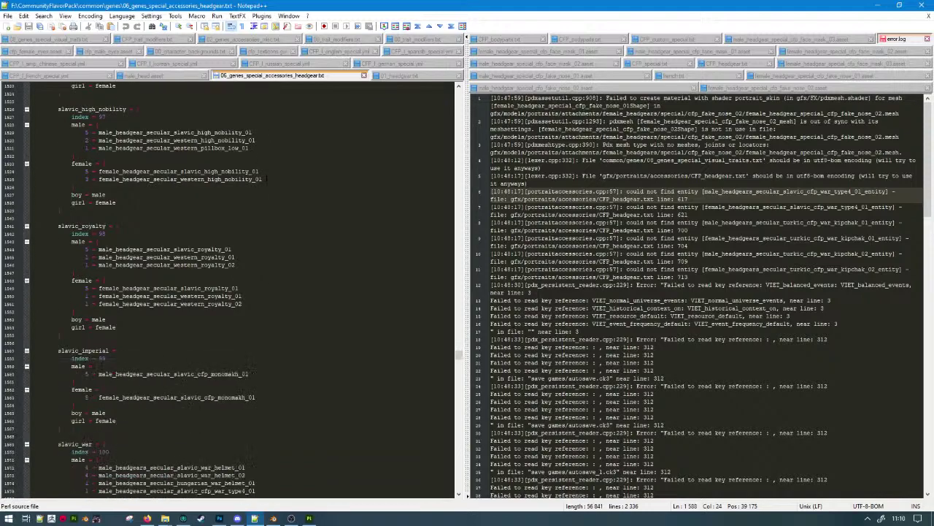
scroll(241, 292, down, 3)
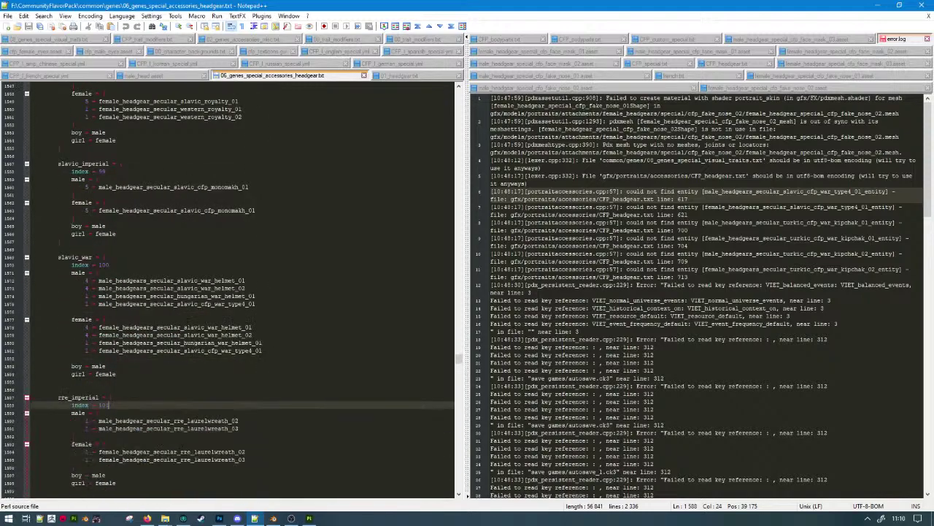
click(654, 136)
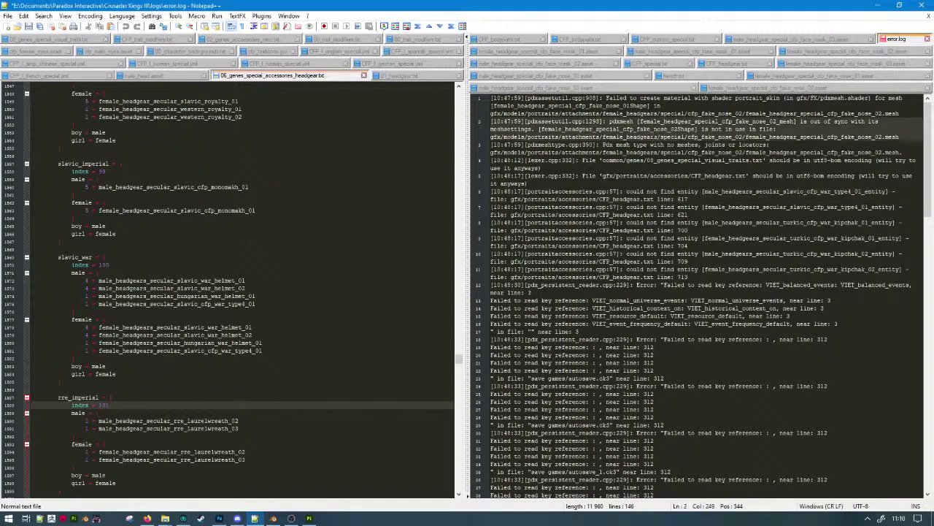
drag(59, 256, 117, 374)
click(117, 374)
double_click(73, 312)
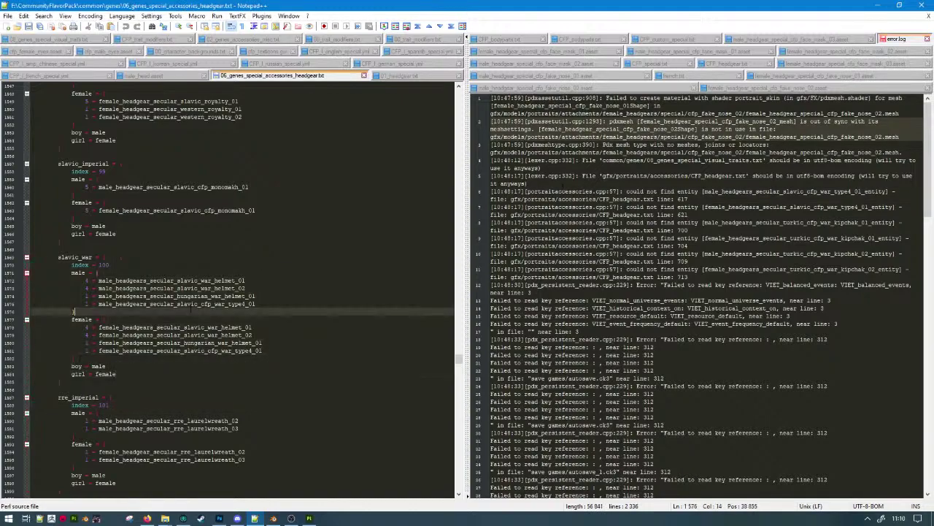
click(212, 336)
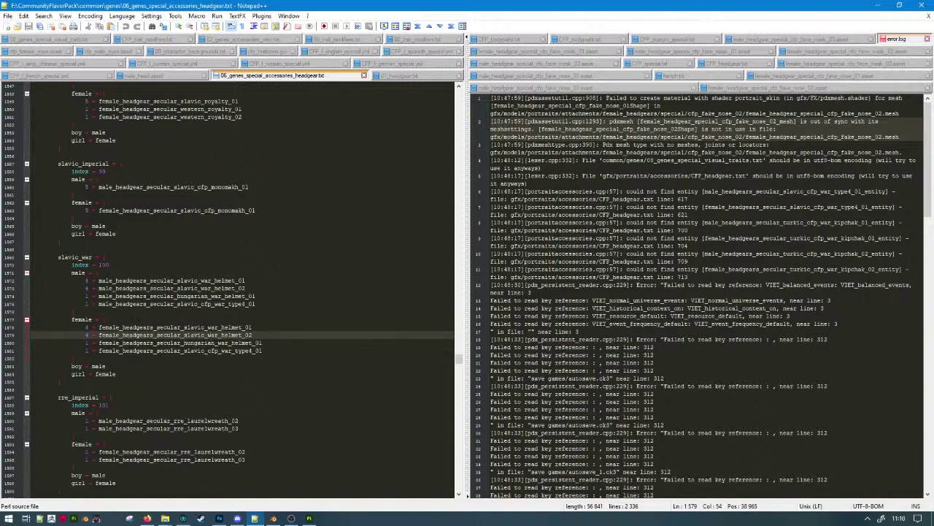
Find "headgears" and mark all its occurrences in 06_genes_special_accessories_headgear.txt.
key(ctrl+f)
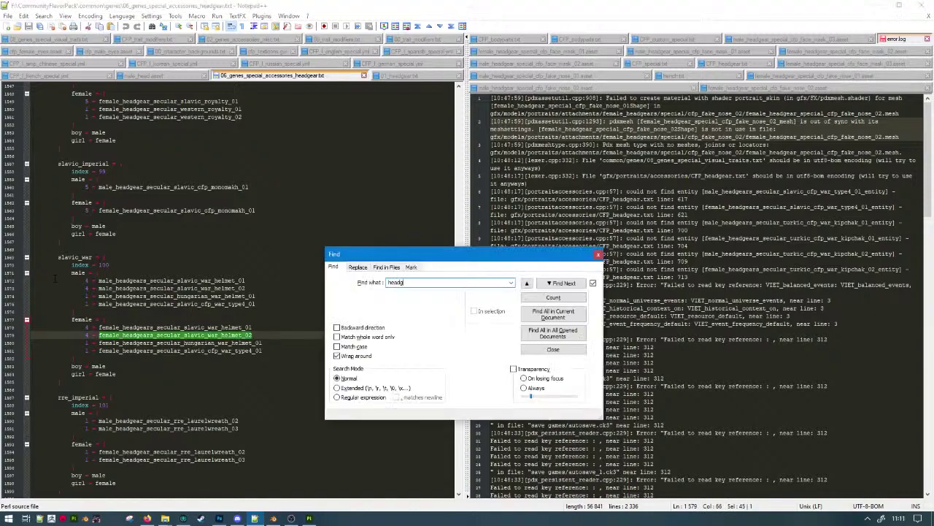
text(s)
key(Return)
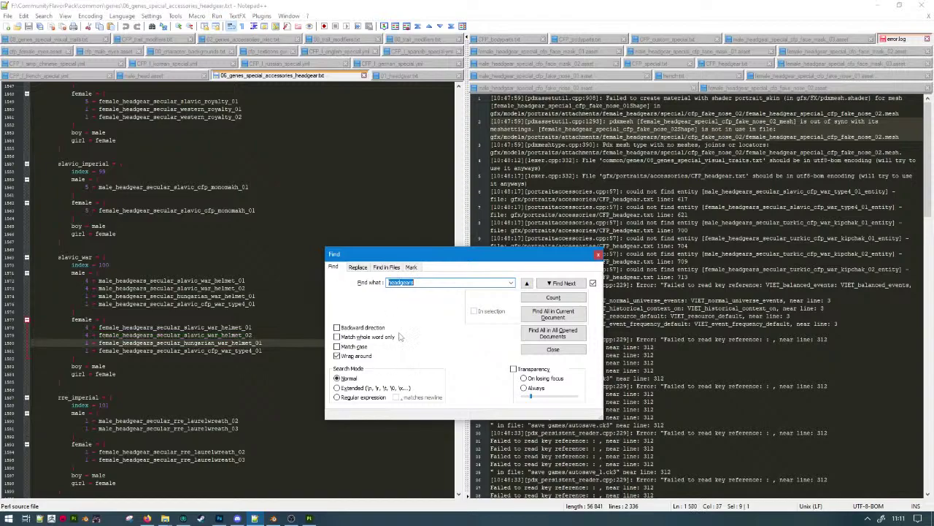
click(411, 267)
click(552, 284)
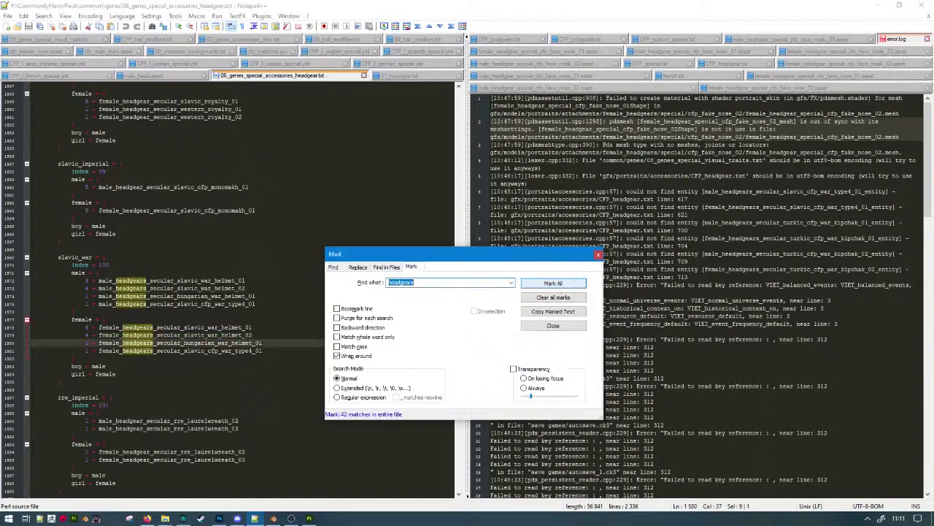
Review the marked "headgears" entries in the Turkic groups and the slavic_war block, then close the Mark dialog.
drag(501, 254, 715, 253)
scroll(457, 367, down, 14)
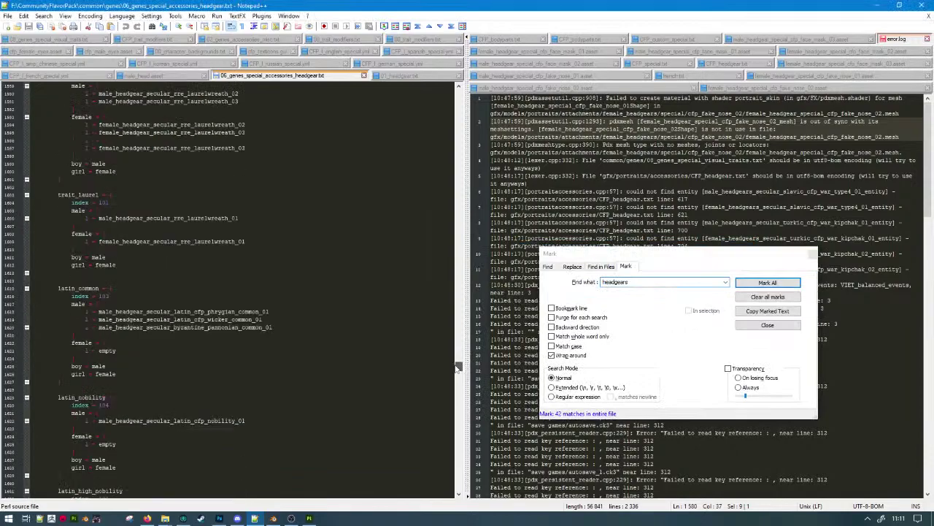
drag(457, 368, 442, 341)
scroll(278, 322, down, 5)
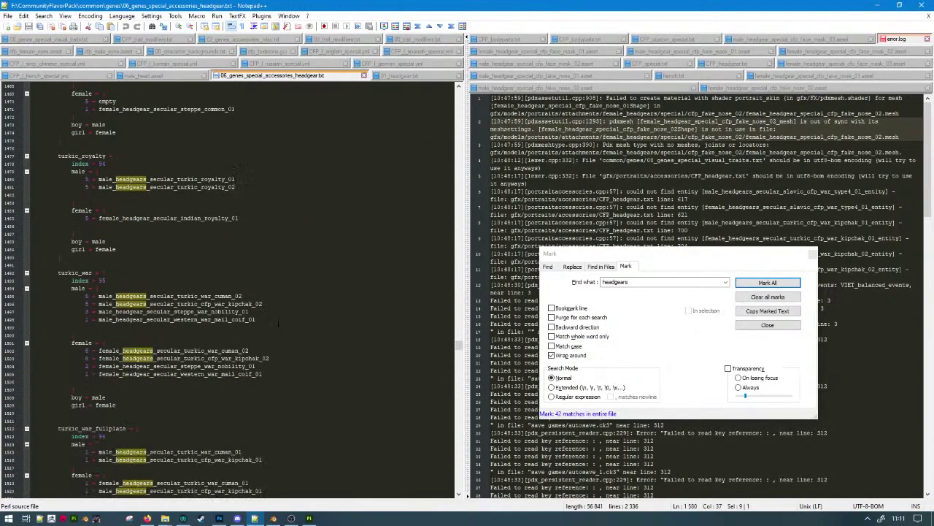
scroll(278, 322, down, 7)
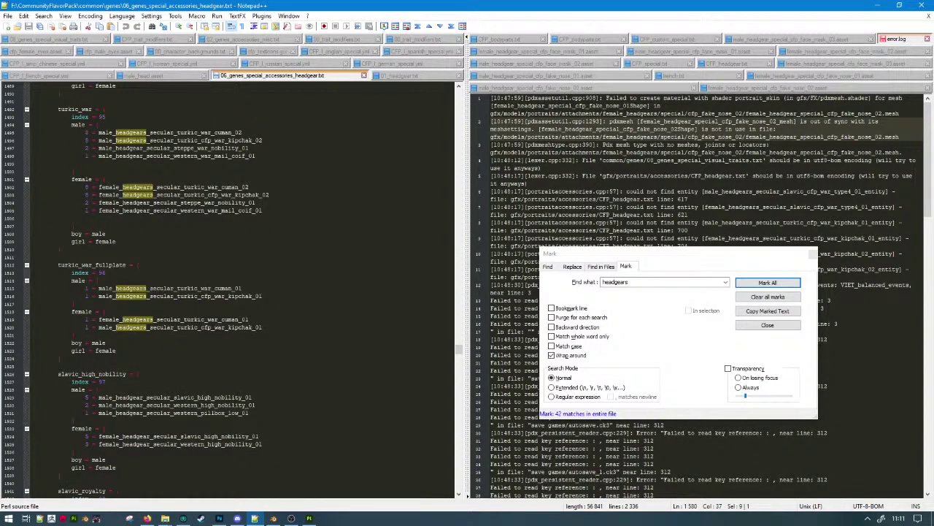
scroll(239, 291, down, 20)
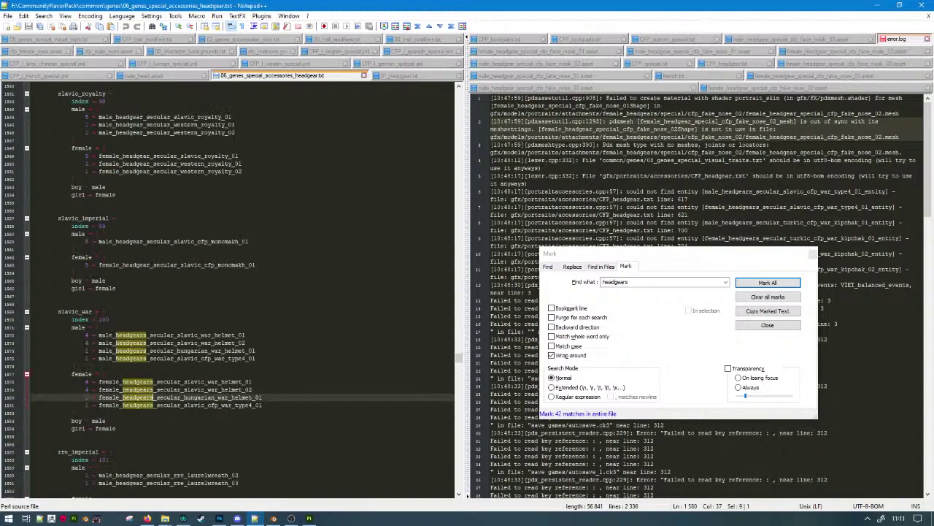
click(246, 249)
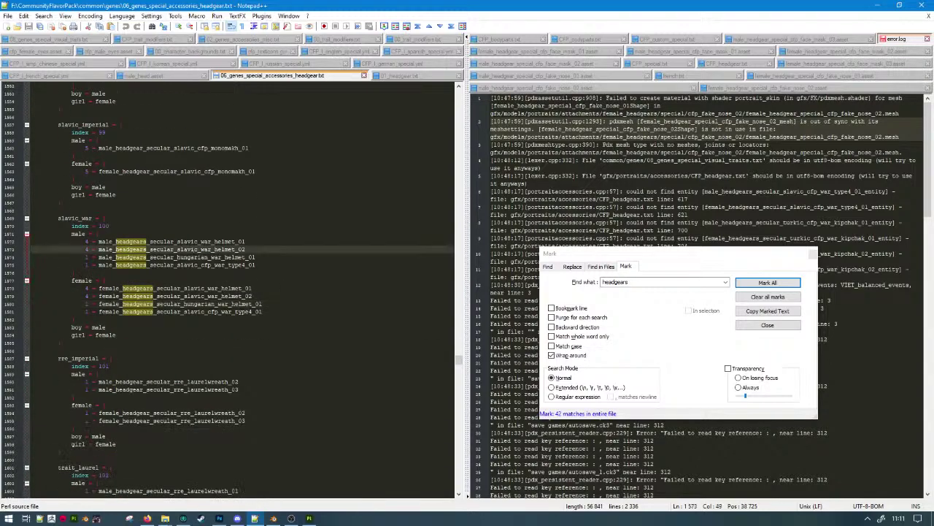
double_click(173, 243)
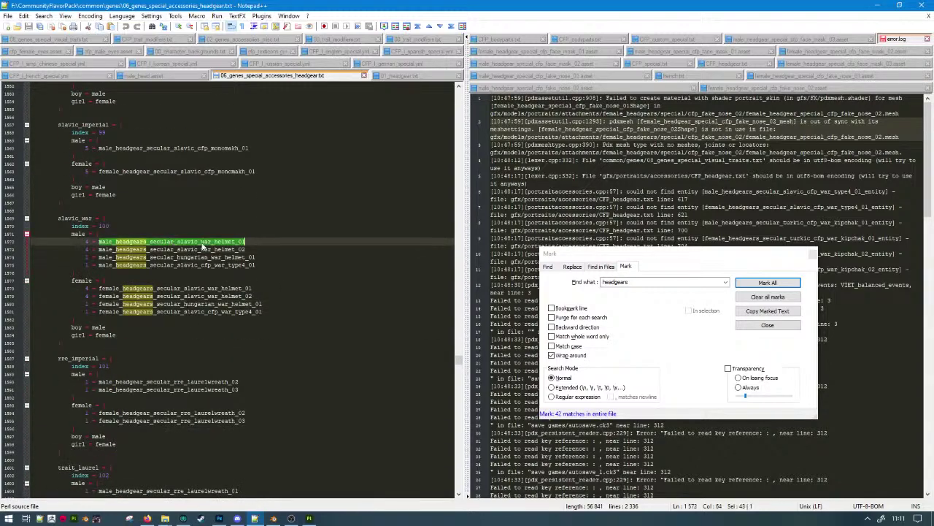
double_click(204, 249)
double_click(213, 264)
double_click(213, 249)
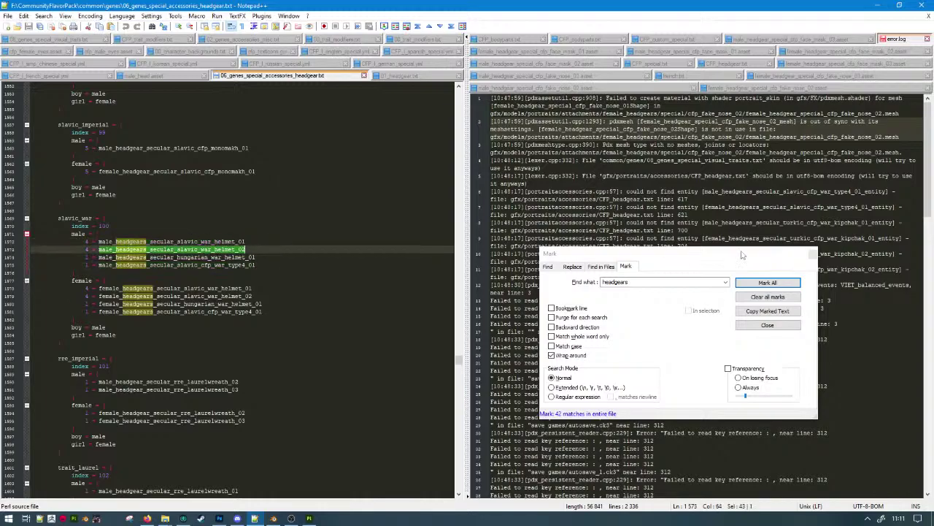
click(810, 255)
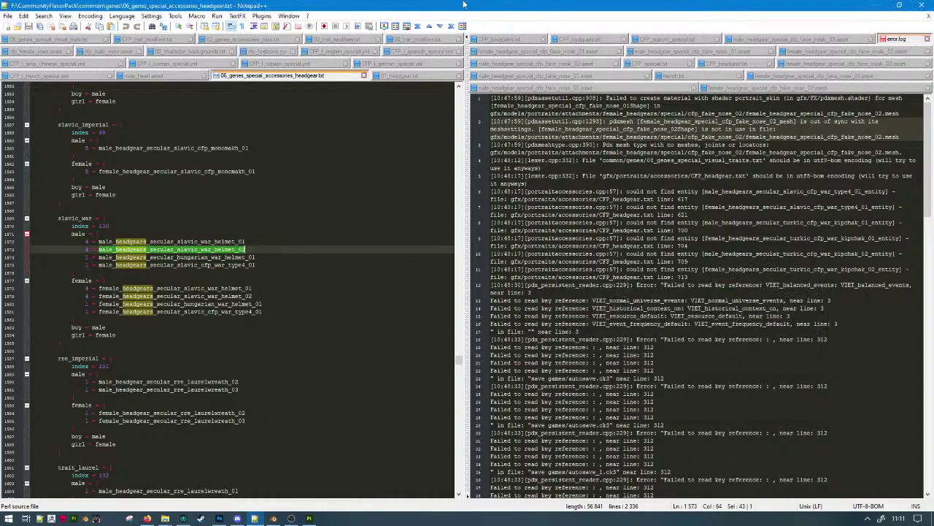
Change "headgears" to "headgear" in the male and female slavic_cfp_war_type4_01 entries of the slavic_war block and save the file.
drag(464, 4, 606, 57)
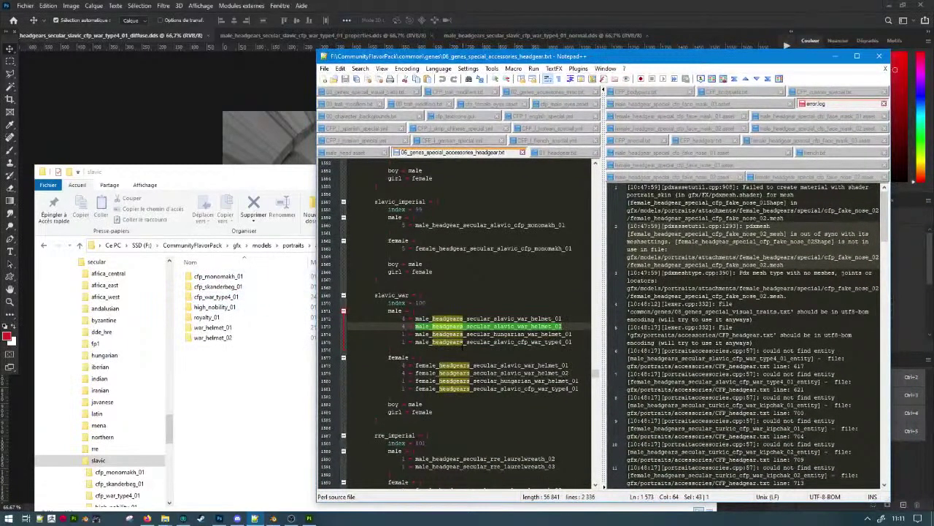
click(462, 343)
key(BackSpace)
click(469, 389)
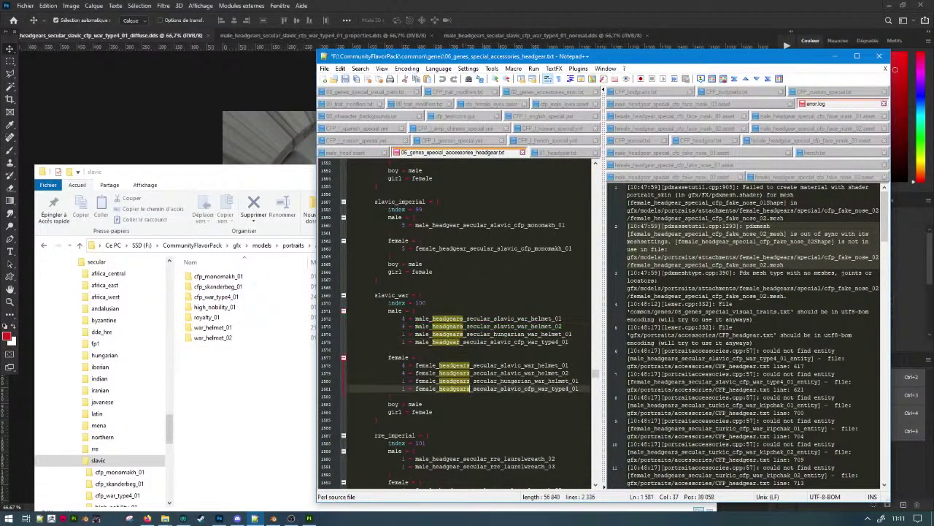
key(BackSpace)
click(500, 382)
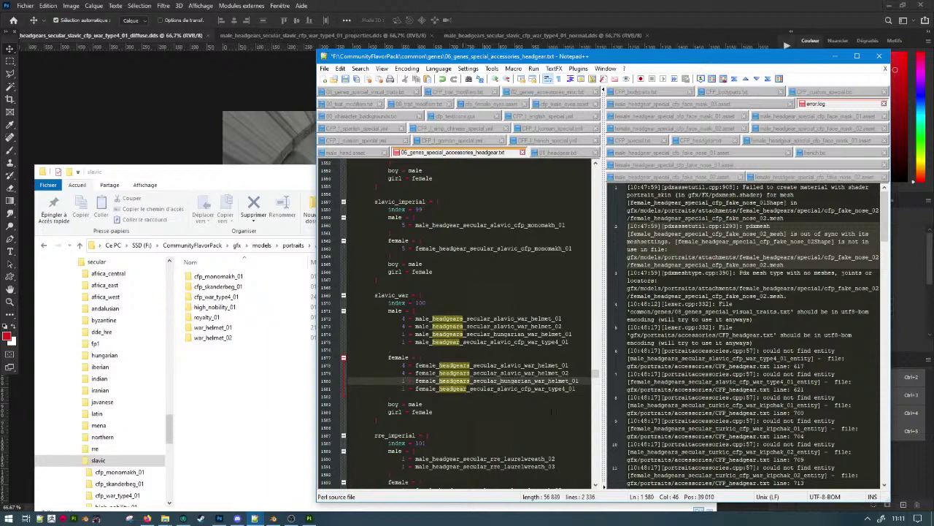
key(ctrl+s)
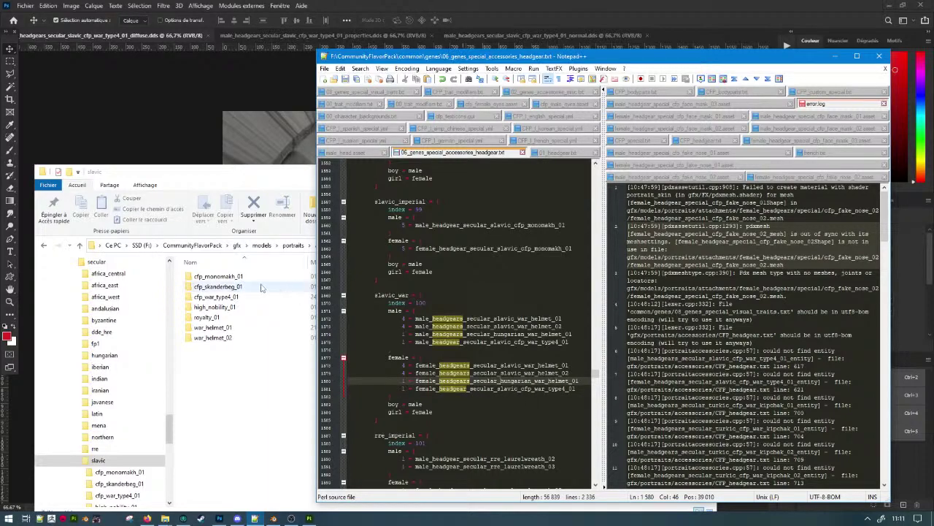
Open male_headgear_secular_slavic_cfp_war_type4_01.asset from the cfp_war_type4_01 folder and check its mesh and entity names.
double_click(233, 295)
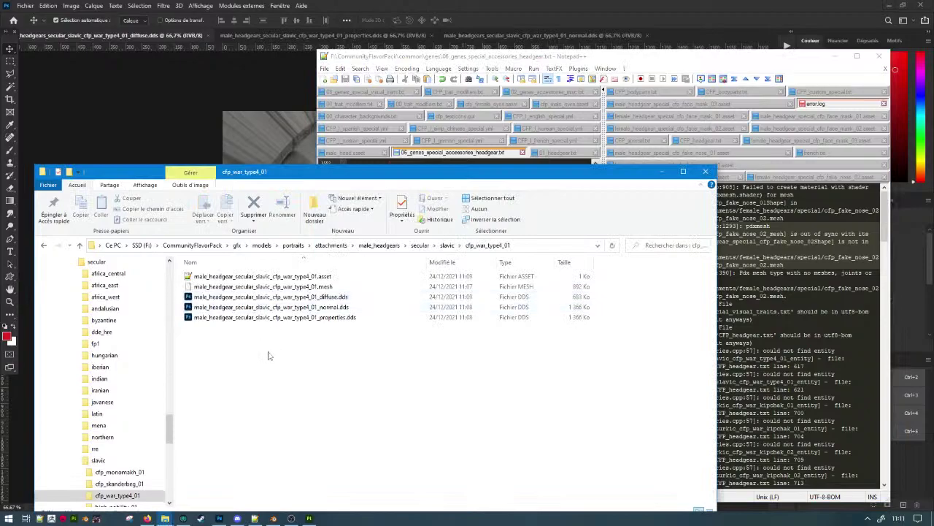
double_click(248, 276)
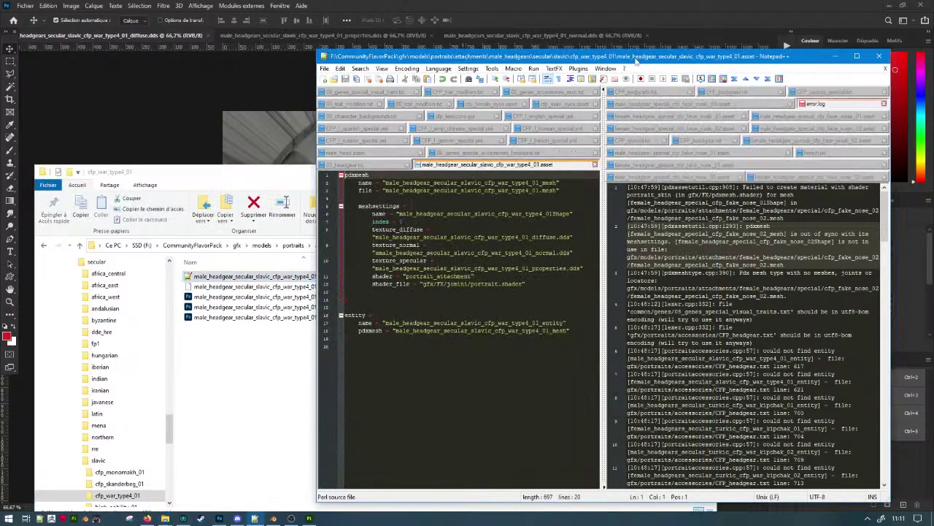
drag(635, 59, 515, 1)
click(248, 155)
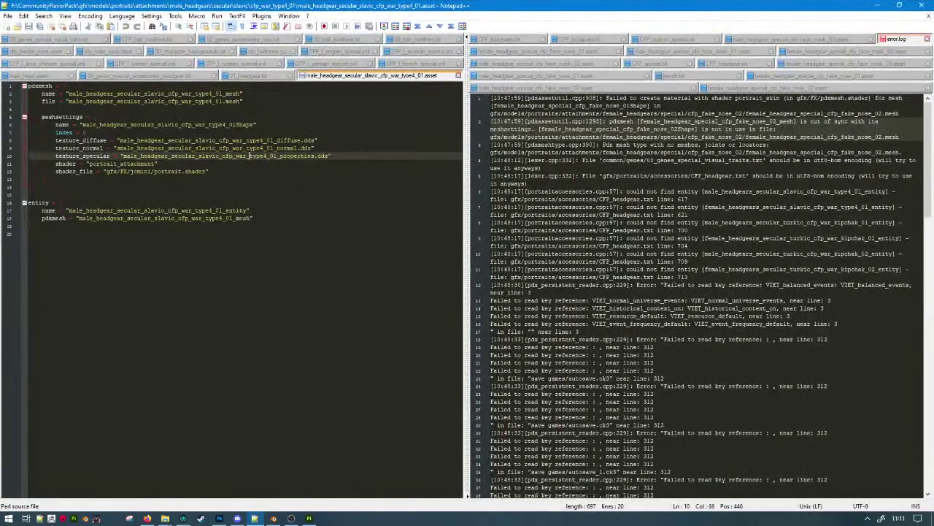
double_click(164, 218)
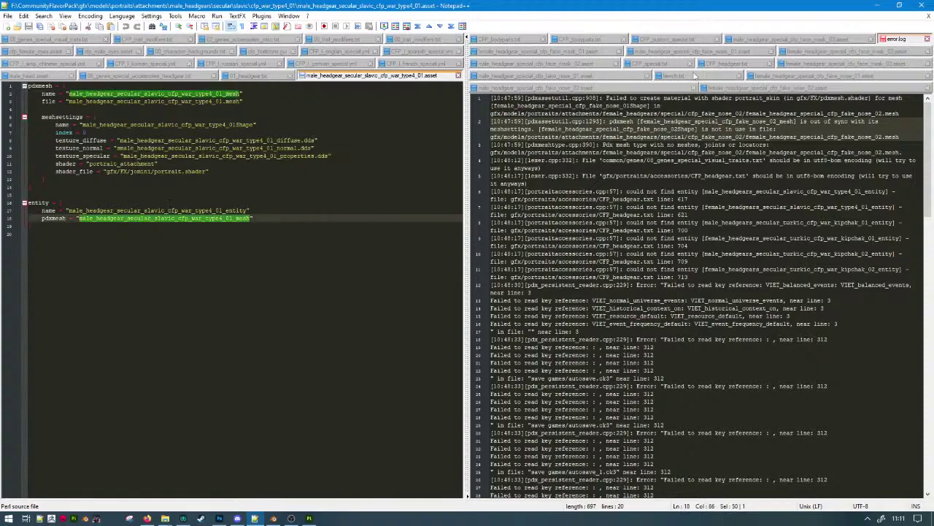
Find "type4" in CFP_headgear.txt and change "headgears" to "headgear" in the male slavic_cfp_war_type4_01 block's name and entity reference.
click(723, 64)
key(ctrl+f)
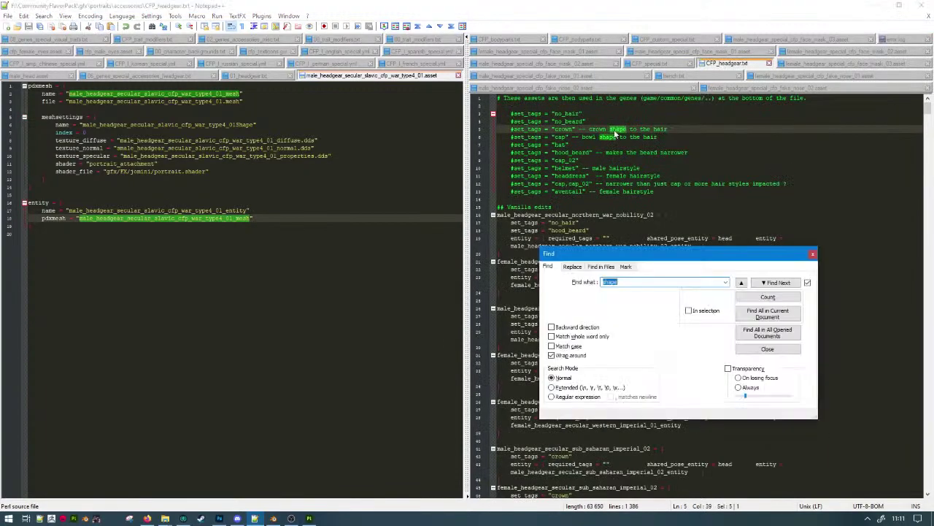
text(type4)
key(Return)
key(Escape)
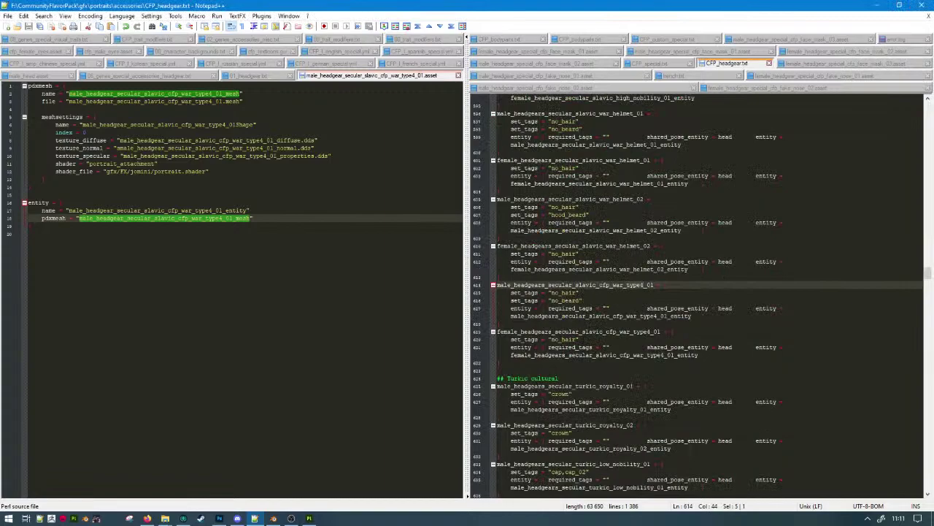
click(545, 285)
key(BackSpace)
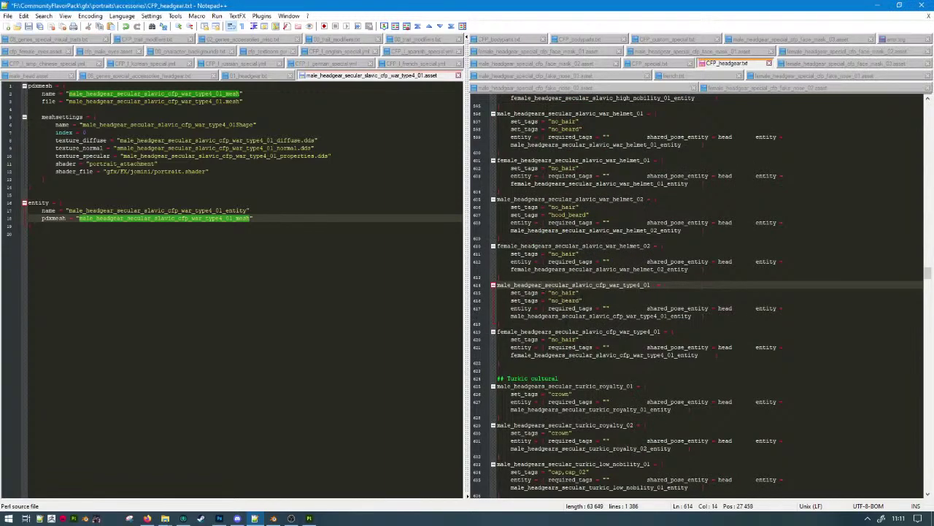
click(566, 316)
Change "headgears" to "headgear" in the female slavic_cfp_war_type4_01 block's name and entity reference, and save the file.
click(551, 332)
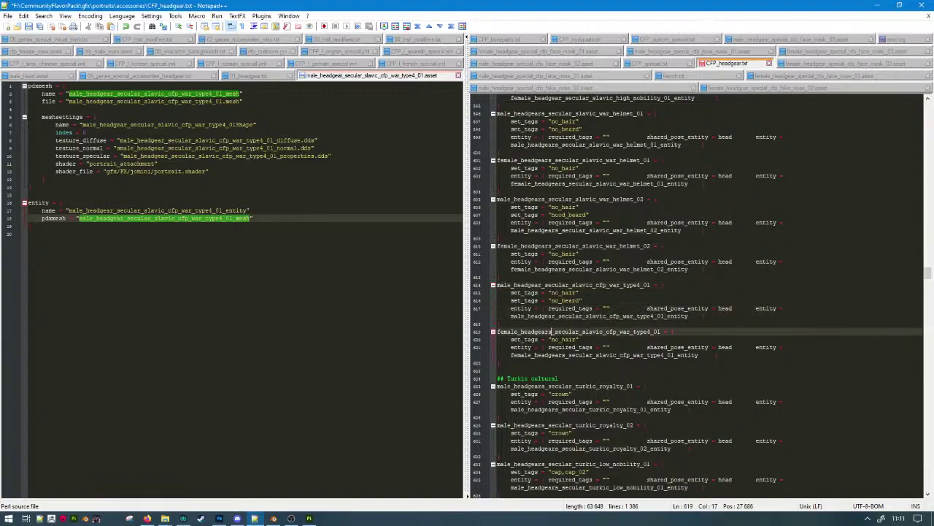
key(BackSpace)
click(566, 355)
key(BackSpace)
click(621, 331)
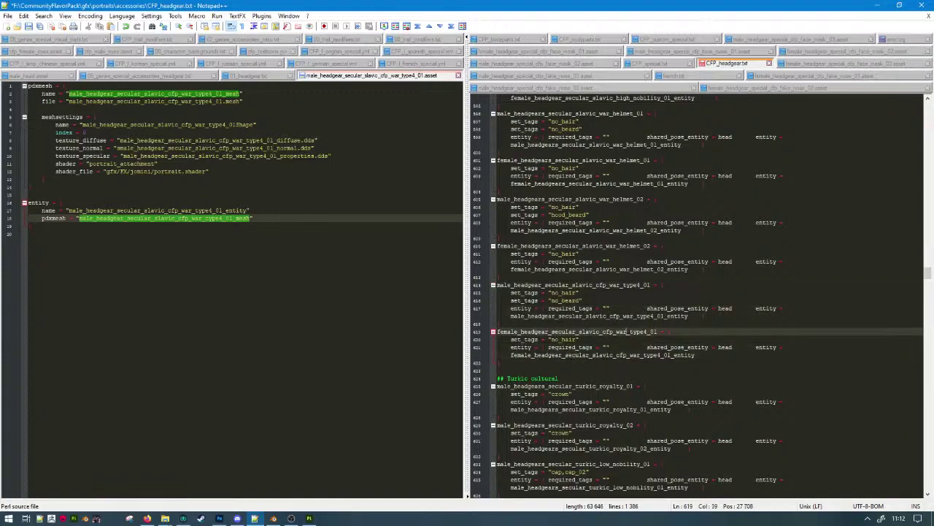
key(ctrl+s)
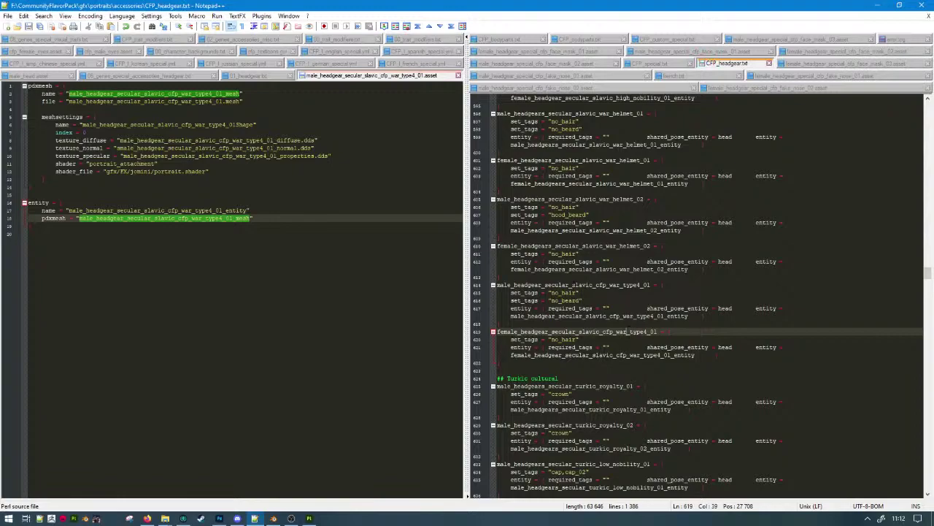
double_click(573, 284)
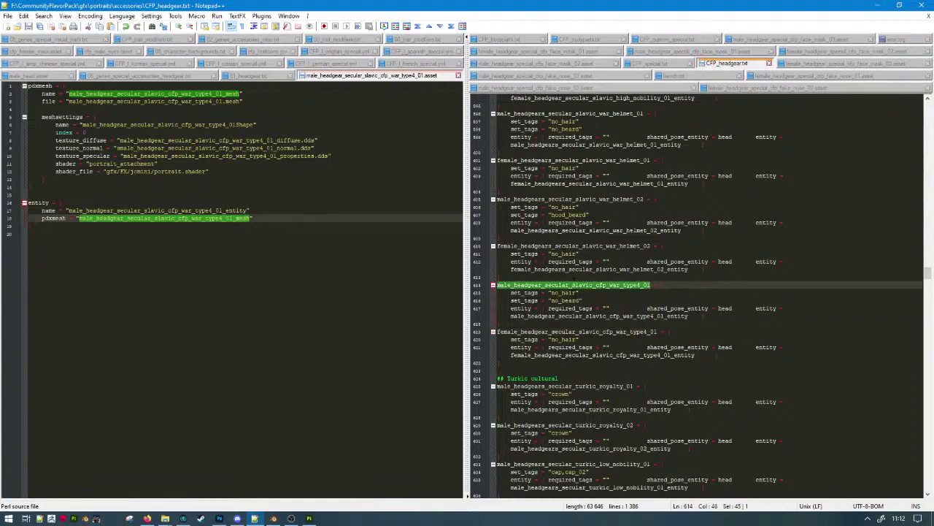
click(573, 278)
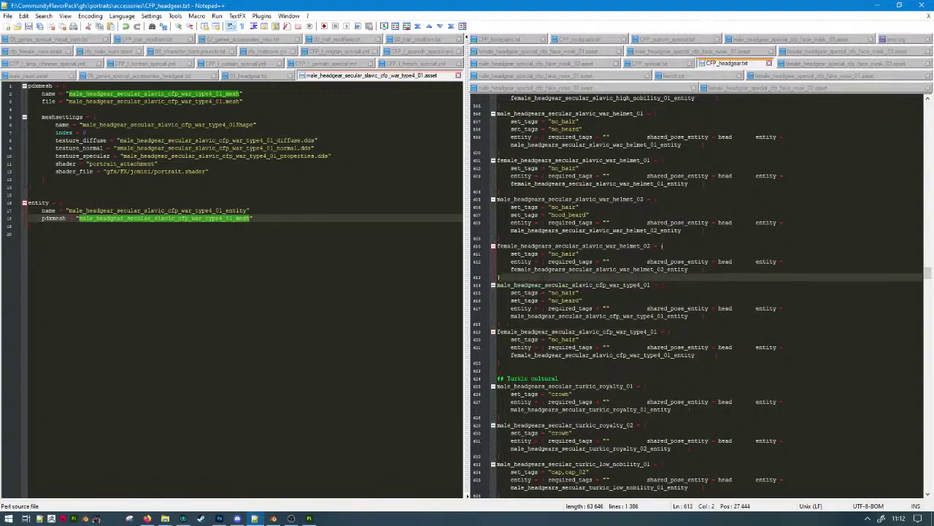
Replace "headgears_" with "headgear_" only within the male and female turkic_cfp_war_kipchak_01 and _02 blocks of CFP_headgear.txt and save the file.
scroll(602, 284, down, 13)
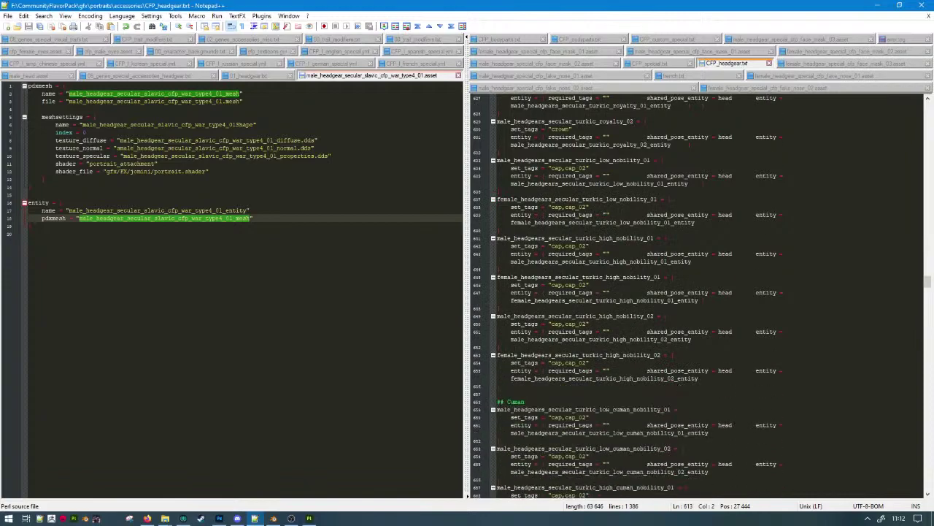
scroll(697, 292, down, 13)
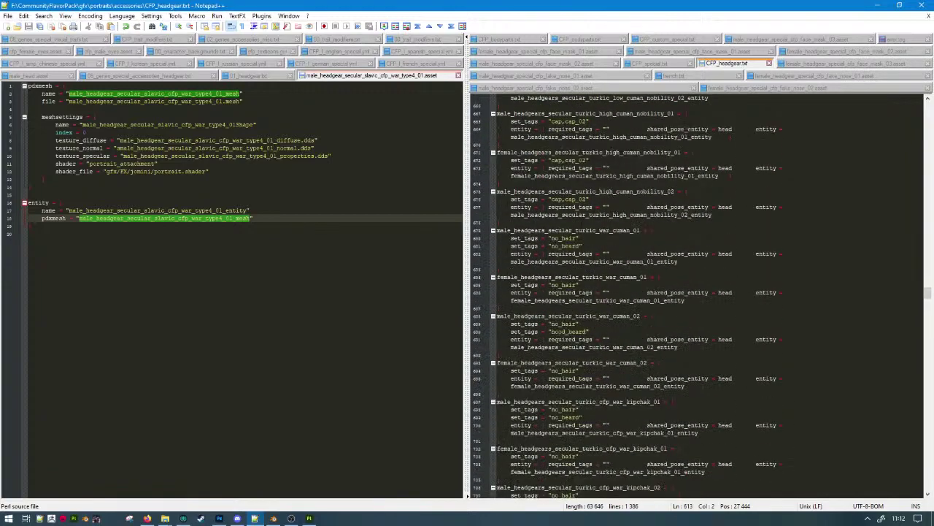
scroll(577, 331, down, 3)
double_click(577, 332)
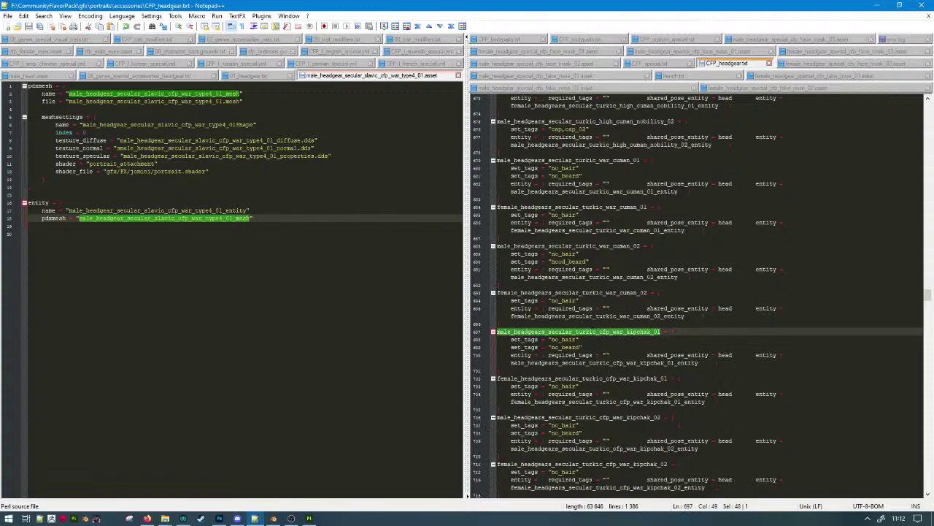
drag(576, 331, 643, 473)
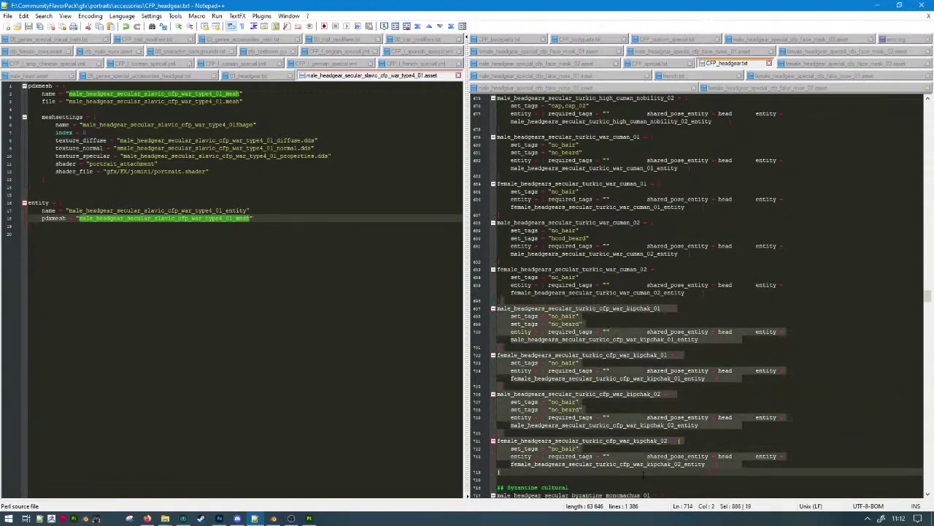
key(ctrl+f)
click(571, 266)
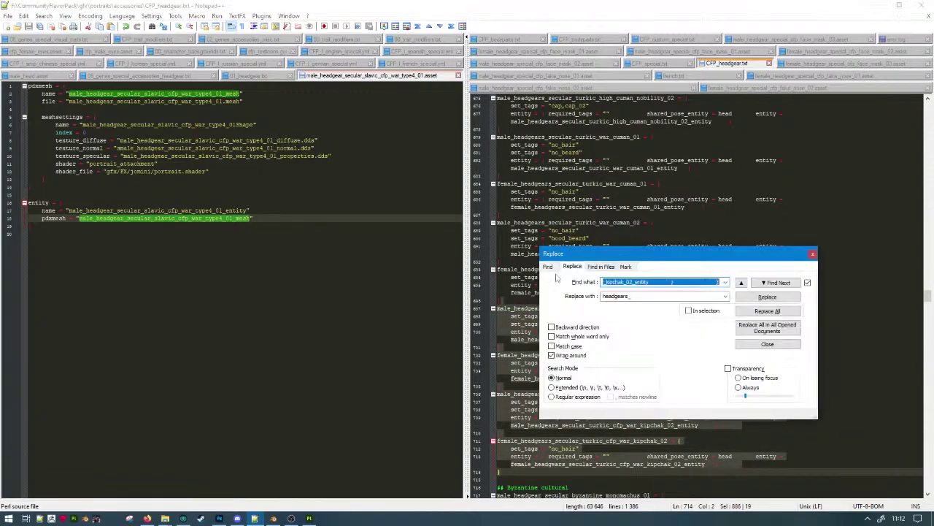
text(headgears_)
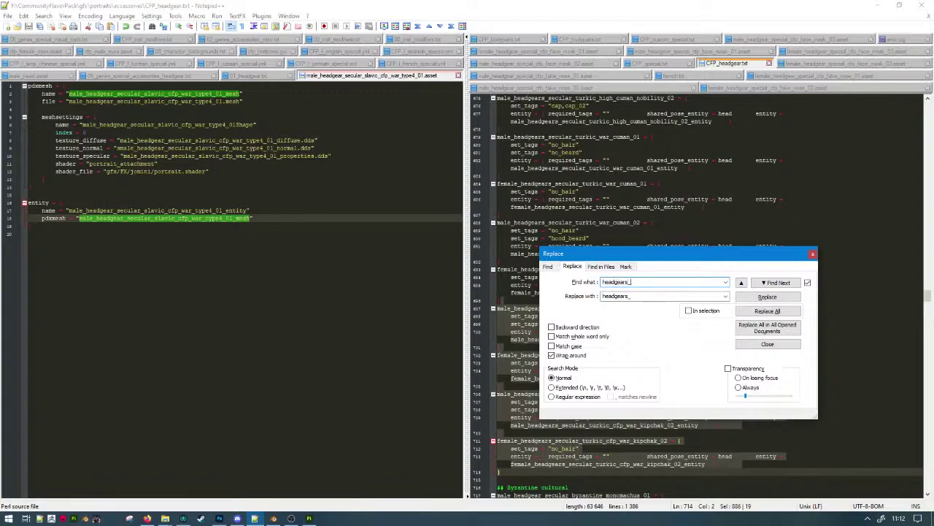
key(Tab)
key(Left)
click(702, 311)
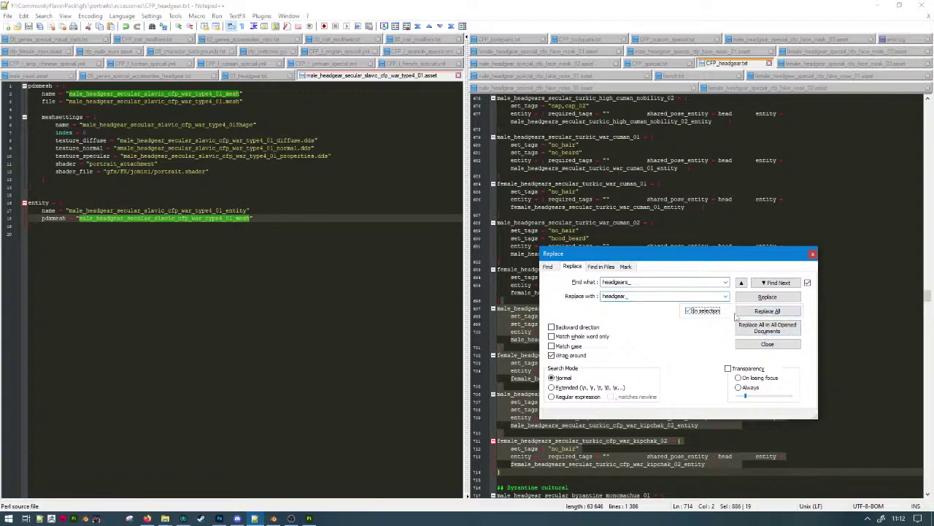
click(770, 312)
key(Escape)
click(634, 373)
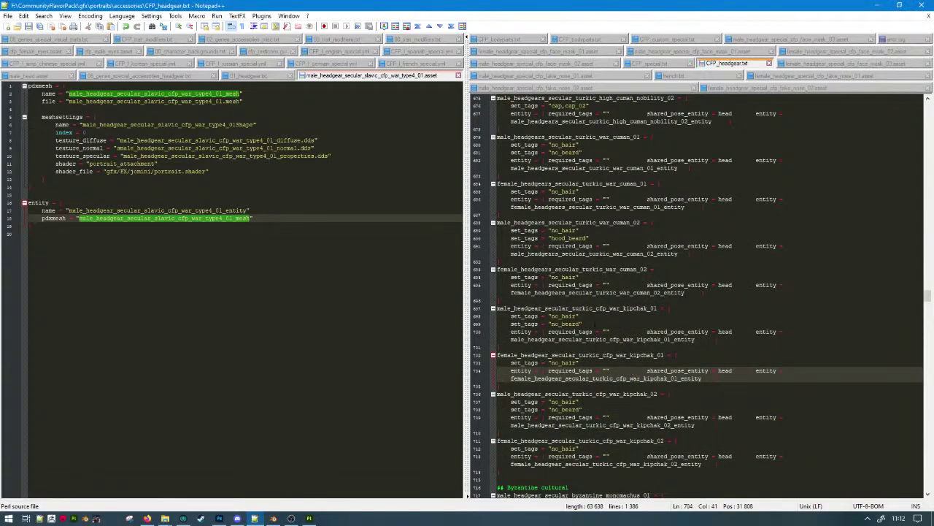
In 06_genes_special_accessories_headgear.txt, change "headgears" to "headgear" in both turkic_cfp_war_kipchak_01 entries of the turkic_war_fullplate block.
click(264, 219)
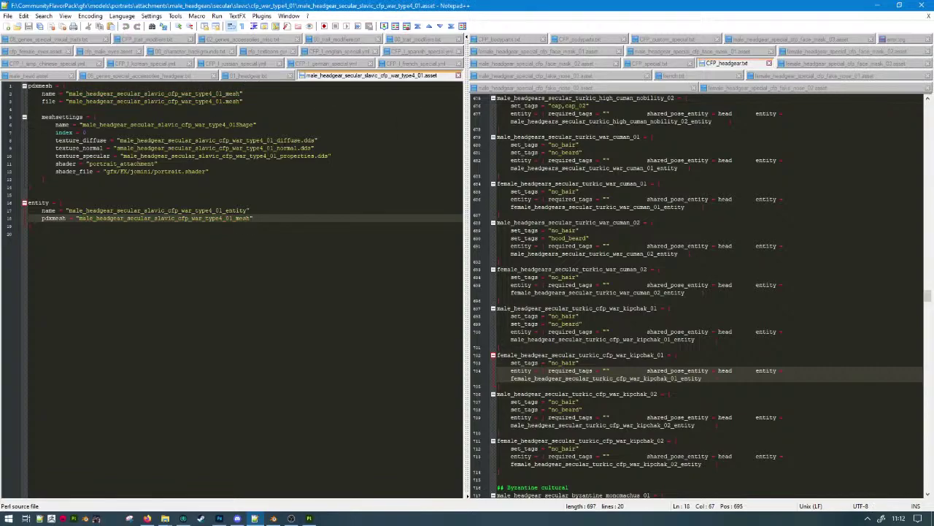
click(149, 77)
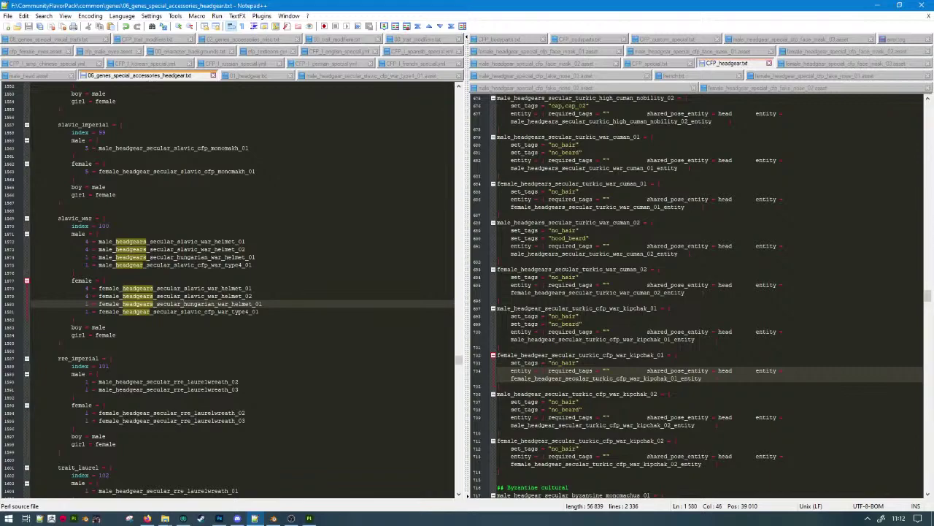
scroll(241, 292, down, 1)
scroll(241, 292, up, 18)
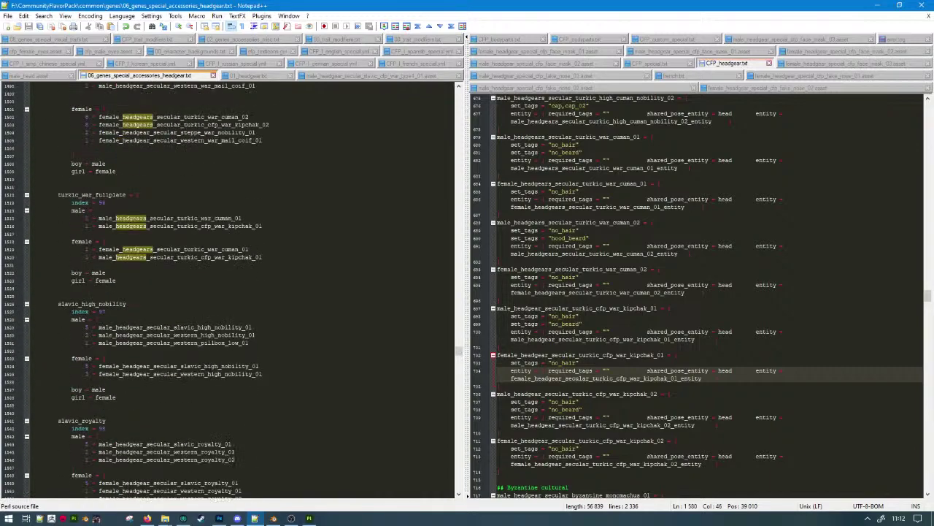
click(146, 257)
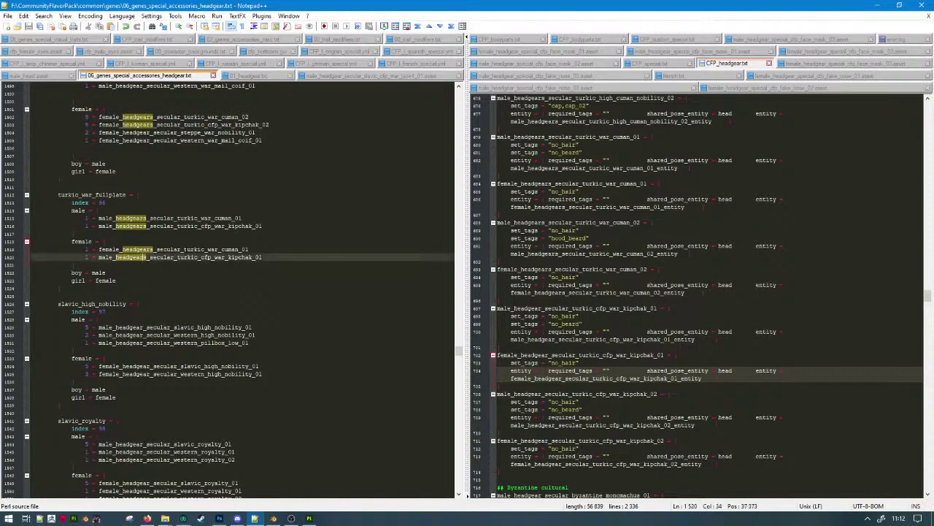
key(Delete)
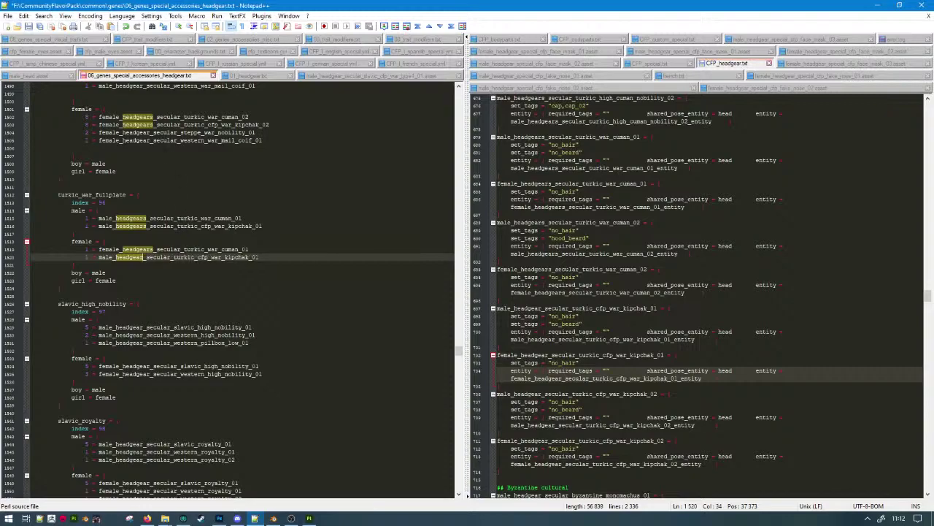
click(146, 226)
key(BackSpace)
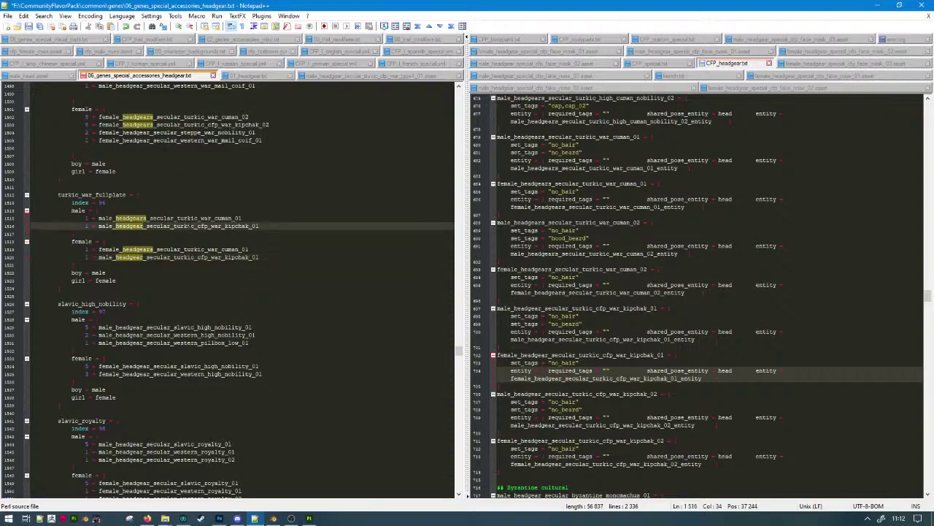
Correct the "male" prefix to "female" in the kipchak_01 entry of turkic_war_fullplate's female group.
click(98, 257)
text(fe)
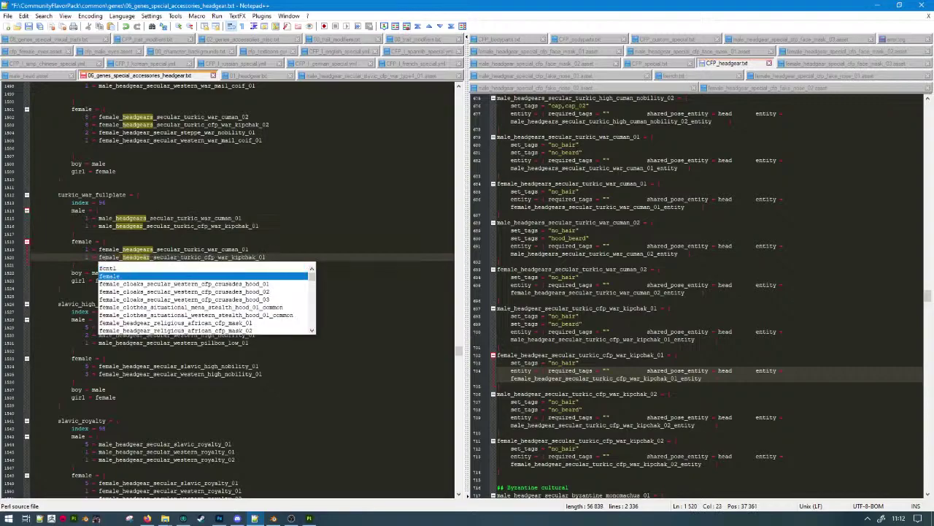
click(214, 207)
Change "headgears" to "headgear" in the male and female turkic_cfp_war_kipchak_02 entries of the turkic_war block and save the file.
scroll(206, 208, up, 3)
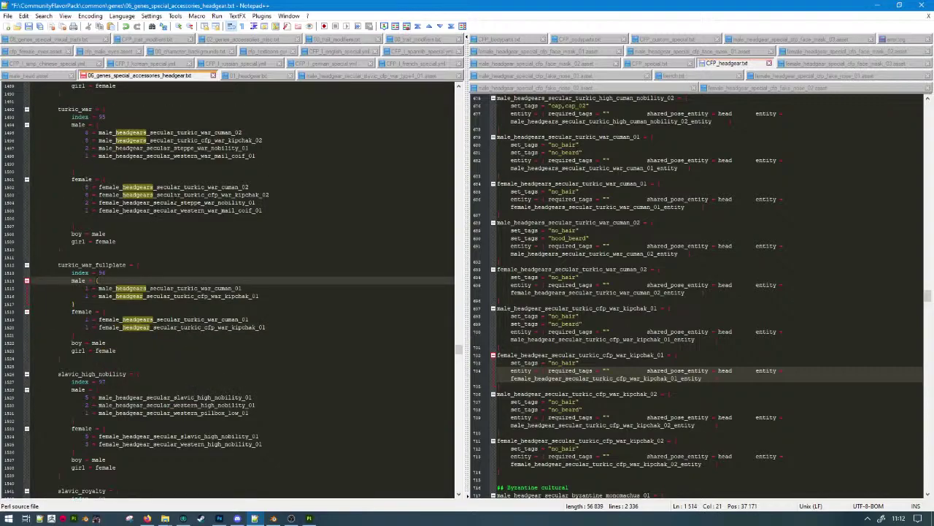
click(153, 194)
key(BackSpace)
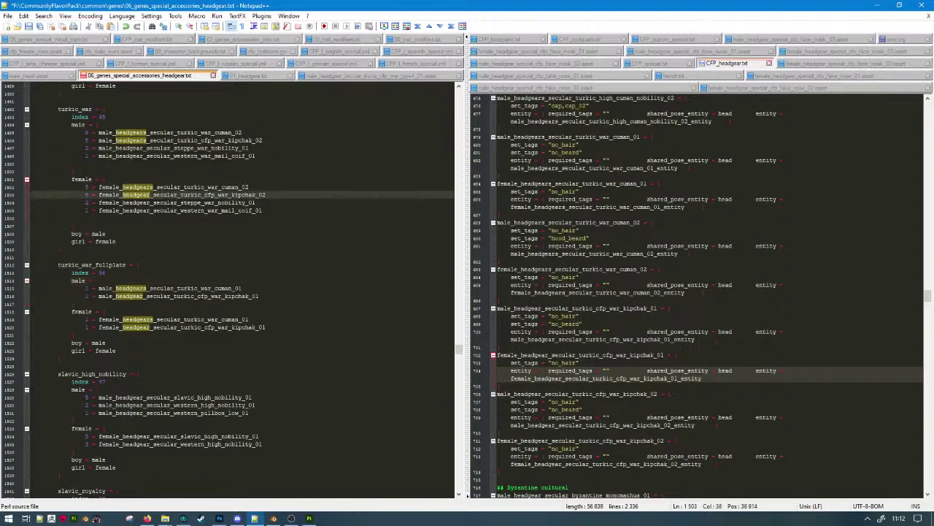
click(153, 140)
key(BackSpace)
click(75, 171)
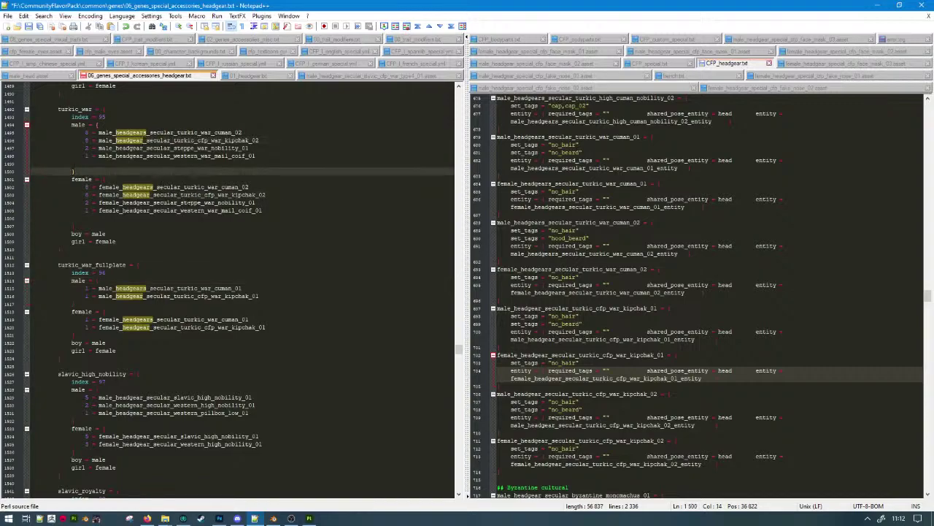
key(ctrl+s)
click(283, 255)
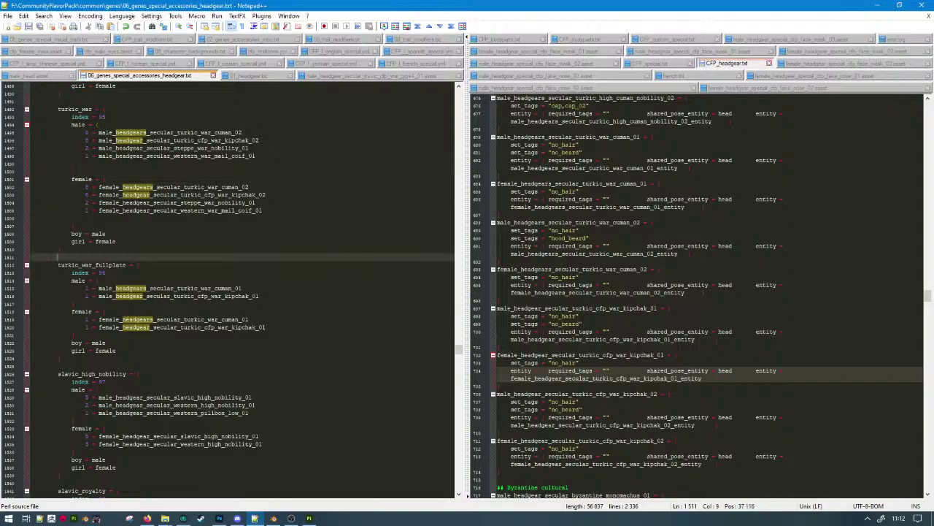
Switch to Photoshop, close the three slavic_cfp_war_type4_01 texture documents and minimise the program.
click(878, 5)
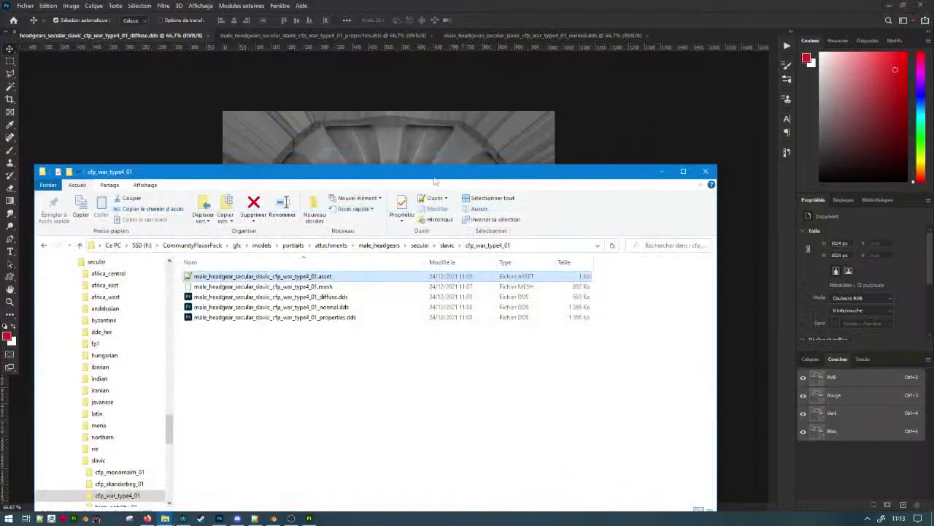
drag(283, 355, 331, 410)
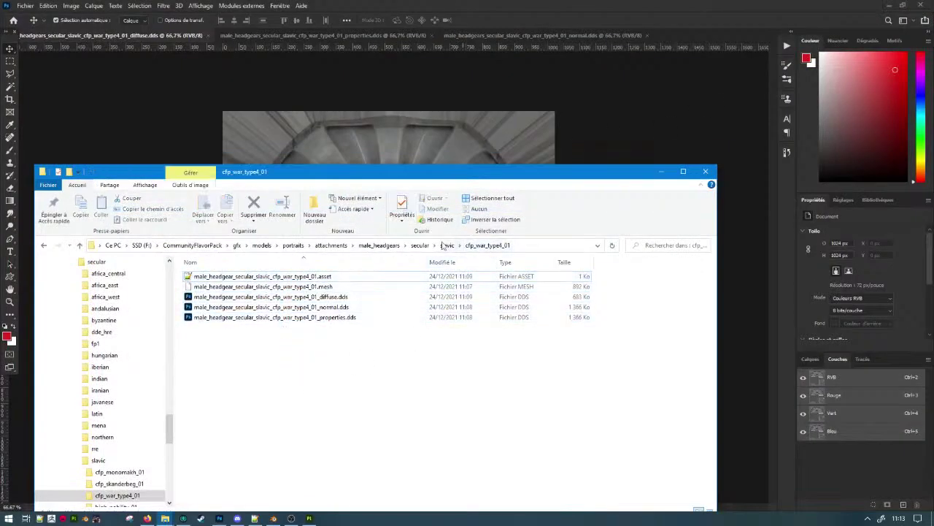
click(503, 96)
key(ctrl+w)
key(ctrl+w)
key(ctrl+w)
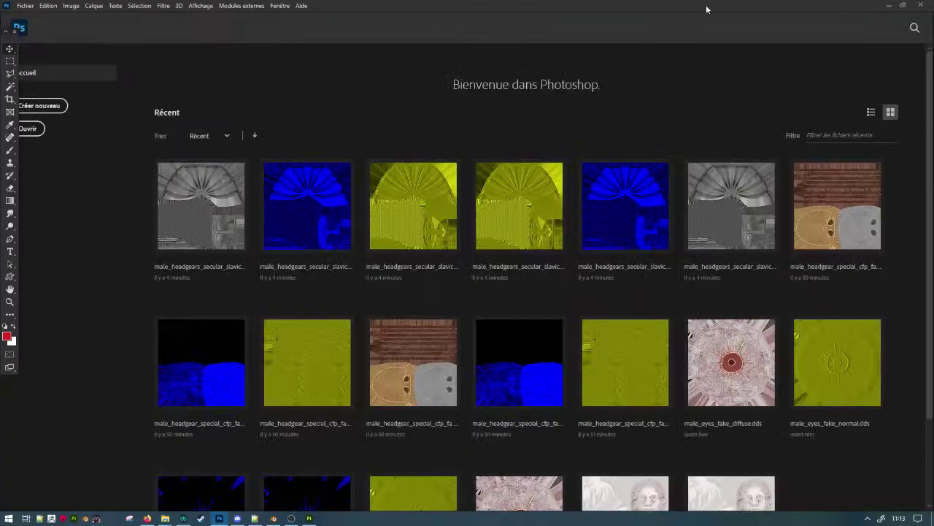
click(888, 6)
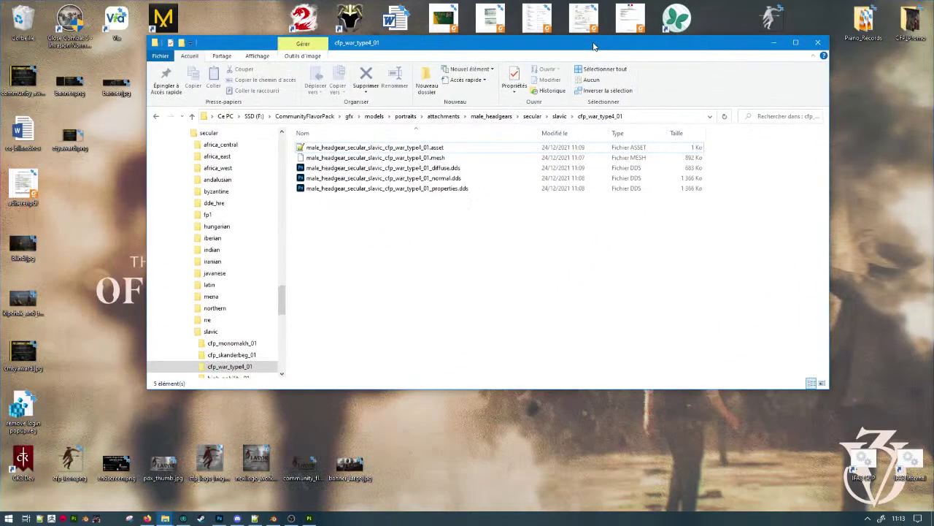
Copy the cfp_war_type4_01 folder from male_headgears\secular\slavic to female_headgears\secular\slavic and open the copy.
click(559, 116)
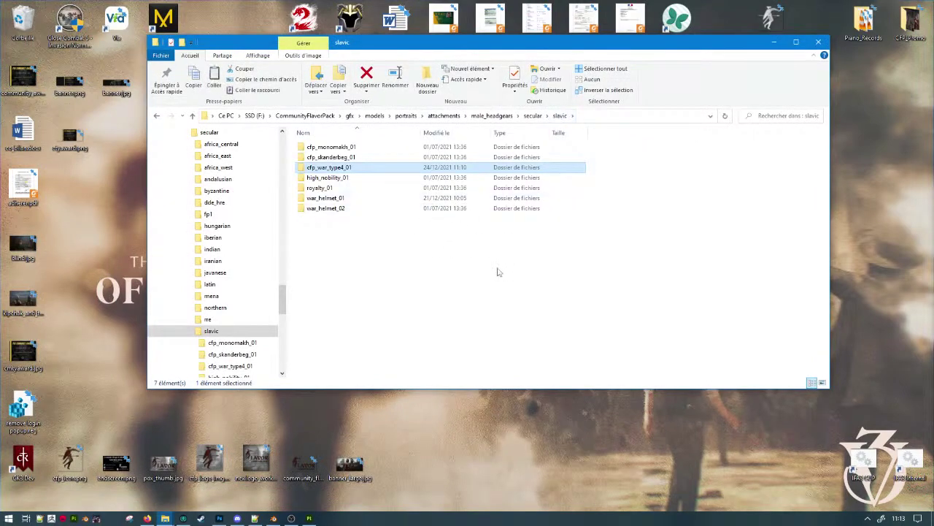
click(598, 117)
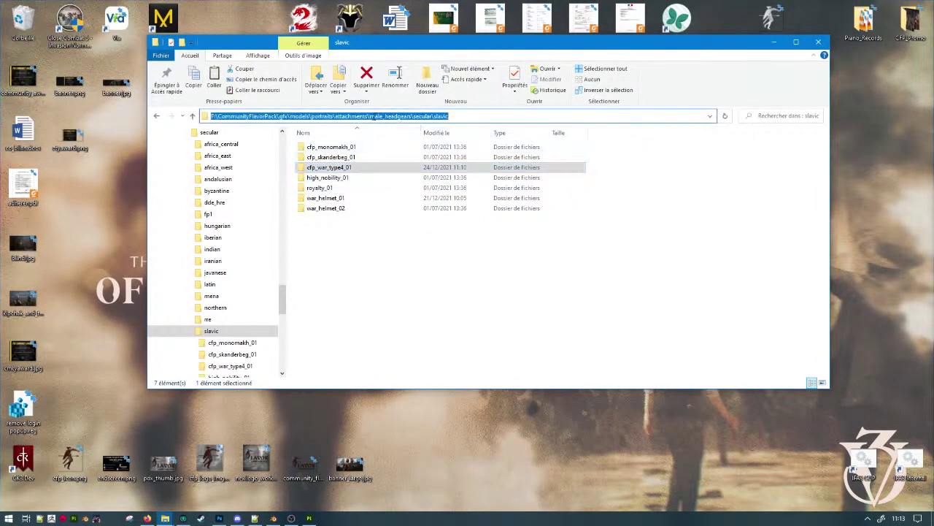
click(358, 167)
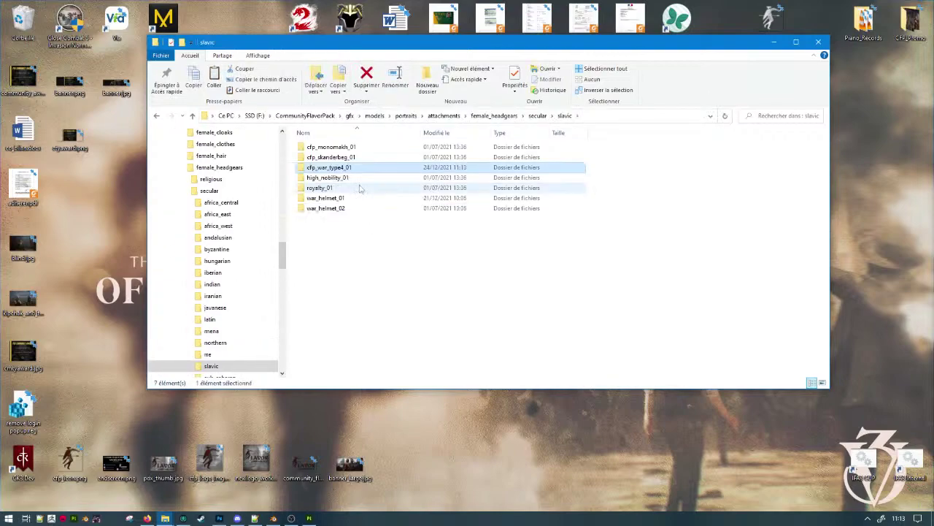
double_click(347, 169)
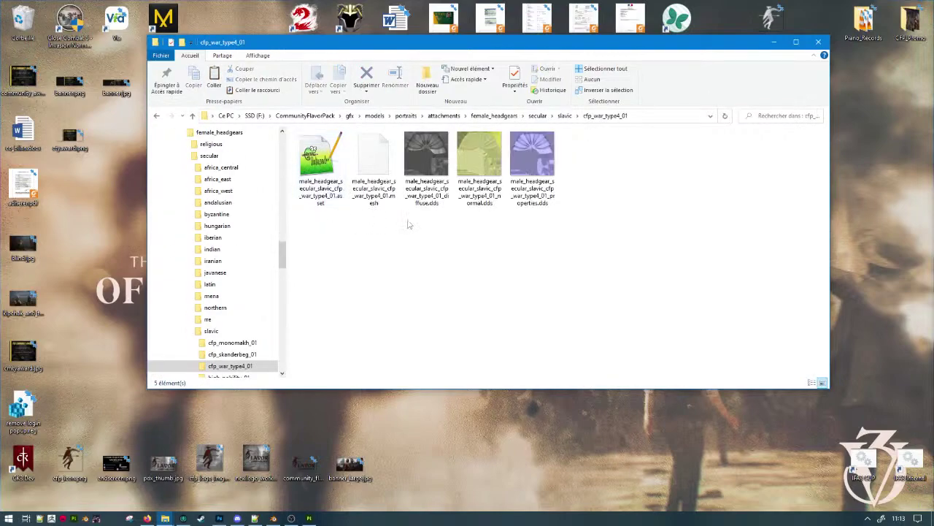
Delete the three DDS textures from the female cfp_war_type4_01 folder and change the mesh and asset file names' prefix to "female".
drag(409, 225, 573, 138)
key(Delete)
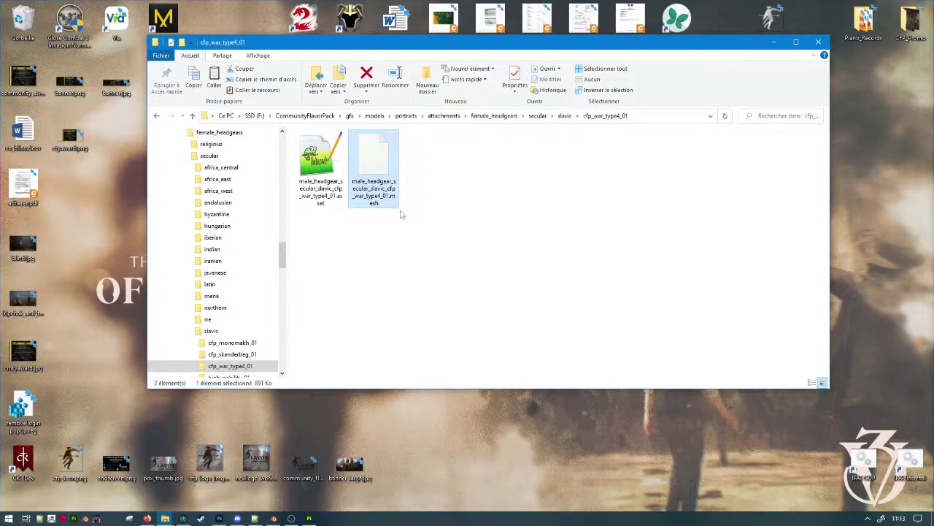
key(F2)
key(Home)
text(fe)
key(Return)
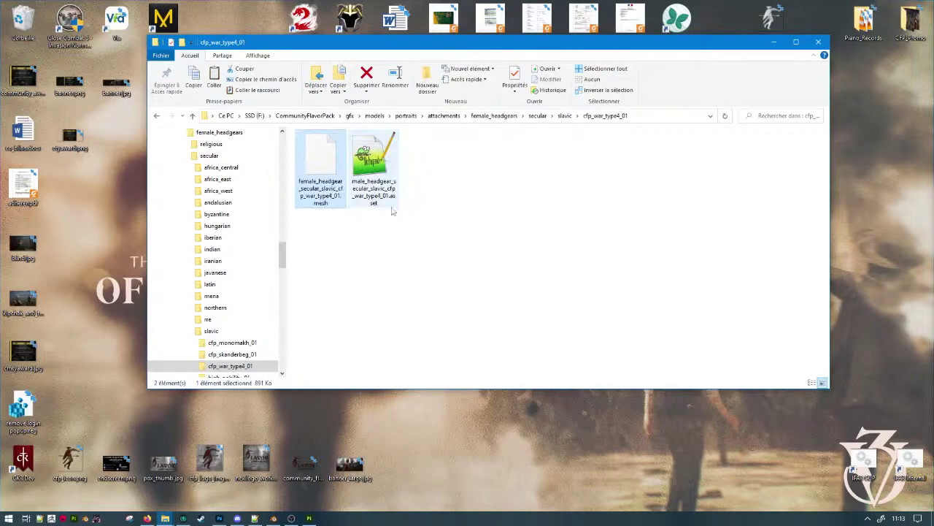
click(365, 153)
key(F2)
key(Home)
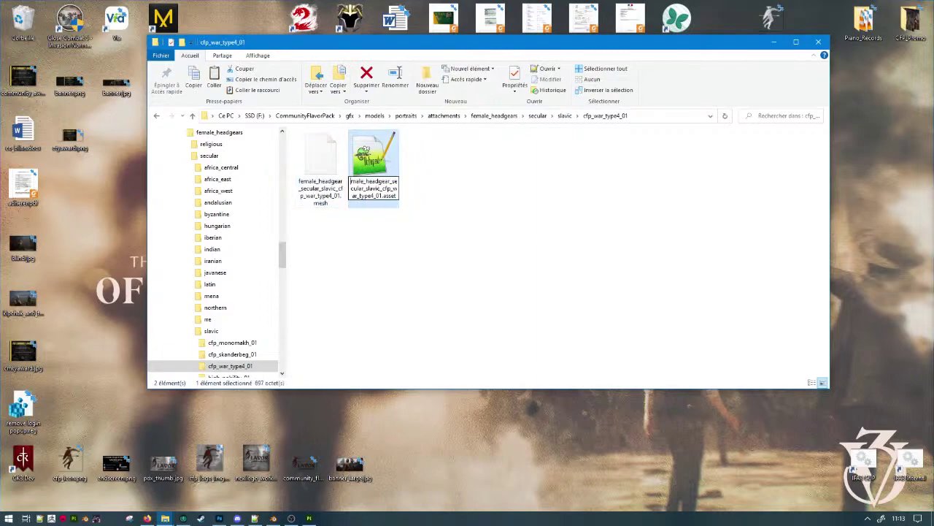
text(fe)
key(Return)
Open the female cfp_war_type4_01 asset file and replace every "male" with "female".
double_click(344, 181)
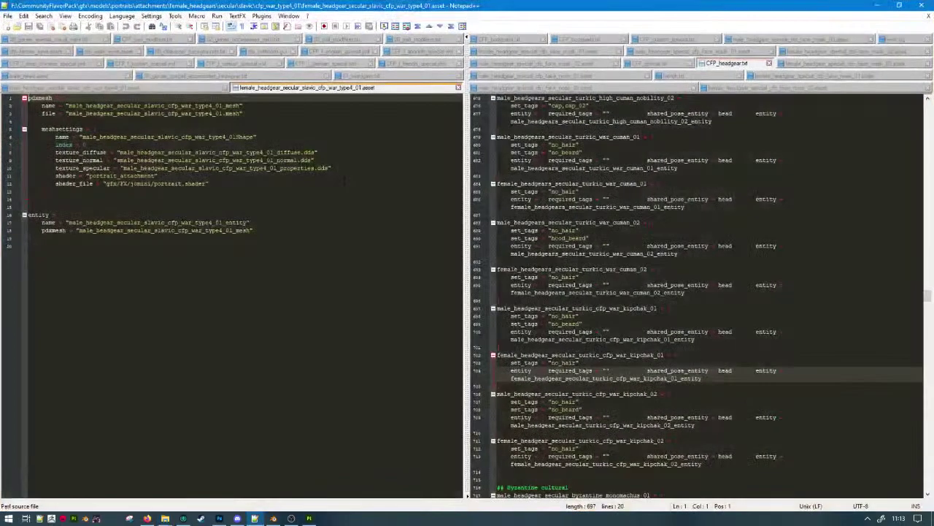
key(ctrl+f)
key(ctrl+h)
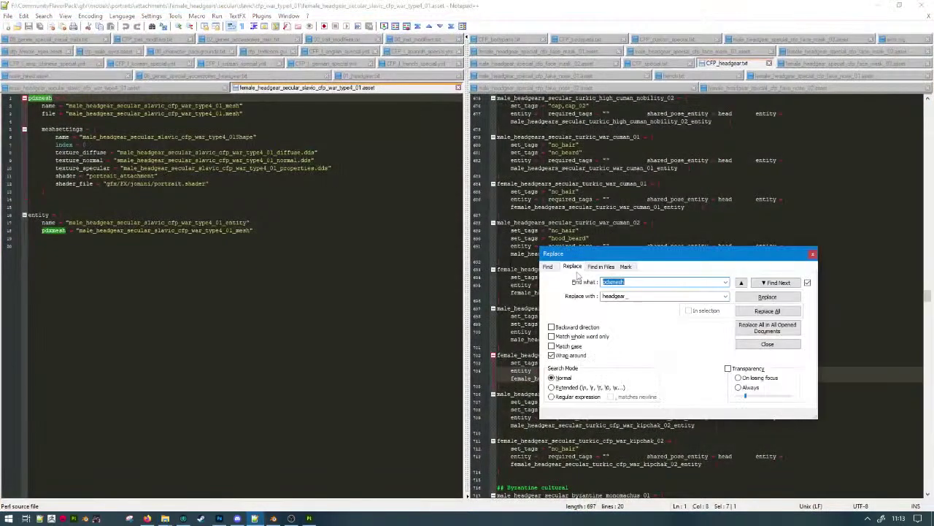
text(male)
key(Tab)
text(fem)
click(768, 311)
Restore the "male" prefix in the diffuse, normal and specular texture names, removing the stray "s" from the normal one, and save the file.
click(121, 160)
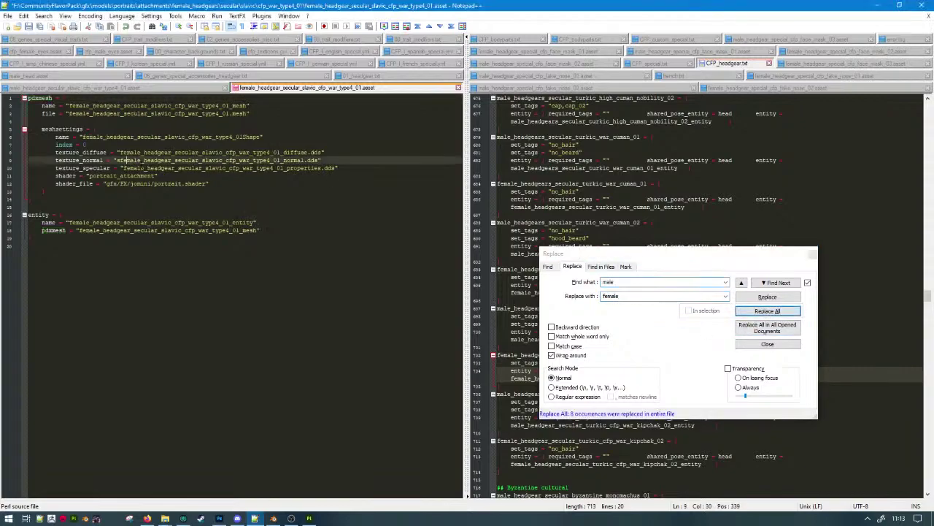
key(BackSpace)
key(BackSpace)
key(BackSpace)
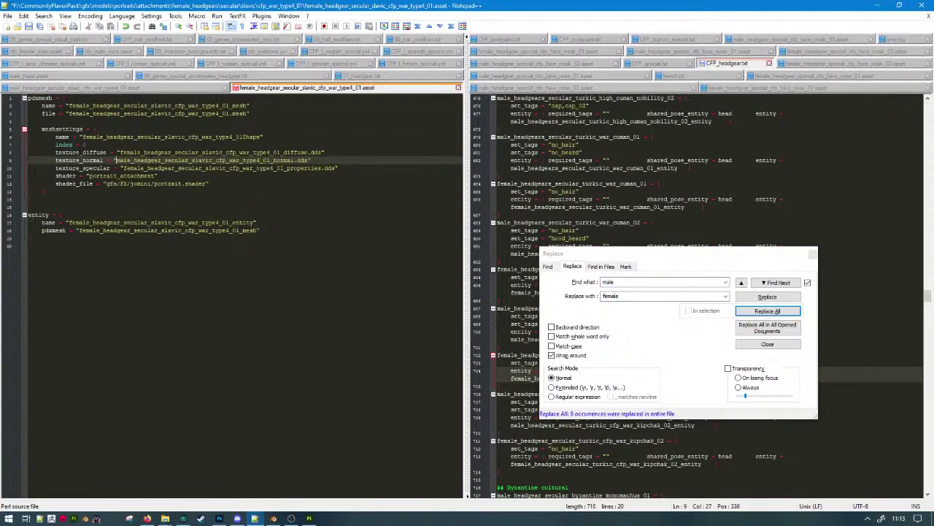
click(126, 152)
key(BackSpace)
key(BackSpace)
click(129, 168)
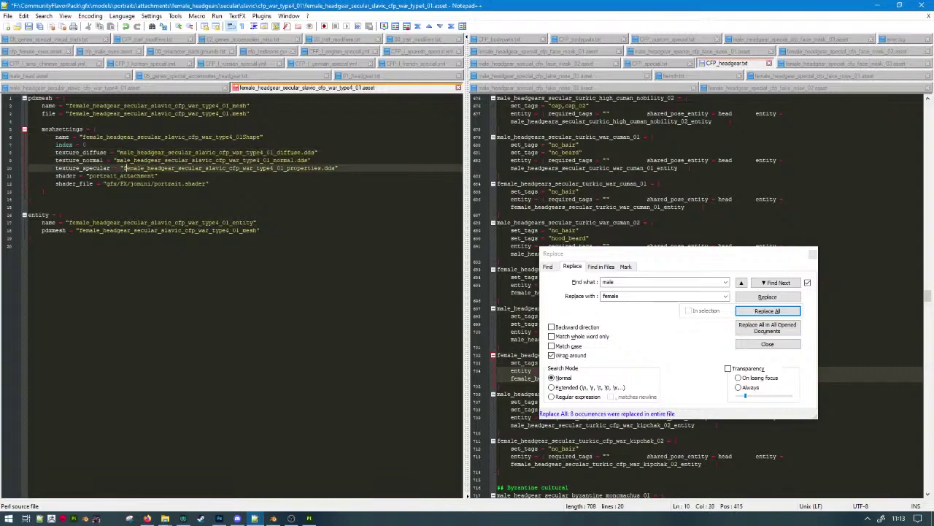
key(BackSpace)
key(BackSpace)
key(ctrl+s)
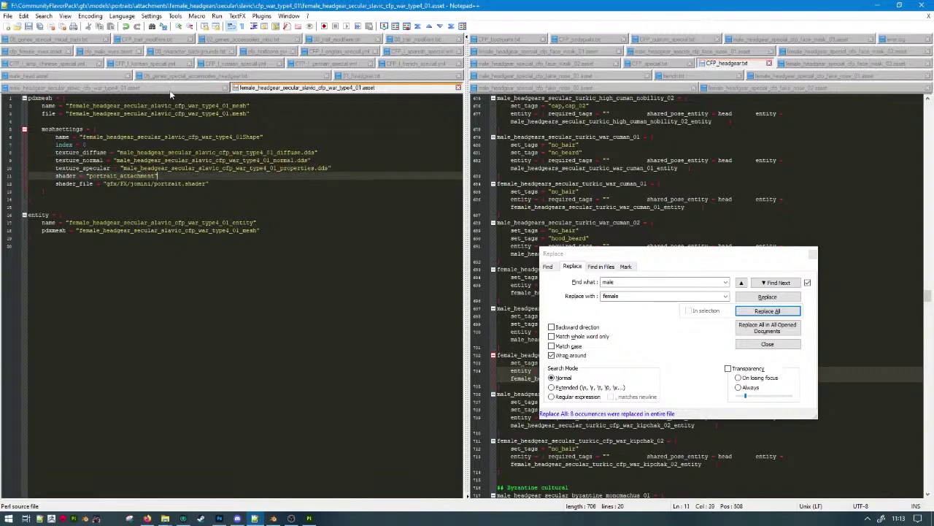
Remove the stray character before "male" in the male asset file's texture_normal name, save it, and compare the male and female asset files.
click(170, 88)
click(120, 160)
key(BackSpace)
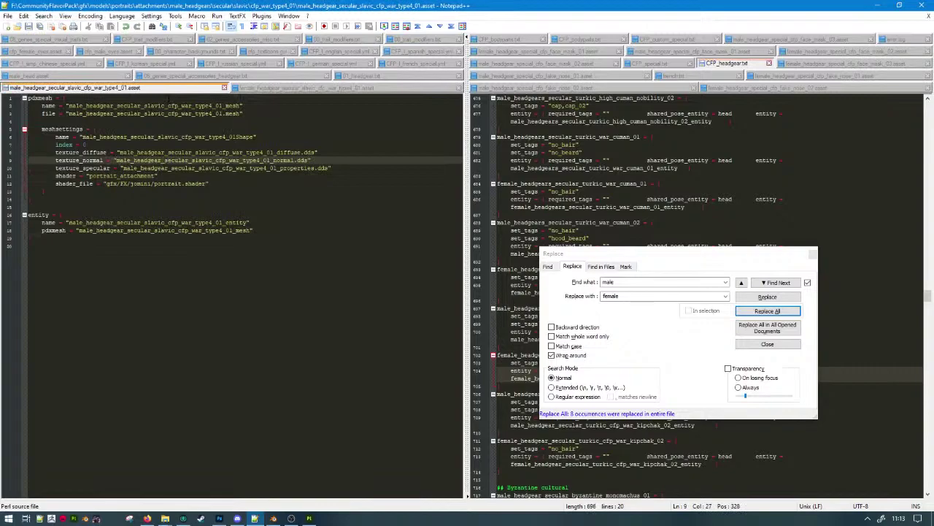
click(321, 168)
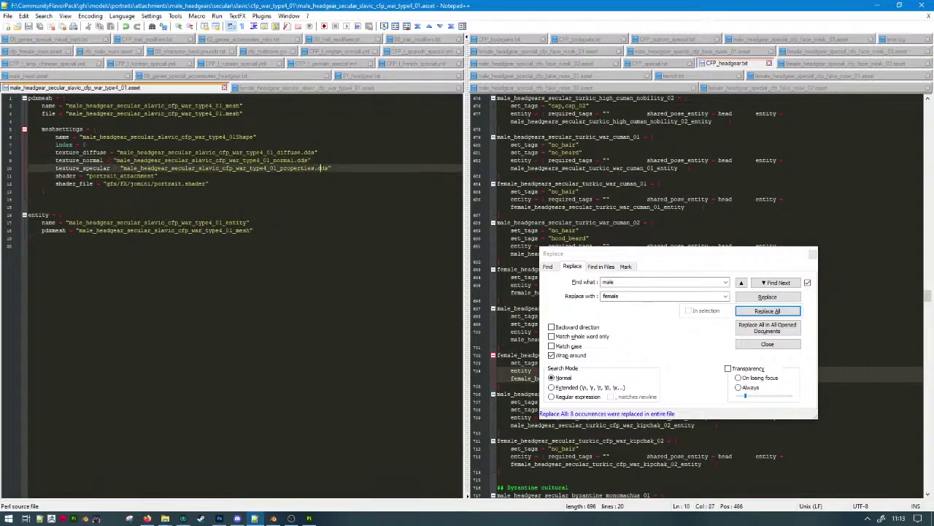
click(812, 254)
click(376, 88)
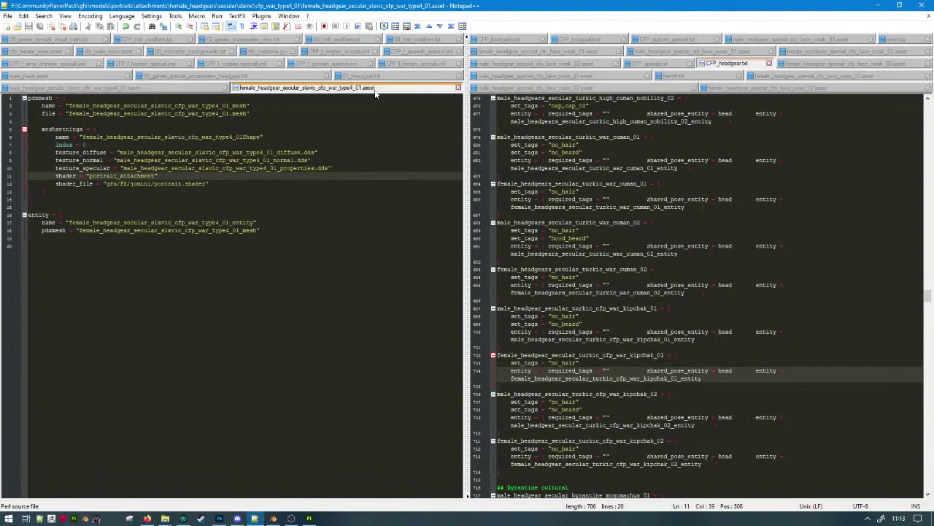
click(195, 88)
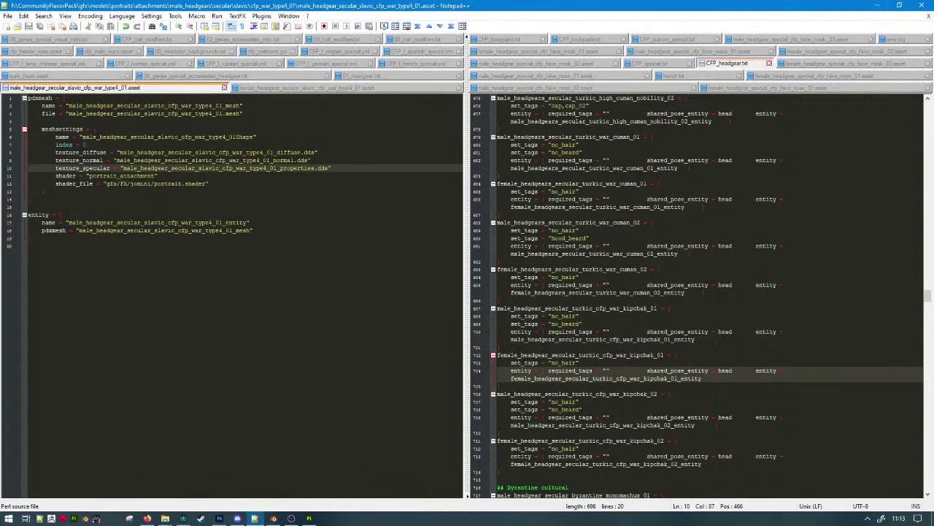
Switch to Blender and import female_head.mesh from the Crusader Kings III portraits\female_head folder.
click(274, 518)
click(587, 81)
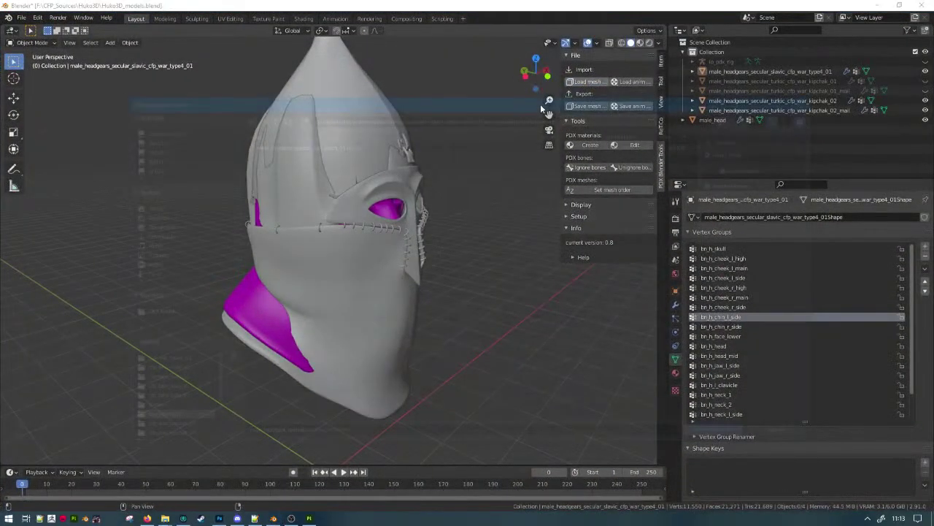
scroll(171, 420, down, 4)
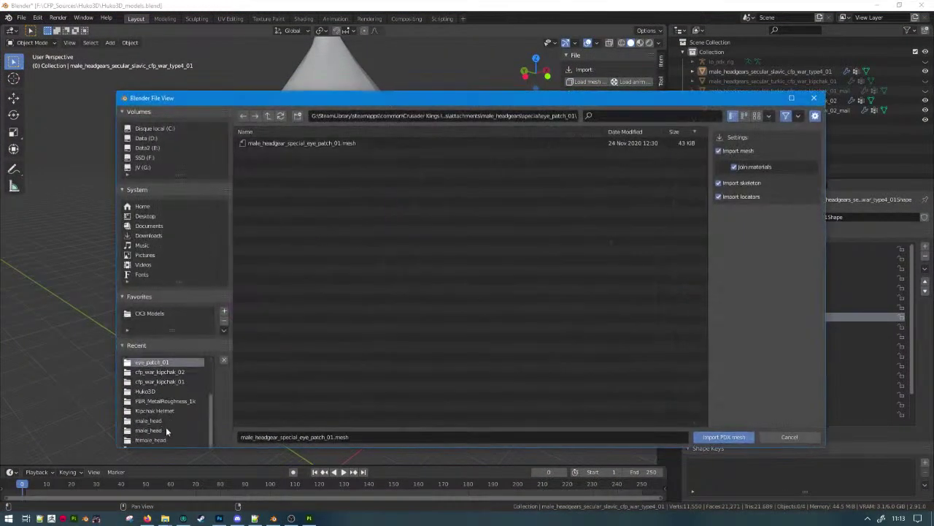
click(159, 439)
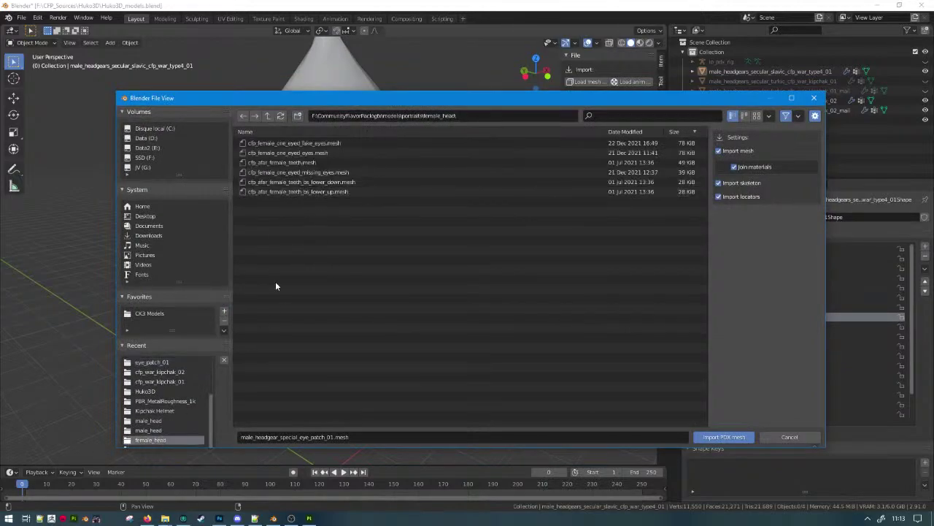
scroll(161, 402, up, 4)
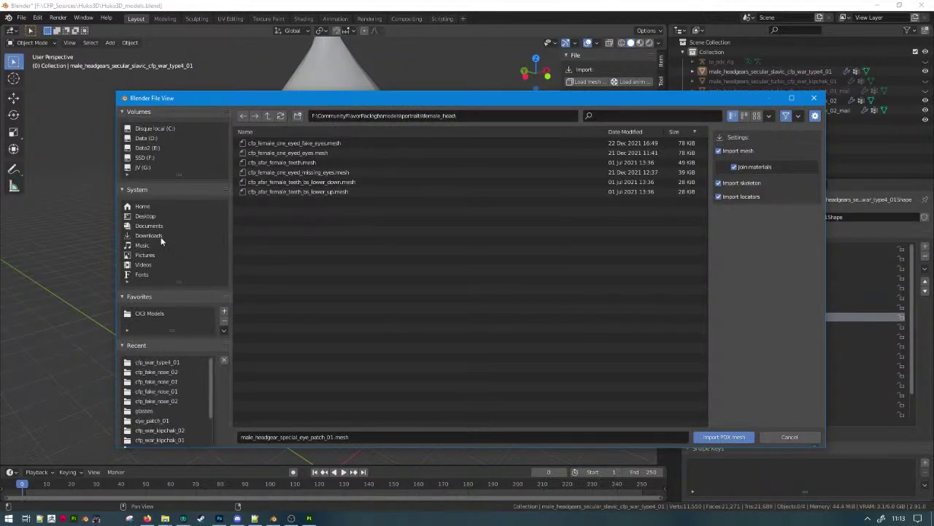
click(153, 313)
double_click(272, 188)
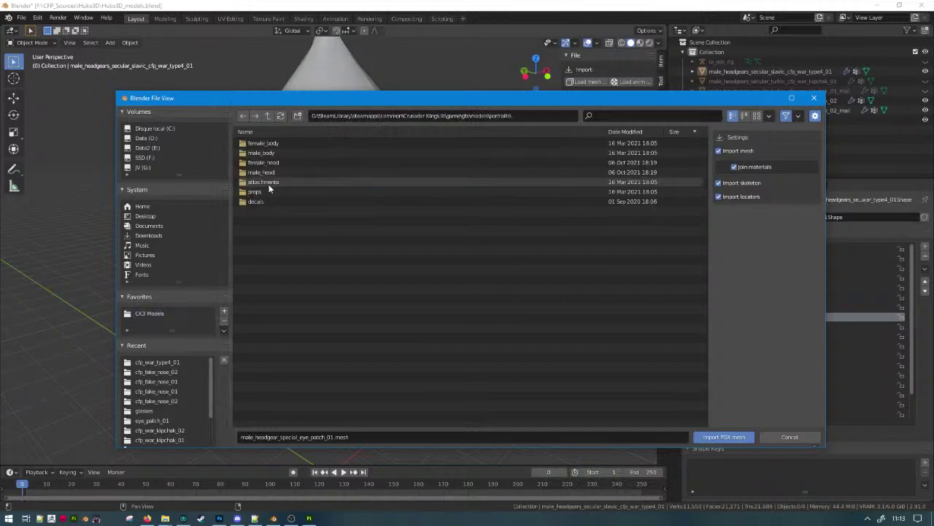
double_click(281, 161)
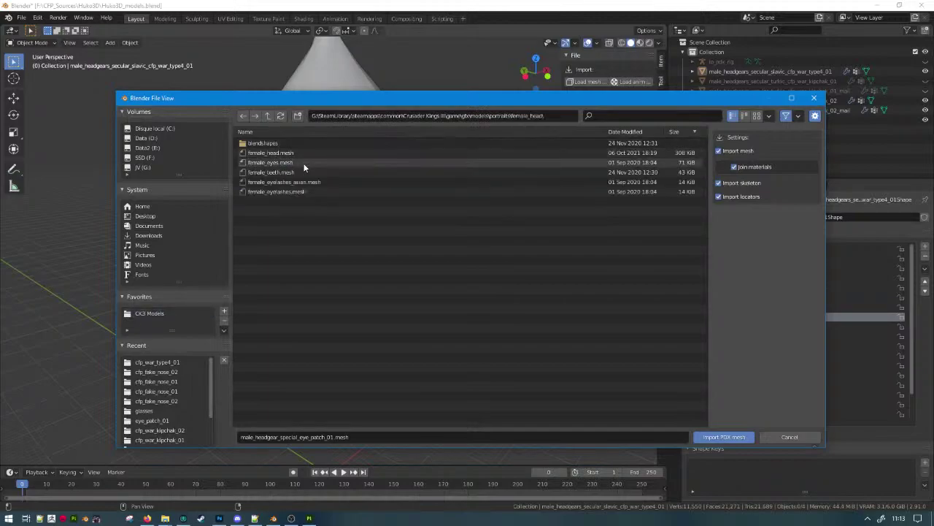
click(296, 153)
double_click(296, 153)
scroll(391, 240, down, 3)
click(381, 246)
middle_drag(380, 246, 325, 257)
key(h)
middle_drag(385, 258, 381, 235)
key(ctrl+z)
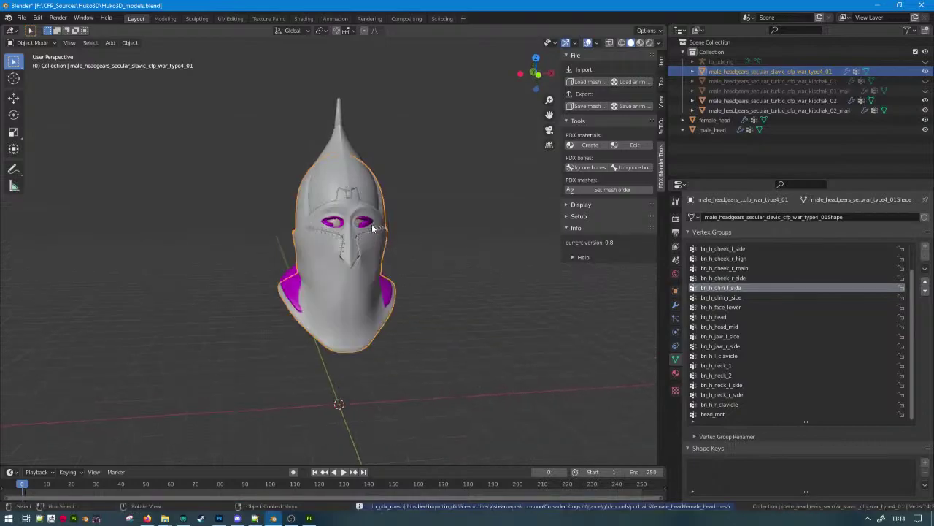
Hide the kipchak_02 helmet, its mail and the male_head object.
click(780, 102)
click(800, 112)
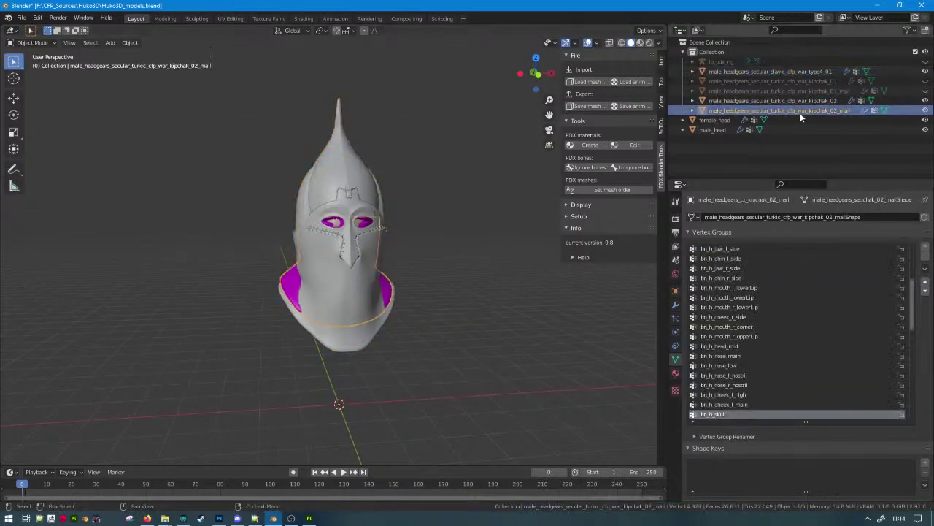
key(h)
click(802, 103)
key(h)
click(786, 71)
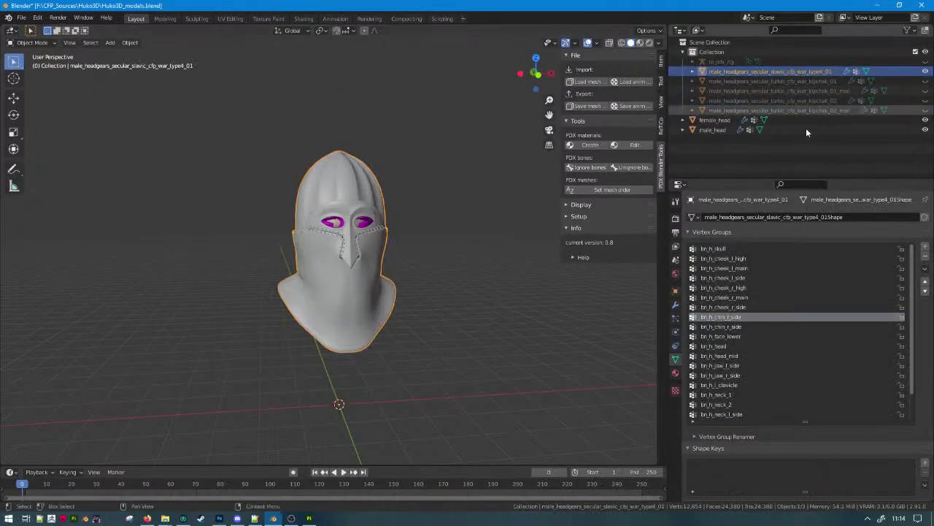
click(720, 130)
key(h)
Duplicate the slavic cfp_war_type4_01 helmet in place and hide the original.
click(721, 72)
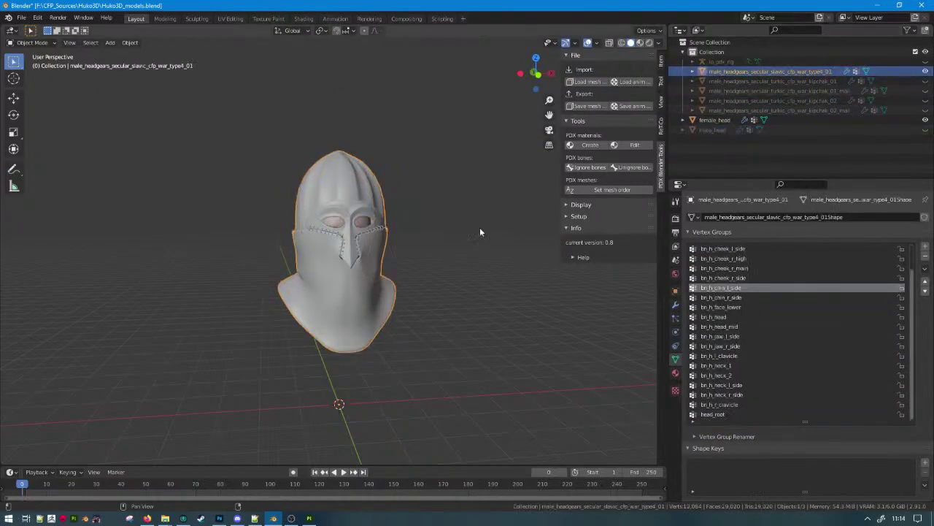
key(shift+d)
key(Escape)
click(926, 71)
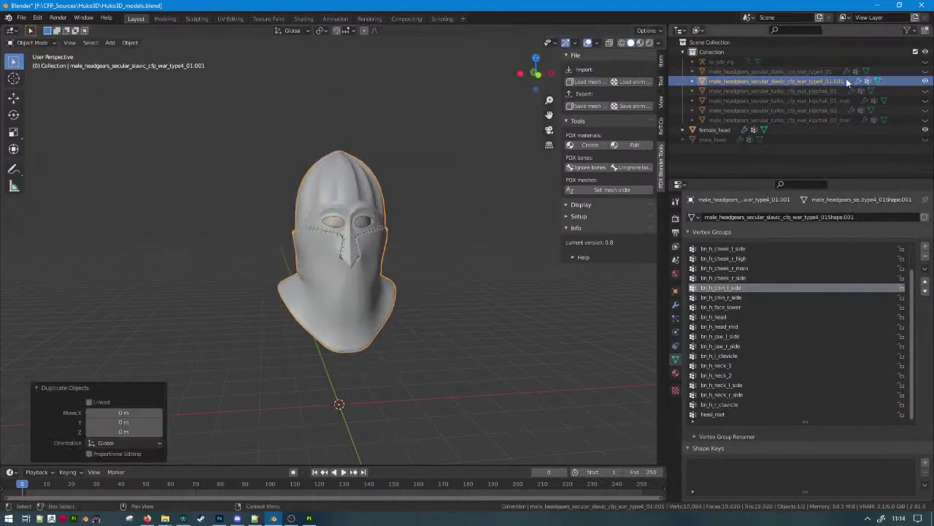
Rename the duplicated helmet object as female_headgears_secular_slavic_cfp_war_type4_01.
double_click(846, 82)
key(End)
key(BackSpace)
key(BackSpace)
key(BackSpace)
key(BackSpace)
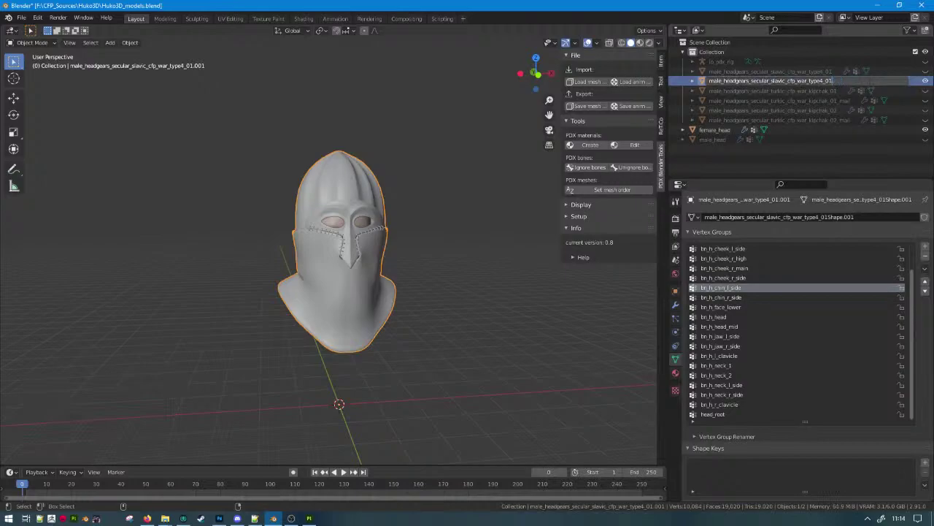
key(Home)
text(fe)
key(Return)
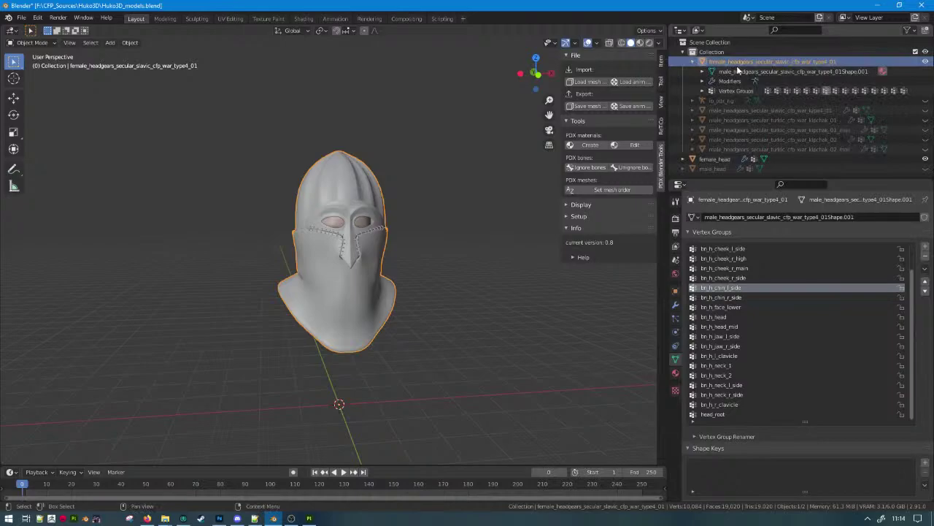
Rename the duplicate's mesh data as female_headgears_secular_slavic_cfp_war_type4_01Shape.
double_click(739, 71)
text(female_headgears_secular_slavic_cfp_war_type4_01)
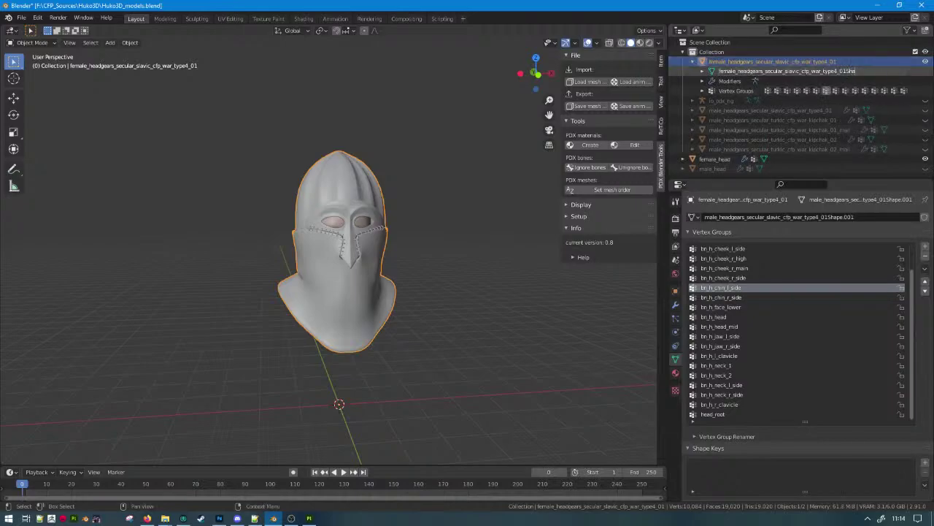
text(Shape)
key(Return)
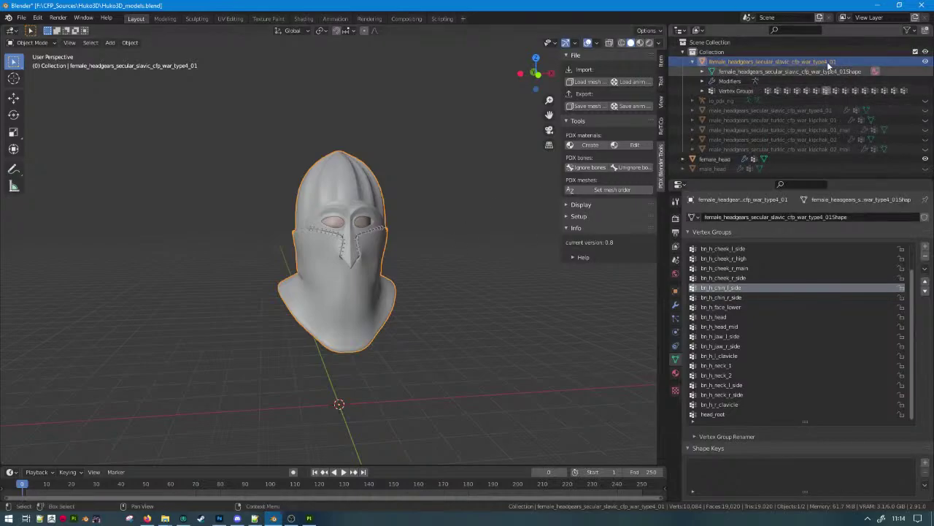
Scale the female helmet uniformly to about 0.942 so it fits the female head.
scroll(339, 262, up, 3)
scroll(431, 218, up, 2)
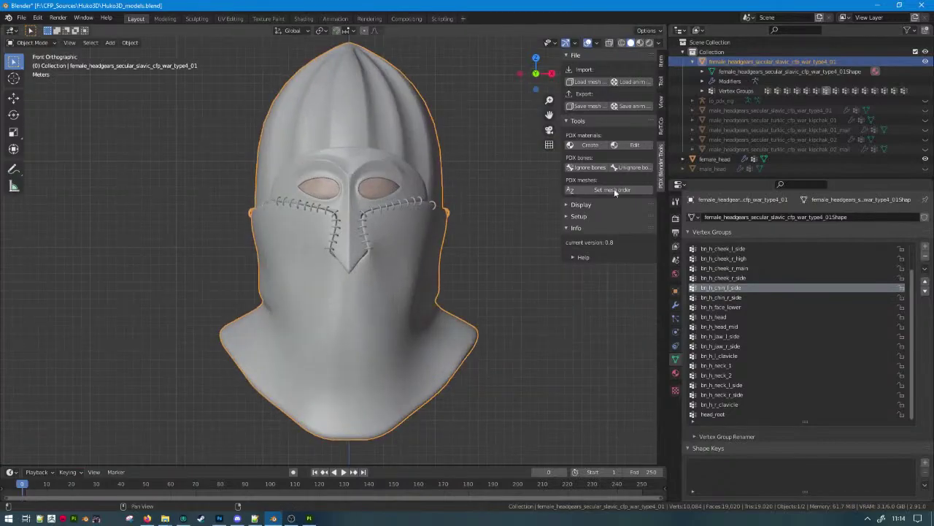
key(s)
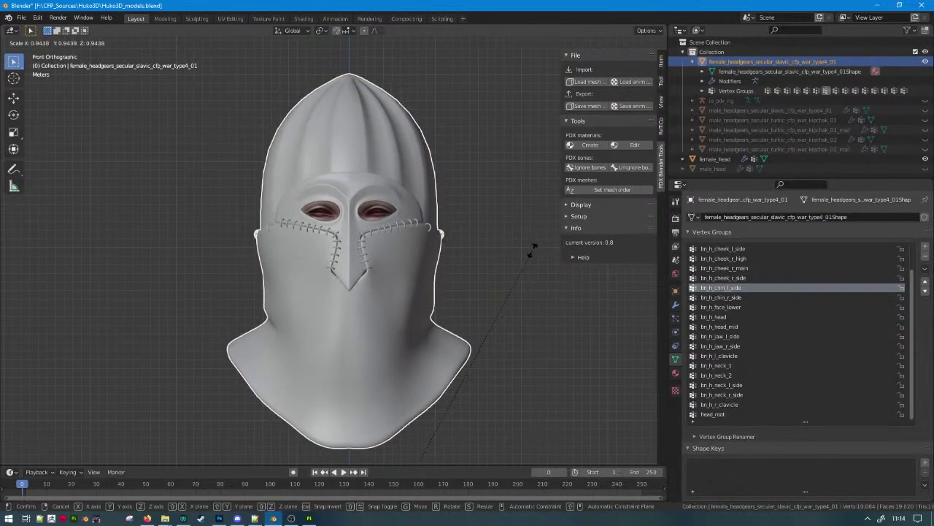
click(532, 250)
Move the female helmet about 0.169 m along Y, using the wireframe side view to align it with the head.
key(KP_3)
key(shift+z)
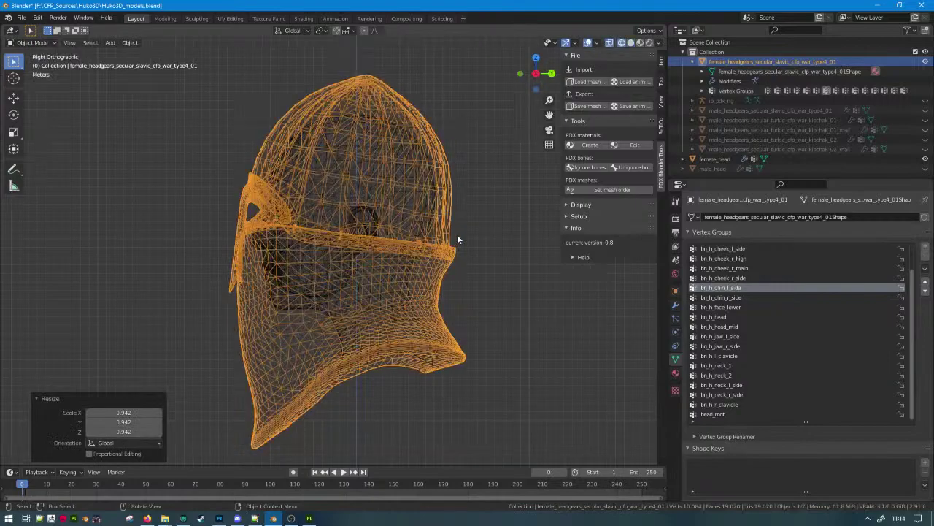
key(g)
key(y)
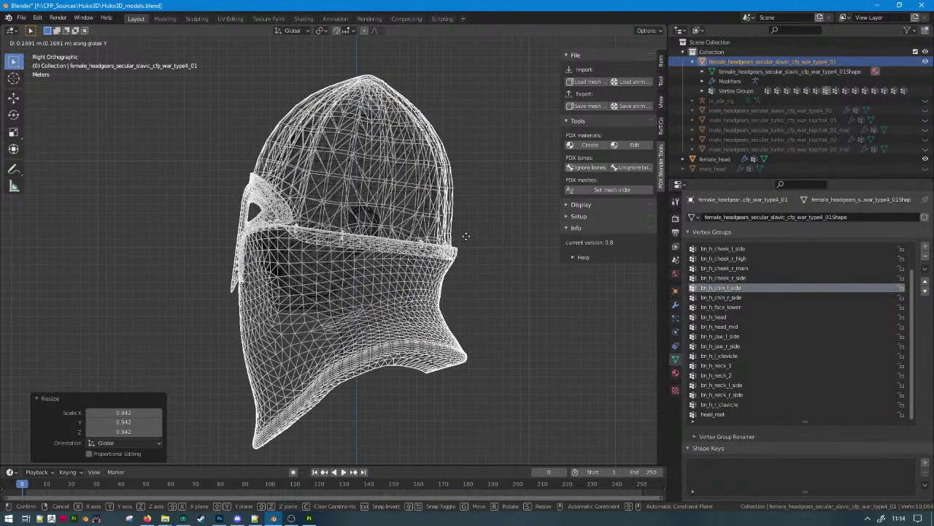
click(466, 240)
key(shift+z)
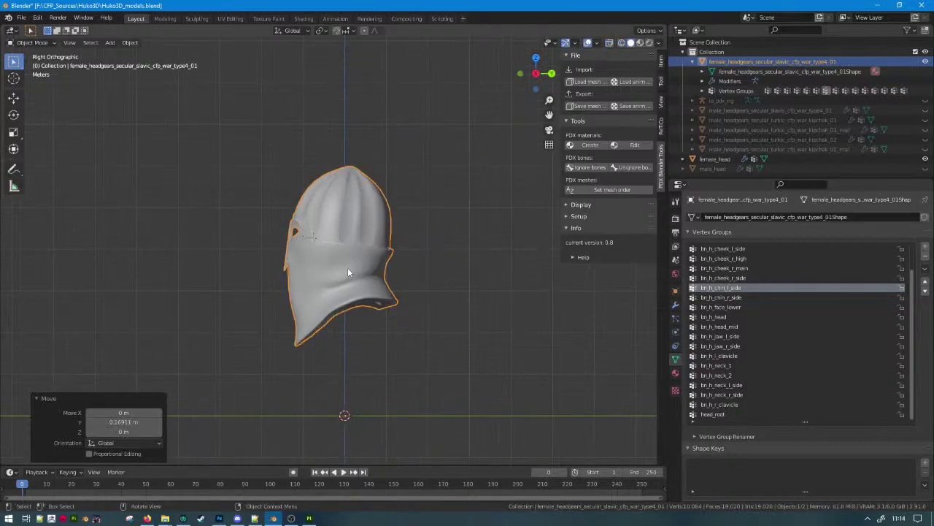
Apply the location, rotation and scale transforms of the female war_type4 helmet.
middle_drag(347, 267, 474, 287)
key(ctrl+a)
click(506, 223)
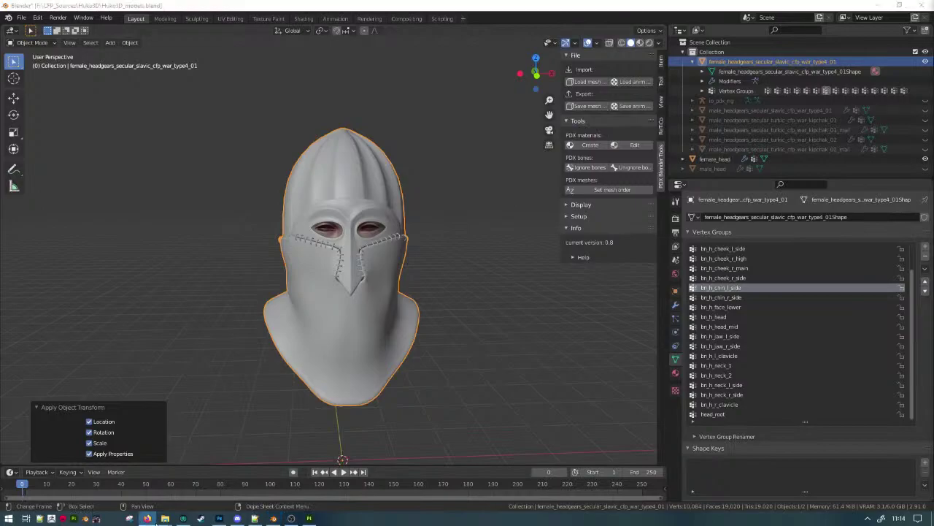
Export the female helmet as a PDX mesh, overwriting female_headgear_secular_slavic_cfp_war_type4_01.mesh in the matching female_headgears folder.
click(583, 106)
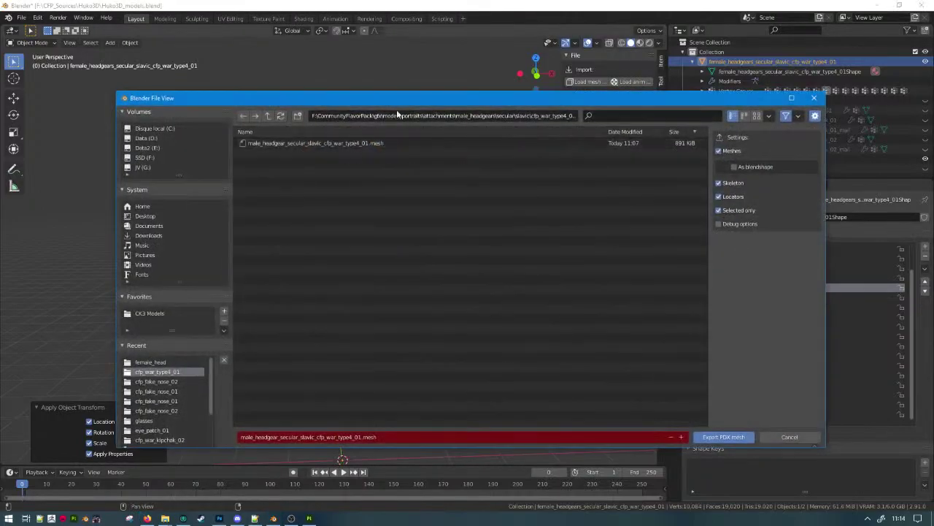
click(396, 115)
key(Return)
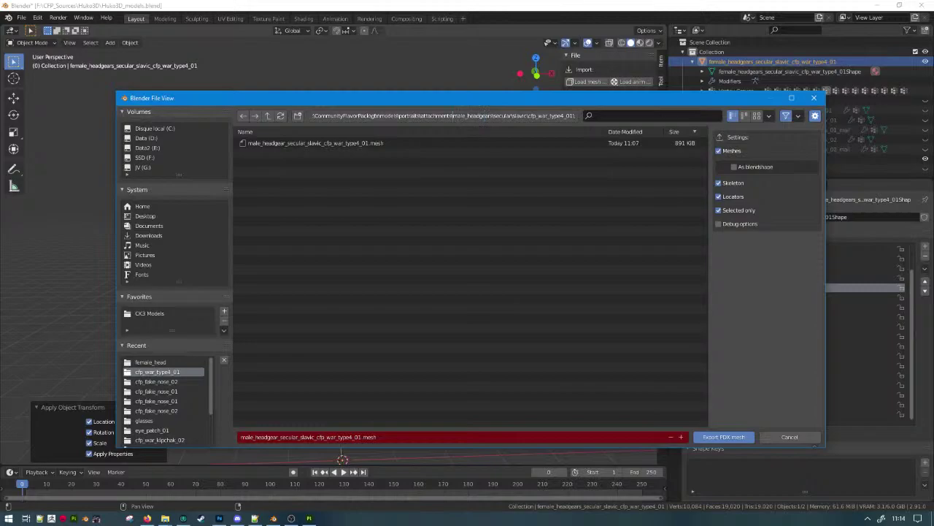
text(fe)
key(Return)
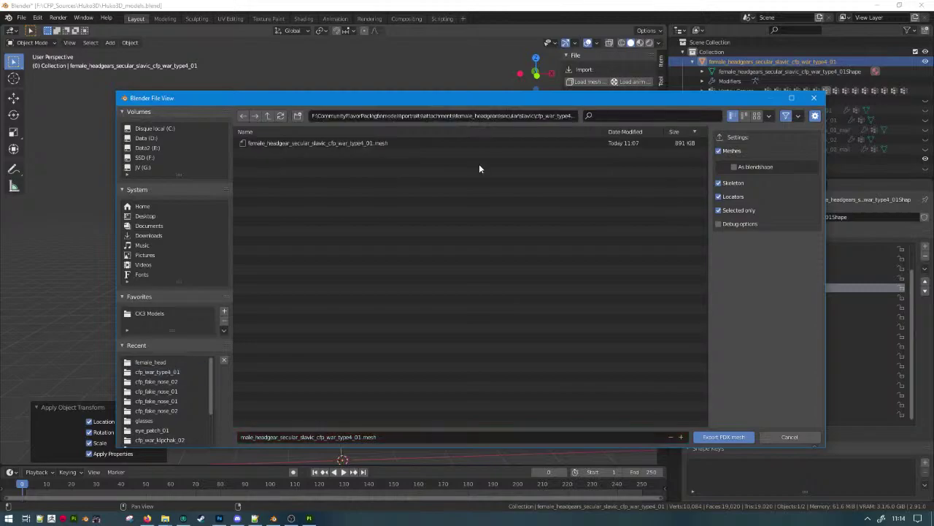
click(358, 148)
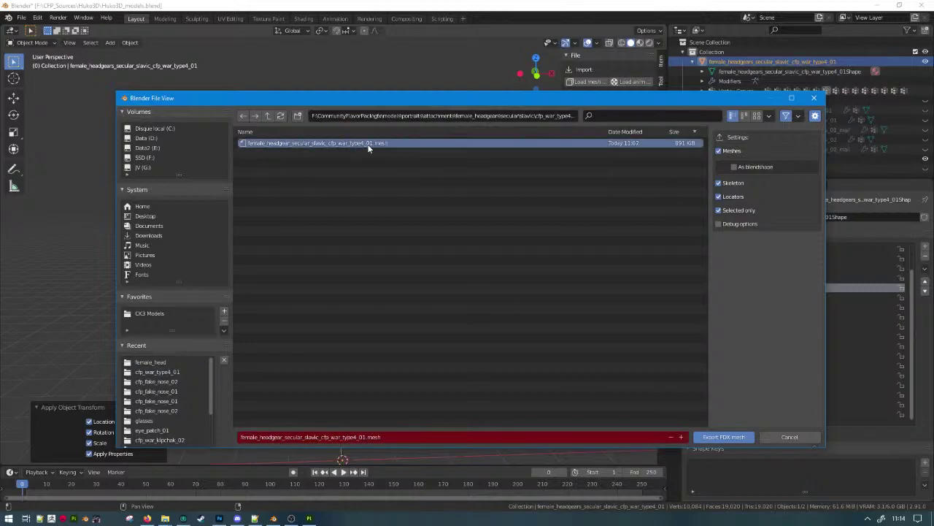
double_click(632, 144)
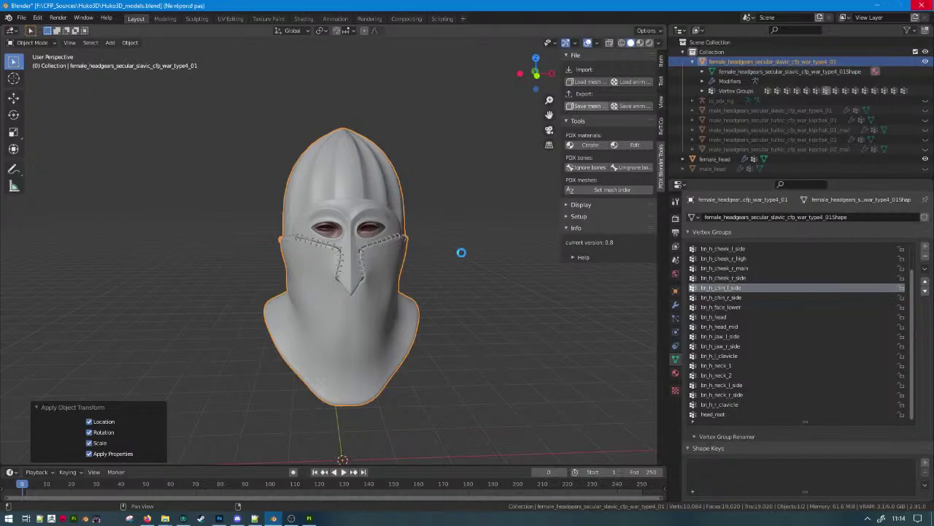
Unhide and select the four male kipchak helmet and mail objects, and hide the female war_type4 helmet.
click(694, 61)
click(721, 82)
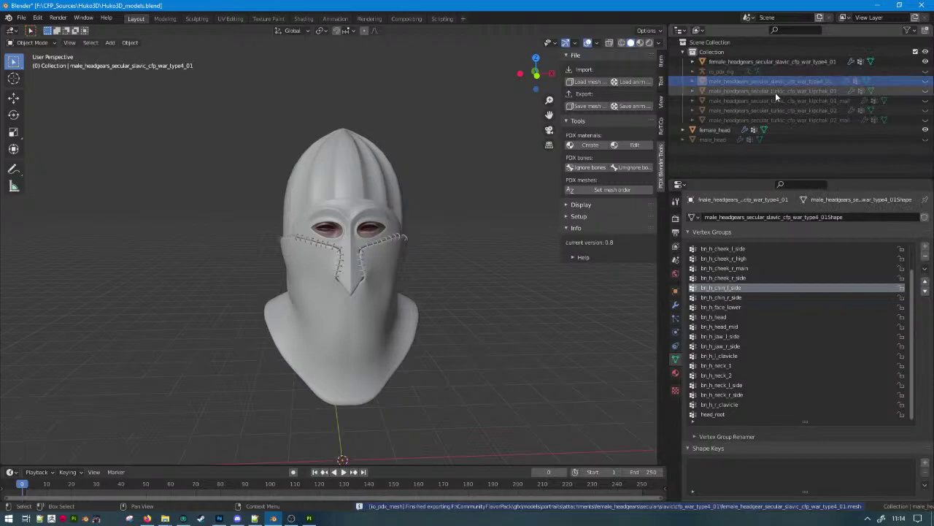
click(779, 98)
click(793, 93)
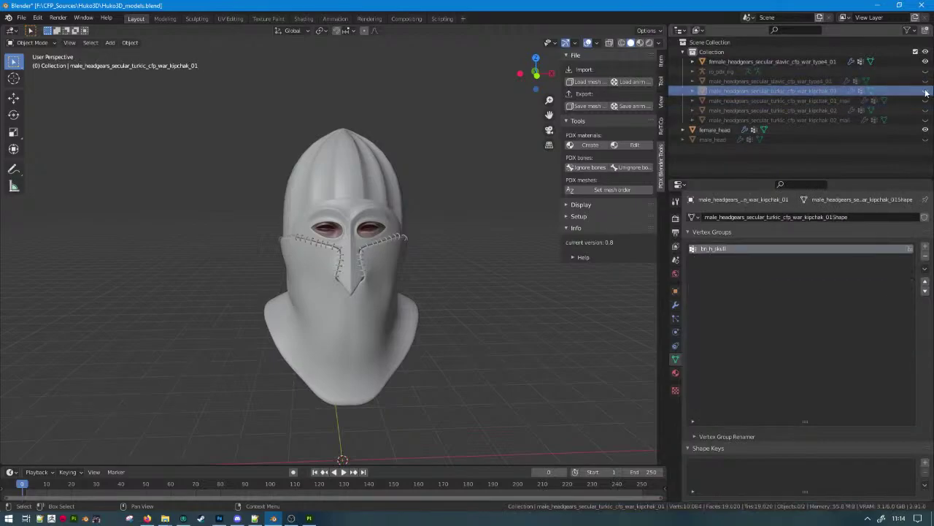
drag(926, 91, 927, 120)
click(810, 119)
shift+click(806, 92)
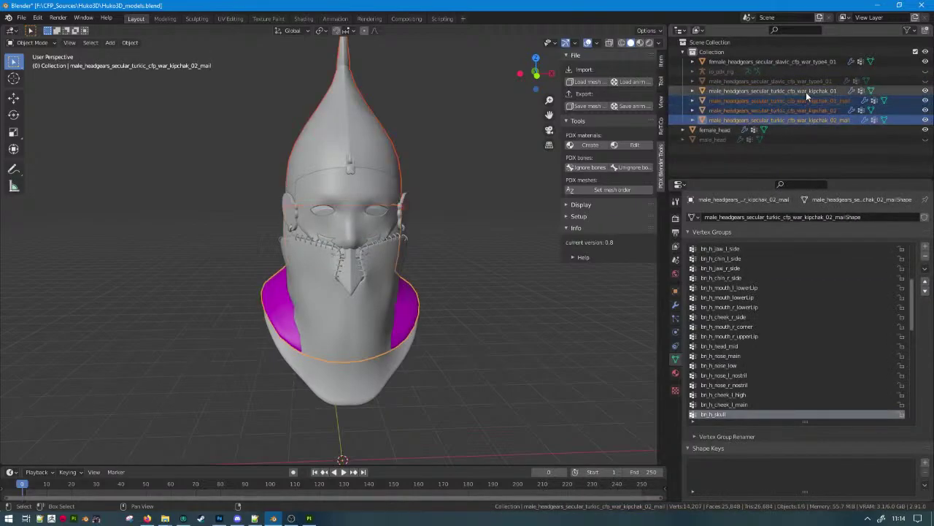
click(925, 62)
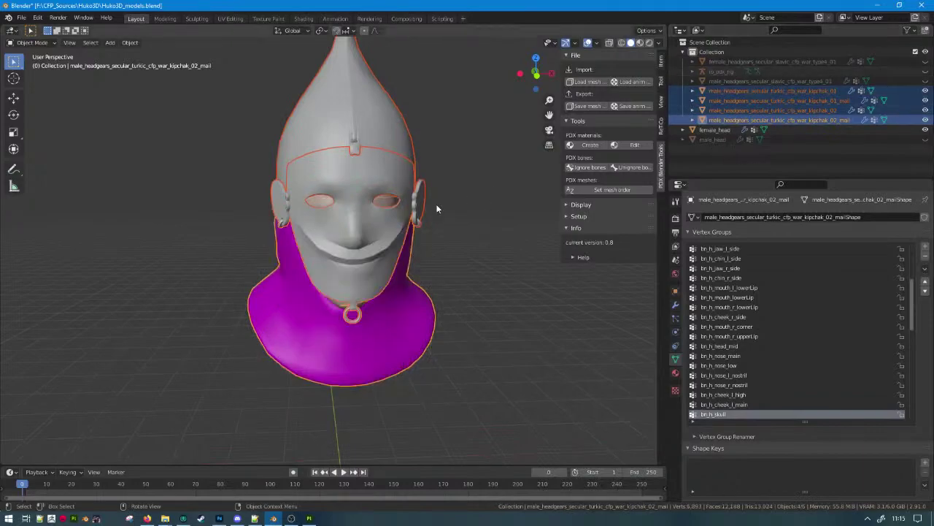
Duplicate the four selected kipchak helmet and mail objects in place and enlarge the object list.
scroll(393, 249, down, 3)
key(shift+d)
key(Escape)
scroll(745, 146, down, 1)
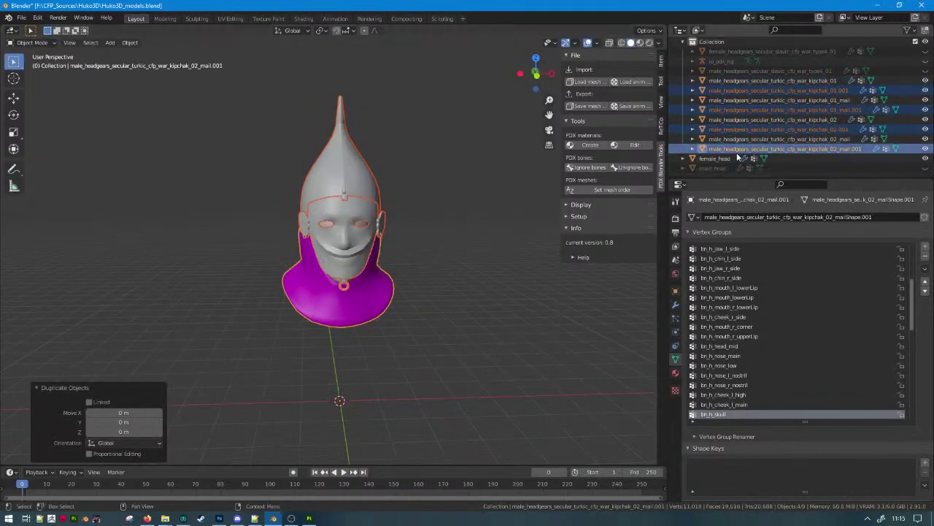
drag(765, 181, 764, 253)
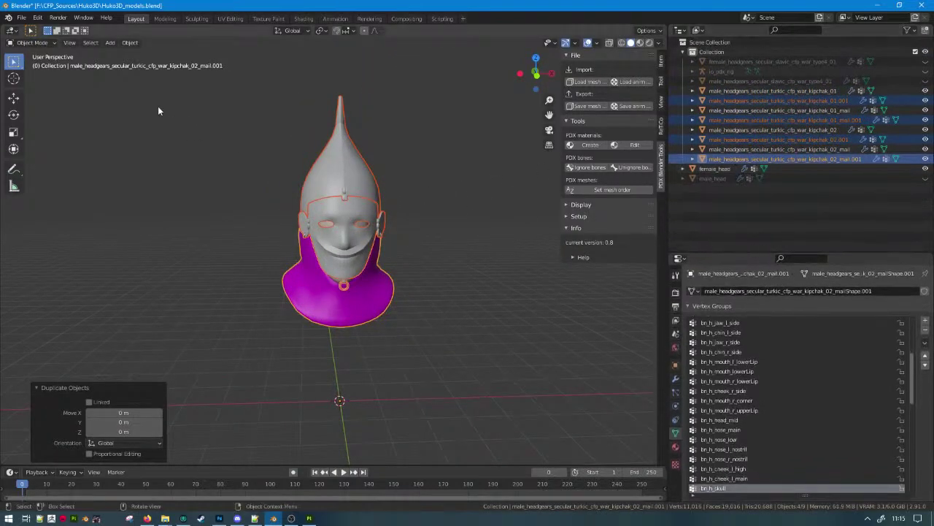
Batch rename the four selected duplicate objects, replacing "male" with "female".
click(41, 18)
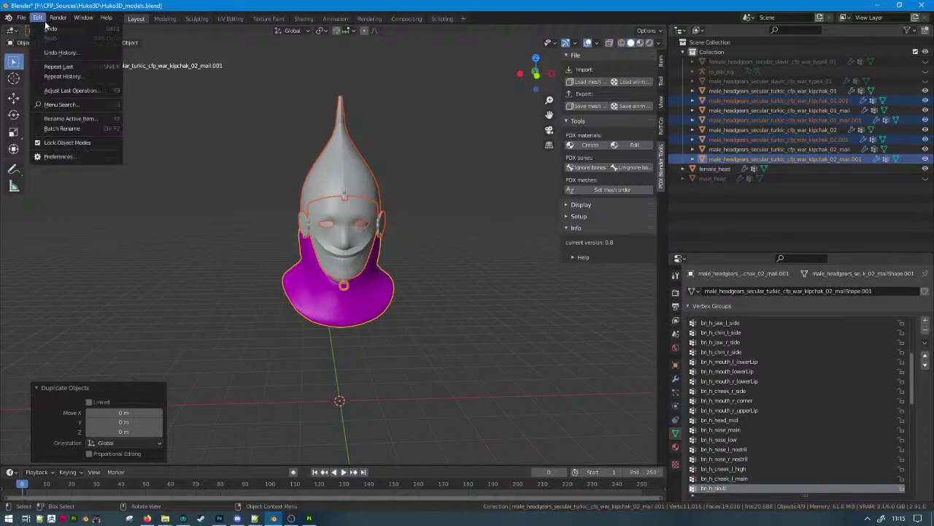
click(84, 129)
click(161, 191)
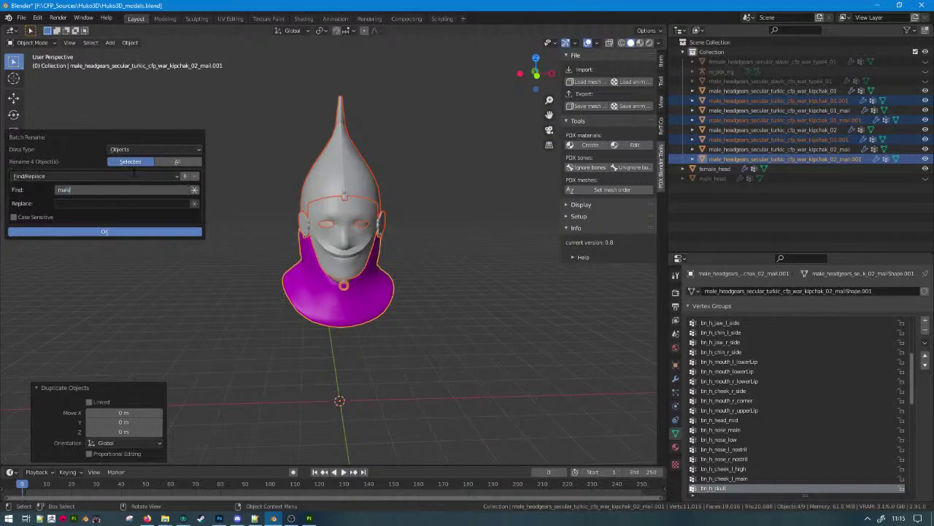
key(Tab)
text(fe)
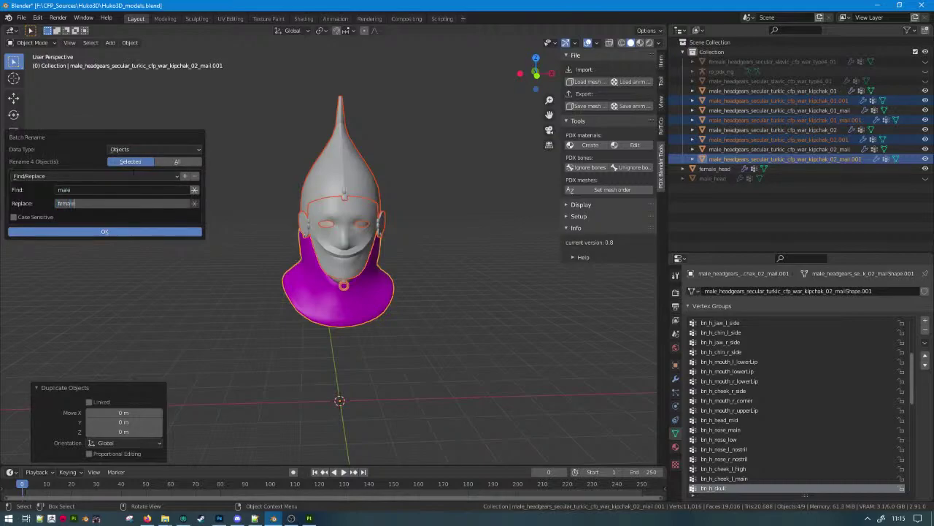
click(84, 230)
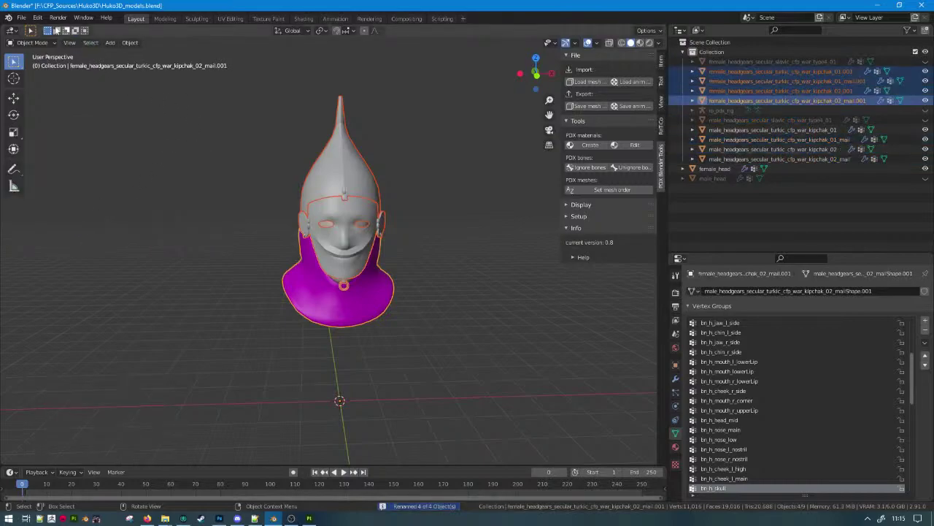
Batch rename the meshes of the selected duplicates, replacing "male" with "female".
key(ctrl+F2)
click(132, 68)
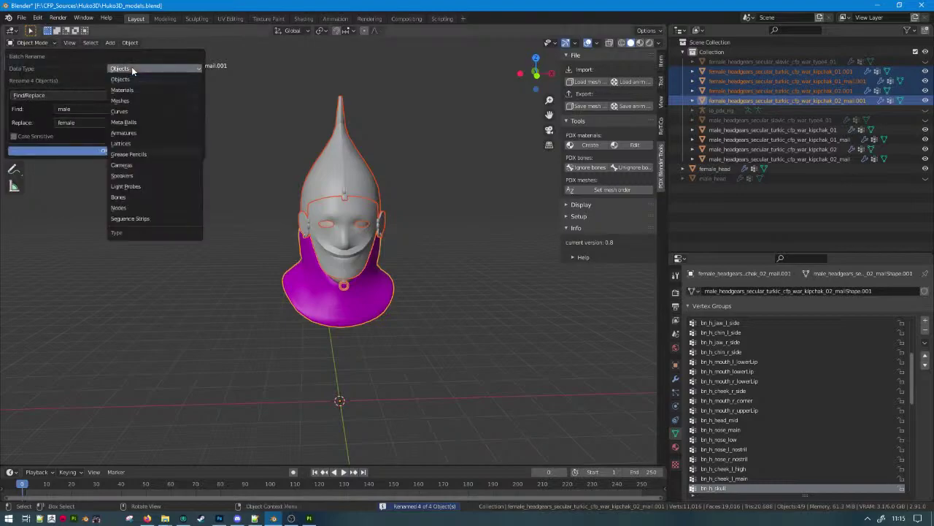
click(132, 101)
click(105, 151)
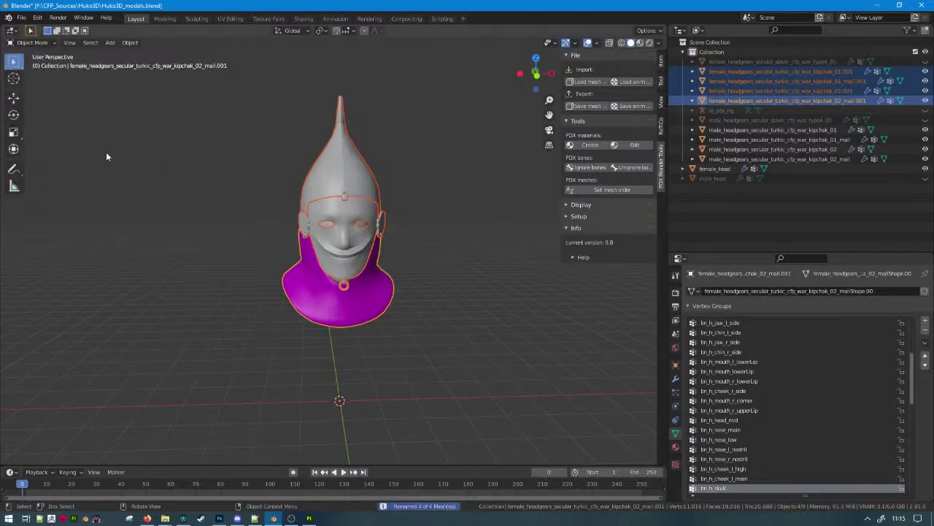
Batch rename the selected duplicates' meshes, replacing ".001" with nothing.
click(37, 17)
key(ctrl+F2)
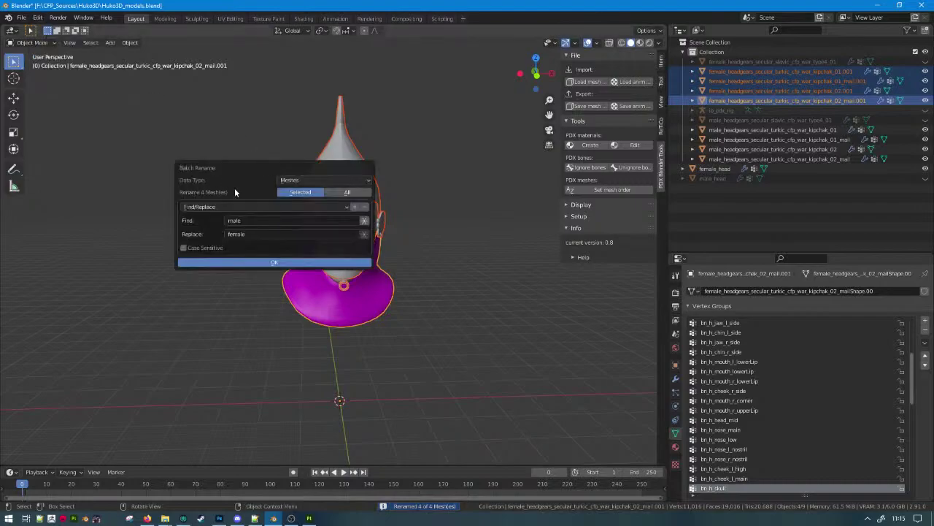
click(242, 219)
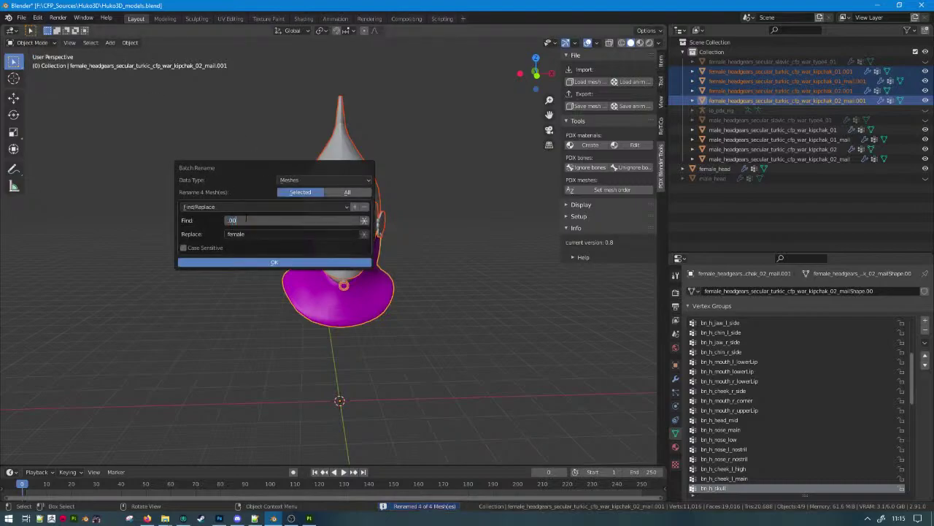
key(Tab)
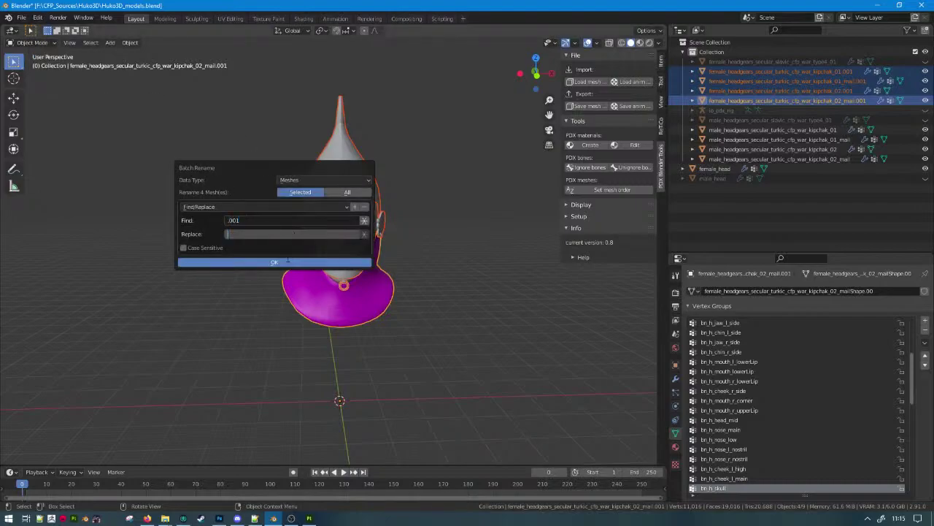
click(288, 261)
Batch rename the selected duplicate objects to strip the ".001" suffix from their names.
key(ctrl+F2)
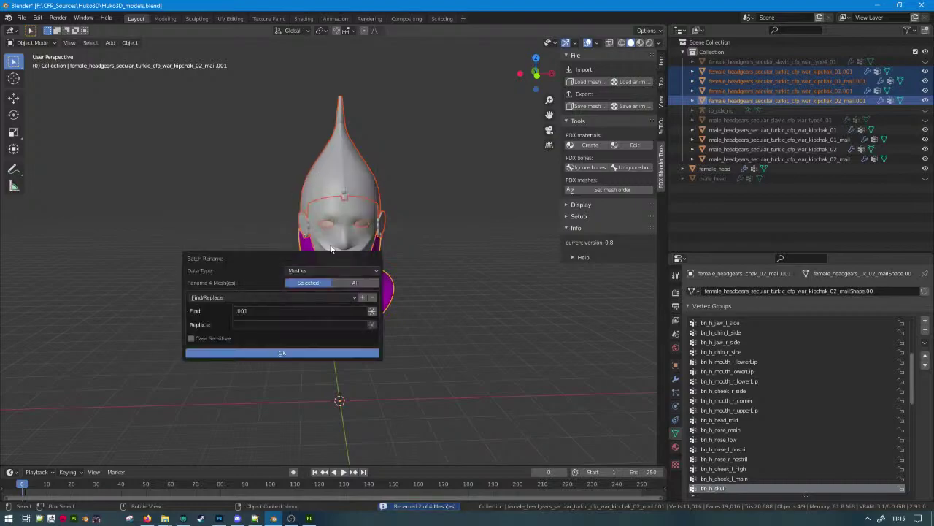
click(324, 270)
click(314, 290)
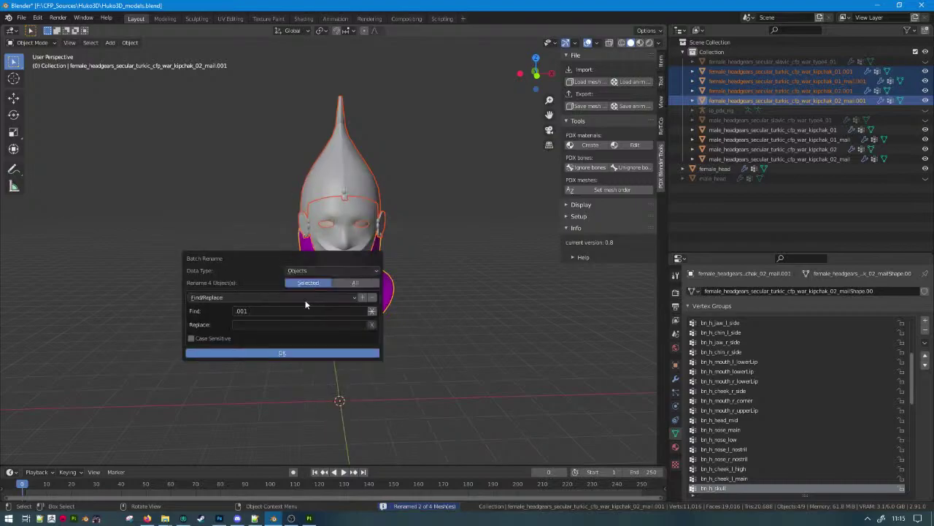
click(285, 353)
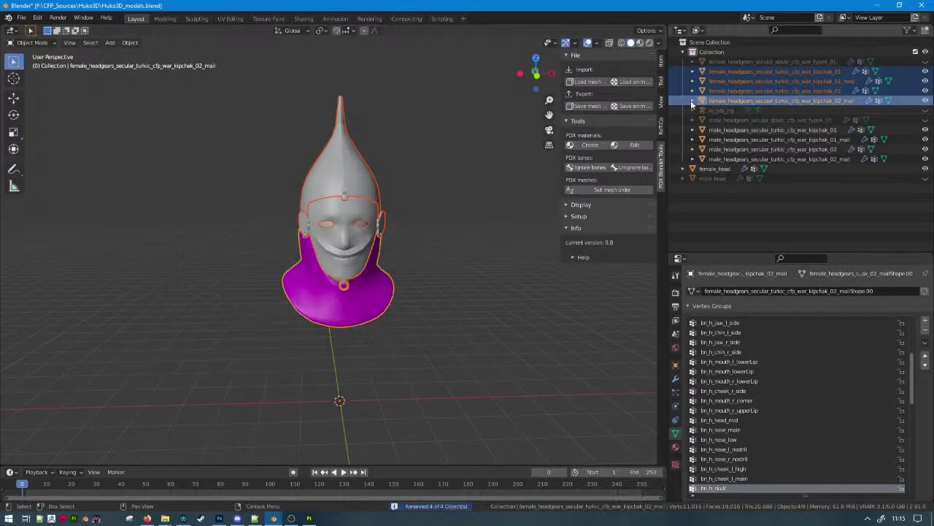
Rename the female kipchak 01 mail's mesh data as female_headgears_secular_turkic_cfp_war_kipchak_01_mailShape.
drag(691, 100, 696, 74)
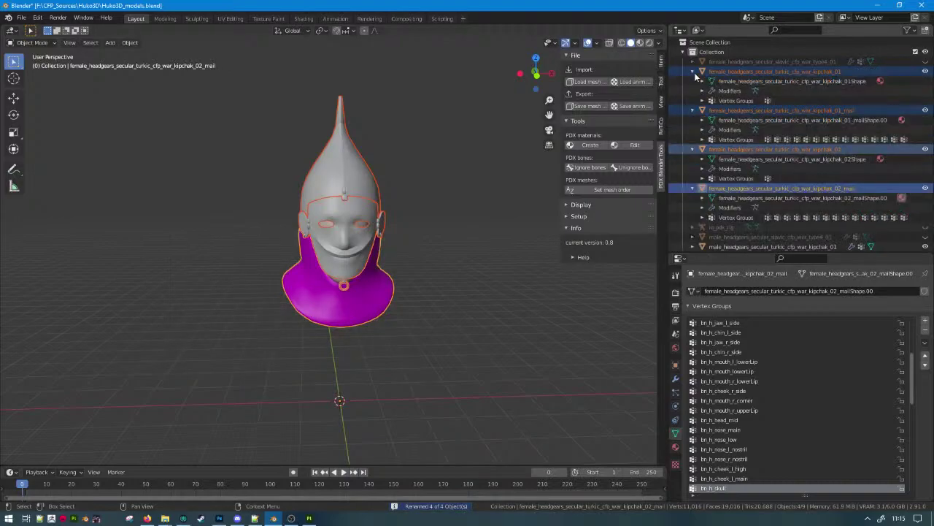
click(887, 120)
double_click(887, 120)
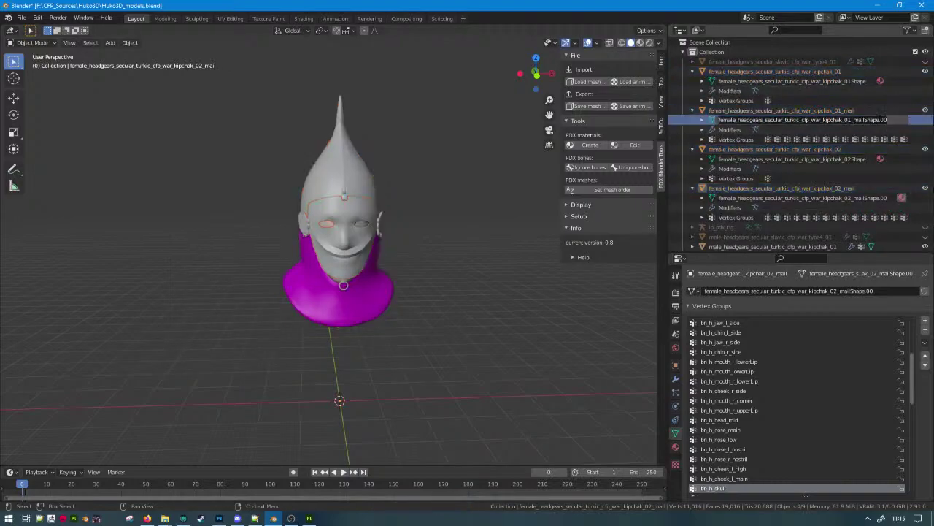
key(End)
key(BackSpace)
key(BackSpace)
key(BackSpace)
key(Return)
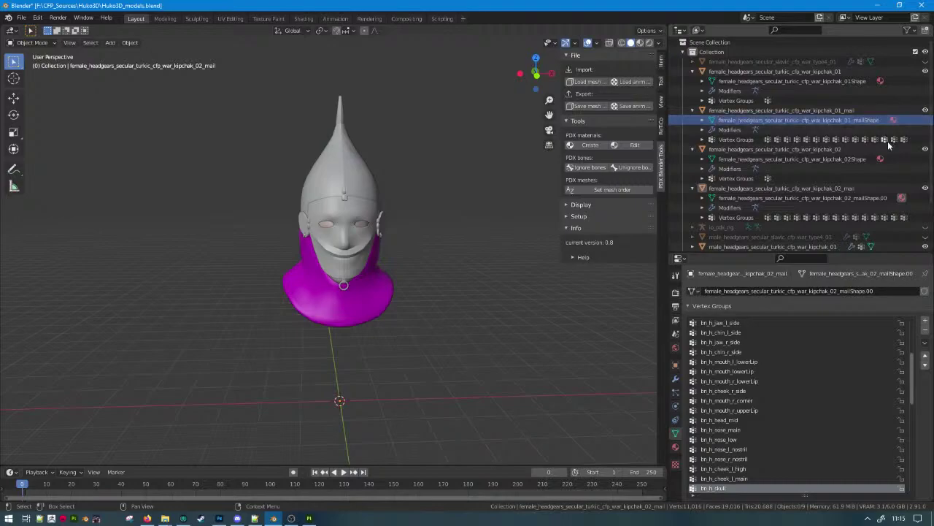
Rename the female kipchak 02 mail's mesh data as female_headgears_secular_turkic_cfp_war_kipchak_02_mailShape, collapse the object entries and save the file.
double_click(887, 198)
scroll(887, 198, down, 2)
key(End)
key(BackSpace)
key(BackSpace)
key(BackSpace)
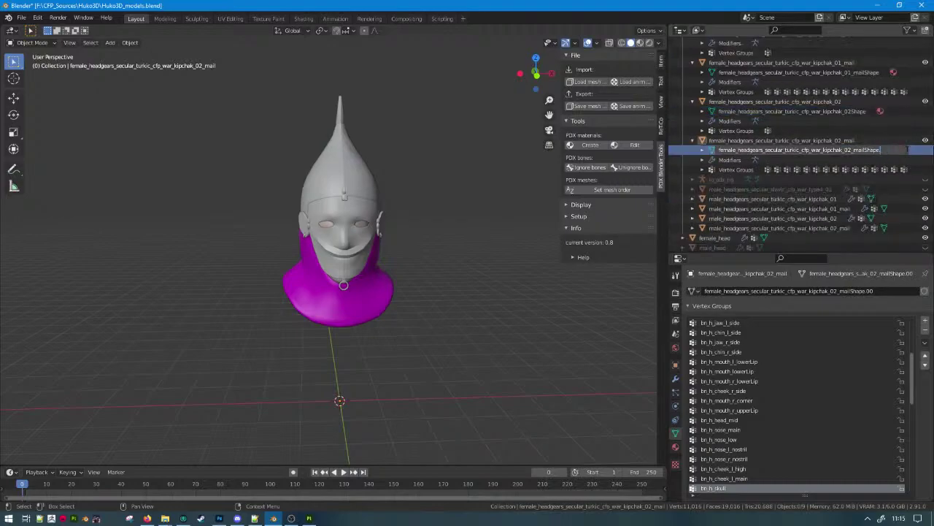
key(Return)
drag(693, 140, 692, 72)
key(ctrl+s)
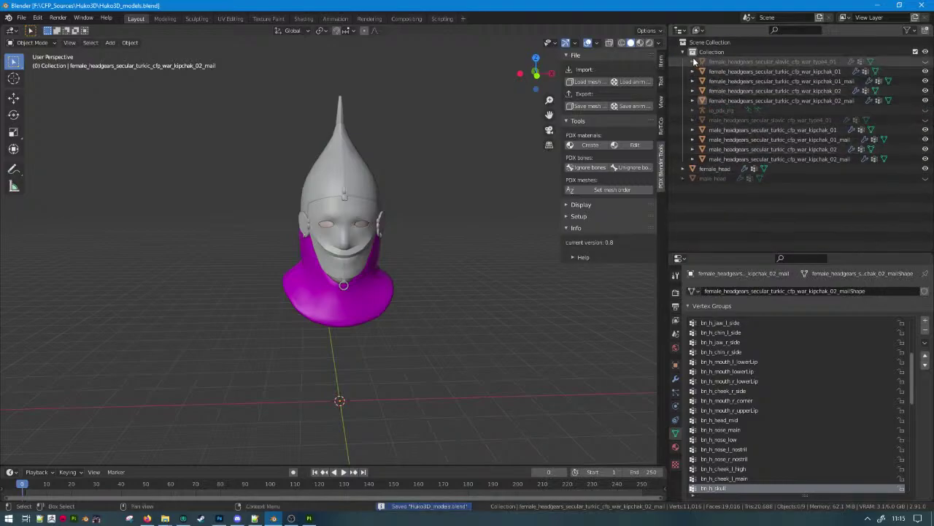
click(692, 62)
click(692, 62)
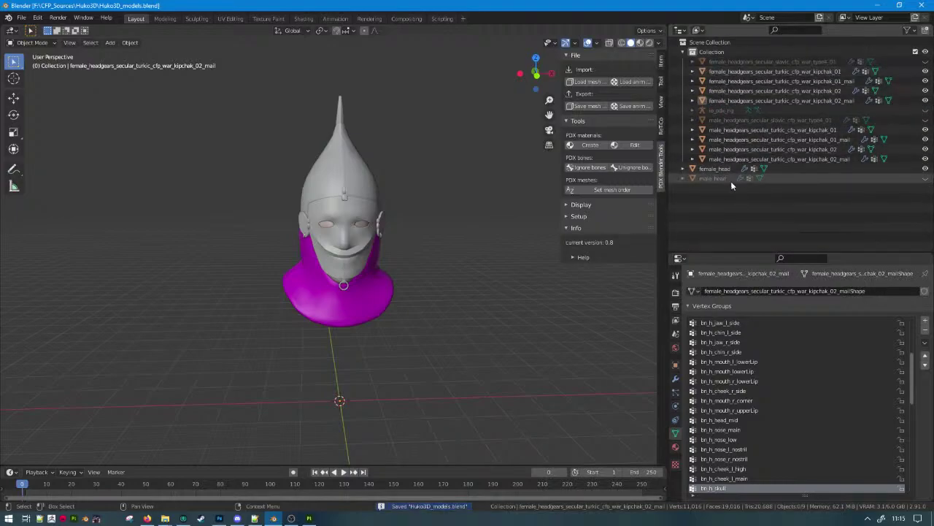
Select the male kipchak 01 helmet, switch to File Explorer and go to the male_headgears\secular folder.
click(791, 130)
mouse_move(165, 518)
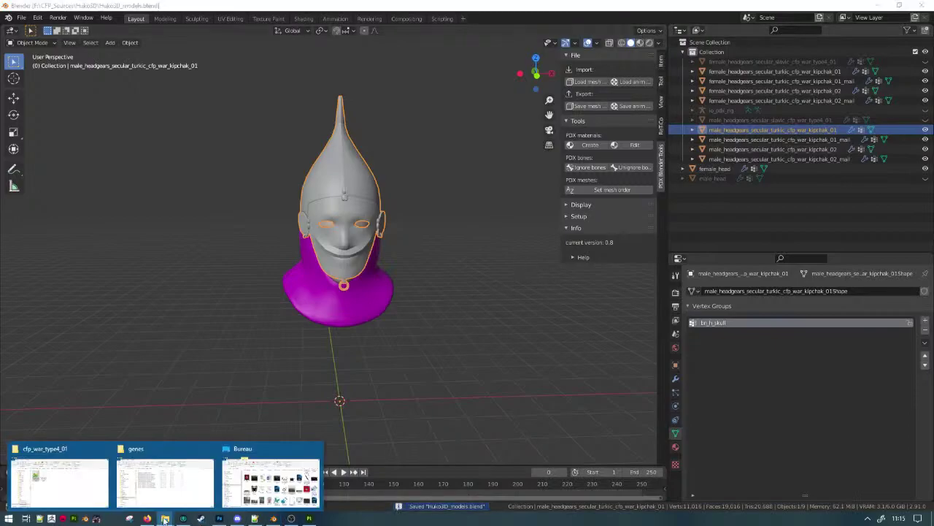
mouse_move(175, 489)
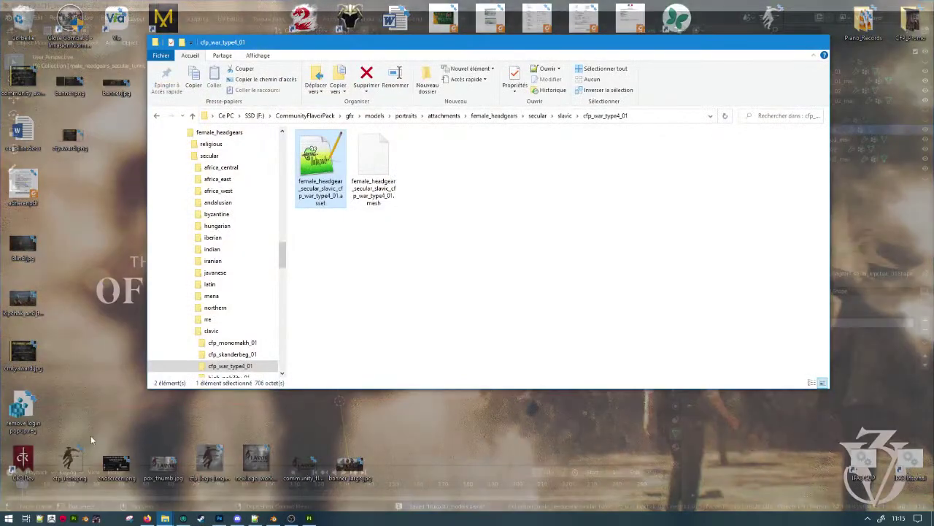
click(58, 481)
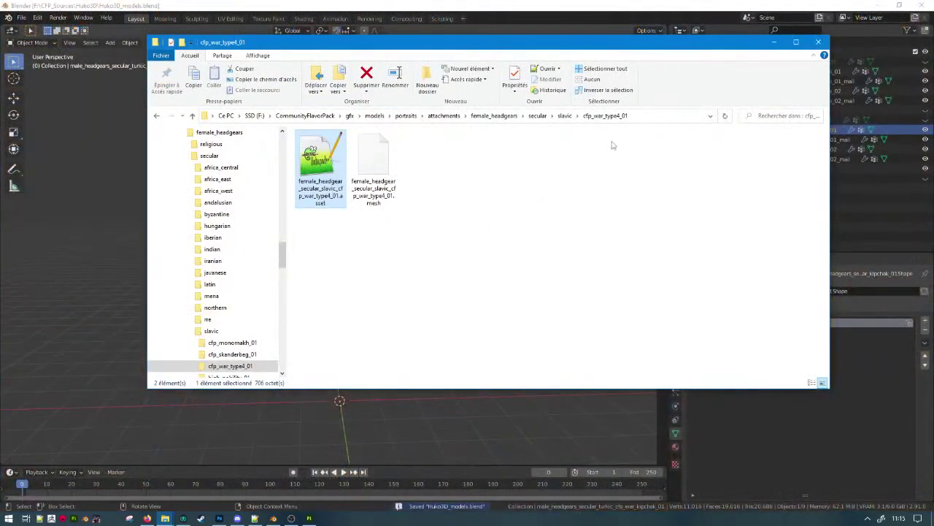
click(156, 116)
click(157, 117)
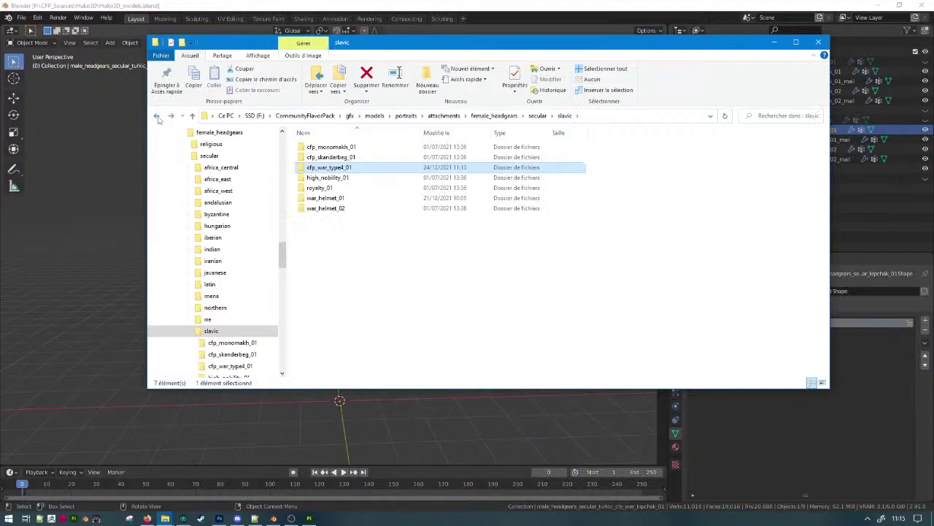
click(158, 118)
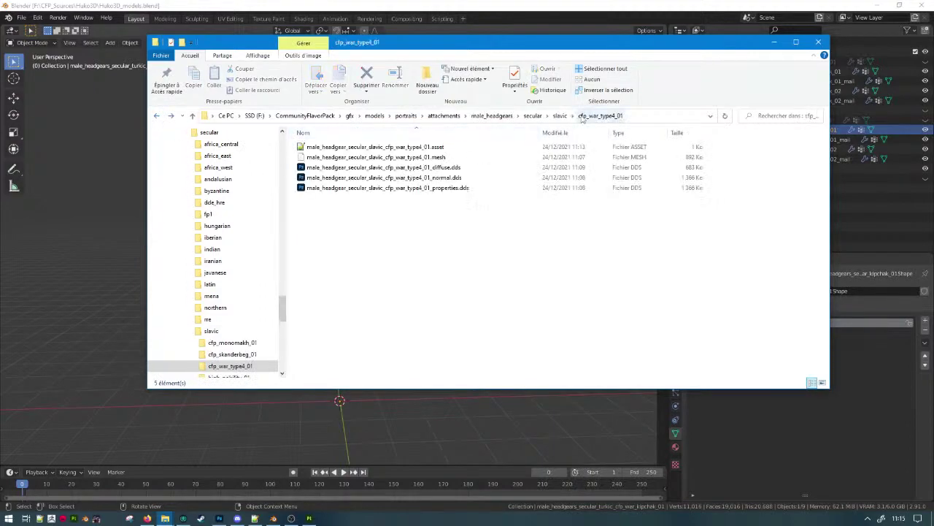
click(533, 116)
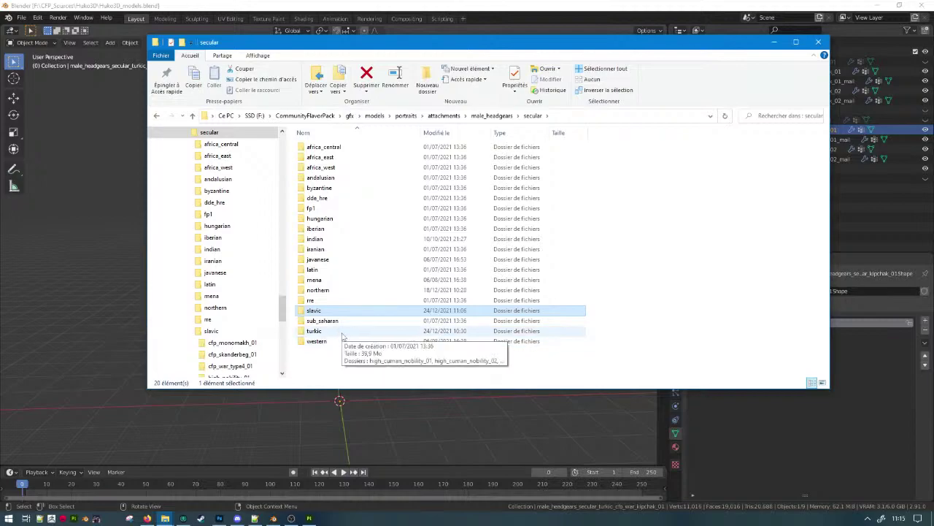
Duplicate the war_cuman_01 folder inside the turkic headgear folder.
double_click(343, 335)
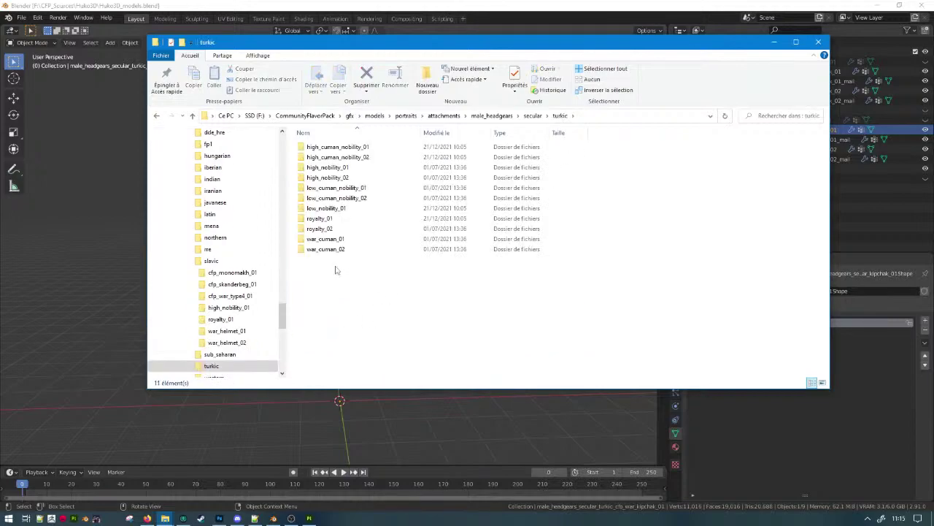
drag(344, 276, 346, 241)
double_click(346, 238)
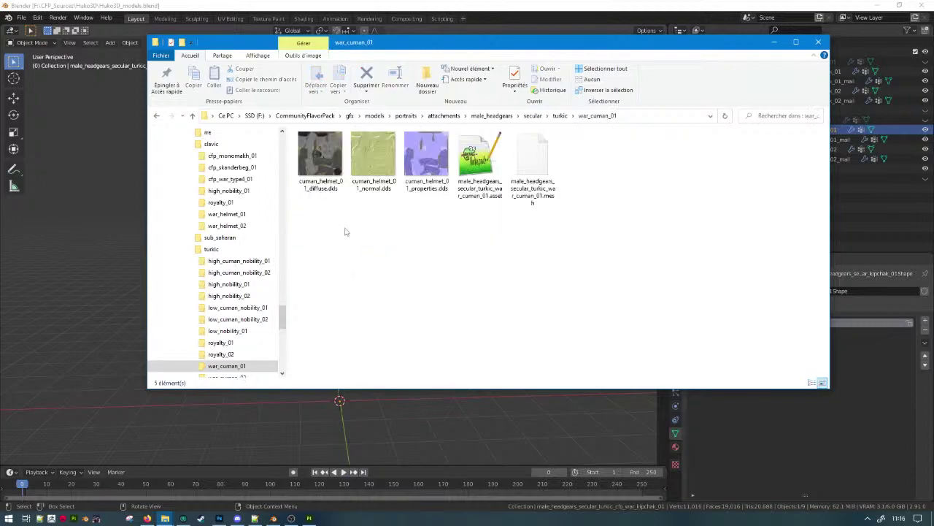
click(156, 115)
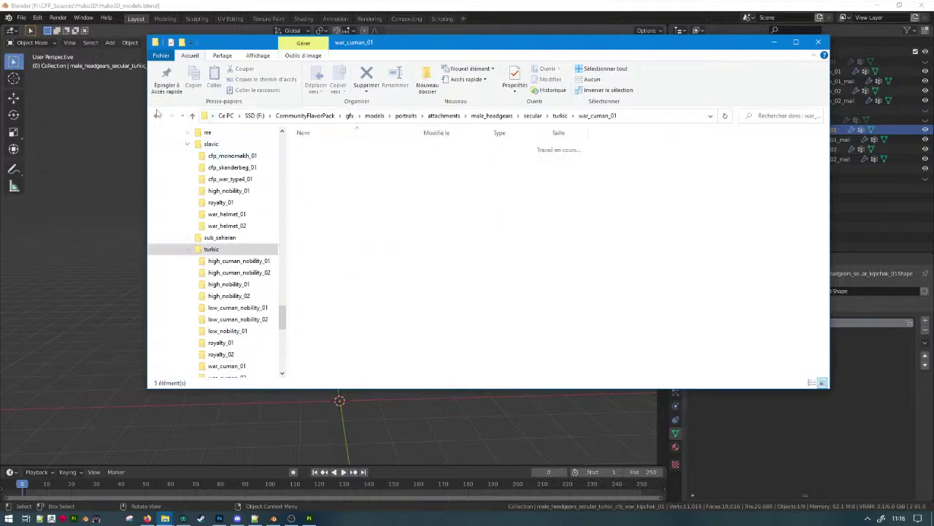
right_click(356, 278)
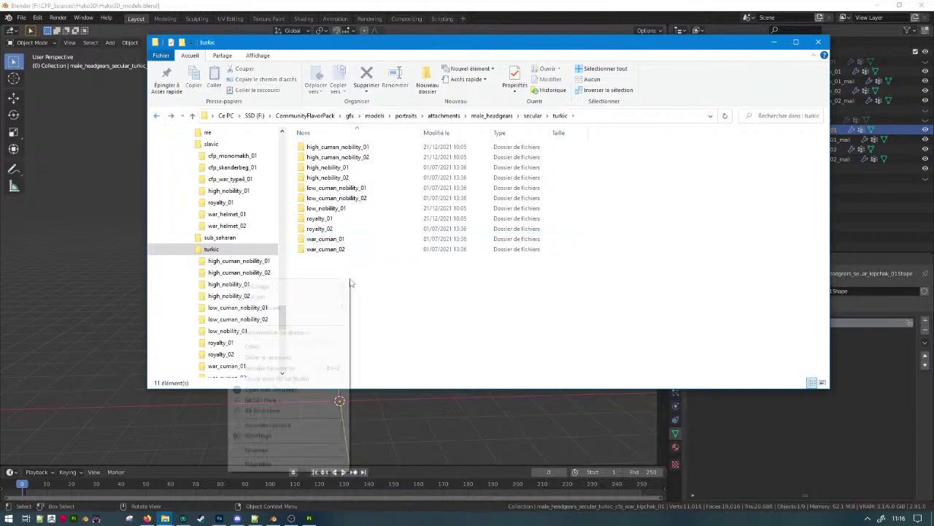
click(377, 316)
key(ctrl+v)
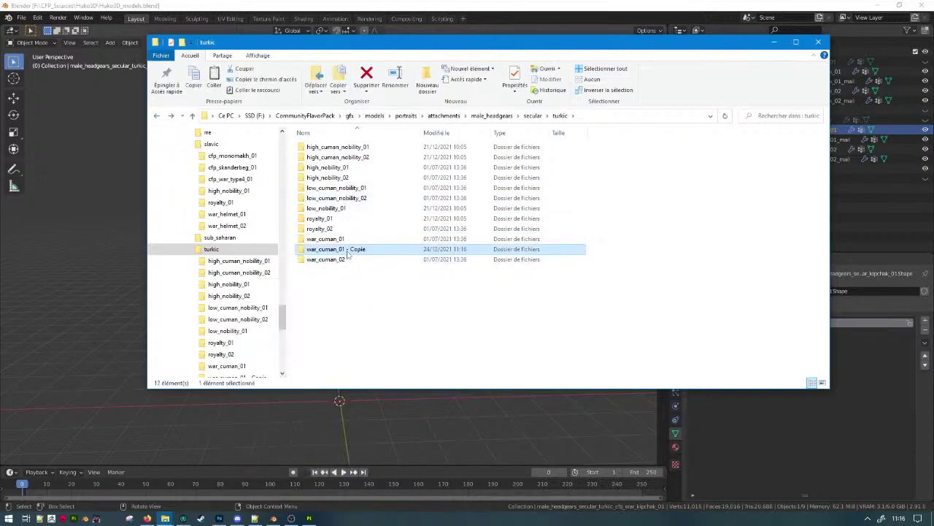
Rename the copied folder as cfp_war_kipchak_01.
key(F2)
text(cfp_war_kipchak_01)
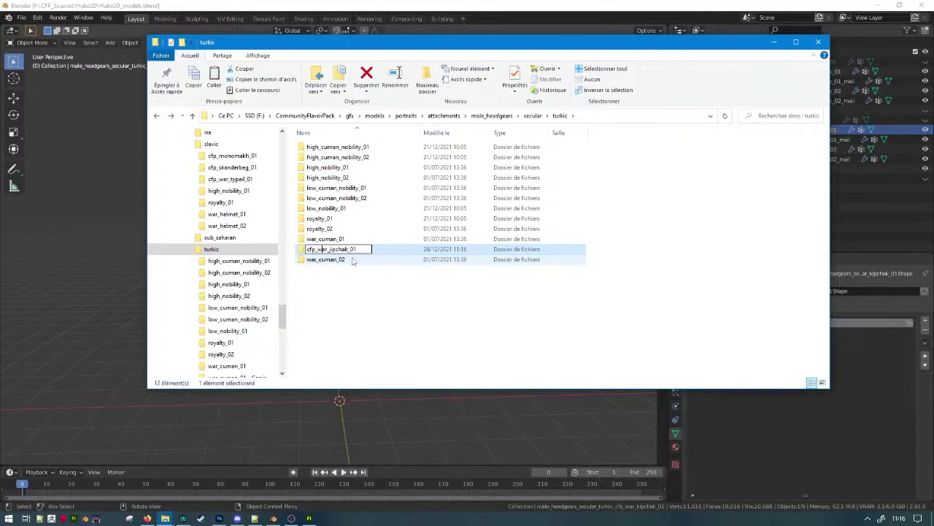
key(Return)
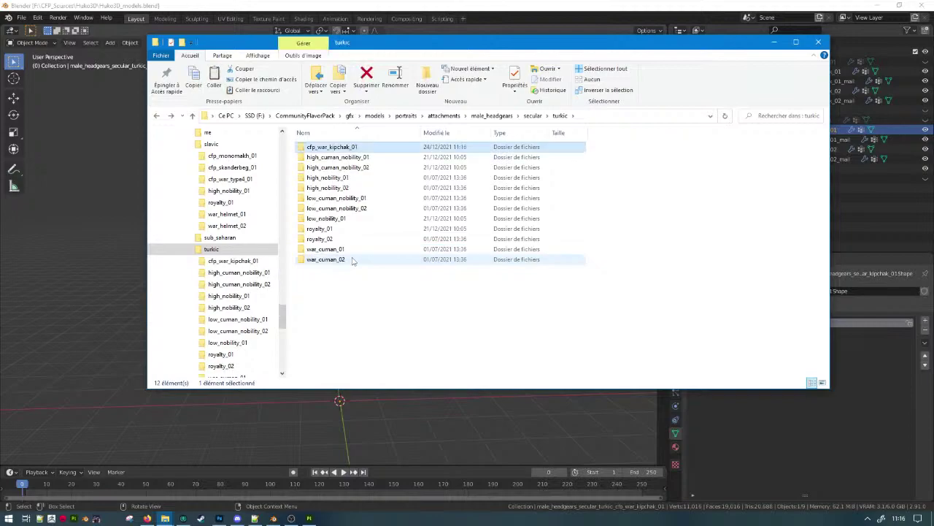
Copy the name of the cfp_war_kipchak_01 folder and open all its files in Bulk Rename Utility.
double_click(352, 150)
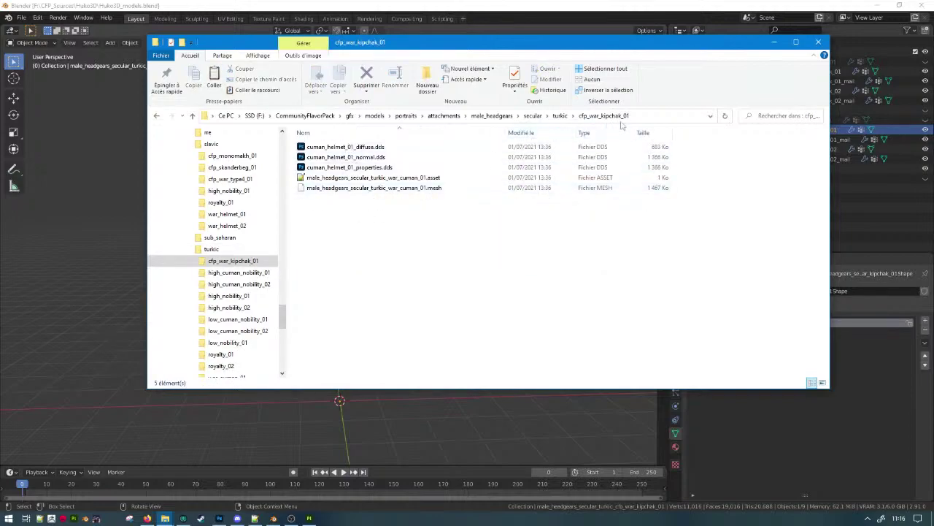
click(646, 115)
drag(511, 116, 451, 128)
key(ctrl+c)
drag(322, 216, 365, 142)
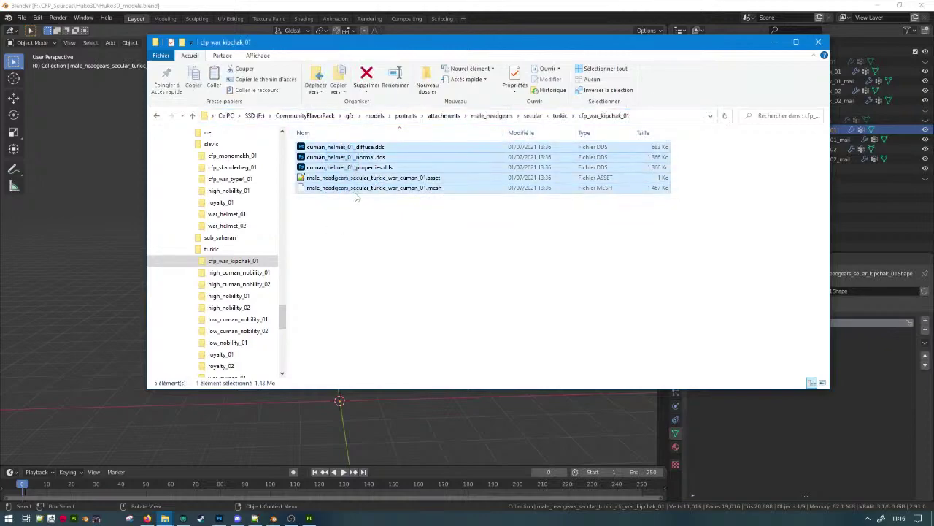
right_click(359, 192)
click(337, 217)
right_click(337, 191)
click(267, 240)
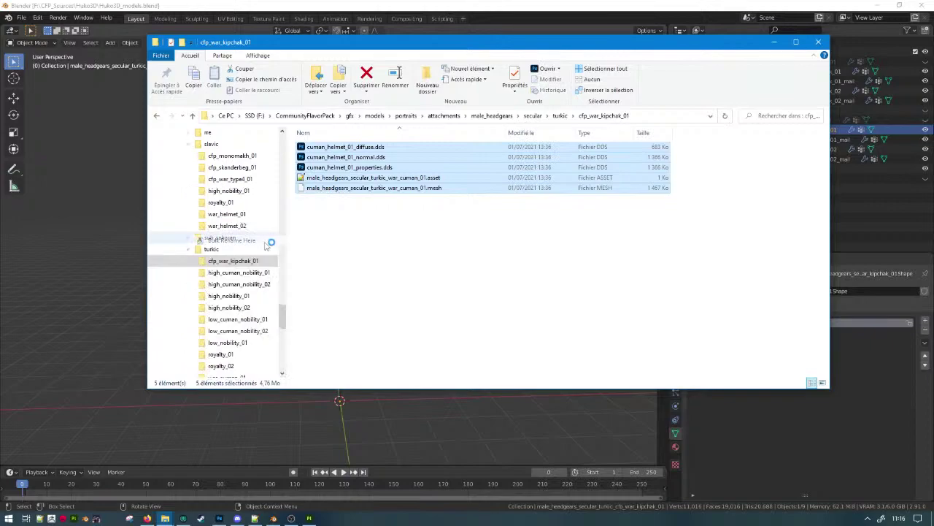
Set the rename rule to replace turkic_war_cuman_01 with cfp_war_kipchak_01.
key(ctrl+v)
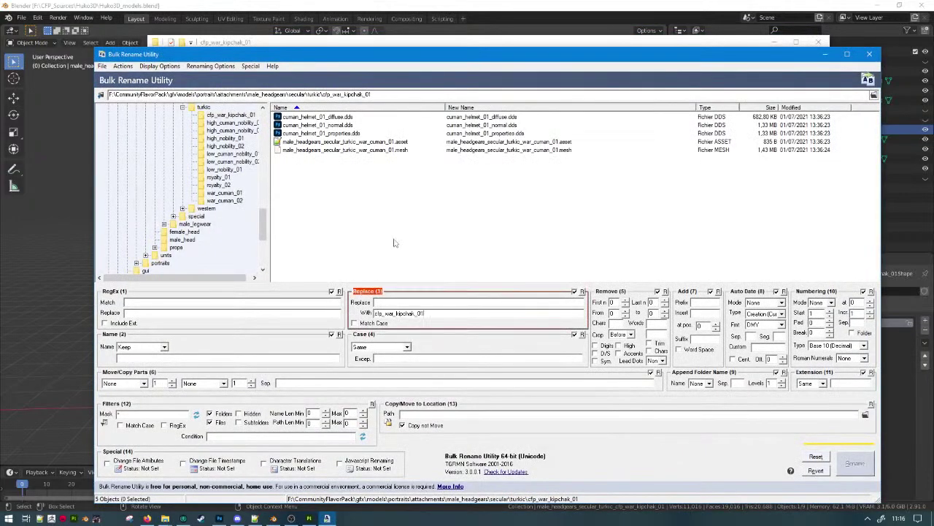
right_click(356, 151)
right_click(359, 142)
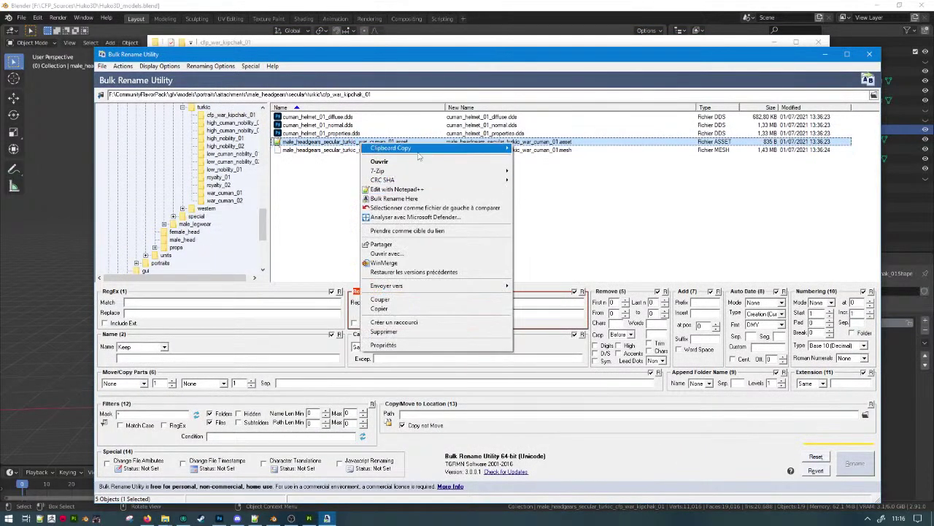
mouse_move(509, 149)
click(533, 170)
click(453, 302)
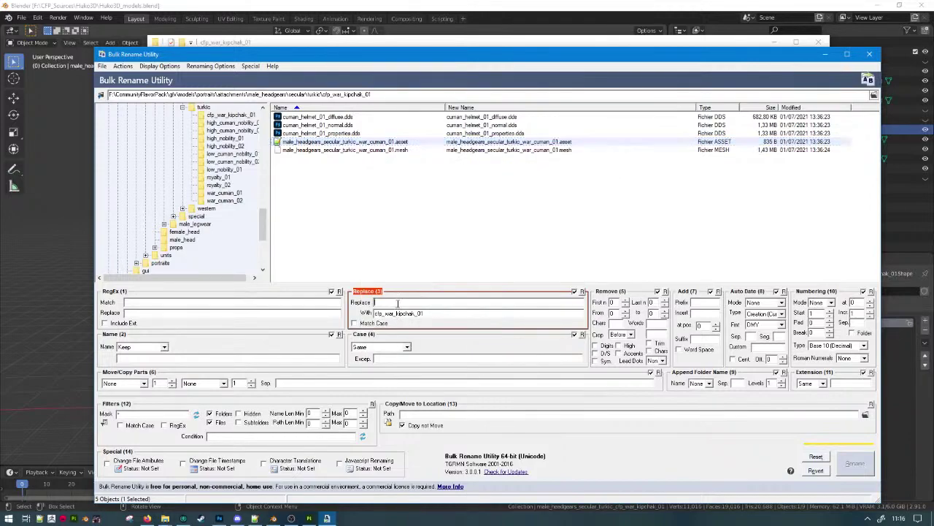
key(ctrl+v)
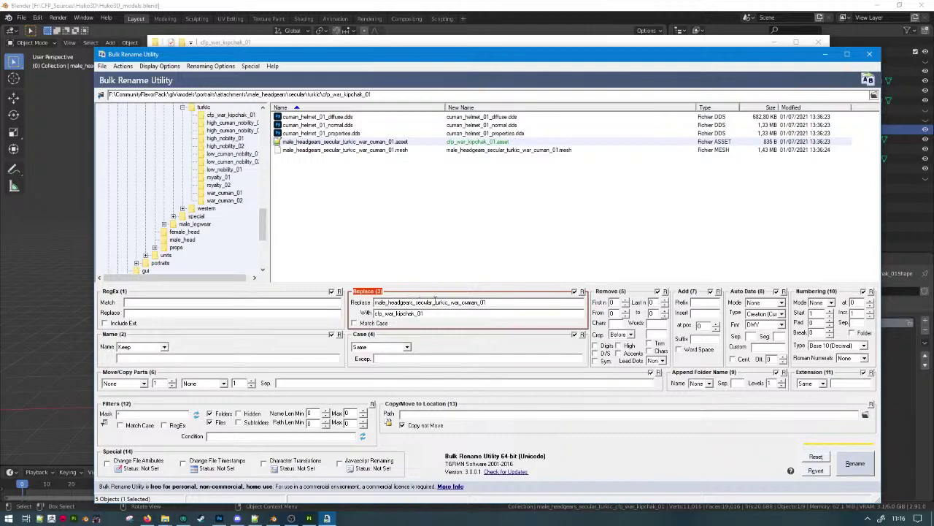
click(435, 301)
key(shift+Home)
key(Delete)
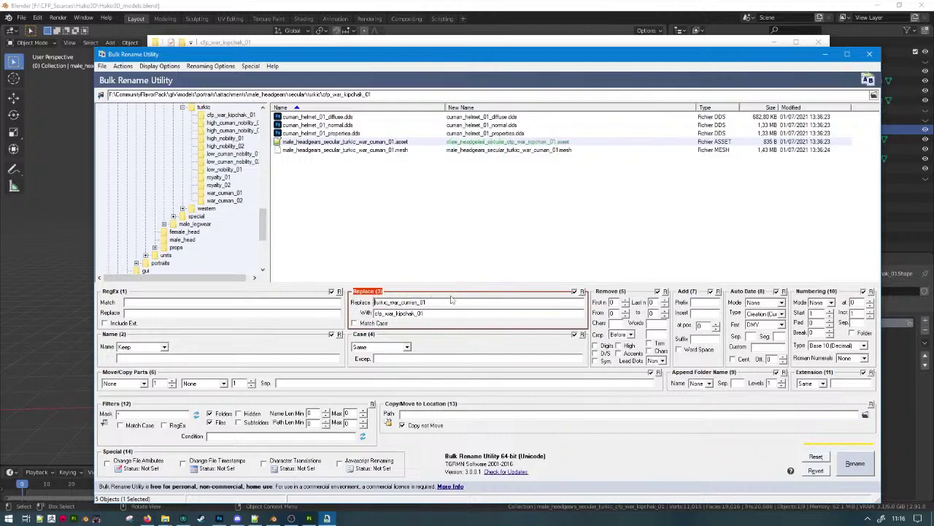
Select all files in the list and apply the rename rule to them.
drag(453, 242, 521, 105)
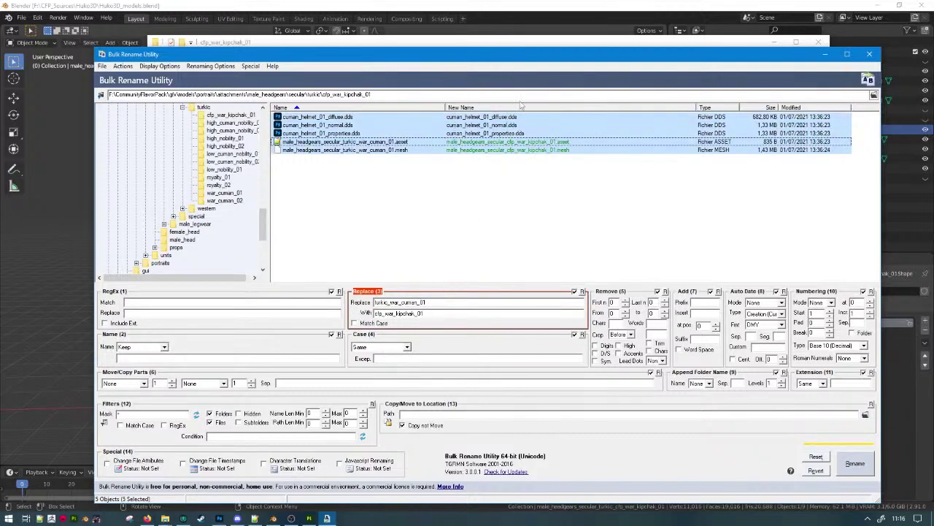
click(839, 463)
click(536, 326)
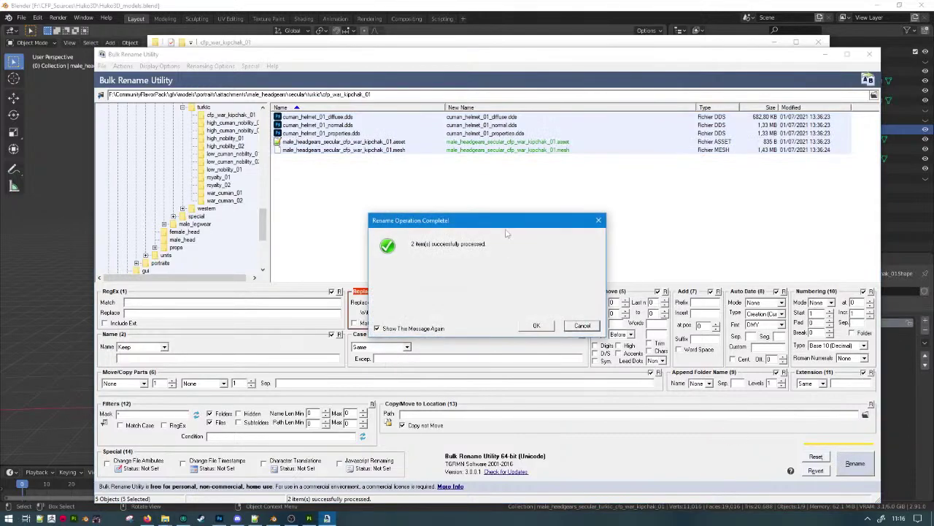
click(536, 326)
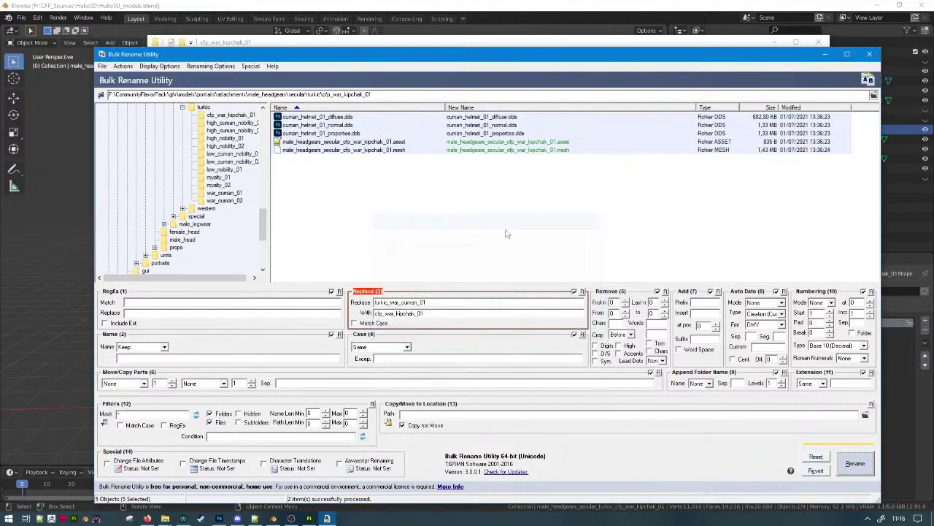
Replace headgears with headgear in the asset and mesh file names, and close Bulk Rename Utility.
double_click(431, 302)
text(he)
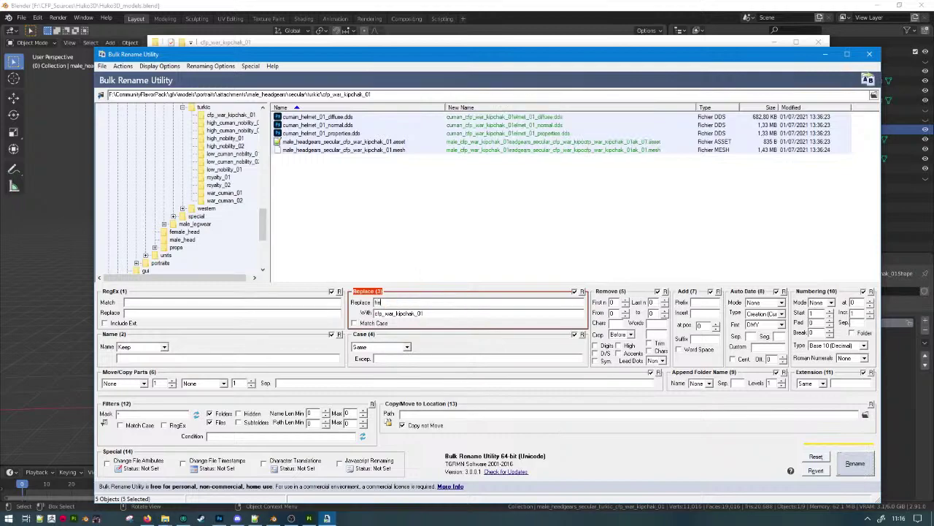
text(adgears)
key(Tab)
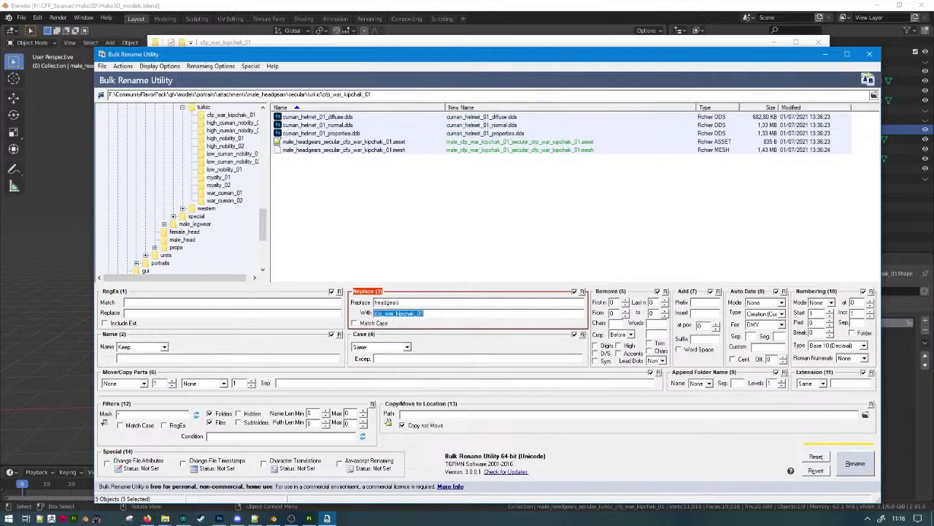
text(headgear)
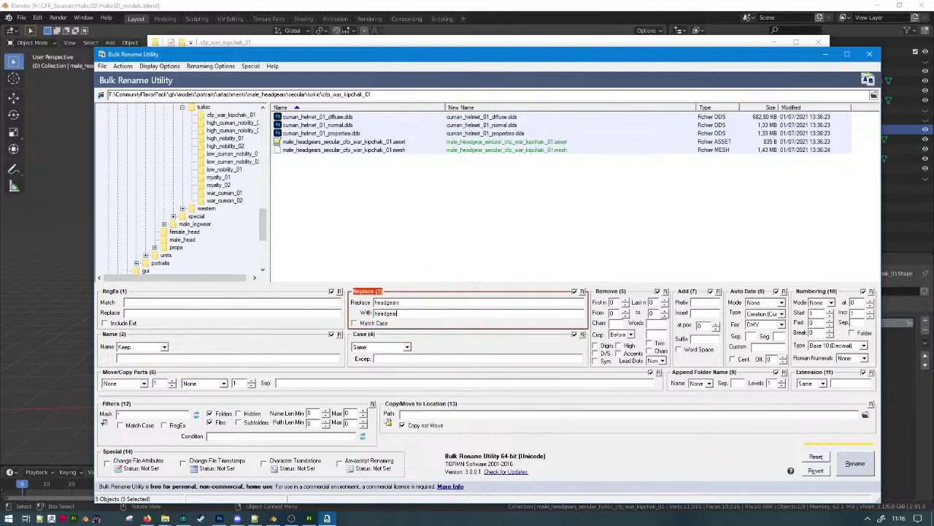
click(855, 463)
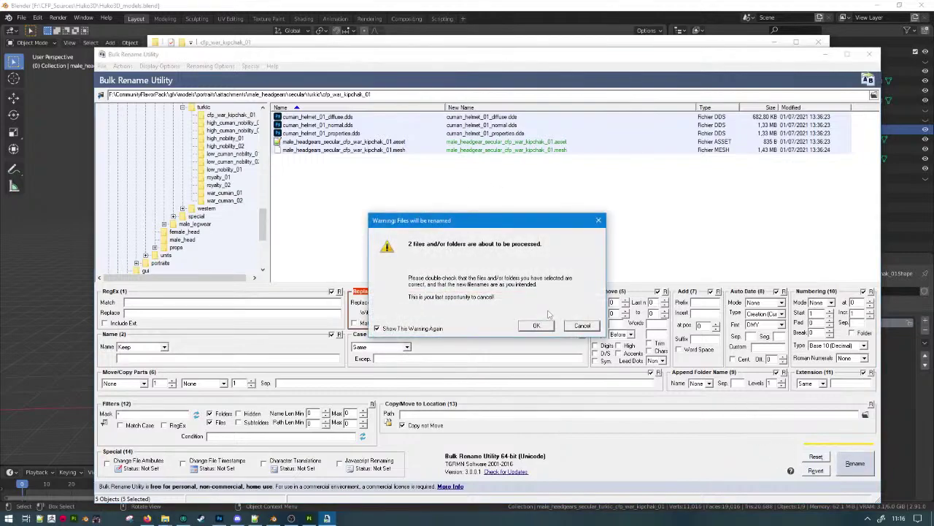
click(536, 323)
key(alt+F4)
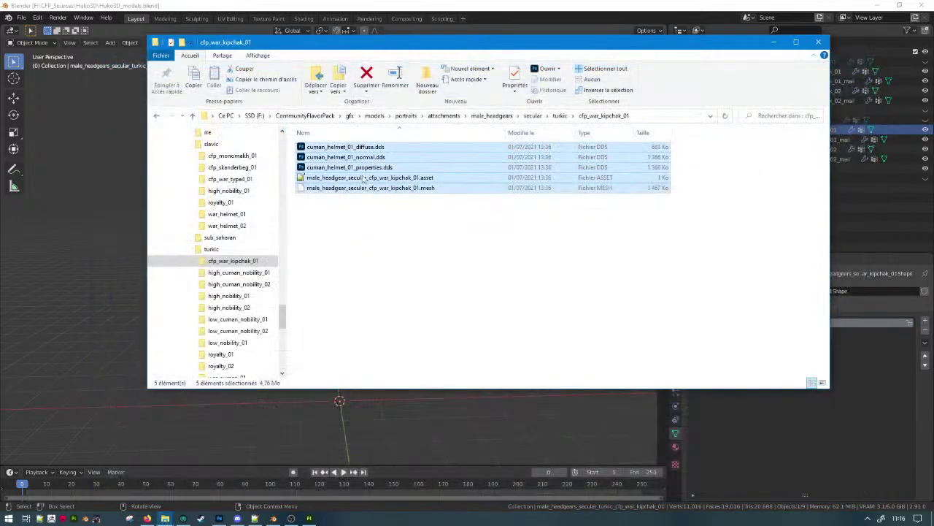
Rename the properties texture as male_headgear_secular_cfp_war_kipchak_01_properties.dds.
click(447, 204)
click(358, 168)
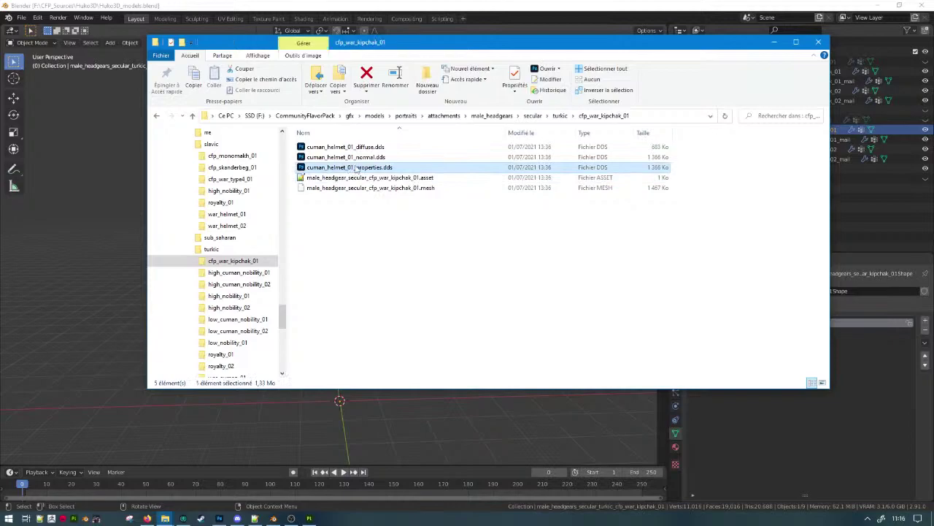
click(358, 168)
drag(353, 168, 210, 177)
text(male_headgear_secular_cfp_war_kipchak_01)
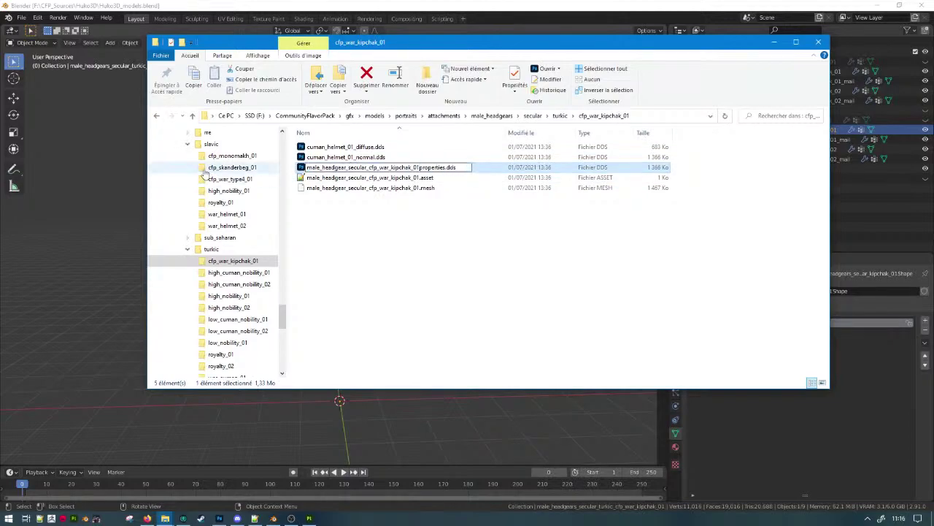
key(Return)
Rename the normal texture as male_headgear_secular_cfp_war_kipchak_01normal.dds.
click(379, 158)
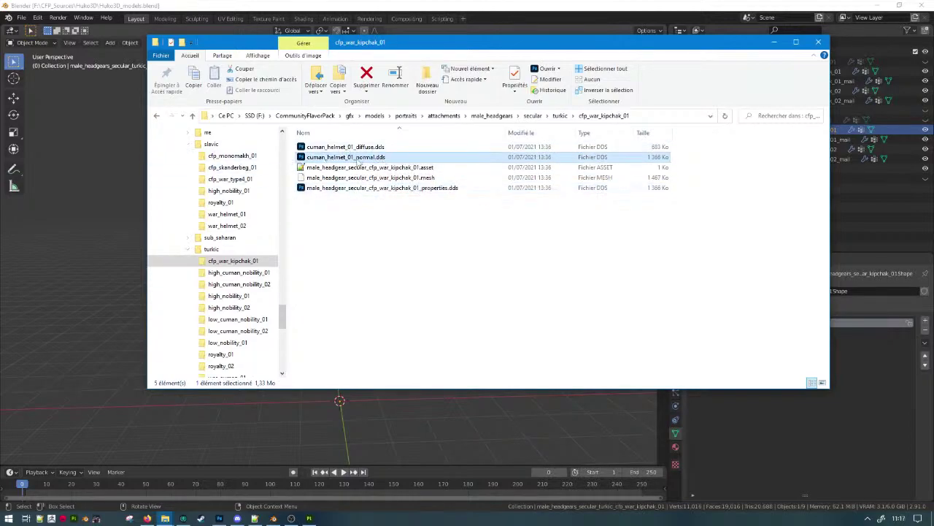
click(359, 158)
drag(362, 157, 245, 153)
text(male_headgear_secular_cfp_war_kipchak_01)
key(Return)
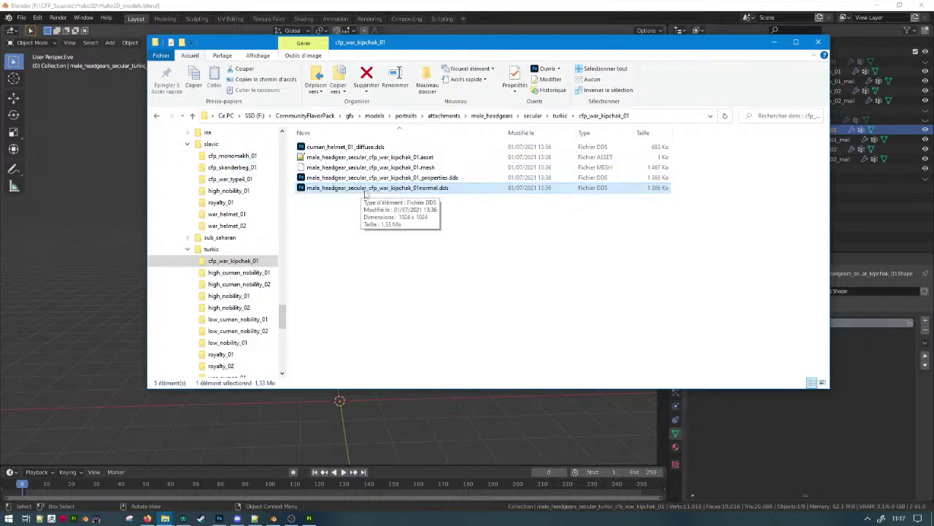
Delete the diffuse, normal and properties DDS textures from the cfp_war_kipchak_01 folder.
ctrl+click(372, 177)
ctrl+click(350, 147)
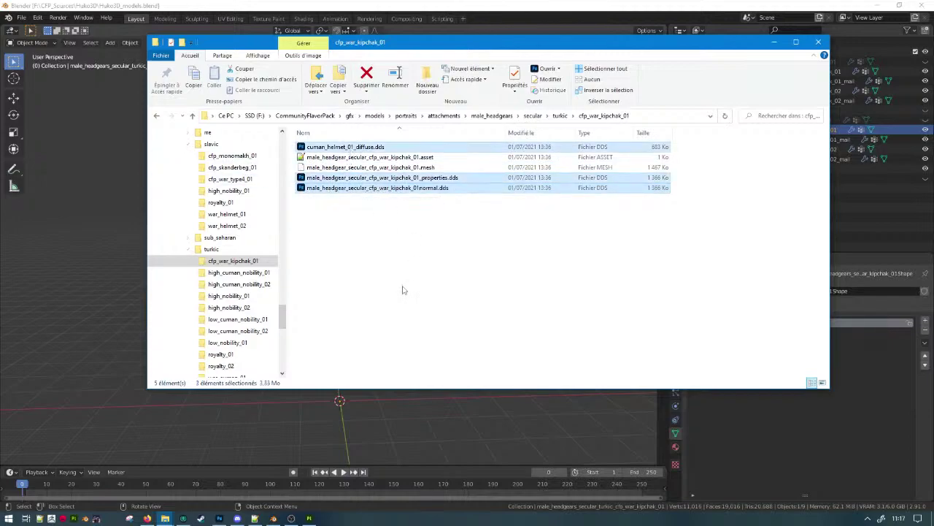
key(Delete)
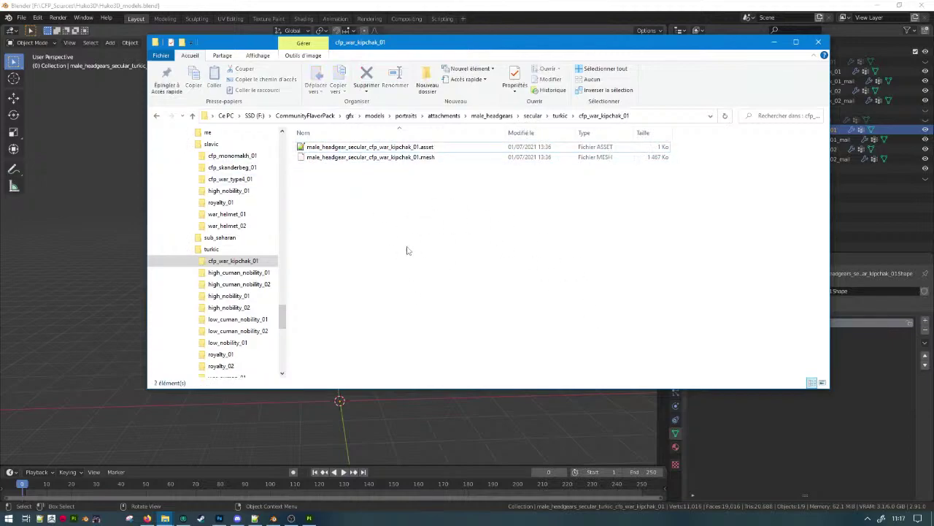
Open male_headgear_secular_cfp_war_kipchak_01.asset in Notepad++ and duplicate its meshsettings block below the original.
double_click(343, 148)
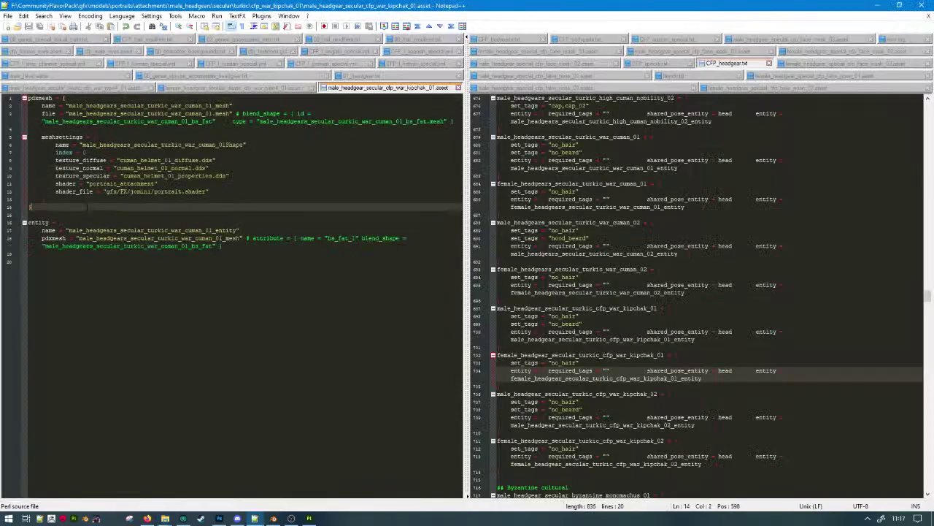
click(67, 191)
drag(73, 199, 194, 129)
key(ctrl+d)
click(33, 207)
key(Return)
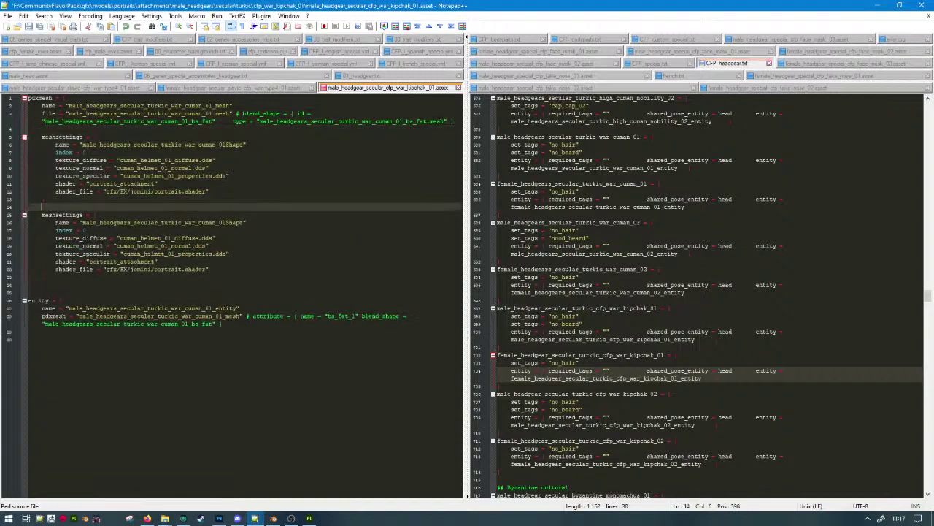
Remove the commented-out blend shape text after the mesh file line and after the entity's pdxmesh line.
drag(44, 129, 233, 114)
key(BackSpace)
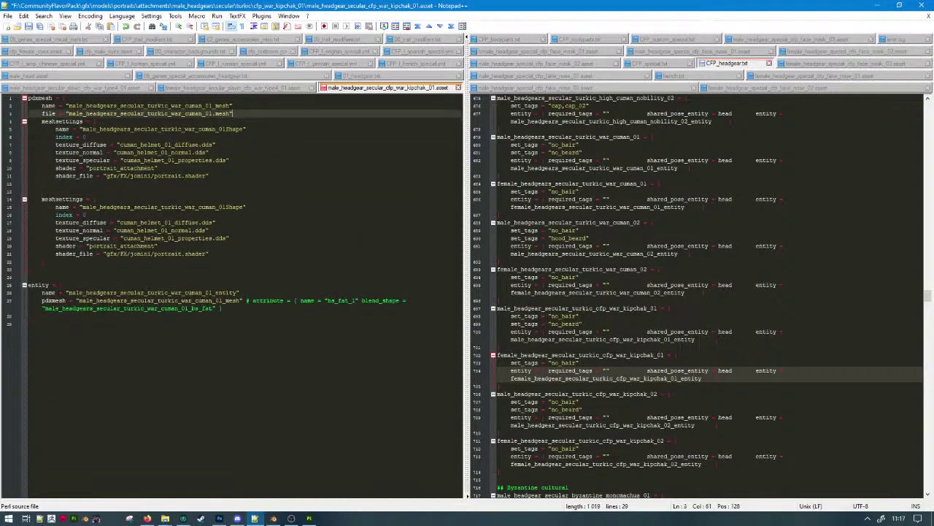
key(Return)
drag(244, 308, 270, 316)
key(Delete)
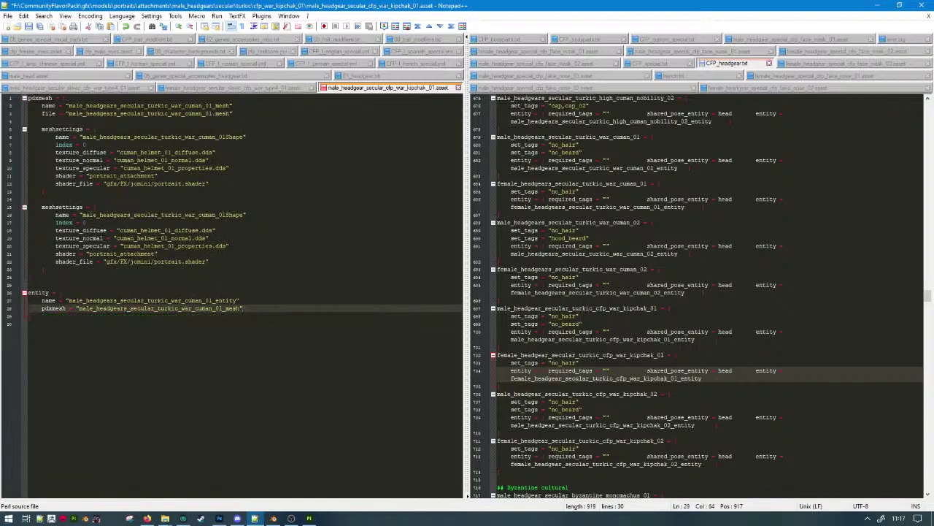
Switch to Blender and check the names of the female and male kipchak headgear objects in the outliner.
click(231, 168)
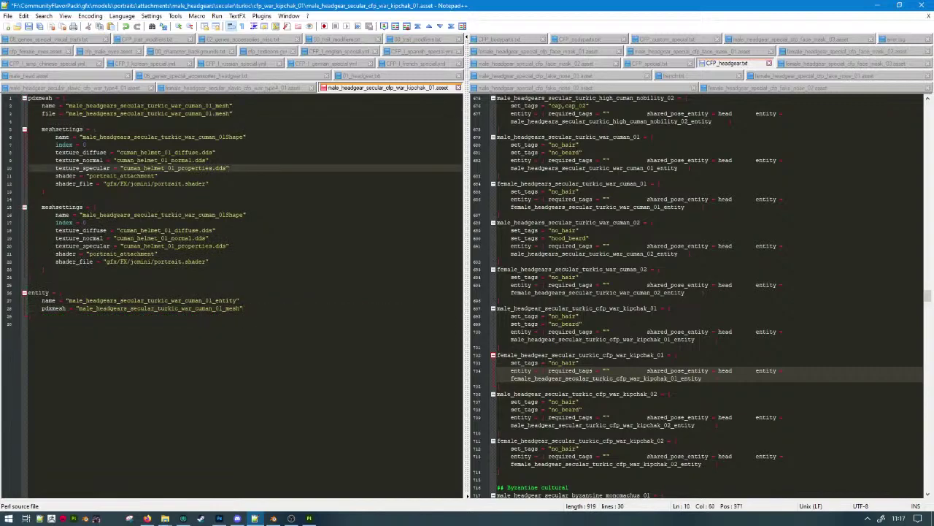
click(273, 518)
click(776, 131)
double_click(776, 131)
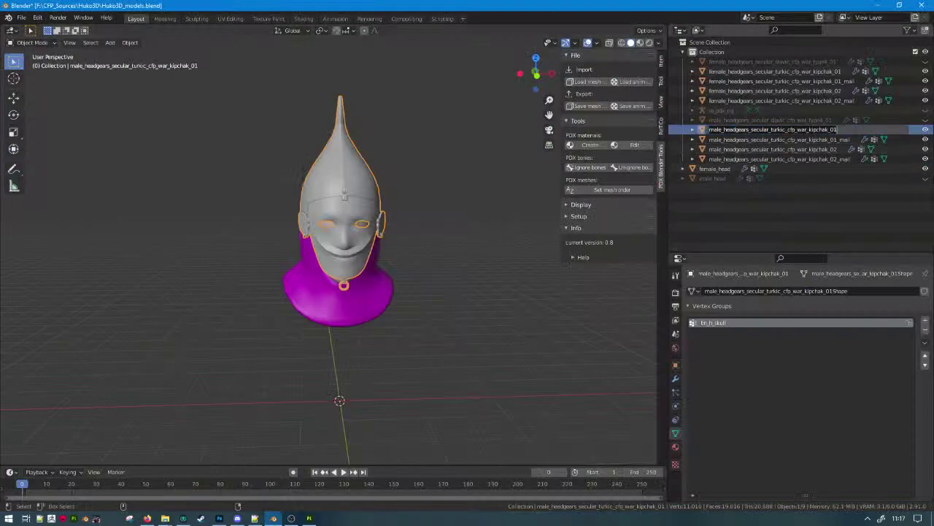
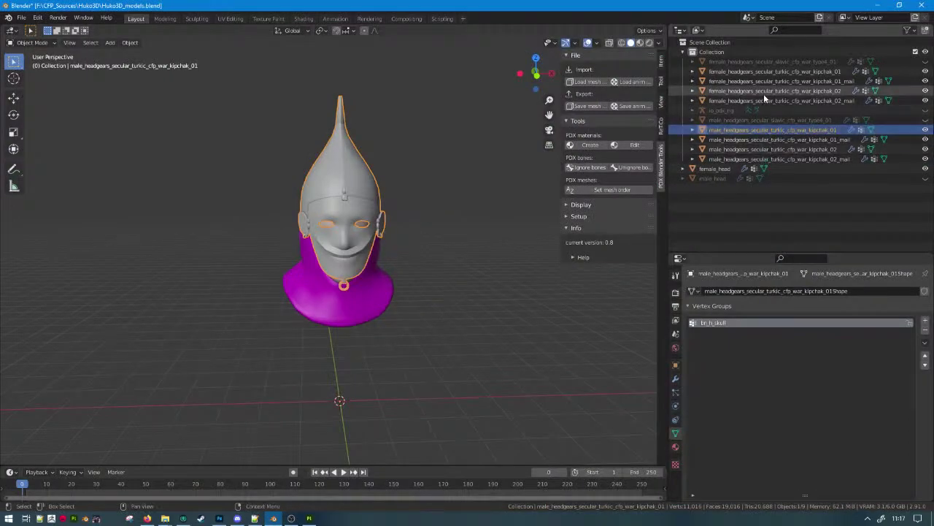
click(764, 100)
click(774, 129)
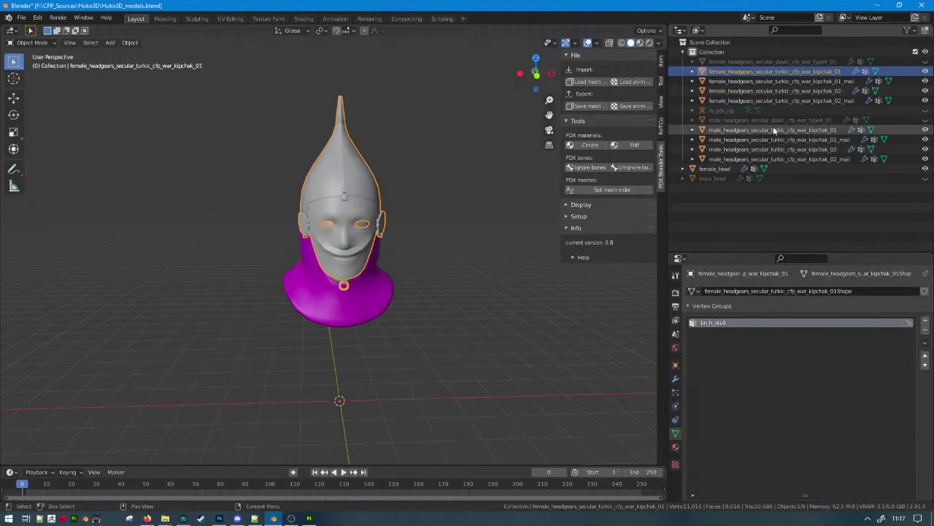
click(770, 118)
click(768, 159)
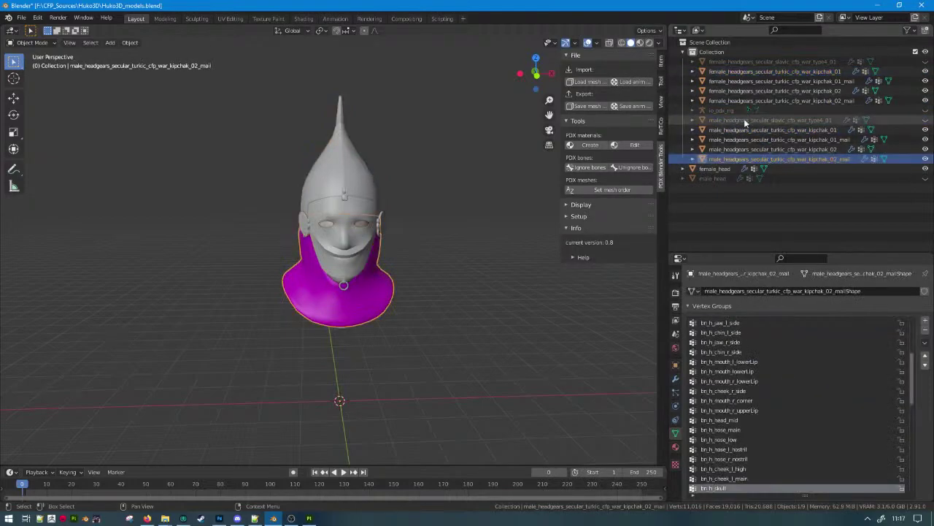
Select all female and male headgear objects except io_pdx_rig and batch rename them, replacing "gears" with "gear".
shift+click(750, 63)
click(731, 109)
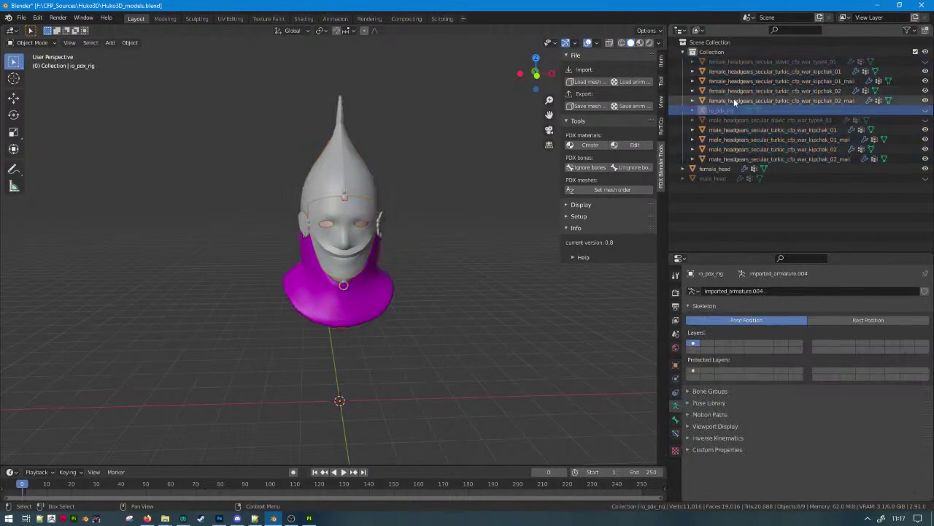
click(735, 100)
shift+click(752, 63)
ctrl+click(740, 129)
ctrl+click(737, 121)
ctrl+click(734, 140)
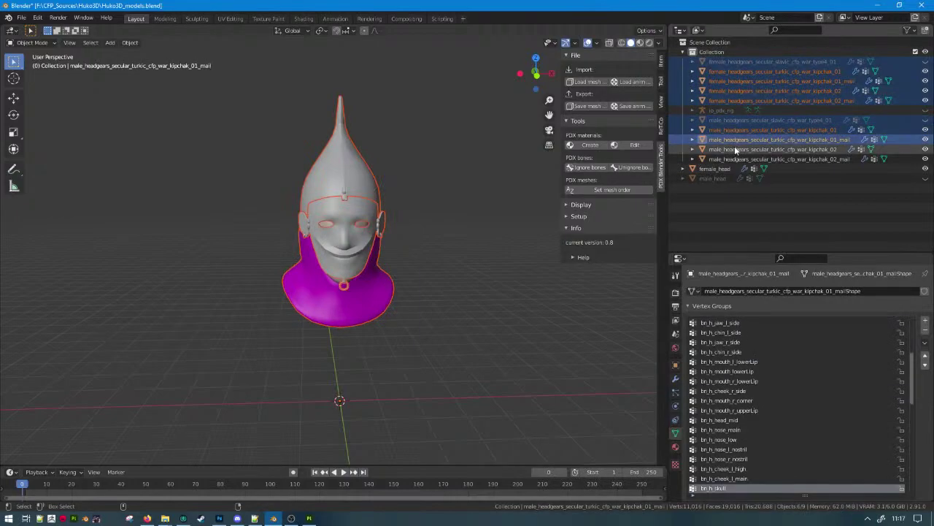
ctrl+click(734, 149)
ctrl+click(735, 159)
click(38, 18)
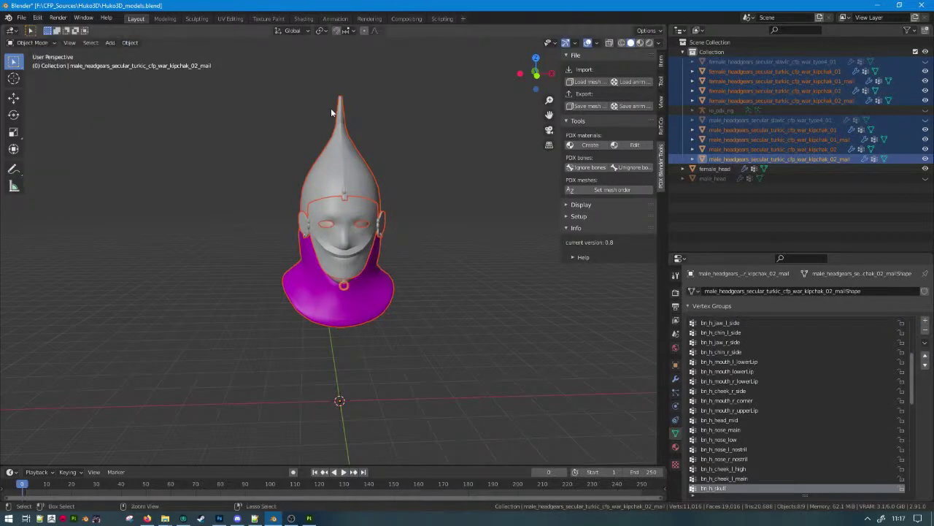
key(ctrl+F2)
click(316, 180)
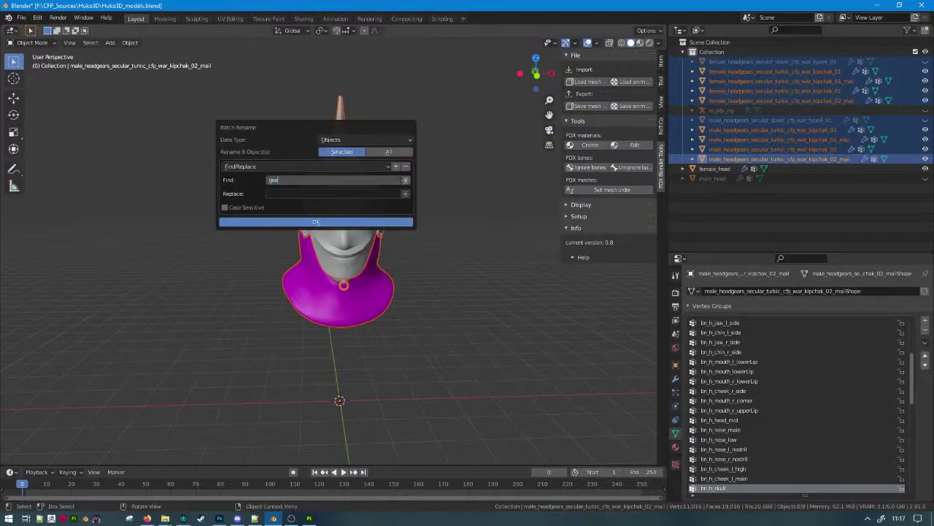
text(gears)
click(292, 189)
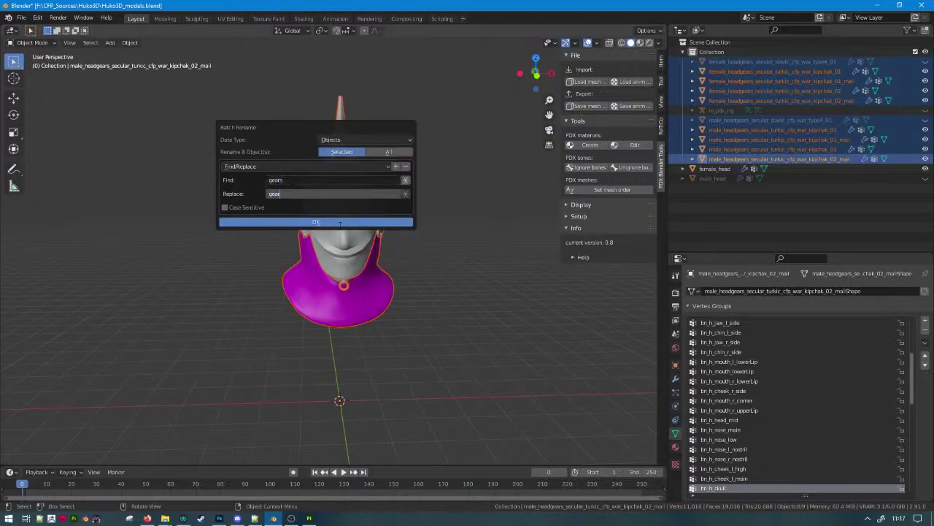
click(321, 222)
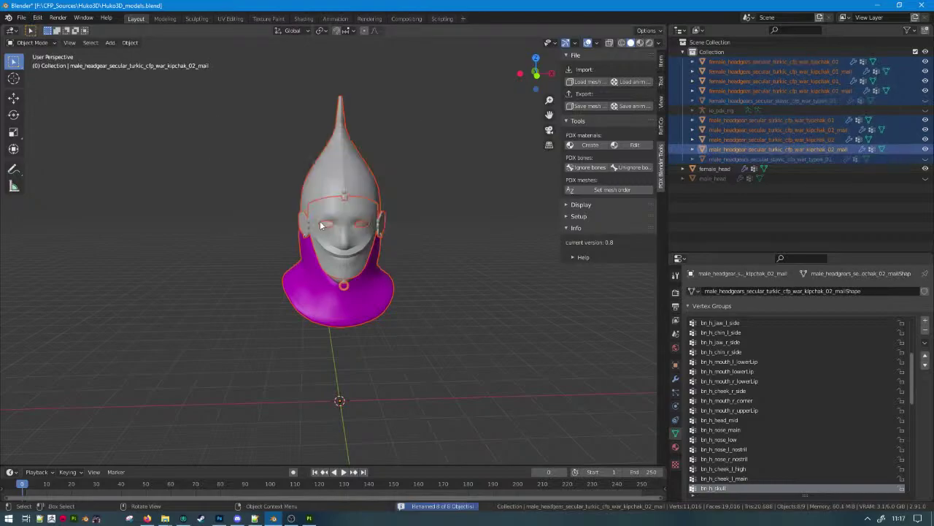
Unhide the male and female slavic_cfp_war_type4_01 headgears and try the "gears" to "gear" batch rename again.
click(38, 19)
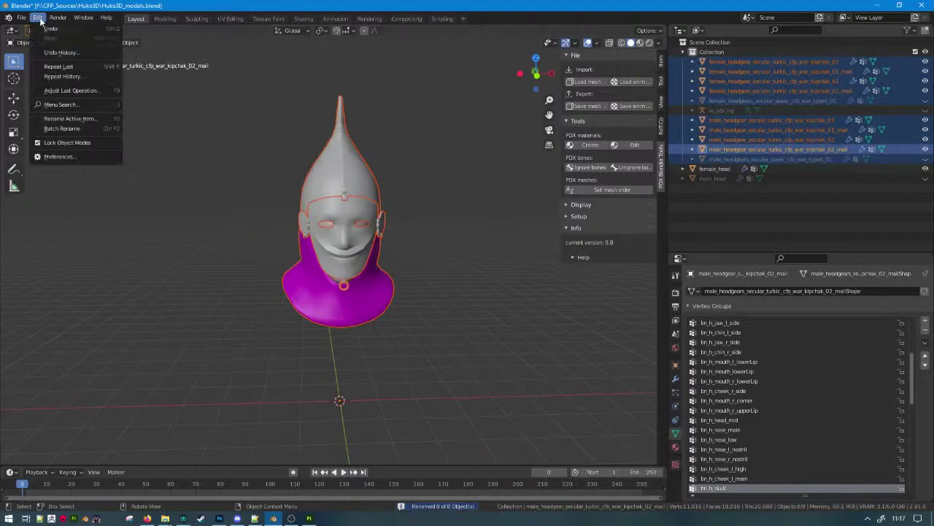
click(925, 159)
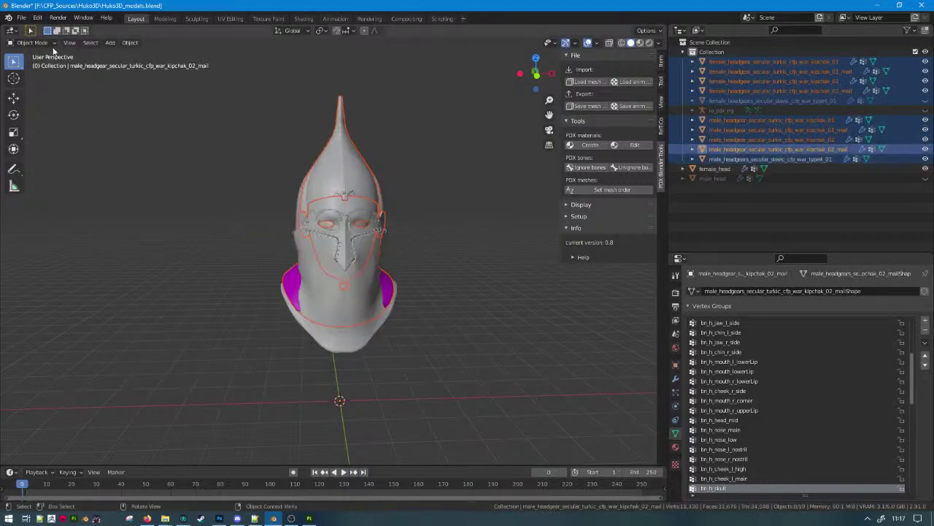
key(ctrl+F2)
click(922, 102)
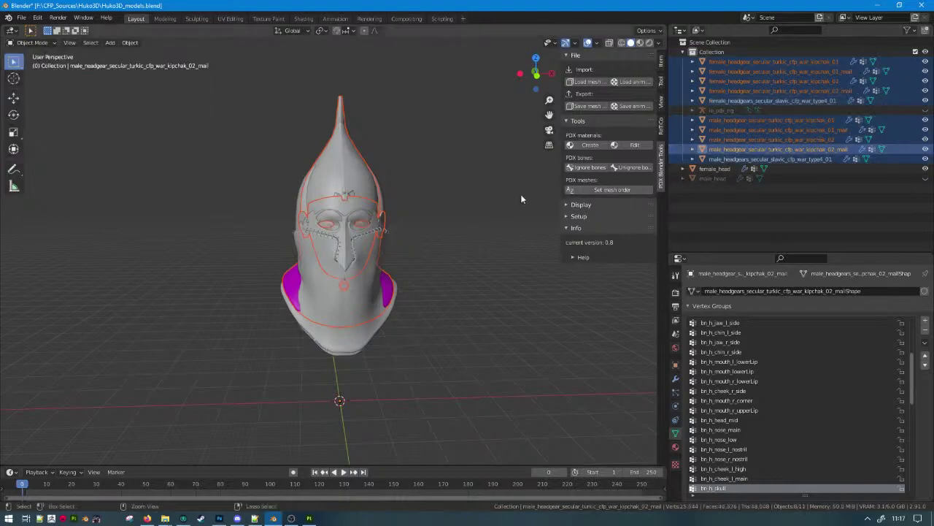
key(ctrl+F2)
click(402, 294)
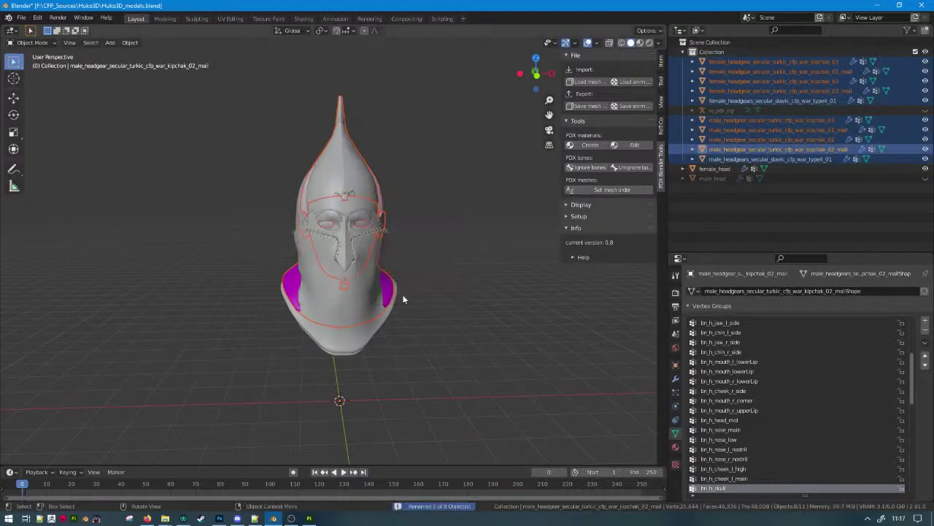
Reselect the whole headgear list including both slavic type4_01 helmets and replace "gears" with "gear" in the object names.
click(785, 169)
click(789, 158)
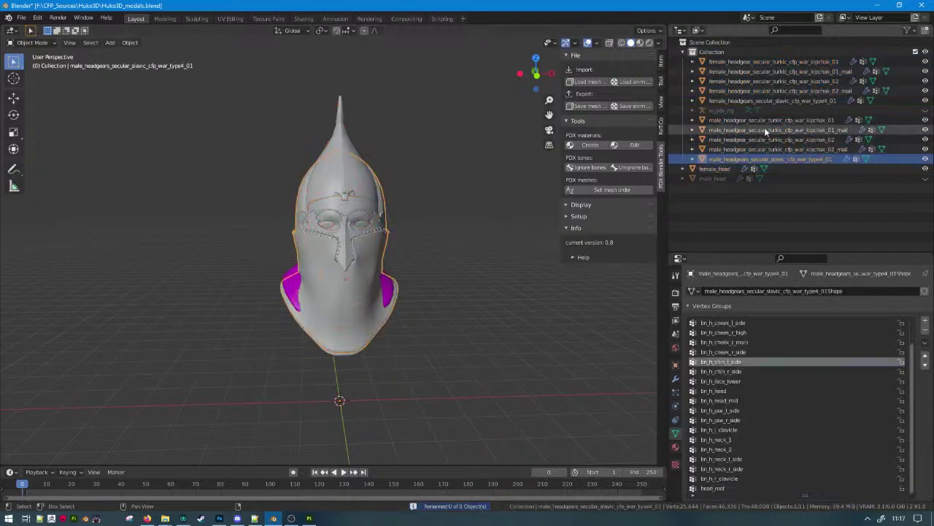
shift+click(737, 61)
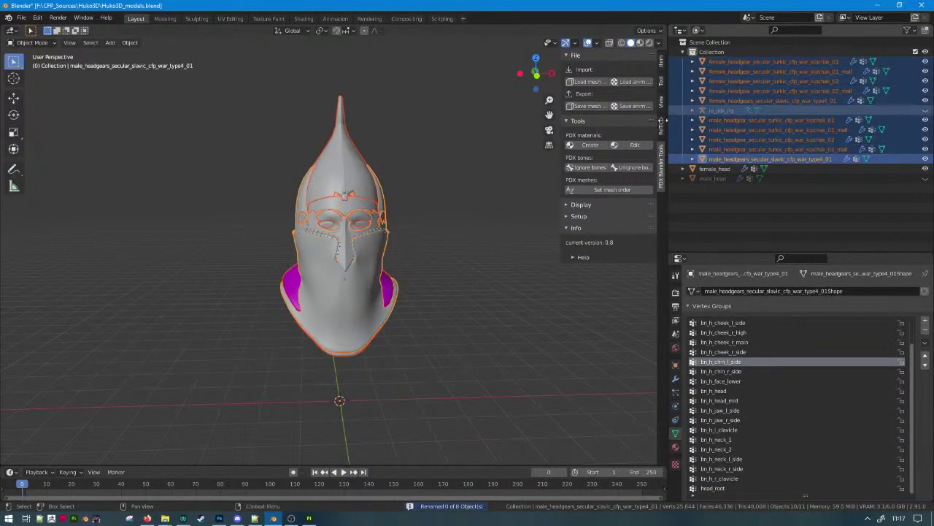
key(ctrl+F2)
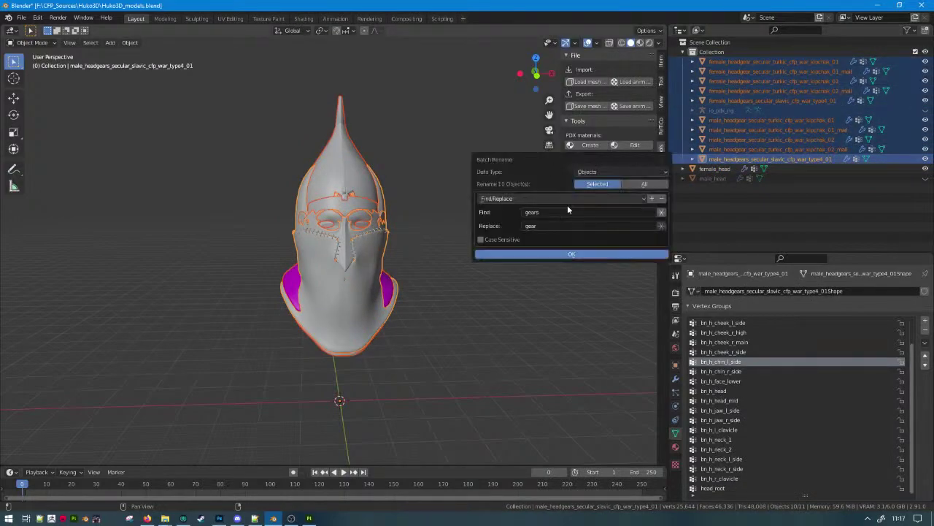
click(558, 251)
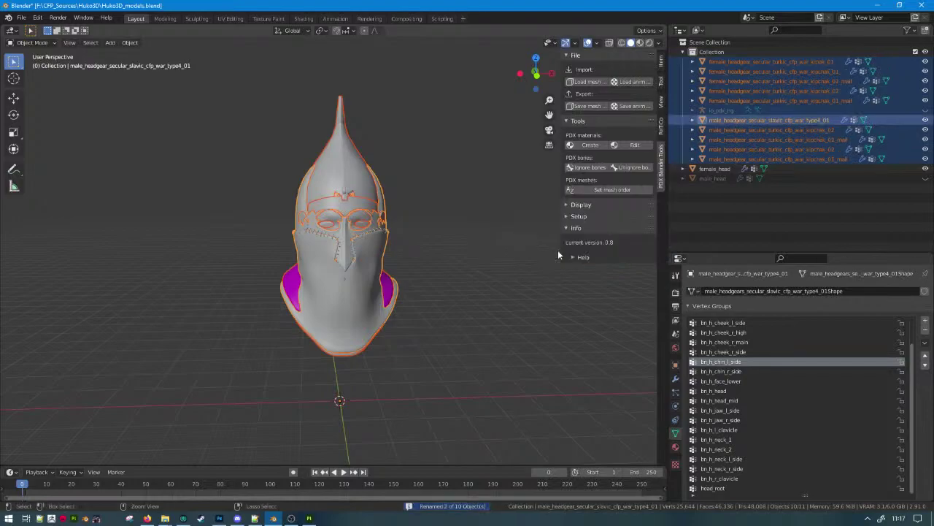
Batch rename the selected headgears' meshes, replacing "gears" with "gear".
key(ctrl+F2)
click(586, 270)
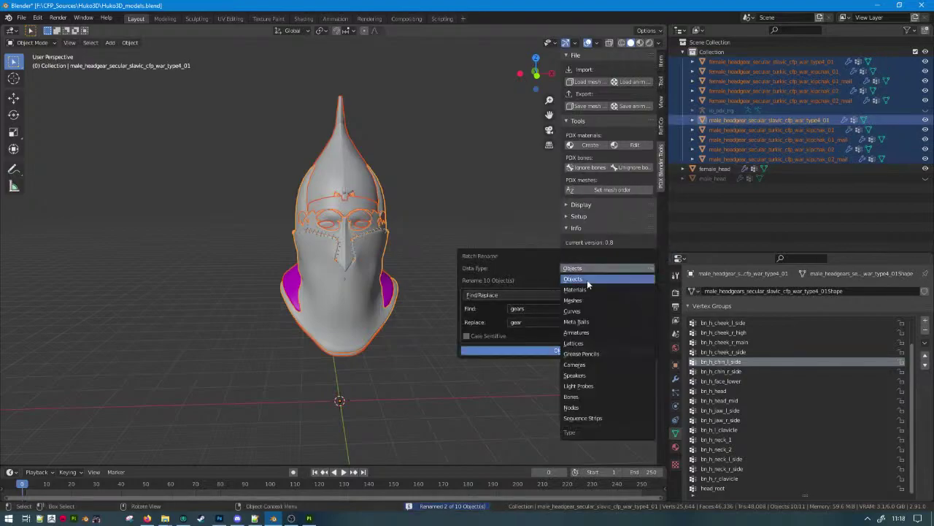
click(585, 297)
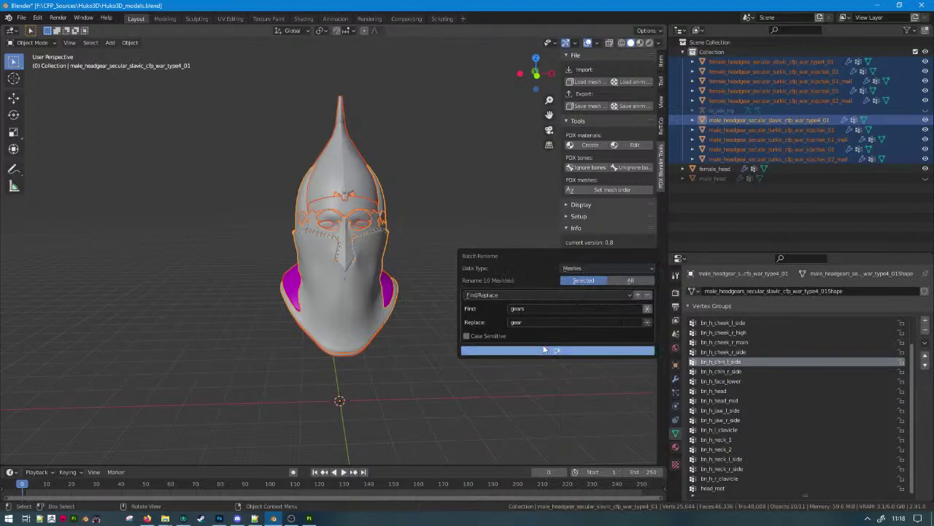
click(545, 348)
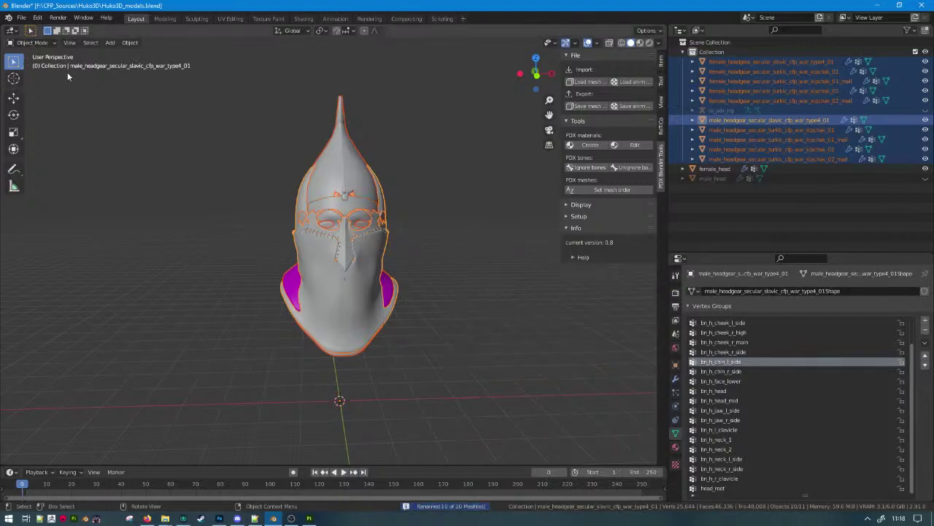
Replace "gears" with "gear" in the selected headgears' material names, then deselect everything and save the Blender file.
key(ctrl+F2)
click(160, 113)
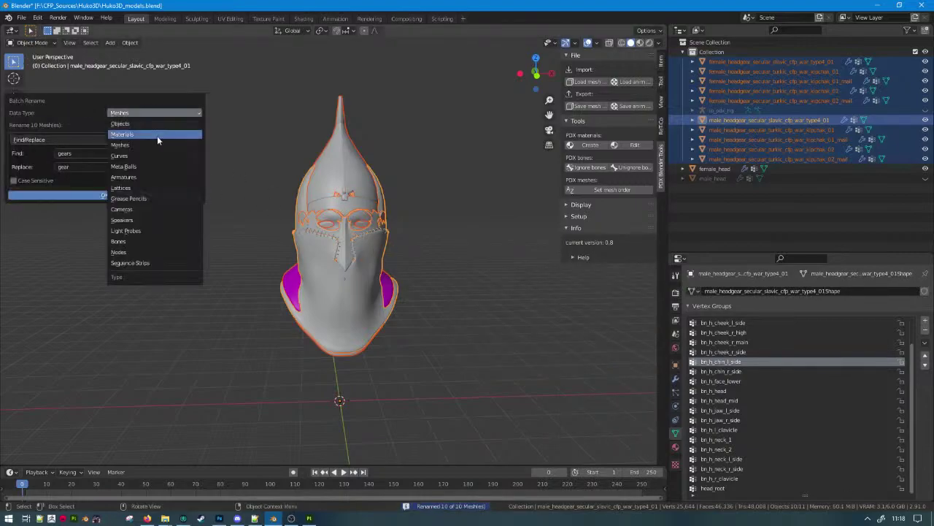
click(157, 134)
click(142, 195)
click(693, 160)
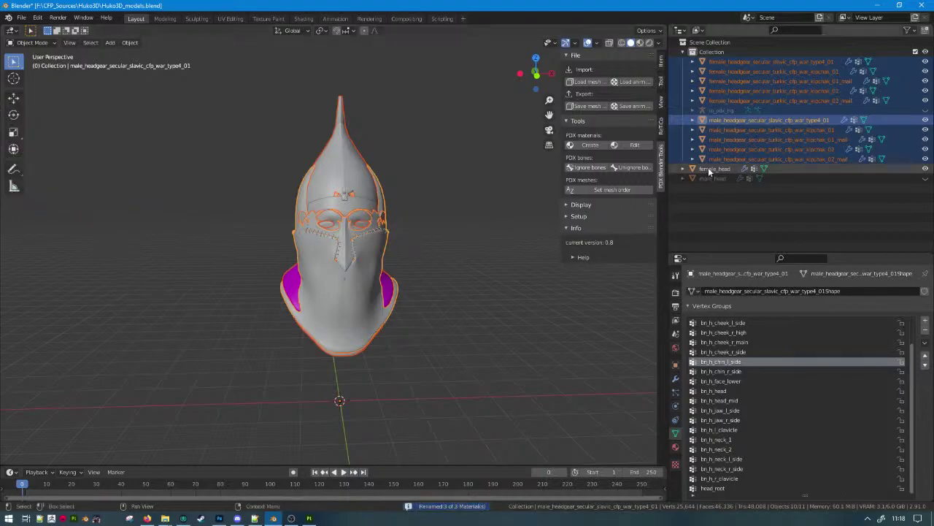
click(693, 160)
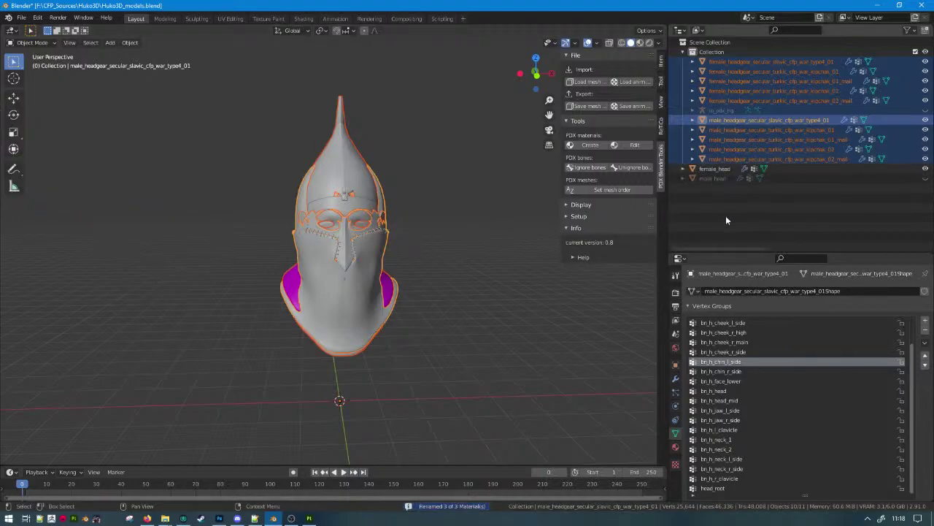
click(725, 215)
key(ctrl+s)
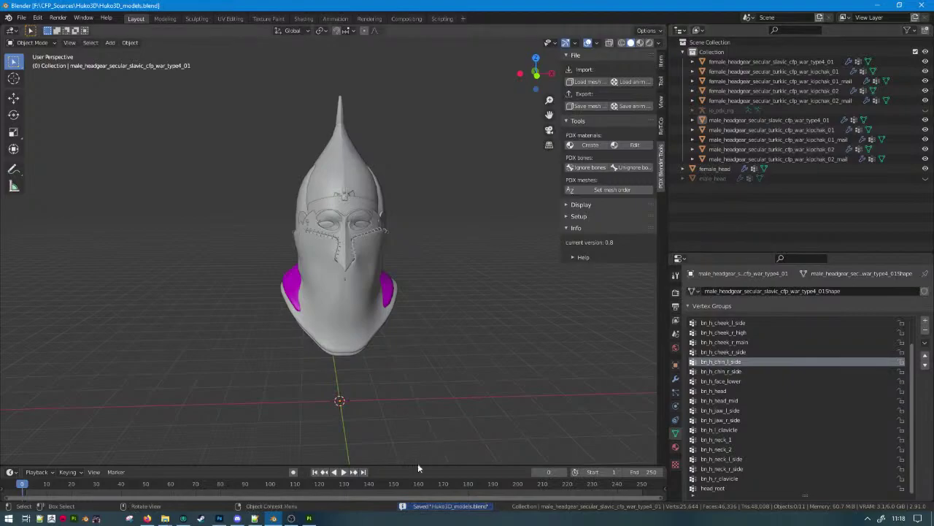
Copy the name of the male_headgear_secular_turkic_cfp_war_kipchak_01 object in Blender and return to the asset file in Notepad++.
click(275, 520)
click(220, 252)
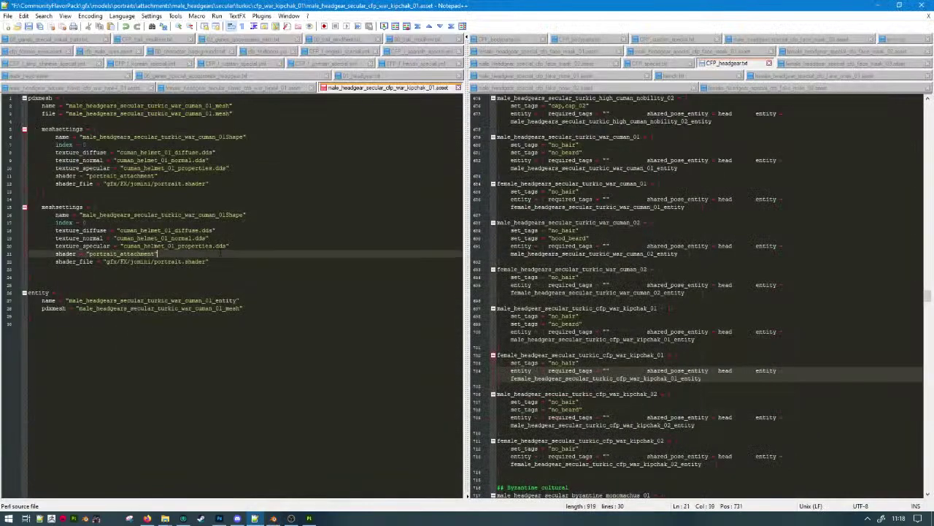
key(alt+Tab)
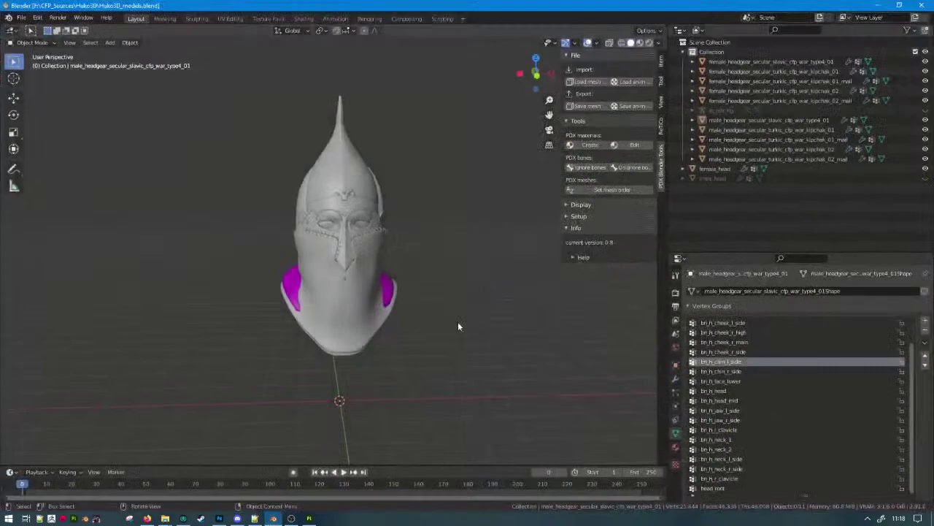
click(783, 72)
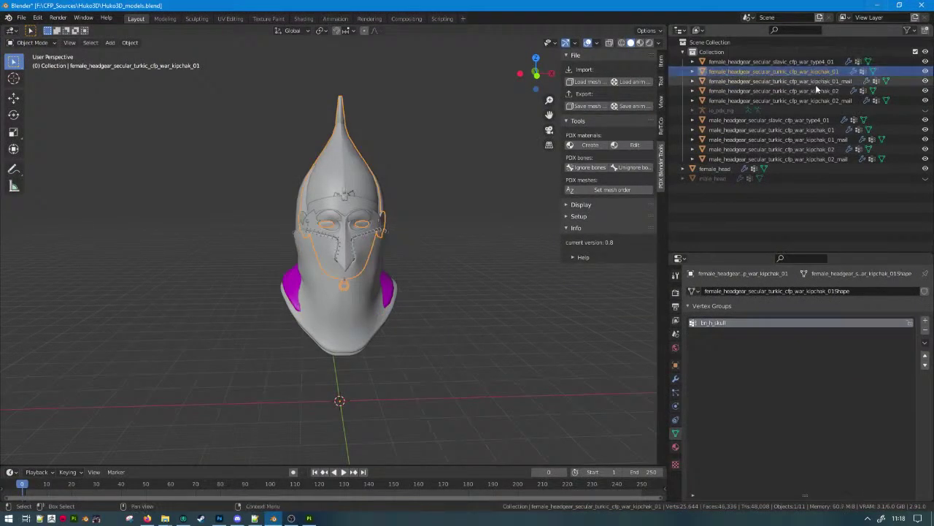
click(789, 130)
key(Return)
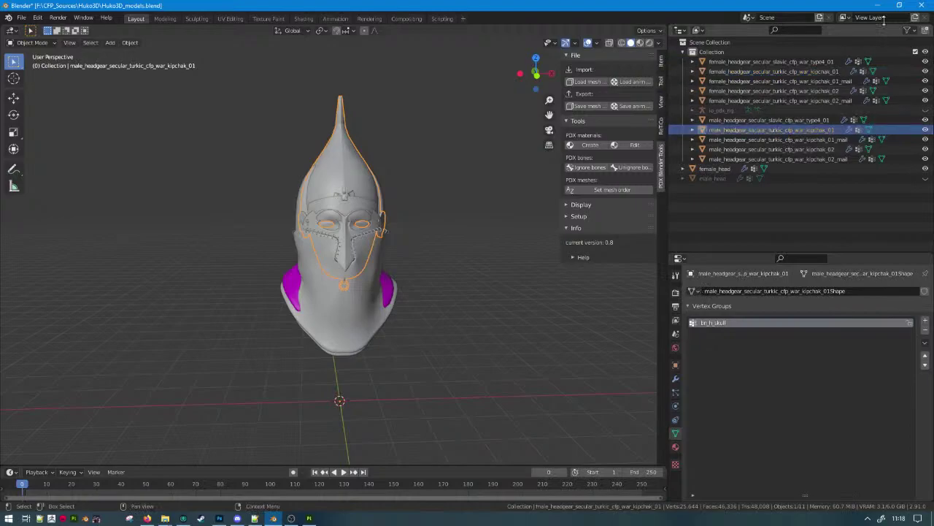
click(877, 5)
Replace every male_headgears_secular_turkic_war_cuman_01 in the asset file with male_headgear_secular_turkic_cfp_war_kipchak_01.
click(198, 113)
double_click(198, 113)
key(ctrl+f)
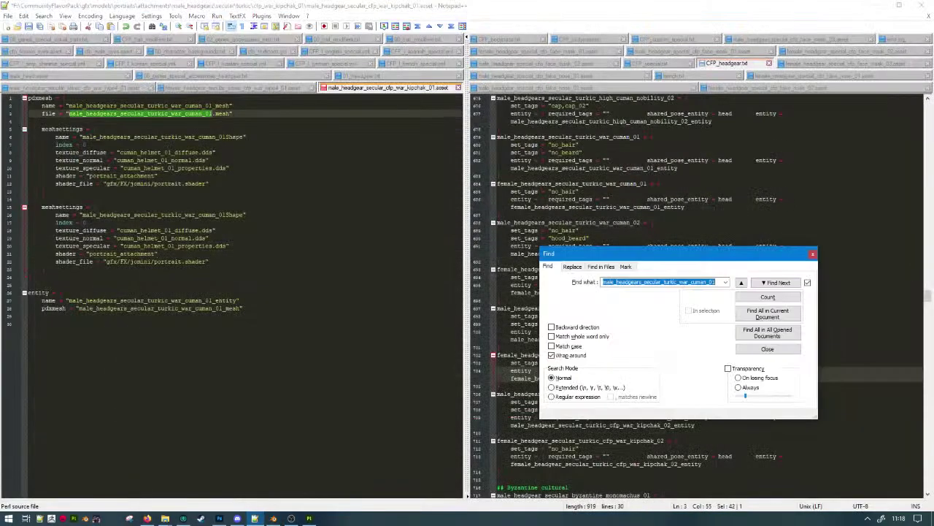
click(569, 268)
double_click(615, 296)
text(male_headgear_secular_turkic_cfp_war_kipchak_01)
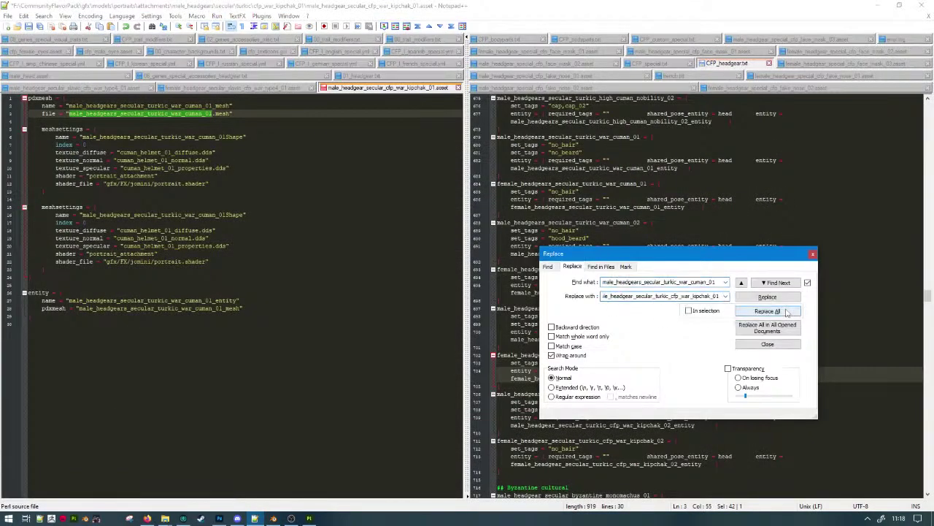
click(787, 312)
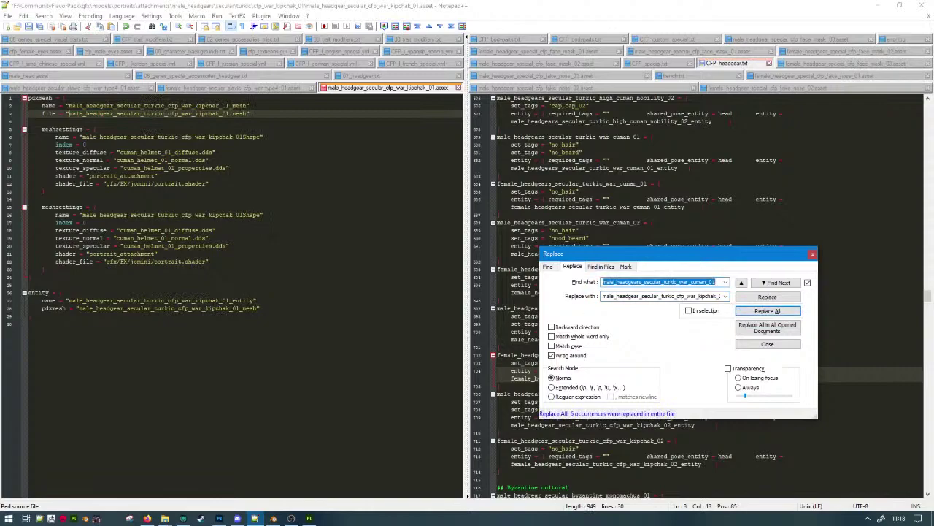
Change the second meshsettings name to male_headgear_secular_turkic_cfp_war_kipchak_01_mailShape and save the asset file.
click(241, 215)
click(244, 215)
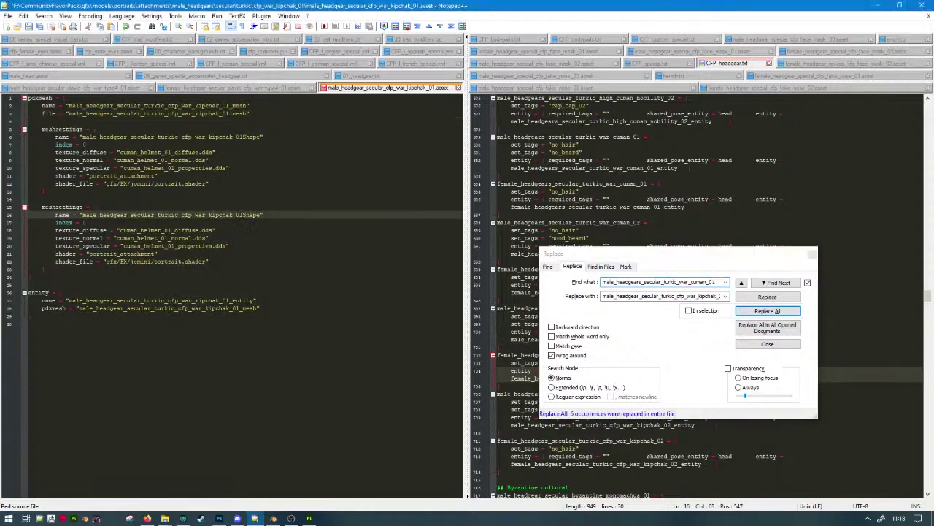
text(_male)
click(30, 276)
double_click(146, 113)
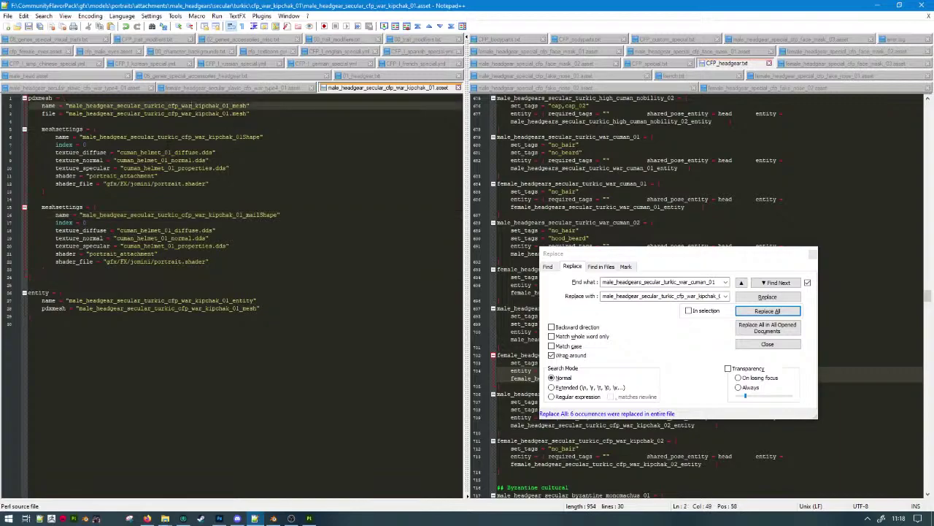
In the first meshsettings block, replace cuman_helmet_01 in the diffuse, normal and specular texture names with male_headgear_secular_turkic_cfp_war_kipchak_01 and save the file.
key(ctrl+c)
drag(121, 152, 172, 152)
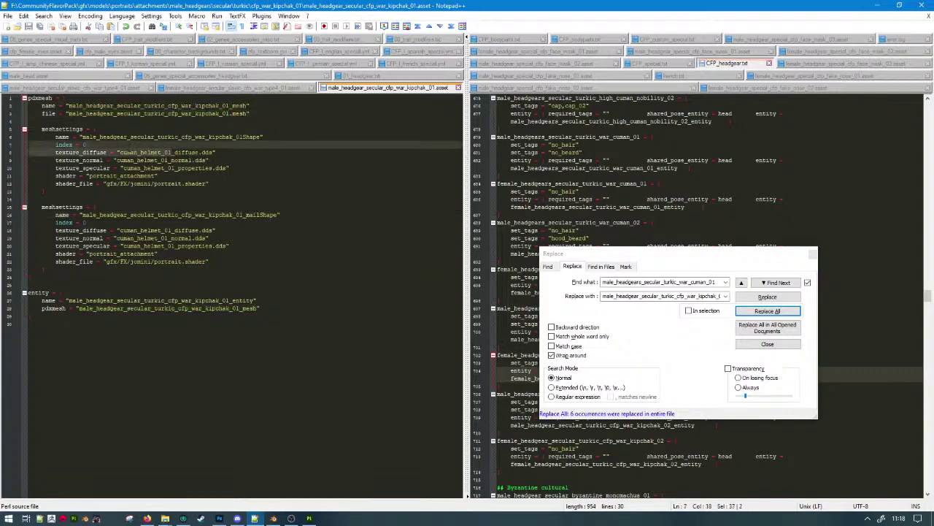
key(ctrl+v)
click(116, 160)
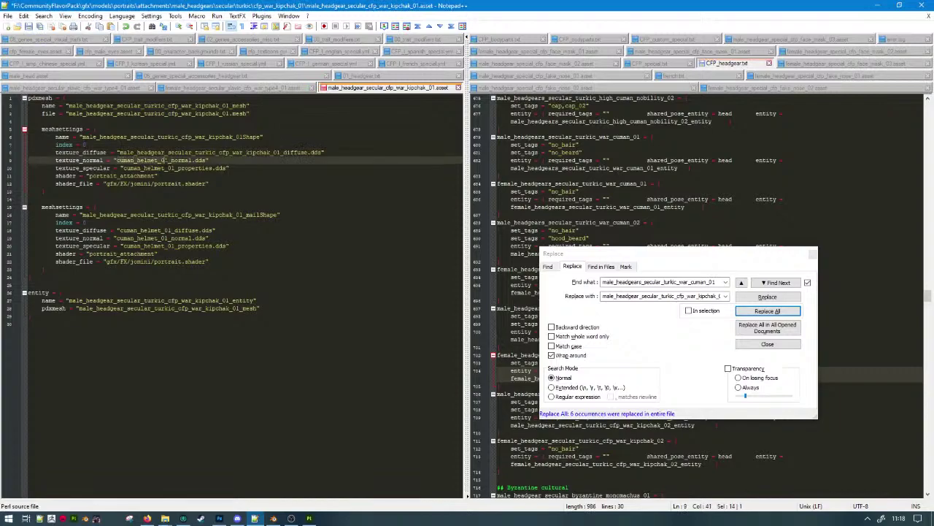
key(ctrl+v)
click(171, 168)
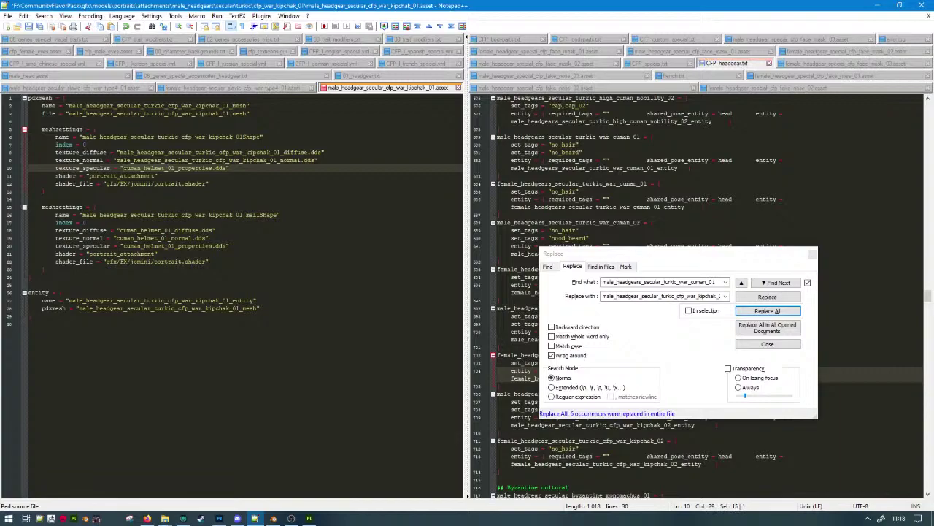
key(ctrl+v)
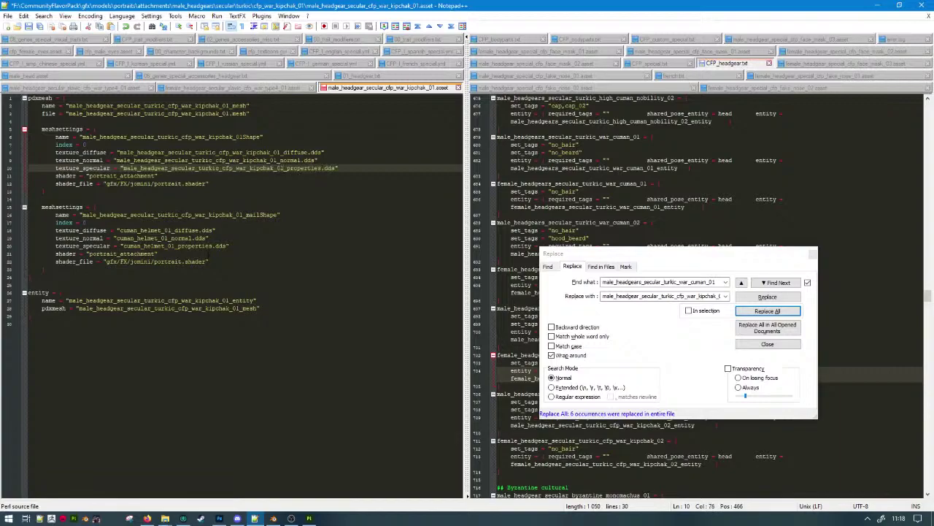
click(208, 254)
key(ctrl+s)
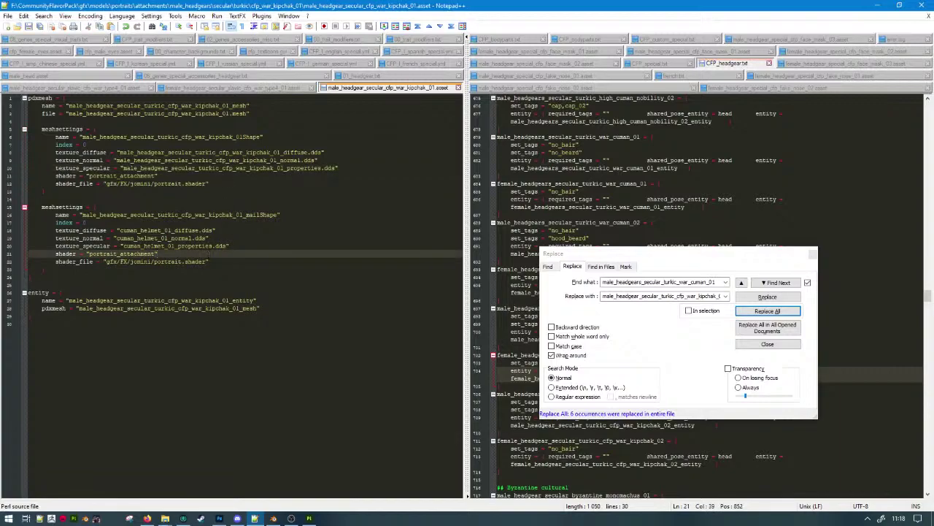
click(215, 343)
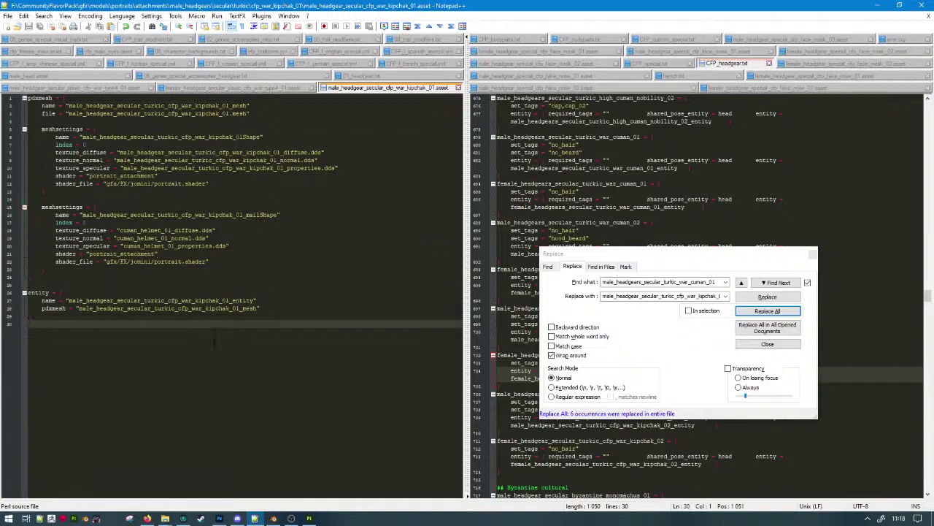
click(812, 255)
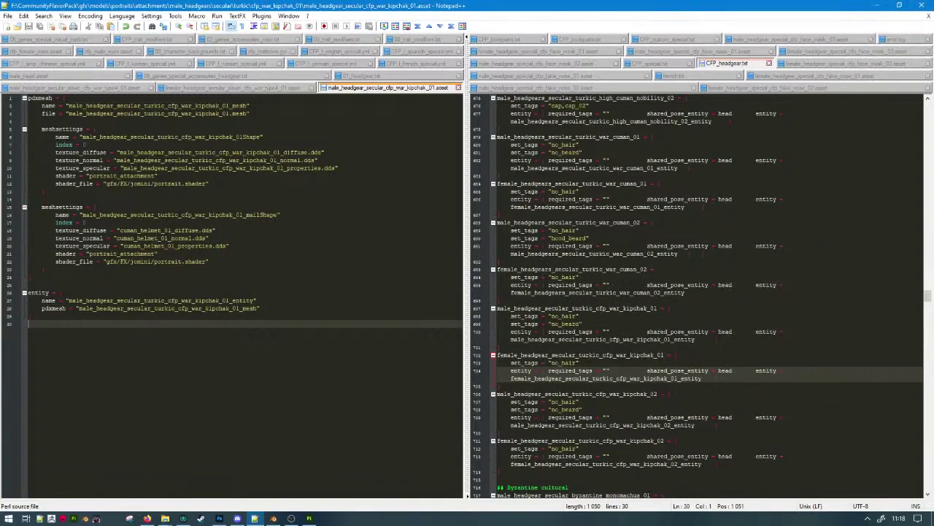
Duplicate the cfp_war_kipchak_01 folder within the male turkic headgears folder and name the copy cfp_war_kipchak_02.
click(881, 5)
drag(412, 235, 470, 135)
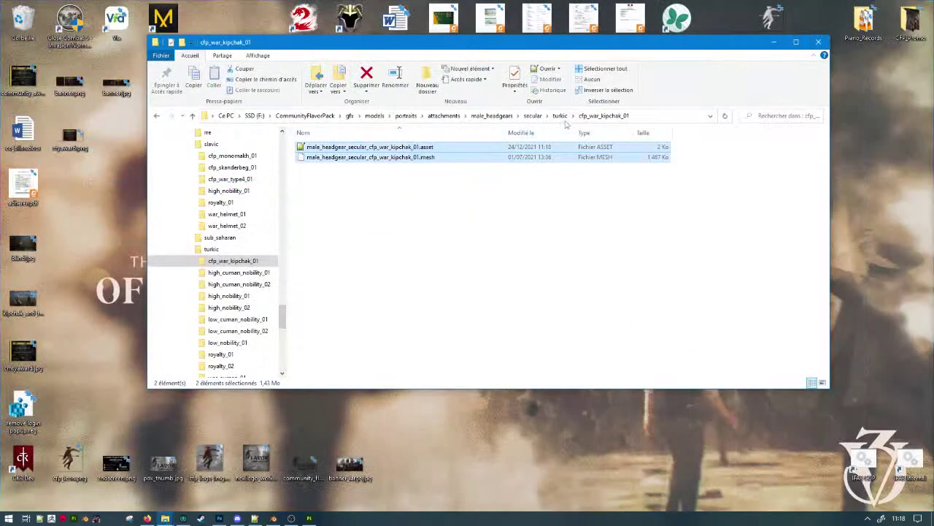
click(559, 115)
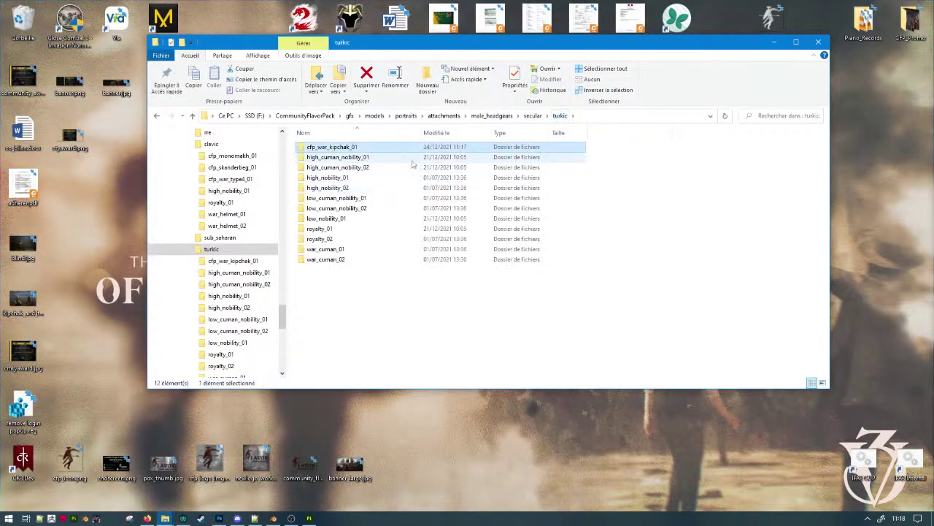
key(ctrl+c)
key(ctrl+v)
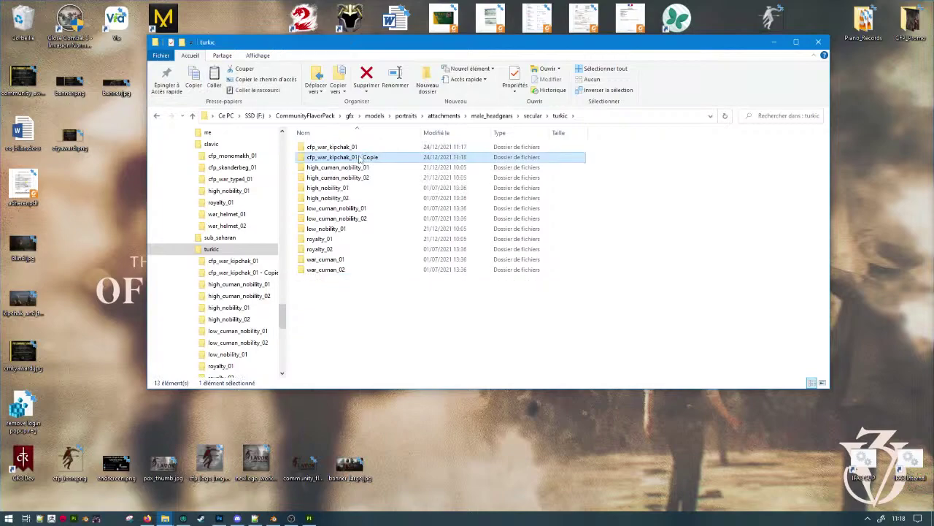
click(359, 159)
drag(356, 158, 445, 174)
text(2)
key(Return)
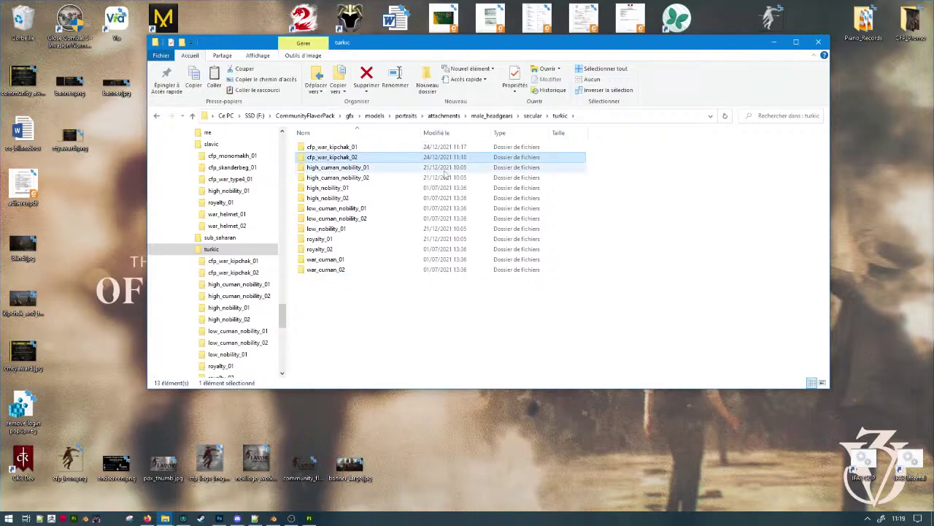
Rename the asset and mesh files in the cfp_war_kipchak_02 folder to male_headgear_secular_cfp_war_kipchak_02, keeping their extensions.
key(Return)
drag(400, 237, 300, 132)
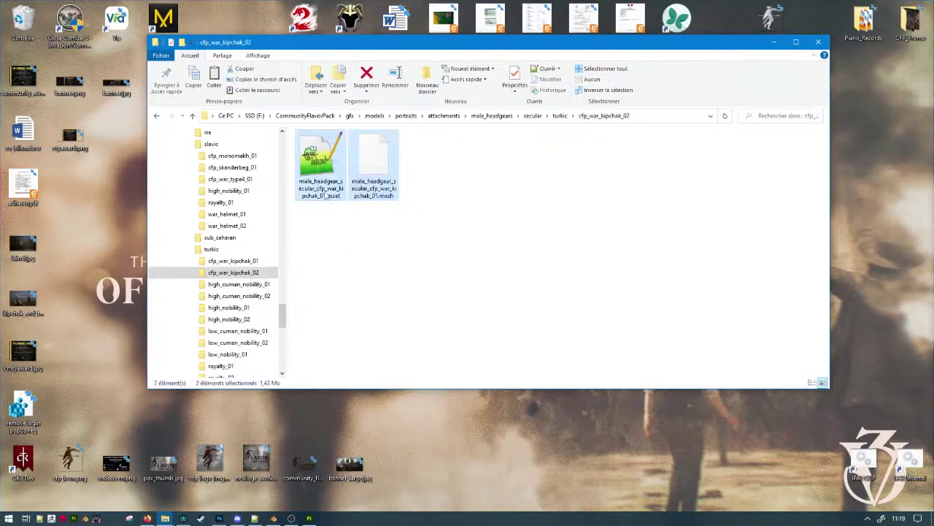
double_click(322, 157)
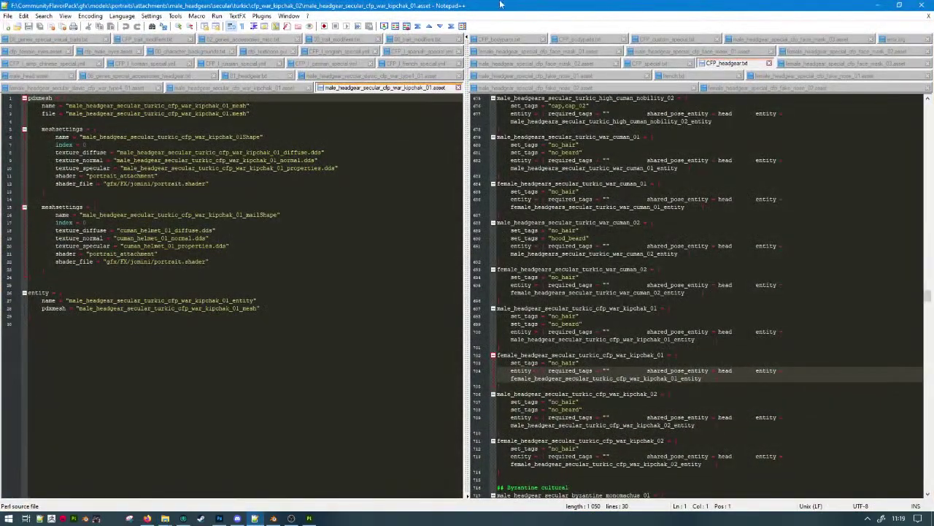
click(458, 88)
click(876, 5)
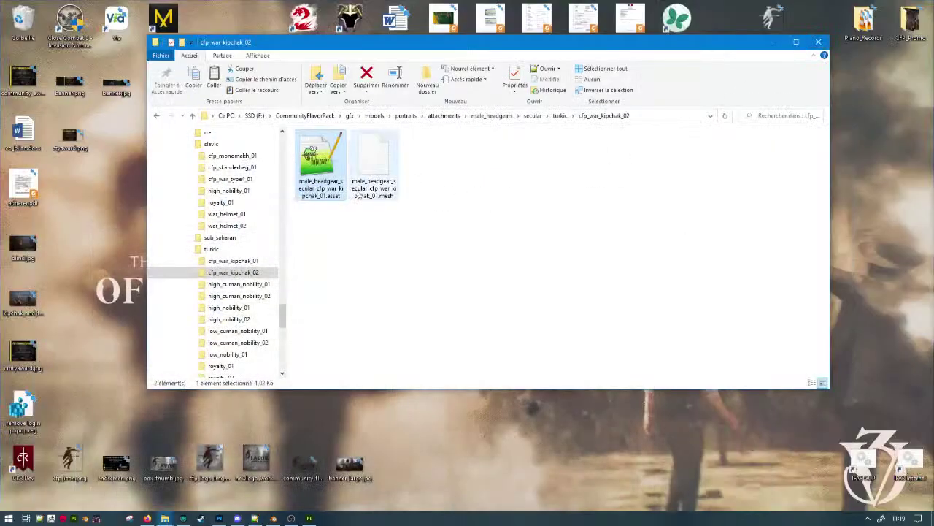
click(360, 239)
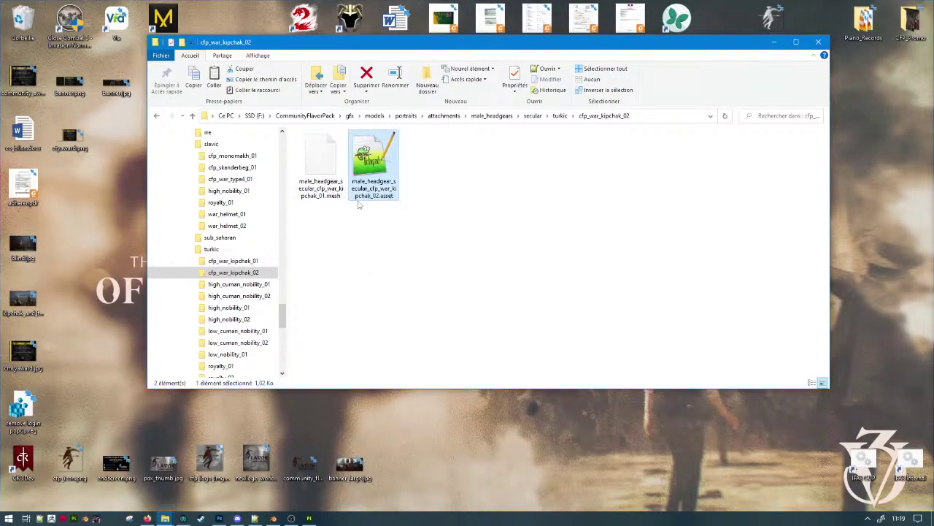
click(324, 201)
click(324, 201)
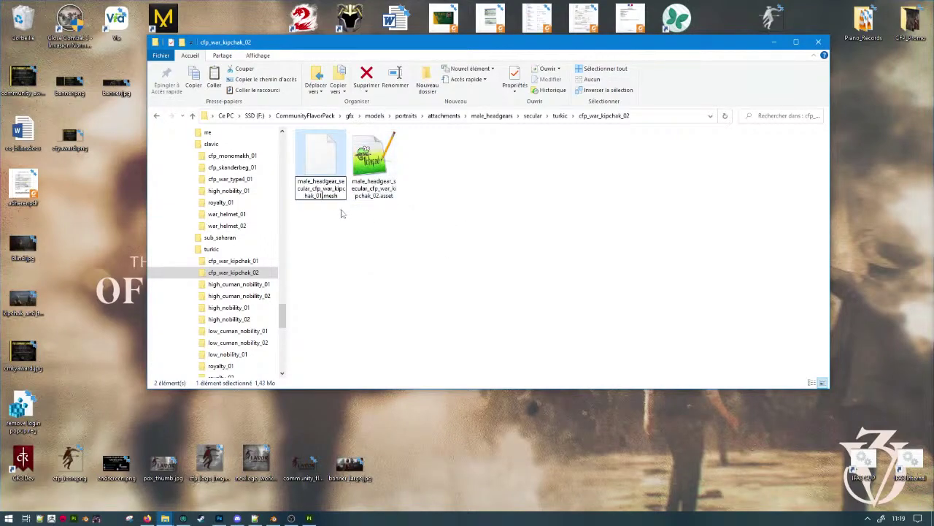
key(Return)
In the kipchak_02 asset file, replace 01 with 02 in the pdxmesh name, mesh file and first meshsettings name.
double_click(314, 176)
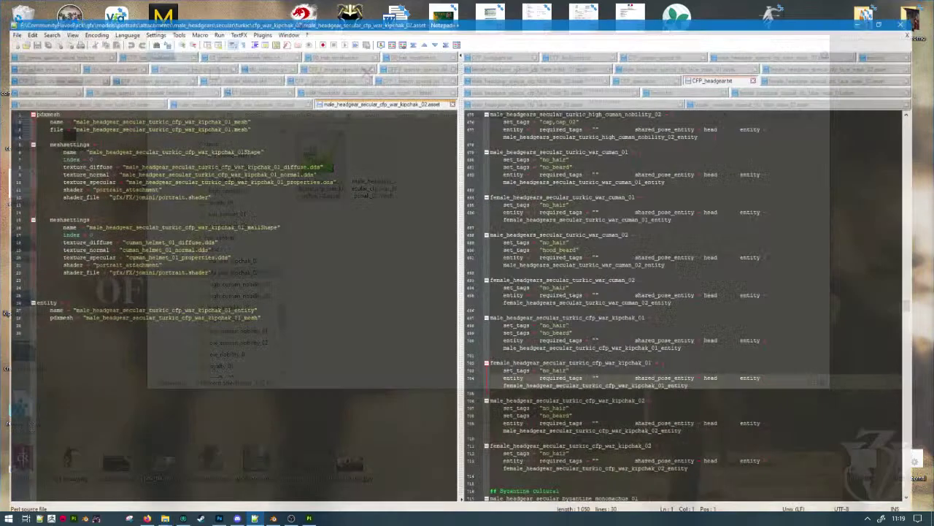
key(ctrl+h)
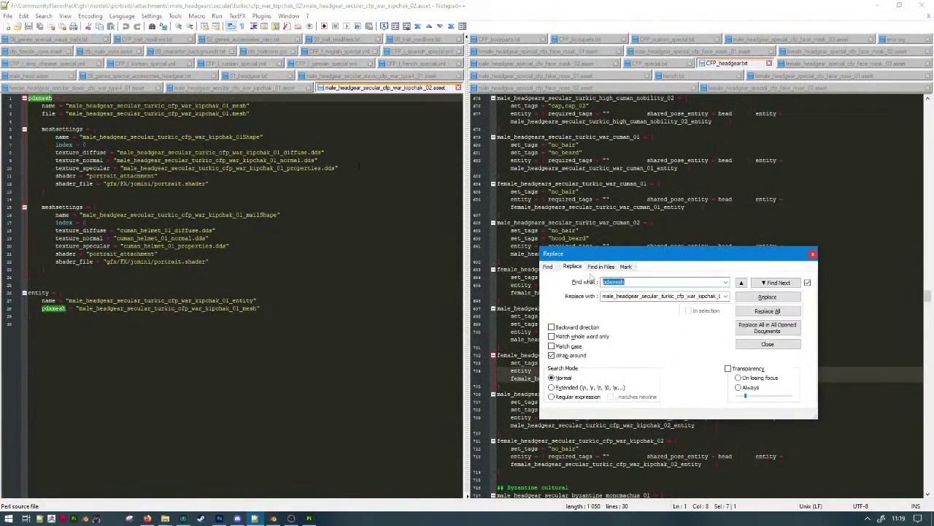
key(Tab)
text(02)
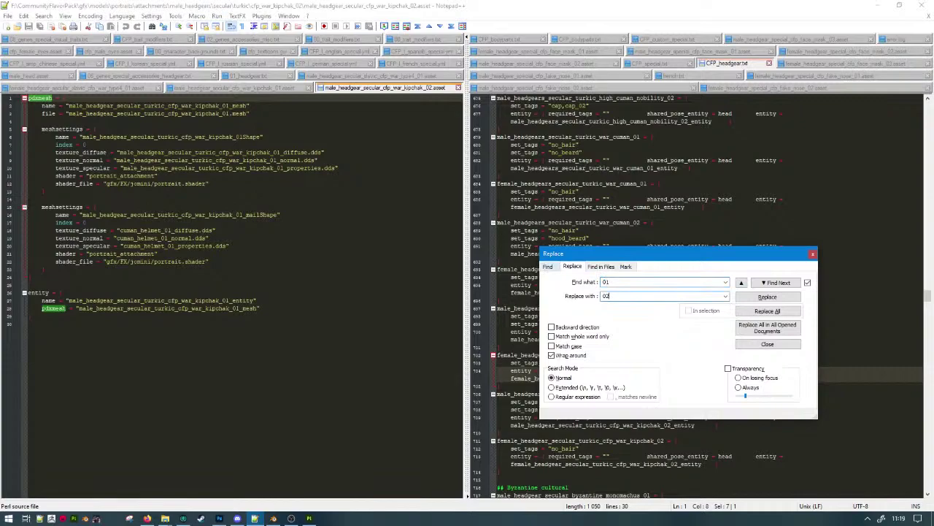
click(765, 298)
click(766, 297)
click(766, 297)
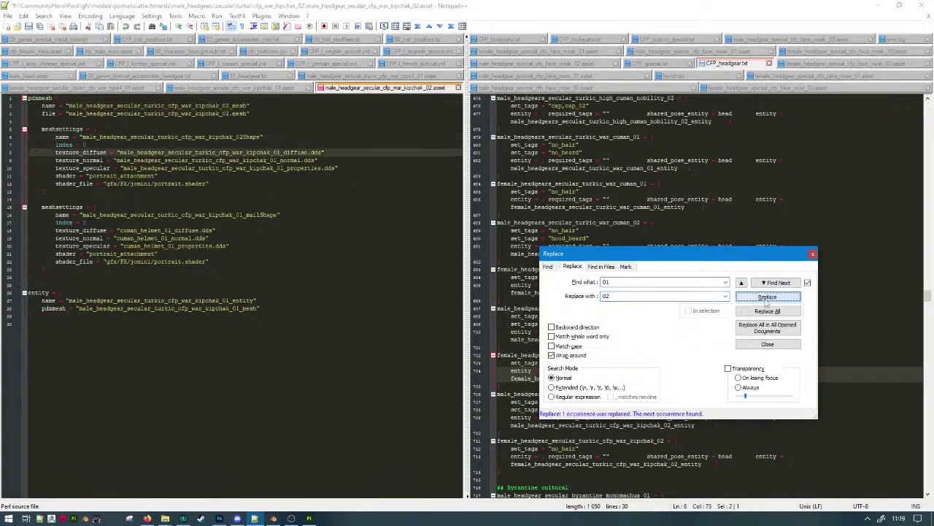
Skip the first block's texture names and replace 01 with 02 in the second meshsettings name, the mailShape.
click(778, 286)
click(778, 286)
click(777, 285)
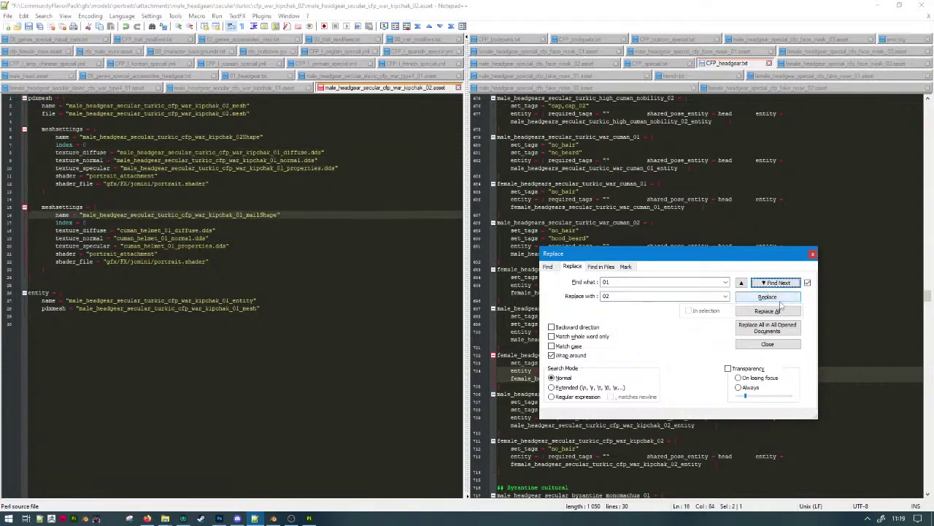
click(781, 300)
click(781, 299)
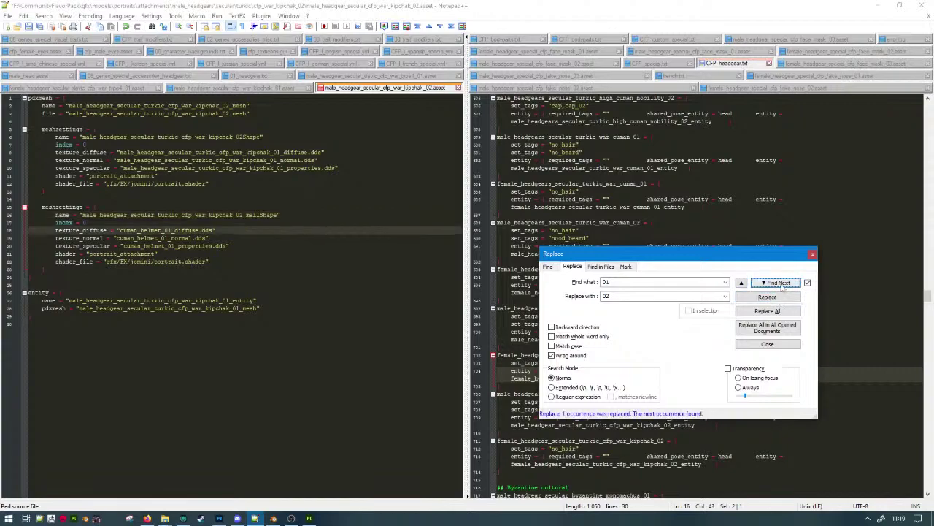
Skip the cuman_helmet_01 textures, replace 01 with 02 in the entity's name and pdxmesh reference, and save the asset file.
click(778, 282)
click(778, 283)
click(778, 282)
click(766, 297)
click(767, 297)
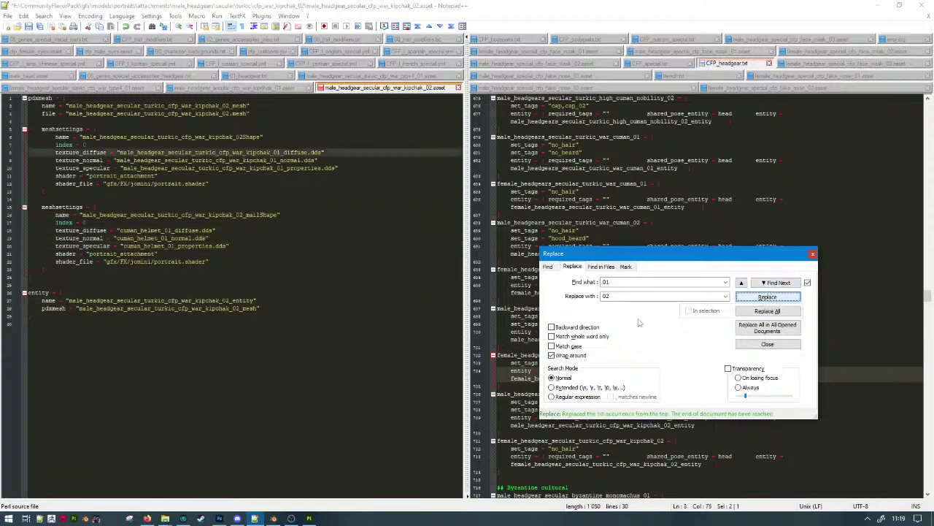
key(Escape)
click(357, 285)
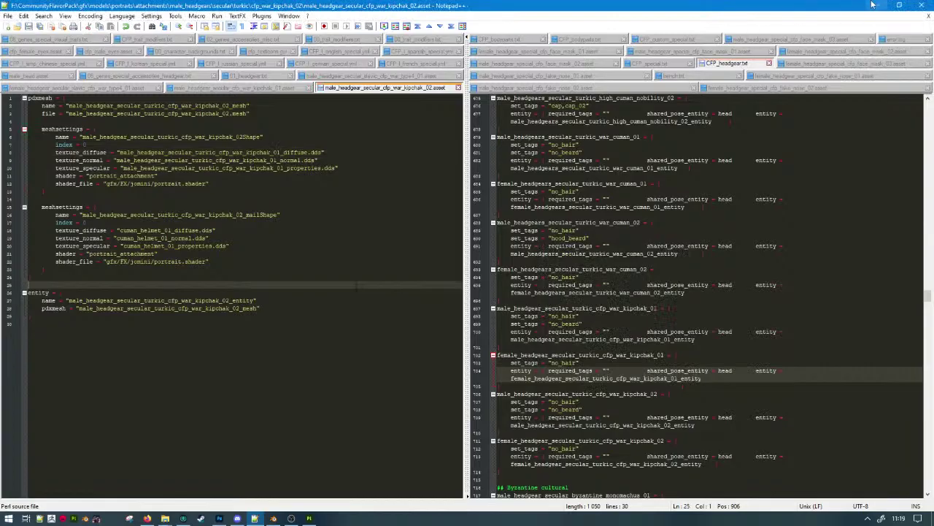
Copy the cfp_war_kipchak_01 and cfp_war_kipchak_02 folders from male_headgears\secular\turkic into female_headgears\secular\turkic.
click(874, 5)
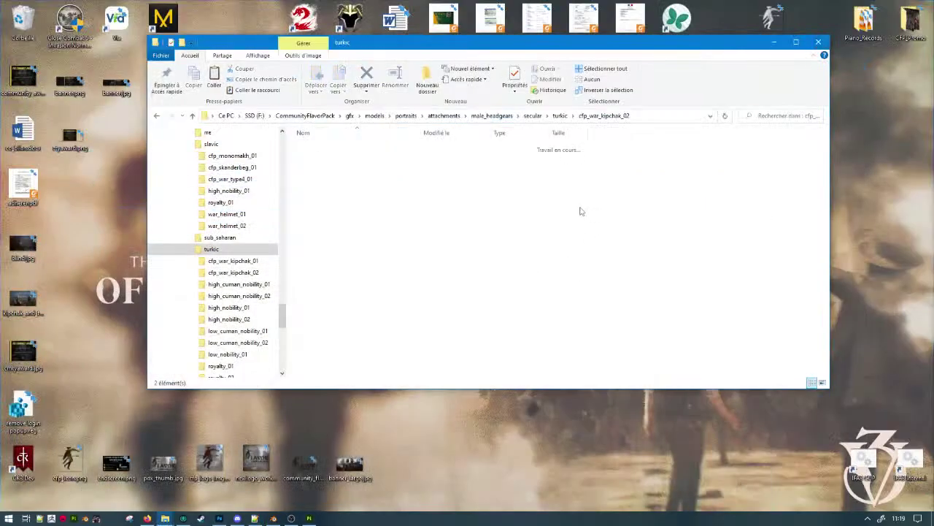
key(alt+Left)
double_click(373, 148)
key(alt+Up)
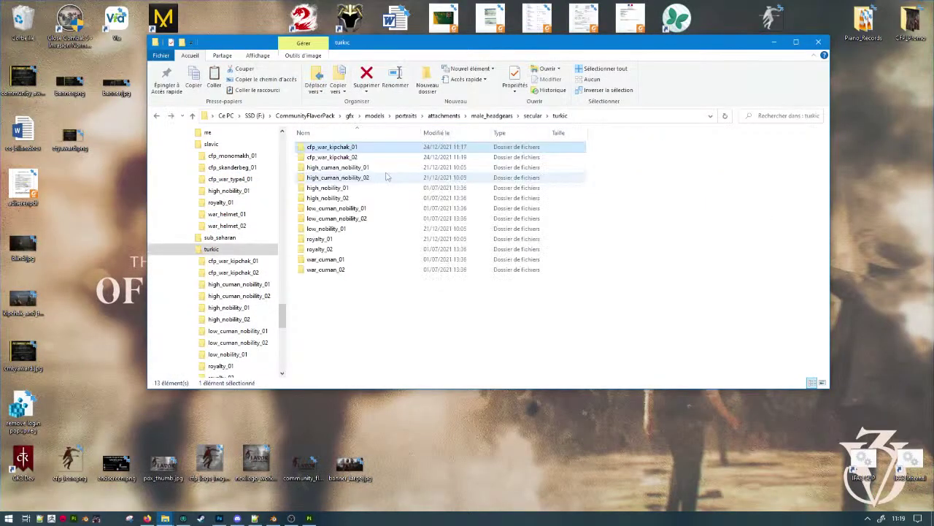
shift+click(355, 157)
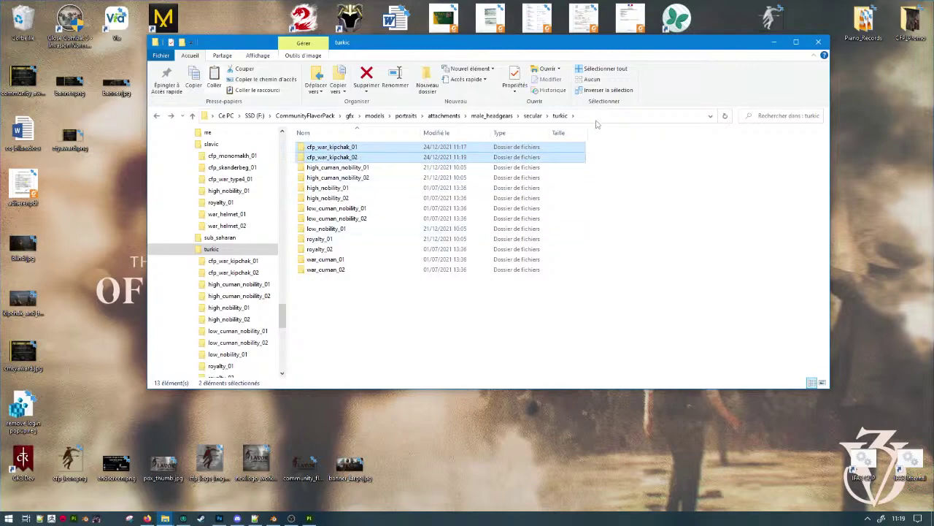
key(ctrl+l)
click(370, 117)
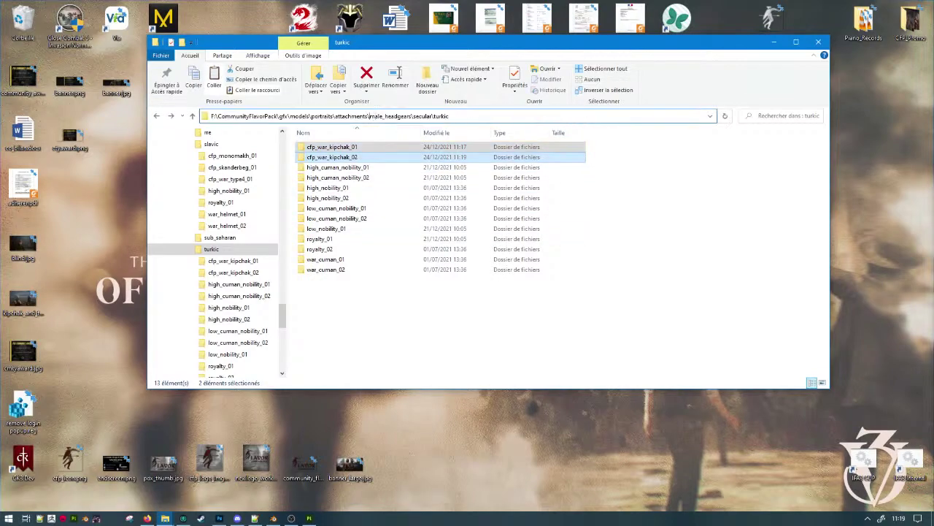
text(fe)
key(Return)
key(ctrl+v)
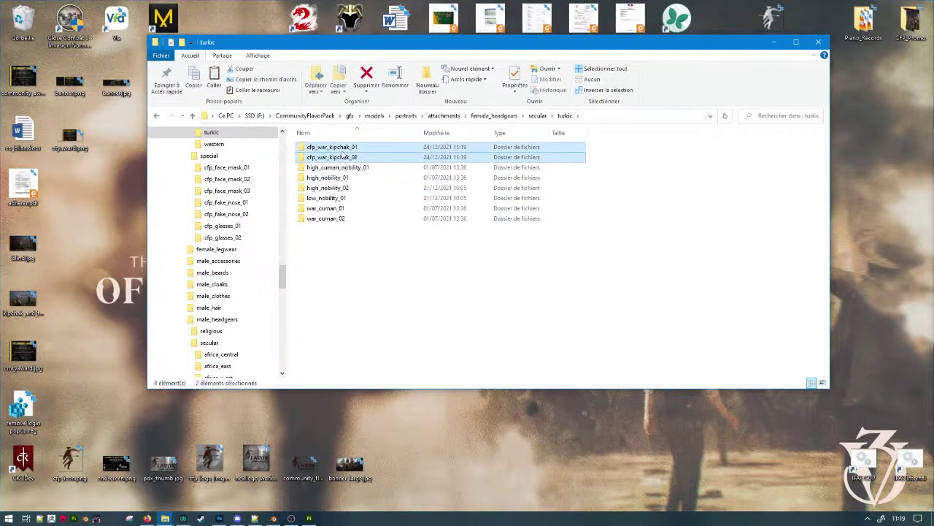
Add the prefix "fe" to both file names in the female cfp_war_kipchak_01 folder with Bulk Rename Utility.
double_click(337, 148)
drag(338, 166, 330, 151)
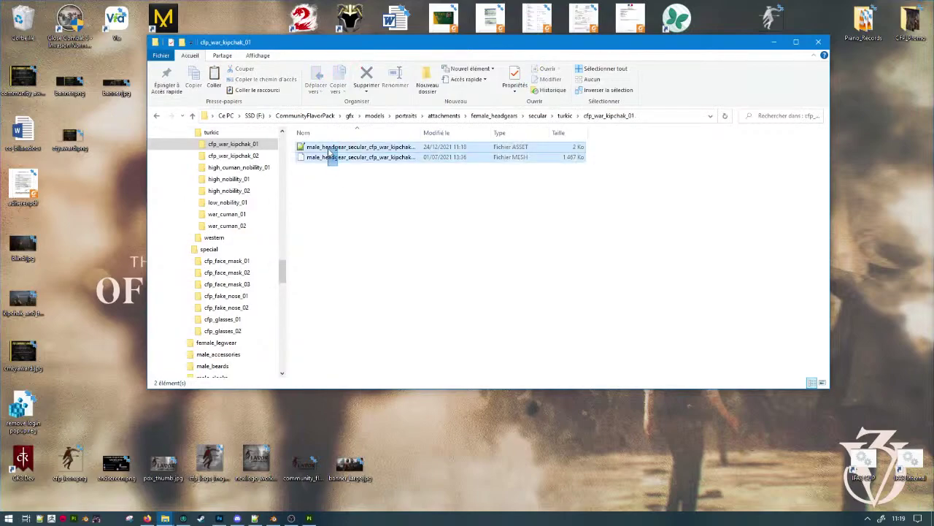
right_click(330, 150)
click(332, 209)
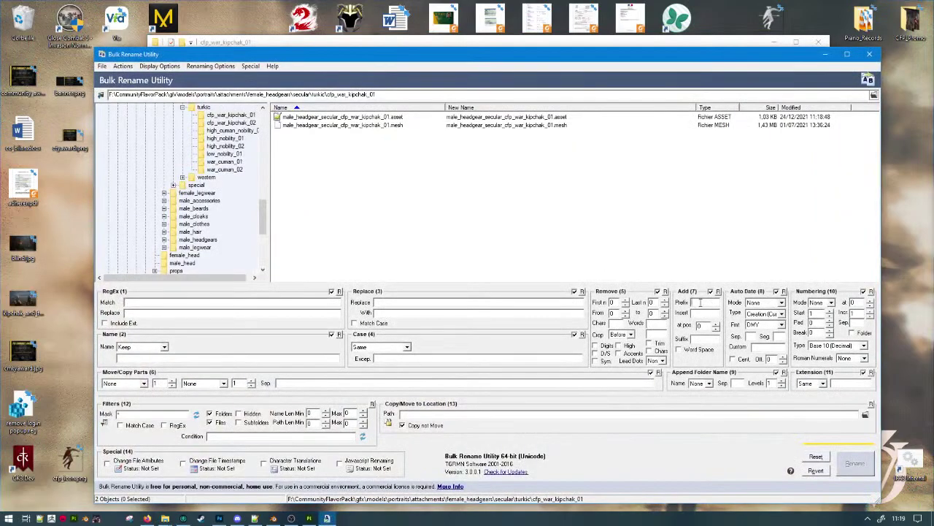
text(fe)
drag(470, 190, 272, 119)
click(862, 470)
click(536, 326)
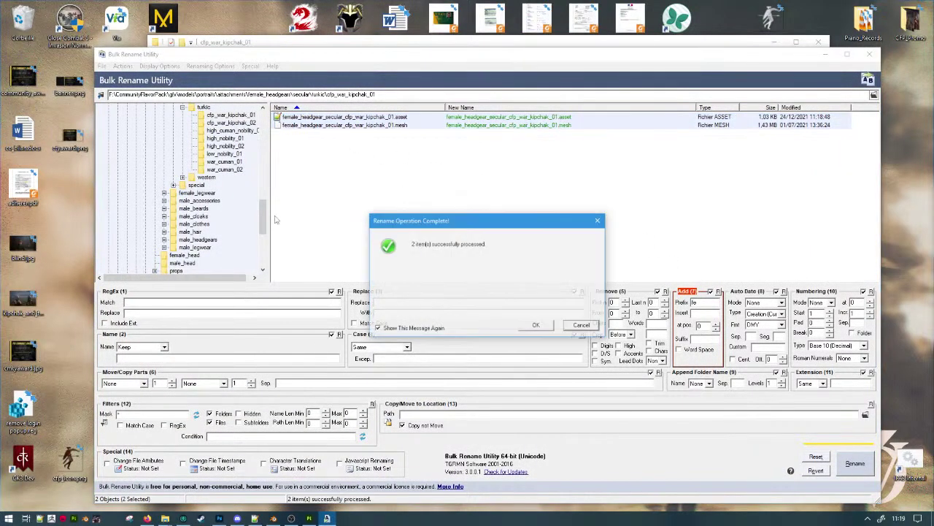
key(Return)
Add the prefix "fe" to both file names in the female cfp_war_kipchak_02 folder and close Bulk Rename Utility.
drag(351, 160, 297, 120)
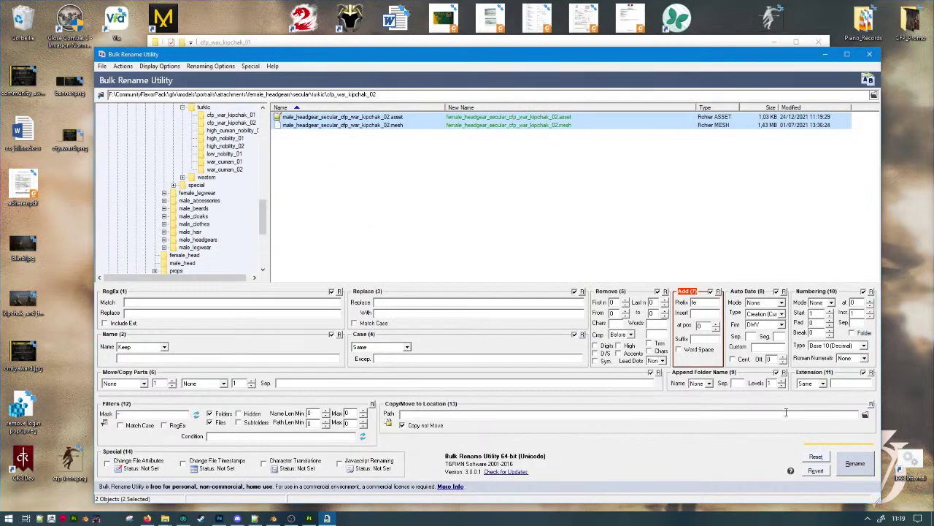
click(845, 460)
click(538, 325)
click(537, 325)
click(869, 54)
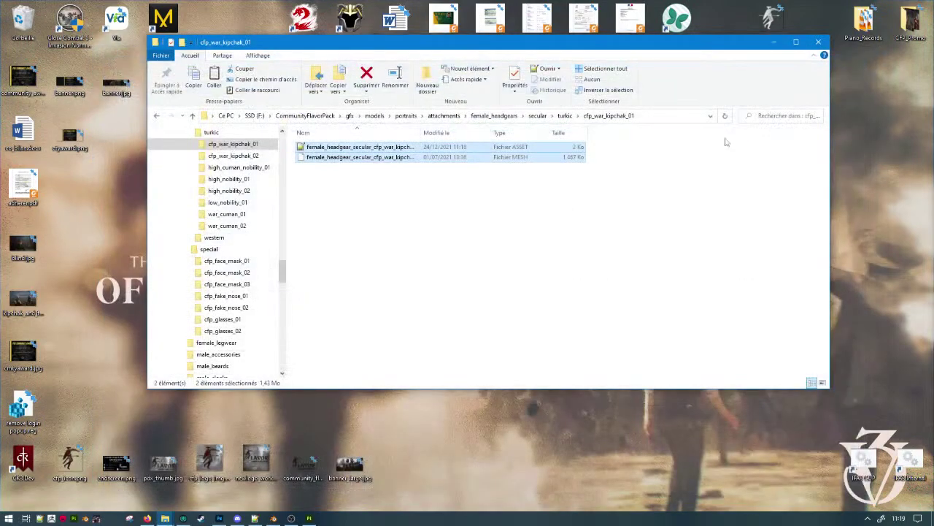
Open the asset files from the female cfp_war_kipchak_01 and cfp_war_kipchak_02 folders in Notepad++.
click(458, 199)
double_click(401, 149)
drag(612, 5, 603, 221)
click(601, 186)
key(alt+Up)
double_click(347, 156)
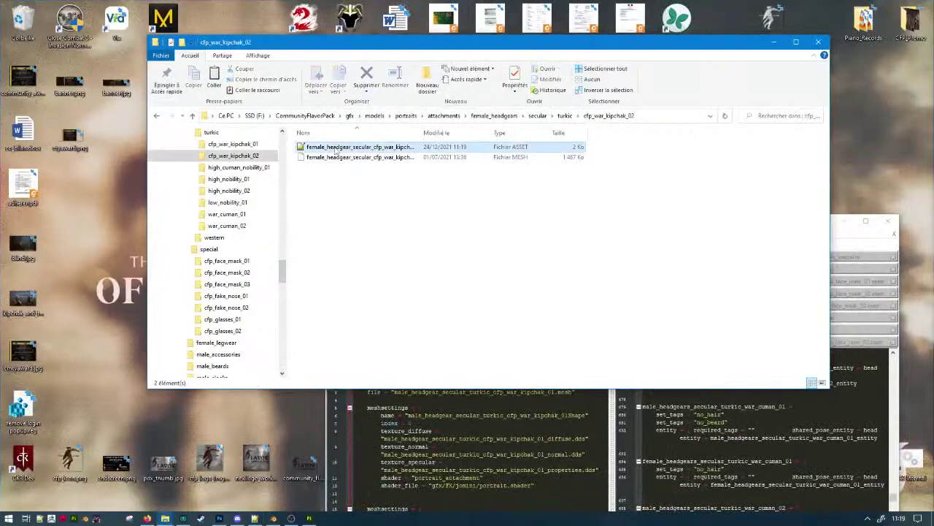
double_click(358, 147)
drag(484, 226, 389, 3)
Replace every "male" with "female" in the female cfp_war_kipchak_02 asset file.
key(ctrl+f)
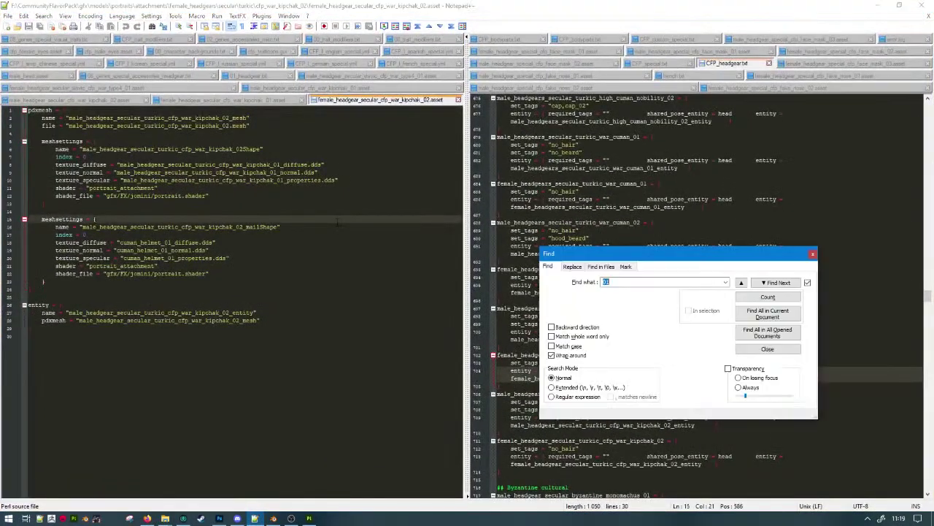
click(572, 267)
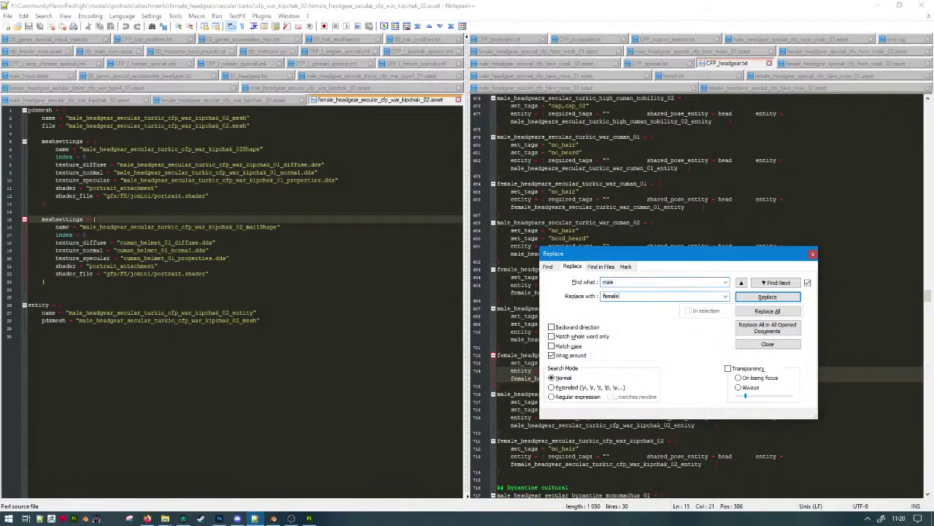
click(767, 310)
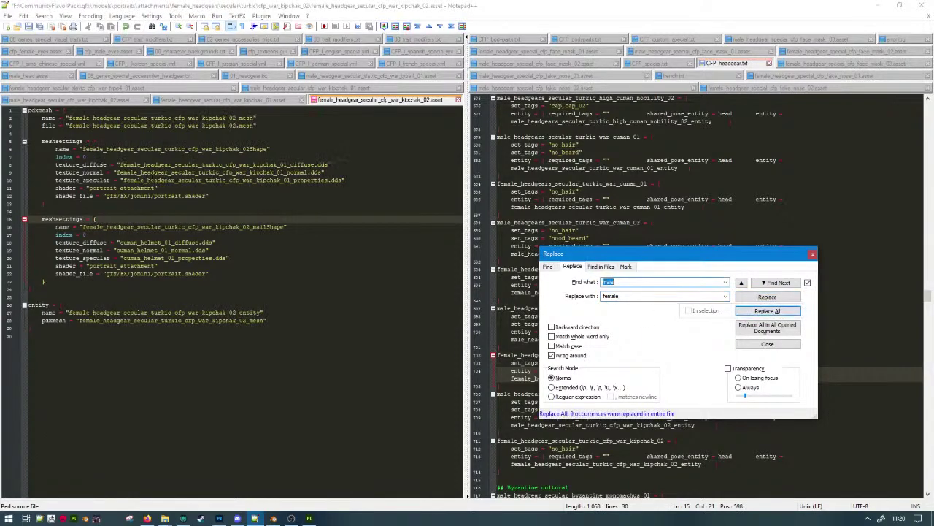
Change the prefix back to "male" in the diffuse, normal and specular texture names of the female cfp_war_kipchak_02 asset file.
click(126, 165)
key(BackSpace)
key(BackSpace)
click(124, 173)
key(BackSpace)
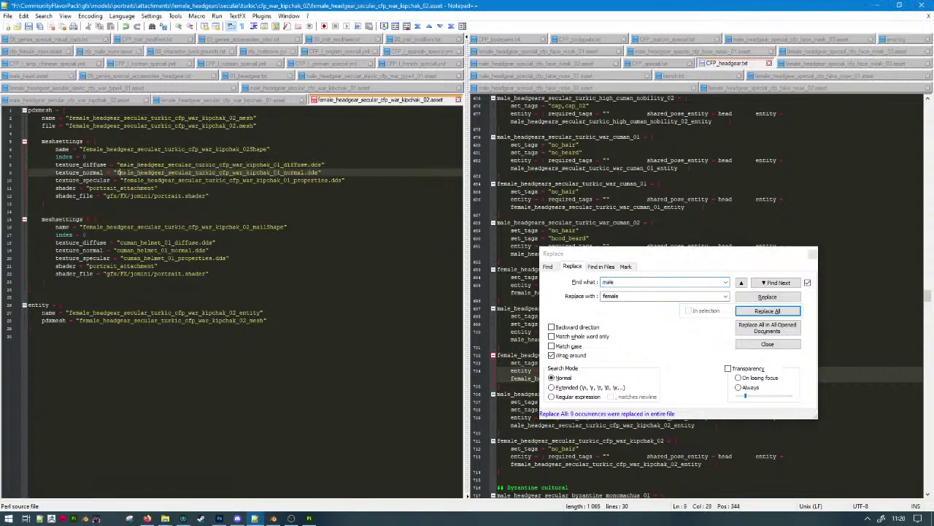
click(120, 180)
key(Delete)
key(Delete)
In the female cfp_war_kipchak_01 asset file, replace "male" with "female", restore "male" in the diffuse and normal texture names, and save.
click(252, 100)
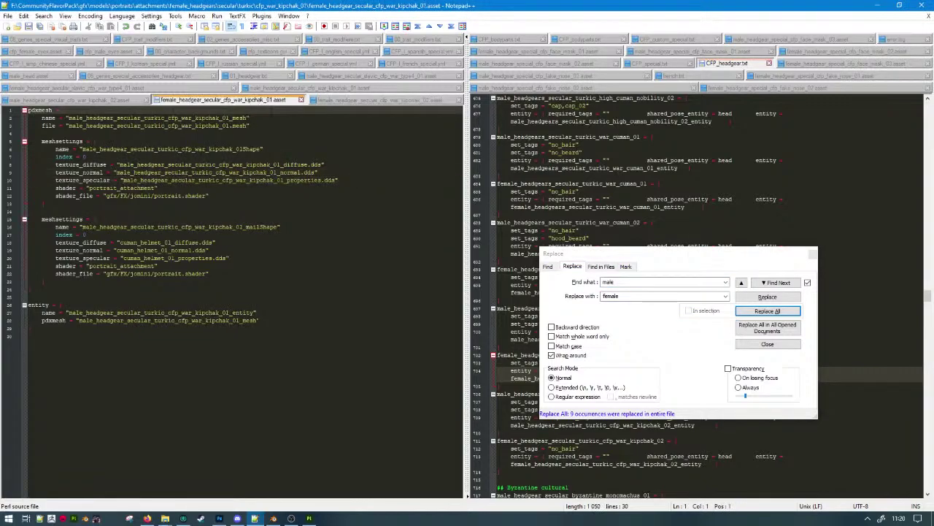
click(779, 310)
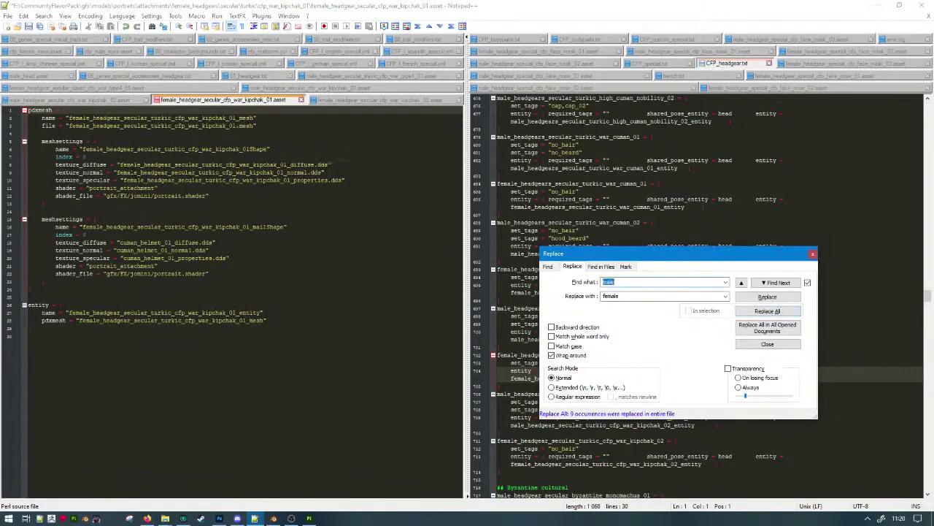
click(120, 172)
key(Up)
key(Delete)
key(Delete)
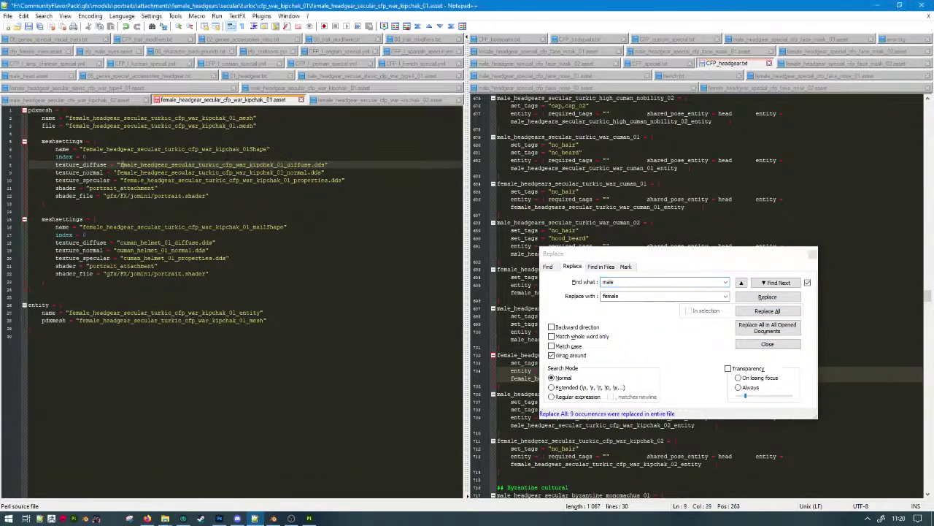
key(Down)
key(Delete)
key(Delete)
click(212, 188)
key(ctrl+s)
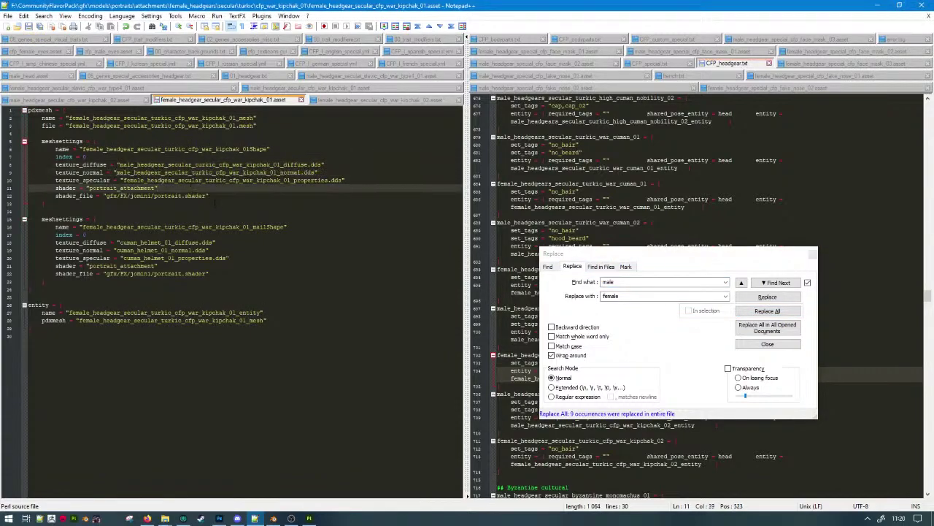
click(319, 367)
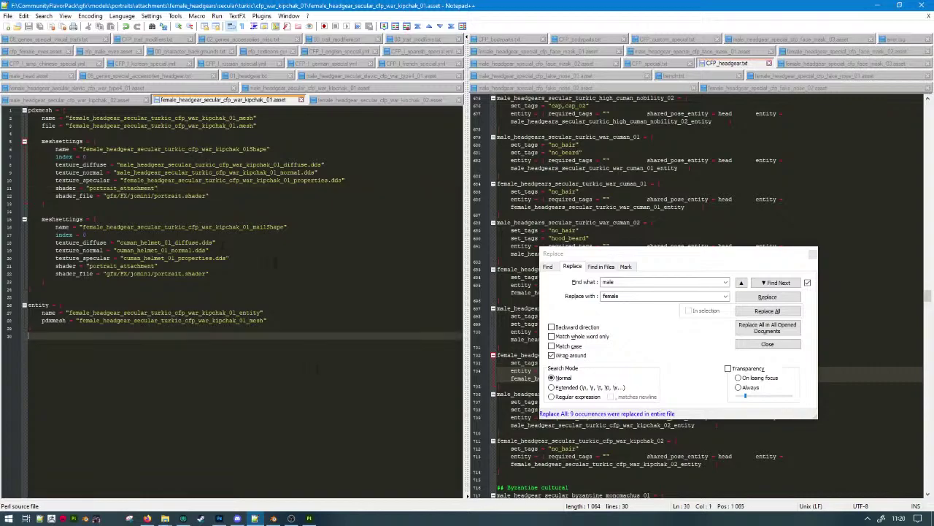
Switch to Substance 3D Painter and export the helmet textures to male_headgears\secular\turkic\cfp_war_kipchak_01 with the CK3_portrait_attachment template.
click(309, 518)
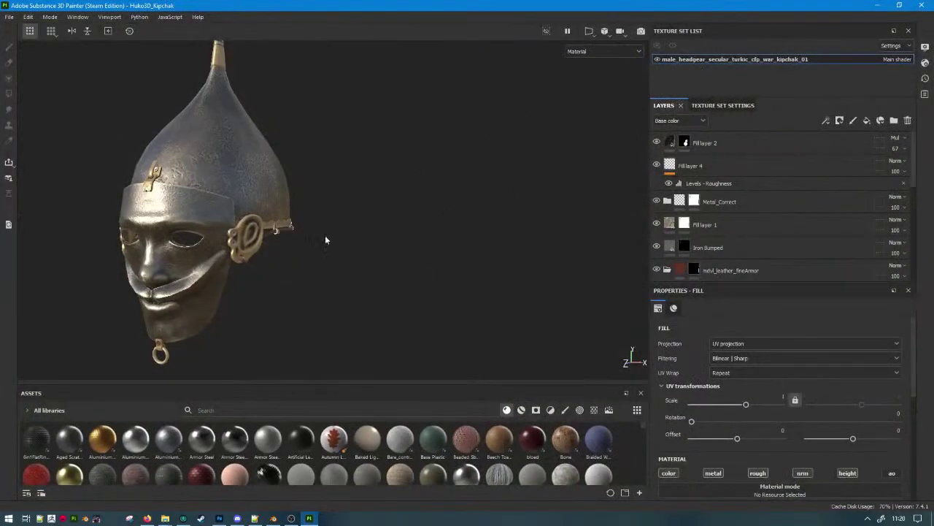
key(ctrl+shift+e)
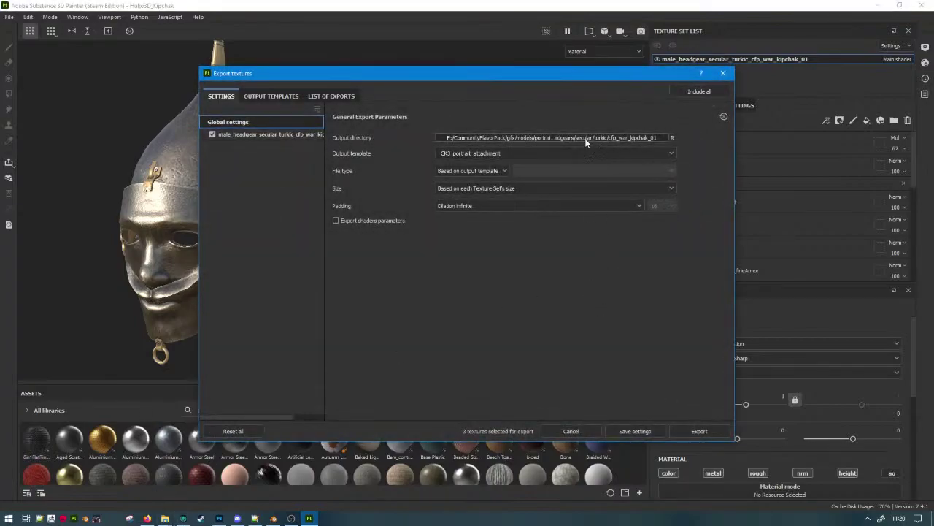
click(584, 138)
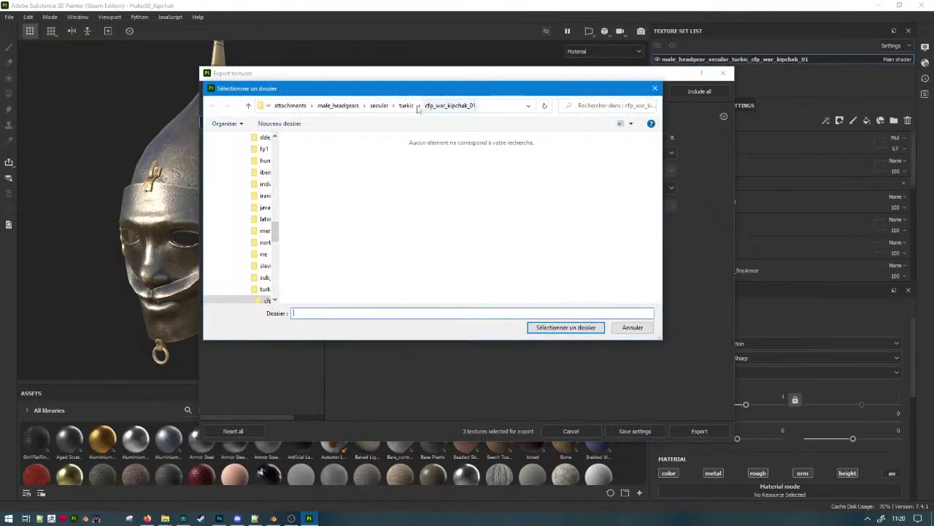
click(566, 327)
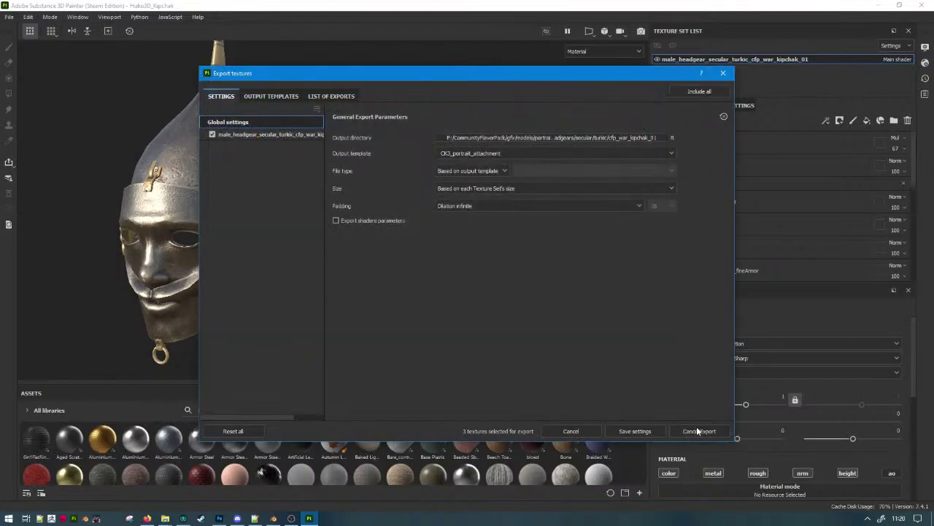
click(697, 431)
Open the three exported TGA textures from the male cfp_war_kipchak_01 folder in Photoshop.
mouse_move(165, 517)
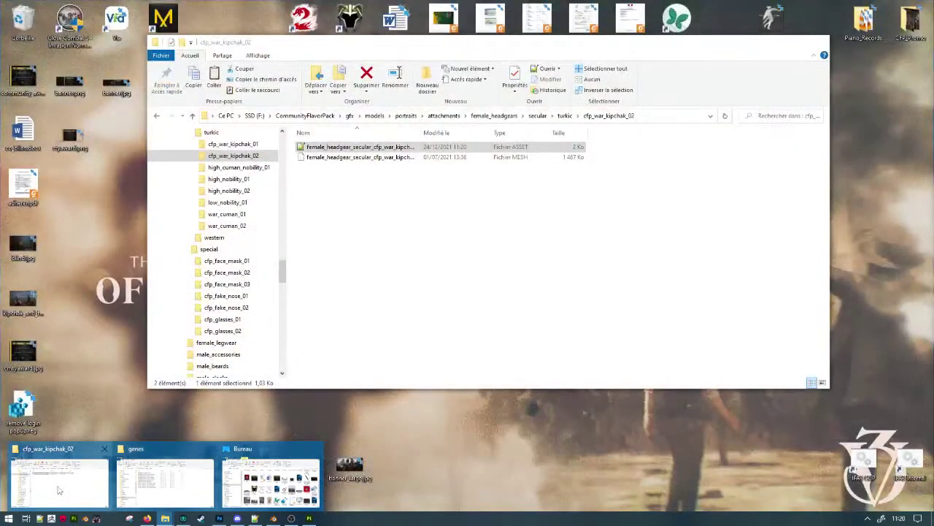
click(59, 490)
key(alt+Left)
key(alt+Left)
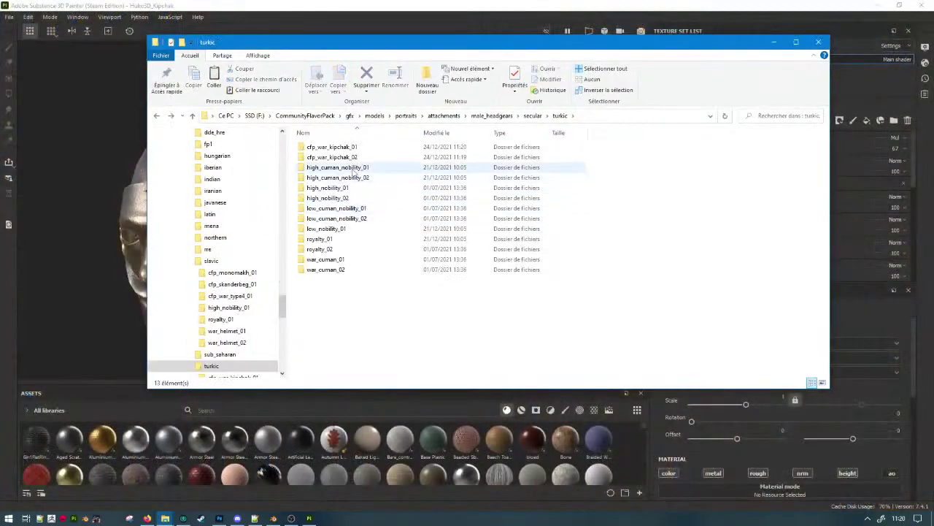
double_click(332, 146)
drag(358, 198, 397, 171)
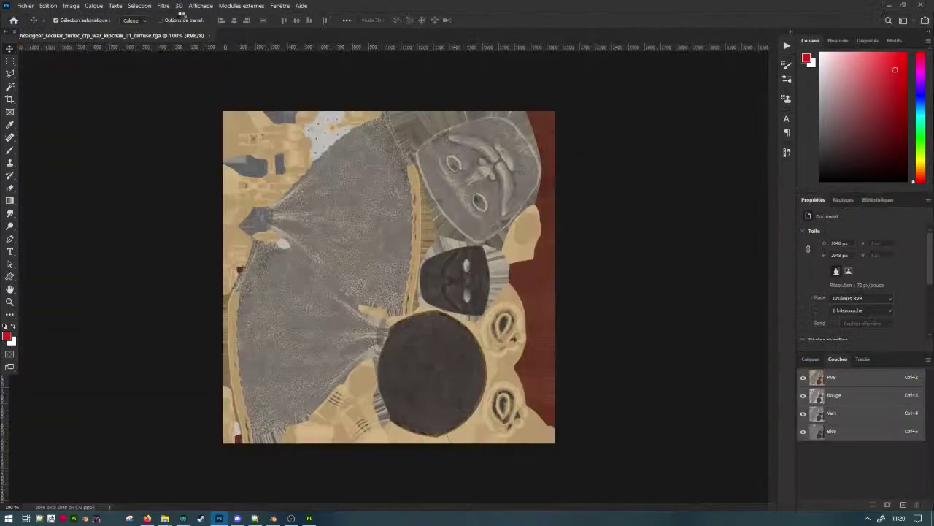
Resize the diffuse, normal and properties textures to 1024 x 1024 px.
key(F2)
click(177, 36)
key(F2)
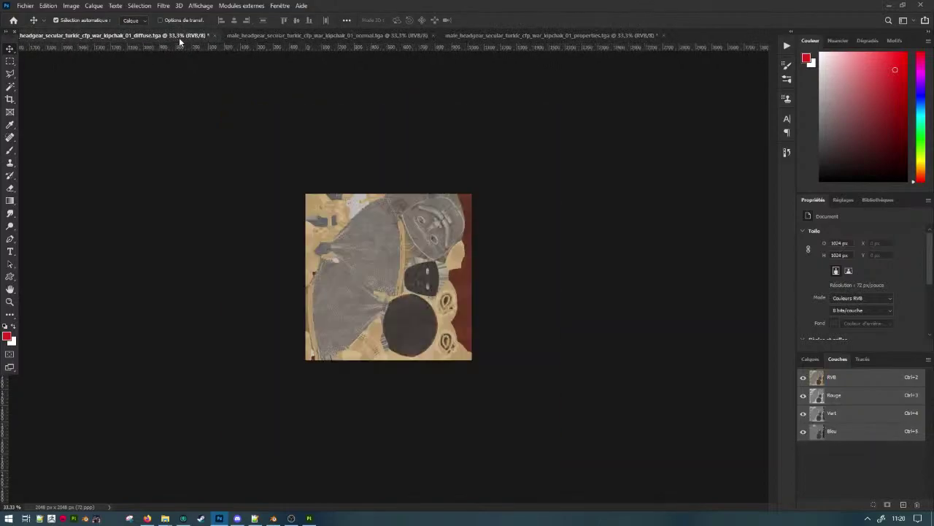
click(295, 35)
Save the properties texture as a DDS file in BC3 RGBA format with mipmaps.
click(493, 35)
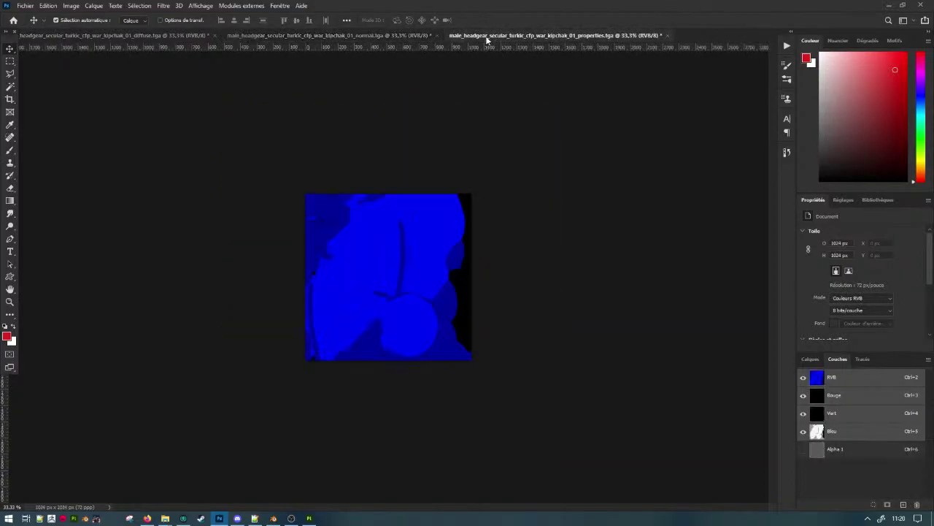
key(ctrl+shift+s)
key(Tab)
key(n)
key(Return)
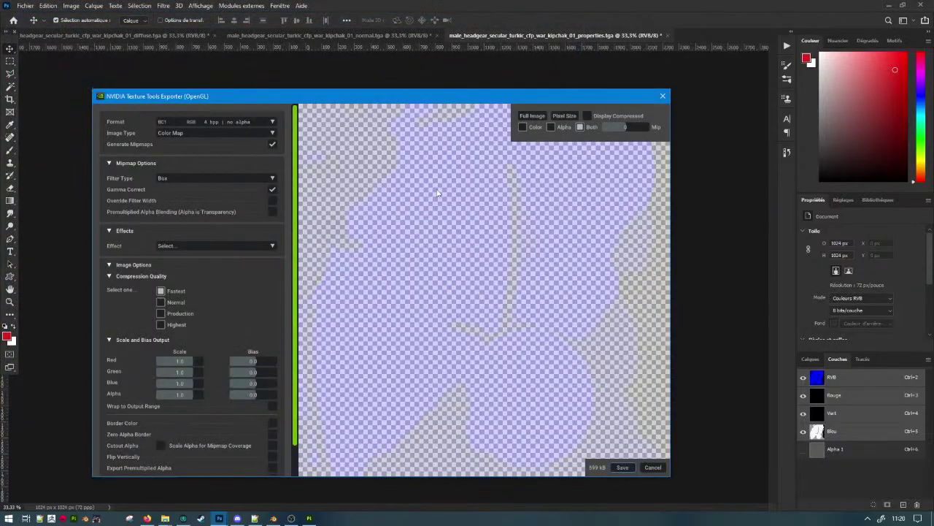
click(214, 124)
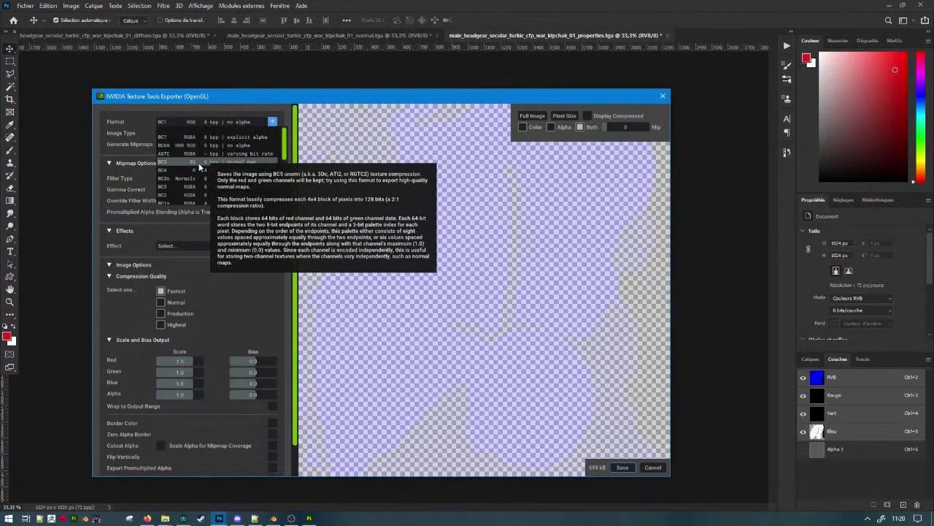
click(181, 178)
click(622, 467)
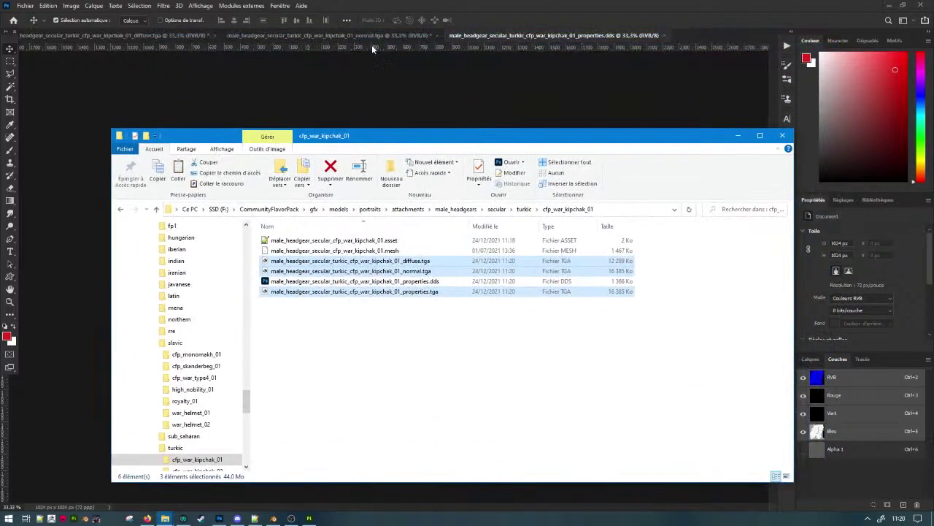
Save the normal texture as a DDS file in BC3 RGBA format.
click(379, 36)
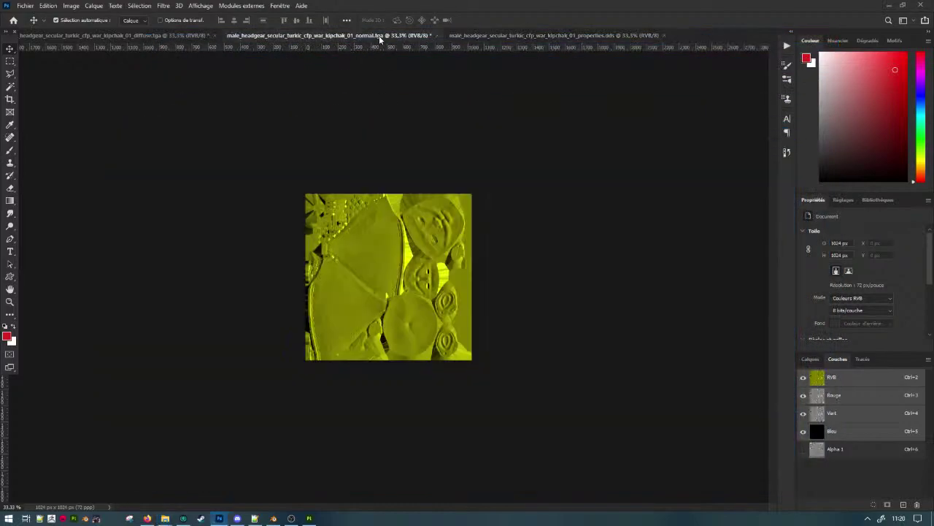
key(ctrl+shift+s)
key(Return)
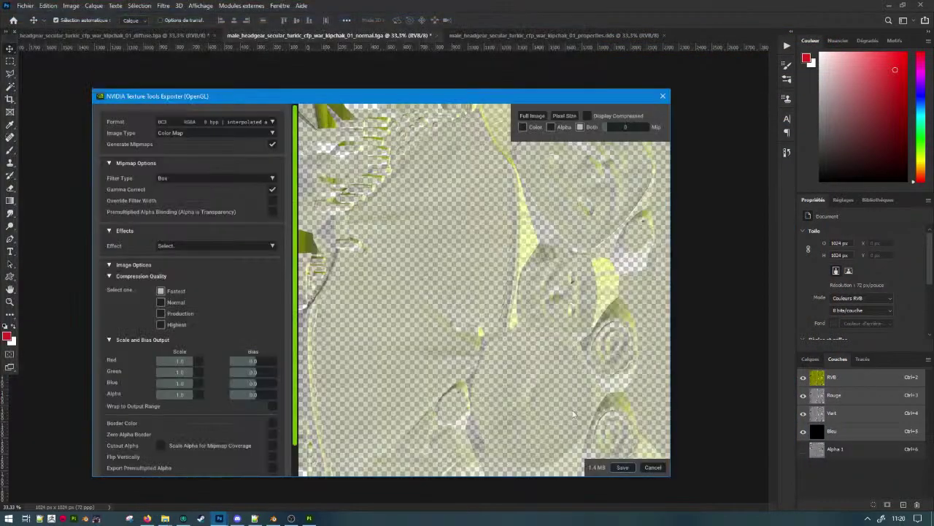
click(620, 467)
Save the diffuse texture as a DDS file in BC1 RGB format without alpha.
click(188, 34)
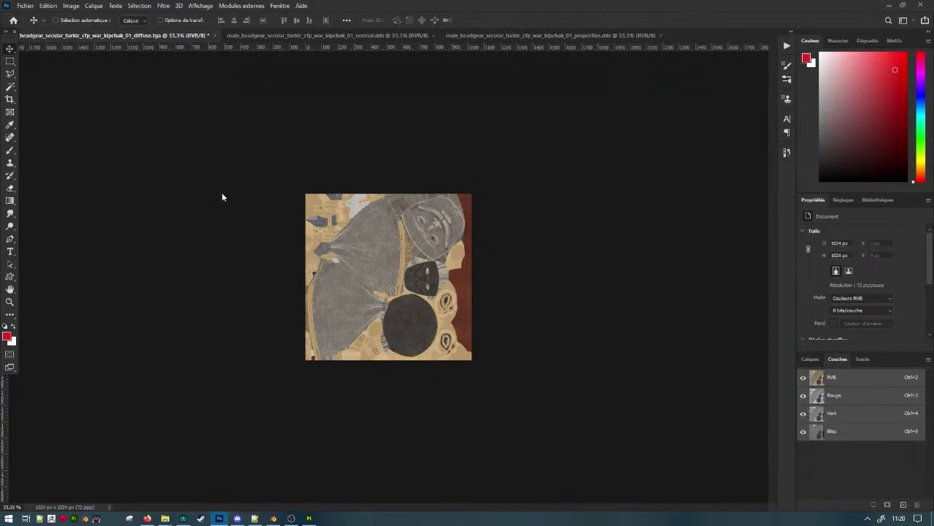
key(ctrl+shift+s)
key(Return)
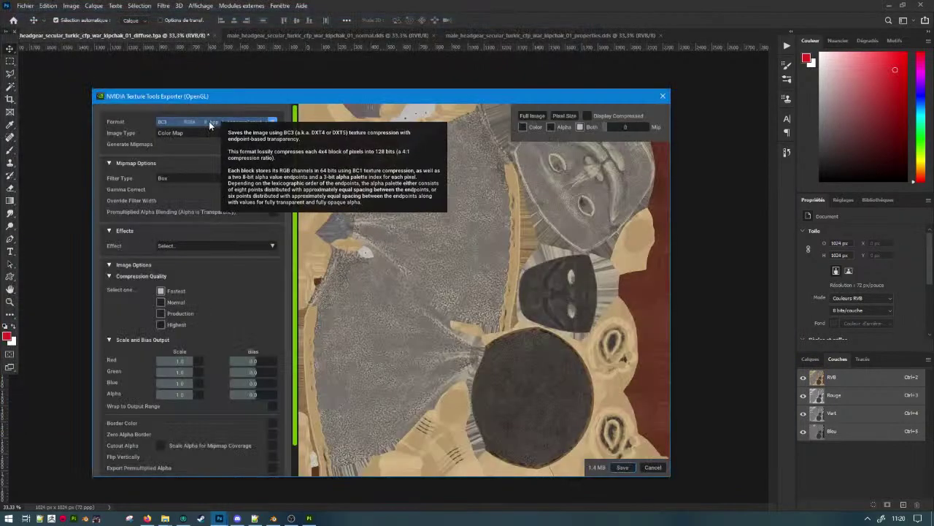
click(219, 122)
scroll(183, 191, up, 2)
click(190, 136)
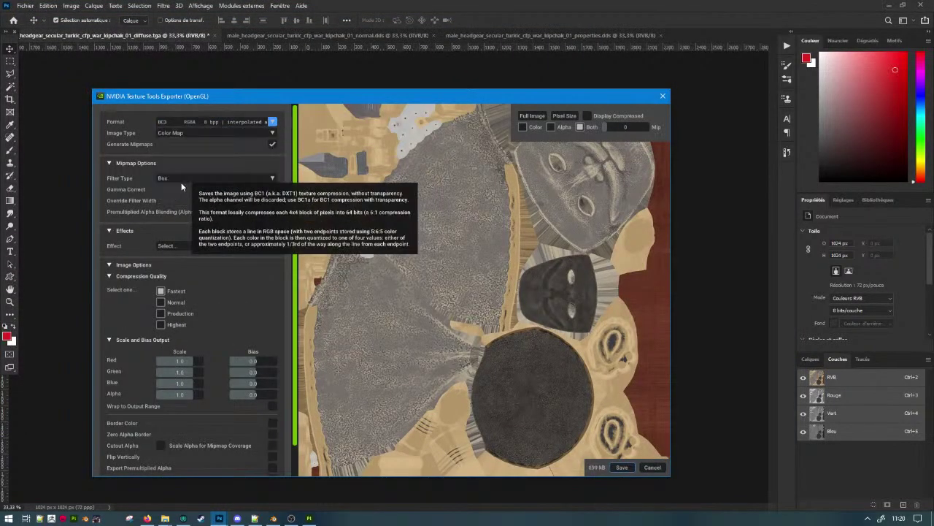
click(631, 467)
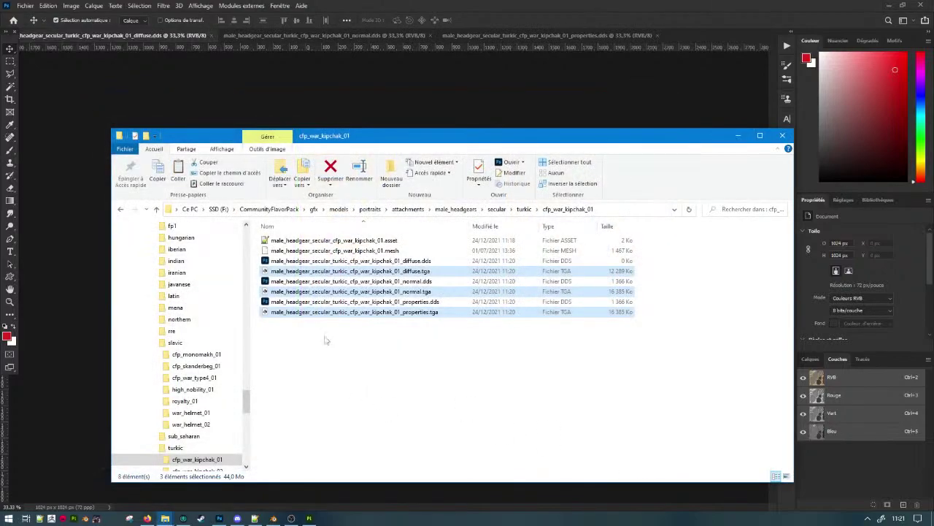
Permanently delete the three TGA textures from the male cfp_war_kipchak_01 folder.
key(shift+Delete)
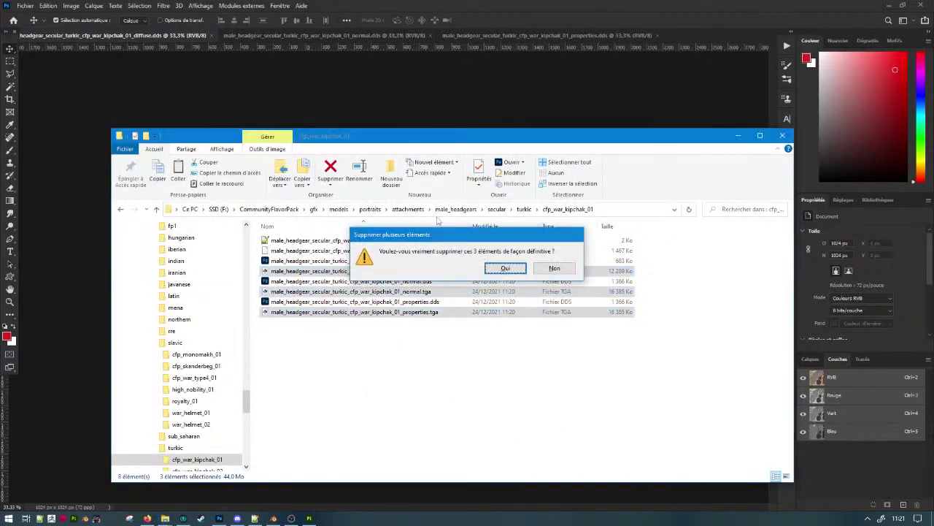
key(Return)
Search the mod's models folder for leftover "tga" files and return to the male turkic headgear folder.
click(524, 209)
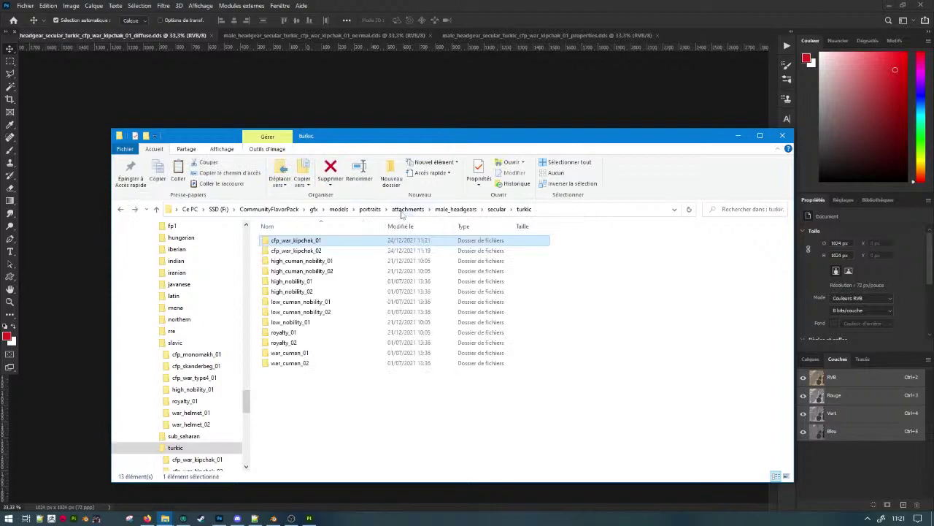
click(370, 209)
click(339, 209)
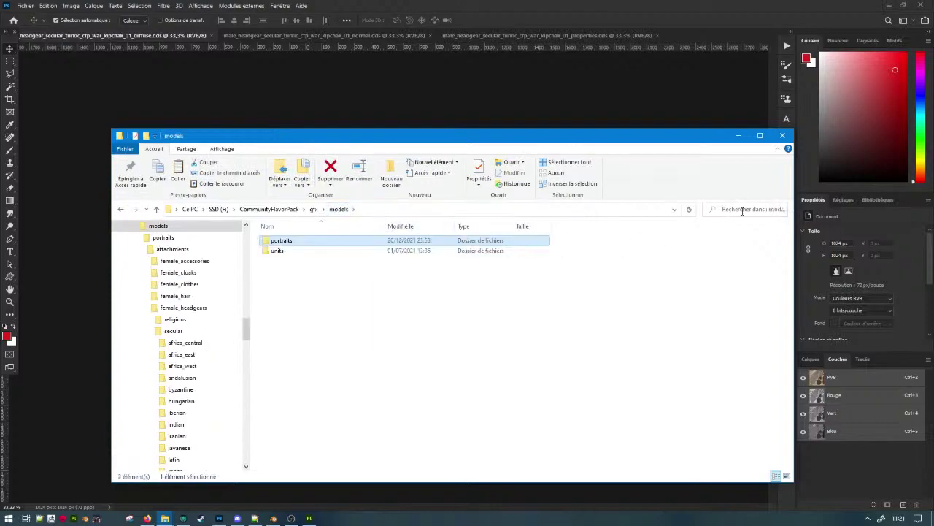
click(743, 209)
text(tga)
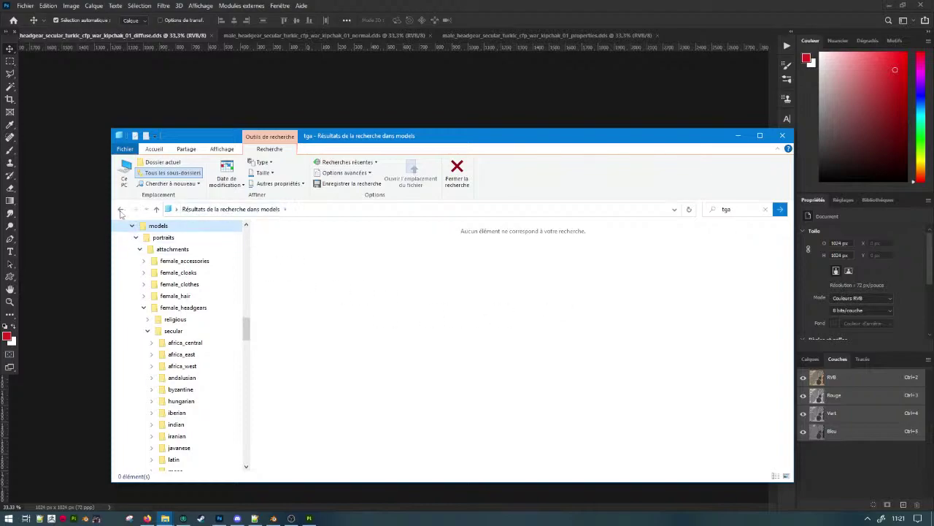
click(727, 209)
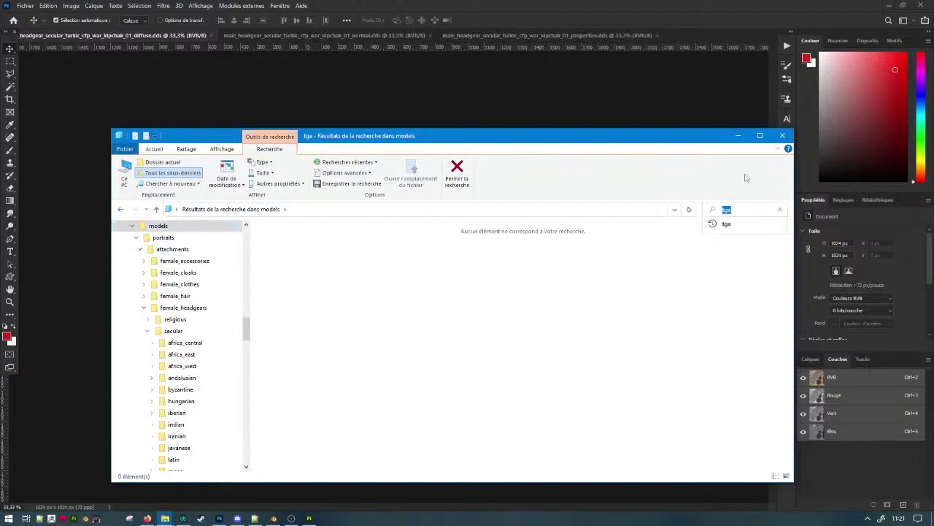
key(BackSpace)
key(alt+Left)
key(alt+Left)
key(alt+Left)
key(alt+Left)
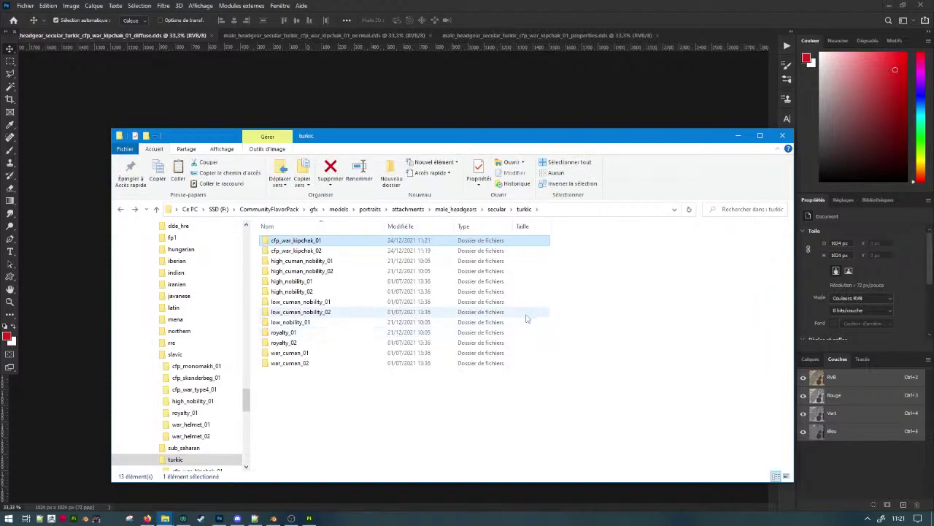
In Blender, export the female slavic cfp_war_type4_01 helmet as a PDX mesh over female_headgear_secular_slavic_cfp_war_type4_01.mesh.
click(273, 518)
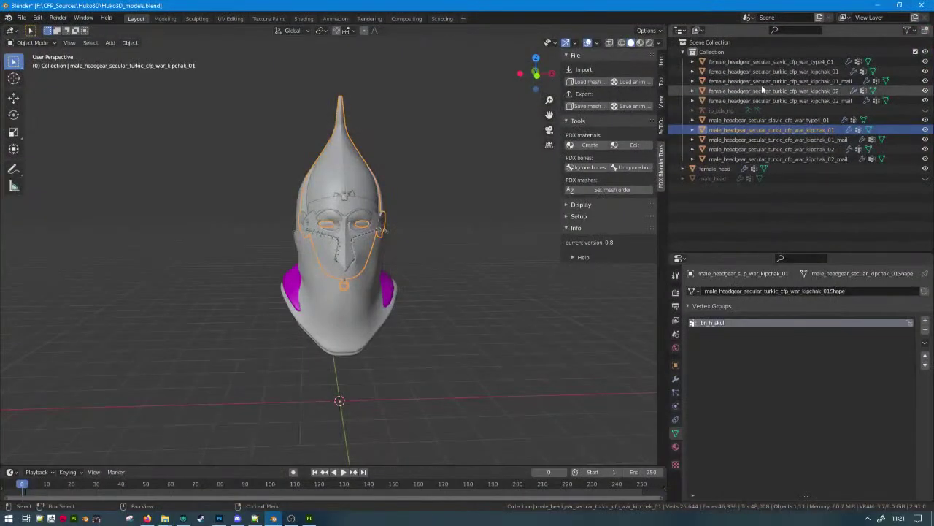
click(775, 62)
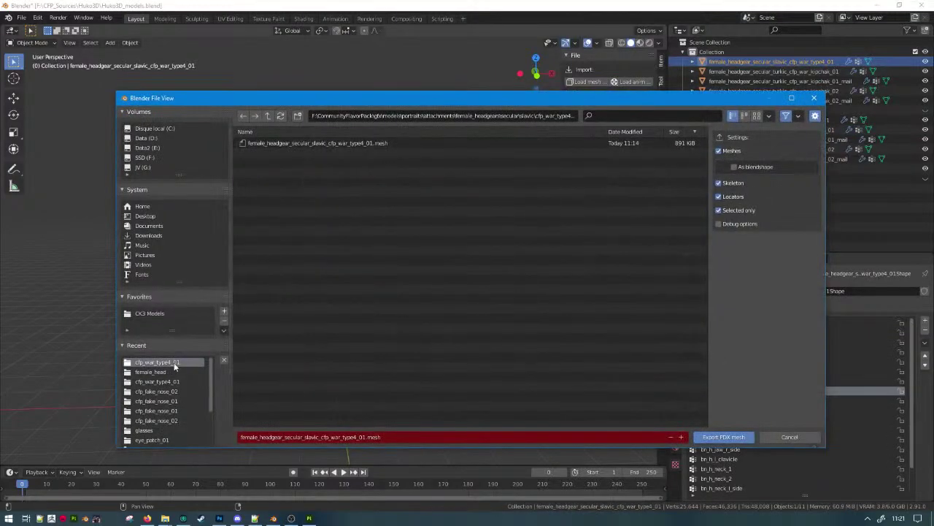
click(302, 145)
double_click(303, 147)
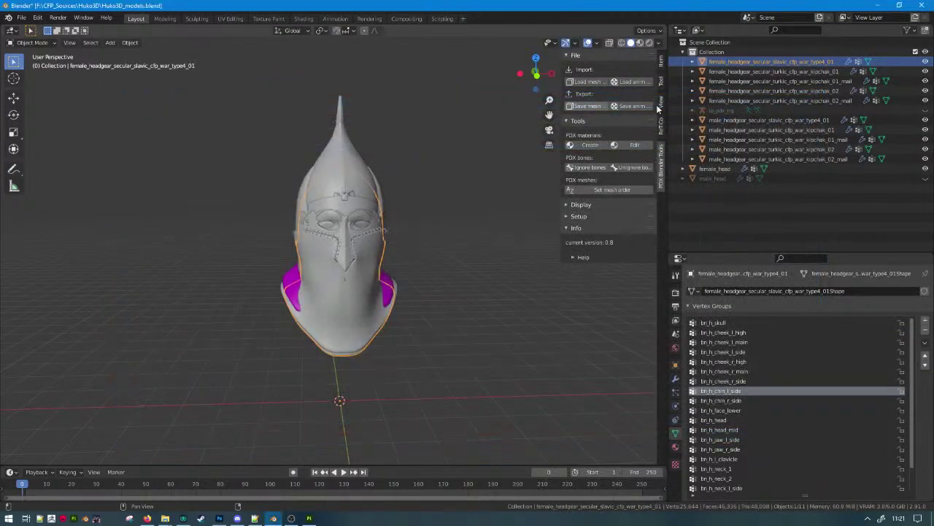
Export the male slavic cfp_war_type4_01 helmet as a PDX mesh, overwriting male_headgear_secular_slavic_cfp_war_type4_01.mesh in its mod folder.
click(742, 120)
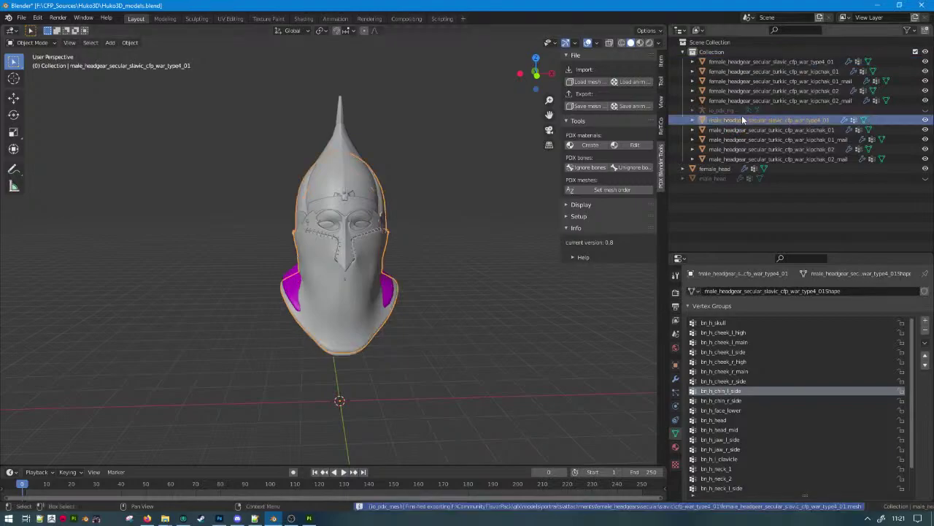
click(590, 106)
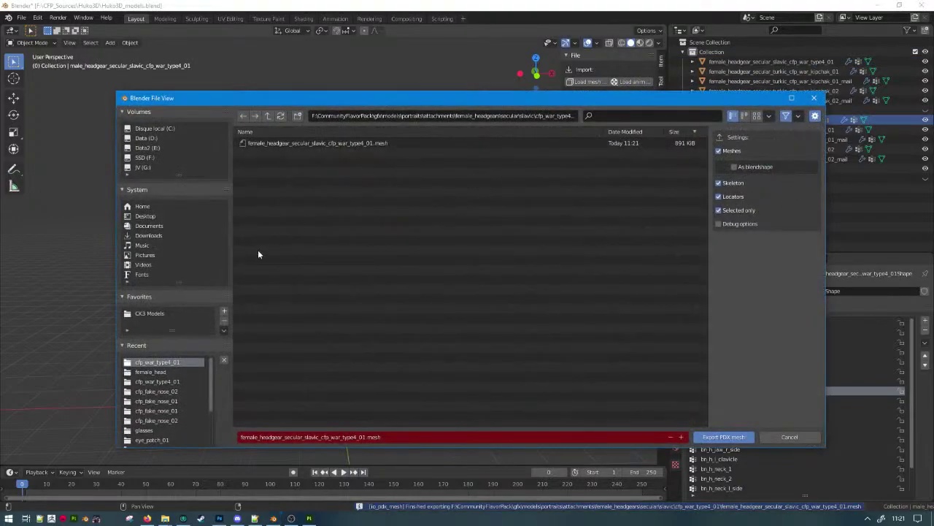
click(177, 381)
click(316, 143)
double_click(316, 143)
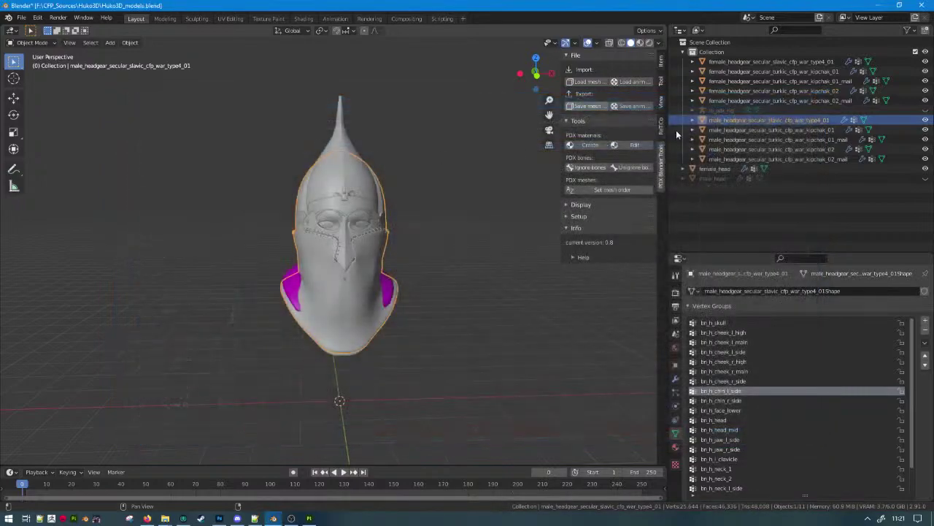
Export the male turkic kipchak_01 helmet together with its mail as a PDX mesh over male_headgear_secular_cfp_war_kipchak_01.mesh.
click(761, 130)
ctrl+click(811, 139)
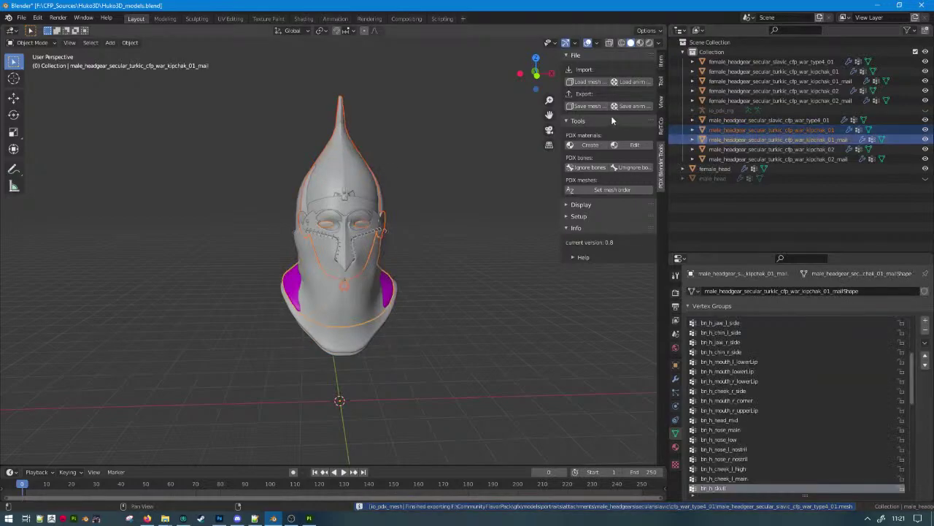
click(589, 106)
scroll(183, 405, down, 1)
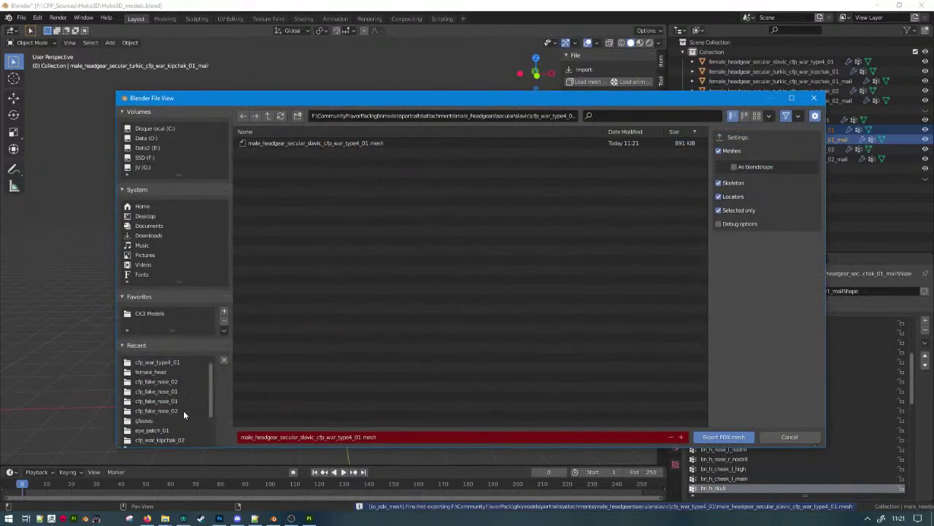
scroll(174, 439, down, 1)
click(183, 438)
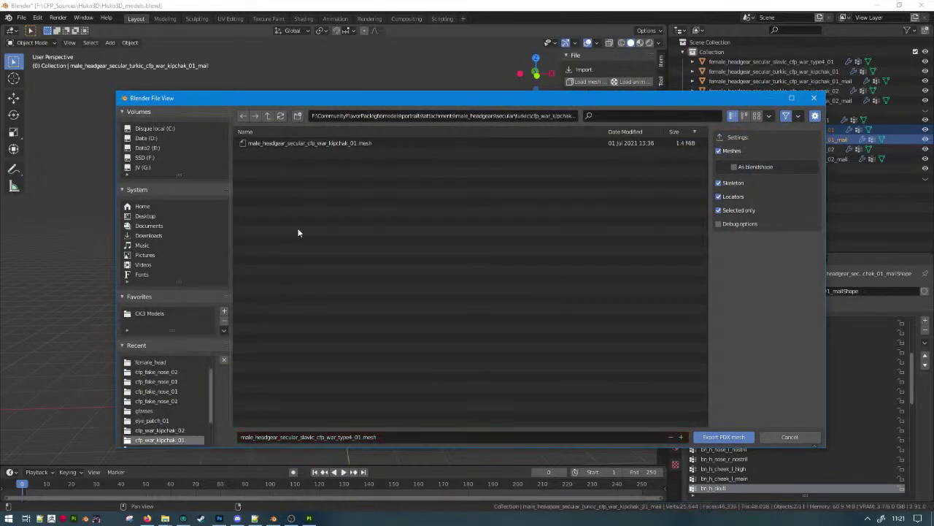
click(356, 145)
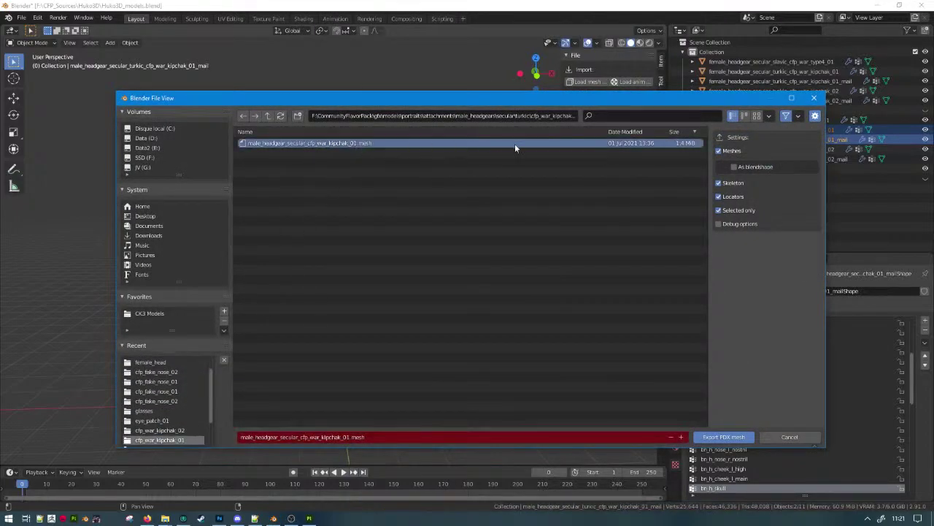
double_click(560, 140)
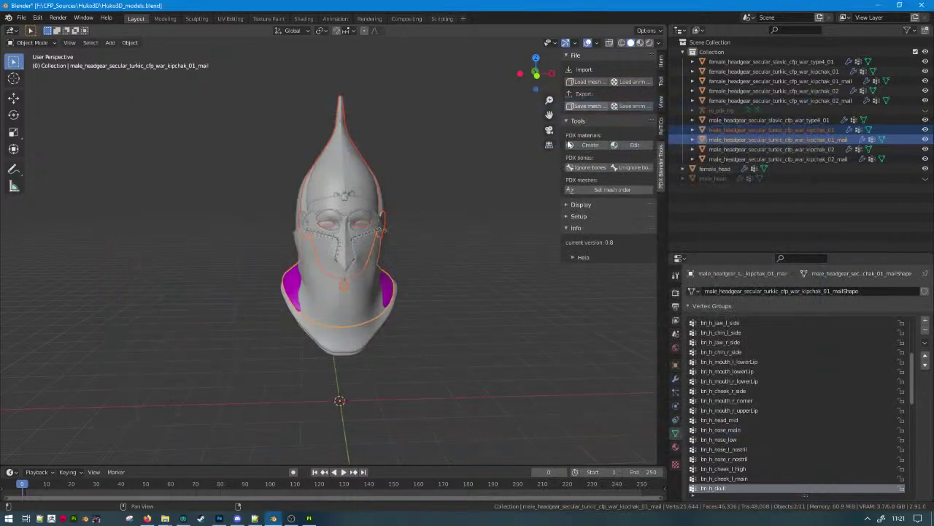
Export the male turkic kipchak_02 helmet together with its mail as a PDX mesh over male_headgear_secular_cfp_war_kipchak_02.mesh.
click(775, 150)
click(779, 159)
click(588, 106)
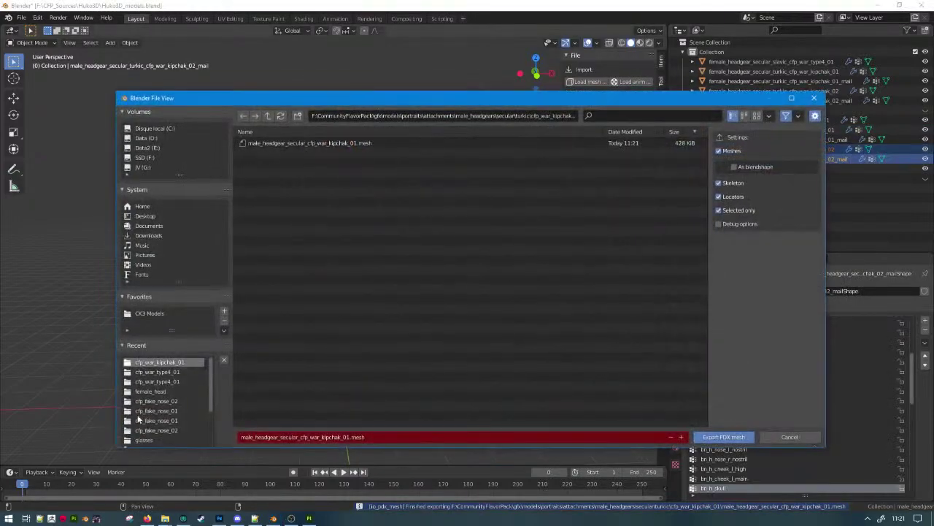
scroll(178, 429, down, 1)
click(177, 429)
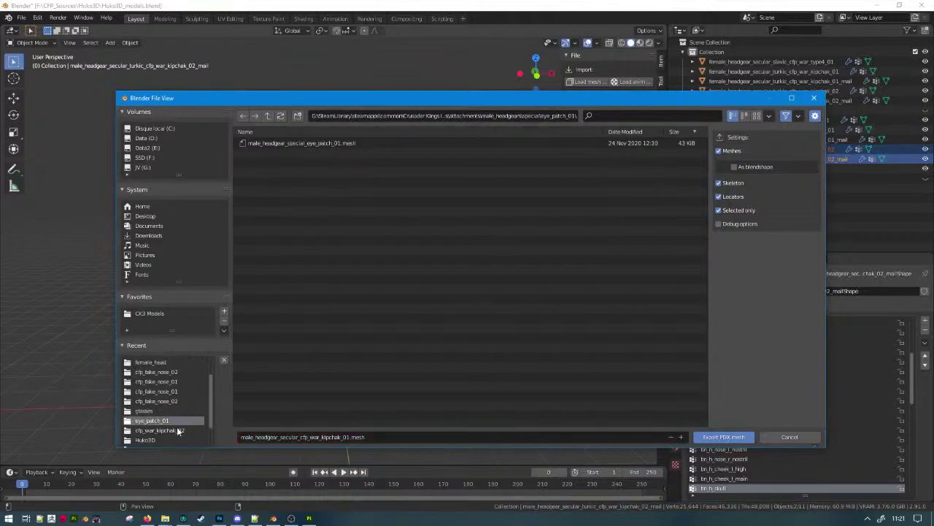
double_click(346, 143)
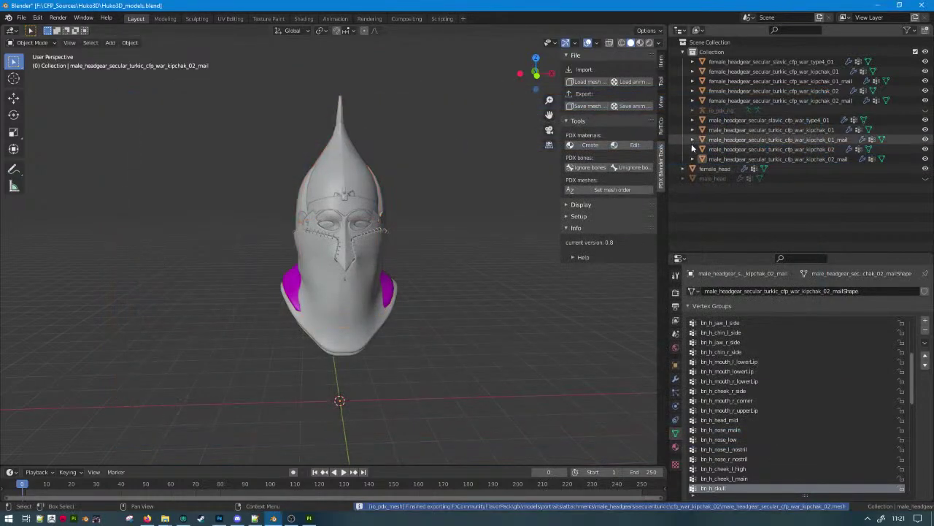
Hide the male headgear and the female slavic type4 helmet, and scale the four female kipchak helmet and mail objects to about 0.94.
drag(926, 119, 926, 159)
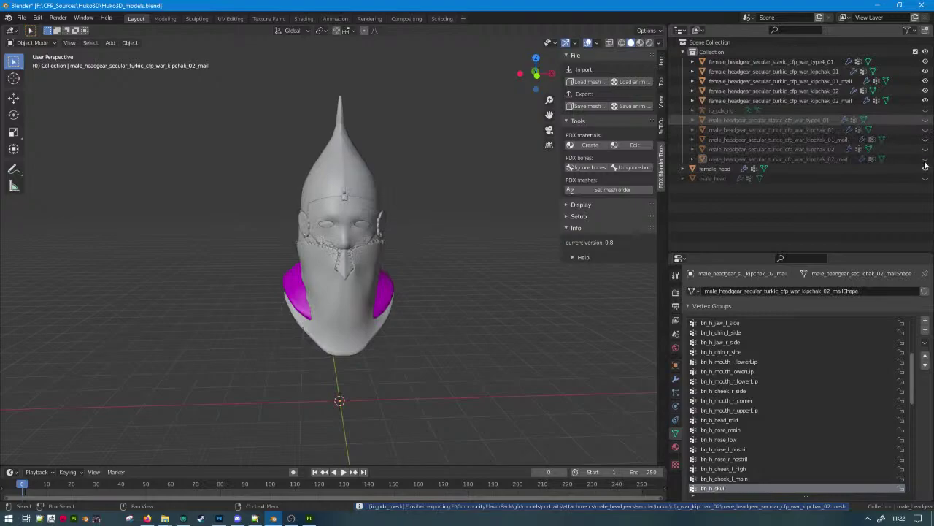
click(925, 61)
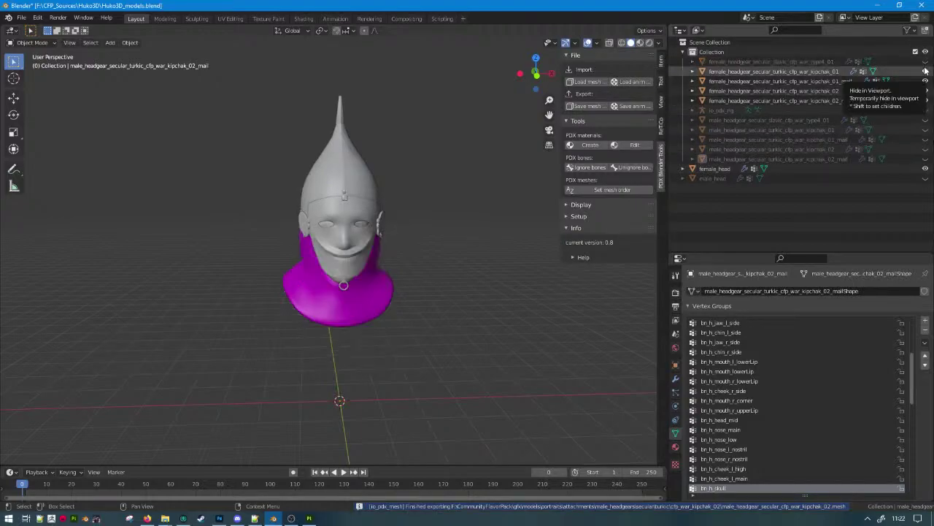
click(815, 69)
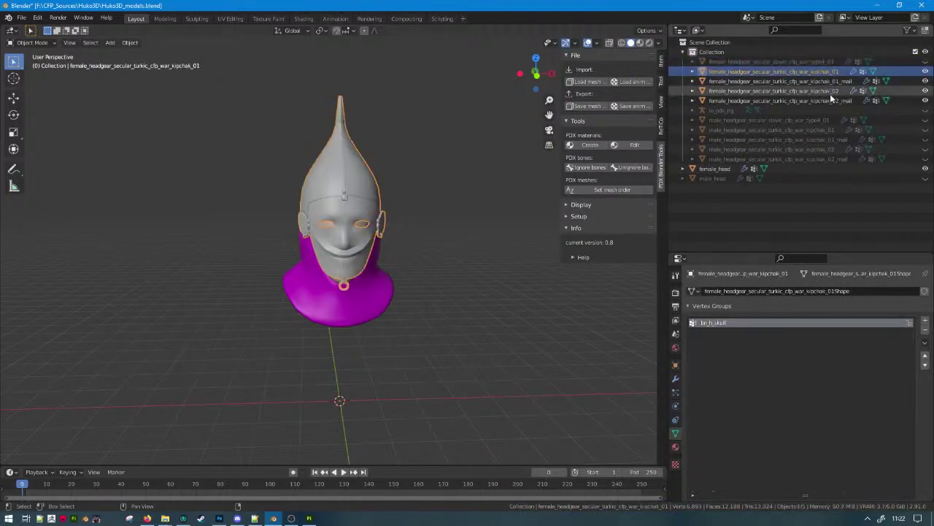
shift+click(799, 100)
key(KP_1)
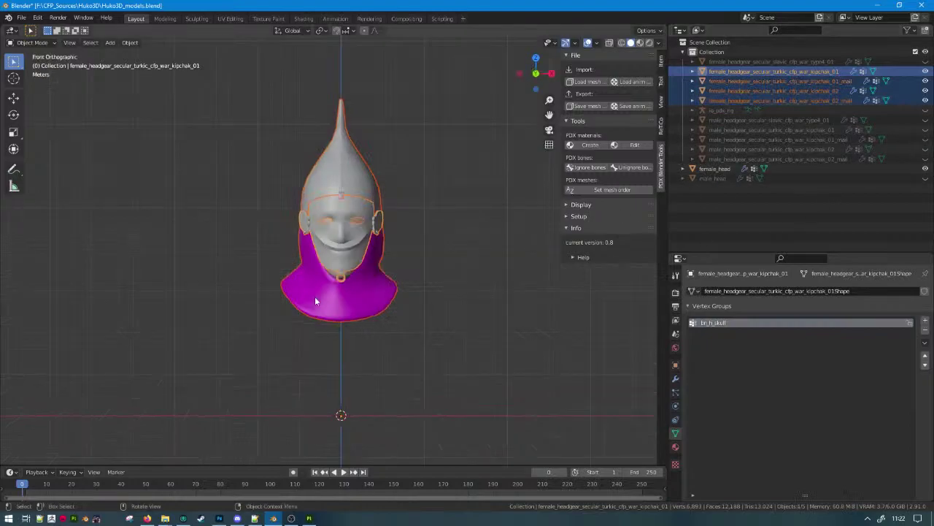
scroll(614, 395, up, 5)
key(s)
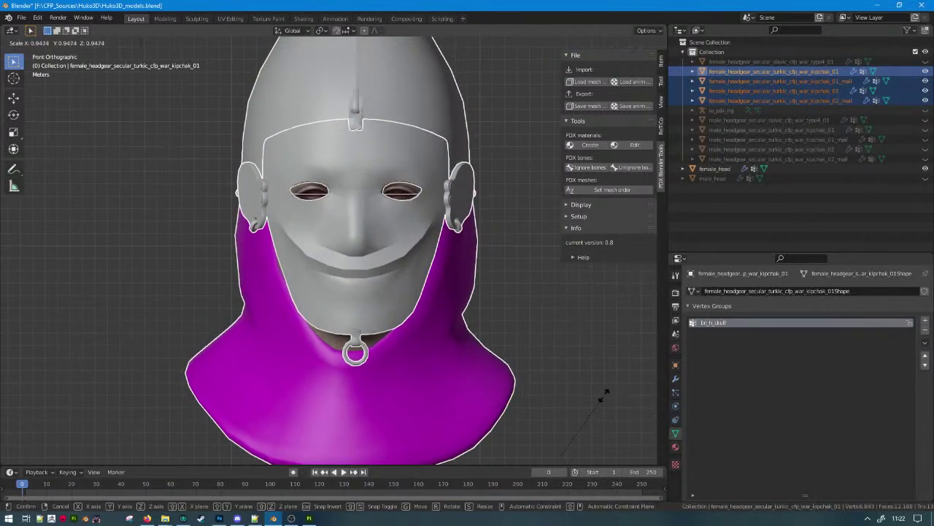
click(585, 391)
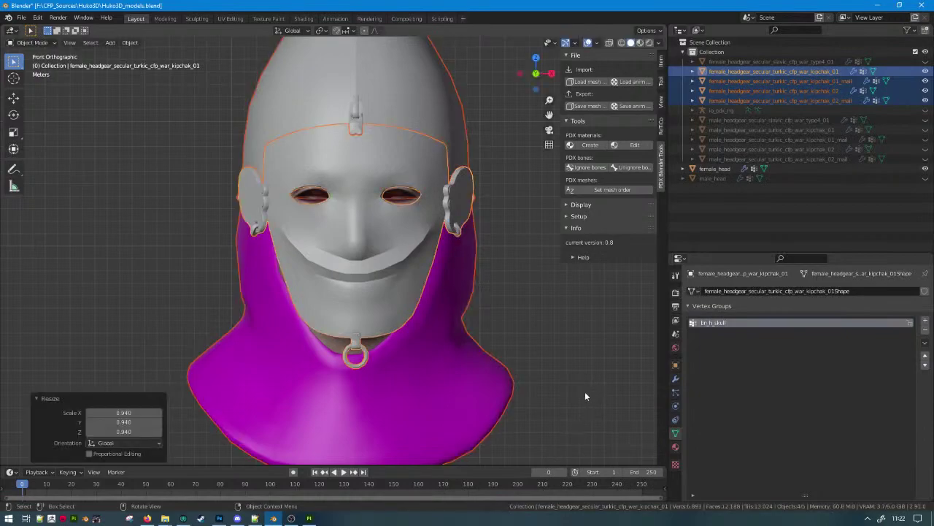
Move the four female kipchak objects about 0.117 m along the Y axis in a wireframe side view to fit the female head.
key(KP_3)
key(shift+z)
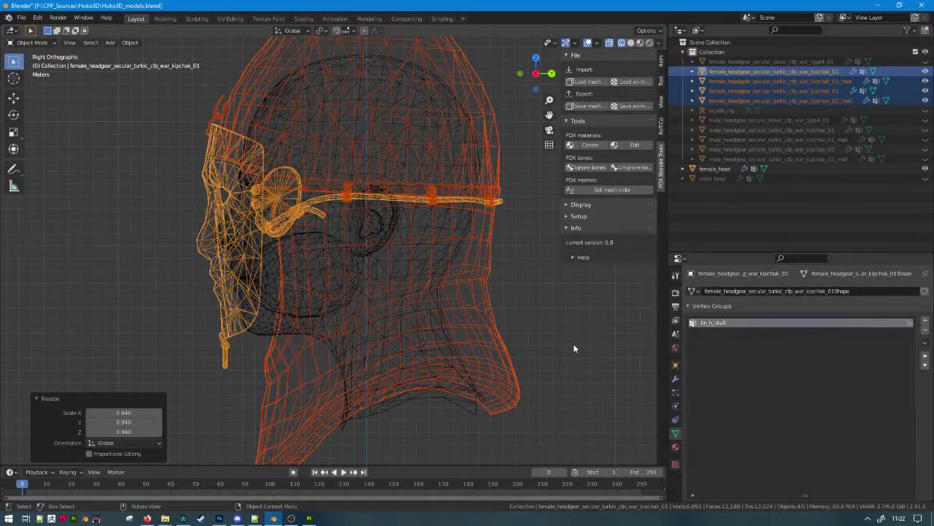
key(g)
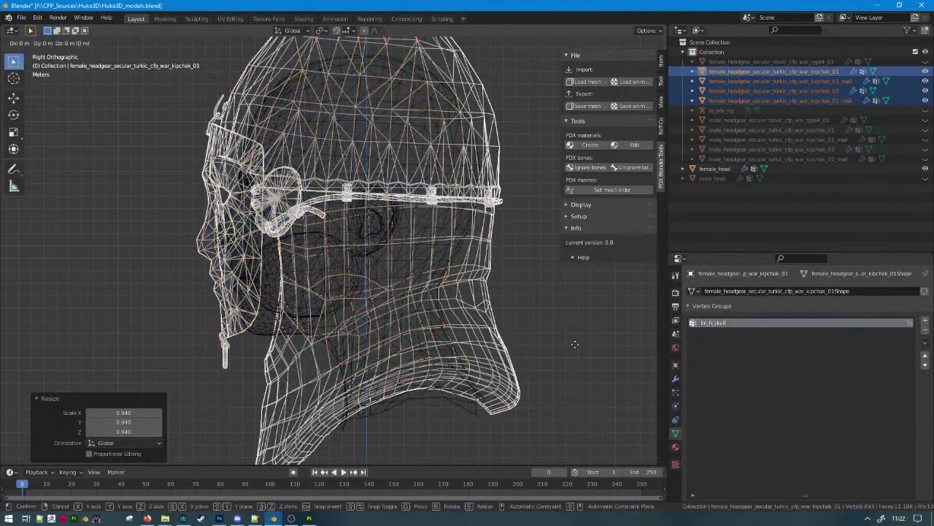
key(y)
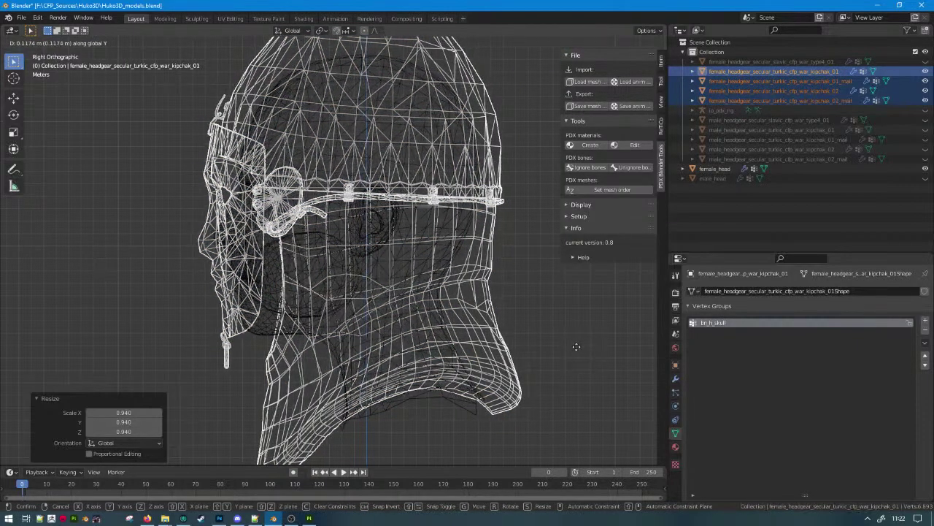
click(575, 346)
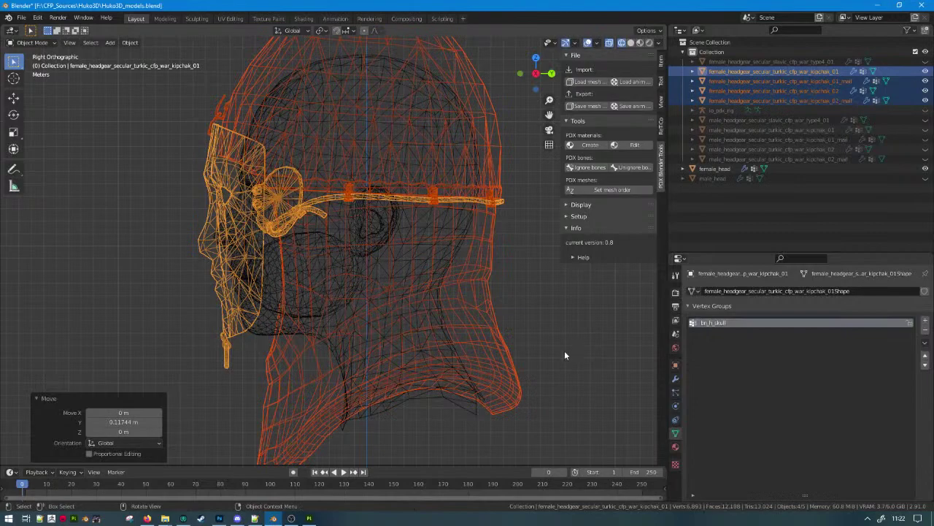
middle_drag(564, 355, 475, 343)
Export the female kipchak_01 helmet and its mail as a PDX mesh over female_headgear_secular_cfp_war_kipchak_01.mesh in the female_headgears folder.
click(755, 90)
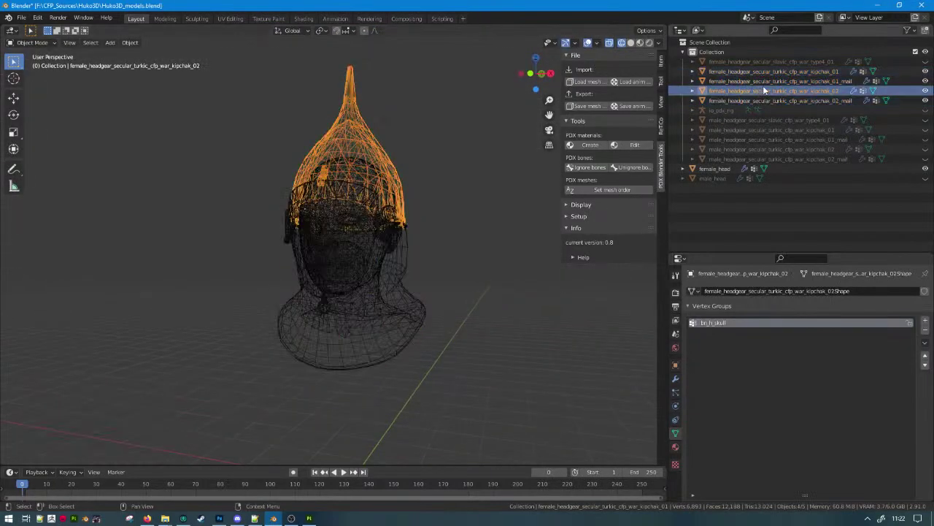
click(759, 81)
shift+click(752, 71)
click(600, 106)
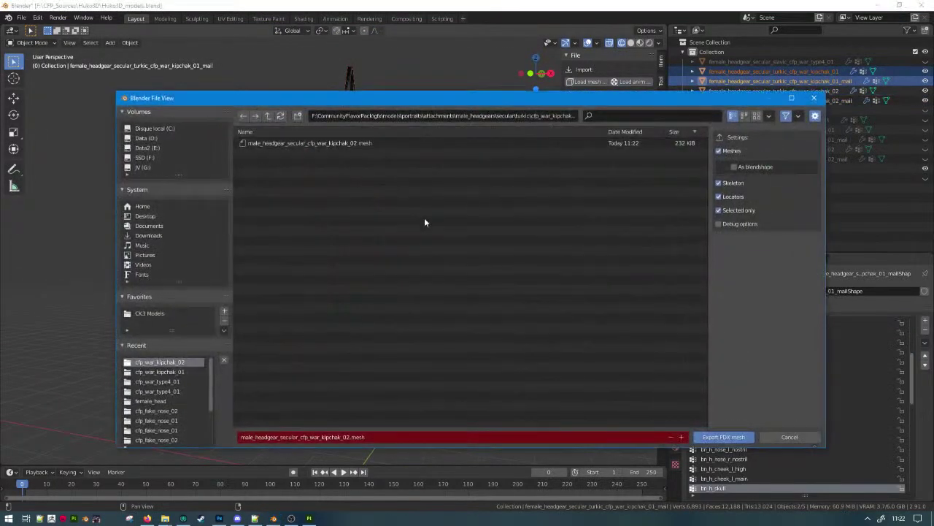
click(159, 372)
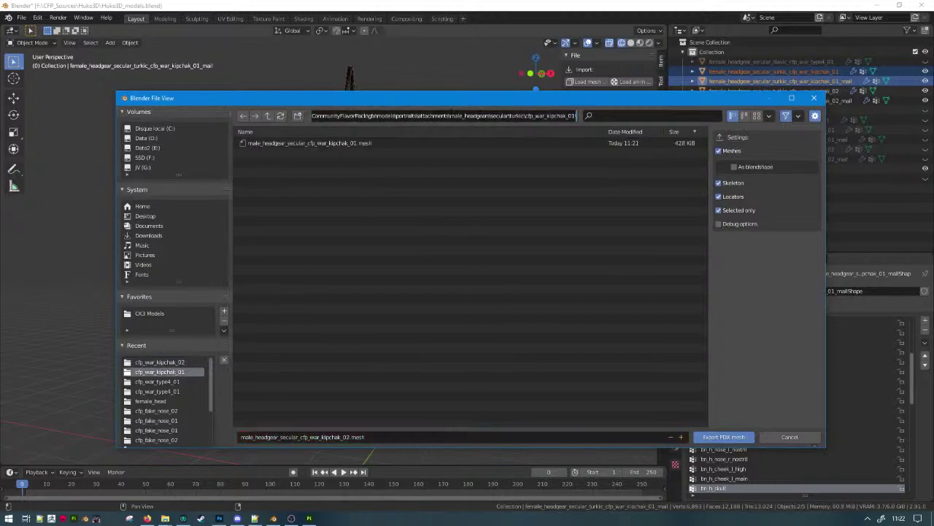
click(450, 115)
text(fe)
key(Return)
click(440, 142)
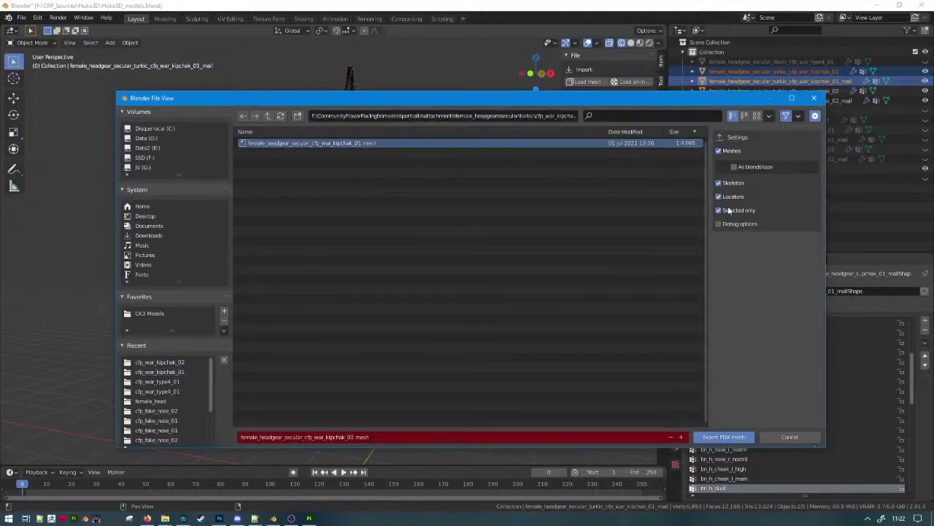
double_click(684, 144)
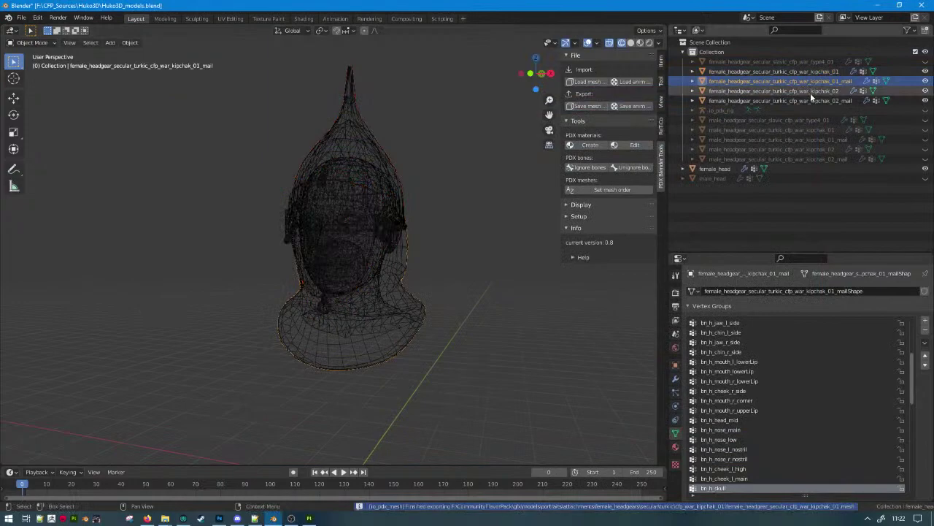
Export the female kipchak_02 helmet and its mail as a PDX mesh over female_headgear_secular_cfp_war_kipchak_02.mesh in the female_headgears folder.
click(810, 91)
ctrl+click(810, 100)
click(603, 107)
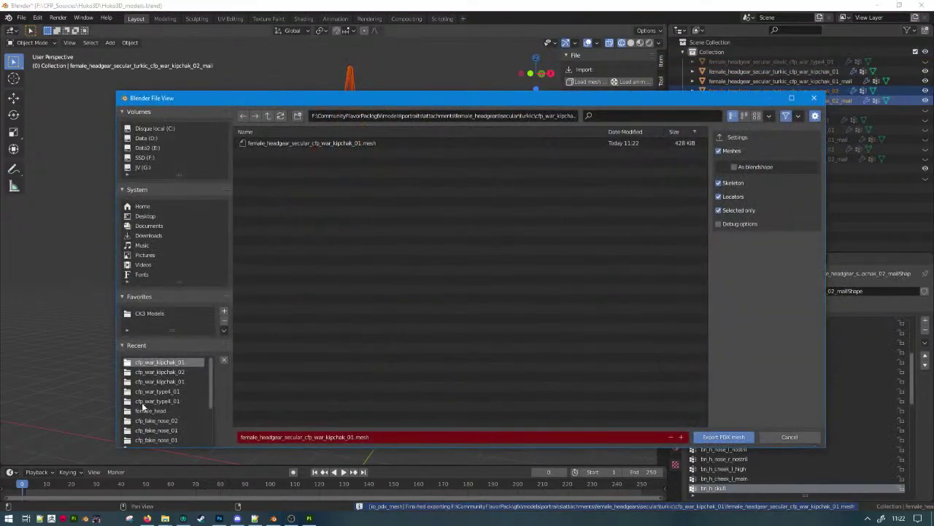
click(172, 373)
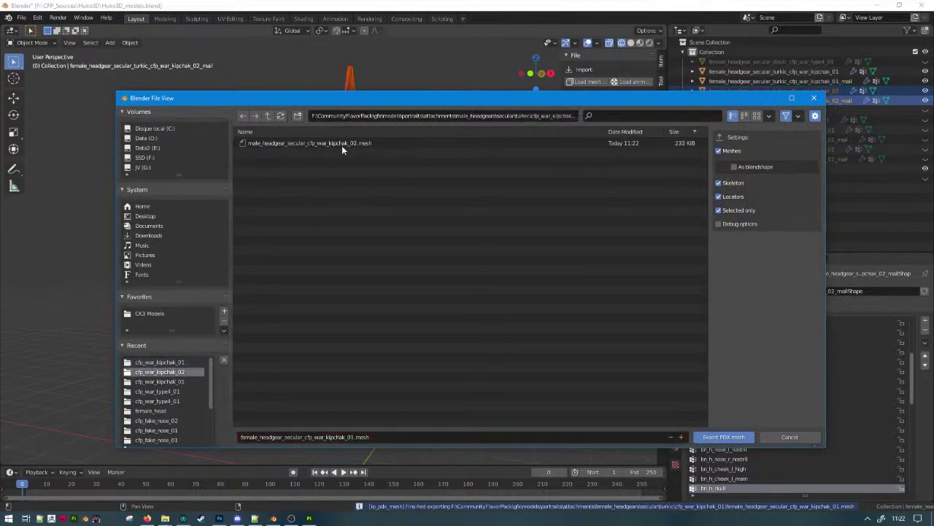
click(456, 115)
text(fe)
key(Return)
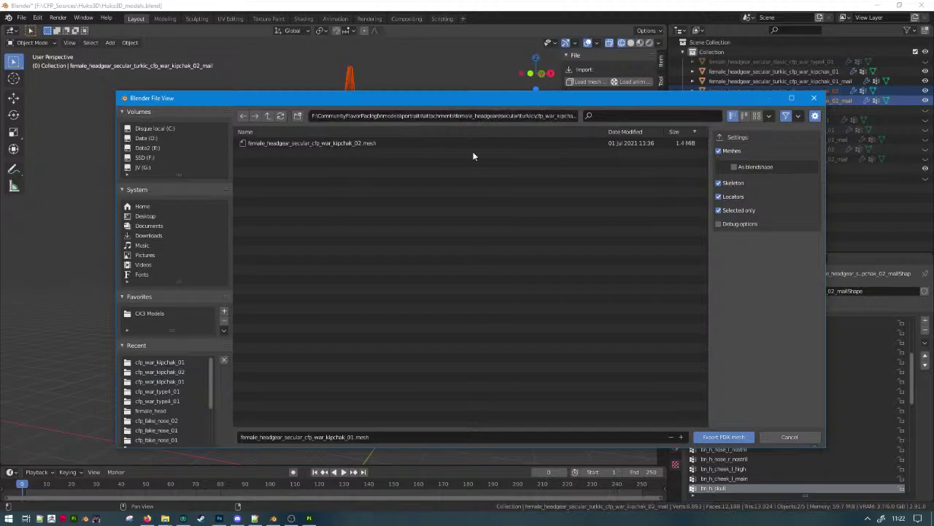
click(380, 143)
double_click(380, 142)
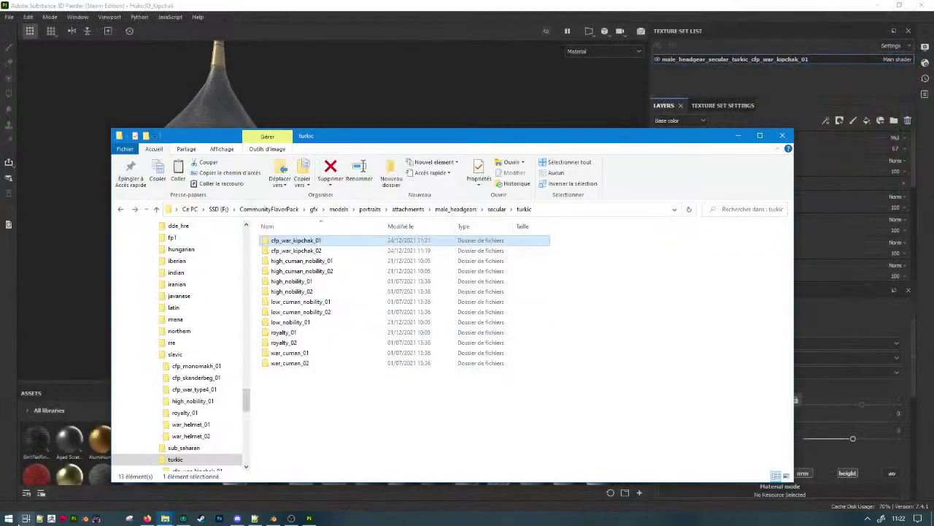
Switch to Substance 3D Painter and close it together with the Huko3D_Kipchak project.
click(673, 3)
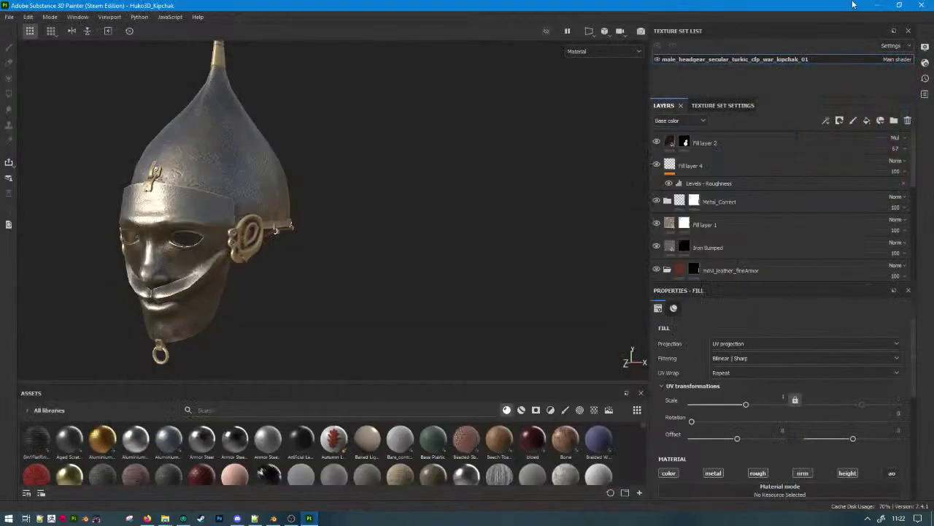
click(923, 4)
click(433, 273)
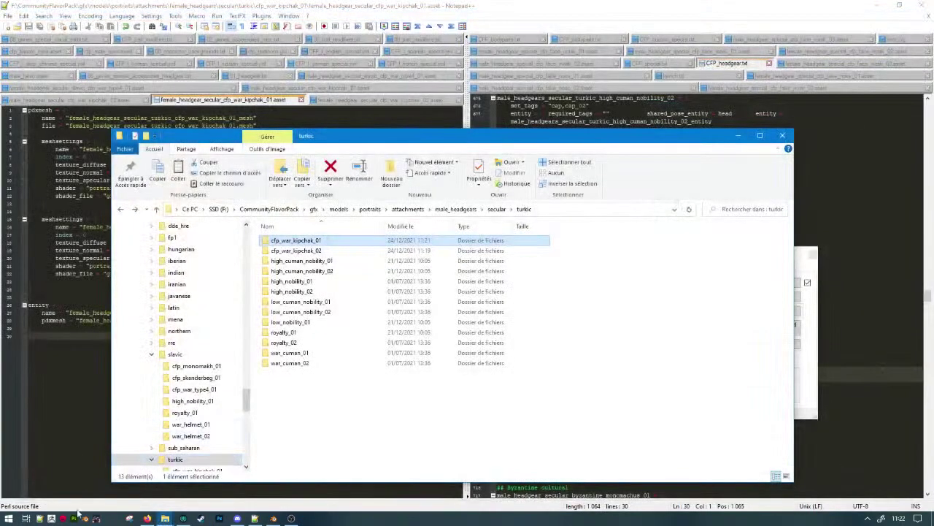
Switch to Crusader Kings III by launching it from the desktop, and continue the last saved game.
click(878, 5)
double_click(23, 457)
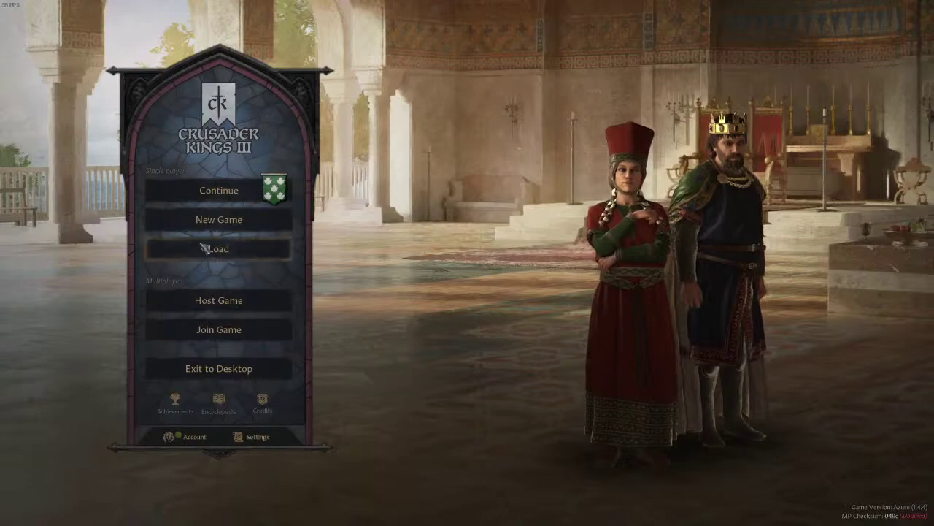
click(219, 190)
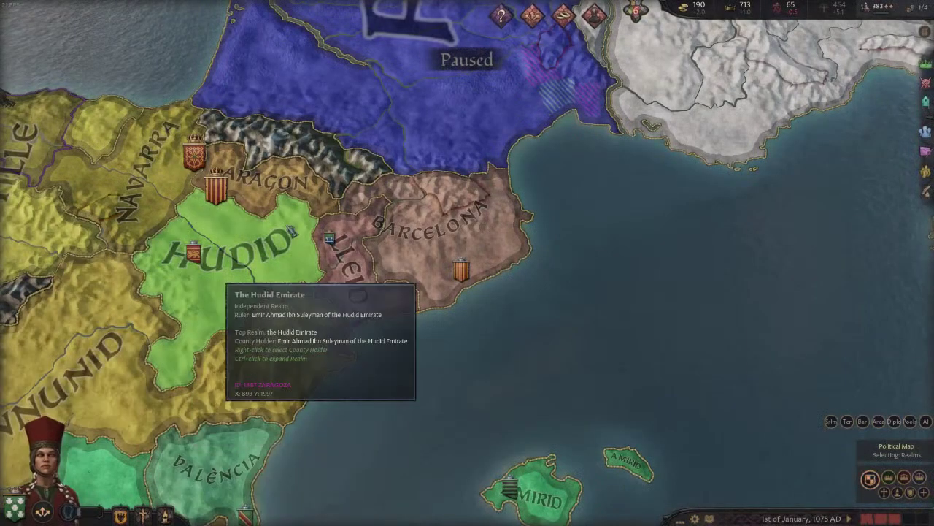
Select the pinned Russian courtier located in Chernigov and open that character in the portrait editor.
scroll(409, 162, down, 3)
middle_drag(417, 162, 349, 334)
scroll(348, 332, down, 5)
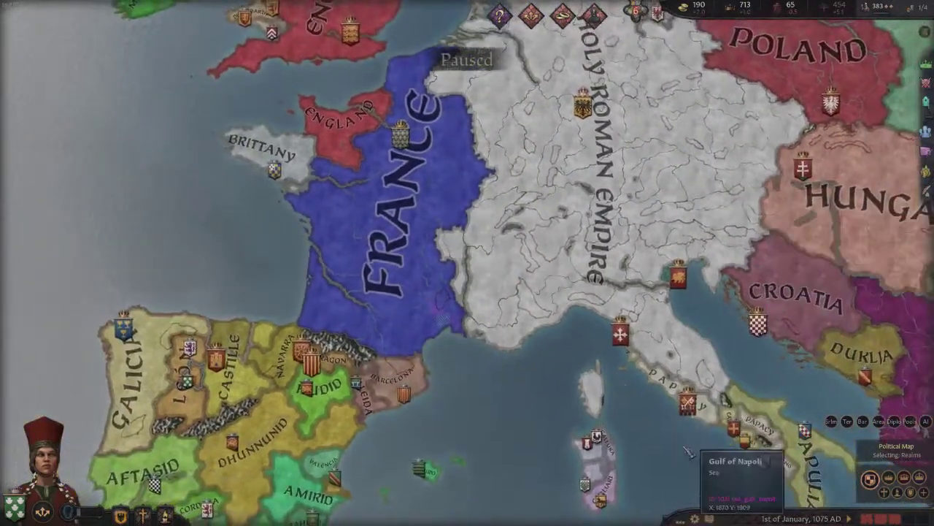
click(921, 31)
click(807, 121)
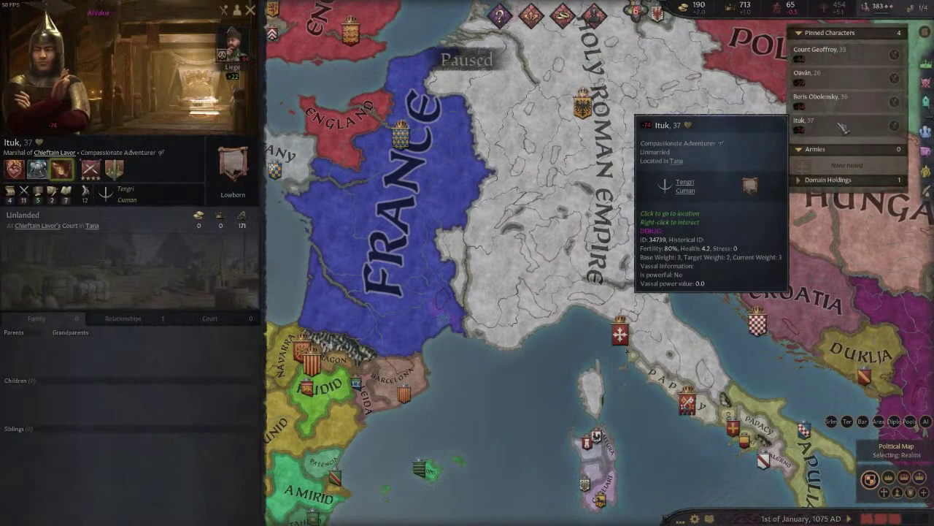
click(840, 102)
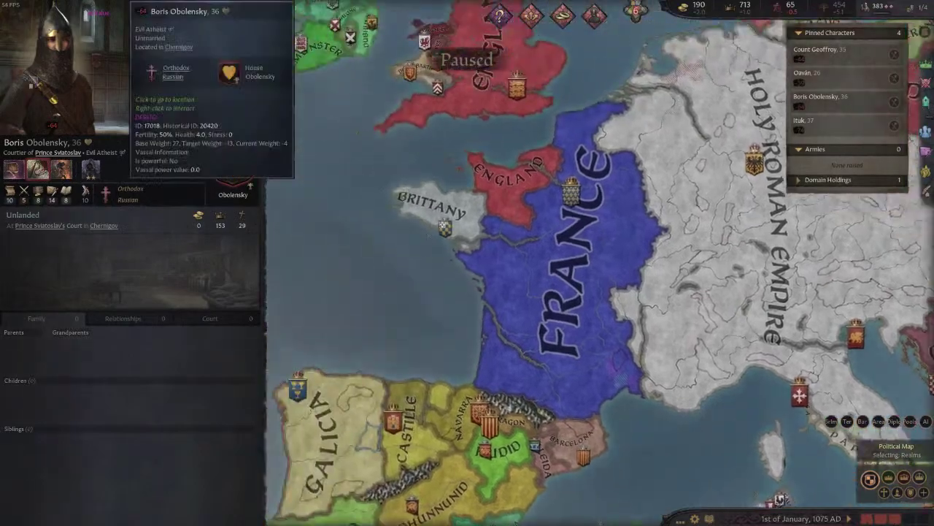
right_click(87, 62)
click(233, 36)
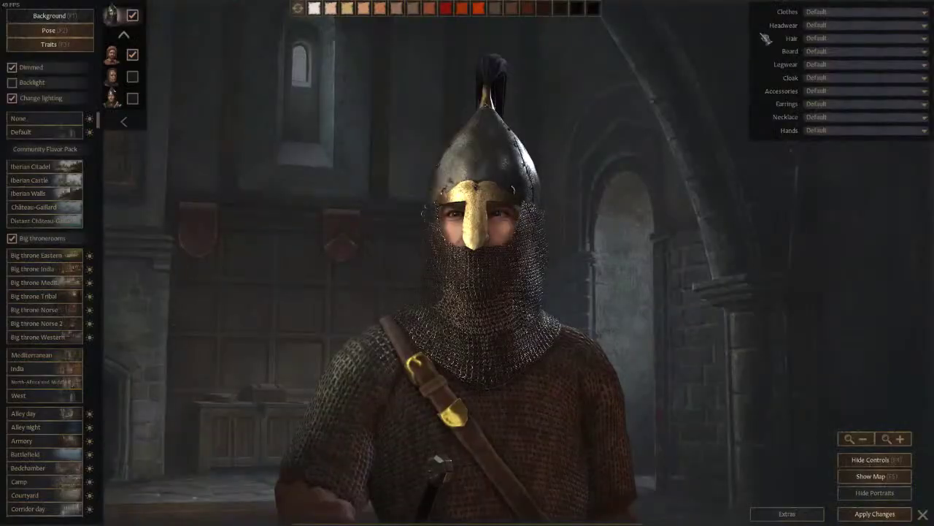
Preview the two PORTRAIT_MODIFIER_custom_headgear_male entries listed around the Cuman Battle Mask as the character's headwear.
click(838, 38)
click(846, 25)
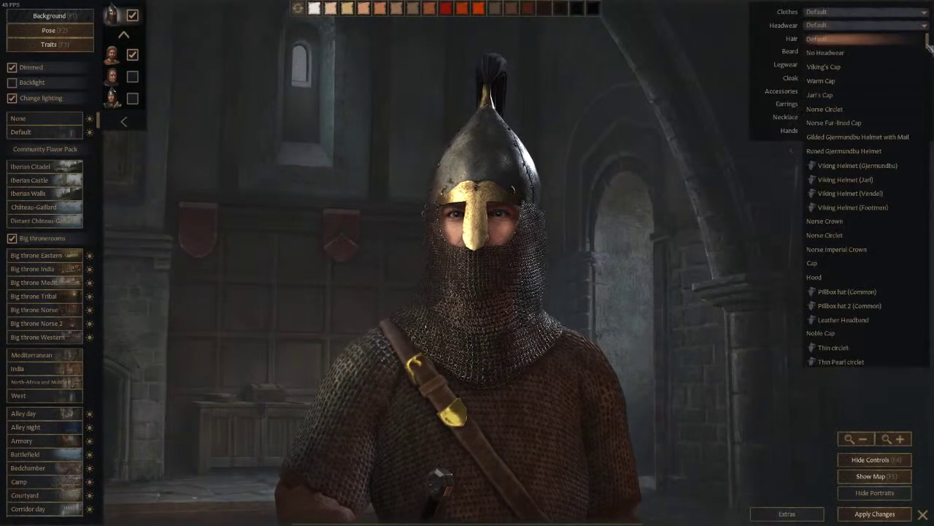
scroll(892, 270, down, 5)
scroll(891, 270, up, 2)
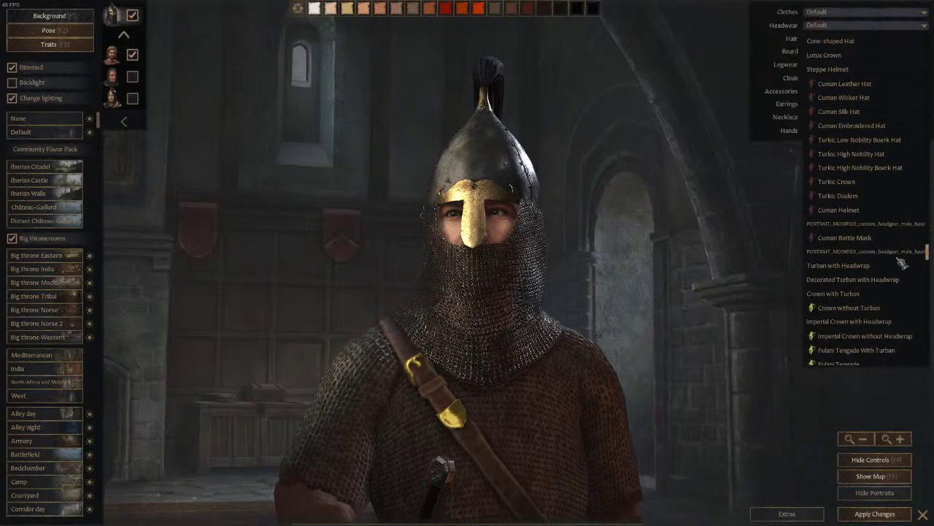
click(899, 253)
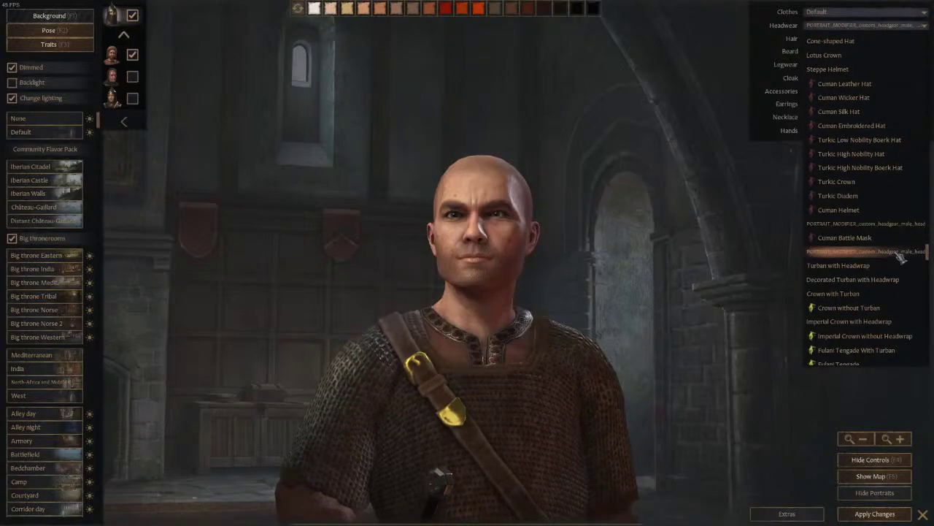
click(896, 211)
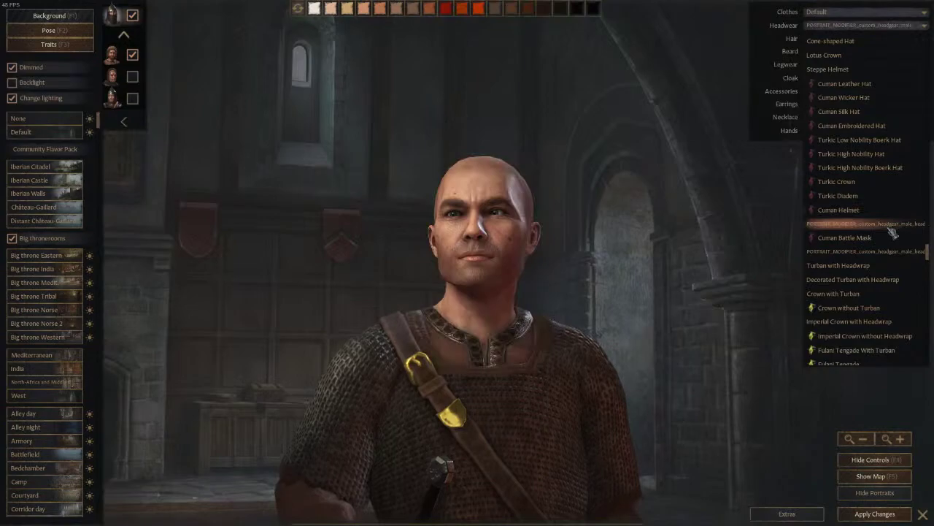
Preview other headwear for comparison, including the Javanese Blangkon, African Religious Headgear, Dazzling Crown and Cuman Silk Hat.
scroll(891, 252, down, 8)
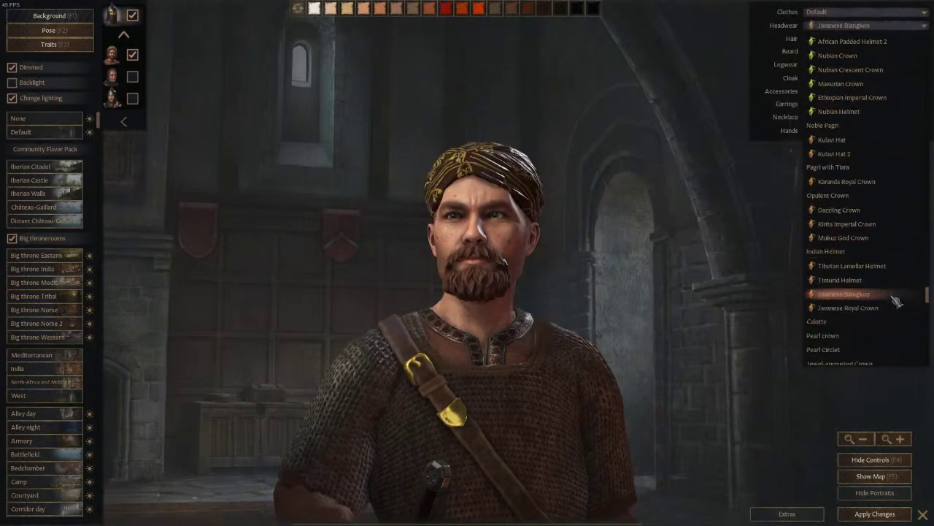
scroll(884, 263, down, 8)
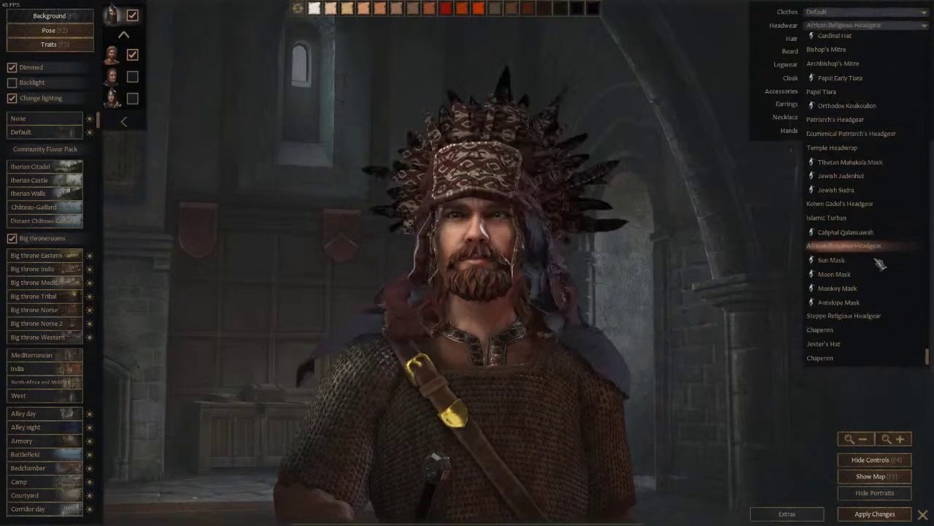
scroll(891, 282, down, 8)
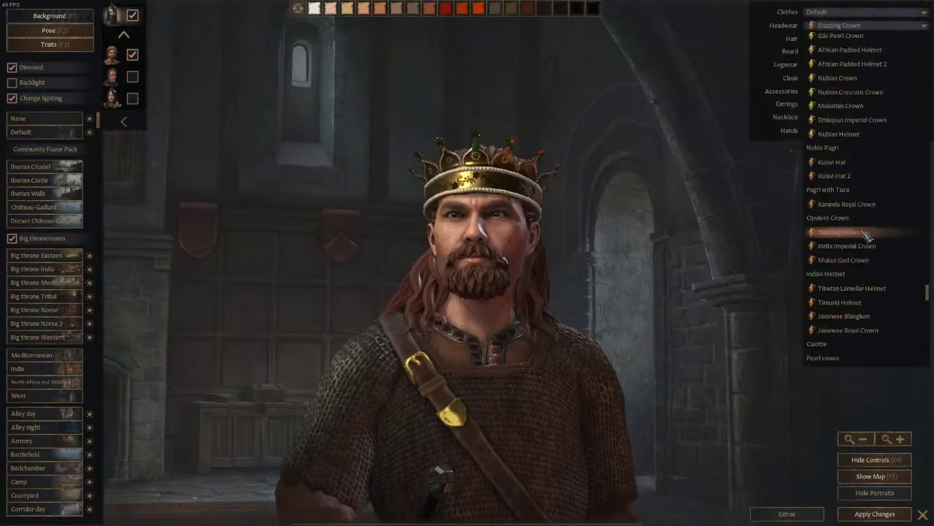
scroll(875, 251, up, 10)
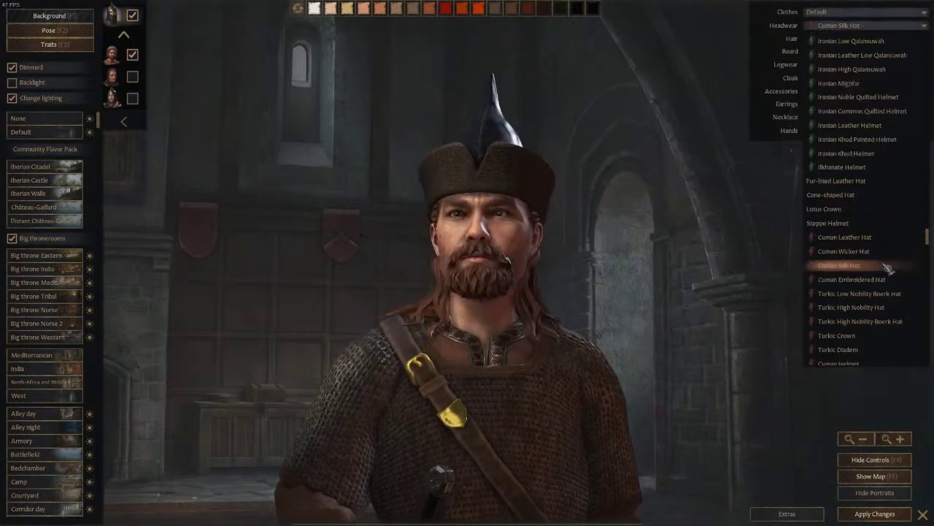
scroll(890, 264, up, 10)
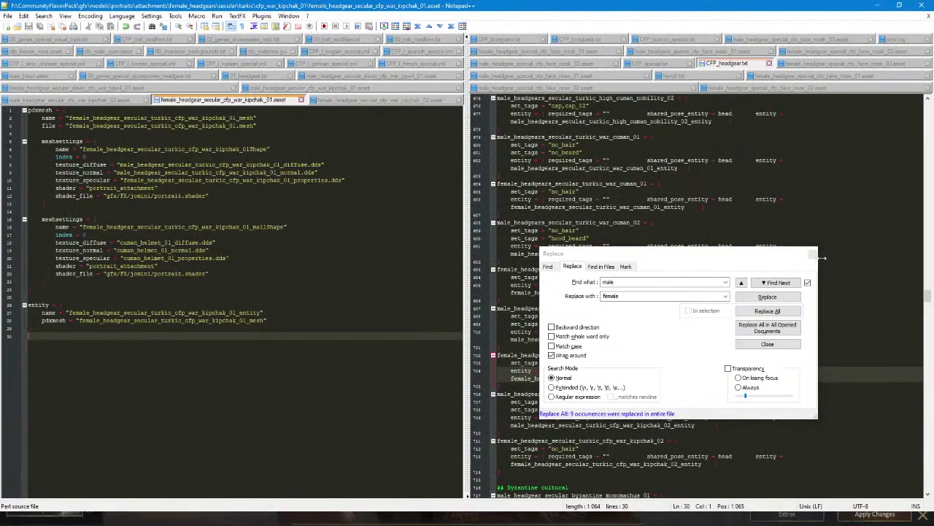
Switch to Notepad++, reload error.log and examine its entries for female_headgear_secular_turkic_cfp_war_kipchak_01_mesh and its mailShape.
click(813, 255)
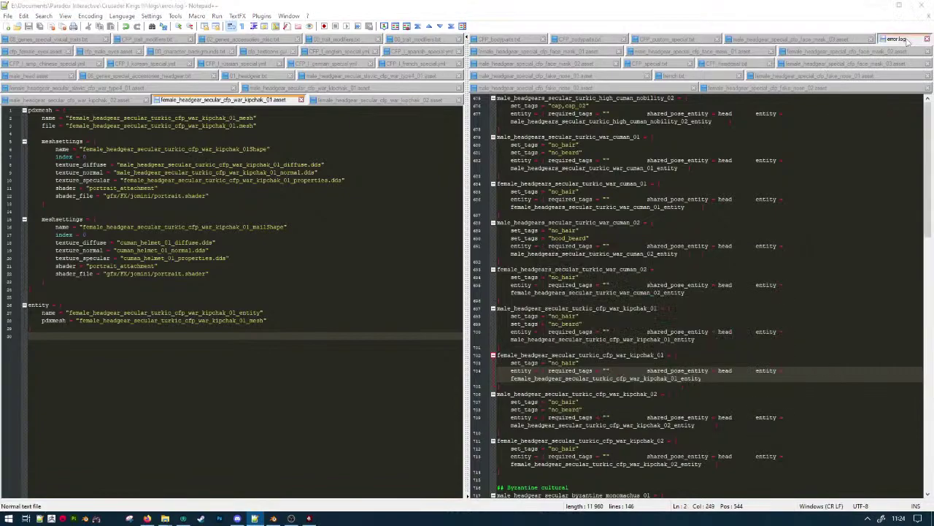
click(486, 300)
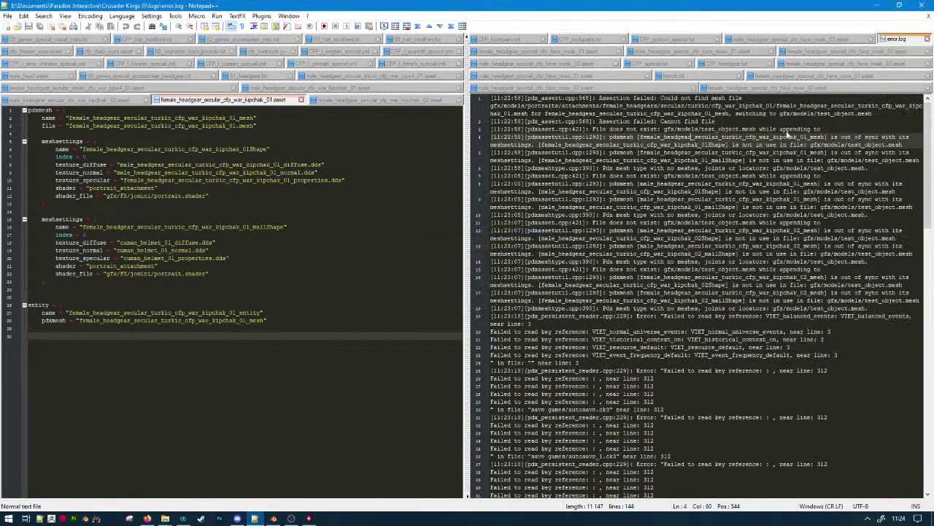
double_click(789, 137)
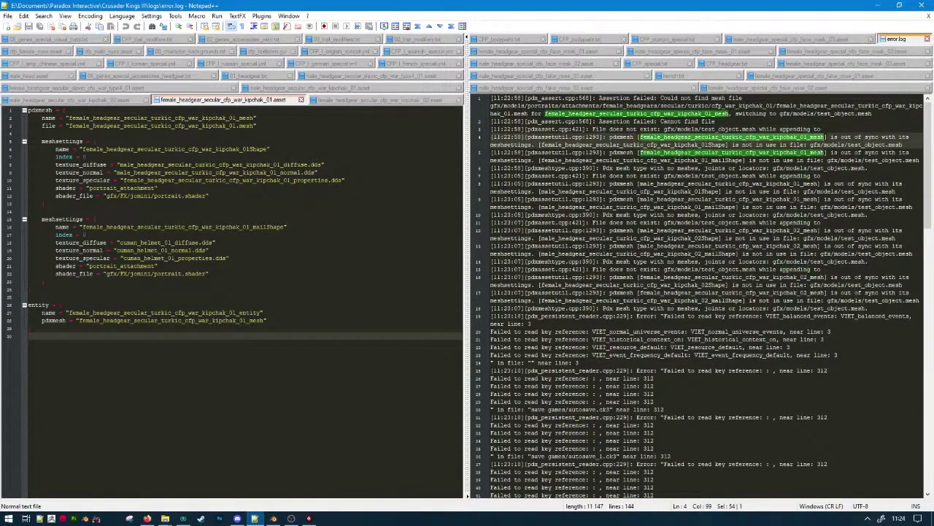
double_click(679, 153)
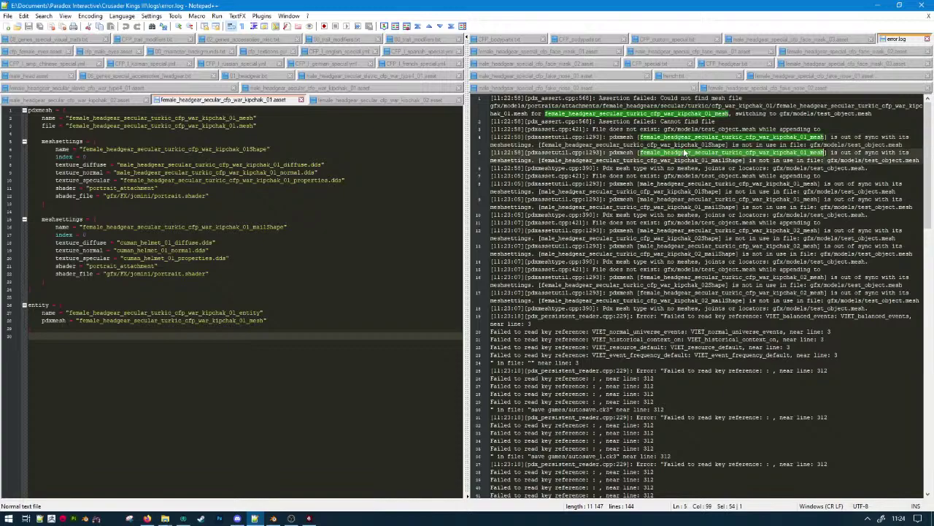
double_click(690, 160)
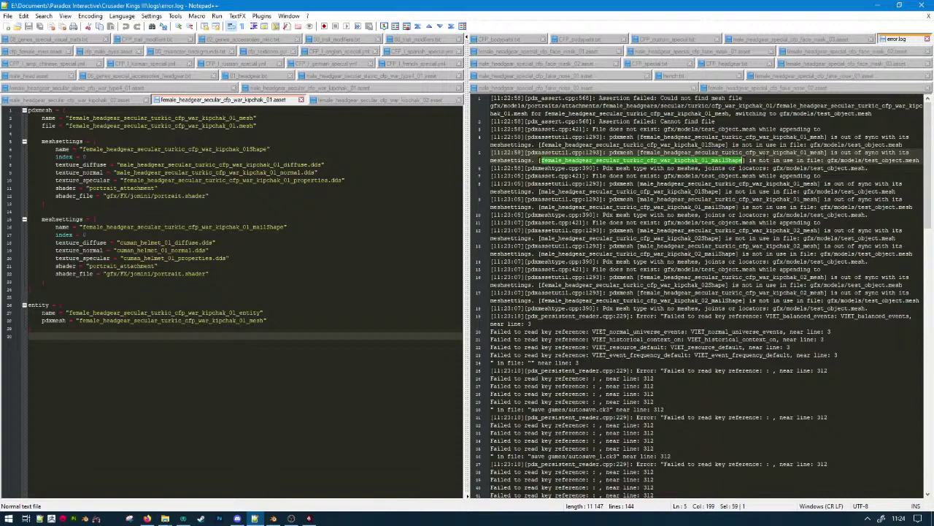
double_click(766, 153)
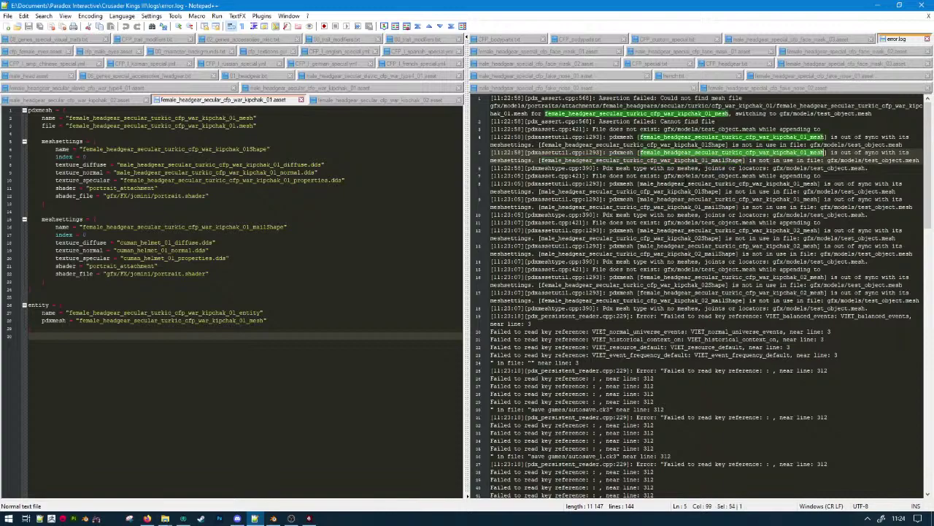
scroll(708, 292, down, 1)
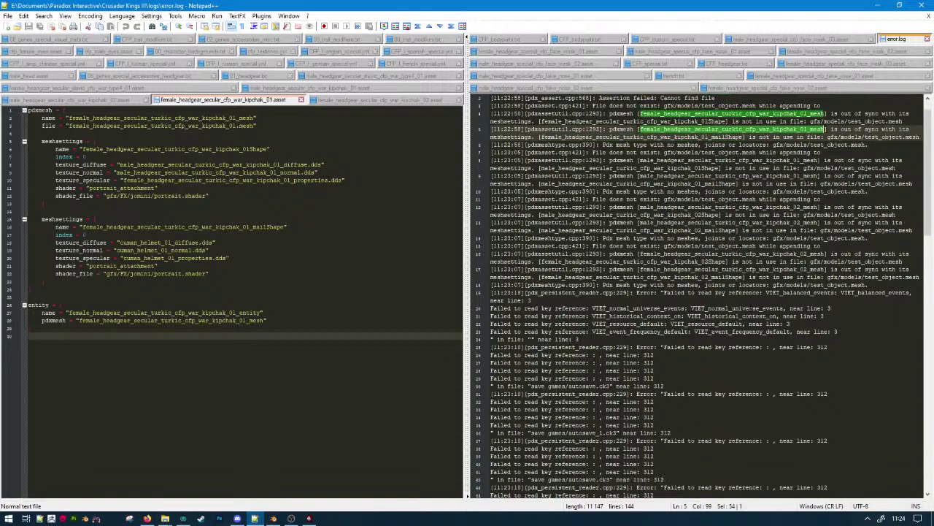
Examine the rest of error.log, including the portrait modifier entry for male_headgears_secular_turkic_cfp_war_kipchak_01.
drag(490, 292, 655, 175)
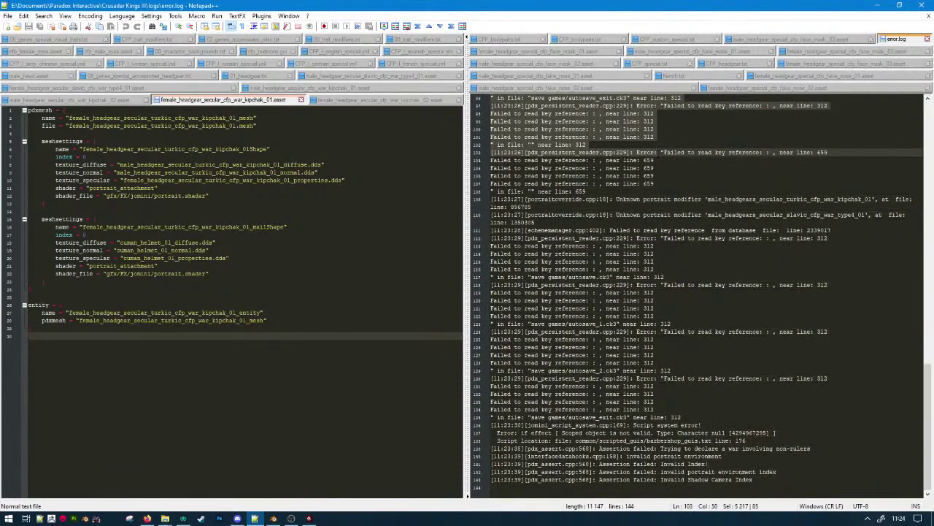
drag(659, 154, 522, 207)
double_click(520, 207)
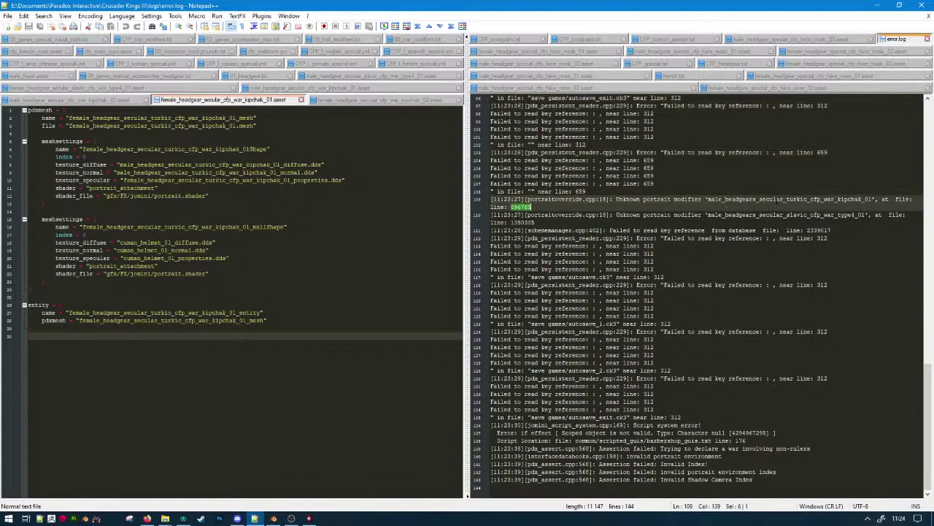
double_click(788, 199)
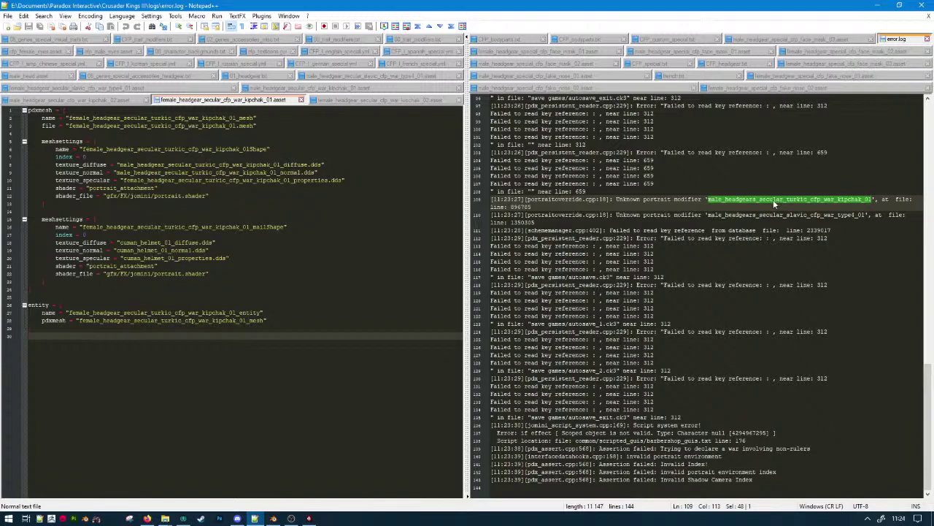
Compare the female kipchak entity name in CFP_headgear.txt with the female turkic_war_fullplate entries in 06_genes_special_accessories_headgear.txt.
click(724, 64)
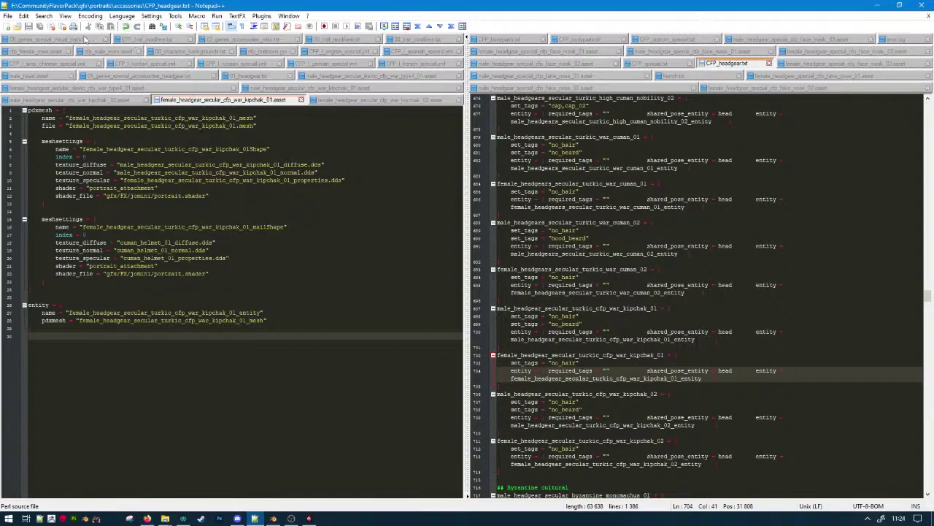
double_click(646, 378)
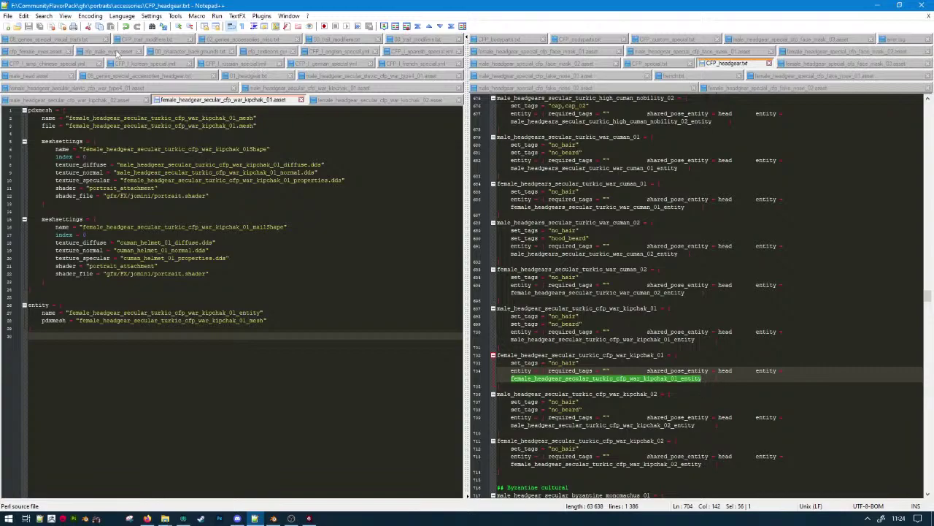
click(121, 79)
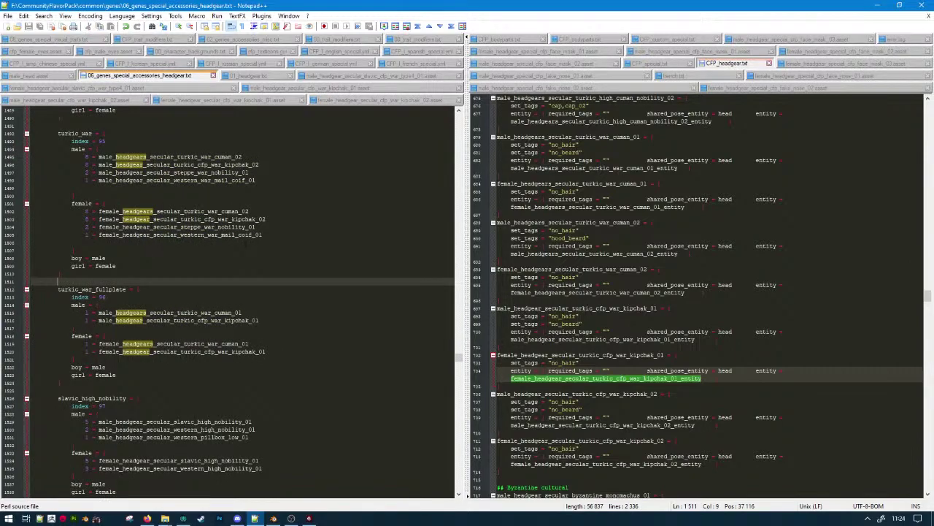
double_click(176, 352)
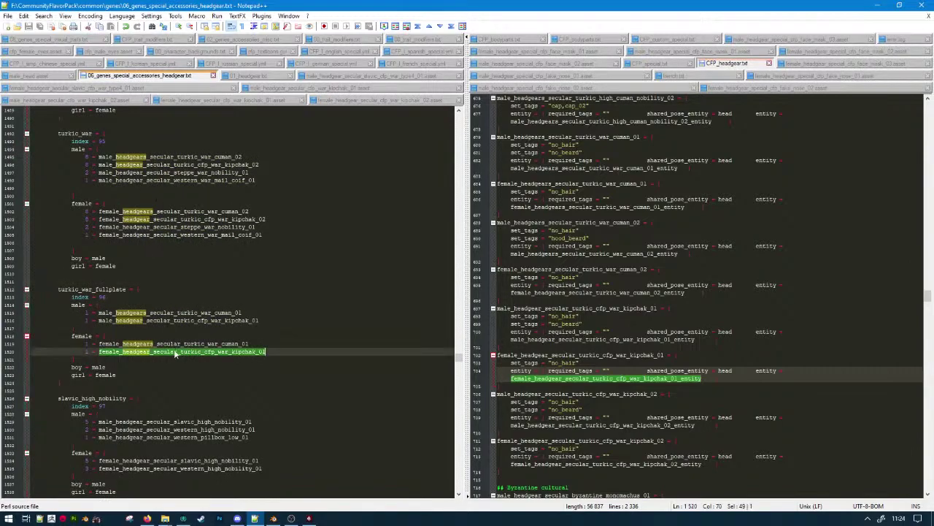
Copy male_headgear_secular_turkic_cfp_war_kipchak_01 from the turkic_war_fullplate gene, find it in CFP_headgear.txt and check its entity name.
double_click(225, 320)
key(ctrl+c)
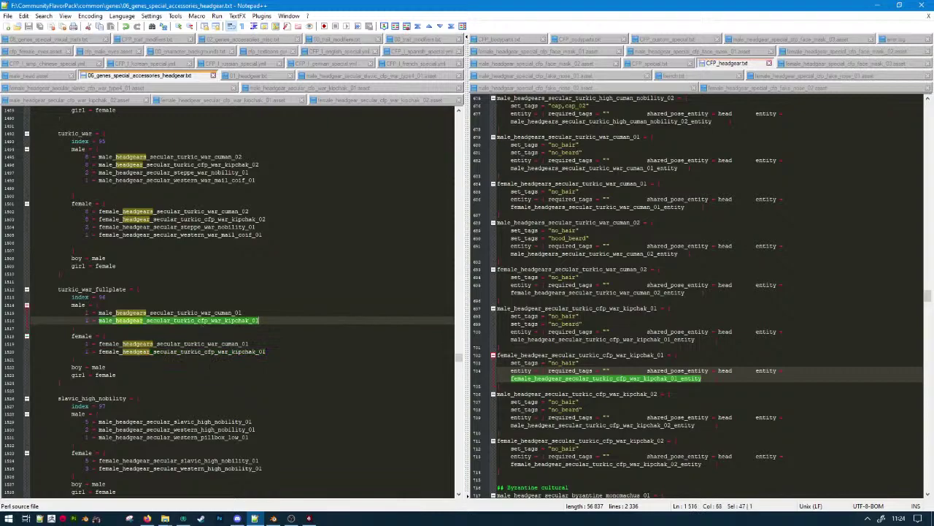
click(639, 248)
key(ctrl+f)
key(ctrl+v)
key(Return)
key(Escape)
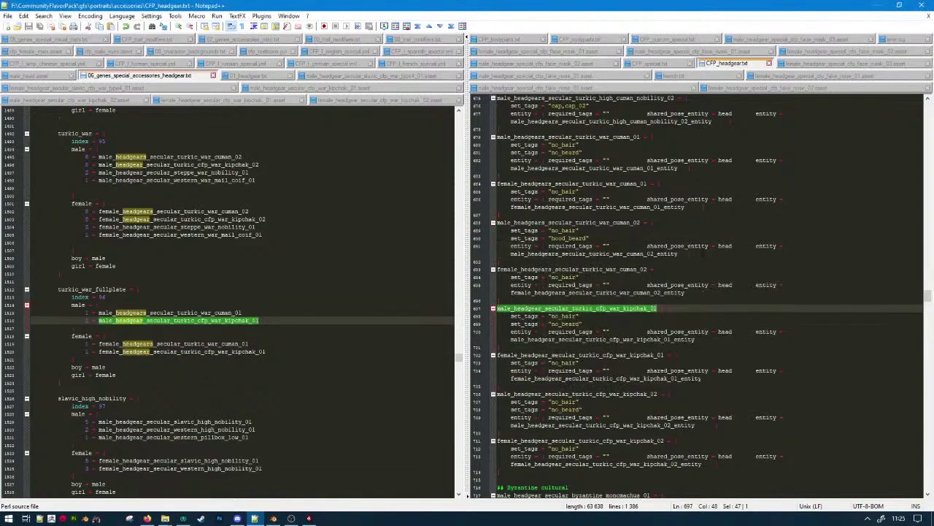
double_click(632, 340)
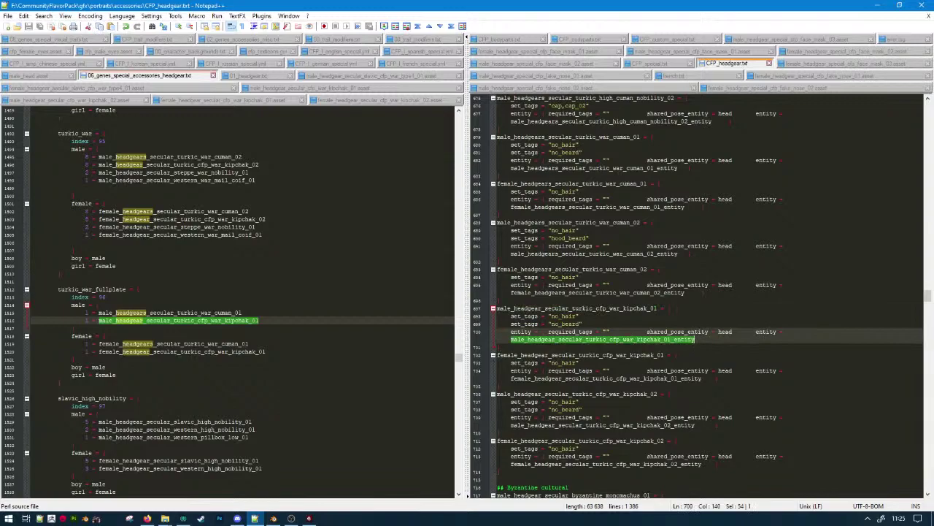
Copy female_headgear_secular_turkic_cfp_war_kipchak_02_entity from the female kipchak_02 asset file and find it in CFP_headgear.txt.
click(436, 101)
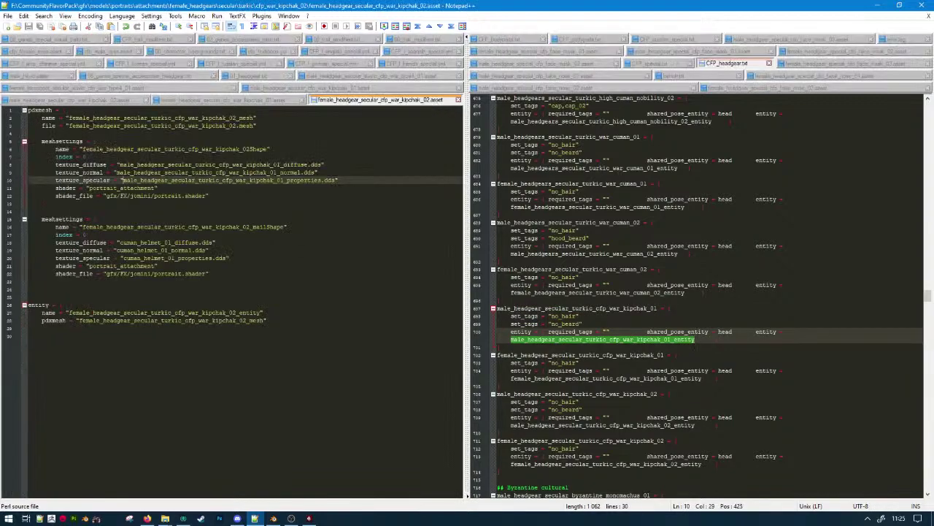
click(229, 320)
double_click(229, 313)
key(ctrl+c)
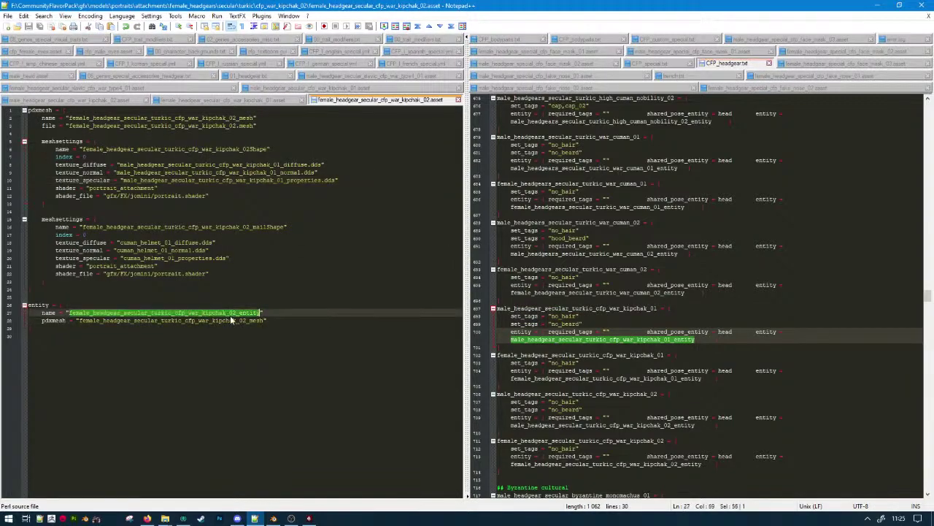
click(644, 289)
key(ctrl+f)
key(ctrl+v)
key(Return)
key(Escape)
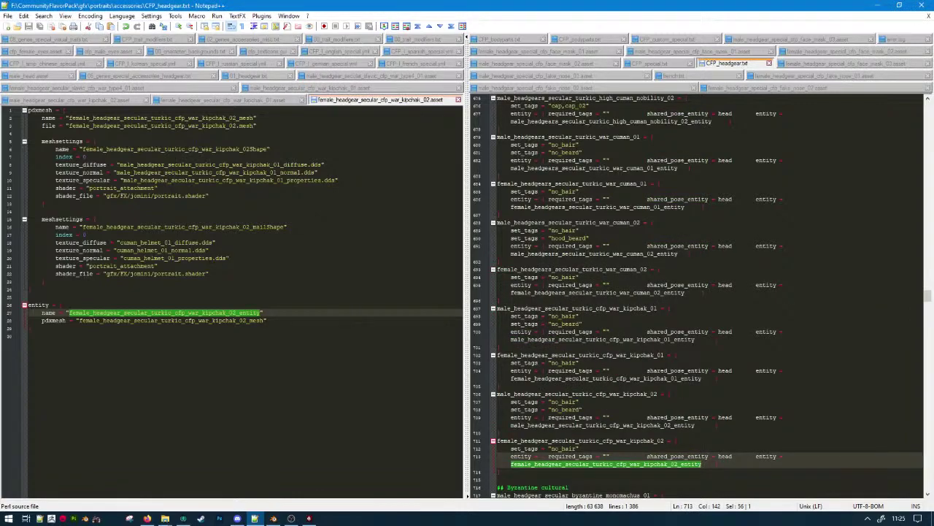
In Blender, check the mesh names under female_headgear_secular_turkic_cfp_war_kipchak_01 and its mail object against the asset file.
click(273, 519)
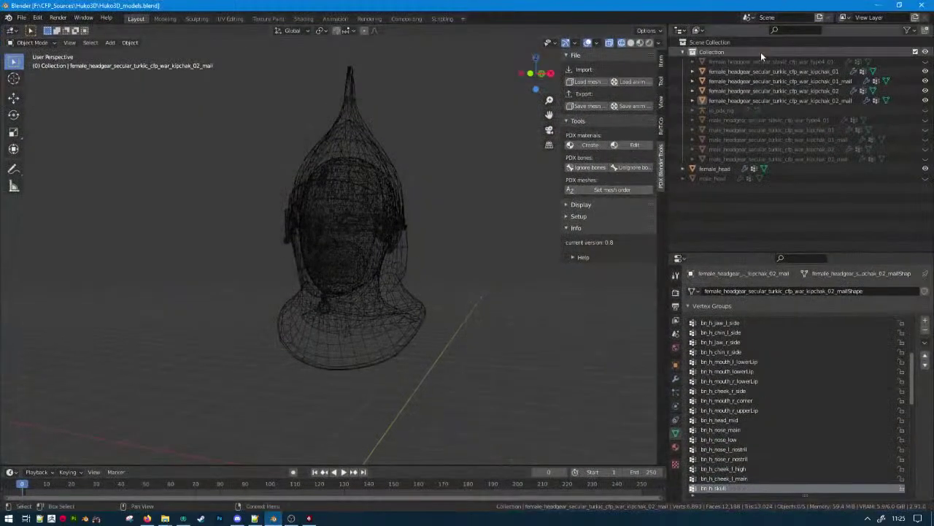
drag(754, 5, 231, 292)
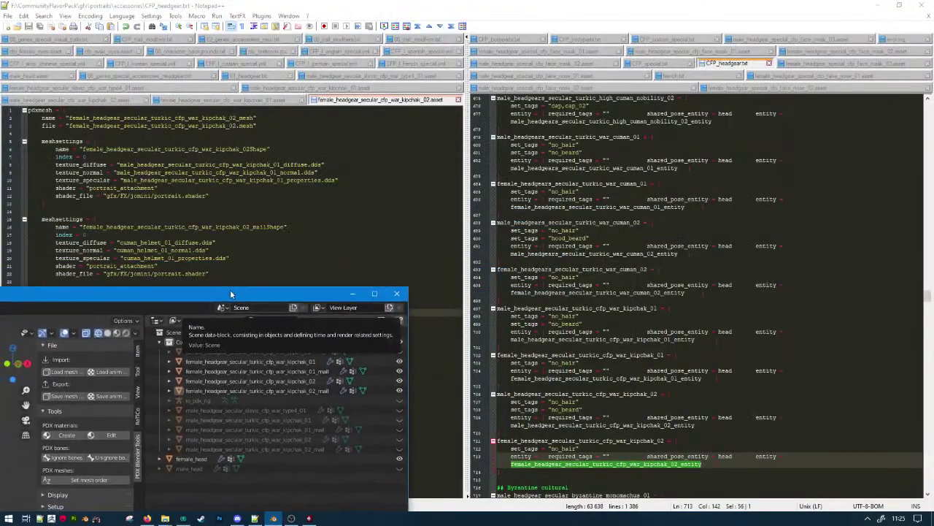
click(171, 361)
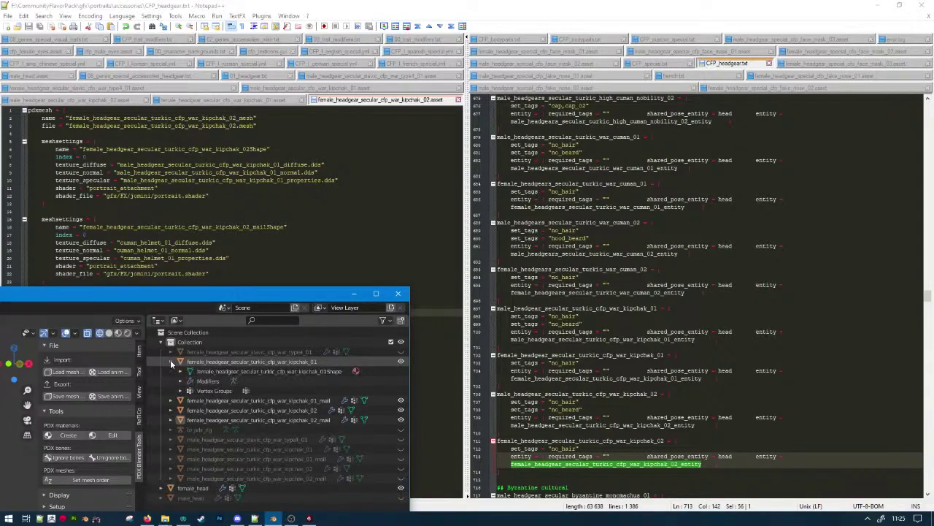
click(172, 401)
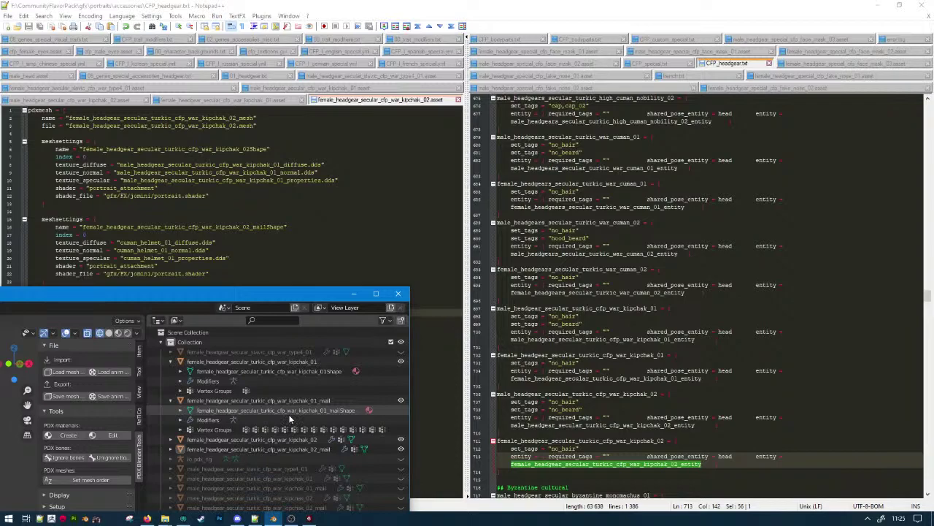
Return to error.log in Notepad++ and examine the portrait modifier entries for turkic_cfp_war_kipchak_01 and slavic_cfp_war_type4_01.
click(894, 39)
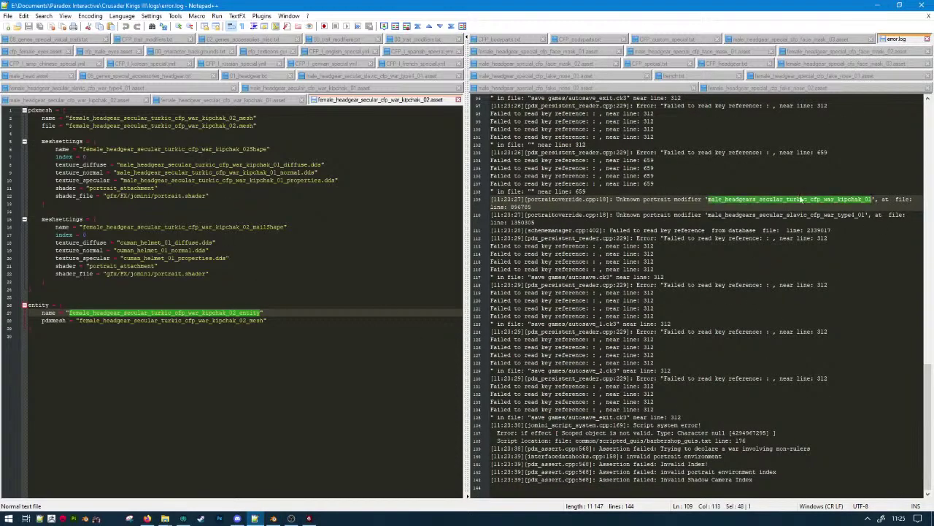
double_click(802, 214)
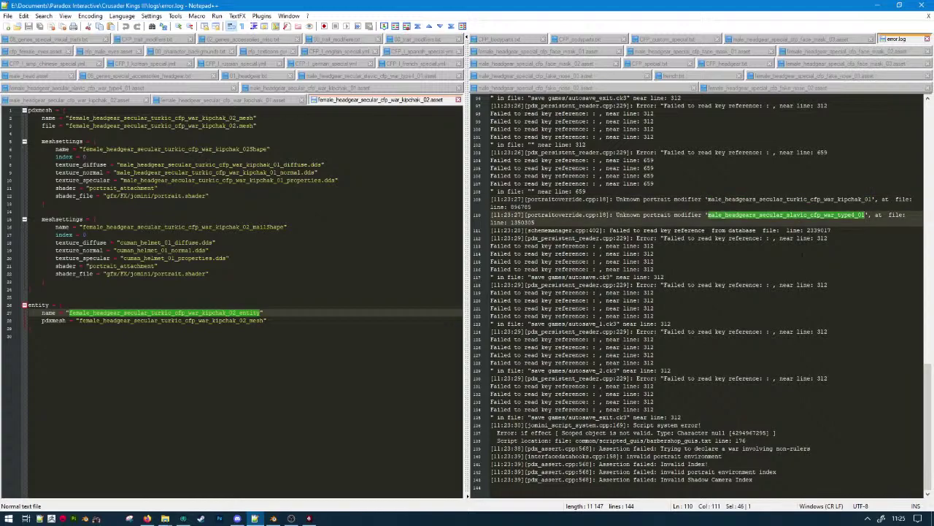
scroll(737, 417, up, 11)
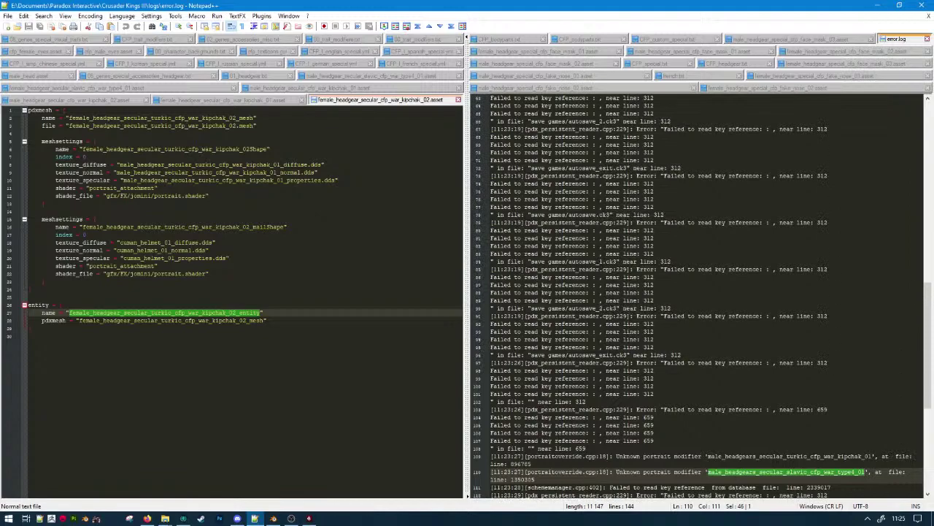
scroll(737, 418, down, 1)
Set up a Find in Files search for male_headgears_secular_turkic_cfp_war_kipchak_01 with an empty replacement.
double_click(789, 433)
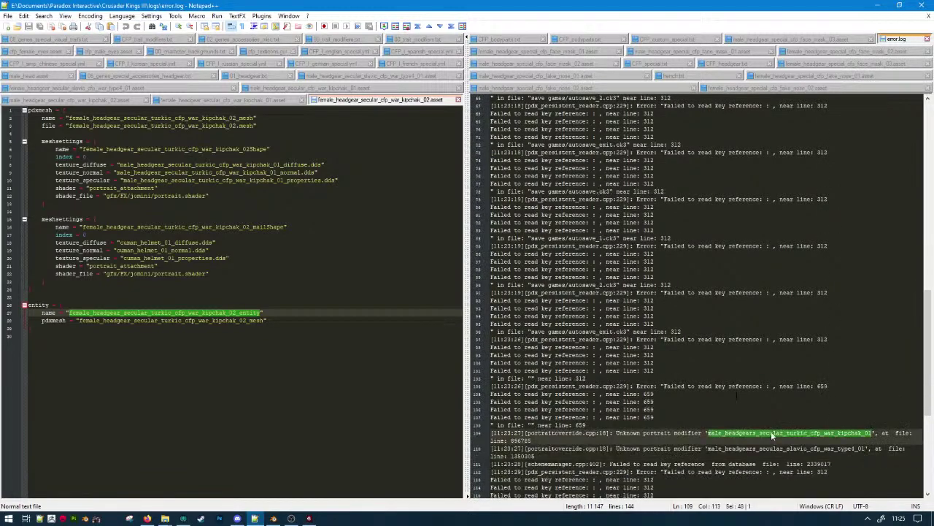
key(ctrl+f)
click(604, 268)
double_click(622, 295)
key(BackSpace)
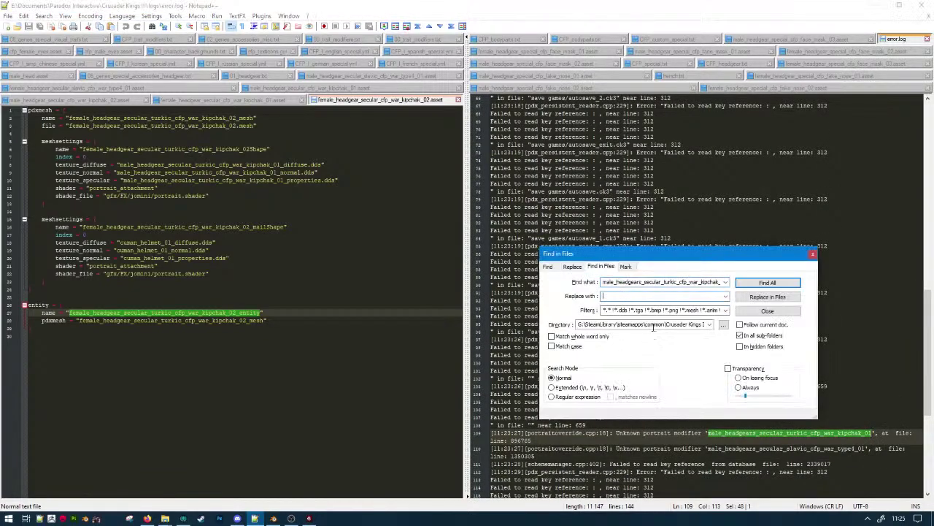
Point the search at F:\CommunityFlavorPack\ with current-document following on and subfolders off, and find all matches.
click(657, 325)
key(ctrl+a)
click(740, 335)
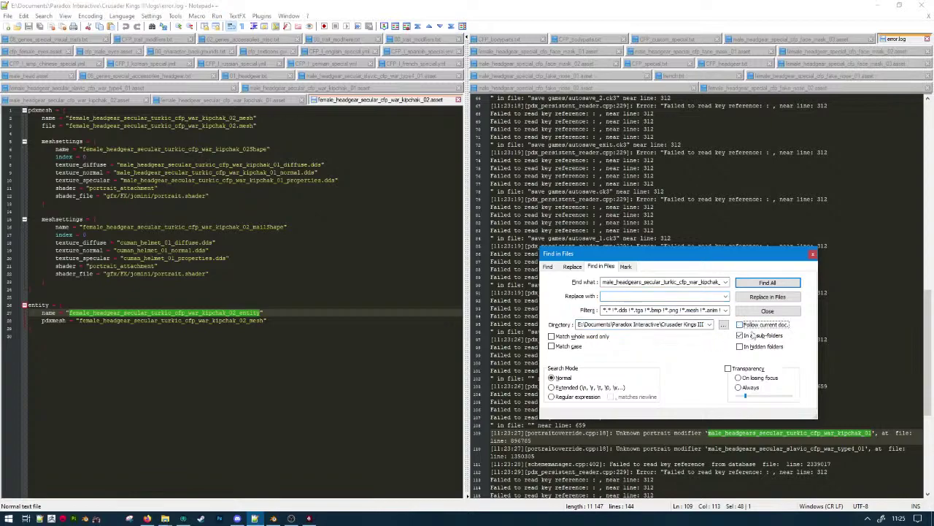
click(756, 329)
click(391, 260)
click(762, 329)
double_click(763, 324)
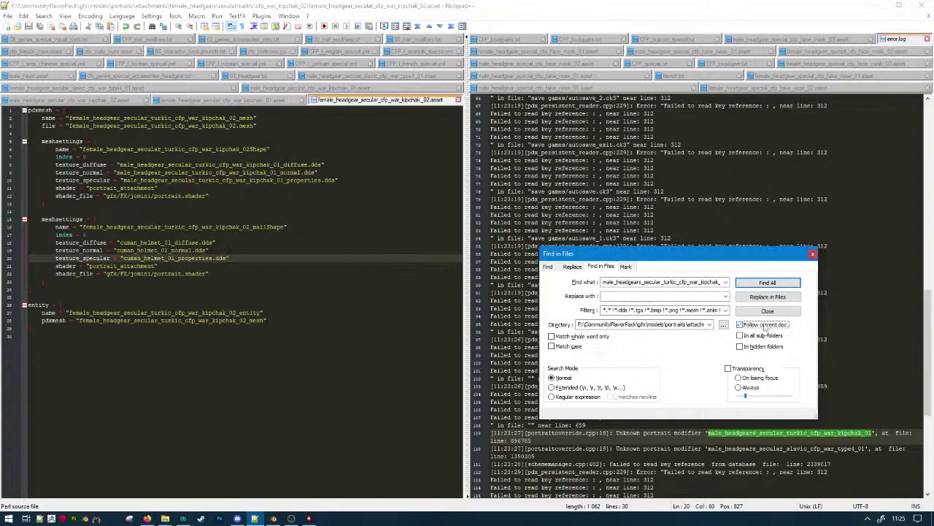
click(688, 323)
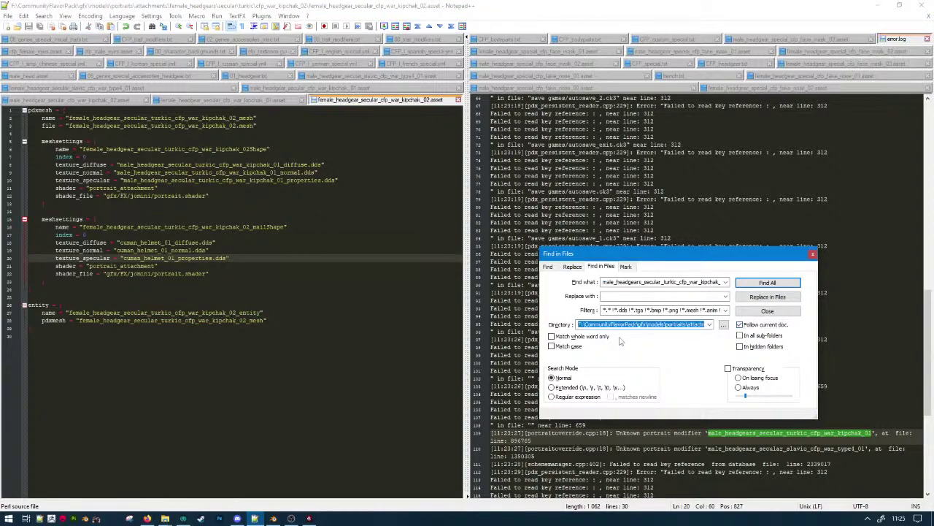
click(775, 284)
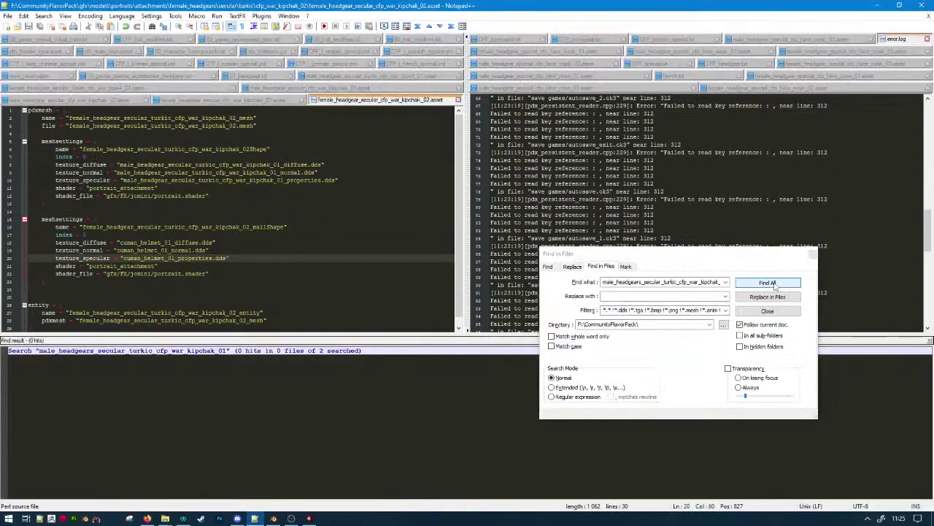
Repeat the kipchak_01 search in F:\CommunityFlavorPack with current-document following off and all subfolders included.
click(706, 282)
click(672, 323)
click(671, 324)
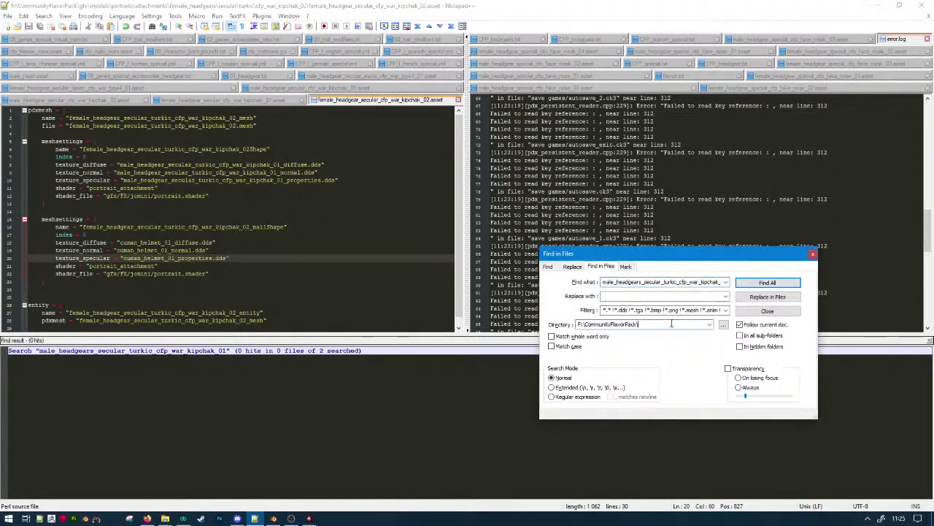
click(759, 327)
click(687, 322)
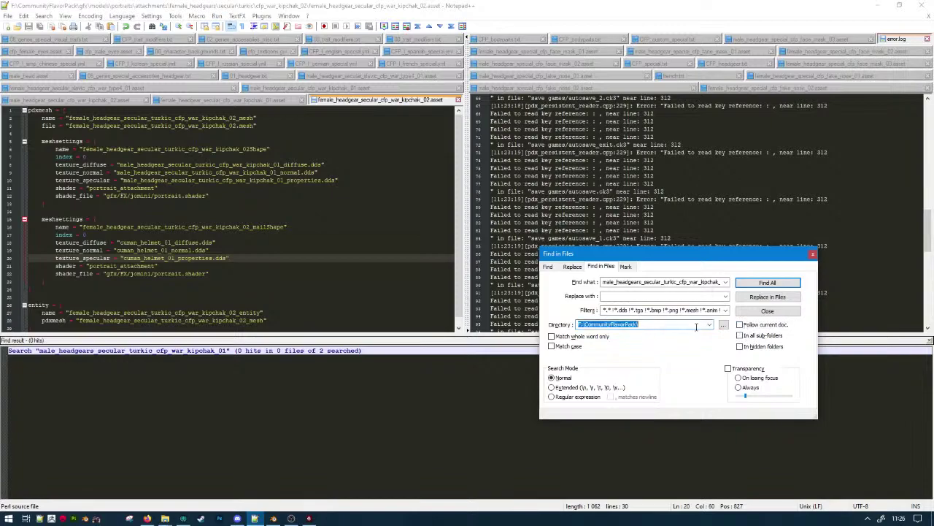
click(695, 326)
key(BackSpace)
click(759, 282)
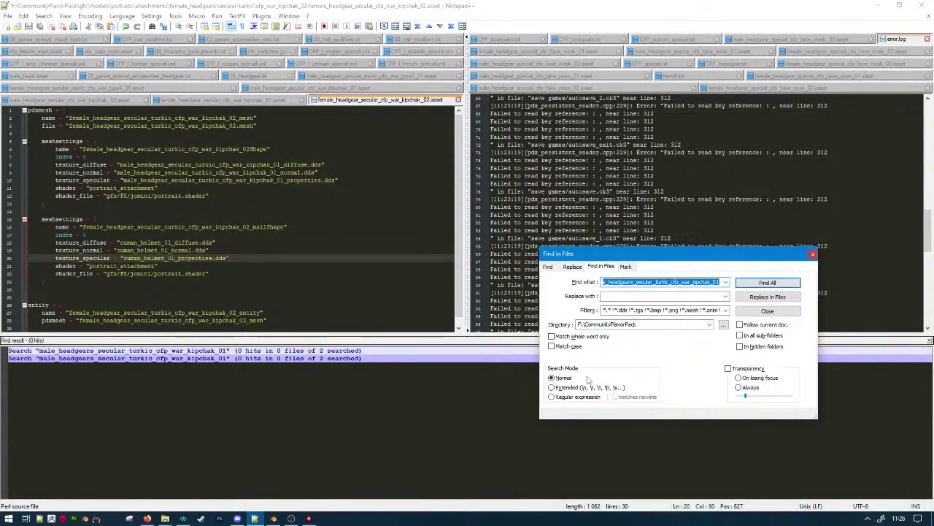
click(759, 335)
click(766, 284)
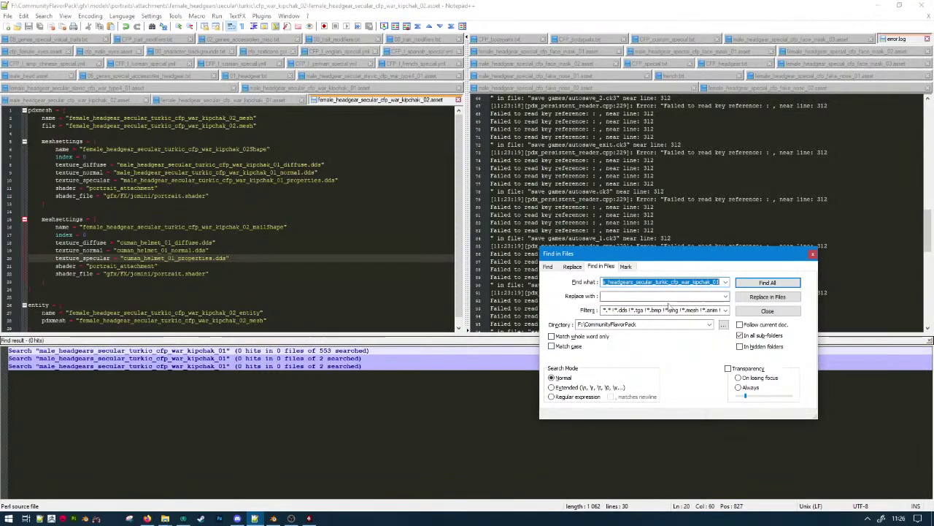
Search the F:\CommunityFlavorPack subfolders for male_headgears_secular_slavic_cfp_war_type4_01, copied from error.log, and close the search dialog.
drag(704, 261, 447, 266)
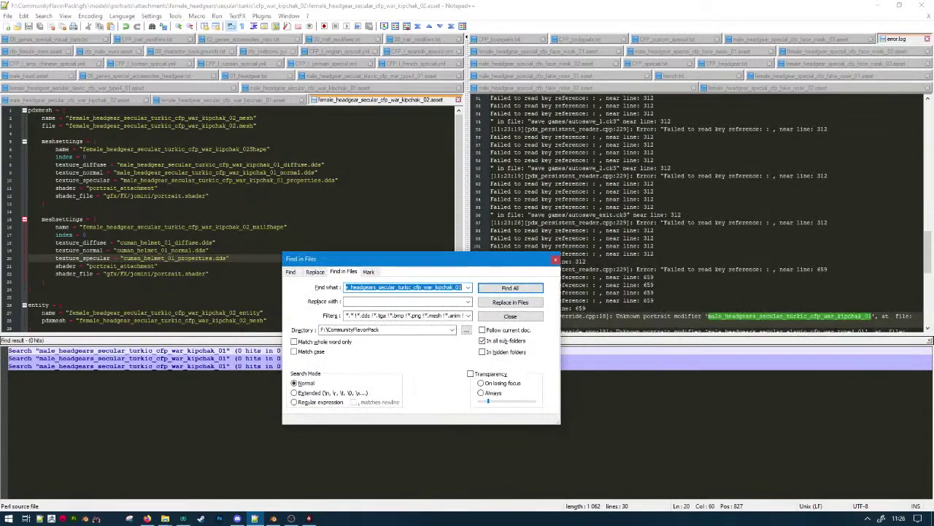
double_click(764, 217)
key(ctrl+c)
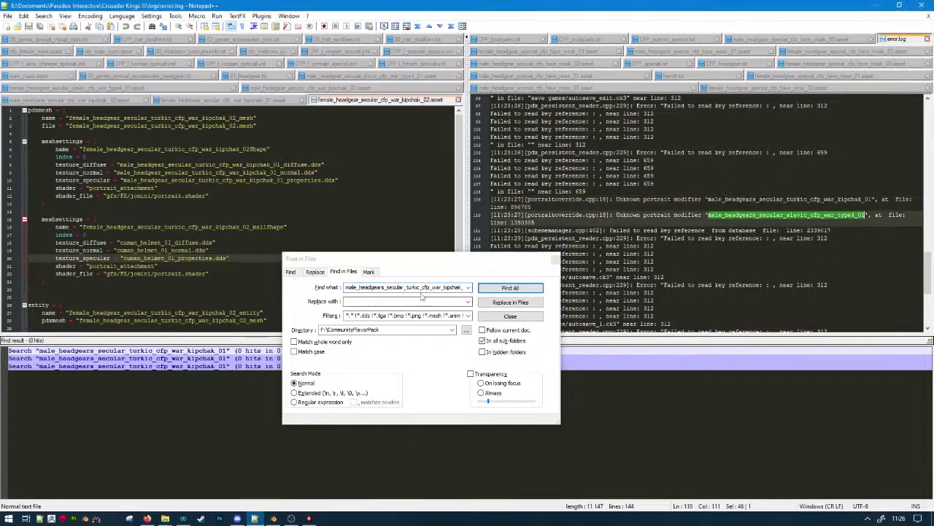
click(461, 287)
key(ctrl+a)
key(ctrl+v)
click(483, 289)
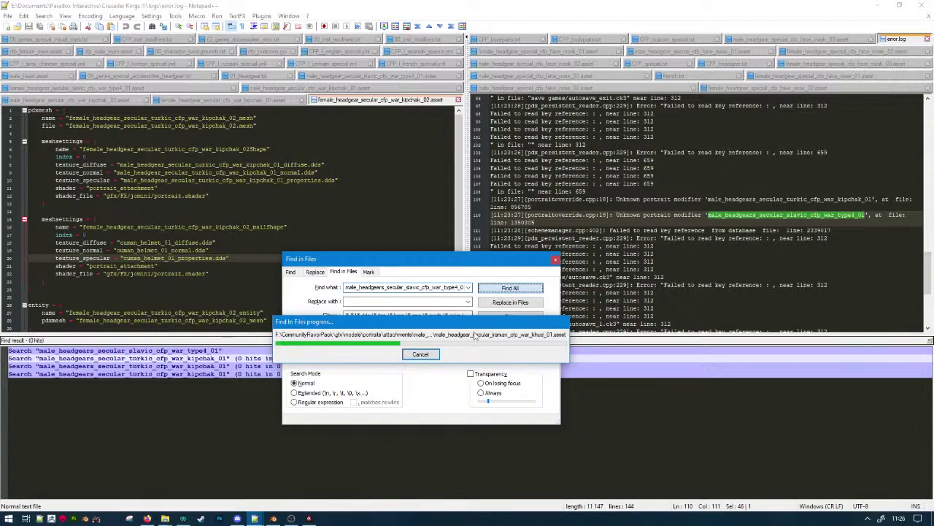
click(555, 259)
Check the mesh name and file path in the first error.log entry for female_headgear_secular_turkic_cfp_war_kipchak_01.
scroll(555, 260, up, 3)
scroll(701, 215, up, 20)
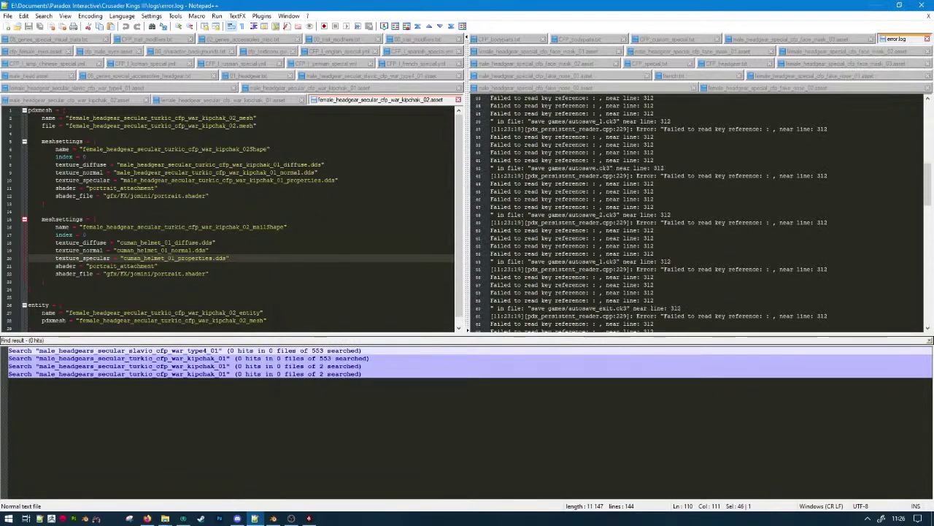
scroll(701, 215, up, 5)
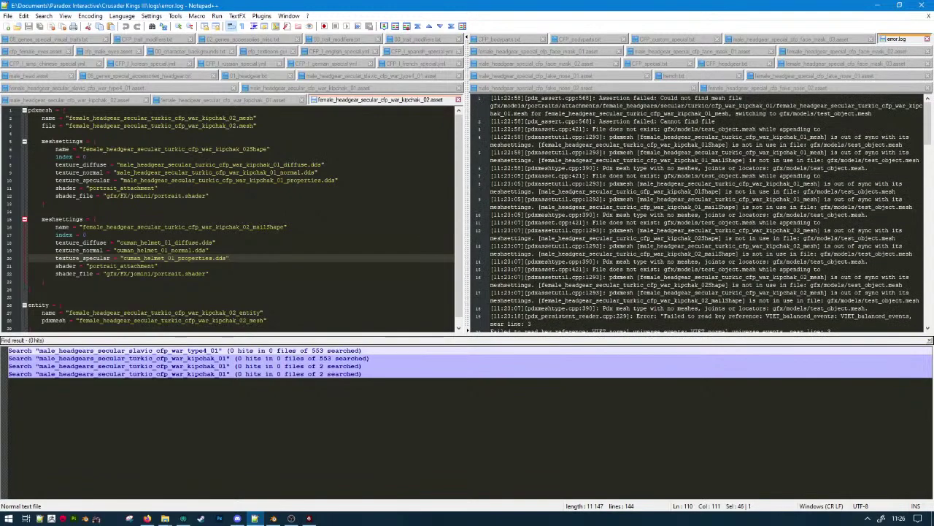
click(729, 145)
double_click(752, 113)
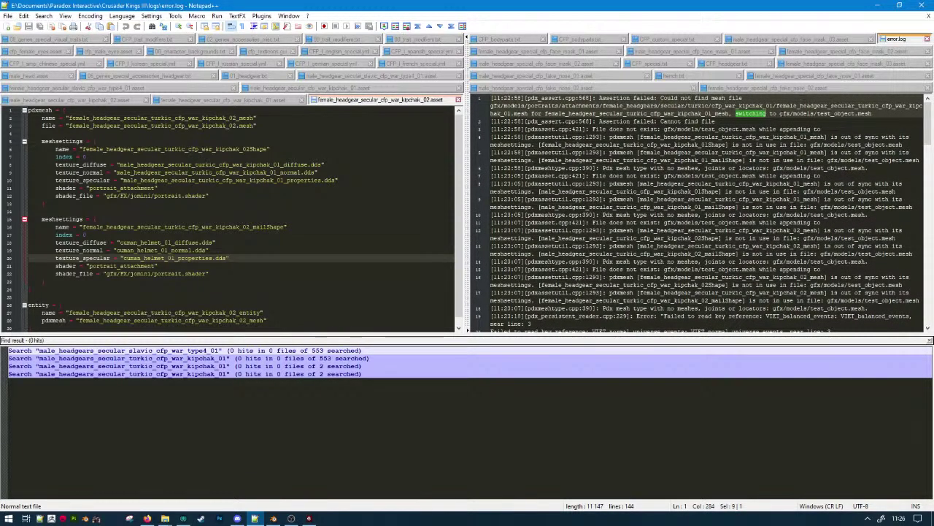
double_click(710, 114)
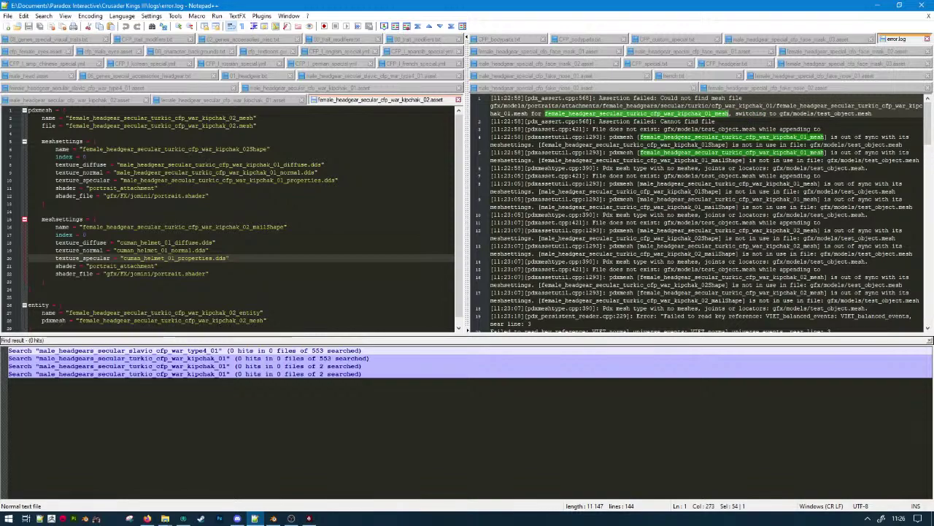
double_click(808, 109)
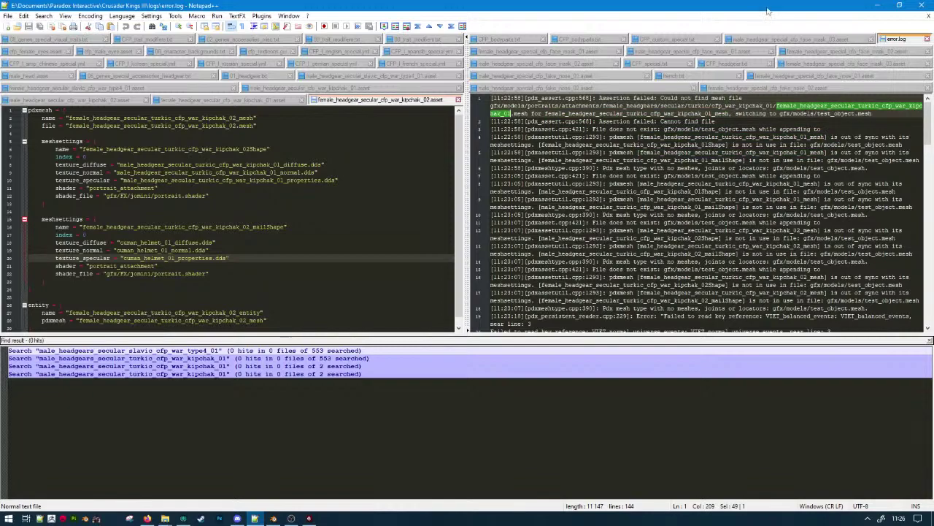
Switch to File Explorer, open the male turkic cfp_war_kipchak_01 folder and copy the base name of the diffuse texture.
click(877, 5)
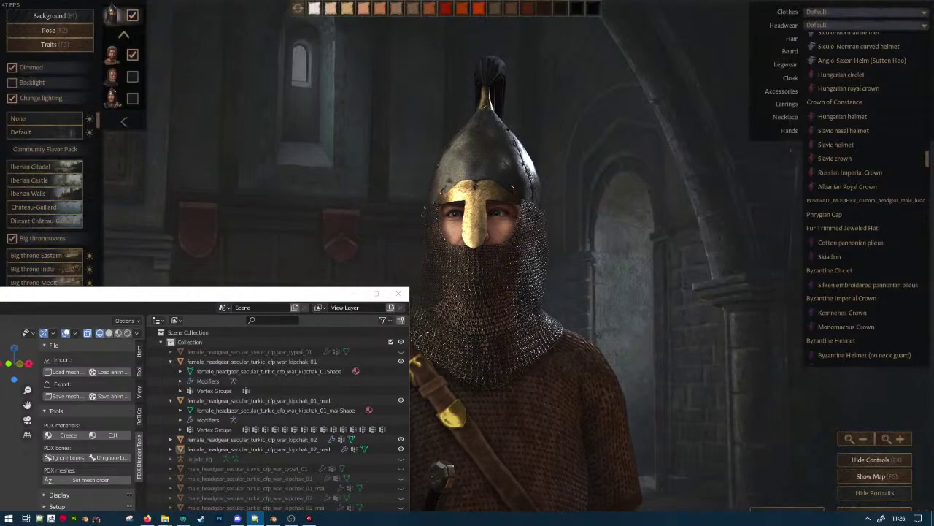
click(165, 475)
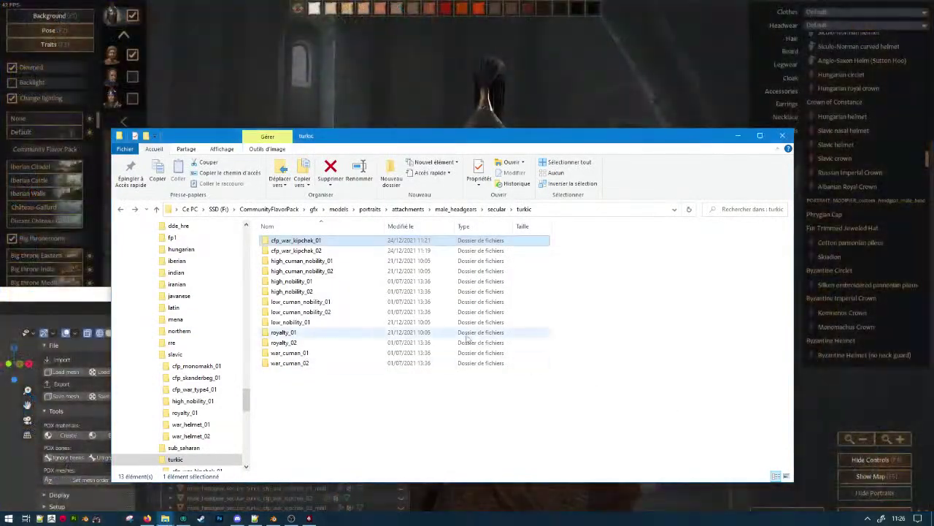
double_click(296, 240)
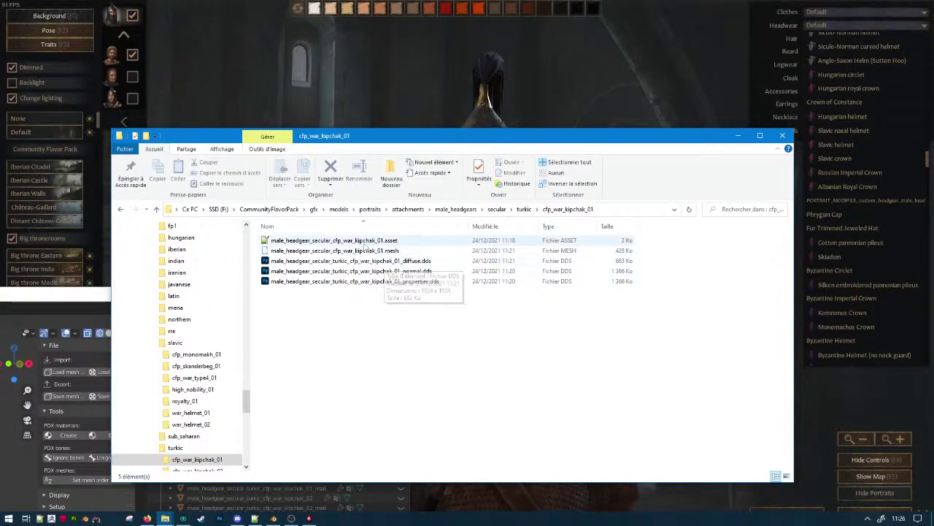
click(353, 263)
click(401, 265)
key(ctrl+c)
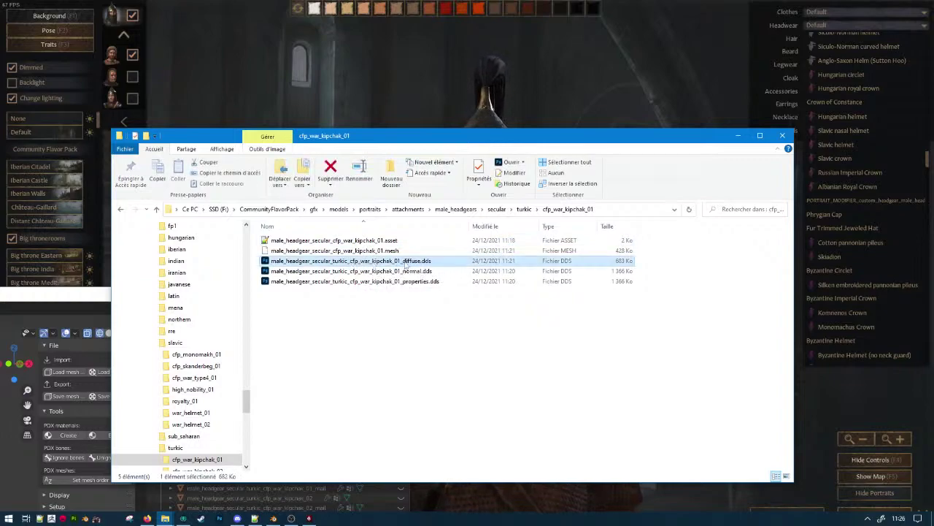
Rename the kipchak_01 asset file to male_headgear_secular_turkic_cfp_war_kipchak_01.asset.
click(305, 243)
click(306, 245)
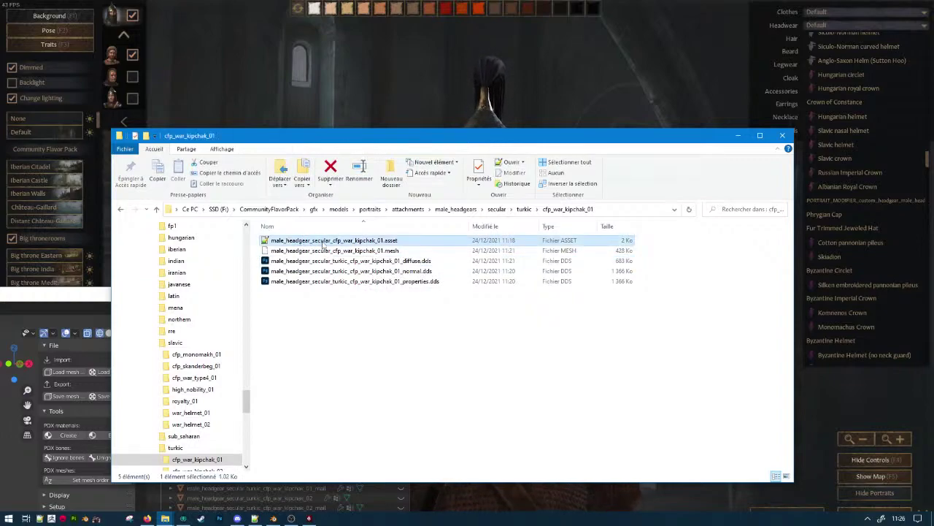
click(331, 245)
text(turkic_)
key(Return)
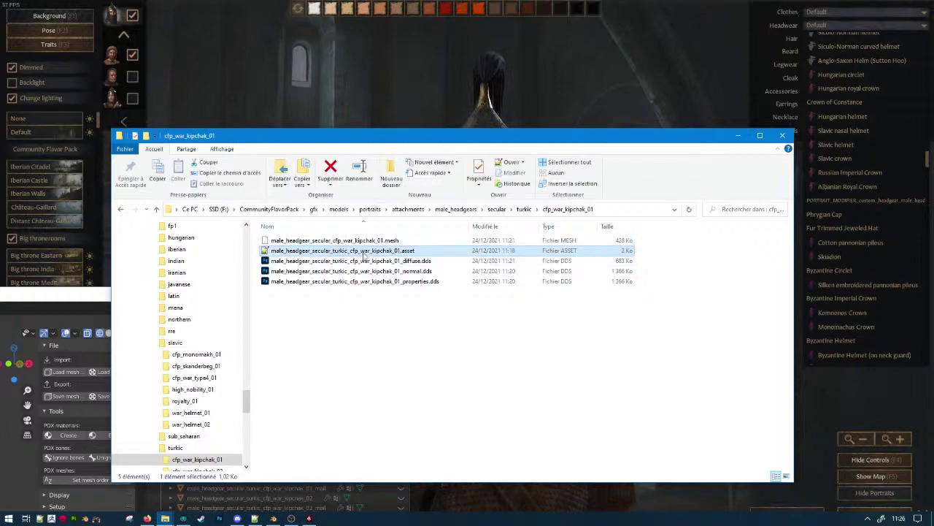
Rename the kipchak_01 mesh file to male_headgear_secular_turkic_cfp_war_kipchak_01.mesh.
click(339, 242)
click(339, 242)
click(339, 241)
text(turkic_)
key(Return)
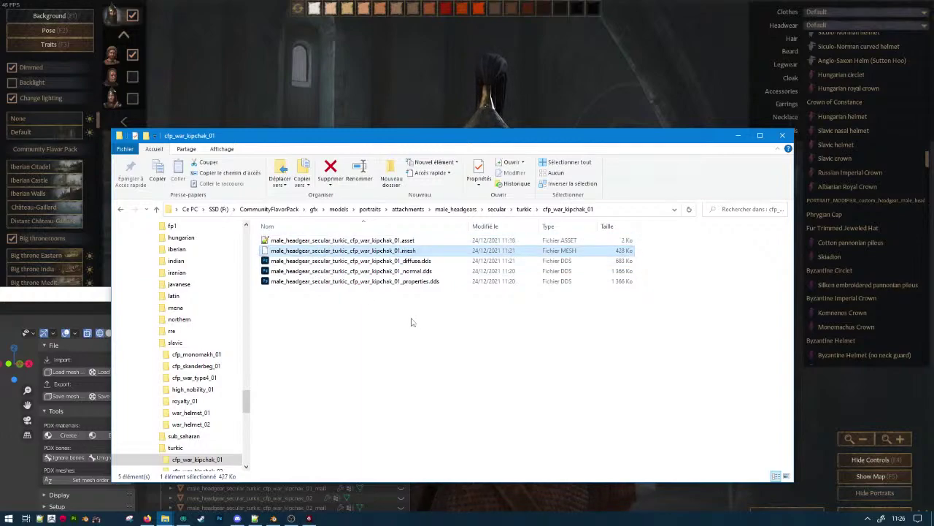
In the male cfp_war_kipchak_02 folder, rename the asset file to male_headgear_secular_turkic_cfp_war_kipchak_02.asset.
click(524, 209)
double_click(357, 250)
click(291, 281)
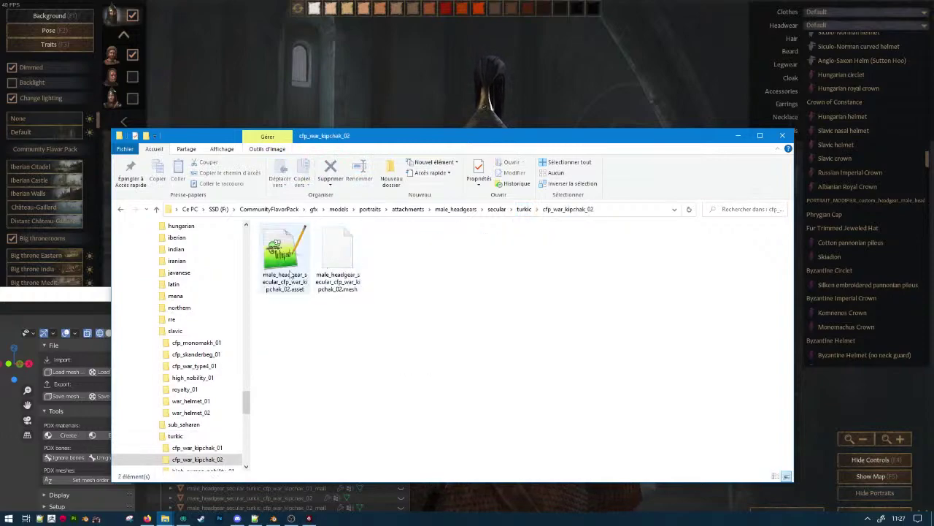
click(291, 281)
key(ctrl+v)
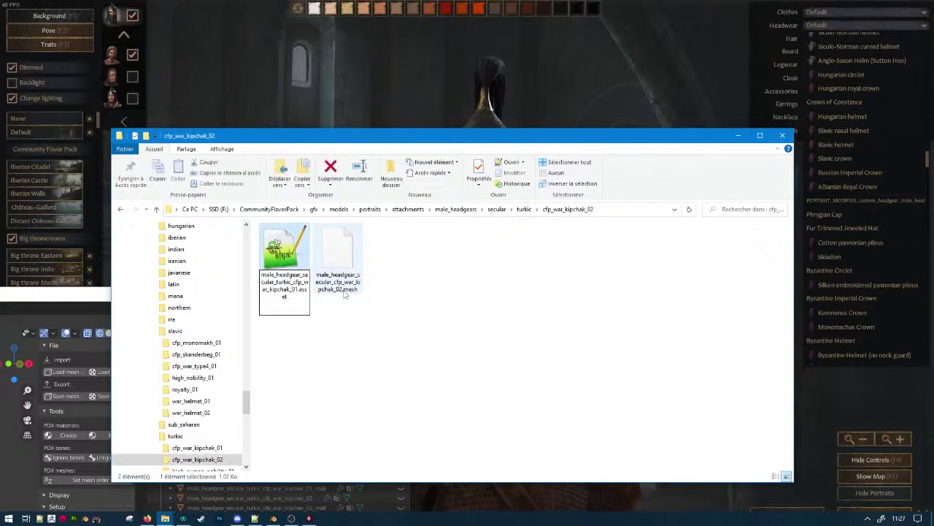
key(Left)
key(Left)
key(Left)
key(Left)
key(Left)
key(Left)
key(Left)
key(BackSpace)
text(2)
key(Return)
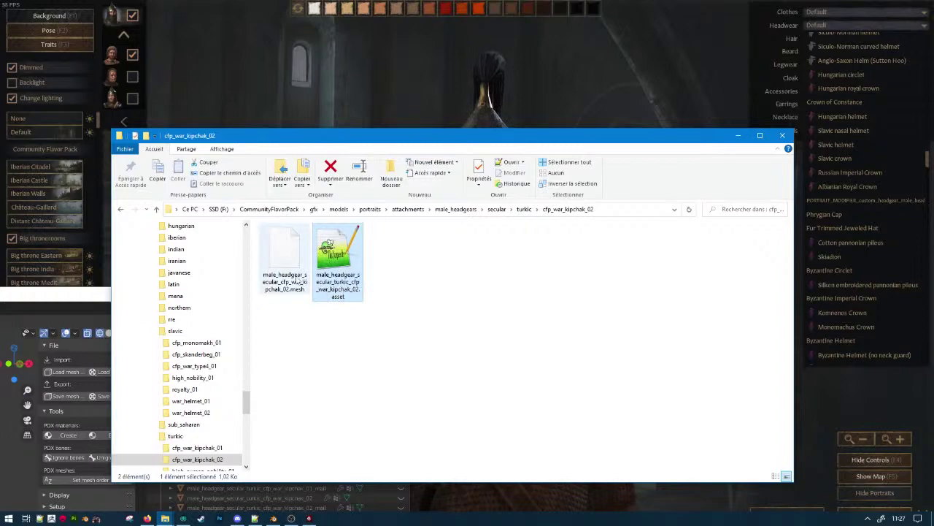
Rename the male kipchak_02 mesh file to male_headgear_secular_turkic_cfp_war_kipchak_02.mesh.
click(296, 281)
key(F2)
key(ctrl+v)
key(BackSpace)
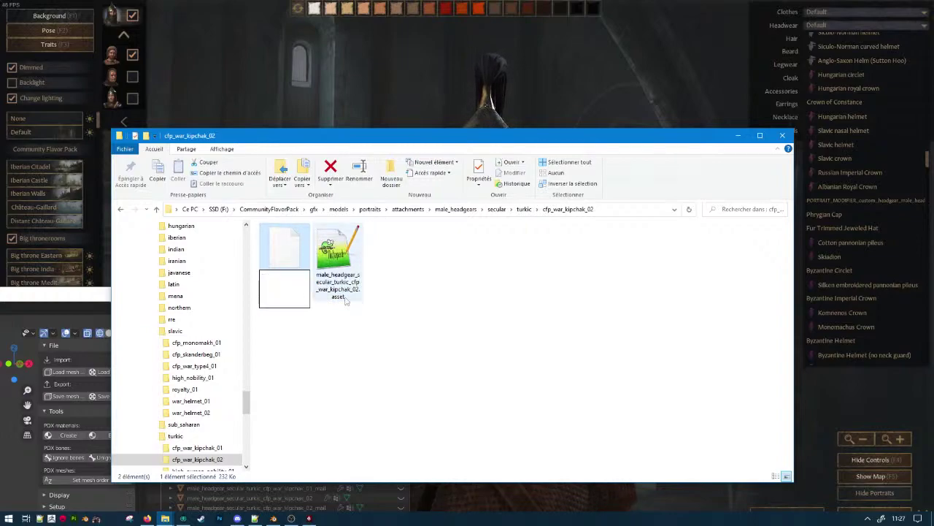
text(2.mesh)
key(Return)
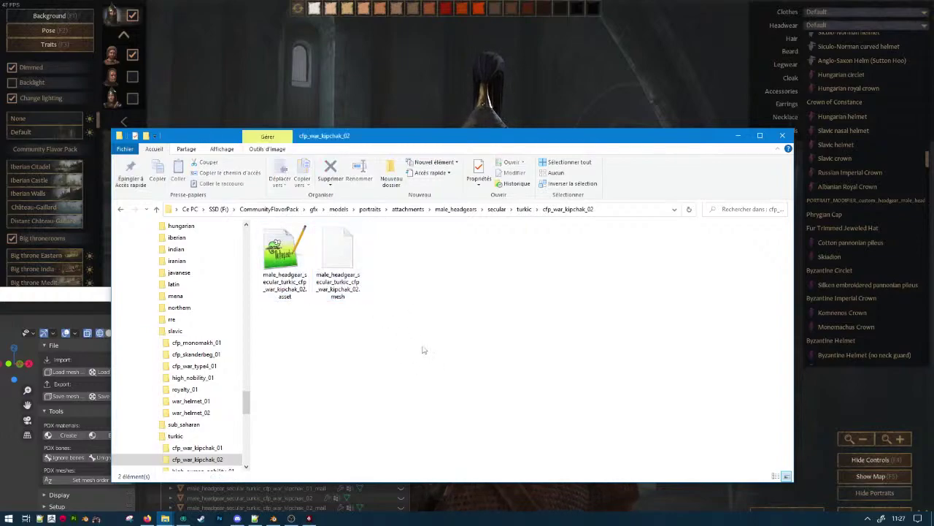
Go to the matching turkic folder under female_headgears and open its cfp_war_kipchak_01 folder.
key(alt+Up)
click(559, 213)
click(334, 209)
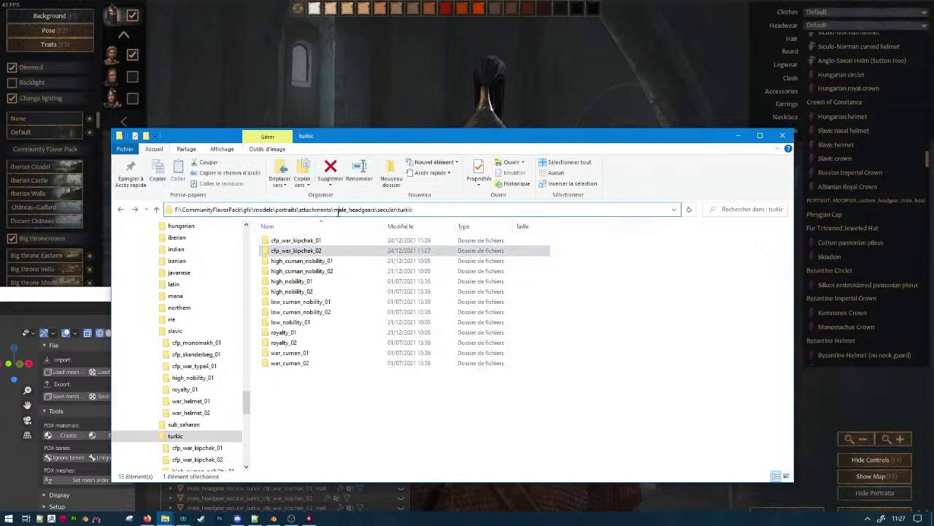
text(fe)
key(Return)
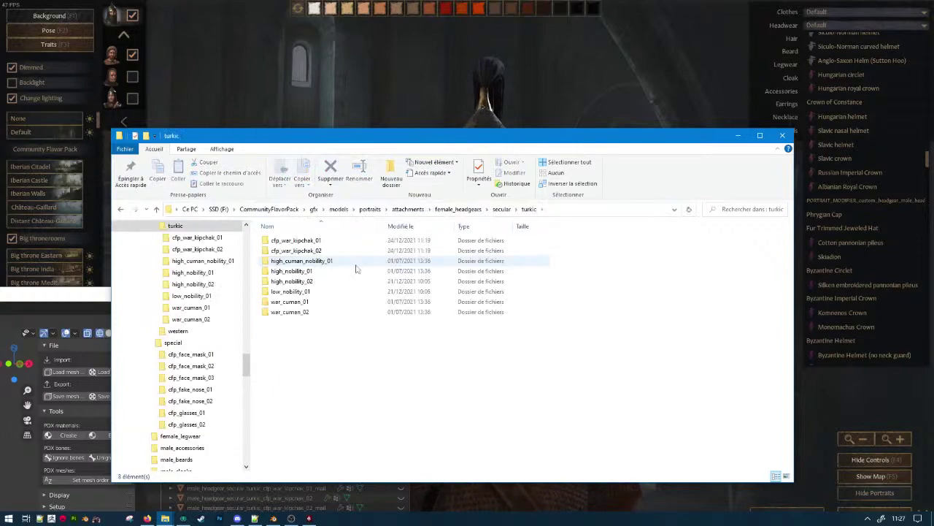
double_click(321, 241)
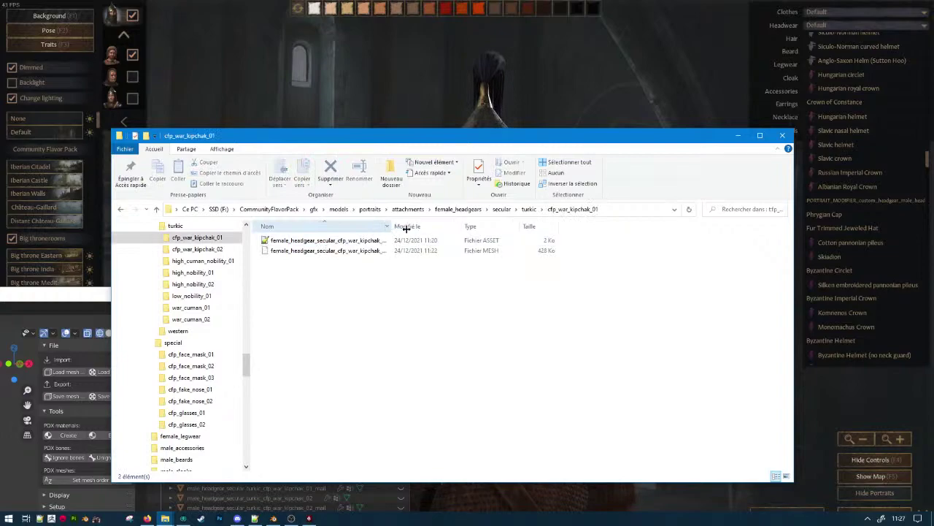
Rename the female kipchak_01 asset file to female_headgear_secular_turkic_cfp_war_kipchak_01.asset.
drag(384, 227, 472, 227)
click(359, 241)
key(F2)
text(male_headgear_secular_turkic_cfp_war_kipchak_01)
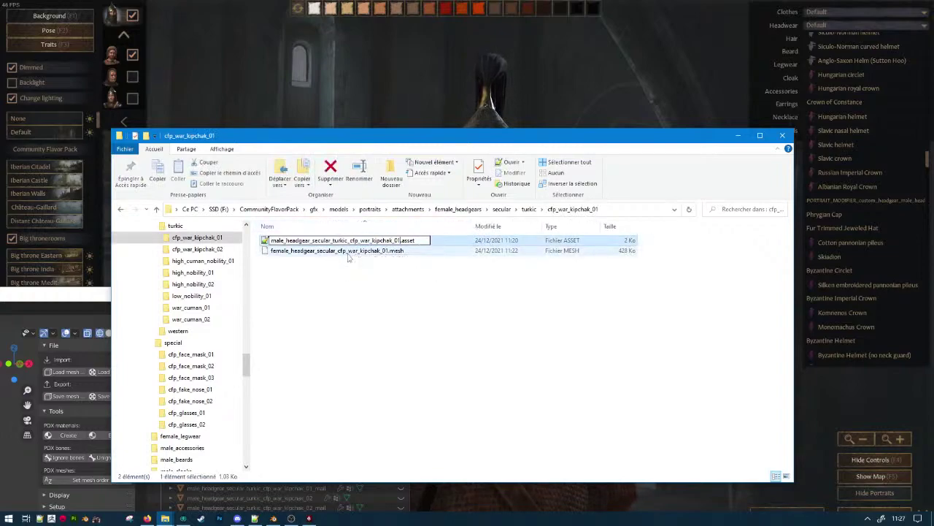
key(Home)
text(fe)
key(Return)
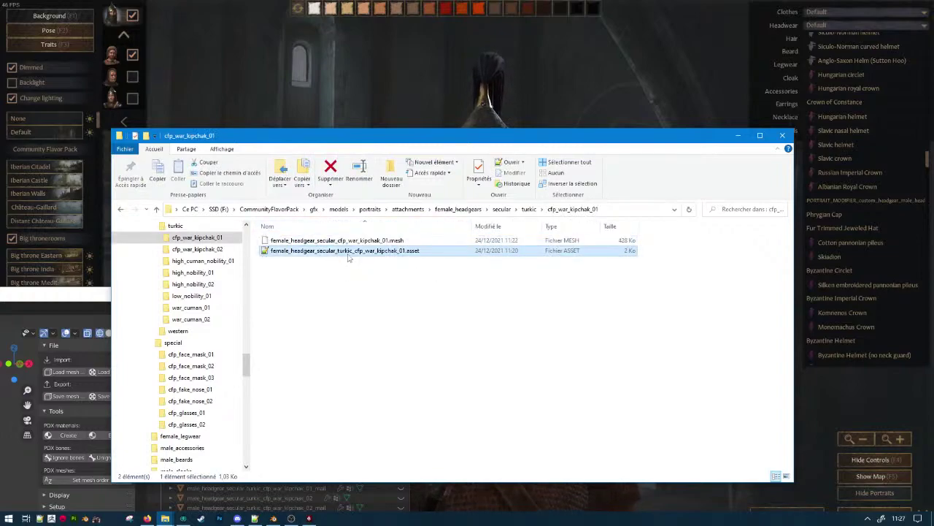
Rename the female kipchak_01 mesh file to female_headgear_secular_turkic_cfp_war_kipchak_01.mesh.
click(316, 241)
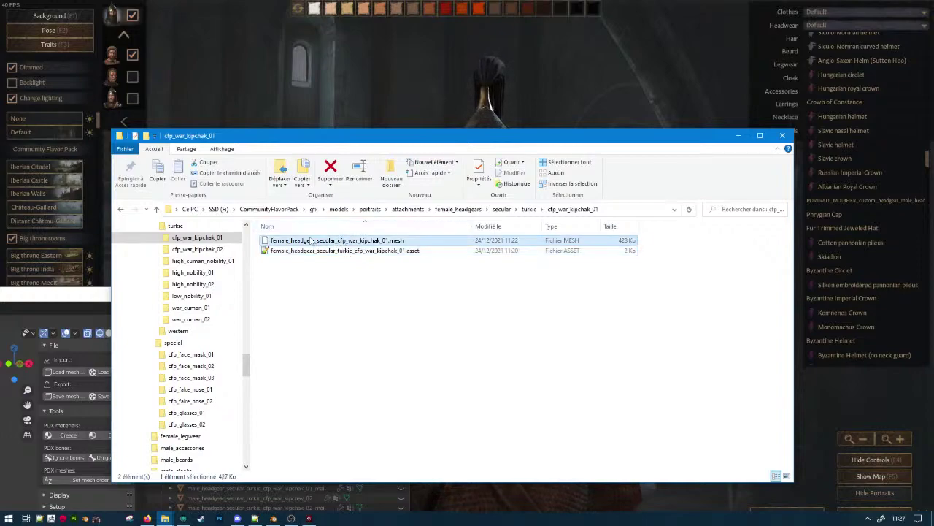
key(F2)
text(male_headgear_secular_turkic_cfp_war_kipchak_01)
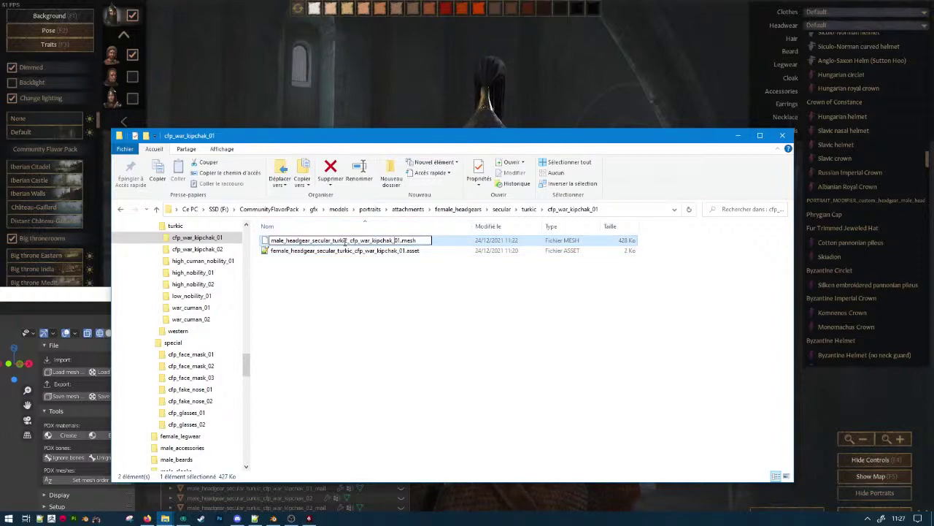
text(fe)
key(Return)
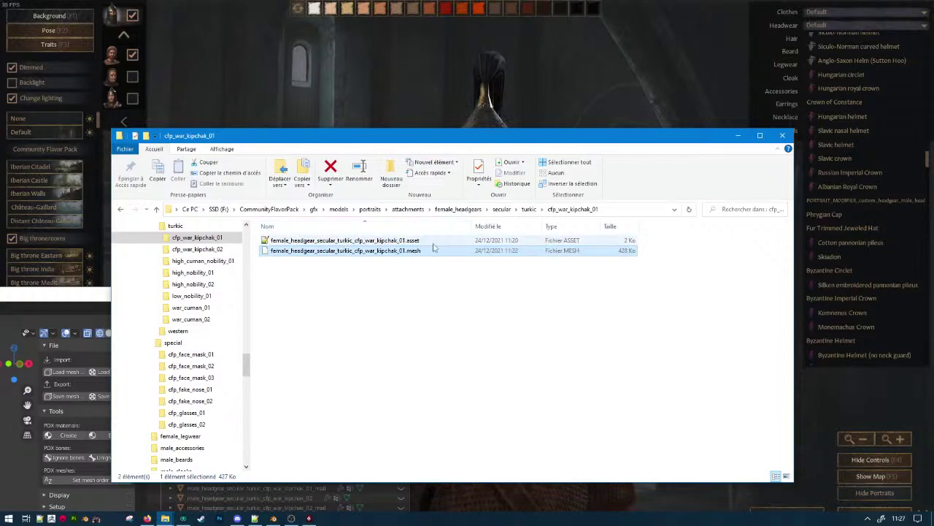
In the female cfp_war_kipchak_02 folder, rename the asset file to female_headgear_secular_turkic_cfp_war_kipchak_02.asset.
click(633, 210)
text(2)
key(Return)
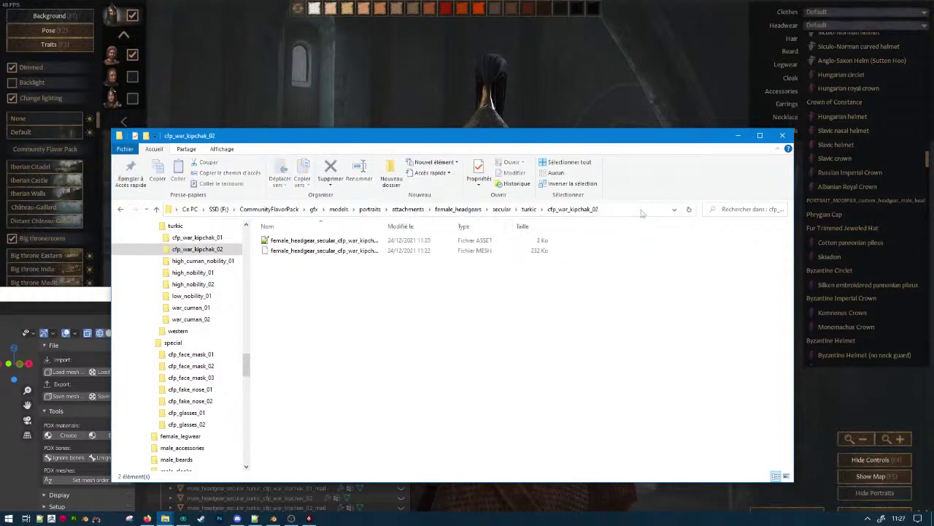
click(321, 241)
double_click(383, 225)
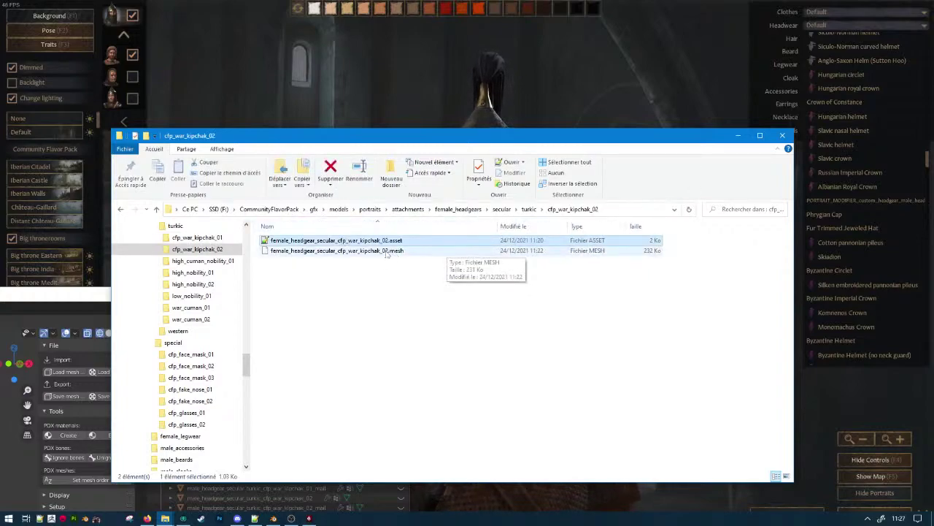
key(F2)
text(male_headgear_secular_turkic_cfp_war_kipchak_01)
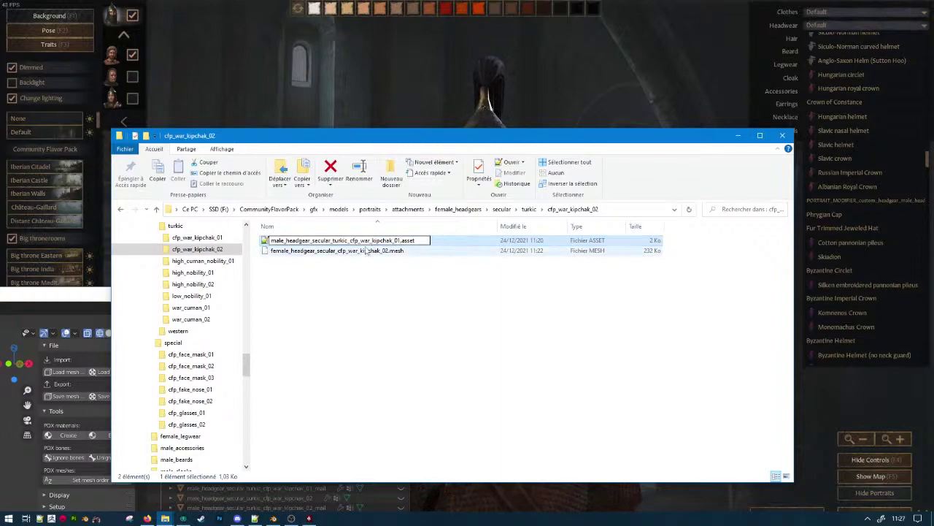
text(fe)
key(Return)
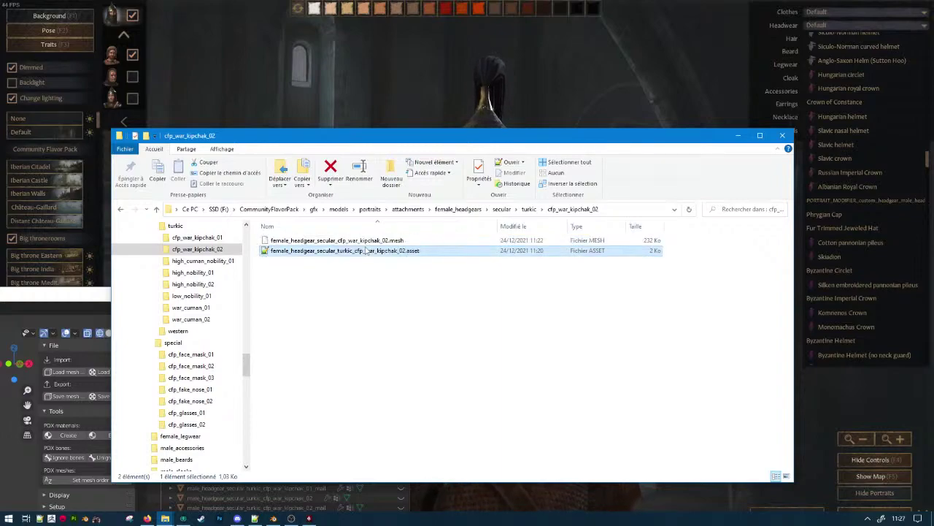
Rename the female kipchak_02 mesh file to female_headgear_secular_turkic_cfp_war_kipchak_02.mesh.
click(363, 250)
key(ctrl+c)
click(338, 242)
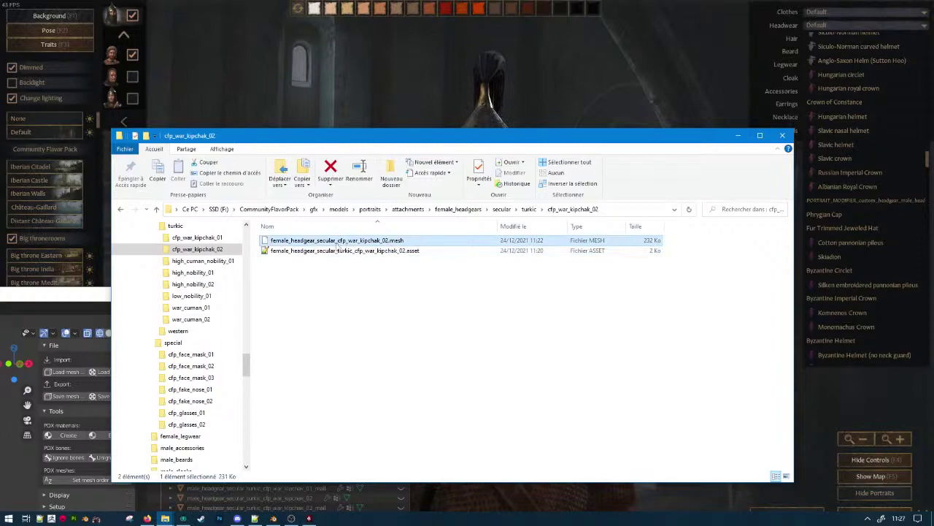
key(F2)
key(ctrl+v)
key(Return)
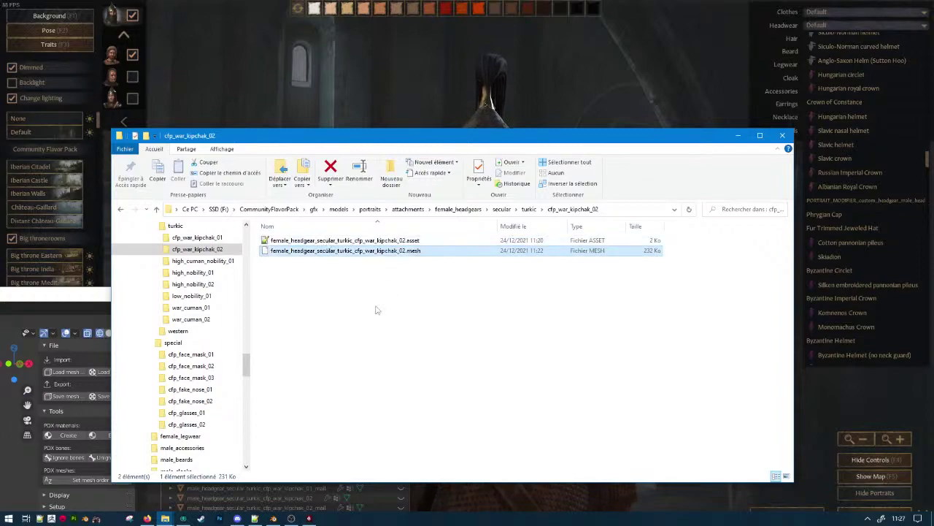
click(368, 312)
Switch to Crusader Kings III, look through the headwear list for the turkic helmets, and exit the game to desktop.
click(435, 104)
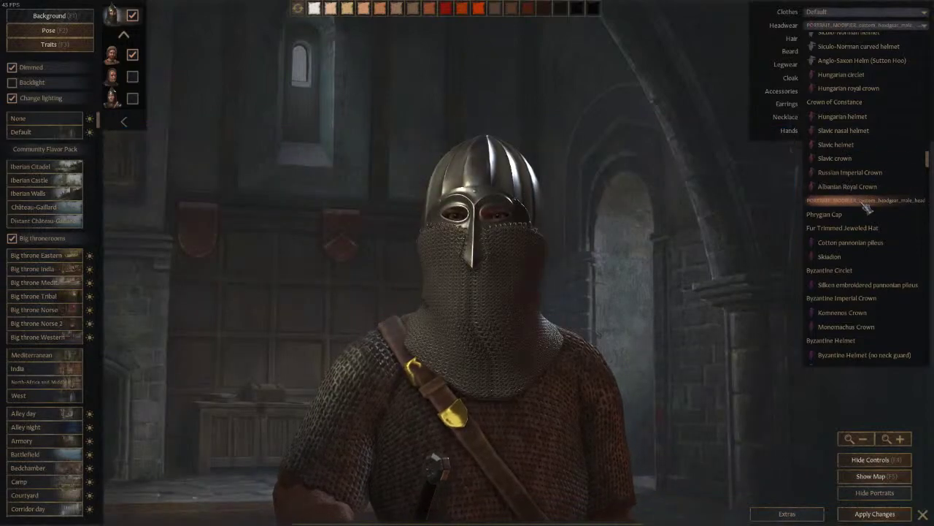
scroll(897, 287, down, 3)
scroll(903, 306, down, 10)
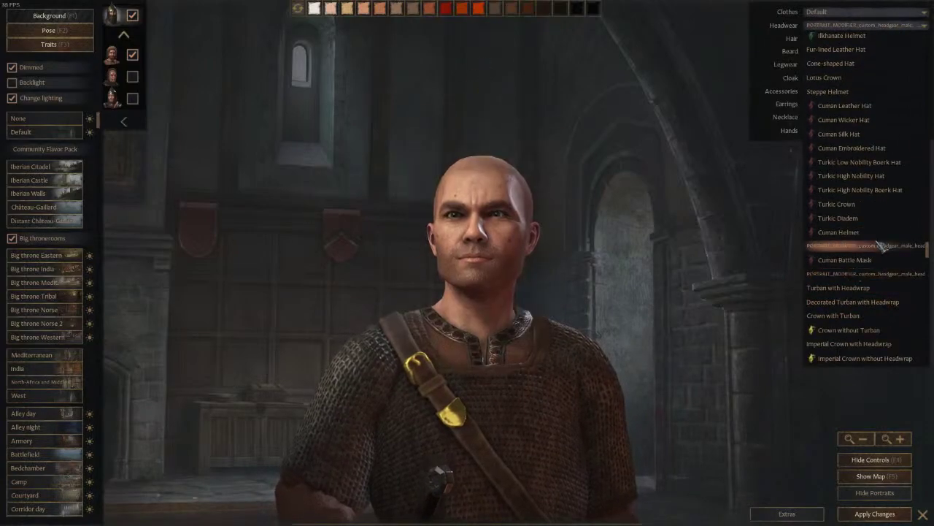
key(grave)
key(alt+F4)
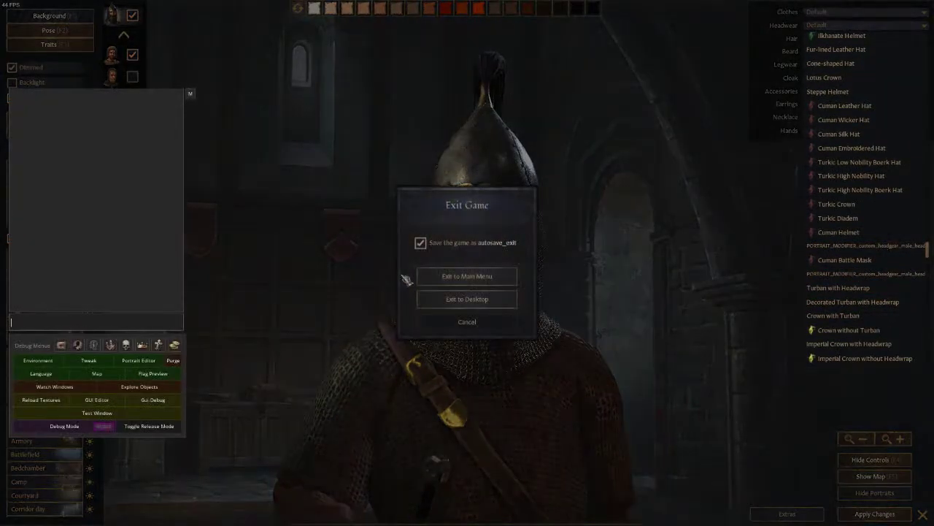
click(516, 303)
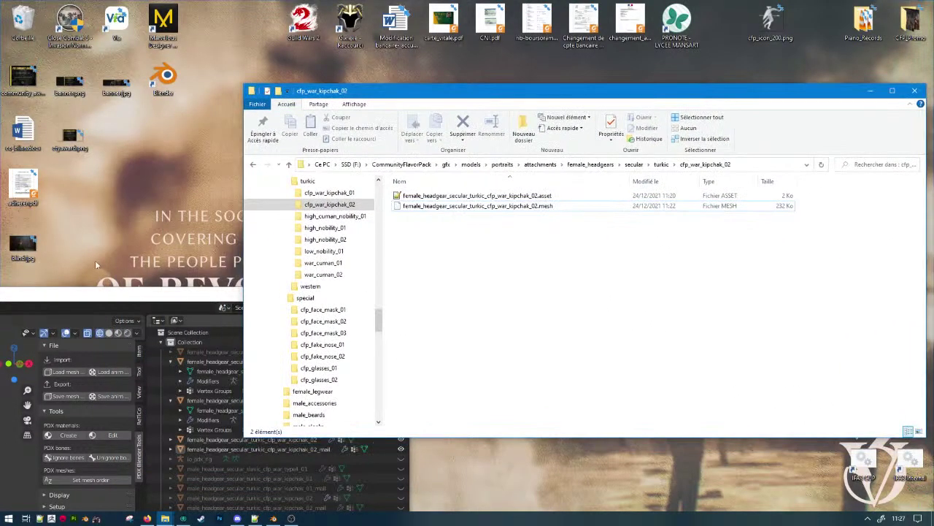
Switch to Blender and export the female kipchak_01 helmet and its mail over female_headgear_secular_turkic_cfp_war_kipchak_01.mesh.
click(130, 299)
drag(130, 297, 613, 1)
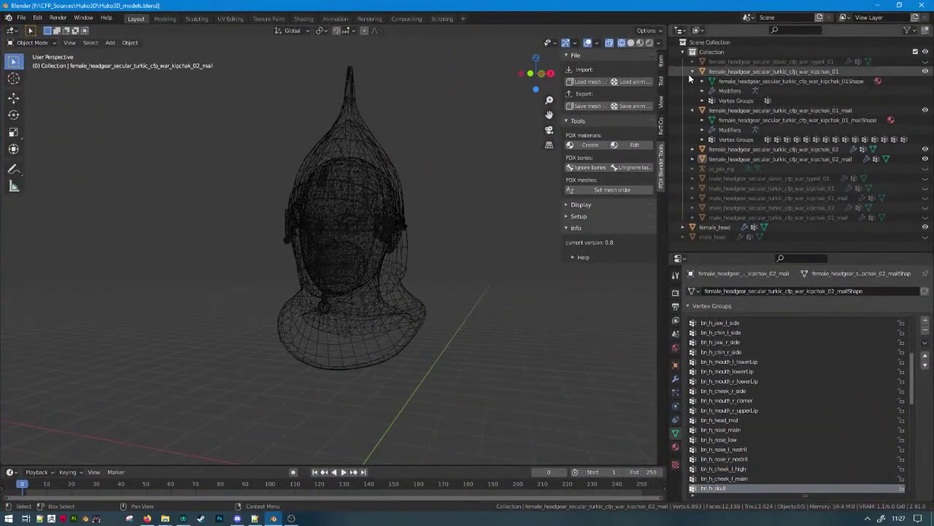
drag(692, 71, 691, 83)
click(708, 91)
click(724, 80)
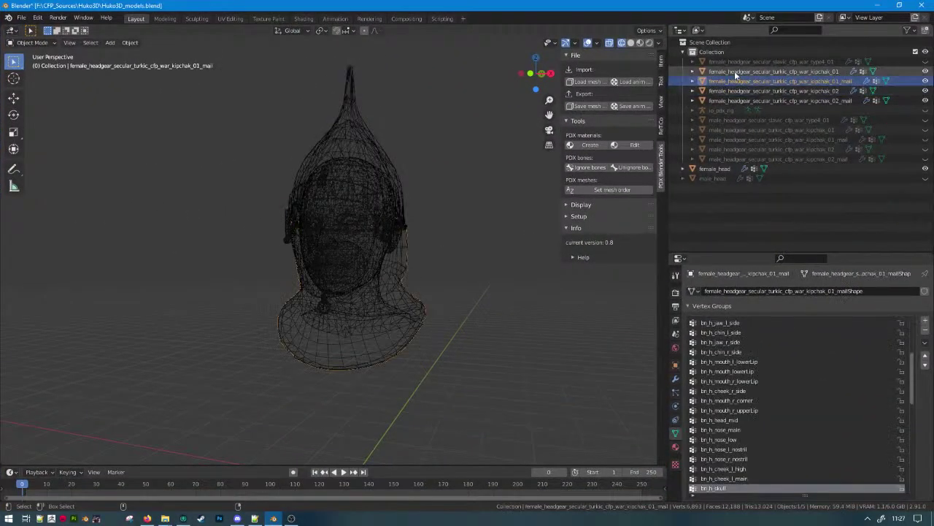
ctrl+click(734, 71)
click(588, 108)
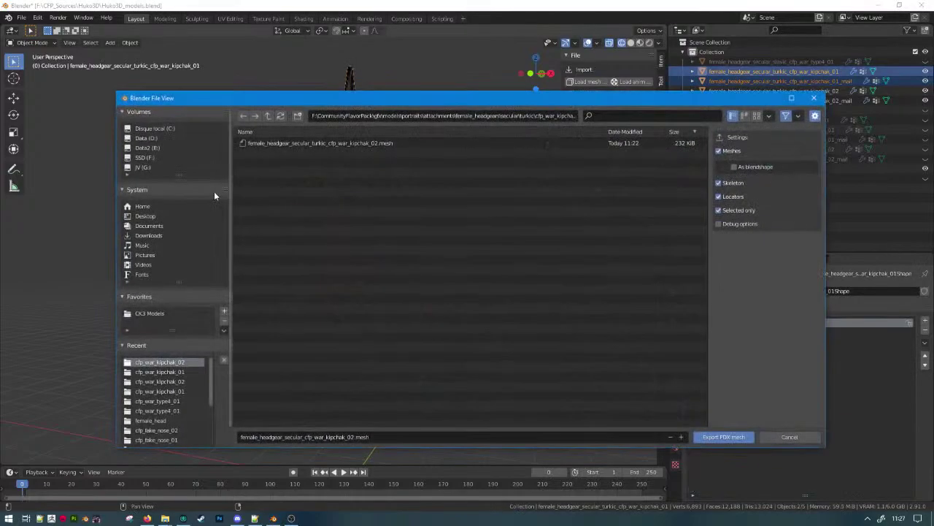
click(166, 371)
double_click(349, 144)
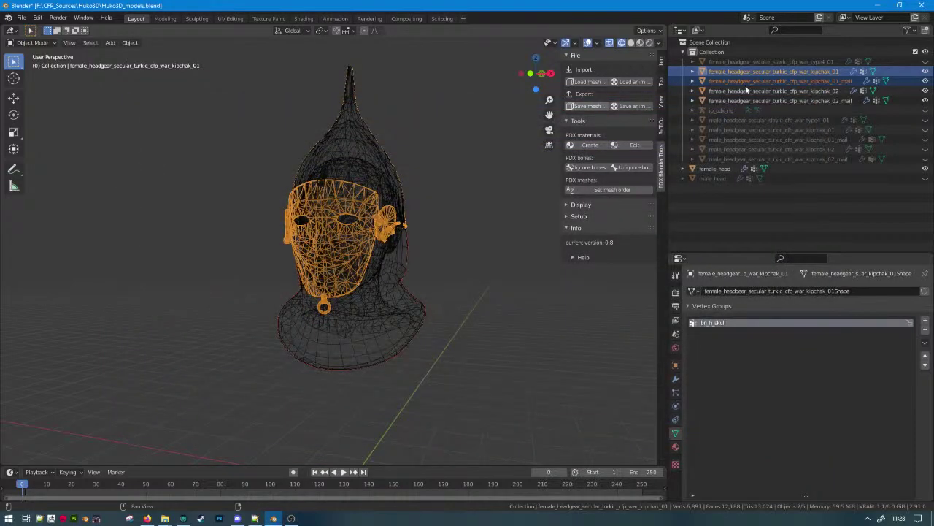
Export the female kipchak_02 helmet and its mail over female_headgear_secular_turkic_cfp_war_kipchak_02.mesh.
click(746, 90)
ctrl+click(726, 101)
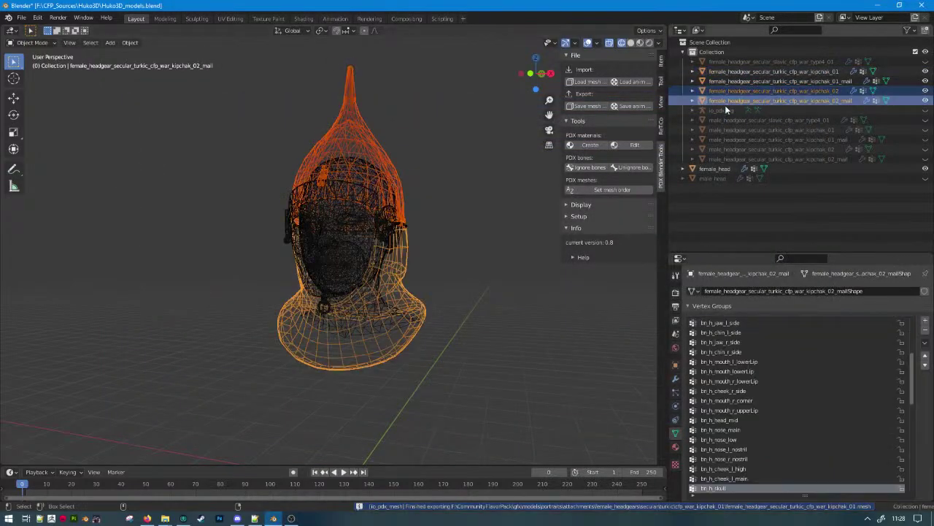
click(588, 106)
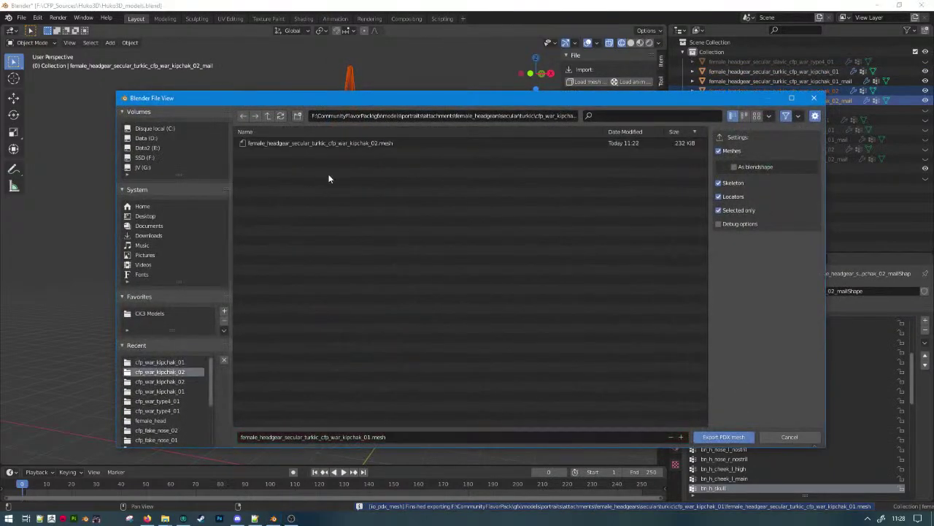
double_click(352, 144)
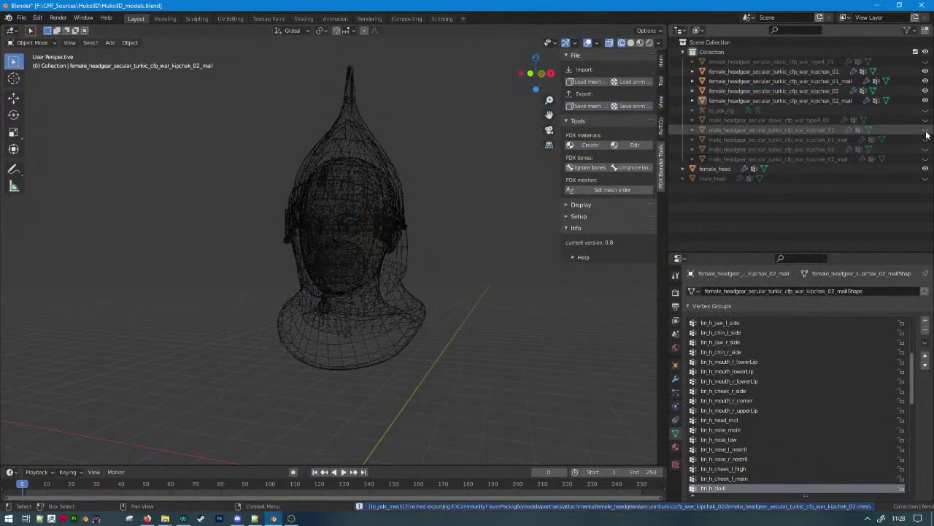
Unhide the male kipchak objects and export the kipchak_01 helmet with its mail over male_headgear_secular_turkic_cfp_war_kipchak_01.mesh.
drag(925, 130, 926, 159)
click(828, 149)
click(822, 139)
ctrl+click(822, 129)
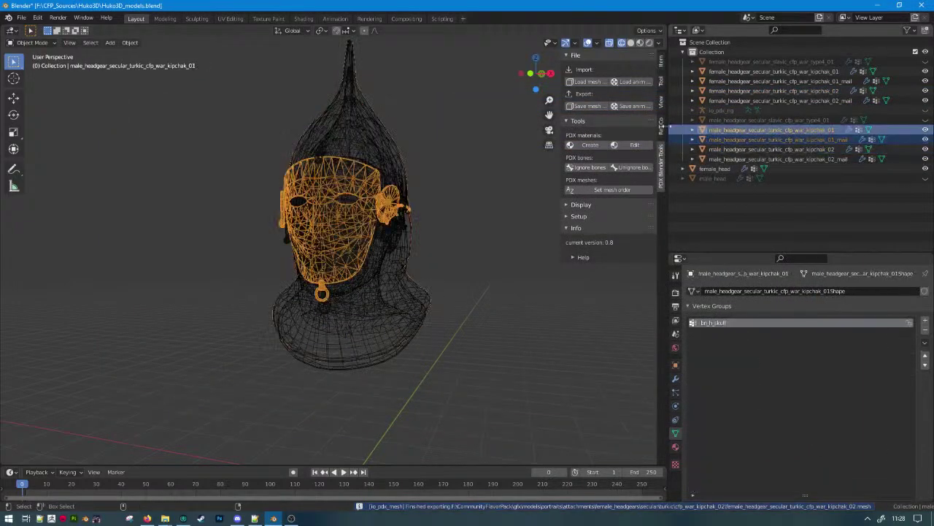
click(590, 107)
click(187, 389)
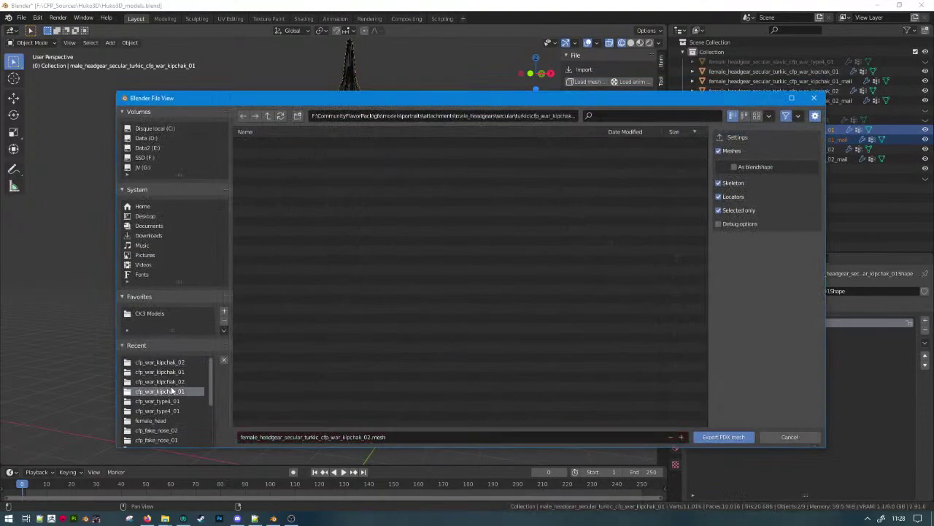
double_click(314, 143)
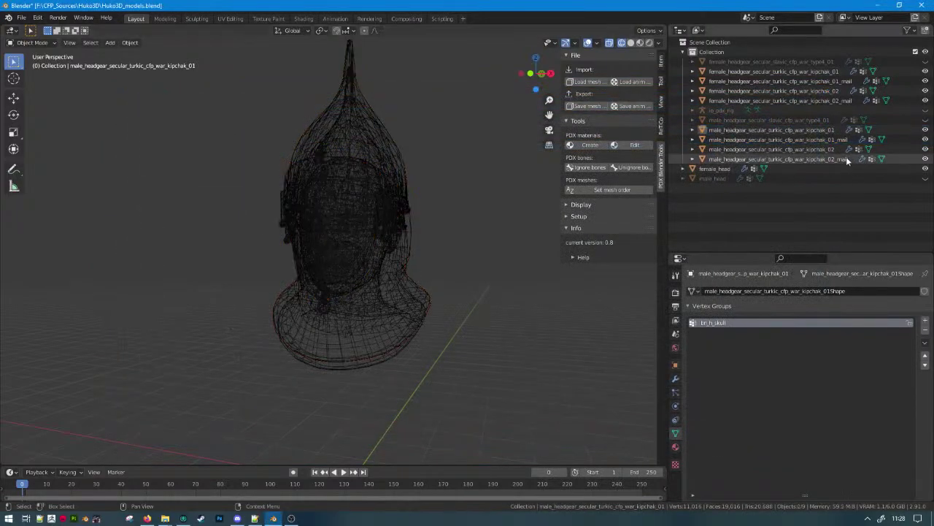
Export the male kipchak_02 helmet and its mail over the mesh file in the male cfp_war_kipchak_02 folder.
click(845, 159)
ctrl+click(825, 150)
click(591, 108)
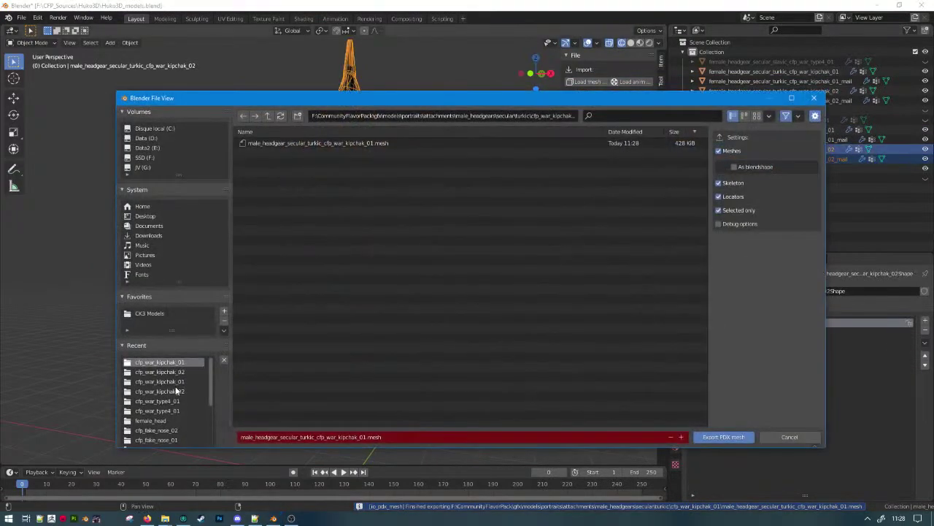
double_click(314, 143)
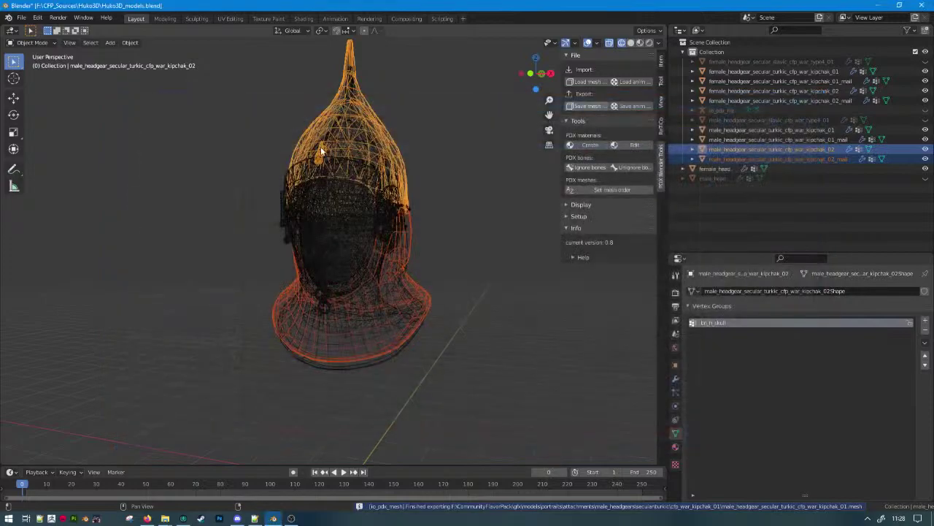
key(alt+a)
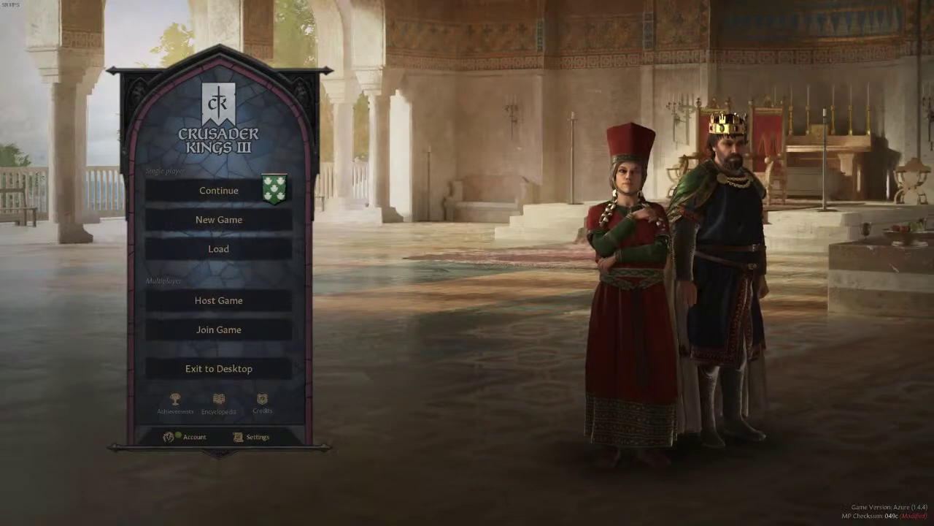
Switch to the relaunched Crusader Kings III and continue the last saved game.
click(217, 190)
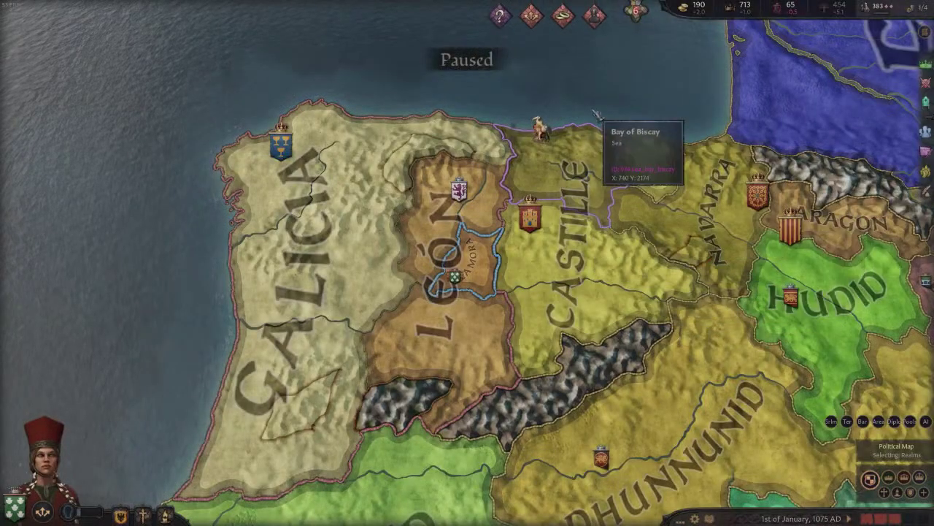
scroll(538, 129, down, 5)
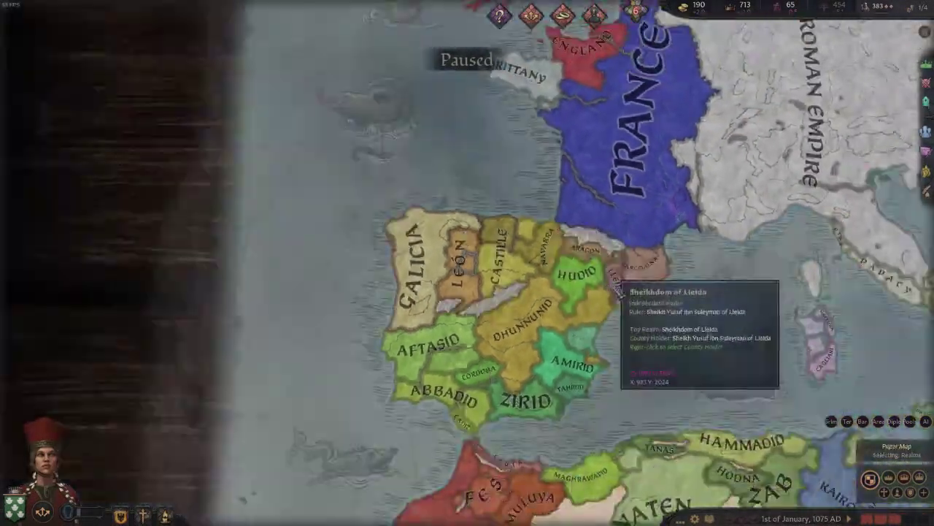
Select the Duchy of Apulia on the map and open the ruler's wife with her interaction options.
scroll(617, 286, down, 5)
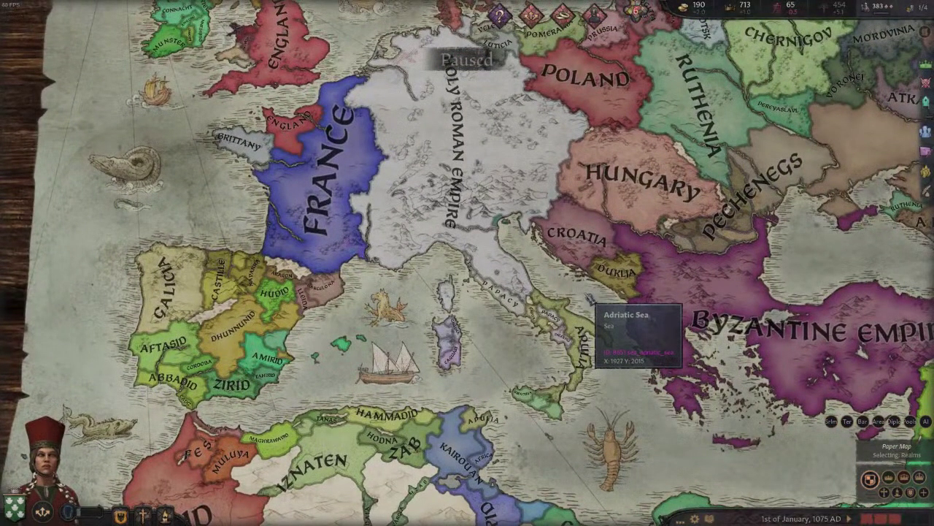
mouse_move(932, 419)
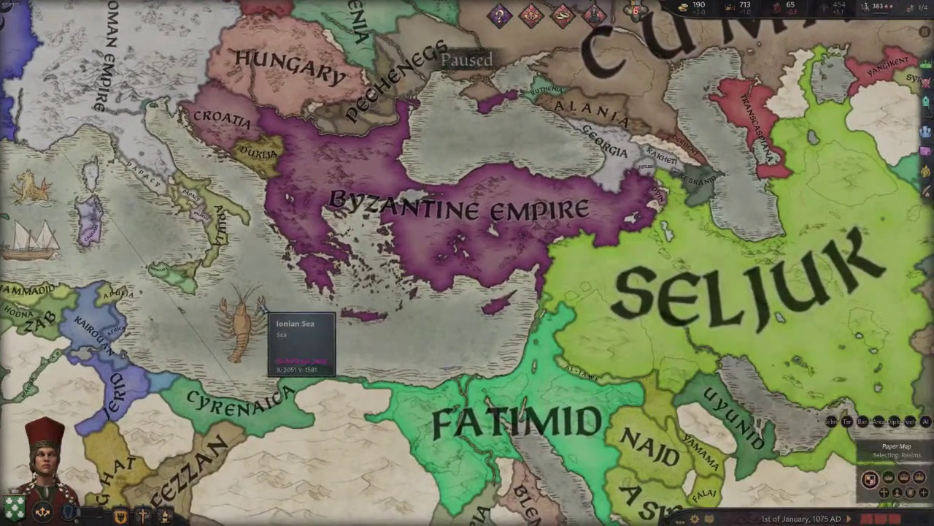
scroll(267, 312, down, 5)
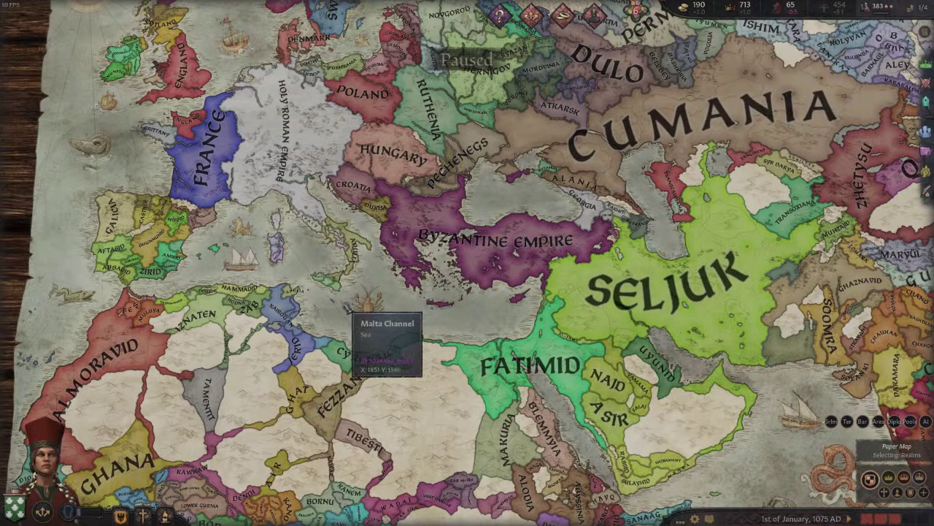
scroll(349, 316, down, 3)
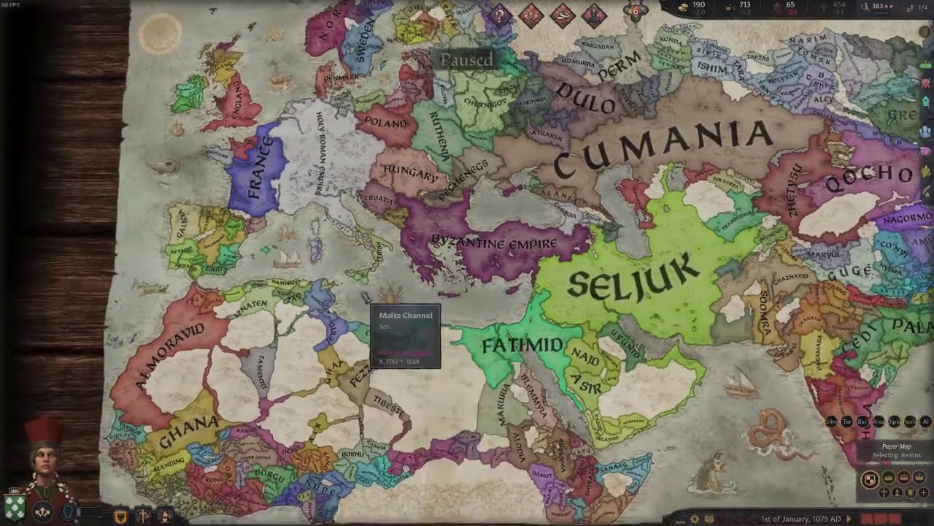
scroll(365, 299, up, 5)
click(371, 232)
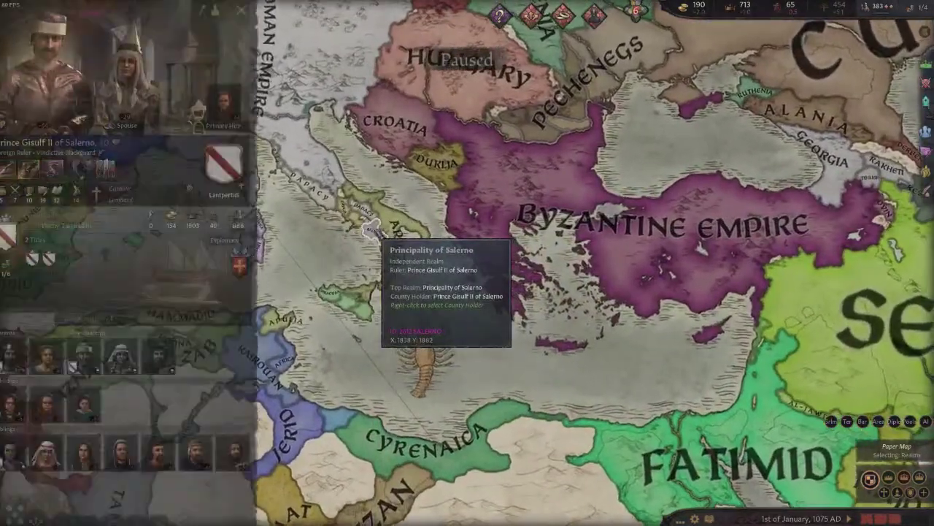
click(398, 241)
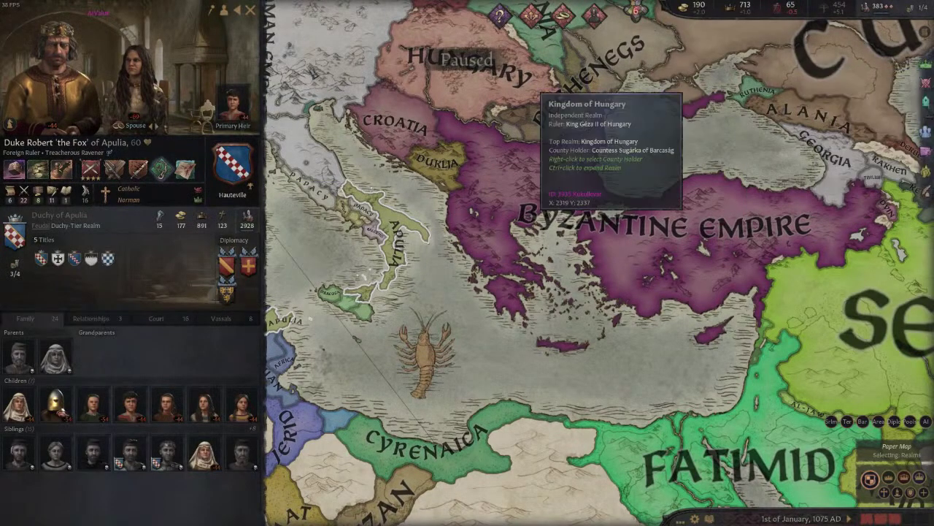
click(175, 95)
right_click(175, 93)
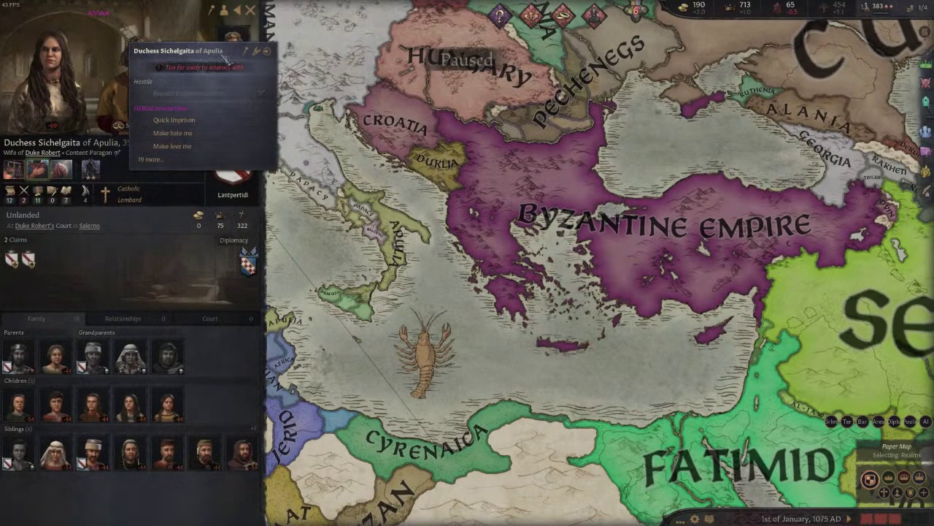
click(255, 51)
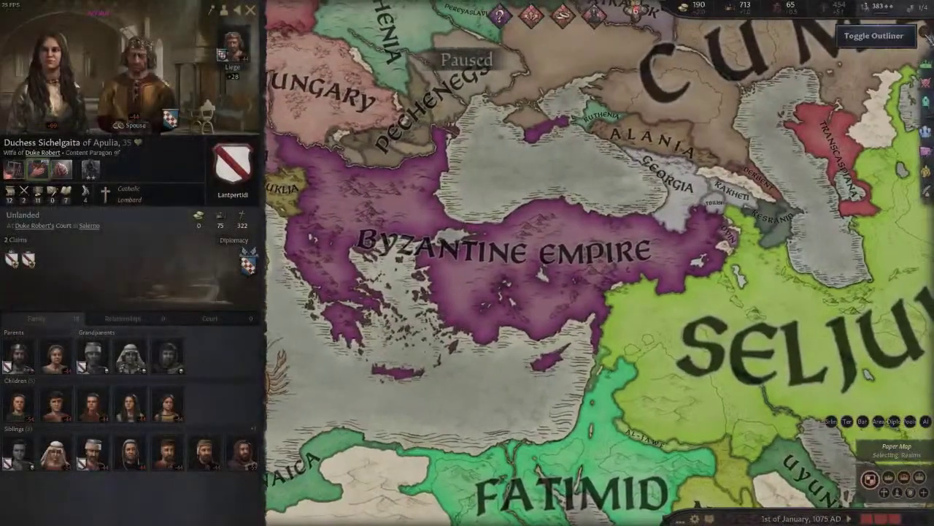
Show the outliner and open the pinned Cuman marshal in the portrait editor.
click(925, 33)
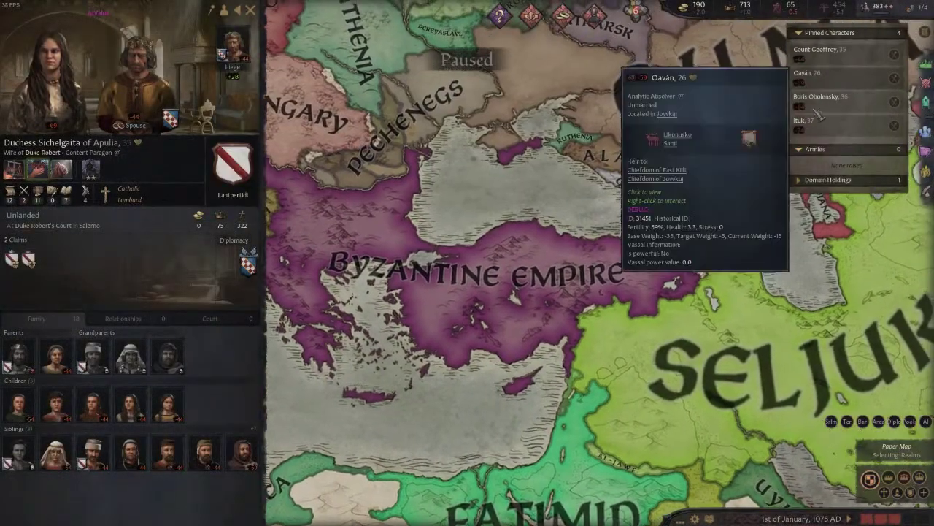
click(803, 120)
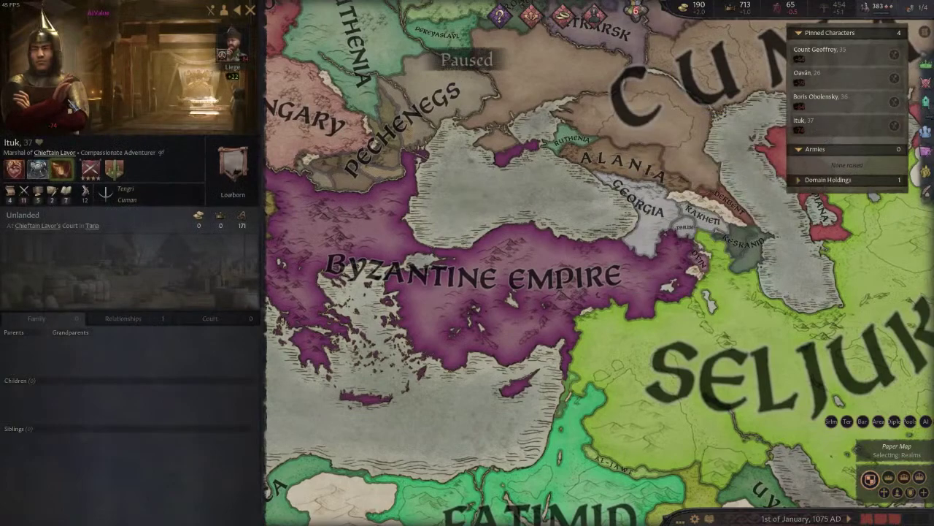
right_click(230, 68)
click(256, 51)
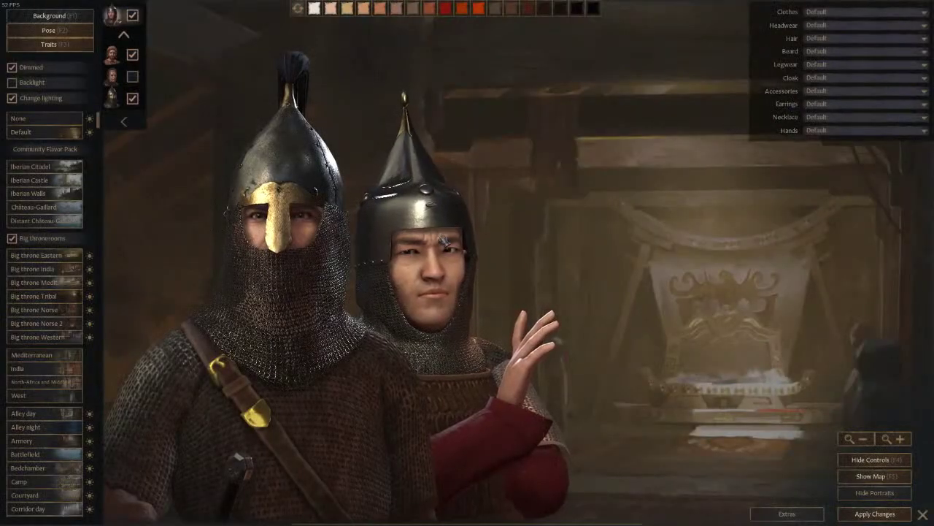
Try both unnamed custom helmets from the Cuman headwear entries on the marshal's portrait.
click(850, 25)
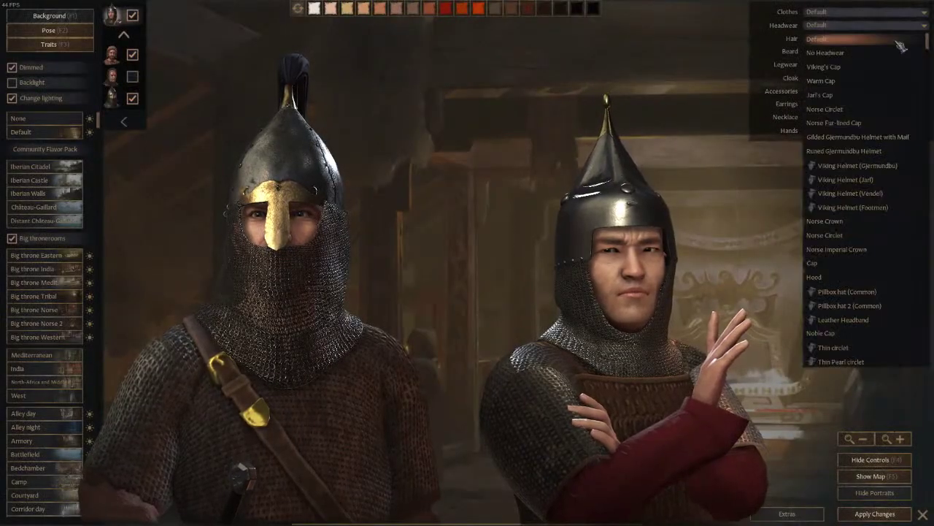
drag(927, 43, 914, 266)
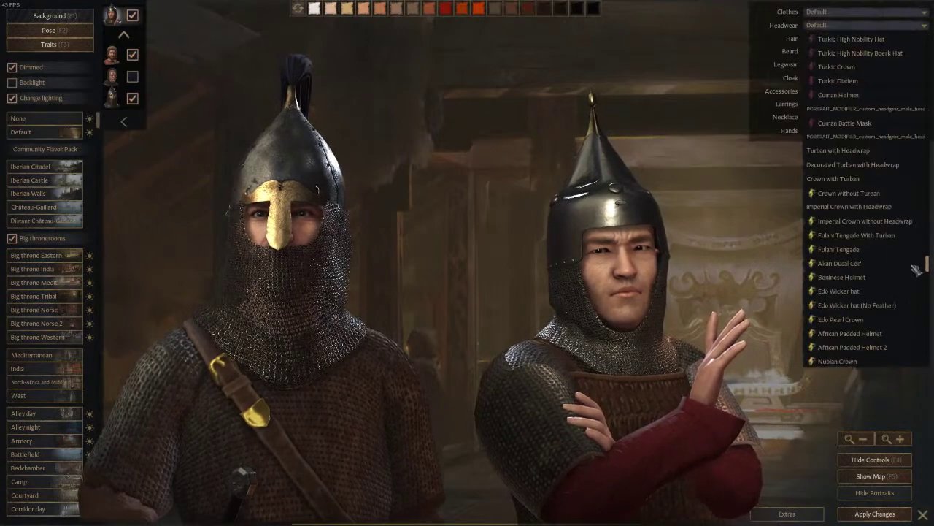
click(876, 221)
click(853, 138)
click(866, 109)
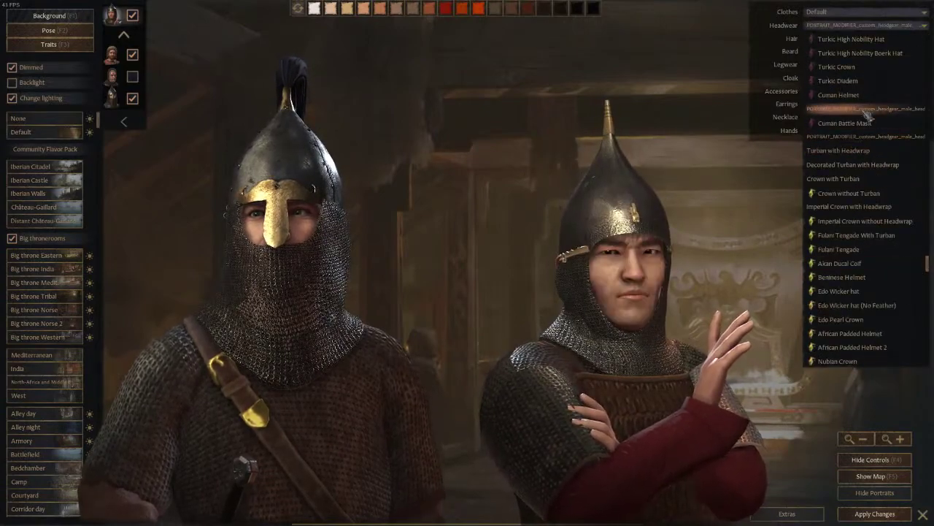
click(882, 137)
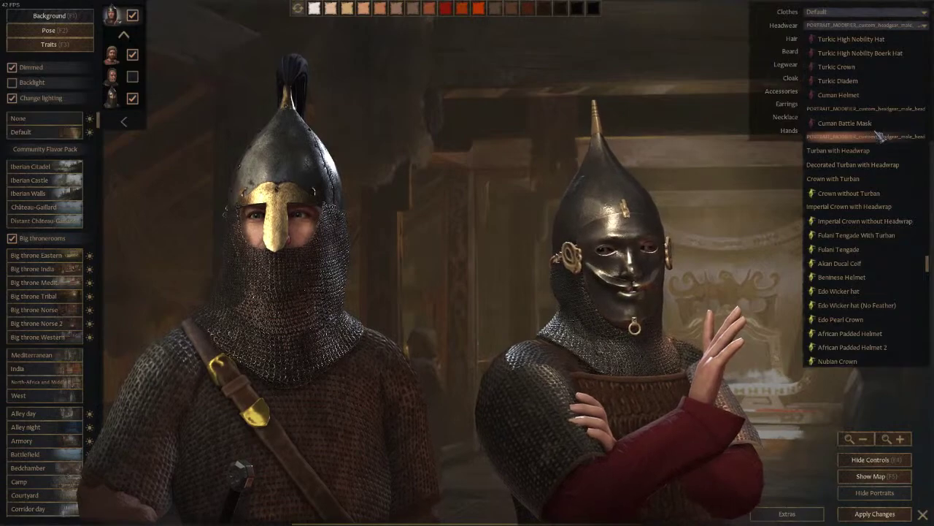
Compare the two unnamed custom helmets on the marshal with the Cuman Battle Mask by switching repeatedly between them.
click(881, 109)
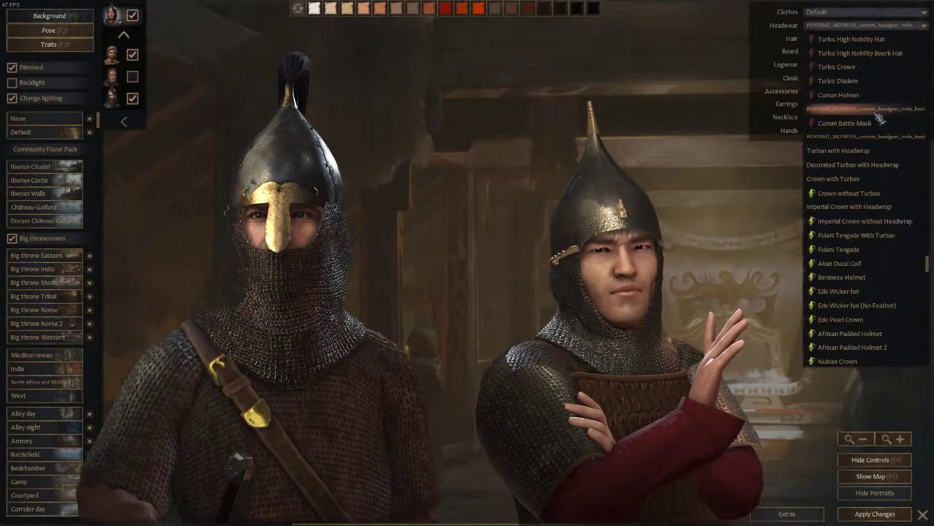
click(884, 136)
click(880, 124)
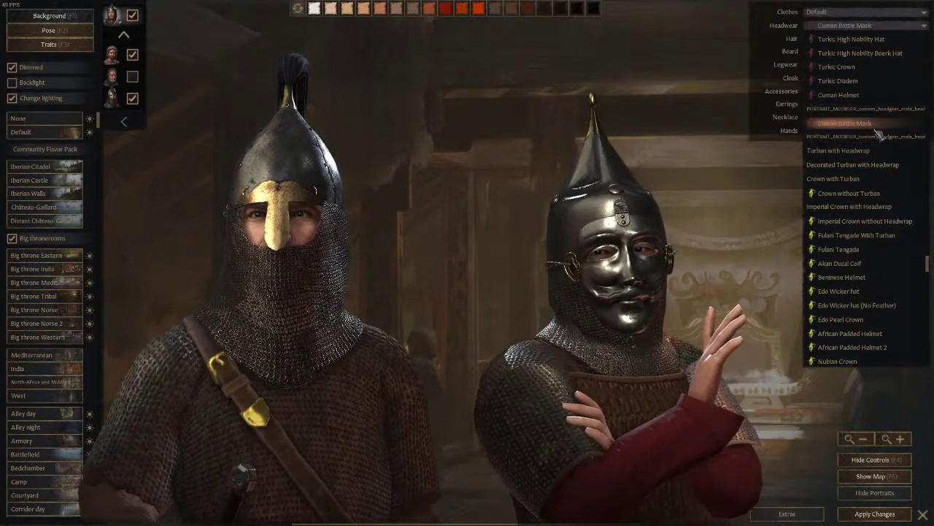
click(883, 137)
click(882, 109)
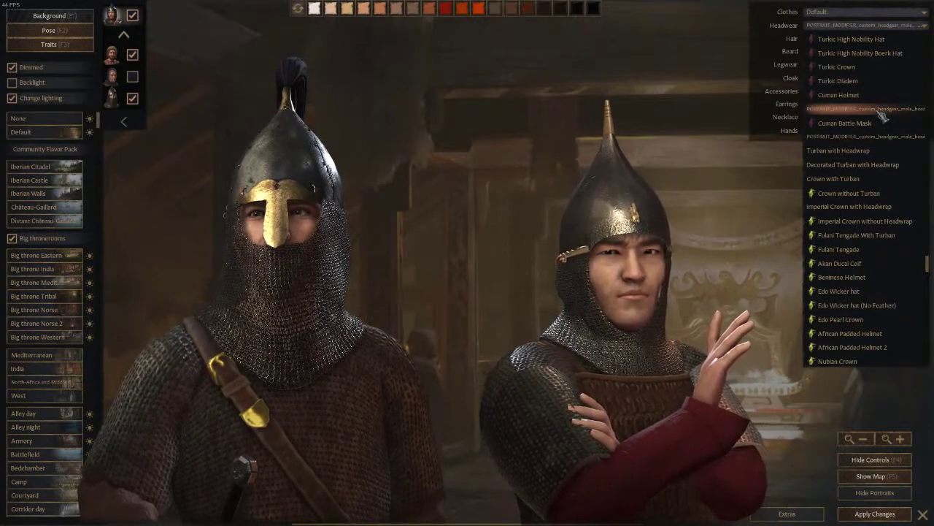
click(881, 137)
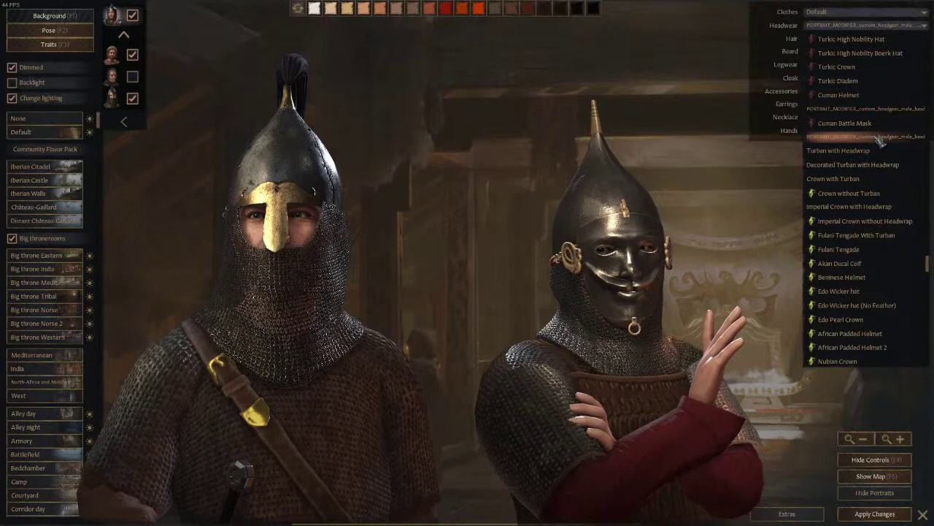
click(862, 110)
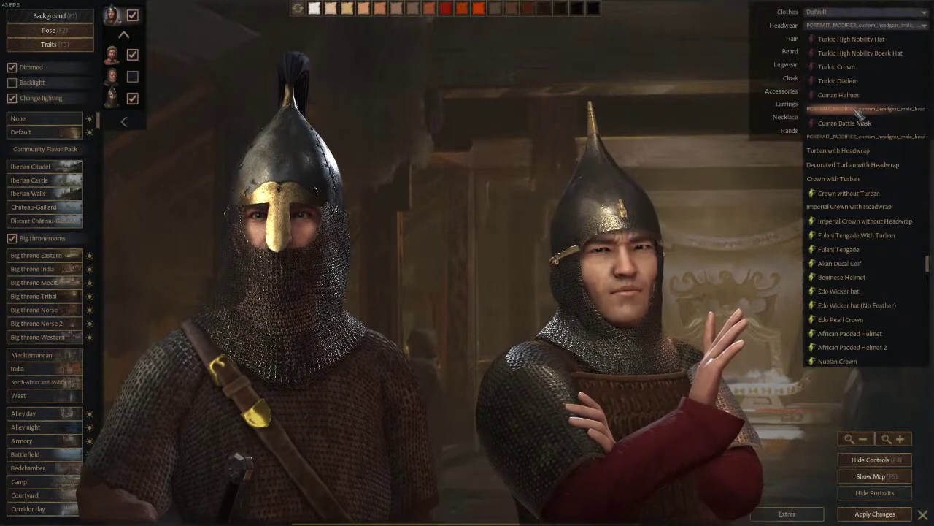
click(866, 123)
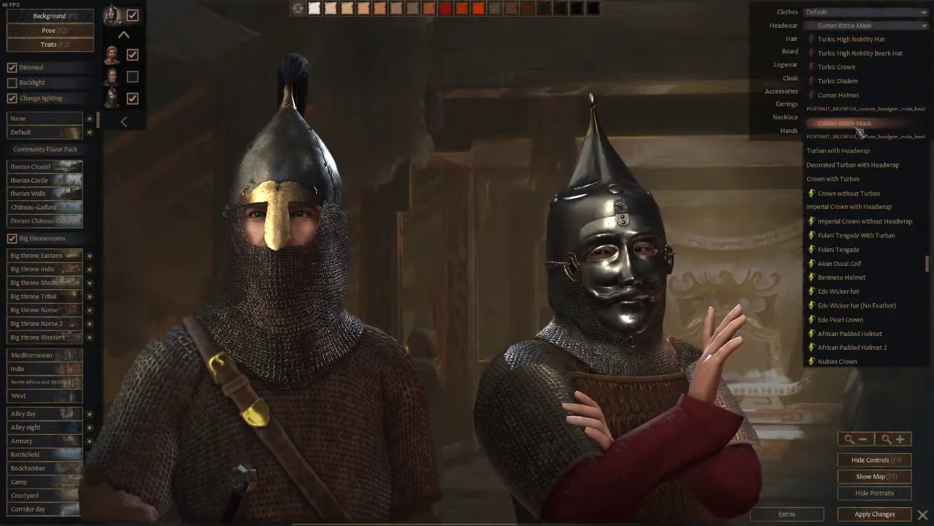
Check neighbouring headwear such as the Turkic Crown and Decorated Turban with Headwrap, ending on the unnamed masked helmet.
click(857, 97)
click(858, 84)
click(862, 69)
click(861, 81)
click(860, 121)
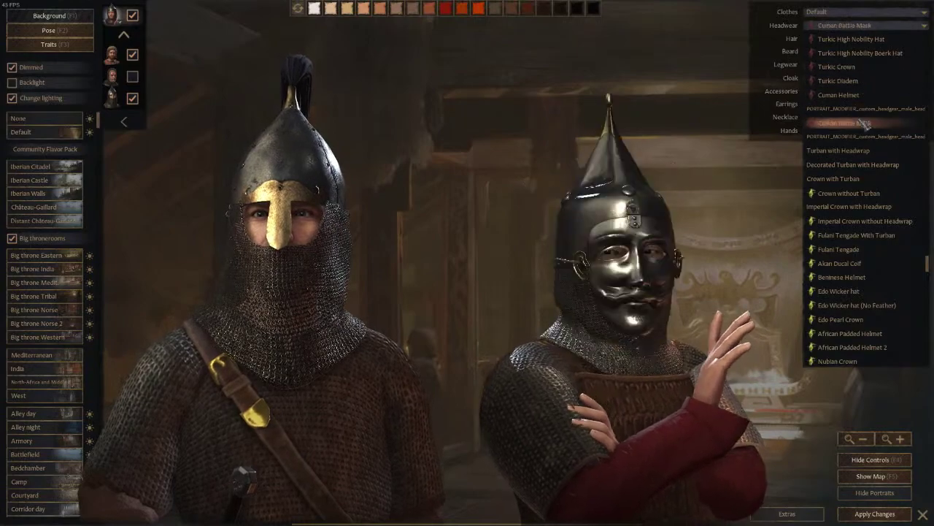
click(868, 137)
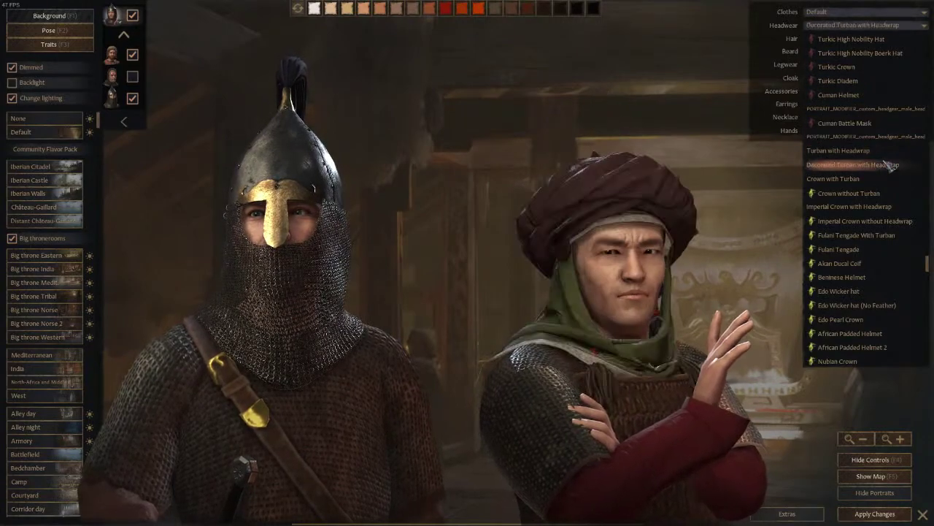
click(888, 139)
mouse_move(711, 278)
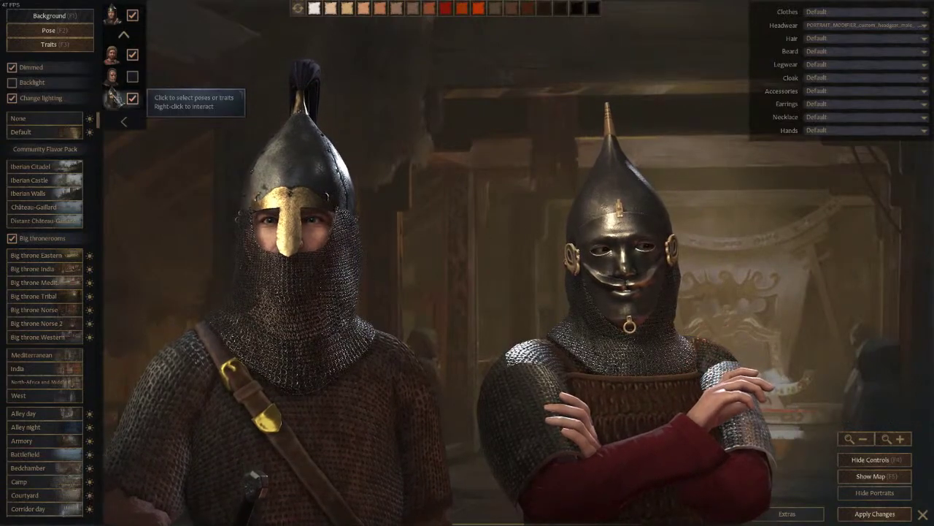
Load the character in the plumed helmet into the portrait editor, hide the duplicate portrait and try the unnamed open-faced helmet.
right_click(112, 98)
click(277, 104)
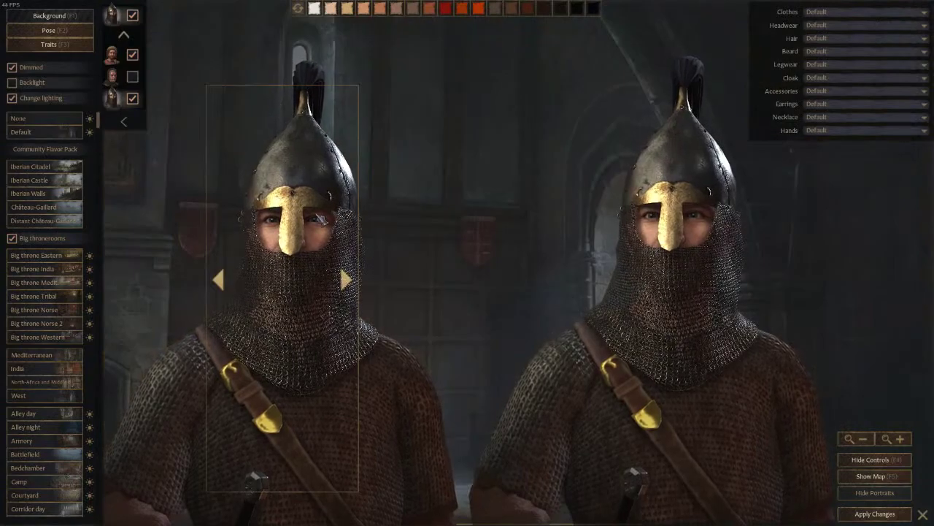
click(132, 98)
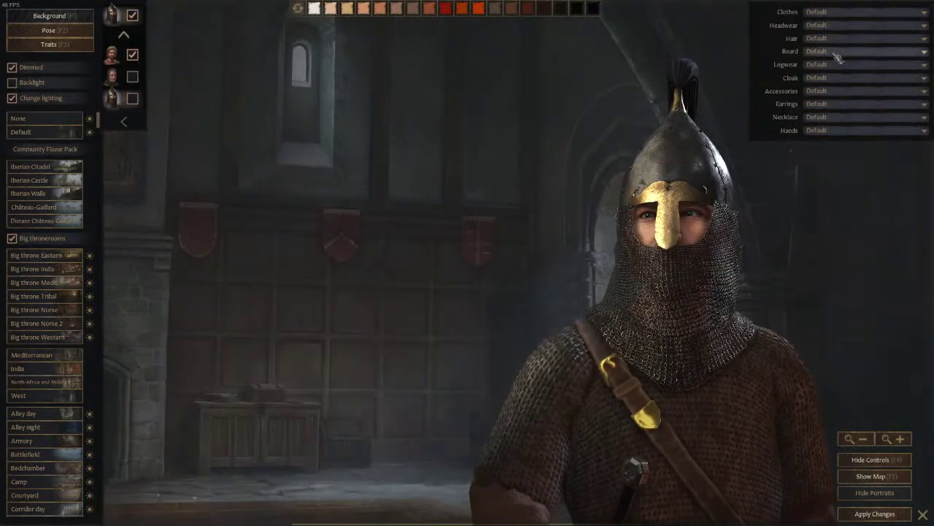
click(851, 26)
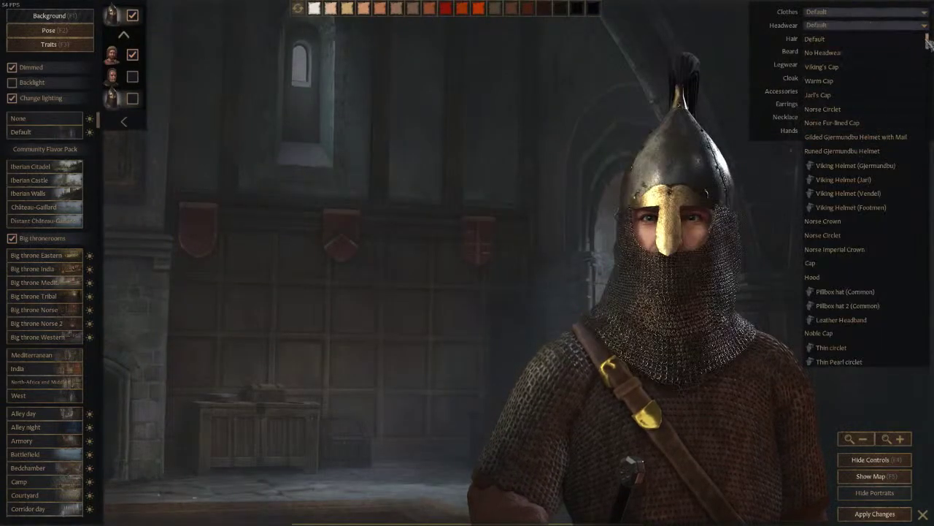
drag(927, 42, 927, 260)
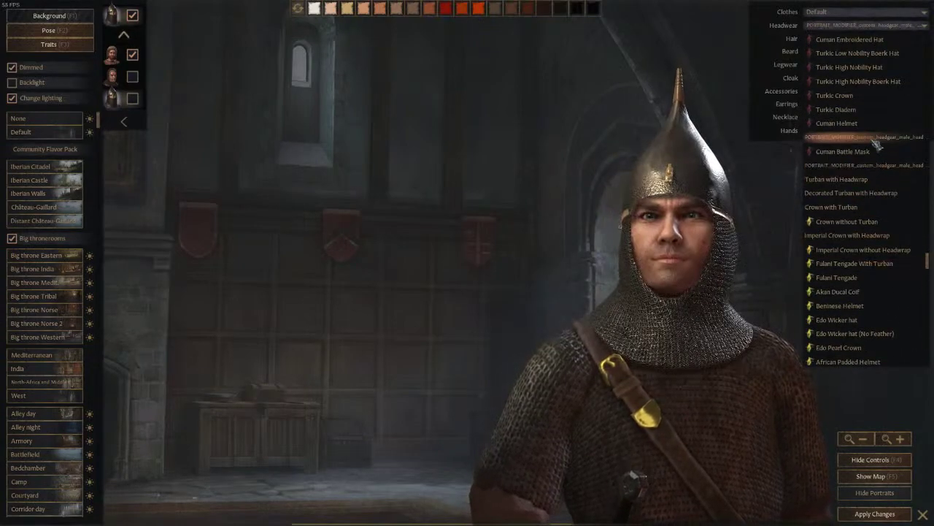
Preview other headwear on this character, including the unnamed custom headgear listed after the Albanian Royal Crown.
scroll(885, 163, up, 5)
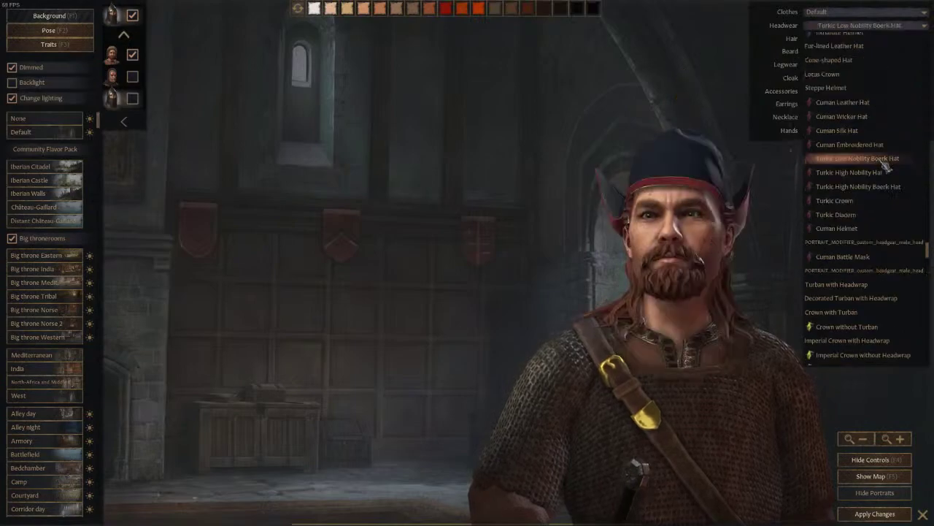
click(882, 199)
scroll(884, 208, up, 10)
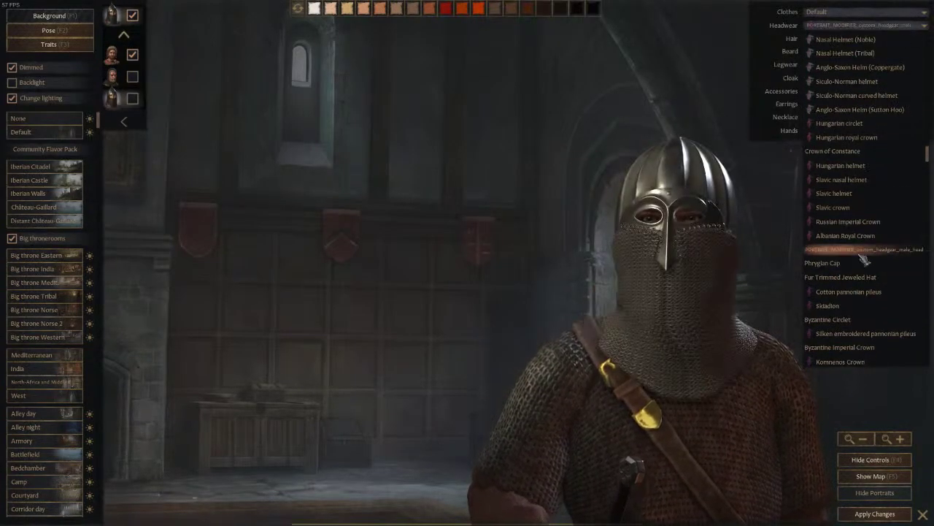
click(862, 256)
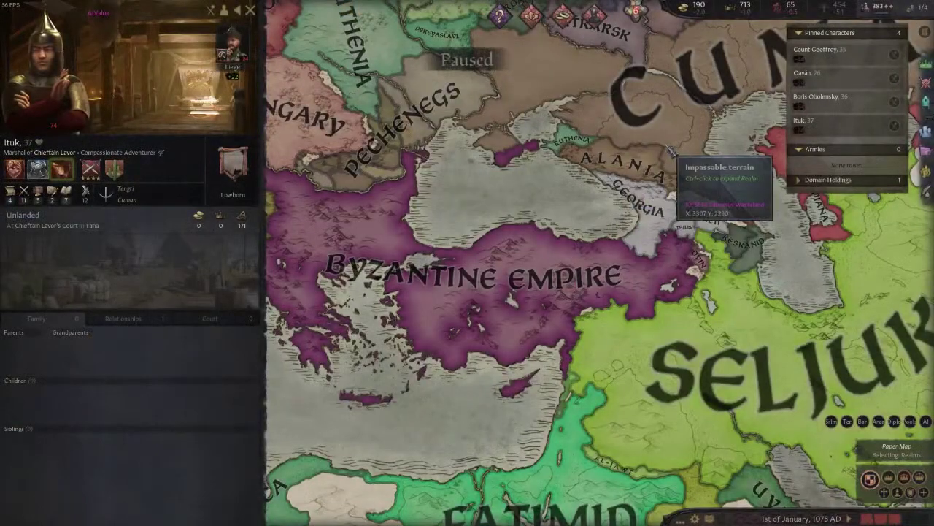
Go through Cumania's rulers on the map and open the High Chieftain of Levedia's wife in the portrait editor.
click(670, 151)
right_click(157, 75)
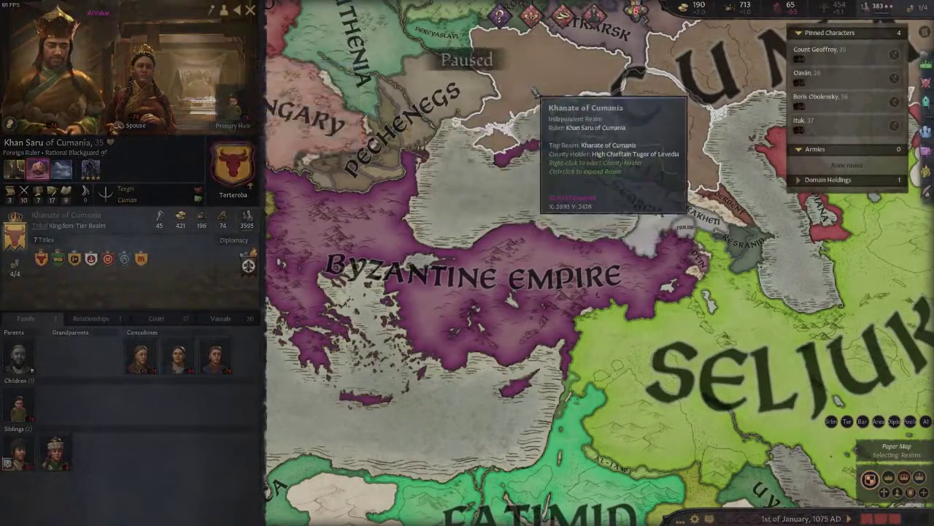
scroll(529, 89, up, 5)
click(584, 122)
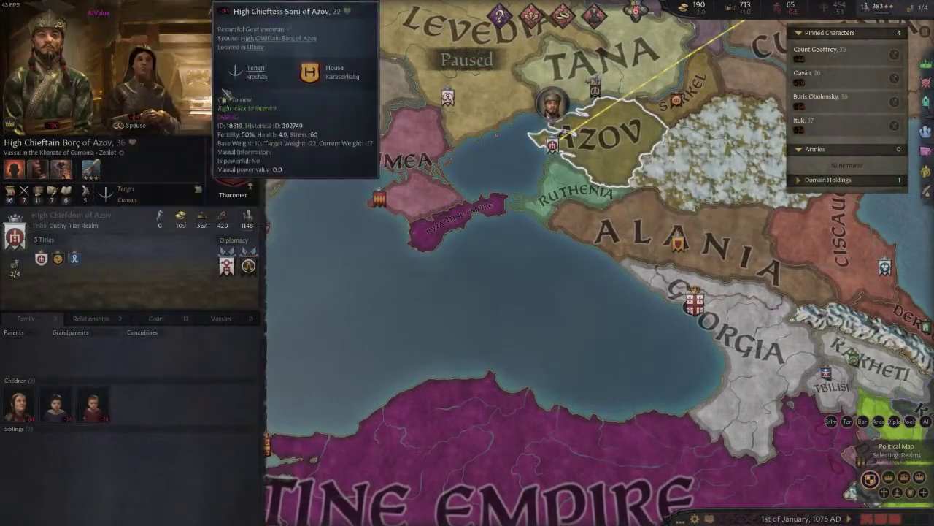
click(449, 95)
scroll(448, 95, up, 5)
right_click(160, 85)
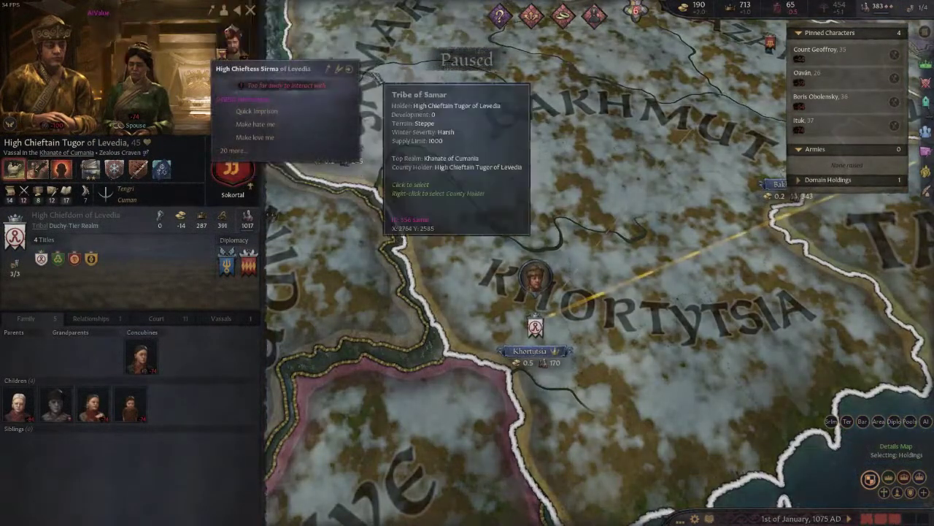
click(327, 84)
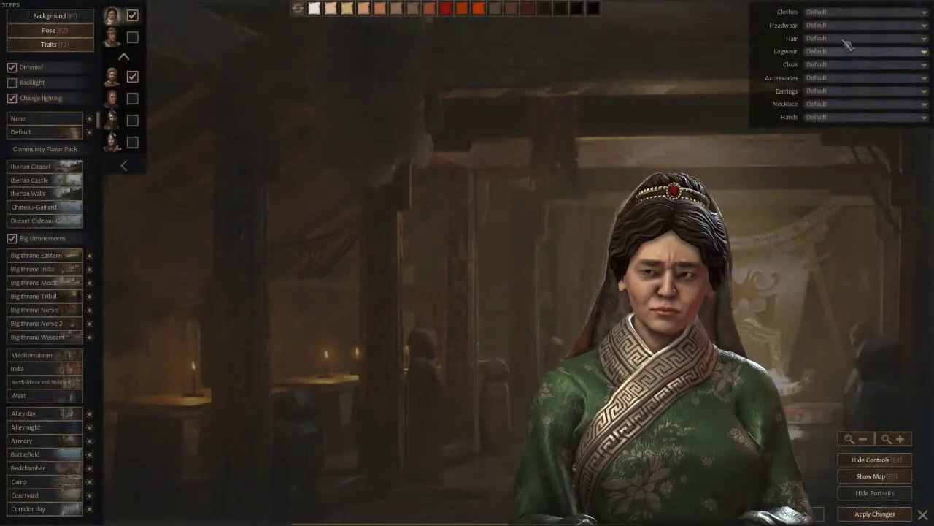
Preview clothing options on the High Chieftain's wife and dress her in Arabic Armor.
click(847, 13)
scroll(865, 183, down, 3)
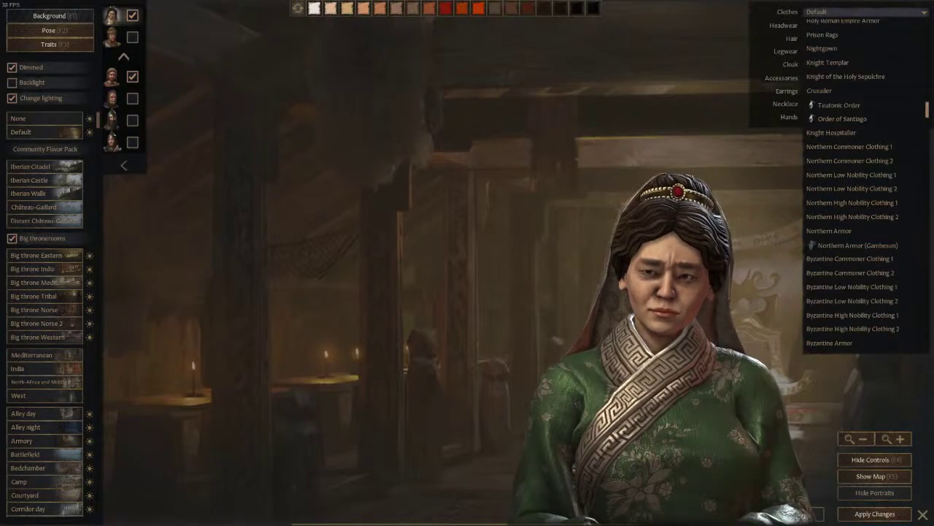
drag(927, 109, 924, 343)
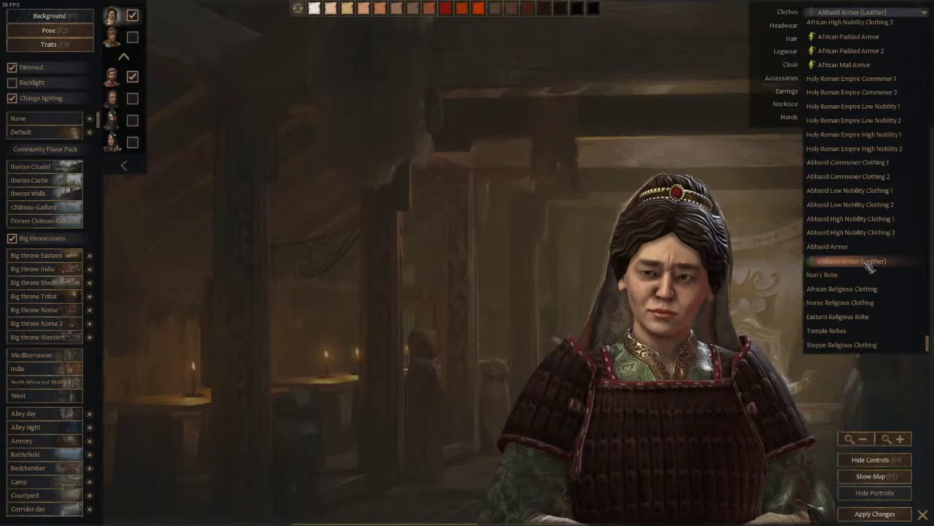
scroll(872, 248, up, 2)
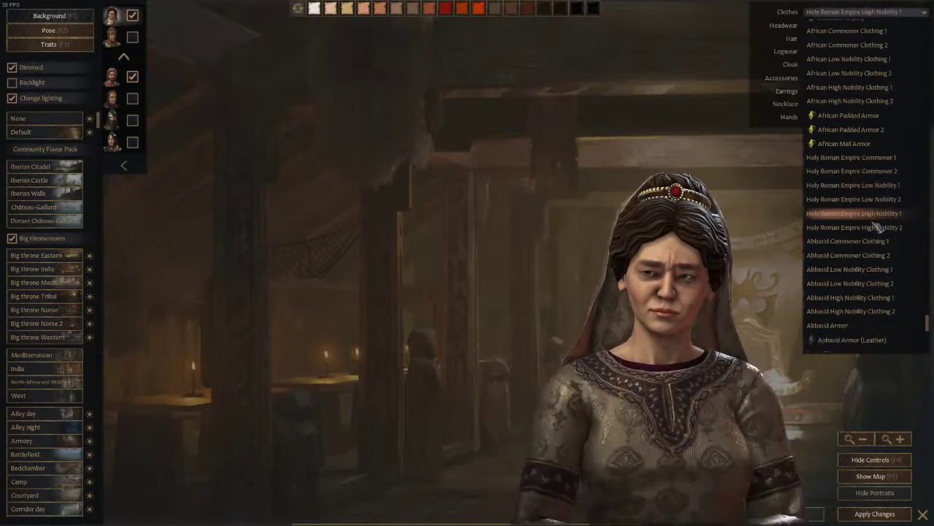
scroll(880, 226, up, 5)
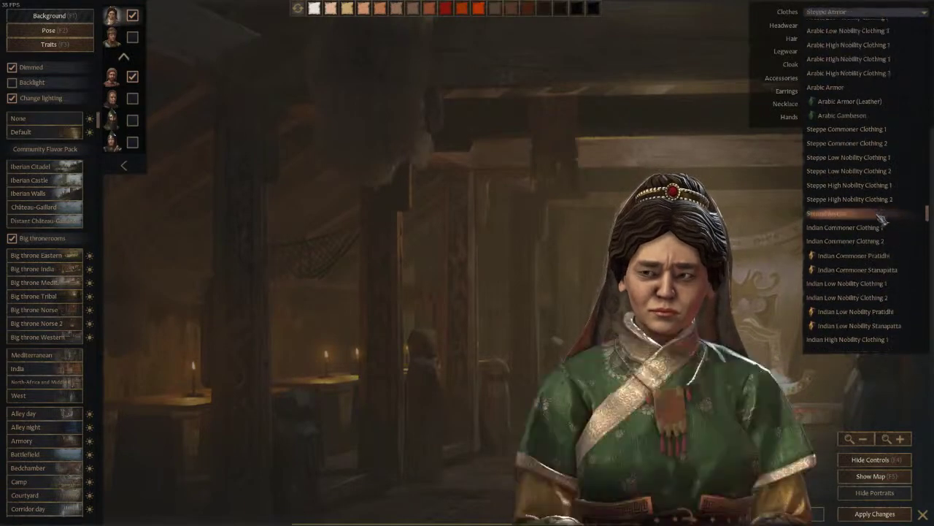
scroll(872, 189, up, 1)
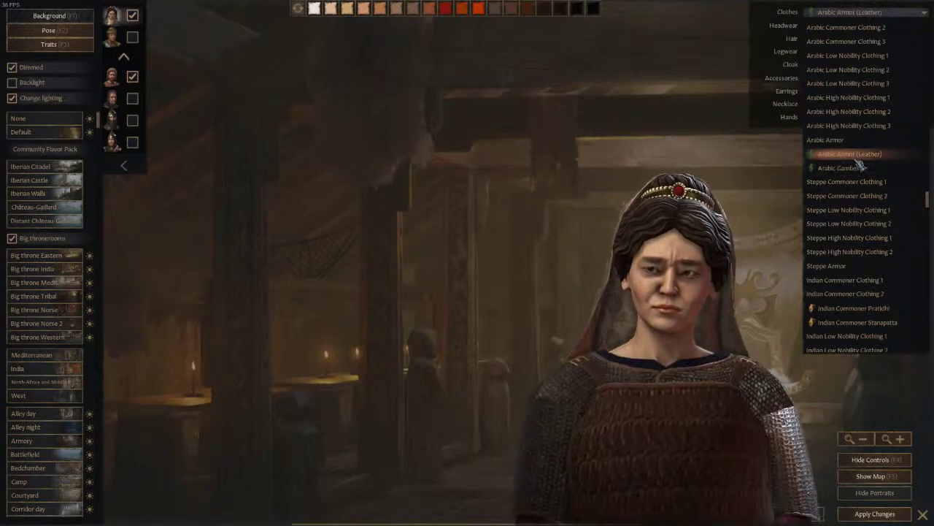
click(852, 143)
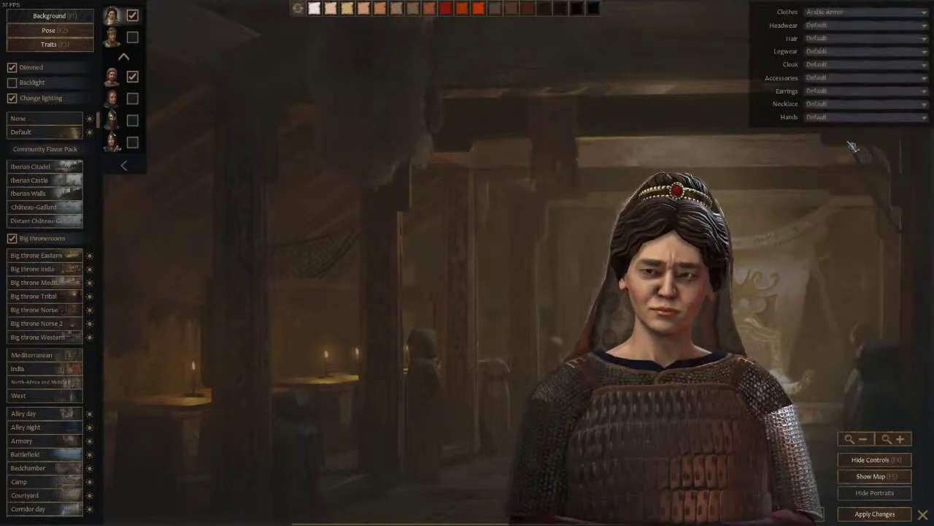
Preview the helmets on her and put on the unnamed masked helmet listed after the Cuman Battle Mask.
click(830, 25)
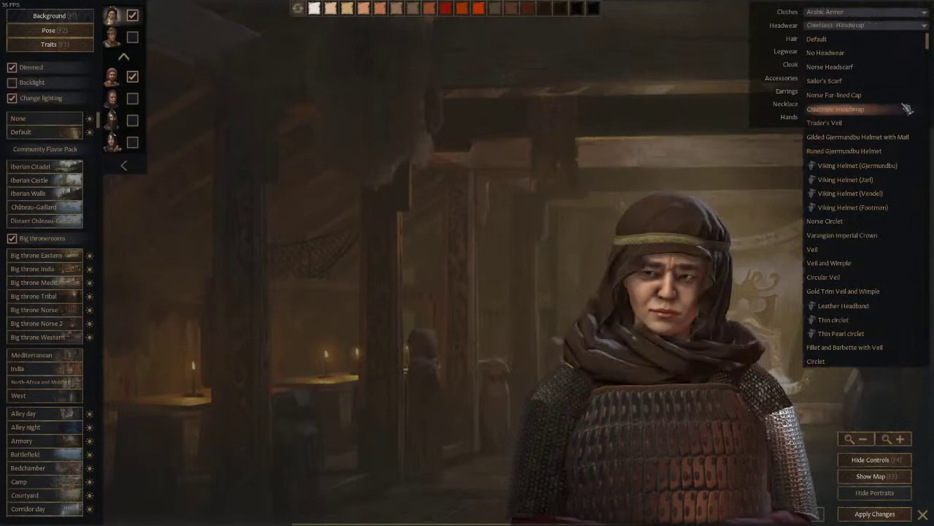
drag(928, 43, 886, 166)
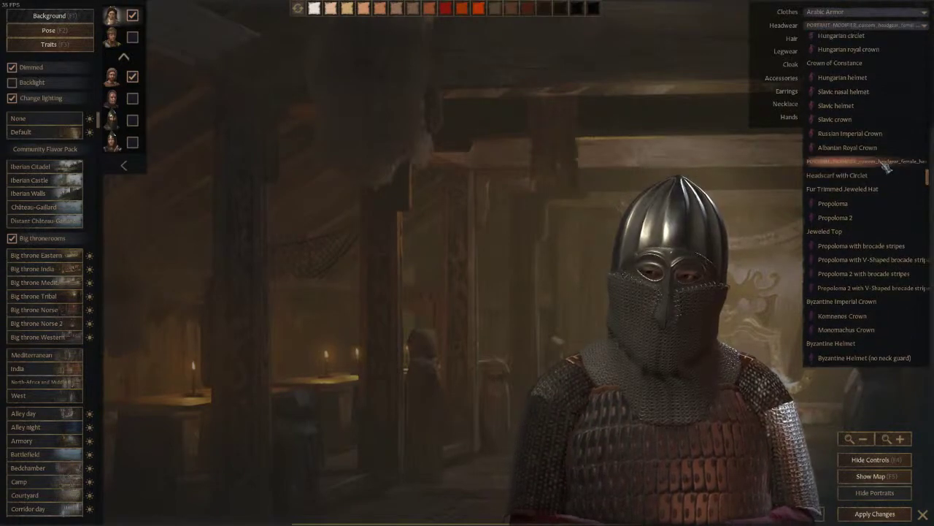
scroll(885, 166, down, 10)
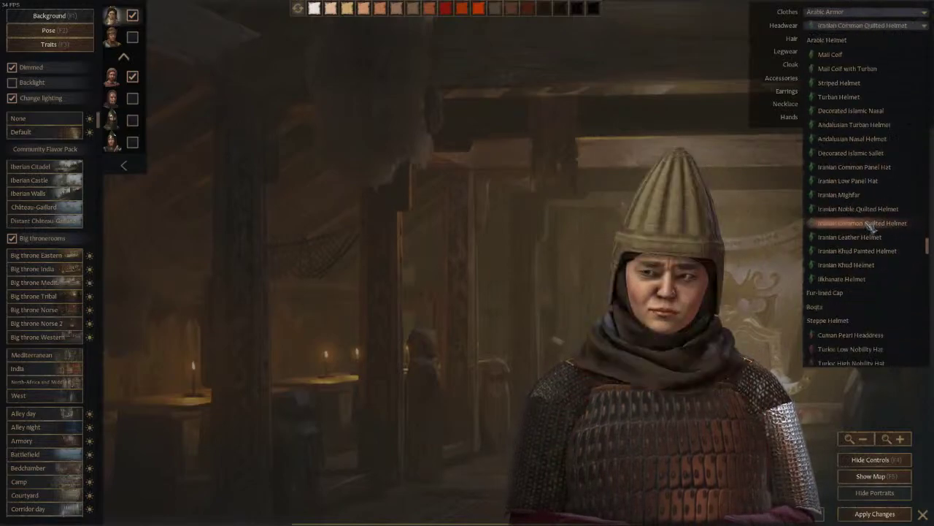
scroll(870, 227, down, 5)
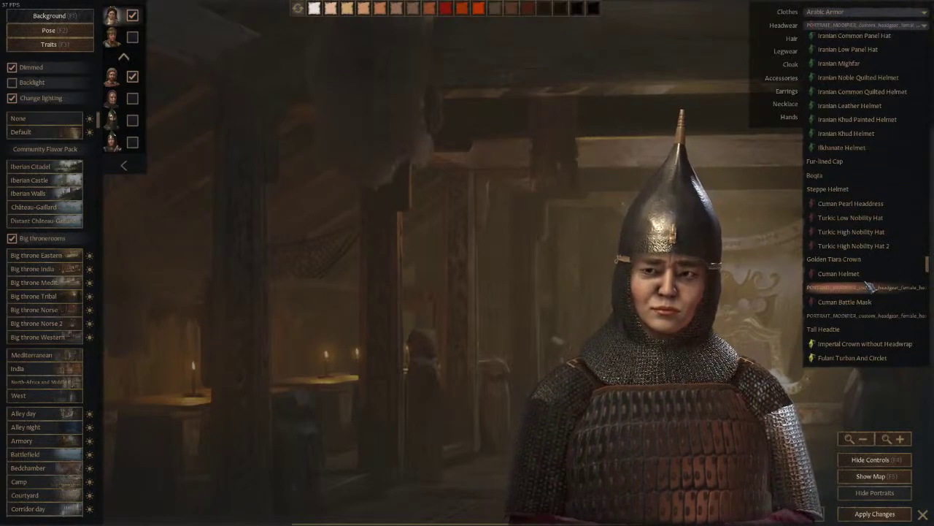
click(876, 319)
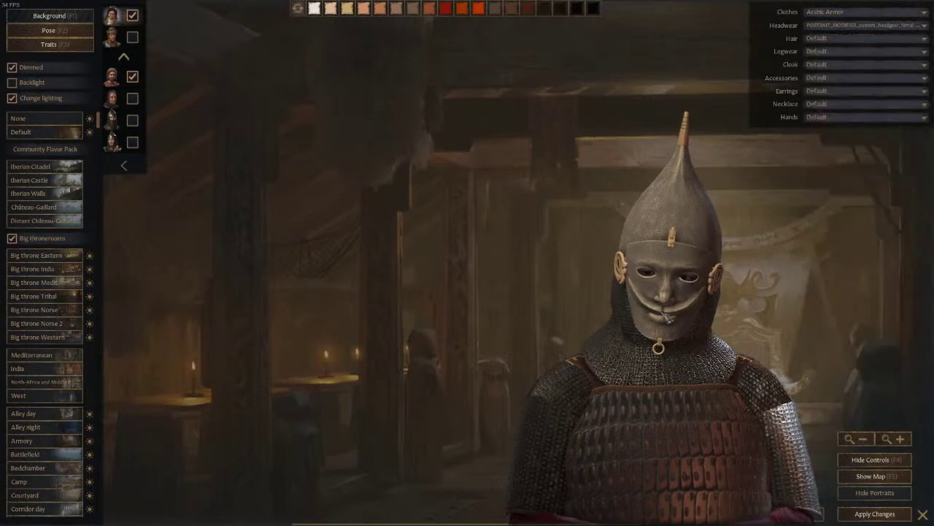
key(alt+Tab)
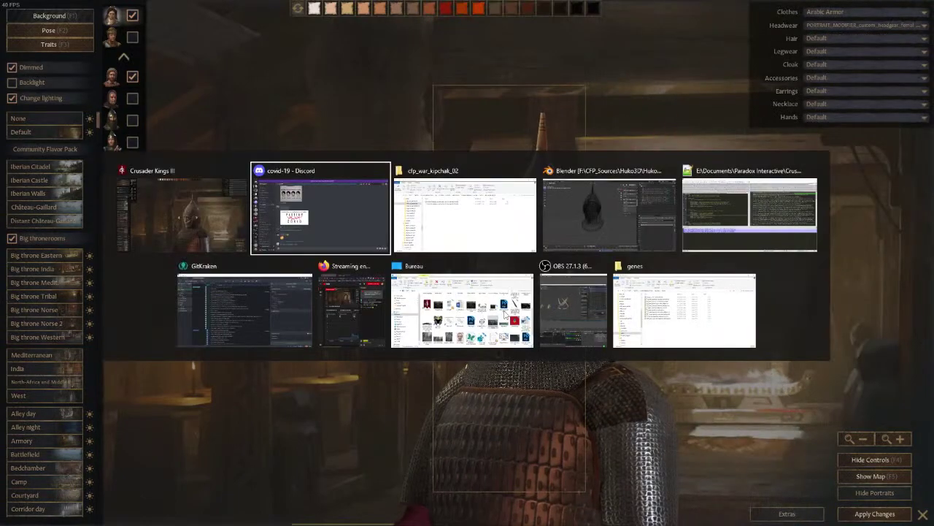
key(alt+Tab)
key(alt+Tab)
key(Escape)
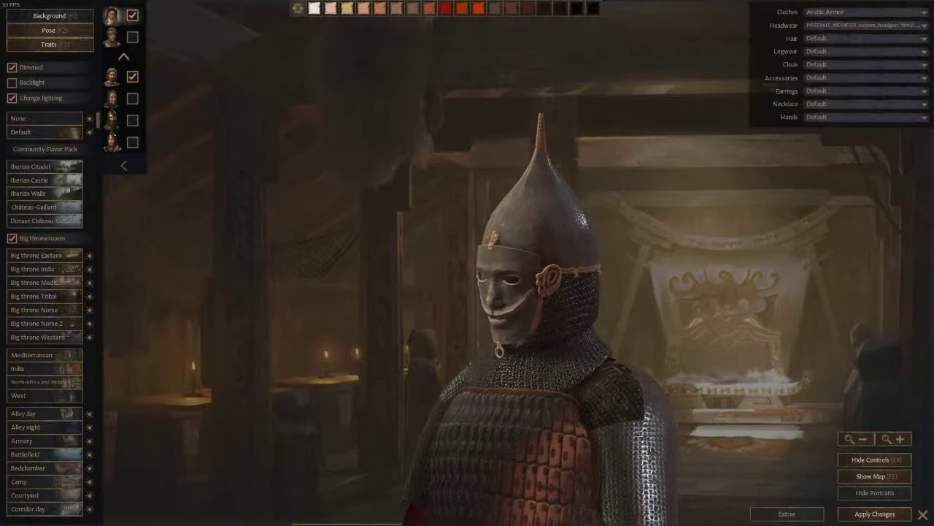
Switch to File Explorer and open female_headgear_secular_turkic_cfp_war_kipchak_01.asset from the female cfp_war_kipchak_01 folder.
key(alt+Tab)
key(alt+Left)
key(alt+Left)
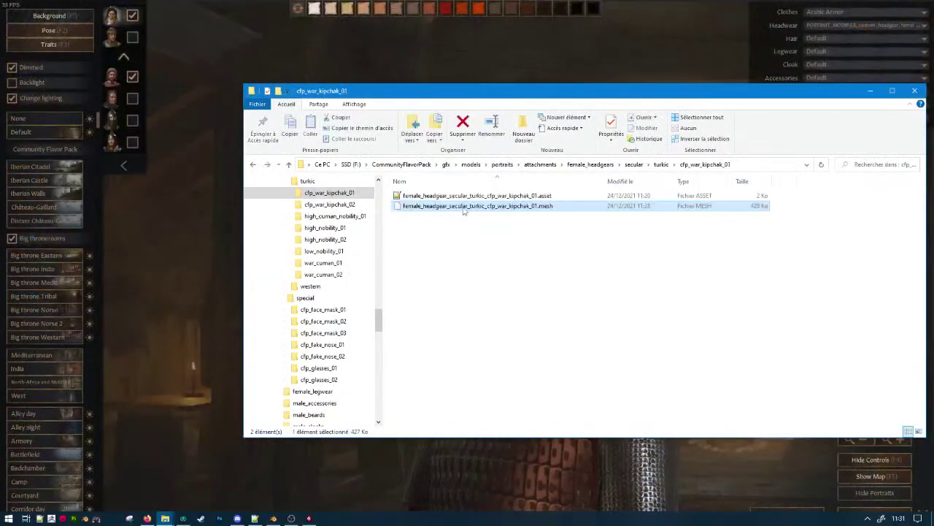
key(alt+Left)
double_click(454, 199)
double_click(453, 199)
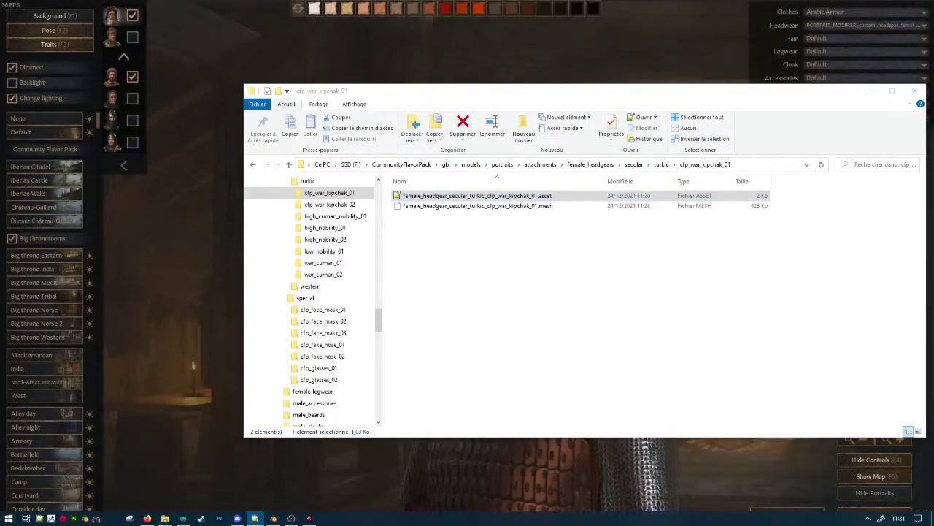
Return to Crusader Kings III, run "reload assets" in the console and close the console.
click(639, 67)
key(grave)
key(Up)
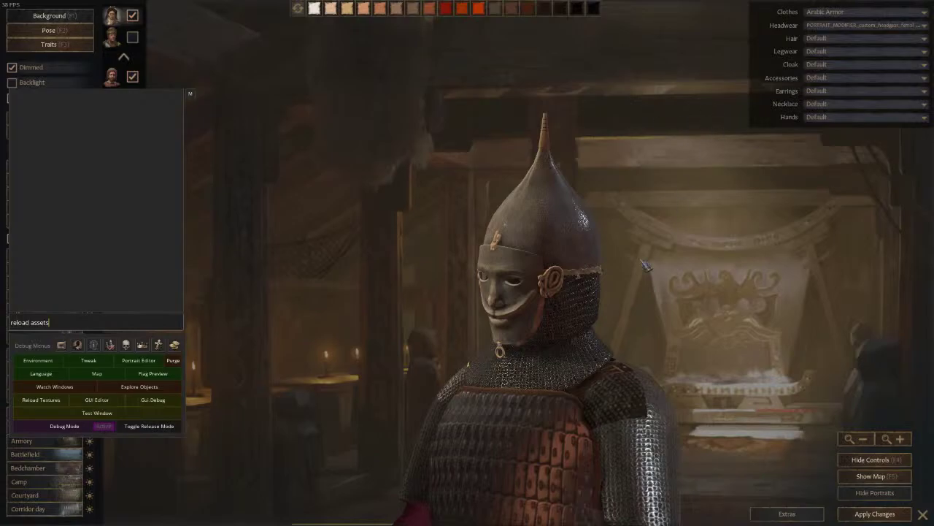
key(Return)
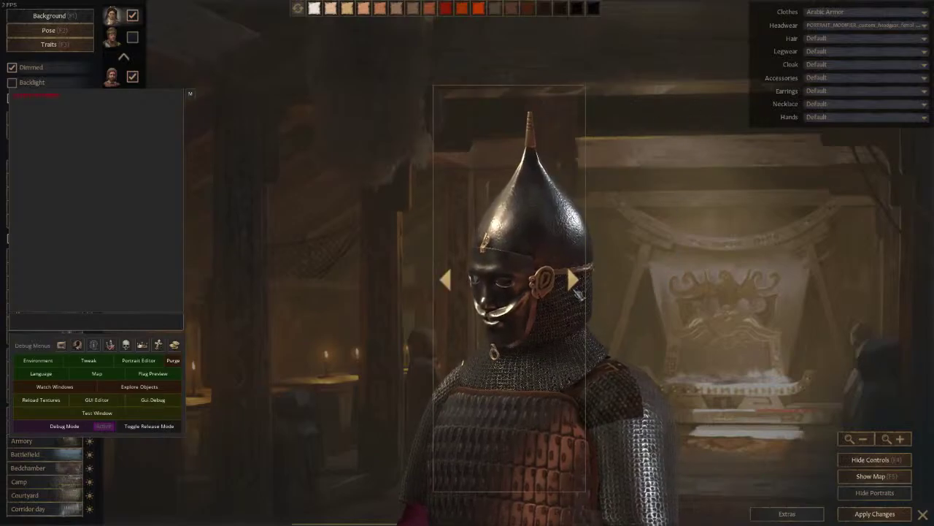
key(grave)
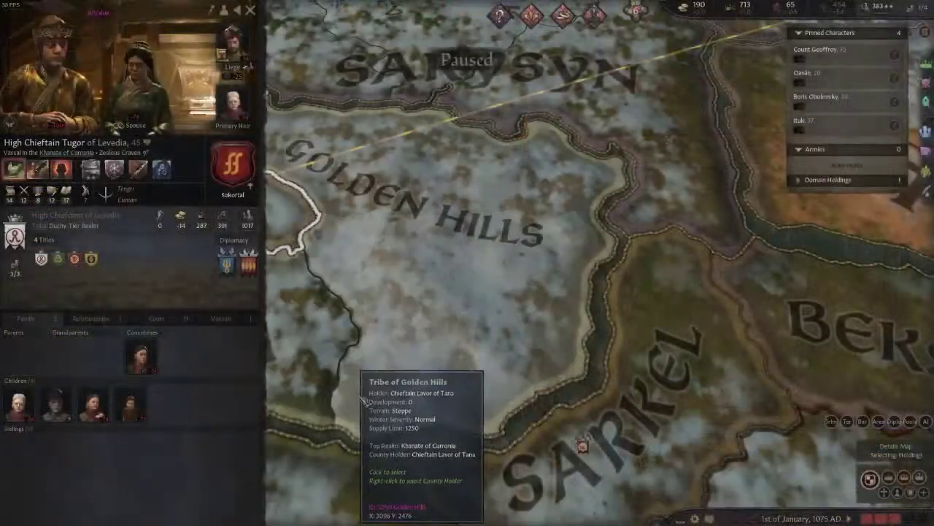
scroll(363, 400, down, 10)
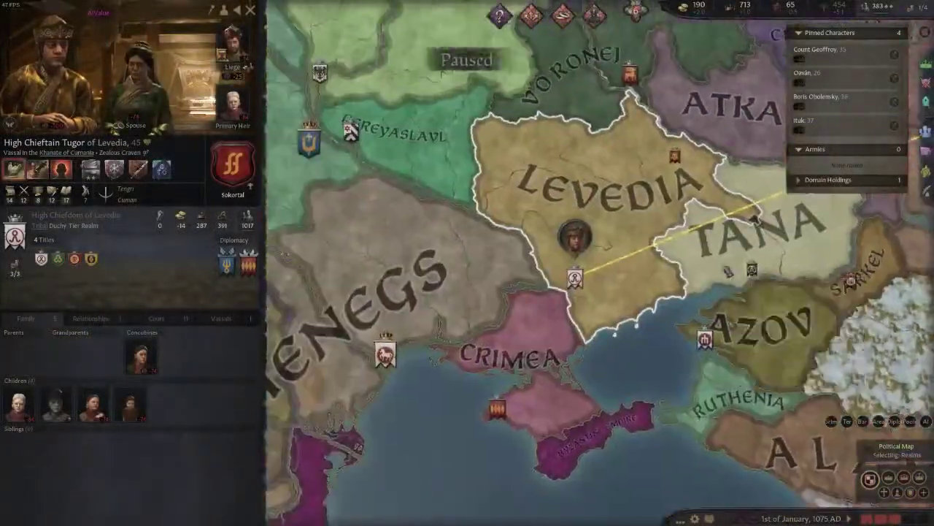
key(alt+Tab)
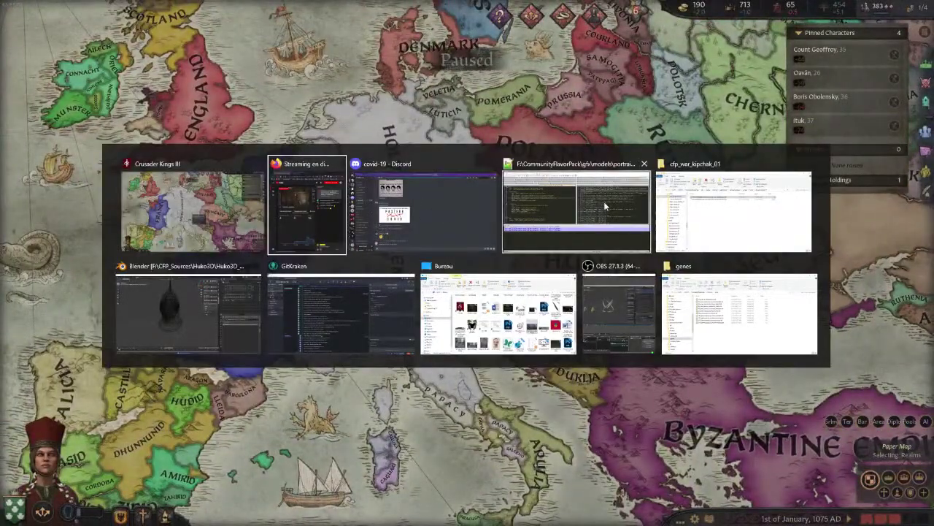
key(Escape)
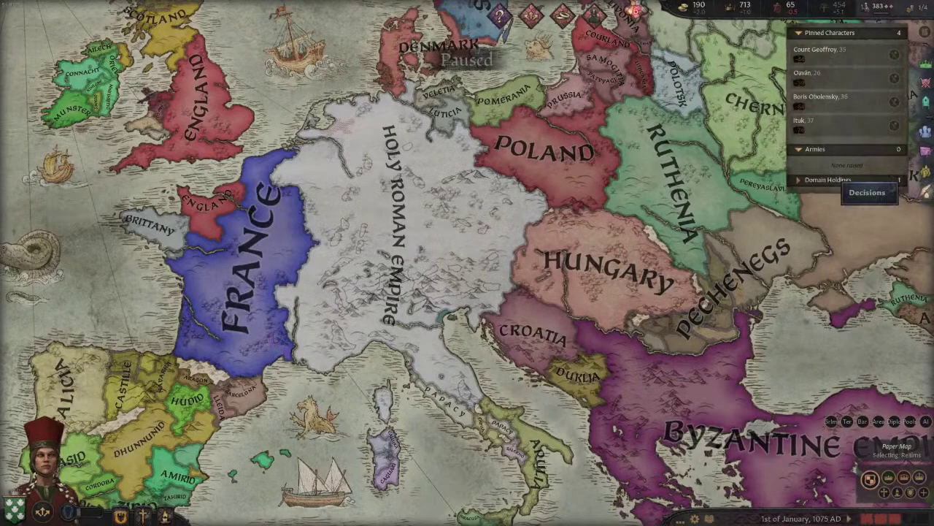
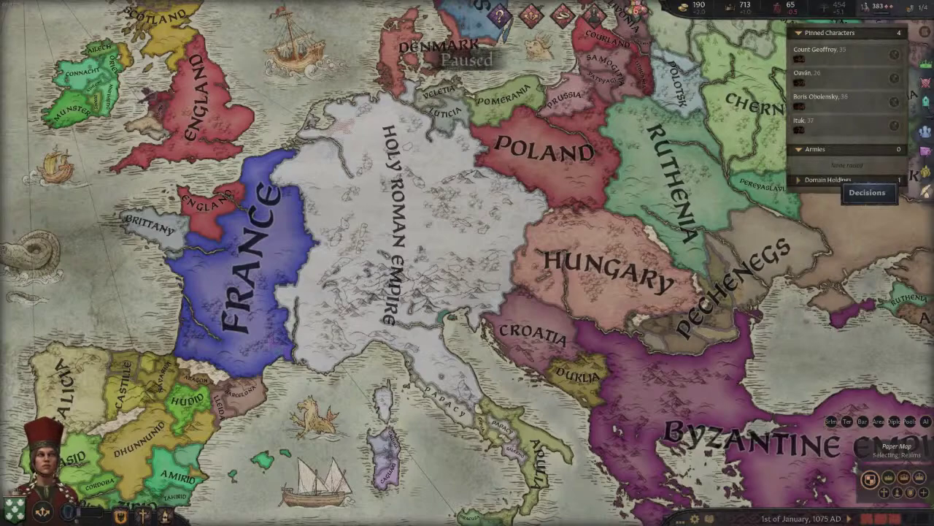
Switch to Firefox, search the Community Flavor Pack suggestion box for "type" and open the Type IV helmet from nikolskoe (rus) suggestion.
key(alt+Tab)
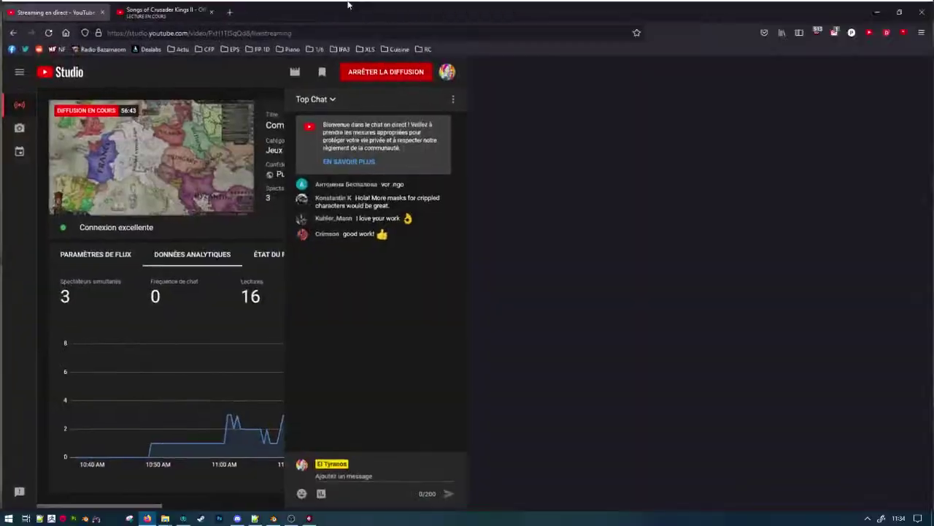
key(ctrl+t)
text(sug)
key(Return)
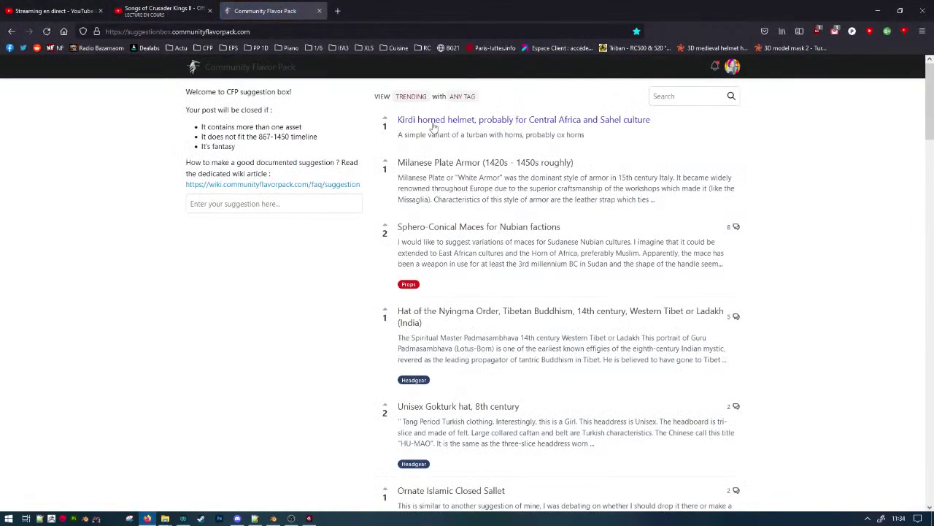
click(687, 95)
text(type)
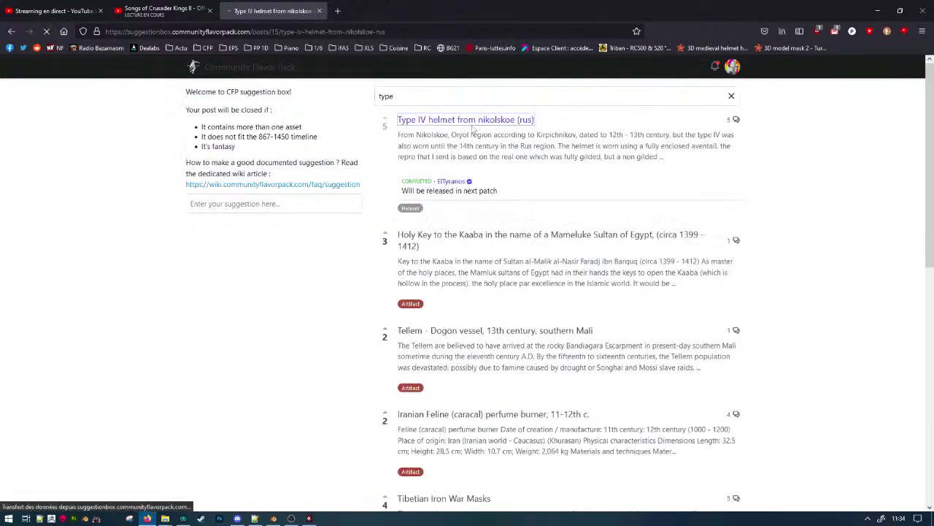
click(470, 124)
drag(355, 98, 321, 97)
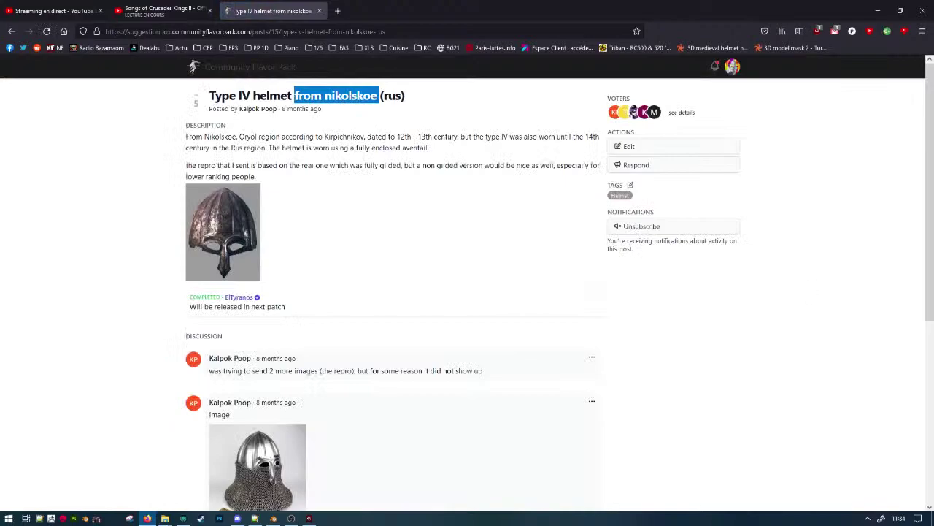
Close the helmet suggestion page and return to Crusader Kings III.
key(alt+Tab)
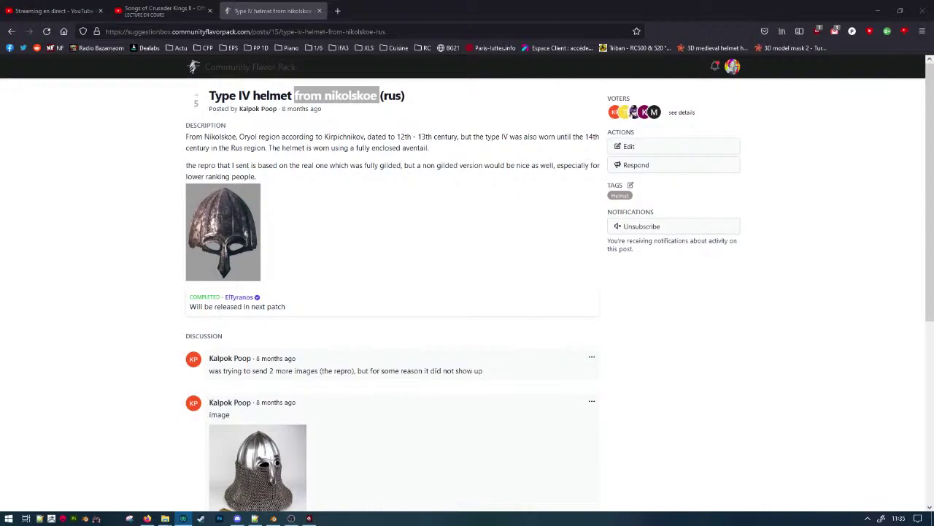
click(319, 11)
drag(517, 4, 933, 189)
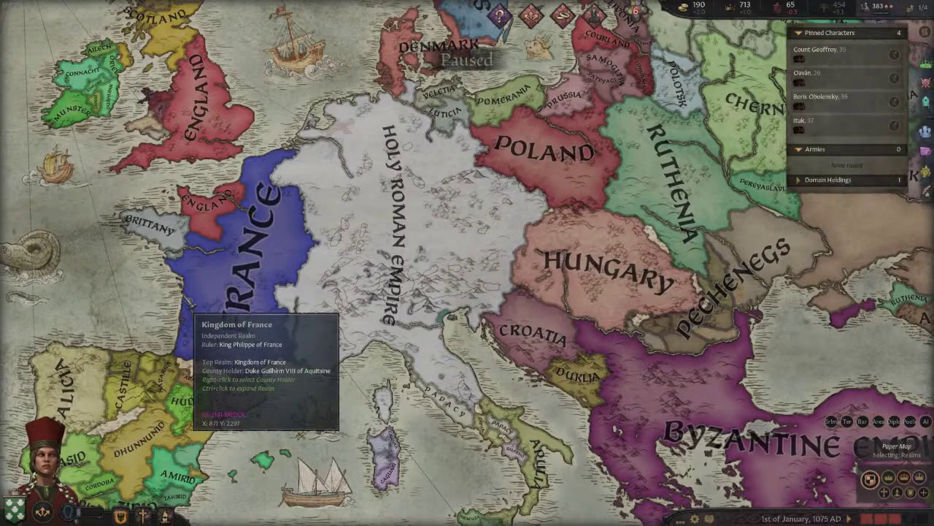
scroll(192, 298, down, 5)
middle_drag(192, 297, 478, 329)
scroll(493, 285, up, 3)
scroll(494, 285, up, 4)
scroll(494, 289, down, 4)
scroll(479, 330, up, 1)
scroll(478, 332, down, 4)
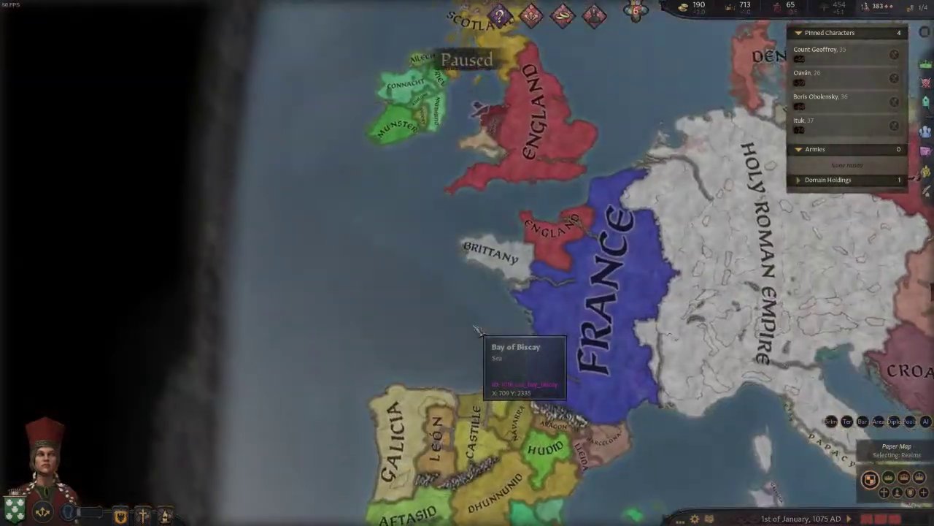
scroll(462, 342, up, 3)
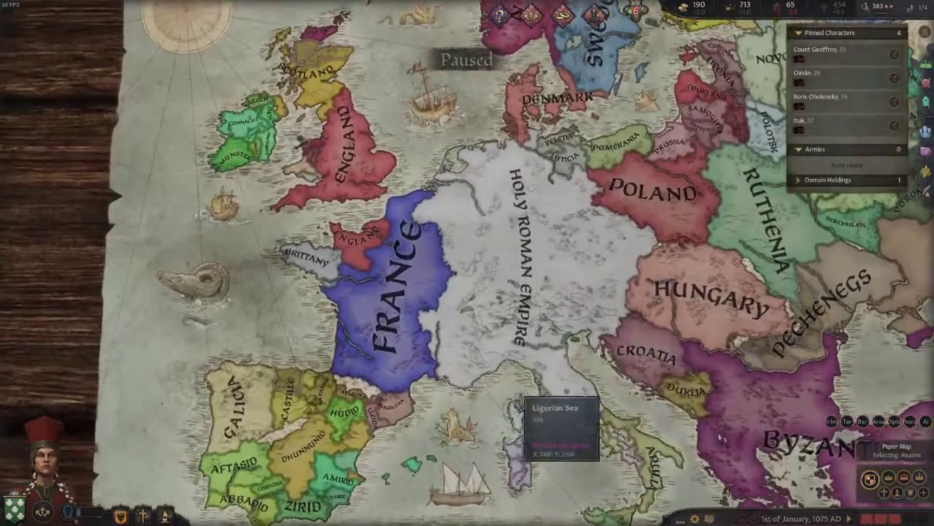
Select the King of France on the map, go to his wife and load her into the portrait editor.
click(408, 345)
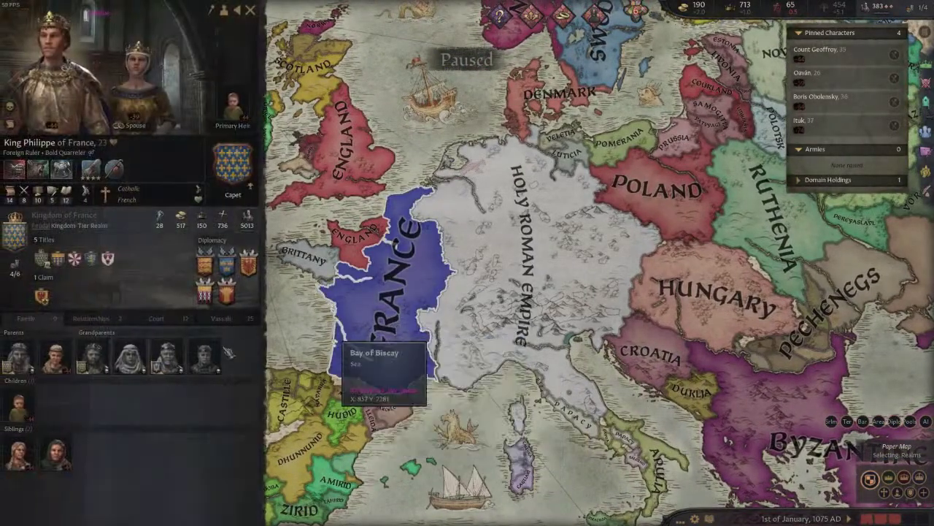
right_click(89, 76)
click(117, 76)
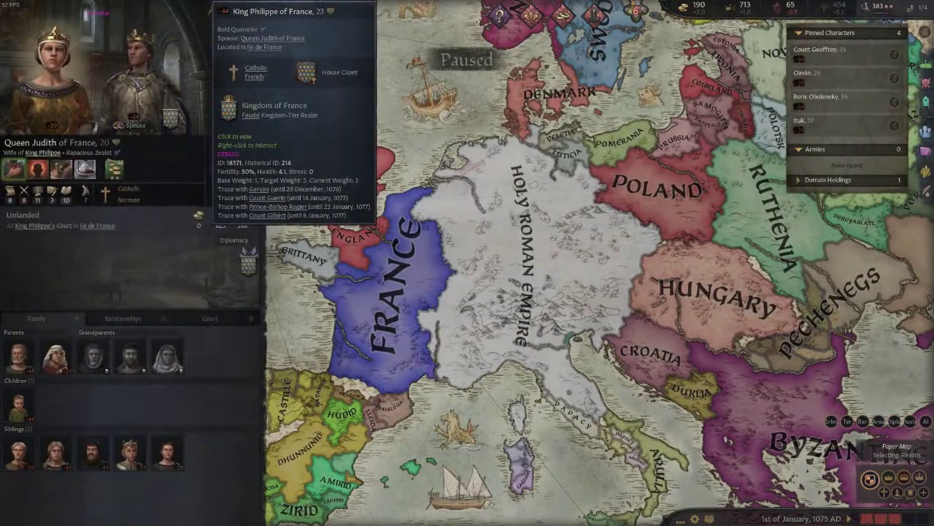
right_click(73, 86)
click(256, 51)
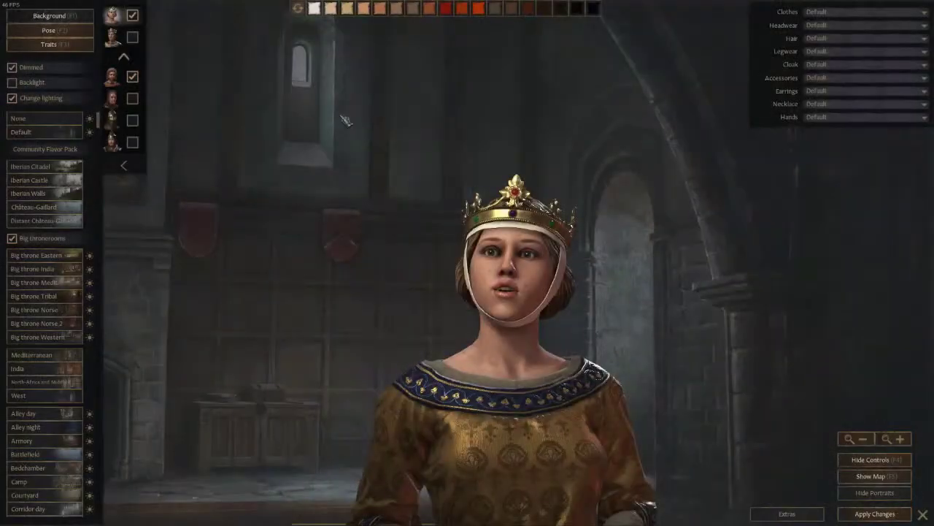
Put the Bronze Nose prosthesis accessory on the Queen of France's portrait and examine its fit up close in profile.
click(570, 276)
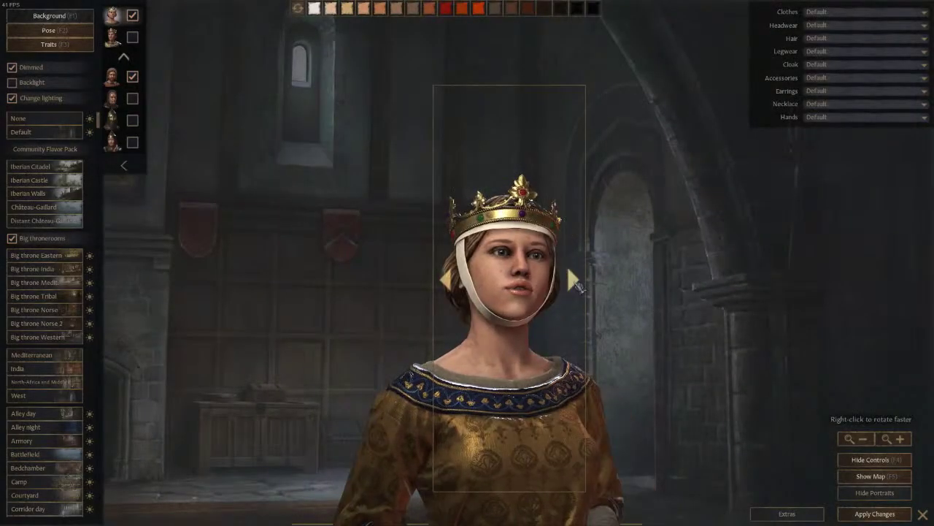
click(828, 91)
click(824, 78)
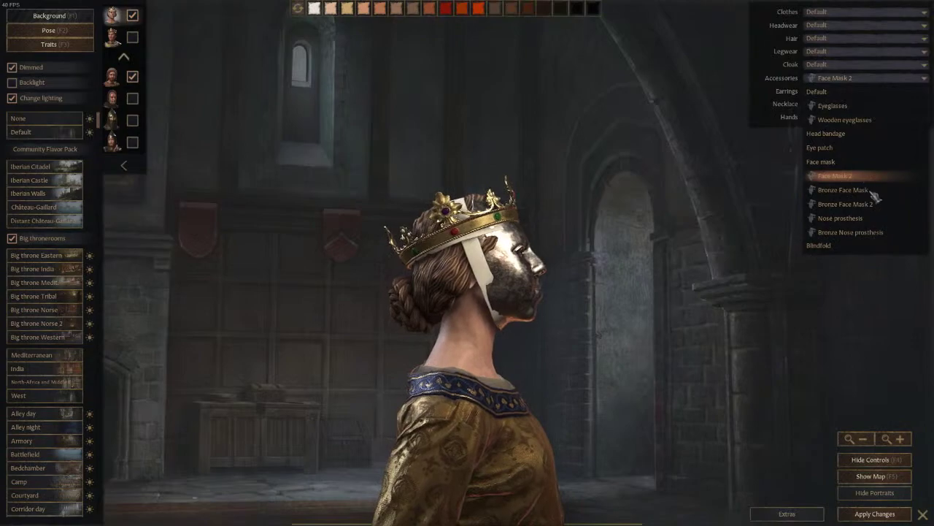
click(890, 232)
click(902, 438)
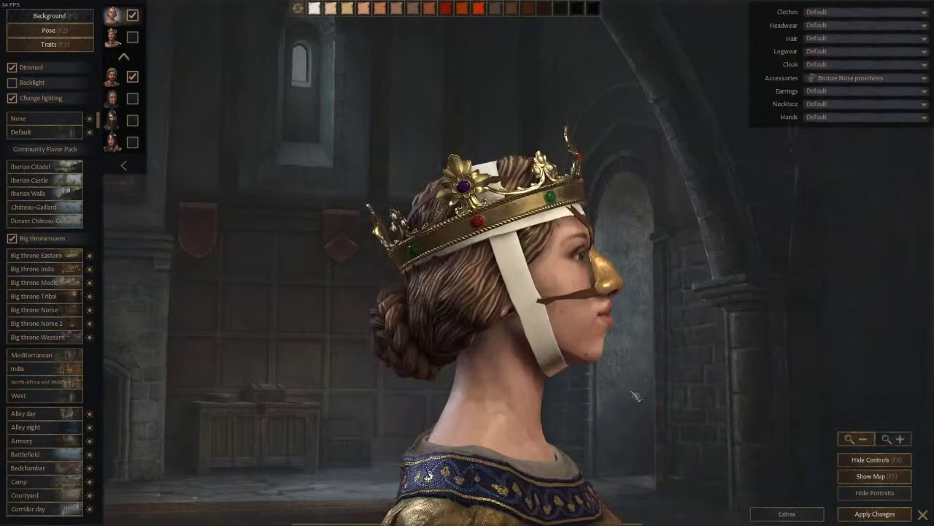
click(902, 439)
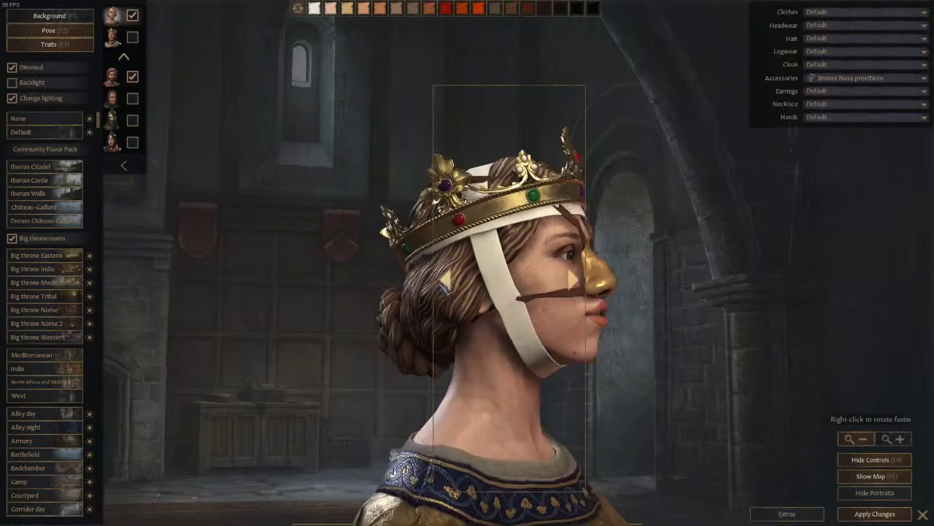
Give the Queen of France the visual Disfigured trait, reopen her in the portrait editor, remove the trait and close the editor.
click(71, 45)
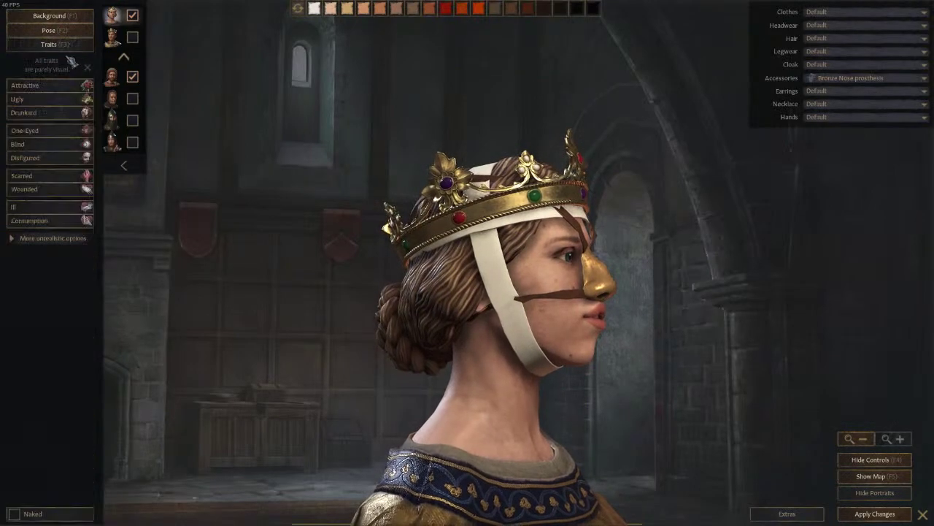
click(48, 162)
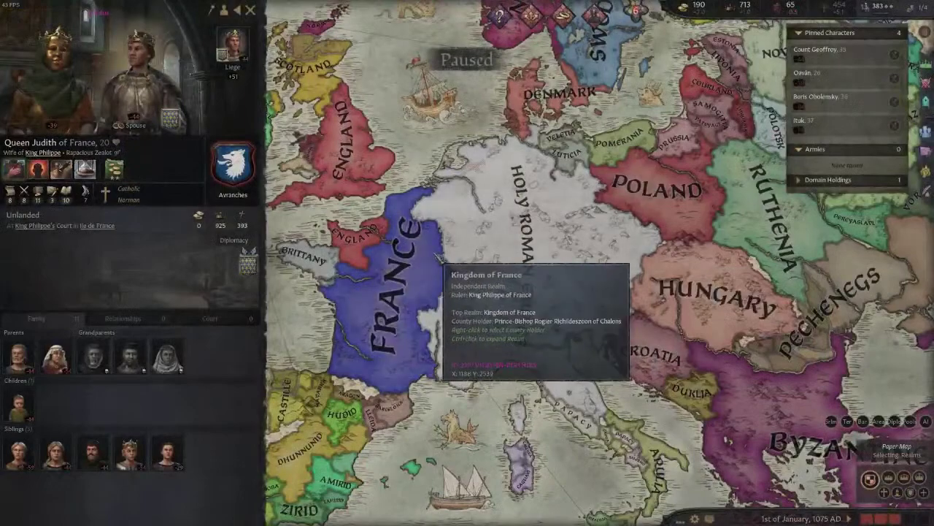
middle_drag(444, 255, 567, 308)
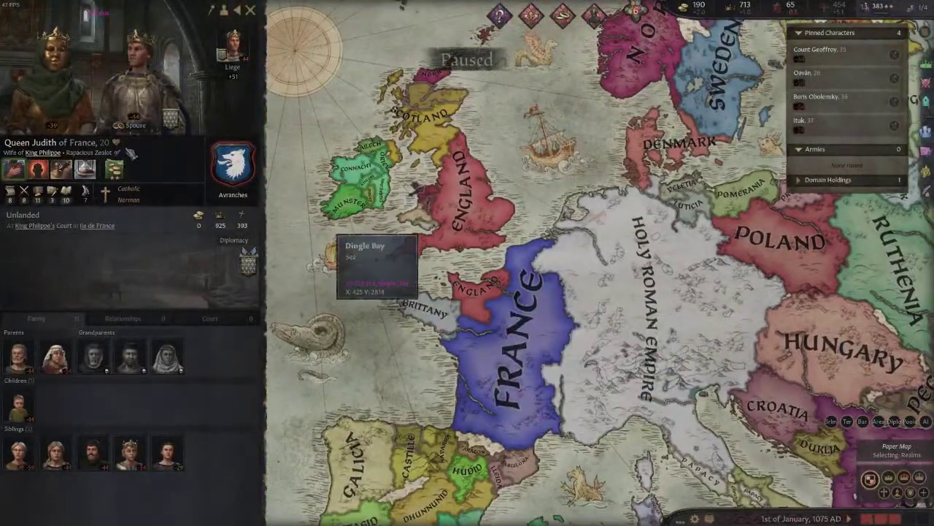
right_click(86, 68)
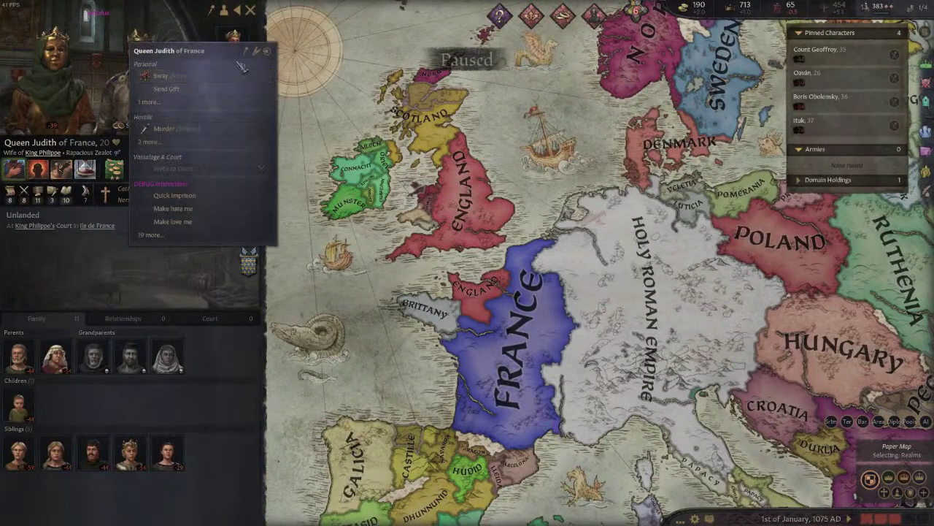
click(253, 57)
click(51, 158)
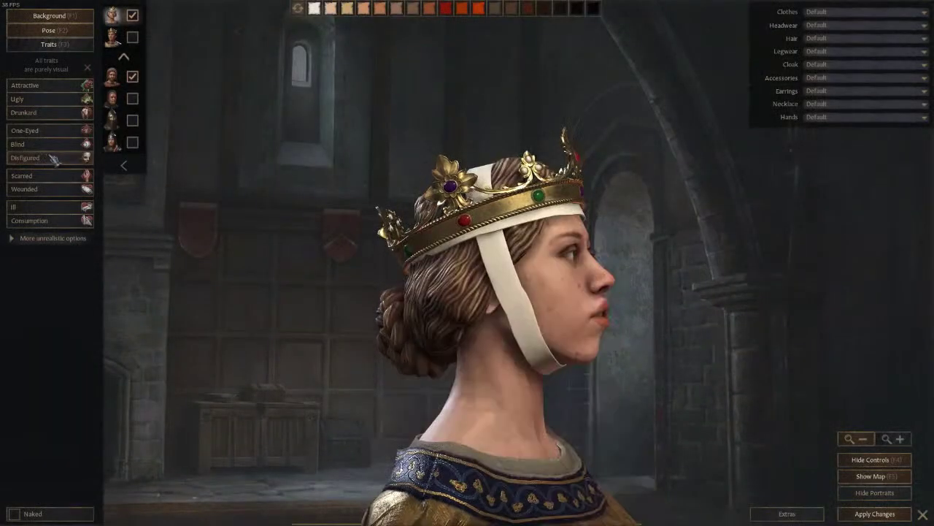
key(Escape)
Look through the rulers of Scotland, Munster, Dubhlinn and Ailech and their spouses on the map.
click(434, 147)
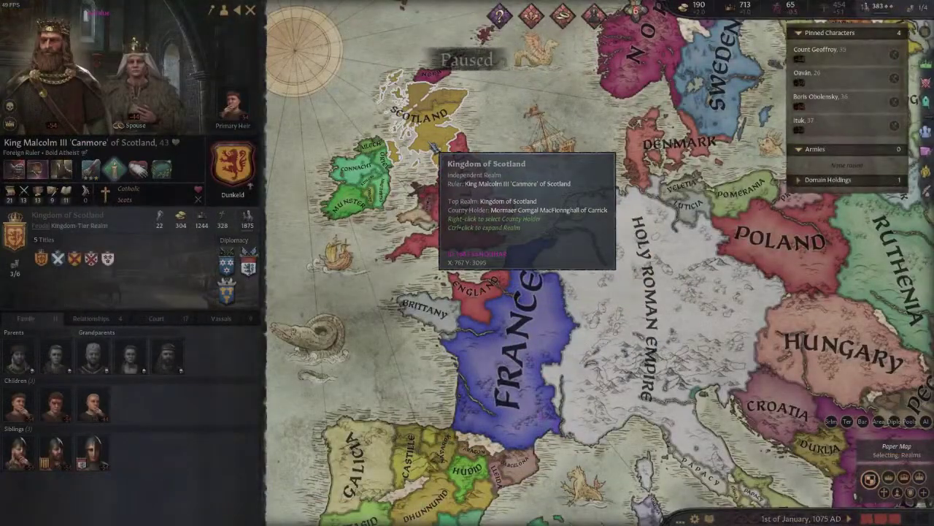
click(372, 208)
middle_drag(374, 192, 476, 251)
scroll(476, 251, up, 3)
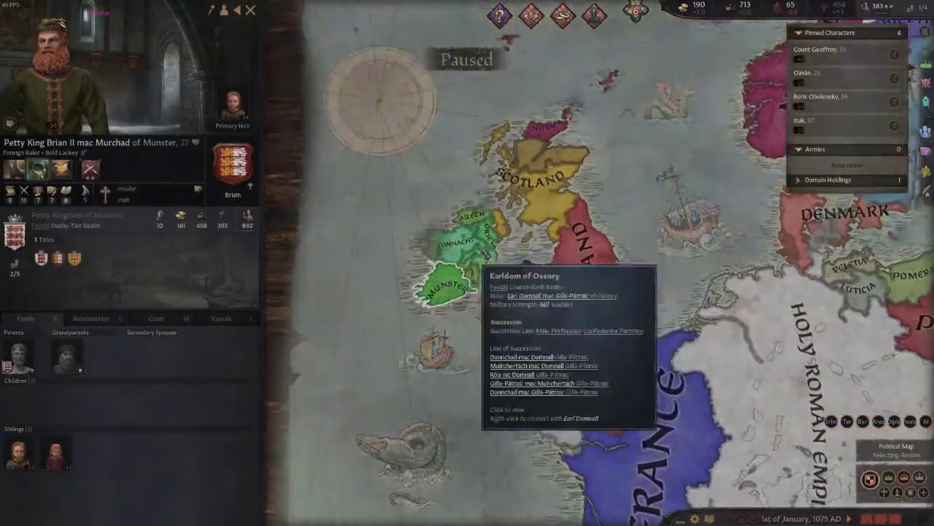
click(478, 207)
click(494, 250)
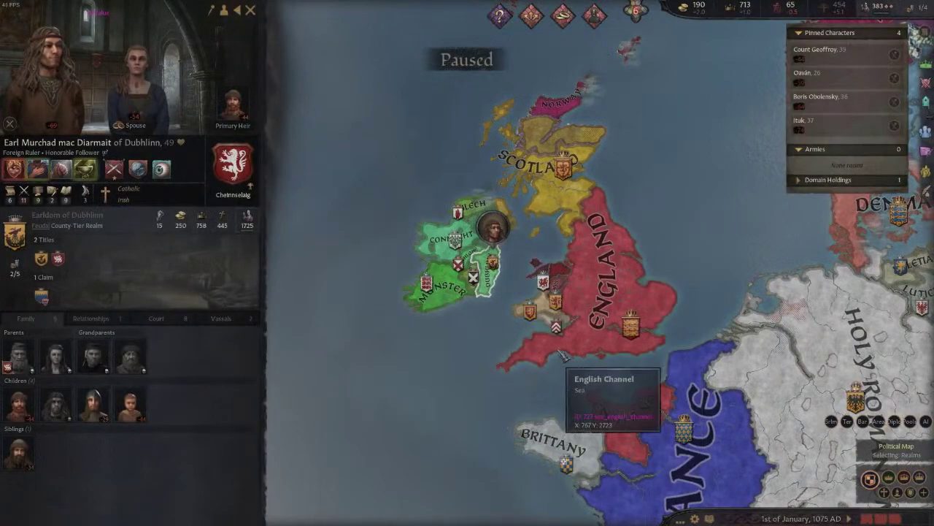
click(467, 252)
scroll(469, 248, up, 1)
click(468, 201)
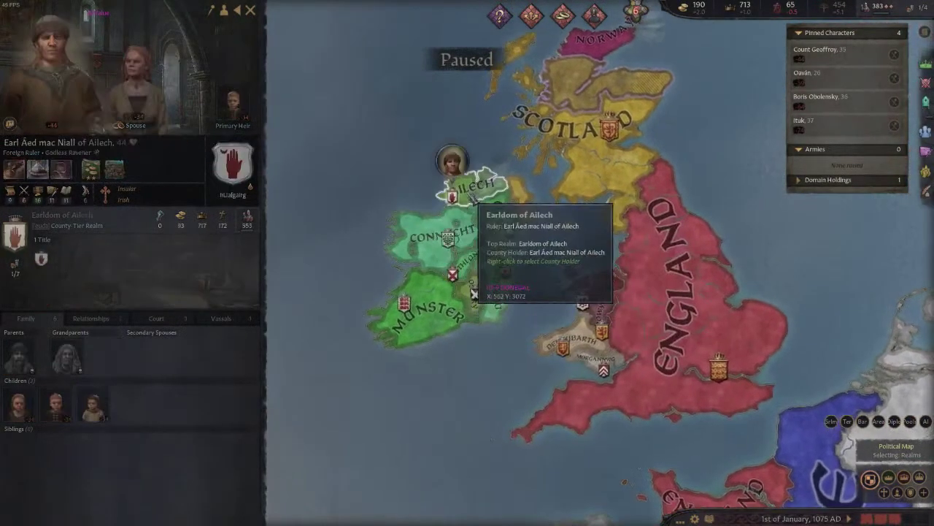
Look through the Iberian rulers and their spouses on the map, including the Hudid Emirate, Navarra, Galicia and Castille.
key(s)
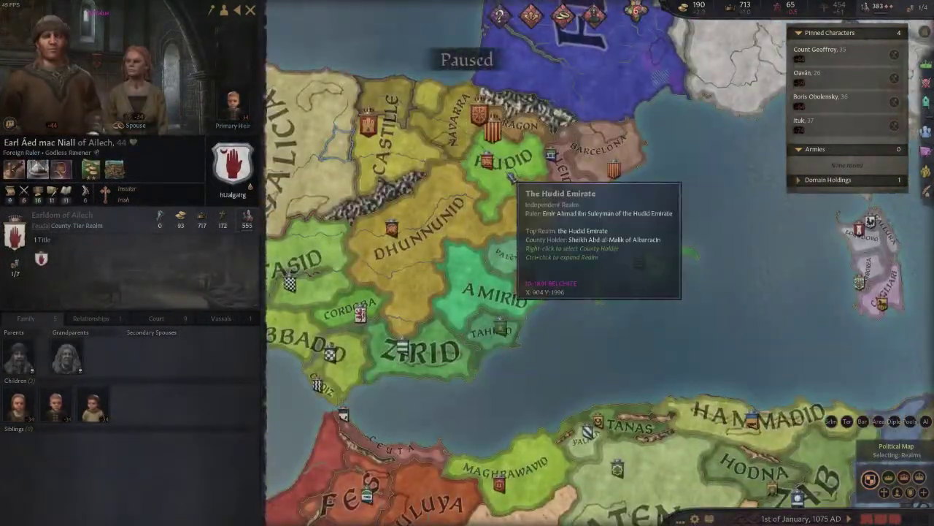
click(511, 177)
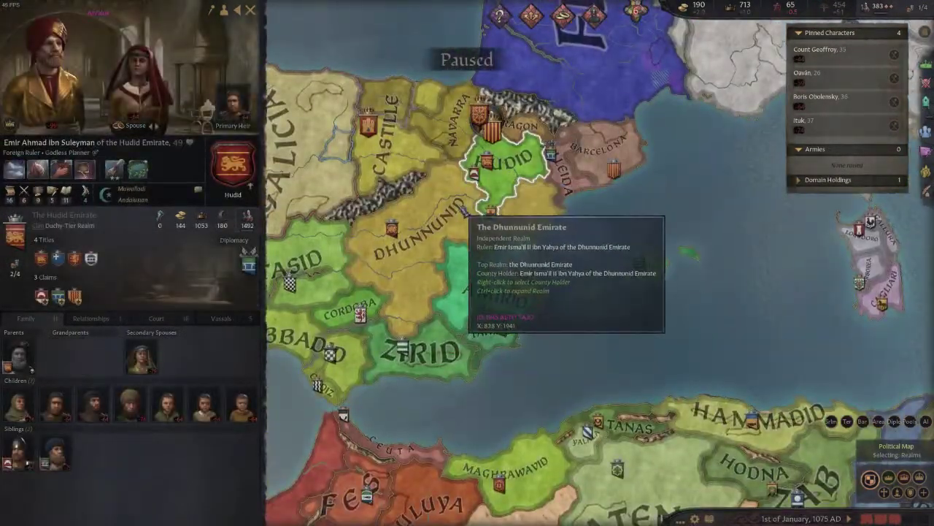
click(469, 202)
click(473, 134)
middle_drag(471, 137, 681, 319)
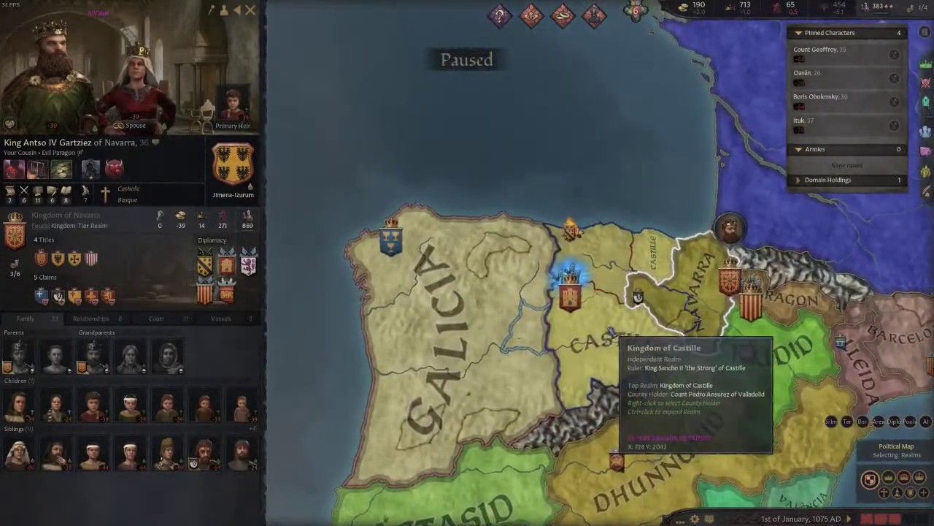
click(597, 330)
click(511, 288)
middle_drag(754, 255, 474, 296)
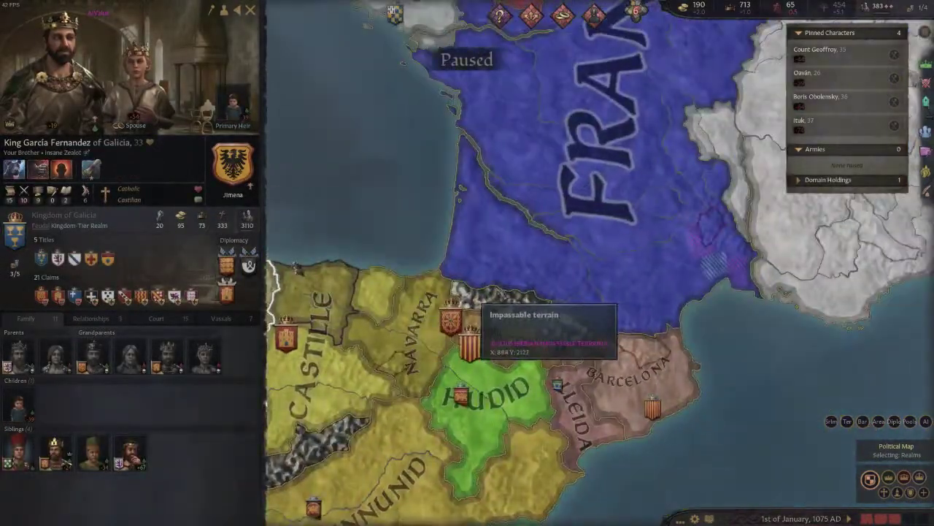
click(625, 240)
middle_drag(622, 241, 723, 187)
click(387, 274)
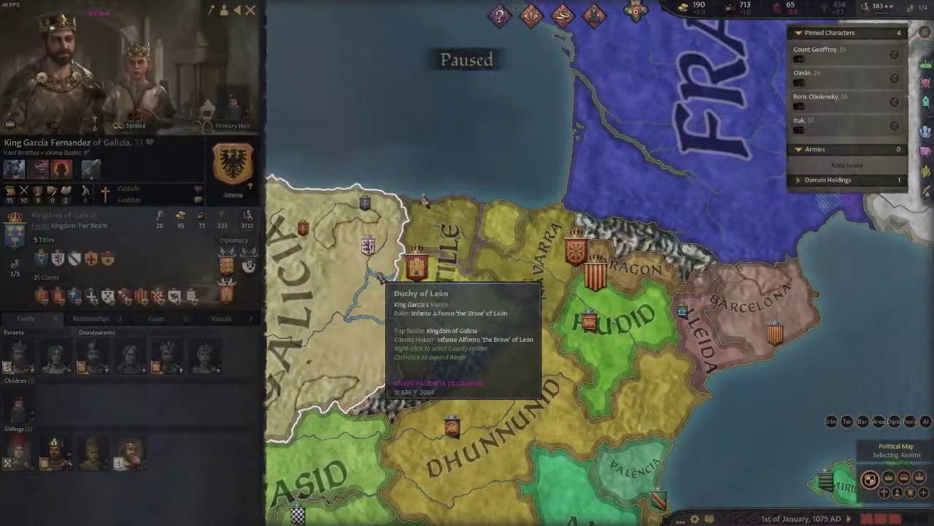
click(378, 217)
click(429, 227)
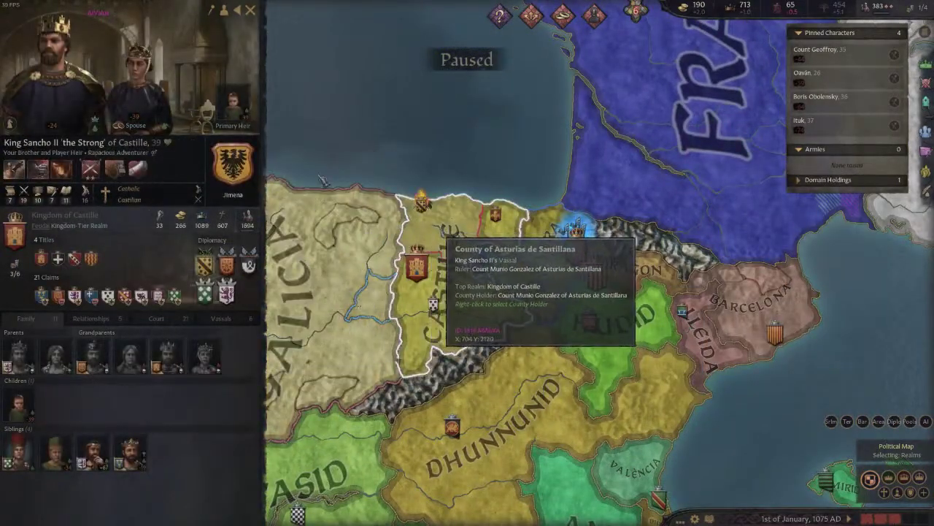
mouse_move(241, 80)
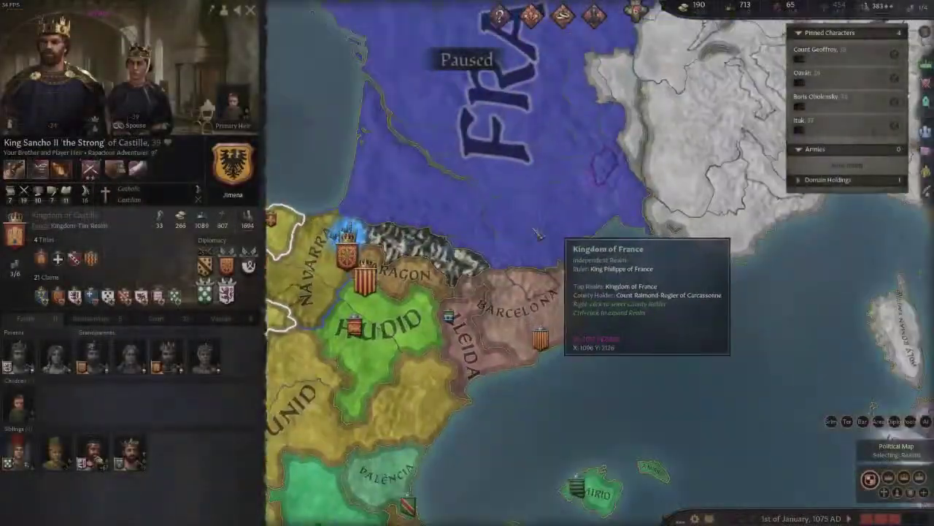
Check the rulers of the Holy Roman Empire, Lombardy and Croatia and their spouses on the map.
click(737, 192)
middle_drag(723, 196, 486, 301)
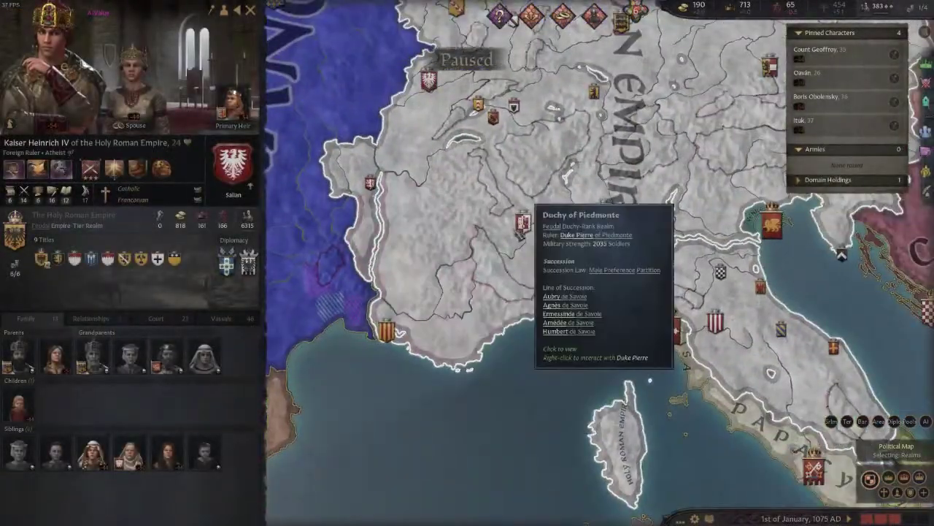
click(637, 158)
middle_drag(719, 148, 465, 277)
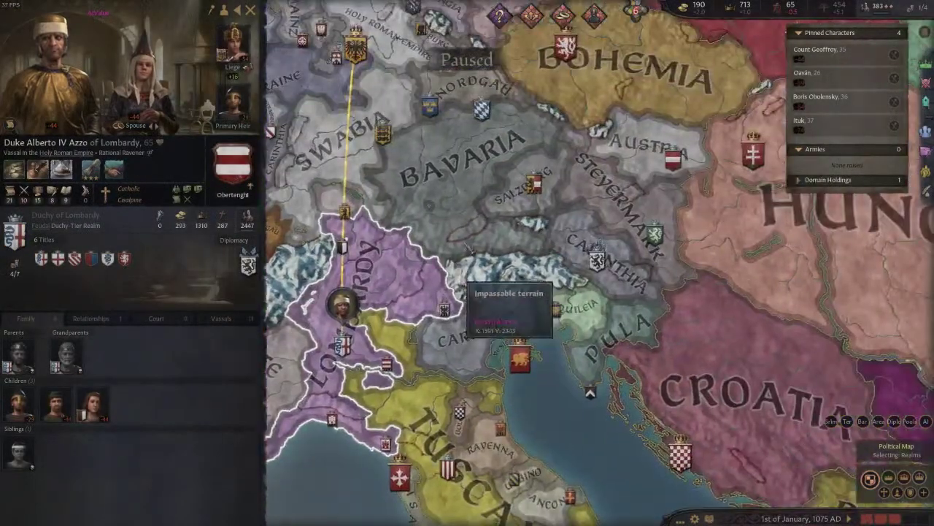
click(537, 163)
click(700, 325)
Select the Kaiser of the Holy Roman Empire and load his wife into the portrait editor.
click(654, 168)
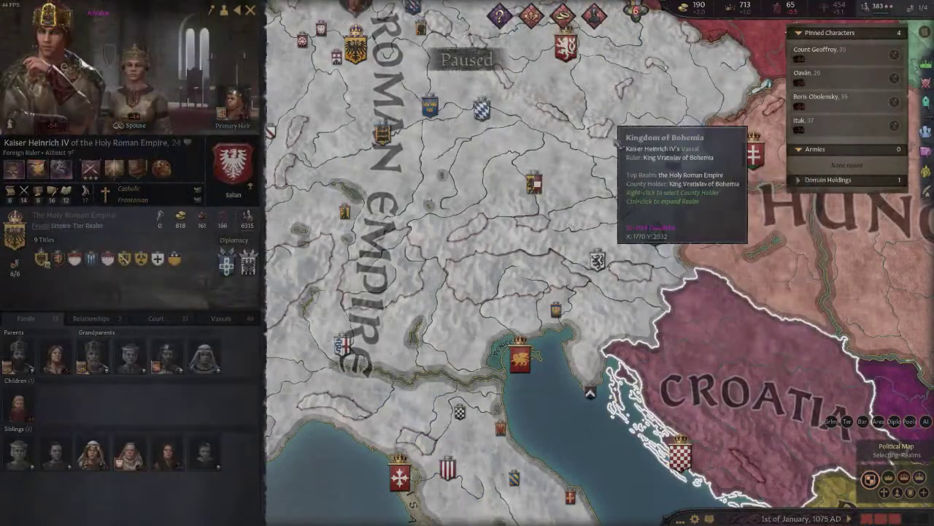
middle_drag(602, 56, 626, 274)
right_click(139, 82)
click(343, 71)
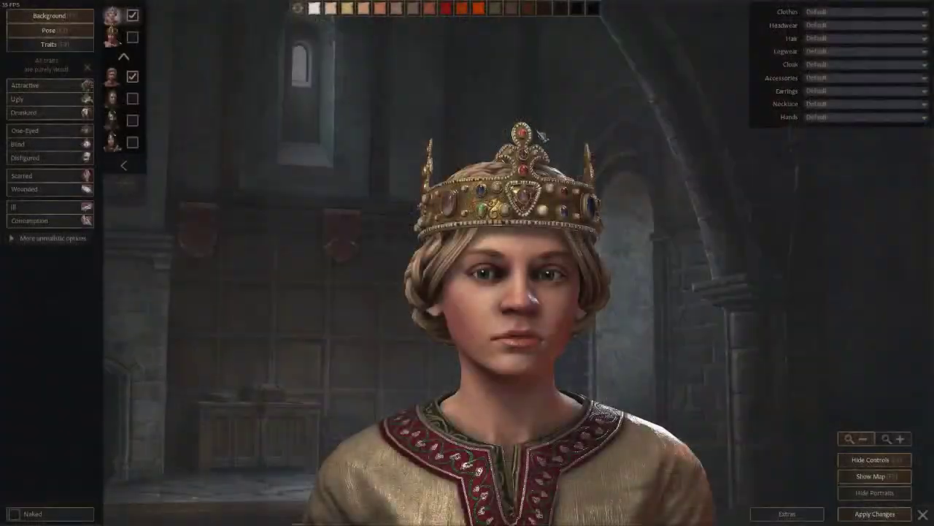
Put the Bronze Nose prosthesis accessory on the empress's portrait and examine its straps in profile.
click(847, 78)
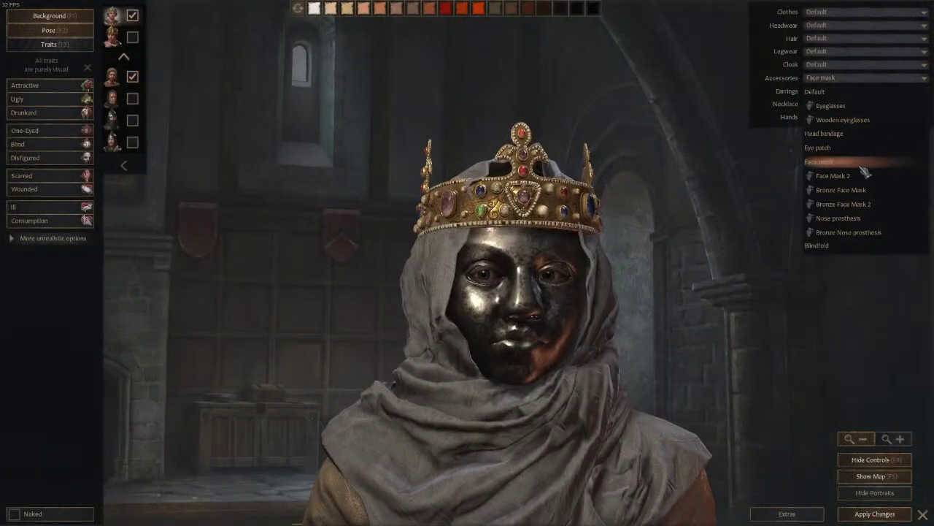
click(876, 232)
right_drag(596, 321, 490, 324)
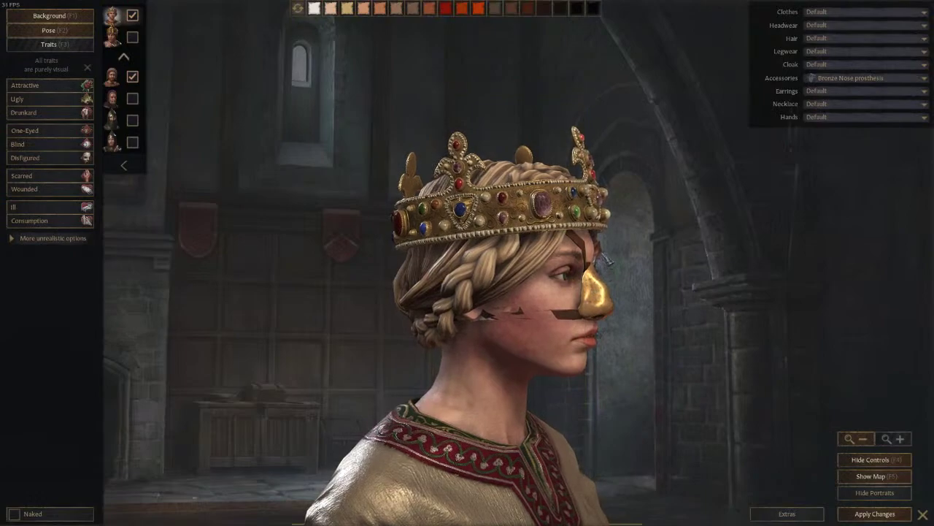
Rotate the crowned female character's portrait to inspect the bronze nose prosthesis and its straps from the front and side.
click(454, 283)
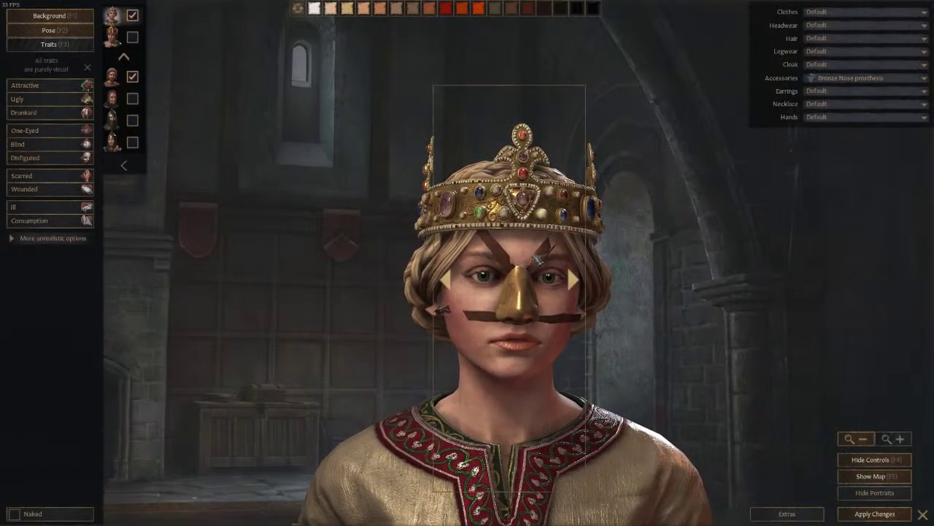
click(575, 278)
drag(577, 278, 592, 276)
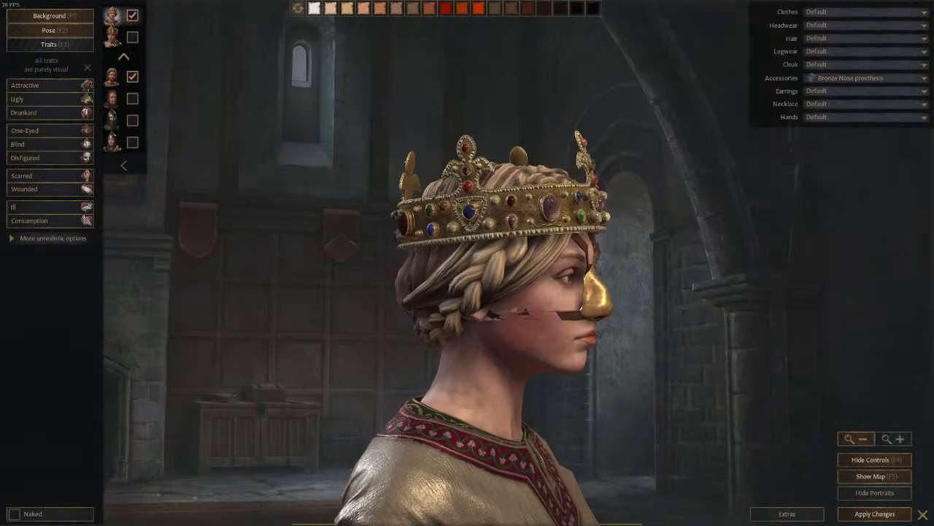
Switch to Notepad++ and examine error.log from the missing texture entries through its final lines, then return to the game.
key(alt+Tab)
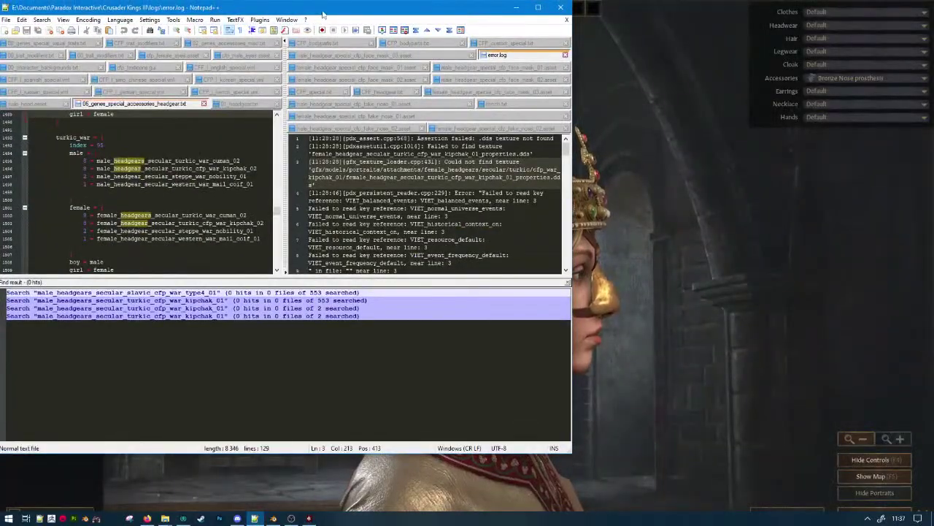
double_click(323, 14)
right_click(901, 39)
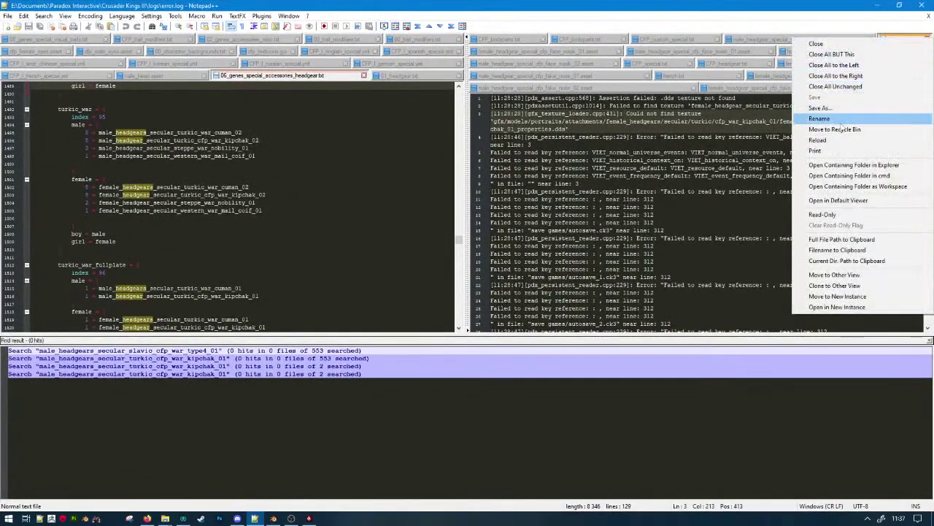
key(Escape)
double_click(767, 123)
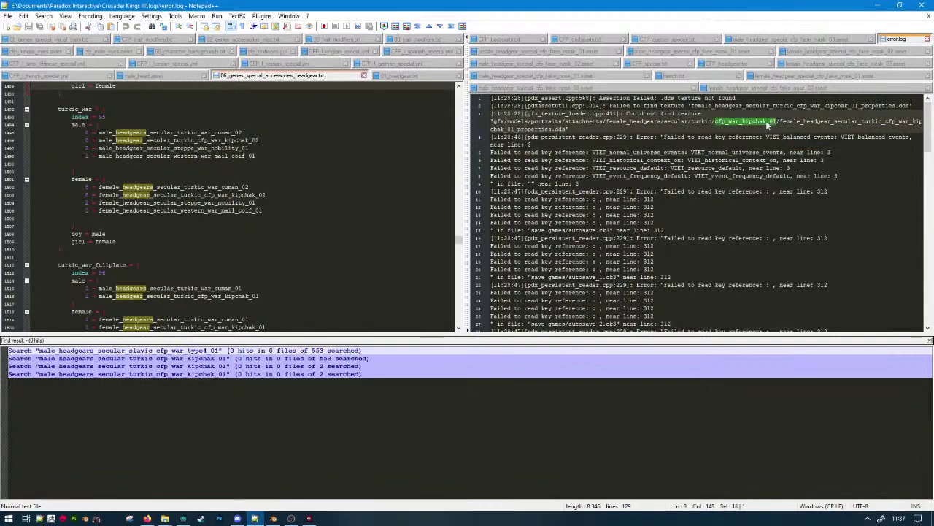
click(666, 130)
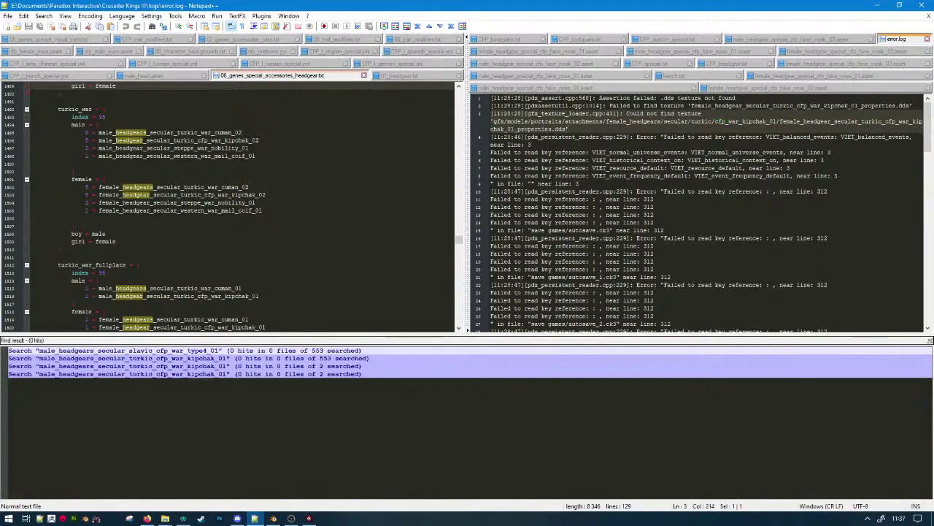
click(792, 168)
scroll(791, 168, down, 20)
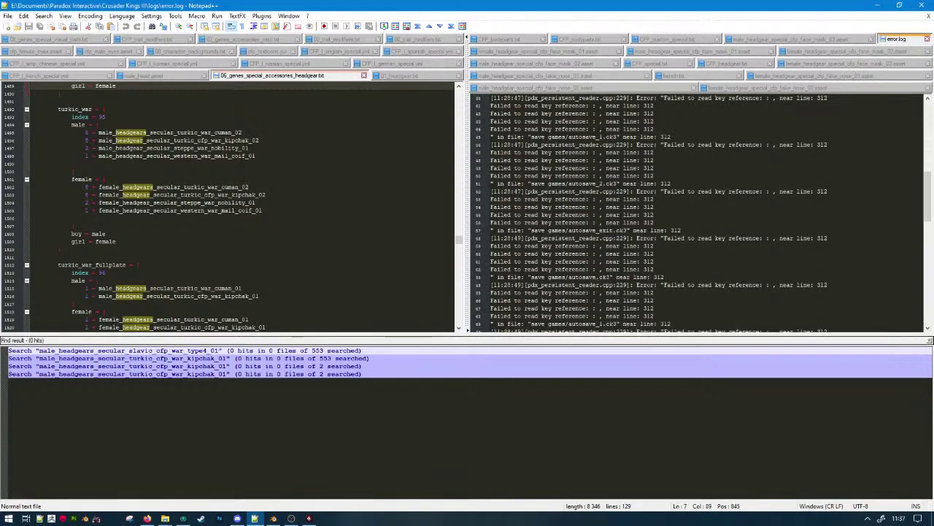
scroll(701, 211, down, 4)
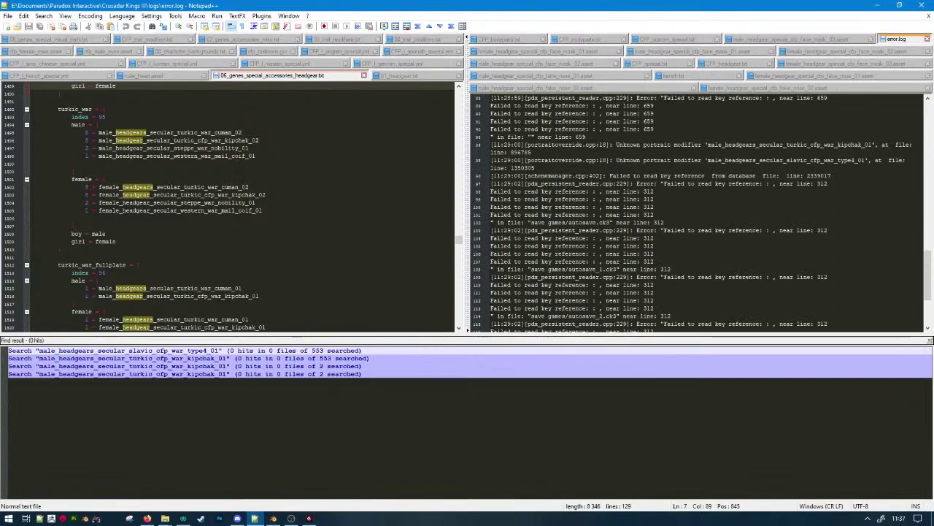
scroll(701, 211, down, 5)
drag(491, 245, 491, 324)
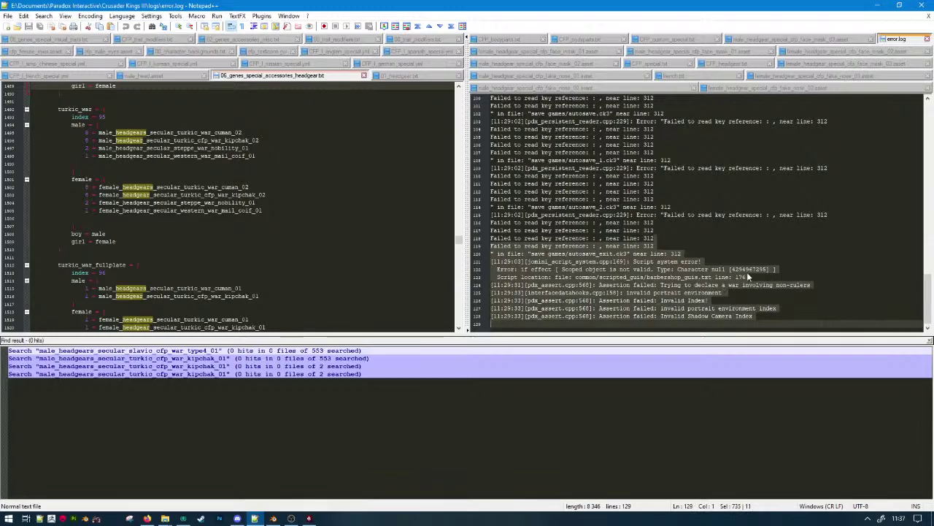
click(878, 5)
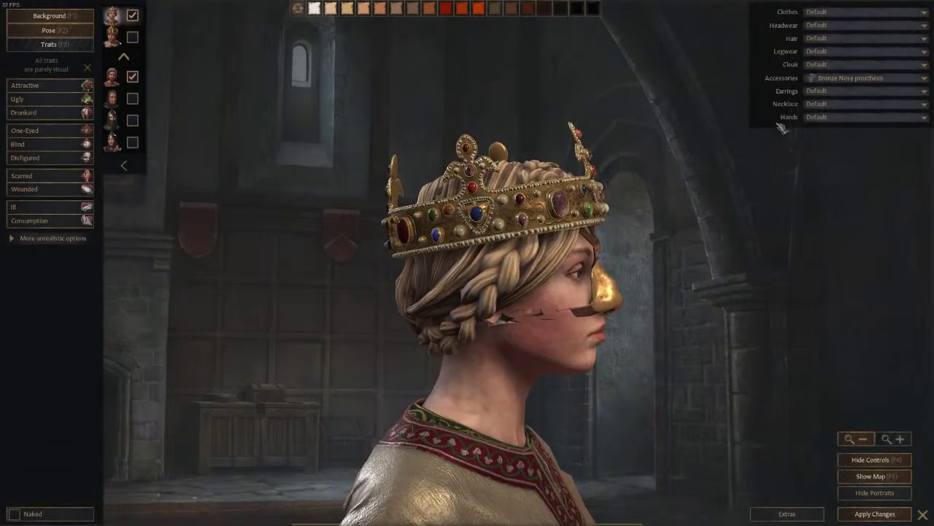
Change the female character's accessory to Nose prosthesis and rotate her portrait to check the straps.
click(861, 78)
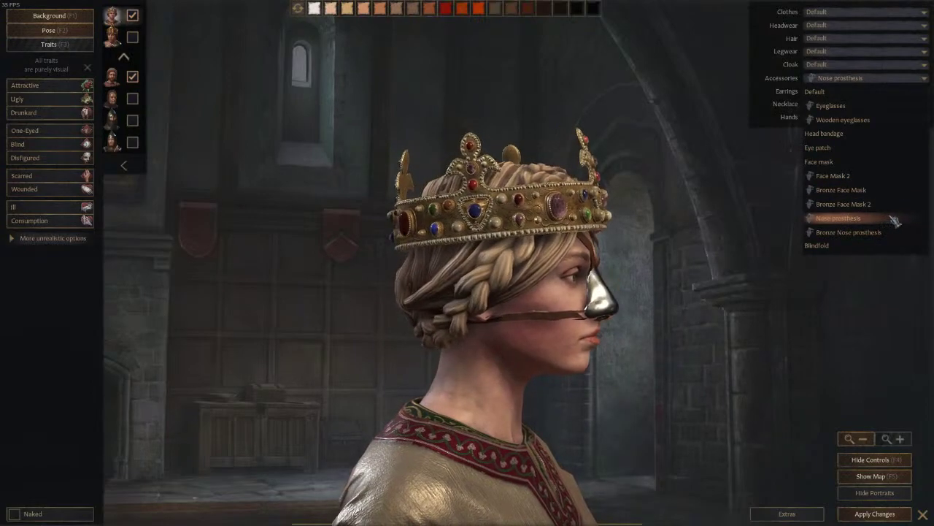
click(895, 220)
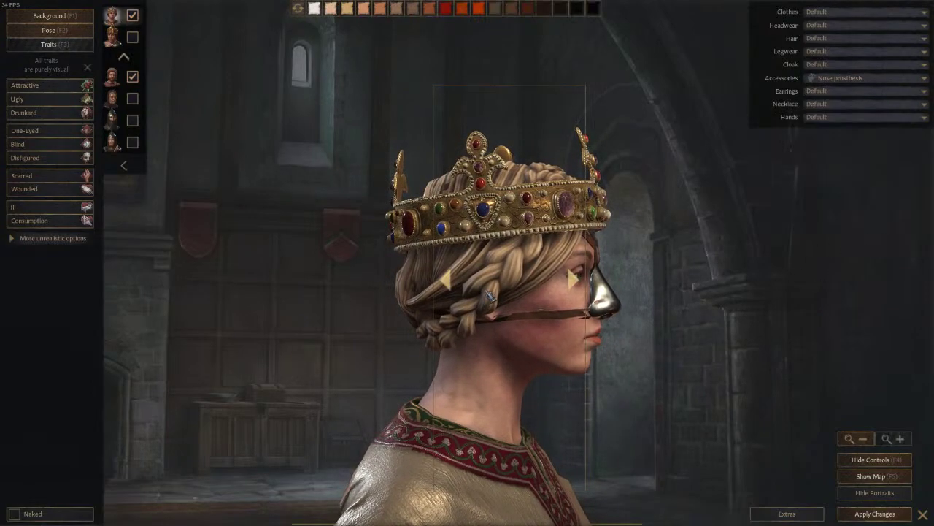
click(447, 281)
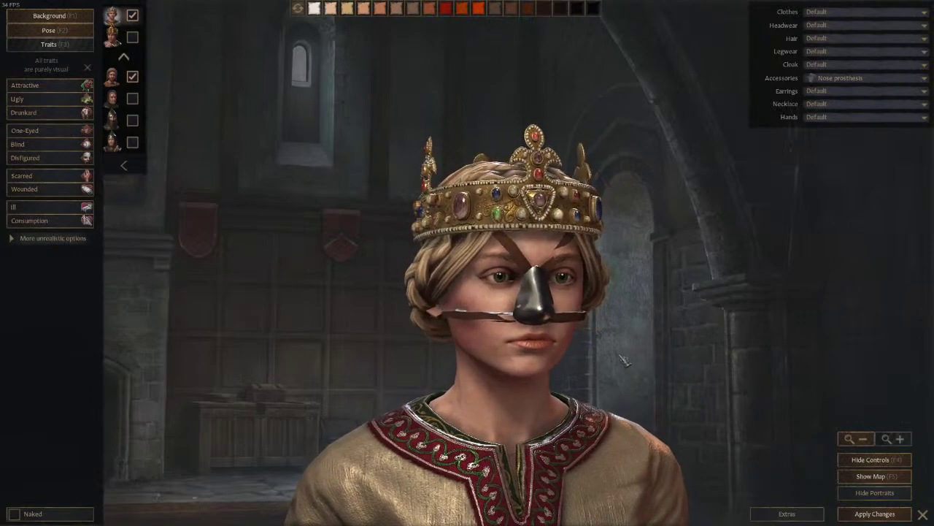
mouse_move(578, 318)
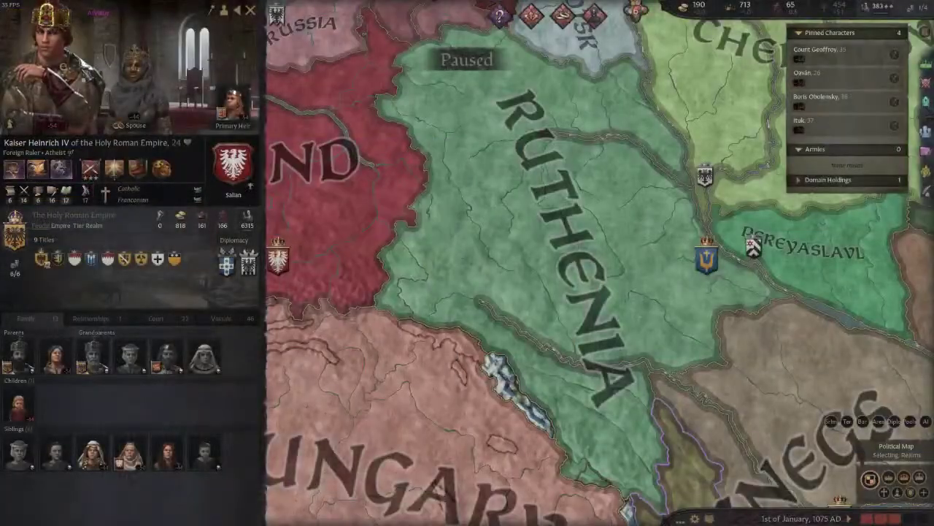
Open the Holy Roman Emperor in the portrait editor and preview the Nose prosthesis accessory on him.
right_click(77, 66)
click(172, 222)
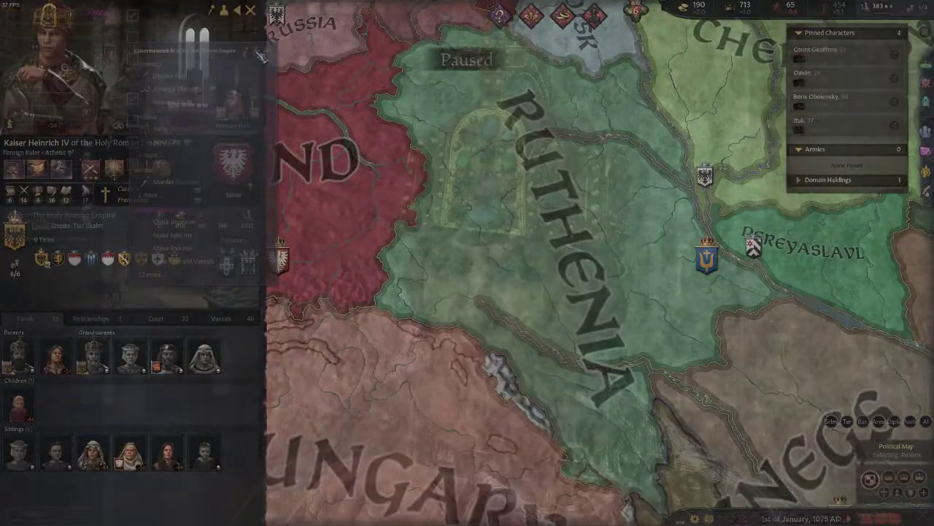
click(868, 91)
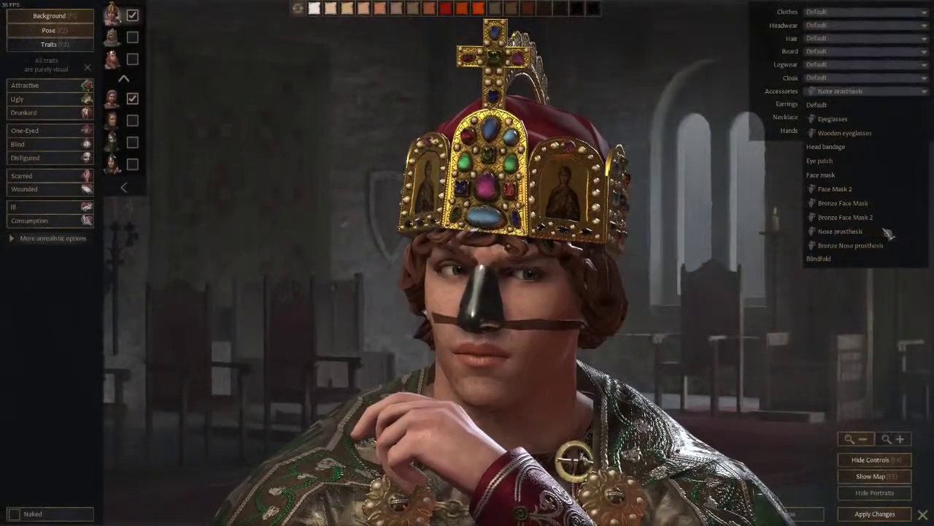
click(847, 231)
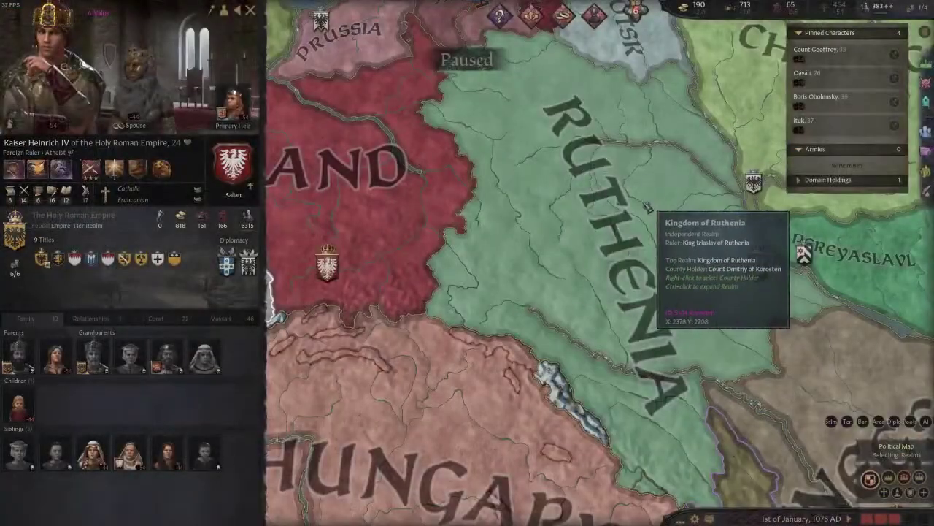
Exit the game to the desktop, then switch to Blender and save Huko3D_models.blend.
key(alt+F4)
click(472, 298)
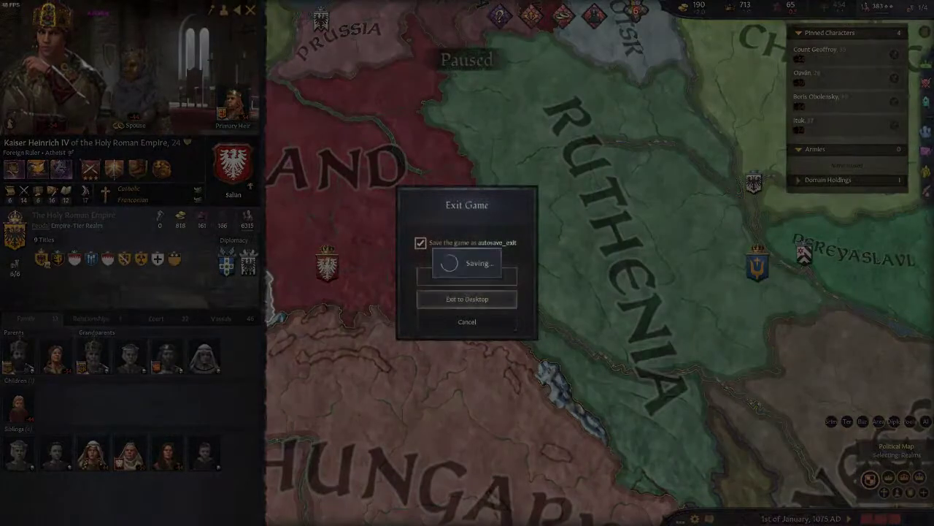
key(alt+Tab)
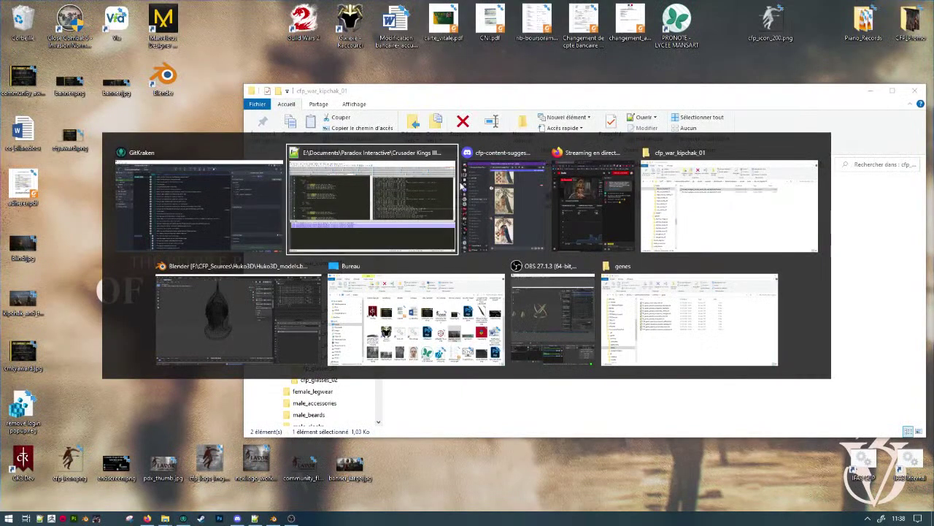
click(280, 324)
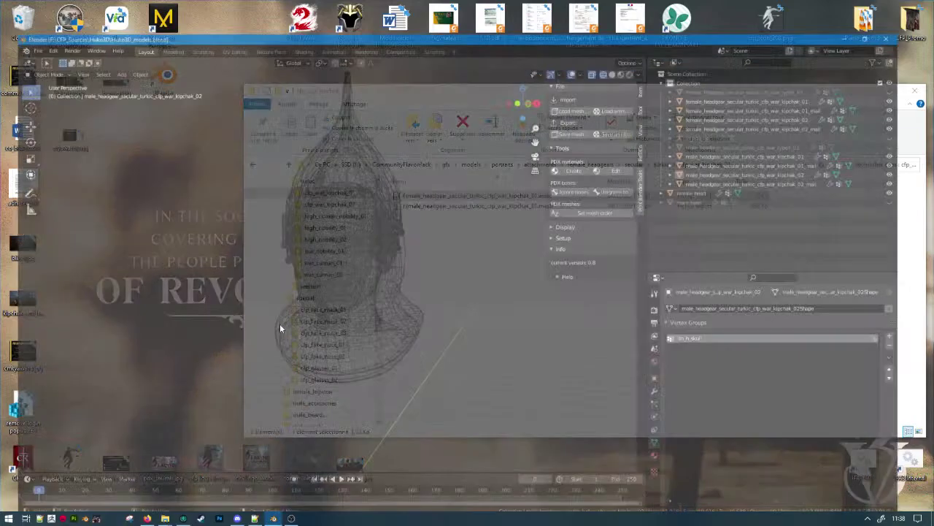
key(ctrl+s)
Open the recent file fake_noses_1_2.blend.
key(ctrl+o)
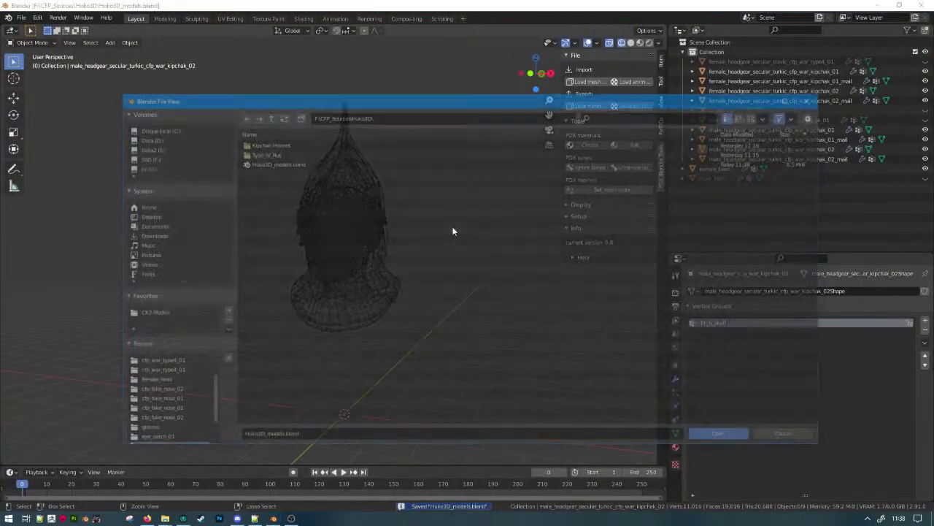
key(Escape)
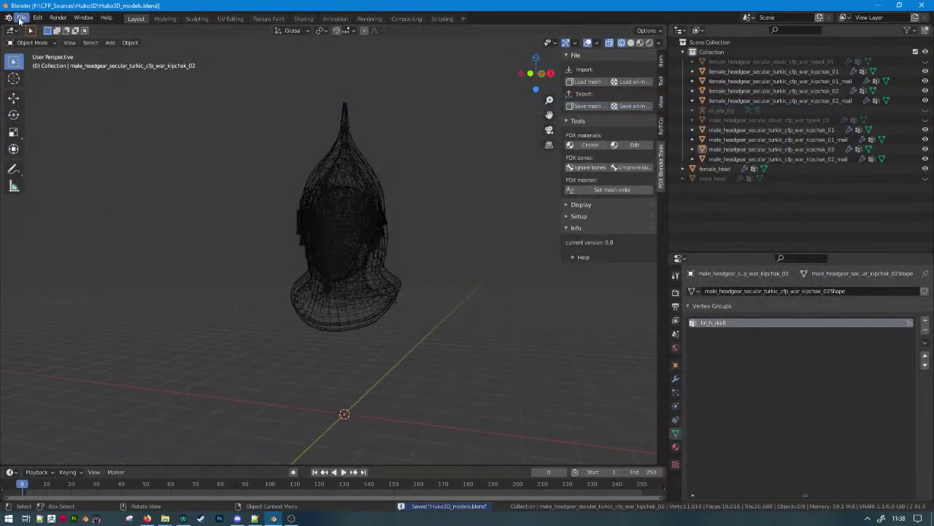
click(21, 17)
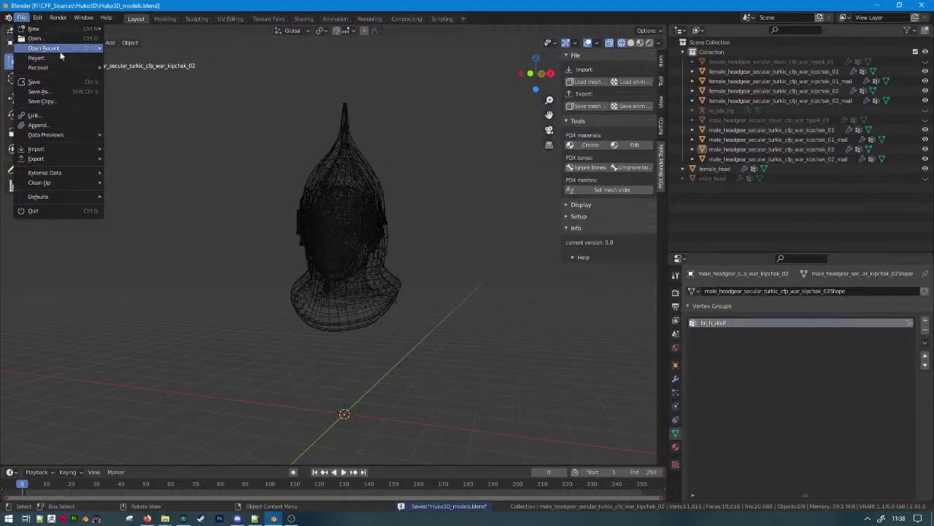
mouse_move(67, 48)
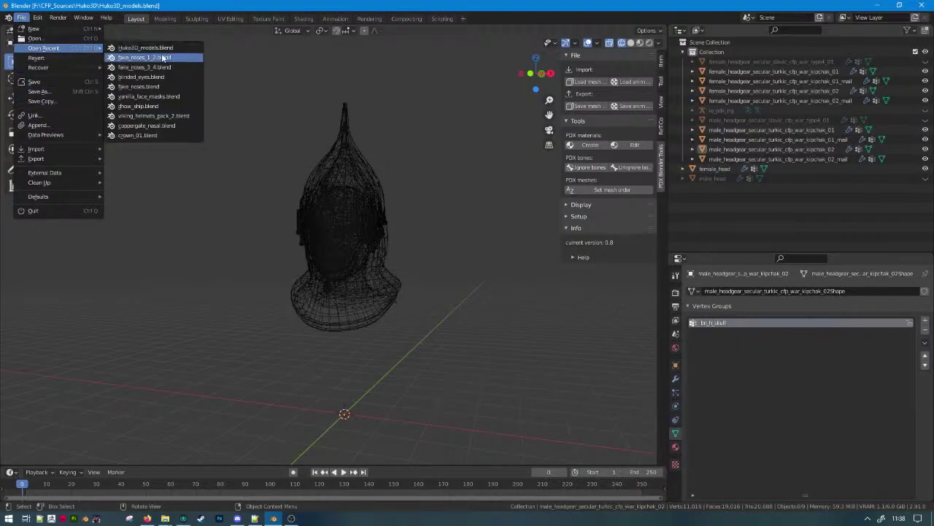
click(144, 57)
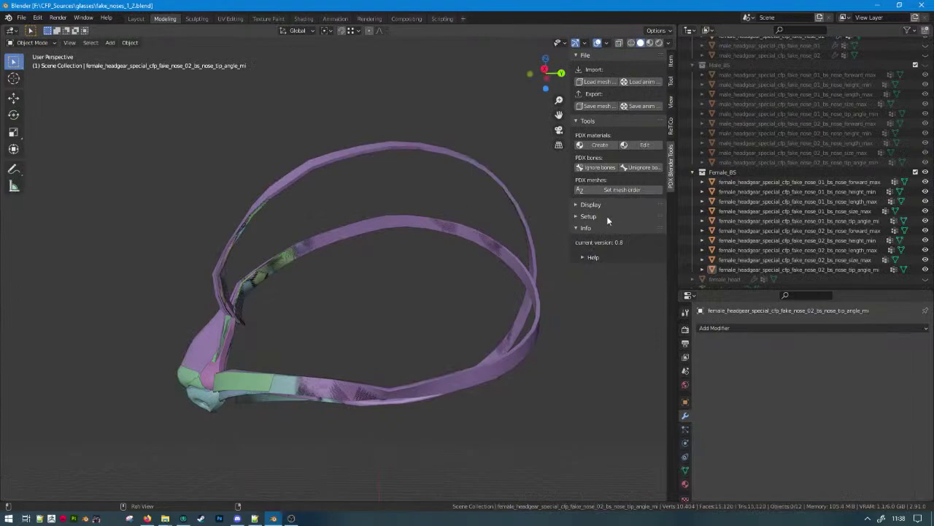
Unhide the Male_BS collection and bring all male and female fake nose blend shape meshes into Edit Mode together.
scroll(378, 216, down, 5)
middle_drag(471, 275, 525, 256)
scroll(818, 219, up, 3)
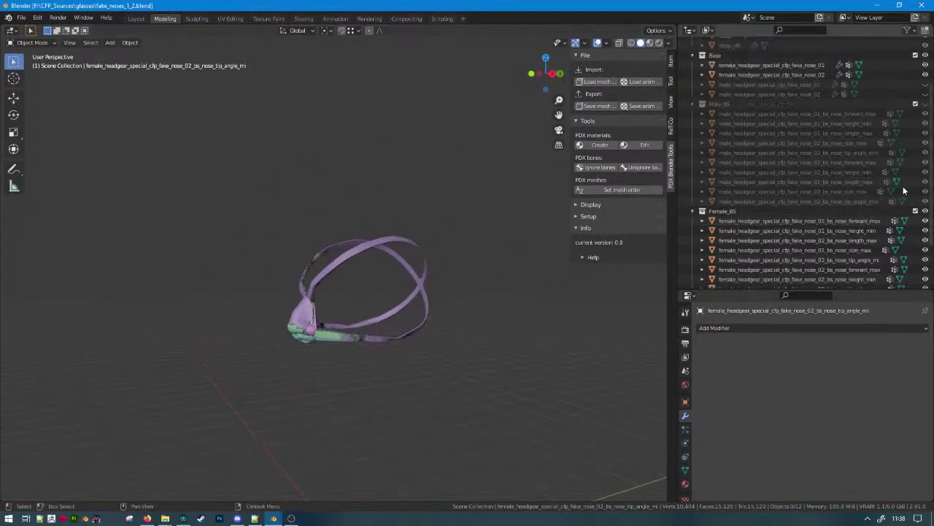
click(925, 105)
click(853, 118)
scroll(850, 175, down, 2)
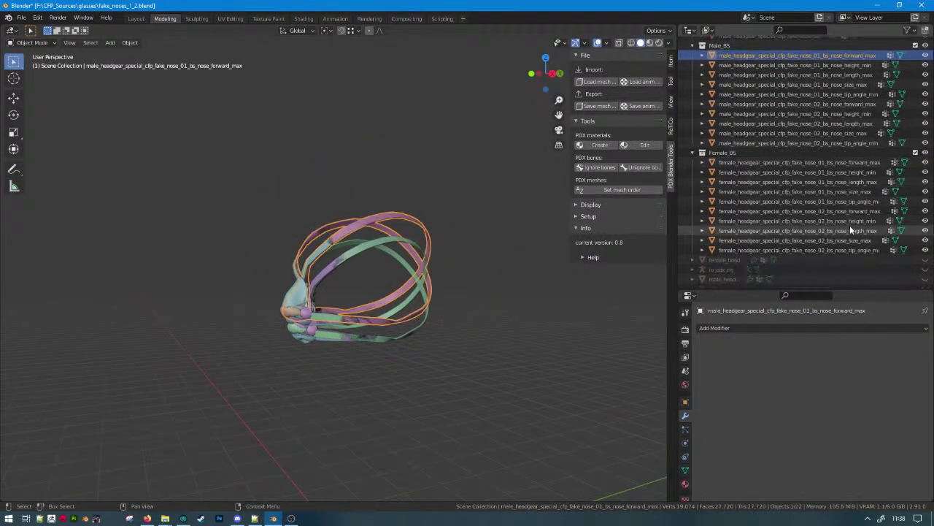
shift+click(839, 249)
key(Tab)
click(503, 280)
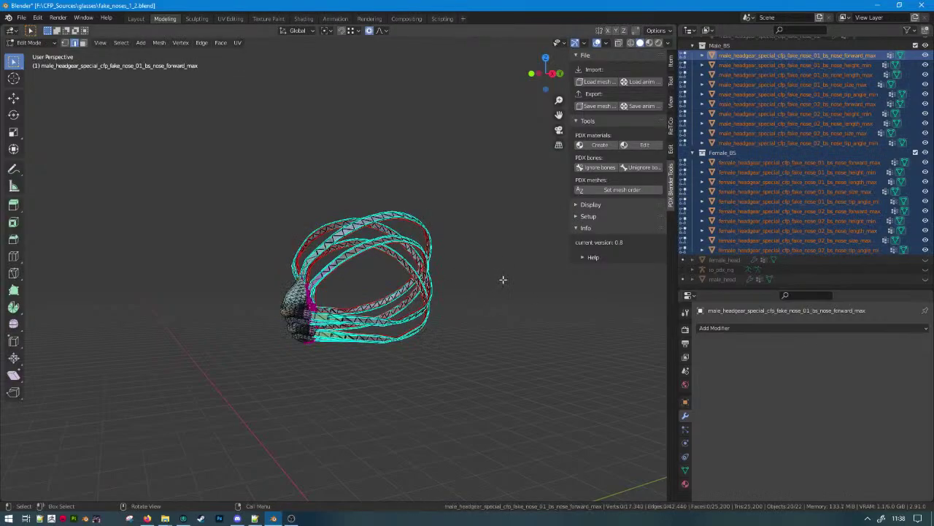
Delete the linked strap geometry from all the blend shape meshes, keeping only the nose pieces, and return to Object Mode.
key(KP_3)
key(shift+z)
key(c)
scroll(450, 285, down, 13)
click(449, 288)
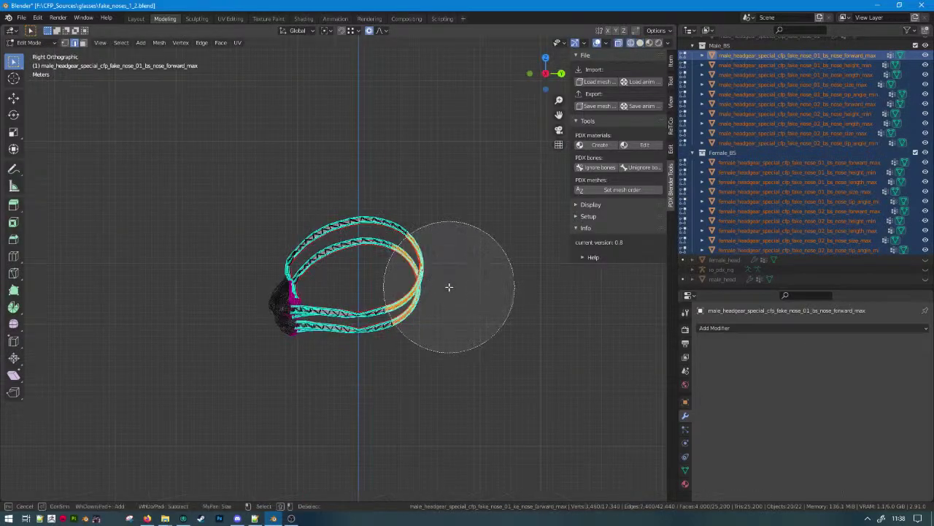
right_click(446, 286)
key(ctrl+l)
key(h)
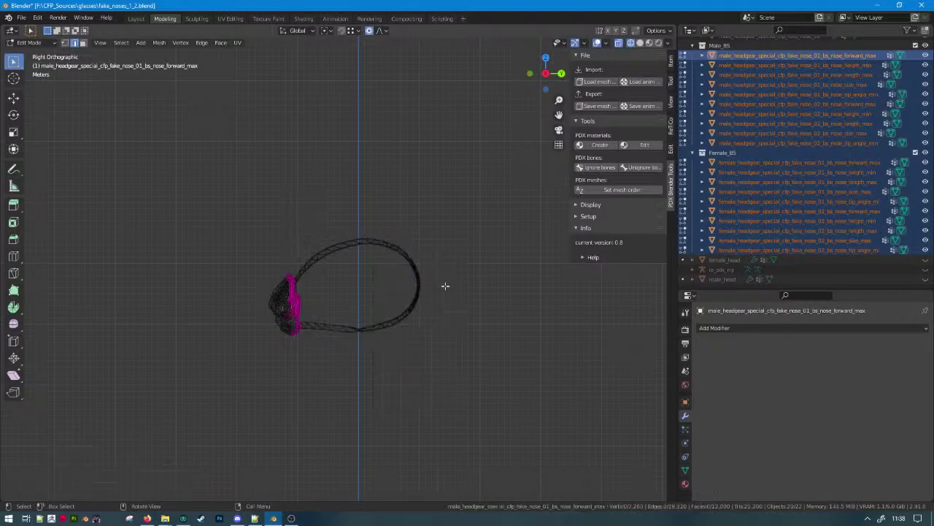
key(Home)
key(c)
right_click(559, 354)
key(Tab)
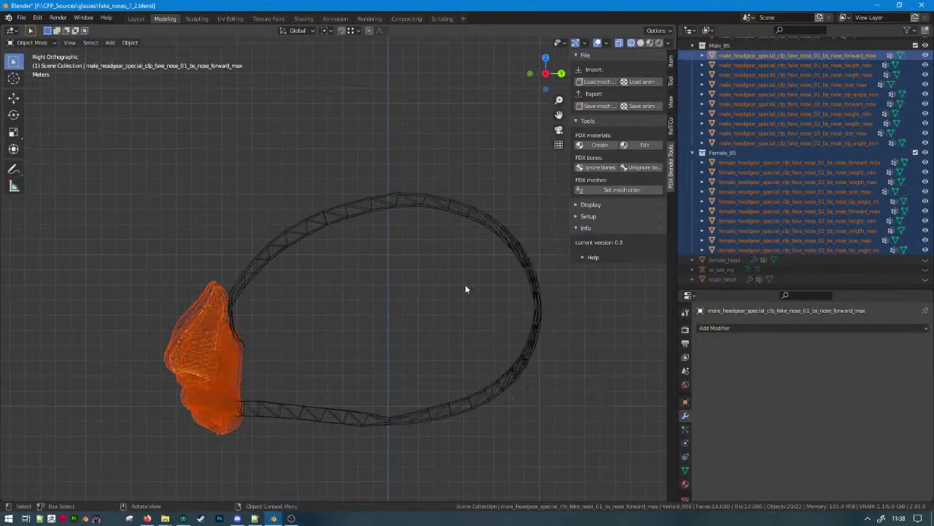
Check the strapless nose shapes in solid shading and hide the Male_BS and Female_BS collections.
middle_drag(469, 284, 545, 305)
scroll(545, 305, down, 3)
key(shift+z)
scroll(839, 138, up, 3)
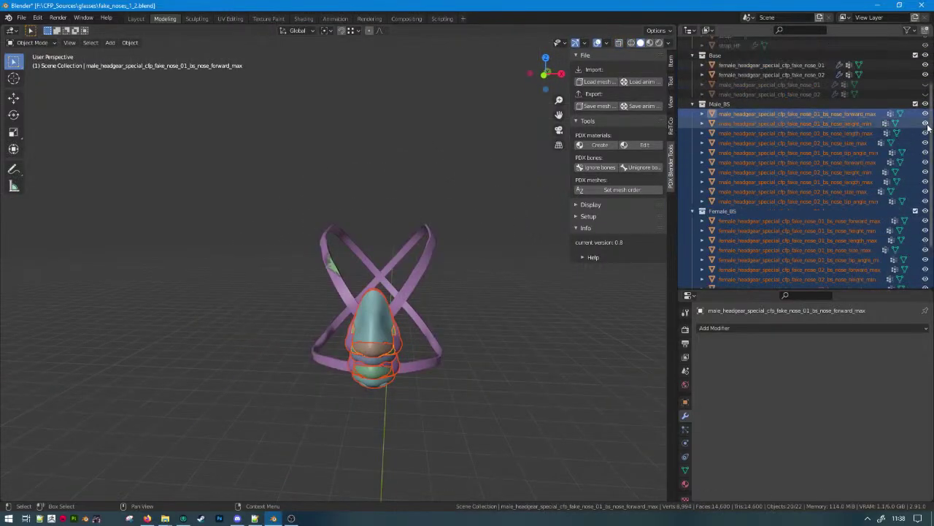
click(925, 103)
click(925, 211)
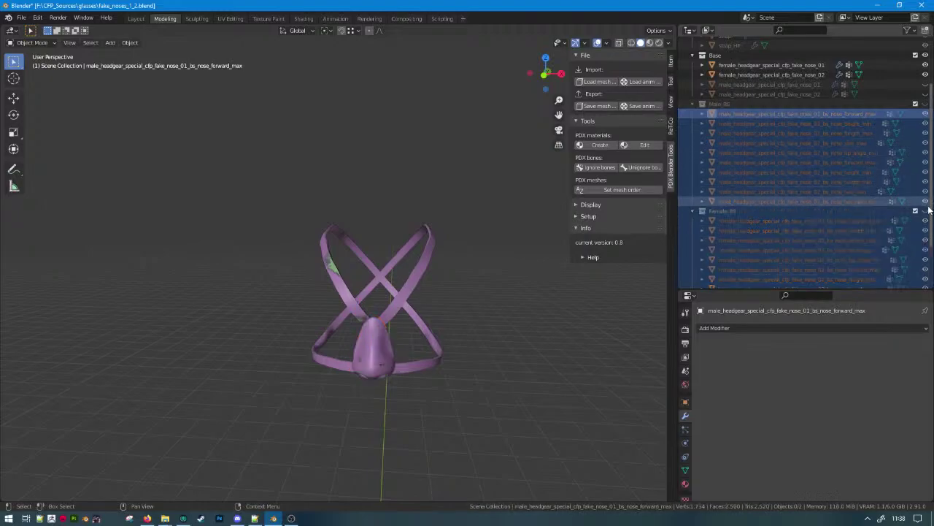
Unhide the base male fake nose 01 and 02 meshes and check them together in Edit Mode.
click(796, 72)
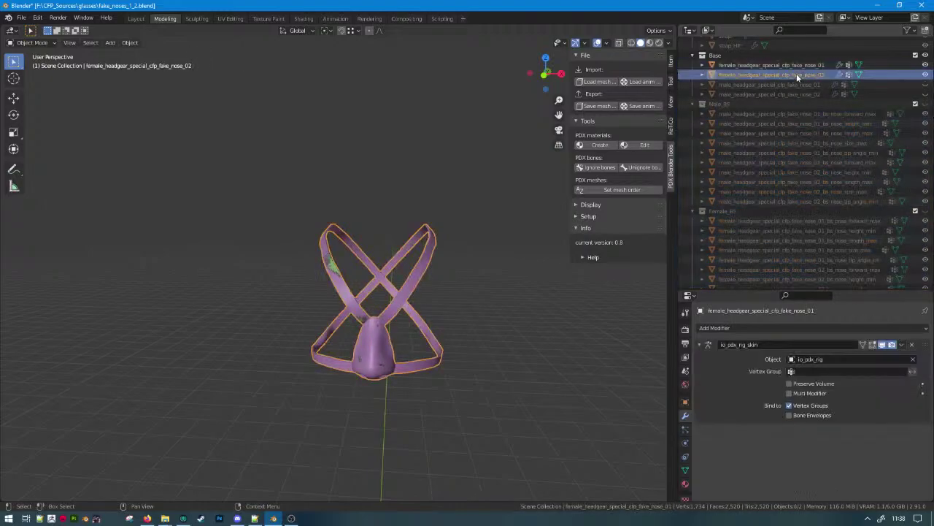
click(926, 85)
click(926, 94)
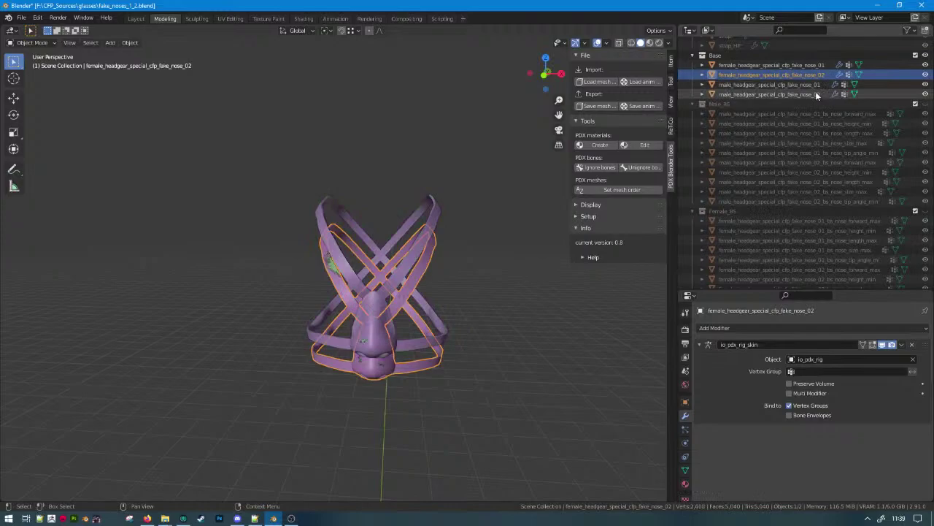
click(815, 93)
ctrl+click(803, 84)
key(Tab)
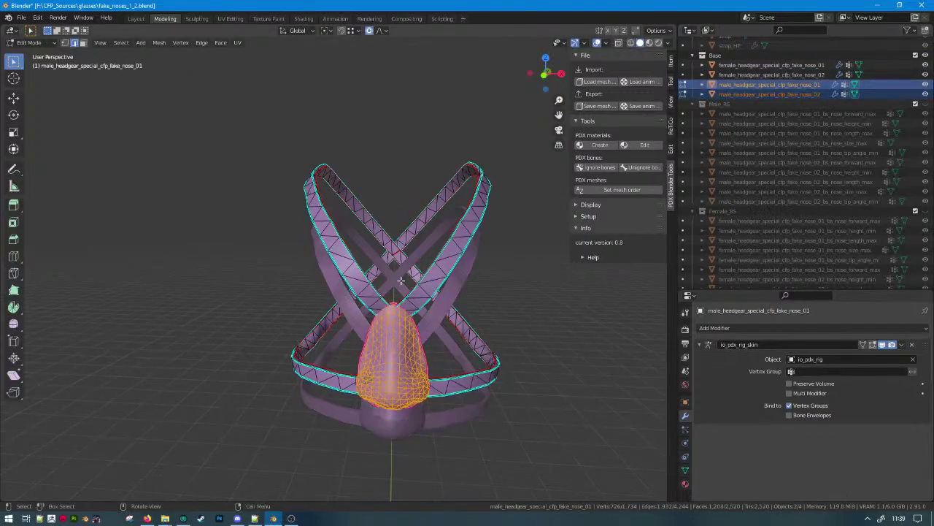
middle_drag(439, 254, 426, 273)
key(Tab)
click(438, 259)
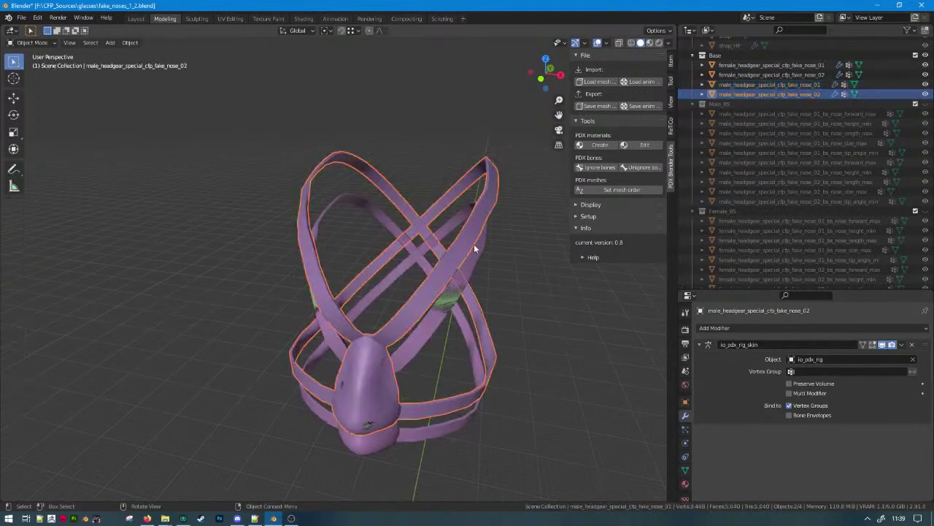
Inspect the linked strap geometry of the base male fake nose 02 mesh in Edit Mode and return to Object Mode.
shift+middle_drag(474, 248, 352, 155)
scroll(352, 155, up, 4)
key(Tab)
click(352, 155)
shift+middle_drag(300, 94, 371, 146)
key(ctrl+l)
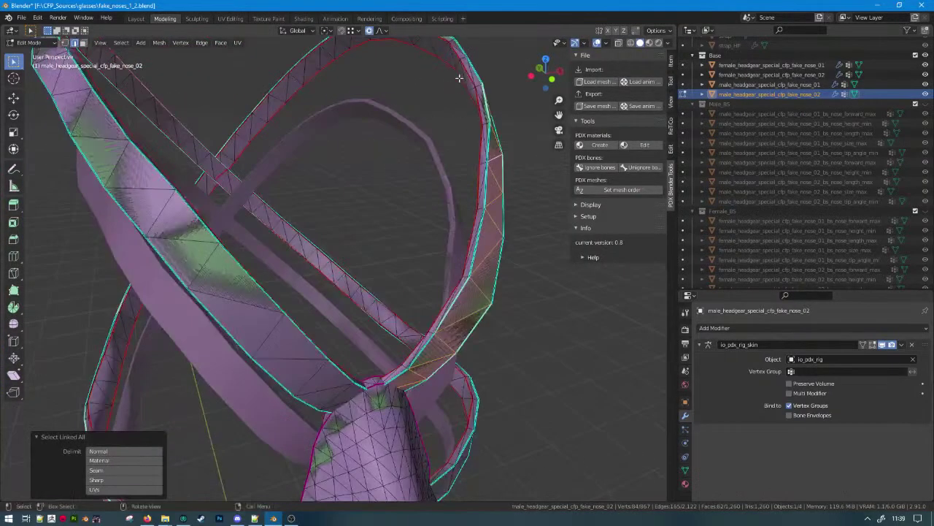
shift+click(387, 83)
key(ctrl+l)
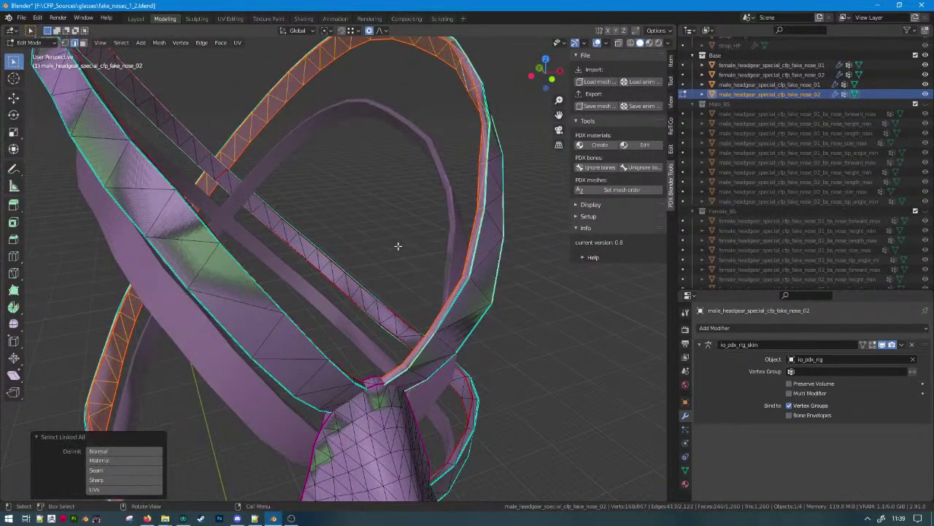
key(Tab)
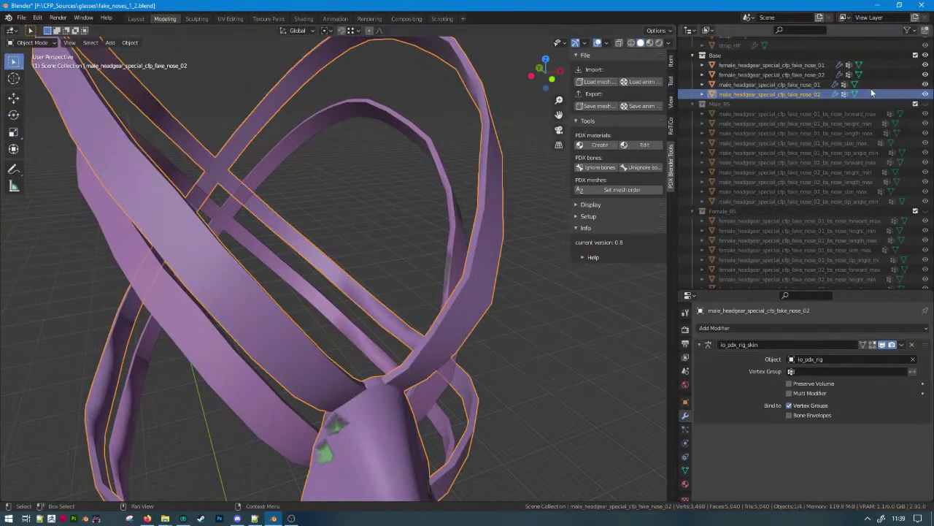
Isolate the base female fake nose 01 mesh and test a linked strap piece with a cancelled trial move.
click(925, 74)
click(924, 93)
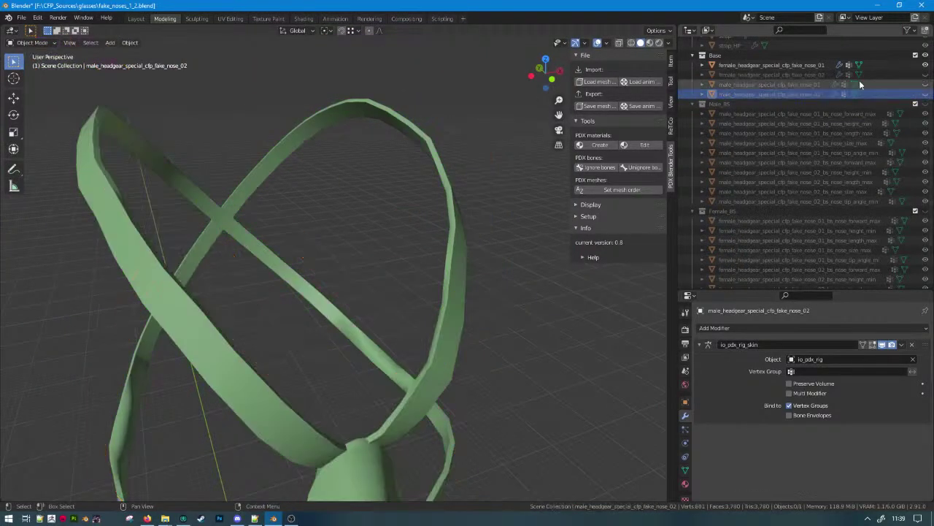
click(789, 65)
key(Tab)
key(ctrl+l)
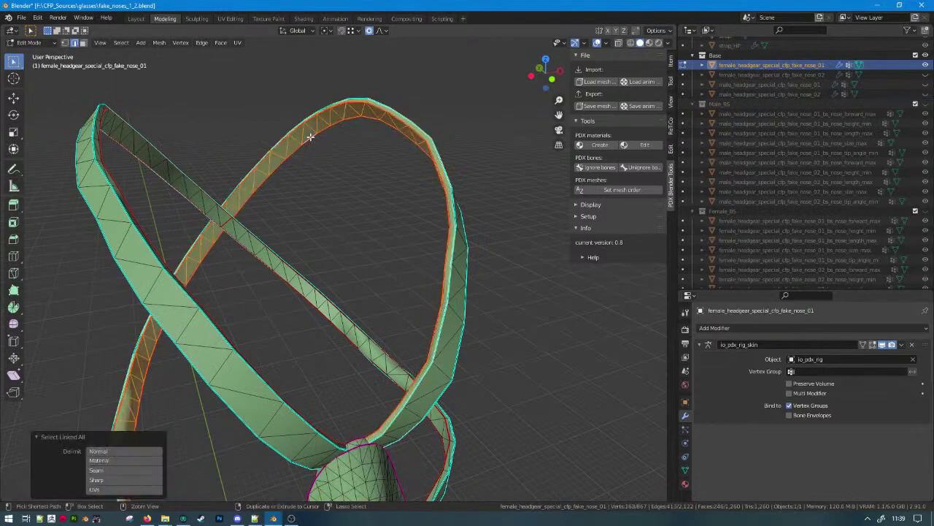
middle_drag(420, 121, 418, 135)
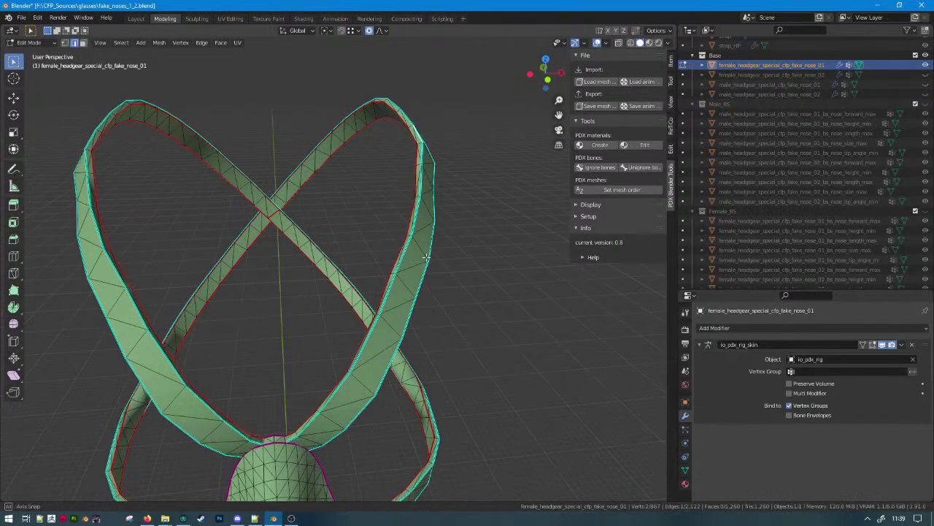
key(g)
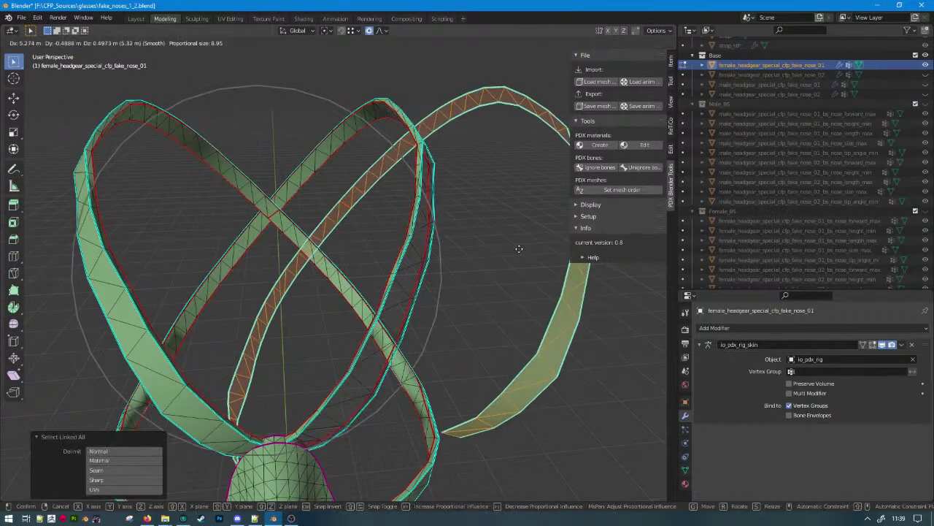
right_click(519, 249)
Check the crossing strap of female fake nose 01 as a linked piece with a cancelled trial move, and leave Edit Mode.
scroll(396, 329, down, 3)
middle_drag(397, 329, 360, 309)
click(335, 296)
scroll(335, 295, up, 5)
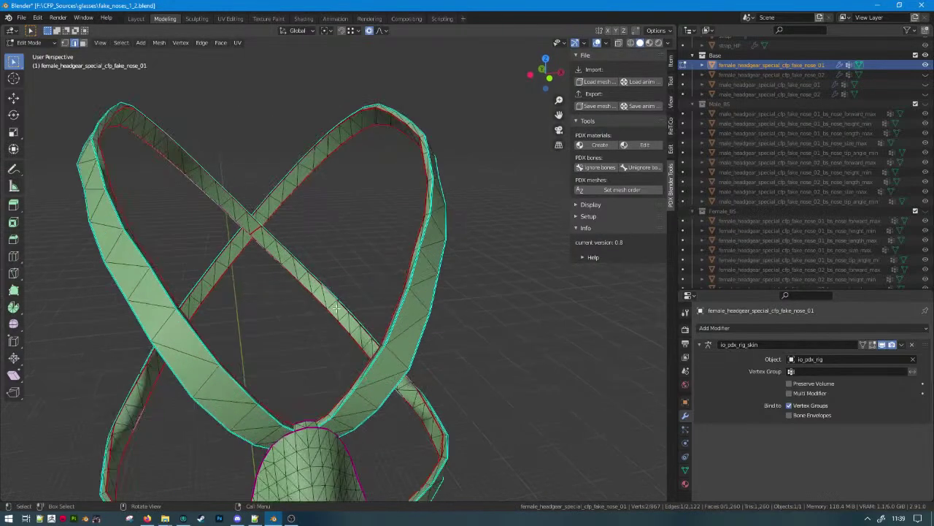
key(ctrl+l)
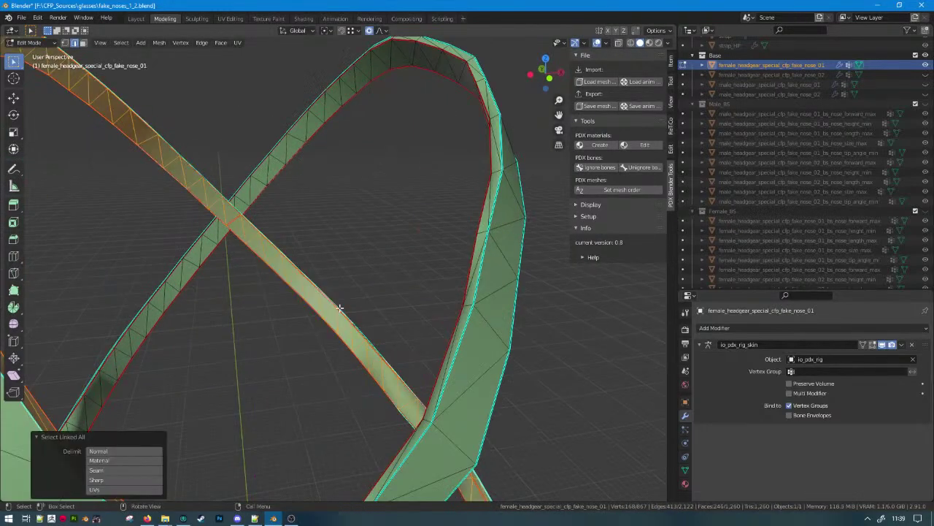
key(g)
right_click(63, 231)
key(Tab)
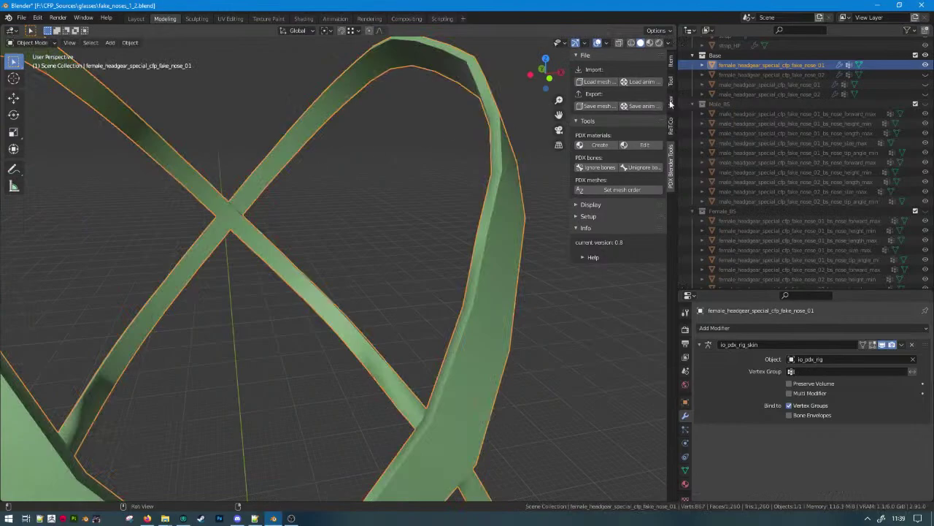
Isolate the base female fake nose 02 mesh and examine its linked strap pieces in Edit Mode.
click(925, 65)
click(924, 74)
click(822, 76)
key(Tab)
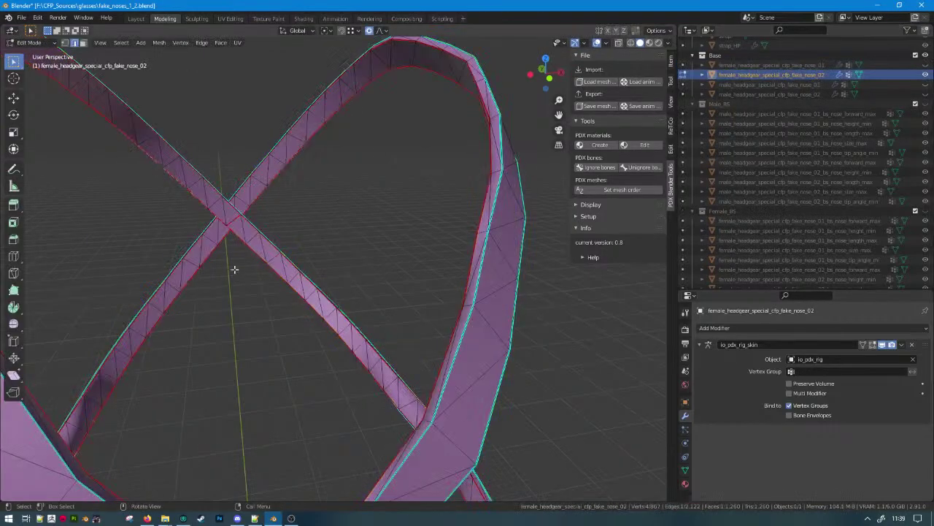
key(ctrl+l)
scroll(315, 267, down, 6)
middle_drag(316, 283, 233, 307)
scroll(369, 387, up, 2)
click(344, 480)
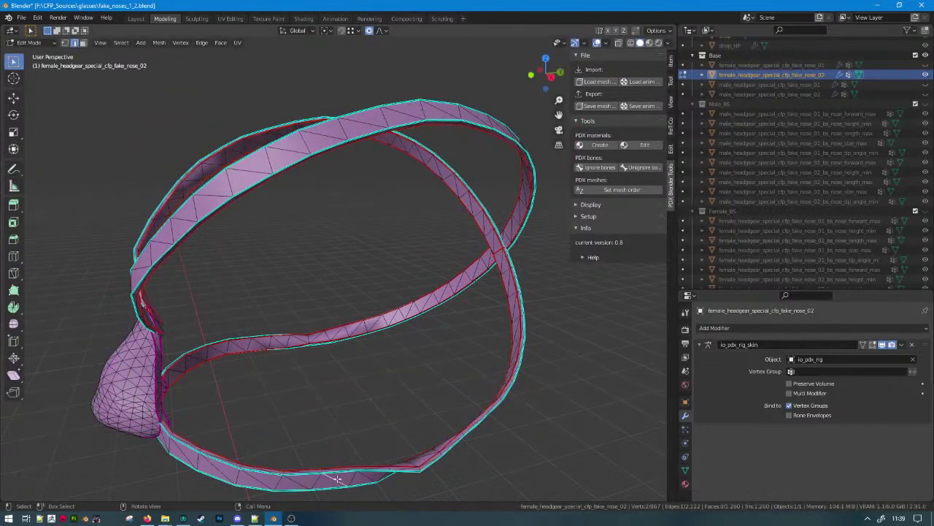
ctrl+click(344, 479)
key(Tab)
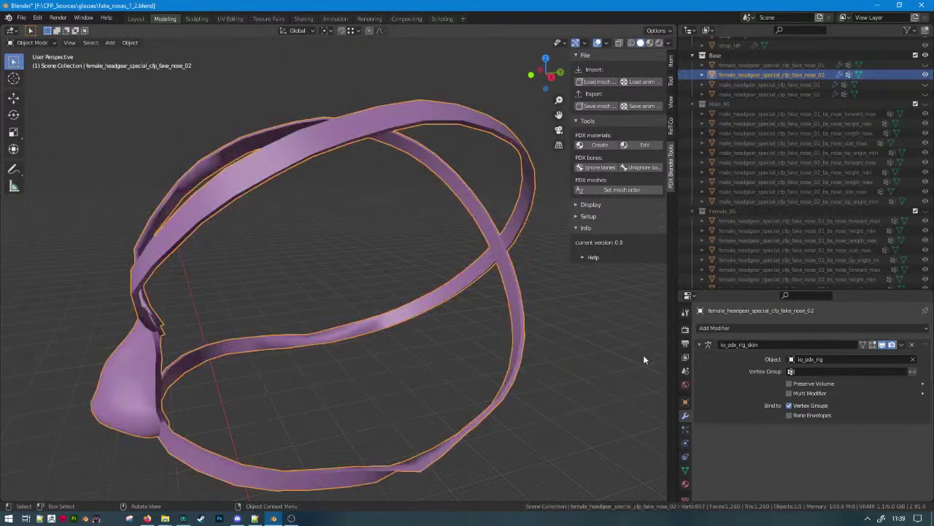
Isolate the base male fake nose 01 mesh and examine its linked straps in Edit Mode, cancelling the trial move.
click(925, 75)
click(926, 85)
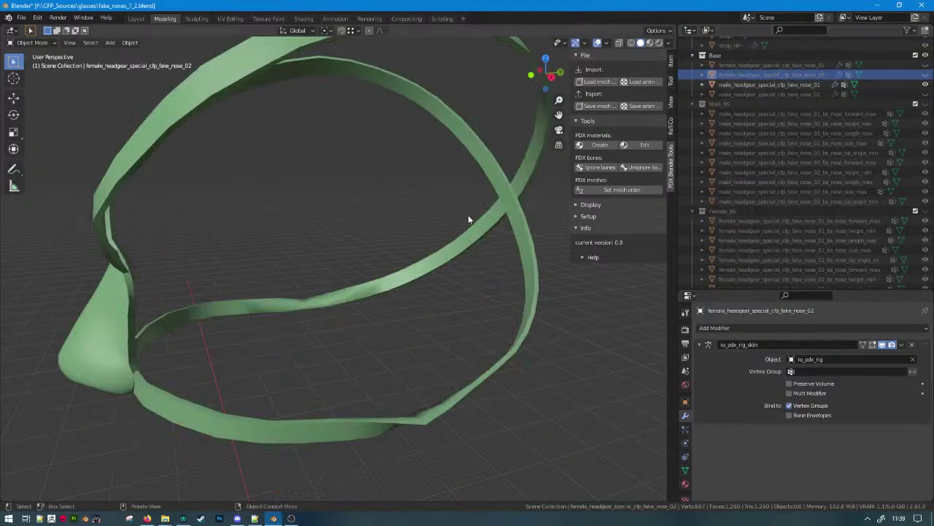
click(503, 218)
key(Tab)
click(504, 222)
key(ctrl+l)
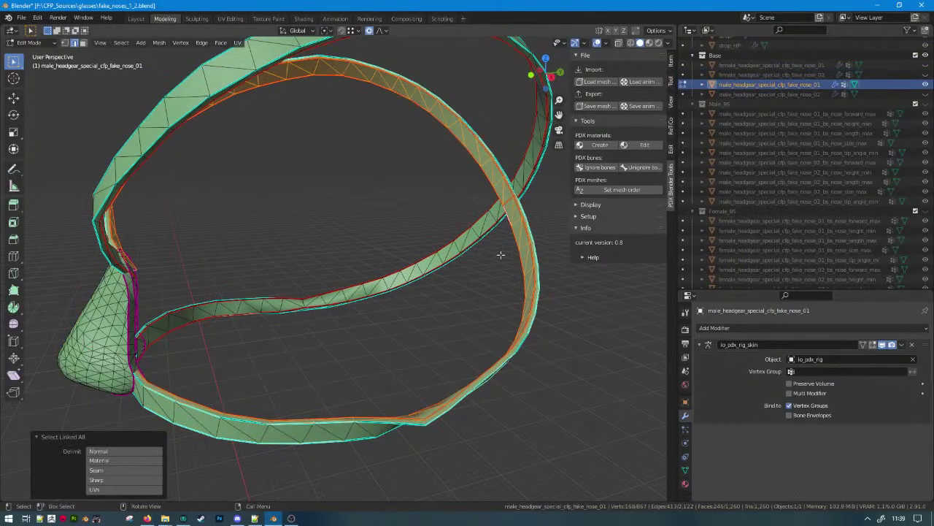
click(461, 221)
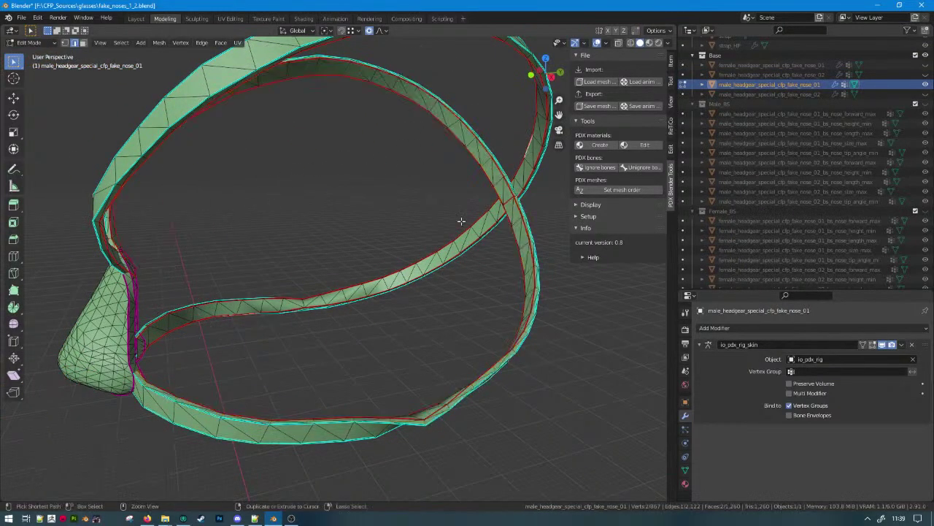
key(ctrl+l)
key(g)
right_click(371, 259)
key(Tab)
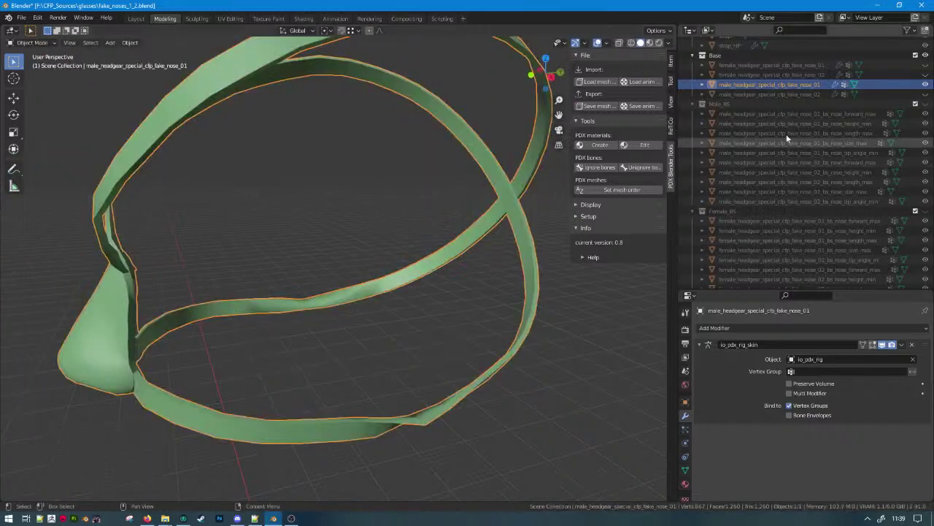
Unhide all four base fake nose meshes, clear the selection and save fake_noses_1_2.blend.
drag(926, 95, 921, 69)
scroll(889, 118, up, 2)
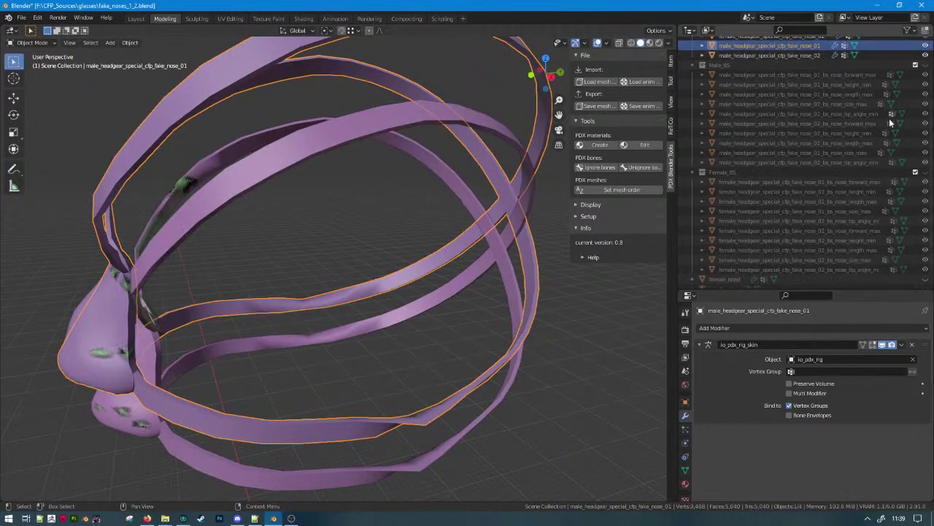
key(ctrl+s)
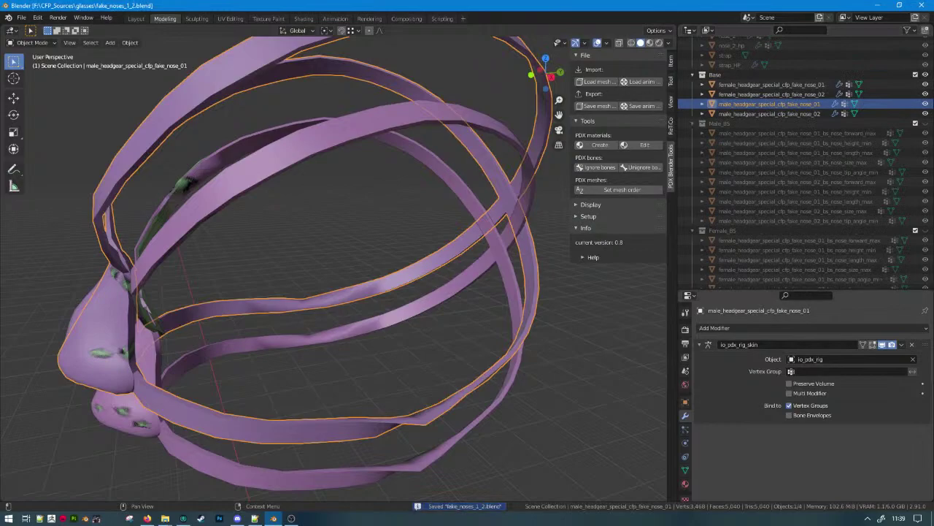
key(alt+Tab)
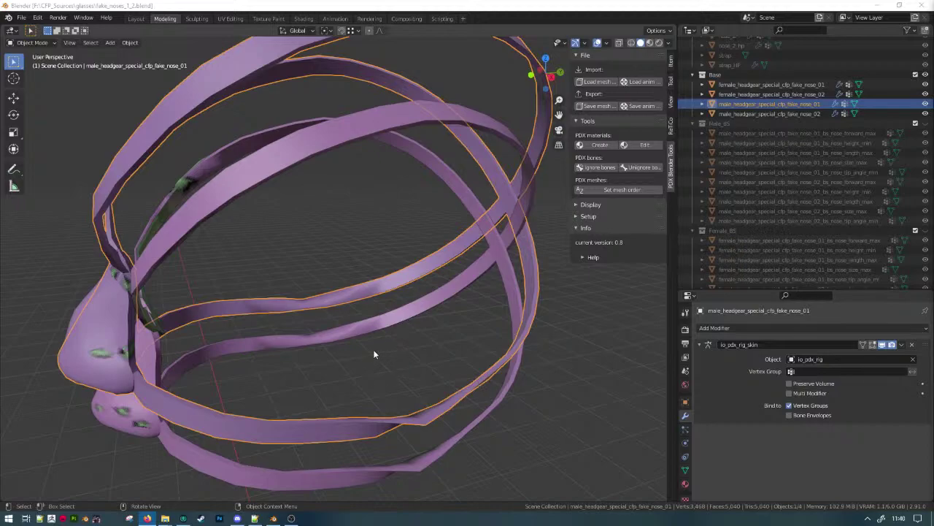
scroll(374, 354, down, 4)
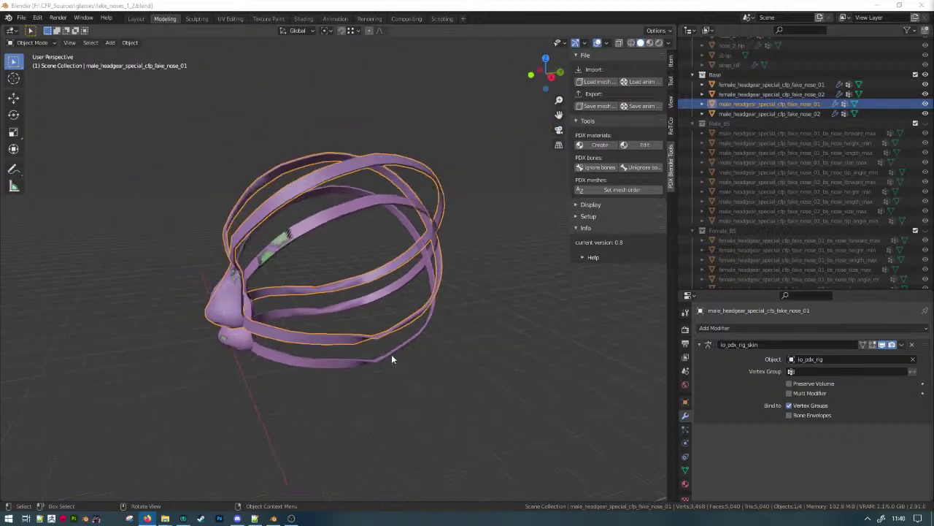
click(391, 358)
key(ctrl+s)
Purge all unused data-blocks from the file and save it.
click(21, 18)
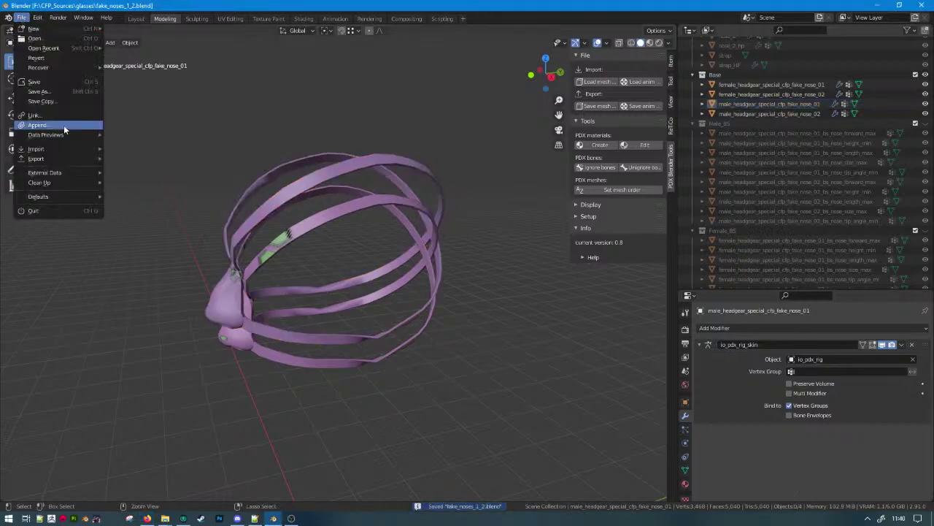
mouse_move(53, 183)
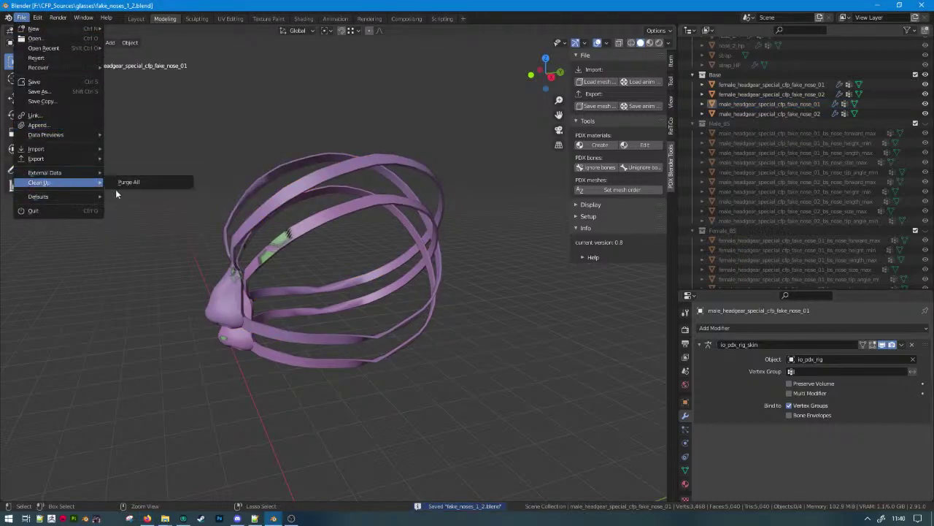
click(157, 181)
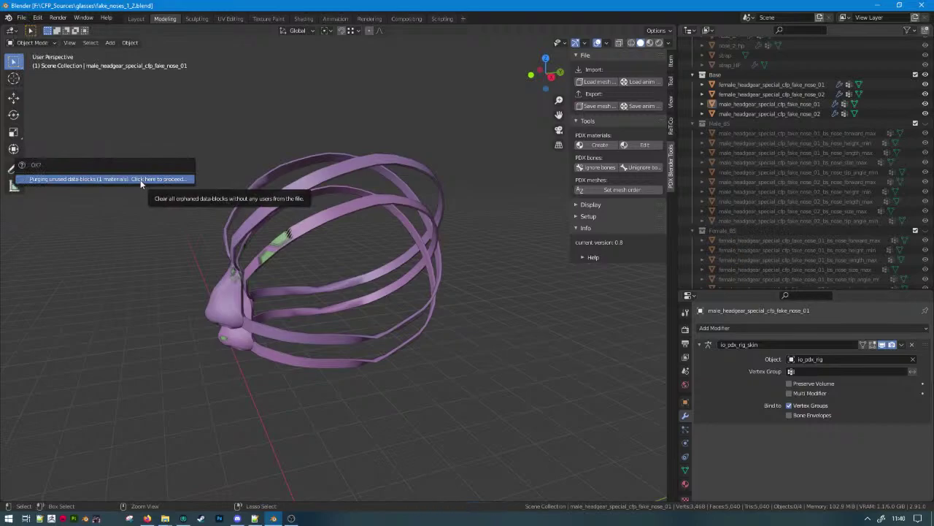
click(133, 180)
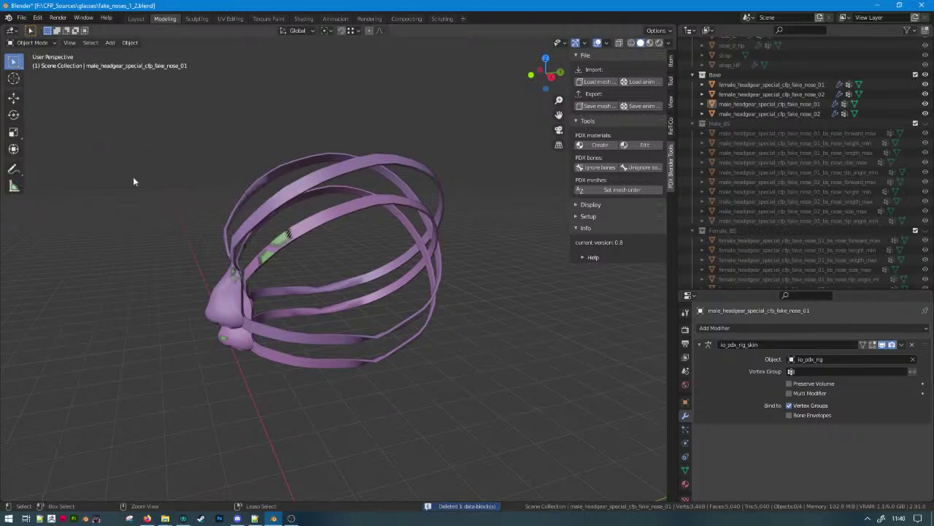
key(ctrl+s)
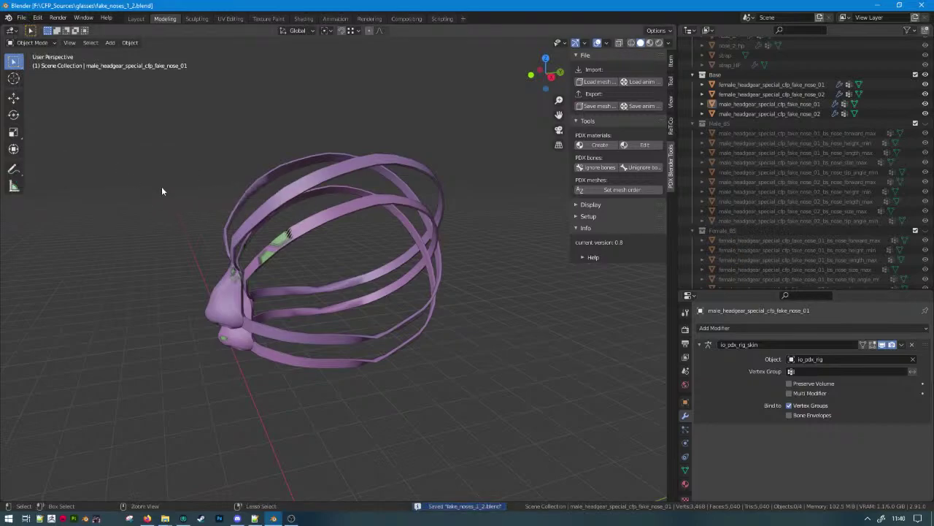
Start a new General file and delete all the default objects.
key(ctrl+n)
click(161, 187)
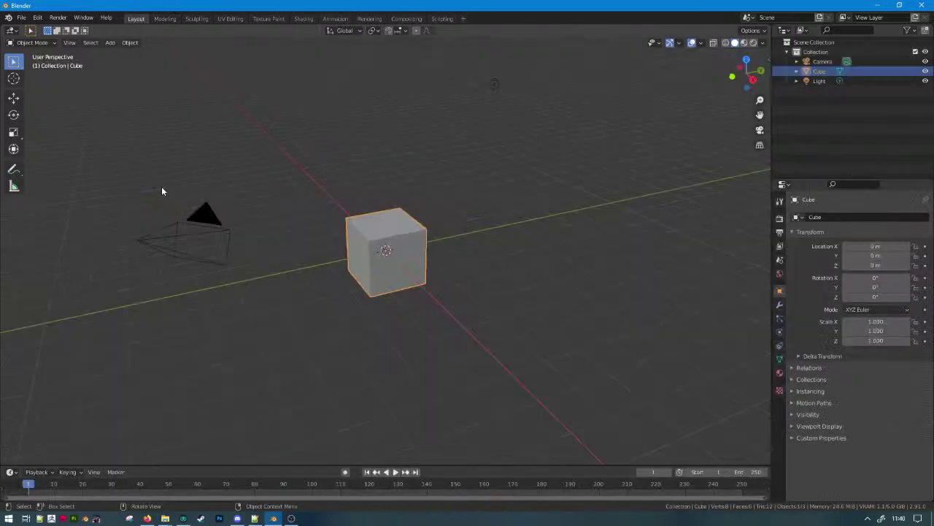
scroll(233, 147, down, 4)
key(a)
key(Delete)
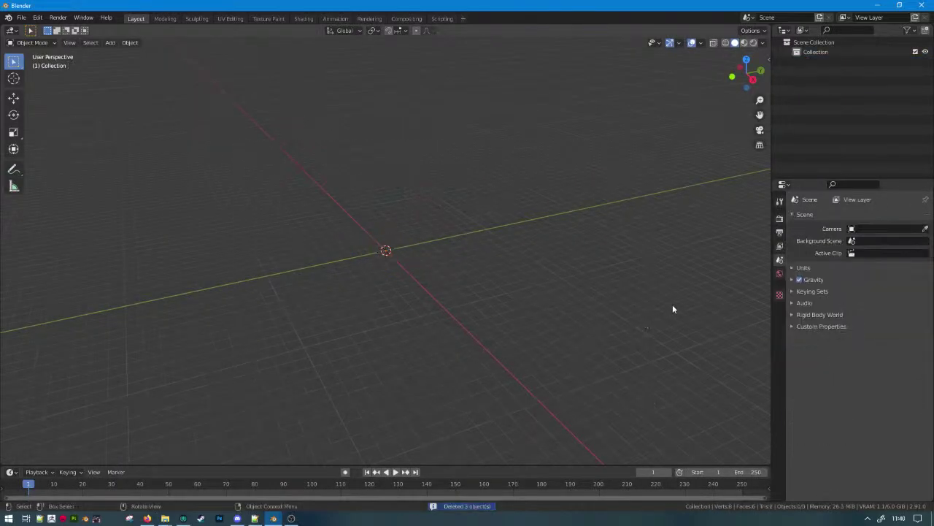
Import male_head.mesh from the game's portraits male_head folder with the PDX Blender Tools.
key(n)
click(764, 137)
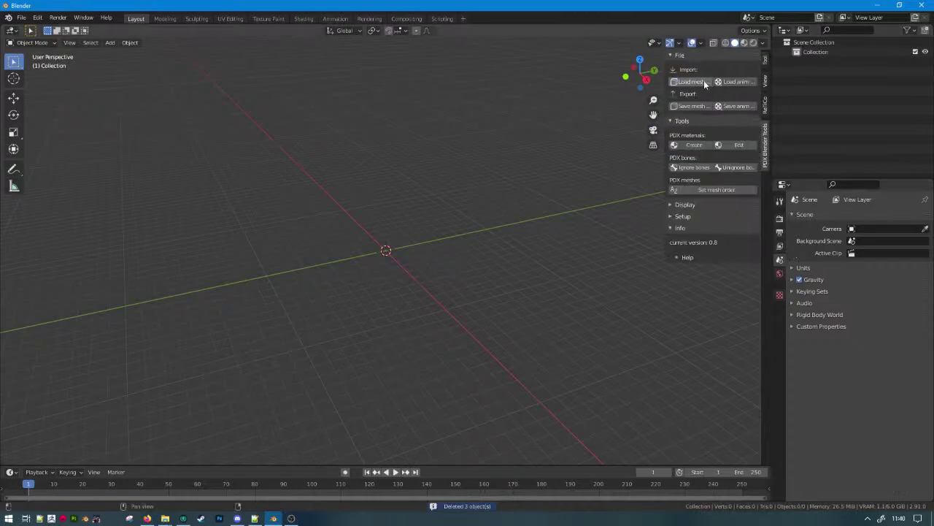
click(701, 81)
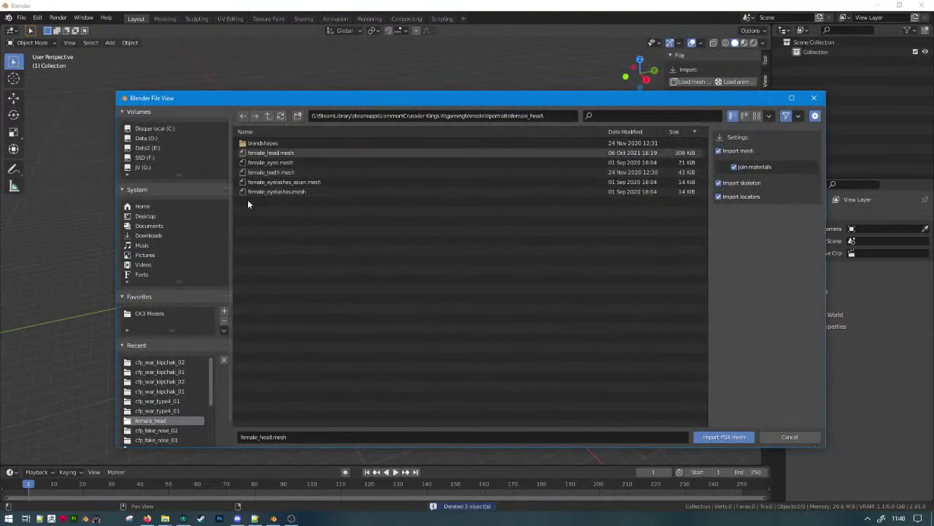
click(272, 119)
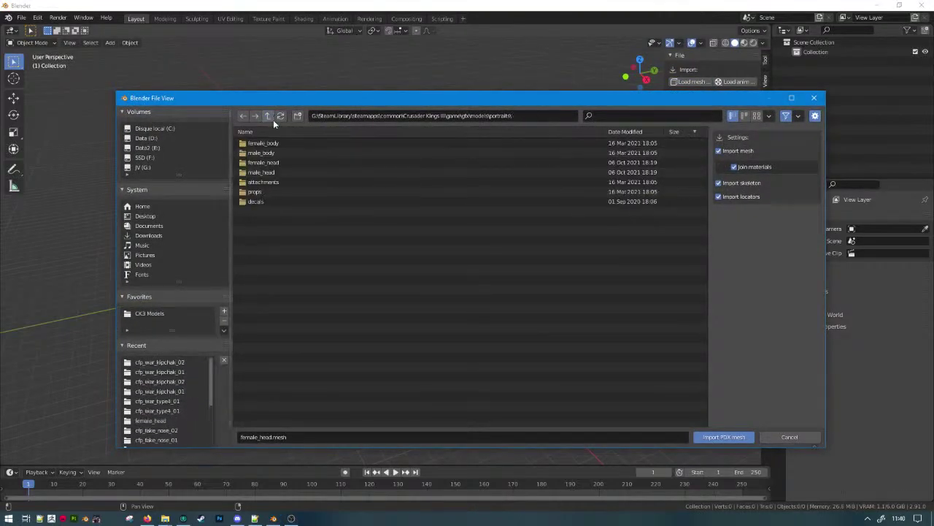
click(263, 172)
double_click(288, 153)
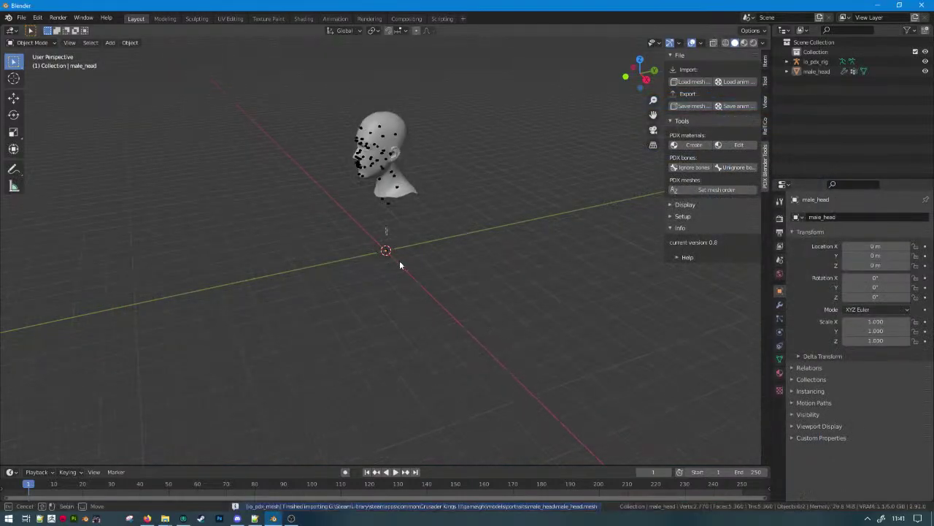
Hide the imported io_pdx_rig armature so the male head mesh stands alone.
key(a)
key(h)
key(alt+h)
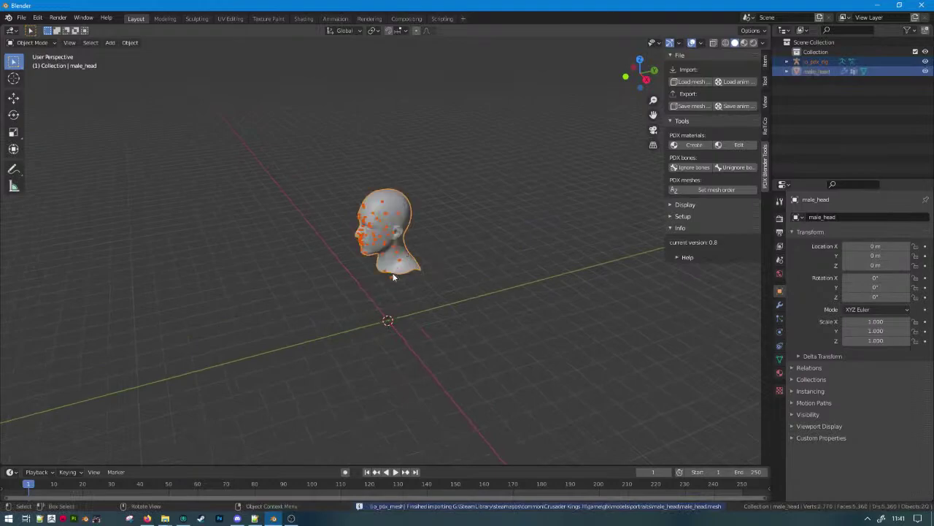
click(386, 281)
key(h)
scroll(386, 281, up, 4)
mouse_move(386, 281)
middle_down()
mouse_move(460, 268)
mouse_move(386, 292)
middle_up()
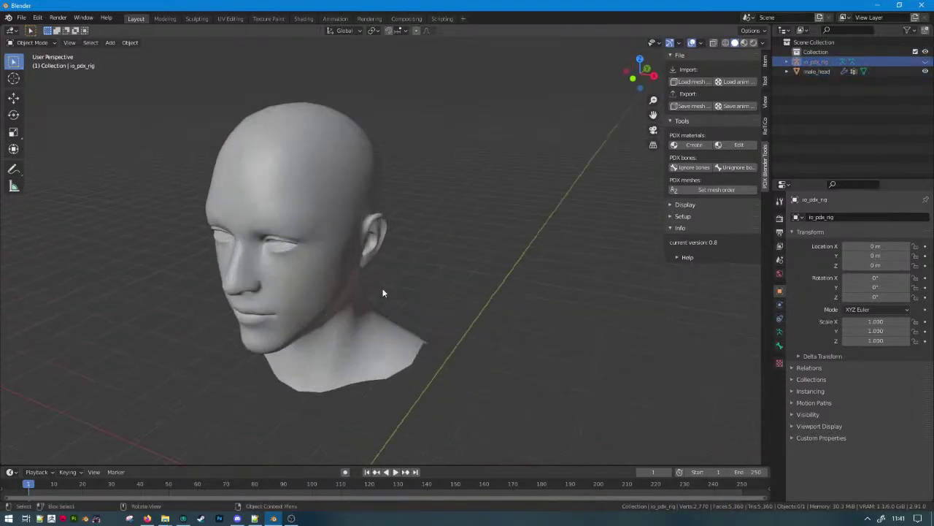
Uncover the desktop and add the masked portraits image from it as a reference beside the head in front view.
key(alt+Tab)
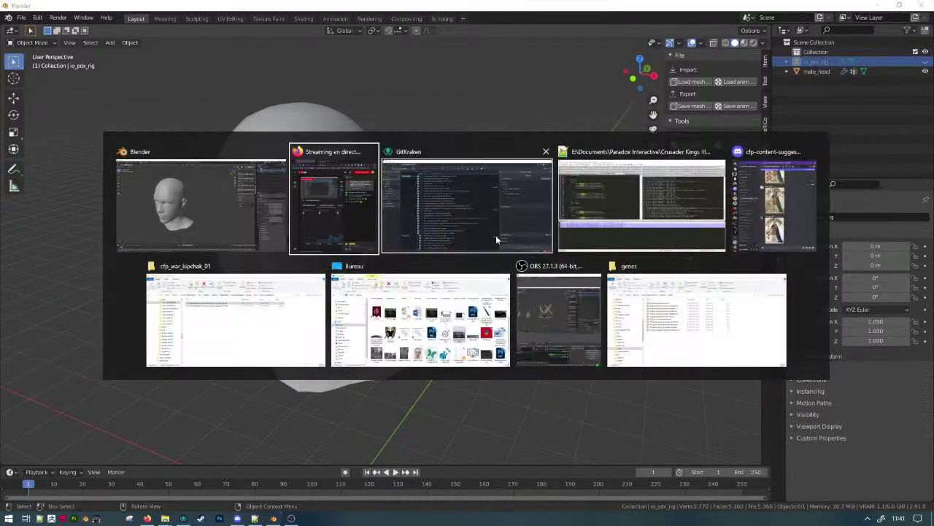
click(761, 194)
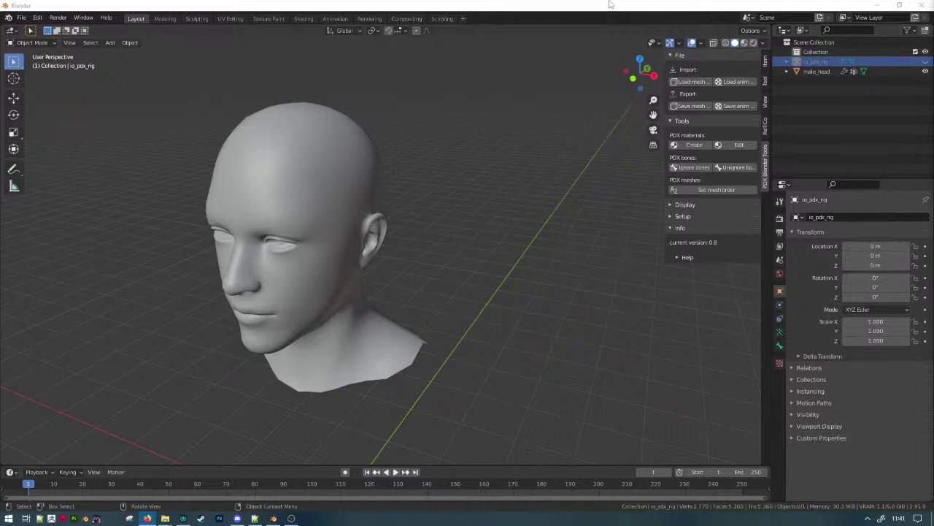
drag(609, 4, 632, 165)
drag(328, 146, 225, 63)
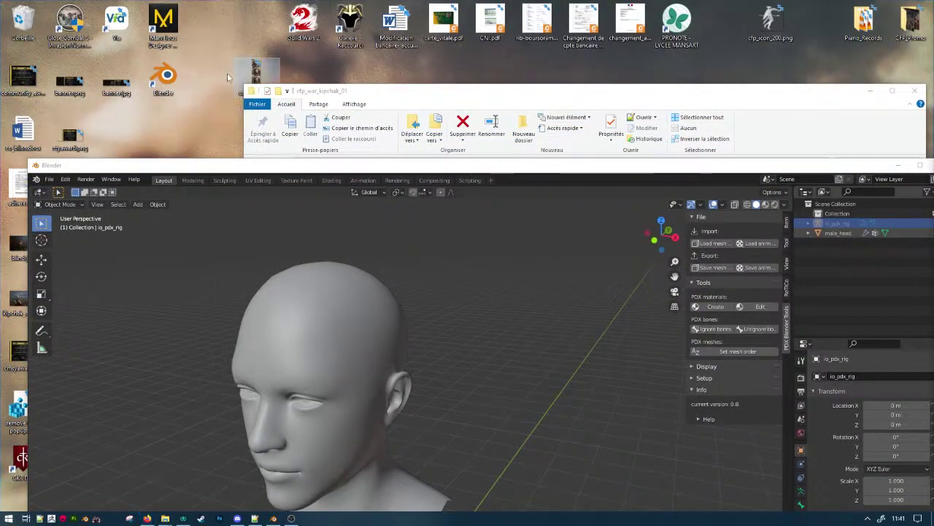
click(328, 167)
key(KP_1)
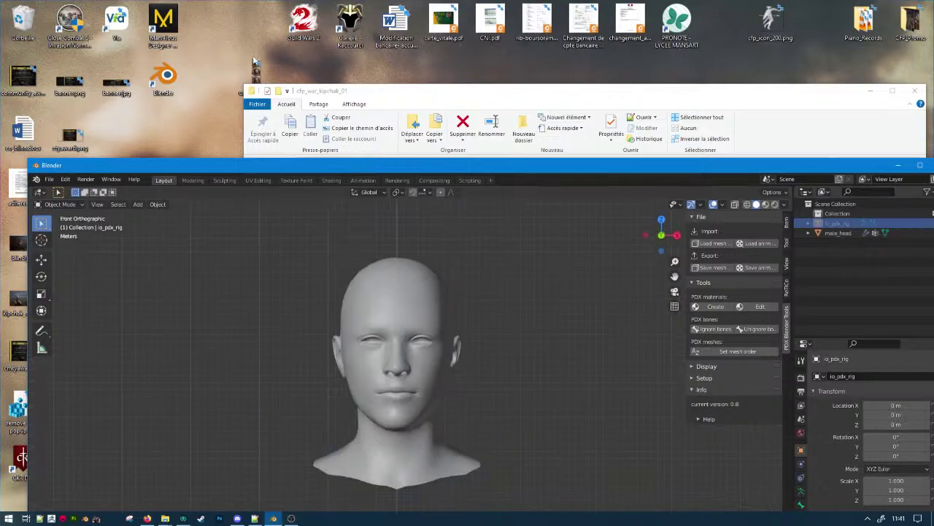
drag(257, 70, 204, 362)
Enlarge the reference image to a scale of about 18.85 and place it beside the head at about X -28.5 m, Z 40.2 m.
key(s)
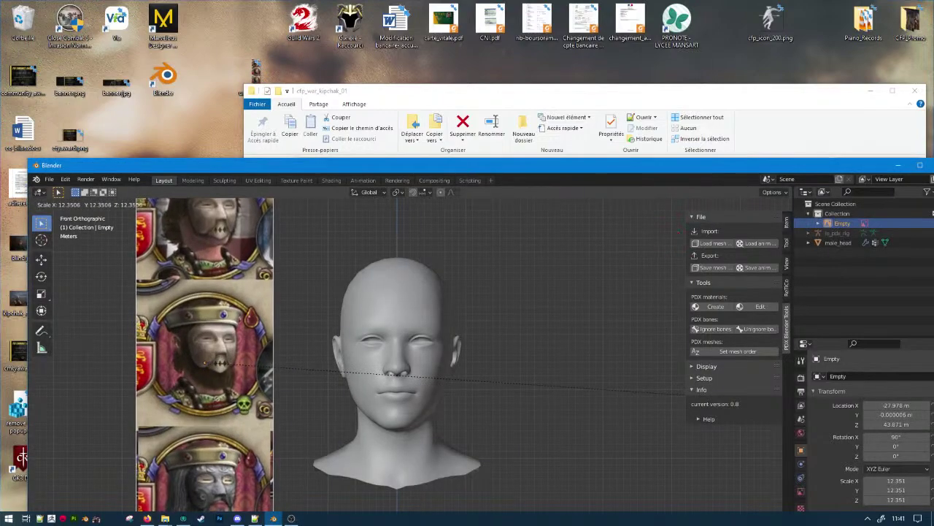
click(462, 216)
drag(487, 165, 396, 2)
click(198, 205)
drag(199, 206, 195, 231)
scroll(384, 187, up, 2)
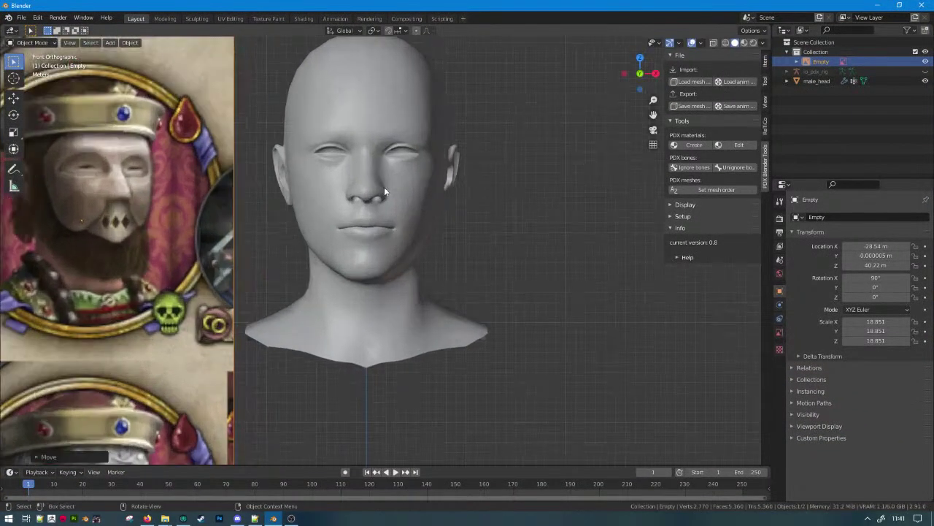
Convert all triangles of the male head mesh to quads with Tris to Quads in Edit Mode.
click(399, 186)
scroll(404, 176, up, 2)
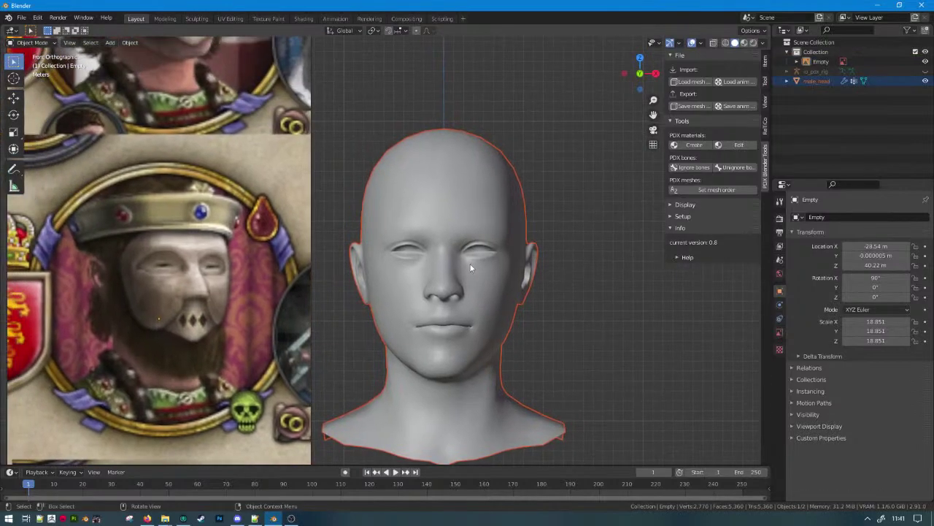
key(Tab)
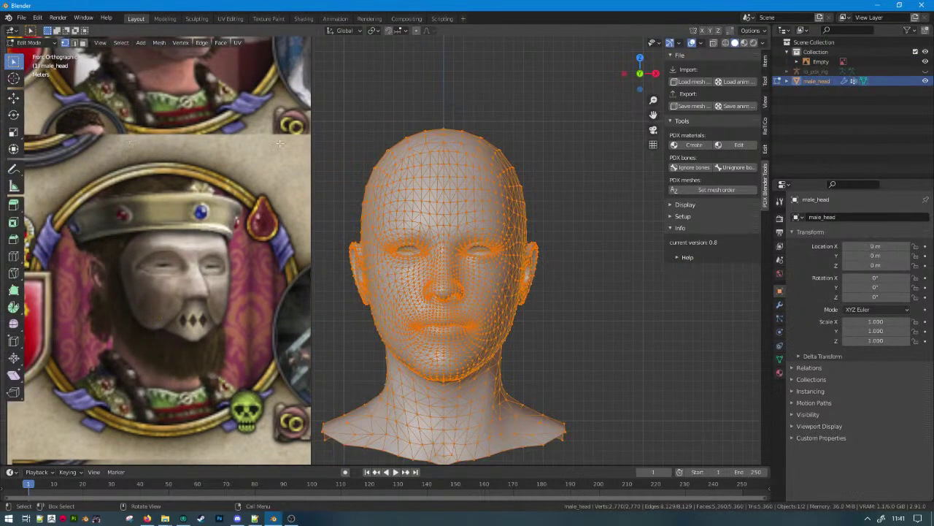
key(alt+j)
scroll(532, 239, up, 2)
shift+drag(524, 289, 431, 273)
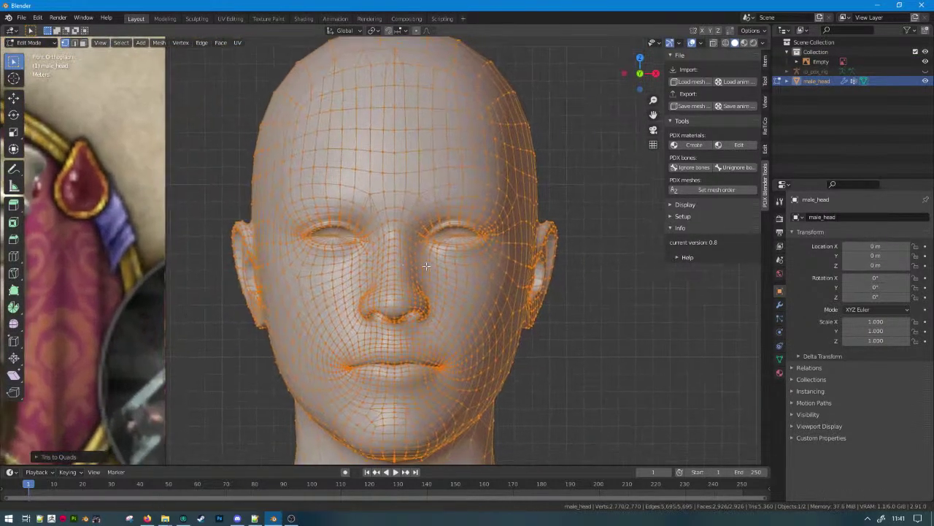
Clear the selection, enable face selection and examine the quad topology around the ear, eyes and nose.
key(alt+a)
click(83, 44)
scroll(438, 221, up, 2)
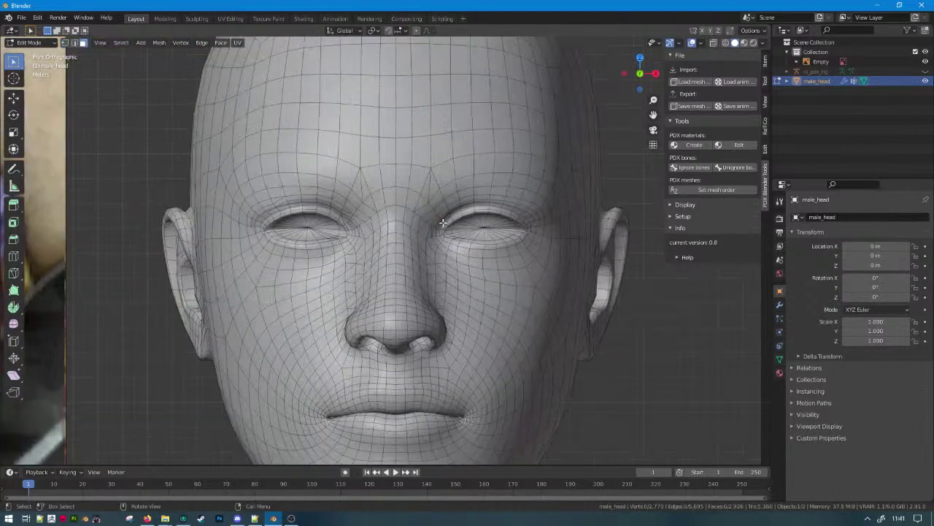
scroll(424, 240, down, 3)
middle_drag(384, 258, 425, 267)
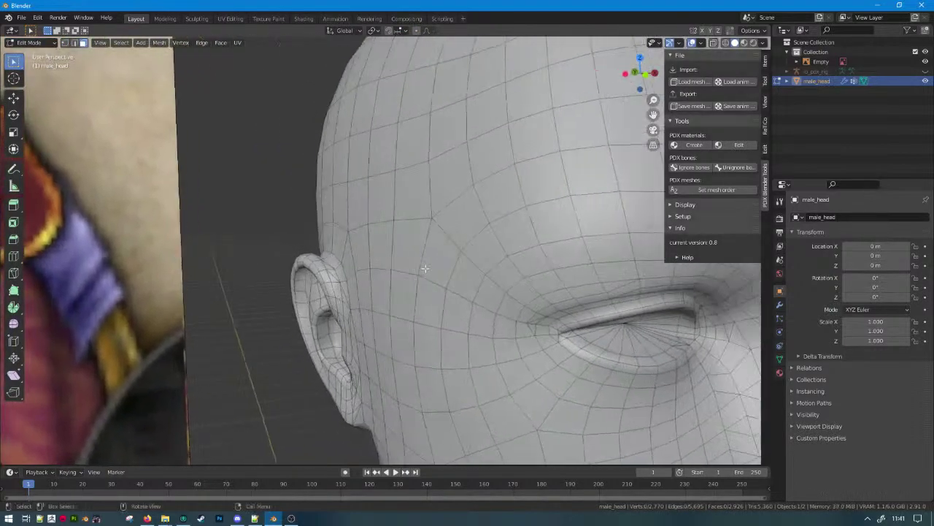
scroll(440, 291, down, 2)
shift+middle_drag(506, 350, 469, 253)
scroll(461, 244, down, 3)
scroll(449, 242, up, 10)
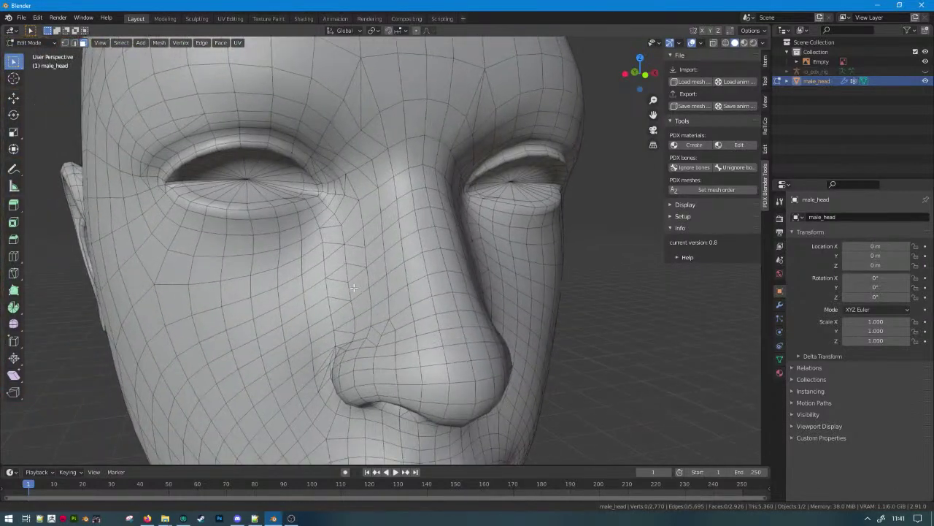
Try a knife cut across the irregular face on the cheek beside the nose.
click(343, 288)
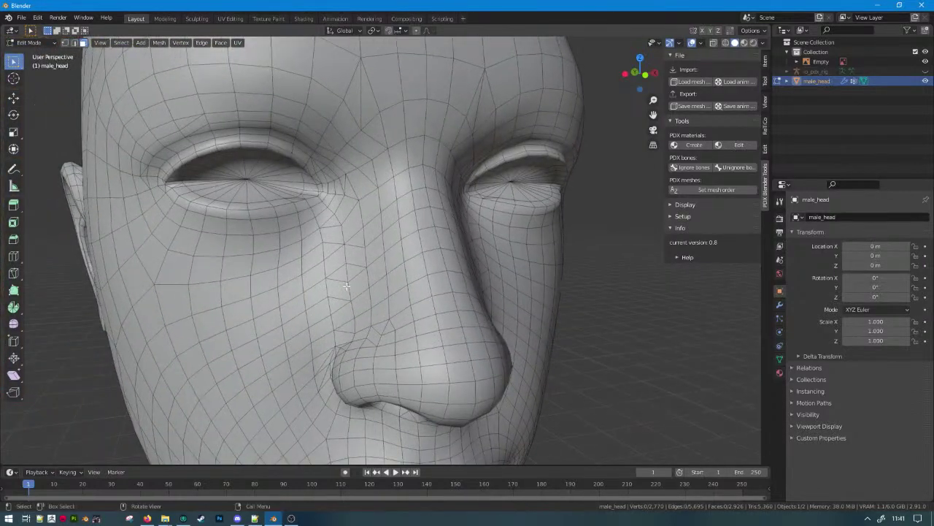
key(k)
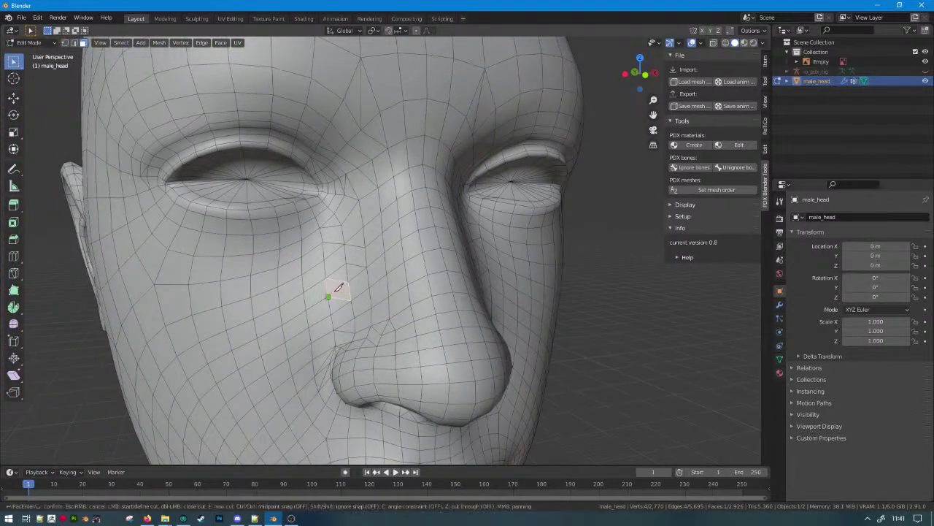
key(Return)
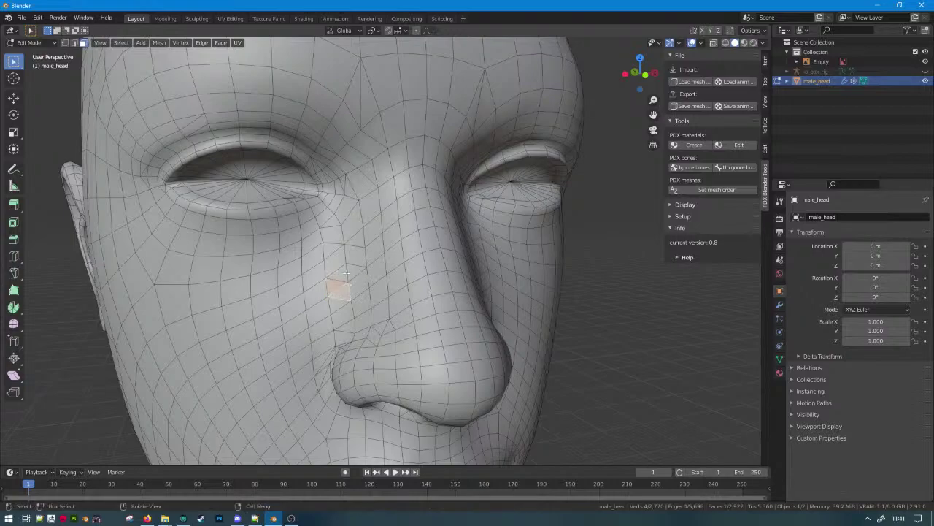
Try Tris to Quads on the whole head with the Compare Sharp and Compare UVs options, and undo the conversion.
key(1)
key(a)
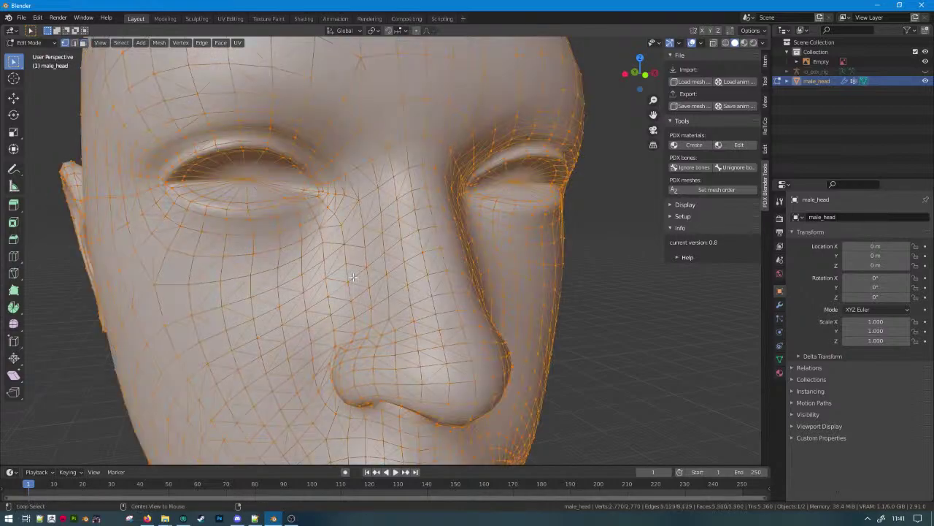
key(alt+j)
click(67, 454)
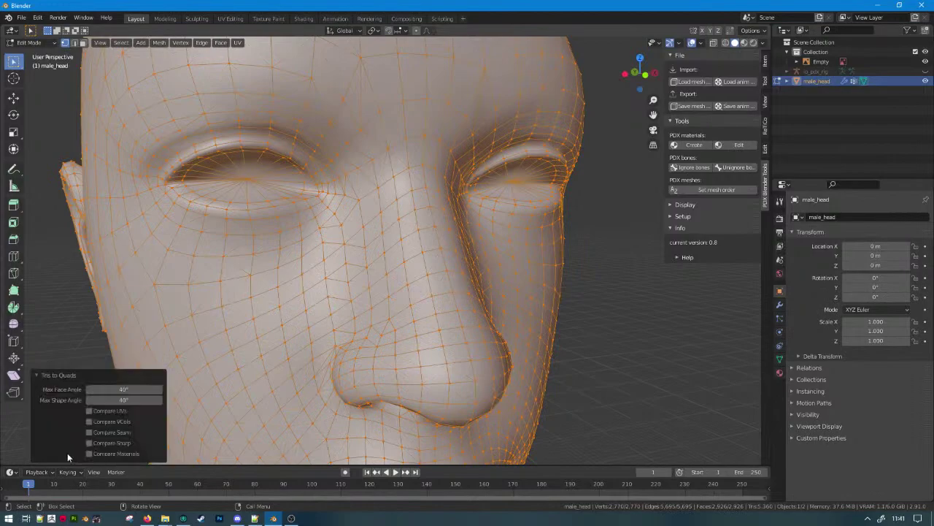
click(119, 442)
click(118, 411)
scroll(365, 307, down, 9)
scroll(427, 258, up, 5)
key(ctrl+z)
key(ctrl+z)
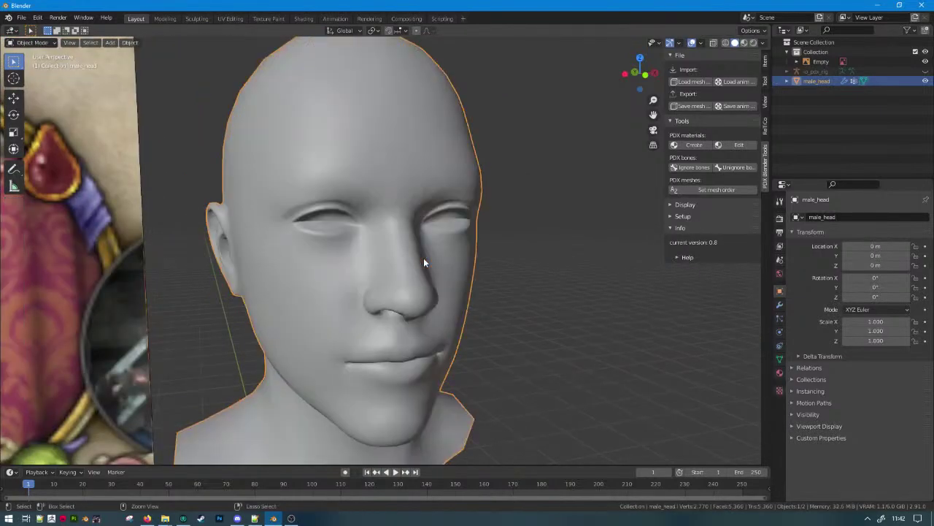
Edit the male head in the UV Editing workspace and run Seams from Islands on its entire UV layout.
key(Tab)
click(230, 18)
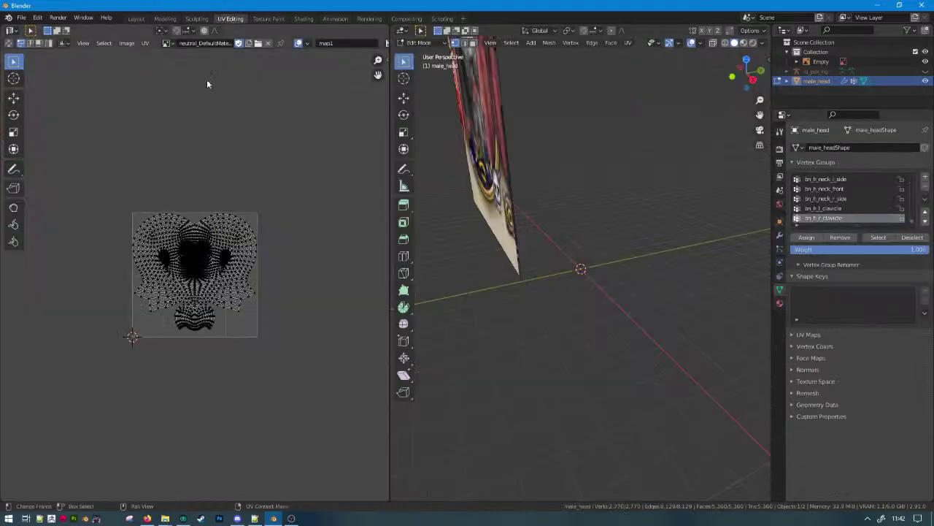
key(a)
key(F3)
text(seams)
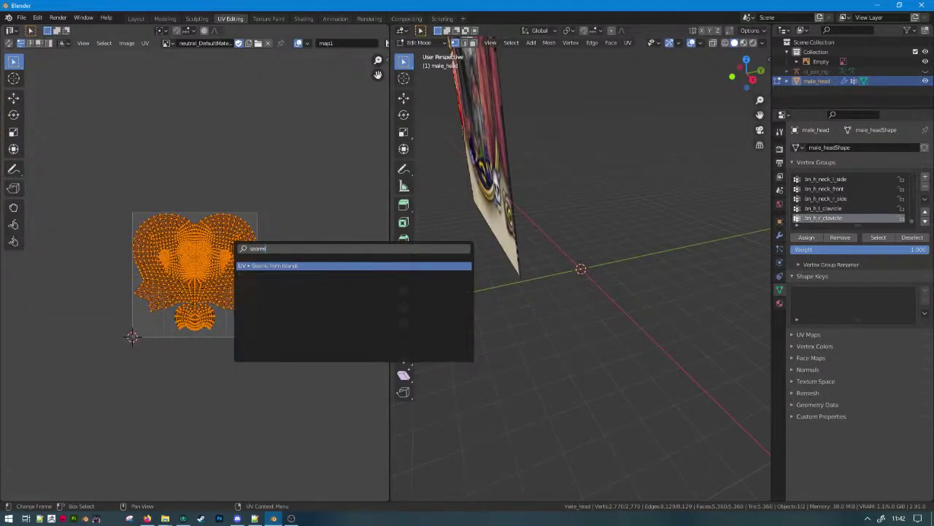
key(Return)
Repeat Seams from Islands on the head's UVs and set the mesh to edge selection.
scroll(562, 252, down, 8)
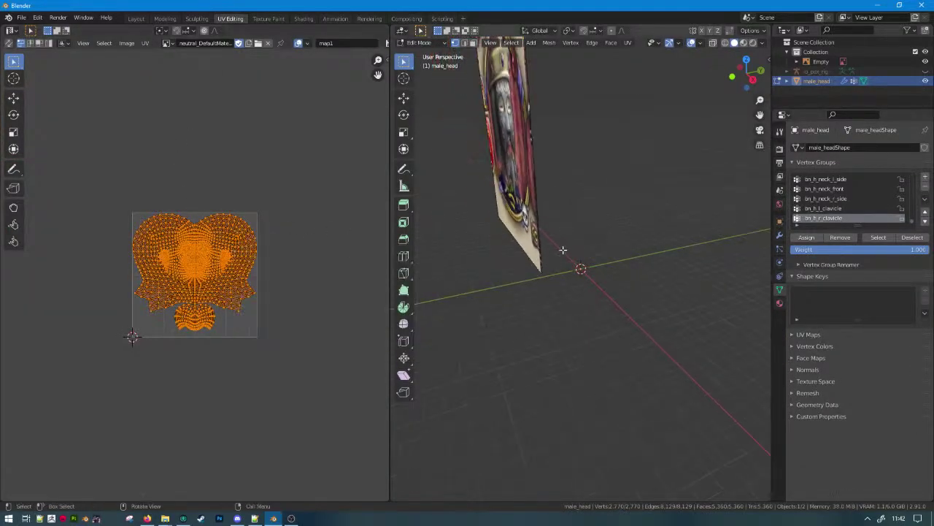
shift+middle_drag(612, 139, 471, 251)
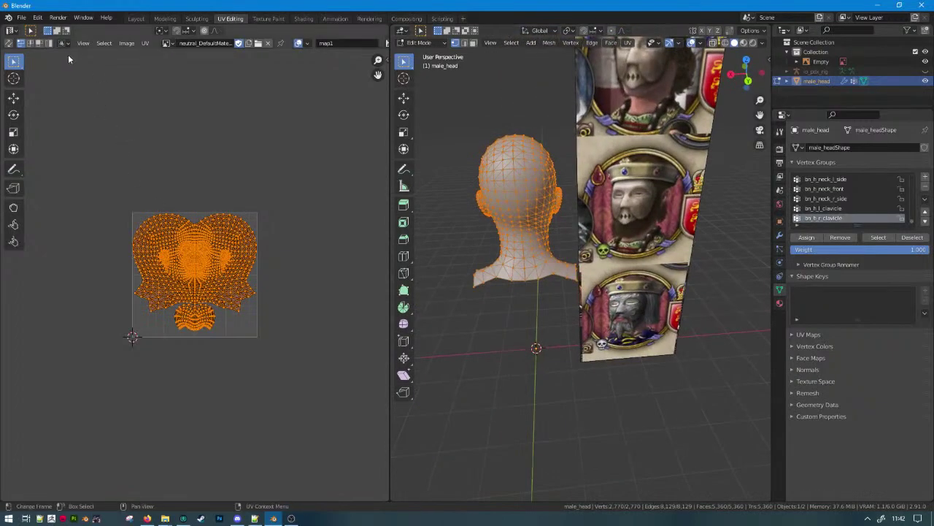
key(F3)
key(Return)
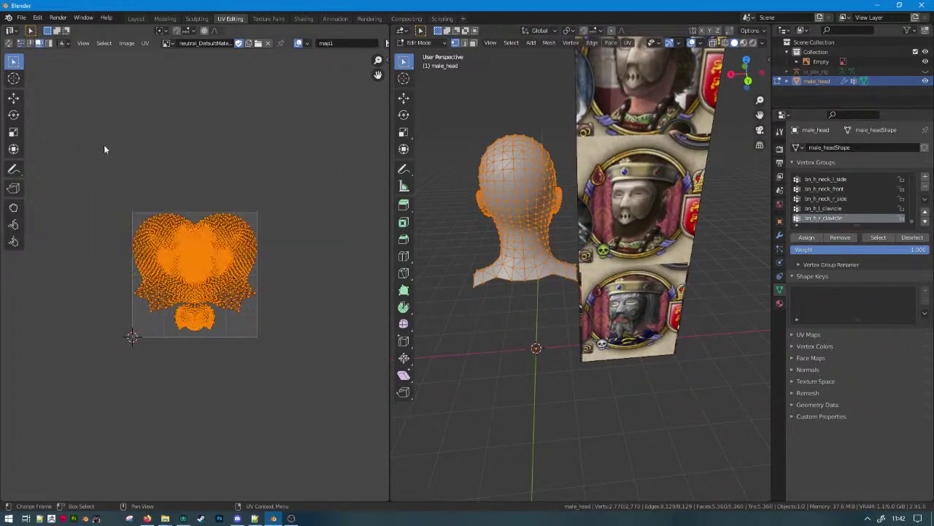
click(464, 43)
key(F3)
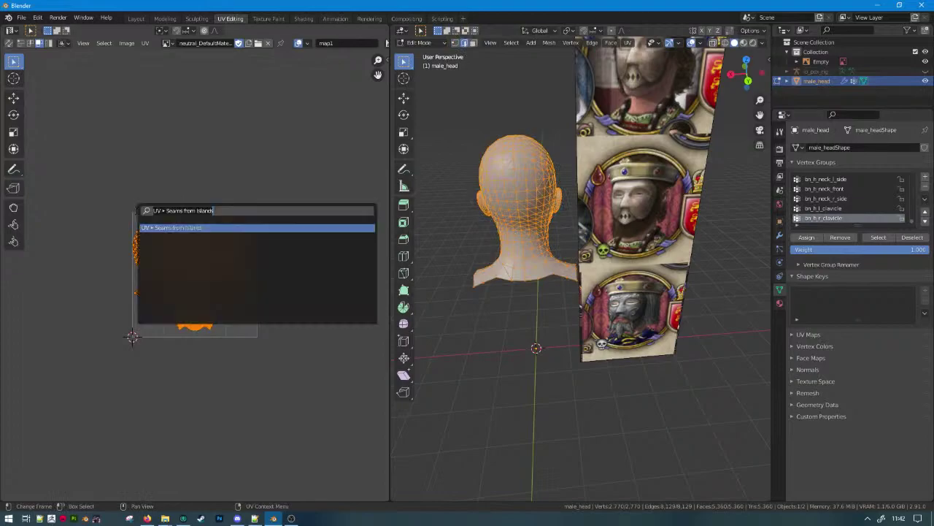
key(Escape)
Enable UV sync selection, reselect the whole head mesh and run Seams from Islands on it.
key(alt+a)
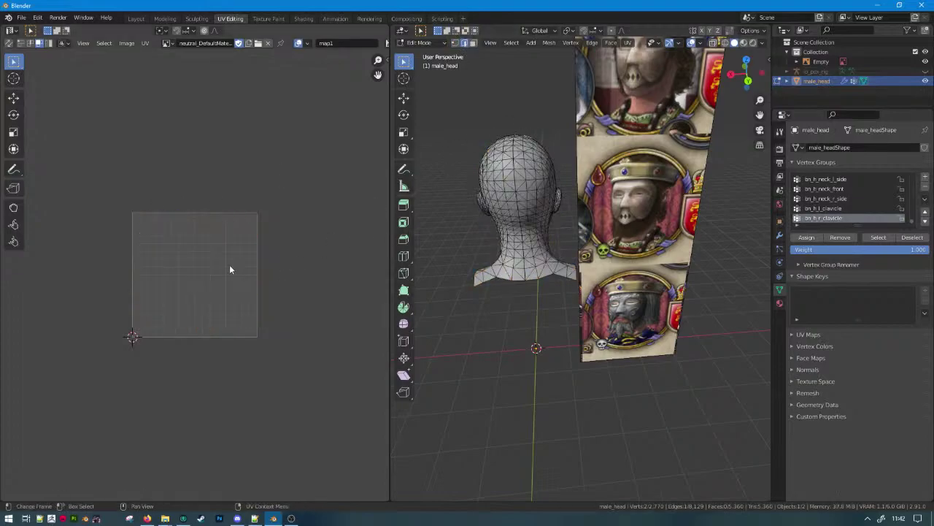
key(a)
click(9, 43)
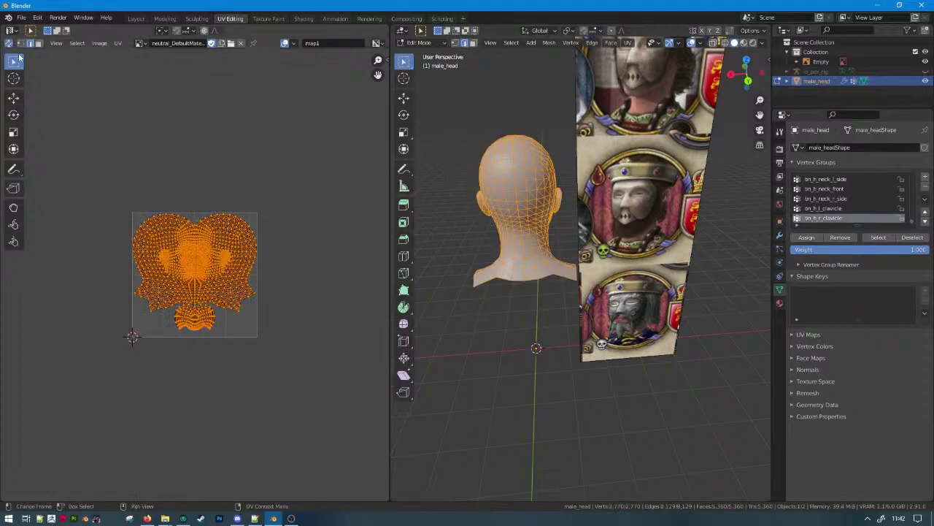
key(alt+a)
key(a)
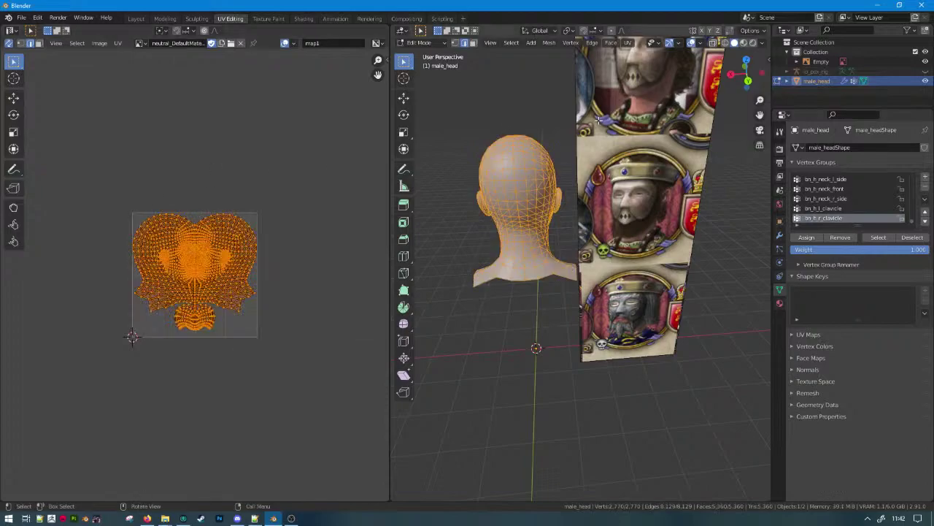
middle_drag(467, 252, 573, 257)
key(F3)
key(Return)
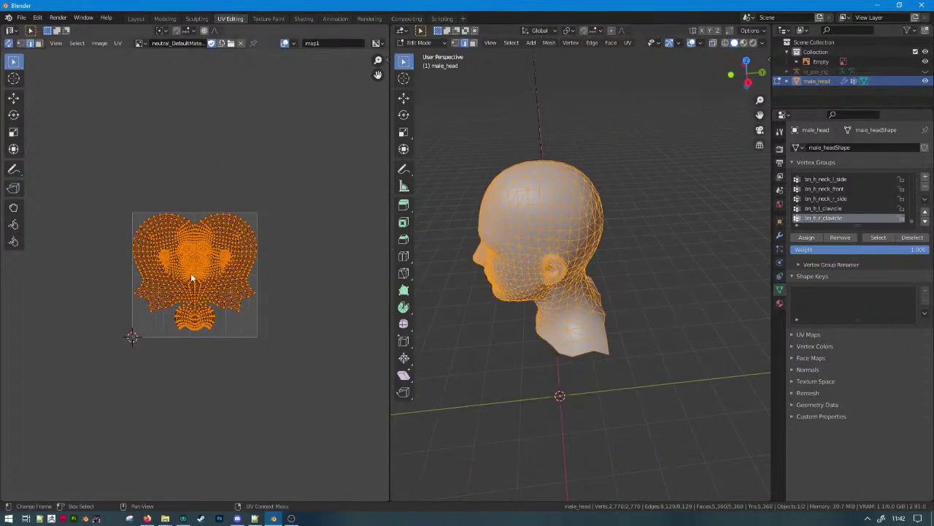
Mark the head UV island's outer border and its lower neck border loop as seams.
key(Home)
alt+click(342, 349)
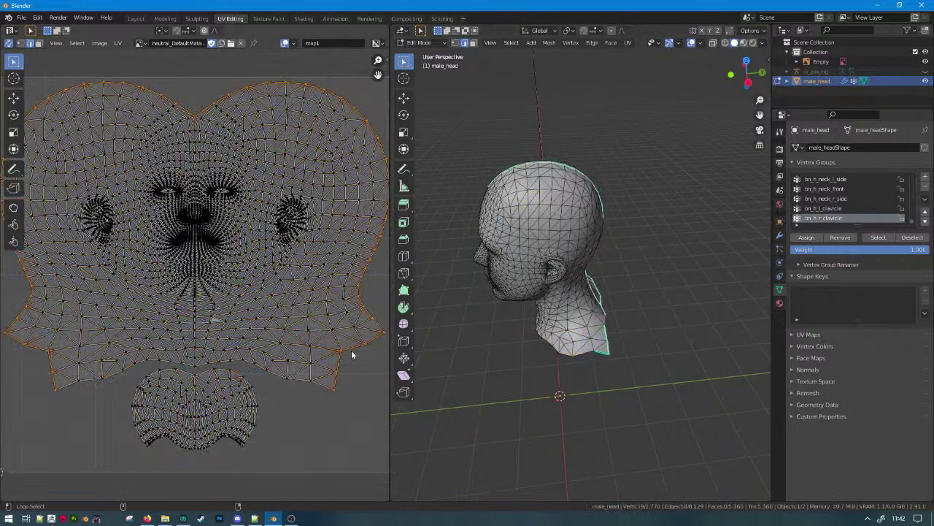
right_click(508, 336)
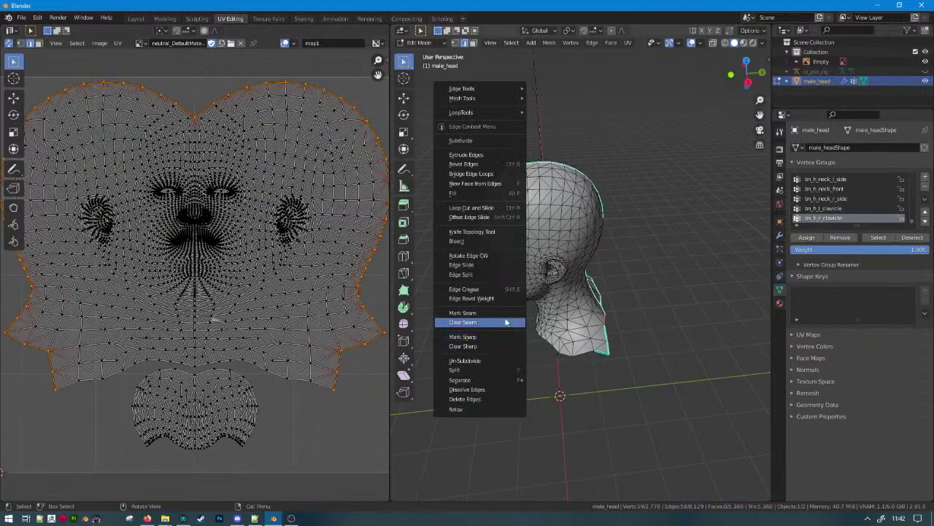
click(503, 314)
alt+click(293, 398)
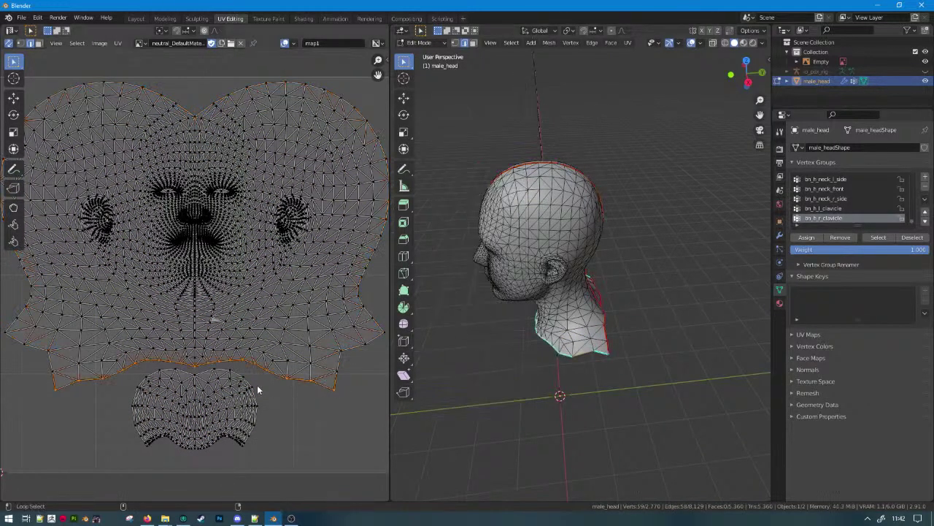
right_click(265, 387)
right_click(562, 382)
click(562, 380)
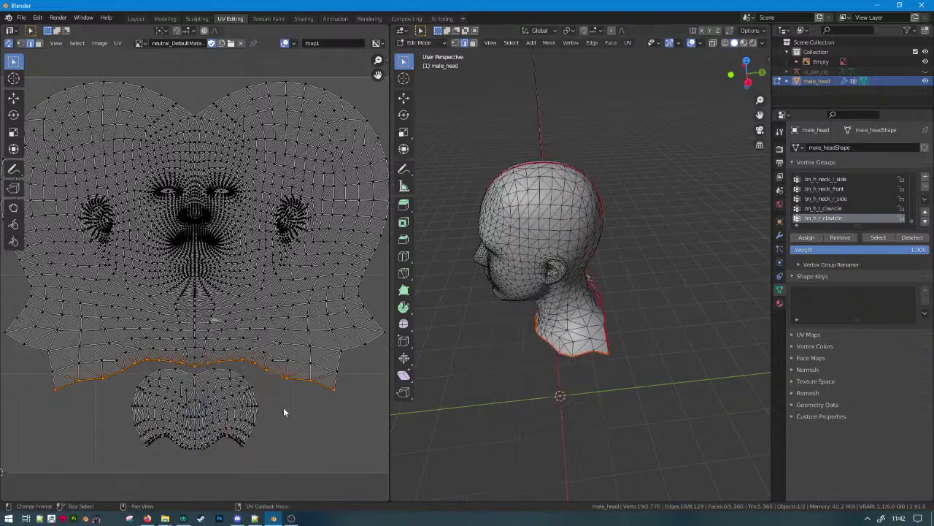
Select the small separate UV island below the head island and delete its geometry from the mesh.
click(230, 396)
key(u)
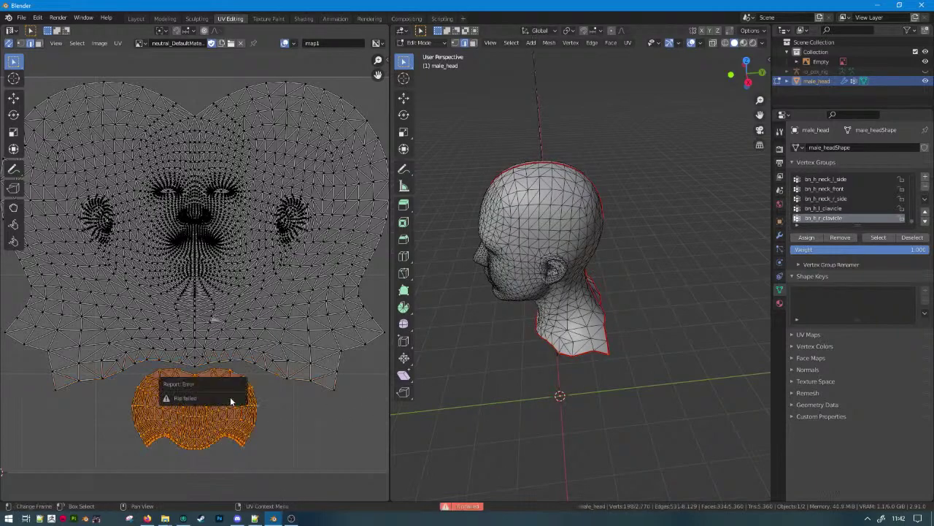
click(233, 398)
key(x)
click(446, 341)
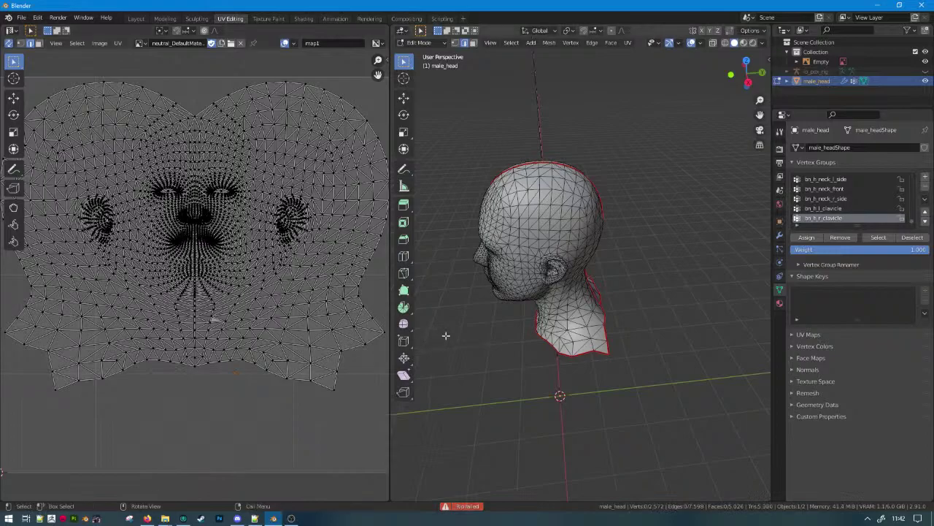
Select the whole head mesh in face selection mode and run Tris to Quads on it in the Modeling workspace.
middle_drag(446, 334, 577, 247)
key(KP_Decimal)
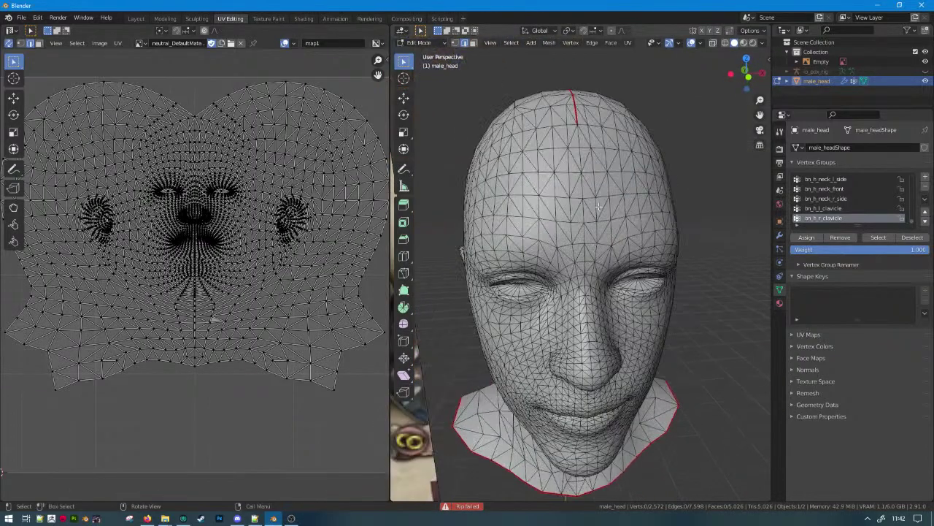
scroll(577, 150, down, 2)
middle_drag(578, 150, 591, 188)
scroll(585, 153, down, 2)
scroll(668, 239, up, 1)
key(a)
scroll(574, 149, up, 1)
click(474, 43)
scroll(591, 189, up, 2)
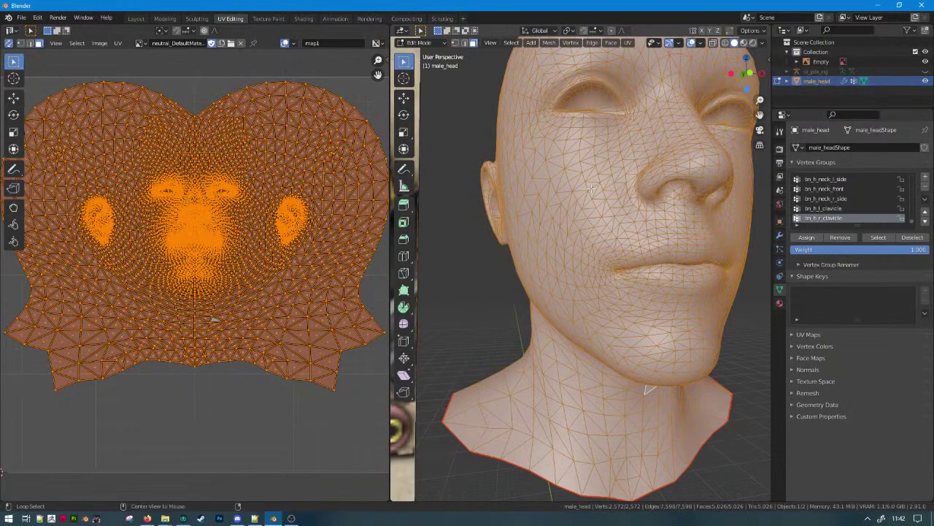
click(165, 18)
middle_drag(321, 139, 451, 152)
key(alt+j)
Enable Compare Seam for the Tris to Quads conversion, alongside Compare UVs.
shift+middle_drag(445, 117, 444, 238)
scroll(444, 238, up, 4)
middle_drag(343, 280, 373, 298)
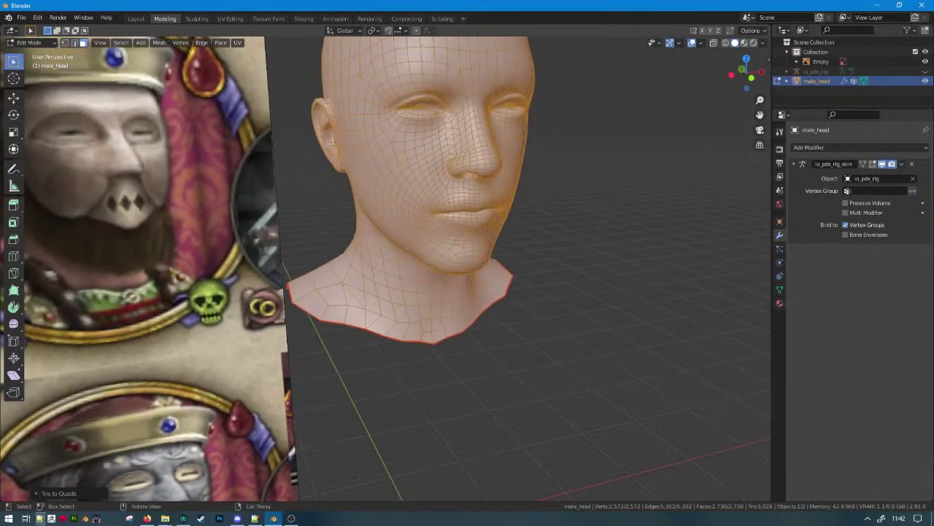
click(57, 492)
shift+middle_drag(438, 272, 436, 287)
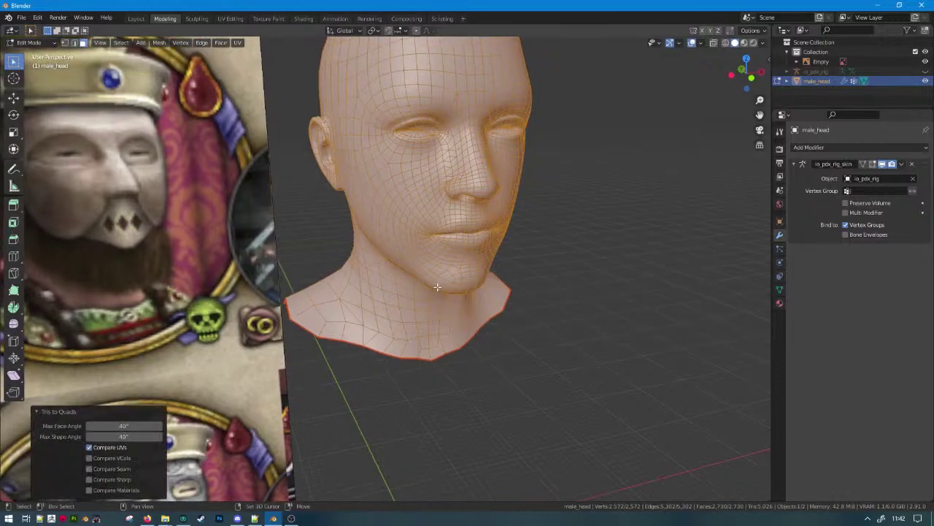
scroll(437, 286, up, 2)
click(122, 454)
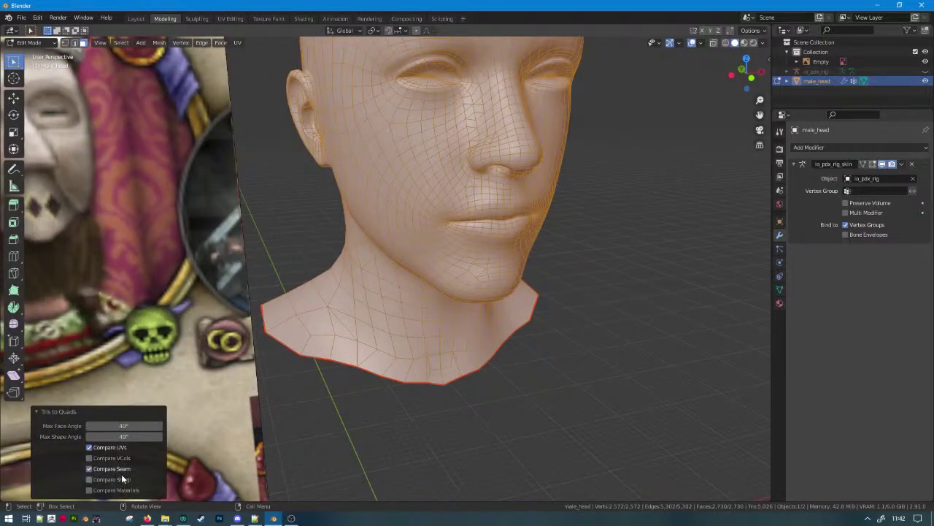
click(121, 479)
Try lower Max Face Angle values of 30° and 20° for the Tris to Quads conversion.
click(109, 425)
key(ctrl+a)
text(30)
key(Return)
shift+middle_drag(600, 232, 582, 293)
click(144, 425)
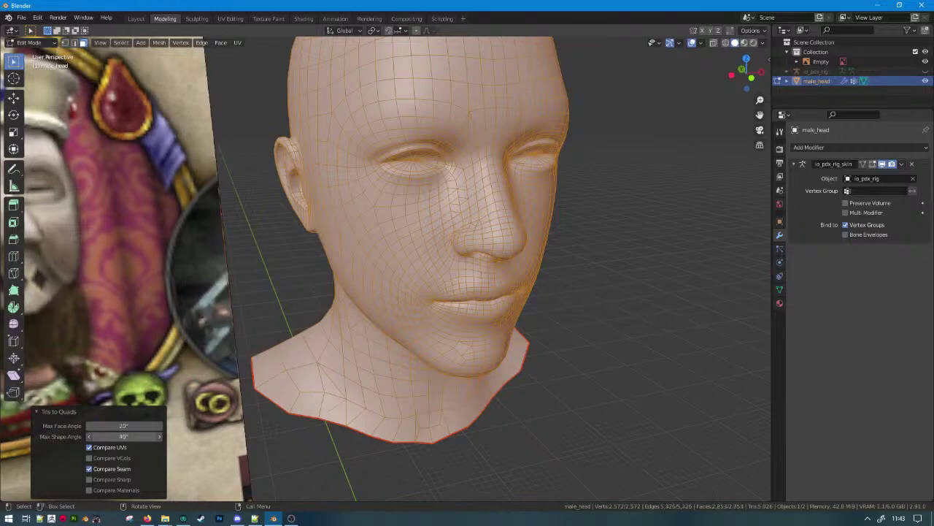
Try Max Shape Angle values of 20° and 50° for the quad conversion and compare the face topology.
click(124, 436)
text(20)
key(Return)
click(139, 434)
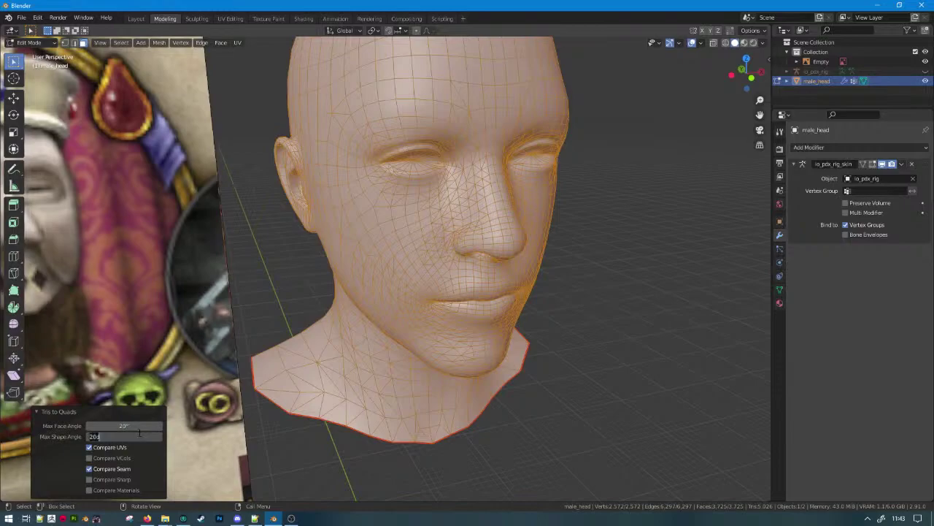
text(50)
key(Return)
shift+middle_drag(538, 263, 498, 285)
shift+middle_drag(476, 244, 481, 292)
scroll(481, 292, up, 2)
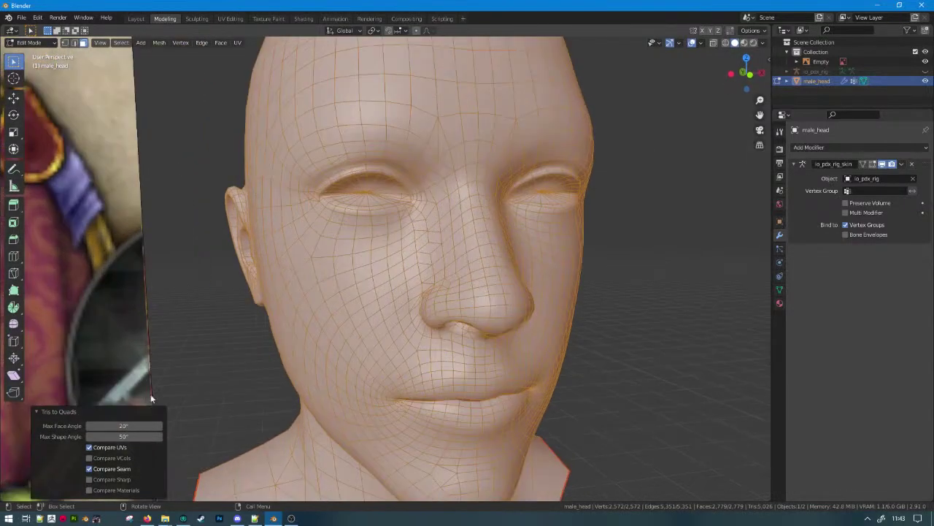
Raise the Tris to Quads Max Face Angle to 180° and the Max Shape Angle to 166°.
mouse_move(123, 425)
mouse_down()
mouse_move(150, 426)
mouse_move(111, 426)
mouse_up()
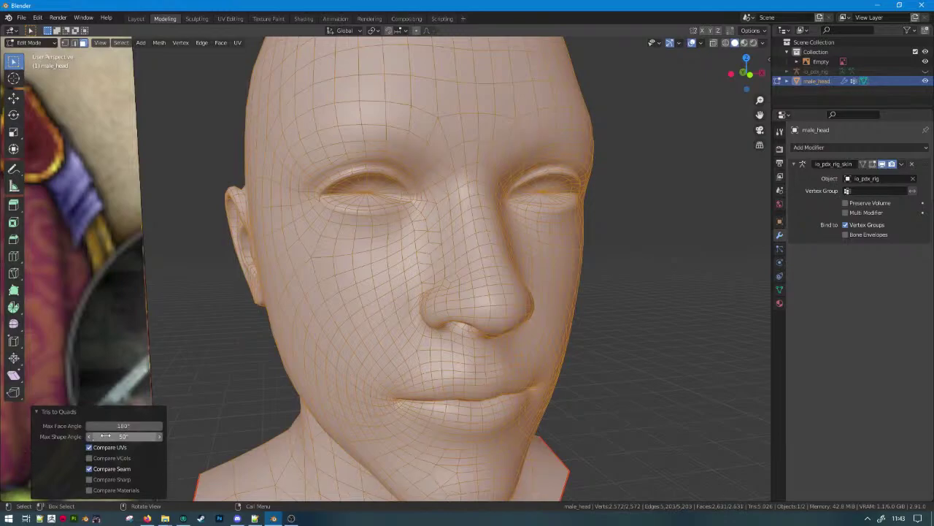
drag(122, 436, 146, 436)
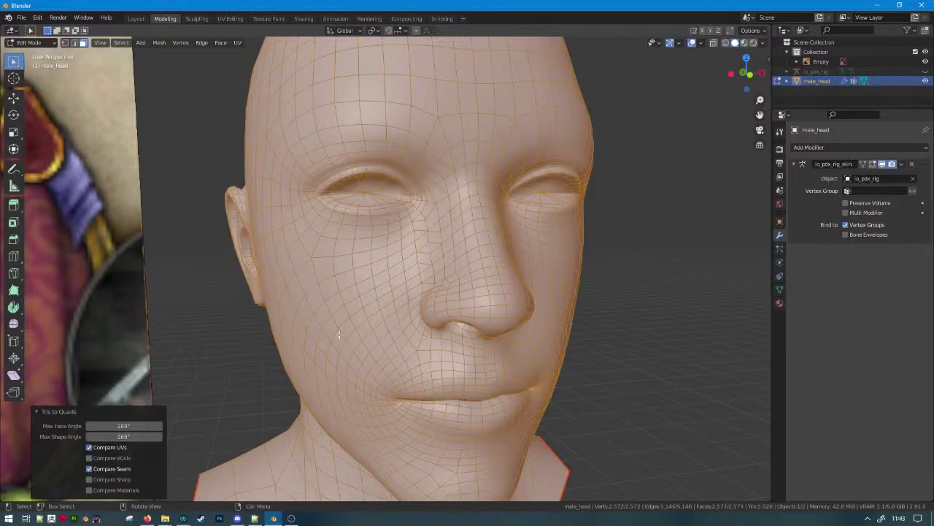
scroll(339, 333, down, 4)
middle_drag(351, 309, 336, 304)
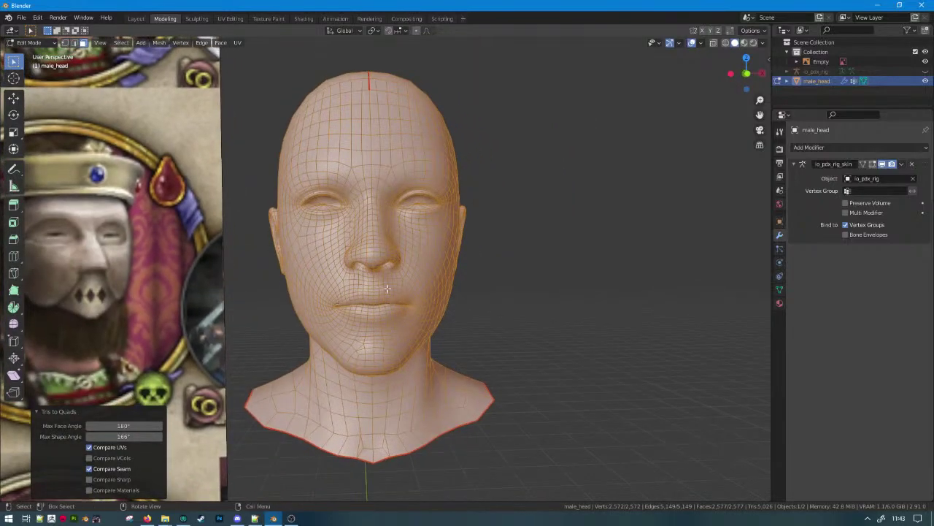
Cut the diamond-shaped quads on the side of the nose bridge with the Knife tool.
scroll(387, 288, up, 3)
middle_drag(387, 288, 428, 281)
click(463, 275)
scroll(463, 275, up, 2)
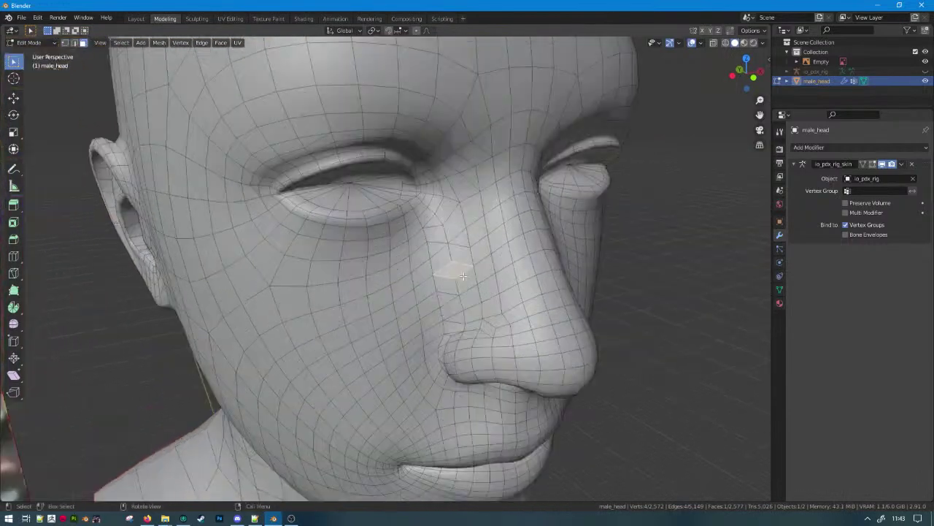
click(465, 252)
key(k)
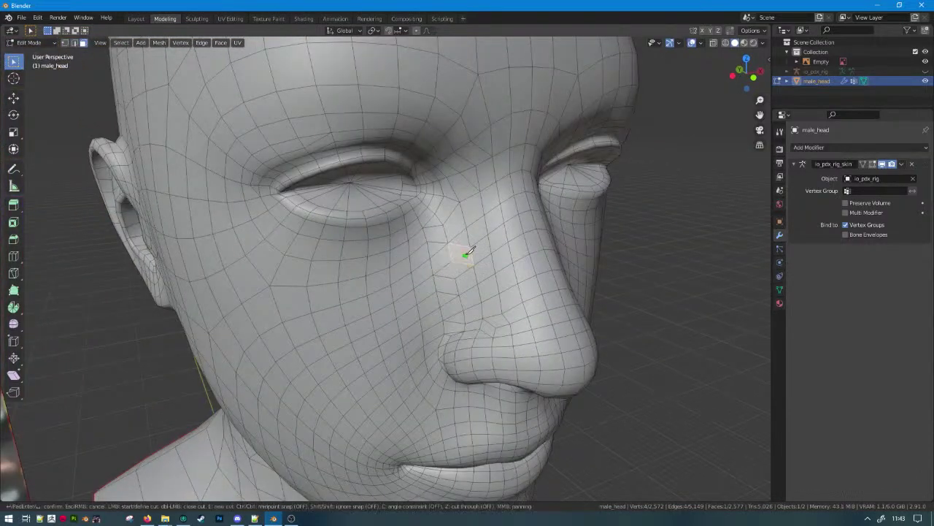
click(452, 260)
click(443, 289)
key(Return)
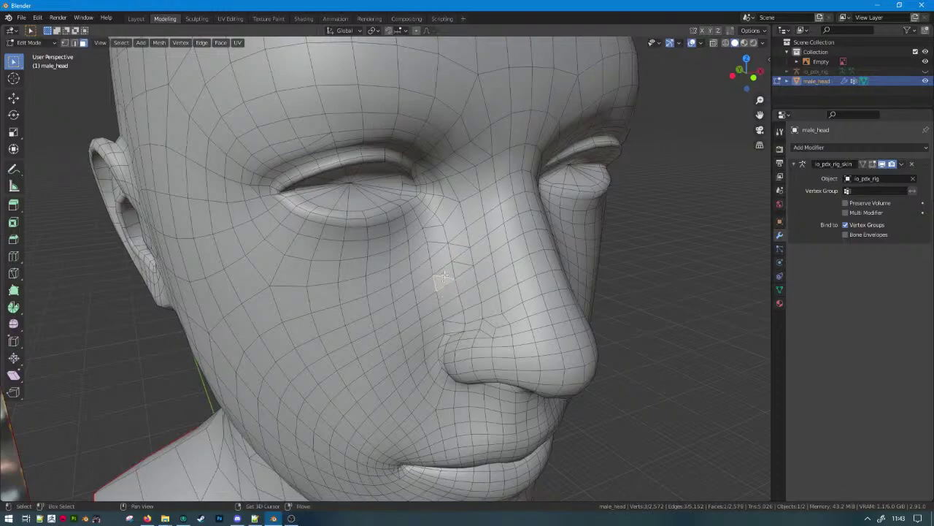
Continue re-cutting the nose-side faces up towards the inner eye corner and merge the pieces into even quads.
shift+click(461, 258)
key(k)
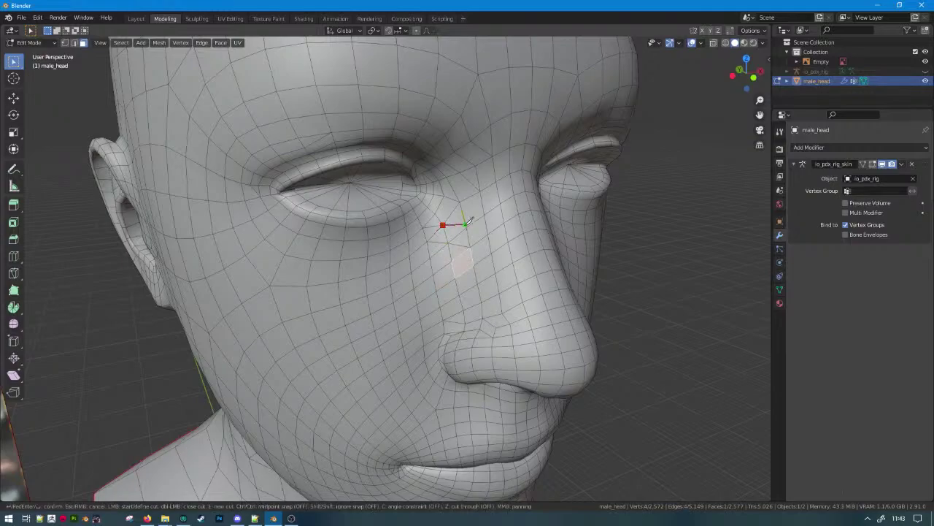
click(467, 227)
key(Return)
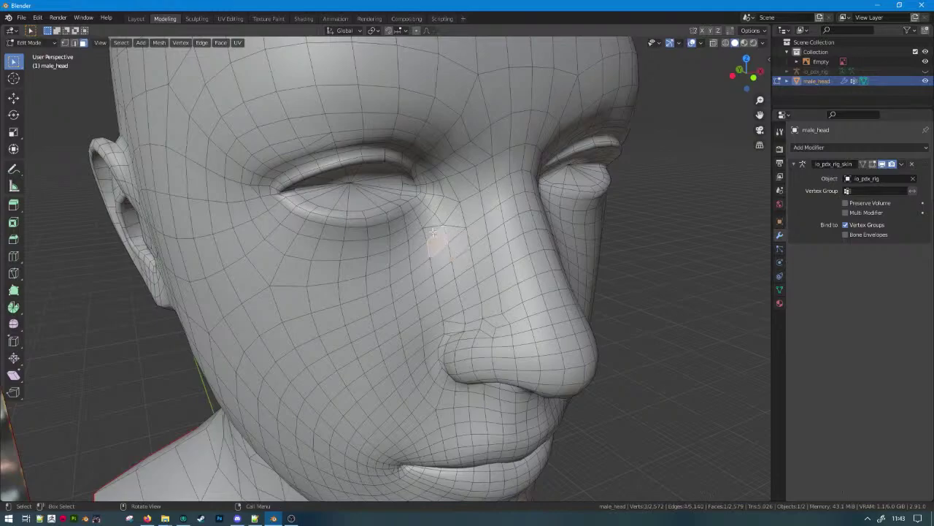
key(ctrl+z)
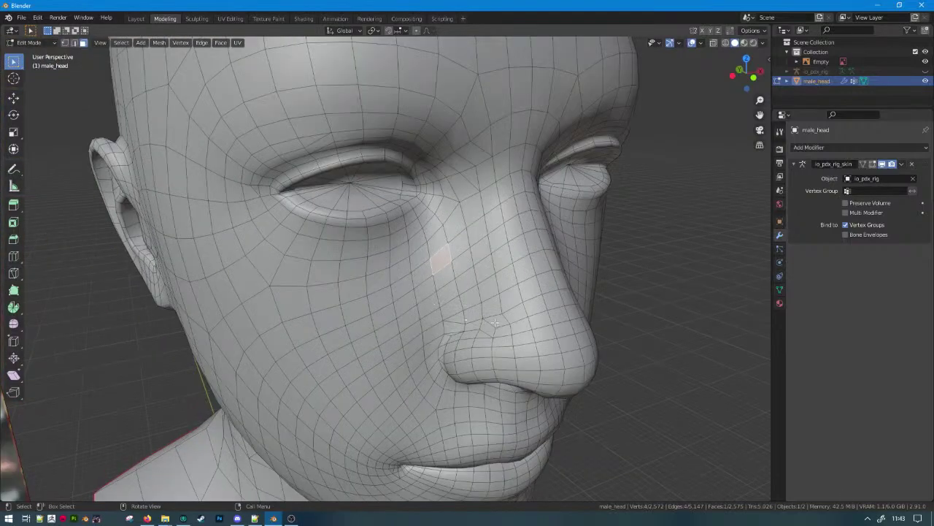
Knife-cut the uneven faces above the nostril wing and rework them into quads.
key(k)
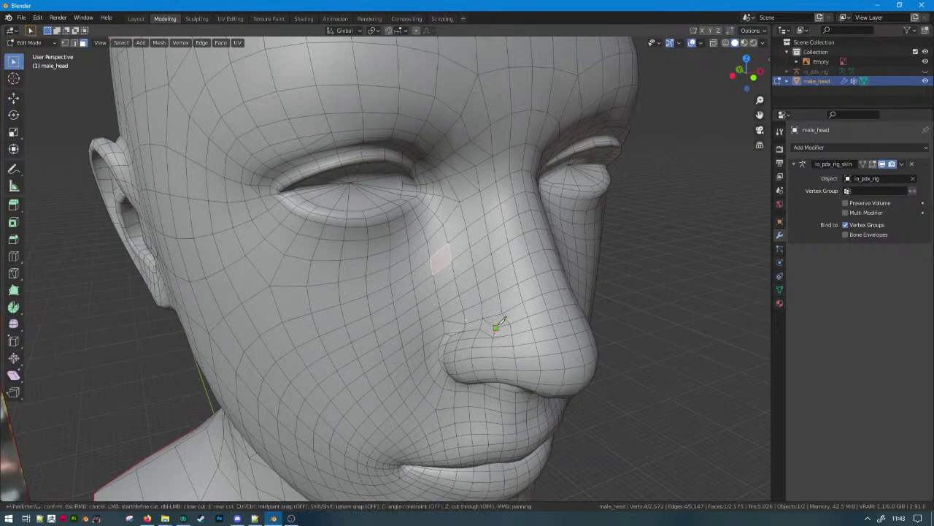
key(Escape)
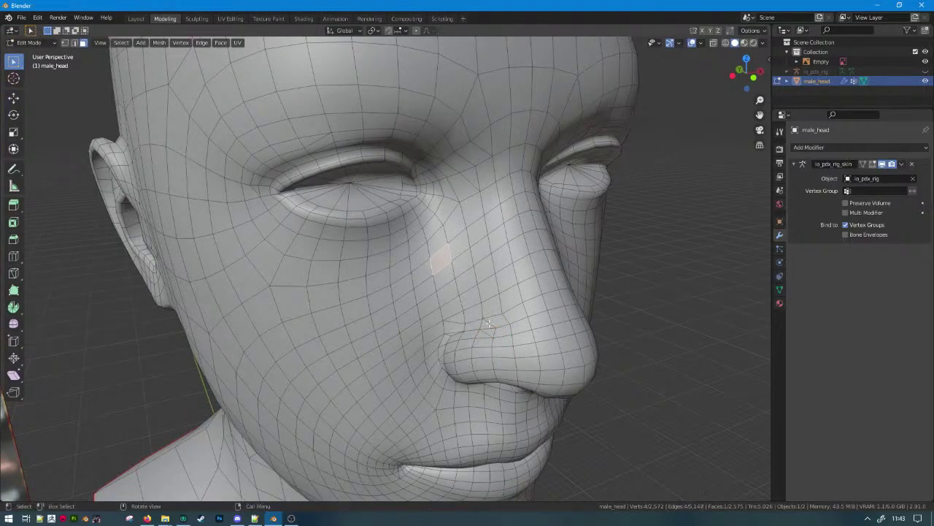
key(k)
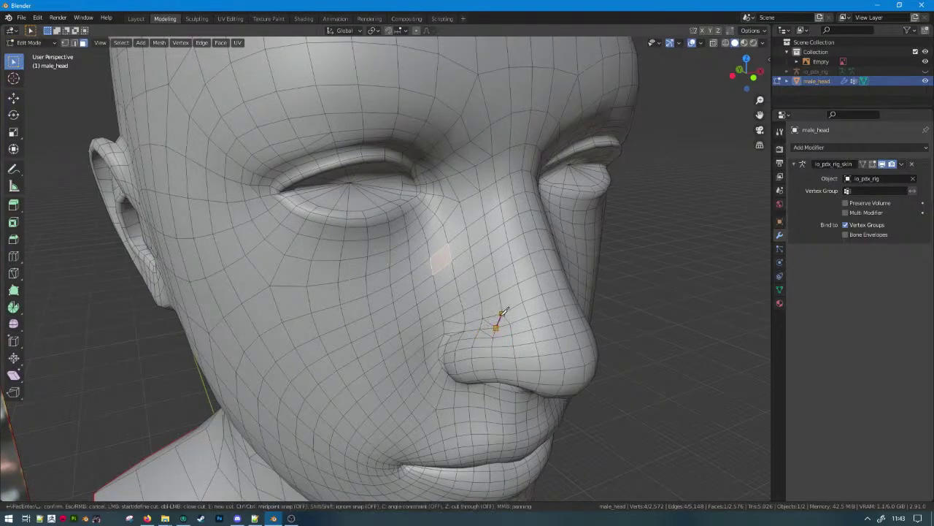
key(Escape)
click(497, 321)
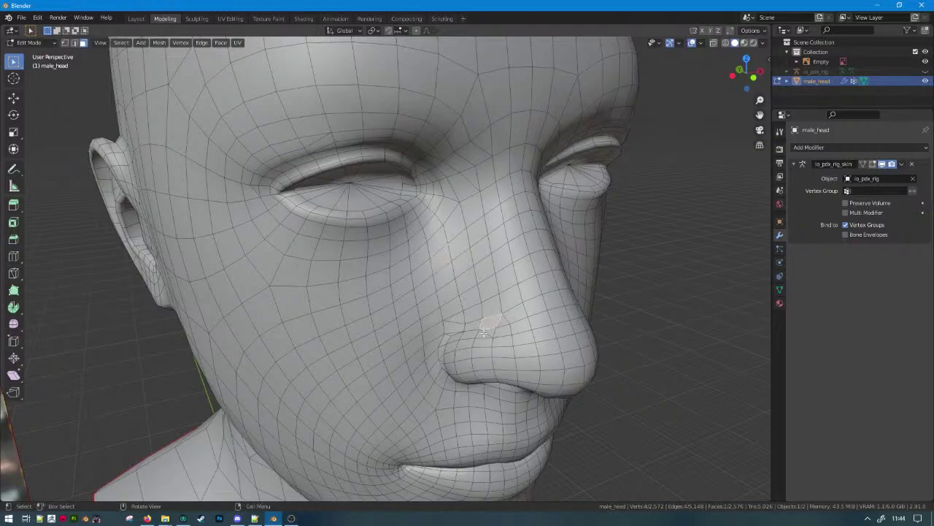
click(491, 332)
Knife-cut the face at the rear of the nostril crease and merge the adjoining pieces into one quad.
key(k)
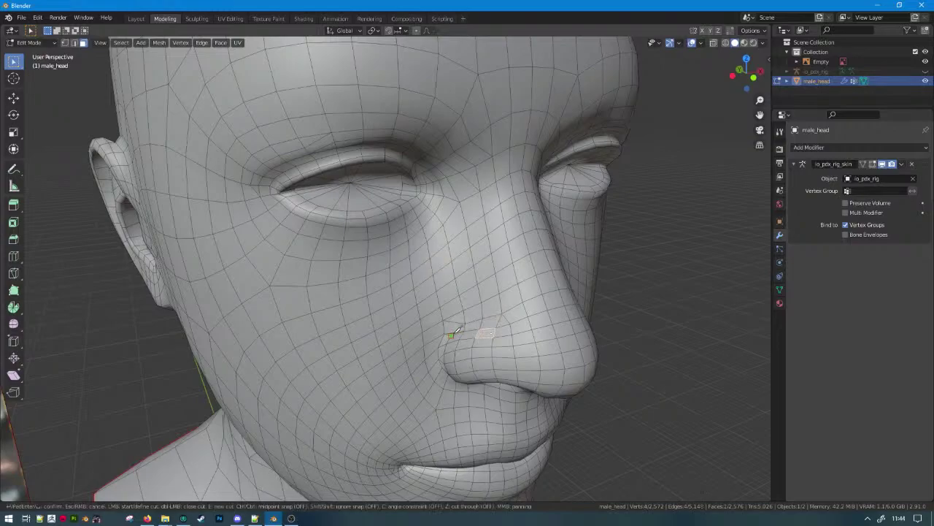
click(443, 333)
click(464, 324)
key(Return)
click(455, 320)
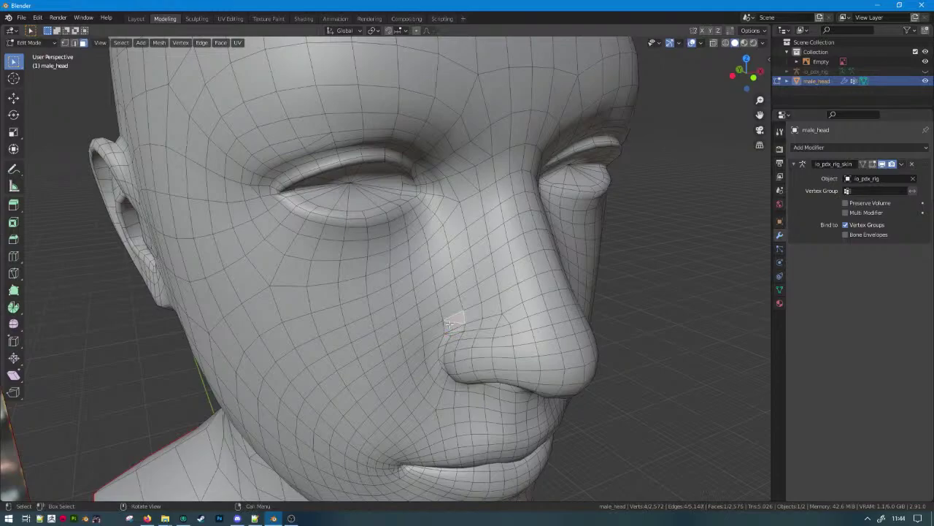
shift+click(456, 330)
key(f)
Select the head's centre-line edge loops in edge mode and rip them in place to separate the two halves.
scroll(478, 317, down, 4)
middle_drag(477, 317, 424, 254)
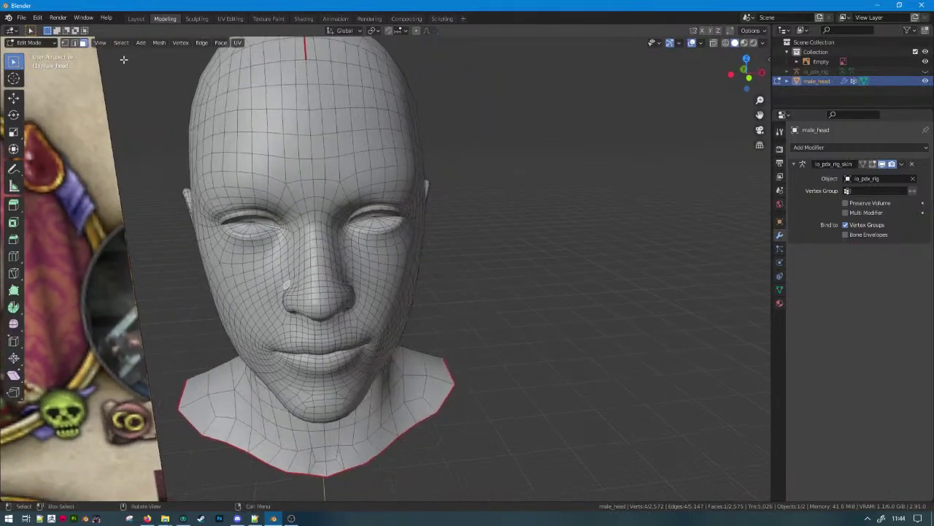
click(74, 43)
alt+click(307, 96)
scroll(303, 100, down, 3)
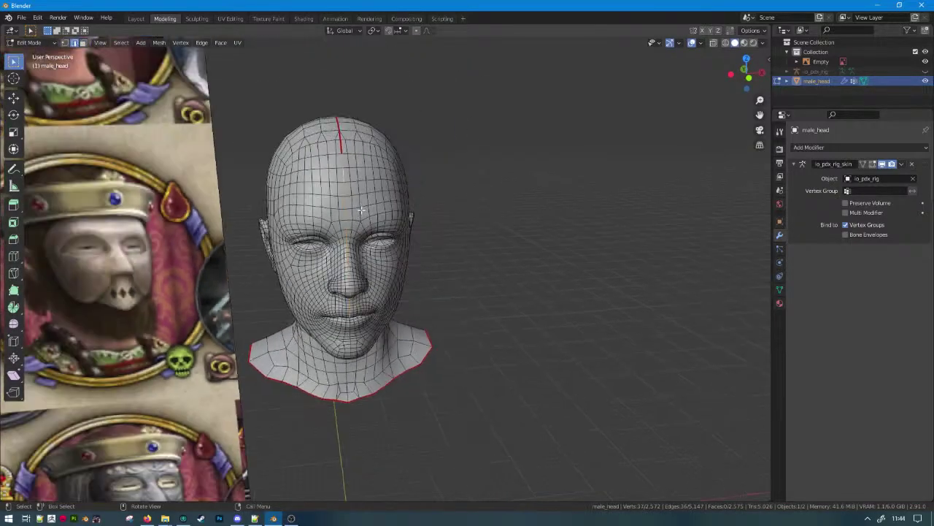
middle_drag(398, 237, 421, 207)
scroll(422, 208, up, 2)
scroll(421, 208, up, 2)
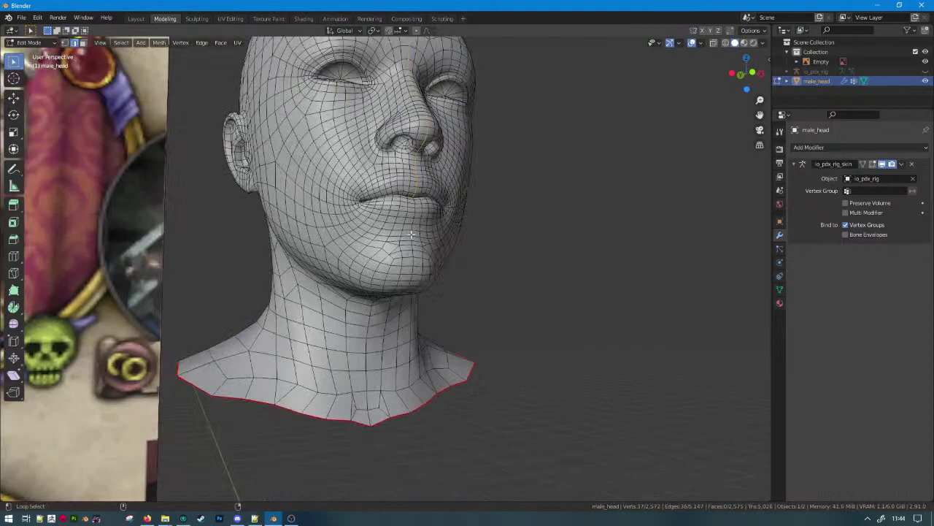
alt+click(412, 234)
scroll(413, 234, down, 3)
mouse_move(412, 234)
middle_down()
mouse_move(425, 255)
mouse_move(503, 223)
mouse_move(409, 252)
middle_up()
alt+shift+click(414, 228)
key(shift+z)
key(v)
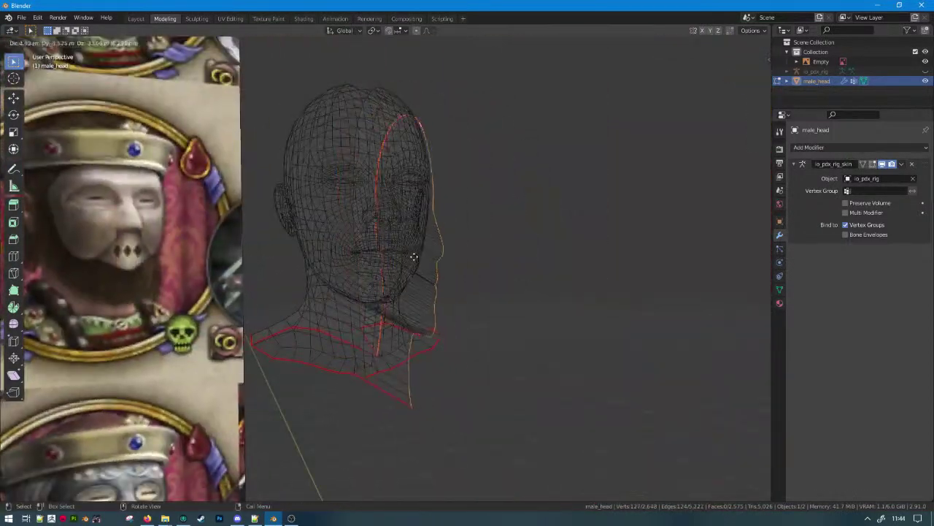
right_click(314, 253)
key(shift+z)
Select the linked geometry of the head's left half, delete it, and view the remaining half from the right side.
click(390, 258)
key(ctrl+l)
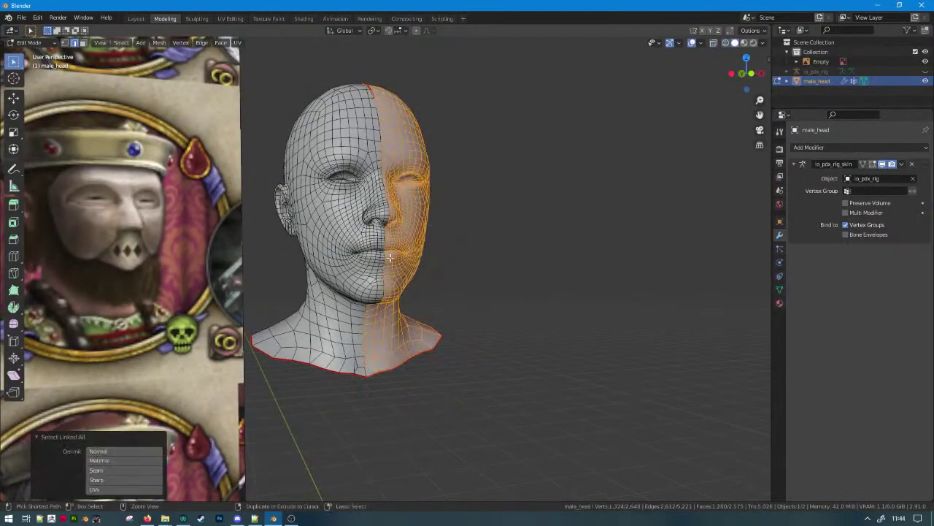
key(x)
click(390, 256)
middle_drag(390, 276, 434, 291)
key(KP_3)
scroll(246, 239, up, 2)
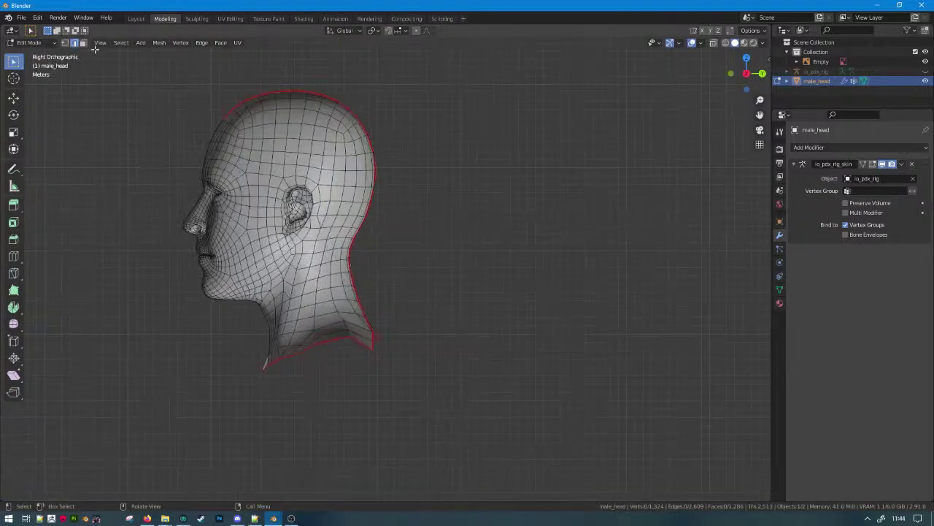
Select the faces on the back of the half head, including the neck, from the right side view.
scroll(248, 295, down, 6)
middle_drag(393, 312, 409, 285)
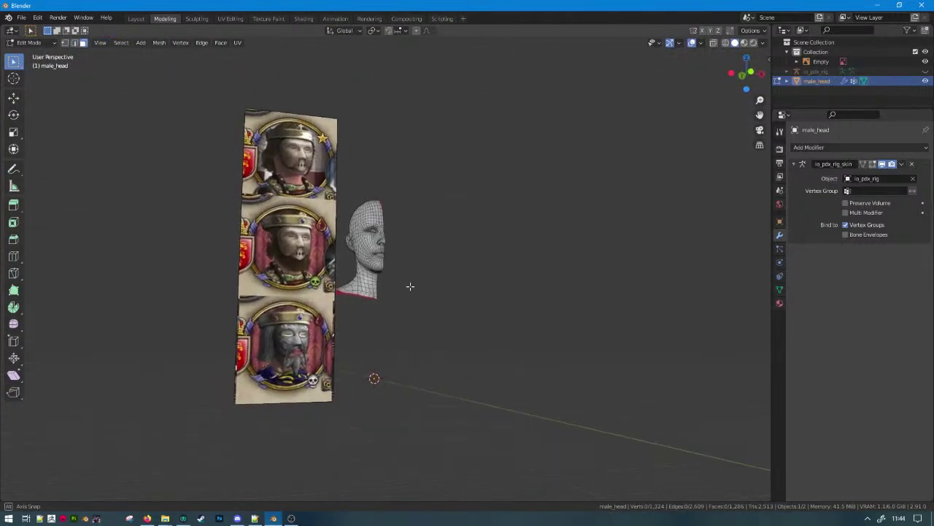
scroll(340, 273, up, 4)
key(KP_3)
scroll(323, 271, up, 5)
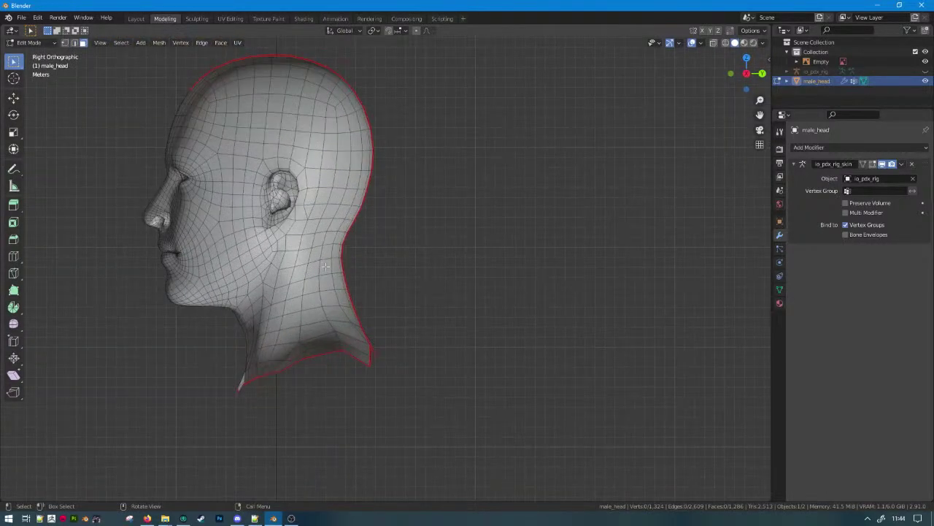
key(c)
mouse_move(347, 232)
mouse_down()
mouse_move(375, 180)
mouse_move(290, 190)
mouse_move(325, 335)
mouse_move(275, 386)
mouse_move(248, 339)
mouse_move(353, 270)
mouse_move(379, 135)
mouse_move(313, 117)
mouse_move(325, 85)
mouse_move(307, 79)
mouse_move(309, 66)
mouse_up()
mouse_move(242, 70)
mouse_down()
mouse_move(211, 57)
mouse_move(215, 77)
mouse_move(237, 58)
mouse_move(280, 59)
mouse_move(227, 70)
mouse_up()
right_click(225, 75)
Extend the face selection along the top of the skull and down the side of the head behind the temple.
mouse_move(225, 77)
middle_down()
mouse_move(360, 100)
mouse_move(354, 119)
mouse_move(374, 132)
mouse_move(403, 197)
mouse_move(395, 252)
mouse_move(380, 231)
mouse_move(459, 216)
middle_up()
scroll(354, 118, down, 4)
key(shift+z)
key(shift+z)
scroll(374, 132, up, 3)
scroll(395, 255, up, 3)
key(c)
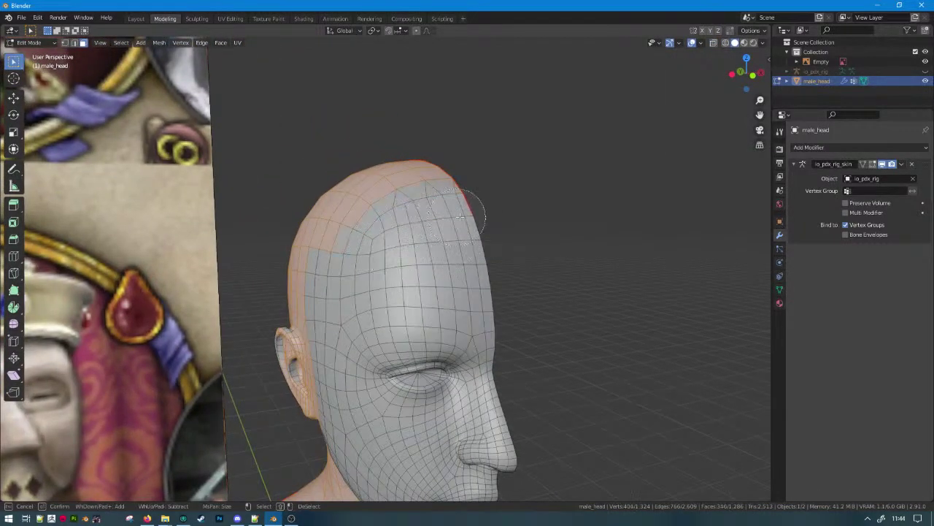
drag(319, 231, 299, 322)
right_click(298, 322)
Extend the face selection forward over the temple, rear cheek and jaw towards the reference mask's outline.
middle_drag(299, 322, 332, 291)
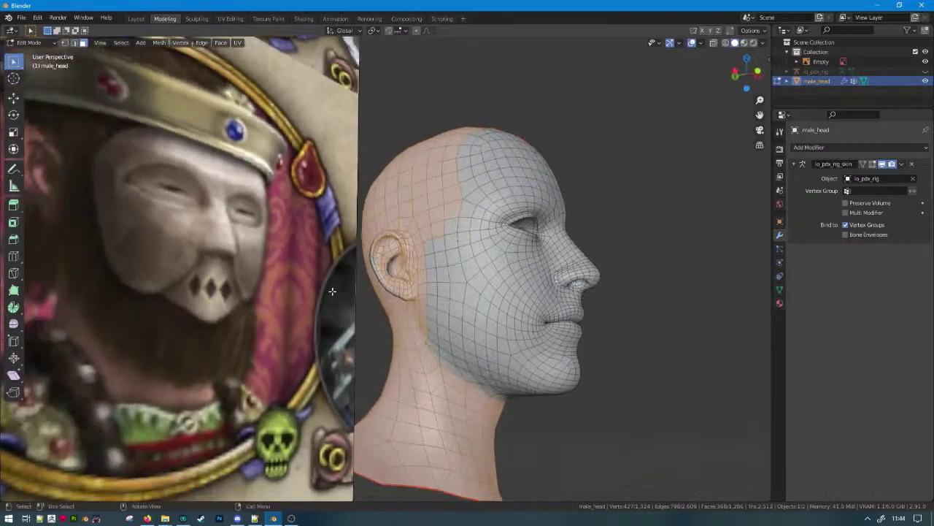
key(c)
mouse_move(421, 224)
mouse_down()
mouse_move(419, 285)
mouse_move(436, 336)
mouse_move(431, 378)
mouse_up()
drag(456, 411, 481, 409)
right_click(480, 407)
mouse_move(474, 406)
middle_down()
mouse_move(452, 396)
mouse_move(423, 311)
middle_up()
key(c)
middle_drag(406, 242, 441, 329)
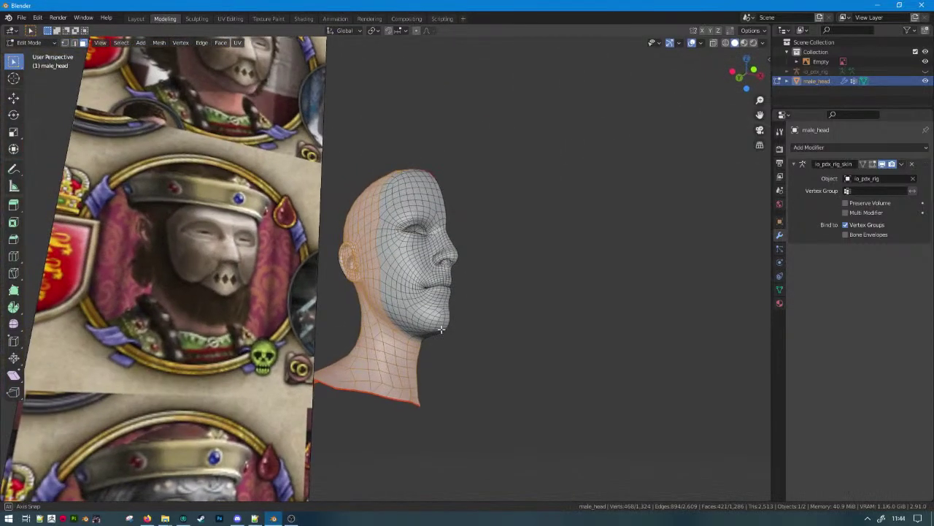
scroll(441, 330, up, 4)
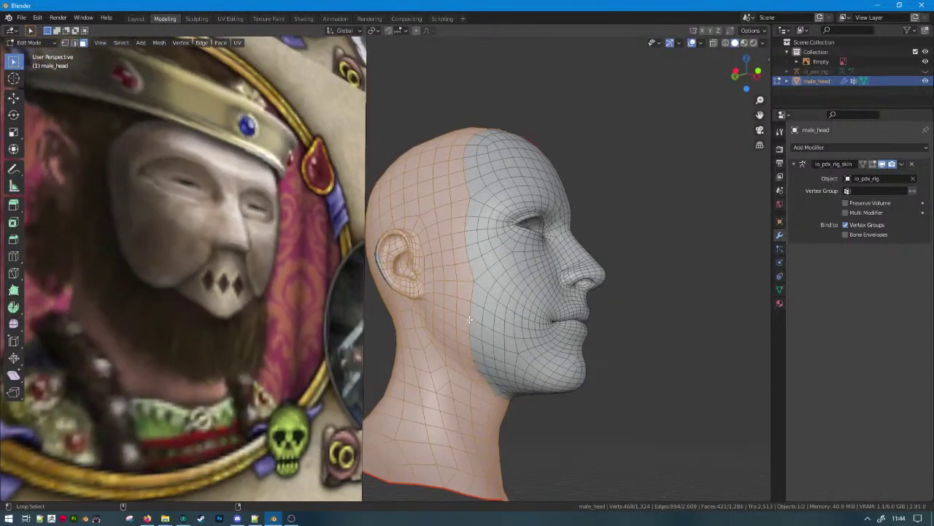
Refine the selection's front border by deselecting the face columns between the ear and the cheek.
mouse_move(466, 319)
middle_down()
mouse_move(486, 332)
mouse_move(478, 383)
mouse_move(459, 292)
mouse_move(474, 277)
mouse_move(454, 272)
middle_up()
key(c)
right_click(497, 331)
scroll(469, 370, down, 2)
scroll(452, 272, up, 2)
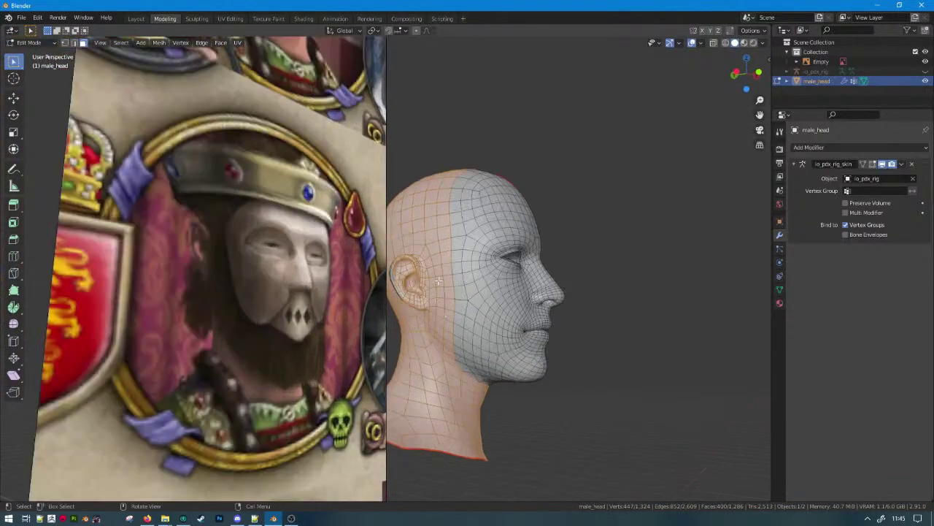
key(c)
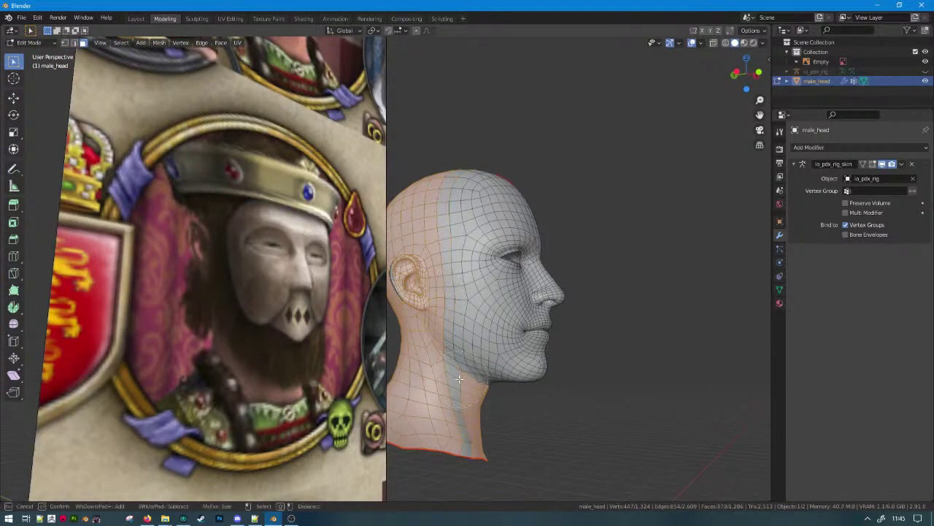
key(Escape)
mouse_move(441, 401)
middle_down()
mouse_move(475, 395)
mouse_move(460, 367)
middle_up()
Add the missed neck and lower-edge faces to the selection in wireframe, then delete all selected faces.
key(shift+z)
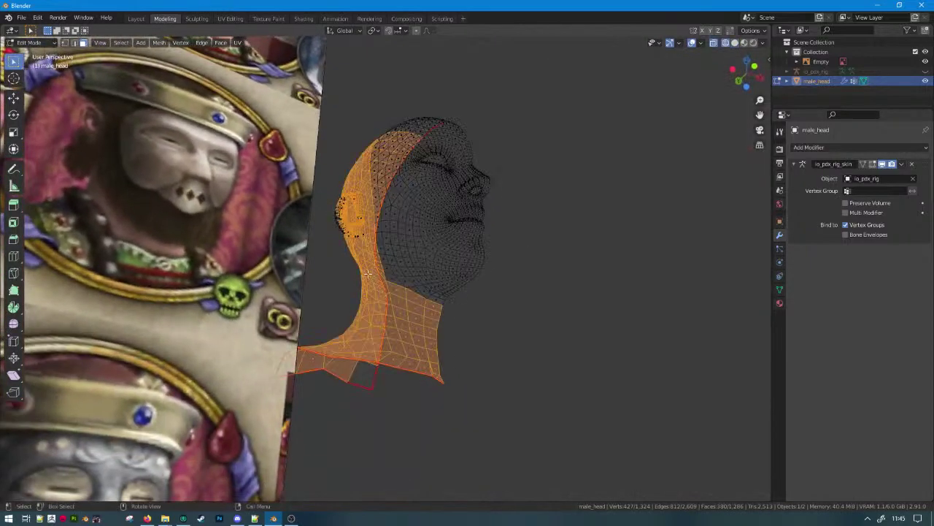
key(c)
drag(331, 233, 354, 385)
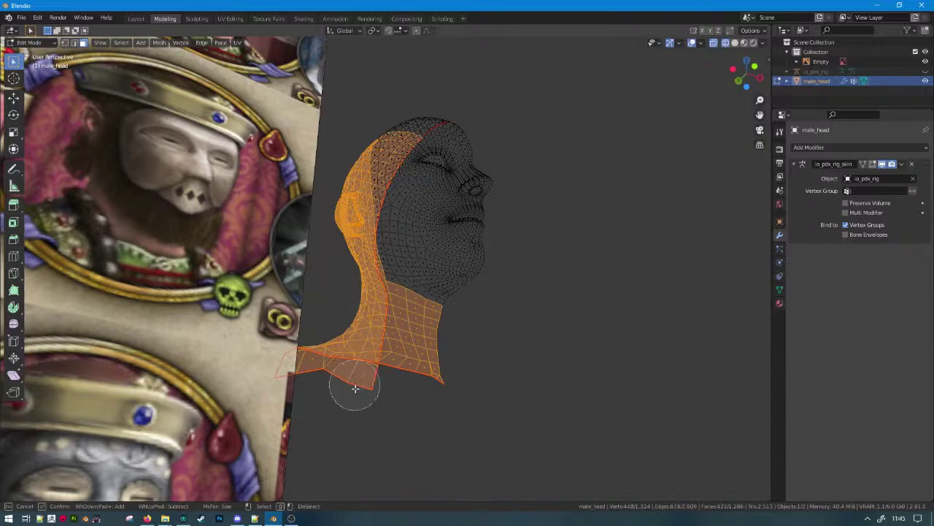
key(Escape)
key(x)
click(251, 361)
middle_drag(346, 192, 381, 248)
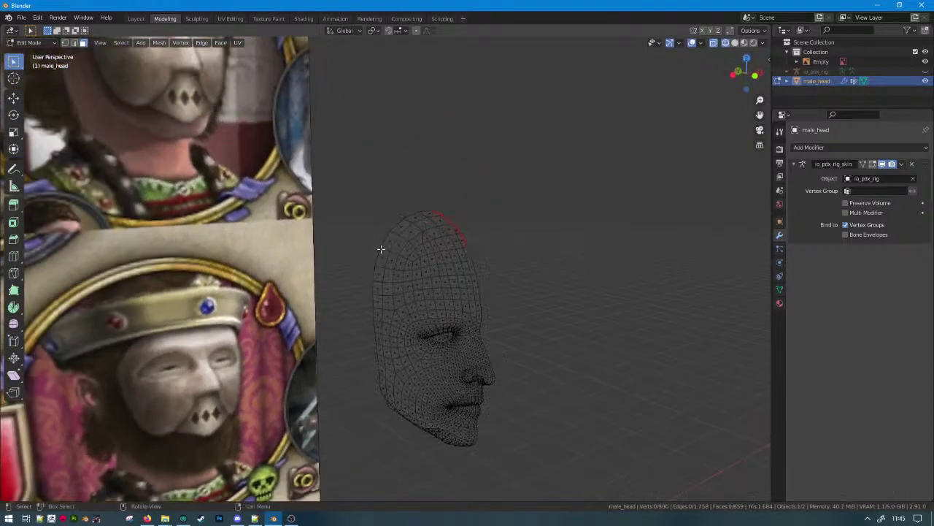
key(shift+z)
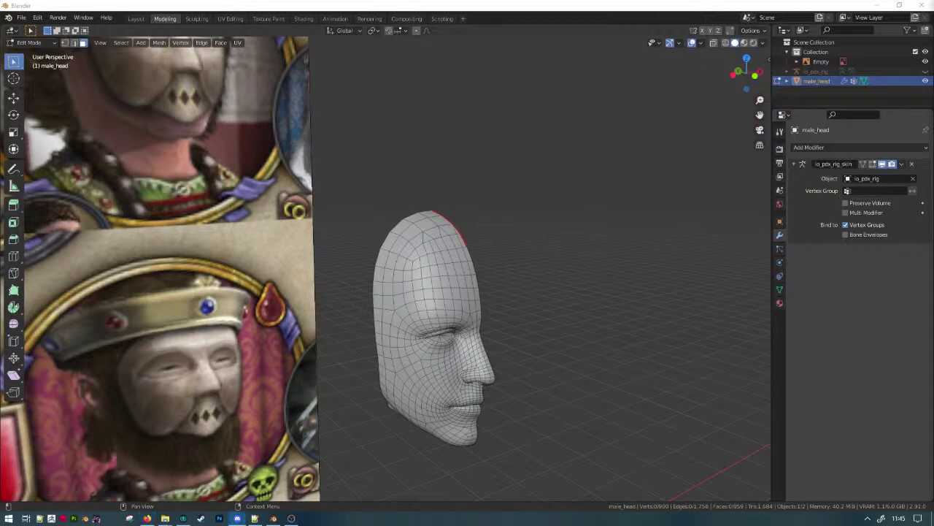
Knife-cut the uneven face on the outer part of the upper eyelid and merge the adjoining pieces into one quad.
scroll(638, 294, up, 3)
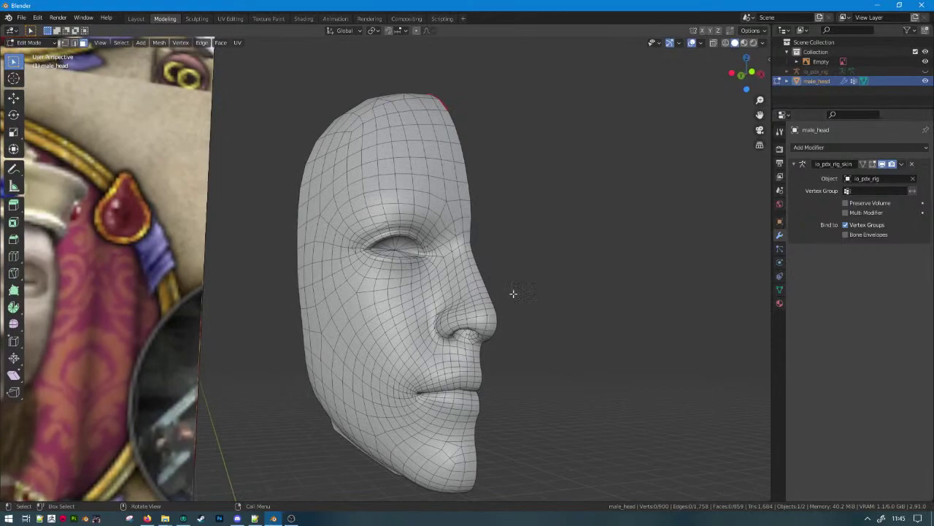
key(KP_1)
scroll(372, 284, up, 5)
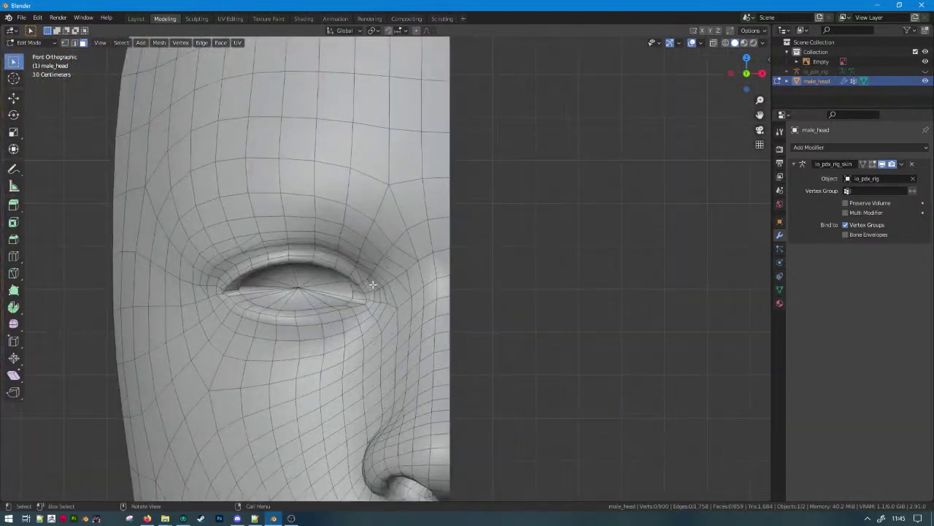
scroll(373, 285, up, 1)
scroll(233, 281, up, 2)
key(k)
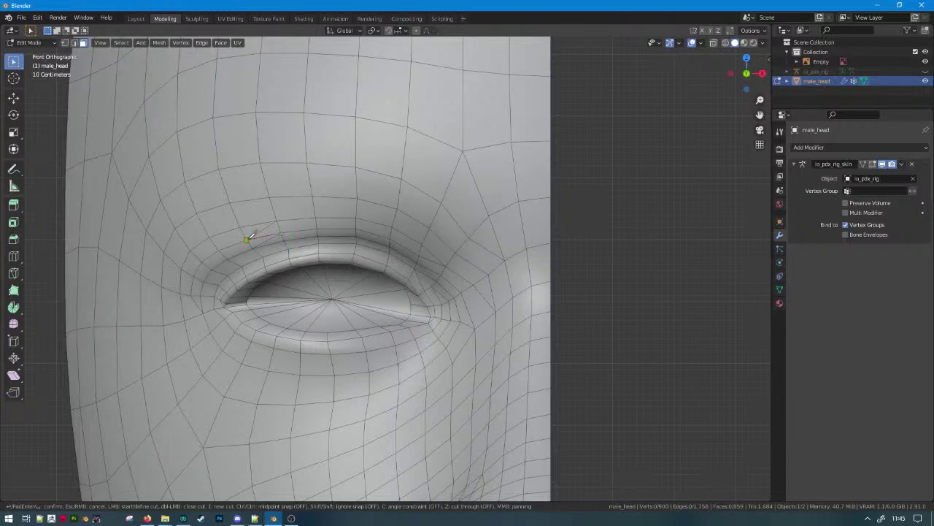
click(246, 240)
key(Return)
click(263, 232)
click(268, 241)
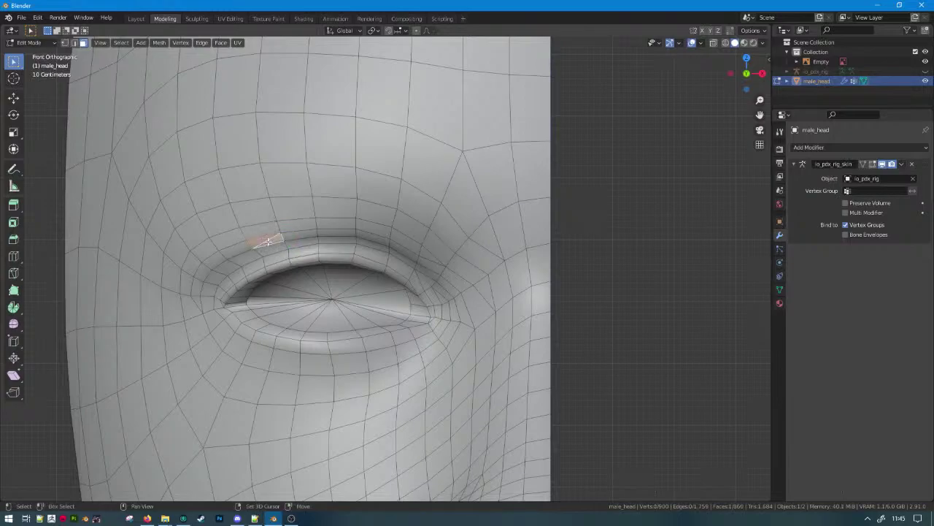
key(f)
click(212, 292)
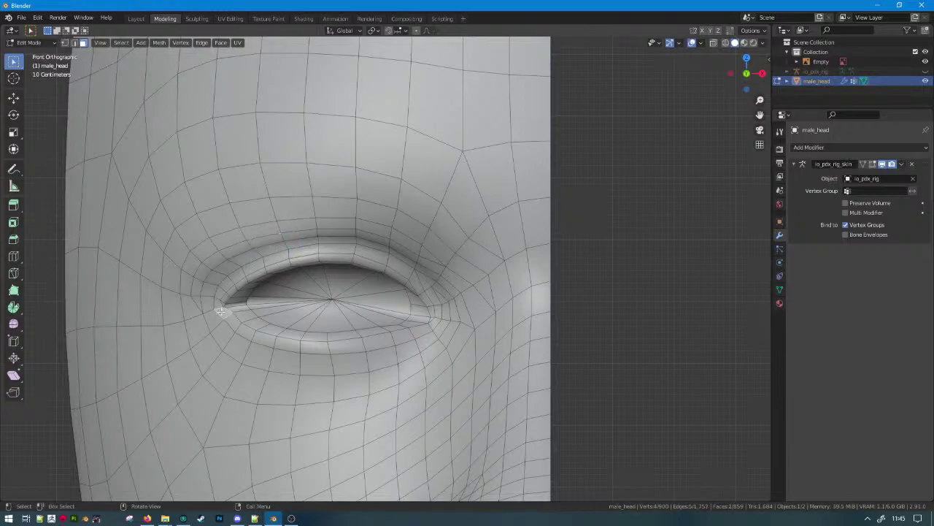
Select the face loop inside the eyelids, grow the selection over the eye socket, and delete those faces.
alt+click(236, 296)
alt+click(239, 299)
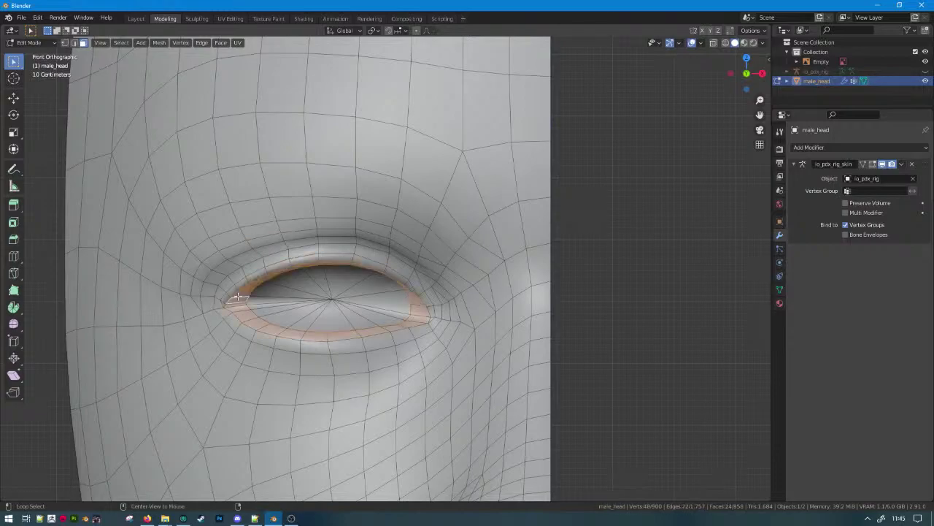
key(ctrl+KP_Add)
key(x)
click(312, 309)
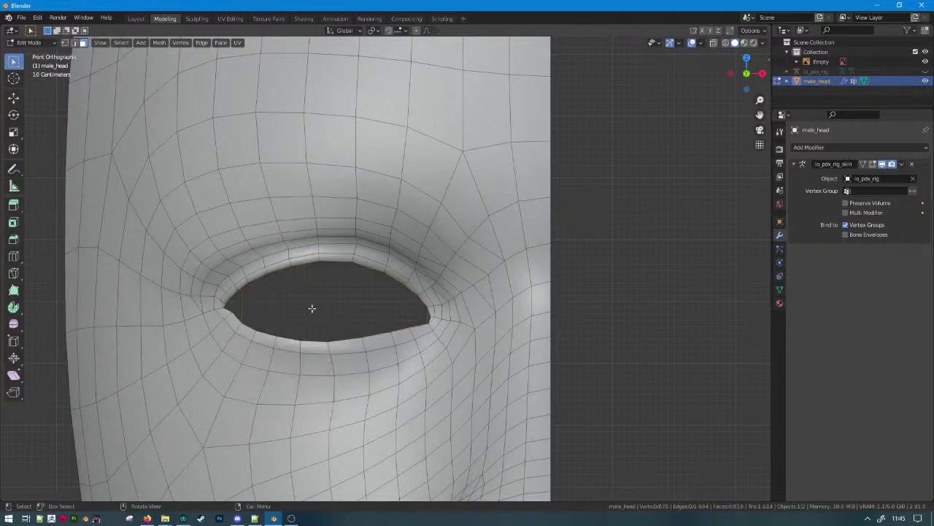
Knife-cut the upper eyelid rim near the inner eye corner and merge the adjoining pieces into one quad.
scroll(311, 309, down, 4)
scroll(421, 303, up, 6)
scroll(425, 302, up, 1)
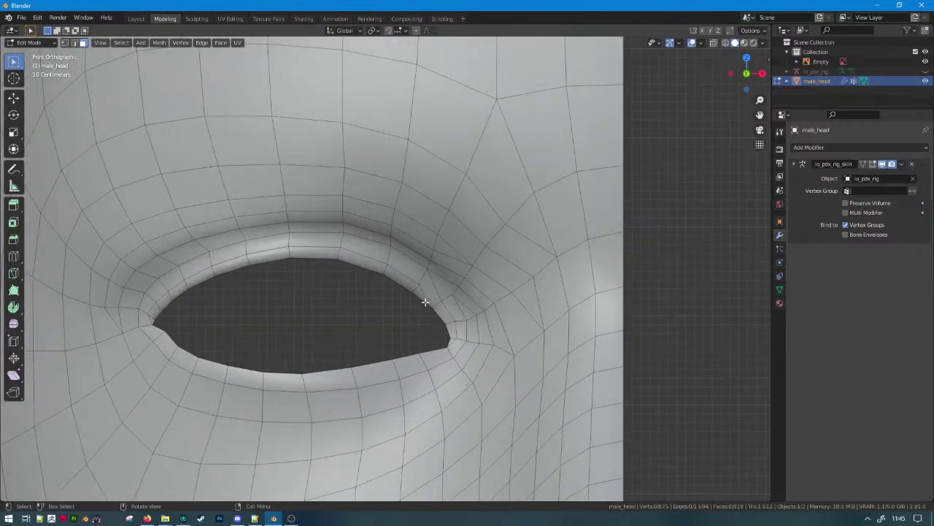
key(k)
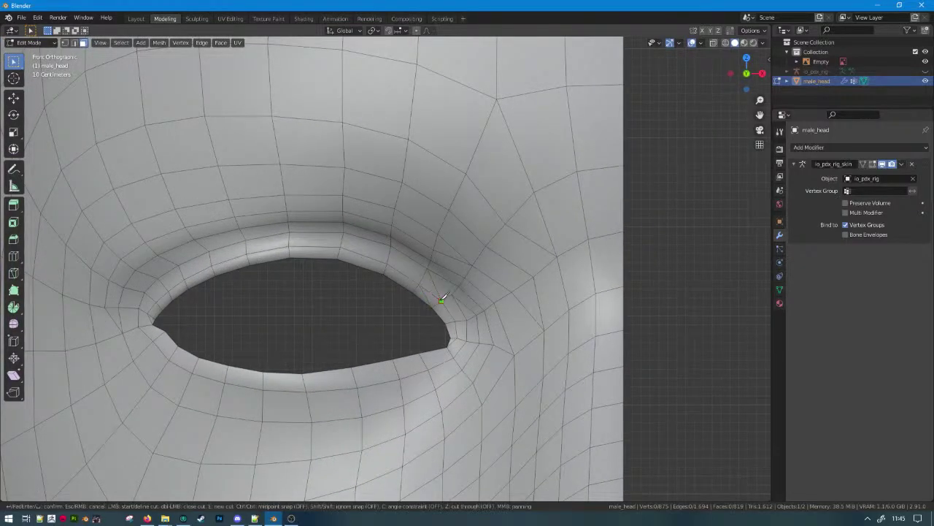
key(Return)
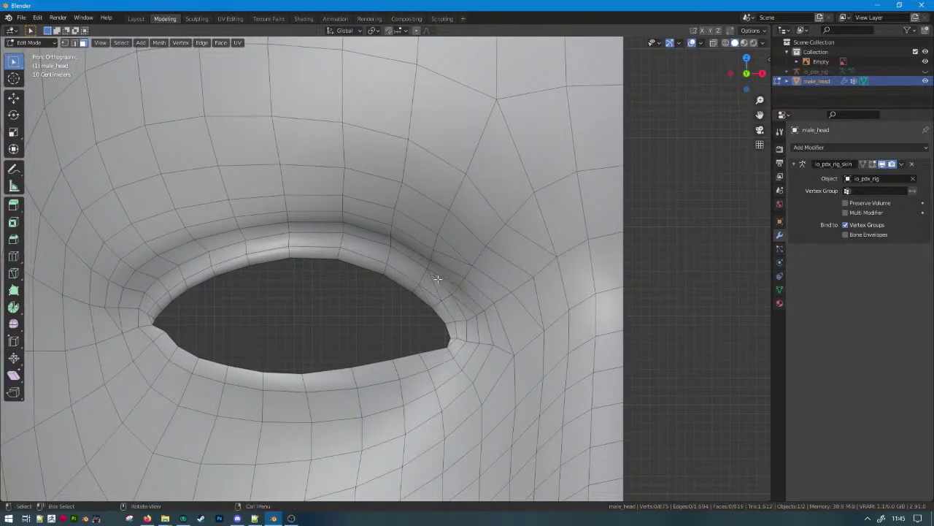
click(457, 298)
click(437, 298)
click(426, 298)
click(430, 286)
shift+click(441, 287)
key(f)
click(450, 331)
Try deleting the full eyelid rim faces around the eye opening and compare the opening with the reference portraits.
alt+click(450, 323)
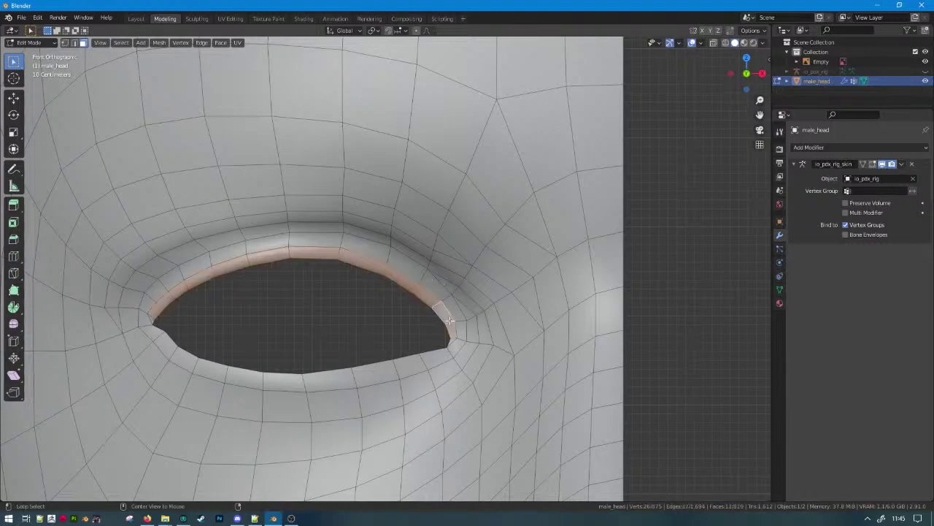
key(c)
key(Escape)
alt+click(146, 306)
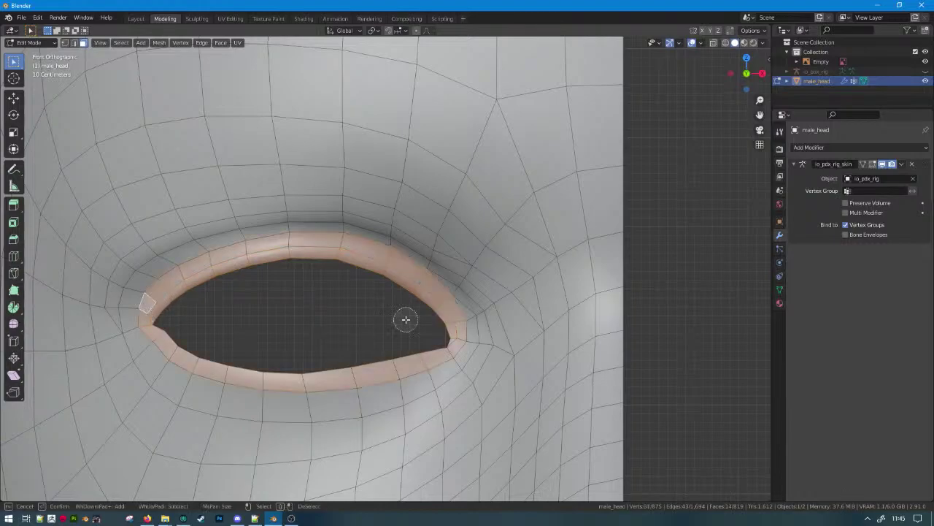
key(shift+z)
key(shift+z)
scroll(361, 346, down, 5)
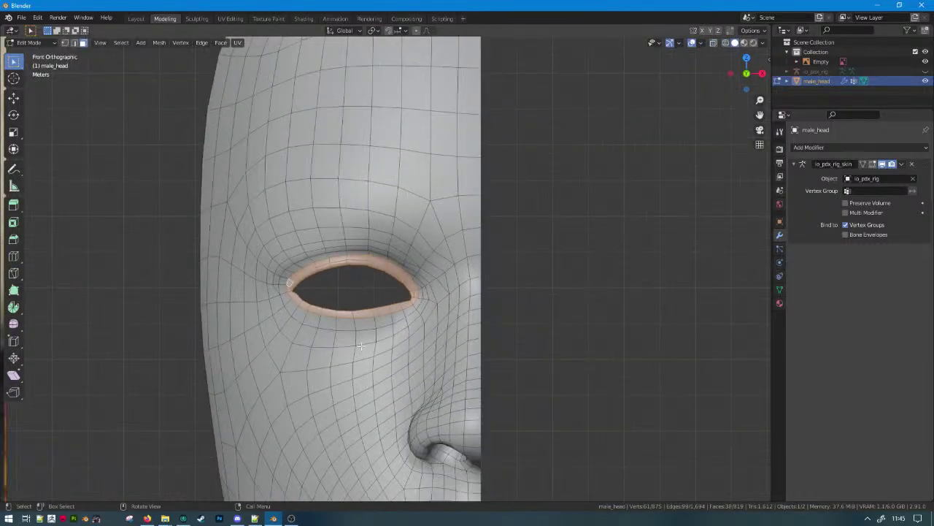
key(alt+a)
scroll(365, 297, down, 5)
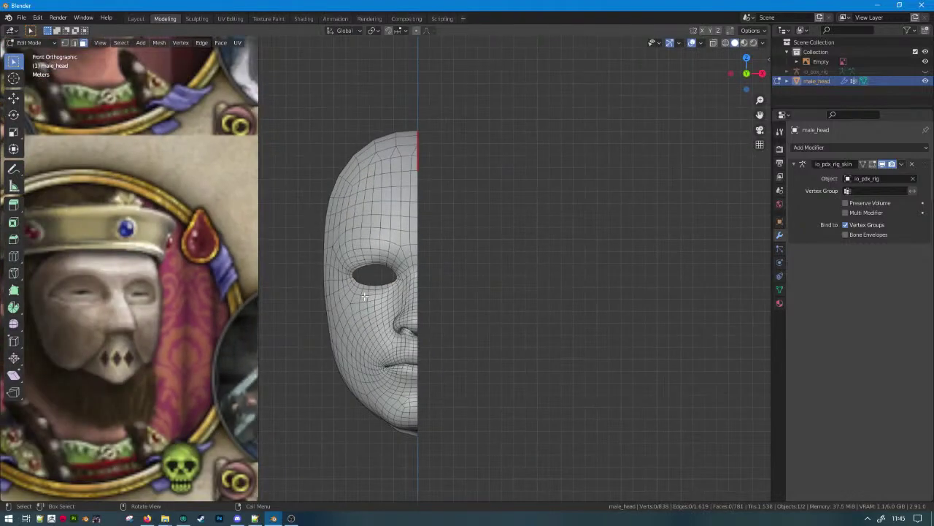
scroll(365, 297, down, 3)
scroll(426, 285, down, 1)
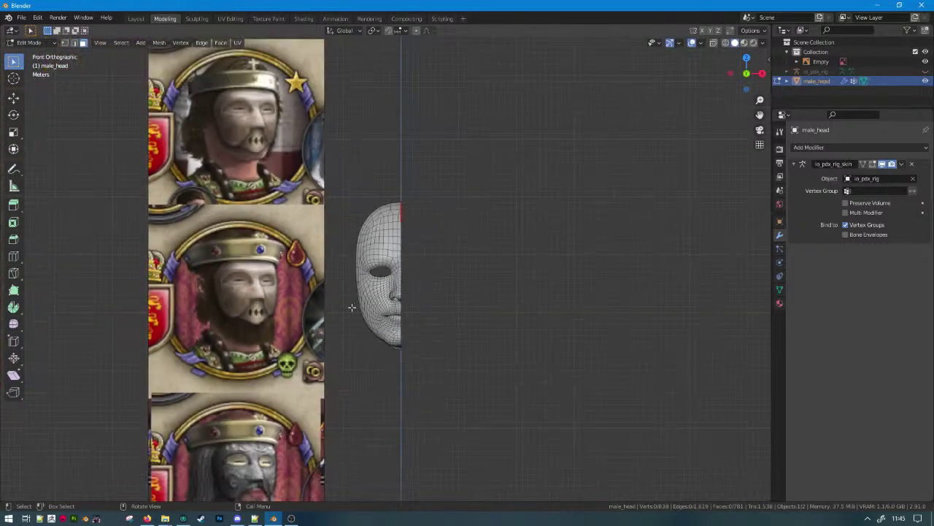
Undo the deletion of the eyelid rim faces and the preceding rim selection.
scroll(352, 307, up, 6)
key(ctrl+z)
scroll(353, 309, up, 7)
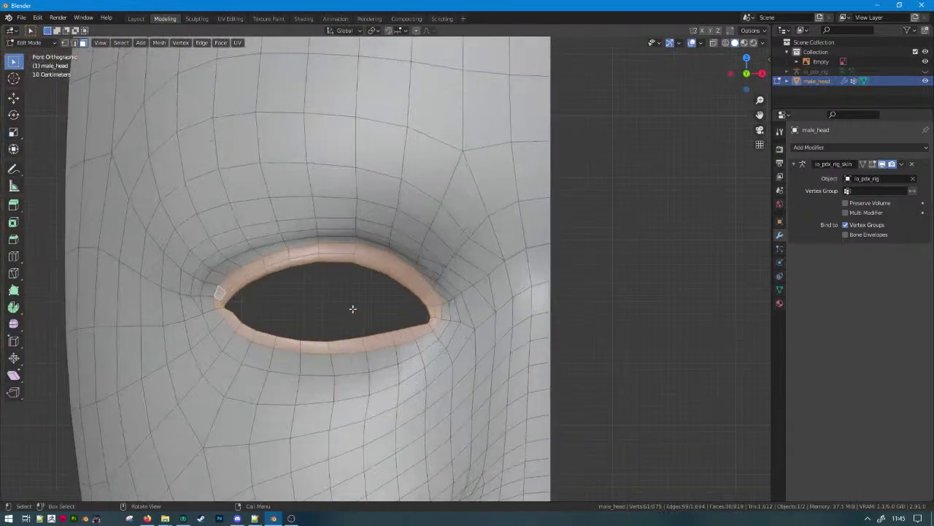
key(ctrl+z)
Select only the innermost face strip along the upper eyelid, including its corner faces, and delete it.
key(alt+a)
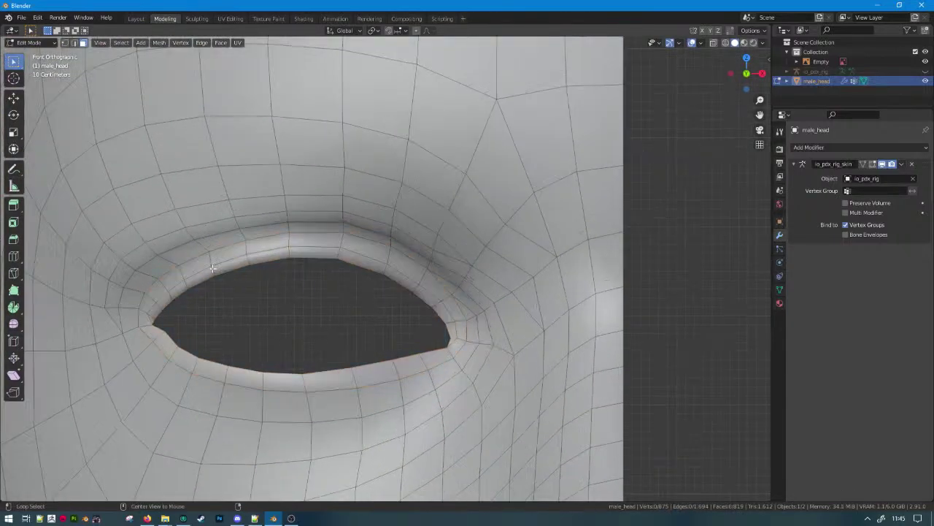
alt+click(213, 269)
key(c)
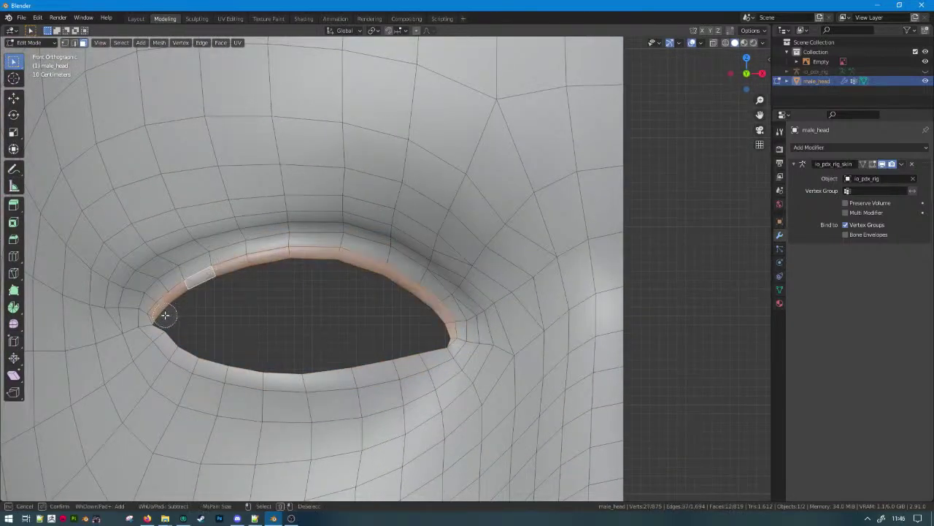
click(441, 328)
right_click(441, 330)
scroll(438, 332, down, 5)
middle_drag(368, 353, 379, 284)
scroll(426, 358, down, 5)
scroll(557, 263, up, 5)
shift+middle_drag(557, 263, 492, 273)
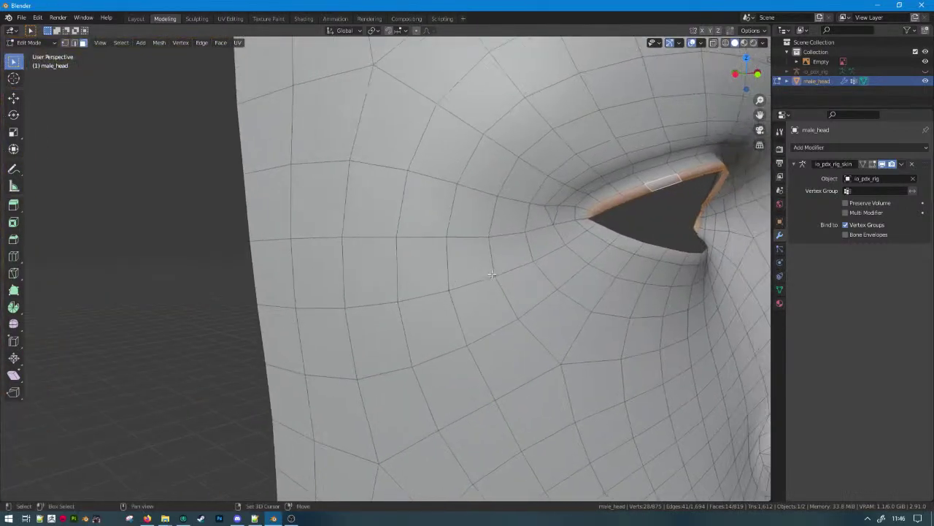
key(ctrl+z)
Compare the half mask's eye opening and overall shape with the reference portraits.
scroll(478, 284, down, 8)
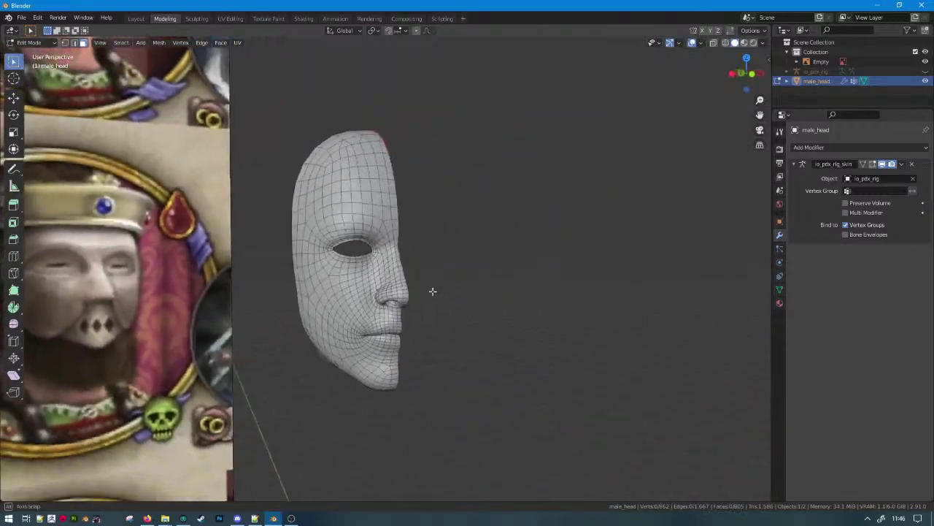
scroll(432, 290, up, 10)
scroll(410, 312, down, 10)
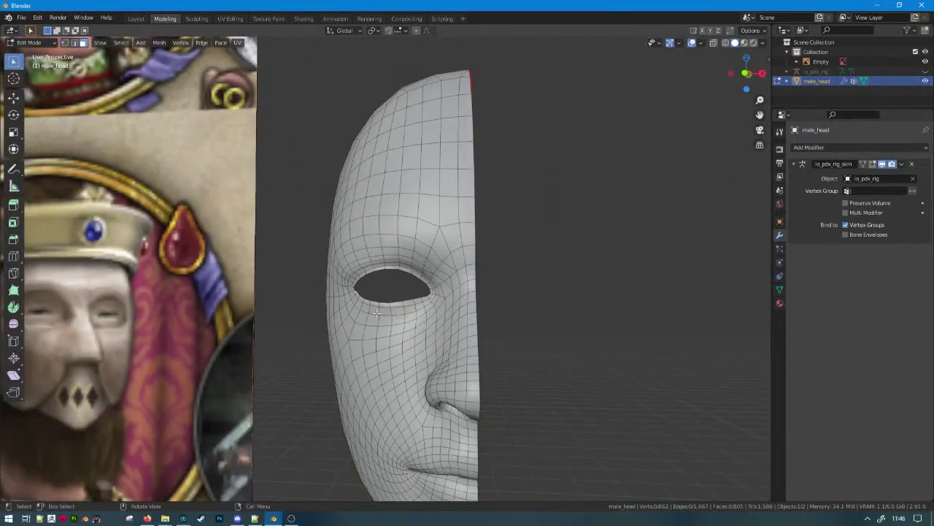
scroll(391, 319, down, 2)
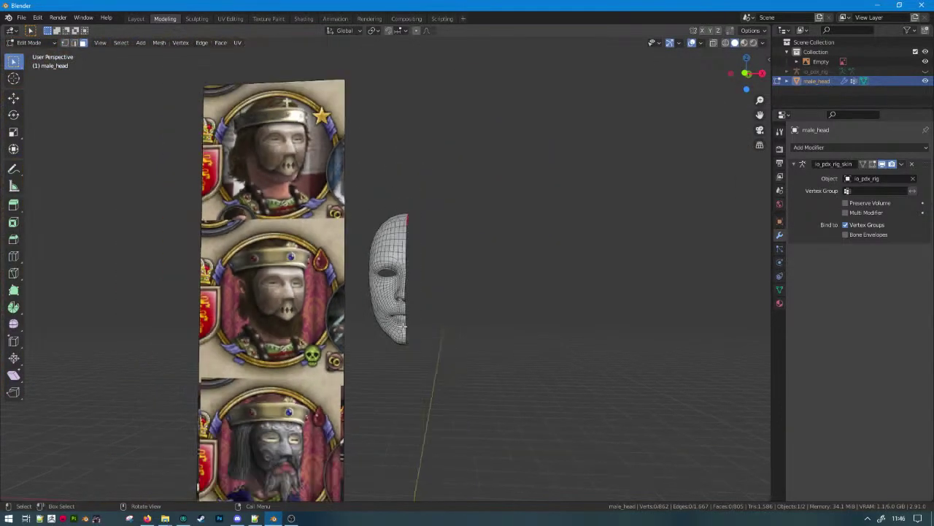
scroll(403, 321, up, 11)
scroll(406, 322, down, 2)
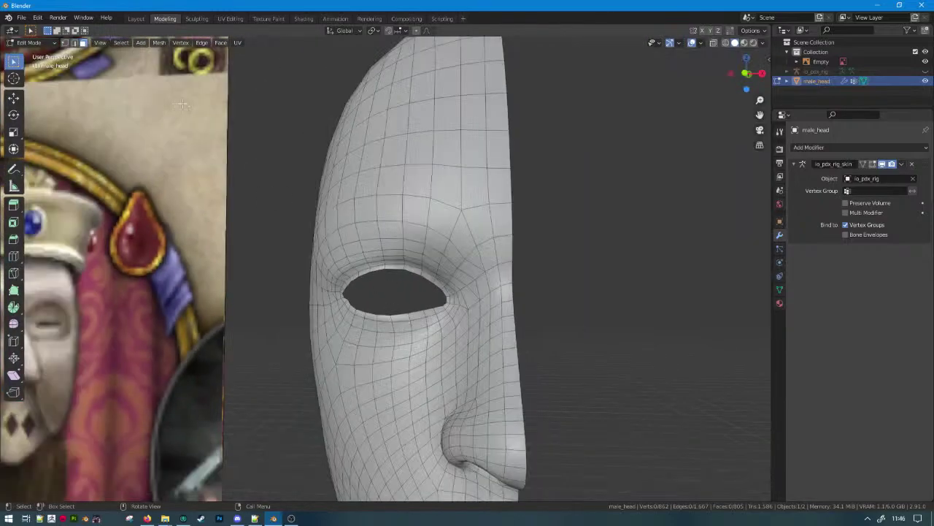
Switch to edge selection and try out the edge loops around the eye opening's rim.
click(75, 43)
scroll(195, 256, down, 3)
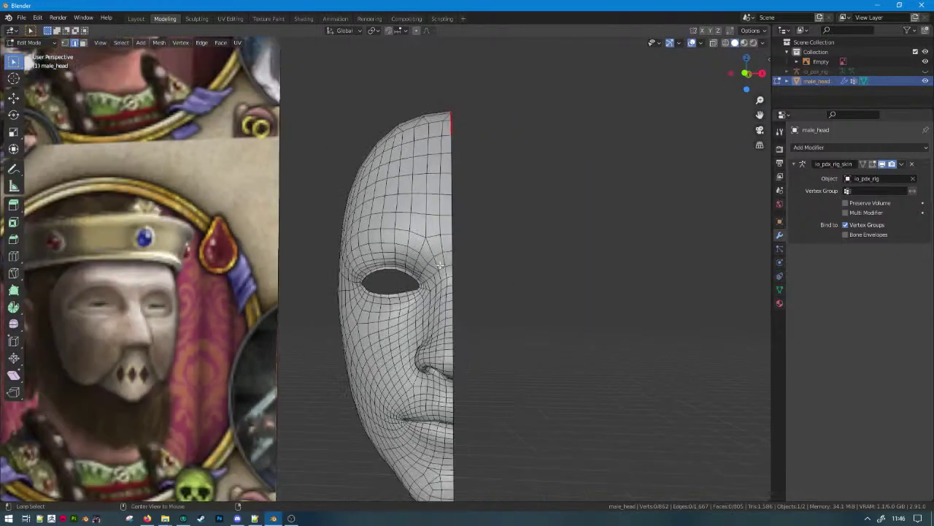
alt+click(389, 272)
scroll(389, 272, up, 5)
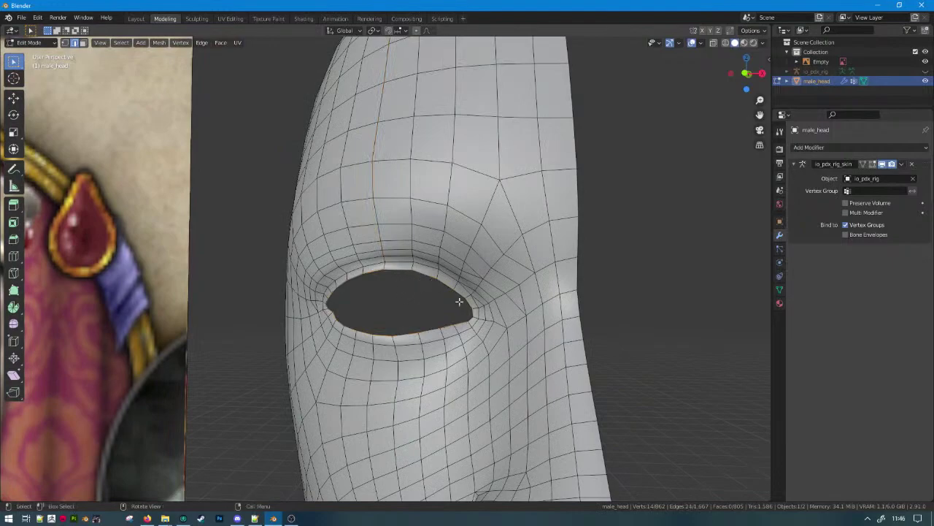
alt+click(478, 312)
scroll(511, 325, up, 2)
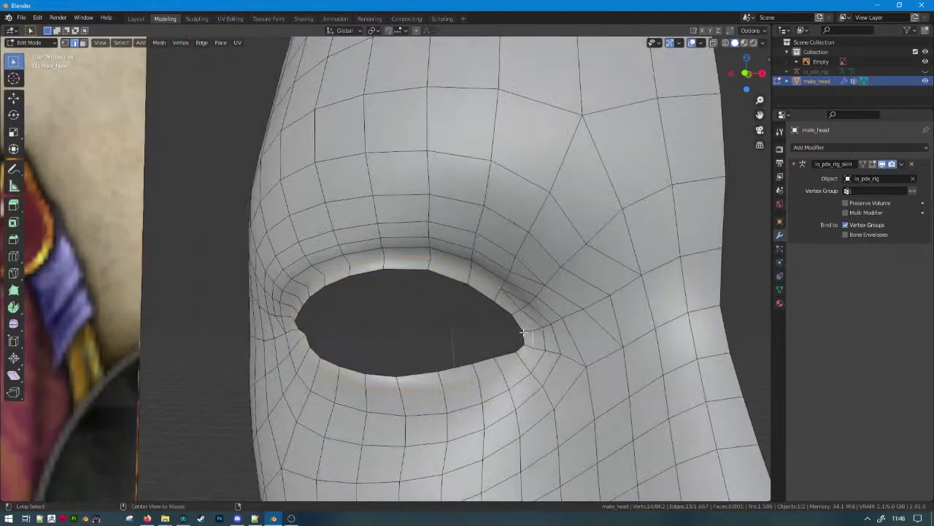
alt+click(552, 340)
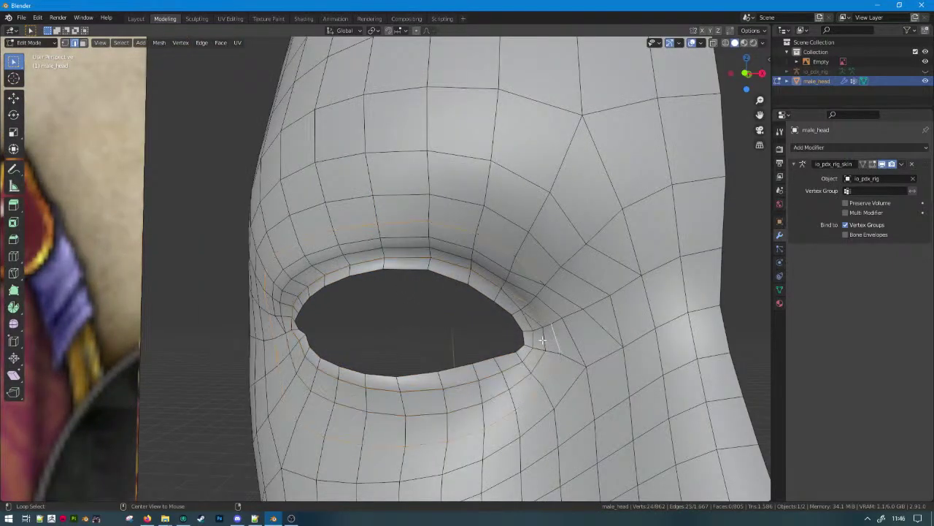
alt+click(542, 339)
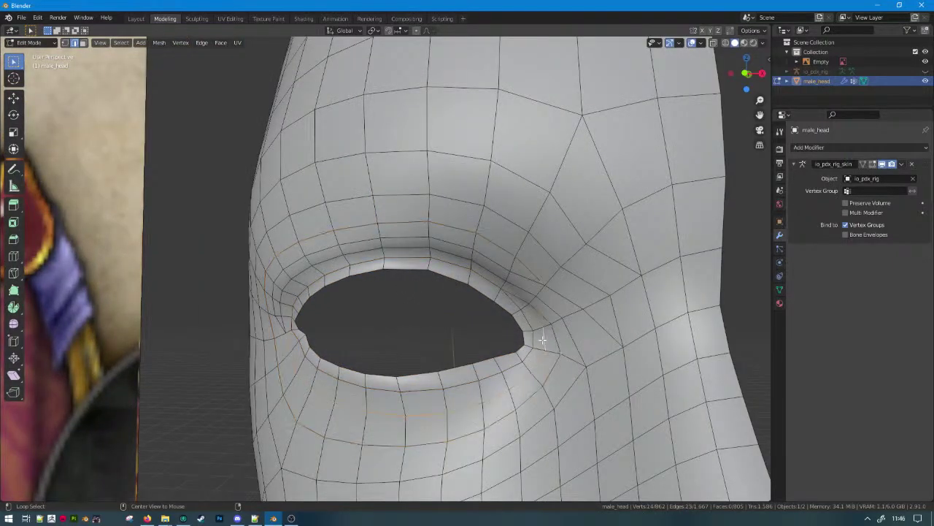
alt+click(291, 284)
Select the single edge between the inner eye corner and the nose bridge and dissolve it.
click(583, 344)
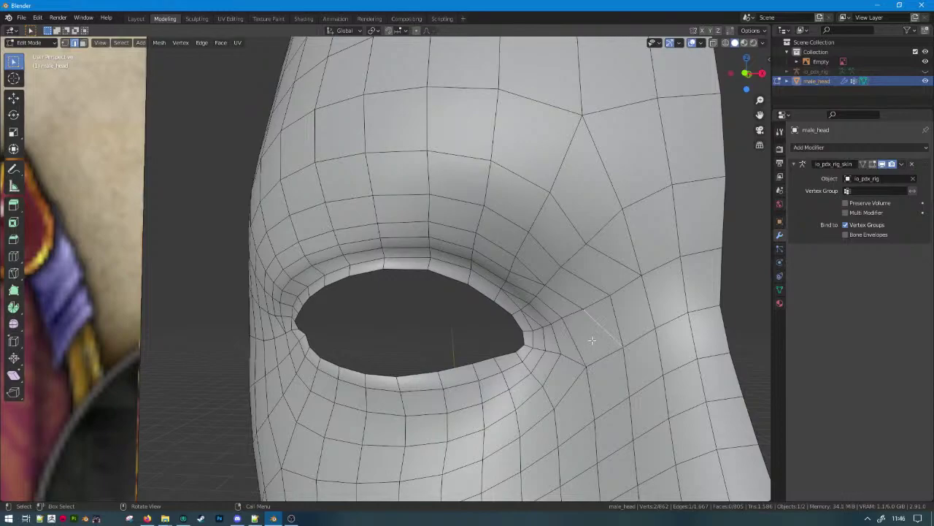
scroll(592, 367, down, 3)
scroll(538, 367, up, 1)
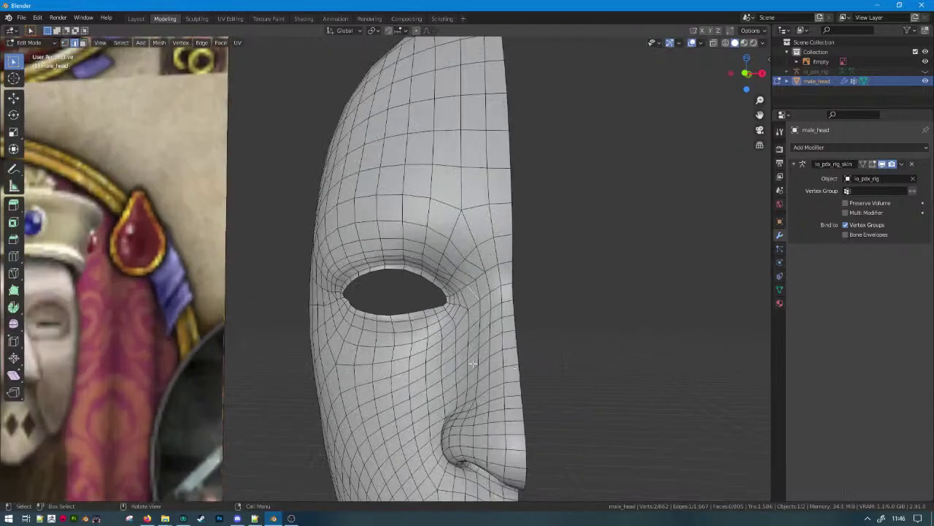
middle_drag(450, 355, 485, 351)
shift+middle_drag(607, 394, 544, 305)
scroll(544, 304, up, 2)
scroll(520, 274, down, 6)
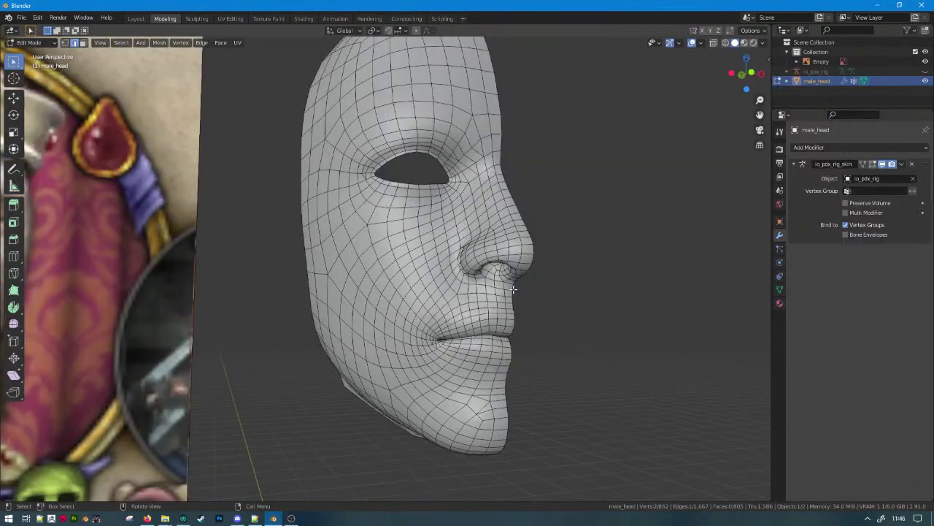
scroll(508, 294, up, 3)
key(ctrl+x)
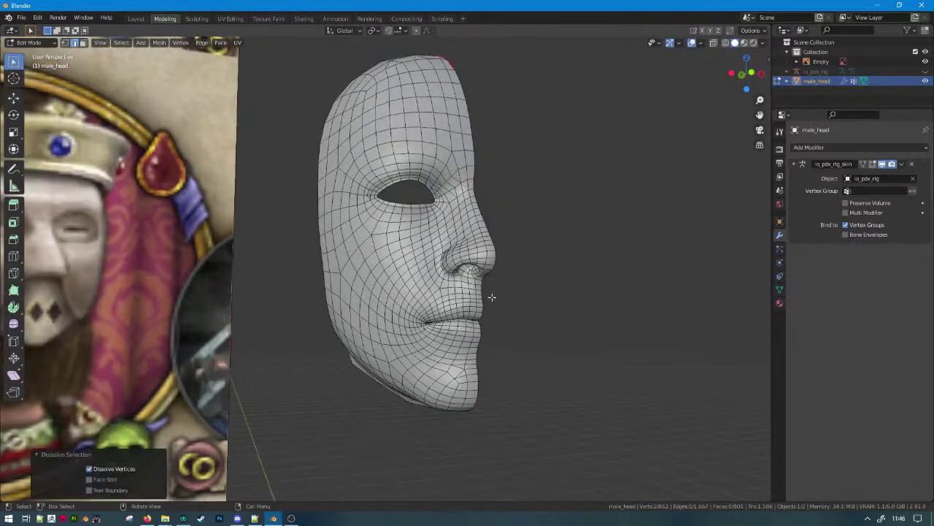
Select the edge loop around the nostril rim and rip it in place so the inner nostril is separated.
scroll(493, 294, up, 5)
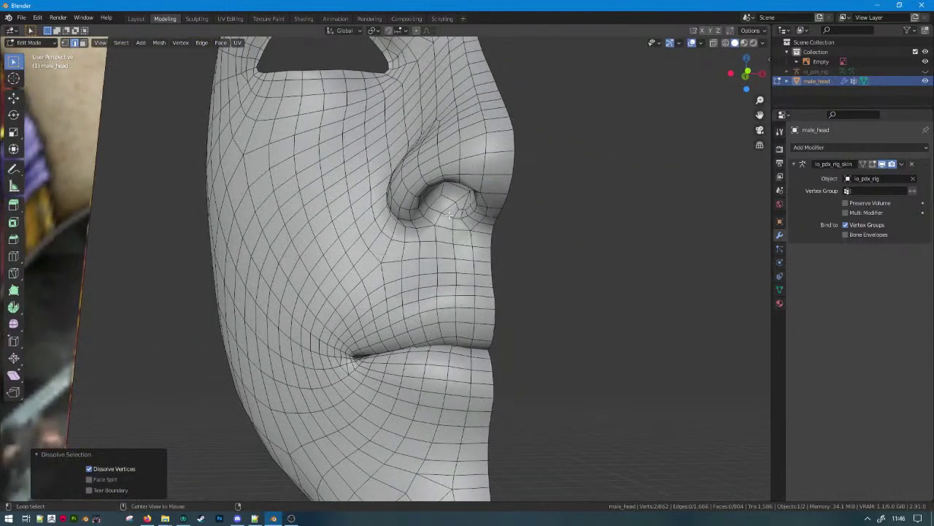
alt+click(430, 216)
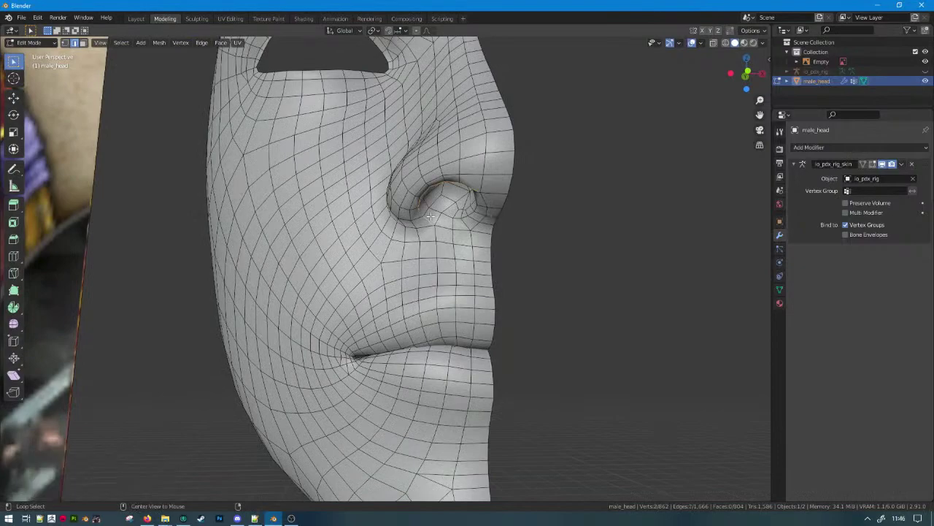
alt+shift+click(463, 219)
scroll(453, 234, down, 8)
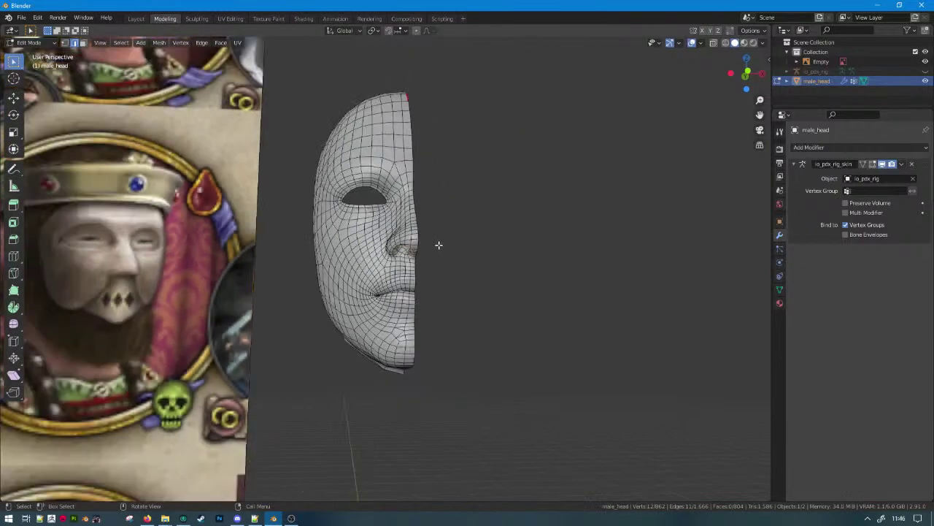
scroll(387, 226, up, 8)
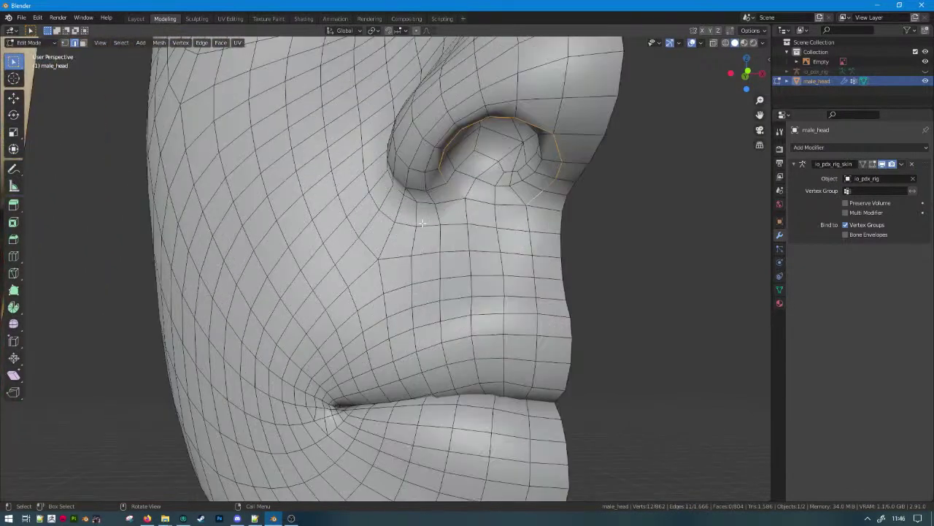
alt+click(490, 179)
key(alt+z)
key(alt+z)
key(v)
right_click(491, 178)
Select all linked geometry of the separated inner nostril and delete its vertices.
click(502, 182)
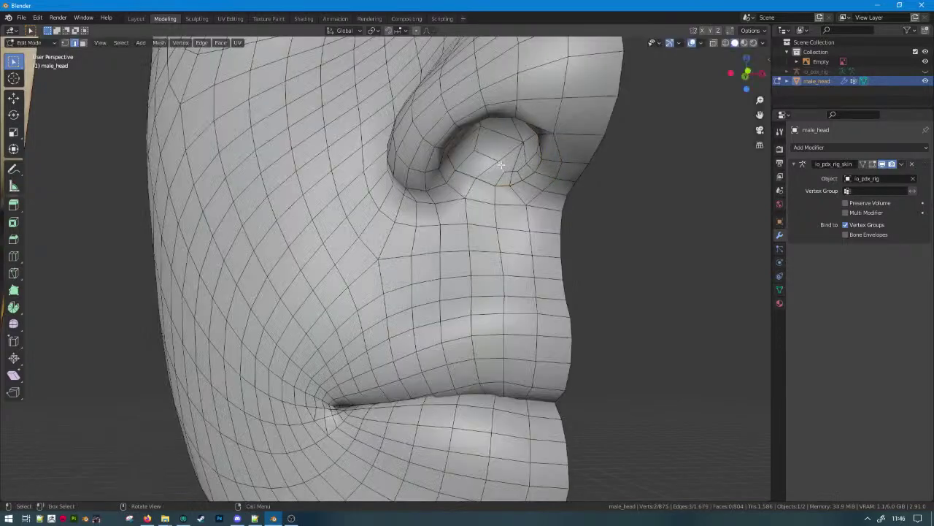
key(ctrl+l)
key(x)
key(v)
scroll(474, 164, down, 7)
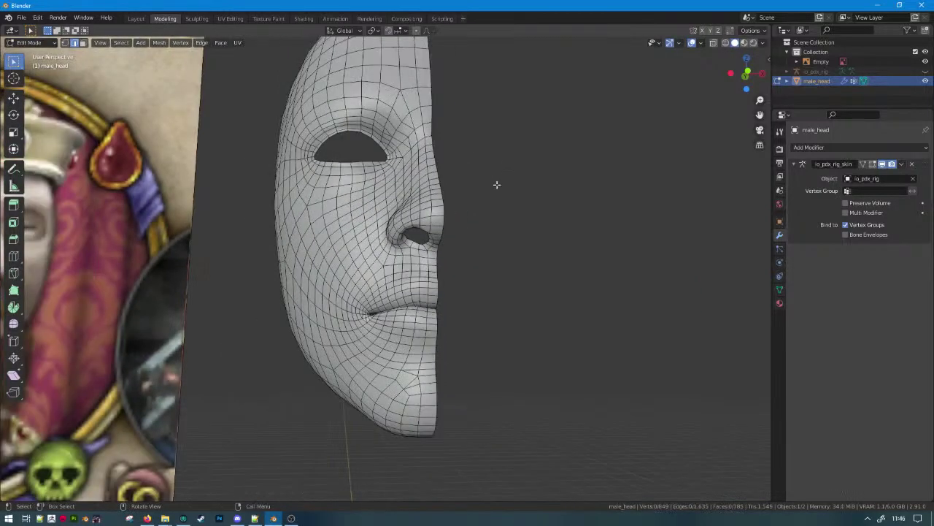
Compare the half mask's cheek and mouth area with the mouth plate in the reference portrait.
middle_drag(497, 184, 509, 187)
shift+middle_drag(336, 343, 463, 308)
scroll(464, 307, down, 3)
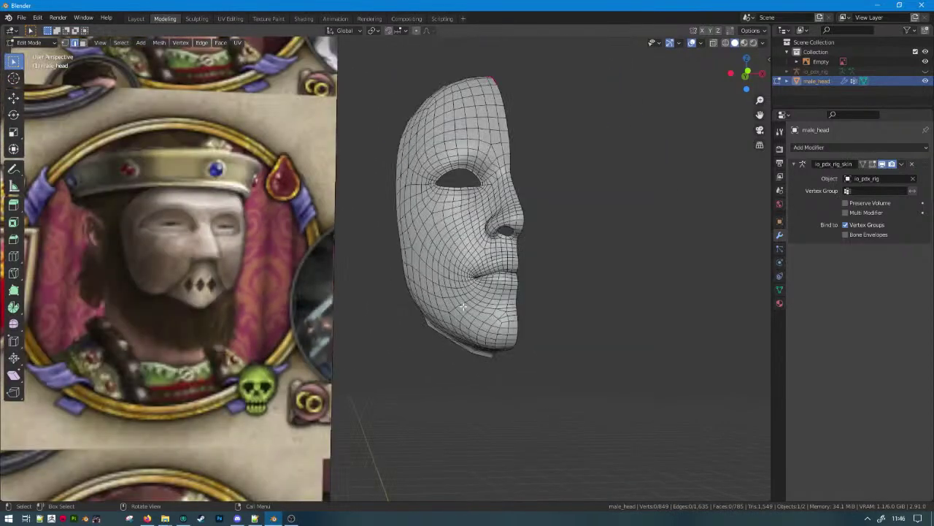
scroll(527, 307, up, 3)
middle_drag(527, 307, 535, 301)
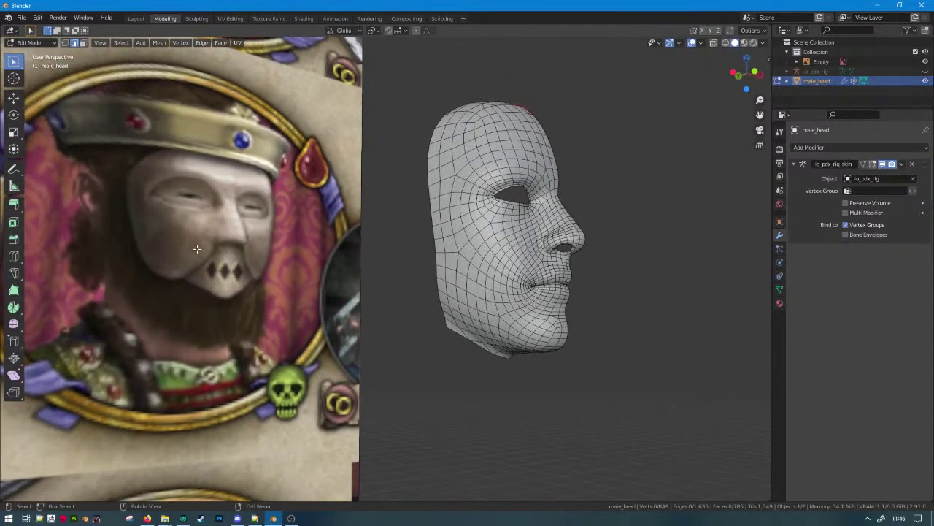
middle_drag(493, 232, 541, 264)
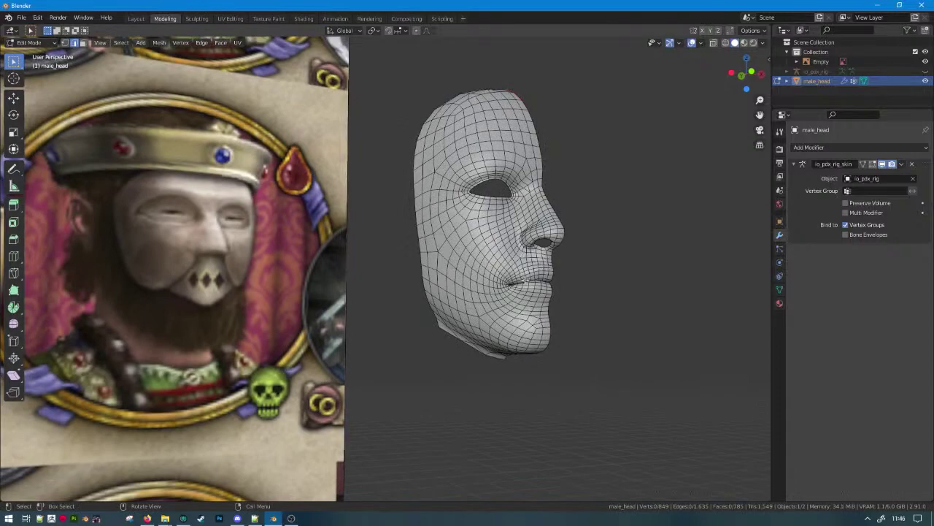
scroll(524, 280, up, 2)
scroll(563, 238, up, 2)
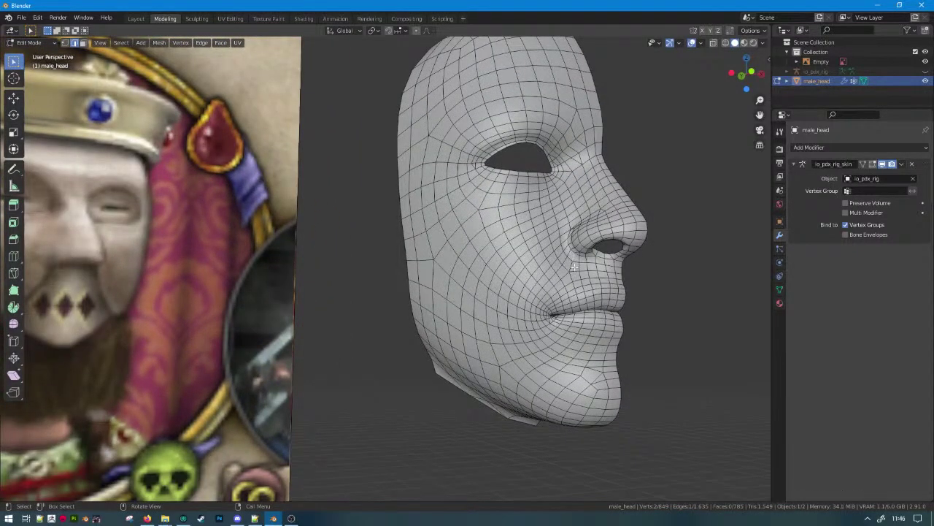
Select an edge path from the centre line below the nose, around the mouth corner, to the centre line below the lower lip.
key(ctrl)
shift+middle_drag(530, 308, 640, 302)
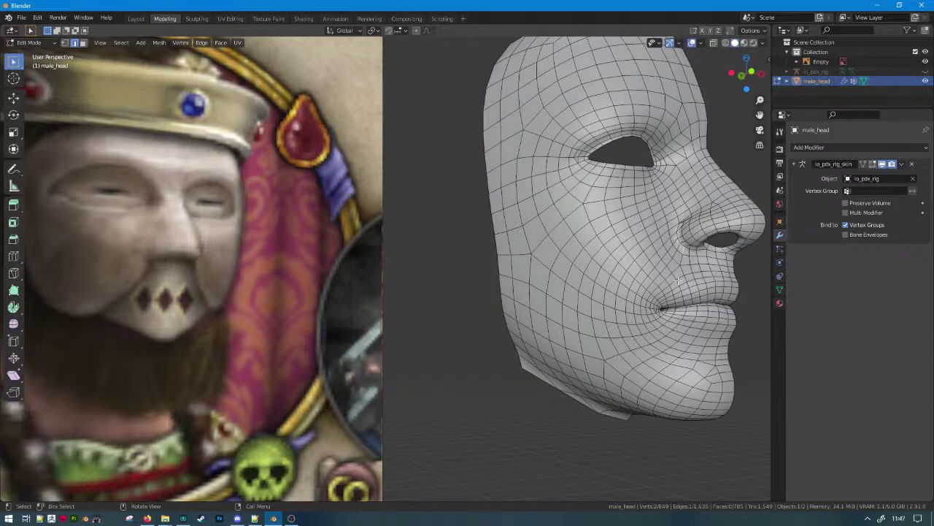
ctrl+click(680, 261)
ctrl+click(646, 313)
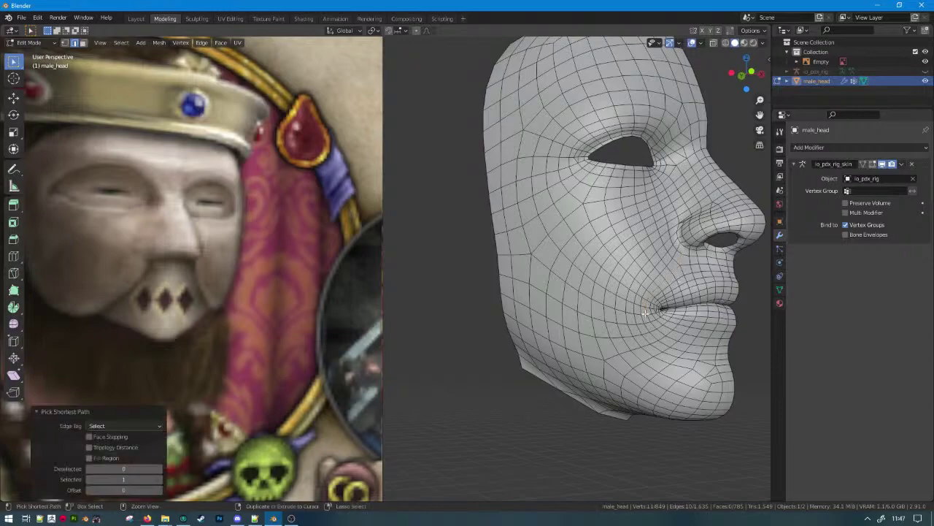
shift+click(677, 339)
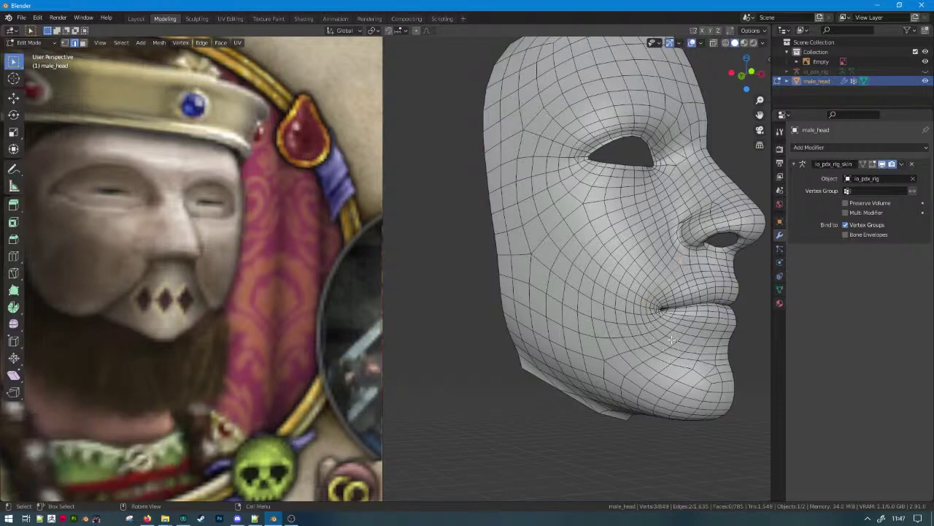
shift+click(670, 337)
shift+click(665, 333)
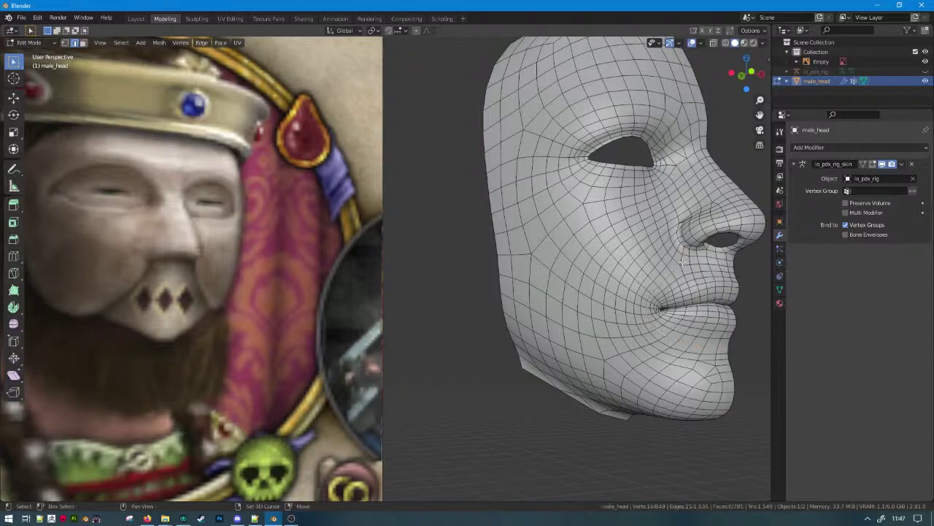
scroll(686, 270, up, 4)
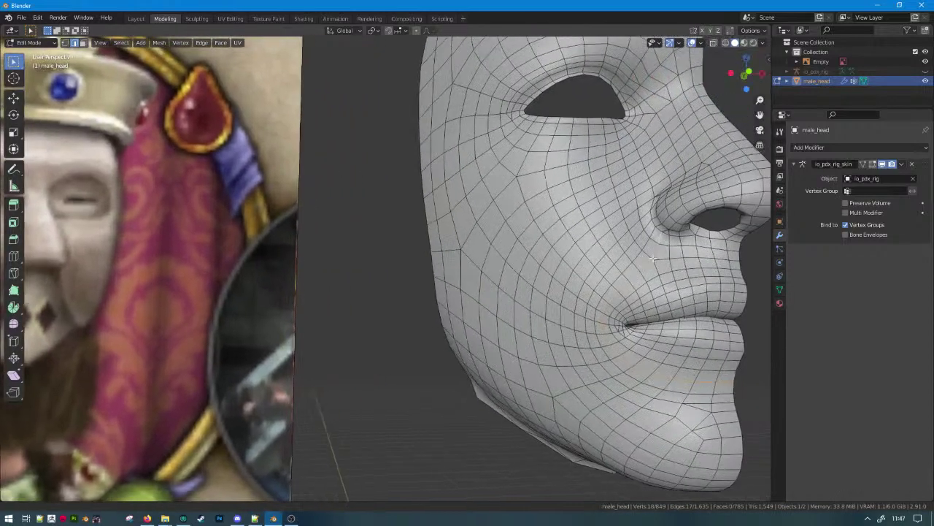
shift+middle_drag(652, 258, 627, 257)
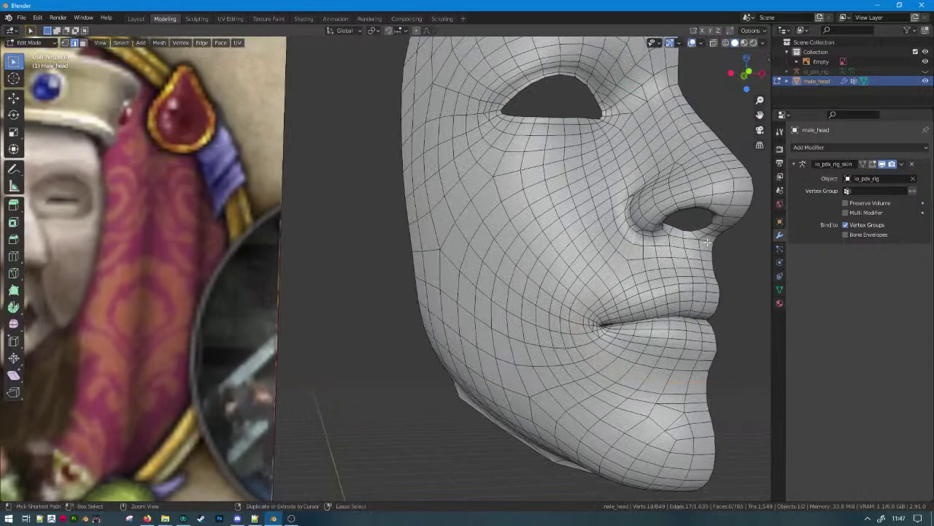
ctrl+click(707, 241)
scroll(686, 259, down, 5)
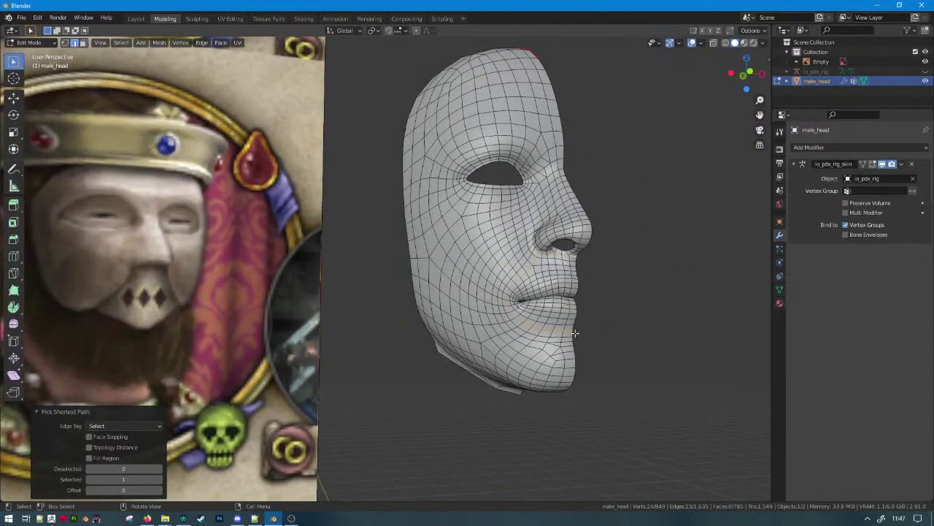
Separate the mesh along the selected path and delete the whole linked mouth region.
key(ctrl+l)
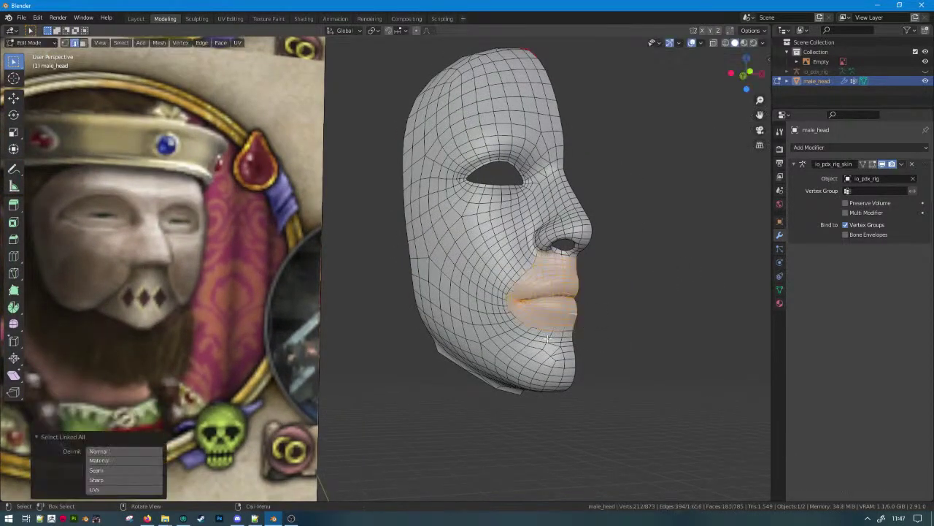
key(x)
click(548, 338)
middle_drag(546, 338, 588, 338)
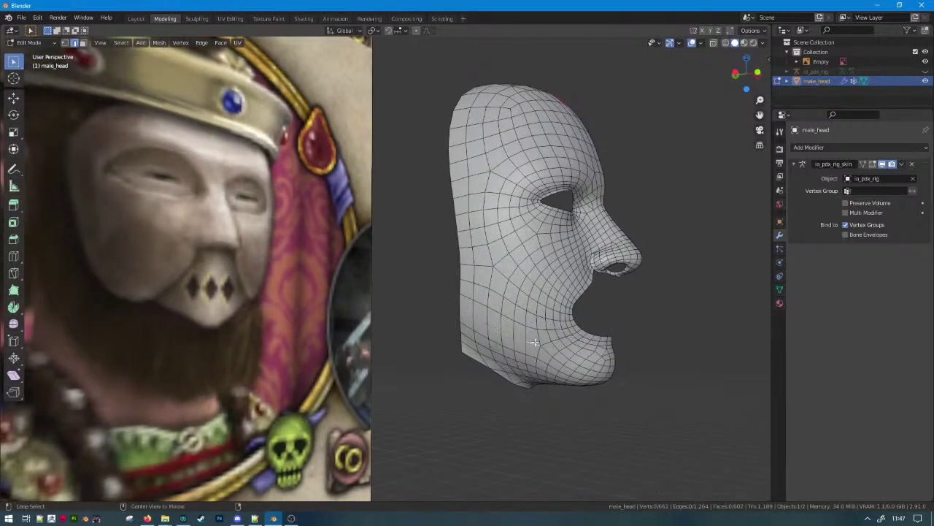
Try selecting edge loops across the cheek and jaw beside the mouth cutout.
alt+click(562, 330)
alt+click(569, 341)
scroll(600, 324, up, 2)
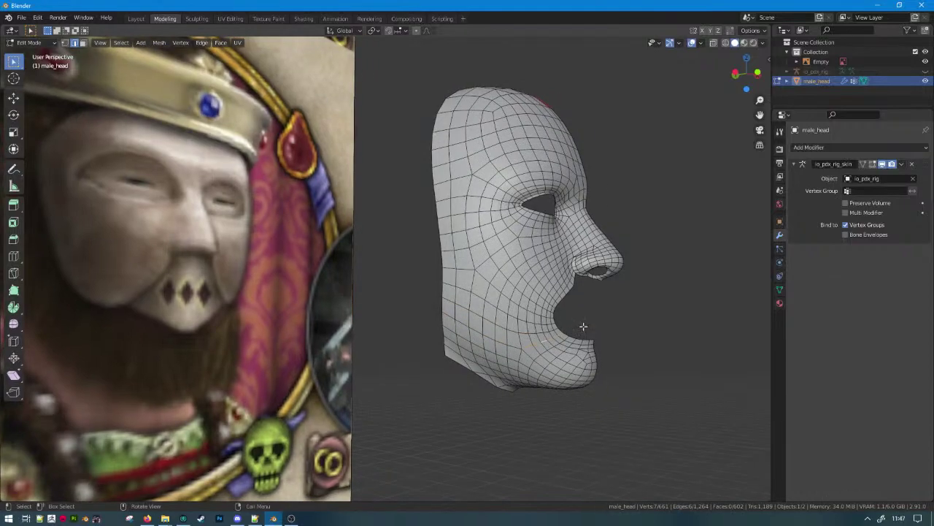
click(626, 283)
shift+middle_drag(626, 283, 590, 276)
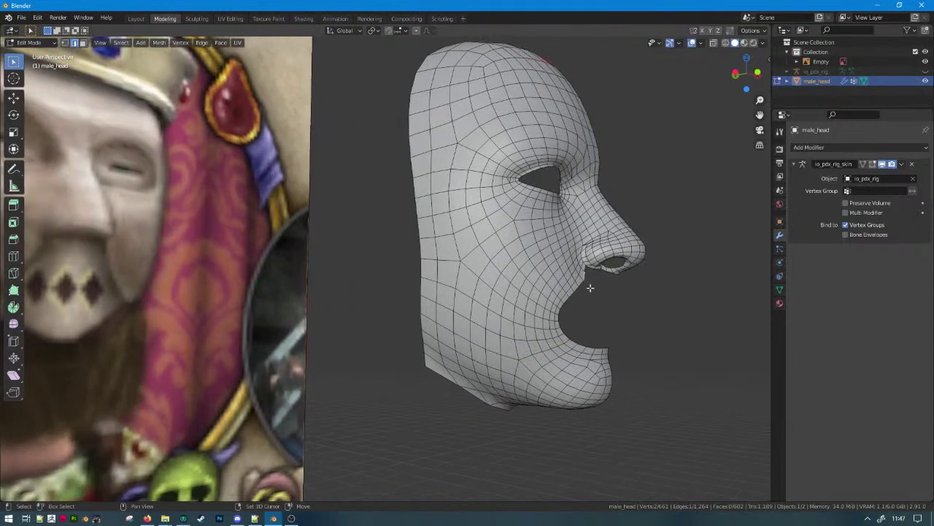
scroll(593, 290, up, 1)
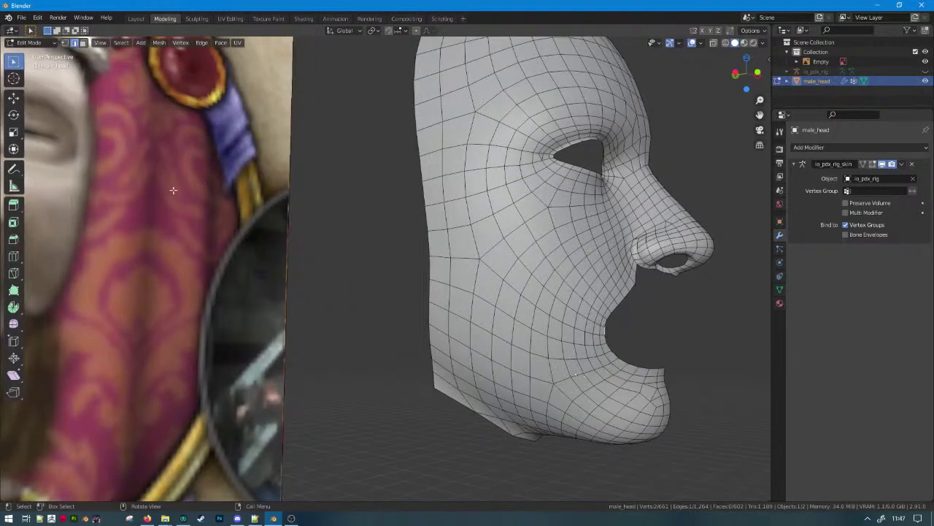
Switch to face selection and compare the mask's mouth cutout and jaw outline with the reference portrait.
click(84, 43)
scroll(253, 289, down, 5)
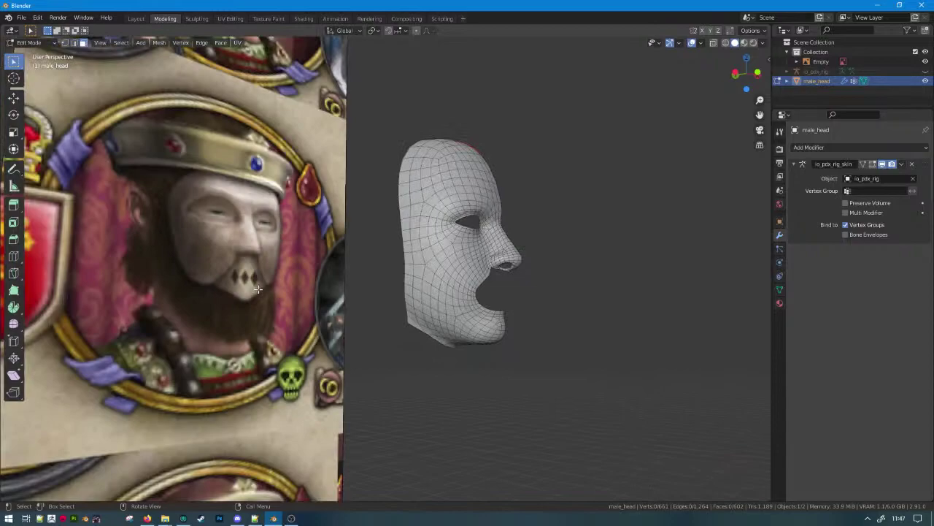
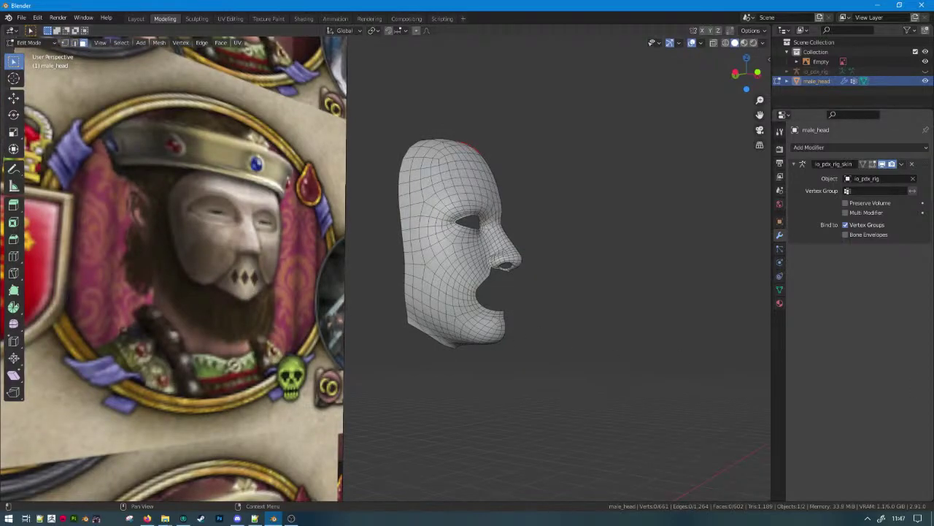
key(alt+Tab)
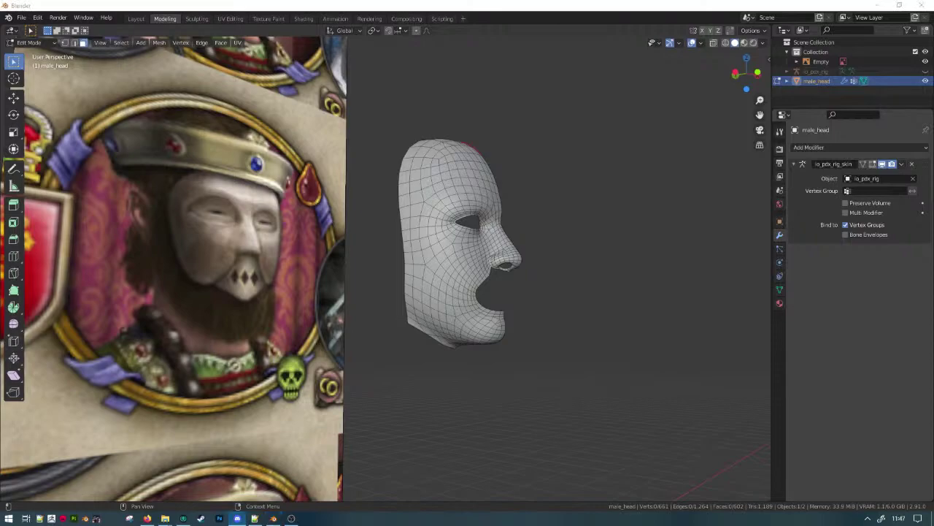
click(589, 330)
scroll(543, 332, down, 2)
middle_drag(543, 332, 501, 337)
scroll(501, 337, up, 4)
scroll(483, 336, down, 1)
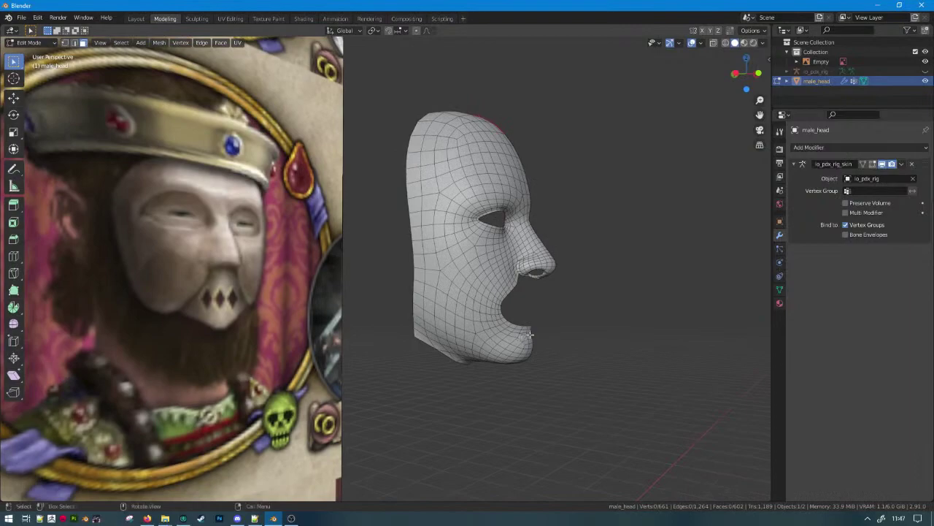
Circle-select the faces across the top of the forehead, from the centre line to the outer edge, and delete them.
scroll(533, 330, up, 2)
scroll(536, 330, down, 1)
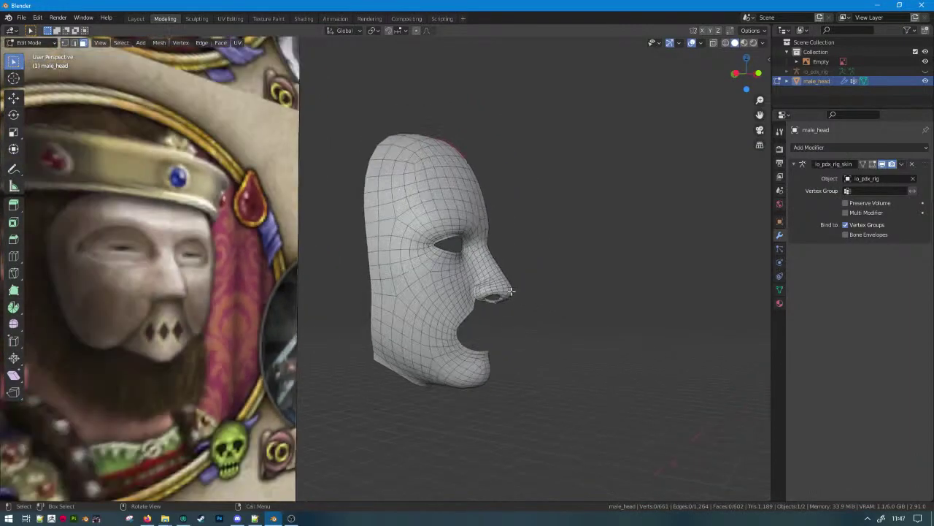
scroll(511, 291, up, 1)
middle_drag(462, 251, 420, 246)
key(c)
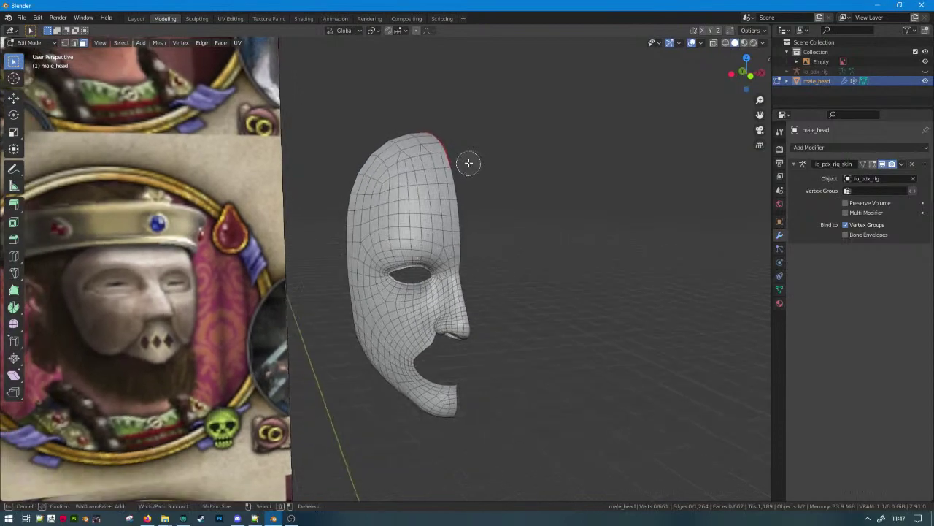
mouse_move(469, 160)
mouse_down()
mouse_move(463, 150)
mouse_move(399, 159)
mouse_move(430, 137)
mouse_up()
right_click(432, 141)
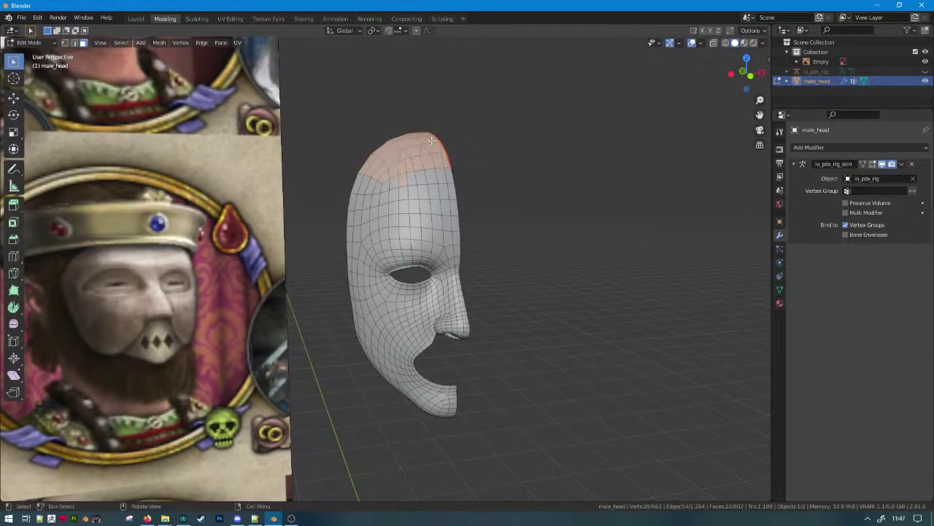
key(shift+z)
key(c)
mouse_move(410, 198)
middle_down()
mouse_move(406, 189)
mouse_move(346, 189)
mouse_move(391, 189)
mouse_move(427, 173)
middle_up()
right_click(406, 189)
key(shift+z)
scroll(407, 190, down, 2)
scroll(391, 190, up, 2)
key(c)
middle_click(373, 190)
click(366, 170)
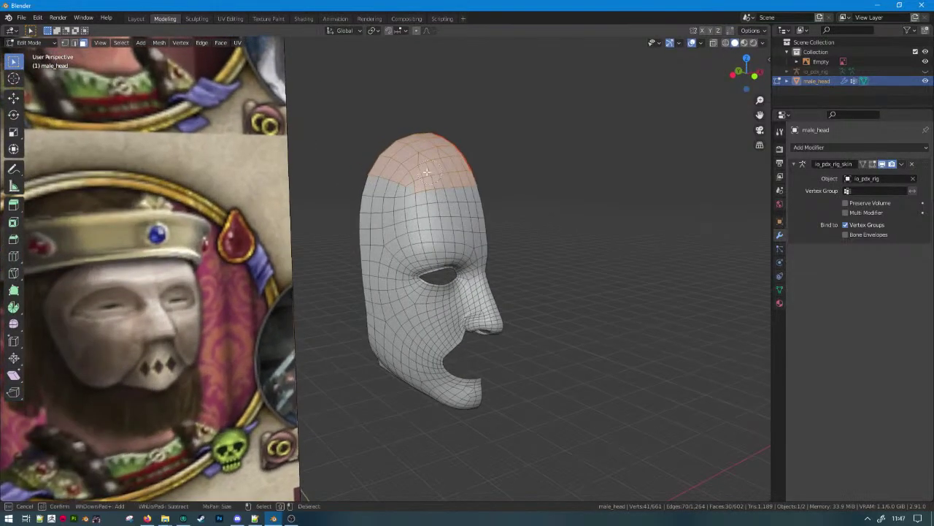
right_click(362, 173)
key(x)
click(358, 170)
Circle-select the outer band of faces along the remaining forehead, the side of the face, the jaw and the chin, and delete it.
middle_drag(357, 169, 530, 238)
scroll(525, 240, up, 4)
right_click(441, 219)
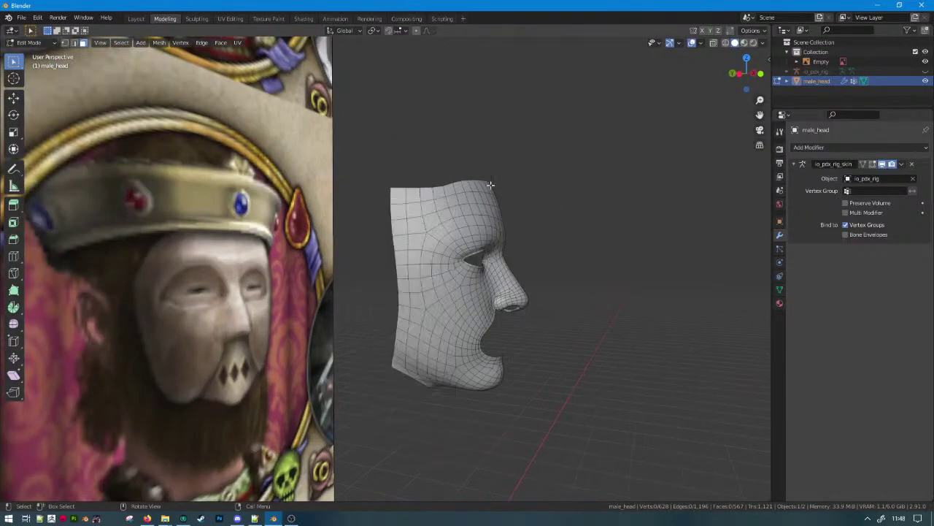
key(c)
click(403, 208)
mouse_move(420, 206)
mouse_down()
mouse_move(478, 194)
mouse_move(507, 202)
mouse_up()
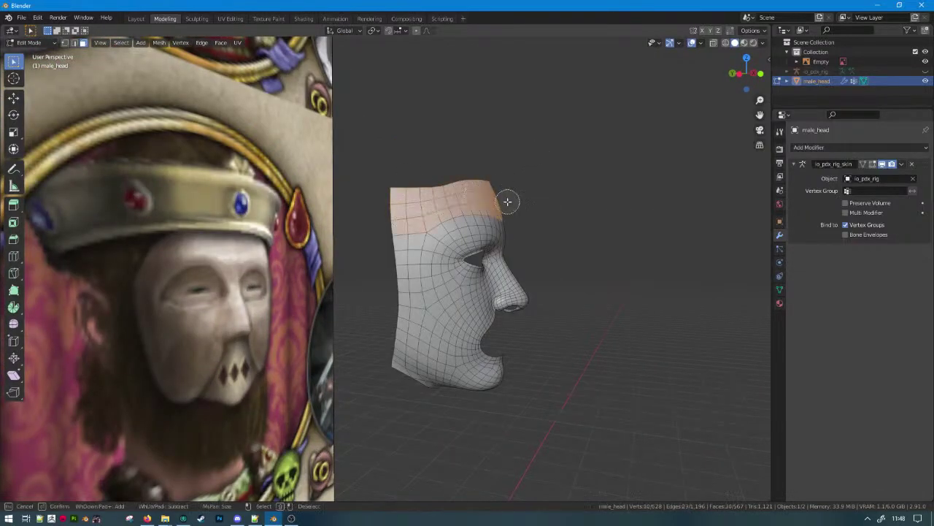
mouse_move(402, 237)
mouse_down()
mouse_move(409, 310)
mouse_move(438, 349)
mouse_move(494, 364)
mouse_move(500, 387)
mouse_move(425, 373)
mouse_move(400, 355)
mouse_up()
key(alt+z)
right_click(400, 355)
middle_drag(400, 355, 380, 383)
key(alt+z)
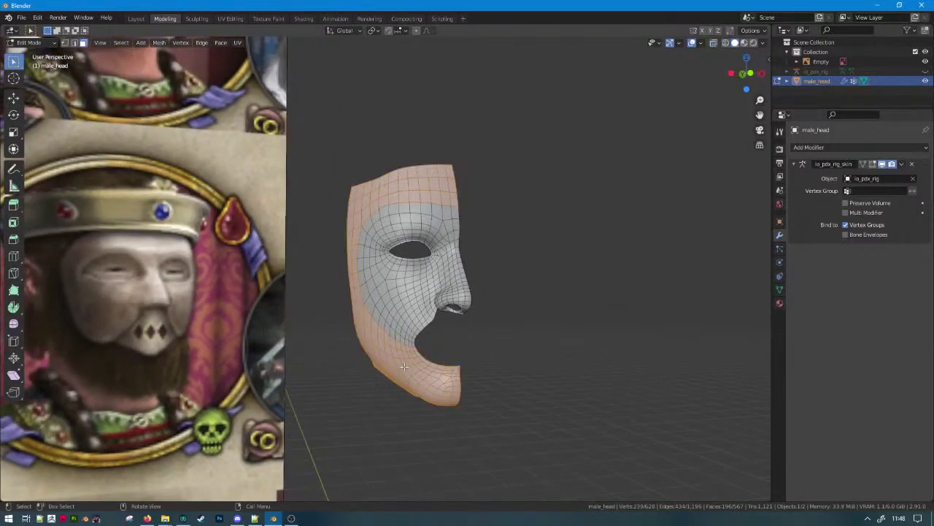
mouse_move(458, 242)
middle_down()
mouse_move(436, 244)
mouse_move(490, 224)
mouse_move(417, 240)
middle_up()
key(c)
mouse_move(434, 316)
middle_down()
mouse_move(464, 329)
mouse_move(430, 329)
middle_up()
right_click(462, 332)
key(h)
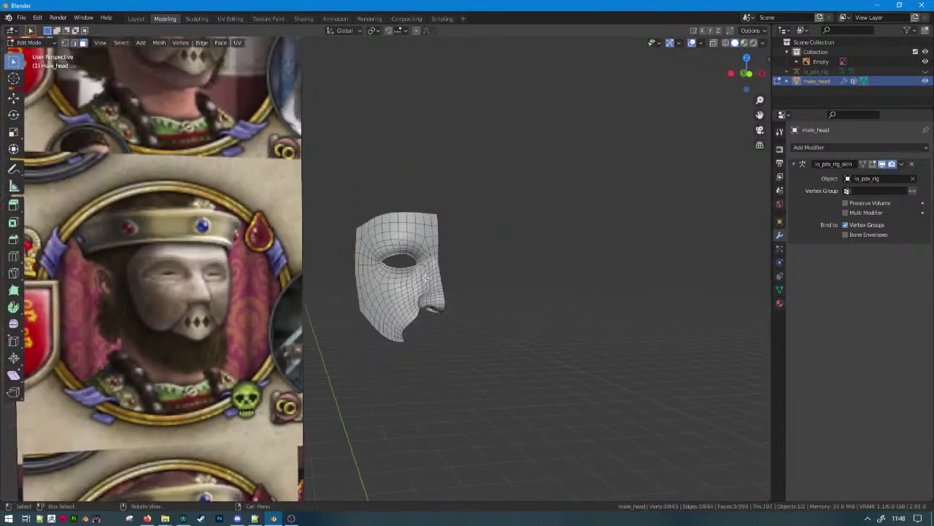
Switch to vertex selection and relax the vertex at the mask's upper outer corner to round it off.
shift+middle_drag(354, 241, 374, 247)
middle_drag(374, 247, 407, 247)
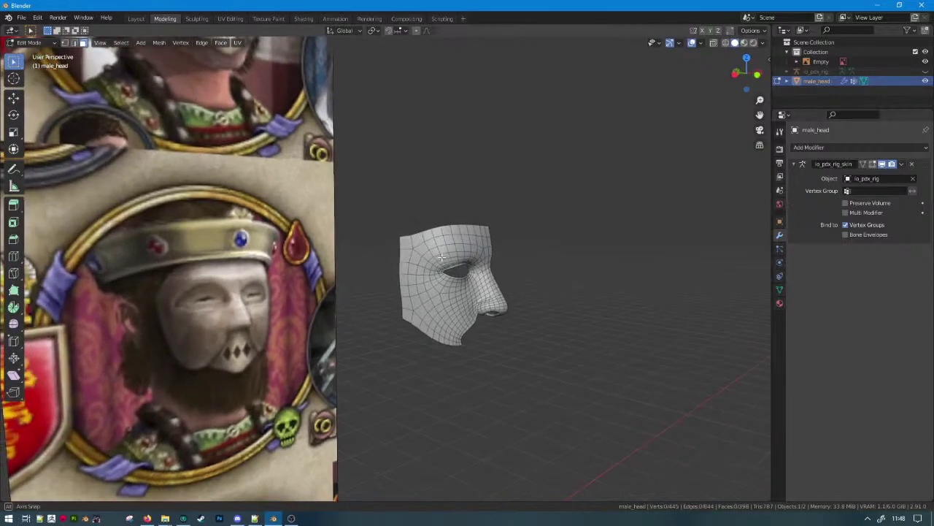
scroll(384, 206, up, 2)
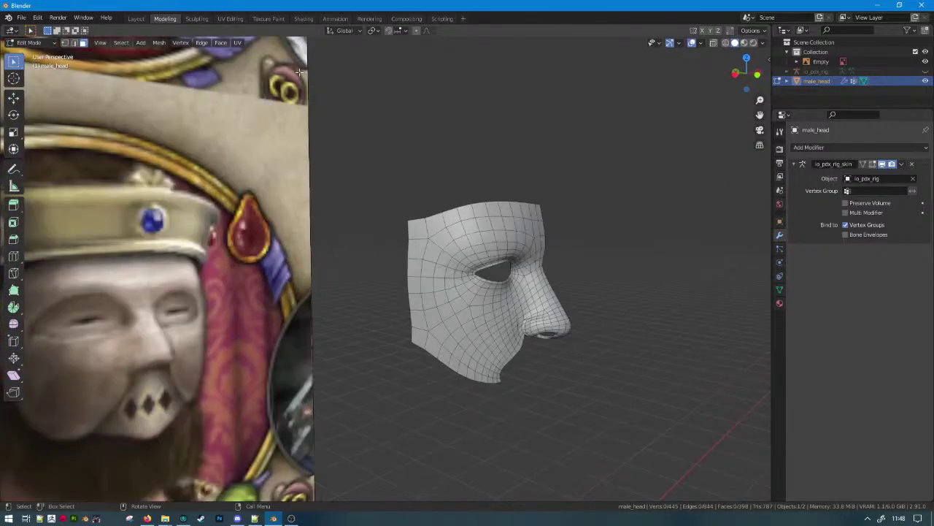
click(67, 44)
key(F3)
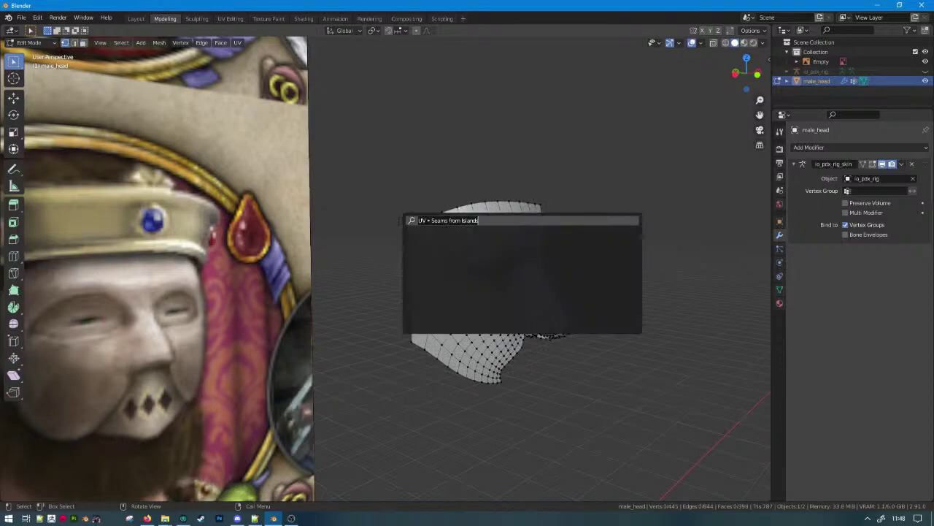
text(relax)
key(Return)
key(F3)
key(Return)
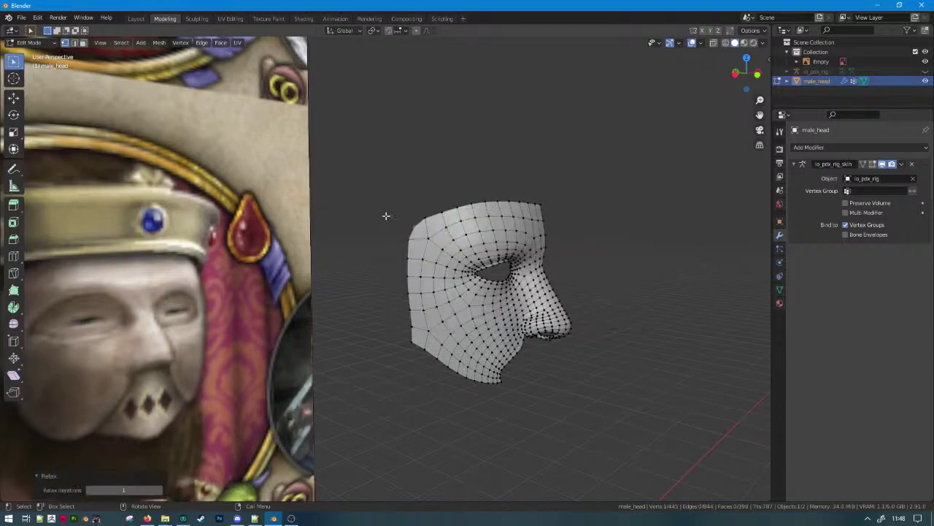
Relax the vertex at the mask's lower outer corner and check the rounded outline in Object Mode.
key(Tab)
scroll(386, 216, down, 2)
mouse_move(445, 223)
middle_down()
mouse_move(535, 225)
mouse_move(442, 232)
middle_up()
key(Tab)
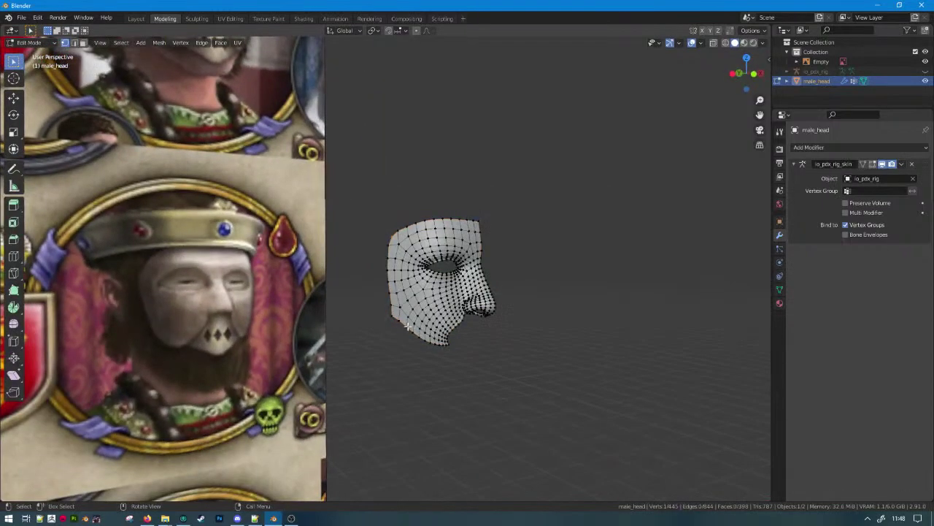
middle_drag(435, 309, 449, 322)
scroll(451, 323, up, 2)
key(F3)
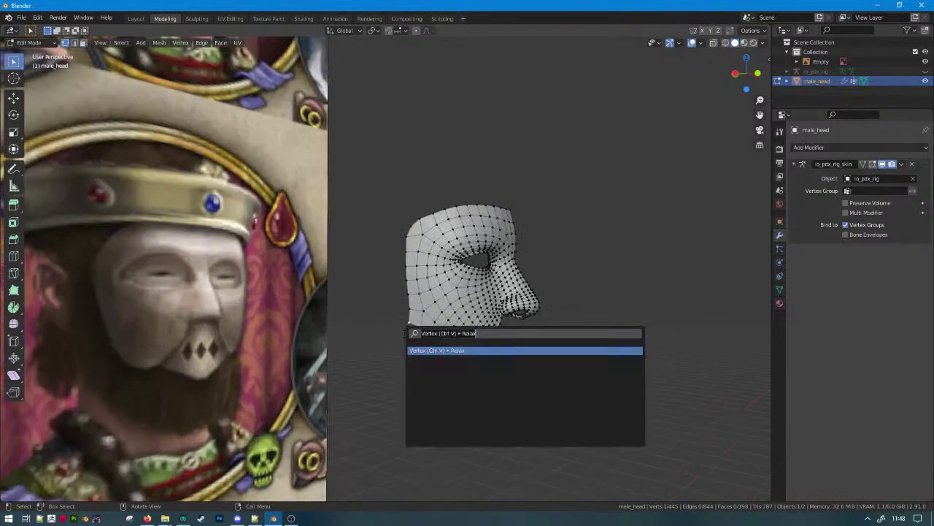
key(Return)
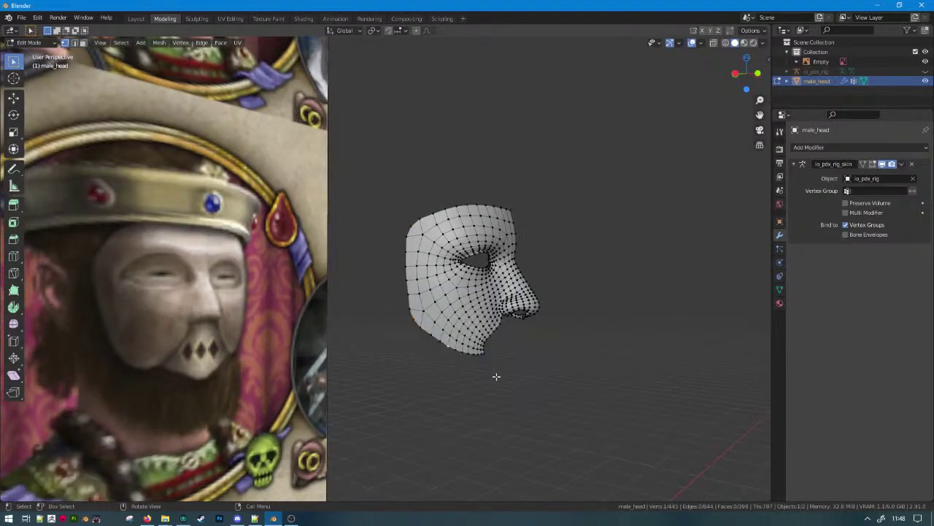
middle_drag(492, 368, 522, 331)
key(Tab)
middle_drag(455, 324, 463, 279)
scroll(463, 279, up, 2)
In edge selection, select the edge loops around the eye opening to trace how they run at the inner corner.
key(Tab)
shift+middle_drag(485, 244, 532, 249)
scroll(532, 250, up, 2)
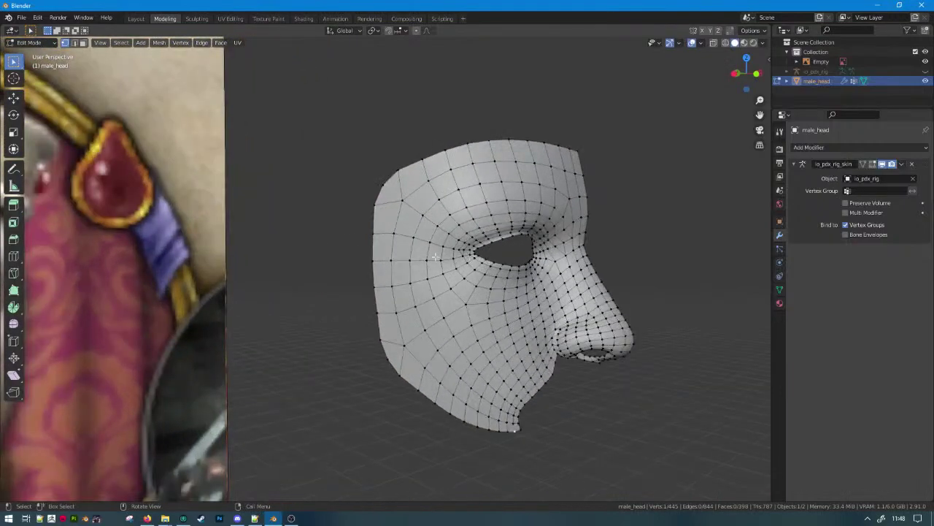
click(75, 43)
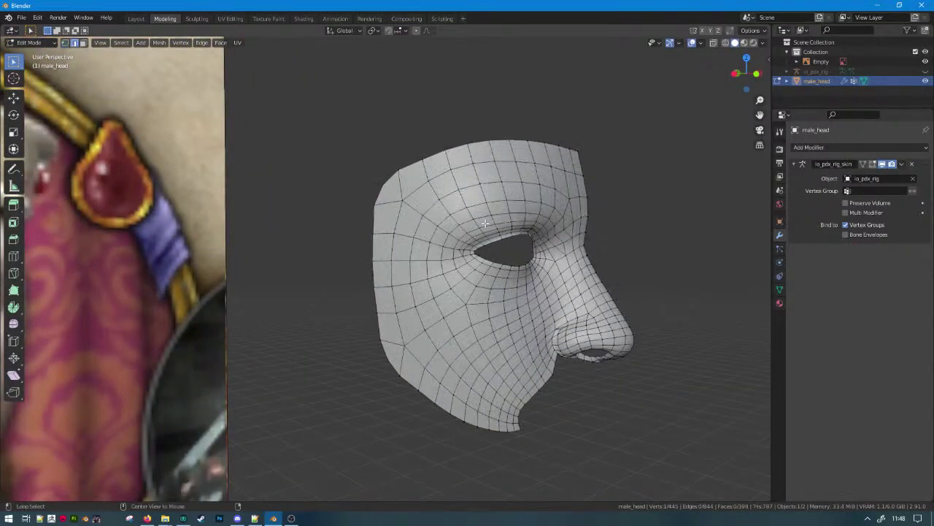
alt+click(485, 223)
alt+click(488, 221)
middle_drag(497, 221, 444, 239)
scroll(446, 245, up, 3)
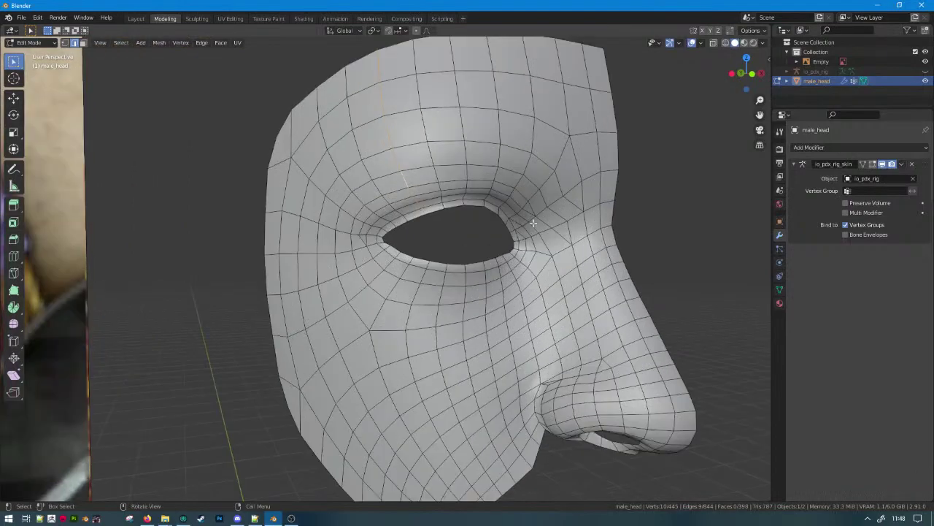
alt+shift+click(531, 207)
scroll(541, 231, up, 3)
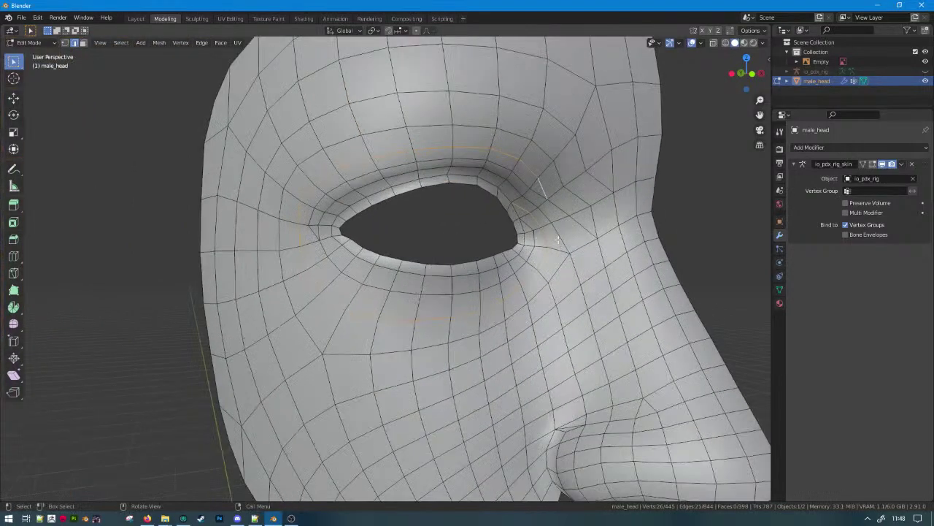
Knife-cut a new edge beside the inner eye corner and dissolve the adjacent old edge to reroute the loop.
key(k)
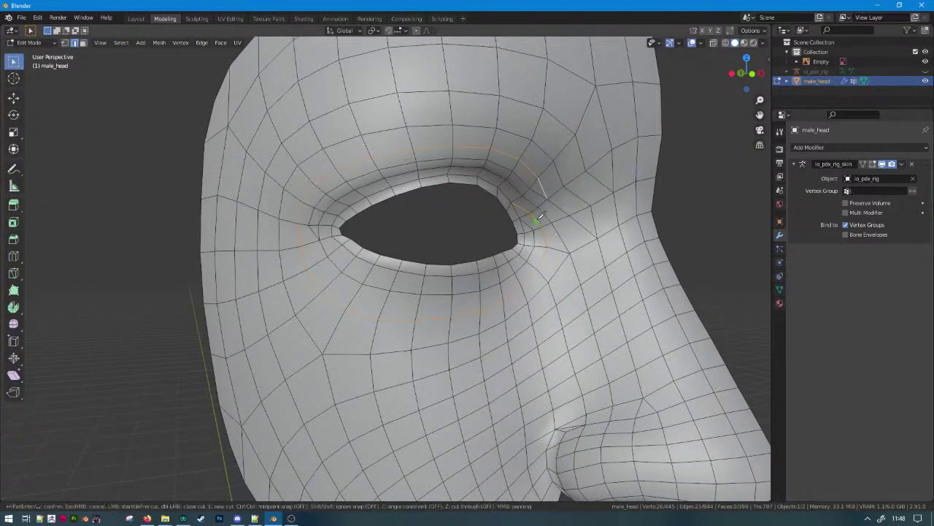
click(522, 195)
key(Return)
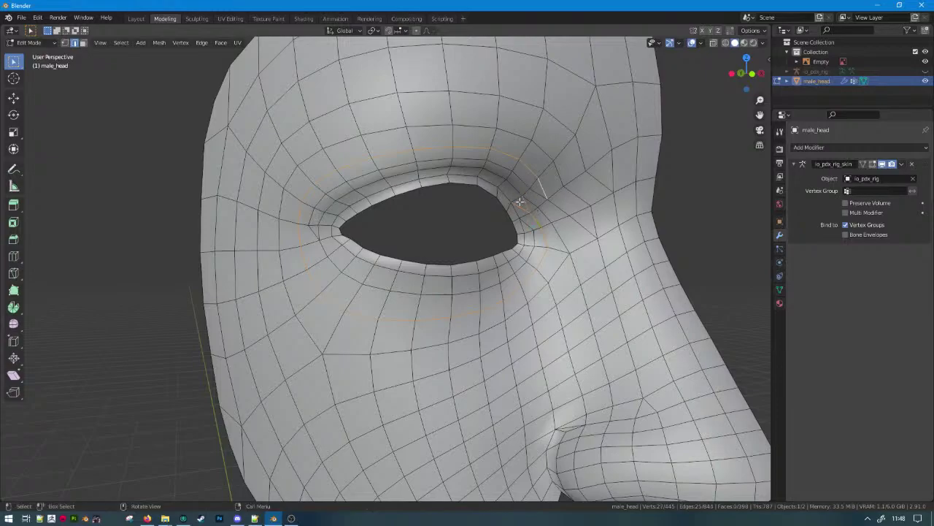
click(520, 204)
key(ctrl+x)
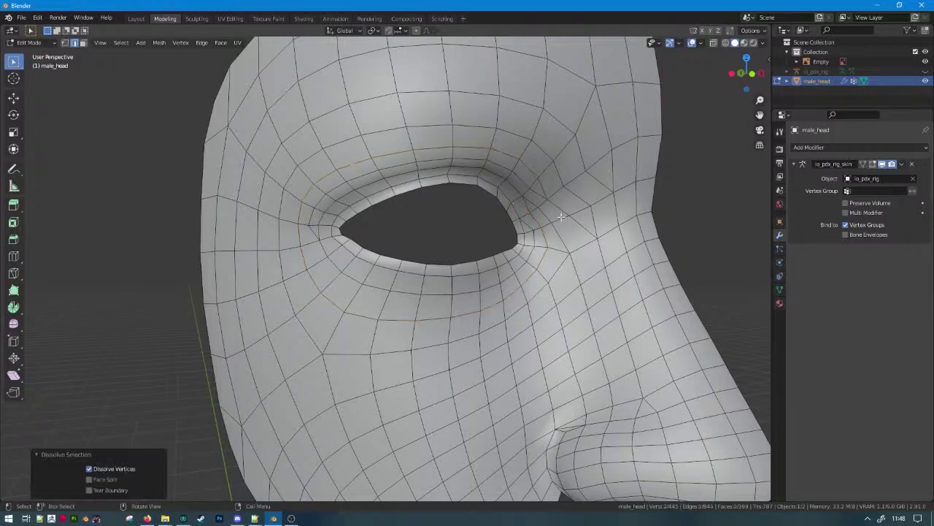
key(k)
key(Escape)
alt+click(533, 219)
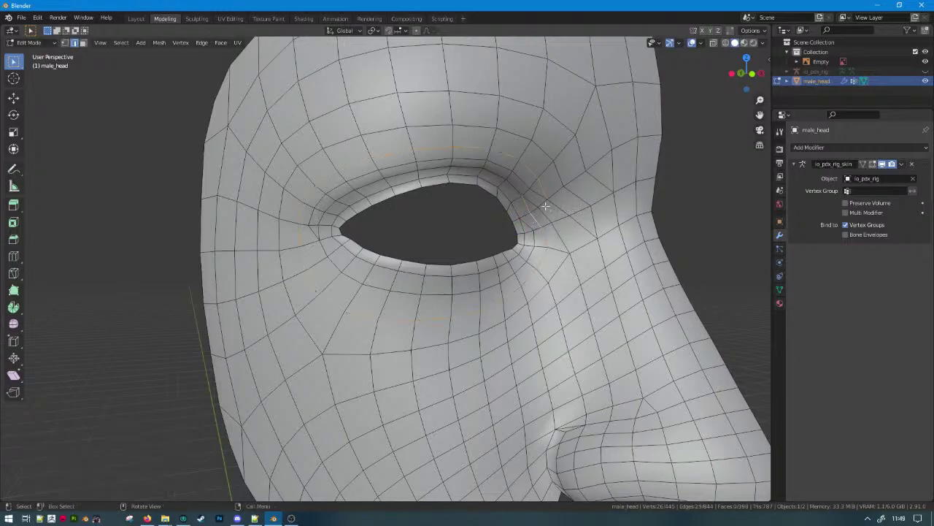
click(549, 209)
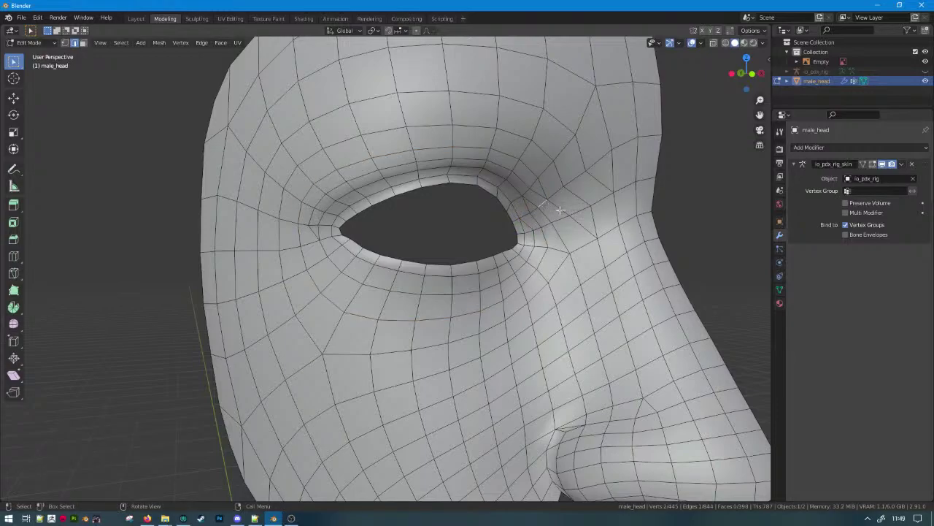
Try dissolving the edge loop along the upper eyelid, then select the neighbouring loop around the eye.
alt+click(311, 227)
alt+click(317, 228)
alt+click(313, 232)
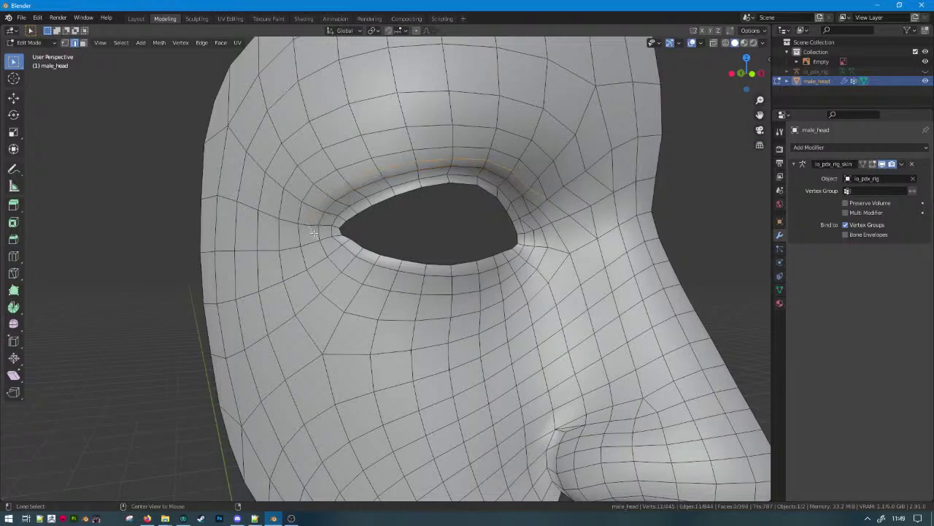
scroll(557, 218, down, 5)
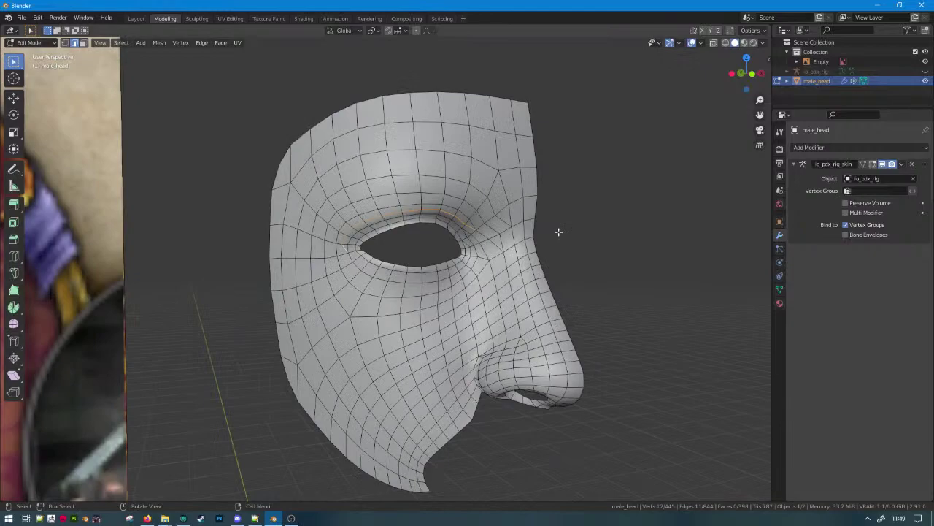
key(ctrl+x)
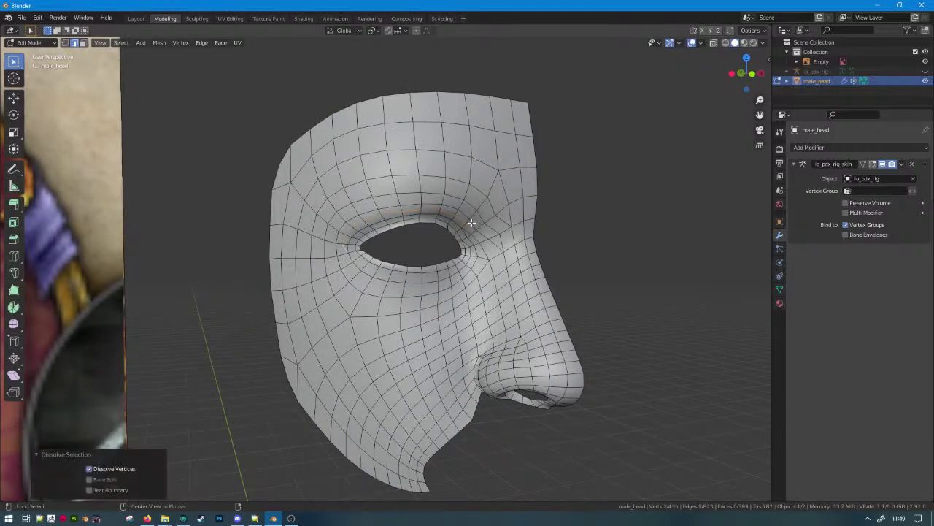
alt+click(466, 220)
alt+click(465, 220)
scroll(474, 228, up, 2)
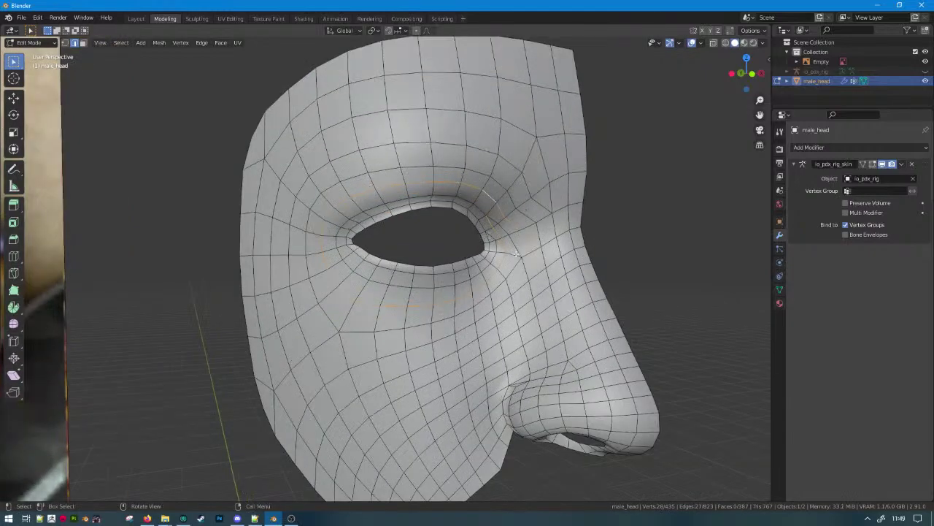
scroll(508, 261, up, 2)
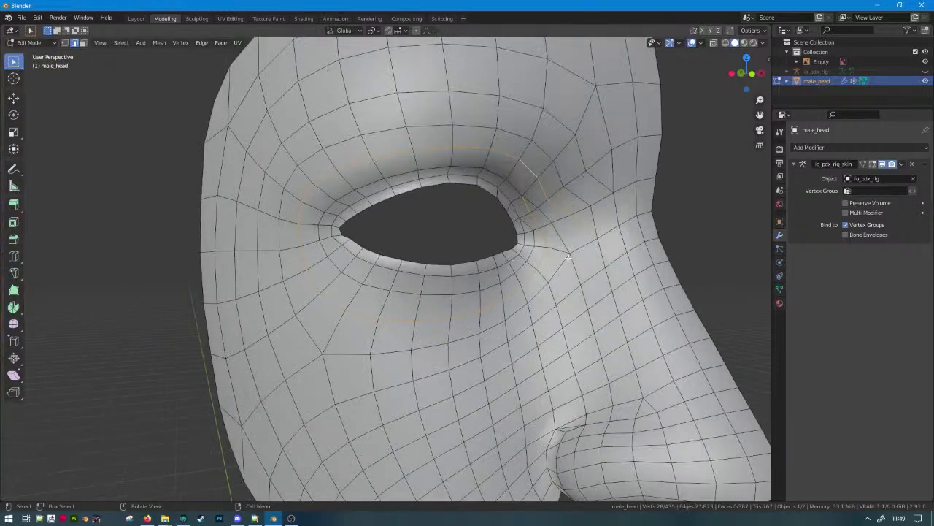
Undo the upper eyelid loop dissolve and the selections around it.
key(ctrl+z)
key(ctrl+z)
key(ctrl+z)
key(ctrl+z)
scroll(503, 302, down, 3)
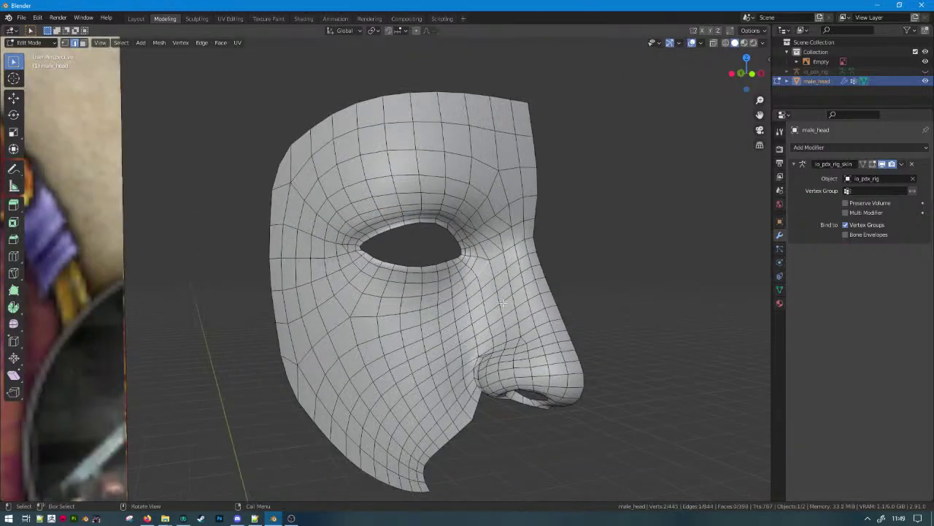
Compare the mask's lower cheek and nose outline with the reference portraits from several angles.
scroll(382, 312, down, 3)
scroll(387, 310, up, 1)
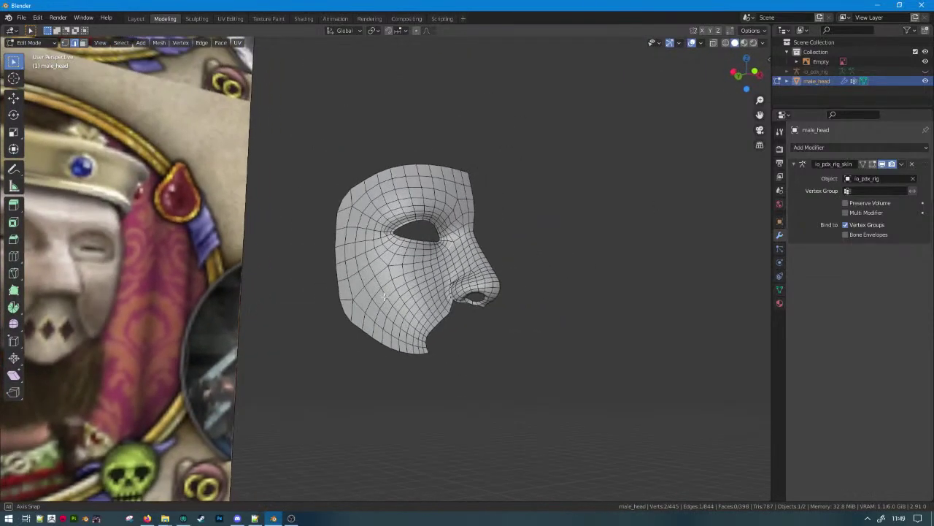
scroll(399, 308, down, 4)
scroll(431, 321, up, 1)
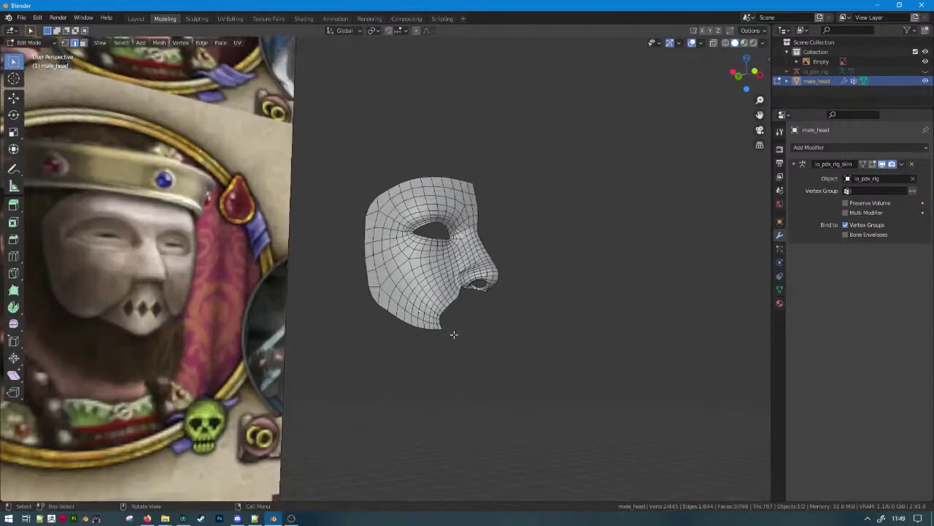
middle_drag(454, 334, 473, 312)
scroll(445, 328, up, 1)
shift+middle_drag(529, 326, 520, 304)
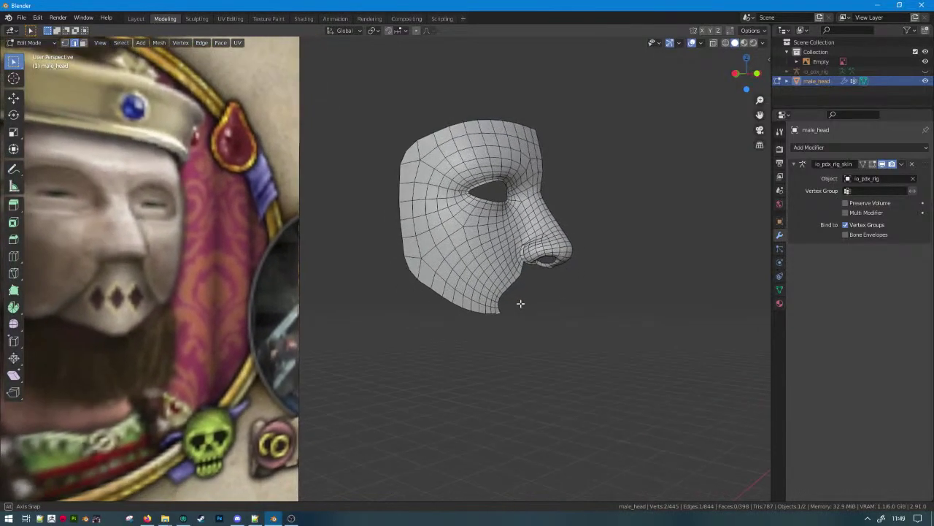
scroll(520, 303, up, 3)
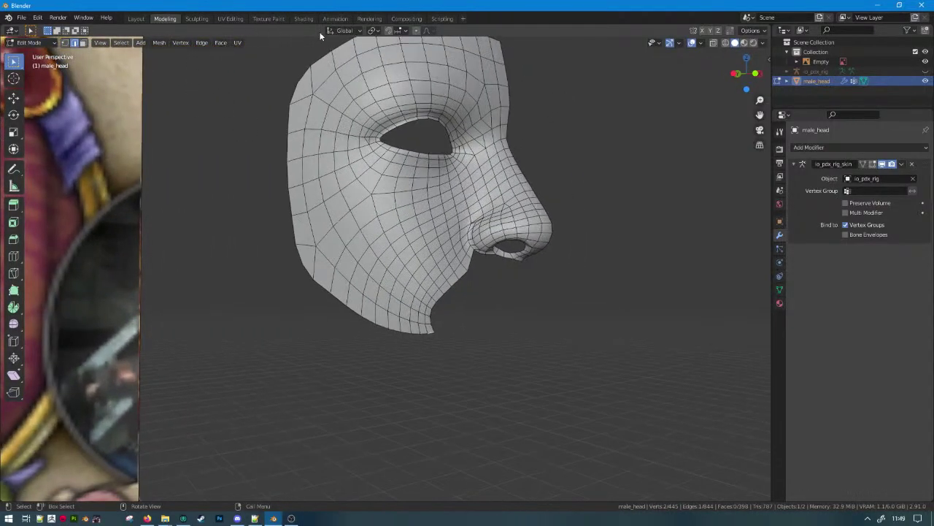
Switch to vertex selection and run Relax twice at the mask's lower cheek edge.
click(65, 43)
key(F3)
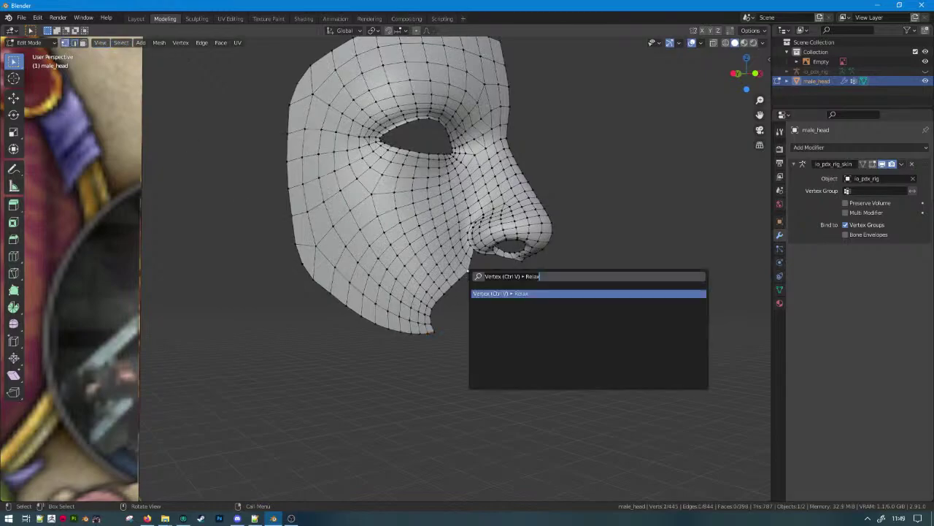
key(Return)
mouse_move(477, 310)
middle_down()
mouse_move(484, 334)
mouse_move(492, 319)
middle_up()
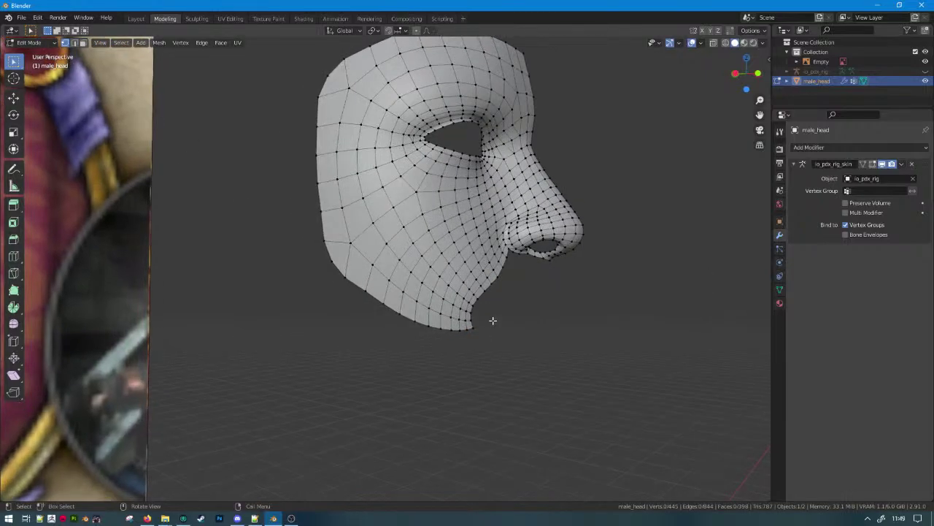
key(F3)
key(Return)
Try selecting the vertices at the lower cheek tip, then the faces along the mask's lower edge.
key(c)
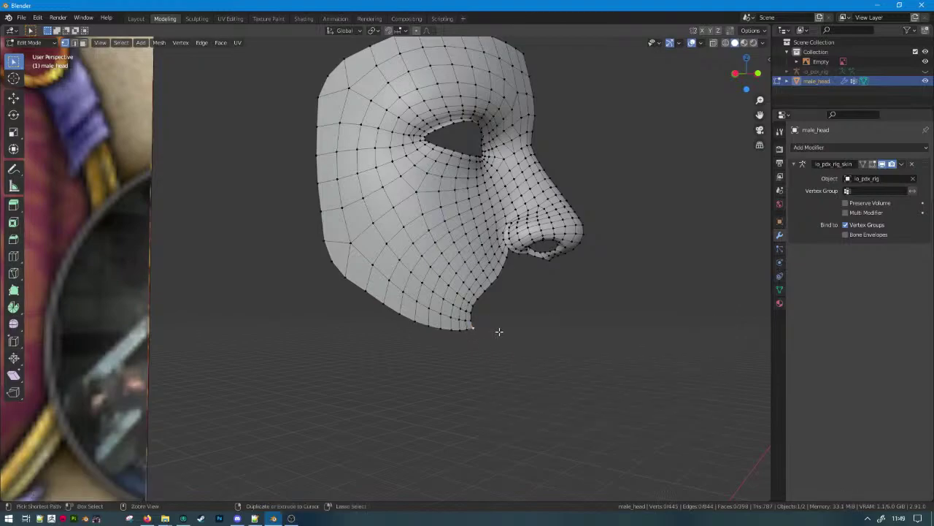
drag(491, 334, 470, 330)
right_click(470, 331)
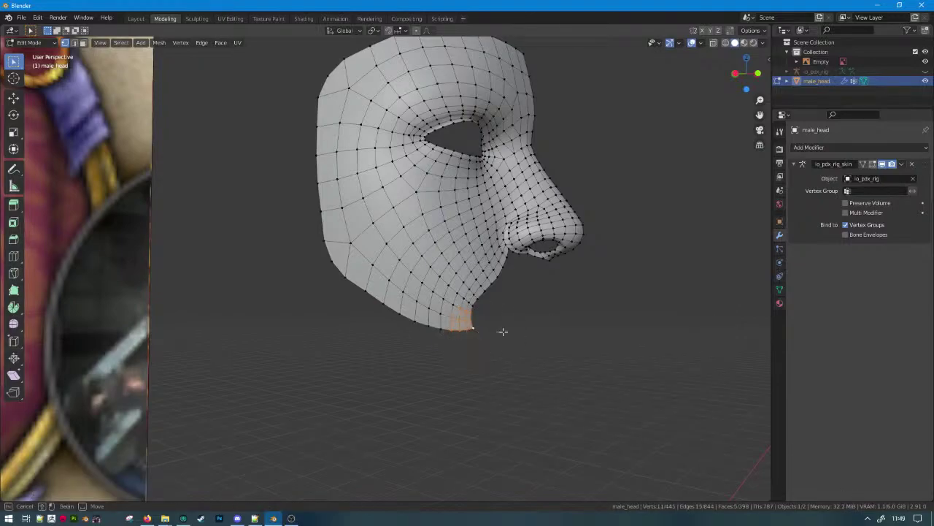
click(401, 318)
scroll(413, 336, up, 1)
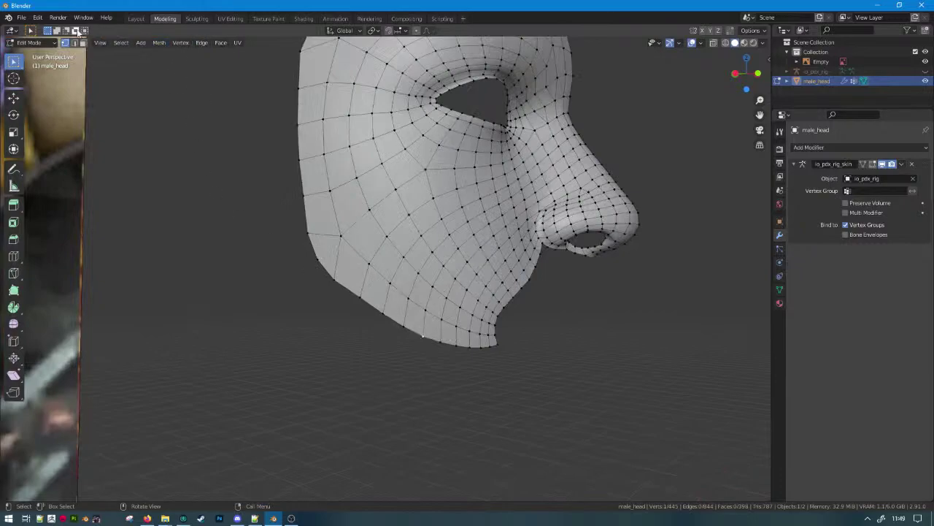
click(83, 42)
key(c)
mouse_move(367, 313)
mouse_down()
mouse_move(417, 351)
mouse_move(495, 372)
mouse_up()
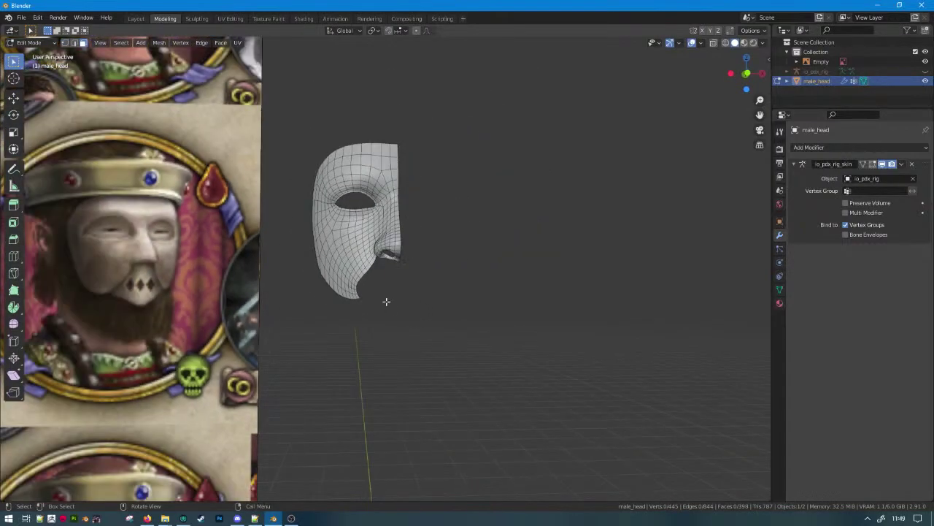
scroll(381, 278, up, 8)
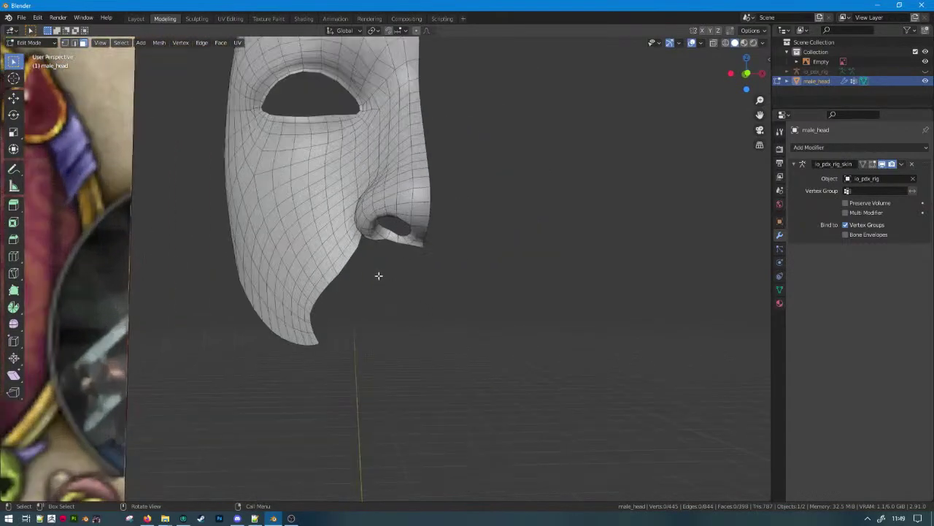
Extrude the boundary edges beneath the nose and move them downward with vertex snapping to meet the cheek edge corner.
click(75, 44)
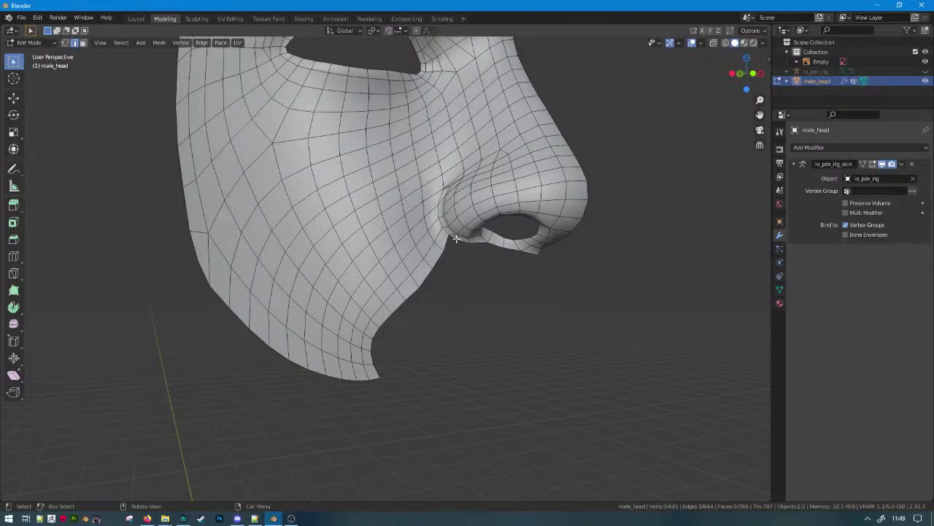
key(e)
right_click(522, 261)
scroll(482, 241, up, 2)
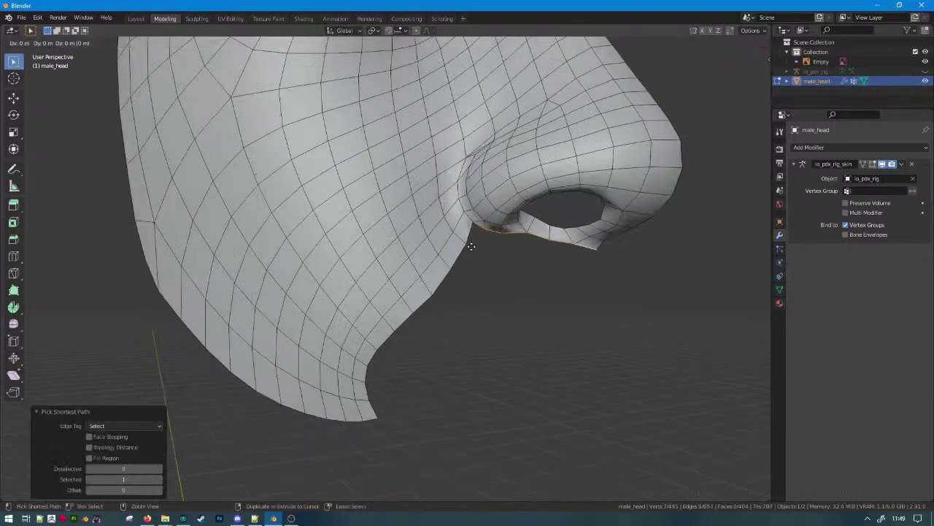
click(400, 32)
click(387, 69)
key(g)
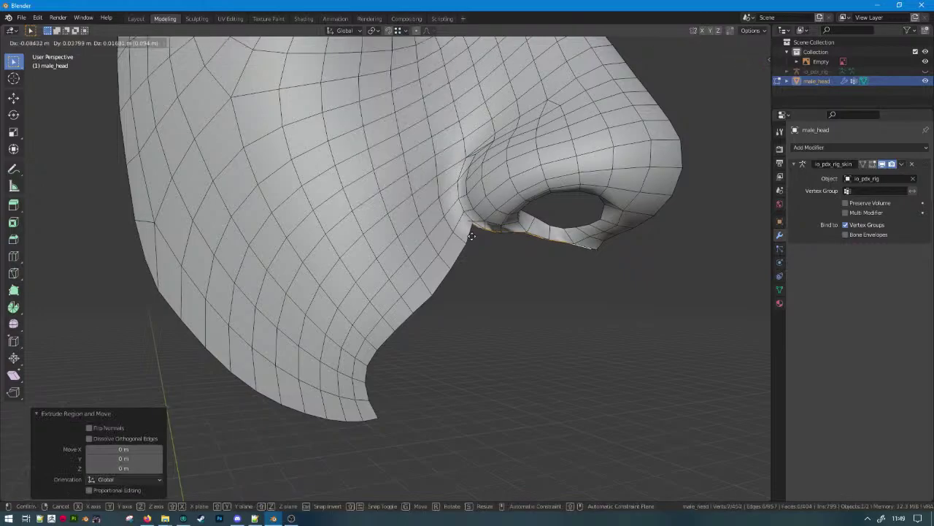
click(476, 245)
Merge all vertices of the mask by distance at 0.0001 m and clear the selection.
scroll(476, 241, down, 4)
mouse_move(476, 240)
middle_down()
mouse_move(430, 236)
mouse_move(473, 230)
middle_up()
key(a)
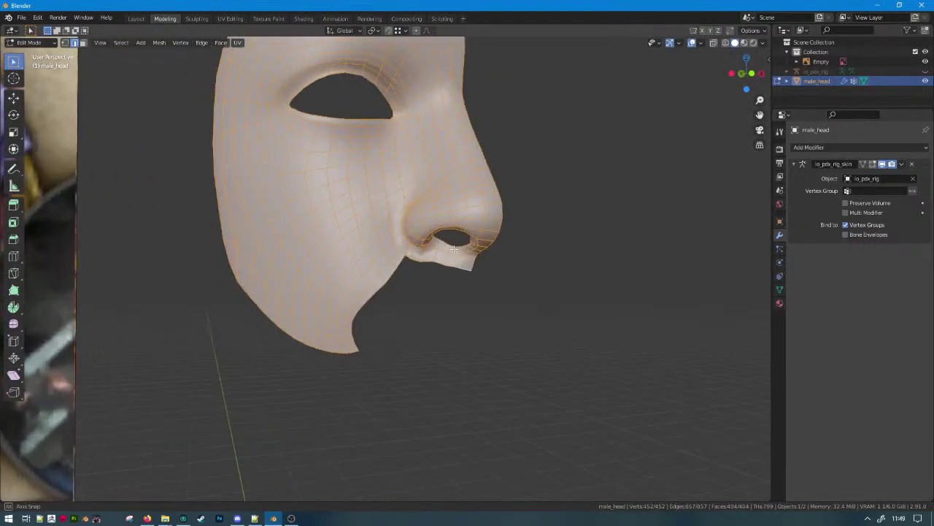
key(m)
click(464, 216)
scroll(447, 235, up, 3)
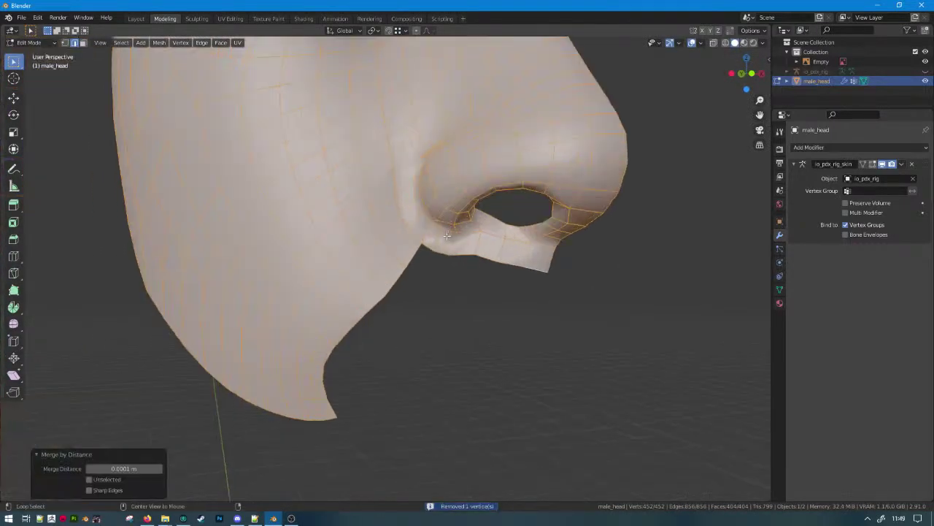
key(alt+a)
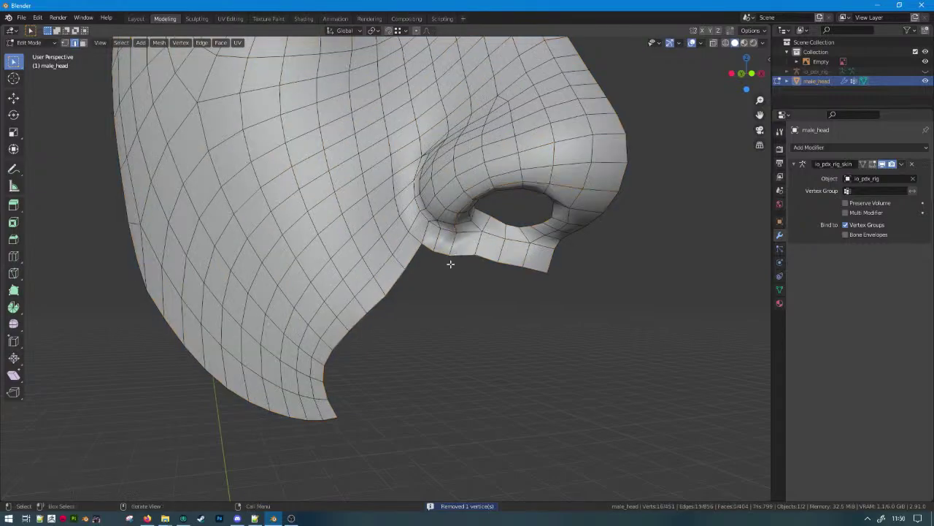
Try relaxing the whole lower boundary from the nose to the cheek tip, then undo it.
key(F3)
text(relax)
key(Return)
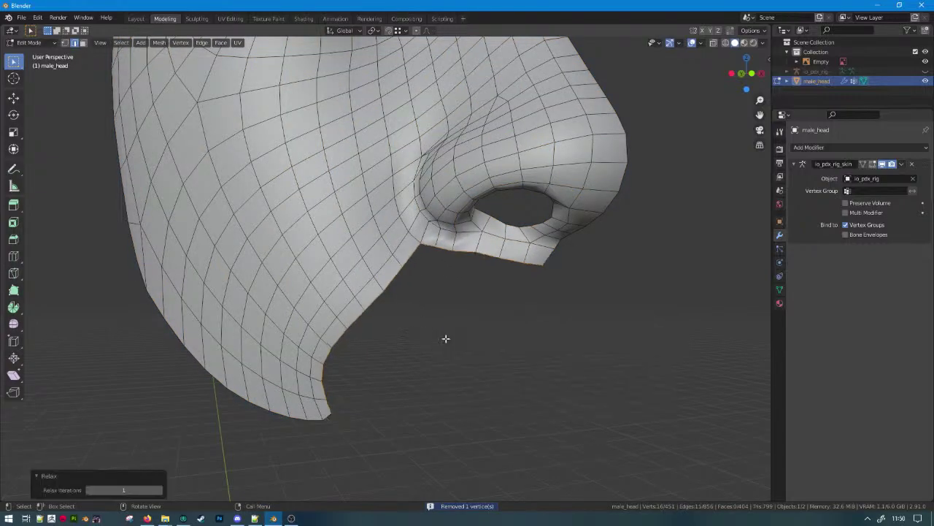
key(ctrl+z)
Deselect the cheek part of the lower boundary and relax only the extruded edge beneath the nose.
key(c)
middle_drag(407, 272, 252, 475)
right_click(253, 475)
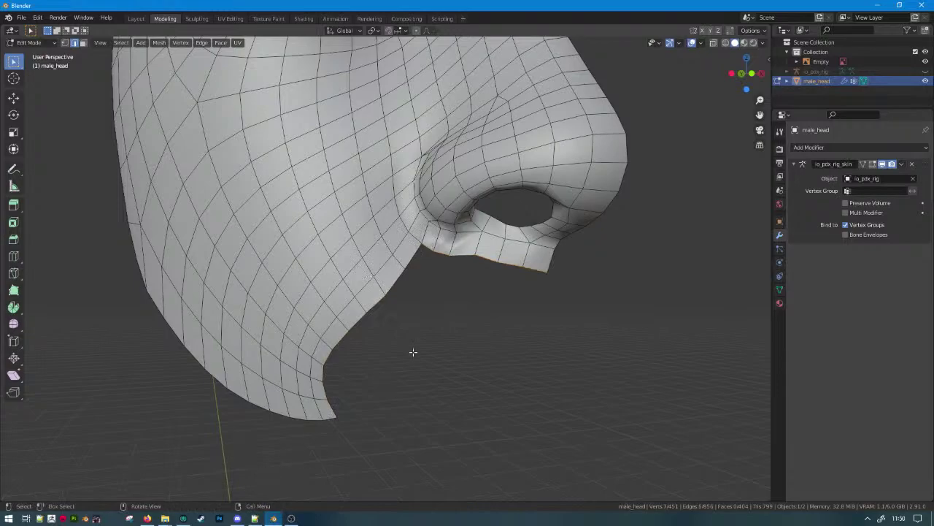
key(F3)
key(Escape)
key(c)
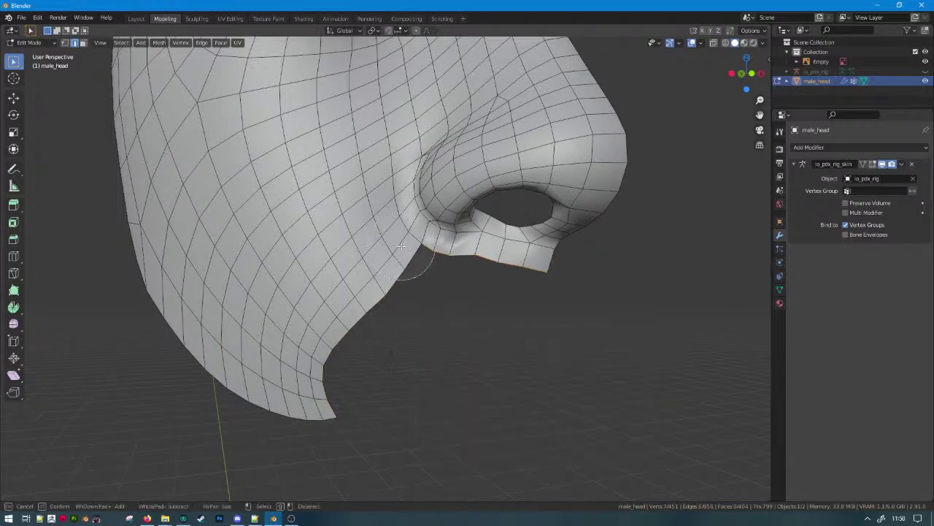
right_click(398, 245)
key(ctrl+z)
key(c)
middle_click(400, 242)
right_click(400, 242)
key(F3)
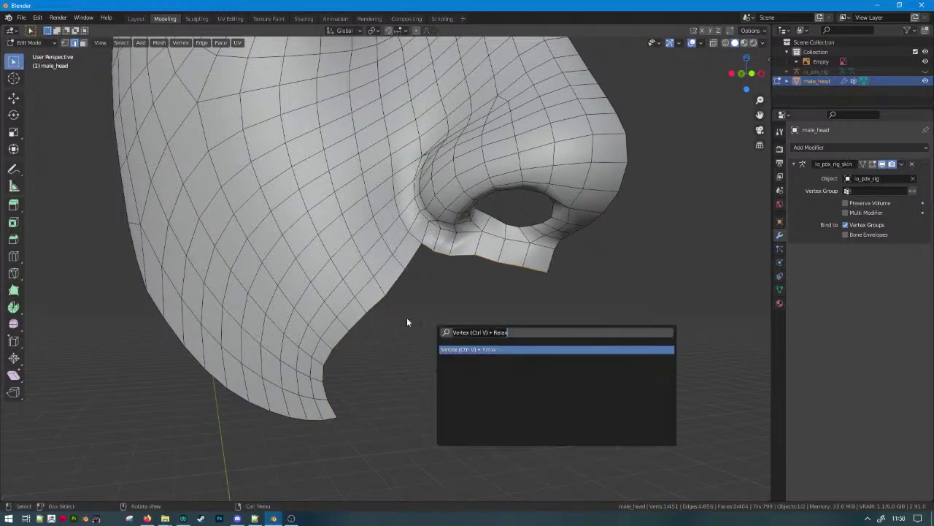
key(Return)
key(Tab)
scroll(531, 302, down, 4)
middle_drag(532, 302, 504, 294)
key(Tab)
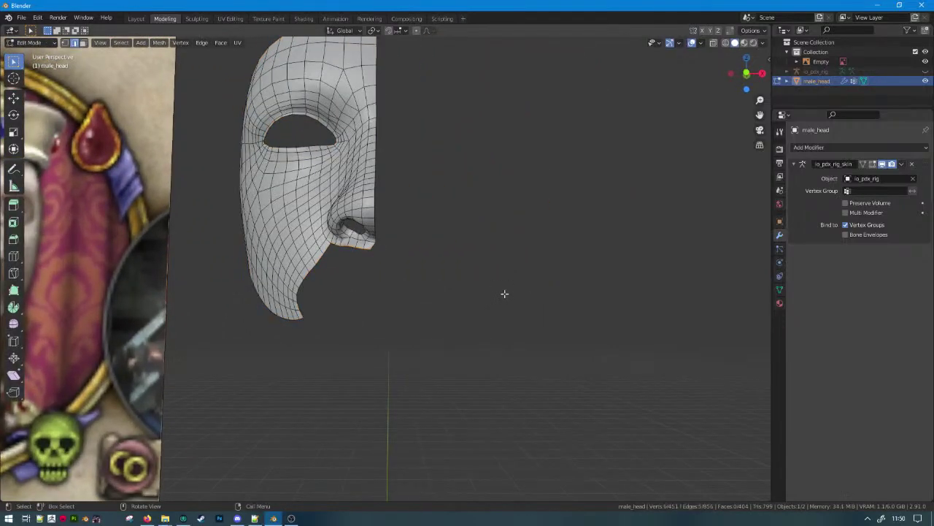
In front view, try moving the centre vertex beneath the nose 0.3 m along the X axis.
key(KP_1)
scroll(505, 294, up, 5)
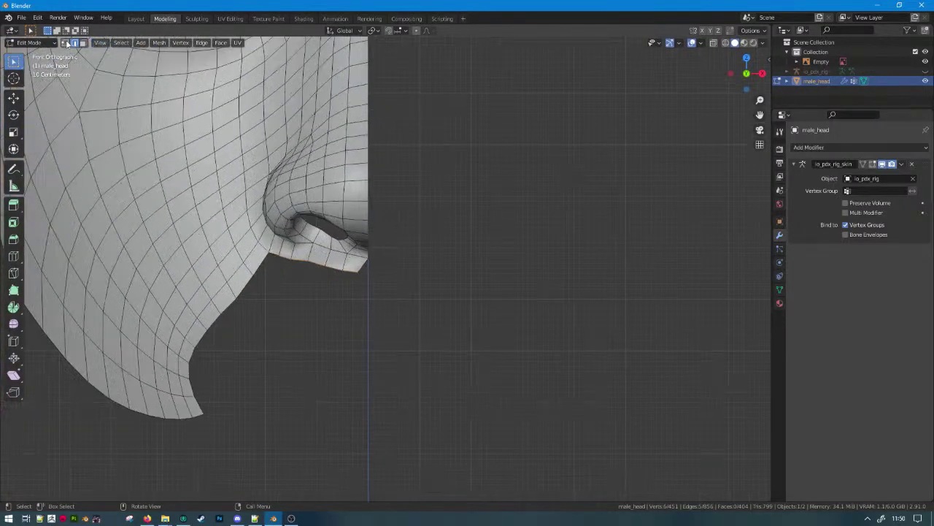
key(g)
key(x)
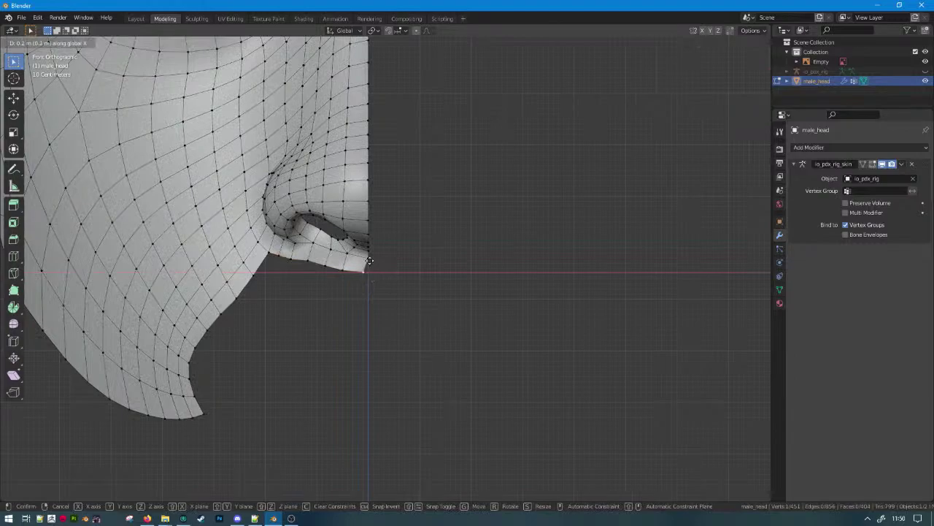
key(Escape)
text(gx0.3)
key(Return)
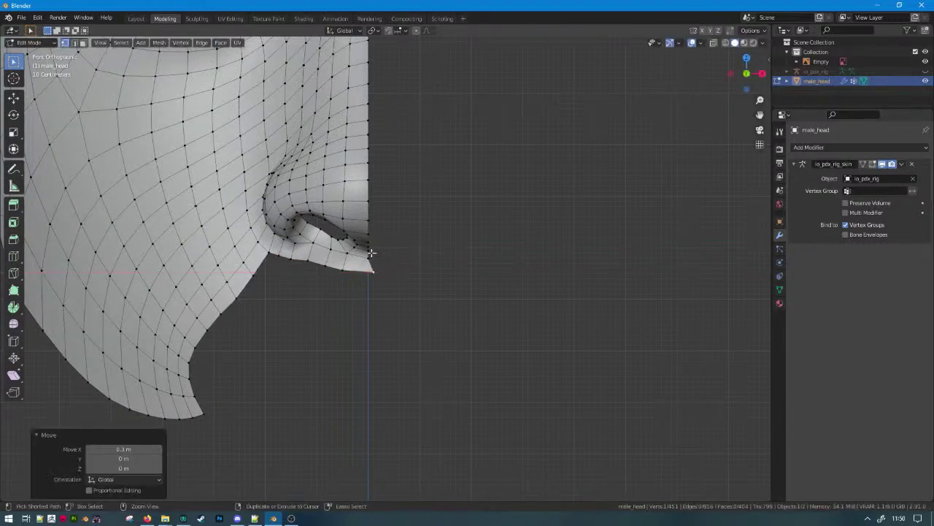
key(g)
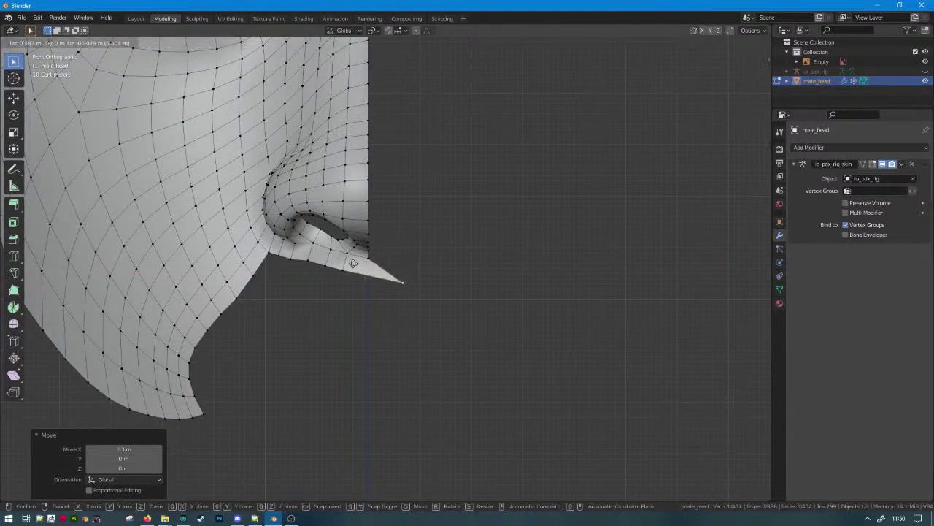
key(x)
key(Escape)
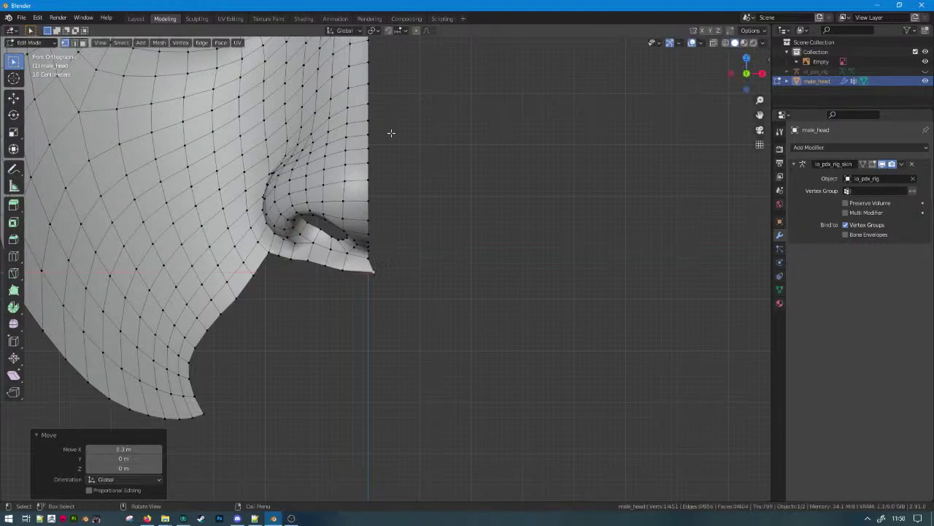
Enable vertex snapping and move the centre vertex beneath the nose along X onto the mask's centre line.
click(408, 32)
click(372, 67)
key(g)
key(x)
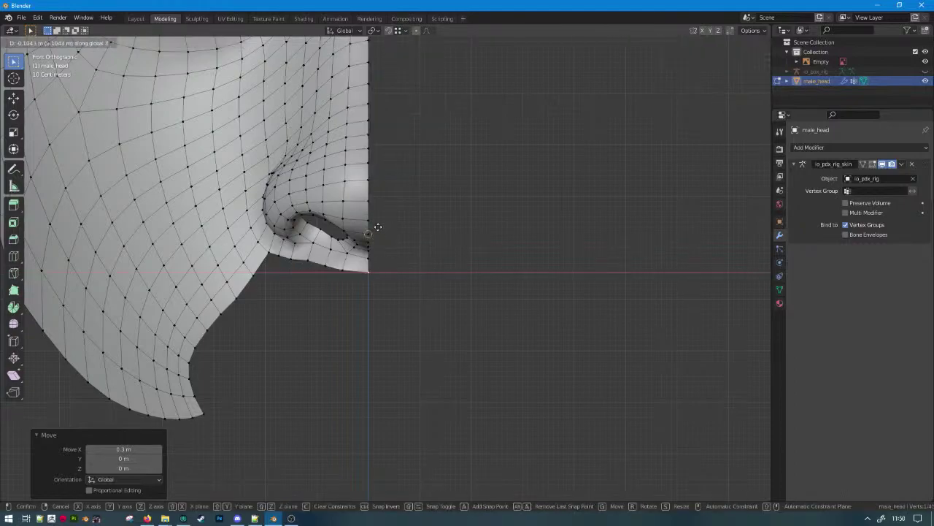
click(378, 227)
scroll(387, 256, down, 5)
key(Tab)
scroll(395, 297, up, 2)
middle_drag(394, 296, 419, 296)
scroll(432, 283, up, 3)
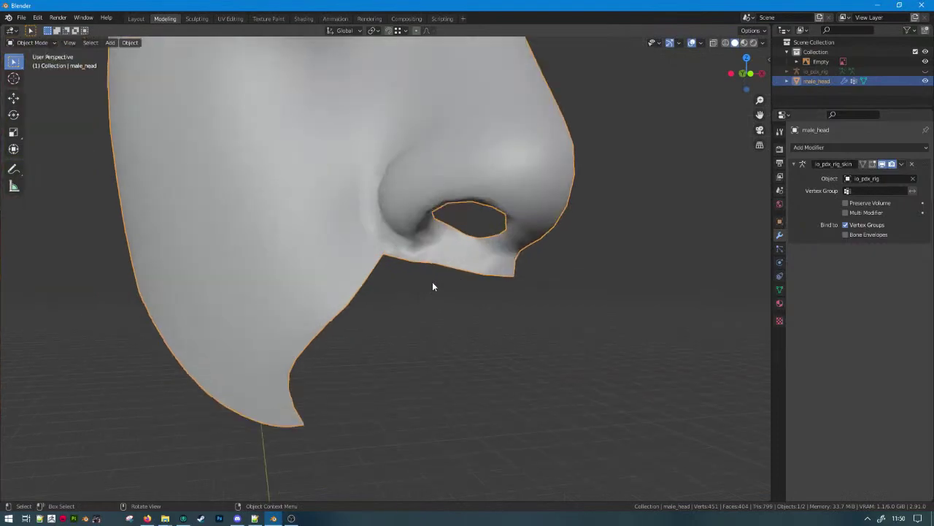
Relax the lower edge vertices beneath the nose again and check the smoothed shape in Object Mode.
key(Tab)
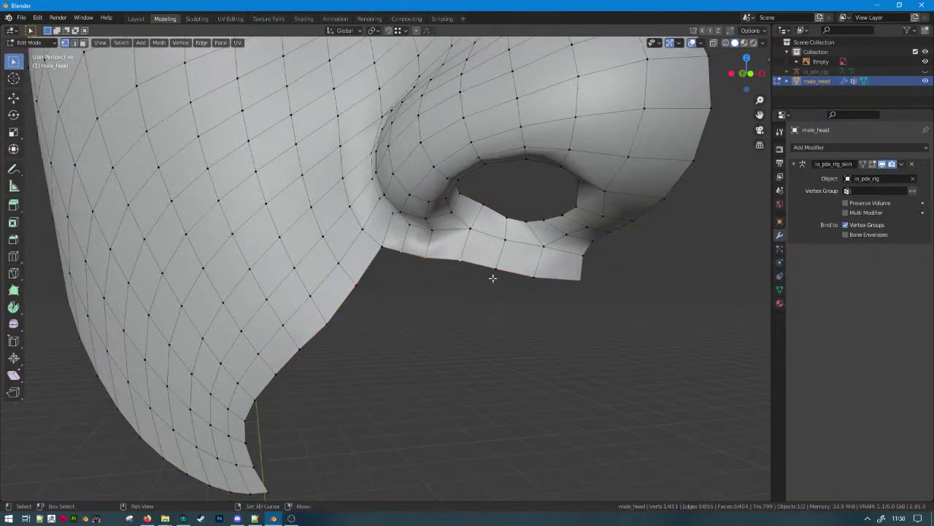
key(F3)
key(Return)
scroll(482, 275, down, 2)
key(Tab)
middle_drag(484, 277, 537, 301)
scroll(537, 304, down, 5)
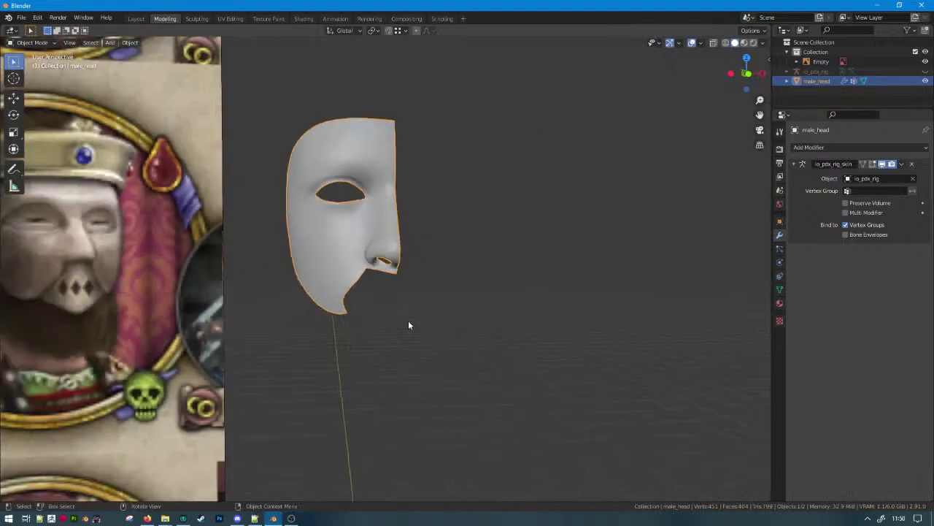
Try starting a knife cut at the concave inner edge of the lower cheek tip.
scroll(456, 308, down, 1)
shift+middle_drag(448, 323, 532, 294)
scroll(499, 270, up, 2)
key(Tab)
scroll(496, 270, up, 2)
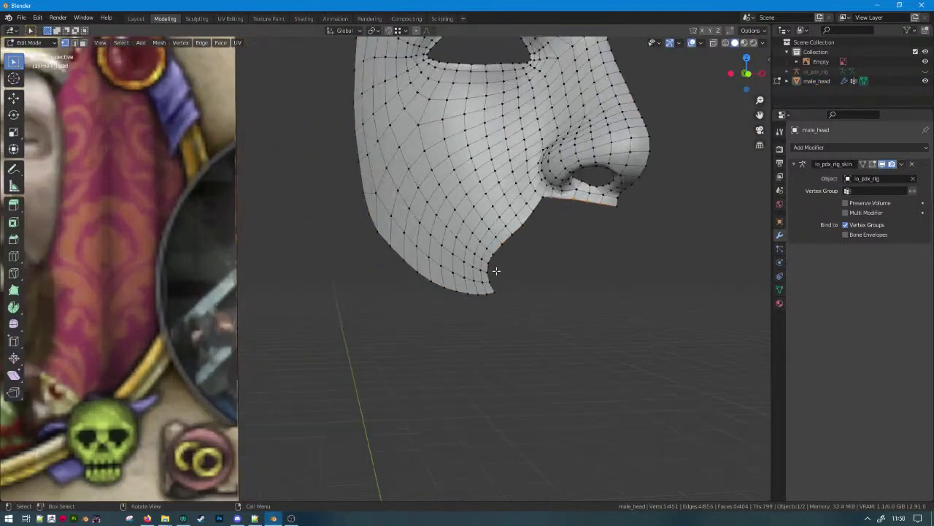
scroll(496, 271, up, 2)
key(k)
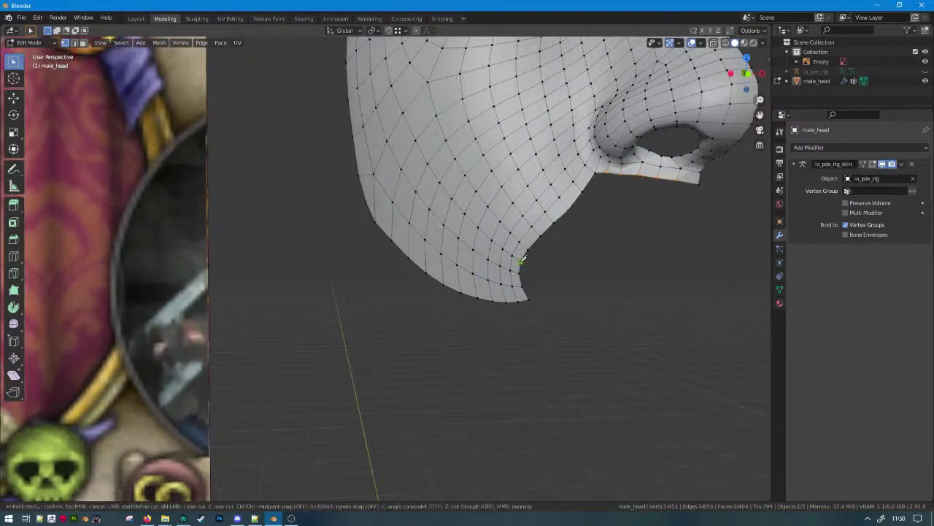
key(Escape)
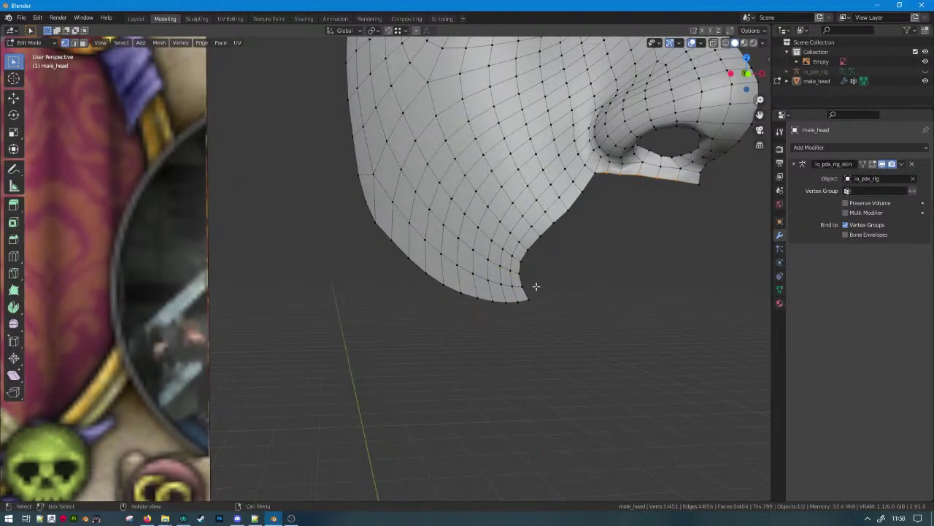
scroll(475, 260, down, 6)
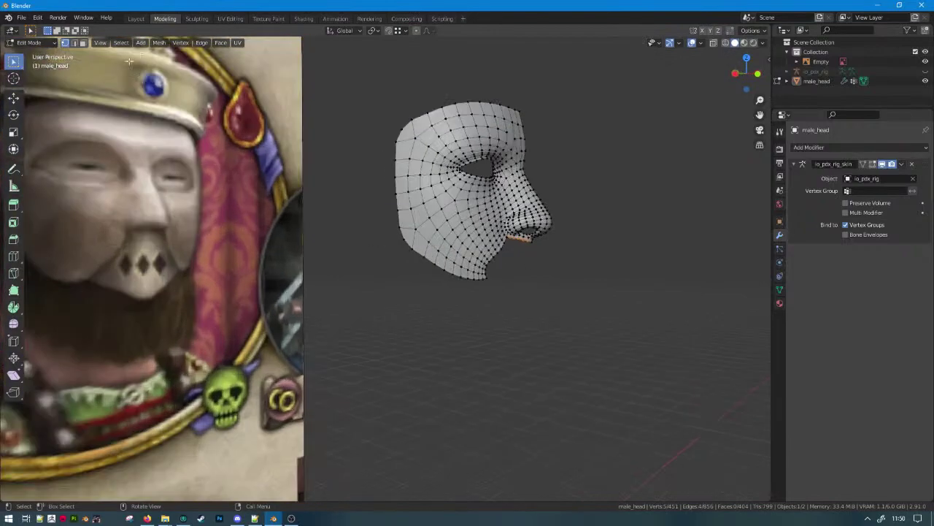
Select the edge loop around the mask's eye opening and enable proportional editing.
scroll(407, 245, up, 5)
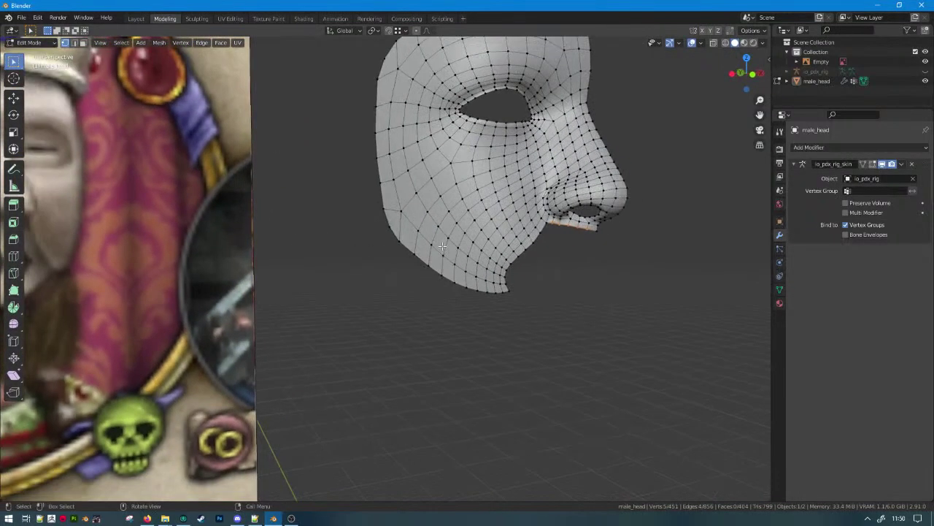
scroll(432, 260, down, 5)
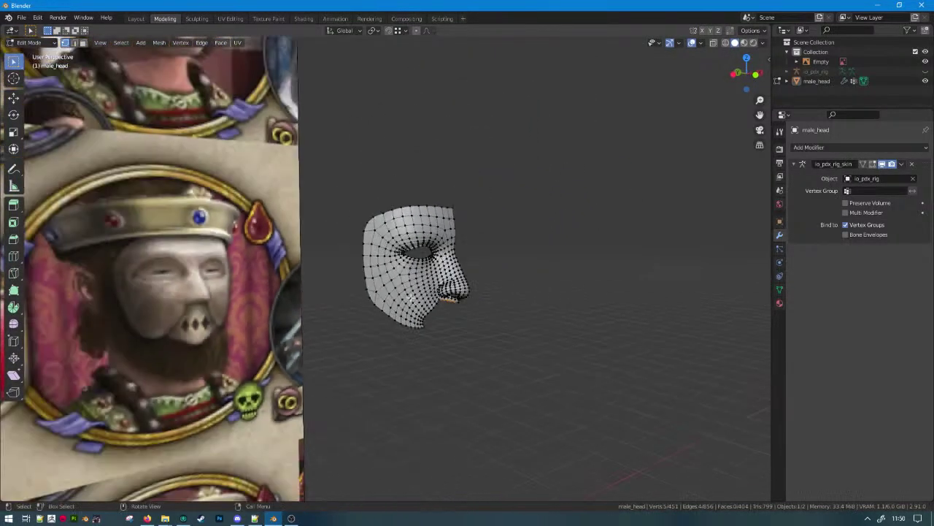
middle_drag(374, 280, 463, 238)
scroll(433, 239, up, 2)
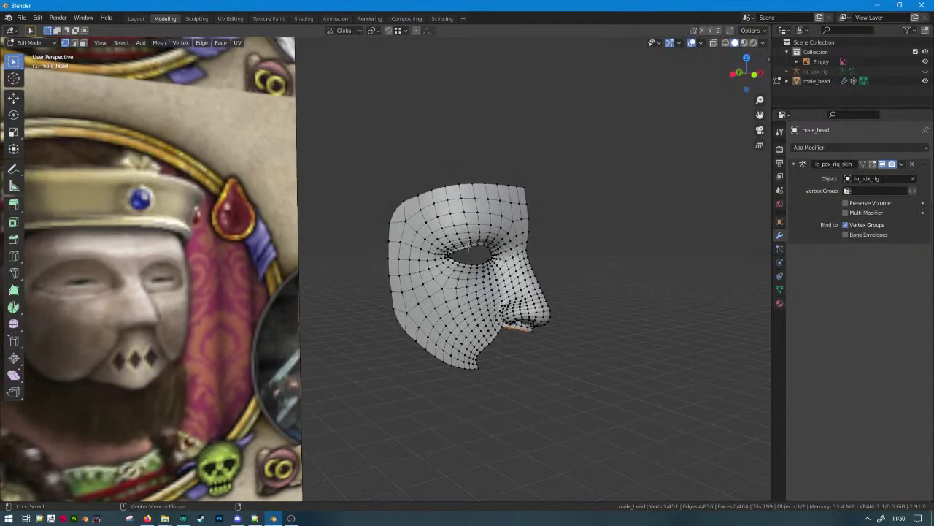
alt+click(467, 247)
scroll(511, 255, up, 3)
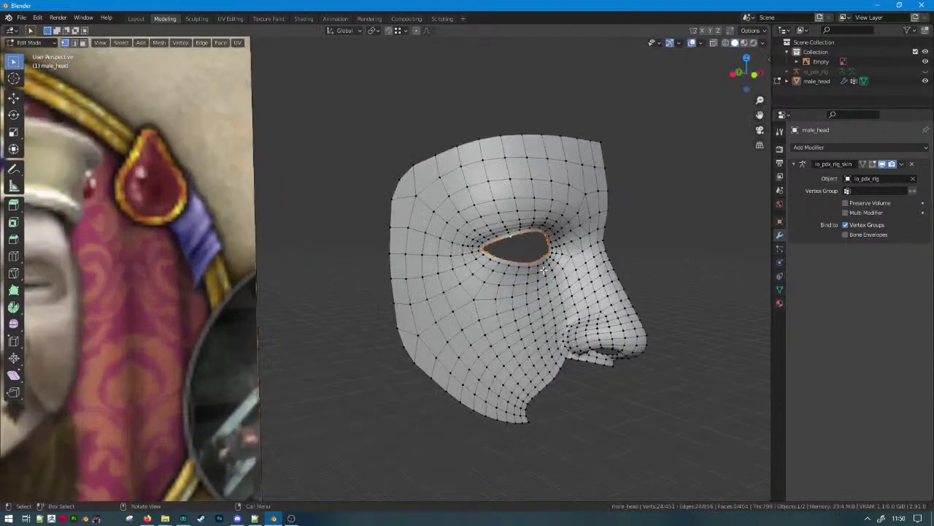
key(o)
Try scaling the eye opening loop uniformly to about 1.2, inspect it in Object Mode, and undo the scaling.
key(s)
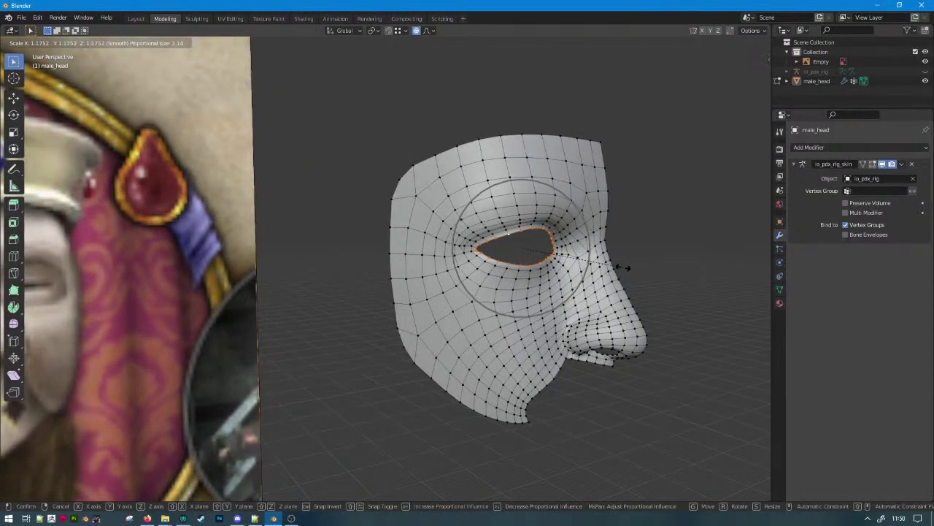
click(621, 265)
scroll(605, 248, down, 5)
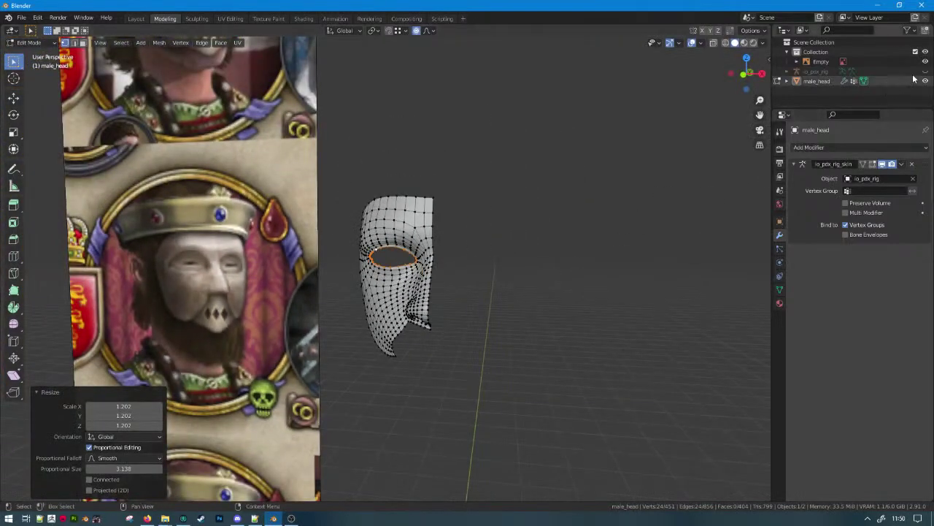
middle_drag(403, 272, 498, 276)
key(Tab)
scroll(445, 267, up, 3)
key(ctrl+z)
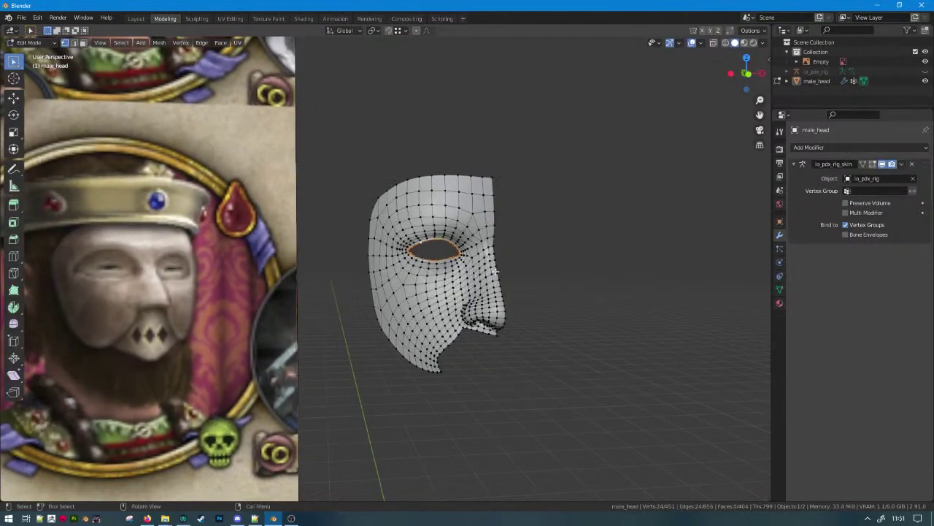
In front view, scale the eye opening loop to about 1.147 with a proportional size of about 2.14 and check it in Object Mode.
key(s)
click(572, 265)
scroll(556, 268, up, 3)
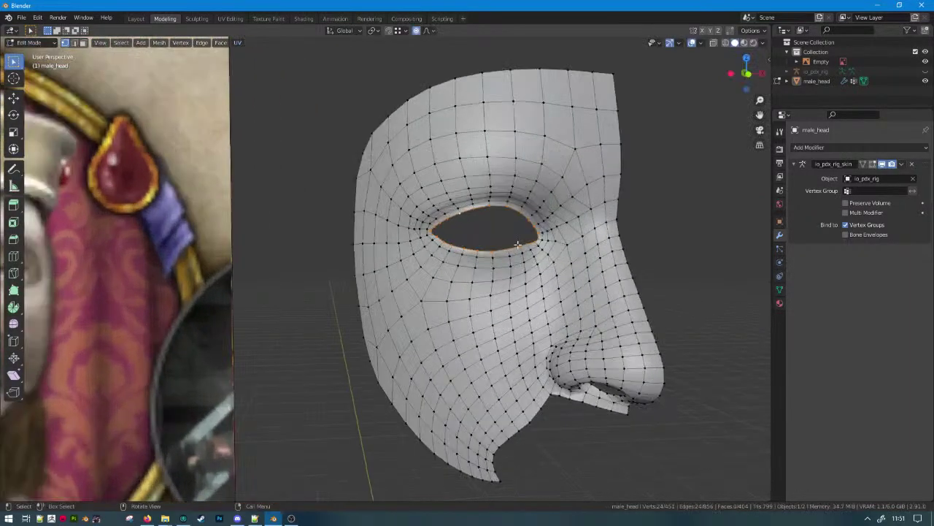
key(o)
key(KP_1)
key(s)
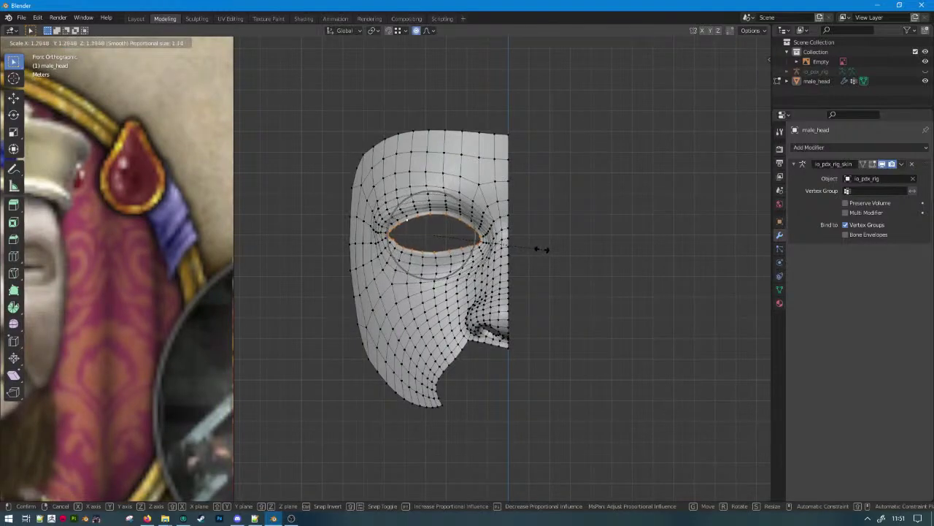
scroll(549, 250, down, 5)
click(586, 251)
scroll(554, 266, down, 2)
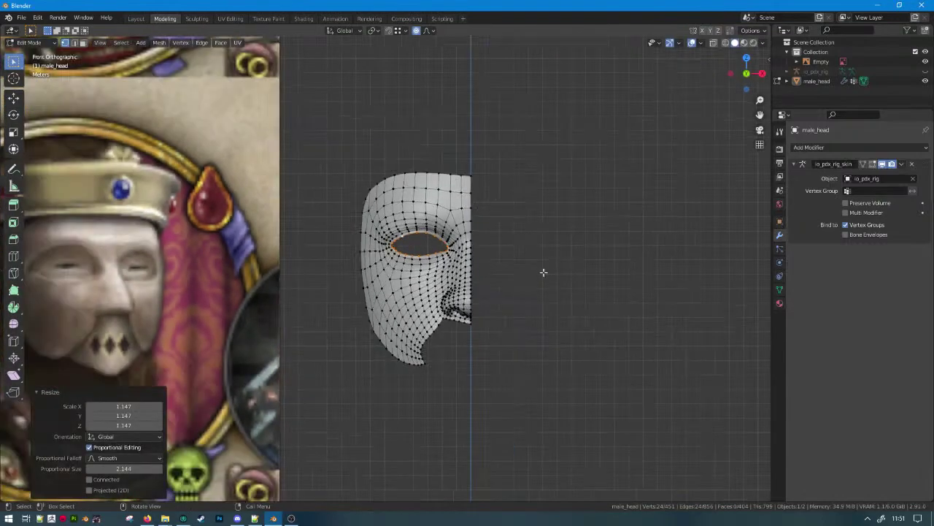
key(Tab)
mouse_move(521, 273)
middle_down()
mouse_move(574, 284)
mouse_move(484, 258)
mouse_move(536, 281)
mouse_move(522, 283)
middle_up()
click(542, 283)
key(Tab)
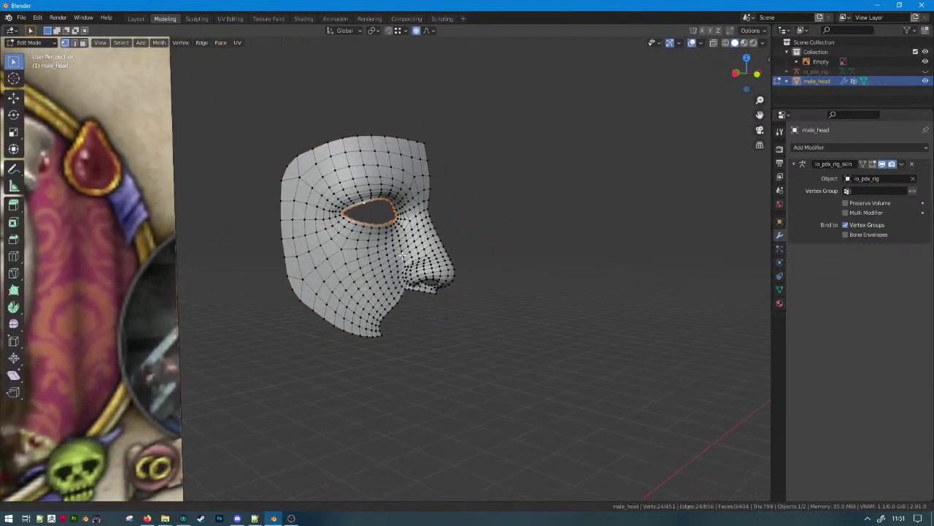
Select the vertex at the tip of the nose in the right side view.
scroll(482, 289, up, 4)
middle_drag(467, 291, 511, 225)
scroll(295, 234, down, 1)
scroll(511, 225, down, 3)
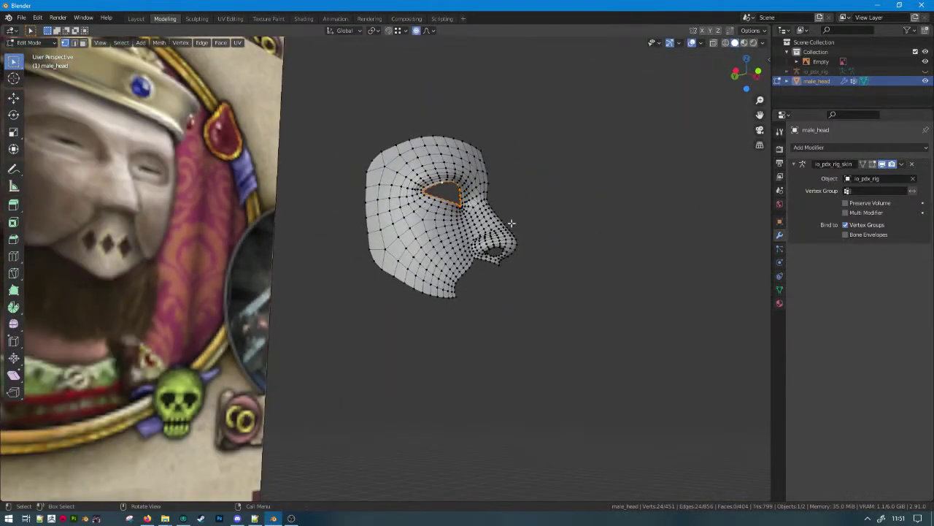
scroll(465, 216, up, 3)
key(KP_3)
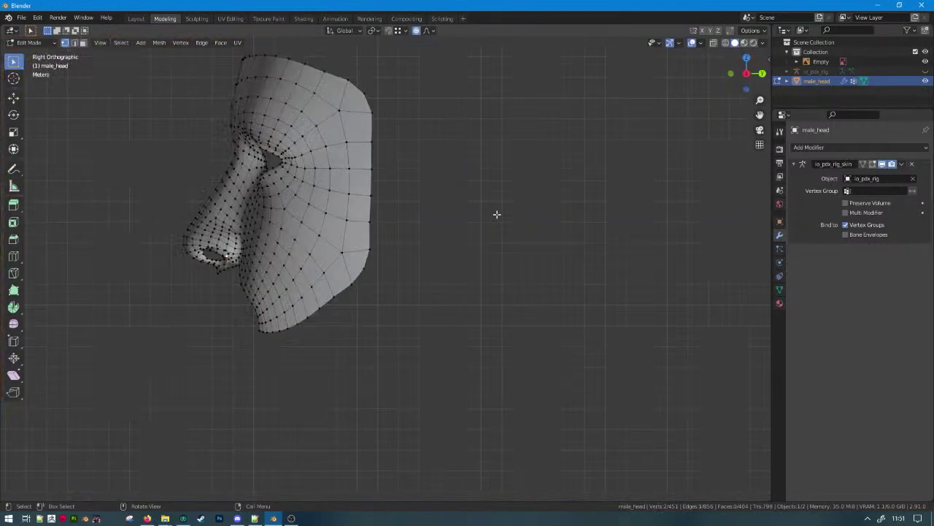
scroll(337, 358, up, 2)
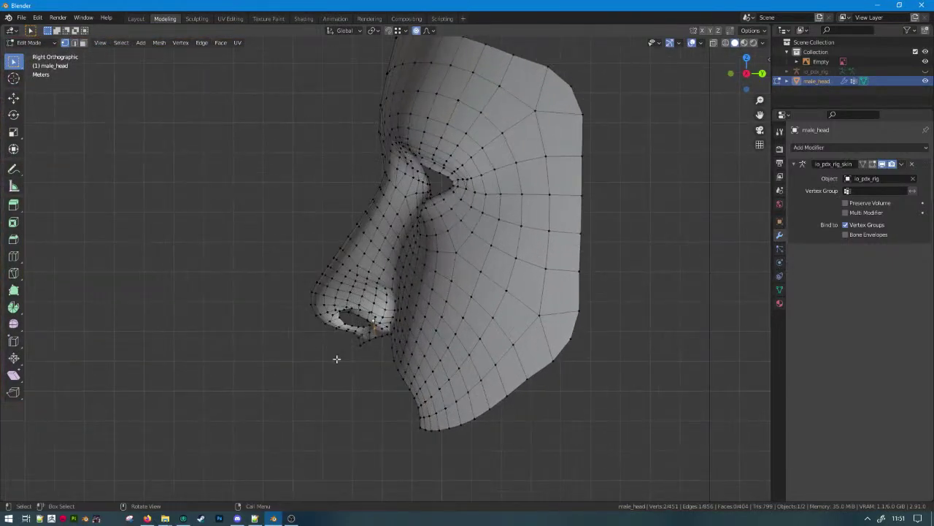
click(306, 300)
key(g)
right_click(298, 301)
key(g)
key(x)
right_click(282, 301)
key(g)
key(y)
scroll(314, 314, down, 6)
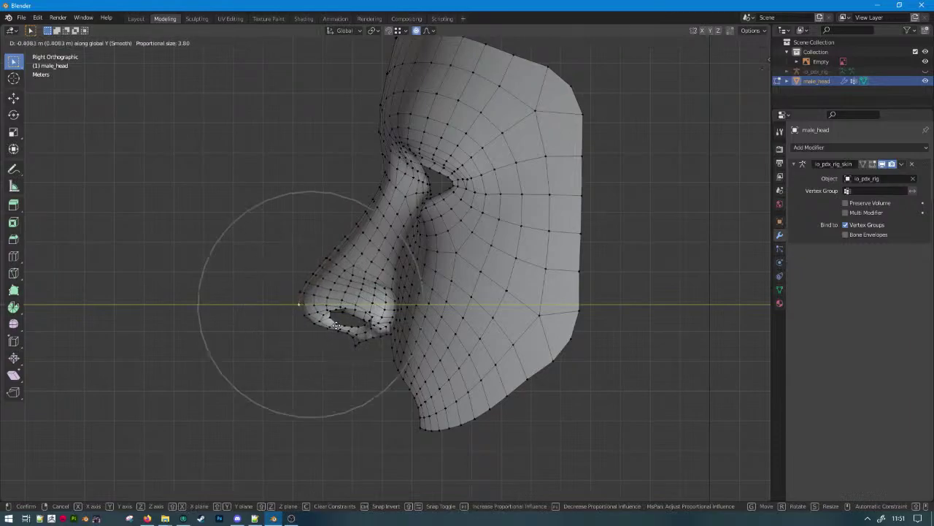
right_click(326, 326)
Move the nose tip about -0.147 m along Z and -0.229 m along Y with smooth proportional falloff.
key(g)
key(z)
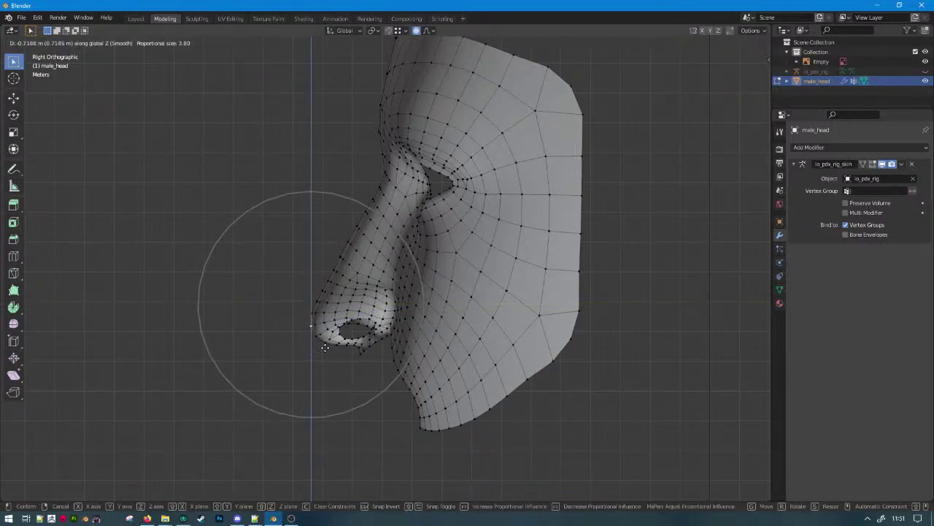
scroll(327, 344, up, 8)
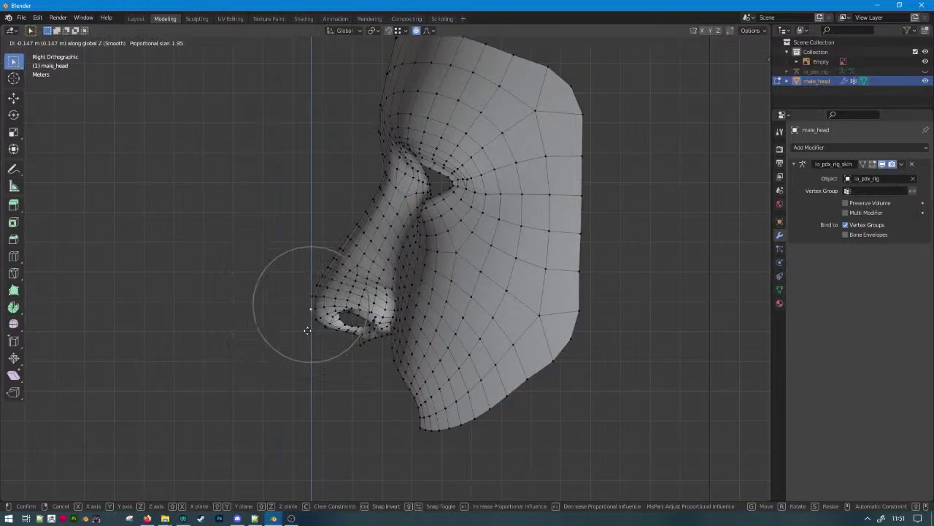
click(308, 331)
key(g)
key(y)
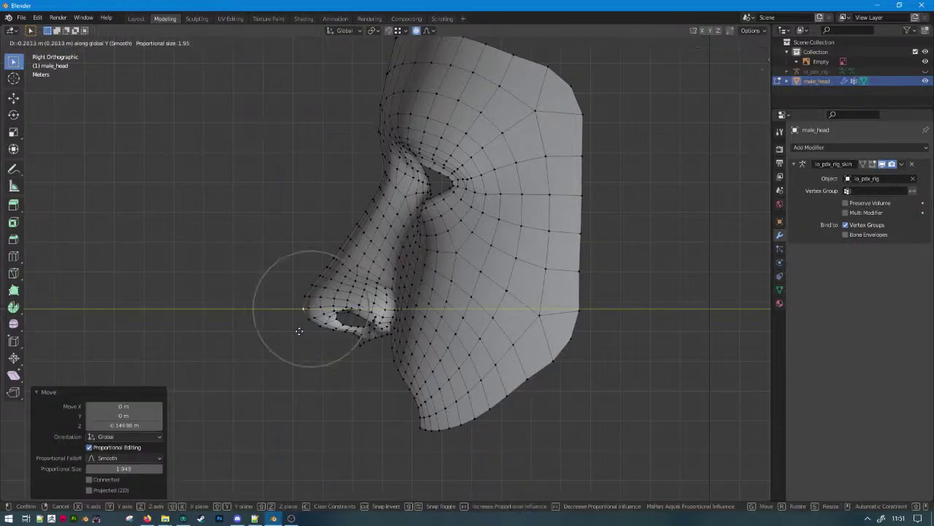
scroll(299, 331, down, 2)
click(301, 331)
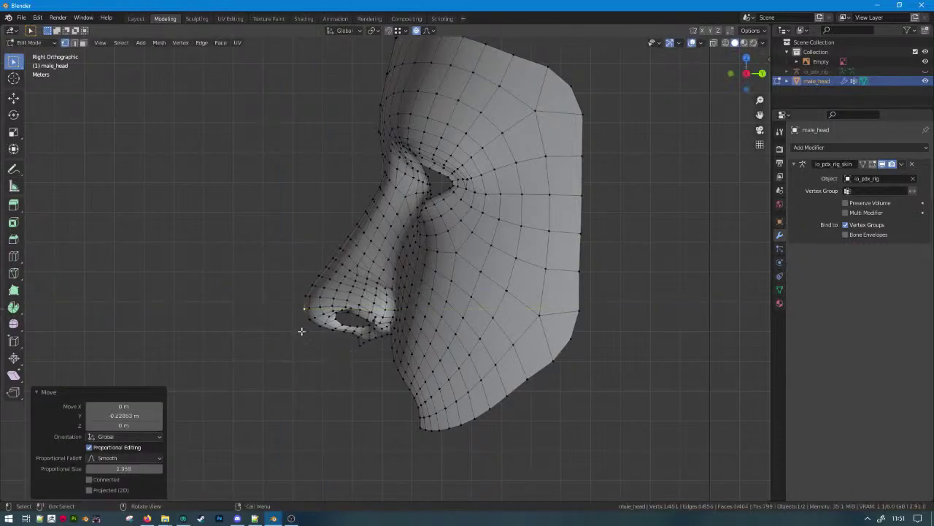
Inspect the reshaped nose profile in Object Mode and return to Edit Mode.
middle_drag(301, 331, 523, 340)
key(Tab)
scroll(478, 326, down, 3)
scroll(476, 324, down, 3)
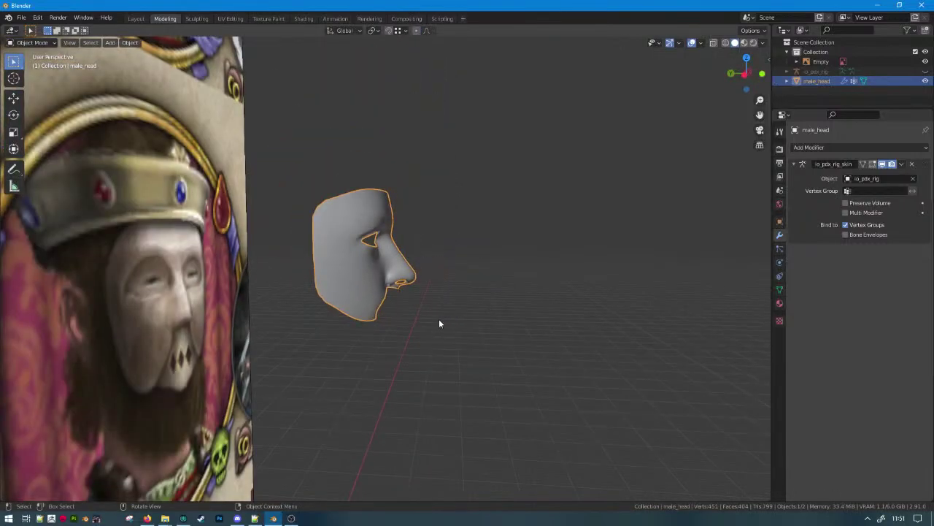
middle_drag(439, 320, 425, 320)
scroll(431, 305, up, 4)
key(Tab)
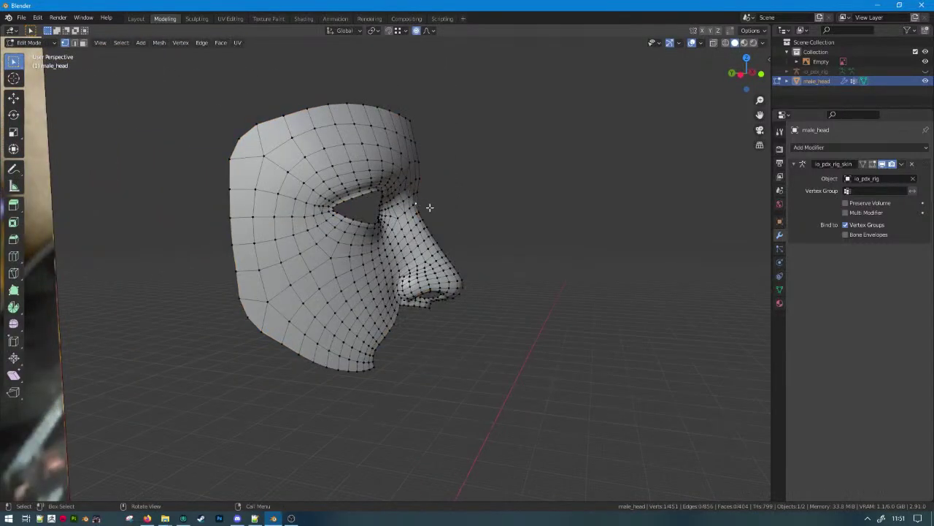
In right side view, try pulling the nose bridge vertex forward along Y with different proportional falloff sizes.
key(KP_3)
scroll(389, 199, up, 2)
key(g)
key(y)
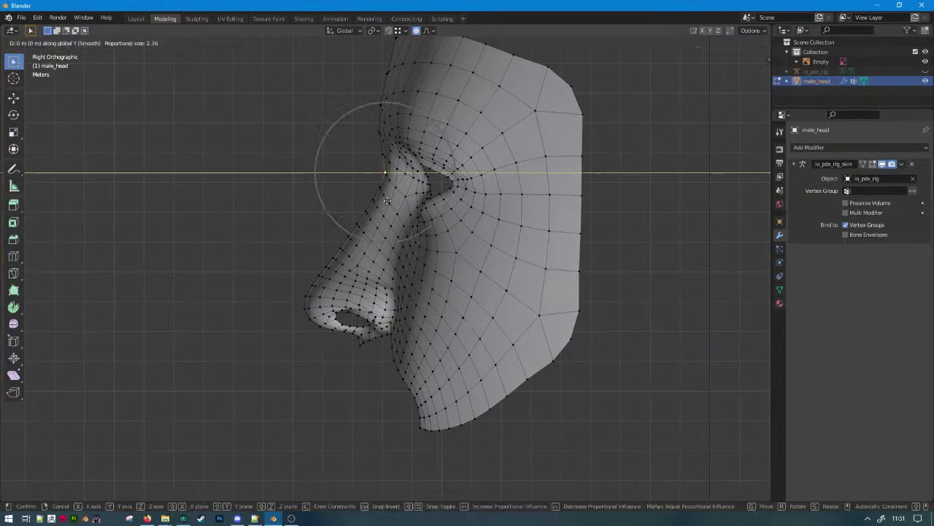
scroll(376, 200, down, 7)
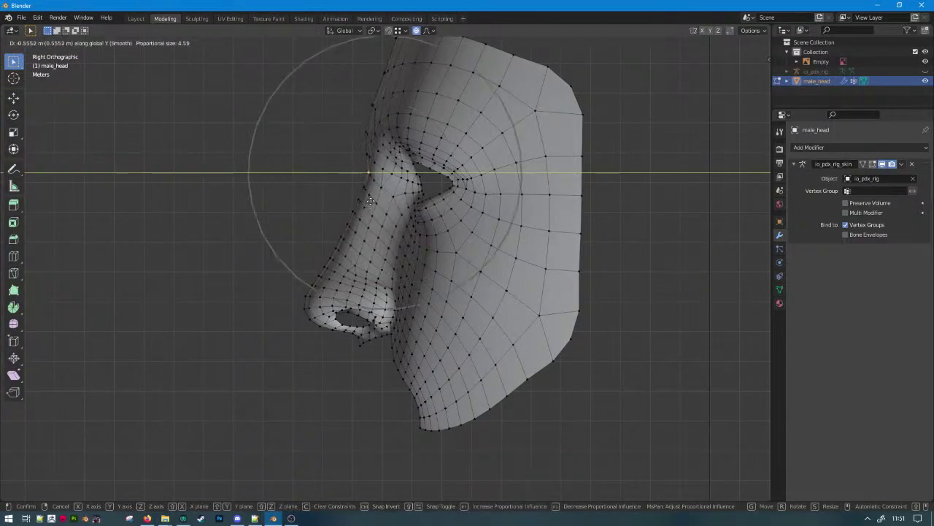
right_click(363, 199)
key(g)
key(y)
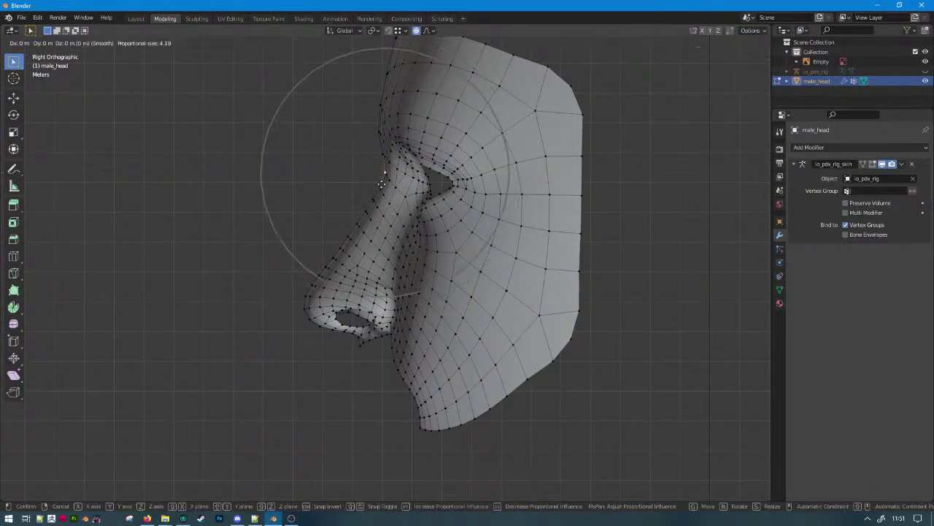
scroll(377, 184, up, 8)
click(371, 183)
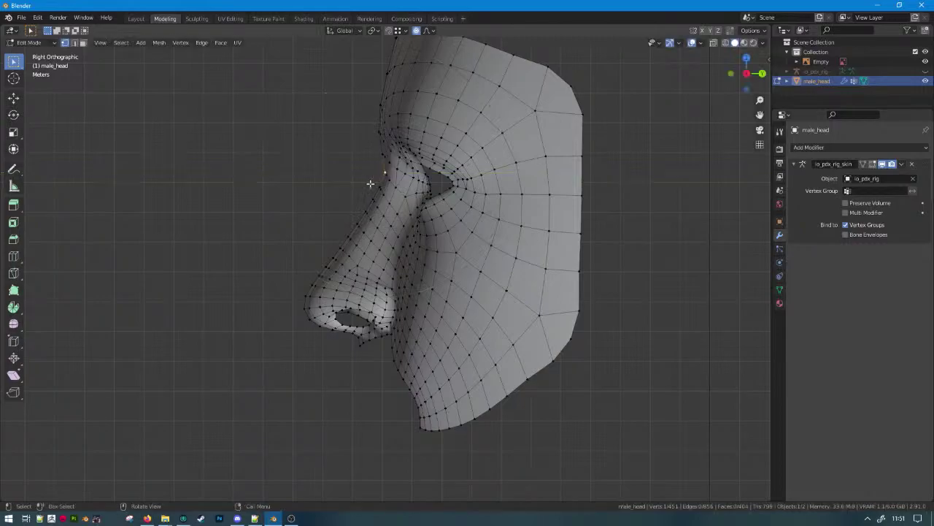
Move the nose bridge vertex forward about 0.3 m along Y with proportional size 1.46 and check the profile in Object Mode.
middle_drag(372, 183, 452, 257)
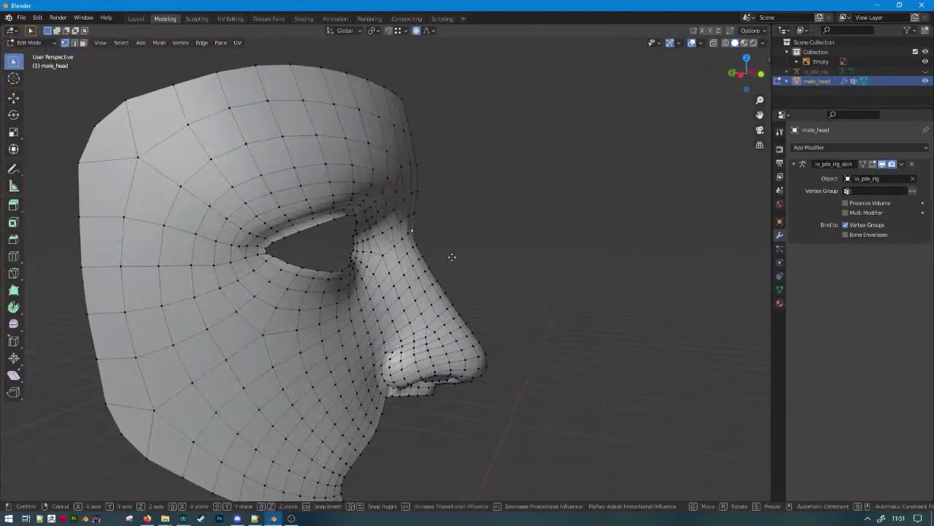
key(g)
key(y)
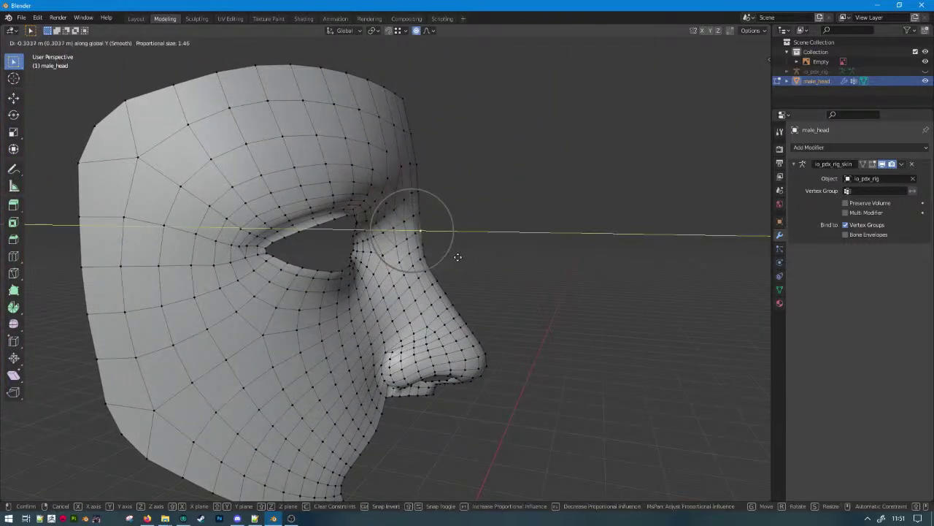
click(457, 257)
scroll(421, 146, down, 6)
key(Tab)
middle_drag(453, 263, 468, 240)
key(Tab)
scroll(375, 269, up, 3)
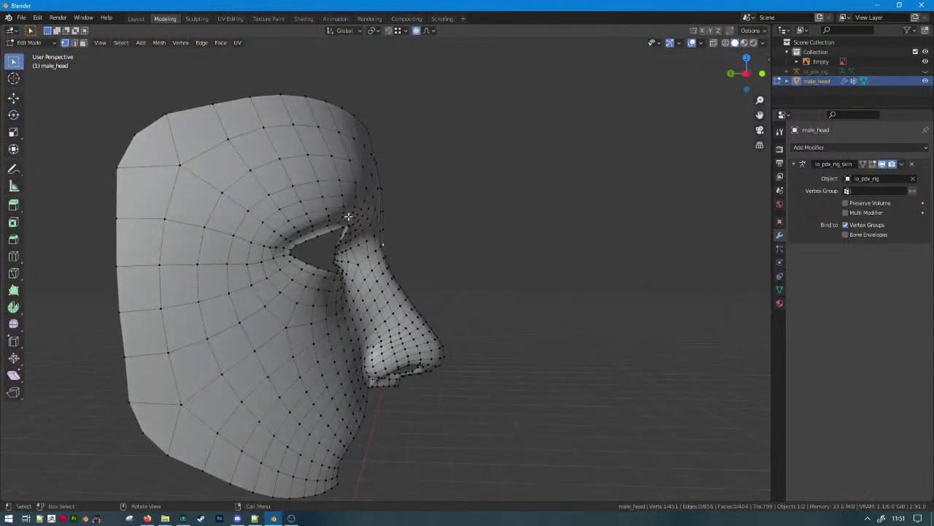
Select the eye opening loop, push it slightly backward along Y with a small proportional falloff, and check it in Object Mode.
middle_drag(349, 217, 340, 254)
scroll(340, 254, up, 3)
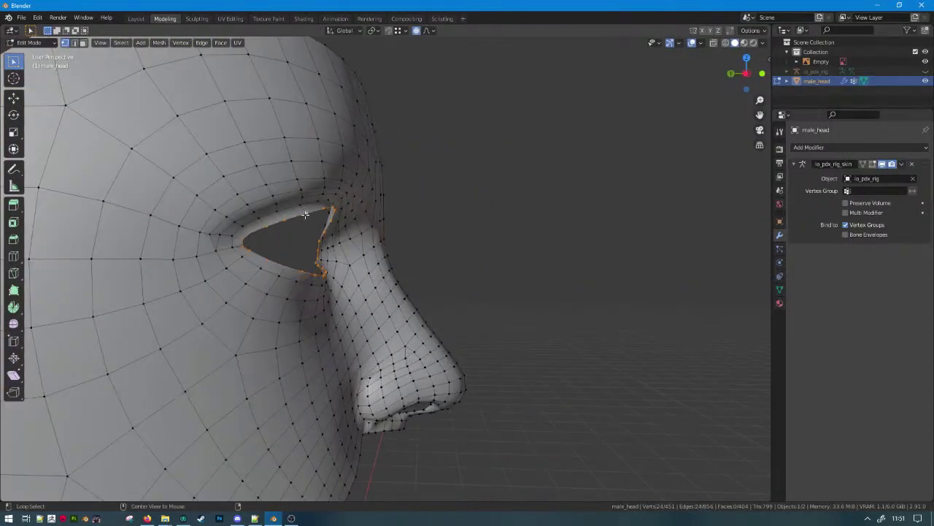
key(g)
key(y)
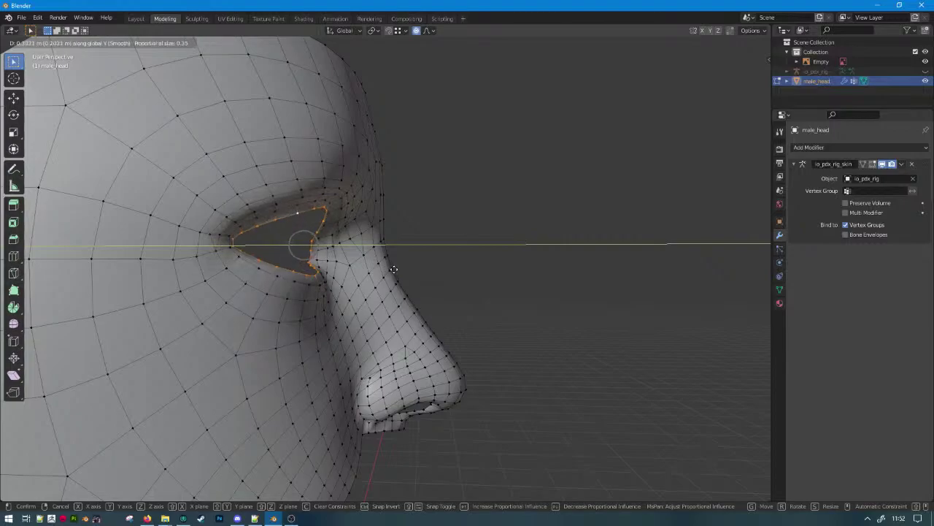
click(393, 269)
scroll(292, 259, down, 6)
key(Tab)
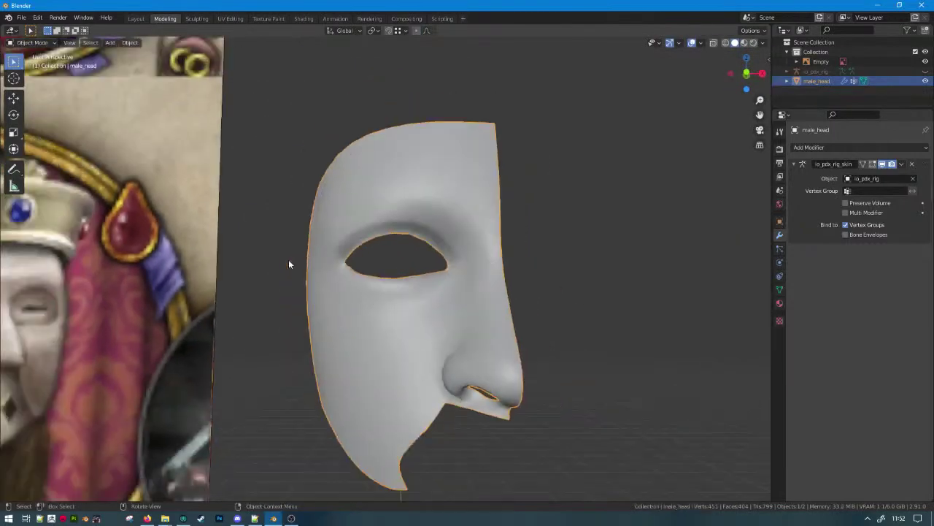
Widen the eye opening loop by scaling it along X and adjust its height by scaling along Z.
scroll(390, 238, up, 6)
key(Tab)
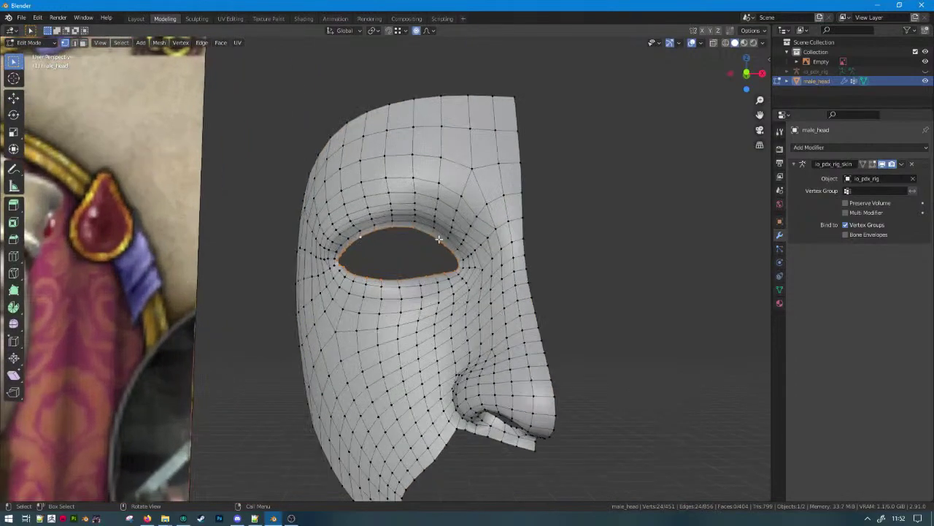
key(s)
key(x)
right_click(507, 258)
key(s)
key(x)
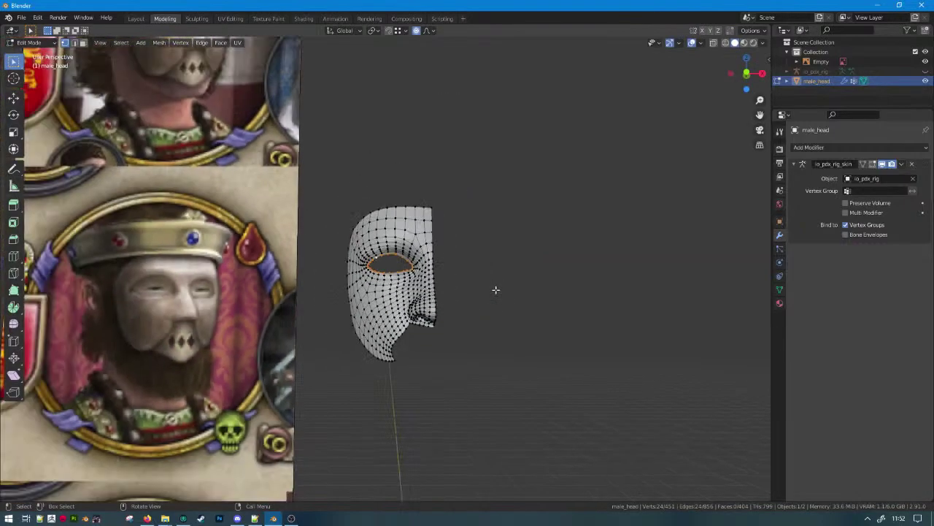
click(458, 286)
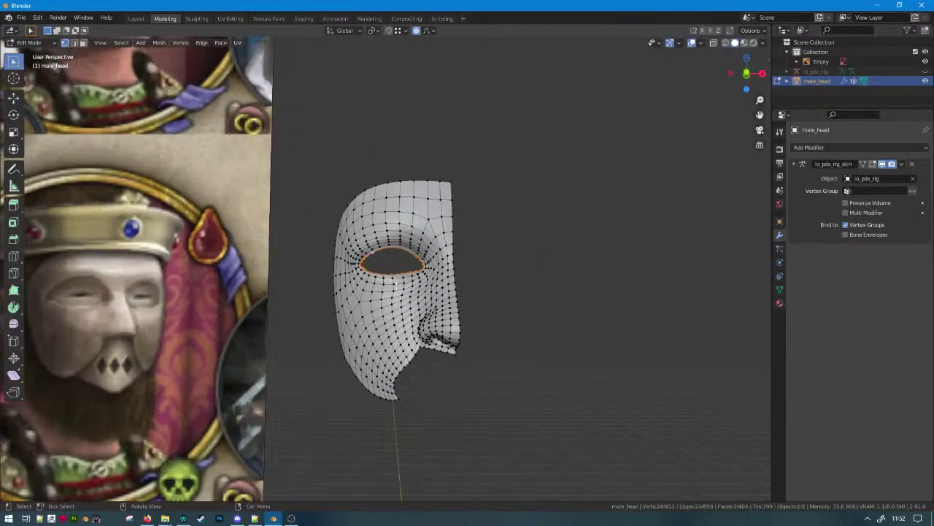
key(s)
key(z)
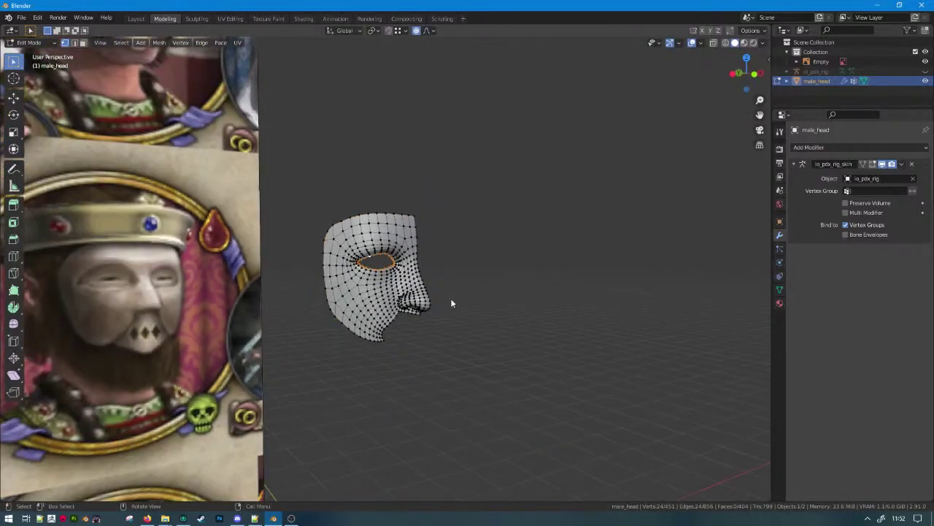
Check the eye opening in Object Mode, and move the vertex at the nose wing's base about 0.35 m along X with proportional size 1.33.
key(Tab)
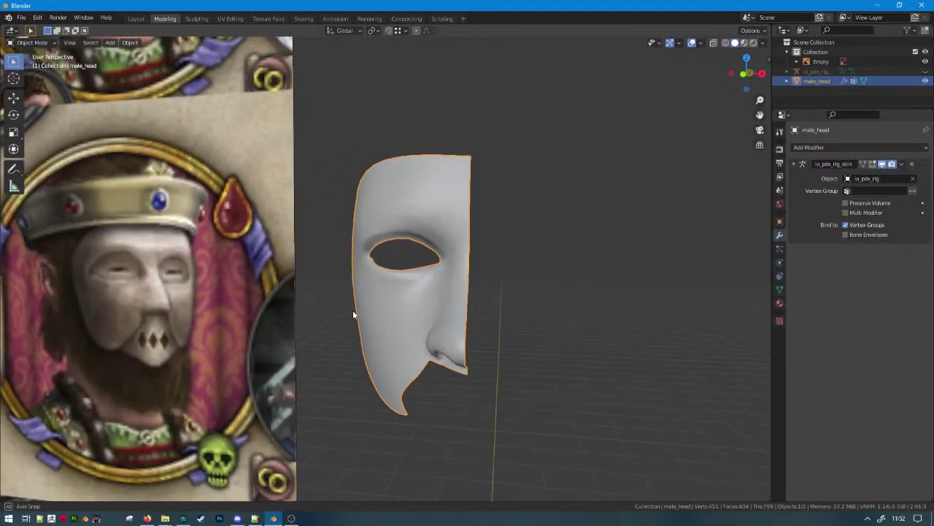
key(Tab)
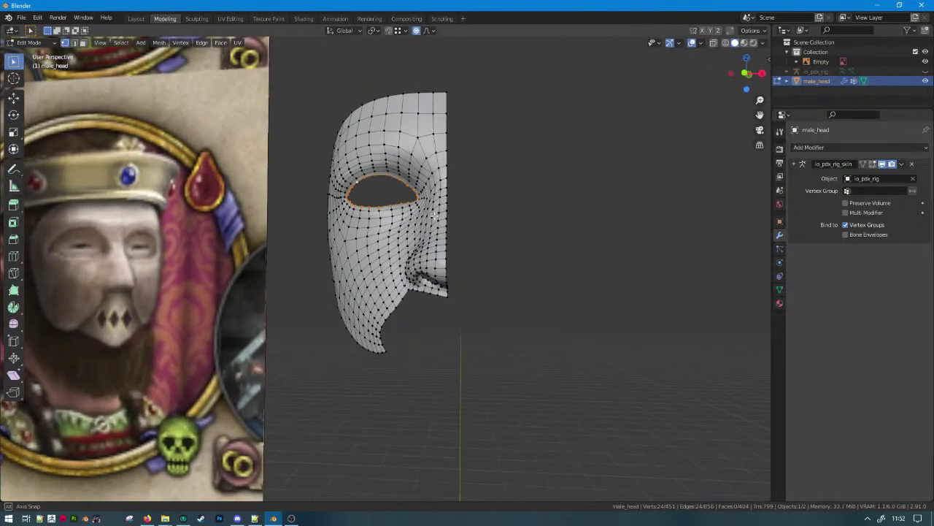
middle_drag(435, 215, 429, 269)
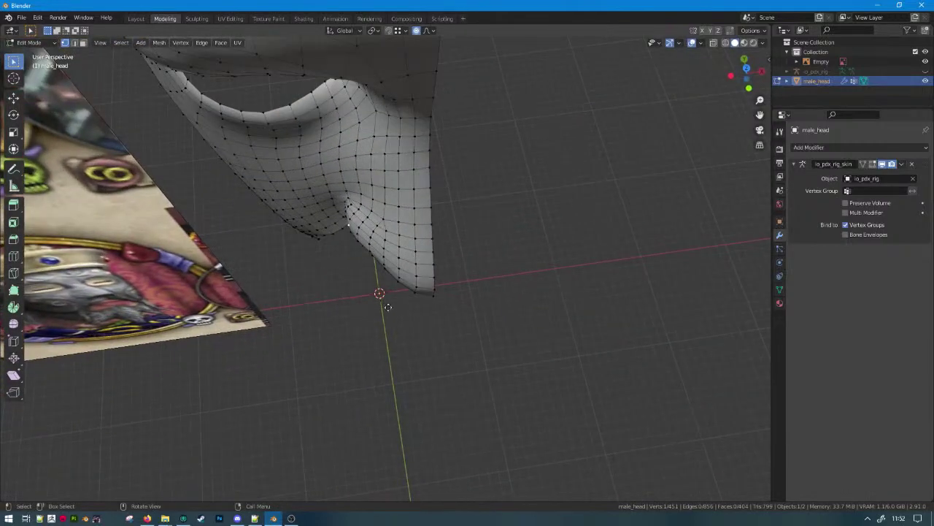
key(g)
key(y)
key(x)
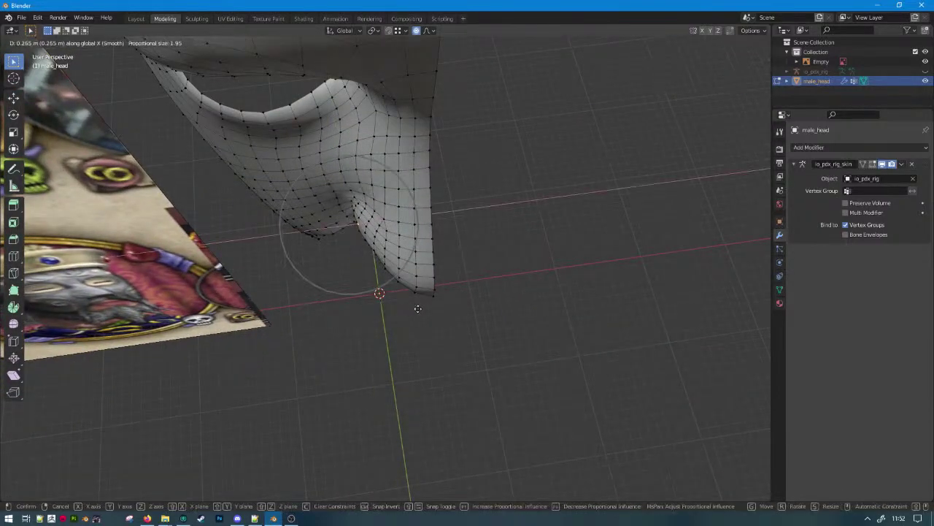
scroll(417, 309, down, 1)
scroll(418, 309, up, 5)
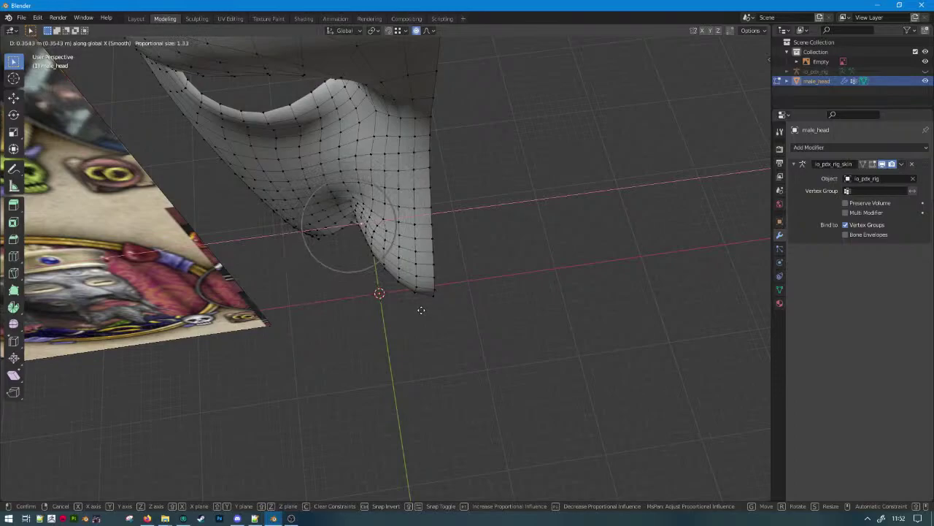
click(421, 310)
Select the nostril opening's edge loop and try shrinking it with a small proportional falloff.
middle_drag(443, 284, 411, 279)
scroll(416, 256, down, 3)
scroll(410, 278, up, 2)
alt+click(410, 279)
key(s)
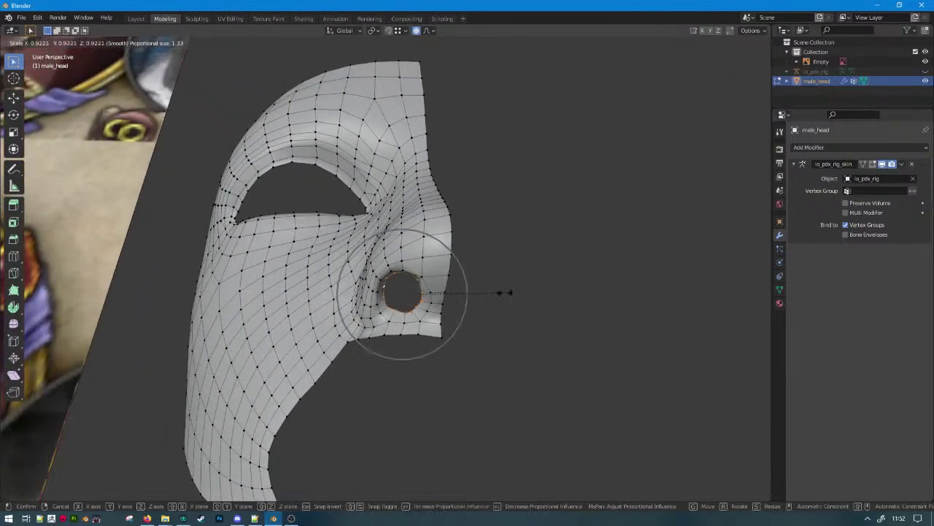
scroll(500, 292, up, 9)
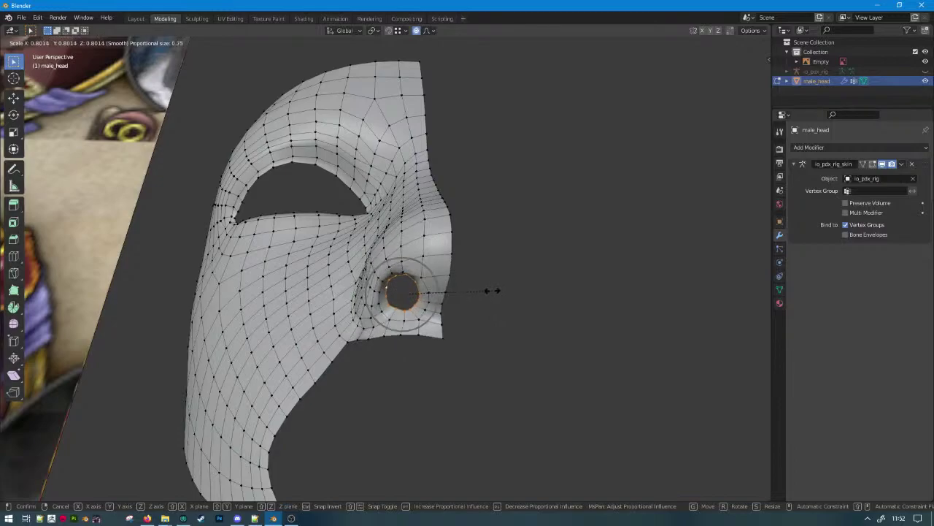
scroll(492, 290, down, 3)
click(471, 292)
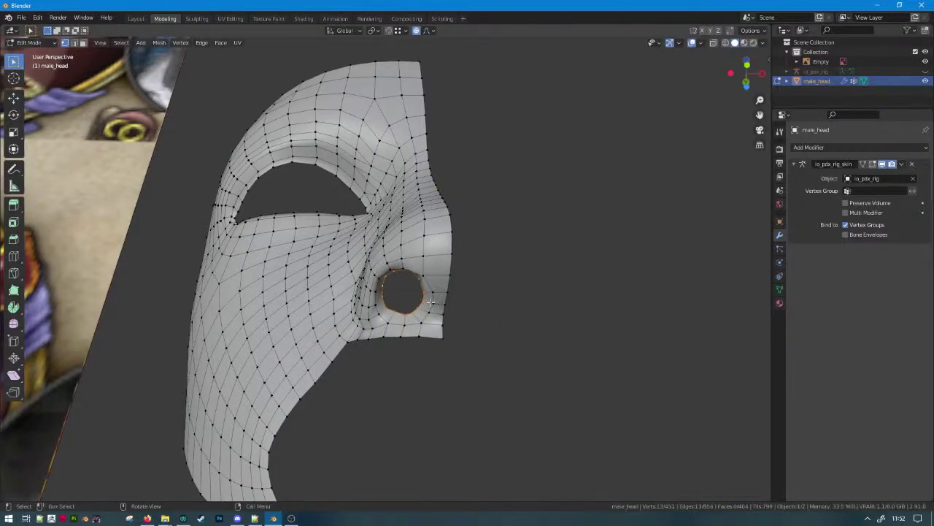
Turn off proportional editing, extrude the nostril opening loop and scale the new ring inward to 0.612.
middle_drag(431, 301, 369, 330)
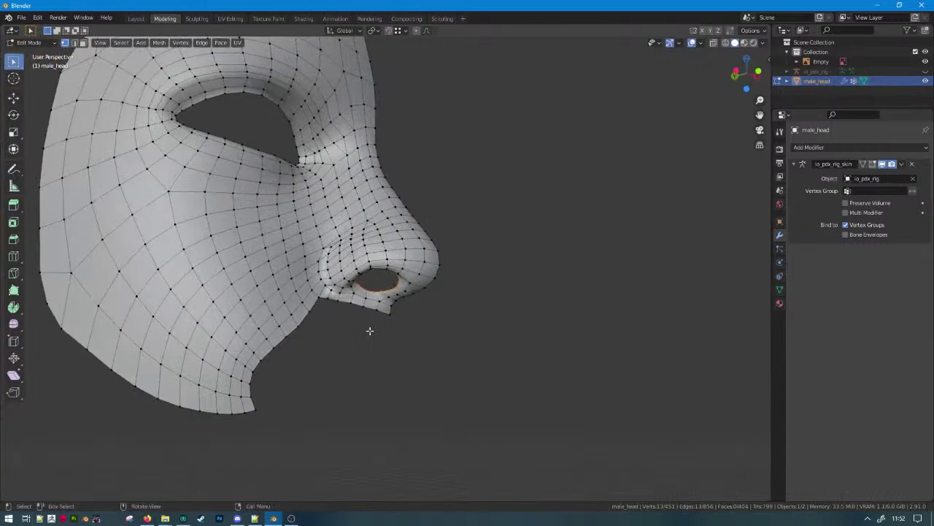
scroll(369, 331, up, 4)
key(e)
key(s)
right_click(447, 323)
middle_drag(463, 313, 472, 330)
key(g)
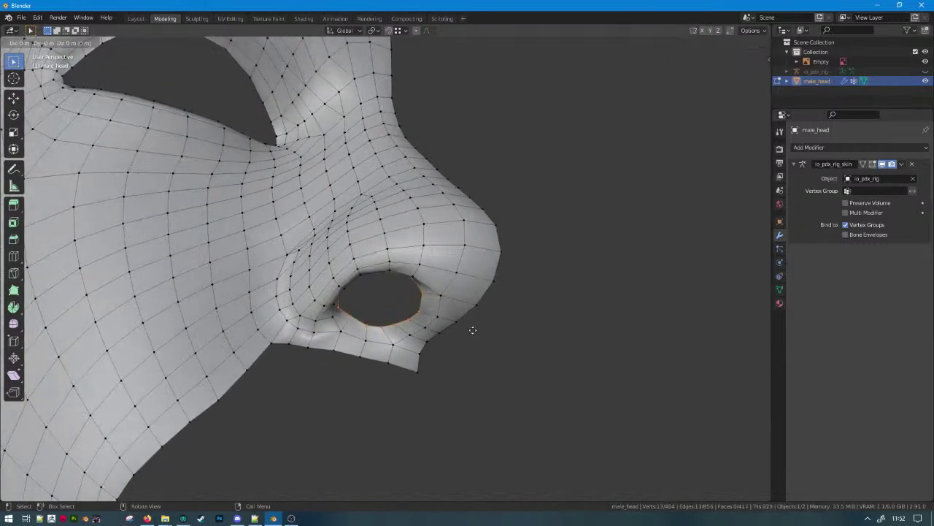
key(s)
key(0)
key(Escape)
key(s)
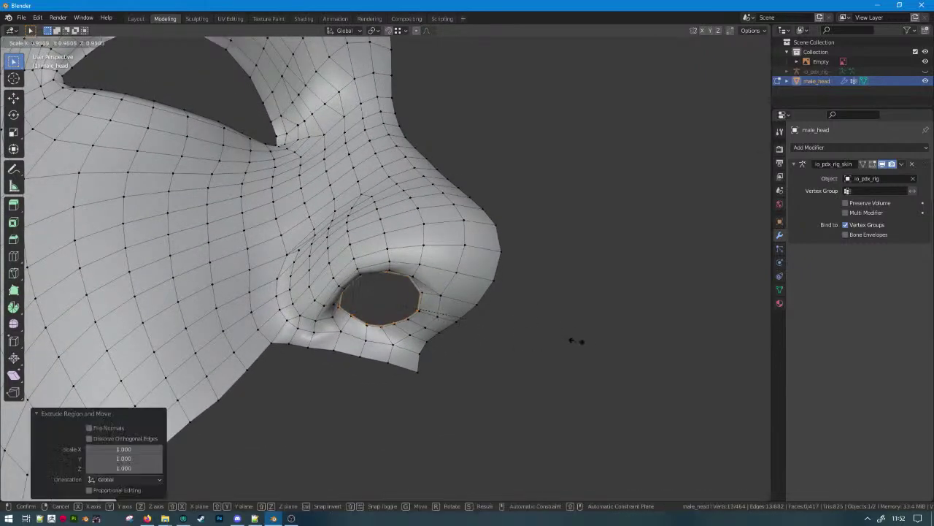
click(490, 333)
Set the transform orientation to Normal and push the new nostril ring into the nose along its normal Z axis.
scroll(490, 333, down, 2)
key(g)
middle_drag(489, 334, 446, 308)
key(z)
right_click(445, 329)
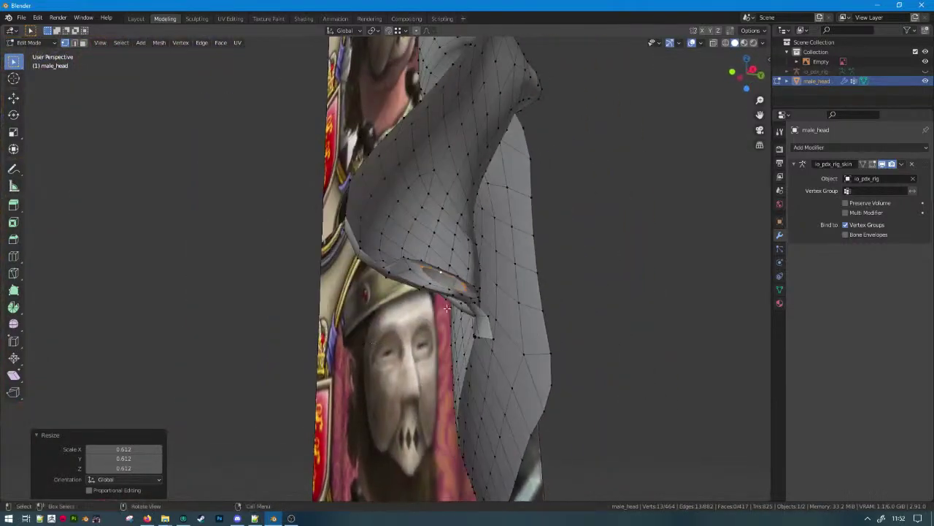
click(350, 29)
click(321, 84)
key(g)
key(z)
key(z)
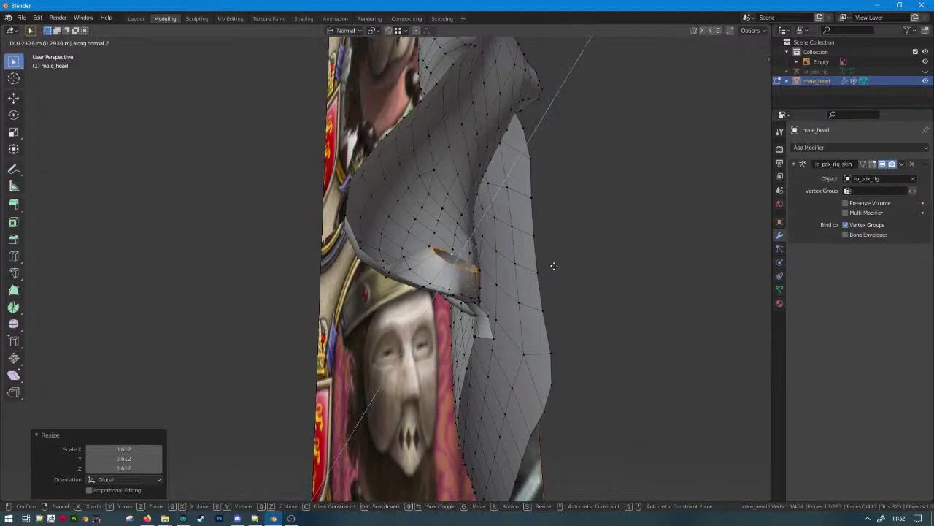
click(541, 269)
Inspect the nostril and the underside of the nose in Object Mode.
middle_drag(541, 269, 601, 301)
key(Tab)
scroll(555, 321, down, 4)
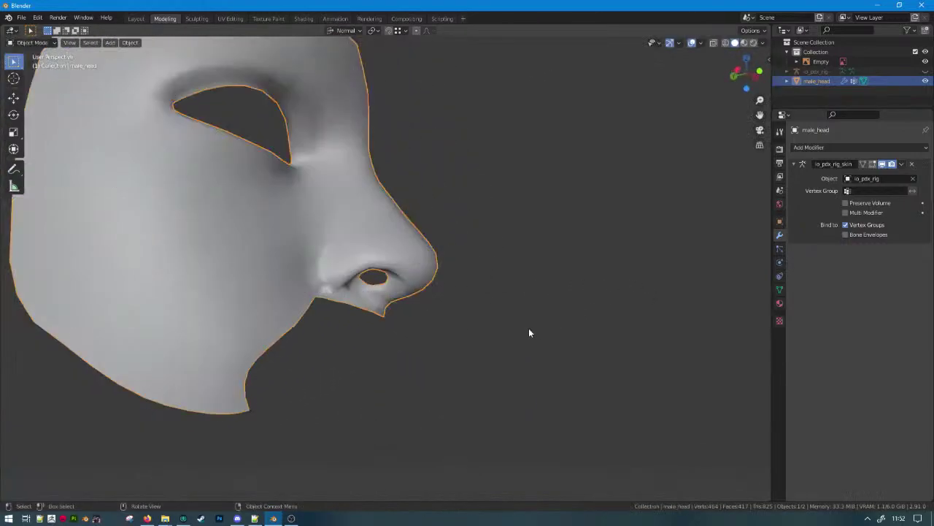
scroll(529, 329, down, 3)
middle_drag(528, 328, 472, 342)
scroll(463, 330, up, 3)
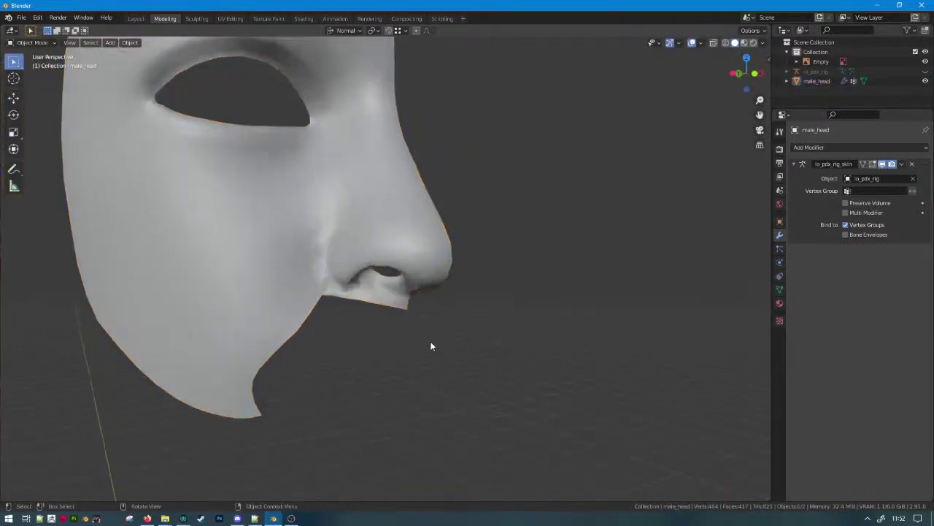
scroll(467, 340, up, 3)
scroll(467, 325, down, 4)
Return to editing the mesh in front view, and set the transform orientation back to Global.
key(Tab)
scroll(310, 341, down, 2)
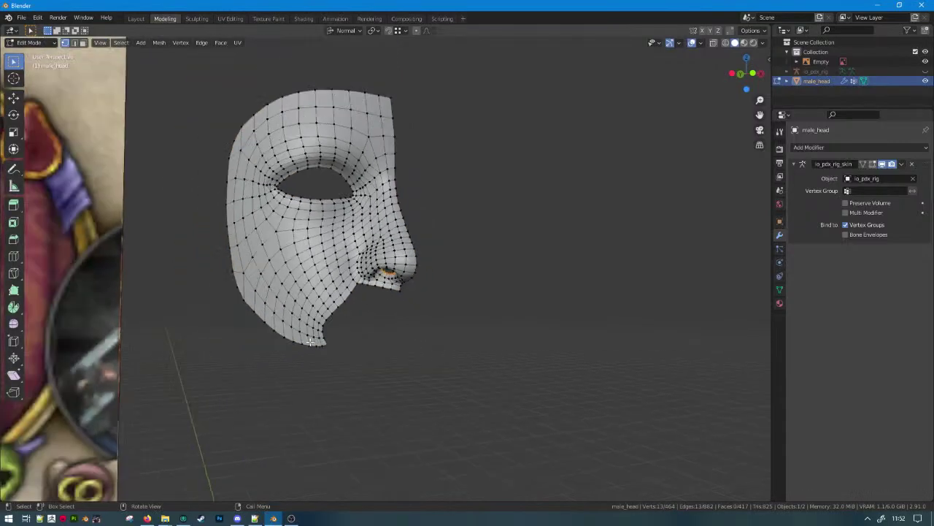
shift+middle_drag(344, 338, 466, 305)
scroll(458, 305, up, 6)
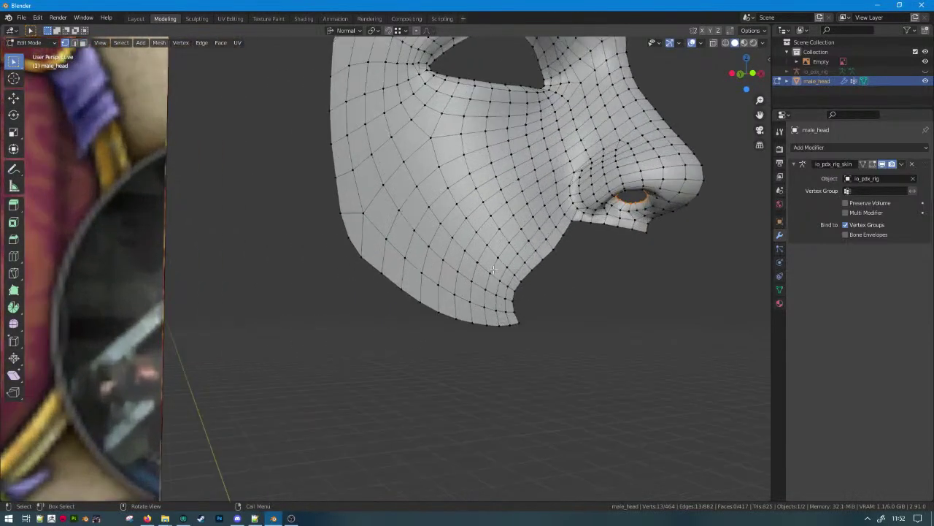
key(KP_1)
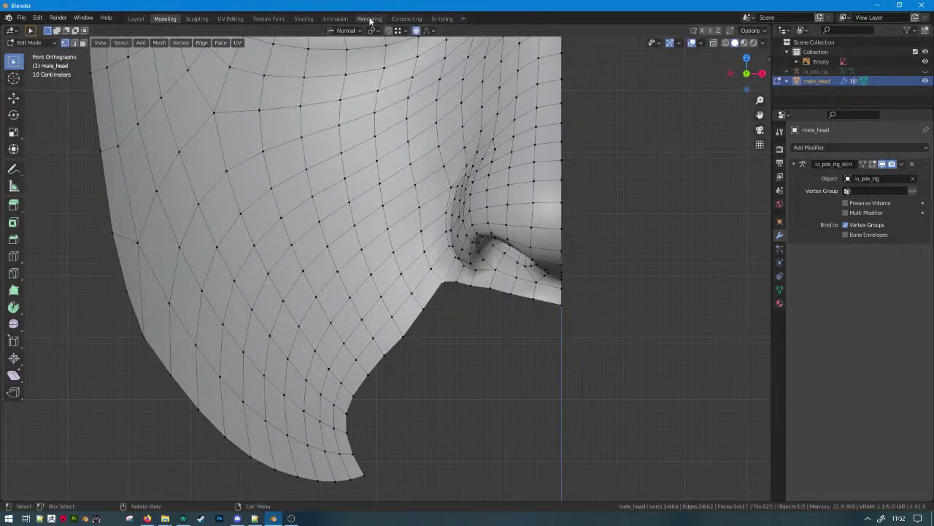
click(344, 30)
click(328, 61)
key(alt+z)
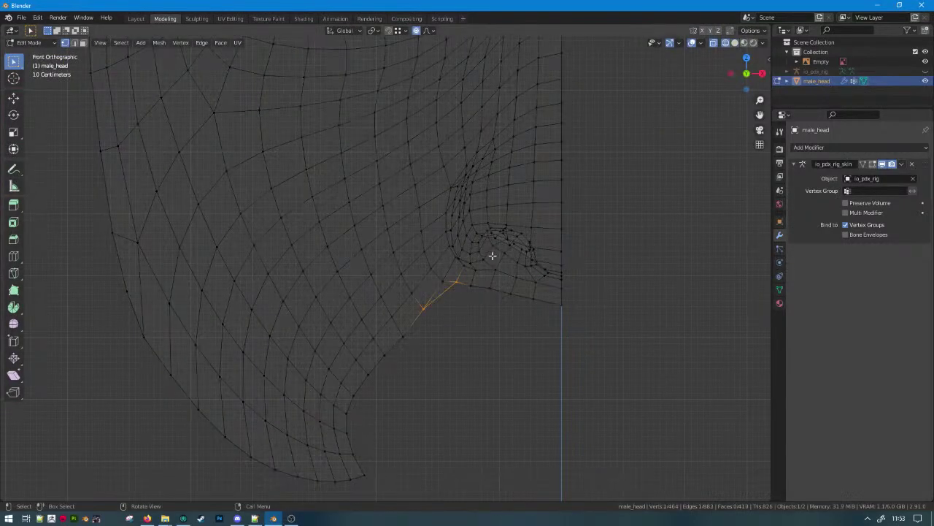
right_click(492, 256)
key(shift+z)
key(g)
key(z)
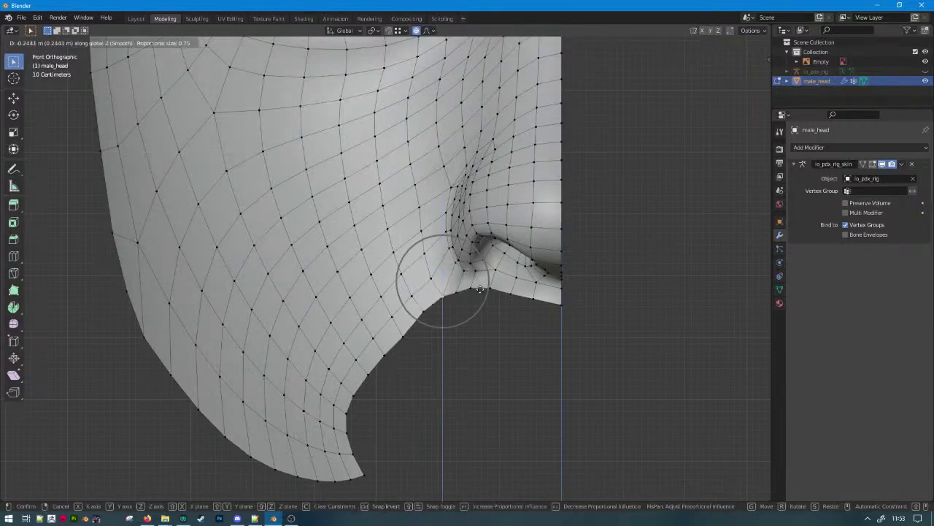
right_click(482, 273)
Move the edge vertex where nose and cheek meet down about 0.4 m along Z with a large proportional falloff.
key(g)
key(z)
scroll(483, 292, down, 20)
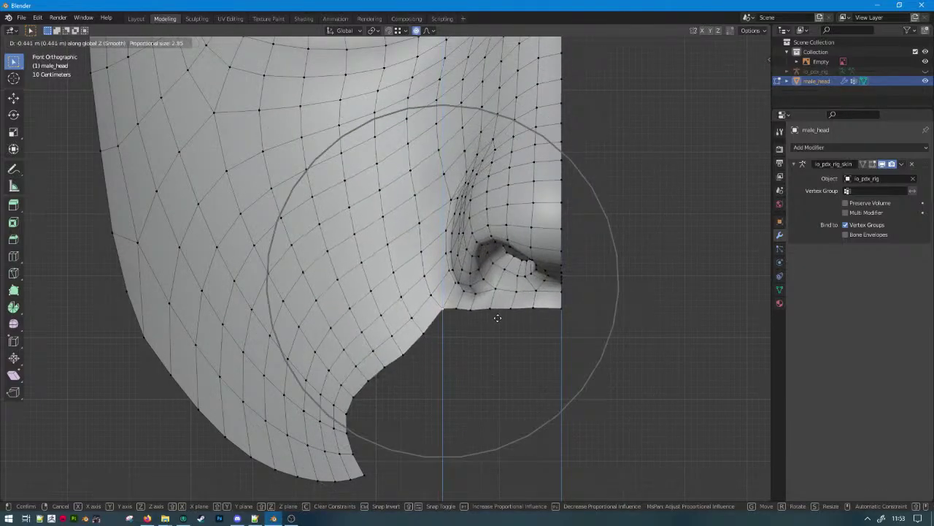
click(489, 314)
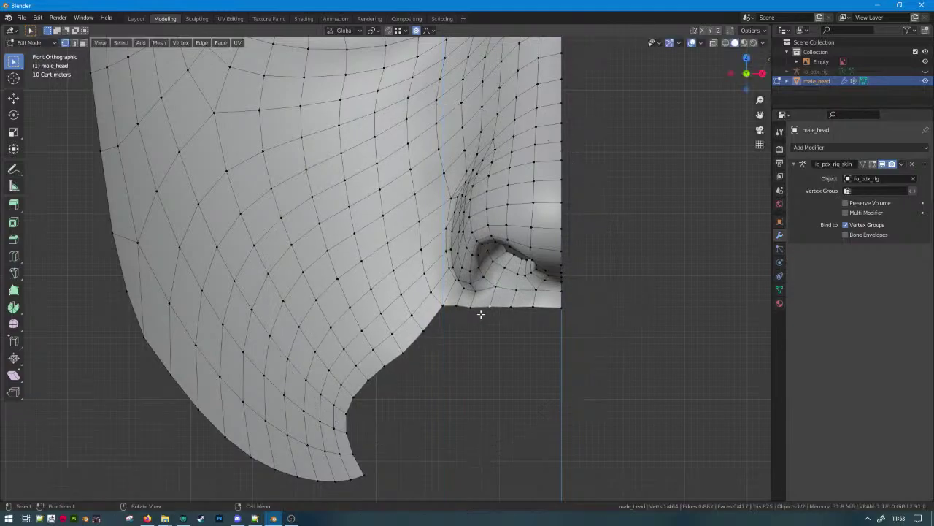
Compare the mask's nose and lower edge with the reference portraits in Object Mode.
scroll(480, 330, down, 5)
key(Tab)
scroll(459, 319, down, 4)
middle_drag(459, 319, 543, 326)
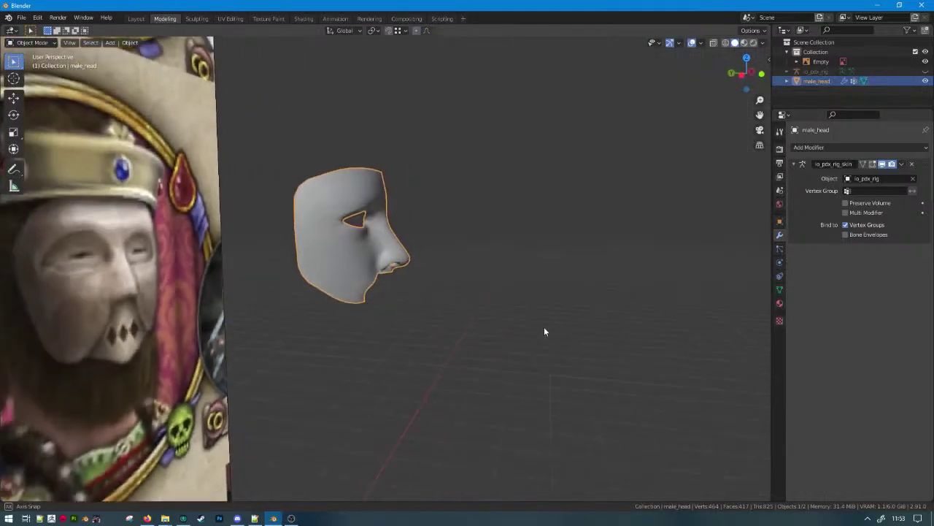
scroll(522, 318, up, 5)
scroll(462, 315, down, 1)
scroll(353, 311, down, 3)
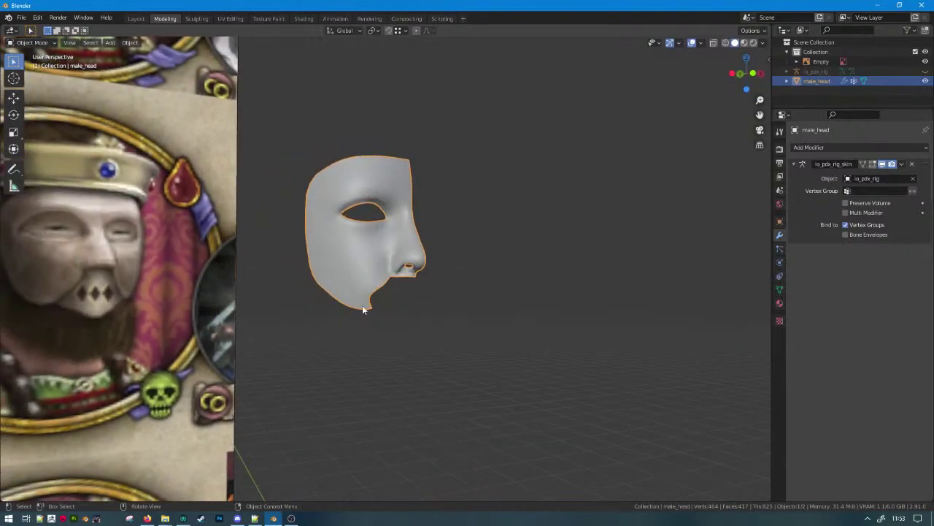
scroll(362, 305, up, 3)
Rotate the lower cheek tip -33° around its end vertex with proportional size 3.45.
key(Tab)
scroll(452, 278, up, 3)
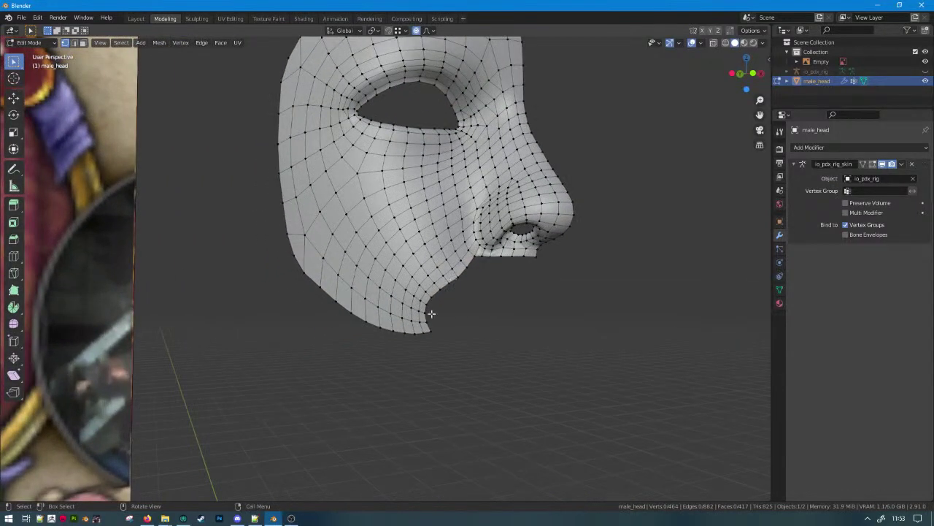
key(g)
right_click(432, 346)
key(KP_3)
key(KP_1)
key(KP_3)
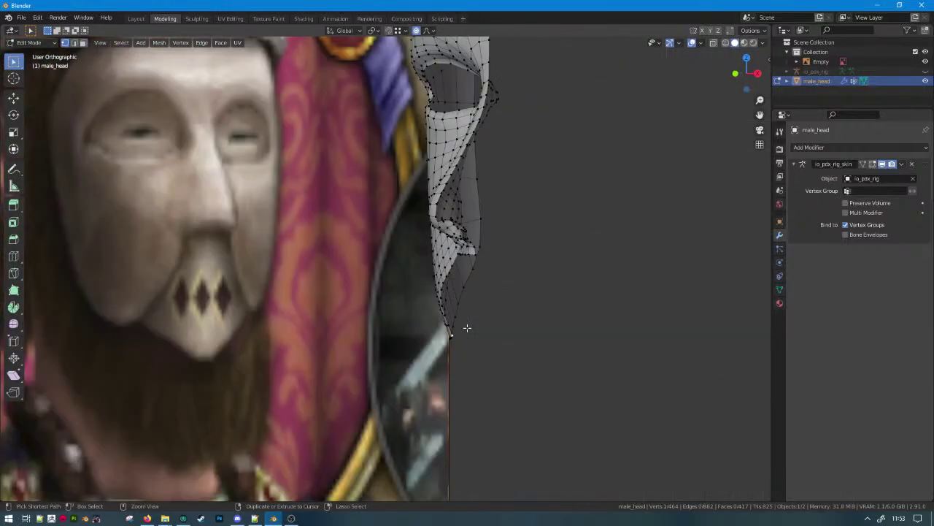
key(ctrl+KP_3)
middle_drag(467, 327, 484, 319)
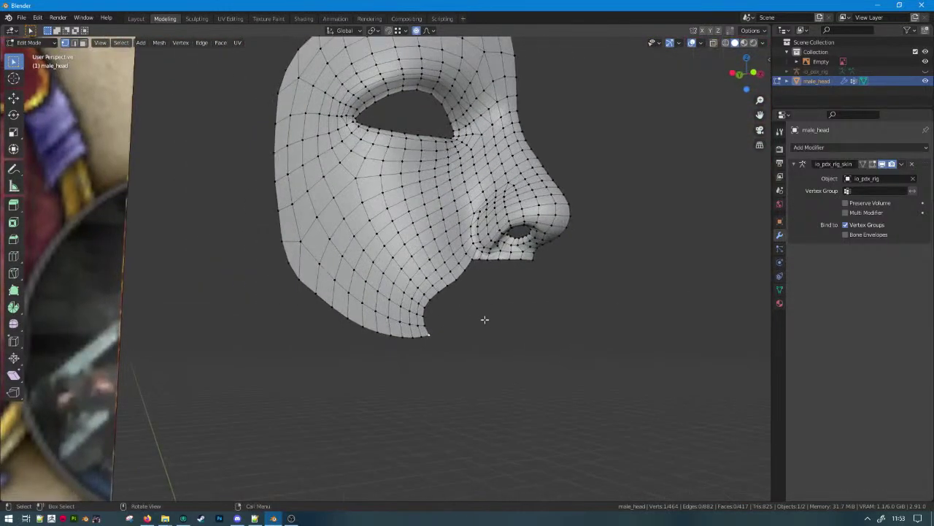
key(r)
scroll(467, 369, down, 5)
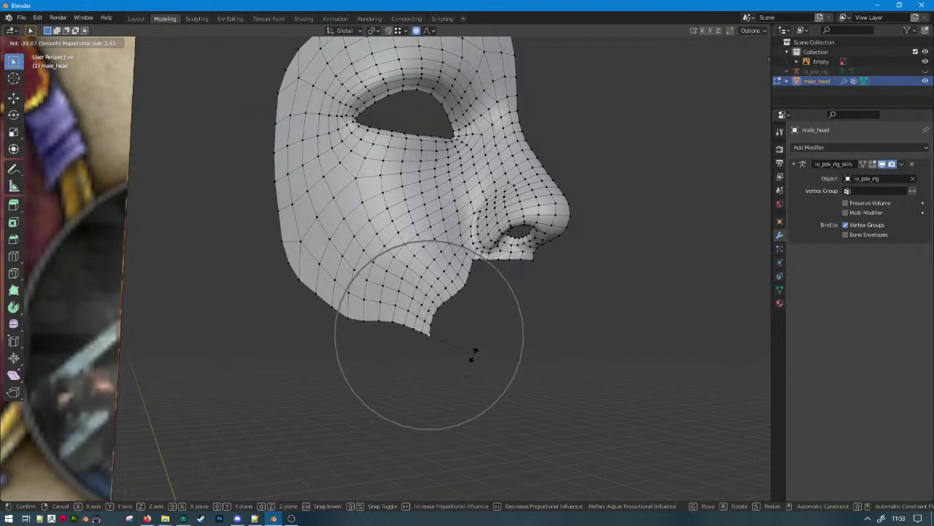
click(456, 346)
Pull the cheek tip outward, and shift the neighbouring inner edge vertex by X 0.639, Y -0.297 and Z -0.175 m.
key(g)
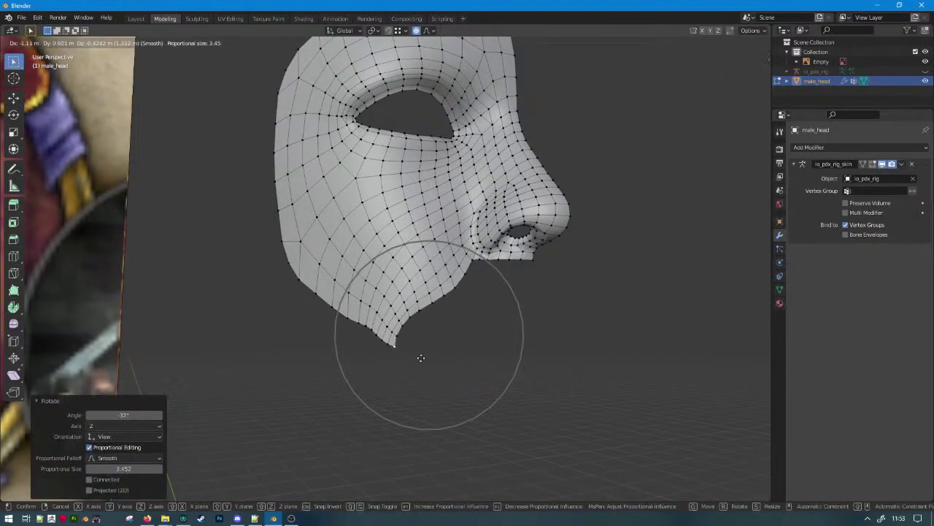
click(420, 358)
click(417, 324)
key(g)
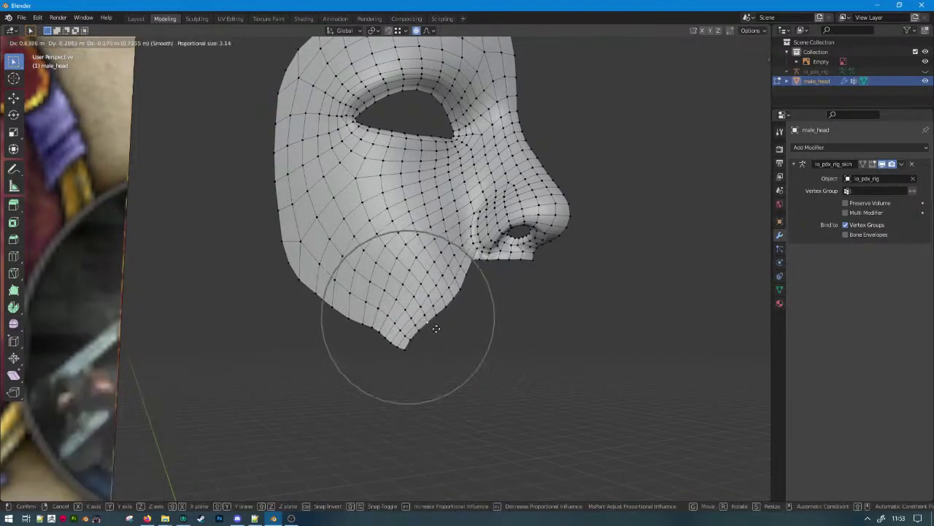
click(427, 334)
Move the outer edge vertex near the cheek tip by X -0.708, Y 0.328 and Z 0.202 m with proportional size 2.853.
scroll(416, 338, down, 6)
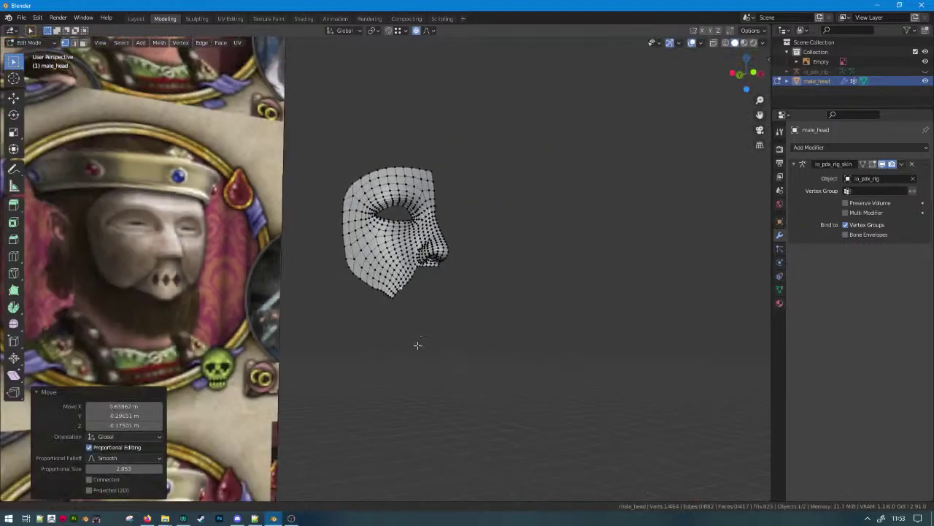
shift+middle_drag(417, 344, 441, 348)
scroll(432, 332, up, 2)
click(431, 327)
scroll(430, 330, up, 2)
scroll(429, 330, up, 3)
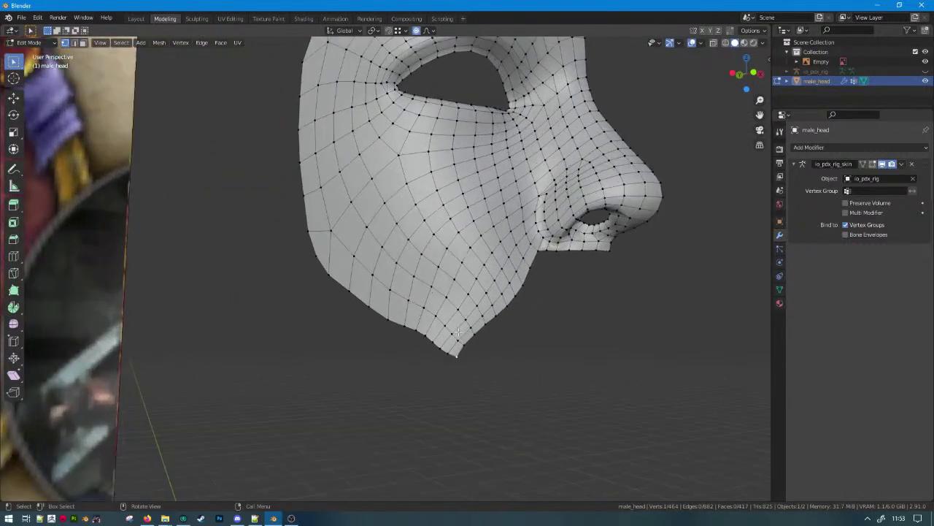
key(g)
click(407, 333)
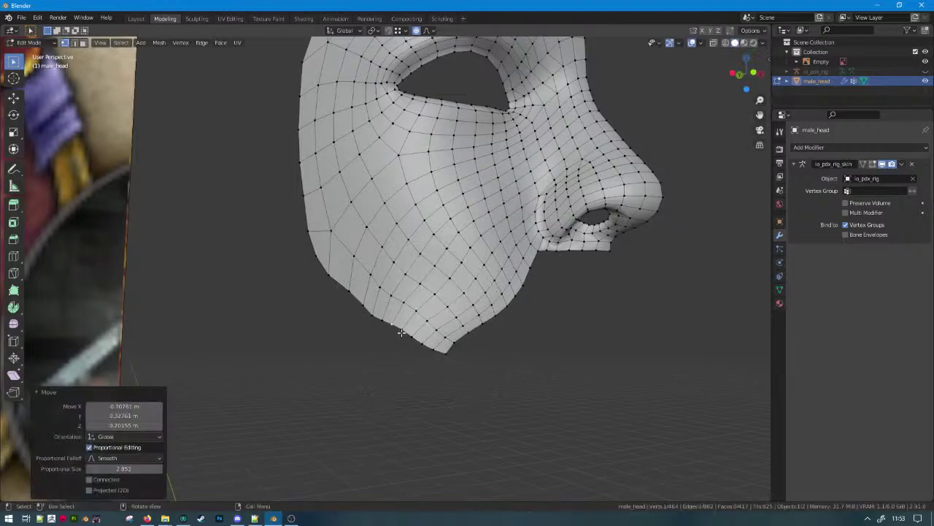
Move the mask's outer jaw corner vertex slightly outward with proportional size 2.85, undoing the first edge adjustment.
click(361, 307)
key(g)
click(347, 297)
key(ctrl+z)
key(g)
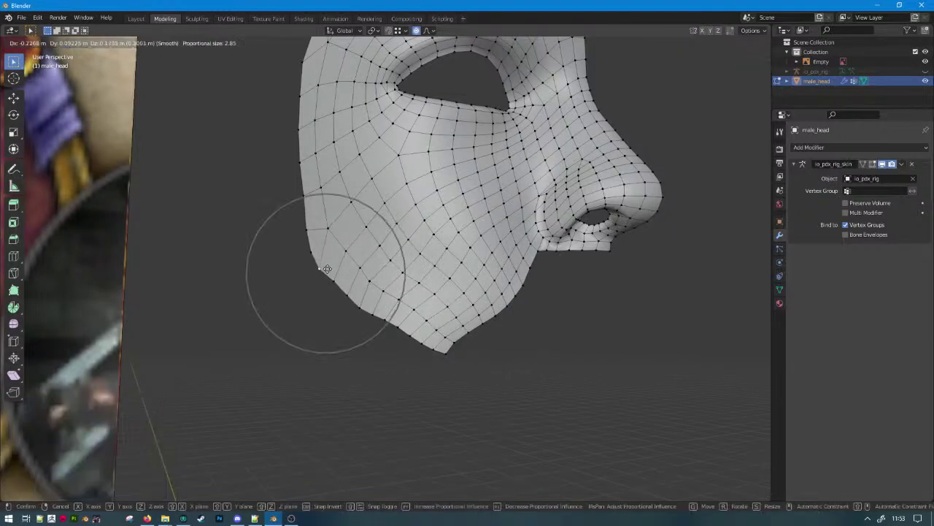
click(327, 276)
Adjust the vertices around the lower cheek tip with proportional falloff.
scroll(330, 280, down, 2)
middle_drag(330, 280, 405, 317)
click(400, 289)
key(g)
right_click(404, 290)
click(411, 296)
key(g)
click(424, 295)
Try to relax the group of vertices around the lower cheek tip with one iteration, and undo it.
key(F3)
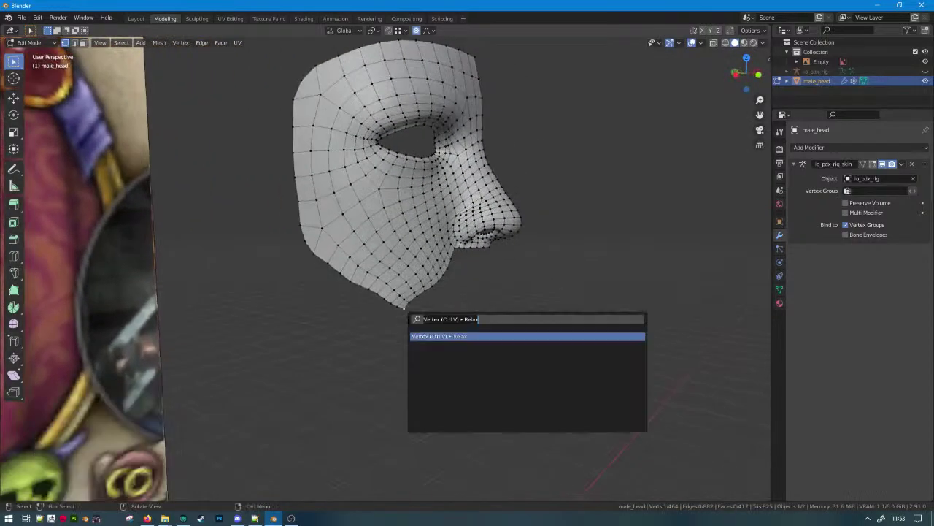
key(Return)
key(c)
mouse_move(408, 320)
mouse_down()
mouse_move(365, 295)
mouse_move(427, 292)
mouse_move(365, 285)
mouse_up()
key(Escape)
key(F3)
key(Return)
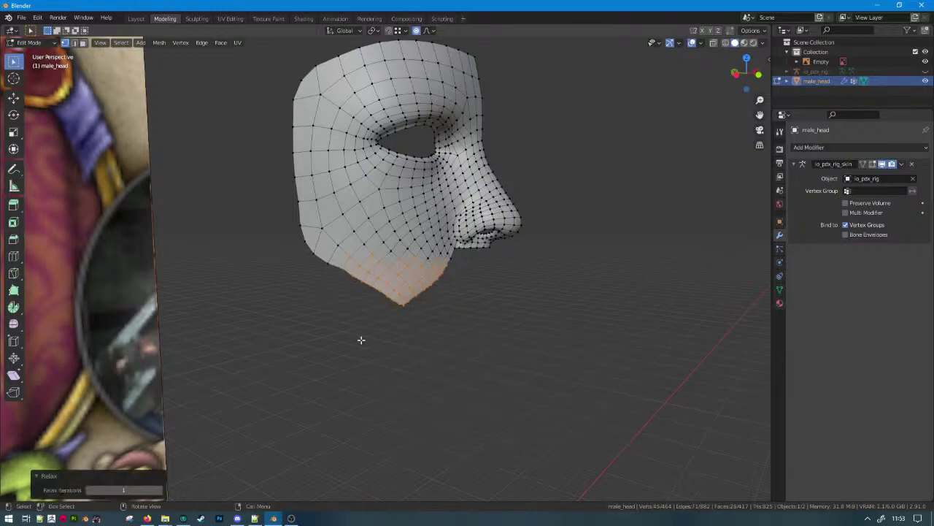
key(ctrl+z)
middle_drag(381, 338, 353, 331)
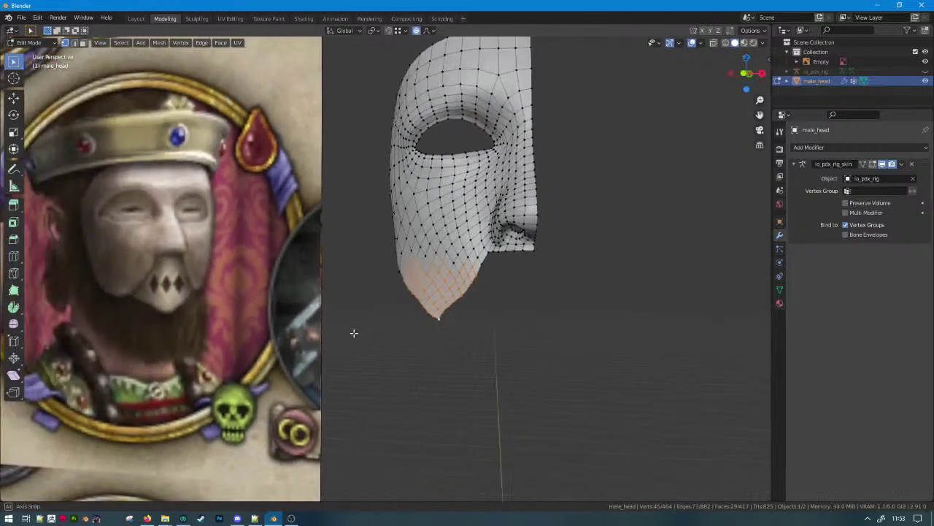
click(416, 328)
Examine the cheek tip and the mask's overall outline against the reference portrait, with and without the wireframe.
middle_drag(415, 327, 438, 329)
scroll(438, 329, down, 2)
scroll(431, 329, up, 2)
scroll(431, 328, up, 3)
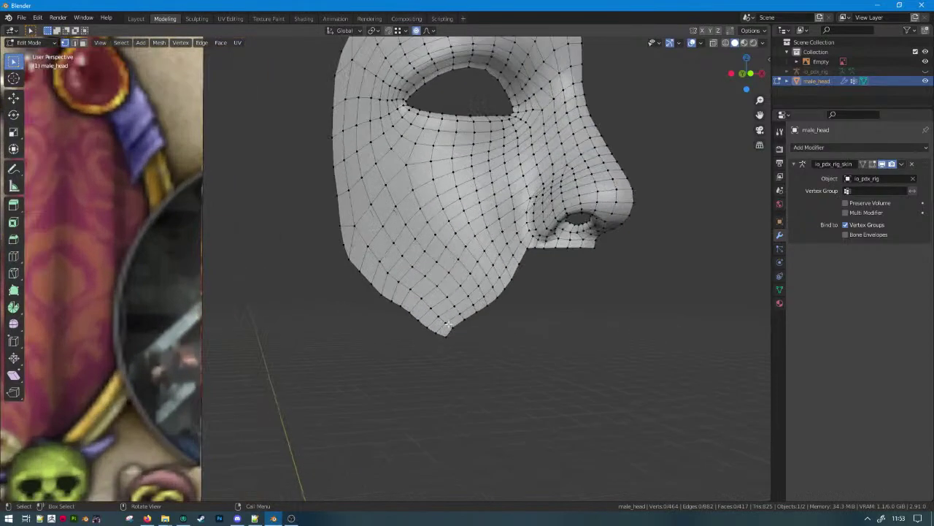
scroll(438, 325, down, 3)
scroll(446, 323, up, 2)
scroll(382, 298, down, 5)
middle_drag(382, 298, 455, 279)
key(Tab)
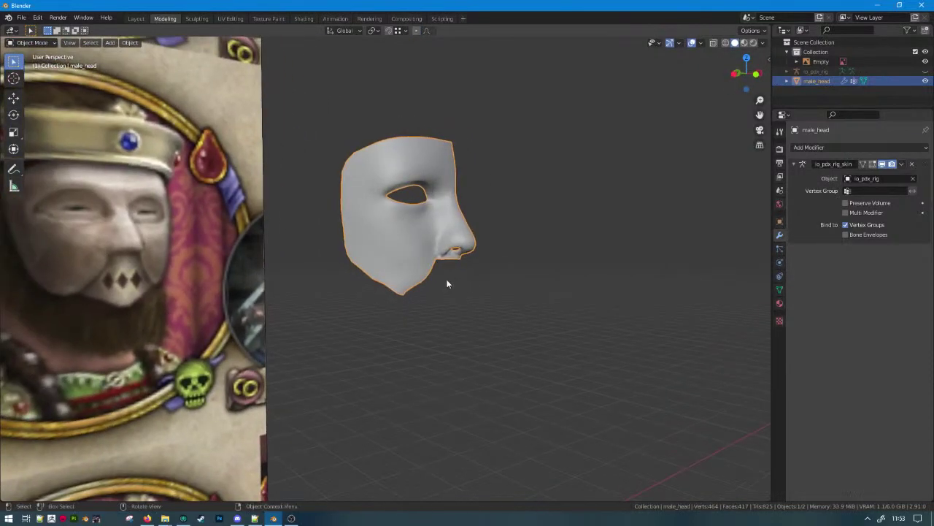
scroll(455, 278, up, 3)
key(Tab)
scroll(435, 279, up, 2)
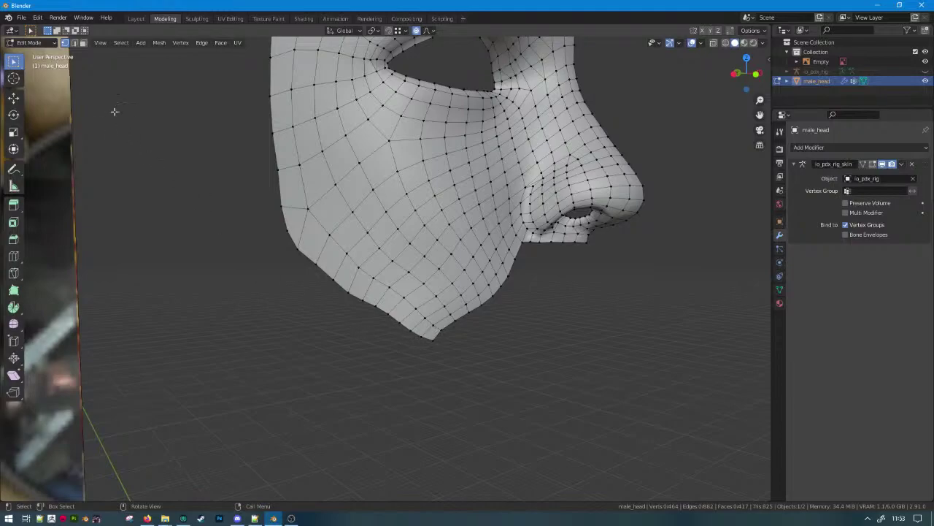
click(97, 46)
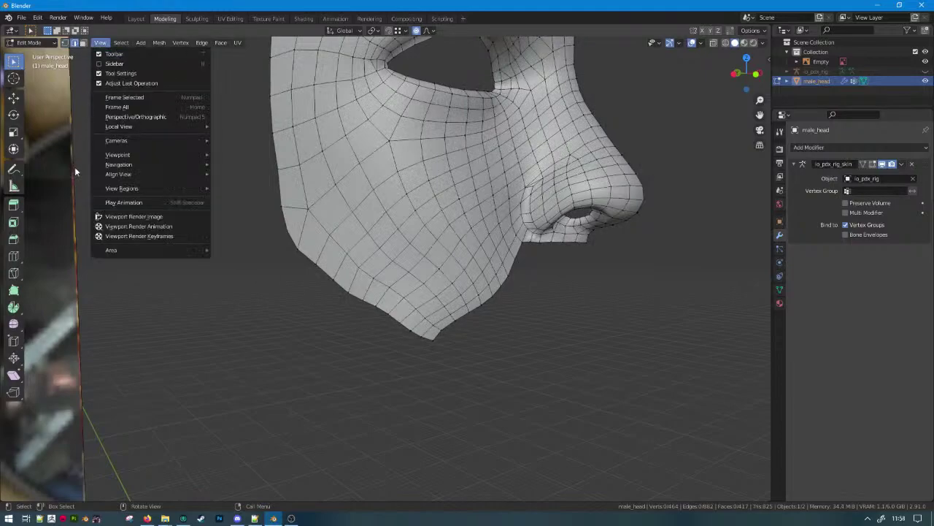
click(140, 205)
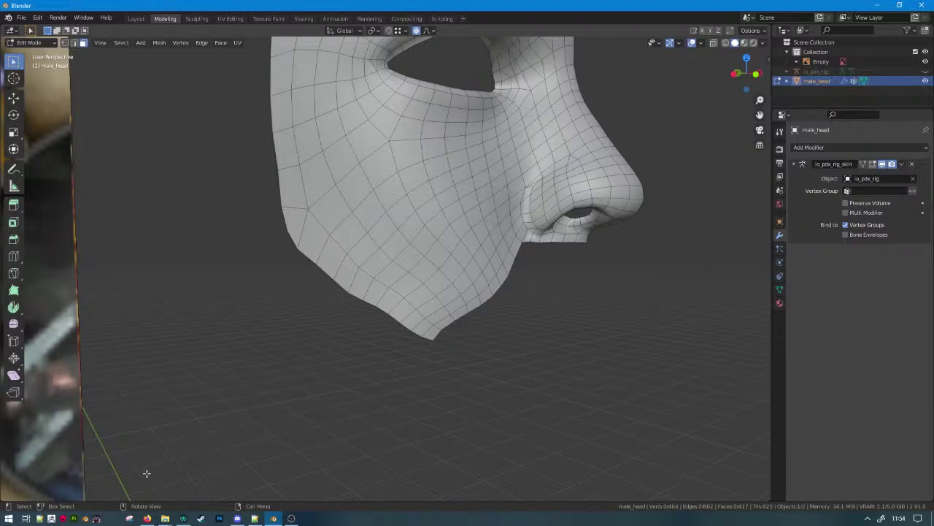
scroll(404, 318, down, 3)
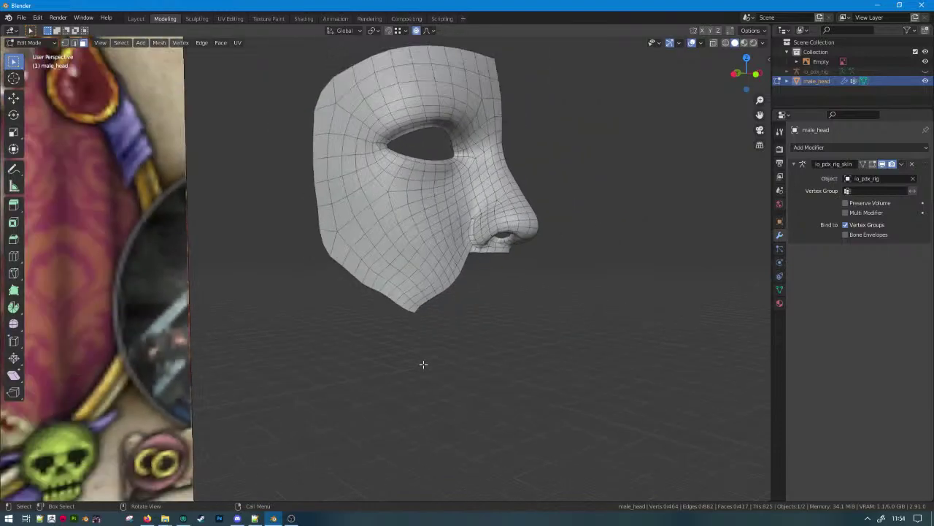
scroll(390, 308, up, 2)
key(c)
drag(442, 331, 480, 323)
key(Escape)
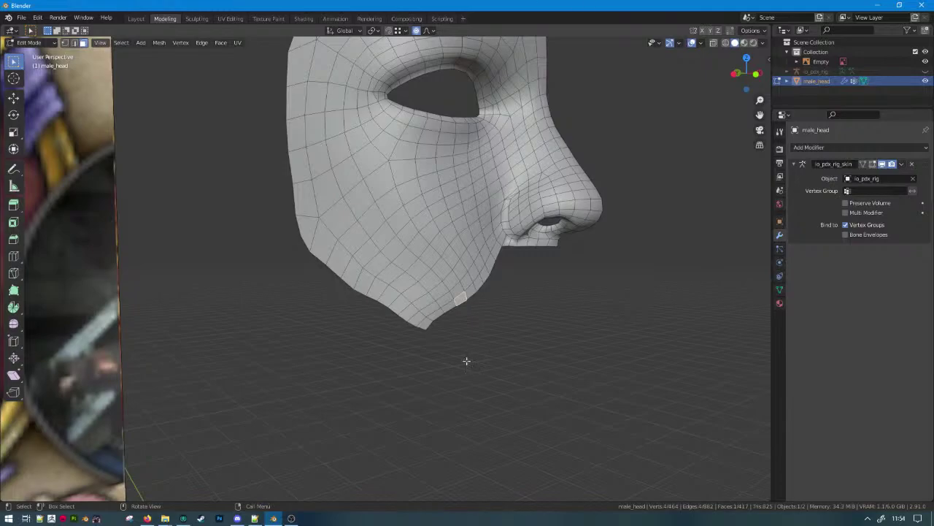
scroll(654, 193, down, 4)
scroll(135, 344, down, 2)
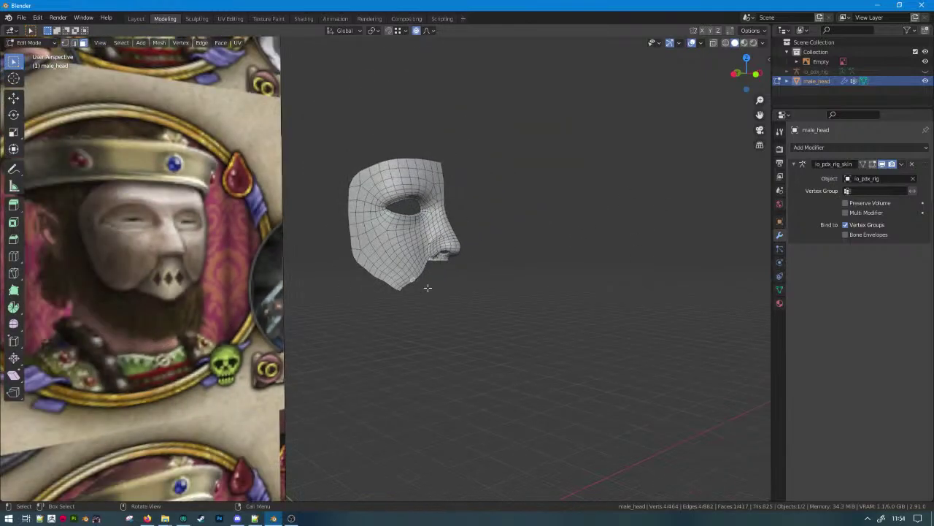
scroll(428, 287, up, 3)
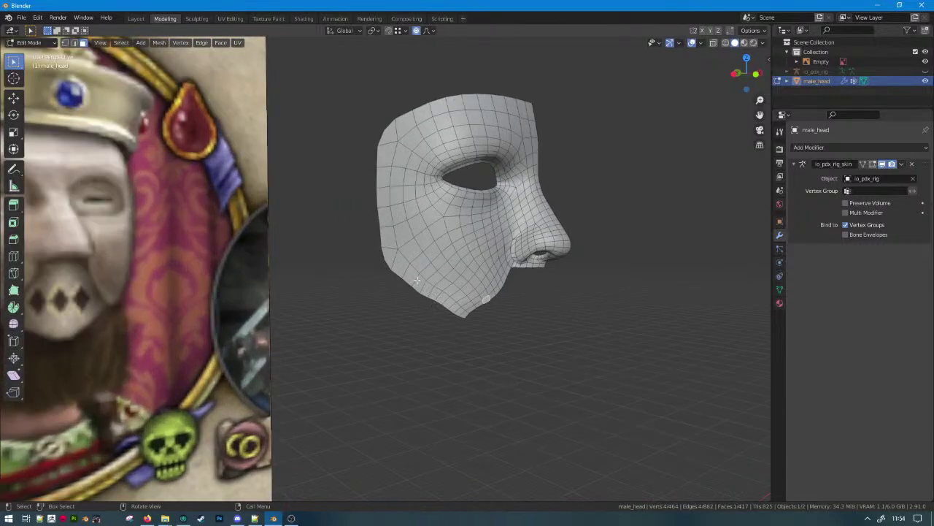
scroll(412, 280, up, 2)
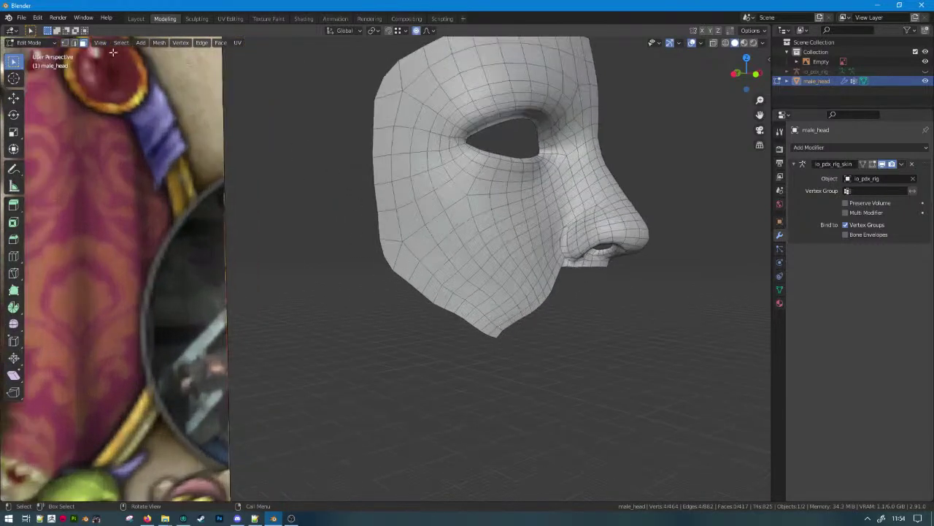
Return to vertex selection and select the vertex at the lower cheek tip.
click(64, 42)
scroll(325, 287, down, 3)
scroll(421, 268, up, 4)
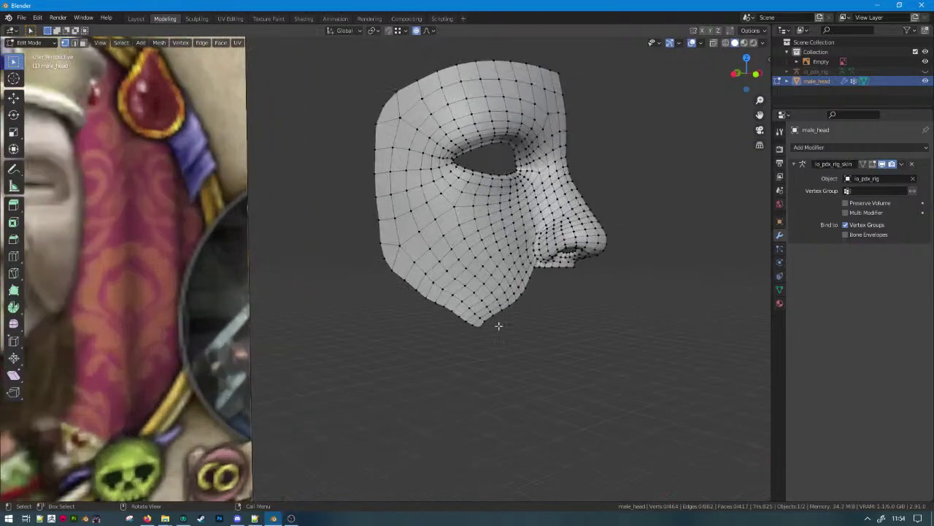
scroll(489, 334, up, 3)
scroll(482, 330, down, 5)
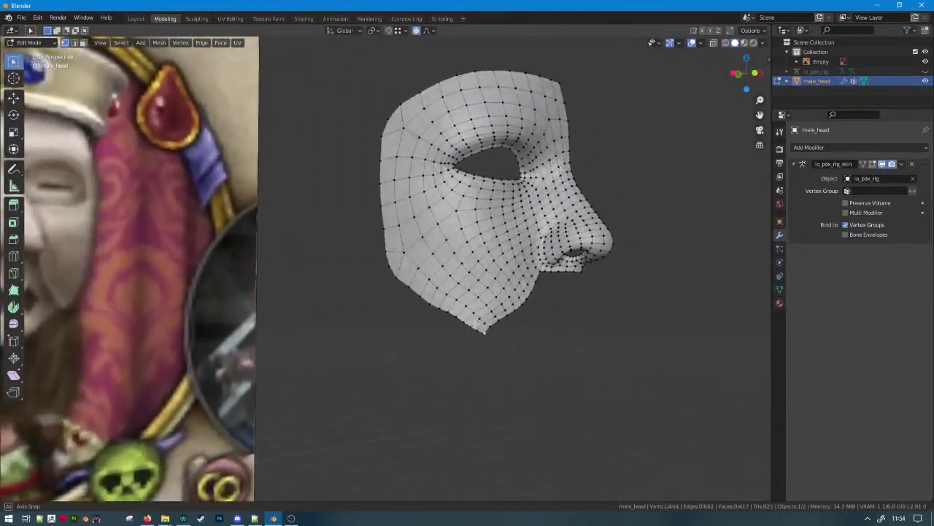
scroll(449, 326, up, 3)
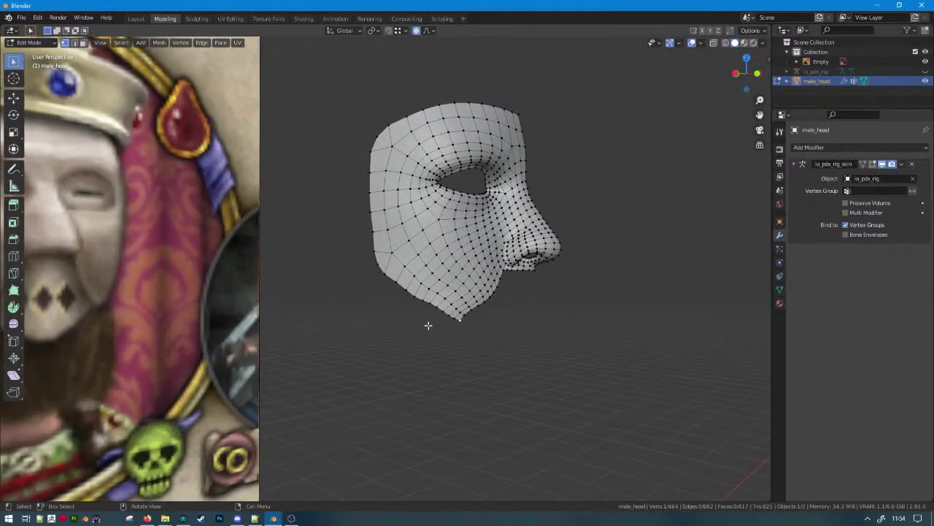
scroll(484, 321, up, 2)
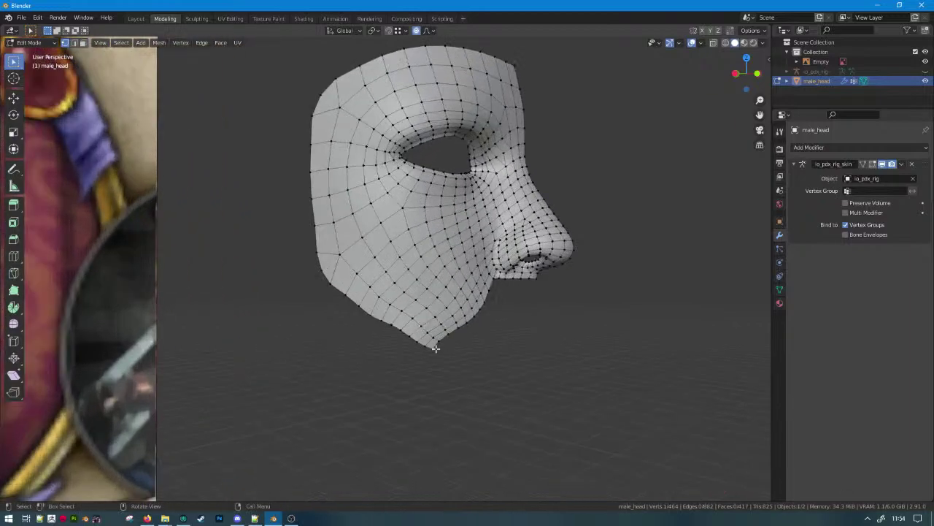
Try to move the cheek tip vertex along Z from the side view with Smooth proportional falloff.
key(KP_1)
key(KP_3)
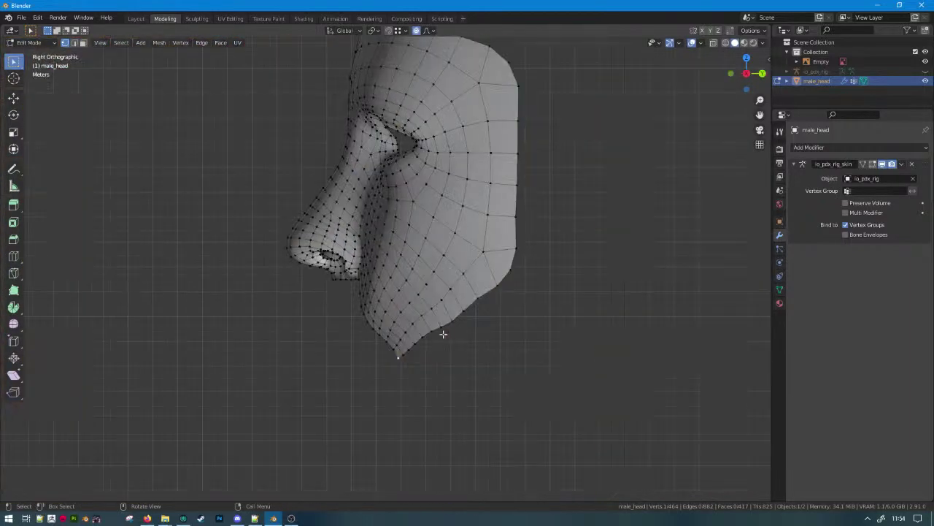
key(g)
key(z)
scroll(452, 321, down, 3)
click(474, 319)
middle_drag(474, 319, 448, 333)
Try to move the cheek tip vertex along Z with the Inverse Square proportional falloff.
click(431, 31)
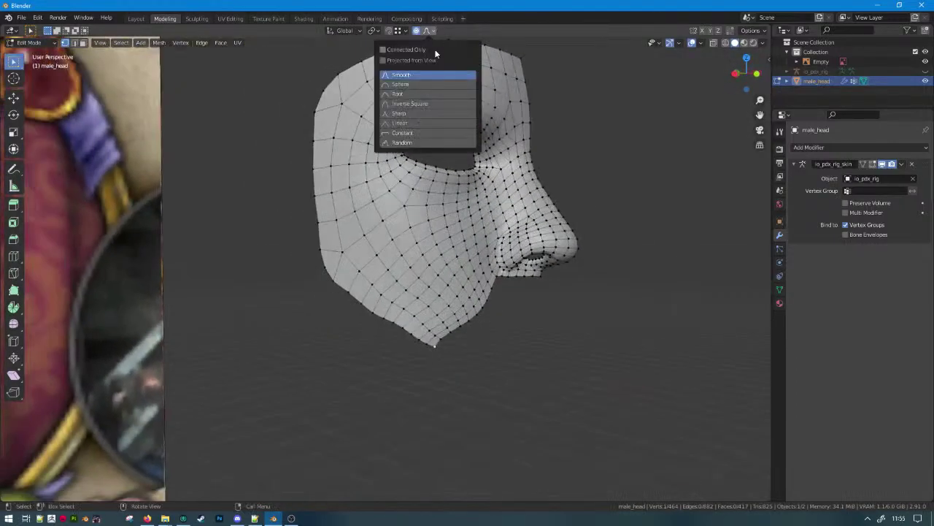
click(411, 103)
key(g)
key(z)
right_click(493, 236)
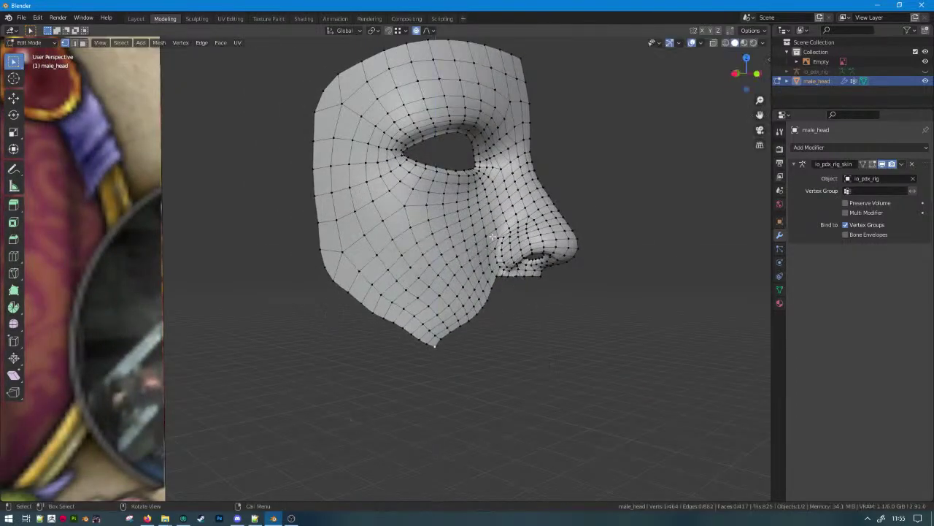
Raise the cheek tip vertex 0.883 m along Z using Sharp proportional falloff with size 3.452.
click(430, 31)
click(424, 113)
key(g)
key(z)
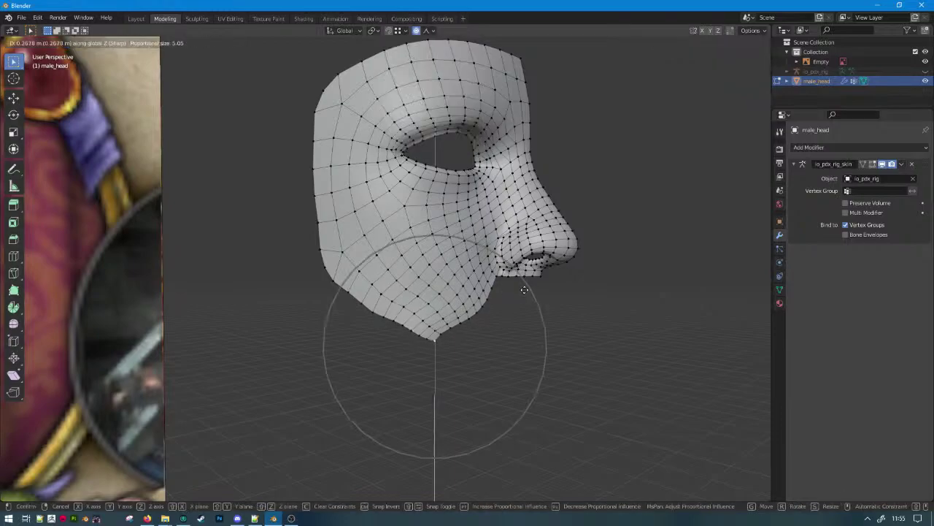
scroll(519, 277, up, 3)
click(519, 277)
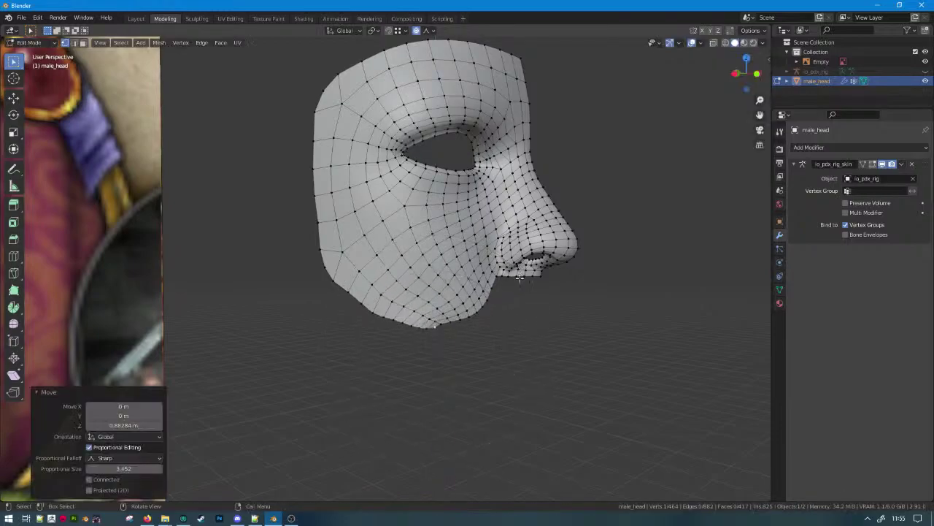
Pull the vertex beside the cheek tip downward, and nudge a vertex on the outer lower edge slightly outward, using Sharp falloff.
scroll(465, 305, up, 5)
middle_drag(465, 305, 402, 298)
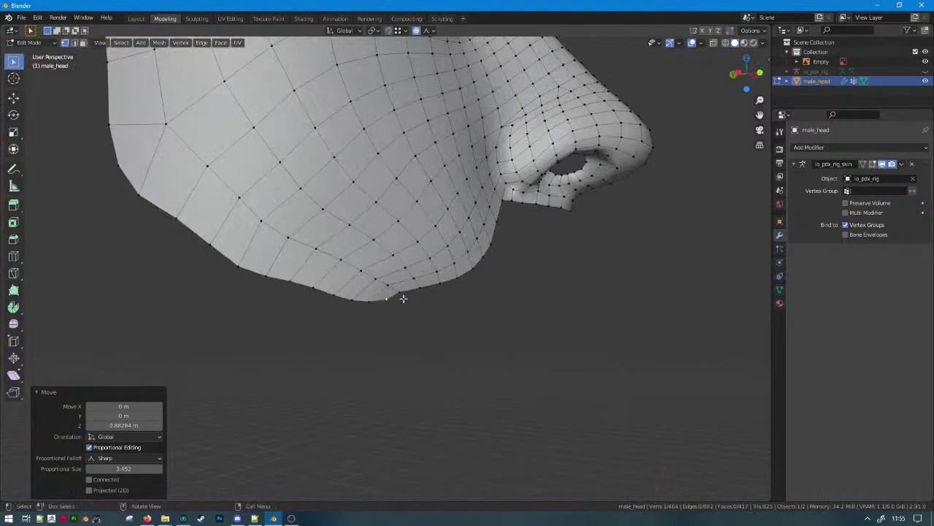
key(g)
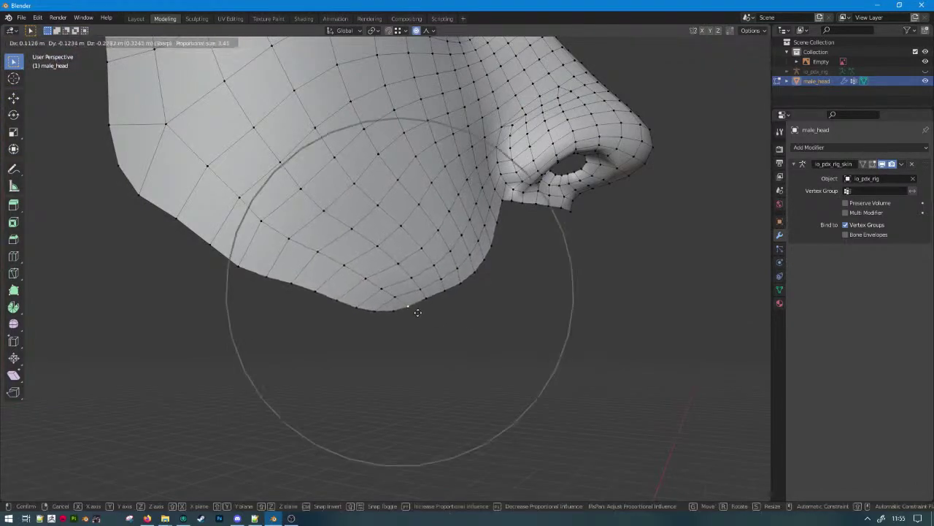
click(416, 311)
click(311, 294)
key(g)
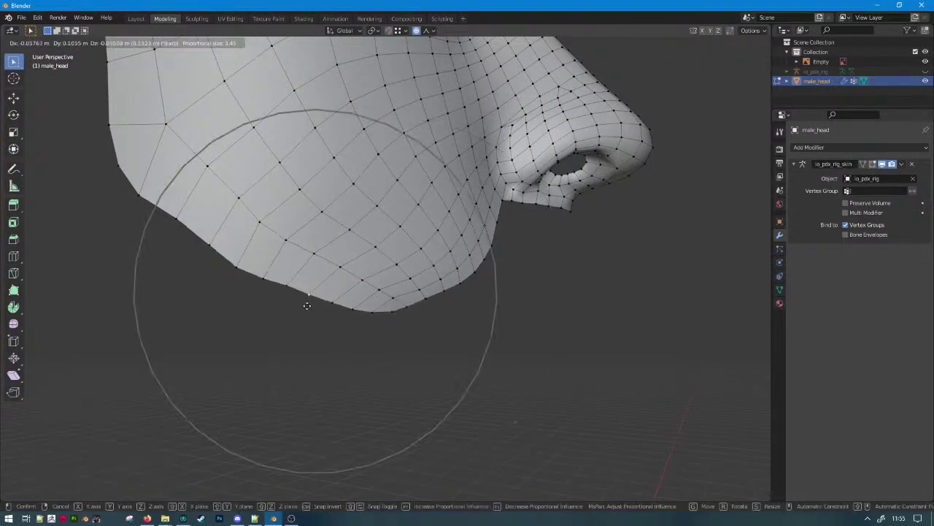
click(305, 302)
Move the lower outer jaw edge vertex by X -0.040, Y 0.085 and Z -0.092 m with proportional size 3.452.
click(210, 245)
key(g)
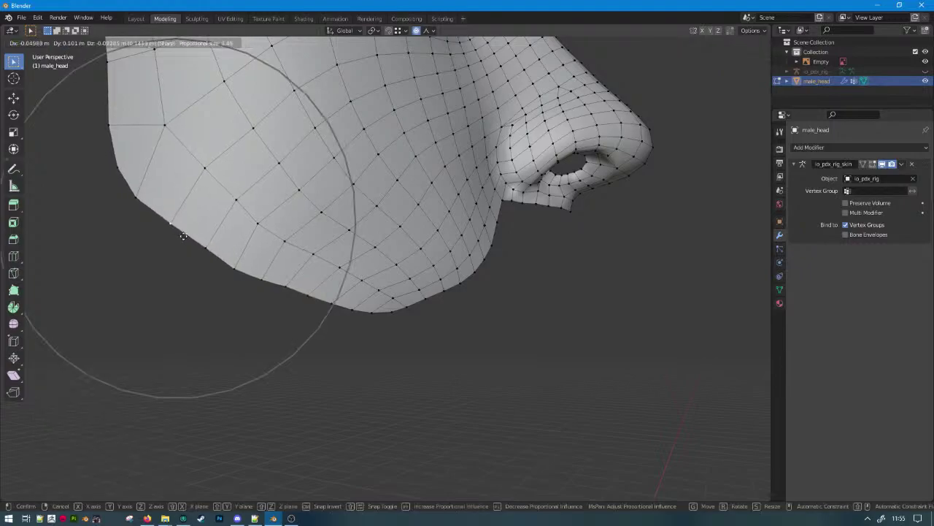
click(203, 261)
scroll(280, 292, down, 5)
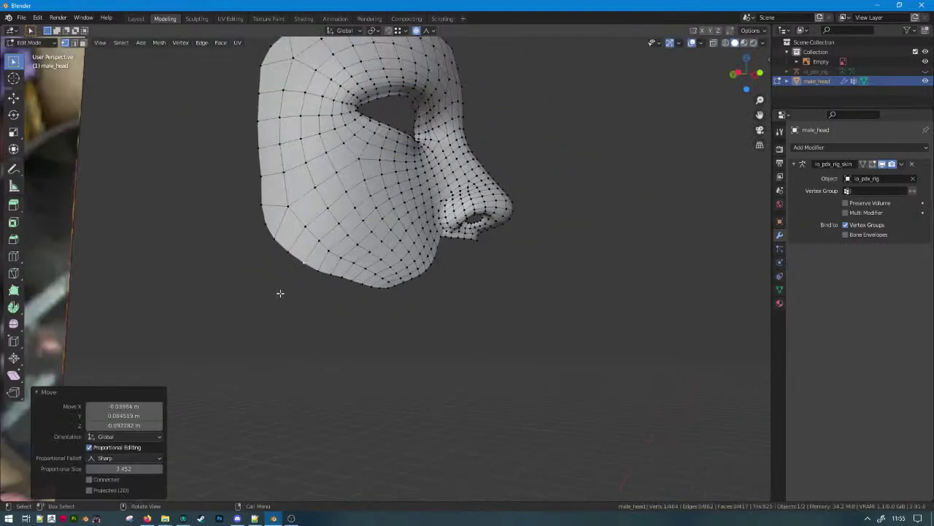
Raise the lowest vertex of the cheek edge about 0.41 m along Z with Sharp falloff and proportional size about 4.19.
scroll(333, 307, up, 6)
click(376, 302)
scroll(437, 312, down, 5)
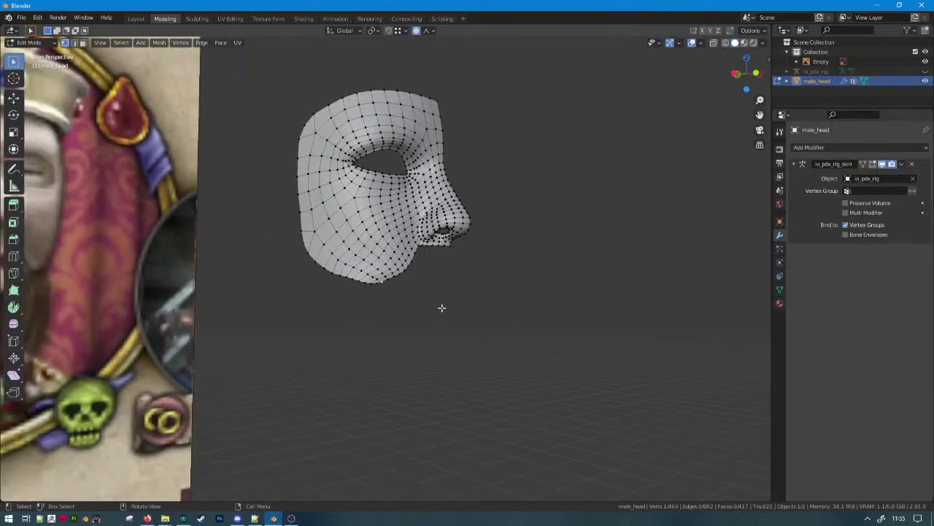
key(Tab)
scroll(385, 316, up, 3)
key(Tab)
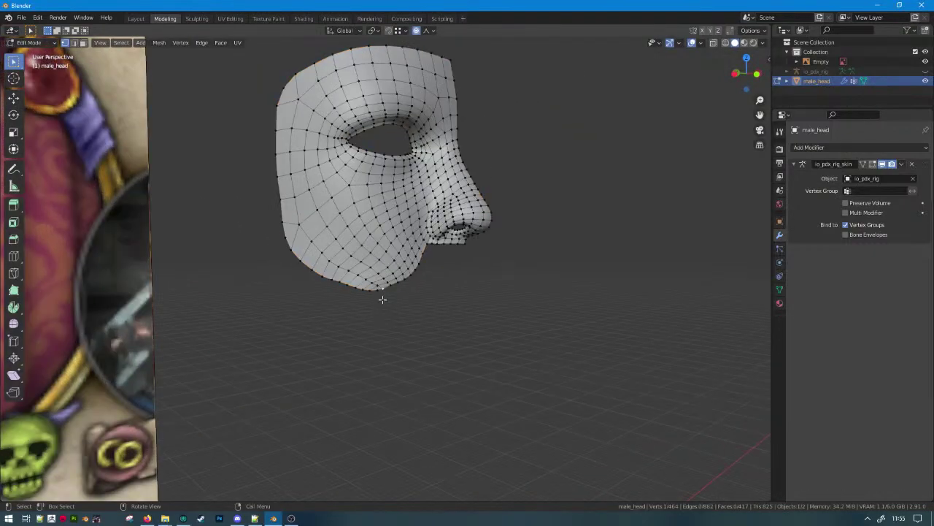
scroll(378, 298, up, 3)
key(g)
key(z)
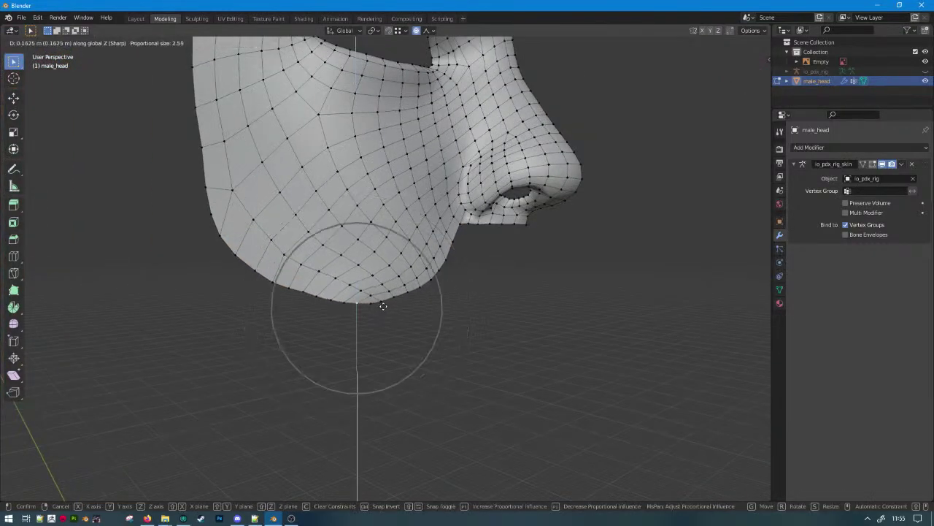
scroll(383, 301, down, 5)
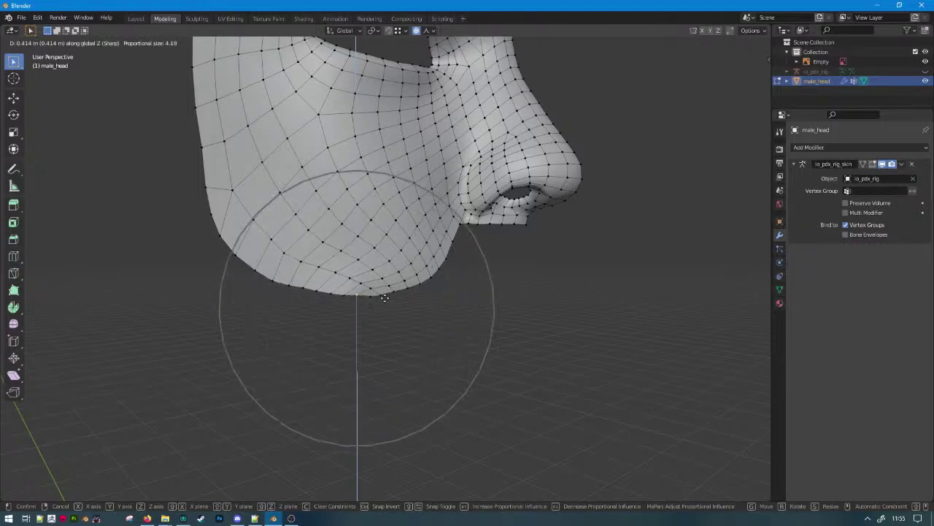
Raise the vertex on the mask's bottom edge about 0.4 m along Z with Sharp proportional falloff, and check the shaded shape.
click(385, 301)
scroll(400, 326, down, 6)
key(Tab)
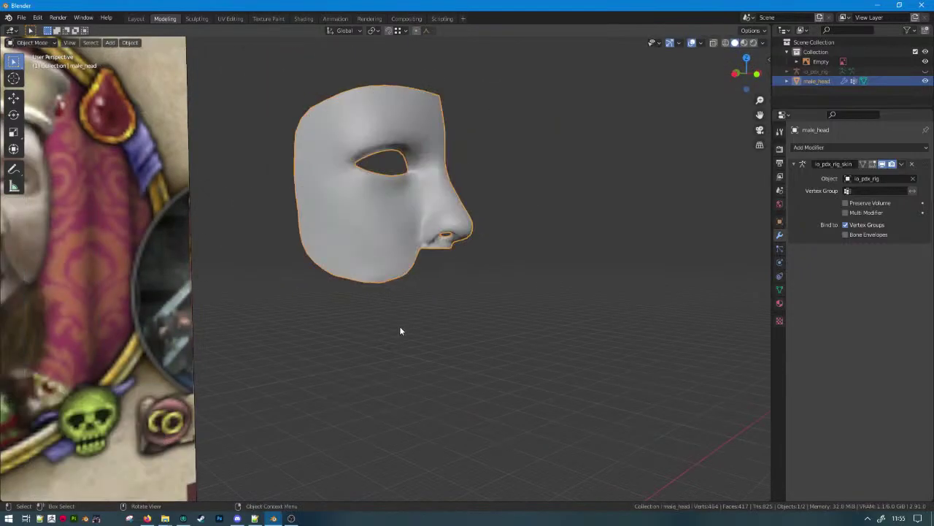
key(Tab)
scroll(394, 326, up, 3)
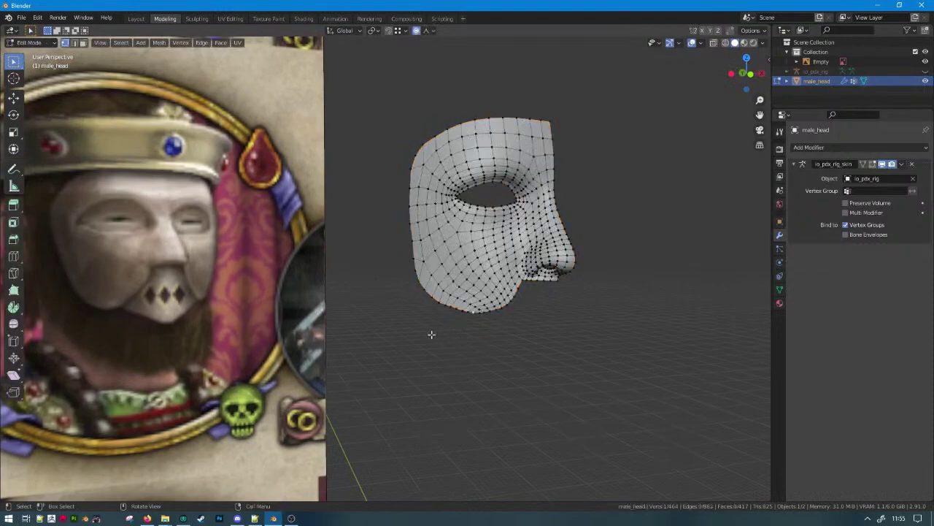
Move the vertex at the mask's lower rear corner forward along Y with Sharp proportional editing at size 8.14.
middle_drag(431, 334, 491, 290)
scroll(498, 288, up, 2)
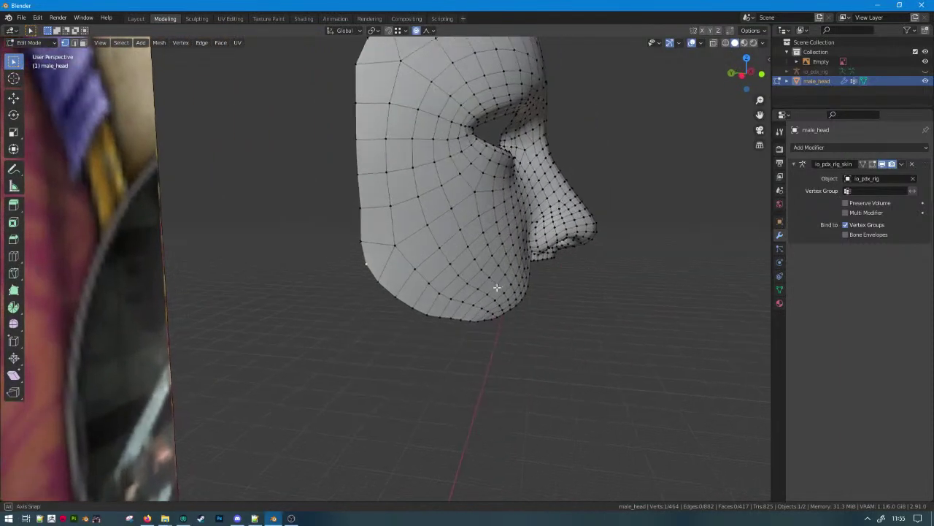
key(KP_3)
key(KP_3)
key(g)
key(x)
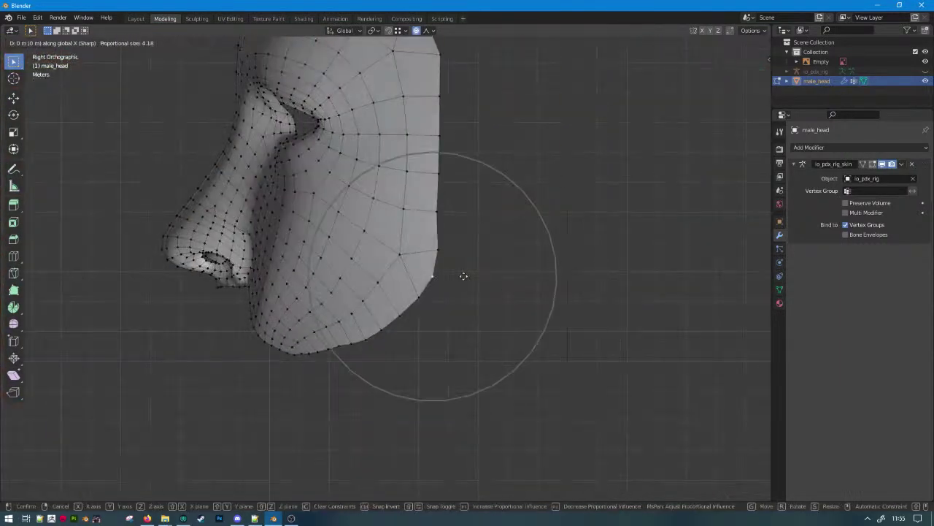
right_click(506, 286)
key(g)
key(y)
scroll(488, 283, down, 7)
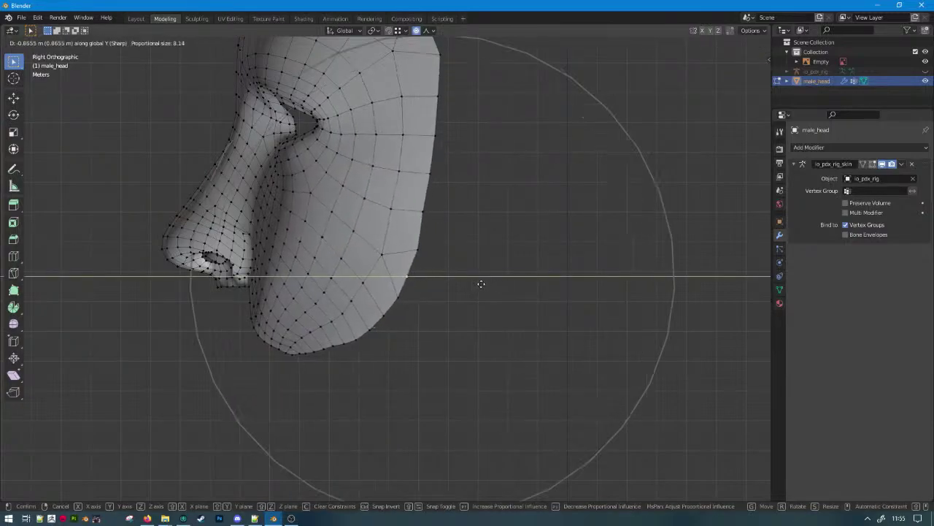
click(472, 284)
Change the proportional falloff to Smooth and lower the mask's bottom edge vertex about 0.76 m along Z with a reduced influence radius.
scroll(463, 287, down, 6)
key(Tab)
middle_drag(401, 301, 398, 321)
scroll(395, 317, up, 1)
key(Tab)
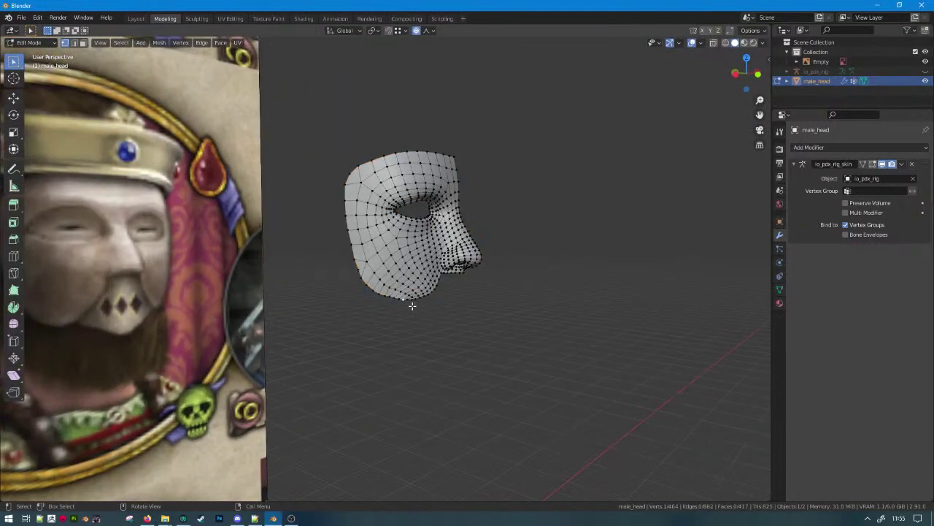
scroll(396, 308, up, 2)
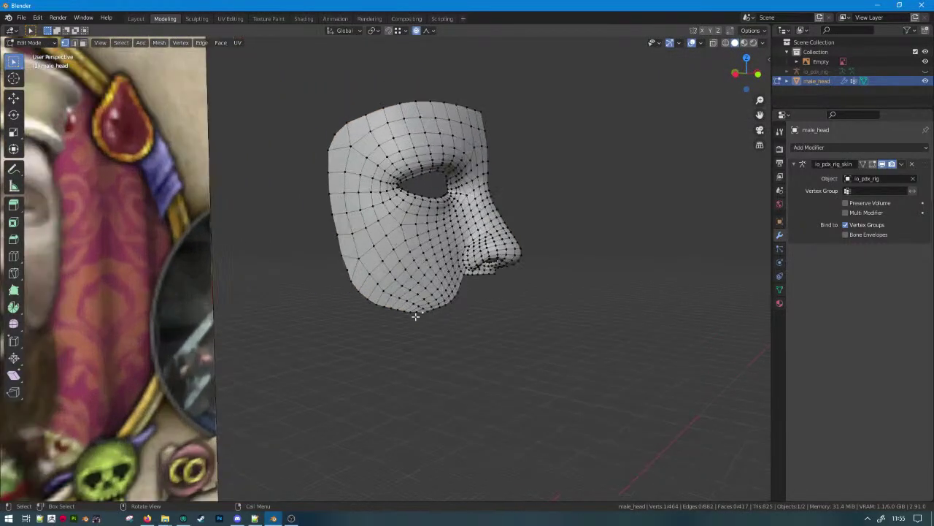
click(428, 31)
click(419, 74)
key(g)
key(z)
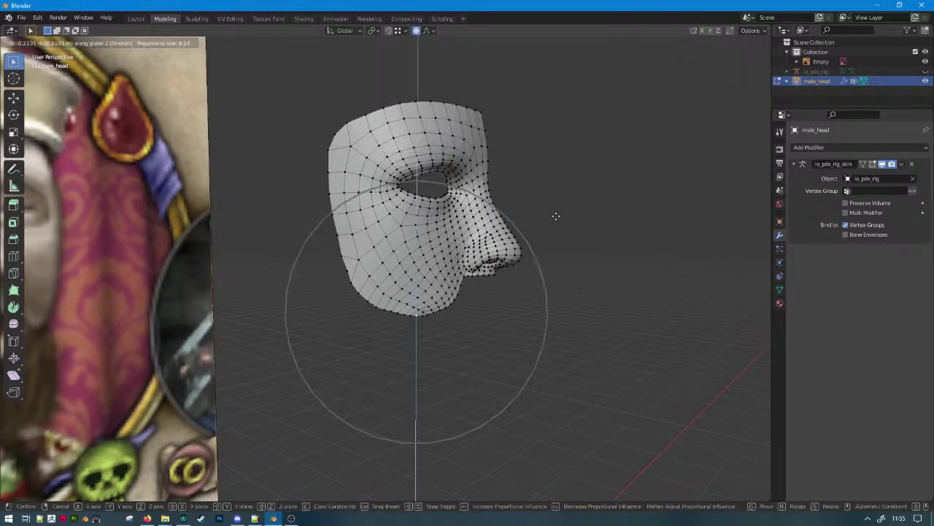
scroll(559, 219, up, 3)
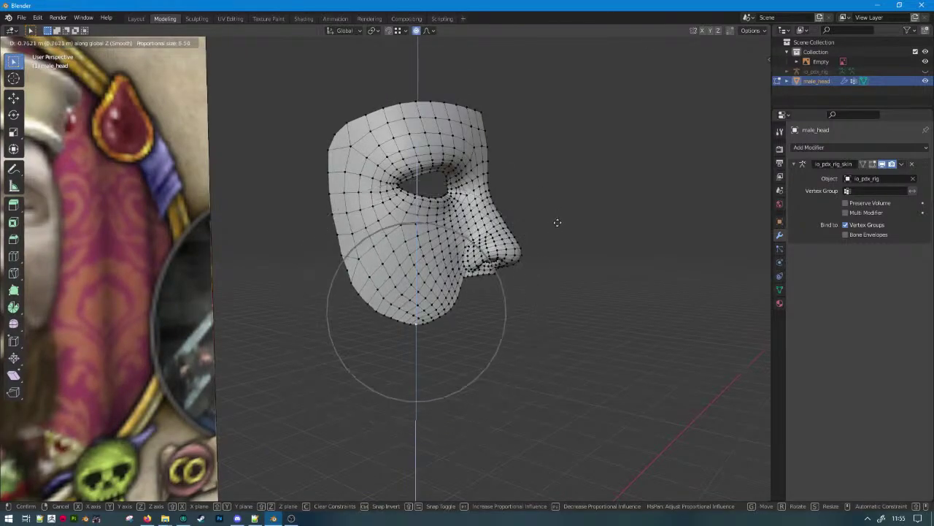
click(558, 222)
scroll(551, 225, down, 3)
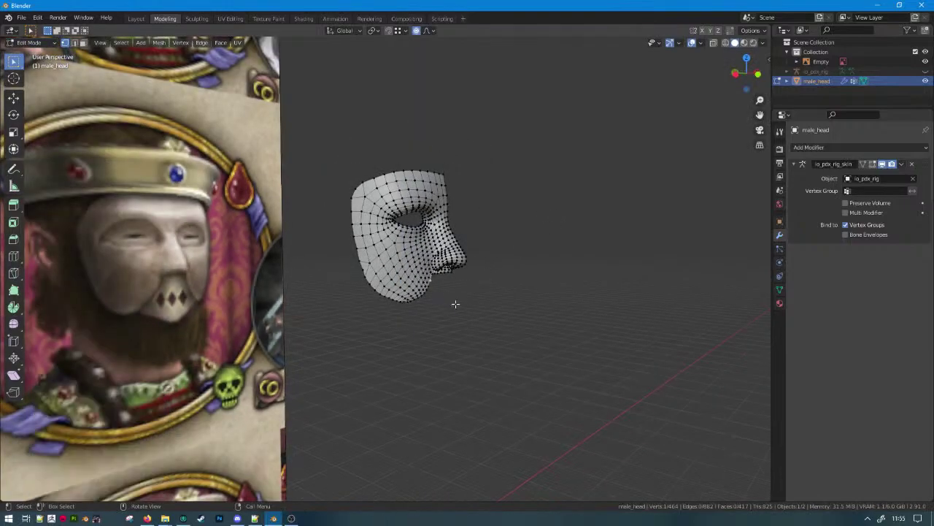
Try to smooth the mask's outer boundary edge with the Relax command, and undo each attempt.
scroll(444, 310, up, 3)
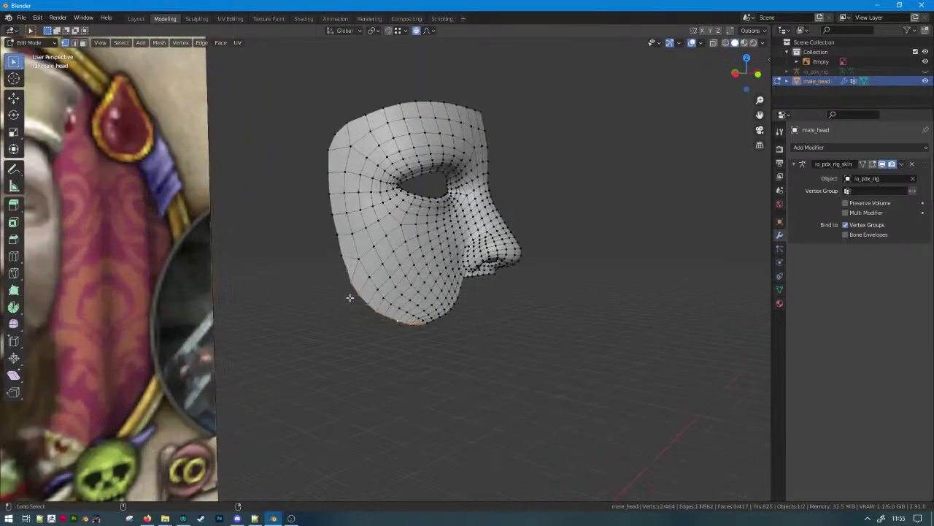
key(F3)
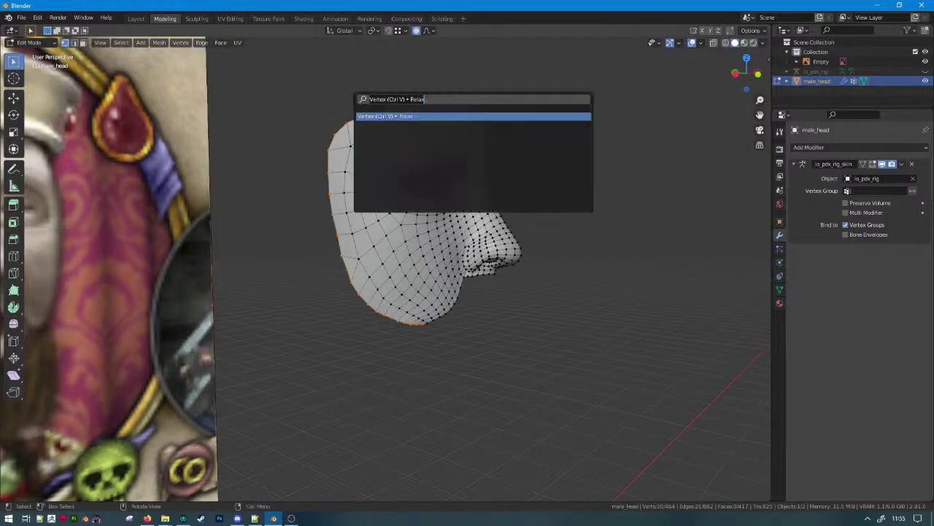
key(Return)
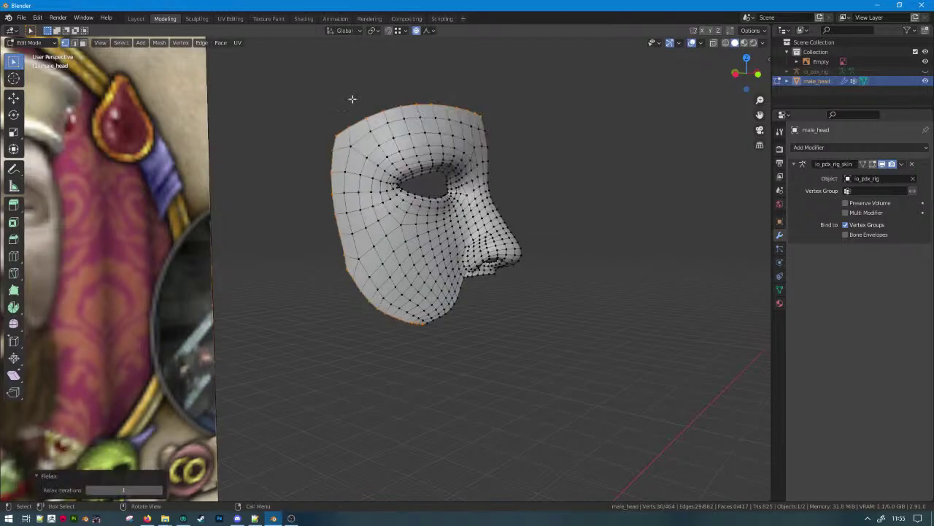
key(c)
right_click(313, 113)
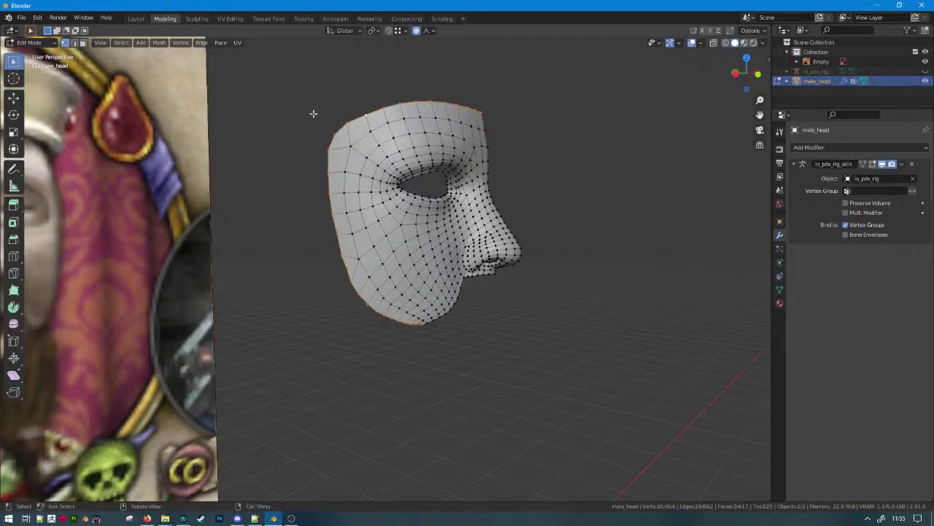
key(F3)
key(Return)
key(ctrl+z)
Turn off proportional editing and nudge the vertex on the mask's lower rear edge slightly outward to round the outline.
middle_drag(445, 367, 467, 336)
scroll(467, 336, up, 2)
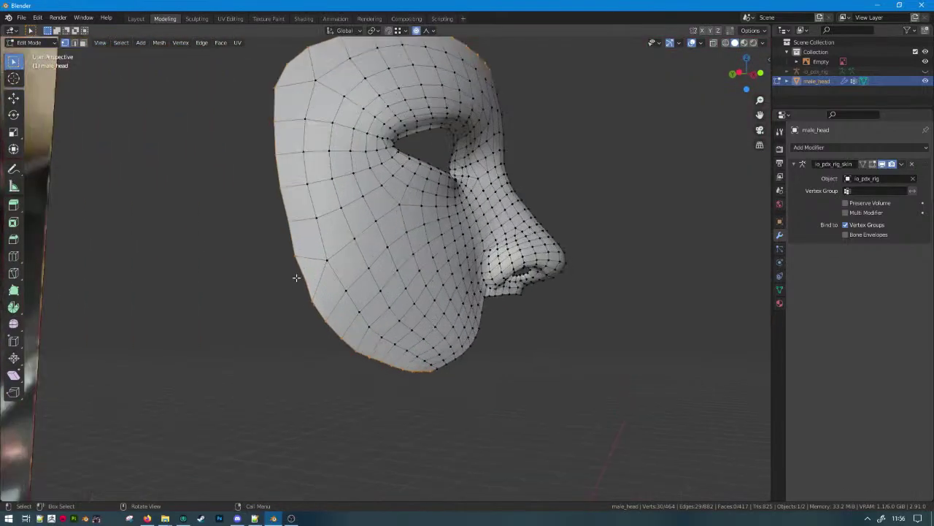
key(c)
key(Escape)
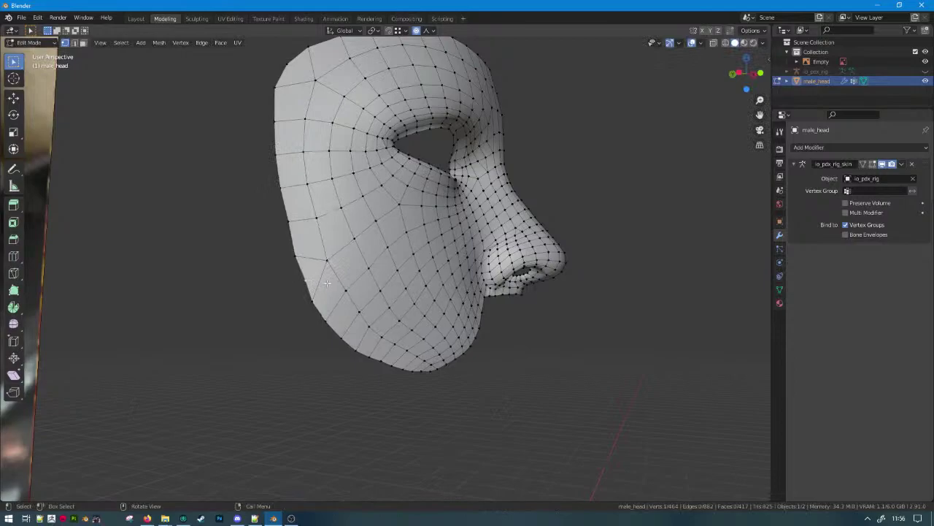
scroll(327, 283, up, 4)
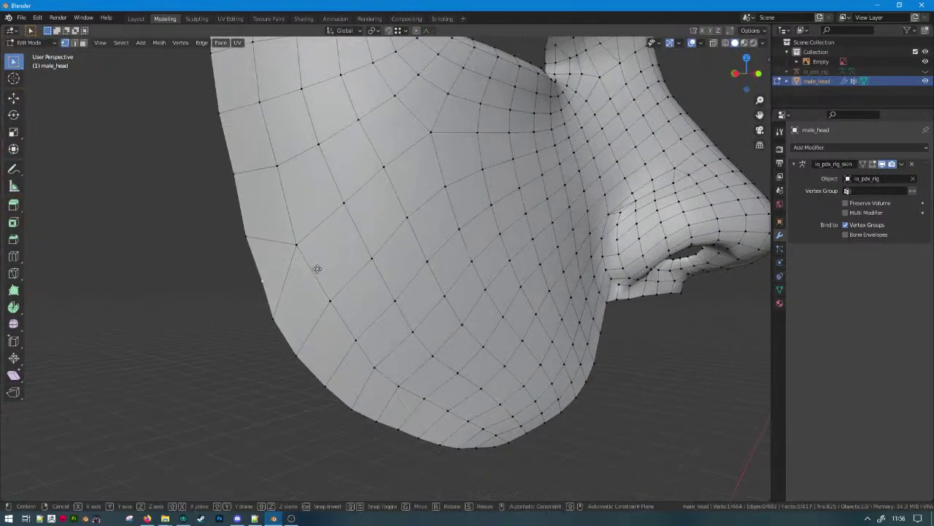
key(g)
click(311, 266)
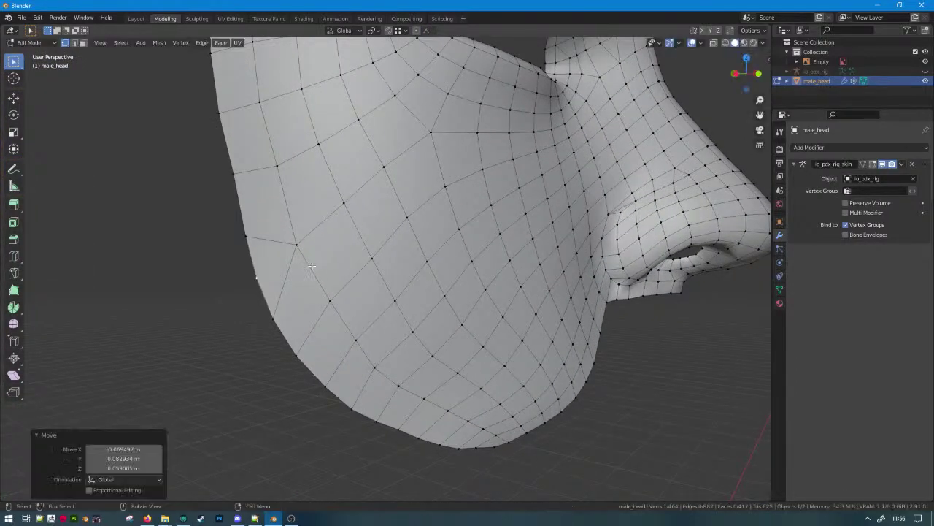
Examine the mask's outline and profile from several angles, both shaded and as an editable mesh, against the reference portrait.
scroll(318, 244, down, 3)
shift+middle_drag(324, 192, 329, 244)
click(303, 273)
middle_drag(305, 275, 359, 338)
scroll(300, 188, down, 3)
middle_drag(301, 180, 233, 201)
key(Tab)
scroll(367, 249, down, 4)
middle_drag(369, 252, 429, 313)
scroll(427, 310, up, 5)
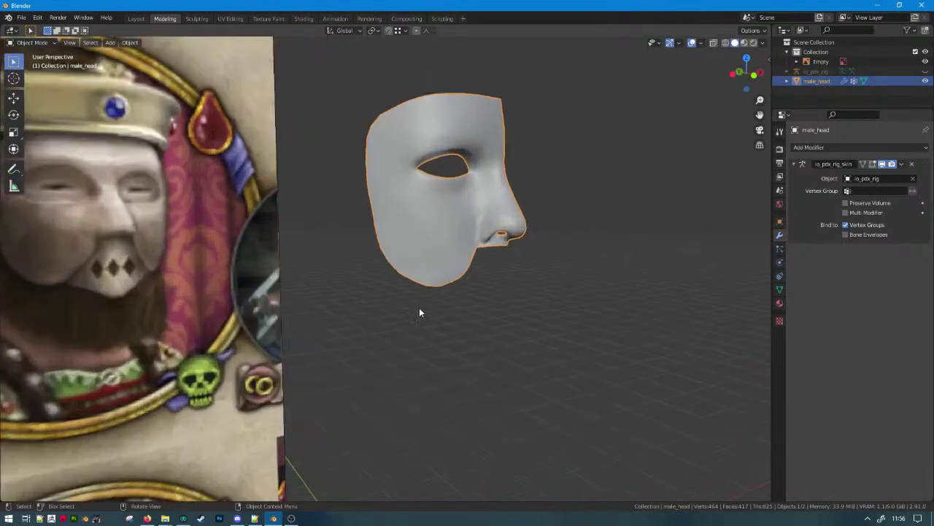
middle_drag(544, 285, 569, 285)
key(Tab)
middle_drag(432, 328, 658, 130)
scroll(450, 328, down, 5)
scroll(459, 328, up, 5)
key(Tab)
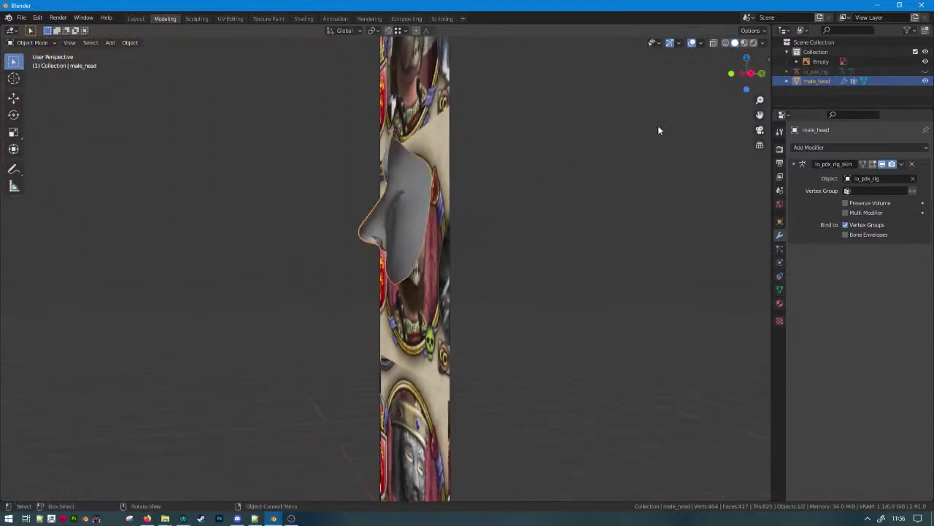
Rename the male_head object to mask and enlarge the object list and properties area.
double_click(816, 80)
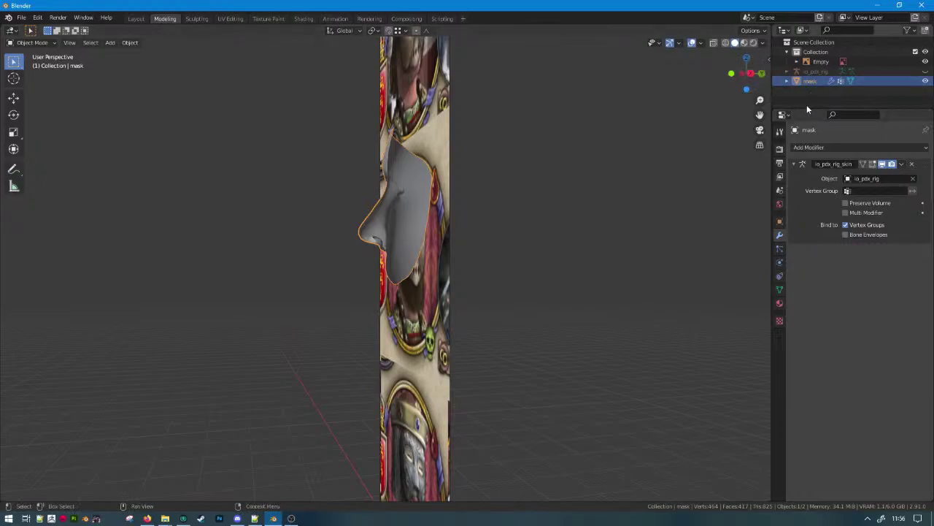
drag(804, 105, 717, 168)
middle_drag(409, 219, 398, 162)
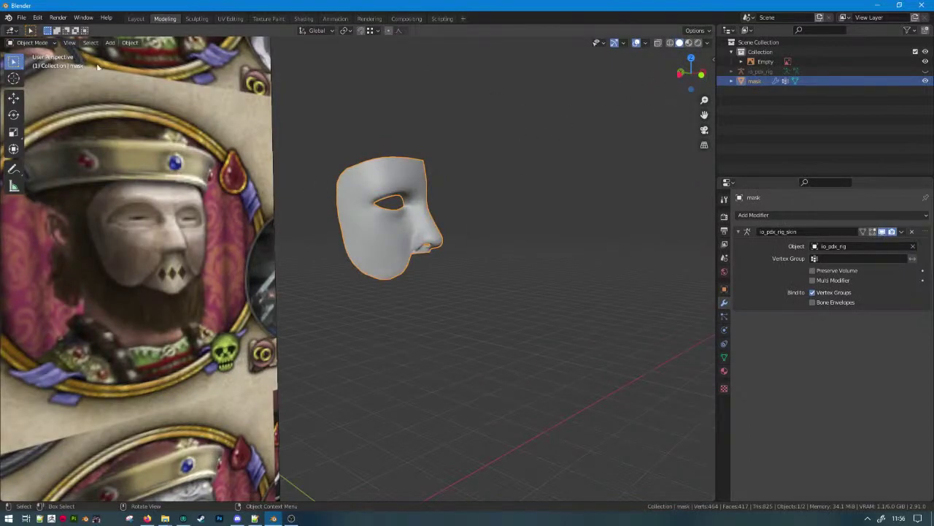
Import male_head.mesh with the PDX Blender Tools as the base head beneath the mask.
click(21, 17)
key(n)
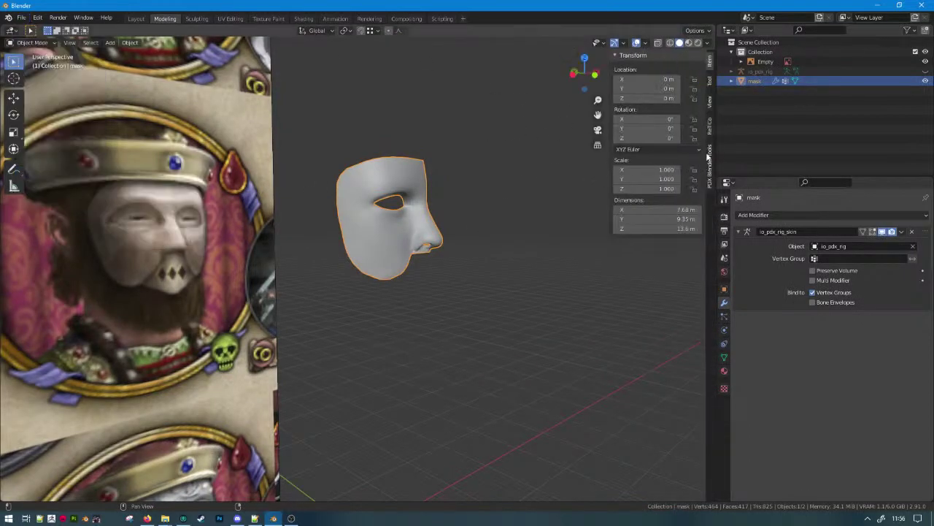
click(708, 153)
click(640, 82)
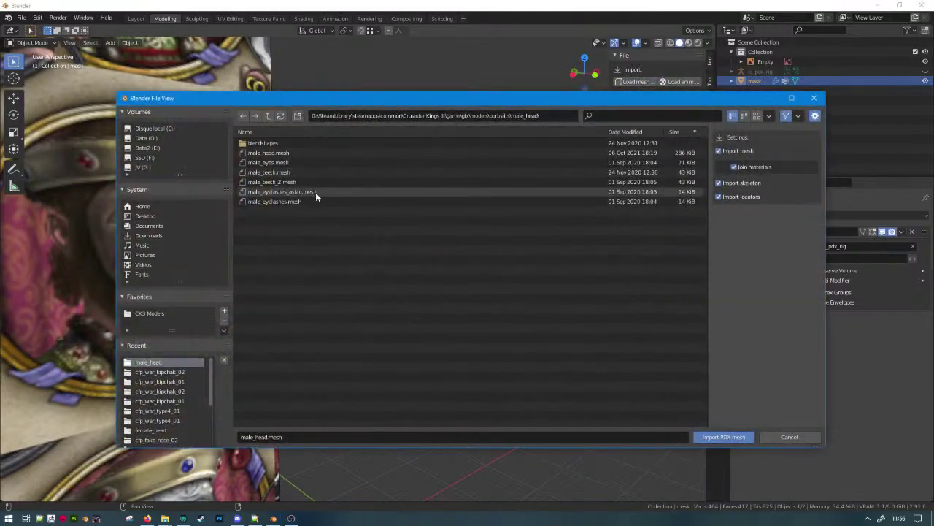
click(289, 154)
double_click(289, 156)
Move the mask about 0.82 m forward along Y so it sits in front of the head.
click(386, 233)
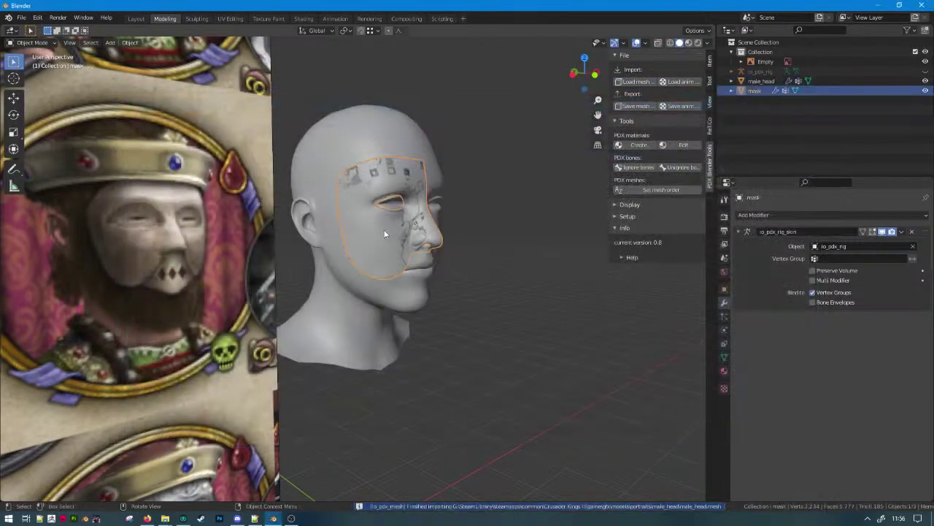
scroll(386, 233, up, 3)
middle_drag(386, 234, 452, 257)
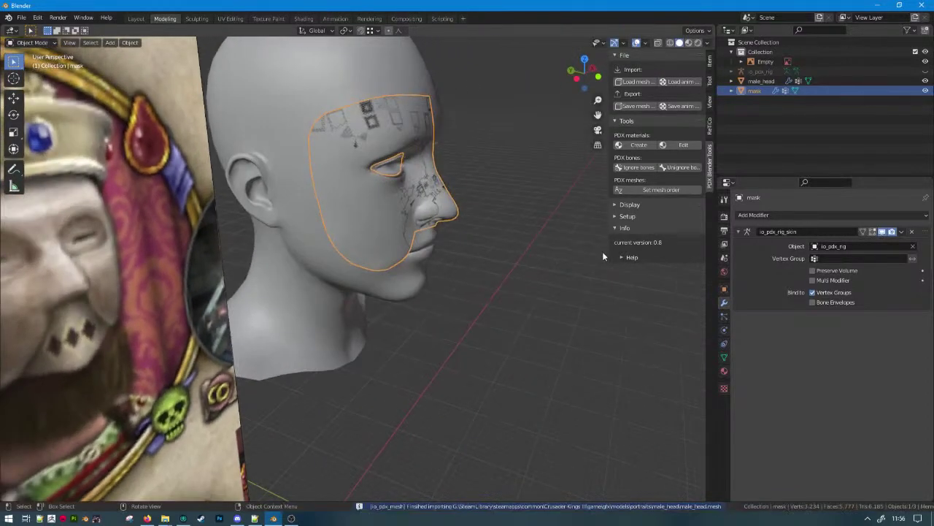
key(g)
key(y)
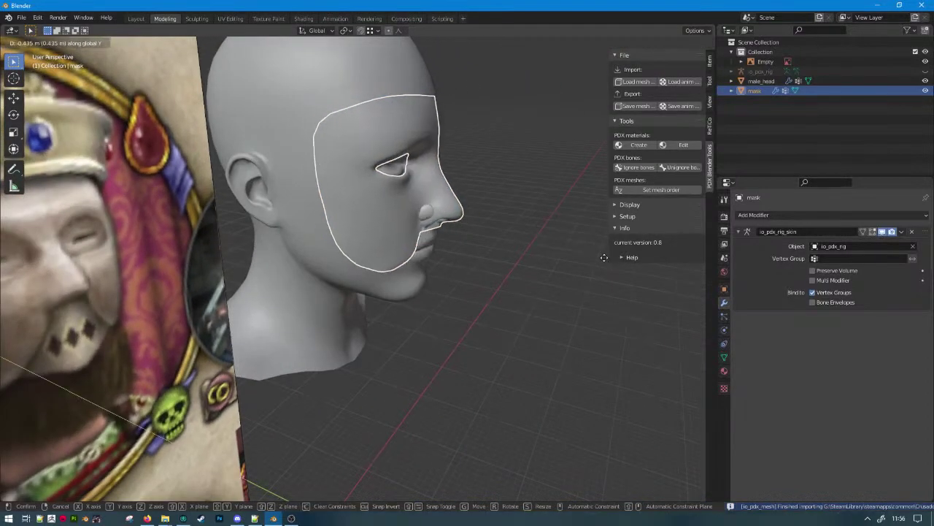
click(605, 266)
Add a Mirror modifier on the X axis to the mask and check it from the front.
key(KP_1)
scroll(540, 270, down, 3)
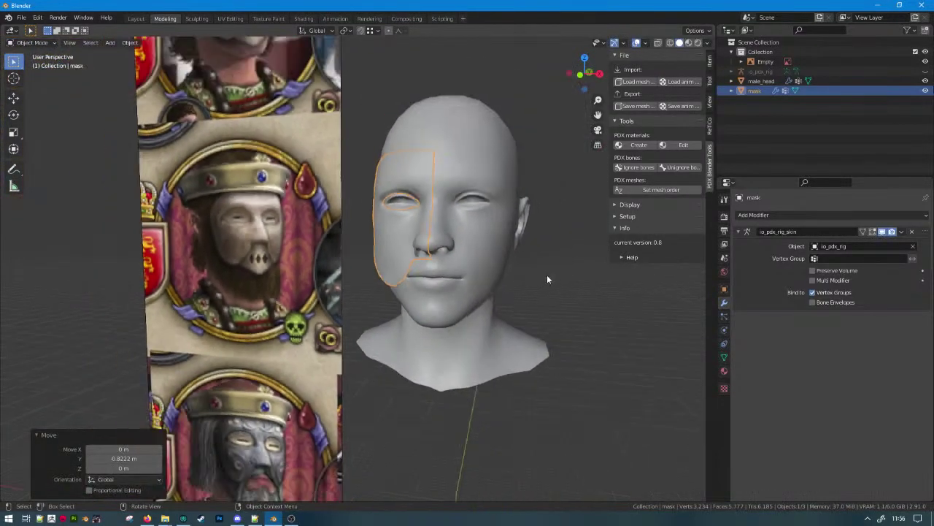
shift+middle_drag(531, 281, 508, 313)
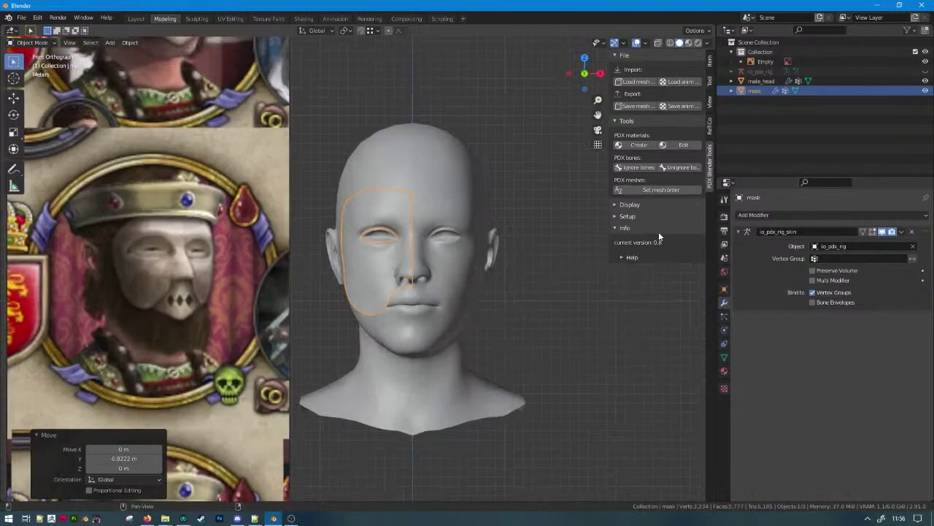
click(773, 214)
click(743, 317)
scroll(483, 340, up, 3)
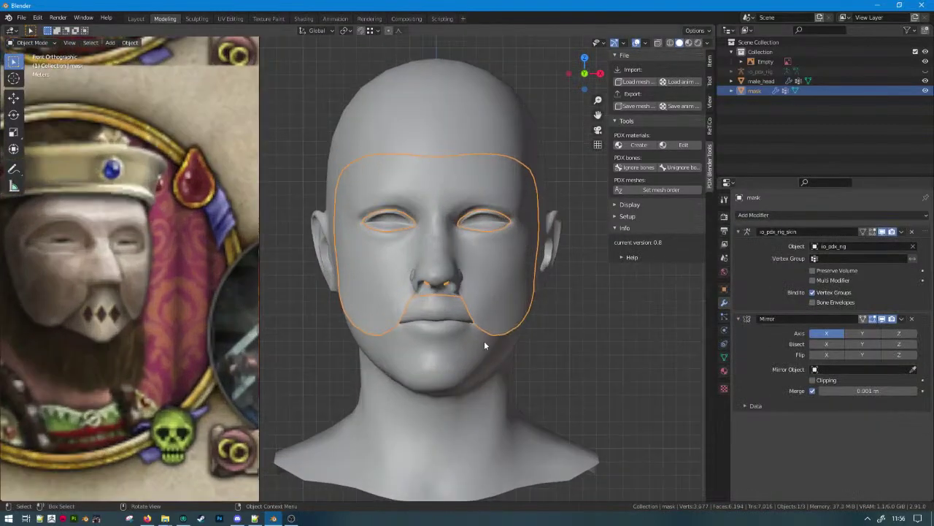
Scale the mask up to about 1.073 and move it down about 3.25 m along Z to align with the face.
key(s)
click(624, 310)
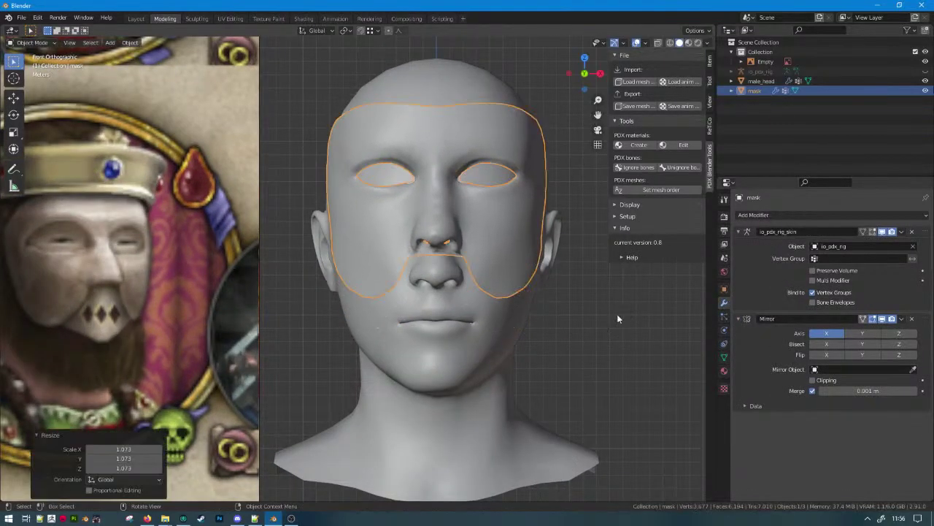
key(g)
key(z)
click(632, 357)
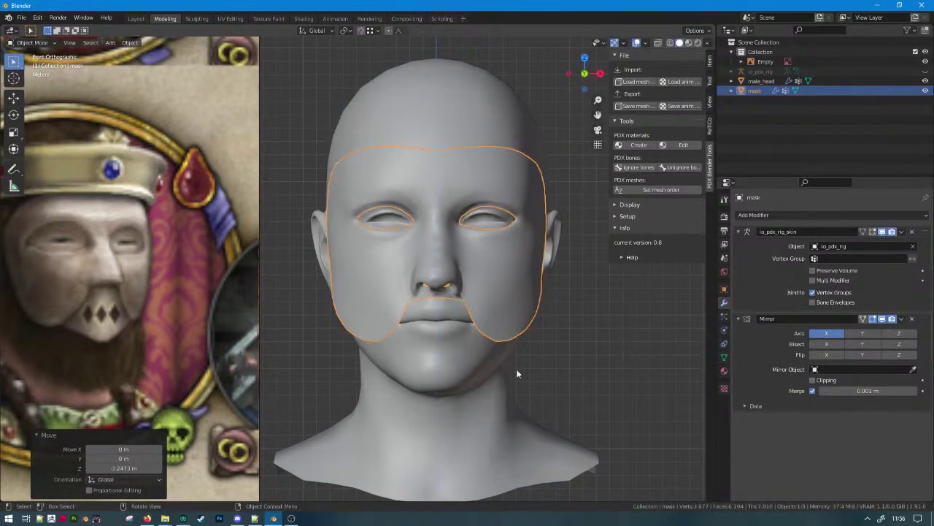
scroll(516, 369, down, 2)
scroll(462, 377, up, 2)
Move the mask about 0.68 m along Y toward the head, using a wireframe side view to check the fit.
key(Tab)
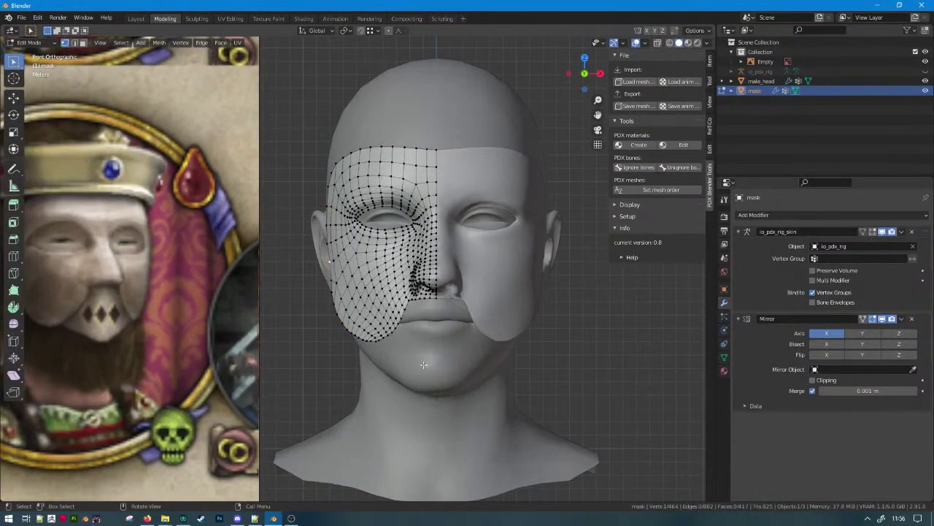
key(Tab)
middle_drag(387, 343, 265, 338)
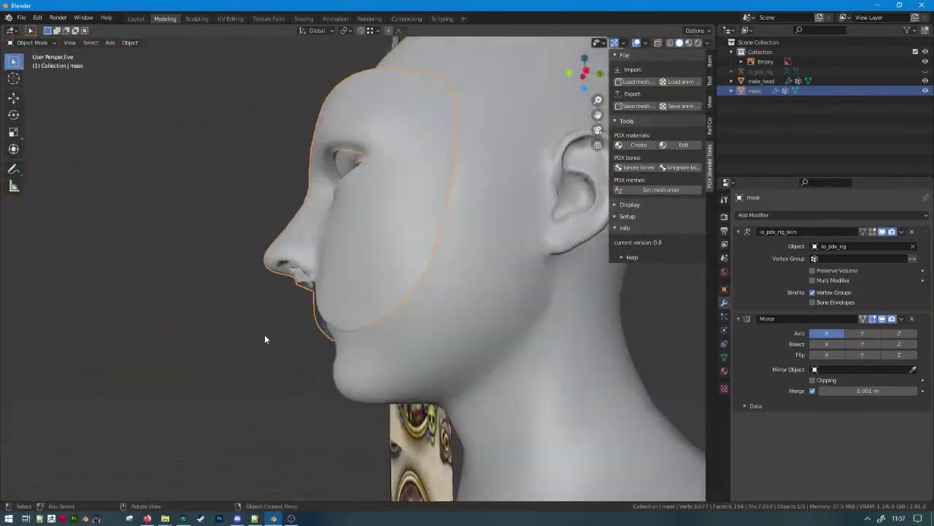
key(shift+z)
key(KP_3)
key(g)
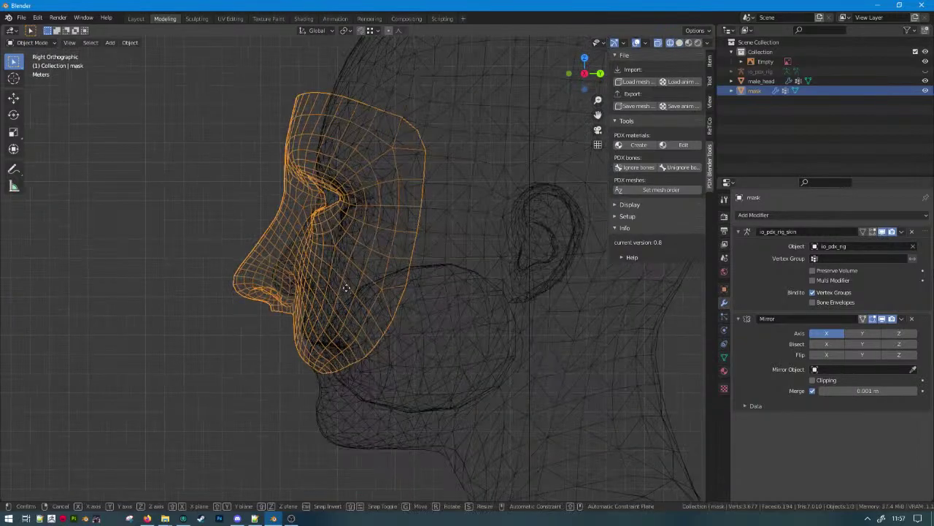
key(y)
click(359, 292)
key(shift+z)
mouse_move(358, 291)
middle_down()
mouse_move(339, 296)
mouse_move(446, 294)
mouse_move(513, 306)
mouse_move(459, 302)
middle_up()
scroll(414, 302, down, 3)
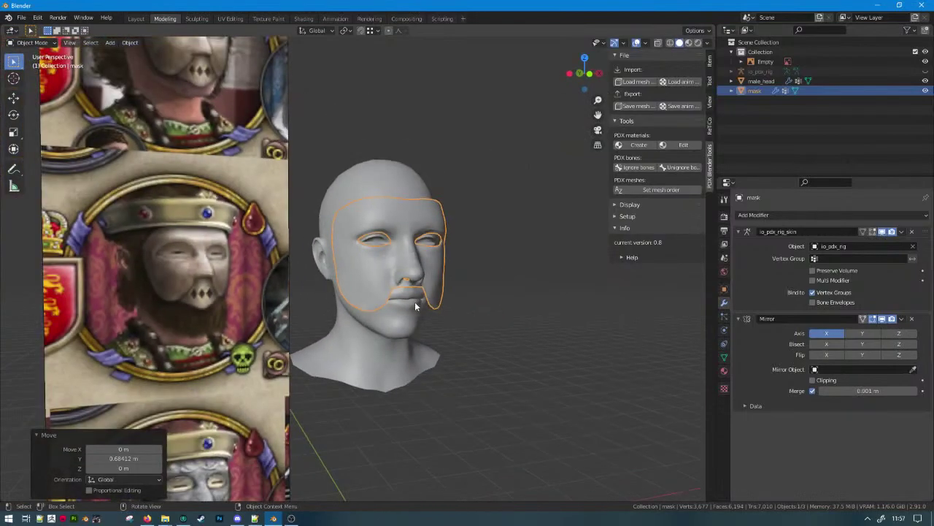
Set the viewport's solid shading colour to Random so the mask and head have different colours.
click(706, 42)
click(702, 176)
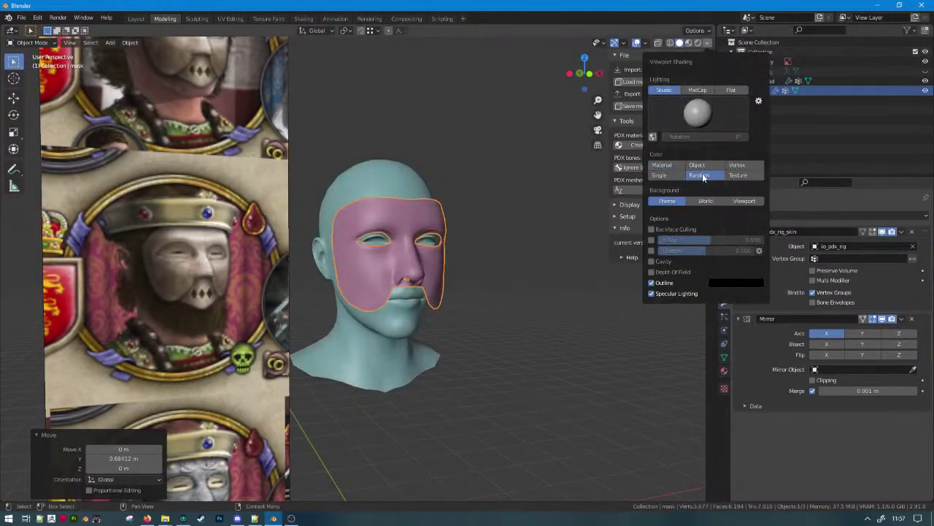
scroll(430, 299, down, 4)
click(436, 297)
Enter mesh editing on the mask and select the vertex at the tip of the nose.
scroll(409, 299, up, 5)
middle_drag(377, 299, 427, 292)
scroll(375, 298, up, 5)
key(Tab)
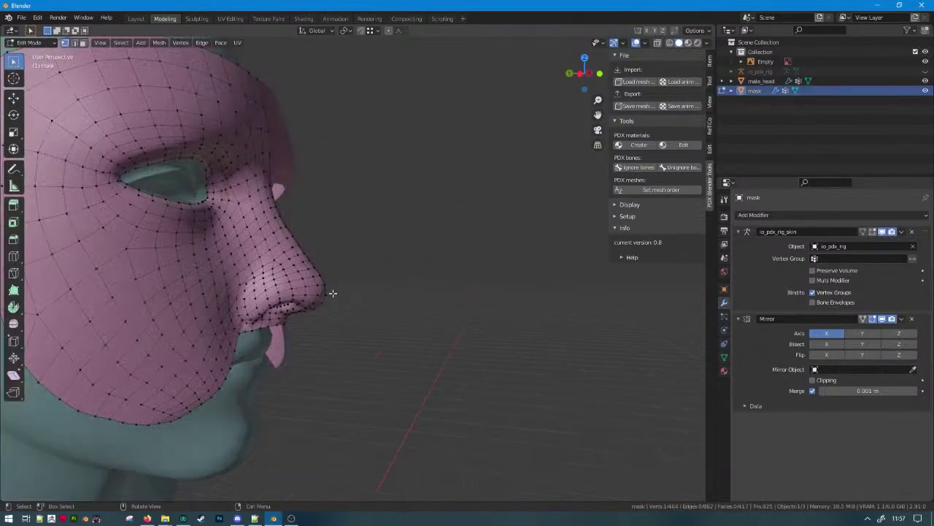
middle_drag(333, 292, 438, 299)
key(s)
click(472, 314)
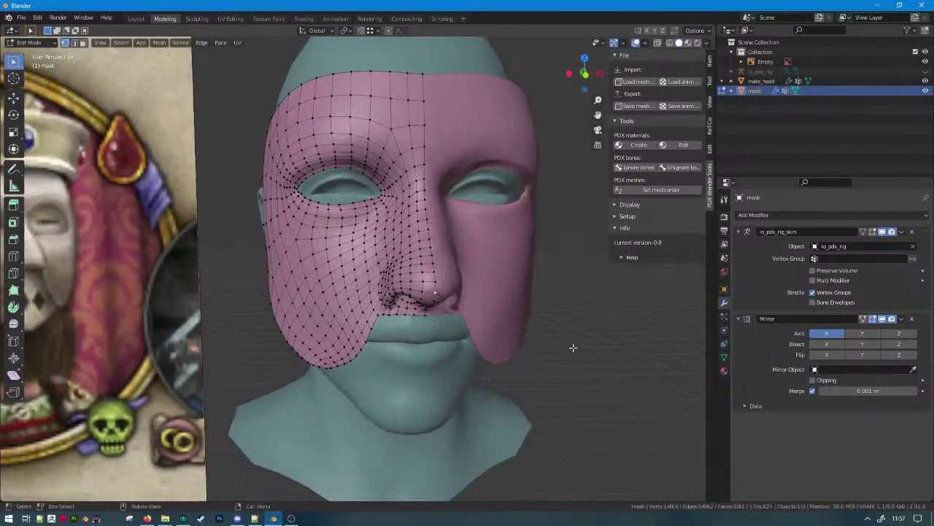
Try to scale the nose tip to 0.230 using sharp proportional editing with a size of about 6.12.
key(s)
scroll(548, 340, down, 5)
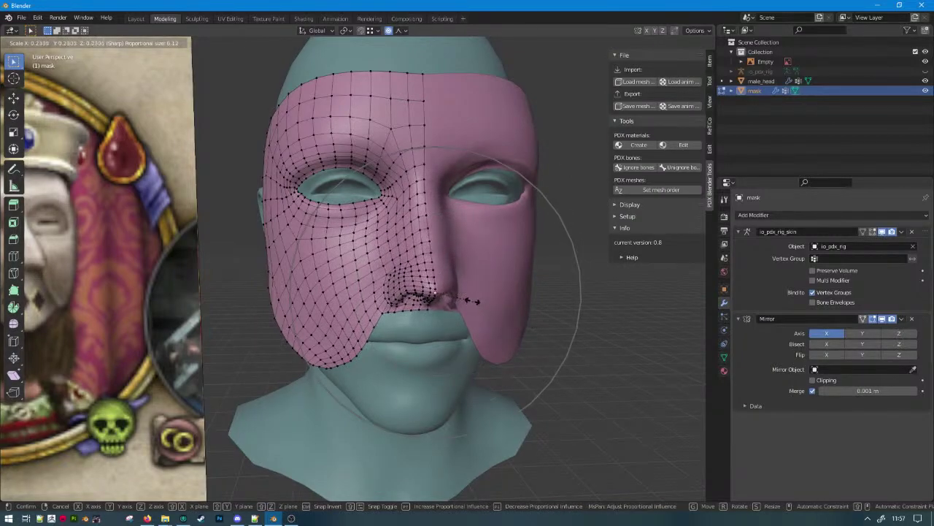
click(502, 316)
middle_drag(502, 315, 376, 298)
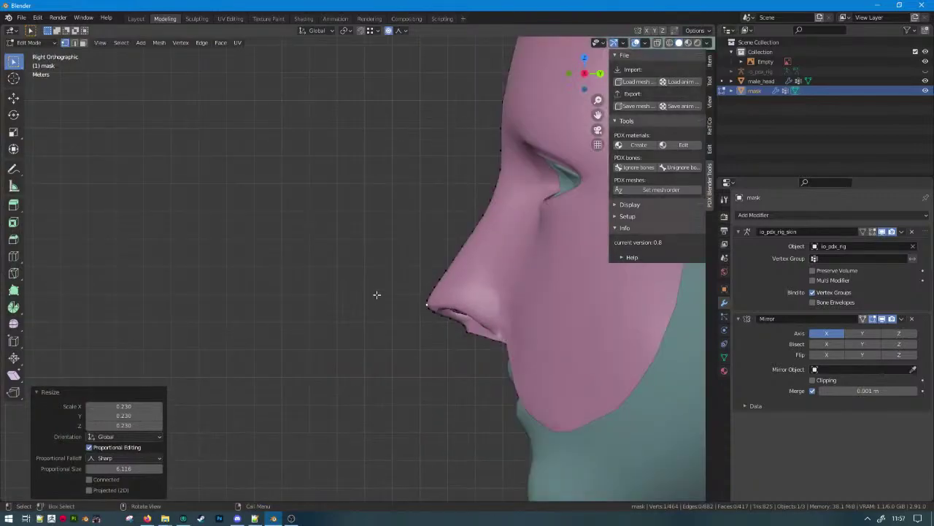
key(s)
right_click(455, 326)
key(ctrl+z)
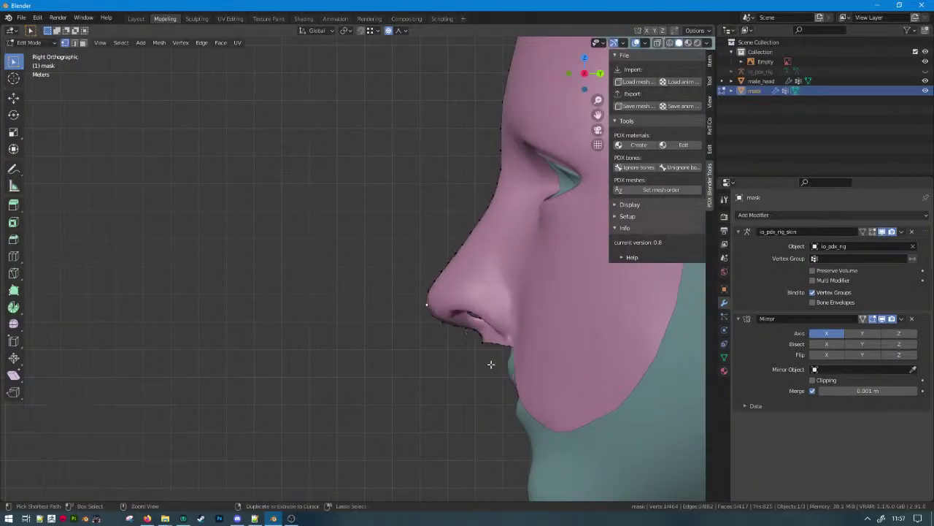
middle_drag(489, 363, 652, 355)
key(s)
key(x)
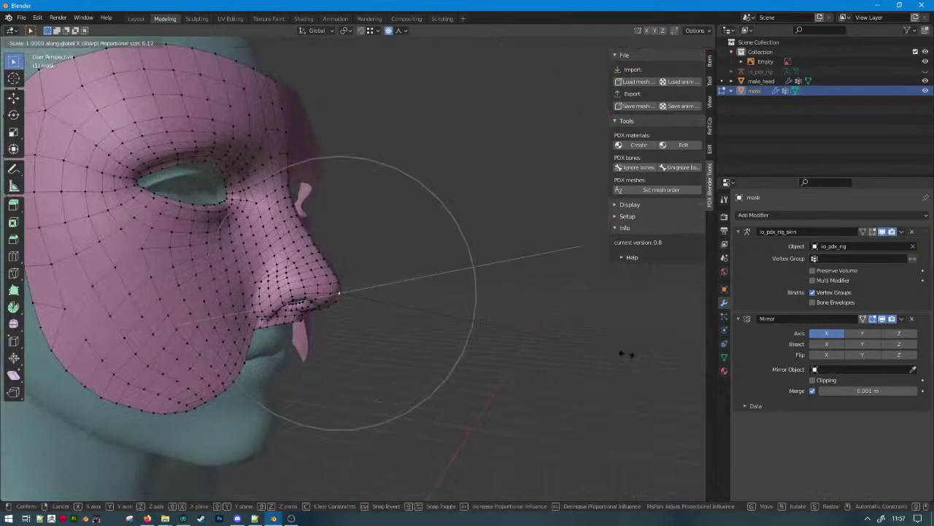
right_click(639, 356)
key(s)
key(y)
right_click(573, 367)
key(s)
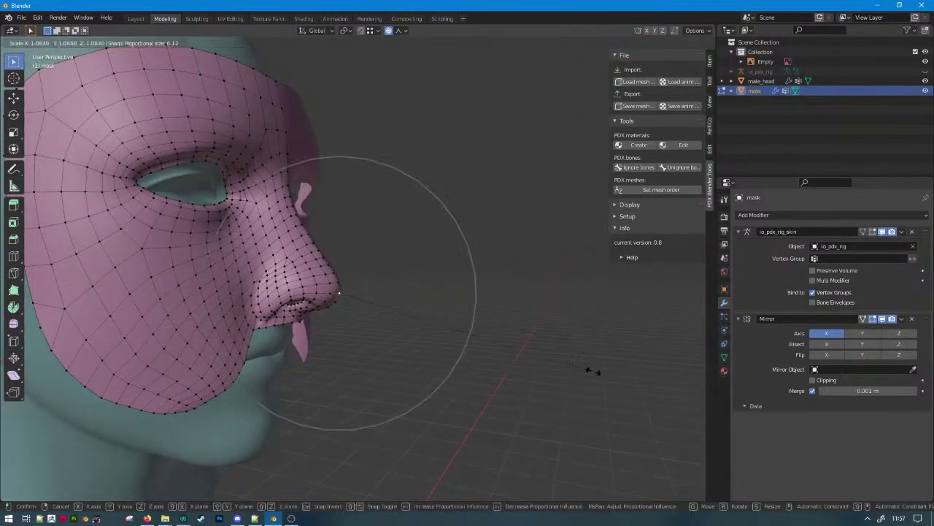
scroll(595, 372, up, 5)
right_click(597, 373)
key(r)
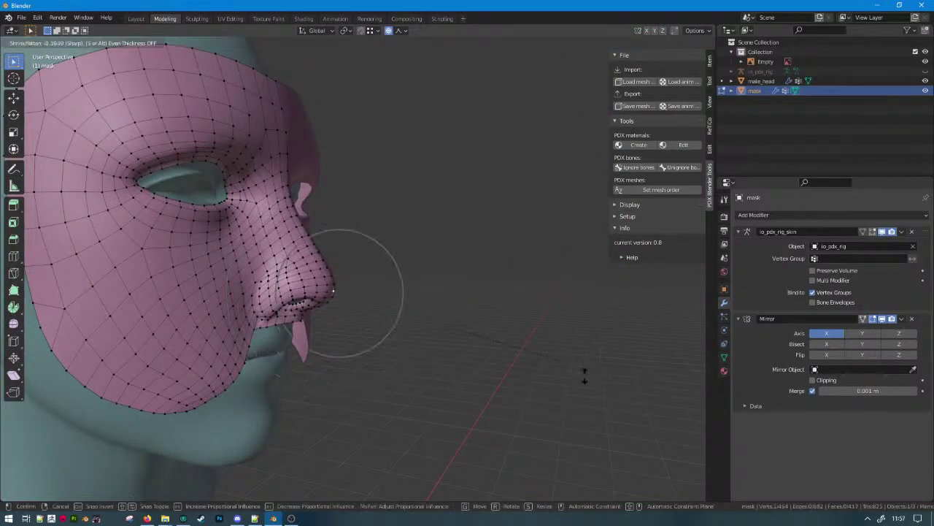
right_click(585, 384)
Scale the nose tip to 0.554 using sharp proportional editing with a size of about 3.8.
key(s)
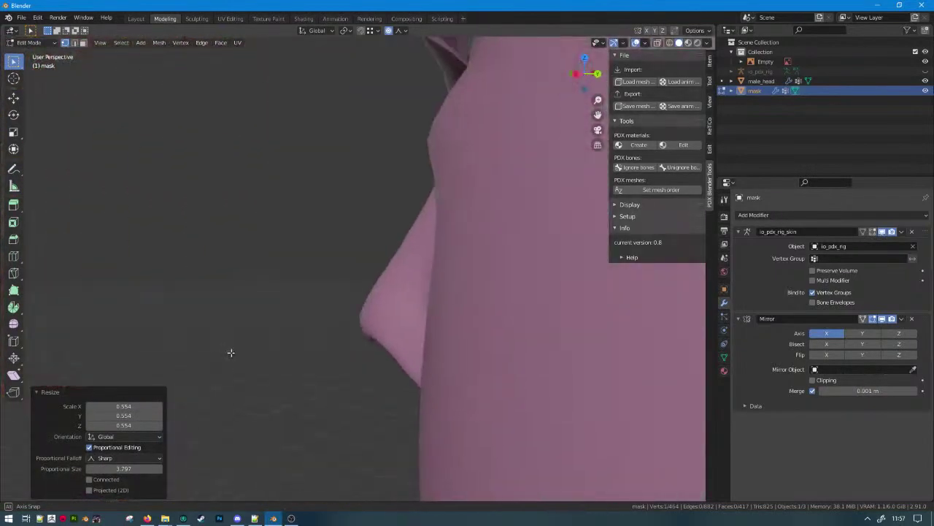
middle_drag(300, 351, 438, 346)
scroll(438, 346, up, 3)
Select the edge path along the mask's rim under the nose and raise it about 0.85 m along Z with proportional editing.
key(Tab)
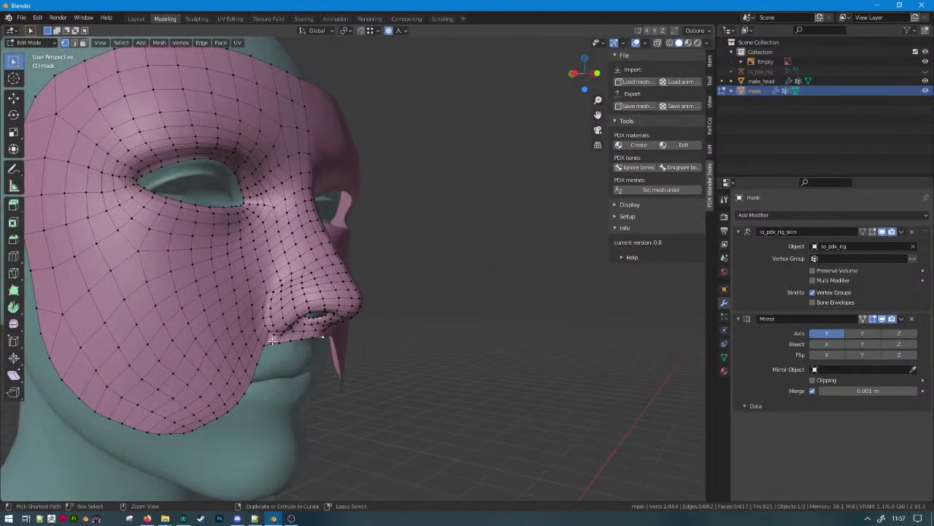
ctrl+click(272, 340)
key(KP_1)
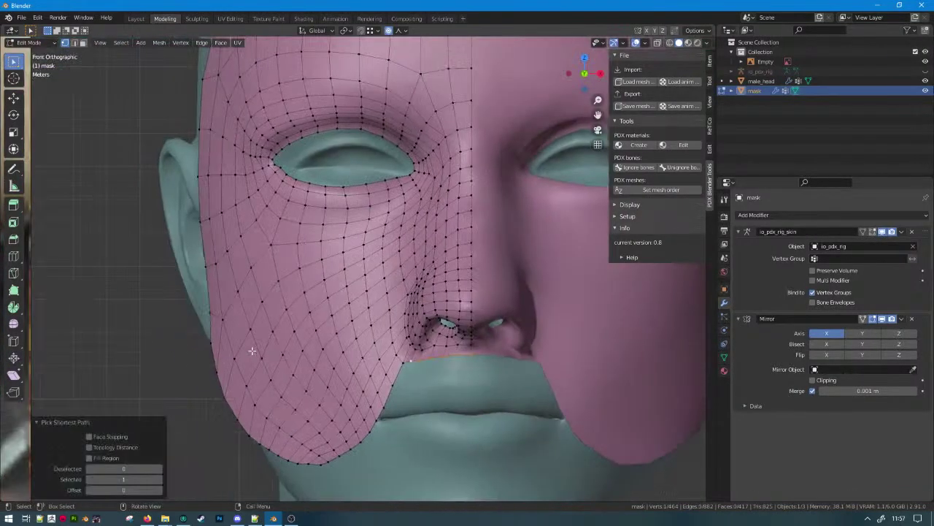
key(g)
key(z)
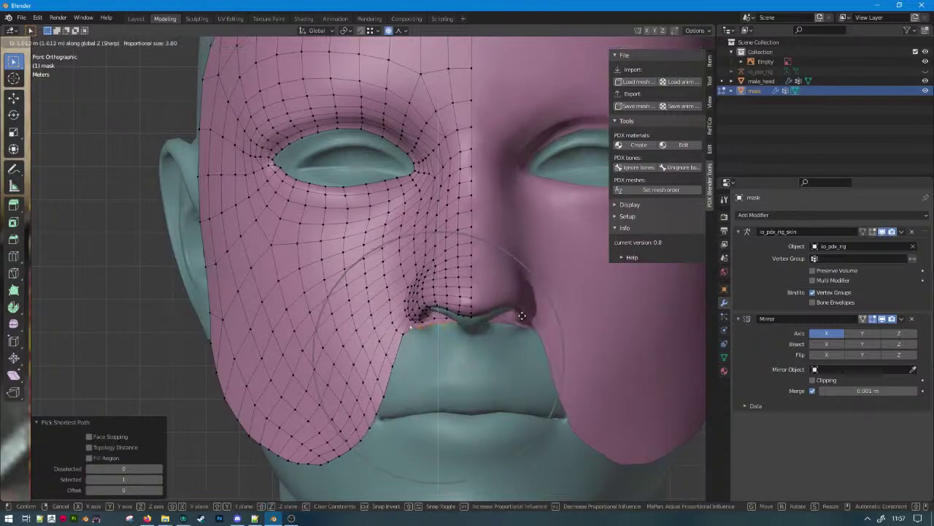
click(523, 319)
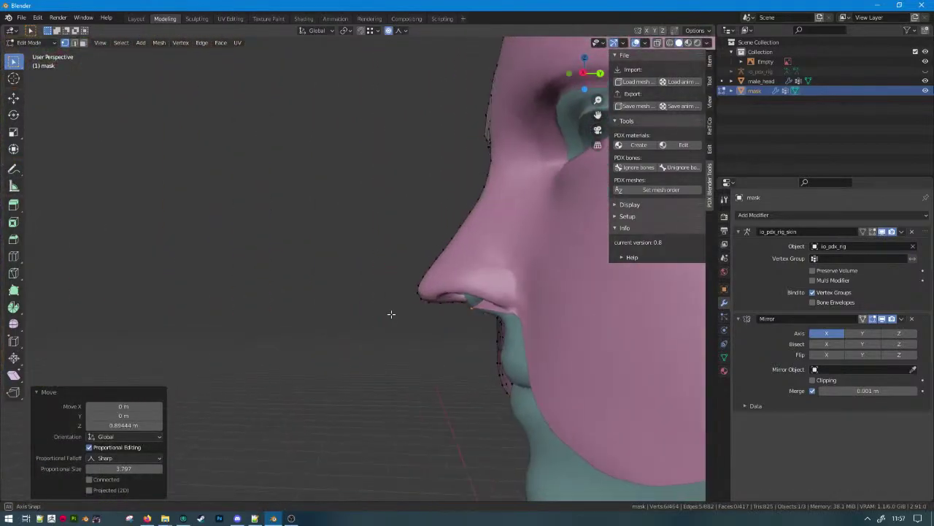
Lower the selected rim under the nose about 0.43 m along Z with proportional editing.
key(g)
key(z)
click(400, 324)
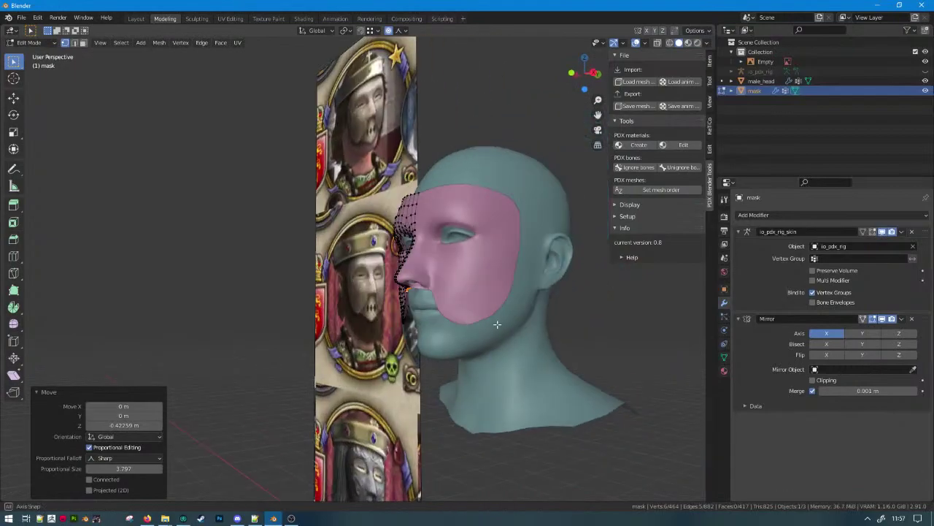
Select the whole mask mesh, shift it slightly along Z in the front view, and return to object mode with nothing selected.
key(a)
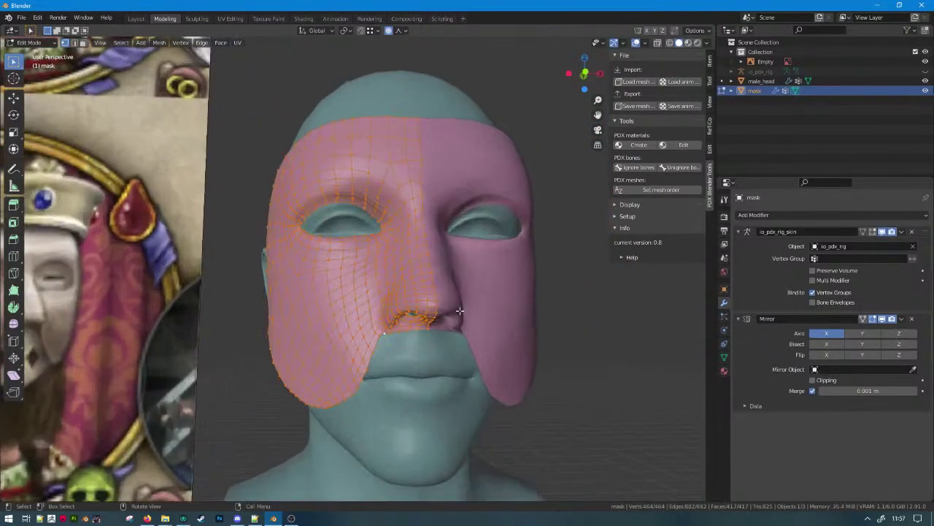
key(KP_1)
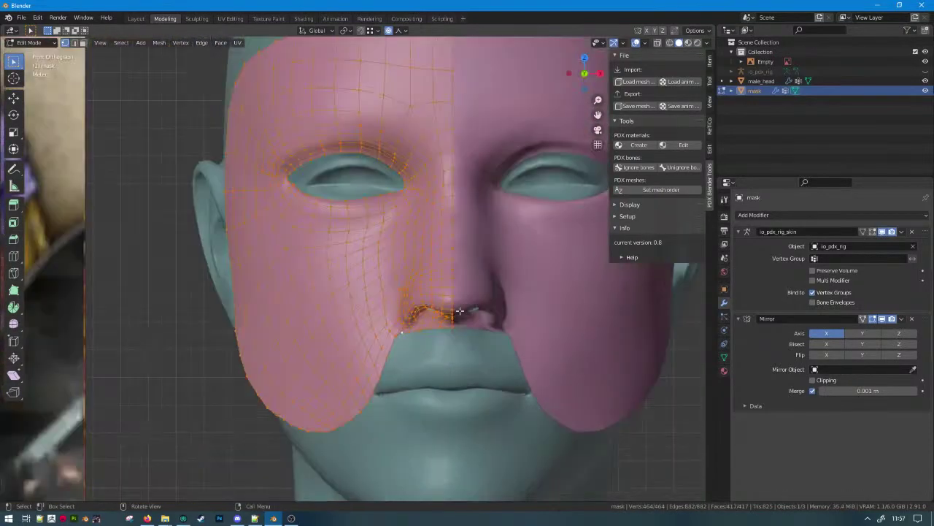
key(g)
key(z)
click(491, 309)
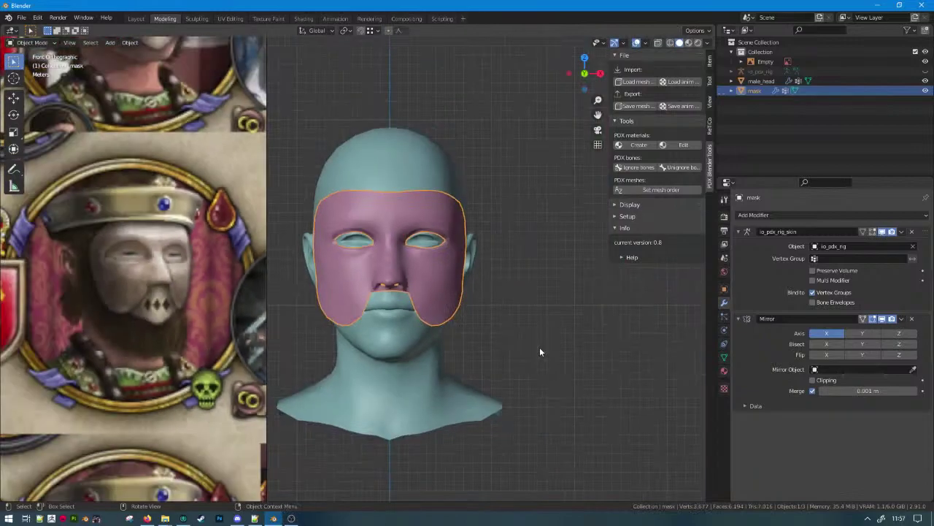
click(539, 352)
Reopen the mask for mesh editing in edge select mode and clear the selection.
middle_drag(539, 352, 617, 359)
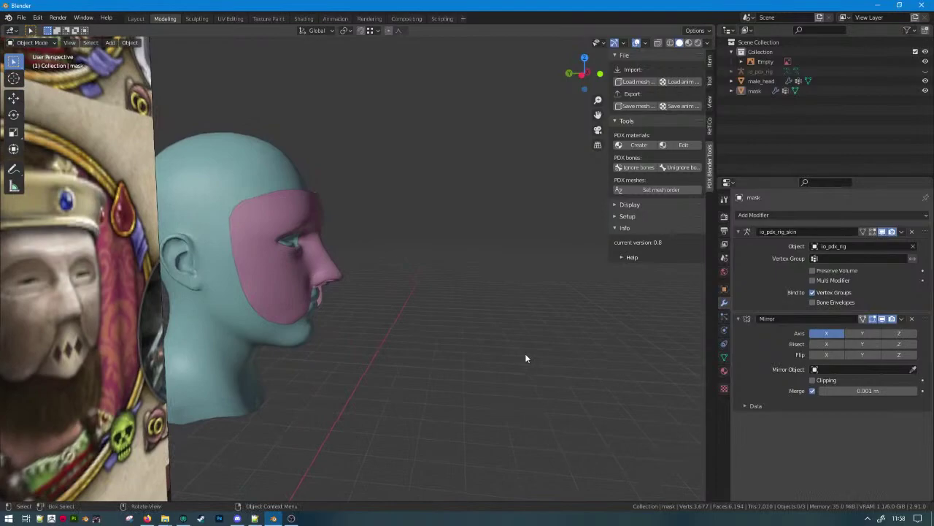
middle_drag(470, 348, 371, 333)
scroll(371, 334, down, 2)
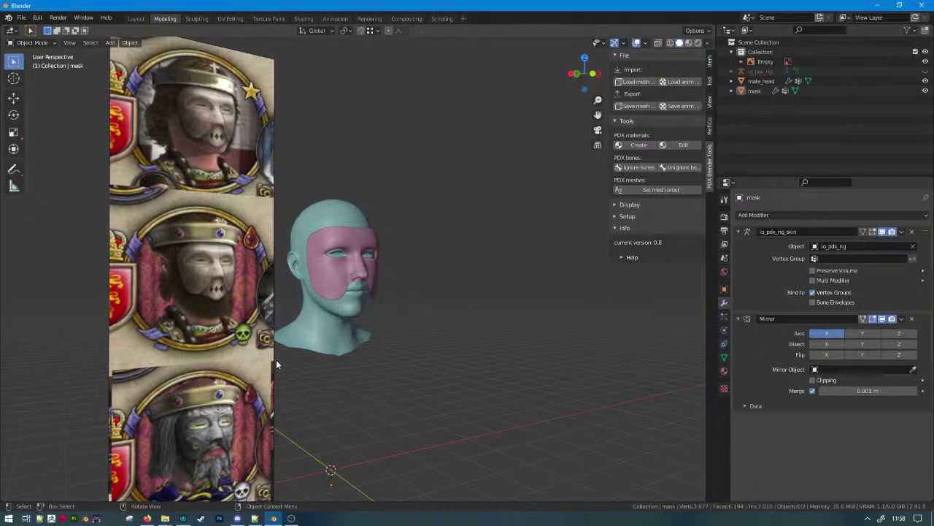
scroll(276, 359, up, 5)
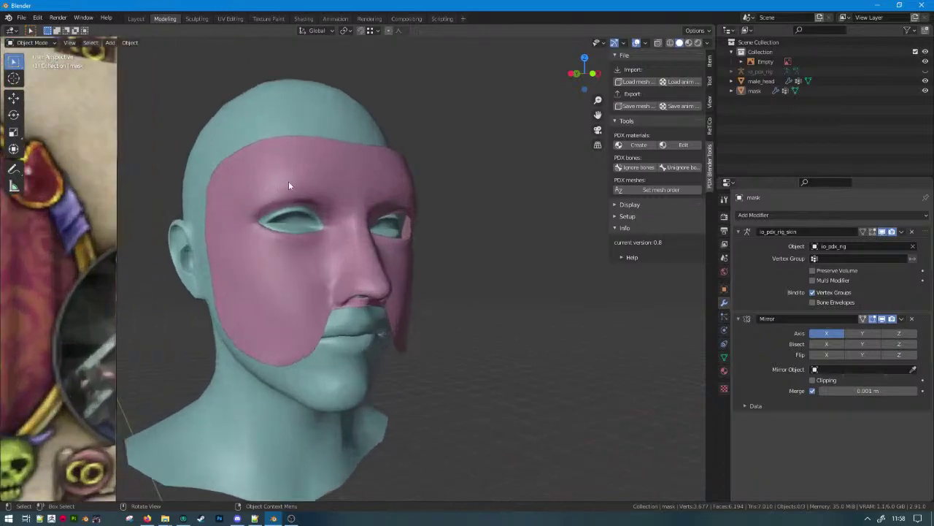
key(Tab)
scroll(314, 194, up, 3)
shift+middle_drag(313, 194, 427, 250)
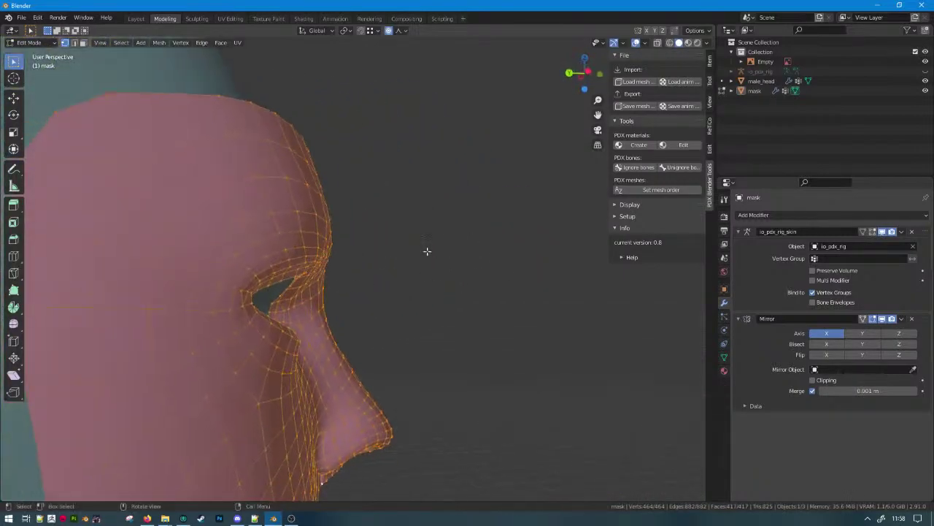
click(74, 43)
middle_drag(355, 219, 270, 225)
scroll(271, 225, down, 3)
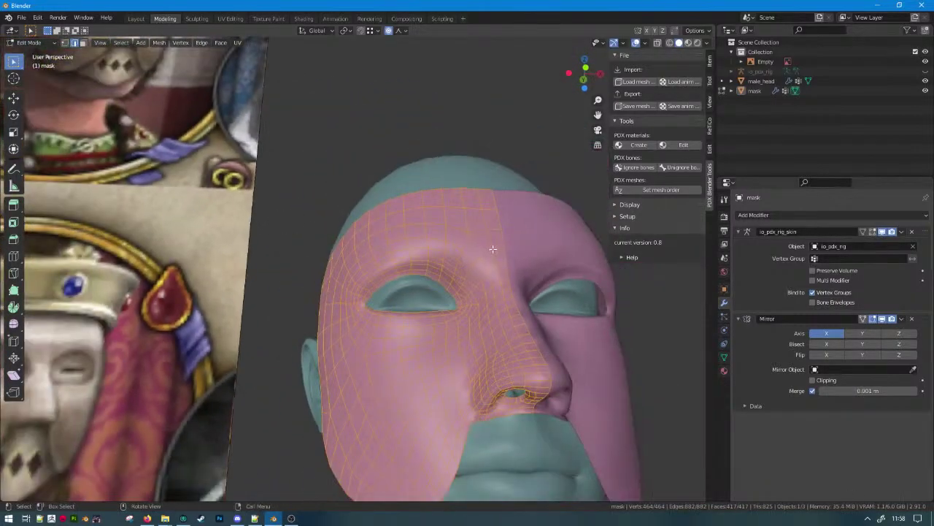
middle_drag(492, 251, 413, 276)
key(alt+a)
Select the edge path along the brow above the eye opening and mark it as sharp.
middle_drag(442, 239, 467, 258)
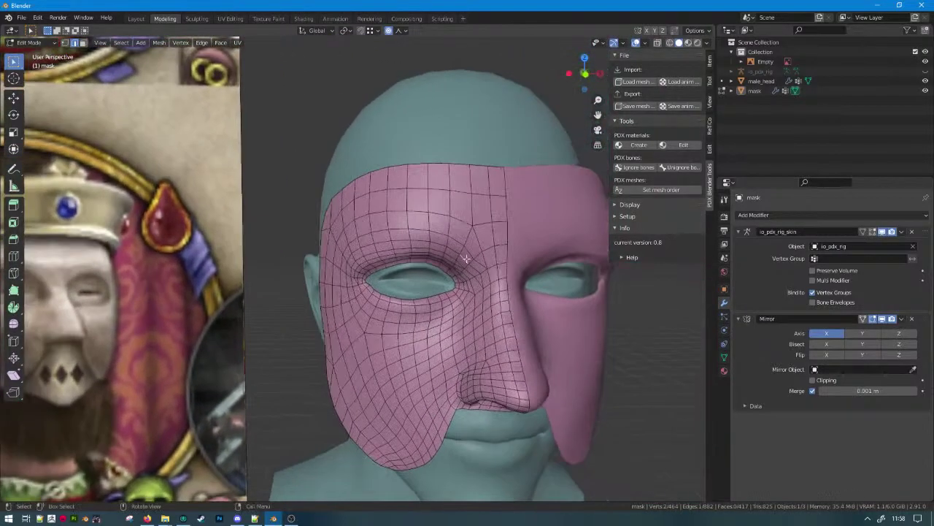
ctrl+click(358, 256)
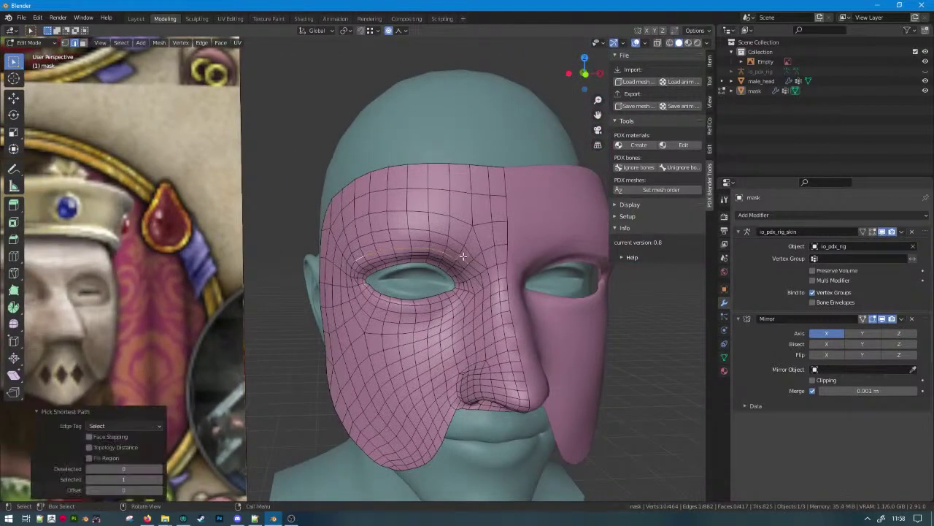
key(ctrl+z)
ctrl+click(360, 250)
middle_drag(360, 250, 513, 267)
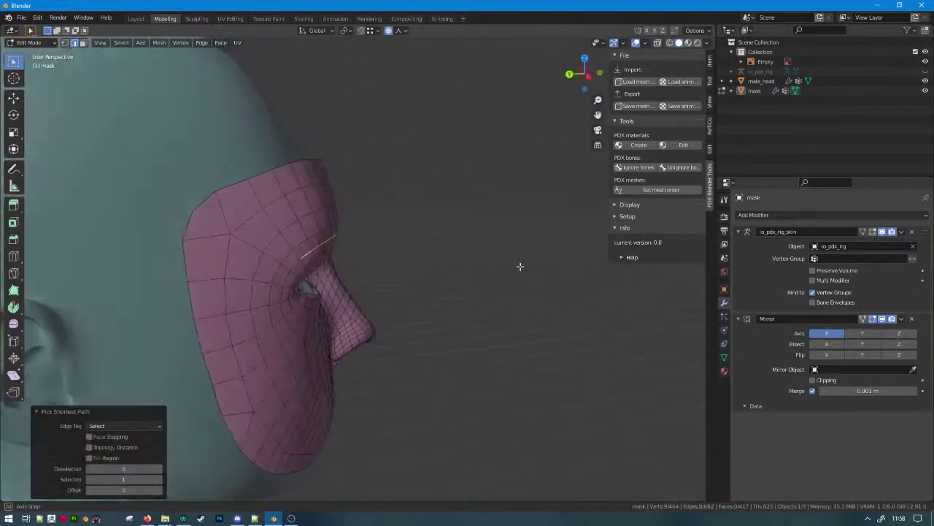
right_click(497, 267)
click(479, 290)
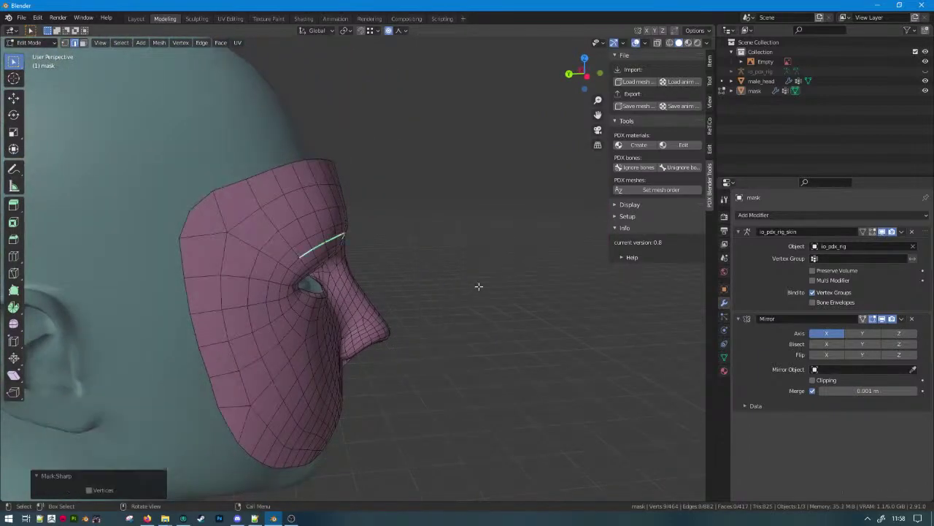
Pull the sharp brow edges forward along Y with proportional editing to form a brow ridge.
key(g)
key(y)
scroll(489, 286, up, 3)
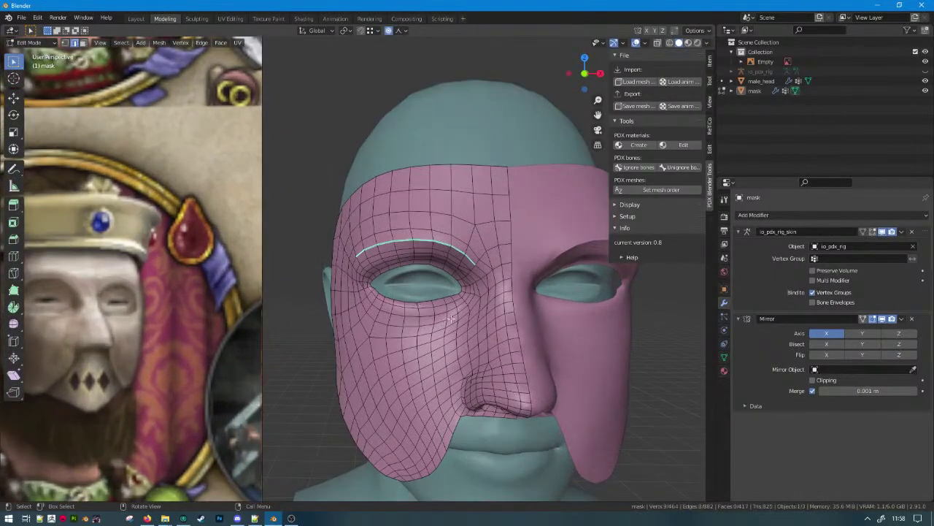
Select the edge path across the upper cheek below the eye opening and move it about -0.37 m along Y with proportional editing.
scroll(481, 283, up, 2)
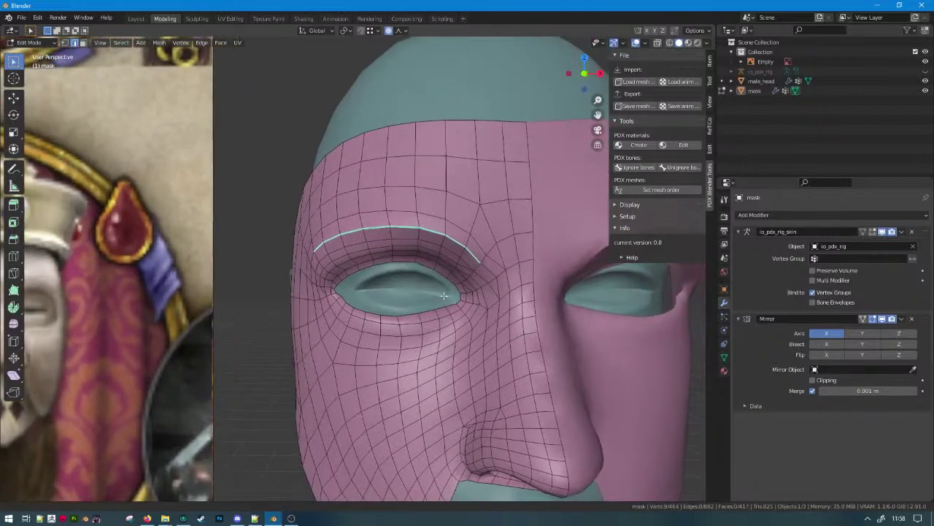
ctrl+click(334, 313)
middle_drag(352, 321, 408, 330)
click(399, 303)
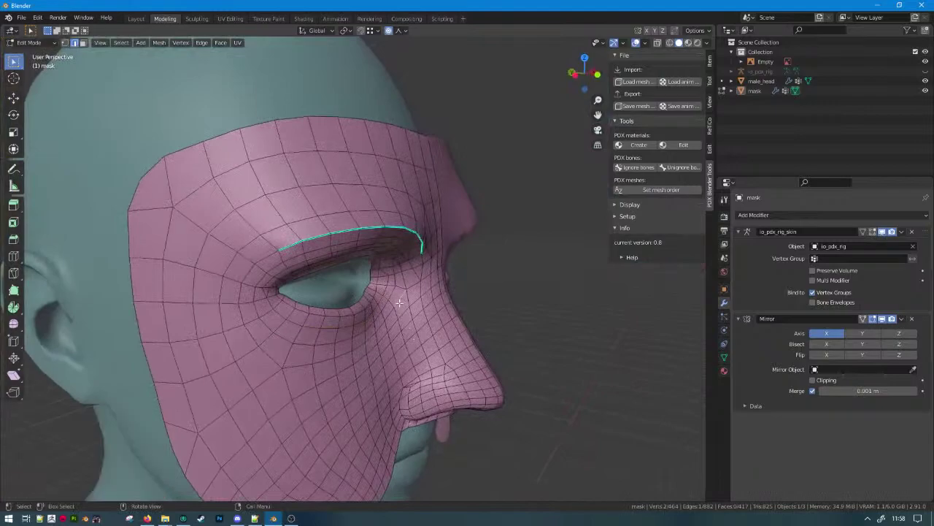
ctrl+click(314, 365)
middle_drag(319, 363, 371, 352)
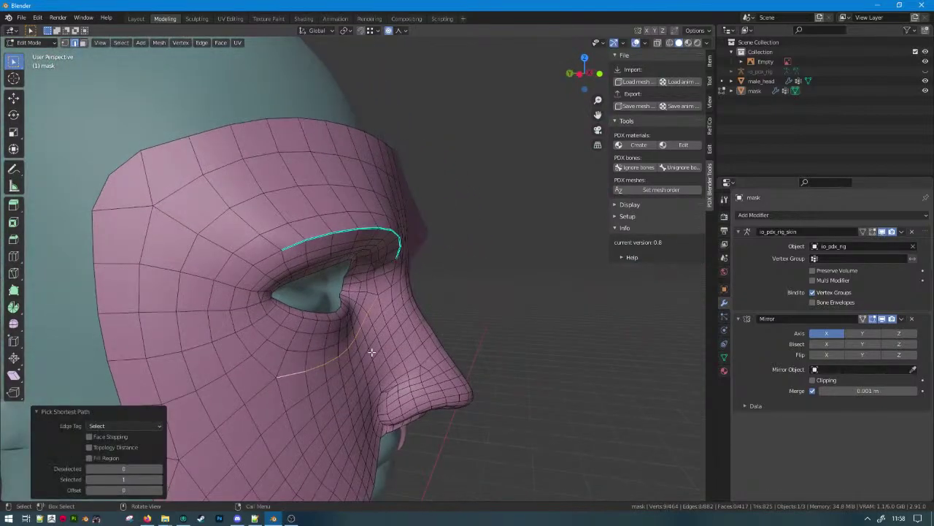
key(g)
key(y)
click(381, 353)
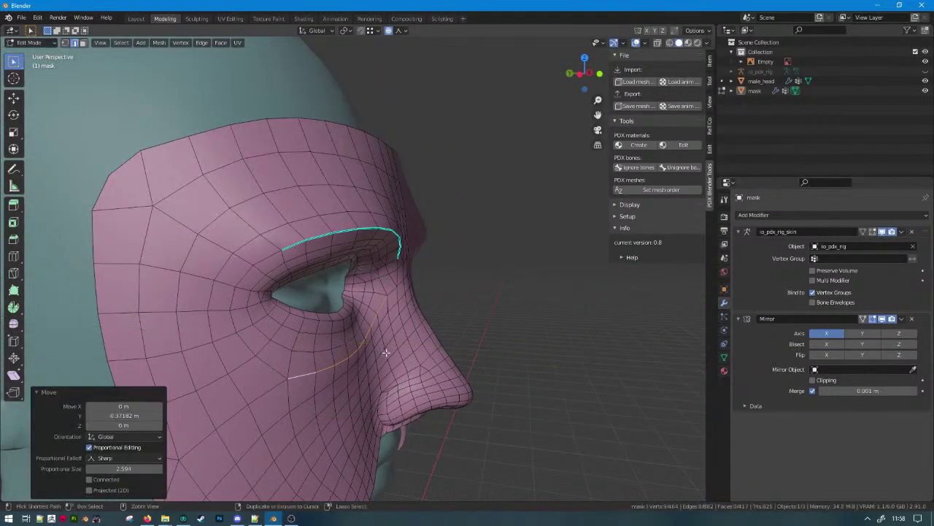
Mark the upper cheek edge path as sharp, pull it along Y, and return to object mode.
key(ctrl+e)
click(385, 354)
key(g)
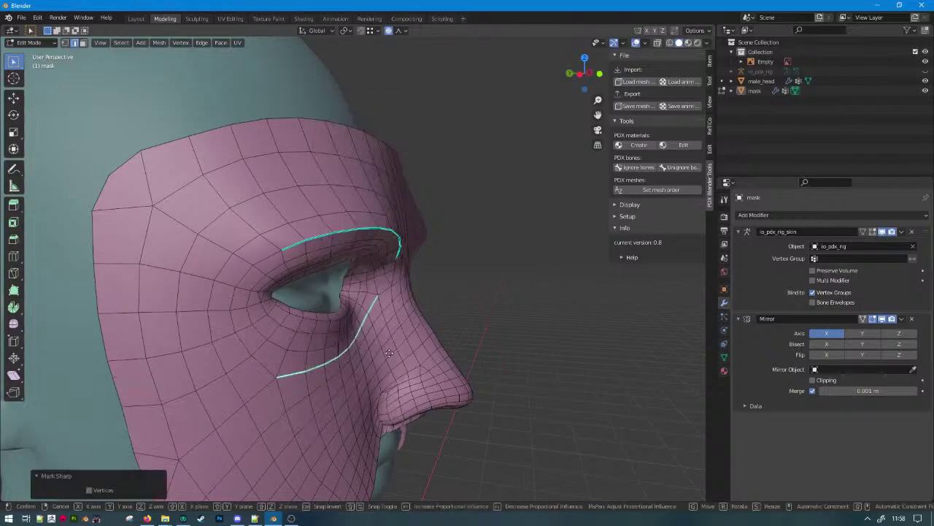
key(y)
click(403, 354)
key(Tab)
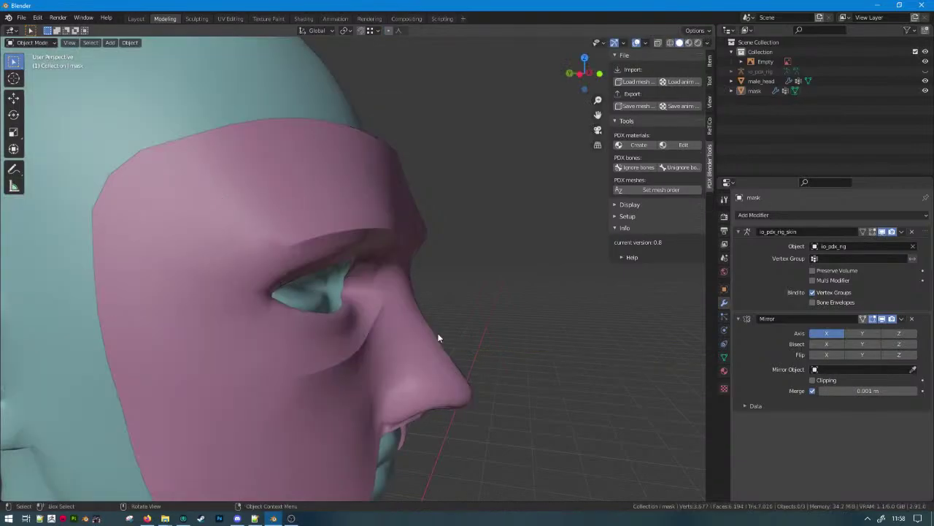
Reopen the mask for mesh editing and undo the move and sharp marking of the upper cheek edge path.
scroll(438, 337, down, 4)
middle_drag(439, 337, 368, 321)
scroll(338, 319, up, 2)
key(Tab)
key(ctrl+z)
key(ctrl+z)
key(ctrl+z)
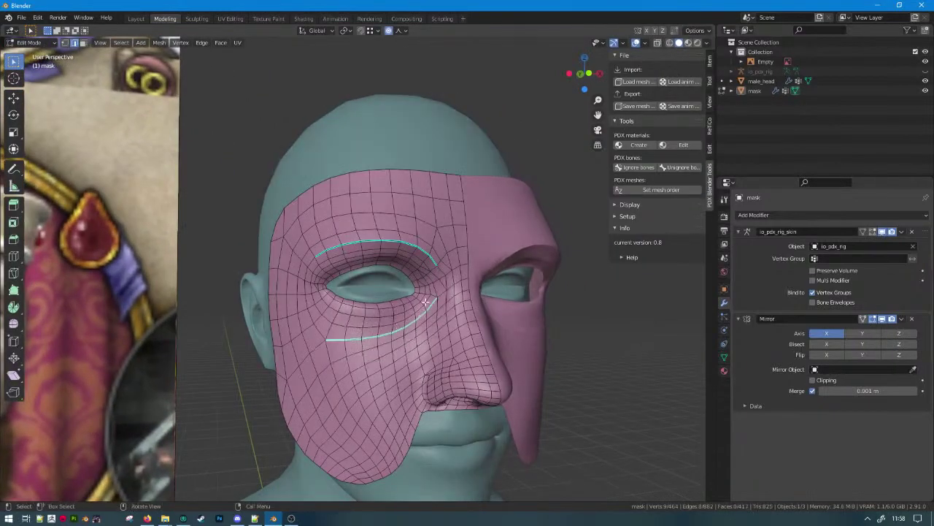
key(ctrl+z)
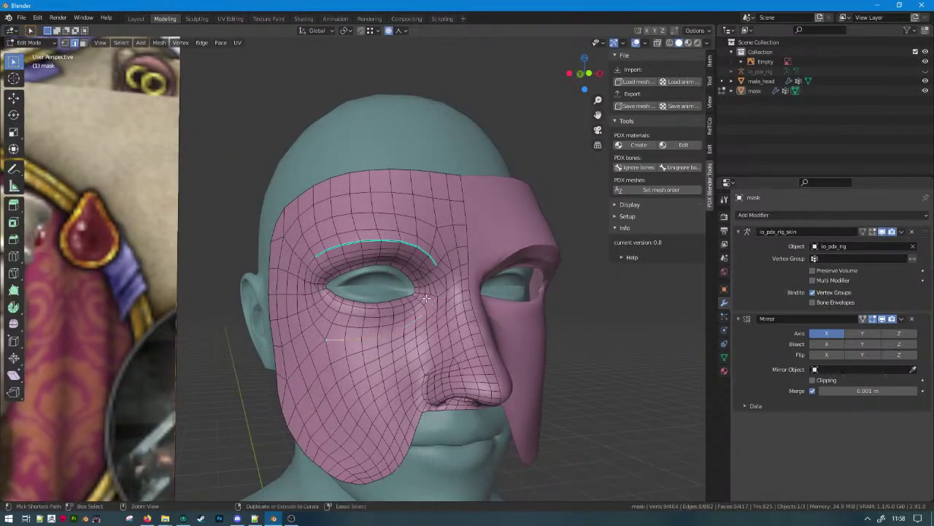
Select an edge path closer beneath the eye opening and pull it forward along Y with proportional editing.
ctrl+click(316, 312)
scroll(324, 313, down, 4)
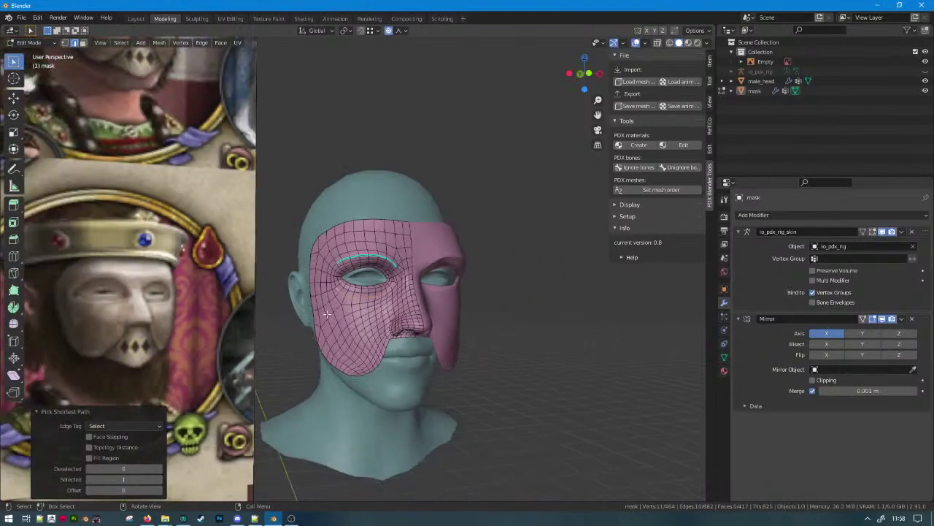
scroll(327, 314, up, 4)
middle_drag(328, 313, 416, 325)
key(g)
key(y)
click(422, 329)
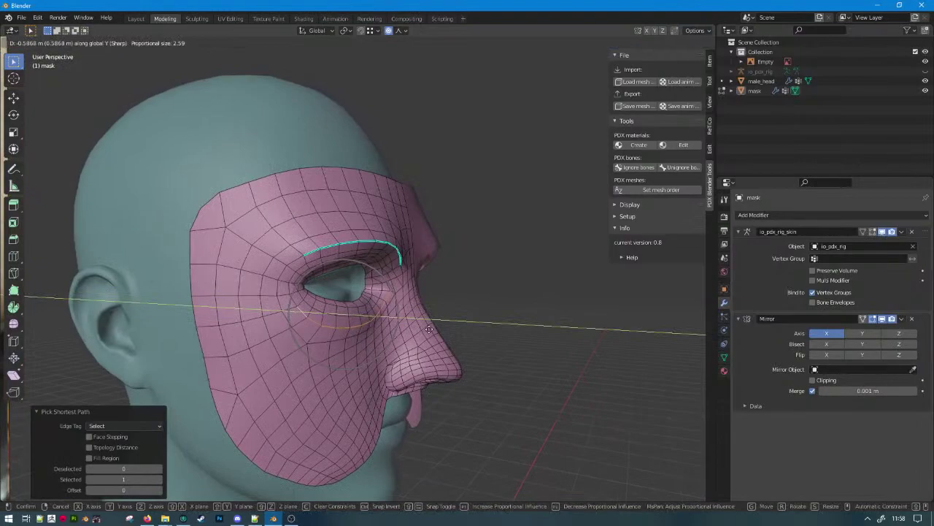
Mark the edge path beneath the eye as sharp and inspect the mask in object mode.
right_click(430, 332)
click(429, 333)
key(Tab)
middle_drag(438, 331, 254, 313)
scroll(361, 327, down, 4)
scroll(314, 299, up, 5)
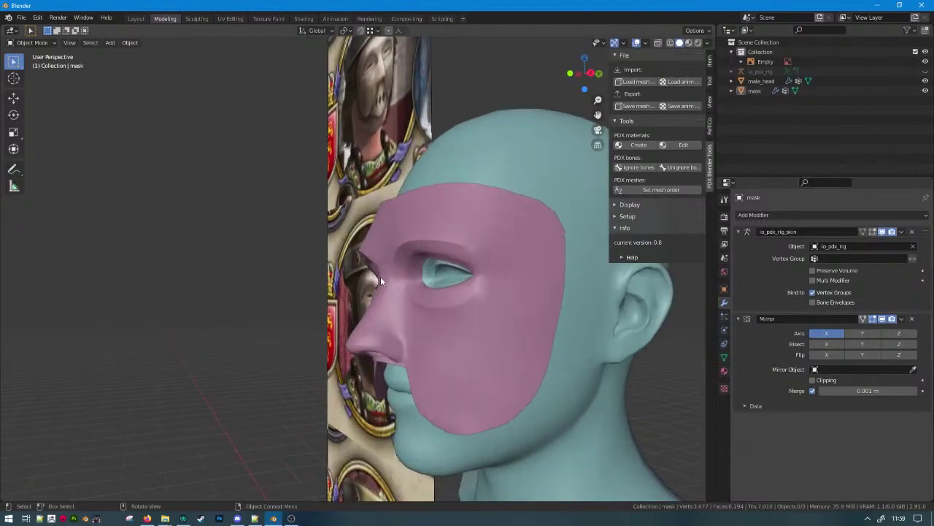
Reopen the mask for mesh editing in front view with vertex selection and select the inner end vertex of the sharp path below the eye.
click(413, 287)
middle_drag(414, 288, 573, 298)
key(Tab)
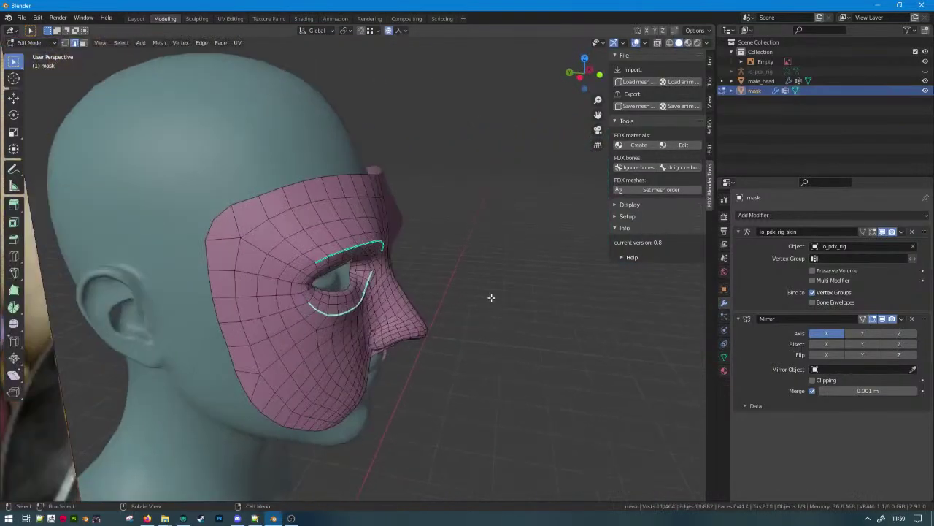
scroll(487, 290, up, 3)
middle_drag(484, 279, 438, 270)
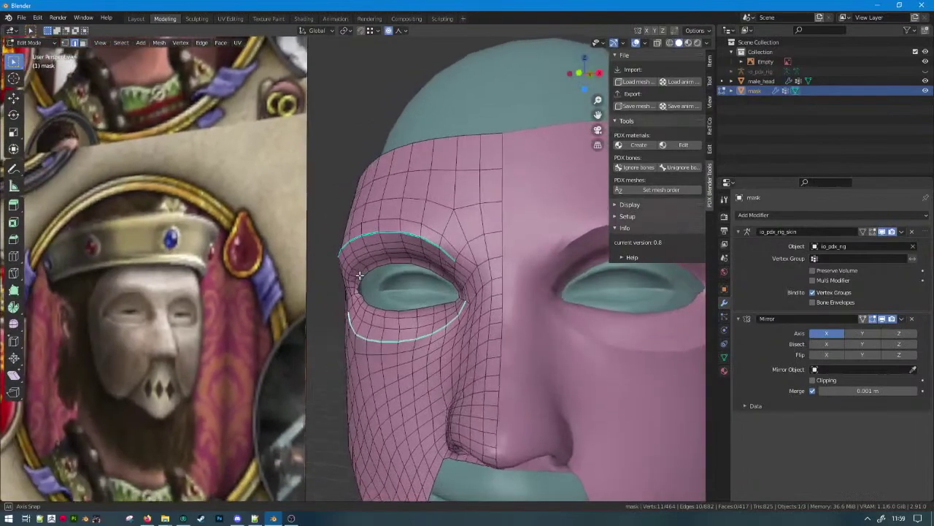
scroll(394, 248, down, 4)
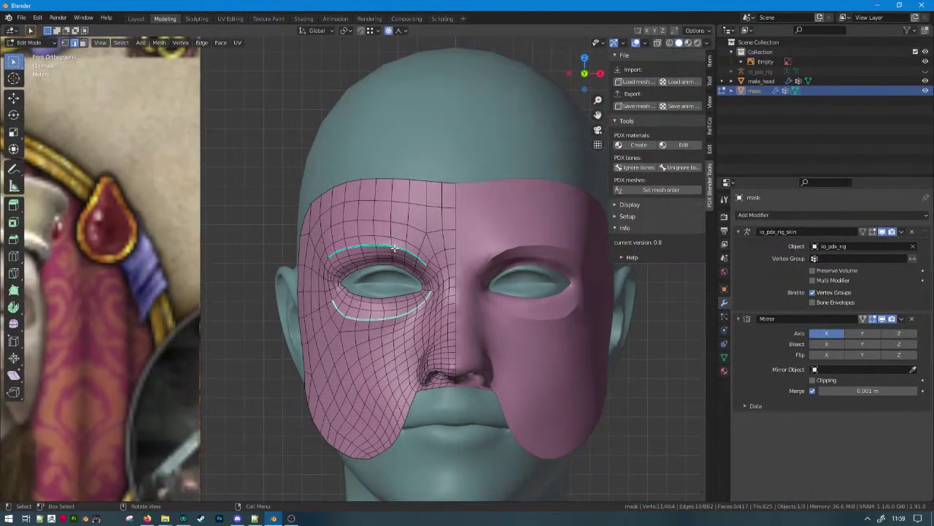
click(66, 43)
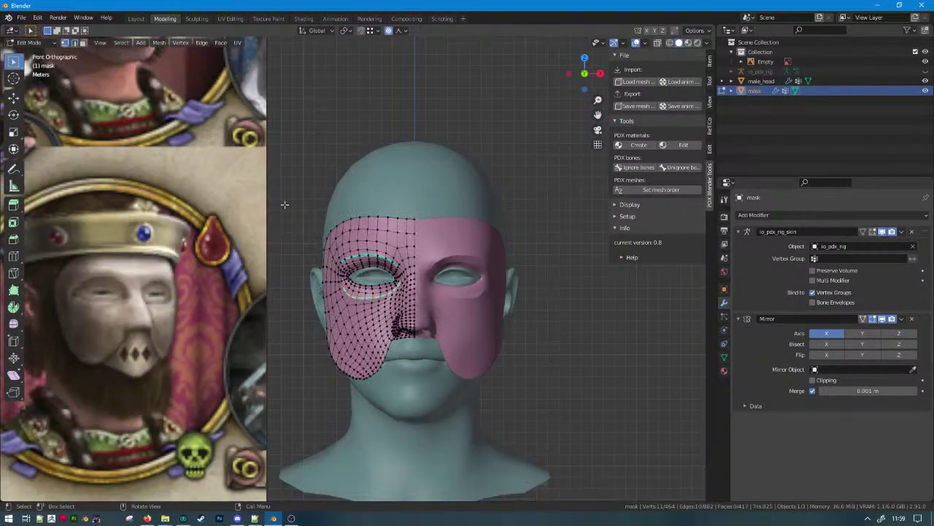
scroll(480, 299, up, 5)
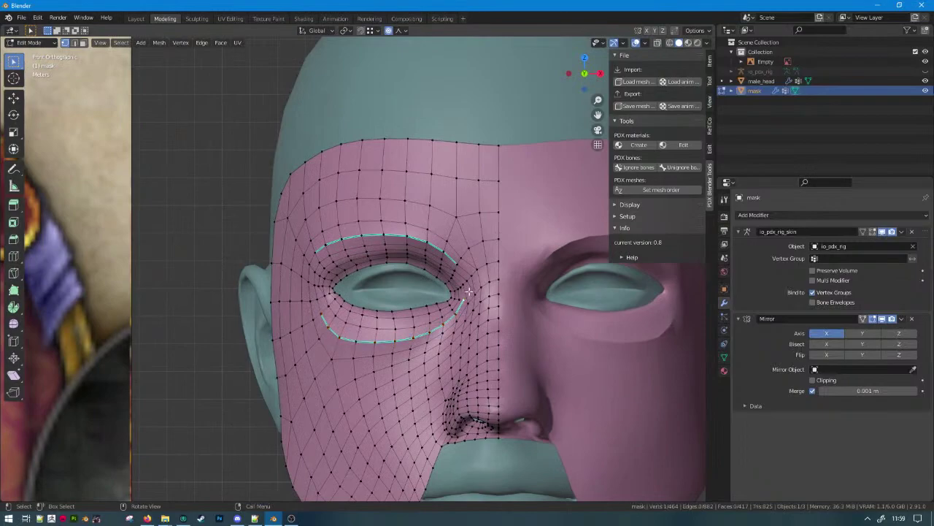
key(g)
right_click(479, 295)
key(g)
key(x)
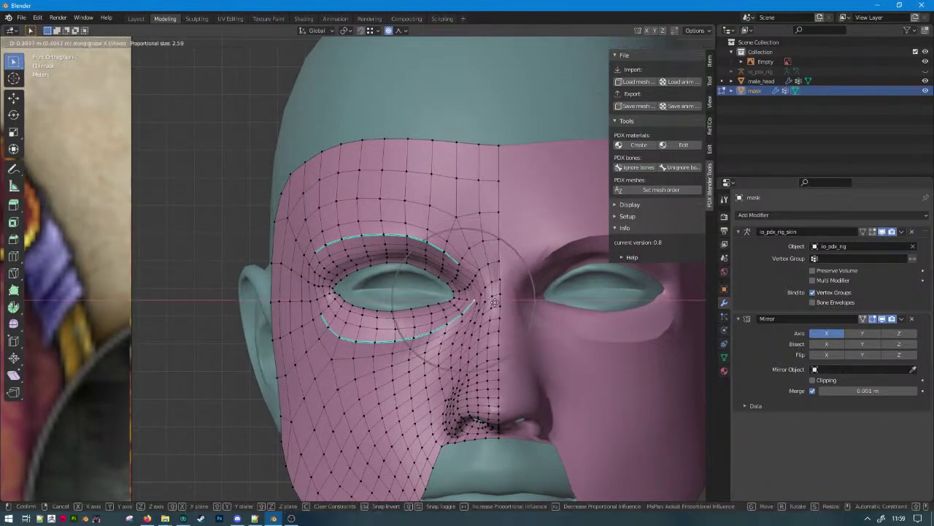
scroll(496, 303, up, 6)
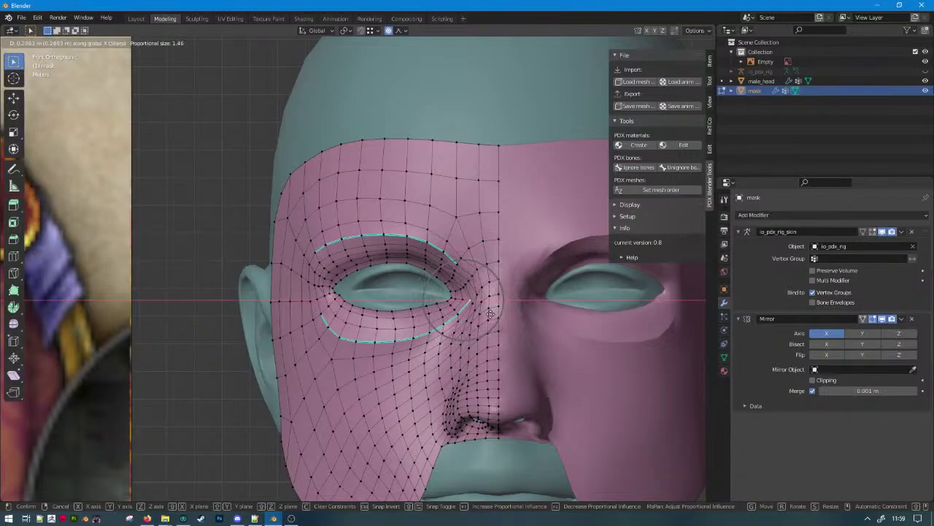
scroll(489, 313, down, 2)
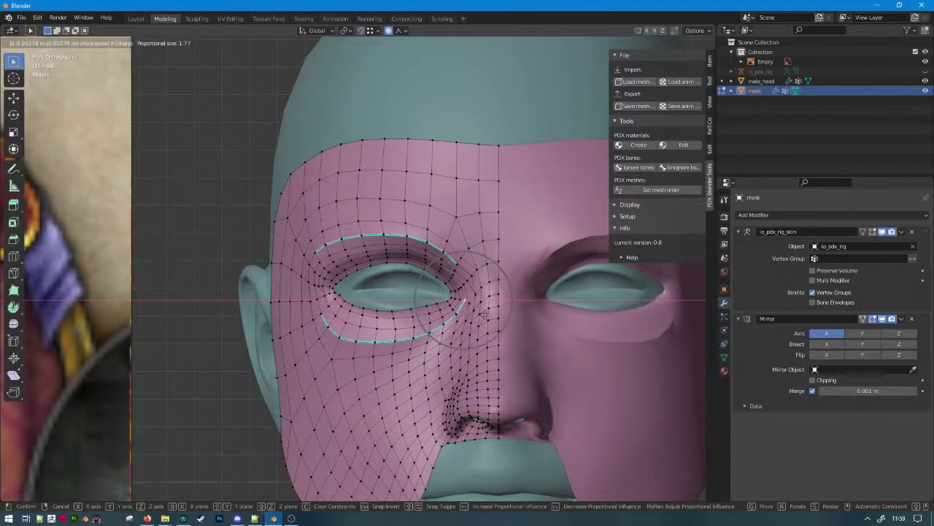
right_click(485, 314)
scroll(482, 268, up, 3)
key(g)
key(x)
scroll(444, 311, up, 2)
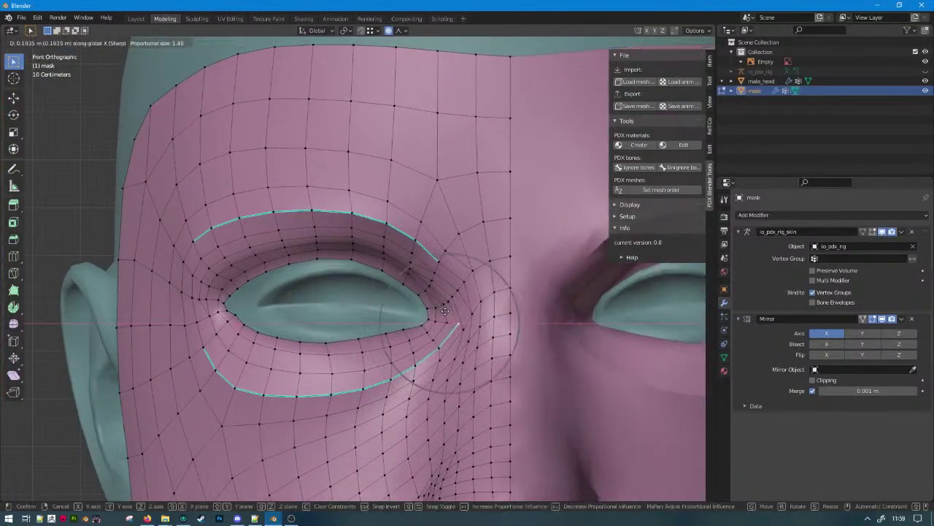
click(438, 316)
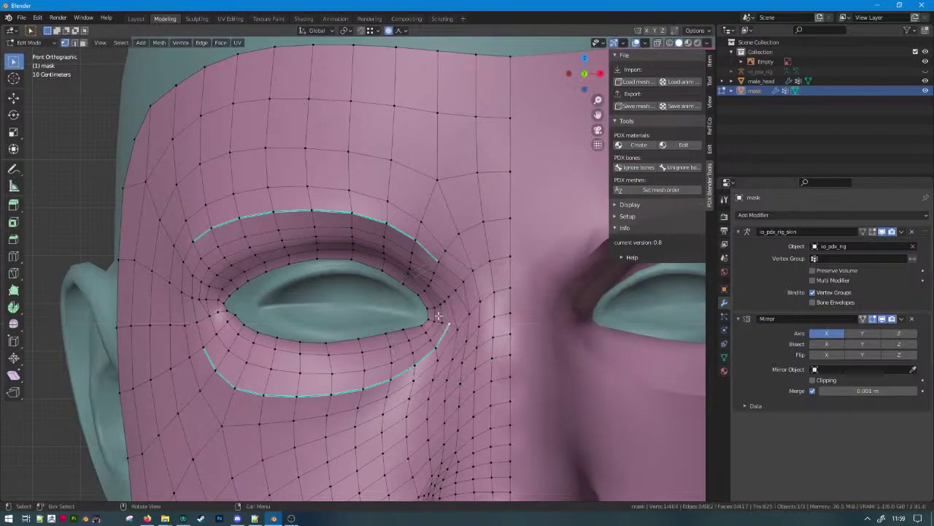
Add the vertex above to the selection at the inner eye corner and move both about 0.09 m along X with sharp proportional falloff.
ctrl+click(443, 305)
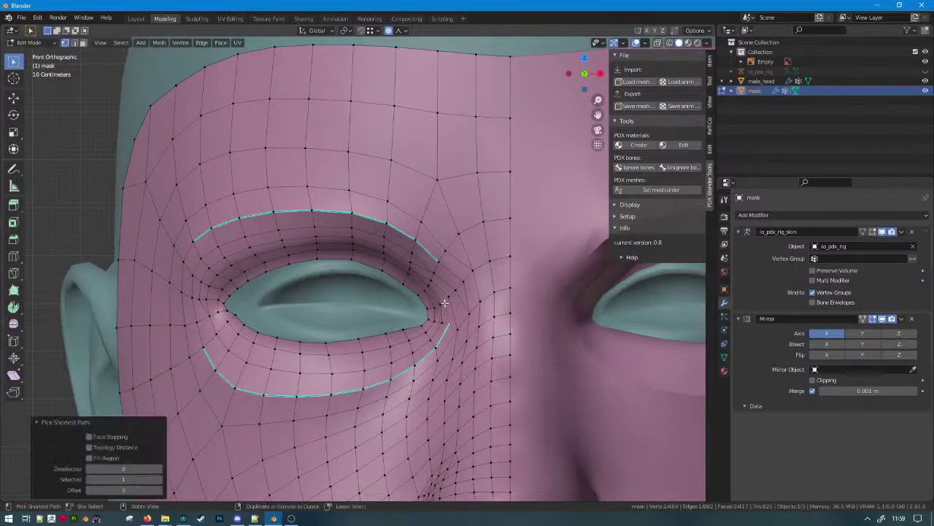
key(g)
key(x)
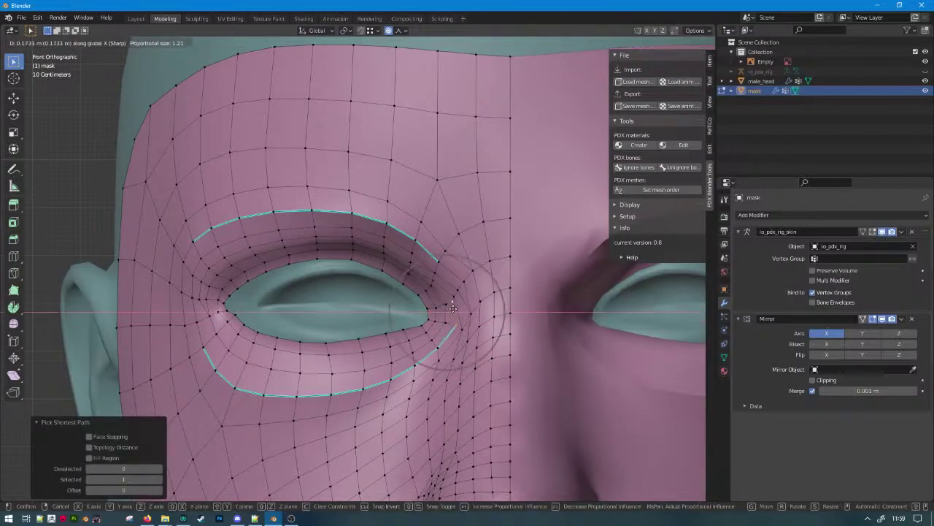
scroll(450, 307, down, 2)
click(449, 309)
scroll(444, 310, down, 6)
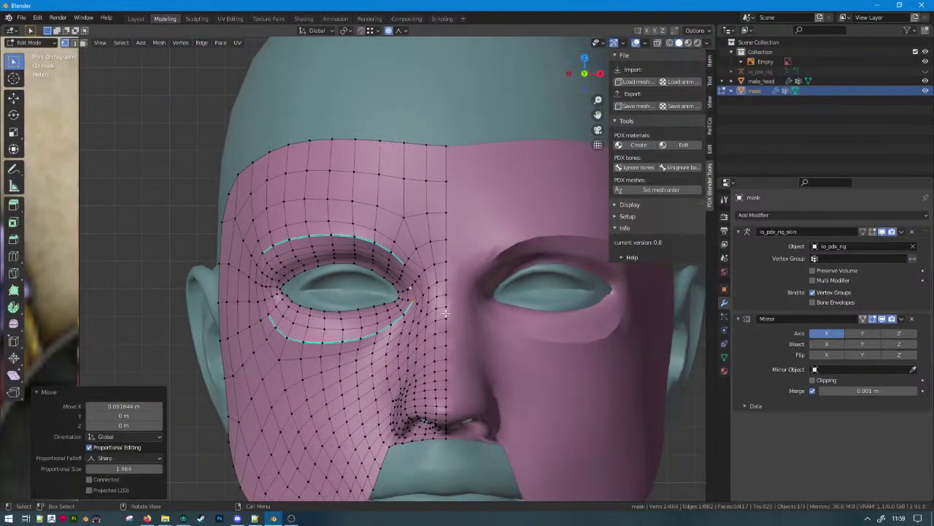
Inspect the mask in object mode from an angle, then reopen it for mesh editing with edge selection.
key(Tab)
middle_drag(406, 323, 488, 324)
scroll(447, 328, up, 3)
key(Tab)
middle_drag(444, 301, 448, 271)
scroll(426, 299, up, 2)
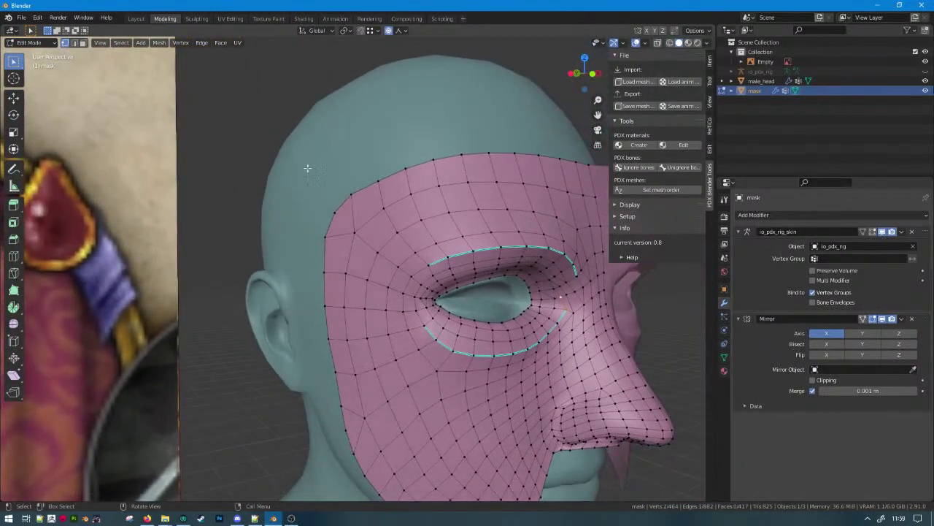
scroll(461, 339, up, 2)
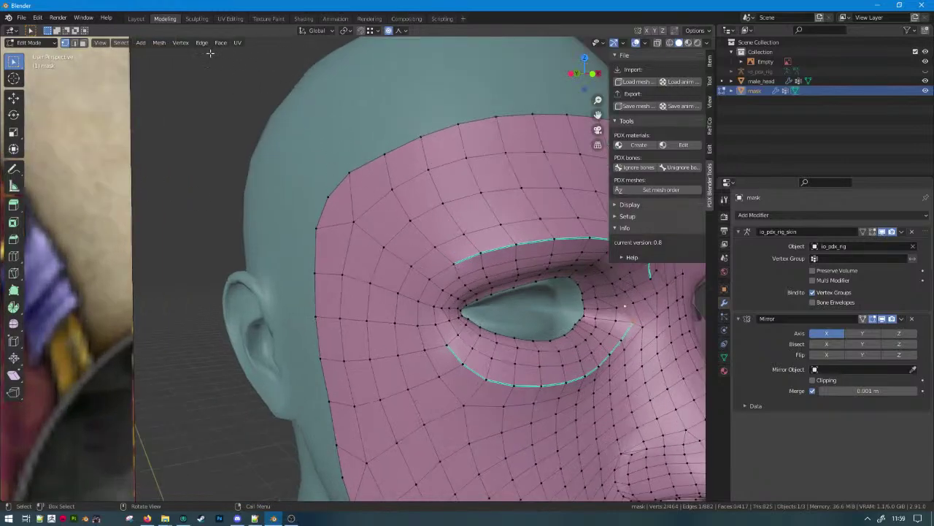
click(74, 43)
Cut new edges with the Knife across the faces beside the outer eye corner, linking the brow and lower sharp paths.
scroll(360, 325, down, 2)
scroll(421, 286, down, 5)
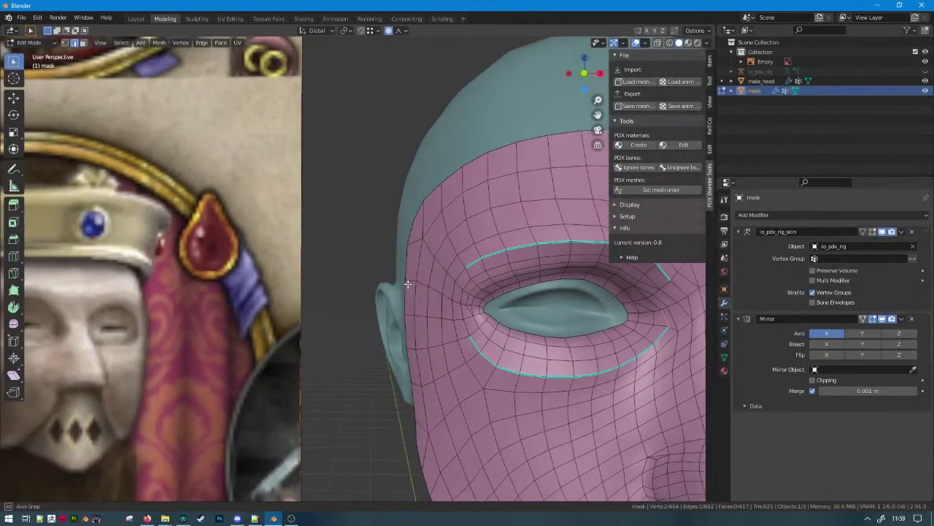
scroll(438, 301, up, 3)
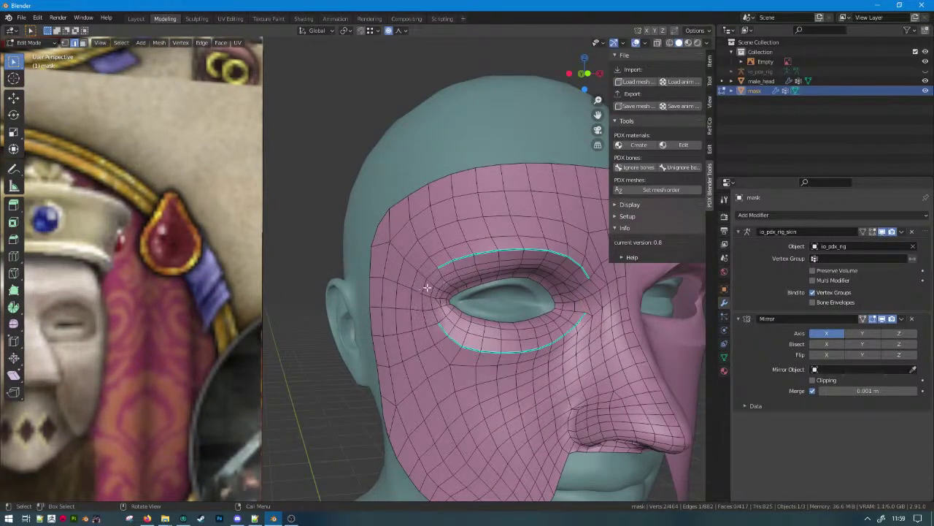
key(k)
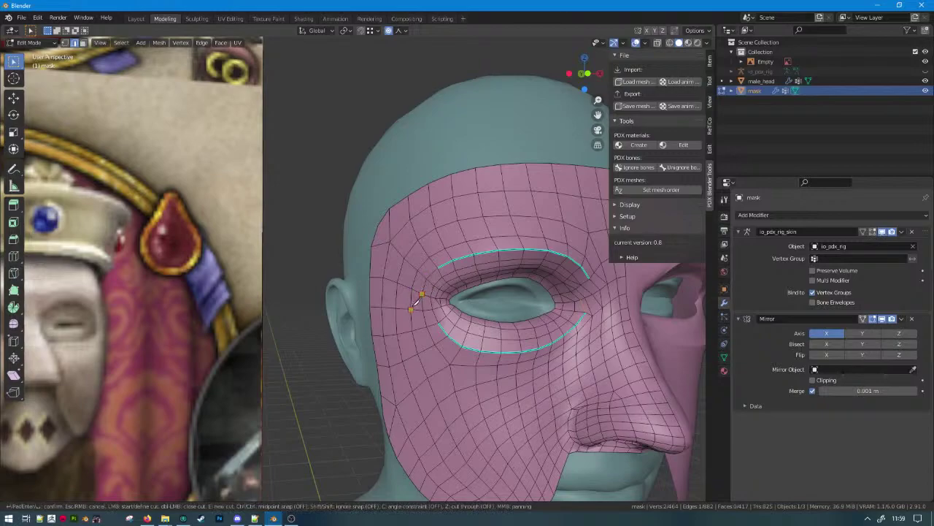
key(Escape)
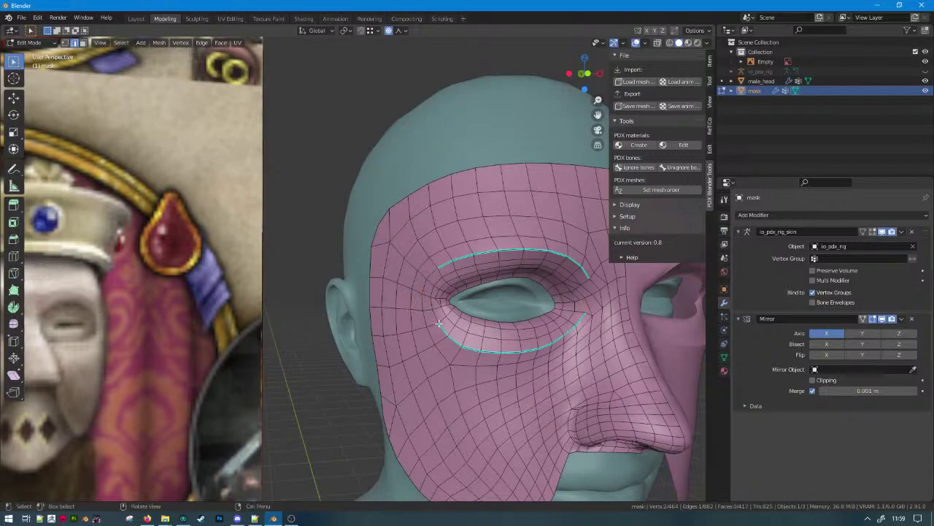
key(k)
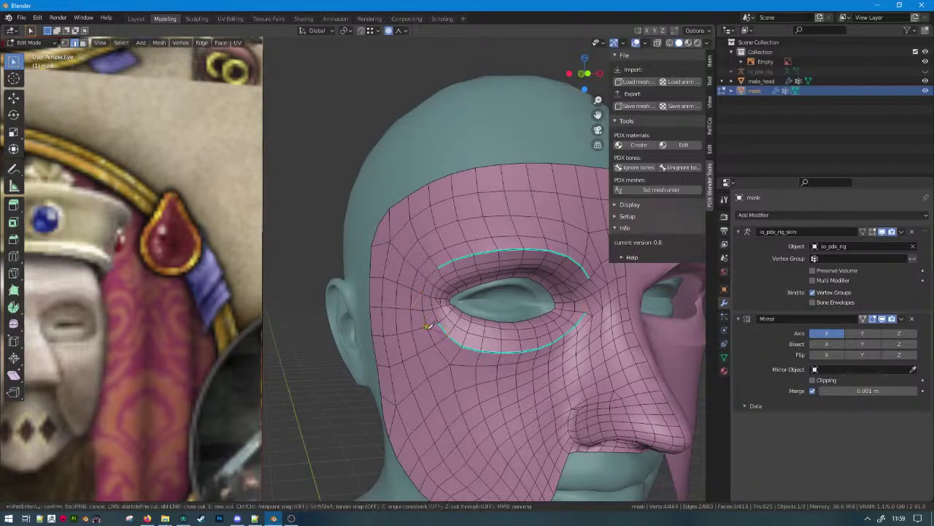
key(Escape)
middle_drag(413, 308, 453, 342)
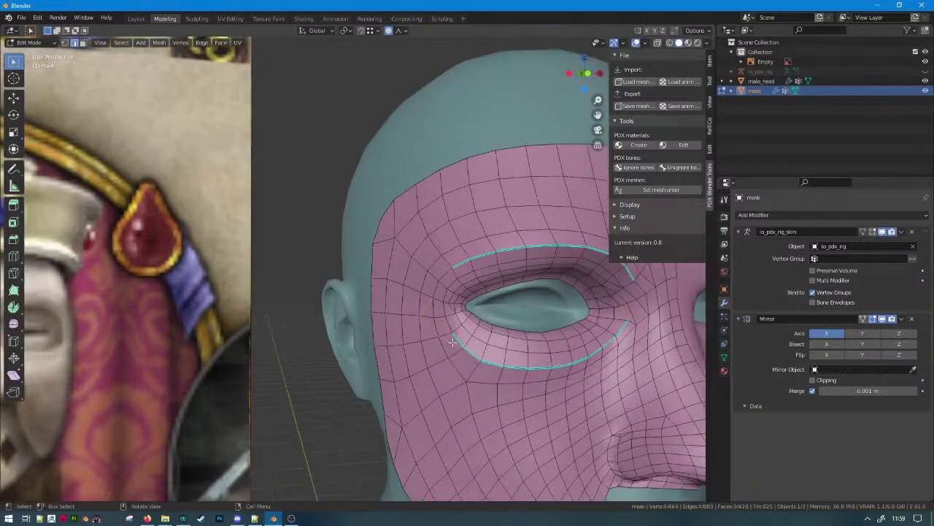
Select the edges around the outer eye corner that join the brow and lower paths and mark them as sharp.
alt+shift+click(445, 284)
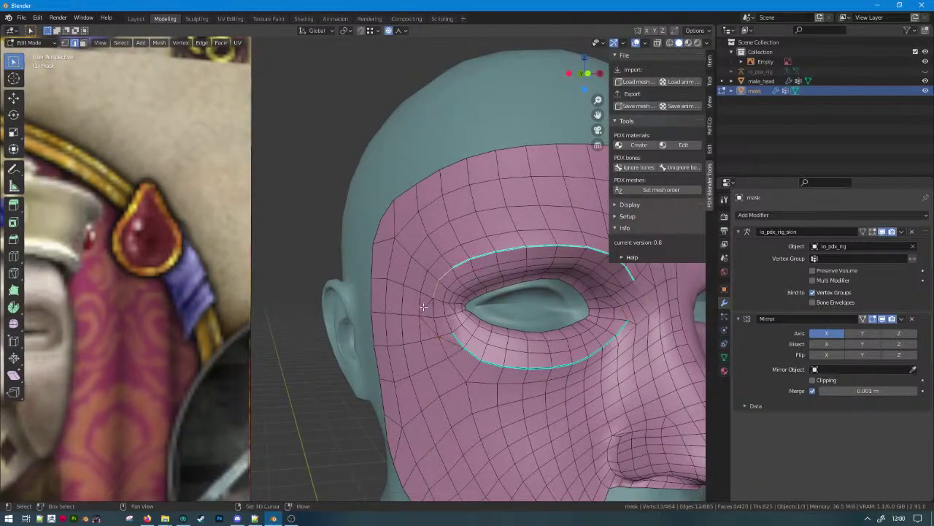
right_click(472, 351)
click(474, 355)
right_click(460, 337)
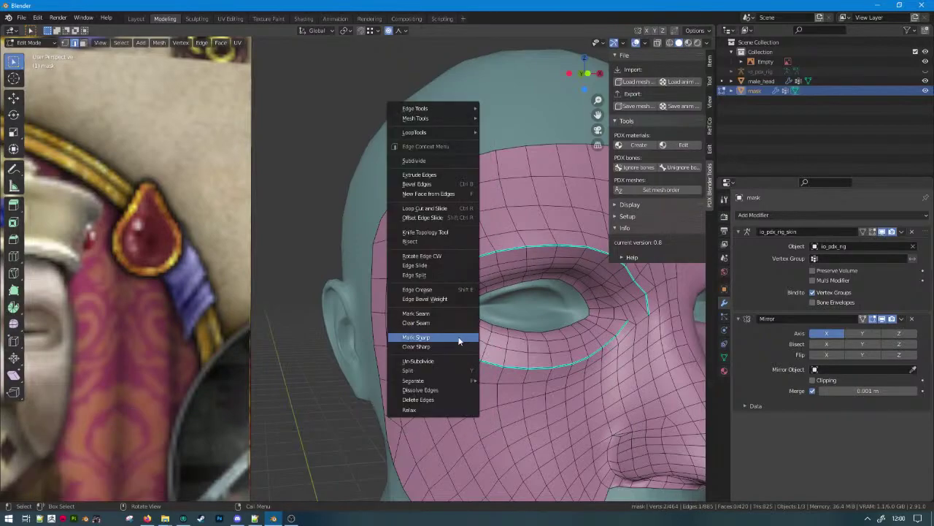
click(461, 338)
scroll(470, 337, down, 3)
scroll(431, 321, up, 3)
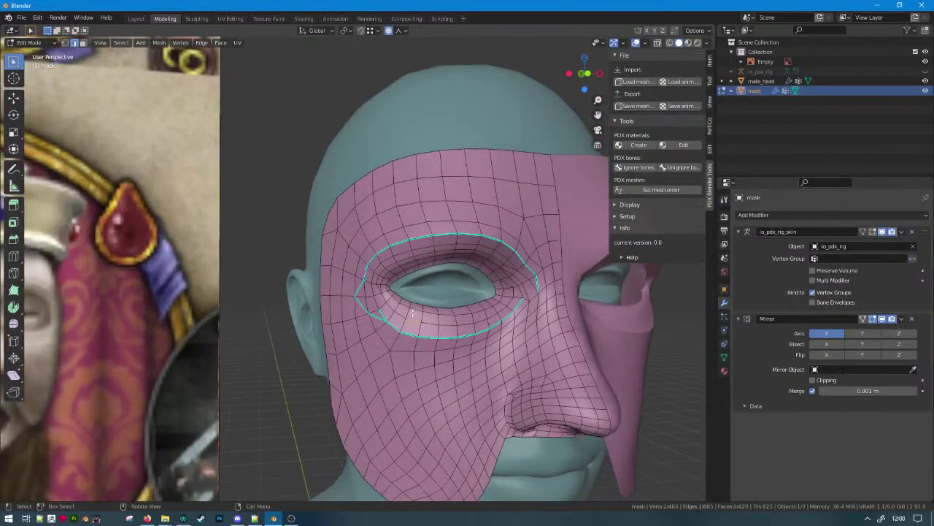
Clear the sharp mark from the edge at the inner end of the brow path and check the shading in object mode.
middle_drag(381, 314, 454, 306)
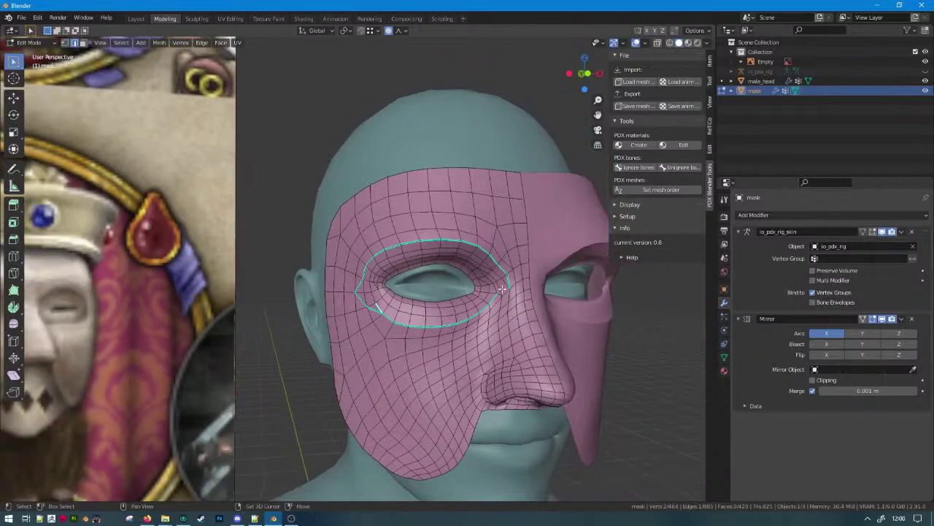
ctrl+click(496, 258)
right_click(495, 262)
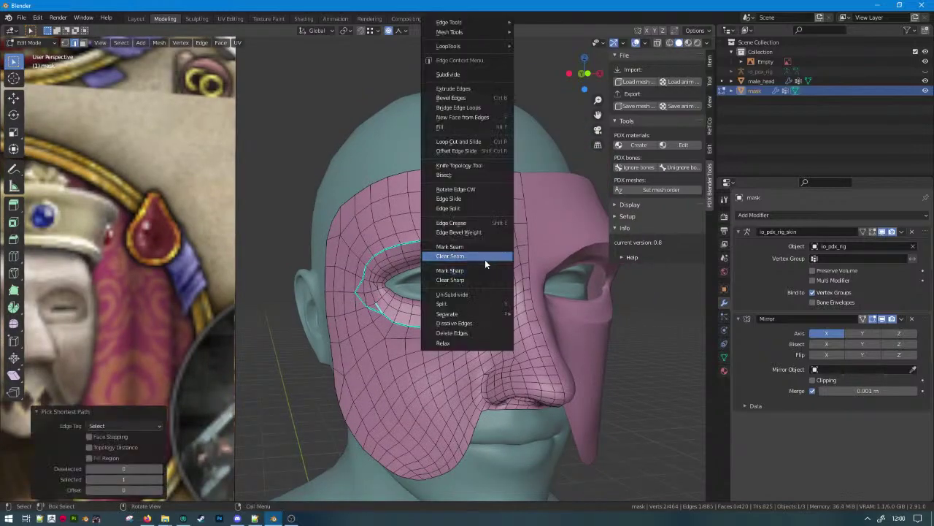
click(473, 280)
key(Tab)
scroll(427, 328, down, 2)
scroll(441, 332, up, 3)
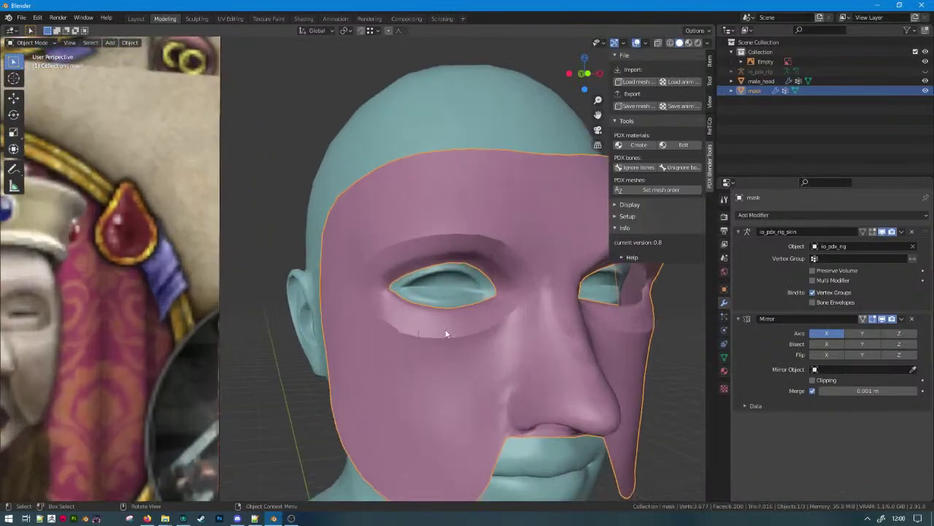
middle_drag(368, 329, 431, 323)
Slide two vertices of the sharp path near the outer eye corner along their edges, one on the brow and one on the lower path.
key(Tab)
scroll(431, 323, up, 2)
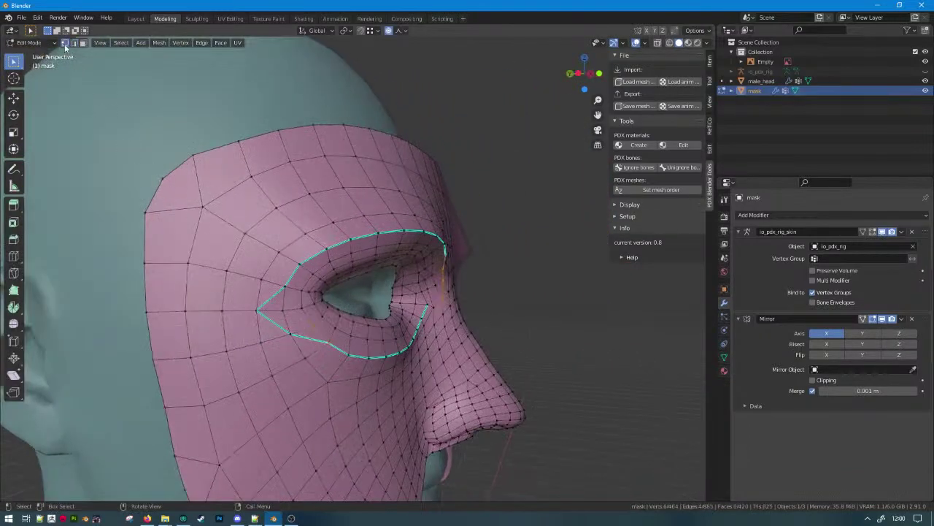
scroll(289, 292, up, 3)
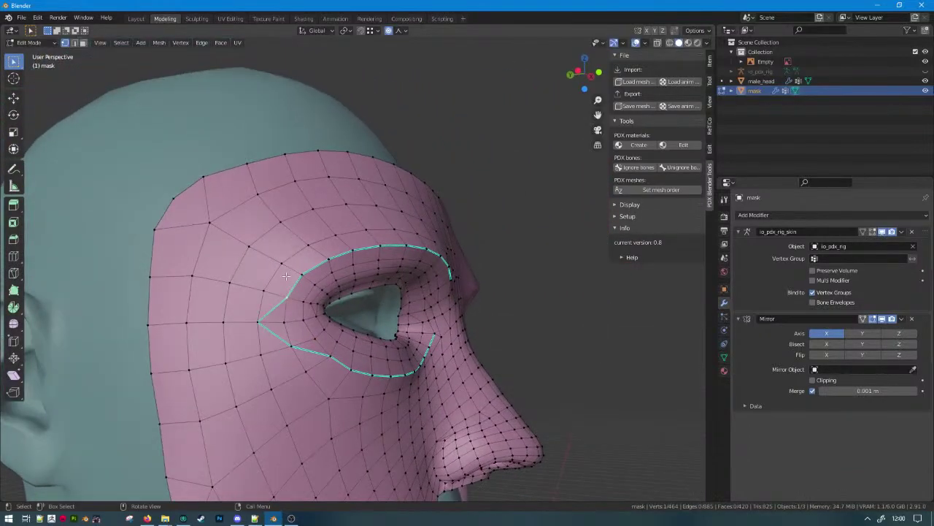
key(g)
key(g)
click(275, 326)
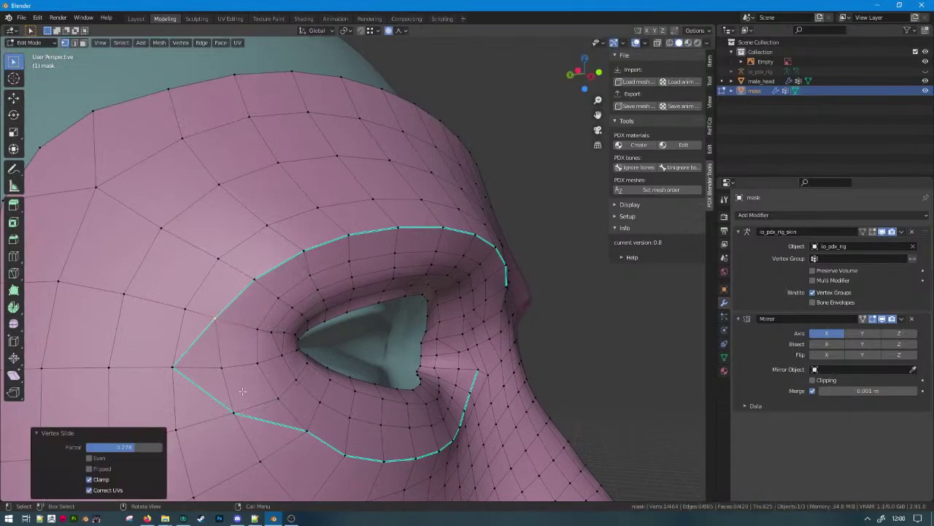
scroll(300, 409, down, 2)
key(g)
key(g)
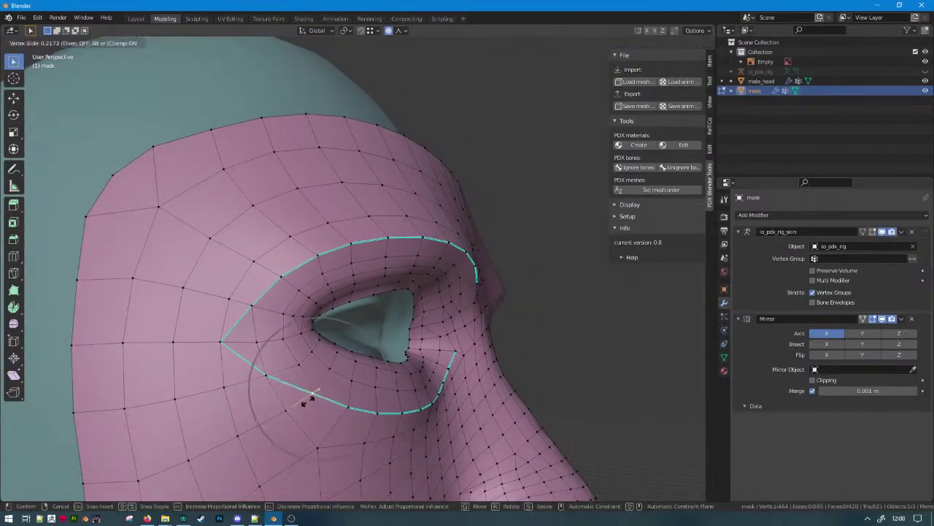
click(308, 401)
Inspect the outer eye corner in object mode from the side, then reopen the mask for mesh editing.
scroll(316, 402, down, 3)
key(Tab)
middle_drag(317, 402, 473, 388)
scroll(273, 404, down, 2)
scroll(386, 379, up, 3)
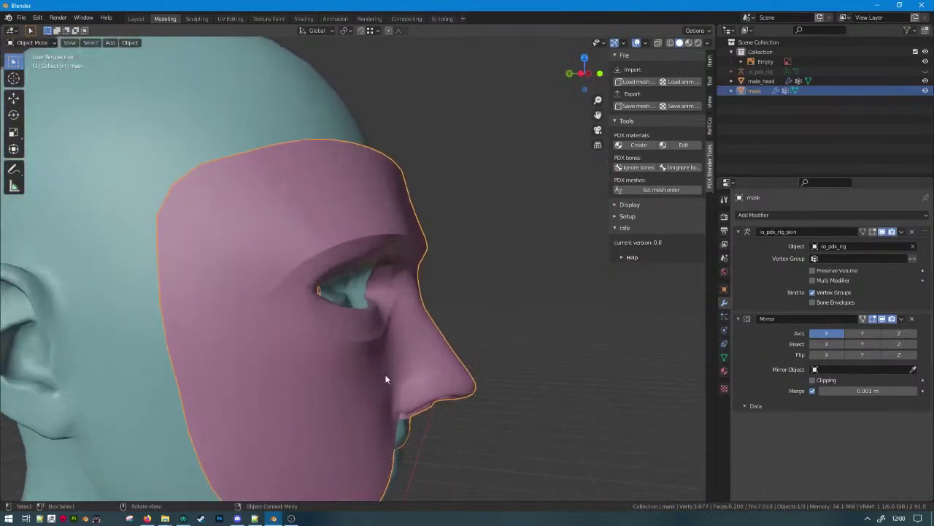
key(Tab)
scroll(326, 312, down, 4)
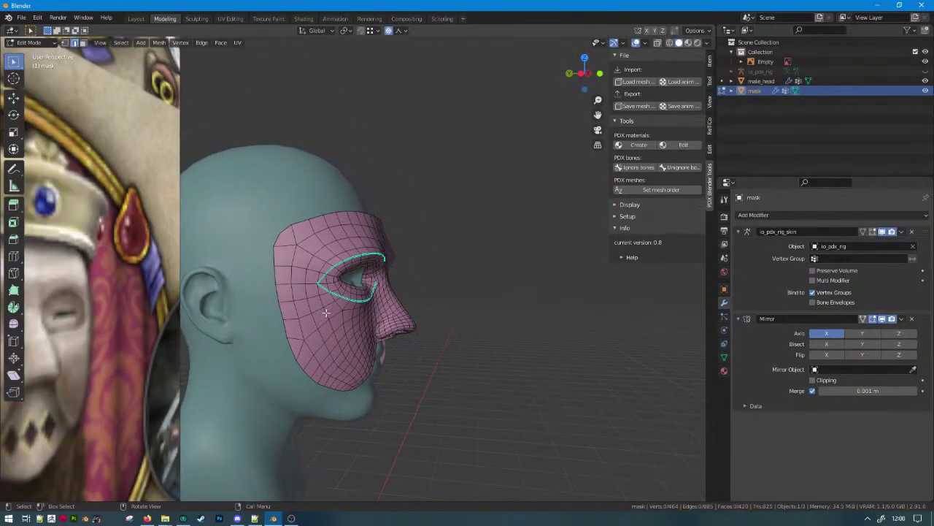
scroll(327, 312, down, 2)
scroll(339, 308, up, 7)
middle_drag(403, 286, 365, 285)
scroll(314, 266, up, 1)
key(g)
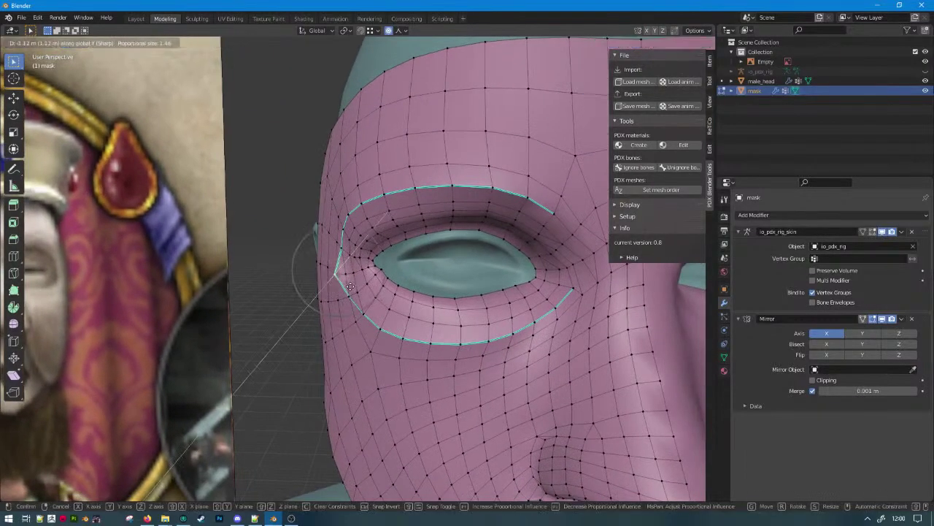
right_click(340, 270)
key(g)
key(x)
right_click(298, 226)
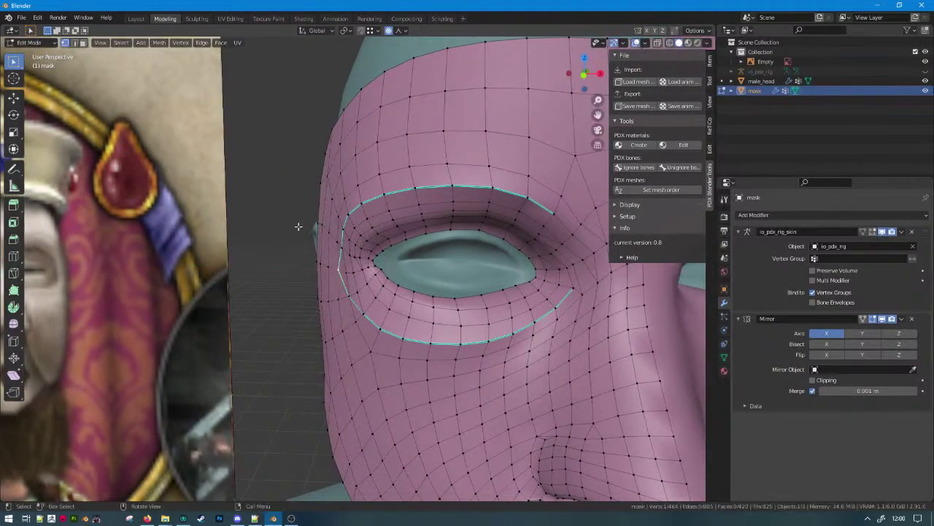
Select the sharp edges around the outer eye corner and move them outward about 0.22 m along X with sharp proportional falloff.
click(74, 42)
scroll(210, 143, down, 1)
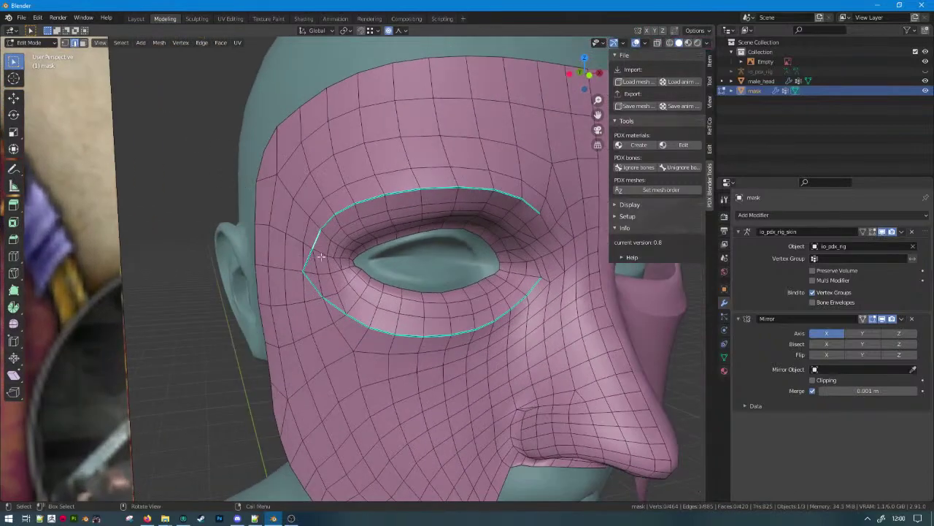
ctrl+click(330, 292)
key(g)
key(x)
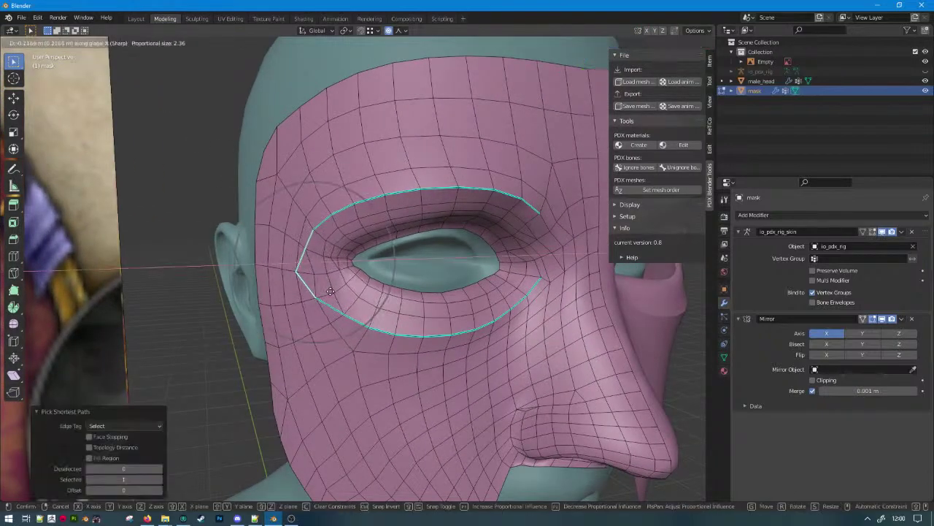
click(330, 289)
middle_drag(321, 287, 341, 271)
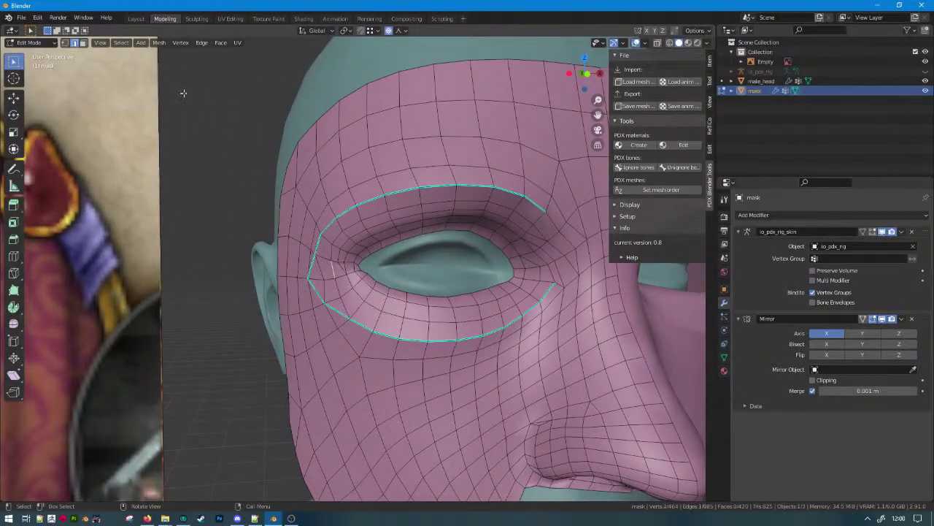
Move the single vertex between the eye opening and the outer sharp corner along X and Y with sharp proportional falloff.
click(65, 42)
middle_drag(327, 282, 465, 311)
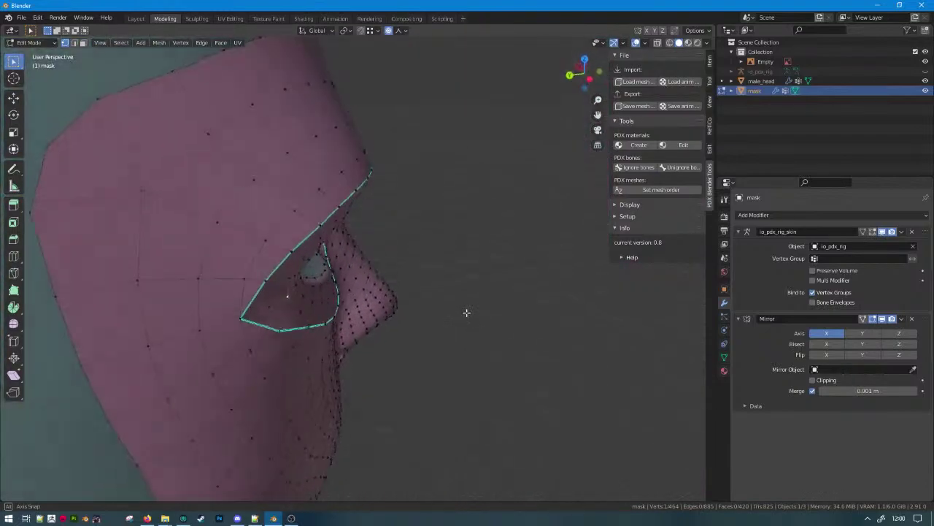
key(g)
key(x)
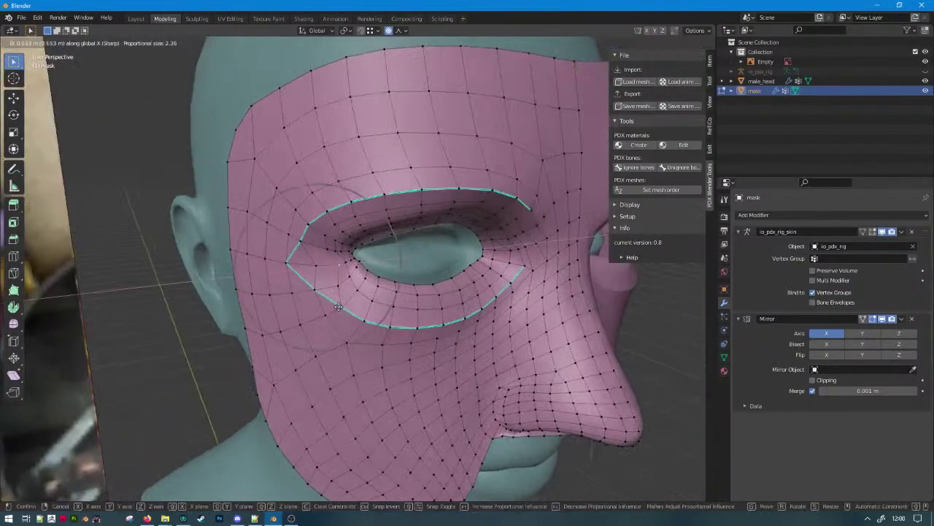
click(329, 308)
middle_drag(327, 308, 325, 264)
key(g)
key(y)
click(398, 335)
Inspect the mask in object mode beside the reference portraits with it deselected, then select it again.
key(Tab)
scroll(404, 314, down, 4)
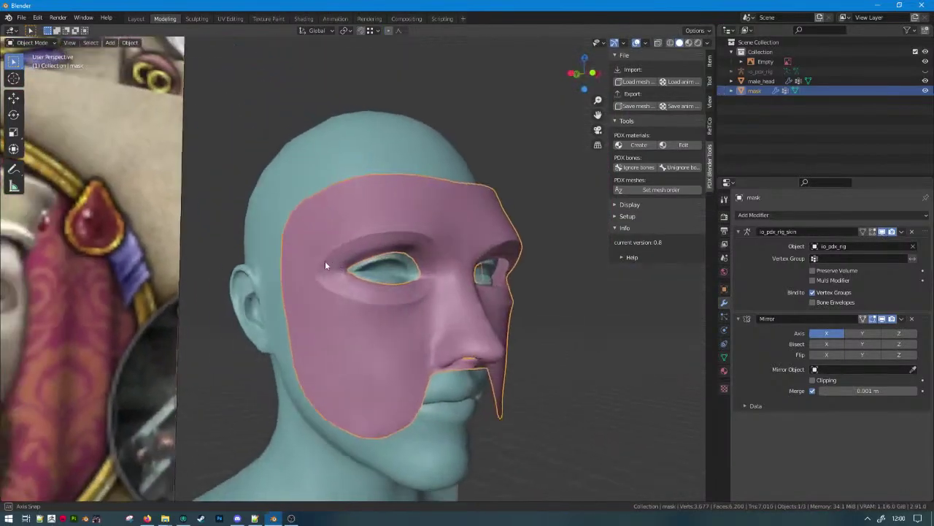
scroll(367, 282, down, 5)
click(549, 305)
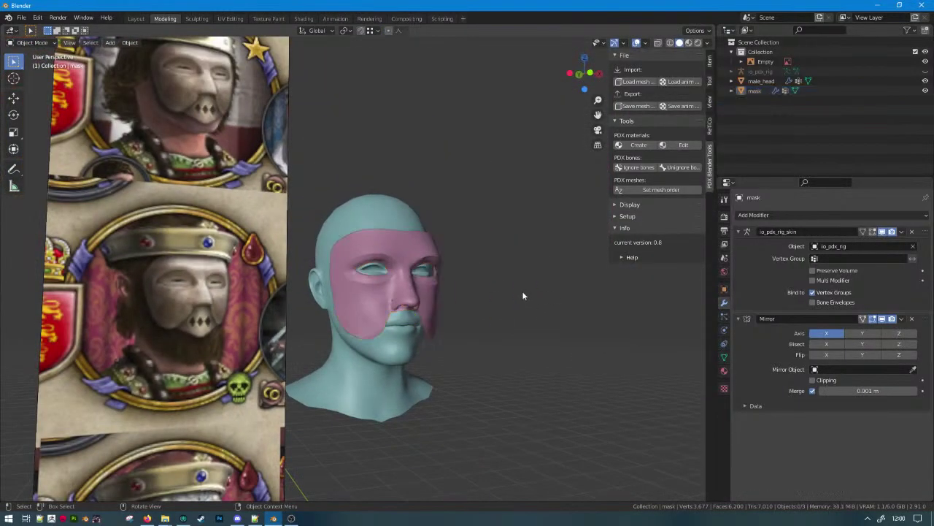
scroll(522, 292, up, 3)
middle_drag(539, 299, 364, 193)
scroll(451, 281, up, 1)
click(450, 285)
scroll(453, 277, up, 2)
Compare the mask with the reference portraits from an angle and in front orthographic view, then reopen it for mesh editing.
key(Tab)
click(76, 43)
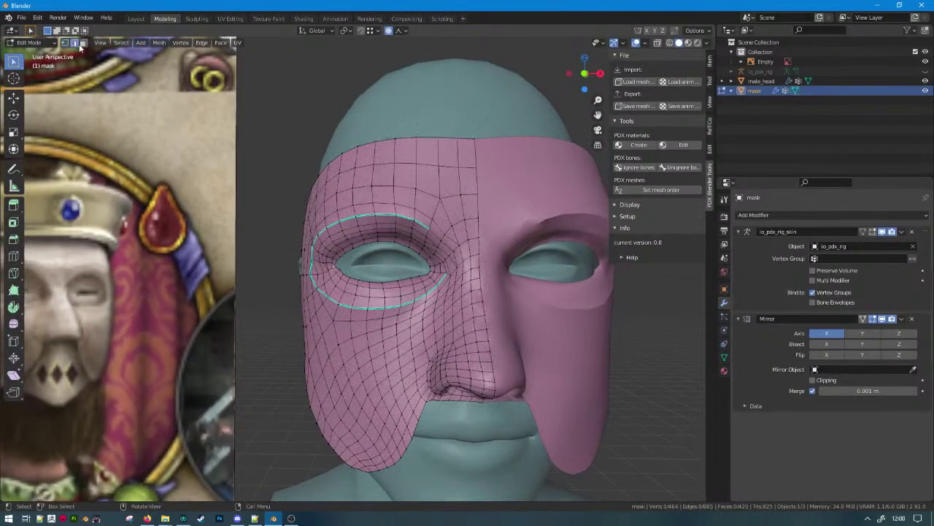
right_click(436, 240)
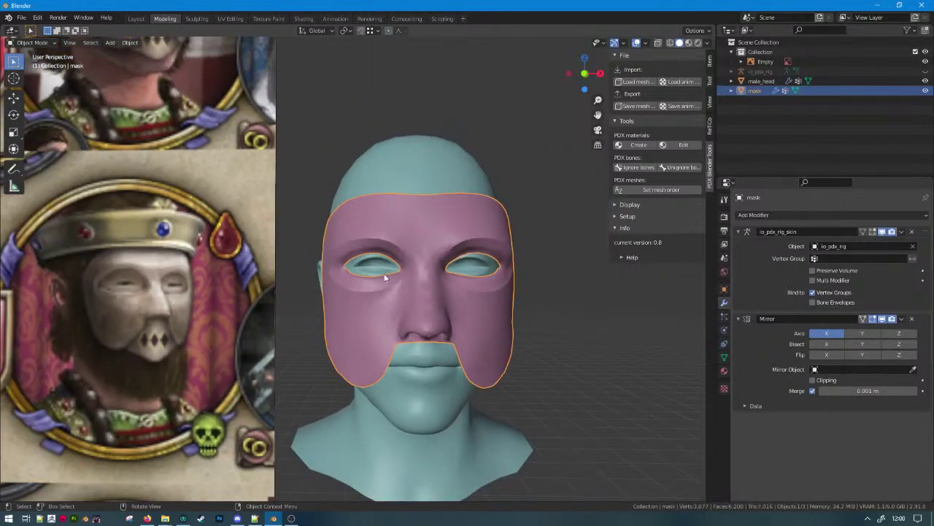
middle_drag(385, 277, 401, 259)
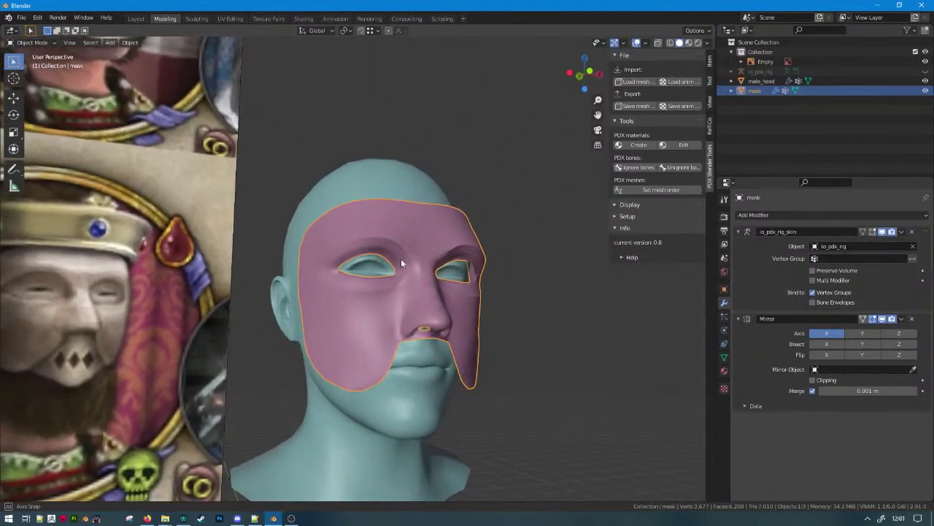
scroll(401, 259, up, 3)
scroll(406, 284, down, 6)
middle_drag(466, 282, 396, 297)
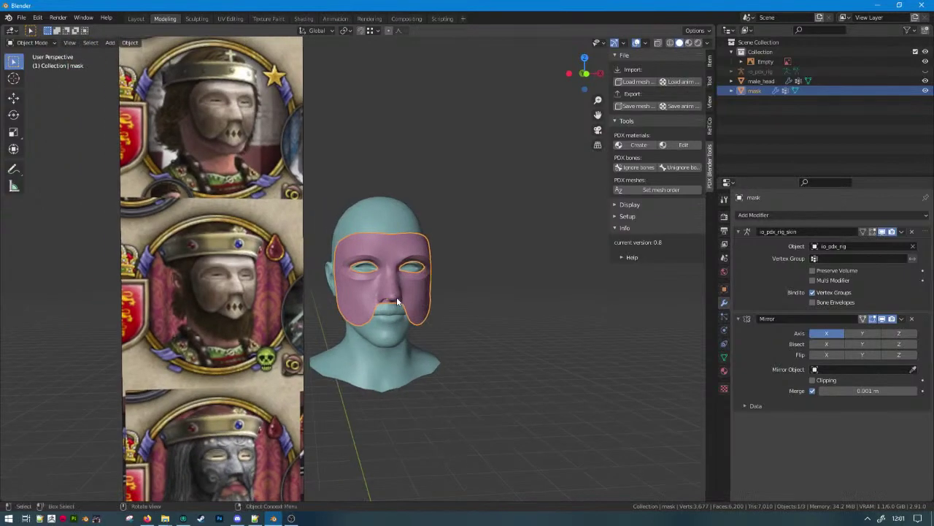
scroll(397, 297, up, 1)
key(KP_1)
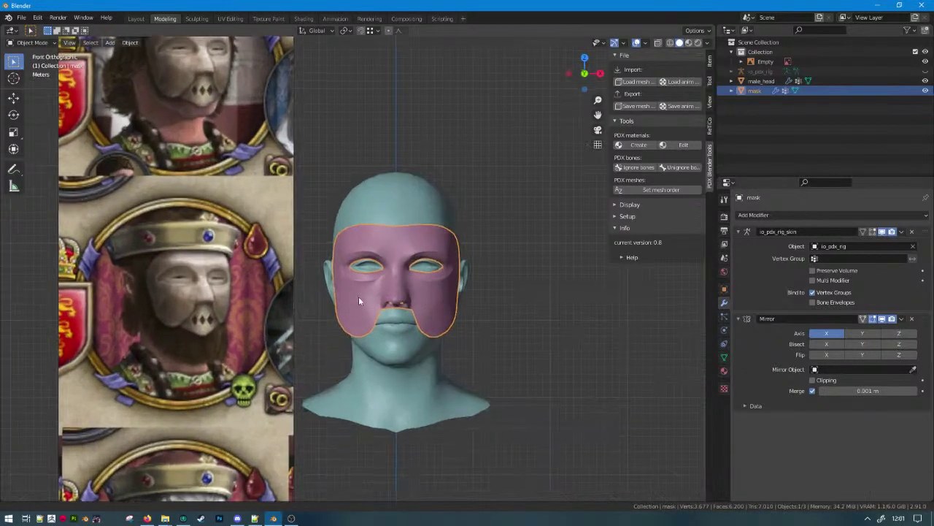
scroll(358, 297, up, 2)
key(Tab)
scroll(343, 319, up, 3)
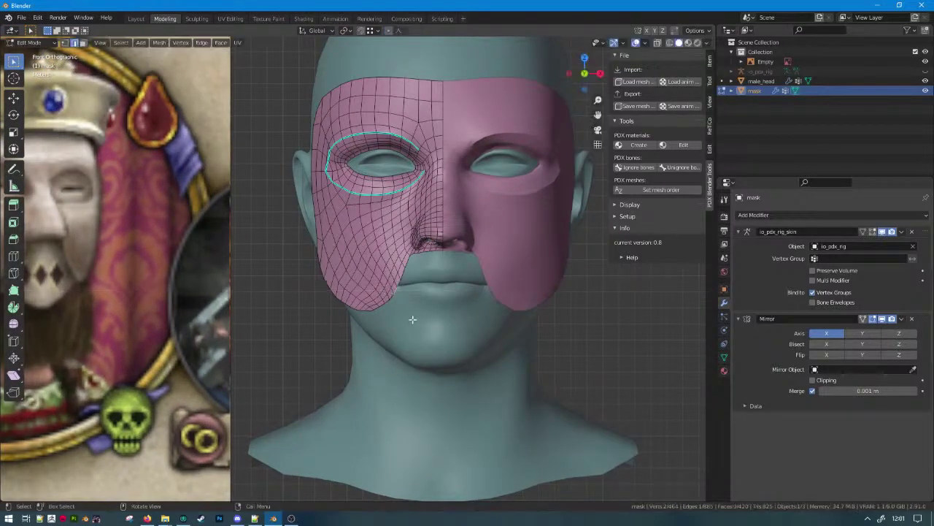
key(g)
key(x)
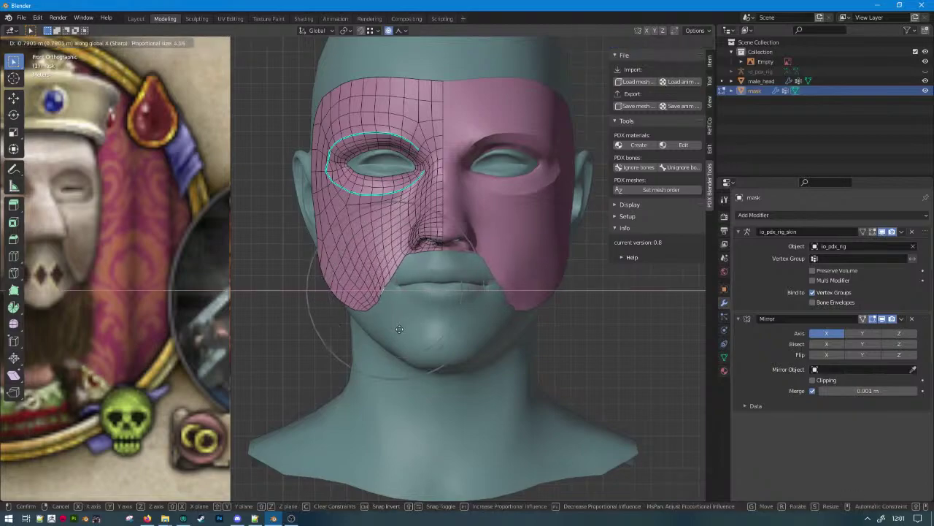
key(Escape)
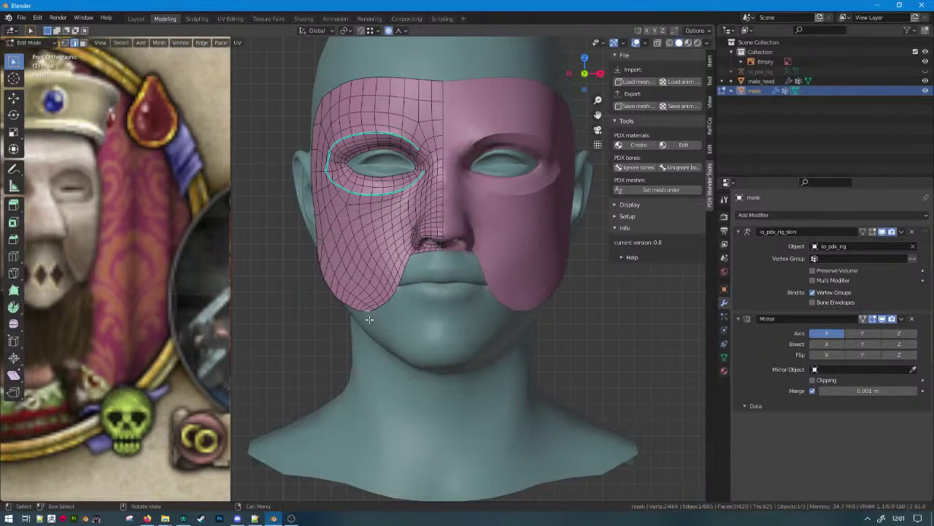
Move the lowest edge of the cheek about -0.94 m along X and 0.30 m along Z with sharp proportional falloff.
key(g)
key(x)
click(354, 320)
key(g)
key(z)
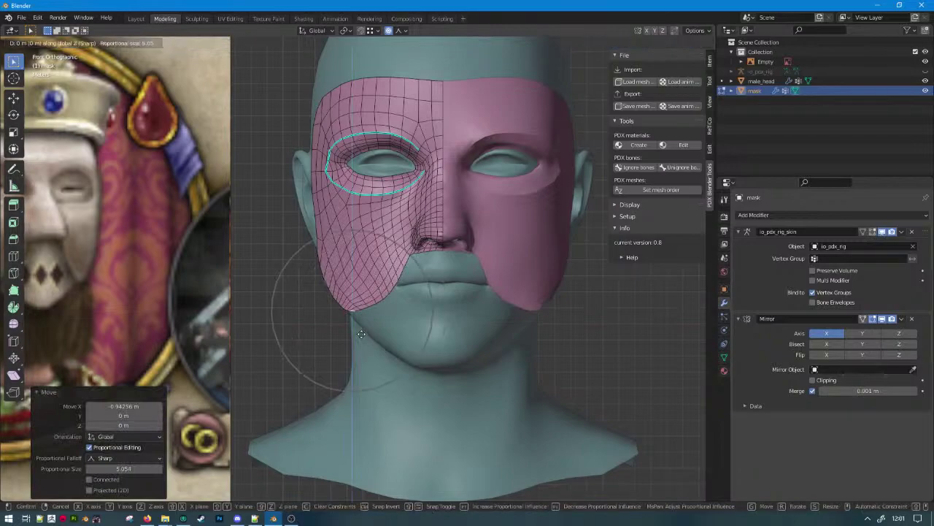
click(357, 335)
scroll(354, 340, down, 4)
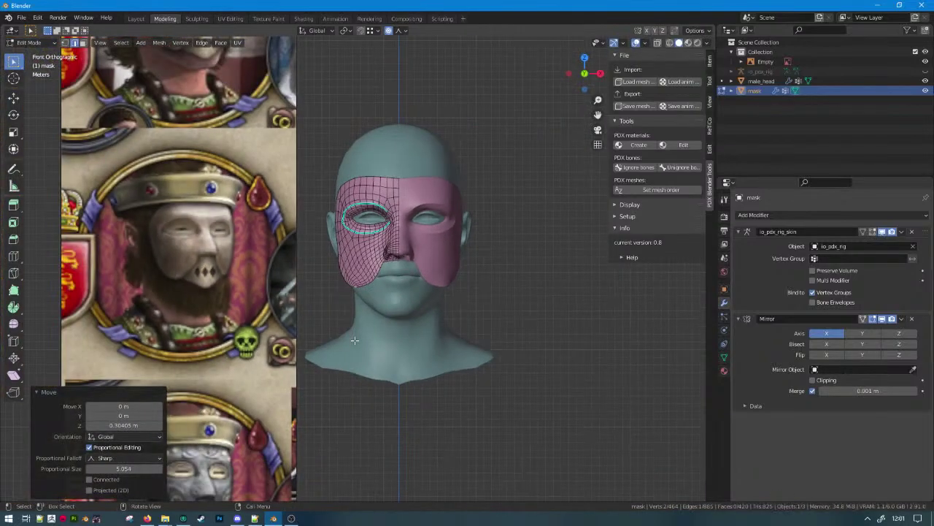
From below, rotate the cheek's lowest edge about 11.3° around the view axis with sharp proportional falloff of size 3.45.
middle_drag(354, 340, 490, 314)
scroll(386, 295, up, 4)
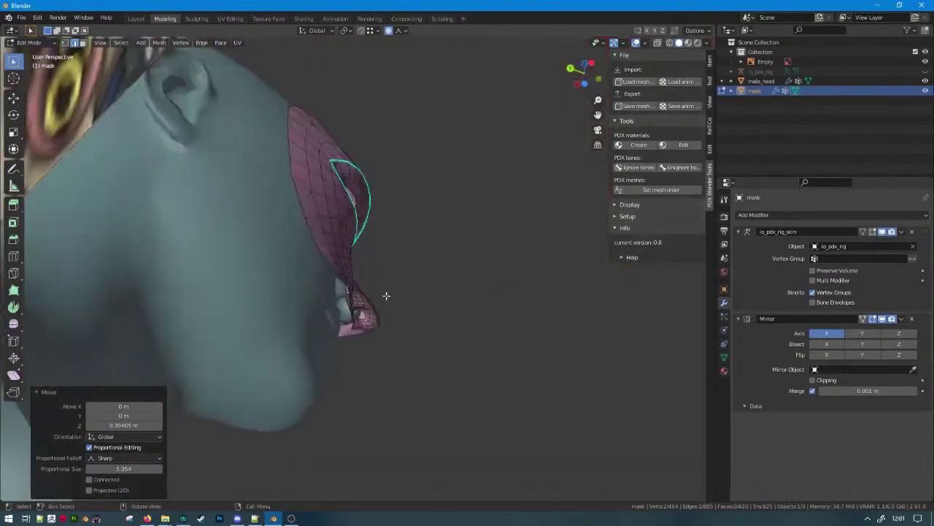
middle_drag(386, 295, 377, 227)
key(g)
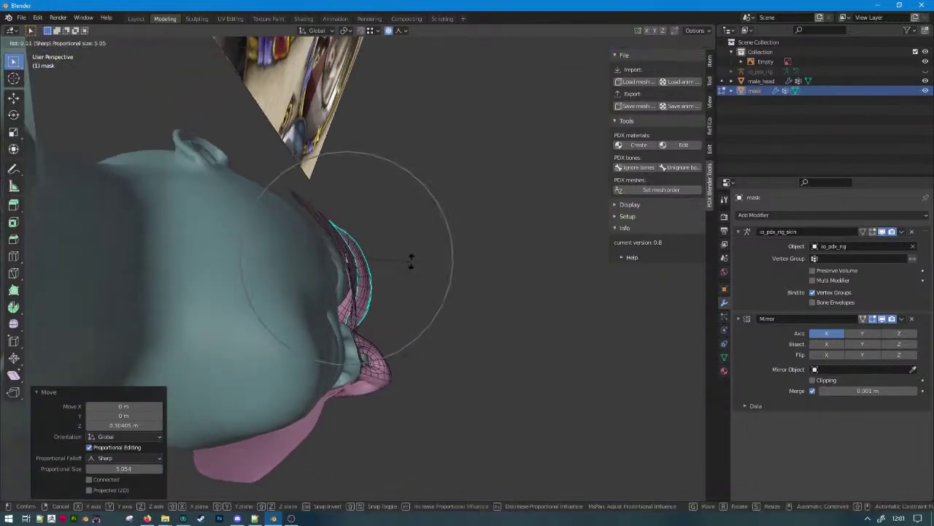
scroll(411, 261, up, 4)
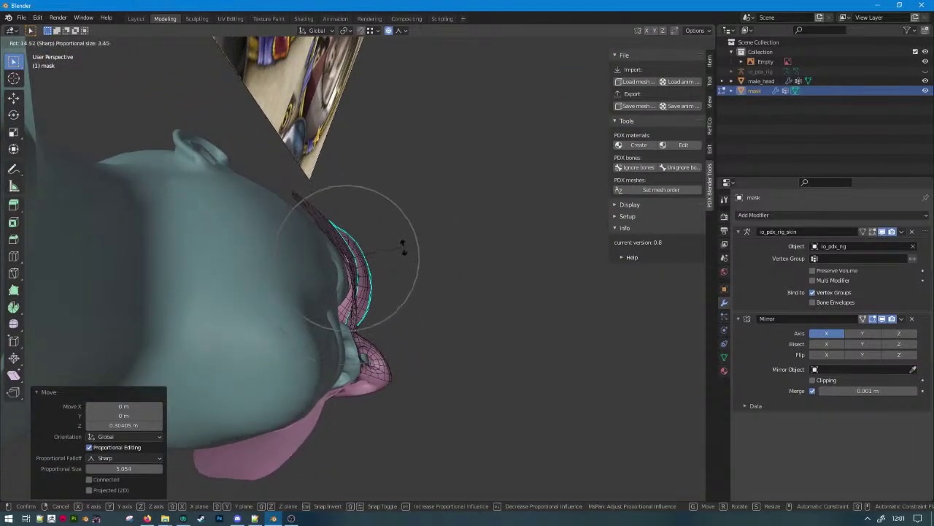
click(402, 251)
key(r)
key(Escape)
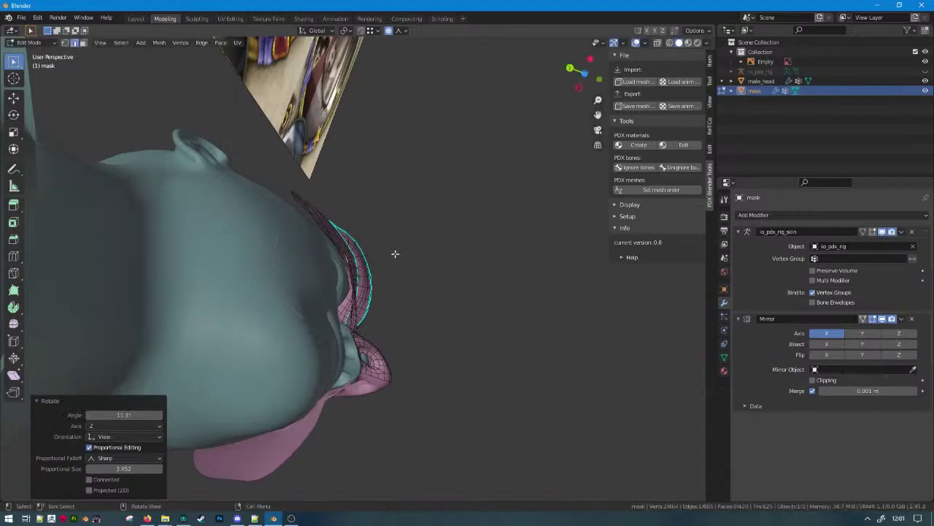
Set the transform orientation to Normal and move the cheek's lowest edge inward toward the face along its normal with the Move tool.
middle_drag(394, 255, 428, 263)
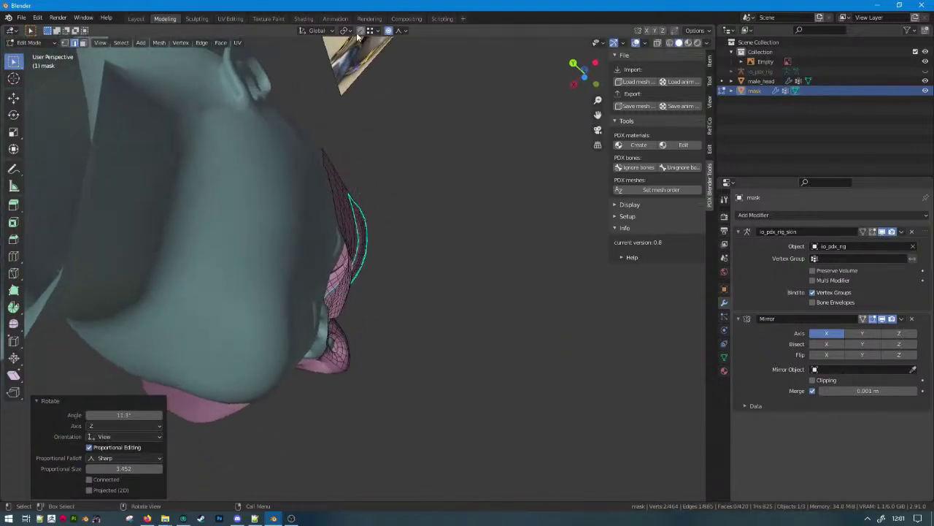
click(317, 30)
click(319, 79)
middle_drag(424, 219, 414, 221)
click(14, 98)
scroll(425, 250, up, 2)
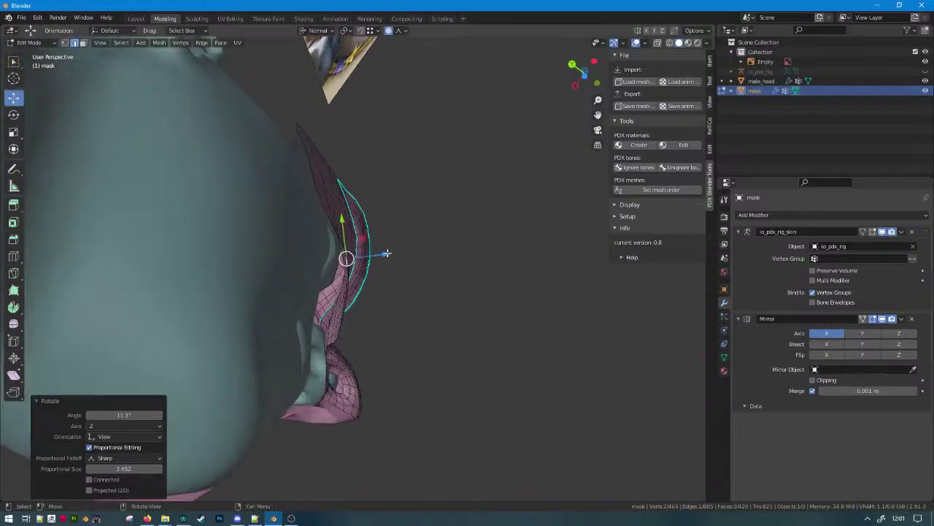
drag(388, 254, 371, 256)
Set the transform orientation to Global and switch to vertex selection for the cheek's lower edge.
middle_drag(371, 257, 309, 350)
scroll(309, 351, up, 4)
alt+click(309, 351)
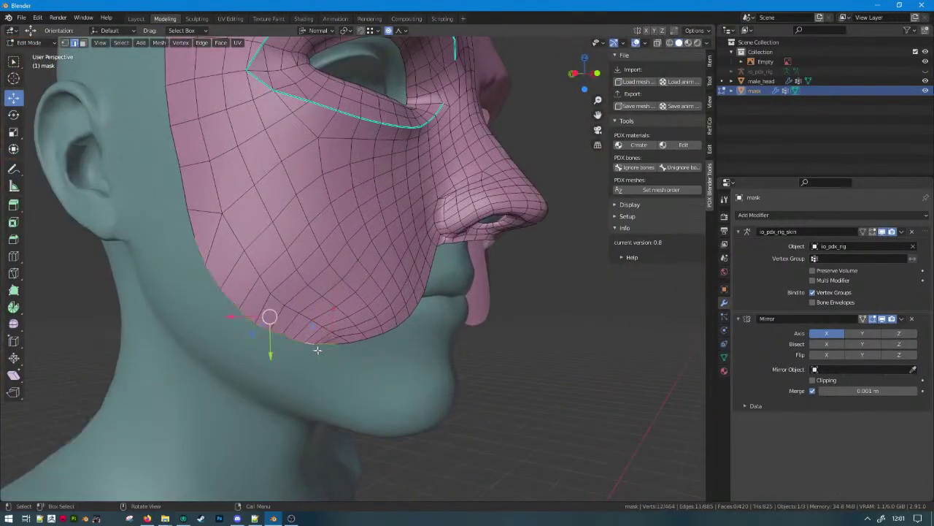
key(F3)
key(Return)
key(ctrl+z)
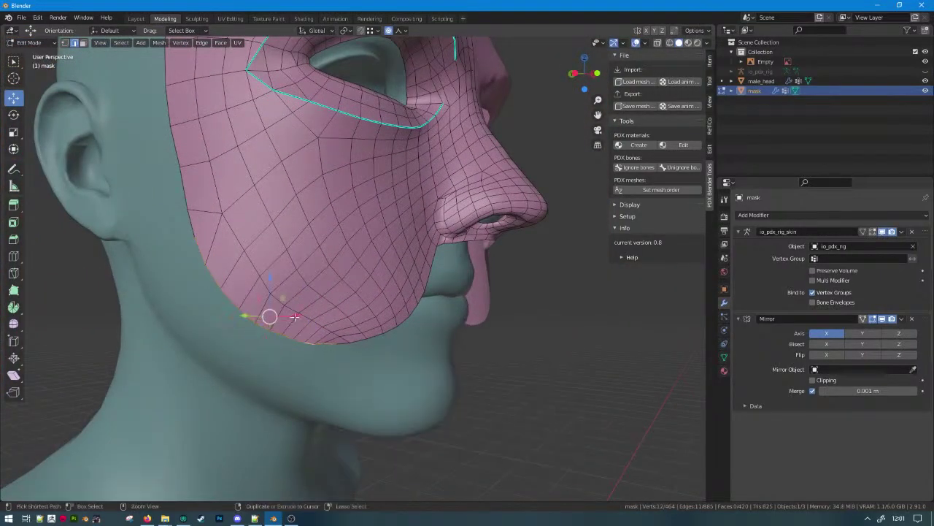
click(319, 344)
click(256, 328)
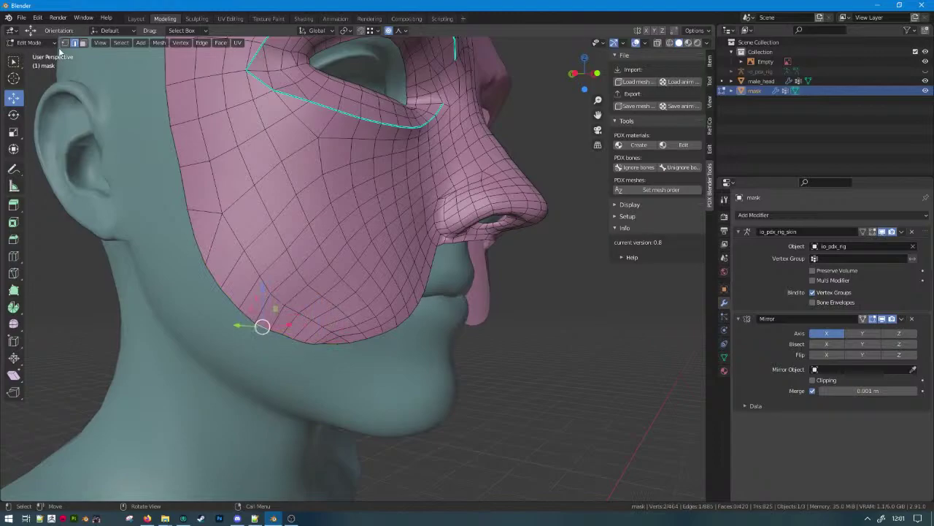
click(189, 303)
click(65, 43)
key(F3)
key(Return)
key(ctrl+z)
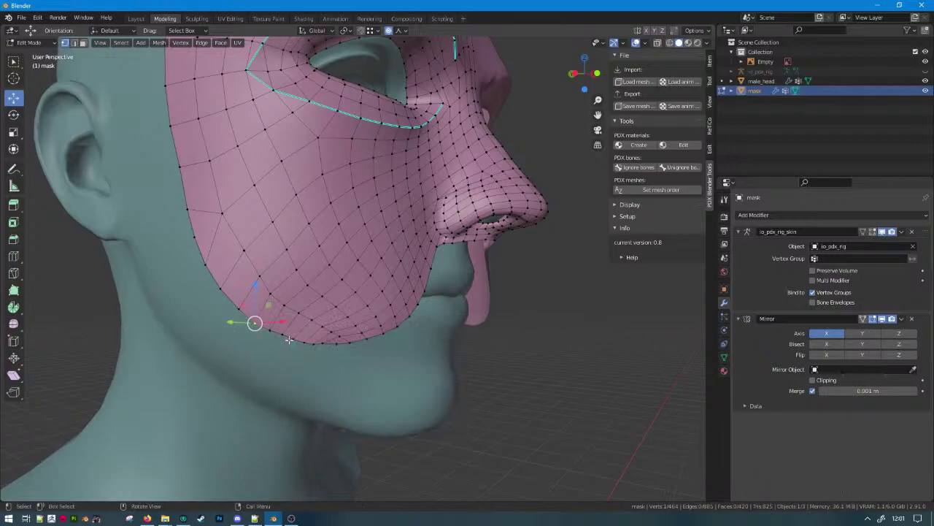
Move the vertex on the cheek's lowest edge about -0.03 m along Z with proportional editing off.
middle_drag(287, 336, 334, 306)
key(Tab)
key(Tab)
scroll(358, 301, up, 3)
click(340, 304)
scroll(340, 307, up, 5)
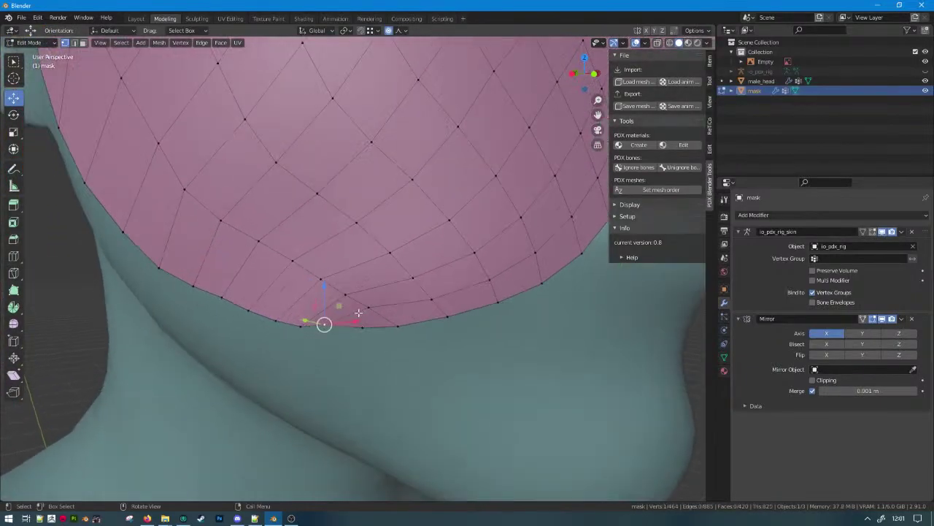
drag(305, 332, 311, 334)
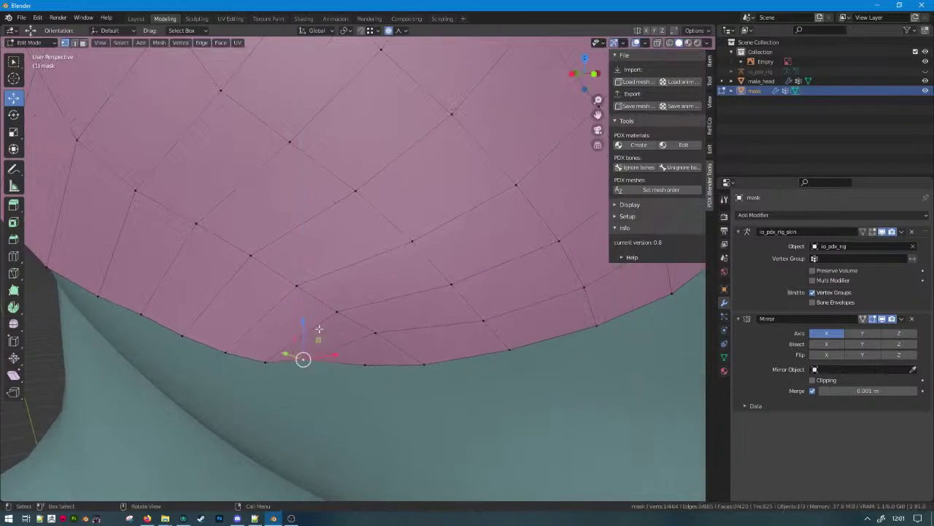
key(ctrl+z)
key(g)
key(z)
click(336, 337)
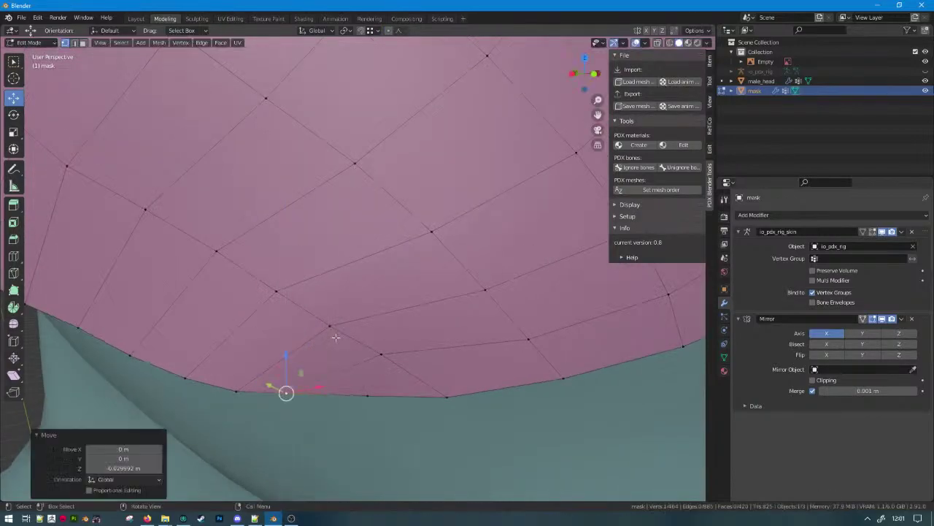
In top wireframe view, move the cheek's lowest-edge vertex about -0.038 m along X and -0.028 m along Y.
scroll(337, 341, down, 4)
key(Tab)
middle_drag(338, 347, 472, 356)
key(Tab)
scroll(401, 282, up, 6)
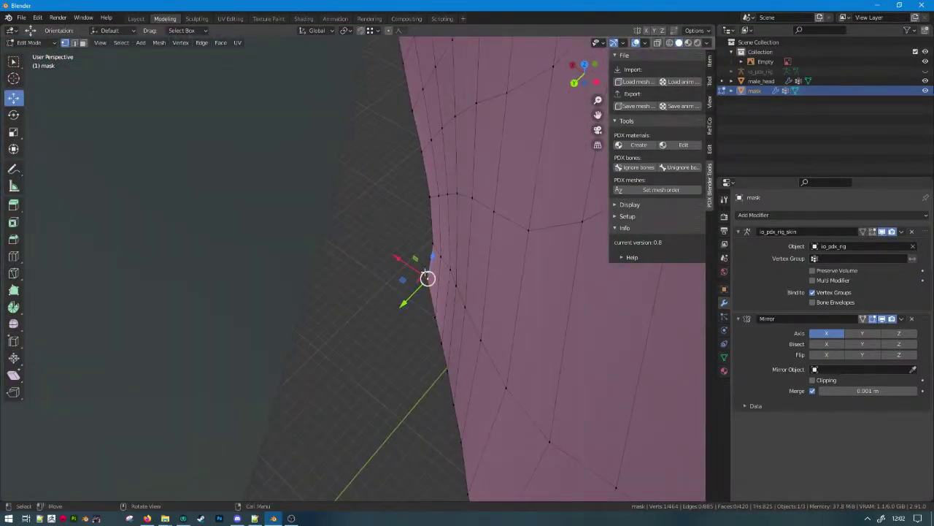
key(KP_7)
key(shift+z)
scroll(417, 273, down, 4)
shift+middle_drag(380, 312, 404, 281)
scroll(404, 282, up, 7)
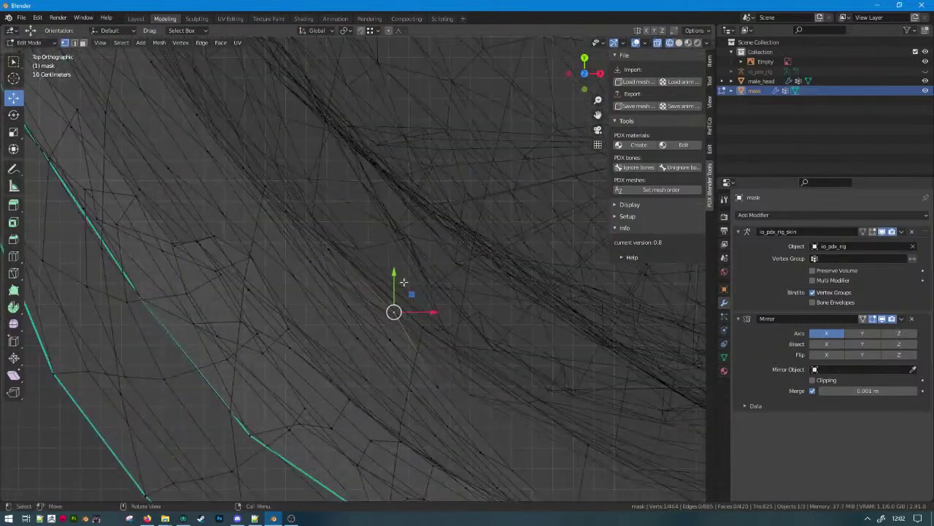
key(g)
click(395, 288)
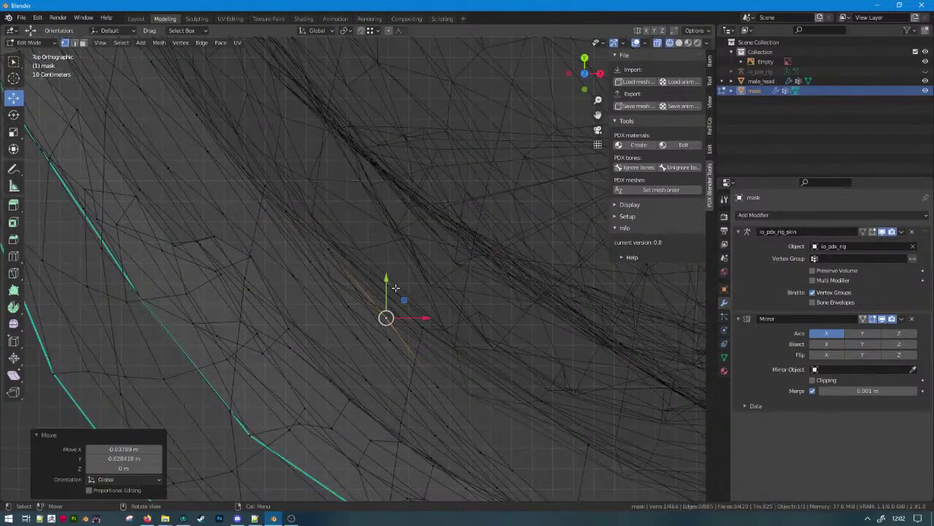
Add a neighbouring vertex to the selection and move both about -0.047 m along X and -0.007 m along Y.
shift+click(329, 252)
key(g)
click(348, 257)
key(shift+z)
mouse_move(374, 311)
middle_down()
mouse_move(382, 253)
mouse_move(423, 228)
mouse_move(332, 237)
mouse_move(322, 224)
mouse_move(381, 227)
mouse_move(572, 282)
mouse_move(430, 285)
middle_up()
scroll(423, 287, down, 3)
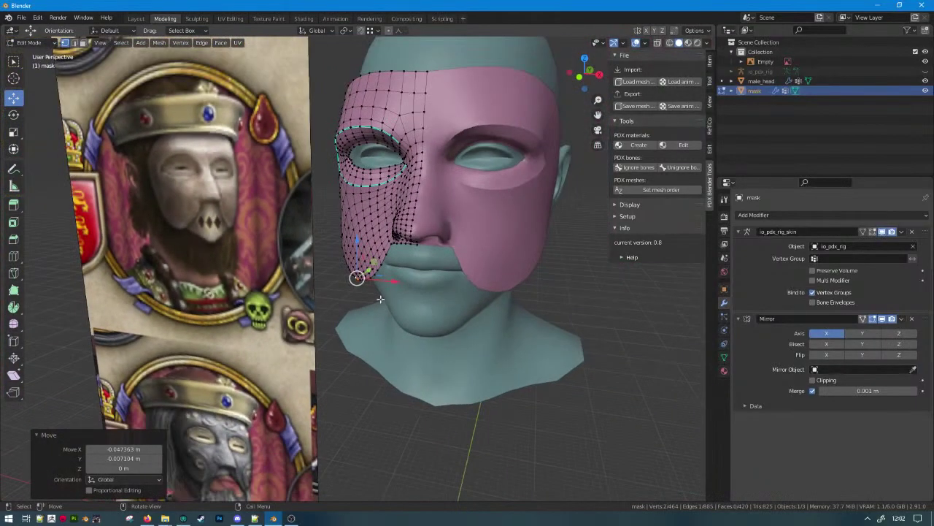
In front orthographic view, select the mask's border beneath the nose and switch to edge selection.
shift+middle_drag(362, 338, 415, 233)
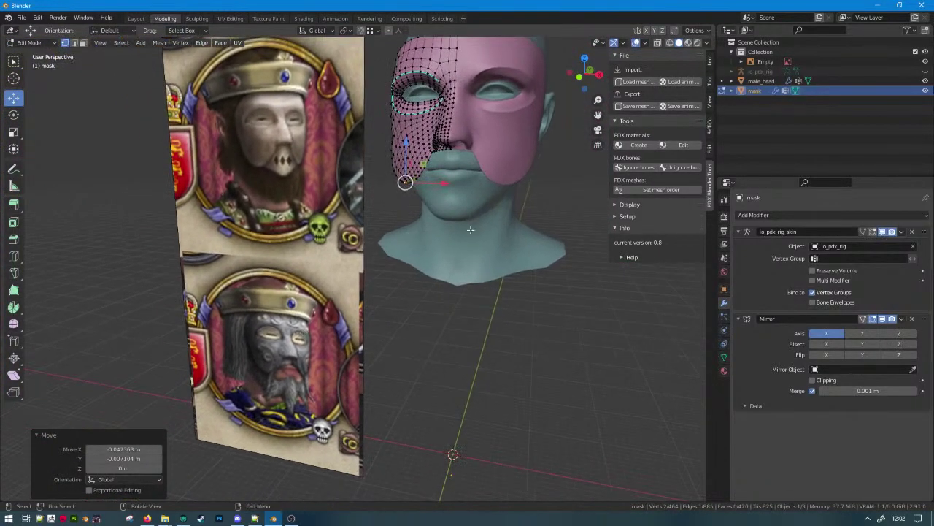
scroll(470, 229, up, 5)
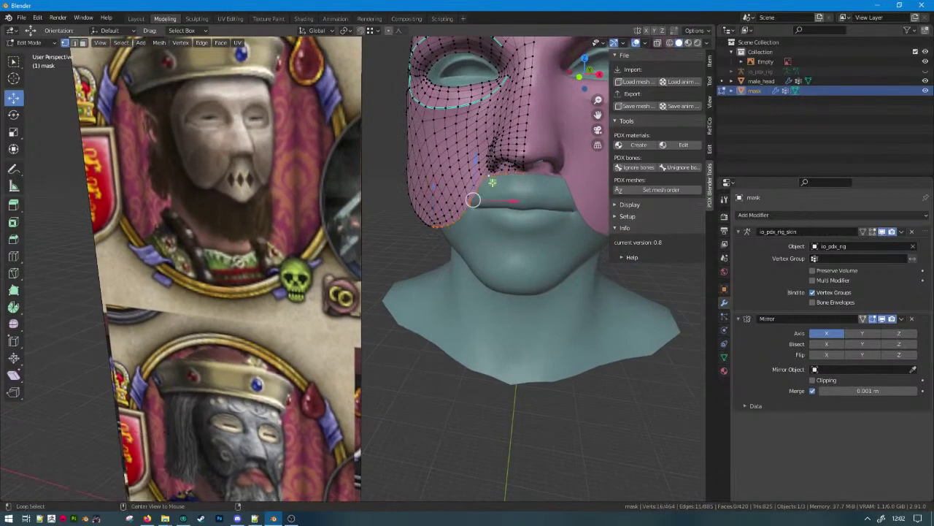
middle_drag(493, 183, 438, 219)
key(c)
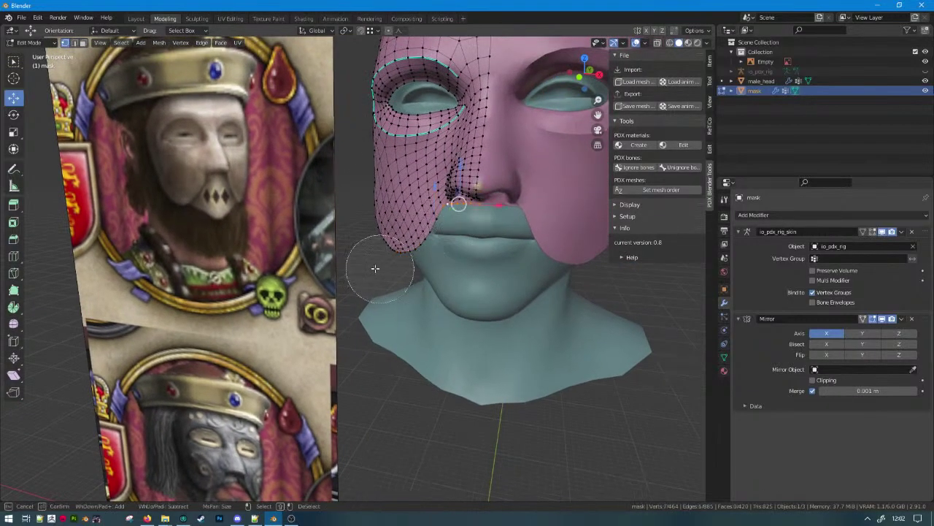
key(Escape)
key(KP_1)
scroll(409, 233, up, 3)
scroll(408, 237, up, 4)
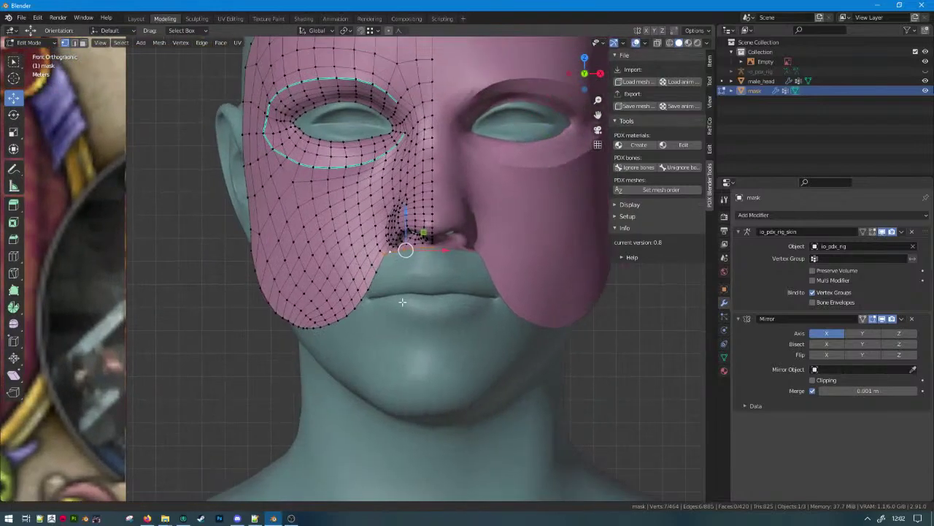
key(g)
key(z)
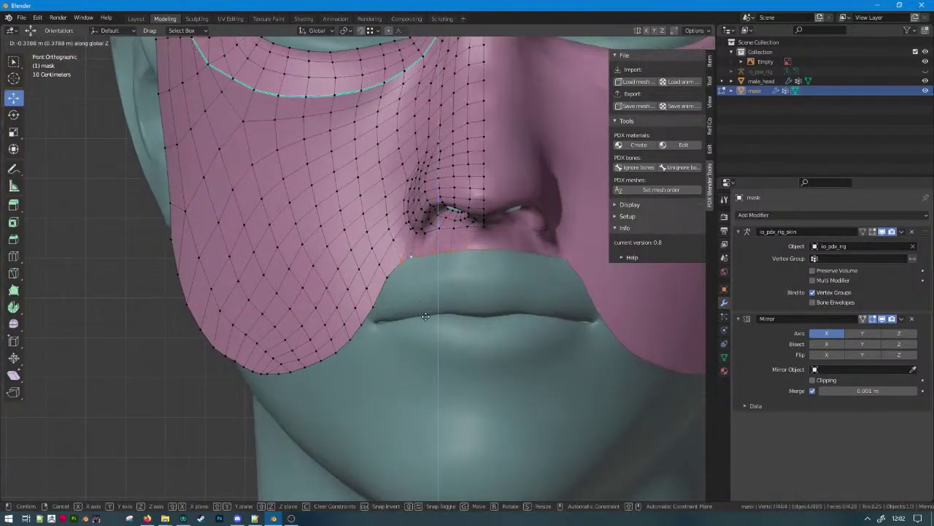
key(Escape)
click(75, 43)
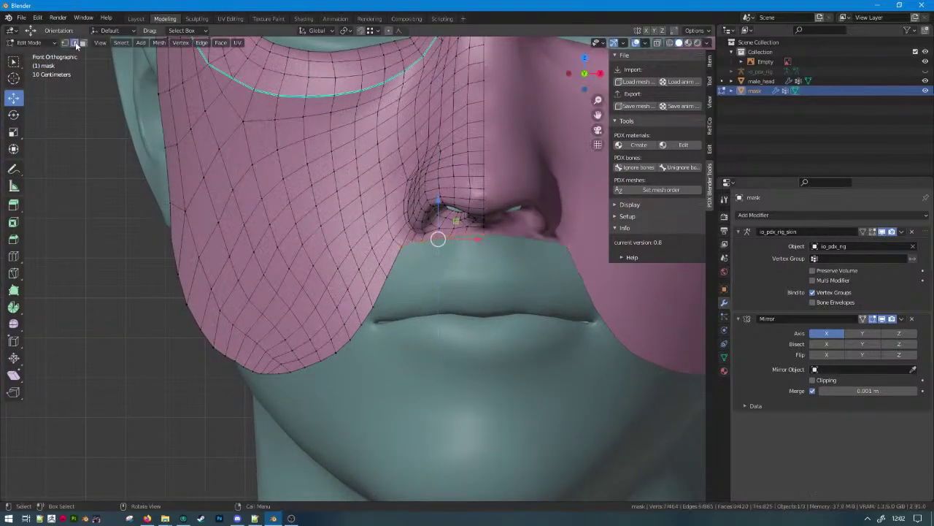
Try rotating the border edges beneath the nose, and try extruding them down toward the upper lip.
key(r)
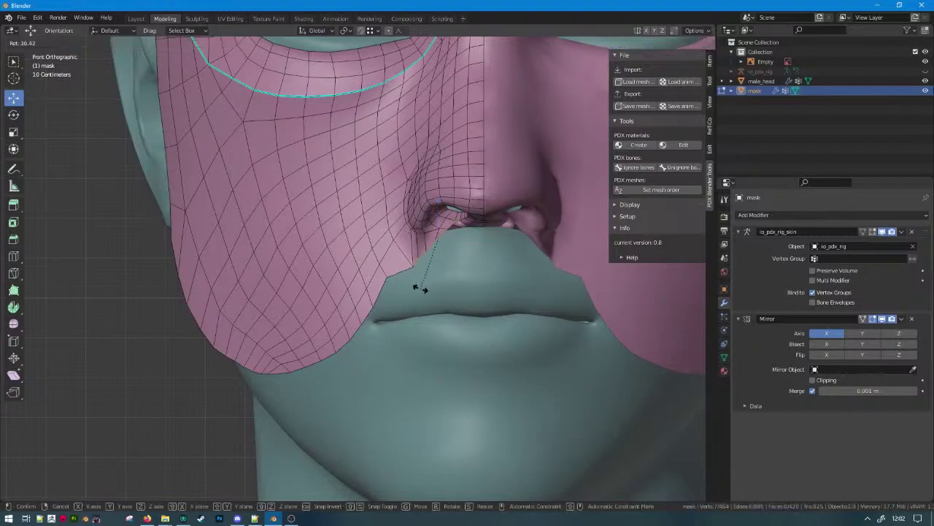
right_click(418, 285)
key(e)
click(383, 281)
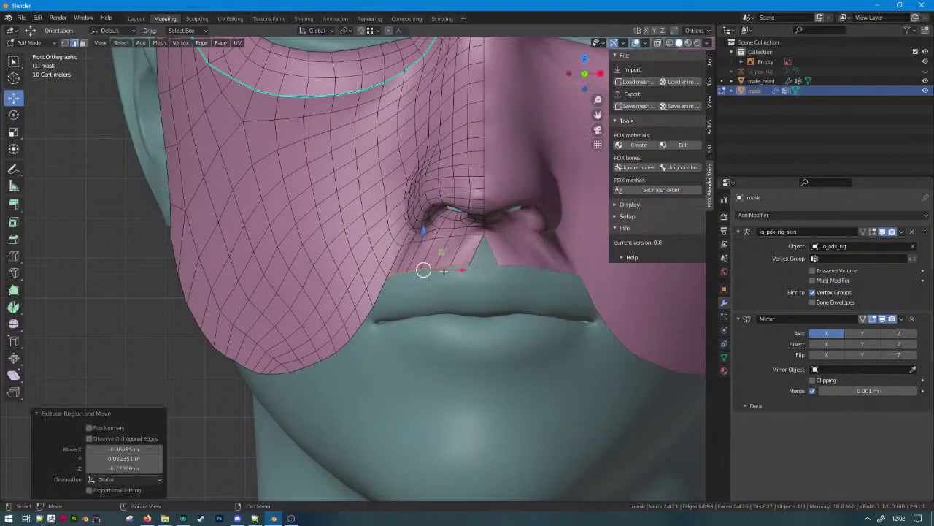
key(ctrl+z)
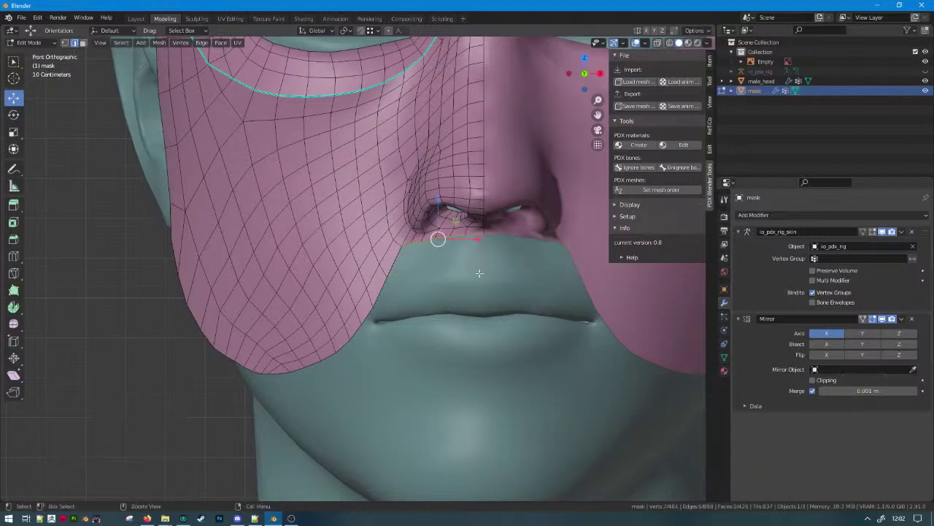
Extrude the border edges beneath the nose about 0.8 m straight down along Z toward the upper lip.
key(e)
right_click(440, 291)
key(g)
key(z)
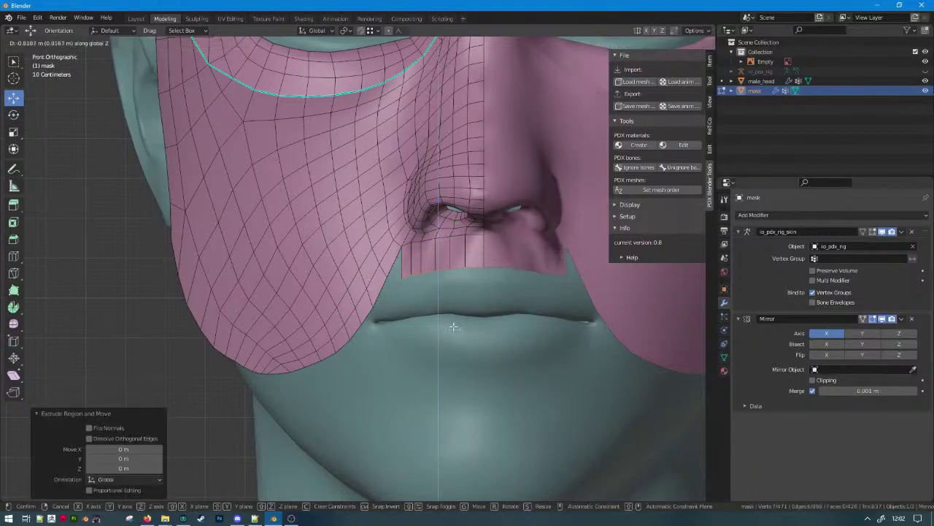
click(459, 326)
Scale the extruded edges by 1.237 and move them about -0.15, -0.11 and 0.09 m so their outer corner meets the cheek's border.
key(s)
click(504, 324)
key(g)
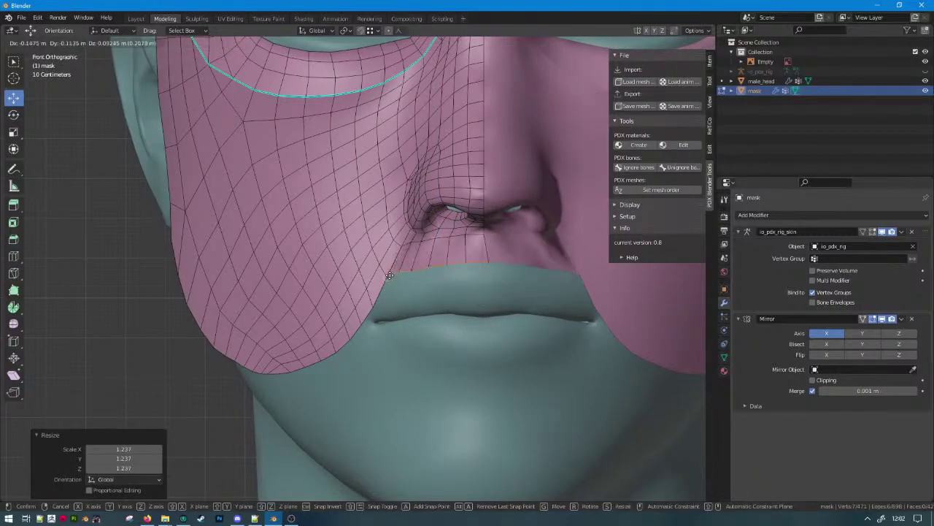
click(392, 279)
Select the entire mask mesh and merge its vertices by distance at 0.0001 m.
middle_drag(392, 279, 337, 277)
scroll(337, 278, down, 6)
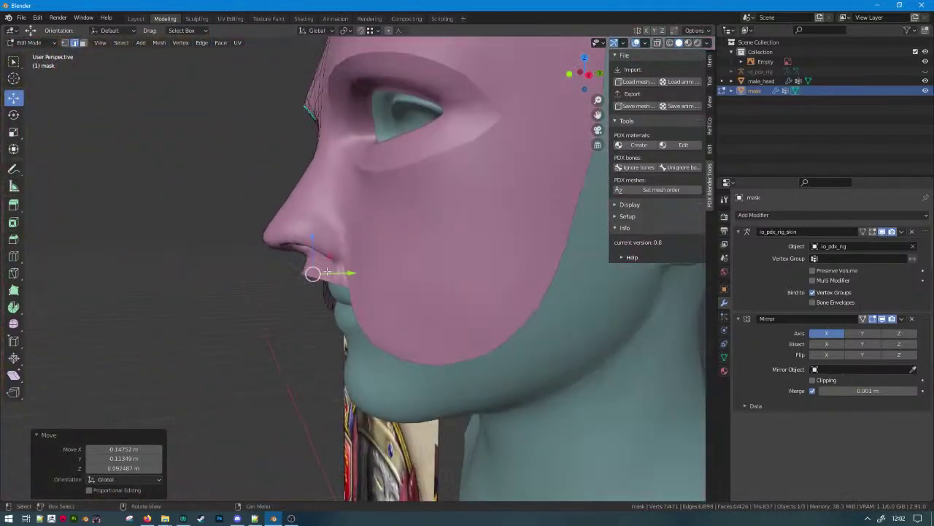
key(Tab)
middle_drag(212, 308, 355, 317)
key(Tab)
key(a)
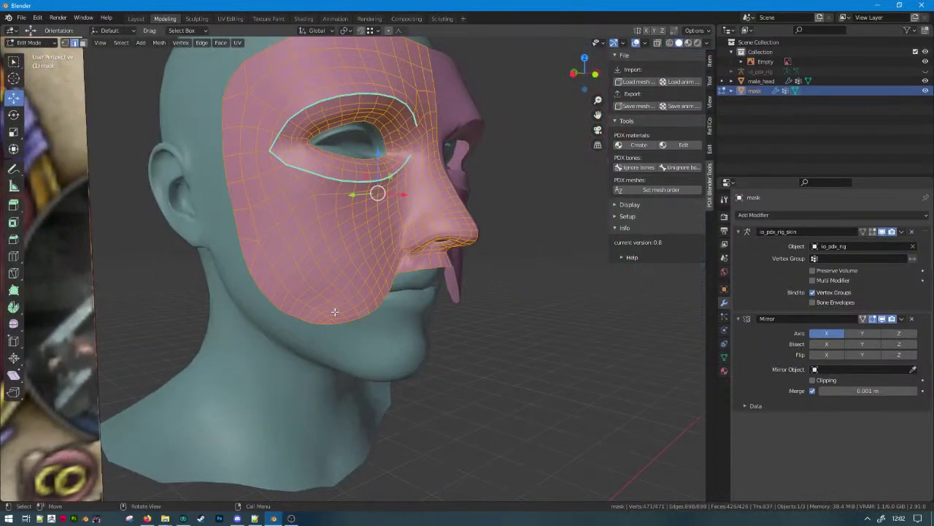
key(m)
click(334, 311)
Select only the horizontal edge row beneath the nose and slide it by a factor of about 0.214.
scroll(434, 273, up, 3)
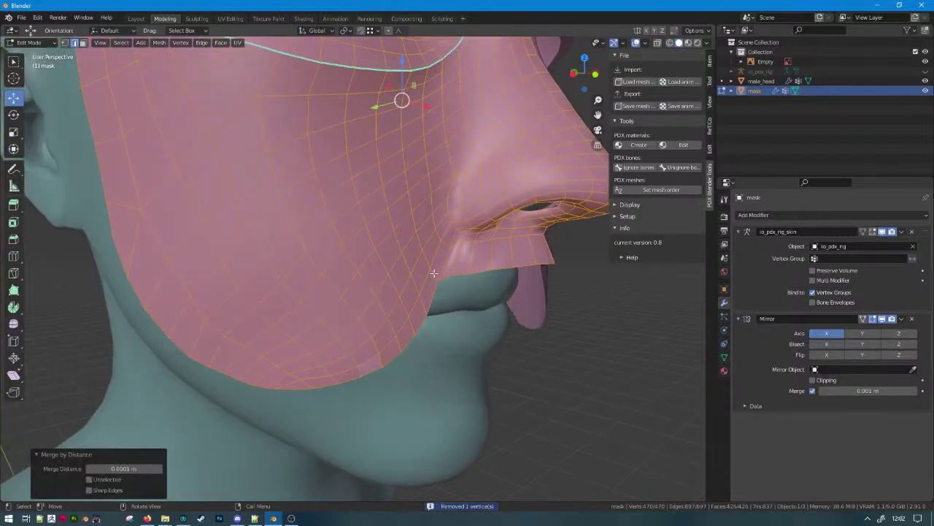
middle_drag(434, 272, 413, 252)
key(alt+a)
alt+click(403, 247)
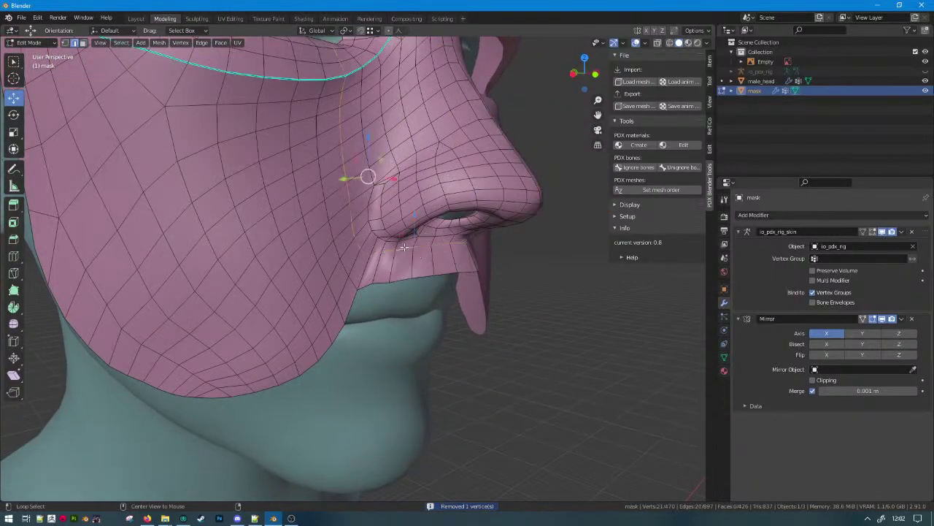
scroll(402, 242, down, 2)
key(c)
shift+drag(339, 125, 337, 235)
right_click(345, 231)
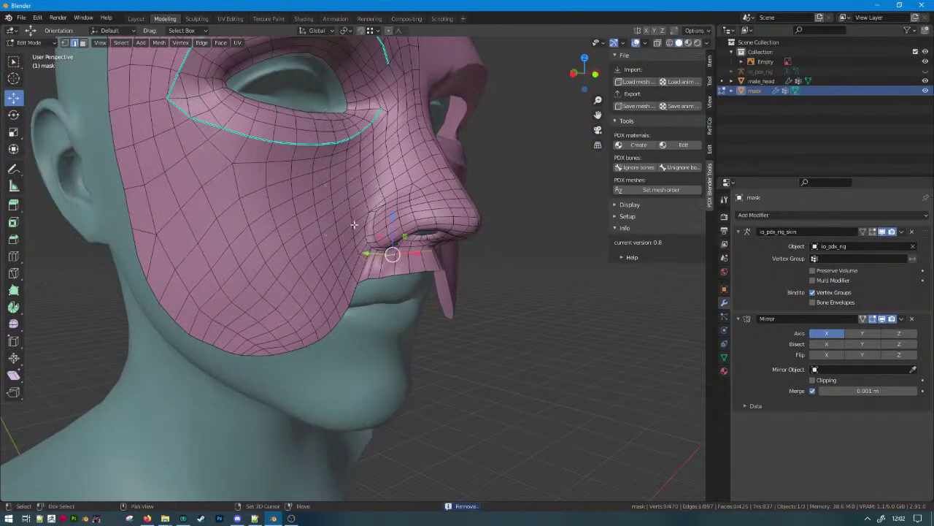
scroll(354, 225, up, 3)
key(g)
key(g)
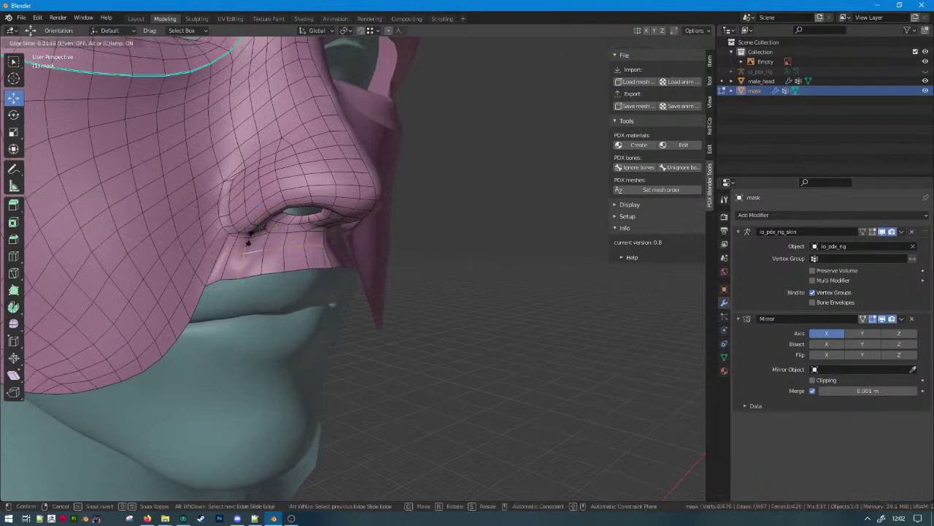
click(249, 243)
In vertex selection, move the centre vertex of the edge row beneath the nose about -0.055 m along Y.
middle_drag(248, 242, 424, 252)
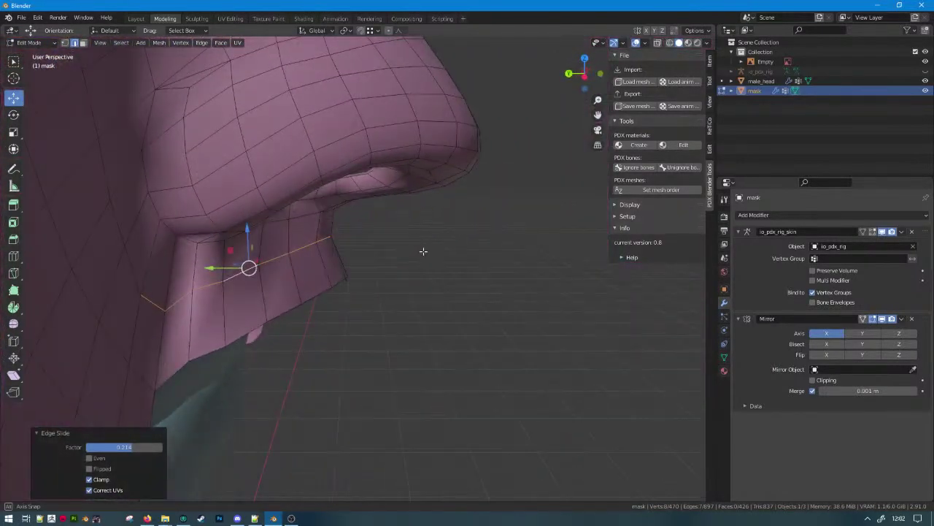
click(67, 43)
click(332, 235)
key(g)
key(y)
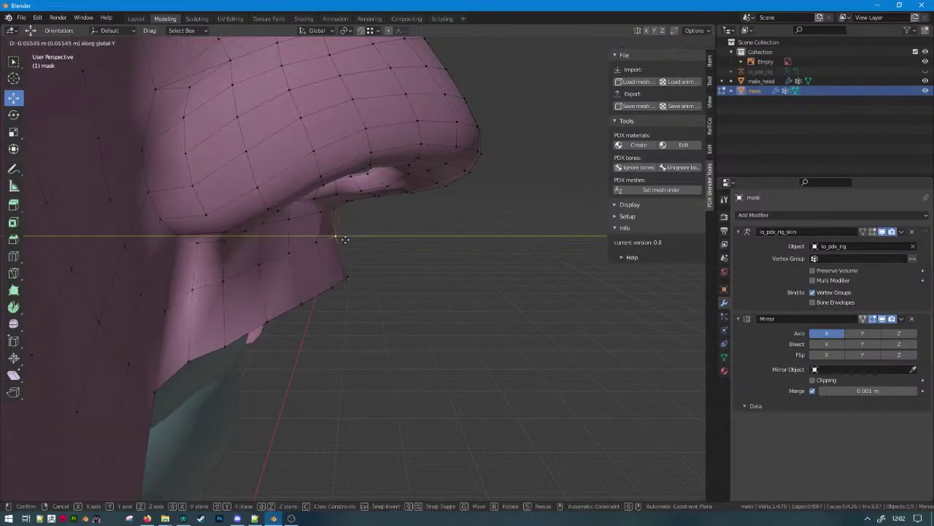
click(346, 239)
Align the centre of the strip beneath the nose with the mirror seam along X, moving its lowest vertex about -0.097 m.
middle_drag(346, 239, 310, 259)
click(307, 265)
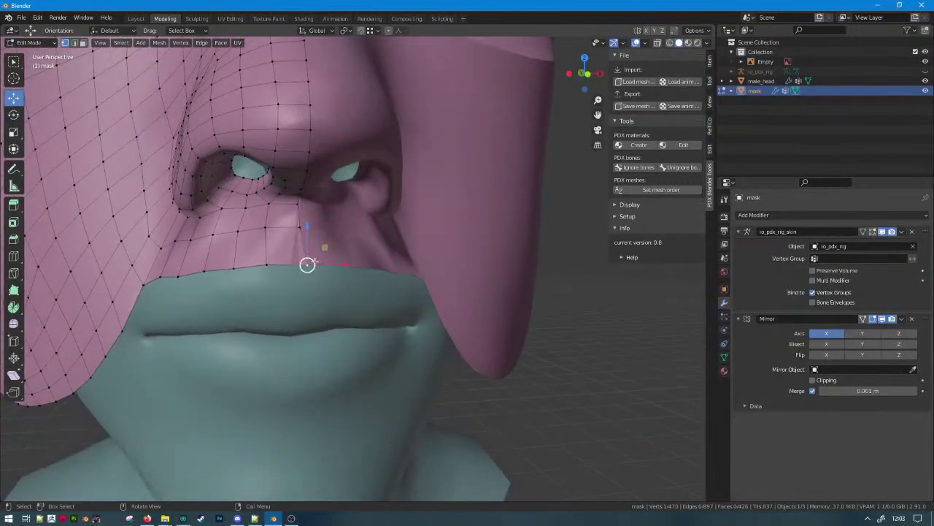
key(g)
key(x)
click(303, 231)
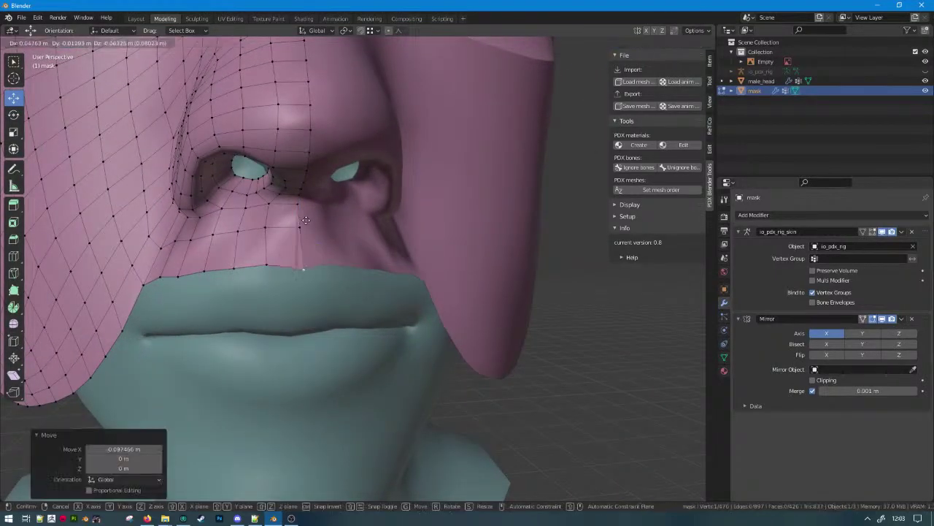
click(303, 230)
key(g)
key(x)
click(300, 230)
Snap the off-centre seam vertex on the underside of the nose tip to the mirror seam along X.
scroll(321, 241, down, 4)
key(Tab)
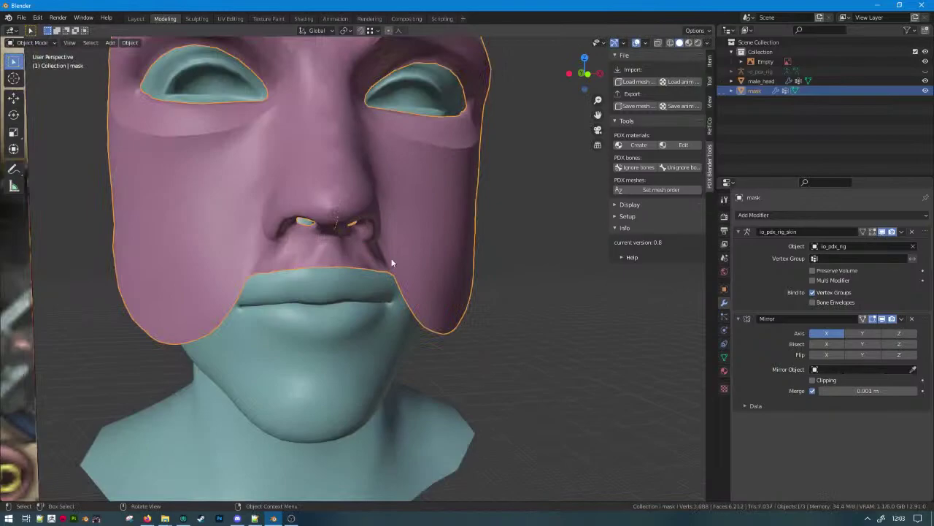
click(816, 378)
scroll(346, 271, up, 3)
middle_drag(346, 272, 334, 231)
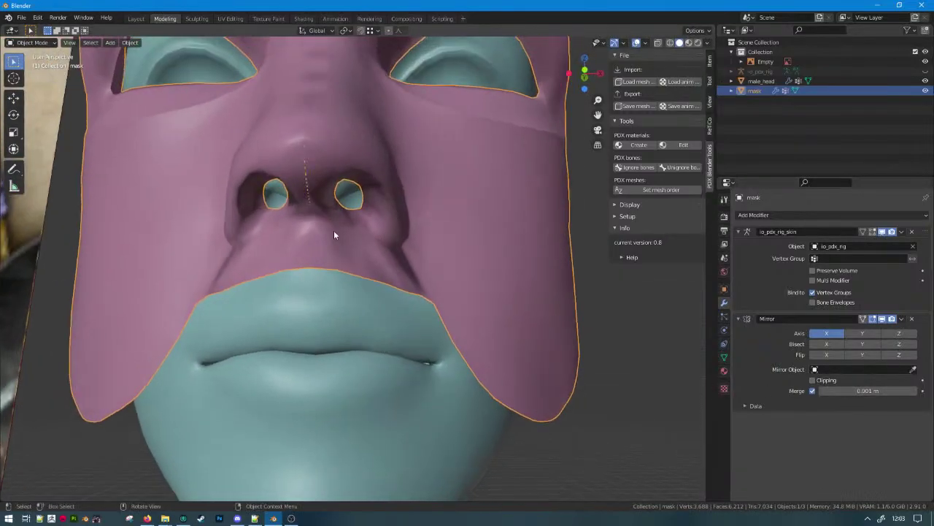
key(Tab)
middle_drag(304, 159, 336, 226)
key(g)
key(x)
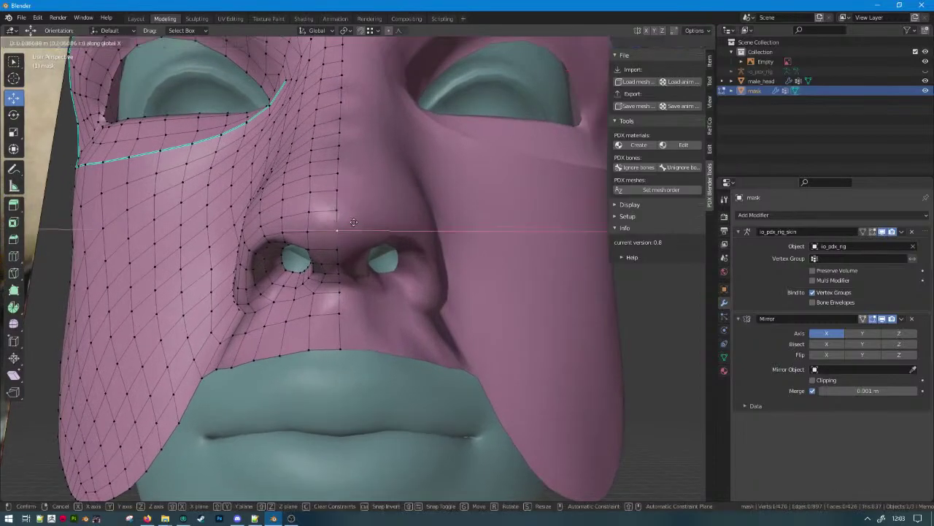
ctrl+click(340, 189)
Snap the two neighbouring nose-tip vertices, one above and one below, to the mirror seam along X.
click(338, 211)
key(g)
key(x)
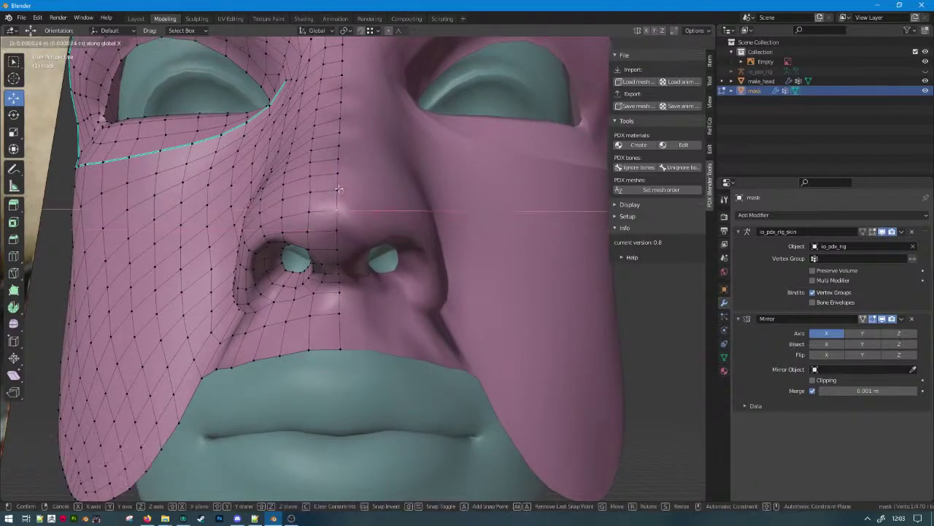
ctrl+click(339, 189)
click(343, 249)
key(g)
key(x)
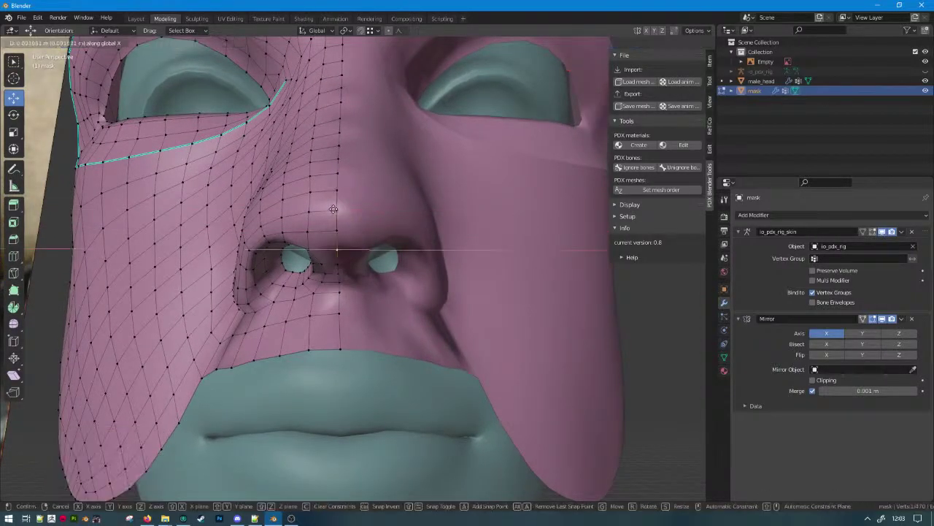
ctrl+click(334, 210)
Move the two centre vertices of the septum between the nostrils onto the mirror seam.
key(Tab)
key(Tab)
scroll(336, 276, up, 1)
click(331, 263)
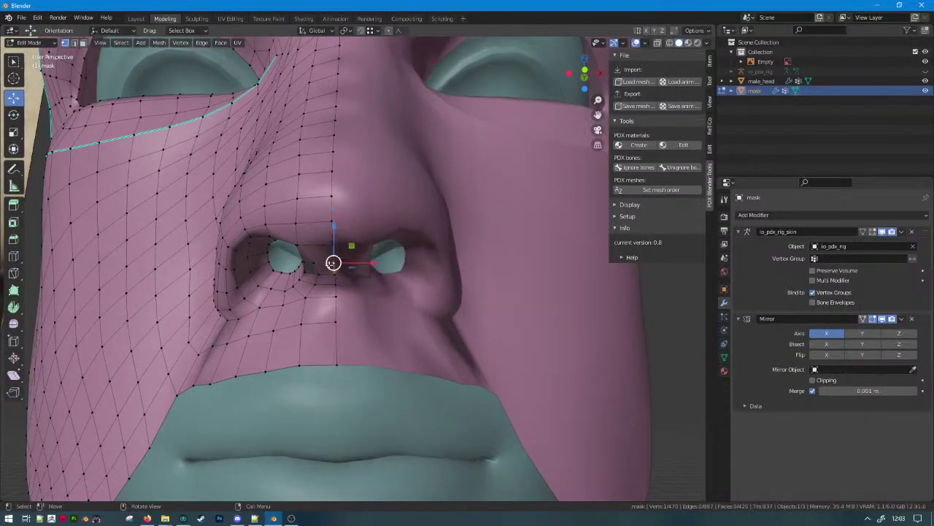
key(g)
click(334, 266)
key(Tab)
key(Tab)
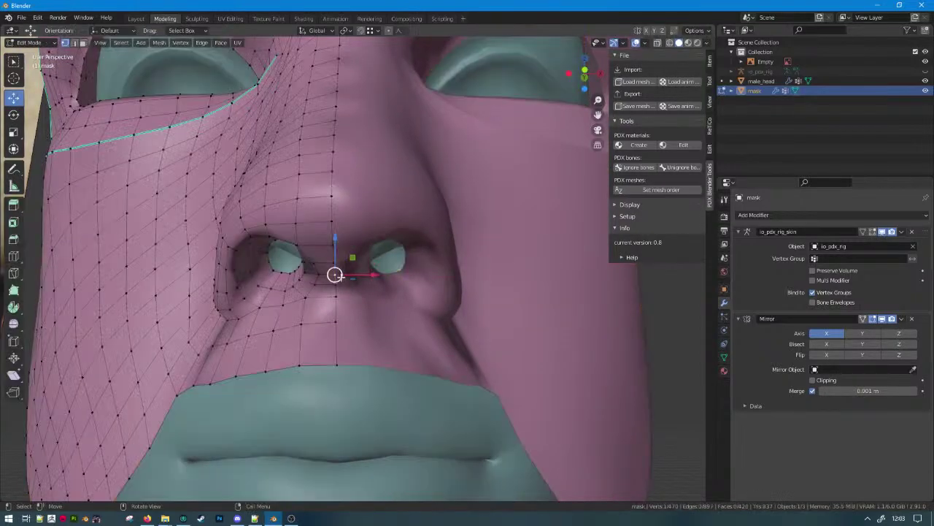
key(g)
click(344, 277)
key(Tab)
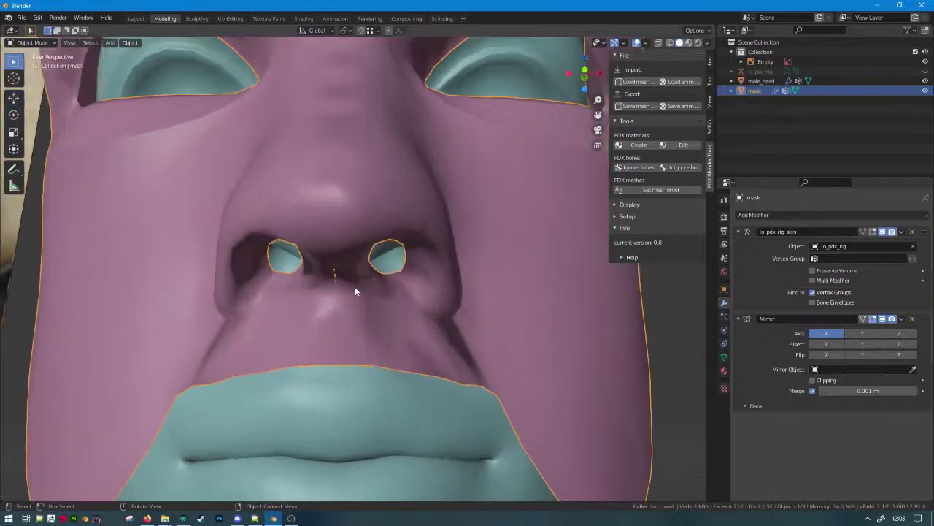
Align the lowest centre vertex of the upper-lip strip with the mirror seam along X.
middle_drag(355, 291, 365, 321)
scroll(309, 267, up, 3)
key(Tab)
scroll(328, 284, down, 3)
key(Tab)
key(Tab)
scroll(364, 321, up, 3)
click(357, 342)
key(g)
key(x)
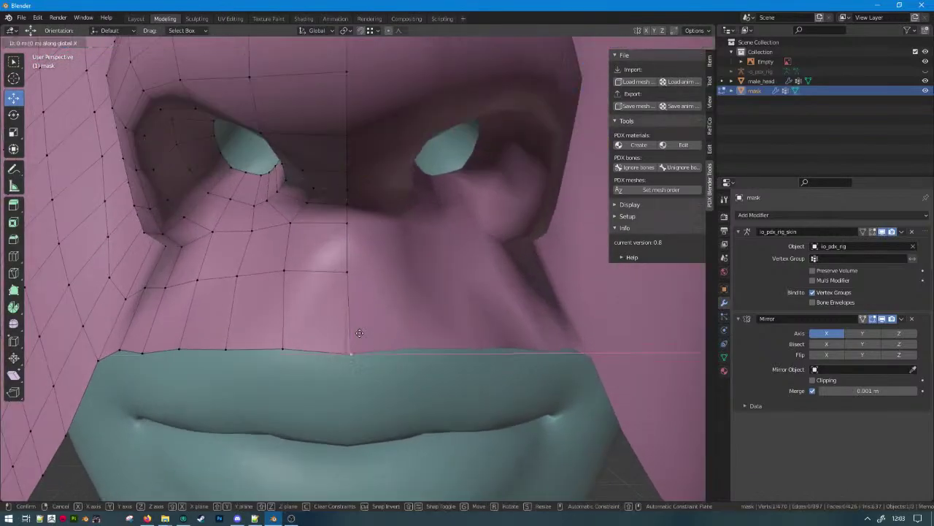
click(359, 282)
key(Tab)
Apply autosmooth to the mask with deletion of its custom normals enabled, and deselect it.
scroll(392, 306, down, 7)
middle_drag(392, 306, 597, 195)
click(708, 126)
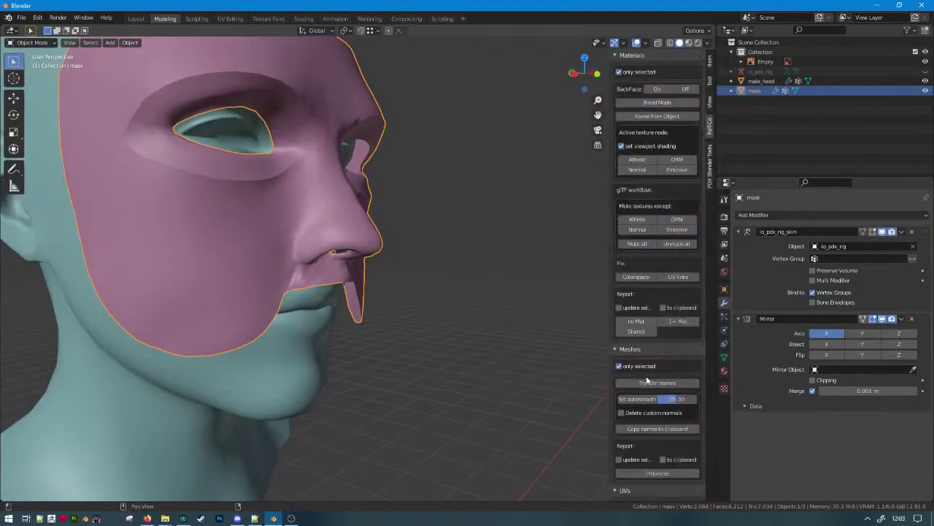
click(631, 398)
click(621, 412)
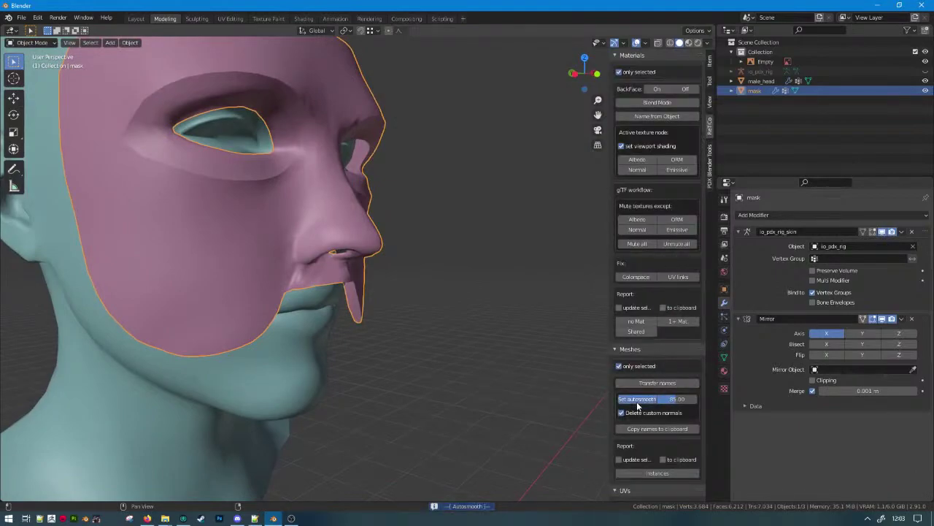
scroll(460, 333, down, 4)
click(451, 333)
middle_drag(450, 334, 380, 331)
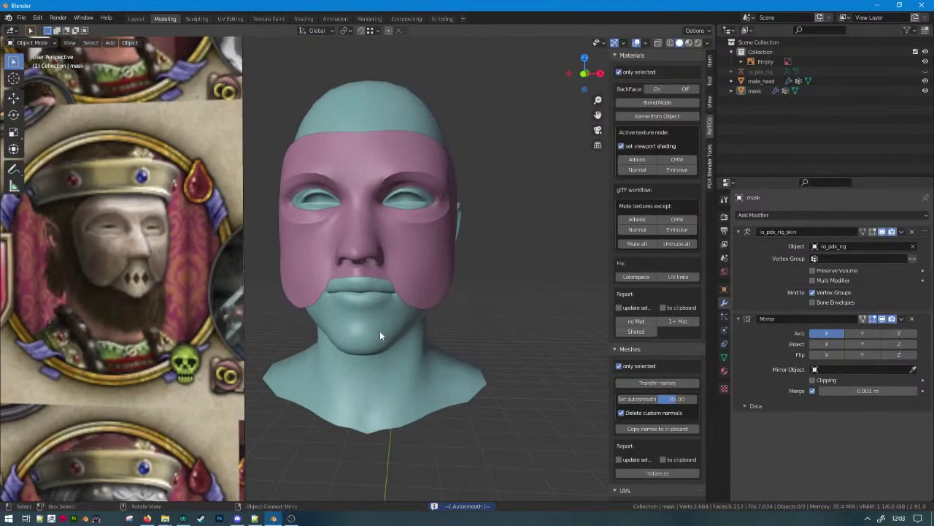
scroll(380, 336, down, 2)
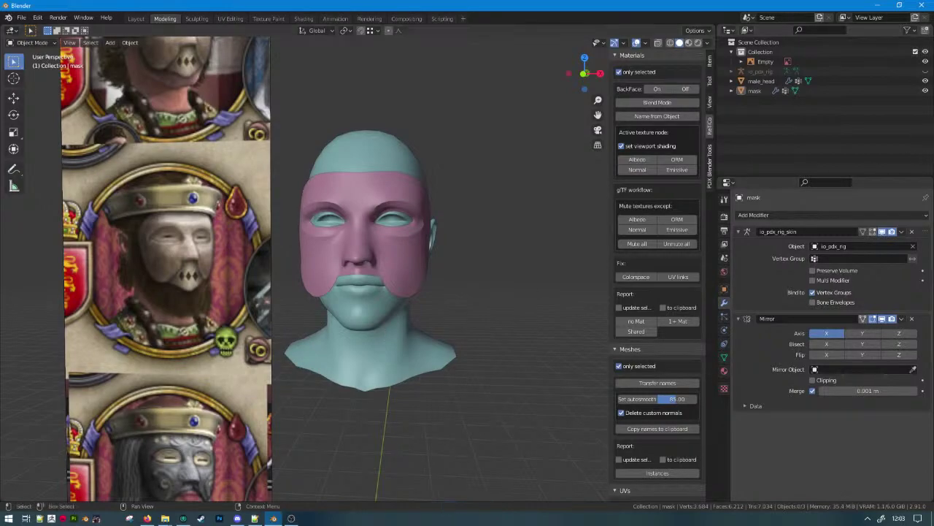
key(alt+Tab)
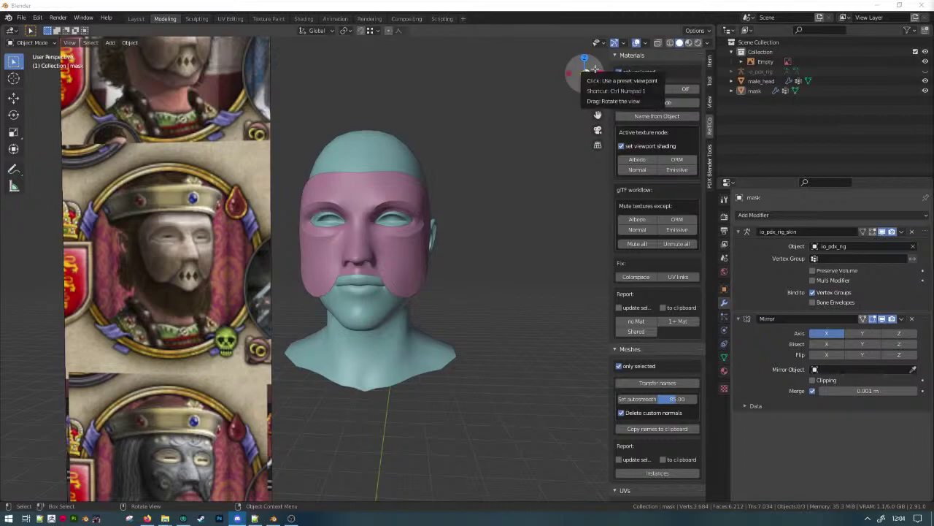
Open the mask for editing in front orthographic view and turn on proportional editing.
click(264, 314)
key(KP_1)
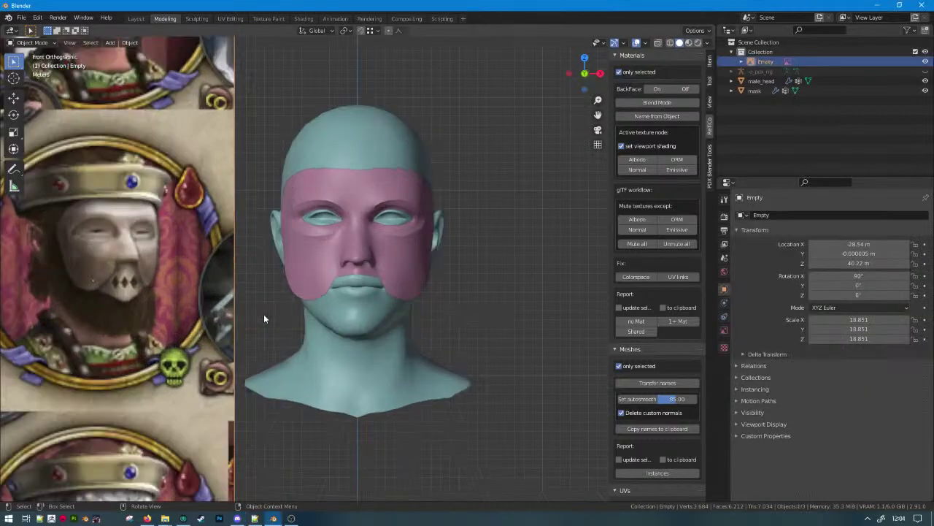
scroll(263, 314, up, 2)
click(278, 289)
key(Tab)
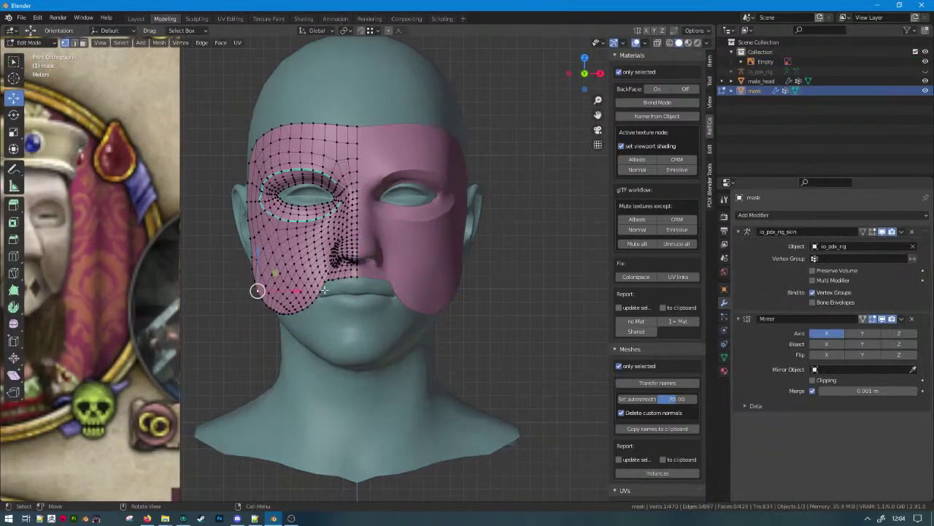
scroll(263, 262, up, 2)
key(o)
Try to pull the lower outer cheek vertex inward along X with an enlarged proportional radius, and undo the move.
key(g)
key(x)
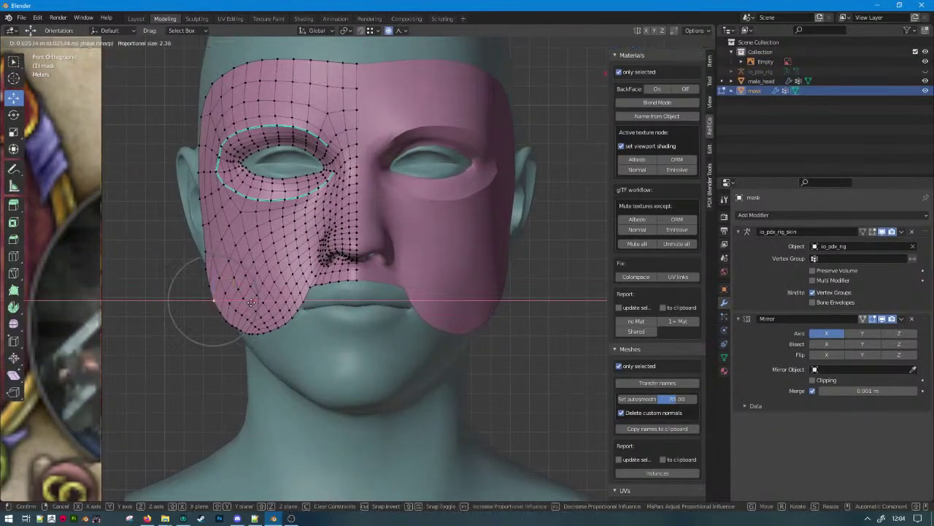
scroll(258, 302, down, 3)
scroll(259, 310, down, 5)
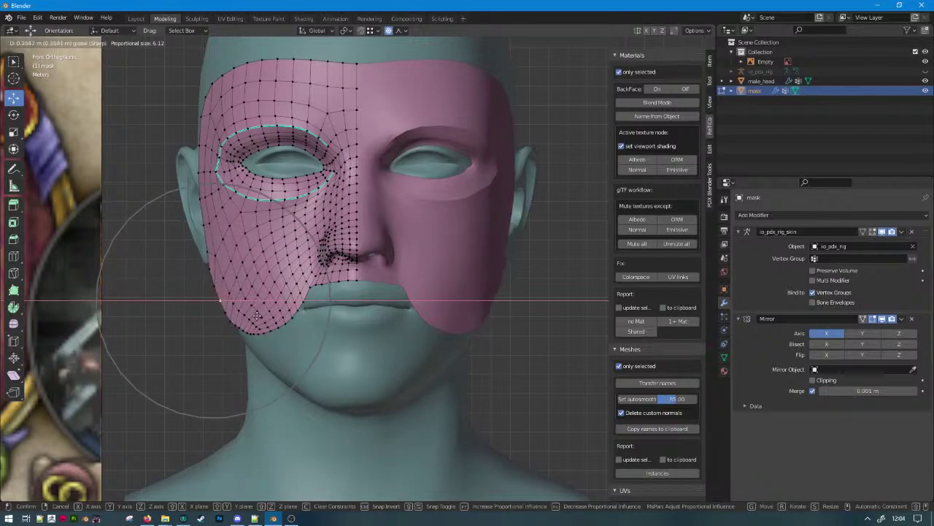
scroll(264, 316, up, 1)
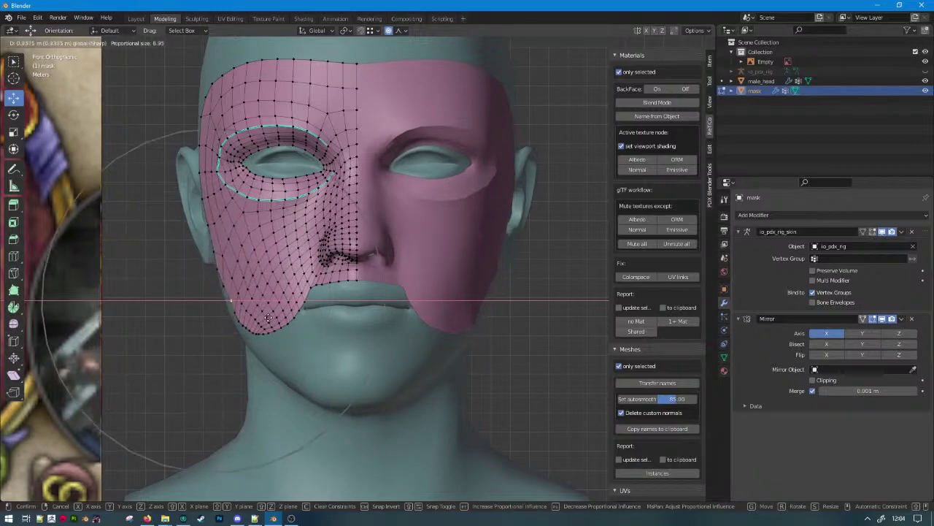
click(261, 320)
key(ctrl+z)
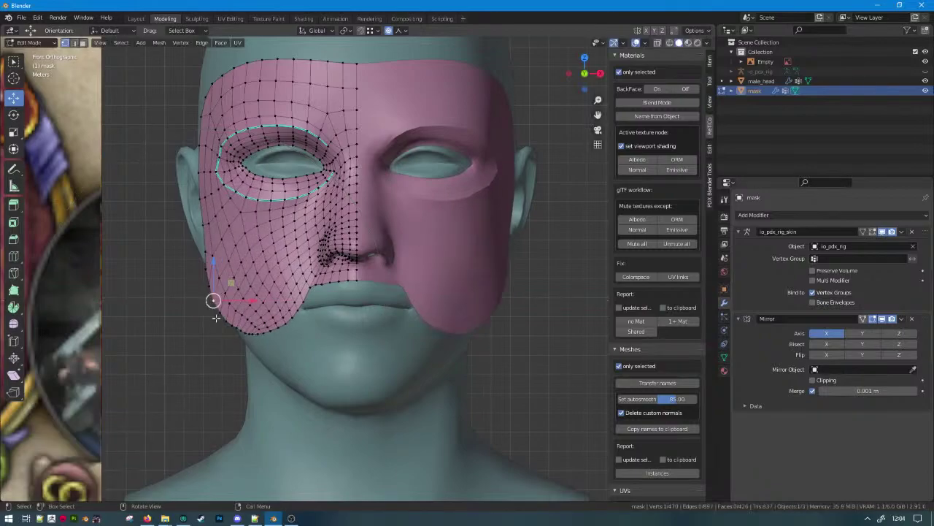
Extend the selection to the neighbouring lower outer cheek-edge vertex and move both inward along X with proportional editing.
ctrl+click(203, 263)
drag(242, 281, 256, 285)
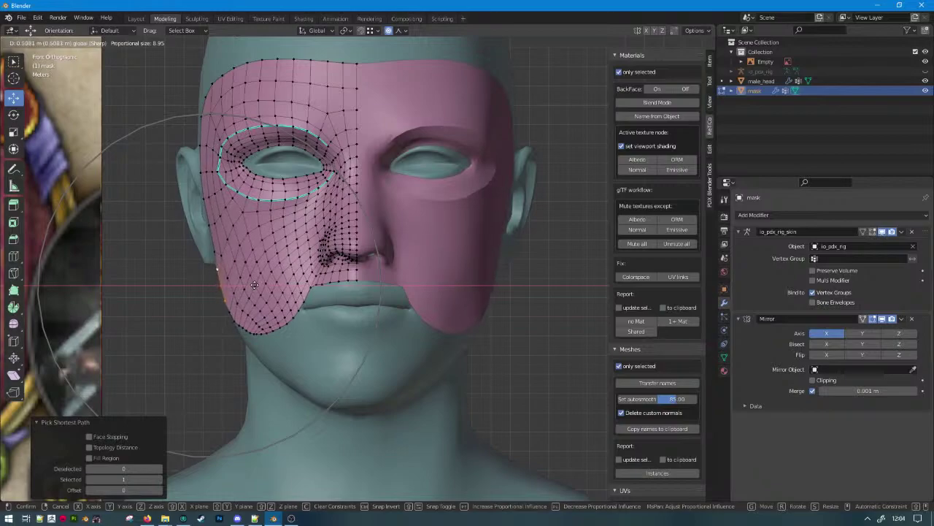
click(219, 278)
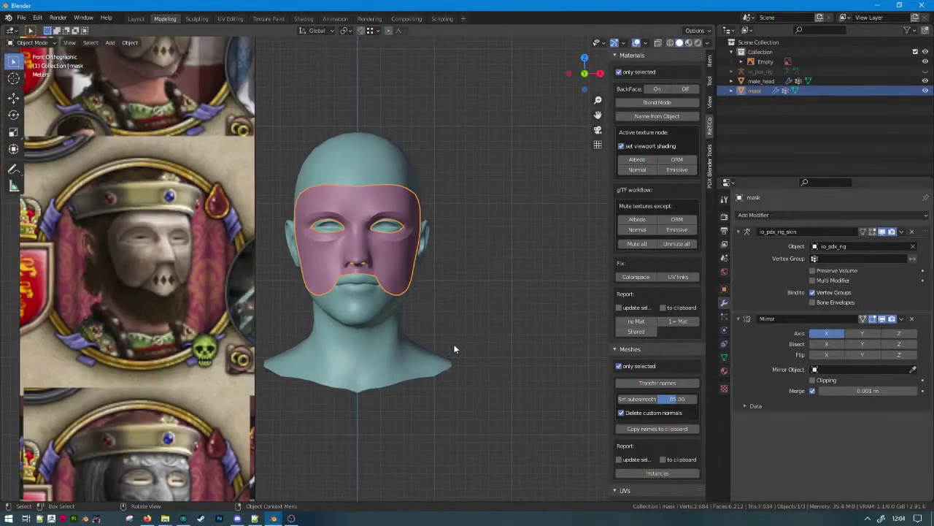
key(Tab)
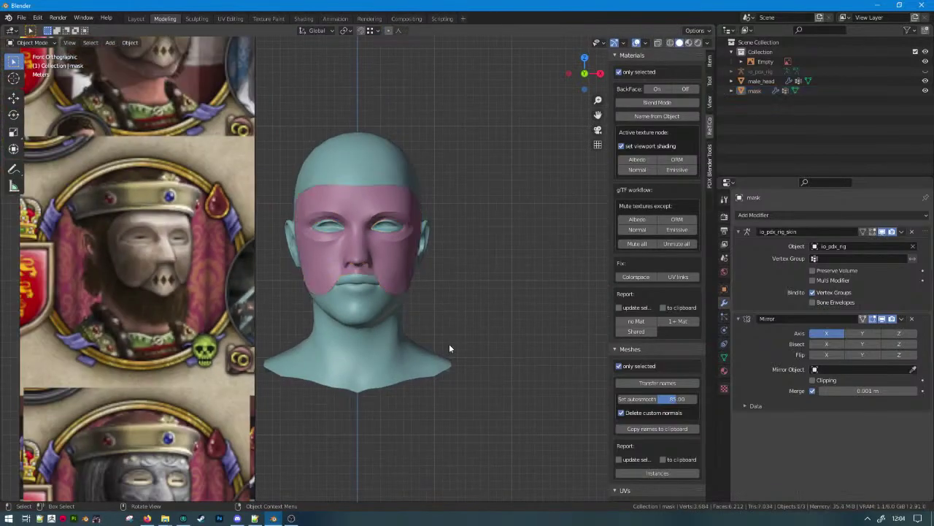
Scale the area around the lowest cheek vertex to about 0.78 with a proportional size of 6.73.
middle_drag(365, 338, 271, 316)
click(284, 308)
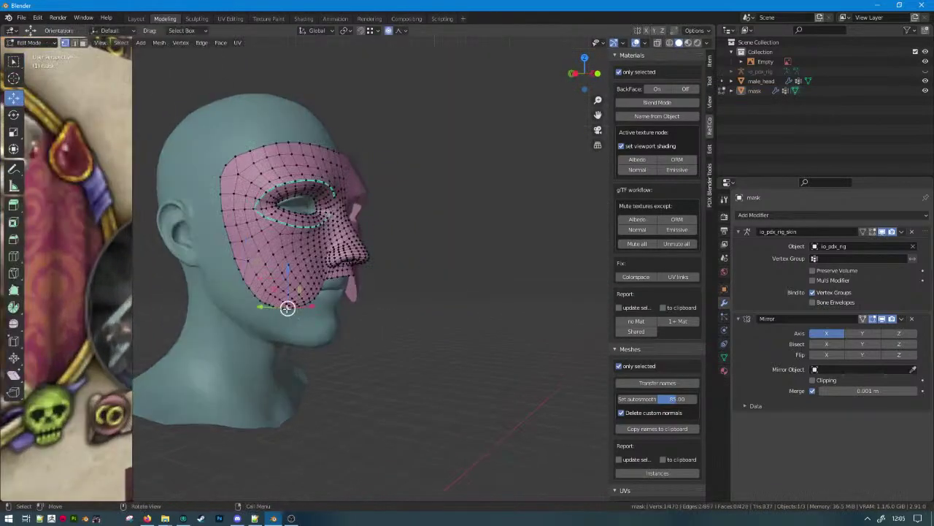
scroll(284, 308, up, 2)
key(s)
scroll(482, 359, up, 3)
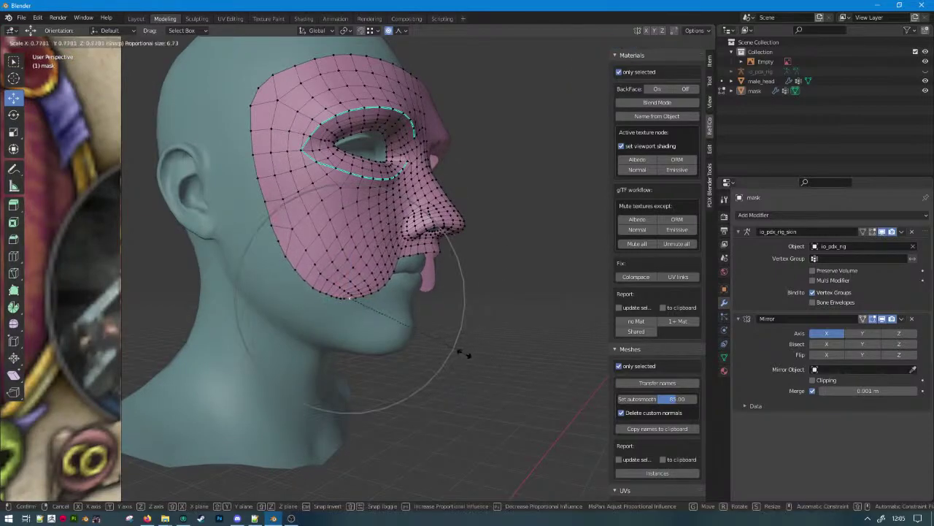
click(464, 354)
scroll(452, 356, down, 4)
key(Tab)
middle_drag(448, 357, 417, 373)
scroll(394, 361, up, 3)
key(Tab)
middle_drag(369, 351, 382, 324)
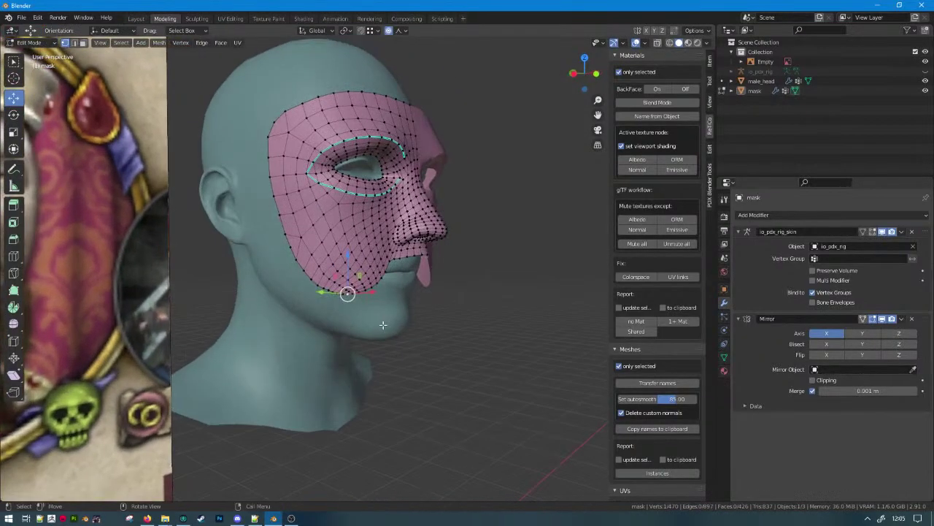
key(s)
key(x)
click(424, 285)
Set the transform orientation to Normal and scale the lower cheek tip down along normal Y with proportional editing.
middle_drag(423, 285, 389, 340)
scroll(391, 340, up, 6)
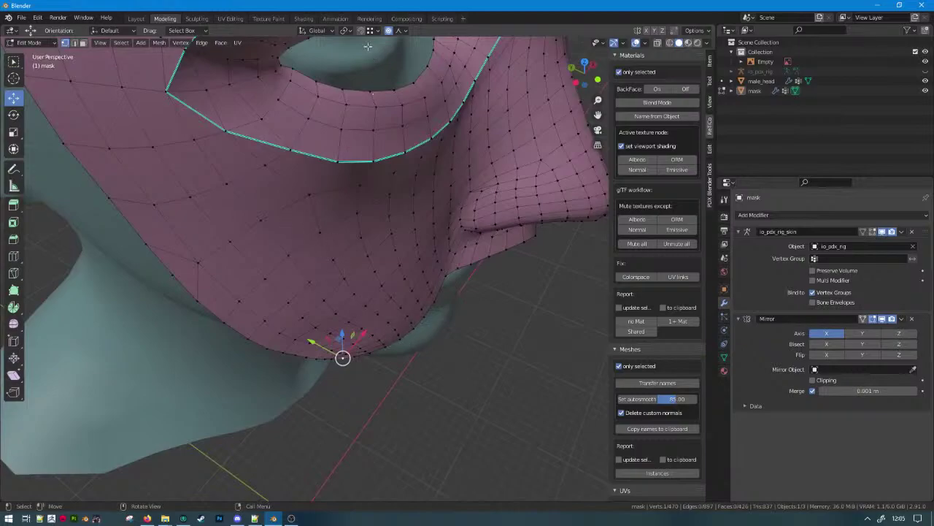
click(316, 30)
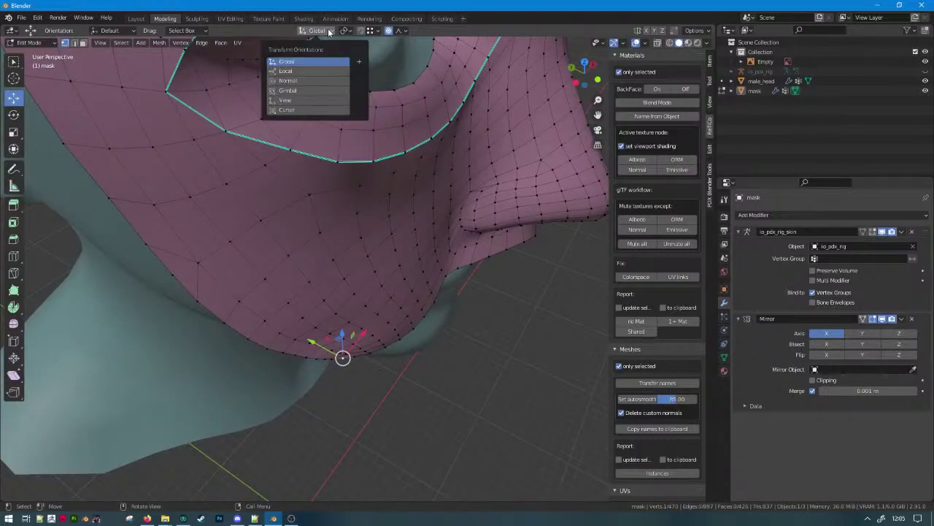
click(300, 72)
click(300, 81)
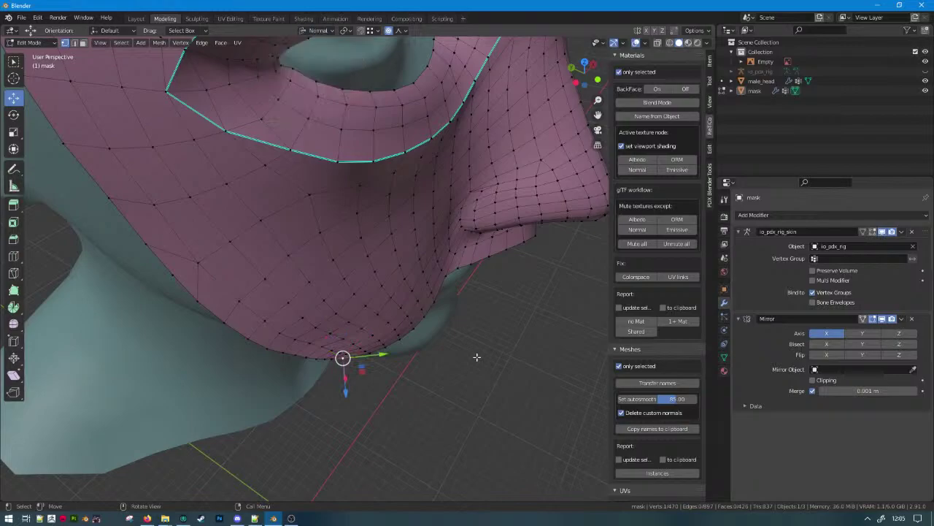
key(s)
key(y)
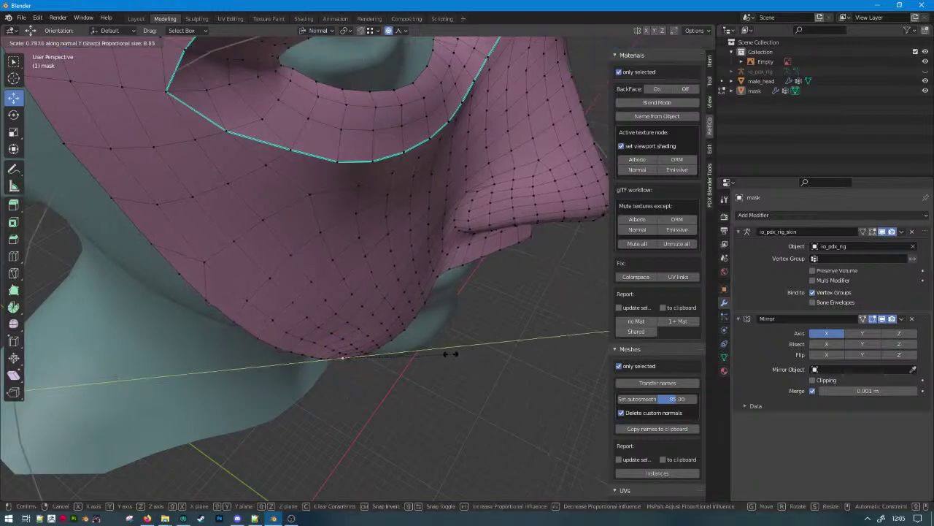
click(426, 349)
scroll(426, 347, down, 4)
middle_drag(426, 348, 424, 263)
key(Tab)
middle_drag(478, 329, 384, 250)
scroll(412, 341, down, 5)
scroll(392, 309, up, 5)
scroll(384, 250, up, 2)
In Edit Mode, select the cheek vertex just outside the nostril wing.
key(Tab)
click(424, 206)
middle_drag(424, 206, 385, 209)
click(414, 198)
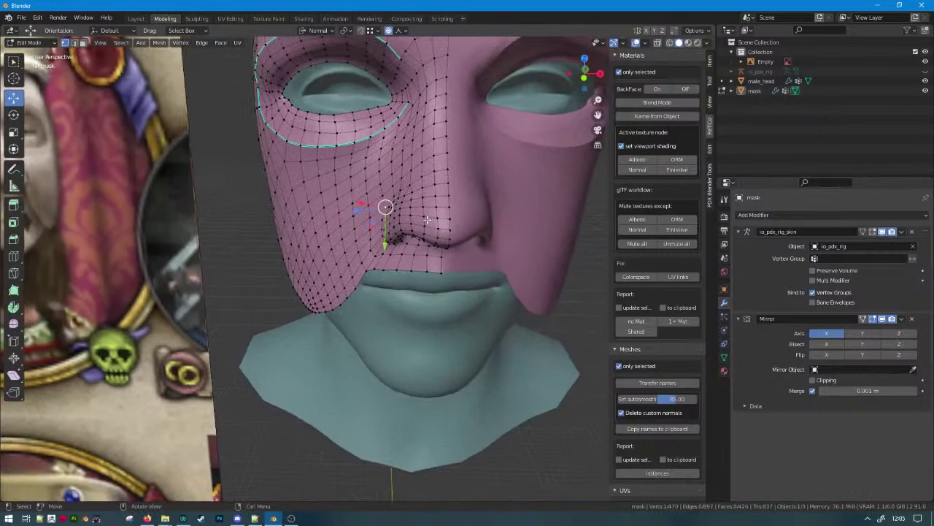
click(384, 205)
key(g)
key(x)
key(x)
click(401, 215)
Set the orientation to Global and move the vertex beside the nostril about -0.086 m along X with a proportional size of 1.464.
middle_drag(390, 210, 395, 264)
click(319, 31)
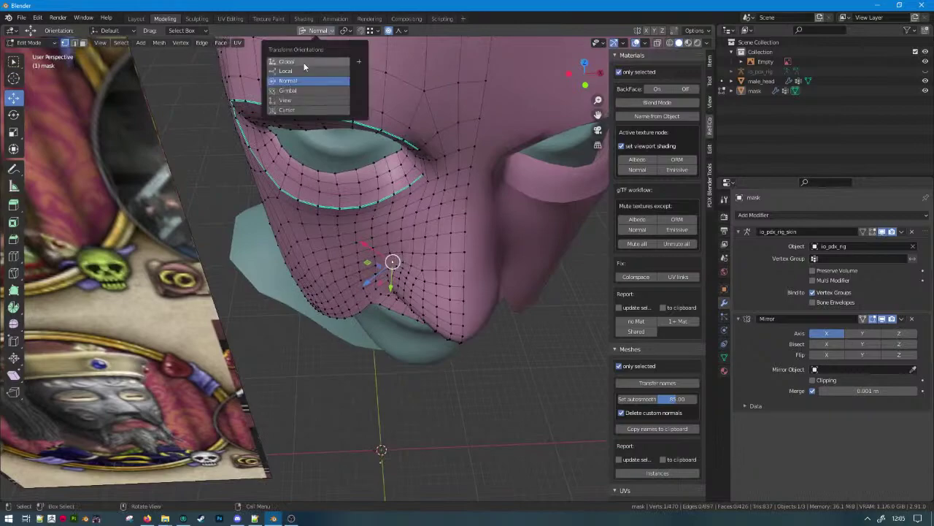
click(304, 64)
key(g)
key(x)
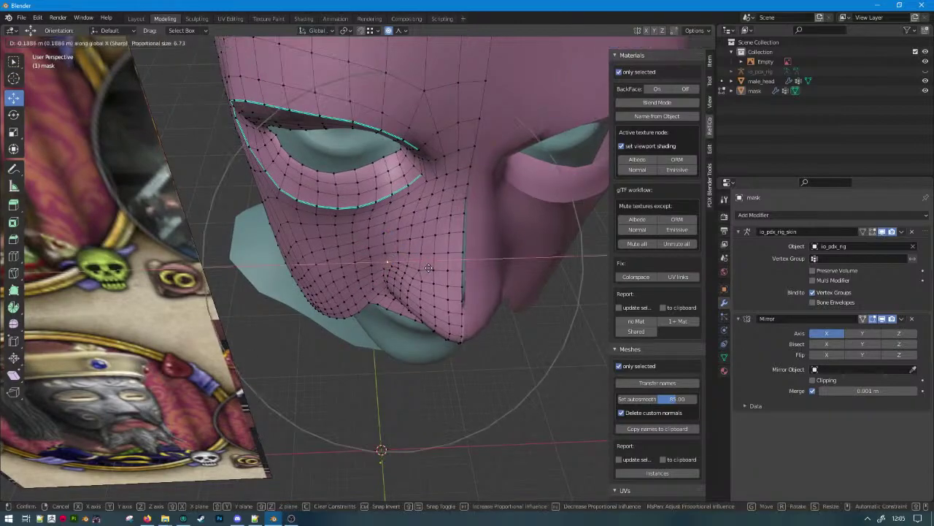
click(432, 268)
scroll(432, 268, up, 10)
drag(433, 267, 431, 268)
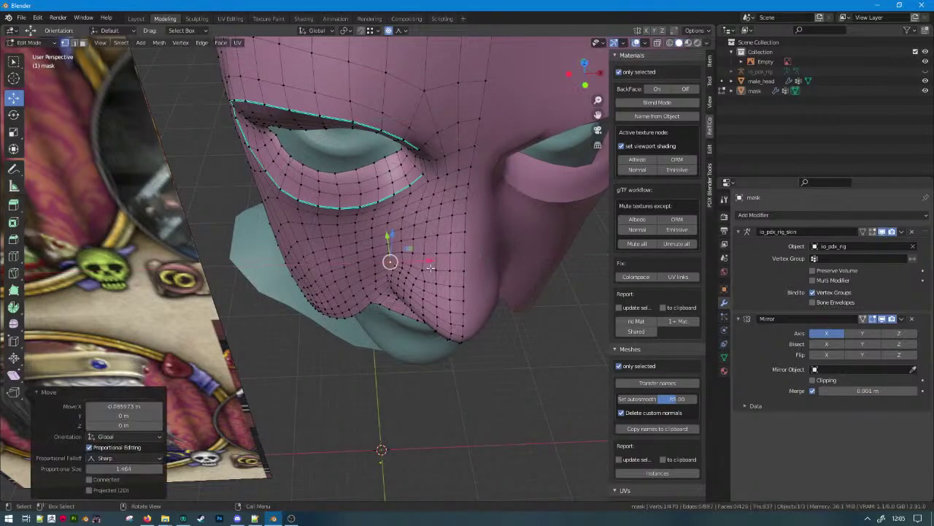
key(Tab)
middle_drag(431, 268, 339, 199)
scroll(473, 207, down, 4)
click(338, 199)
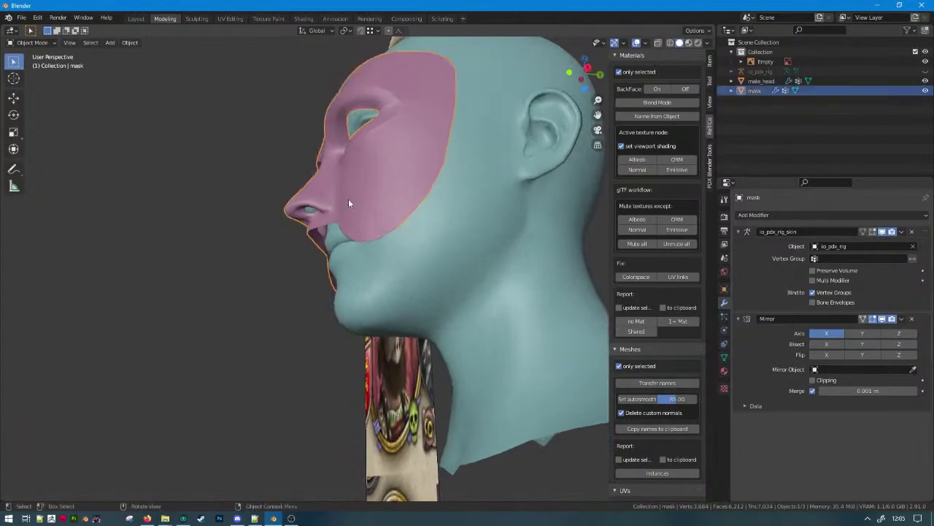
In Edit Mode, scale the whole mask mesh along global Z by about 1.09 in the right orthographic view.
key(KP_3)
key(shift+z)
scroll(350, 232, up, 3)
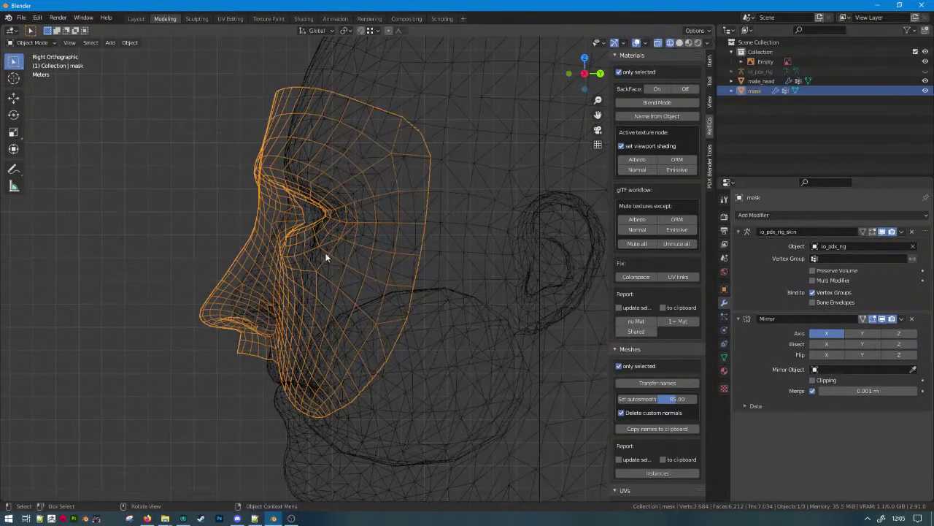
key(s)
key(z)
key(Escape)
key(Tab)
key(s)
key(z)
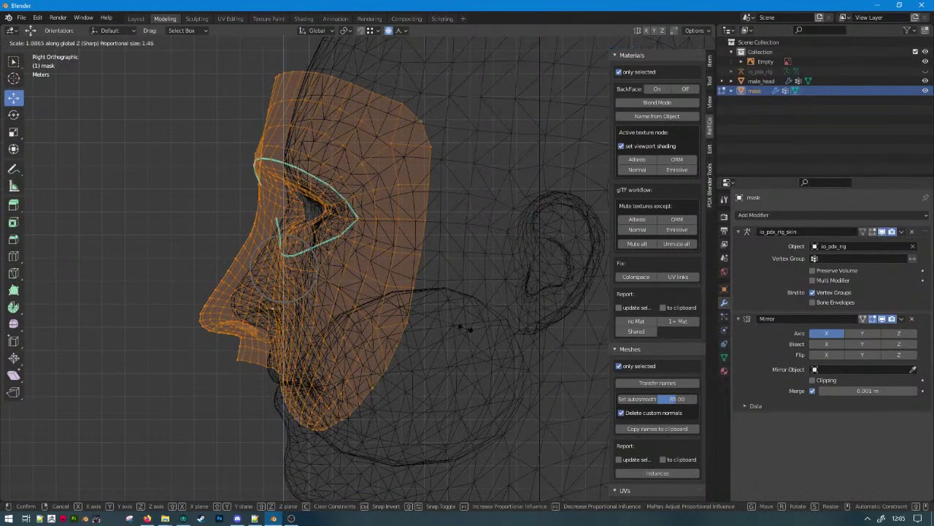
click(469, 328)
Shift the whole mask mesh down along Z, then raise it about 0.166 m to line up with the face.
key(g)
key(z)
click(471, 336)
key(KP_1)
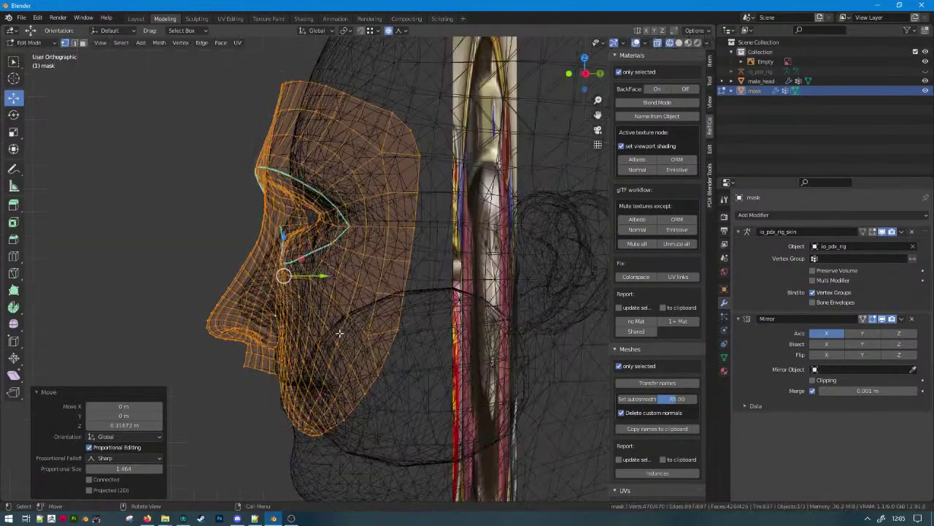
key(shift+z)
key(g)
click(359, 331)
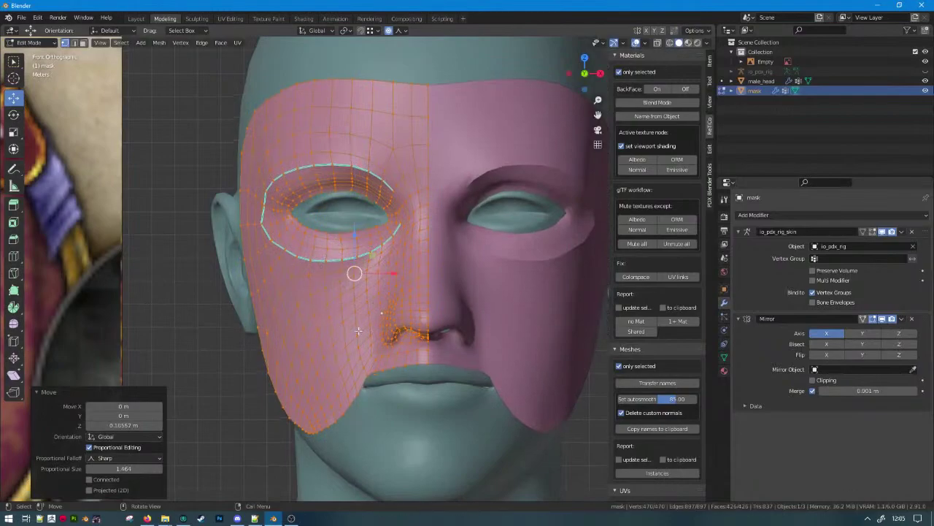
Inspect the mask's fit on the head from the front, three-quarter and right side, in wireframe and solid shading.
scroll(358, 331, down, 4)
key(shift+z)
middle_drag(363, 336, 473, 349)
scroll(454, 346, up, 4)
key(shift+z)
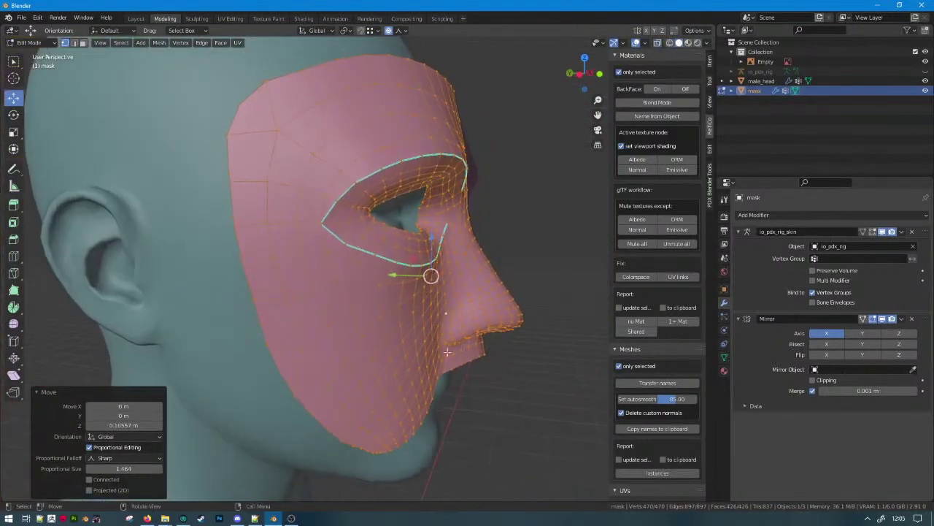
key(KP_3)
key(shift+z)
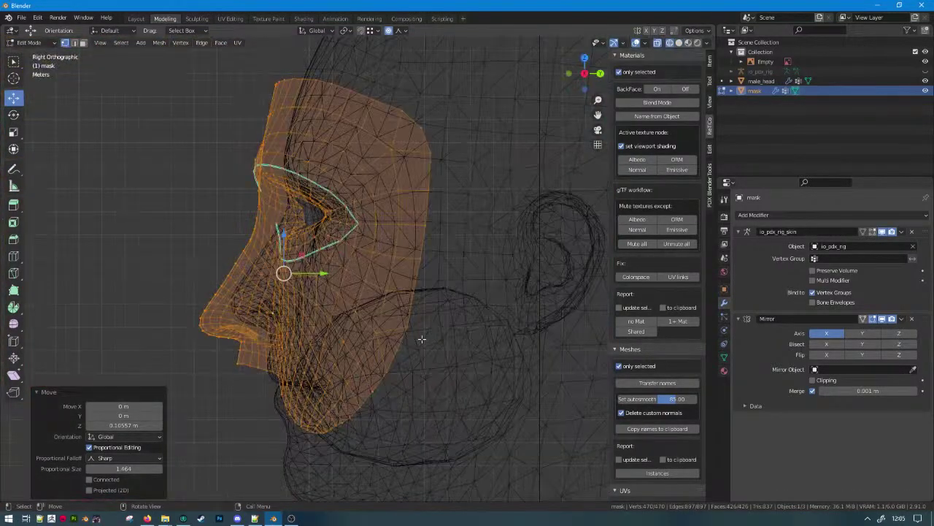
key(Tab)
key(shift+z)
scroll(257, 298, down, 3)
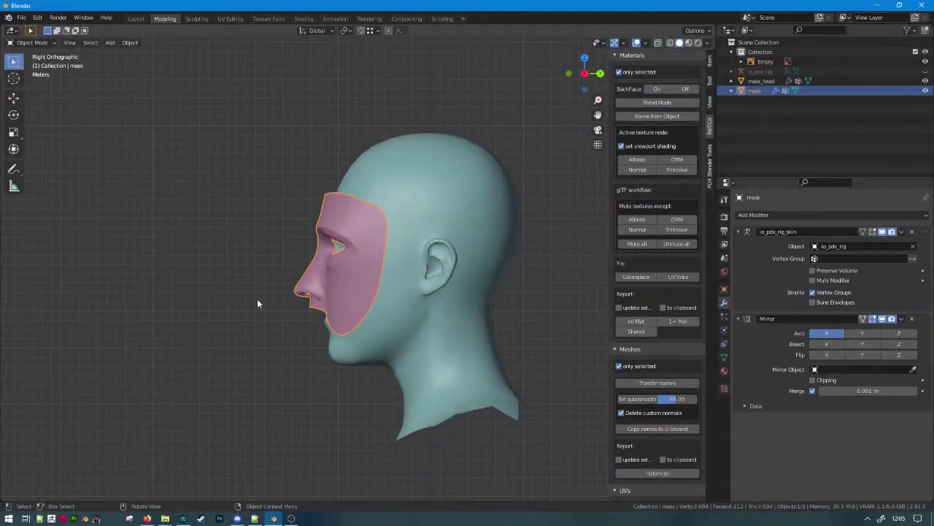
click(236, 302)
scroll(235, 307, down, 2)
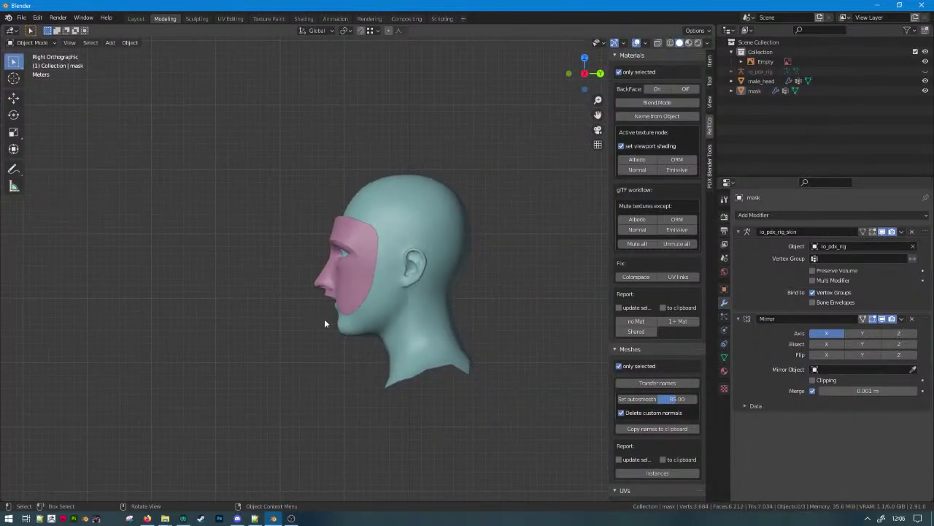
Compare the mask's outline around the cheeks and mouth with the masks in the reference portraits.
middle_drag(325, 322, 148, 309)
scroll(434, 326, up, 3)
click(435, 326)
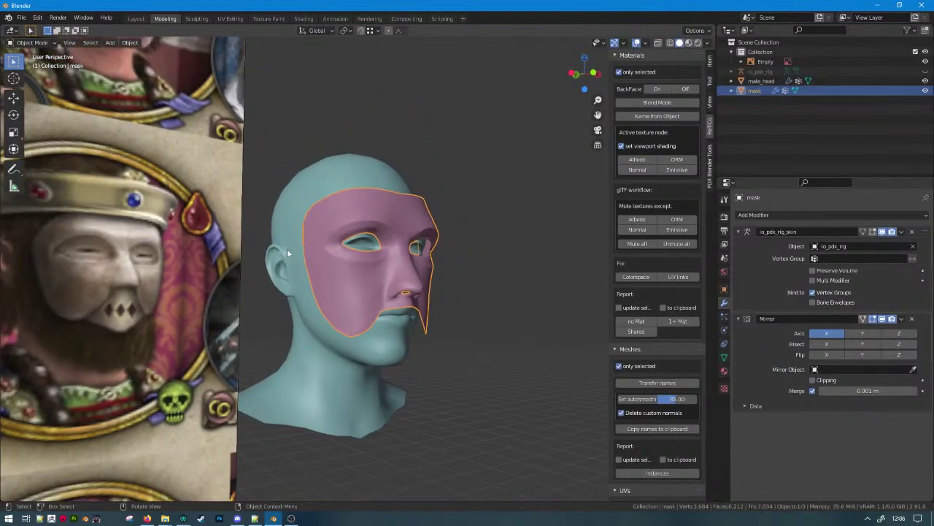
scroll(374, 285, up, 2)
scroll(89, 318, down, 3)
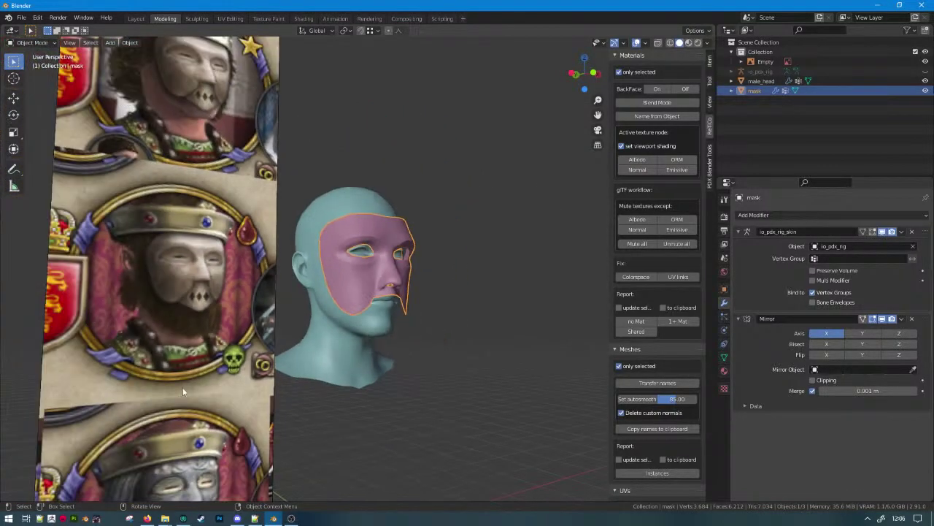
scroll(217, 133, up, 2)
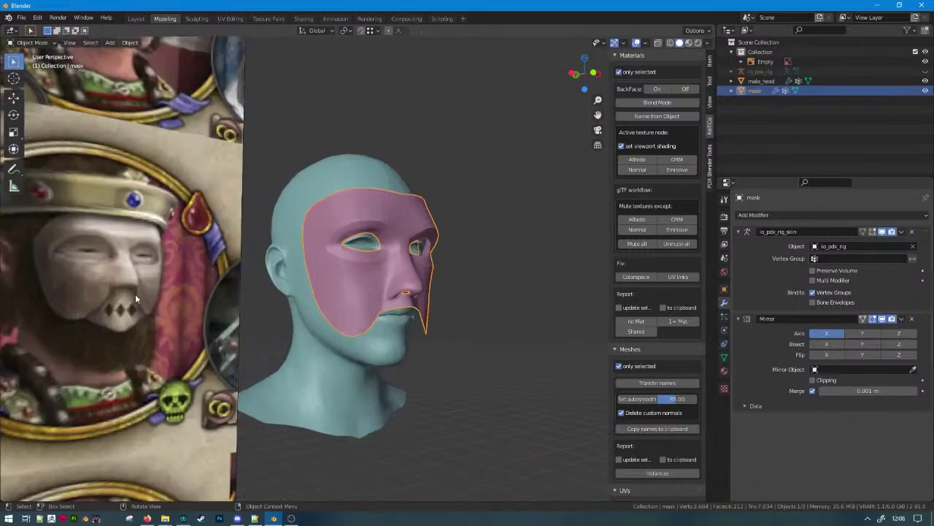
scroll(394, 350, up, 1)
middle_drag(466, 270, 368, 279)
scroll(392, 351, down, 2)
scroll(420, 303, up, 1)
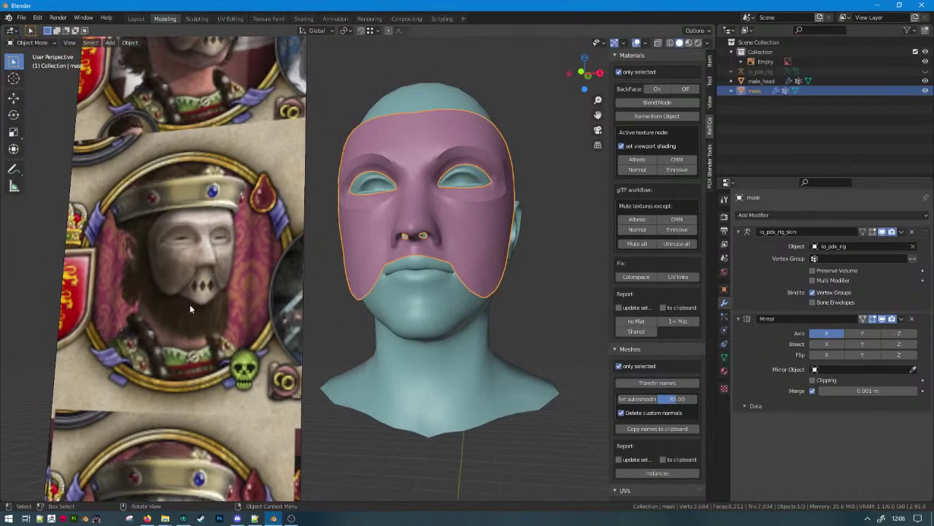
scroll(248, 299, down, 1)
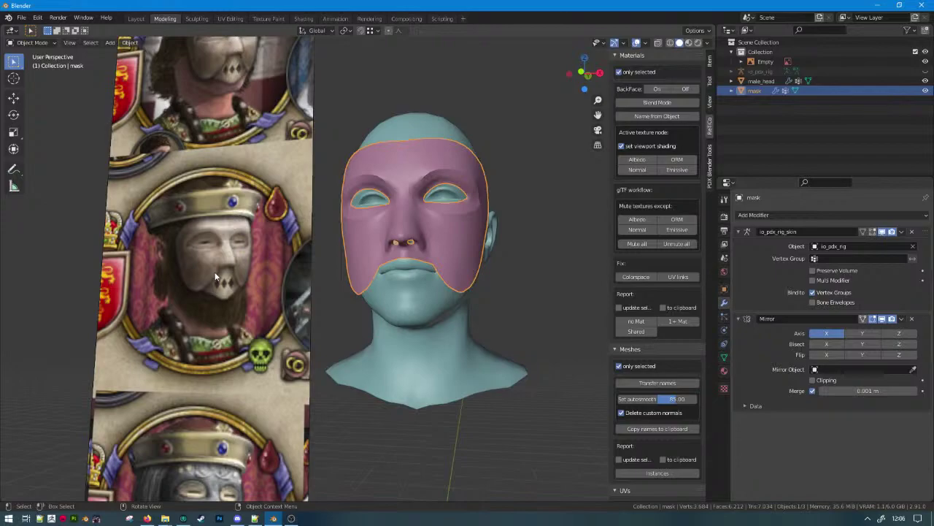
scroll(262, 326, down, 4)
scroll(265, 438, up, 1)
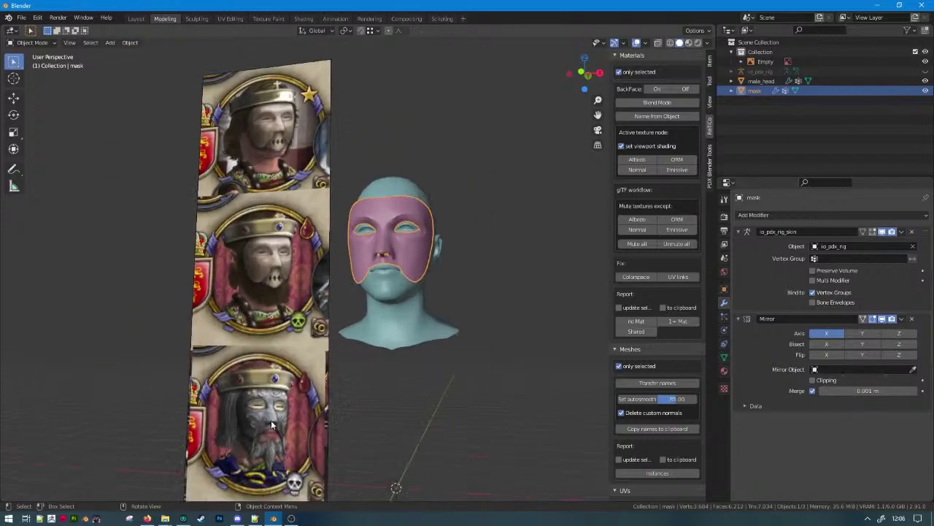
shift+middle_drag(265, 456, 285, 341)
scroll(286, 341, up, 3)
shift+middle_drag(514, 169, 517, 240)
middle_drag(492, 194, 498, 224)
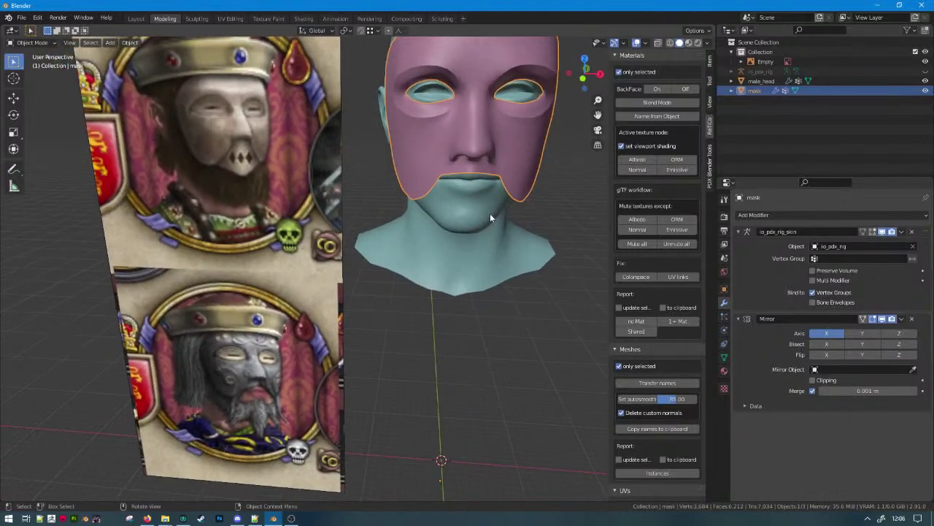
Slide the mask's corner vertex between the upper-lip edge and the cheek slightly upward along its edge in Edit Mode.
key(KP_1)
shift+middle_drag(558, 116, 475, 195)
scroll(475, 195, up, 5)
key(Tab)
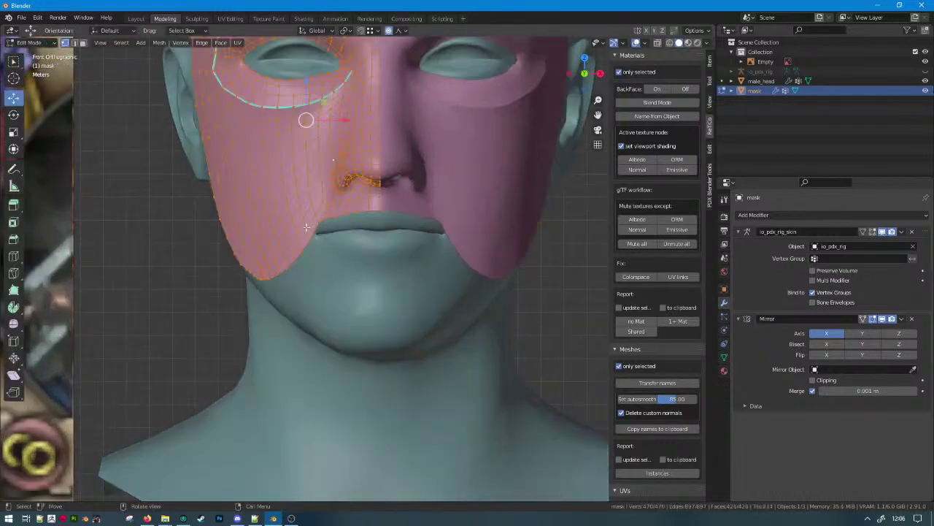
key(alt+a)
scroll(314, 219, down, 2)
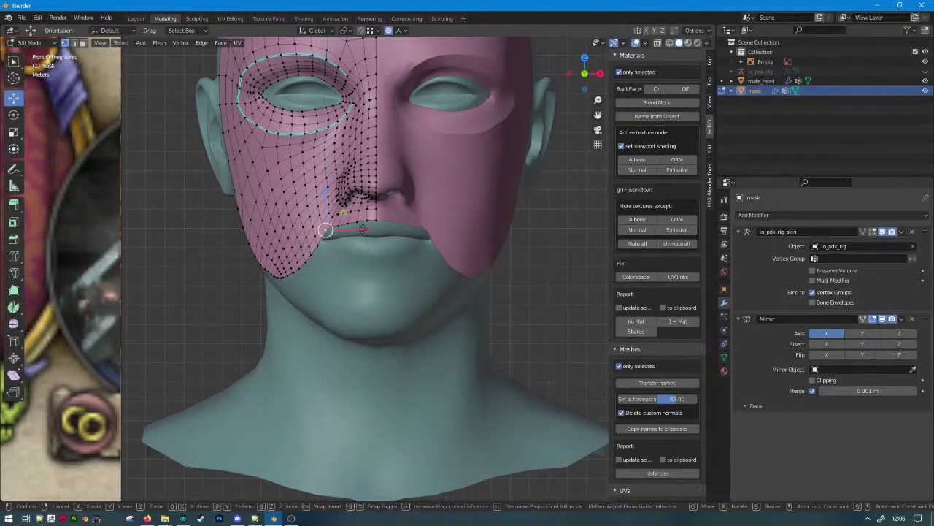
scroll(362, 229, down, 4)
middle_drag(348, 281, 421, 285)
scroll(438, 270, up, 5)
scroll(426, 285, up, 3)
shift+middle_drag(452, 258, 376, 267)
key(g)
key(g)
click(376, 256)
key(g)
key(g)
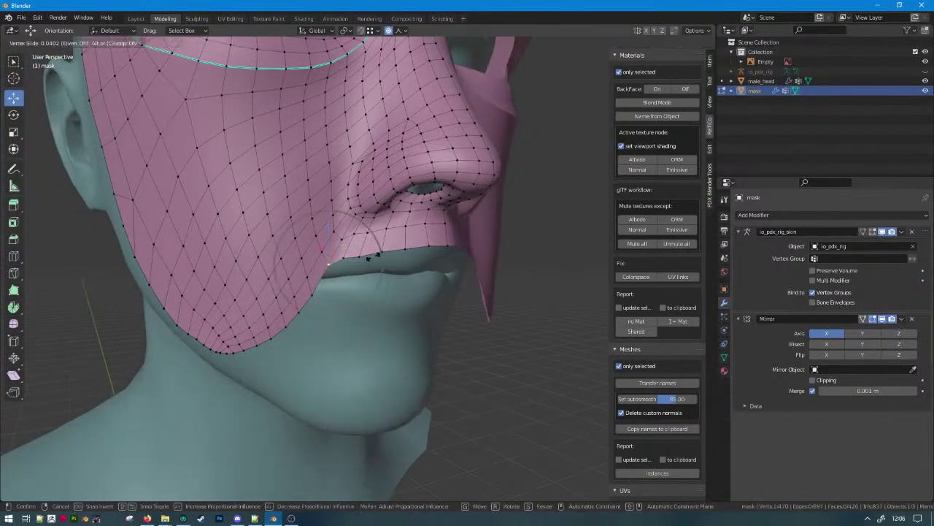
click(374, 248)
key(Tab)
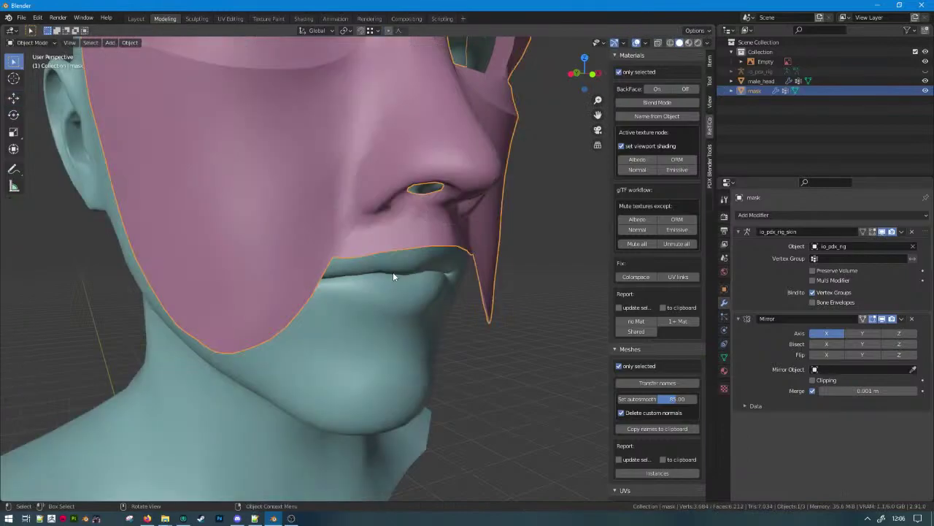
Select the mask's lower boundary loop and remove the cheek vertices, keeping only the upper-lip edge selected.
key(Tab)
alt+click(391, 253)
key(shift+z)
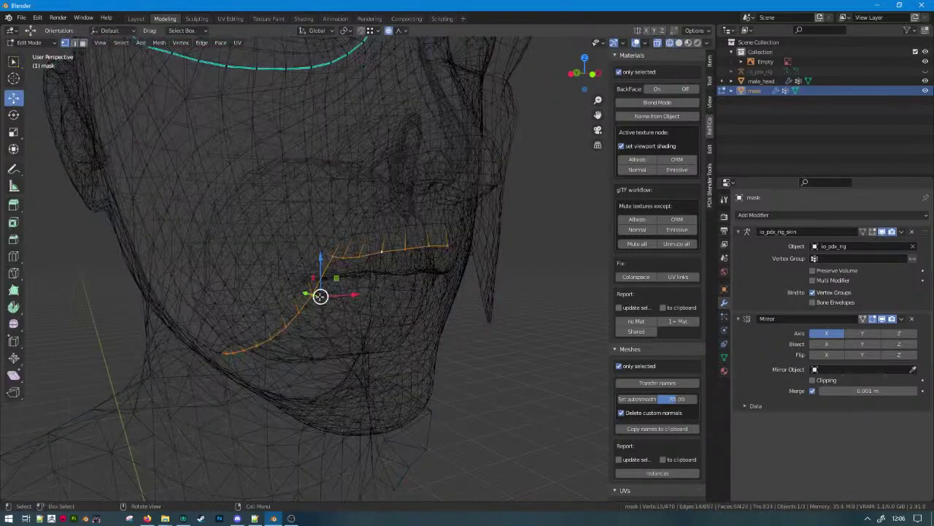
key(shift+z)
key(c)
mouse_move(319, 298)
middle_down()
mouse_move(250, 348)
mouse_move(226, 351)
middle_up()
right_click(229, 351)
key(shift+z)
key(alt+z)
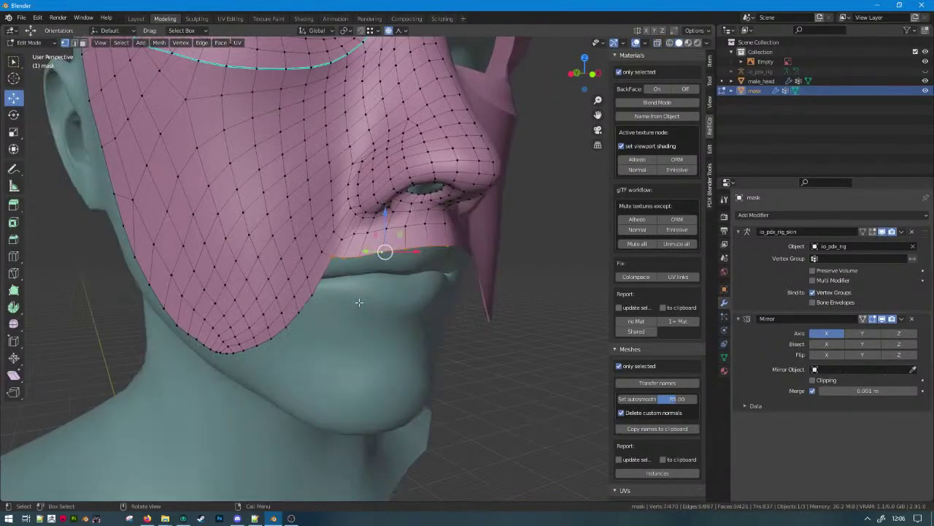
Try to raise the selected upper-lip edge about 0.34 m along Z with proportional editing, and undo the move.
key(g)
key(z)
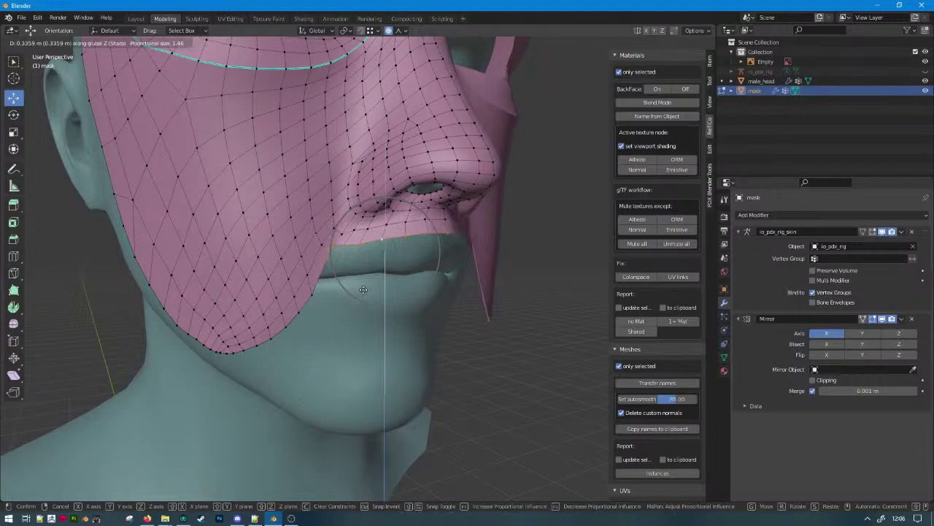
click(364, 290)
key(ctrl+z)
Reduce the selection at the outer lip corner and raise the upper-lip edge along Z with a proportional size of 1.77.
key(c)
middle_click(334, 269)
right_click(346, 265)
key(g)
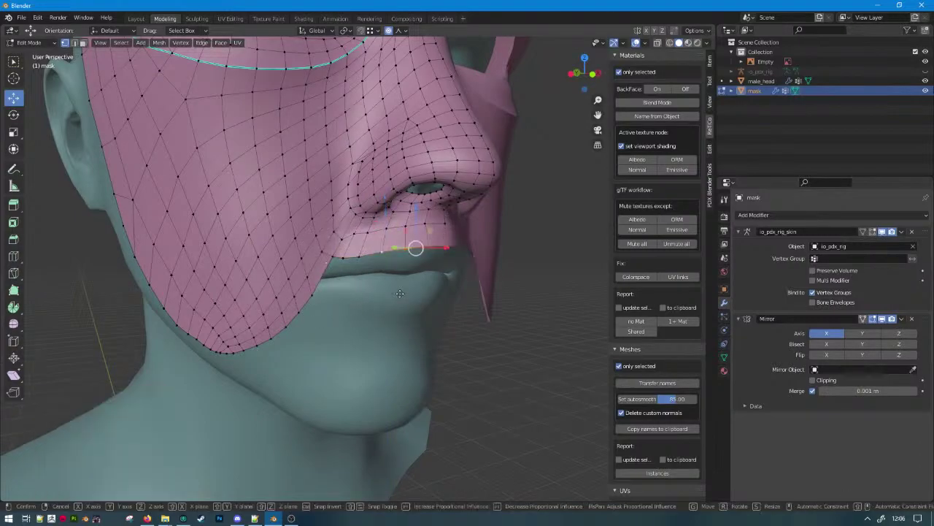
key(z)
scroll(406, 287, down, 8)
right_click(403, 285)
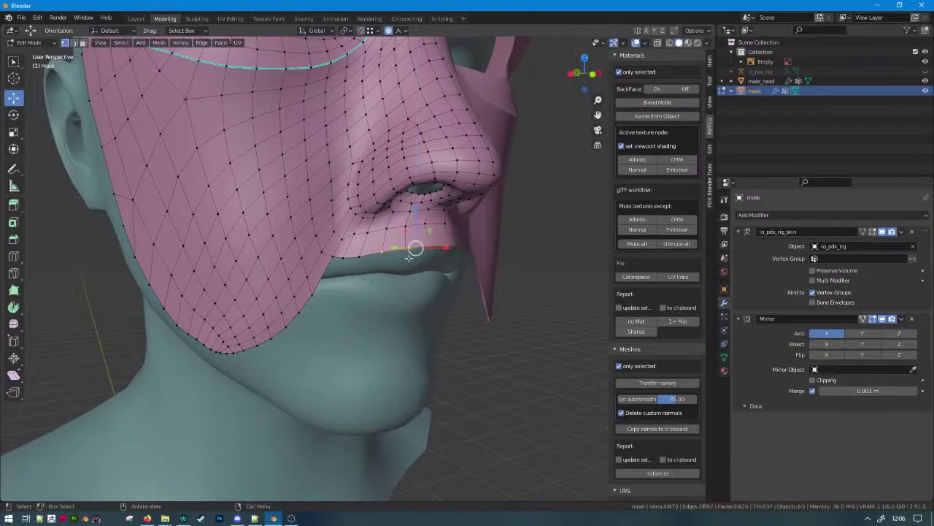
key(g)
key(z)
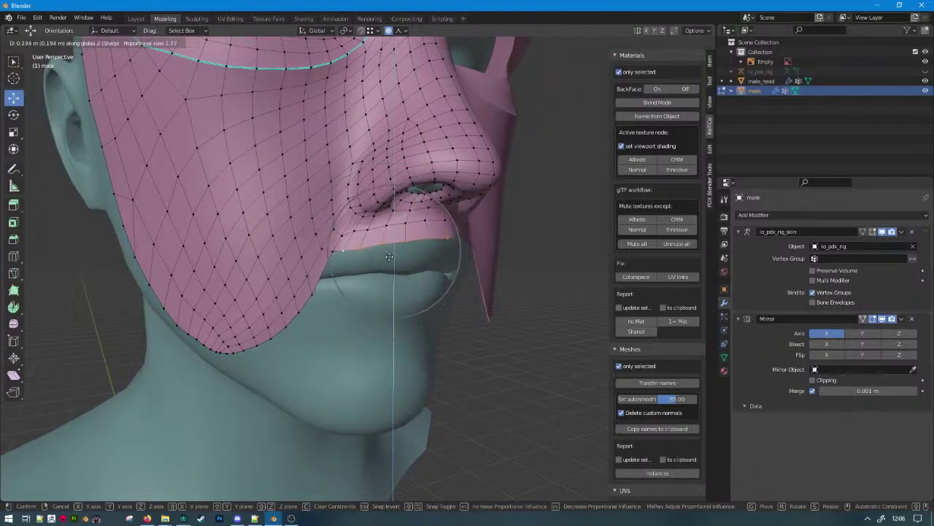
click(335, 244)
Move the corner vertex between the upper lip and cheek slightly down and inward, rounding the mouth cutout.
click(332, 246)
key(g)
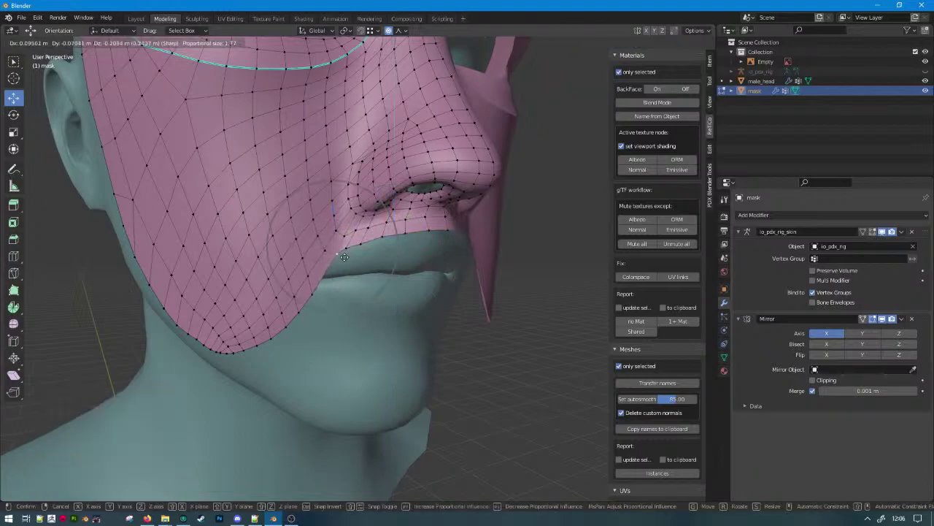
click(341, 257)
scroll(351, 263, down, 5)
Examine the reshaped mouth cutout in Object Mode from several angles against the reference portraits.
key(Tab)
middle_drag(404, 290, 347, 288)
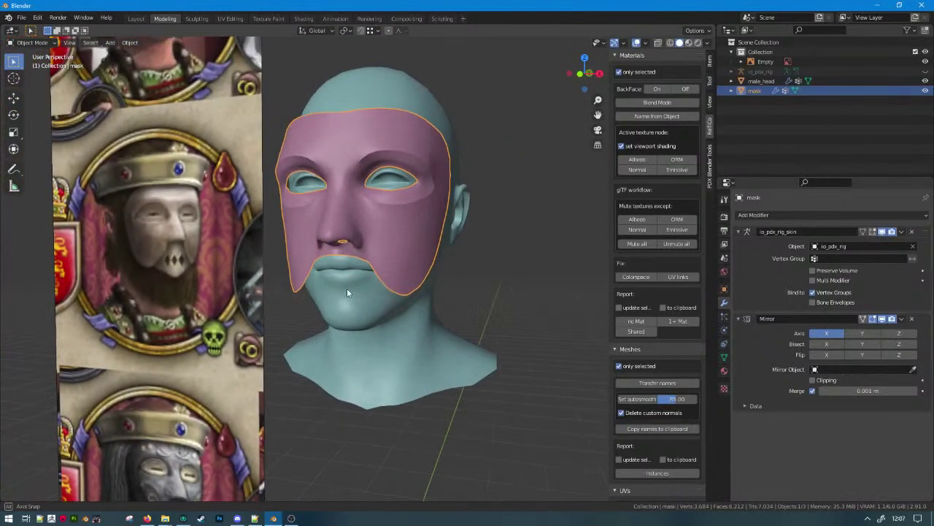
scroll(315, 299, down, 3)
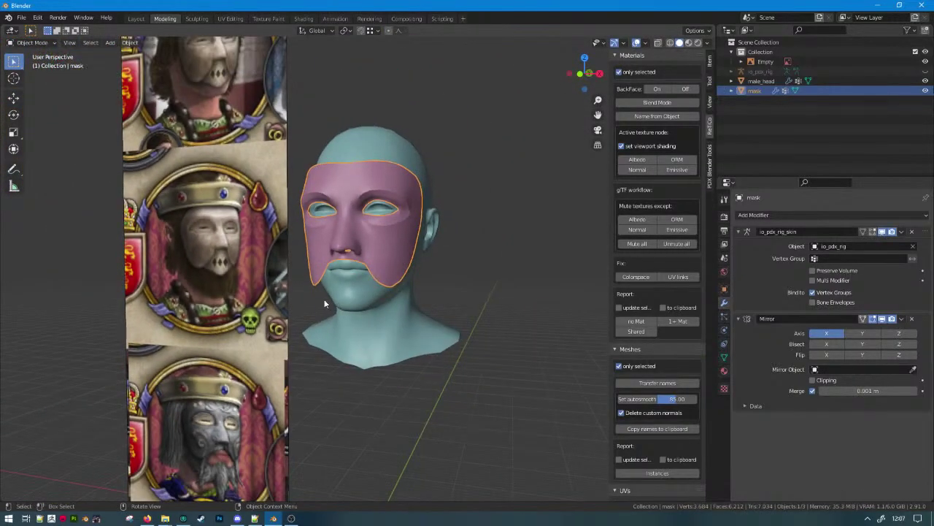
scroll(325, 304, up, 3)
middle_drag(342, 302, 601, 238)
scroll(499, 297, up, 4)
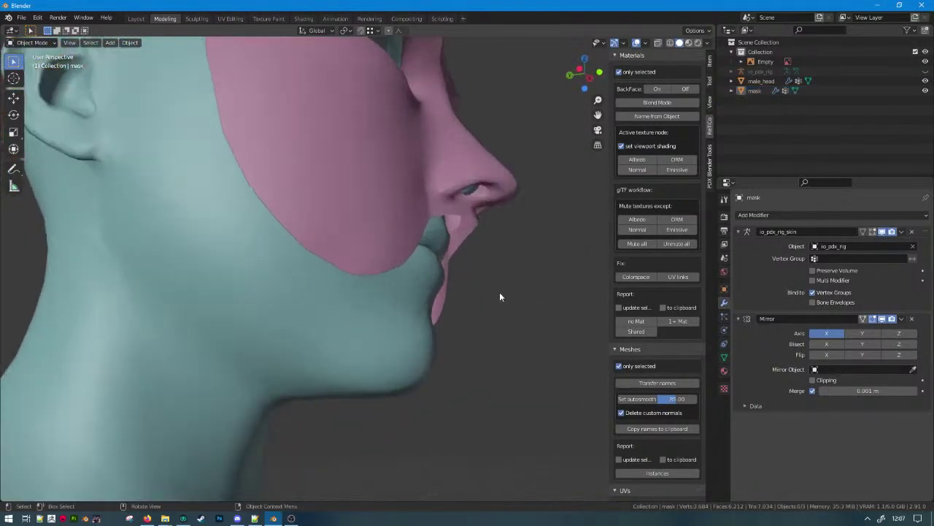
middle_drag(476, 294, 432, 321)
middle_drag(496, 313, 409, 292)
Add a 2 m plane mesh at the world origin from the front view.
key(KP_1)
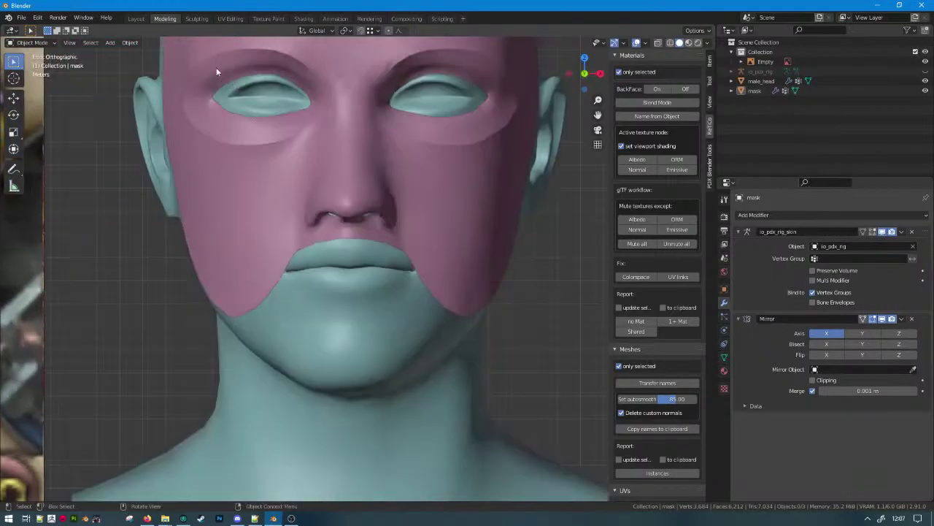
click(109, 43)
mouse_move(162, 55)
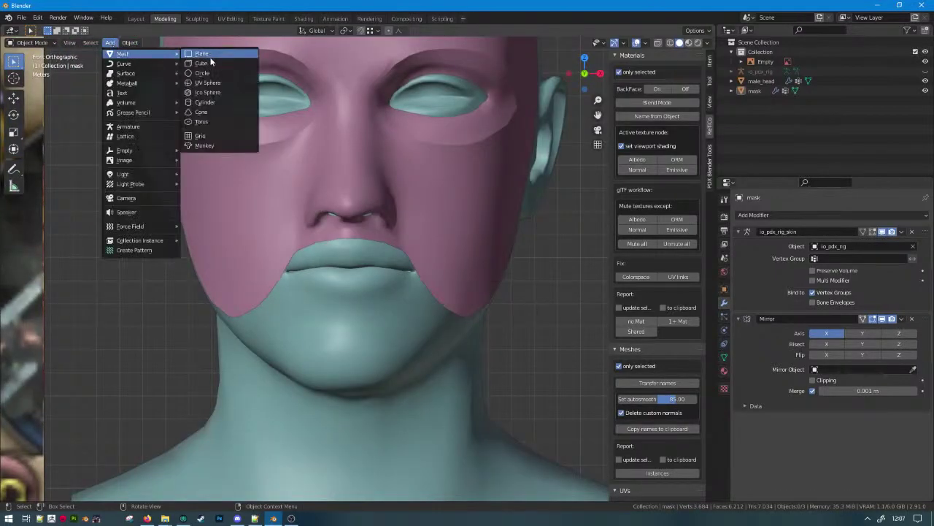
click(209, 57)
scroll(319, 310, down, 6)
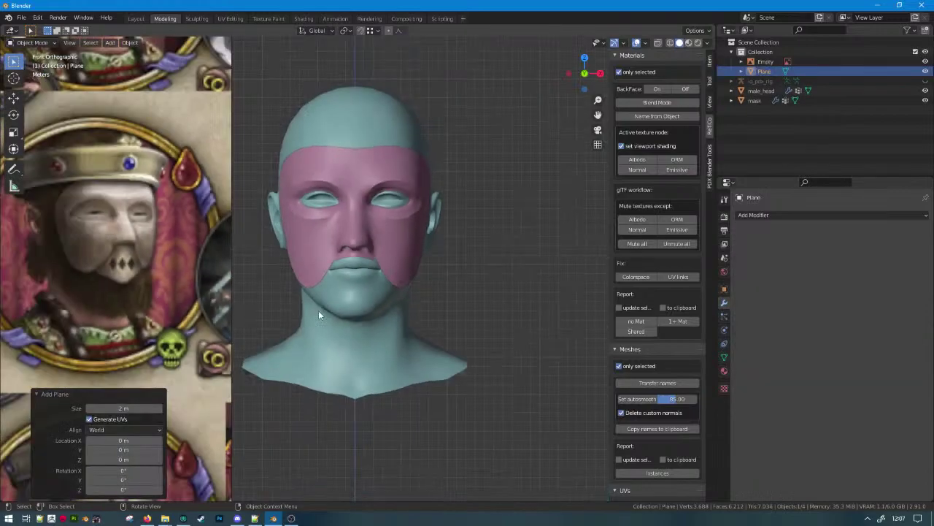
Rotate the new plane 90° in the right orthographic view so it stands upright.
key(shift+z)
scroll(416, 360, up, 2)
scroll(396, 360, down, 4)
key(KP_3)
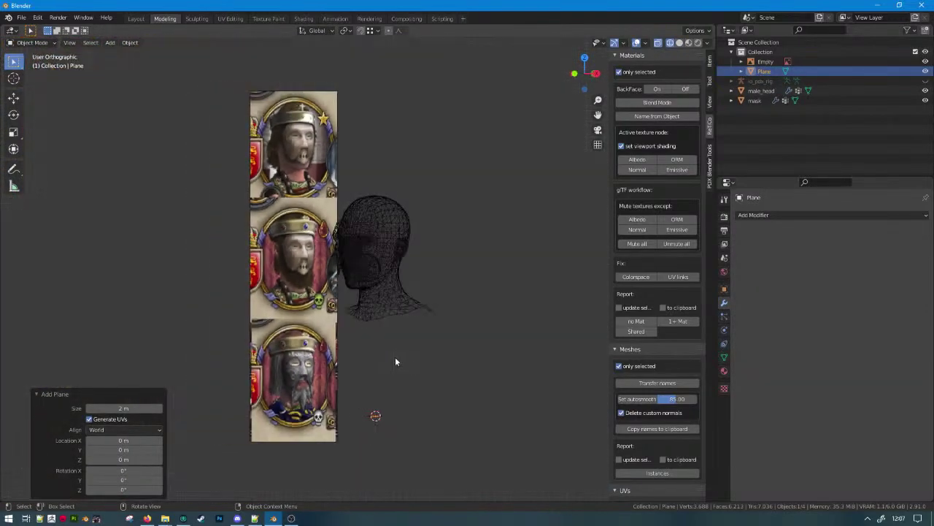
text(r25)
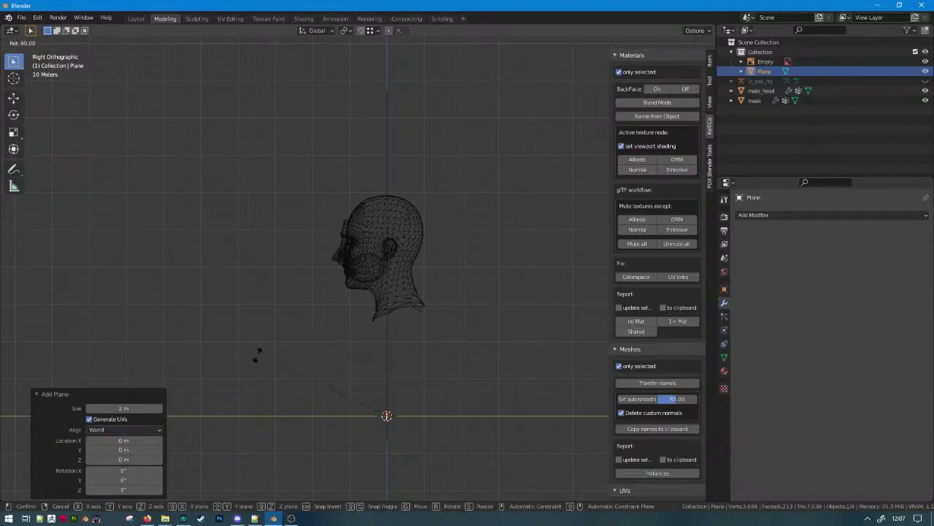
key(Return)
Raise the upright plane about 37.5 m along Z in the front view, up to the head's chin.
key(KP_1)
key(g)
key(z)
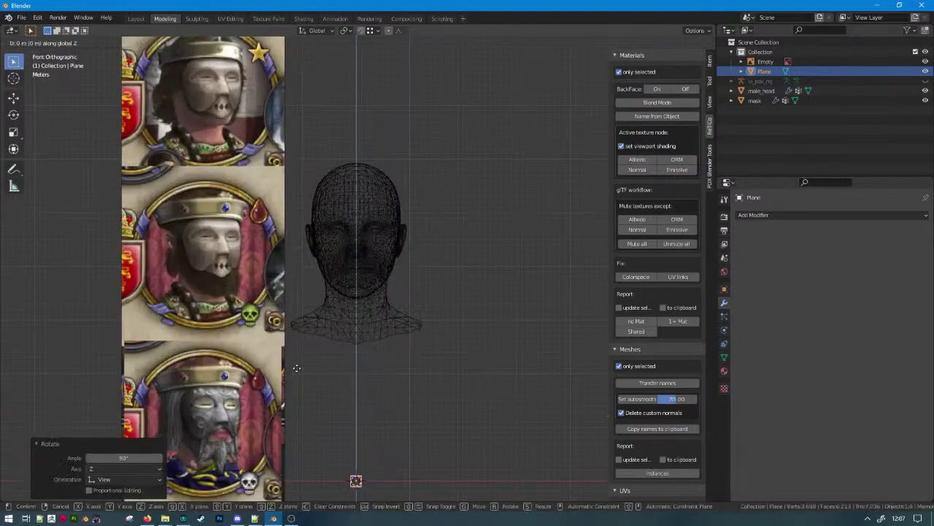
click(390, 167)
key(shift+z)
scroll(409, 287, up, 8)
key(s)
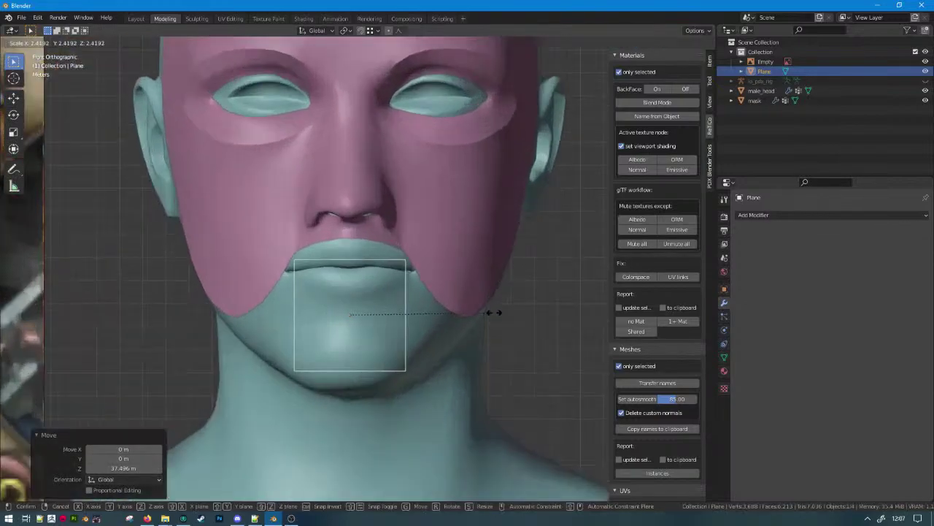
right_click(445, 310)
Move the plane about -11.9 m along Y so it sits in front of the face.
middle_drag(440, 311, 496, 334)
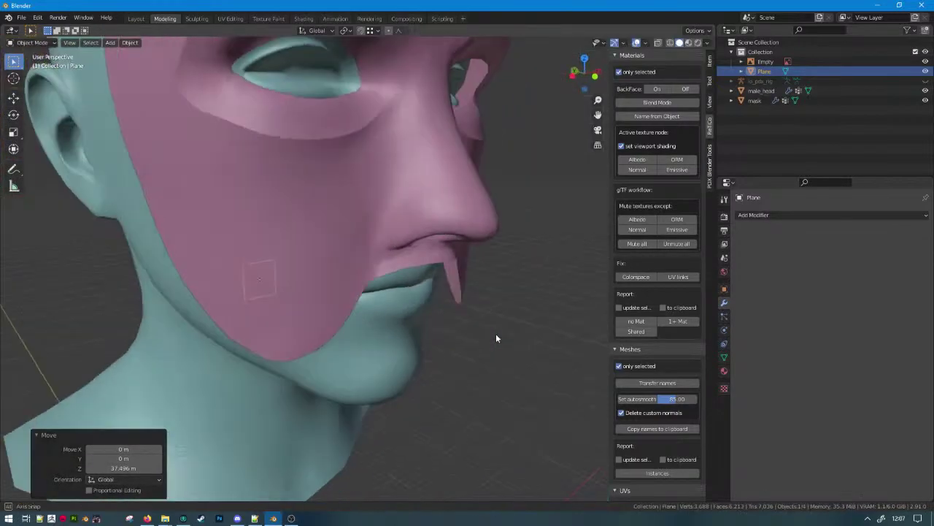
key(g)
right_click(562, 373)
key(g)
key(y)
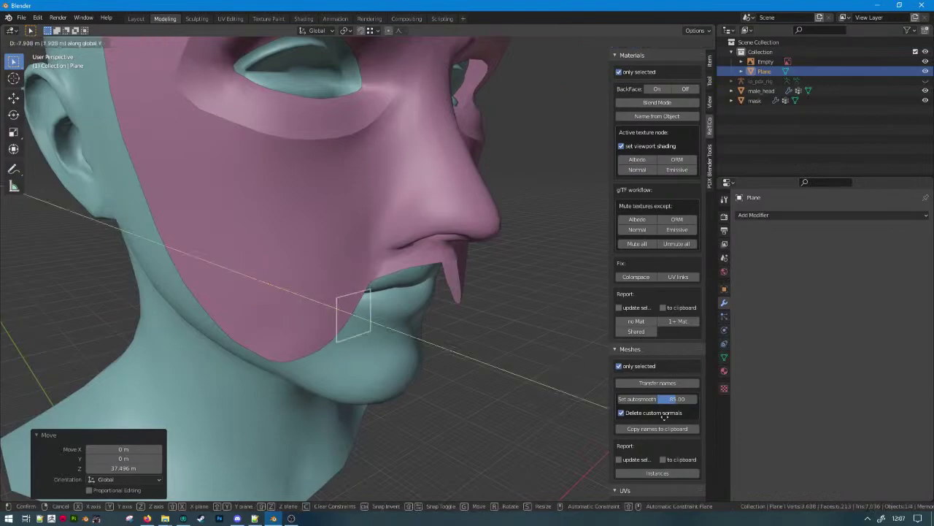
click(15, 432)
Raise the plane along Z in the front view until it covers the middle of the lips.
key(KP_1)
scroll(192, 334, up, 3)
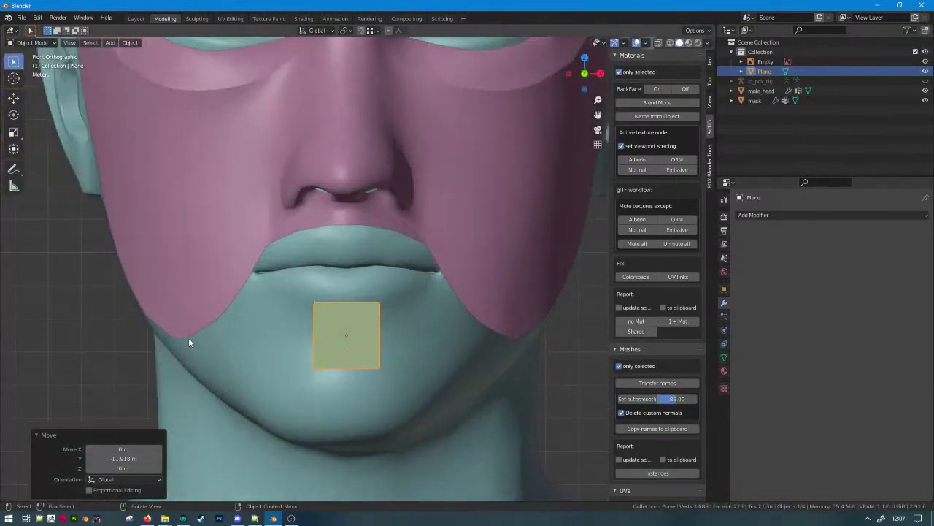
key(g)
key(z)
click(338, 215)
Cut the plane into two vertical halves with a centred loop cut in Edit Mode.
key(Tab)
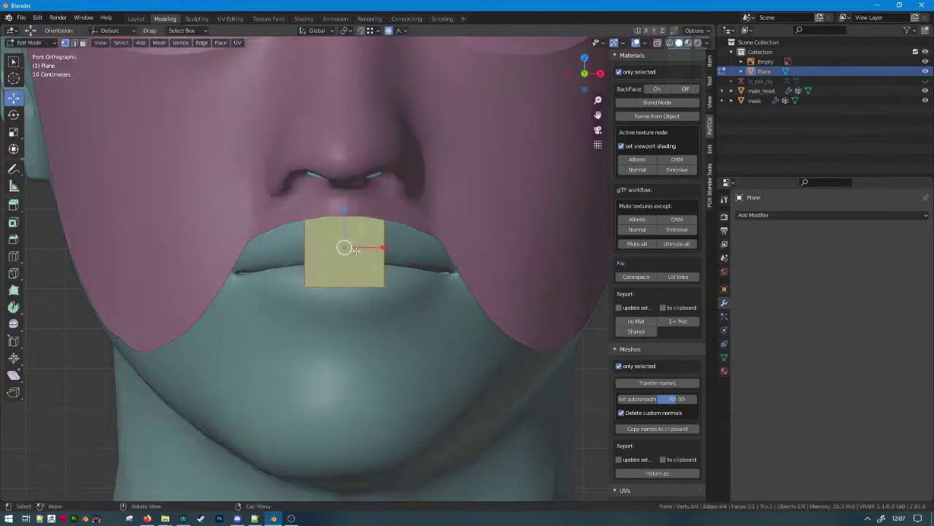
click(74, 42)
click(343, 285)
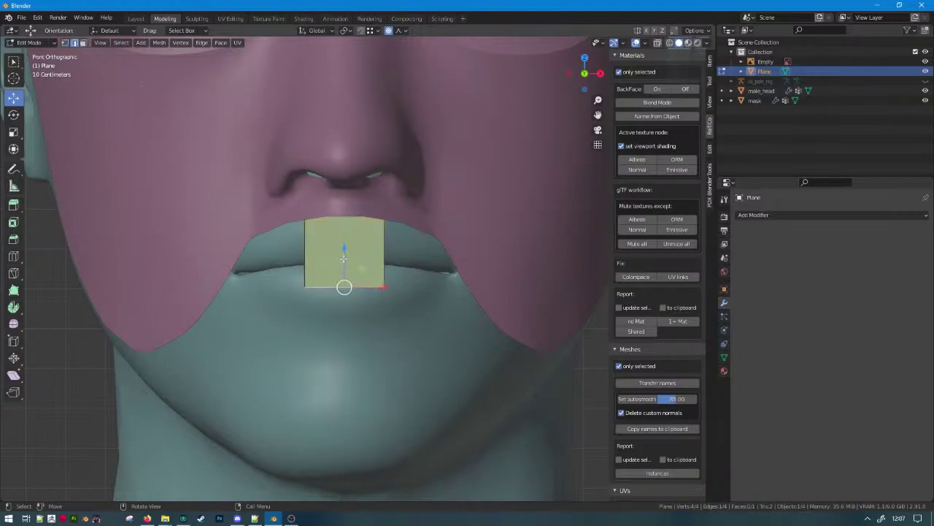
click(376, 270)
click(354, 286)
key(ctrl+r)
click(354, 285)
click(304, 264)
key(e)
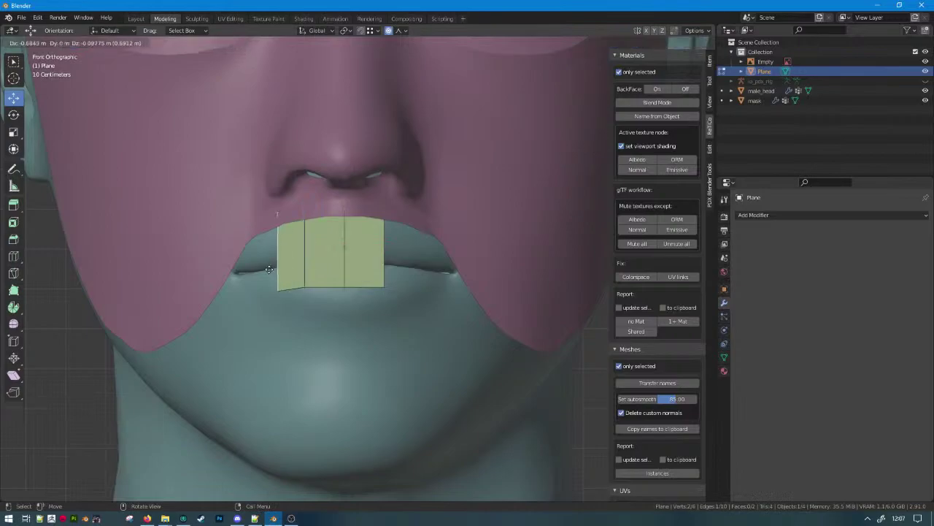
right_click(258, 272)
drag(332, 248, 304, 246)
key(ctrl+z)
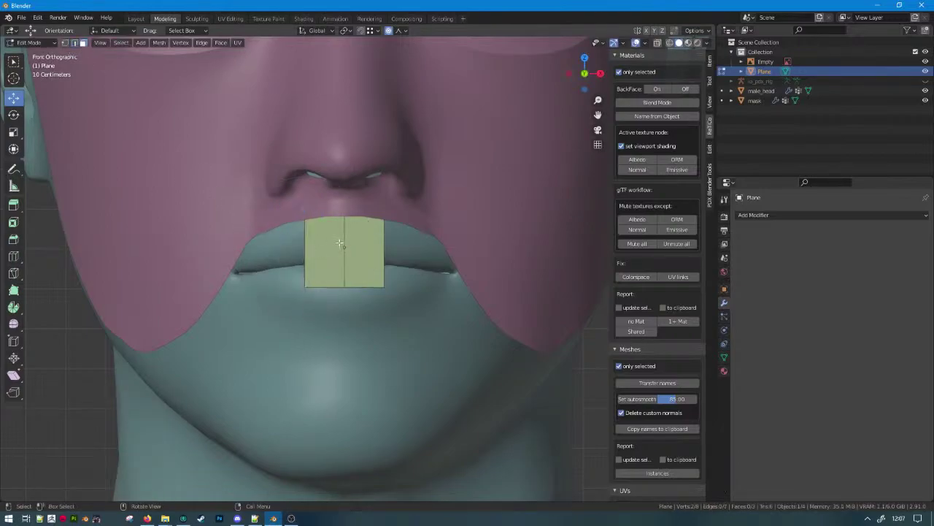
Duplicate the plane's left half and snap the copy along X flush against the plane's left edge.
click(339, 242)
key(shift+d)
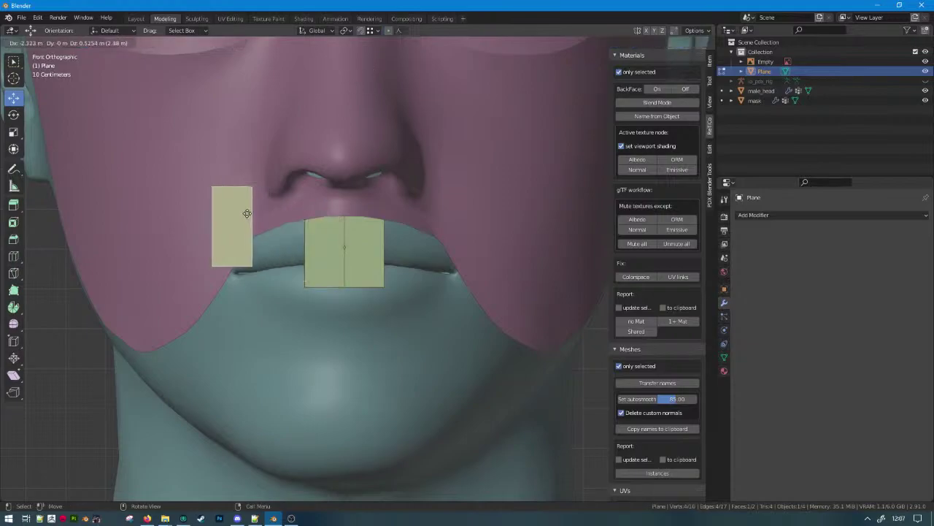
right_click(246, 213)
key(g)
key(x)
click(244, 284)
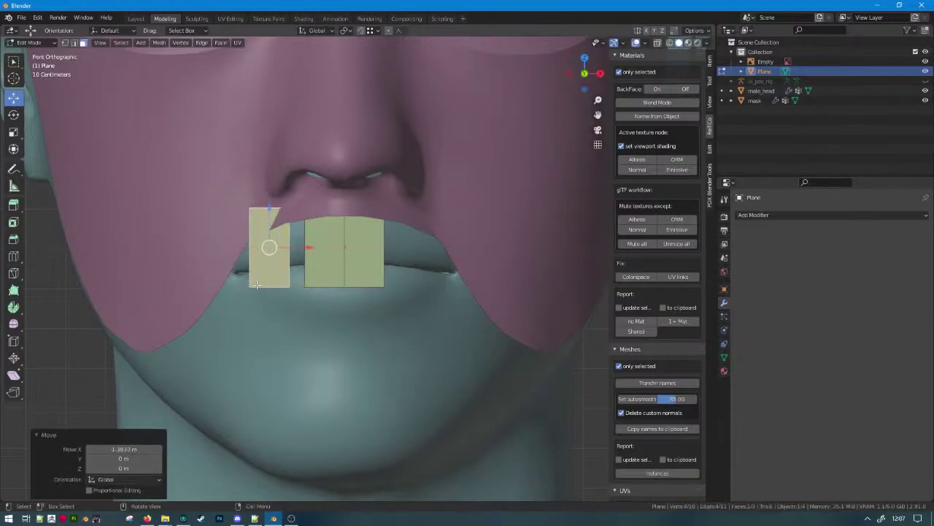
key(g)
key(x)
ctrl+click(311, 283)
Duplicate the outermost left face and snap the new copy along X against its left edge, extending the strip.
key(shift+d)
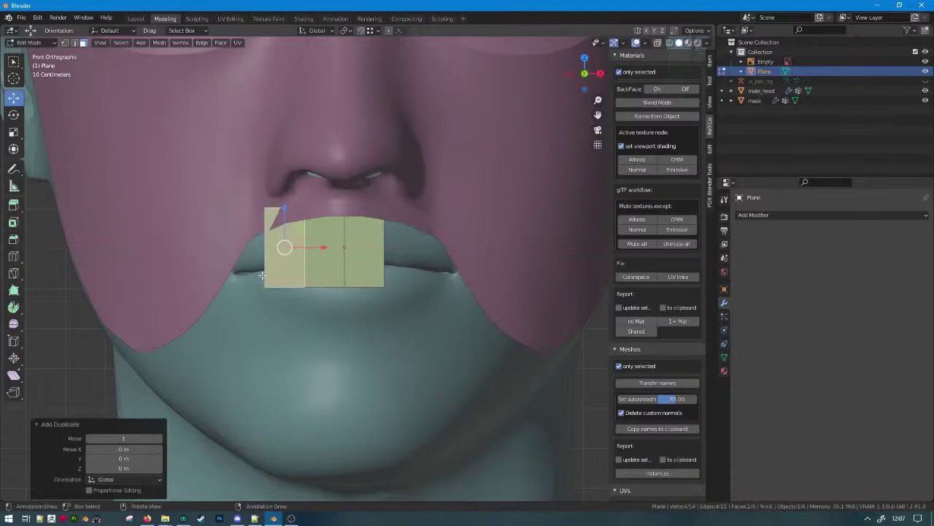
key(Escape)
key(g)
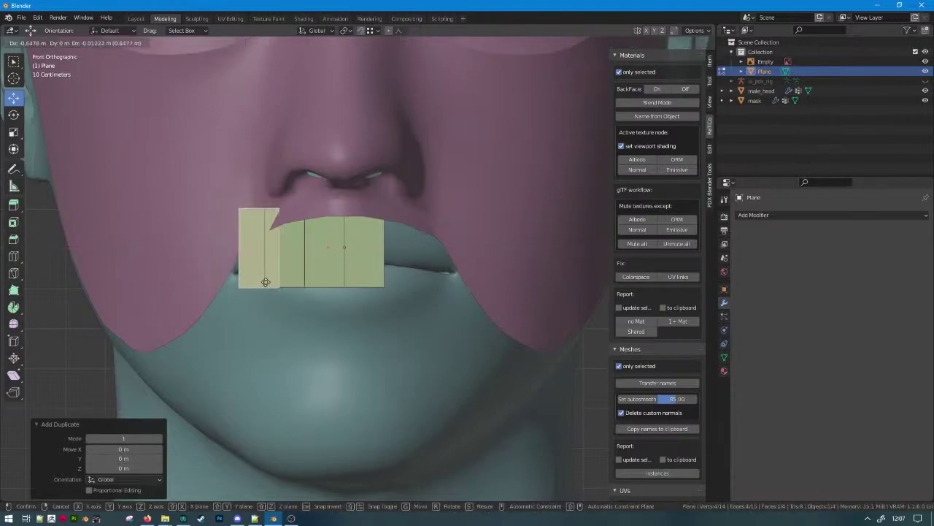
right_click(265, 282)
key(g)
key(x)
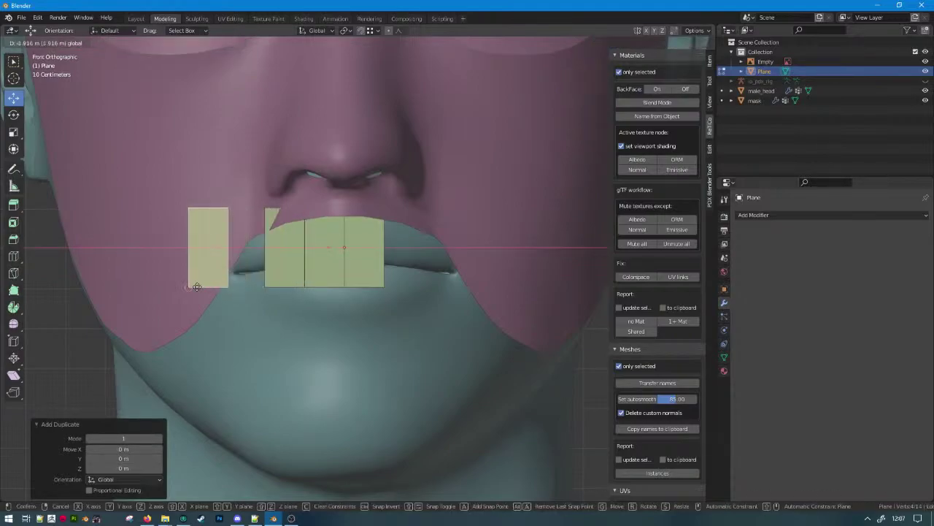
click(191, 287)
key(g)
key(x)
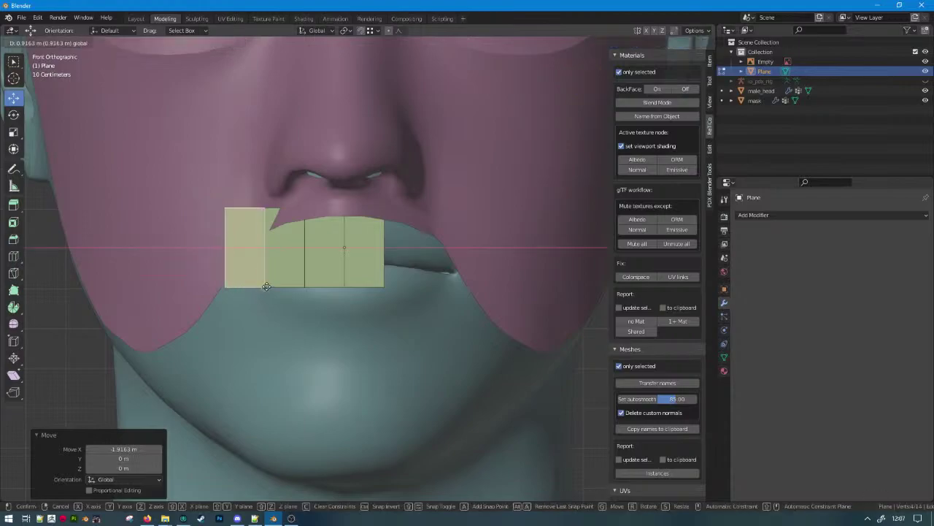
click(267, 293)
Merge all of the strip's vertices by distance and remove the face on the right side of the centre line.
key(a)
key(m)
click(275, 270)
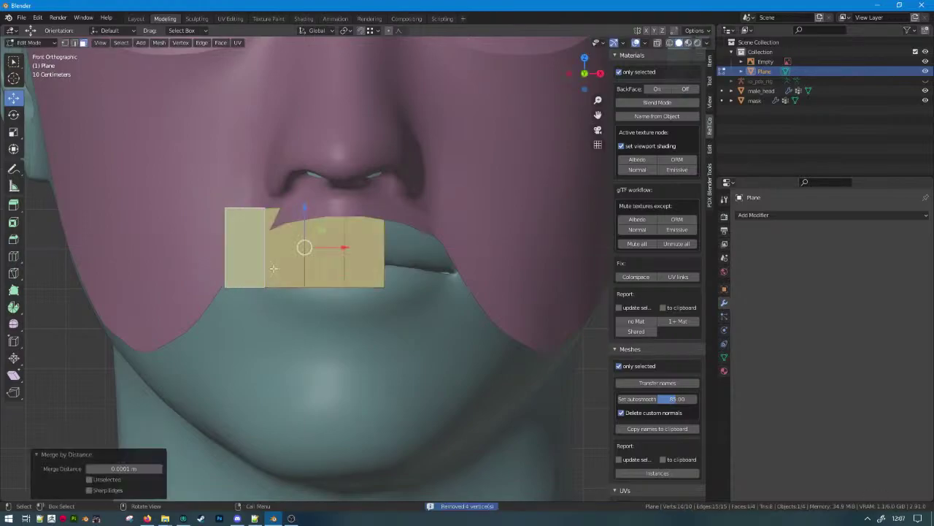
key(alt+a)
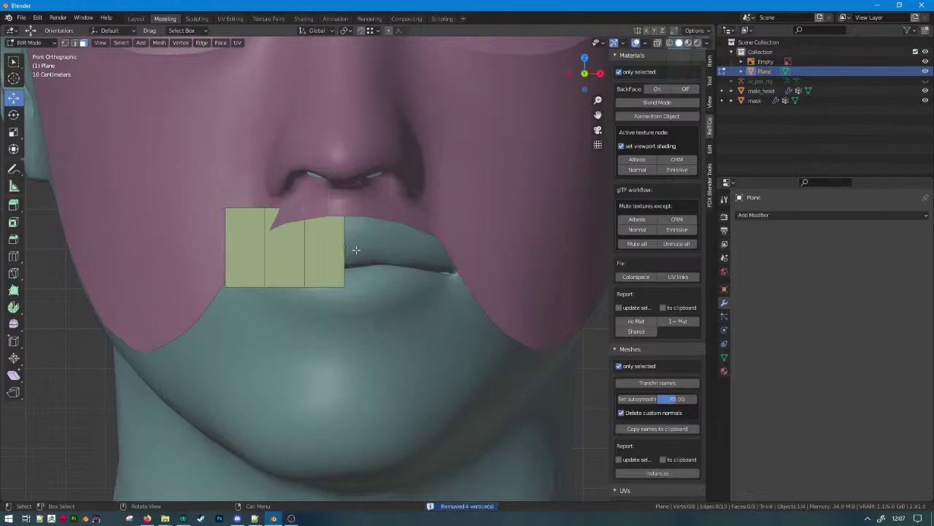
Add two evenly spaced horizontal loop cuts across the three-face strip.
middle_drag(365, 246, 439, 243)
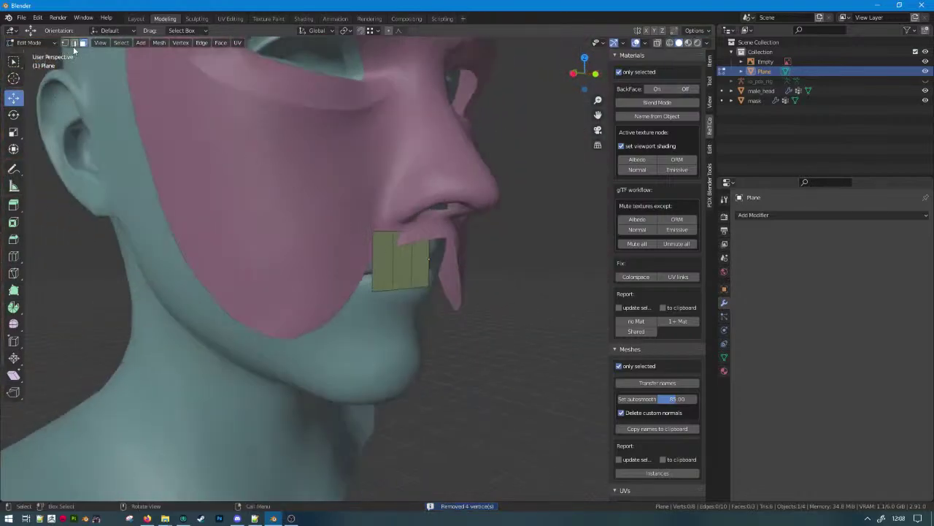
key(ctrl+r)
scroll(396, 258, up, 1)
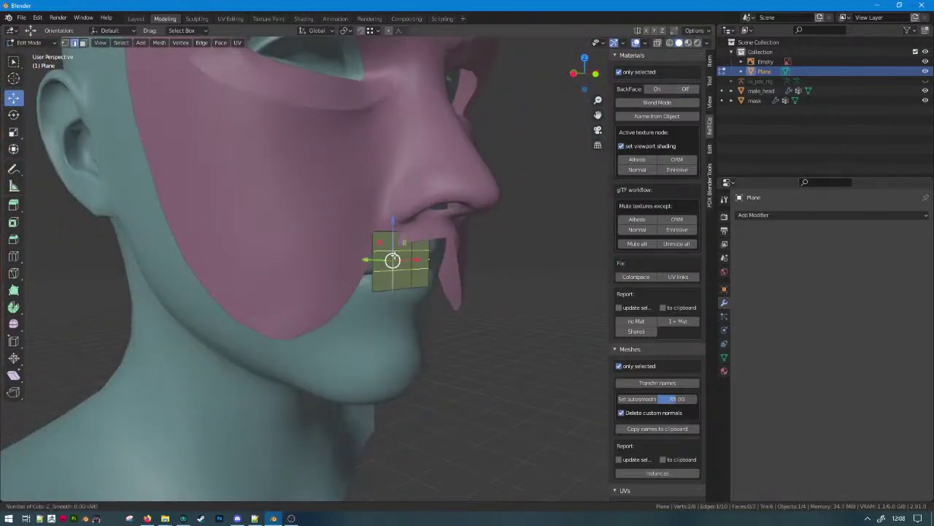
click(409, 269)
right_click(410, 270)
Pull the bottom centre-line vertex about 3.8 m down along Z with Sharp proportional editing at size 8.14.
alt+click(406, 289)
scroll(394, 291, down, 2)
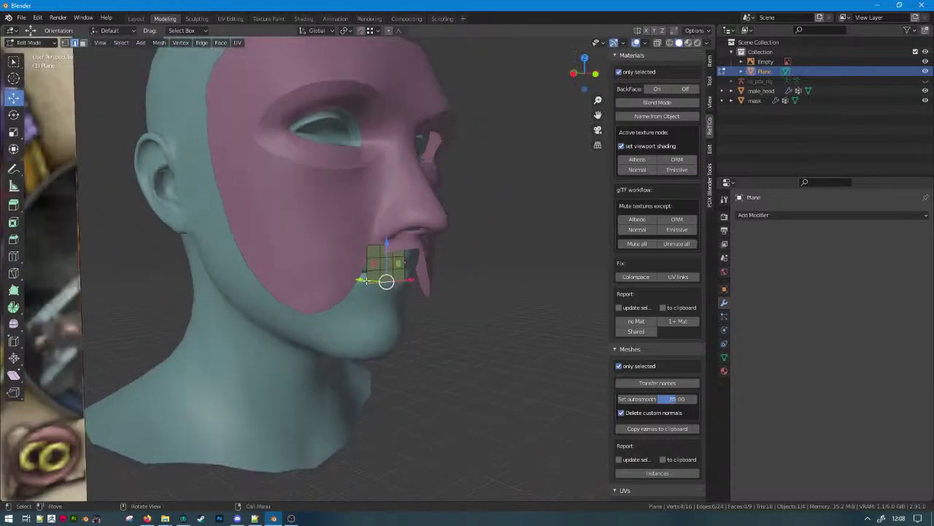
key(KP_1)
scroll(365, 270, down, 6)
scroll(334, 228, up, 6)
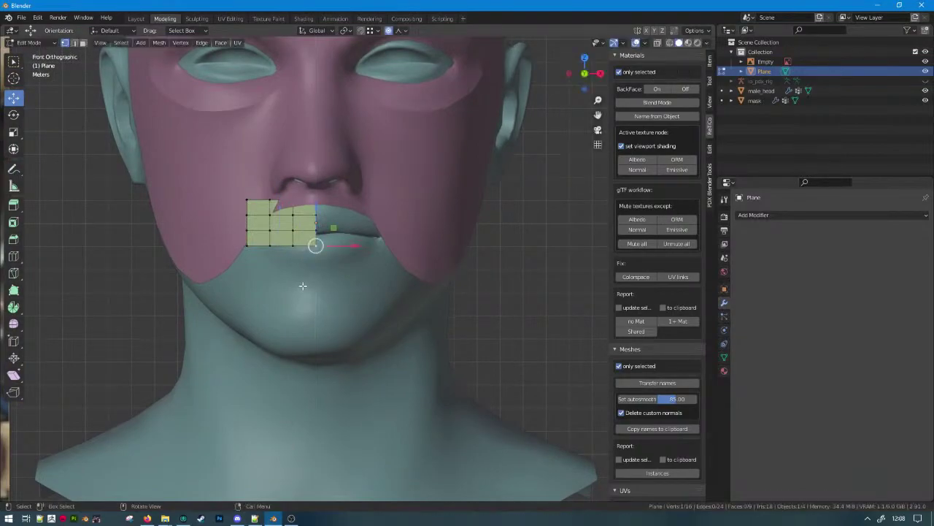
key(g)
key(z)
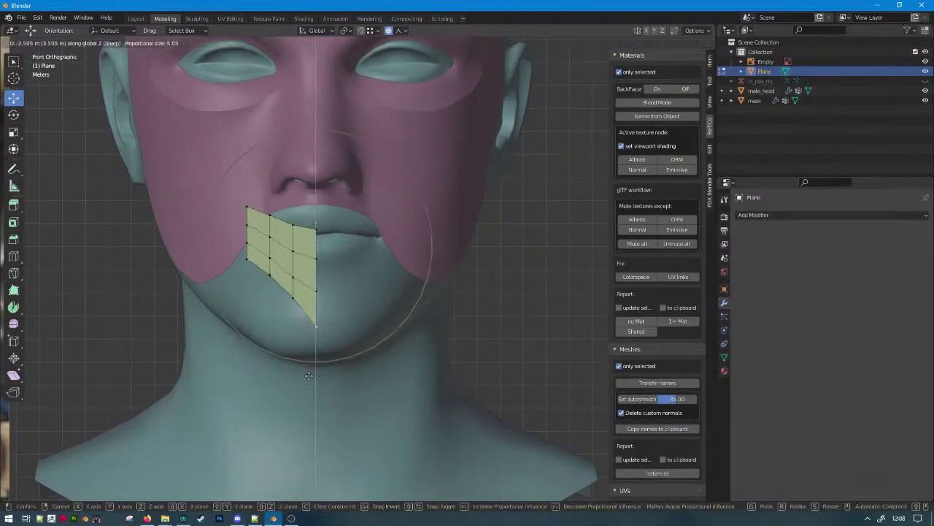
scroll(314, 380, down, 2)
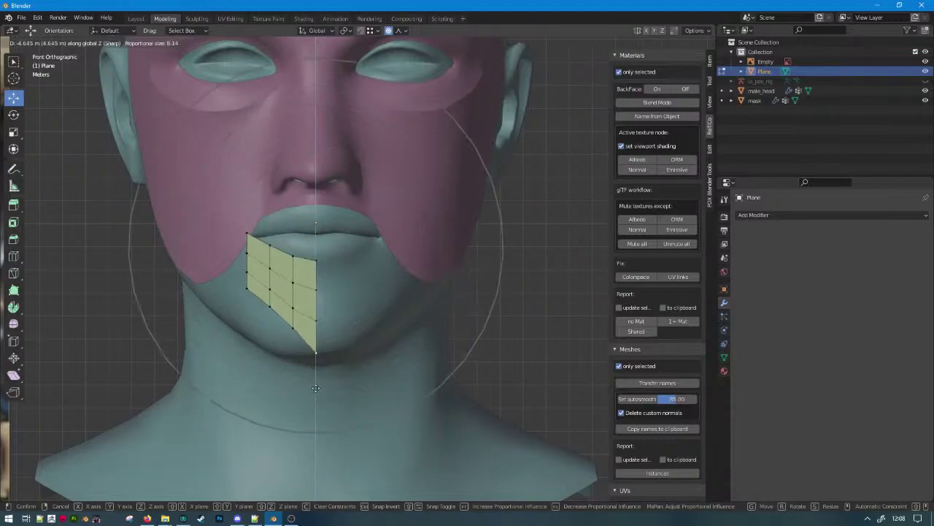
click(316, 365)
Extrude the grid's top edge row and raise it along Z over the upper lip with proportional editing off.
scroll(321, 364, down, 4)
scroll(343, 361, up, 3)
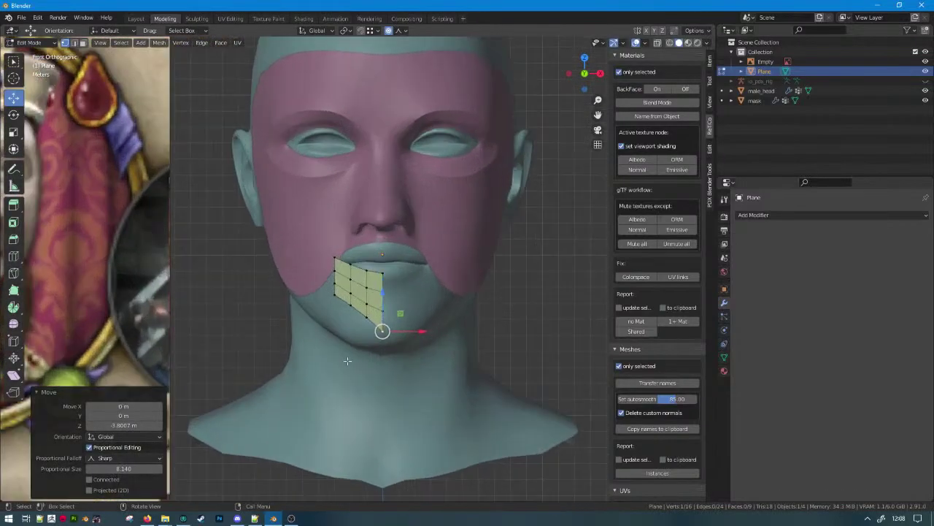
scroll(337, 353, up, 2)
middle_drag(333, 268, 385, 310)
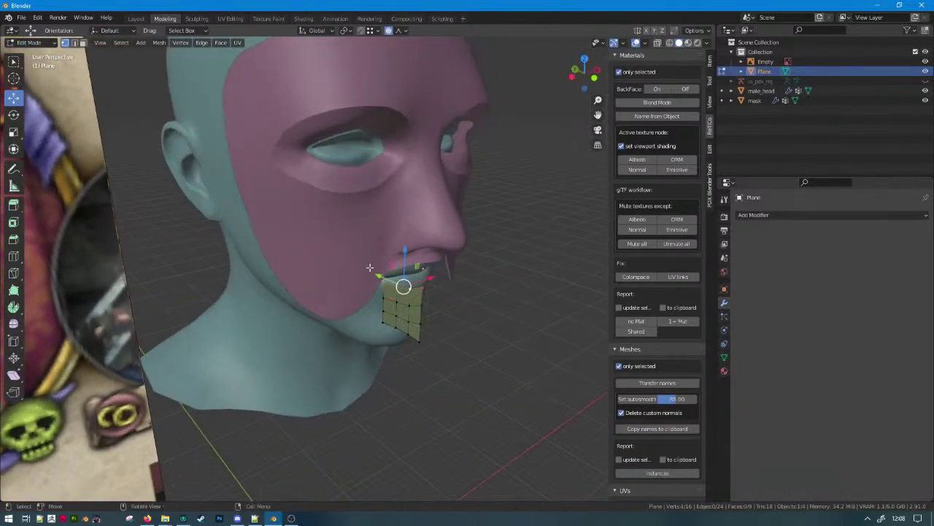
key(KP_1)
scroll(392, 205, up, 3)
key(e)
scroll(394, 194, up, 2)
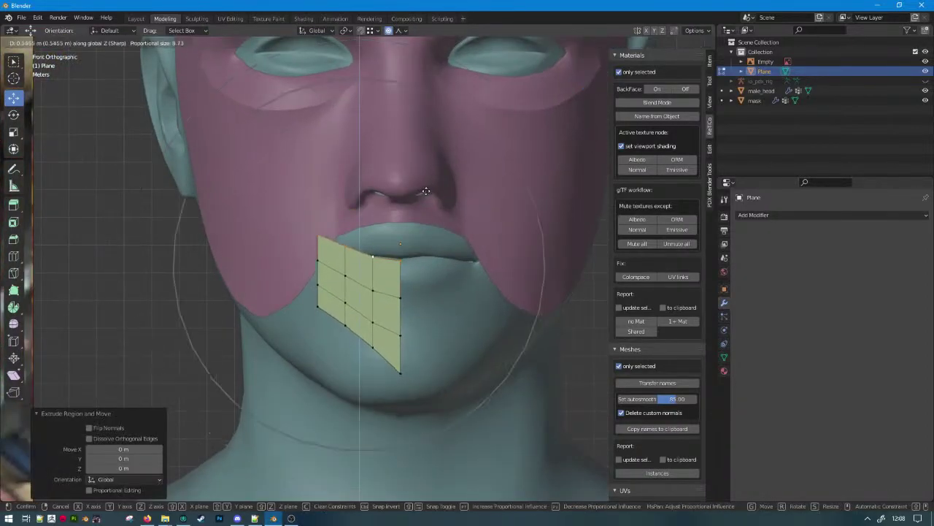
right_click(400, 201)
scroll(407, 215, up, 1)
key(o)
key(g)
key(z)
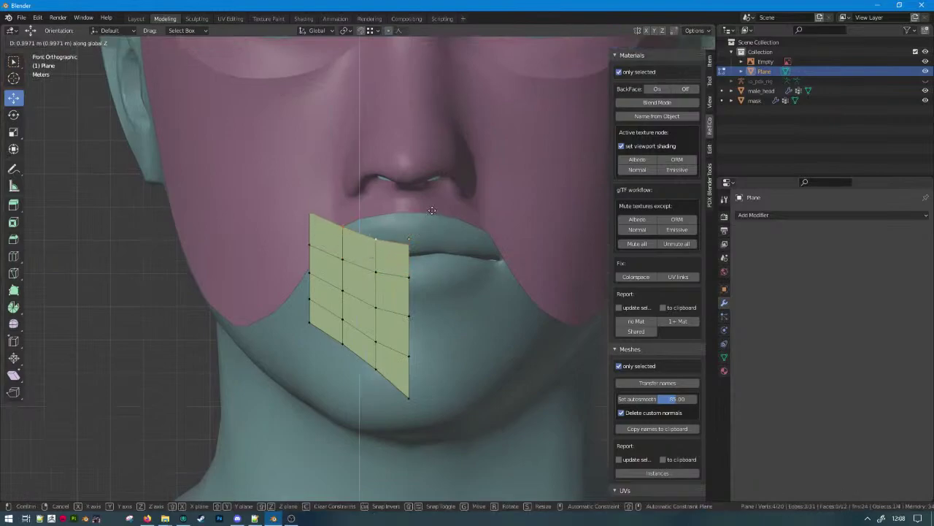
click(350, 188)
Lower the two outermost top-row vertices along Z toward the edge of the mask's mouth cutout.
click(311, 172)
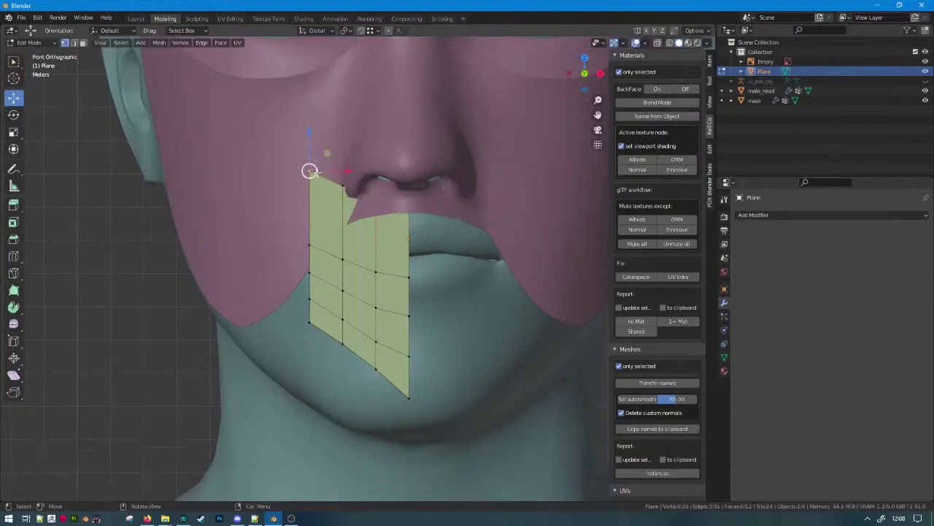
alt+click(330, 179)
click(317, 174)
key(shift+z)
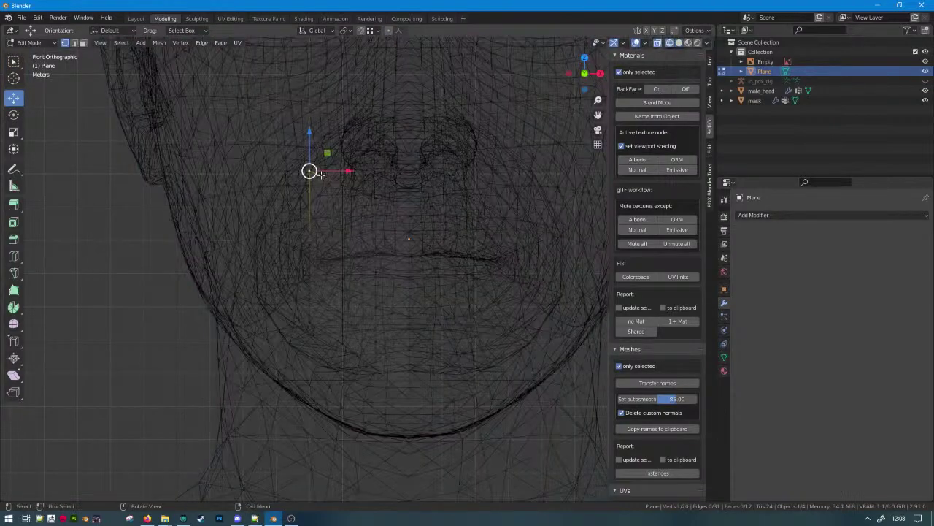
key(g)
key(z)
click(335, 216)
click(340, 188)
key(g)
key(z)
click(343, 213)
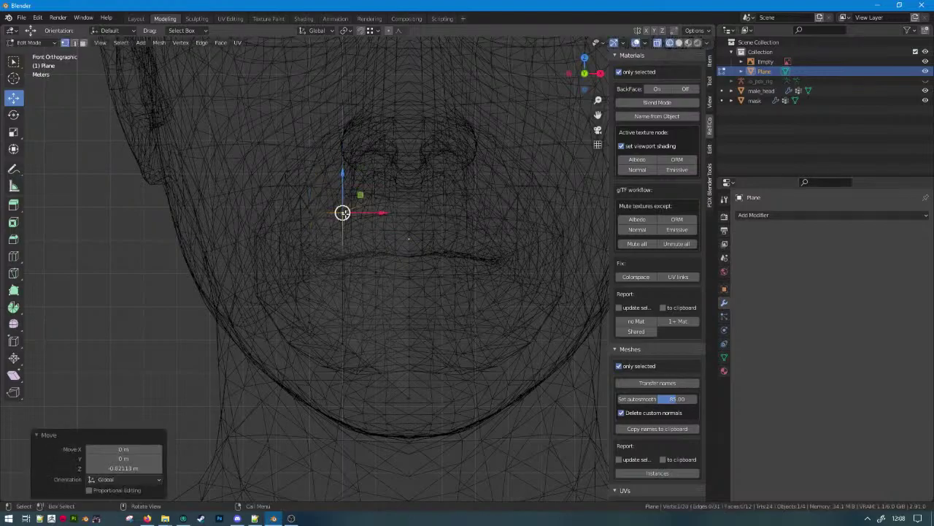
Adjust the height of the top-row vertex next to the centre line along Z to meet the cutout's edge.
click(373, 194)
key(g)
key(z)
click(376, 223)
key(shift+z)
click(404, 207)
click(374, 222)
key(g)
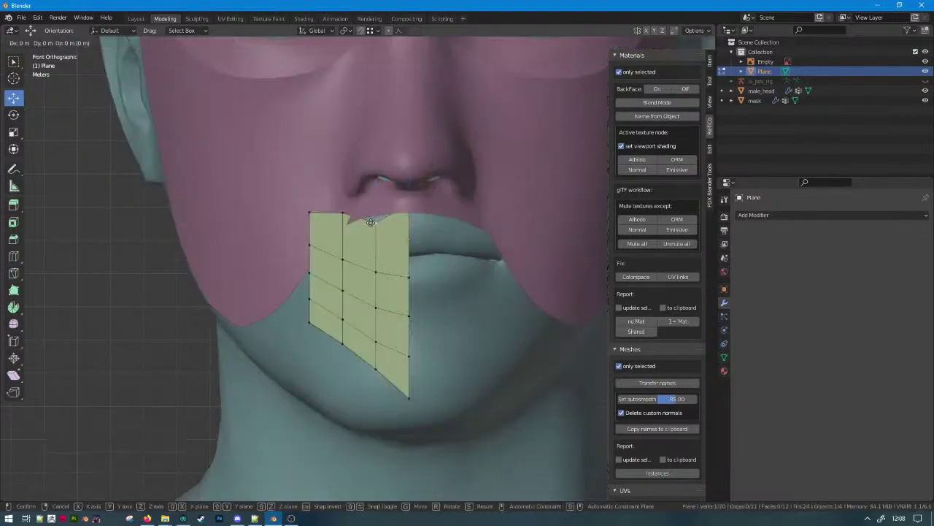
key(z)
click(372, 210)
Adjust the centre-line top vertex and the second-outermost top vertex along Z to follow the cutout's curve.
key(shift+z)
click(413, 205)
scroll(422, 210, up, 4)
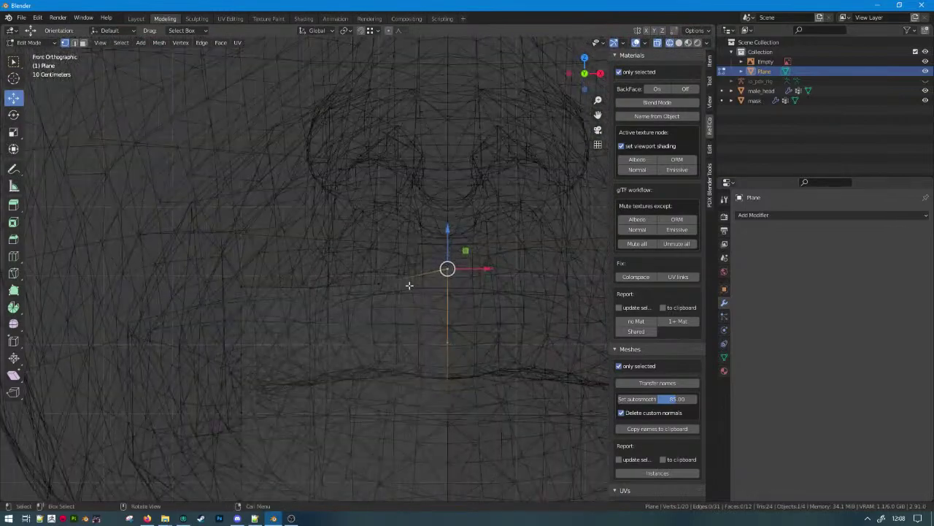
key(g)
key(z)
click(306, 282)
click(299, 285)
key(g)
key(z)
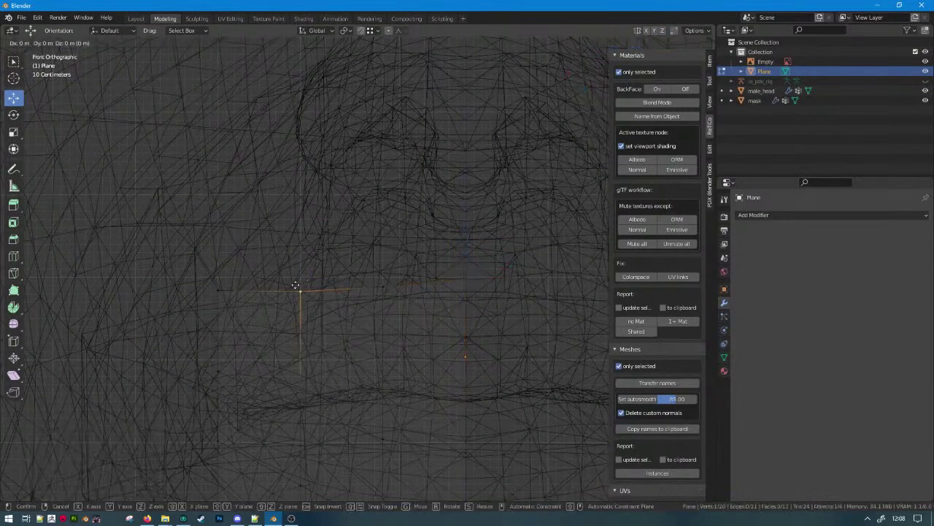
click(299, 313)
Adjust the outermost vertices of the grid's top two rows along Z at the mouth cutout's edge and return to solid shading.
click(218, 299)
key(g)
key(z)
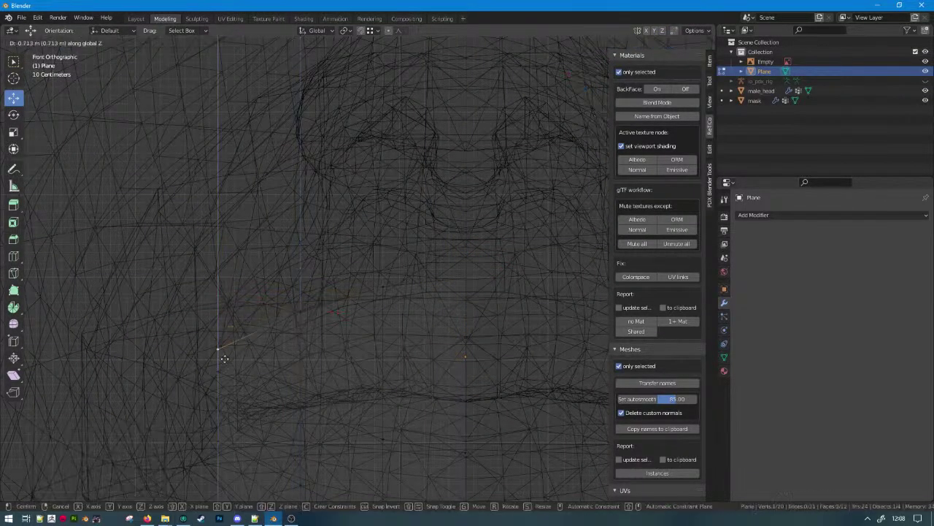
click(219, 345)
key(shift+z)
scroll(285, 362, down, 4)
key(g)
key(z)
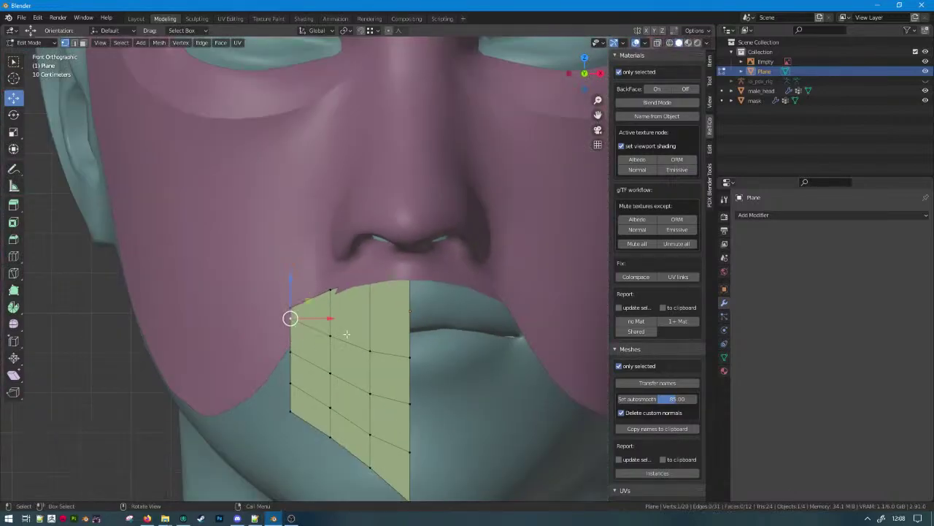
Relax the grid's second vertex row with 3 iterations and enable proportional editing.
key(F3)
key(Return)
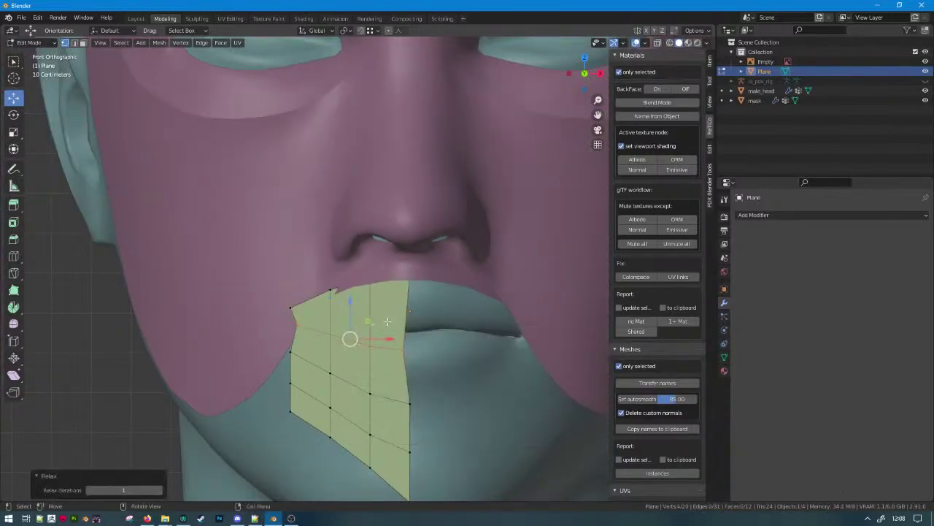
key(o)
key(F3)
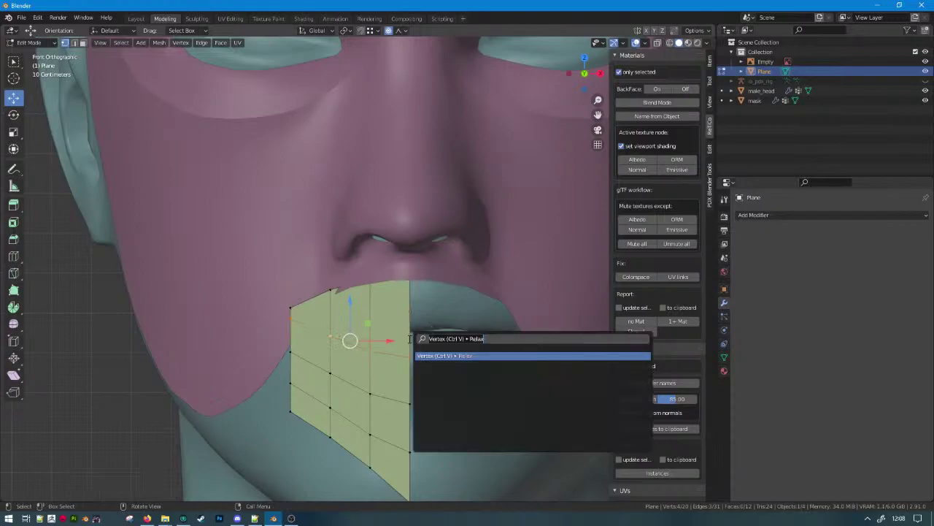
key(Return)
drag(122, 491, 141, 492)
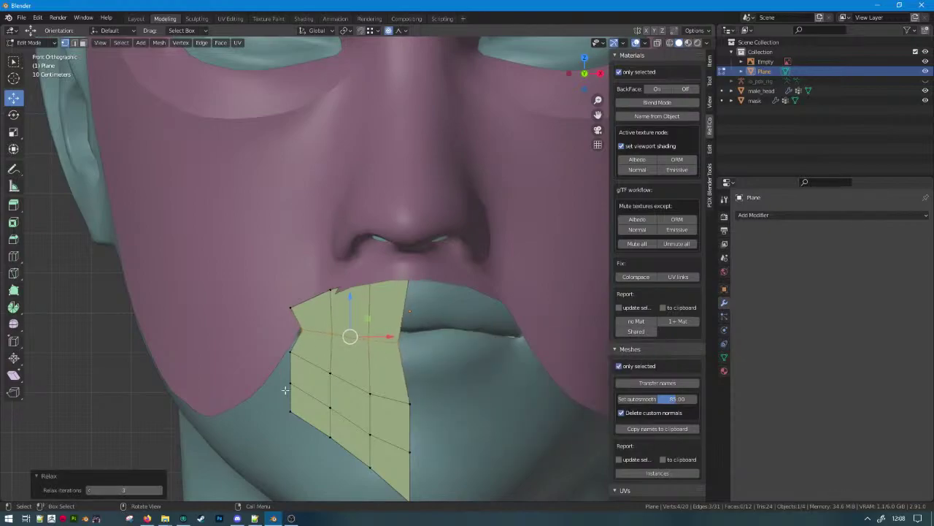
Snap the second row's inner end vertex along X back onto the centre line with proportional editing off.
click(312, 334)
key(g)
key(x)
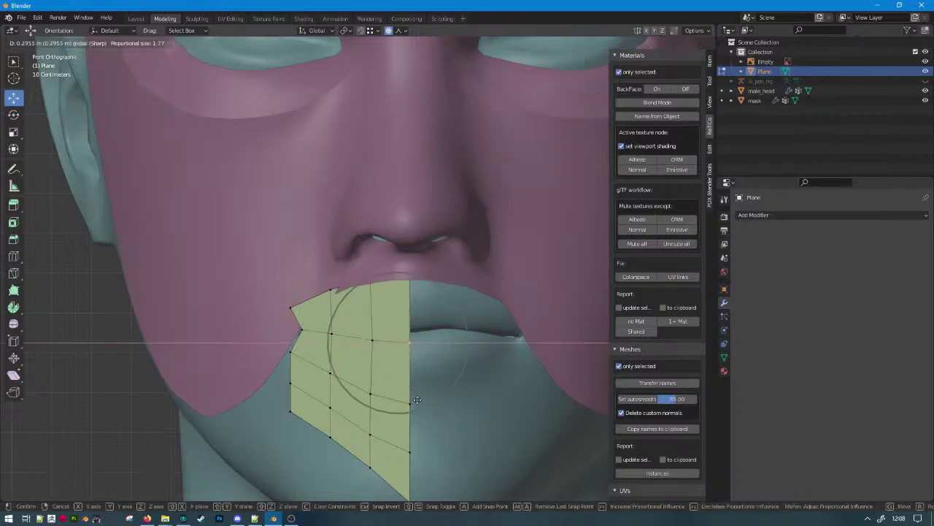
right_click(405, 399)
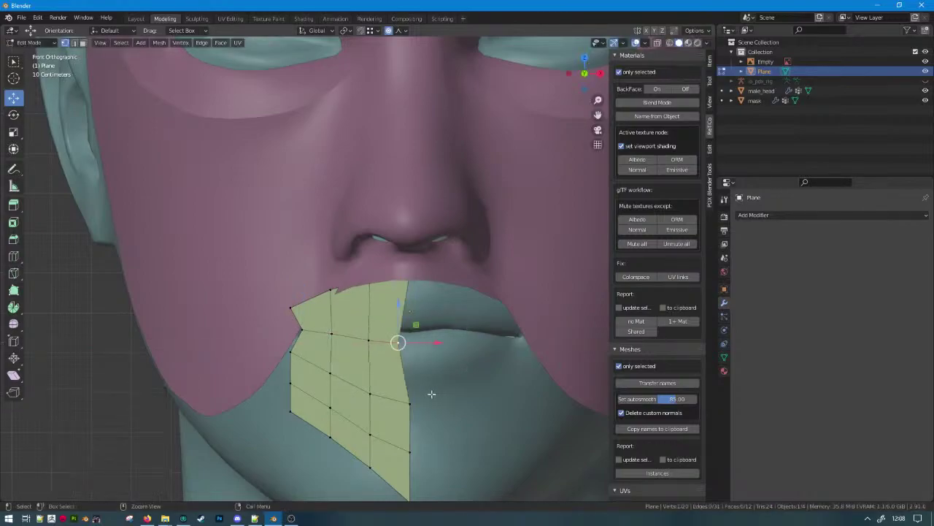
key(g)
key(x)
ctrl+click(410, 400)
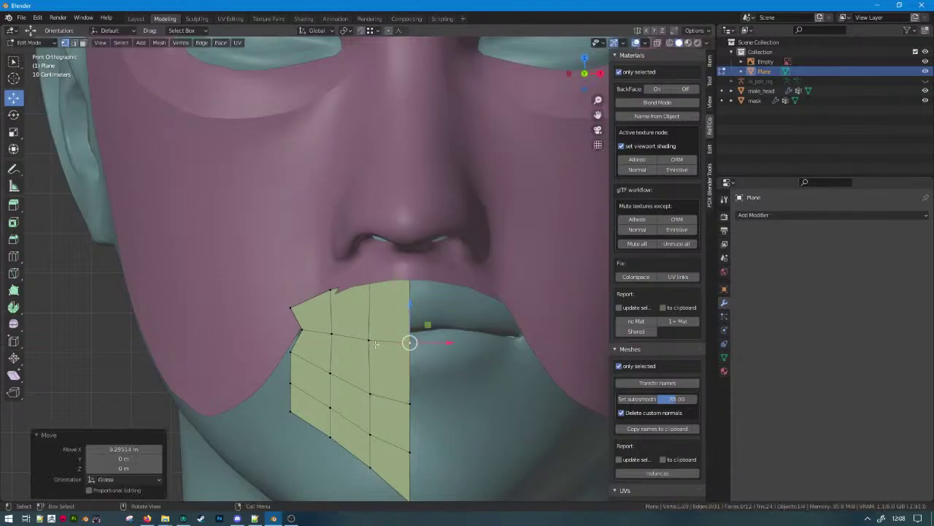
Snap the second row's vertex beside the centre line and its outermost vertex along X into line with their columns.
click(370, 342)
key(g)
key(x)
ctrl+click(370, 393)
click(332, 335)
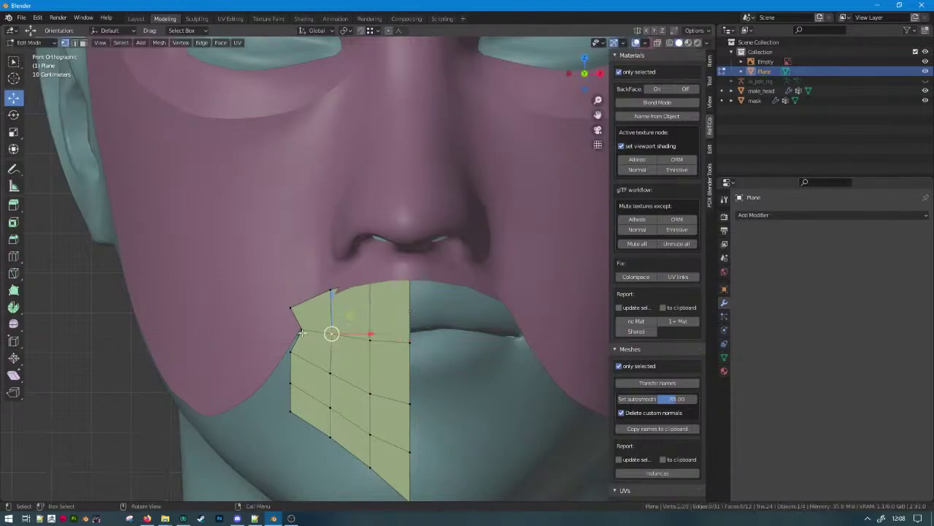
click(302, 332)
key(g)
key(x)
ctrl+click(294, 351)
scroll(403, 332, down, 5)
scroll(394, 339, up, 4)
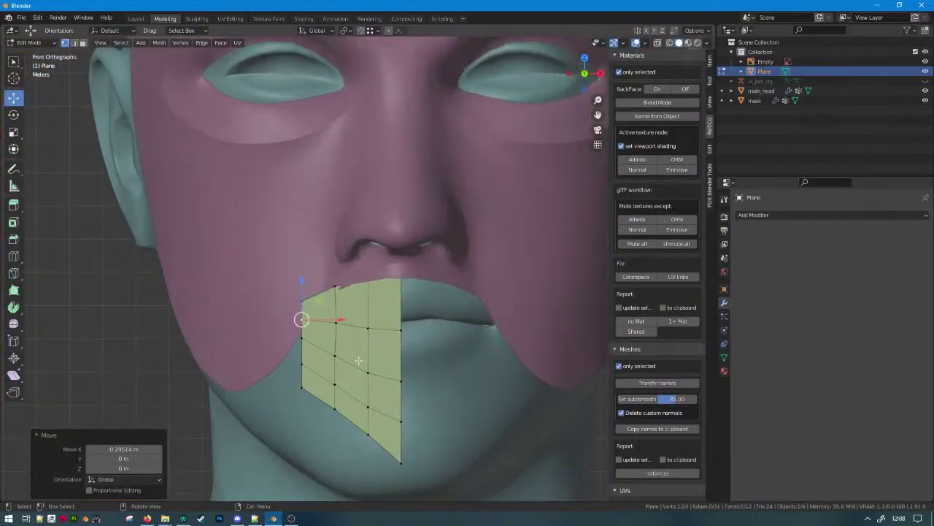
Relax the two interior vertices of the grid's third row to even out the spacing.
click(357, 361)
key(F3)
key(Return)
click(355, 361)
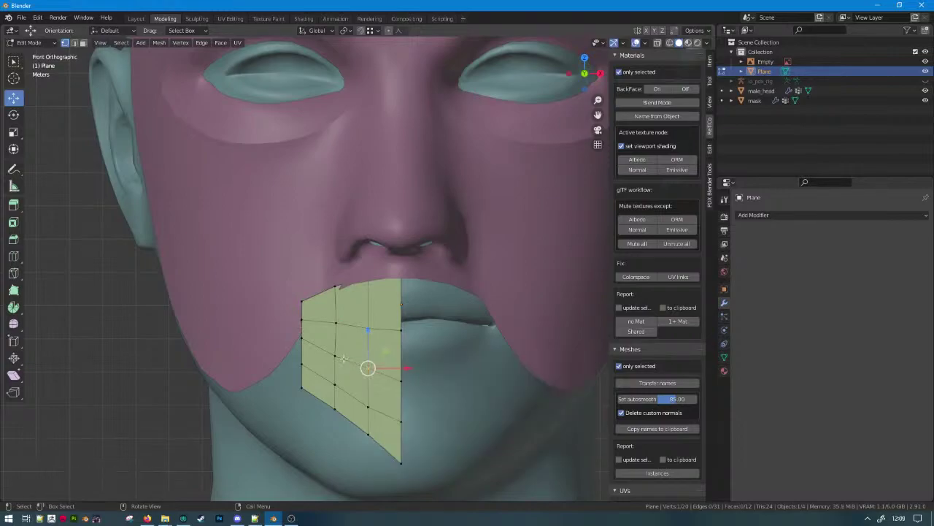
click(345, 359)
key(F3)
key(Return)
key(F3)
key(Return)
scroll(381, 389, down, 6)
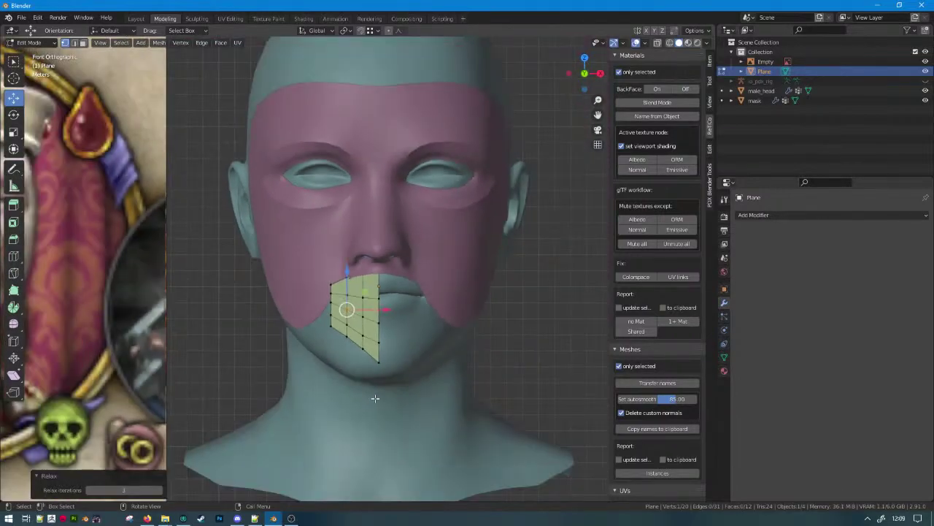
Extrude the grid's outer side edge about 0.94 m outward along X and raise it along Z to the mask's edge.
scroll(388, 310, up, 6)
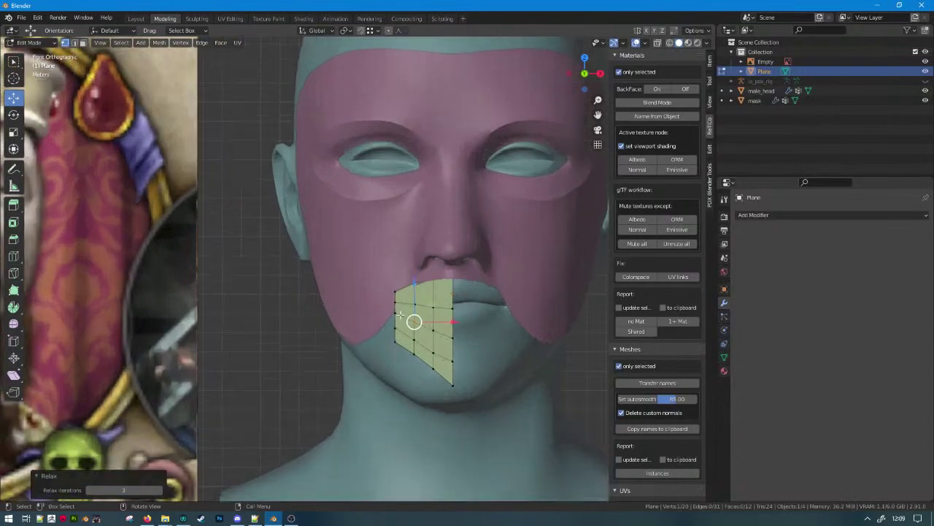
key(e)
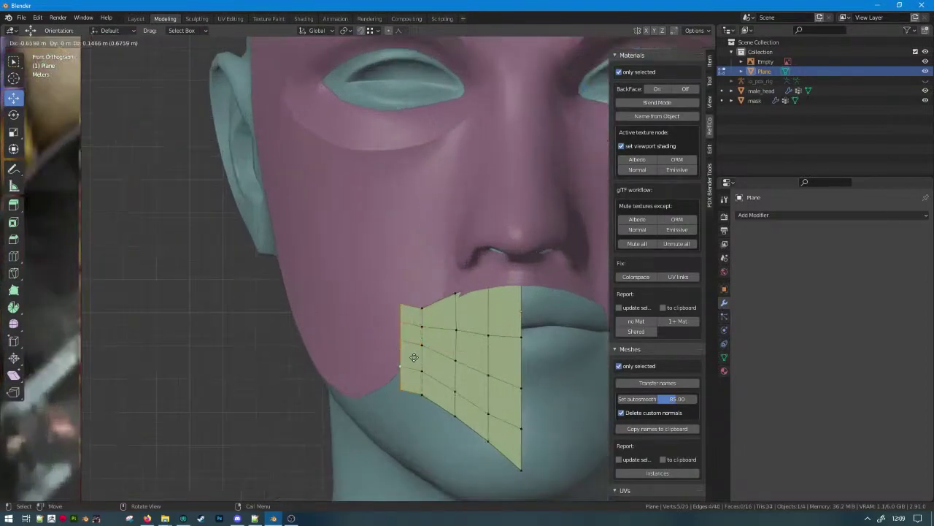
key(x)
click(394, 347)
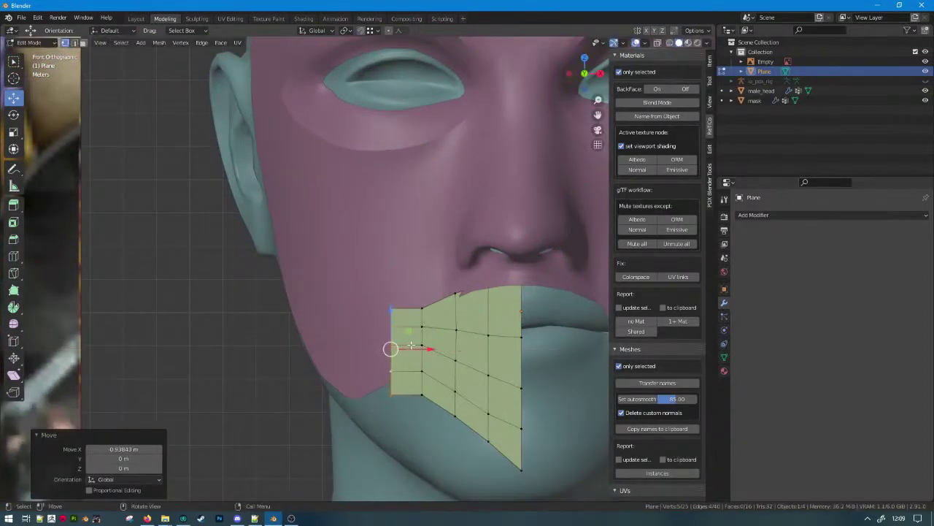
key(g)
key(z)
click(391, 331)
Lower the four upper vertices of the new outer column along Z.
click(398, 290)
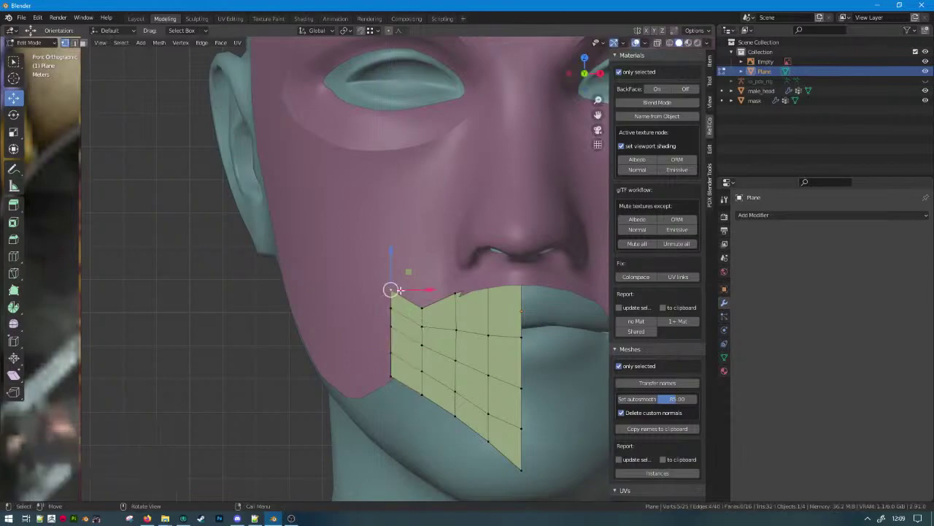
scroll(407, 311, up, 2)
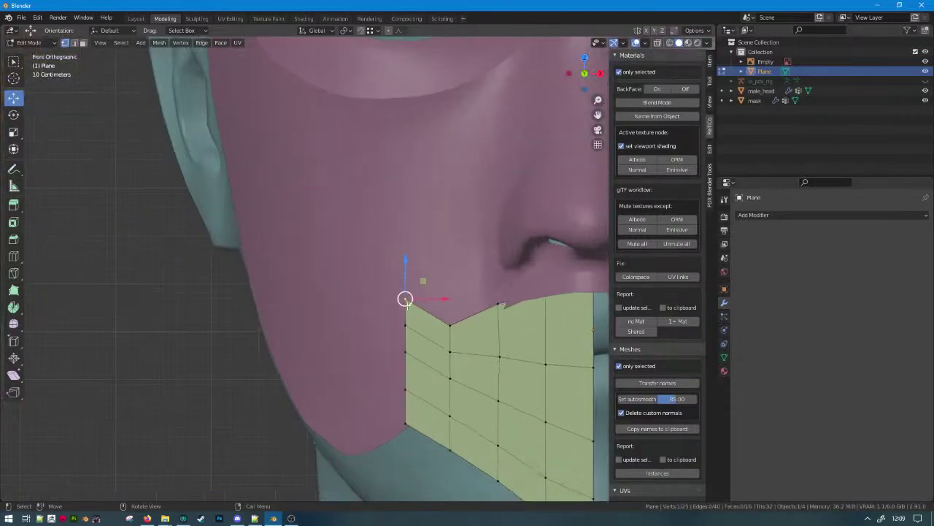
key(g)
key(z)
right_click(416, 325)
shift+click(406, 381)
key(g)
key(z)
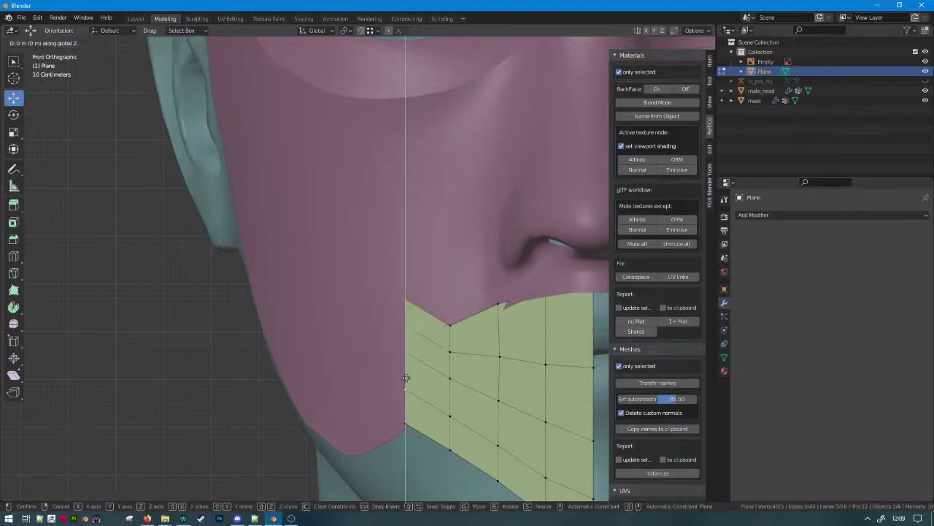
click(407, 395)
Lower the outer column's upper vertices further along Z in progressively smaller groups to even out their spacing.
click(407, 368)
key(g)
key(z)
right_click(408, 347)
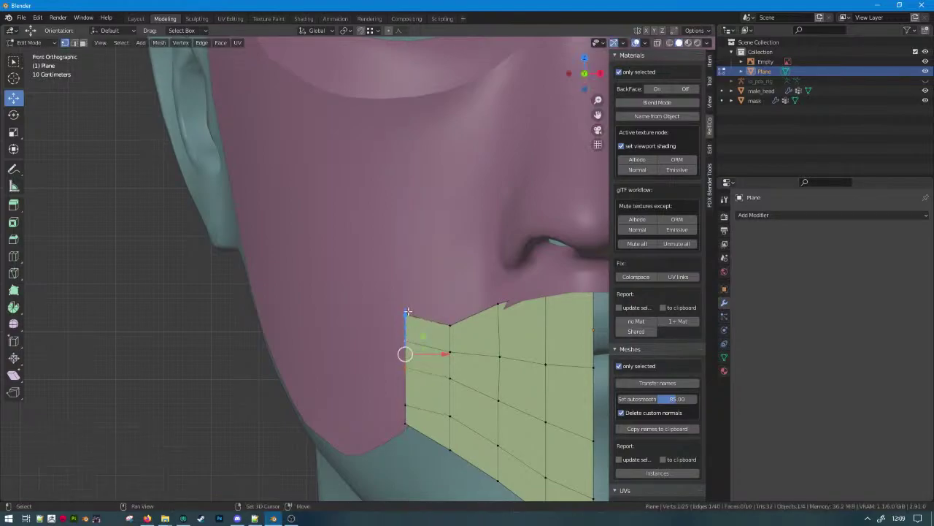
key(g)
key(z)
click(410, 327)
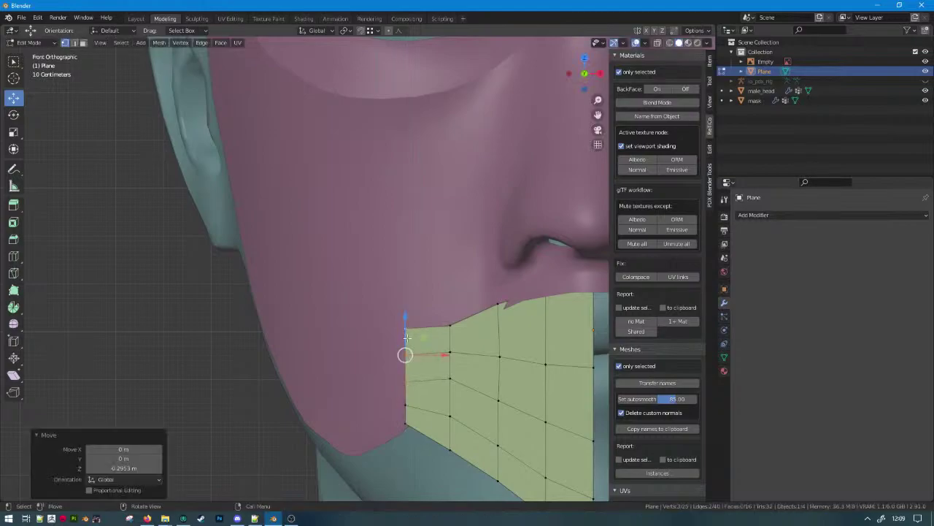
click(407, 328)
shift+click(402, 355)
key(g)
key(z)
click(406, 366)
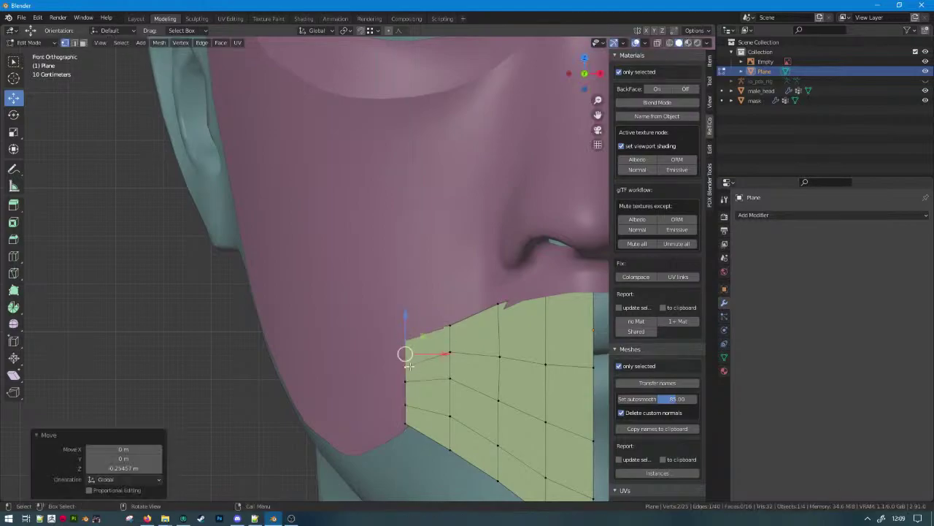
Rotate the grid's outer column in top wireframe view with a large proportional editing radius.
scroll(379, 308, down, 5)
middle_drag(379, 309, 440, 345)
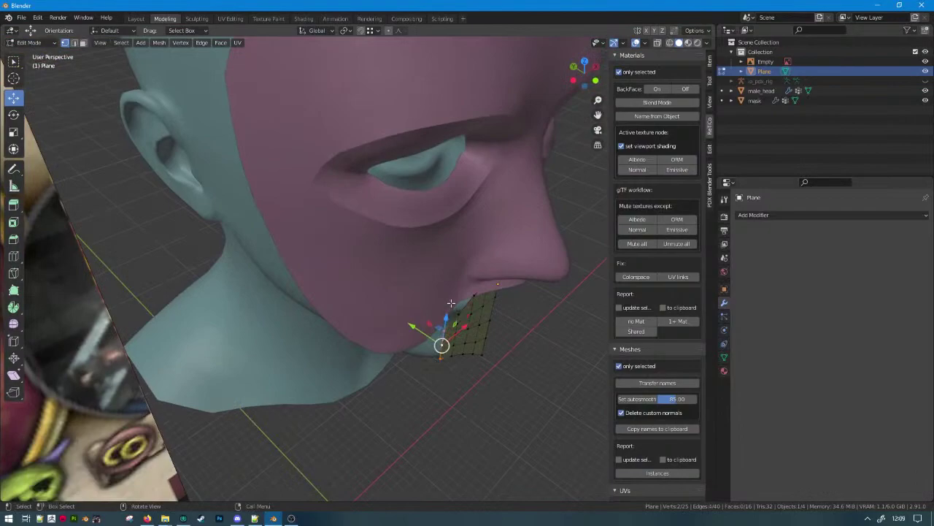
key(KP_7)
key(shift+z)
shift+middle_drag(451, 303, 363, 286)
key(o)
scroll(362, 340, up, 3)
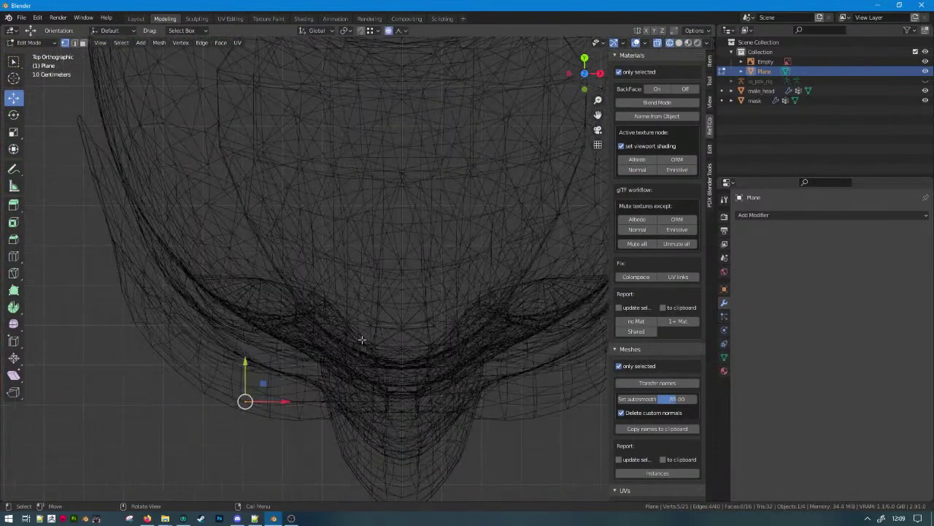
key(r)
key(x)
scroll(245, 401, down, 20)
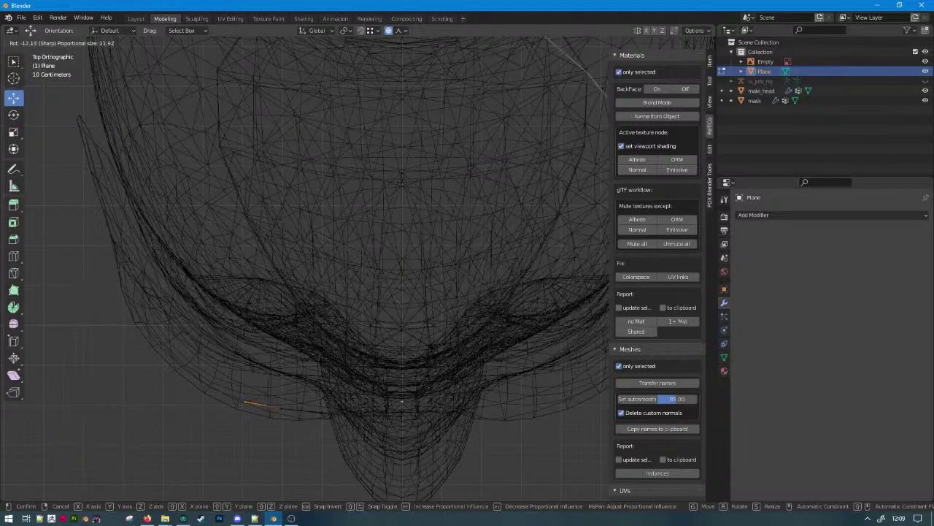
click(428, 406)
Delete all linked vertices of the mouth grid and leave its mesh editing.
middle_drag(428, 407, 477, 369)
key(shift+z)
scroll(438, 290, down, 3)
scroll(296, 407, down, 3)
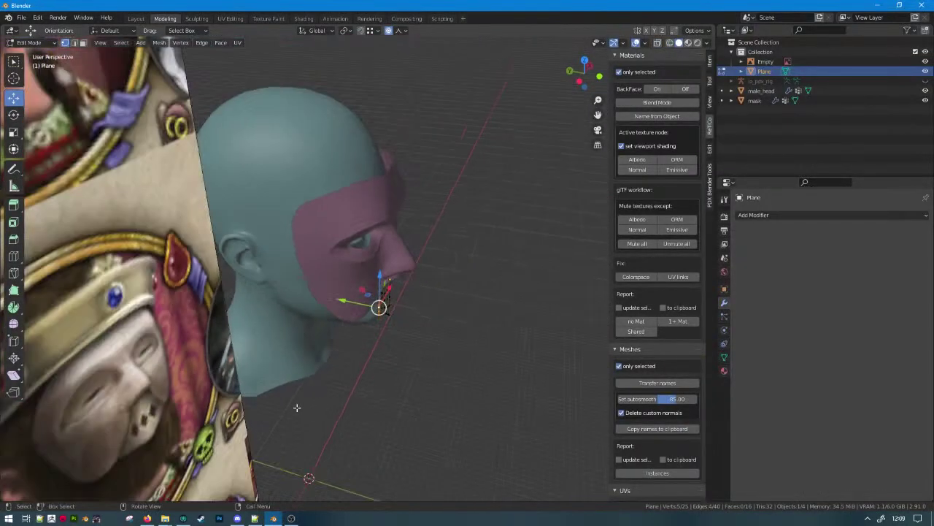
middle_drag(649, 334, 370, 248)
scroll(355, 268, up, 3)
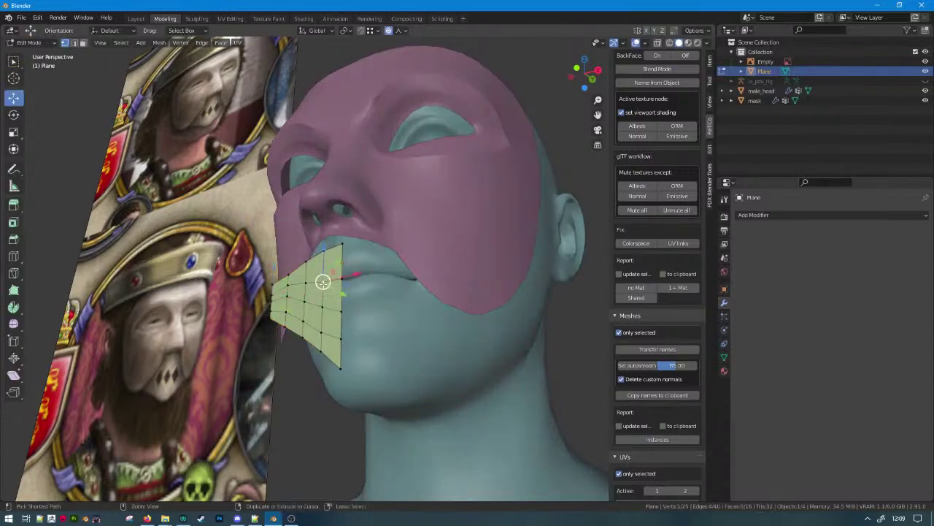
key(ctrl+l)
key(x)
key(v)
key(Tab)
Open the mask mesh for editing in edge select mode.
click(421, 240)
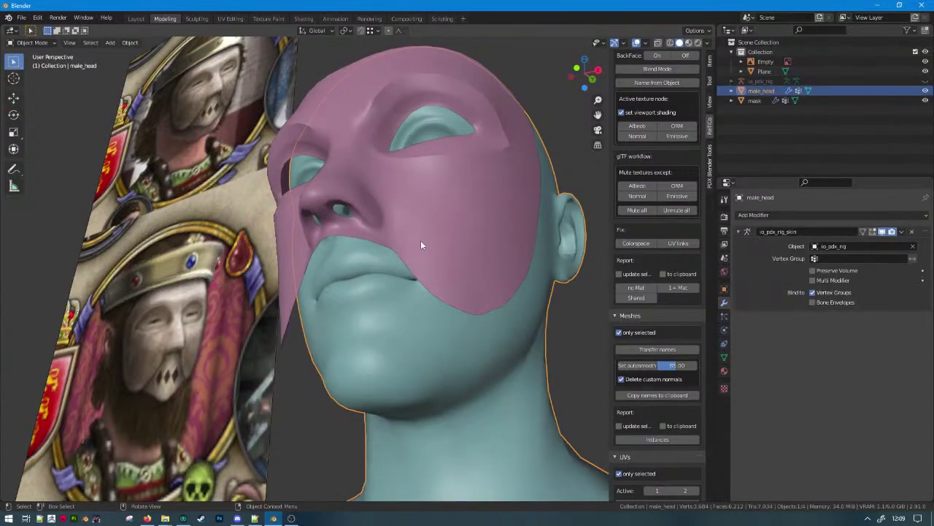
click(421, 240)
key(Tab)
middle_drag(421, 246, 600, 304)
scroll(394, 305, up, 3)
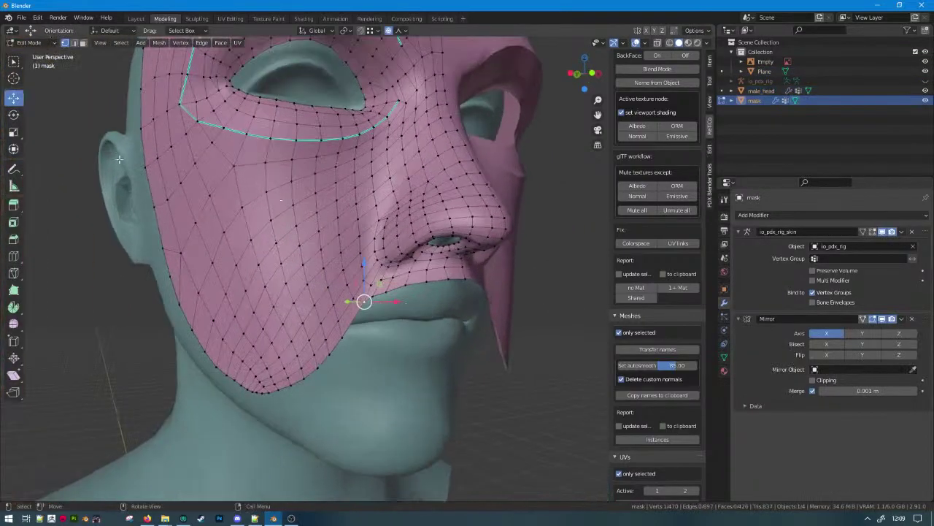
click(75, 43)
middle_drag(283, 285, 257, 248)
Duplicate the edge loop along the mask's mouth cutout in place and separate the copy into its own object.
alt+click(329, 310)
middle_drag(366, 280, 321, 324)
scroll(321, 324, up, 2)
key(shift+d)
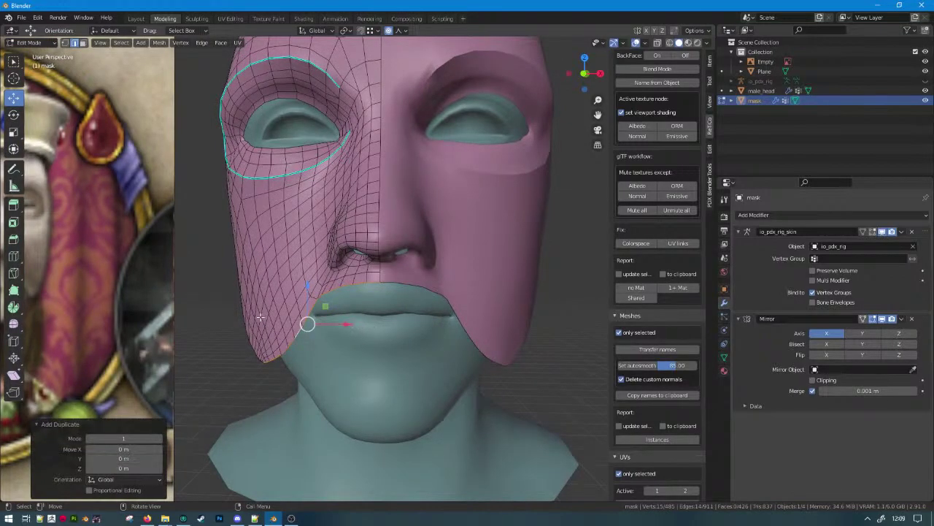
key(ctrl+z)
scroll(313, 289, down, 2)
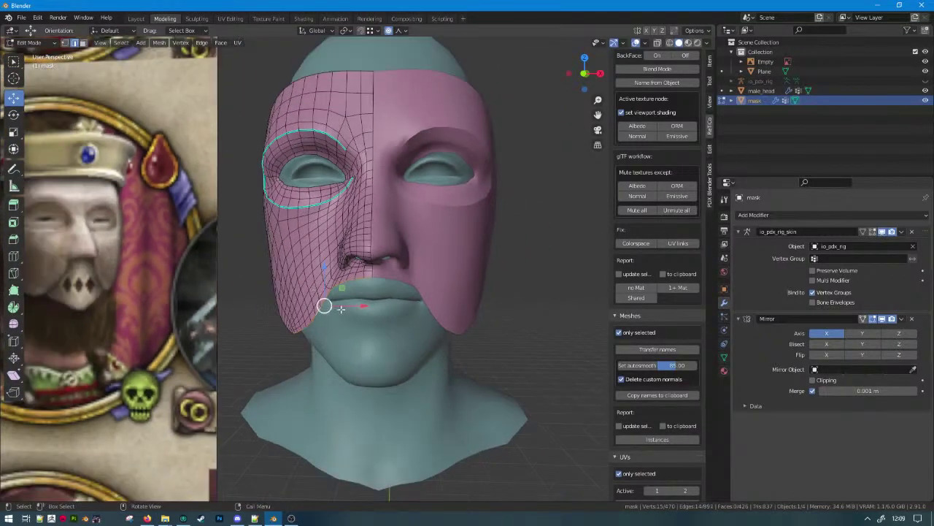
scroll(332, 316, up, 3)
key(shift+d)
click(350, 324)
key(p)
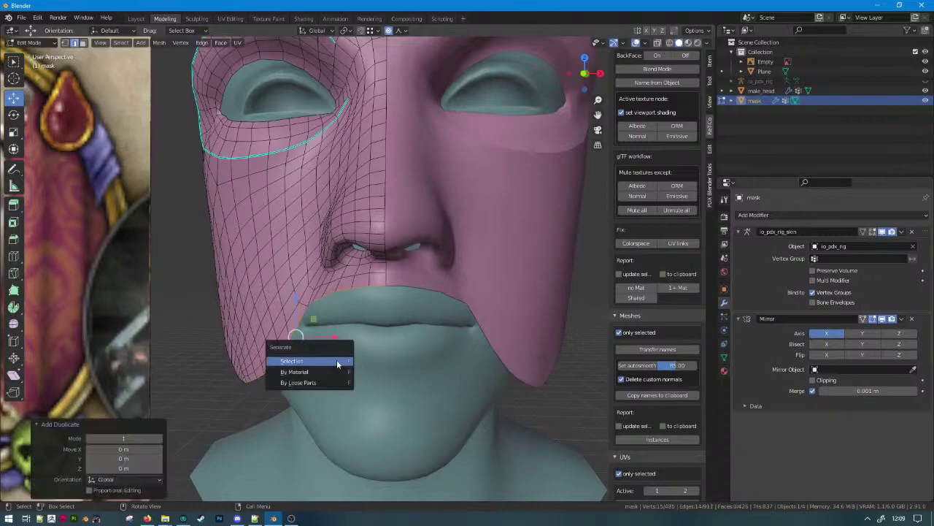
click(337, 360)
Open the separated mouth edge object for editing and extrude its edge loop in place.
key(Tab)
click(759, 111)
key(Tab)
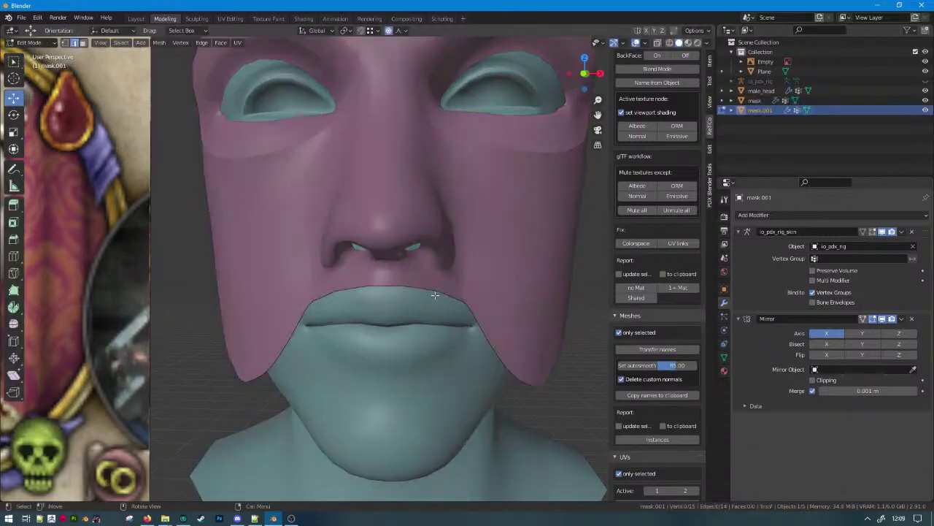
key(e)
right_click(435, 429)
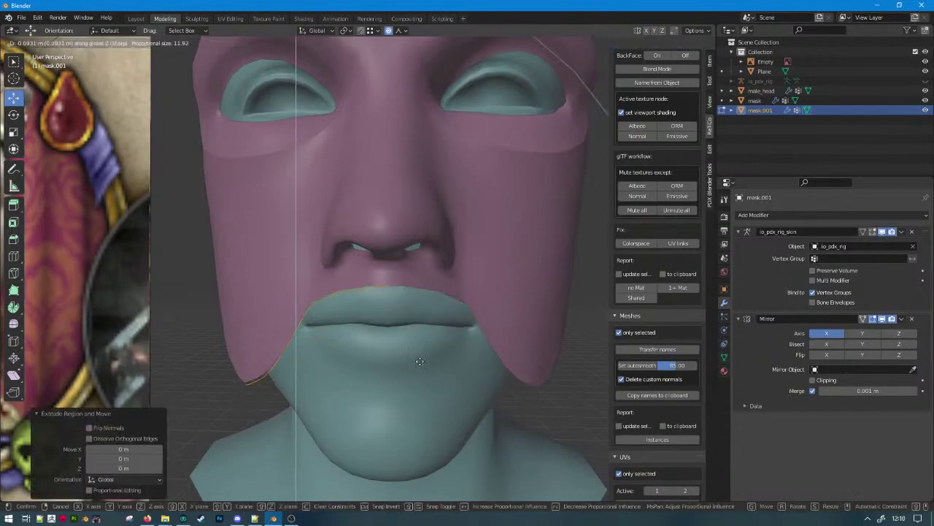
key(e)
right_click(370, 446)
key(g)
key(z)
right_click(355, 487)
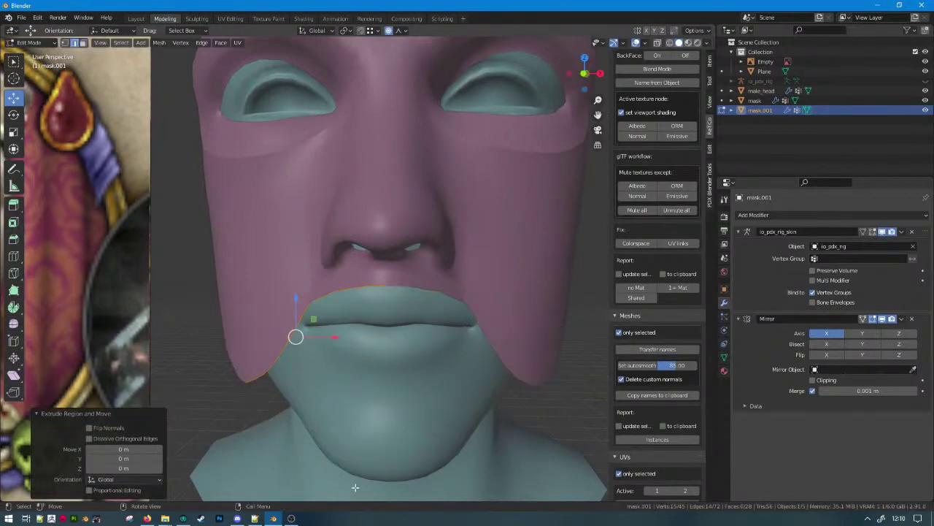
Turn off proportional editing and move the extruded mouth edge down about 4 m along Z to form a strip.
key(o)
key(g)
key(z)
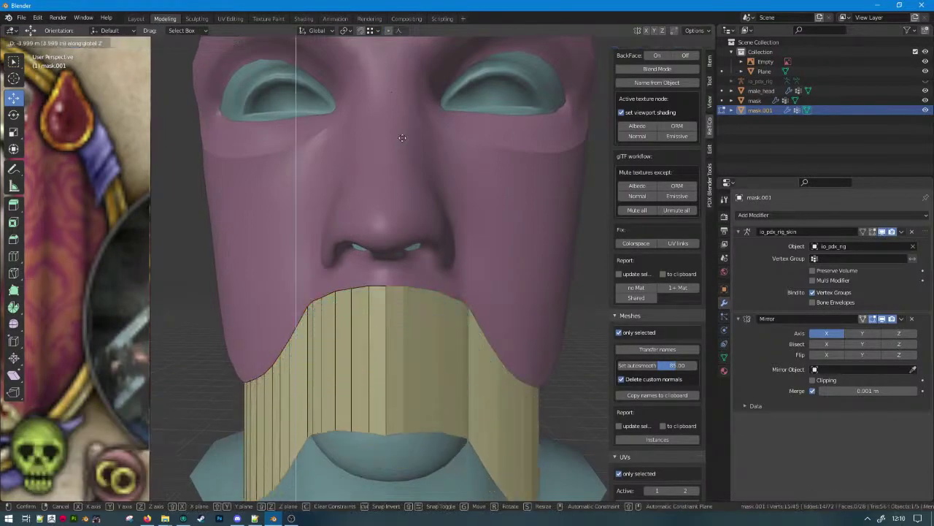
click(394, 78)
In front view, select the outermost faces at the strip's side end in face mode and delete them.
key(KP_1)
scroll(362, 294, up, 5)
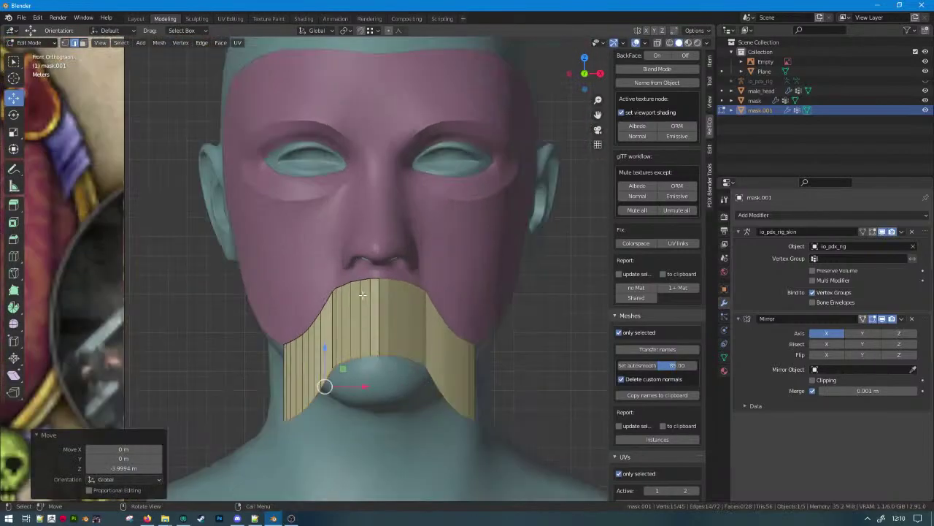
scroll(362, 294, down, 5)
middle_drag(408, 343, 381, 342)
key(KP_1)
scroll(381, 342, up, 6)
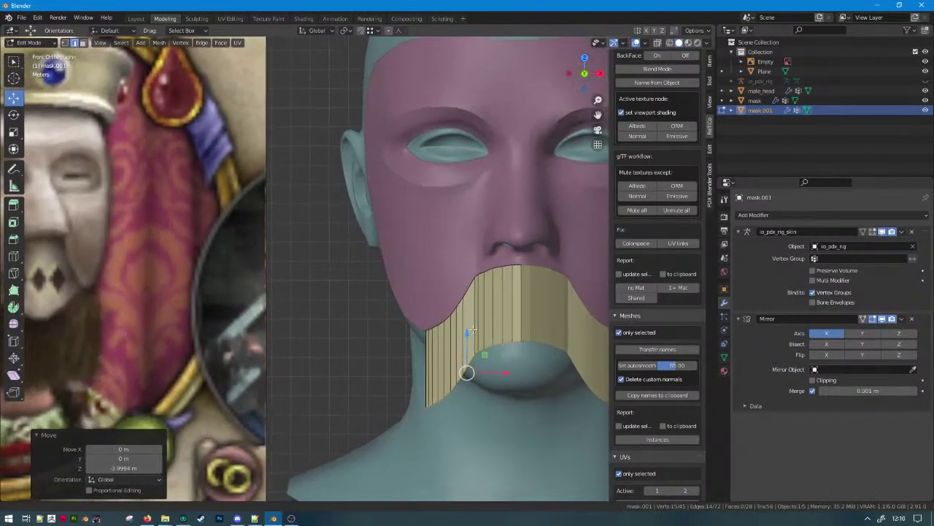
mouse_move(473, 330)
shift+middle_down()
mouse_move(576, 343)
mouse_move(540, 344)
mouse_move(563, 324)
mouse_move(475, 327)
shift+middle_up()
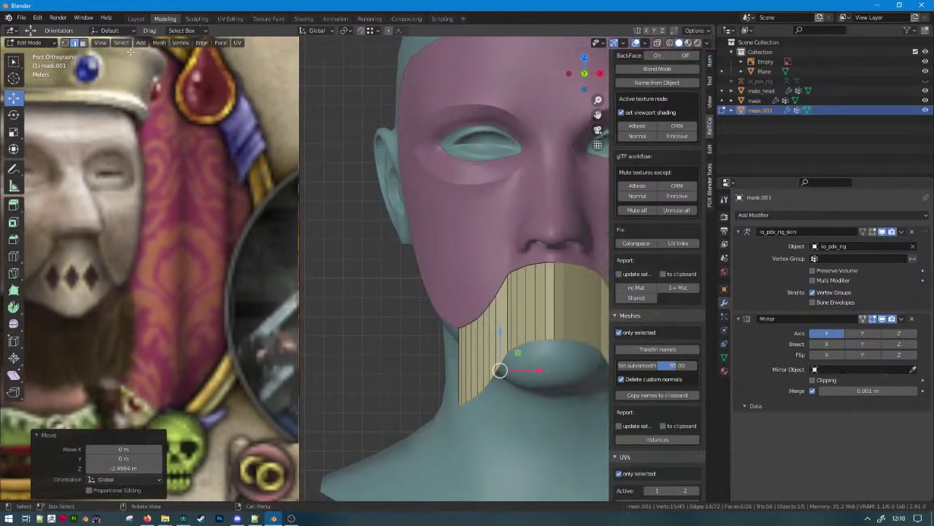
click(83, 42)
key(c)
drag(444, 334, 446, 352)
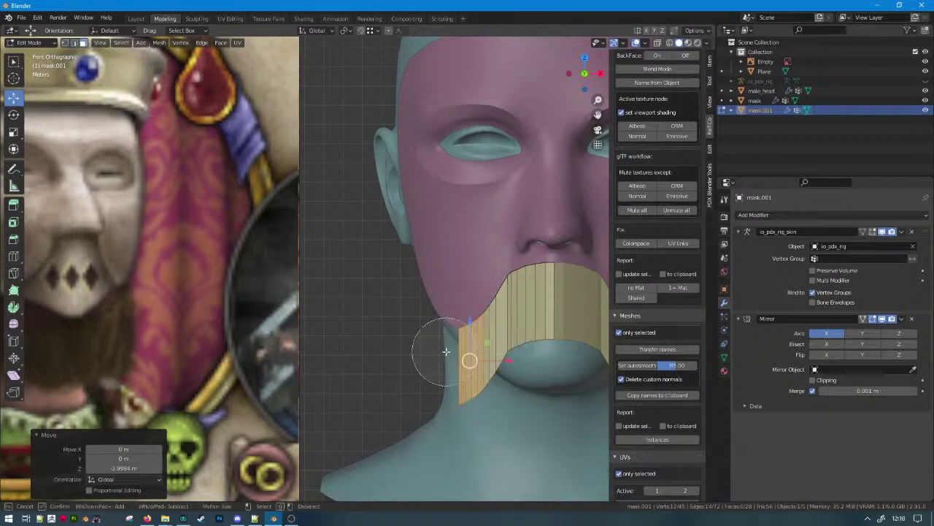
right_click(517, 315)
key(x)
key(f)
Knife-cut the strip along a curve from its outer corner at the mask edge to the bottom centre.
shift+middle_drag(458, 299, 258, 313)
scroll(299, 336, up, 2)
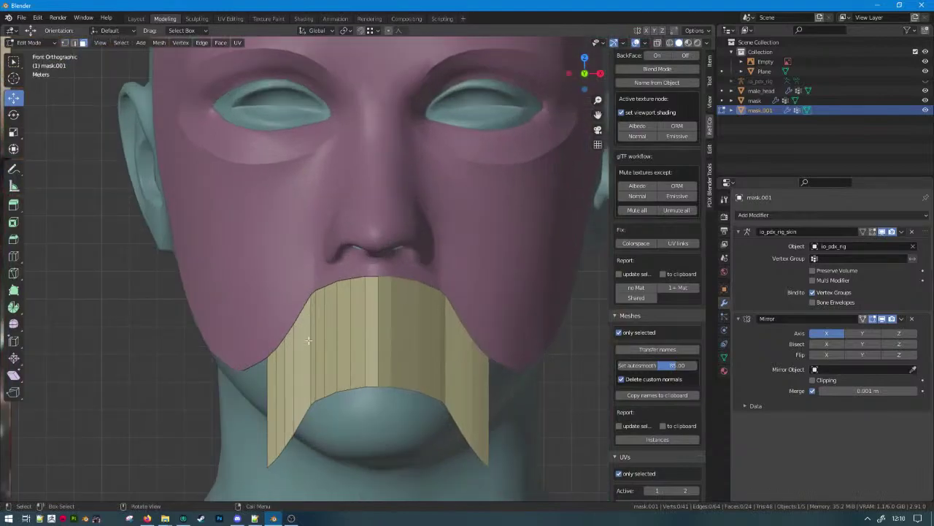
key(k)
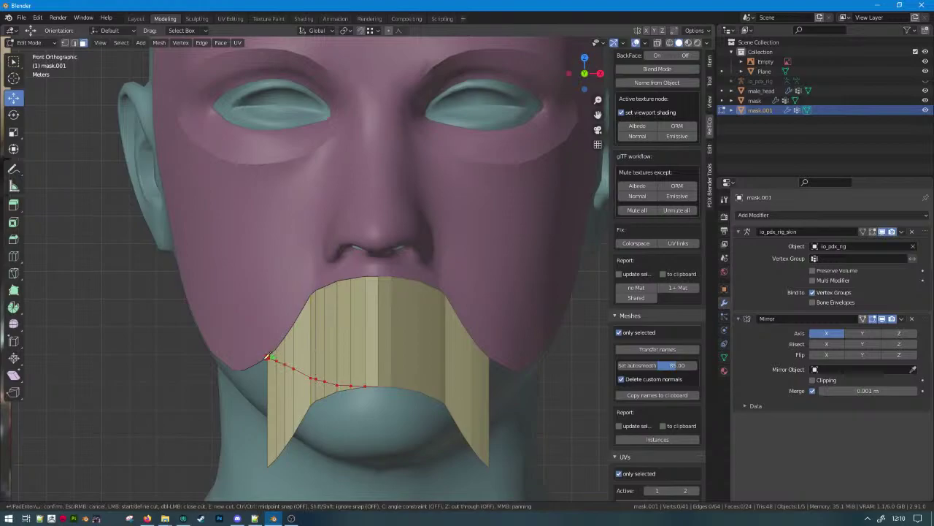
key(Return)
Delete the strip faces below the curved cut.
key(c)
mouse_move(270, 406)
mouse_down()
mouse_move(300, 425)
mouse_move(352, 429)
mouse_up()
key(Escape)
key(x)
key(f)
scroll(334, 414, down, 4)
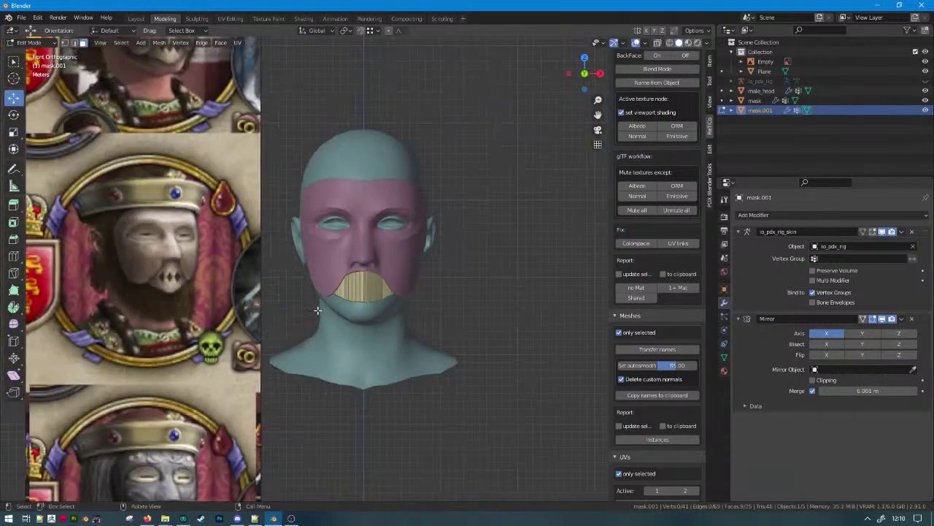
Merge all vertices of the mouth piece by distance.
scroll(318, 309, up, 3)
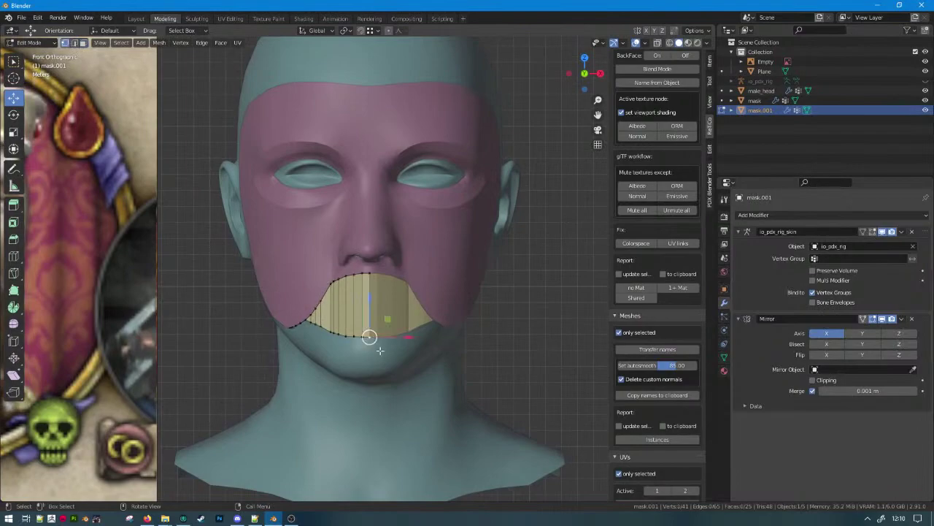
key(a)
key(m)
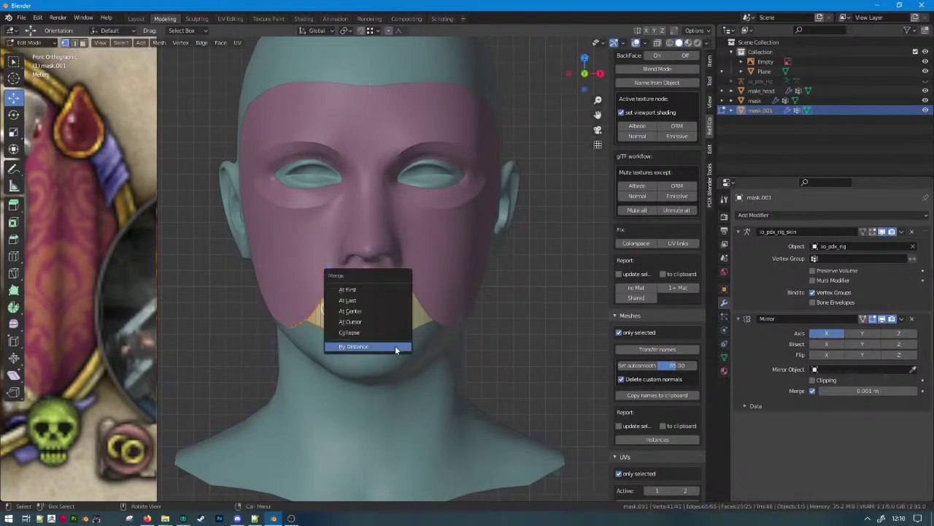
click(395, 345)
Delete the stray edge vertices extending past the mouth piece's outer corner.
scroll(328, 343, up, 3)
key(c)
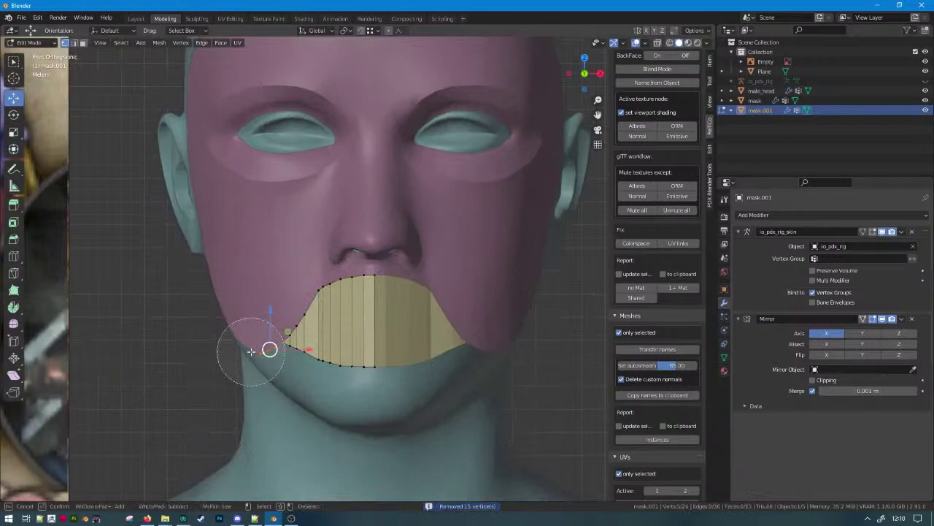
right_click(253, 354)
drag(288, 332, 285, 334)
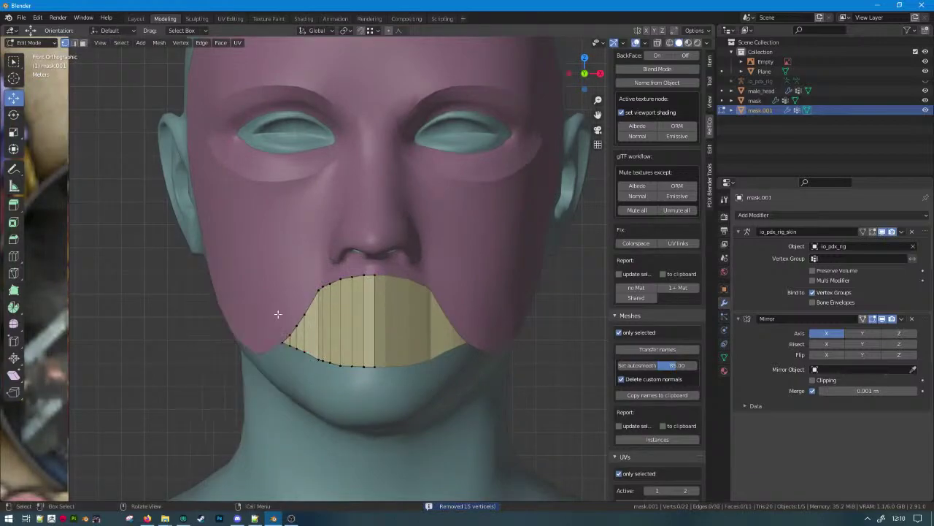
scroll(365, 361, up, 2)
key(g)
key(z)
right_click(395, 392)
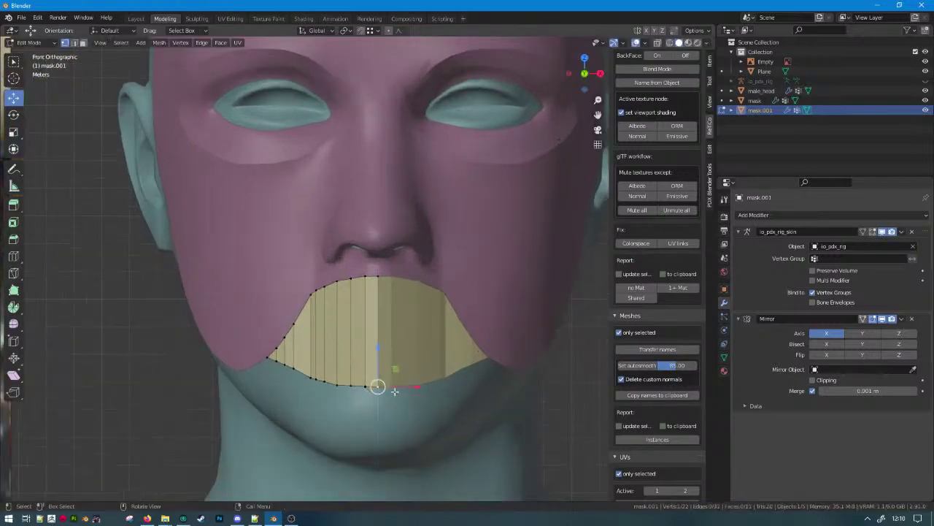
key(g)
key(z)
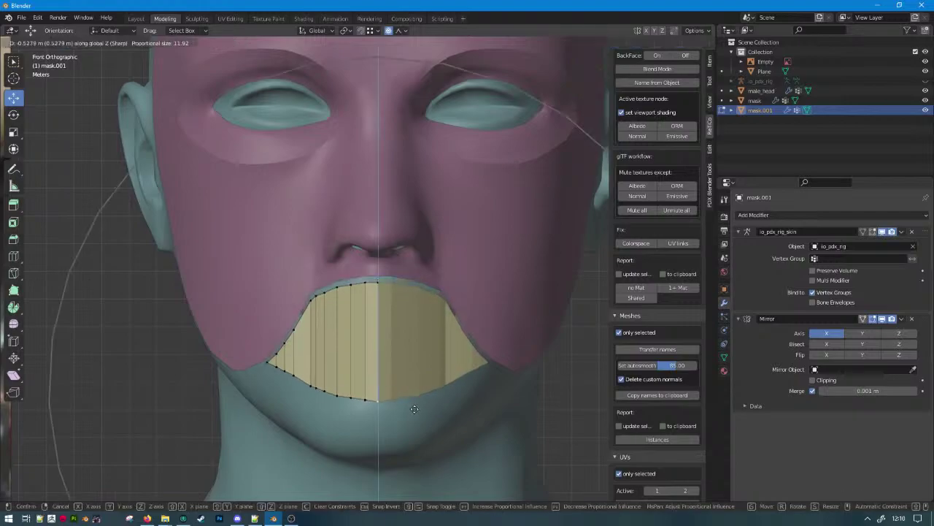
scroll(412, 420, up, 5)
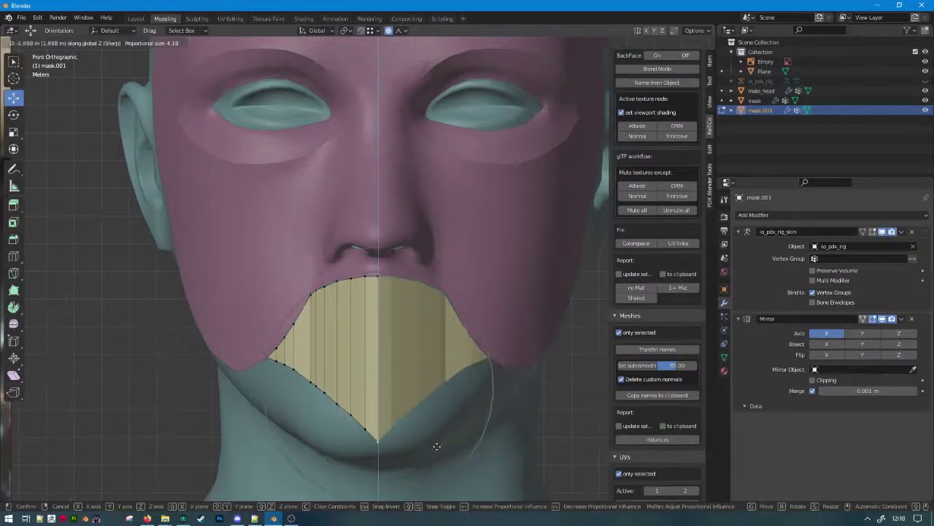
key(Escape)
Switch the proportional falloff to Smooth and move the bottom centre vertex down about 2 m along Z.
click(397, 31)
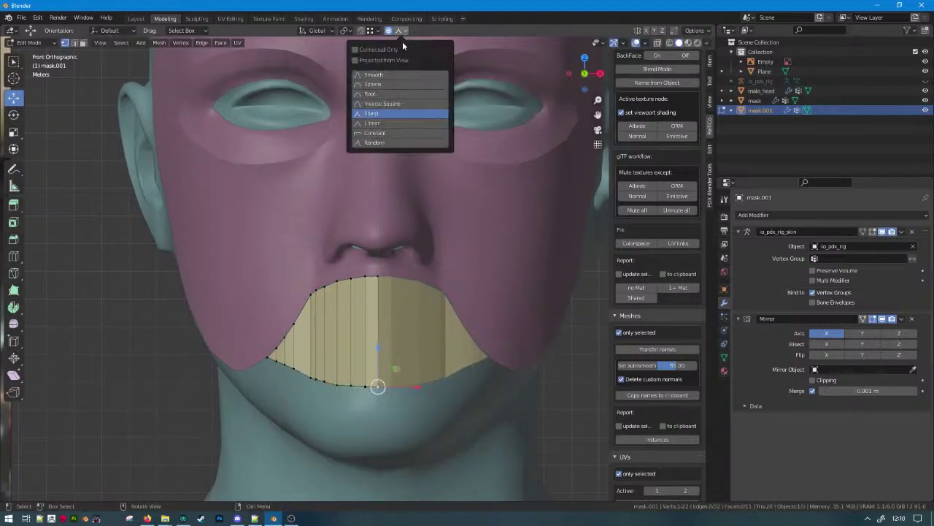
click(394, 58)
key(g)
key(z)
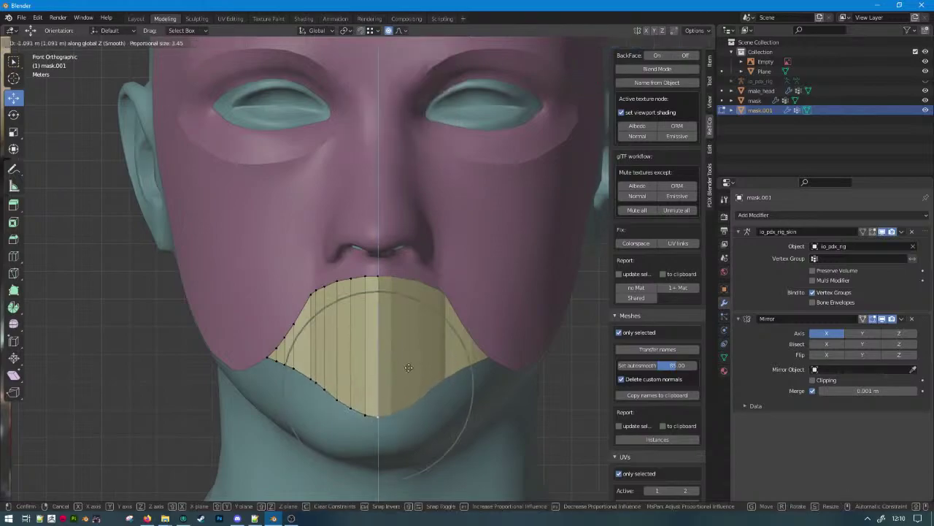
scroll(412, 386, down, 3)
scroll(423, 393, up, 2)
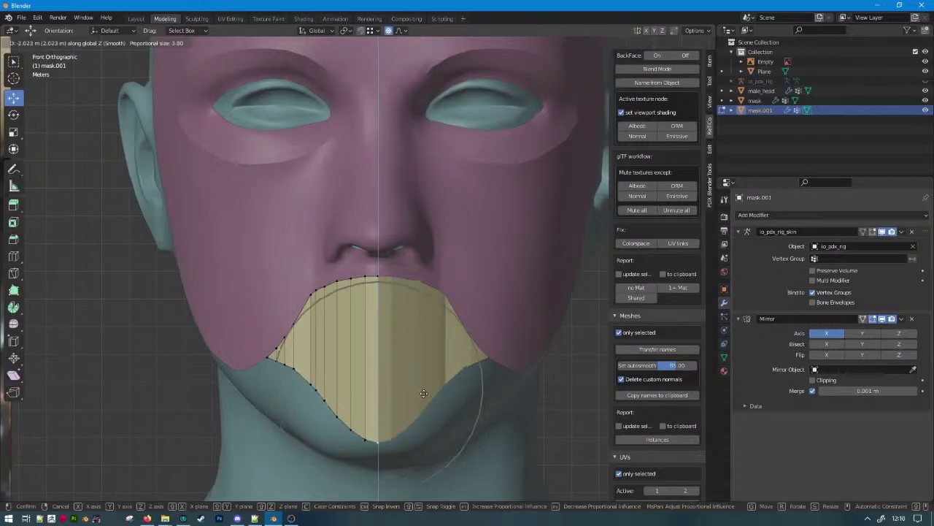
click(423, 393)
Move a vertex on the side of the mouth piece's lower edge down along Z with proportional editing.
click(309, 382)
key(g)
key(z)
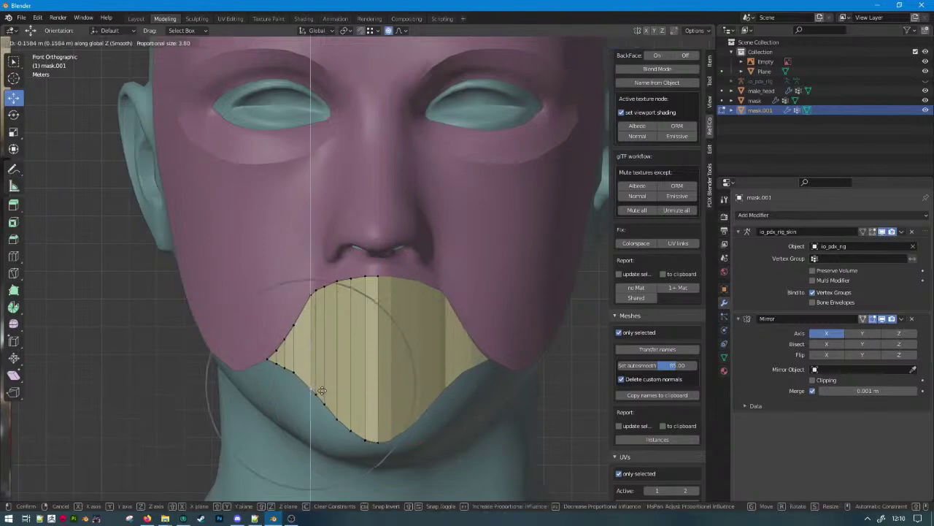
scroll(326, 390, up, 7)
scroll(327, 393, up, 1)
click(327, 397)
Try raising the bottom centre vertex slightly along Z with a proportional size of 1.77.
scroll(332, 390, down, 5)
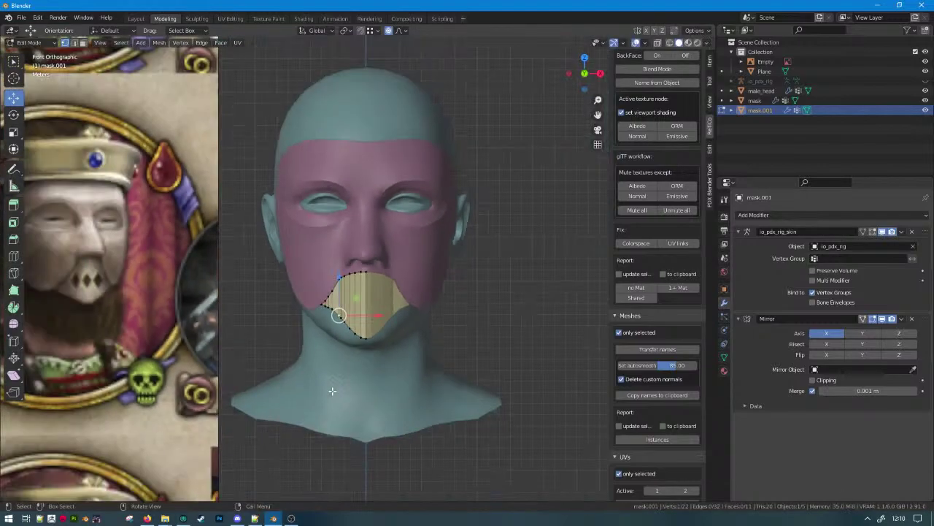
scroll(327, 390, up, 3)
key(g)
key(z)
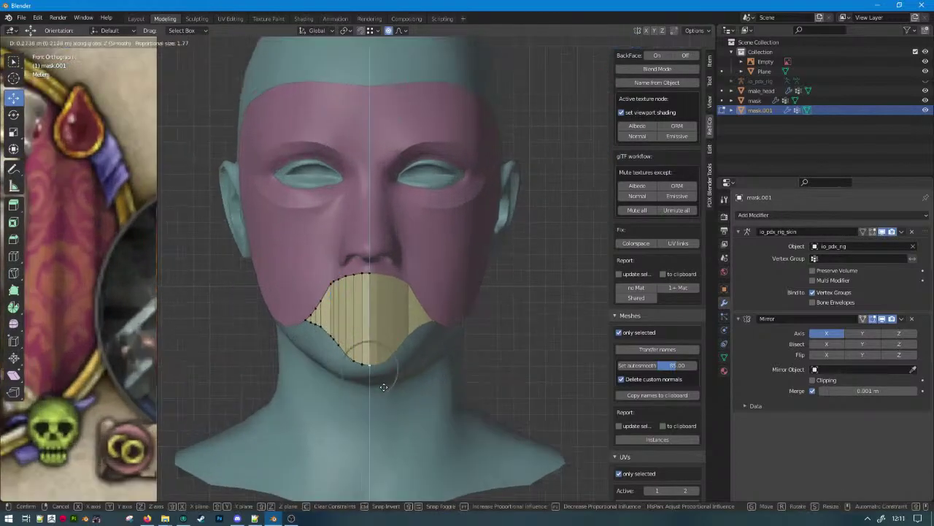
click(396, 376)
Move the bottom centre vertex down about 1 m along Z with Smooth proportional editing, and leave mesh editing.
key(g)
key(z)
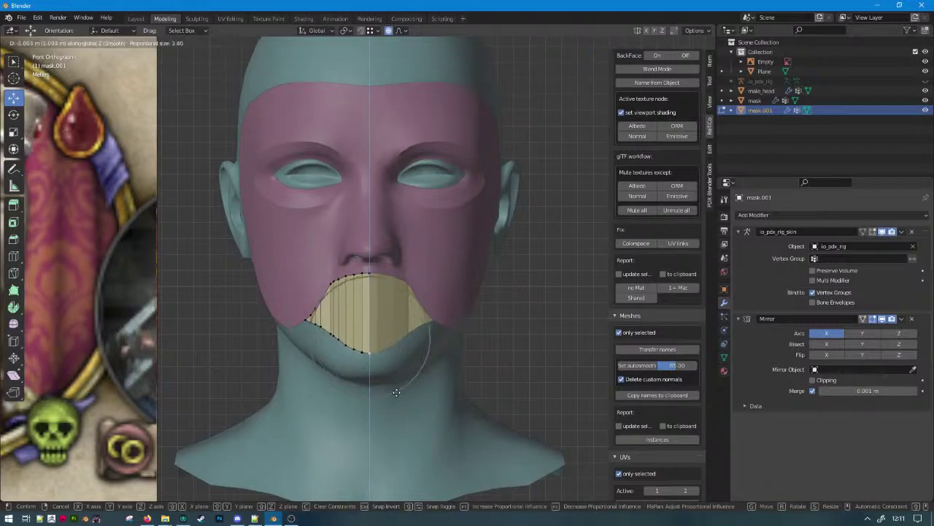
click(396, 393)
scroll(431, 328, down, 4)
key(Tab)
Reopen the mouth piece for editing with nothing selected and show it in wireframe from the right side.
middle_drag(442, 313, 324, 313)
scroll(432, 296, up, 2)
right_click(432, 295)
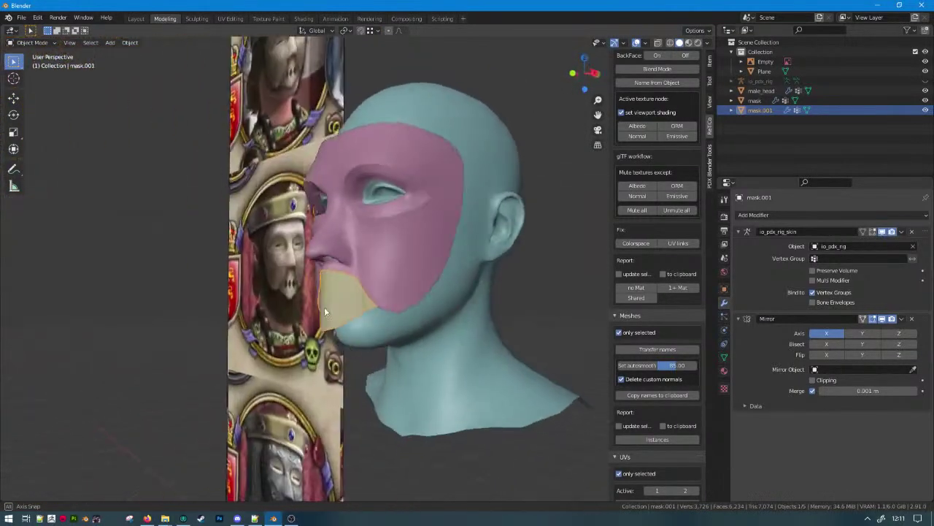
scroll(329, 310, up, 6)
key(Tab)
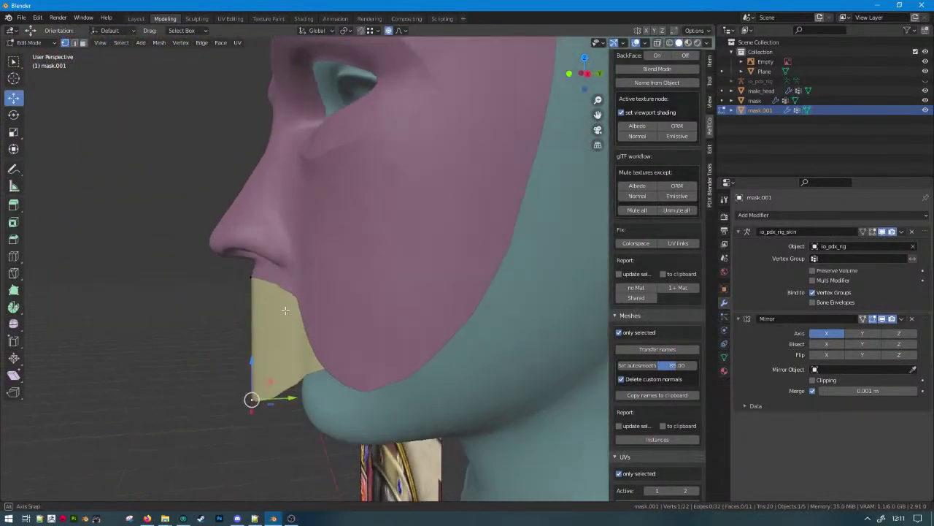
scroll(285, 310, down, 5)
scroll(284, 307, up, 5)
key(a)
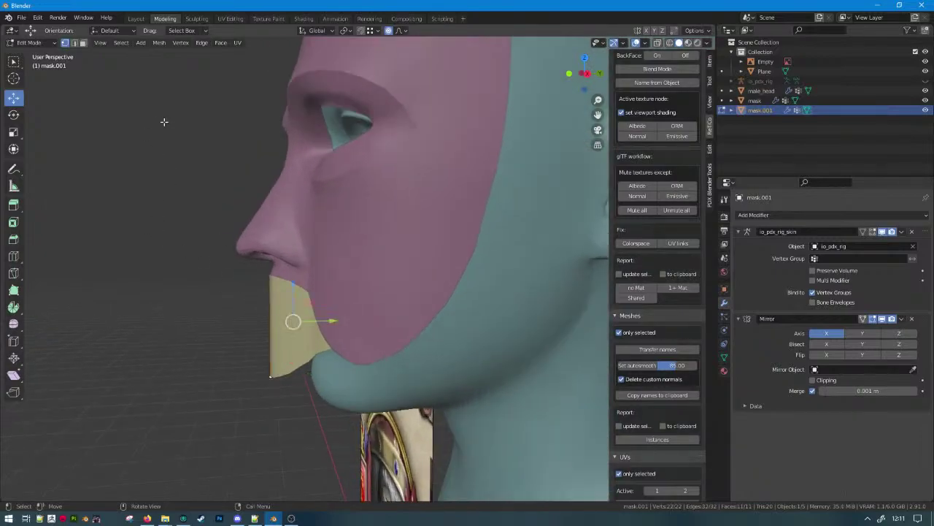
key(alt+a)
key(KP_3)
key(shift+z)
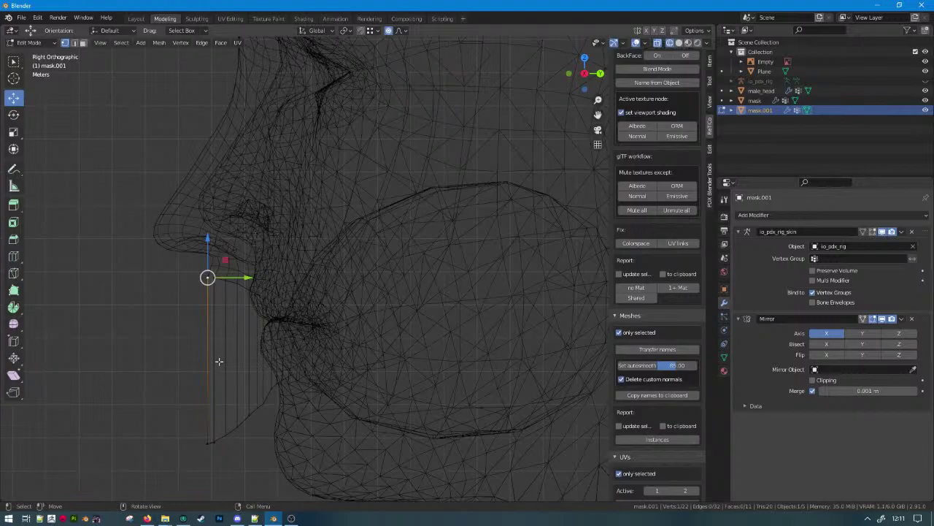
shift+click(206, 436)
key(c)
drag(187, 438, 278, 402)
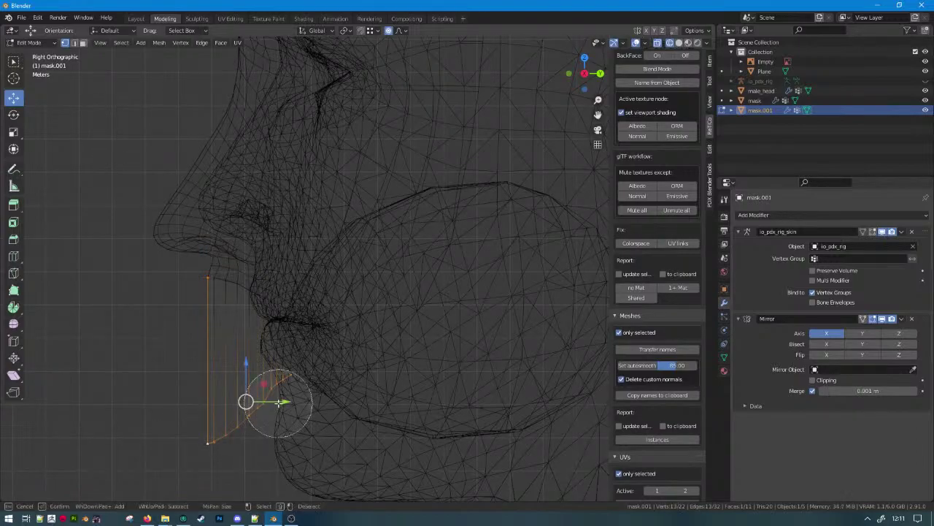
right_click(279, 402)
Move the mouth piece's top and bottom centre vertices back about 0.6 m along Y with a proportional size of 3.14.
click(208, 277)
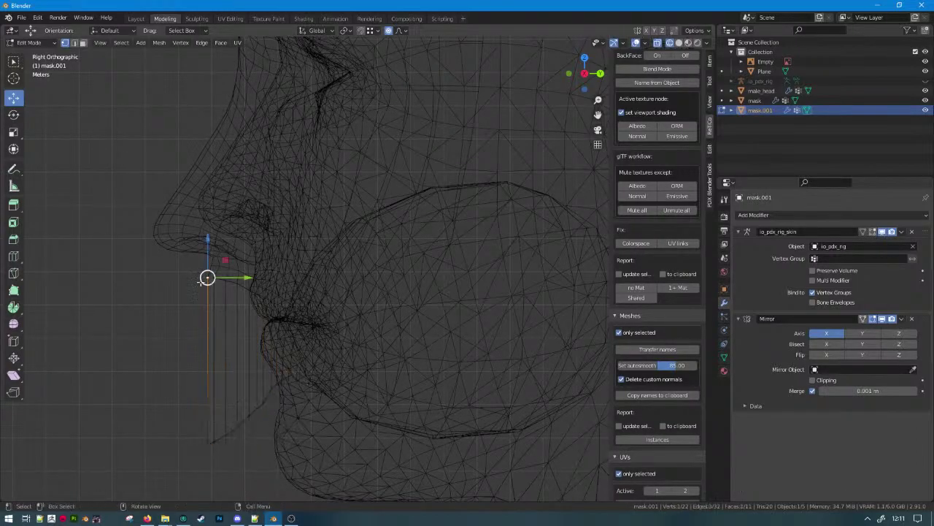
shift+click(207, 453)
middle_drag(207, 453, 293, 445)
key(shift+z)
scroll(296, 419, down, 2)
key(KP_3)
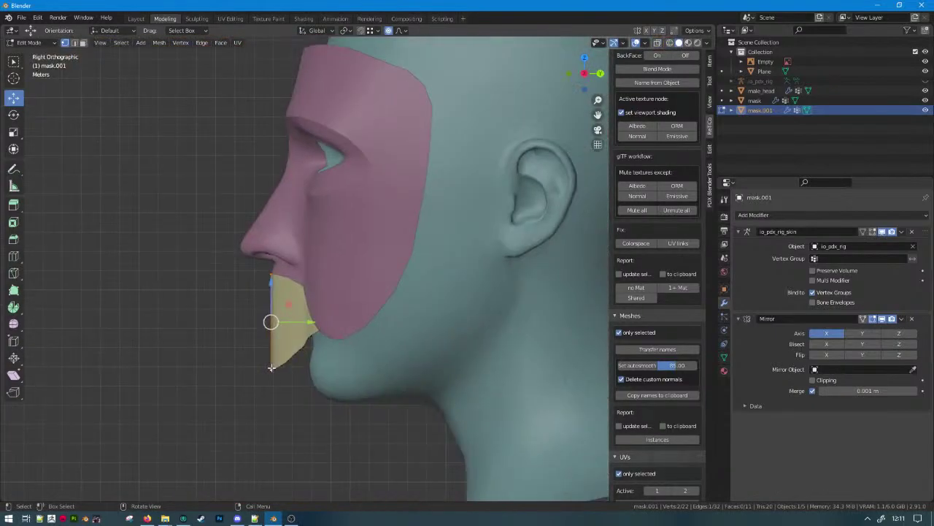
key(shift+z)
scroll(263, 367, up, 2)
key(g)
key(y)
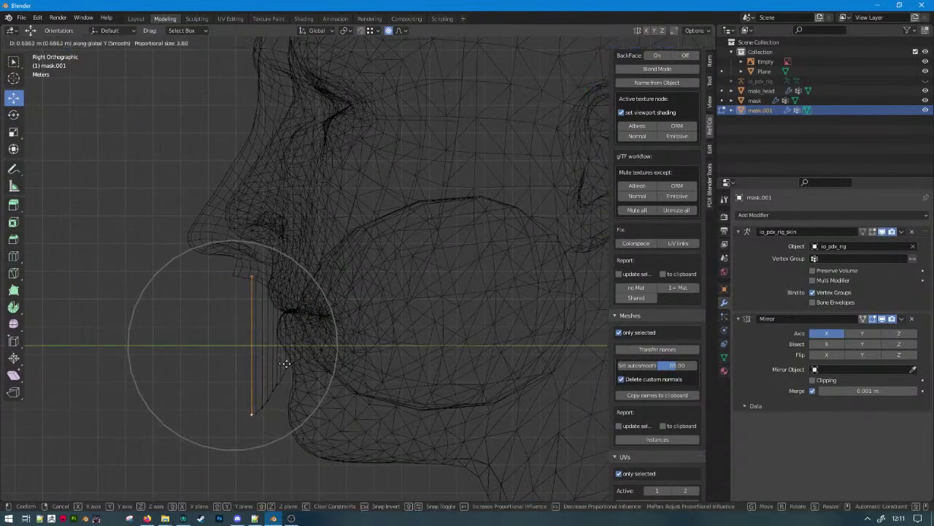
scroll(291, 368, up, 4)
scroll(291, 368, down, 4)
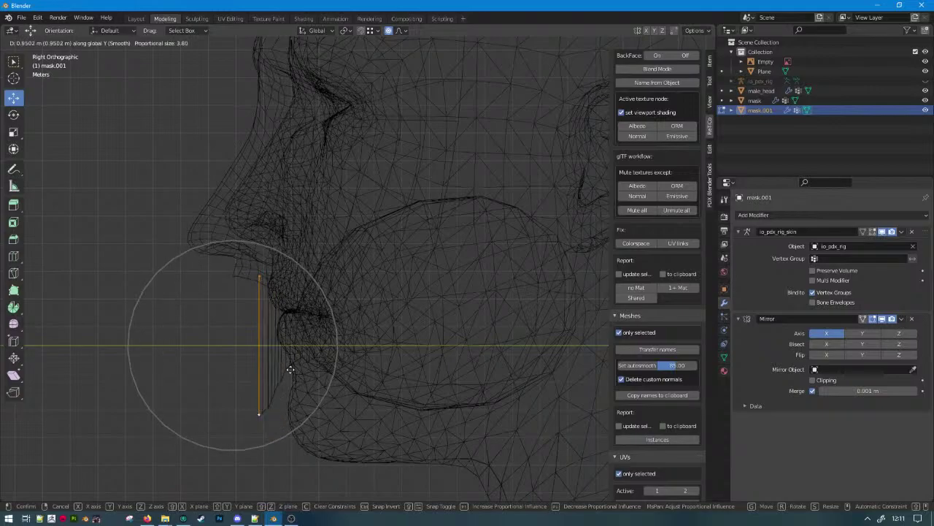
scroll(282, 372, up, 2)
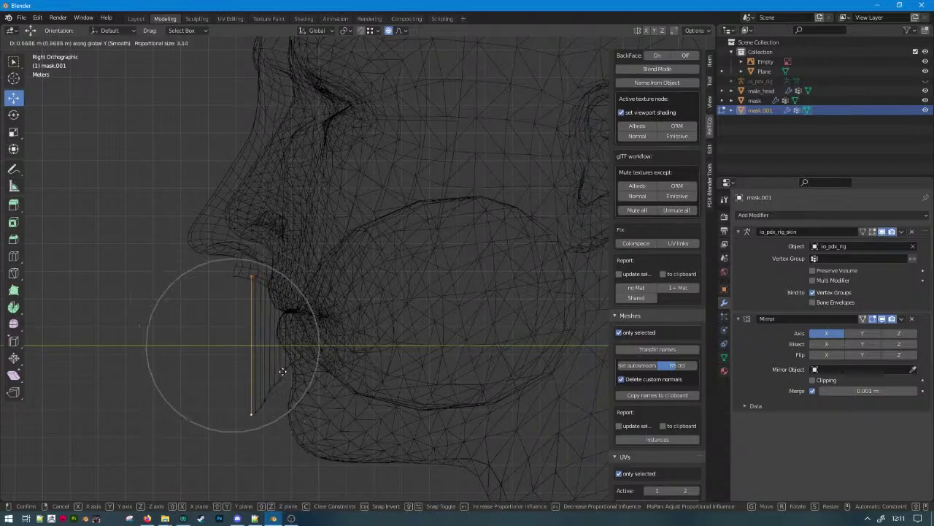
click(280, 371)
Return to solid shading and move the mouth piece's outer corner vertex slightly back along Y with proportional editing.
key(shift+z)
mouse_move(280, 372)
middle_down()
mouse_move(492, 350)
mouse_move(290, 291)
mouse_move(246, 328)
middle_up()
key(g)
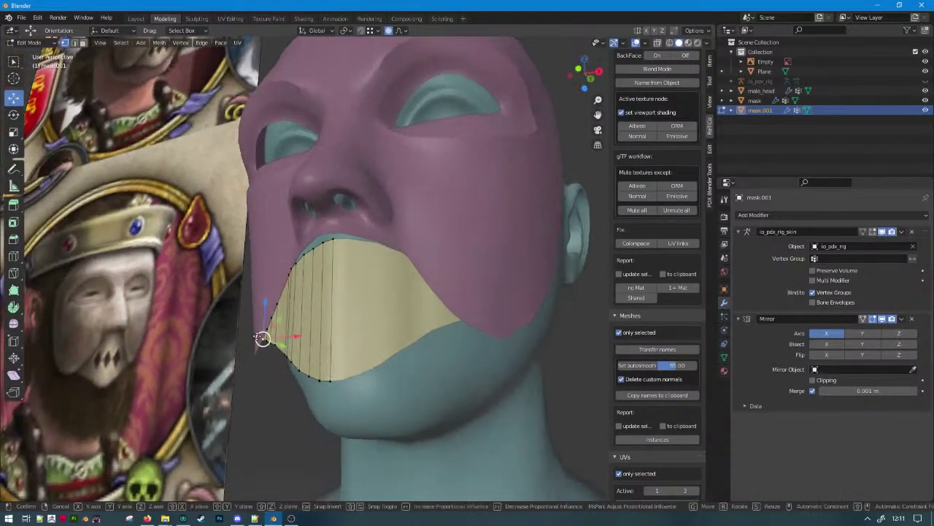
key(y)
click(266, 333)
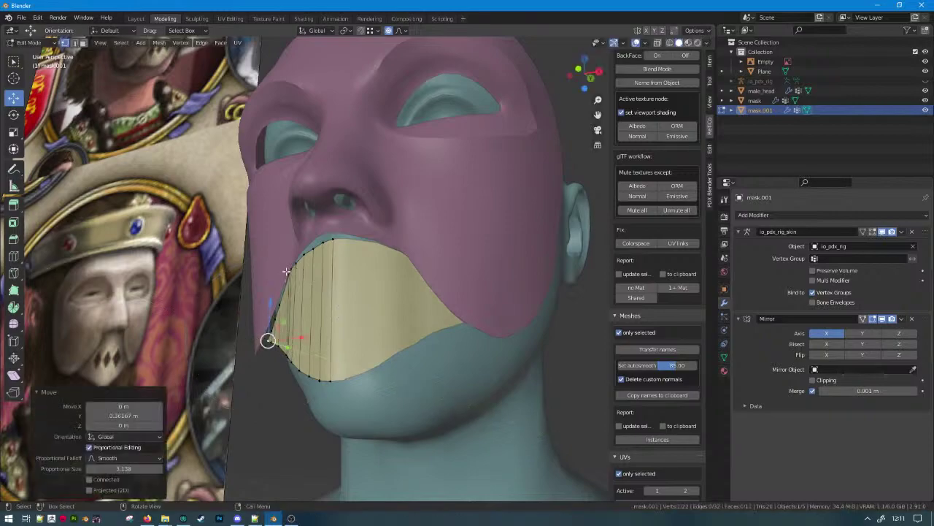
Shift the mouth piece's outer side further along Y in two moves with Smooth proportional editing at size 3.14.
key(g)
key(y)
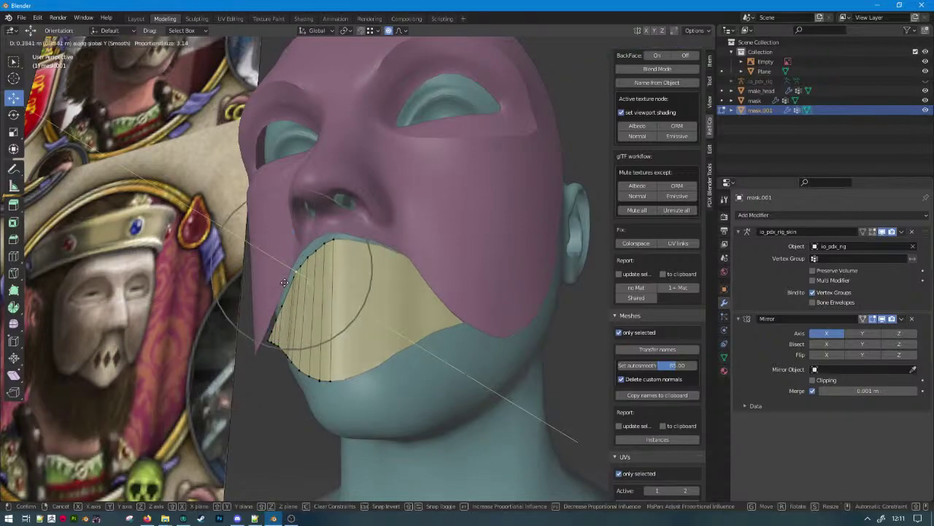
click(281, 282)
middle_drag(281, 283, 296, 252)
scroll(316, 262, up, 2)
key(g)
key(y)
click(378, 275)
Select a vertical edge in the outer part of the mouth piece and move it about 0.18 m along Y with proportional editing.
alt+click(300, 181)
middle_drag(302, 182, 248, 258)
key(g)
key(y)
click(386, 184)
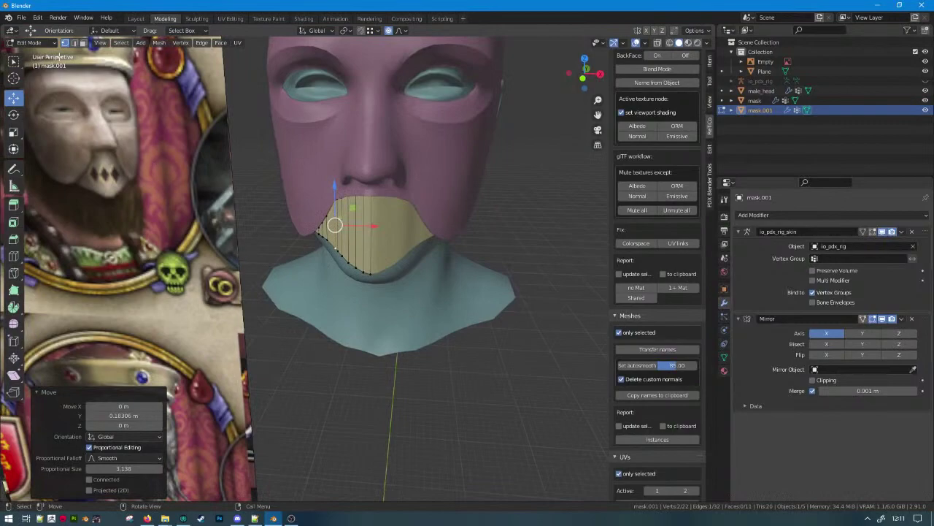
Add two evenly spaced horizontal loop cuts across the mouth piece without sliding them.
click(347, 225)
key(ctrl+r)
scroll(352, 227, up, 1)
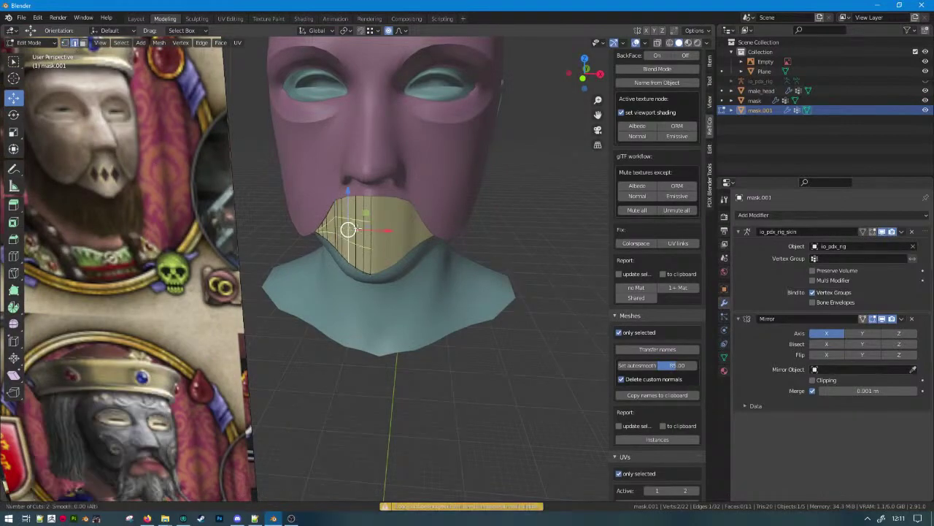
click(355, 226)
right_click(340, 240)
Knife-cut from the ends of both horizontal loops to the mouth piece's outer corner vertex.
middle_drag(340, 234, 76, 104)
middle_drag(66, 45, 292, 259)
key(k)
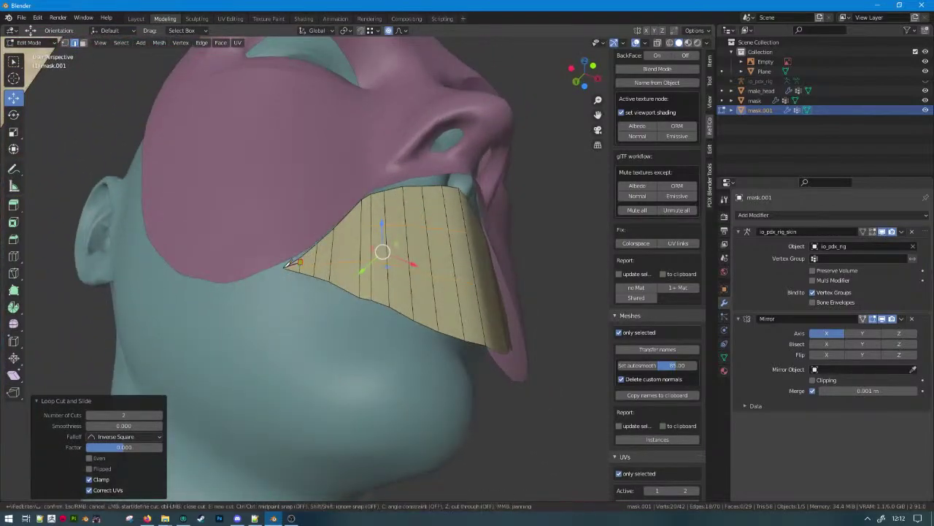
click(285, 268)
key(Return)
key(k)
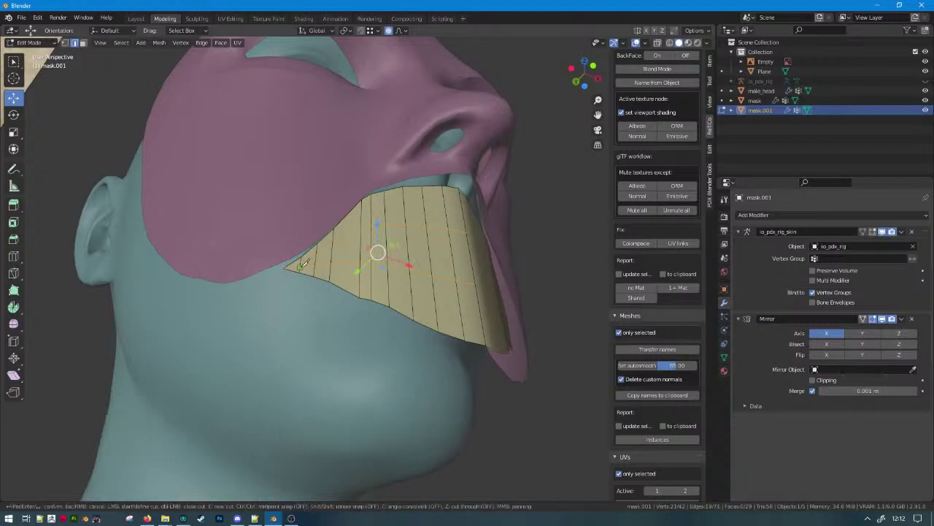
click(286, 267)
key(Return)
Examine the mouth piece's new edge flow and its fit against the mask from several angles and distances.
middle_drag(424, 245, 351, 289)
click(397, 262)
scroll(397, 264, down, 4)
scroll(351, 289, up, 3)
scroll(354, 281, down, 3)
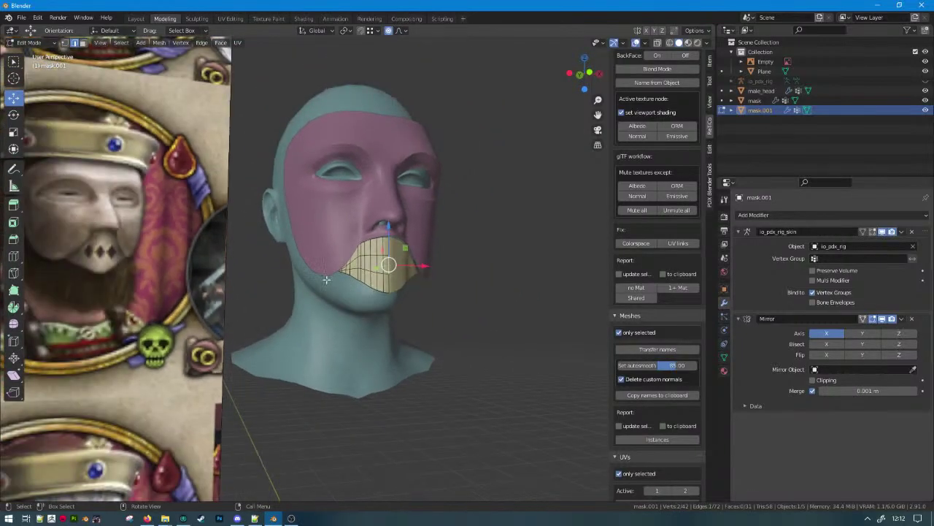
scroll(359, 266, up, 3)
scroll(358, 255, up, 2)
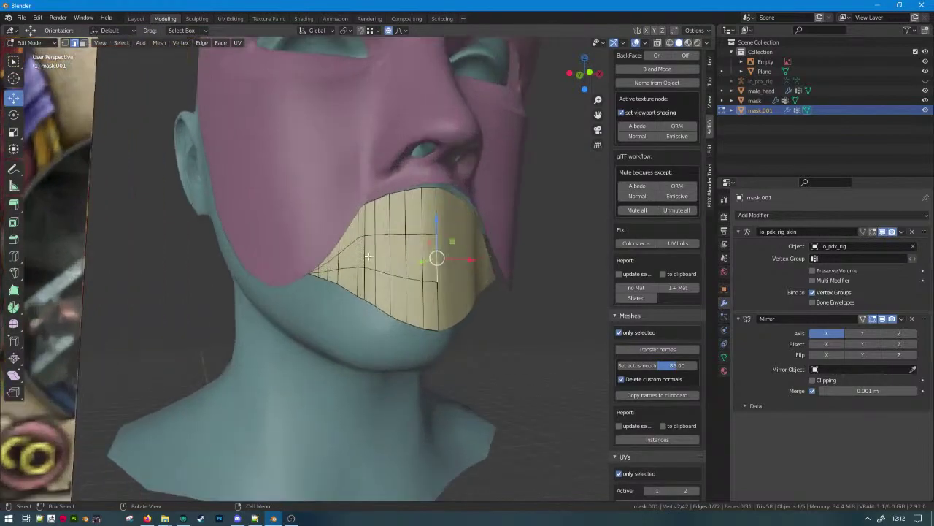
scroll(388, 260, down, 3)
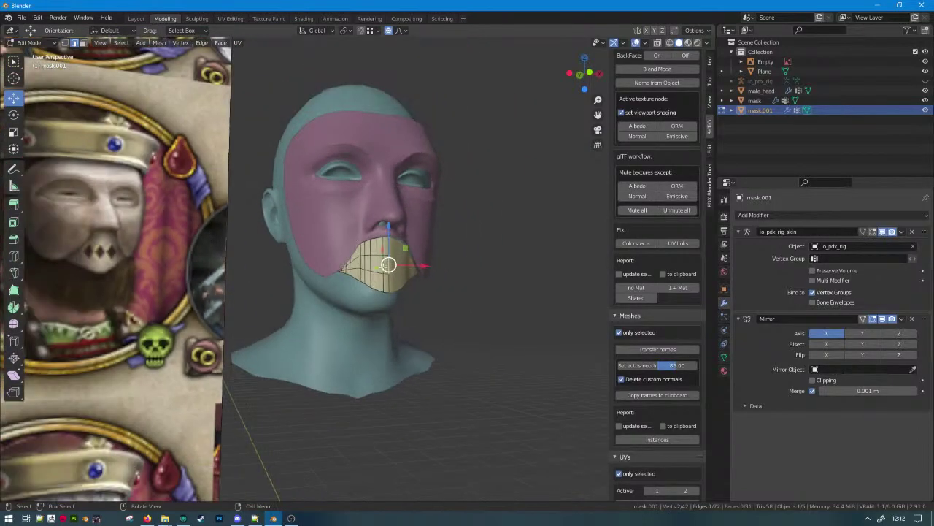
middle_drag(387, 259, 398, 191)
scroll(396, 277, up, 4)
Join the mouth piece into the mask object and open the combined mesh for editing.
key(Tab)
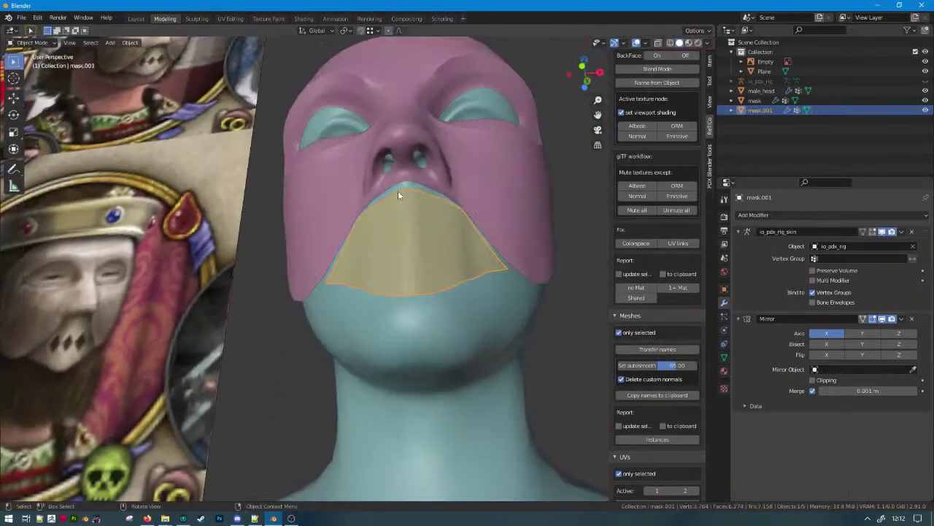
click(388, 183)
key(ctrl+j)
key(Tab)
scroll(404, 220, up, 3)
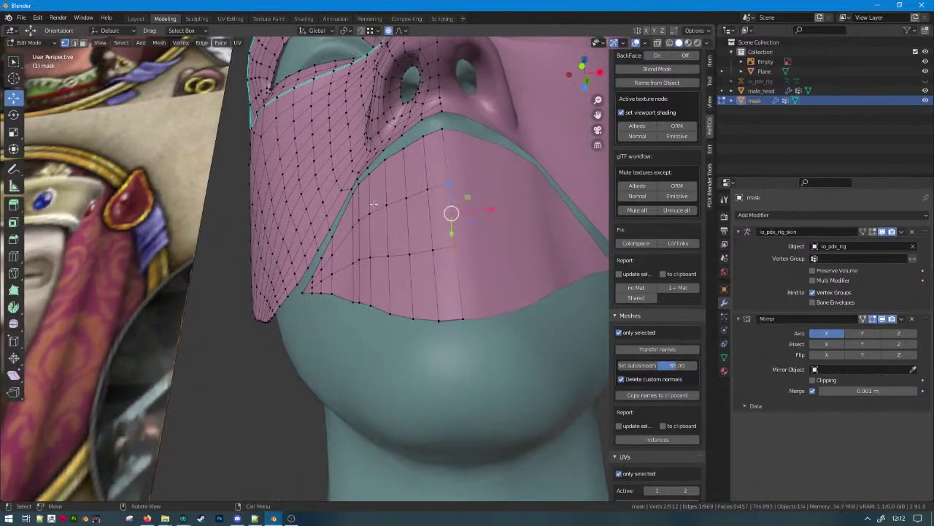
In edge selection mode, add one centred horizontal loop cut between the mouth area's two existing horizontal loops.
click(74, 43)
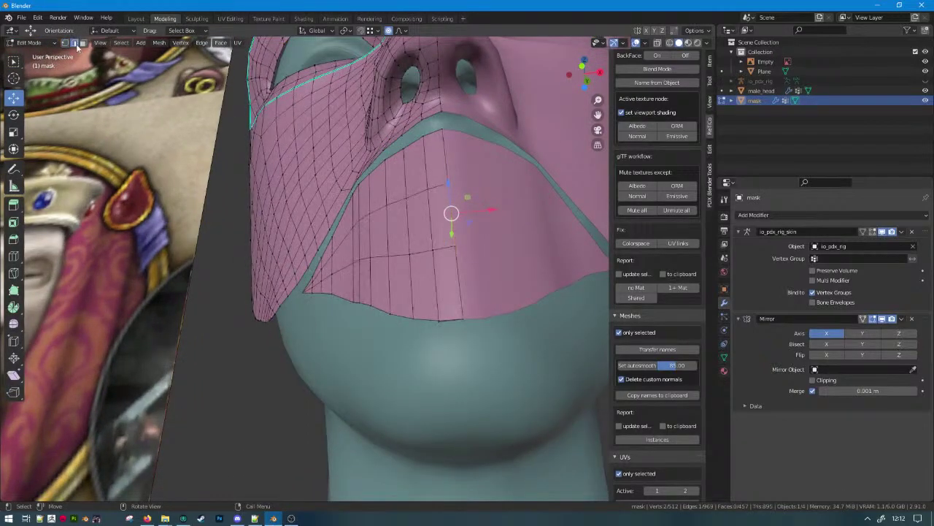
shift+click(302, 269)
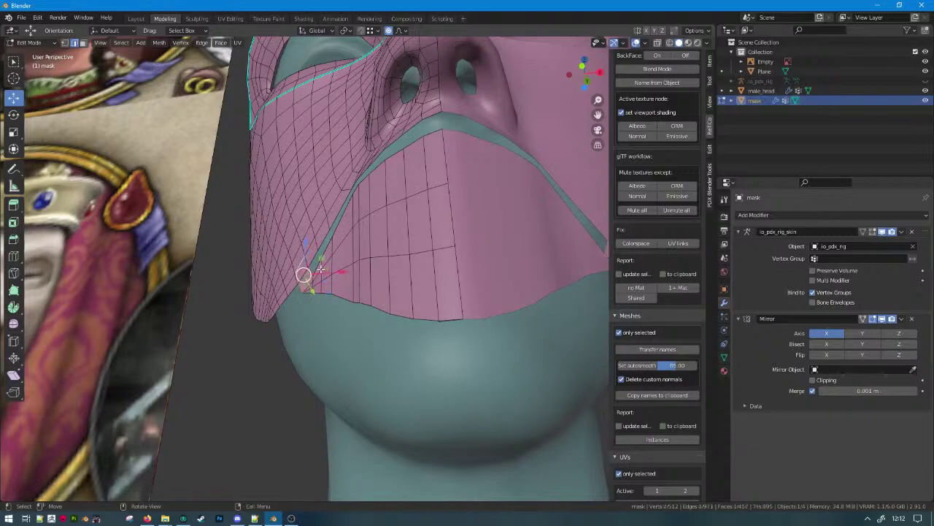
middle_drag(377, 237, 337, 259)
scroll(384, 277, down, 3)
click(408, 258)
scroll(416, 255, up, 3)
key(ctrl+r)
click(336, 258)
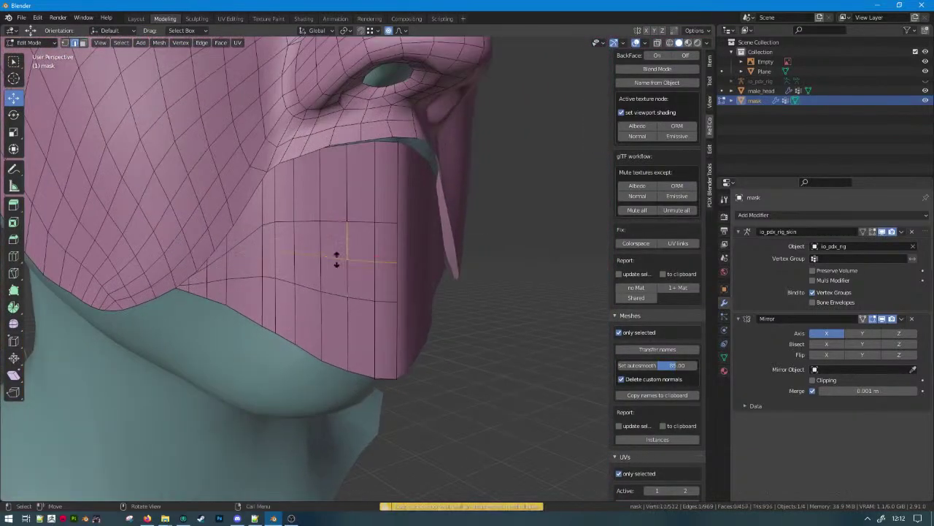
right_click(343, 268)
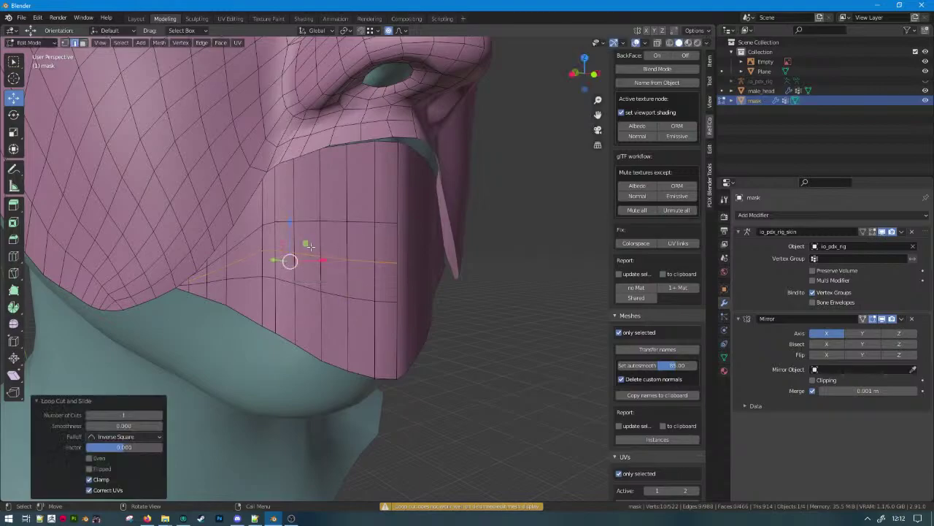
Edge-slide a segment of the mouth area's middle horizontal loop very slightly.
alt+click(312, 256)
key(g)
key(g)
click(310, 255)
scroll(313, 259, down, 6)
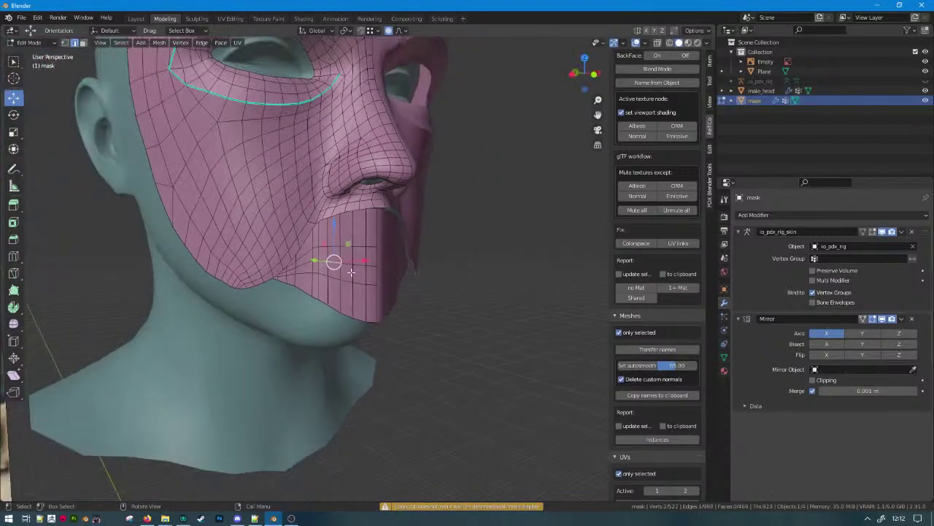
scroll(349, 294, up, 10)
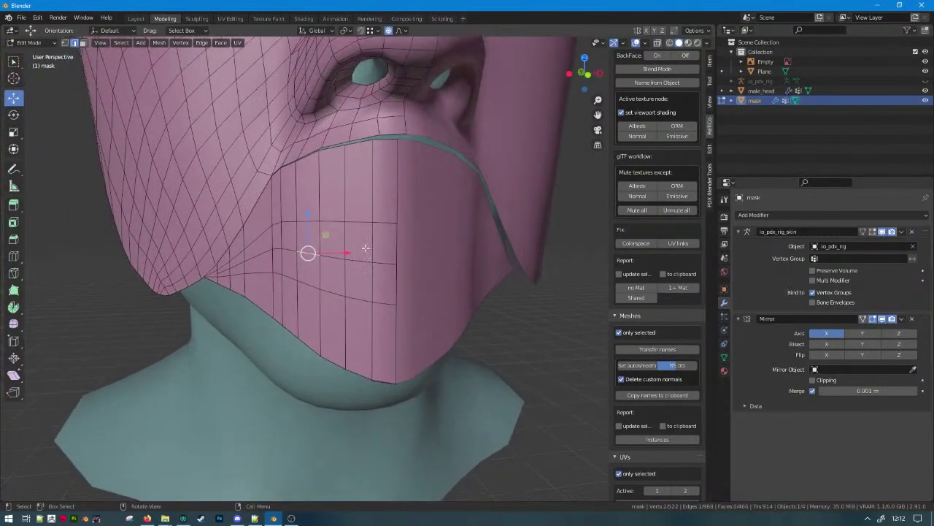
Add one centred vertical loop cut to each of the two face columns nearest the mouth area's centre line.
key(ctrl+r)
click(363, 258)
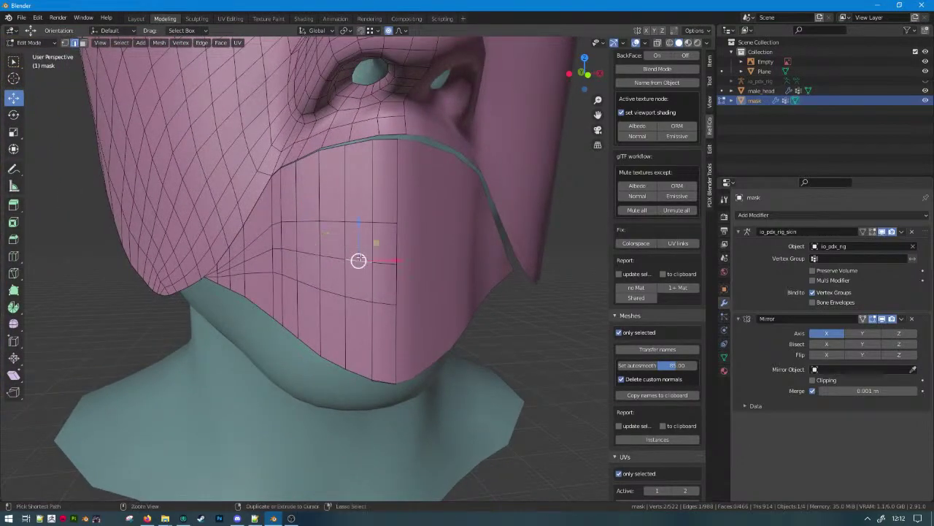
right_click(363, 260)
key(ctrl+r)
click(379, 280)
right_click(380, 283)
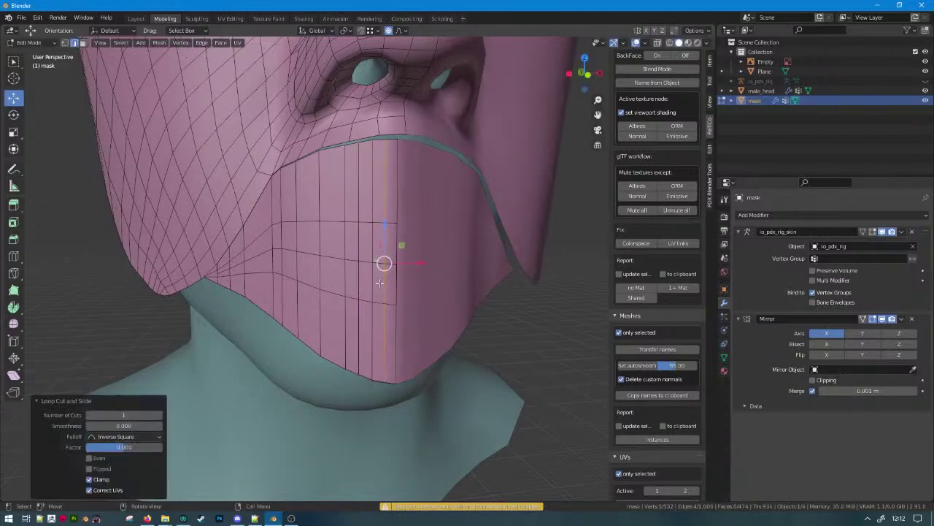
Add one centred vertical loop cut to each of the next three face columns towards the mouth's outer corner.
key(ctrl+r)
click(333, 259)
right_click(327, 263)
key(ctrl+r)
click(308, 252)
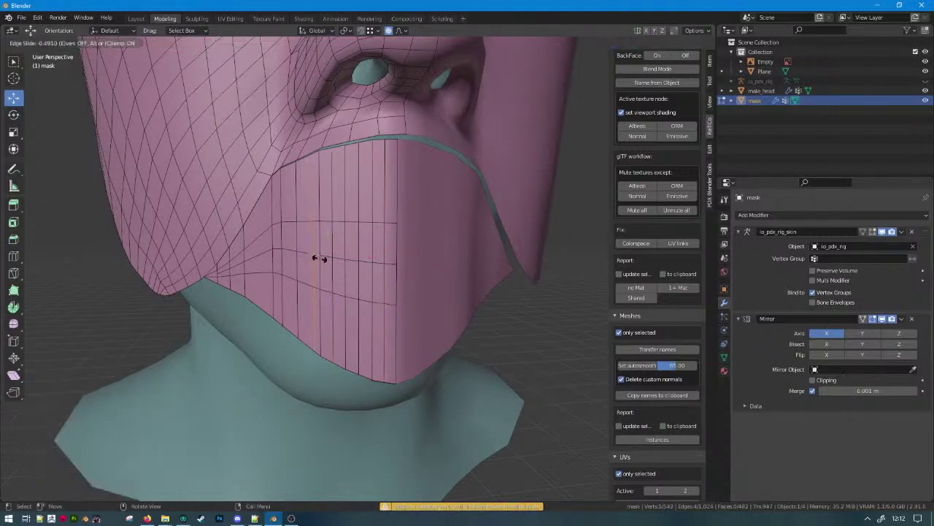
right_click(313, 255)
key(ctrl+r)
click(291, 251)
right_click(289, 251)
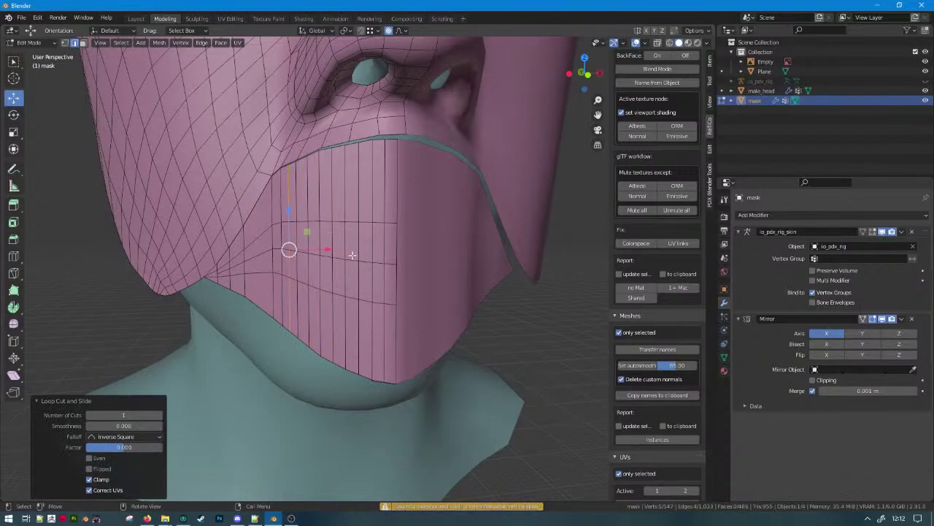
Knife-cut a tall diamond outline beside the centre line, spanning the upper and lower horizontal loops of the mouth area.
key(k)
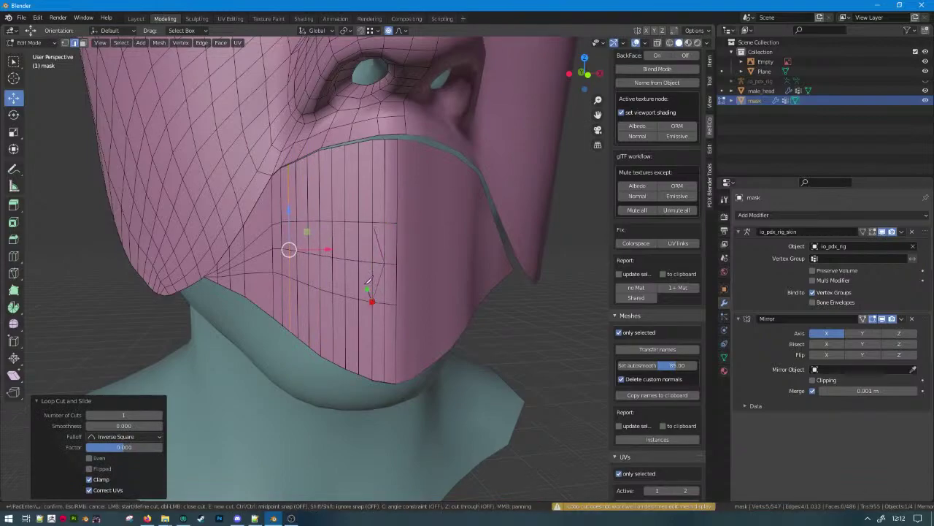
key(Escape)
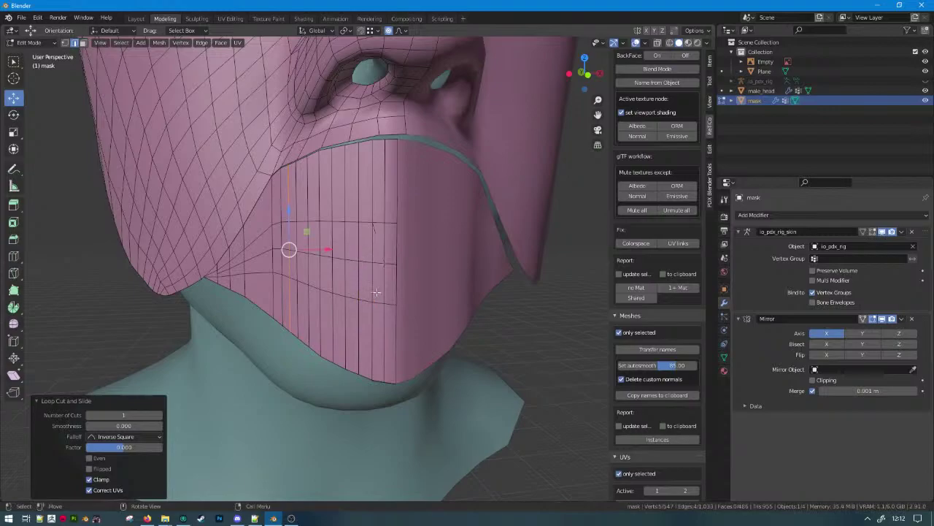
key(k)
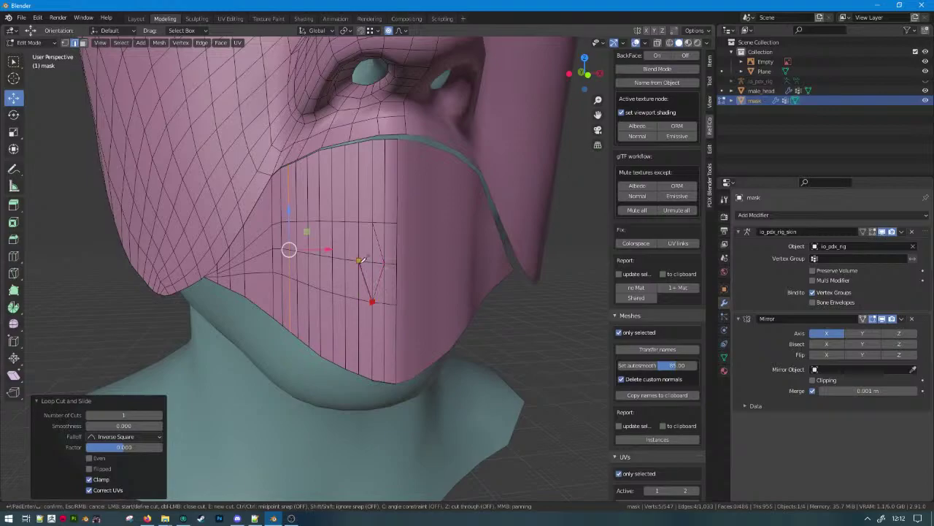
key(Return)
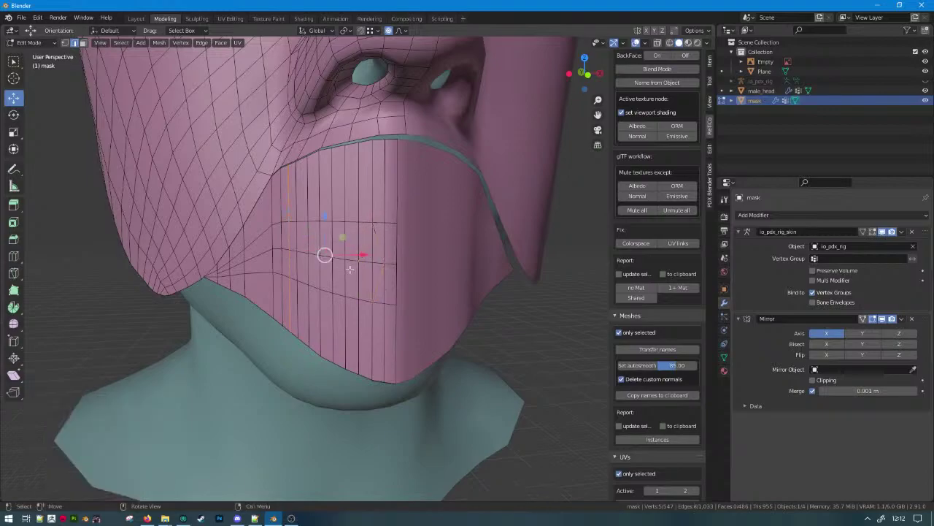
Knife-cut two more diamond outlines further out along the mouth, between the same upper and lower horizontal loops.
key(k)
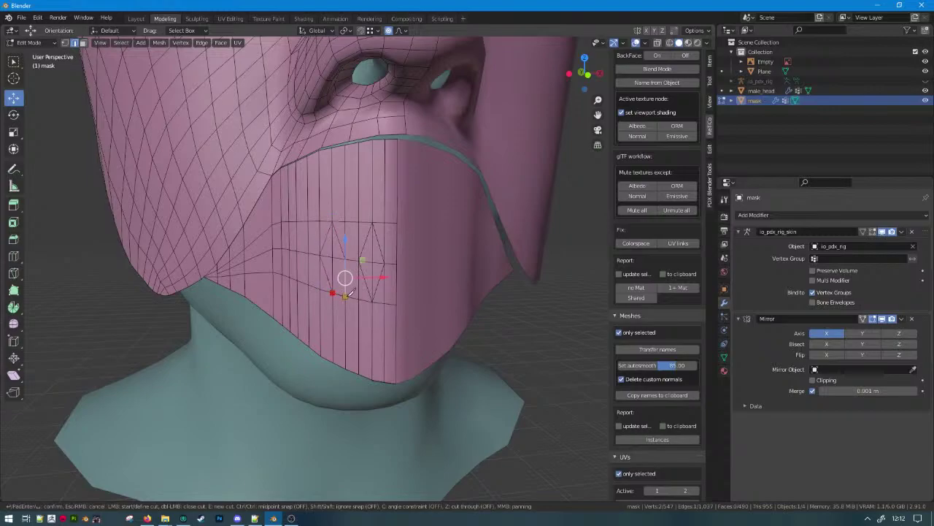
click(346, 259)
key(Return)
mouse_move(328, 290)
middle_down()
mouse_move(345, 286)
mouse_move(337, 280)
middle_up()
scroll(337, 281, up, 1)
key(k)
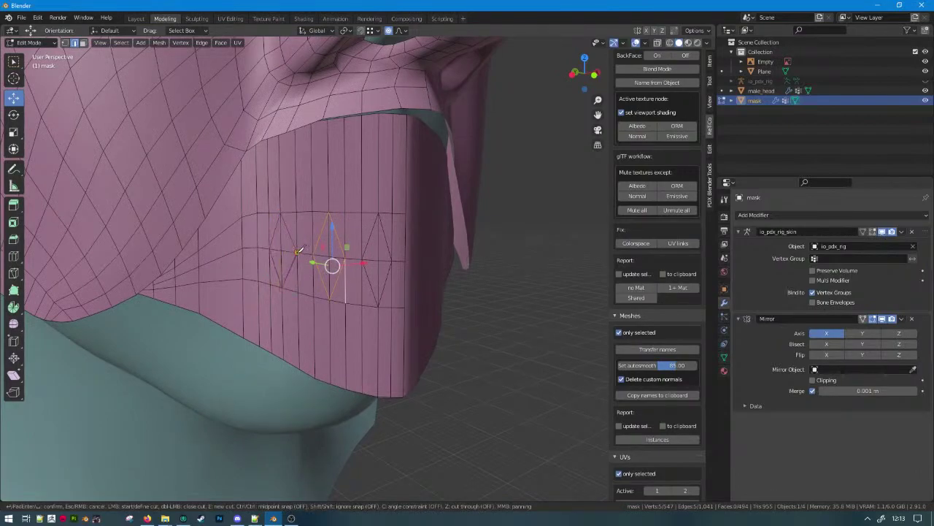
key(Return)
Select only the faces inside the three diamond outlines and delete them to open the mouth holes.
key(alt+a)
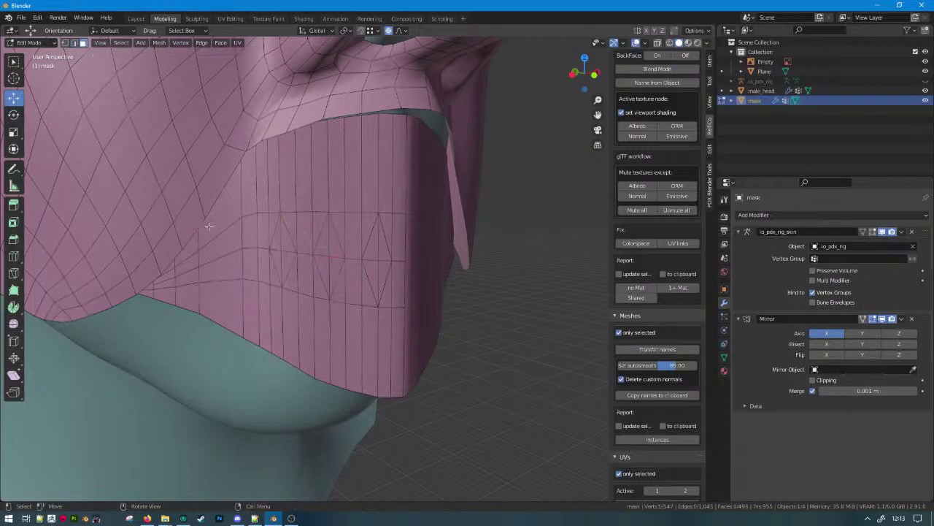
key(c)
click(284, 253)
click(333, 259)
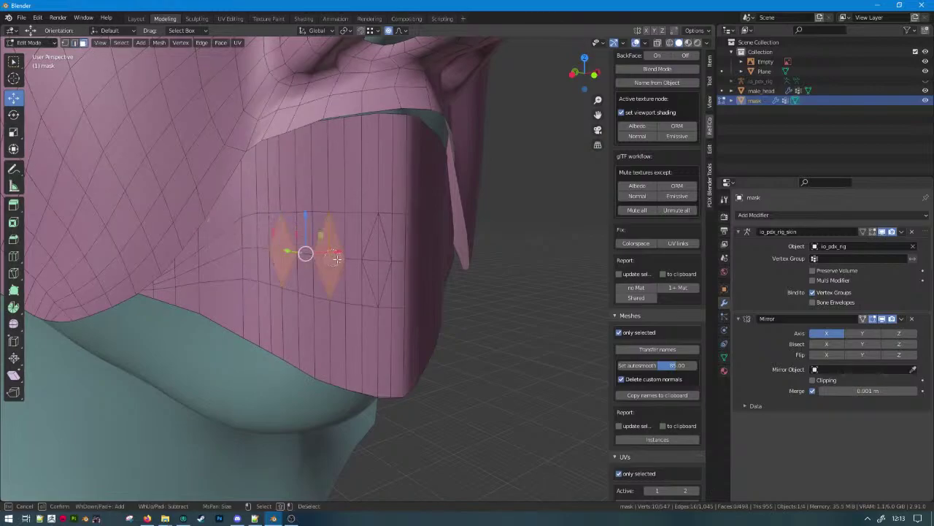
click(375, 262)
key(Escape)
key(x)
key(f)
scroll(355, 198, down, 3)
middle_drag(404, 243, 357, 232)
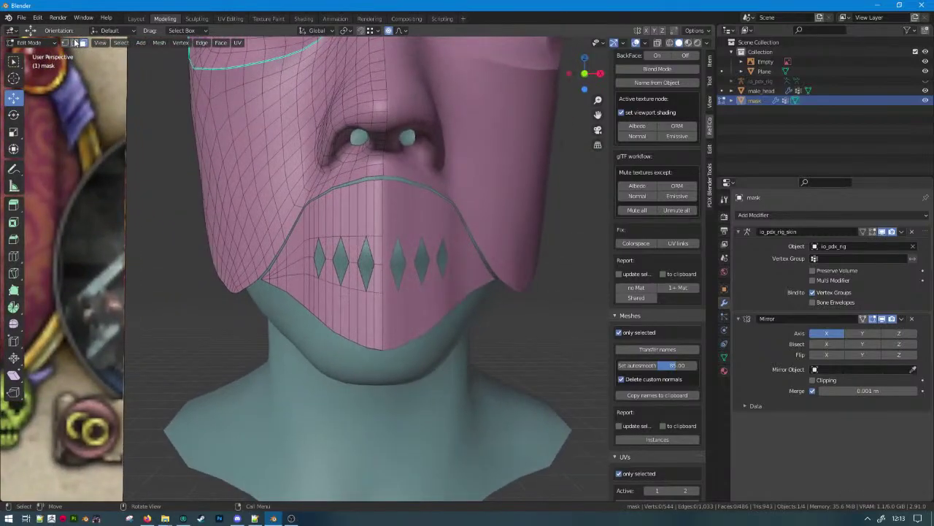
Circle-select the vertices around the three diamond openings in vertex selection mode.
key(c)
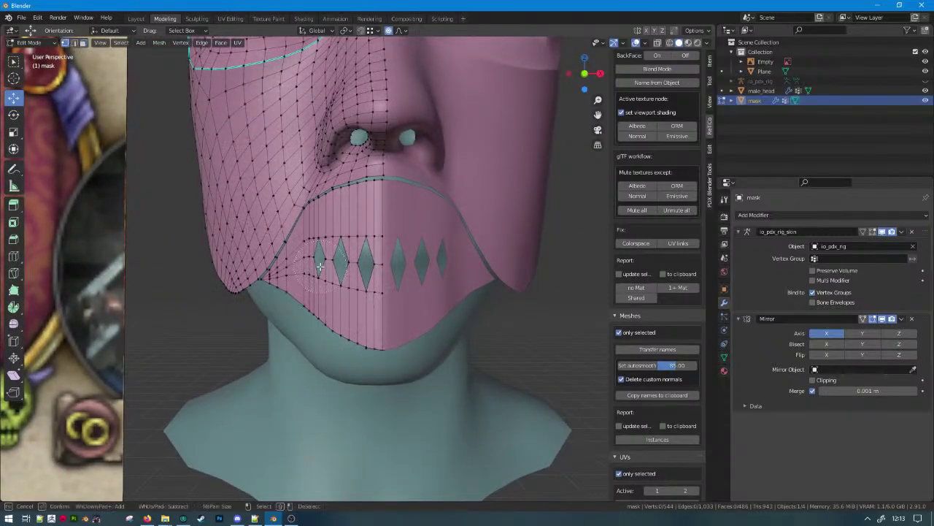
mouse_move(320, 267)
mouse_down()
mouse_move(317, 259)
mouse_move(372, 270)
mouse_move(359, 278)
mouse_up()
right_click(360, 278)
key(g)
key(z)
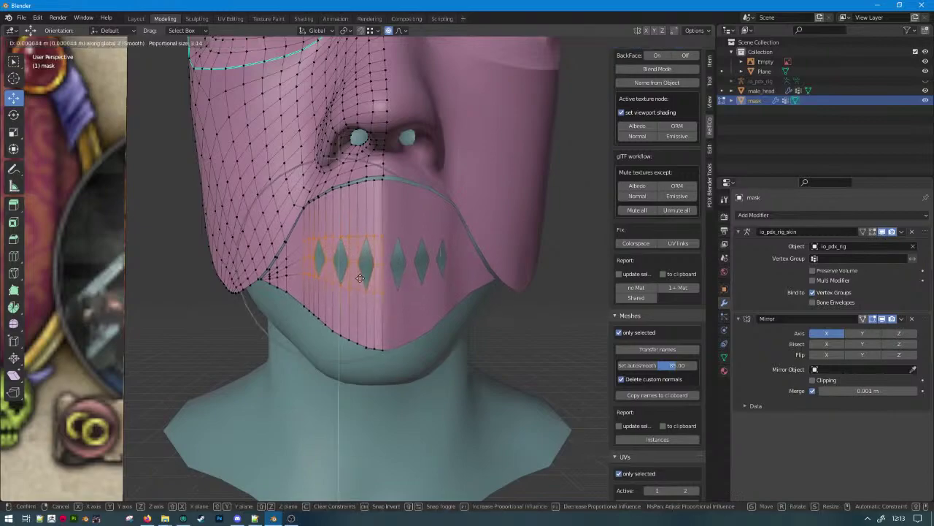
right_click(359, 270)
key(g)
key(z)
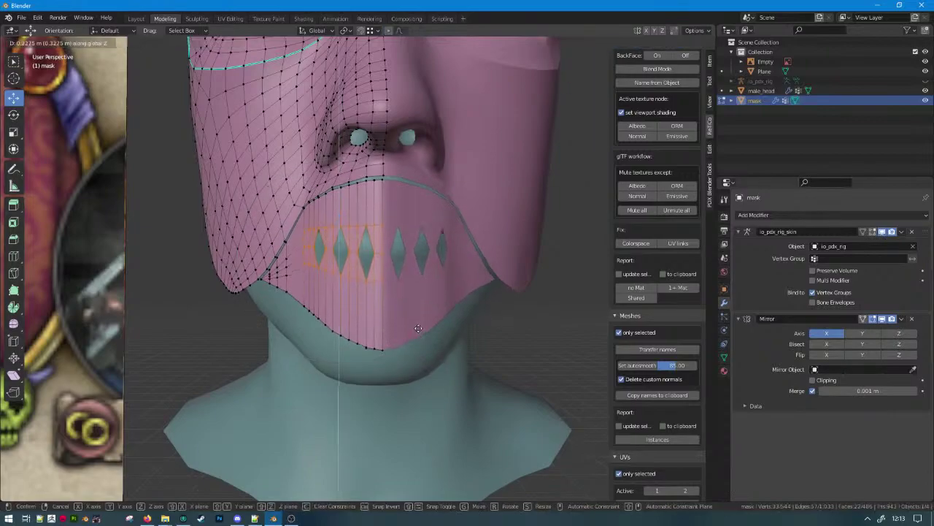
right_click(447, 319)
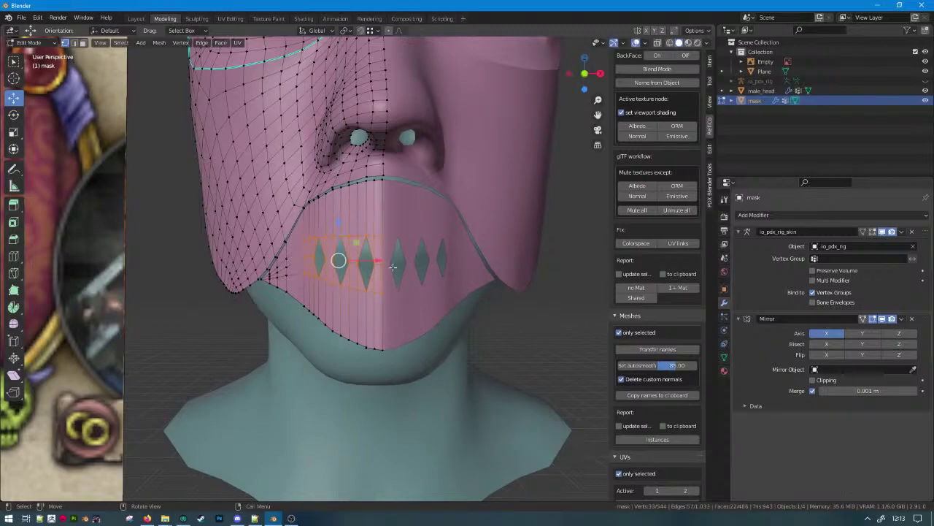
Move the vertices around the diamond openings upward along Z with proportional editing off.
middle_drag(390, 270, 387, 304)
key(g)
key(z)
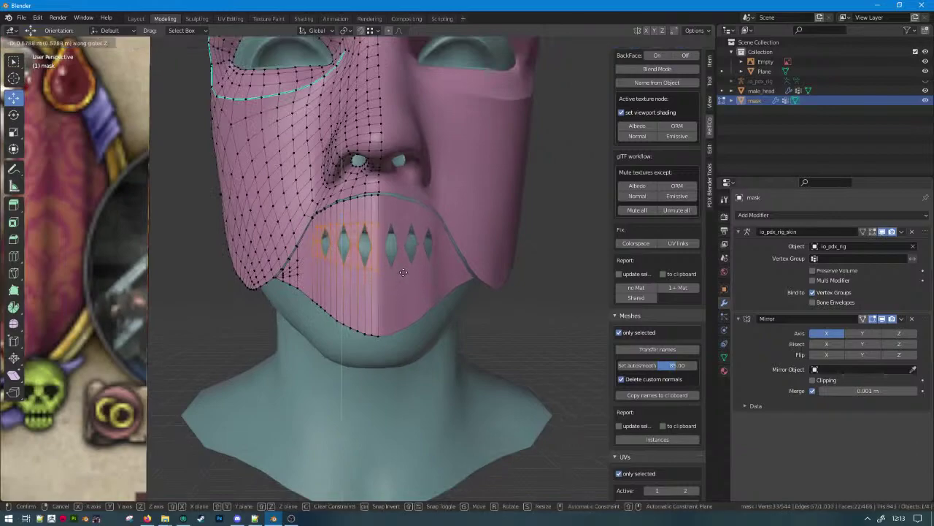
Undo the vertical move of the diamond-hole strip on the mask's mouth area.
click(414, 271)
scroll(413, 271, up, 3)
key(ctrl+z)
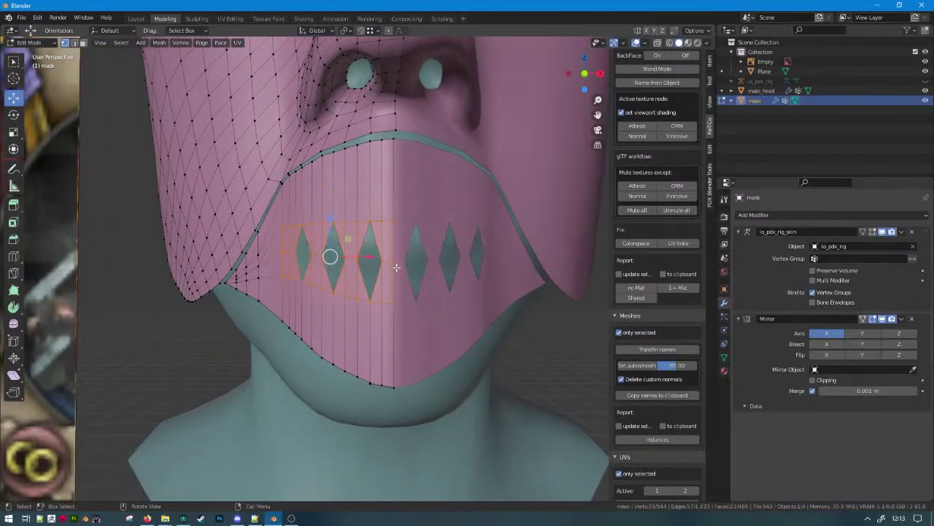
Select only the centreline vertex level with the diamond holes and try moving it vertically with proportional editing enabled.
alt+click(397, 267)
key(c)
middle_click(400, 390)
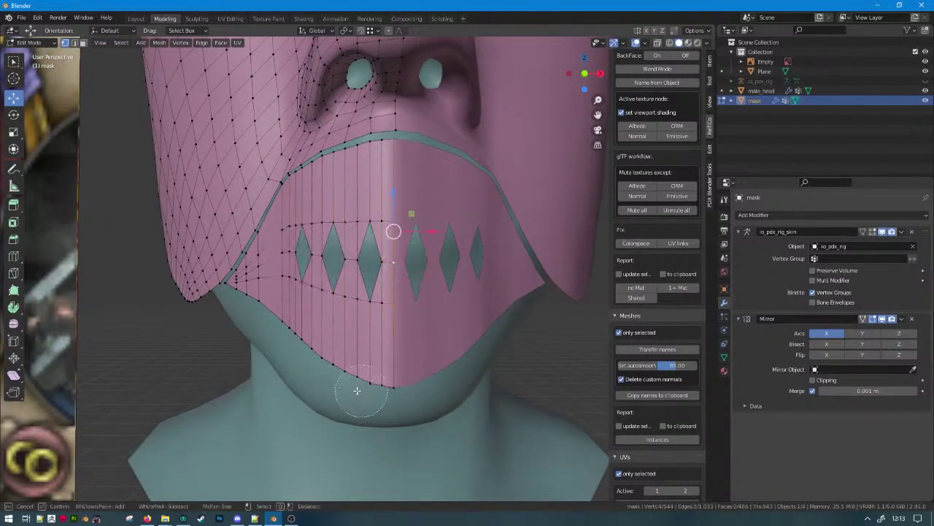
middle_click(403, 141)
right_click(404, 142)
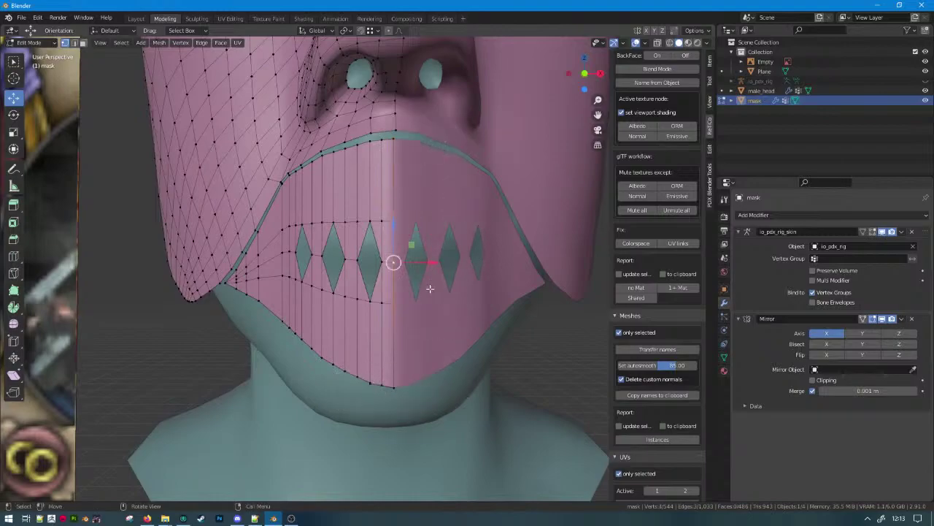
key(g)
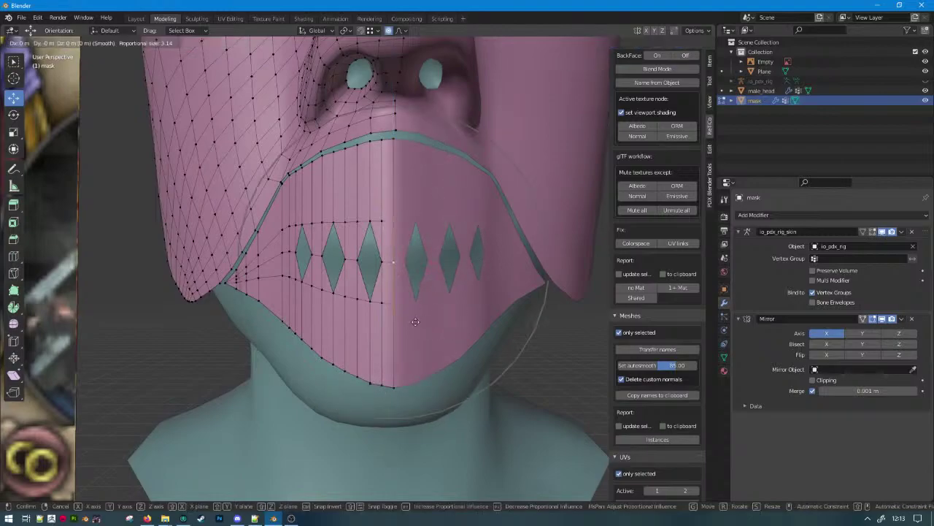
key(z)
click(422, 312)
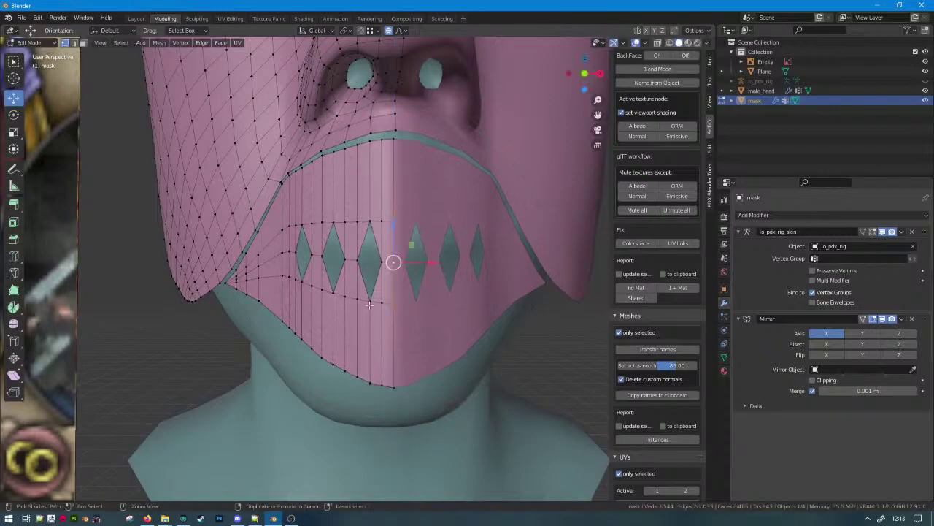
Separate the mouthpiece with the diamond holes from the mask into its own object.
key(p)
click(371, 309)
key(Tab)
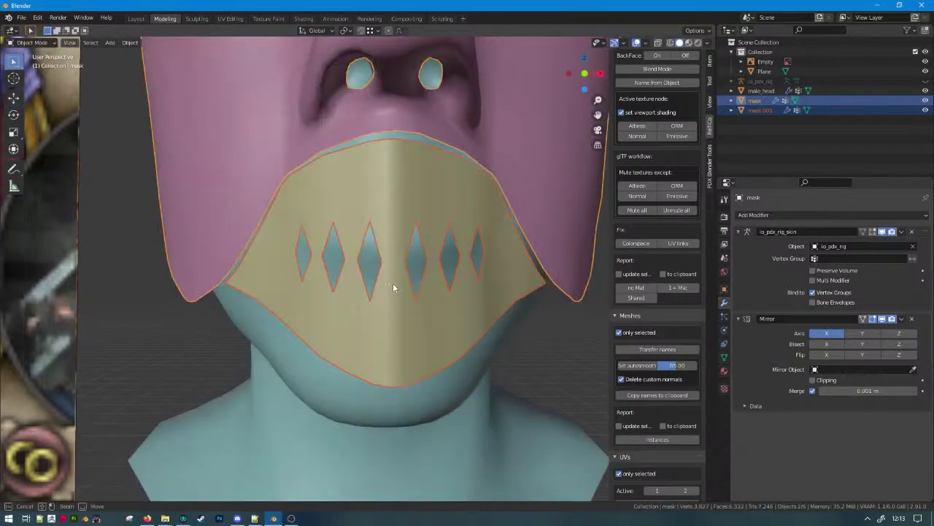
click(393, 283)
key(Tab)
alt+click(394, 268)
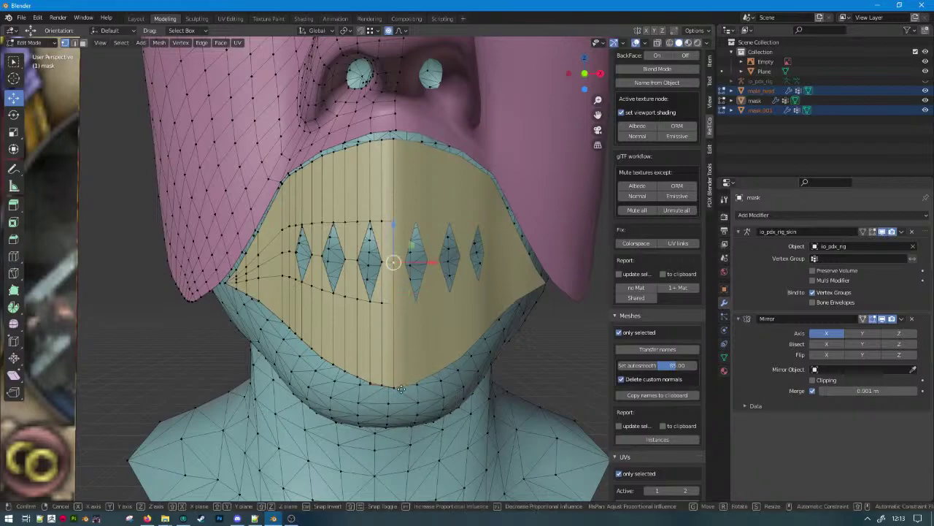
key(g)
key(y)
click(415, 366)
key(Tab)
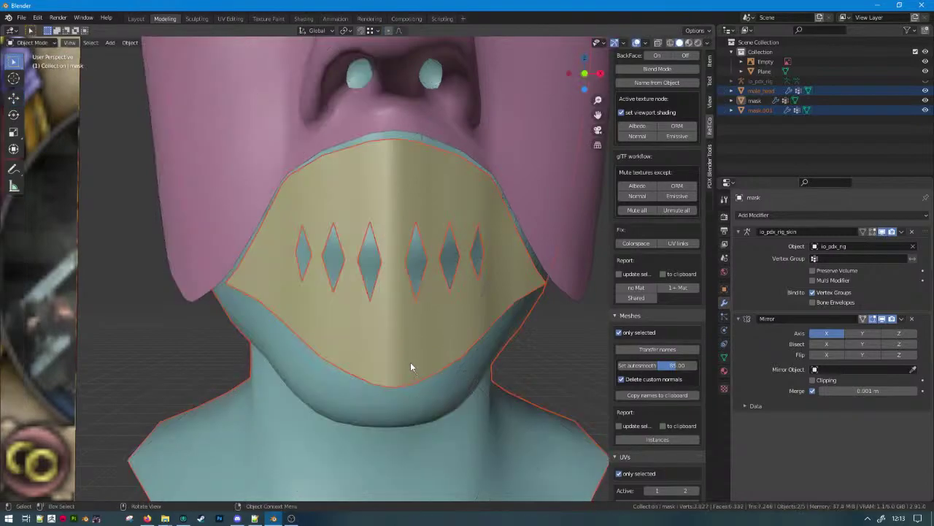
Raise the mouthpiece mesh along Z from its centreline vertex, using smooth proportional editing with a size of about 6.12.
click(411, 362)
key(Tab)
key(g)
key(z)
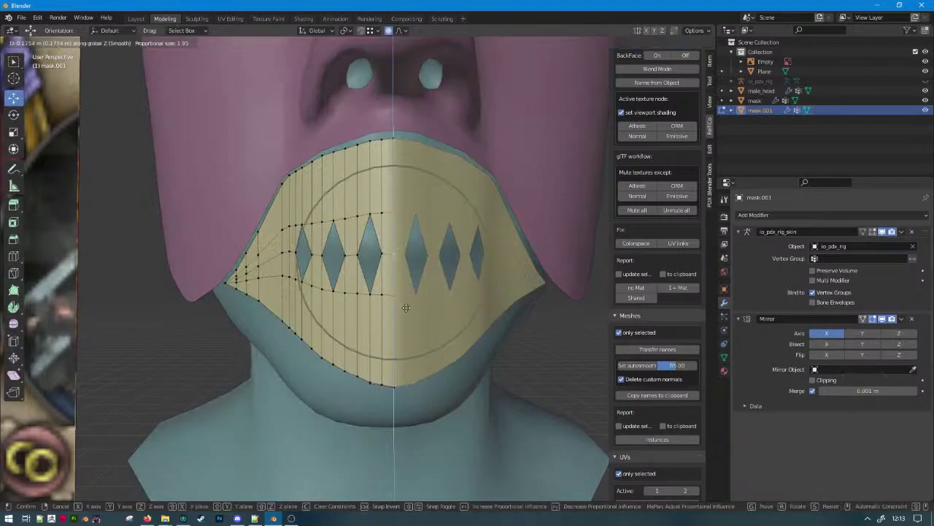
scroll(394, 306, down, 5)
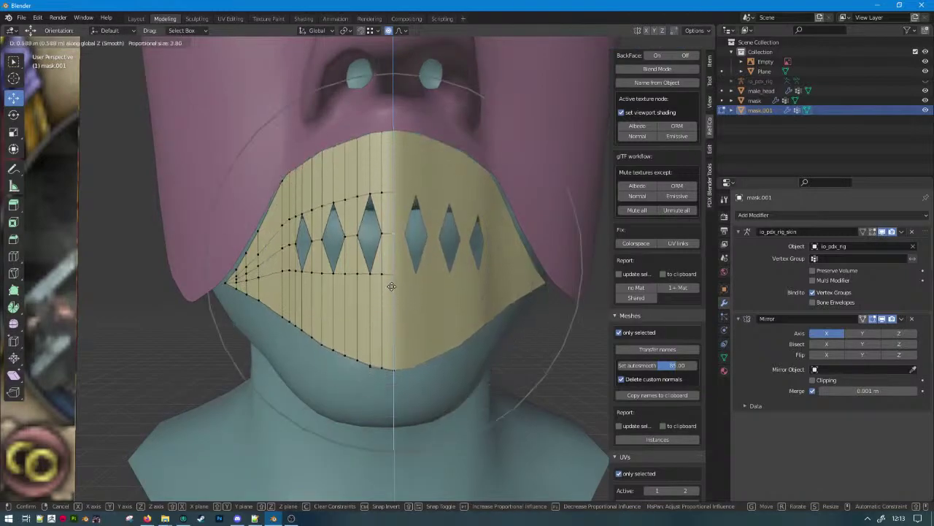
scroll(392, 289, down, 2)
scroll(390, 274, down, 3)
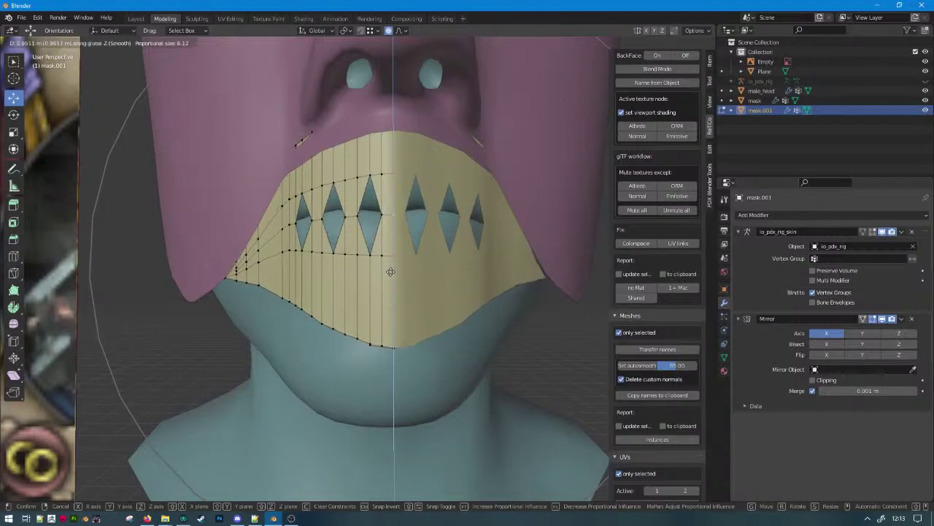
click(390, 271)
scroll(390, 271, up, 5)
key(Tab)
middle_drag(391, 277, 367, 301)
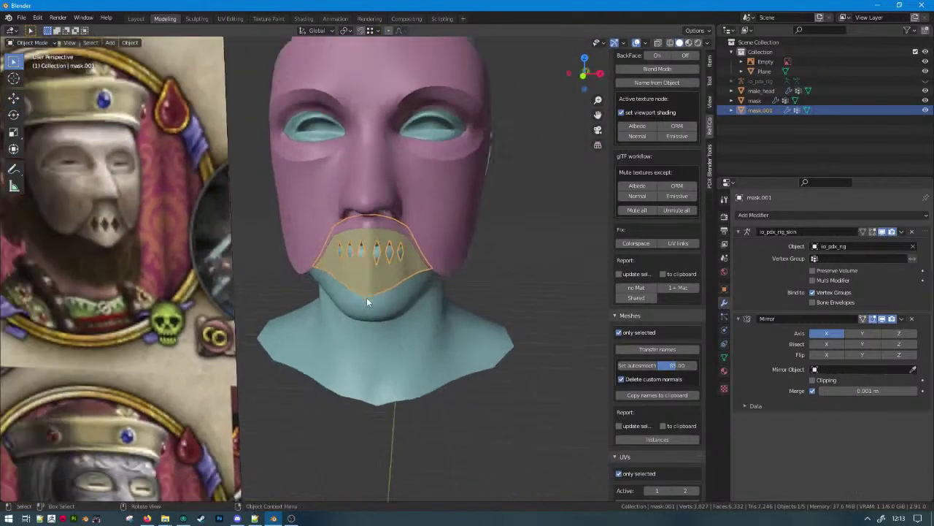
Adjust the height of a lower-edge vertex near the mouthpiece's corner along Z with proportional editing in front view.
scroll(347, 294, up, 3)
key(Tab)
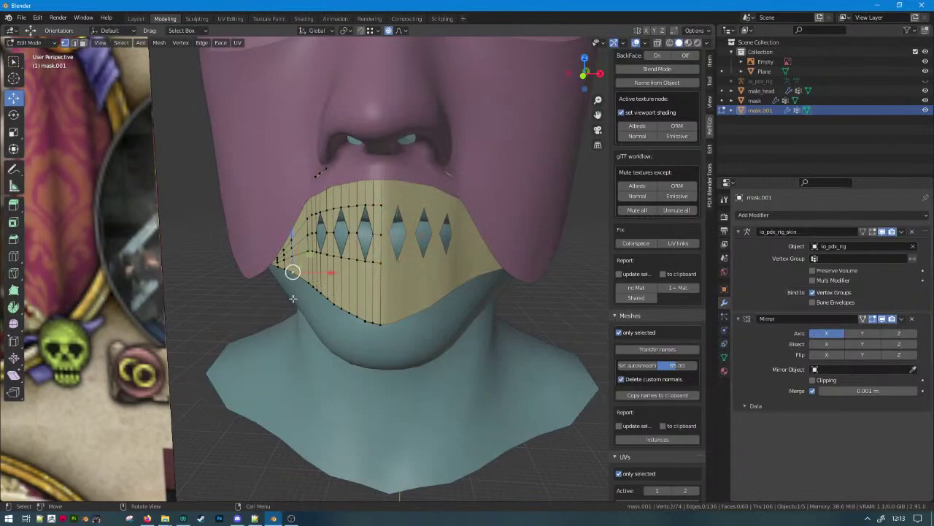
key(KP_1)
scroll(292, 298, up, 4)
key(g)
key(z)
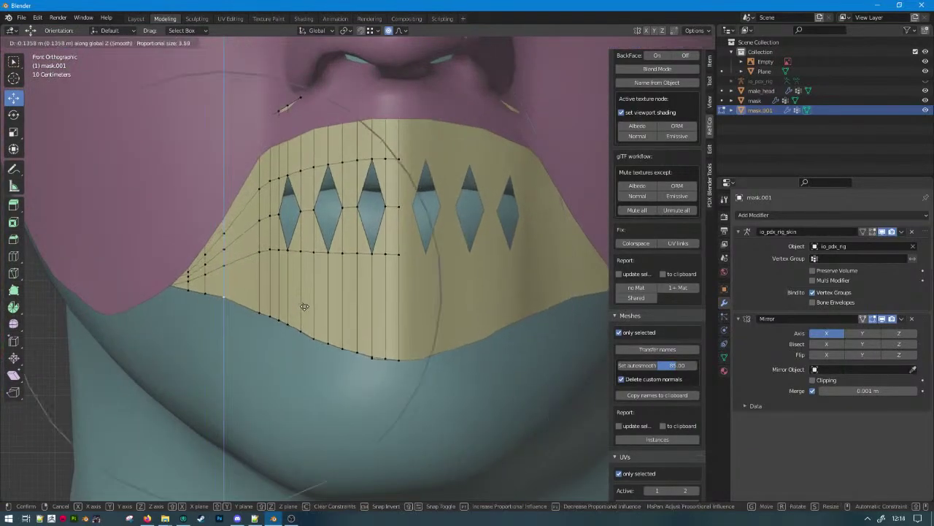
scroll(310, 316, up, 8)
scroll(317, 310, down, 4)
click(314, 300)
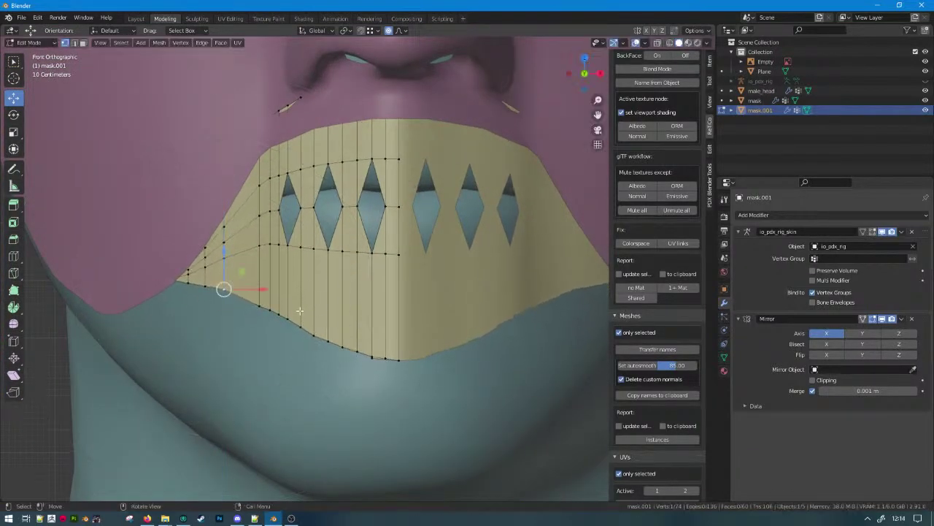
Try the Relax operation on the mouthpiece's lower-edge vertices and undo it.
key(F3)
text(relax)
key(Return)
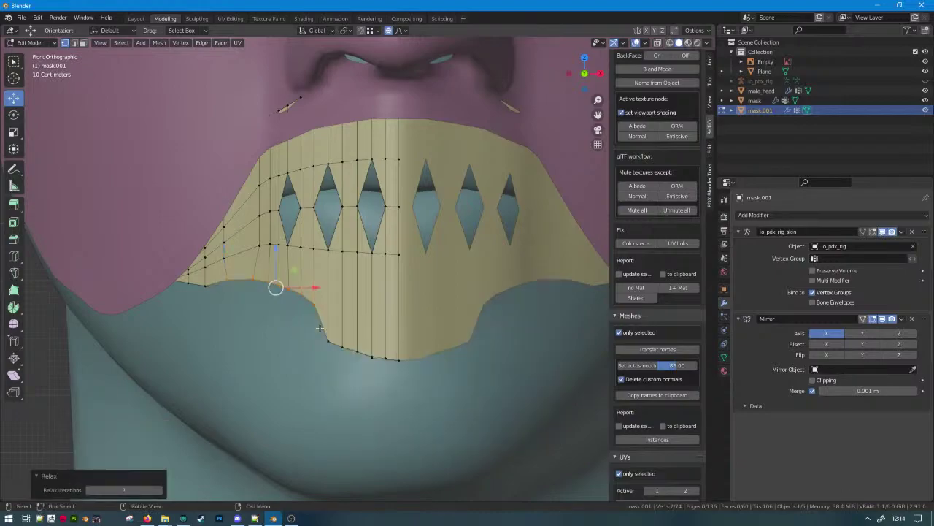
key(ctrl+z)
key(ctrl+z)
key(g)
right_click(306, 327)
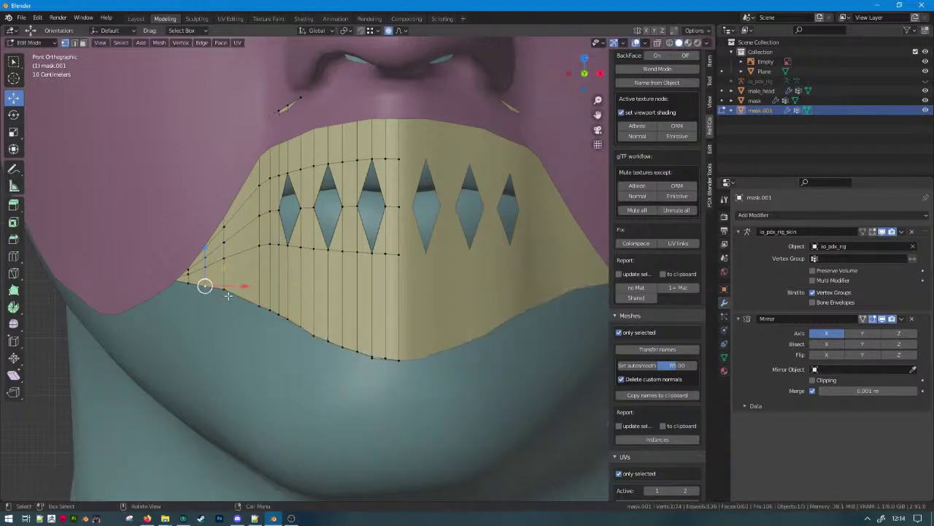
Even out the mouthpiece's lower edge by moving its outer vertices along Z with smooth proportional editing, ending with a size of 1.611.
key(g)
key(z)
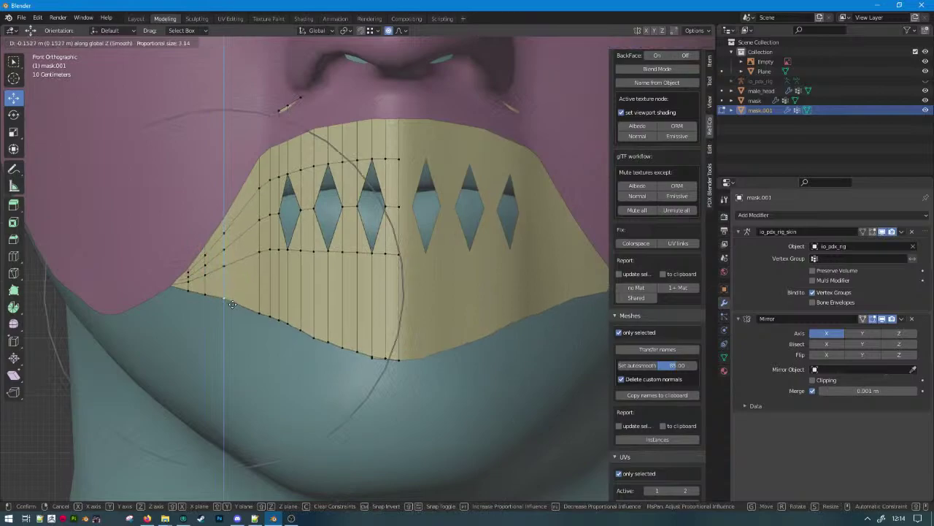
scroll(231, 305, up, 2)
scroll(229, 307, up, 6)
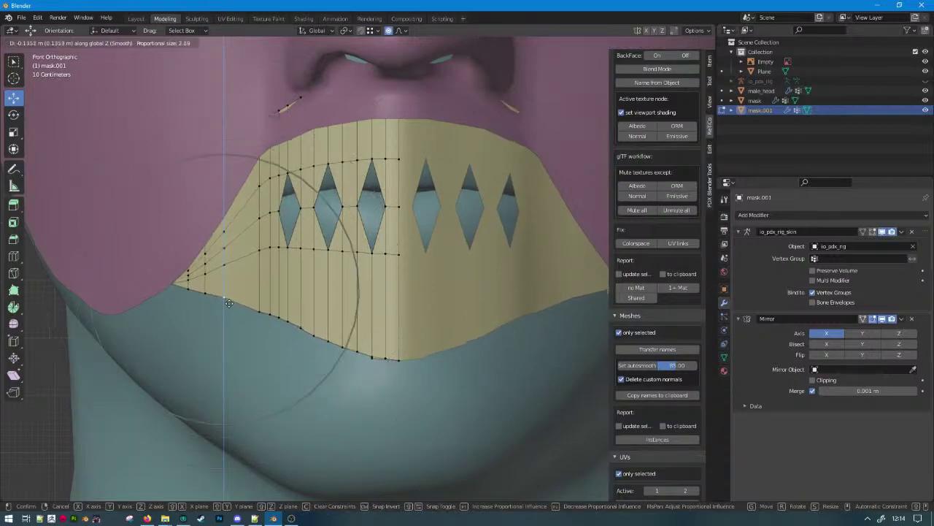
click(264, 314)
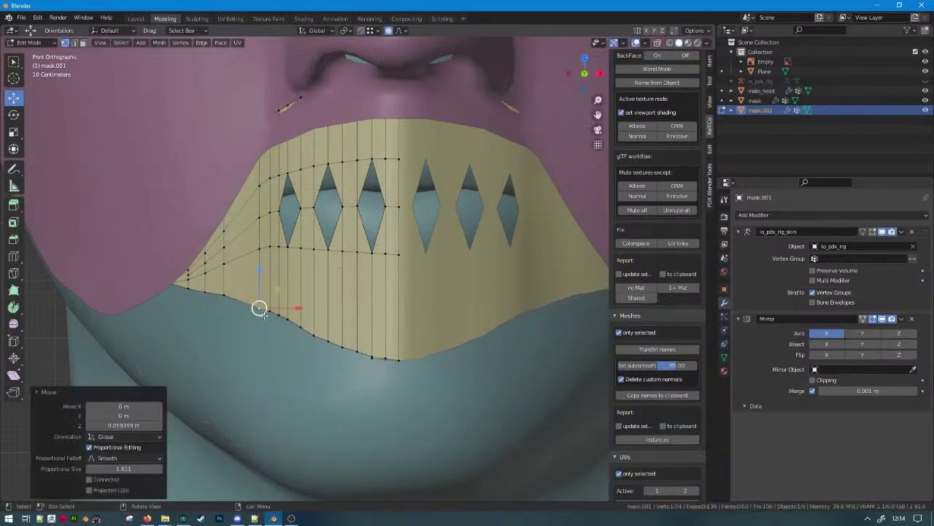
scroll(343, 286, down, 2)
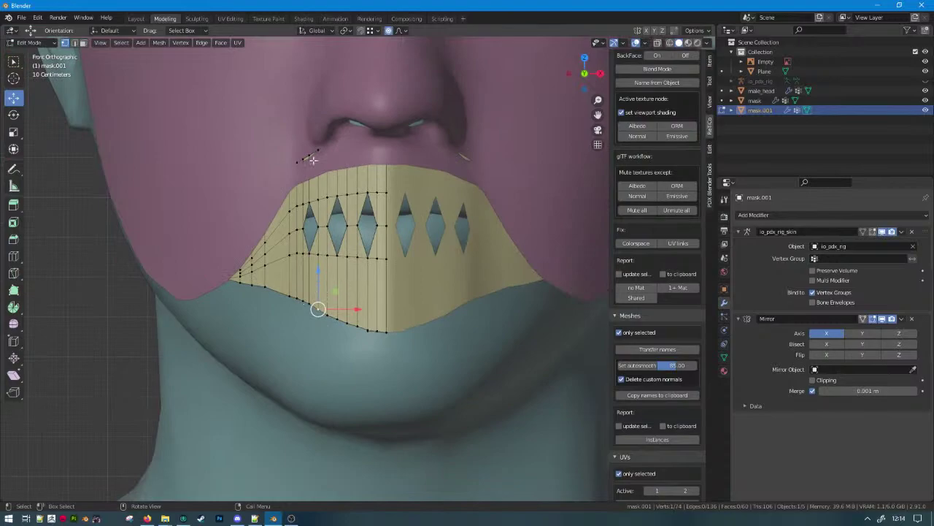
key(shift+z)
key(shift+z)
key(shift+z)
scroll(248, 293, up, 2)
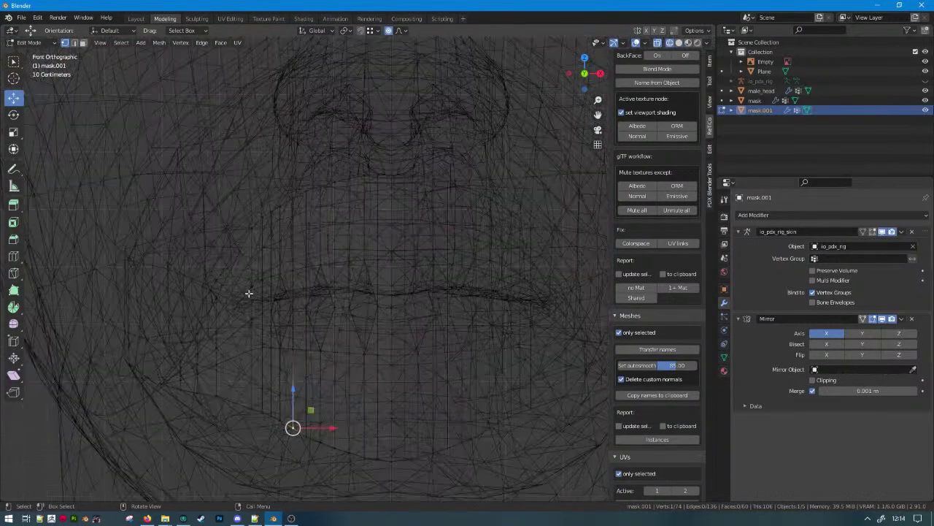
right_click(246, 291)
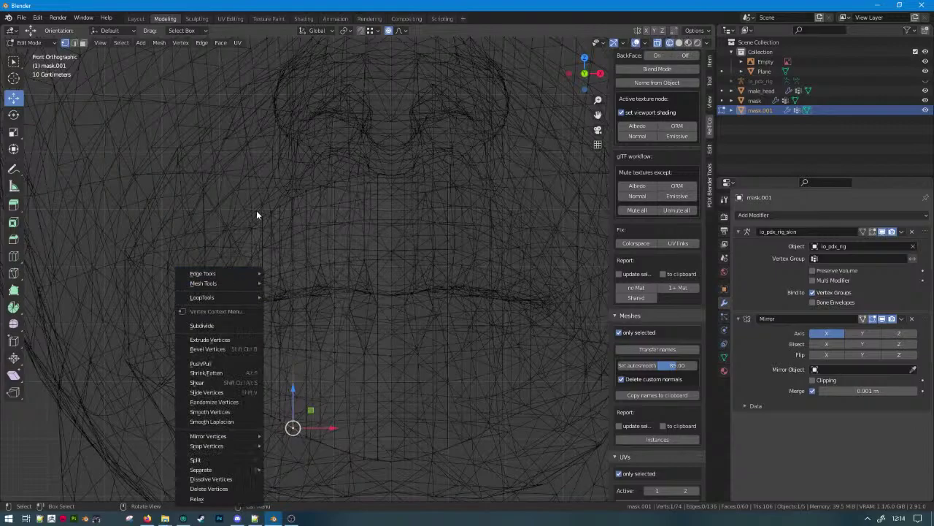
key(shift+z)
Add an edge loop across the mouthpiece, midway between its upper edge and the row above the diamond holes.
click(73, 43)
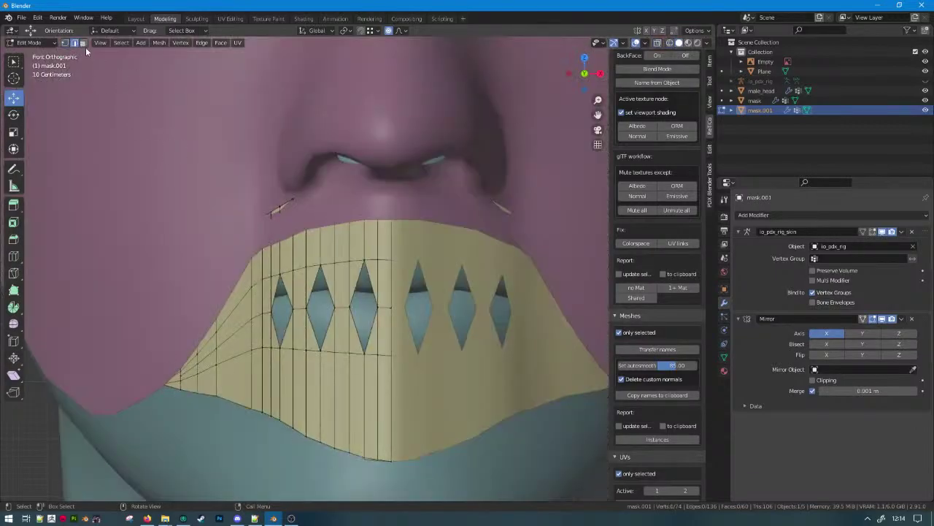
key(ctrl+r)
click(310, 248)
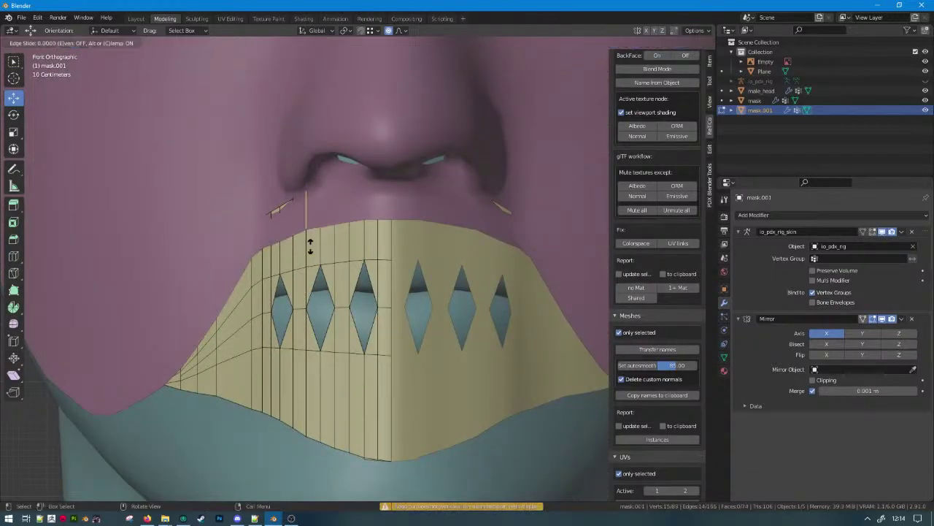
Hide the main mask object and reopen the mouthpiece mask.001 for mesh editing.
key(Tab)
click(374, 141)
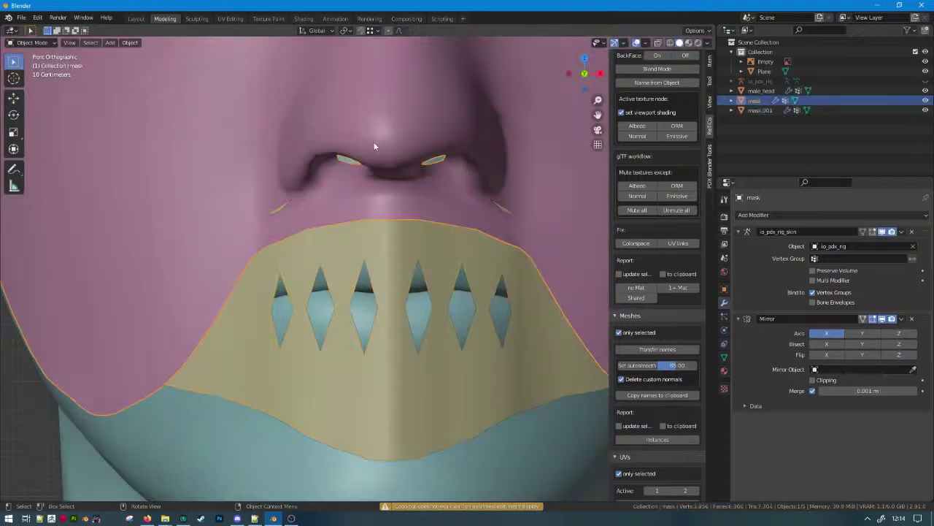
key(h)
click(349, 209)
key(Tab)
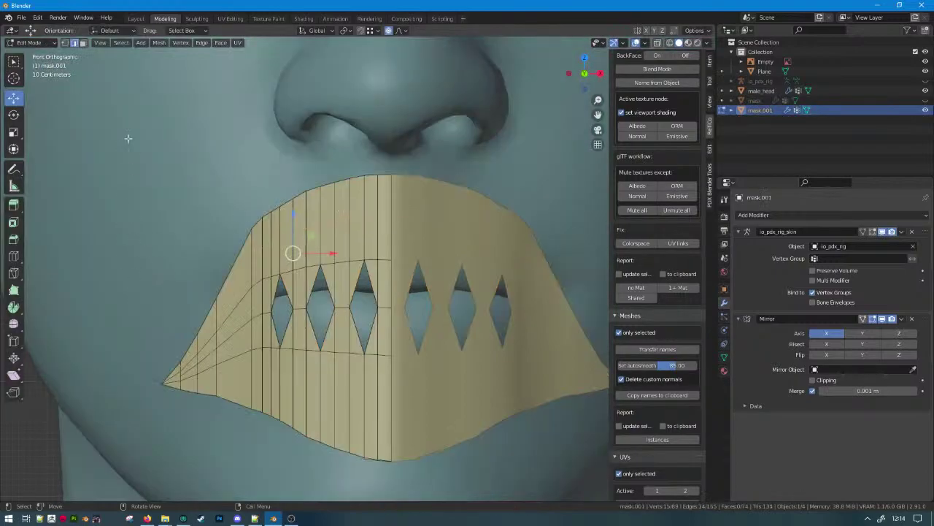
Knife-cut the narrow face at the mouthpiece's outer corner to continue the new edge loop.
key(k)
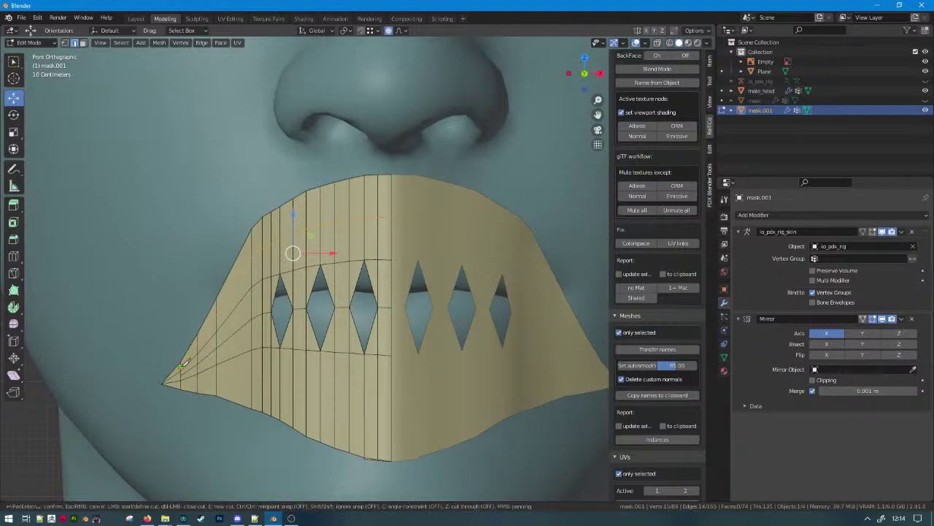
key(Return)
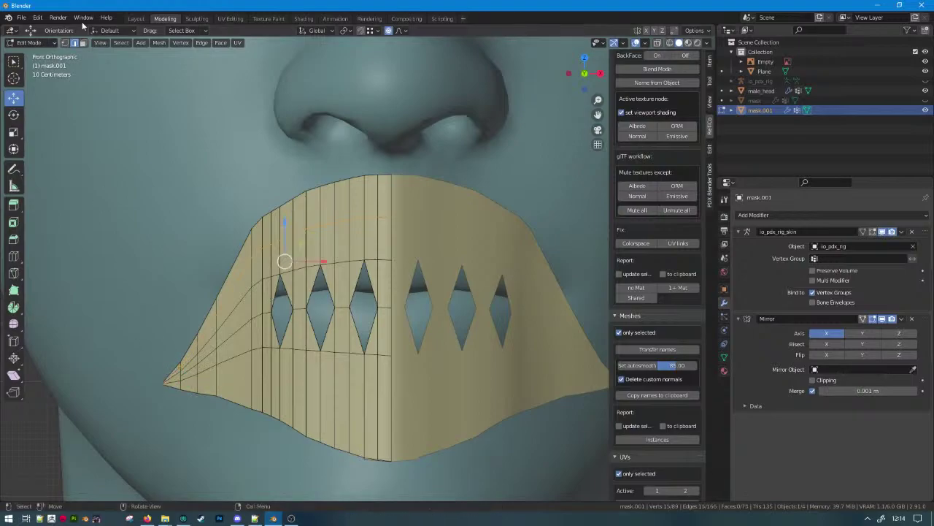
Delete the strip of faces along the mouthpiece's upper edge, including the small faces at its outer corner.
alt+click(343, 217)
alt+click(339, 212)
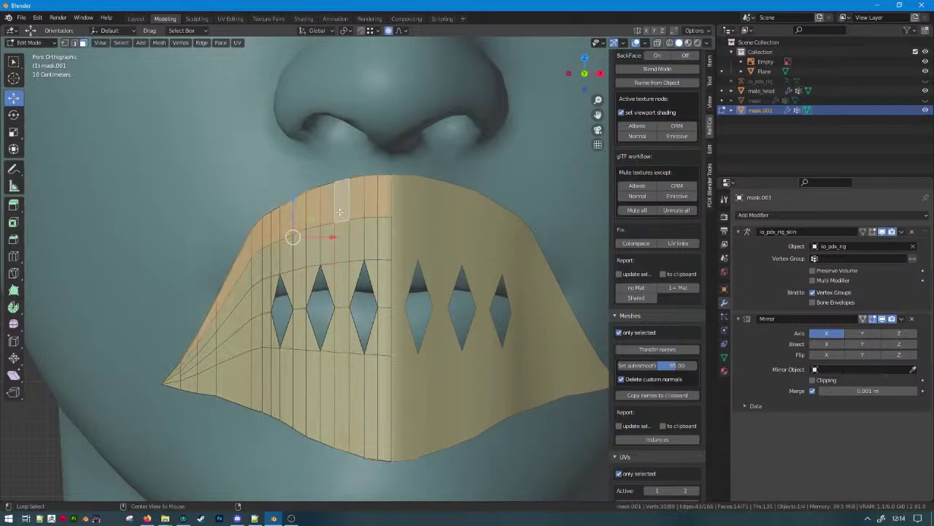
key(shift+z)
key(c)
click(159, 351)
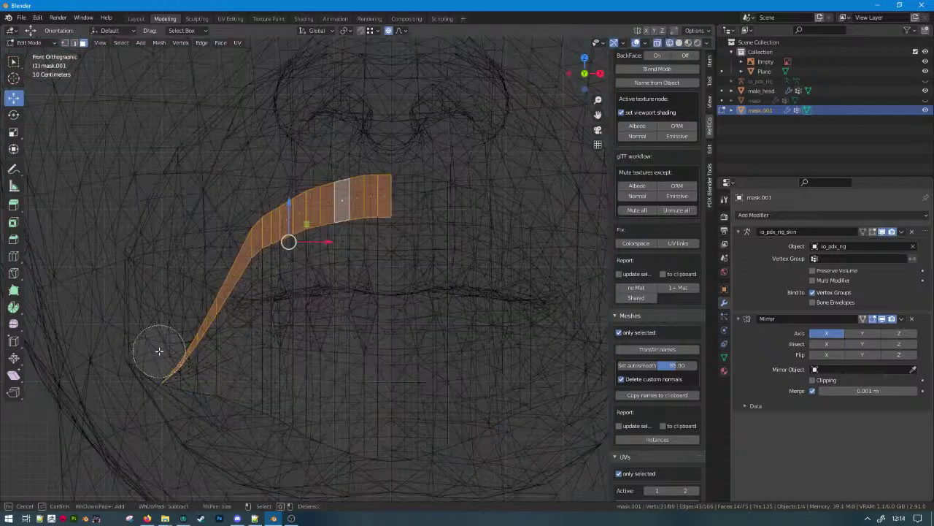
right_click(159, 351)
key(shift+z)
key(shift+z)
key(c)
click(337, 458)
key(Escape)
key(shift+z)
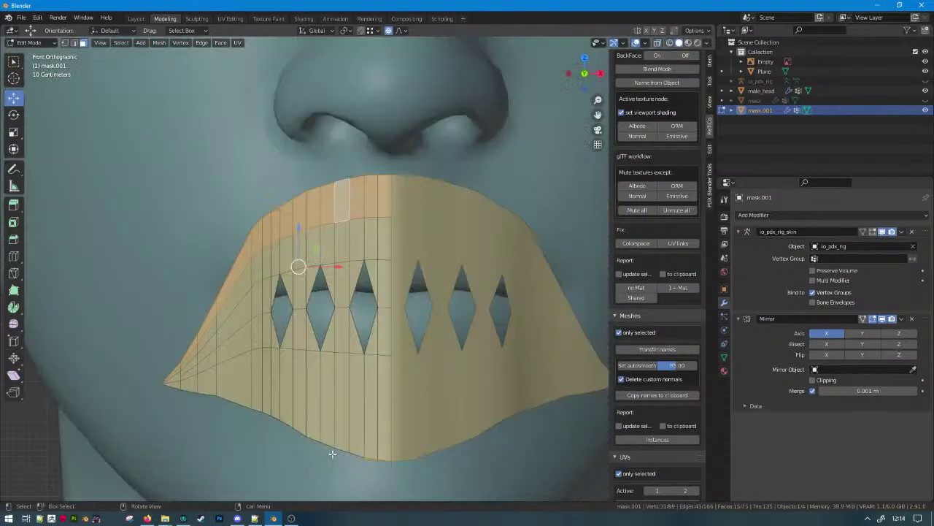
key(x)
key(f)
scroll(365, 405, down, 4)
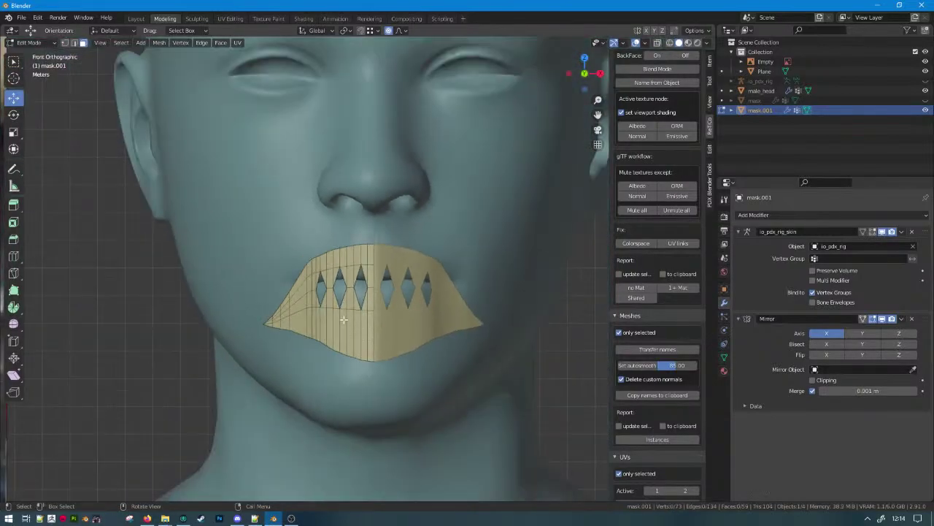
Add an edge loop across the mouthpiece, midway between the row below the diamond holes and its lower edge.
scroll(321, 313, up, 4)
scroll(263, 303, up, 1)
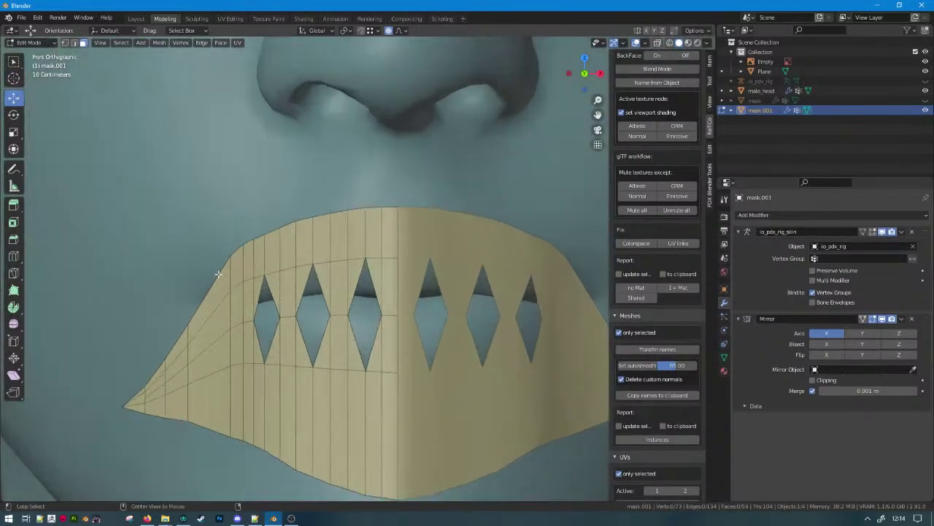
click(73, 42)
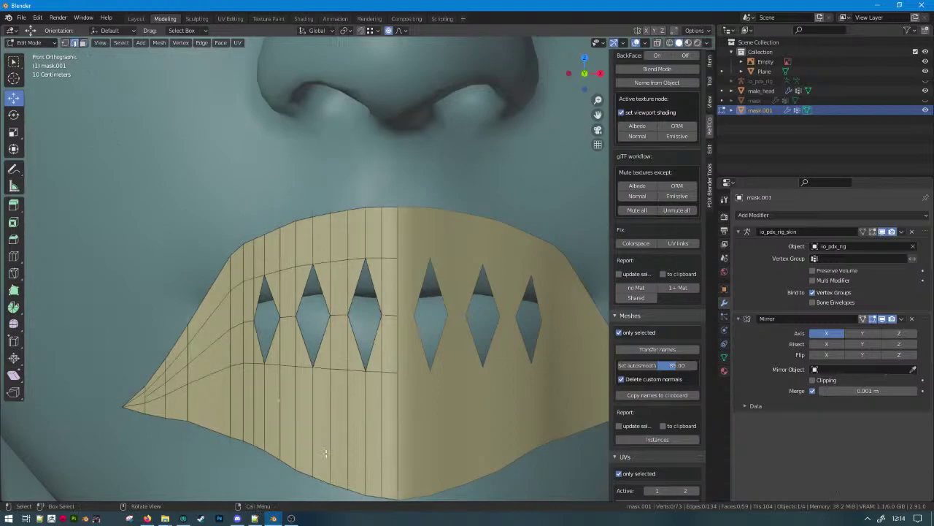
key(ctrl+r)
click(343, 435)
right_click(344, 442)
middle_drag(344, 443, 346, 395)
shift+middle_drag(346, 395, 337, 302)
scroll(336, 302, up, 2)
Knife-cut the faces at the outer corner so the new loop and the one above it both continue to the corner tip.
key(k)
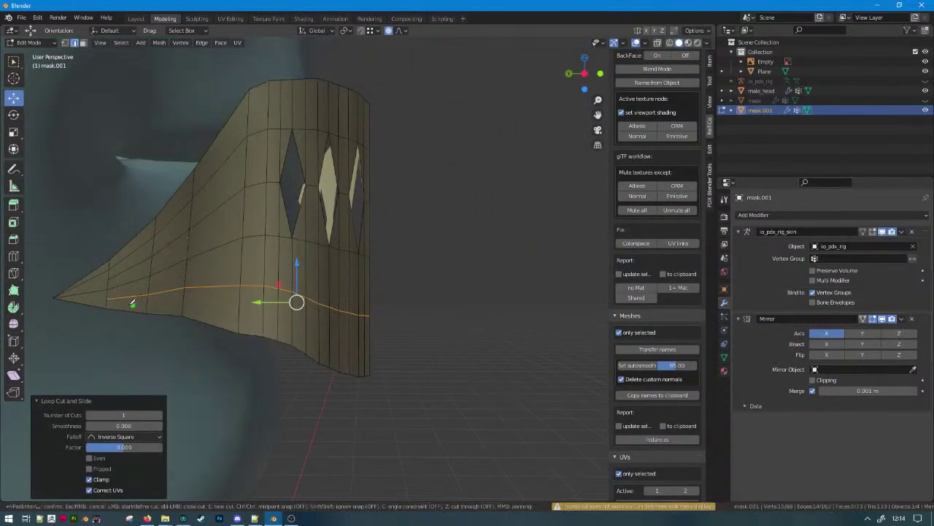
click(107, 298)
click(56, 297)
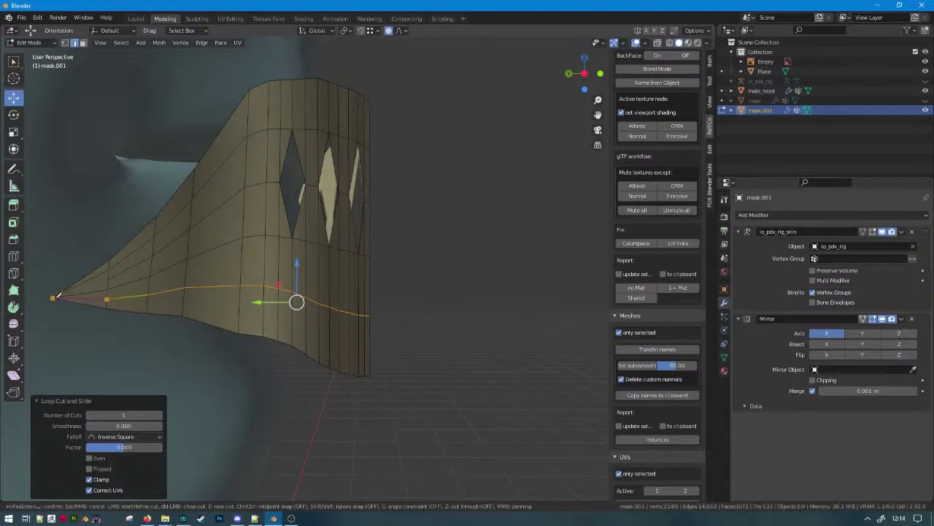
key(Return)
key(k)
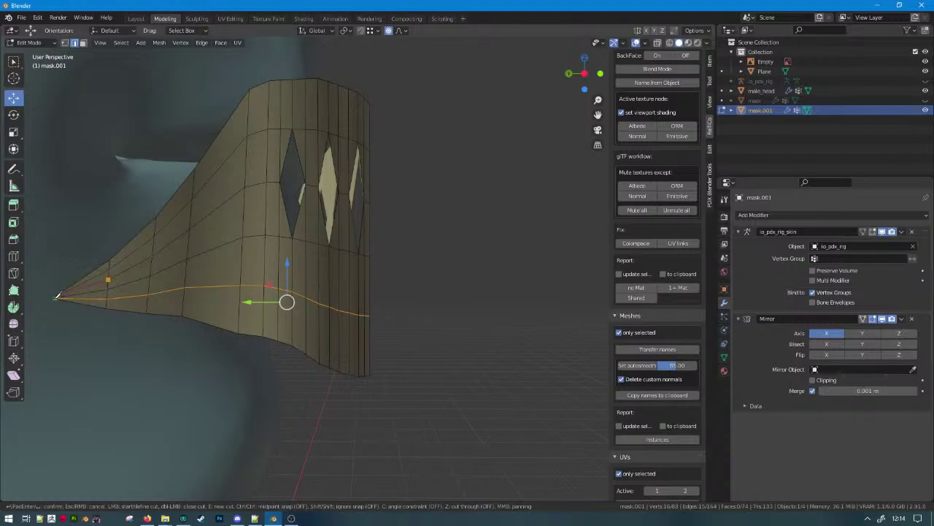
key(Escape)
scroll(379, 259, down, 2)
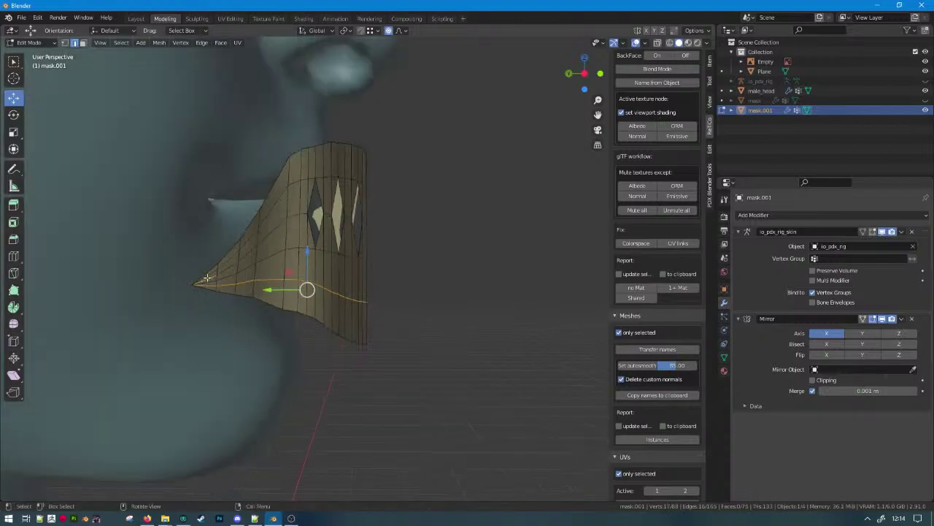
Leave mesh editing and unhide the hidden objects, keeping only the io_pdx_rig armature hidden.
middle_drag(445, 252, 356, 237)
key(Tab)
key(Tab)
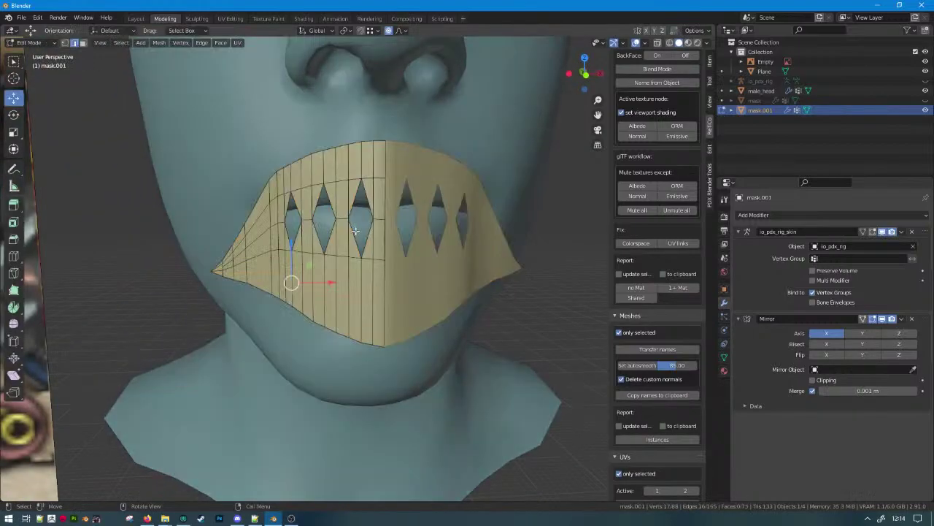
click(335, 258)
key(Tab)
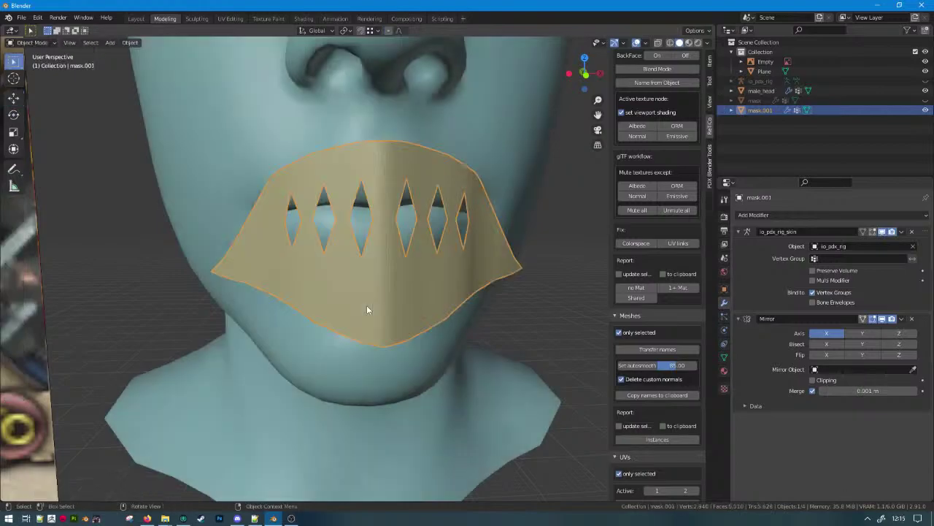
click(388, 276)
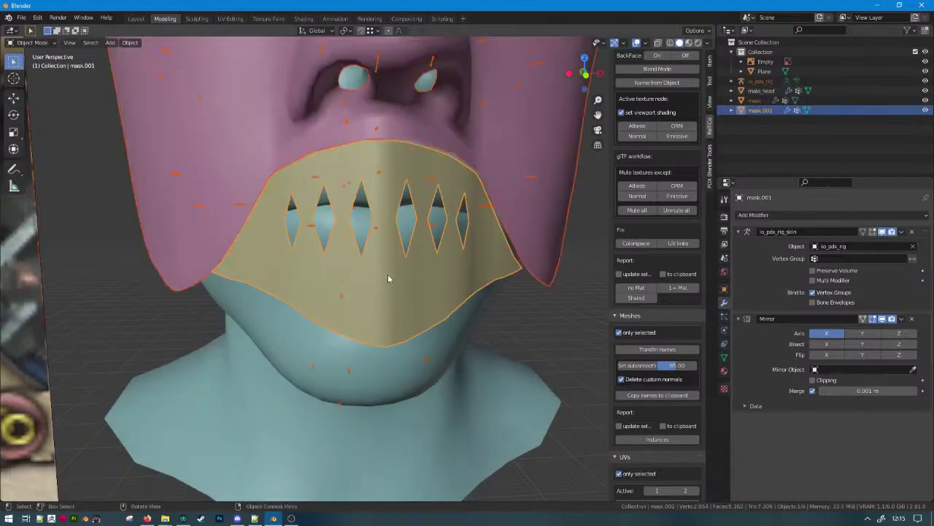
click(374, 231)
scroll(368, 249, down, 4)
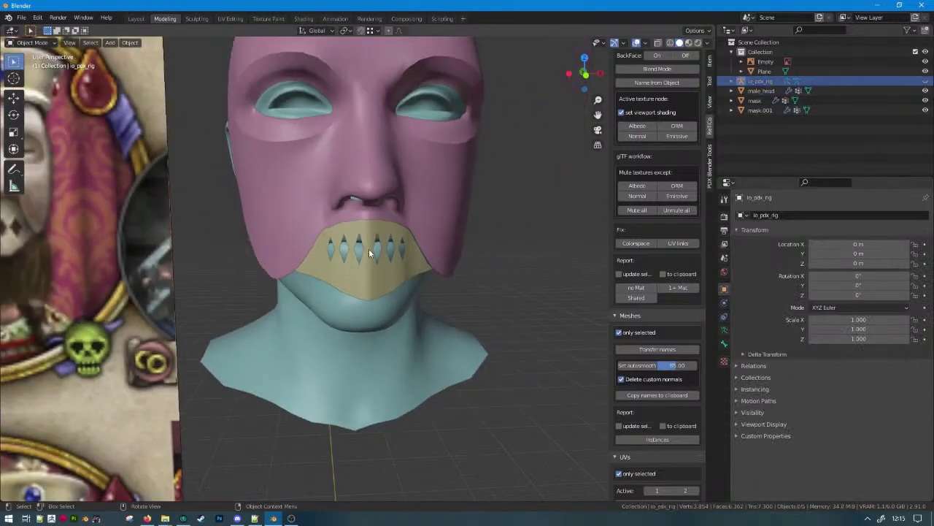
Shift the mouthpiece's upper edge beside the outer diamond hole about 0.12 m along X with proportional editing.
middle_drag(369, 248, 298, 259)
click(320, 239)
key(Tab)
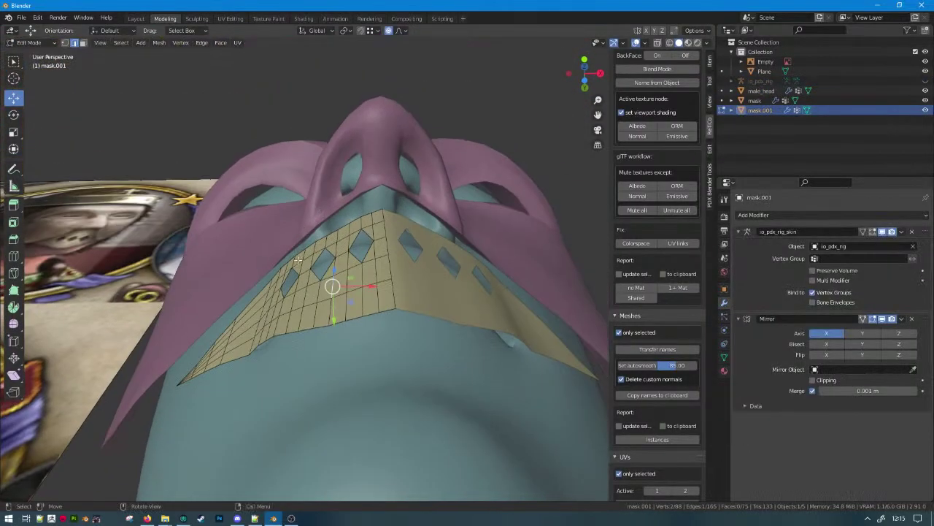
click(262, 275)
click(274, 276)
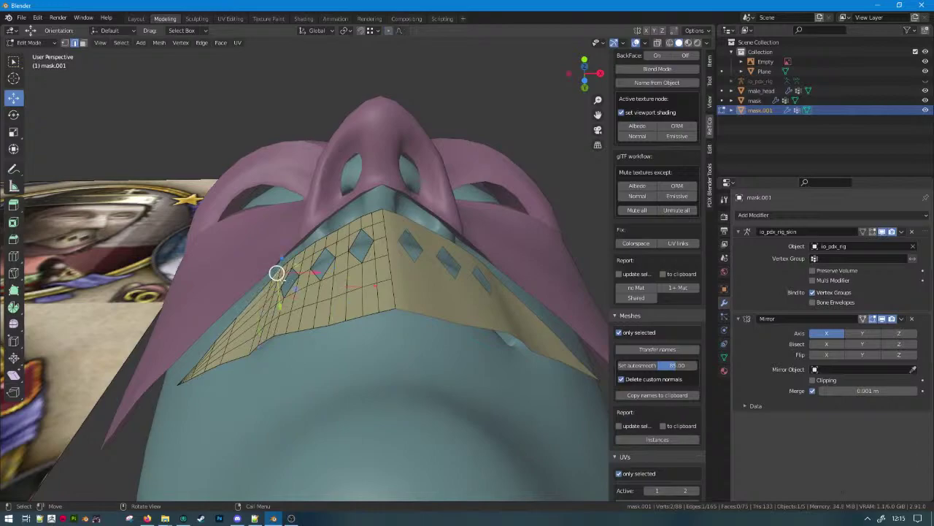
key(g)
key(y)
click(278, 276)
key(g)
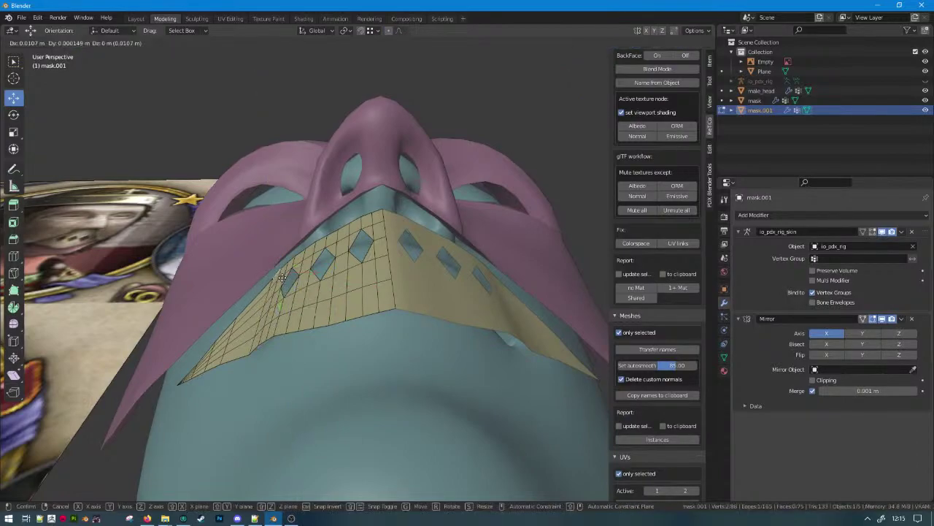
key(o)
scroll(275, 271, down, 5)
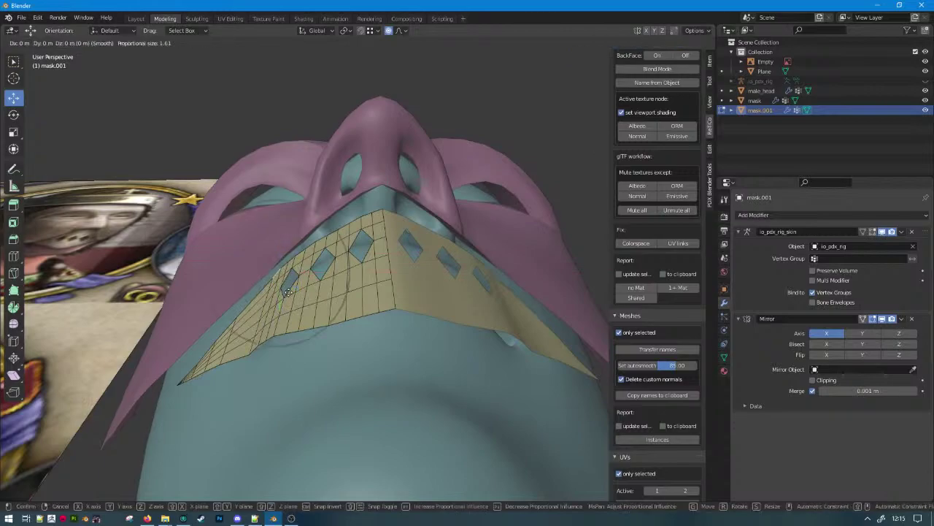
key(x)
scroll(291, 293, down, 6)
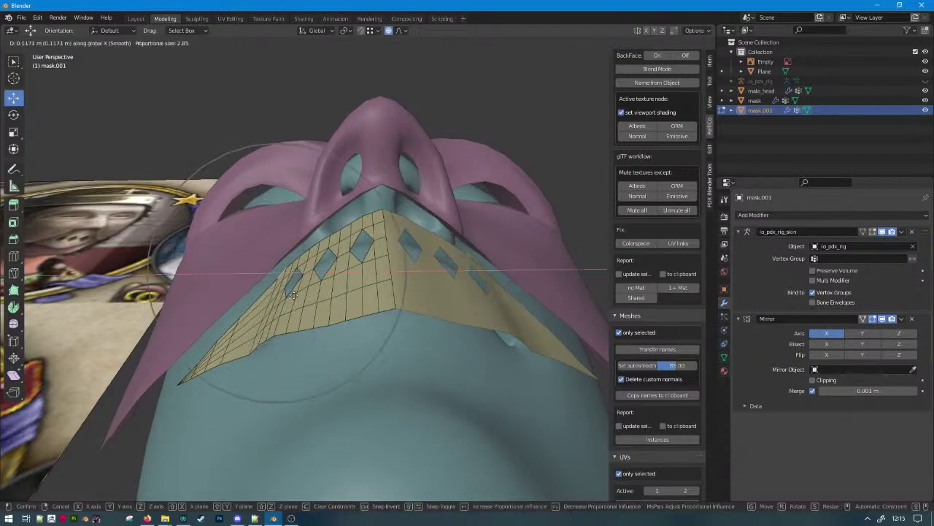
click(292, 295)
Move the topmost centre-line edge of the mouthpiece about -0.16 m along Y with proportional editing.
middle_drag(292, 294, 412, 300)
middle_drag(393, 234, 359, 152)
click(374, 219)
key(g)
right_click(352, 216)
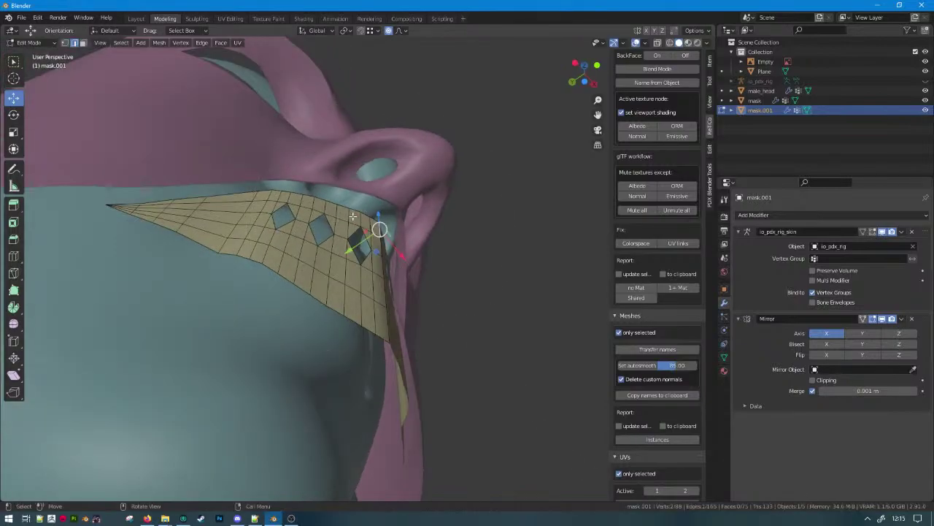
key(g)
key(y)
click(351, 219)
middle_drag(351, 219, 388, 367)
In right side view, rotate the mesh about the mouthpiece's lowest centre vertex by 12.3° with a proportional size of about 4.6.
click(65, 43)
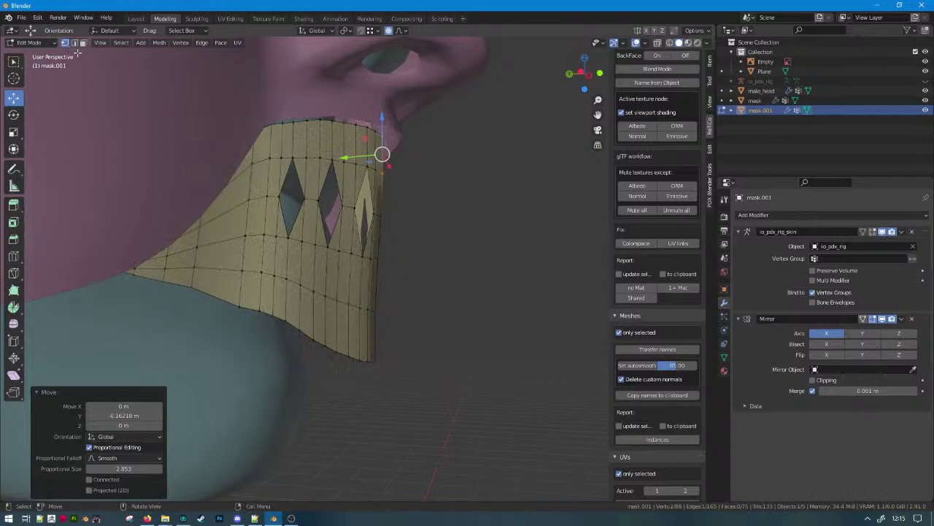
key(KP_3)
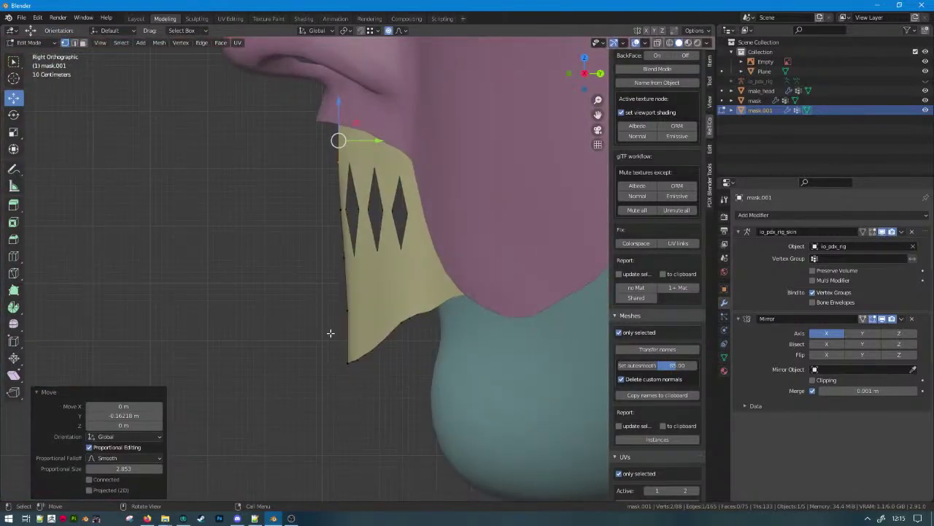
click(337, 367)
key(g)
key(y)
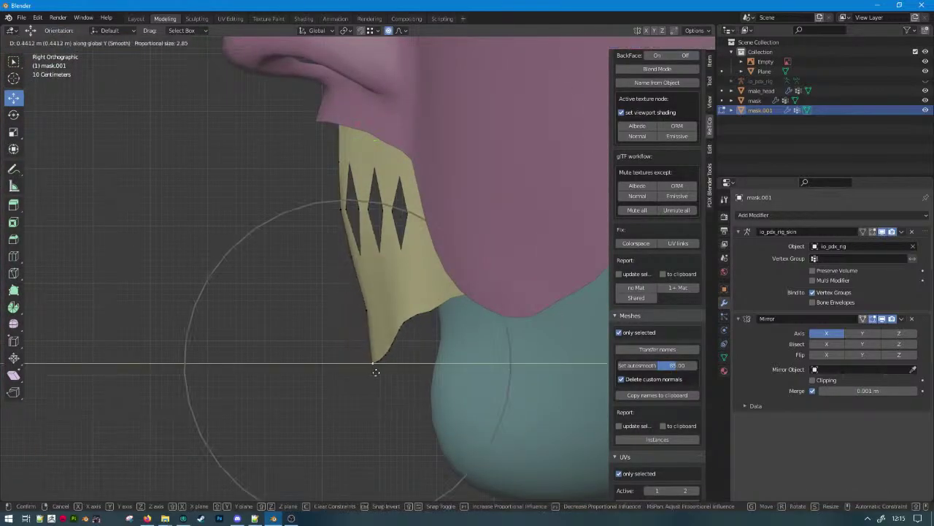
scroll(365, 368, down, 7)
key(r)
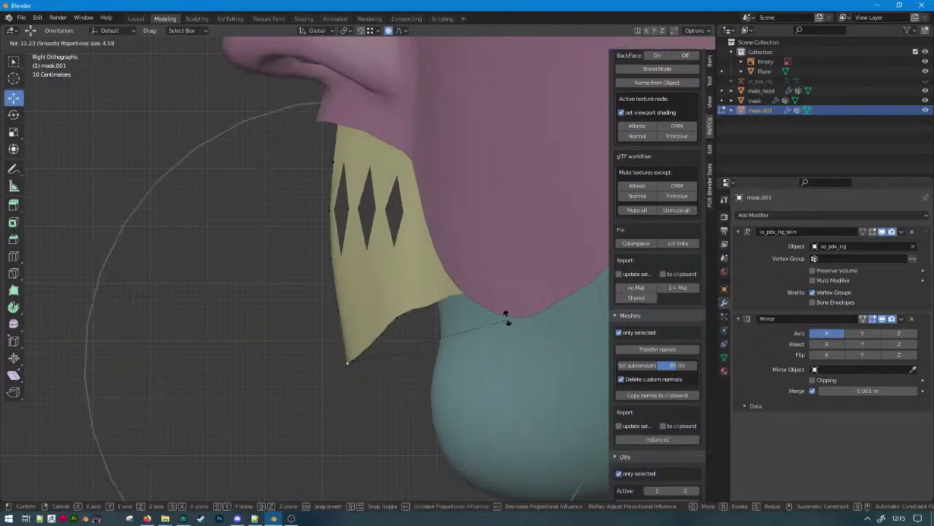
click(507, 316)
Move the lowest centre vertex about 0.4 m along Y toward the chin with proportional editing.
key(g)
right_click(518, 317)
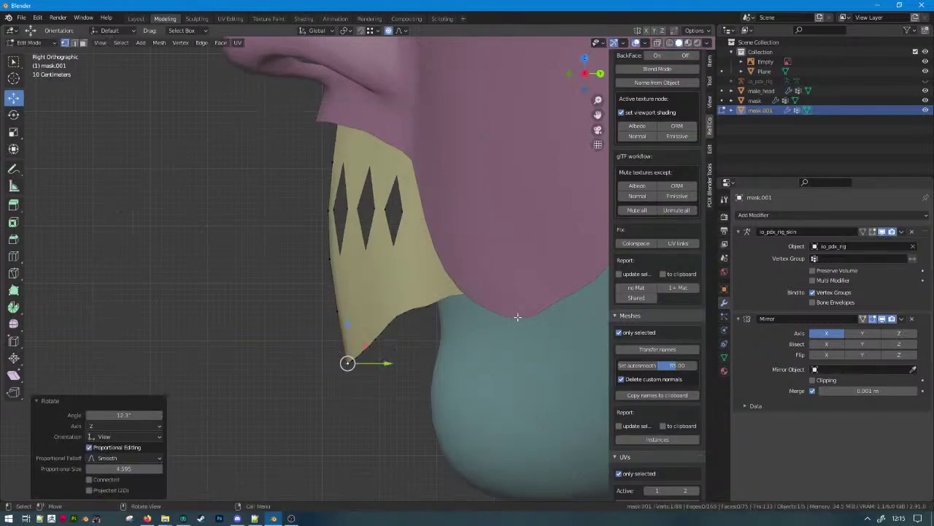
key(g)
key(y)
click(475, 338)
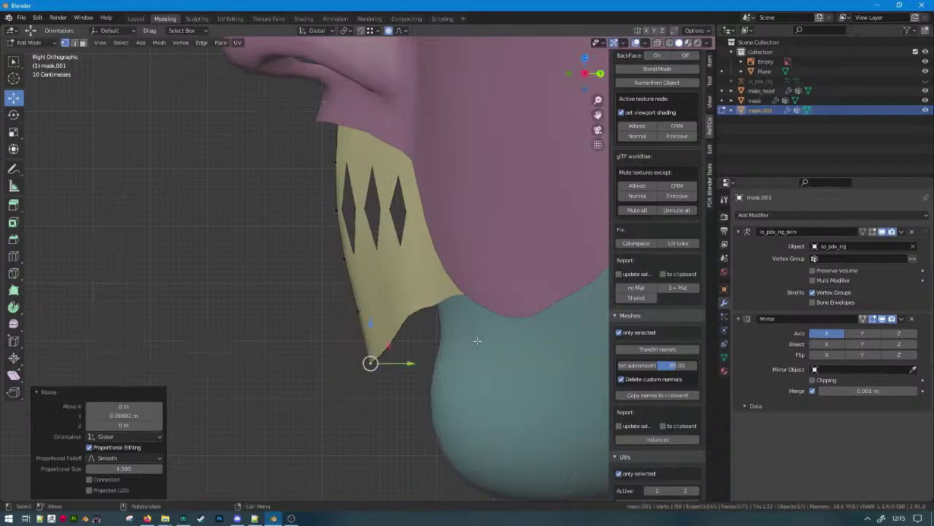
Examine the mask and mouthpiece on the head from the side and front against the portrait reference images.
middle_drag(475, 338, 565, 340)
scroll(429, 323, down, 4)
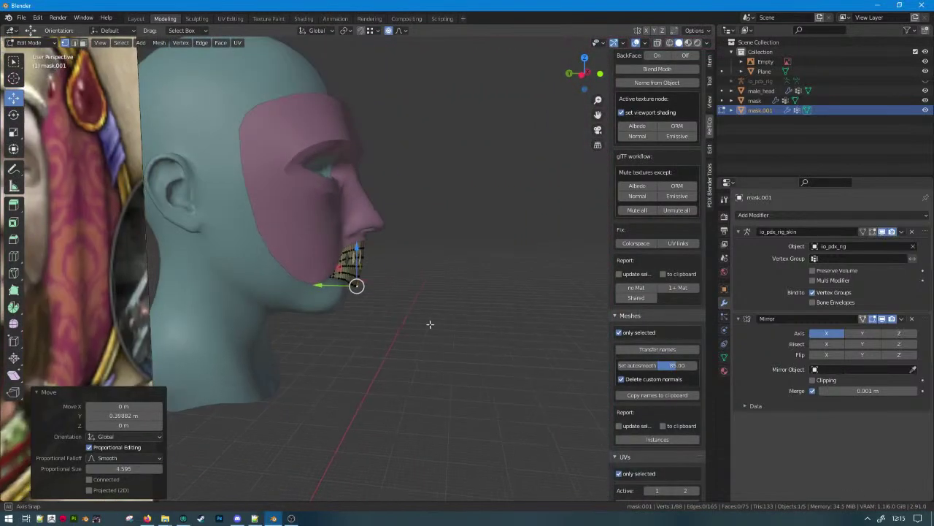
key(Tab)
middle_drag(430, 324, 301, 318)
scroll(329, 314, down, 4)
click(464, 211)
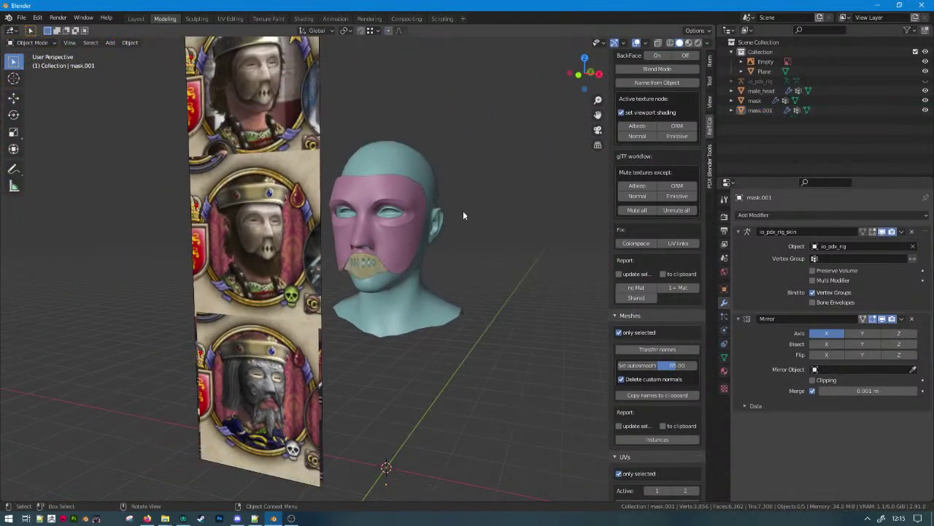
middle_drag(463, 211, 495, 212)
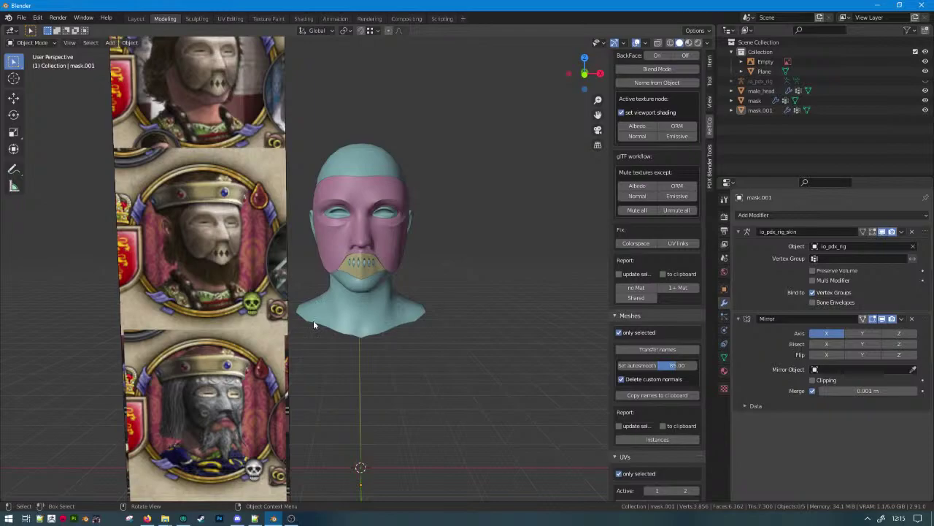
scroll(317, 336, up, 2)
scroll(370, 275, up, 5)
Lower the mouthpiece's bottom-edge vertex near the outer corner about 0.07 m along Z with proportional editing.
middle_drag(352, 284, 300, 277)
click(381, 274)
scroll(367, 280, up, 1)
key(Tab)
scroll(395, 291, up, 3)
click(269, 276)
key(g)
key(z)
scroll(302, 281, up, 9)
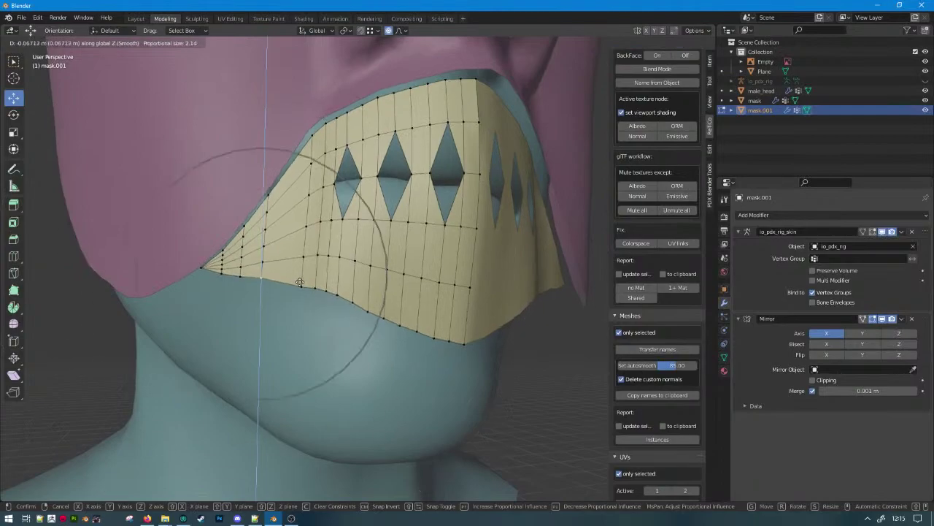
click(299, 281)
Lower the bottom-edge vertex below the outer diamond hole about 0.22 m and the one near the corner about 0.05 m along Z.
click(323, 289)
key(g)
key(z)
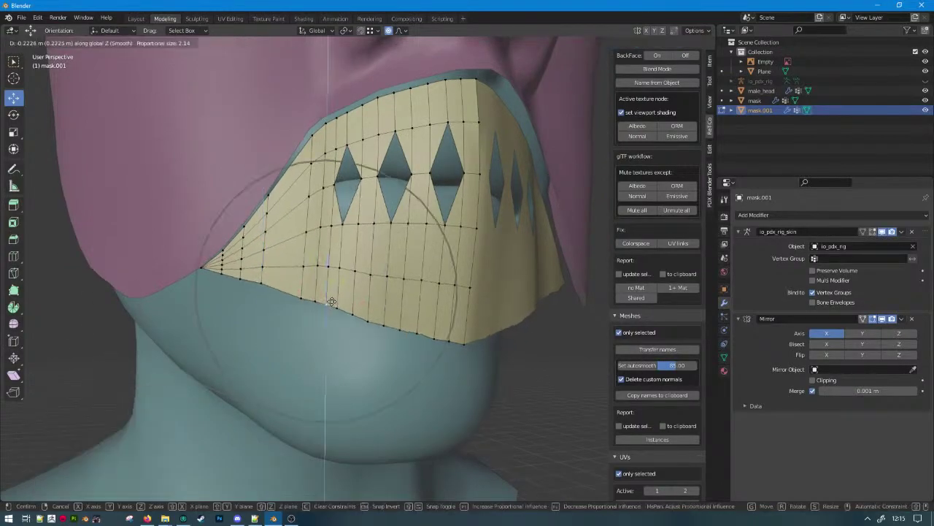
click(332, 301)
click(261, 279)
key(g)
key(z)
scroll(271, 280, up, 5)
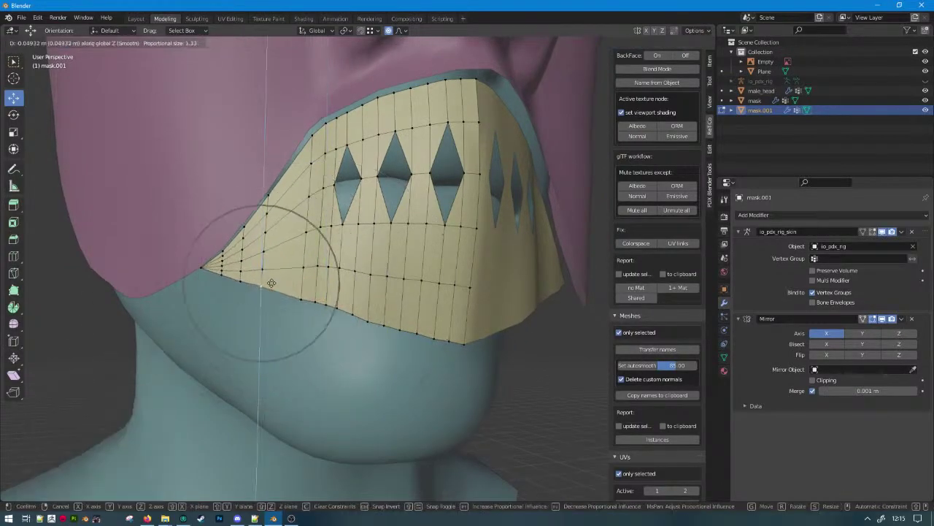
click(271, 284)
middle_drag(306, 296, 227, 135)
click(311, 305)
key(g)
right_click(315, 305)
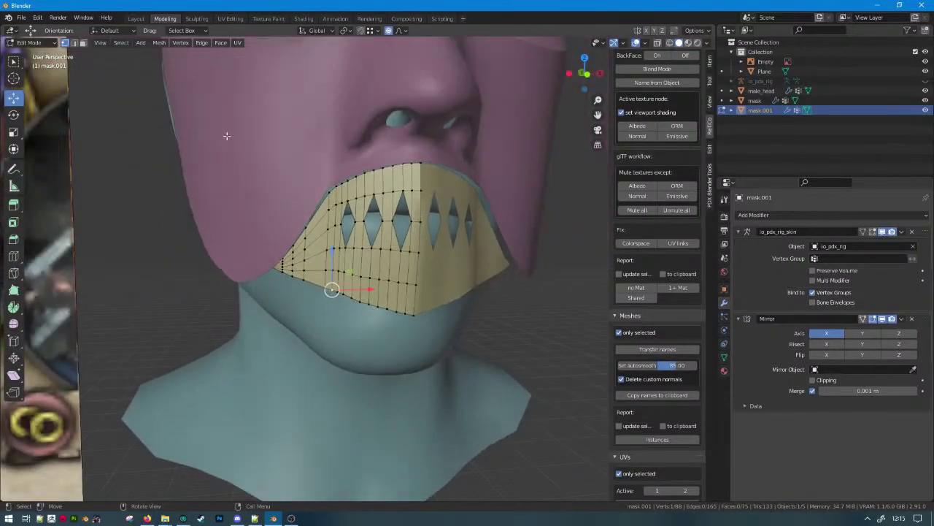
Dissolve the vertical edges running from the lower tips of the three diamond holes to the mouthpiece's lower edge.
click(74, 42)
scroll(408, 323, up, 4)
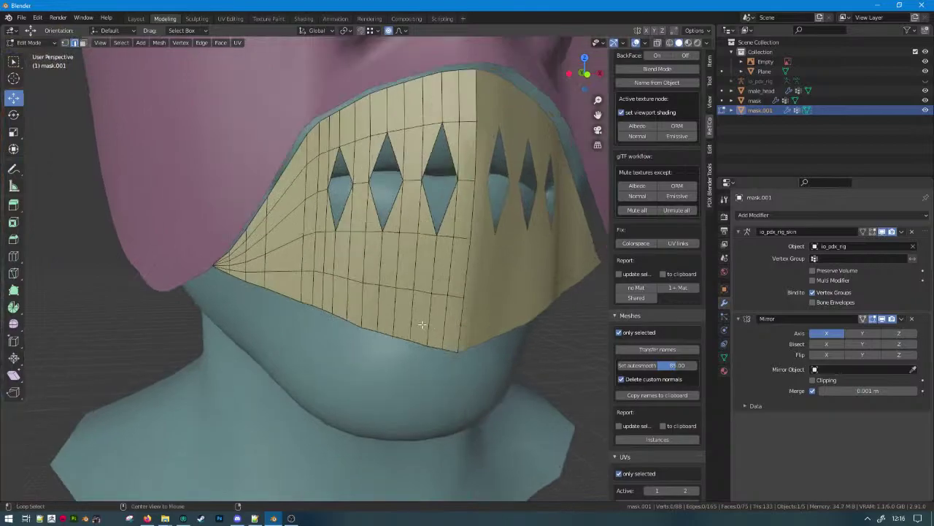
click(379, 299)
click(331, 292)
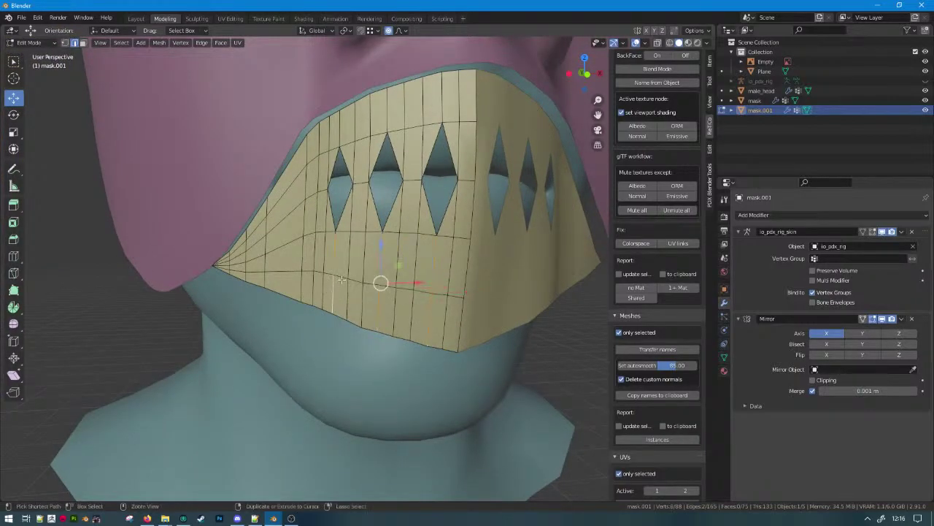
key(ctrl+x)
Add a vertical edge loop between the outer and middle diamond holes and another between the middle and inner holes.
middle_drag(334, 280, 378, 270)
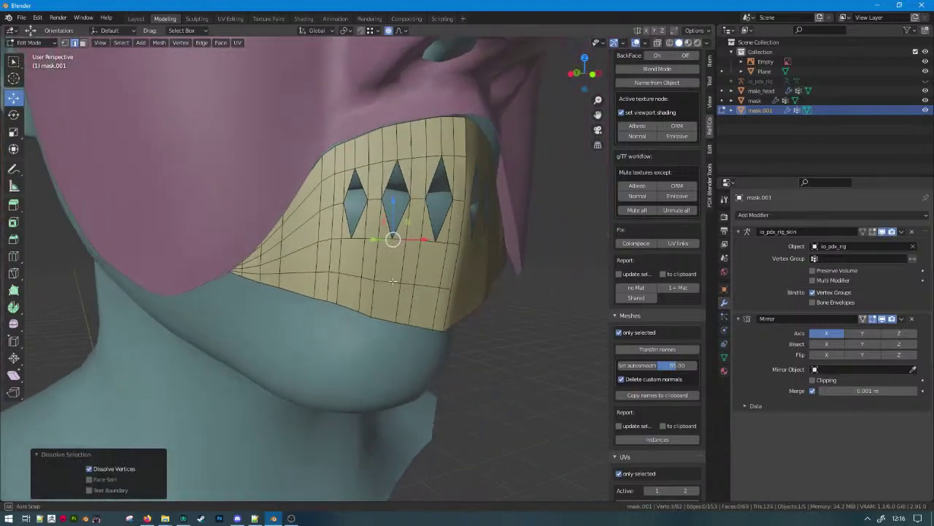
click(379, 261)
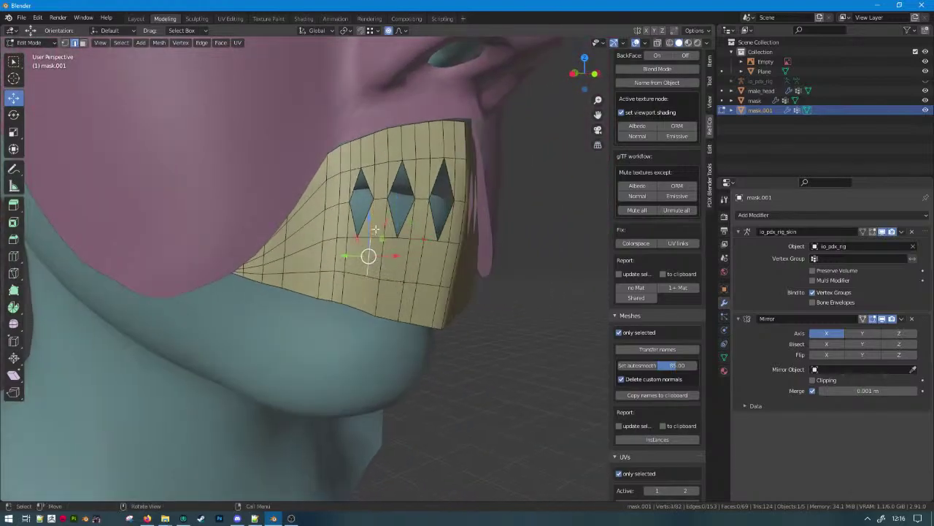
key(ctrl+r)
click(378, 235)
click(378, 237)
key(ctrl+r)
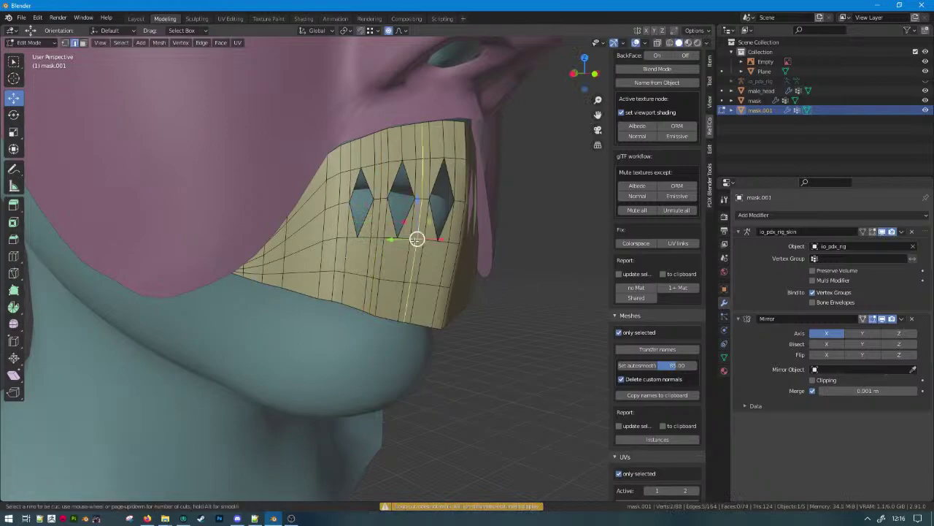
click(417, 240)
click(416, 249)
Dissolve the extra vertical edges running from below the diamond holes to the mouthpiece's lower edge.
alt+click(386, 268)
alt+shift+click(371, 258)
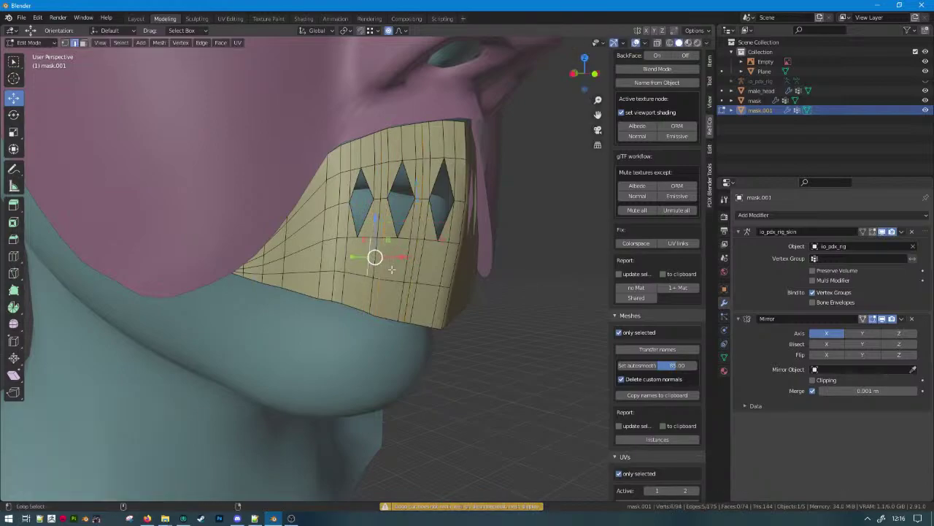
alt+shift+click(403, 271)
alt+shift+click(419, 270)
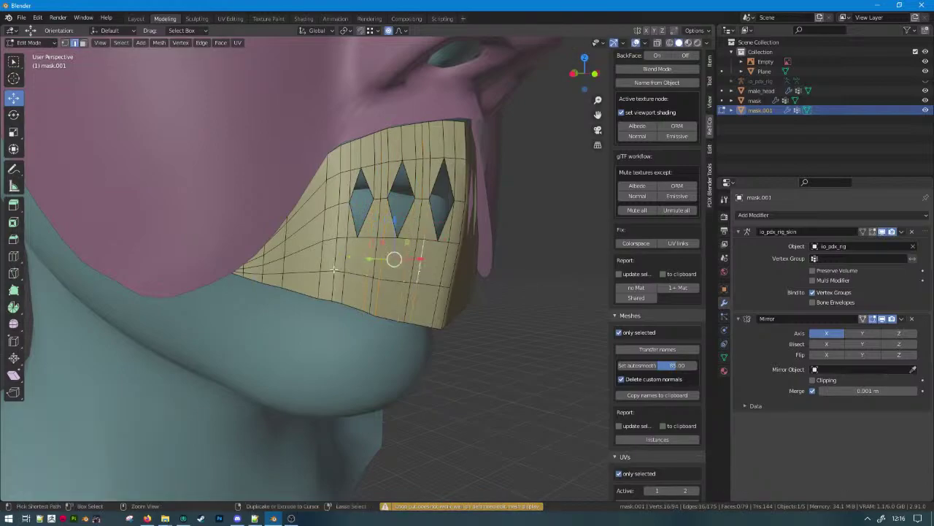
key(ctrl+x)
Dissolve the vertical edge loop just outside the outer diamond hole.
scroll(277, 300, up, 1)
alt+click(331, 270)
alt+click(331, 261)
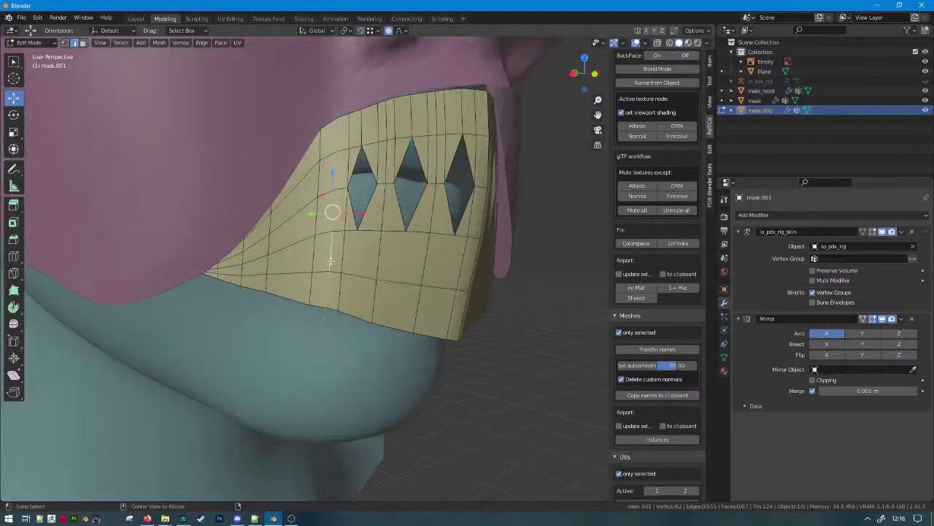
key(ctrl+x)
middle_drag(331, 261, 280, 263)
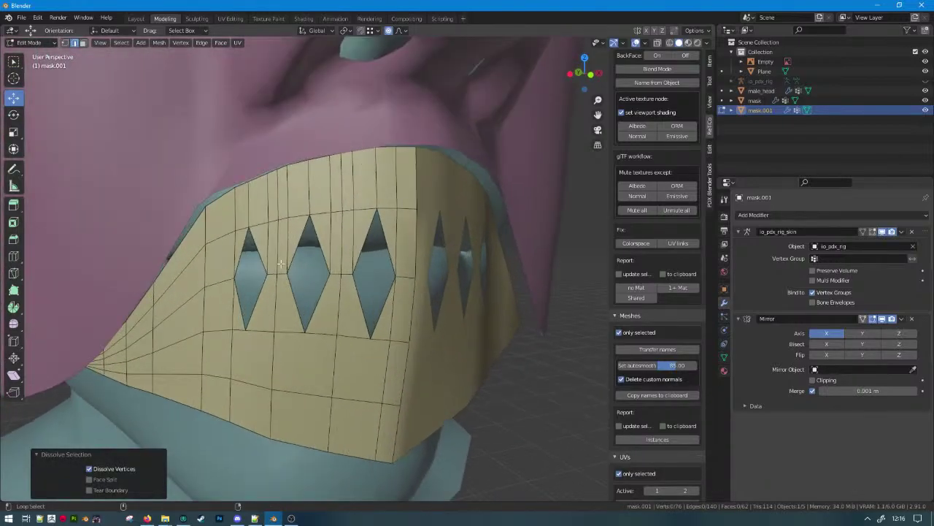
Dissolve the vertical edges above the three diamond hole tips together with the extra ones beside the gaps between the holes.
alt+click(279, 263)
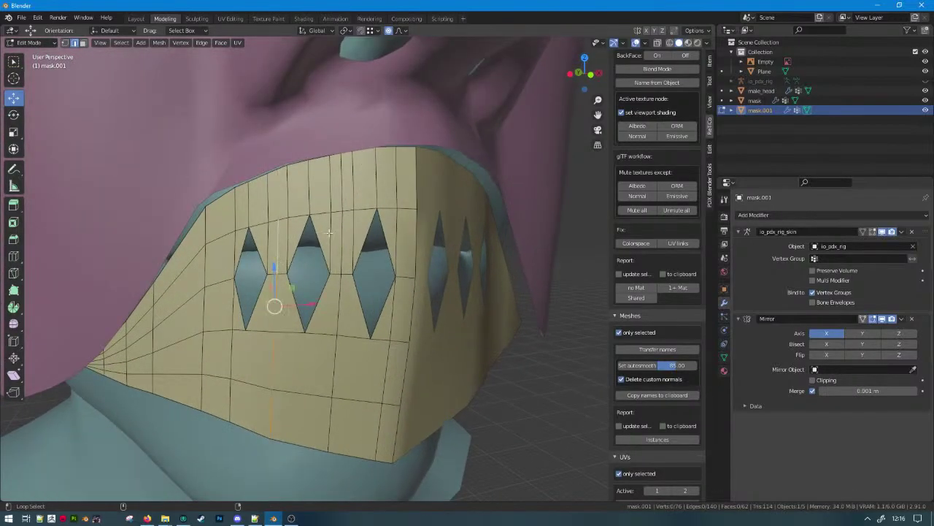
click(251, 202)
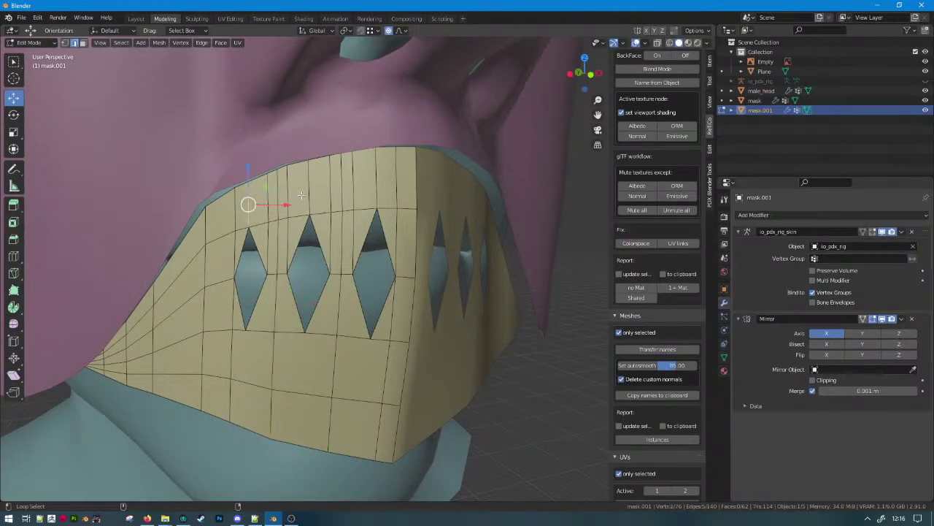
ctrl+click(369, 191)
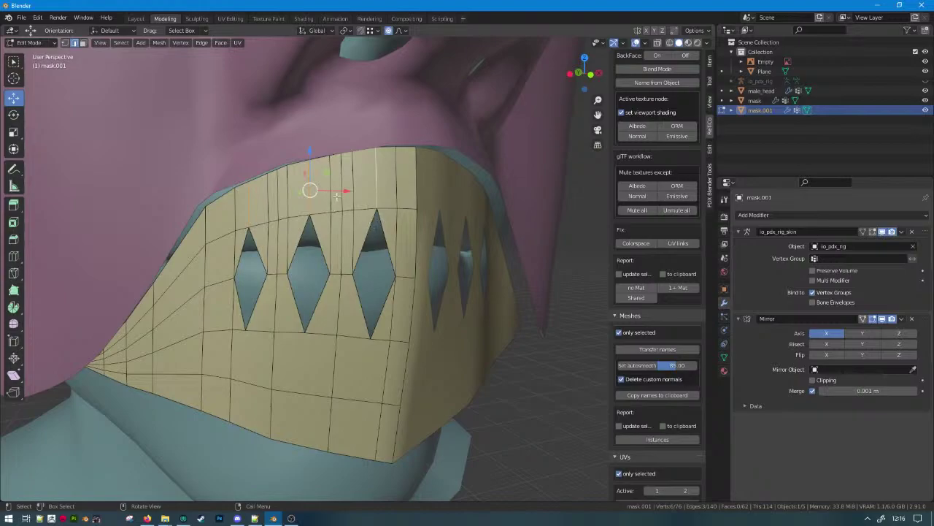
alt+shift+click(351, 181)
alt+shift+click(332, 179)
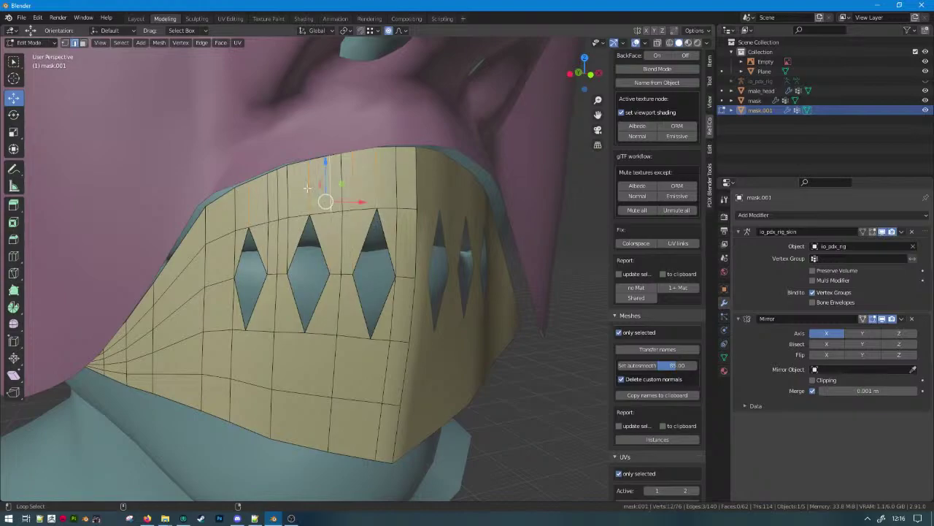
alt+shift+click(291, 187)
alt+shift+click(264, 193)
key(ctrl+x)
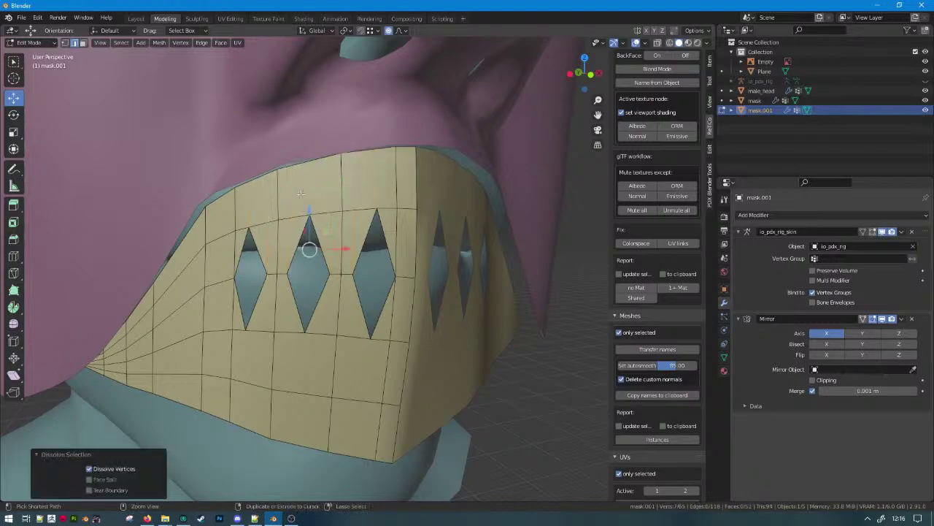
Undo the dissolve above the holes and repeat it with the short vertical edge near the centreline included.
middle_drag(418, 267, 429, 282)
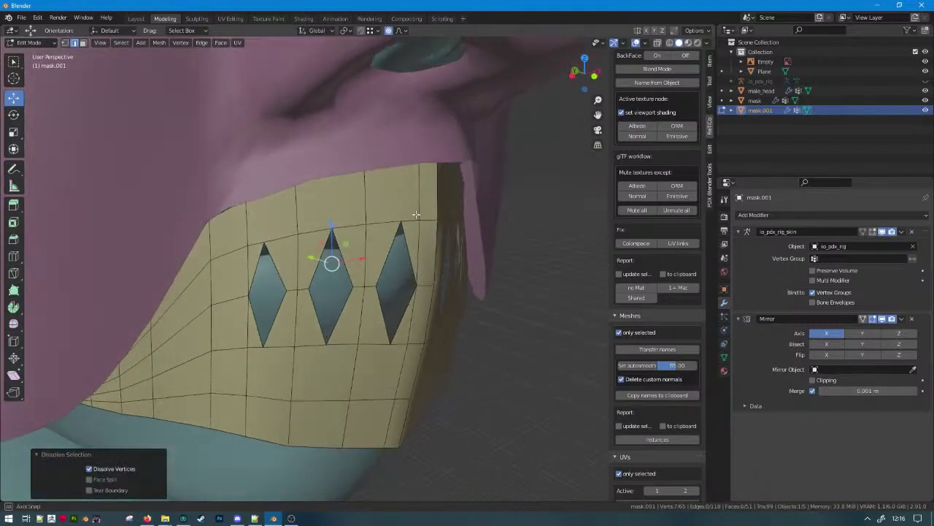
middle_drag(415, 214, 389, 187)
key(ctrl+z)
key(shift+z)
key(shift+z)
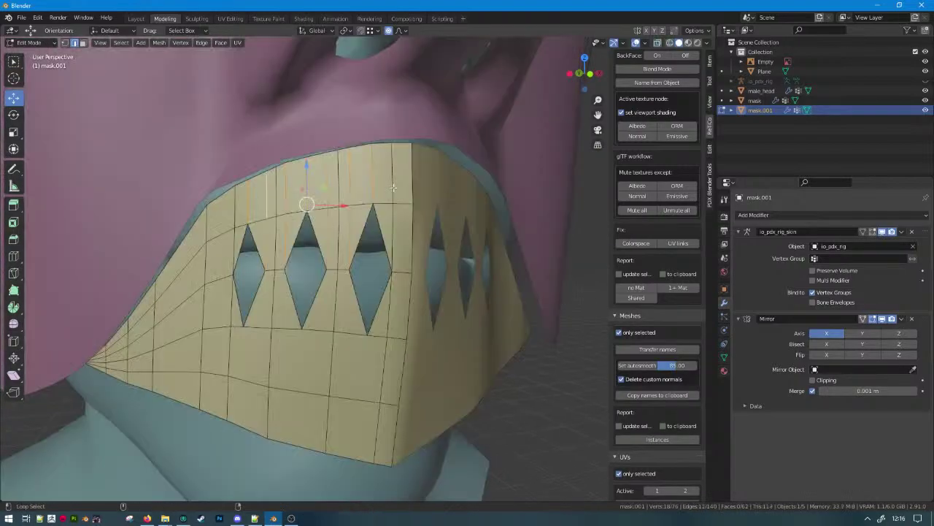
key(ctrl+x)
middle_drag(392, 188, 374, 232)
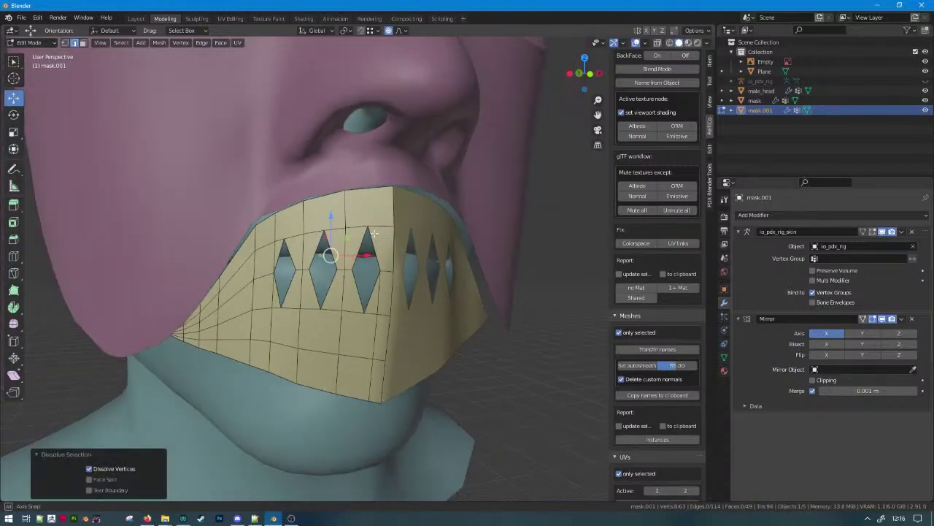
Compare the mask's lower rim vertices with the mouthpiece's upper edge by switching between the two objects.
key(Tab)
click(371, 174)
key(Tab)
key(Tab)
click(395, 225)
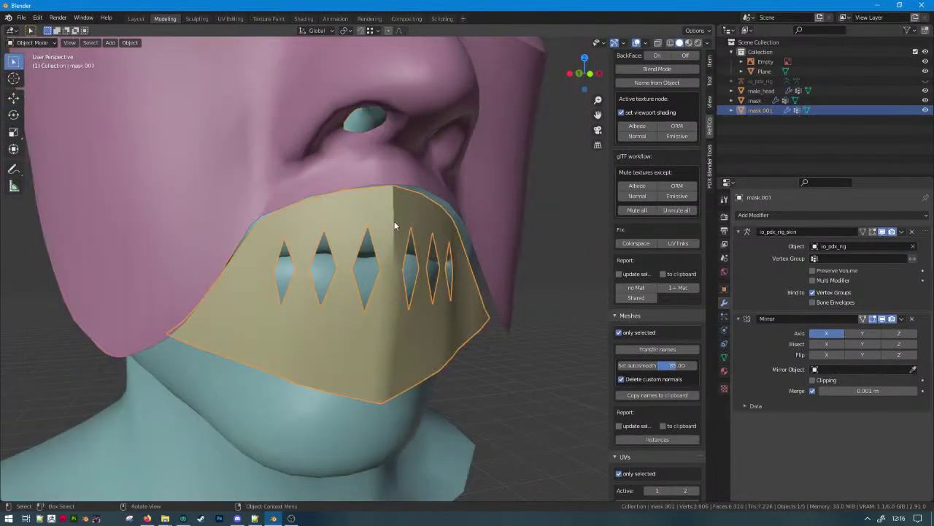
key(Tab)
Undo the dissolve of the vertical edges above the diamond holes.
key(ctrl+z)
key(ctrl+z)
key(ctrl+z)
key(ctrl+z)
key(ctrl+z)
key(ctrl+z)
key(ctrl+z)
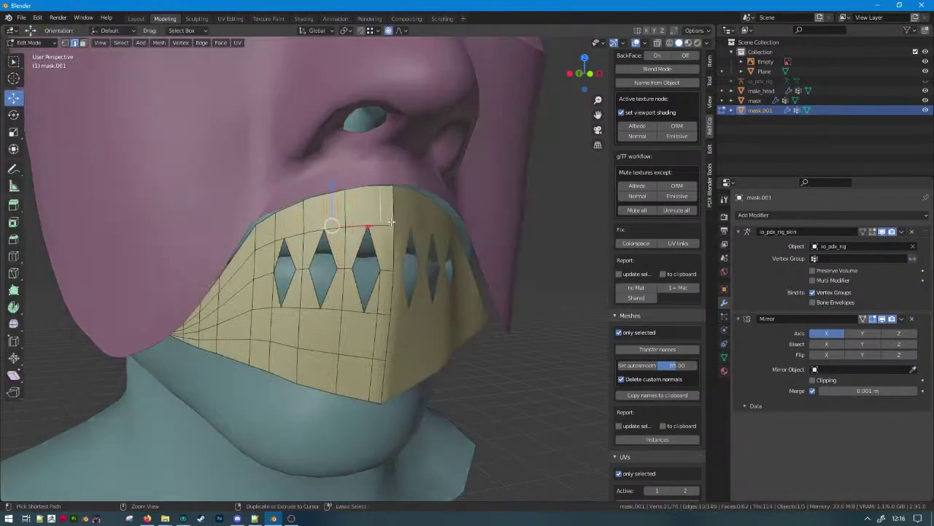
Dissolve the surplus vertical edges above the diamond holes, keeping those that meet the upper hole tips.
alt+click(384, 219)
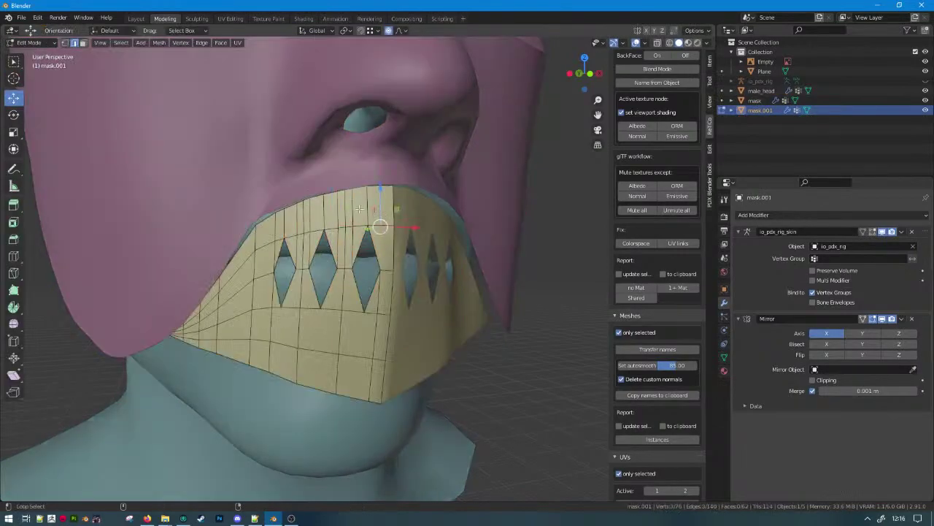
ctrl+click(297, 217)
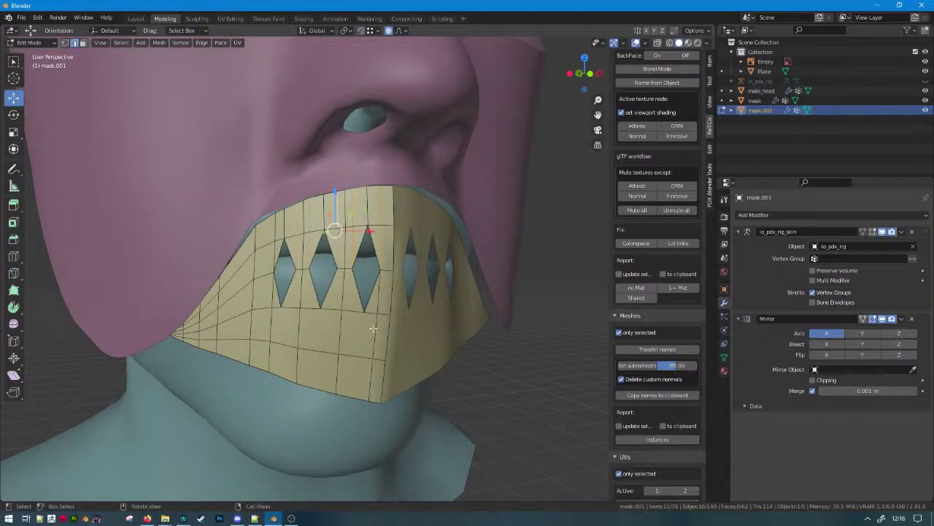
key(ctrl+x)
Dissolve the vertical edge beside the centreline in the lower part of the mouthpiece.
middle_drag(327, 324, 323, 310)
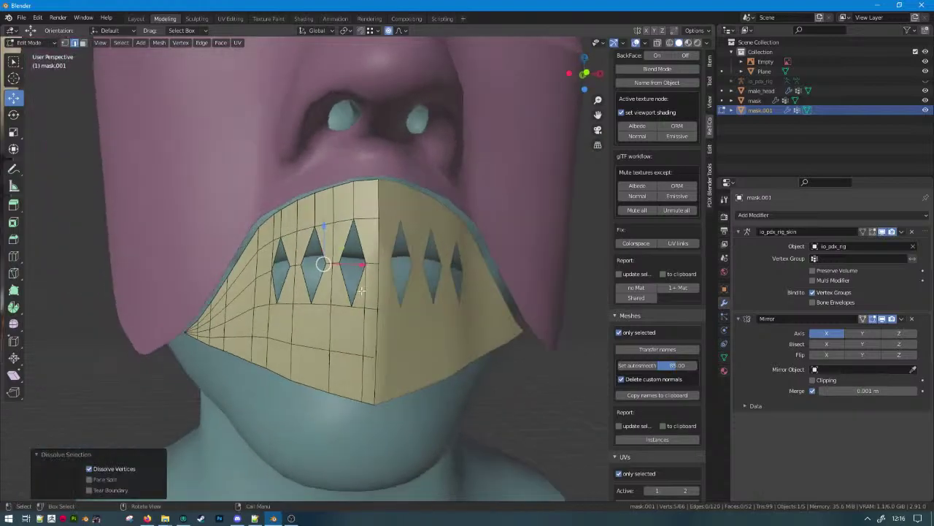
middle_drag(378, 293, 402, 281)
alt+click(381, 371)
key(ctrl+x)
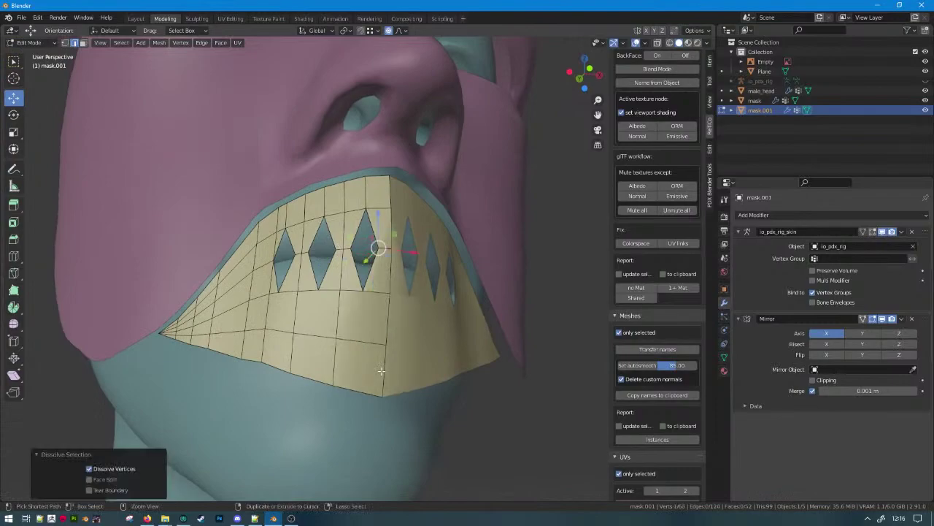
Try dissolving the horizontal edge loop between the outer diamond hole and the mouthpiece's outer corner.
middle_drag(338, 374, 125, 237)
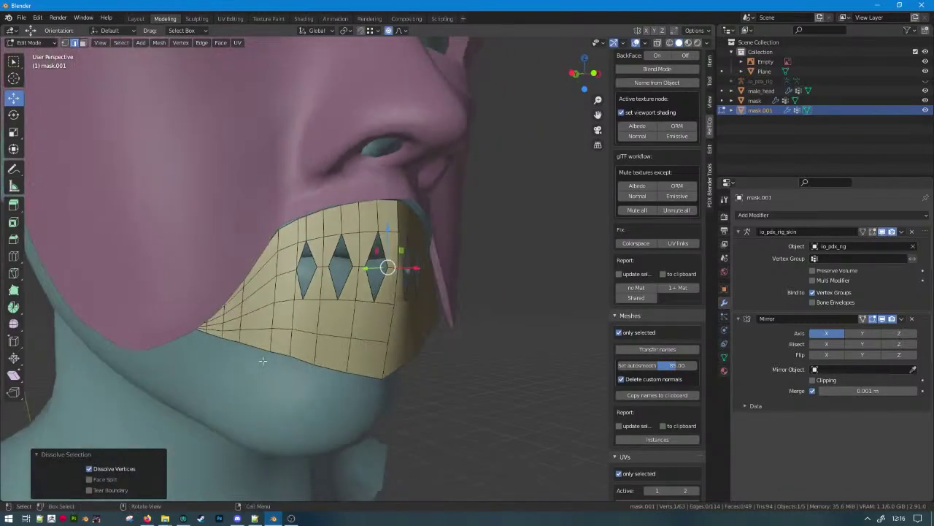
middle_drag(311, 325, 251, 275)
alt+click(252, 273)
key(ctrl+x)
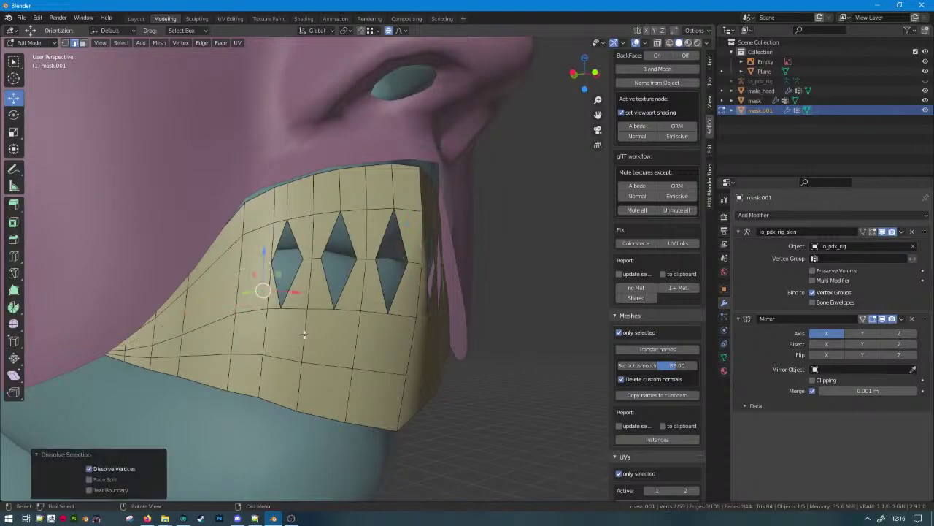
Restore the horizontal edge loop and dissolve the short vertical edge just outside the outer hole's upper tip.
scroll(256, 278, down, 1)
alt+click(281, 301)
middle_drag(306, 318, 302, 312)
scroll(302, 313, up, 2)
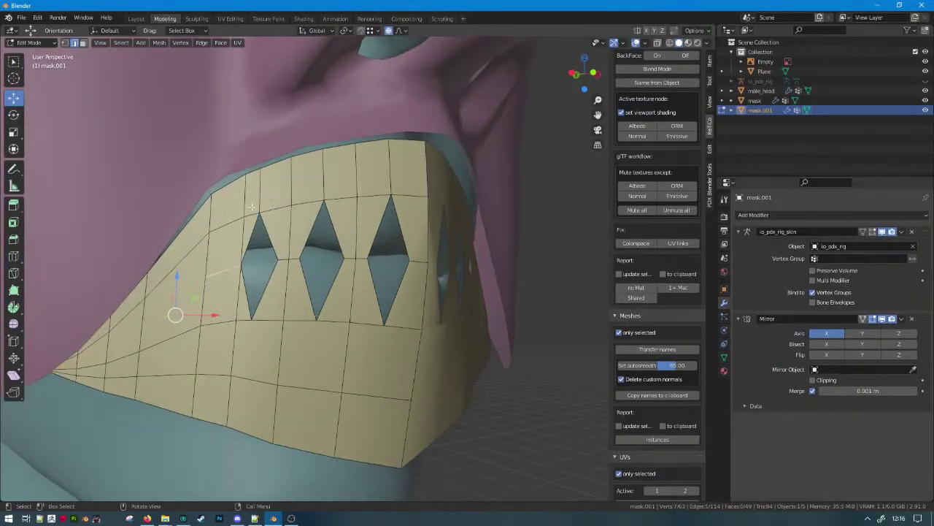
key(ctrl+x)
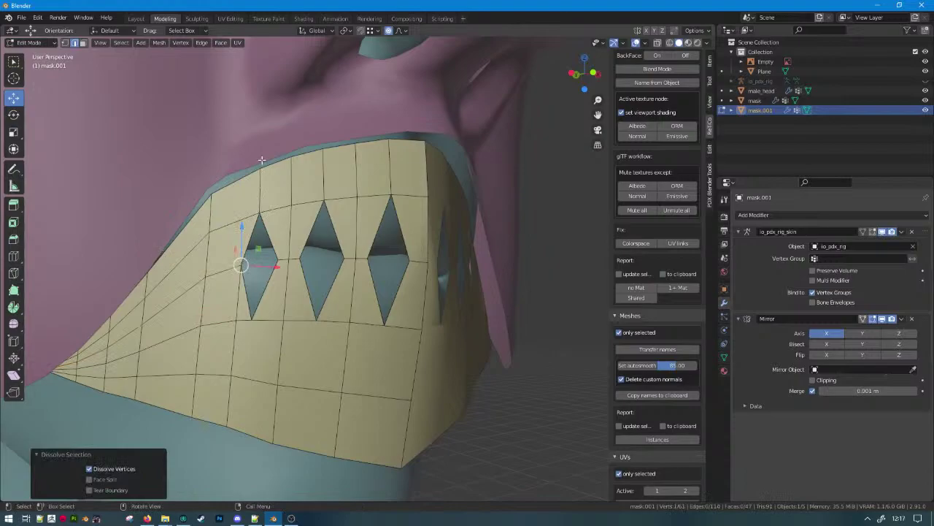
Check the mask's lower rim against the mouthpiece's remaining upper edges, then return to editing the mouthpiece mesh.
click(240, 218)
key(Tab)
click(254, 158)
key(Tab)
key(Tab)
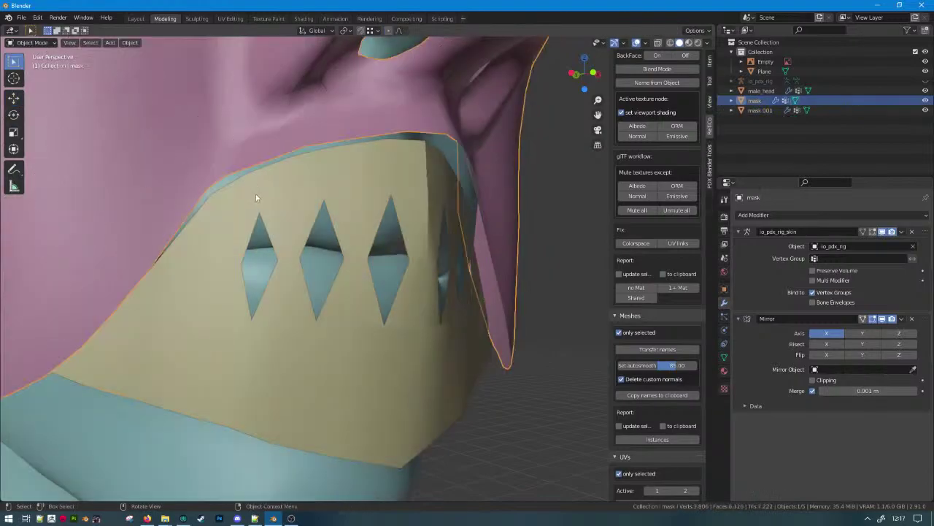
click(256, 194)
key(Tab)
Undo all the recent edge dissolves on the mouthpiece, back to the full set of vertical edges.
key(ctrl+z)
key(ctrl+z)
key(ctrl+z)
key(ctrl+z)
key(ctrl+z)
key(ctrl+z)
key(ctrl+z)
key(ctrl+z)
key(ctrl+z)
key(ctrl+z)
key(ctrl+z)
key(ctrl+z)
key(ctrl+z)
key(ctrl+z)
key(ctrl+z)
key(ctrl+z)
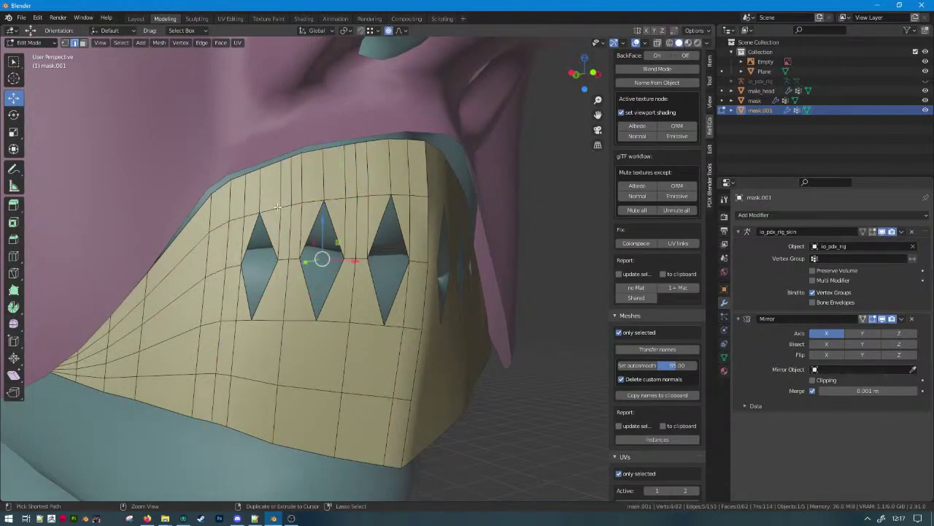
key(ctrl+z)
key(ctrl+z)
key(ctrl+z)
key(ctrl+z)
key(ctrl+z)
key(ctrl+z)
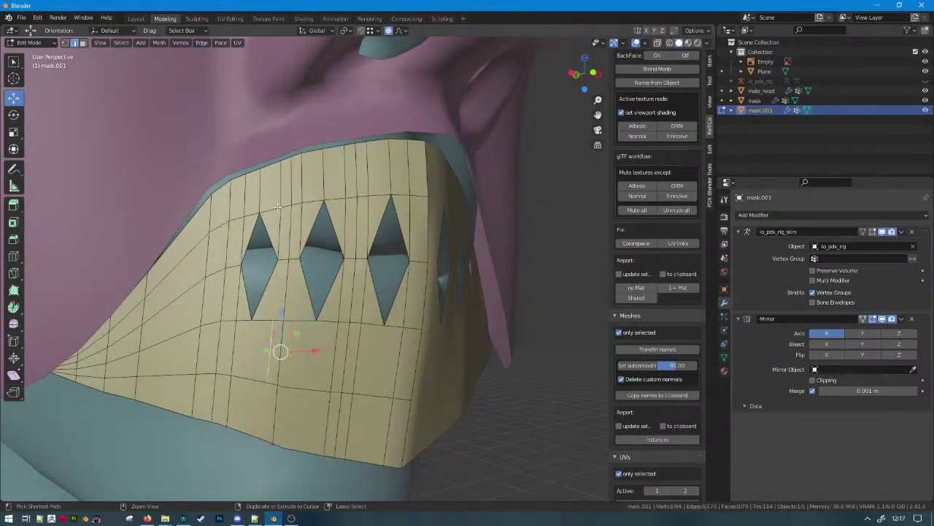
In front view, raise the mouthpiece's bottom centre vertex about 0.12 m along Z with proportional editing.
middle_drag(344, 323, 363, 328)
scroll(335, 345, down, 3)
key(alt+a)
key(Tab)
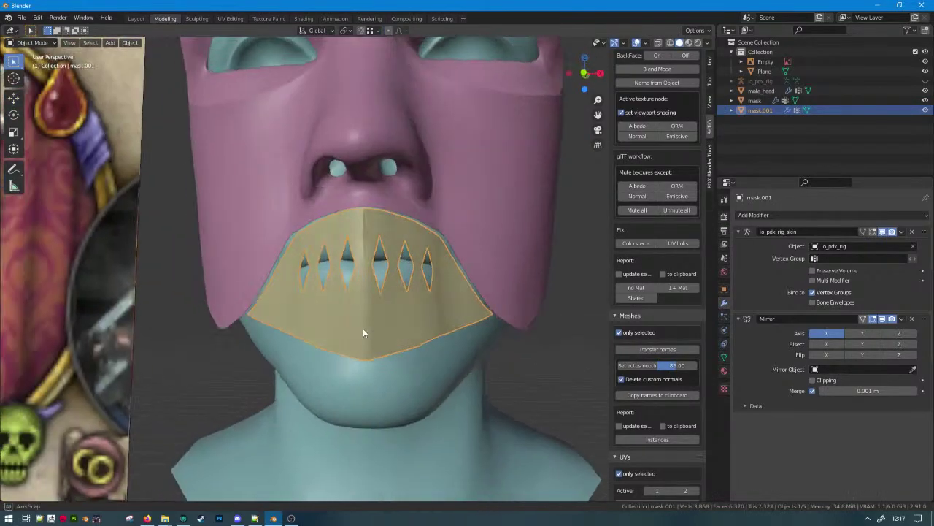
key(Tab)
key(KP_1)
scroll(182, 175, up, 4)
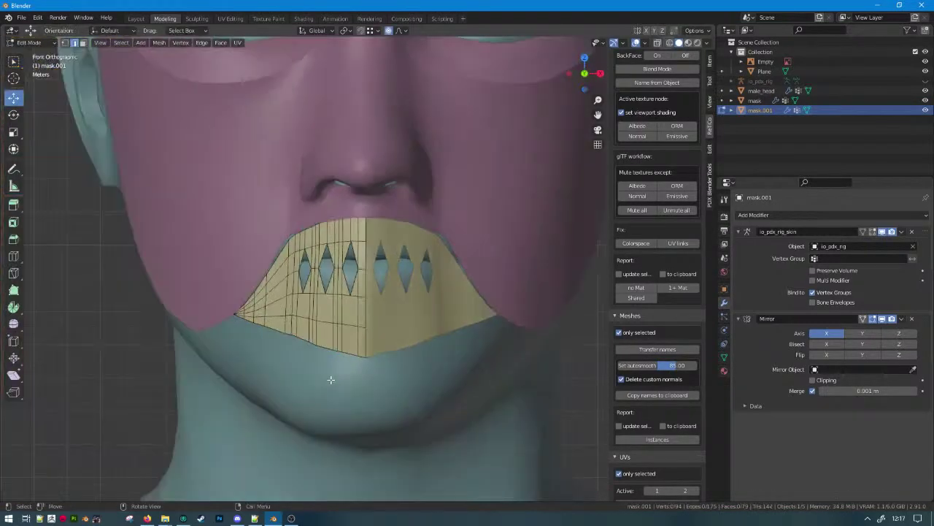
shift+click(64, 42)
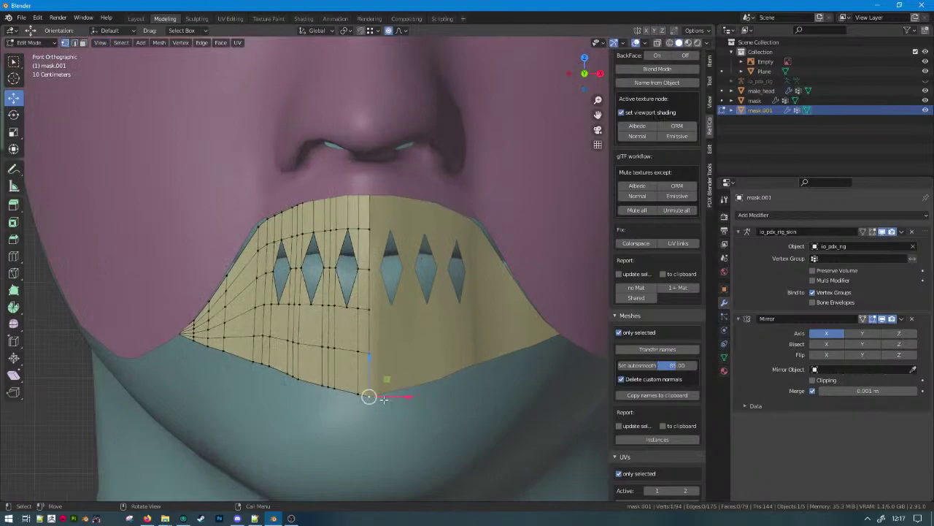
key(g)
key(z)
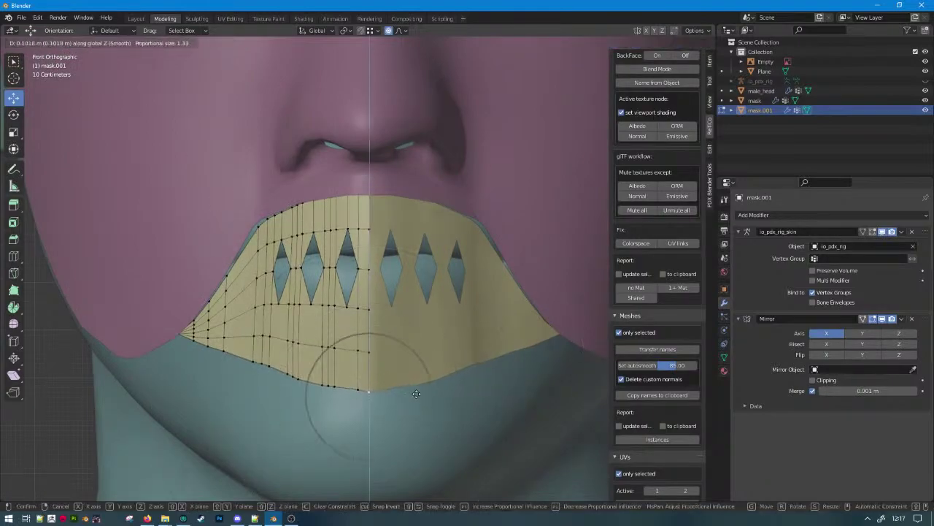
click(417, 394)
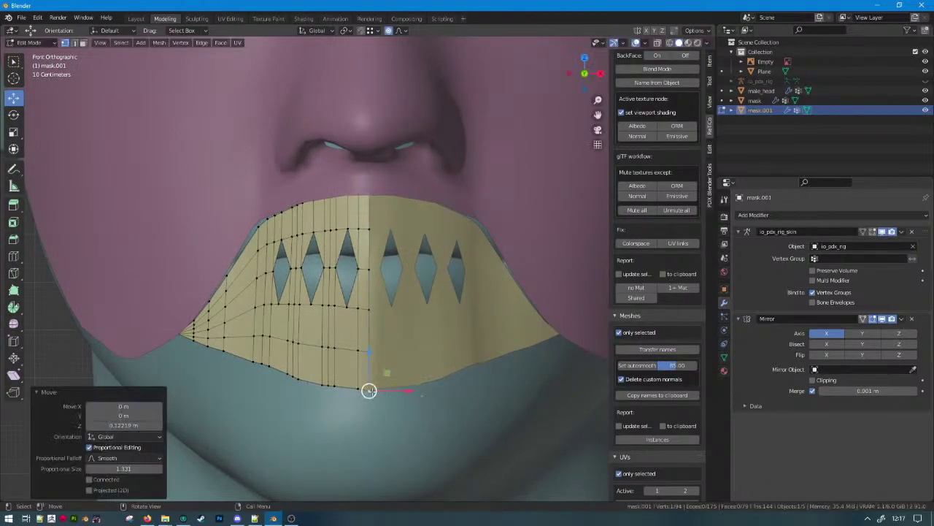
Try the Relax operation on the mouthpiece's bottom-edge vertices from the centreline outward, then undo it.
ctrl+click(297, 389)
ctrl+click(251, 390)
key(F3)
text(relax)
key(Return)
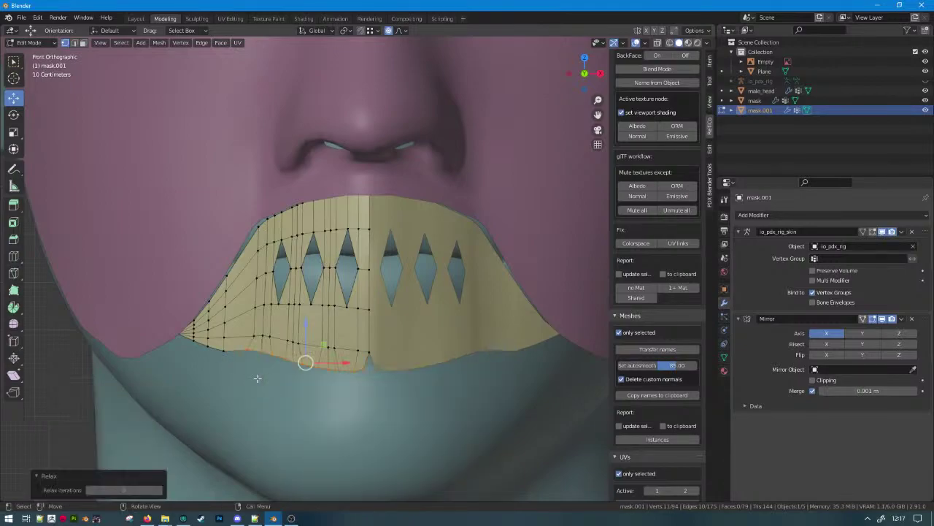
key(ctrl+z)
Try to relax the bottom centre vertex and move it along Z with a larger proportional editing radius.
click(364, 393)
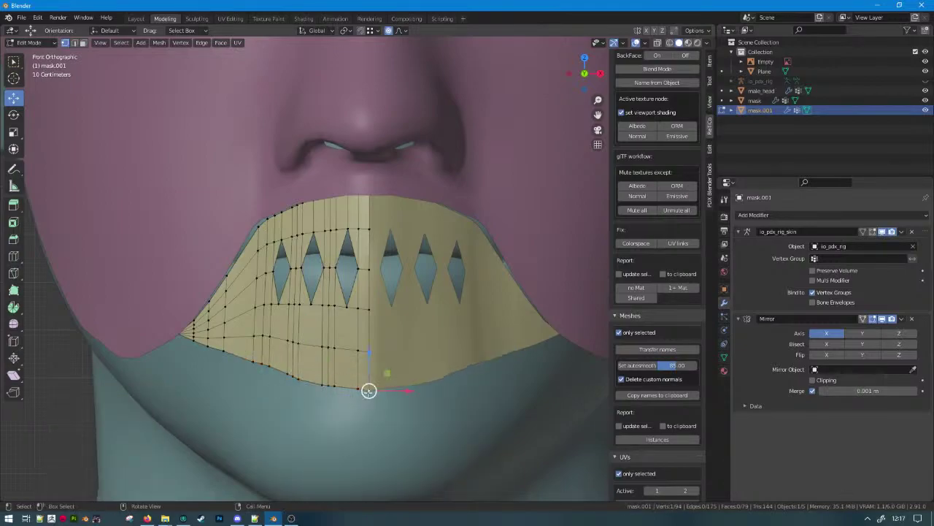
key(F3)
key(Return)
key(g)
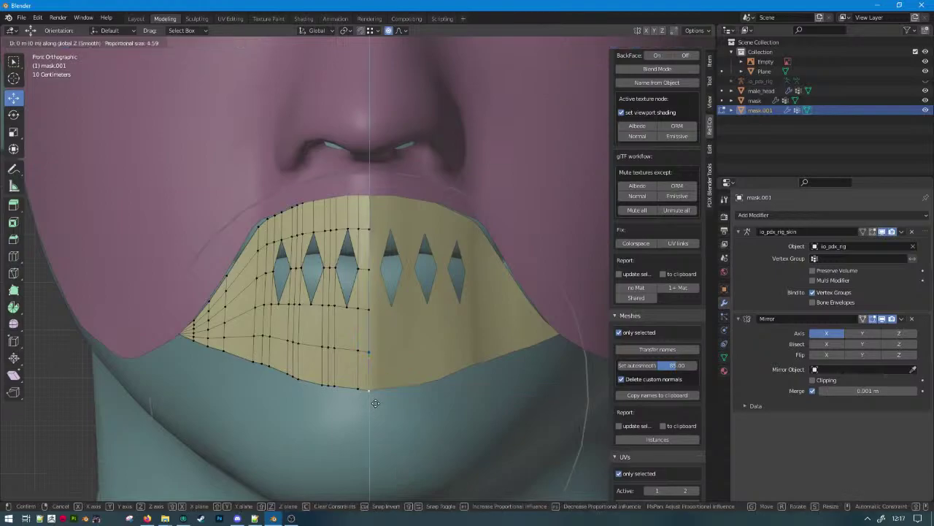
key(z)
click(396, 401)
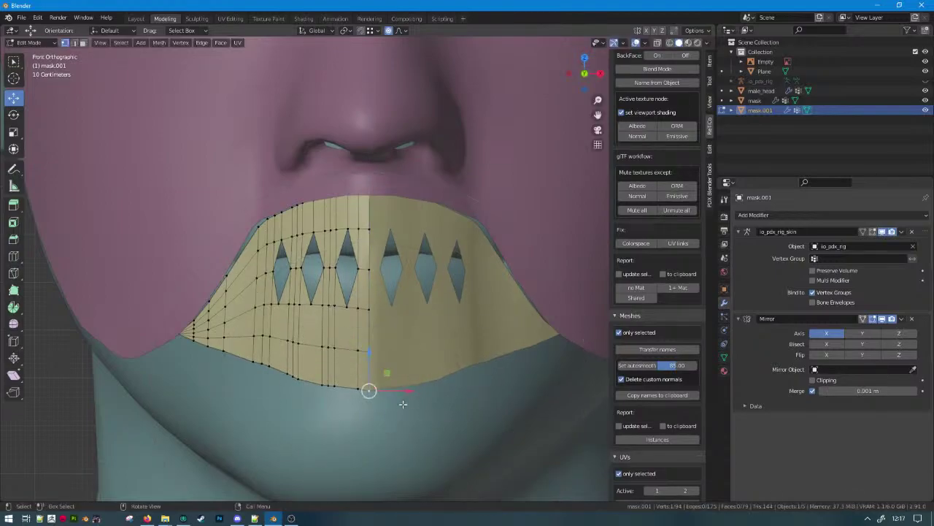
Raise the mouthpiece's bottom centre vertex about 0.02 m along Z with proportional editing off.
scroll(398, 339, up, 6)
key(g)
key(z)
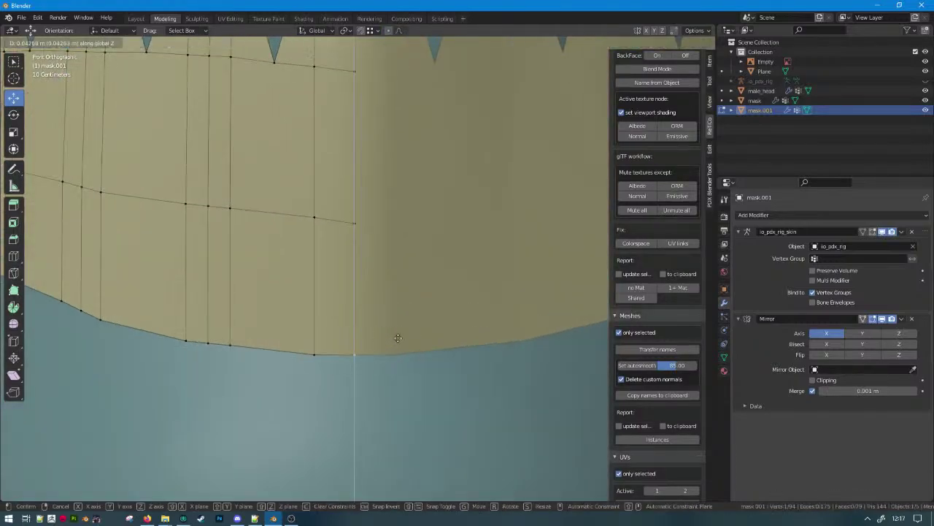
click(398, 338)
scroll(334, 330, down, 4)
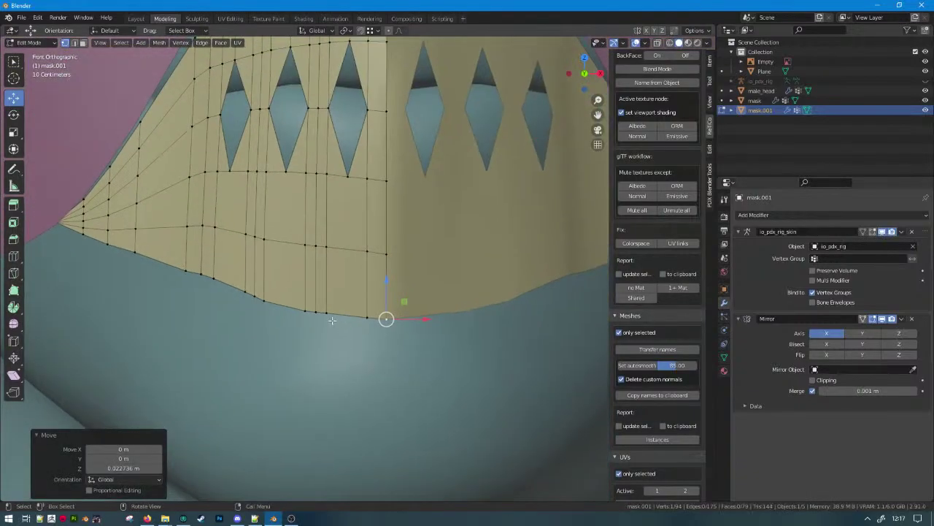
Rotate the bottom-edge vertices just beside the centreline by about 2.2° to even out the lower curve.
click(332, 320)
ctrl+click(292, 326)
key(r)
click(366, 312)
key(g)
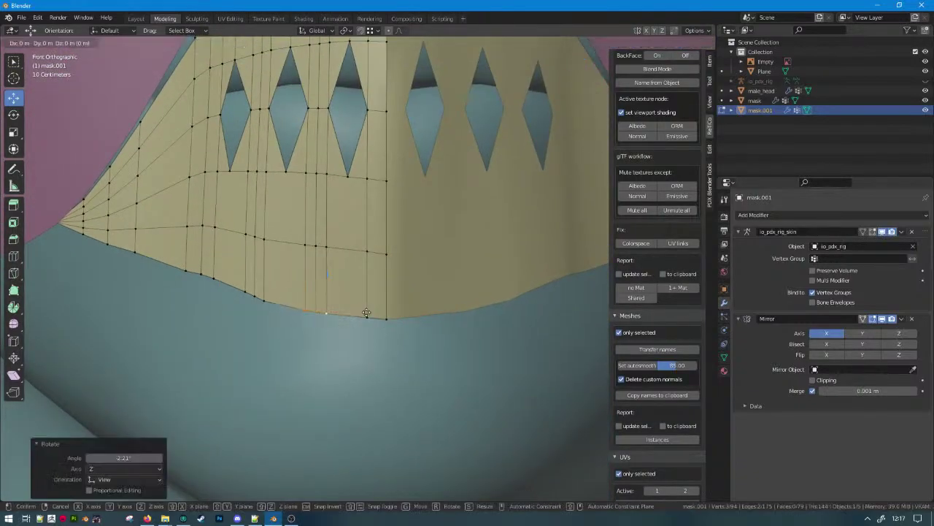
click(366, 312)
Select the bottom-edge vertex pair below the middle diamond hole and rotate it about 7° to follow the curve.
key(c)
click(251, 301)
middle_click(319, 305)
right_click(321, 306)
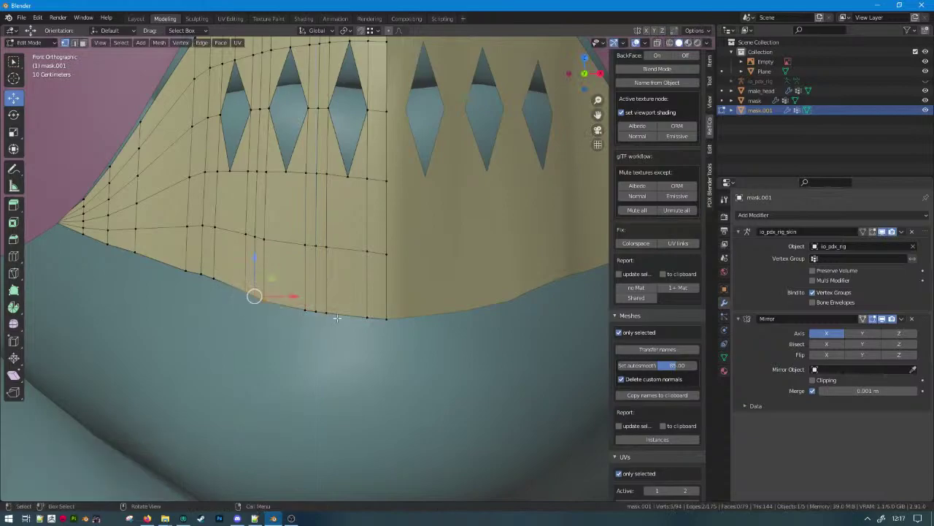
key(r)
click(368, 310)
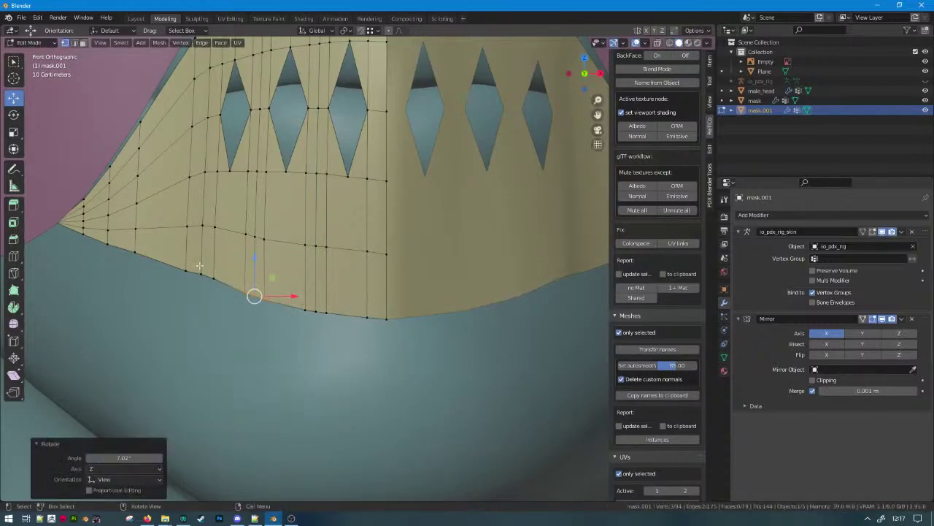
Lower the bottom-edge vertices below the outermost hole slightly and rotate them about 5.24° to smooth the outline.
click(200, 273)
key(r)
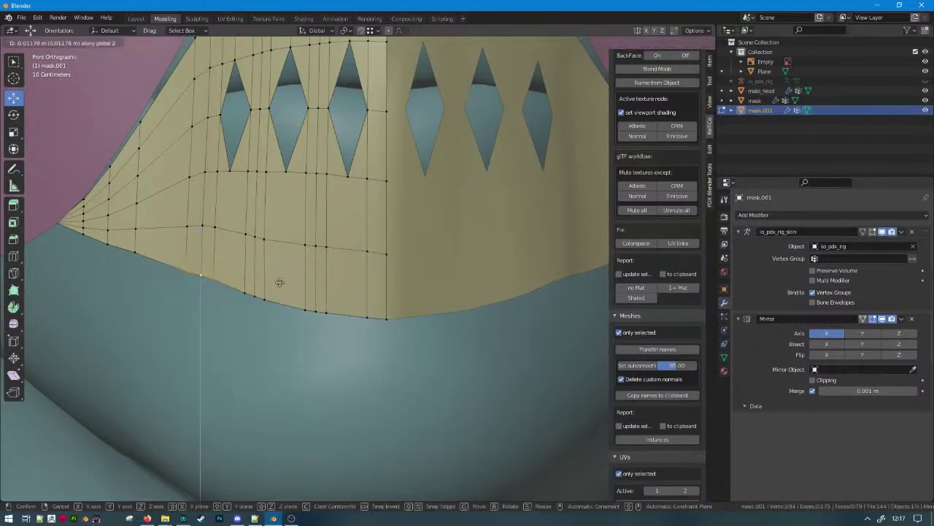
click(278, 283)
key(g)
click(277, 292)
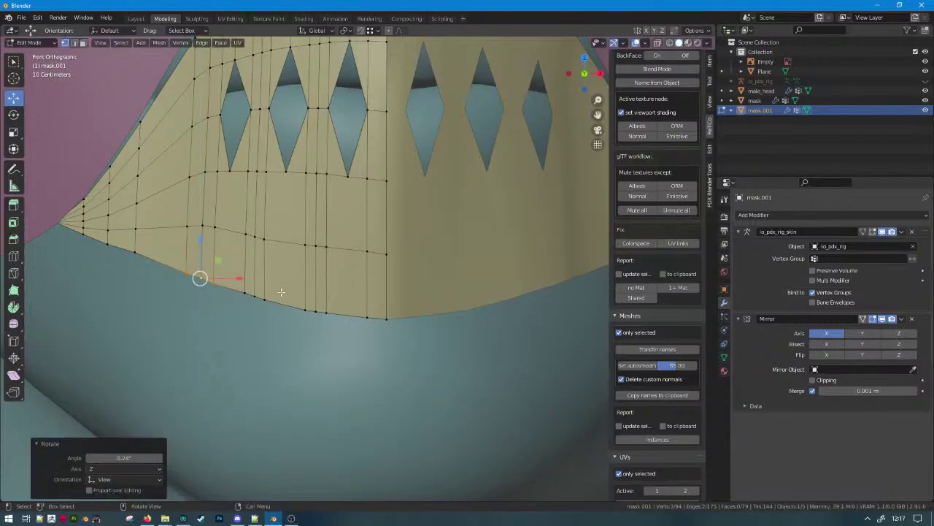
key(g)
click(282, 292)
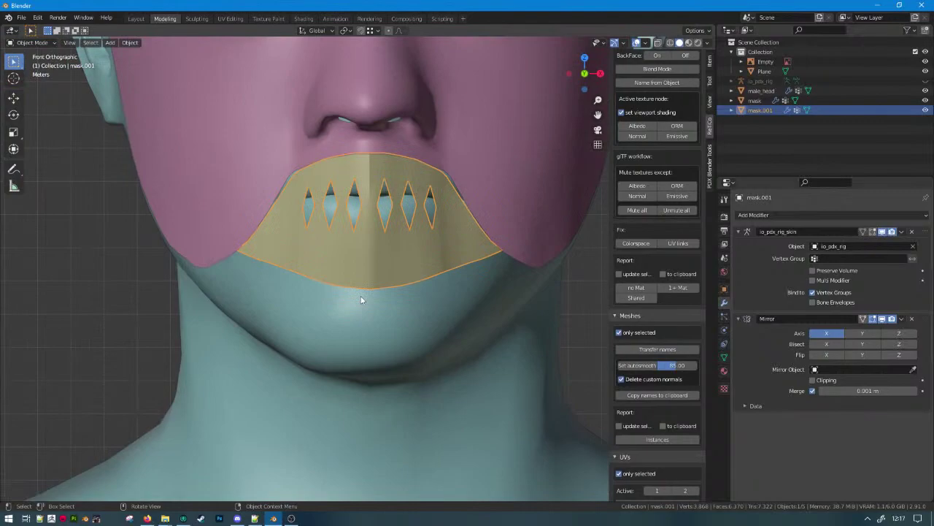
Lower the mouthpiece's bottom centre vertex about 0.5 m along Z with proportional editing and compare with the reference.
key(Tab)
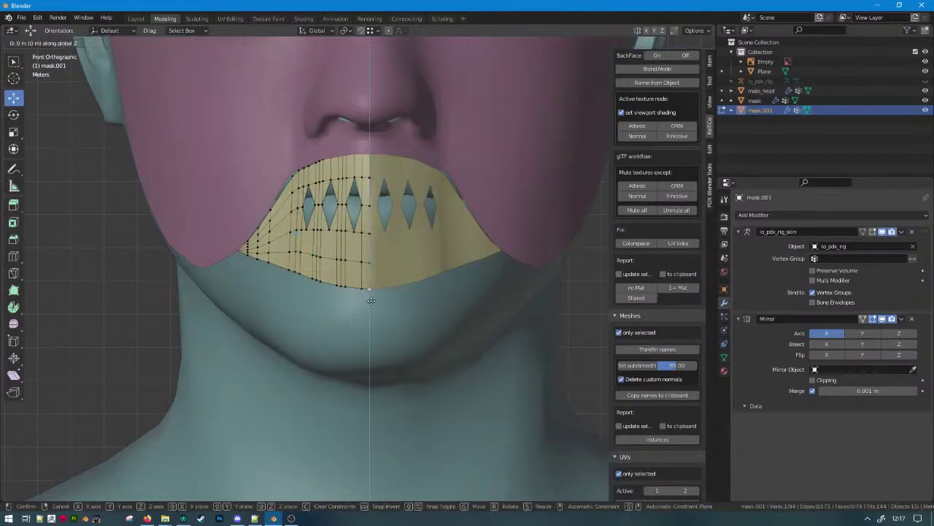
key(g)
key(z)
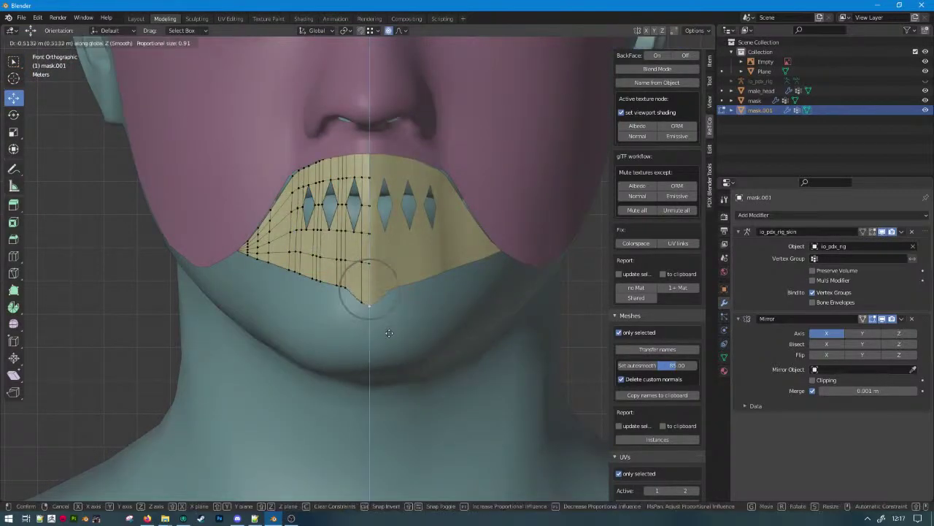
click(392, 334)
key(Tab)
scroll(390, 343, down, 6)
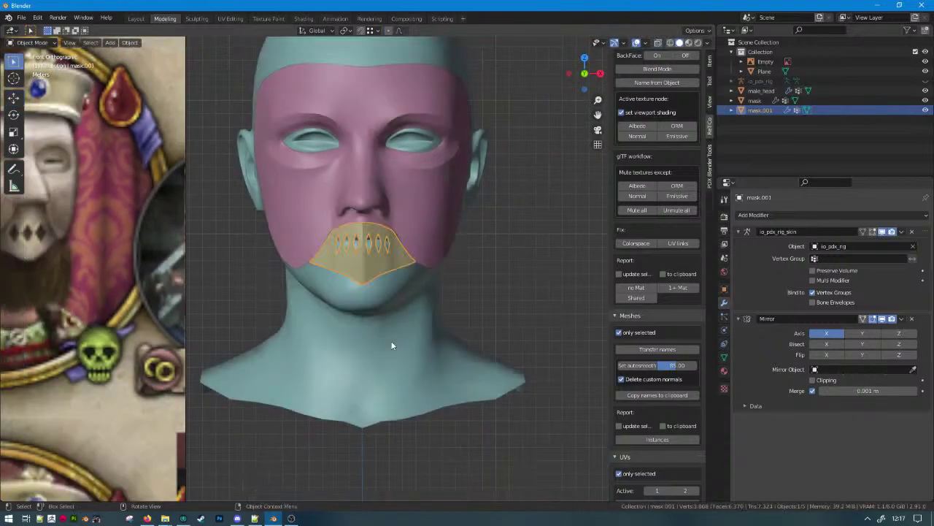
Scale the area around the bottom centre vertex by 1.847 along X with a proportional editing size of about 2.36.
key(Tab)
scroll(390, 340, up, 8)
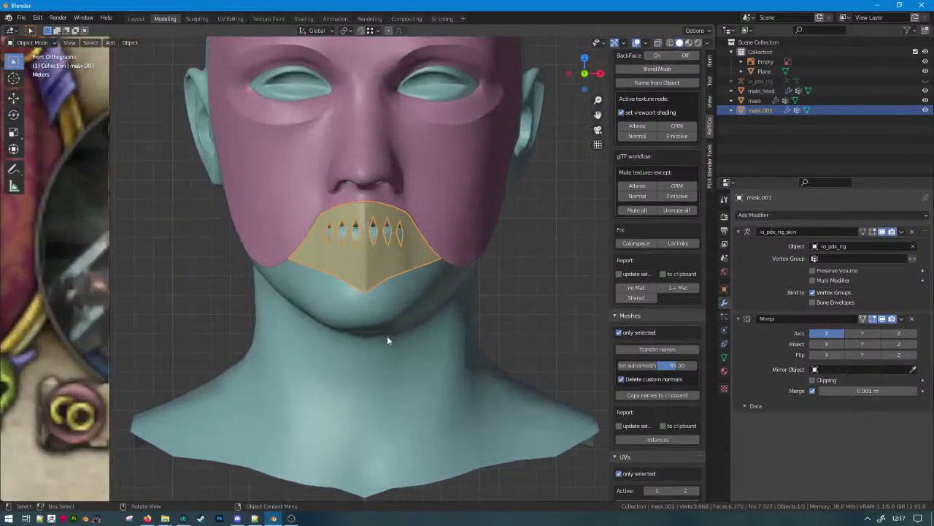
key(s)
click(429, 342)
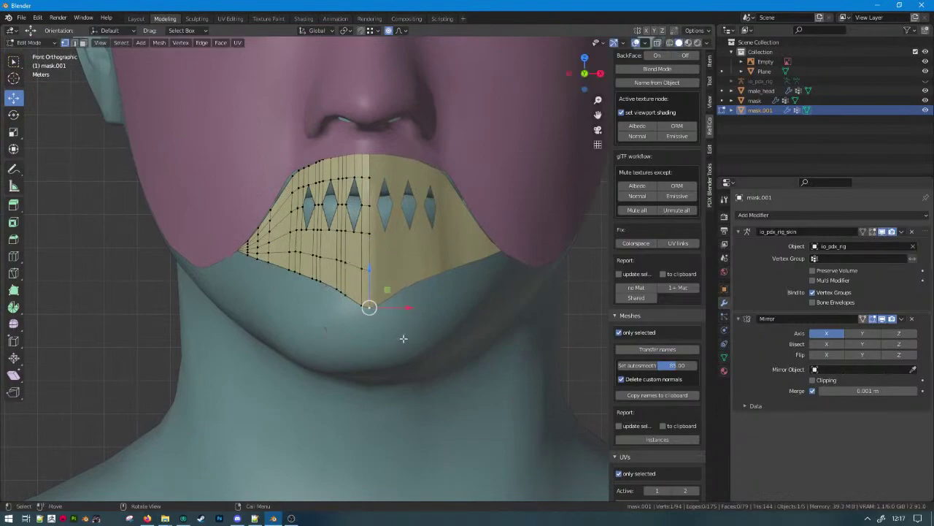
key(s)
right_click(429, 330)
key(s)
key(x)
scroll(485, 357, down, 5)
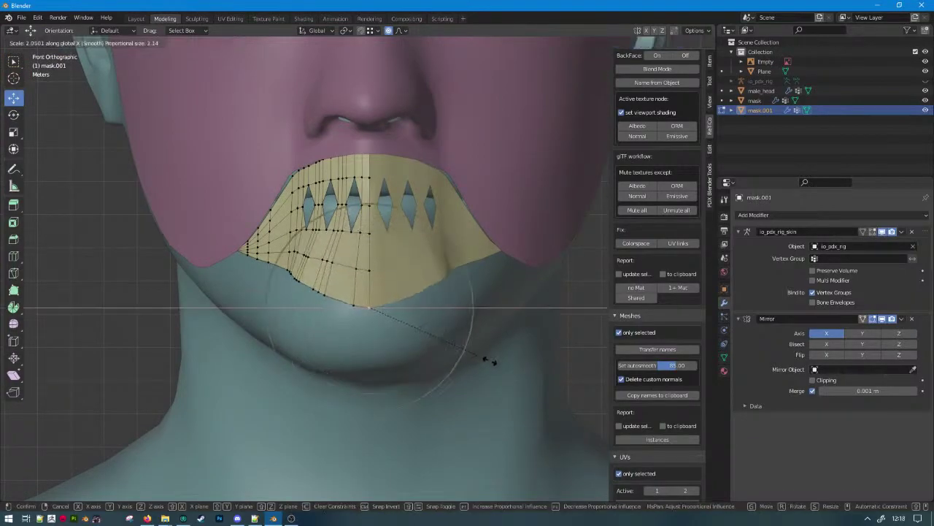
click(473, 358)
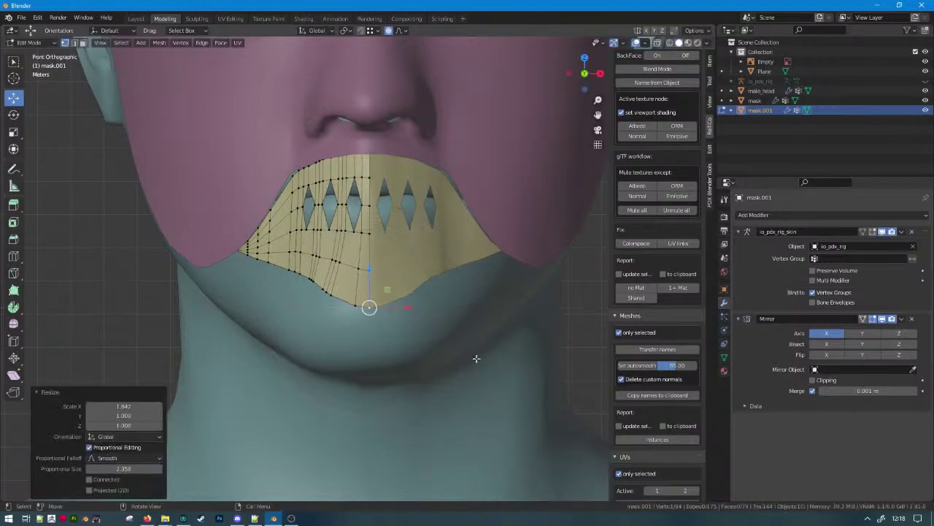
Join the mouthpiece with the pink face mask into one object and open the combined mesh for editing.
key(Tab)
scroll(455, 359, down, 6)
middle_drag(381, 331, 350, 292)
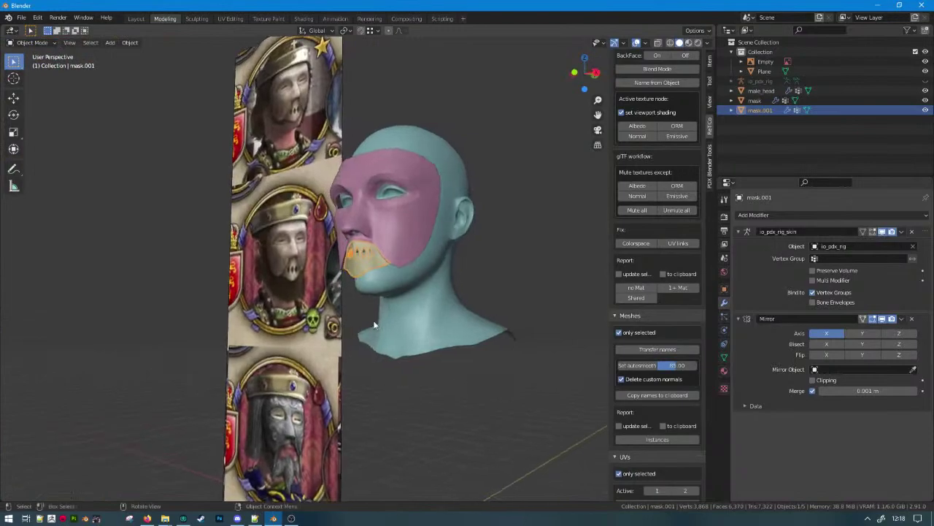
scroll(402, 258, up, 5)
middle_drag(398, 263, 452, 172)
shift+click(417, 164)
key(ctrl+j)
scroll(427, 182, up, 3)
key(Tab)
shift+middle_drag(397, 182, 368, 283)
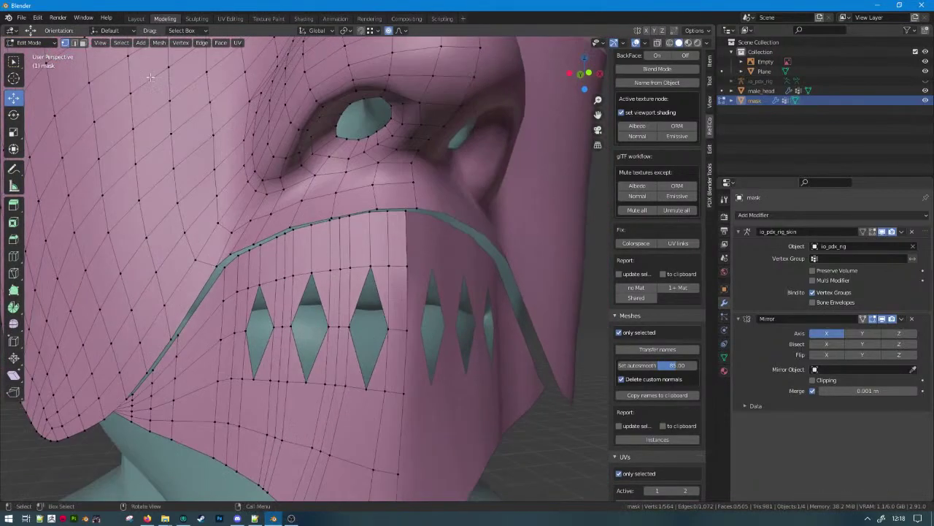
In edge selection mode, dissolve the extra vertical edges nearest the mouthpiece's centreline and fill the gap to the upper lip there.
click(75, 43)
middle_drag(245, 211, 278, 241)
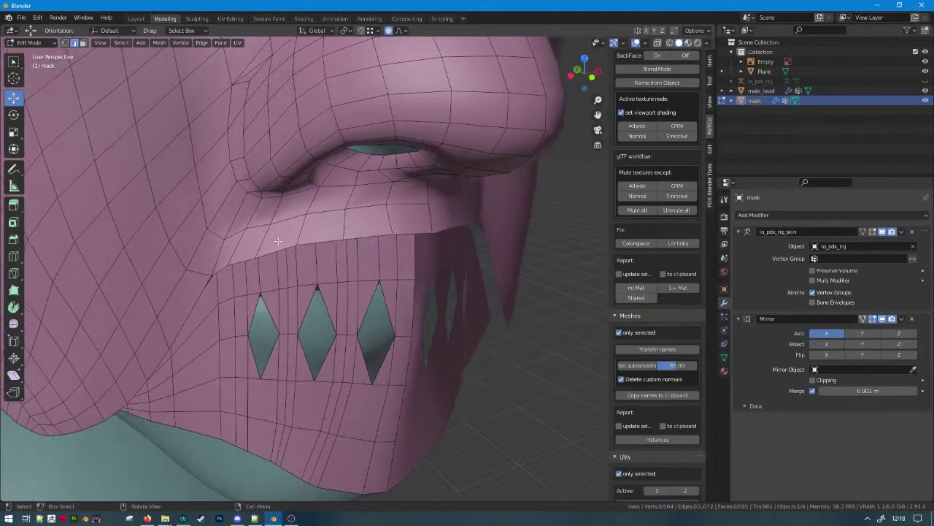
key(ctrl+x)
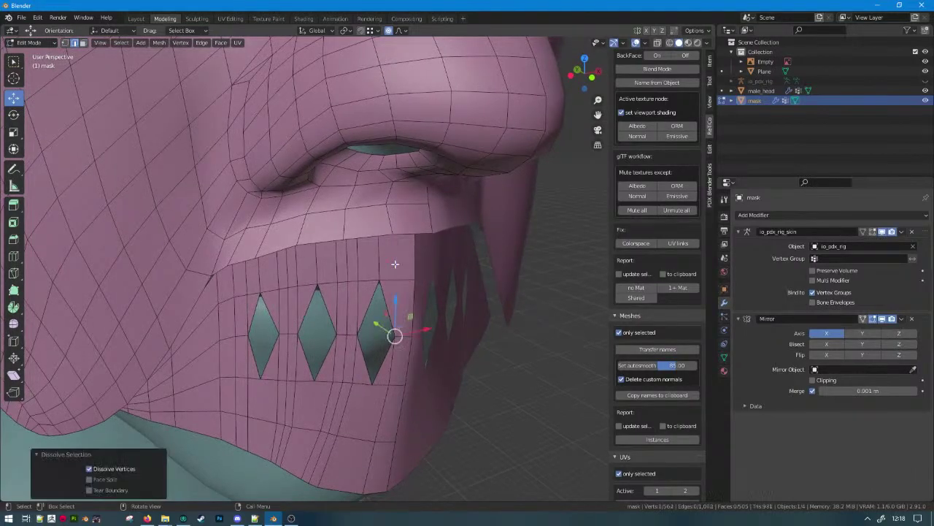
middle_drag(365, 232, 376, 213)
click(387, 209)
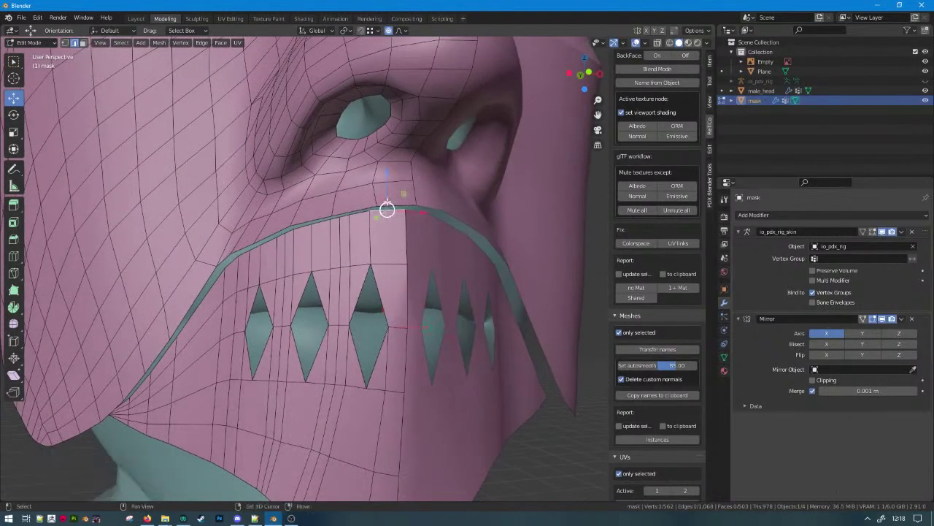
Dissolve the two extra vertical edge loops between the innermost and middle holes, and fill the next gap face above them.
middle_drag(388, 244, 361, 225)
alt+click(354, 225)
alt+shift+click(344, 232)
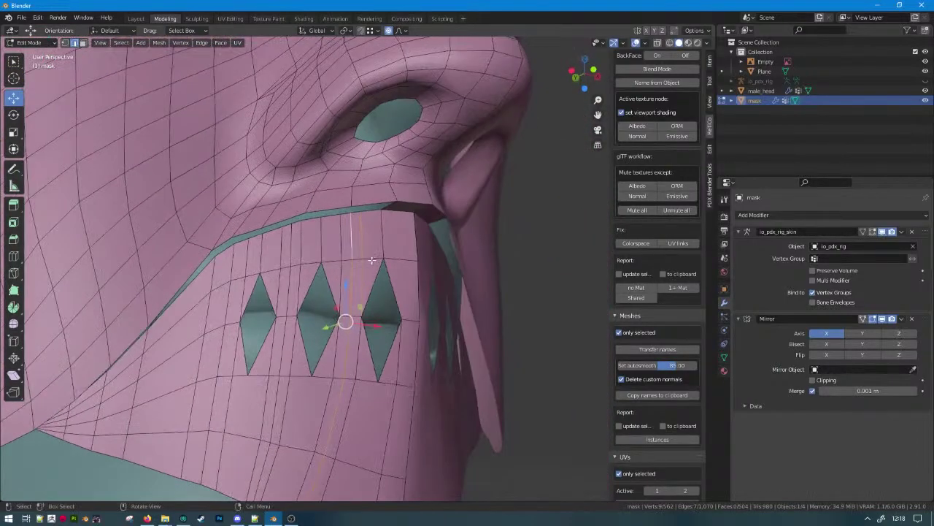
alt+click(364, 230)
alt+shift+click(342, 229)
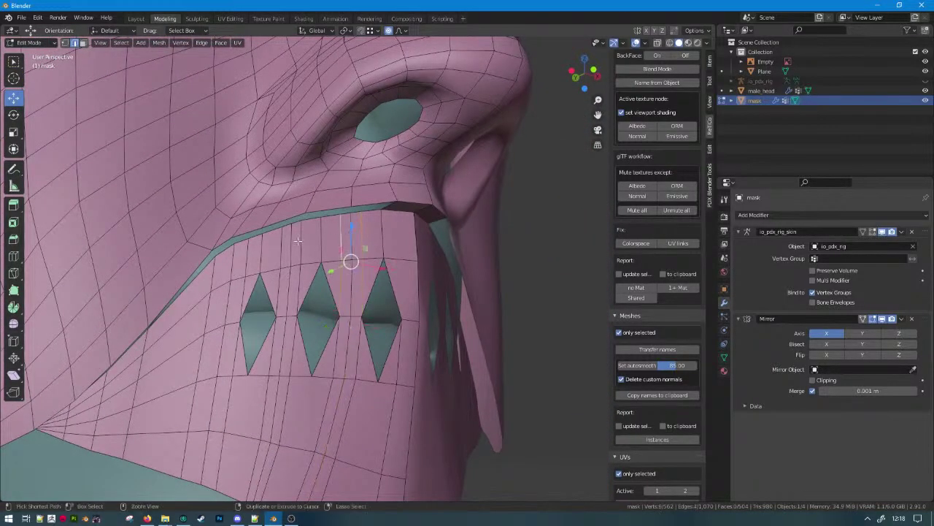
key(ctrl+x)
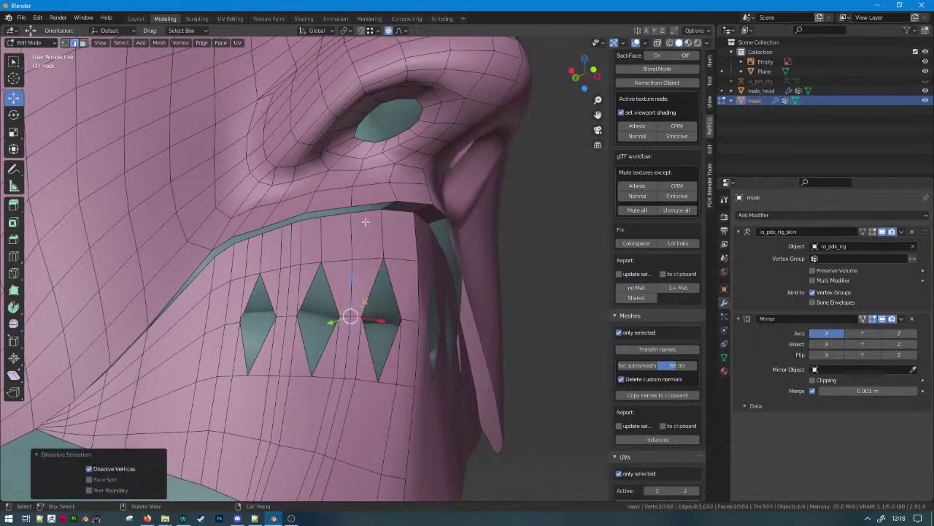
click(386, 206)
key(f)
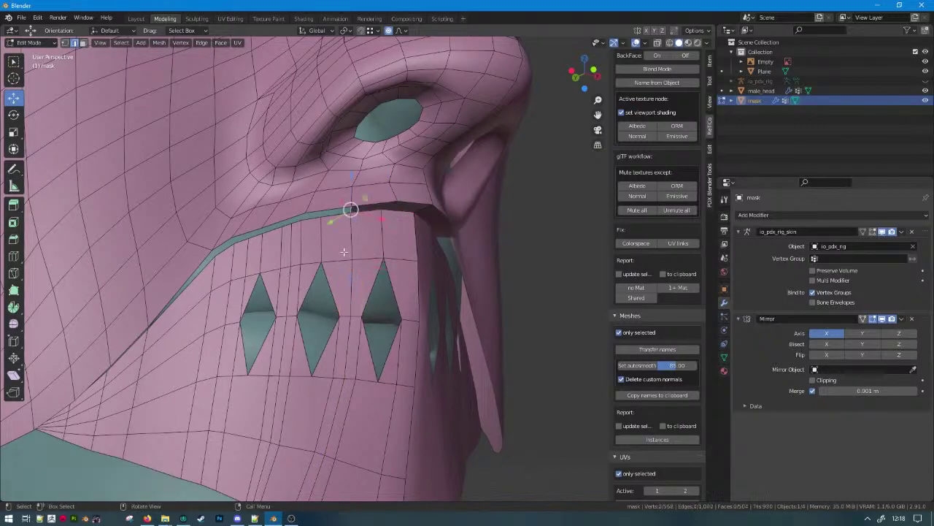
Dissolve the extra vertical edges between the middle and outermost holes, and fill the gap face above the middle hole.
middle_drag(344, 251, 346, 224)
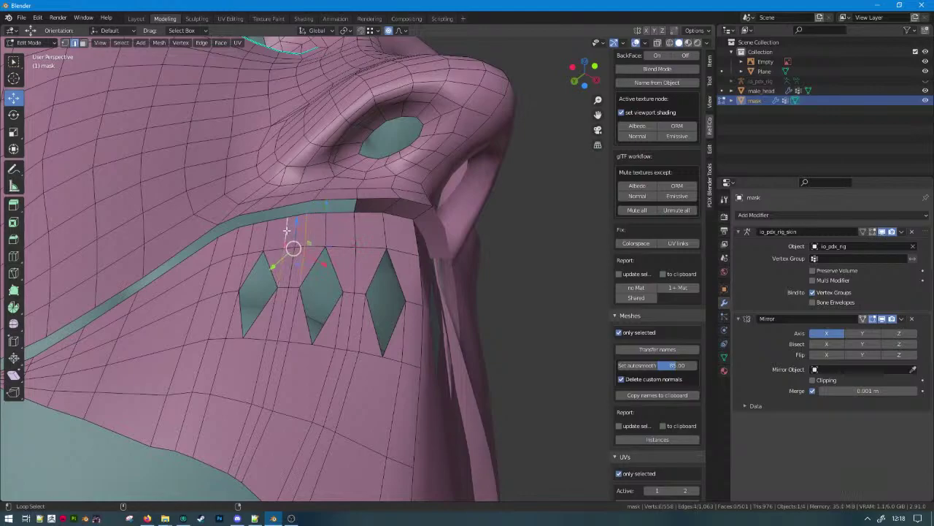
key(ctrl+x)
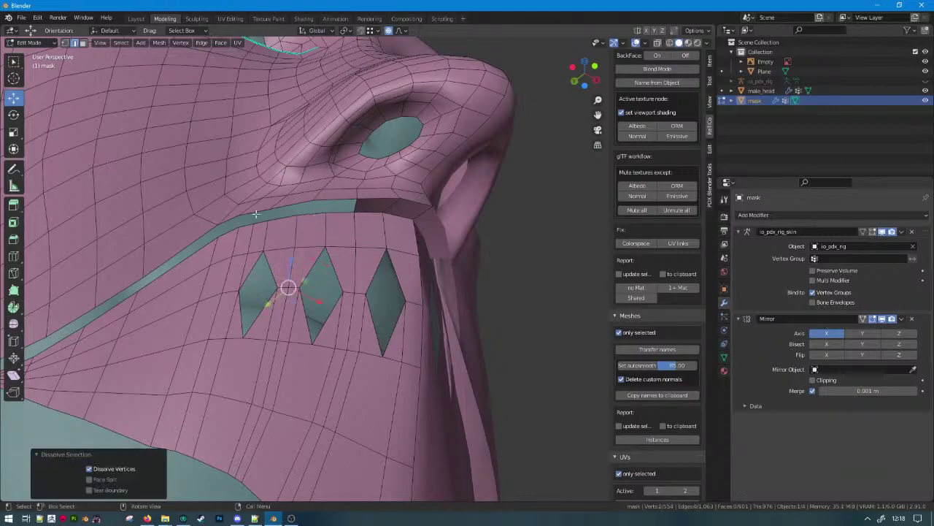
click(359, 209)
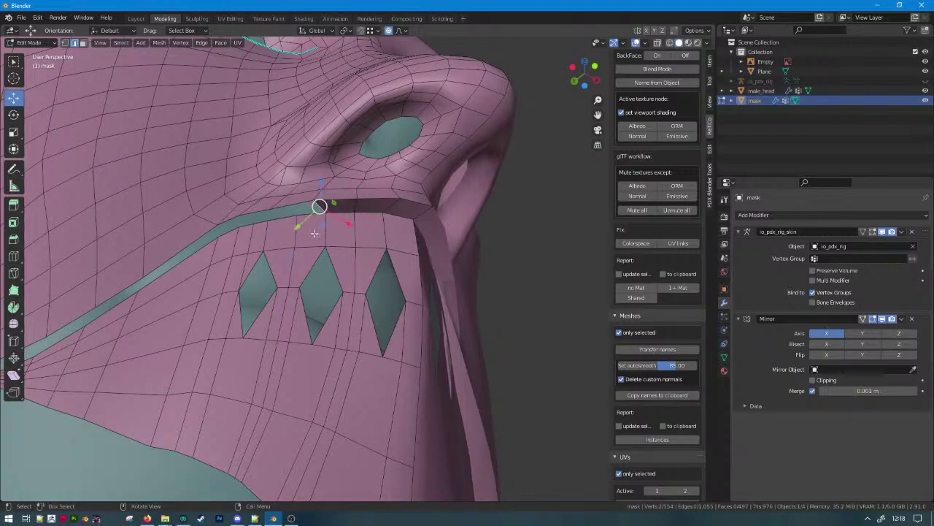
Dissolve the vertical edge loop beside the outermost hole's outer corner and fill the gap face above that hole.
middle_drag(314, 234, 342, 299)
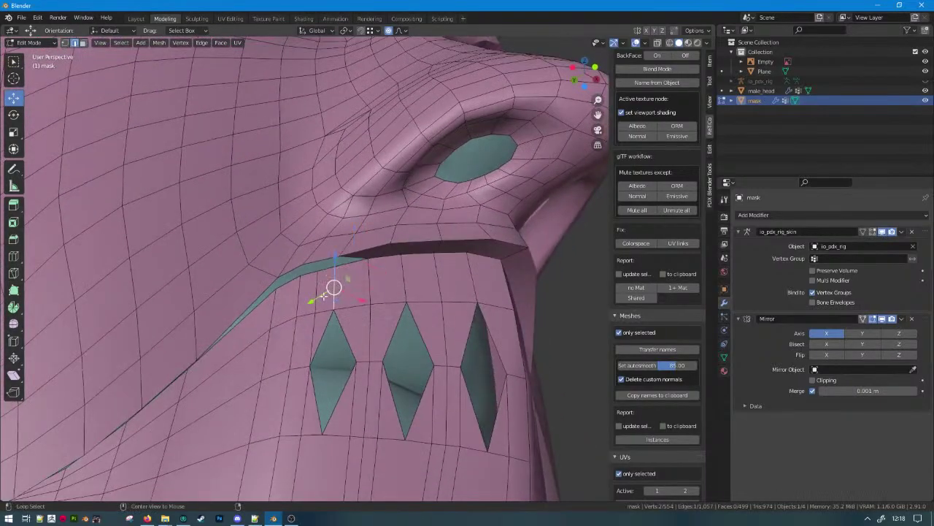
alt+click(322, 297)
key(ctrl+x)
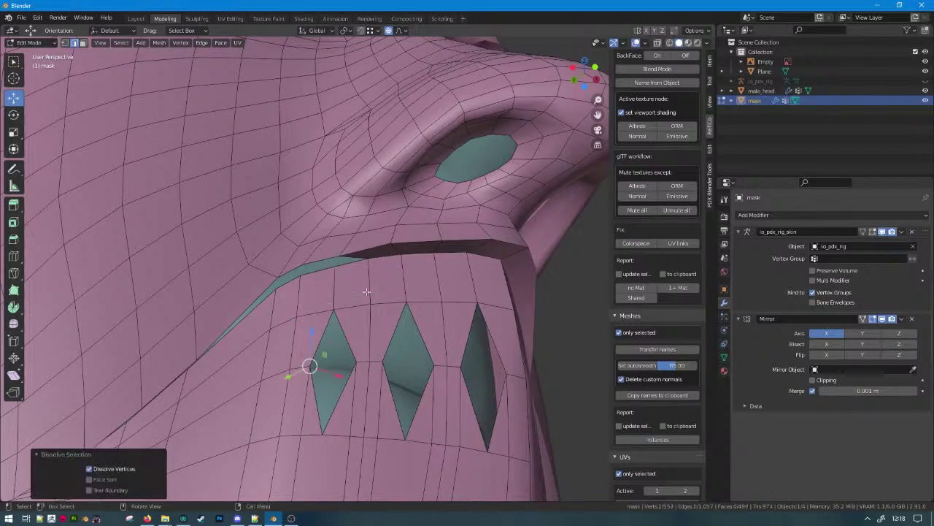
click(352, 255)
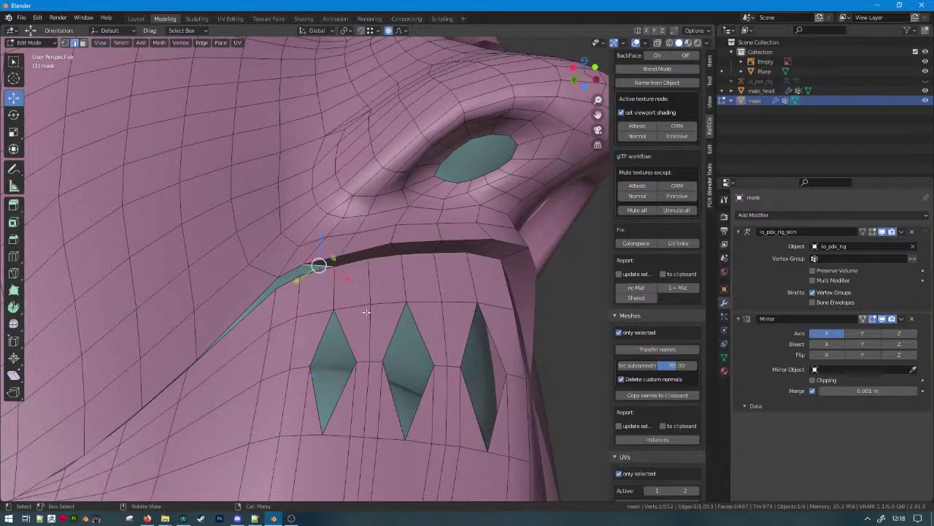
Fill the slanted gap between the cheek edge of the mask and the mouthpiece's side edge with faces.
middle_drag(367, 312, 293, 349)
scroll(314, 355, down, 2)
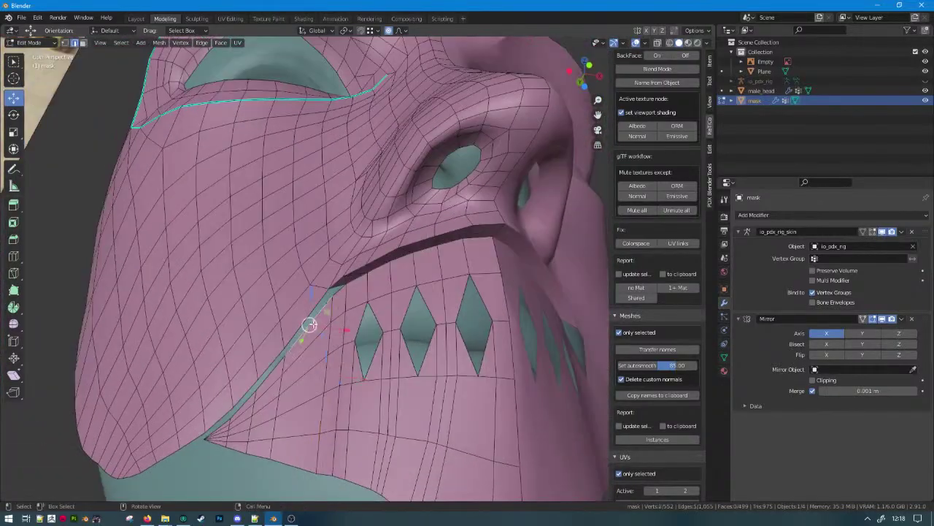
shift+click(303, 320)
key(f)
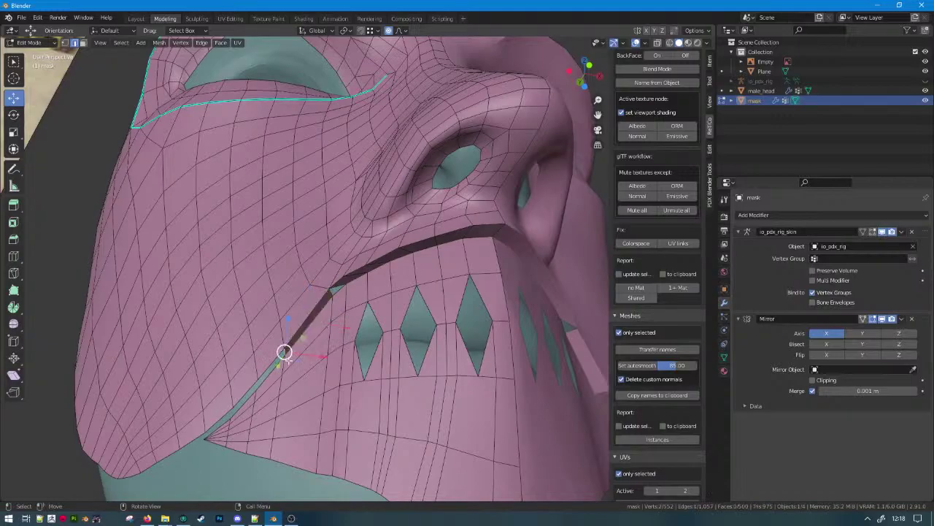
middle_drag(286, 348, 296, 318)
middle_drag(262, 290, 302, 308)
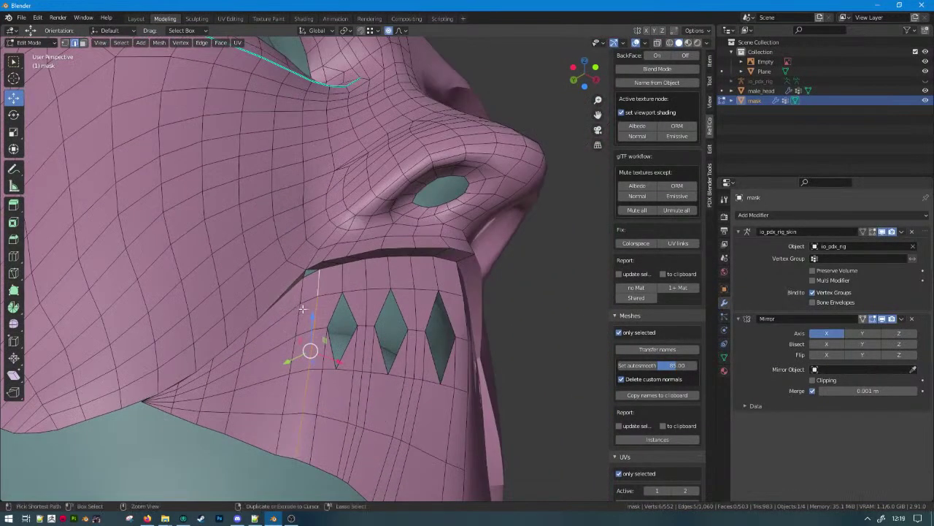
key(ctrl+x)
scroll(362, 366, up, 2)
middle_drag(362, 366, 352, 332)
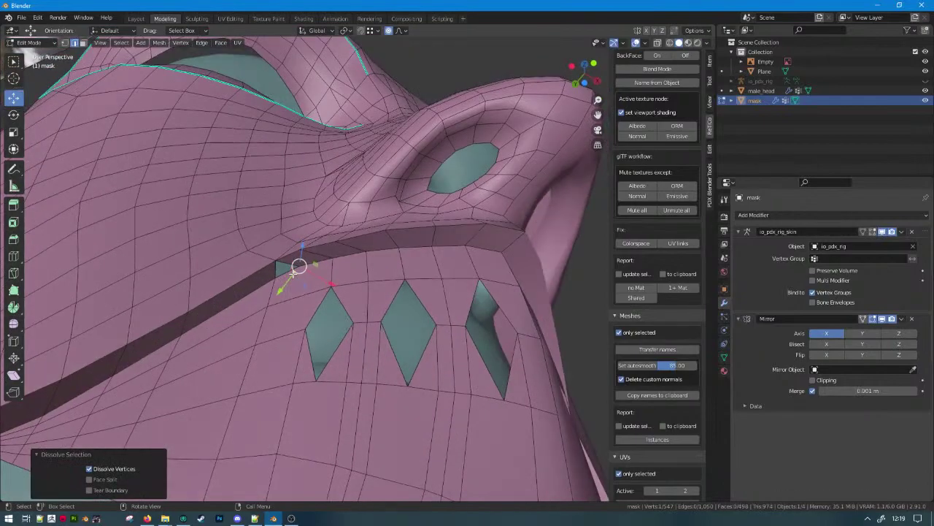
click(291, 265)
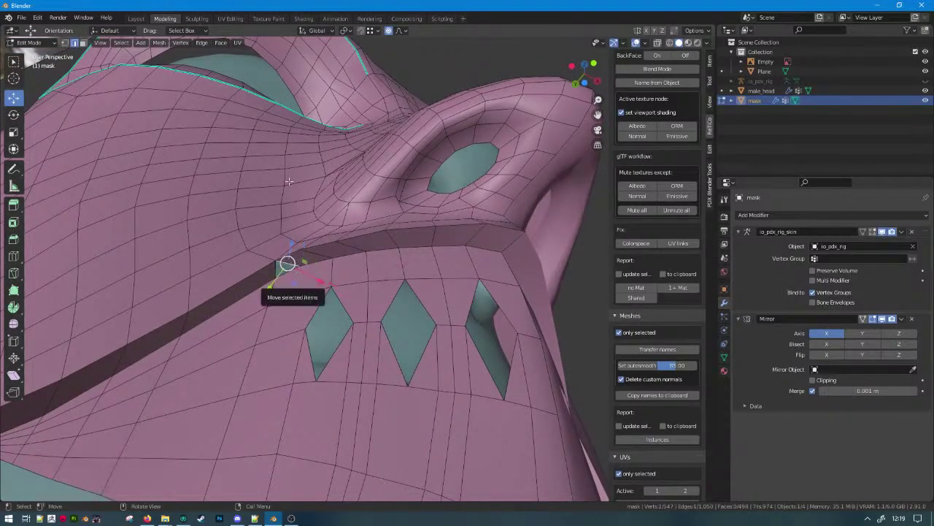
click(83, 43)
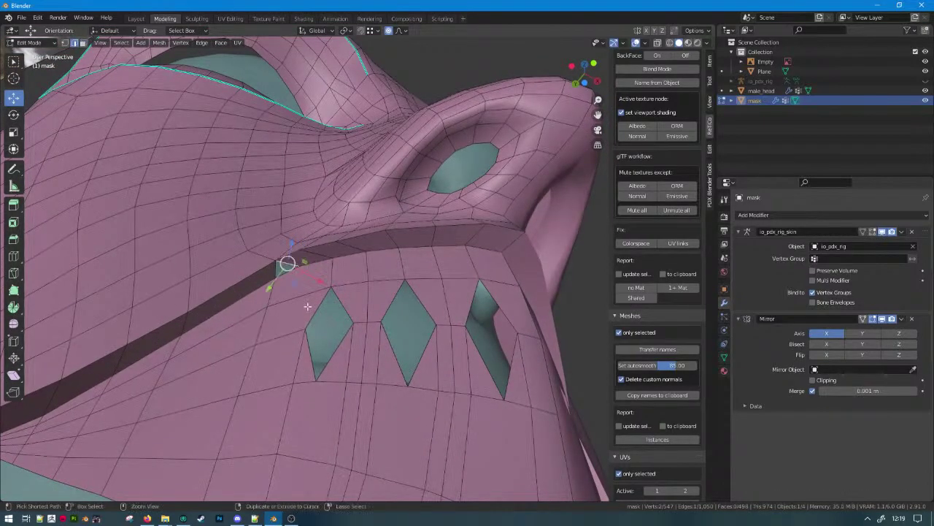
key(ctrl+z)
key(ctrl+z)
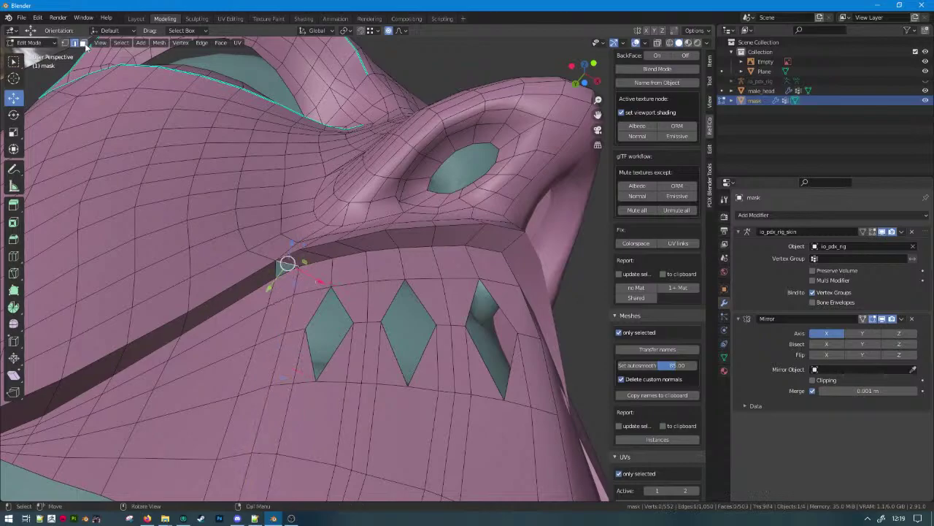
Dissolve the vertical edge loop on the outer side of the outermost hole and replace the gap face above it.
click(82, 44)
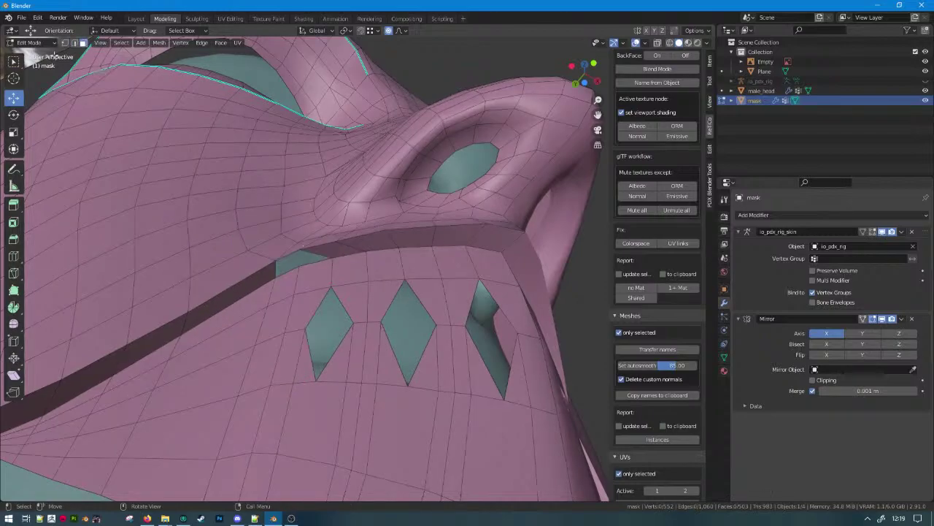
key(ctrl+z)
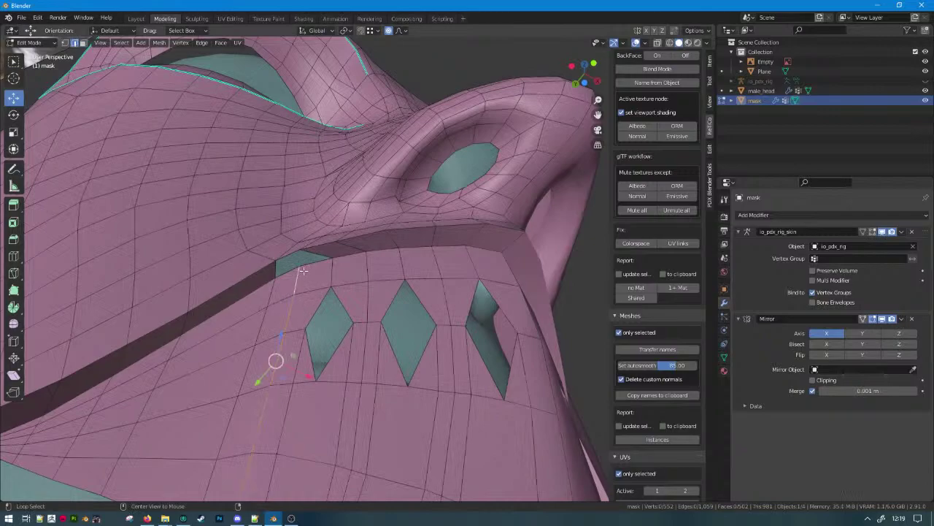
key(ctrl+x)
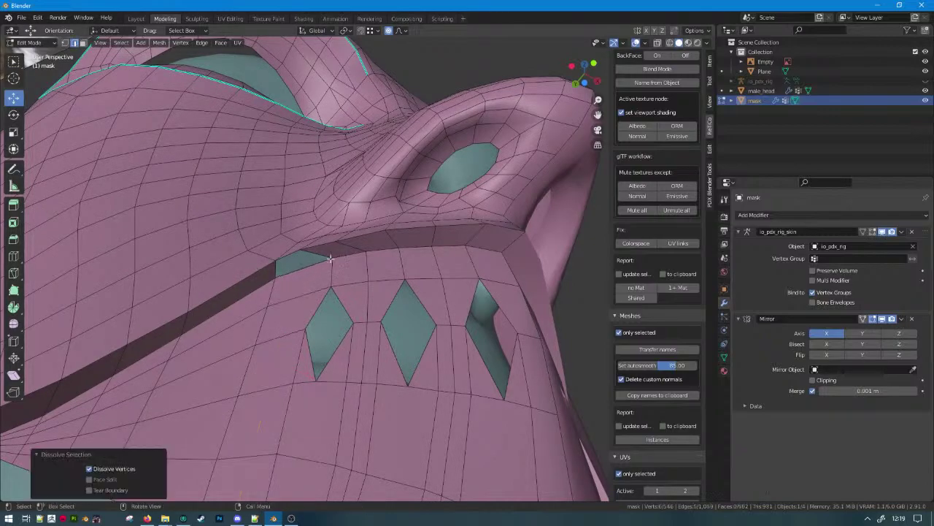
click(329, 256)
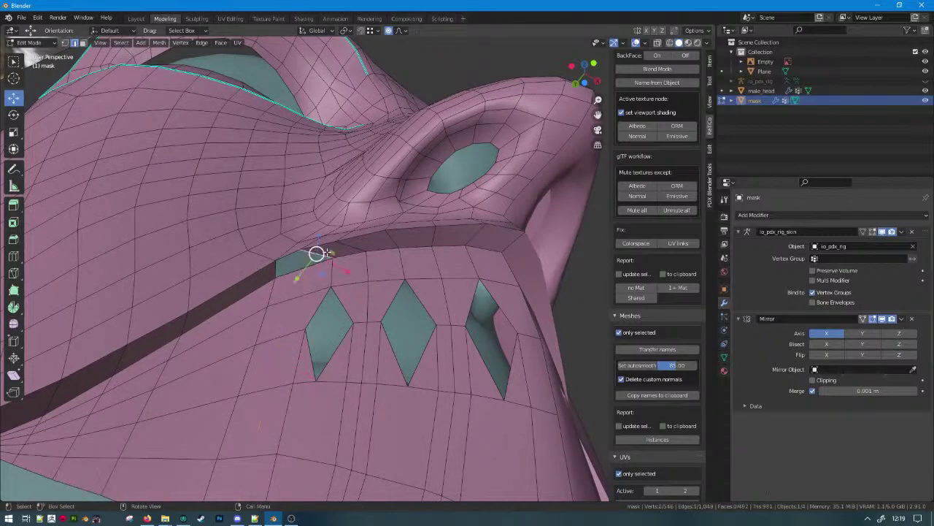
key(f)
Dissolve the extra vertical edges below the holes, between the outermost and middle ones.
middle_drag(433, 273, 457, 341)
scroll(457, 340, down, 4)
shift+middle_drag(413, 413, 383, 274)
scroll(383, 274, up, 2)
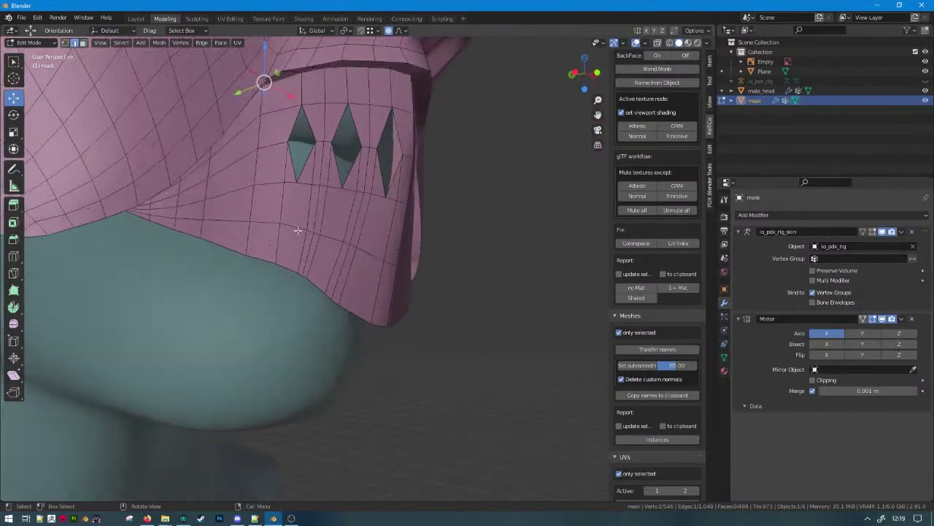
key(ctrl+x)
middle_drag(300, 224, 328, 242)
alt+click(305, 222)
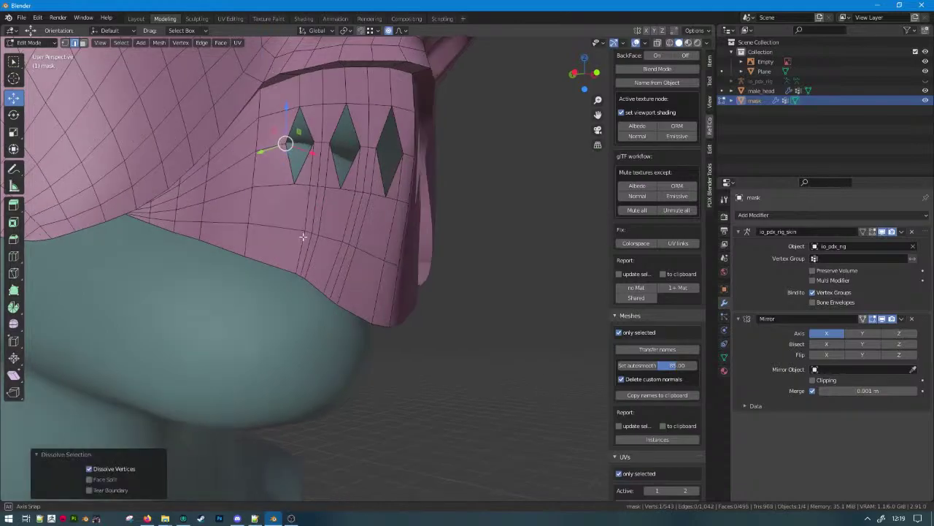
key(ctrl+x)
Dissolve the extra vertical edges below the gap between the middle and innermost holes, plus the one beside the innermost hole.
alt+click(334, 228)
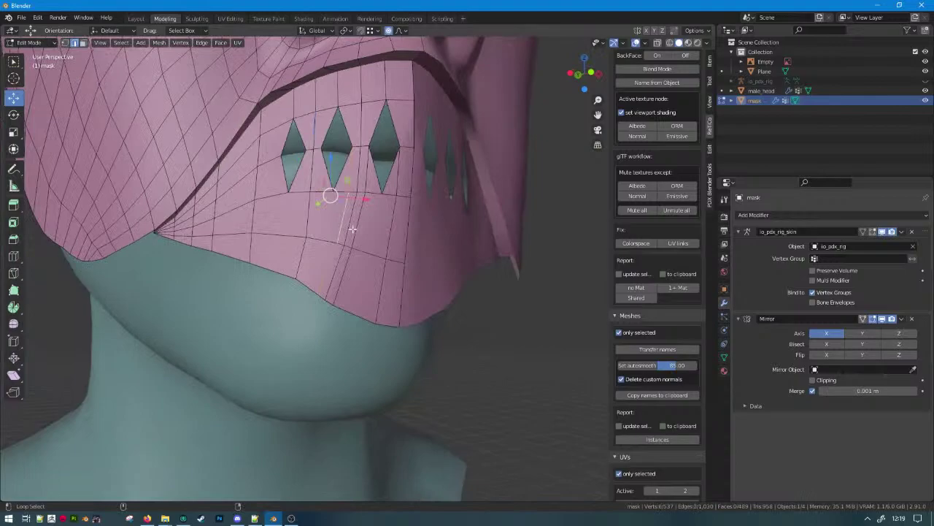
alt+shift+click(355, 230)
key(ctrl+x)
middle_drag(393, 290, 388, 305)
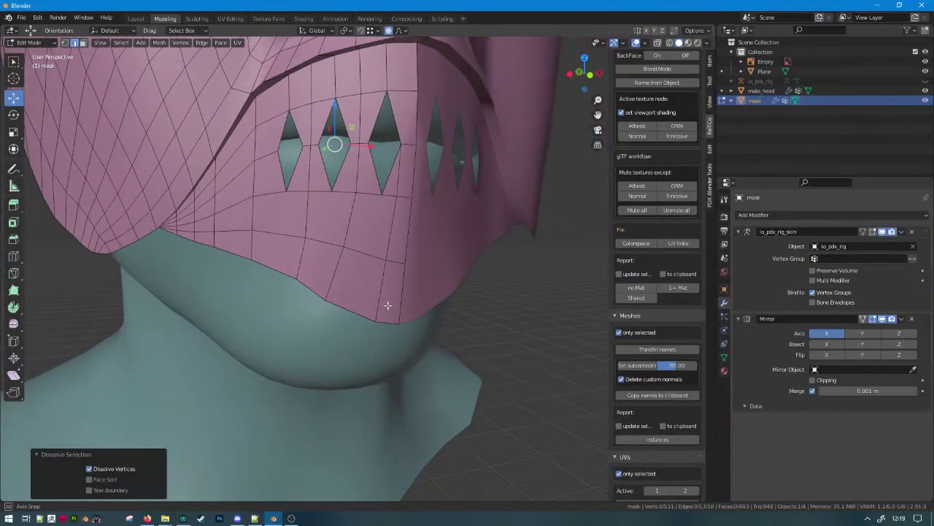
alt+click(399, 235)
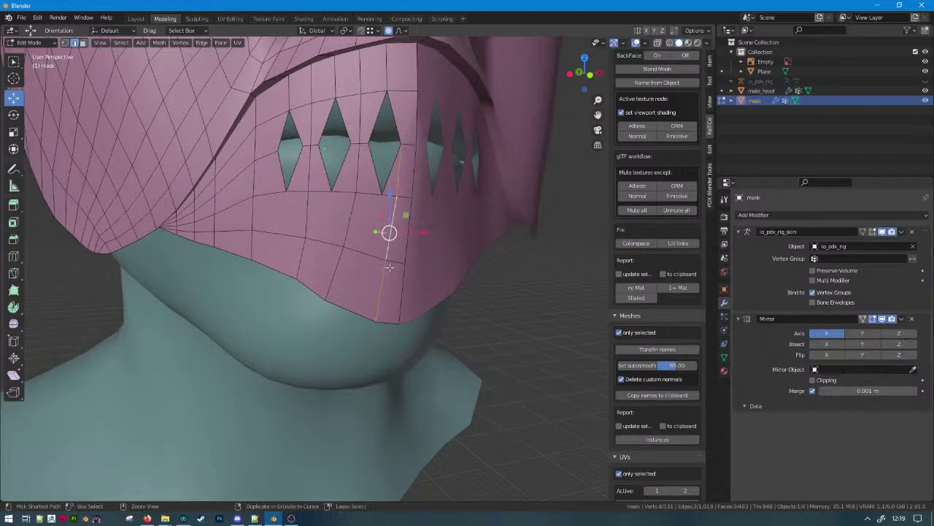
key(ctrl+x)
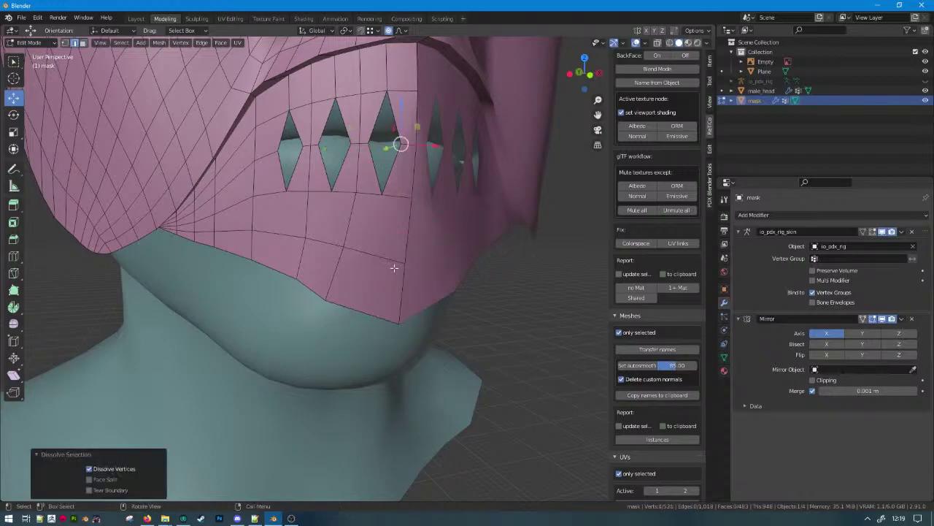
Slide the lower border vertex of the vertical edge between the middle and innermost holes, and the vertex above it, toward the mask's centre.
click(332, 286)
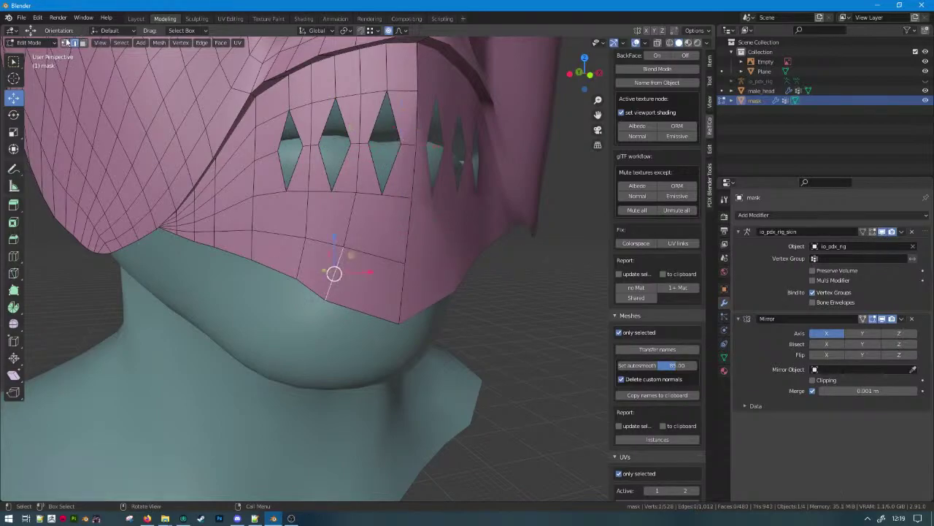
click(65, 42)
key(shift+v)
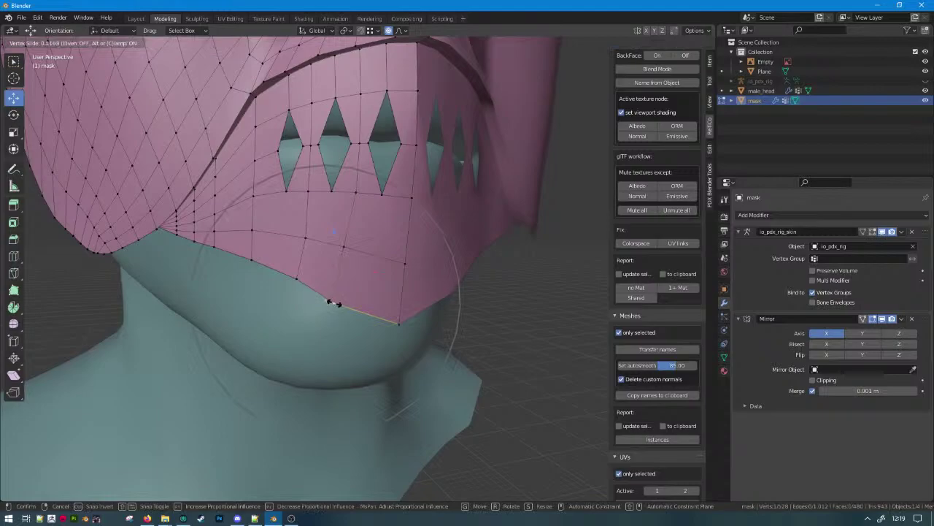
click(336, 306)
click(345, 245)
key(g)
key(g)
click(351, 248)
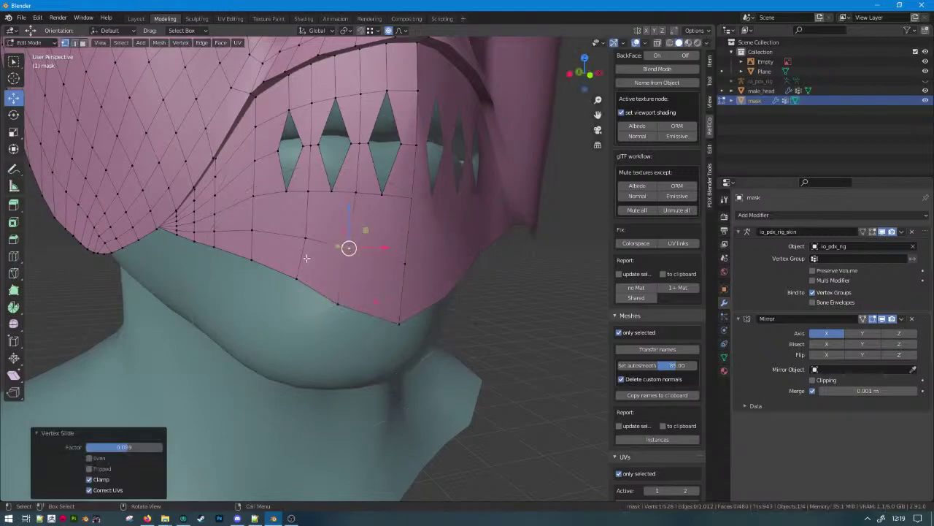
Slide a vertex of the next vertical edge outward toward the mask's centre and lower that edge's border vertex along Z.
click(297, 278)
click(307, 240)
scroll(310, 242, down, 4)
key(Tab)
mouse_move(358, 252)
middle_down()
mouse_move(402, 263)
mouse_move(352, 260)
mouse_move(363, 240)
middle_up()
scroll(362, 240, up, 3)
key(Tab)
middle_drag(347, 195, 295, 315)
key(g)
key(g)
click(322, 289)
click(314, 324)
key(g)
key(z)
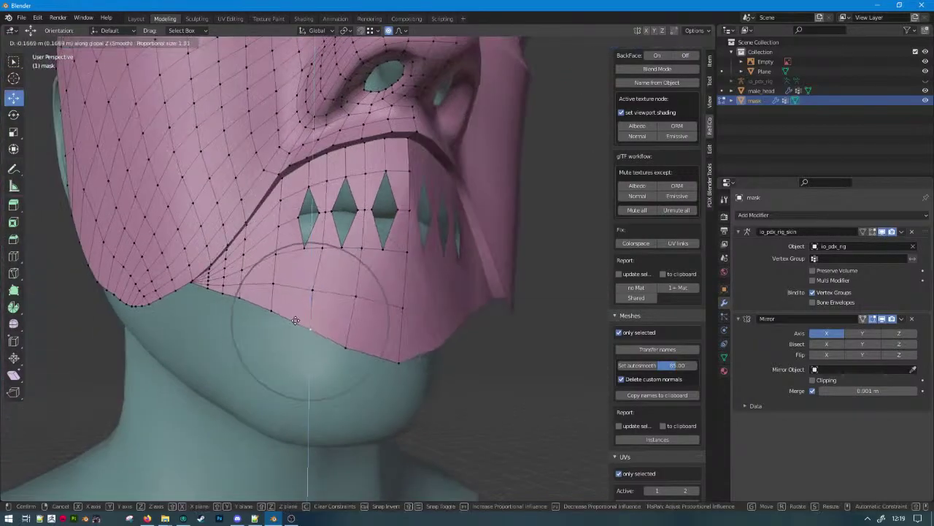
click(306, 313)
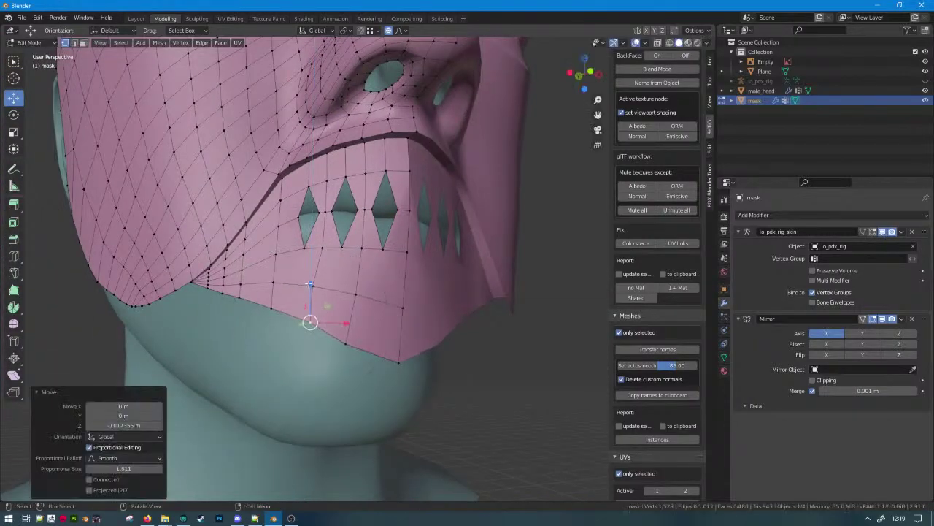
Slide the vertex directly above that border vertex and nudge it to even out the edge spacing.
key(g)
key(g)
click(316, 284)
key(g)
click(314, 286)
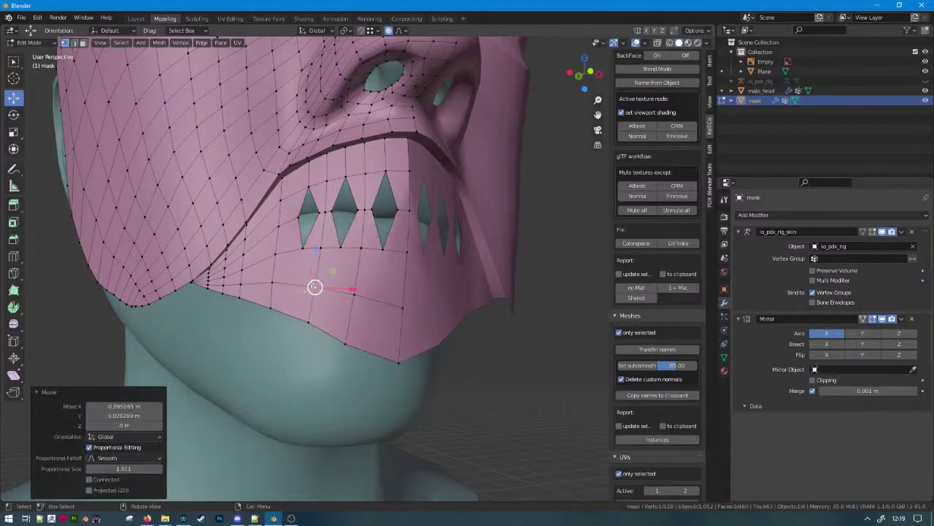
Knife-cut a vertical edge from the innermost hole's bottom corner to the mouthpiece's lower border.
key(Tab)
scroll(340, 311, down, 6)
mouse_move(340, 311)
middle_down()
mouse_move(360, 339)
mouse_move(368, 314)
mouse_move(334, 313)
middle_up()
scroll(368, 314, up, 3)
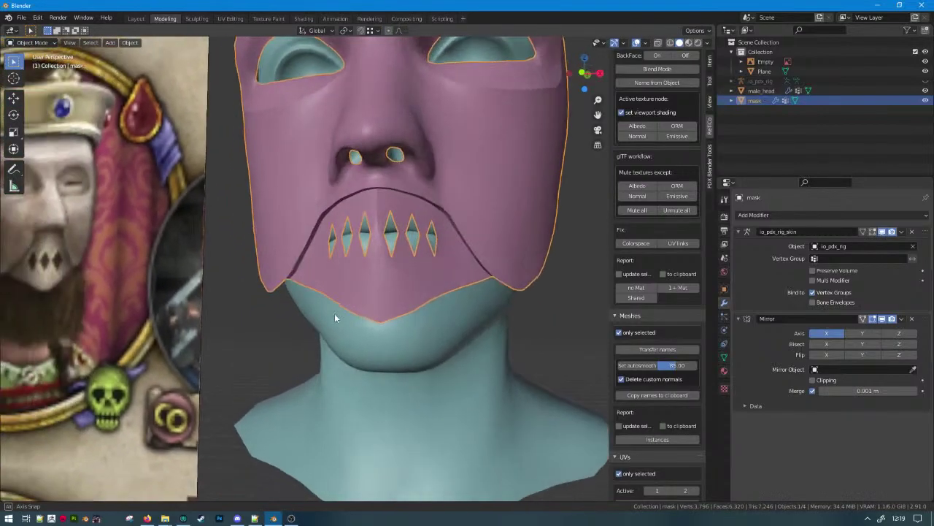
key(Tab)
scroll(334, 313, up, 4)
key(k)
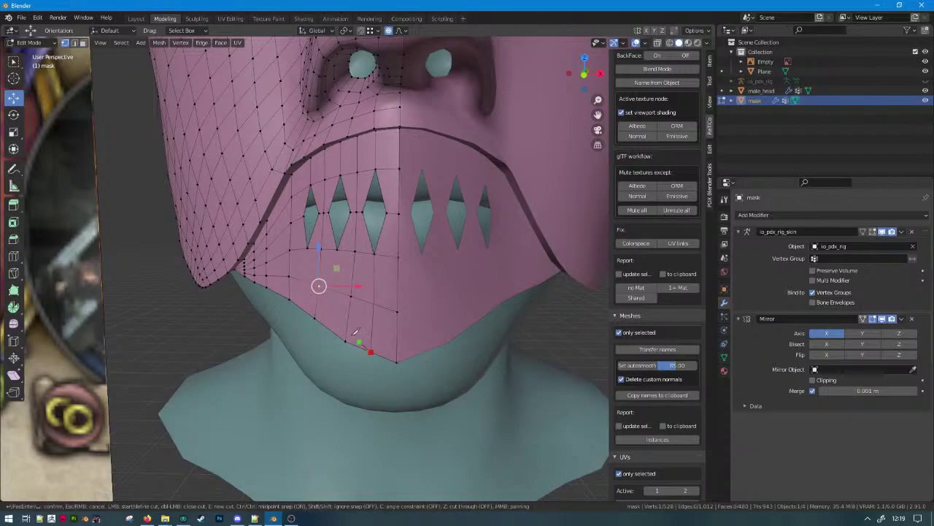
key(Escape)
middle_drag(355, 333, 367, 311)
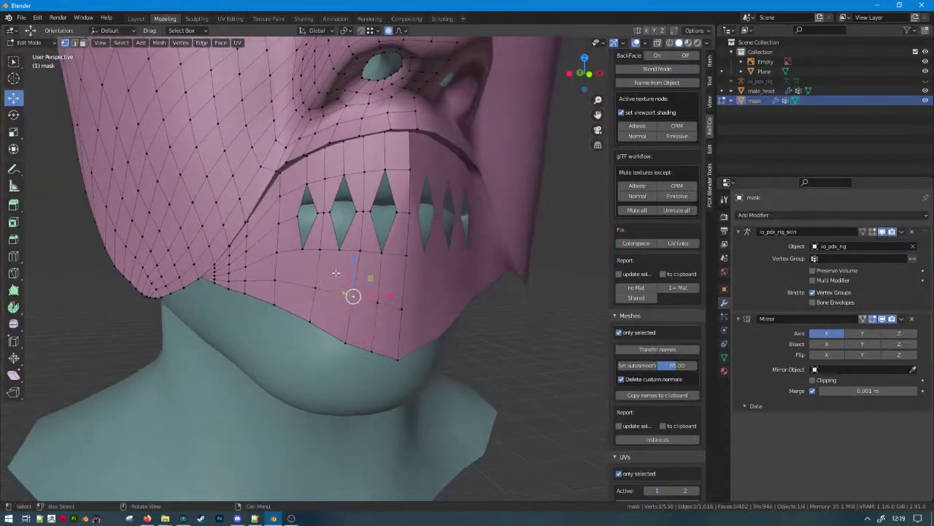
Knife-cut vertical edges from the bottom corners of the middle and outermost holes to the mouthpiece's lower border.
key(k)
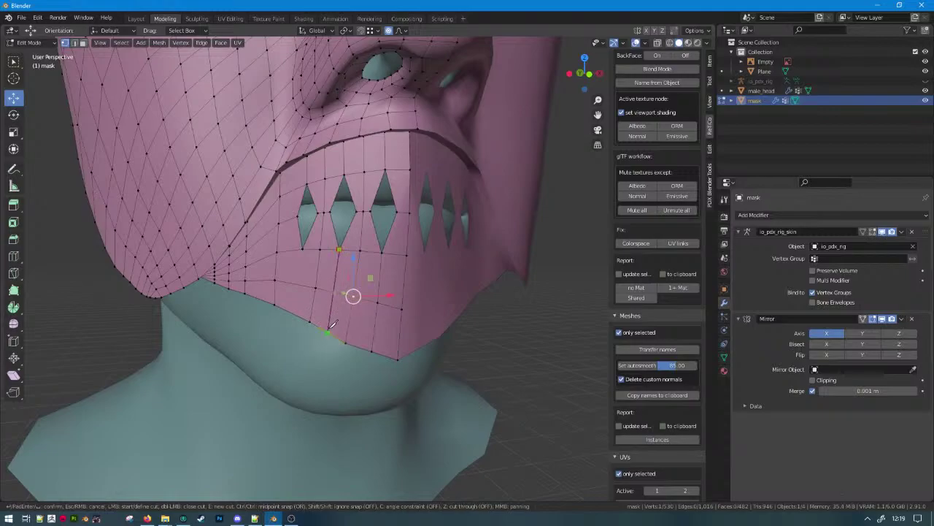
click(332, 323)
key(Return)
key(k)
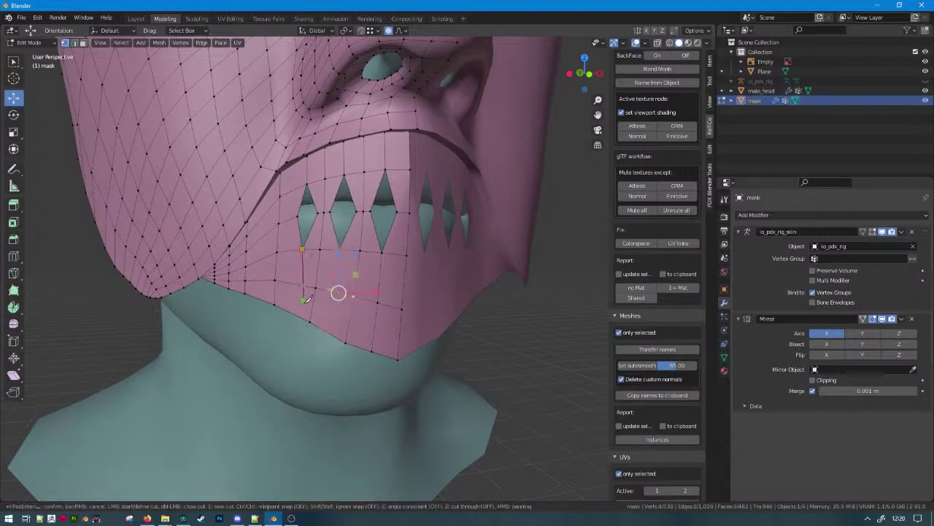
key(ctrl)
click(293, 312)
key(Return)
Turn off proportional editing and lower the border vertex beside the chin's centre tip about 0.05 m along Z.
middle_drag(284, 285, 447, 212)
click(368, 345)
middle_drag(368, 344, 389, 314)
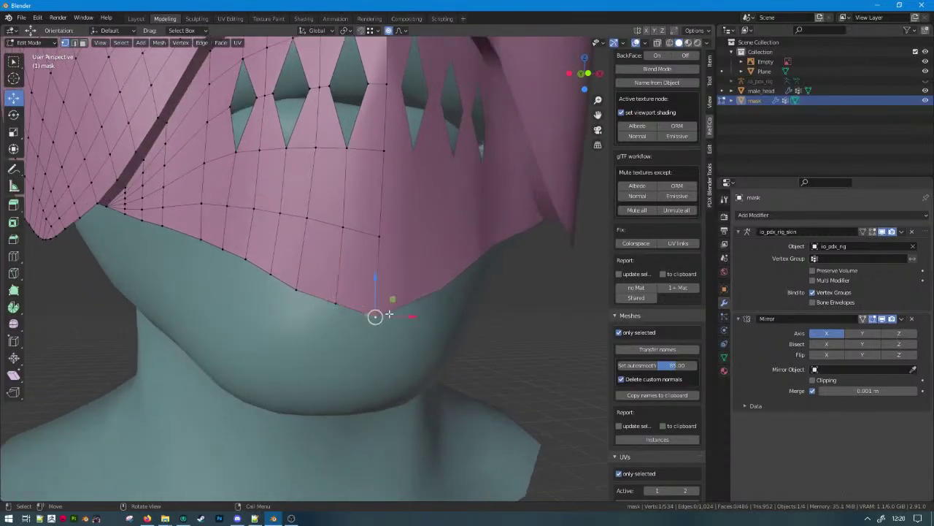
click(332, 301)
key(g)
key(z)
scroll(334, 307, up, 8)
click(335, 306)
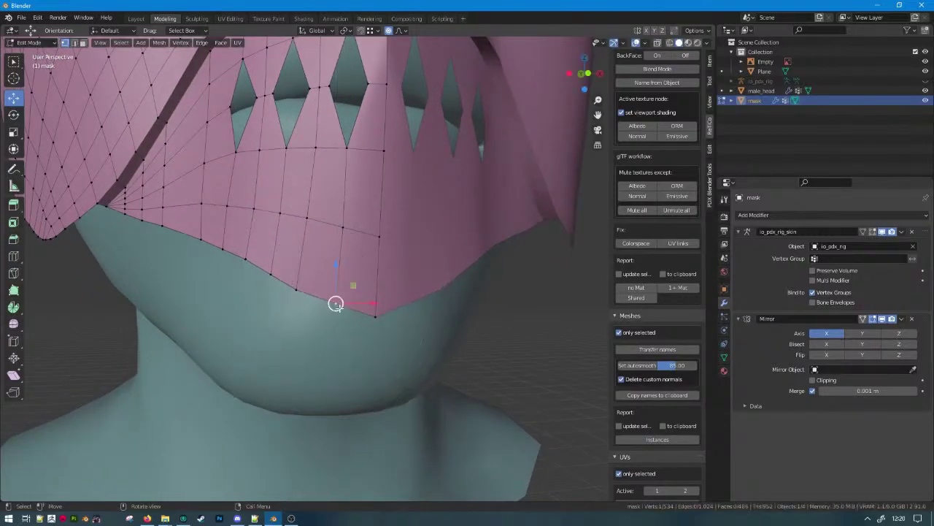
key(o)
key(g)
key(z)
click(339, 311)
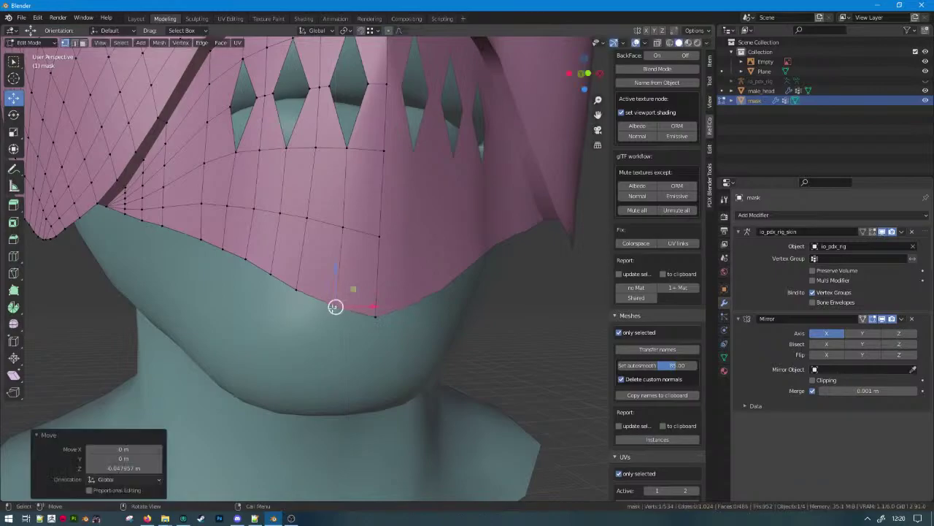
Lower the same border vertex slightly further and lower the next border vertex outward along Z to round the chin line.
click(295, 289)
key(g)
key(z)
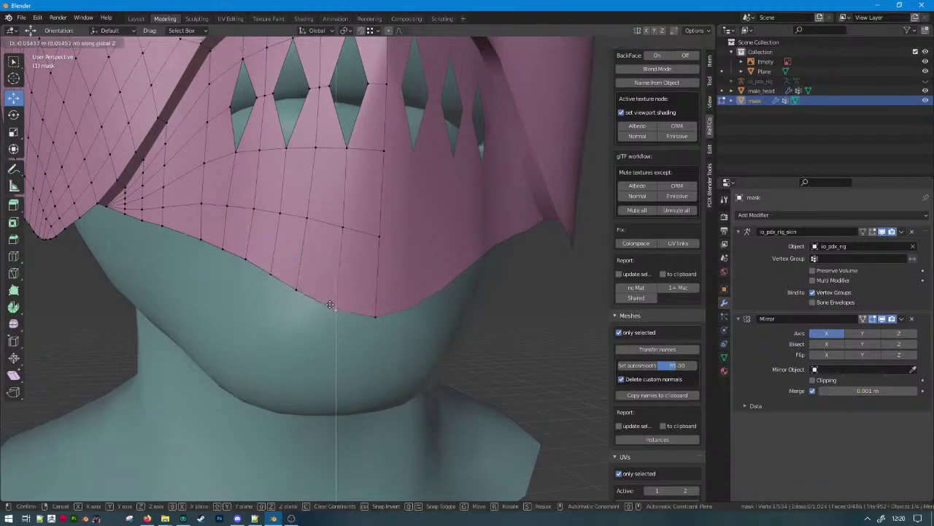
click(333, 309)
click(296, 289)
click(296, 288)
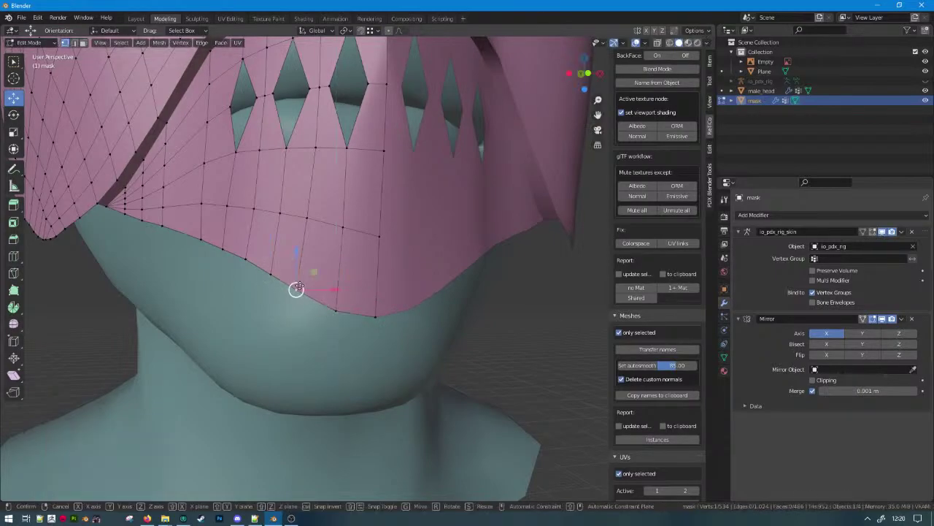
key(g)
key(z)
click(302, 292)
click(270, 273)
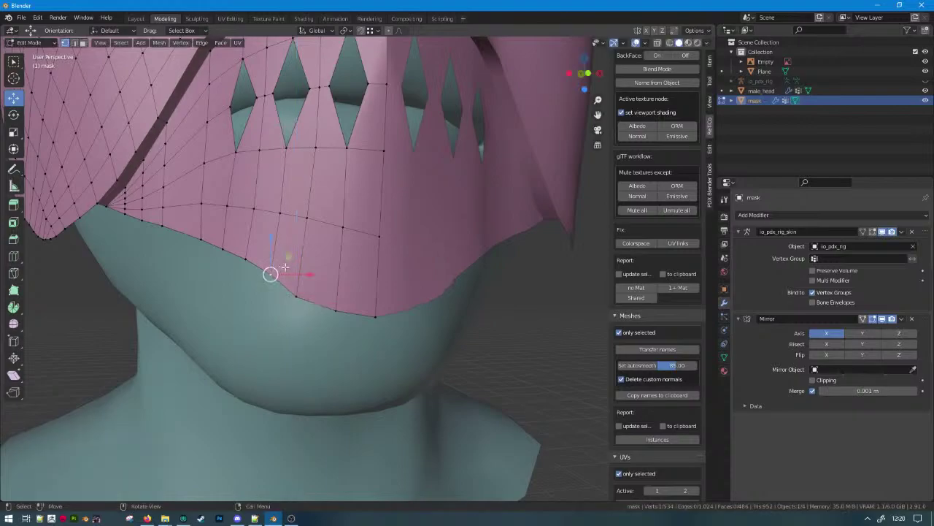
Examine the mouthpiece and its mirrored centre seam in object mode and wireframe.
key(Tab)
scroll(285, 266, down, 9)
mouse_move(347, 317)
middle_down()
mouse_move(418, 325)
mouse_move(290, 326)
mouse_move(358, 325)
mouse_move(346, 295)
mouse_move(368, 223)
mouse_move(374, 99)
mouse_move(396, 122)
mouse_move(390, 246)
mouse_move(375, 238)
middle_up()
scroll(369, 322, up, 3)
scroll(377, 298, up, 3)
scroll(346, 295, up, 3)
key(Tab)
key(Tab)
scroll(390, 246, up, 3)
key(shift+z)
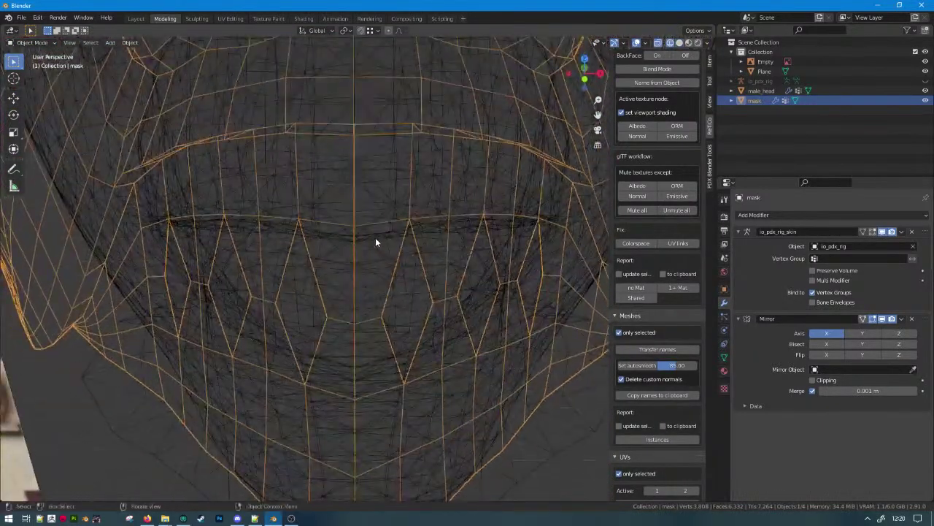
key(shift+z)
Snap the centre-line vertex between the tops of the innermost holes along X to the vertex above it, and check the seam in wireframe.
key(Tab)
key(g)
key(x)
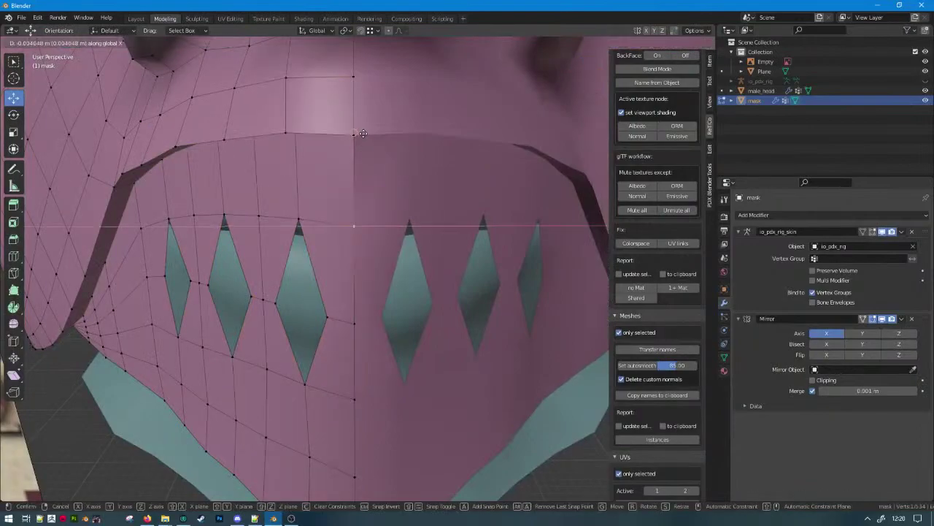
click(362, 134)
key(Tab)
key(shift+z)
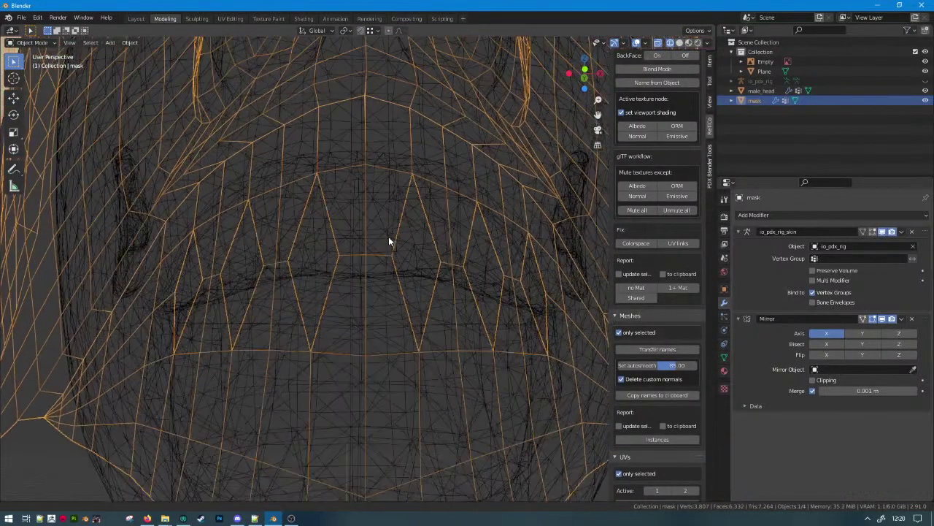
Move the top centre-line vertex of the gap strip about 0.015 m along X to close the mirrored seam, and check it in wireframe.
middle_drag(388, 240, 390, 244)
key(Tab)
key(shift+z)
key(g)
key(x)
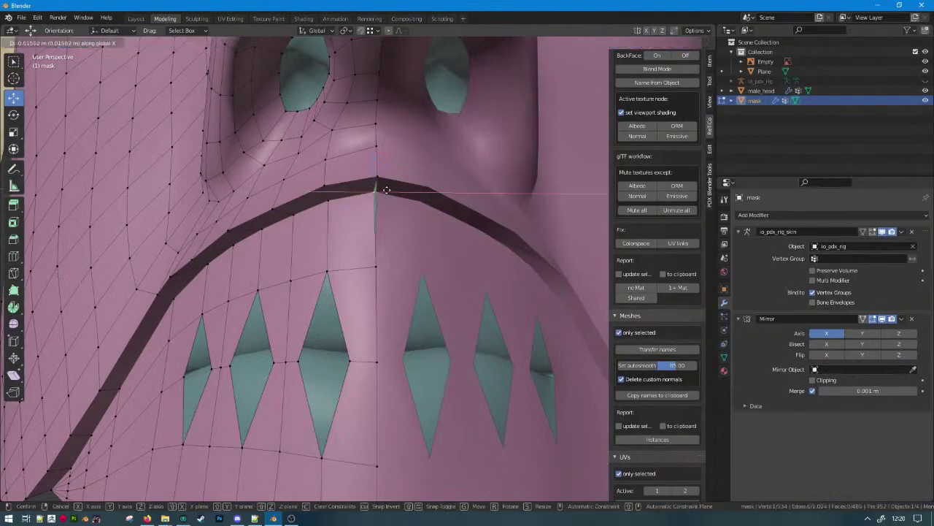
click(383, 189)
key(Tab)
key(shift+z)
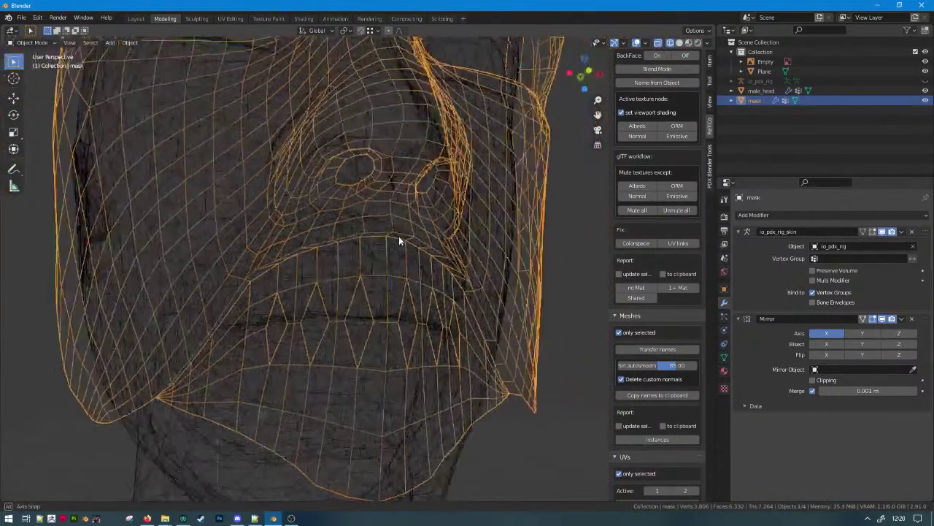
Return to solid shading and put the mask into edit mode with edge selection.
middle_drag(399, 237, 376, 245)
scroll(376, 245, down, 5)
scroll(374, 292, up, 1)
mouse_move(381, 329)
middle_down()
mouse_move(397, 337)
mouse_move(441, 330)
mouse_move(329, 244)
middle_up()
key(shift+z)
click(329, 245)
click(321, 244)
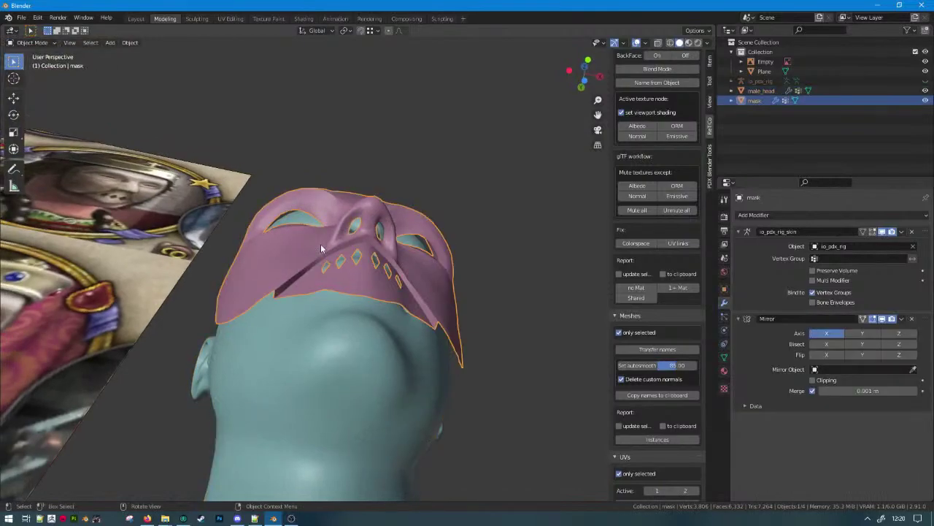
key(Tab)
click(74, 43)
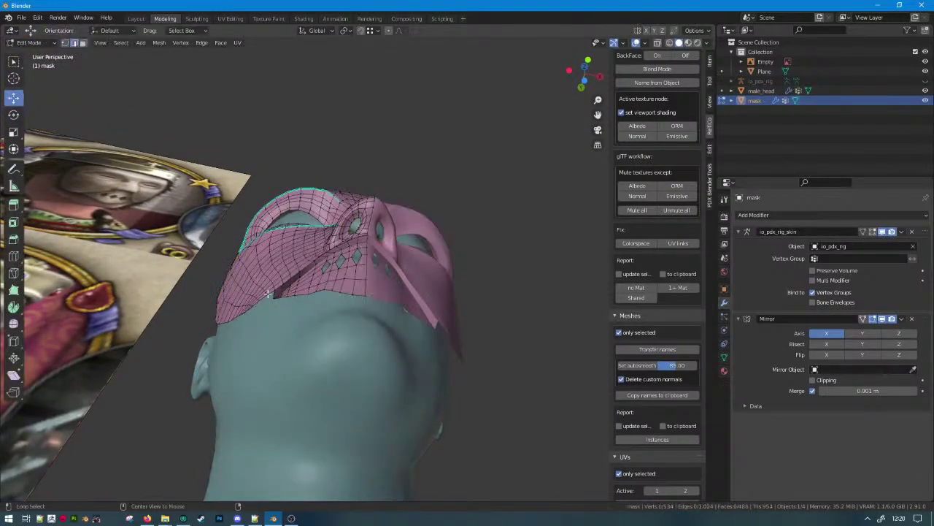
Select the mask's outer border edges along the lower cheek, the side and the edge facing the mouthpiece.
middle_drag(259, 296, 322, 276)
key(c)
key(Escape)
alt+shift+click(244, 235)
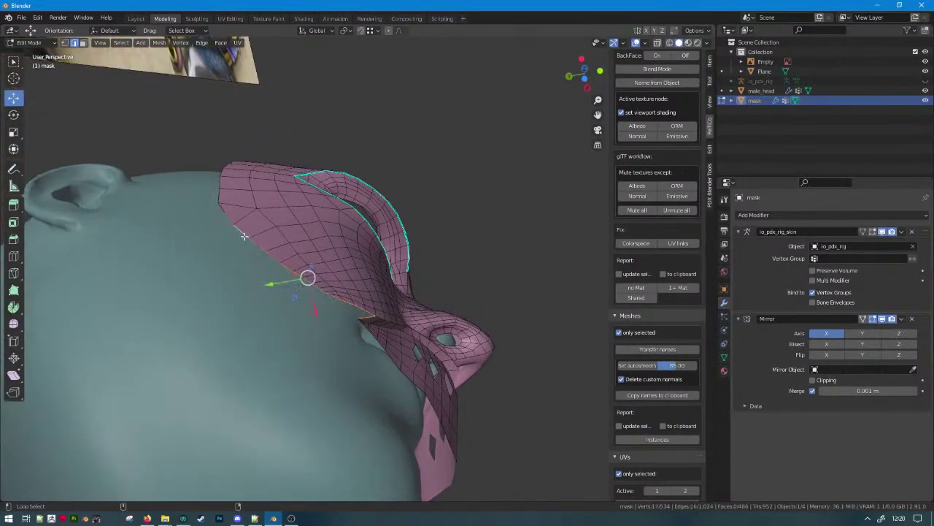
middle_drag(270, 198, 252, 240)
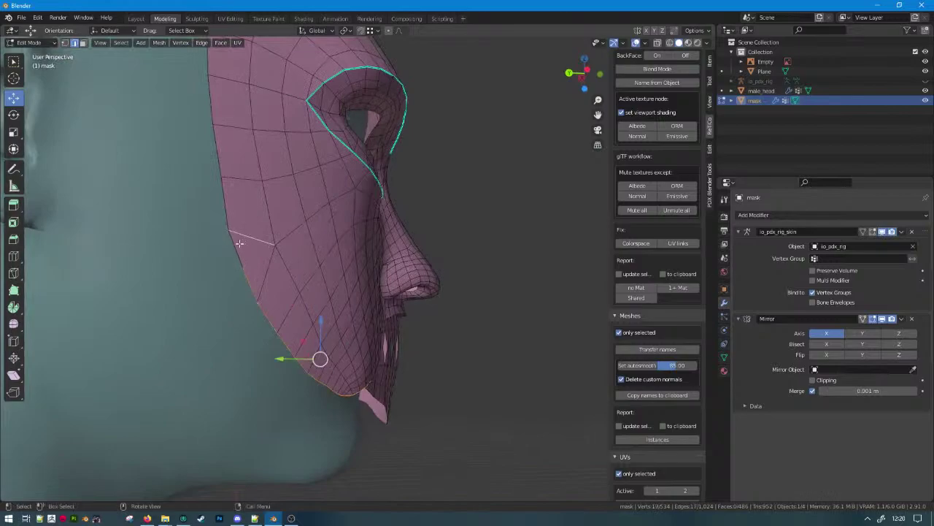
key(alt+z)
alt+shift+click(240, 243)
key(alt+z)
middle_drag(240, 243, 298, 164)
scroll(411, 176, up, 2)
middle_drag(384, 153, 438, 232)
alt+shift+click(403, 164)
scroll(424, 224, up, 2)
key(g)
right_click(445, 233)
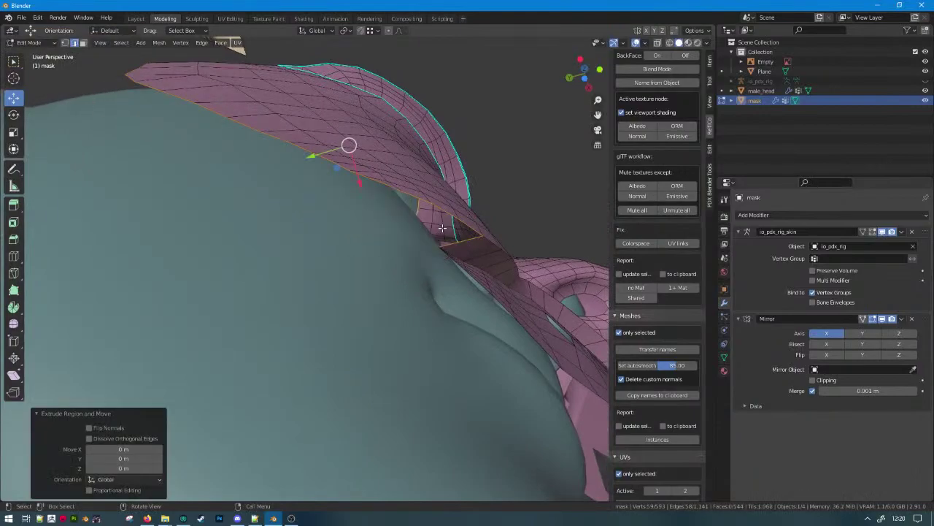
key(ctrl+z)
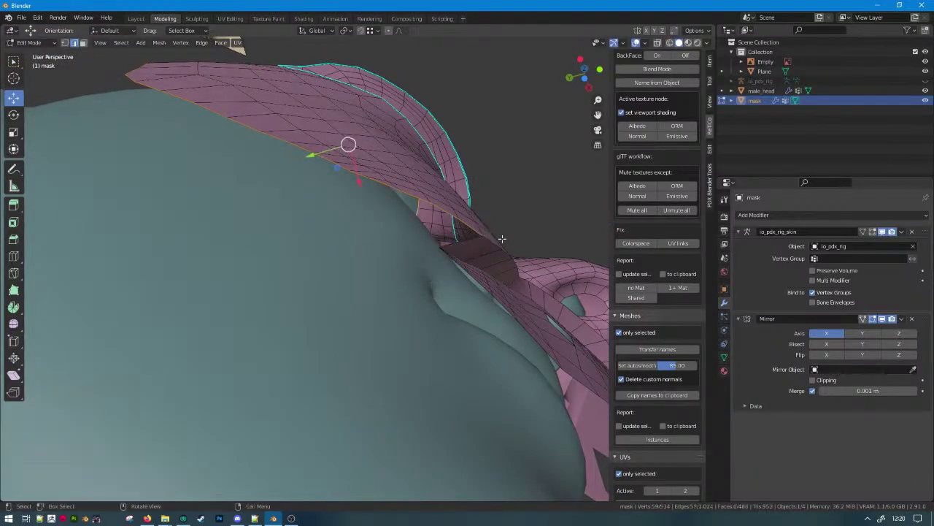
Extrude the selected outer border edges and move them about 0.26 m along Y.
key(e)
right_click(442, 198)
key(g)
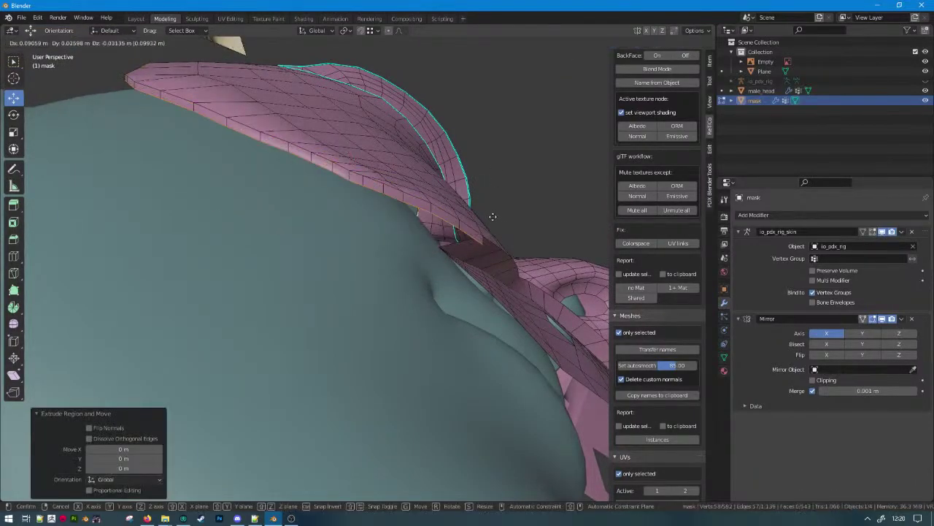
key(y)
click(442, 240)
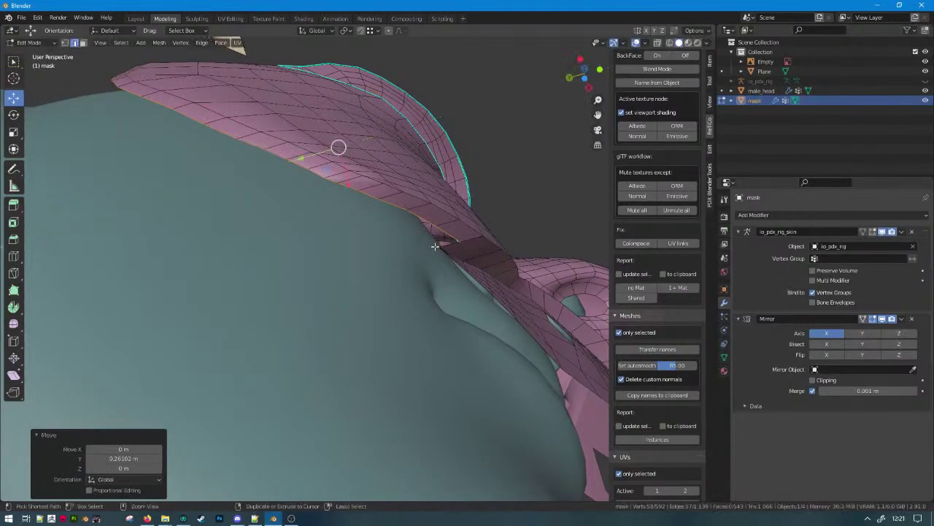
Reposition the extruded border edges about 0.6 m along Y to give the mask a deeper rim.
middle_drag(443, 240, 467, 249)
middle_drag(425, 252, 455, 259)
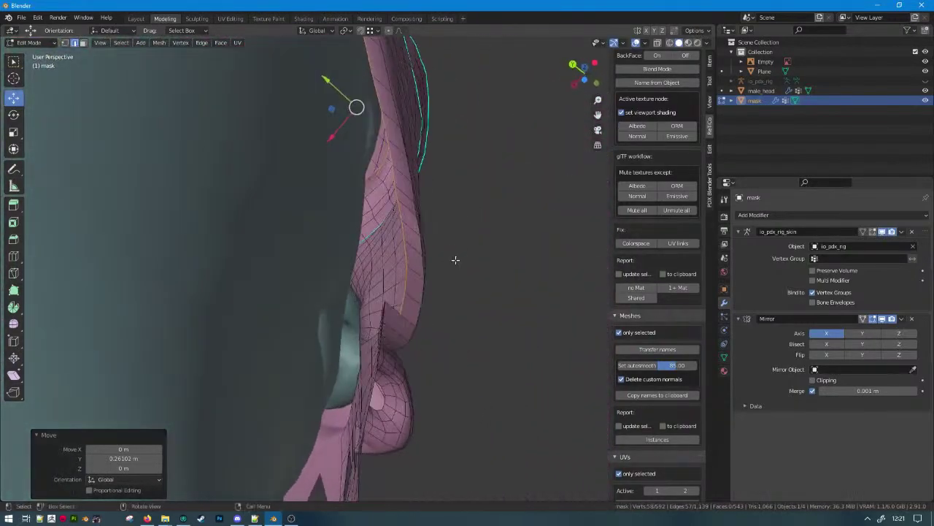
key(g)
key(x)
key(y)
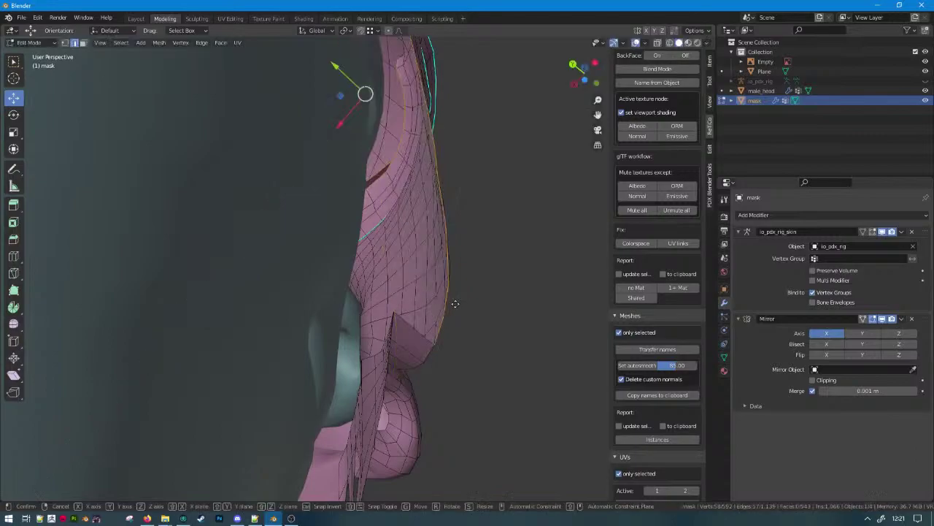
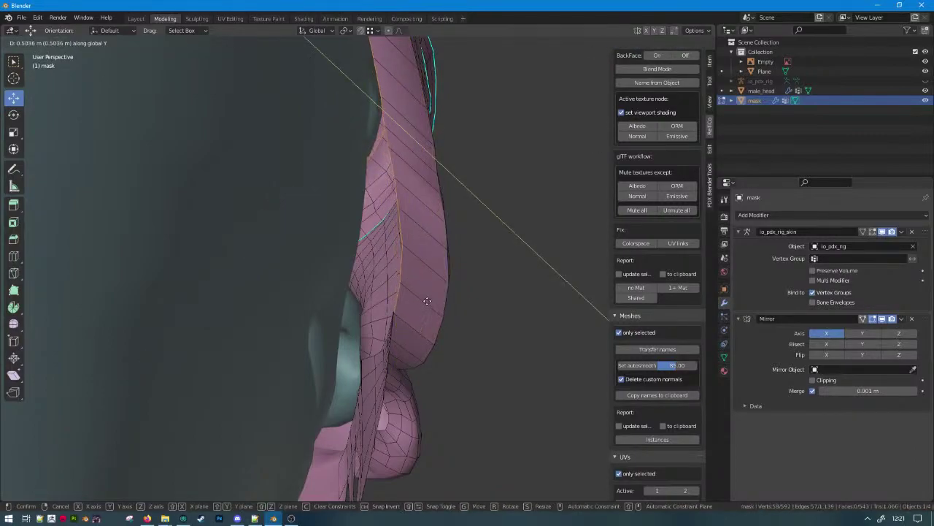
click(427, 301)
Deselect the extruded border edges along the forehead and beside the mouthpiece with circle select.
middle_drag(427, 300, 449, 454)
scroll(453, 436, up, 4)
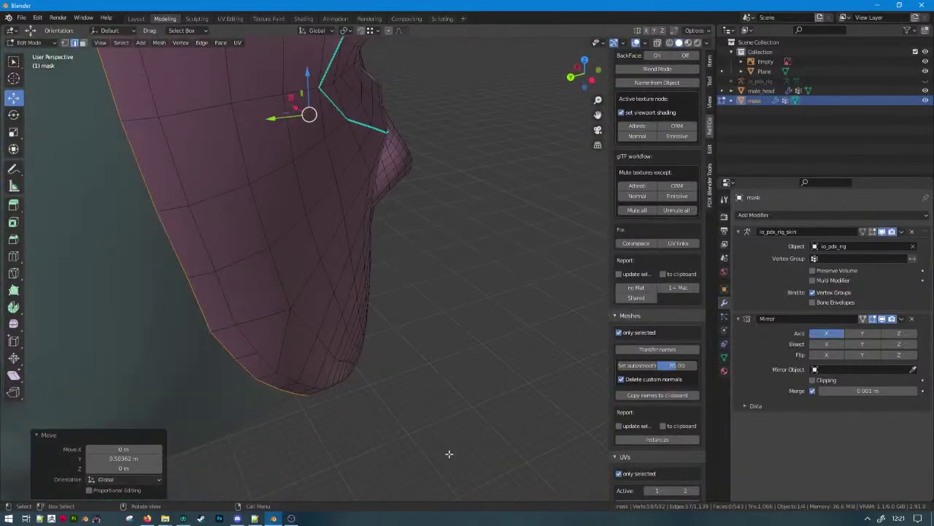
scroll(421, 280, down, 8)
middle_drag(431, 263, 343, 232)
scroll(387, 320, up, 4)
scroll(313, 295, down, 5)
scroll(366, 170, up, 4)
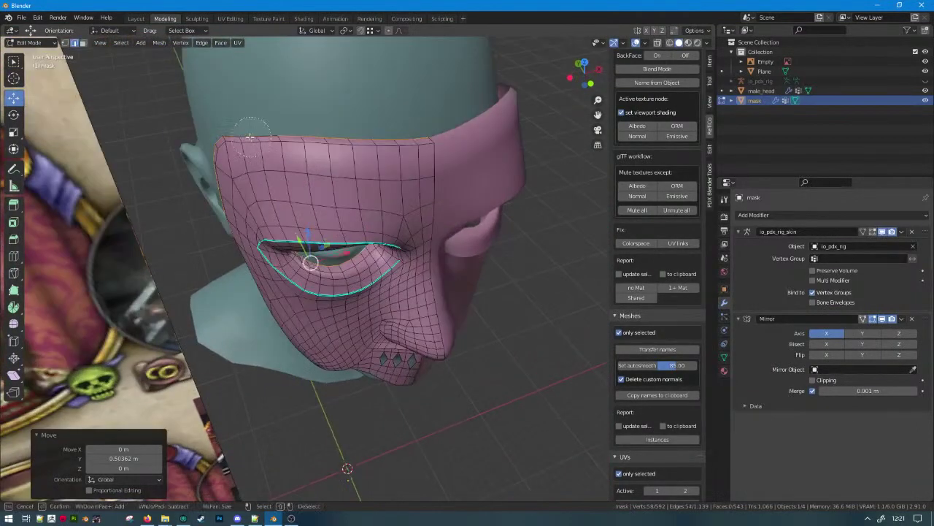
right_click(453, 146)
middle_drag(321, 146, 424, 55)
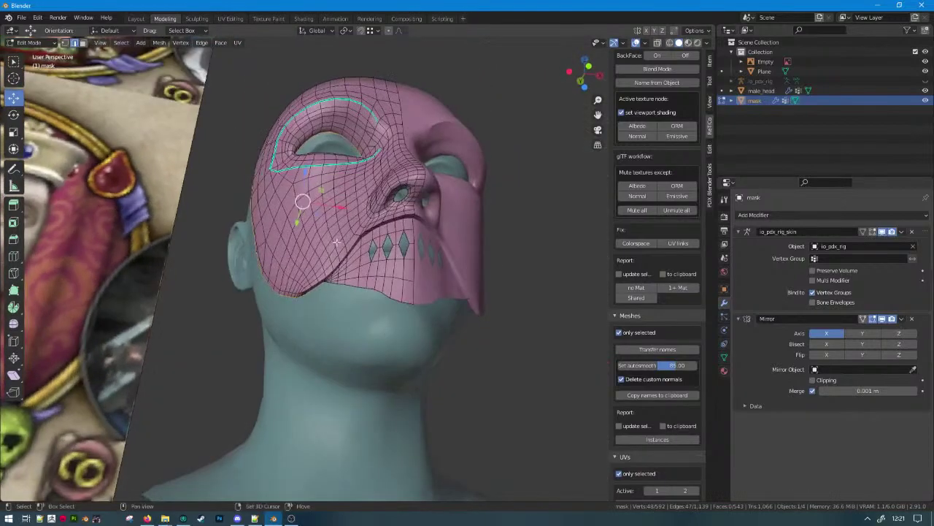
scroll(373, 175, up, 4)
mouse_move(369, 183)
middle_down()
mouse_move(317, 195)
mouse_move(431, 210)
middle_up()
key(c)
middle_drag(360, 278, 344, 361)
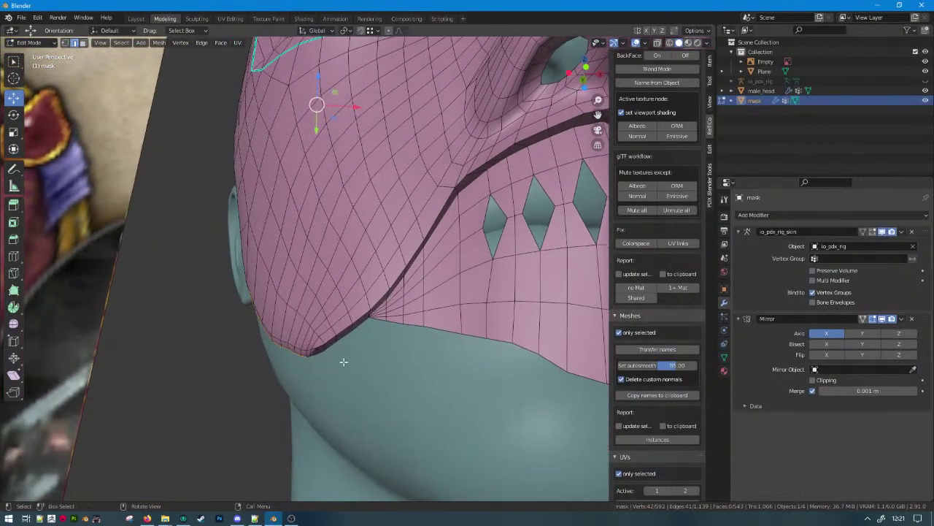
Move the extruded side edges inward along X in two passes, the second by about 0.13 m on a smaller selection.
key(g)
key(x)
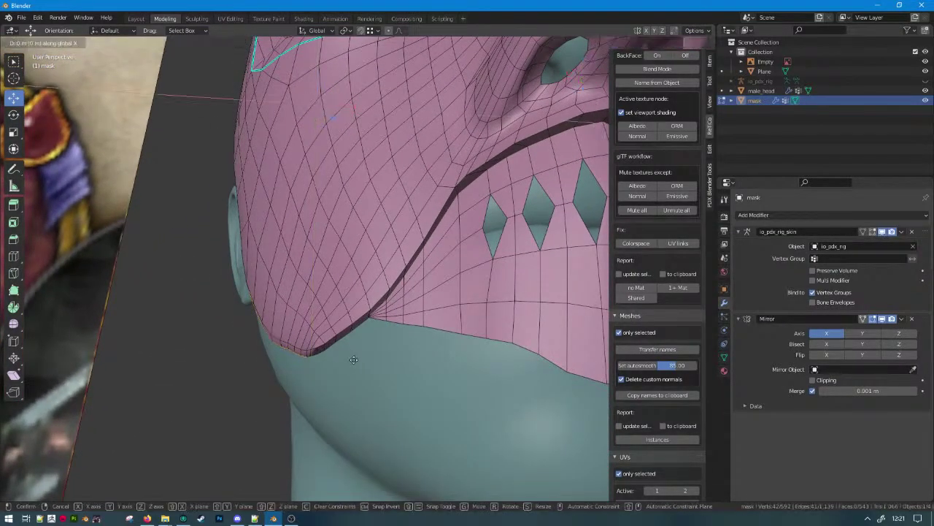
click(360, 359)
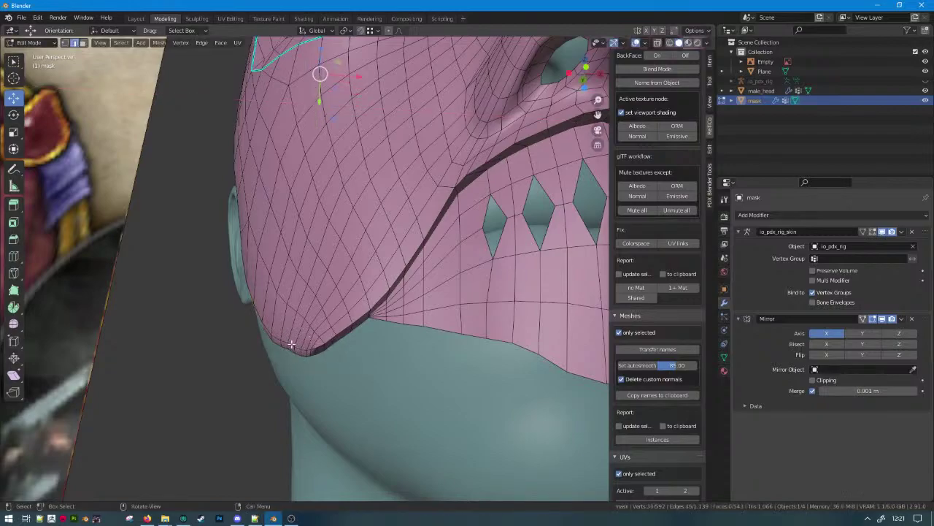
middle_drag(291, 347, 375, 378)
key(g)
key(x)
click(333, 368)
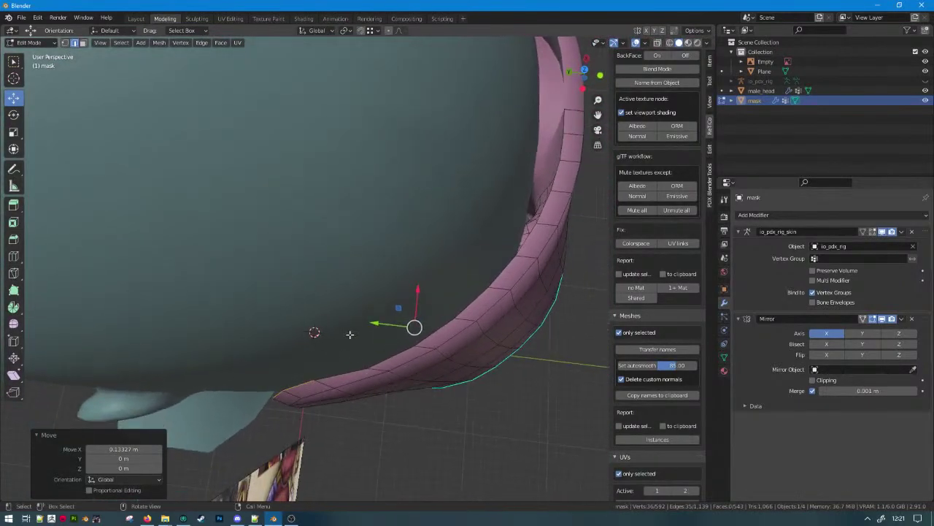
Undo the inward X moves and deselections of the extruded border edges after checking from the top view.
key(KP_7)
key(ctrl+z)
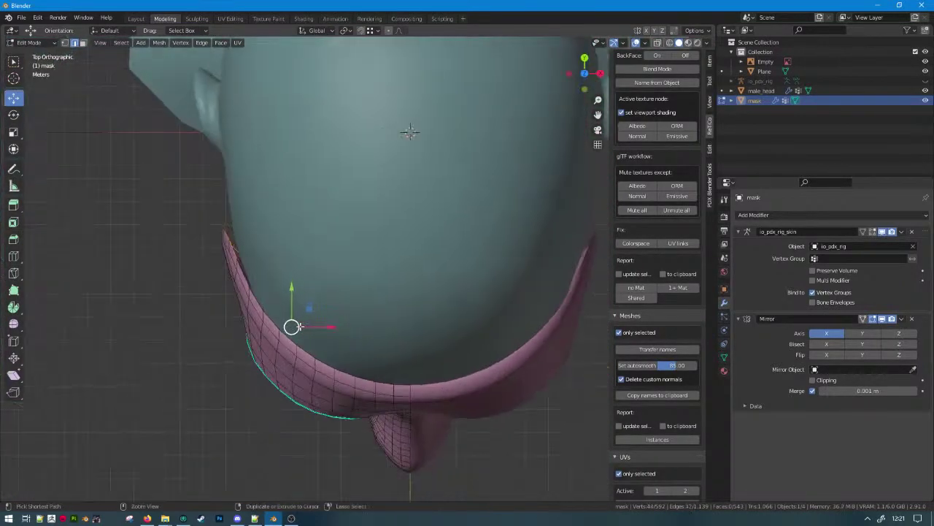
middle_drag(410, 132, 461, 284)
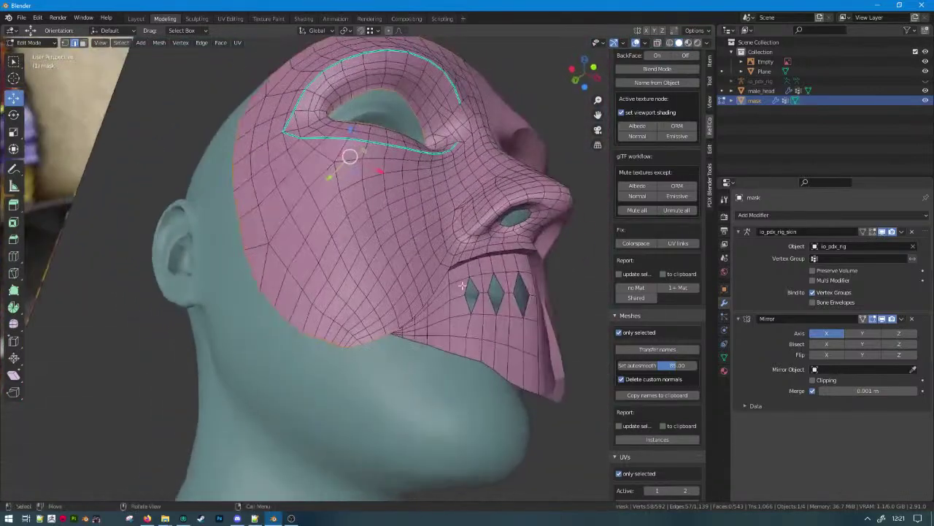
Extrude the outer border edges in place and offset them along their normals with Shrink/Fatten.
key(e)
right_click(425, 276)
middle_drag(351, 303, 373, 268)
key(alt+s)
click(382, 232)
Undo the Shrink/Fatten offset and the extrusion of the outer border.
scroll(338, 312, down, 3)
key(ctrl+z)
scroll(430, 303, up, 3)
key(ctrl+z)
scroll(406, 317, down, 4)
scroll(373, 268, up, 4)
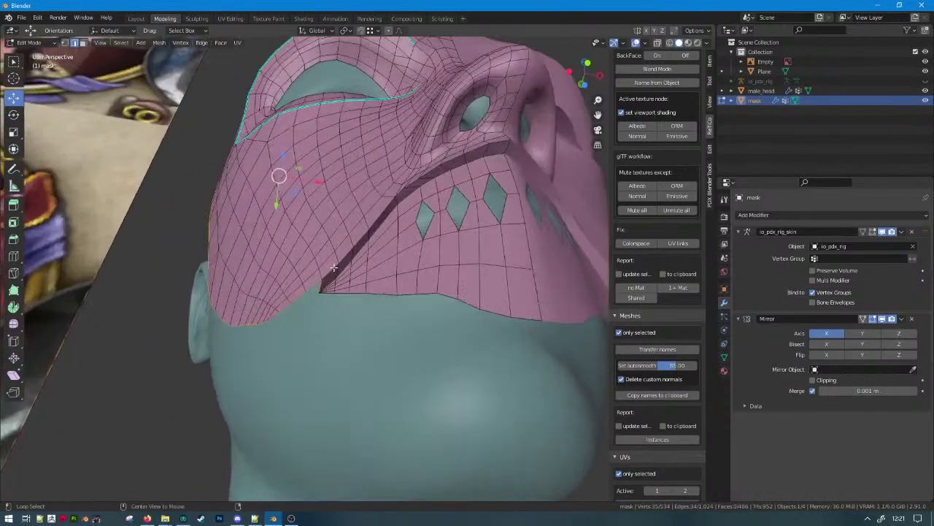
Rip the edge line between the mask and the gap strip, and select the whole detached mouthpiece as linked geometry.
shift+right_click(356, 241)
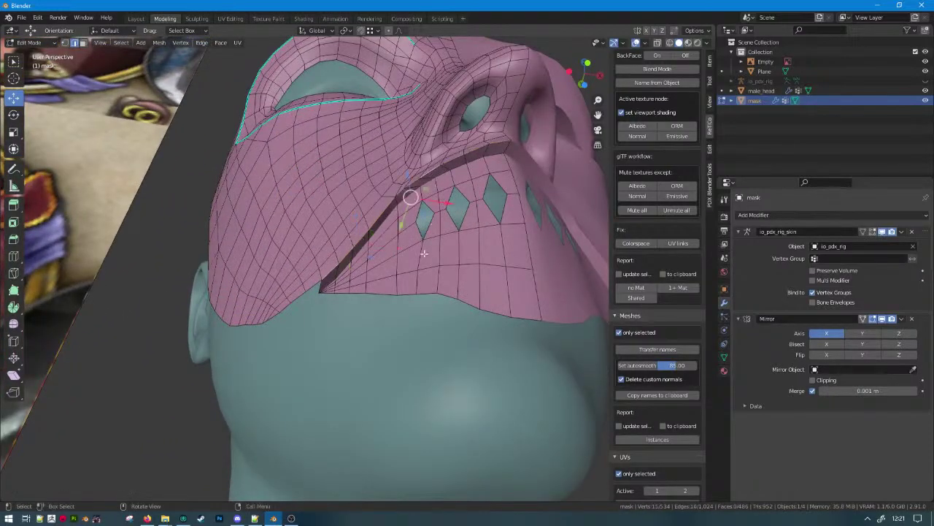
middle_drag(406, 262, 435, 294)
key(v)
right_click(440, 300)
click(441, 310)
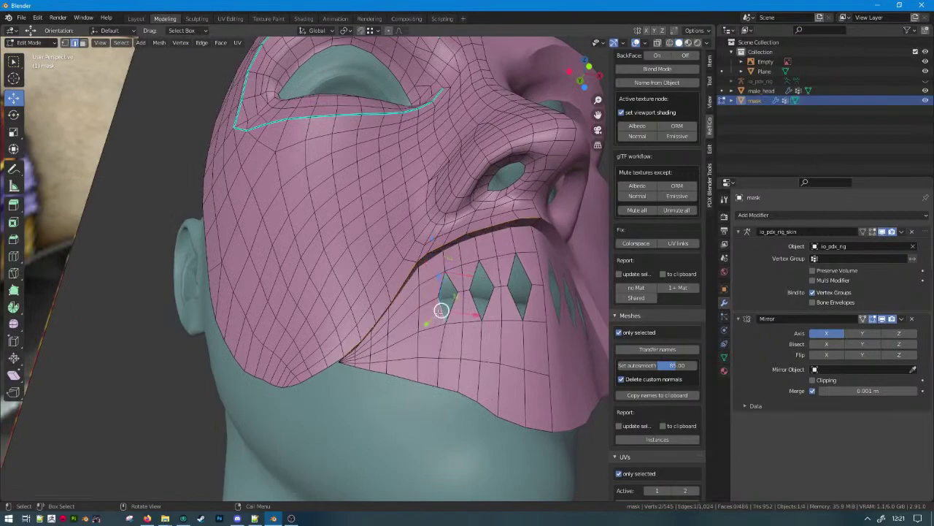
key(ctrl+l)
Hide the detached mouthpiece and select all remaining mask geometry.
key(h)
scroll(426, 315, down, 3)
scroll(390, 300, up, 1)
middle_drag(426, 314, 447, 305)
alt+click(367, 294)
key(a)
middle_drag(467, 241, 458, 238)
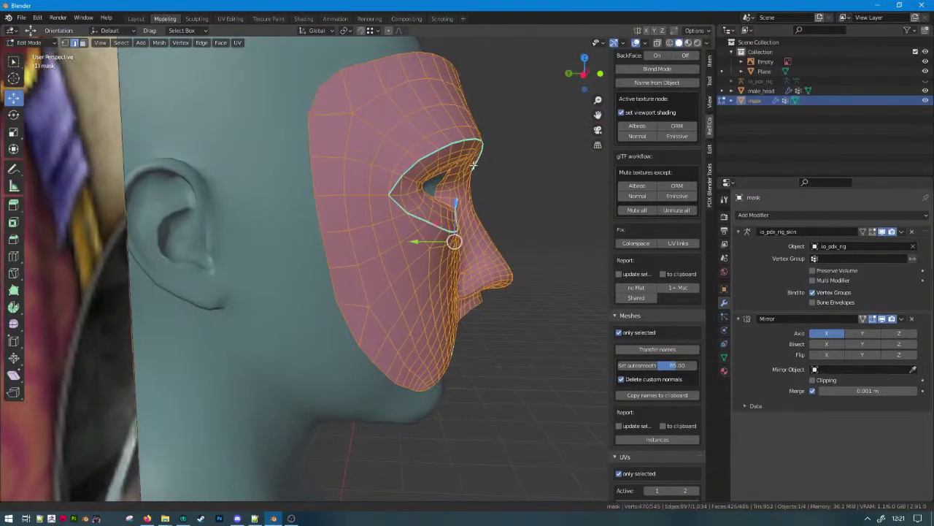
Extrude the mask's faces along their normals with an offset of about -0.45.
scroll(469, 219, up, 3)
mouse_move(468, 201)
middle_down()
mouse_move(445, 191)
mouse_move(467, 219)
middle_up()
key(alt+e)
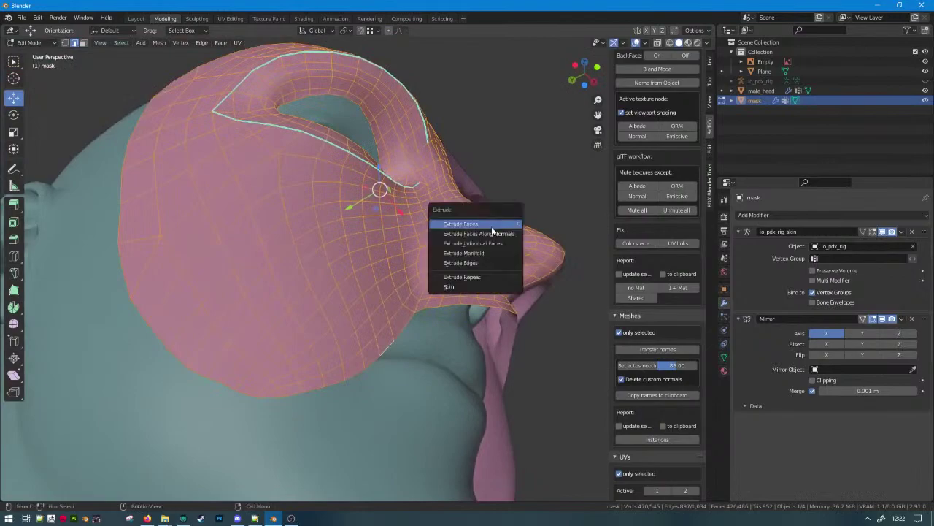
click(491, 232)
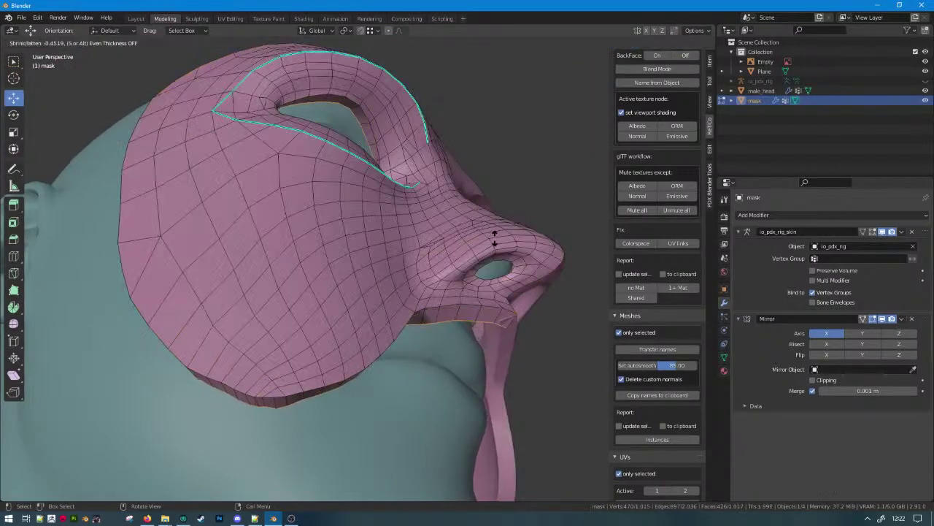
click(494, 238)
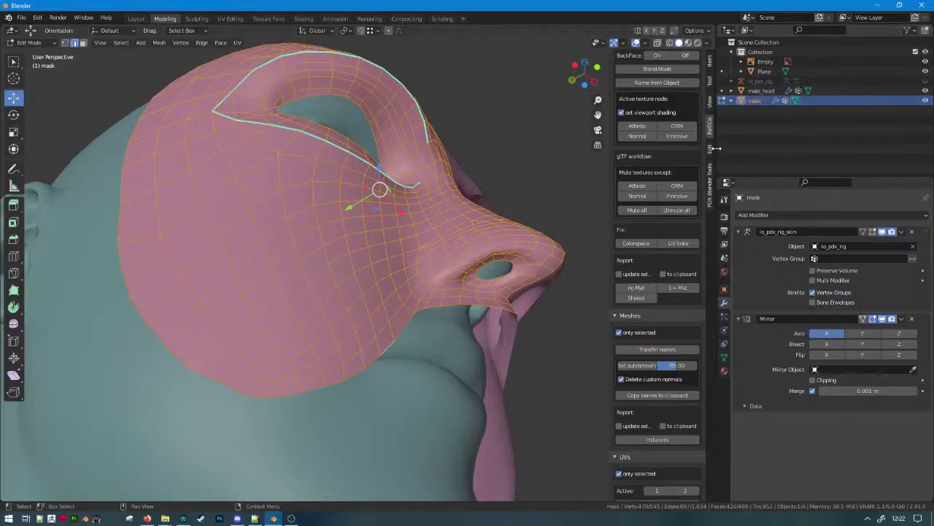
Undo the face extrusion, the full selection and the hiding of the mouthpiece.
key(ctrl+z)
key(ctrl+z)
key(ctrl+z)
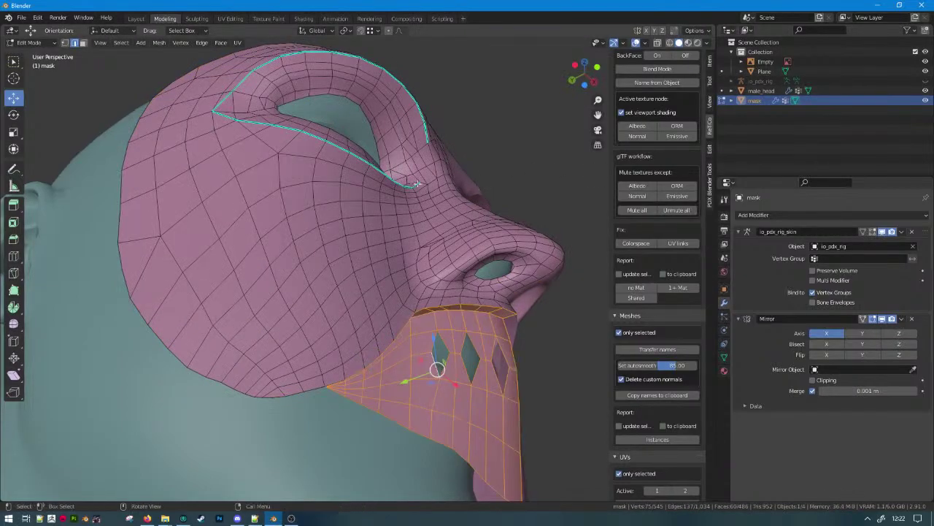
Separate the selected mouthpiece into its own object, and select all geometry of the remaining mask in edit mode.
key(p)
click(401, 184)
key(Tab)
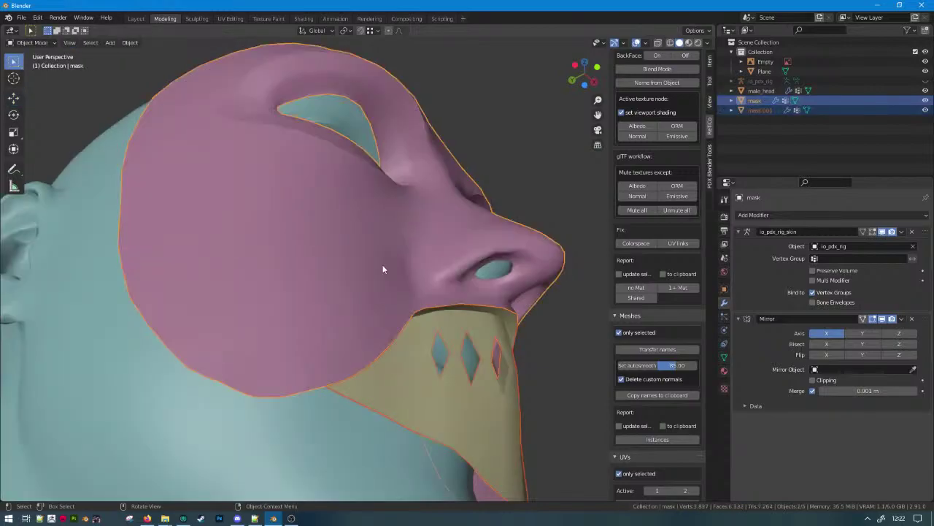
click(384, 270)
click(436, 235)
key(Tab)
key(a)
Try a thin inward extrusion of all mask faces along their normals, inspect it from below and undo it.
key(alt+e)
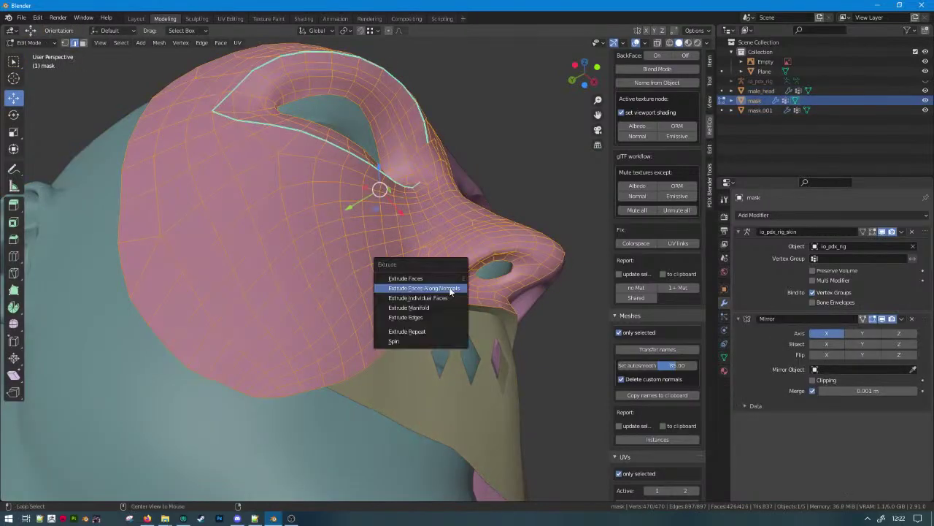
click(451, 291)
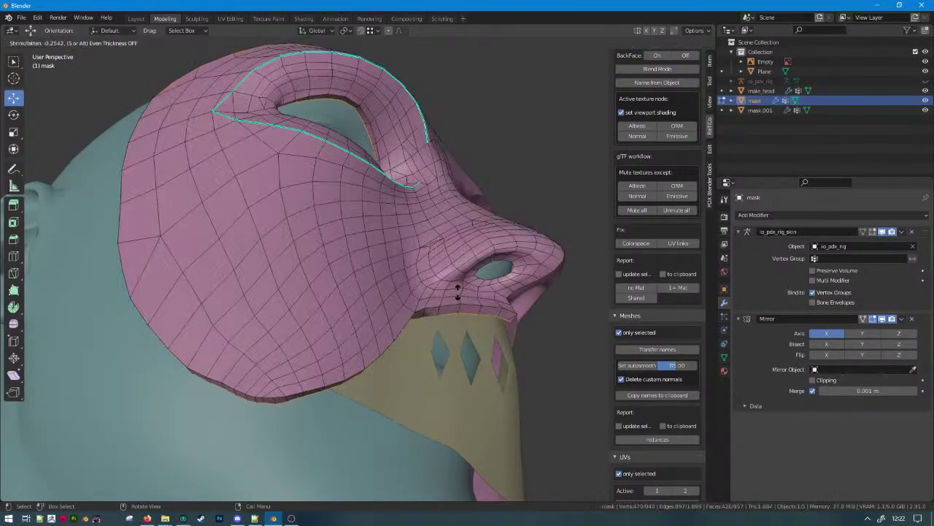
click(441, 289)
middle_drag(441, 289, 424, 250)
key(ctrl+z)
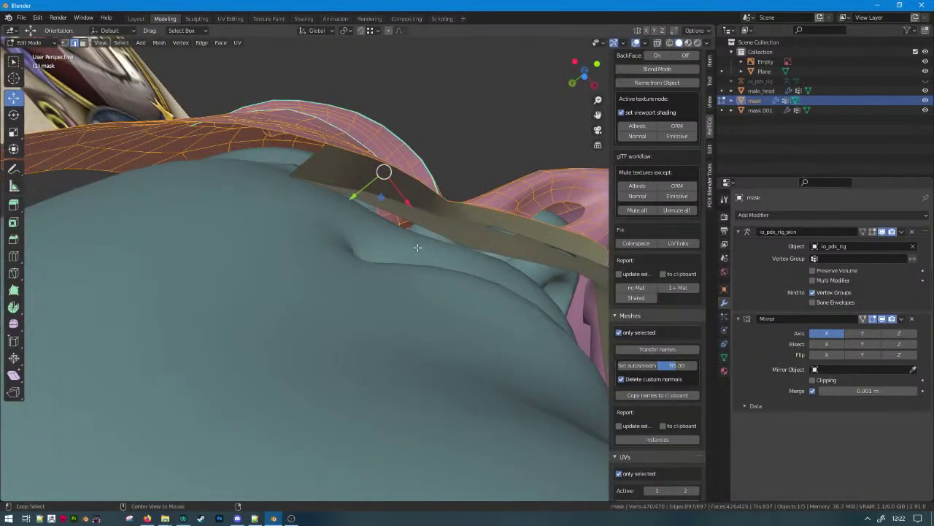
Extrude all mask faces along their normals with an offset of about -0.376 m and delete the selected faces, keeping the side walls.
key(alt+e)
click(418, 251)
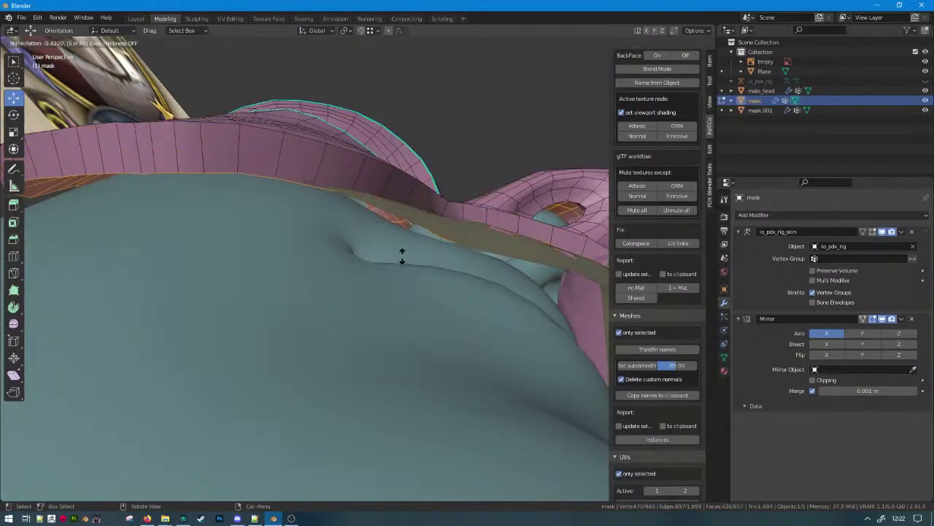
click(409, 255)
scroll(399, 255, down, 5)
mouse_move(398, 255)
middle_down()
mouse_move(454, 355)
mouse_move(442, 335)
mouse_move(509, 333)
middle_up()
key(shift+z)
key(shift+z)
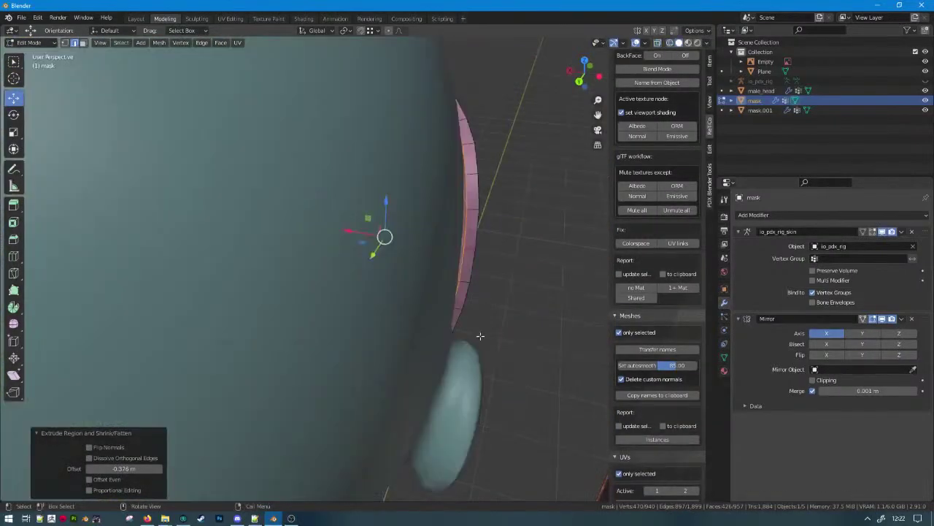
key(x)
key(f)
Scale the rear edge loop of the mask's eye opening down slightly, to about 0.95.
middle_drag(451, 345, 306, 314)
scroll(306, 292, up, 4)
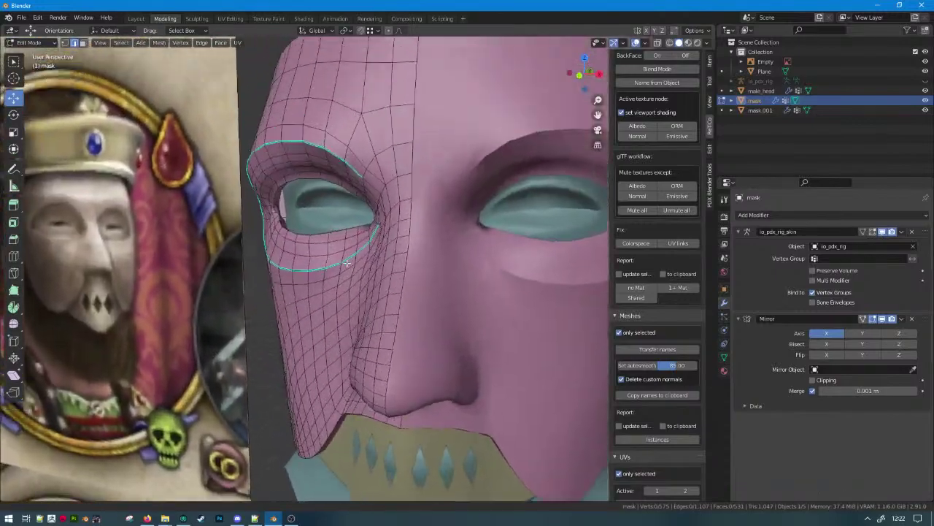
shift+middle_drag(322, 245, 315, 325)
middle_drag(269, 303, 324, 299)
key(s)
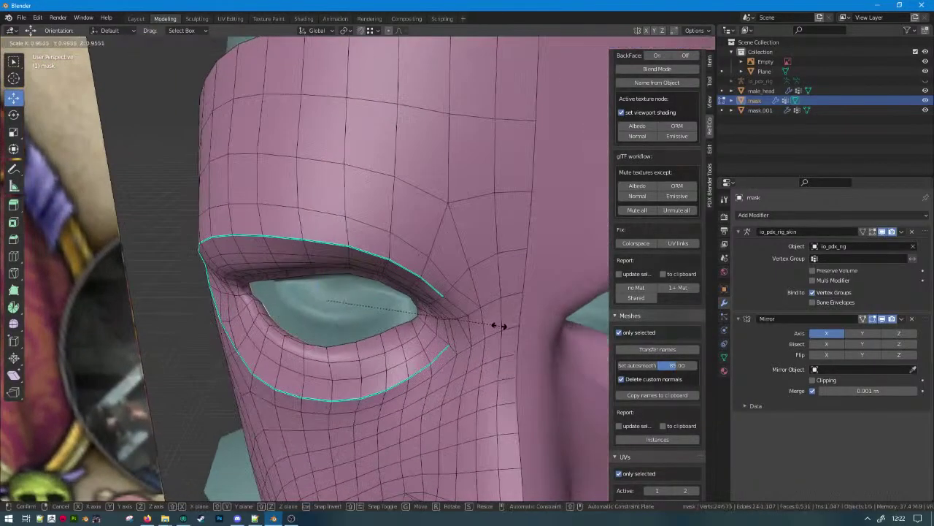
click(480, 323)
Shrink the eye opening's rear loop by about -0.25 along its normals and scale it to about 0.86.
middle_drag(479, 323, 492, 292)
key(alt+s)
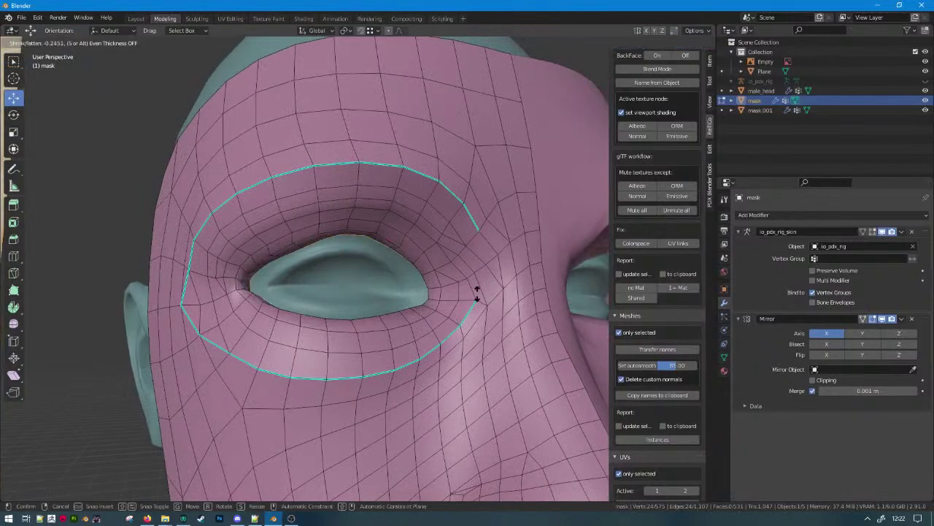
click(472, 292)
key(s)
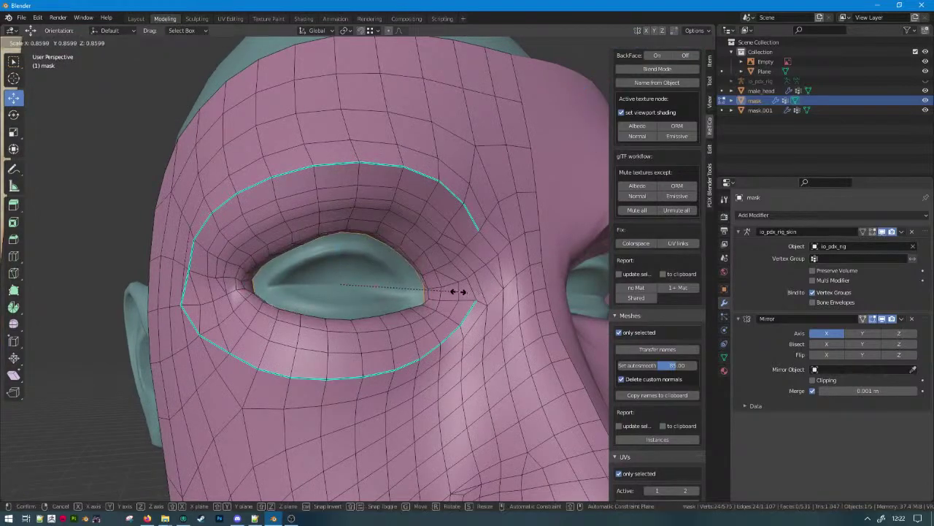
click(459, 292)
Move the eye opening's rear edge loop slightly along the Z axis.
key(g)
key(z)
click(455, 295)
Mark the edge loop around the eye opening as sharp.
middle_drag(455, 296, 413, 290)
alt+click(408, 324)
alt+click(406, 323)
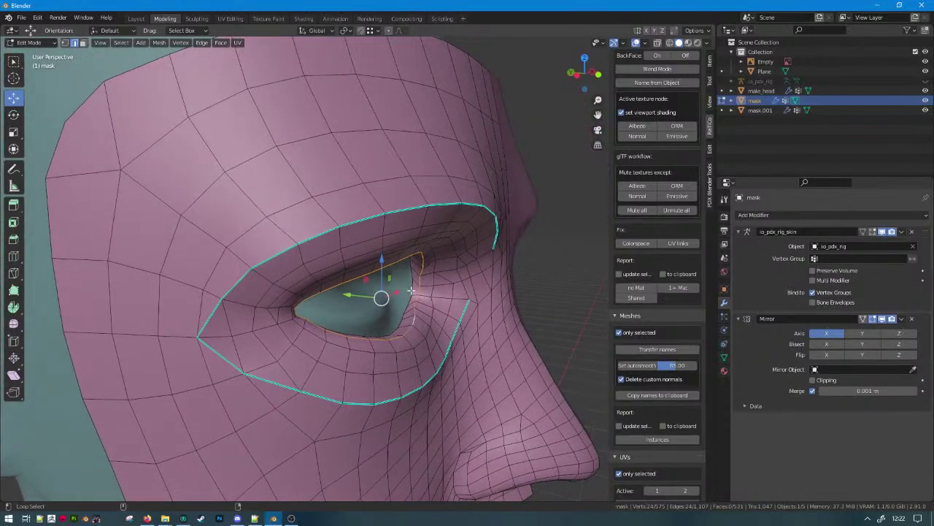
right_click(412, 291)
click(392, 289)
Examine the thickened eye opening and the mask's shading in object and edit mode.
scroll(430, 319, down, 3)
key(Tab)
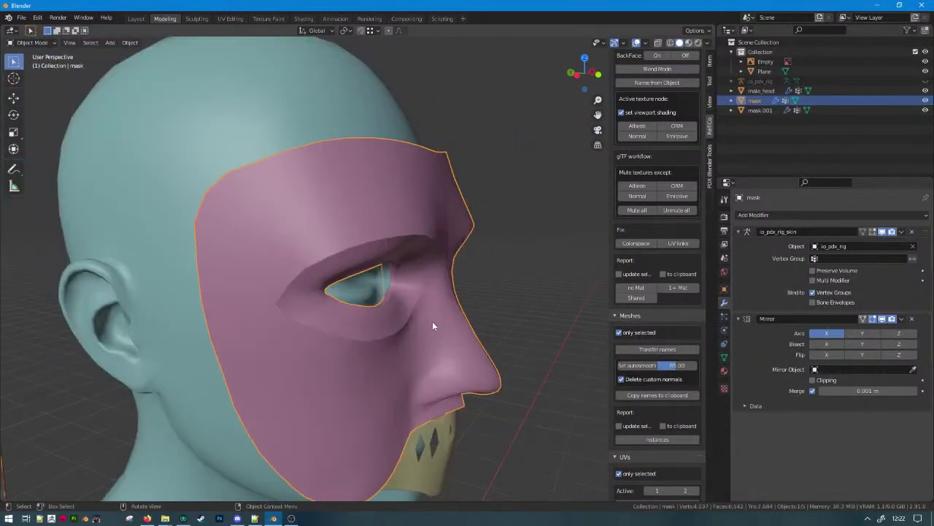
middle_drag(433, 323, 409, 263)
scroll(440, 298, up, 3)
key(Tab)
scroll(389, 305, down, 3)
key(Tab)
scroll(384, 314, down, 5)
key(KP_Decimal)
scroll(342, 262, up, 2)
scroll(365, 263, up, 3)
key(Tab)
Set face selection and turn off the Mirror modifier's viewport display on the mask, keeping solid shading.
click(83, 42)
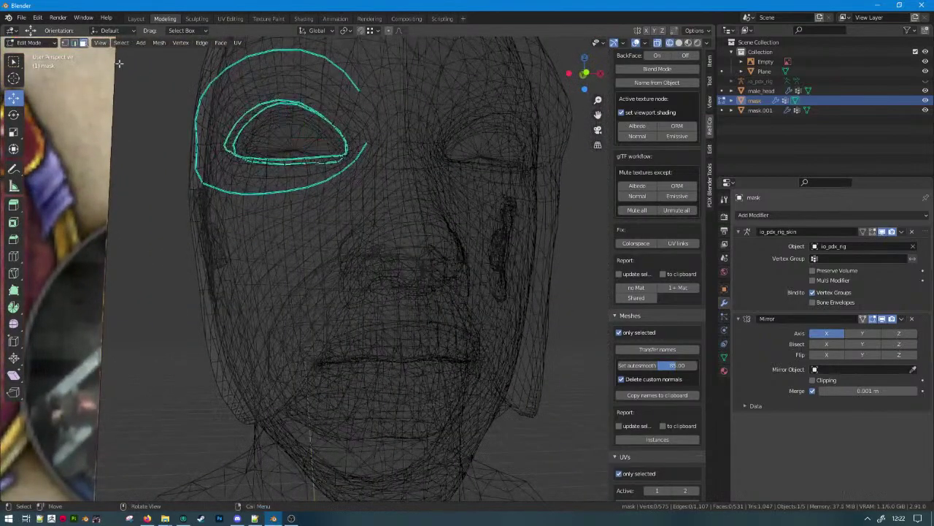
click(883, 318)
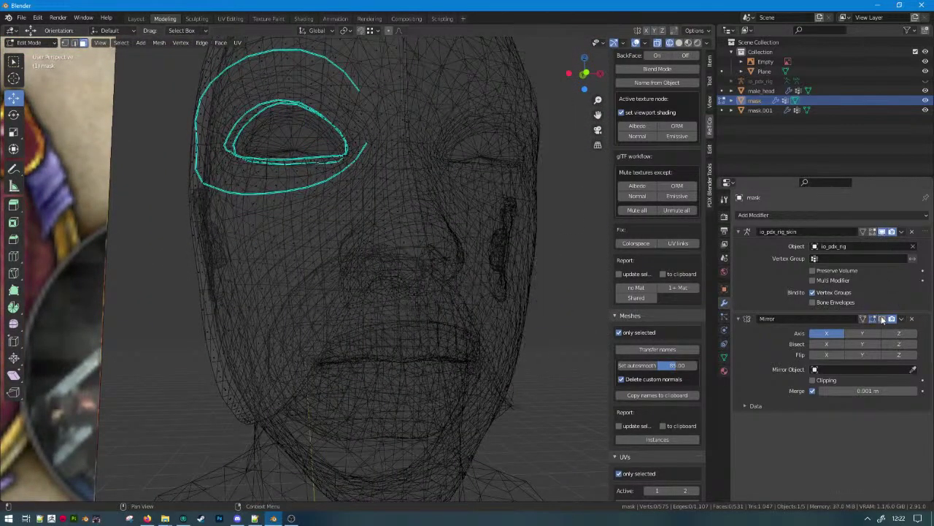
key(shift+z)
Delete the strip of side-wall faces along the mask's centre seam, from the forehead down to the upper lip.
middle_drag(446, 310, 315, 287)
alt+click(275, 287)
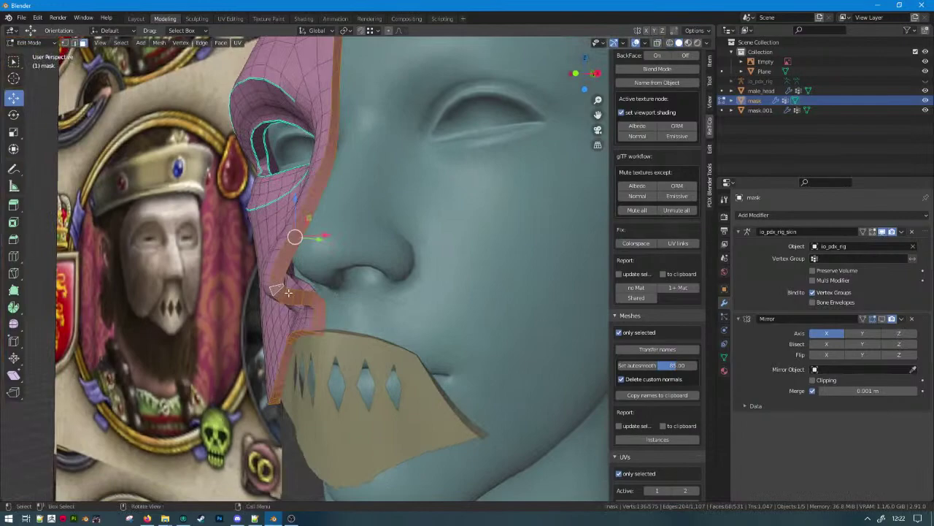
click(318, 323)
scroll(347, 292, down, 3)
shift+middle_drag(379, 165, 379, 240)
scroll(379, 239, up, 2)
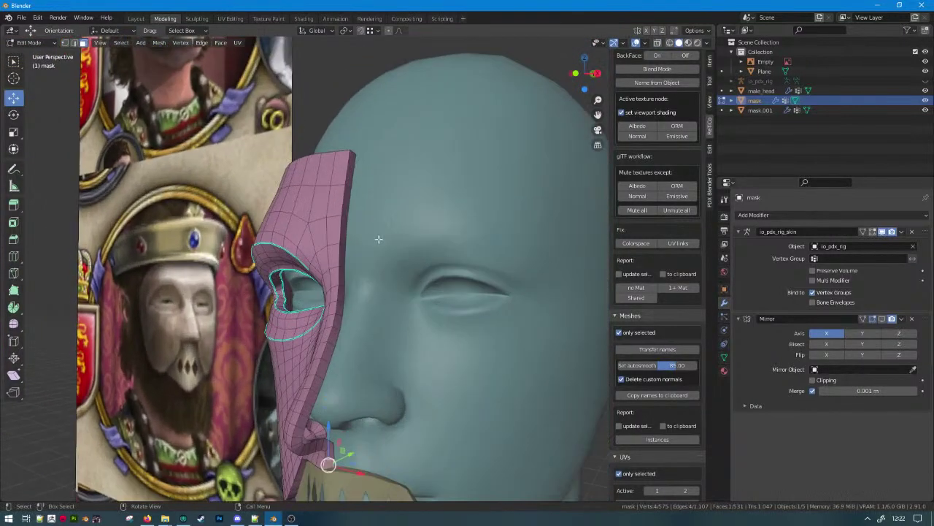
ctrl+click(349, 172)
key(x)
key(f)
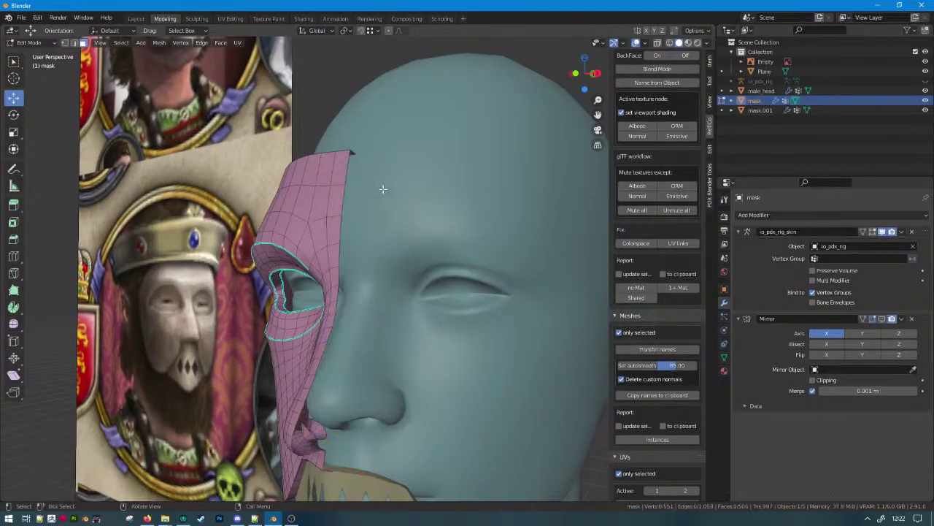
Delete the closed ring of side-wall faces around the mask's nostril opening.
scroll(382, 277, down, 3)
middle_drag(382, 304, 343, 271)
scroll(395, 249, up, 2)
shift+middle_drag(332, 308, 232, 307)
alt+click(224, 293)
key(x)
click(240, 281)
Cut a new edge with the Knife at the inner eye corner and dissolve an adjoining edge to redirect the loop.
key(Tab)
key(Tab)
scroll(187, 188, up, 13)
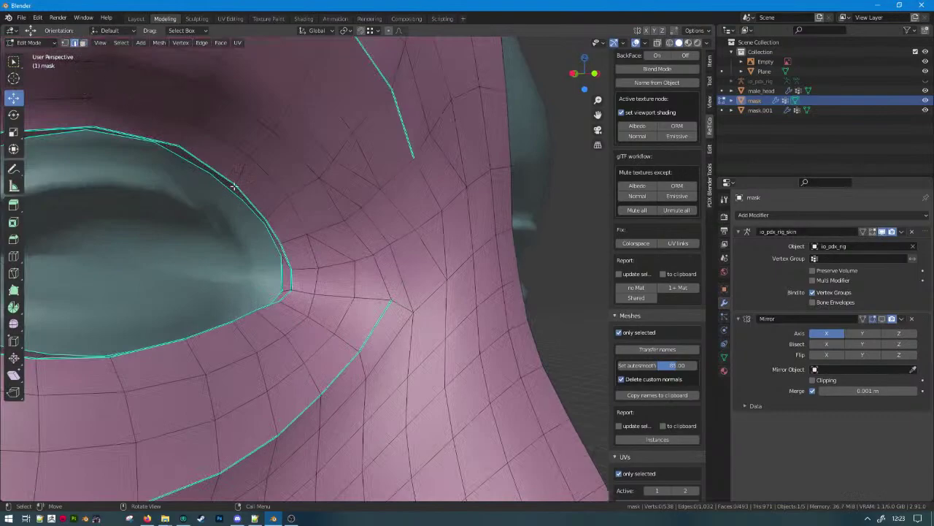
scroll(292, 235, down, 3)
alt+click(350, 298)
scroll(349, 297, down, 2)
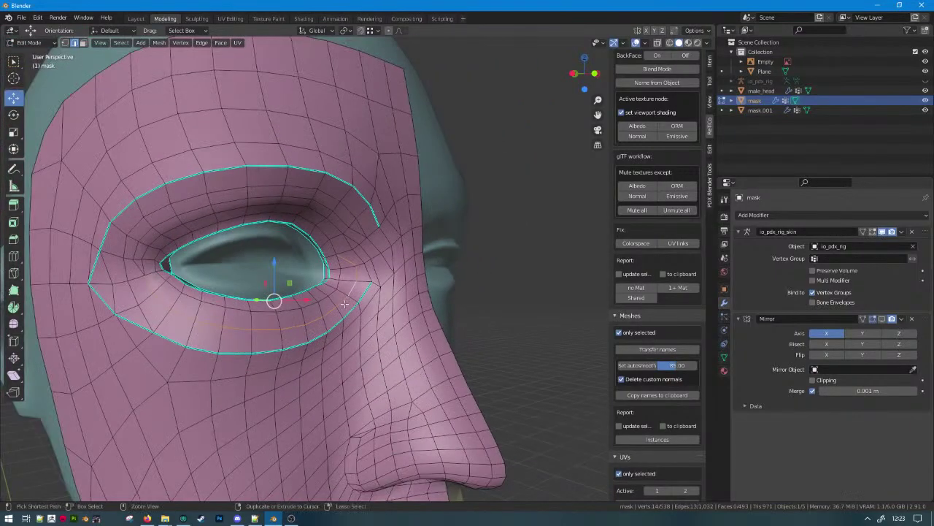
middle_drag(344, 303, 401, 348)
key(k)
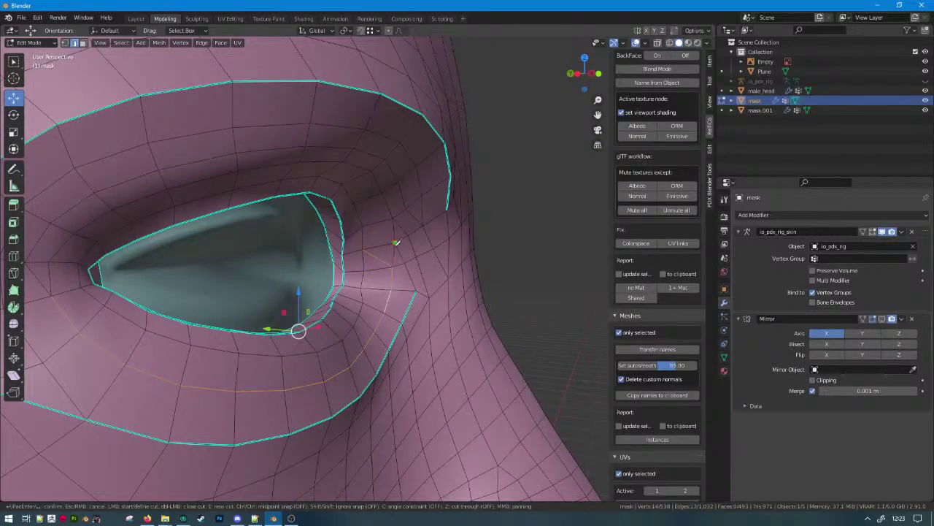
key(Return)
middle_drag(395, 242, 207, 313)
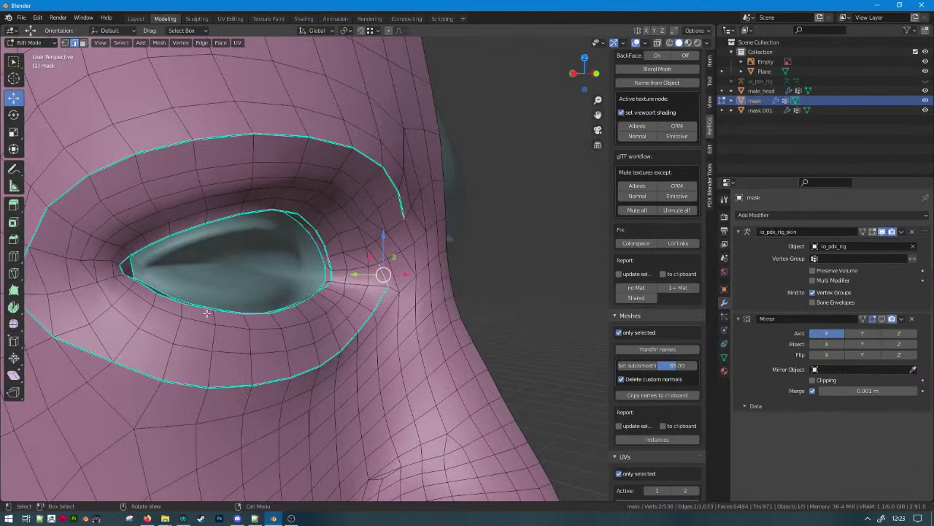
key(ctrl+x)
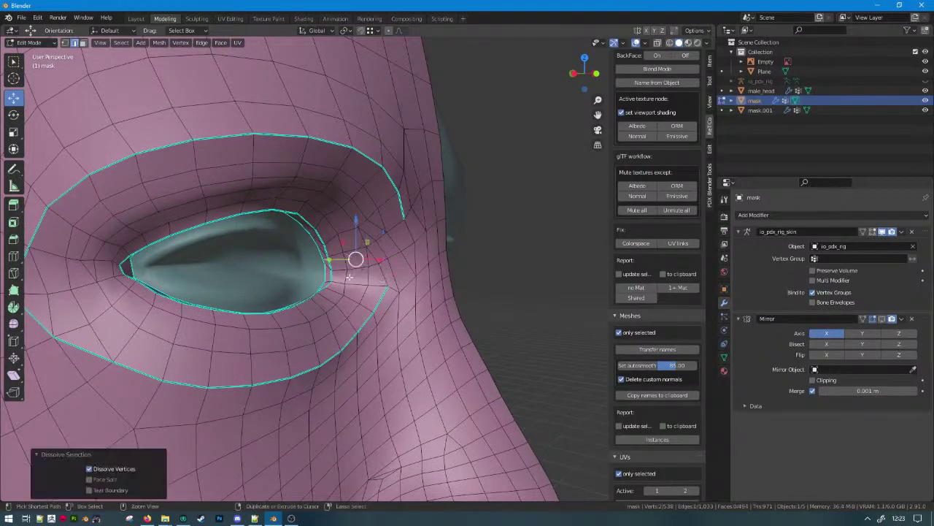
Try dissolving the short edges between the inner eye corner and the nose bridge, and undo the dissolve.
alt+click(361, 295)
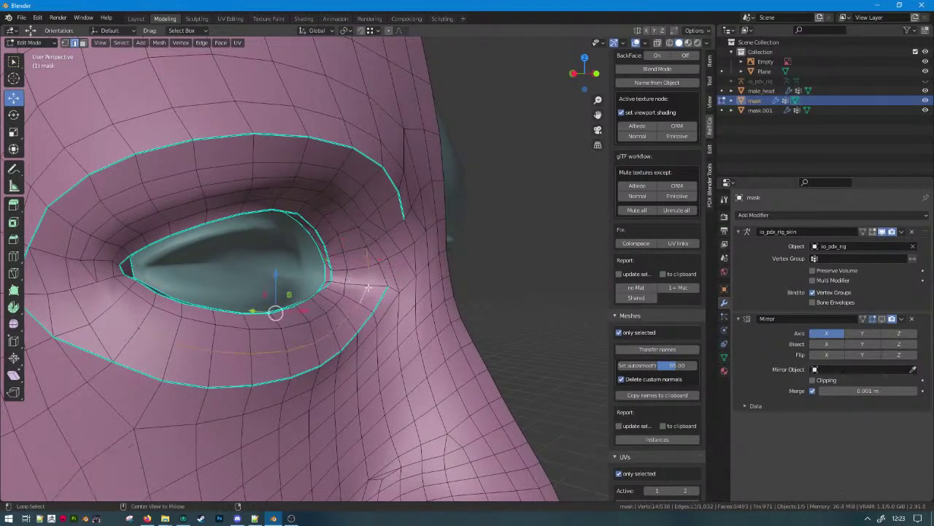
alt+shift+click(351, 214)
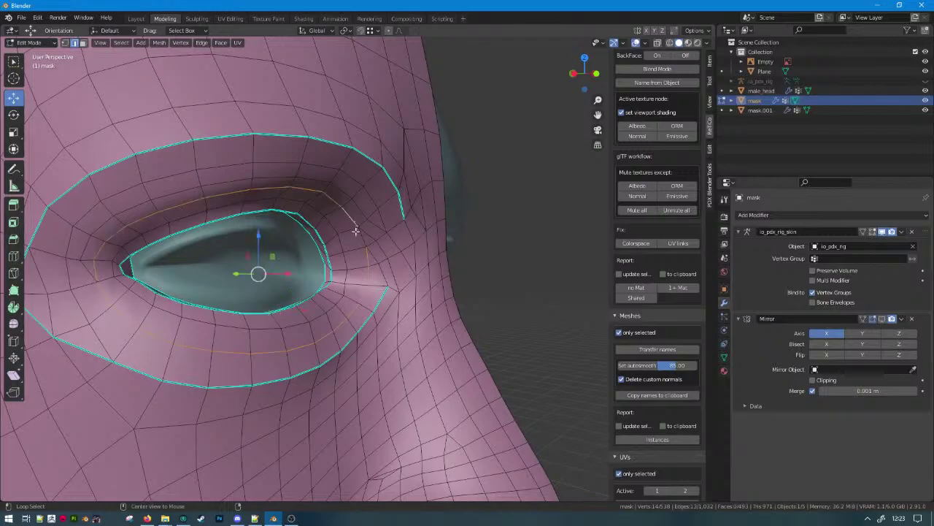
click(370, 239)
scroll(370, 238, up, 3)
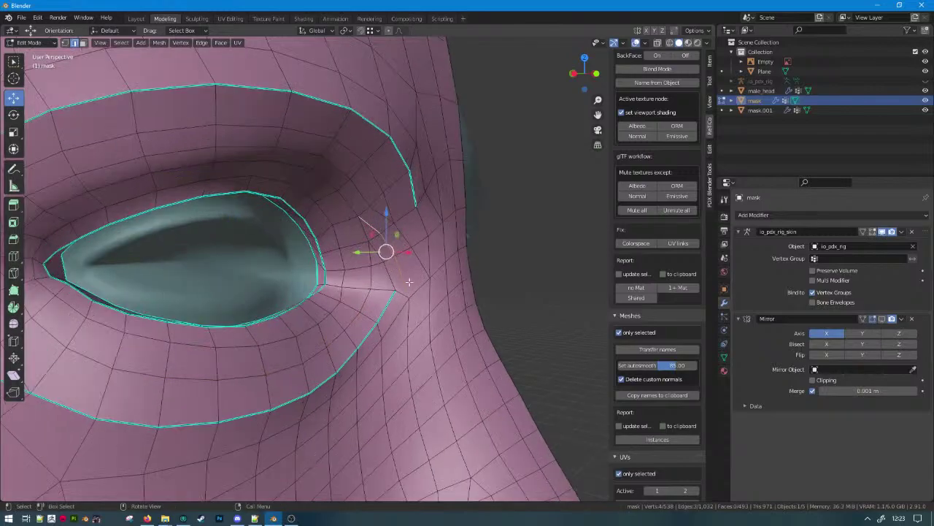
key(ctrl+x)
scroll(377, 263, down, 5)
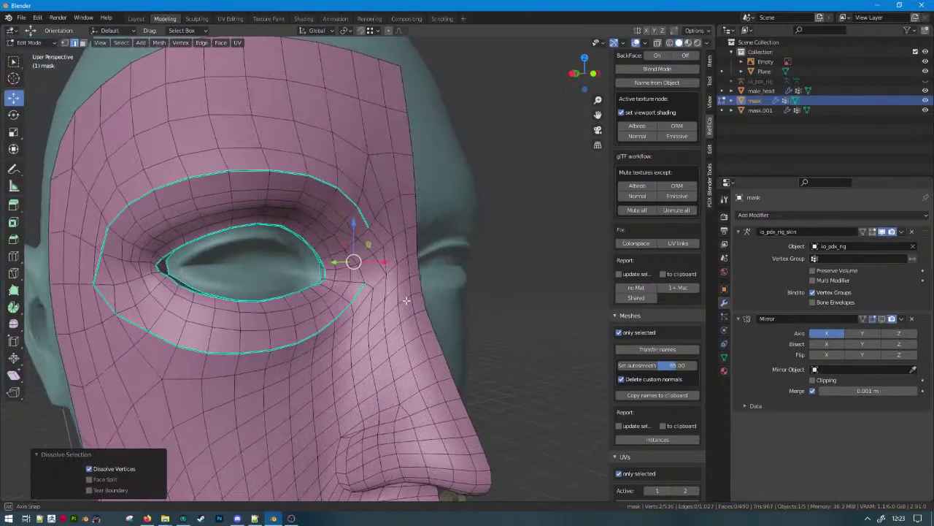
scroll(364, 267, up, 5)
scroll(381, 276, up, 2)
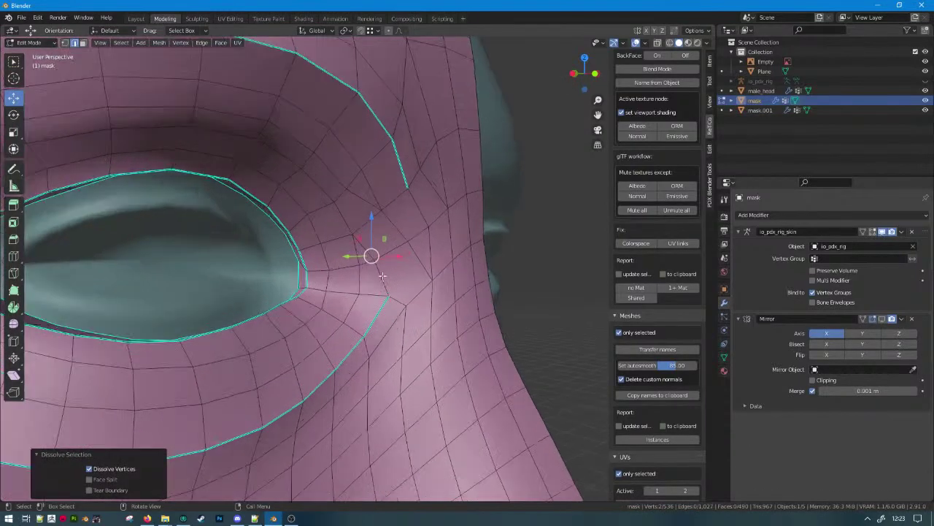
key(k)
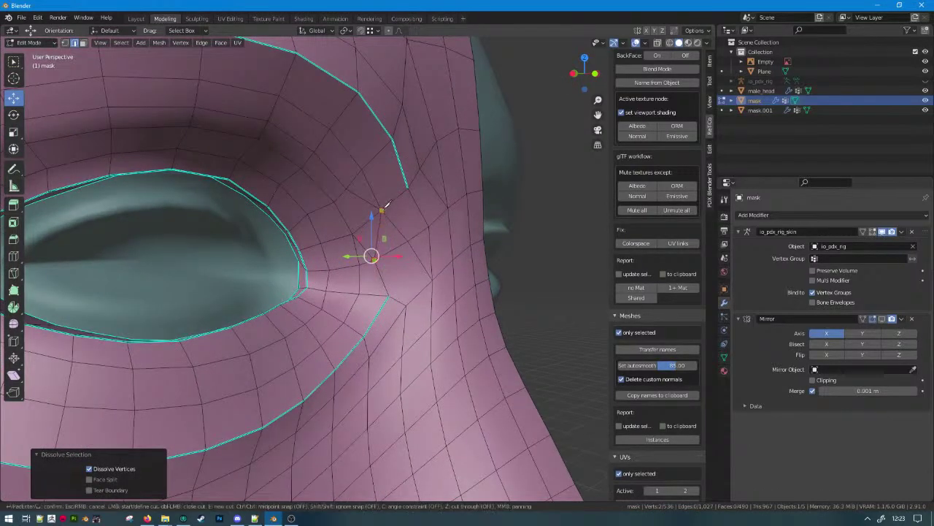
key(Escape)
key(ctrl+z)
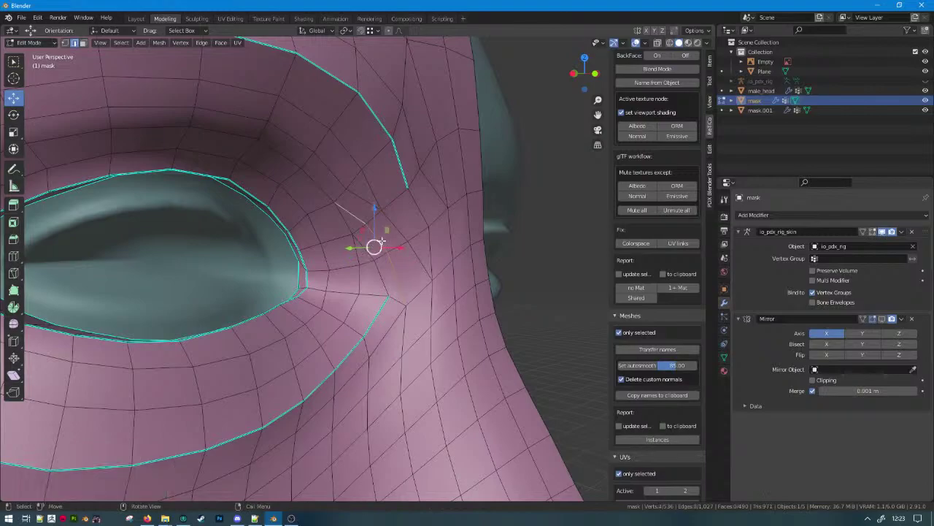
Knife a new edge across the faces beside the inner eye corner and dissolve the selected old edges.
key(k)
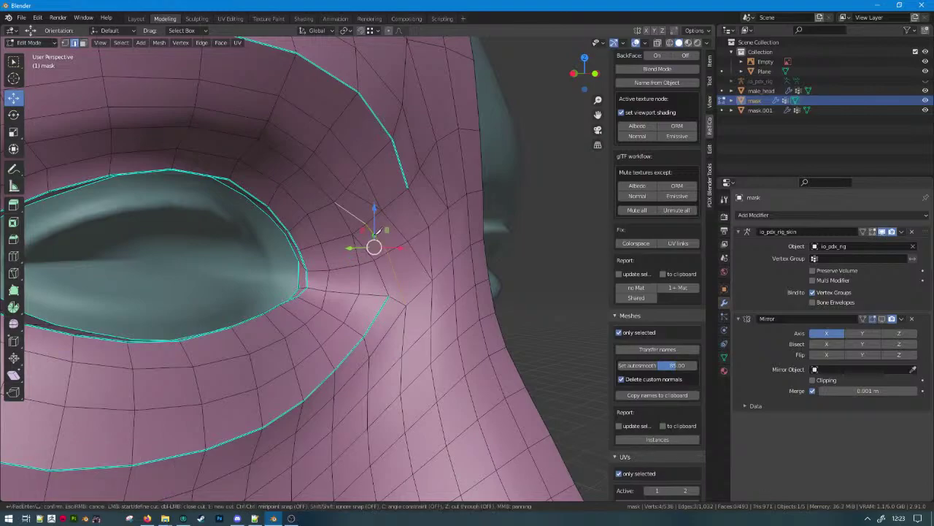
click(346, 188)
key(Return)
key(ctrl+x)
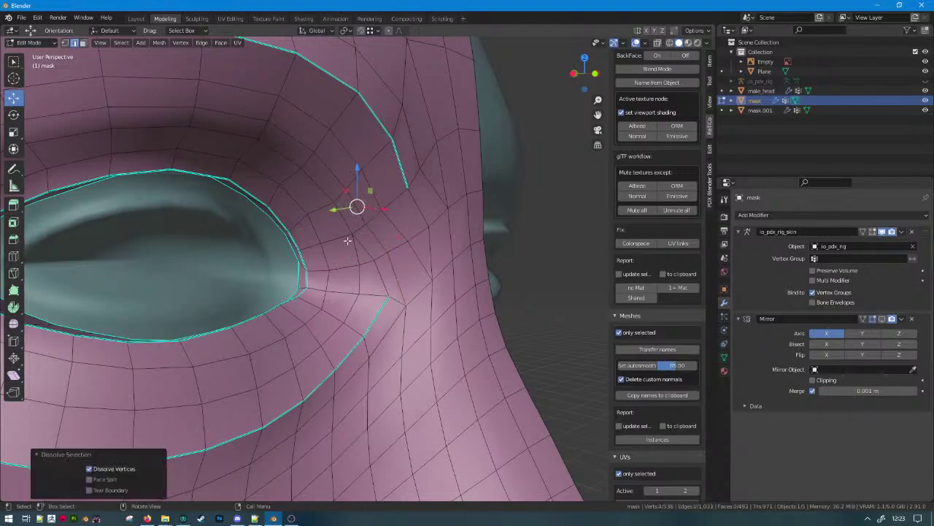
Check how the edge loops around the eye and cheek run through the reworked inner eye corner.
scroll(376, 266, down, 4)
scroll(376, 270, up, 3)
alt+click(383, 284)
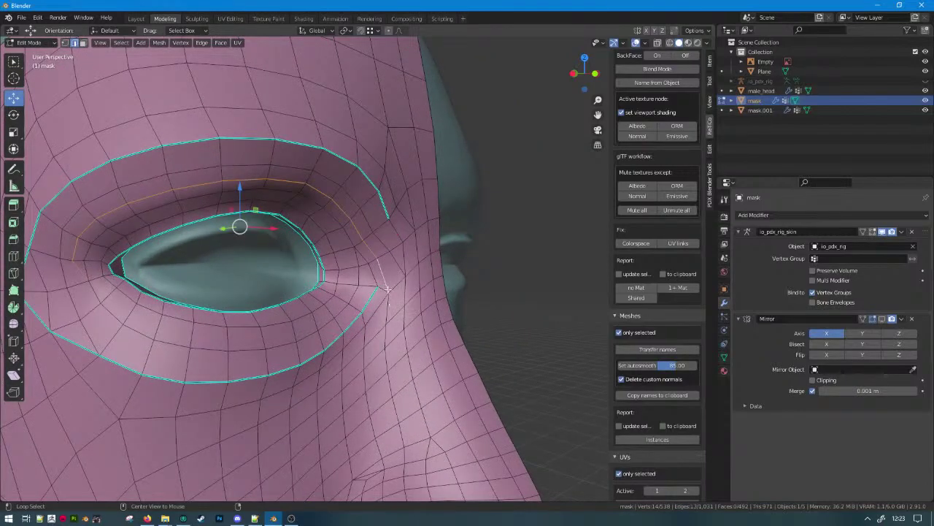
alt+click(375, 276)
scroll(376, 276, down, 4)
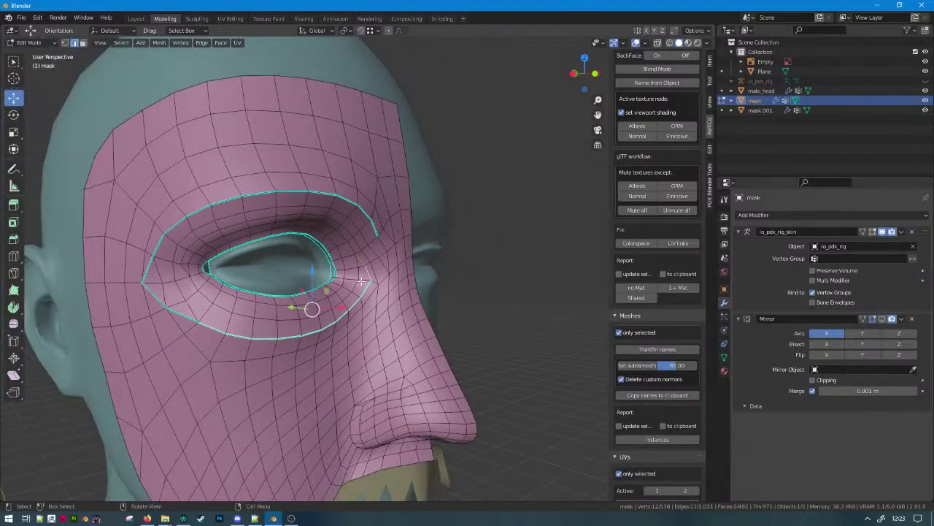
scroll(362, 280, up, 2)
click(191, 344)
scroll(191, 345, down, 1)
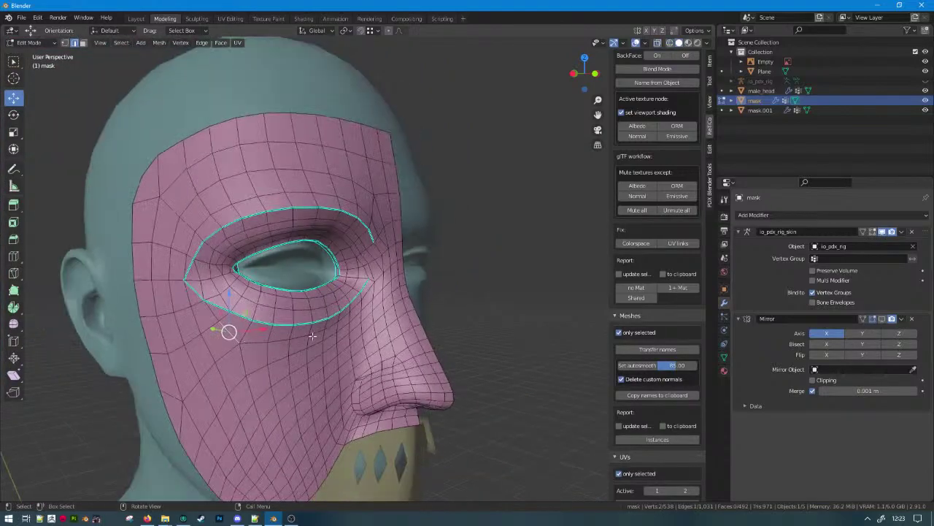
Examine the shading of the half mask around the eye in object mode from several angles.
scroll(312, 335, up, 3)
key(Tab)
scroll(351, 319, up, 2)
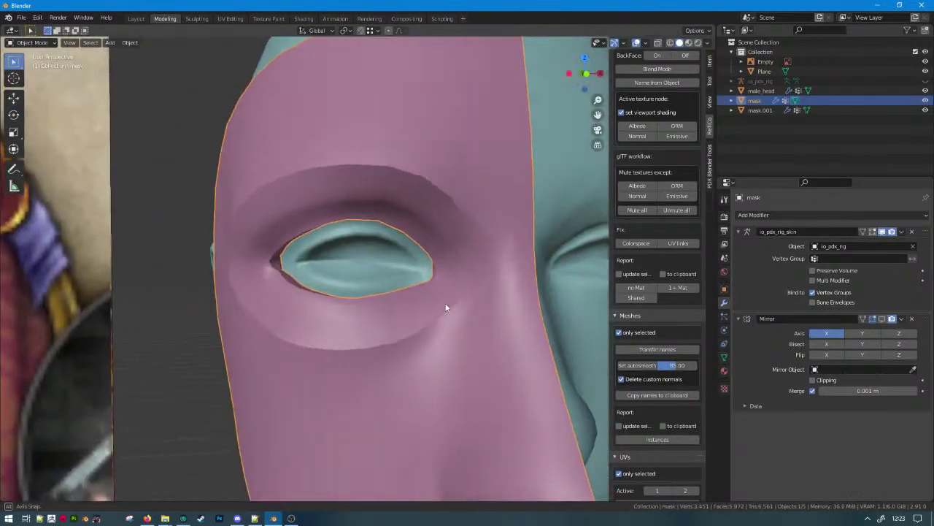
scroll(446, 307, down, 2)
middle_drag(445, 306, 351, 329)
key(Tab)
scroll(432, 264, up, 3)
scroll(432, 265, down, 5)
key(Tab)
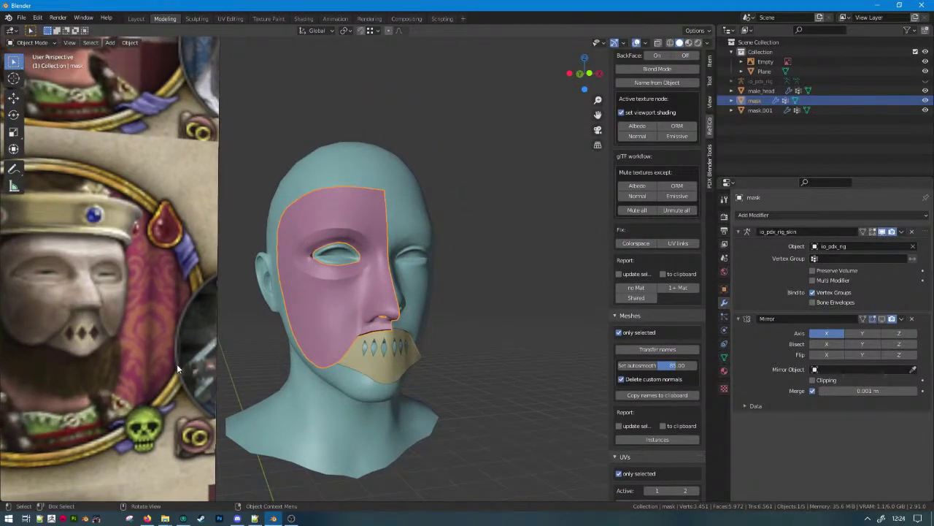
Compare the half mask and mouthpiece on the head with the masked reference portraits.
scroll(240, 344, up, 4)
middle_drag(240, 344, 340, 341)
scroll(419, 356, down, 3)
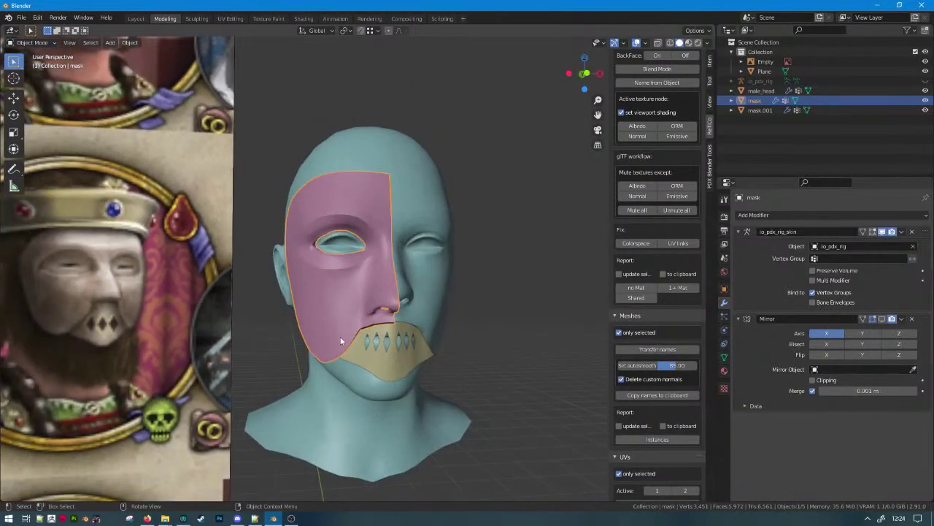
scroll(341, 338, down, 4)
click(427, 315)
scroll(393, 330, up, 3)
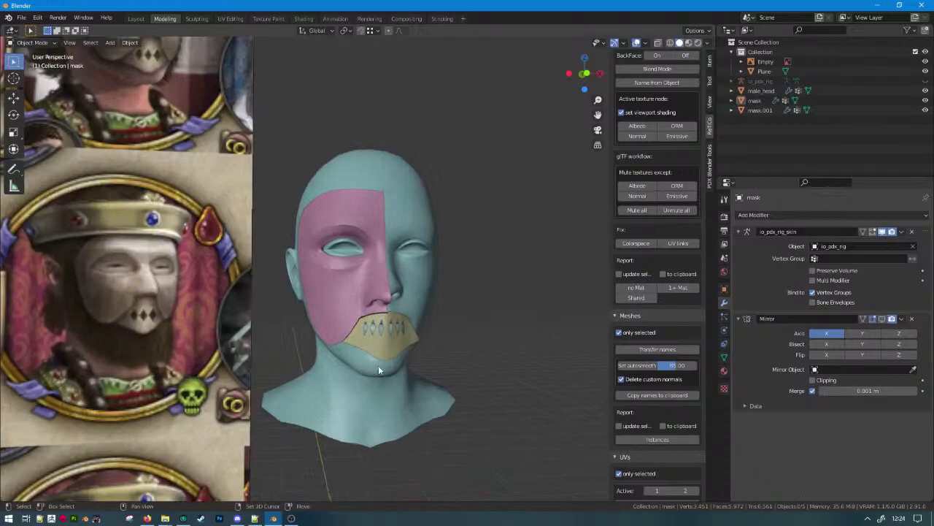
scroll(337, 277, up, 4)
scroll(281, 330, down, 5)
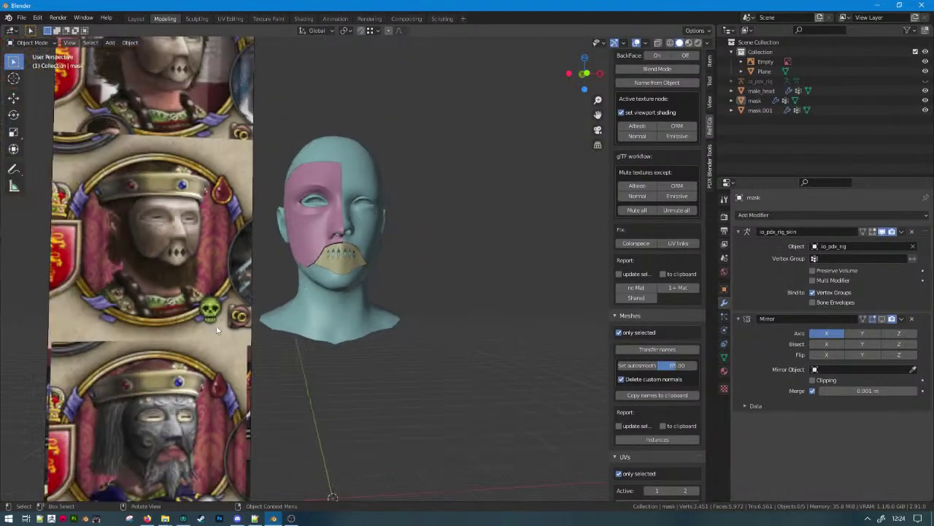
Delete the band of mouthpiece faces surrounding the diamond-shaped holes.
scroll(241, 237, up, 4)
click(295, 244)
shift+middle_drag(296, 243, 368, 281)
scroll(368, 281, up, 4)
key(Tab)
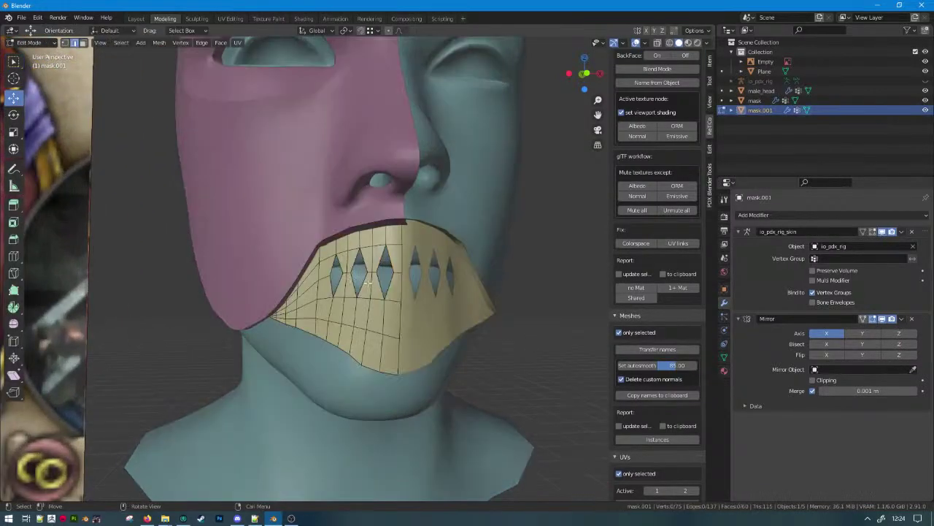
scroll(367, 283, up, 2)
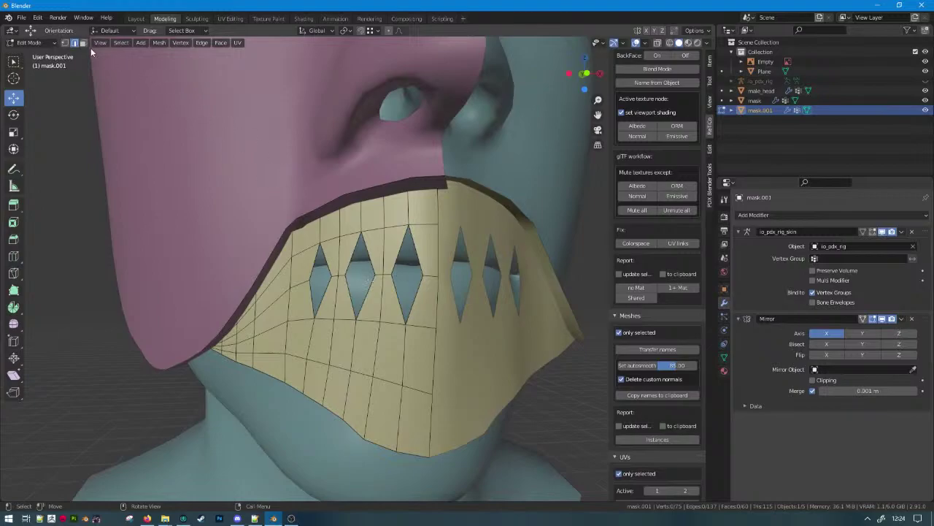
middle_drag(307, 266, 313, 266)
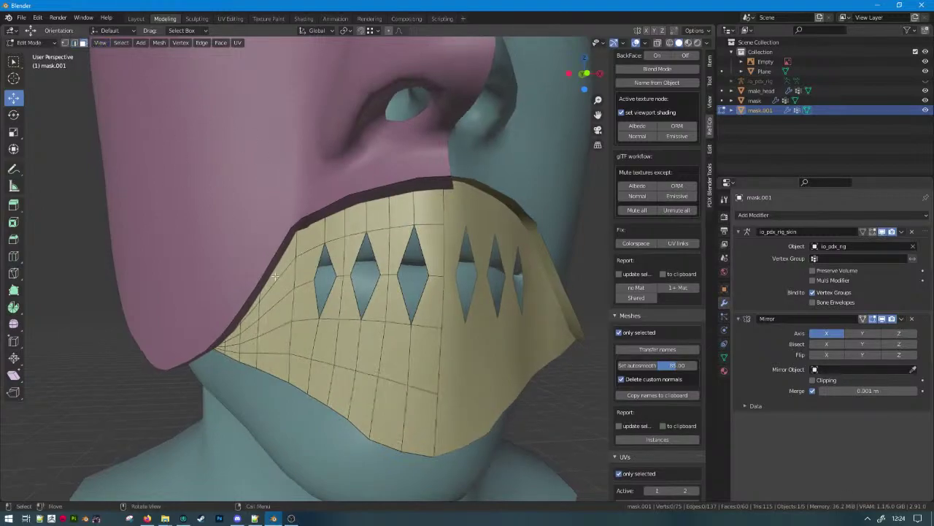
key(c)
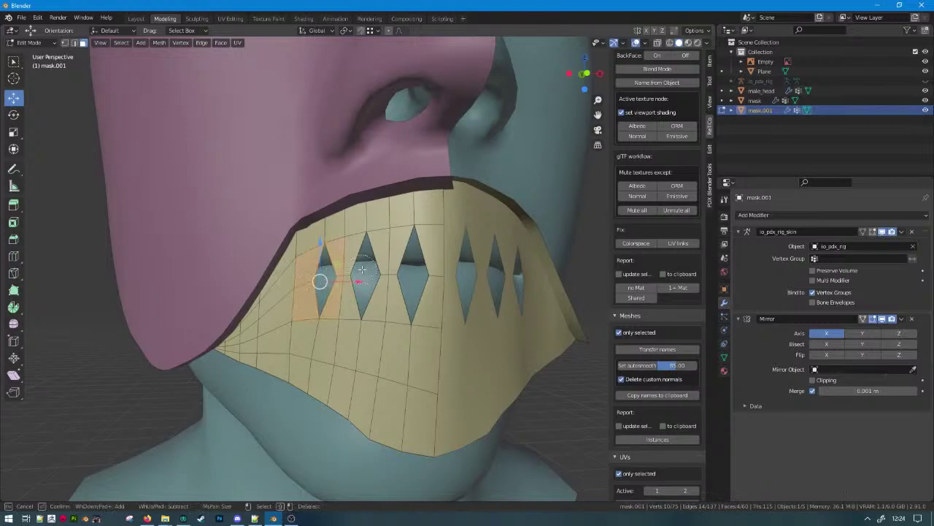
drag(406, 275, 429, 275)
right_click(429, 275)
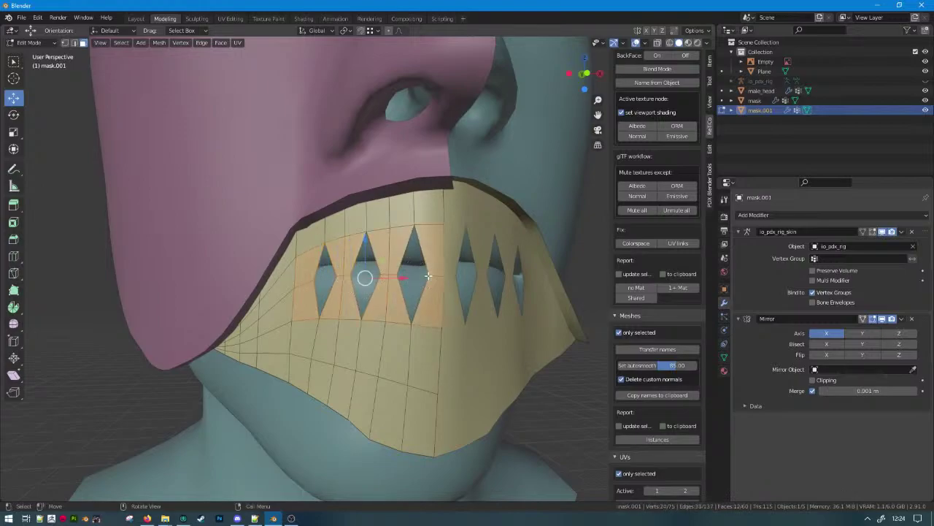
key(x)
key(f)
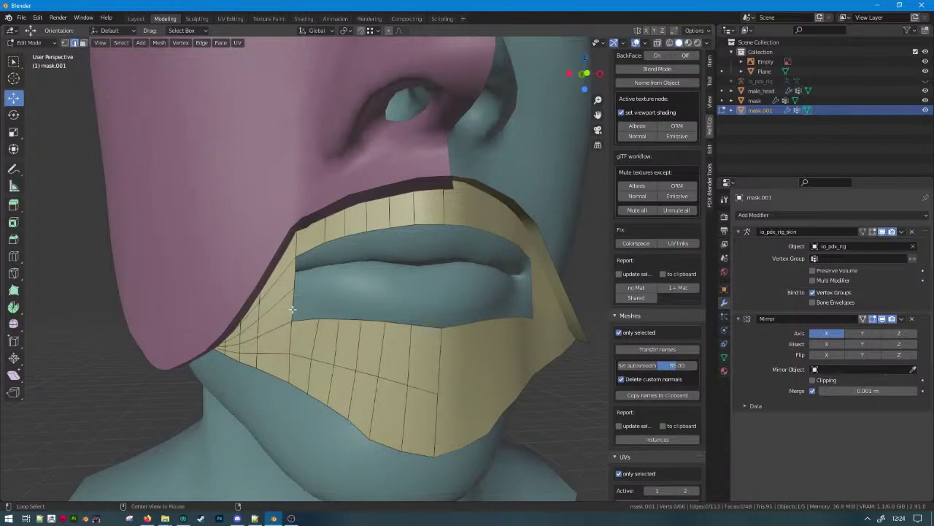
Dissolve the leftover edges between the mouth opening and the mouthpiece's outer corner and fill the opening with new faces.
key(shift+z)
key(ctrl+x)
key(shift+z)
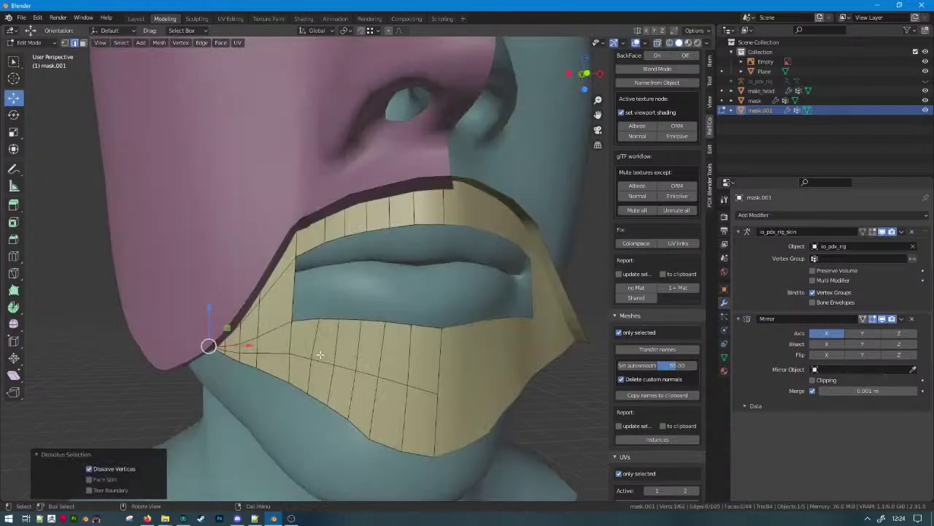
key(f)
key(f)
key(f)
key(f)
key(f)
key(f)
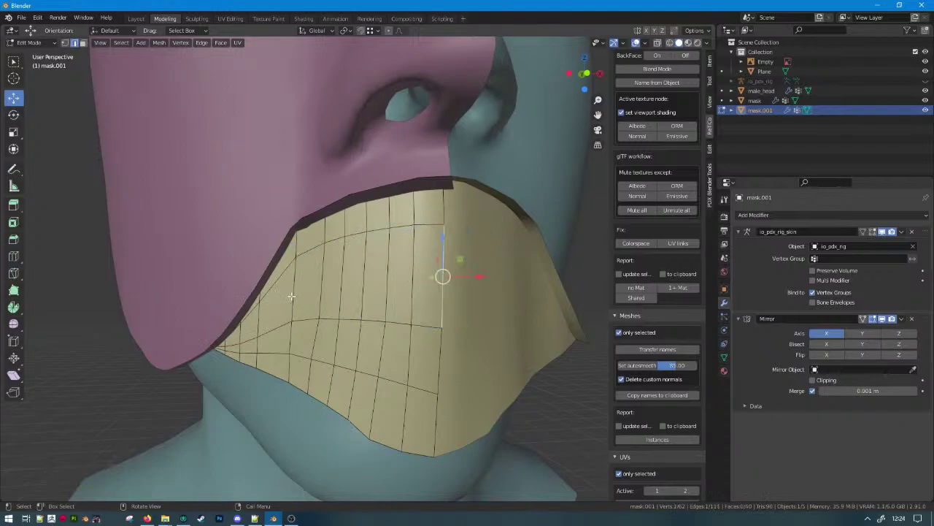
Add one centred horizontal loop cut through the refilled band of the mouthpiece.
key(ctrl+r)
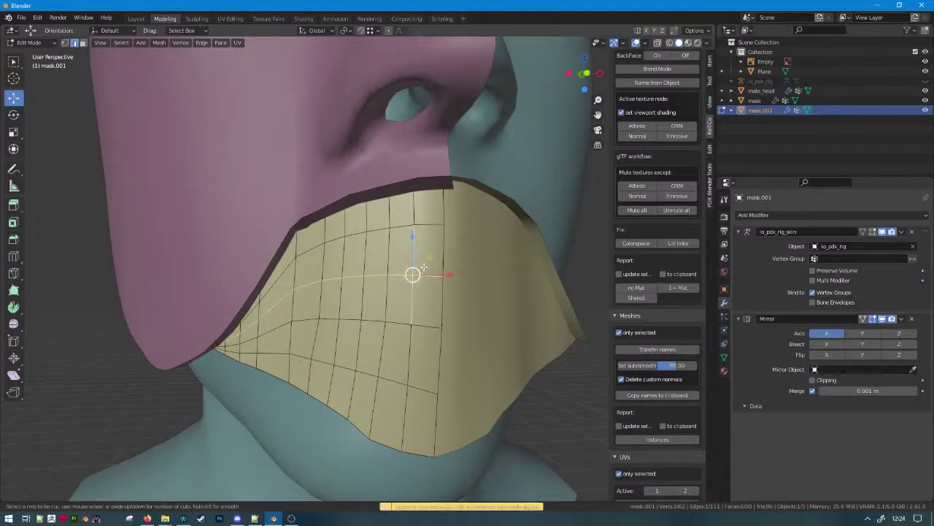
click(420, 273)
right_click(420, 273)
Knife a half-diamond outline against the centre seam in the refilled band of the mouthpiece.
key(k)
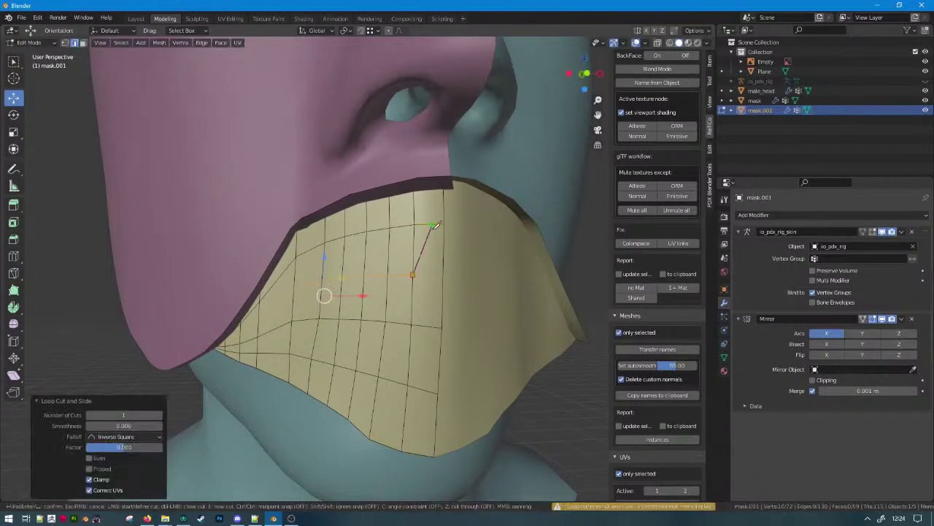
click(445, 224)
key(Return)
key(k)
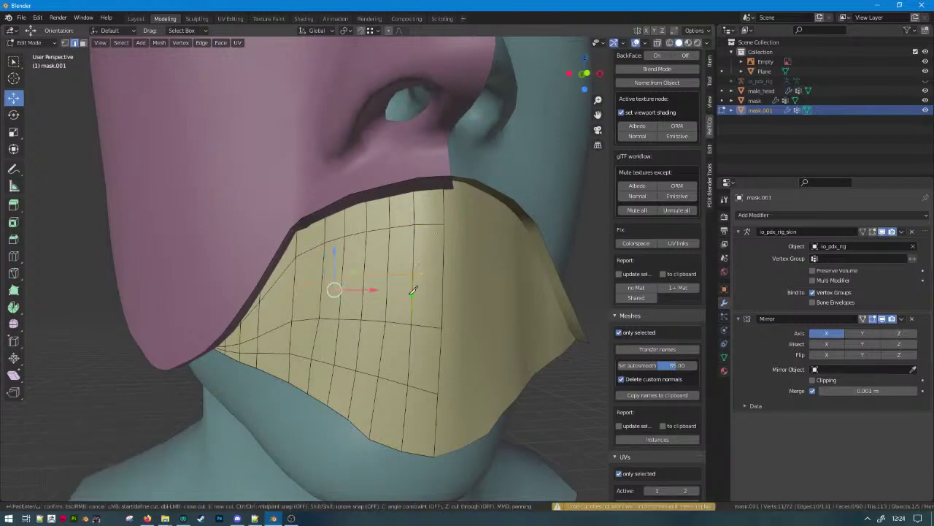
click(414, 274)
click(440, 327)
key(Return)
Knife a full diamond outline two grid columns wide beside the half diamond on the mouthpiece.
click(407, 322)
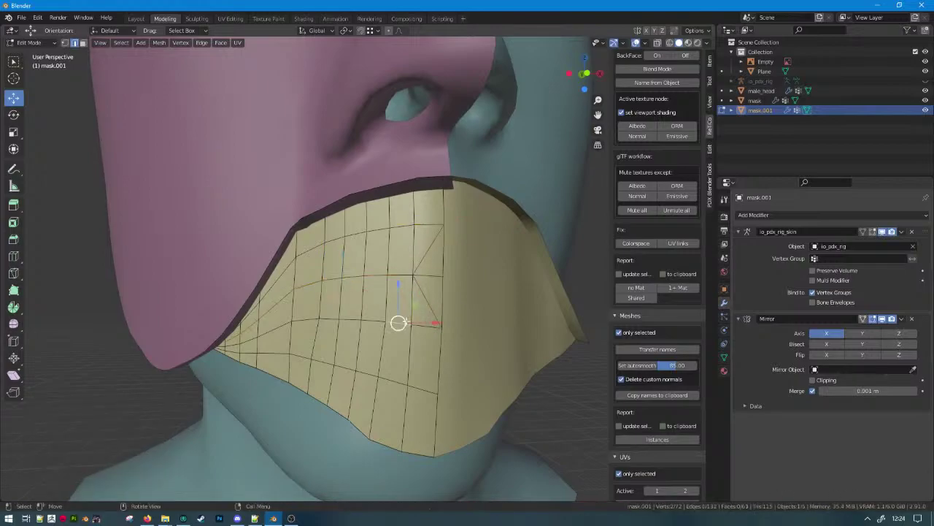
key(k)
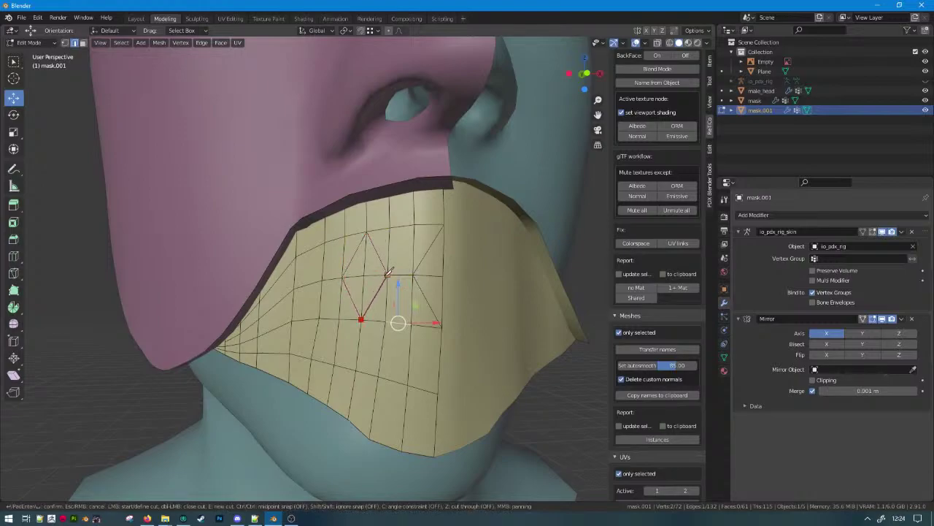
key(Escape)
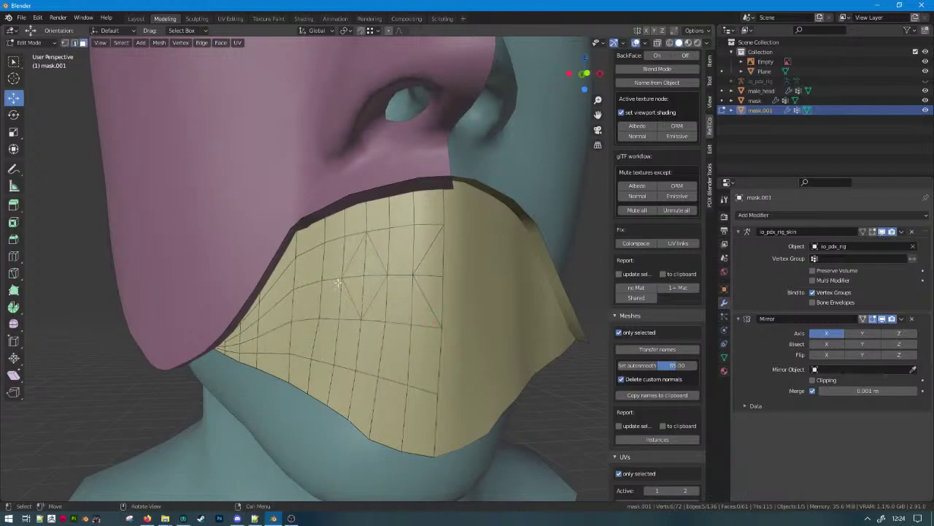
Delete the faces inside the full diamond and the half diamond at the centre seam to open the holes.
key(c)
click(360, 271)
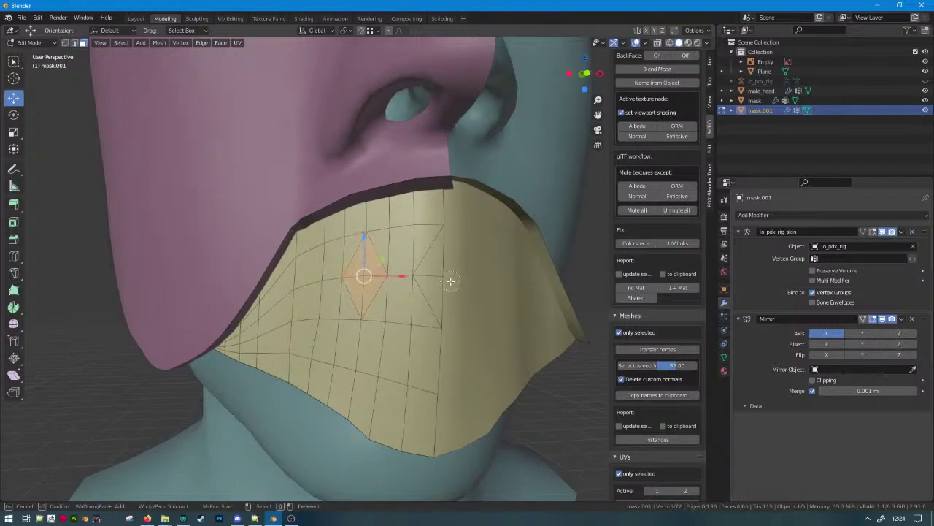
click(440, 276)
key(Escape)
key(x)
key(f)
Examine the wider diamond holes and the mouthpiece's fit against the mask from the front and from below.
scroll(441, 252, down, 5)
key(Tab)
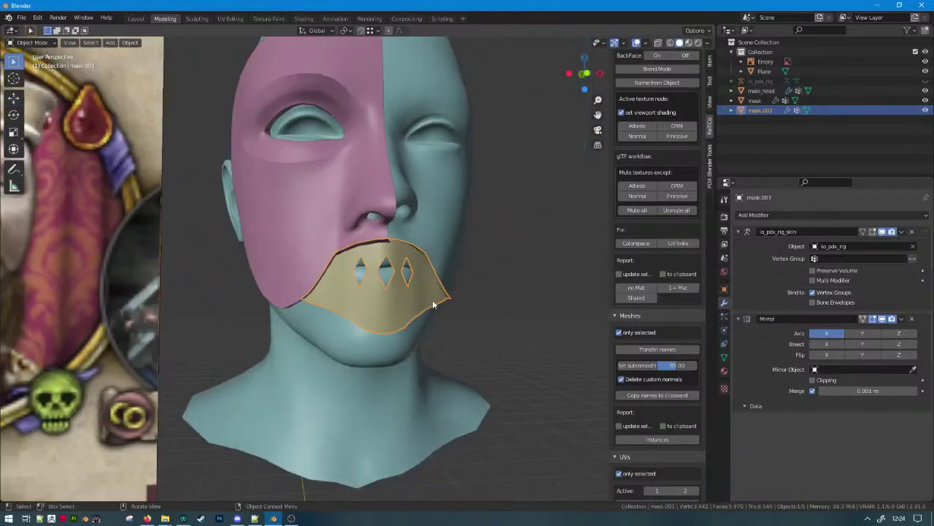
scroll(433, 306, down, 2)
middle_drag(432, 307, 472, 309)
scroll(369, 315, down, 2)
scroll(419, 311, up, 5)
scroll(472, 309, up, 5)
key(Tab)
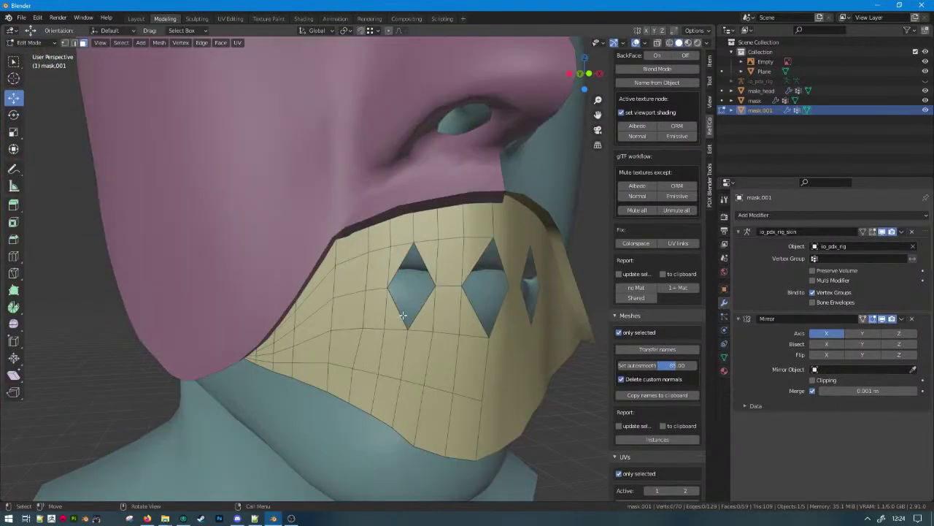
middle_drag(403, 315, 345, 252)
scroll(388, 279, down, 4)
key(a)
scroll(344, 252, up, 4)
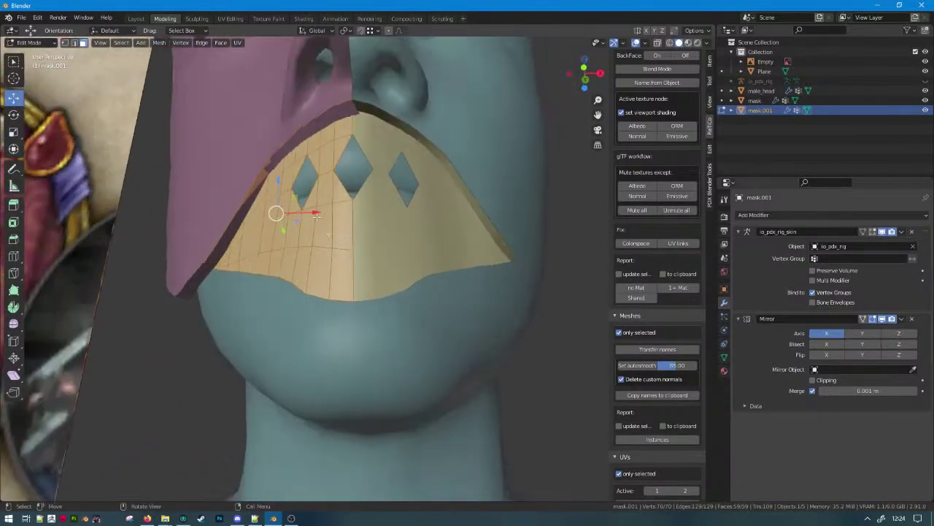
Delete the half mask's rim faces that run along the mouthpiece from below the nose to the cheek.
key(Tab)
click(257, 150)
key(Tab)
middle_drag(336, 130, 357, 106)
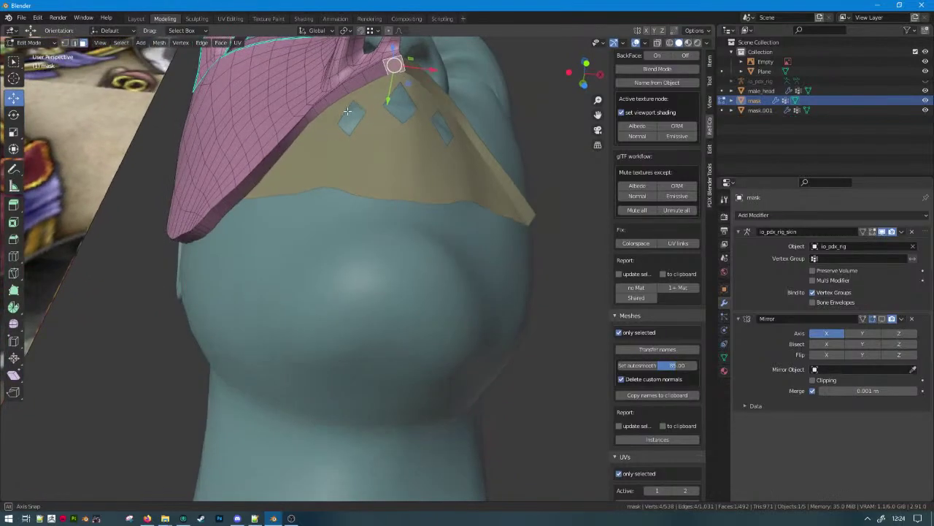
ctrl+click(234, 191)
middle_drag(234, 192, 381, 240)
scroll(301, 208, up, 3)
key(x)
key(f)
Slide the mouthpiece's outermost corner vertex along its edge, in line with the mask's rim.
key(Tab)
click(394, 144)
key(Tab)
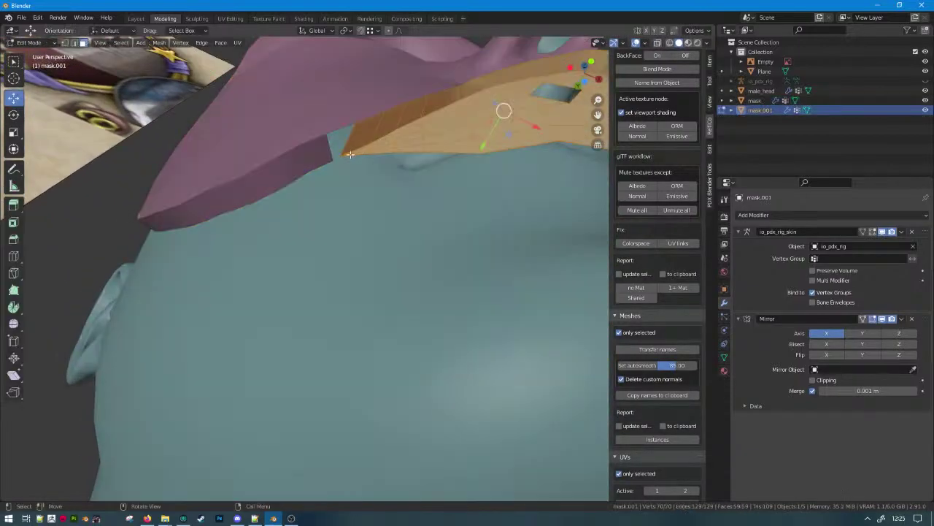
click(345, 154)
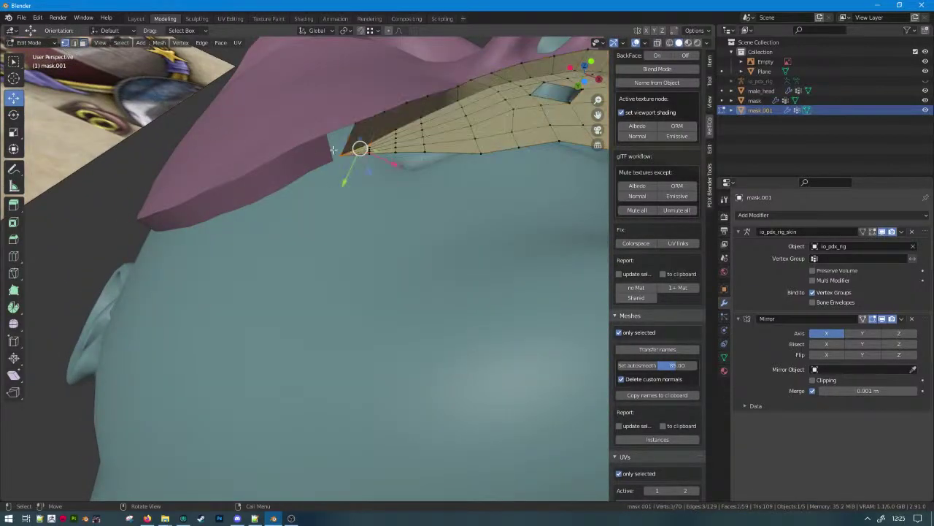
middle_drag(332, 150, 320, 263)
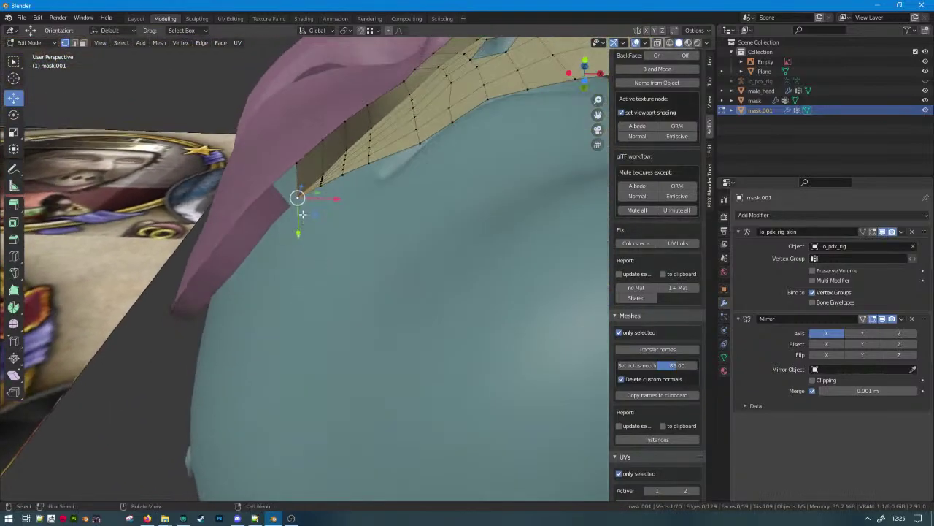
scroll(302, 214, up, 3)
middle_drag(302, 214, 320, 243)
key(shift+v)
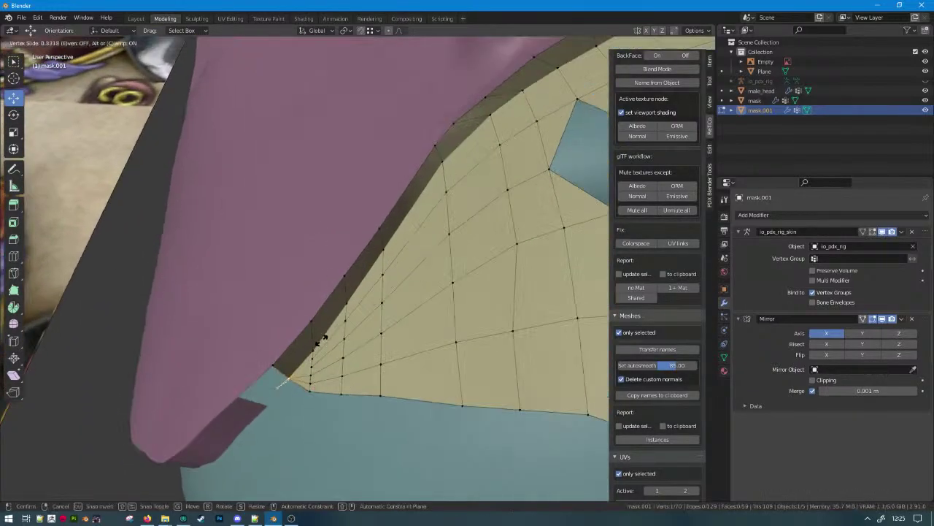
click(322, 339)
Slide the short vertical edge column beside the mouthpiece's outer corner inward with a factor of about 0.24.
click(311, 392)
ctrl+click(314, 352)
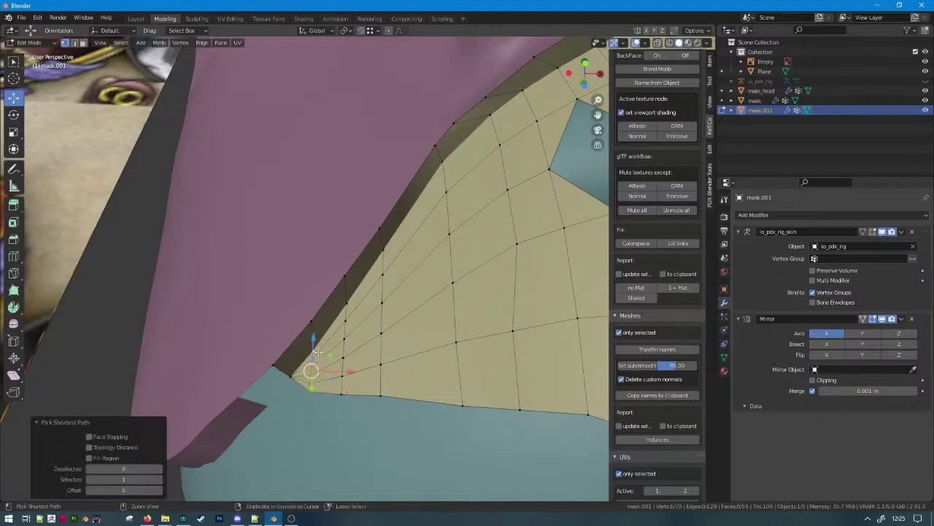
key(g)
key(g)
click(326, 349)
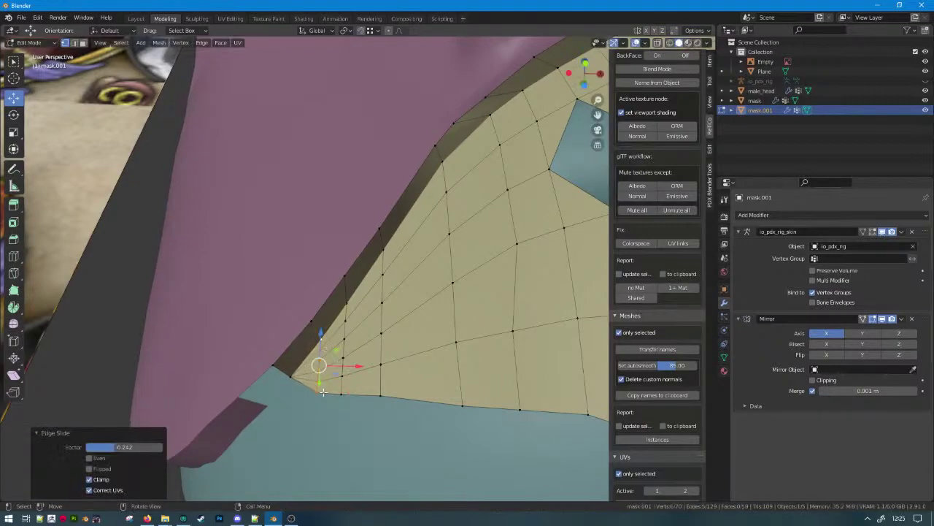
Raise the lower-border vertex beside the mouthpiece's outer corner about 0.09 m along Z with proportional editing at size 0.51.
click(322, 392)
key(g)
key(g)
key(c)
right_click(323, 392)
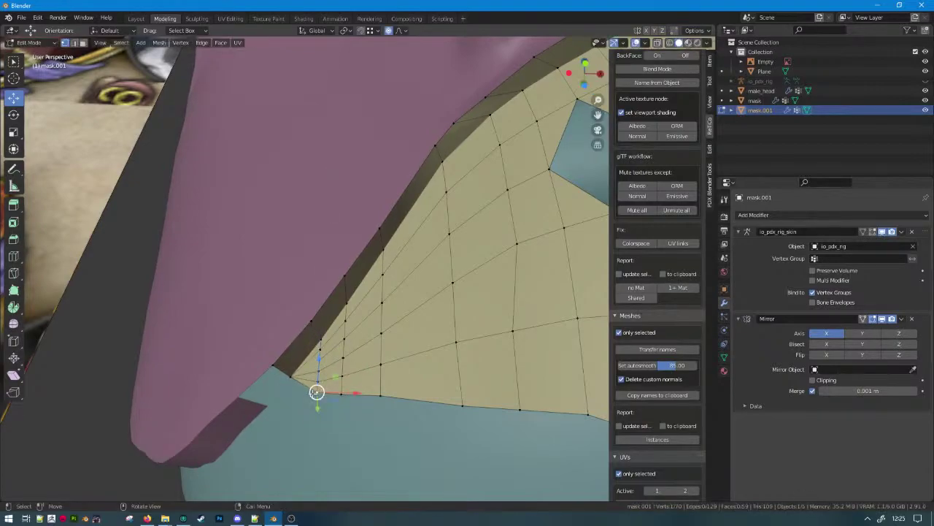
key(g)
key(z)
scroll(319, 383, up, 3)
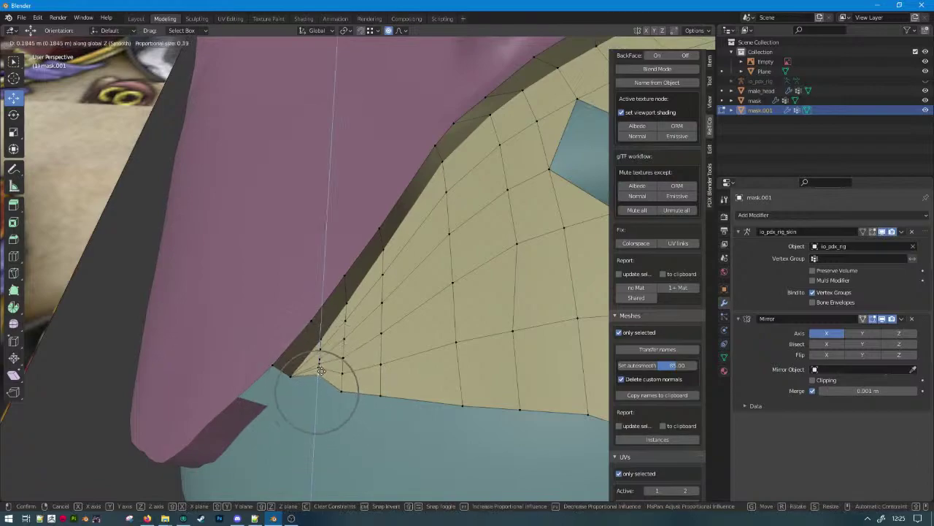
scroll(318, 380, down, 3)
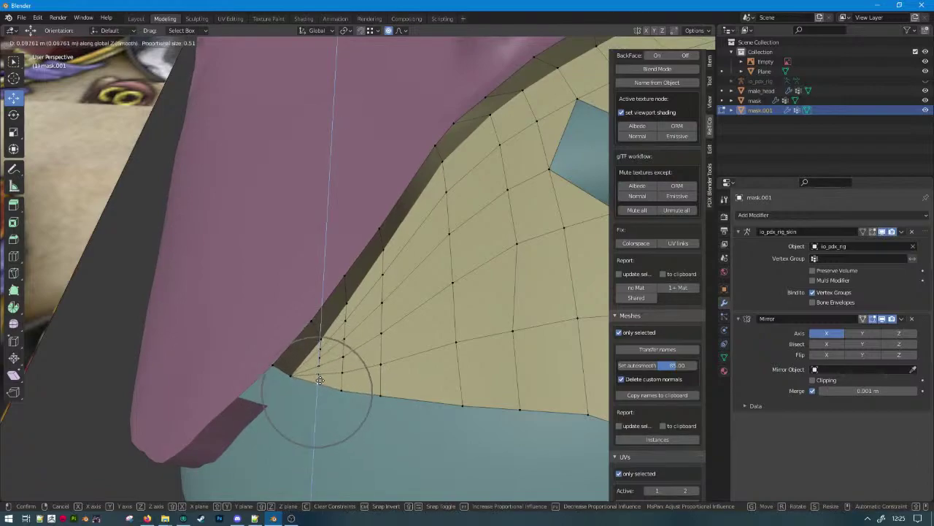
click(318, 381)
Join the mouthpiece into the half mask object and open the combined mesh for edge editing.
key(Tab)
scroll(318, 383, down, 6)
middle_drag(319, 382, 334, 278)
click(335, 277)
scroll(344, 272, up, 6)
key(Tab)
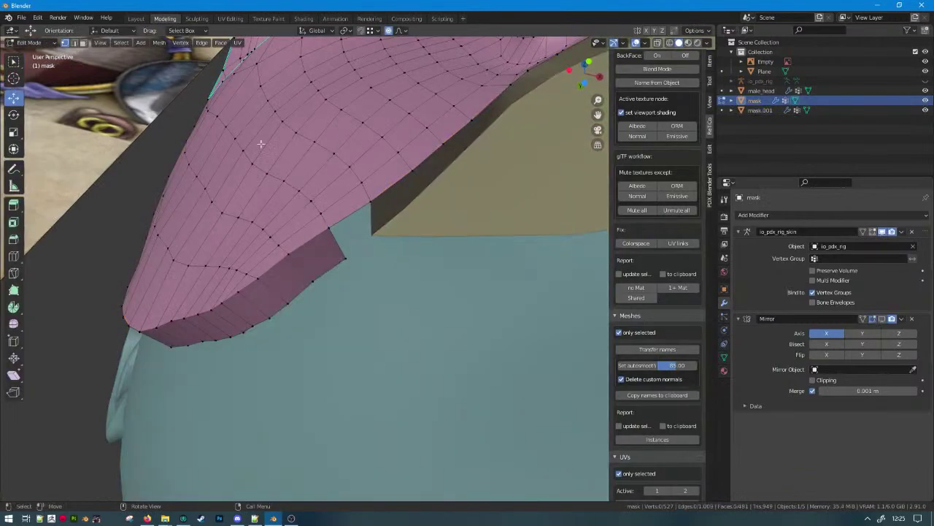
key(Tab)
click(387, 180)
shift+click(386, 166)
key(ctrl+j)
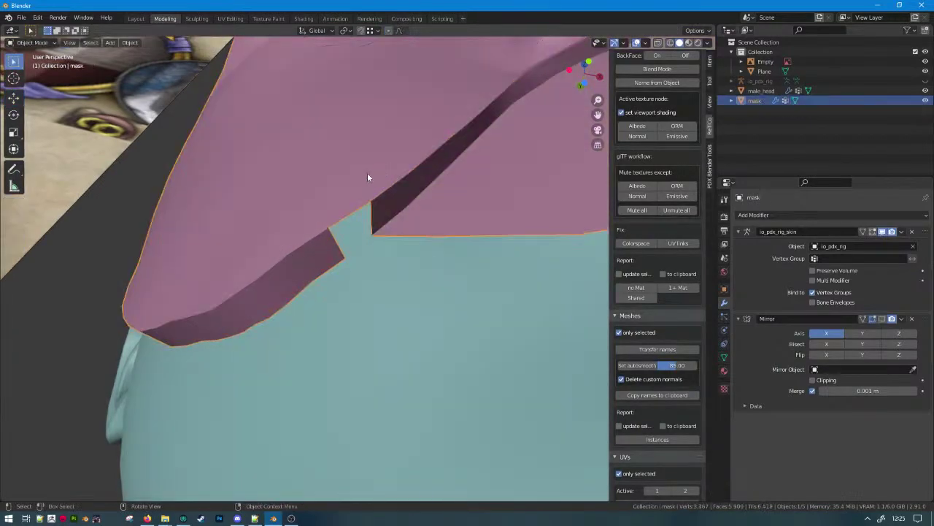
key(Tab)
click(74, 43)
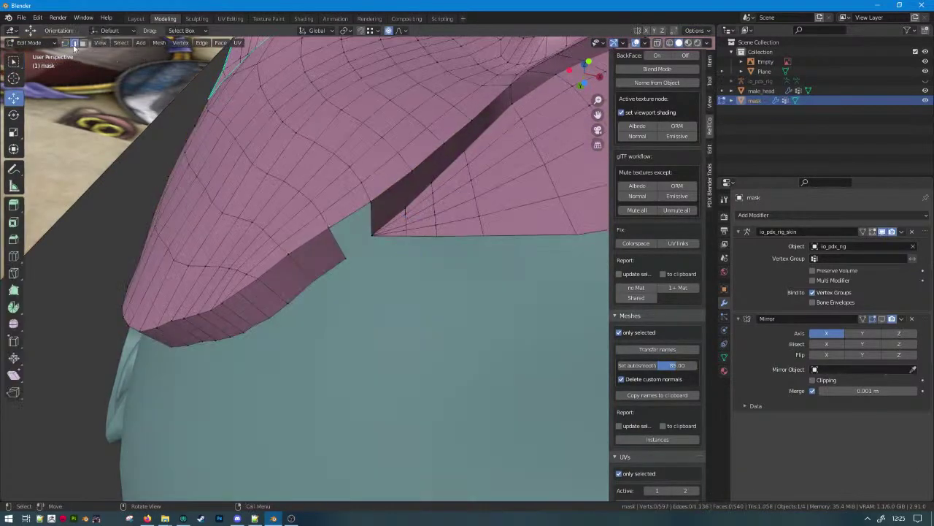
Try to fill the rim gap between the mask's cheek and the mouthpiece corner with a face.
click(337, 220)
key(f)
key(ctrl+z)
key(ctrl+z)
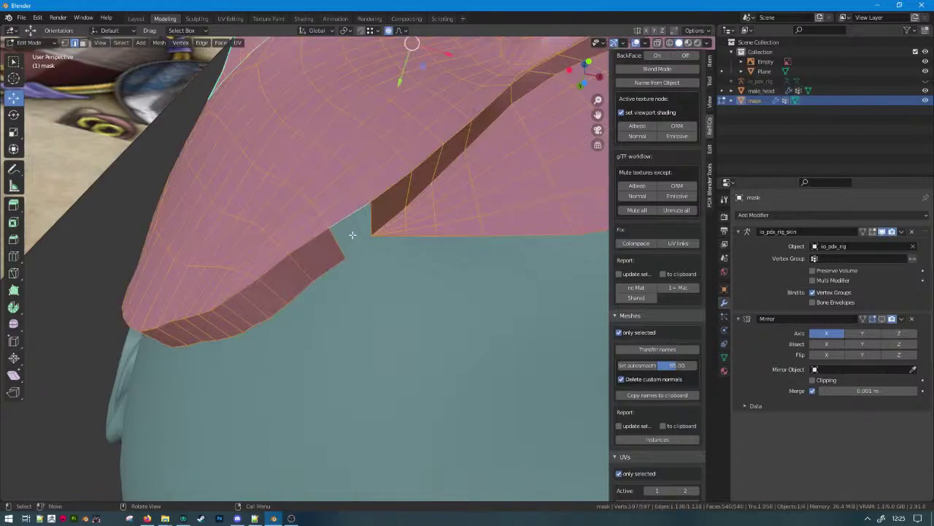
Merge the joined mesh's overlapping vertices by distance at 0.0001 m.
key(m)
click(352, 232)
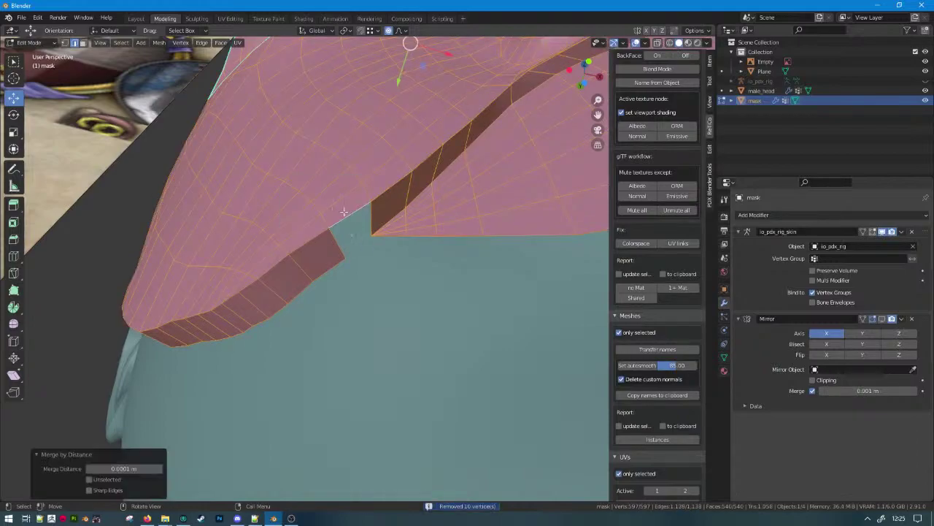
Fill the rim gap between the cheek and the mouthpiece corner and recalculate the whole mesh's normals.
click(344, 212)
key(f)
scroll(364, 221, down, 2)
key(ctrl+z)
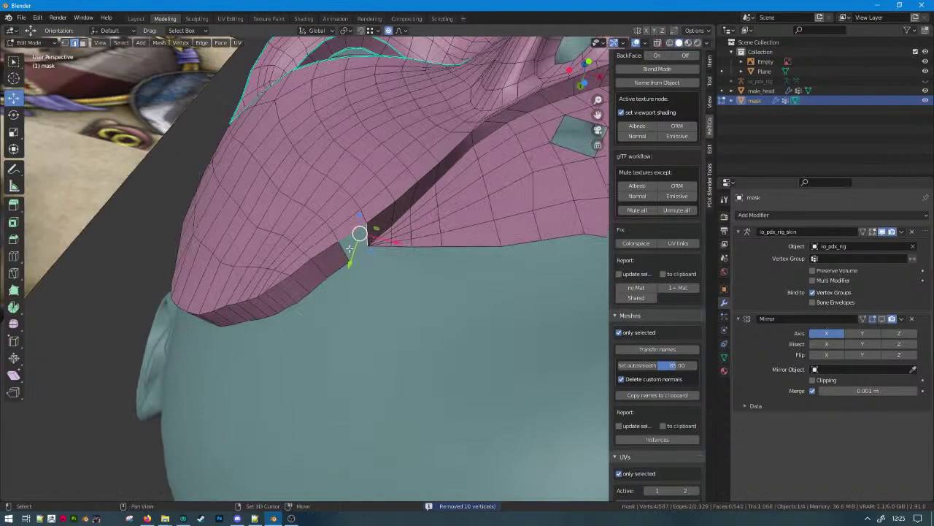
key(a)
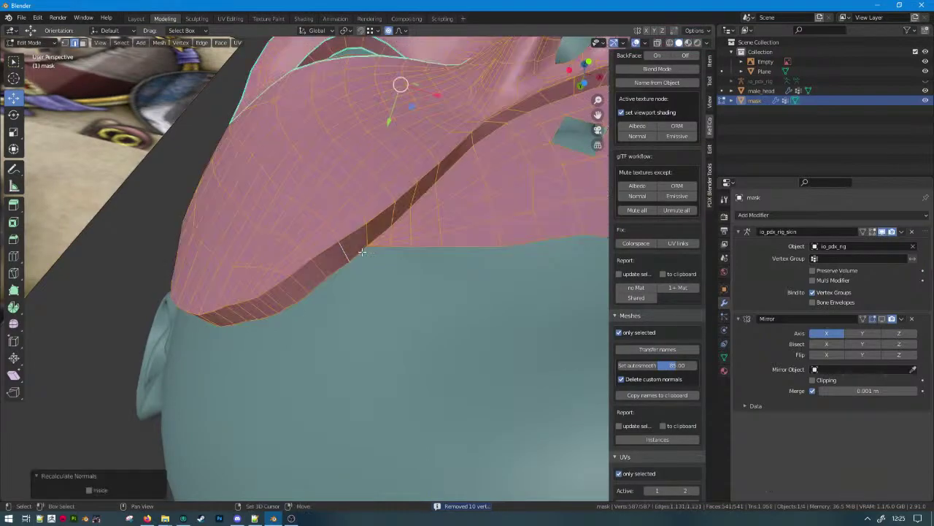
Apply autosmooth to the mask and display its mirrored half in the viewport, reopening the mesh for editing.
key(Tab)
click(646, 365)
scroll(404, 300, down, 5)
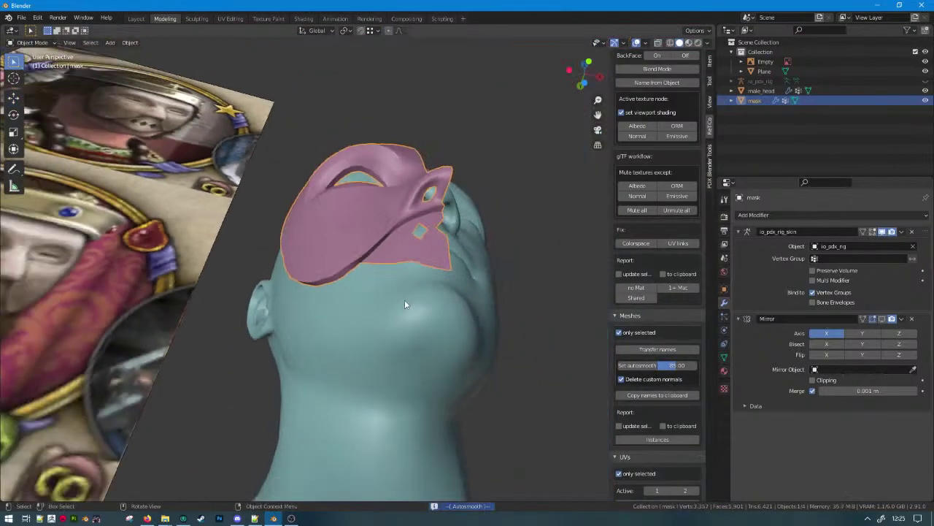
middle_drag(404, 299, 372, 321)
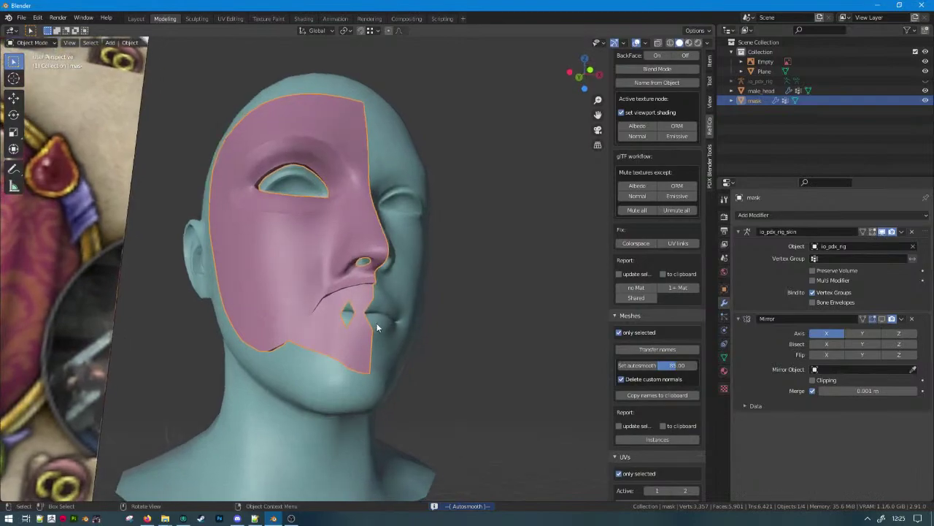
click(882, 319)
middle_drag(442, 362, 451, 293)
click(493, 305)
click(450, 293)
key(Tab)
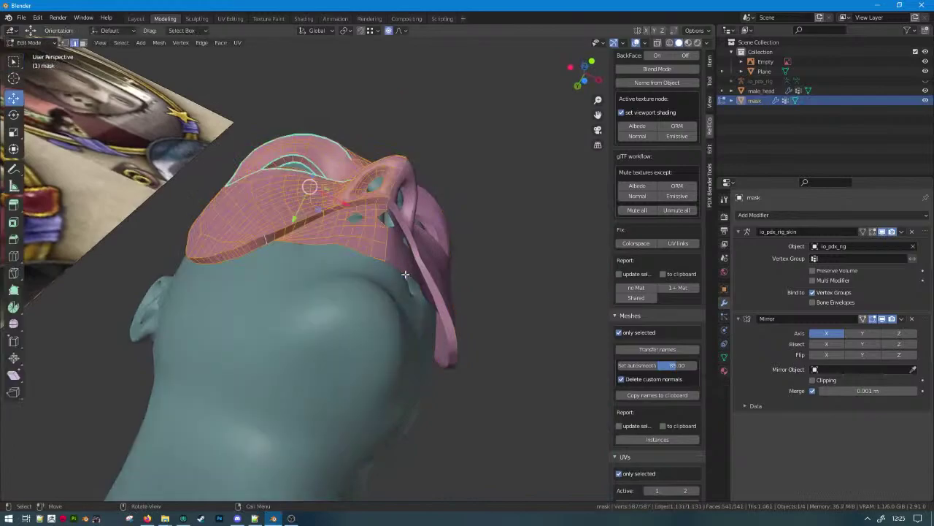
middle_drag(405, 274, 292, 248)
alt+click(291, 247)
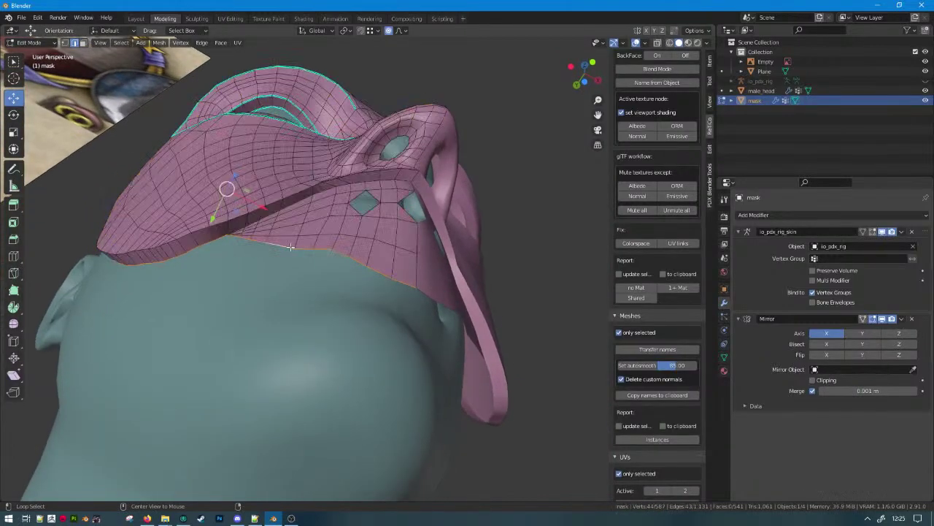
click(226, 236)
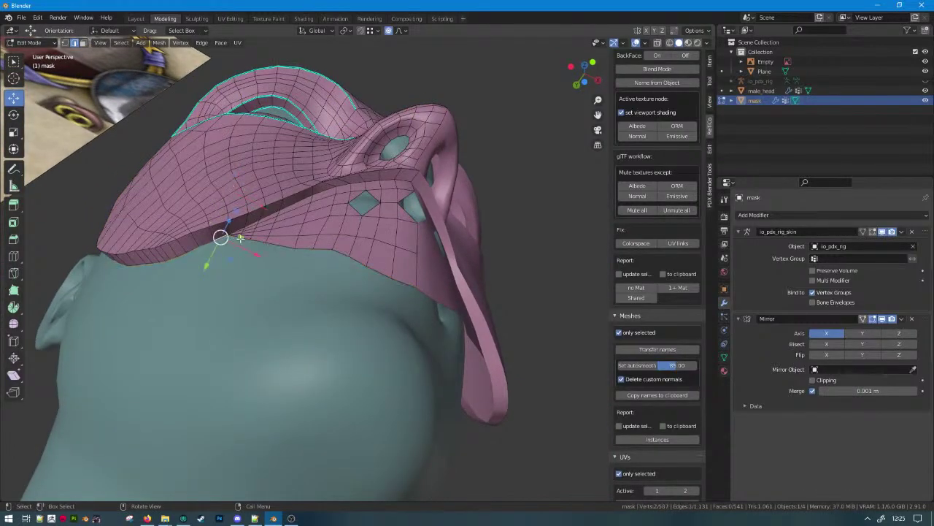
ctrl+click(407, 288)
alt+shift+click(368, 212)
alt+shift+click(405, 210)
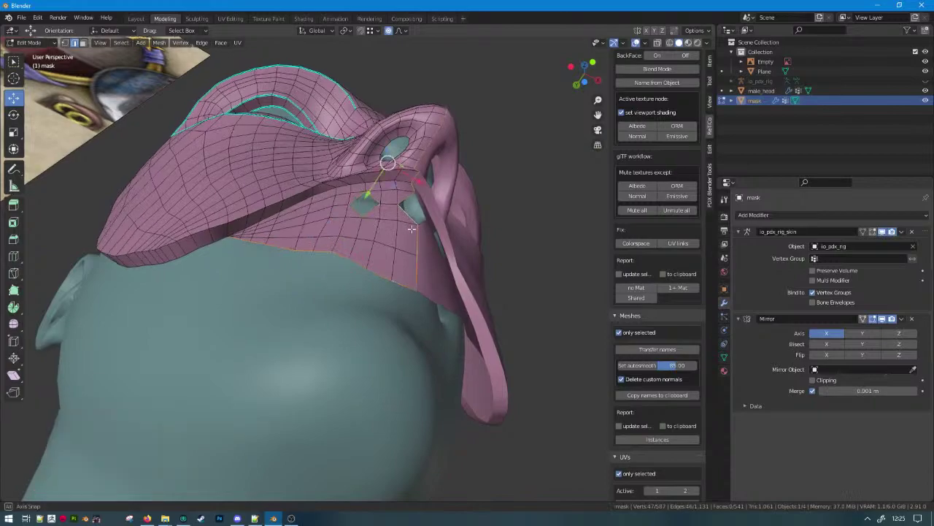
middle_drag(405, 210, 415, 251)
key(ctrl+z)
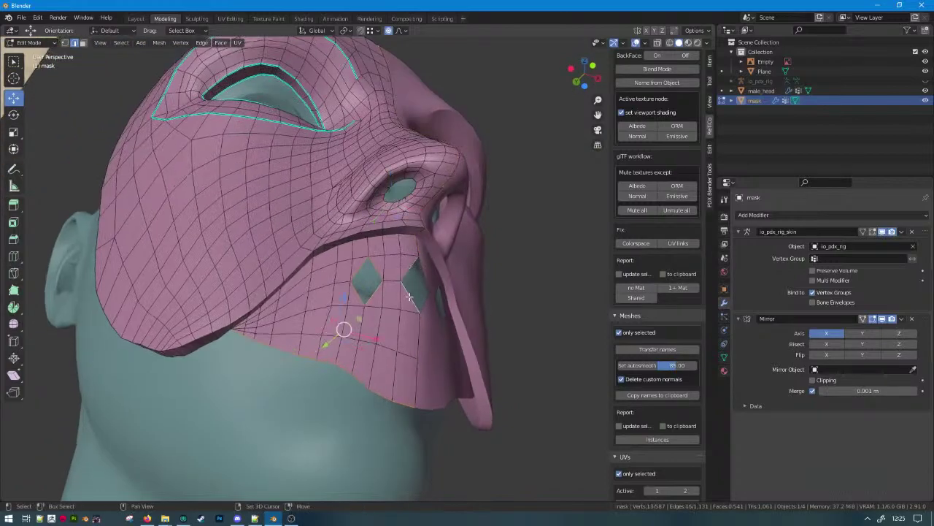
Select all faces of the mouthpiece, from the strip beneath the nose down to the chin rim.
middle_drag(410, 296, 362, 324)
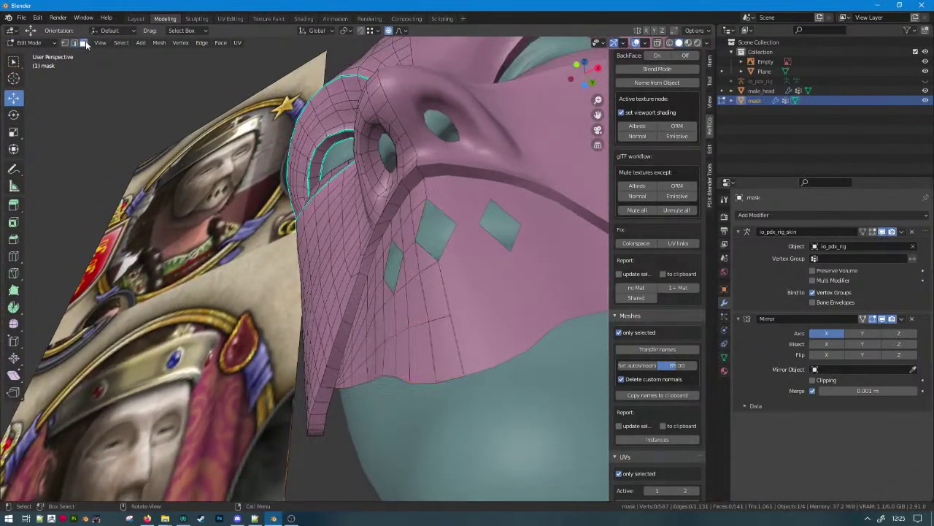
middle_drag(457, 251, 472, 262)
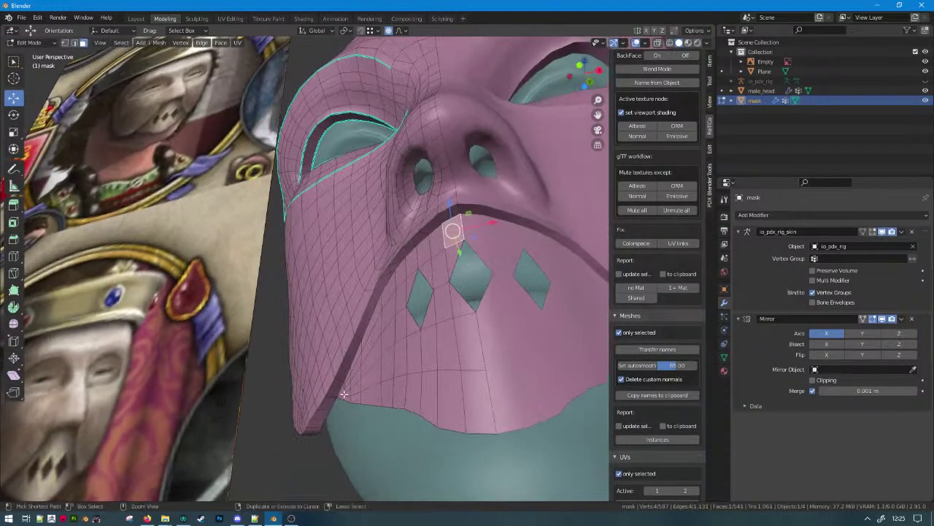
key(c)
mouse_move(354, 396)
mouse_down()
mouse_move(353, 310)
mouse_move(351, 327)
mouse_up()
mouse_move(401, 290)
mouse_down()
mouse_move(431, 252)
mouse_move(453, 343)
mouse_move(430, 401)
mouse_move(386, 401)
mouse_up()
key(Escape)
key(shift+z)
middle_drag(417, 410, 377, 394)
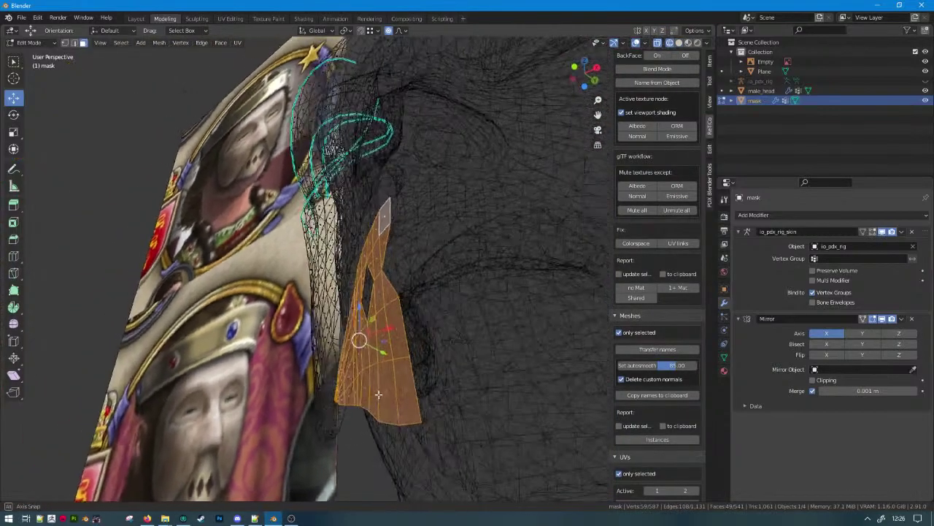
Try to extrude the mouthpiece faces along their normals.
key(shift+z)
scroll(367, 325, up, 3)
middle_drag(367, 325, 414, 371)
key(alt+e)
click(413, 370)
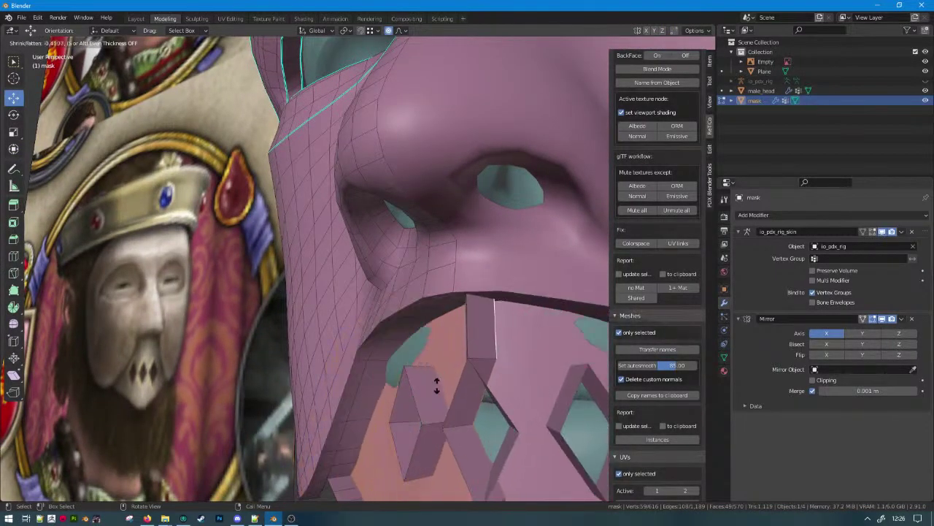
key(Escape)
middle_drag(424, 357, 410, 352)
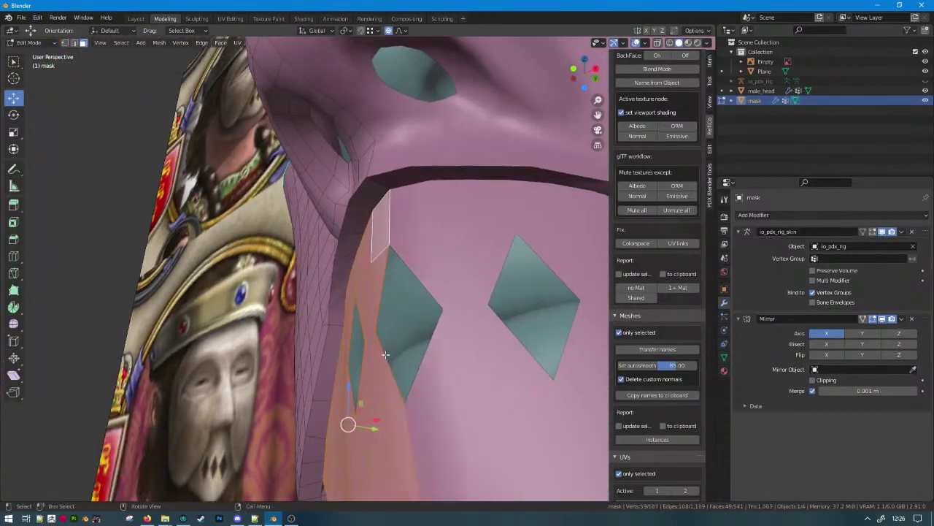
key(e)
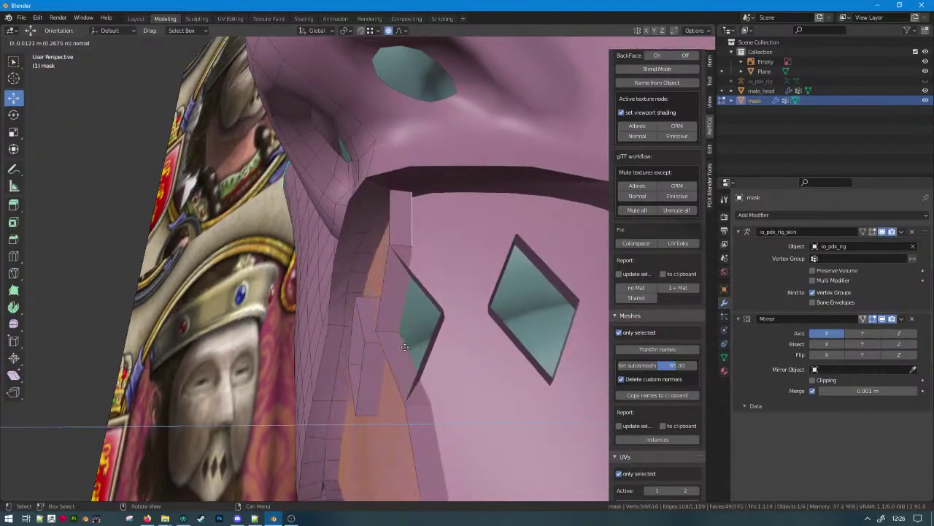
key(Escape)
key(ctrl+z)
Duplicate the mouthpiece faces in place and extrude the copy slightly to give the mouthpiece thickness.
scroll(386, 387, down, 4)
middle_drag(386, 386, 412, 313)
key(shift+d)
right_click(392, 325)
key(e)
click(395, 322)
key(Tab)
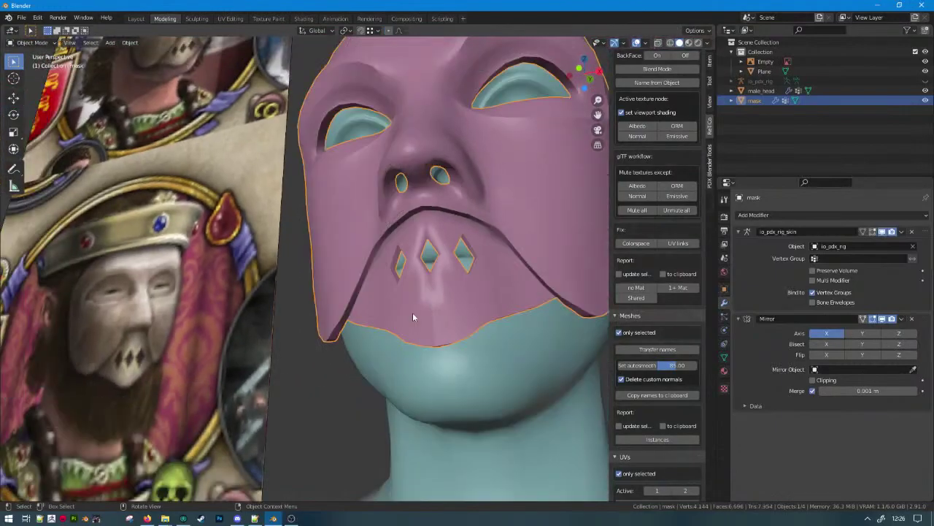
Hide the mirrored half and delete the extruded shell's selected inner faces on the side facing the head.
click(882, 319)
key(Tab)
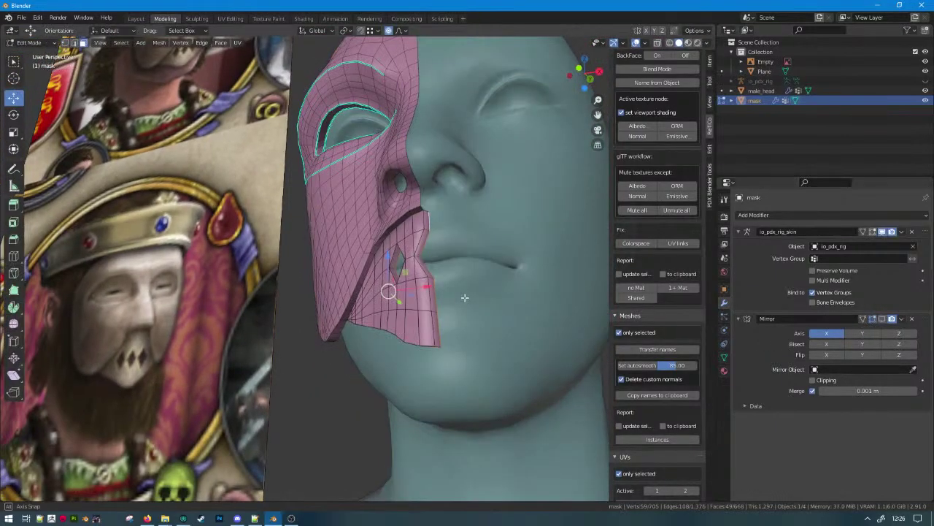
key(shift+z)
mouse_move(464, 297)
middle_down()
mouse_move(411, 304)
mouse_move(382, 279)
middle_up()
key(shift+z)
key(x)
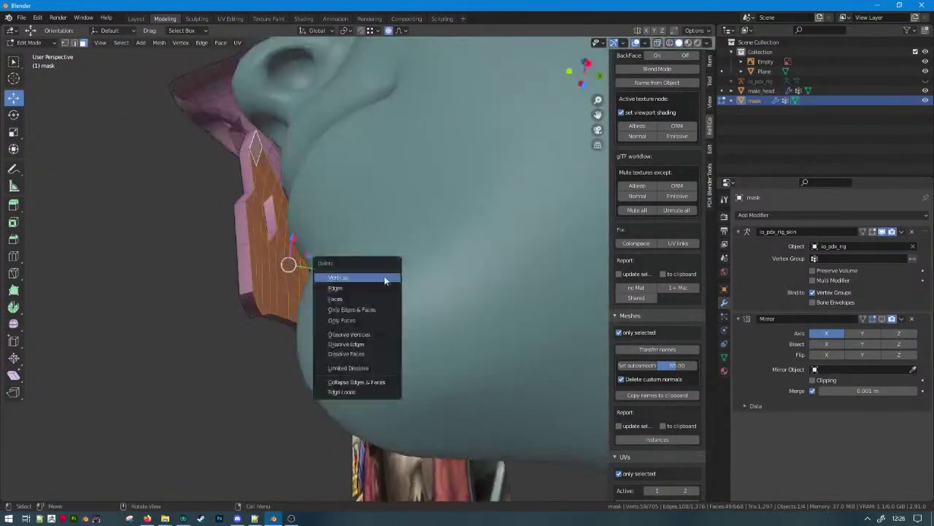
click(384, 276)
Merge the whole mesh's overlapping vertices by distance at 0.0001 m and recalculate its normals.
key(a)
middle_drag(231, 278, 323, 309)
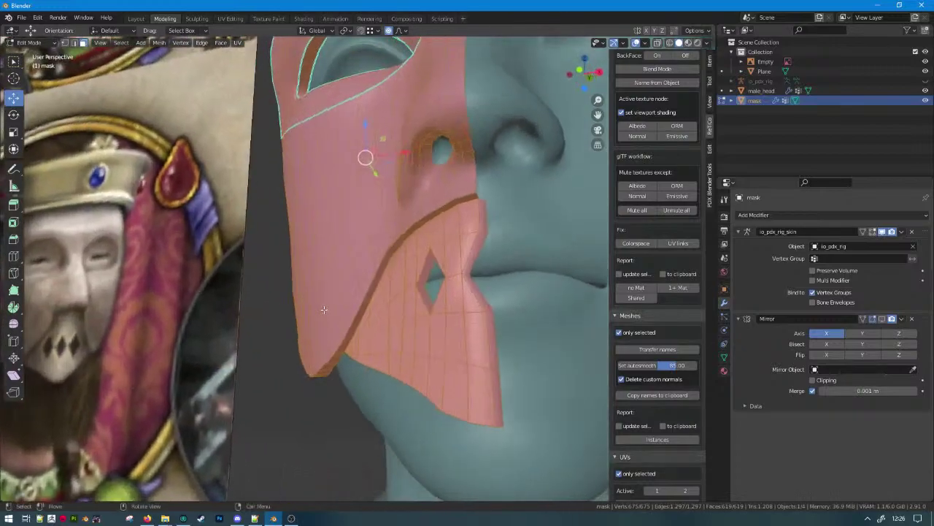
key(m)
click(292, 292)
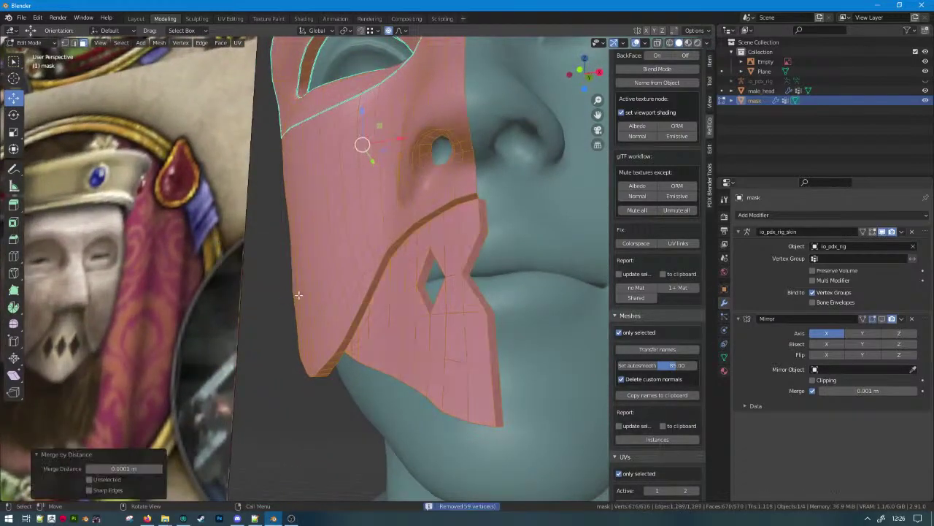
key(shift+n)
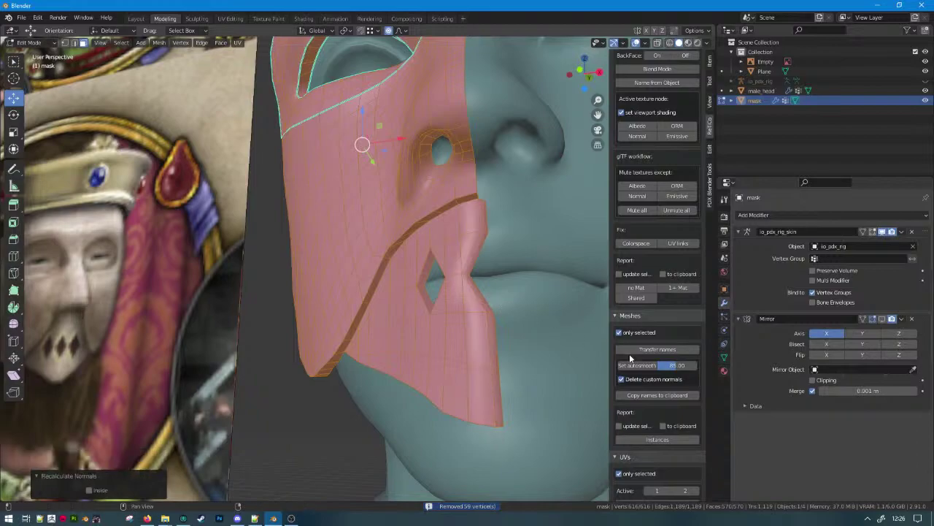
Delete the thickness faces along the mouthpiece's centre seam, above and below the middle diamond hole.
middle_drag(554, 343, 382, 267)
click(289, 243)
key(shift+z)
key(shift+z)
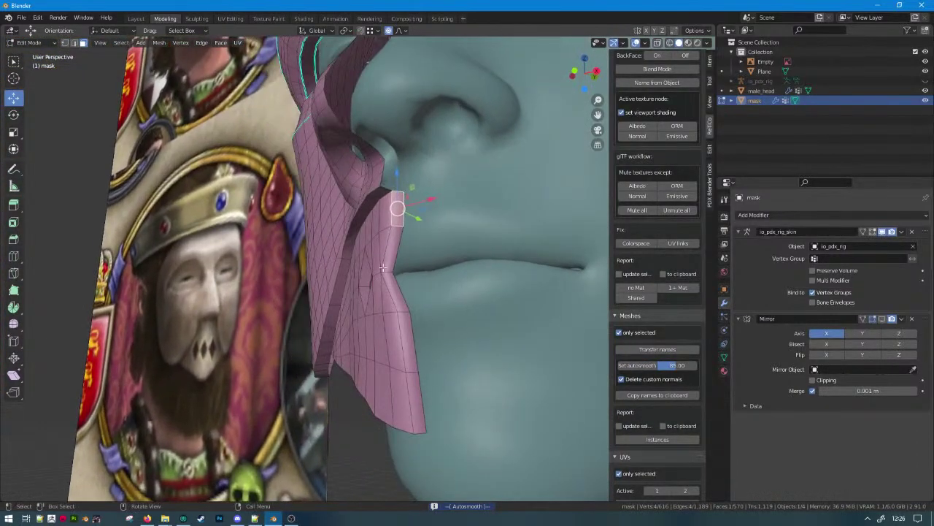
middle_drag(407, 326, 459, 337)
click(402, 348)
key(alt+h)
scroll(402, 348, down, 4)
Display the mask's mirrored half again and reopen the mesh for editing near the mouthpiece holes.
key(Tab)
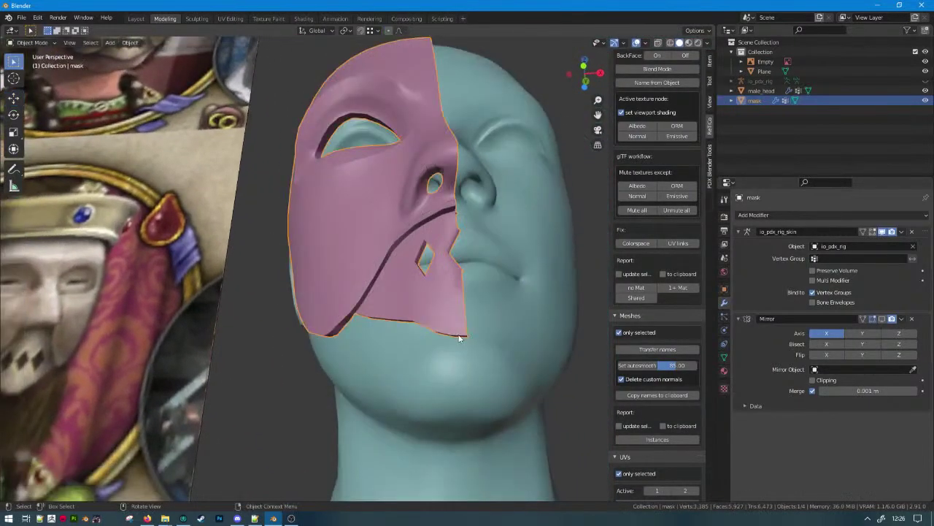
click(883, 319)
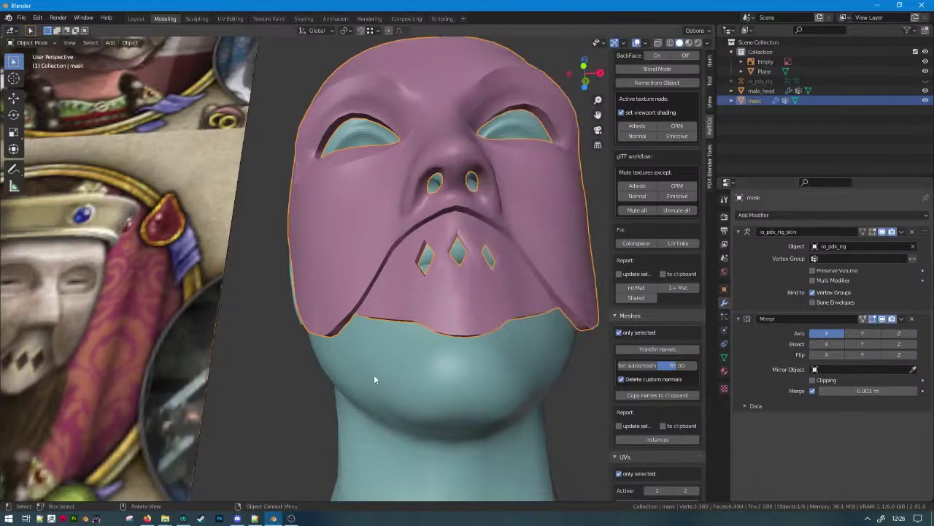
scroll(438, 333, up, 6)
key(Tab)
scroll(441, 278, up, 4)
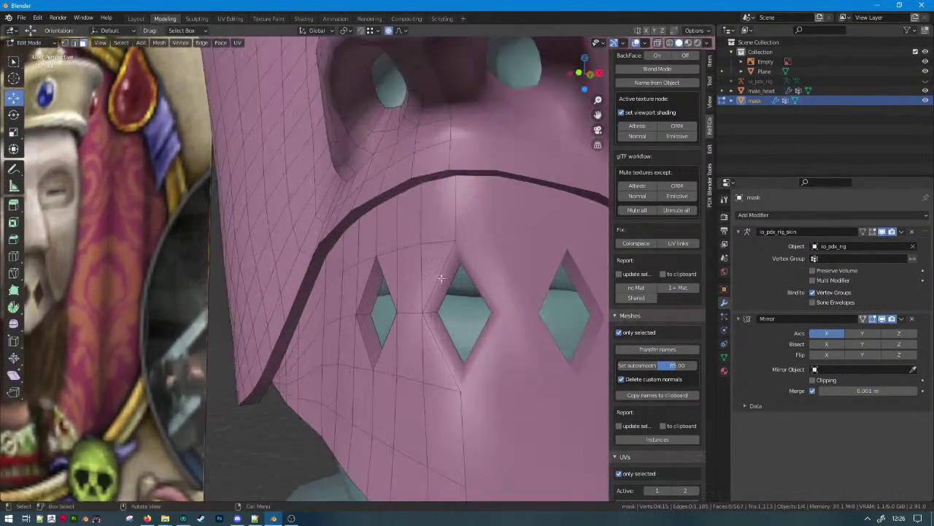
Select the front and back edge loops of the side and middle diamond holes and mark them sharp.
middle_drag(135, 88, 219, 105)
scroll(219, 106, down, 4)
shift+middle_drag(510, 266, 356, 224)
scroll(356, 224, up, 4)
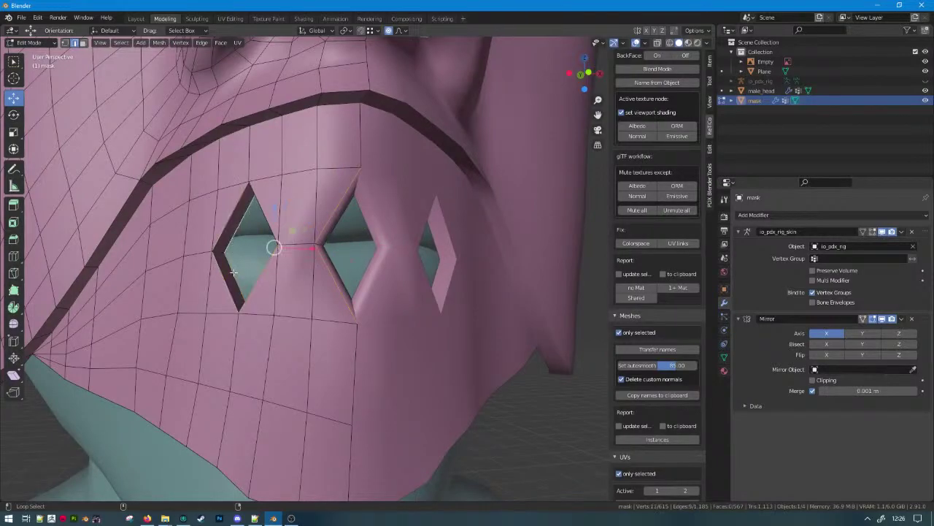
alt+shift+click(345, 225)
middle_drag(344, 232, 313, 230)
key(shift+z)
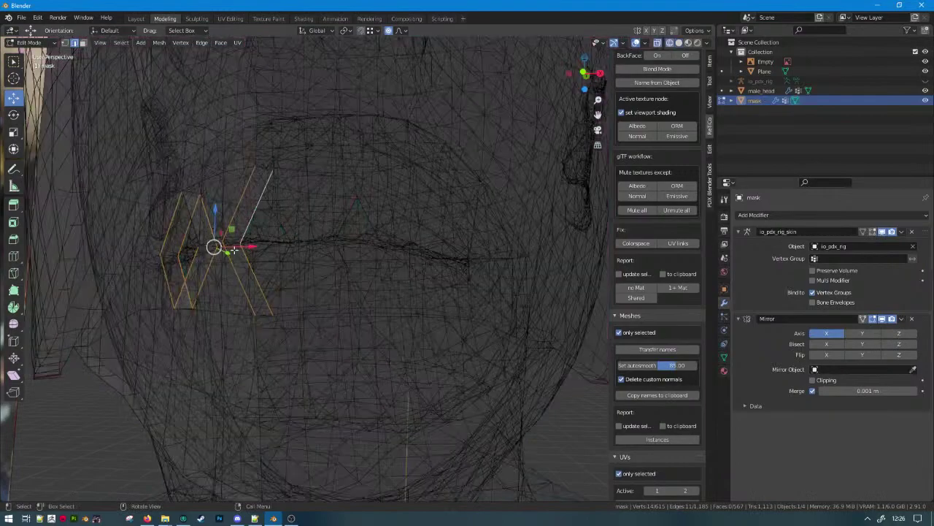
middle_drag(236, 250, 266, 284)
drag(266, 283, 280, 310)
key(shift+z)
mouse_move(280, 309)
middle_down()
mouse_move(328, 346)
mouse_move(341, 338)
middle_up()
right_click(341, 339)
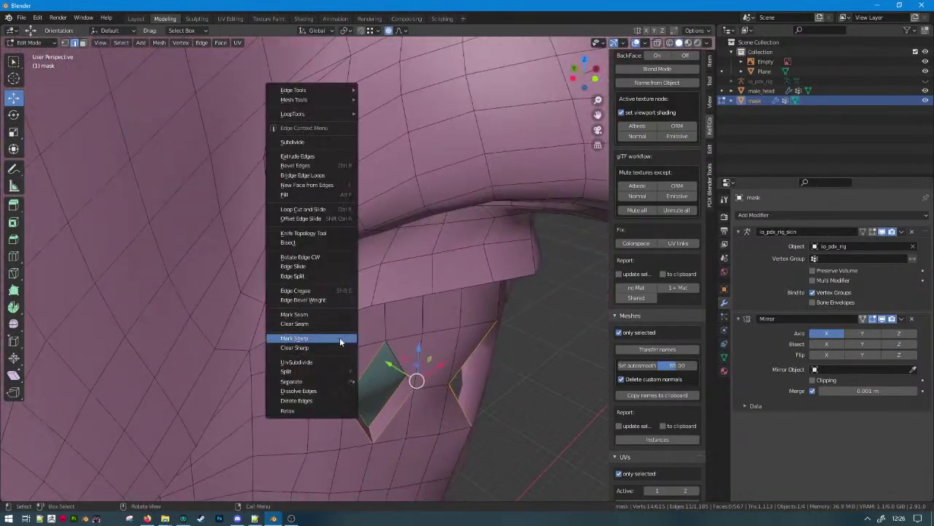
click(341, 339)
middle_drag(539, 319, 451, 183)
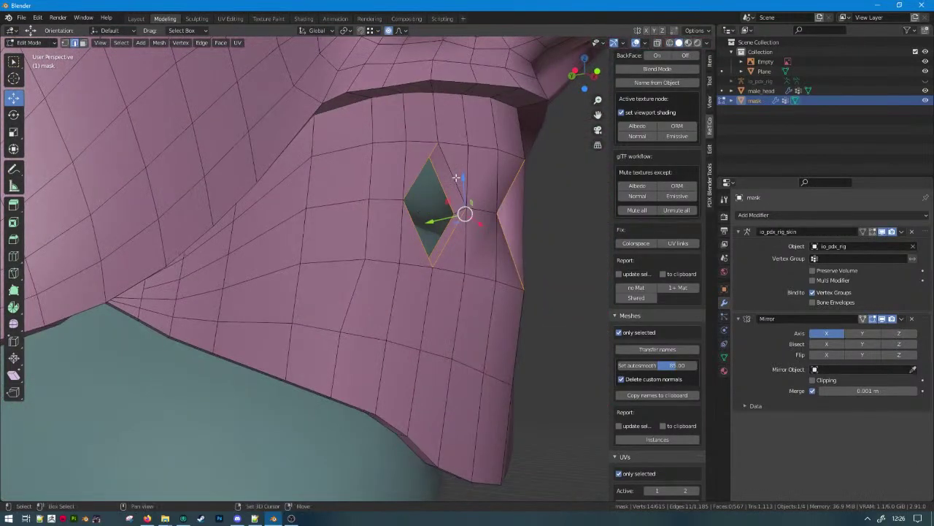
right_click(457, 204)
click(430, 270)
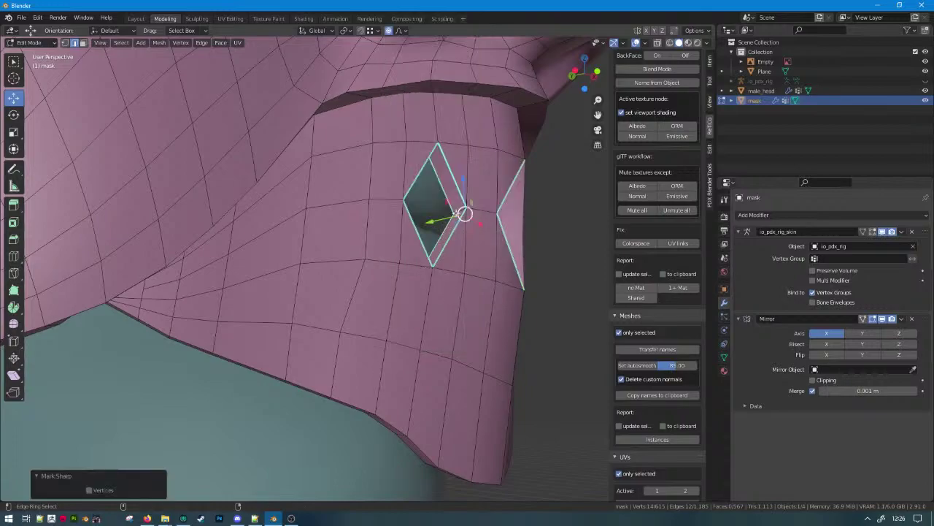
Select the short edges through the thickness at the diamond holes' corners and mark them sharp.
ctrl+alt+click(455, 213)
middle_drag(469, 223, 382, 202)
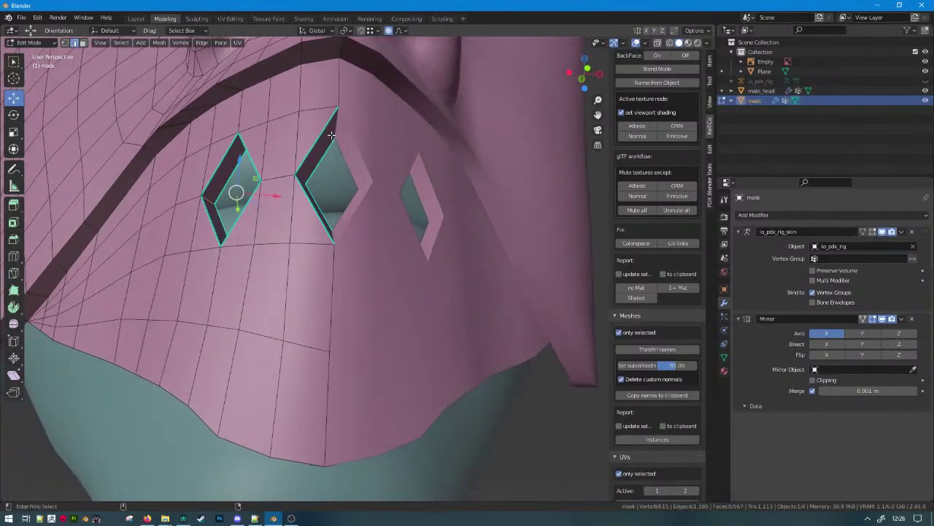
mouse_move(334, 130)
middle_down()
mouse_move(317, 174)
mouse_move(285, 199)
mouse_move(280, 157)
middle_up()
key(shift+z)
scroll(311, 184, down, 1)
key(ctrl+z)
key(shift+z)
key(shift+z)
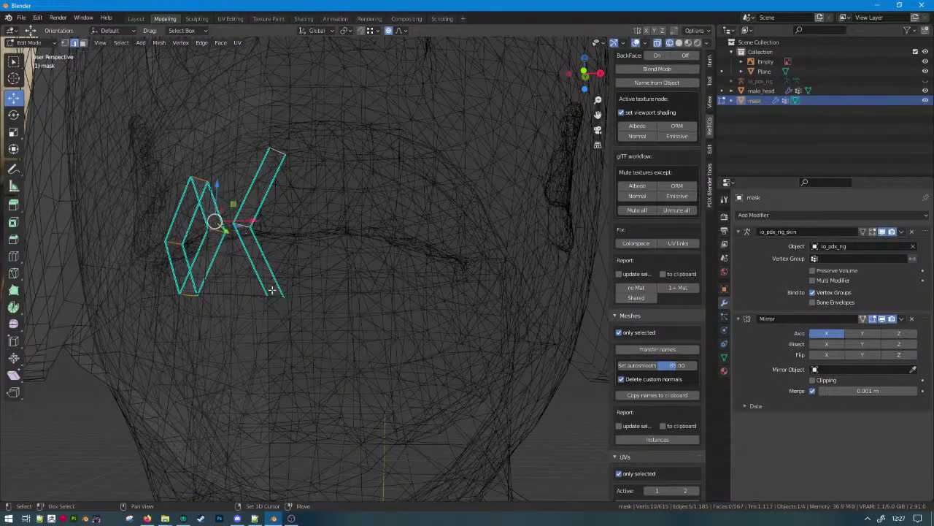
right_click(278, 319)
click(278, 319)
key(shift+z)
scroll(290, 323, down, 4)
middle_drag(290, 324, 335, 322)
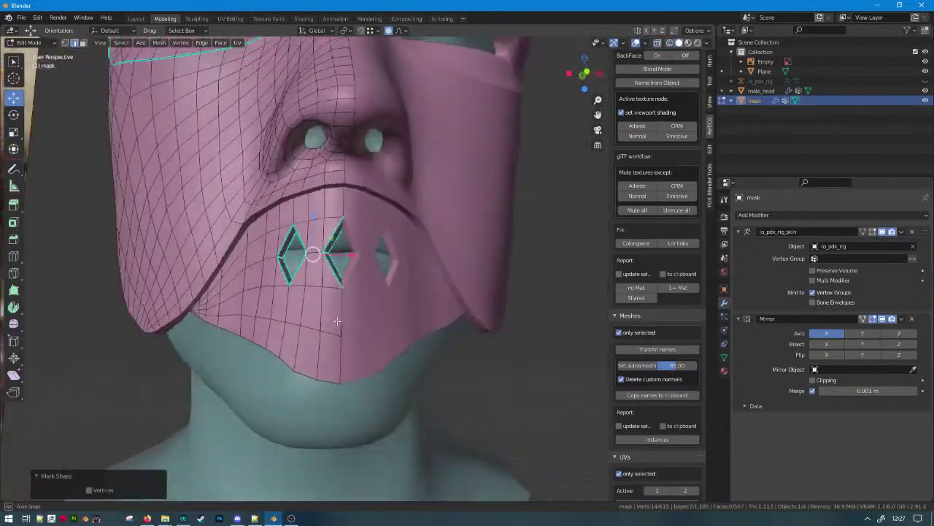
Examine the sharpened diamond holes across the mirror seam in the front orthographic view.
scroll(334, 321, up, 4)
key(Tab)
key(Tab)
key(KP_1)
scroll(352, 306, up, 4)
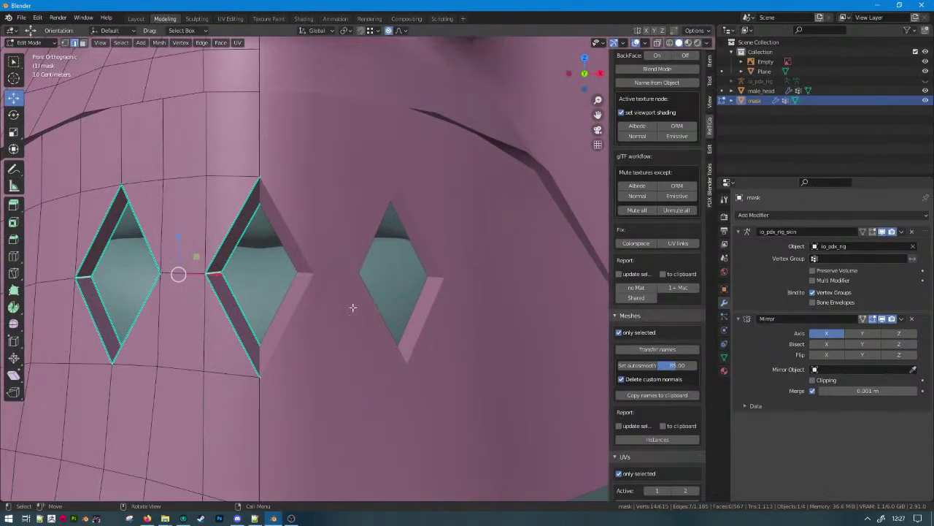
key(shift+z)
shift+middle_drag(268, 317, 301, 303)
key(shift+z)
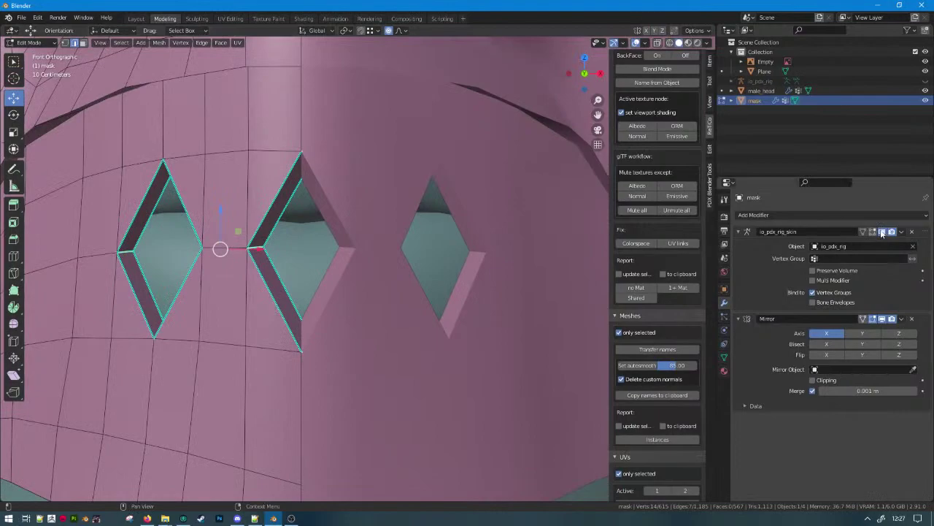
Hide the mirrored half and move the middle diamond's upper and lower back vertices about -0.138 m along X onto the center seam.
click(882, 321)
scroll(164, 104, down, 4)
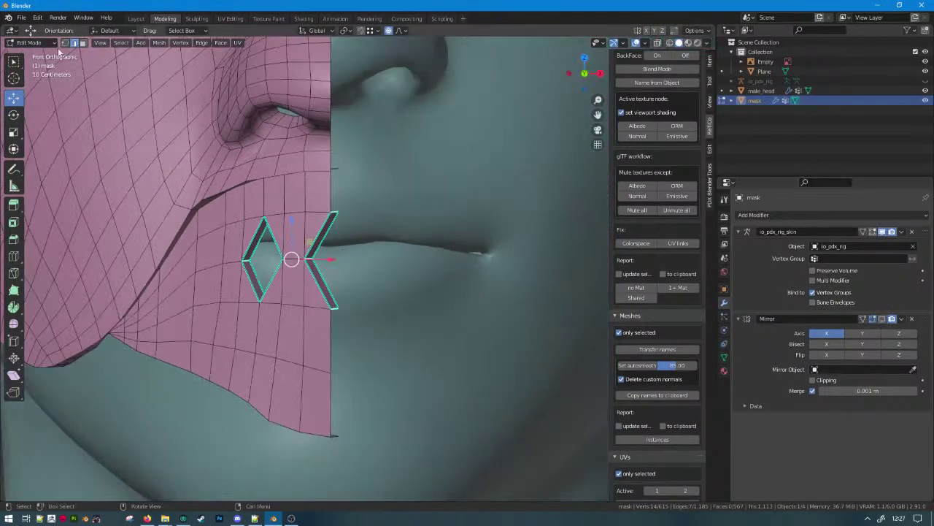
click(65, 42)
scroll(343, 210, up, 1)
click(341, 208)
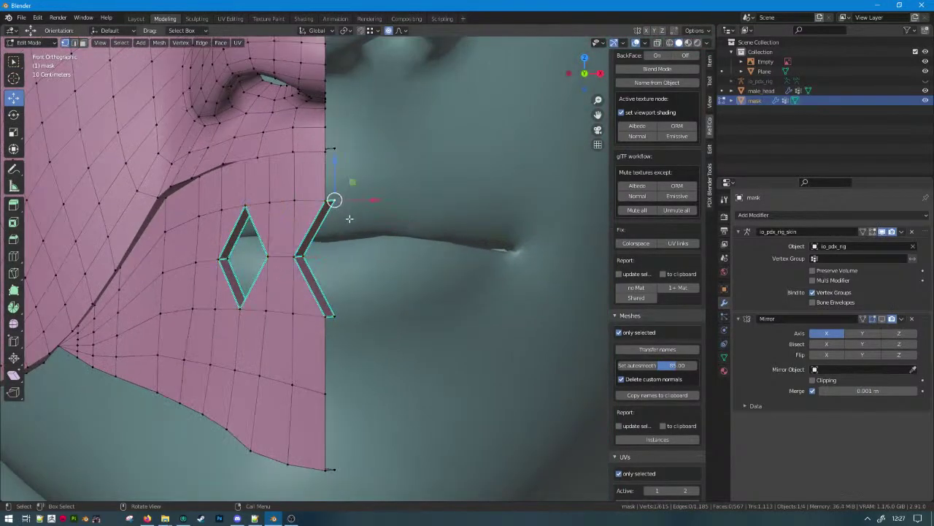
shift+click(330, 318)
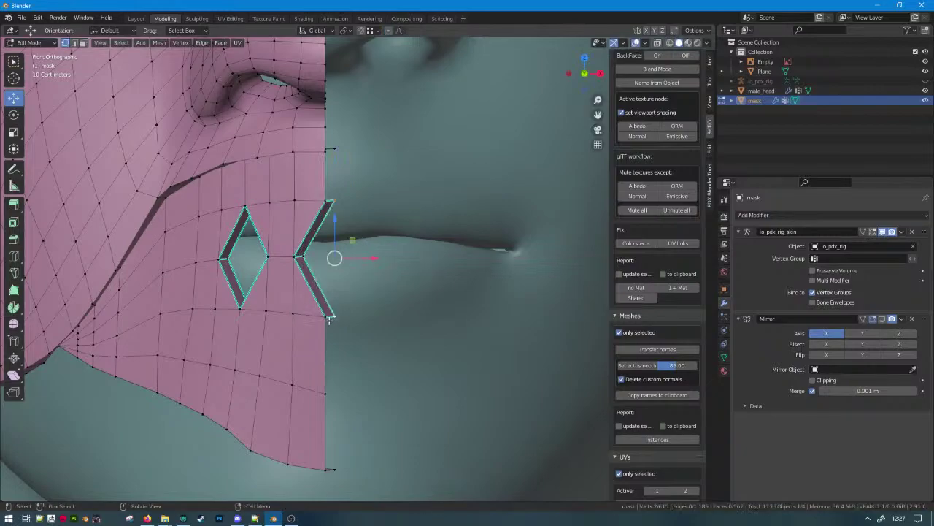
key(g)
key(x)
click(319, 319)
scroll(308, 275, up, 2)
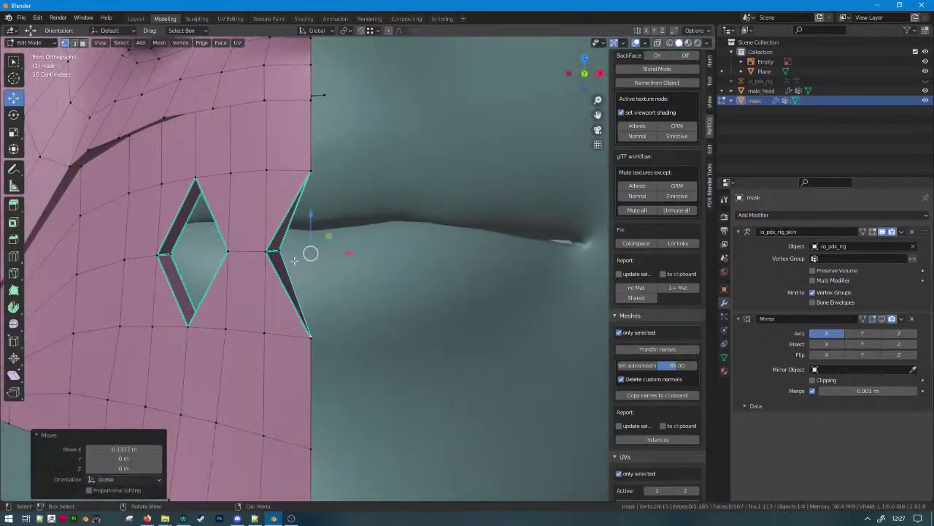
Move the mouthpiece's protruding back vertices at the chin edge and below the nose about -0.137 m along X onto the center seam.
click(265, 250)
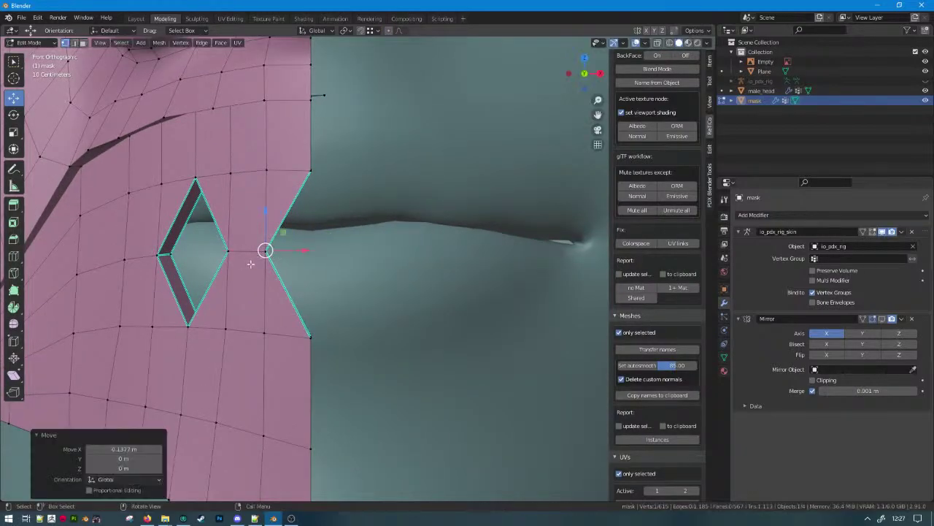
scroll(250, 264, down, 4)
click(342, 409)
key(g)
key(x)
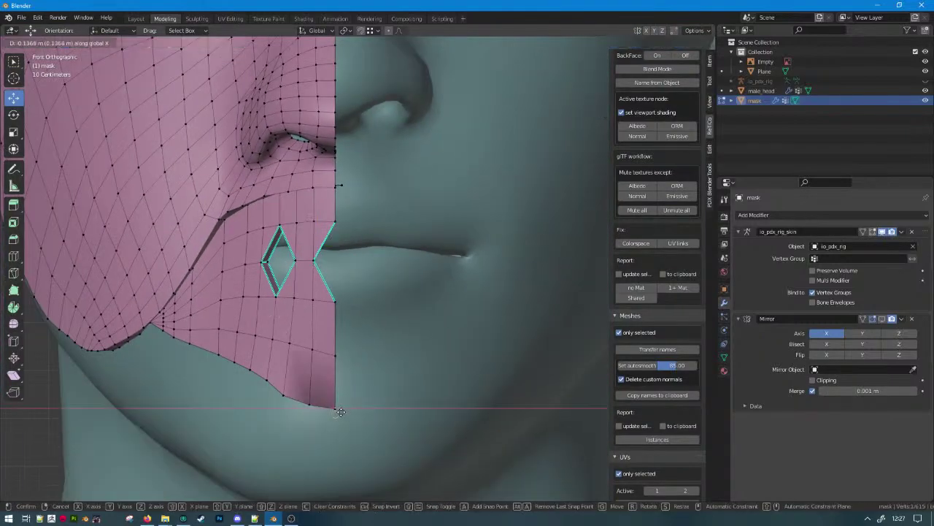
click(336, 409)
click(343, 185)
key(g)
key(x)
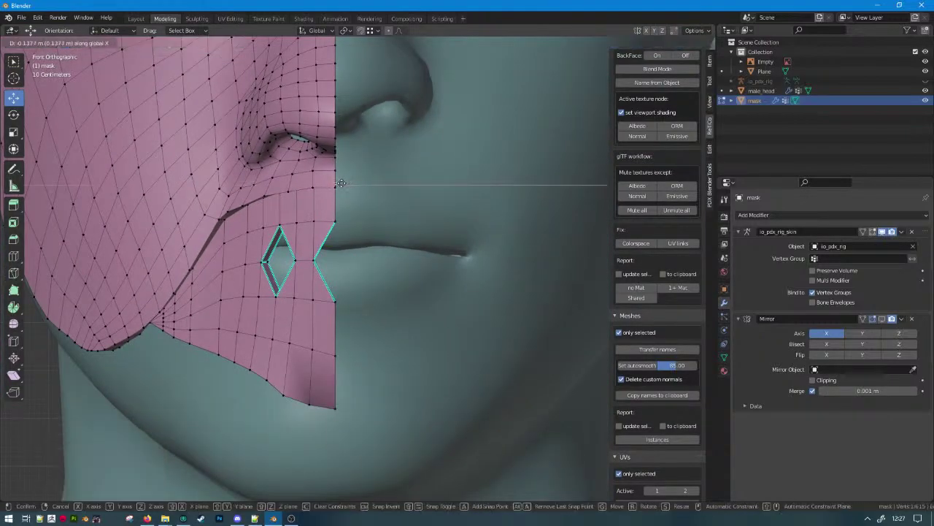
click(337, 187)
Select the strip of ten hidden faces behind the mask where it meets the mouthpiece and delete them.
scroll(368, 264, down, 2)
key(Tab)
middle_drag(371, 270, 402, 300)
key(Tab)
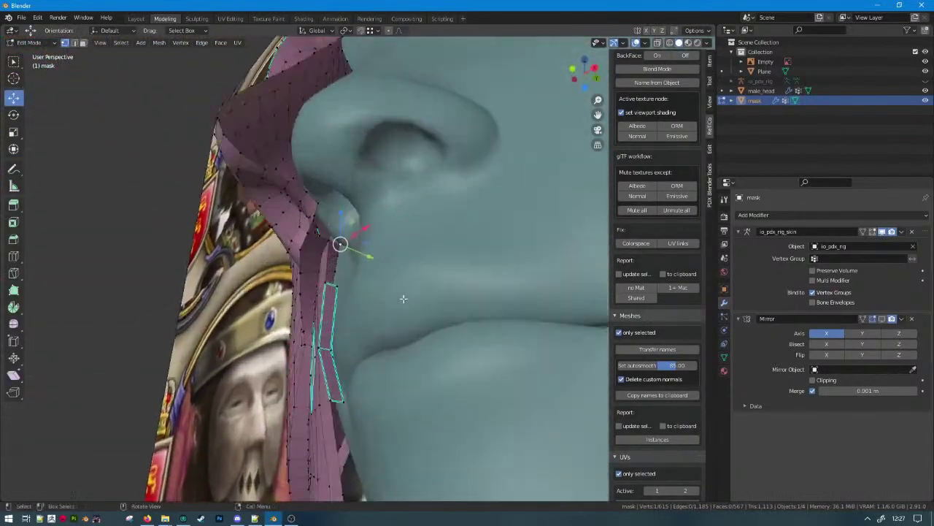
scroll(357, 280, up, 5)
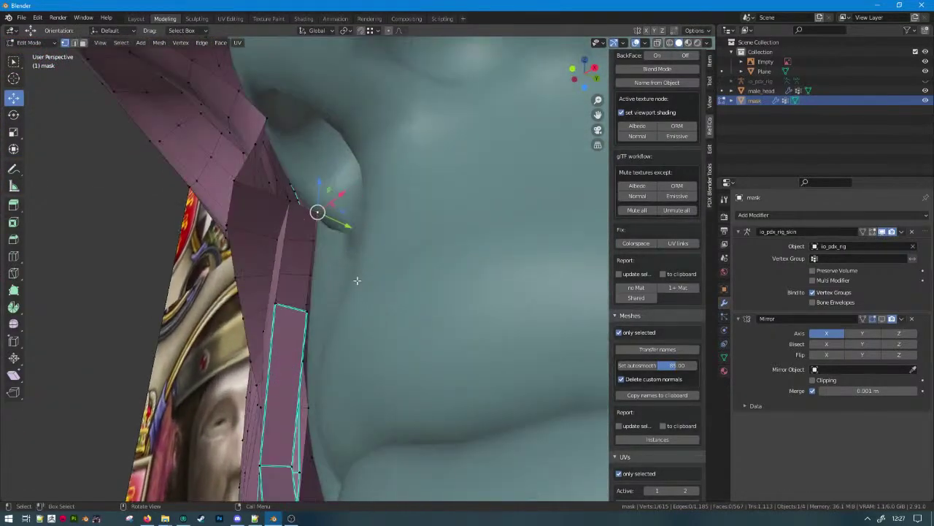
shift+click(282, 223)
mouse_move(282, 223)
middle_down()
mouse_move(255, 294)
mouse_move(296, 200)
mouse_move(389, 211)
mouse_move(498, 311)
mouse_move(522, 257)
mouse_move(574, 294)
mouse_move(501, 317)
middle_up()
key(shift+z)
key(c)
right_click(497, 311)
key(shift+z)
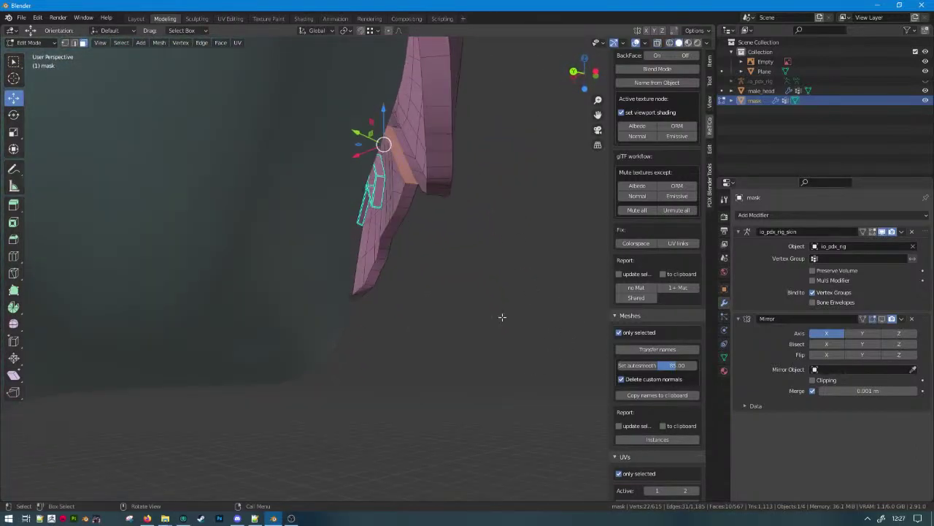
Select the whole mask mesh and merge its vertices by distance.
key(m)
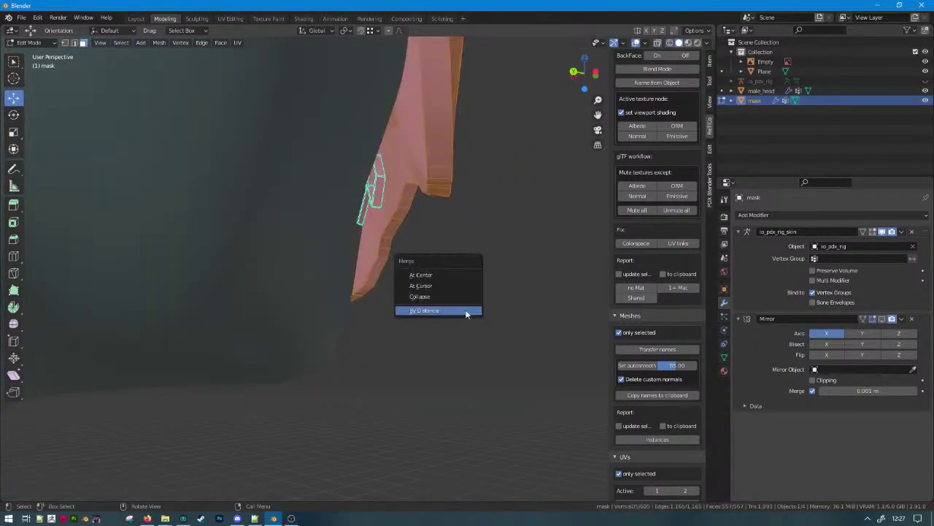
click(467, 311)
middle_drag(467, 311, 359, 292)
key(Tab)
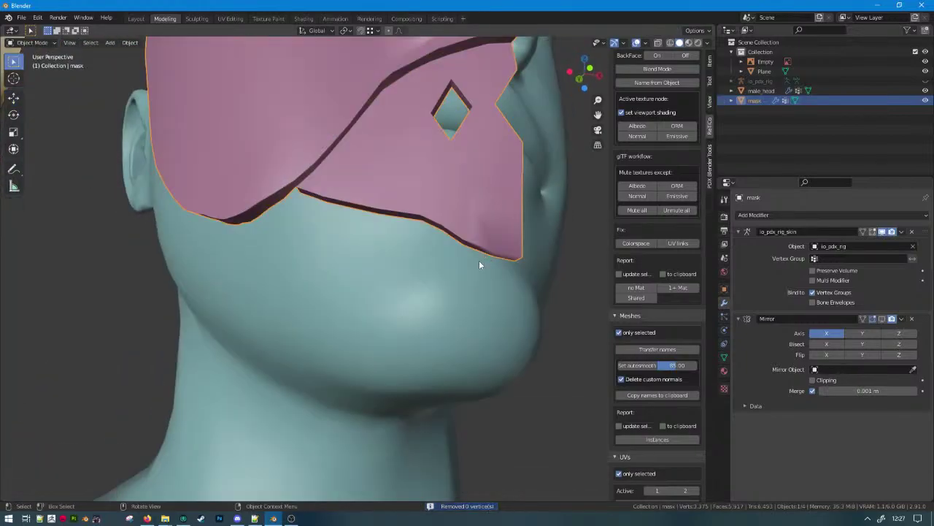
middle_drag(478, 260, 423, 280)
scroll(423, 280, down, 3)
Select the front and back edge loops along the mouthpiece's lower border and mark them sharp.
key(Tab)
scroll(531, 293, up, 3)
middle_drag(531, 292, 428, 225)
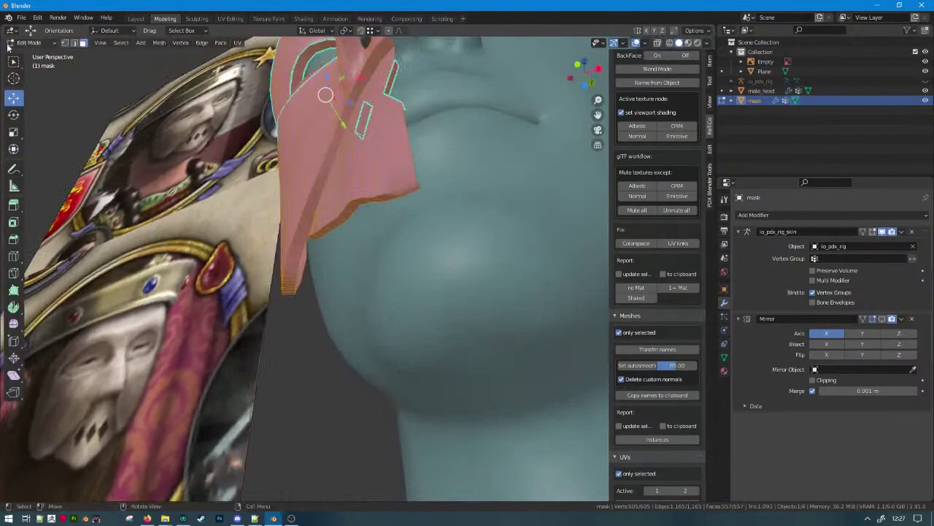
click(73, 43)
alt+click(346, 211)
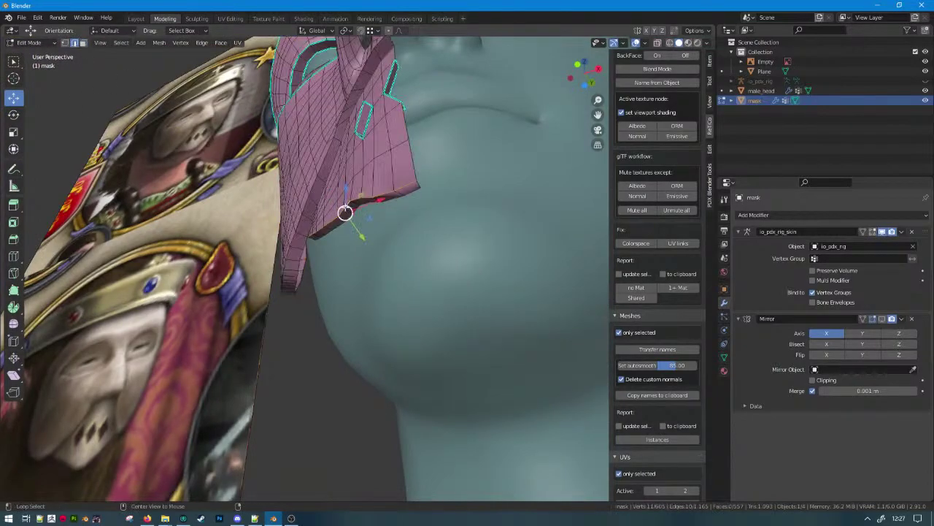
alt+shift+click(338, 224)
right_click(338, 232)
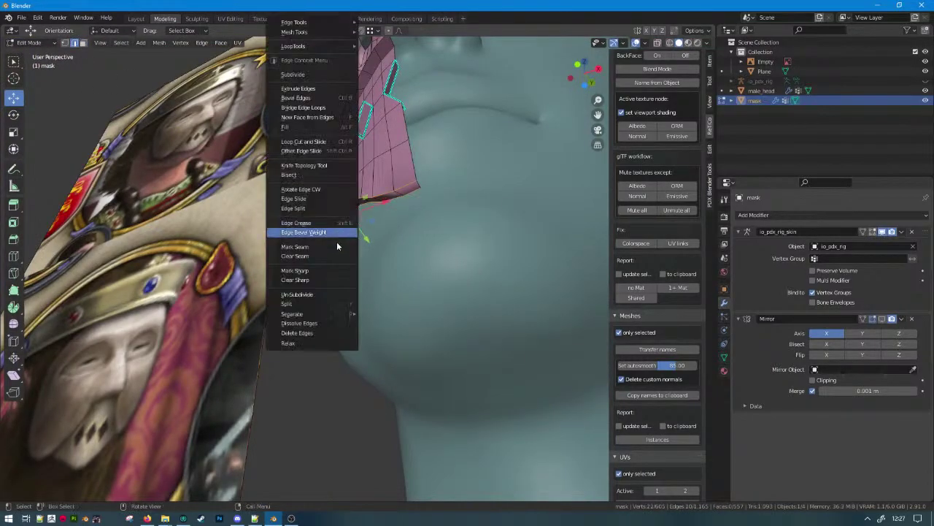
click(304, 271)
Move the thickness edge on the mouthpiece's lower border about 0.041 m in X and -0.027 m in Z to smooth the contour.
middle_drag(320, 272, 399, 214)
key(Tab)
scroll(421, 324, down, 3)
scroll(461, 305, up, 3)
key(Tab)
scroll(408, 274, up, 1)
alt+click(394, 214)
scroll(403, 252, up, 2)
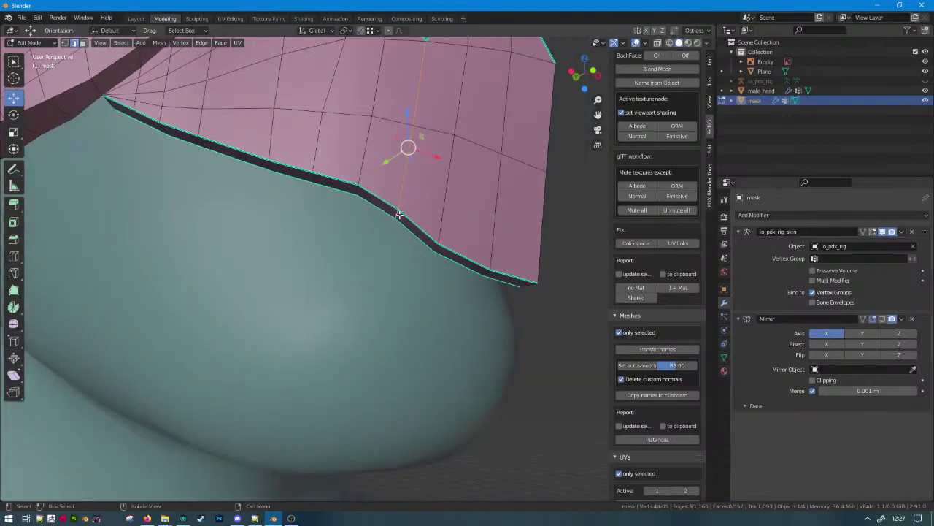
key(KP_1)
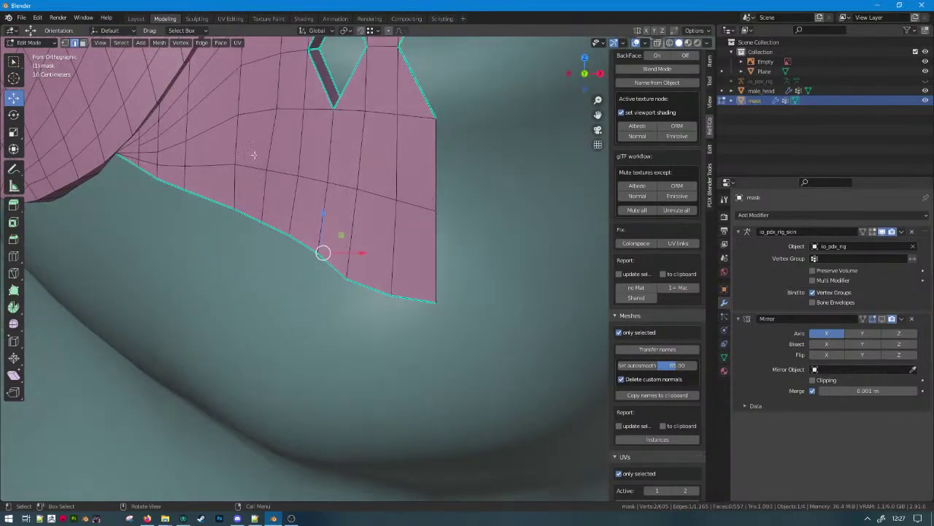
scroll(299, 219, up, 3)
key(g)
click(300, 227)
scroll(314, 241, down, 8)
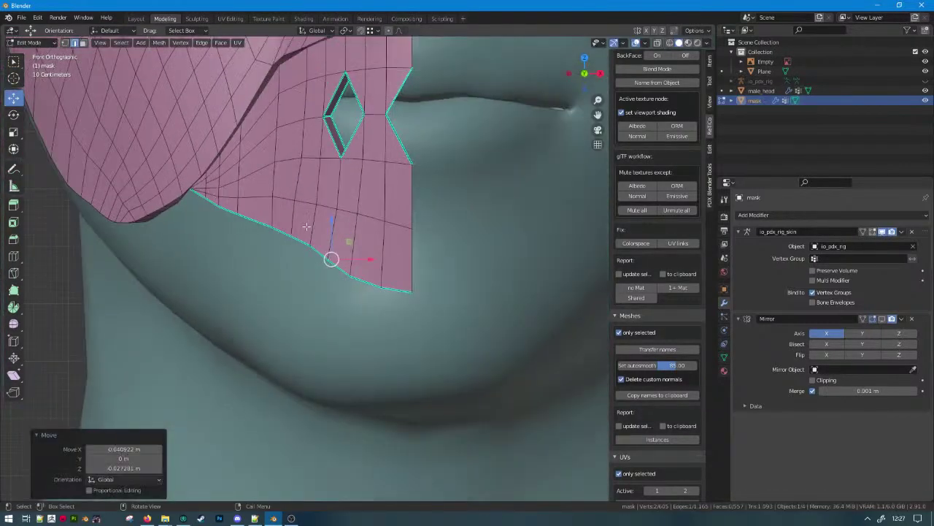
Leave mesh editing, display the mirrored half again and examine the mouthpiece with the mask deselected.
key(Tab)
click(883, 318)
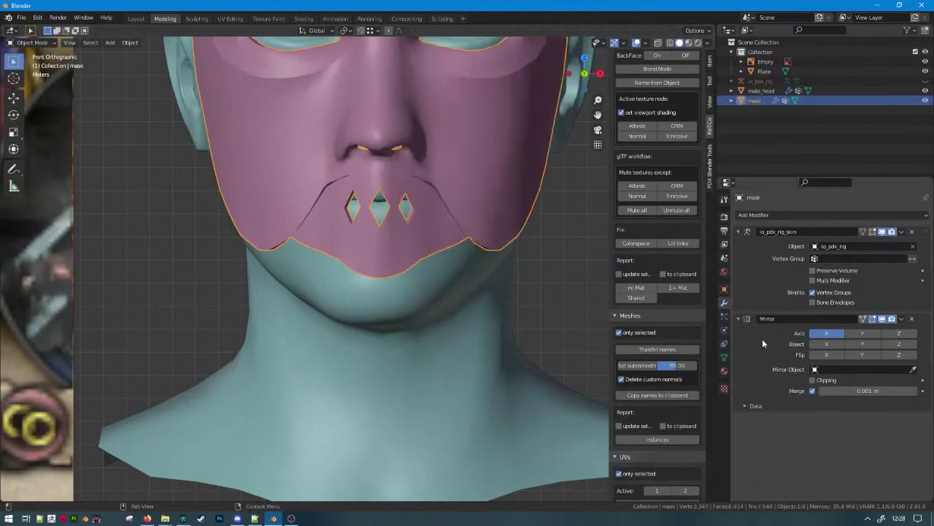
scroll(237, 304, down, 3)
click(236, 302)
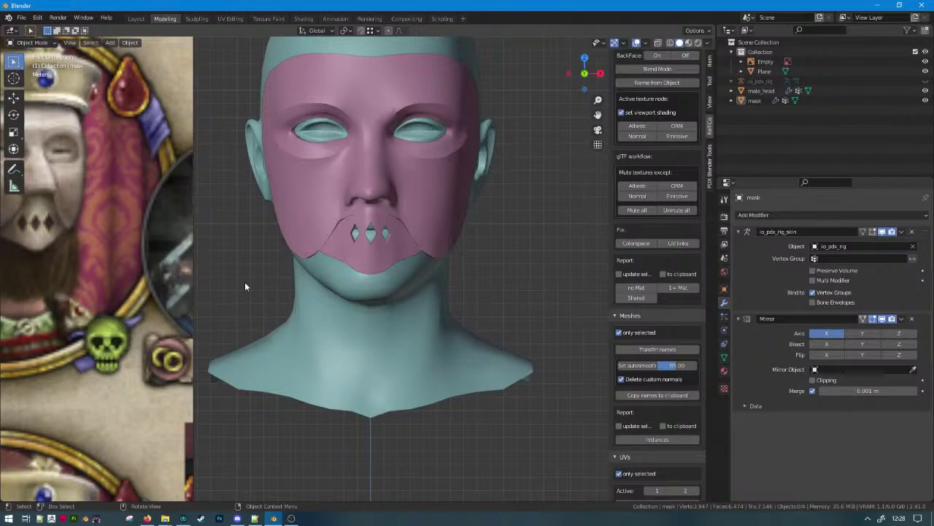
scroll(456, 221, up, 4)
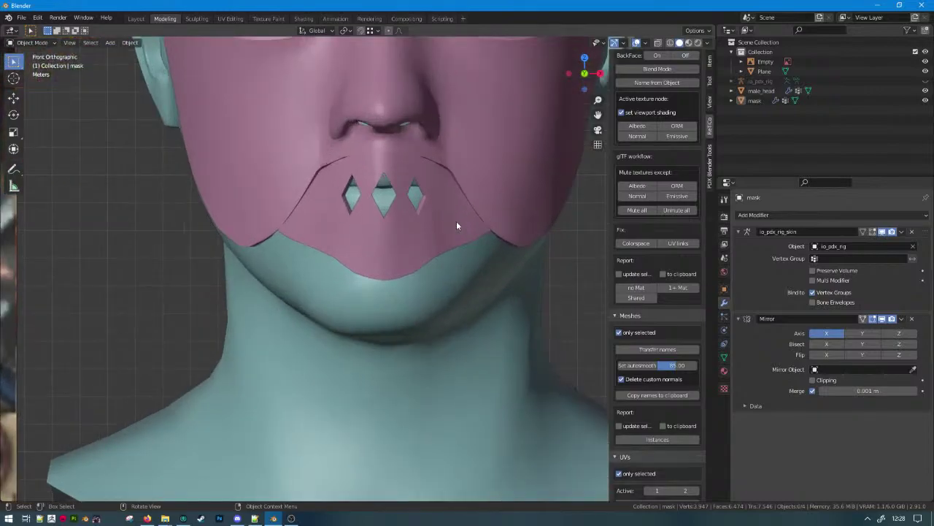
middle_drag(456, 220, 380, 170)
Select the front and back edges of the mask's outer border, from below the nose around to the forehead, and mark them sharp.
click(475, 178)
middle_drag(475, 178, 454, 181)
key(Tab)
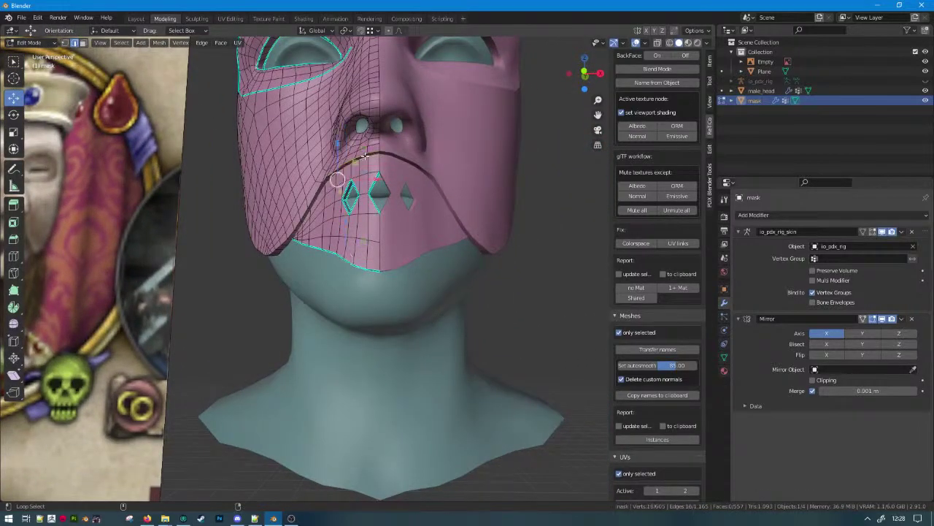
middle_drag(365, 155, 376, 190)
scroll(381, 213, up, 3)
middle_drag(310, 278, 362, 247)
alt+click(345, 261)
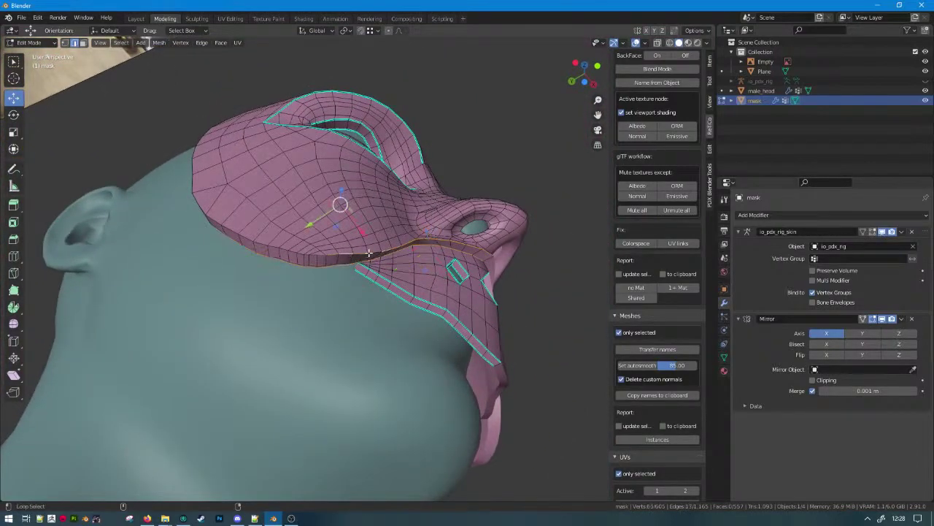
middle_drag(371, 253, 405, 277)
ctrl+click(194, 87)
middle_drag(194, 87, 330, 238)
ctrl+click(303, 143)
middle_drag(304, 143, 389, 159)
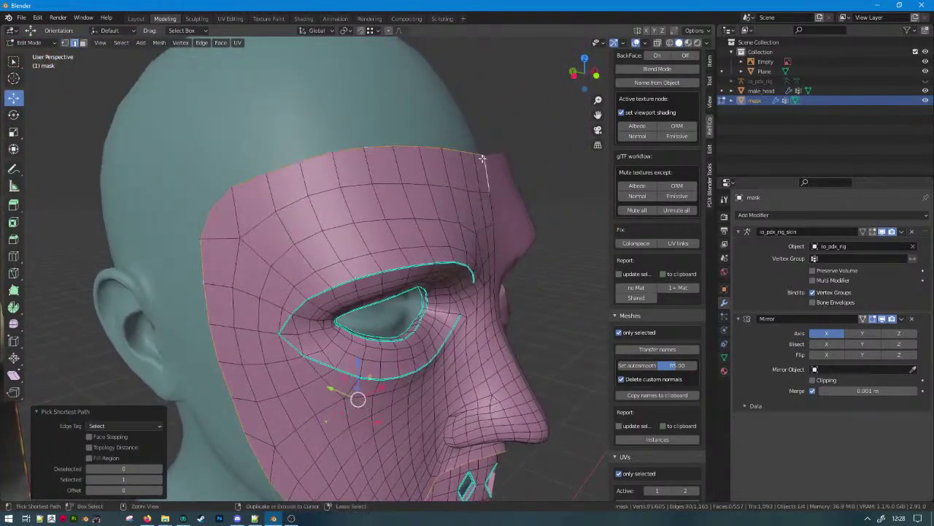
middle_drag(488, 167, 506, 225)
shift+click(508, 193)
right_click(507, 224)
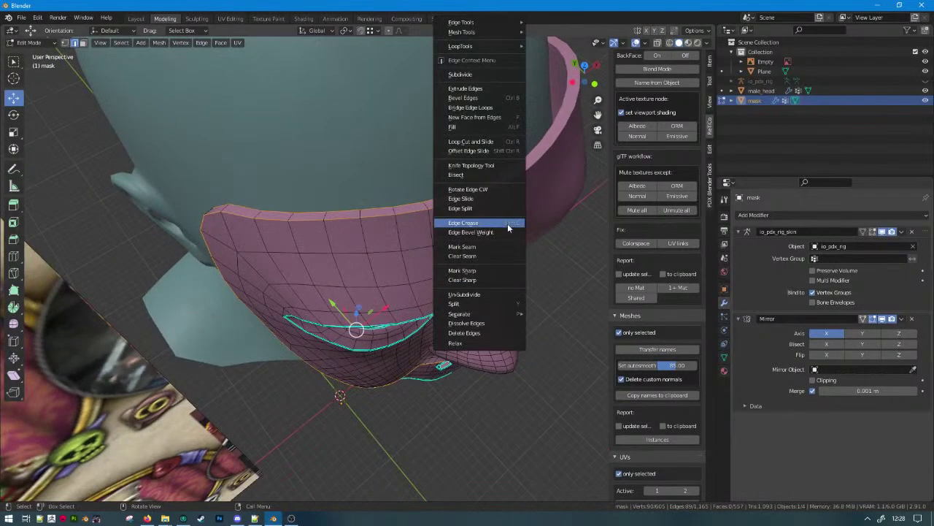
click(471, 271)
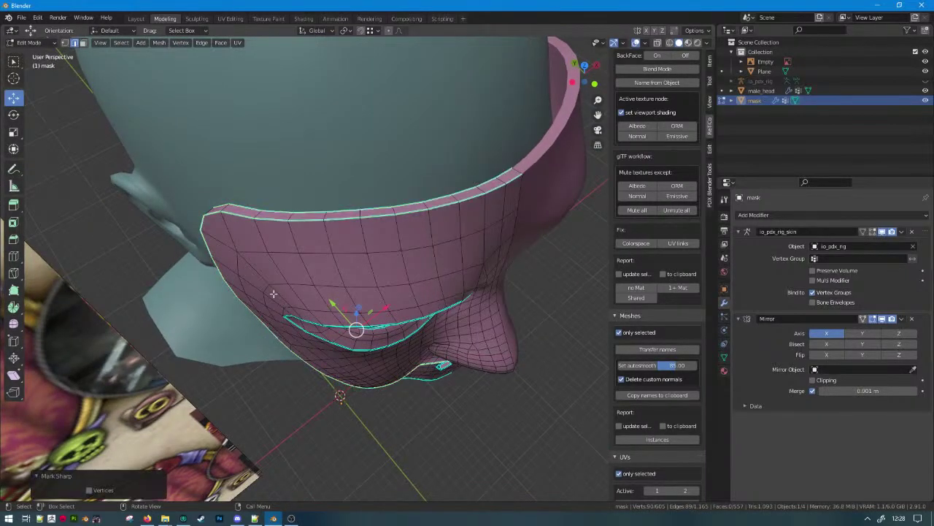
Select the edge loop around the nostril opening and mark it sharp.
middle_drag(472, 271, 345, 213)
scroll(292, 255, down, 4)
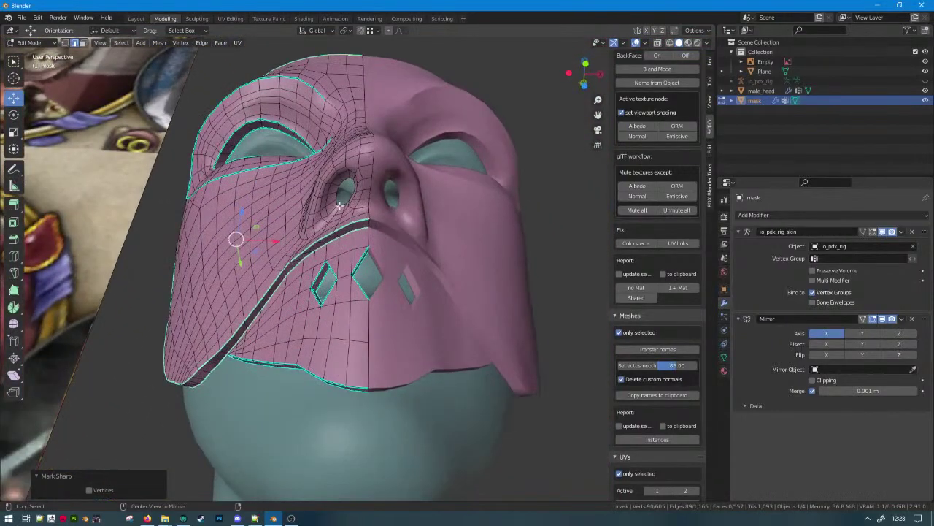
alt+click(339, 206)
right_click(329, 273)
click(323, 271)
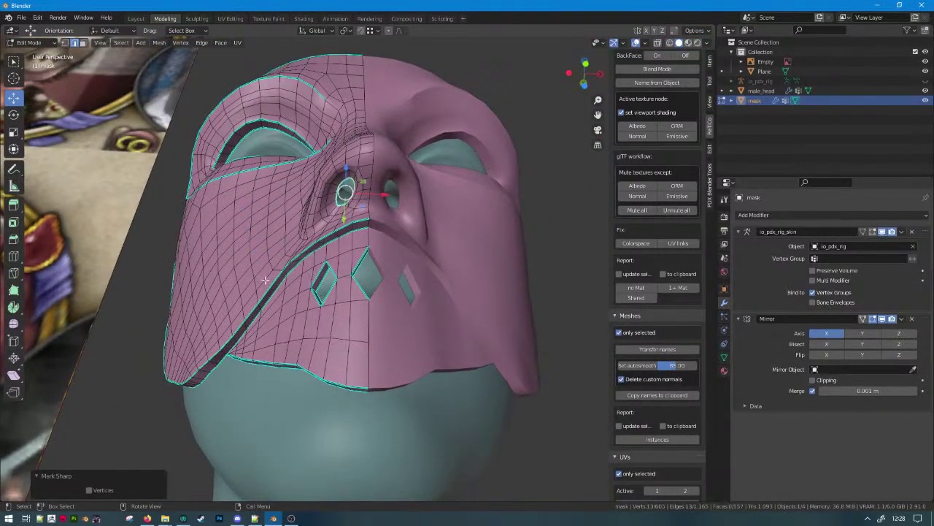
Leave mesh editing, deselect the mask and frame the masked head beside the reference portraits.
middle_drag(265, 280, 291, 253)
key(Tab)
scroll(299, 256, down, 5)
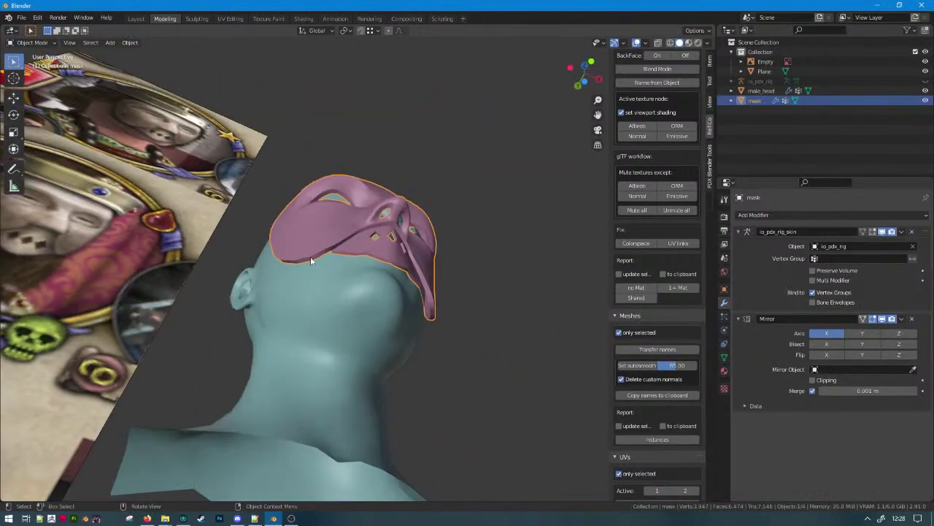
middle_drag(492, 157, 435, 246)
click(494, 222)
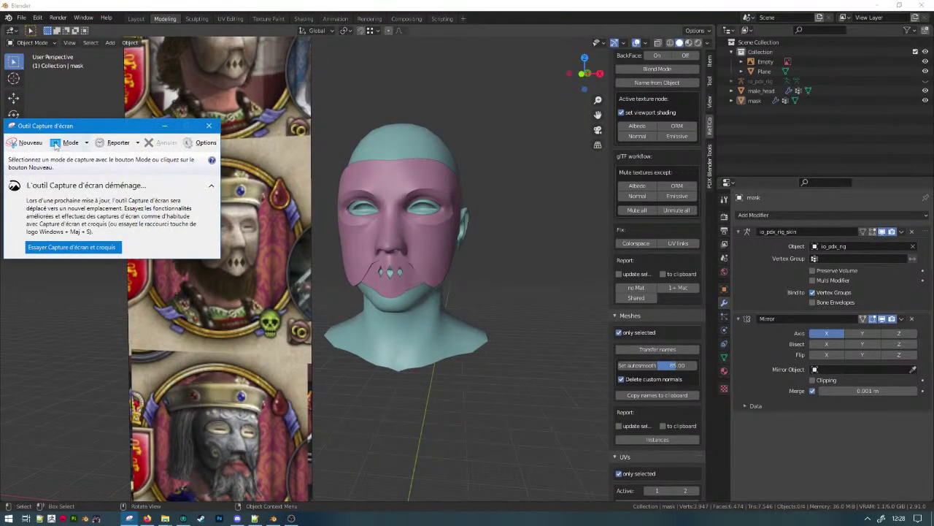
Capture the masked head and the reference portraits with Outil Capture d'écran, then return to Blender.
click(40, 146)
mouse_move(64, 128)
mouse_down()
mouse_move(336, 384)
mouse_move(448, 387)
mouse_up()
drag(77, 103, 526, 423)
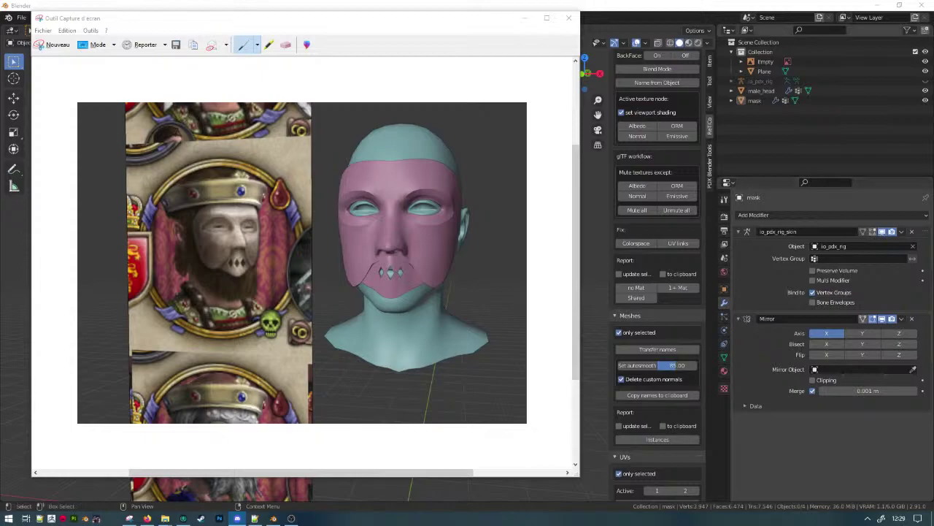
click(915, 18)
Examine the mask's overall shape against the reference portraits from the front and side.
scroll(391, 232, up, 2)
scroll(361, 238, down, 4)
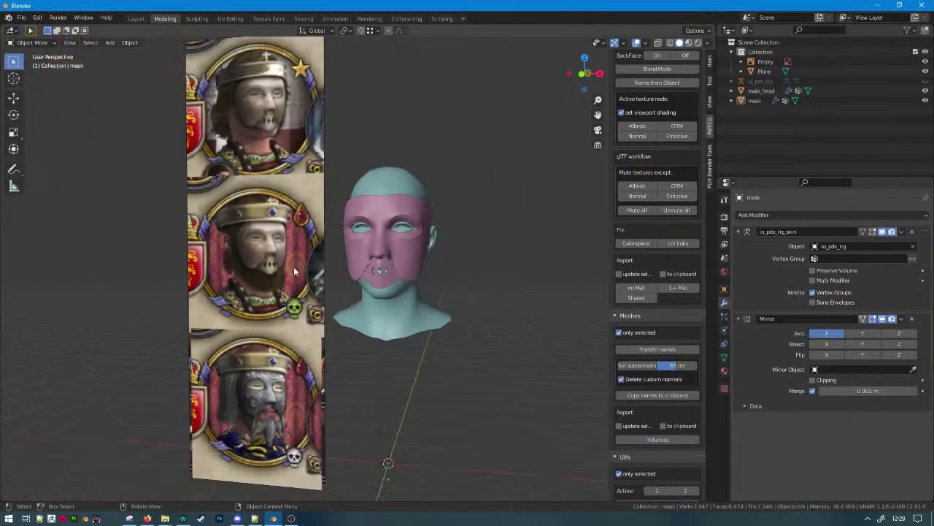
scroll(312, 275, up, 1)
middle_drag(377, 242, 351, 242)
scroll(397, 259, down, 3)
scroll(468, 234, up, 4)
scroll(436, 241, up, 3)
scroll(368, 209, down, 3)
scroll(280, 244, up, 2)
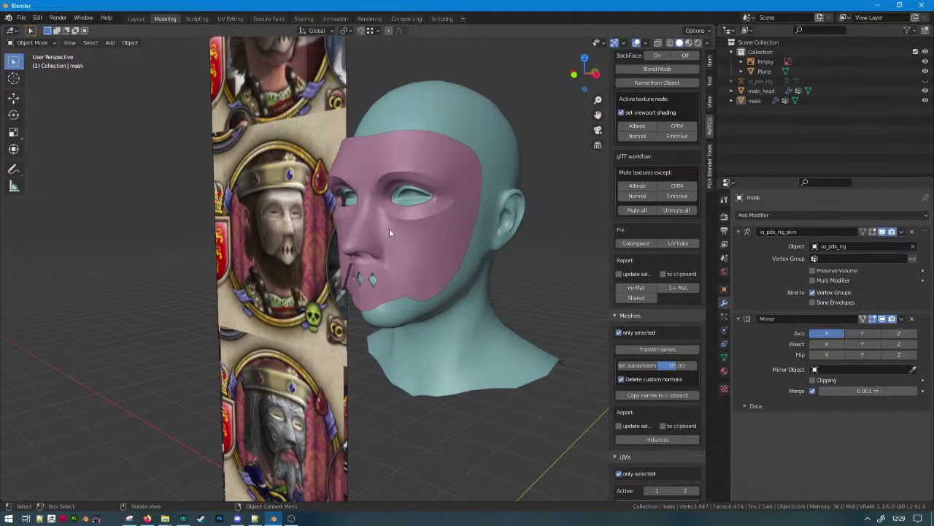
Open the mask for mesh editing, select an edge on its outer side border and enable proportional editing.
middle_drag(405, 231, 598, 212)
scroll(513, 213, up, 3)
middle_drag(428, 191, 514, 181)
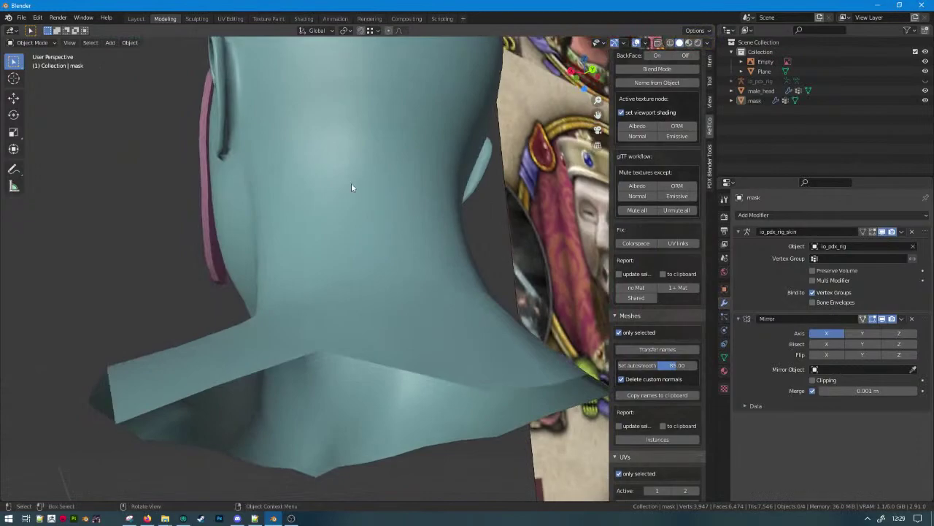
click(198, 159)
middle_drag(198, 159, 465, 206)
mouse_move(396, 197)
middle_down()
mouse_move(317, 271)
mouse_move(411, 267)
mouse_move(413, 198)
middle_up()
key(Tab)
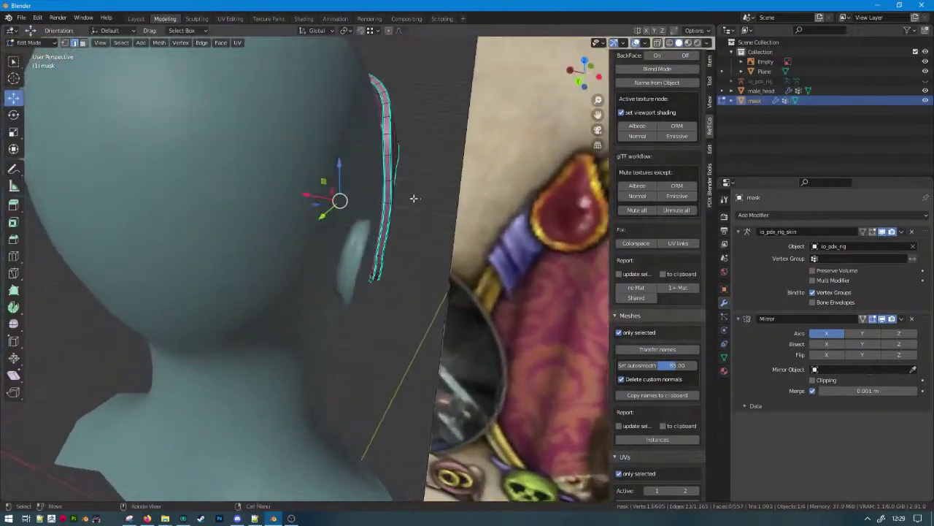
middle_drag(402, 243, 423, 256)
right_click(425, 260)
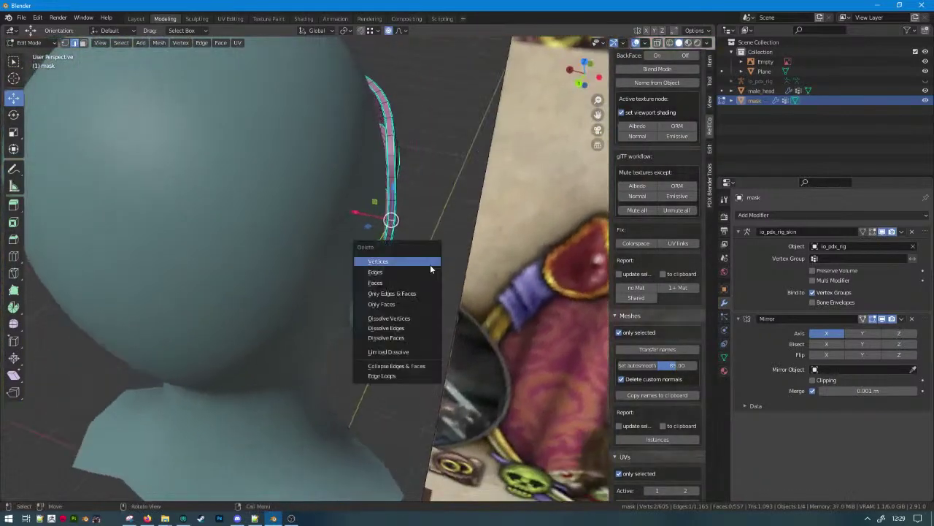
key(g)
right_click(462, 219)
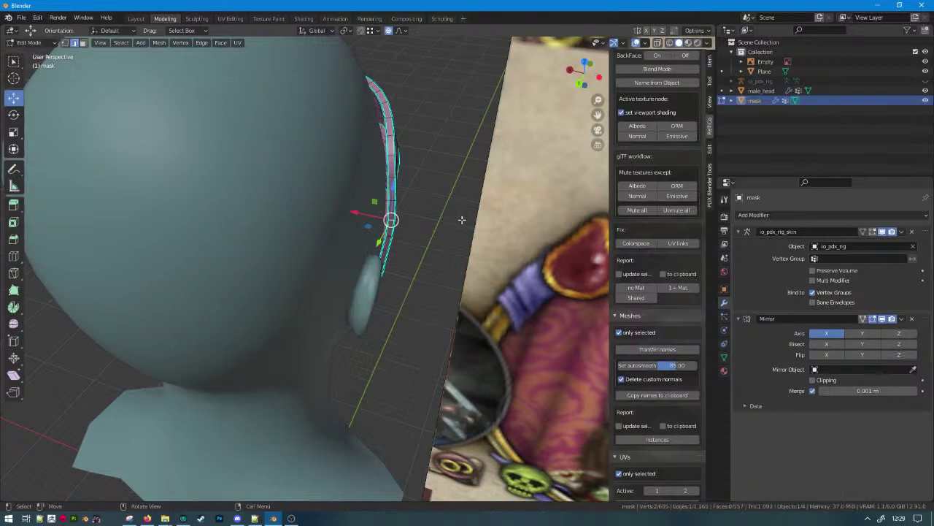
Move the selected side border edge along the X axis with a wide, smooth proportional falloff.
key(g)
key(x)
scroll(459, 234, down, 20)
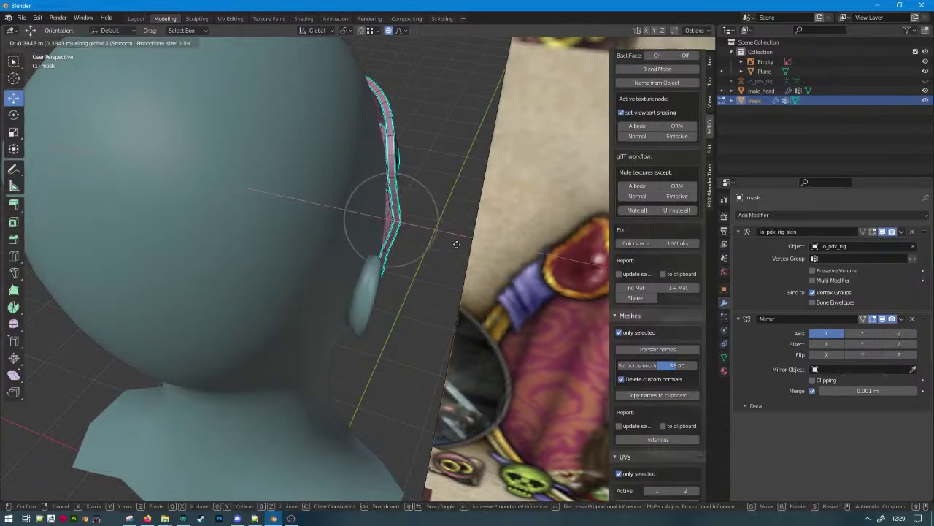
scroll(451, 252, down, 4)
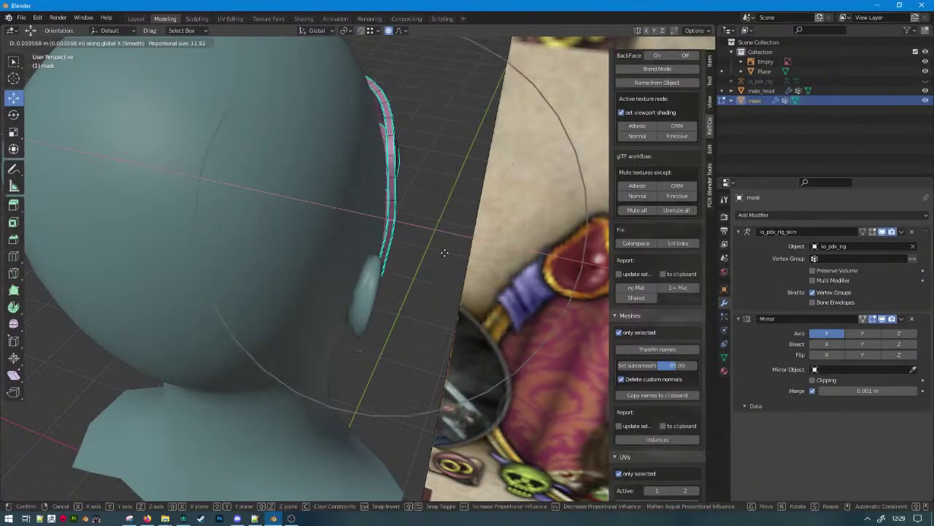
click(449, 256)
Pull the mask's border edge beside the eye outward along X with a smaller proportional falloff.
middle_drag(448, 256, 304, 223)
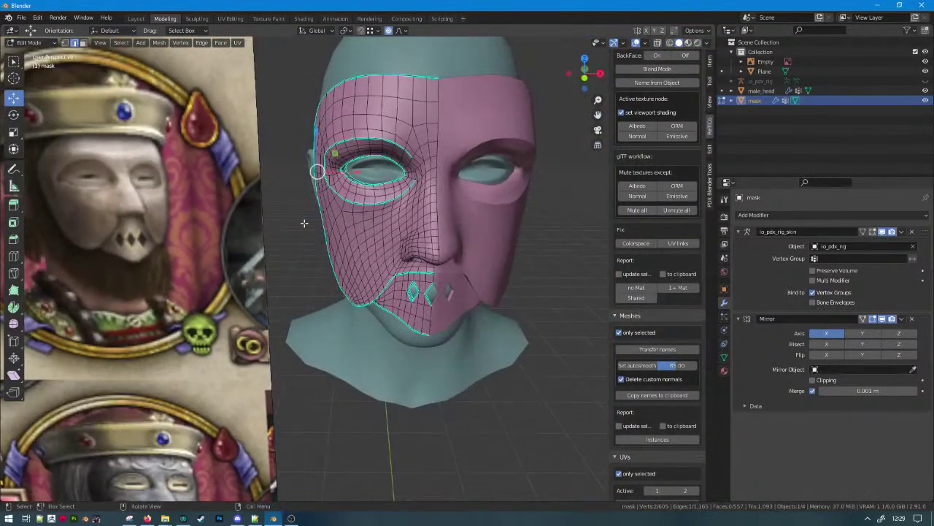
key(g)
key(x)
scroll(297, 223, up, 2)
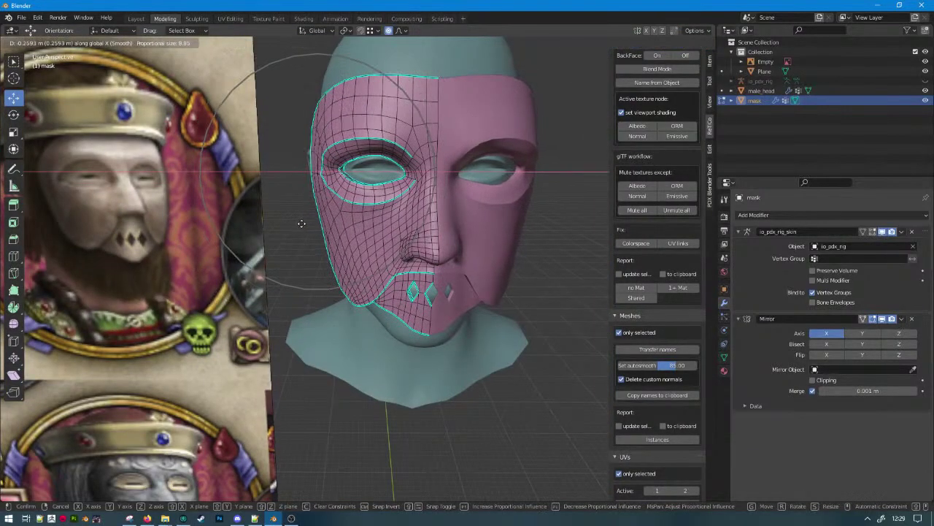
click(303, 219)
Try to move the side border edge along X from the rear view, then undo that move.
middle_drag(302, 219, 562, 204)
key(g)
key(x)
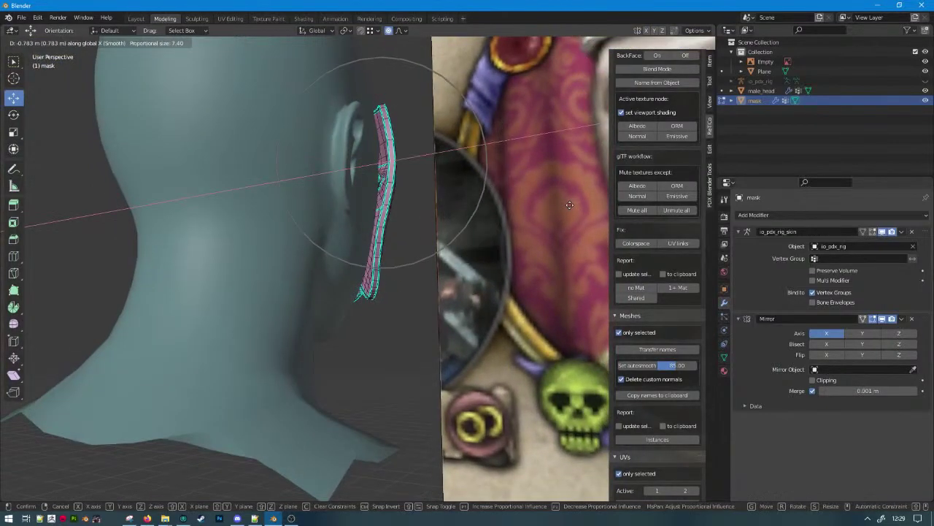
scroll(569, 204, up, 3)
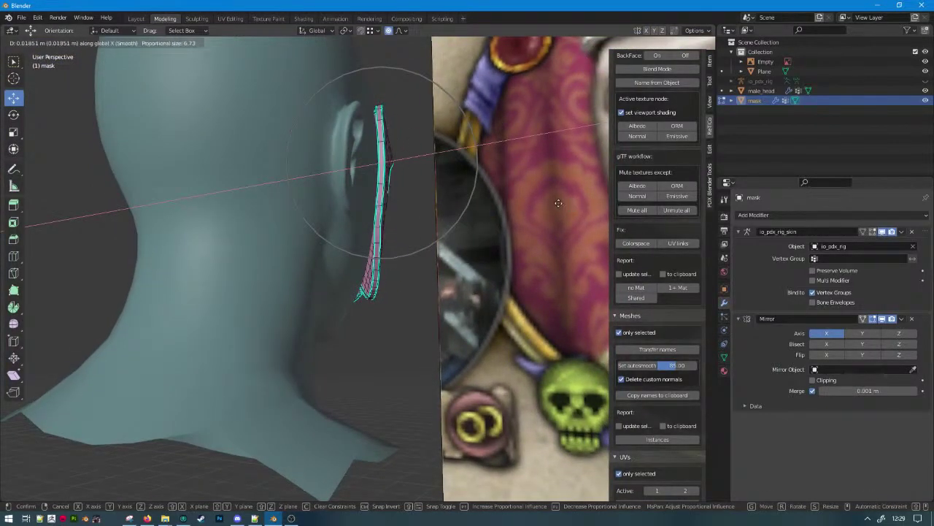
click(561, 203)
middle_drag(561, 203, 585, 227)
scroll(445, 246, up, 1)
key(ctrl+z)
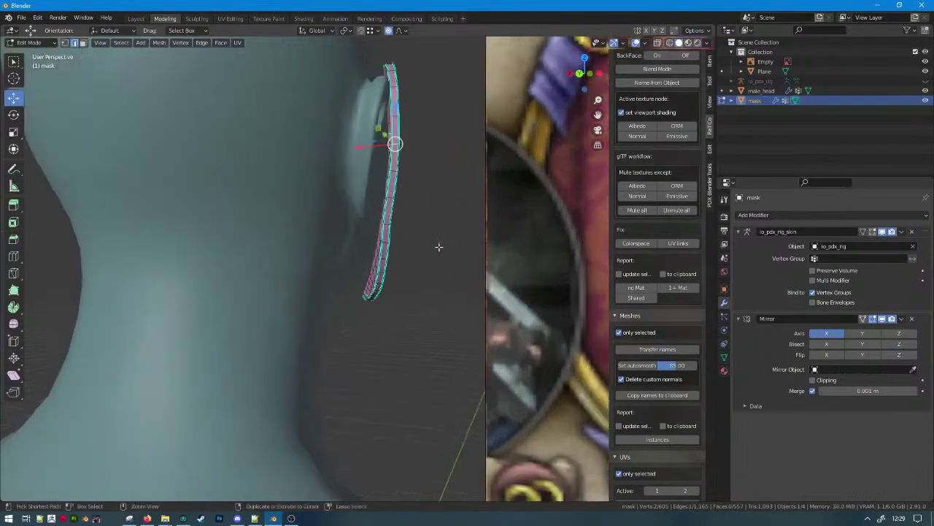
Push the side border's edges outward along X by about -0.54 m and -0.27 m with smooth proportional editing.
key(g)
key(x)
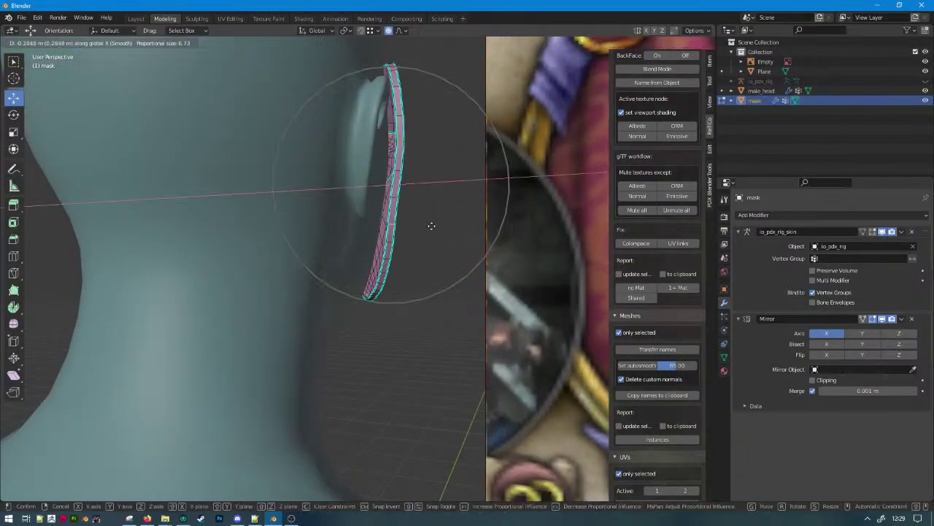
click(436, 226)
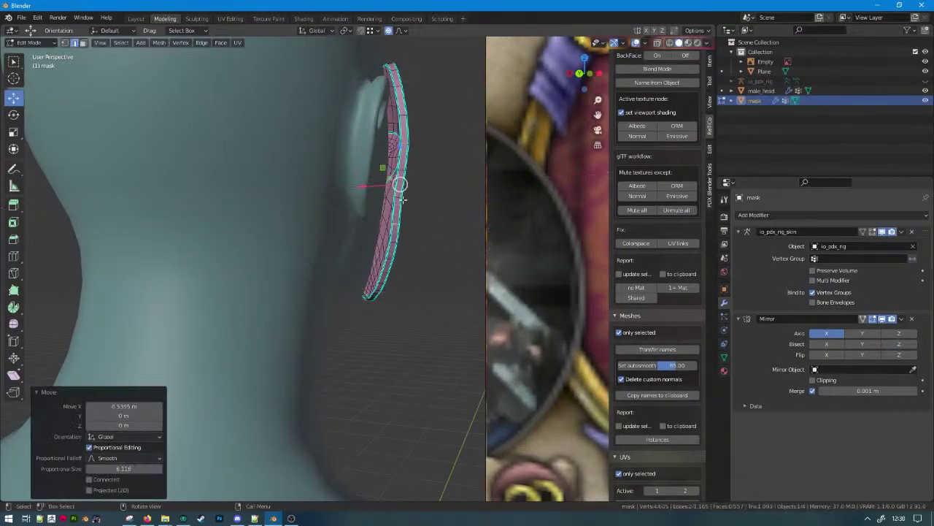
key(g)
key(x)
scroll(416, 201, up, 2)
click(435, 203)
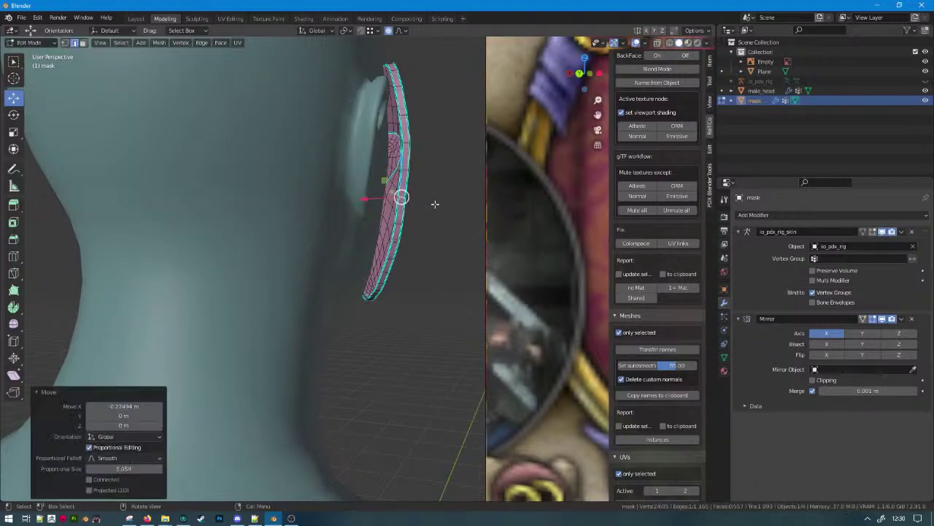
Shift an edge on the upper part of the side border slightly outward along X with proportional editing.
middle_drag(436, 204, 407, 237)
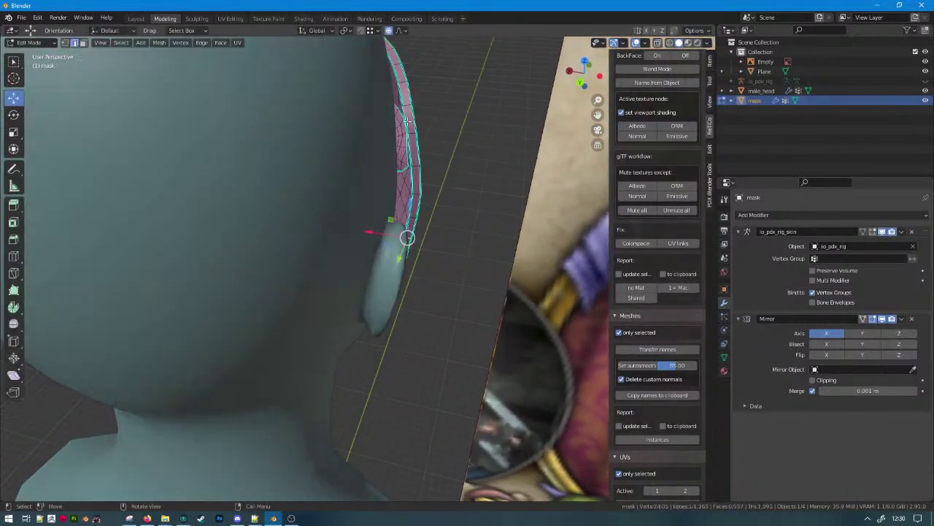
key(g)
key(x)
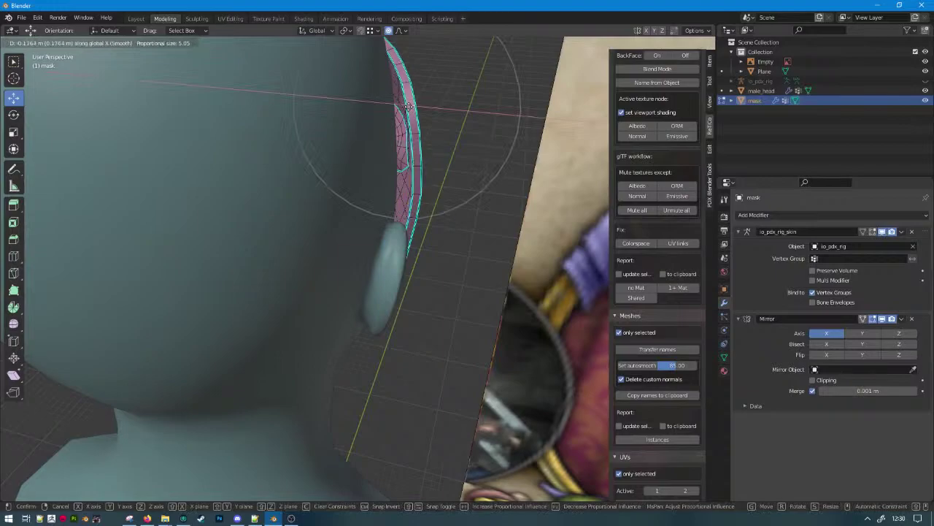
click(406, 107)
middle_drag(406, 106, 541, 153)
Check the mask outside mesh editing, then show its mesh as wireframe from the right with the upper corner edge selected.
key(Tab)
scroll(497, 136, down, 3)
click(500, 136)
scroll(542, 153, up, 3)
key(Tab)
middle_drag(330, 162, 403, 127)
scroll(392, 170, up, 3)
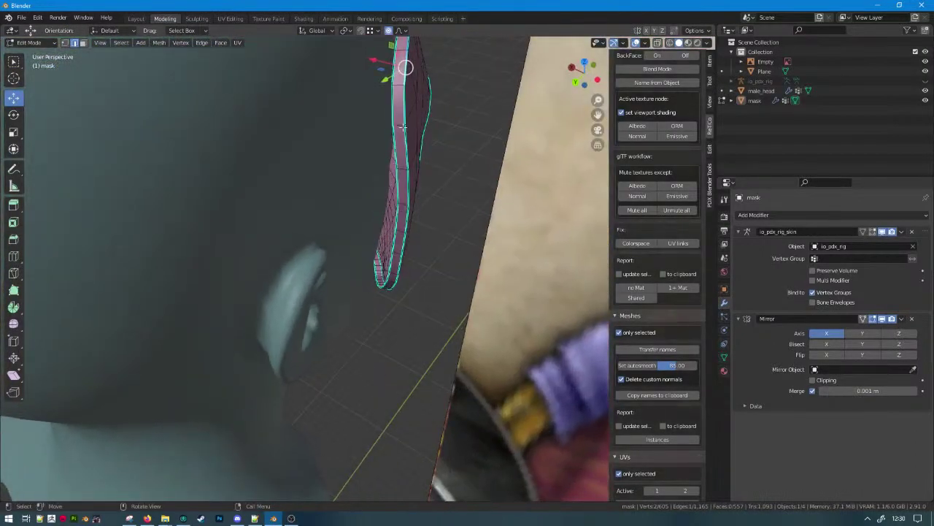
middle_drag(396, 82, 371, 182)
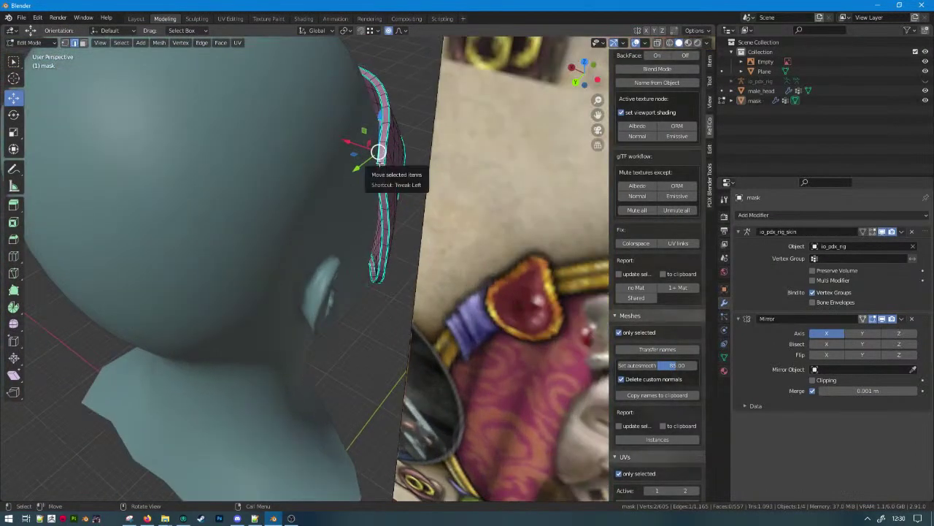
key(KP_3)
key(shift+z)
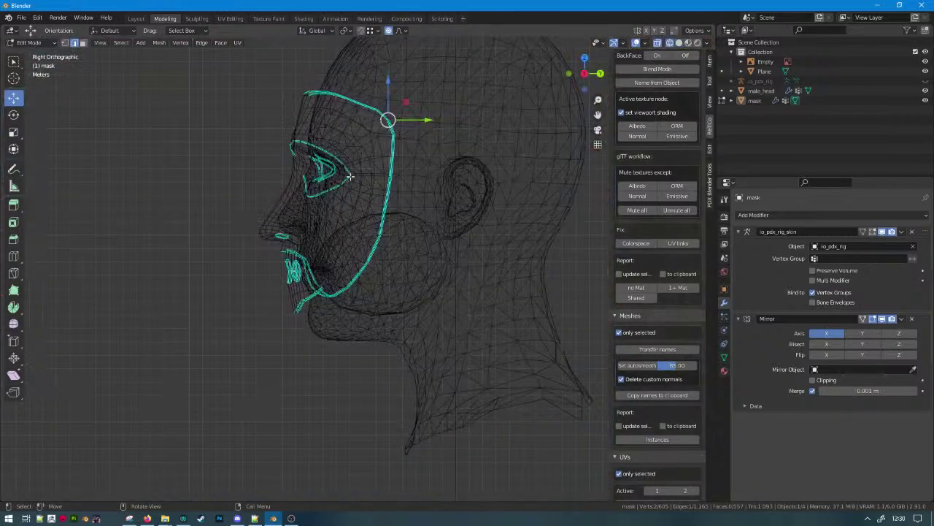
key(g)
key(z)
right_click(466, 157)
key(g)
key(z)
scroll(468, 157, down, 4)
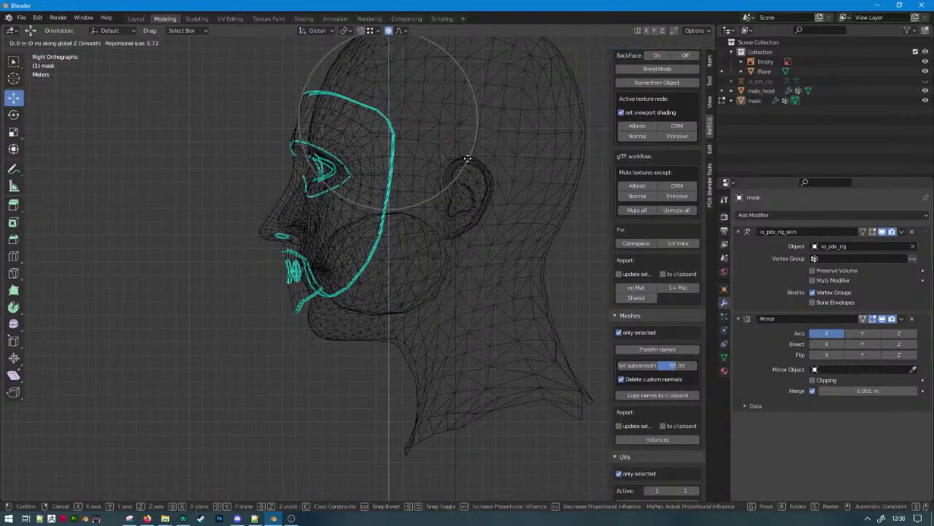
right_click(459, 171)
Soften the outline's upper side corner by moving its edge about -0.77 m in Y and -0.18 m in Z, proportional size 5.56.
key(g)
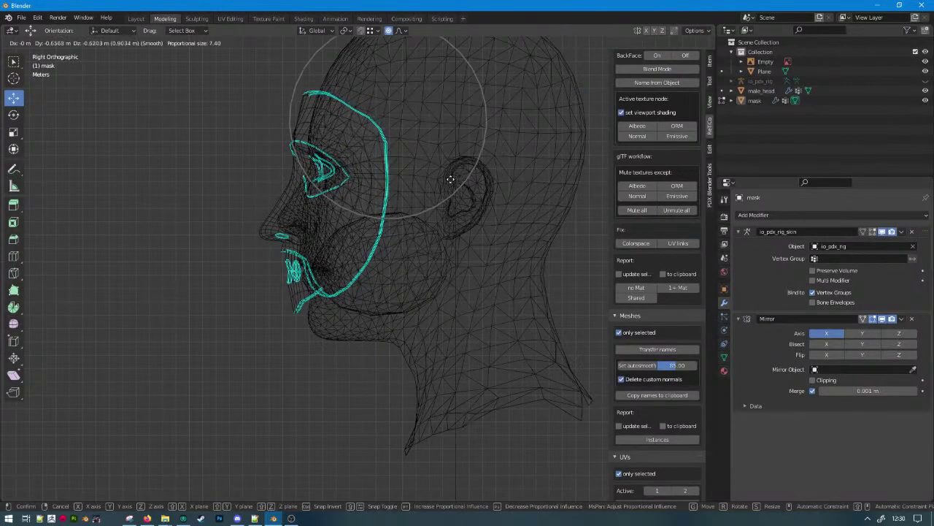
click(450, 179)
key(shift+z)
key(g)
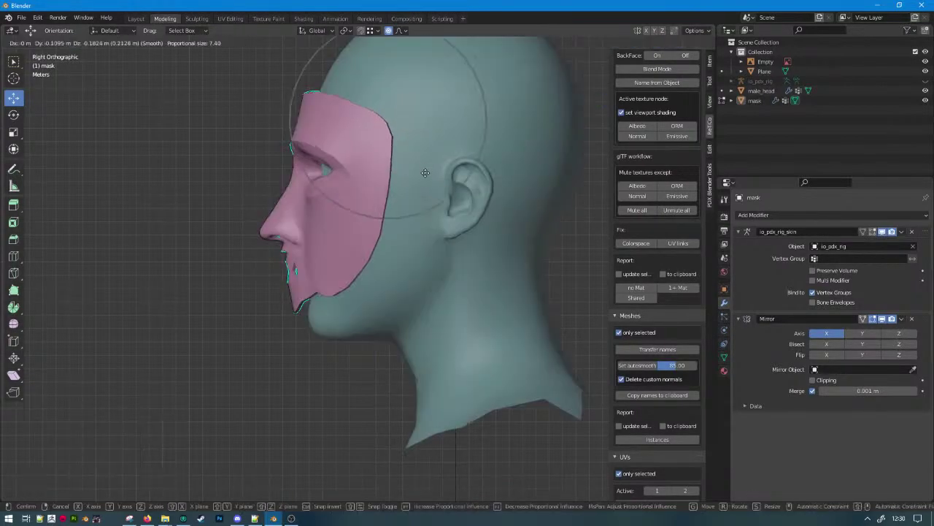
scroll(419, 176, up, 2)
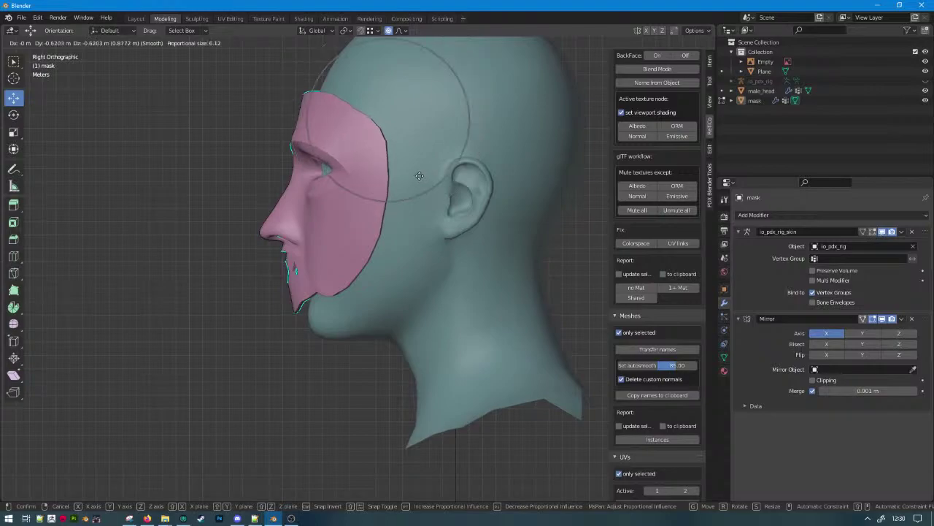
click(417, 170)
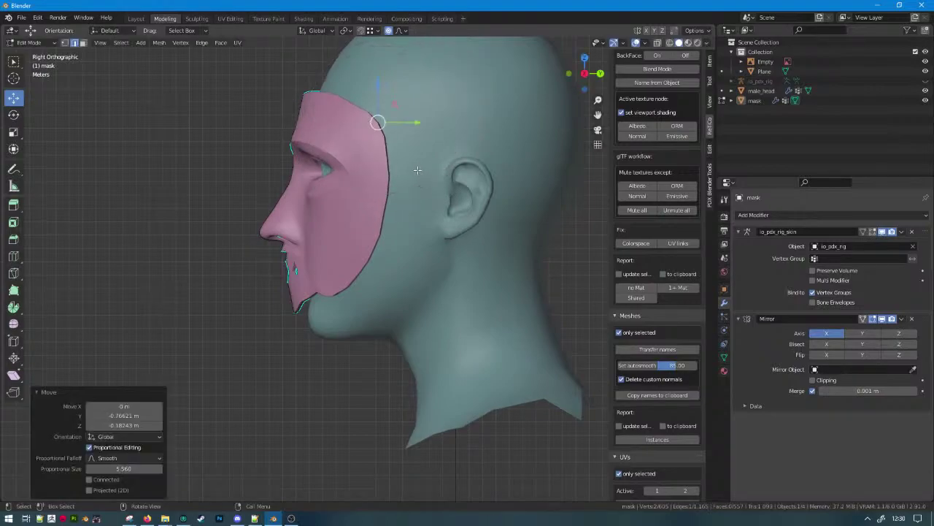
Leave mesh editing, deselect the mask and compare its outline with the reference portraits.
middle_drag(418, 170, 563, 195)
key(Tab)
scroll(467, 199, down, 2)
click(463, 198)
scroll(451, 202, down, 1)
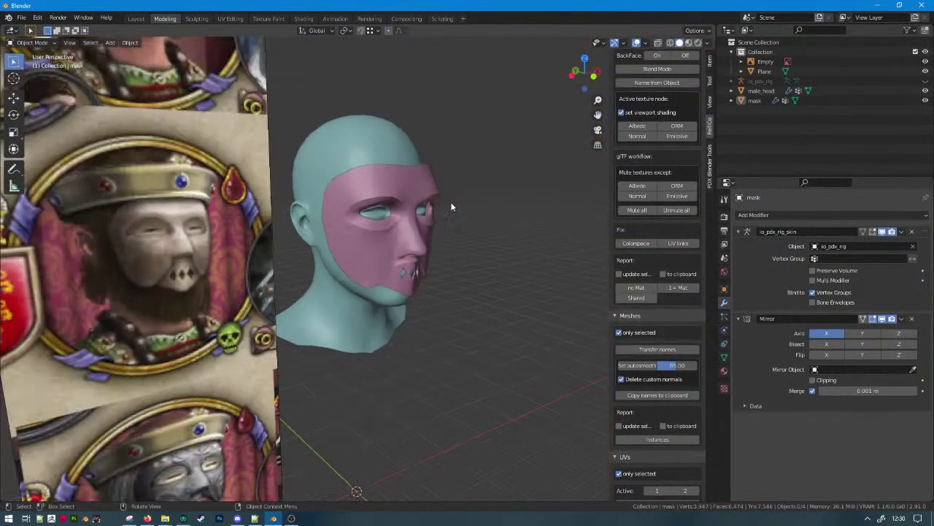
scroll(450, 202, up, 2)
mouse_move(451, 202)
middle_down()
mouse_move(547, 189)
mouse_move(344, 195)
mouse_move(438, 207)
mouse_move(456, 182)
mouse_move(390, 204)
mouse_move(438, 224)
mouse_move(417, 250)
mouse_move(432, 273)
mouse_move(384, 309)
mouse_move(252, 175)
mouse_move(313, 194)
mouse_move(453, 165)
mouse_move(484, 175)
mouse_move(438, 143)
mouse_move(399, 265)
mouse_move(371, 277)
mouse_move(410, 243)
middle_up()
scroll(547, 187, down, 4)
scroll(428, 195, up, 5)
Reopen the mask for mesh editing and examine its side border from behind and its front beside the portraits.
key(Tab)
key(alt+z)
scroll(252, 175, up, 3)
key(shift+z)
scroll(453, 167, up, 4)
scroll(410, 242, down, 8)
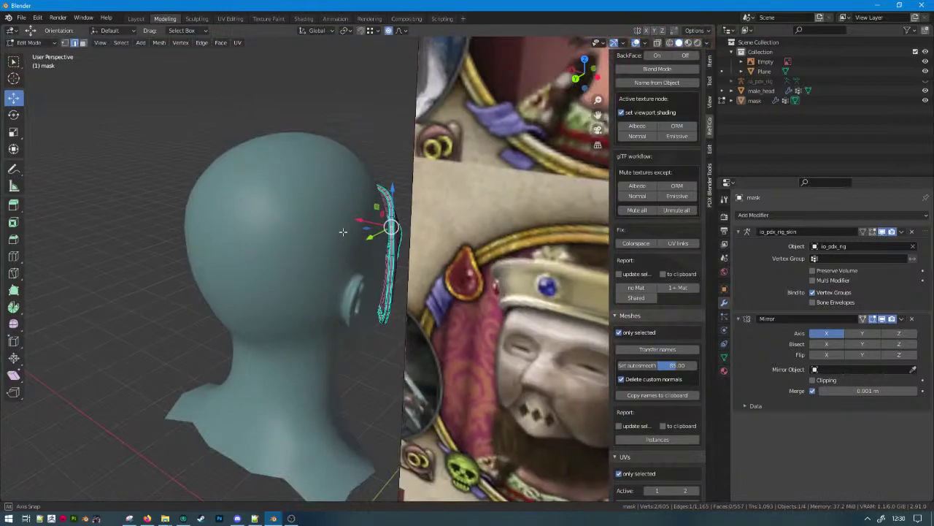
middle_drag(344, 232, 254, 230)
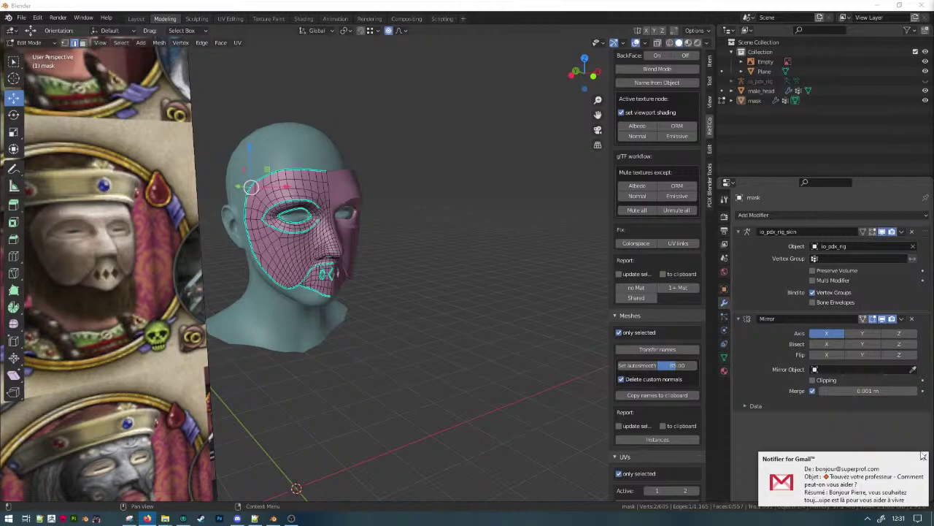
Dismiss the mail notification and switch to the earlier mask capture in Outil Capture d'écran.
click(923, 457)
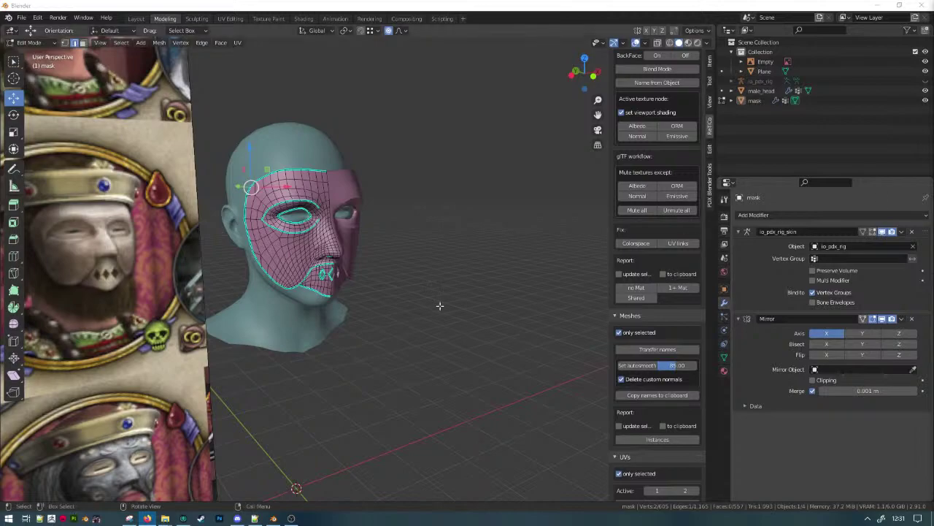
scroll(430, 283, down, 1)
middle_drag(386, 257, 377, 257)
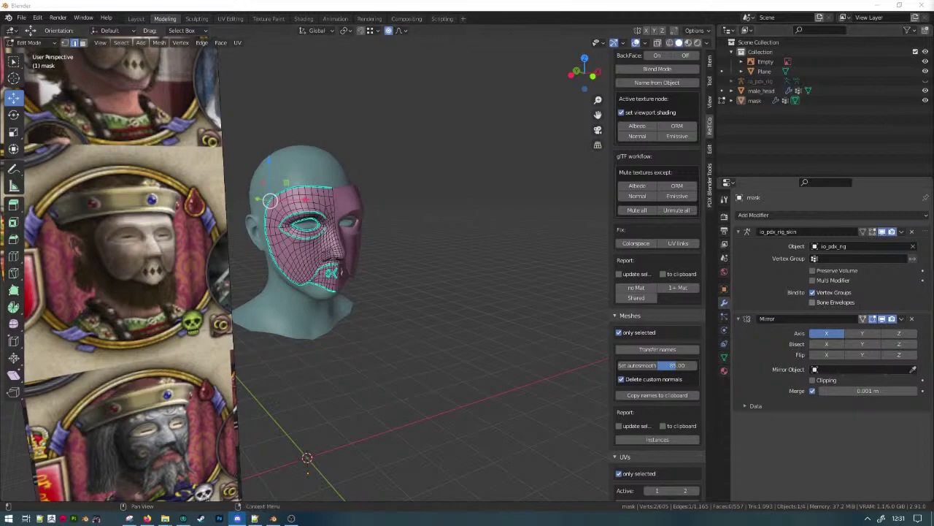
key(alt+Tab)
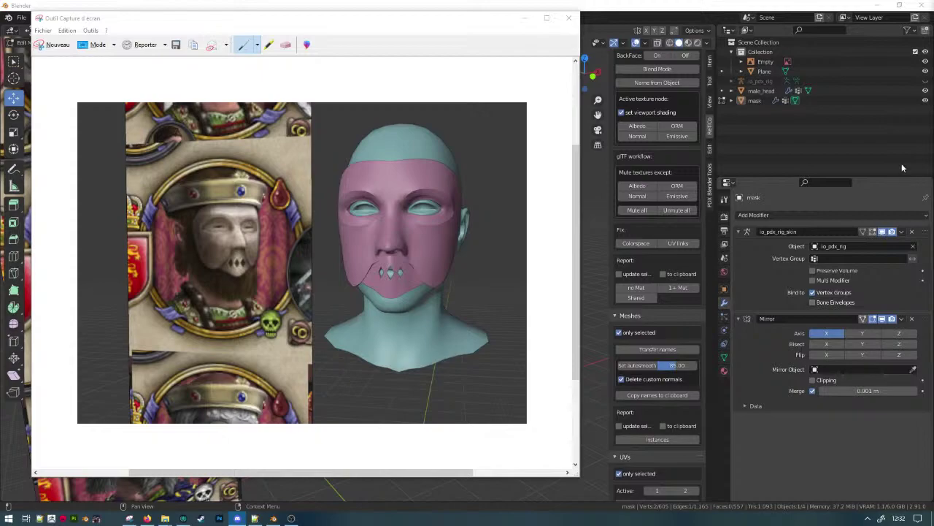
Return to Blender, frame the masked head beside the reference portraits and switch away to another window.
click(716, 5)
scroll(391, 228, down, 1)
shift+middle_drag(391, 228, 493, 233)
scroll(492, 234, up, 2)
key(alt+Tab)
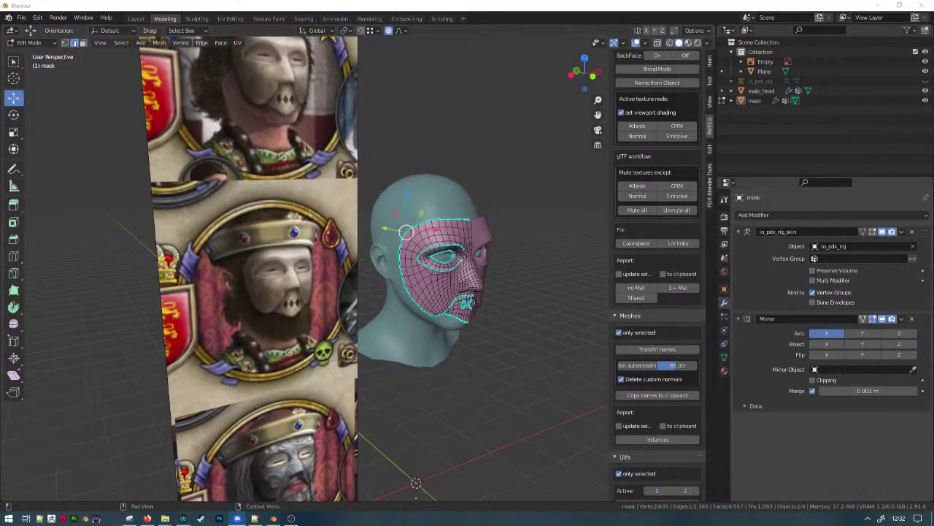
Inspect the mask's mouth piece, nose and lower rim from below, checking the surface with and without its edit mesh.
key(alt+Tab)
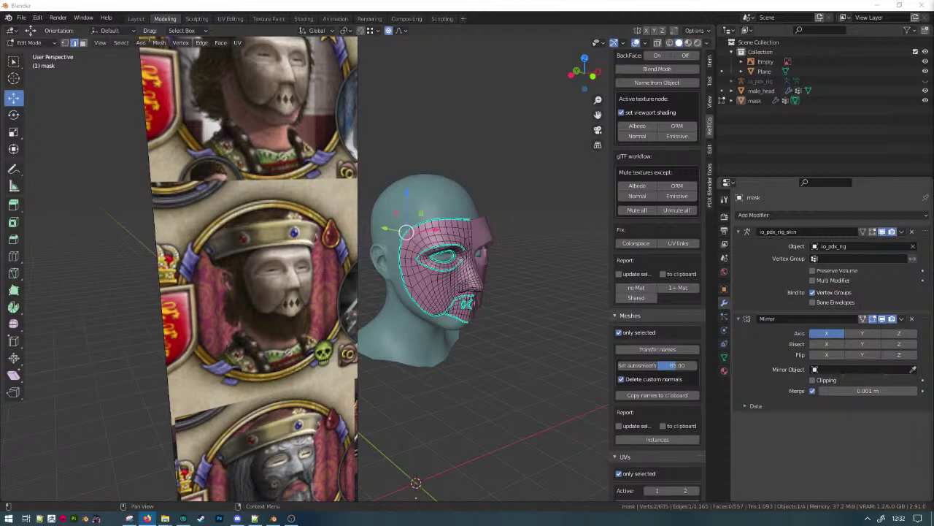
key(alt+Tab)
scroll(529, 308, up, 4)
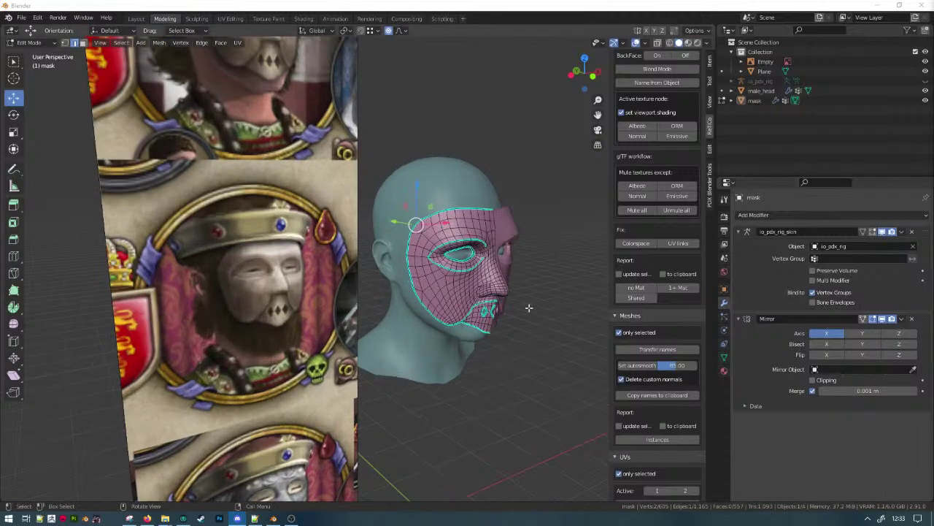
scroll(413, 278, down, 3)
middle_drag(436, 280, 336, 316)
scroll(302, 255, up, 5)
scroll(302, 255, down, 5)
scroll(332, 230, up, 5)
scroll(336, 317, up, 2)
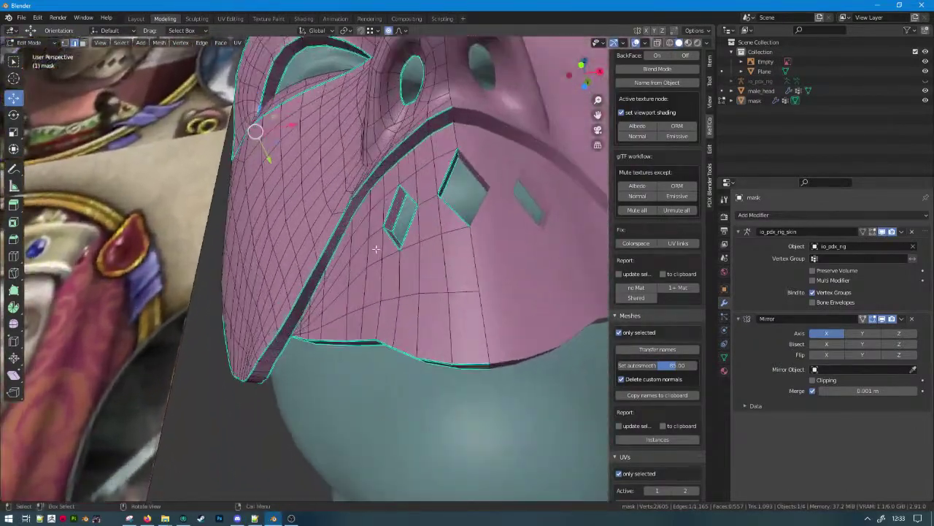
alt+click(403, 164)
scroll(405, 158, down, 2)
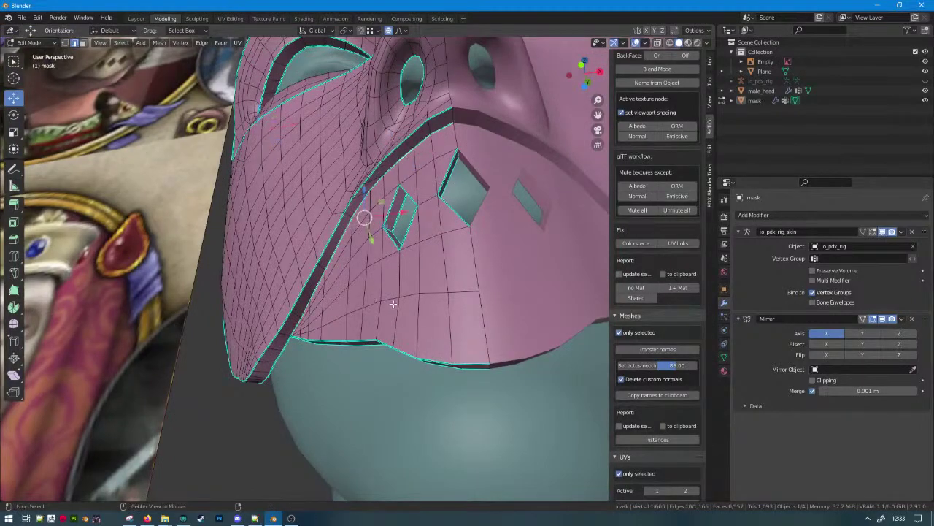
middle_drag(405, 158, 430, 289)
scroll(470, 245, down, 2)
scroll(431, 290, up, 2)
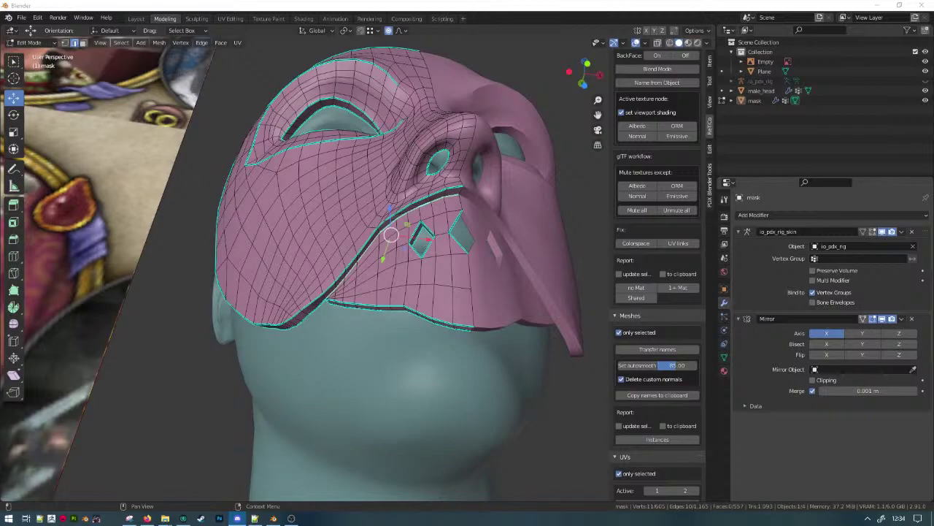
middle_drag(446, 250, 467, 324)
key(Tab)
key(alt+a)
scroll(349, 283, down, 5)
Move the edge path along the outer side of the nostril wing forward along Y using a reduced proportional editing radius.
key(Tab)
click(372, 218)
scroll(334, 305, up, 3)
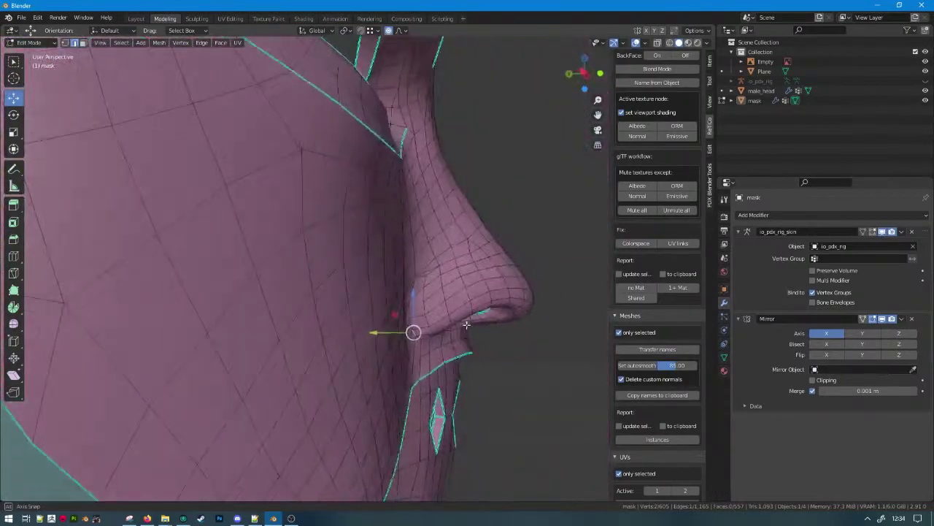
ctrl+click(415, 289)
key(g)
key(y)
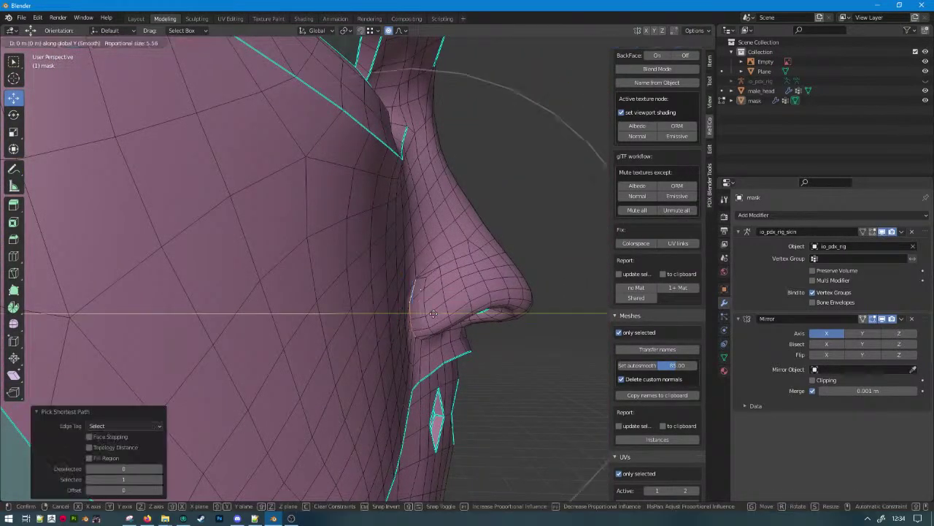
scroll(434, 314, up, 9)
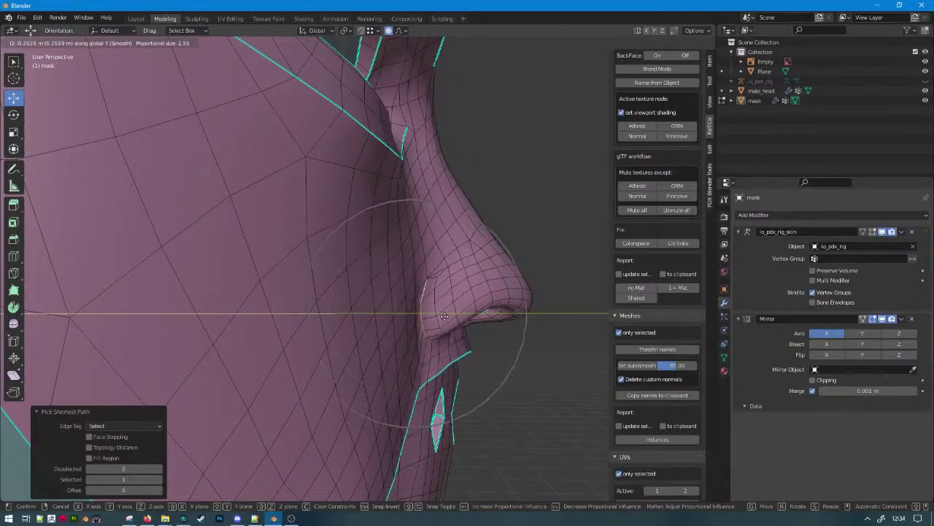
click(448, 316)
middle_drag(448, 316, 378, 307)
key(Tab)
scroll(363, 285, down, 4)
Shift the cheek face beside the upper corner of the mouth piece slightly along Y with proportional editing.
key(Tab)
scroll(351, 295, up, 5)
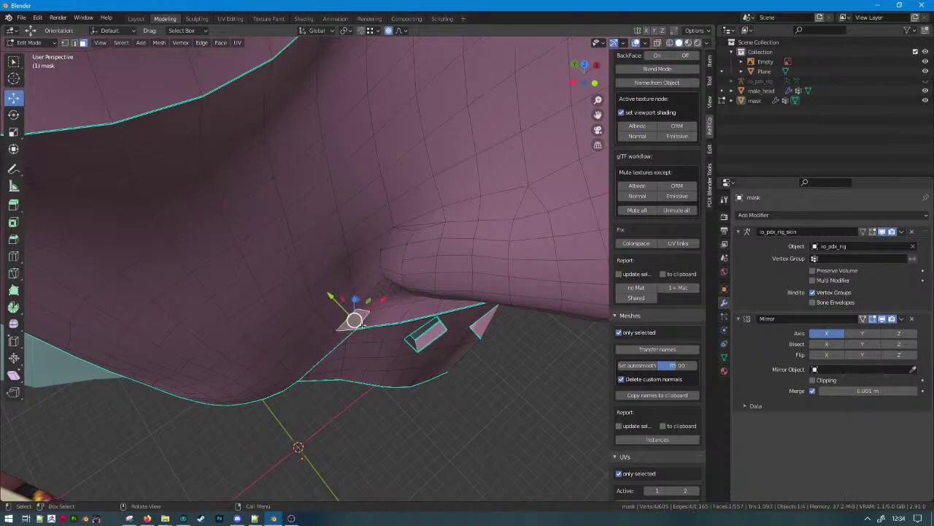
key(g)
key(y)
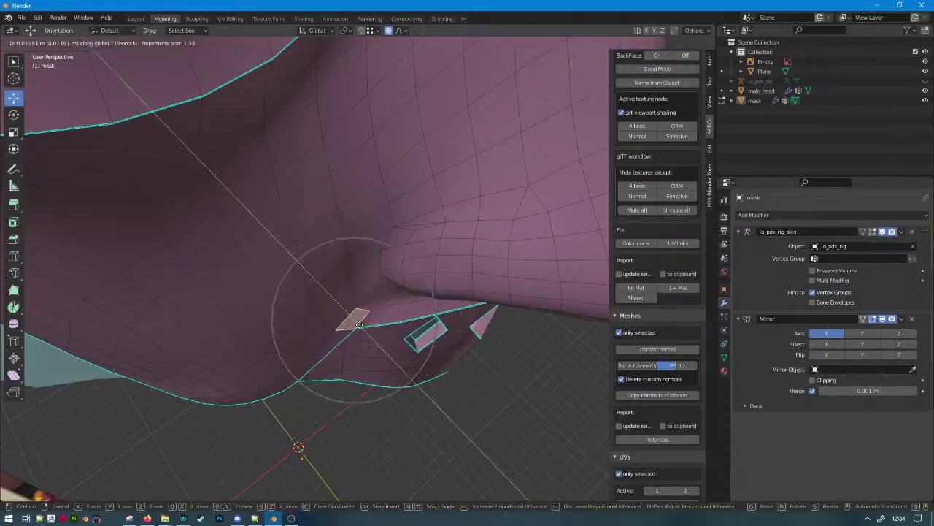
click(367, 325)
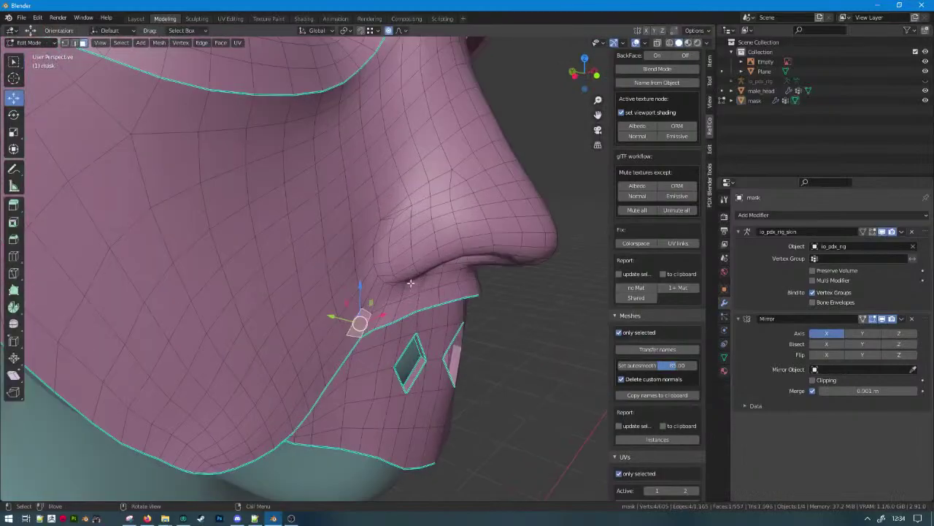
Move the edge at the outer base of the nostril wing about -0.144 m along X with proportional editing.
middle_drag(453, 285, 368, 246)
scroll(368, 246, up, 2)
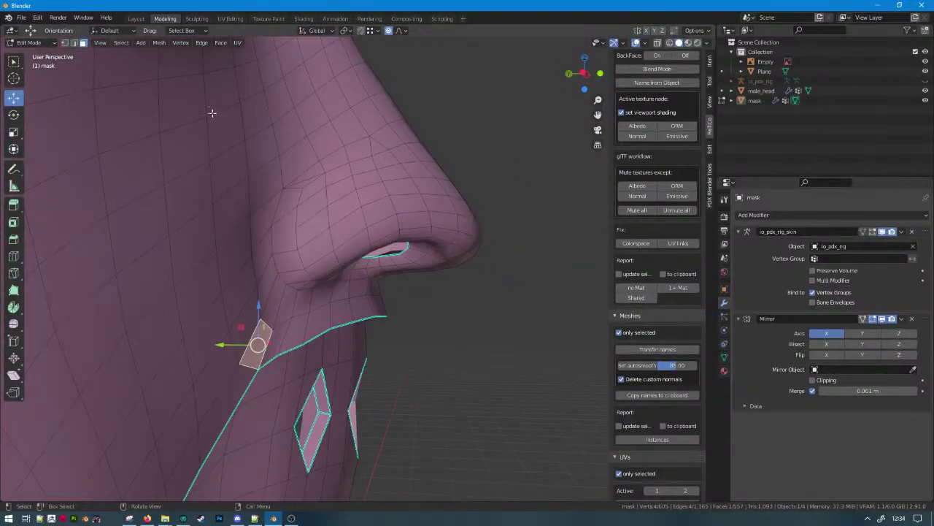
click(68, 50)
click(73, 45)
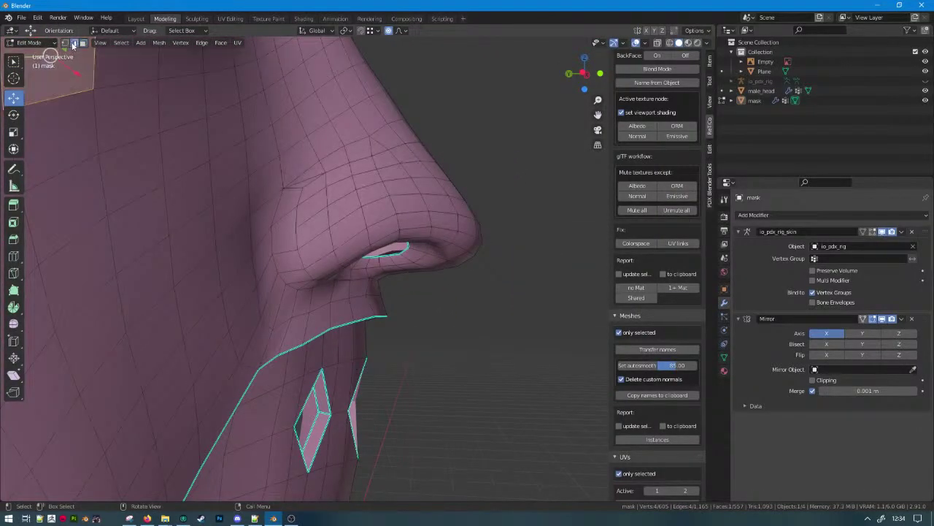
click(291, 297)
middle_drag(347, 339, 285, 276)
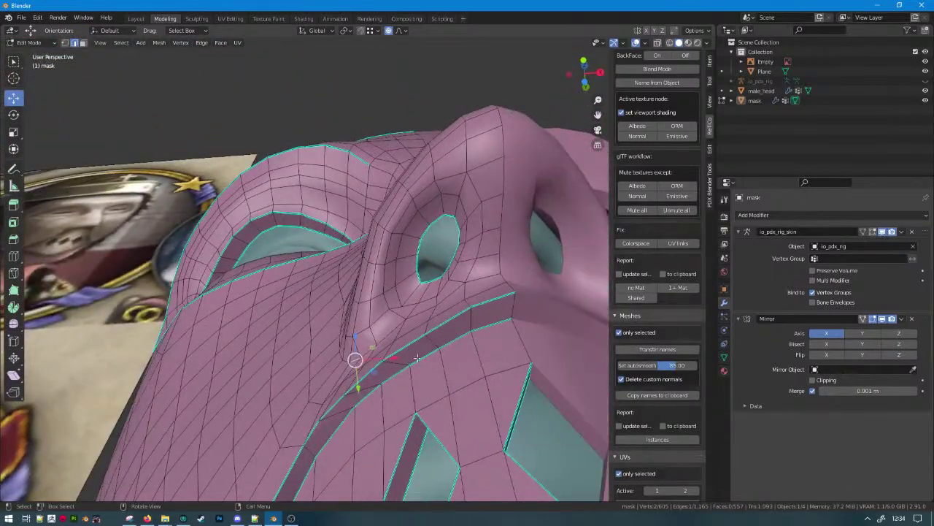
key(g)
key(x)
drag(408, 358, 407, 358)
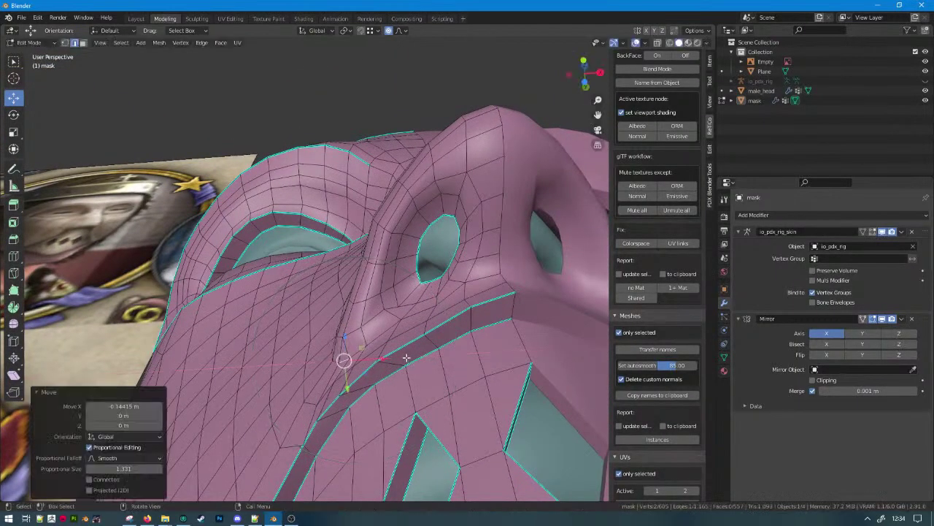
middle_drag(408, 357, 279, 230)
key(Tab)
scroll(373, 324, down, 4)
scroll(375, 318, down, 6)
scroll(416, 293, up, 6)
Mark the edge path around the outer side of the nostril wing as sharp.
key(Tab)
scroll(430, 300, up, 3)
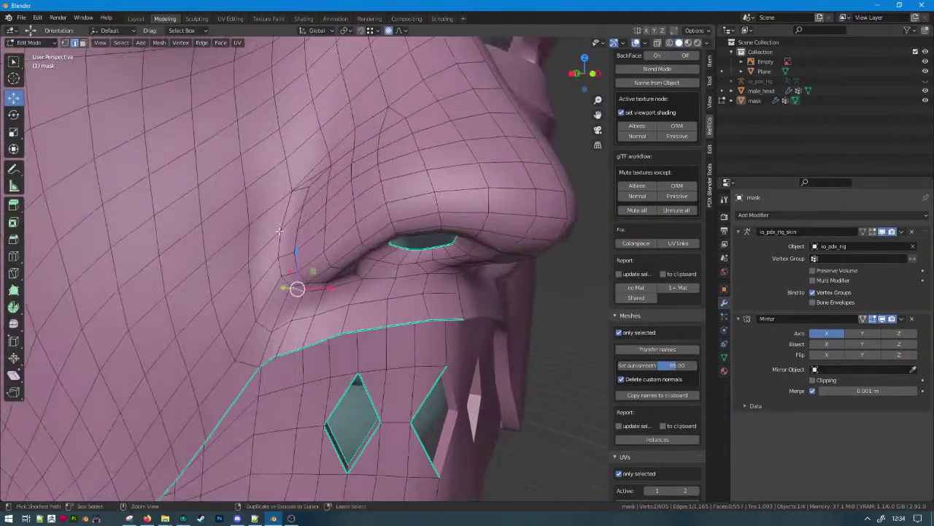
key(ctrl+e)
click(256, 305)
scroll(292, 299, down, 5)
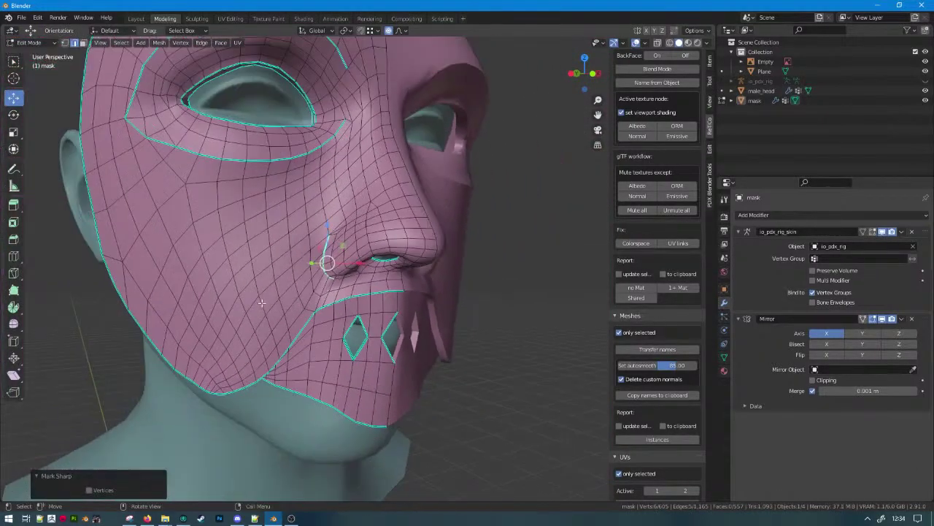
Inspect the nostril wing's crease and the overall mask shape from the side, below and front against the reference portraits.
key(Tab)
middle_drag(324, 295, 316, 251)
scroll(252, 274, up, 4)
key(Tab)
alt+click(257, 239)
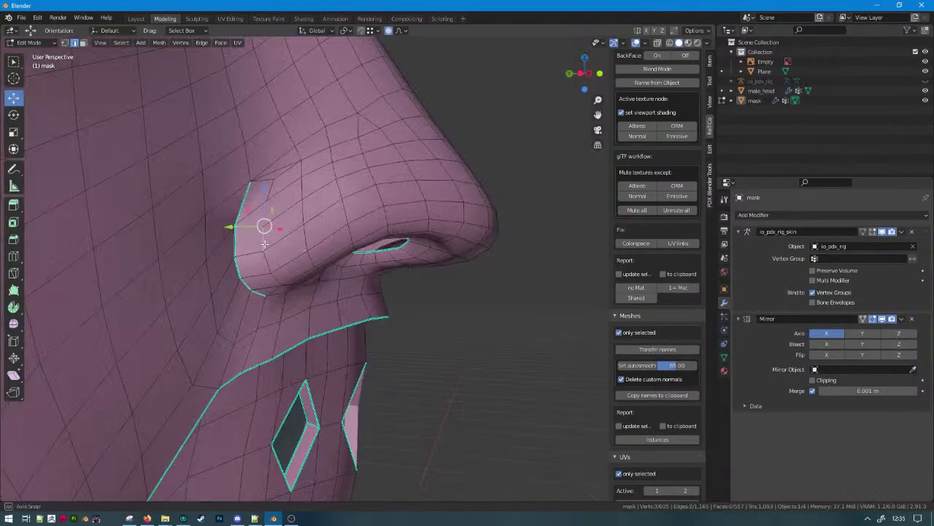
mouse_move(259, 237)
middle_down()
mouse_move(265, 205)
mouse_move(331, 286)
mouse_move(256, 219)
middle_up()
scroll(307, 255, down, 4)
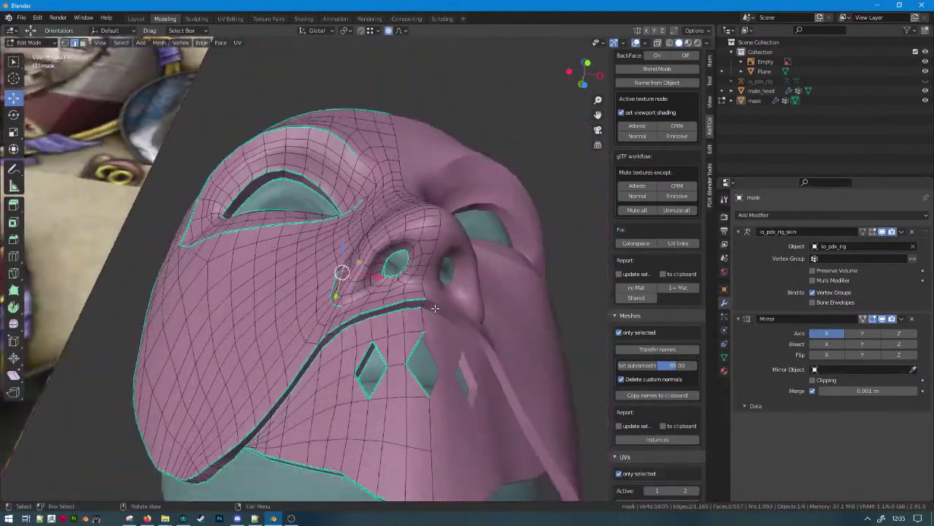
middle_drag(394, 307, 405, 338)
key(Tab)
key(alt+a)
scroll(405, 341, down, 5)
middle_drag(369, 386, 344, 385)
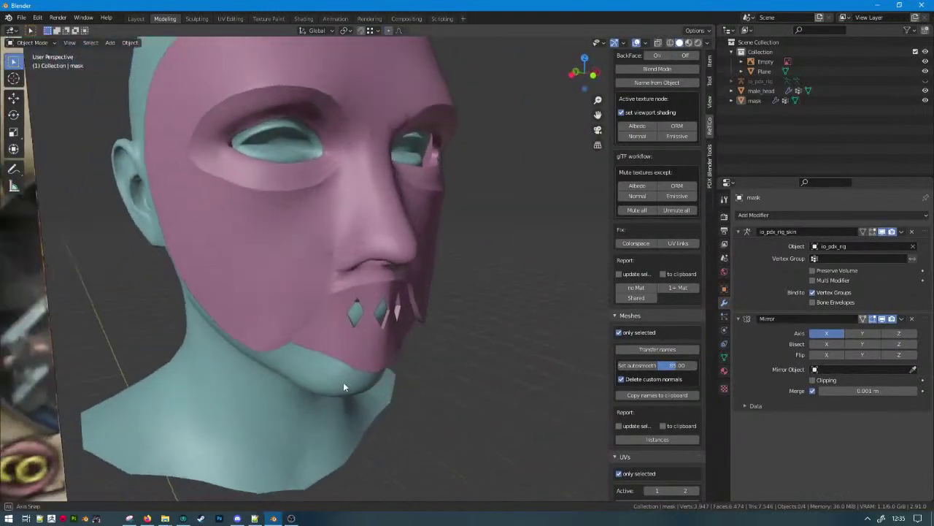
middle_drag(313, 307, 301, 236)
scroll(301, 236, up, 2)
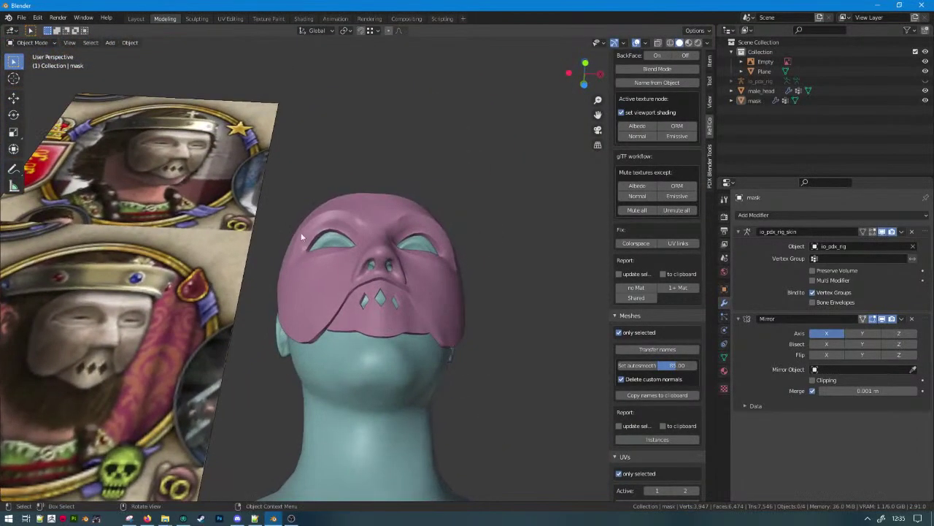
middle_drag(356, 271, 362, 334)
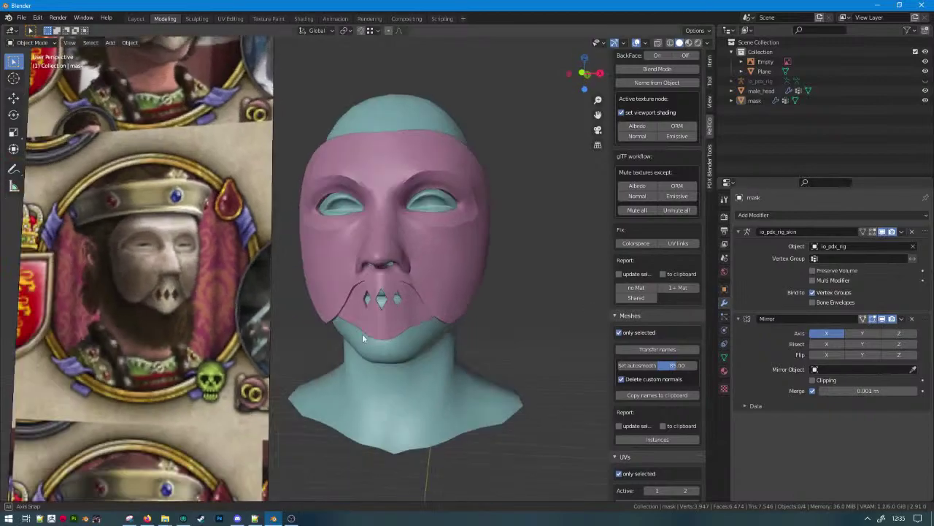
Apply the mask's Mirror modifier and return to editing the full mesh.
scroll(372, 321, up, 3)
key(Tab)
key(Tab)
key(ctrl+a)
key(Tab)
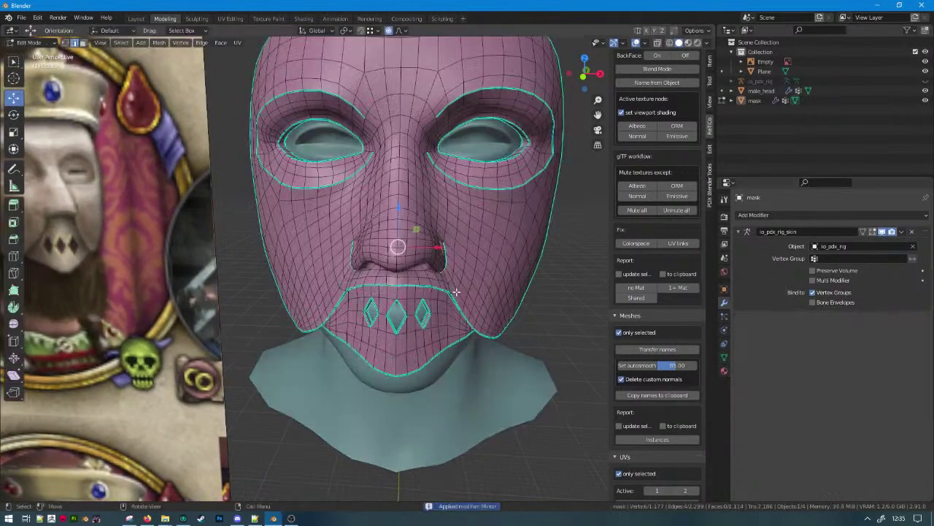
Try a Limited Dissolve on the mask mesh with a maximum angle of 5°.
click(456, 292)
key(a)
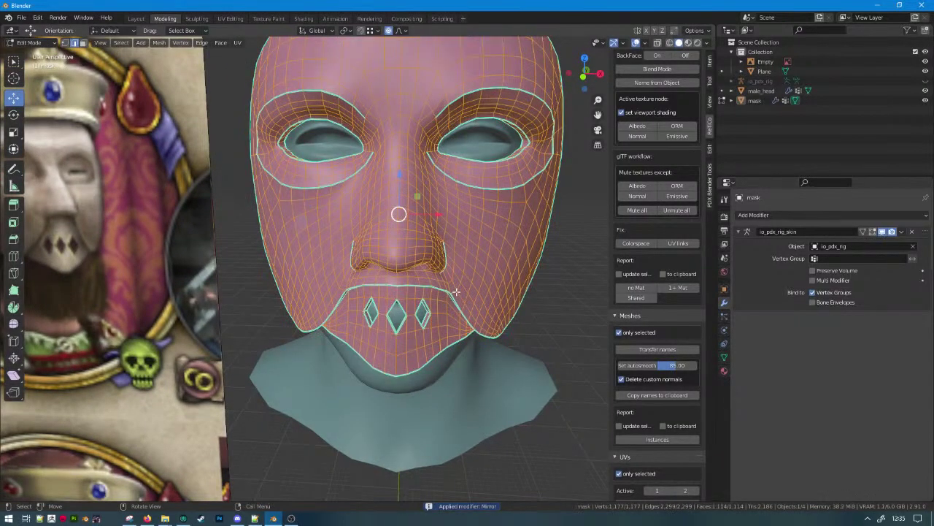
key(alt+a)
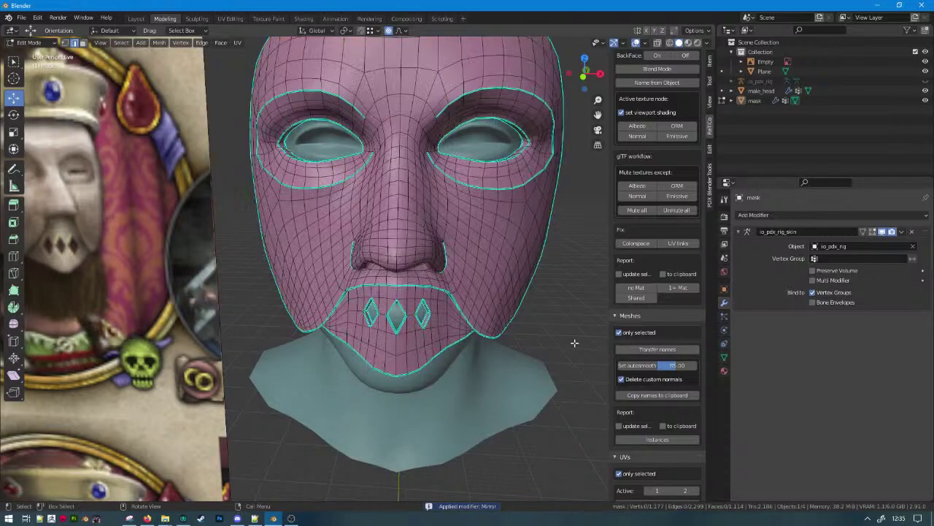
key(x)
click(539, 434)
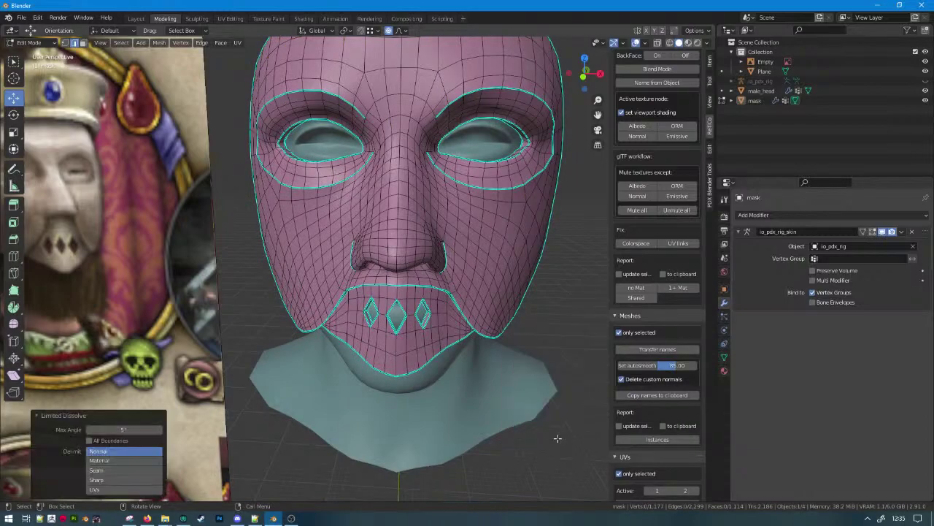
key(shift+z)
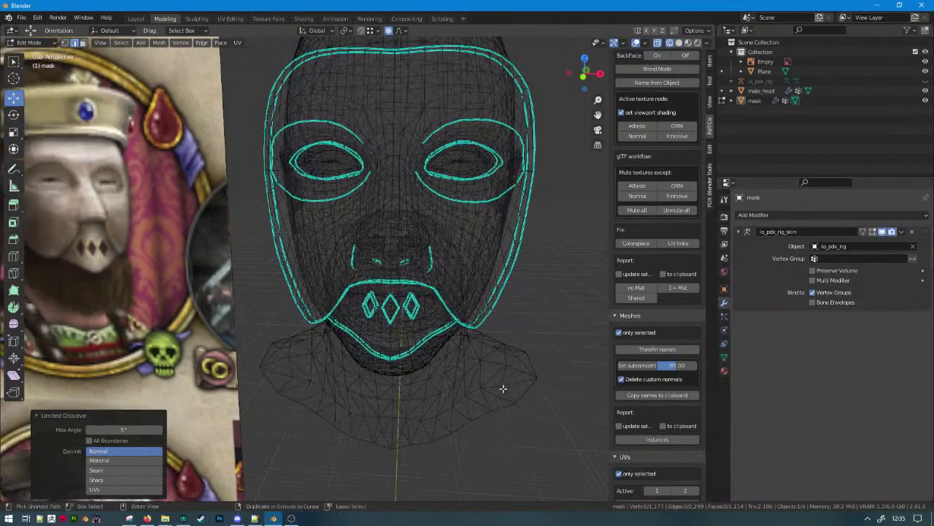
key(ctrl+z)
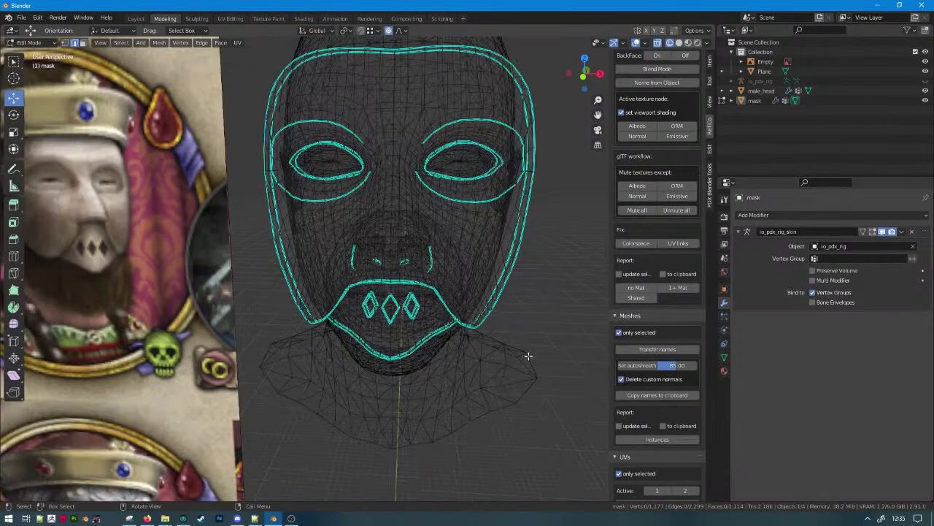
Select the mask's non-manifold geometry and inspect the forehead rim for unmerged spots.
key(m)
click(530, 357)
key(q)
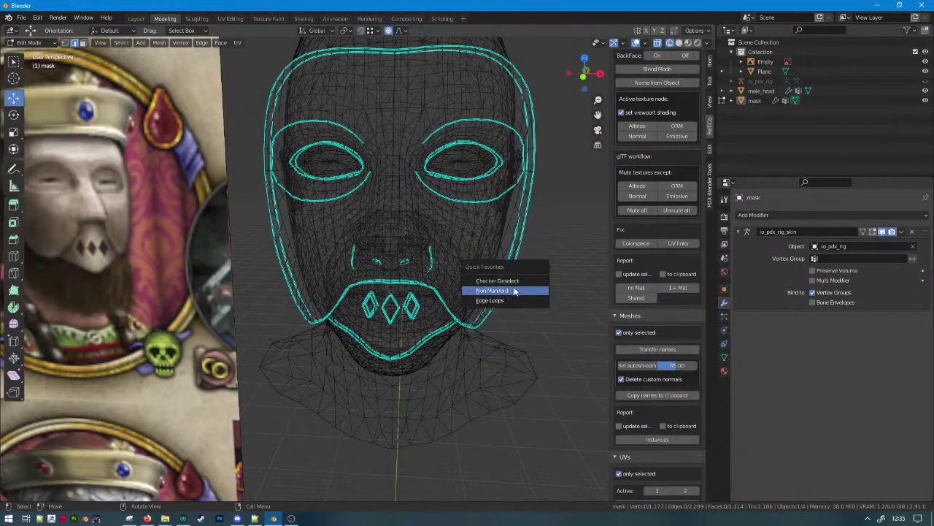
click(514, 290)
mouse_move(514, 291)
middle_down()
mouse_move(528, 194)
mouse_move(458, 278)
mouse_move(465, 271)
mouse_move(295, 319)
mouse_move(343, 372)
mouse_move(380, 262)
mouse_move(401, 350)
mouse_move(460, 389)
mouse_move(411, 381)
mouse_move(384, 350)
middle_up()
key(alt+z)
scroll(465, 271, up, 2)
scroll(295, 319, up, 1)
key(alt+z)
key(alt+z)
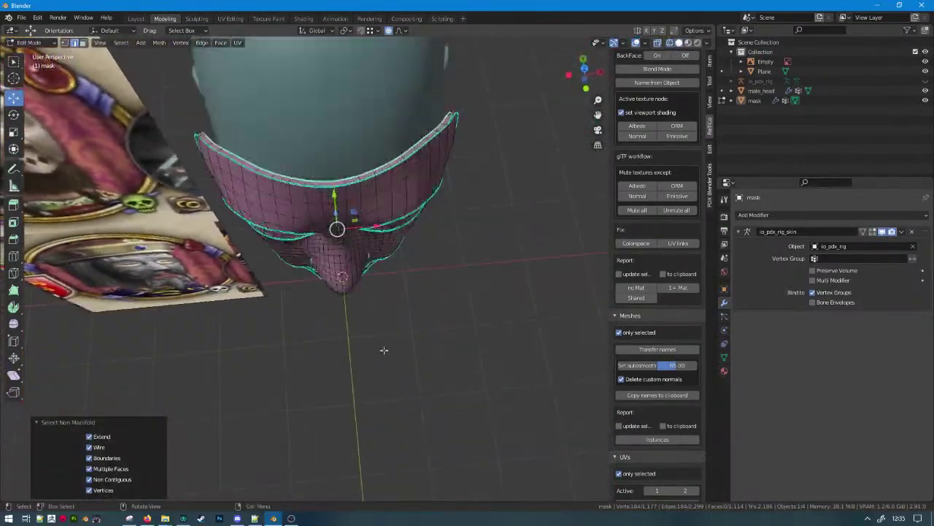
Merge the two overlapping vertices at the middle of the forehead rim's inner edge at their center.
shift+middle_drag(172, 117, 186, 232)
scroll(296, 335, up, 4)
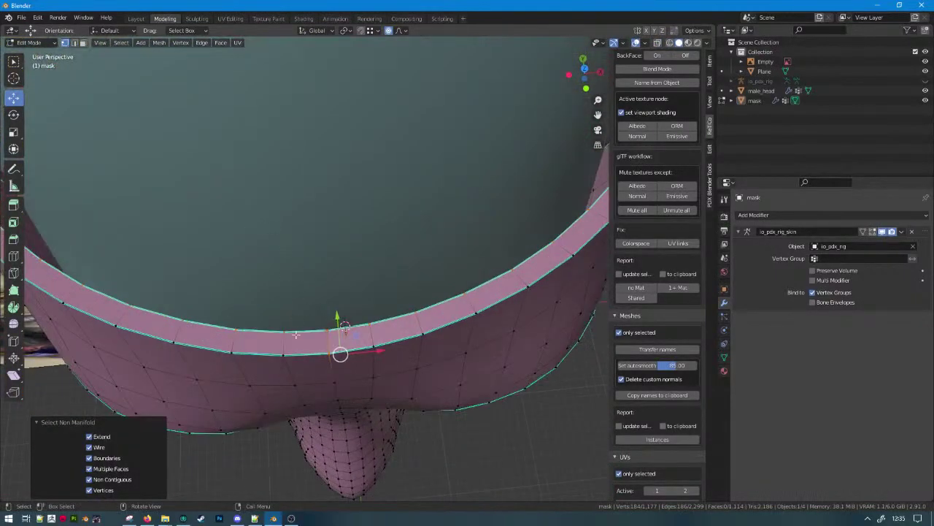
click(328, 354)
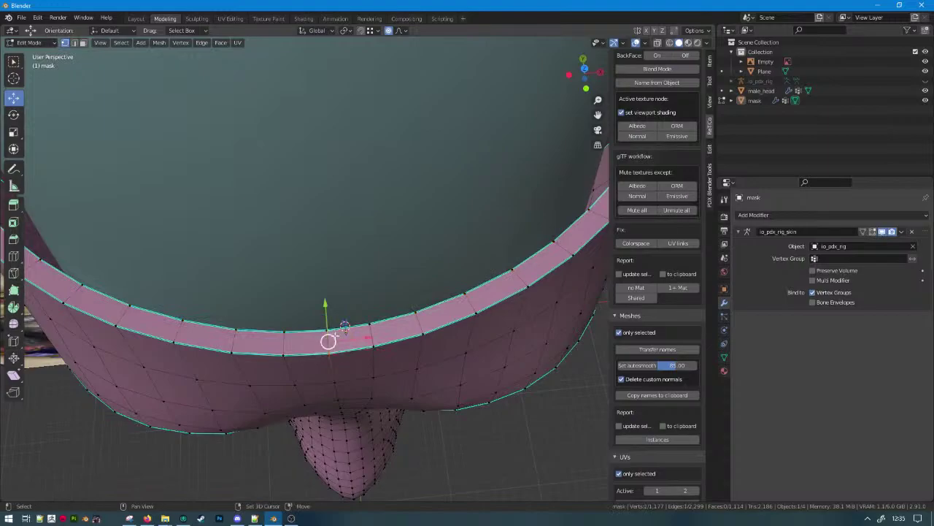
key(m)
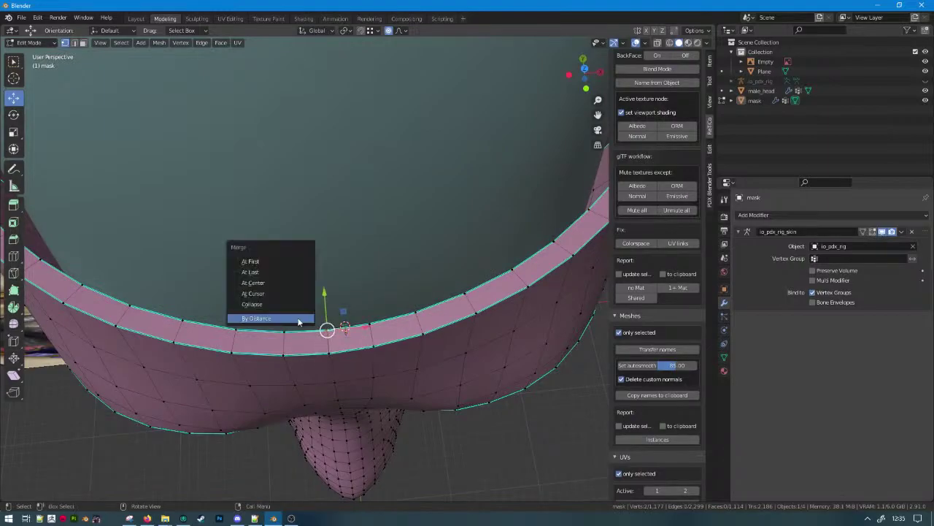
key(c)
Merge the two overlapping vertices at the middle of the mask's lower chin rim at their center.
scroll(309, 365, down, 7)
middle_drag(308, 365, 357, 152)
scroll(327, 350, up, 4)
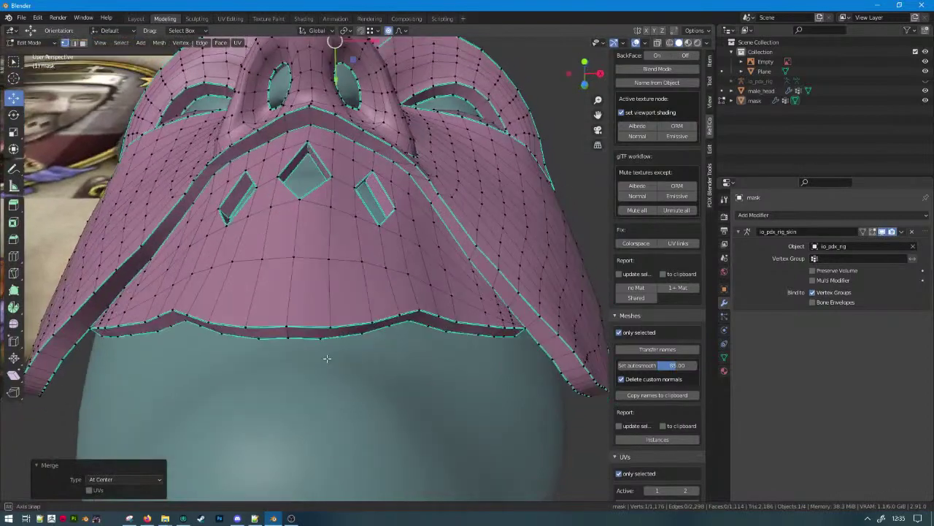
middle_drag(327, 357, 326, 331)
click(327, 127)
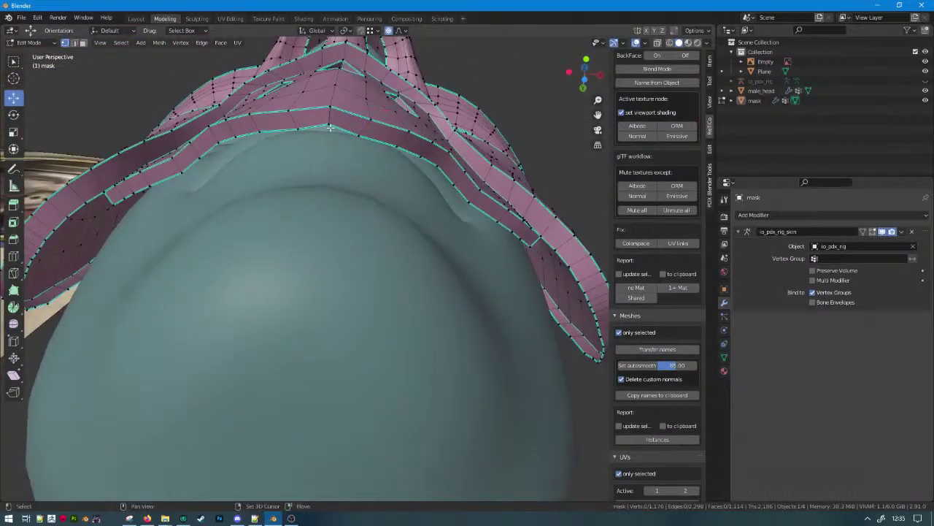
key(Escape)
key(shift+z)
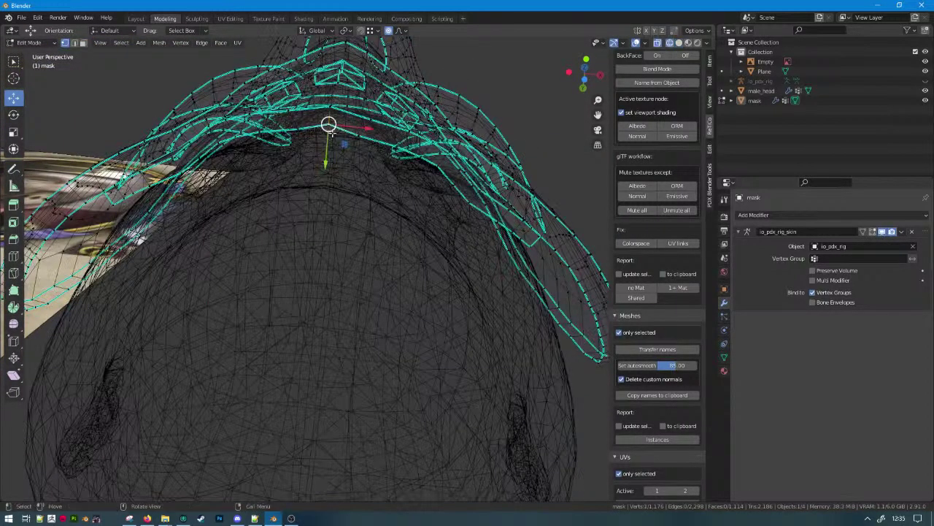
key(shift+z)
key(alt+m)
click(328, 126)
Try to move the merged chin-rim vertex along the Y axis with proportional editing.
mouse_move(328, 126)
middle_down()
mouse_move(469, 215)
mouse_move(423, 188)
mouse_move(382, 184)
middle_up()
key(g)
key(y)
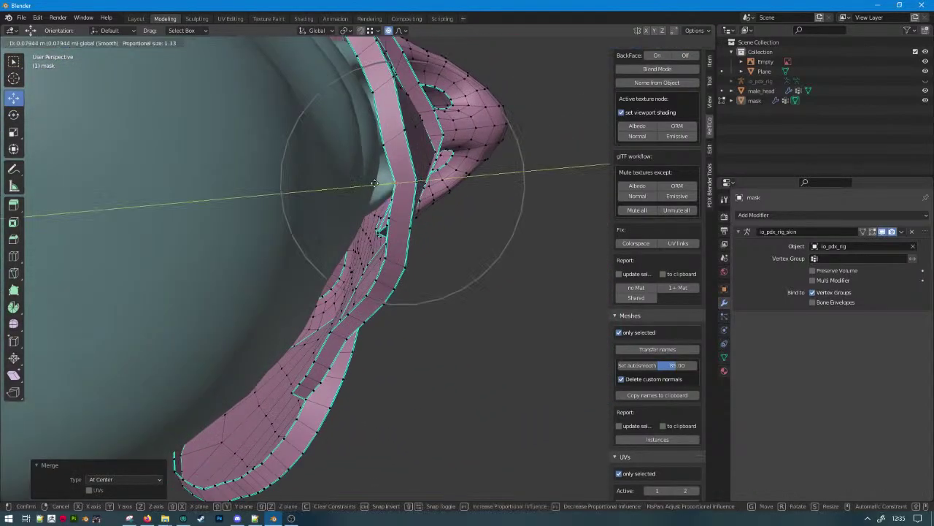
click(375, 183)
key(ctrl+z)
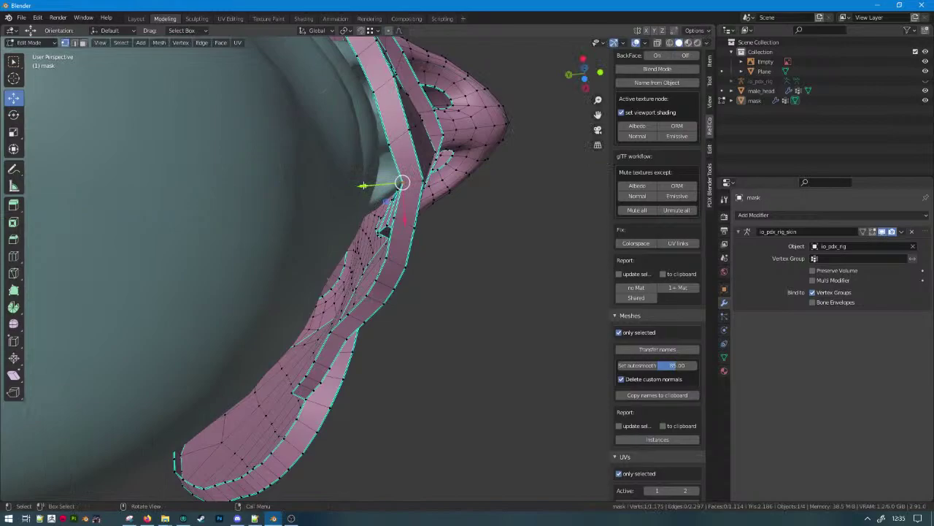
Move the merged chin-rim vertex about 0.063 m along Y with proportional editing off, and leave mesh editing.
key(g)
key(y)
drag(354, 183, 353, 183)
scroll(353, 183, down, 7)
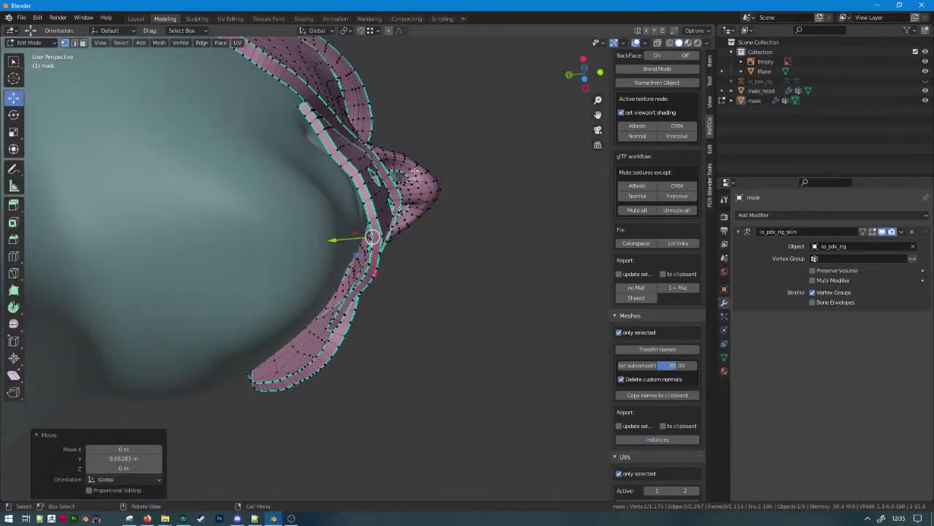
key(Tab)
middle_drag(354, 183, 314, 191)
scroll(286, 302, up, 3)
In the mask's edge selection, pick a sharp edge below the eye and select all edges of similar sharpness.
click(316, 279)
key(Tab)
scroll(316, 280, up, 3)
click(75, 43)
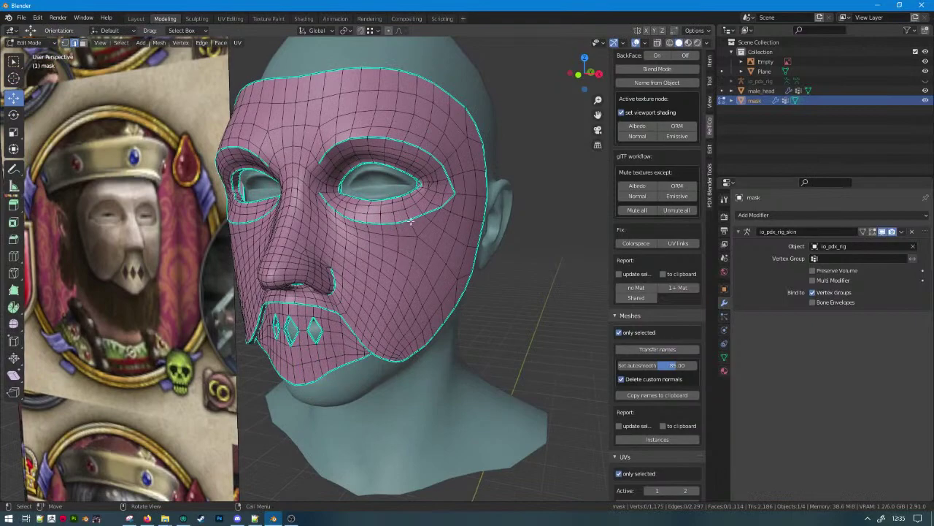
key(F3)
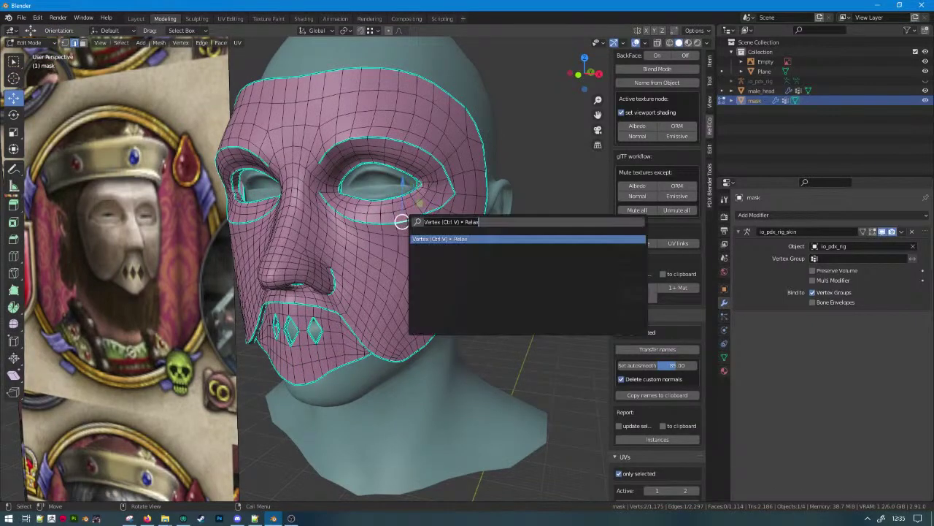
text(select)
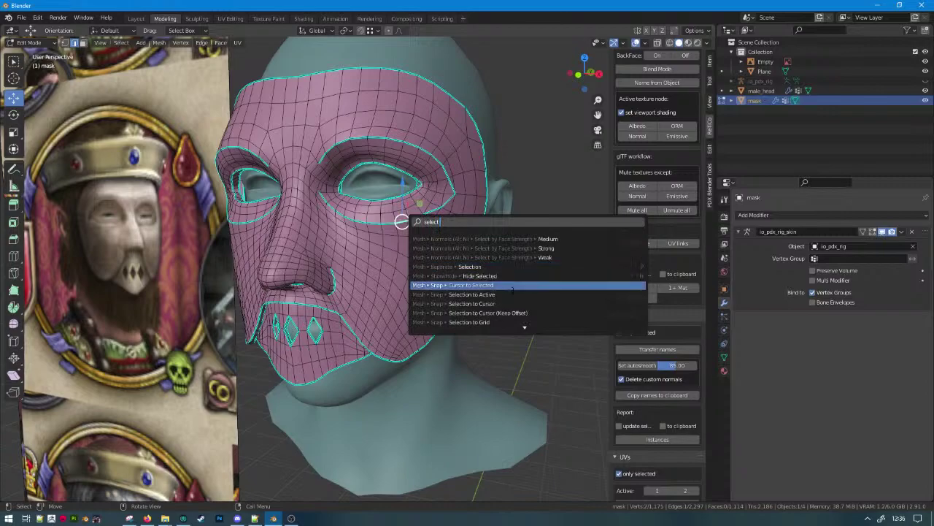
text( simila)
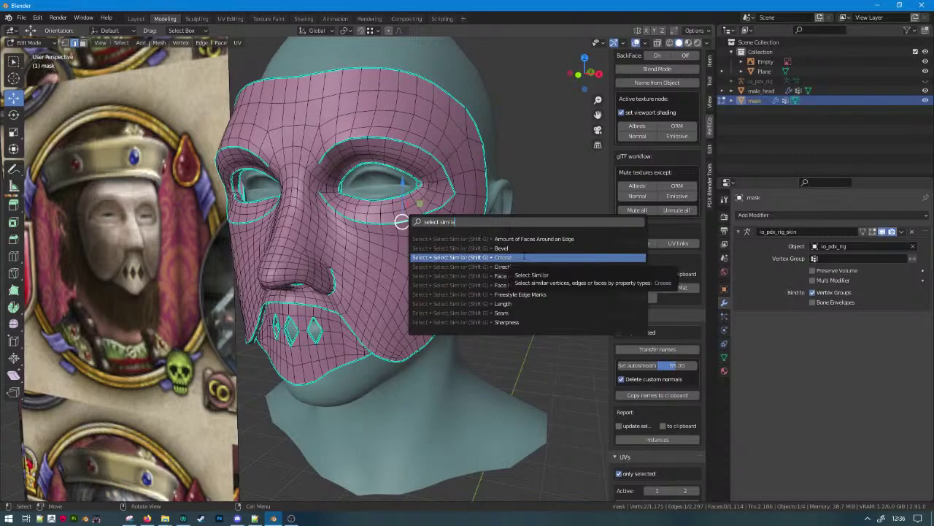
click(521, 322)
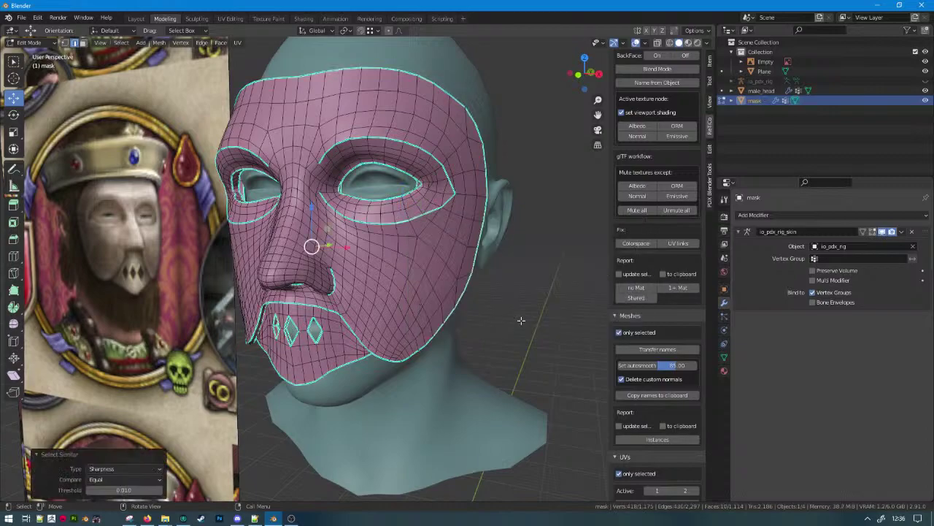
Set the crease of the selected sharp edges to 1.
key(shift+e)
key(1)
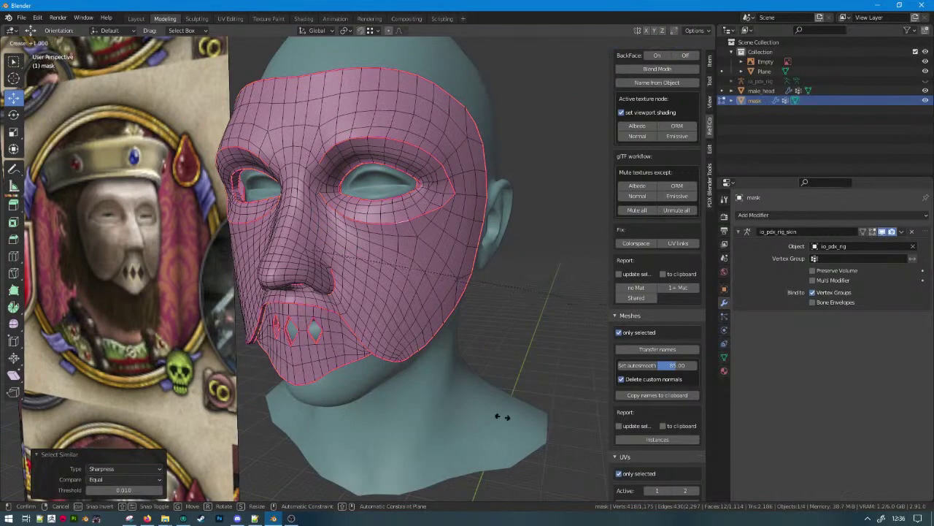
click(224, 478)
scroll(417, 441, down, 3)
middle_drag(417, 441, 536, 438)
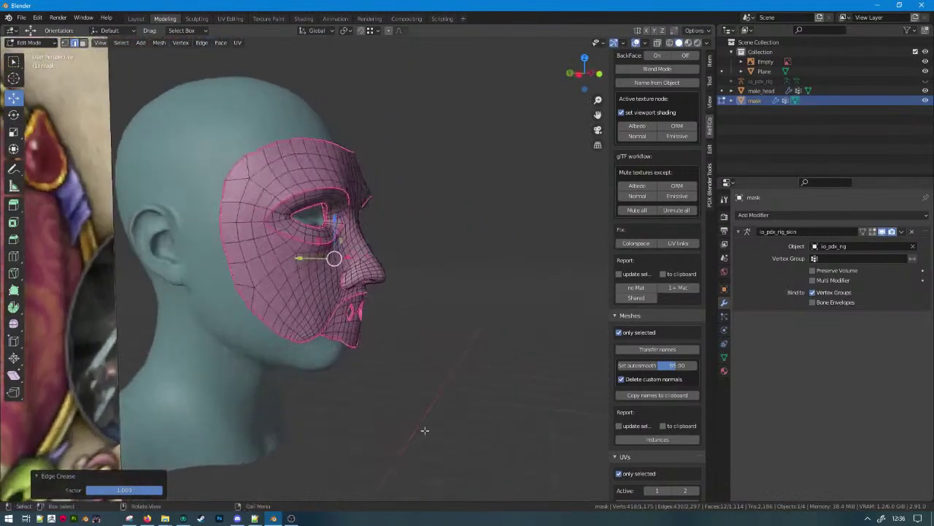
middle_drag(452, 361, 467, 277)
Remove the mask's io_pdx_rig_skin modifier and add a Subdivision modifier with 3 viewport and 3 render levels.
key(Tab)
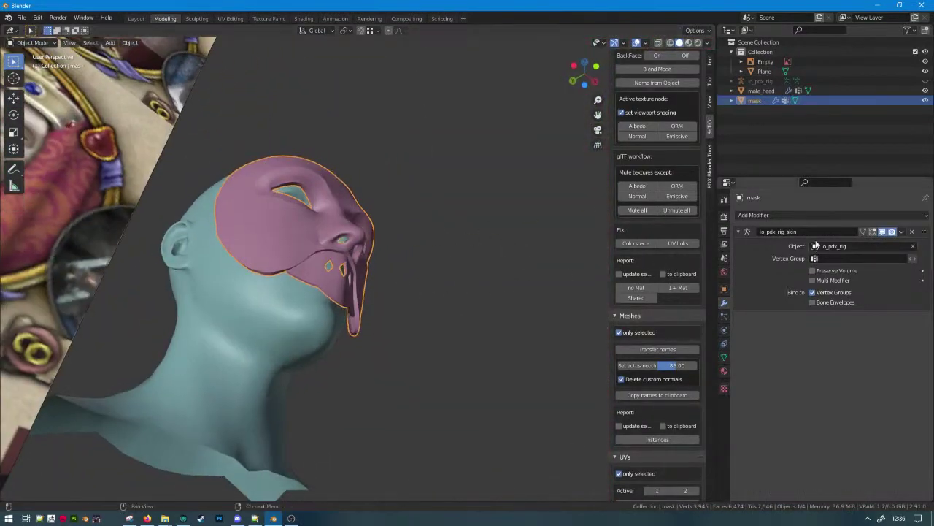
click(912, 232)
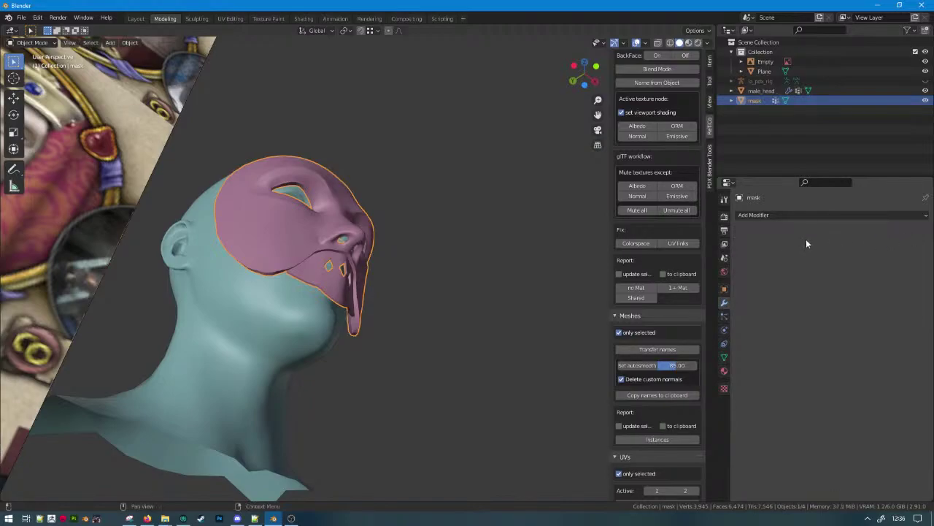
click(775, 213)
click(756, 380)
key(KP_1)
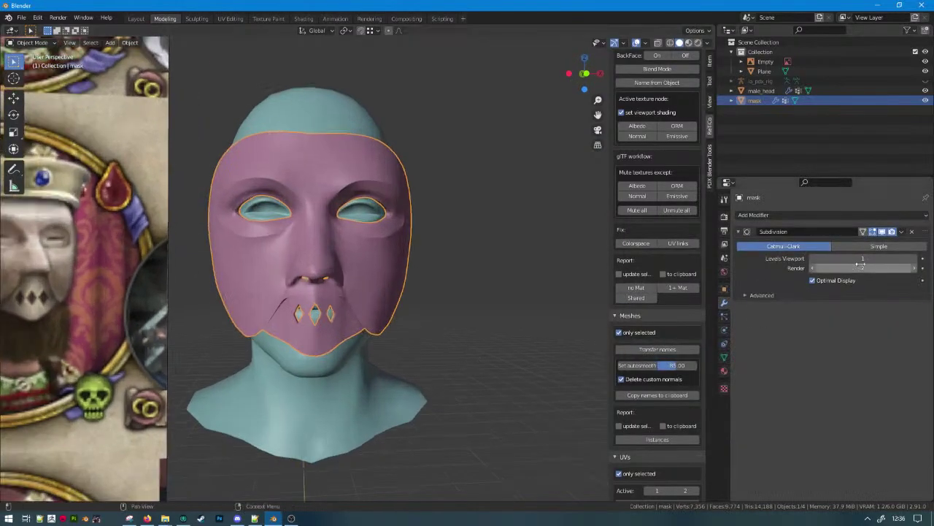
click(914, 259)
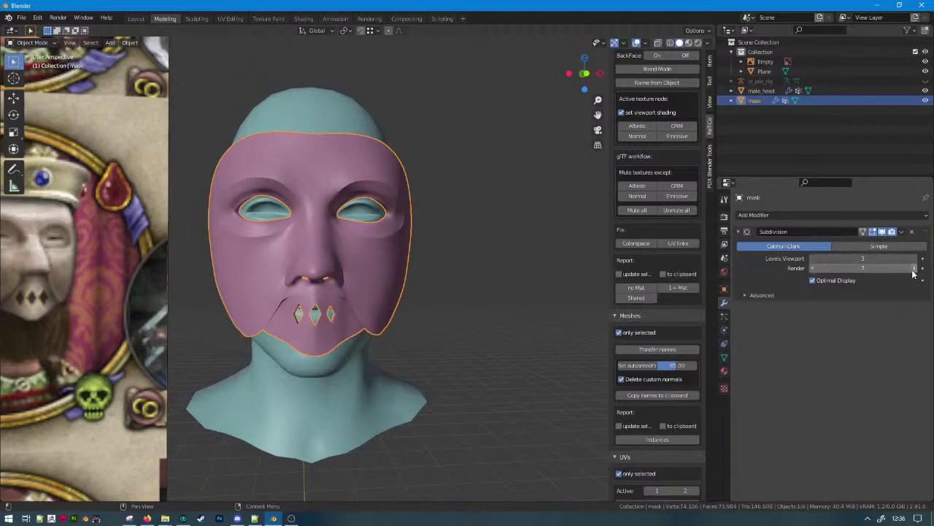
Examine the subdivided mask's nose, mouth openings and chin from below and in front against the reference portraits.
middle_drag(390, 327, 491, 277)
key(Tab)
key(a)
scroll(511, 264, up, 2)
key(Tab)
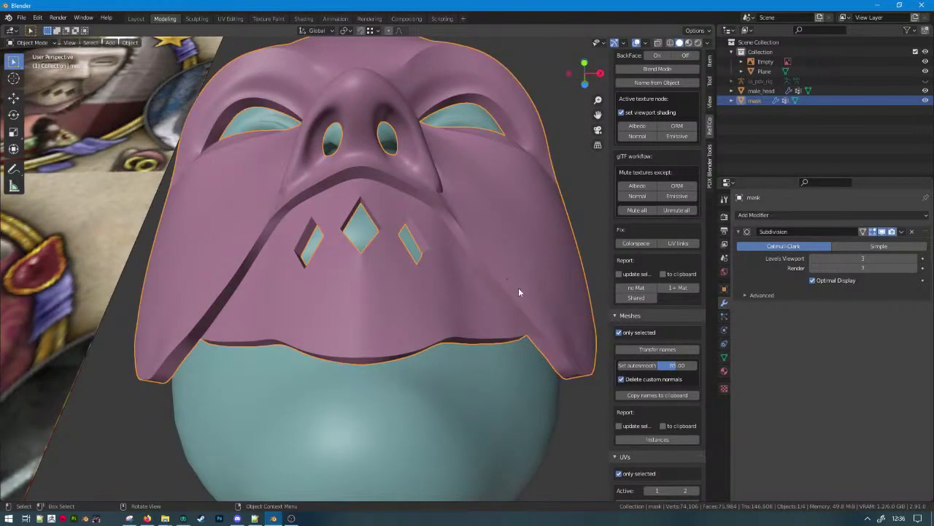
scroll(518, 288, down, 2)
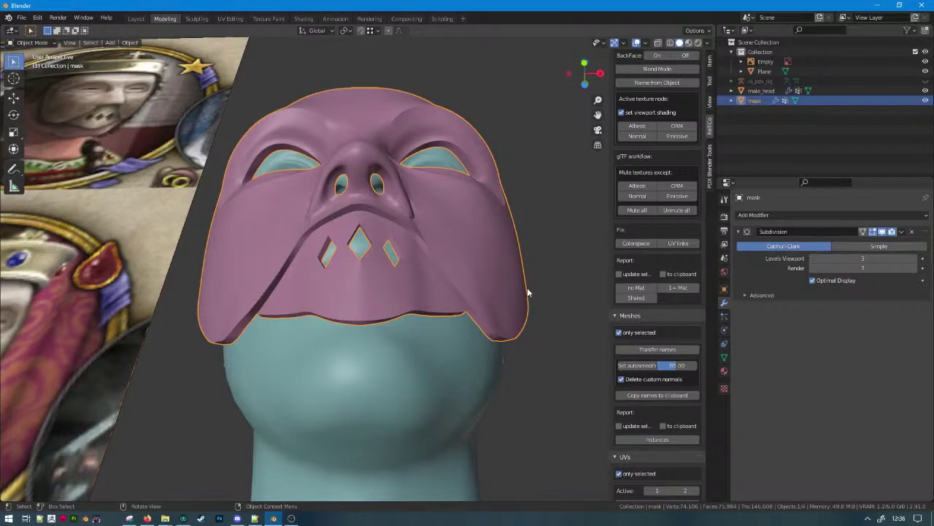
scroll(413, 232, down, 3)
middle_drag(413, 232, 434, 310)
scroll(259, 385, up, 3)
middle_drag(260, 385, 330, 323)
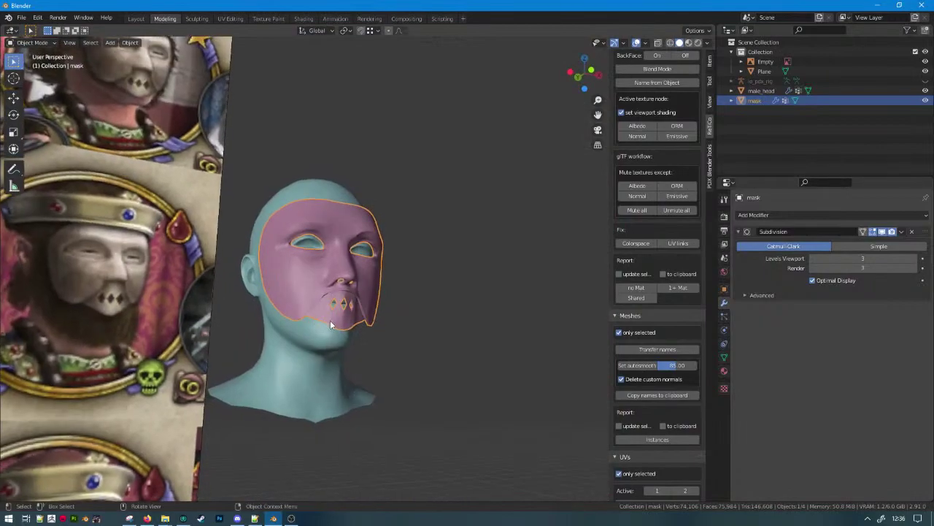
scroll(451, 398, up, 6)
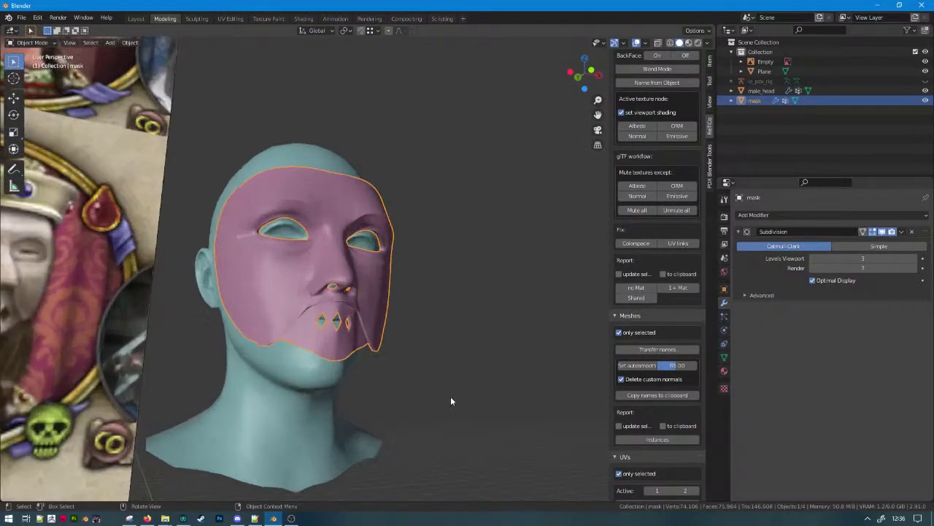
middle_drag(437, 360, 396, 365)
scroll(345, 346, down, 4)
scroll(343, 347, down, 3)
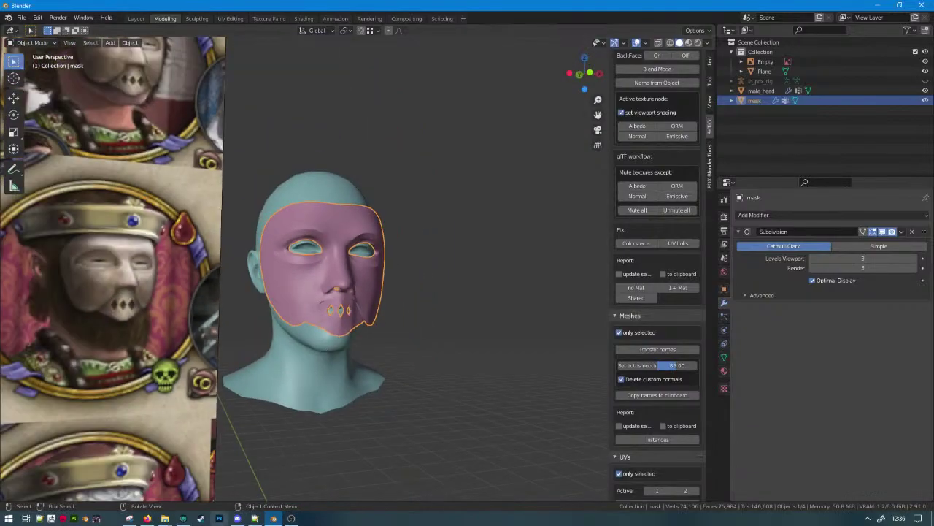
scroll(341, 258, up, 4)
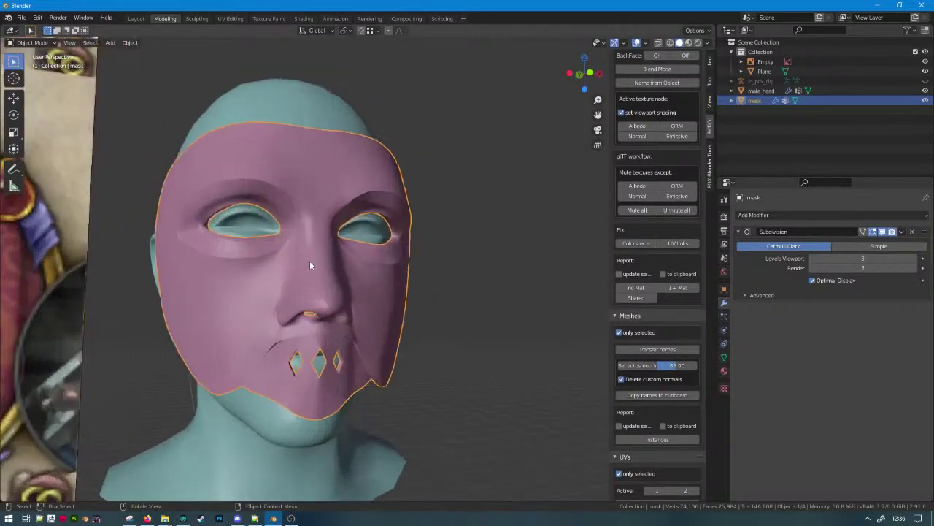
middle_drag(309, 260, 339, 263)
Select the two matching cross edges on either side of the mask's lower chin rim.
key(Tab)
scroll(386, 281, up, 3)
middle_drag(386, 281, 393, 196)
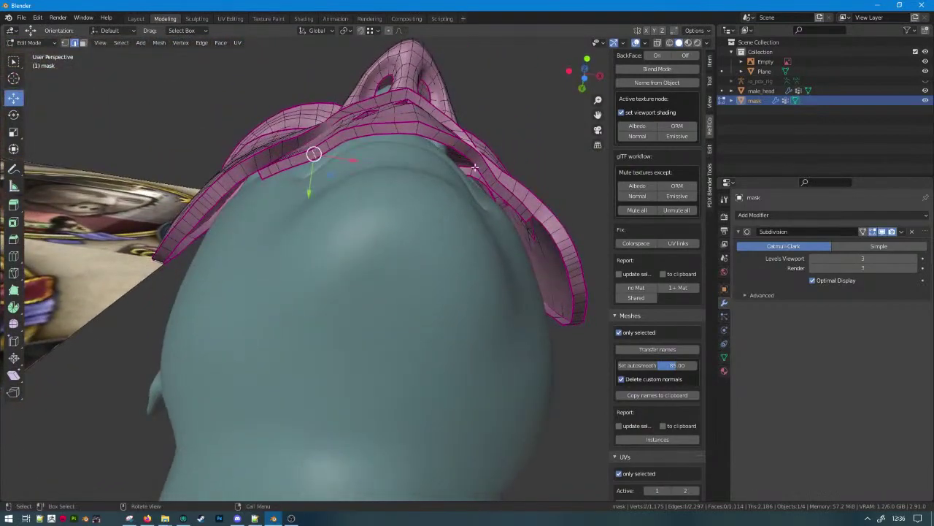
middle_drag(474, 167, 458, 216)
shift+click(427, 205)
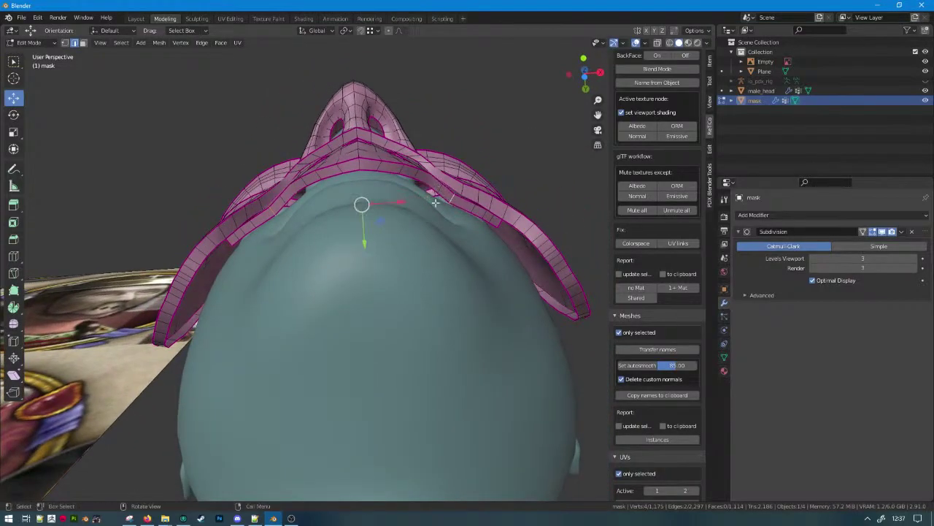
middle_drag(441, 198, 461, 235)
key(g)
key(y)
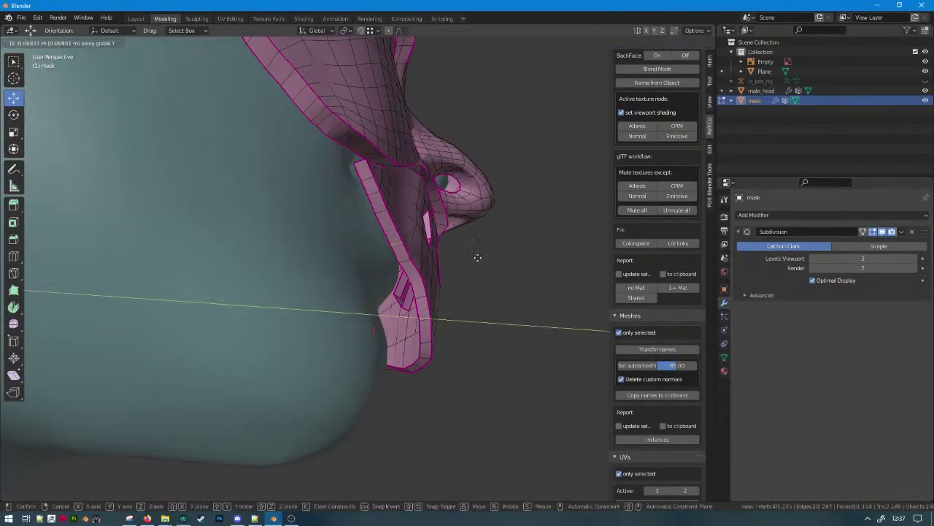
click(472, 254)
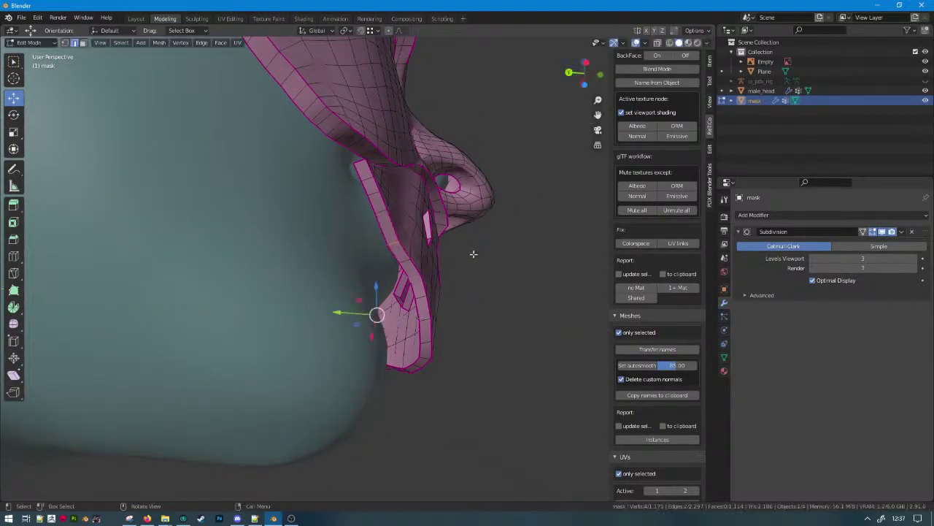
Move the two chin-rim edges about -0.187 m along Y with smooth proportional editing at size 1.77.
key(o)
key(g)
key(y)
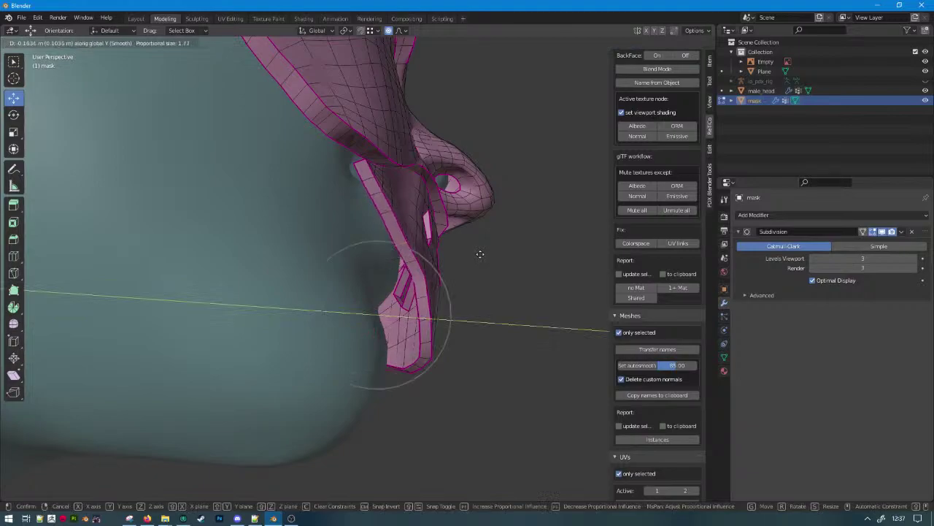
click(475, 254)
middle_drag(475, 254, 437, 240)
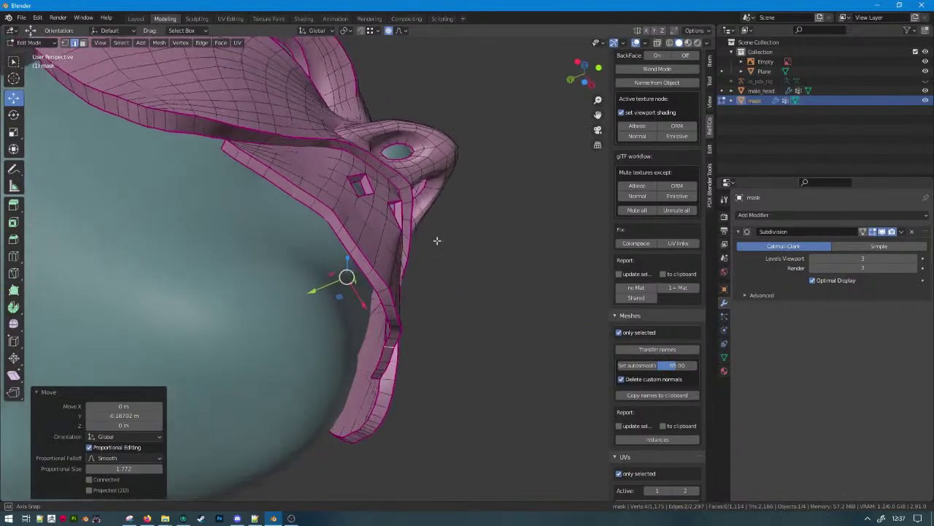
middle_drag(329, 216, 362, 241)
key(g)
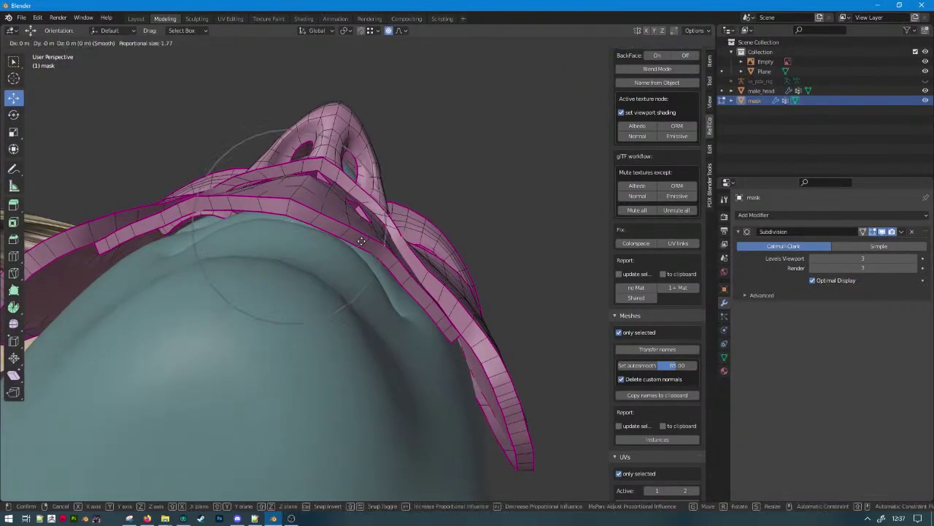
key(y)
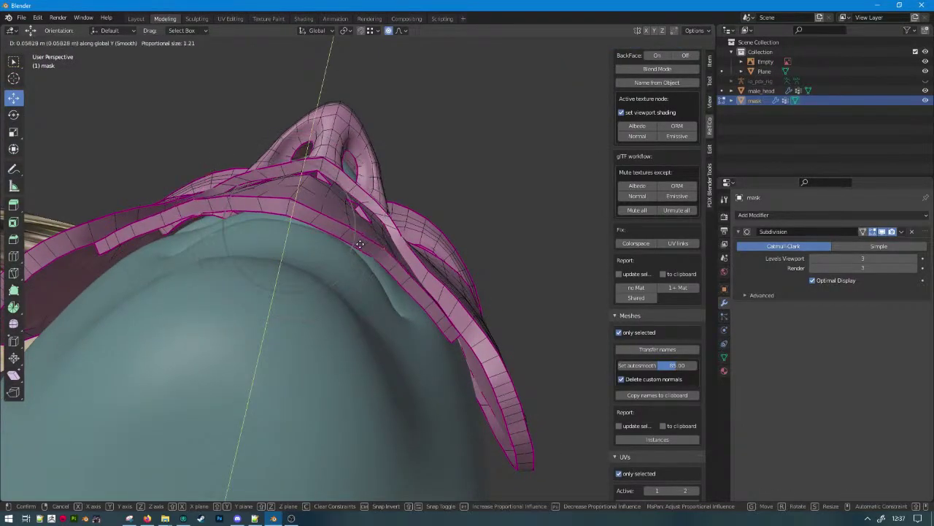
right_click(355, 244)
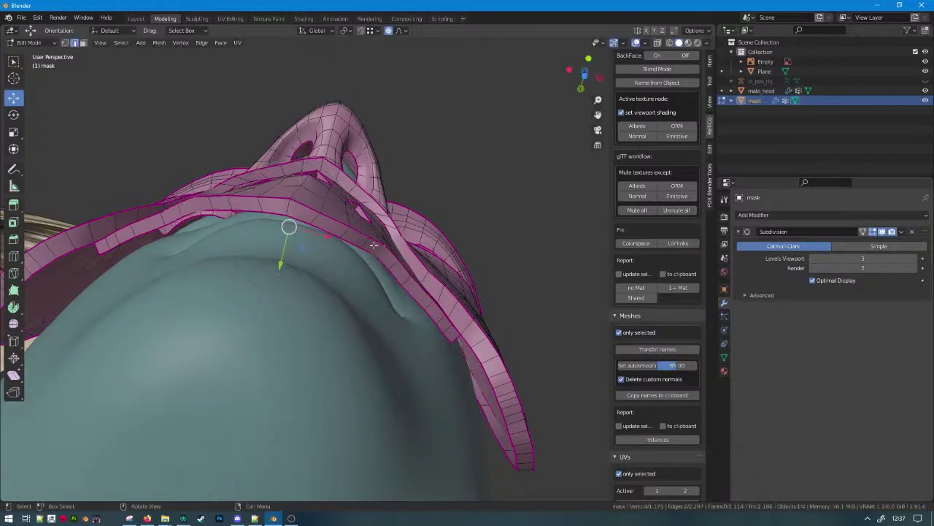
Shift the two chin-rim edges slightly back along Y with proportional editing at size 1.21.
key(g)
key(y)
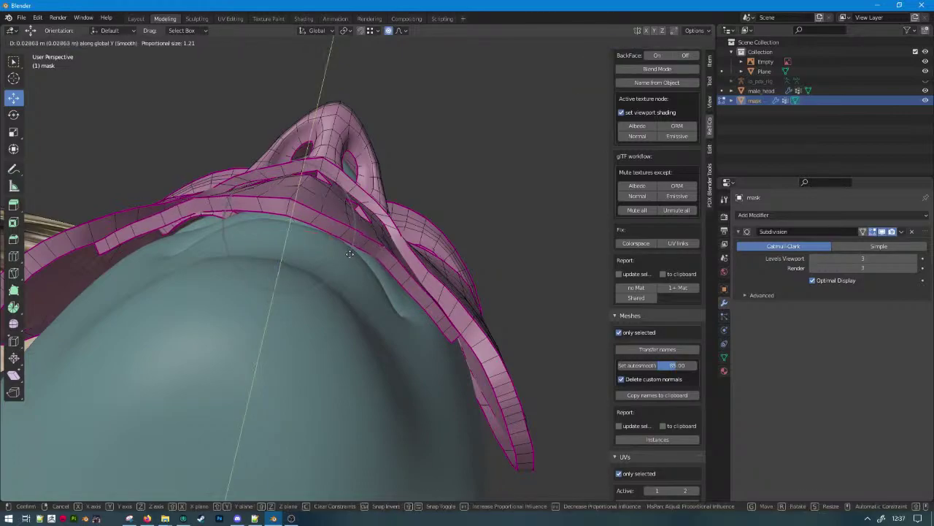
click(348, 256)
middle_drag(348, 256, 339, 364)
scroll(478, 346, down, 2)
key(Tab)
key(Tab)
Move the edge at the top of the middle diamond mouth opening about 0.094 m along Y with smooth proportional editing at size 0.47.
click(337, 281)
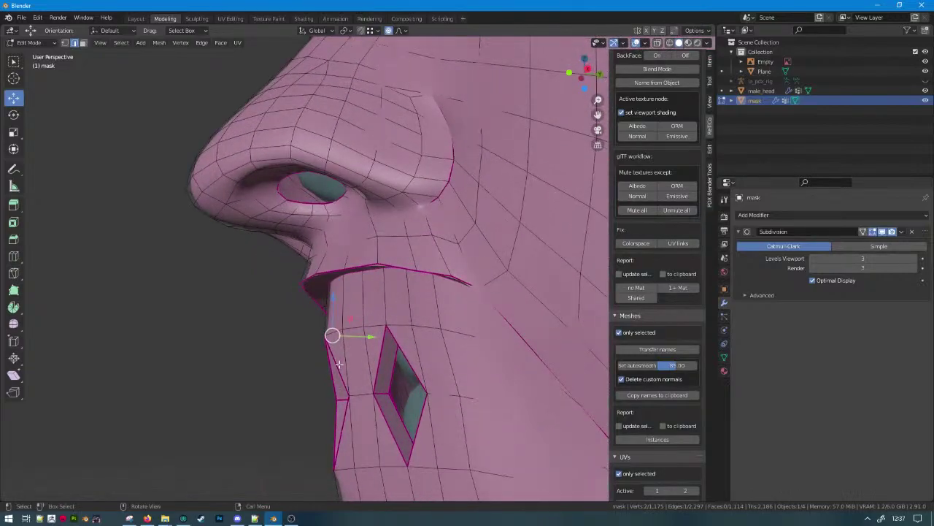
key(g)
key(y)
scroll(348, 354, up, 1)
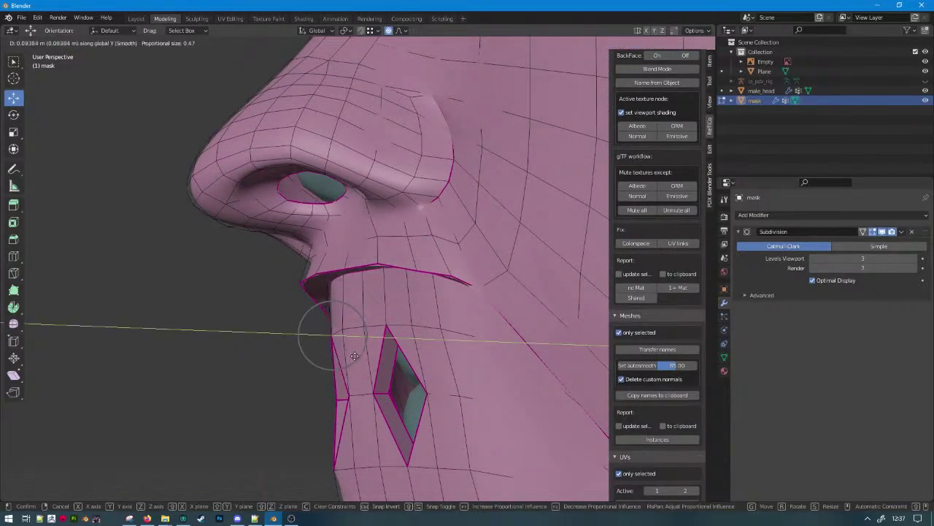
click(354, 356)
Move two edges at the middle diamond mouth opening about 0.056 m along Y without proportional editing.
scroll(348, 306, down, 4)
middle_drag(348, 307, 441, 301)
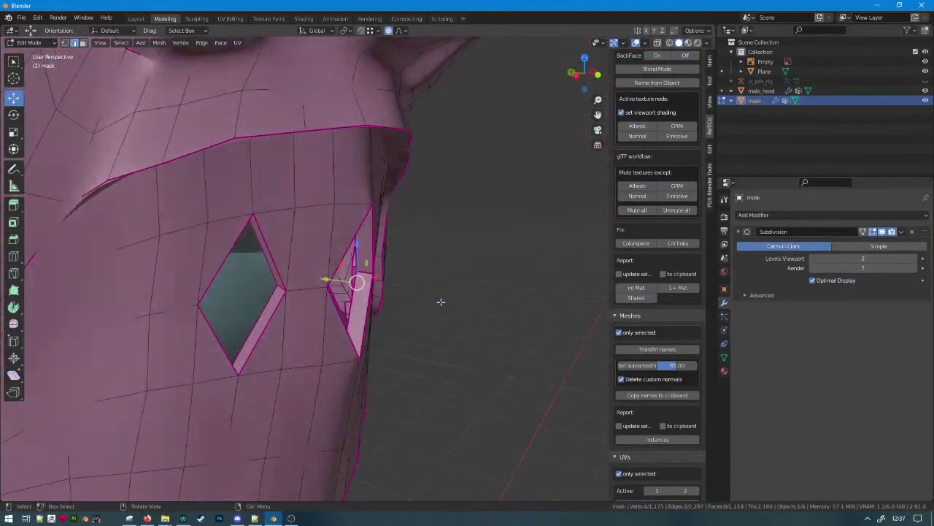
key(g)
key(y)
click(420, 338)
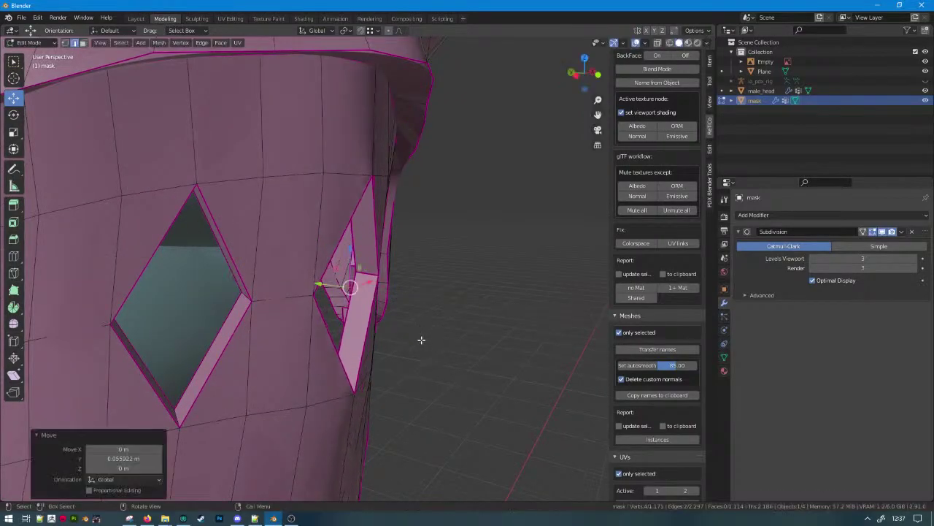
Leave mesh editing, deselect the mask and compare the whole masked head with the reference portraits.
scroll(420, 340, down, 6)
key(Tab)
middle_drag(419, 339, 469, 234)
scroll(390, 334, down, 3)
scroll(416, 229, down, 5)
click(447, 246)
scroll(462, 254, up, 5)
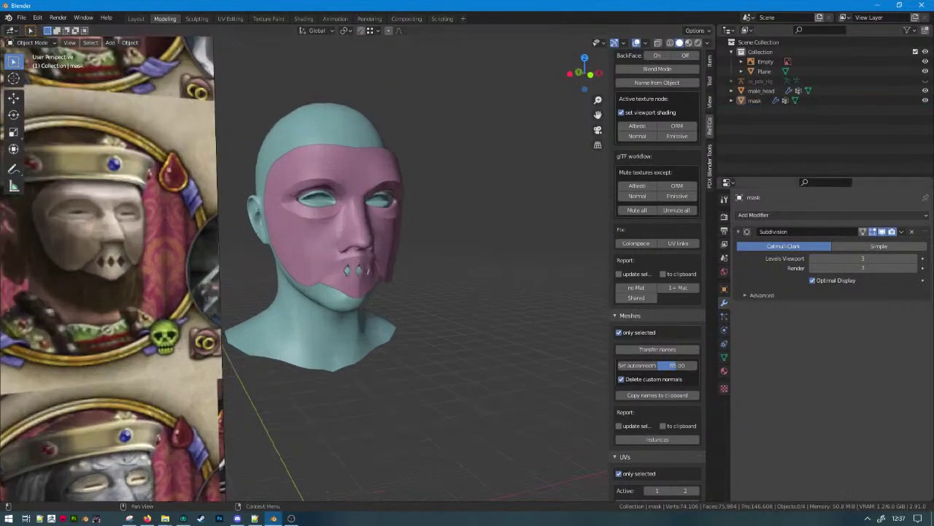
Examine the mask's mouth openings and lower rim from the other side, next to the reference portrait.
key(alt+Tab)
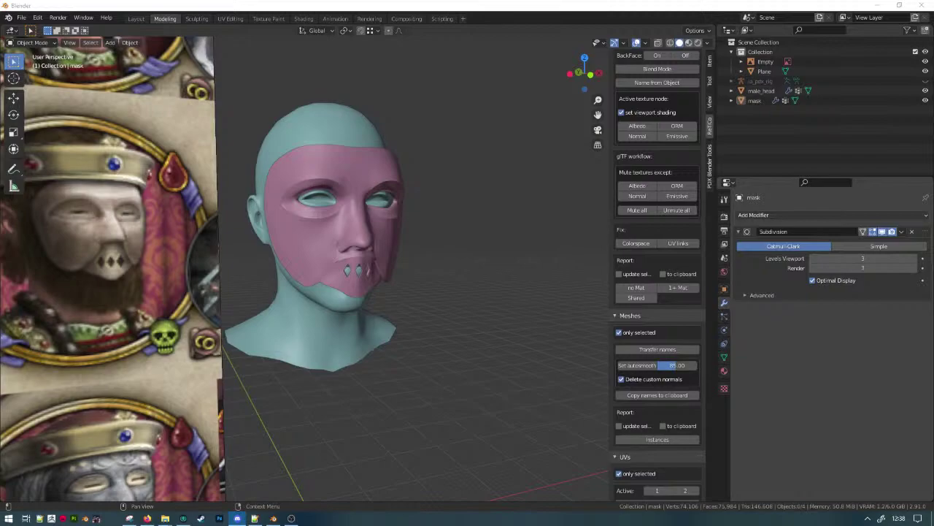
middle_drag(434, 348, 352, 350)
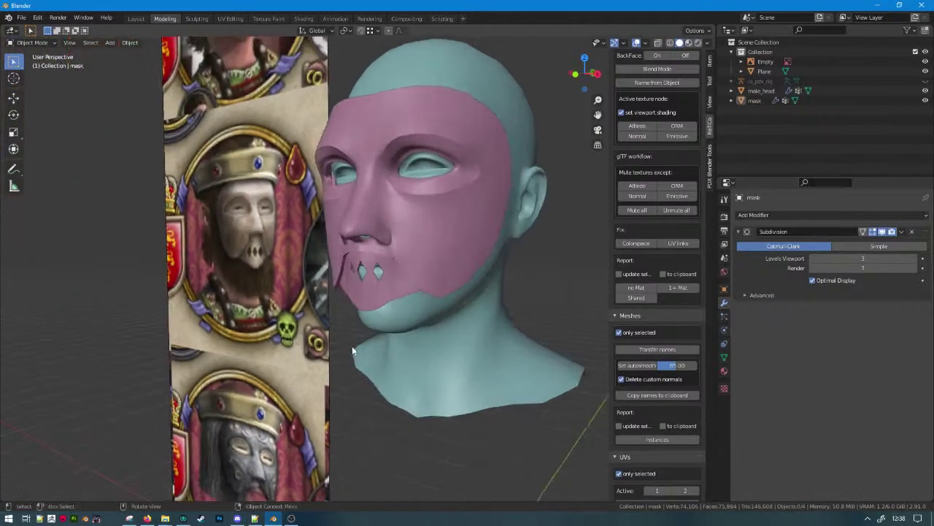
scroll(487, 330, up, 3)
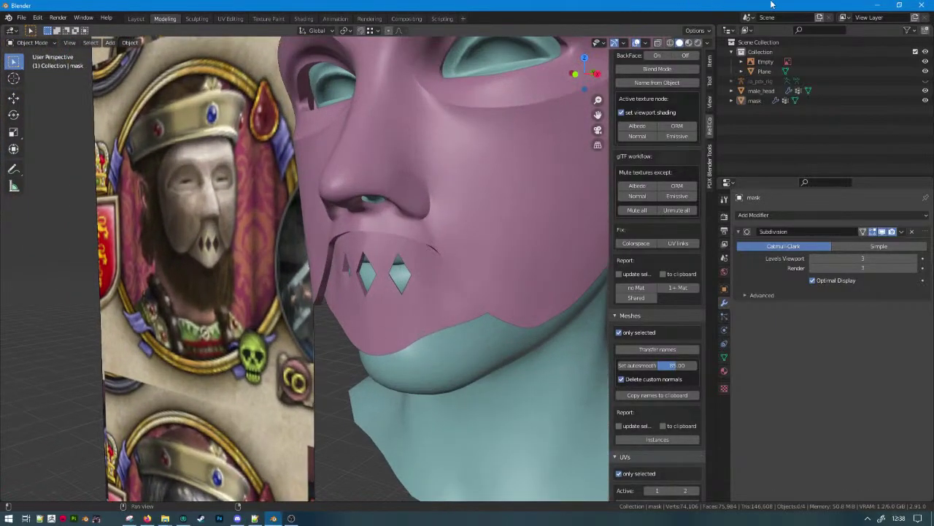
click(879, 6)
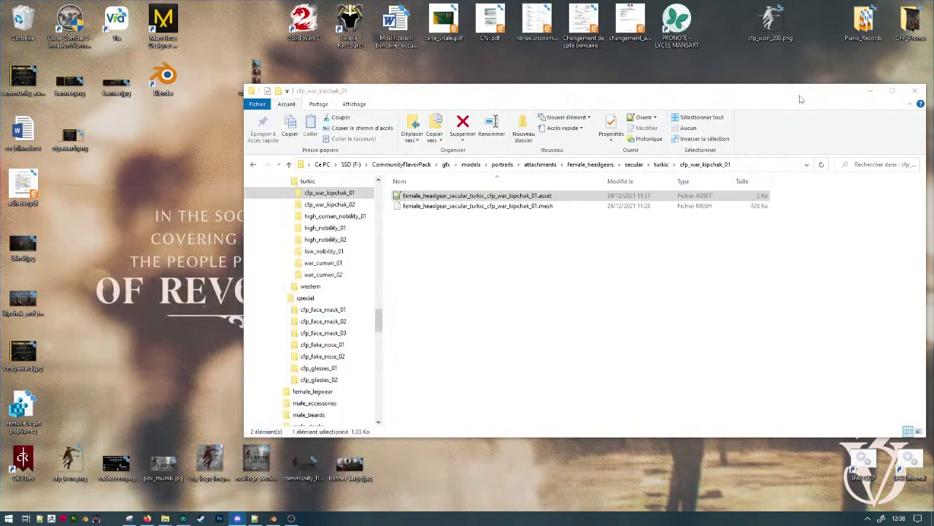
drag(800, 99, 744, 65)
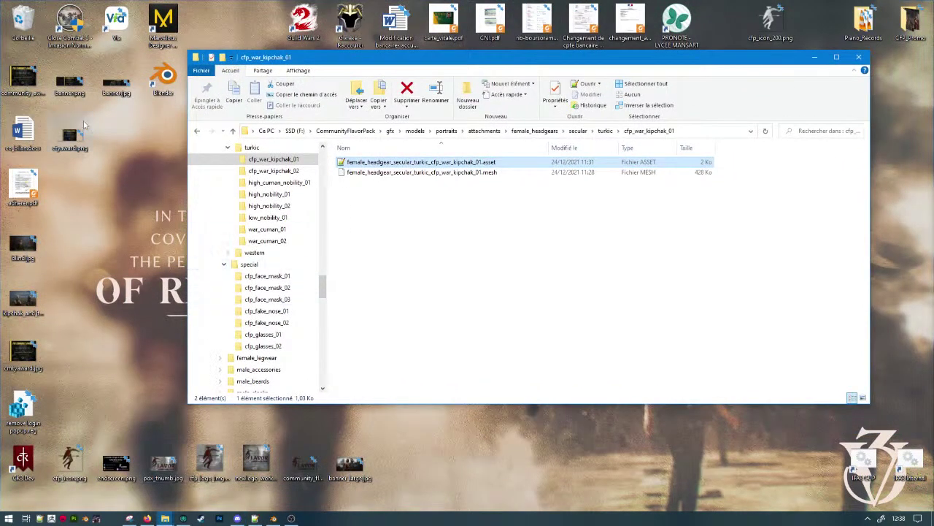
click(273, 517)
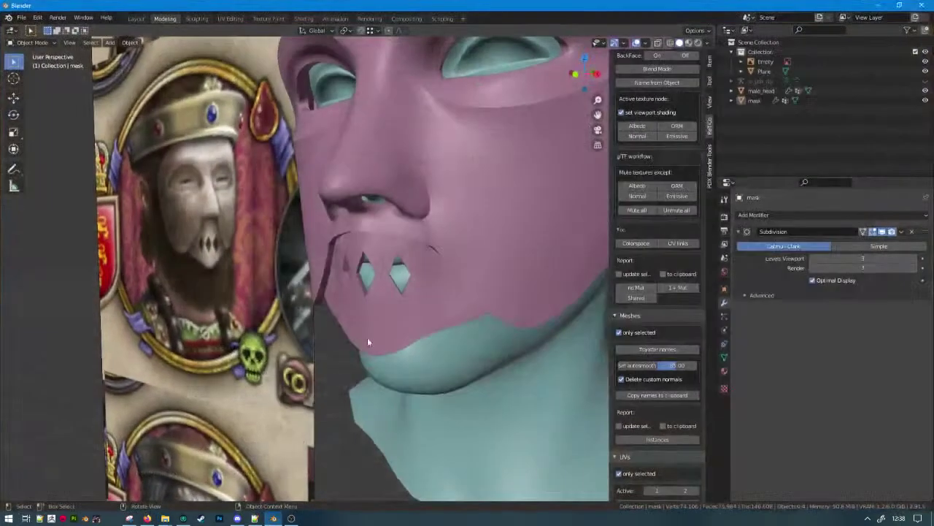
Examine the gap between the mask's rim and the head from above and from the side.
scroll(367, 338, down, 4)
middle_drag(500, 268, 463, 288)
scroll(386, 327, up, 4)
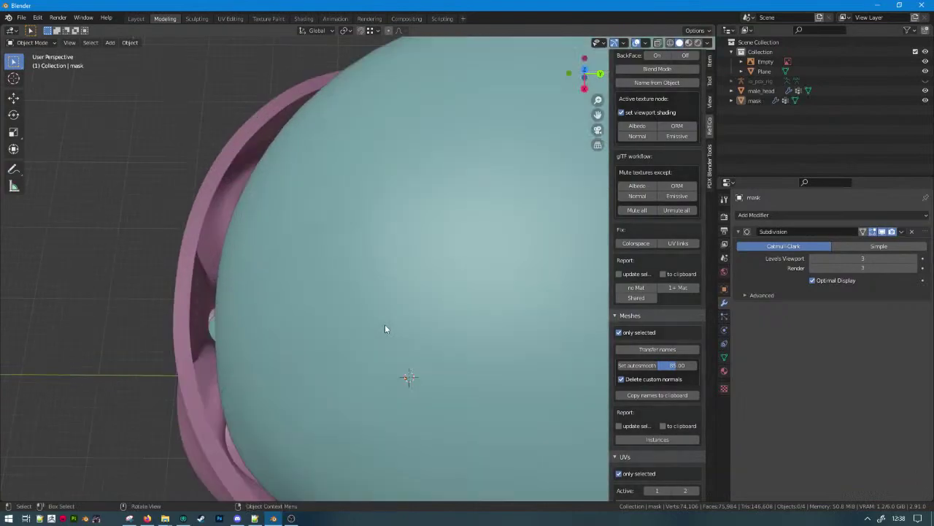
middle_drag(386, 327, 383, 290)
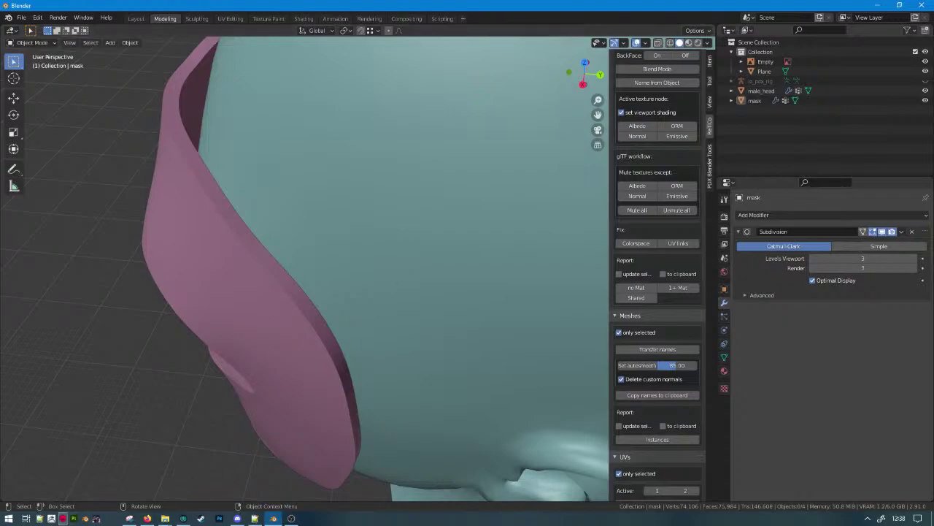
Launch Marmoset Toolbag and dismiss its update news window.
click(63, 518)
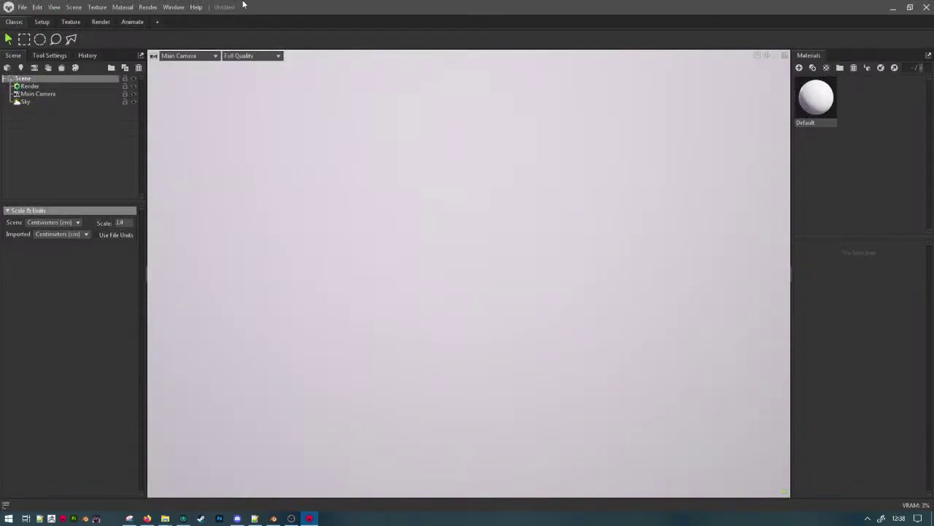
click(159, 7)
click(161, 3)
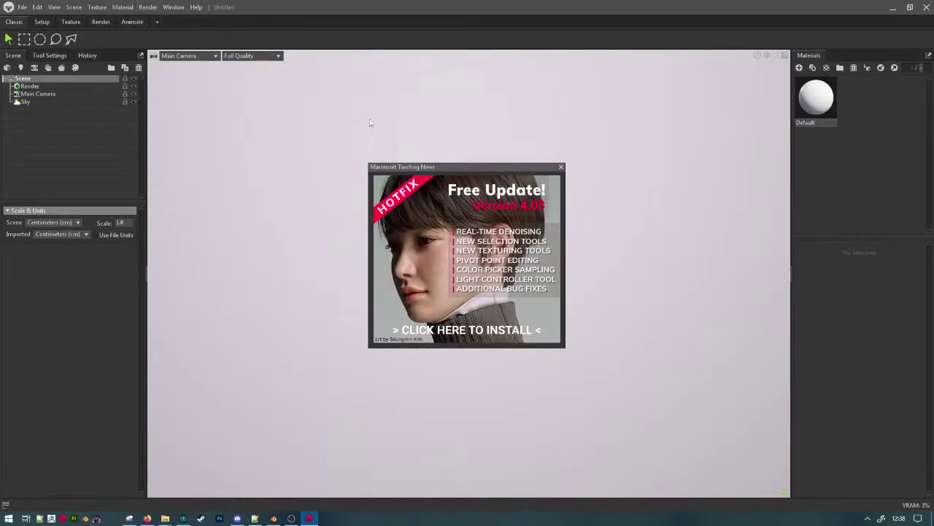
click(561, 168)
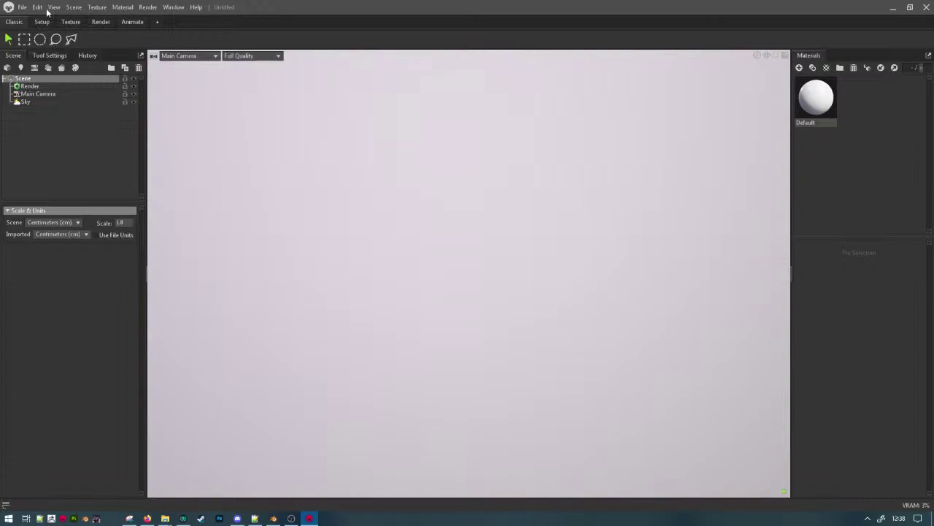
key(ctrl+o)
key(Escape)
click(23, 8)
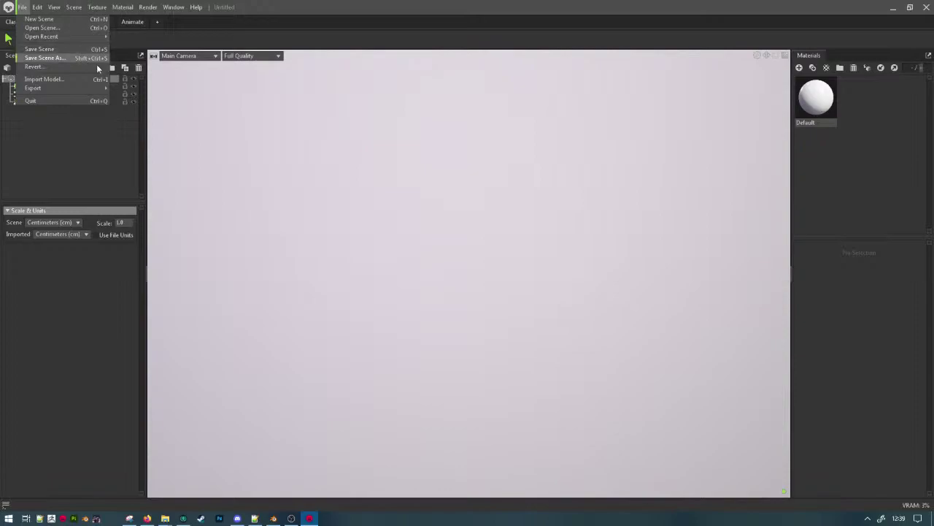
click(72, 132)
click(72, 132)
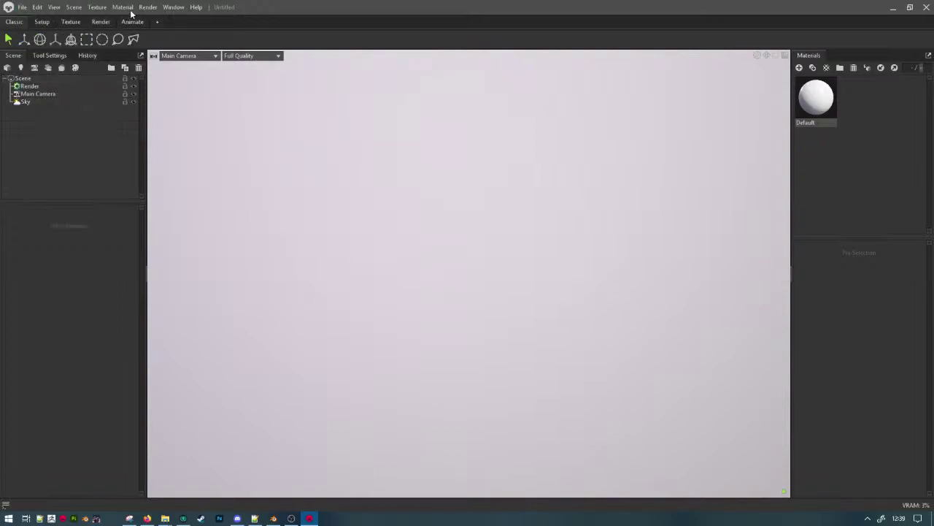
click(131, 11)
click(133, 9)
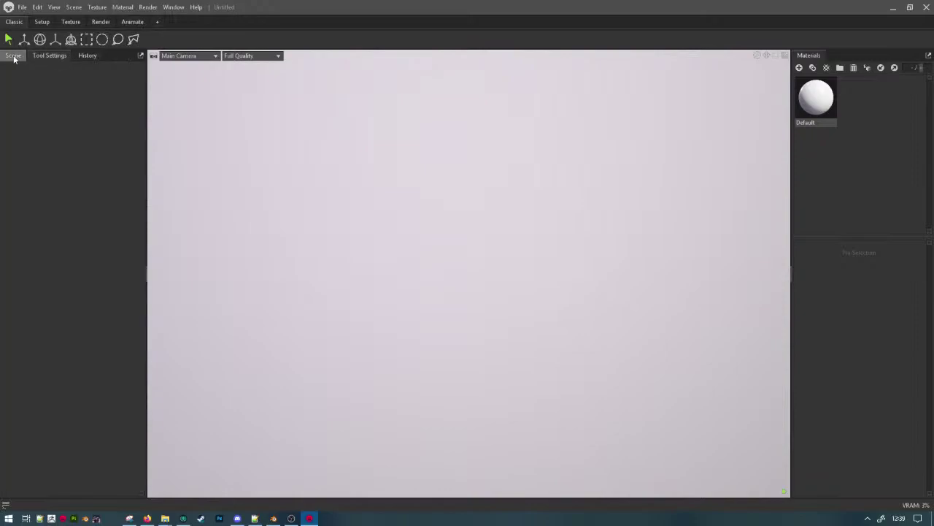
Open the Animated Fox sample scene from the library in the Texture workspace.
click(70, 22)
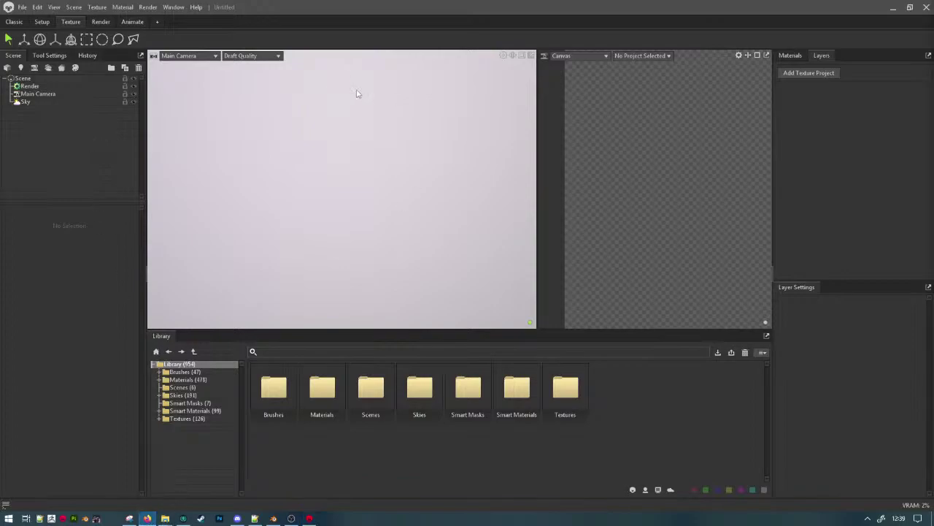
click(100, 23)
click(70, 22)
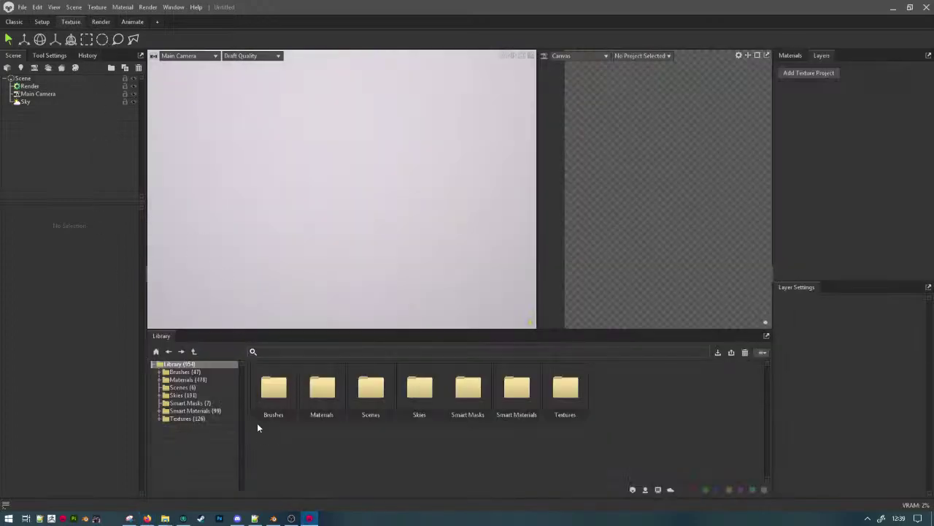
click(191, 389)
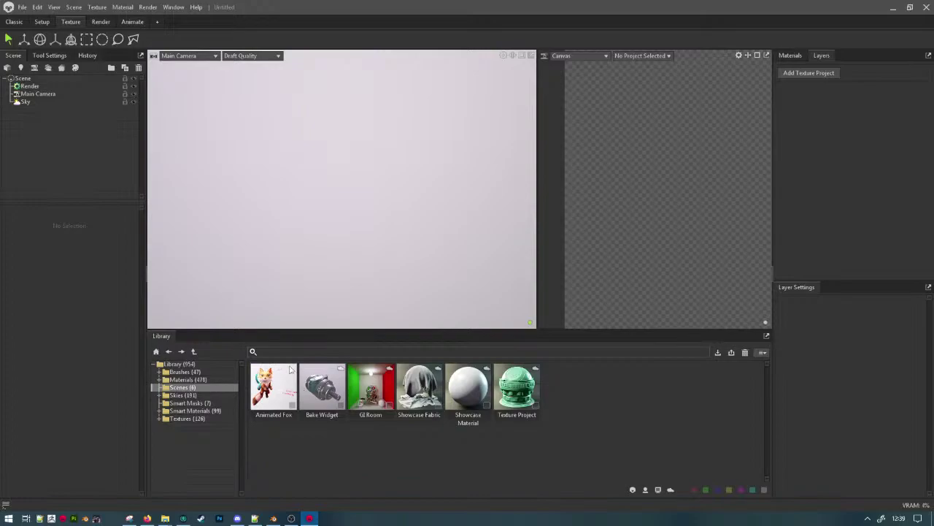
double_click(292, 407)
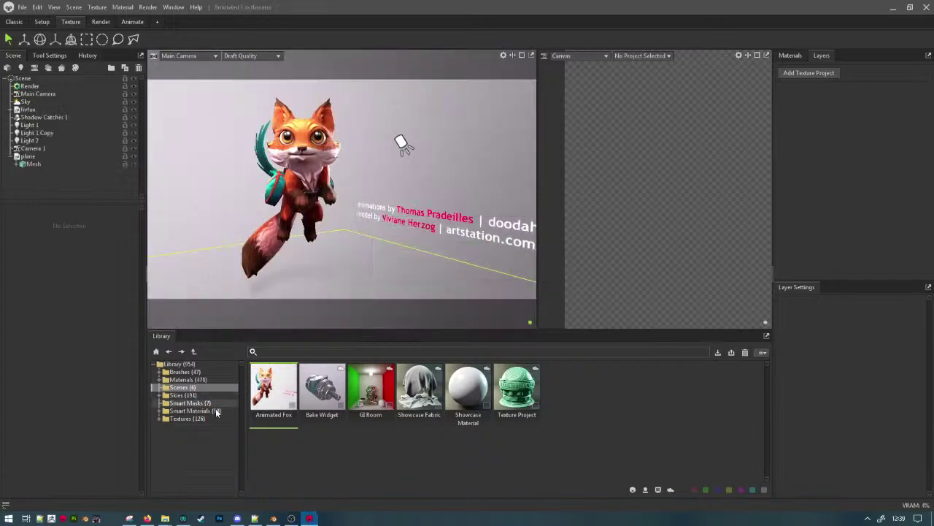
Look through the library's smart masks, smart materials and textures.
click(212, 402)
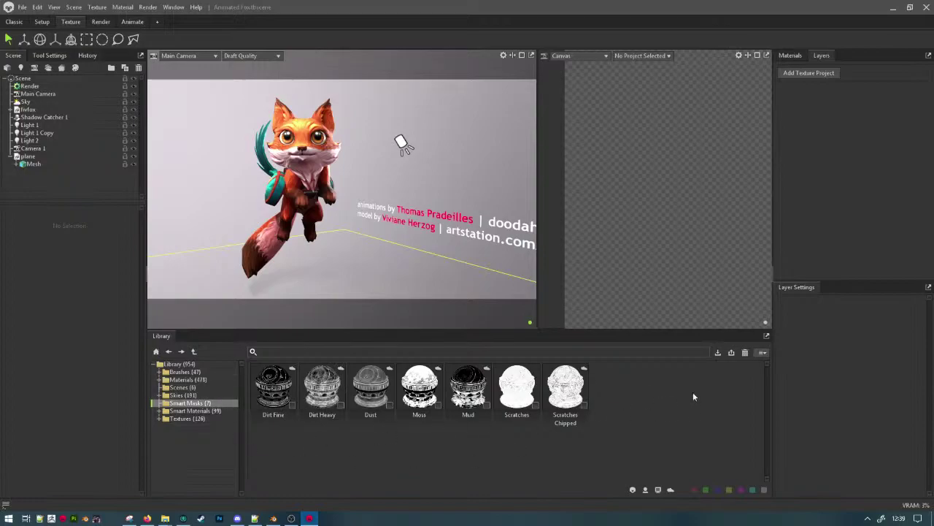
click(212, 410)
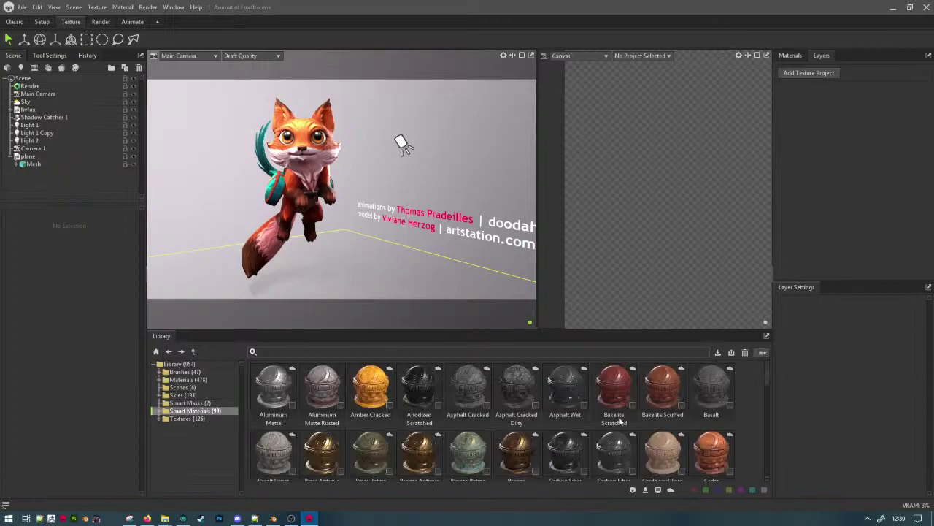
scroll(643, 436, down, 2)
scroll(643, 436, down, 5)
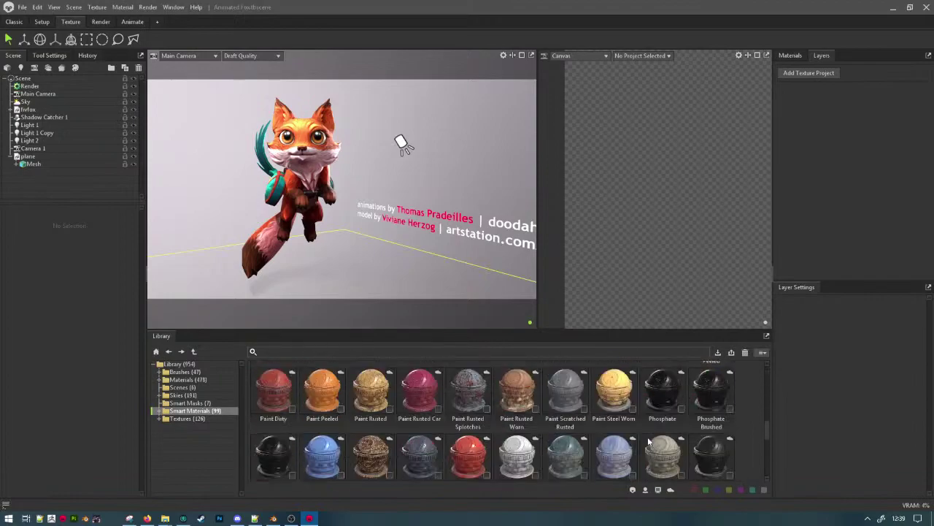
scroll(617, 440, down, 2)
click(212, 419)
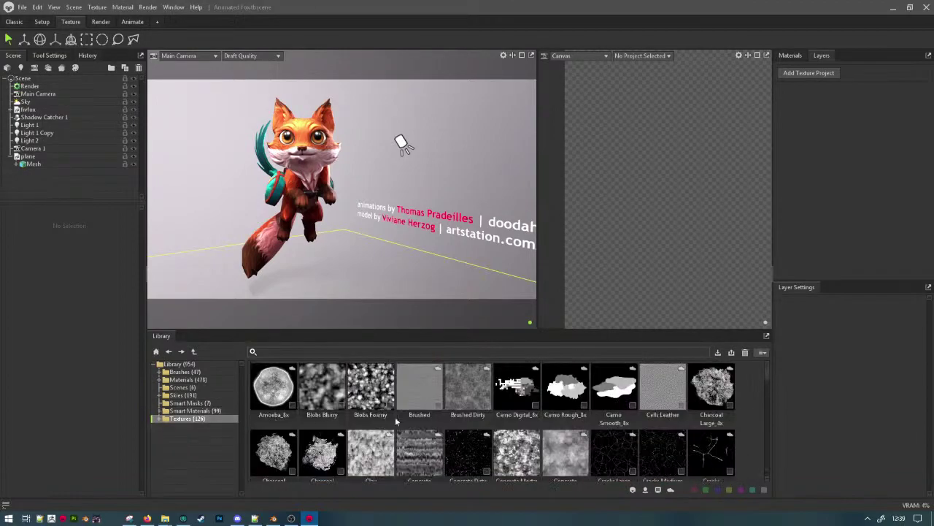
scroll(438, 427, down, 3)
scroll(471, 435, down, 10)
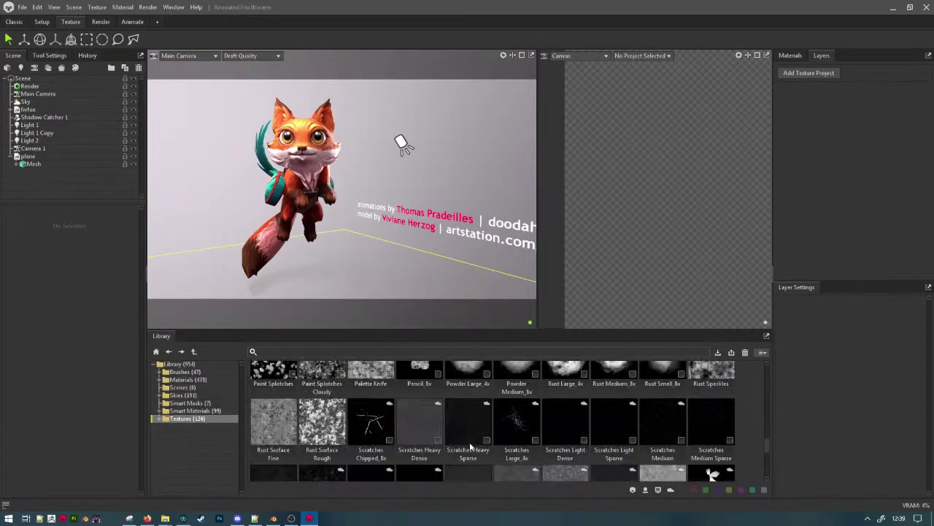
scroll(467, 438, up, 10)
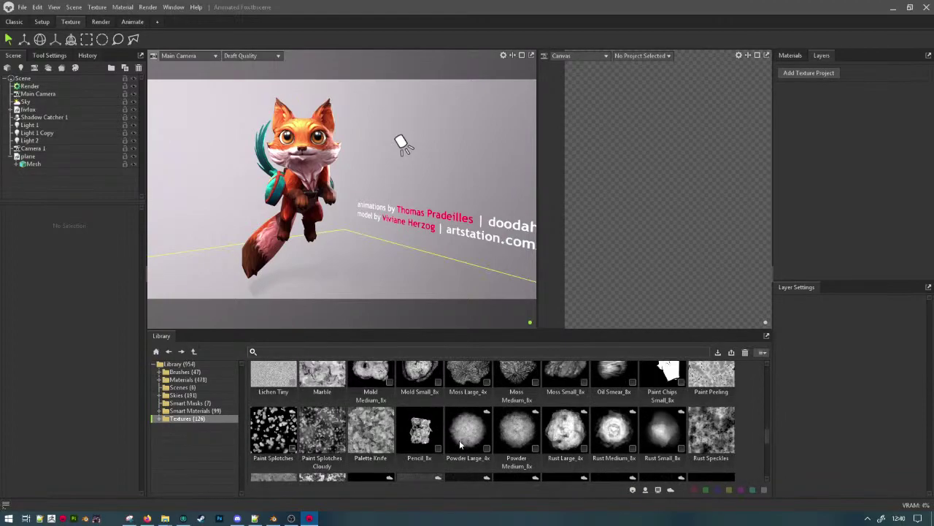
scroll(457, 434, up, 3)
Switch to the Render workspace and examine the fox and its backpack from behind, in front and the side.
scroll(369, 176, down, 5)
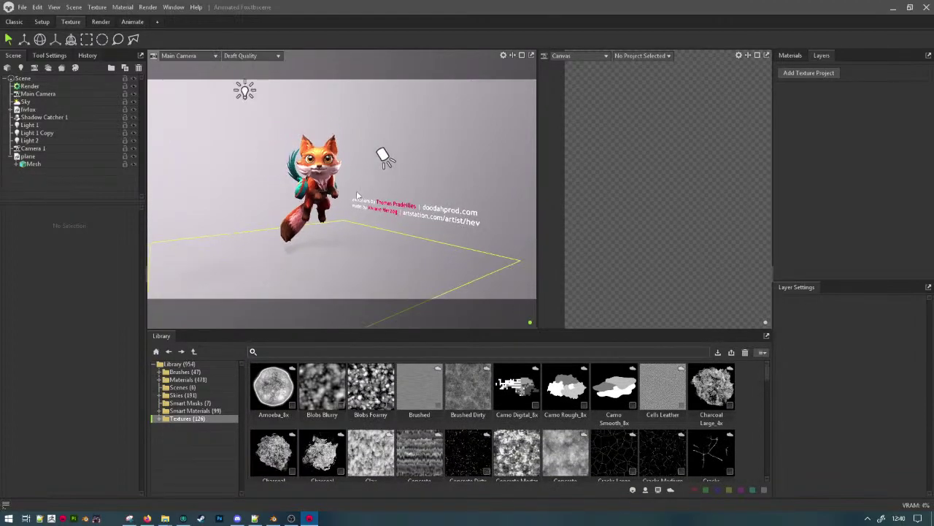
scroll(358, 195, up, 3)
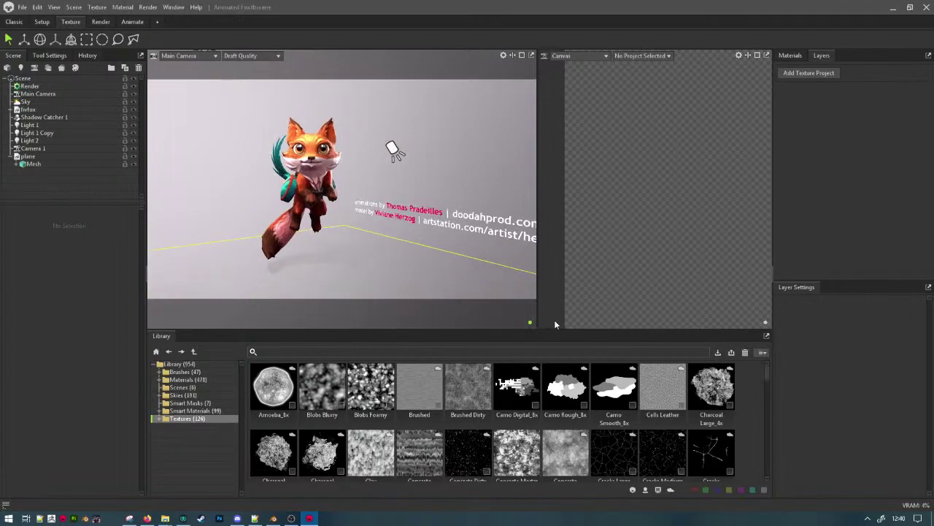
click(90, 27)
alt+drag(574, 257, 284, 247)
scroll(503, 243, up, 4)
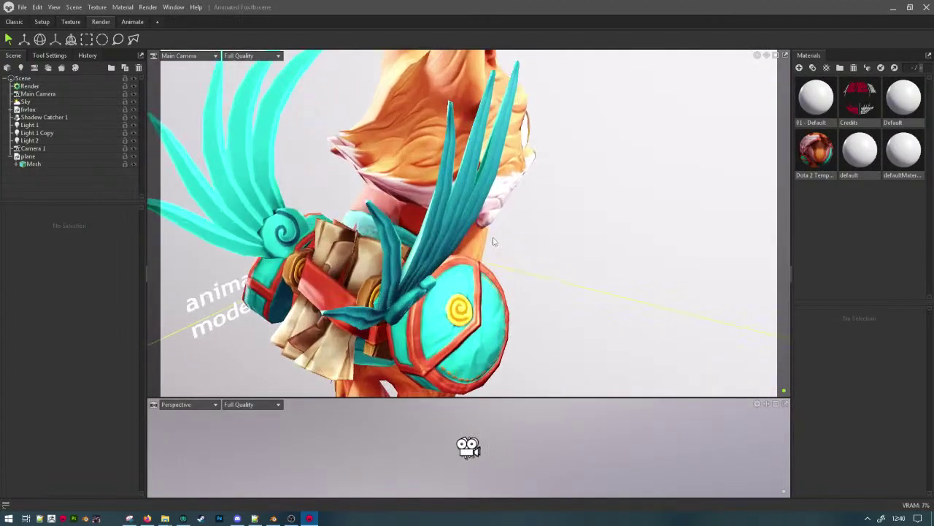
alt+drag(494, 240, 382, 220)
scroll(381, 220, down, 3)
alt+middle_drag(382, 220, 365, 81)
scroll(414, 227, down, 2)
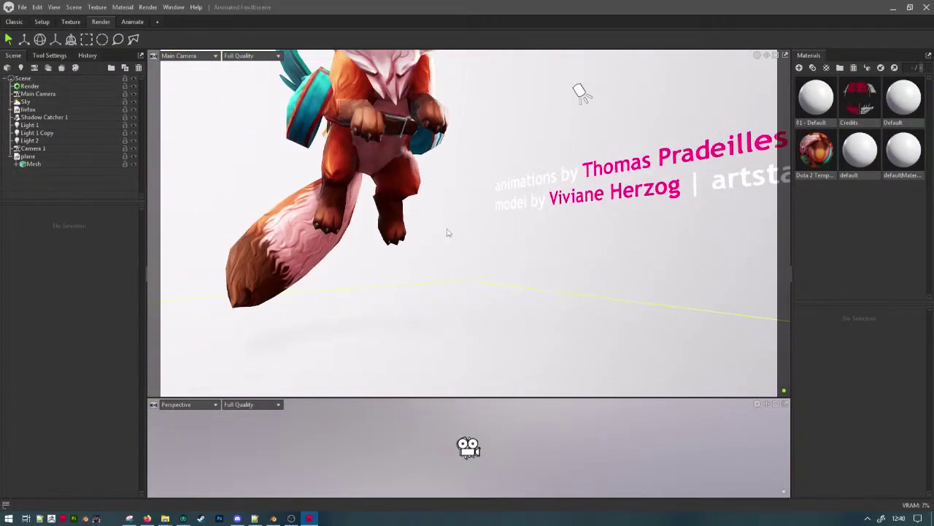
alt+drag(448, 231, 411, 279)
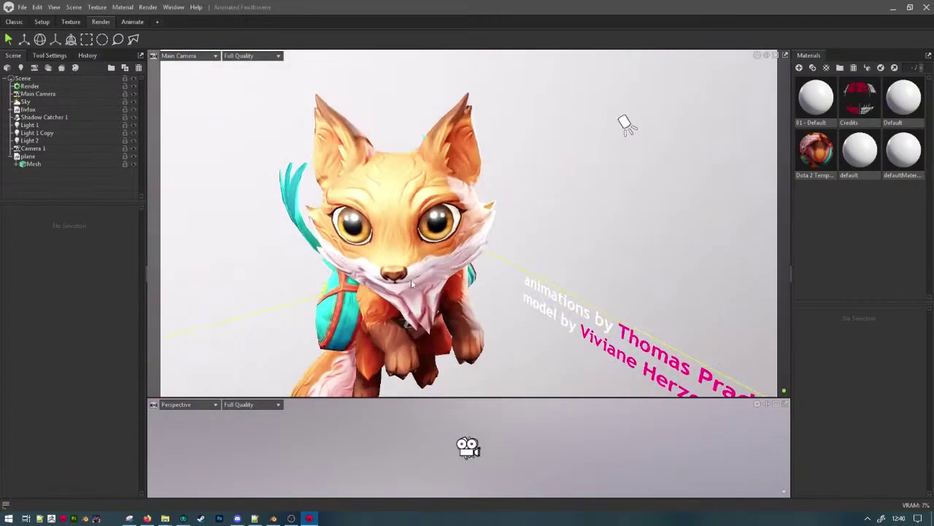
scroll(426, 246, up, 5)
scroll(427, 248, down, 5)
drag(427, 248, 277, 234)
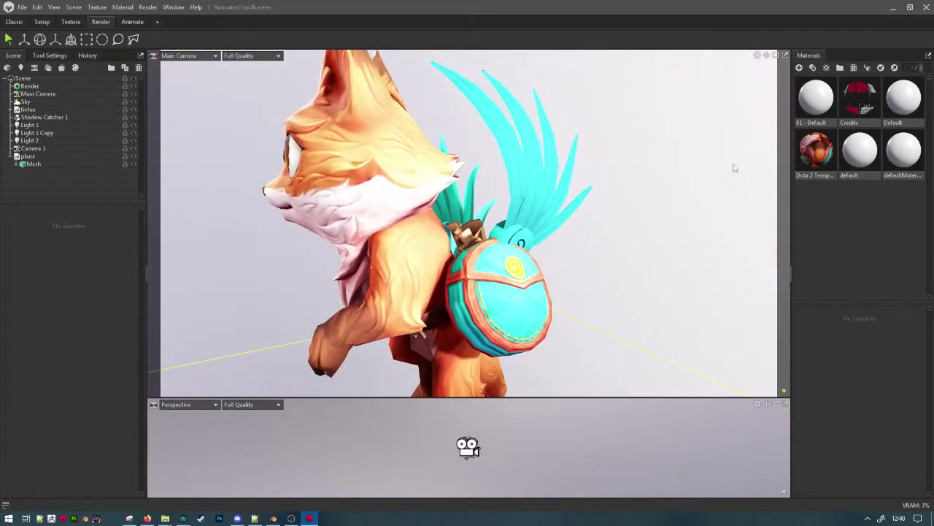
Examine the fox material's subsurface scattering settings and look at the fox's head from the other side.
click(833, 151)
scroll(840, 431, down, 4)
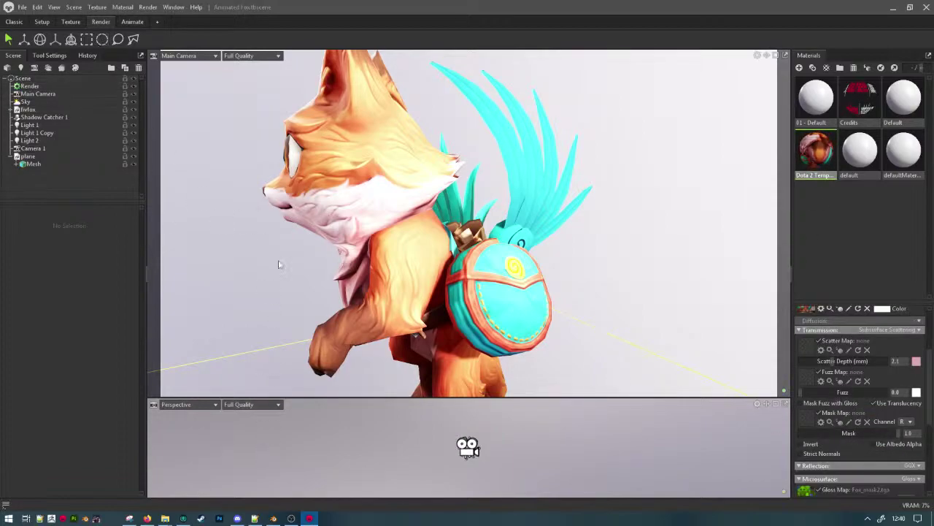
drag(277, 260, 385, 217)
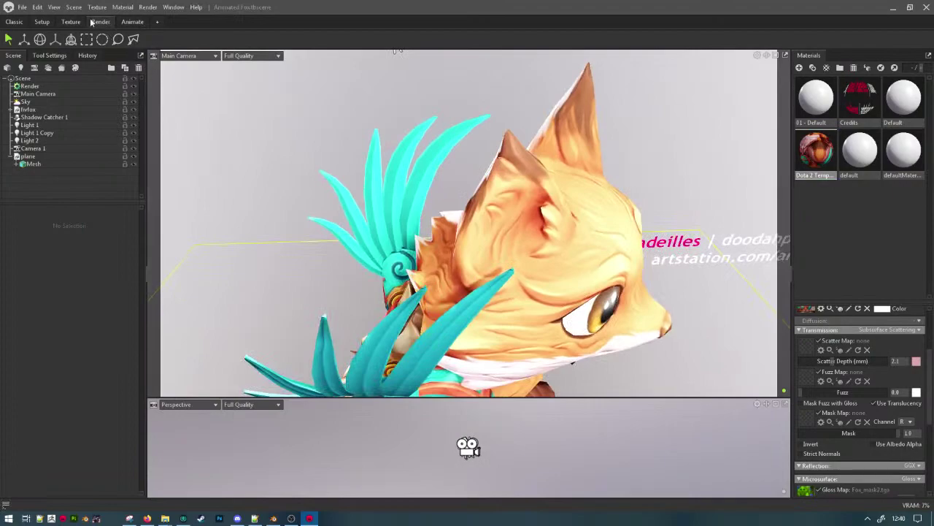
Switch to the Texture workspace and open the Texture Project sample scene from the library.
click(53, 23)
click(14, 22)
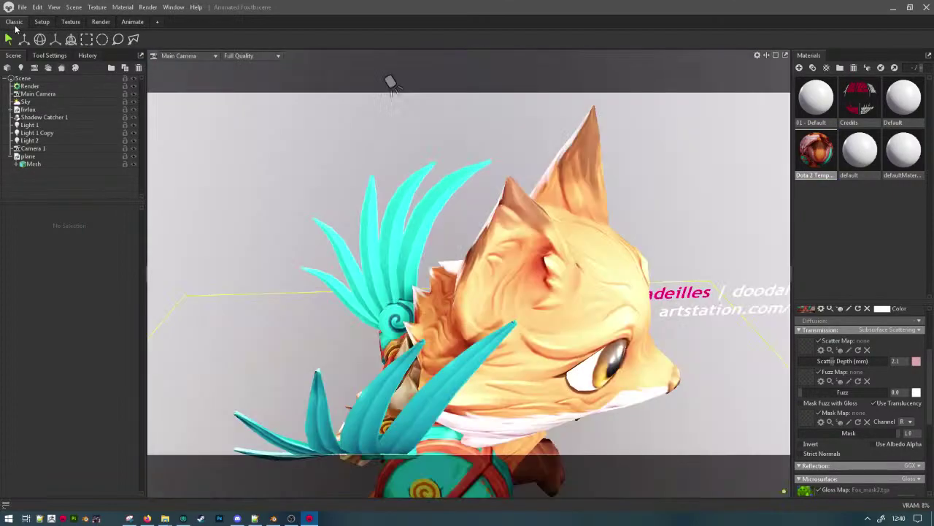
click(100, 22)
click(78, 21)
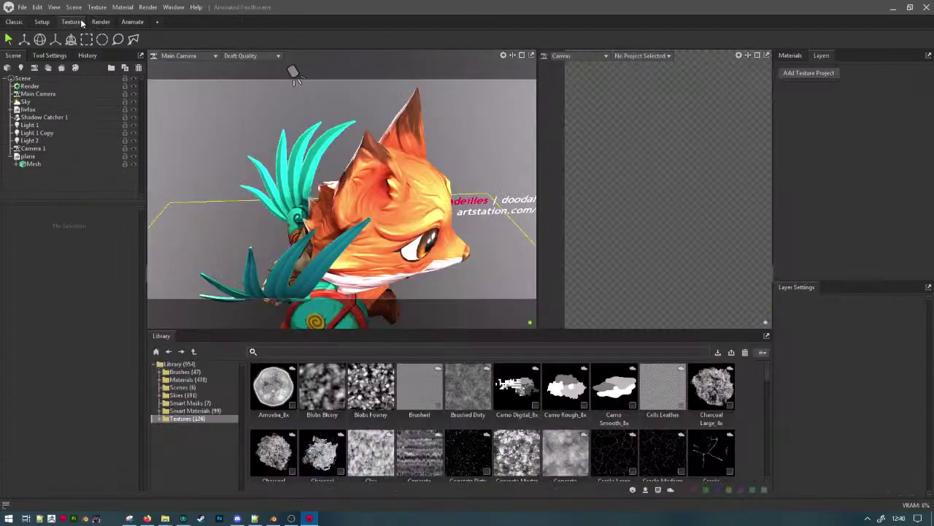
click(191, 389)
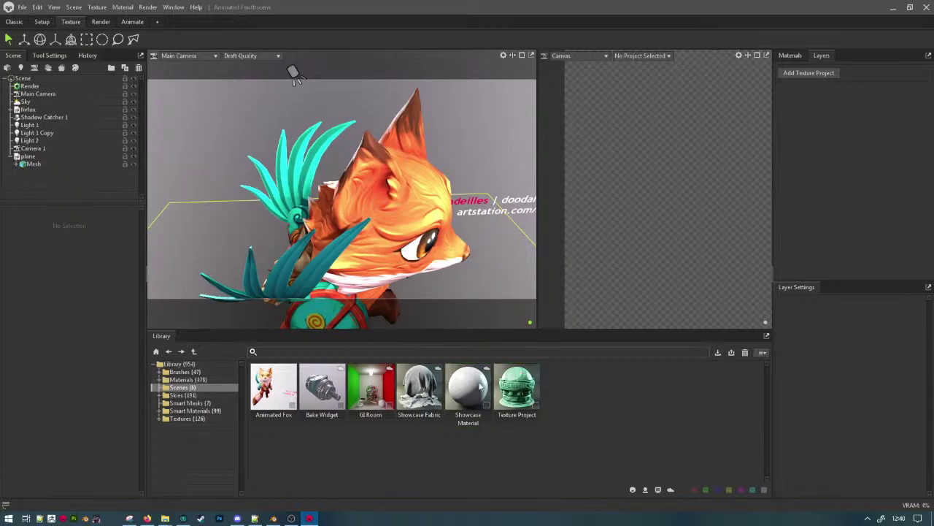
double_click(511, 384)
click(496, 296)
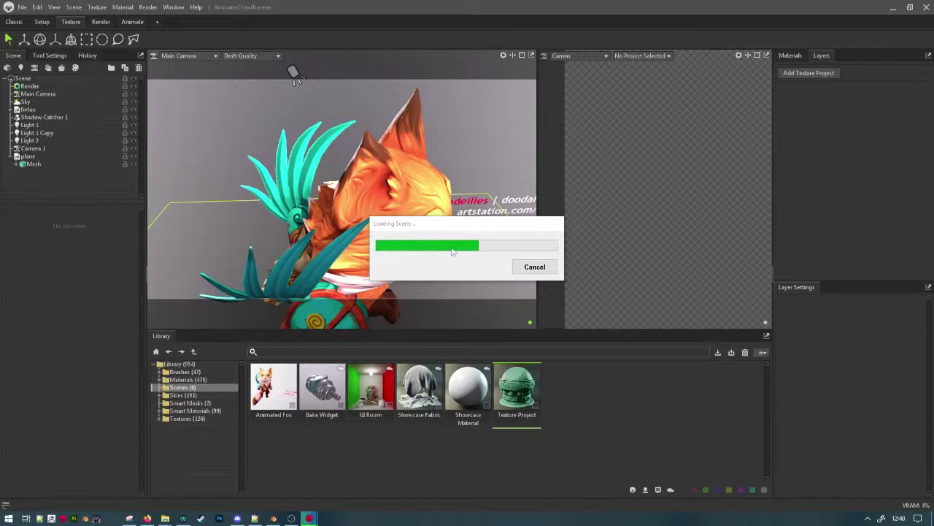
Inspect the Texture Project's input maps, project maps and export settings, and the skull emblem on the green sphere up close.
click(409, 187)
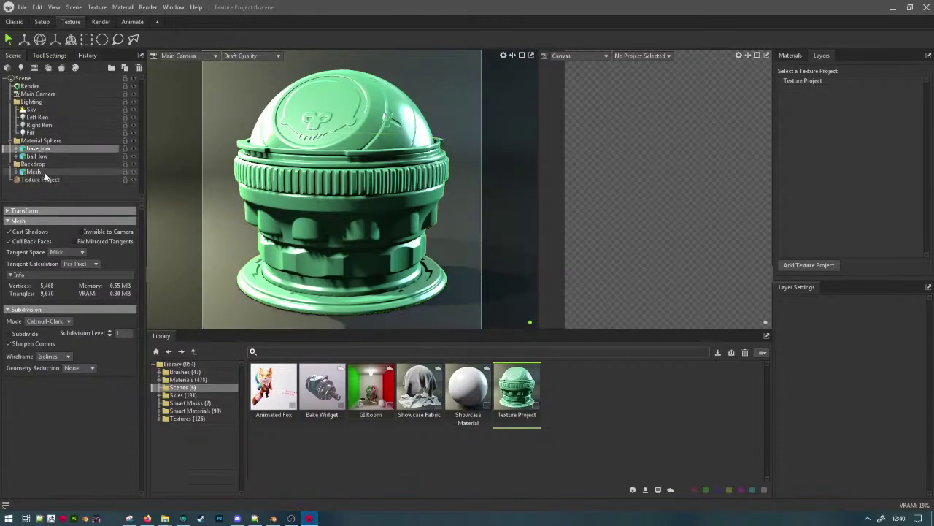
click(33, 172)
click(41, 181)
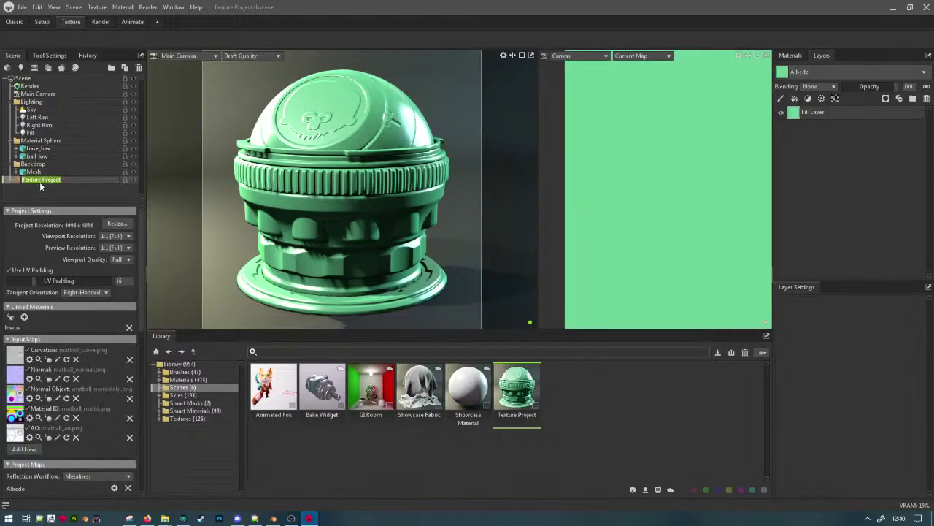
scroll(100, 390, down, 5)
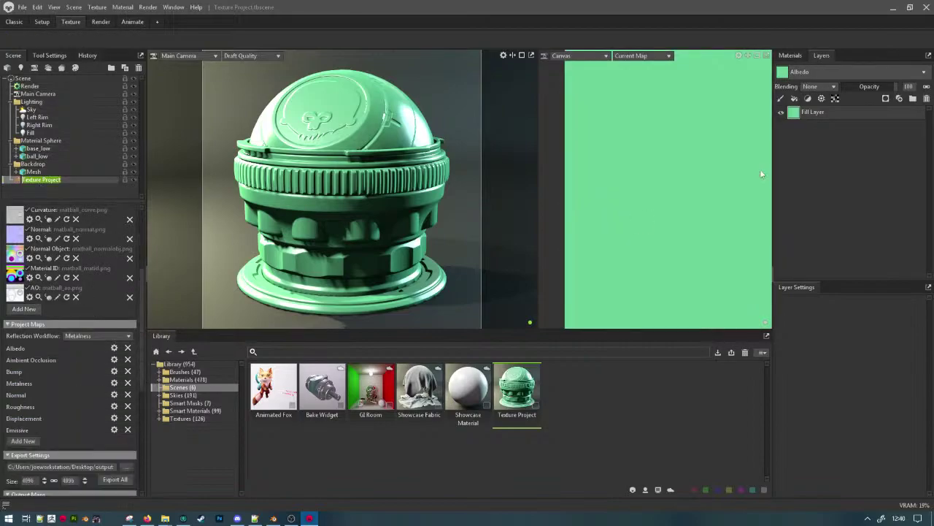
scroll(355, 188, up, 5)
drag(383, 141, 430, 225)
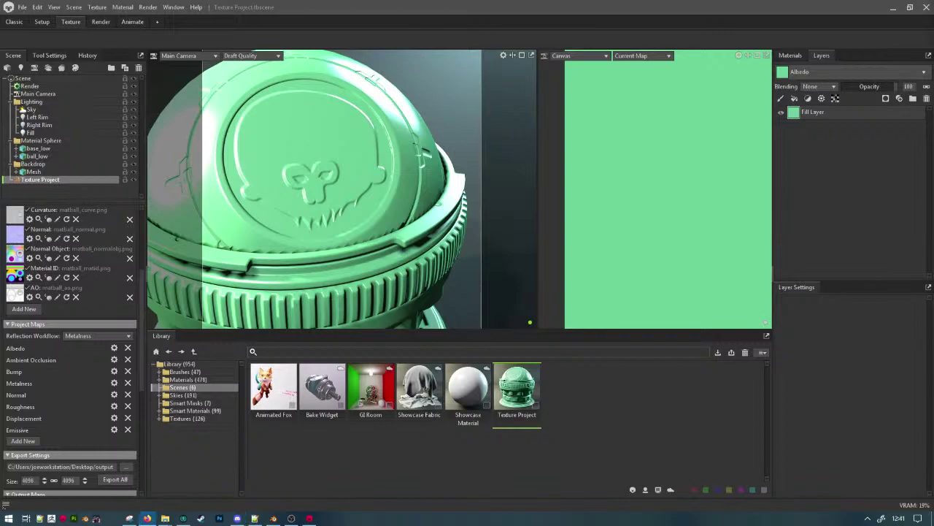
Switch to Firefox and compare the plain spear render with the Lance of Longinus work-in-progress image.
click(147, 518)
click(336, 281)
scroll(496, 426, down, 3)
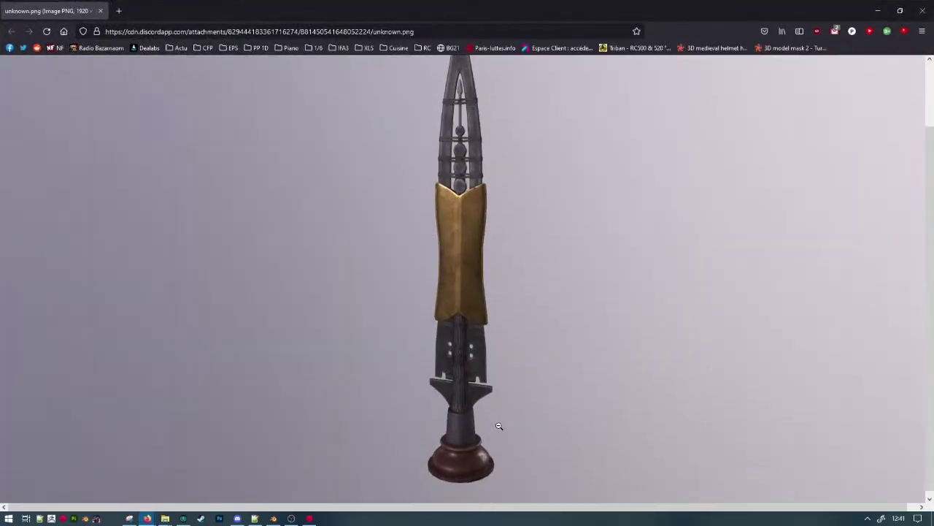
key(alt+Tab)
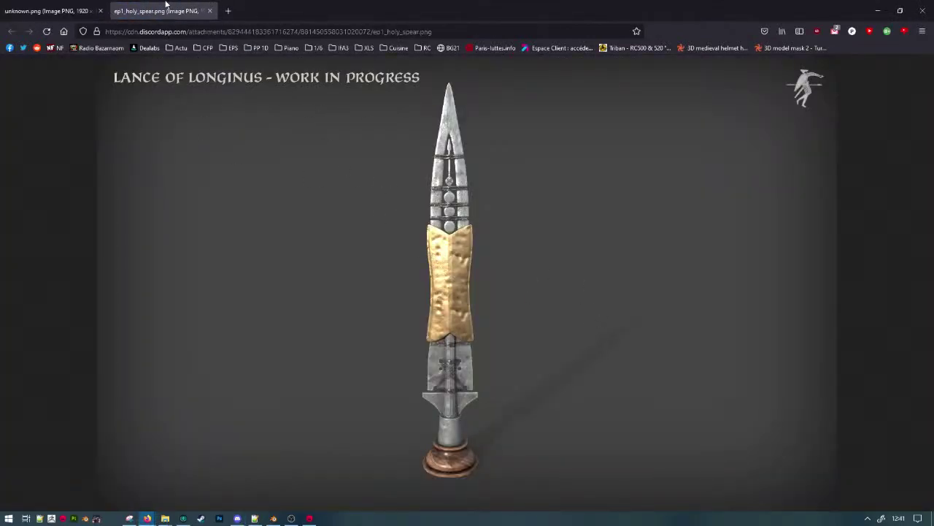
click(73, 8)
click(137, 8)
click(54, 6)
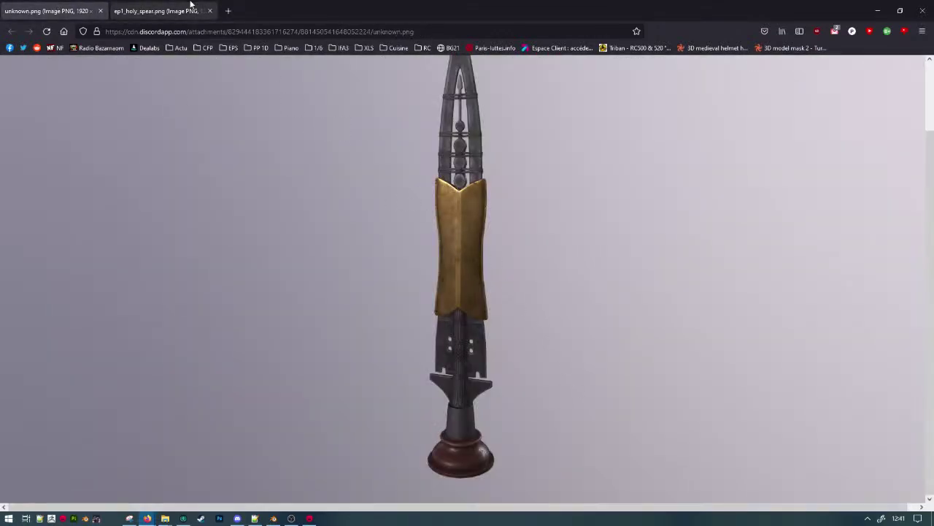
scroll(464, 272, up, 2)
scroll(367, 256, down, 2)
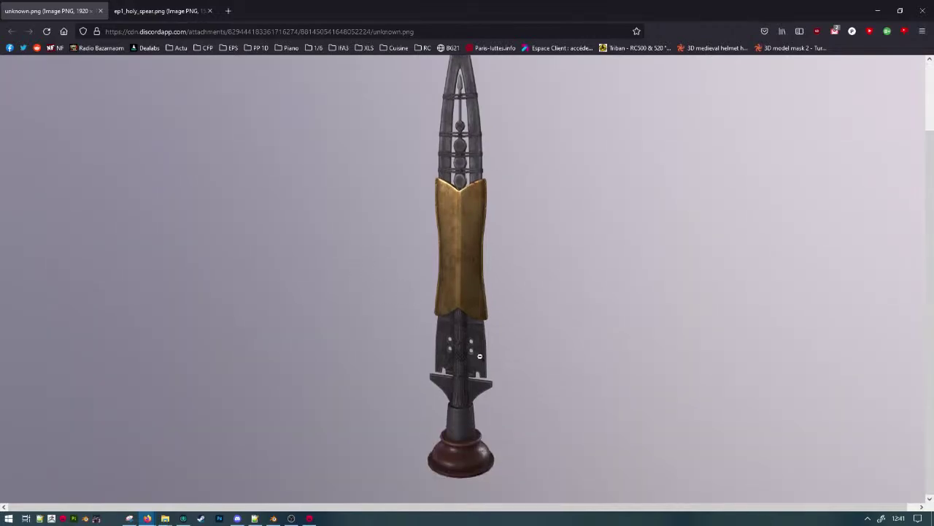
click(421, 324)
click(156, 11)
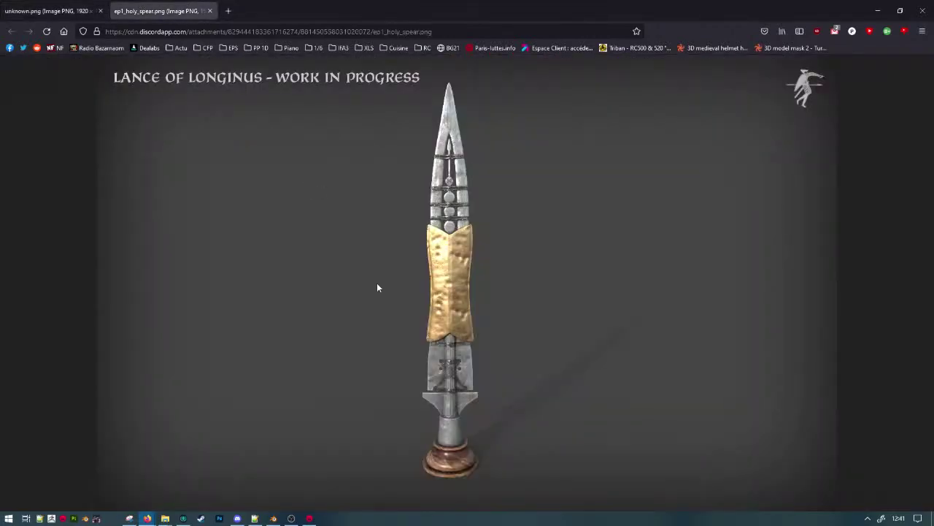
click(73, 7)
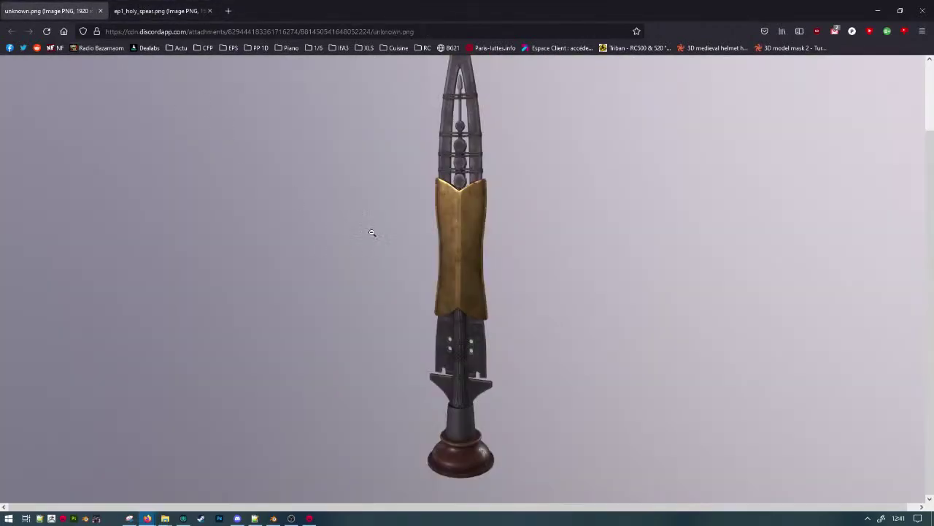
scroll(476, 343, up, 2)
click(146, 10)
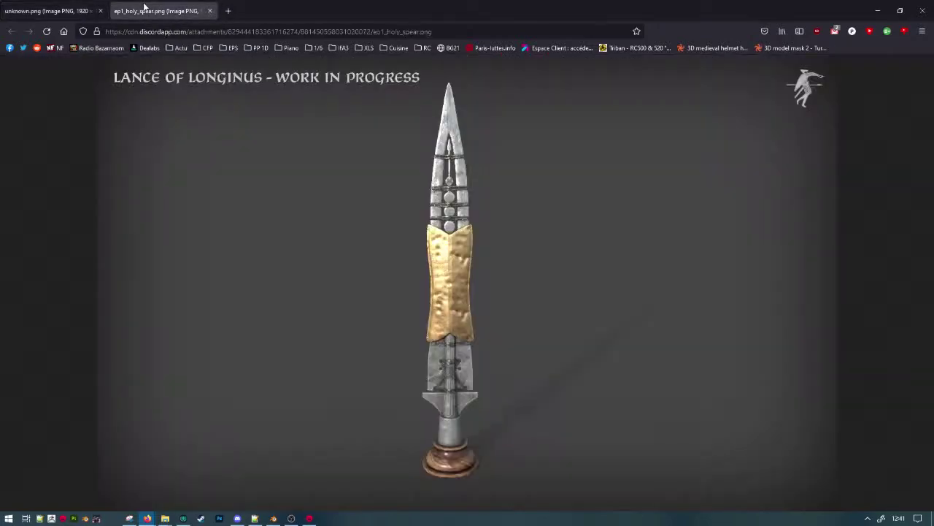
click(62, 10)
scroll(451, 340, down, 2)
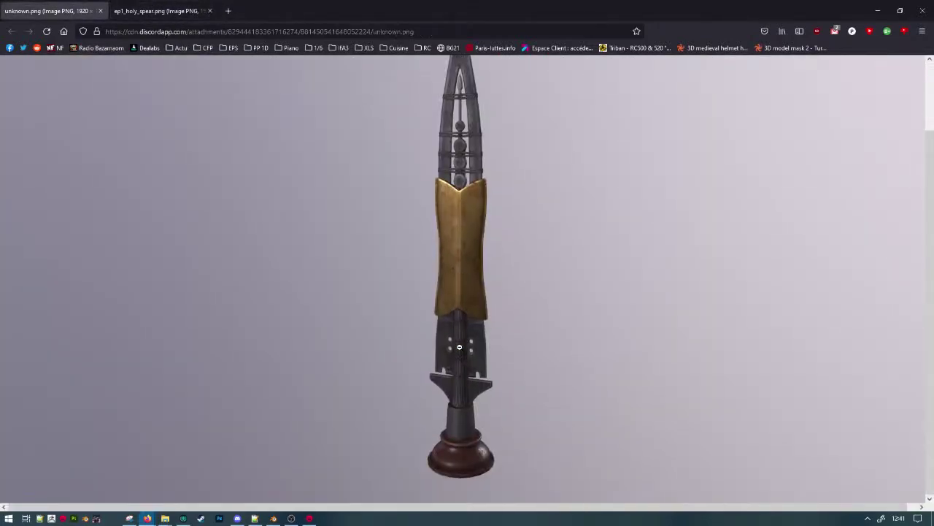
Return to Marmoset Toolbag and close it.
key(alt+Tab)
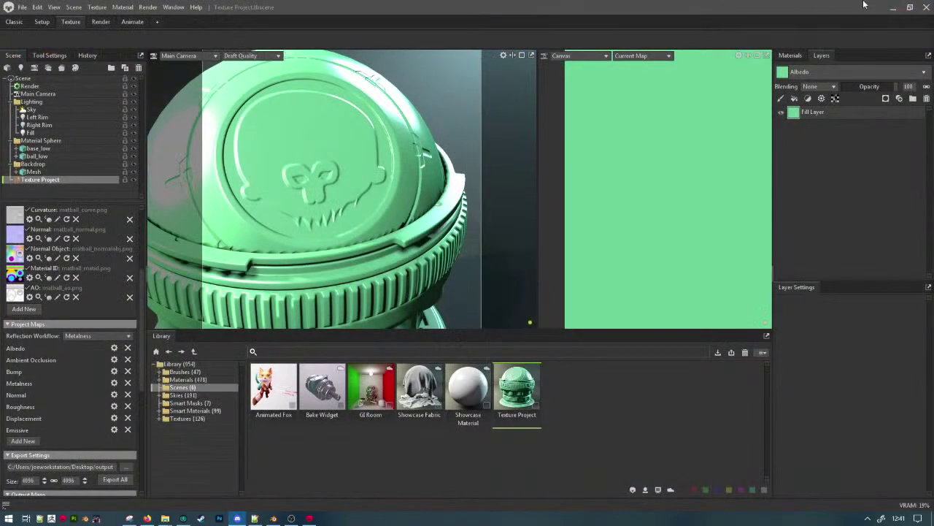
click(925, 7)
click(511, 294)
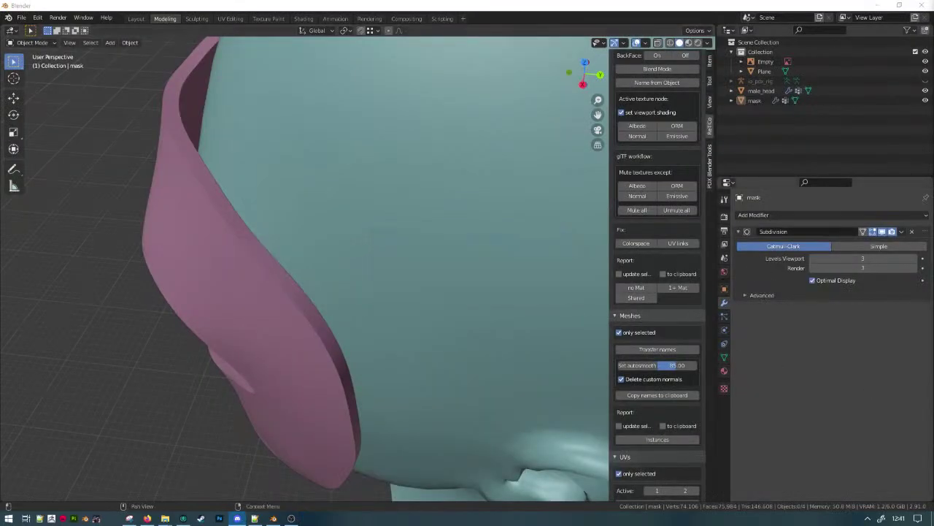
Switch to Blender and examine the mask's mouth plate and diamond-shaped holes in both object and edit mode.
key(alt+Tab)
scroll(310, 292, down, 8)
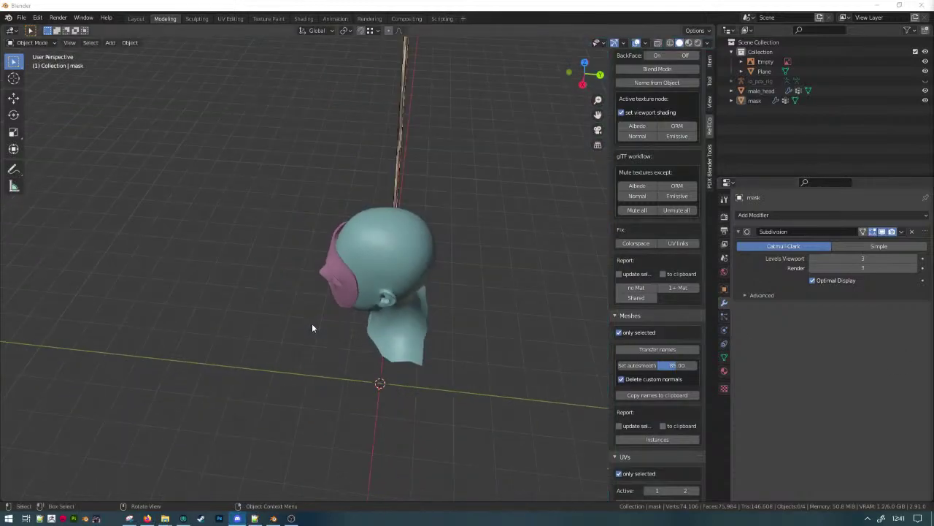
middle_drag(312, 323, 365, 270)
scroll(402, 314, up, 3)
scroll(366, 270, up, 2)
scroll(367, 271, up, 1)
key(Tab)
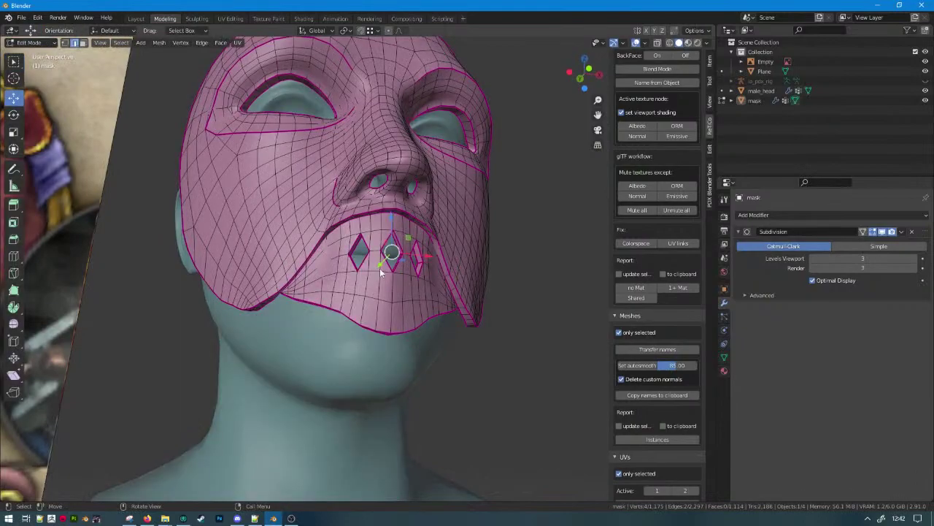
key(Tab)
scroll(365, 268, up, 3)
key(Tab)
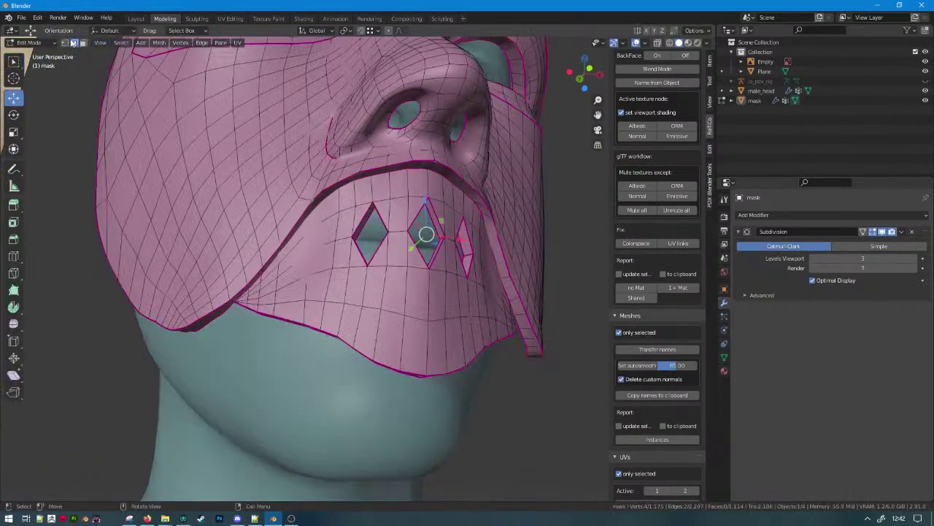
Select the two mirrored vertices outside the mouth's outer diamond holes and scale them along the X axis.
click(65, 43)
click(314, 248)
middle_drag(309, 251, 306, 226)
key(Tab)
key(Tab)
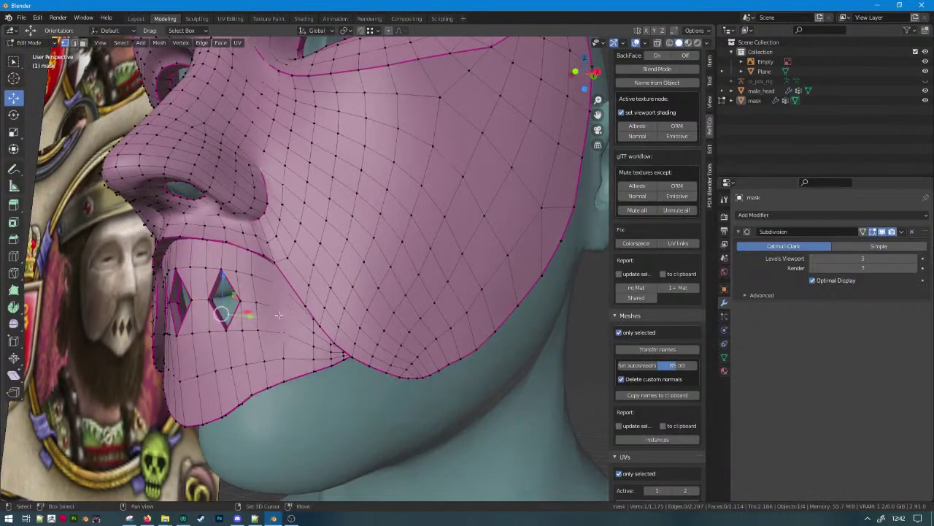
middle_drag(287, 311, 329, 328)
key(s)
key(x)
click(368, 327)
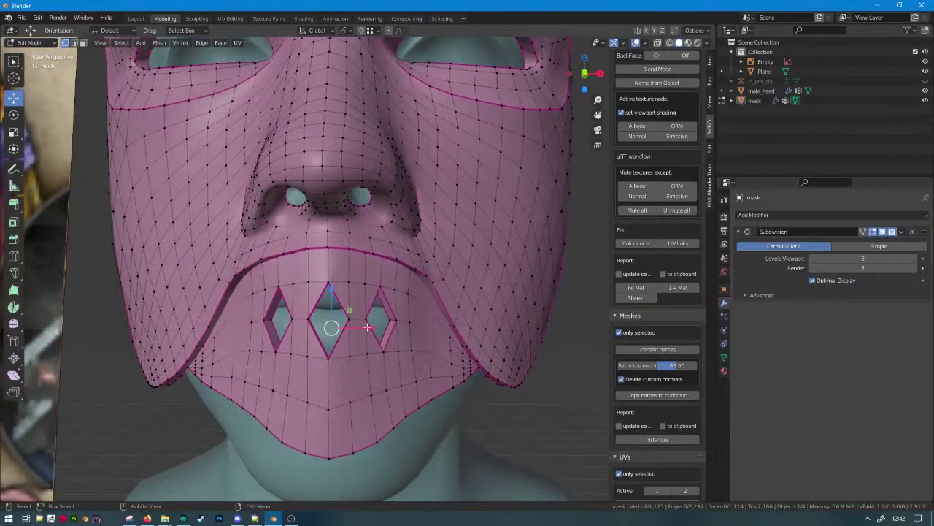
key(s)
key(x)
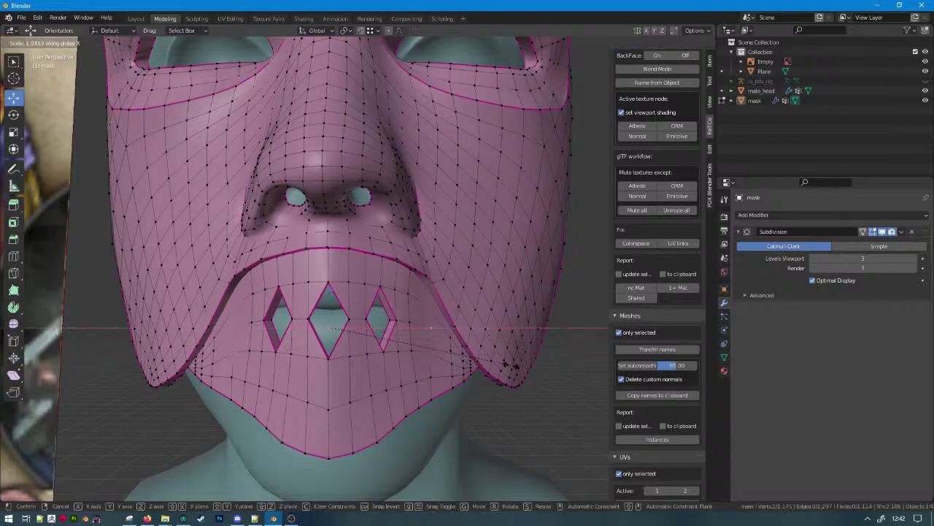
click(519, 377)
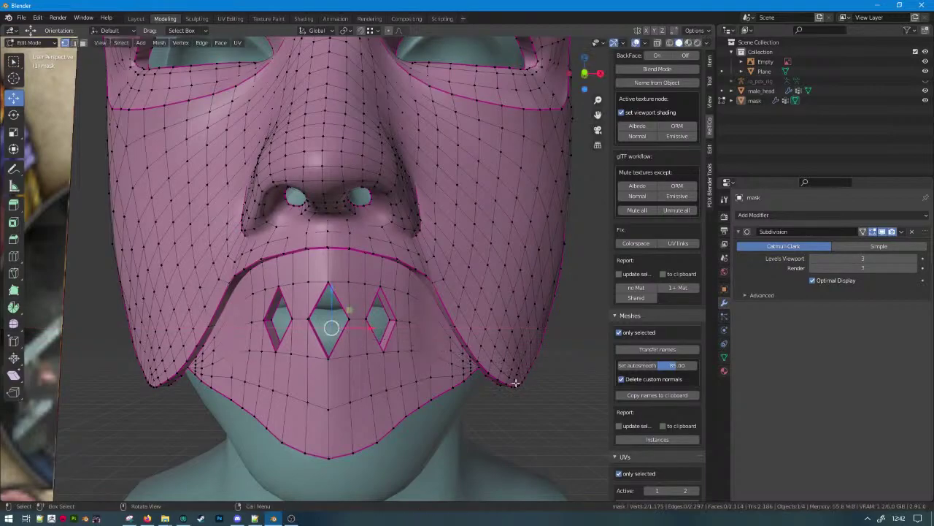
Spread the same mouth vertices slightly outward along X using smooth proportional editing with size 1.61, and check the shape in object mode.
key(s)
key(x)
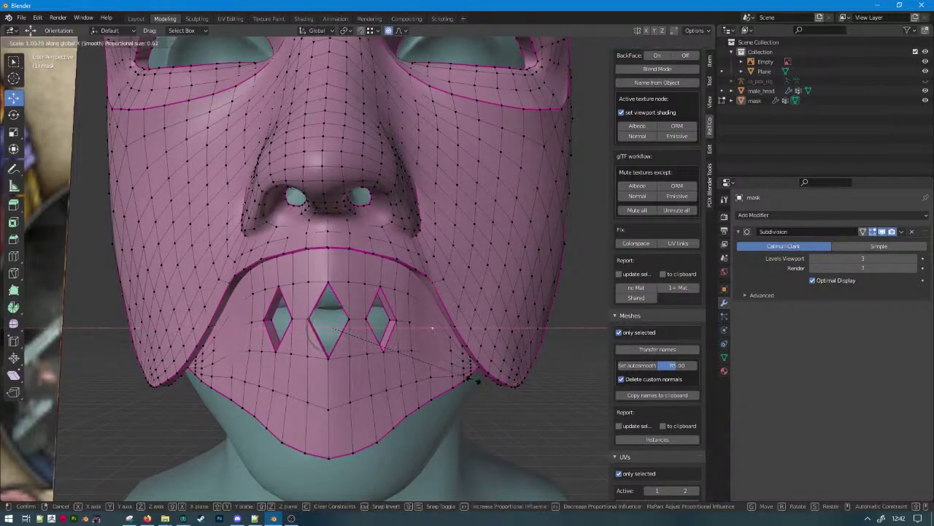
scroll(473, 379, down, 5)
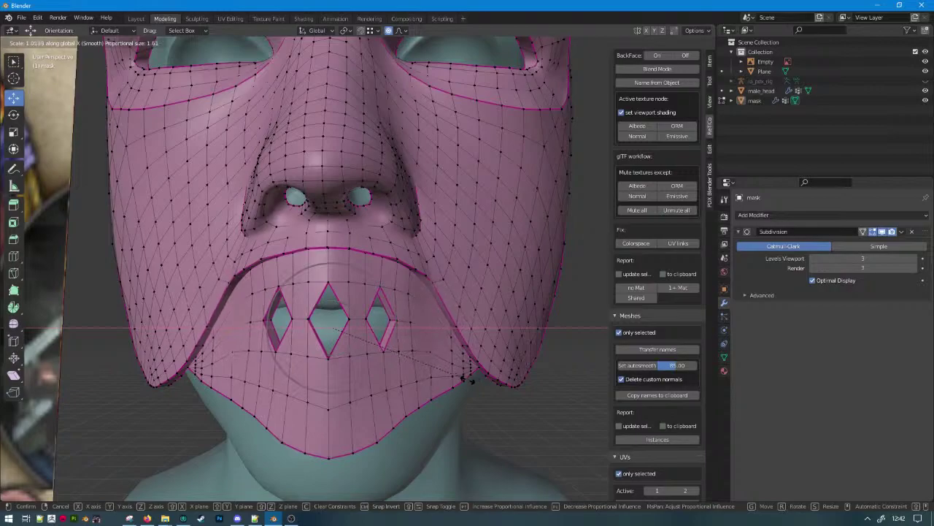
click(470, 381)
key(Tab)
scroll(475, 383, down, 5)
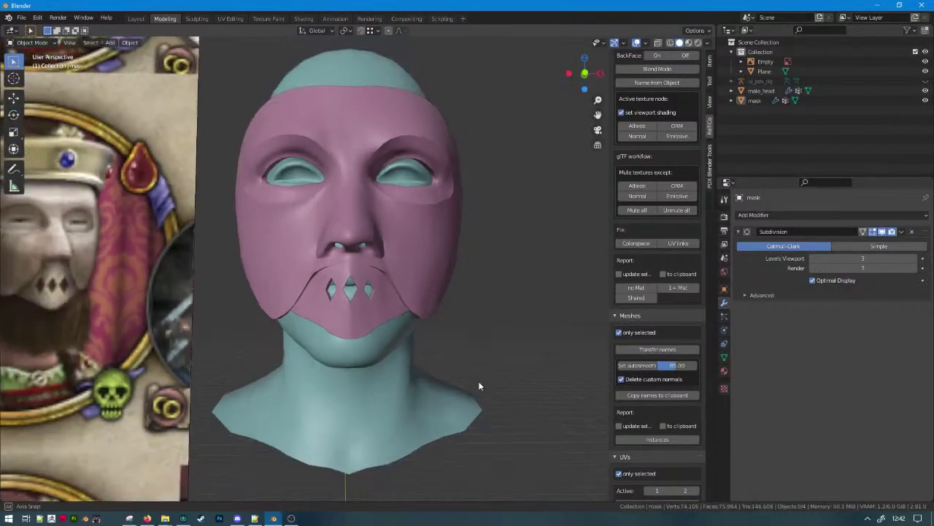
mouse_move(486, 389)
middle_down()
mouse_move(491, 365)
mouse_move(559, 377)
mouse_move(613, 296)
mouse_move(519, 374)
mouse_move(534, 455)
mouse_move(586, 439)
mouse_move(535, 244)
mouse_move(642, 219)
mouse_move(40, 208)
mouse_move(299, 213)
mouse_move(185, 175)
mouse_move(305, 188)
middle_up()
key(shift+z)
key(shift+z)
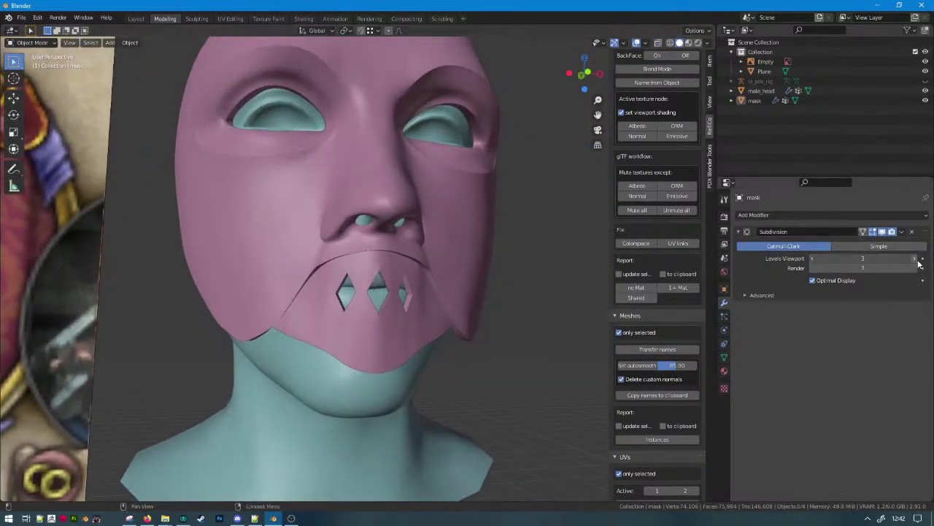
Set the mask's Subdivision modifier to 4 viewport and render levels and disable Optimal Display.
click(914, 258)
click(914, 268)
middle_drag(365, 270, 419, 230)
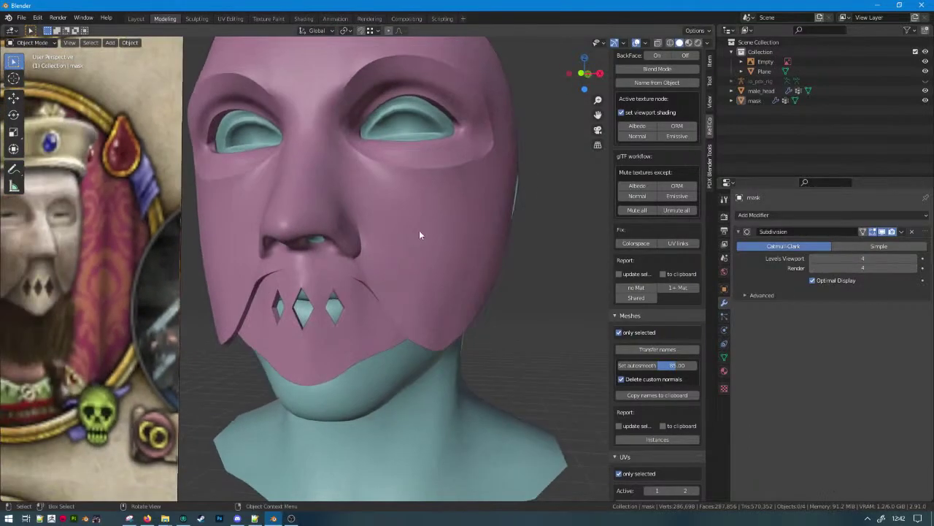
click(419, 230)
click(841, 281)
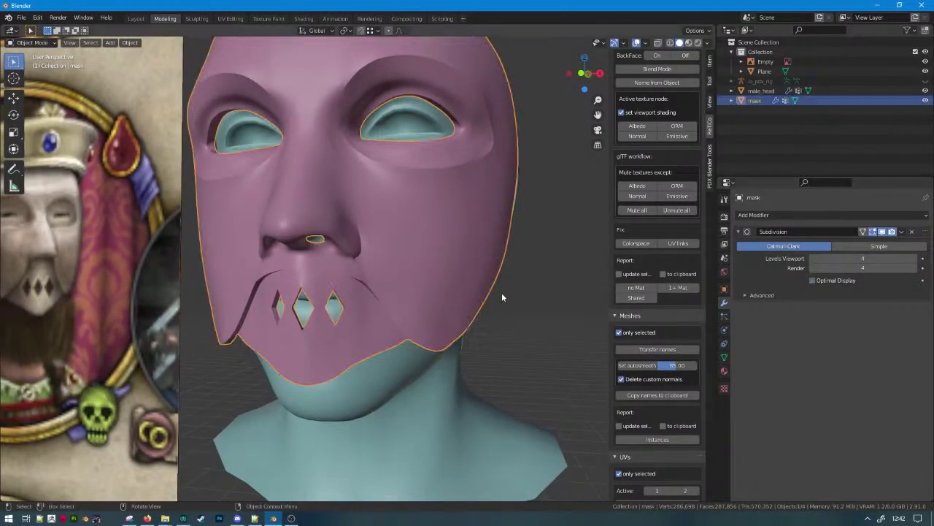
Examine the density of the mask's subdivided mesh in wireframe and solid shading from several angles.
scroll(501, 294, down, 4)
key(shift+z)
scroll(493, 290, up, 4)
mouse_move(453, 285)
middle_down()
mouse_move(535, 285)
mouse_move(423, 238)
mouse_move(520, 225)
mouse_move(507, 268)
mouse_move(574, 328)
mouse_move(565, 390)
mouse_move(548, 363)
mouse_move(435, 340)
mouse_move(412, 317)
mouse_move(416, 339)
mouse_move(392, 323)
mouse_move(435, 206)
middle_up()
click(493, 282)
key(shift+z)
scroll(480, 262, up, 4)
key(shift+z)
key(shift+z)
scroll(437, 225, down, 4)
scroll(442, 244, up, 4)
key(shift+z)
key(shift+z)
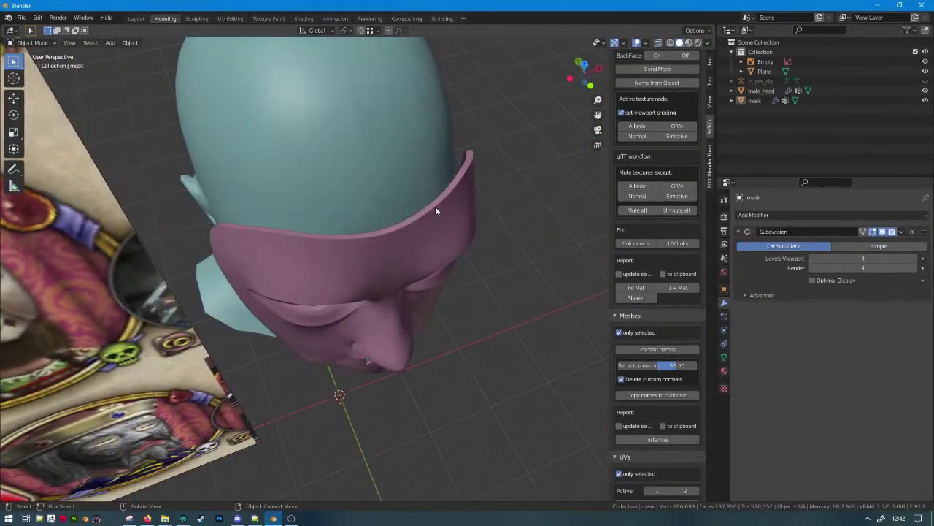
Duplicate the mask object in place.
click(435, 211)
key(shift+d)
key(Escape)
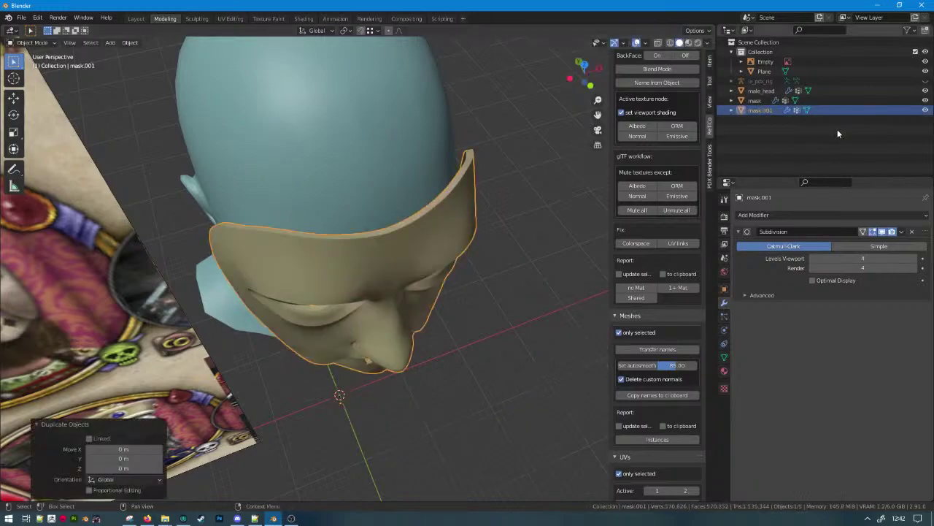
Rename the original mask object as mask_LP.
click(757, 100)
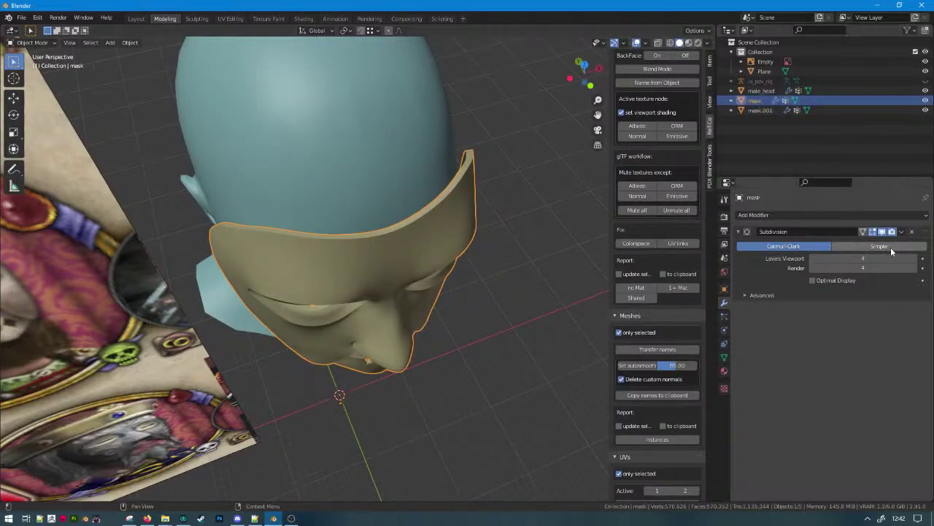
double_click(759, 100)
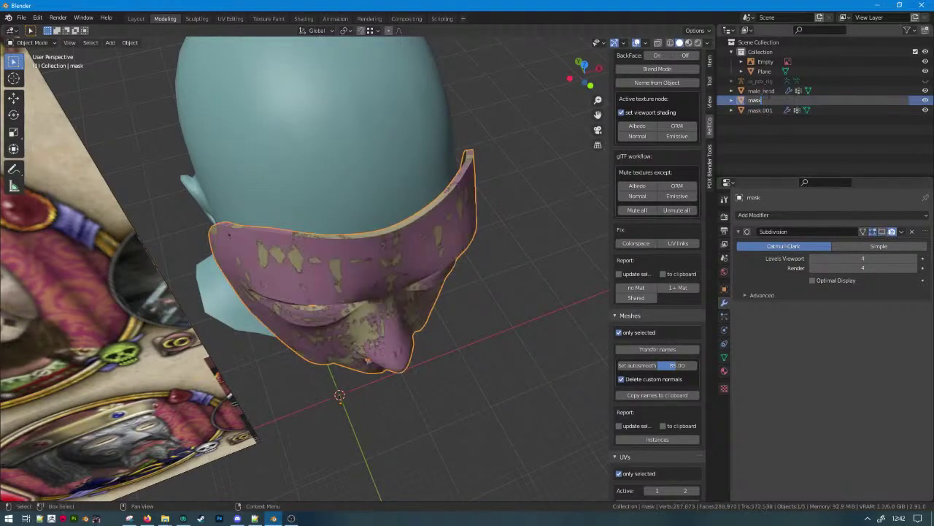
text(_LP)
key(Return)
Rename the duplicate mask object mask.001 as mask_HP.
middle_drag(560, 183, 522, 135)
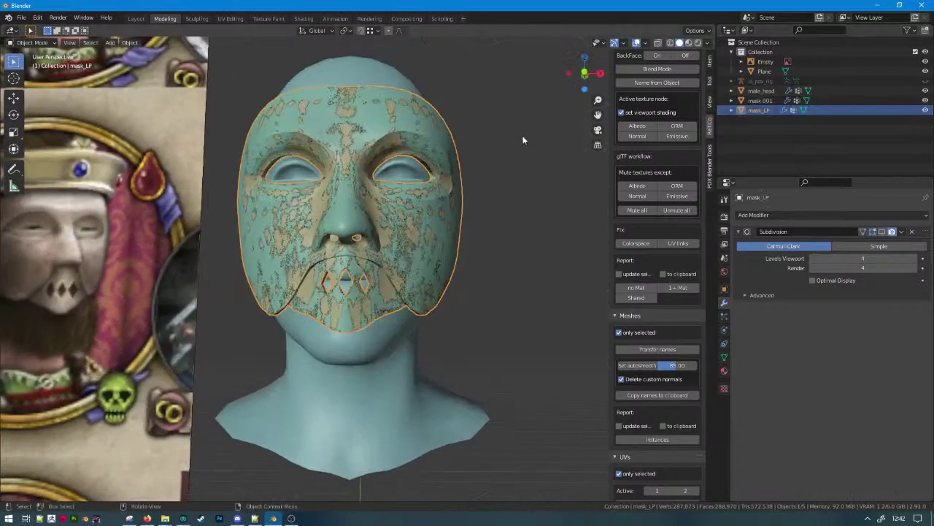
scroll(593, 162, up, 3)
click(759, 102)
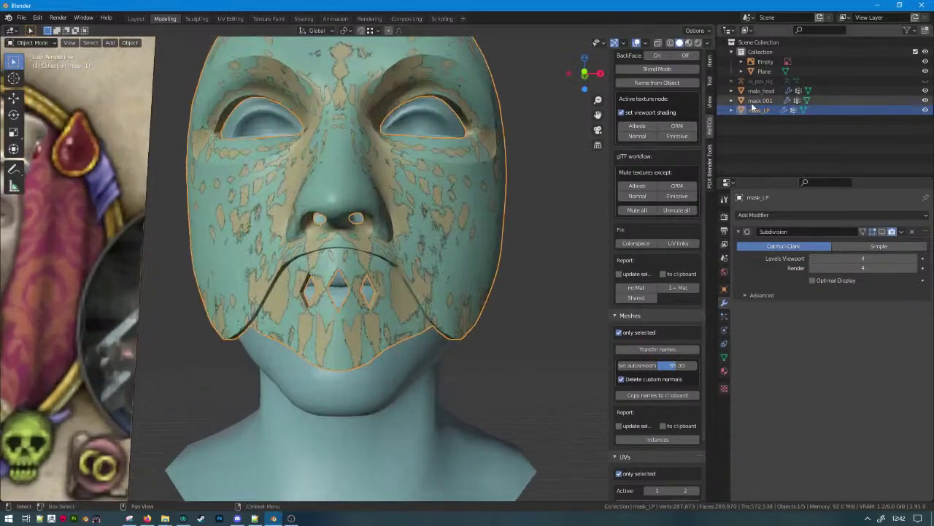
double_click(761, 100)
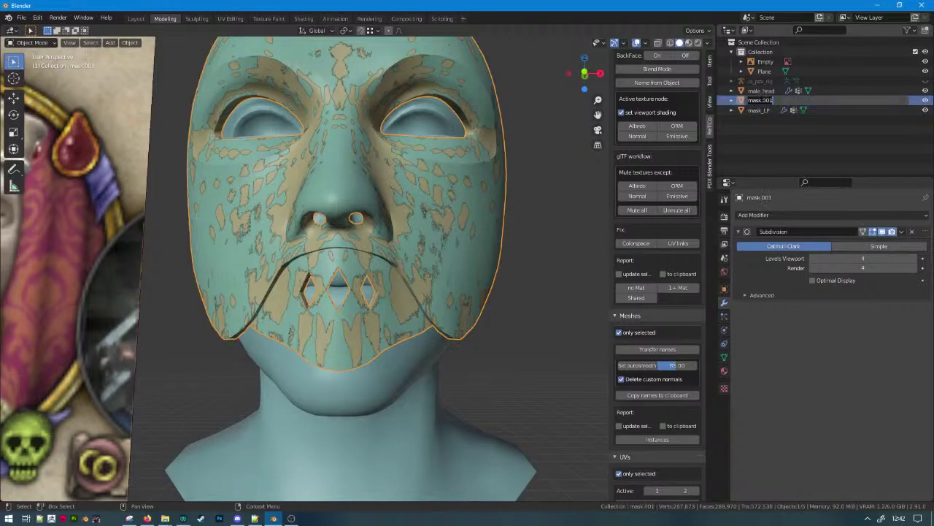
key(BackSpace)
key(BackSpace)
key(BackSpace)
key(BackSpace)
text(HP)
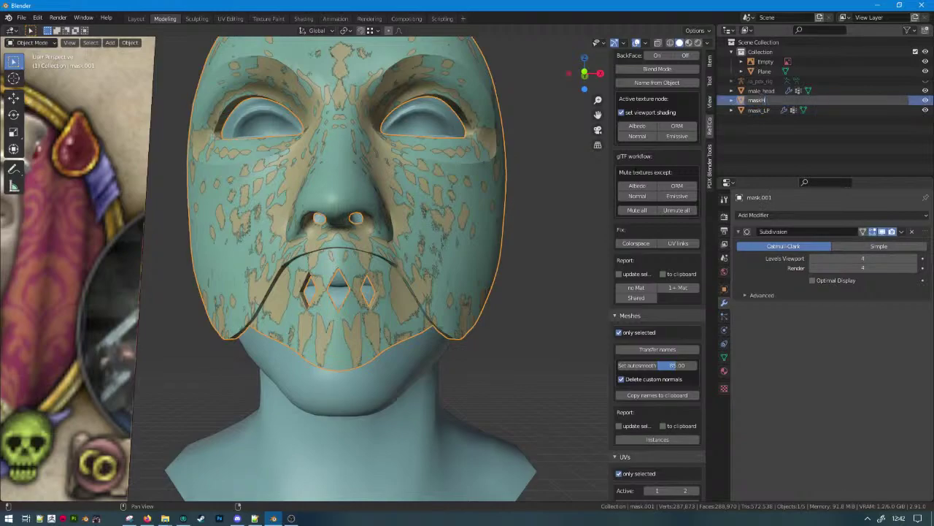
key(Return)
double_click(758, 110)
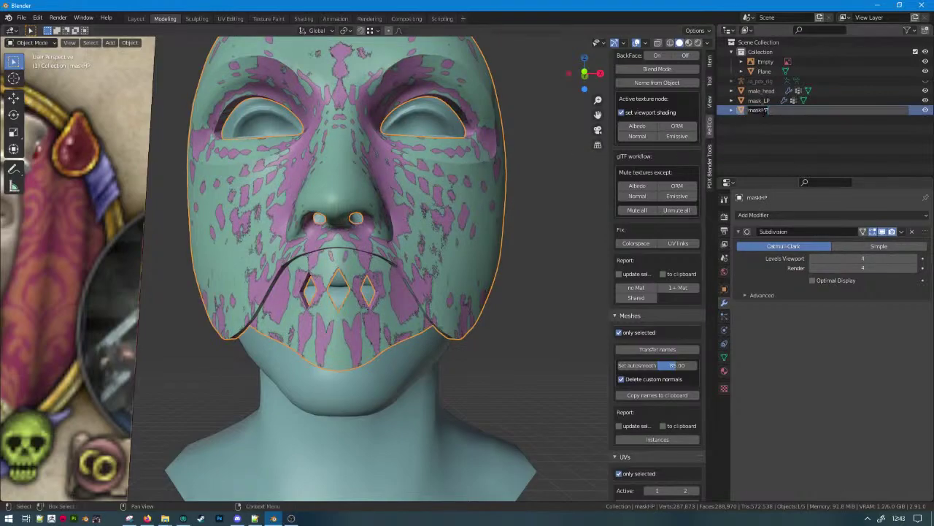
text(_)
key(Return)
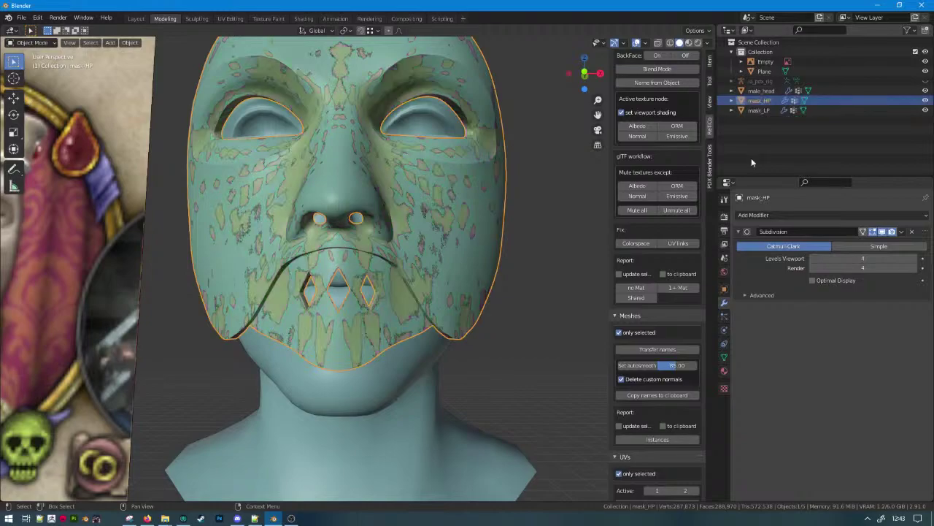
Remove the Subdivision modifier from mask_LP and hide that object in the viewport.
click(759, 110)
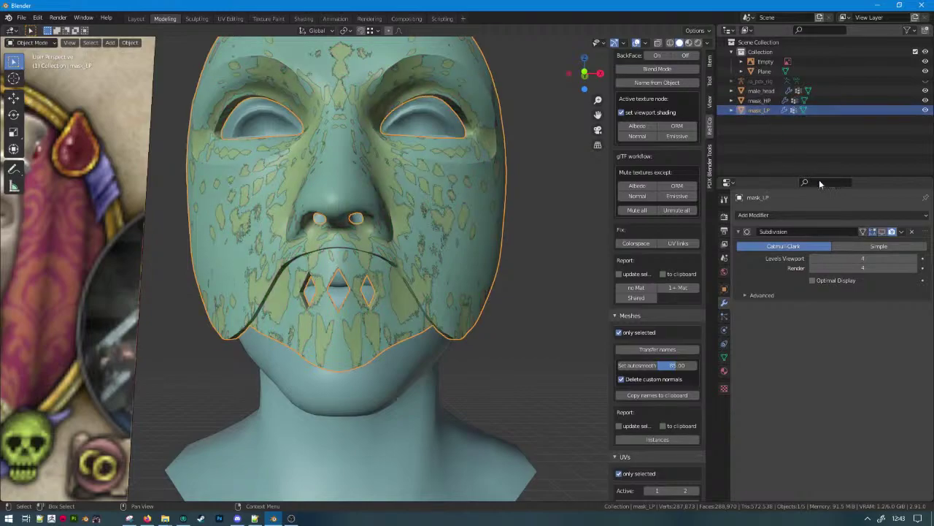
click(911, 232)
click(925, 109)
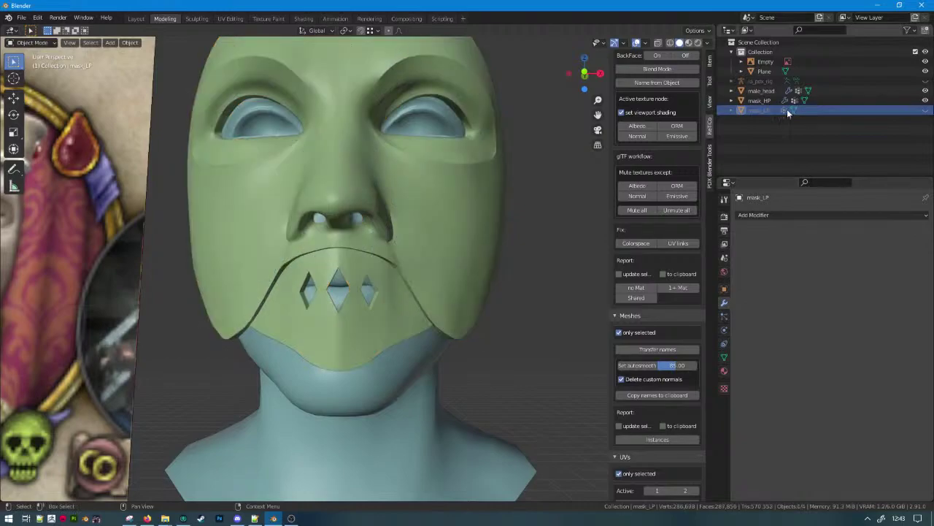
Enter edit mode on mask_HP and, in edge selection mode, select the front edge loop along the bottom of the chin piece.
click(787, 100)
middle_drag(549, 251, 454, 266)
key(Tab)
middle_drag(347, 308, 352, 266)
scroll(351, 265, up, 3)
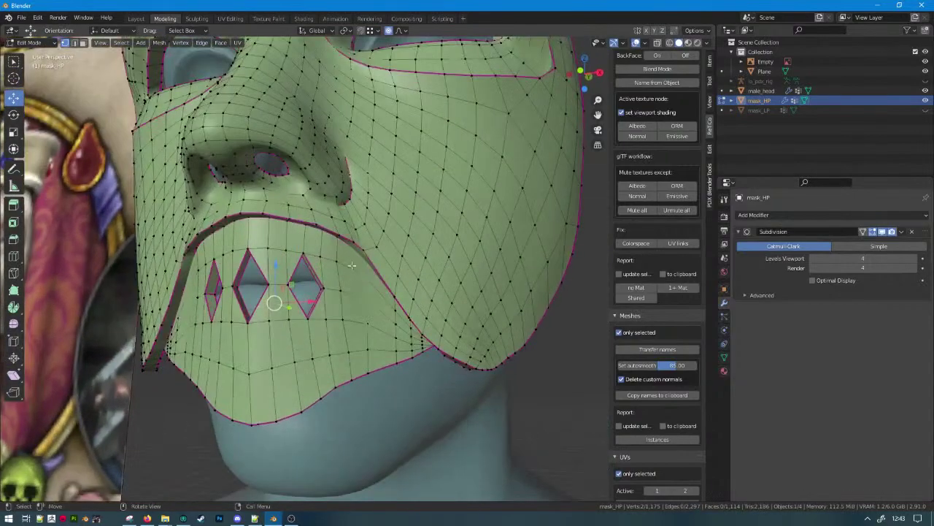
click(74, 42)
middle_drag(292, 241, 302, 176)
alt+click(303, 163)
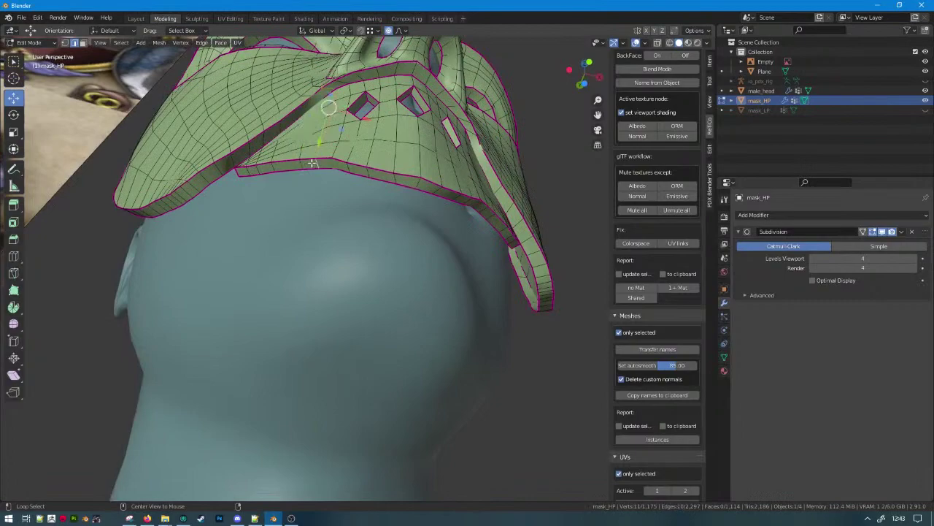
alt+click(300, 164)
middle_drag(349, 135, 369, 225)
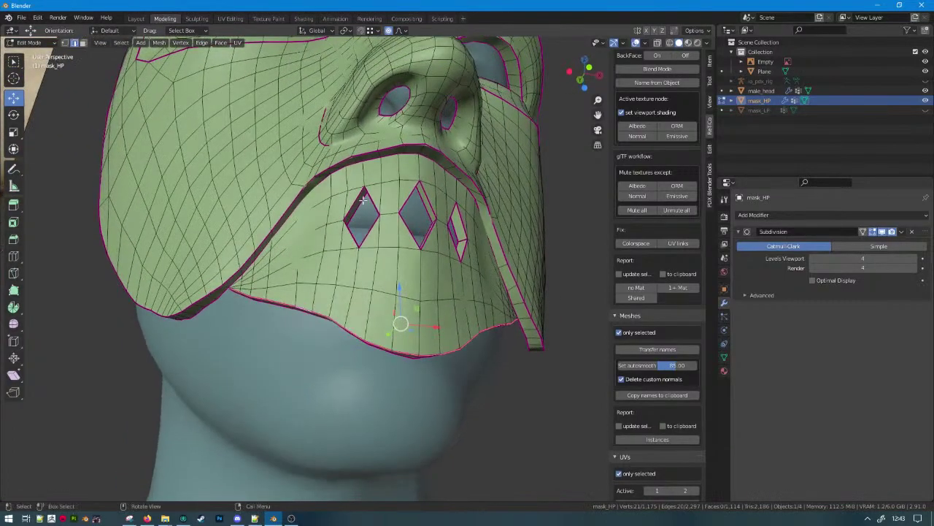
Add the front edges of the centre diamond mouth opening and the one on the face's right side to the selection.
alt+click(371, 227)
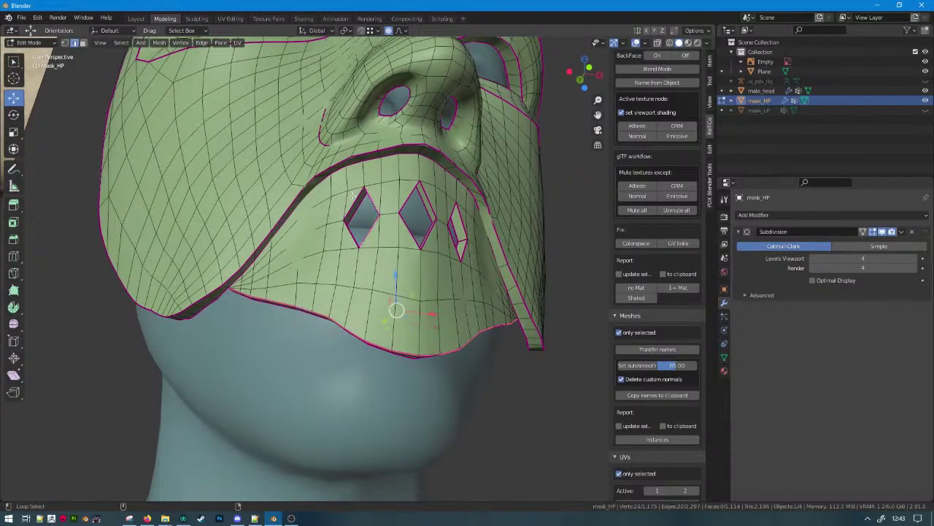
alt+shift+click(353, 224)
alt+shift+click(405, 225)
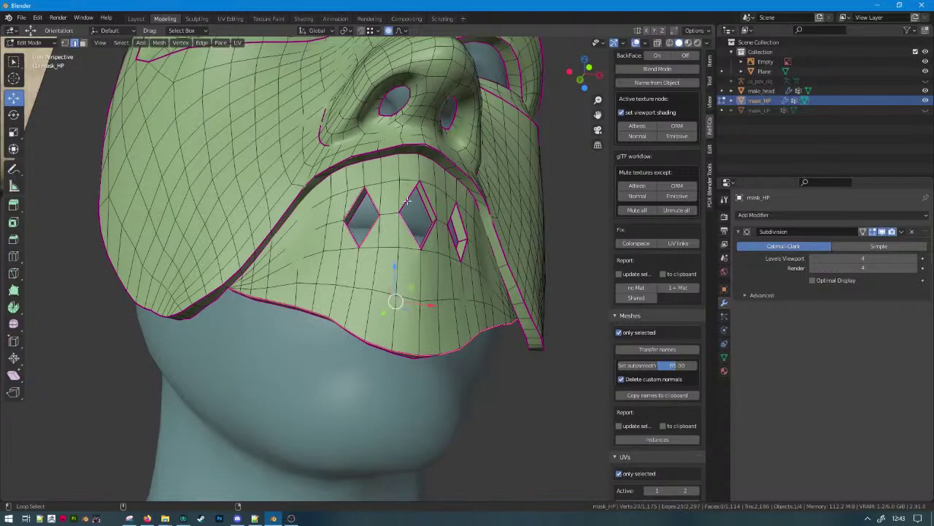
alt+shift+click(410, 197)
alt+shift+click(429, 197)
alt+shift+click(433, 228)
Add the four front edges of the diamond mouth opening on the face's left side to the selection.
middle_drag(434, 229, 349, 314)
scroll(349, 315, up, 2)
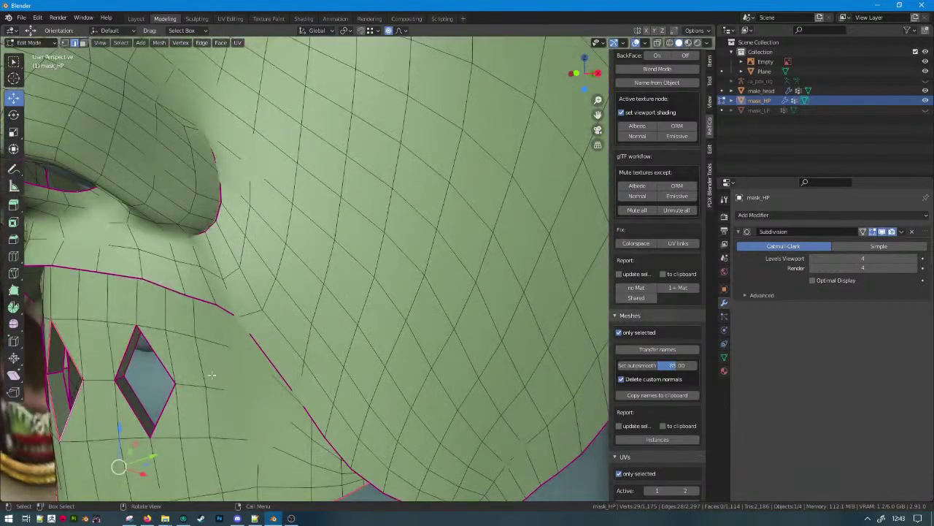
alt+shift+click(168, 406)
alt+shift+click(163, 364)
alt+shift+click(132, 341)
alt+shift+click(124, 396)
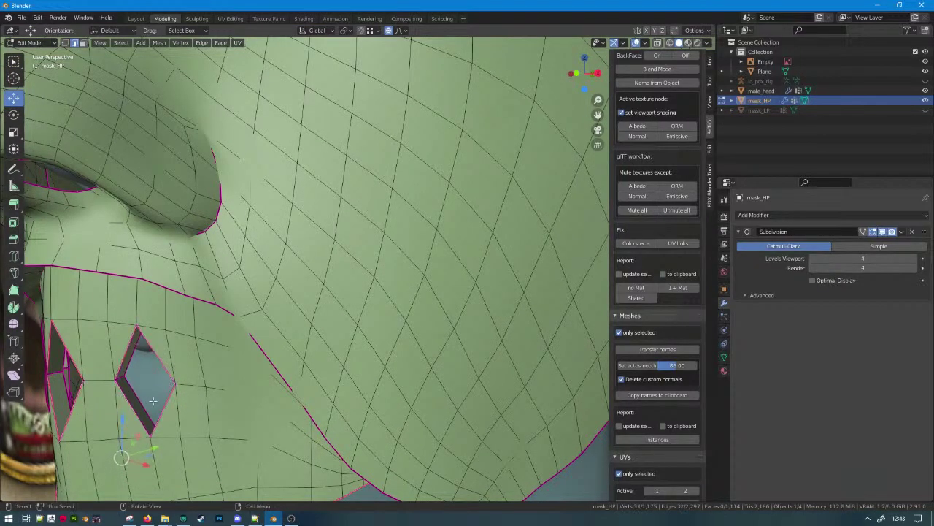
Add the front edges of the curved upper plate above the mouth piece, down to both mouth corners, to the selection.
scroll(152, 401, down, 5)
middle_drag(154, 399, 198, 381)
alt+shift+click(332, 215)
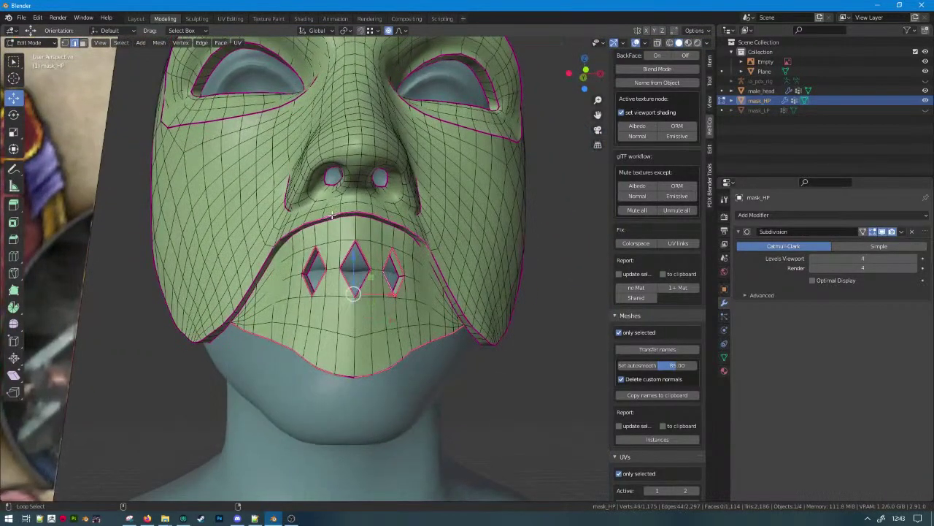
alt+shift+click(257, 270)
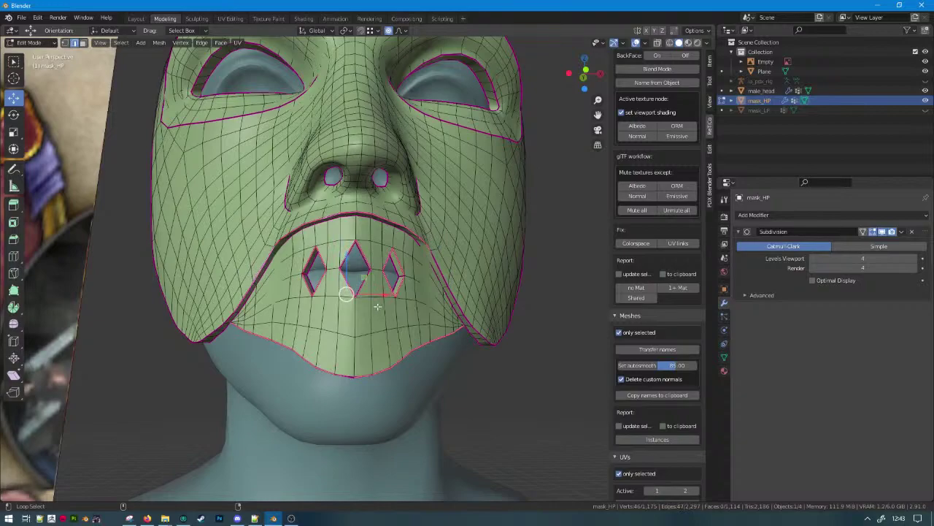
alt+shift+click(443, 281)
middle_drag(443, 280, 346, 281)
alt+shift+click(322, 278)
alt+shift+click(320, 272)
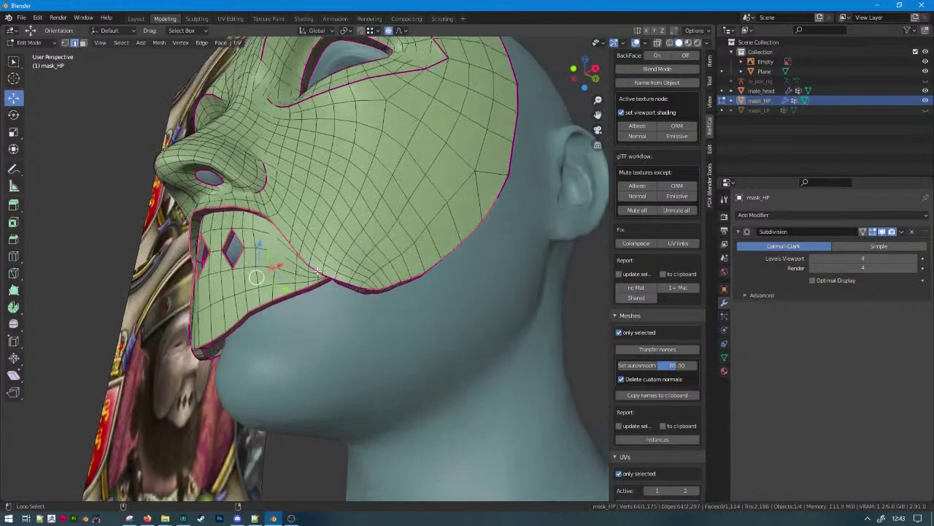
Extend the edge selection along the mask's outer front rim, from the left cheek's lower tip up to the temple.
ctrl+click(362, 287)
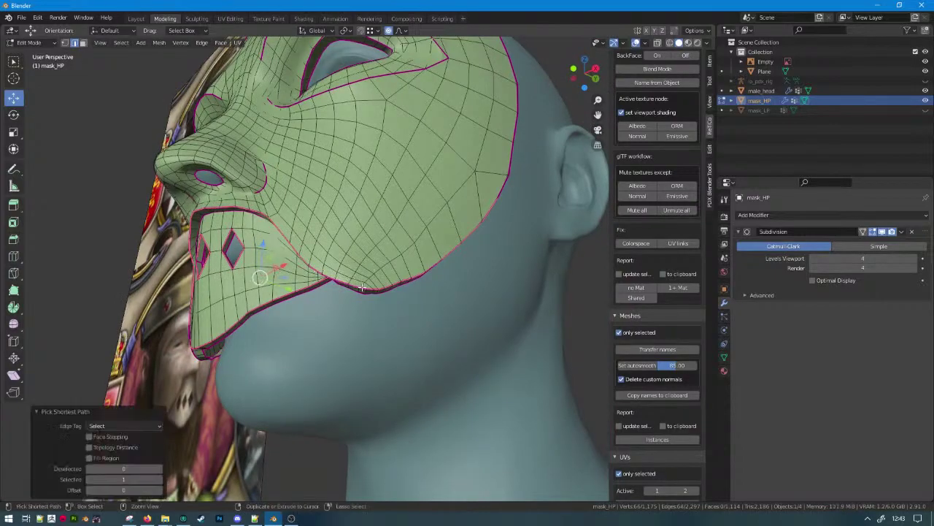
middle_drag(392, 280, 374, 168)
ctrl+click(453, 137)
key(ctrl+z)
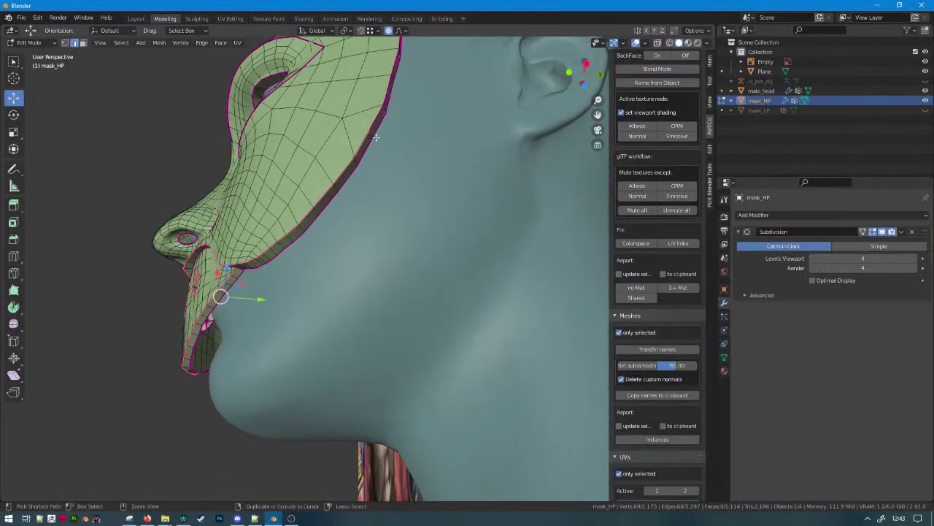
shift+click(371, 123)
shift+middle_drag(390, 92, 371, 219)
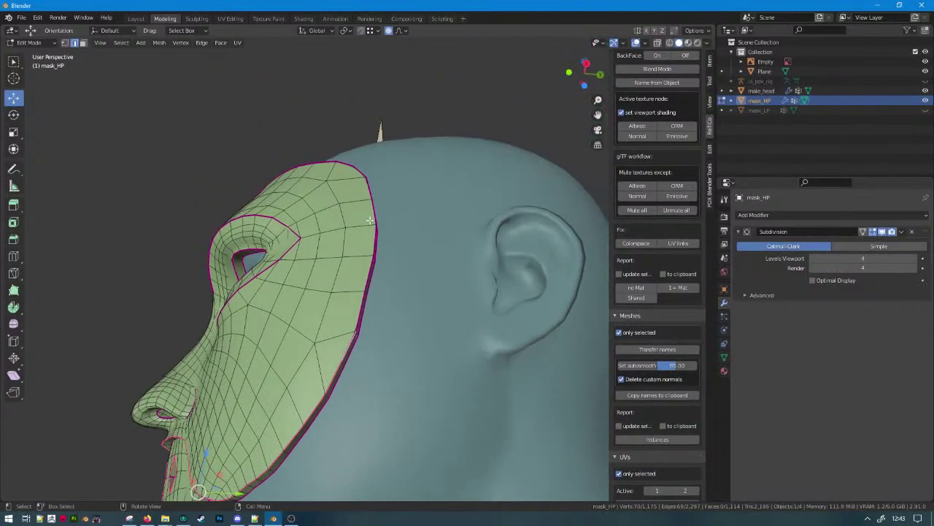
ctrl+click(360, 172)
Continue the edge selection across the forehead rim and down the outer rim of the face's right side.
middle_drag(359, 172, 416, 286)
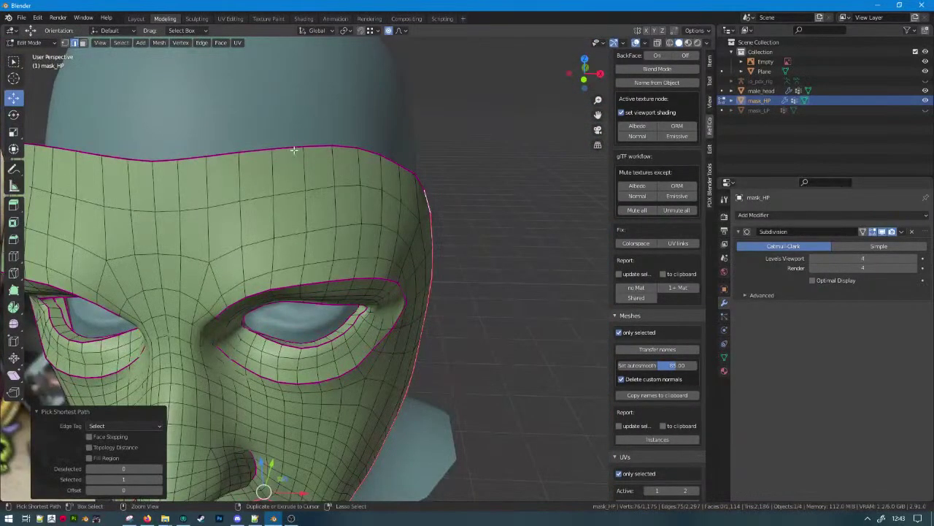
ctrl+click(285, 168)
middle_drag(284, 167, 343, 226)
ctrl+click(368, 156)
ctrl+click(430, 110)
ctrl+click(343, 179)
scroll(340, 244, down, 4)
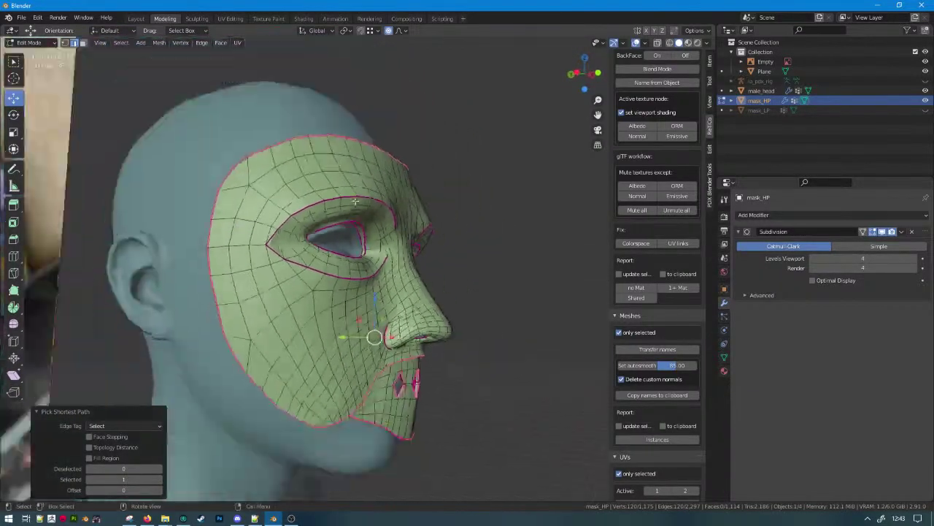
Check the selected edges in wireframe and turn off the Subdivision modifier's viewport display for mask_HP.
mouse_move(333, 295)
middle_down()
mouse_move(289, 261)
mouse_move(251, 264)
middle_up()
key(shift+z)
mouse_move(355, 284)
middle_down()
mouse_move(335, 311)
mouse_move(276, 314)
mouse_move(322, 309)
middle_up()
click(882, 232)
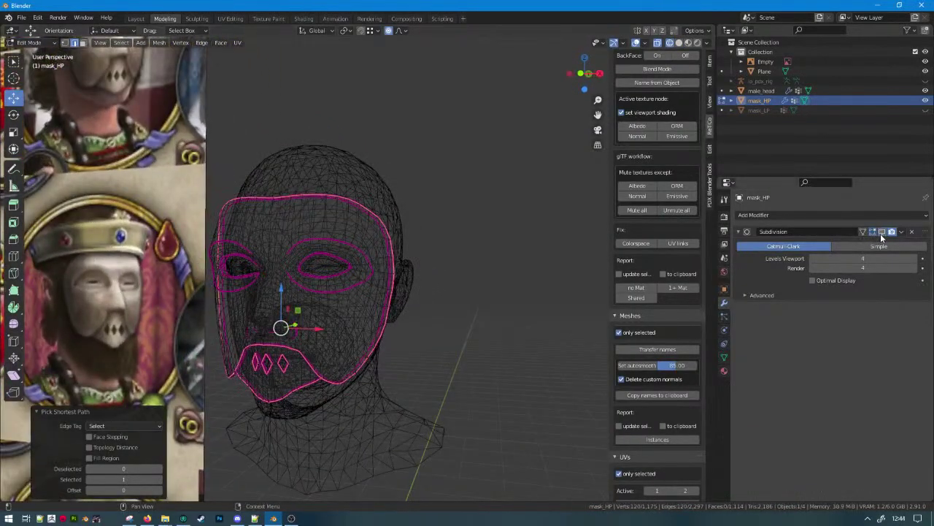
scroll(355, 373, up, 3)
key(shift+z)
Deselect the short edges at both mouth corners, where the chin piece meets the cheeks, with circle select.
mouse_move(331, 349)
shift+middle_down()
mouse_move(446, 255)
mouse_move(368, 243)
shift+middle_up()
middle_drag(435, 315, 443, 182)
scroll(340, 287, up, 4)
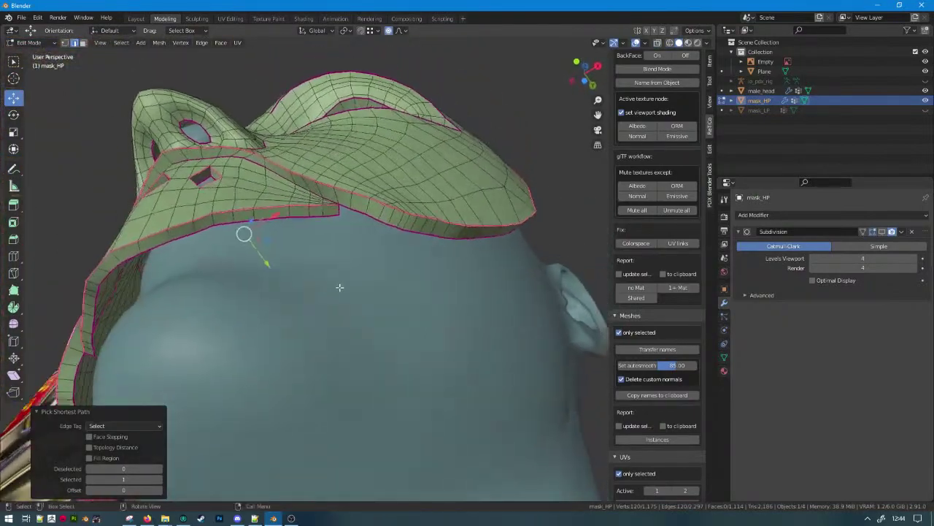
key(ctrl+b)
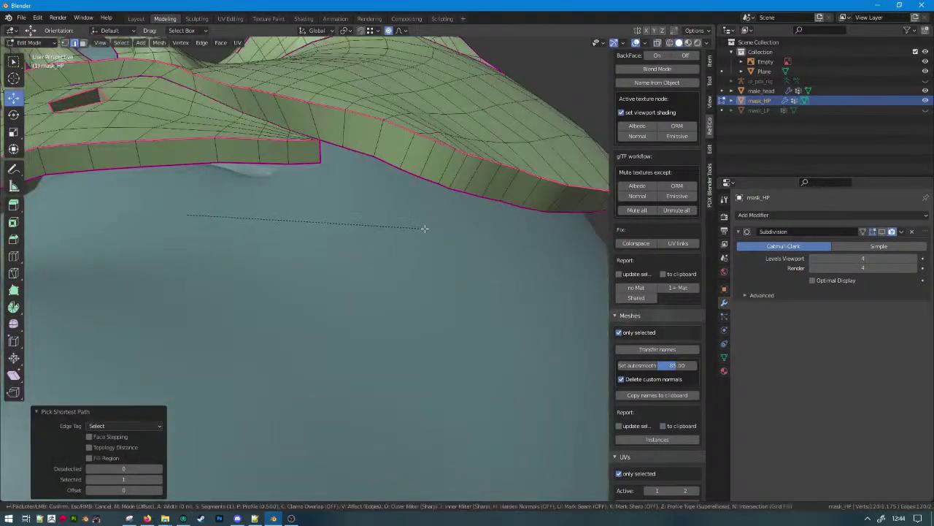
key(Escape)
key(c)
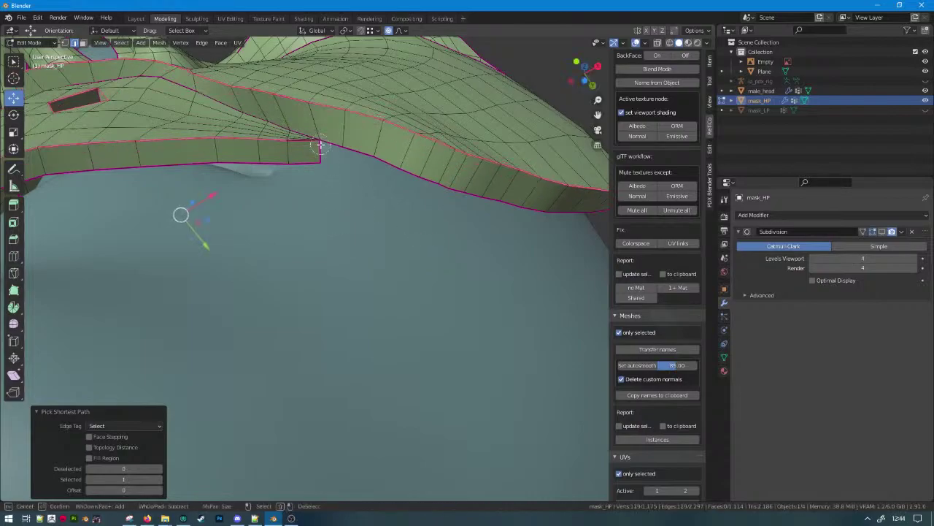
middle_click(320, 144)
key(Escape)
scroll(321, 145, down, 5)
middle_drag(320, 144, 219, 182)
scroll(150, 190, up, 5)
middle_drag(150, 190, 221, 213)
key(c)
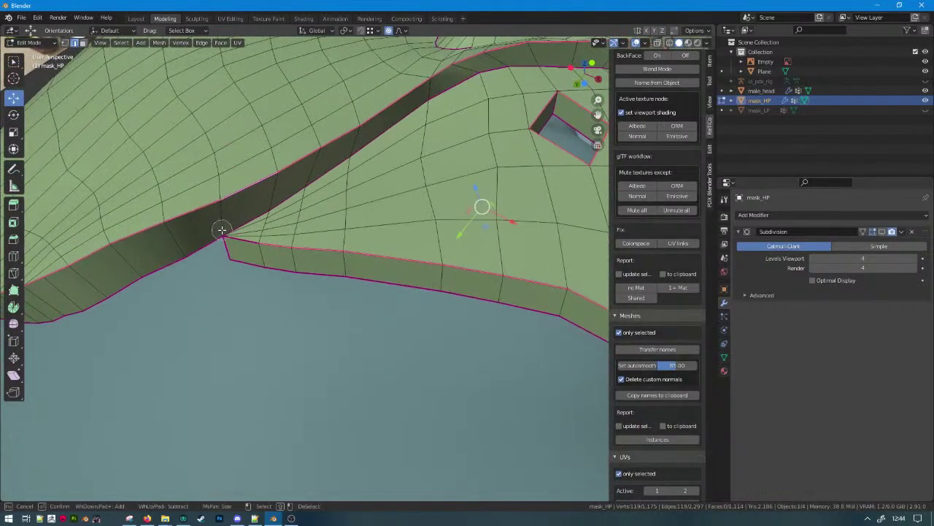
key(Escape)
Try to bevel the selected front rim and mouth opening edges of mask_HP while checking the mouth corner.
key(ctrl+b)
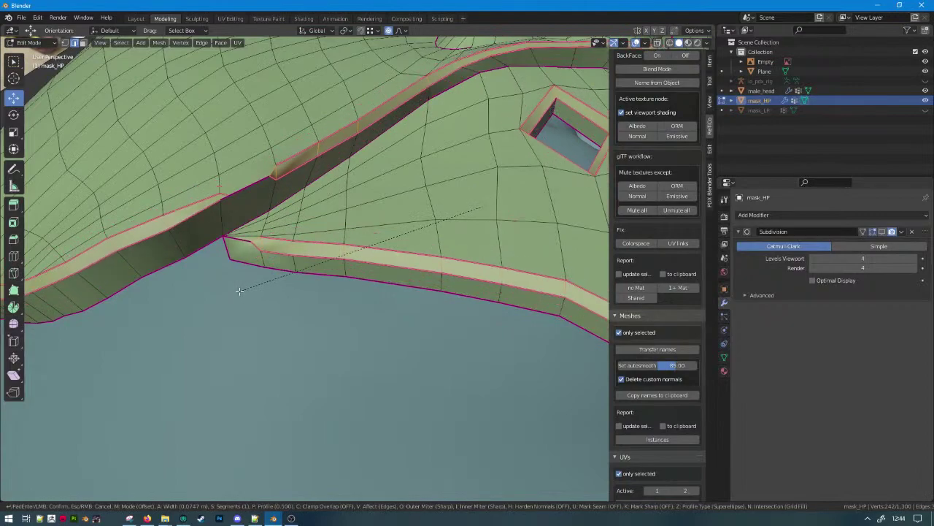
key(Escape)
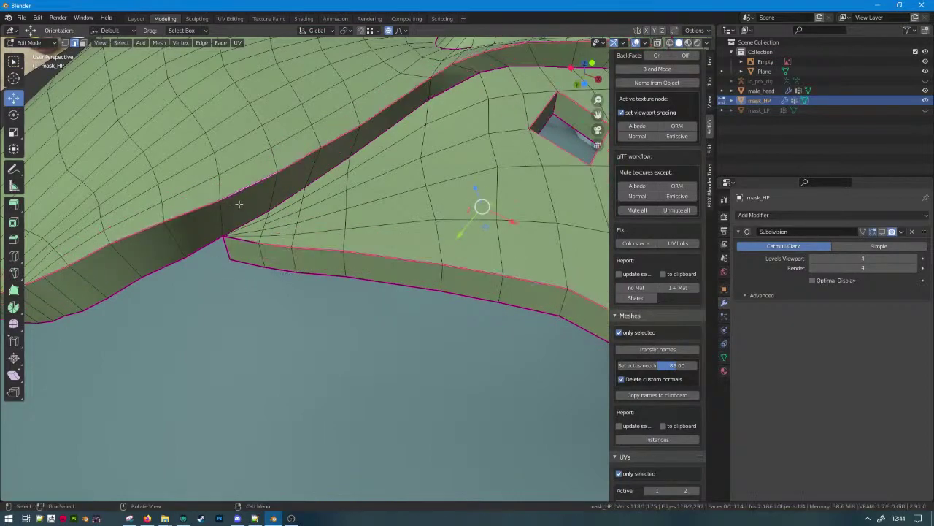
scroll(330, 236, down, 5)
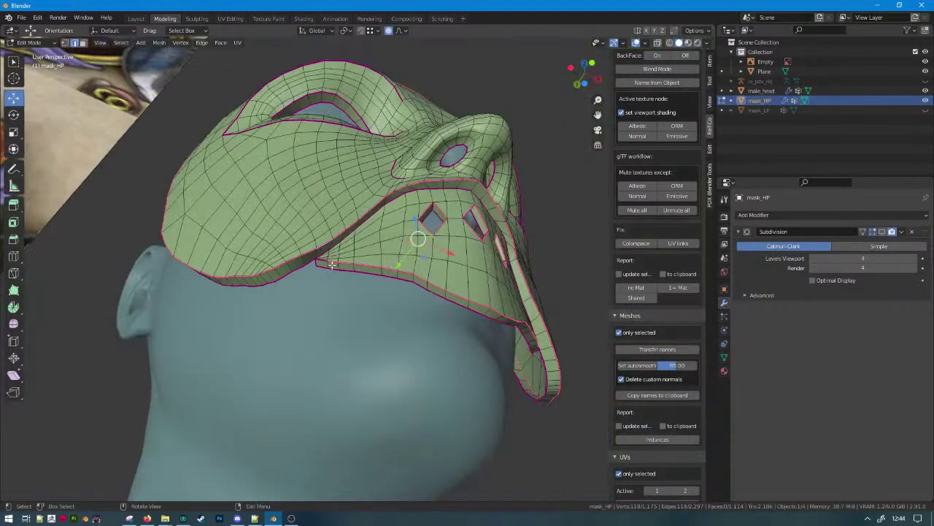
scroll(330, 249, up, 6)
key(shift+z)
key(shift+z)
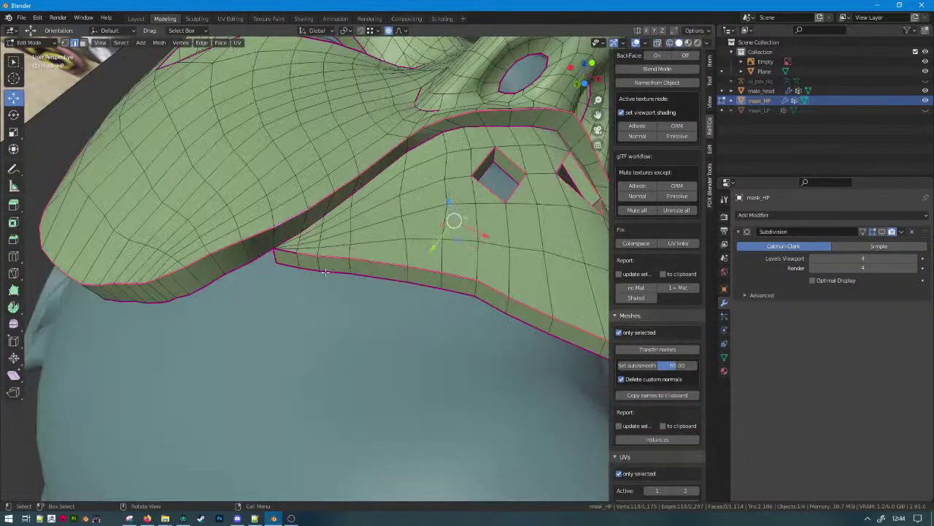
key(ctrl+b)
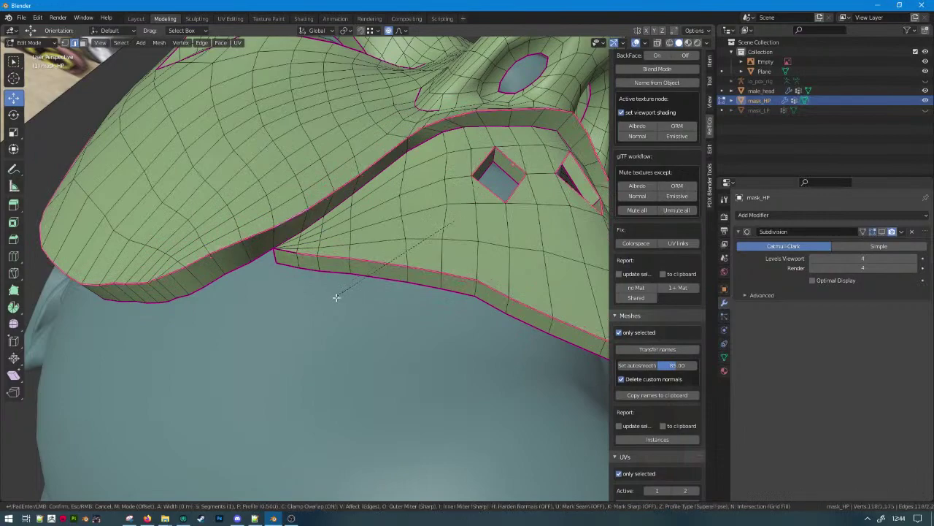
click(312, 324)
Select the whole mask_HP mesh and merge its vertices by distance.
key(a)
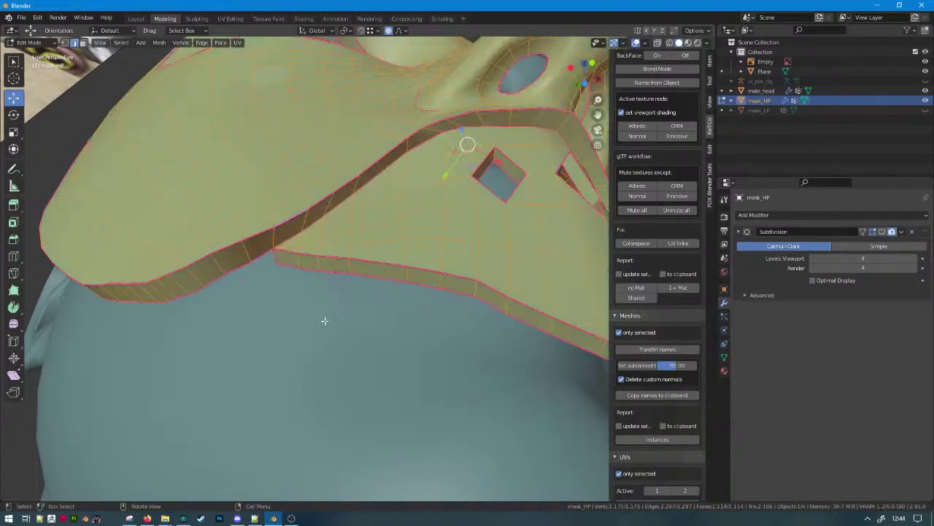
scroll(323, 317, down, 5)
key(m)
click(296, 290)
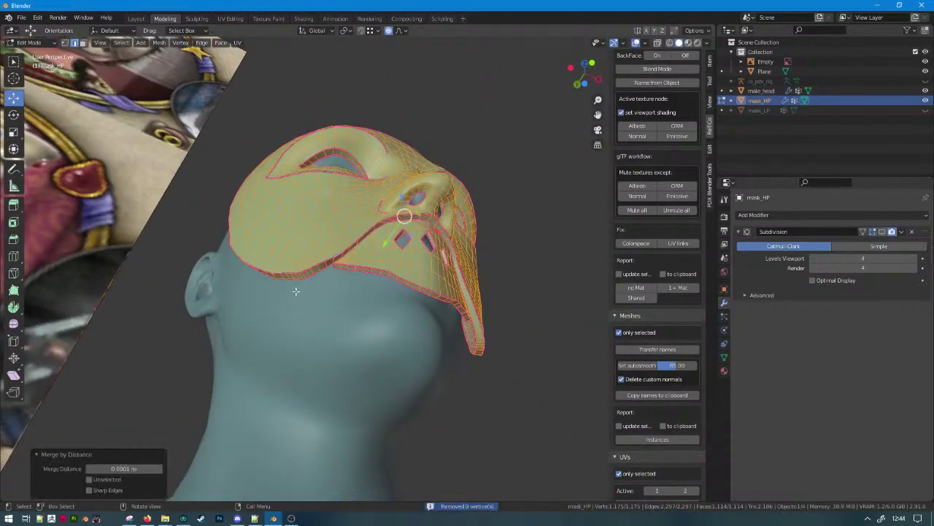
Select the front rim edge above the mouth corner and try to move it to test how it is connected.
scroll(262, 162, up, 8)
key(shift+z)
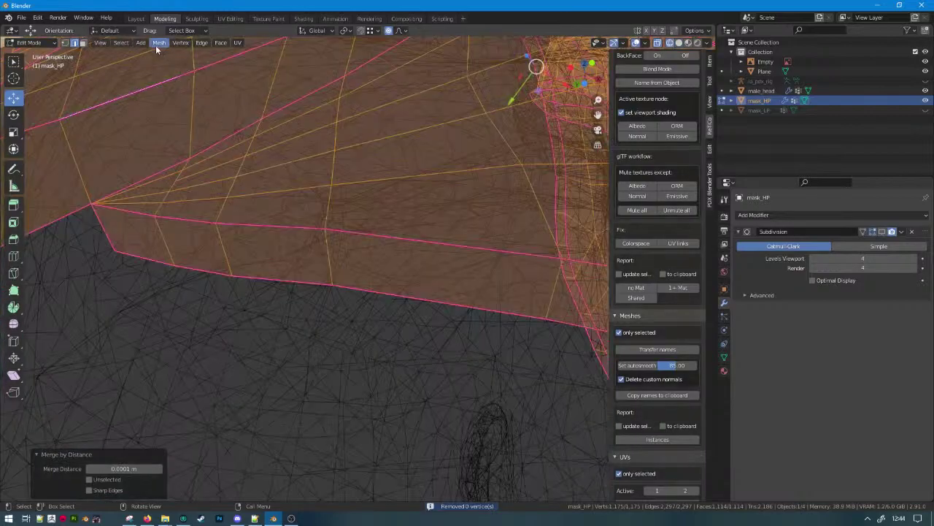
click(90, 45)
click(126, 97)
scroll(146, 104, down, 3)
key(shift+z)
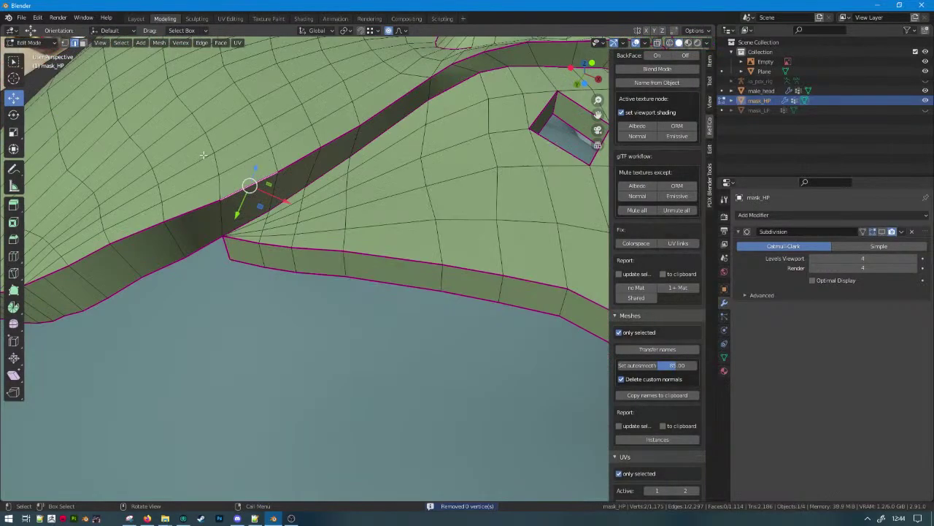
key(g)
right_click(265, 155)
key(o)
key(shift+z)
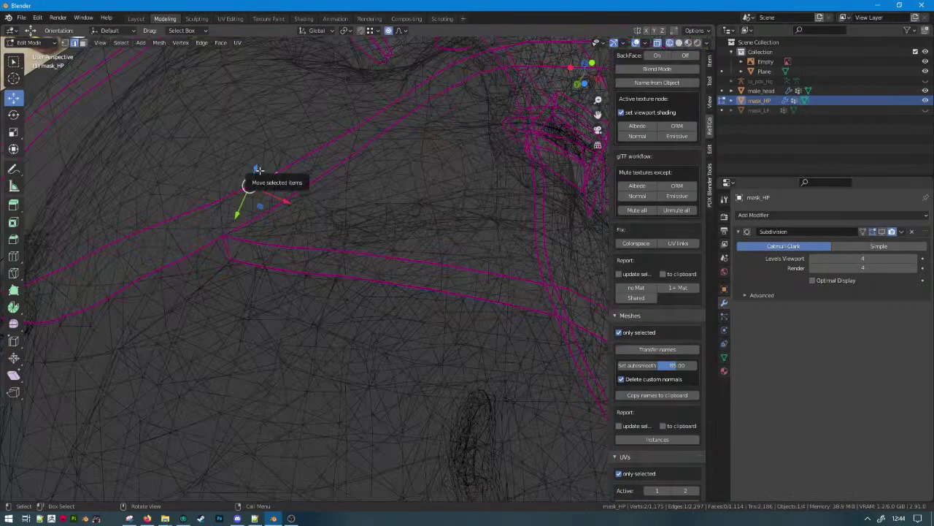
key(shift+z)
Inspect the vertices at the mouth corner in wireframe and hide male_head to expose the mask's rim.
middle_drag(271, 182, 267, 210)
click(66, 44)
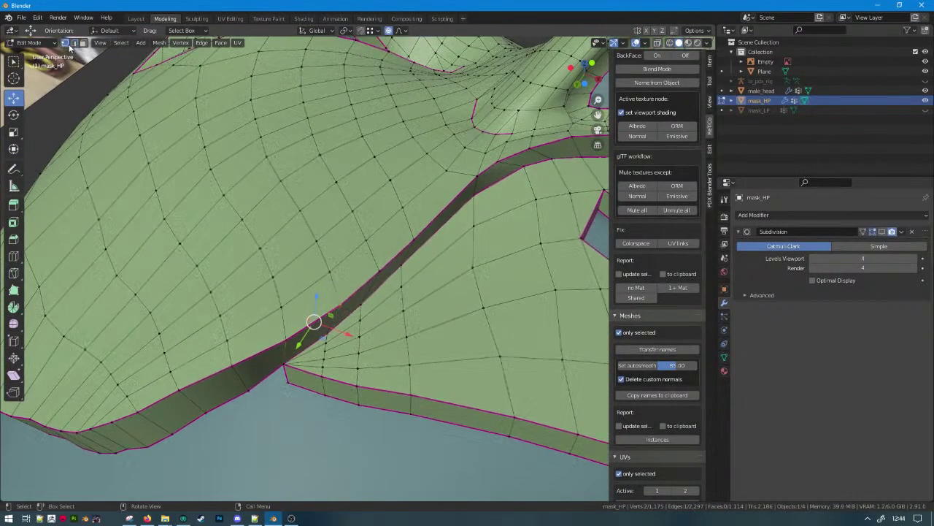
key(shift+z)
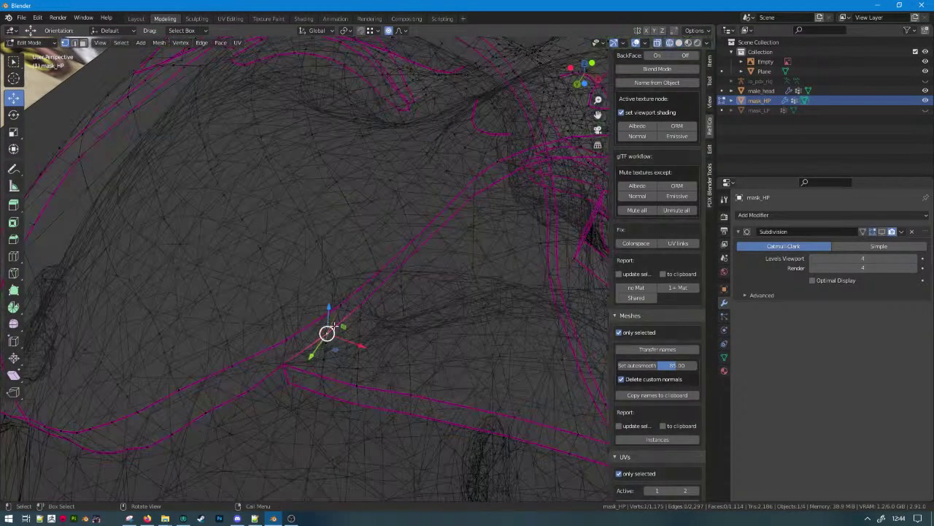
middle_drag(334, 325, 409, 357)
scroll(286, 176, down, 4)
key(shift+z)
scroll(424, 317, up, 5)
shift+middle_drag(423, 317, 327, 141)
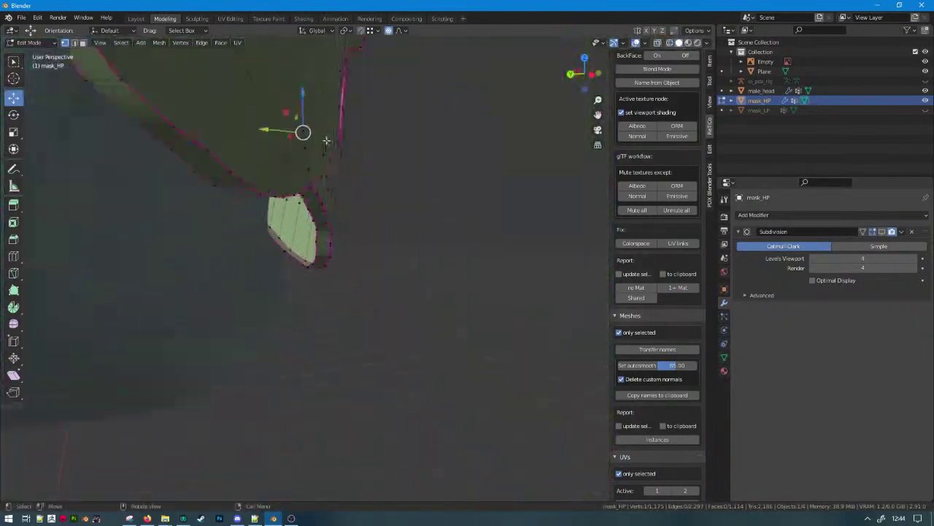
scroll(326, 140, up, 2)
click(925, 91)
scroll(293, 272, down, 4)
middle_drag(293, 271, 348, 225)
Recalculate the normals of the whole mask mesh to the outside and turn on backface culling for its material.
key(a)
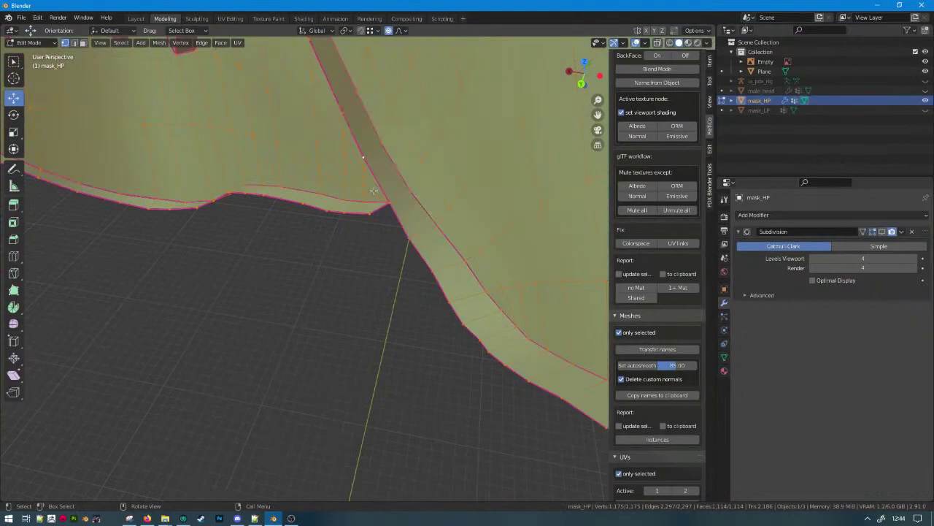
key(shift+n)
scroll(665, 88, up, 2)
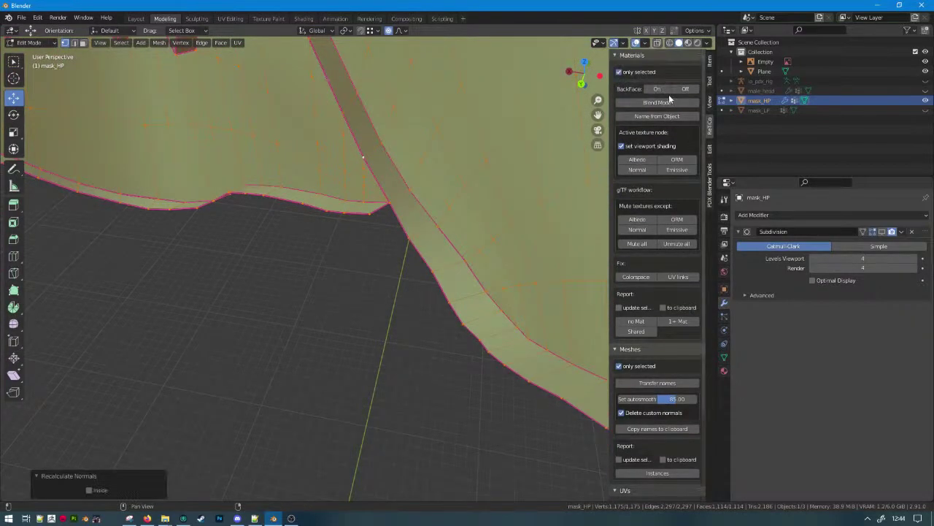
click(665, 88)
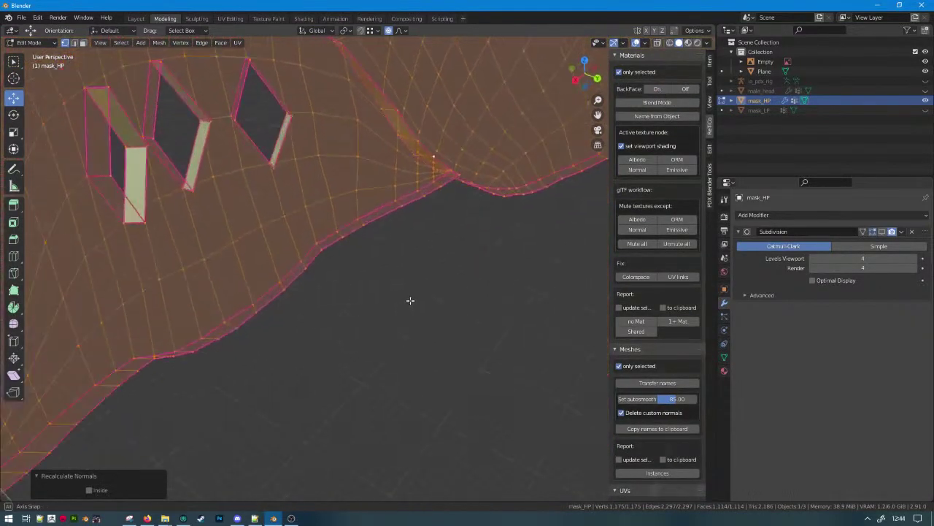
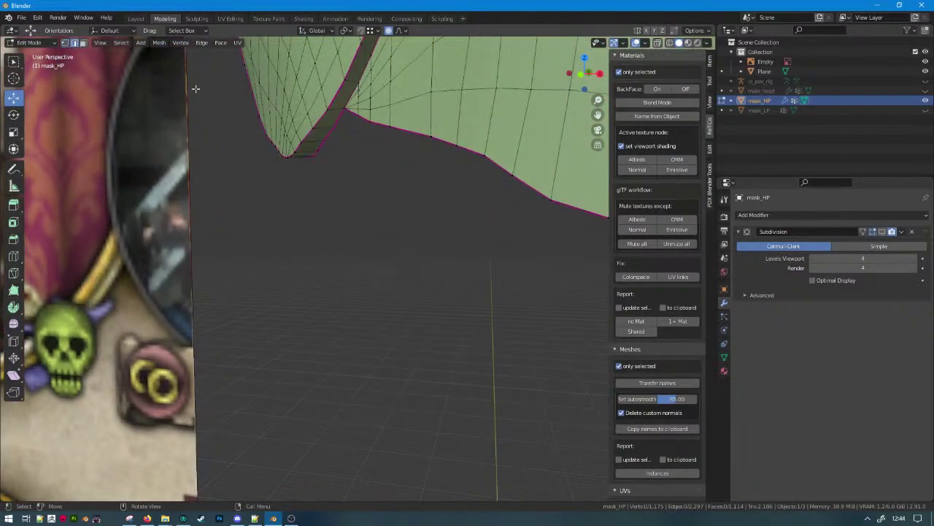
Try to bevel the rim edges around the mouth corner together with a separate cheek rim edge.
shift+middle_drag(196, 89, 205, 143)
alt+click(369, 155)
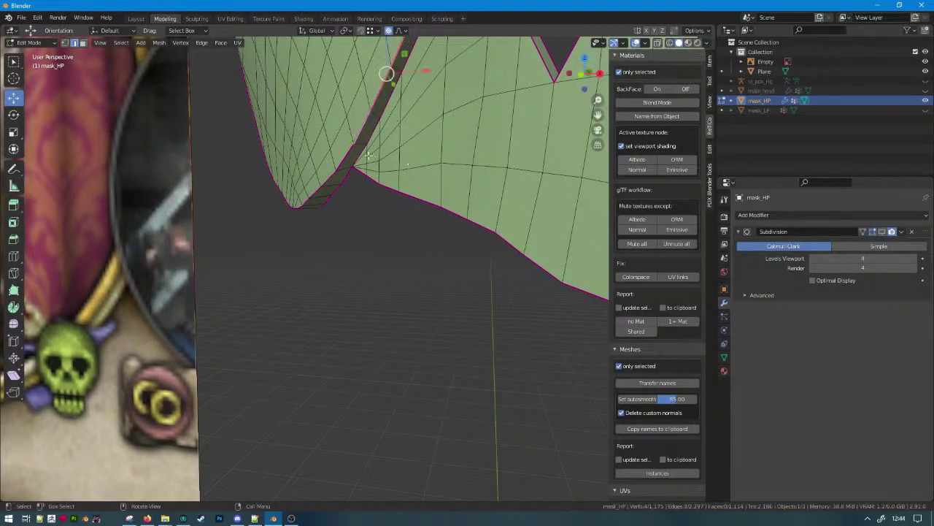
shift+middle_drag(350, 157, 292, 306)
shift+click(244, 137)
key(ctrl+b)
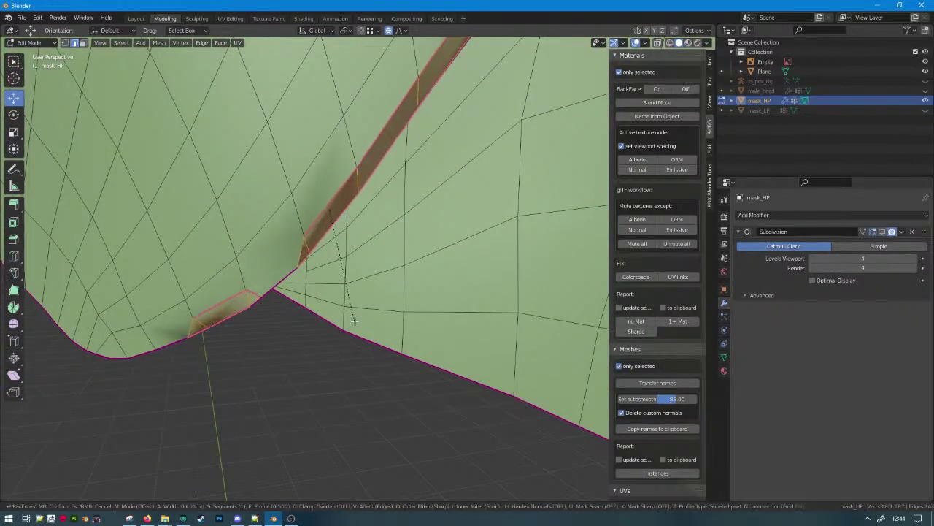
right_click(237, 285)
Delete the rim face directly above the mouth corner, where the cheek meets the chin piece.
middle_drag(237, 285, 297, 234)
shift+middle_drag(297, 234, 292, 287)
click(345, 376)
key(alt+z)
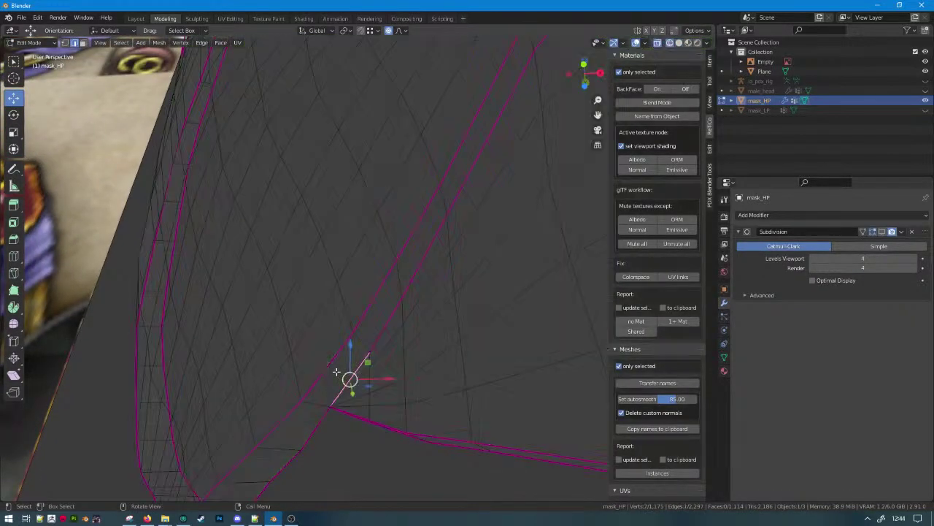
click(336, 372)
key(alt+z)
click(82, 42)
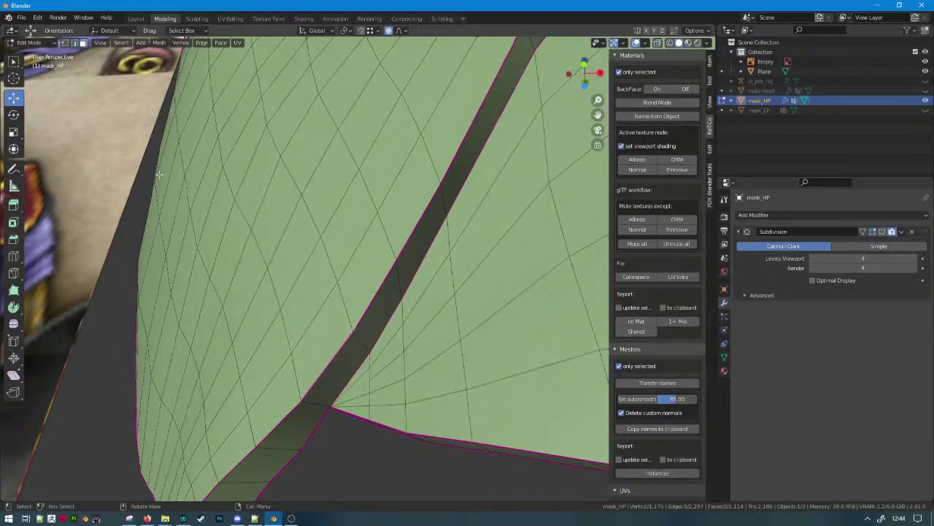
key(alt+z)
click(339, 375)
key(Delete)
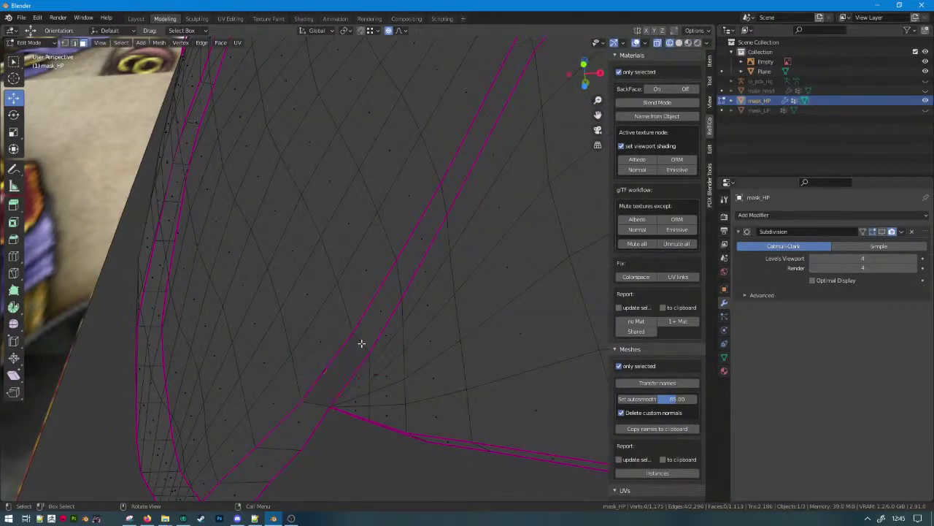
Delete the neighbouring rim face on the cheek side of the gap at the mouth corner.
key(alt+z)
click(75, 42)
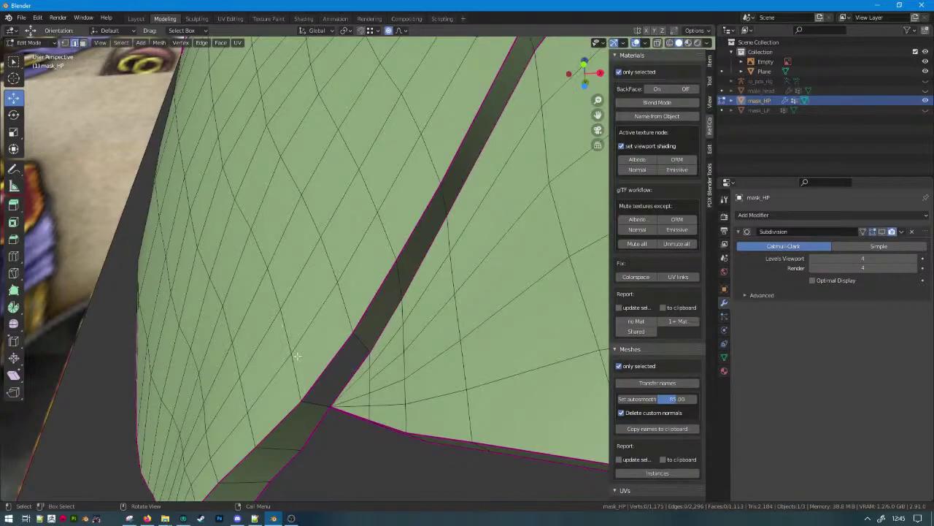
middle_drag(313, 371, 279, 289)
key(a)
click(280, 289)
key(alt+z)
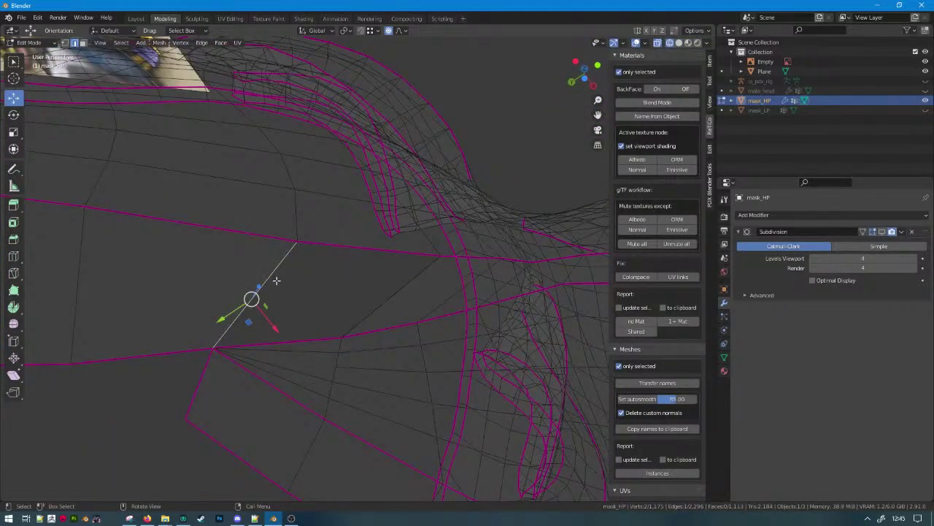
key(shift+z)
click(82, 42)
click(198, 276)
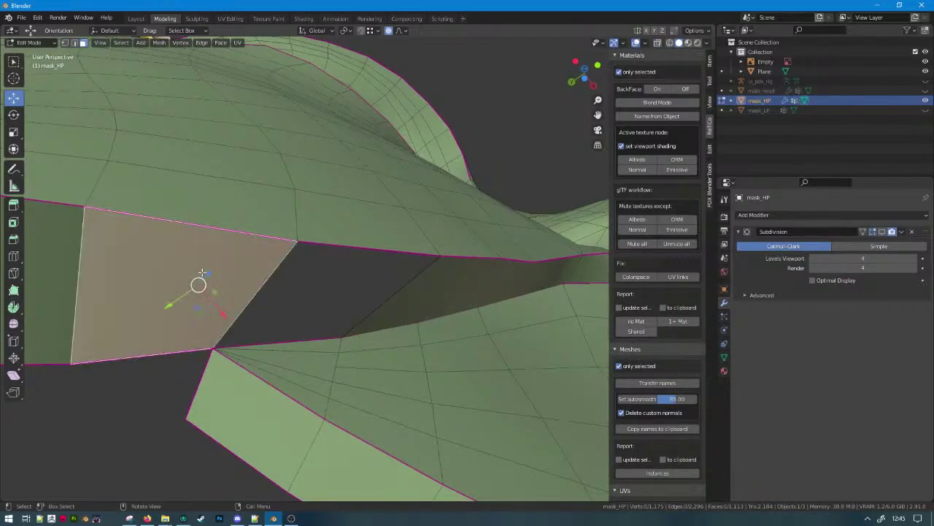
key(x)
click(202, 272)
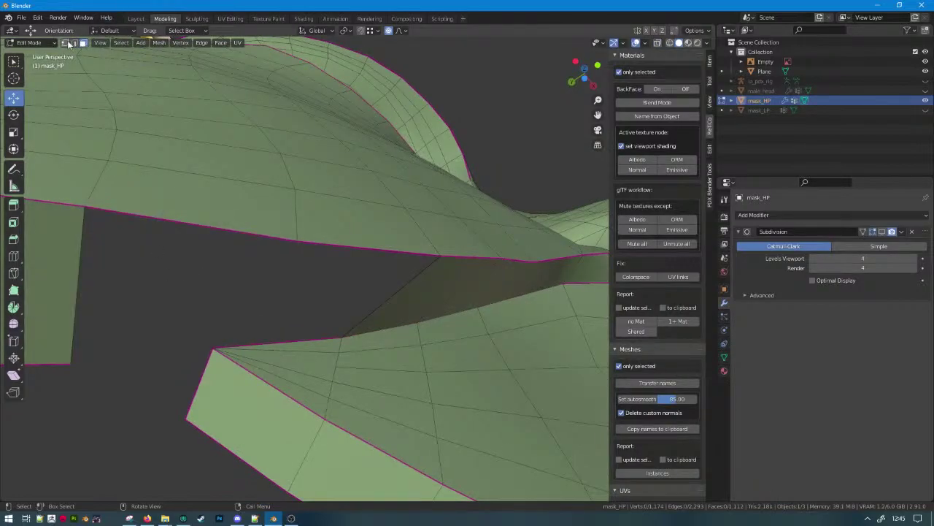
Fill the gap at the mouth corner with two new rim faces, starting from the open edge inside the mouth seam.
click(398, 304)
key(f)
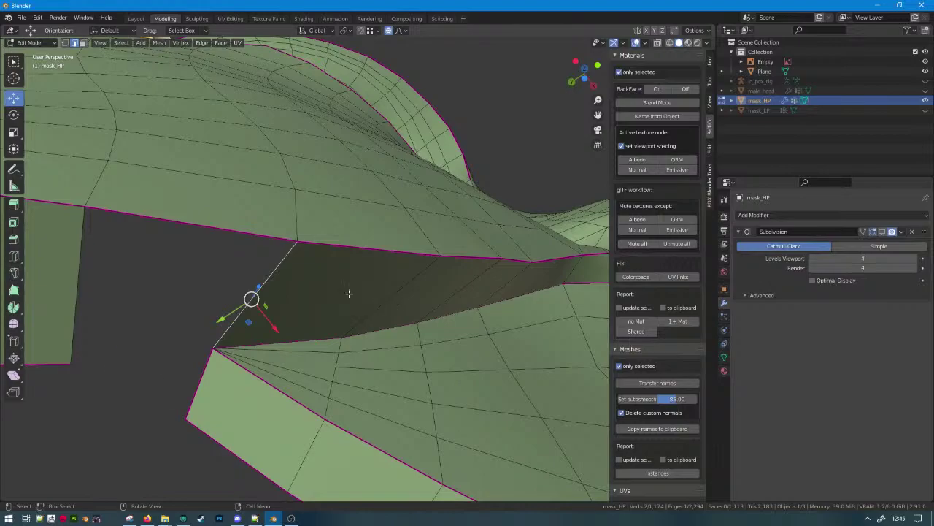
key(f)
key(ctrl+z)
key(f)
middle_drag(104, 302, 172, 332)
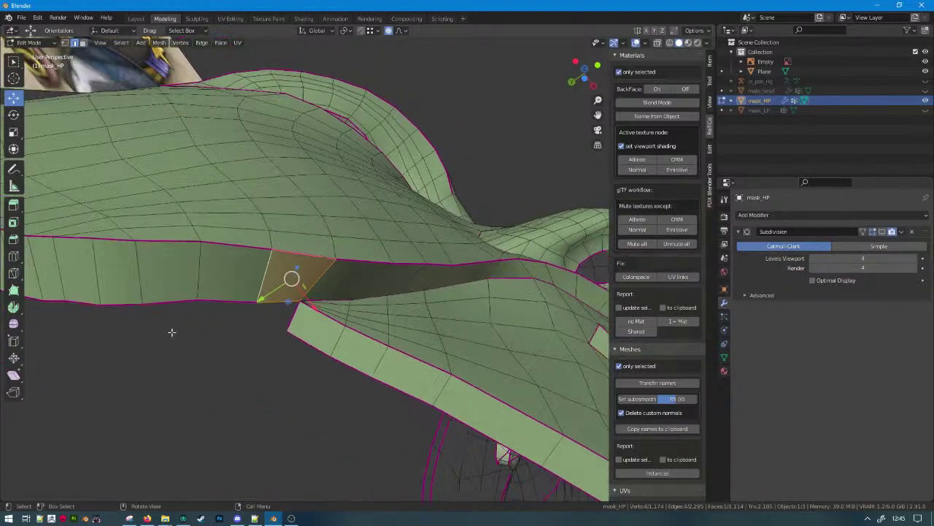
Set a crease of 1.000 on the new rim face's lower edge and mark it sharp.
click(280, 300)
key(shift+e)
key(Return)
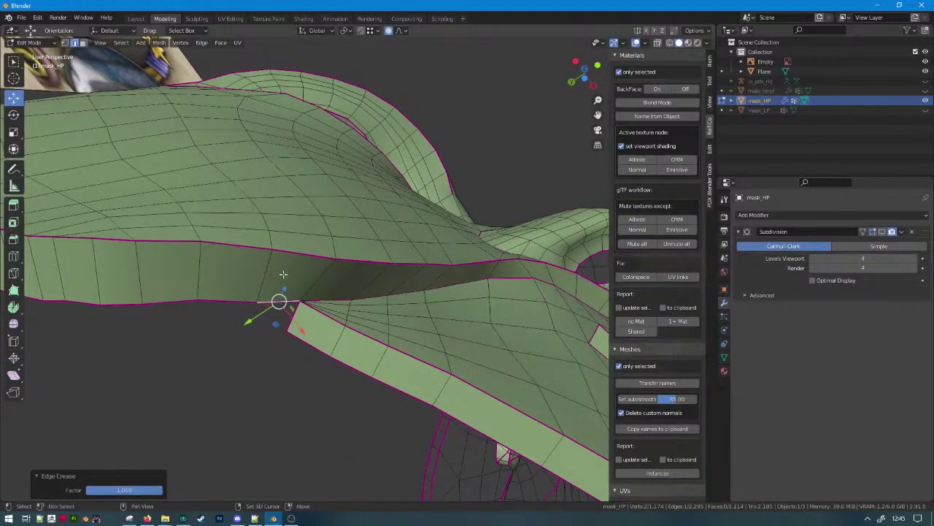
key(ctrl+e)
click(256, 293)
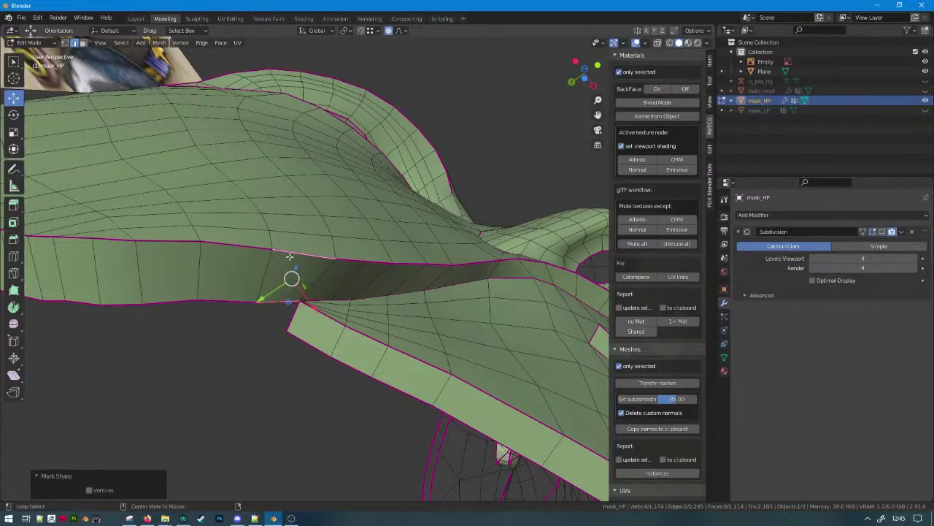
Try to bevel the cheek's front edge loop past the repaired mouth corner, extending the selection along the lower cheek rim.
alt+click(290, 256)
shift+click(270, 291)
middle_drag(277, 300, 328, 303)
click(321, 313)
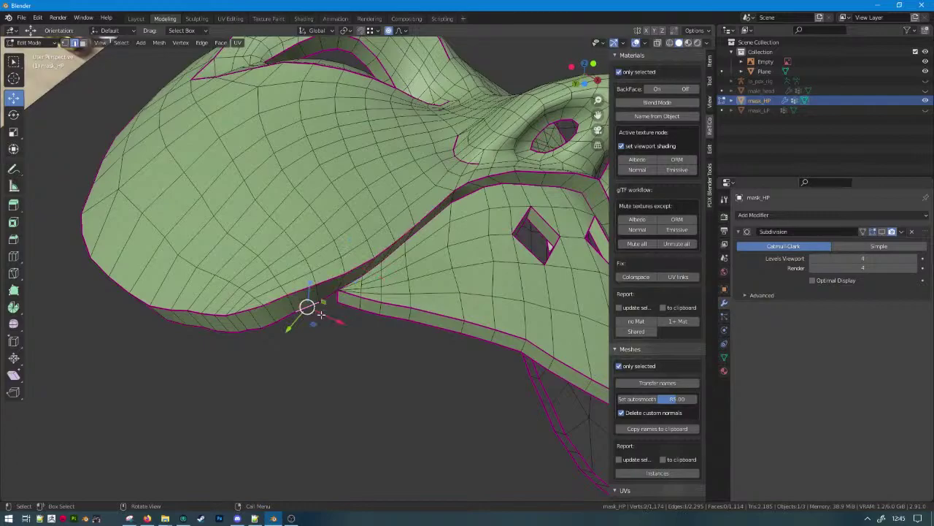
alt+click(321, 284)
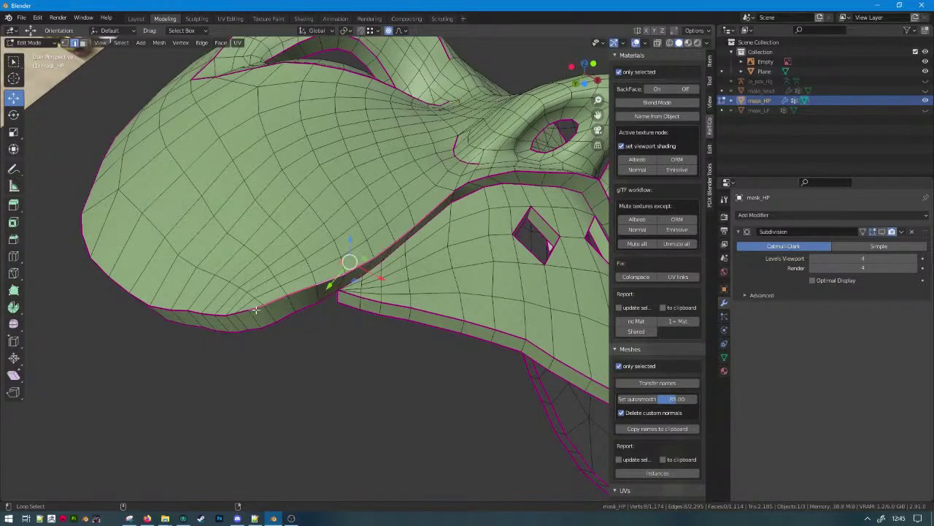
key(ctrl+b)
key(Escape)
ctrl+click(121, 284)
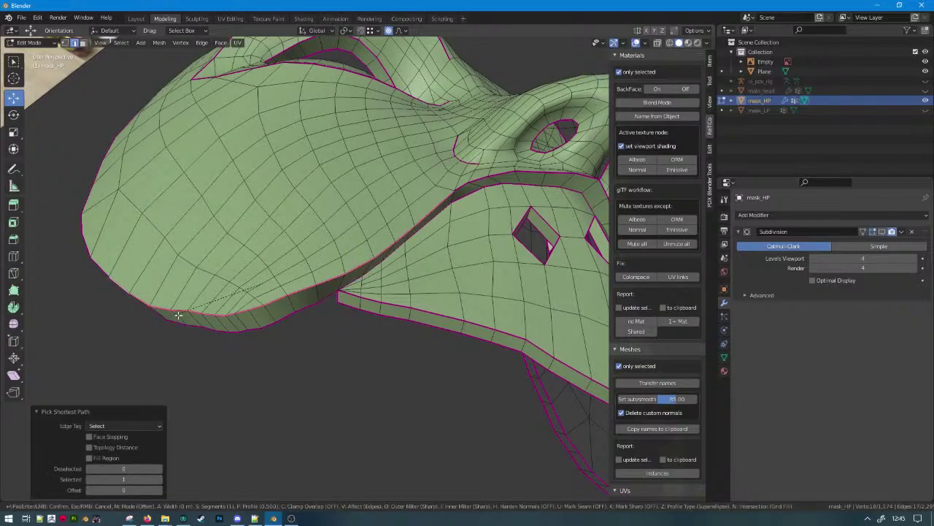
key(ctrl+b)
right_click(188, 327)
Delete the two neighbouring cheek rim faces at the mouth corner to reopen the gap.
middle_drag(190, 328, 268, 376)
middle_drag(332, 265, 317, 204)
alt+click(315, 222)
alt+click(316, 211)
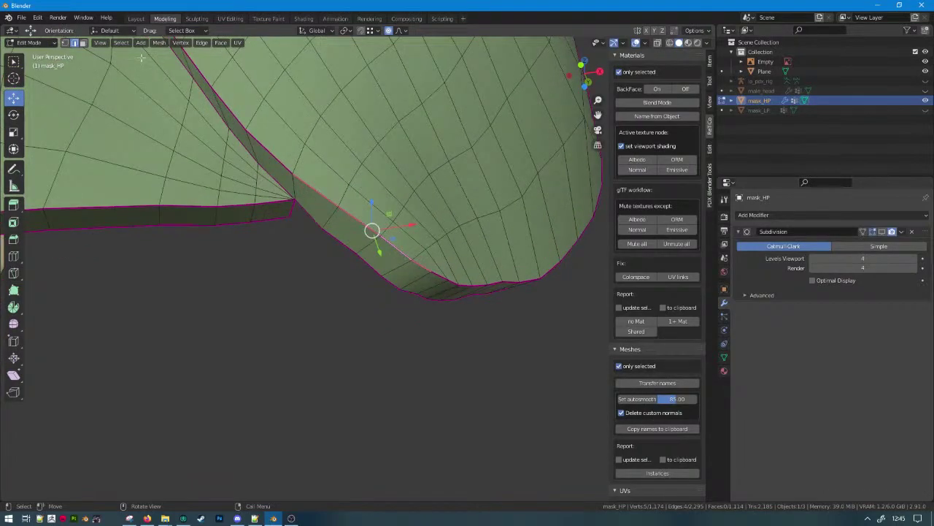
click(291, 182)
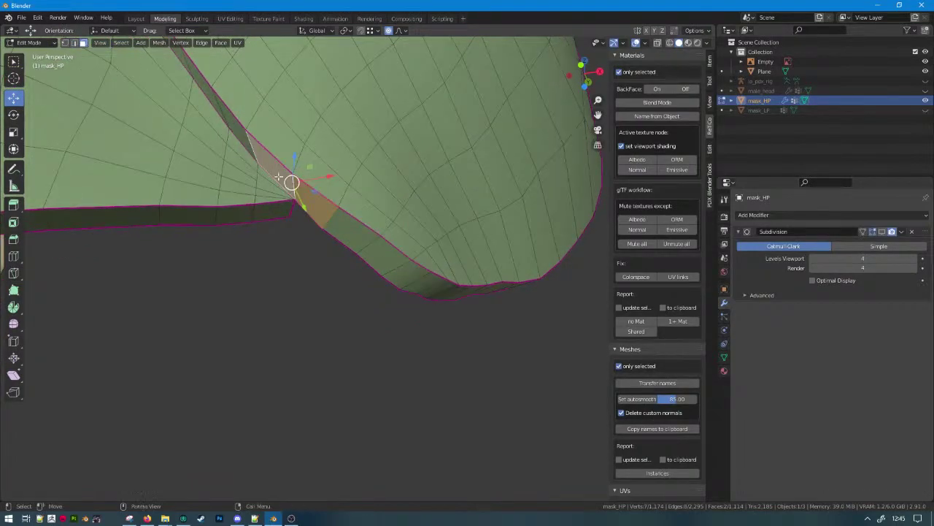
key(x)
key(f)
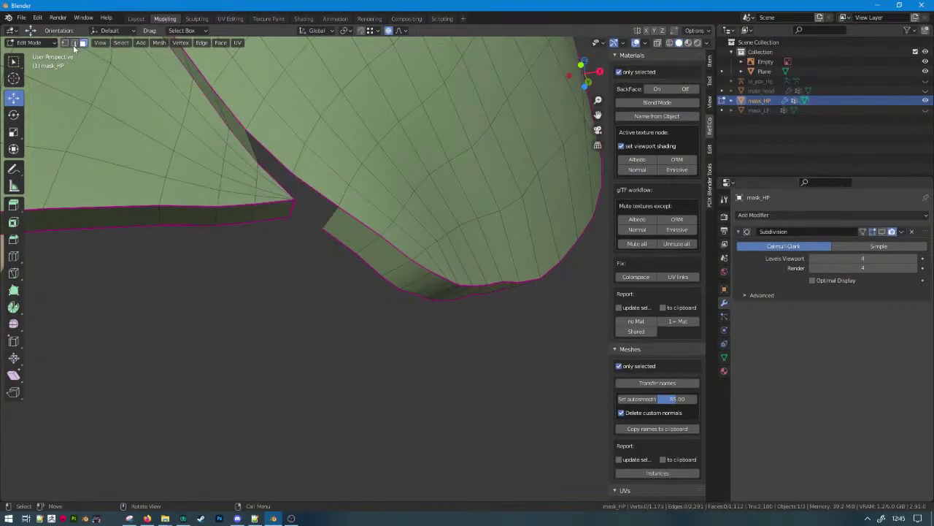
Fill the reopened gap at the mouth corner with two new rim faces, starting from the open edge on the mouth side.
click(271, 183)
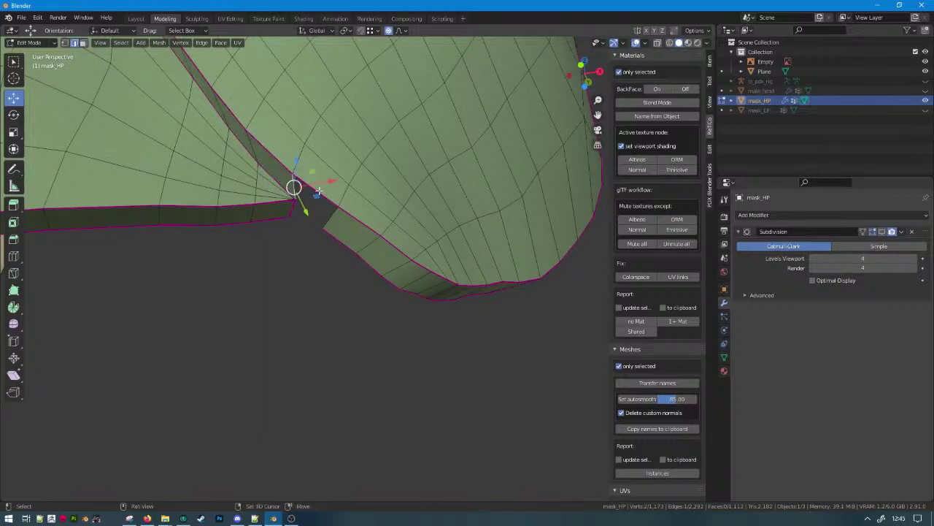
key(f)
middle_drag(307, 246, 380, 200)
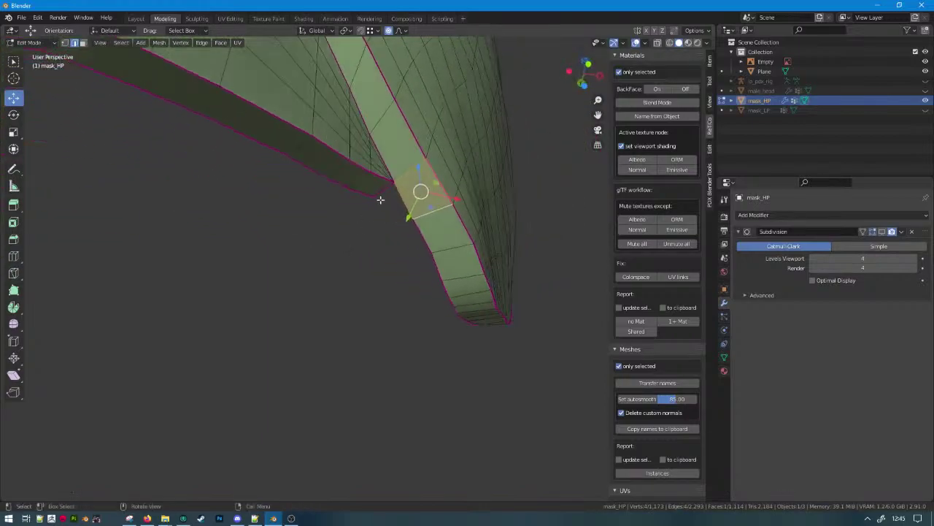
Crease the edge loops on both sides of the repaired cheek rim to 1.000, mark them sharp, and return to Object Mode.
alt+click(430, 189)
key(shift+e)
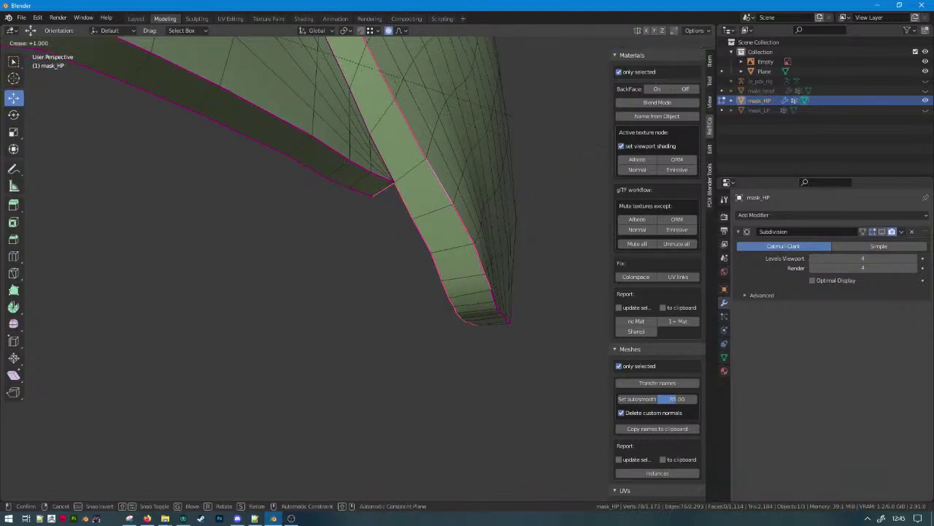
click(202, 282)
right_click(510, 359)
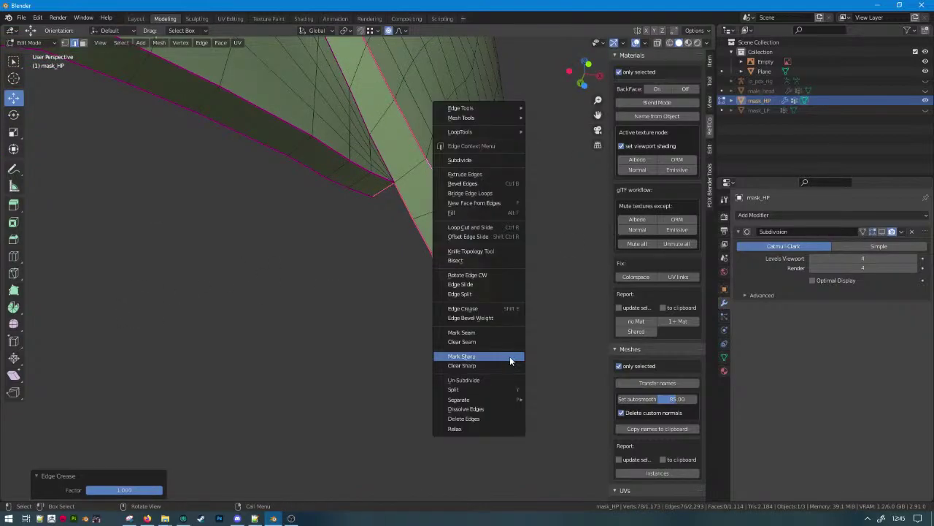
click(509, 360)
scroll(506, 361, down, 8)
middle_drag(371, 371, 561, 421)
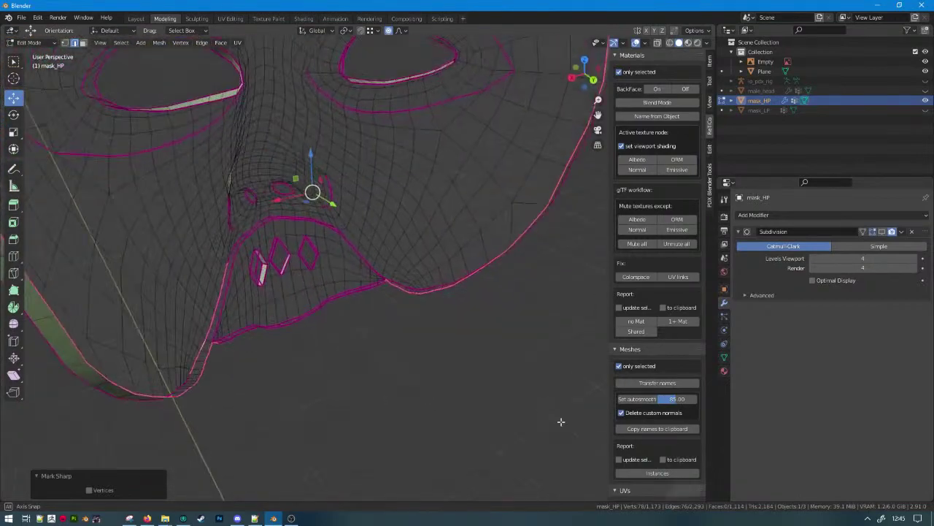
scroll(560, 421, down, 5)
middle_drag(486, 317, 424, 307)
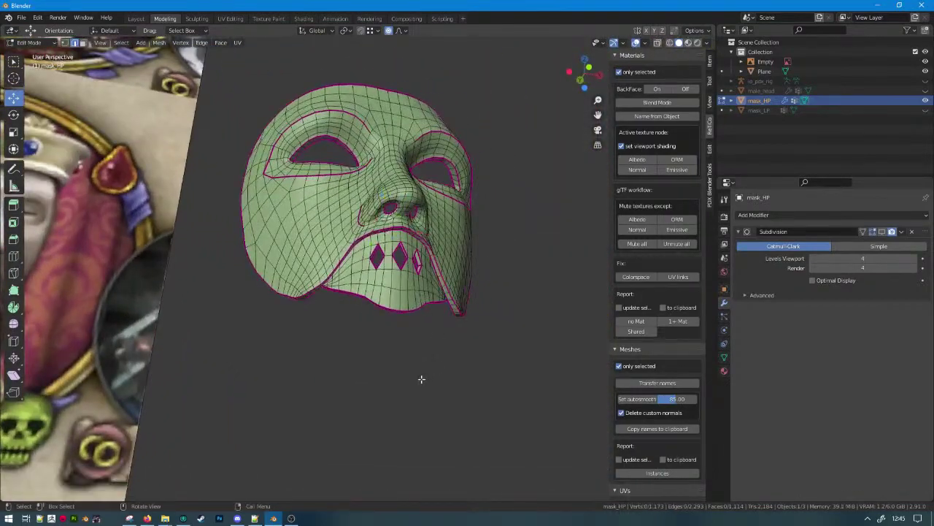
middle_drag(421, 379, 517, 288)
key(Tab)
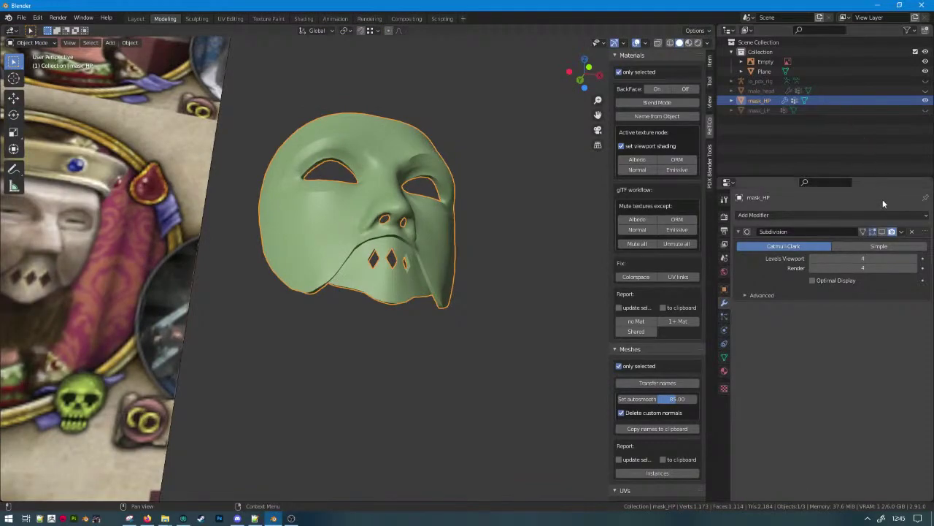
Replace the old mask_LP object with an in-place duplicate of mask_HP named mask_LP.
right_click(872, 111)
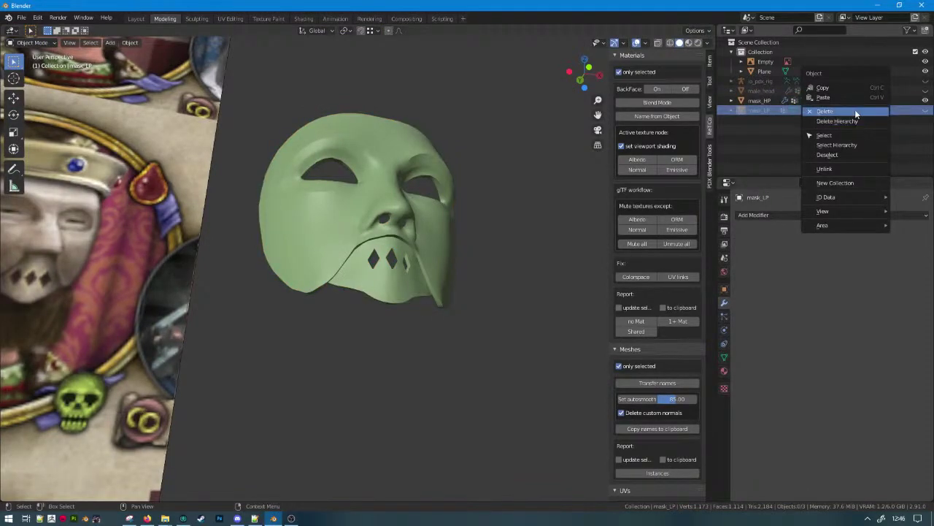
click(855, 111)
click(767, 101)
key(shift+d)
right_click(502, 300)
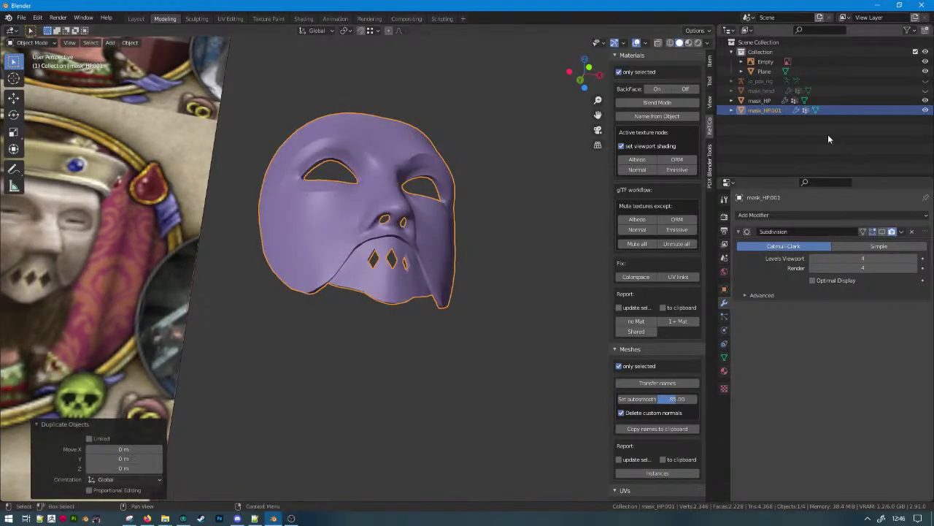
double_click(768, 110)
text(mask_L)
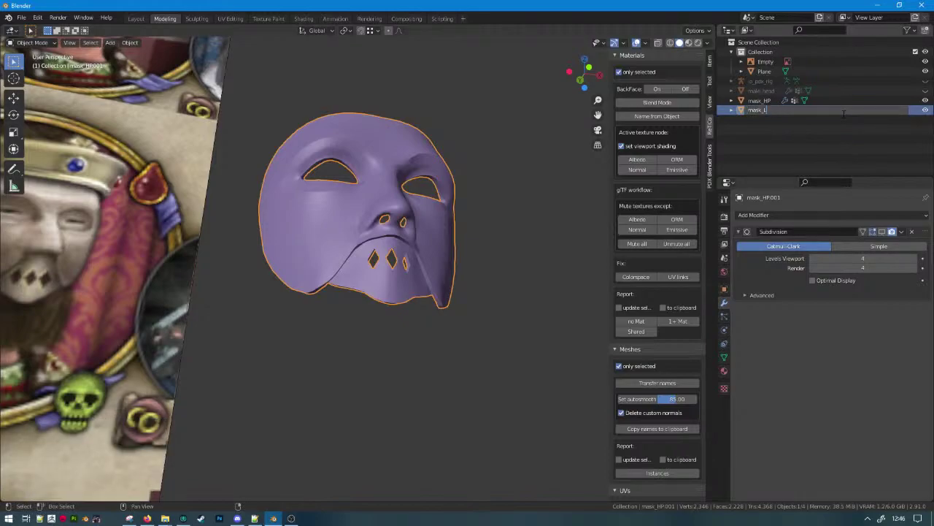
text(P)
key(Return)
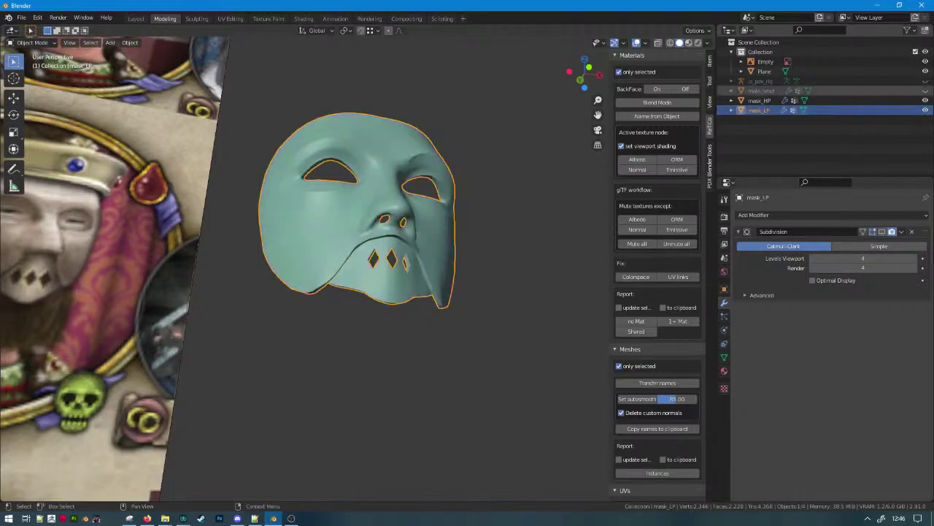
Prepare mask_LP for editing on its own by removing its Subdivision modifier and hiding mask_HP.
click(912, 231)
click(925, 101)
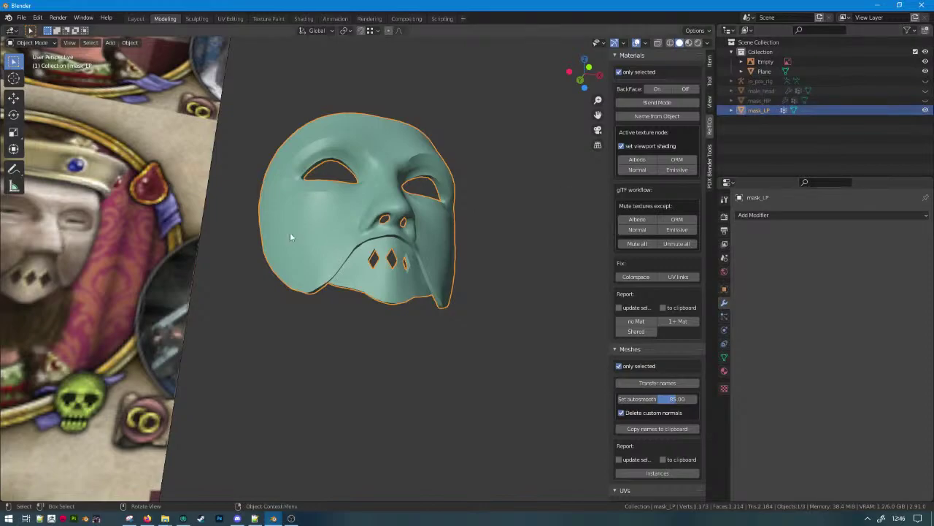
key(Tab)
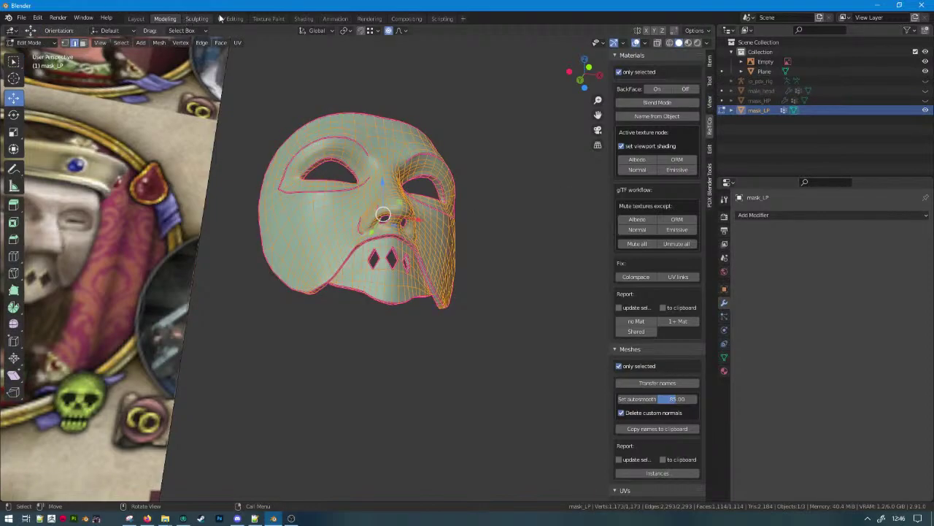
Unwrap the entire mask_LP mesh in the UV Editing workspace.
click(220, 17)
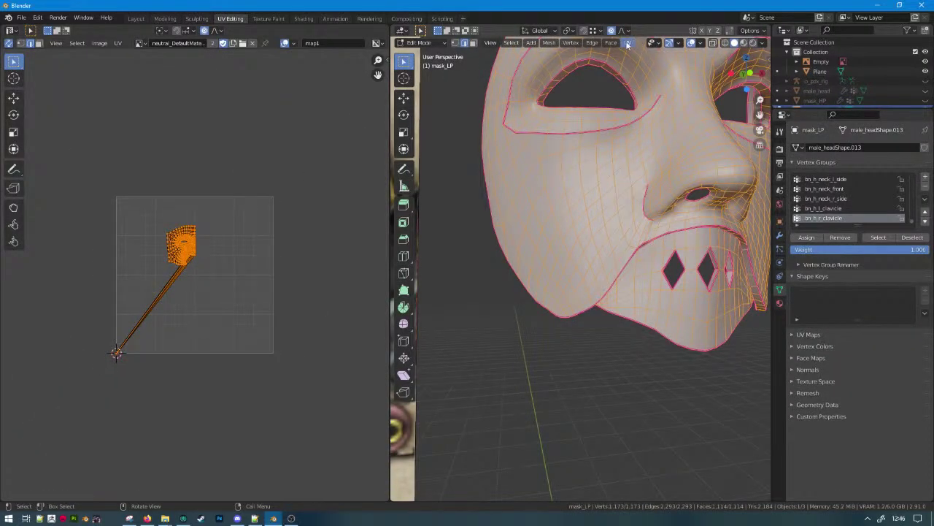
click(627, 44)
click(643, 59)
scroll(166, 327, up, 2)
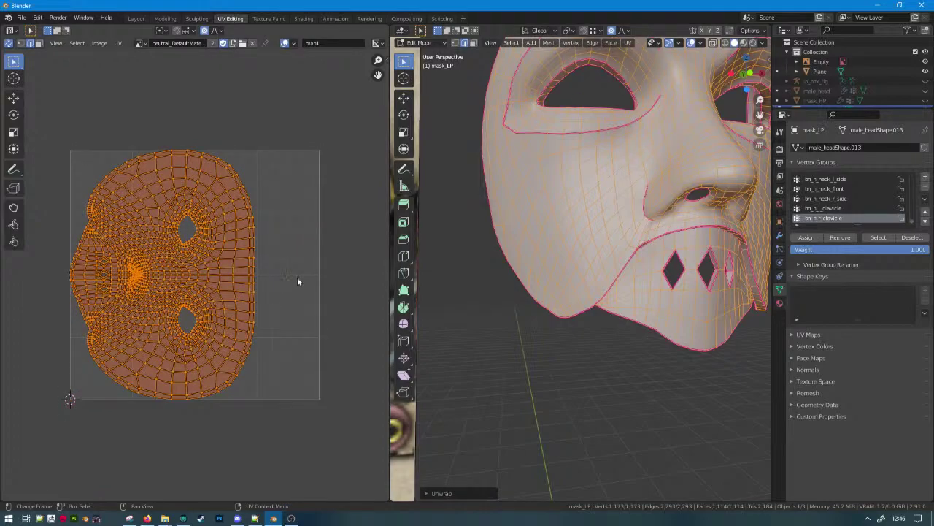
Try to rotate the mask's UV island diagonally and centre it in the UV square.
key(r)
click(269, 173)
key(g)
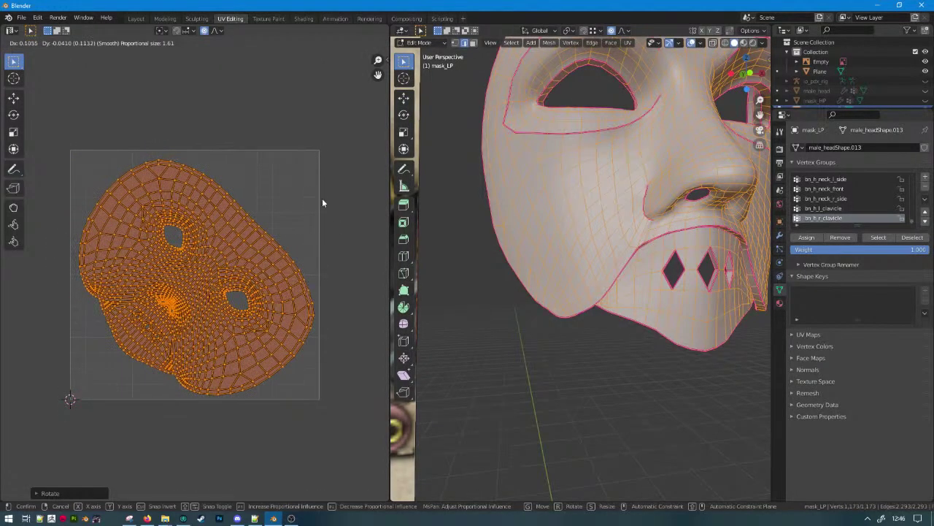
click(323, 200)
key(ctrl+z)
key(ctrl+z)
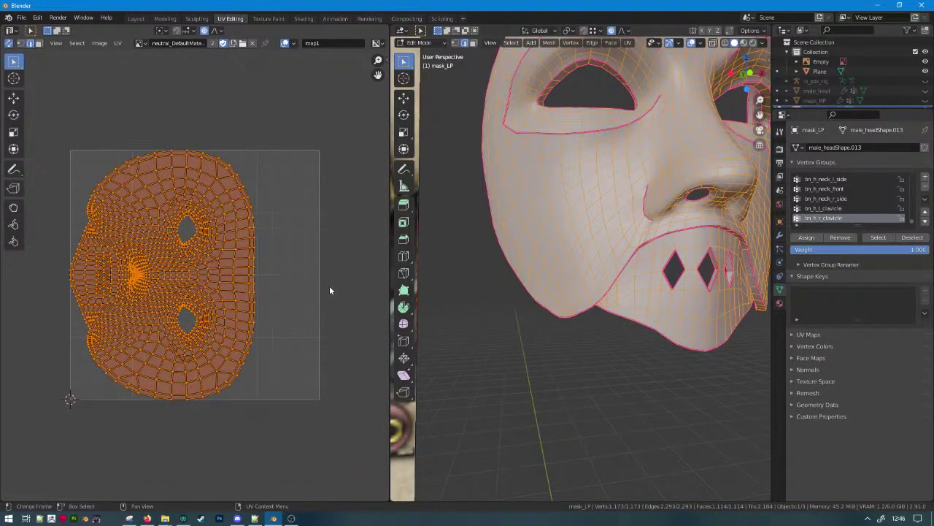
Rotate the mask's UV island upright, scale it down slightly and fit it into the upper part of the UV square.
scroll(648, 191, down, 5)
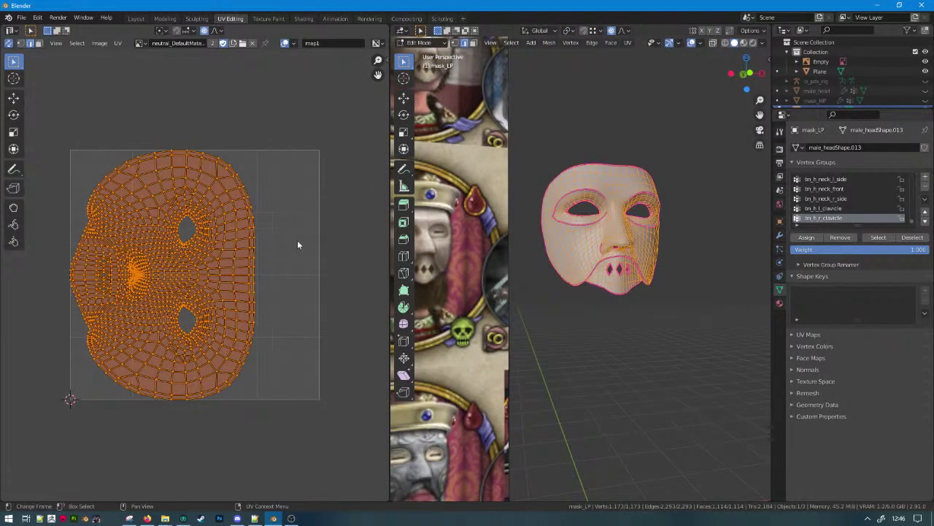
key(r)
click(119, 111)
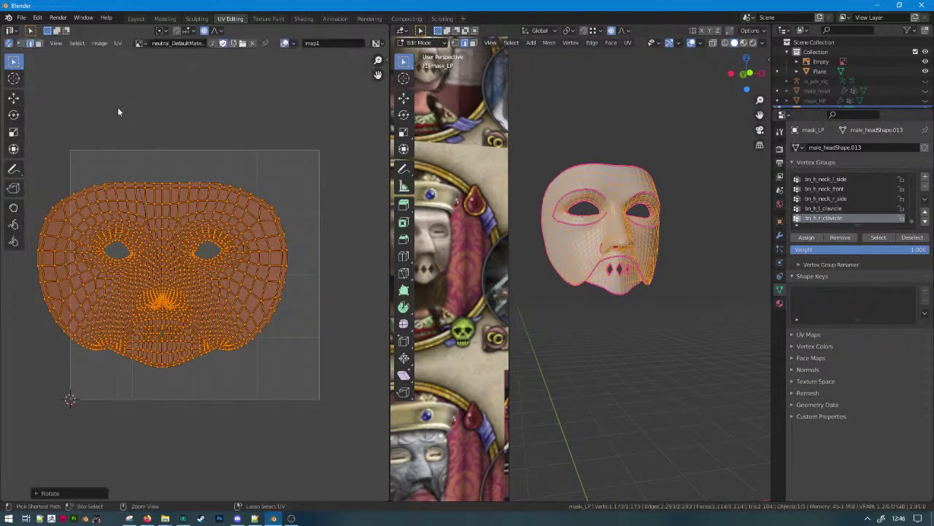
key(g)
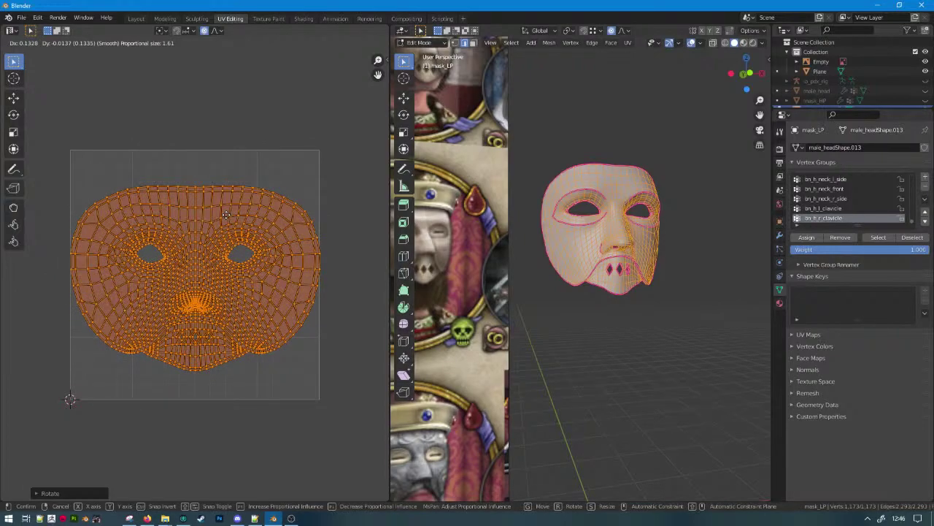
click(227, 217)
key(s)
click(323, 249)
key(g)
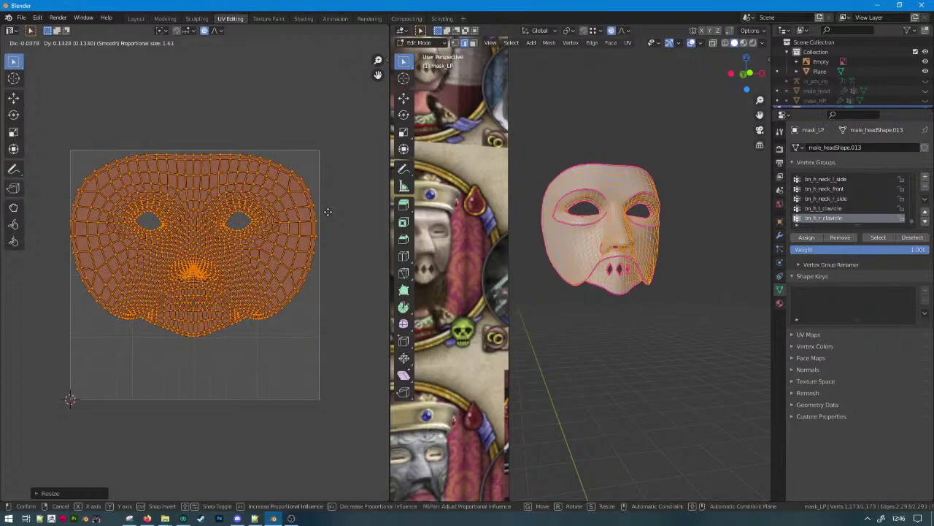
click(328, 212)
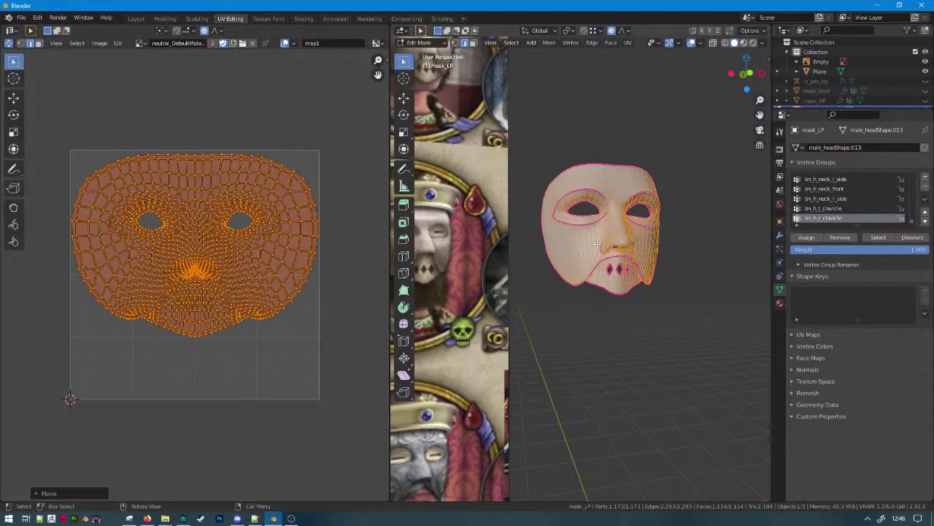
Mark a seam along the edge loop where the mouth plate meets the arched rim below the nose.
scroll(551, 226, up, 4)
middle_drag(660, 310, 688, 304)
scroll(657, 236, down, 4)
scroll(688, 304, up, 2)
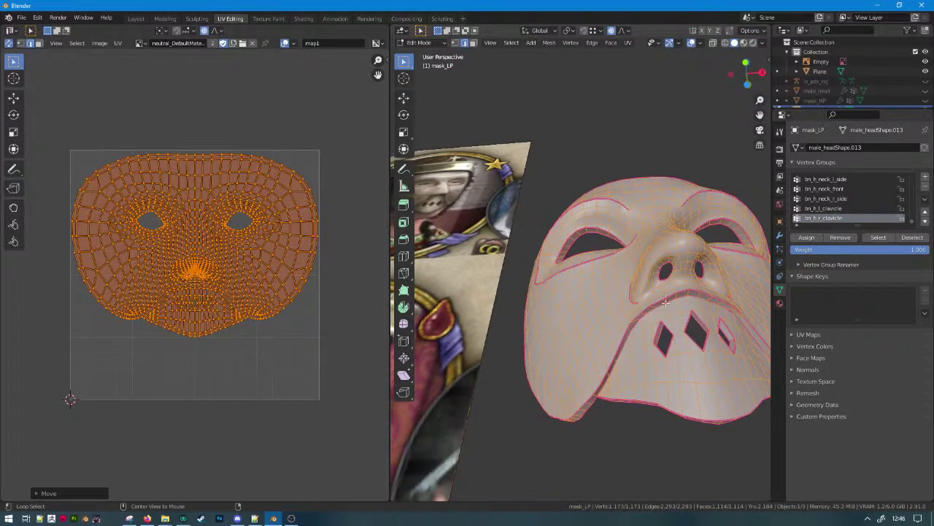
alt+click(665, 301)
right_click(641, 367)
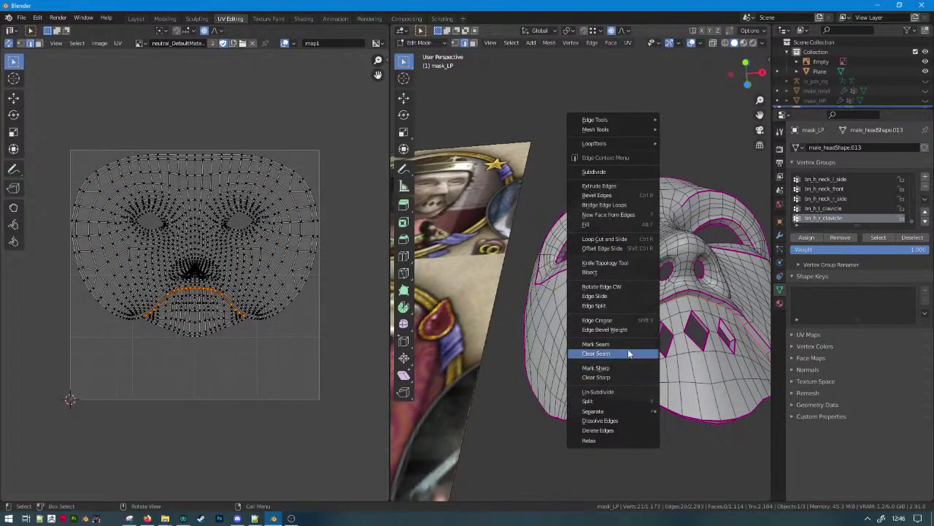
click(645, 355)
Unwrap the whole mask again using the new mouth seam, and select all resulting UVs.
click(628, 42)
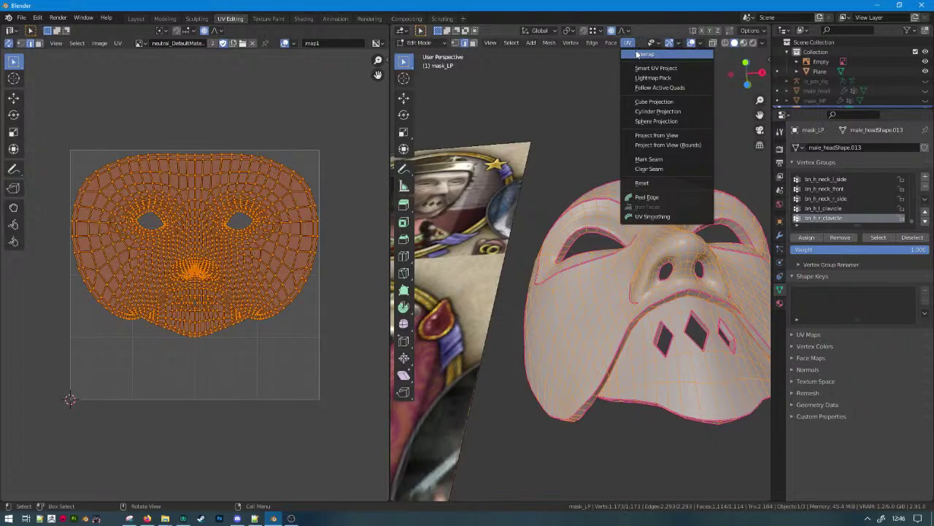
click(657, 71)
click(230, 197)
key(a)
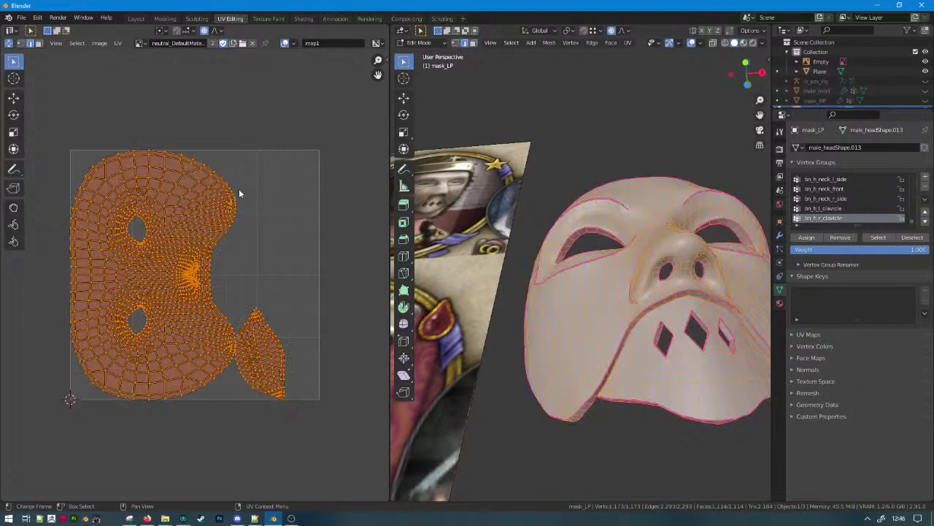
Rotate both UV islands so the face stands upright, scale them down slightly and fit them inside the UV square.
key(r)
click(271, 338)
key(g)
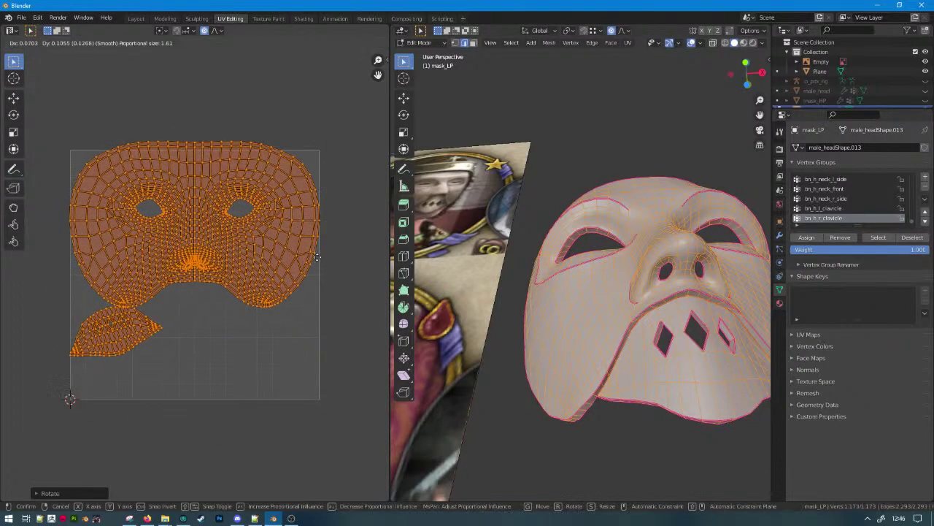
click(317, 267)
key(s)
click(353, 265)
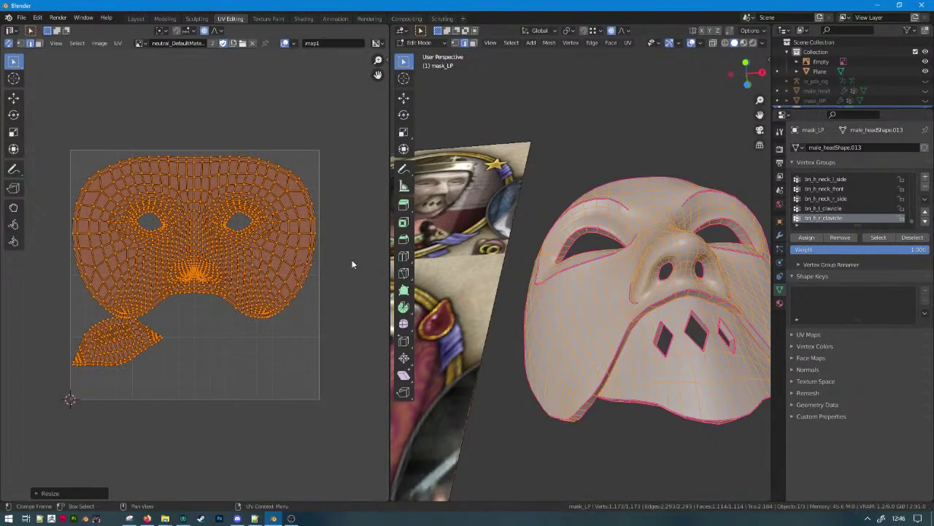
key(g)
click(355, 257)
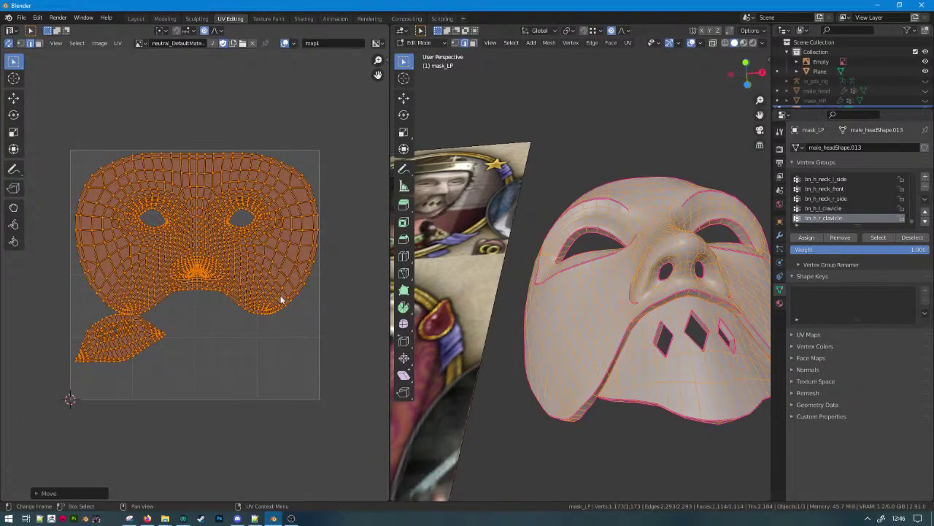
Select the mouth plate's UV island, turn off proportional editing and rotate the island so its corners sit level.
click(155, 332)
key(ctrl+l)
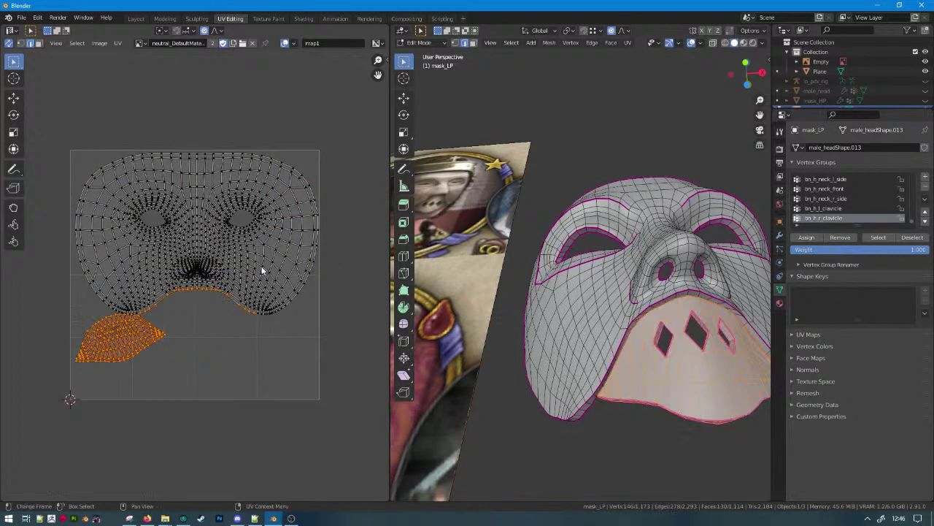
click(40, 45)
key(r)
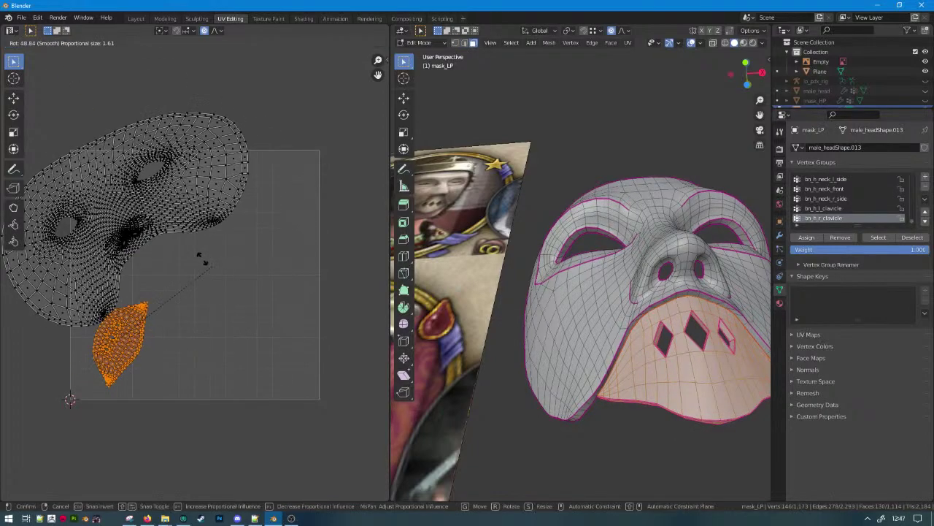
right_click(190, 311)
key(r)
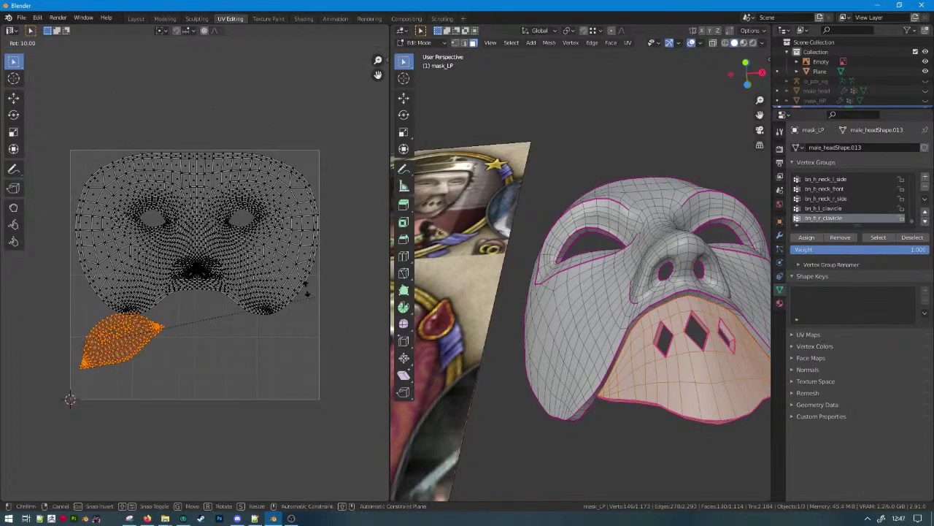
click(319, 310)
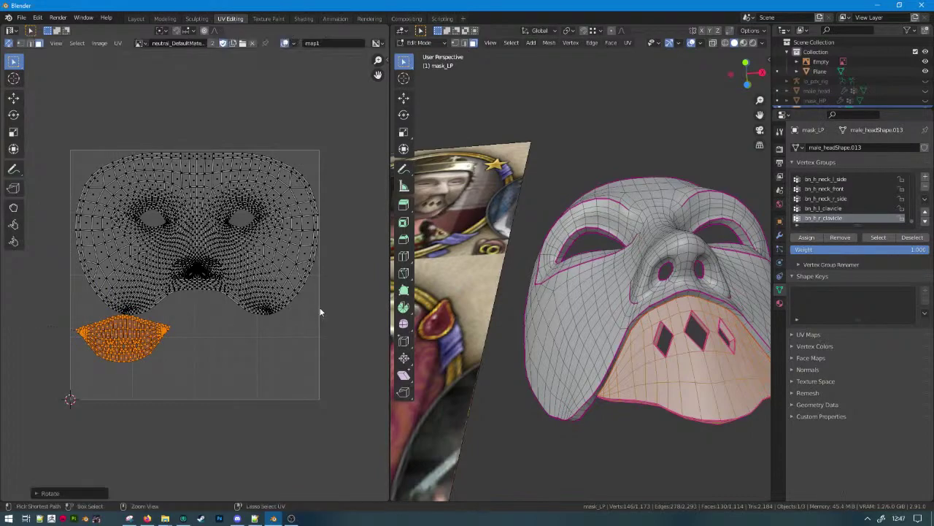
Position the mouth island centrally below the nose of the face island, straightening its rotation and leaving a gap between them.
key(g)
click(319, 301)
key(r)
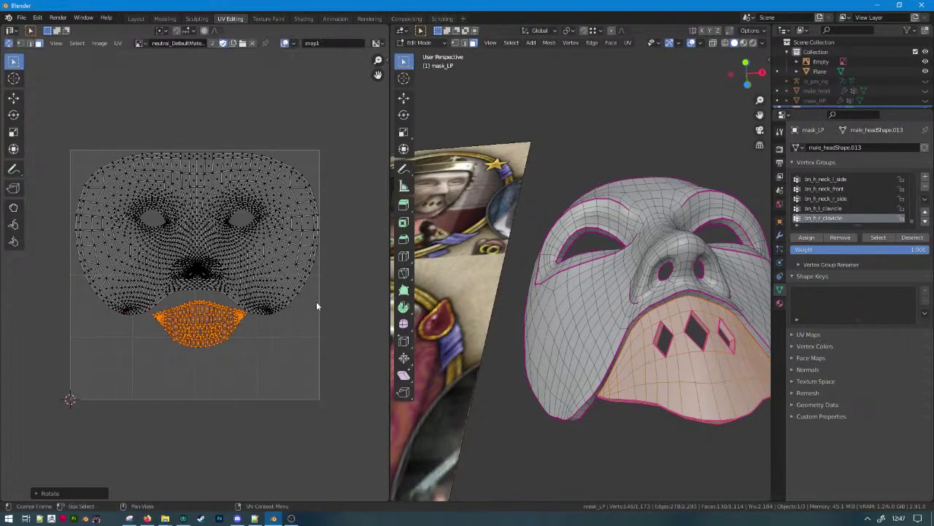
click(313, 316)
key(g)
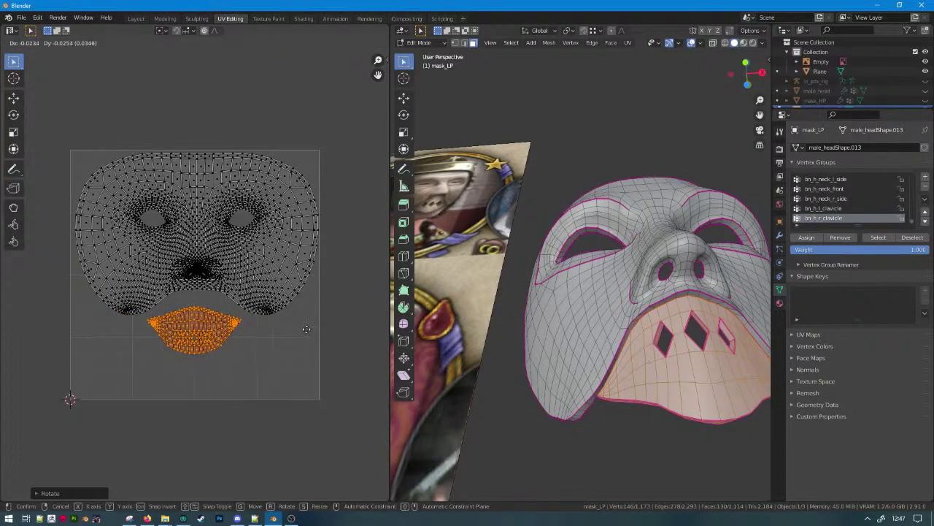
click(308, 332)
Examine the spacing of the two UV islands and compare them with the mouth plate and face on the 3D mask.
scroll(588, 285, down, 6)
scroll(217, 385, up, 3)
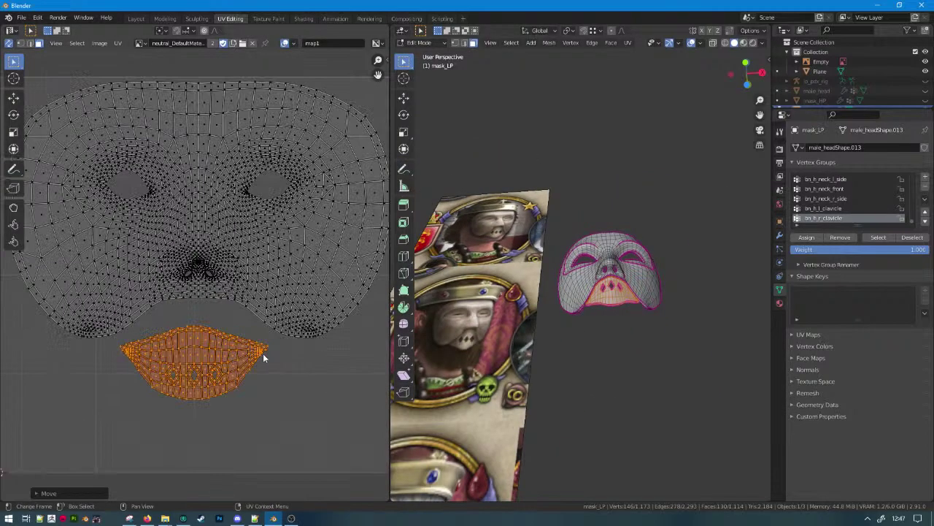
scroll(247, 330, up, 4)
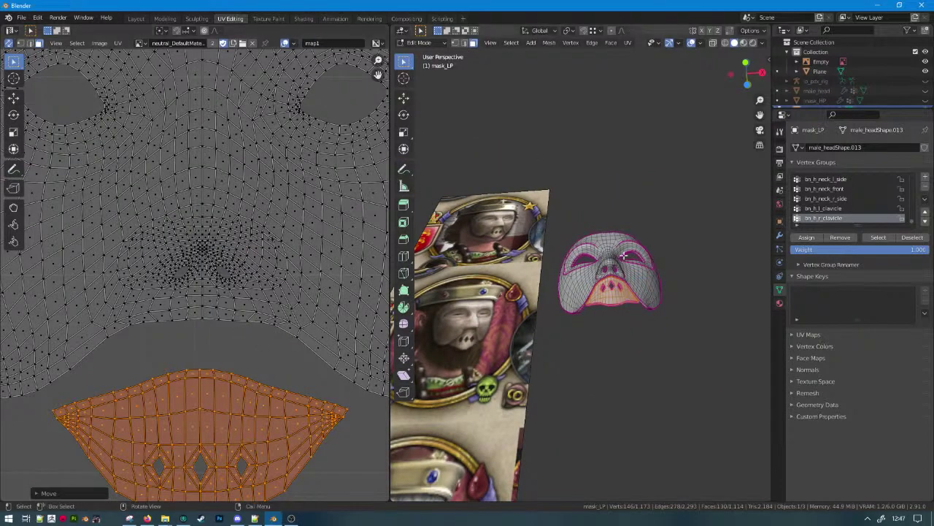
scroll(584, 285, up, 5)
middle_drag(584, 284, 583, 346)
scroll(582, 347, down, 4)
scroll(190, 337, down, 2)
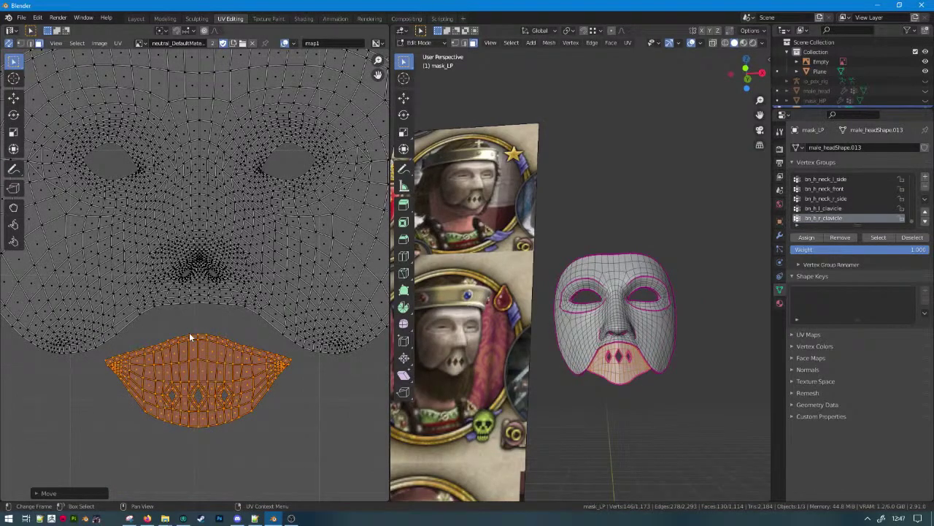
scroll(194, 296, up, 4)
scroll(229, 273, down, 4)
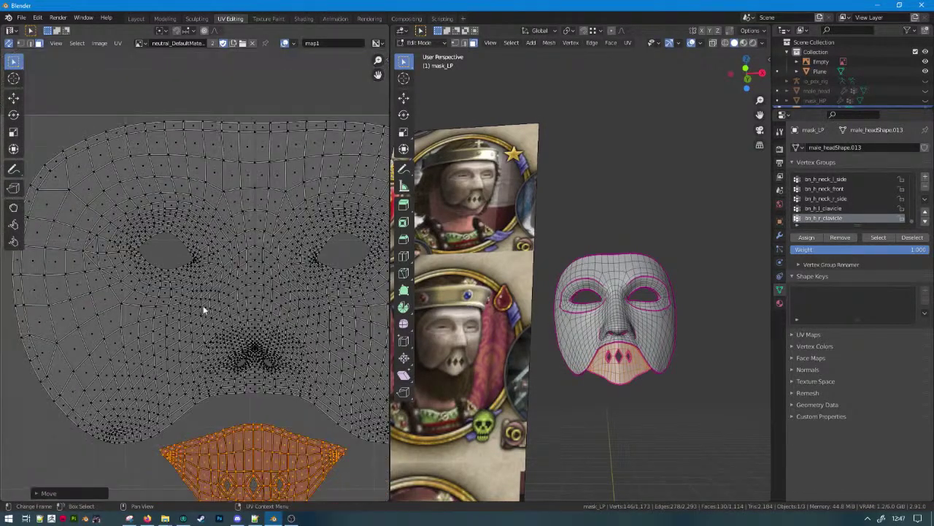
scroll(202, 305, down, 2)
scroll(612, 316, up, 4)
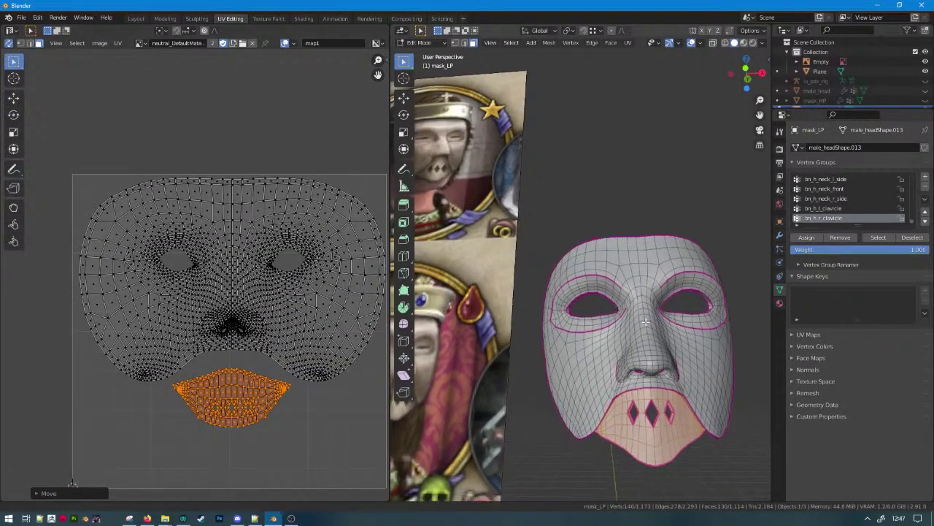
middle_drag(645, 322, 634, 253)
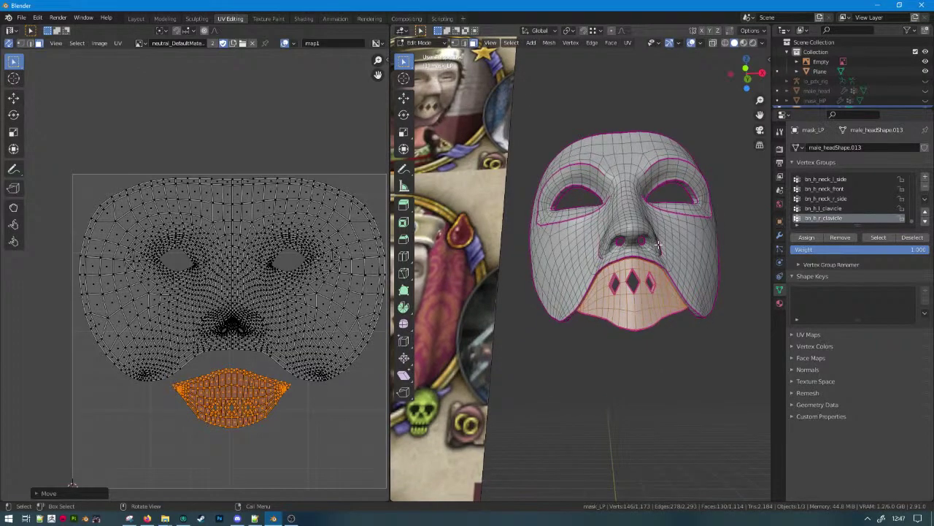
scroll(650, 284, down, 2)
Select the edge loop where the low-poly mouth plate meets the arched rim and rip it in wireframe without offsetting it.
click(623, 329)
mouse_move(623, 329)
middle_down()
mouse_move(656, 363)
mouse_move(647, 324)
mouse_move(673, 304)
mouse_move(617, 314)
middle_up()
key(a)
scroll(674, 305, up, 3)
scroll(595, 224, up, 5)
click(465, 42)
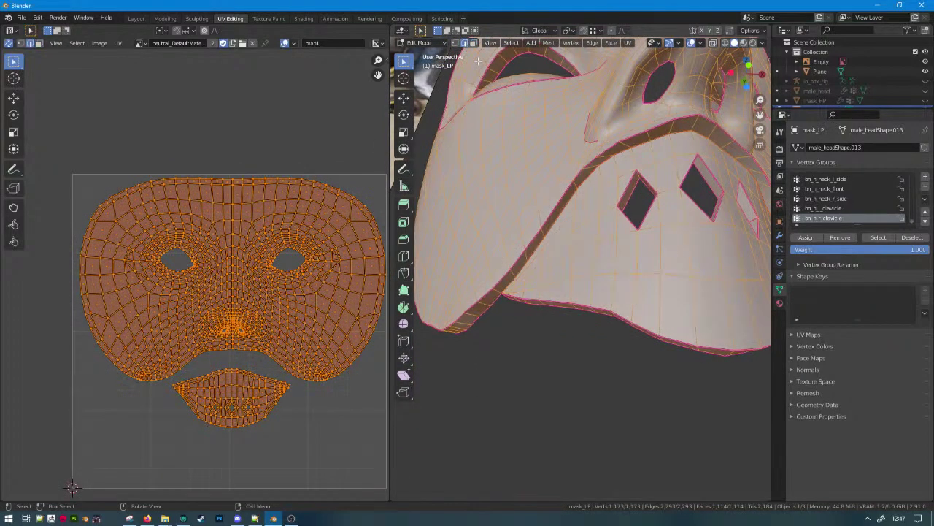
alt+click(564, 204)
middle_drag(598, 198, 548, 213)
key(shift+z)
key(v)
key(Escape)
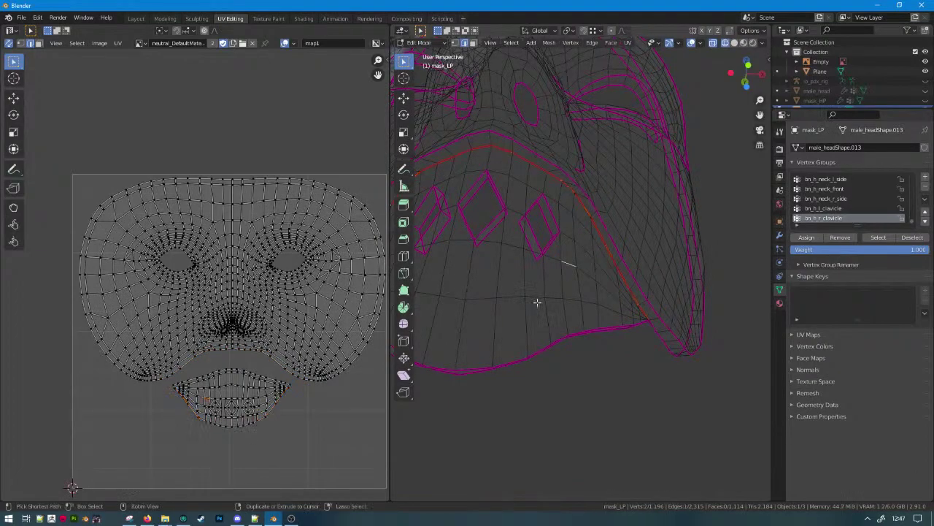
Select the whole linked mouth plate and test-move it to check whether it is detached from the face.
key(ctrl+l)
key(g)
right_click(511, 375)
key(shift+z)
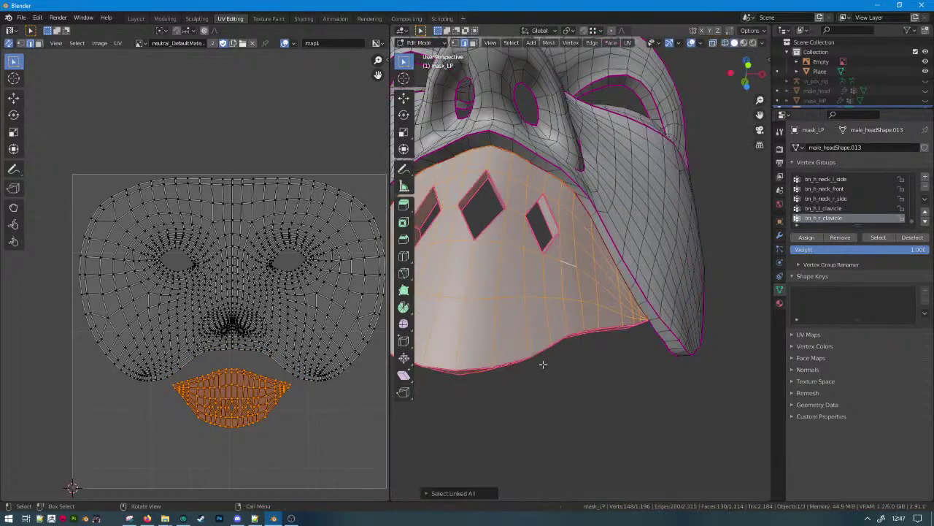
key(g)
right_click(542, 410)
Inspect the mouth plate's attachment from behind the mask with another cancelled test move.
middle_drag(545, 404, 657, 447)
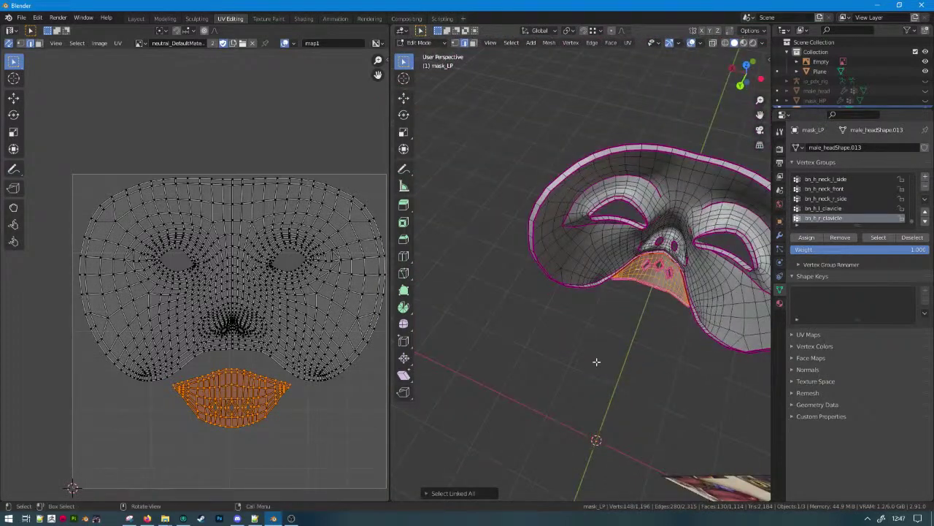
scroll(596, 361, up, 3)
middle_drag(564, 294, 582, 286)
scroll(581, 285, up, 2)
key(g)
right_click(565, 373)
scroll(515, 317, down, 2)
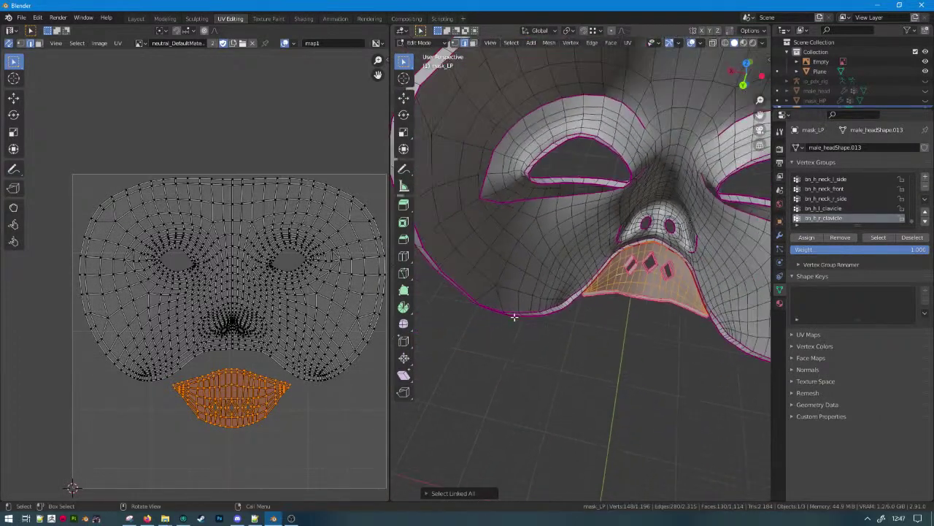
middle_drag(514, 317, 697, 199)
scroll(636, 273, down, 5)
Enlarge the object list to show both masks, inspect the smooth mouth area, and reopen mask_LP for mesh editing.
key(Tab)
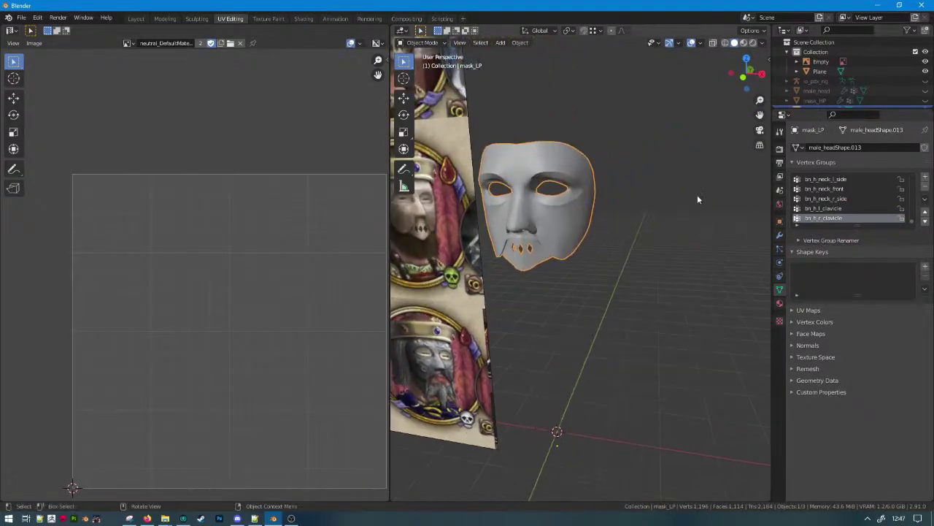
drag(804, 108, 813, 130)
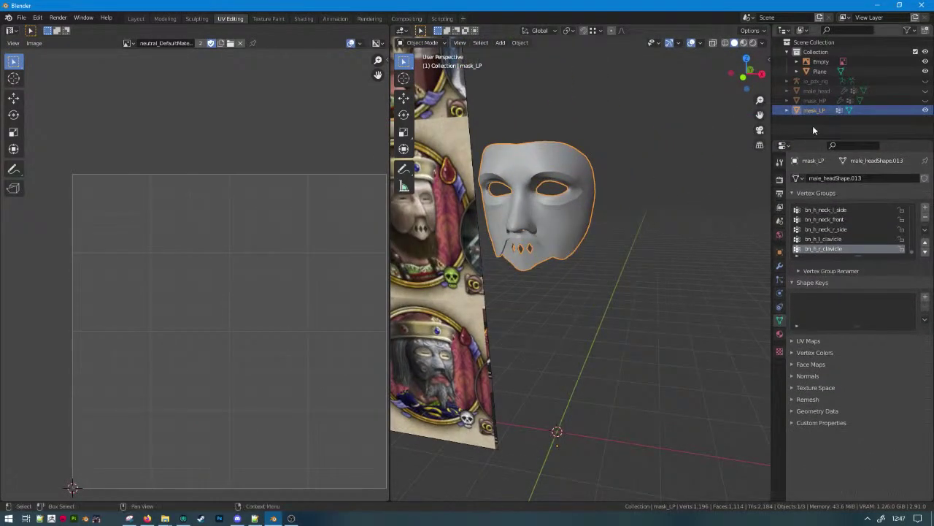
click(814, 102)
drag(524, 242, 547, 219)
scroll(531, 244, up, 5)
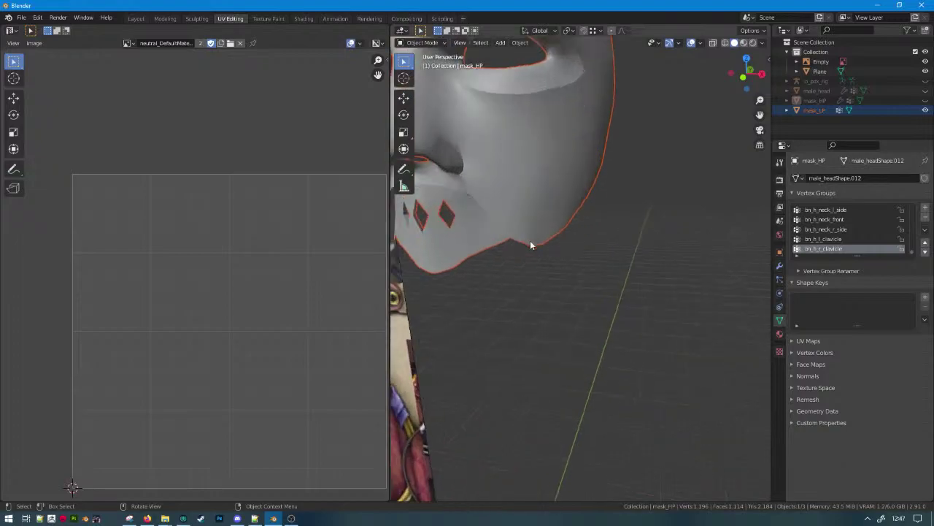
scroll(513, 188, down, 4)
middle_drag(513, 188, 621, 245)
scroll(621, 244, up, 5)
click(607, 197)
key(Tab)
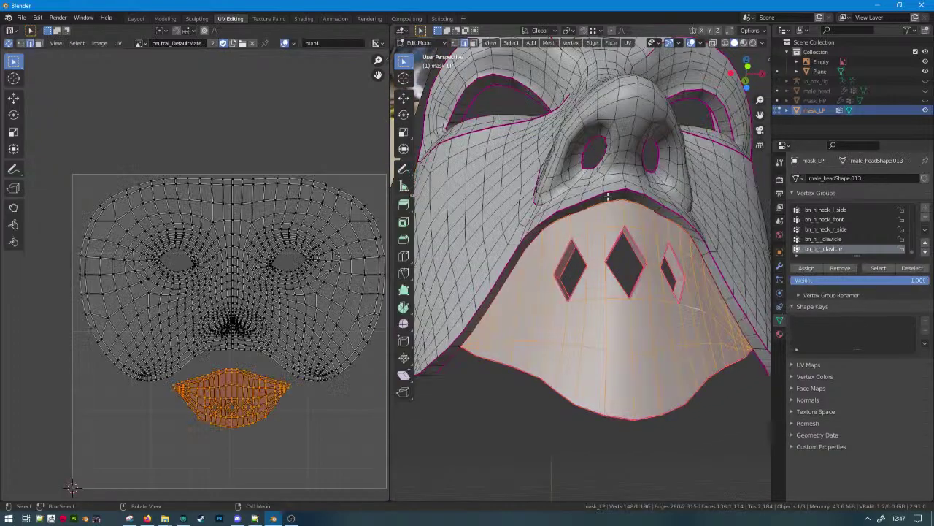
Try to rip the mouth plate's upper edge loop from the arched rim once more in wireframe.
alt+click(593, 206)
key(v)
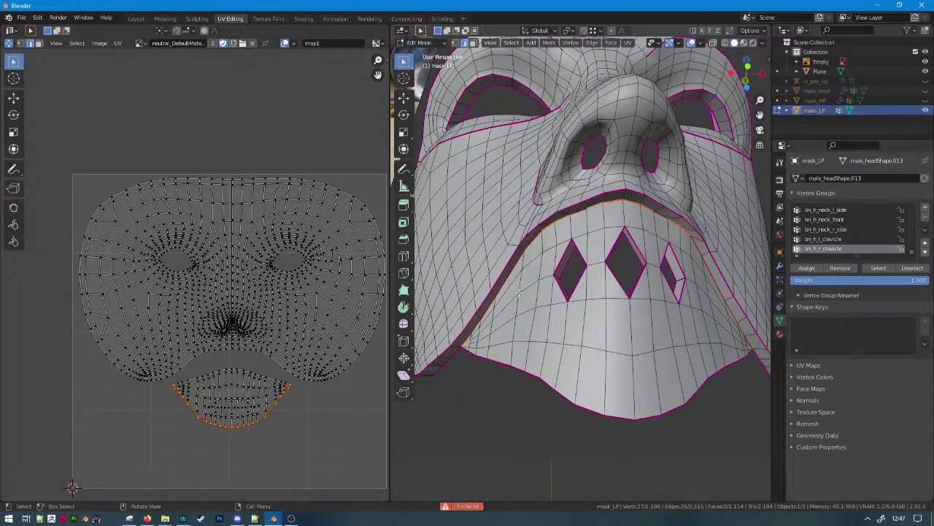
middle_drag(419, 335, 679, 284)
key(shift+z)
key(c)
key(Escape)
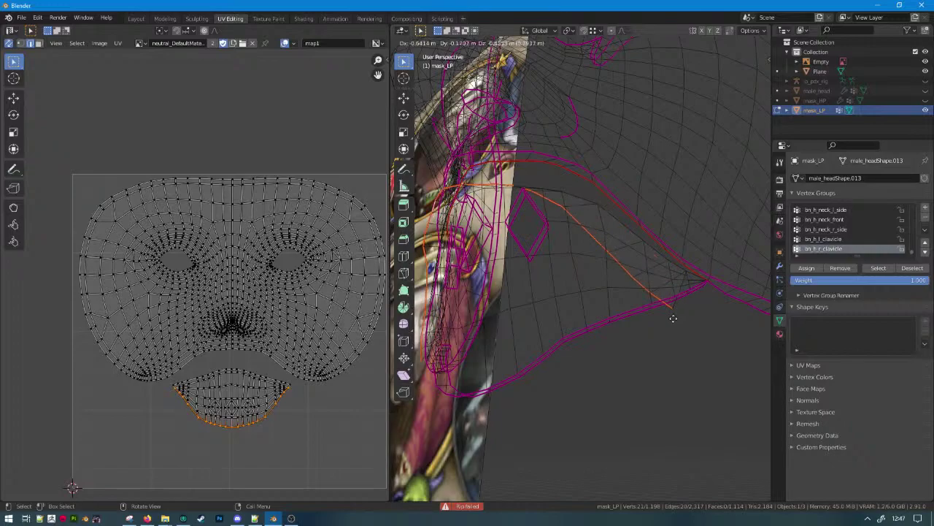
Test-move the linked mouth plate, cancel the move and check the mask in solid shading in Object Mode.
key(ctrl+l)
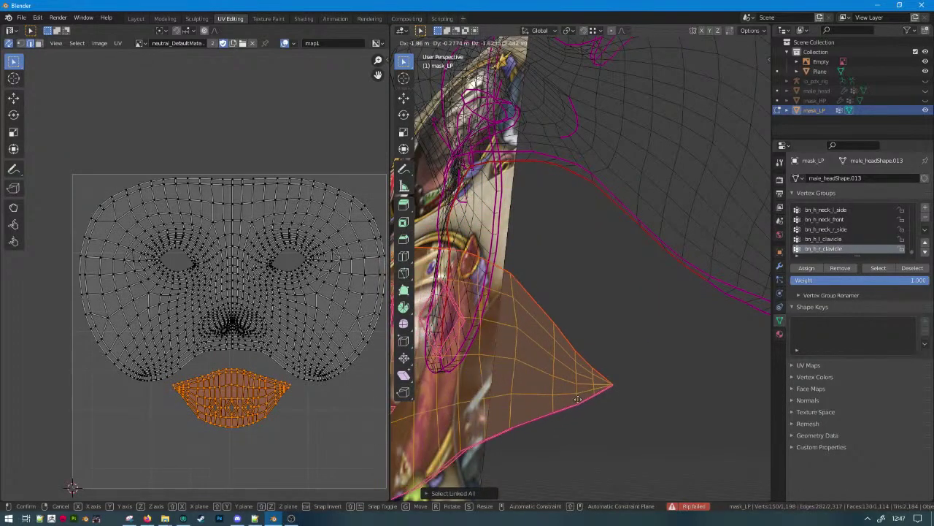
key(a)
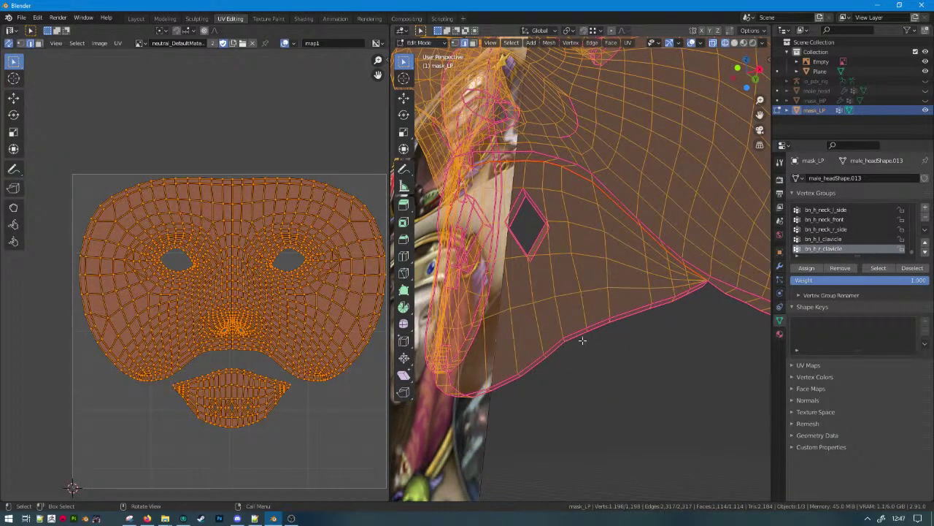
key(Tab)
key(alt+z)
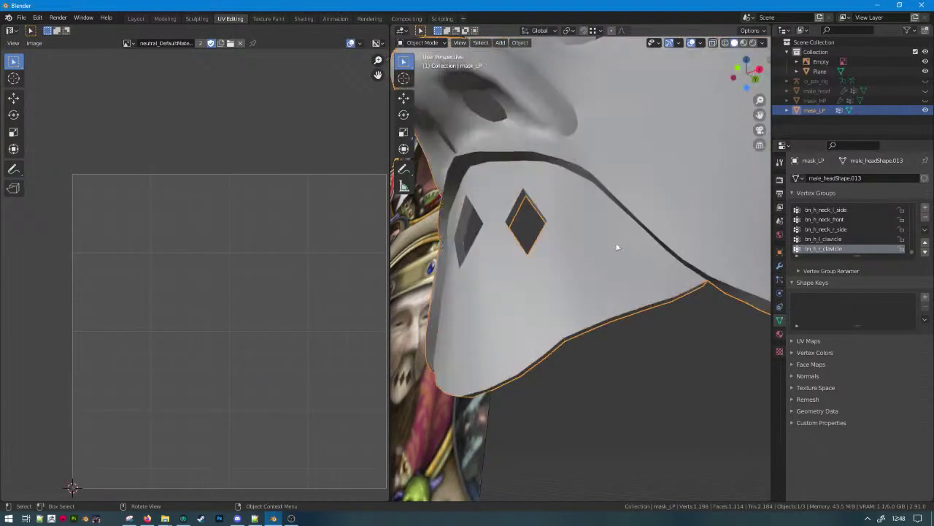
Select the low-poly mask's linked mouth plate, merge its duplicate vertices by distance and return to Object Mode.
key(Tab)
click(642, 243)
key(ctrl+l)
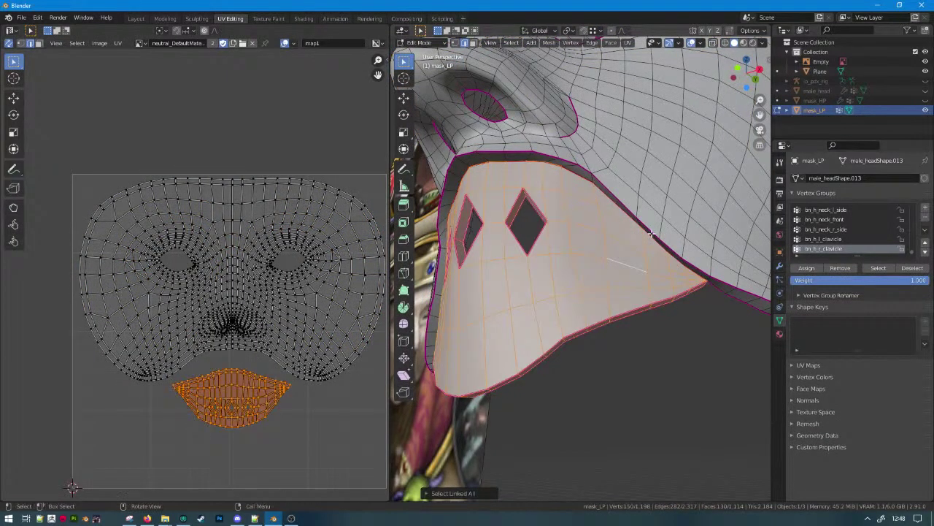
key(m)
click(635, 285)
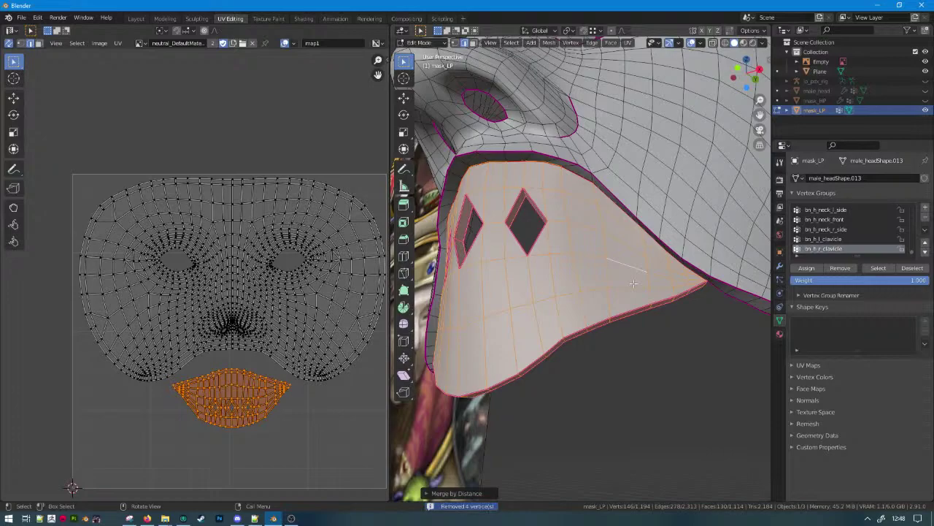
scroll(633, 284, down, 2)
middle_drag(634, 283, 705, 277)
key(Tab)
Hide mask_LP, show mask_HP and open the high-poly mask's mesh for editing.
click(926, 110)
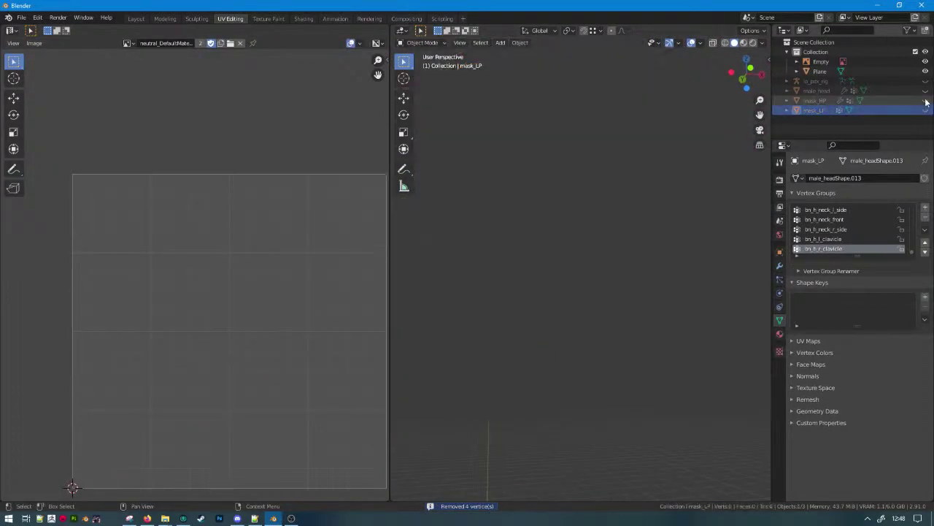
click(925, 101)
click(822, 102)
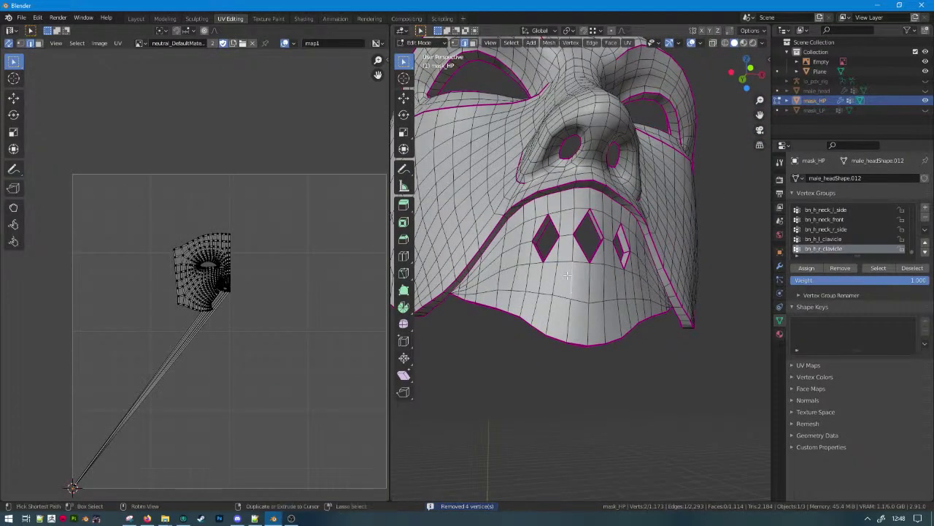
key(ctrl+l)
scroll(459, 234, up, 3)
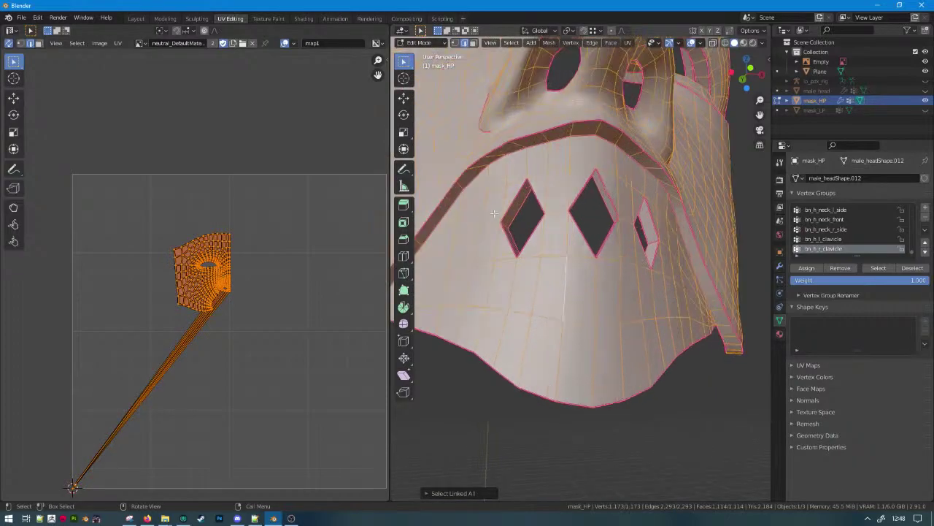
Rip the high-poly mouth plate's upper edge loop away from the arched rim without moving it.
mouse_move(459, 234)
middle_down()
mouse_move(538, 186)
mouse_move(496, 248)
mouse_move(516, 249)
mouse_move(552, 213)
mouse_move(607, 265)
middle_up()
alt+click(510, 149)
key(alt+z)
key(shift+z)
key(v)
right_click(606, 265)
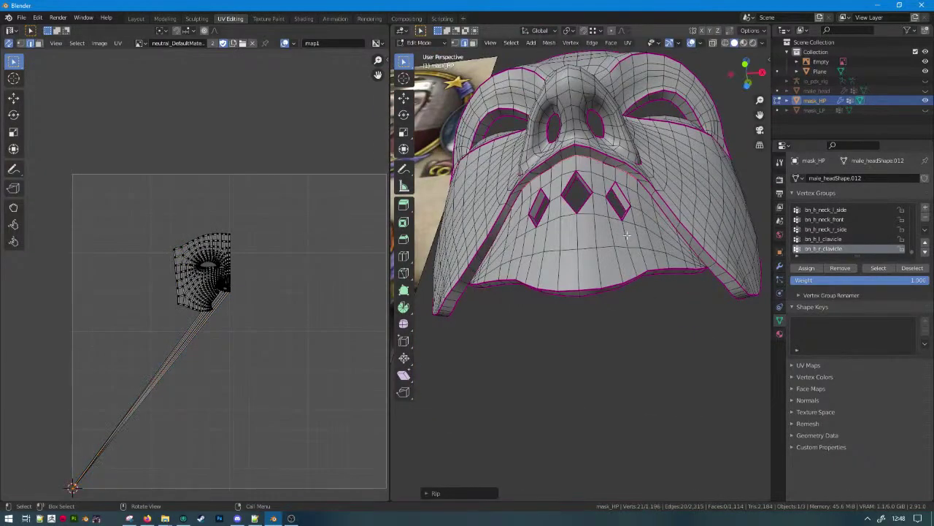
Merge the high-poly mouth plate's vertices by distance, check its separation with a cancelled move, and return to Object Mode.
key(l)
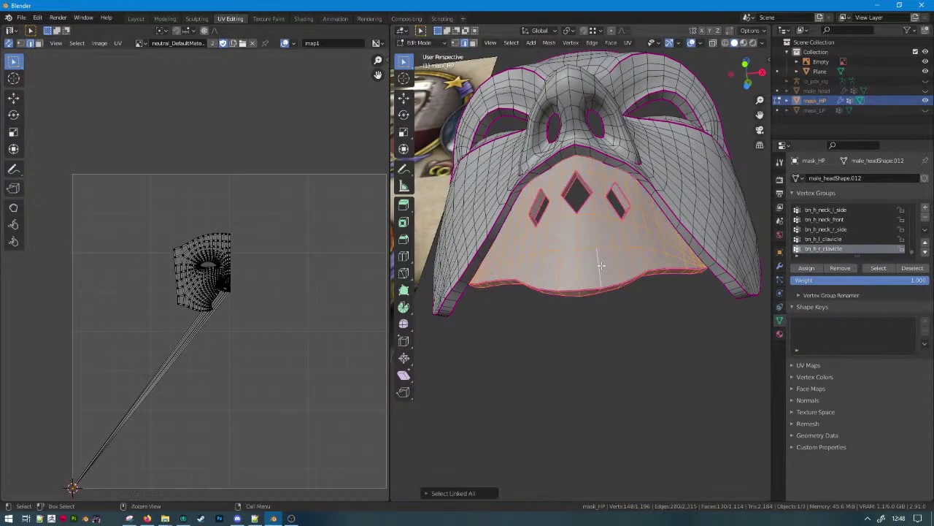
key(m)
click(602, 264)
key(g)
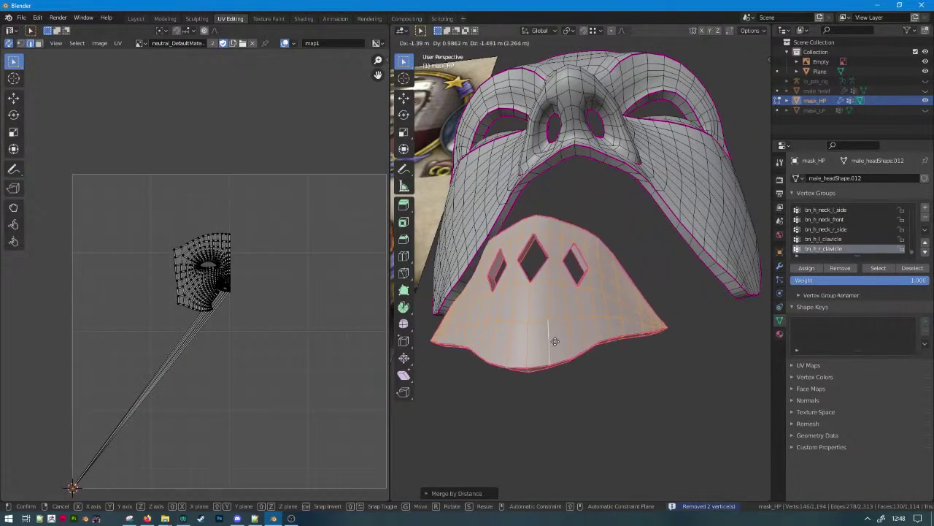
key(Escape)
middle_drag(659, 365, 522, 391)
middle_drag(705, 301, 450, 182)
key(Tab)
middle_drag(628, 212, 514, 216)
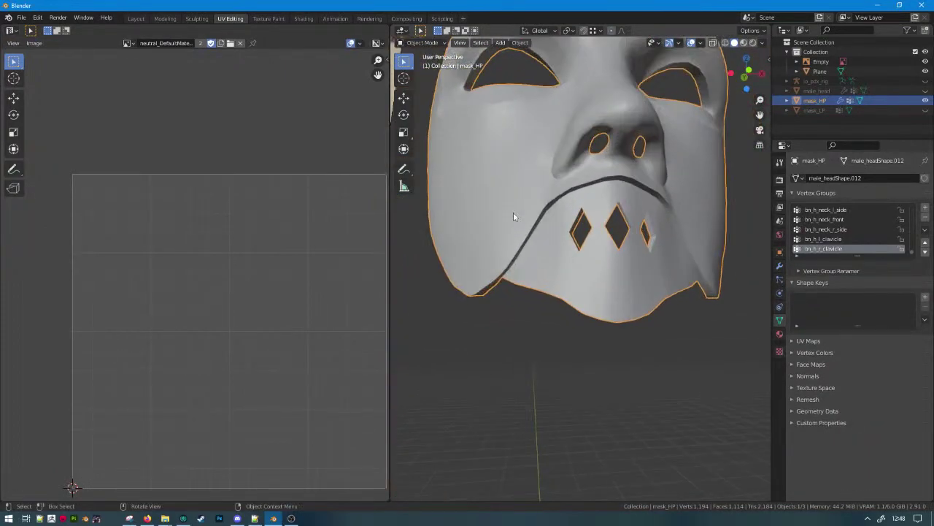
Select the lower outer edge loop of the mouth plate in mask_HP's mesh and try a bevel on it.
key(Tab)
middle_drag(580, 329, 568, 256)
alt+click(573, 270)
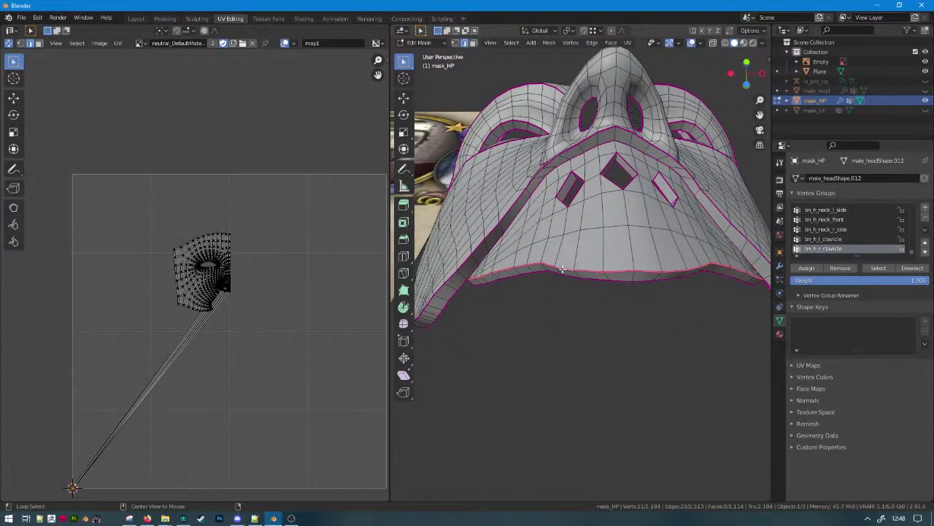
key(ctrl+b)
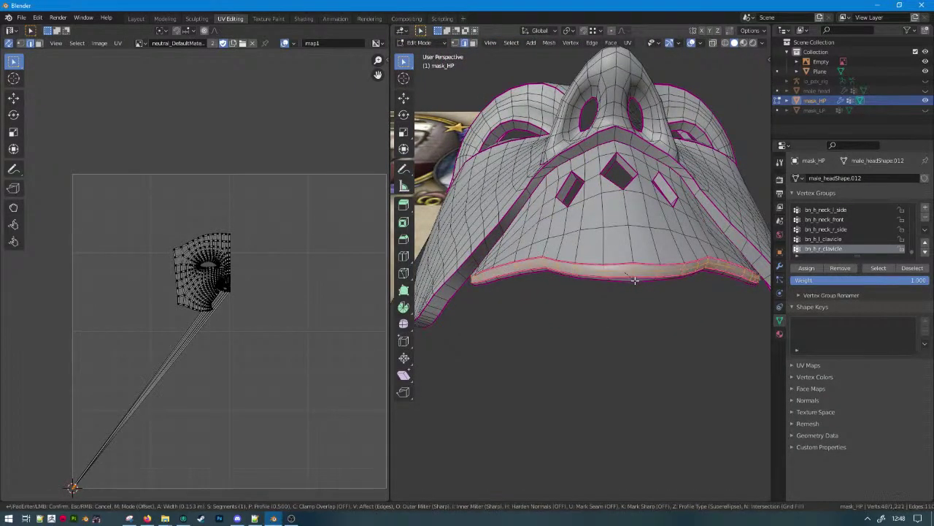
click(632, 278)
Exclude the end edges at both corners of the mouth plate's lower loop and bevel the remaining edges with three segments.
middle_drag(594, 265, 612, 272)
shift+middle_drag(611, 271, 621, 244)
shift+click(618, 203)
middle_drag(617, 204, 603, 188)
scroll(615, 216, down, 4)
scroll(603, 188, up, 5)
shift+click(592, 126)
key(ctrl+b)
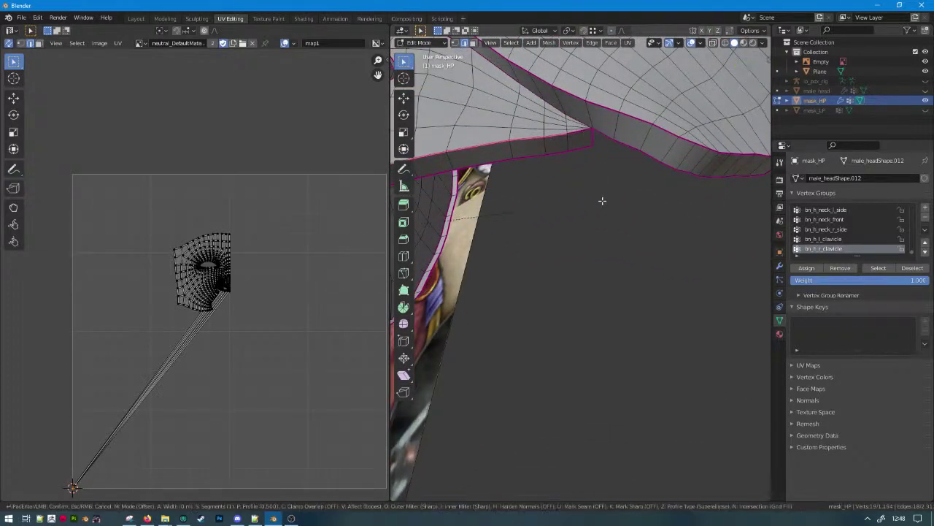
scroll(611, 202, up, 2)
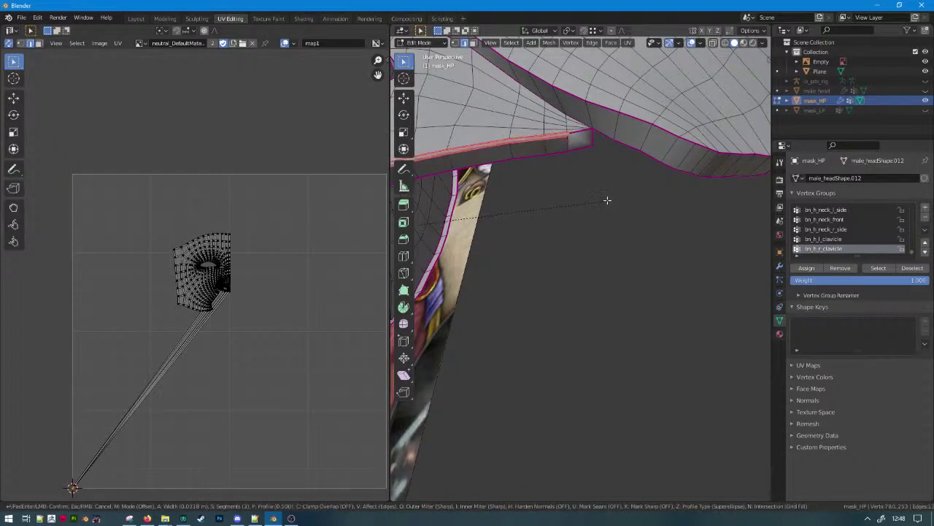
click(612, 199)
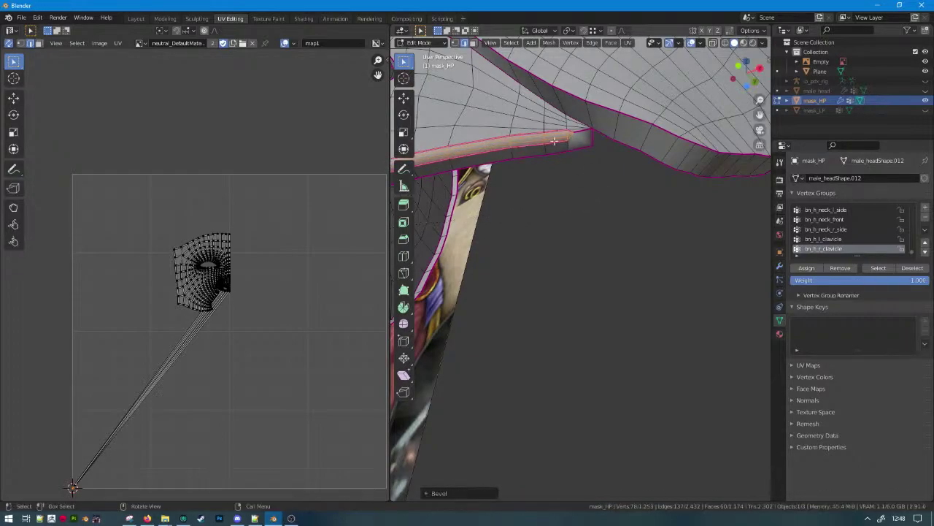
Move the bevel's end vertices onto the mouth plate's side corner in vertex selection mode.
click(455, 44)
click(574, 136)
key(g)
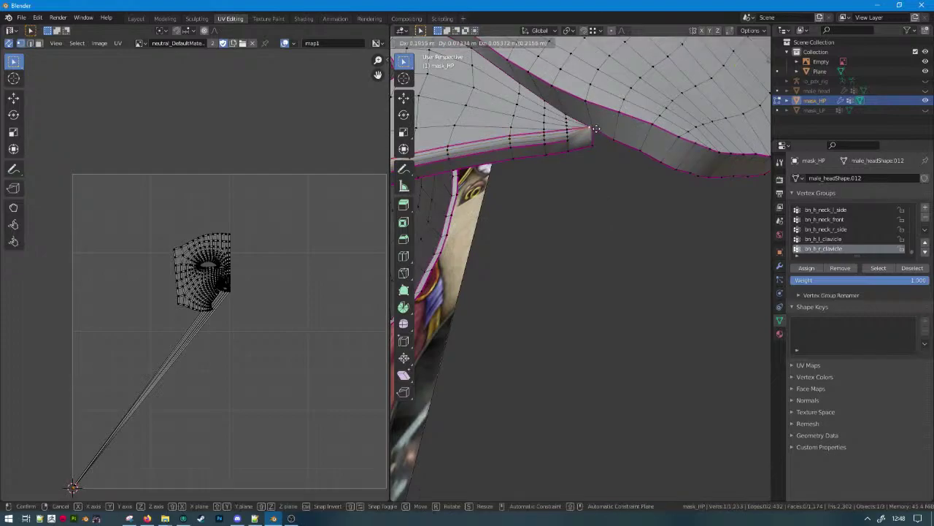
click(590, 133)
middle_drag(590, 134, 628, 197)
shift+middle_drag(599, 201, 527, 166)
Return to Object Mode and enable mask_HP's Subdivision modifier in the viewport.
key(Tab)
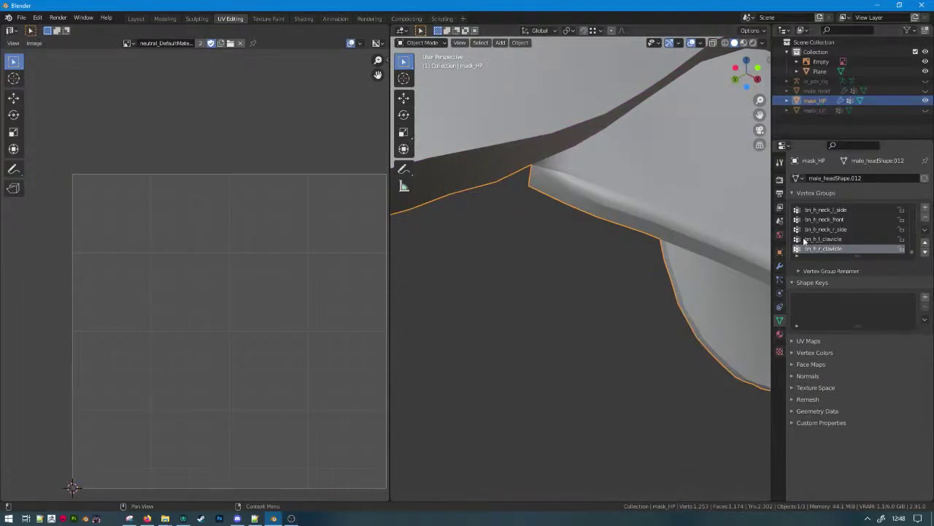
click(779, 268)
click(883, 194)
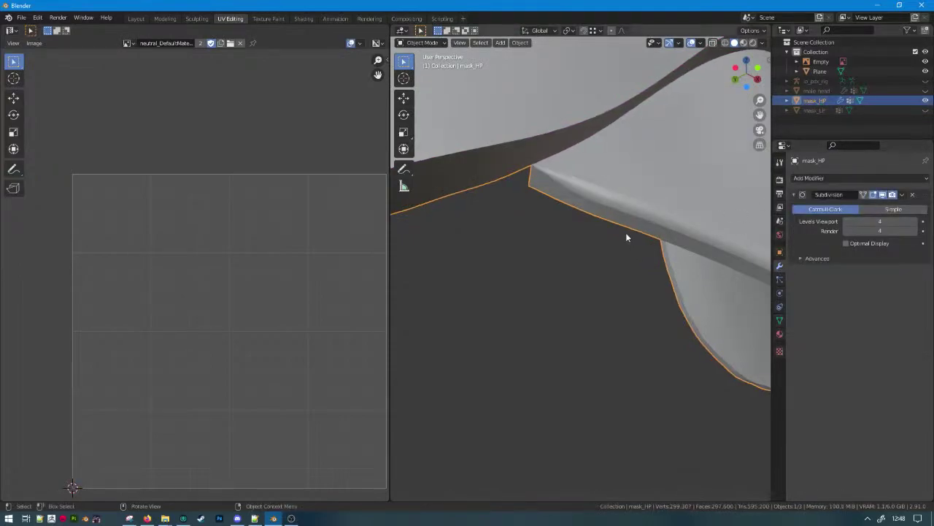
mouse_move(625, 232)
middle_down()
mouse_move(688, 341)
mouse_move(623, 334)
mouse_move(622, 236)
middle_up()
Select the whole linked mouth plate, merge its vertices by distance and compare its corner in Object and Edit Mode.
key(Tab)
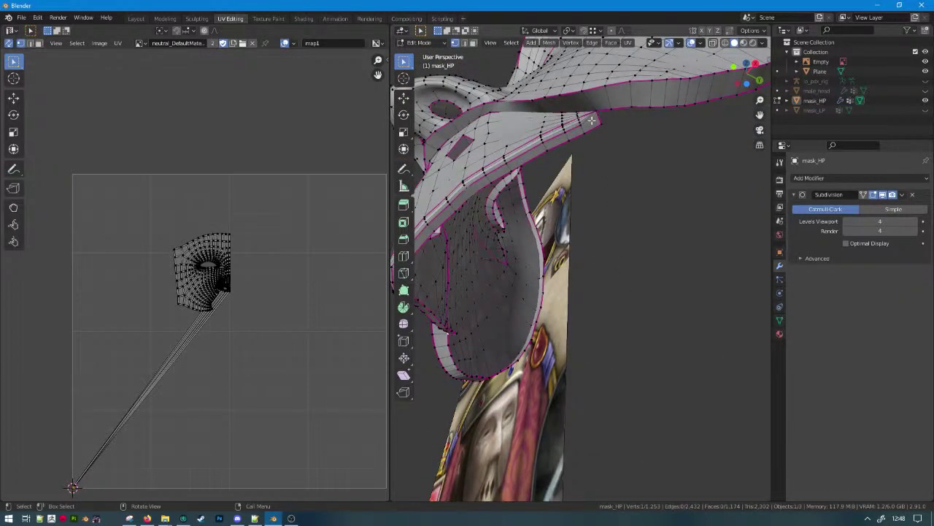
key(ctrl+l)
key(m)
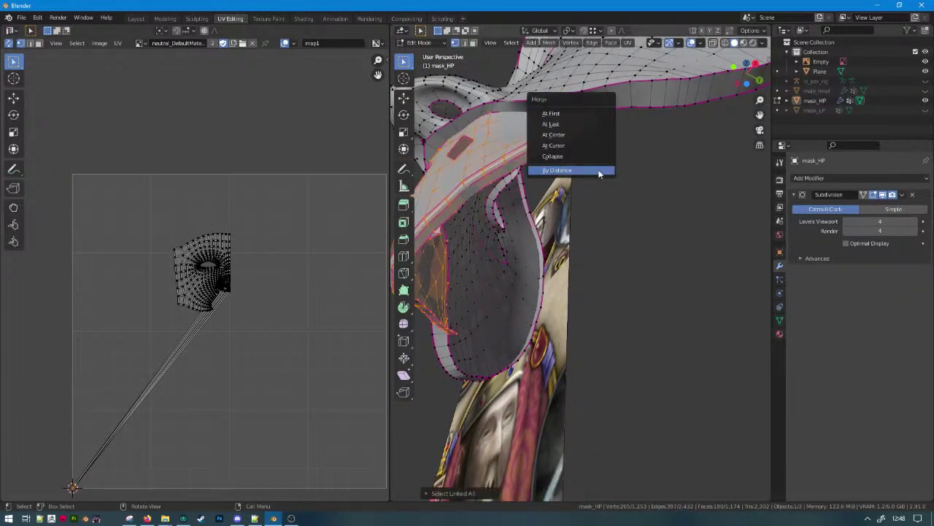
click(597, 171)
key(Tab)
middle_drag(598, 169, 603, 252)
key(Tab)
key(Tab)
key(Tab)
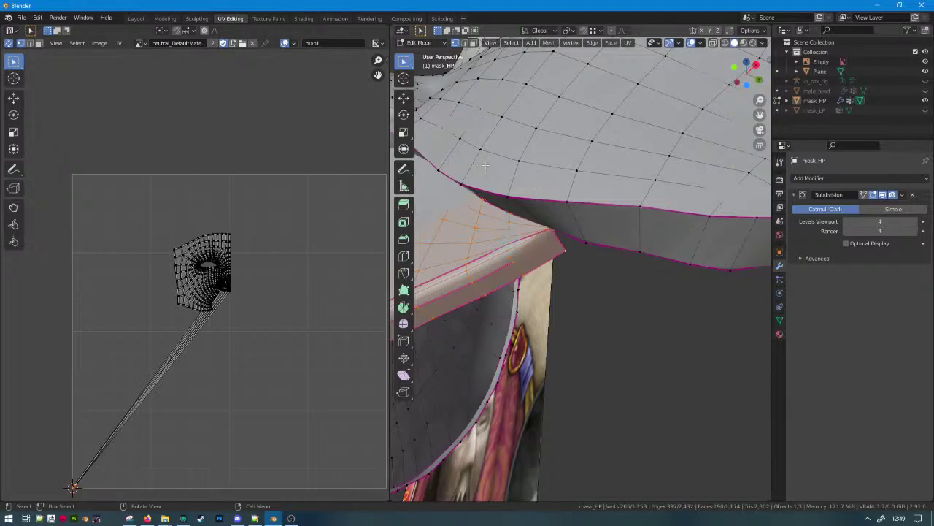
Select the edge loop along the bevel's lower side on the mouth plate and set its crease to 1.
key(2)
alt+click(533, 249)
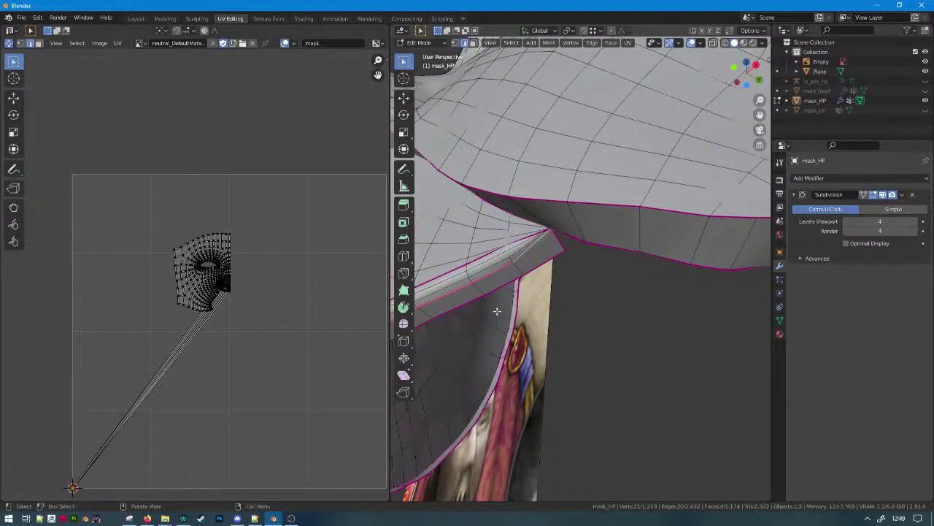
scroll(497, 311, down, 1)
key(shift+e)
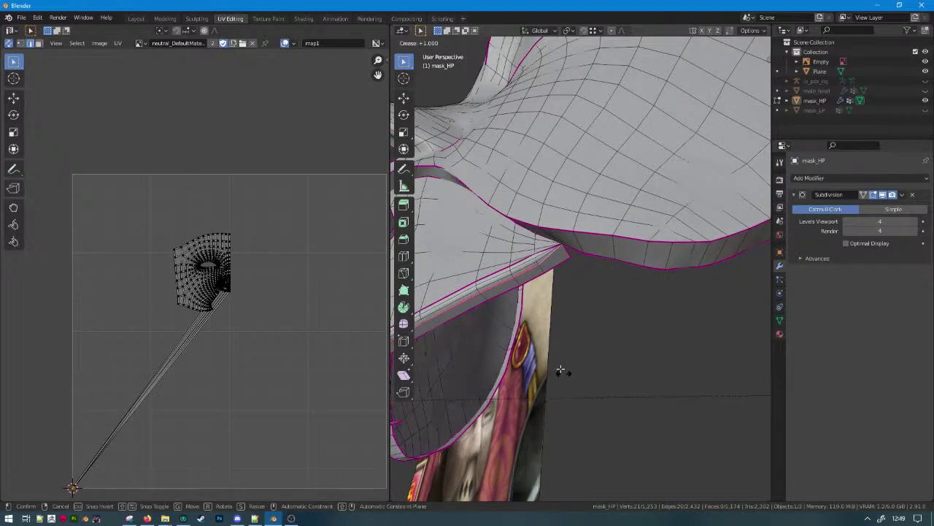
click(561, 369)
Select everything linked to the creased loop and merge the mouth plate's vertices by distance again.
key(ctrl+l)
key(m)
click(495, 311)
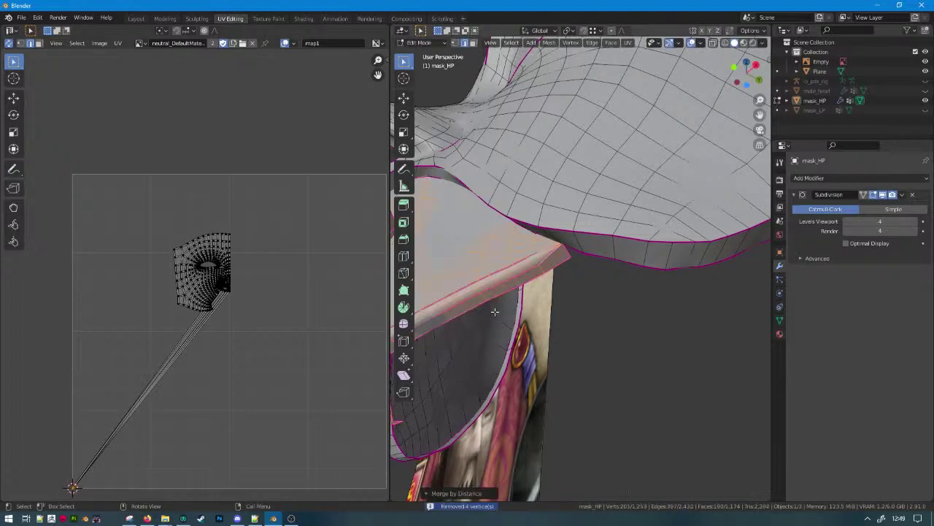
Select the bevel's upper edge path along the mouth plate up to its side corner and adjust its edge crease.
middle_drag(524, 304, 592, 289)
click(512, 244)
scroll(508, 260, down, 5)
scroll(592, 289, up, 3)
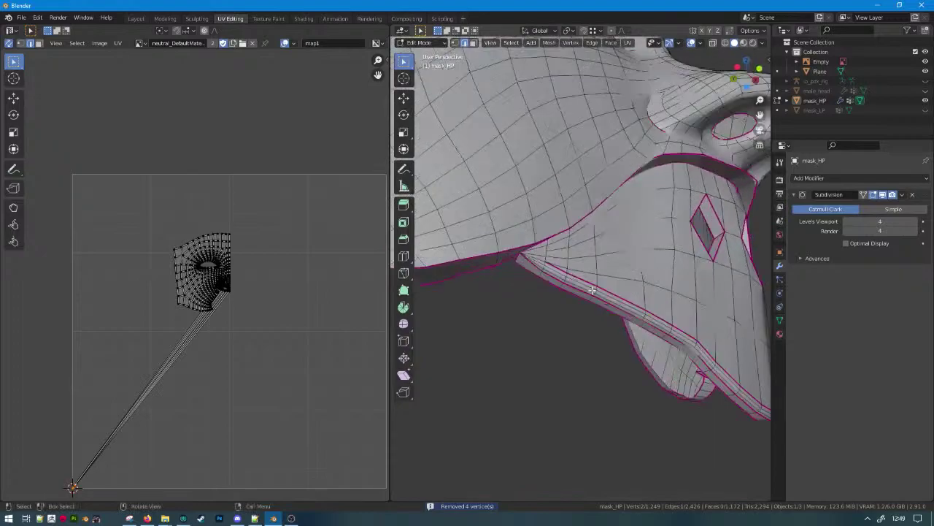
scroll(545, 280, up, 2)
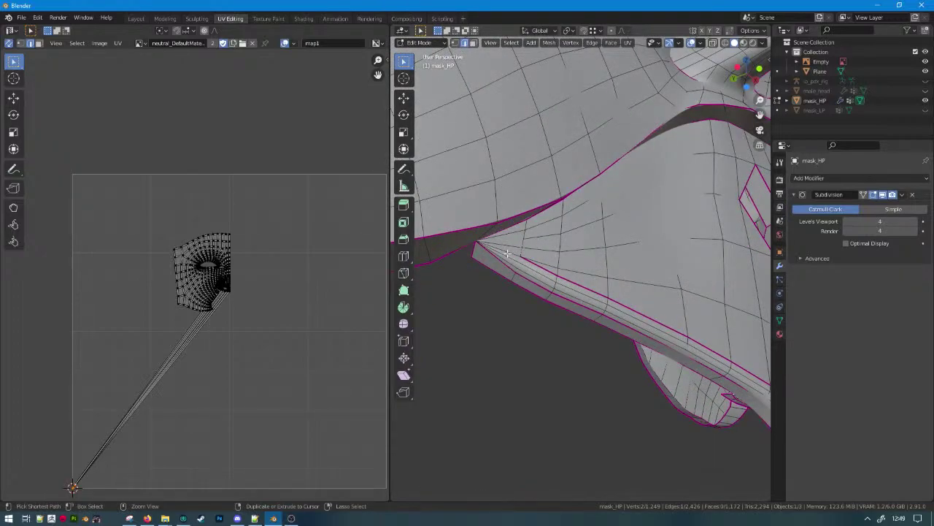
ctrl+click(507, 254)
key(ctrl+z)
ctrl+click(542, 267)
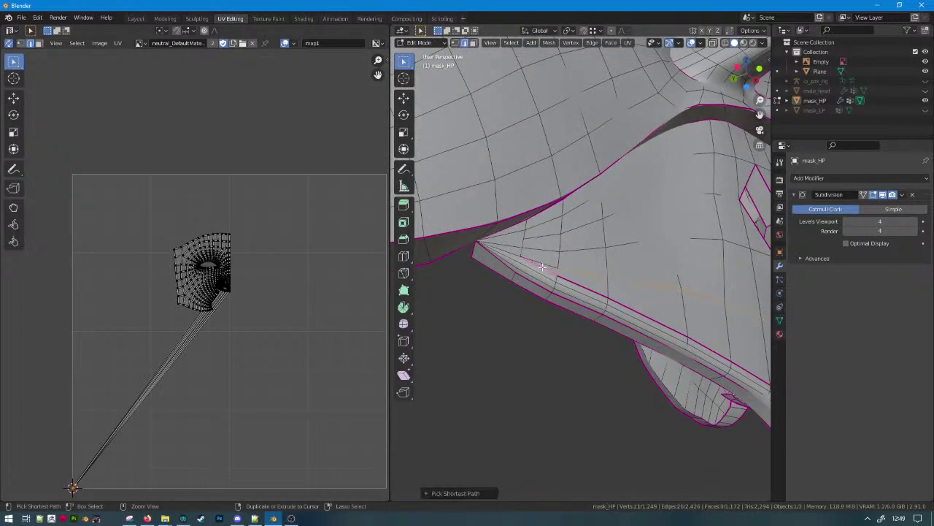
click(570, 283)
ctrl+click(621, 310)
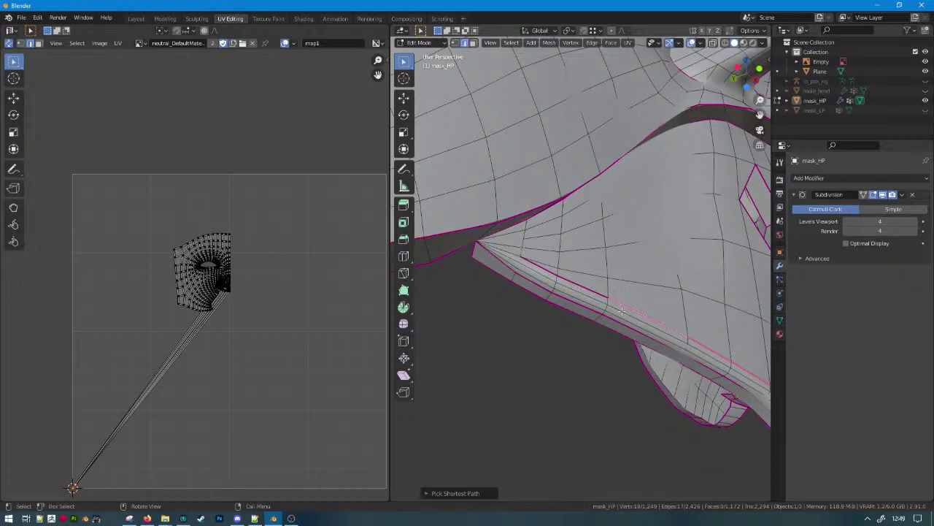
ctrl+click(504, 251)
key(shift+e)
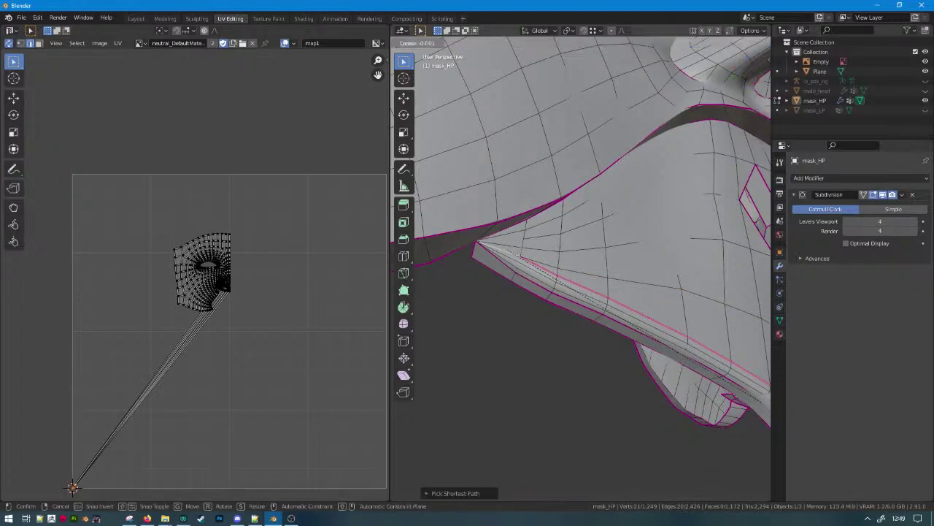
click(643, 330)
Return to Object Mode and inspect the smoothed lower edge of the mouth plate.
key(Tab)
scroll(607, 355, down, 6)
middle_drag(607, 355, 594, 212)
click(703, 213)
Select the face plate's complete front rim in mask_HP, including the jaw edge, mouth arch and outer side edges.
key(Tab)
alt+click(632, 259)
alt+click(692, 276)
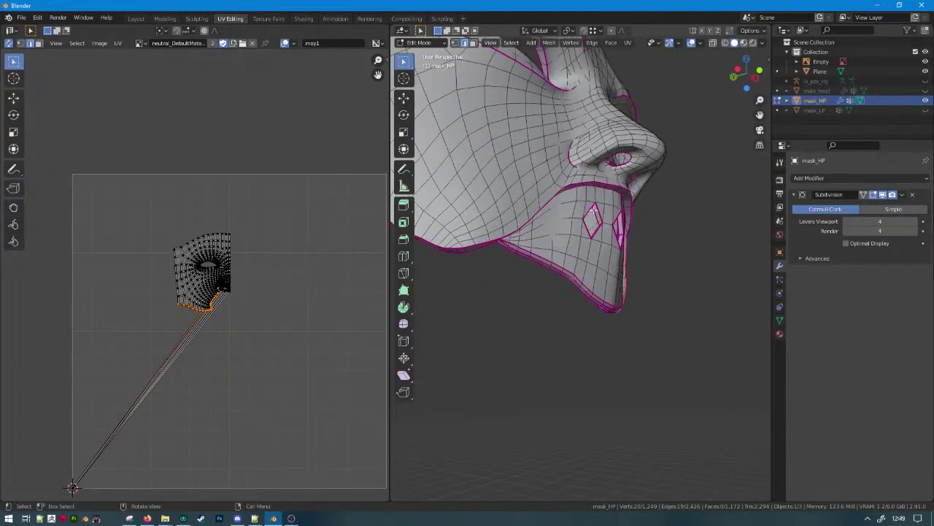
alt+shift+click(549, 200)
shift+middle_drag(447, 268, 577, 319)
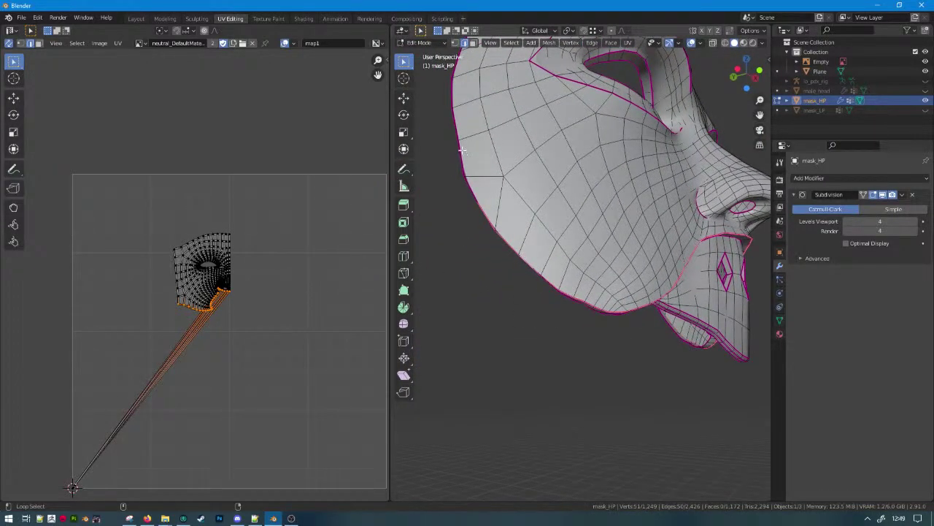
middle_drag(476, 144, 651, 172)
alt+shift+click(612, 138)
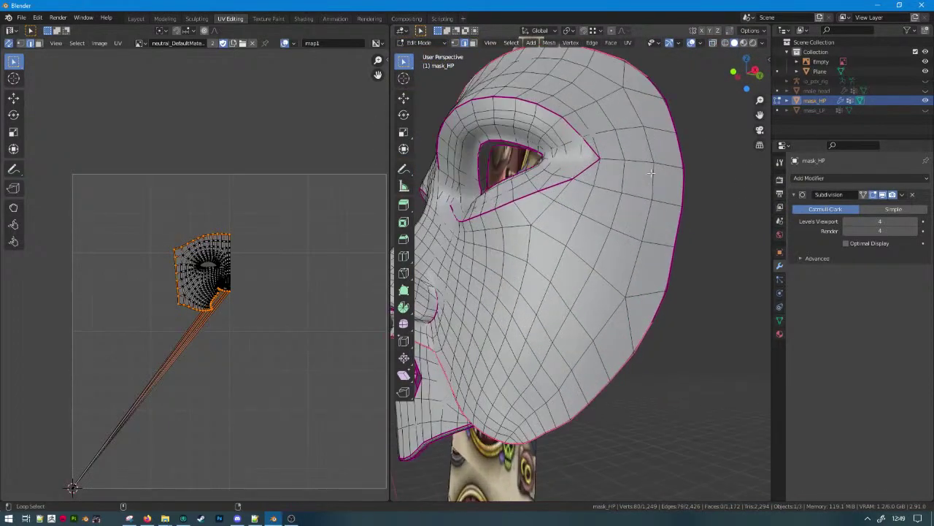
middle_drag(623, 270, 573, 270)
Try beveling the face plate's rim with one segment and clamped overlap, and discard the attempts.
scroll(576, 271, up, 6)
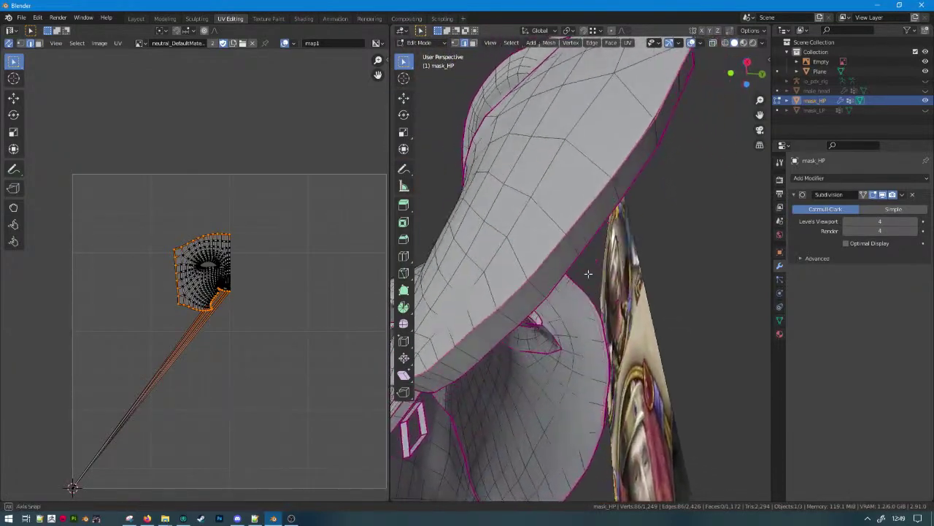
key(ctrl+b)
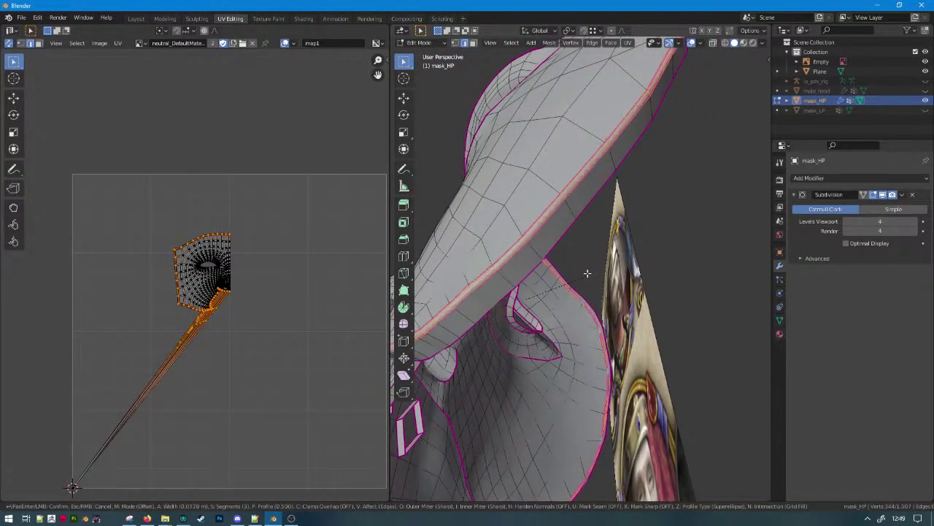
scroll(585, 273, up, 1)
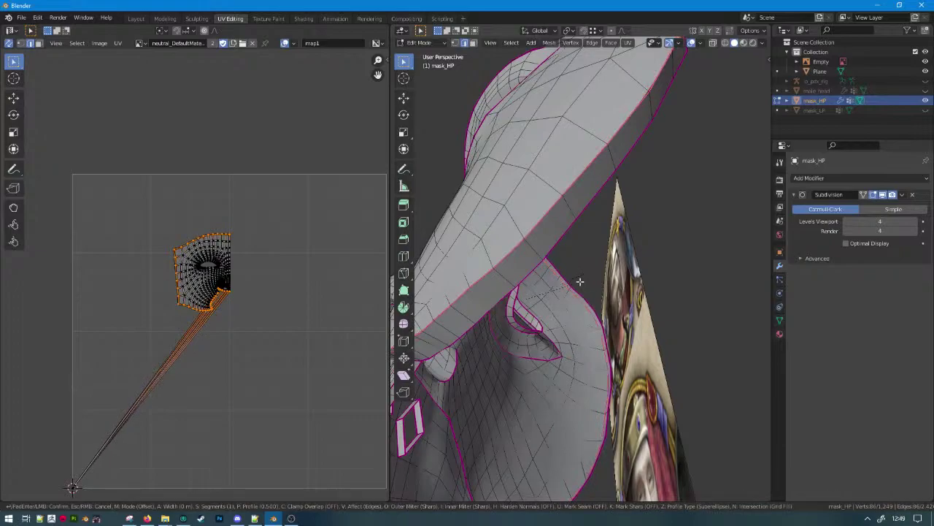
key(c)
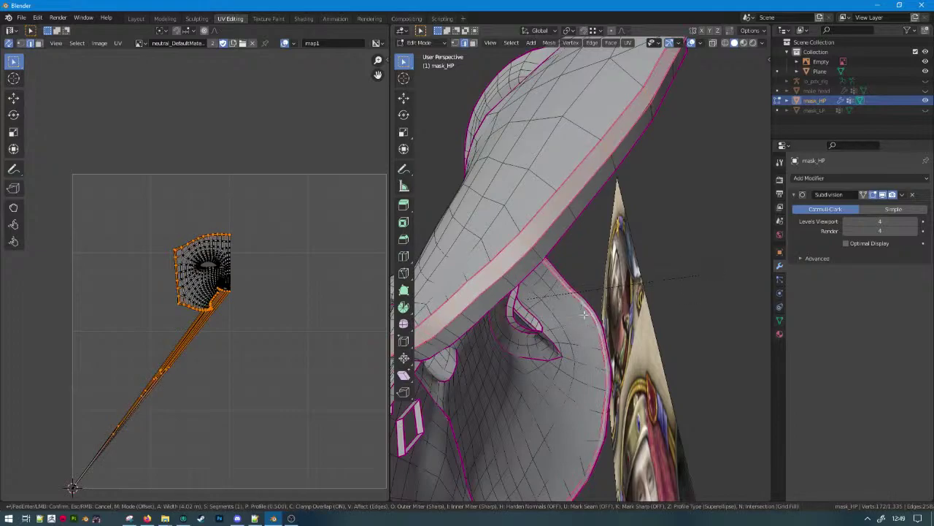
click(585, 315)
scroll(584, 315, down, 7)
middle_drag(585, 314, 640, 296)
scroll(656, 323, up, 7)
key(ctrl+z)
scroll(640, 297, up, 3)
key(ctrl+b)
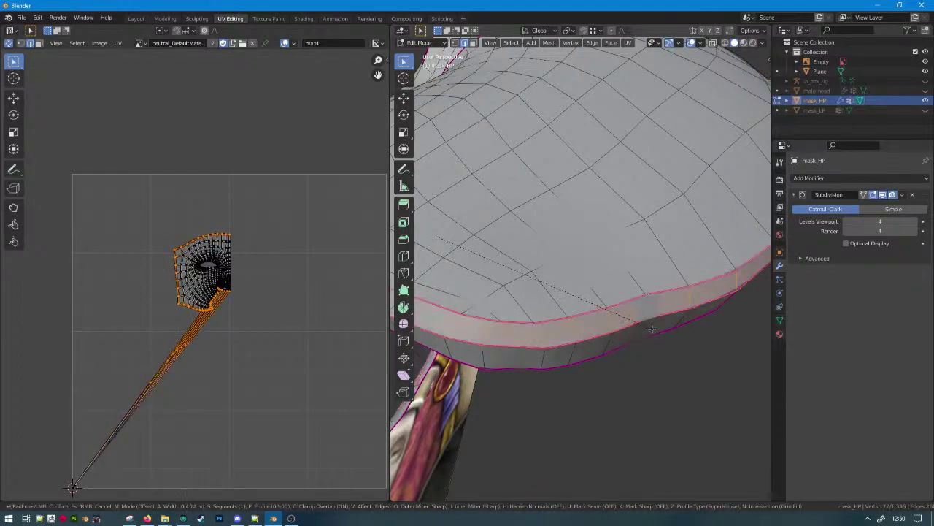
key(Escape)
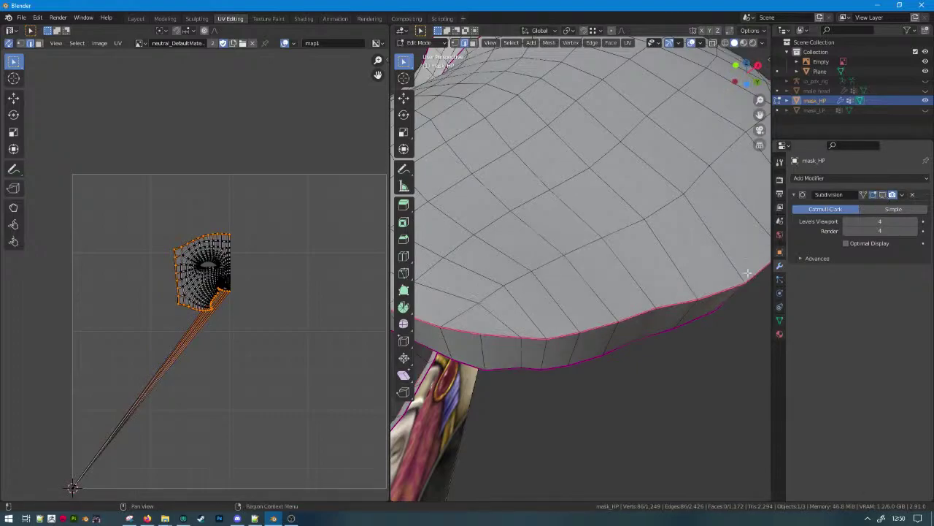
Bevel the face plate's selected rim with one segment, about 0.03 m wide.
key(ctrl+b)
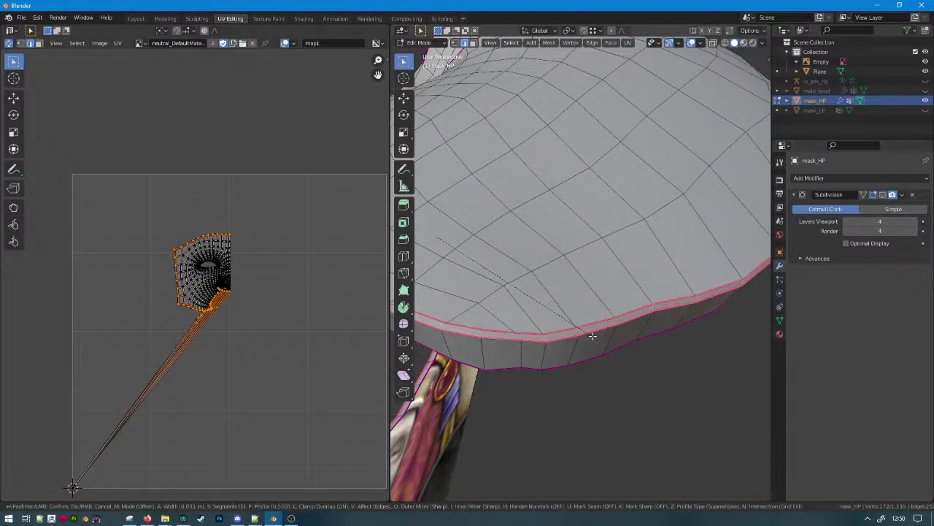
click(594, 336)
scroll(620, 336, down, 6)
middle_drag(572, 336, 681, 373)
scroll(681, 373, up, 4)
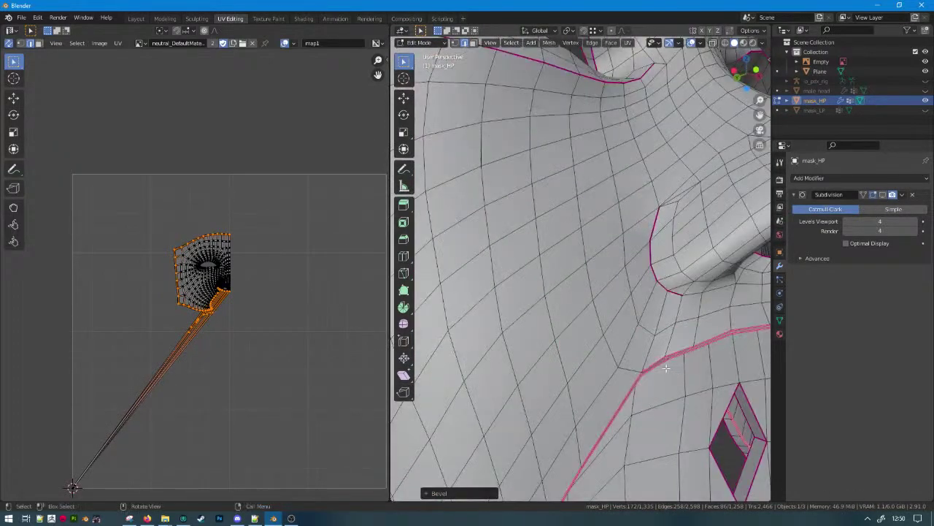
scroll(667, 368, down, 2)
Return to Object Mode, enable the Subdivision modifier in the viewport and inspect the face plate's beveled rim.
key(Tab)
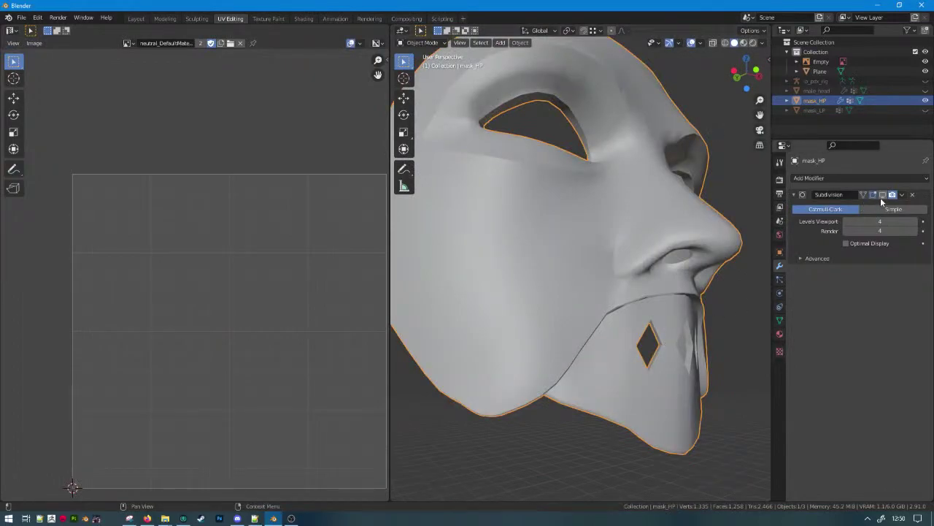
click(882, 196)
middle_drag(666, 296, 576, 310)
click(735, 261)
middle_drag(735, 261, 622, 273)
Set the edge crease factor of the face plate's beveled rim edges to 1 and review the mask in Object Mode.
key(Tab)
scroll(638, 285, up, 3)
key(shift+e)
click(614, 333)
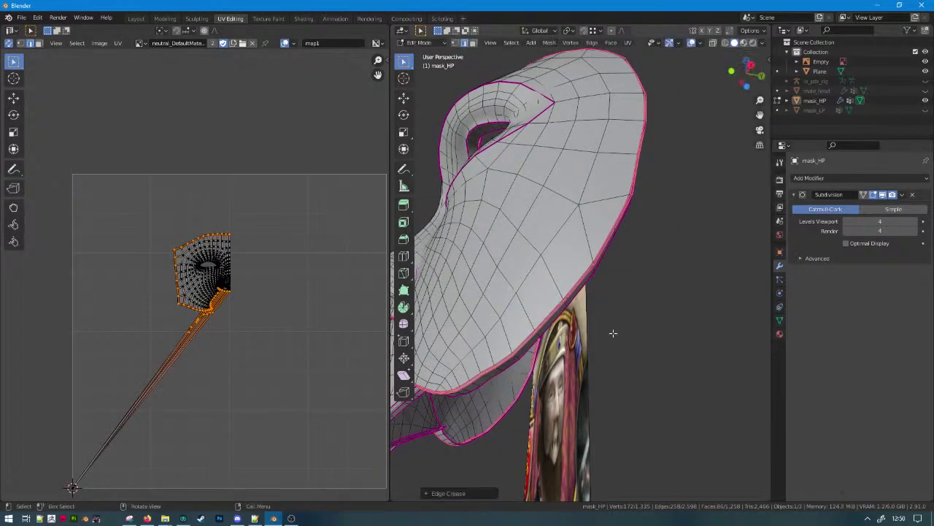
click(466, 495)
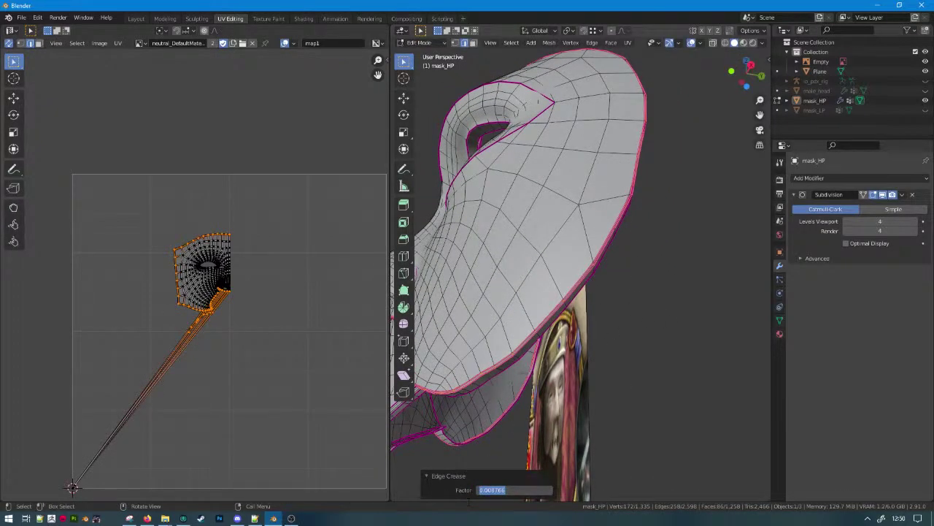
text(1)
key(Return)
key(Tab)
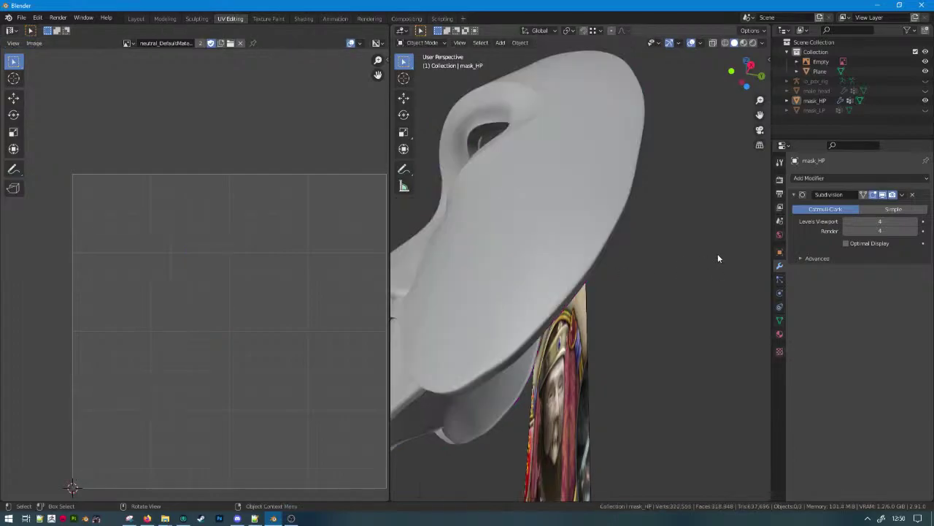
middle_drag(622, 288, 588, 239)
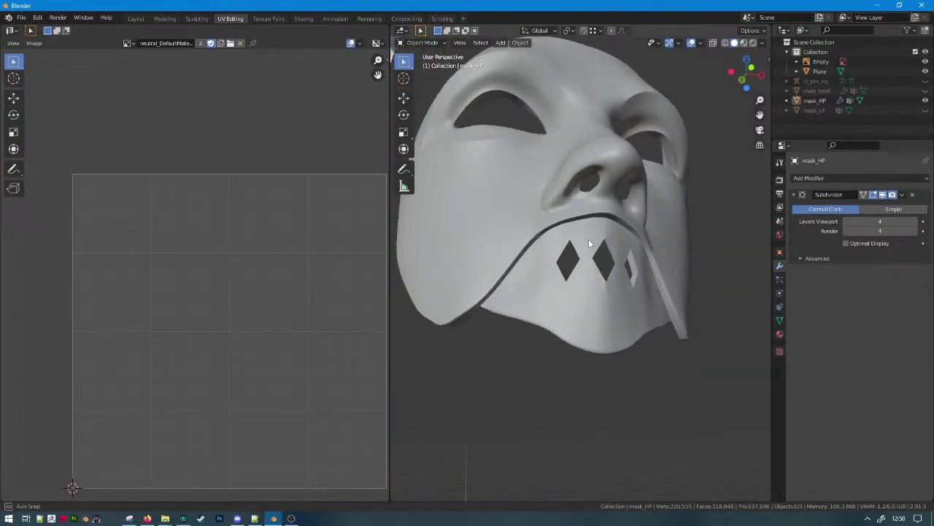
Enter Edit Mode on the high-poly mask and select the front outline edges of the mouth plate's three diamond holes.
scroll(609, 237, up, 6)
click(603, 238)
key(Tab)
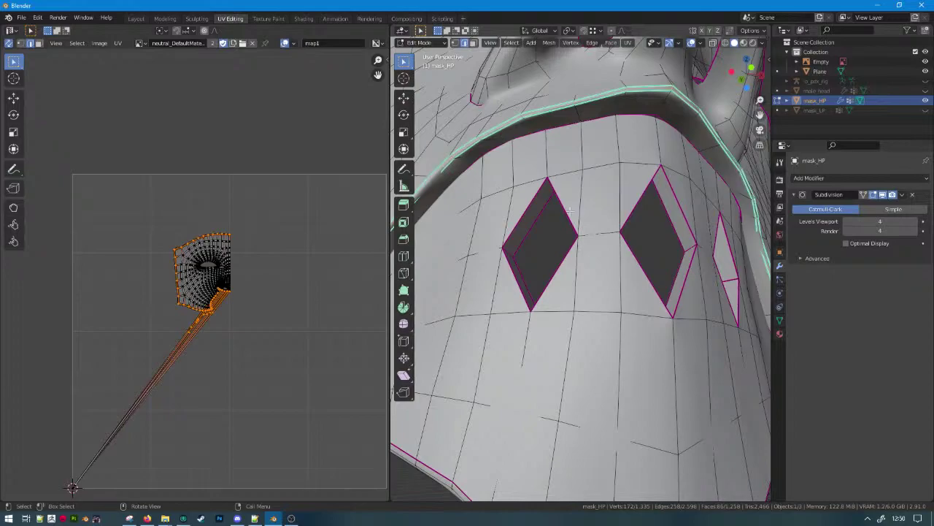
ctrl+click(522, 291)
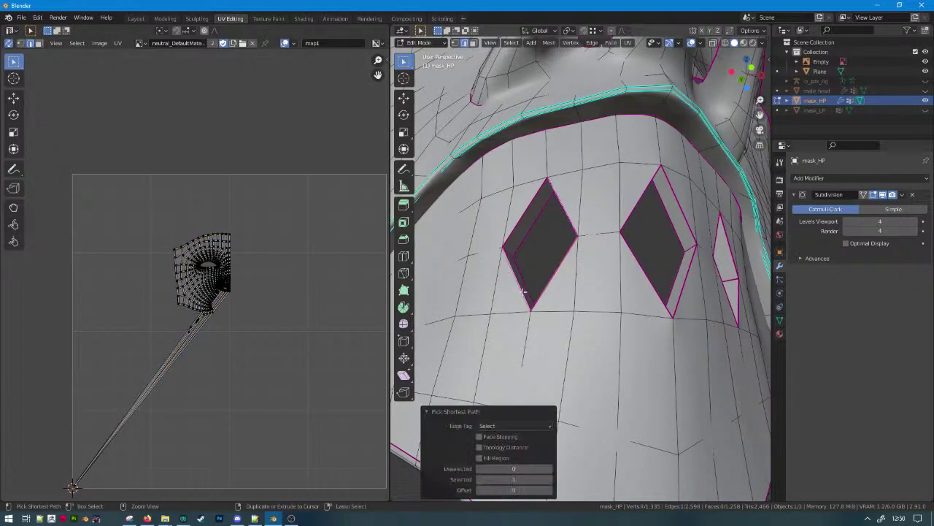
ctrl+click(517, 223)
key(shift+z)
key(shift+z)
middle_drag(623, 232, 601, 230)
shift+click(580, 209)
shift+click(584, 212)
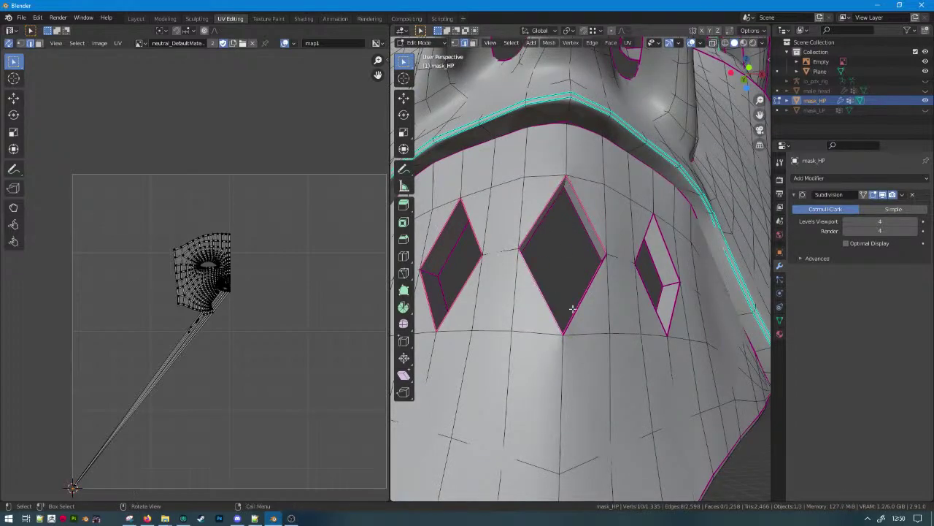
mouse_move(573, 308)
middle_down()
mouse_move(628, 403)
mouse_move(578, 334)
middle_up()
key(shift+z)
shift+click(586, 336)
key(shift+z)
shift+click(594, 340)
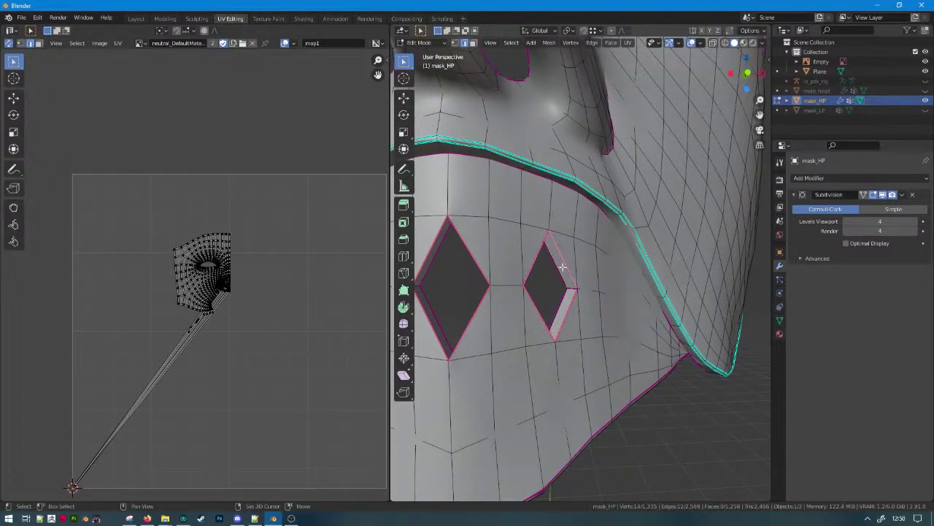
scroll(576, 281, up, 4)
scroll(581, 295, down, 6)
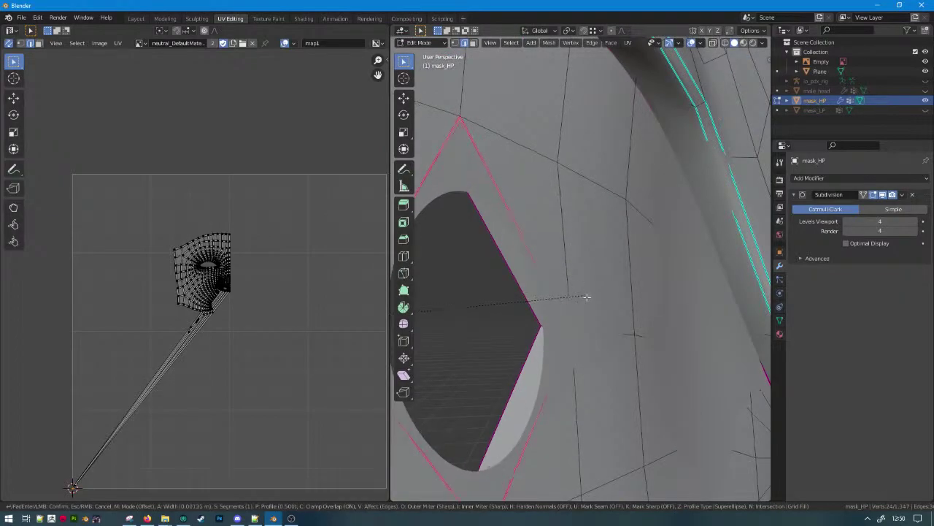
scroll(584, 301, up, 4)
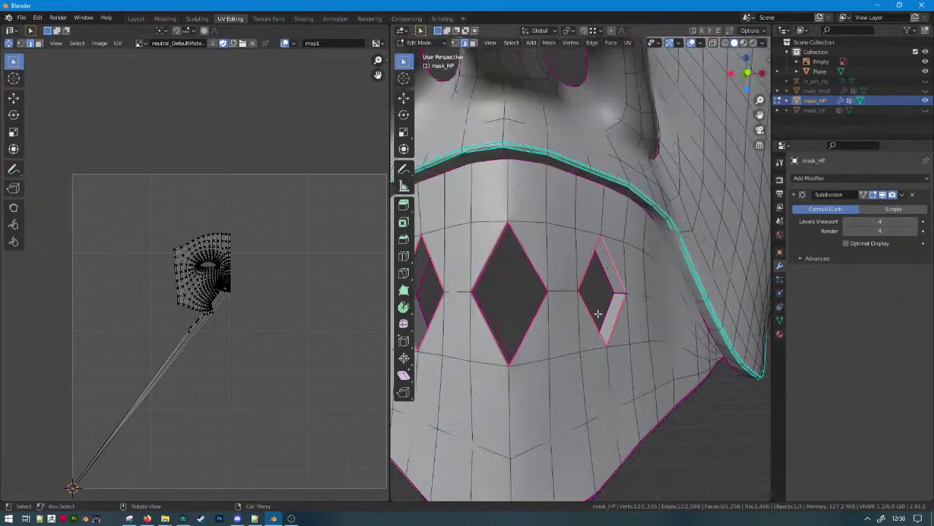
scroll(582, 320, up, 1)
scroll(582, 320, up, 3)
key(ctrl+b)
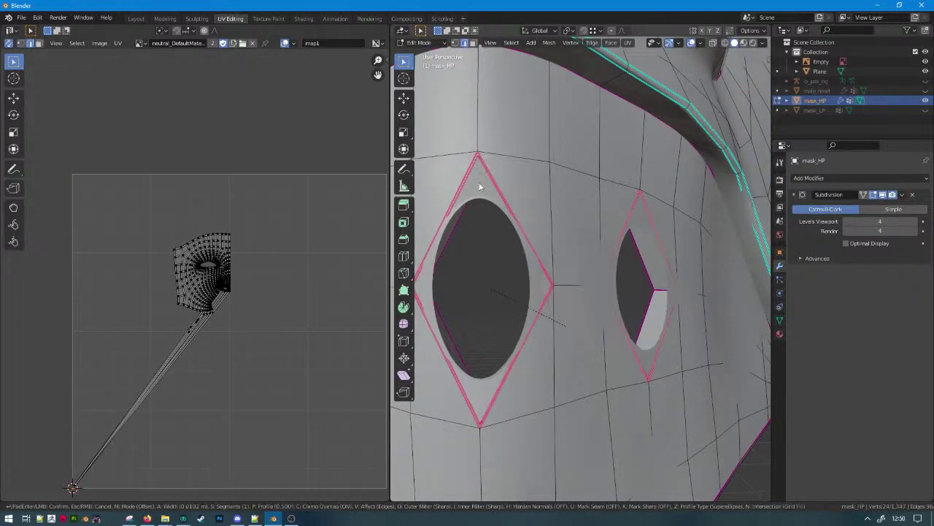
key(Escape)
Disable the Subdivision modifier in the viewport and bevel the diamond holes' front edges with 2 segments, about 0.035 m wide.
click(883, 195)
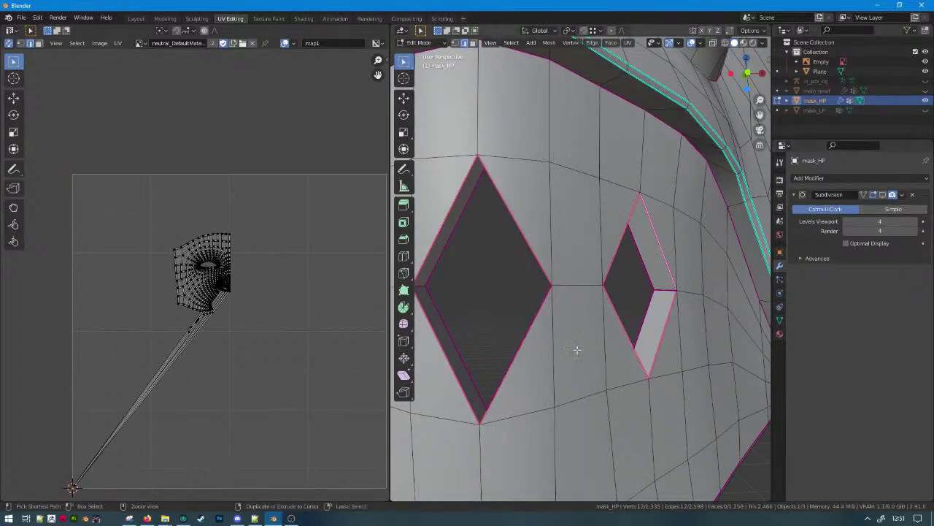
key(ctrl+b)
scroll(626, 346, up, 1)
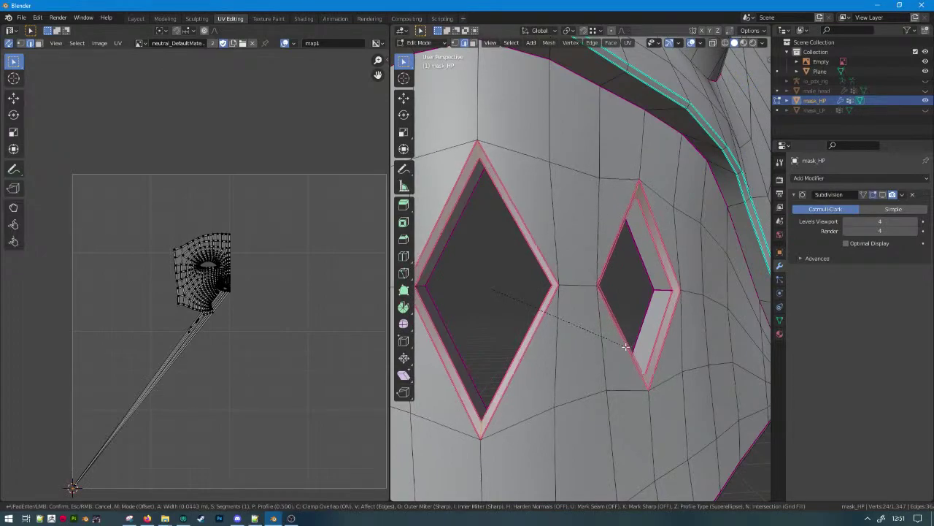
click(625, 346)
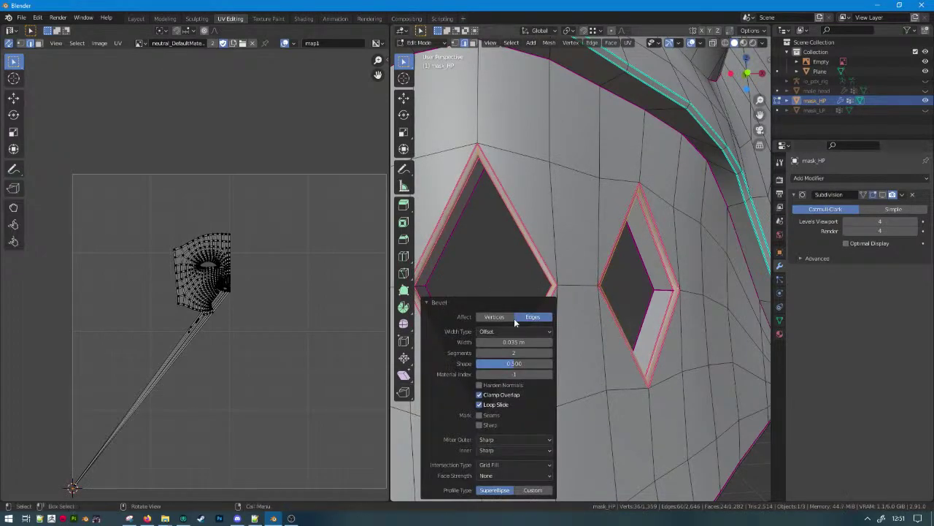
Crease the edges running through the plate at every corner of the three diamond holes and inspect them in Object Mode.
scroll(549, 259, down, 5)
shift+middle_drag(548, 259, 658, 220)
scroll(658, 221, up, 7)
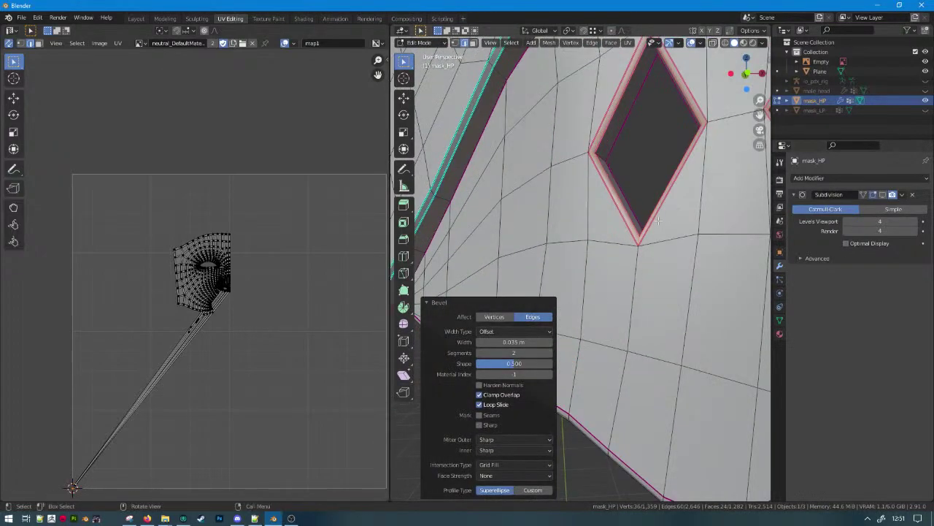
alt+click(602, 157)
middle_drag(603, 157, 606, 179)
mouse_move(614, 146)
middle_down()
mouse_move(643, 139)
mouse_move(589, 165)
mouse_move(622, 135)
middle_up()
middle_drag(668, 104, 580, 230)
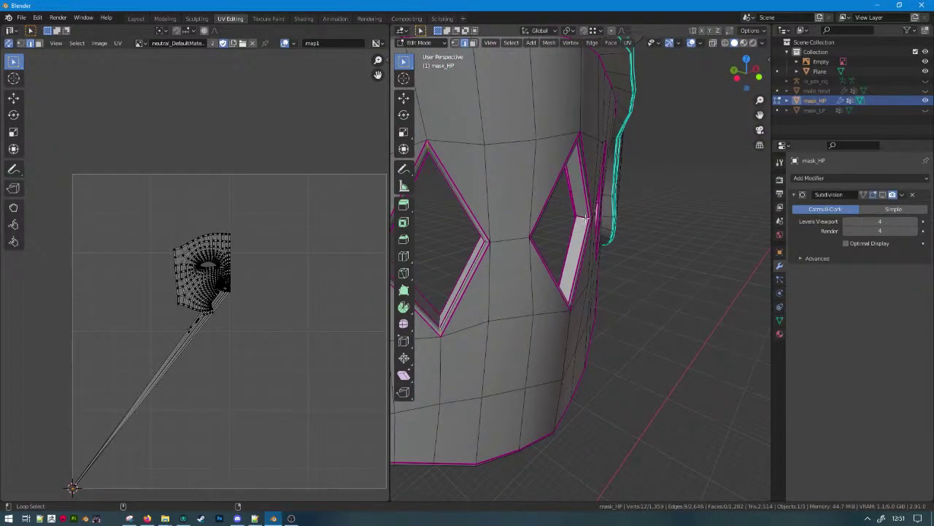
middle_drag(484, 242, 548, 247)
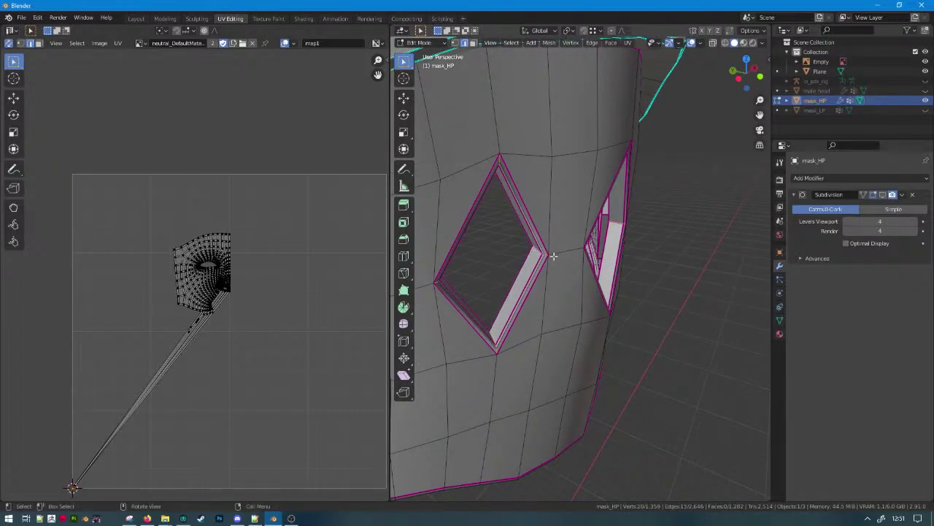
scroll(492, 233, down, 3)
mouse_move(553, 256)
middle_down()
mouse_move(492, 234)
mouse_move(565, 265)
mouse_move(556, 337)
mouse_move(562, 309)
mouse_move(552, 321)
middle_up()
key(shift+z)
key(alt+z)
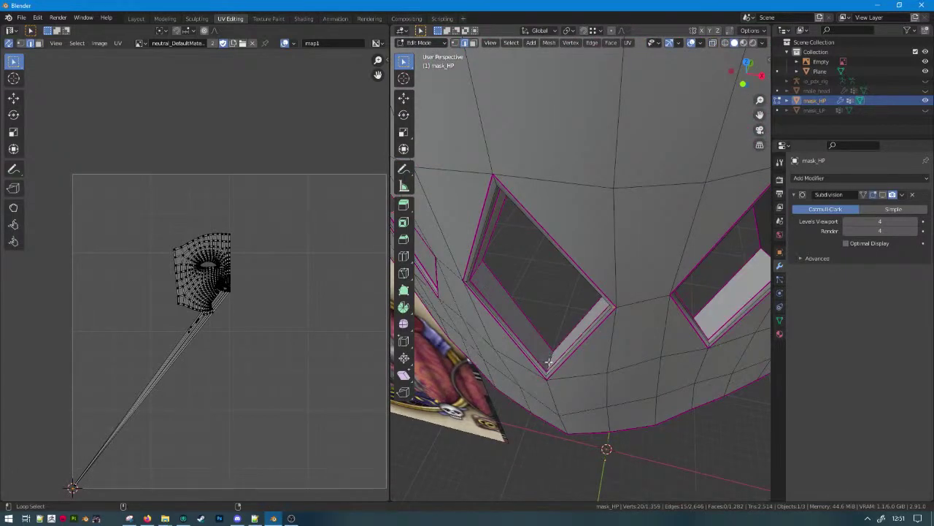
middle_drag(687, 302, 686, 291)
middle_drag(673, 305, 580, 183)
alt+shift+click(545, 93)
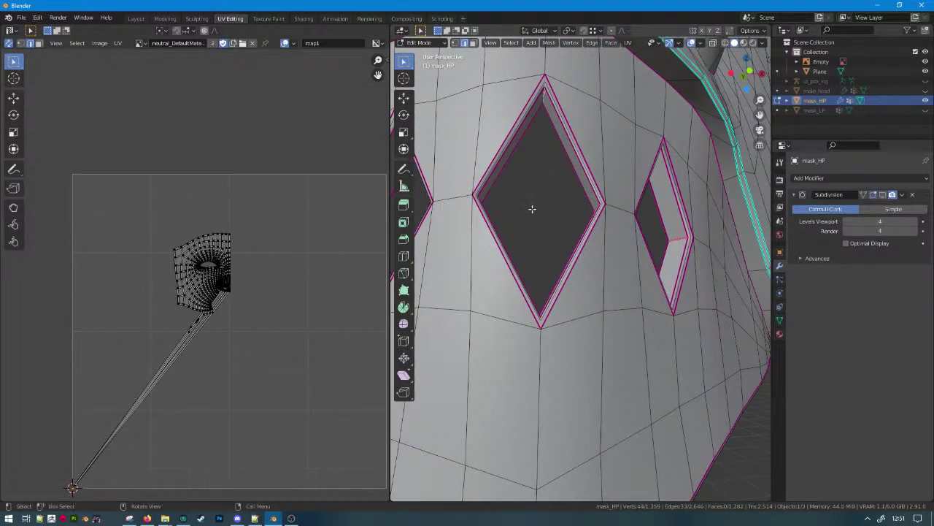
key(shift+e)
click(708, 323)
scroll(669, 345, down, 6)
key(Tab)
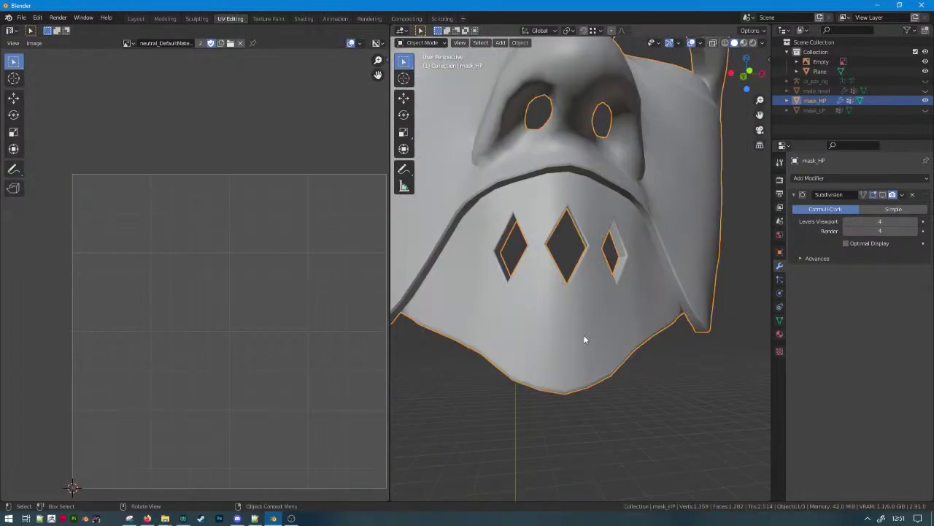
scroll(609, 355, up, 1)
scroll(635, 386, up, 4)
scroll(622, 356, up, 3)
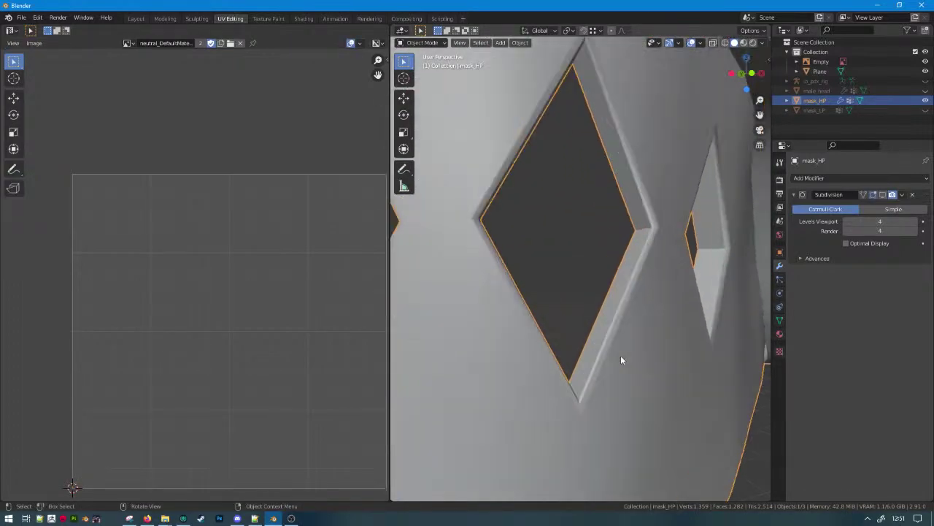
Set the edge crease factor of the central diamond hole's middle bevel loop to 1 and check it in Object Mode.
key(Tab)
click(622, 327)
alt+shift+click(610, 318)
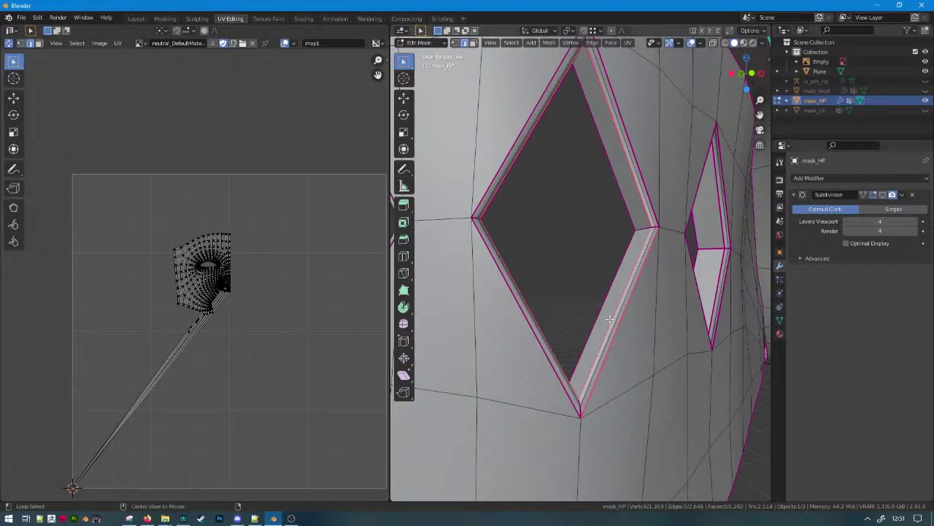
scroll(617, 270, down, 2)
alt+click(618, 270)
key(shift+e)
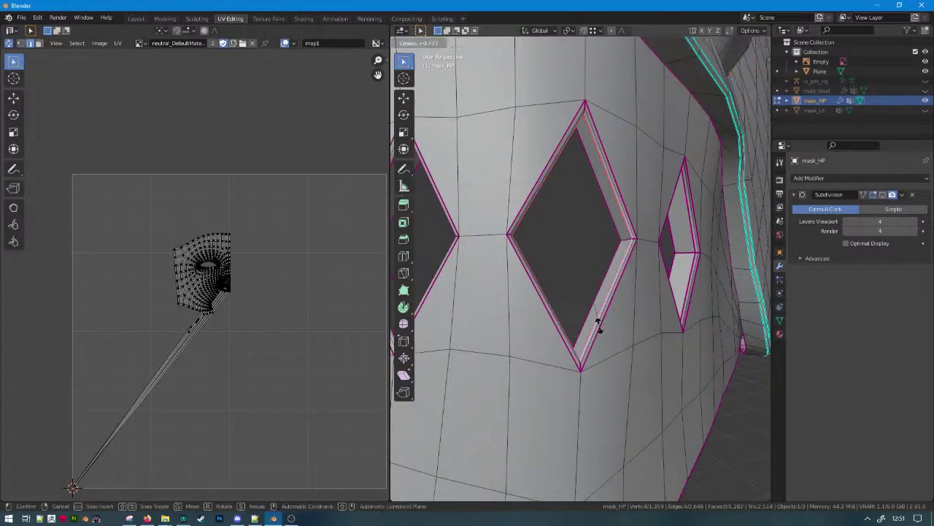
click(599, 324)
click(492, 490)
text(1)
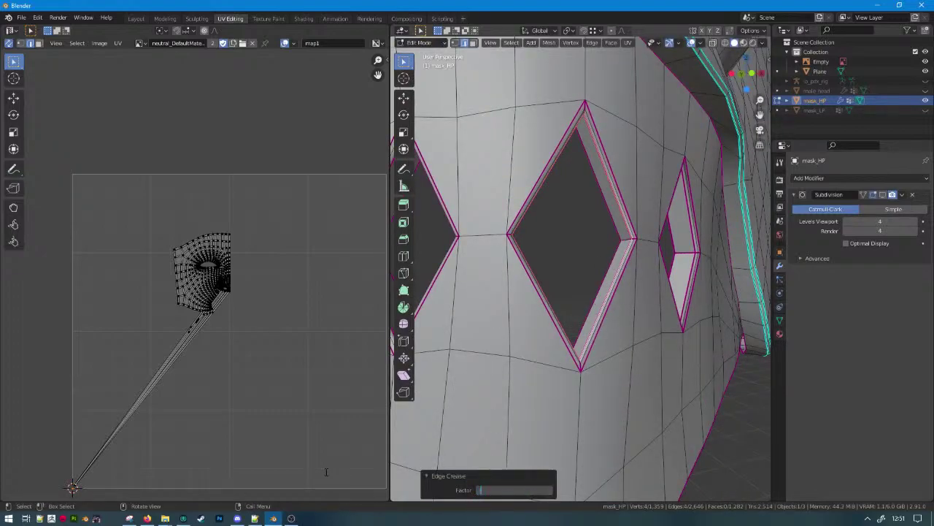
key(Return)
key(Tab)
scroll(433, 376, down, 3)
middle_drag(574, 297, 589, 298)
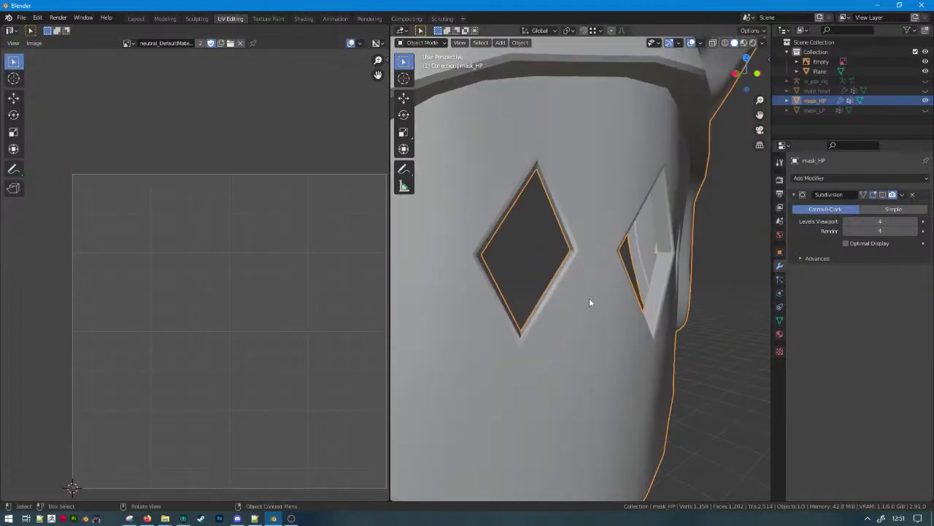
Clear the sharp marking from the central diamond hole's middle bevel loop and return to Object Mode.
scroll(589, 298, up, 4)
key(Tab)
middle_drag(572, 250, 547, 259)
right_click(548, 259)
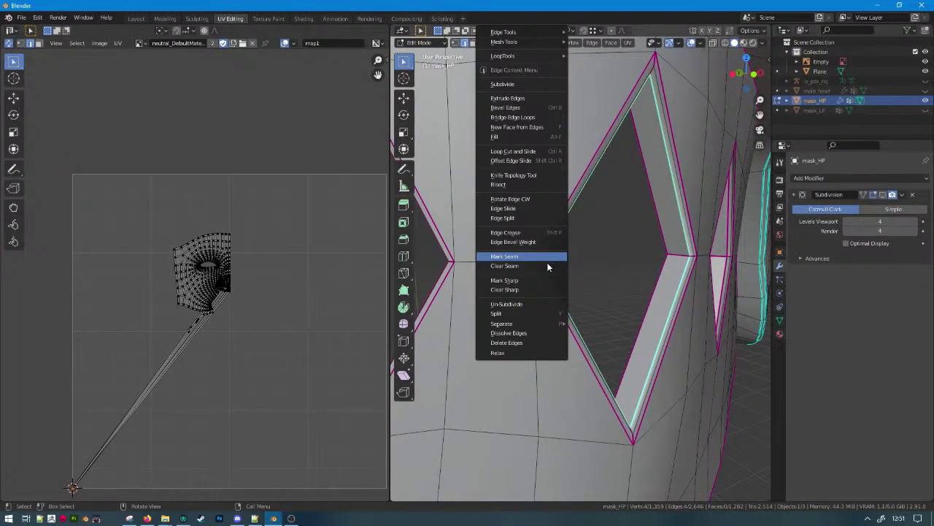
click(529, 290)
key(Tab)
scroll(520, 292, down, 3)
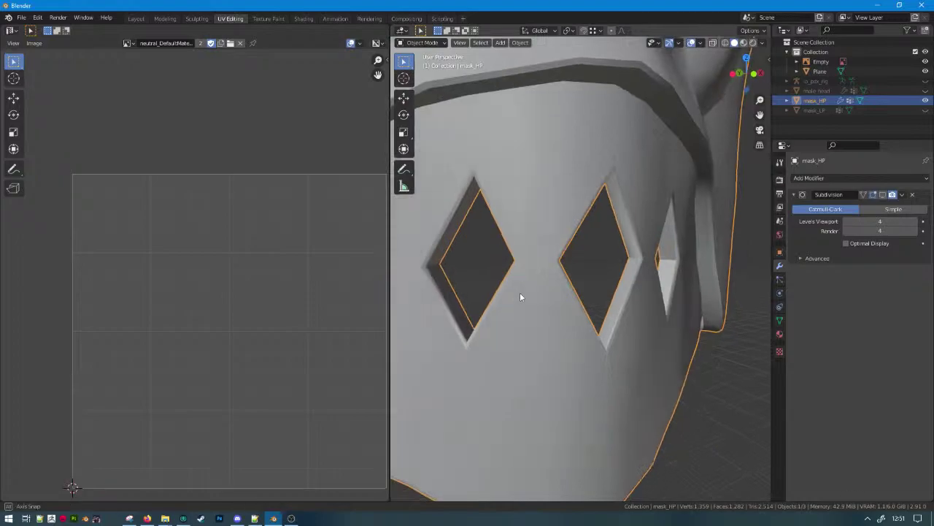
Enable the Subdivision modifier in the viewport and inspect the diamond holes and the whole mask beside the reference image.
click(883, 194)
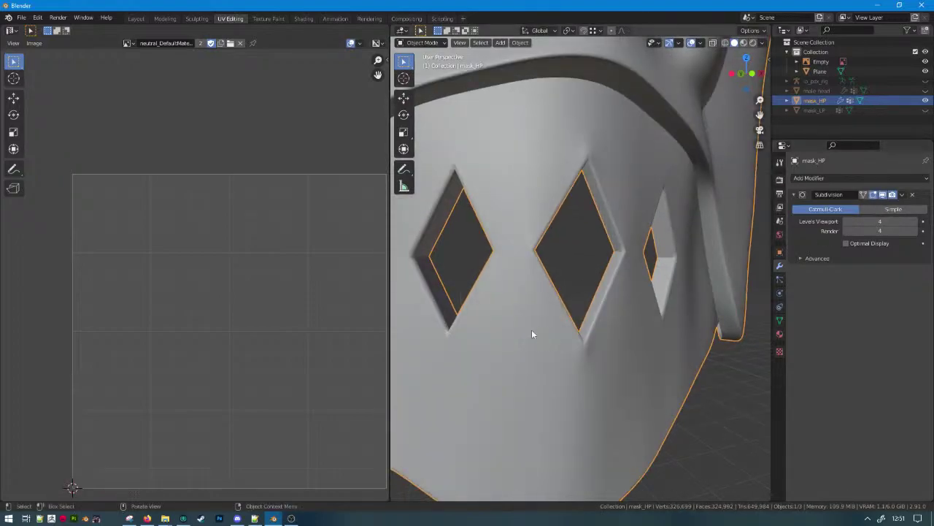
middle_drag(531, 329, 580, 315)
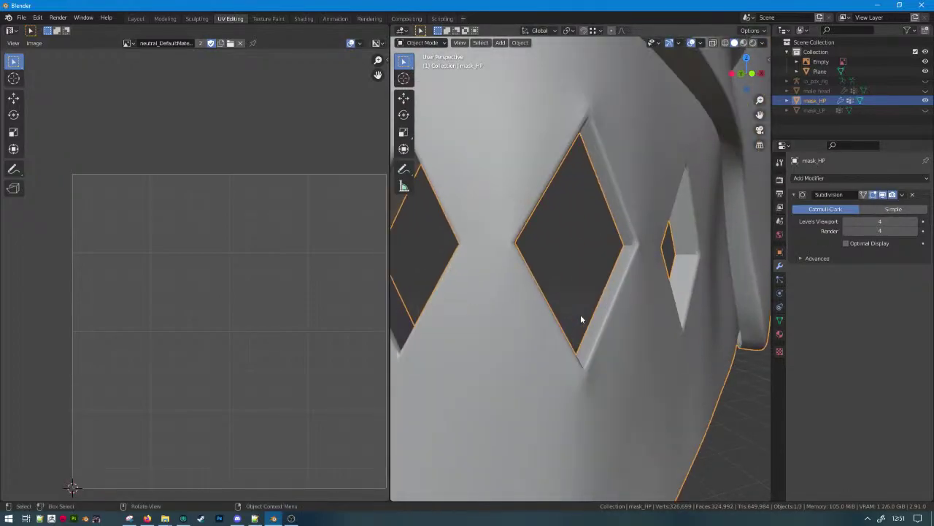
key(Tab)
key(Tab)
key(Tab)
key(Tab)
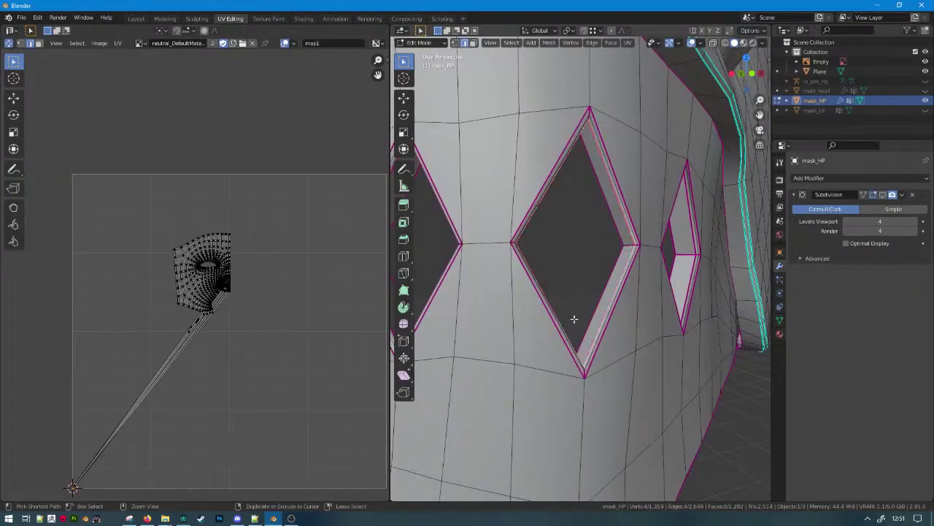
click(892, 194)
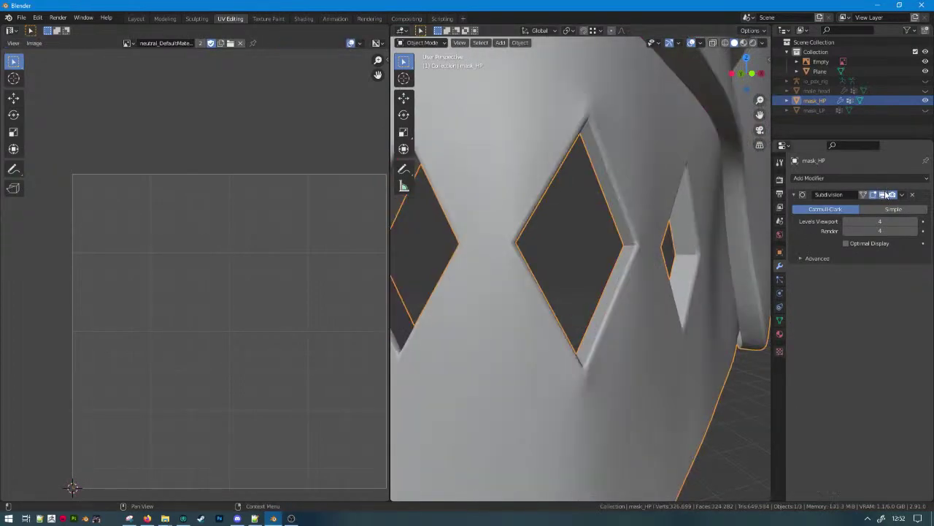
key(alt+a)
middle_drag(617, 265, 572, 320)
click(592, 304)
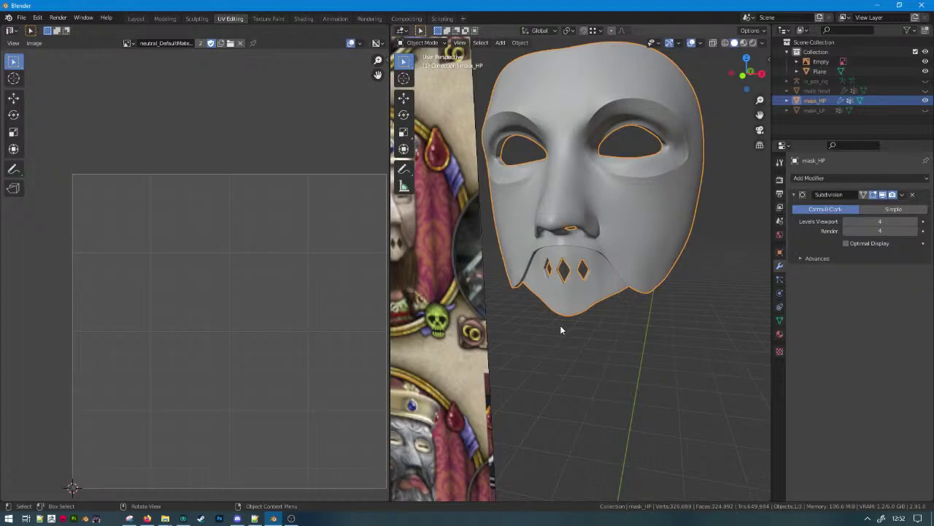
scroll(537, 315, down, 4)
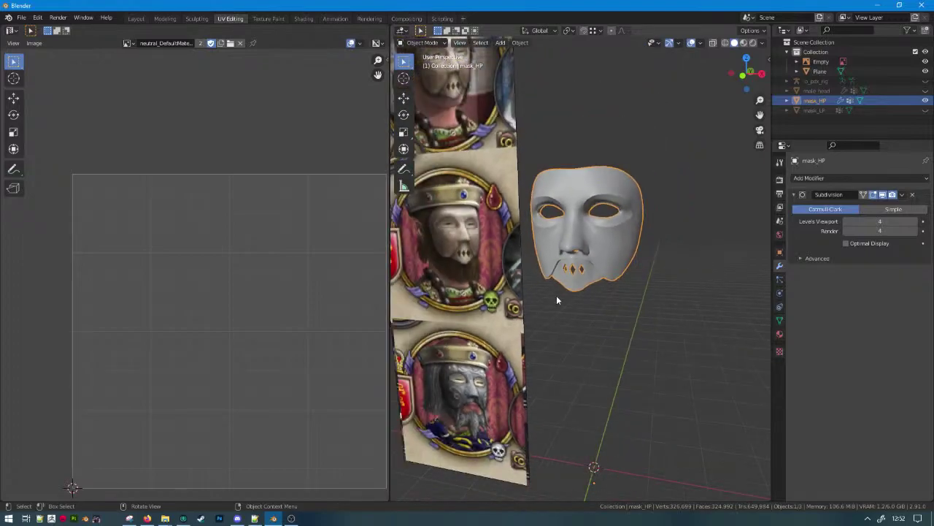
scroll(491, 300, down, 4)
shift+middle_drag(519, 295, 589, 308)
scroll(559, 310, up, 1)
Switch to Firefox and search Google Images for "ck2 masks".
key(alt+Tab)
key(alt+Tab)
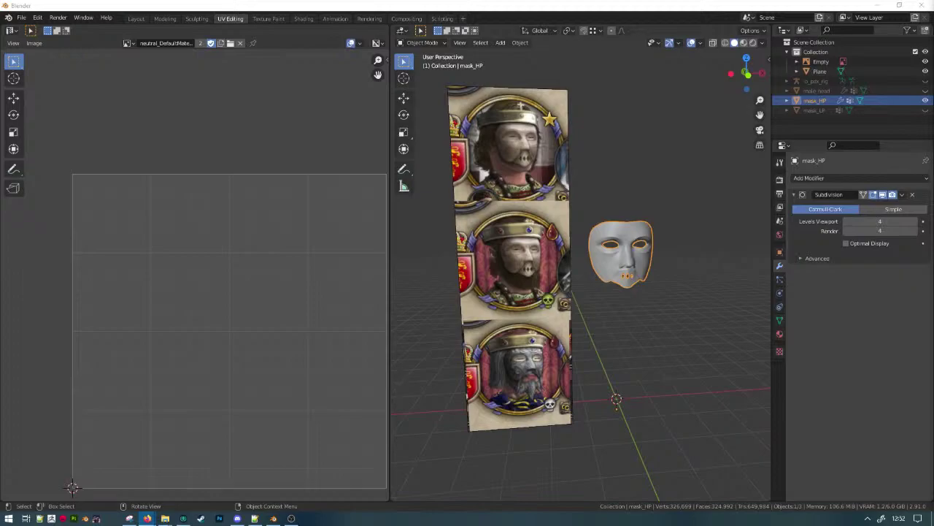
key(alt+Tab)
text(ck2)
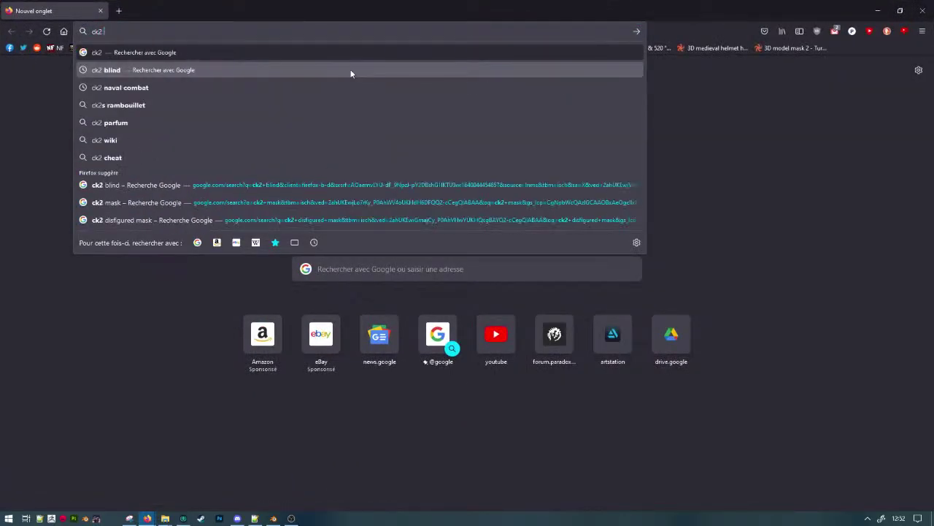
text( masks)
key(Return)
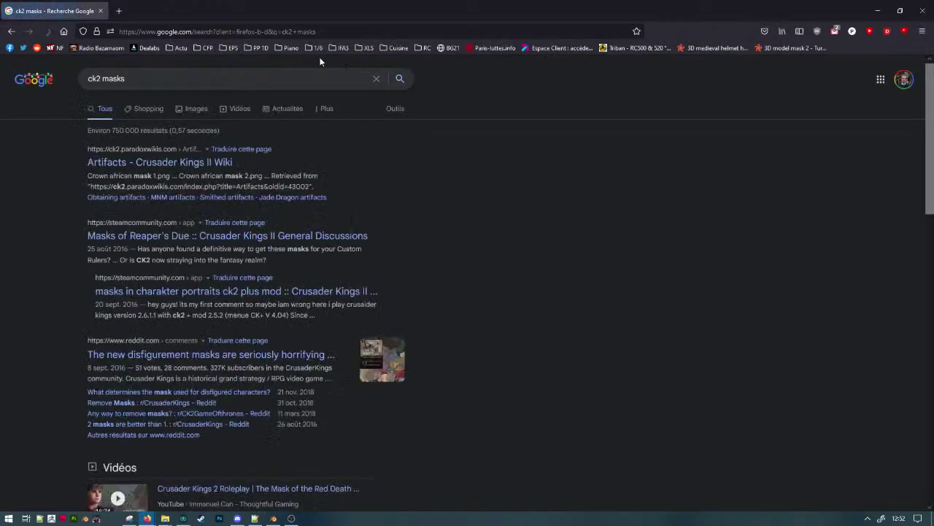
click(188, 109)
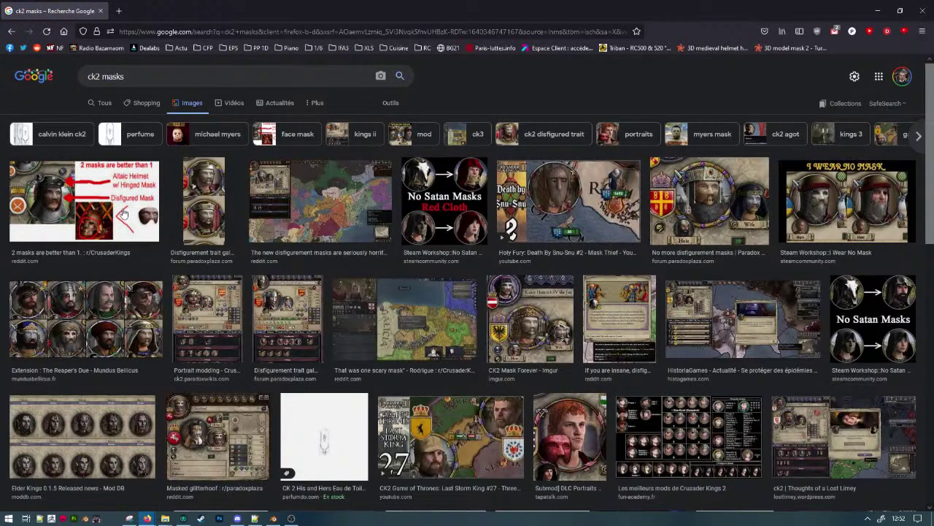
Preview several of the mask image results, including "No Satan Masks" and the "Holy Fury: Death By Snu-Snu" mask.
click(124, 213)
click(469, 160)
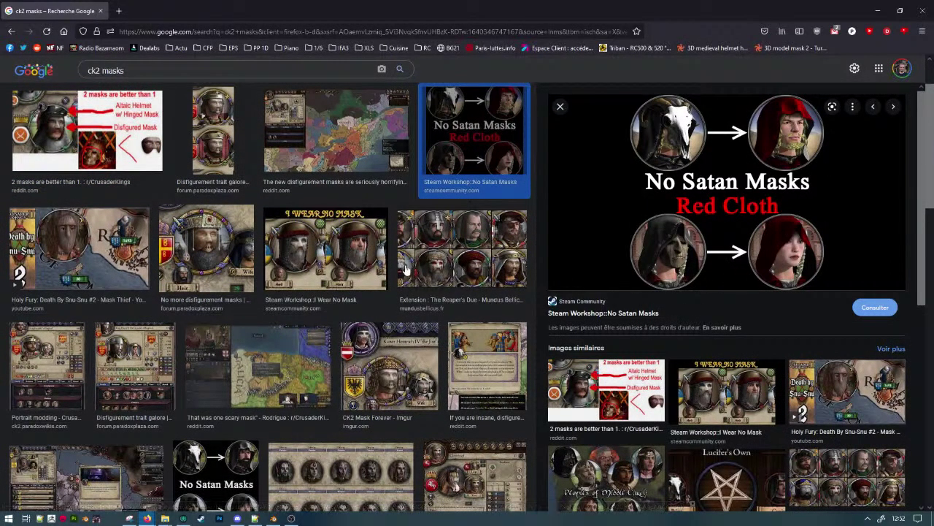
click(130, 266)
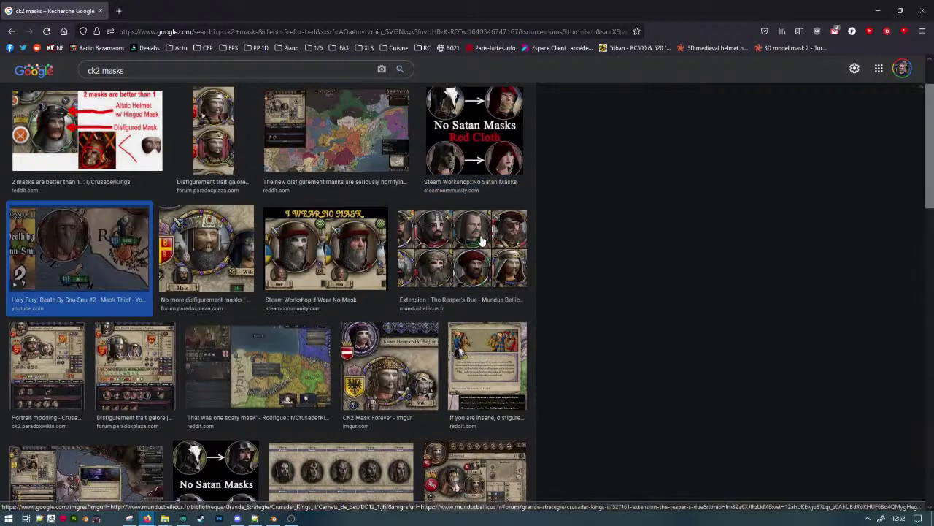
Preview "The Reaper's Due", "CK2 Mask Forever", "Elder Kings 0.1.5" and the King Henry II "Disfigurement trait galore" images as mask references.
click(432, 308)
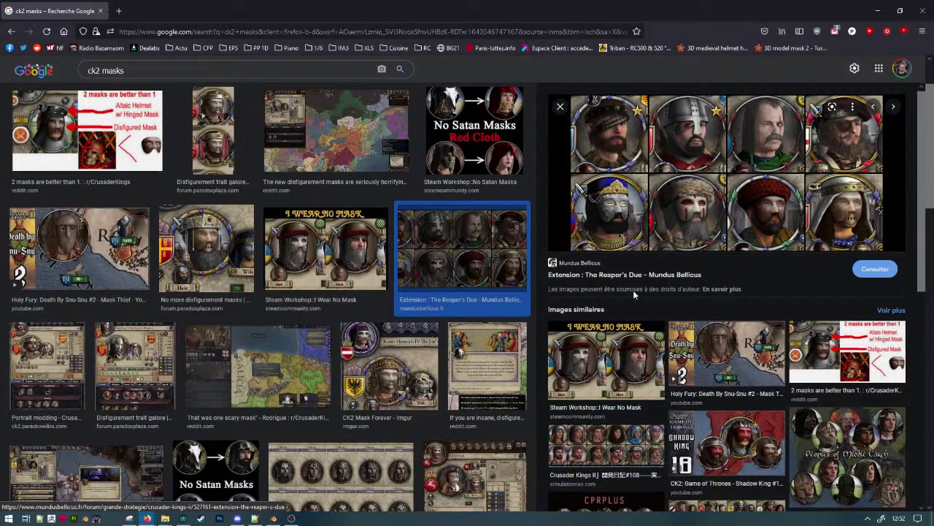
scroll(410, 292, down, 2)
click(410, 292)
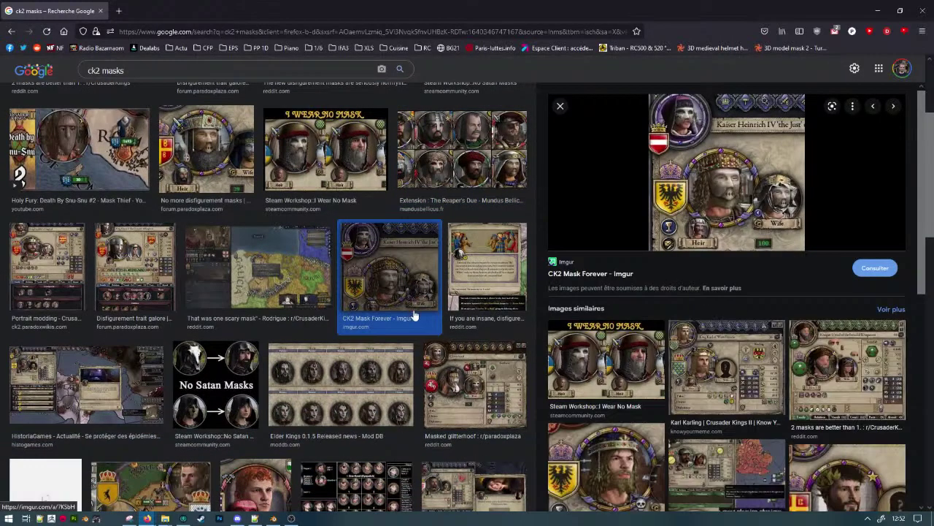
scroll(374, 423, down, 3)
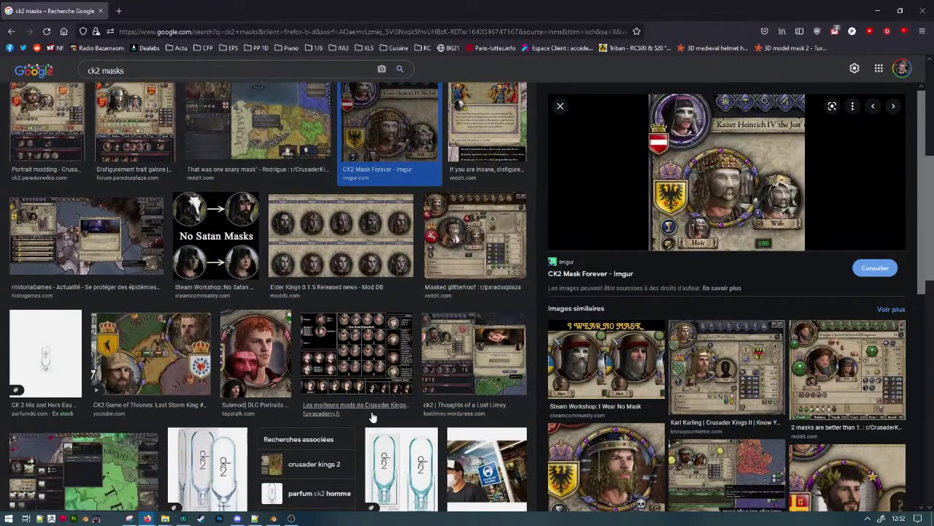
click(328, 241)
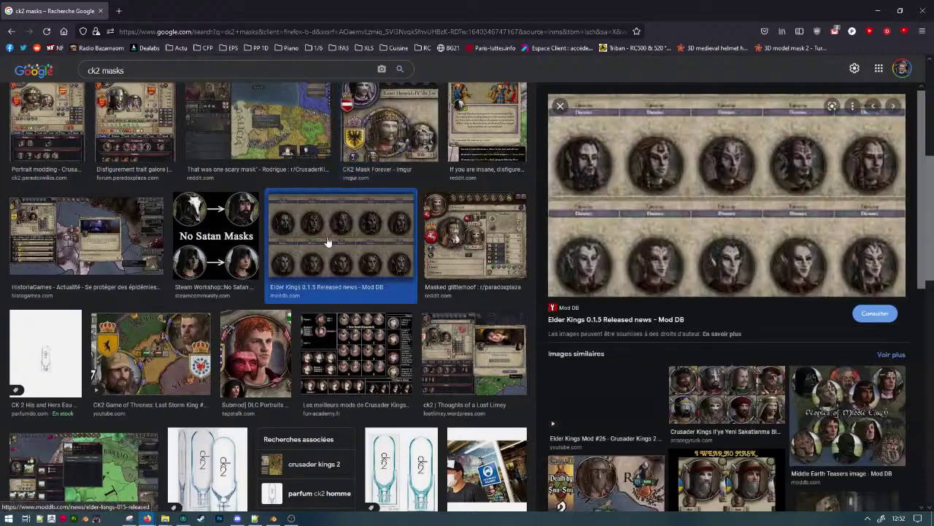
scroll(332, 248, up, 2)
click(173, 227)
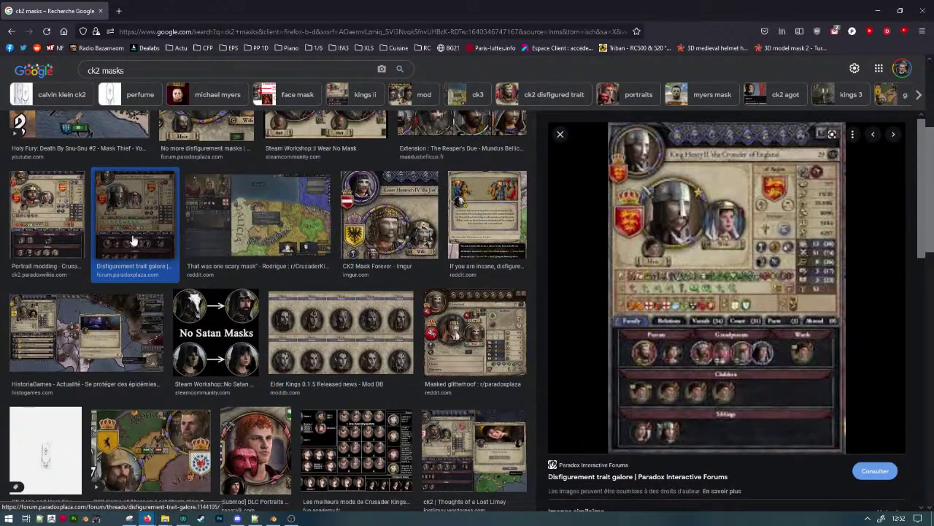
Browse the rest of the "ck2 masks" image results for further mask portraits.
scroll(146, 277, down, 8)
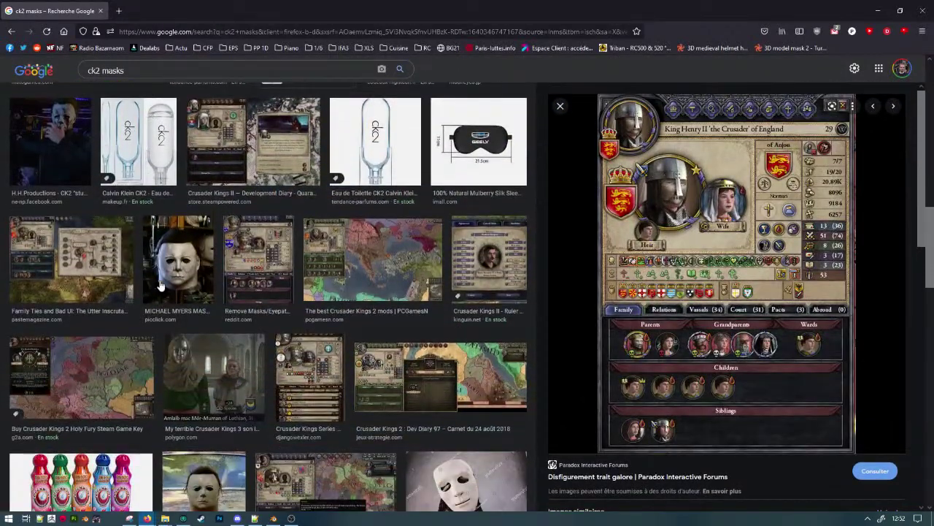
scroll(160, 285, down, 6)
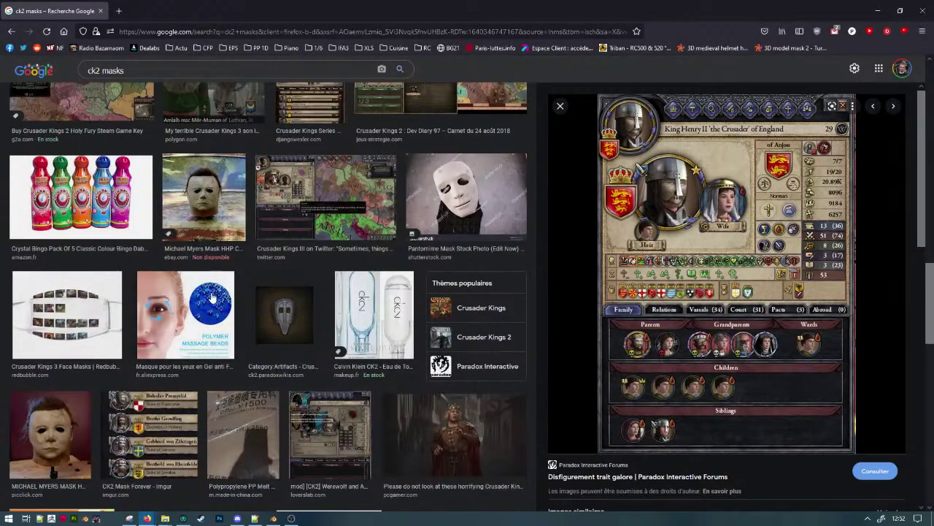
scroll(211, 297, down, 8)
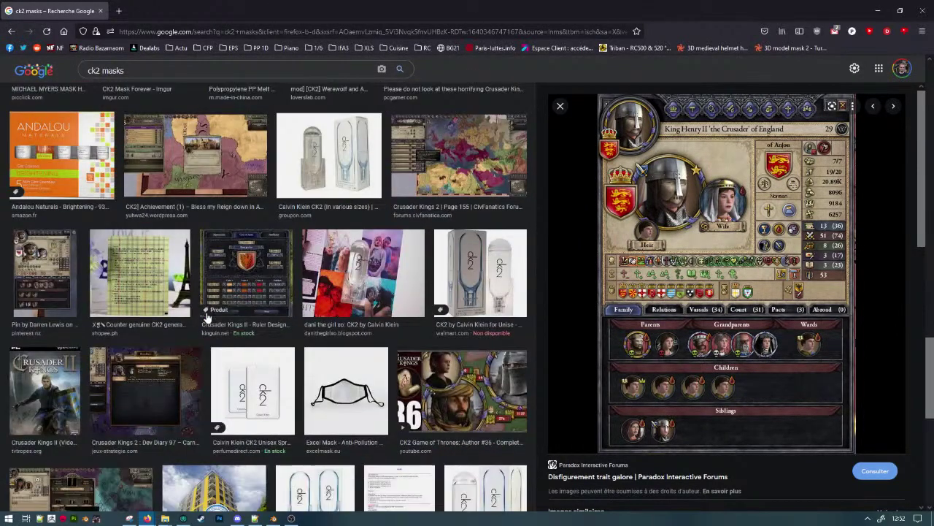
scroll(209, 324, down, 5)
scroll(256, 339, up, 15)
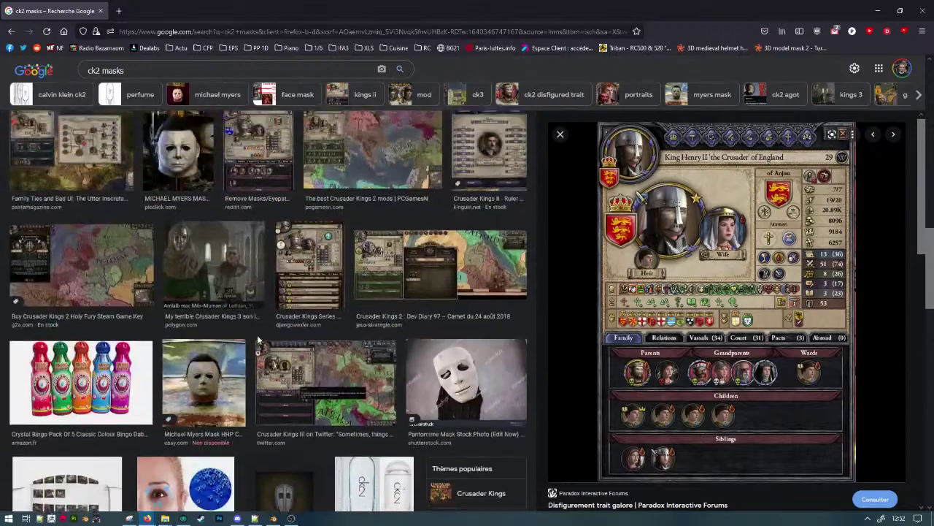
scroll(257, 339, up, 10)
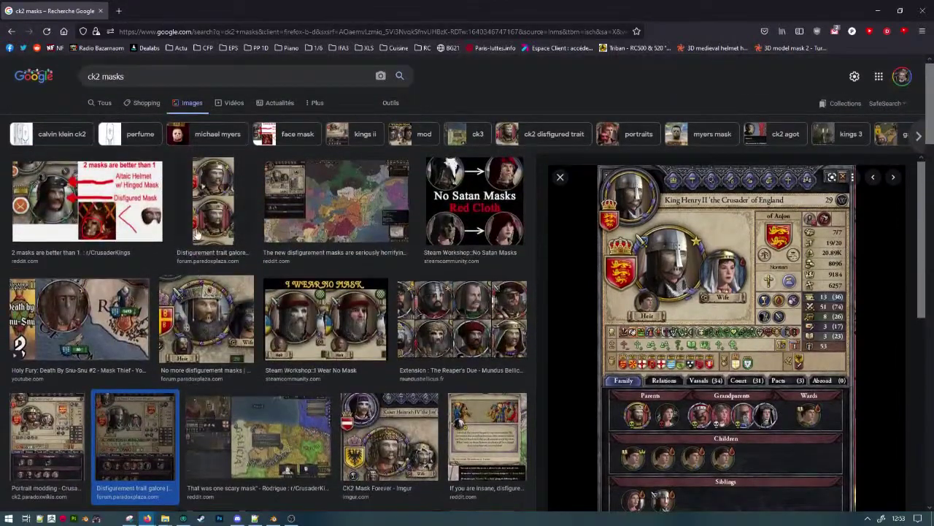
Compare the three-portrait "Disfigurement trait galore" image, "The Reaper's Due" portraits and the "No more disfigurement masks" image.
click(212, 207)
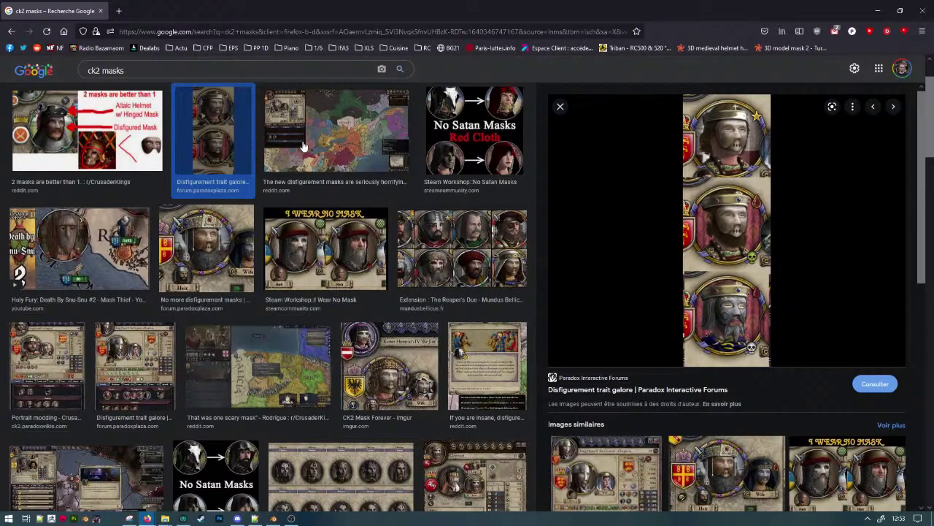
click(446, 237)
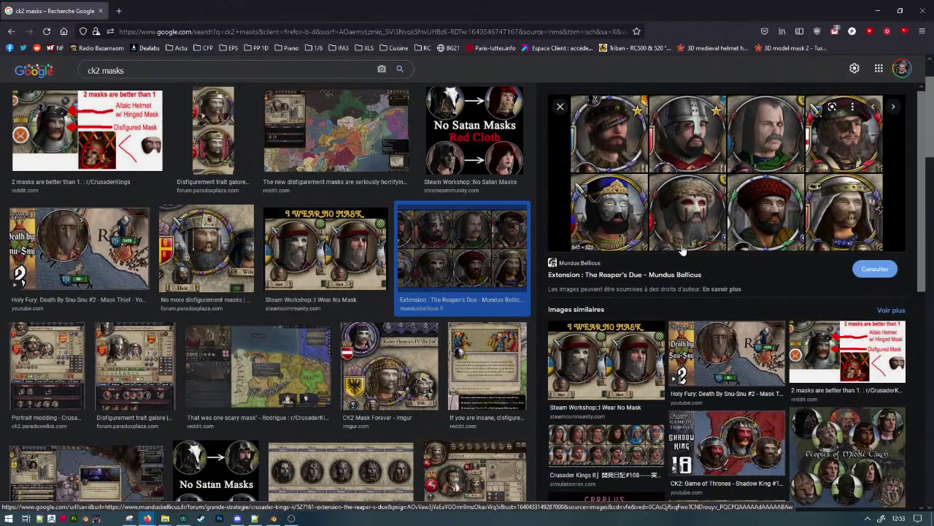
click(221, 252)
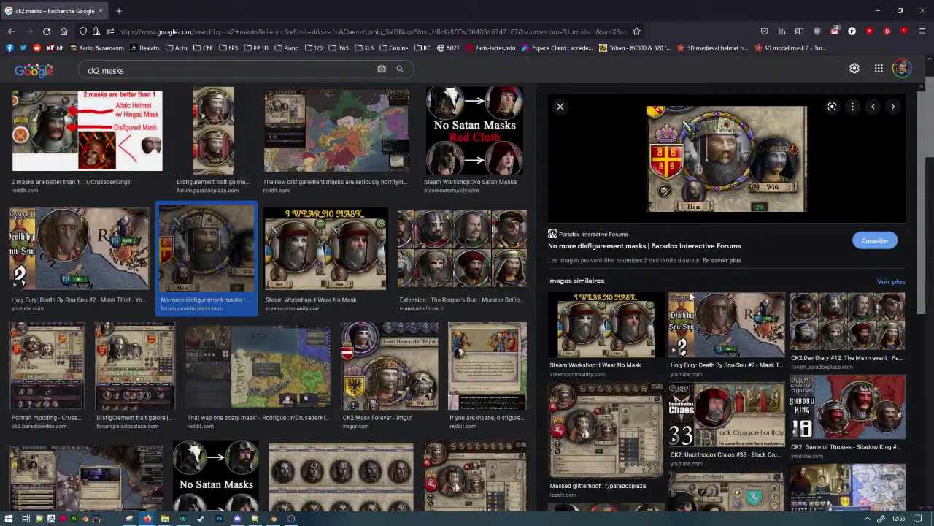
scroll(569, 293, up, 2)
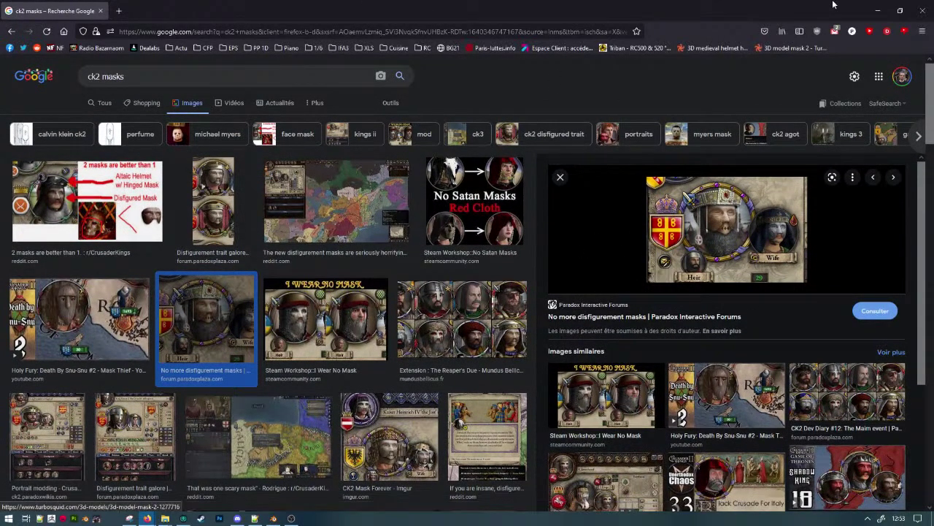
Shrink the browser window, place it over the UV editor beside the mask, and switch back to Blender.
drag(833, 5, 634, 410)
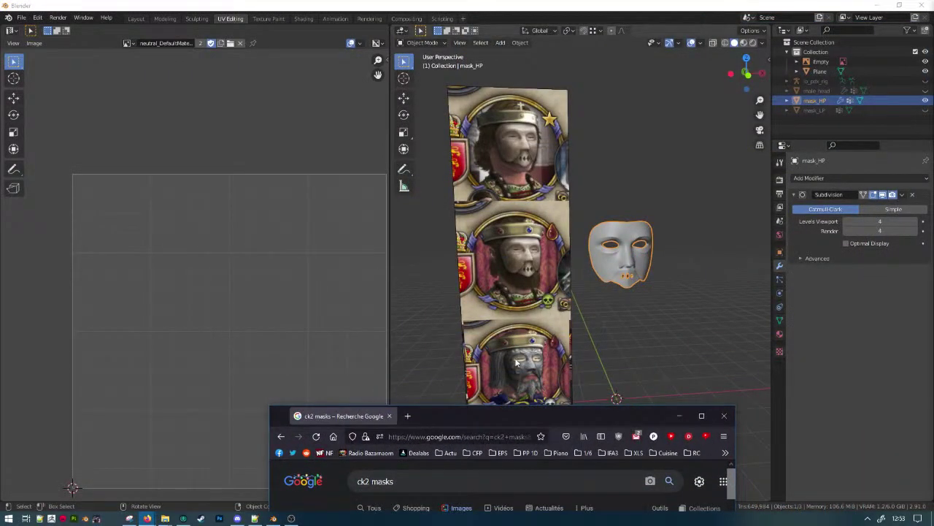
drag(544, 407, 283, 48)
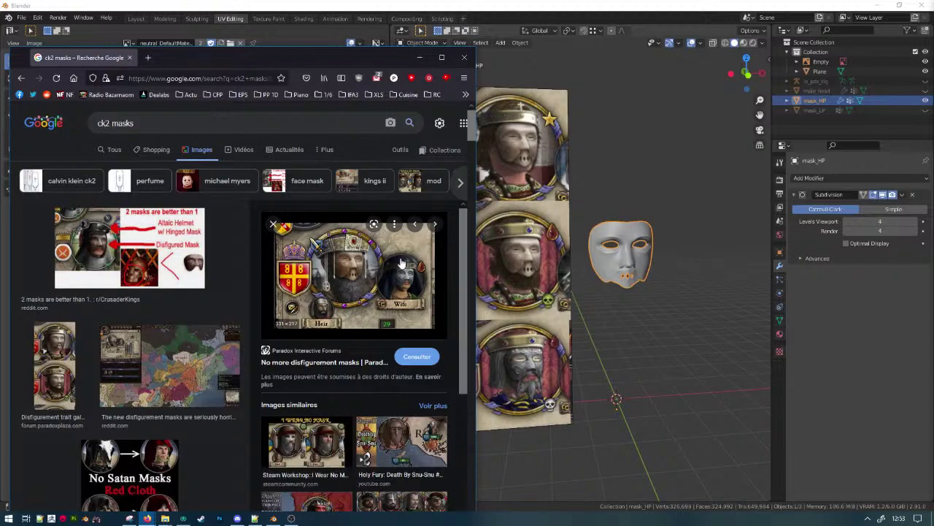
click(587, 152)
Merge the high-poly mask's duplicate vertices by distance in Edit Mode, and return to Object Mode.
shift+middle_drag(588, 191, 565, 229)
scroll(530, 178, up, 6)
click(562, 229)
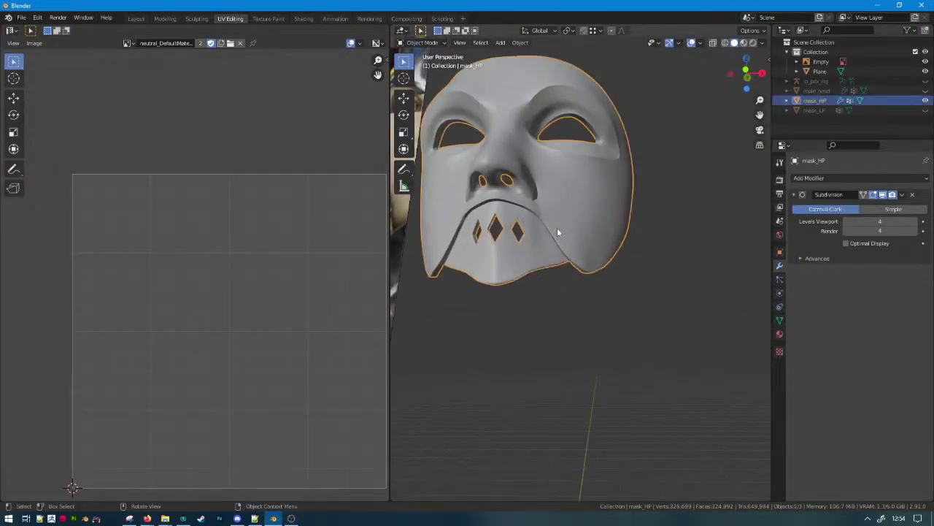
scroll(606, 266, up, 2)
key(Tab)
middle_drag(605, 266, 599, 261)
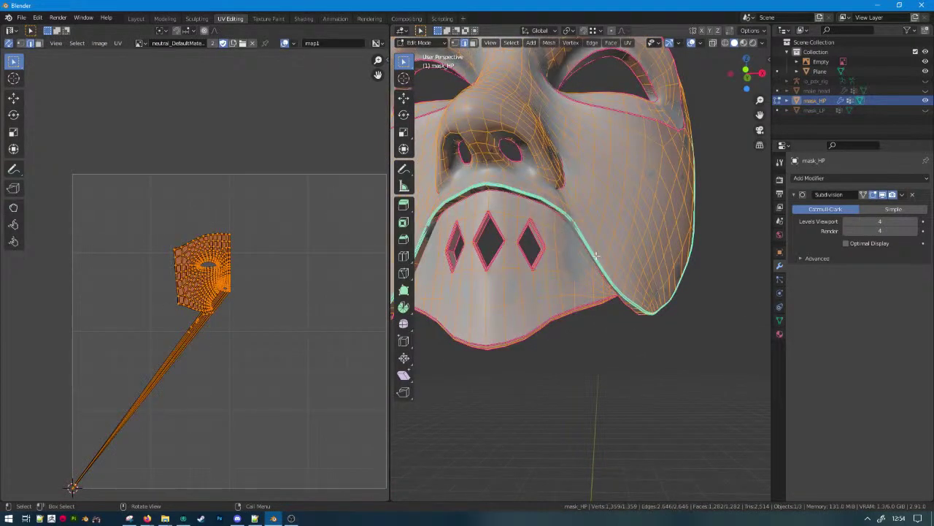
key(m)
click(596, 256)
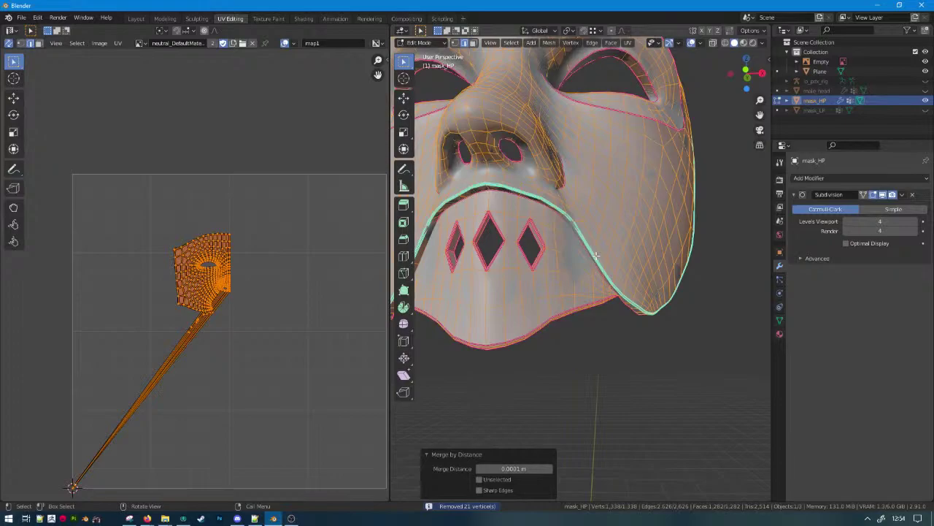
key(Tab)
Select the high-poly mask and turn on backface culling for its materials.
middle_drag(603, 327, 634, 237)
click(672, 340)
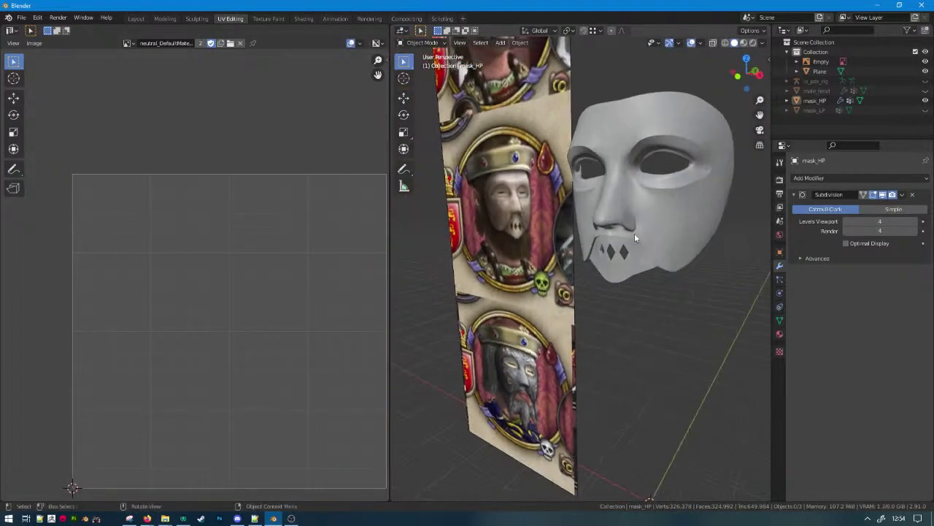
click(635, 233)
middle_drag(630, 288, 669, 157)
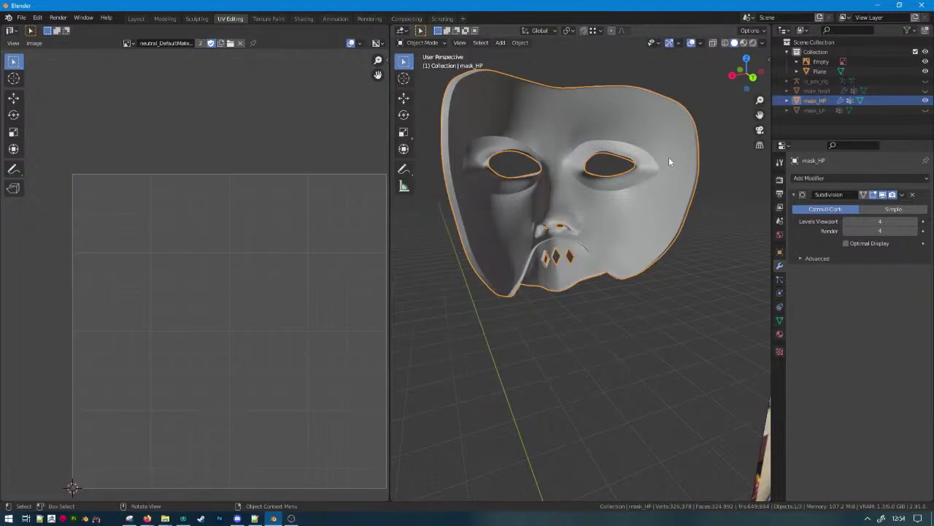
key(n)
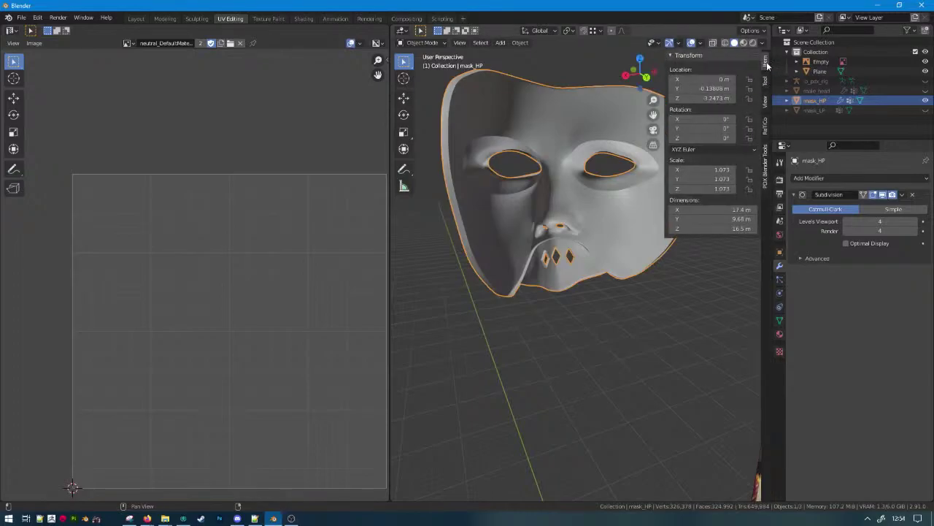
click(766, 125)
click(718, 89)
Inspect the high-poly mask's face orientation with backface culling, in Edit Mode and Object Mode.
mouse_move(574, 173)
middle_down()
mouse_move(600, 197)
mouse_move(599, 183)
middle_up()
key(Tab)
key(KP_Decimal)
scroll(562, 207, down, 3)
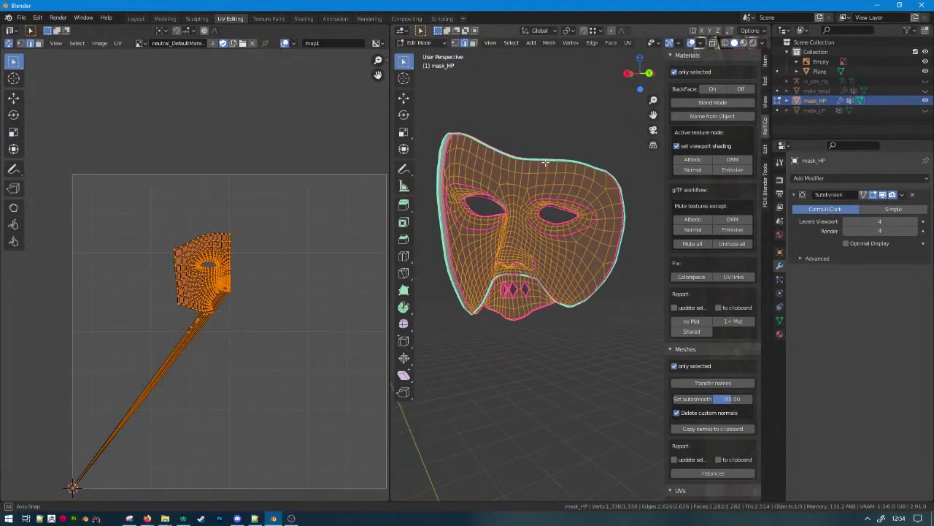
scroll(584, 241, up, 3)
mouse_move(605, 292)
middle_down()
mouse_move(573, 263)
mouse_move(585, 263)
middle_up()
scroll(593, 281, up, 2)
key(shift+z)
drag(584, 368, 584, 369)
scroll(584, 369, down, 8)
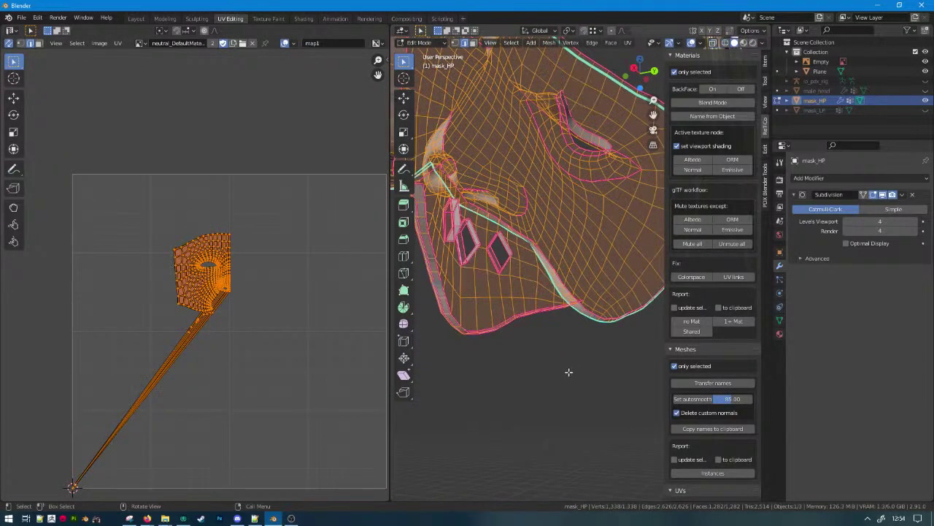
key(Tab)
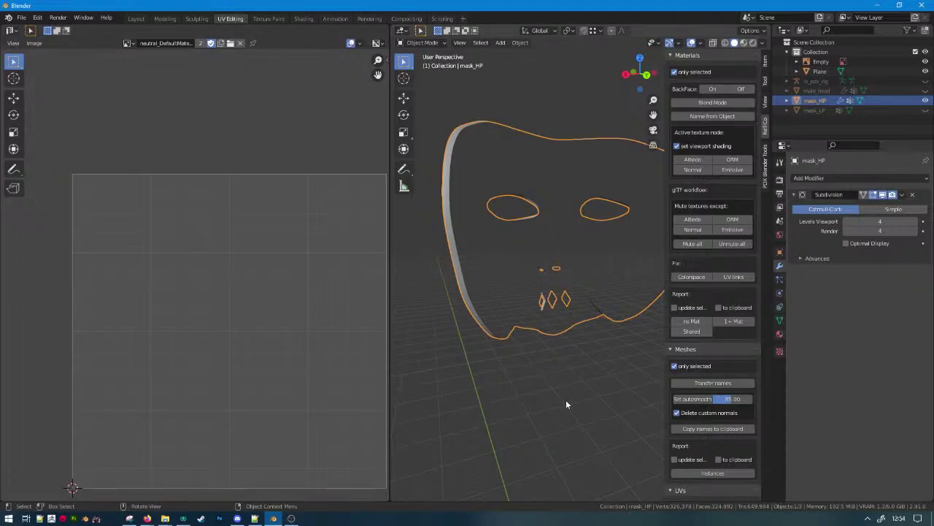
key(n)
middle_drag(566, 400, 646, 302)
Save the scene as disfiguration_masks.blend in F:\CFP_Sources\glasses.
click(715, 381)
key(ctrl+s)
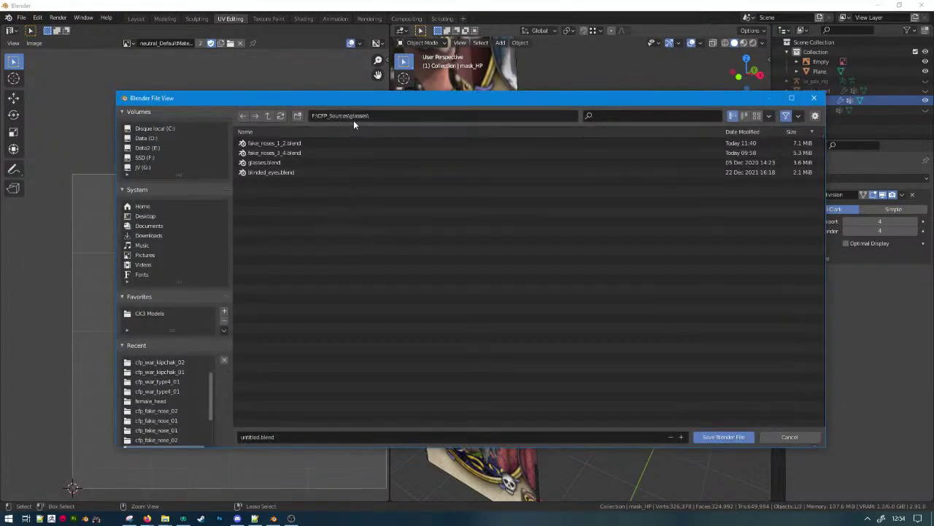
click(284, 436)
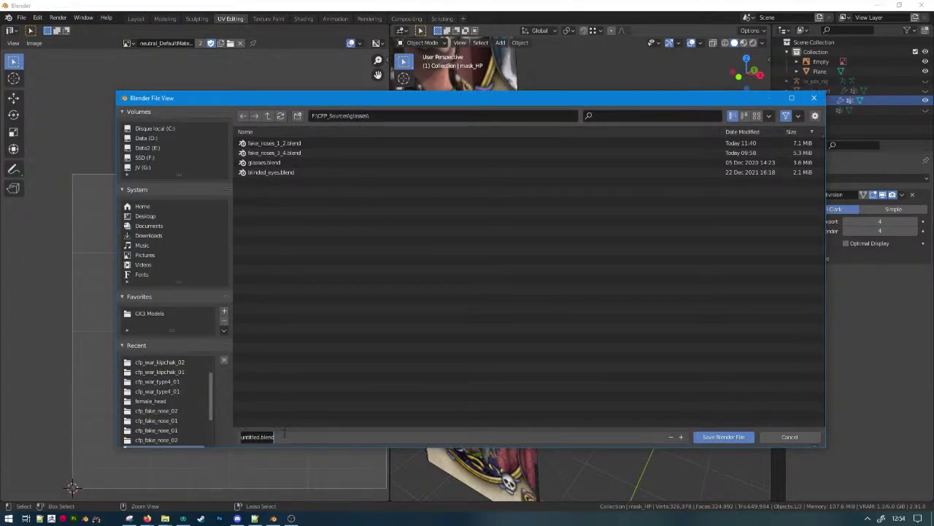
text(disfiguration_masks)
key(Return)
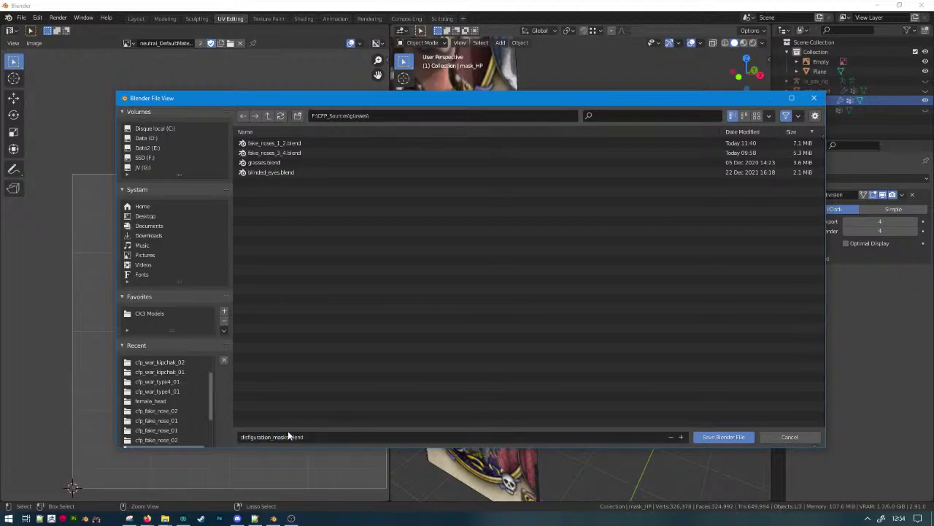
click(737, 437)
Export the high-poly mask as an OBJ file named disfiguration_masks_HP_1.obj in the glasses folder.
scroll(661, 370, down, 3)
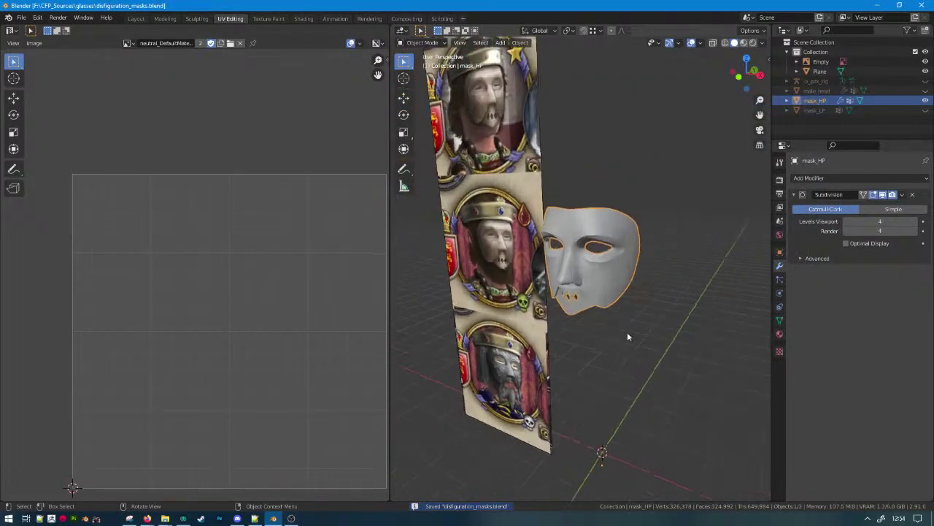
middle_drag(620, 298, 697, 292)
click(21, 17)
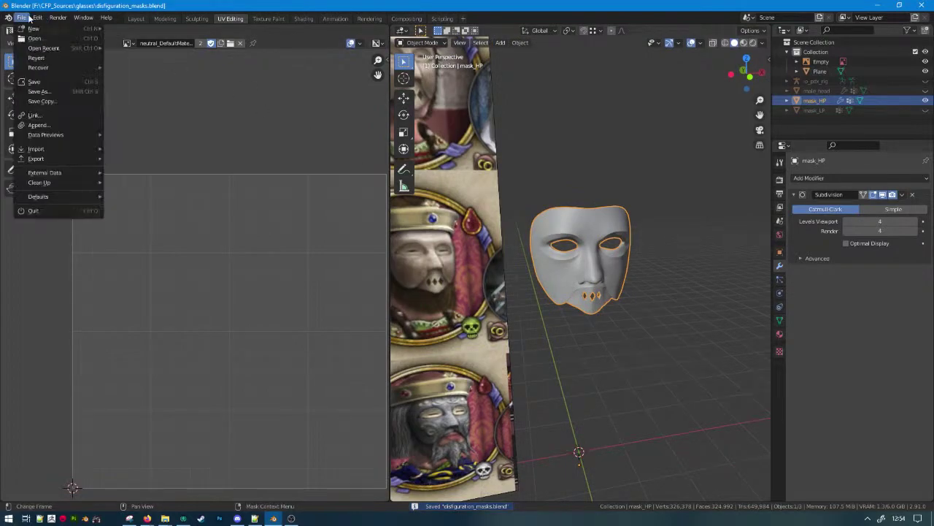
mouse_move(46, 159)
click(148, 236)
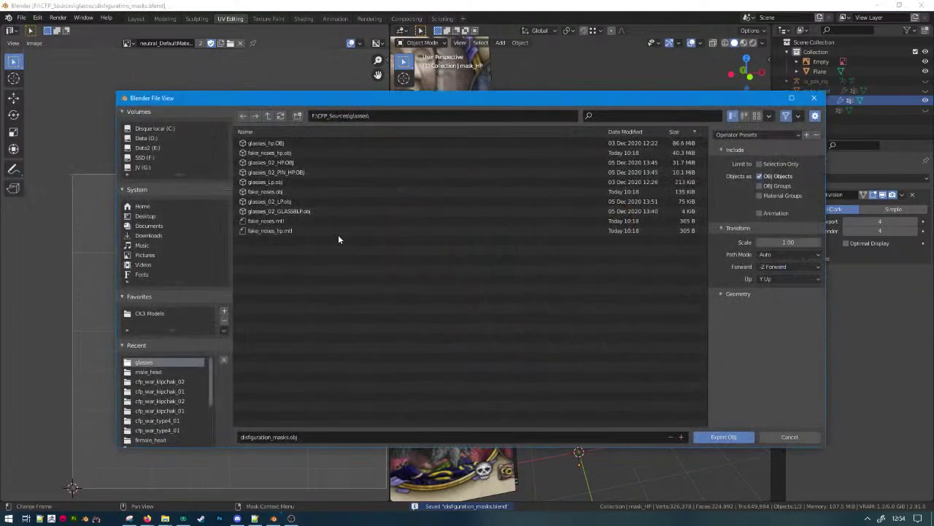
click(290, 437)
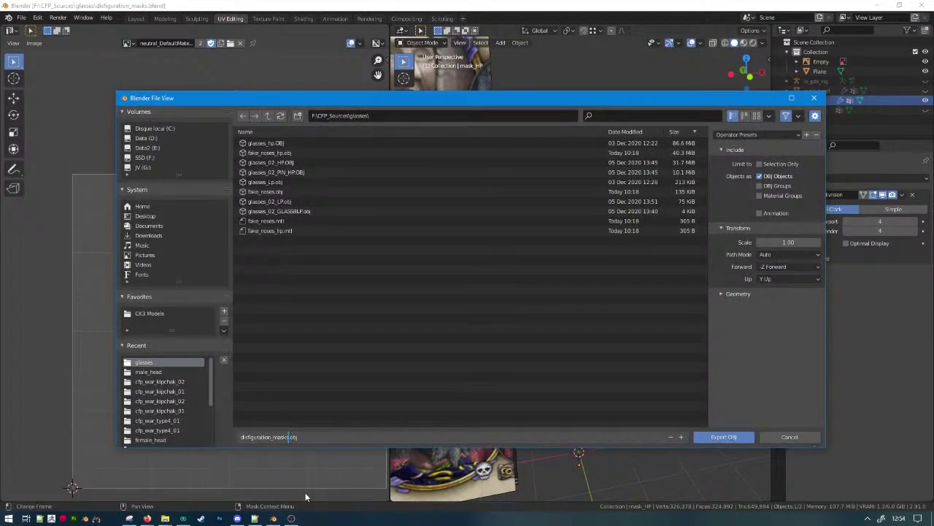
key(Return)
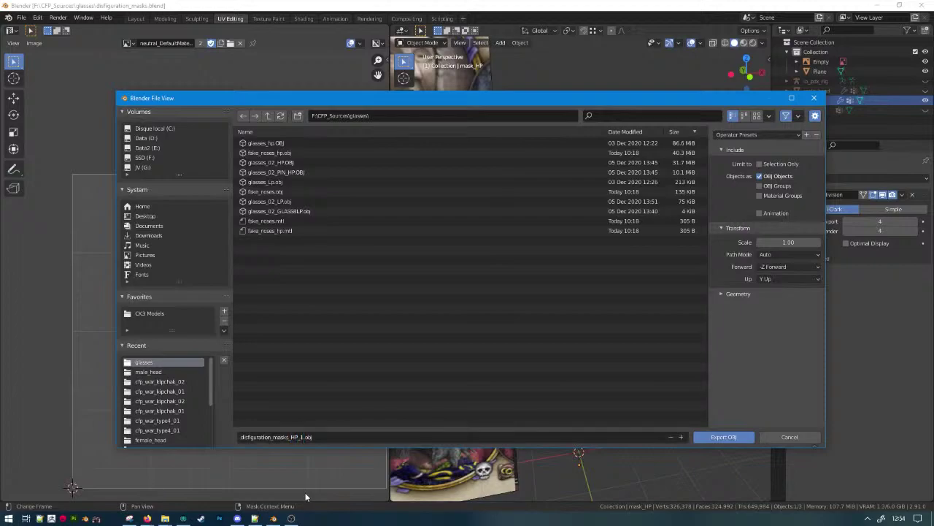
Export the high-poly mask as disfiguration_masks_HP_1.obj into the glasses folder and switch to ZBrush.
click(724, 439)
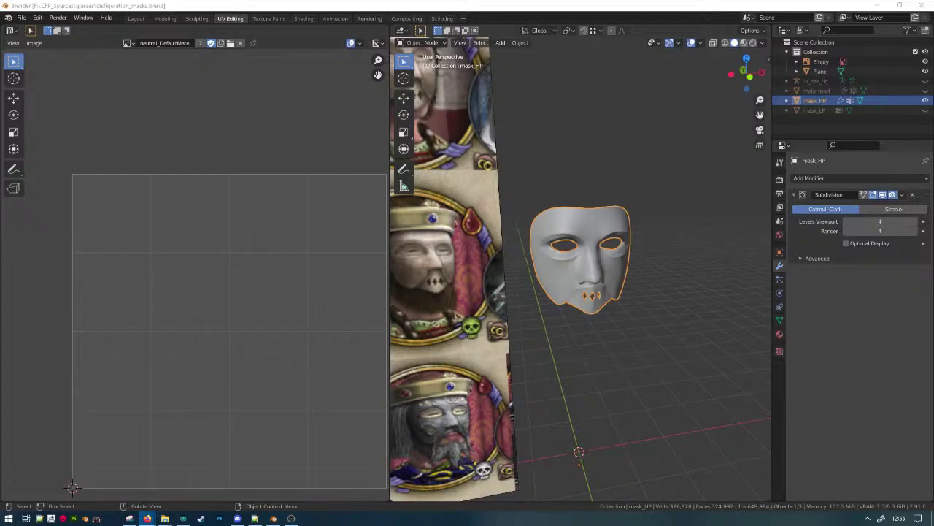
key(alt+Tab)
key(alt+Tab)
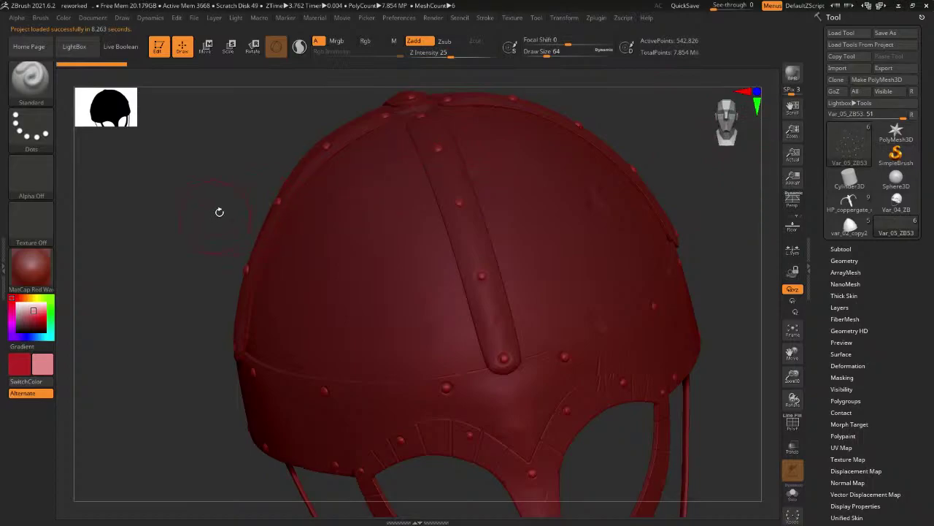
Start a new document to clear the helmet from the canvas.
click(100, 18)
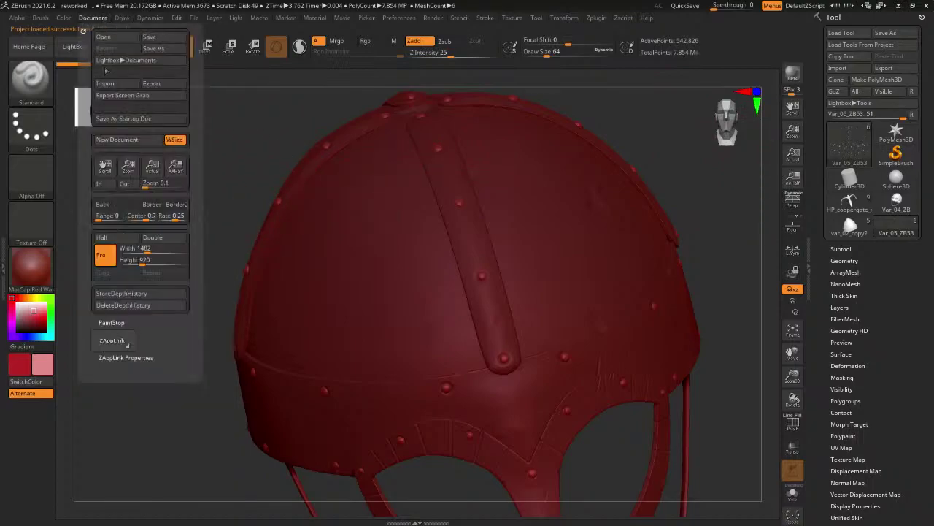
click(117, 140)
click(500, 295)
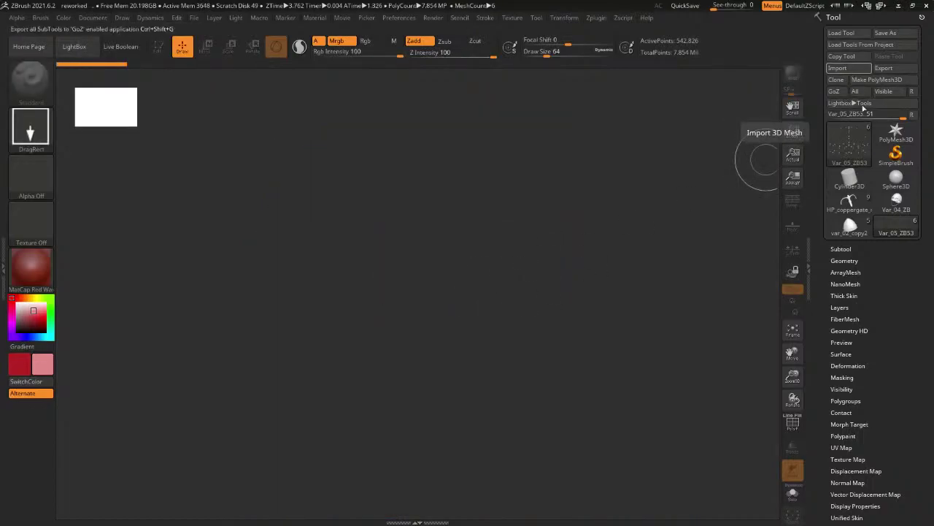
Delete all subtools of the old helmet tool, allowing deletions without further confirmation.
click(840, 249)
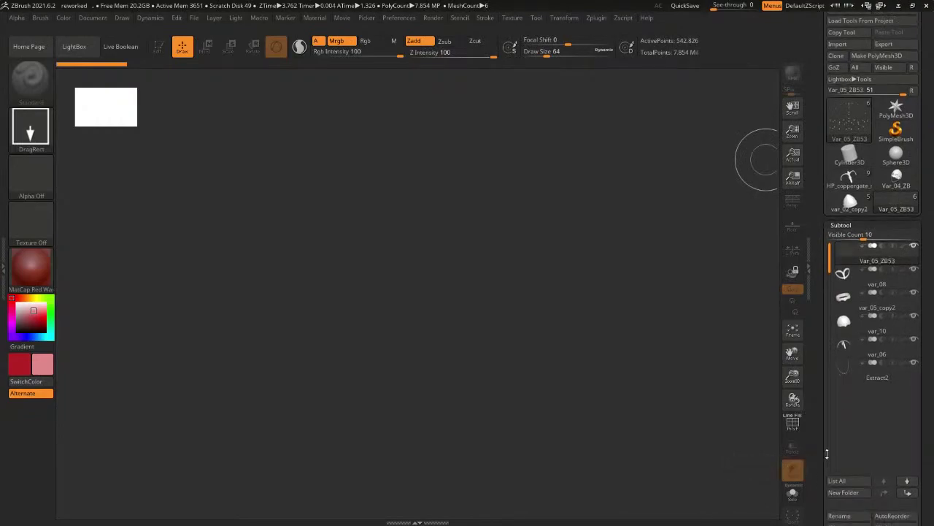
scroll(833, 451, down, 4)
click(849, 477)
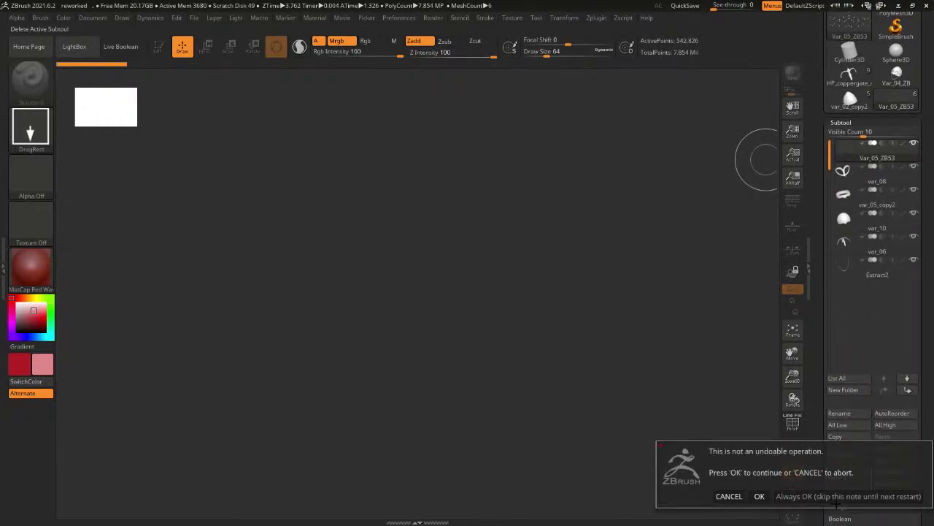
click(839, 499)
click(855, 477)
click(855, 477)
click(854, 477)
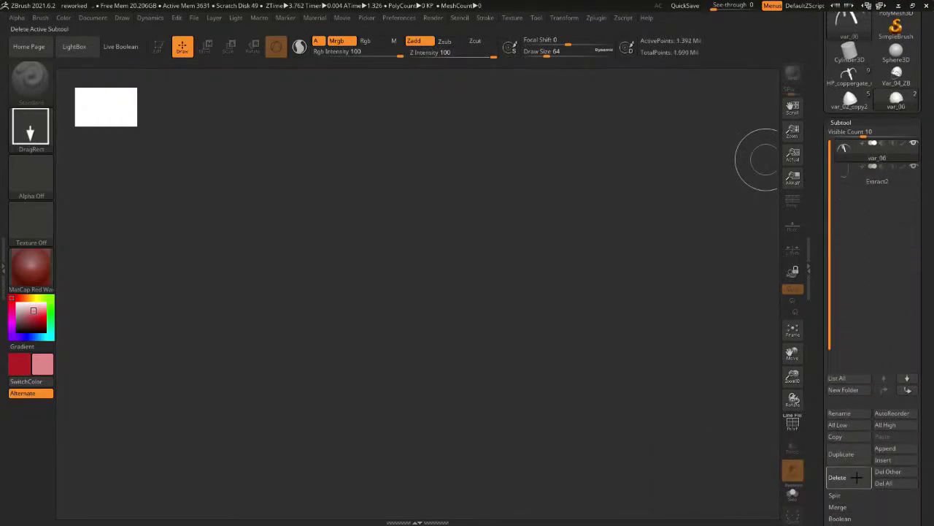
click(855, 477)
click(848, 475)
scroll(847, 328, up, 4)
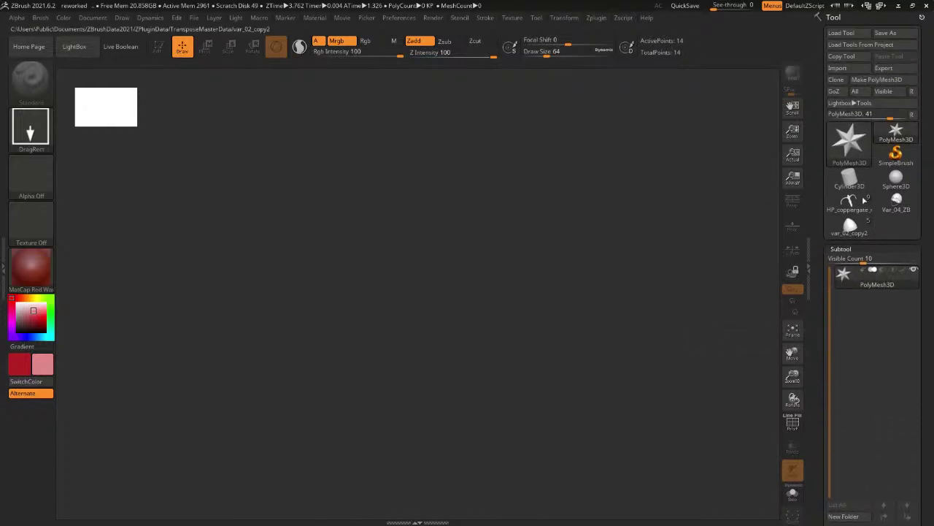
Import disfiguration_masks_HP_1.obj from F:\CFP_Sources\glasses, place it on the canvas and enable Edit mode.
click(839, 69)
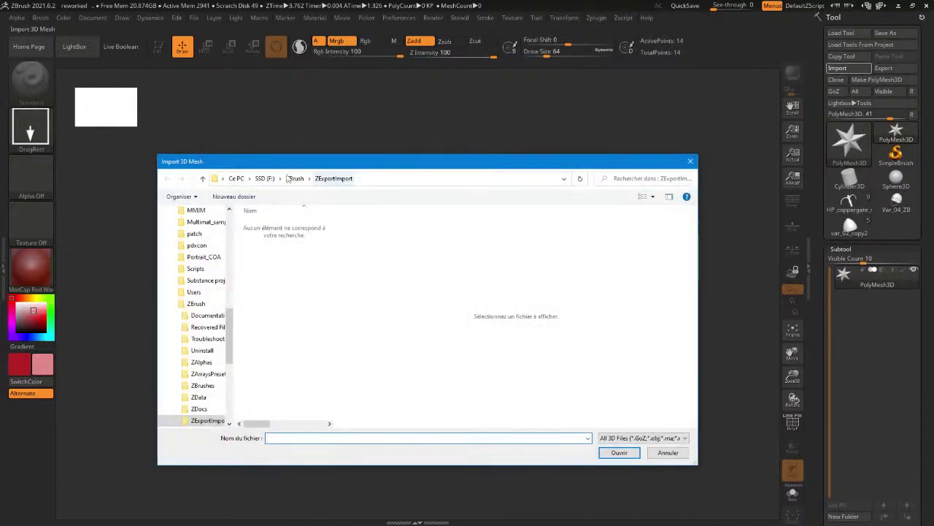
click(264, 178)
double_click(288, 261)
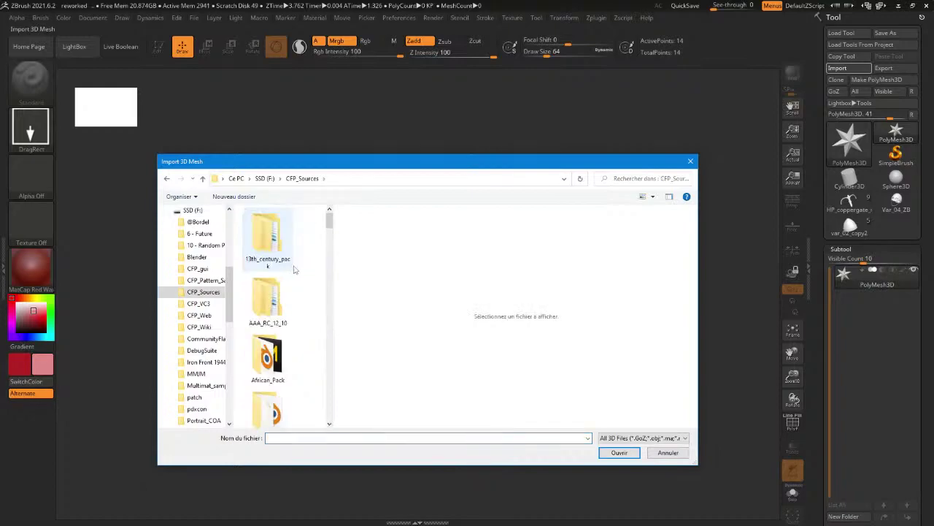
scroll(292, 281, down, 3)
double_click(269, 288)
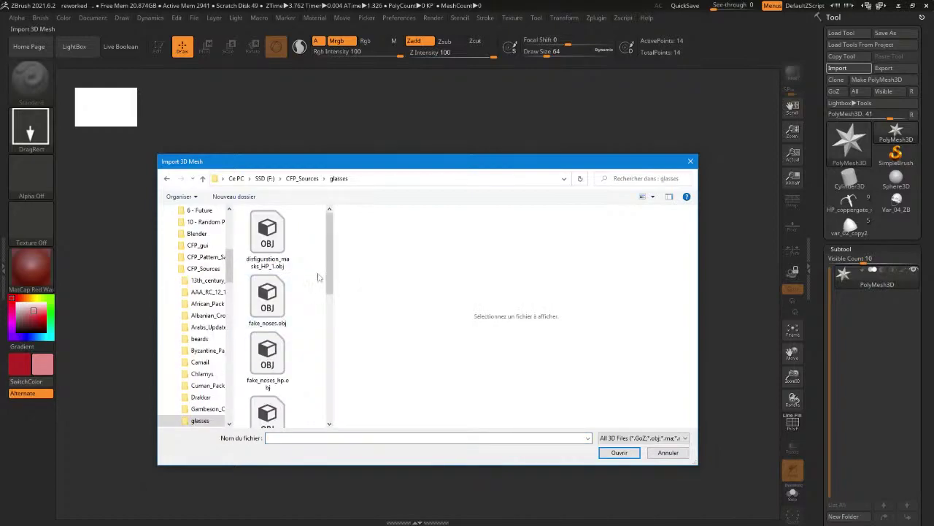
double_click(283, 243)
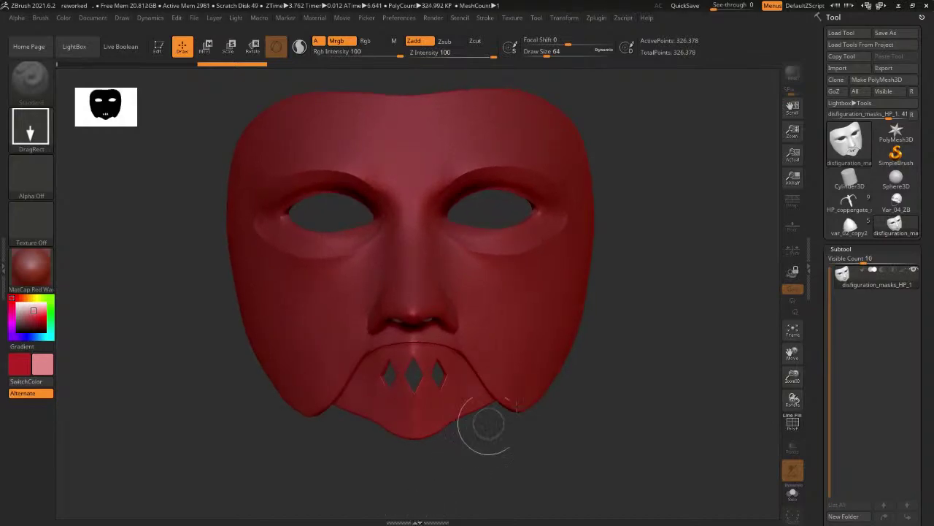
key(t)
Shorten the visible subtool list and divide the mask's geometry once to subdivision level 2.
scroll(819, 404, down, 5)
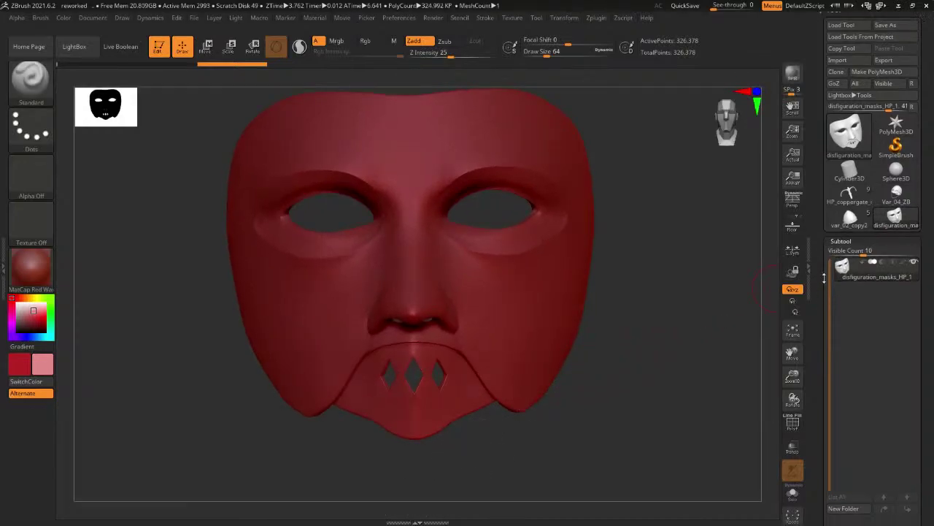
scroll(819, 404, down, 10)
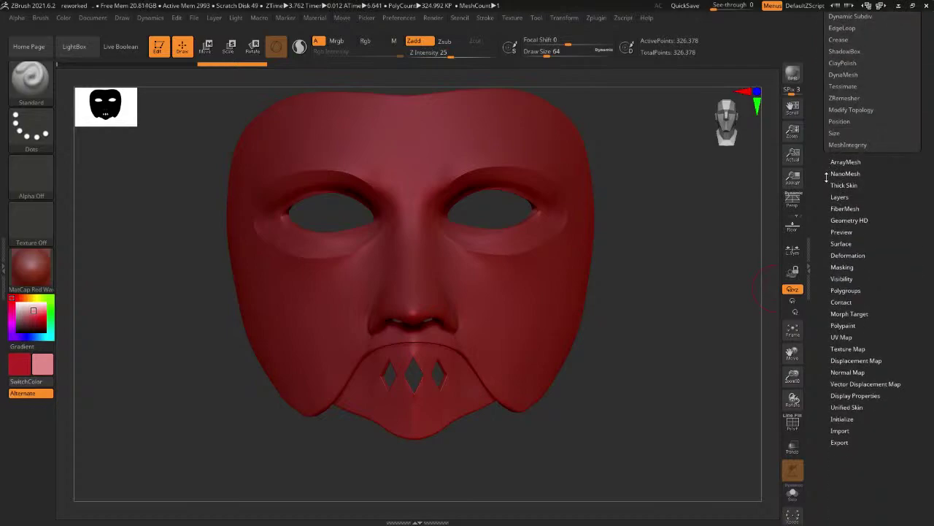
scroll(827, 162, up, 5)
scroll(825, 158, up, 2)
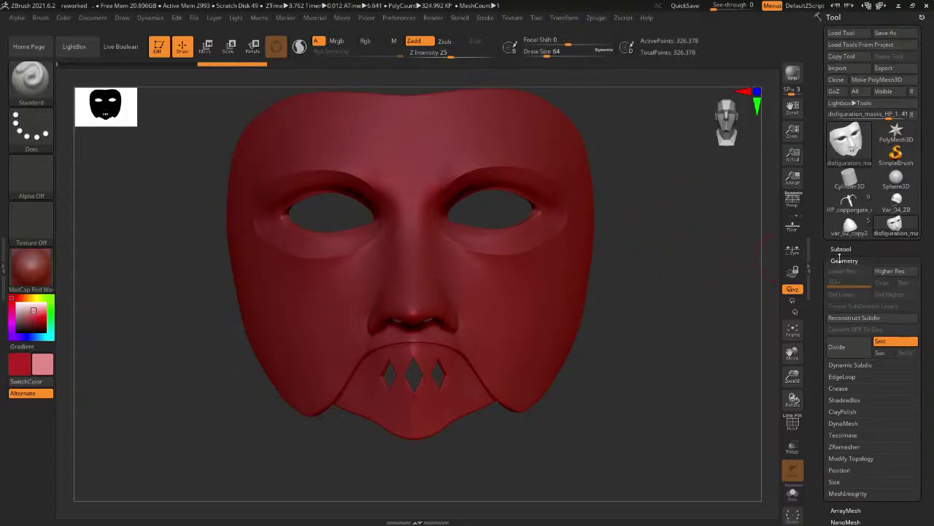
click(840, 249)
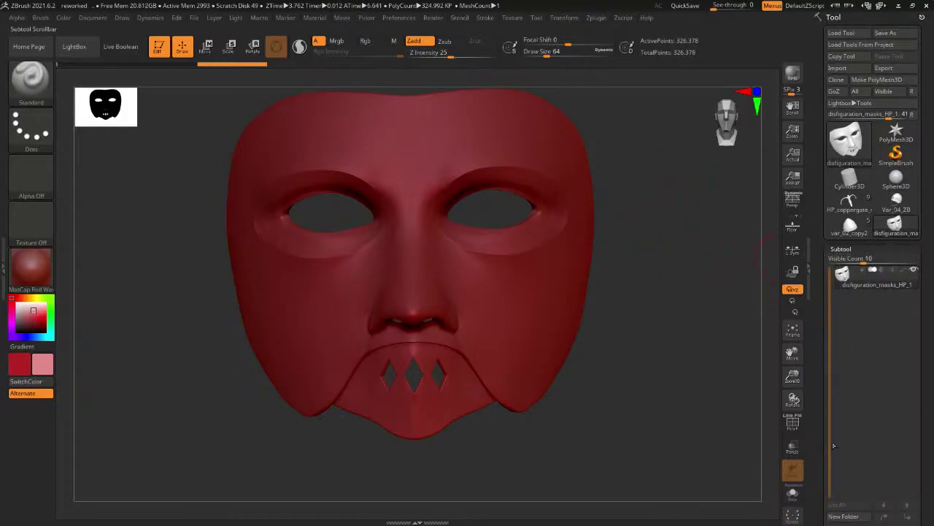
drag(858, 256, 839, 257)
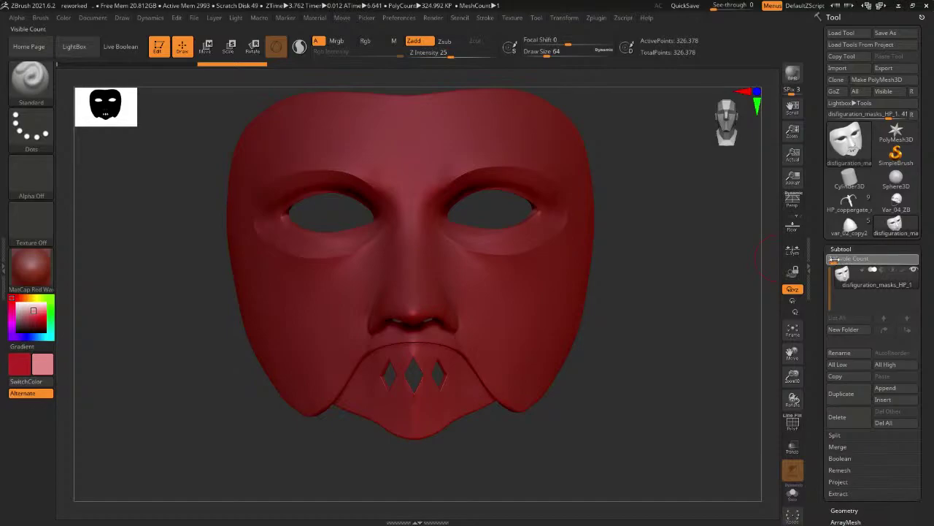
click(840, 249)
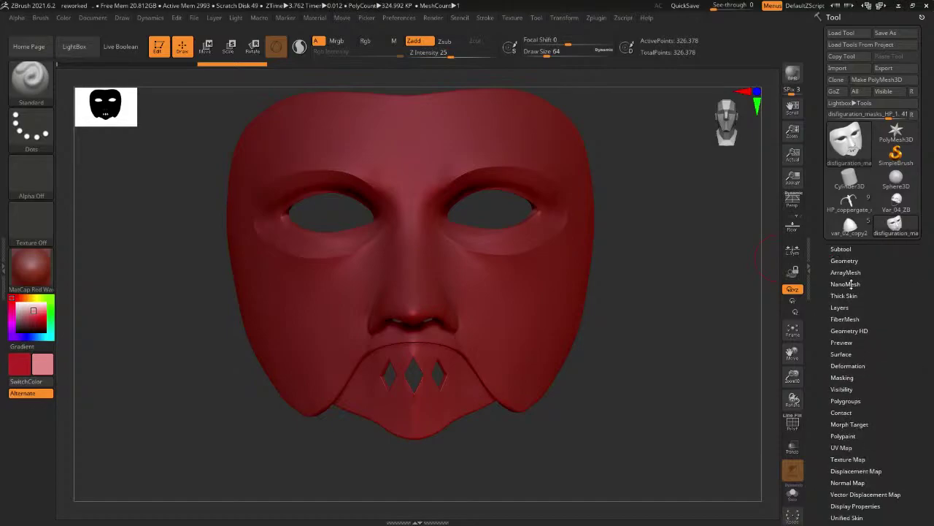
click(846, 262)
click(851, 346)
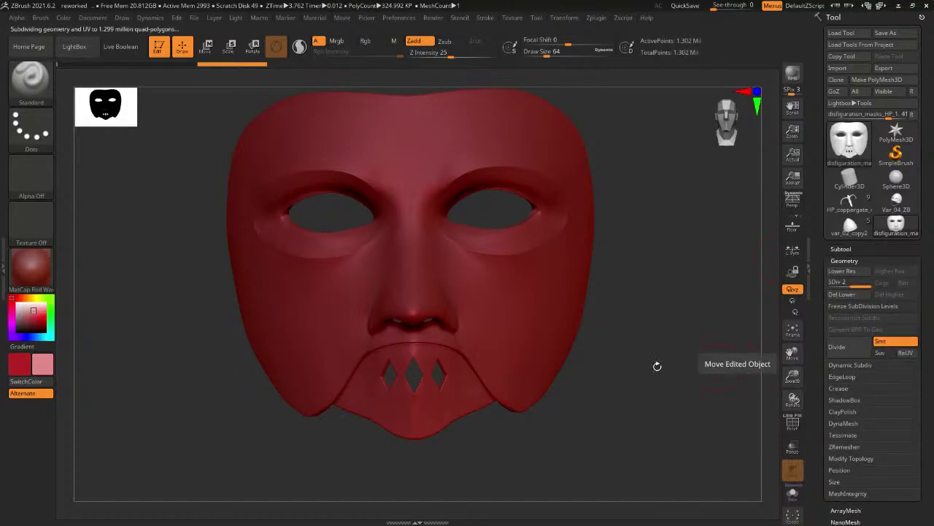
Smooth the mask around the nose and the diamond-shaped mouth holes, and undo the last smoothing stroke.
drag(617, 329, 669, 327)
ctrl+right_drag(669, 327, 663, 367)
right_drag(356, 365, 388, 358)
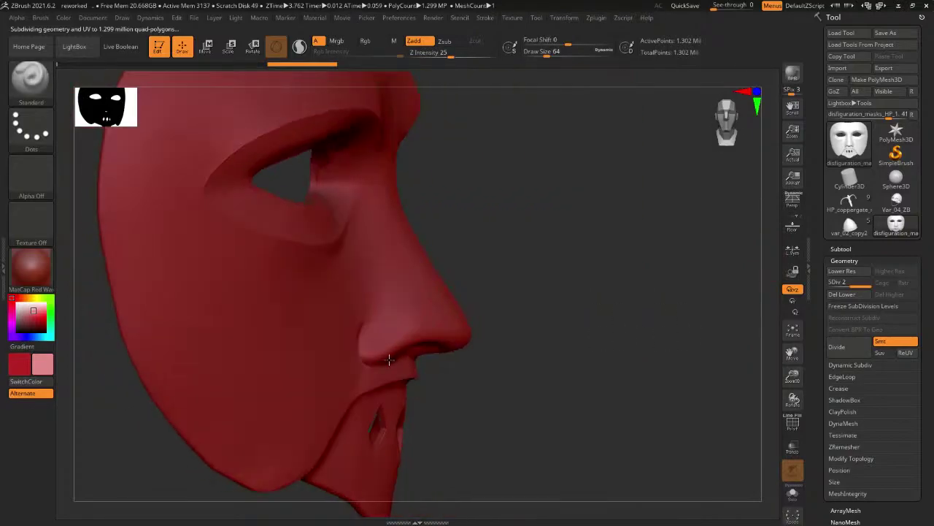
key(shift)
drag(378, 291, 461, 298)
mouse_move(484, 321)
right_down()
mouse_move(511, 350)
mouse_move(471, 415)
mouse_move(474, 256)
mouse_move(447, 232)
mouse_move(446, 310)
mouse_move(461, 349)
mouse_move(420, 348)
right_up()
mouse_move(494, 265)
shift+mouse_down()
mouse_move(506, 356)
mouse_move(514, 356)
shift+mouse_up()
right_drag(559, 389, 548, 348)
key(ctrl+z)
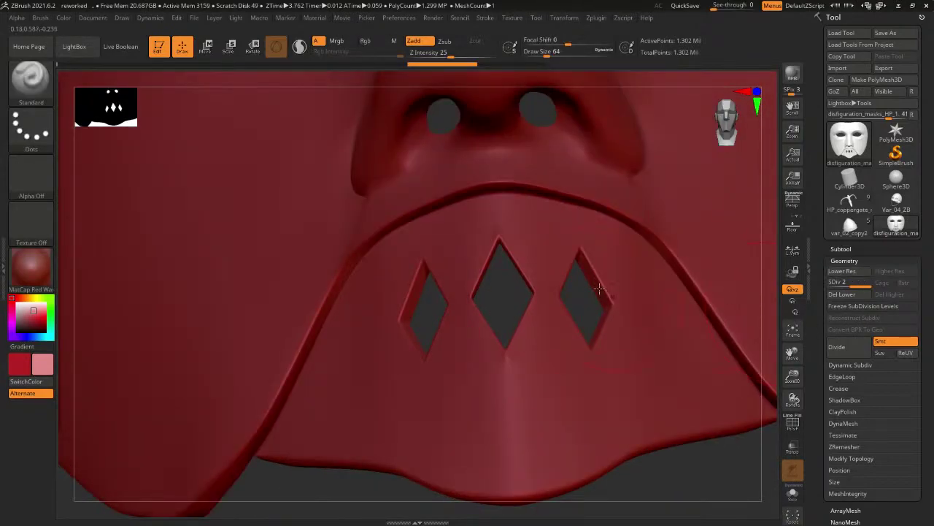
Try to smooth the edge of the right diamond-shaped mouth hole.
key(shift)
shift+drag(595, 258, 618, 299)
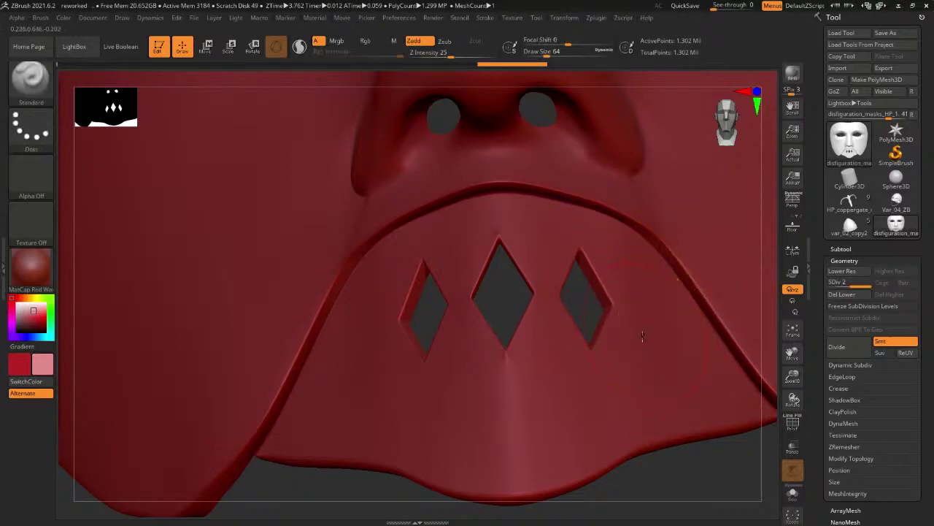
mouse_move(613, 369)
right_down()
mouse_move(615, 332)
mouse_move(635, 394)
mouse_move(551, 424)
right_up()
key(ctrl+z)
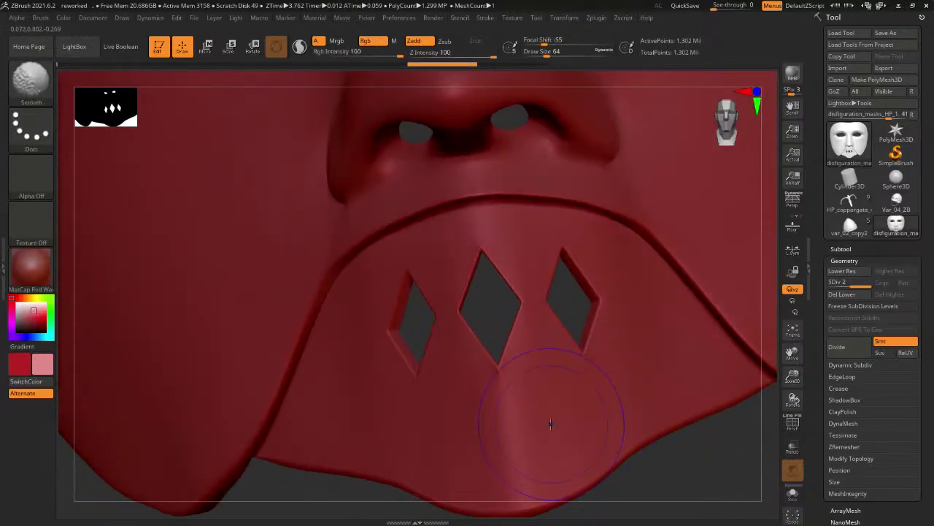
key(ctrl+shift+z)
Select the Flatten brush and set its draw size to about 23.3.
key(space)
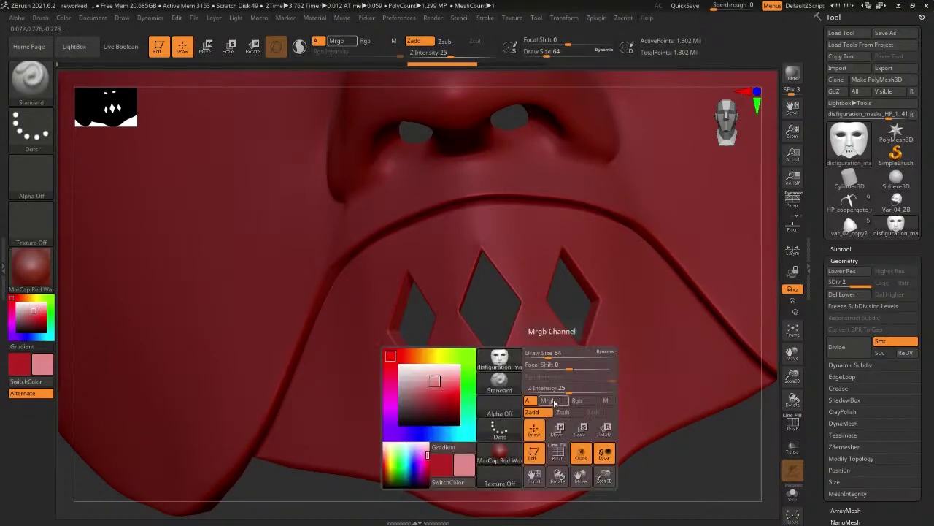
click(42, 89)
key(f)
key(a)
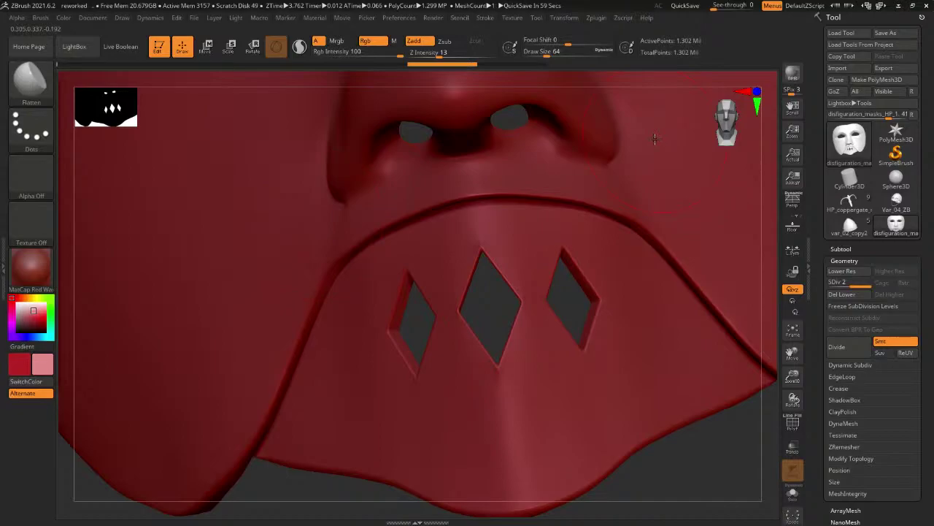
mouse_move(646, 212)
right_down()
mouse_move(640, 240)
mouse_move(612, 242)
mouse_move(559, 288)
right_up()
key(space)
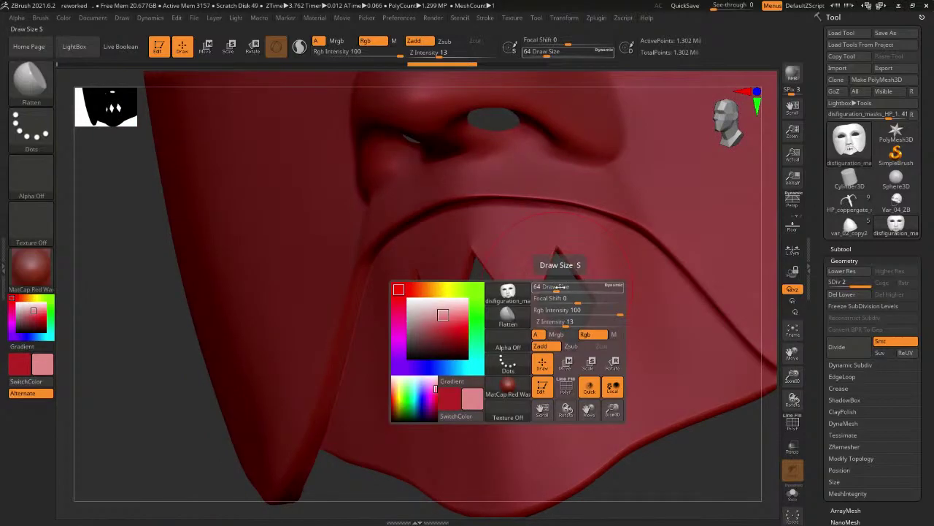
drag(560, 288, 548, 290)
Flatten the surface of the mouth plate around and below the diamond-shaped holes.
right_drag(547, 289, 472, 221)
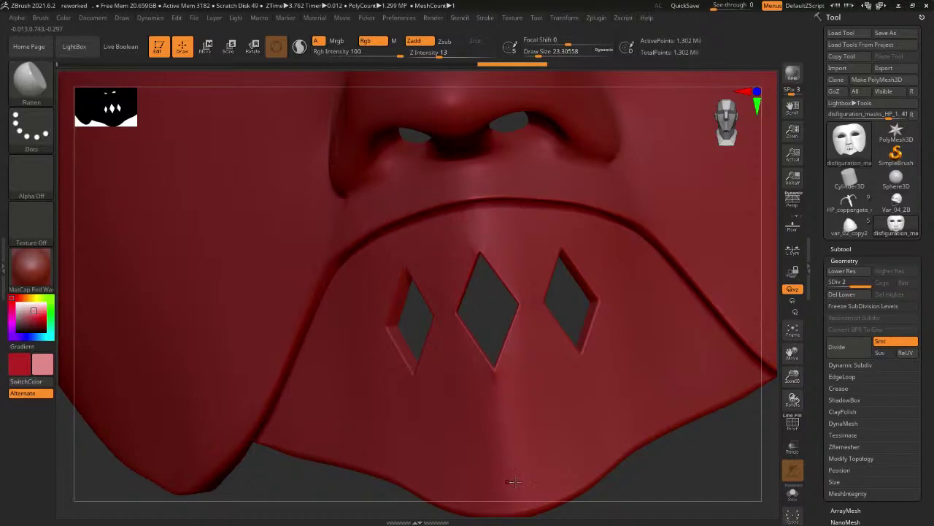
right_drag(635, 471, 362, 201)
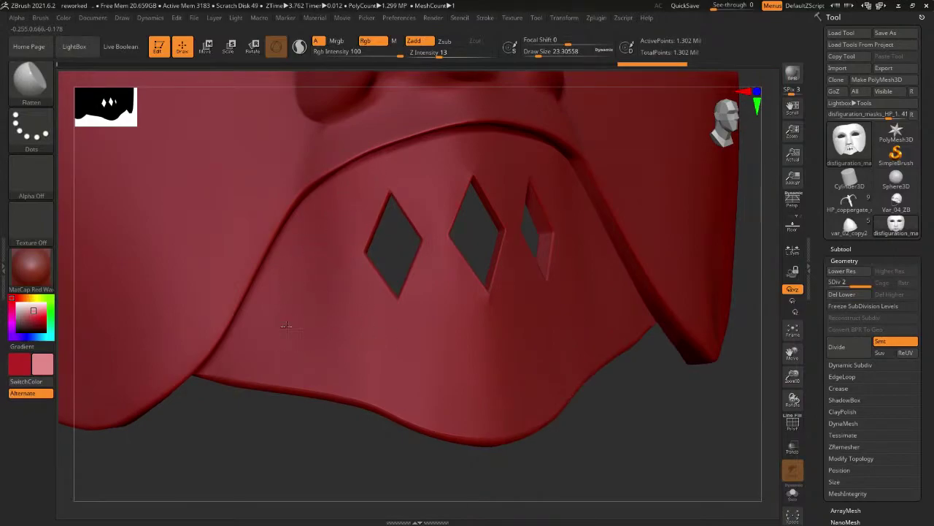
drag(271, 448, 340, 392)
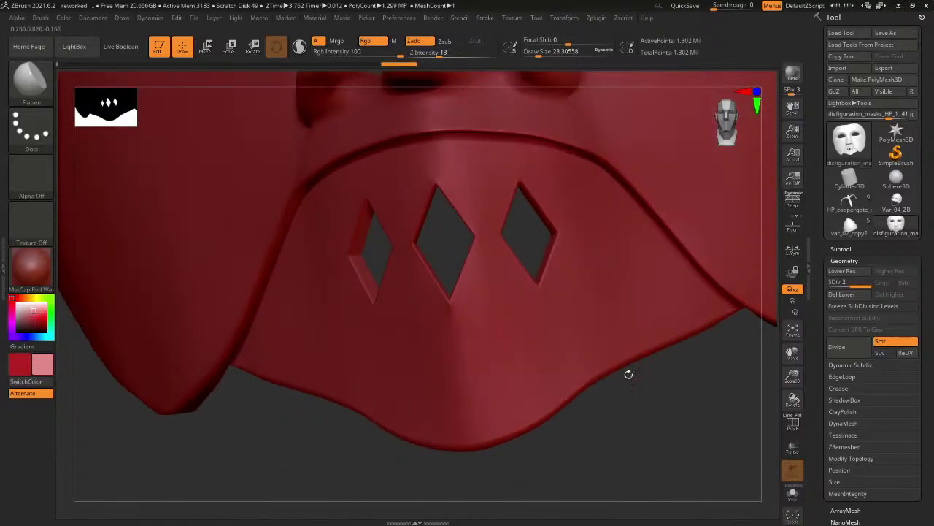
Set the Flatten brush's draw size to about 53.8 and even out the mouth plate's central ridge below the holes.
key(space)
drag(629, 354, 637, 354)
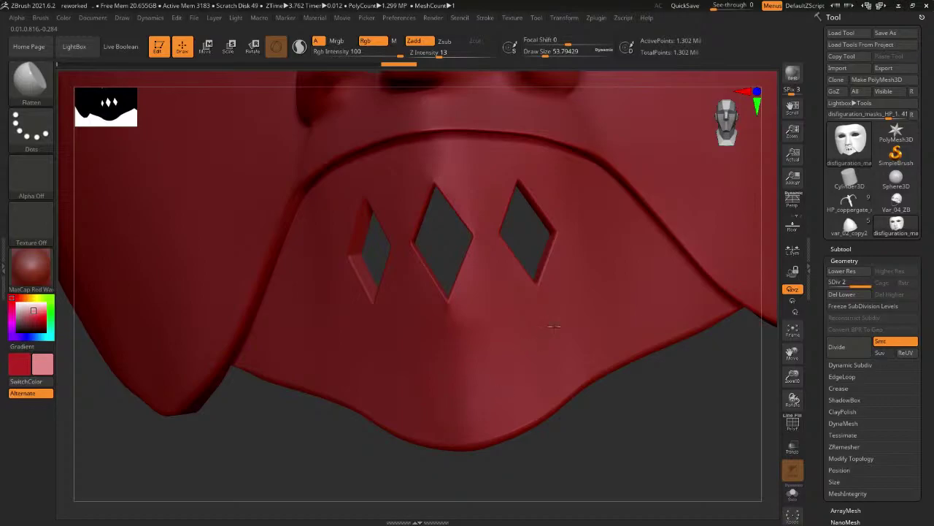
right_drag(635, 333, 455, 308)
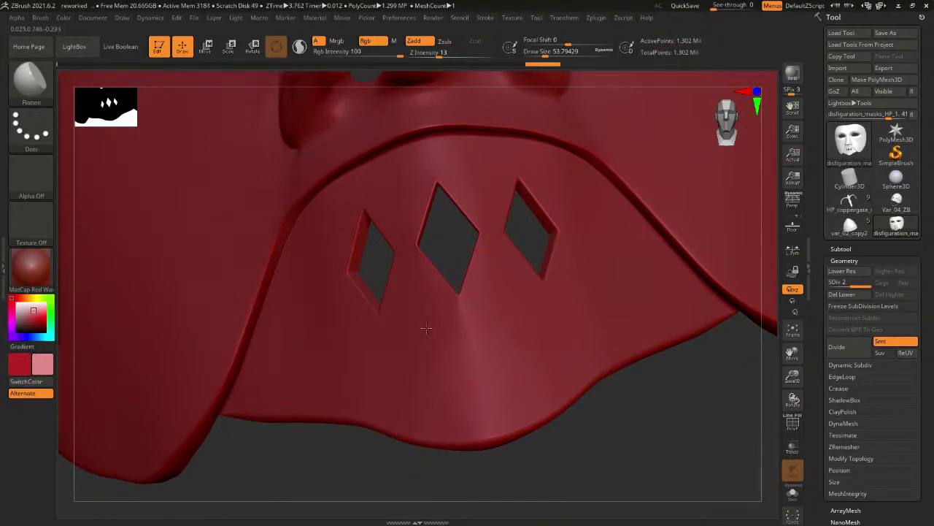
key(shift)
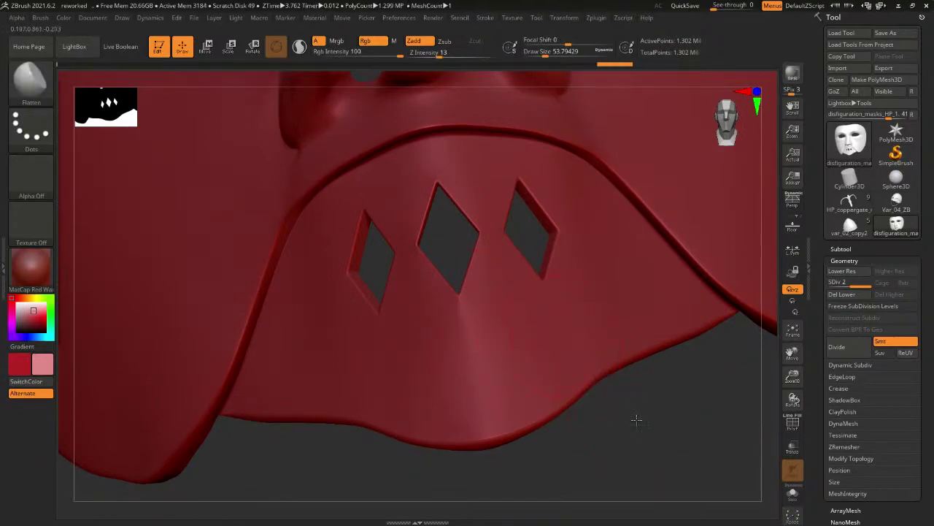
mouse_move(635, 416)
right_down()
mouse_move(646, 414)
mouse_move(532, 313)
right_up()
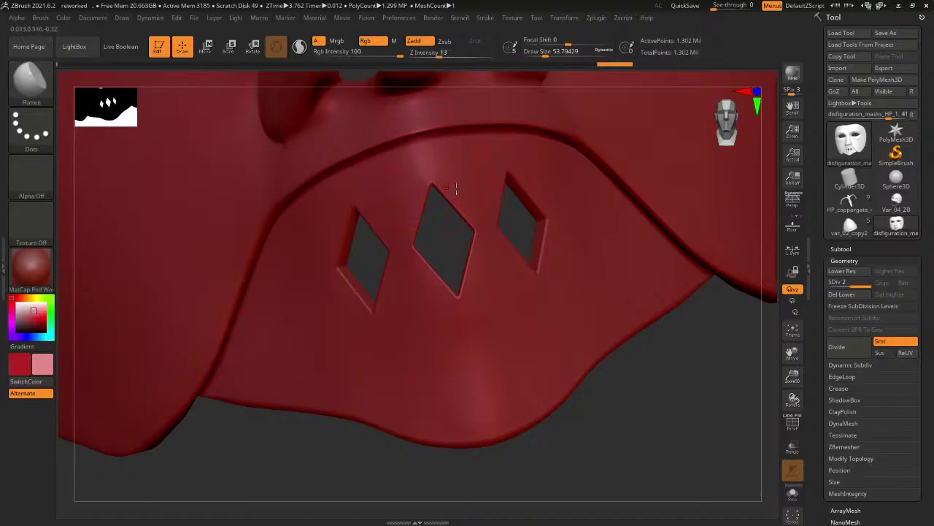
Set the draw size to about 21.6 and refine the ridge above the central diamond-shaped hole.
key(shift)
right_click(495, 194)
drag(495, 194, 484, 194)
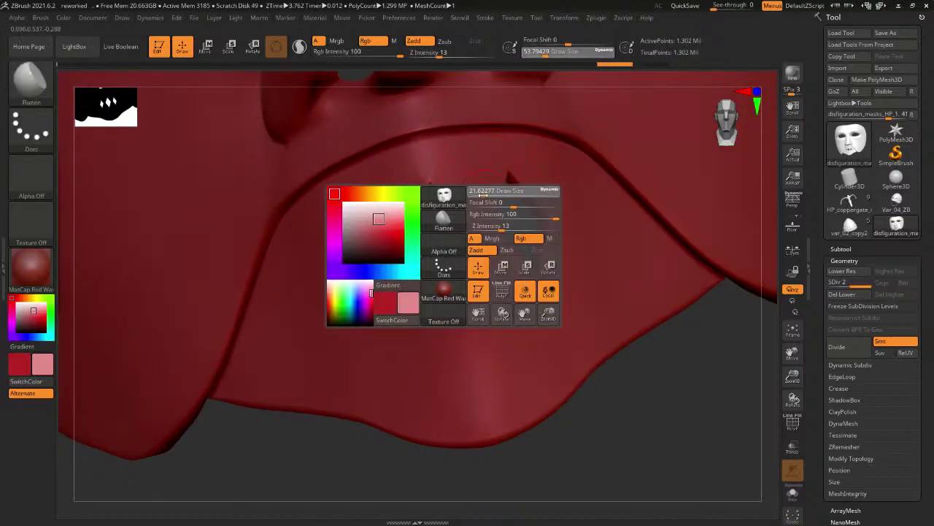
key(shift)
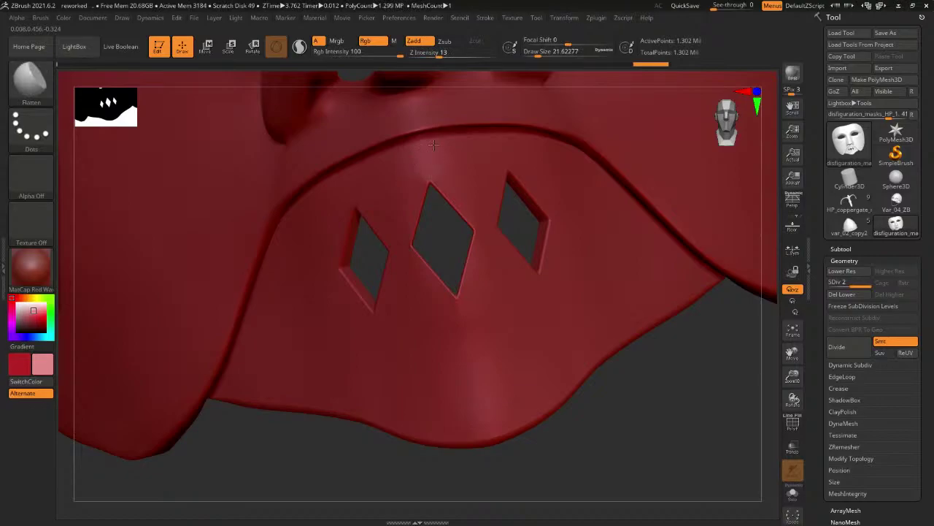
Inspect the whole mask from the front and from both sides for remaining surface unevenness.
mouse_move(638, 358)
mouse_down()
mouse_move(644, 377)
mouse_move(664, 370)
mouse_move(674, 380)
mouse_up()
key(ctrl+shift+z)
key(f)
mouse_move(705, 252)
mouse_down()
mouse_move(680, 245)
mouse_move(653, 255)
mouse_up()
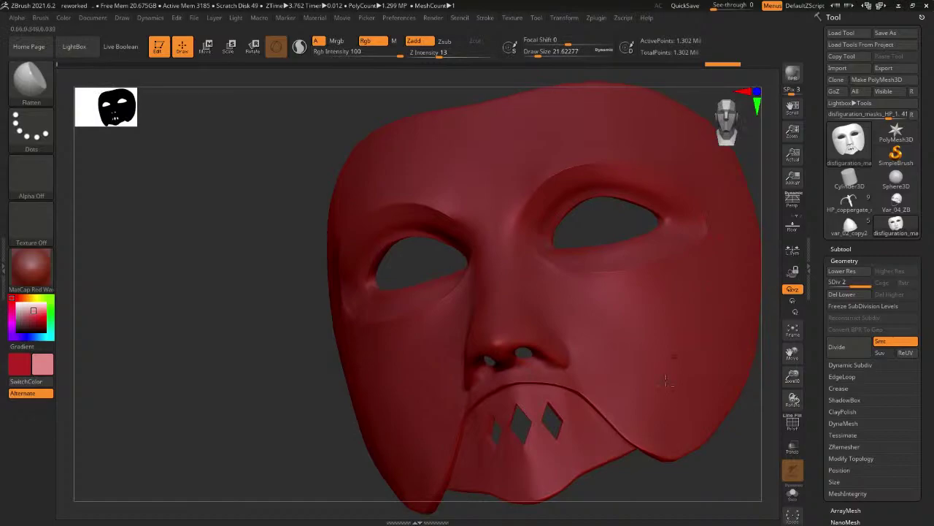
key(f)
drag(744, 273, 690, 272)
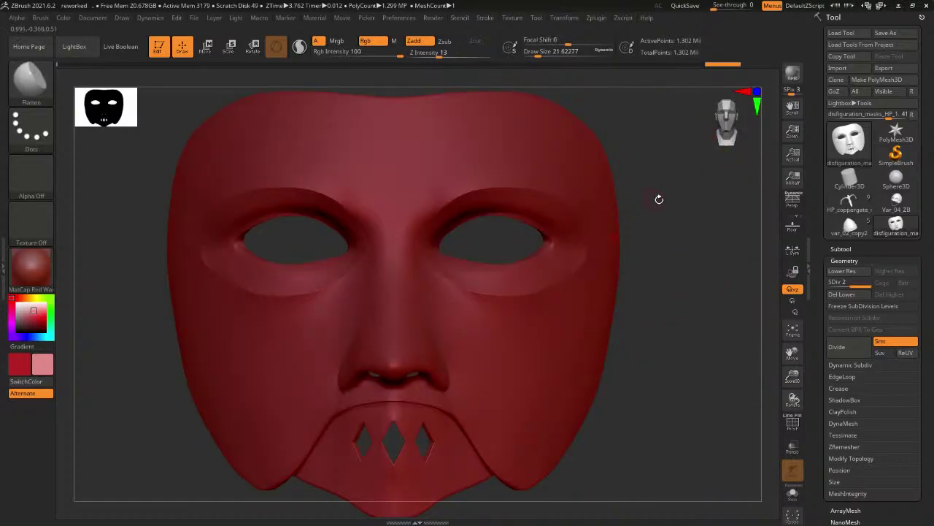
mouse_move(659, 198)
mouse_down()
mouse_move(617, 221)
mouse_move(643, 168)
mouse_move(640, 154)
mouse_move(635, 160)
mouse_up()
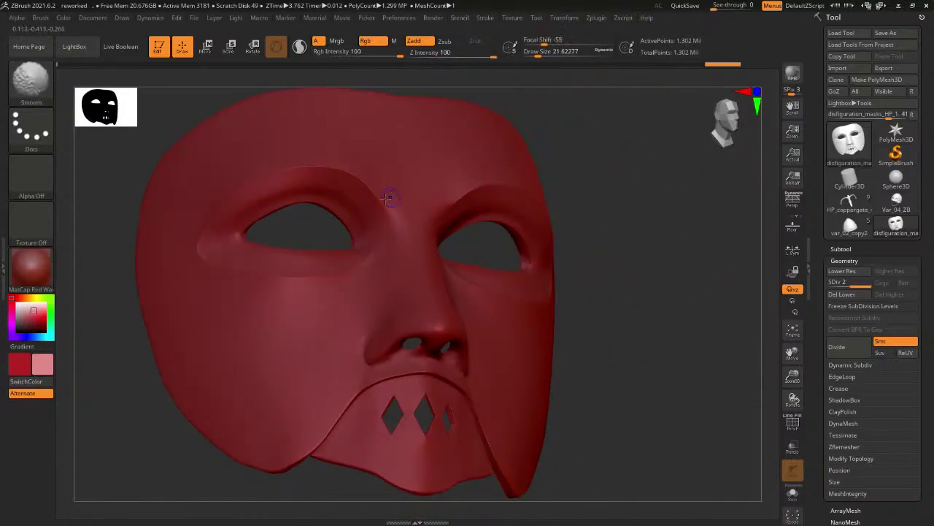
Undo the last smoothing stroke, set the draw size to about 53.8, and smooth the inner brows and eye corners beside the nose bridge.
key(ctrl+z)
key(space)
drag(394, 205, 401, 205)
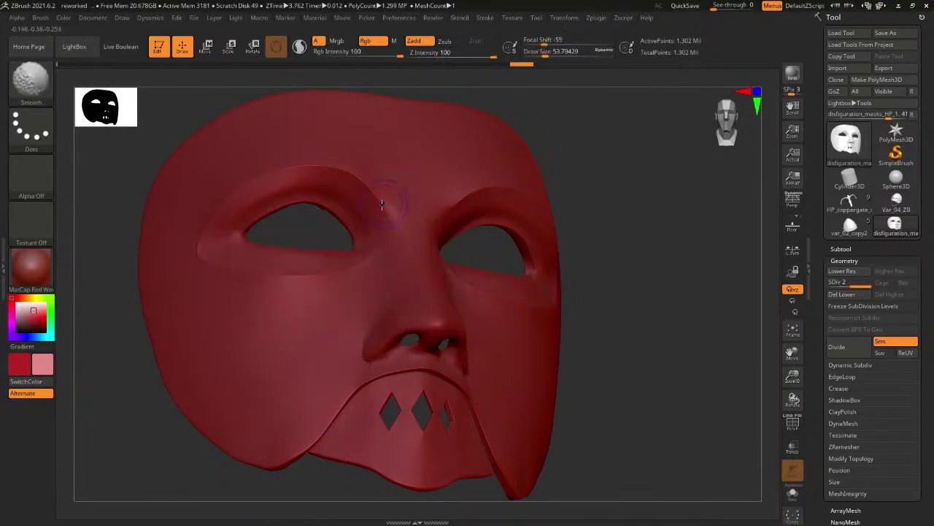
right_drag(395, 208, 475, 202)
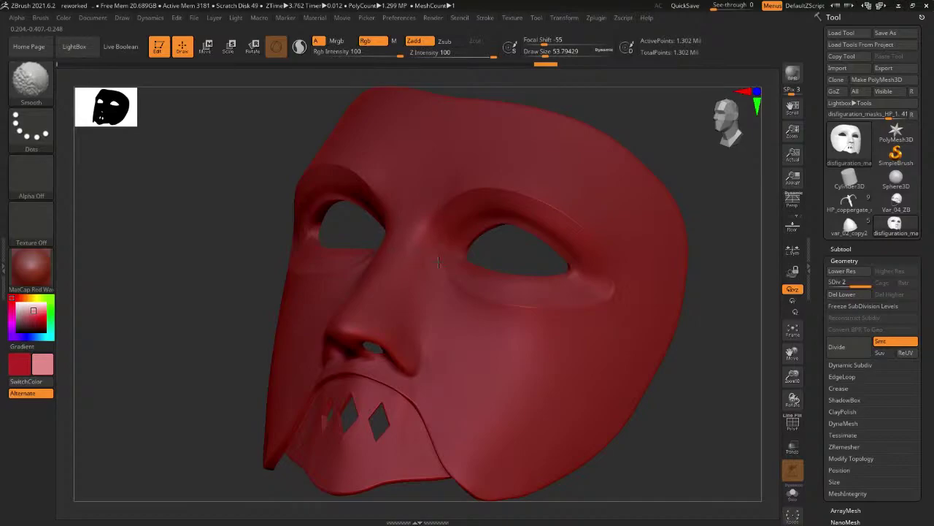
right_drag(441, 240, 365, 240)
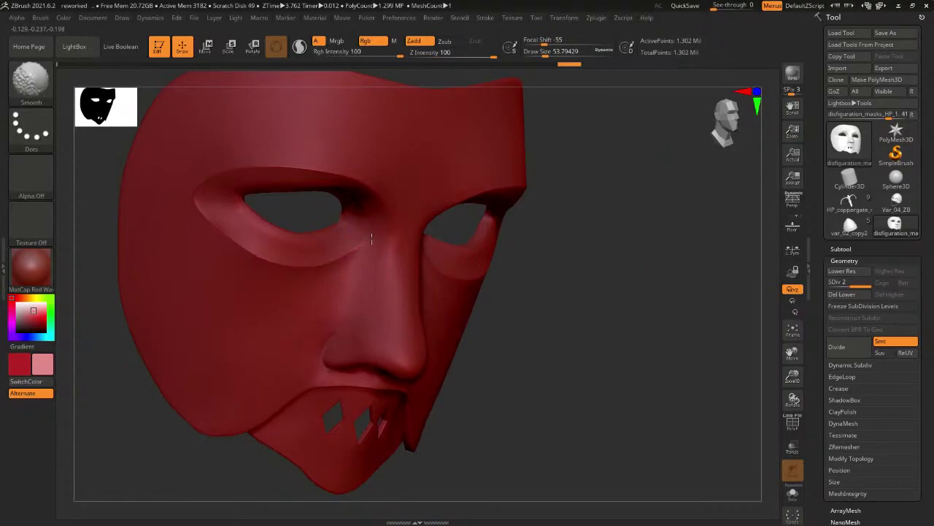
right_drag(499, 246, 389, 186)
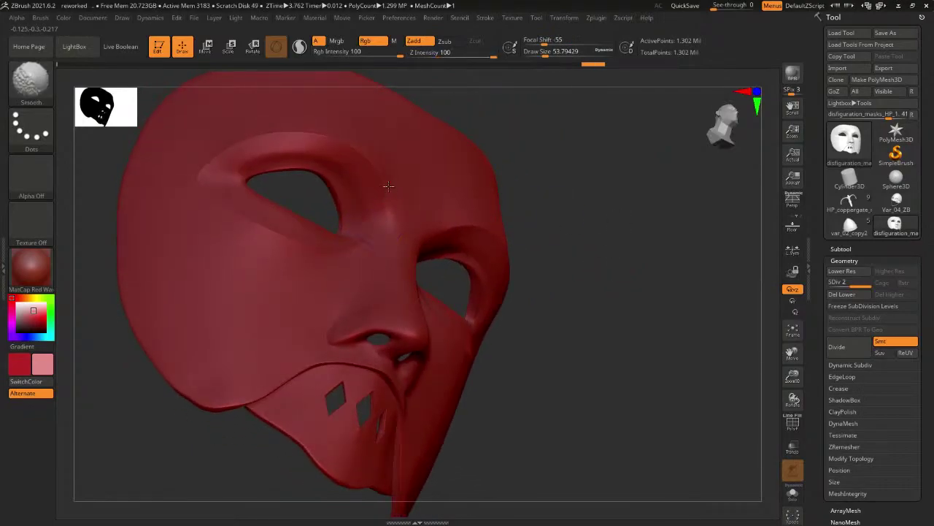
drag(389, 187, 404, 197)
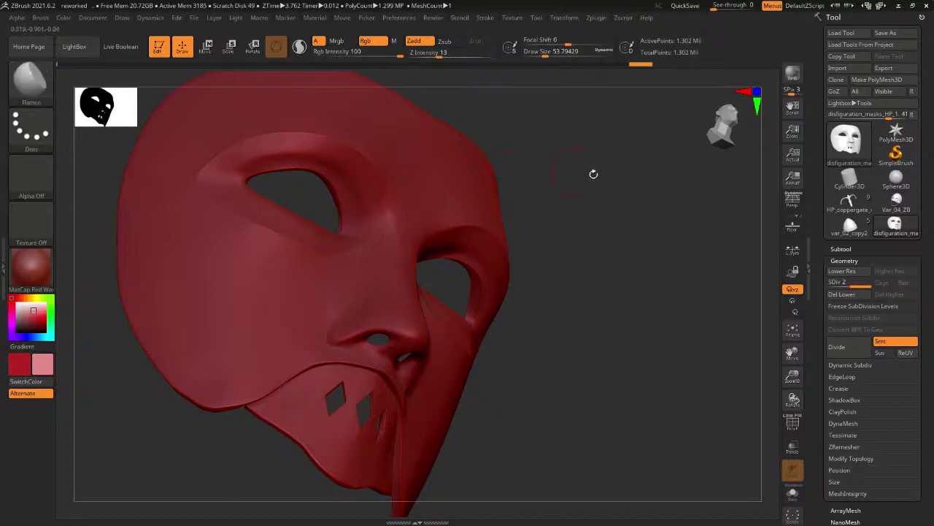
Flatten the nose bridge and the area between the eyes with the Flatten brush.
right_drag(592, 175, 385, 223)
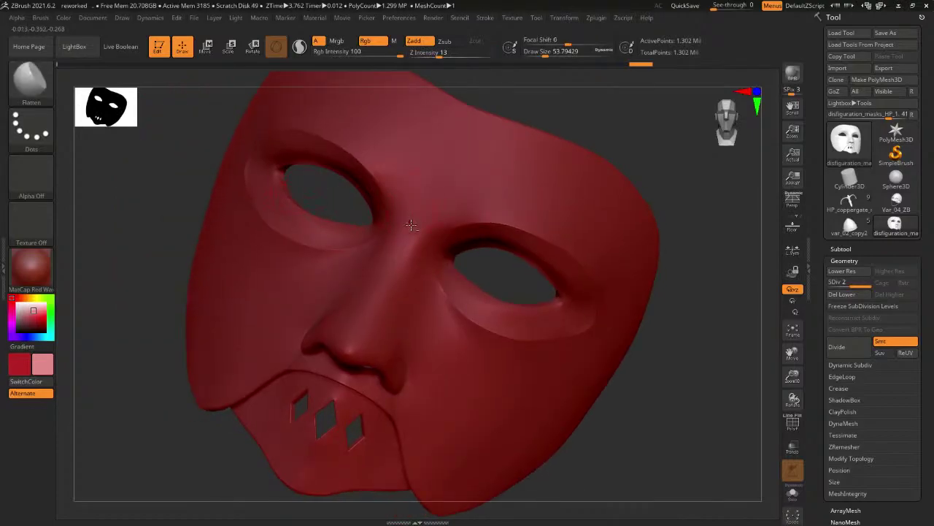
drag(403, 243, 430, 199)
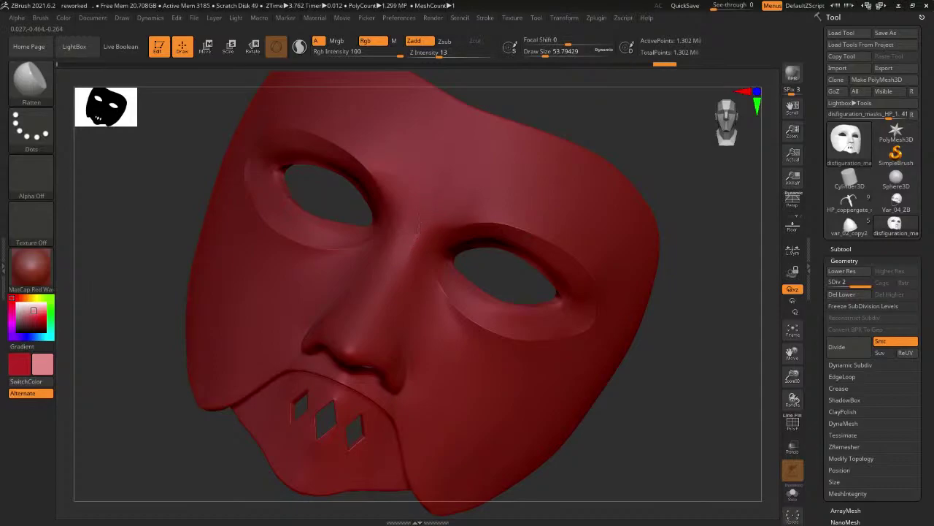
drag(387, 239, 401, 252)
key(shift)
Set the draw size to about 11.7 and smooth the outer corner of one nose wing where it meets the cheek.
mouse_move(679, 157)
mouse_down()
mouse_move(617, 124)
mouse_move(640, 146)
mouse_move(640, 125)
mouse_move(557, 219)
mouse_move(648, 224)
mouse_move(663, 365)
mouse_move(690, 215)
mouse_move(678, 299)
mouse_up()
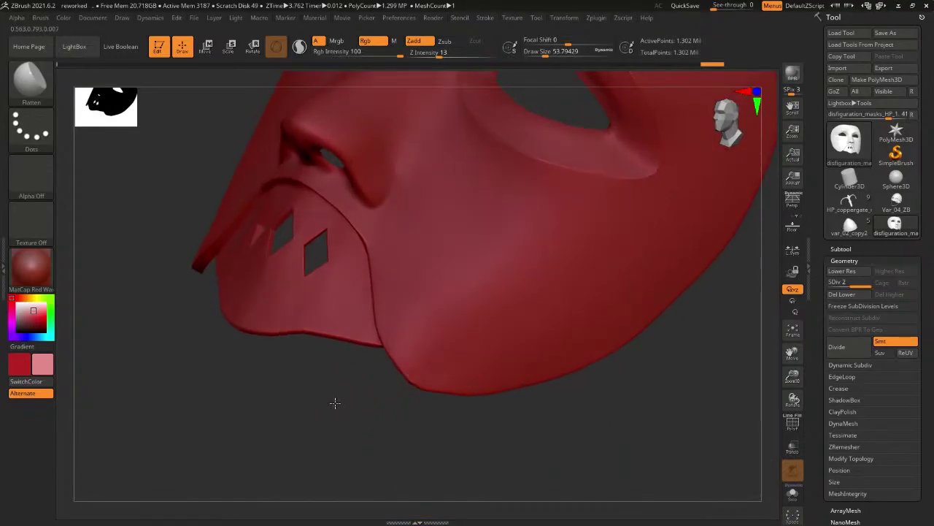
drag(333, 402, 353, 372)
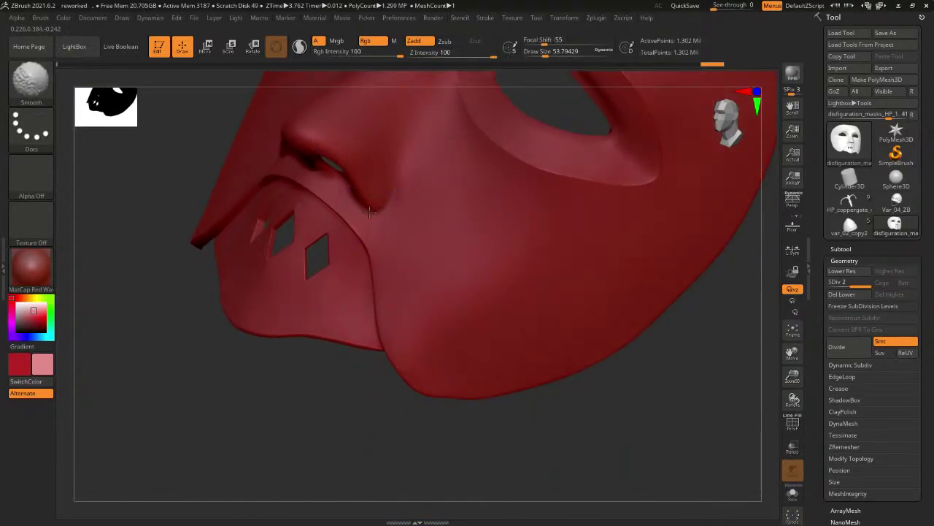
drag(141, 307, 160, 318)
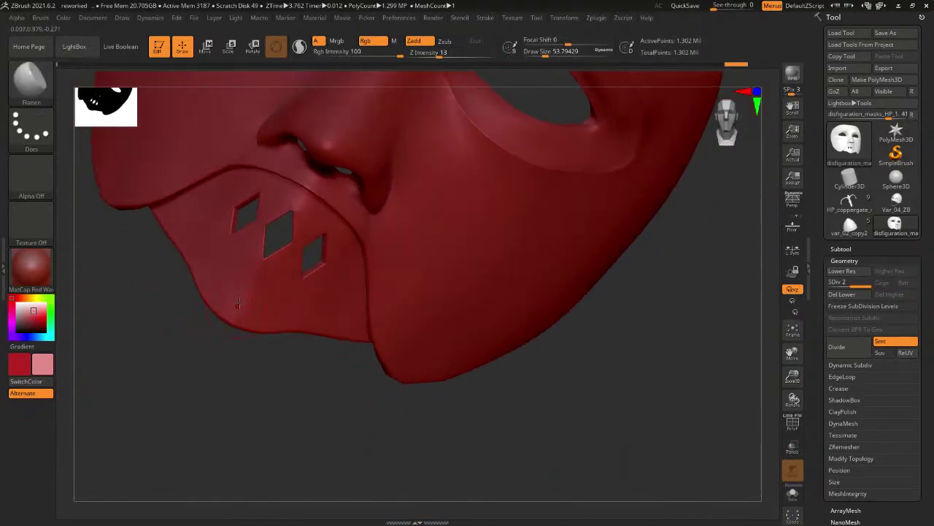
drag(204, 339, 168, 358)
key(space)
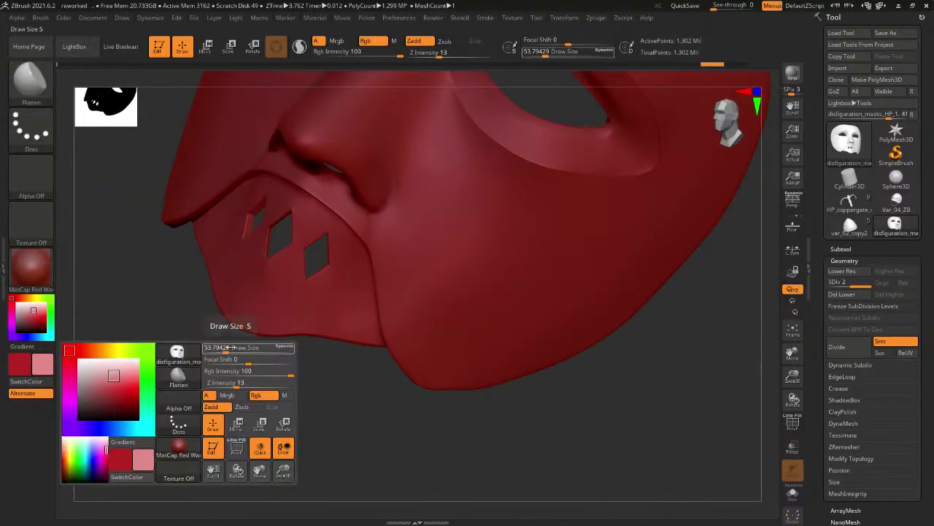
drag(230, 349, 181, 336)
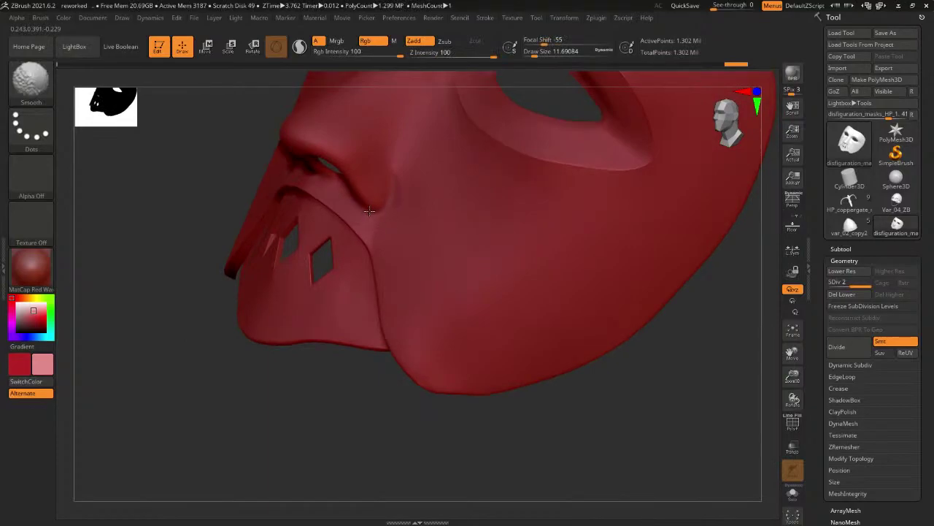
Try to flatten and smooth the outer corner of the opposite nose wing, and undo those strokes.
mouse_move(123, 340)
mouse_down()
mouse_move(146, 355)
mouse_move(209, 277)
mouse_up()
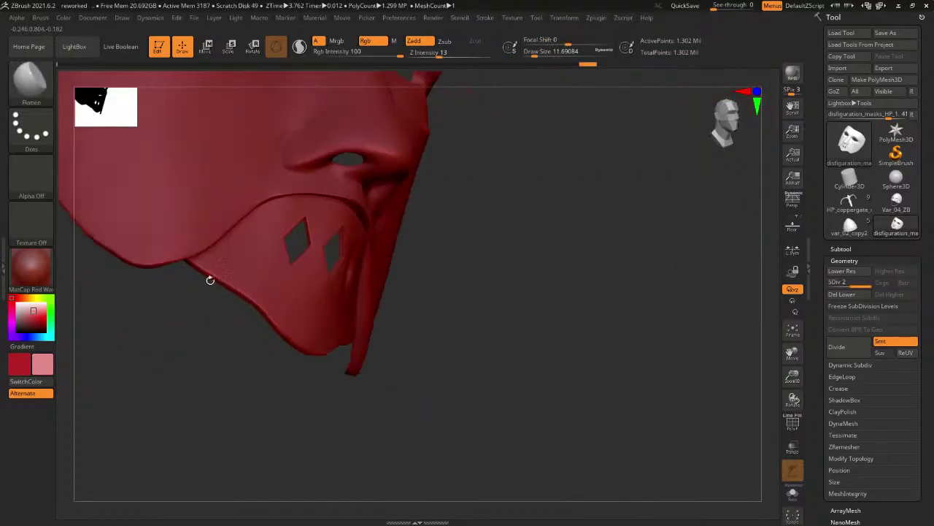
drag(289, 170, 294, 177)
key(shift)
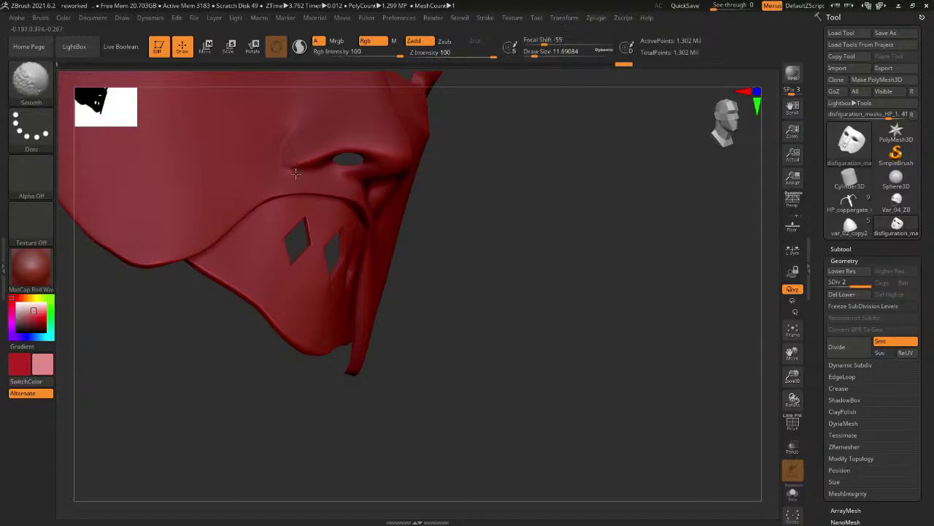
shift+drag(285, 171, 292, 175)
drag(642, 212, 540, 222)
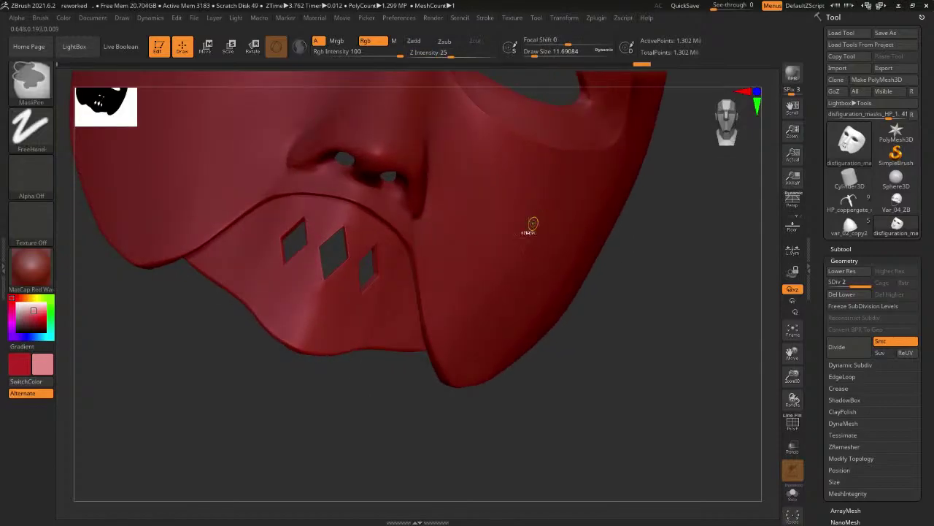
key(ctrl+z)
key(ctrl+z)
Rework the outer corner of the opposite nose wing with light Flatten and Smooth strokes.
drag(195, 312, 268, 227)
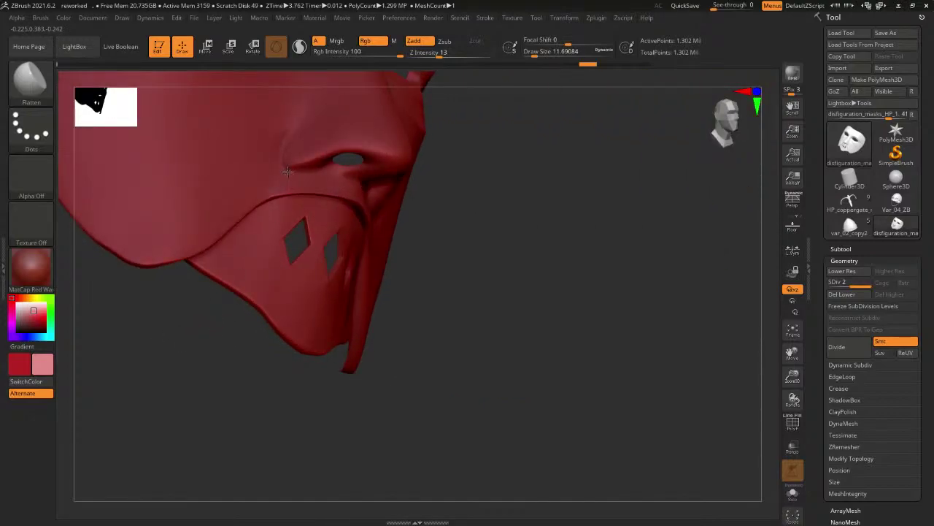
key(shift)
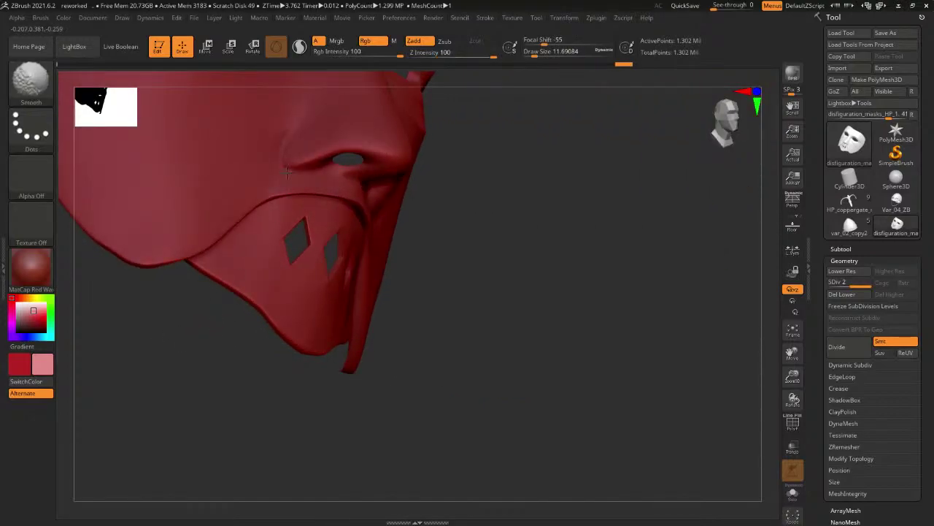
mouse_move(501, 211)
mouse_down()
mouse_move(484, 215)
mouse_move(503, 197)
mouse_move(495, 178)
mouse_move(527, 215)
mouse_move(494, 214)
mouse_move(477, 173)
mouse_up()
key(f)
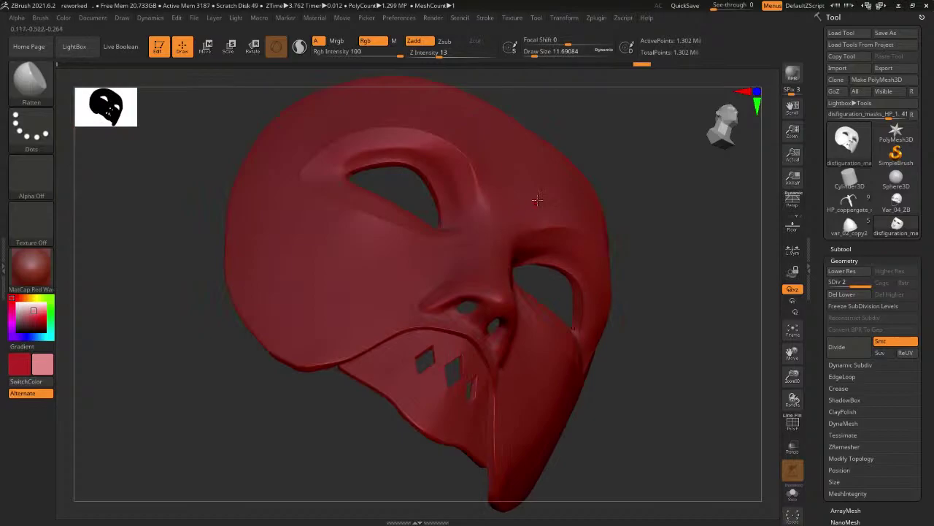
Set the Flatten brush's draw size to about 43.8 and flatten the lower cheek surfaces on both sides of the mask.
mouse_move(179, 267)
mouse_down()
mouse_move(166, 270)
mouse_move(156, 318)
mouse_move(167, 298)
mouse_move(146, 300)
mouse_move(198, 284)
mouse_up()
key(space)
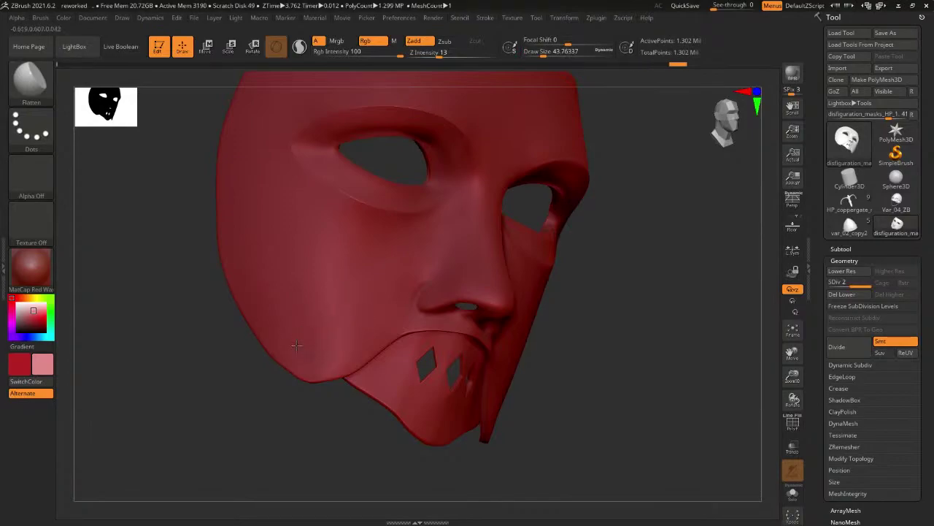
drag(193, 346, 156, 311)
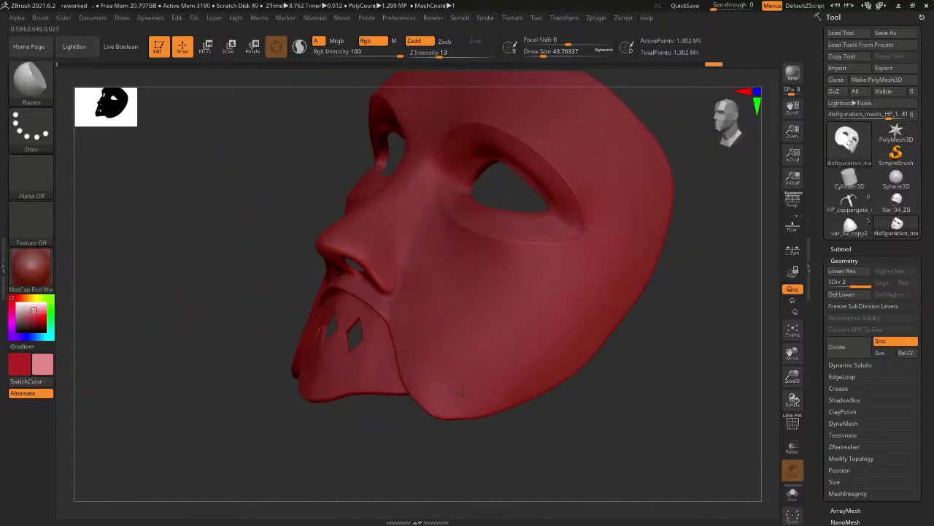
Set the draw size to about 21.6 and flatten the outer rim along one side of the mask down to the lower cheek.
drag(655, 396, 482, 256)
key(space)
click(234, 274)
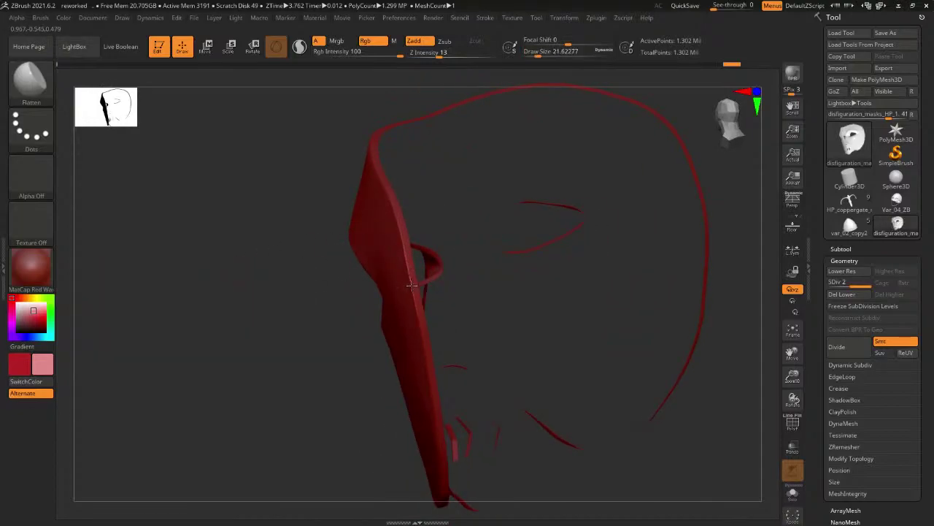
drag(307, 367, 313, 273)
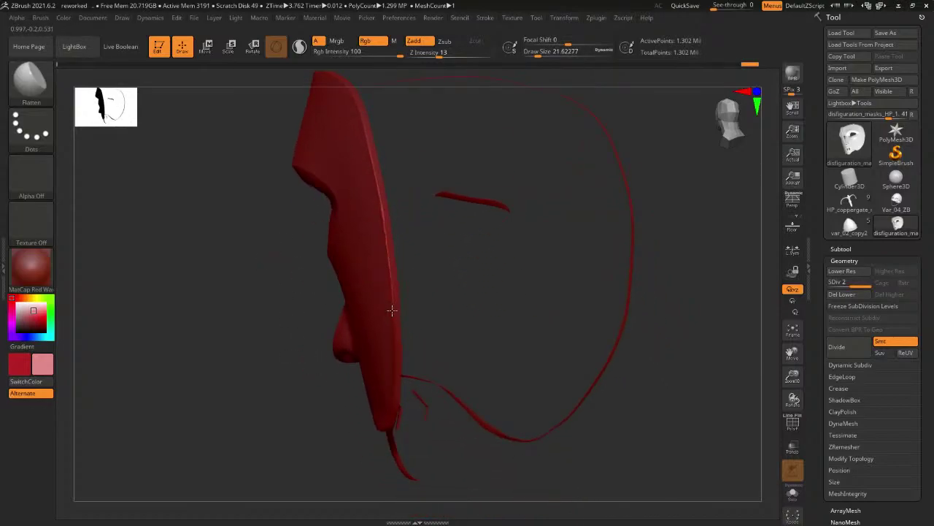
mouse_move(392, 310)
mouse_down()
mouse_move(273, 344)
mouse_move(397, 316)
mouse_up()
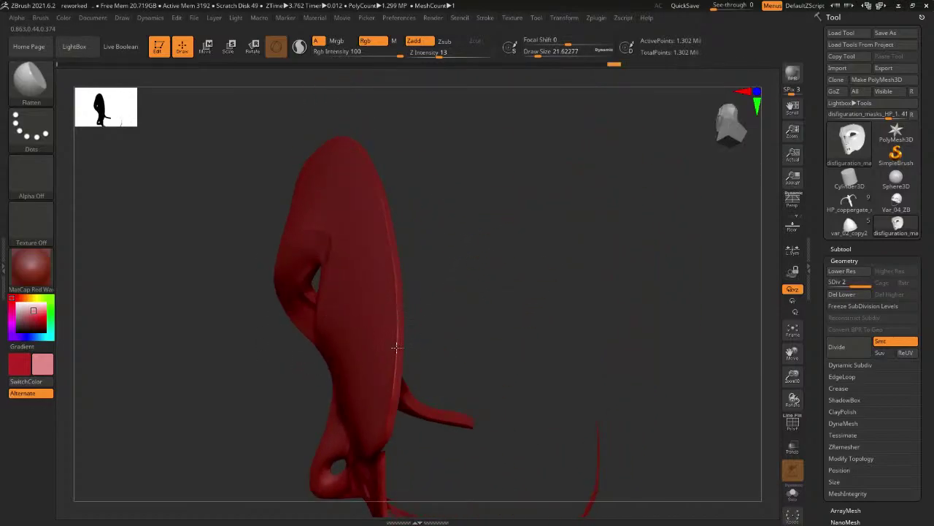
drag(536, 319, 421, 300)
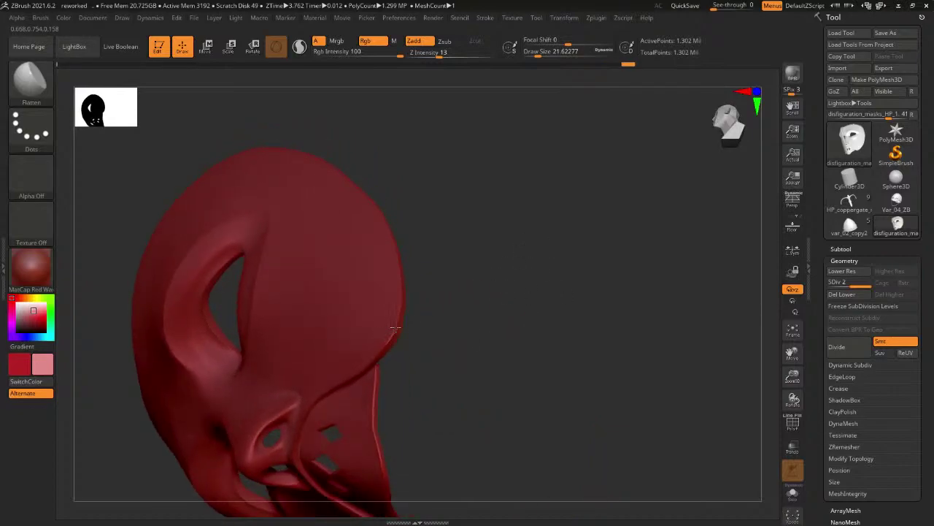
mouse_move(395, 328)
mouse_down()
mouse_move(445, 311)
mouse_move(434, 307)
mouse_move(383, 337)
mouse_up()
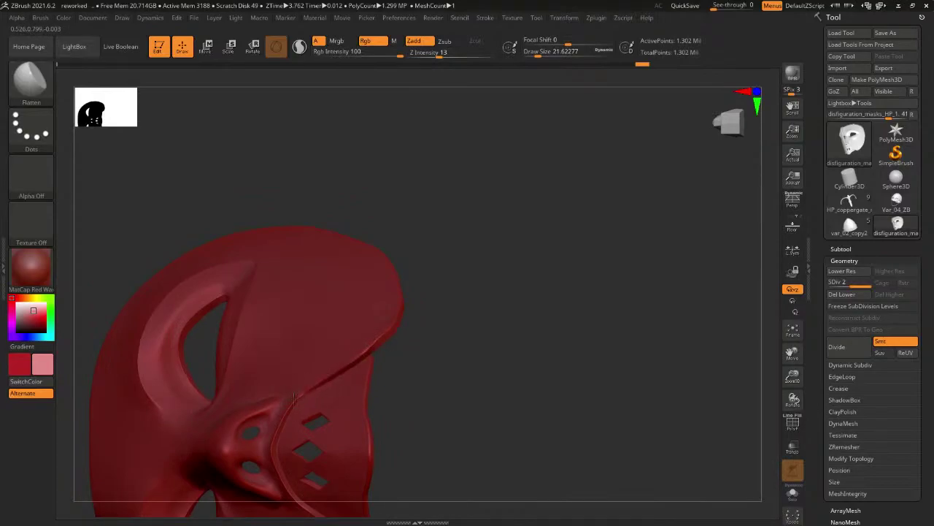
Flatten the curved cheek edge that borders the mouth plate on both sides.
alt+drag(445, 382, 406, 257)
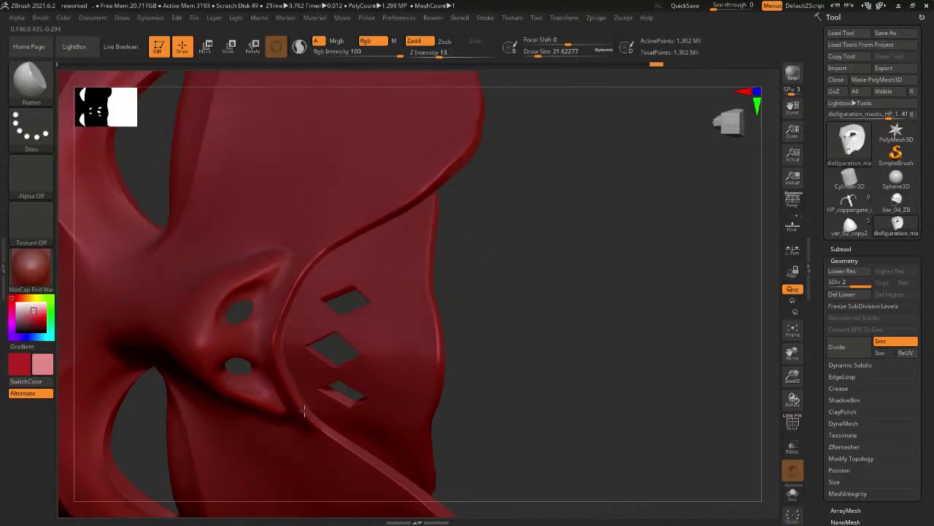
drag(519, 423, 407, 363)
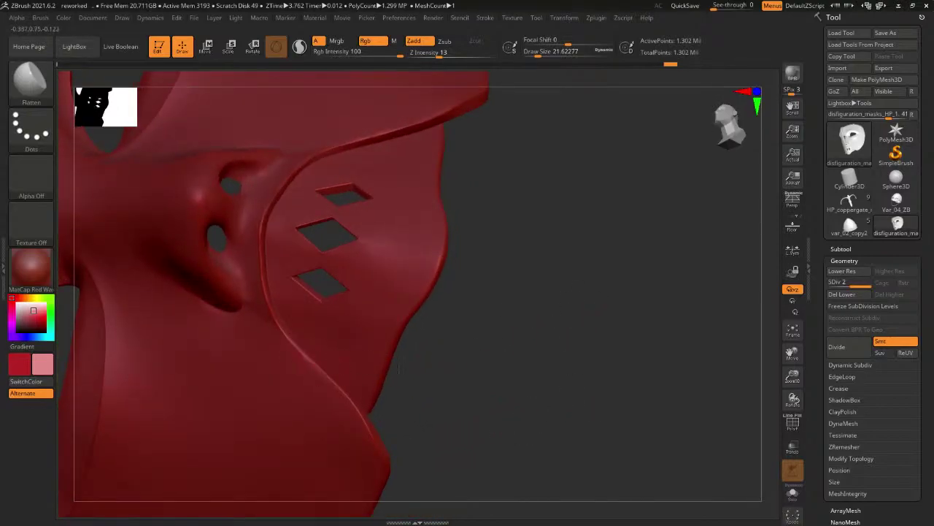
drag(505, 388, 493, 317)
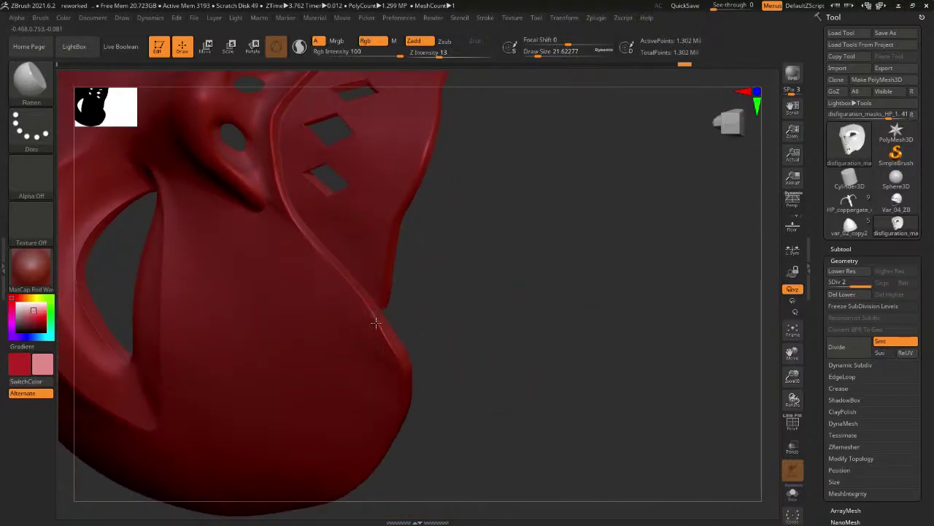
Flatten the outer rim of the opposite cheek from its lower tip up along the side of the mask.
right_drag(368, 324, 458, 238)
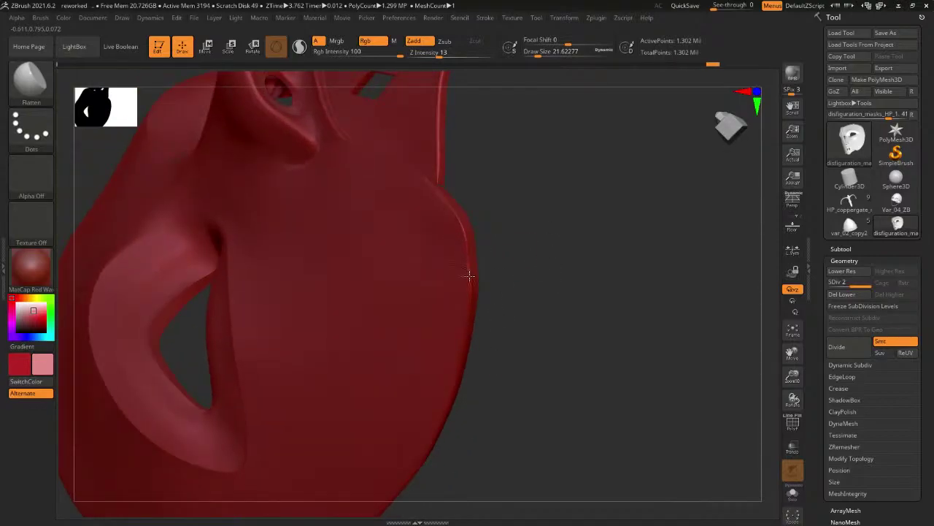
right_drag(456, 392, 560, 268)
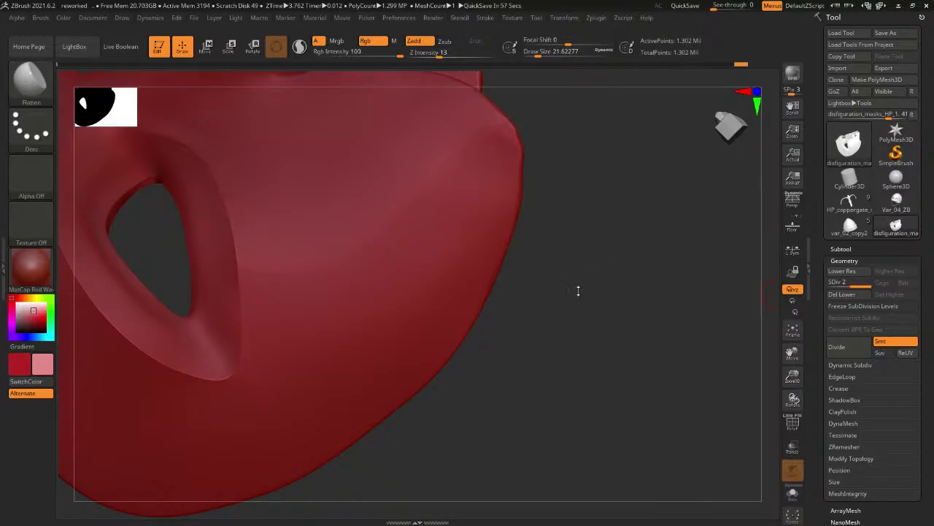
right_drag(578, 290, 565, 270)
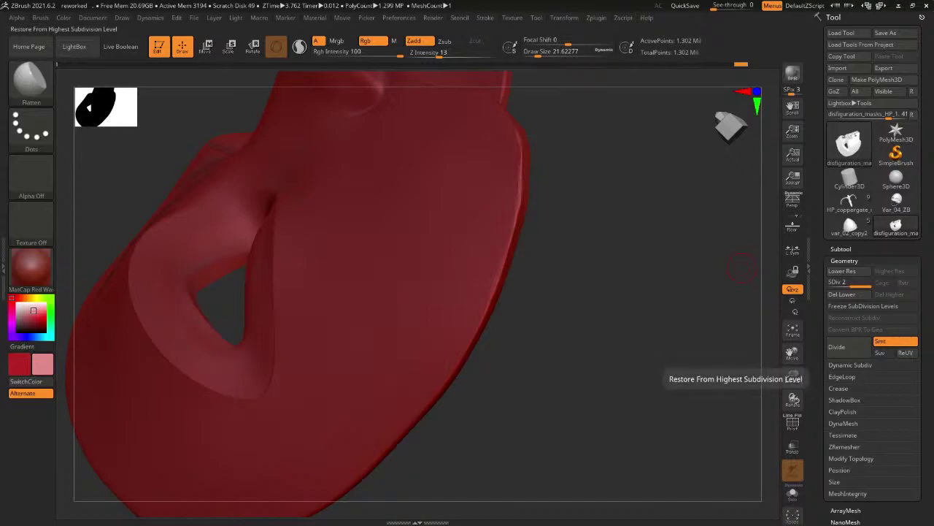
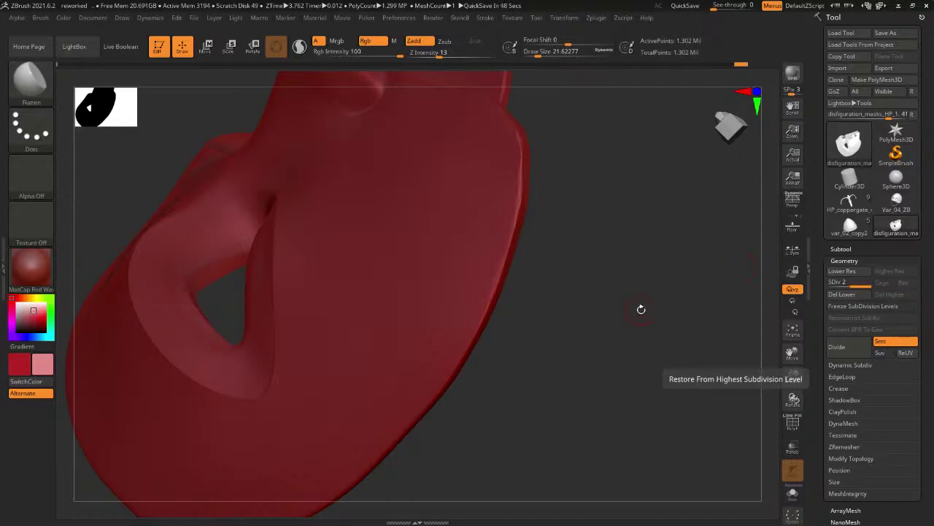
Flatten the outer rim from the side of the mask around the temple and along the forehead's top edge.
drag(640, 309, 542, 236)
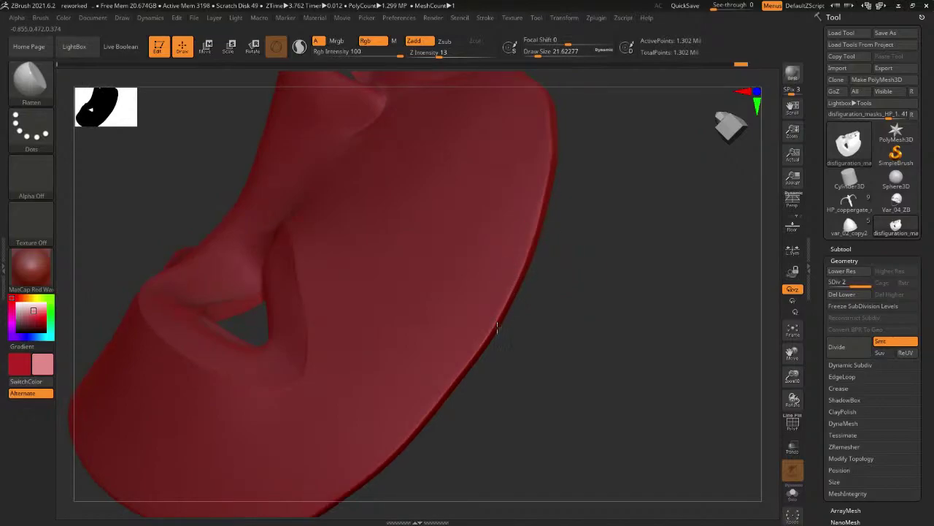
drag(467, 425, 493, 292)
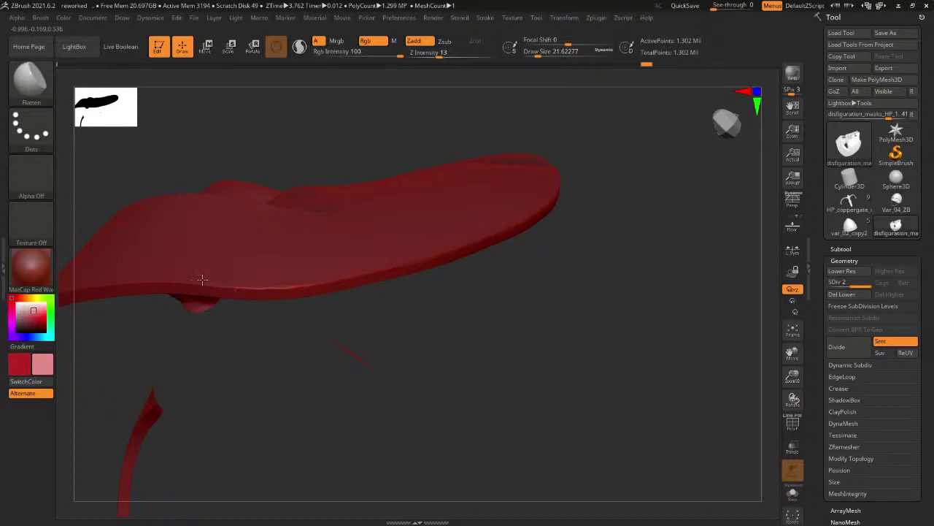
drag(403, 388, 379, 290)
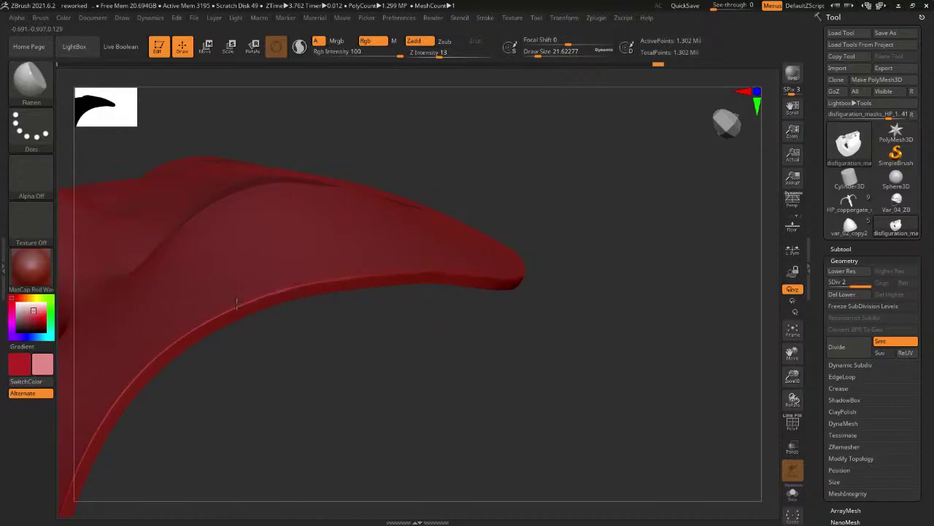
drag(370, 382, 436, 242)
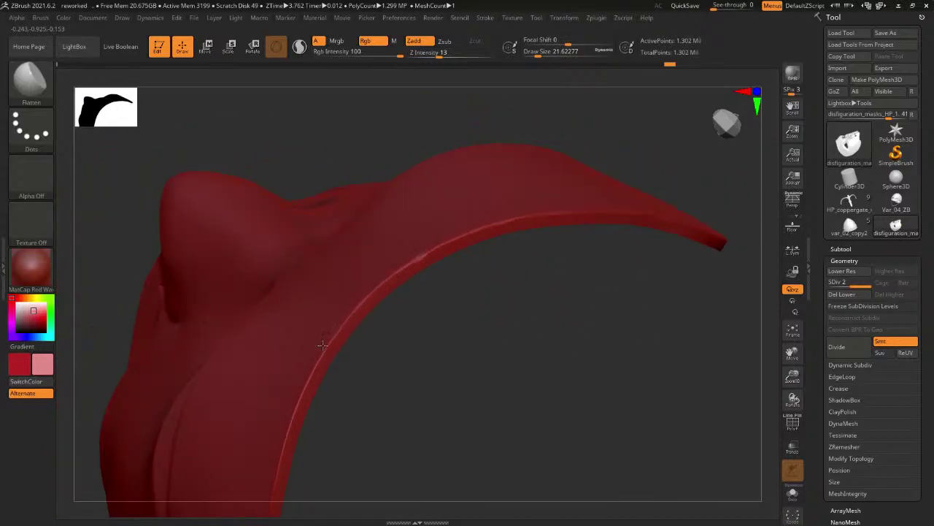
Flatten the remaining outer rim from the forehead around the other temple and down to the cheek.
drag(416, 423, 484, 232)
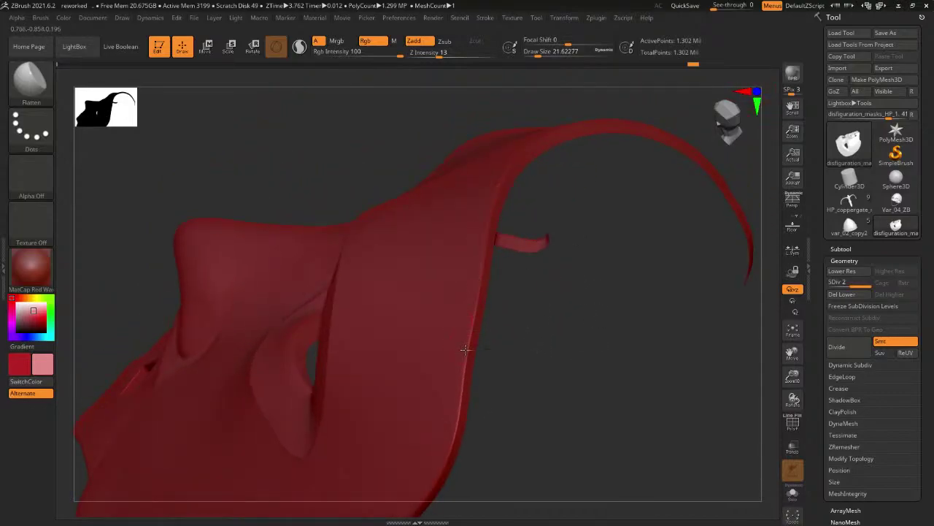
drag(500, 368, 471, 315)
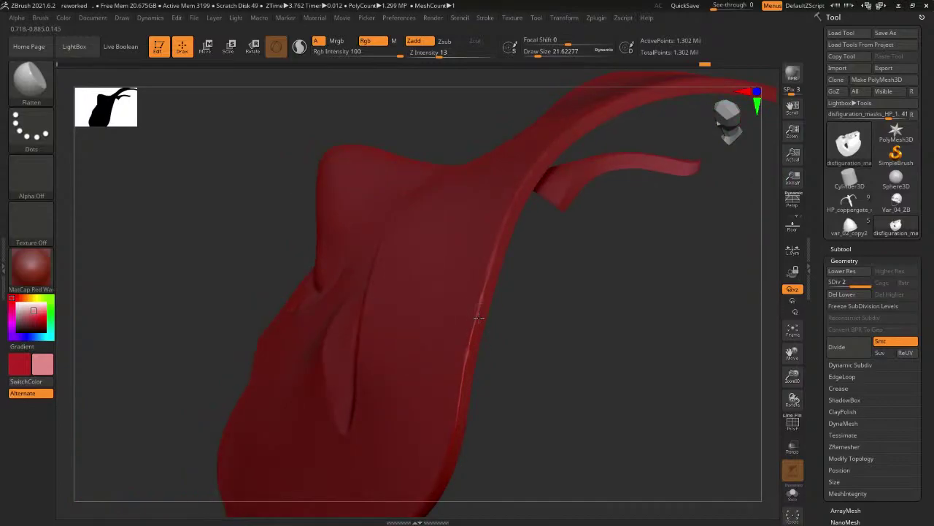
drag(562, 378, 489, 270)
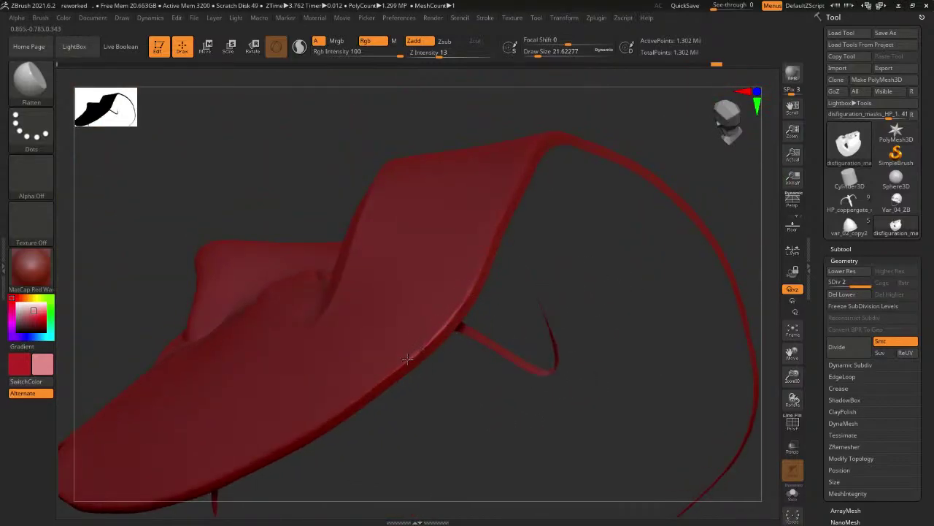
drag(415, 416, 585, 344)
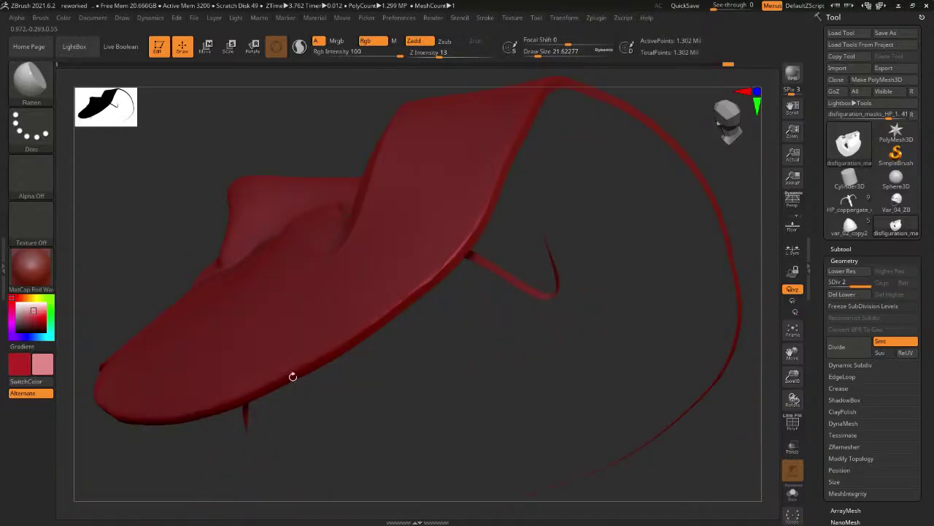
Flatten and smooth the lower rim of the first eye opening out to its outer corner.
drag(144, 202, 170, 284)
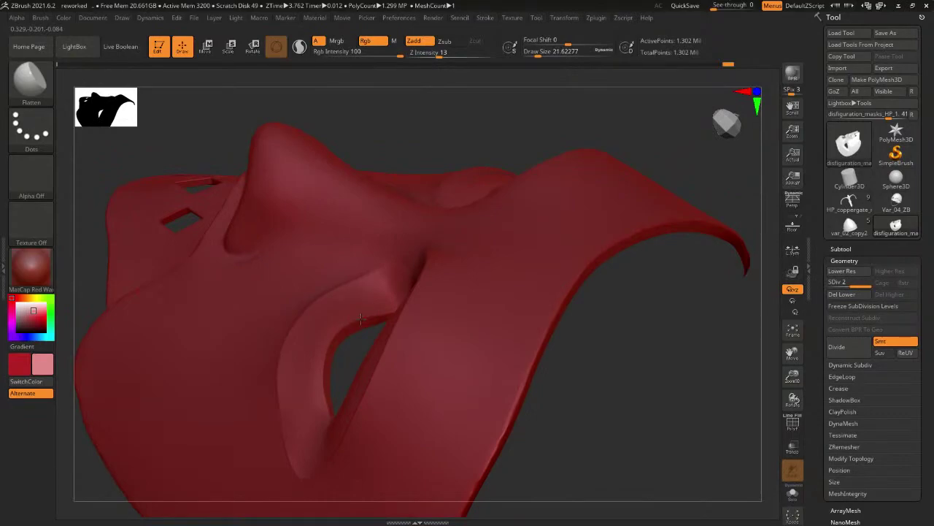
key(shift)
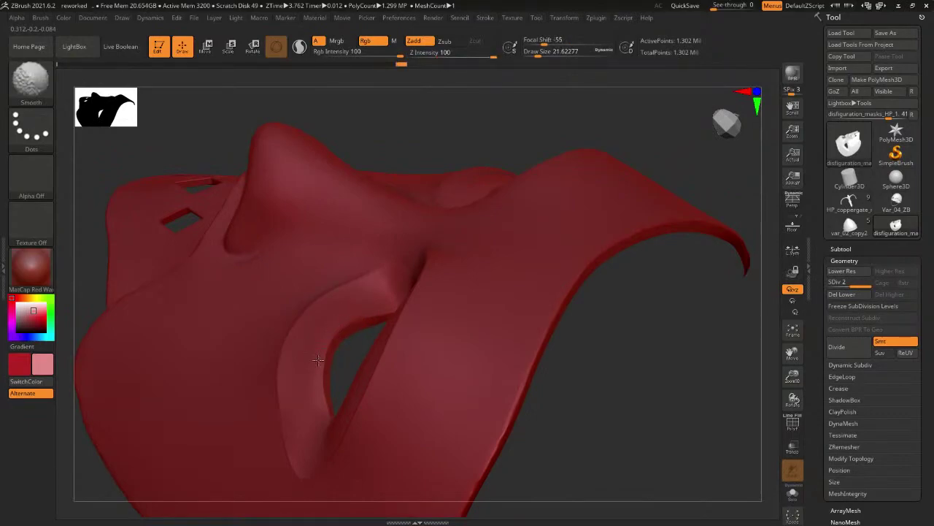
shift+drag(323, 377, 325, 399)
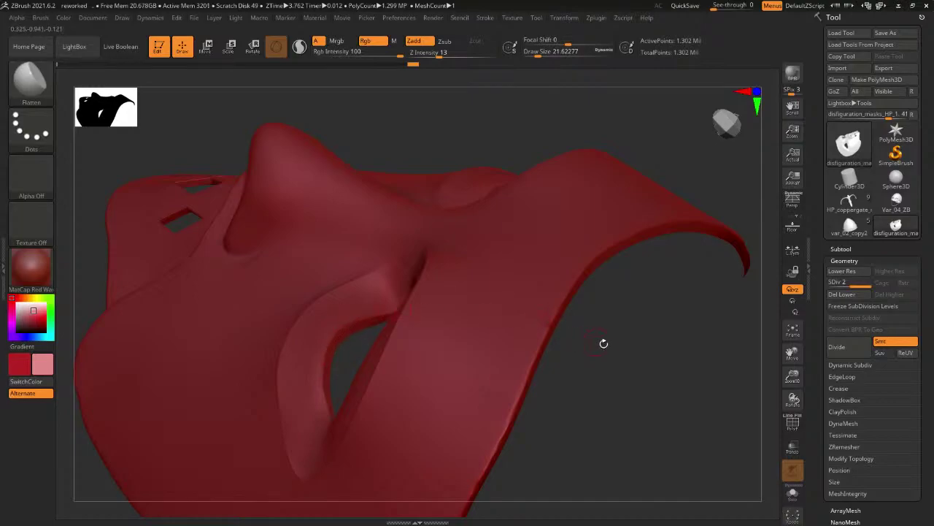
drag(604, 344, 468, 373)
shift+drag(343, 408, 343, 412)
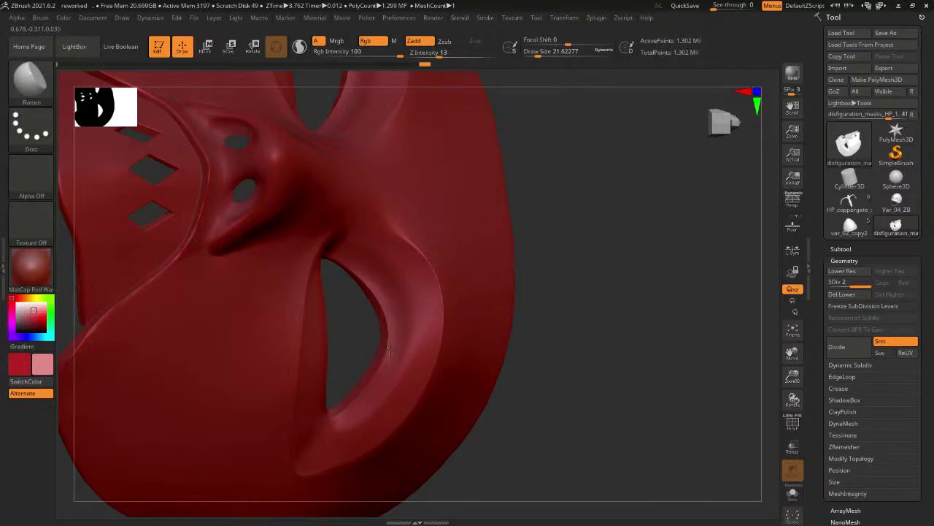
Flatten and smooth the upper rim of the same eye opening from the outer corner to the inner corner beside the nose.
drag(382, 358, 386, 367)
mouse_move(581, 334)
mouse_down()
mouse_move(590, 338)
mouse_move(565, 360)
mouse_move(554, 295)
mouse_move(608, 295)
mouse_move(589, 277)
mouse_move(392, 326)
mouse_up()
key(shift)
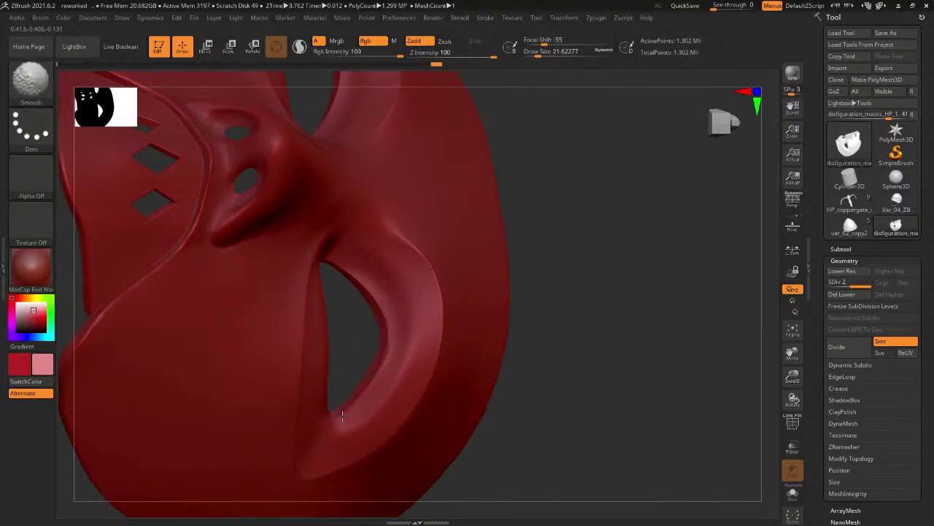
shift+drag(379, 364, 386, 328)
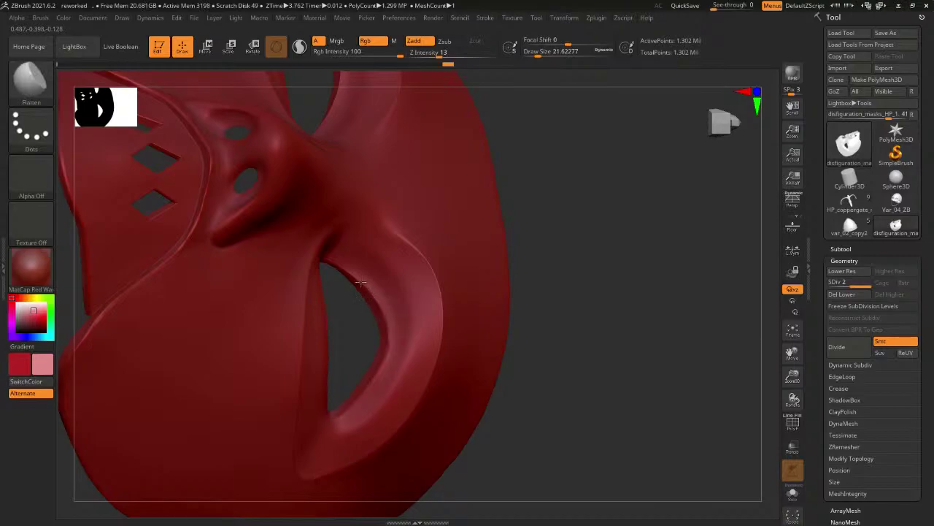
key(shift)
shift+drag(375, 296, 365, 281)
drag(600, 316, 427, 250)
key(shift)
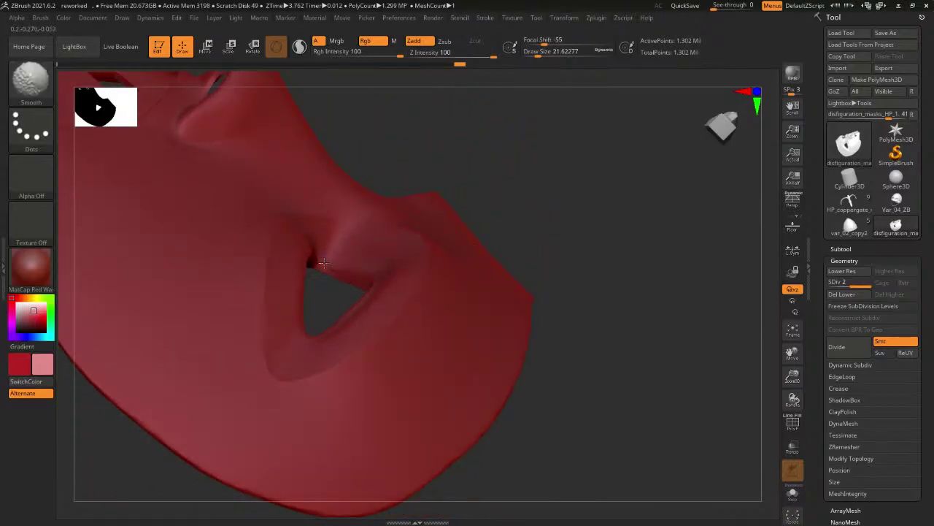
Flatten and smooth the inner corner and adjoining upper rim of the other eye opening.
mouse_move(623, 226)
right_down()
mouse_move(615, 292)
mouse_move(661, 315)
mouse_move(672, 296)
mouse_move(663, 319)
mouse_move(620, 302)
mouse_move(635, 317)
mouse_move(532, 306)
right_up()
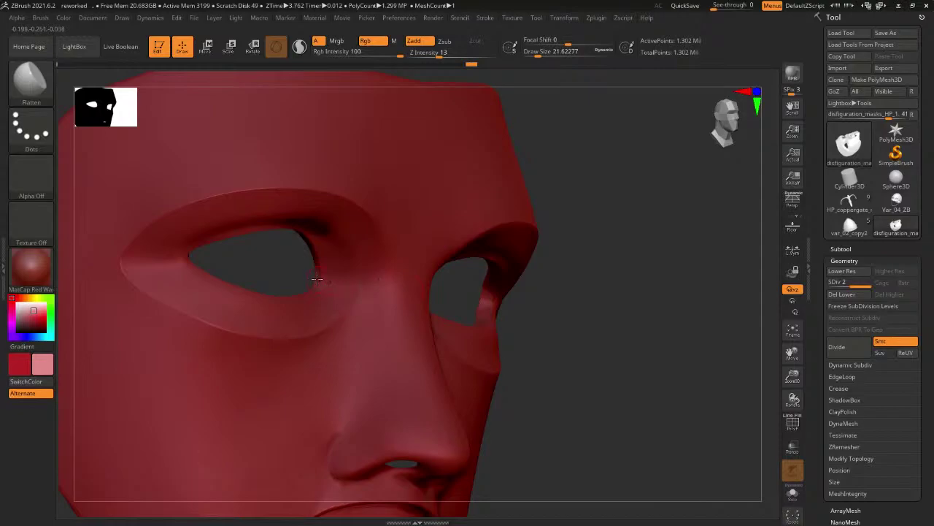
right_drag(600, 282, 595, 241)
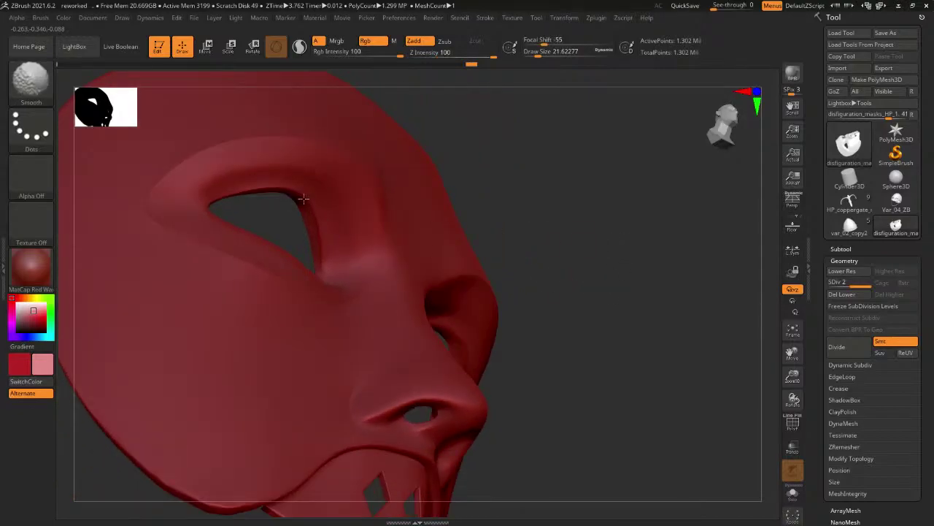
key(shift)
key(shift)
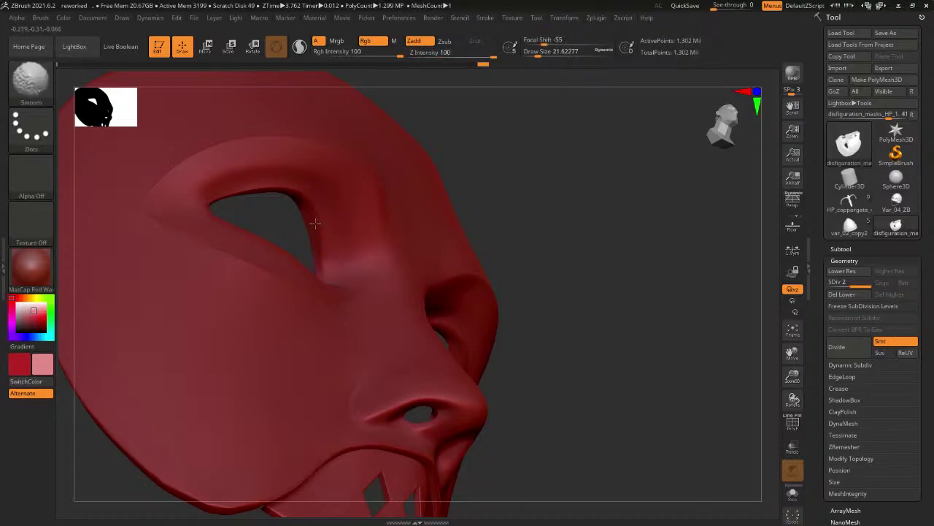
right_drag(600, 231, 402, 265)
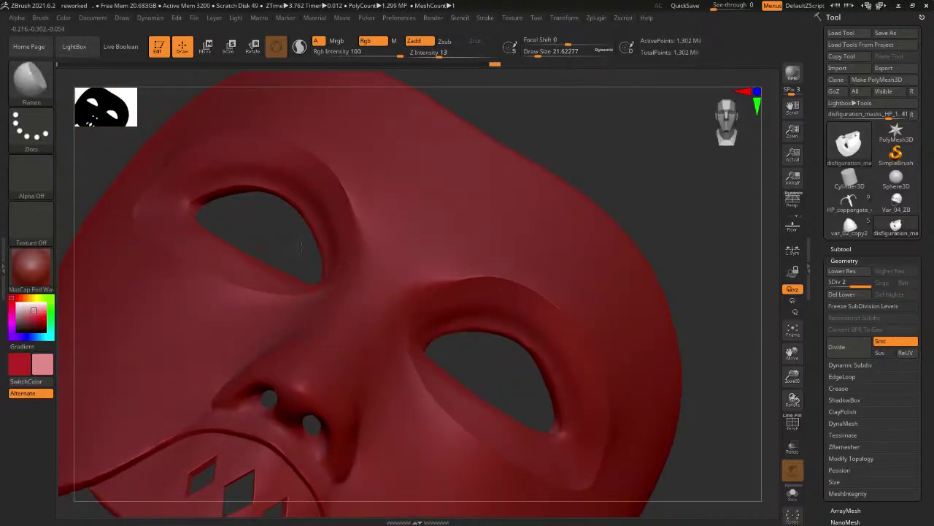
Flatten and smooth the lower rim of the second eye opening.
mouse_move(299, 246)
right_down()
mouse_move(302, 269)
mouse_move(256, 235)
mouse_move(290, 267)
mouse_move(290, 284)
right_up()
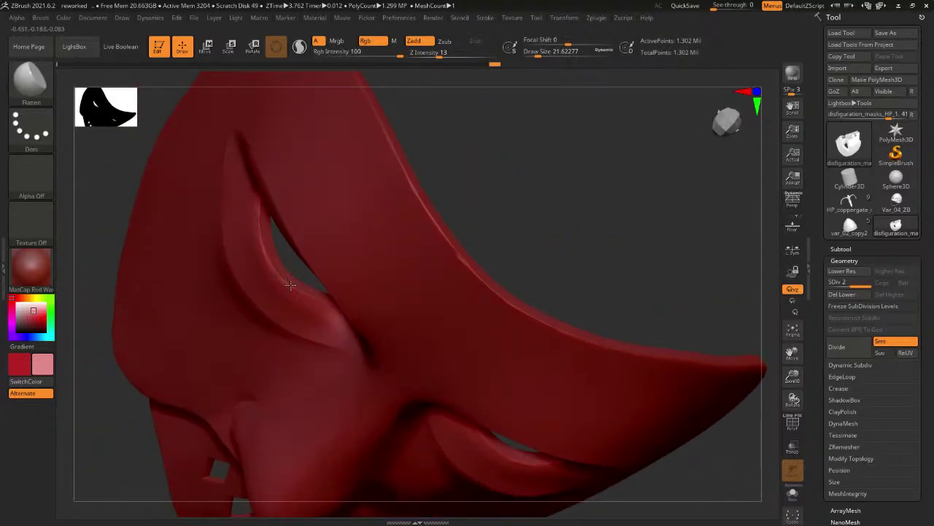
key(shift)
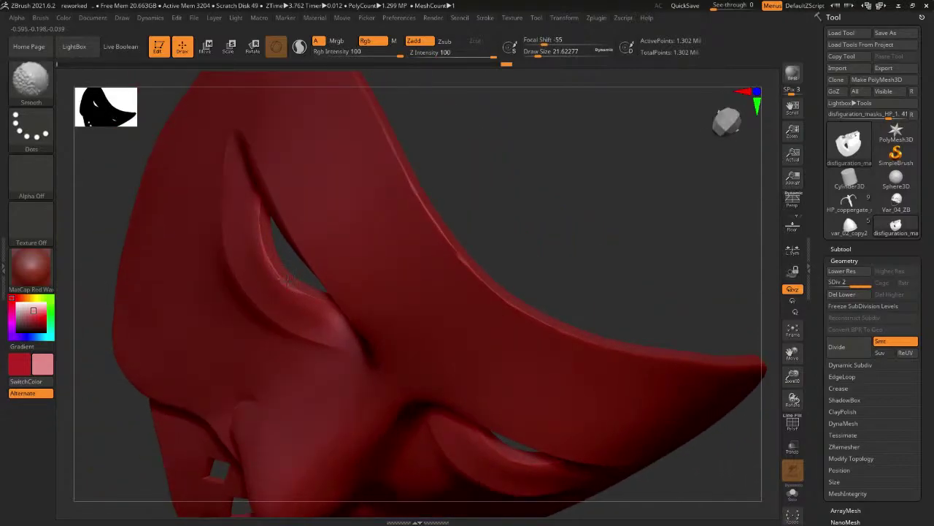
mouse_move(257, 245)
right_down()
mouse_move(328, 277)
mouse_move(412, 297)
mouse_move(409, 317)
right_up()
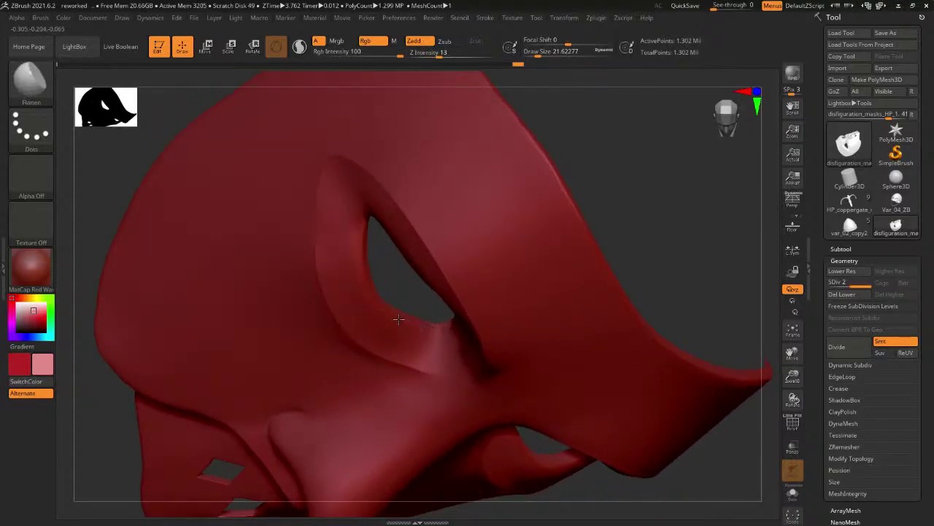
key(shift)
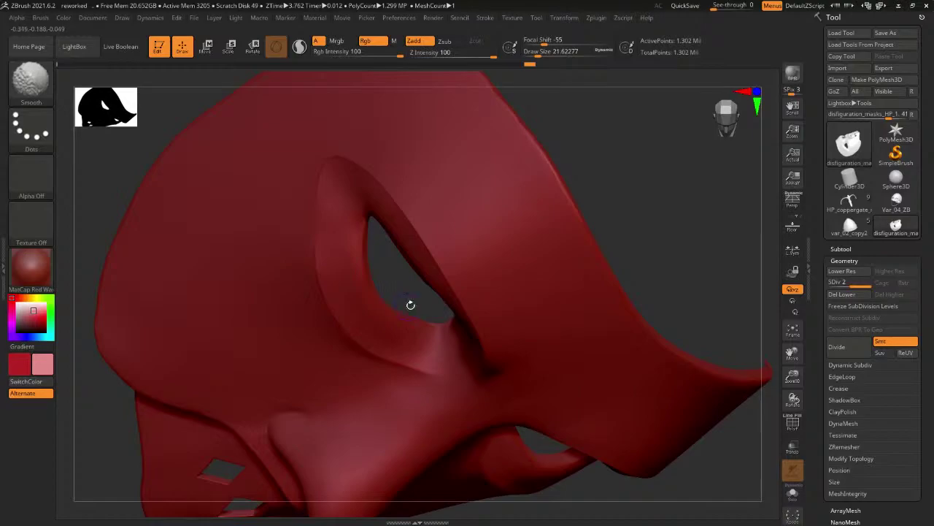
Flatten and smooth the rim around the outer corner of the second eye opening.
right_drag(411, 306, 375, 231)
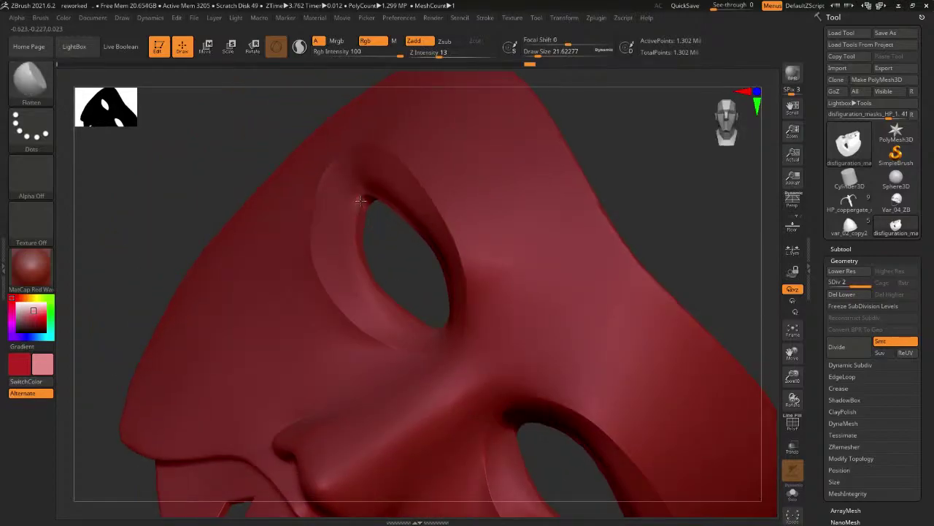
key(shift)
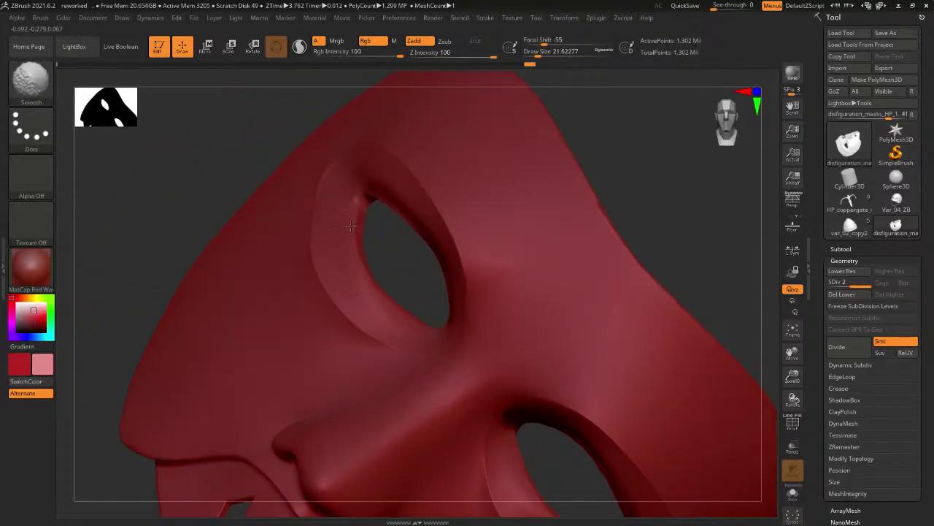
mouse_move(351, 226)
right_down()
mouse_move(362, 241)
mouse_move(351, 222)
right_up()
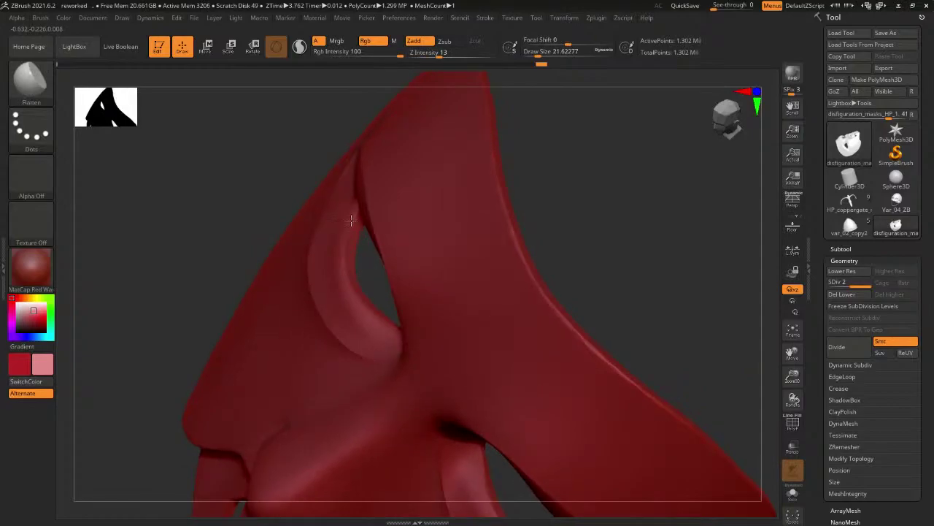
mouse_move(375, 265)
right_down()
mouse_move(448, 281)
mouse_move(640, 240)
mouse_move(659, 204)
mouse_move(596, 230)
mouse_move(613, 241)
mouse_move(669, 208)
mouse_move(534, 258)
right_up()
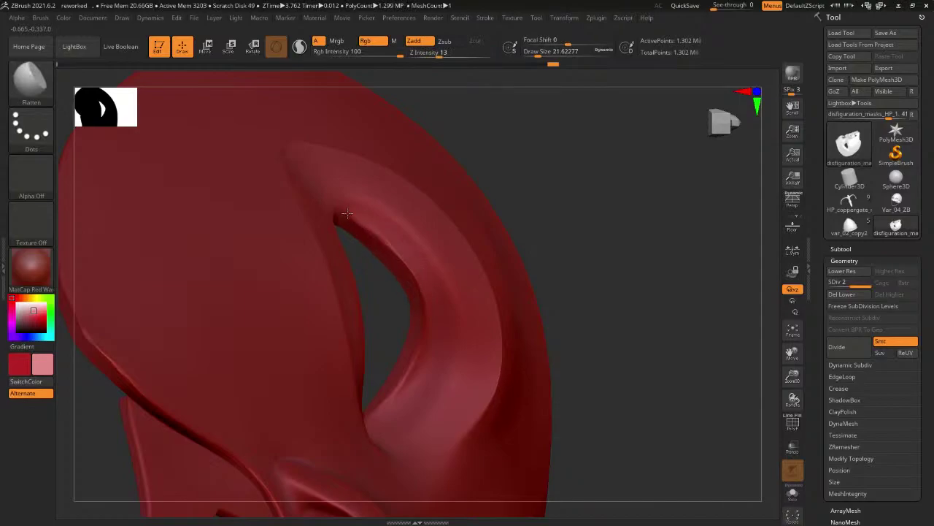
right_drag(577, 223, 467, 226)
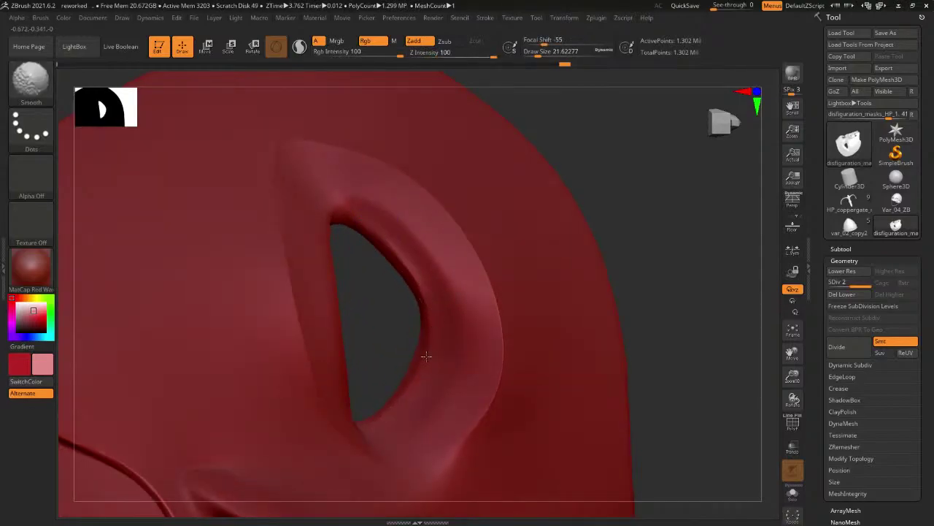
key(f)
mouse_move(722, 257)
mouse_down()
mouse_move(703, 253)
mouse_move(748, 248)
mouse_up()
click(31, 82)
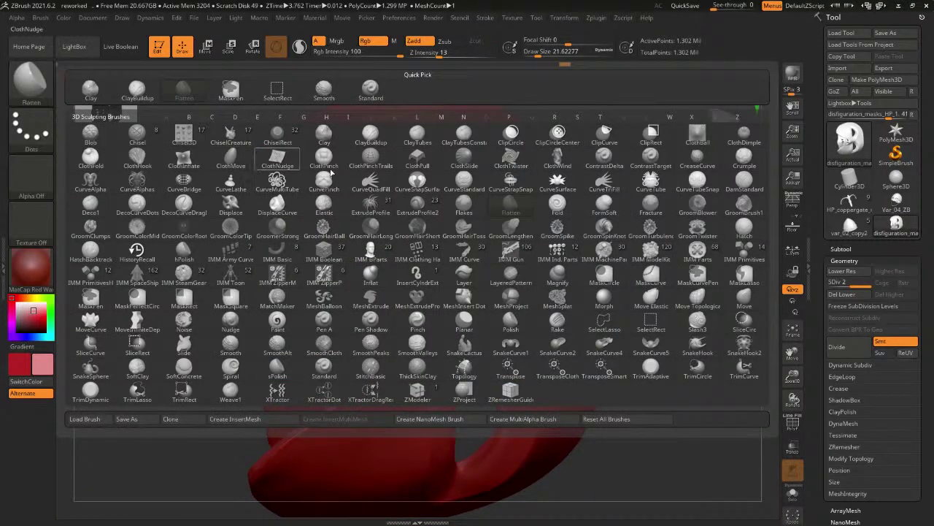
drag(202, 450, 166, 410)
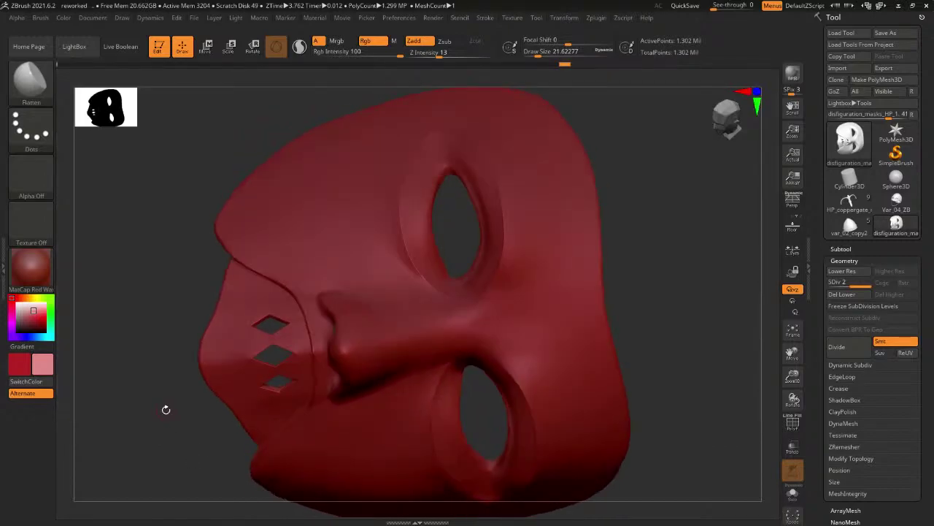
Flatten the free lower edge of the mouth plate below the diamond-shaped holes, smoothing it where needed.
right_drag(651, 240, 690, 248)
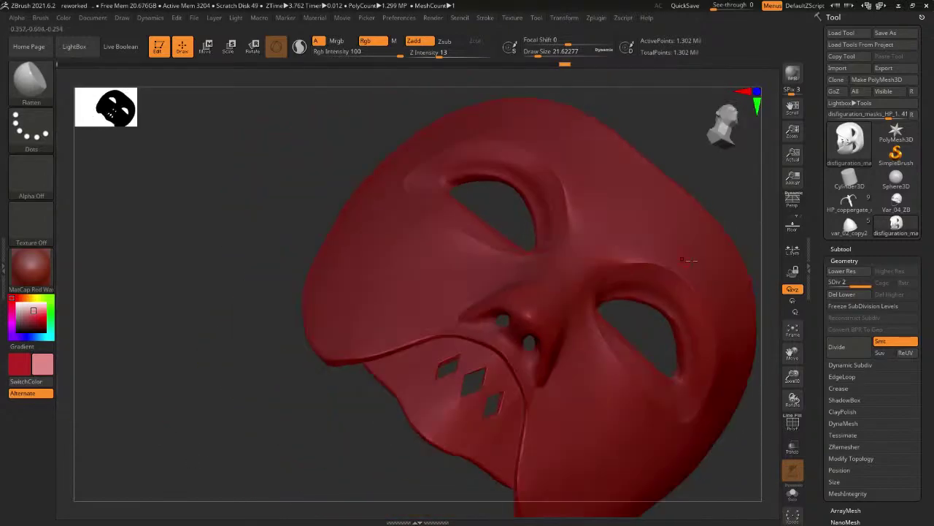
right_drag(672, 211, 264, 161)
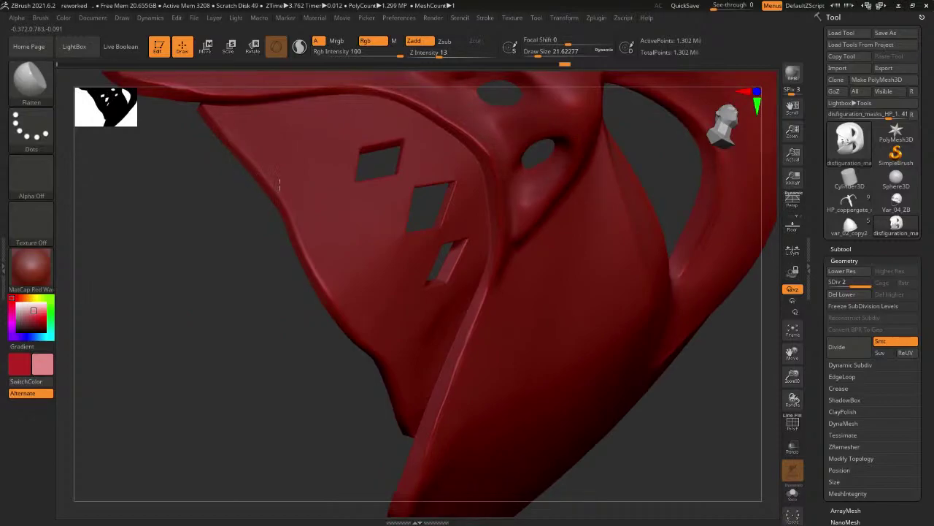
right_drag(271, 315, 324, 262)
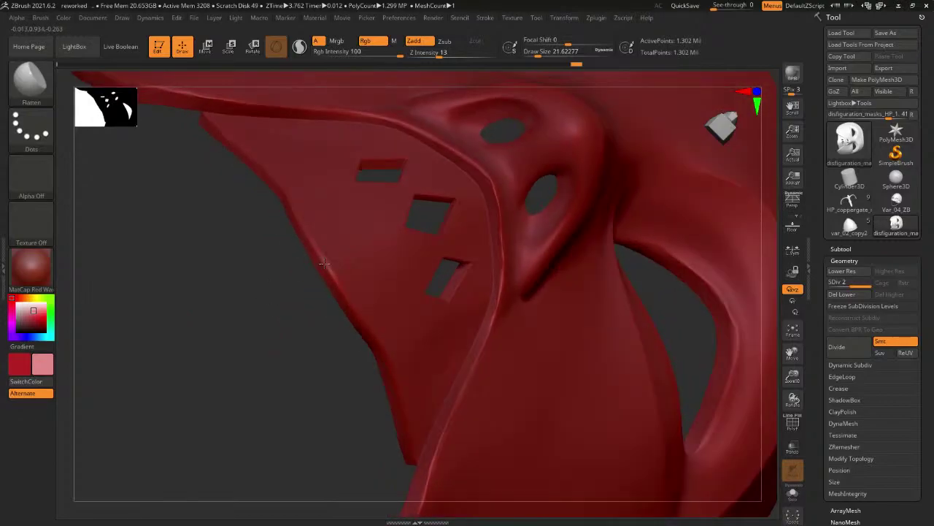
right_drag(368, 315, 302, 304)
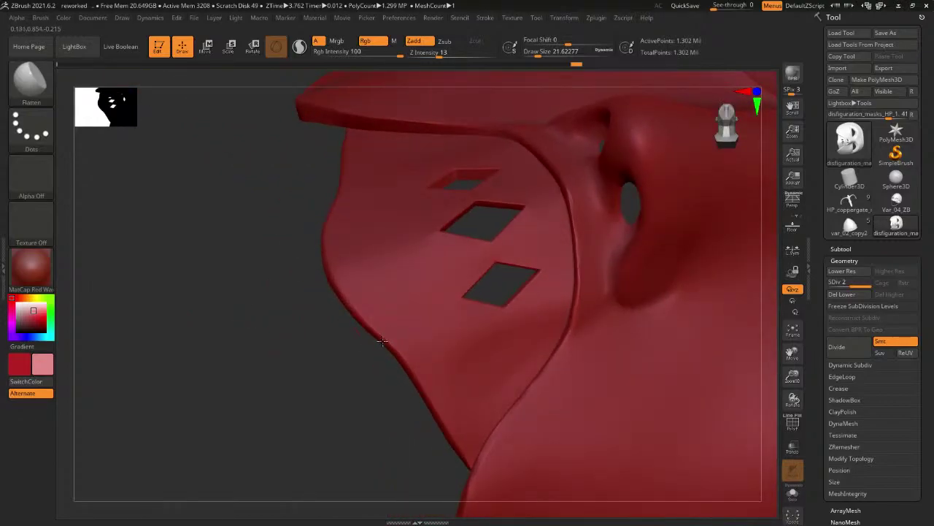
key(shift)
drag(442, 422, 427, 430)
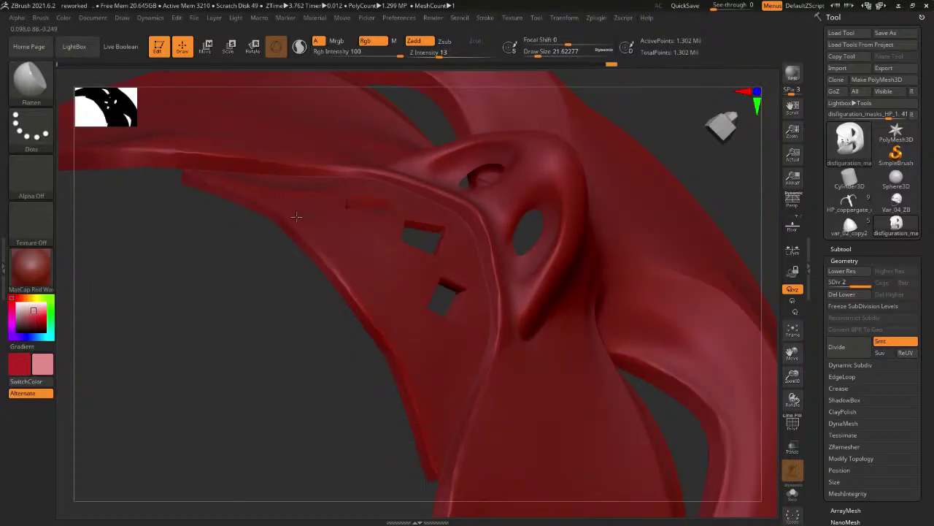
Flatten the edges around the diamond-shaped holes in the mouth plate, working from several angles.
drag(297, 217, 285, 211)
mouse_move(257, 261)
mouse_down()
mouse_move(273, 208)
mouse_move(211, 232)
mouse_move(358, 169)
mouse_up()
mouse_move(197, 262)
mouse_down()
mouse_move(231, 255)
mouse_move(285, 219)
mouse_up()
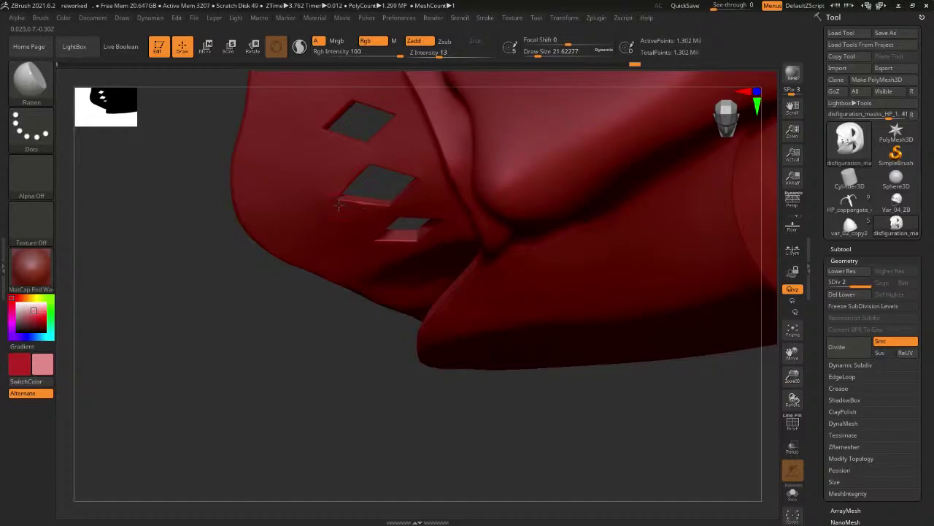
drag(216, 277, 400, 213)
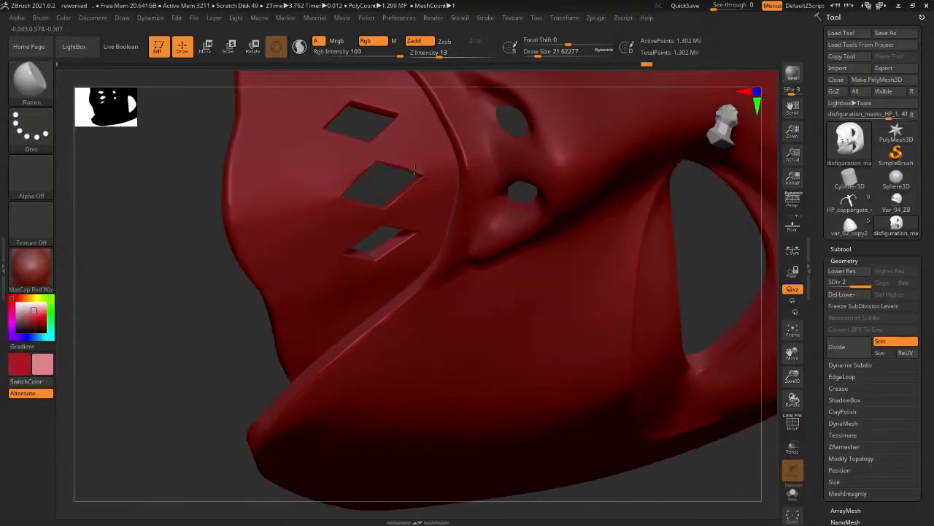
drag(192, 204, 339, 191)
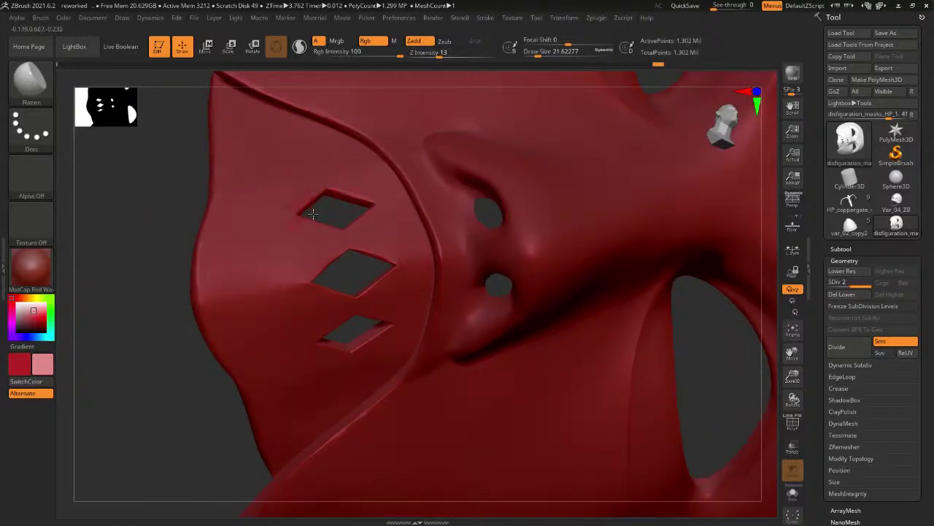
drag(327, 211, 336, 243)
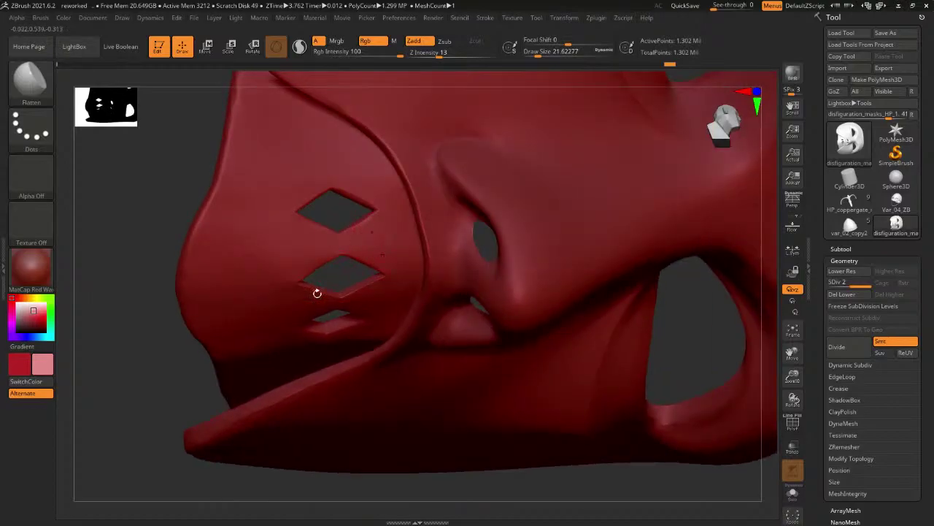
drag(317, 293, 321, 314)
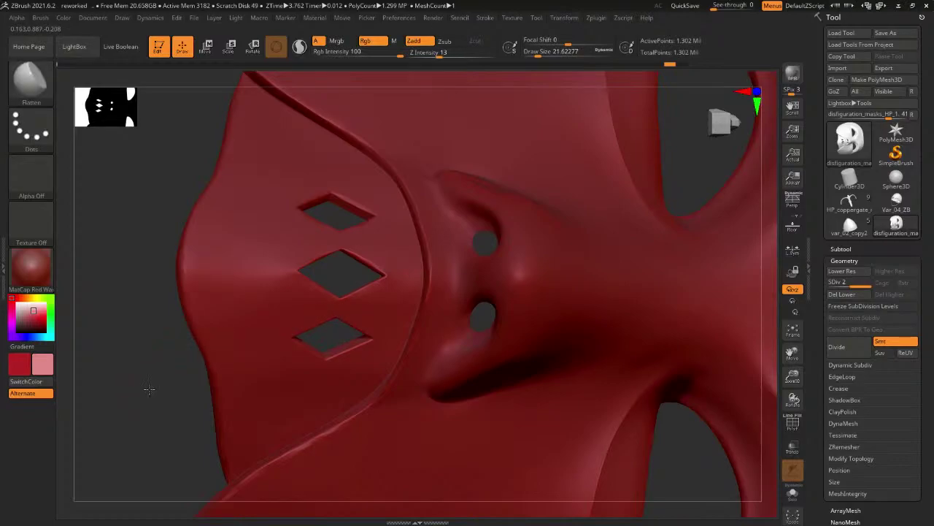
mouse_move(146, 388)
mouse_down()
mouse_move(156, 396)
mouse_move(148, 378)
mouse_up()
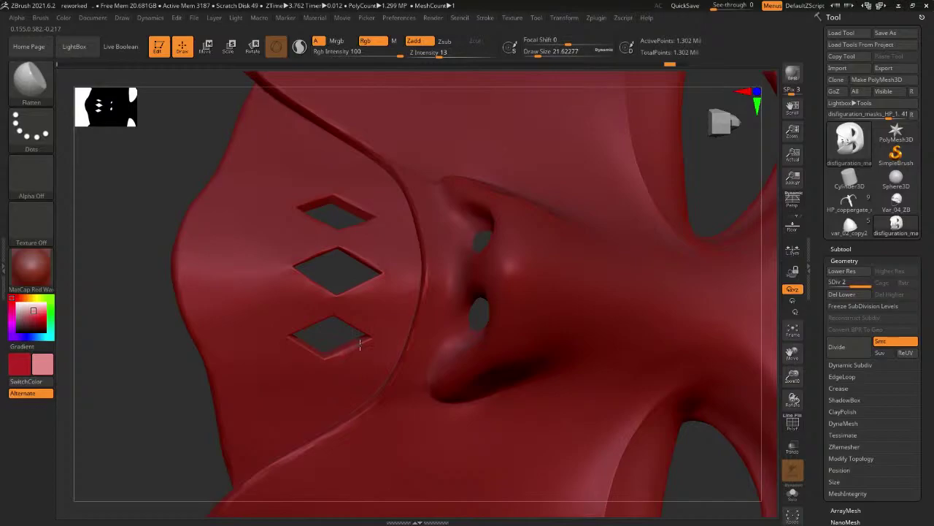
drag(344, 337, 322, 314)
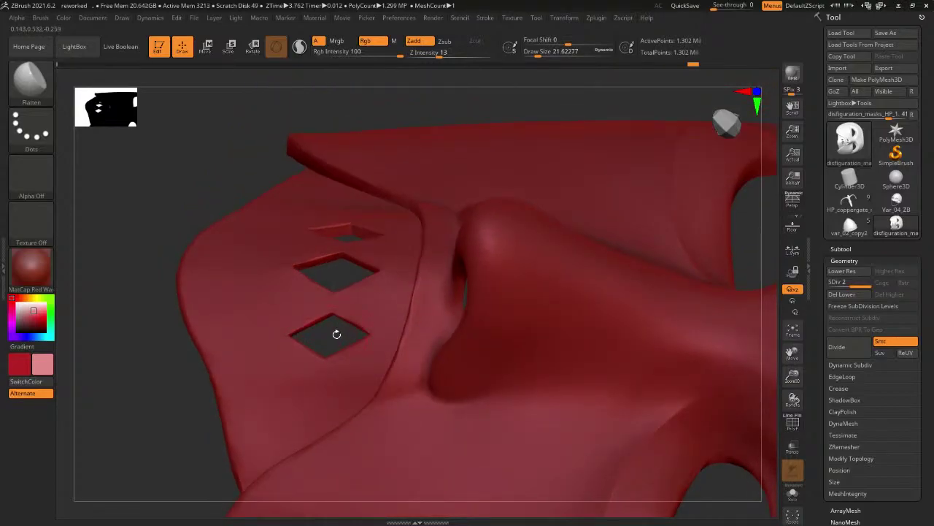
right_drag(307, 309, 336, 265)
right_drag(157, 318, 555, 303)
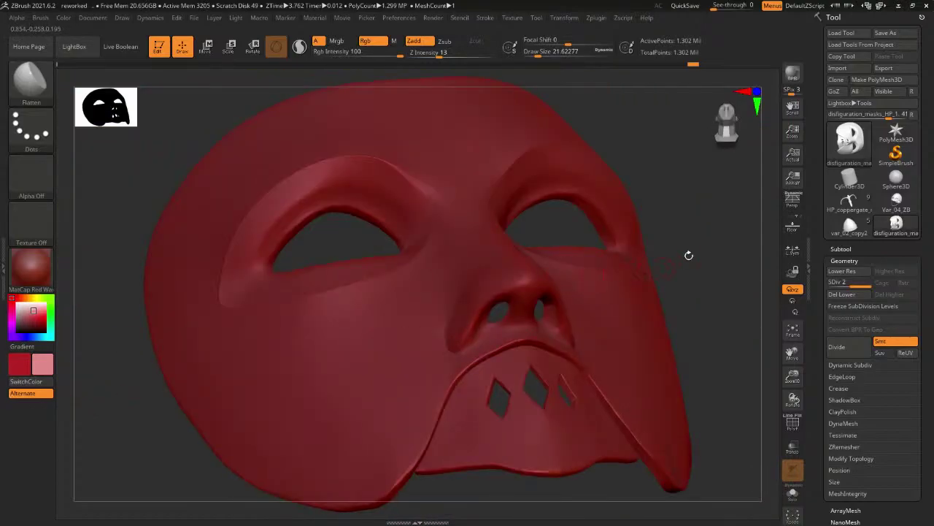
right_drag(689, 255, 536, 235)
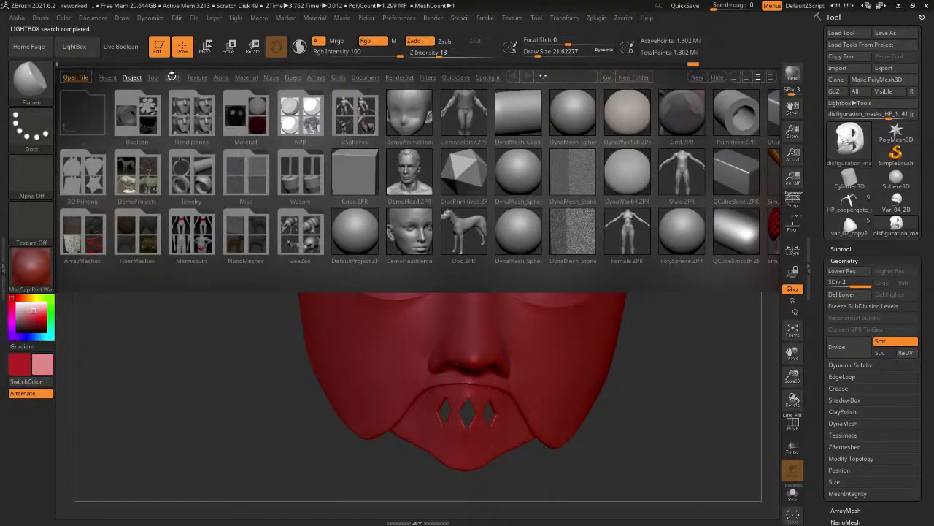
Load the old metal surface brush from the Old_Metal brush folder and set its draw size to about 77.
click(173, 77)
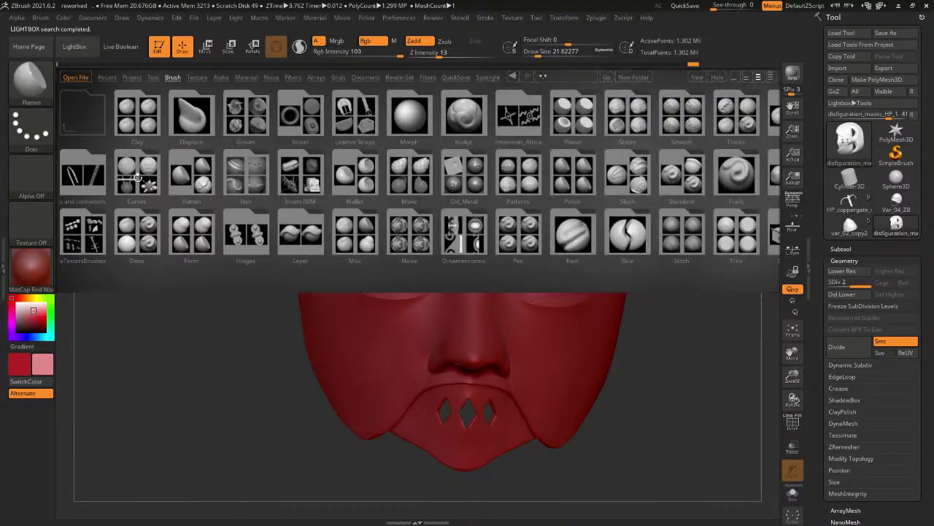
double_click(459, 171)
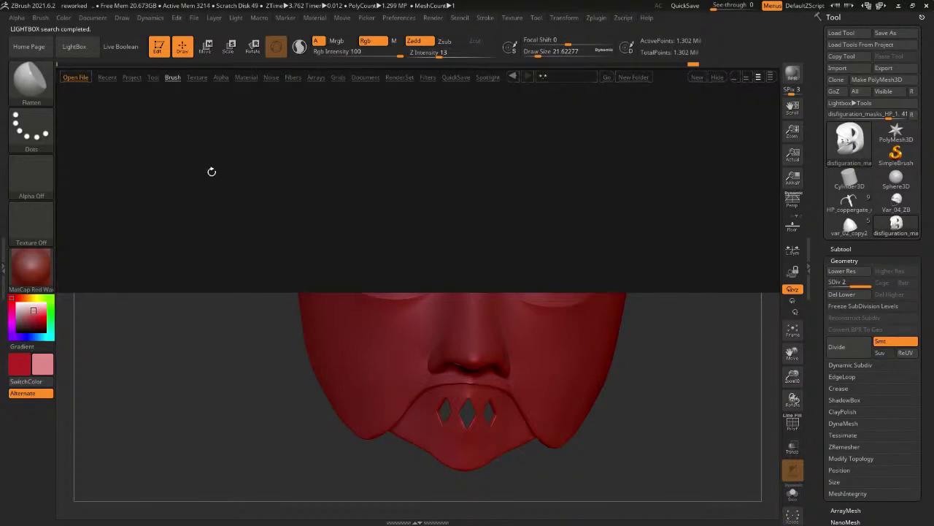
double_click(156, 179)
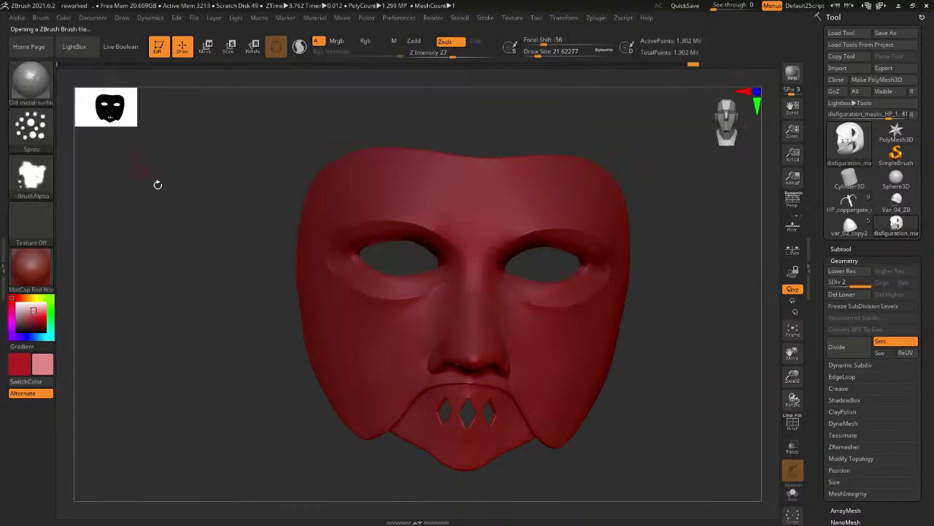
key(space)
drag(222, 243, 231, 246)
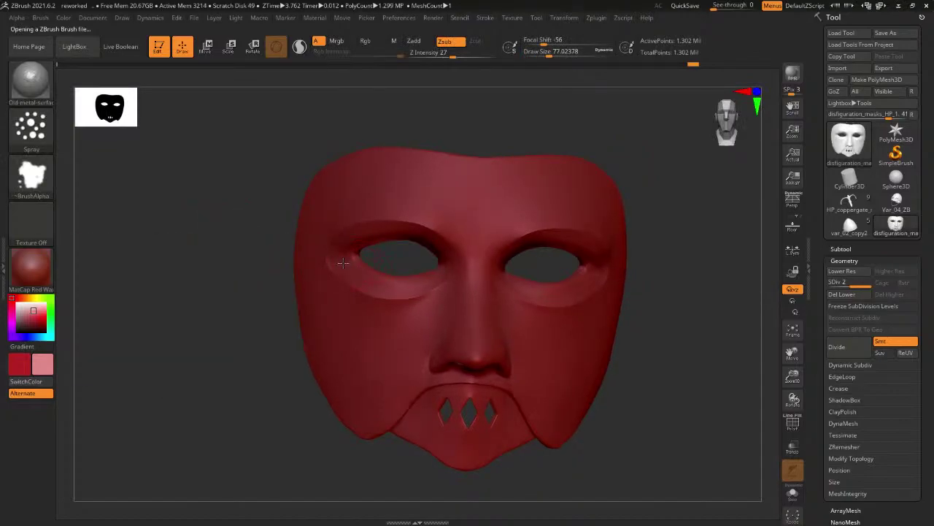
Try spraying old metal surface wear onto the mask around the eye opening, and undo the stroke.
alt+drag(414, 265, 425, 283)
drag(193, 294, 317, 250)
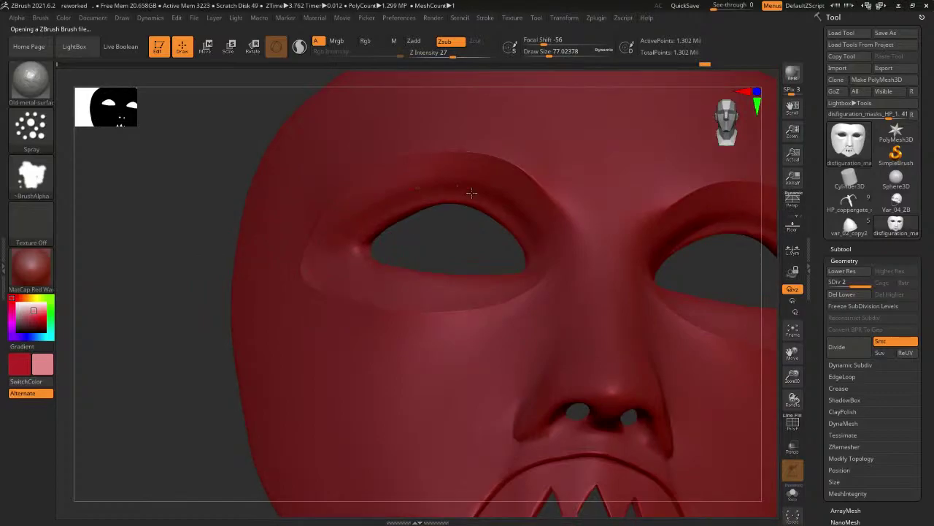
mouse_move(183, 254)
mouse_down()
mouse_move(200, 277)
mouse_move(234, 276)
mouse_up()
key(f)
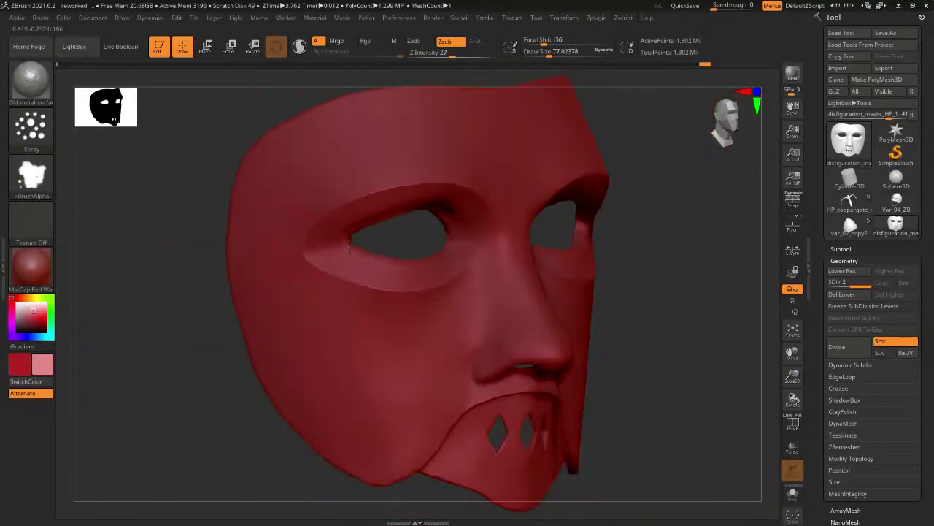
mouse_move(634, 248)
mouse_down()
mouse_move(714, 253)
mouse_move(703, 265)
mouse_move(686, 260)
mouse_up()
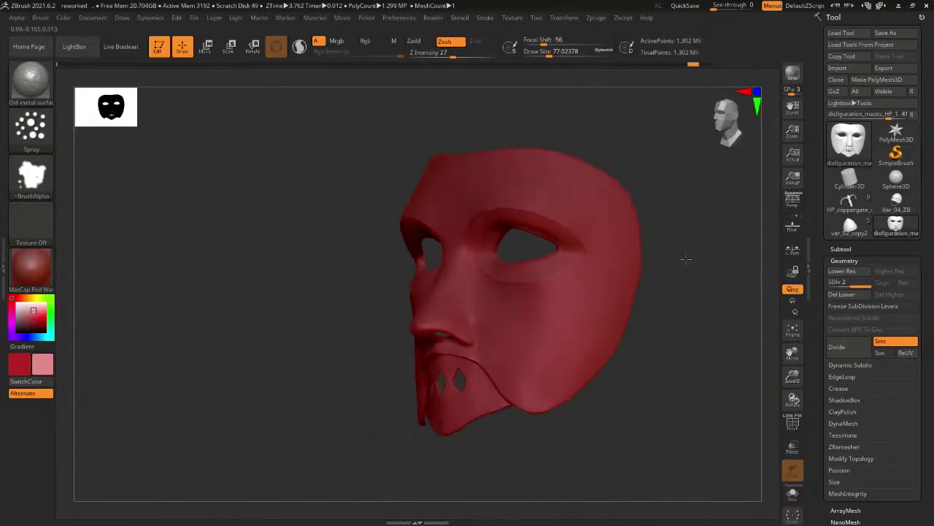
Restore the Flatten brush and smooth the areas below the inner eye corners and along both sides of the nose.
click(31, 89)
click(184, 92)
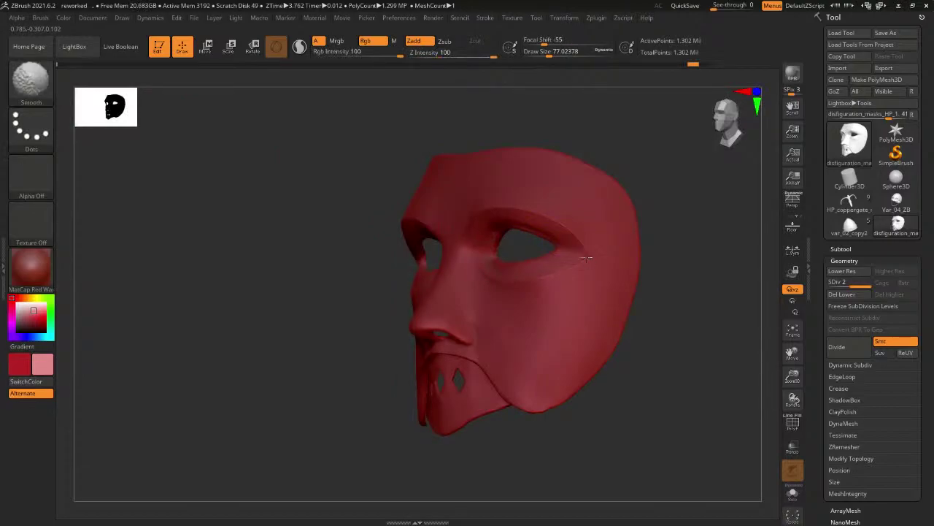
drag(686, 241, 628, 236)
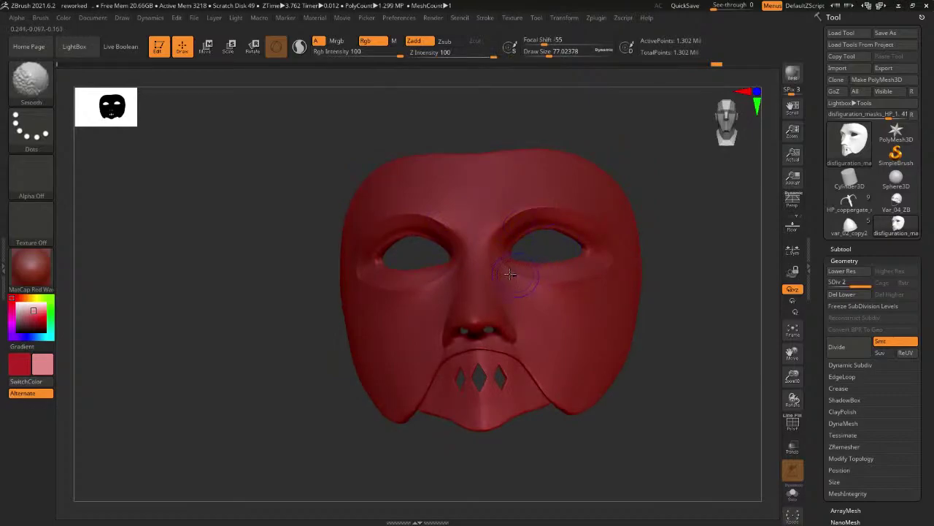
right_drag(524, 286, 414, 293)
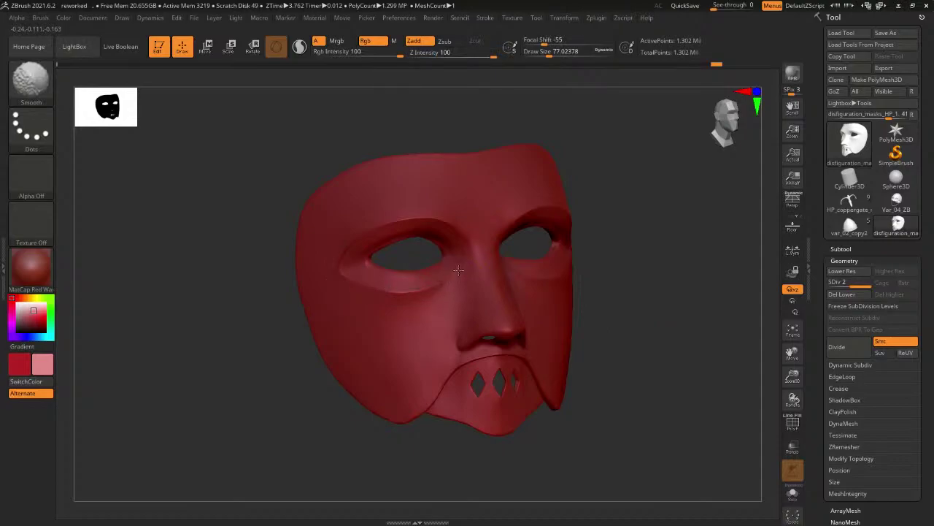
shift+drag(459, 270, 462, 274)
mouse_move(636, 294)
mouse_down()
mouse_move(644, 287)
mouse_move(482, 292)
mouse_move(465, 317)
mouse_up()
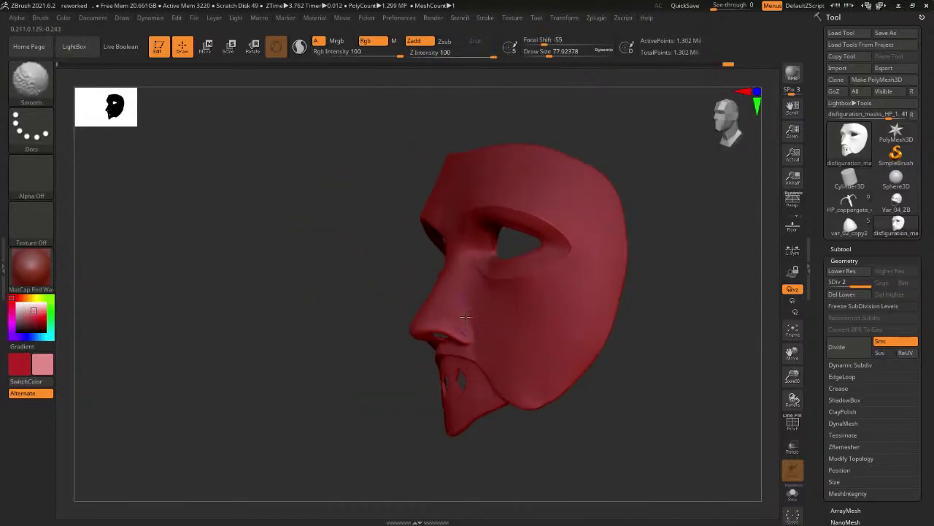
mouse_move(422, 317)
right_down()
mouse_move(340, 309)
mouse_move(408, 315)
mouse_move(611, 273)
mouse_move(607, 253)
mouse_move(638, 244)
mouse_move(624, 215)
mouse_move(626, 230)
mouse_move(666, 258)
mouse_move(675, 198)
right_up()
Export the sculpted mask as disfiguration_masks_HP_1.obj in the glasses folder, overwriting the existing file.
click(891, 69)
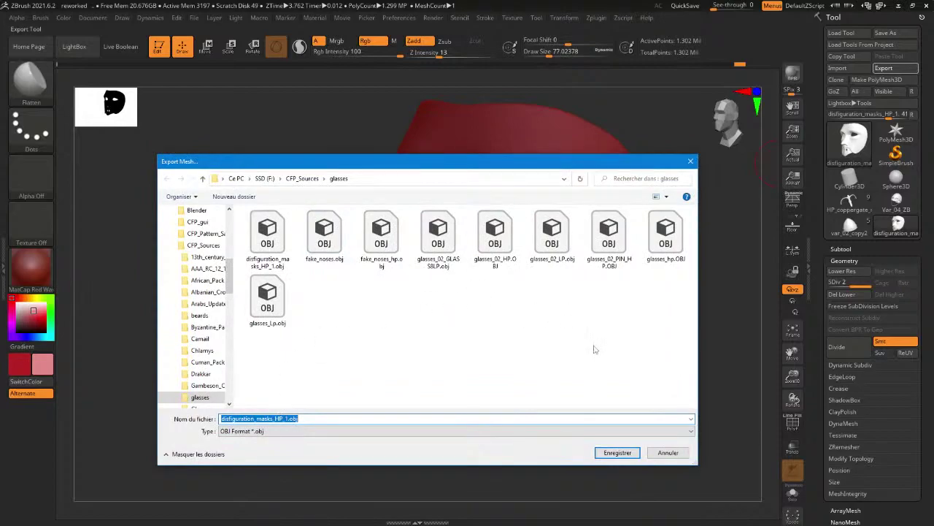
click(617, 452)
key(Return)
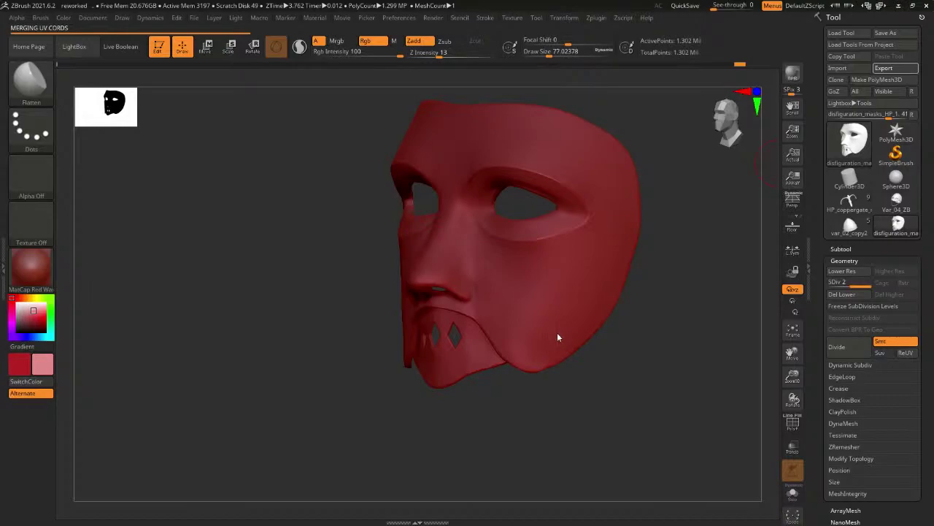
Launch Marmoset Toolbag 4 and dismiss its news window.
key(super)
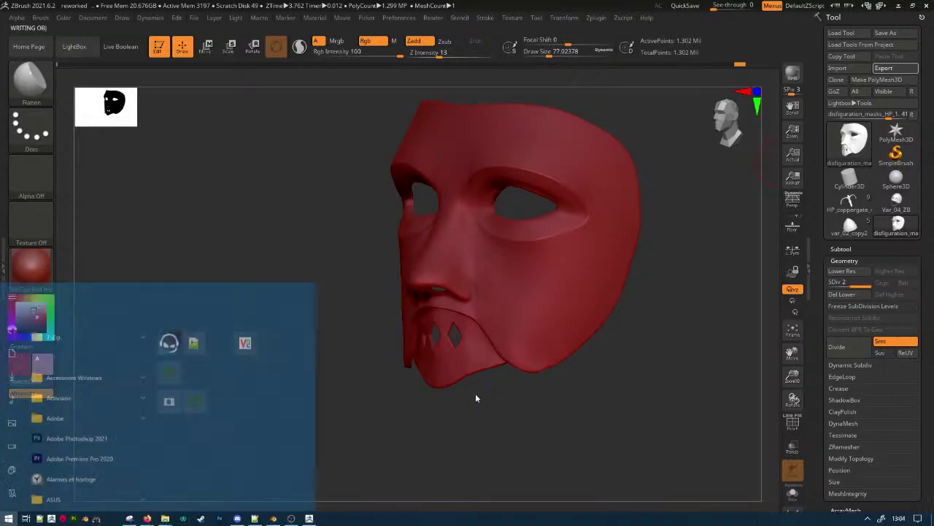
text(mar)
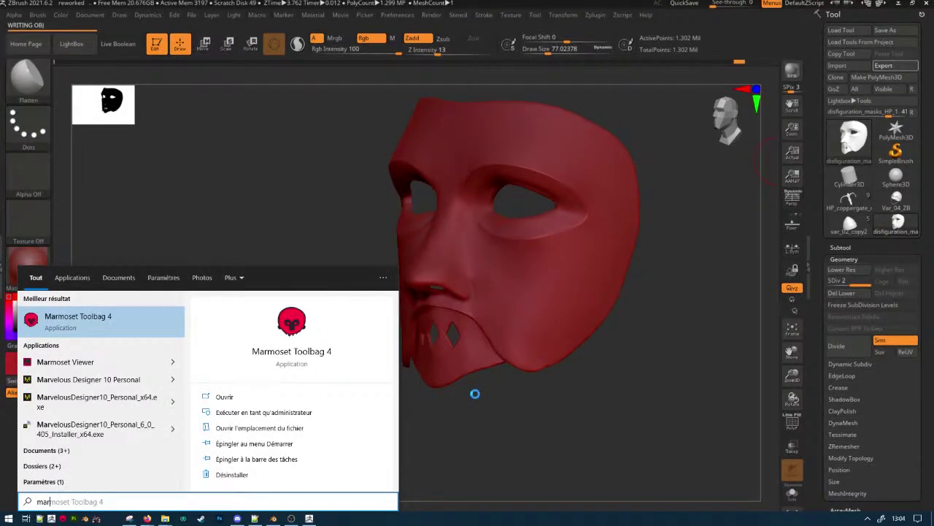
key(Return)
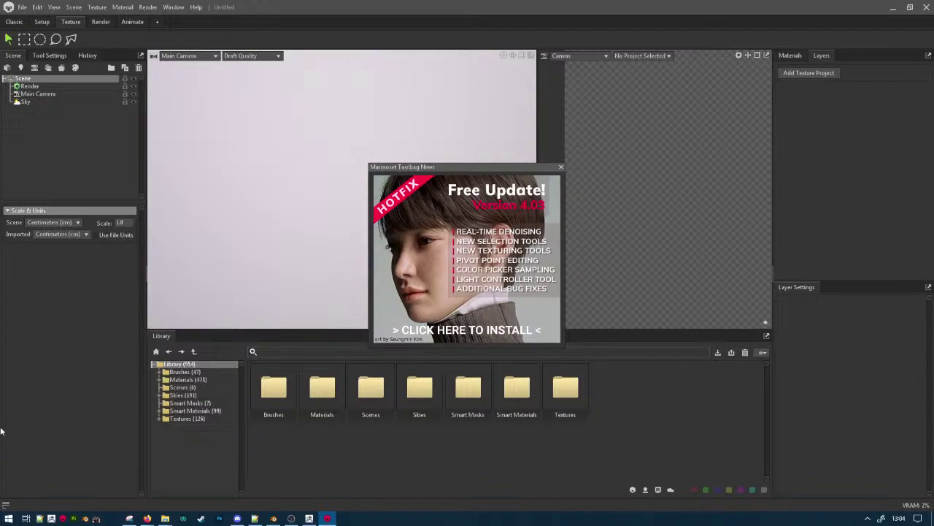
click(560, 167)
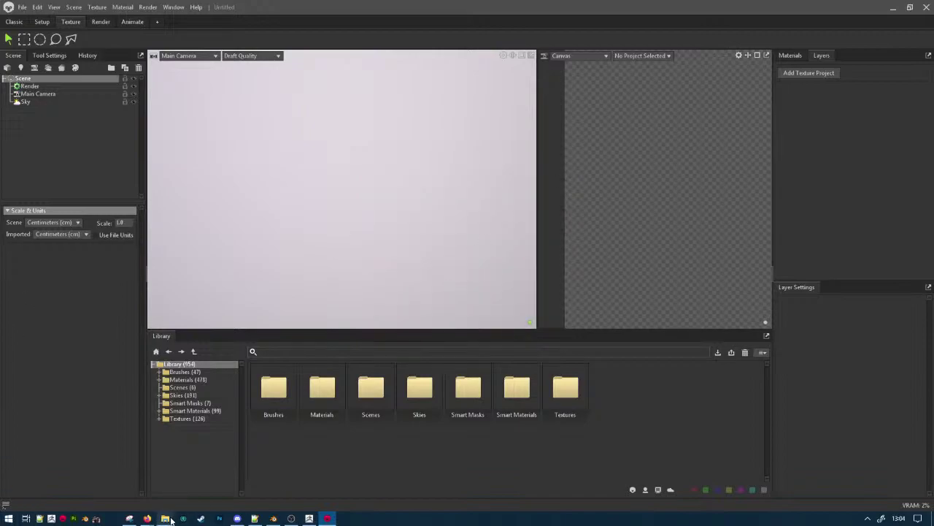
Switch to Blender, unhide the mask_LP object and select it.
click(275, 514)
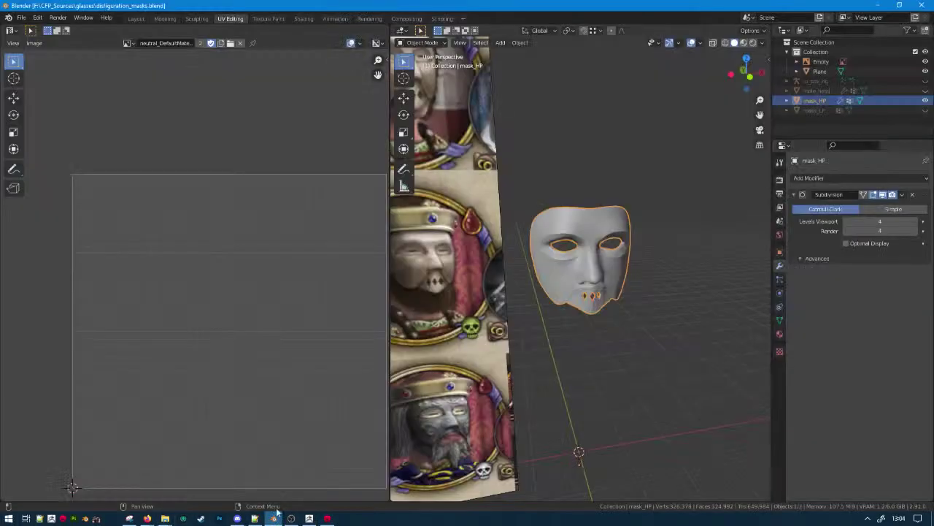
click(926, 109)
click(814, 110)
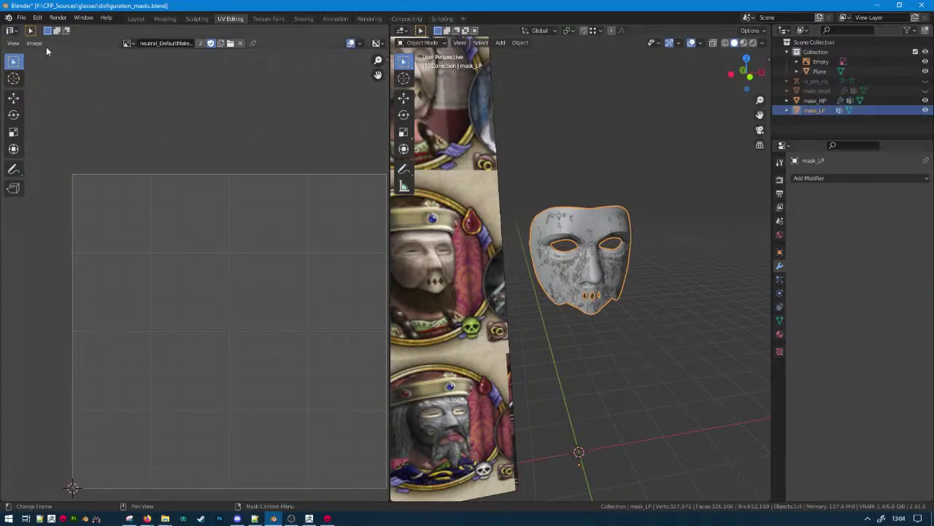
Export the selected low-poly mask as a Wavefront OBJ named disfiguration_masks_LP_1.obj in the glasses folder.
click(21, 17)
mouse_move(66, 150)
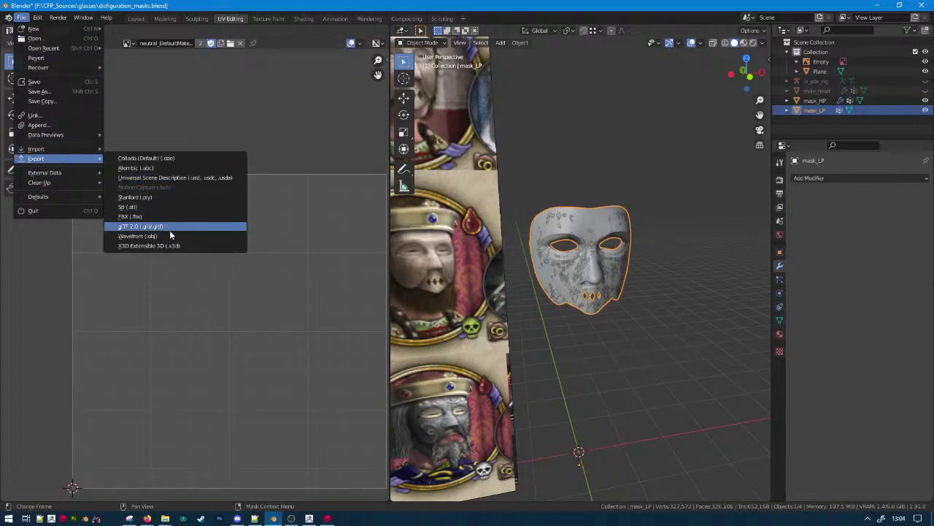
click(170, 236)
click(261, 436)
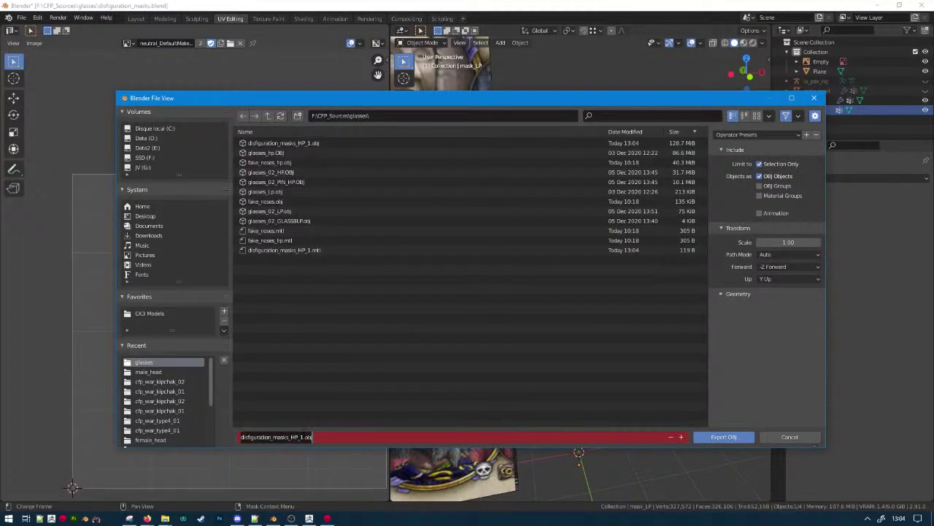
click(295, 436)
key(BackSpace)
text(L)
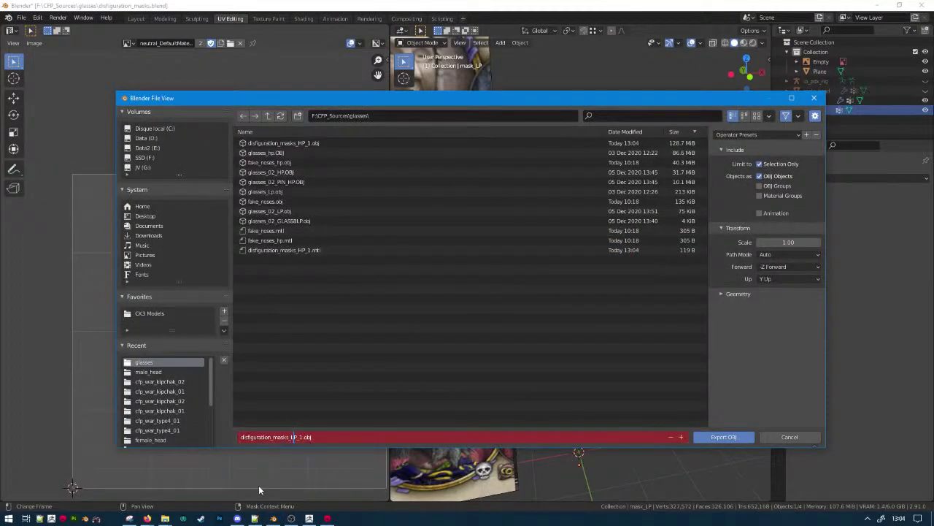
click(321, 392)
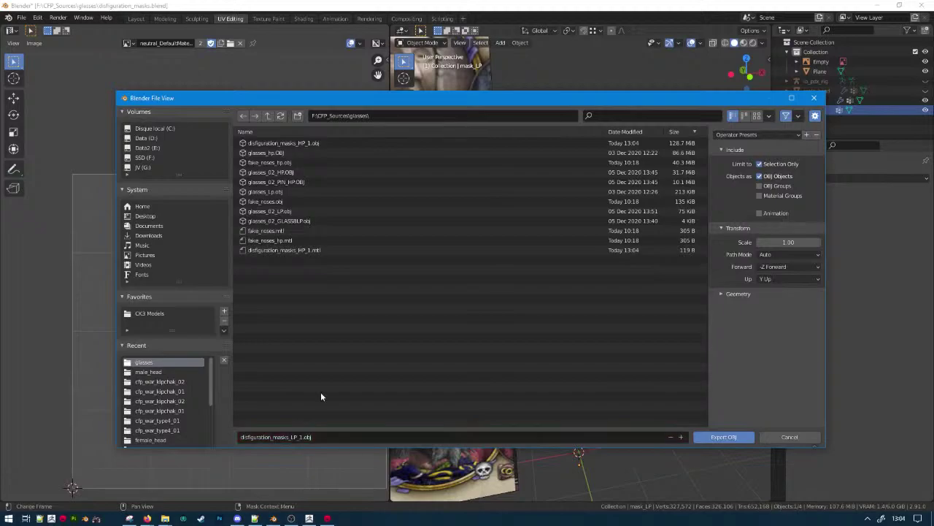
click(730, 437)
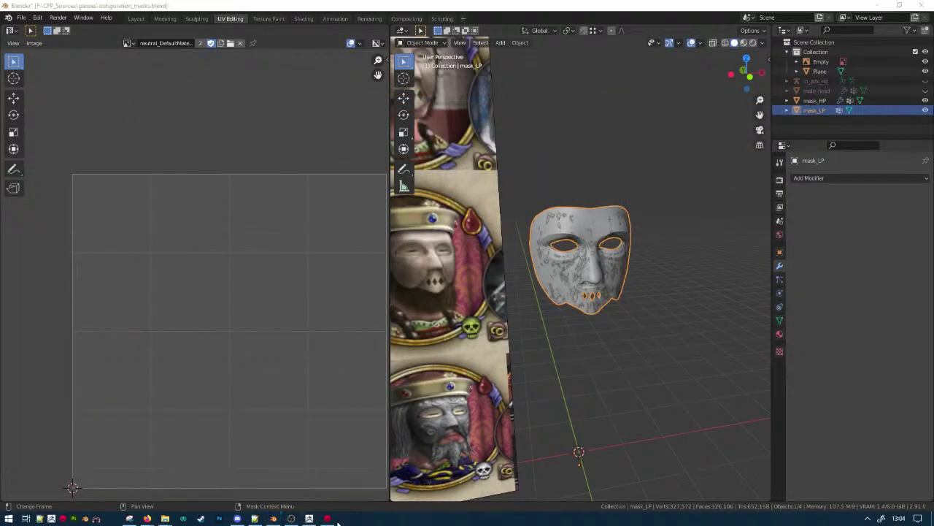
Switch to Marmoset Toolbag and import the disfiguration_masks_HP_1 and disfiguration_masks_LP_1 meshes into the scene.
click(100, 518)
mouse_move(165, 518)
mouse_move(125, 476)
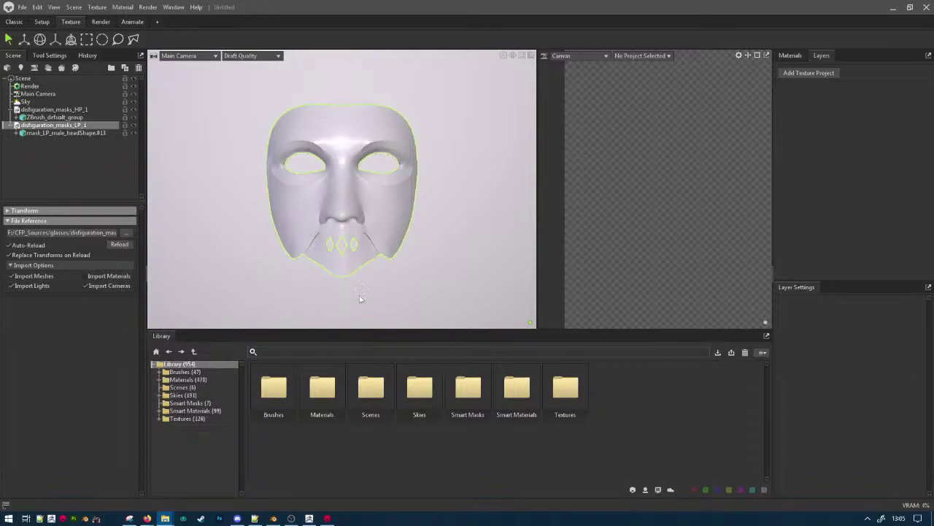
click(488, 227)
drag(488, 226, 487, 205)
scroll(475, 205, up, 3)
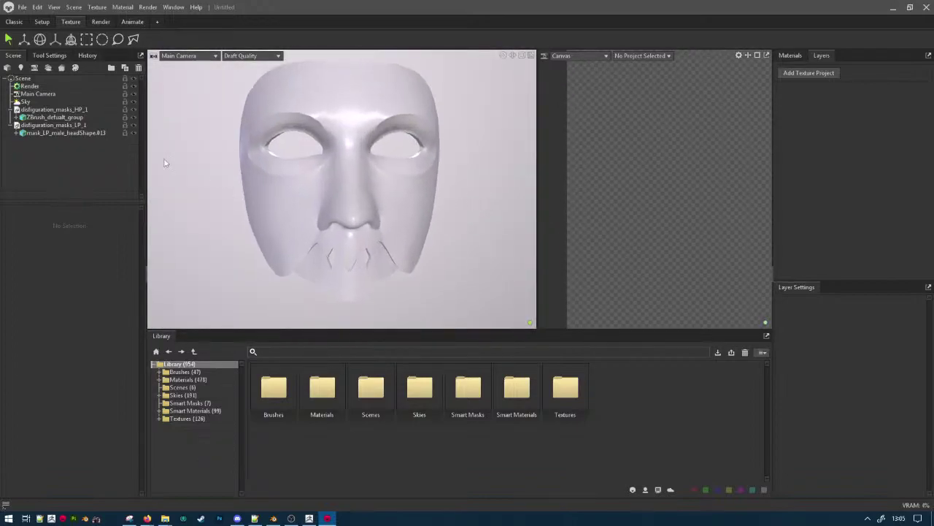
Create a bake project and assign disfiguration_masks_HP_1 to its High group and disfiguration_masks_LP_1 to its Low group.
click(63, 71)
drag(53, 109, 68, 162)
click(41, 109)
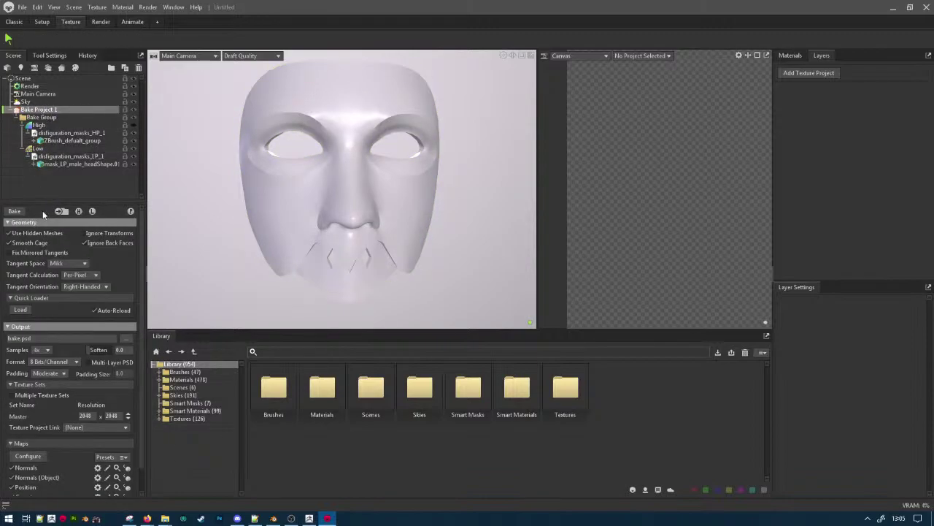
Set the bake output file to bake.psd in the CFP_Sources glasses folder.
click(126, 337)
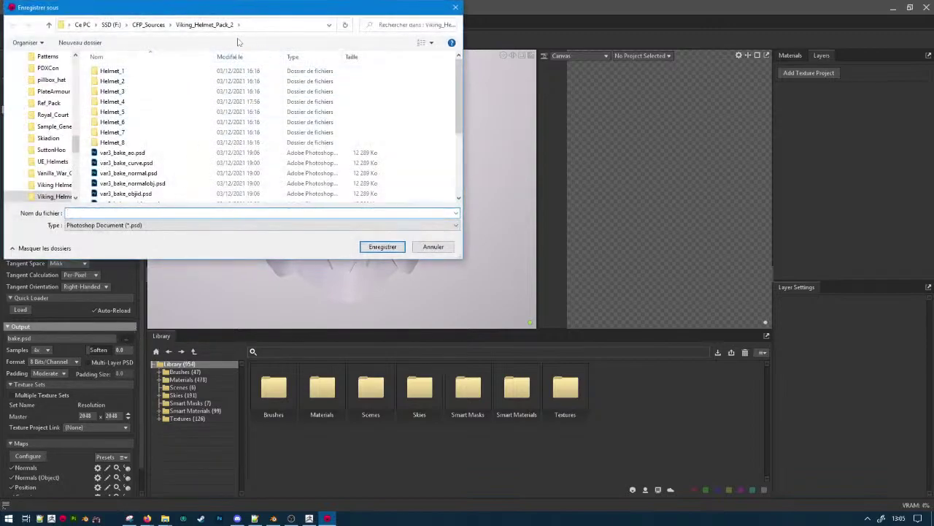
click(148, 25)
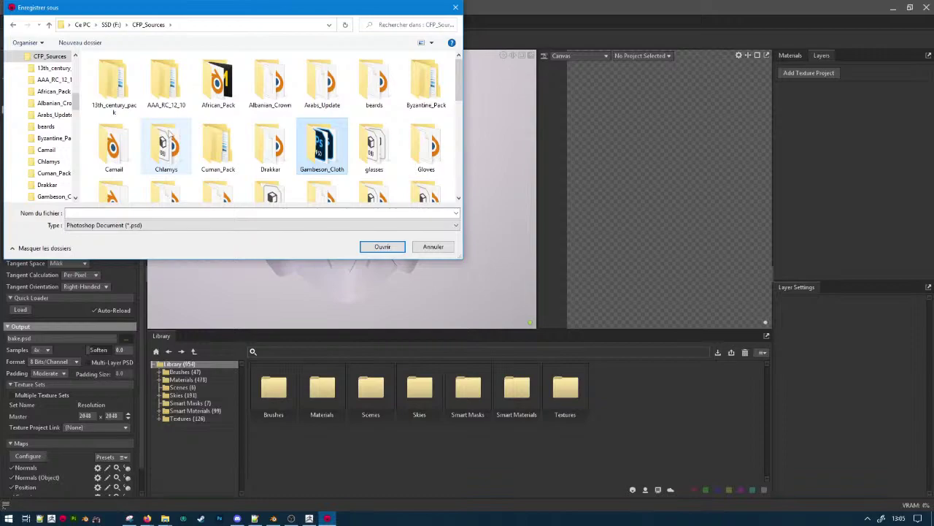
key(g)
key(Return)
click(137, 212)
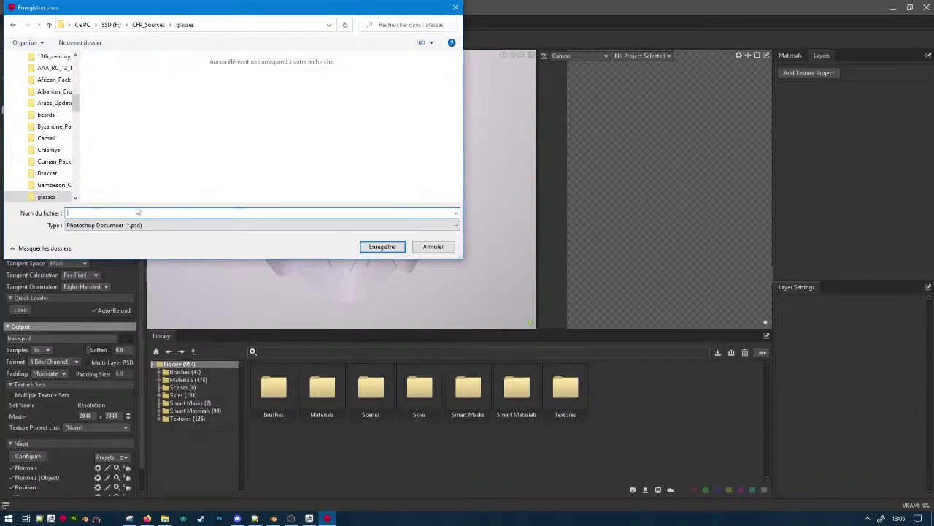
text(bake)
key(Return)
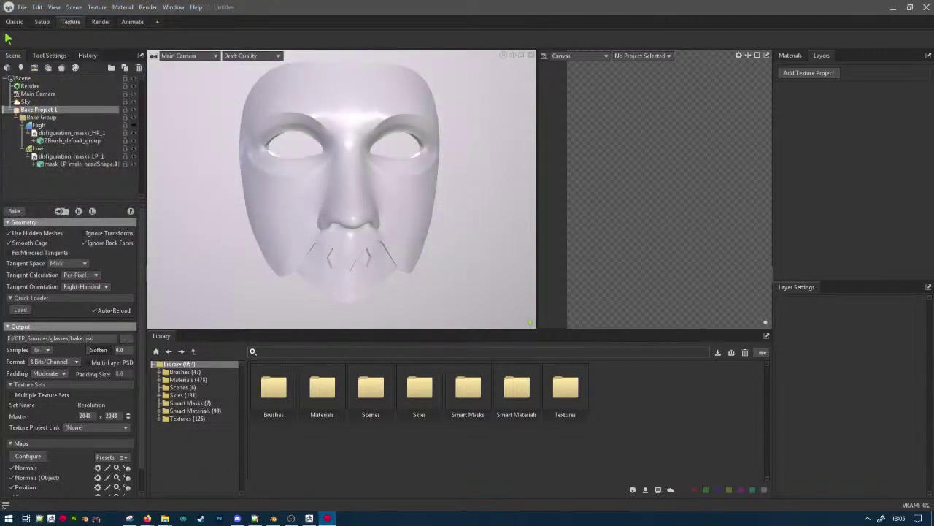
Bake the maps and inspect the mask in the Classic workspace.
click(15, 211)
click(15, 22)
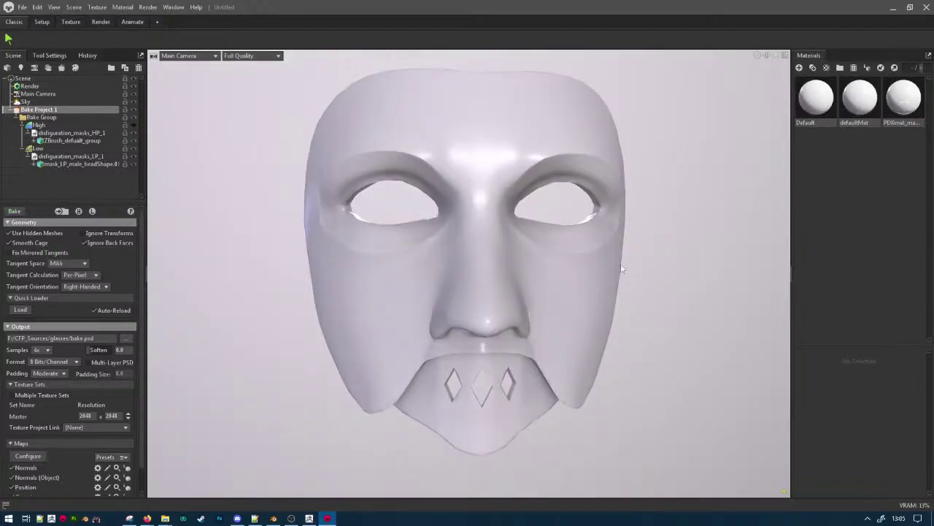
drag(538, 249, 468, 324)
Switch to ZBrush and save the project as disfiguration_mask_base in the glasses folder.
click(892, 7)
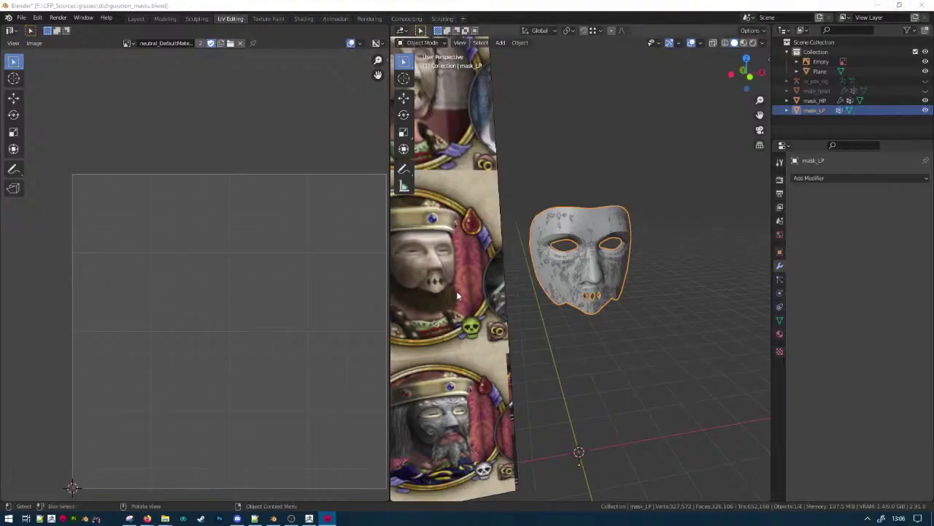
click(886, 6)
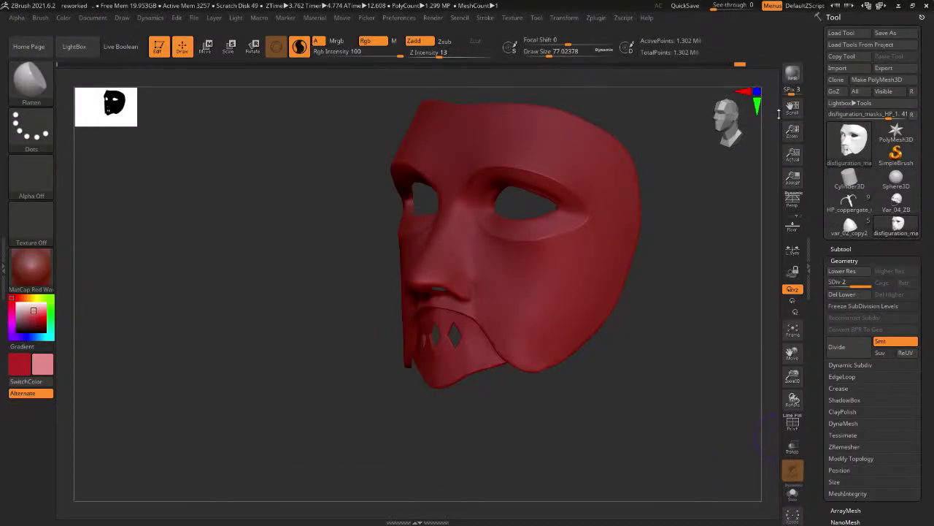
drag(538, 387, 622, 357)
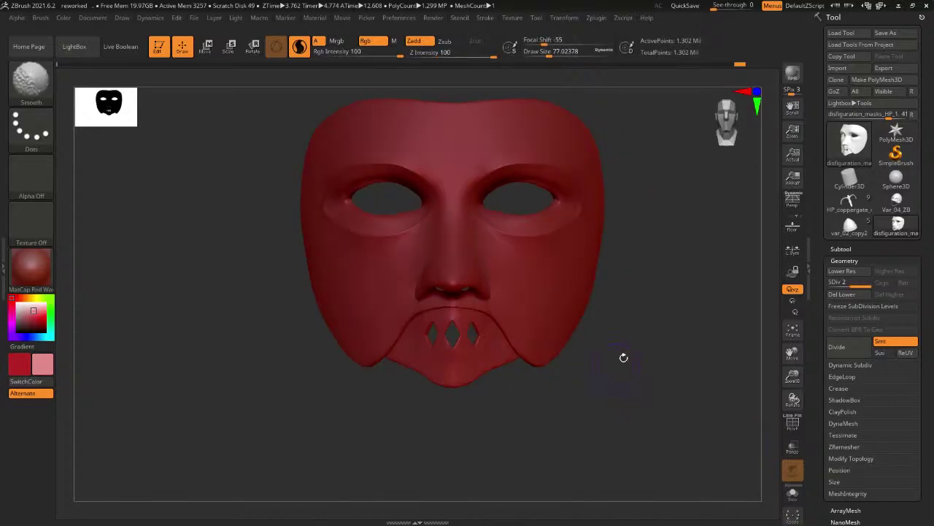
alt+drag(645, 312, 601, 338)
key(ctrl+s)
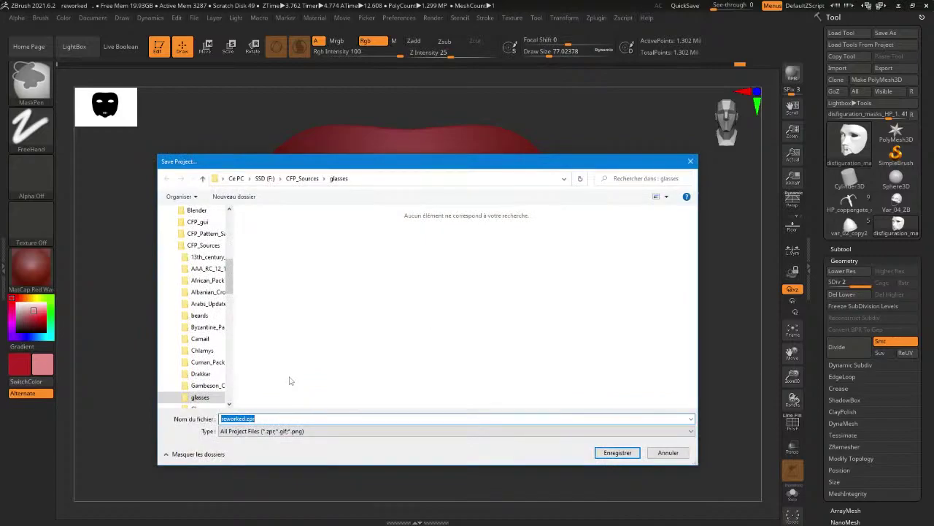
text(disfiguratio)
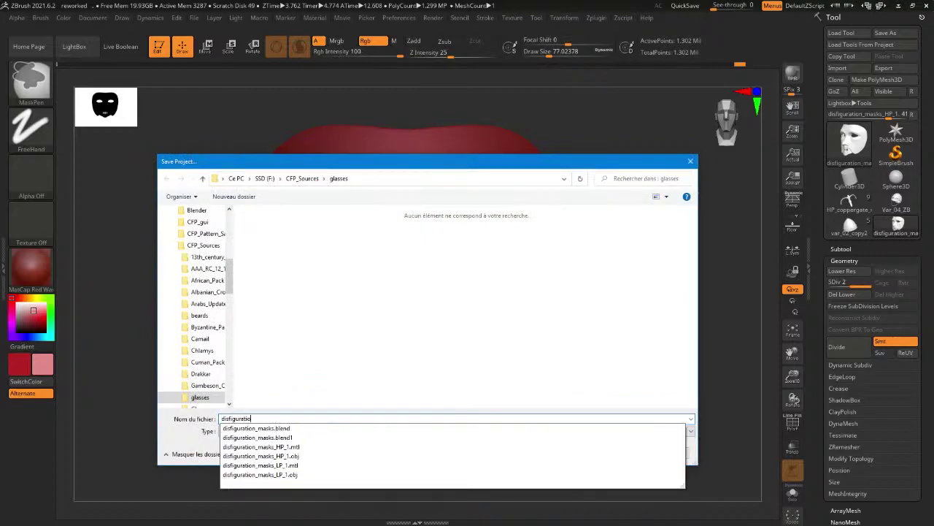
text(n_mask_base)
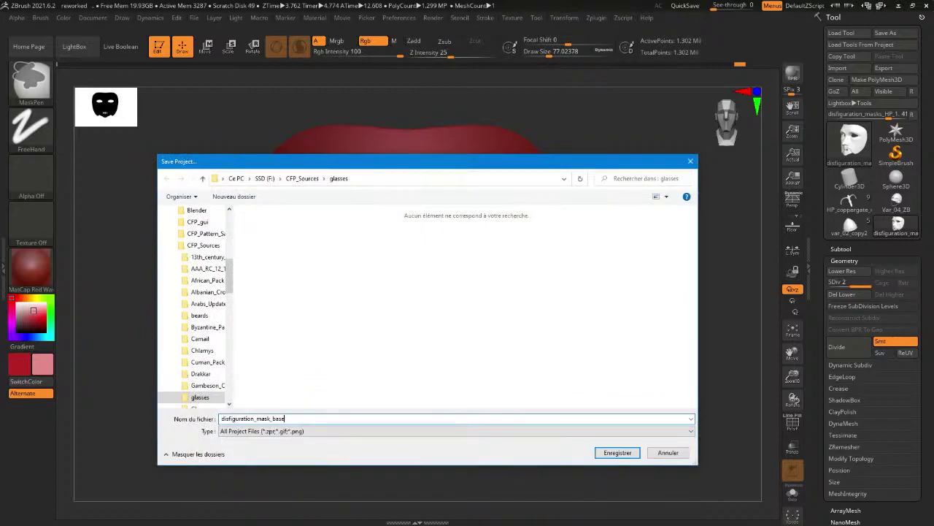
key(Return)
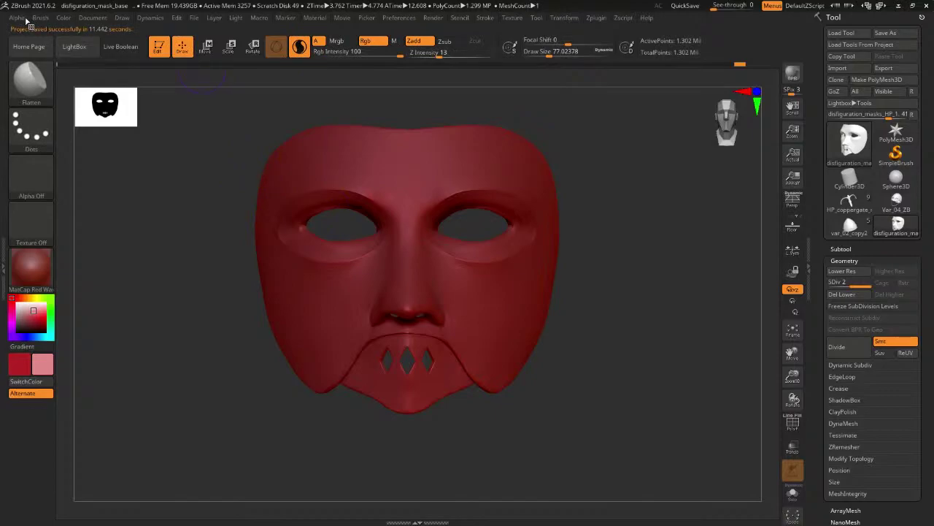
click(93, 22)
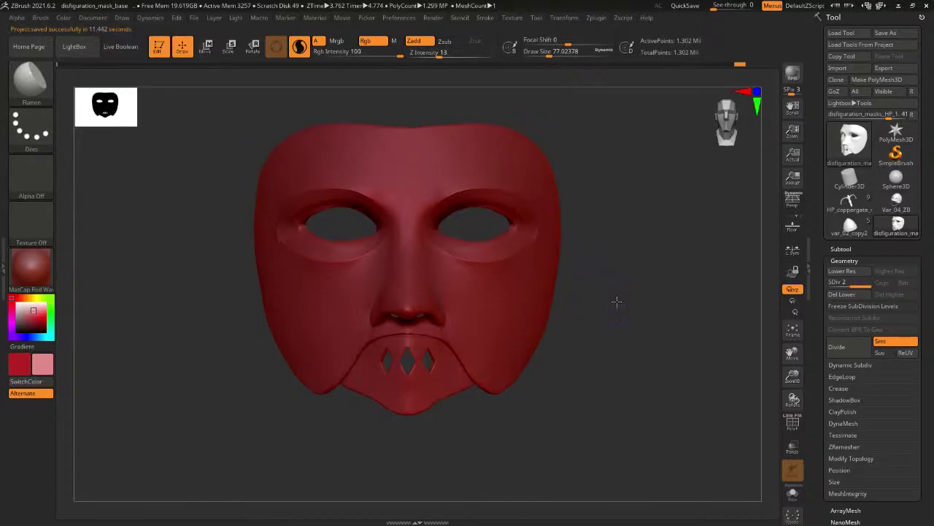
alt+drag(617, 301, 629, 302)
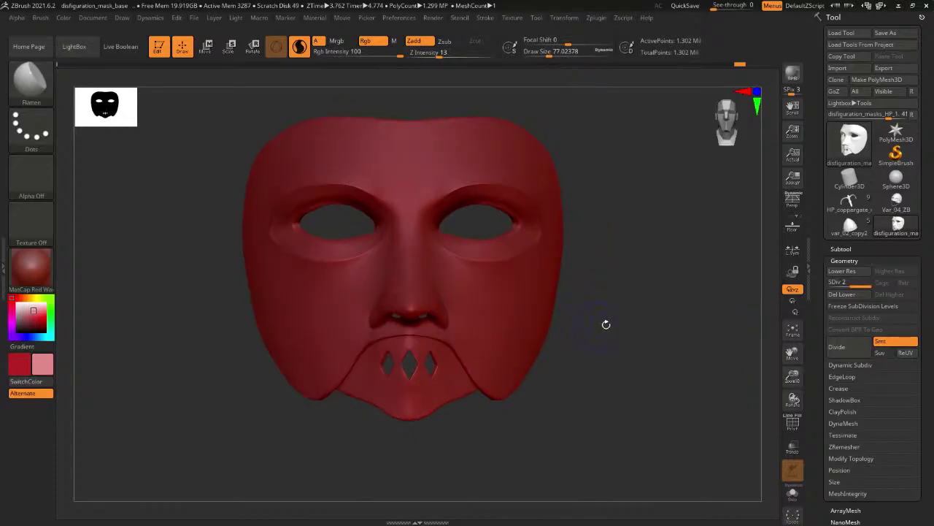
key(shift)
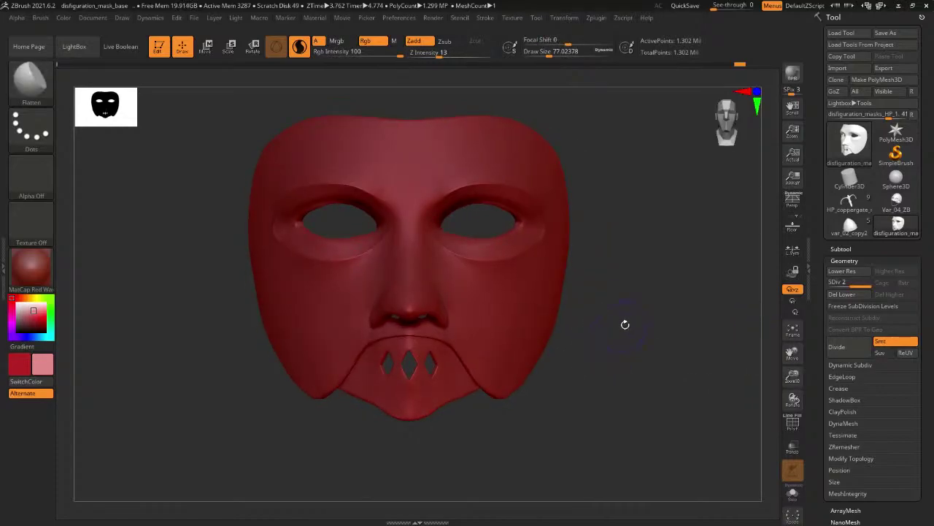
mouse_move(625, 323)
mouse_down()
mouse_move(601, 204)
mouse_move(673, 209)
mouse_move(675, 249)
mouse_move(646, 236)
mouse_up()
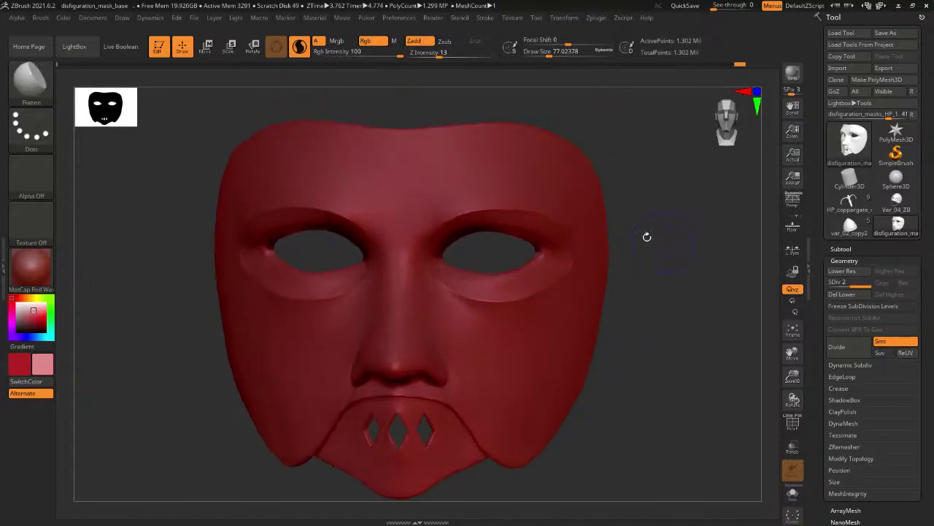
Load the Old-metal-surface brush and set its draw size to about 167.
key(comma)
drag(195, 175, 124, 167)
click(82, 168)
double_click(82, 168)
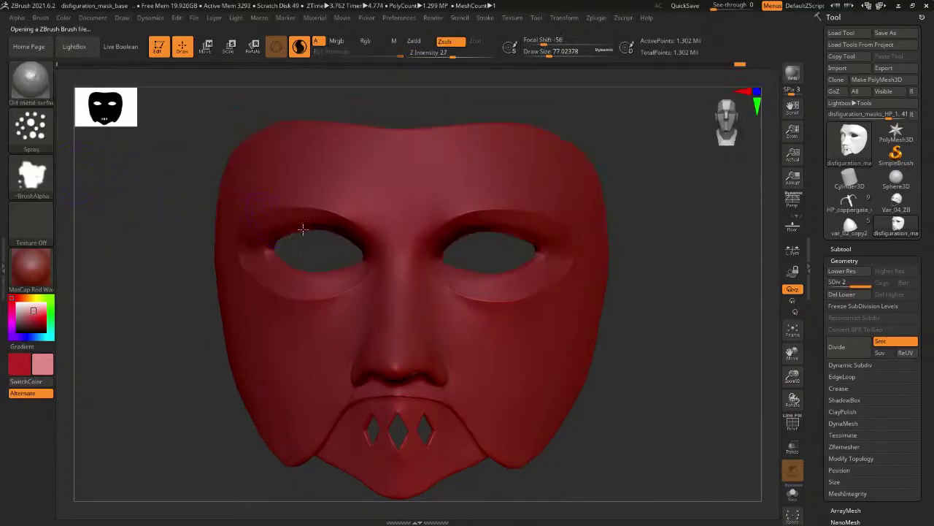
mouse_move(182, 261)
alt+mouse_down()
mouse_move(170, 267)
mouse_move(219, 291)
alt+mouse_up()
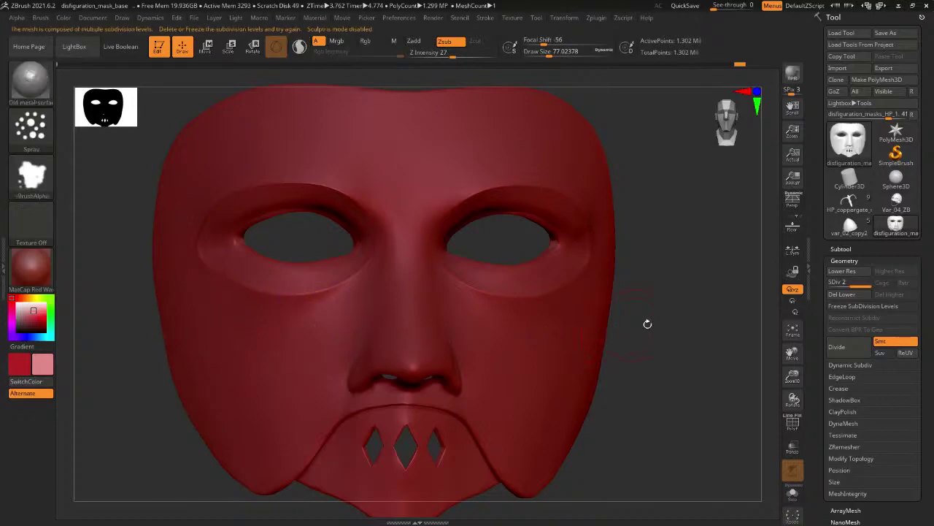
mouse_move(647, 323)
mouse_down()
mouse_move(707, 322)
mouse_move(529, 326)
mouse_up()
key(space)
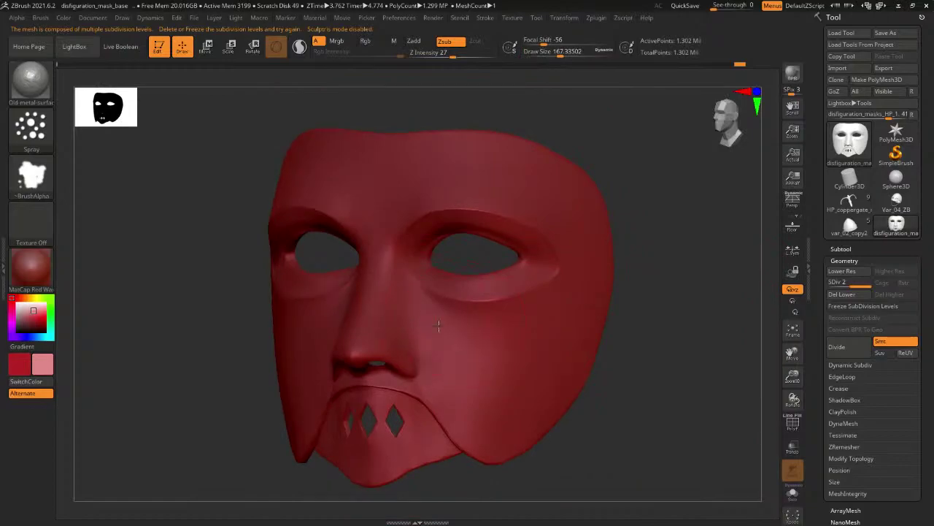
Spray old-metal surface wear over the mask's forehead, nose, cheeks and the areas around the eyes.
drag(604, 424, 501, 386)
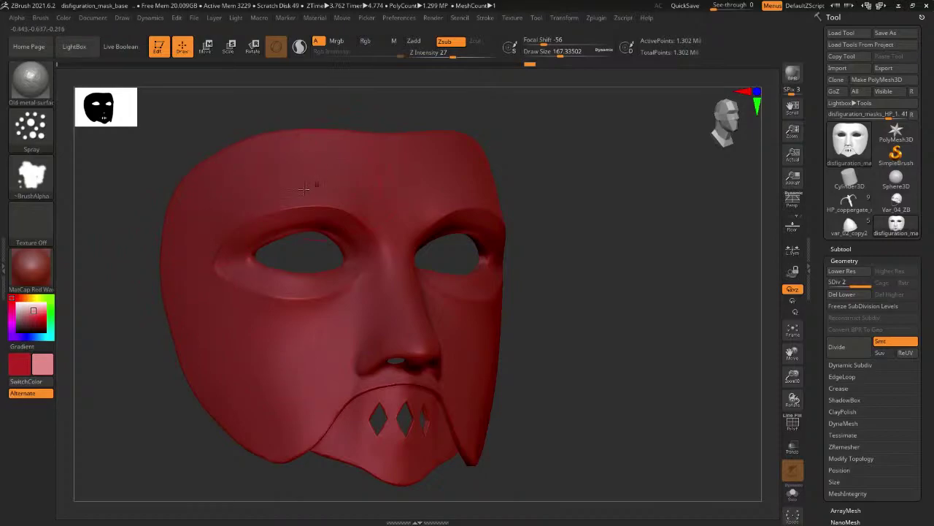
shift+drag(613, 202, 404, 240)
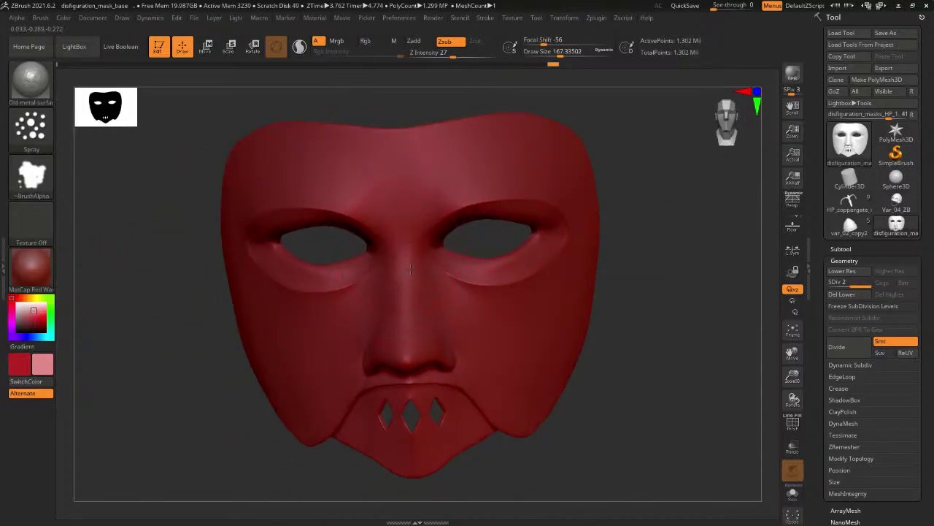
drag(659, 304, 415, 298)
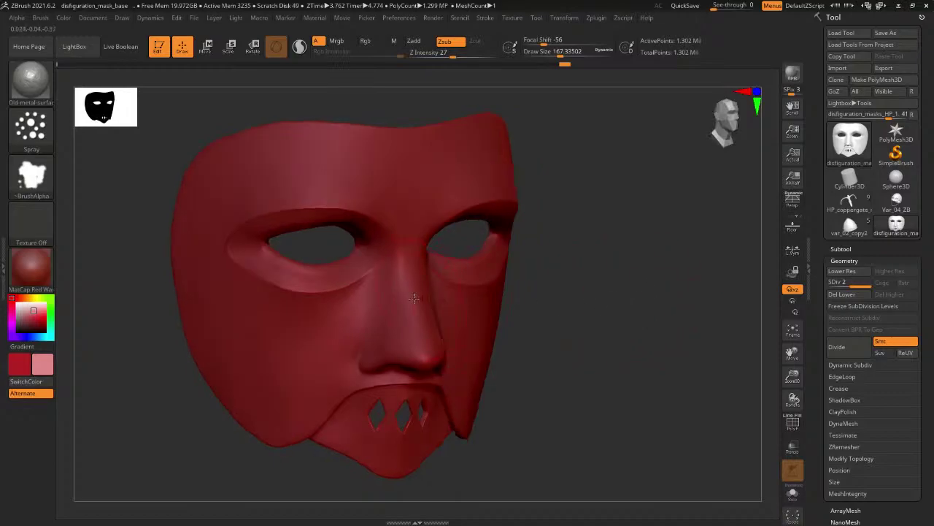
drag(584, 223, 438, 168)
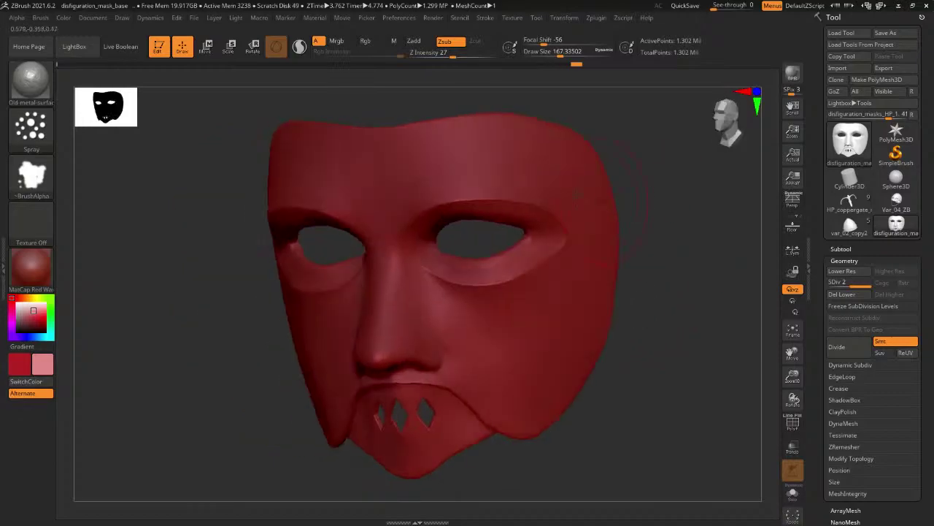
mouse_move(668, 265)
mouse_down()
mouse_move(706, 243)
mouse_move(679, 256)
mouse_up()
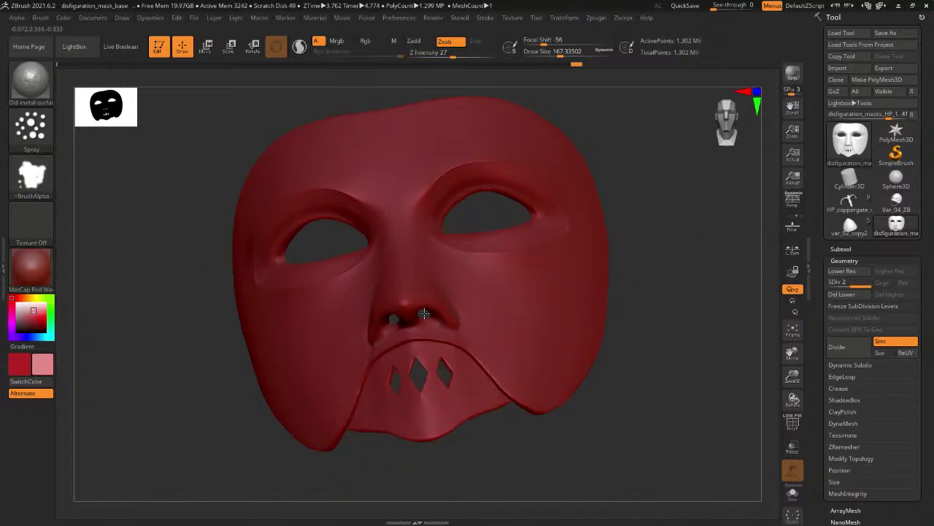
drag(715, 321, 530, 160)
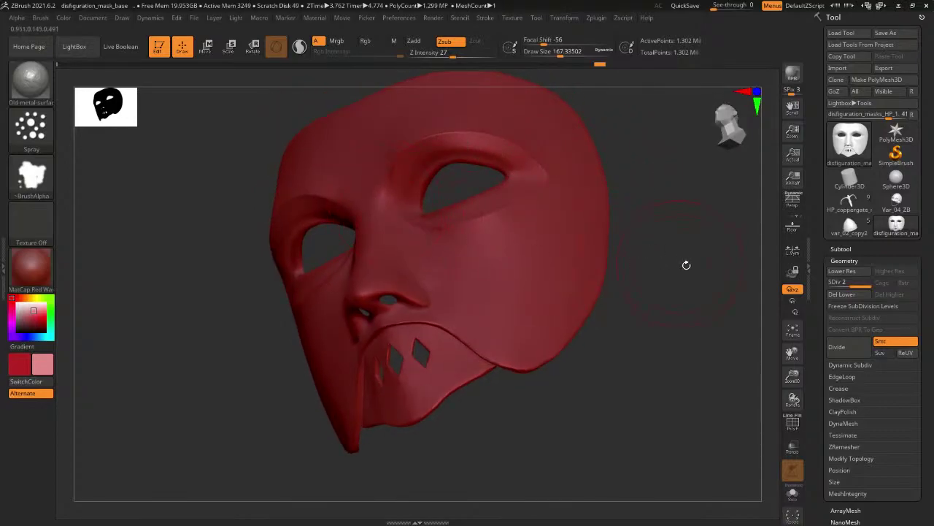
drag(686, 265, 426, 200)
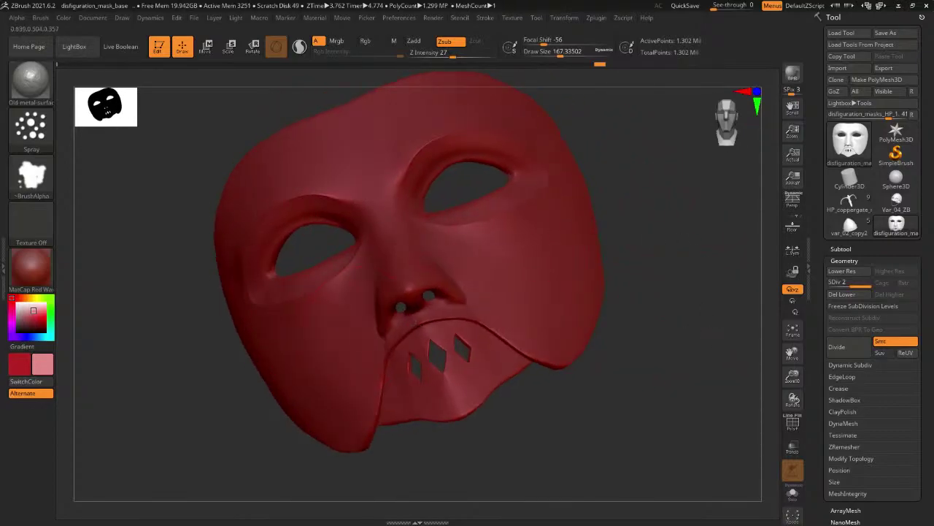
drag(617, 323, 707, 324)
drag(646, 282, 664, 292)
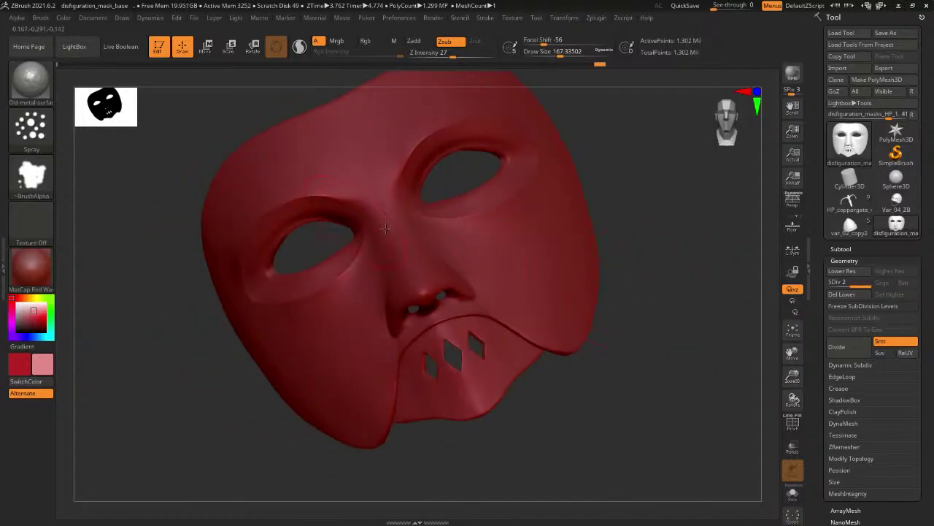
Load the Easy-metal-surface brush and reduce its draw size to about 128.
key(comma)
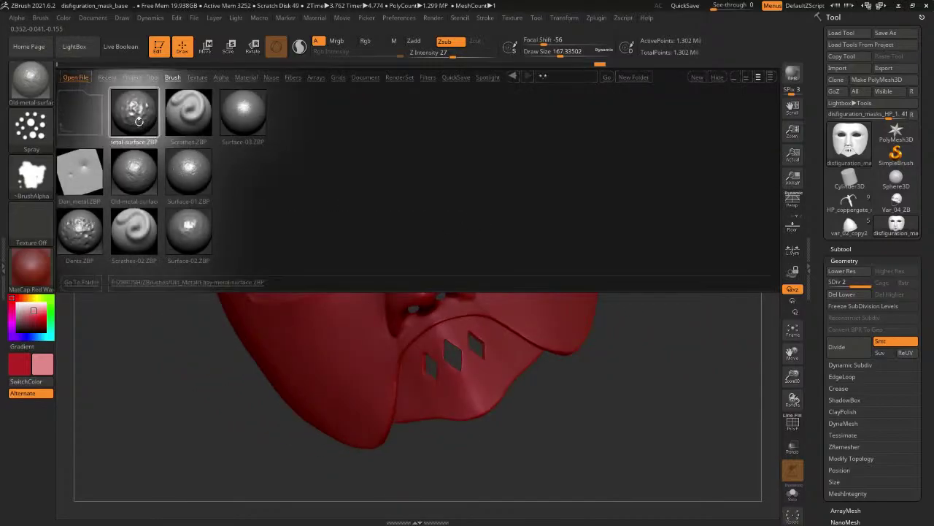
double_click(138, 157)
drag(182, 268, 252, 281)
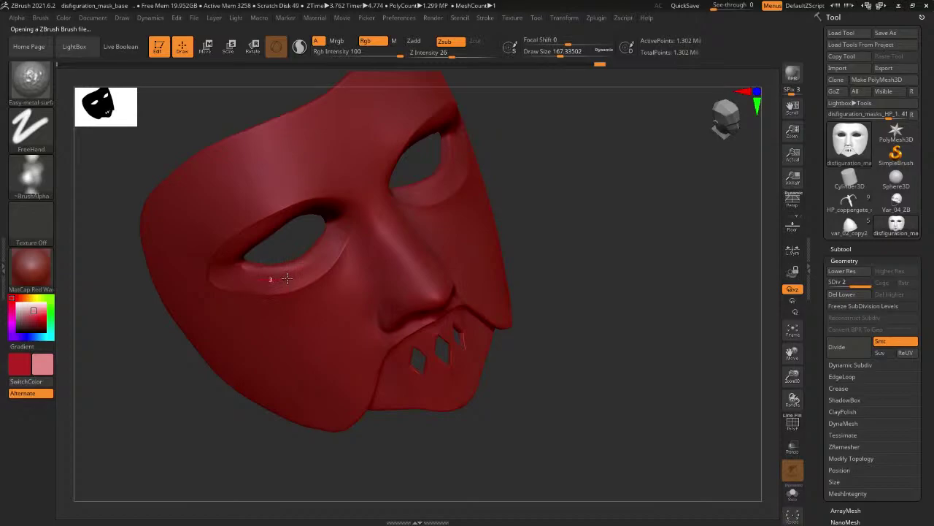
drag(319, 271, 328, 265)
key(ctrl+z)
right_drag(366, 260, 367, 249)
key(space)
drag(368, 249, 363, 248)
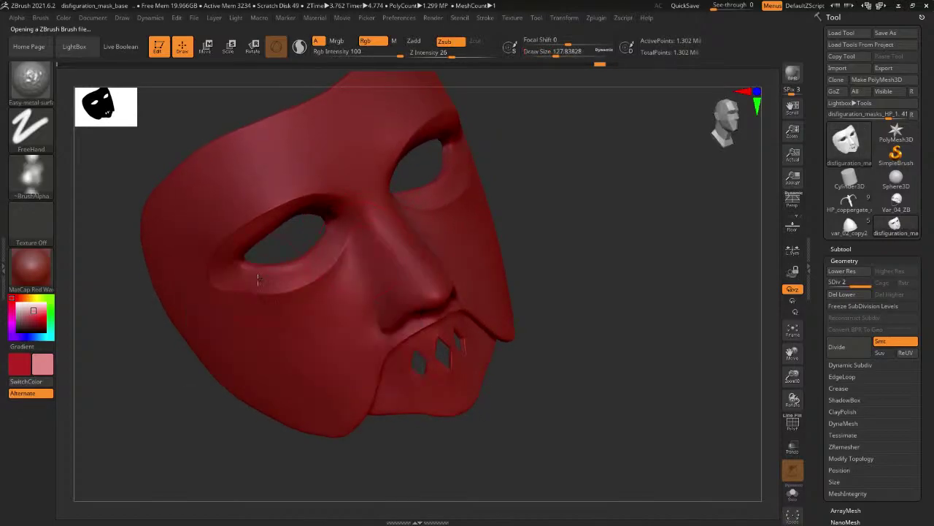
Set the Easy-metal-surface brush's Z Intensity to 12 and sculpt subtle dents around the rim of the mask's right eye opening.
mouse_move(532, 181)
mouse_down()
mouse_move(599, 167)
mouse_move(526, 191)
mouse_up()
key(ctrl+z)
click(438, 53)
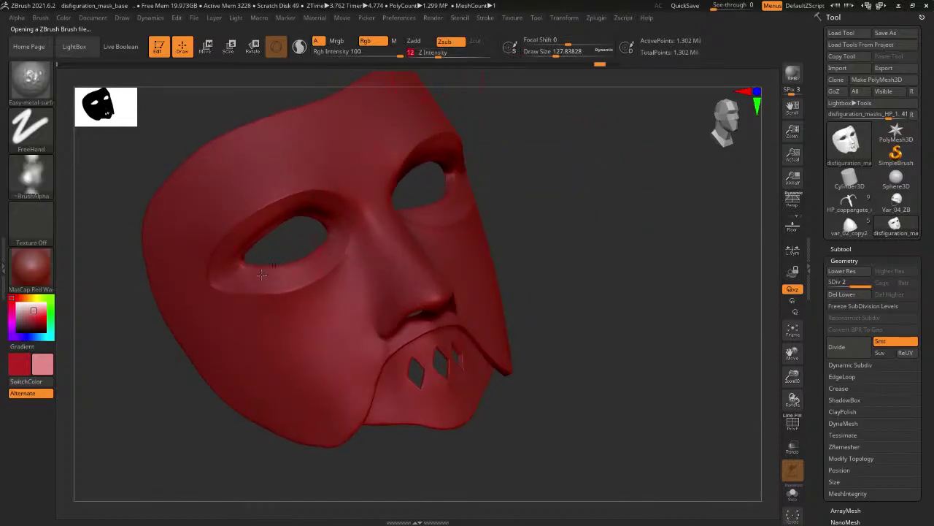
drag(236, 282, 305, 274)
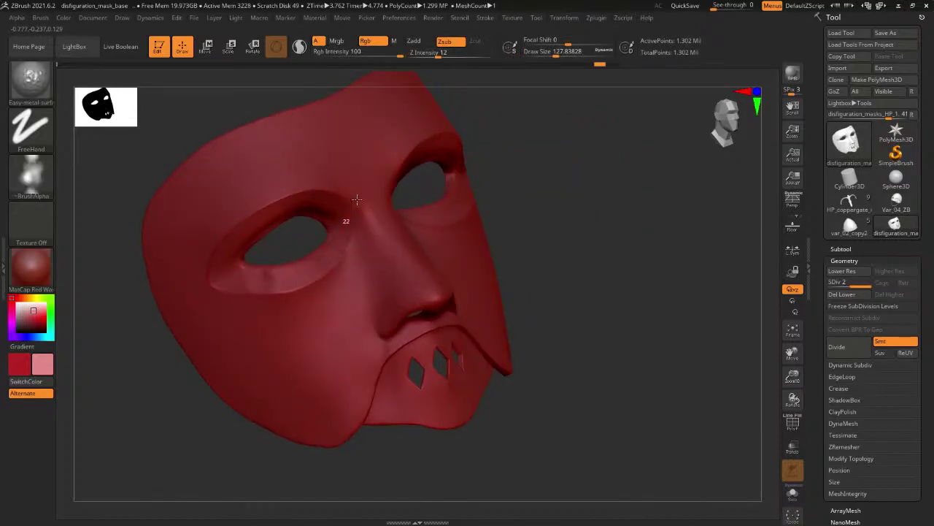
drag(568, 193, 574, 169)
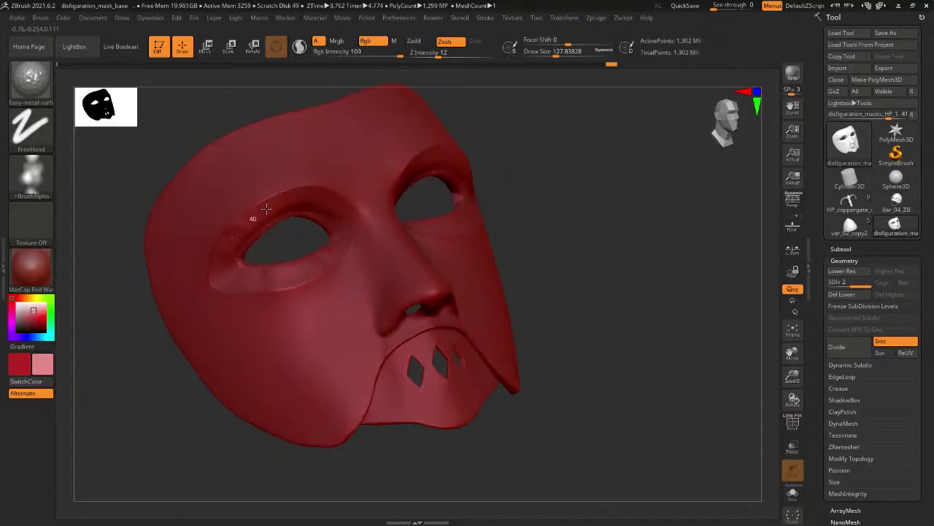
drag(592, 204, 609, 229)
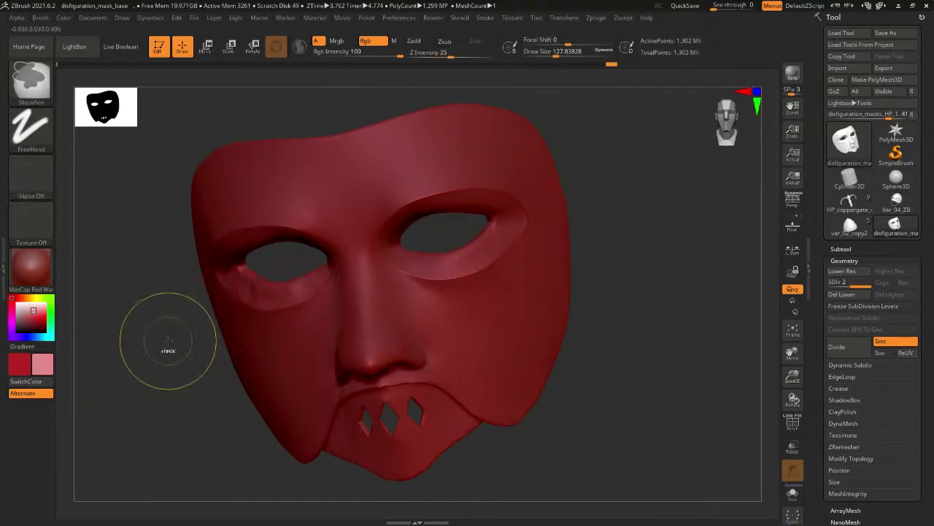
Undo the last stroke, reduce the Easy-metal-surface draw size to about 62, and carve dents along the mask's right lower eye rim and brow.
drag(167, 351, 226, 282)
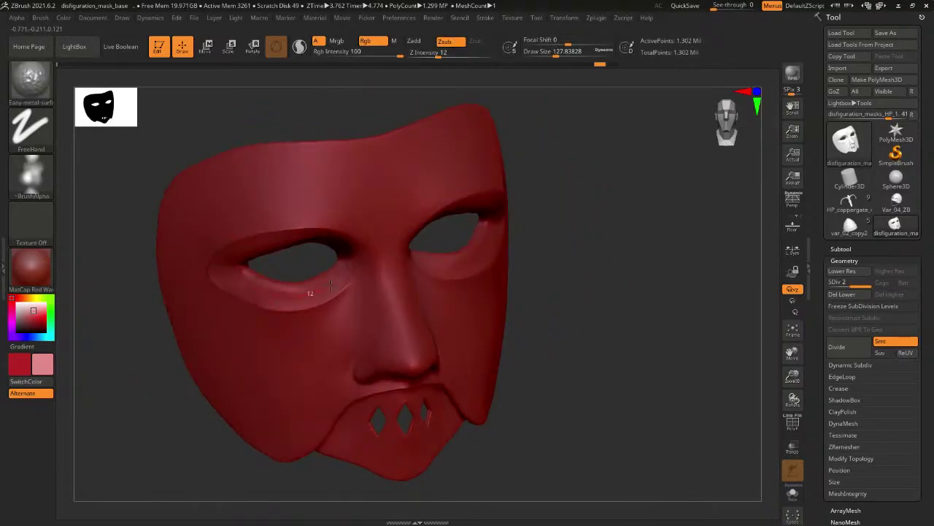
drag(331, 285, 363, 266)
key(ctrl+z)
key(space)
mouse_move(441, 103)
mouse_down()
mouse_move(454, 120)
mouse_move(444, 130)
mouse_up()
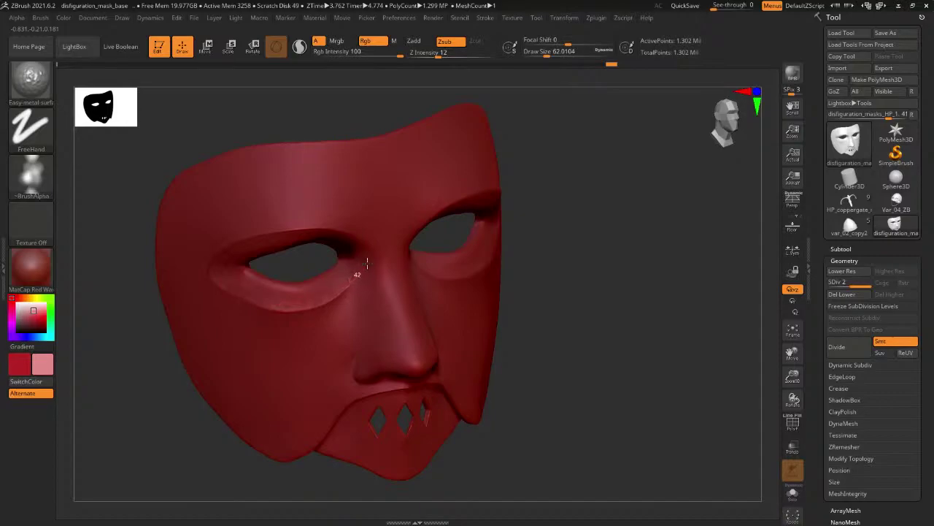
shift+drag(611, 240, 416, 182)
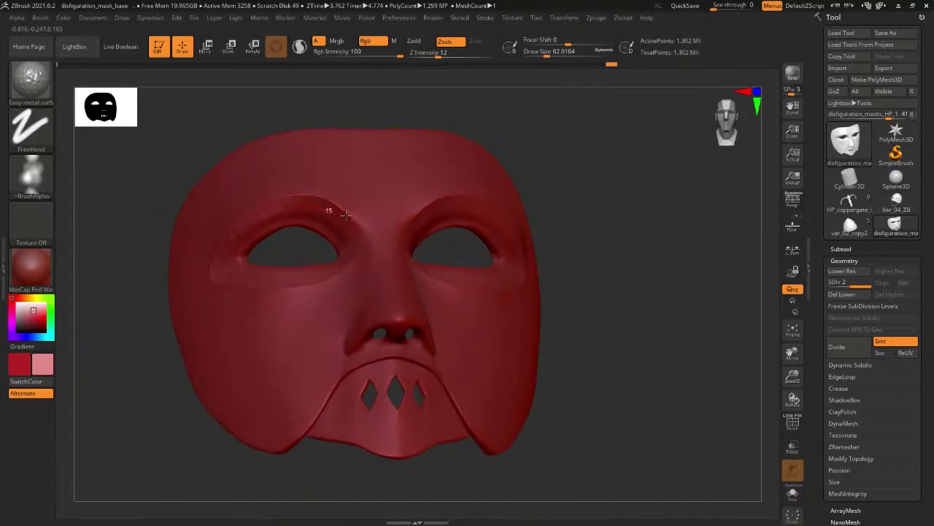
drag(617, 217, 489, 197)
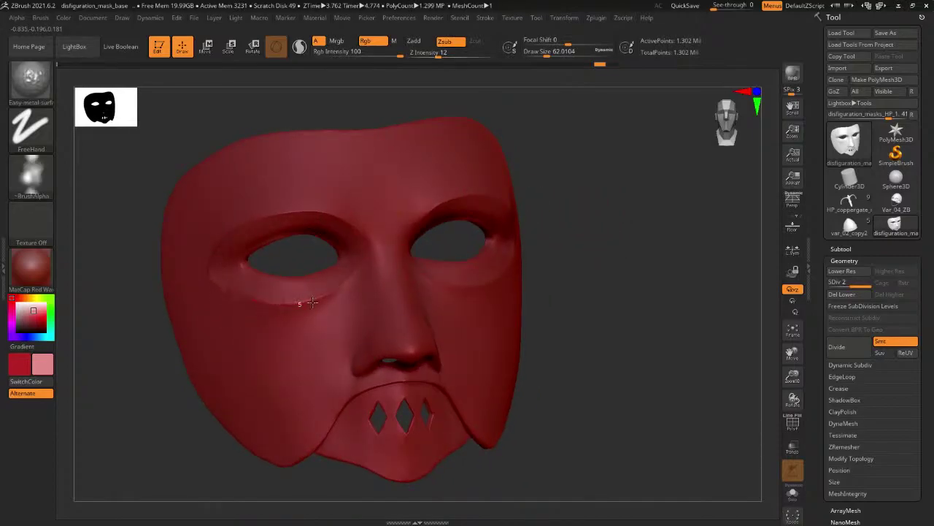
drag(612, 199, 337, 231)
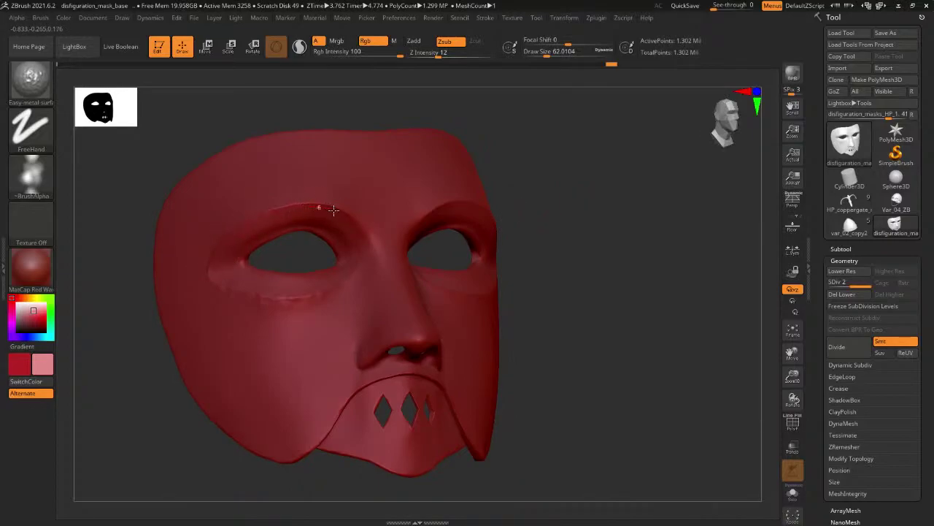
drag(605, 248, 435, 288)
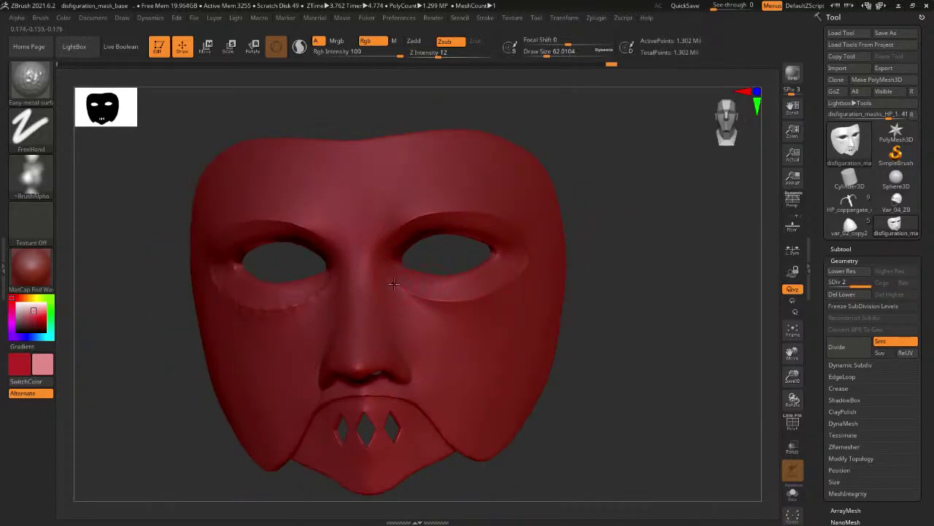
drag(113, 269, 201, 248)
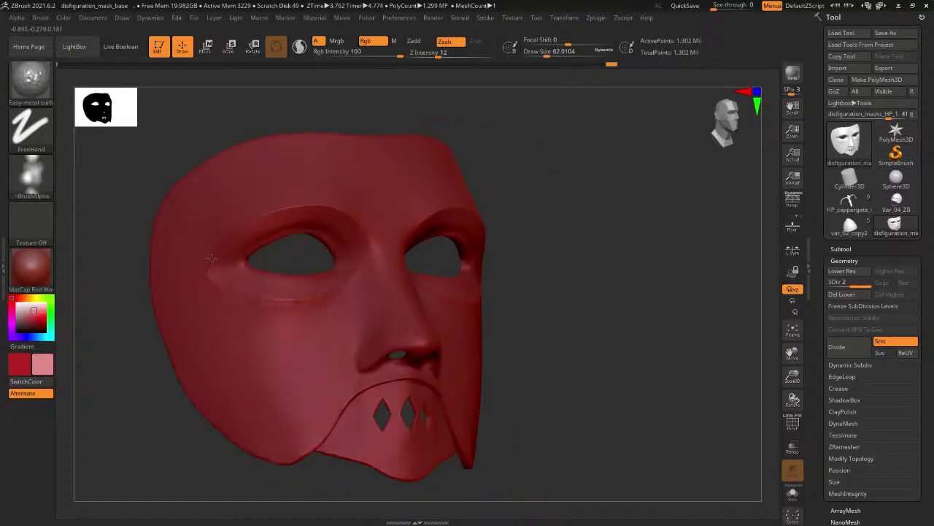
Raise the draw size to about 94 and sculpt subtle dents around the rim and brow of the mask's left eye opening.
right_drag(291, 206, 324, 224)
key(space)
drag(324, 221, 330, 221)
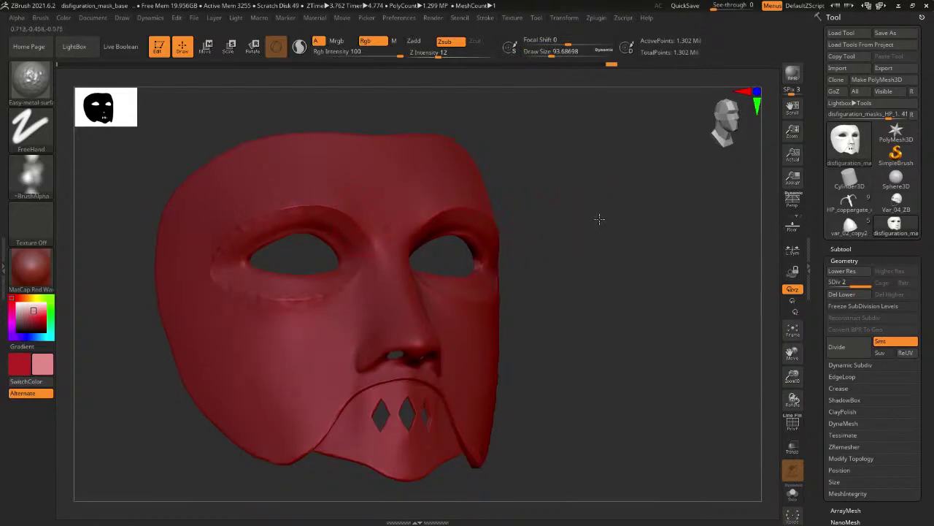
shift+drag(599, 217, 466, 289)
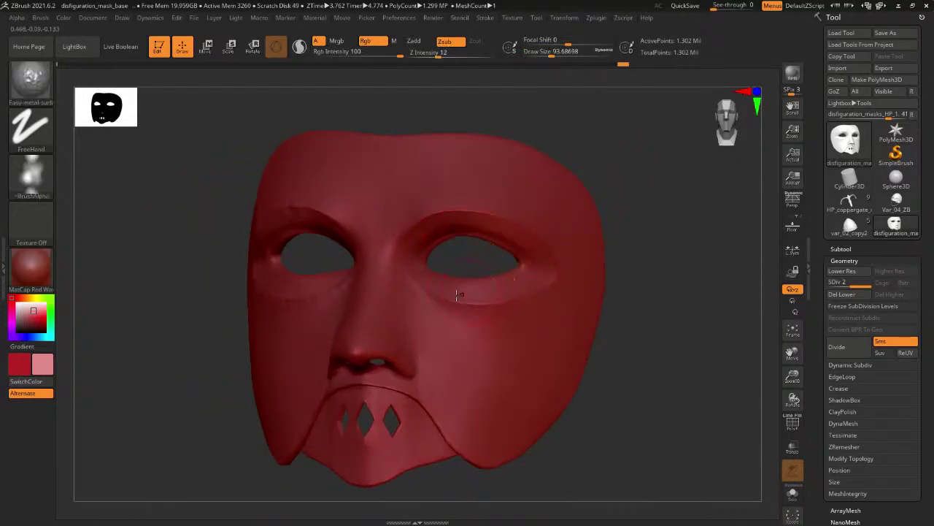
shift+drag(655, 263, 652, 261)
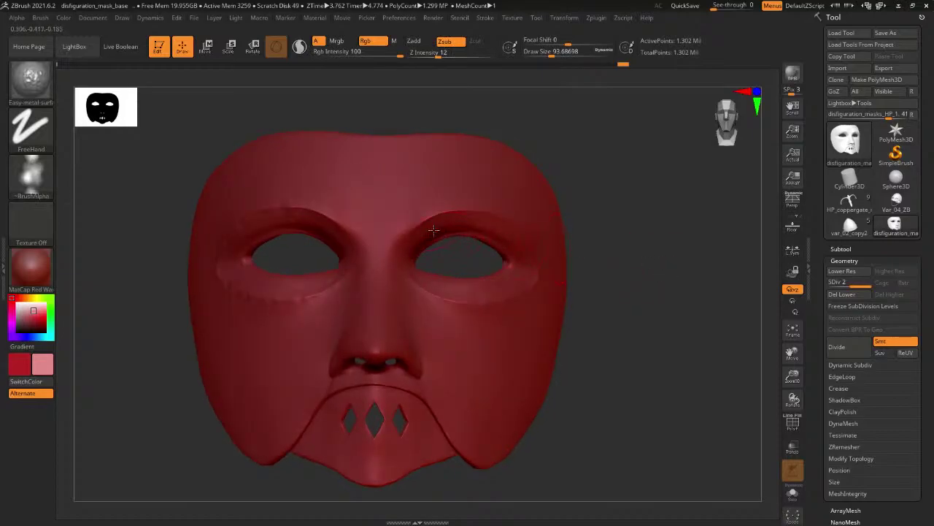
drag(523, 218, 574, 200)
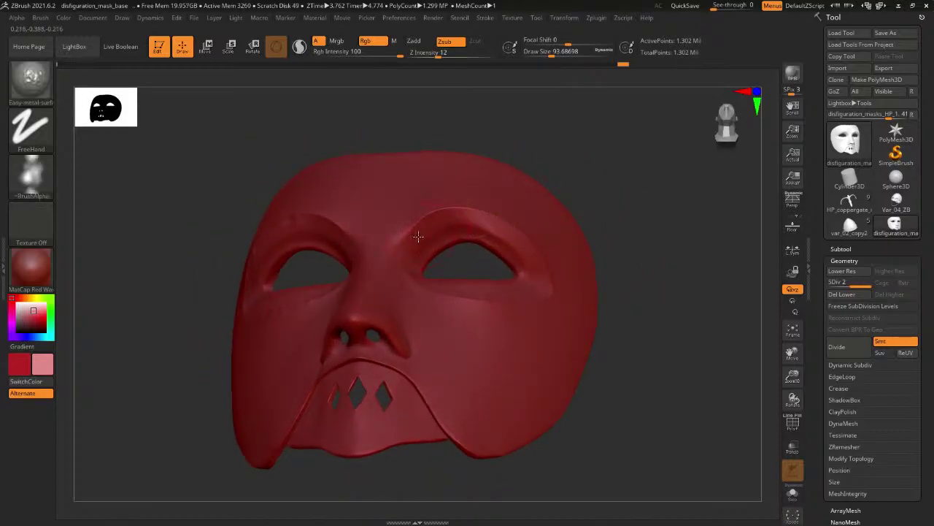
drag(599, 229, 515, 242)
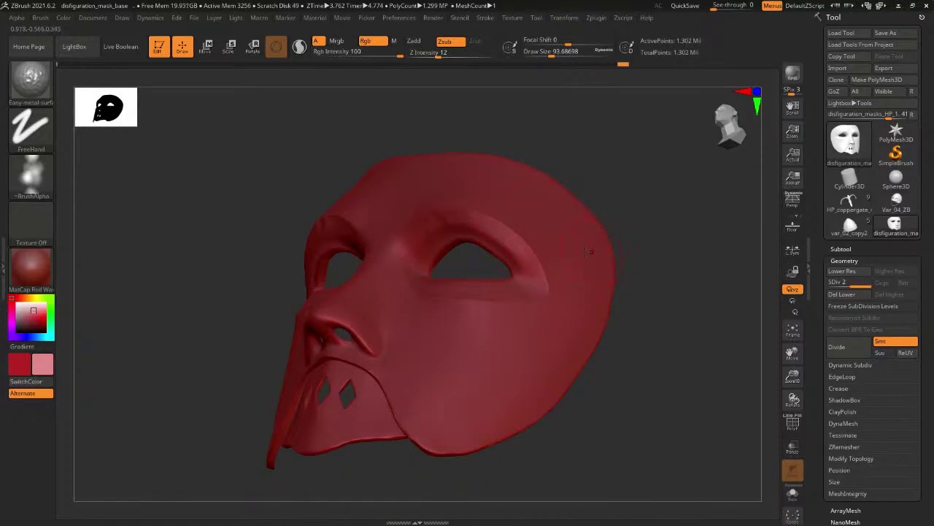
shift+drag(681, 283, 569, 290)
drag(620, 311, 407, 270)
mouse_move(651, 268)
shift+mouse_down()
mouse_move(645, 314)
mouse_move(634, 265)
shift+mouse_up()
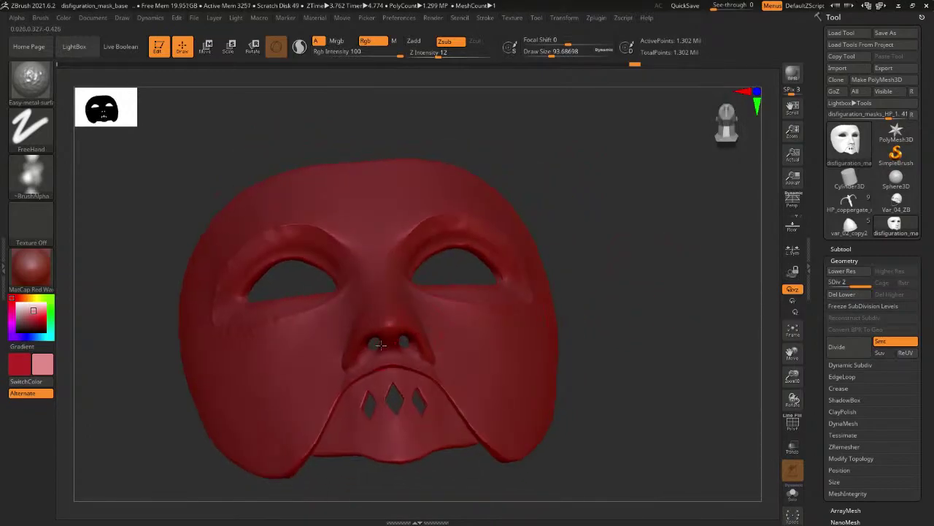
Sculpt subtle wear around the nostrils, the upper-lip ridge, the mouth plate's lower edge and its diamond cutouts.
drag(635, 349, 577, 332)
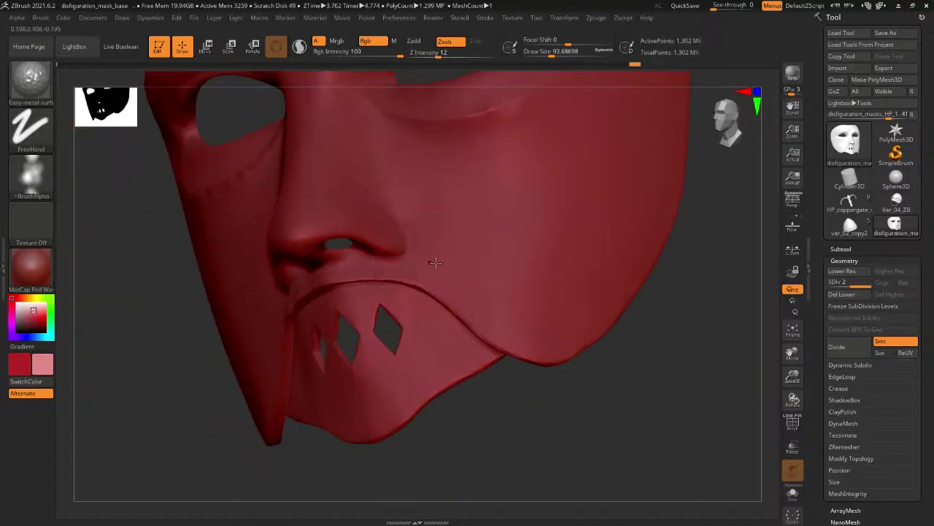
drag(684, 332, 307, 254)
drag(563, 315, 431, 347)
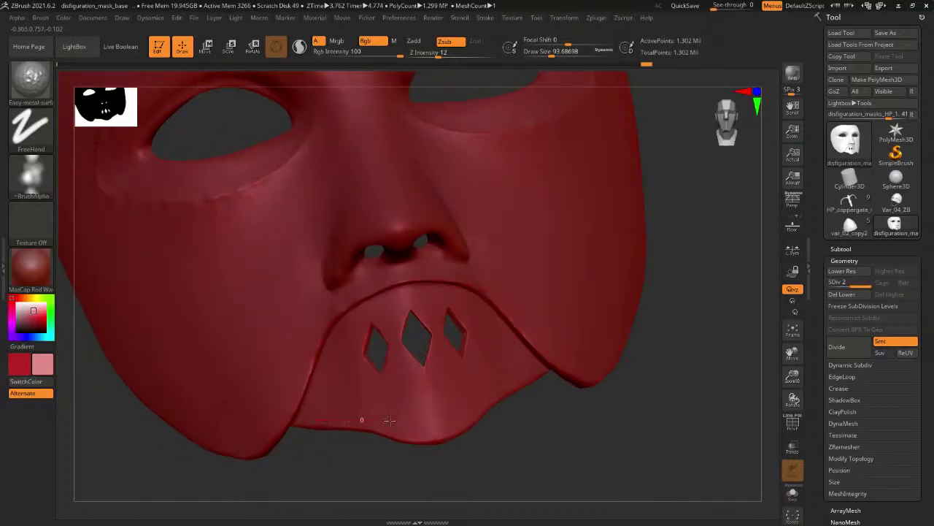
drag(590, 421, 440, 364)
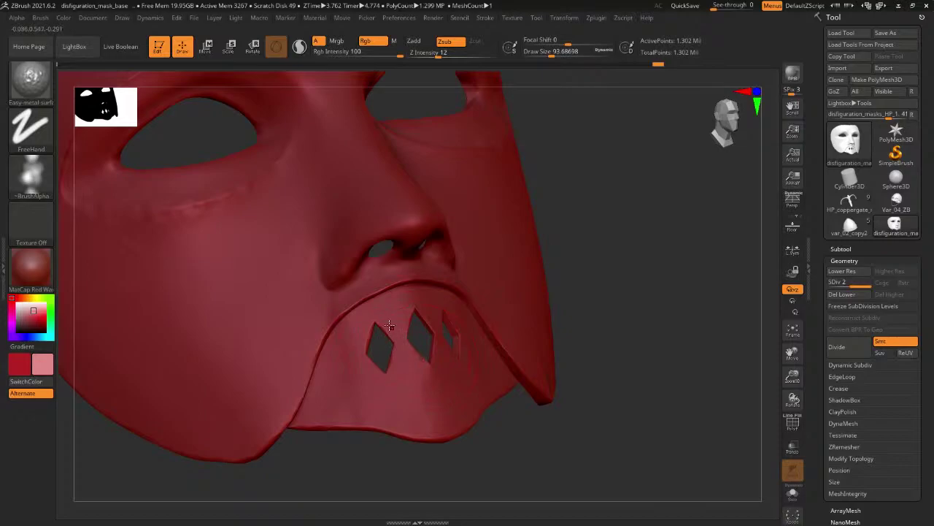
drag(547, 438, 491, 370)
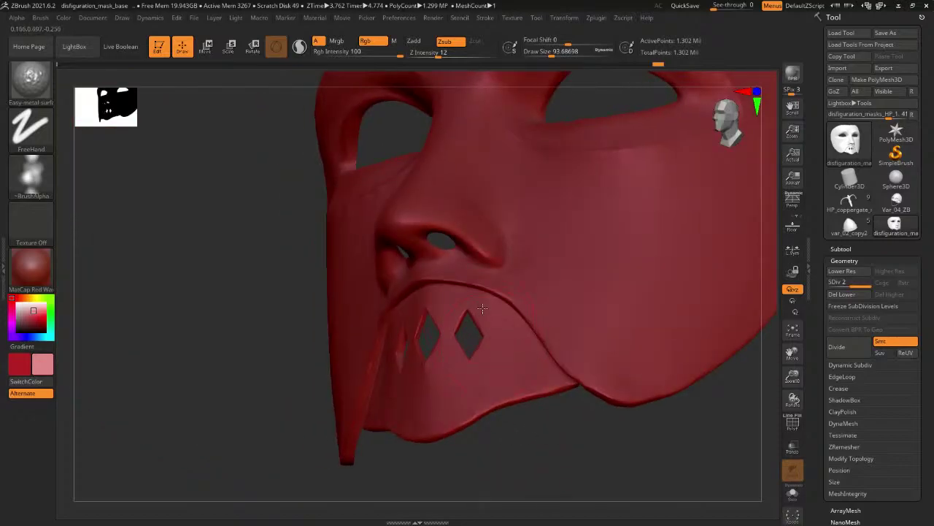
drag(558, 399, 365, 351)
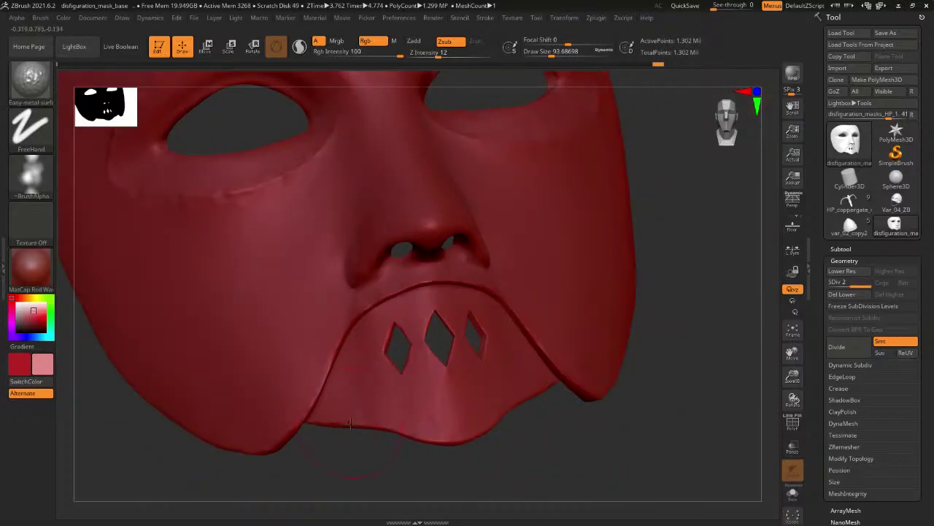
key(f)
drag(703, 246, 584, 274)
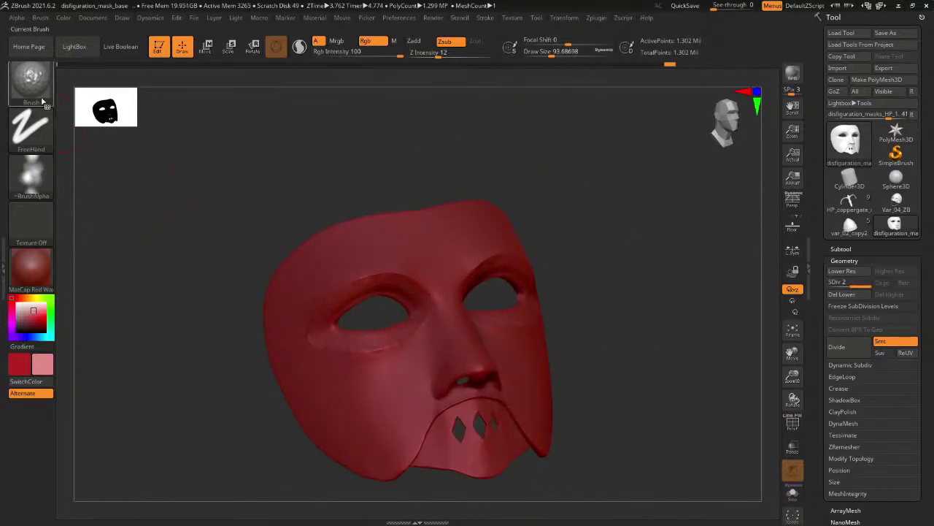
Smooth the dented area below the mask's right eye and load the Surface-02 brush.
click(30, 80)
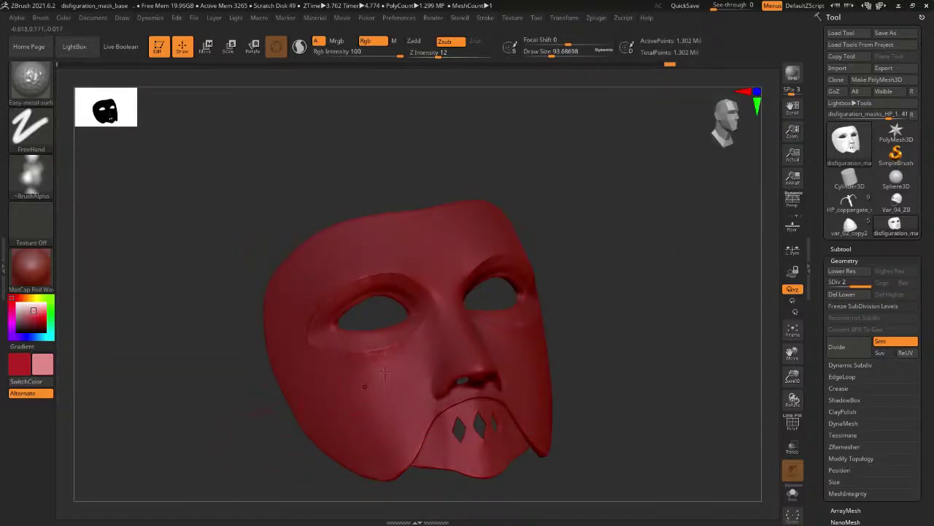
key(shift)
shift+drag(332, 344, 318, 348)
shift+drag(371, 377, 335, 401)
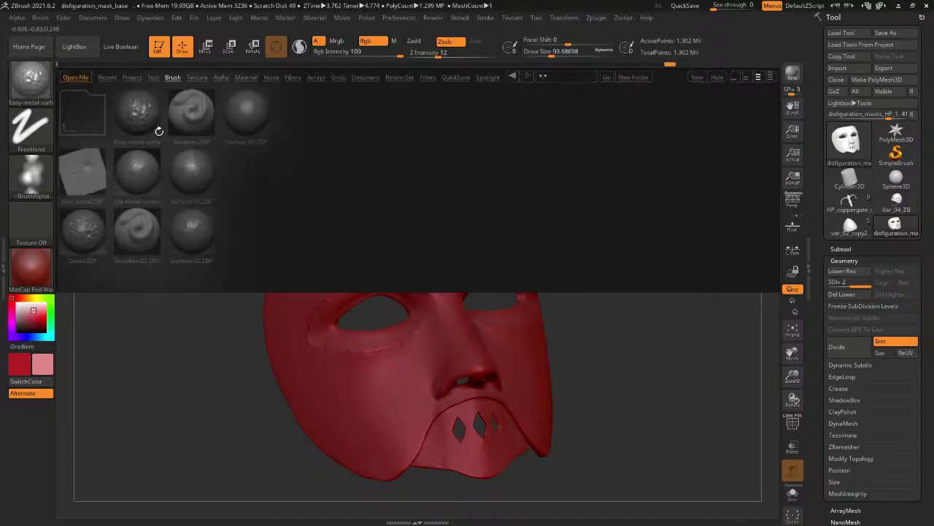
double_click(193, 228)
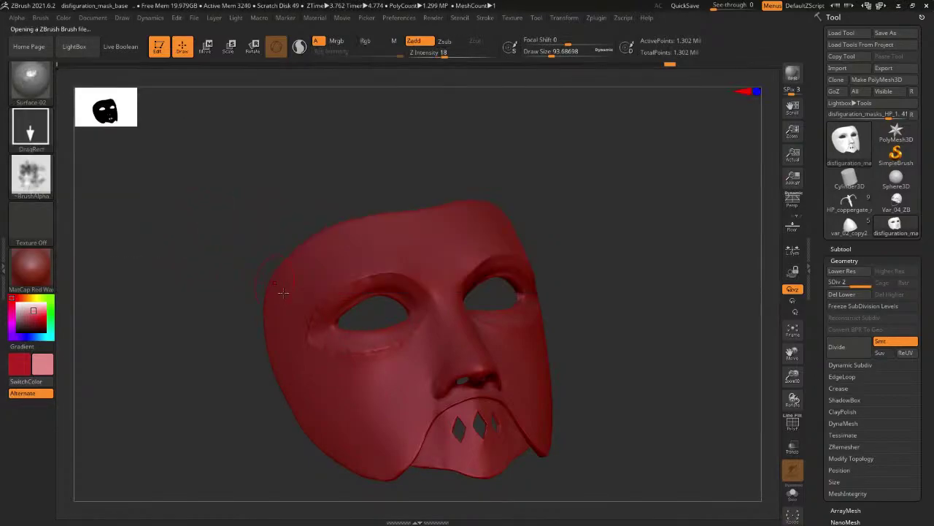
Stamp the Surface-02 texture around the rims and brows of both eye openings and beside the nose.
drag(175, 310, 355, 345)
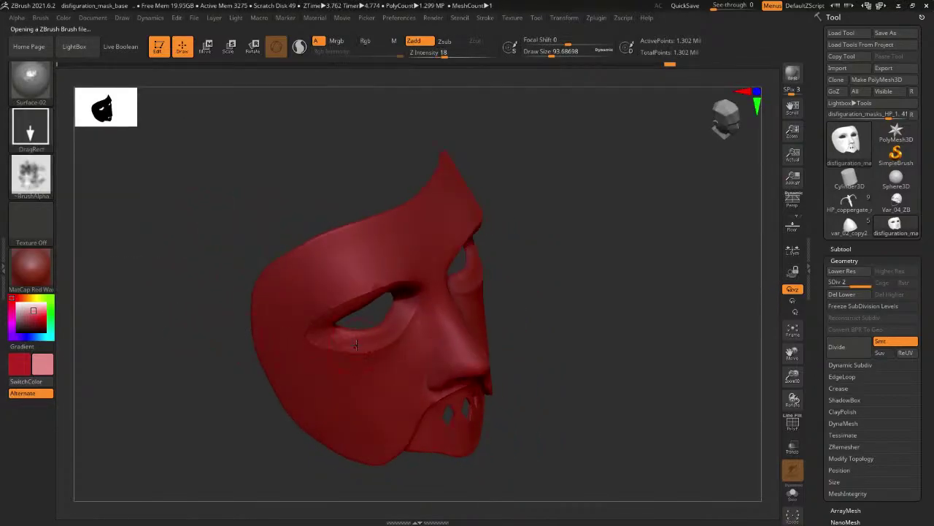
drag(563, 273, 467, 296)
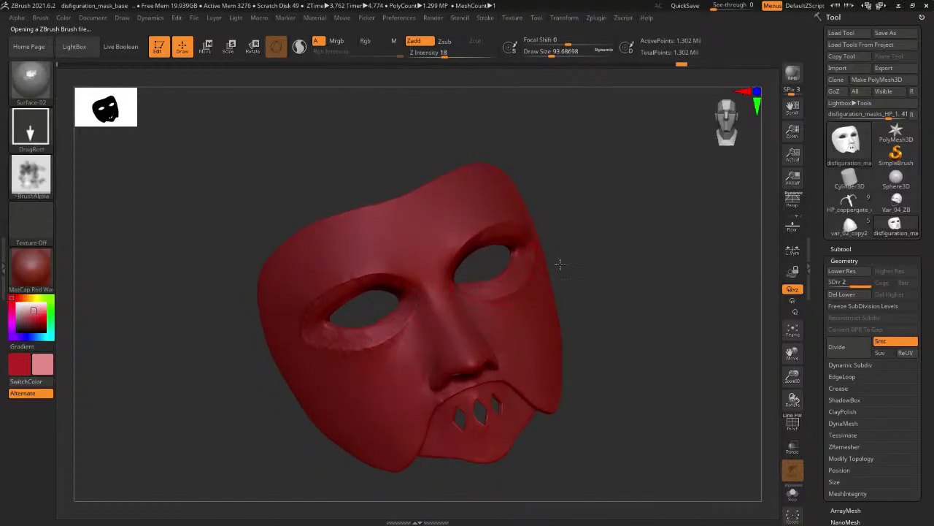
drag(559, 264, 538, 284)
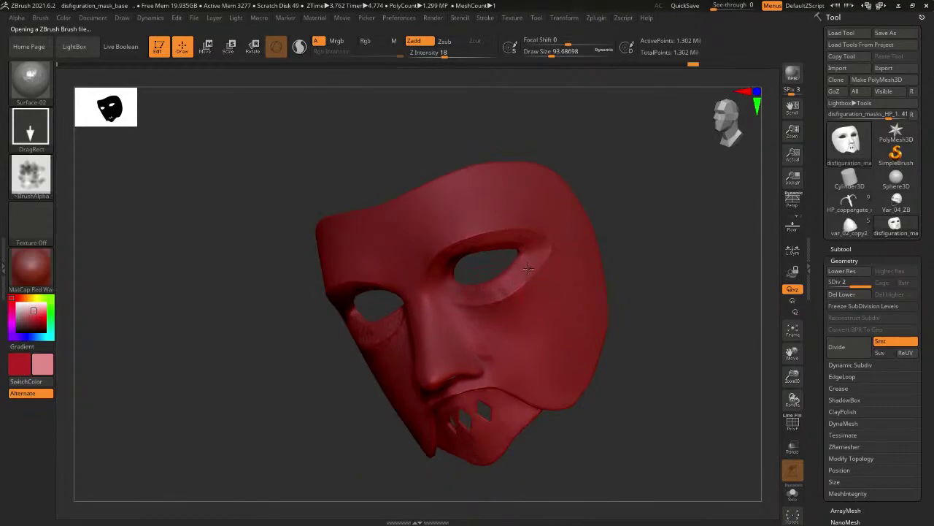
drag(610, 227, 521, 232)
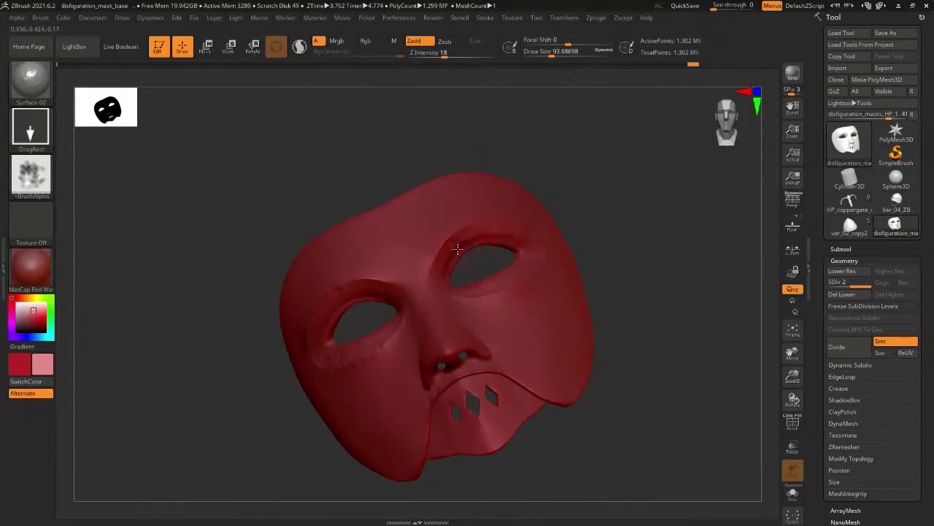
drag(603, 257, 531, 277)
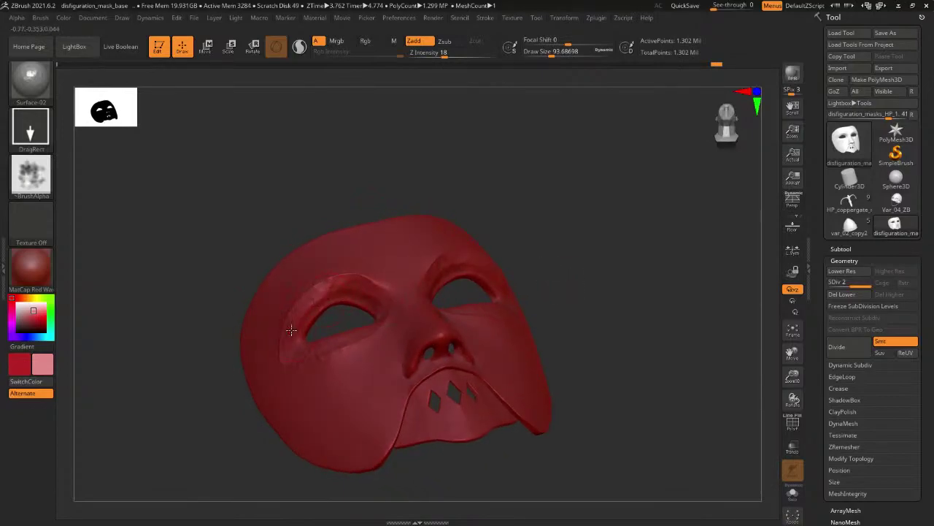
drag(599, 314, 621, 298)
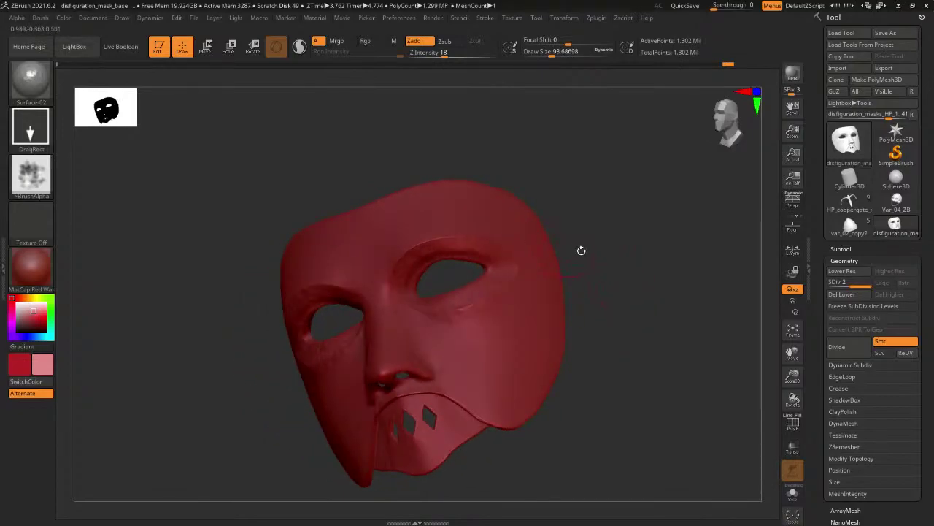
drag(581, 250, 603, 282)
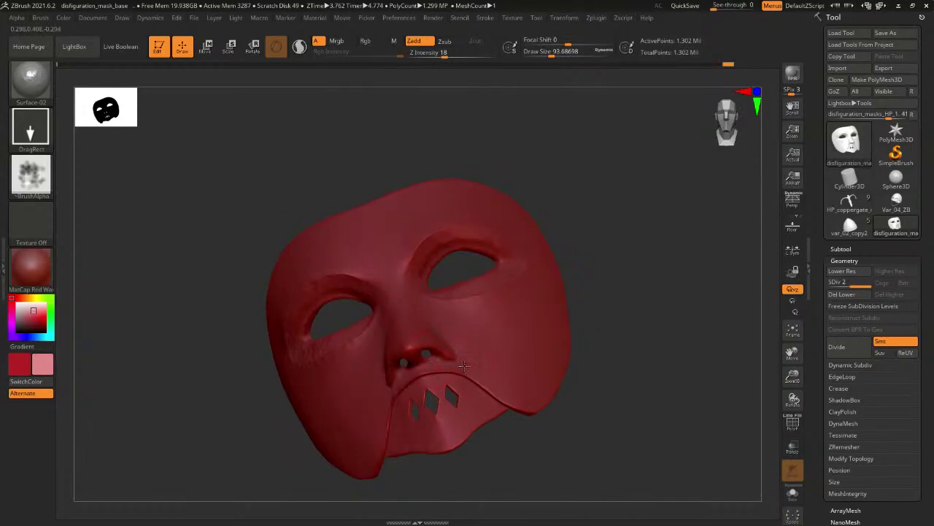
drag(460, 460, 606, 374)
Load the Surface-01 brush and stamp its texture lightly across the mask's forehead and outer brow areas.
key(comma)
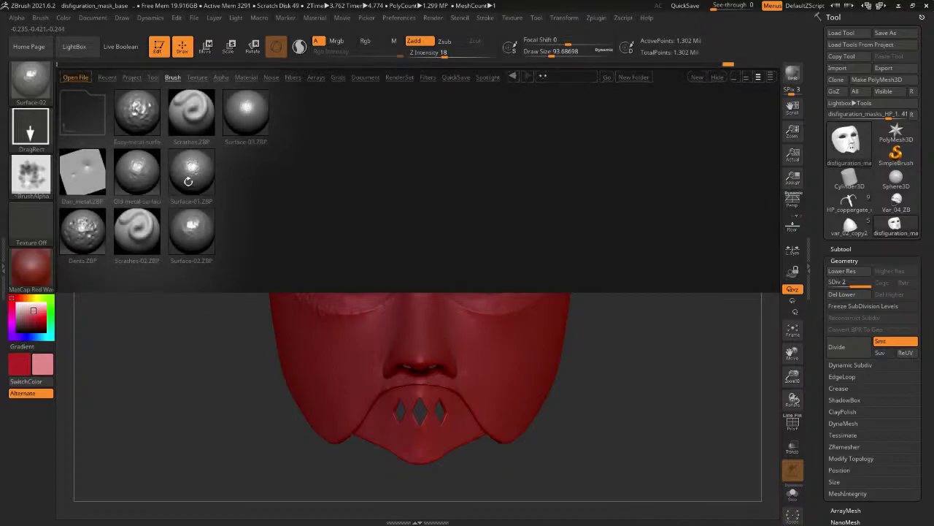
double_click(192, 167)
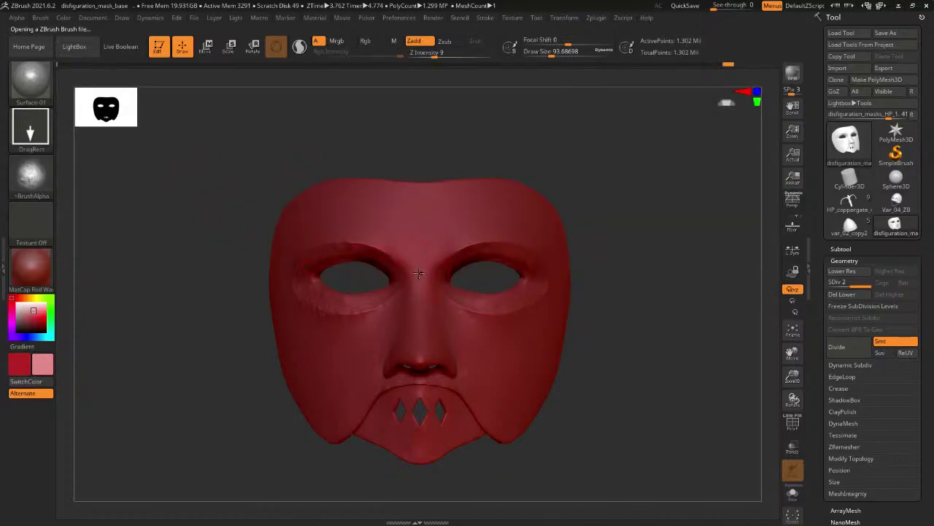
right_drag(463, 344, 347, 217)
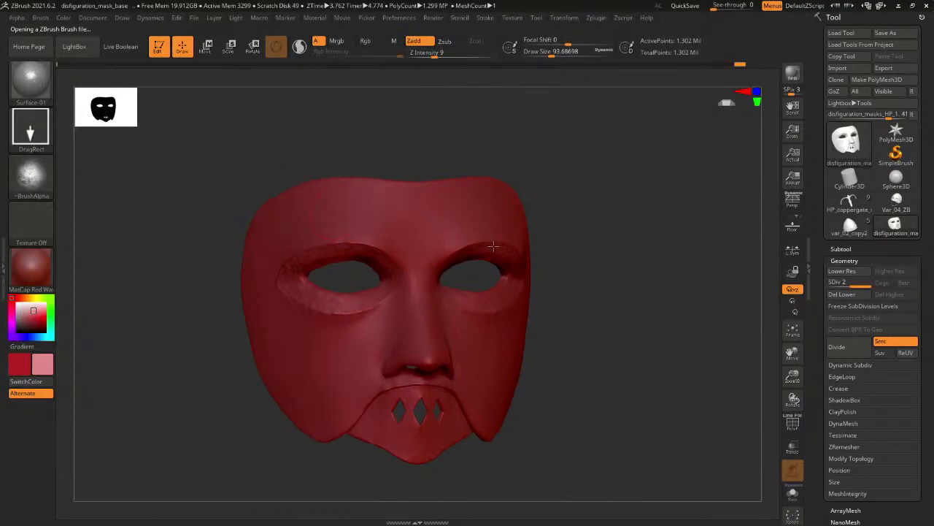
right_drag(493, 247, 463, 219)
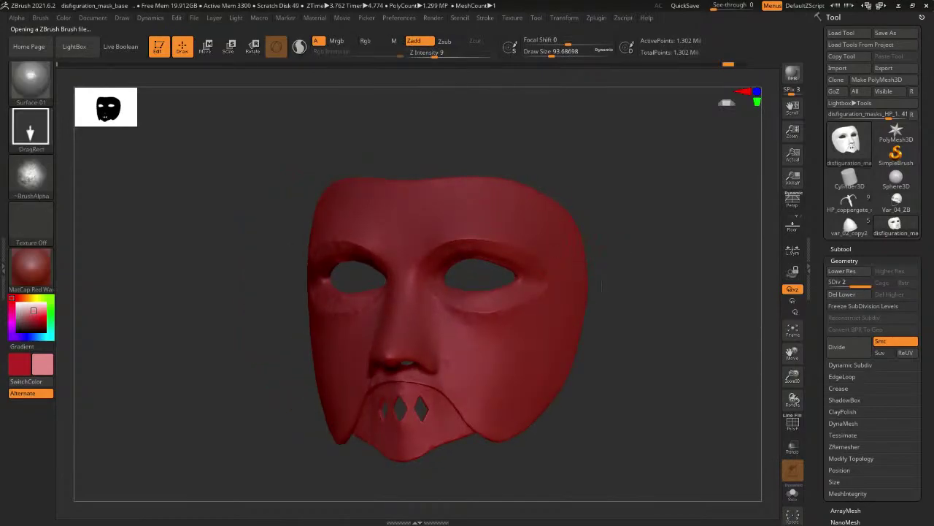
mouse_move(601, 287)
right_down()
mouse_move(657, 285)
mouse_move(651, 281)
right_up()
key(ctrl)
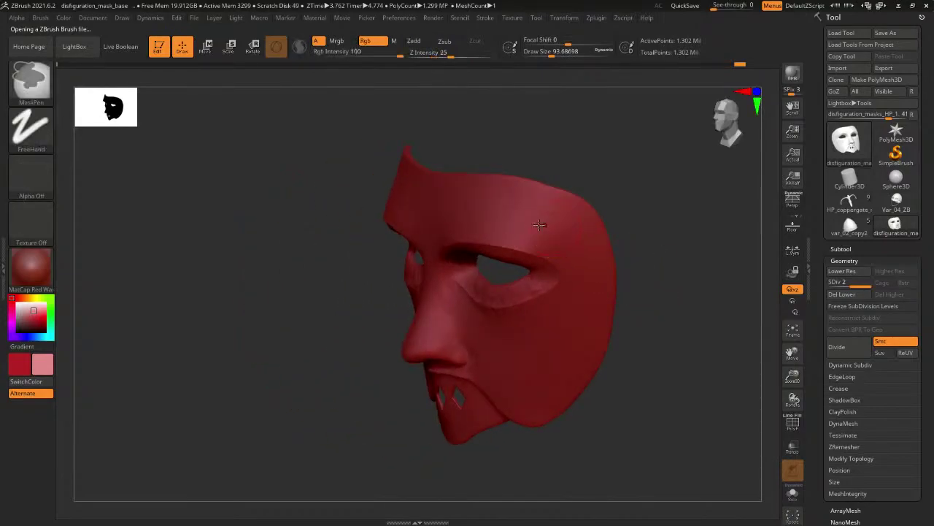
mouse_move(482, 227)
right_down()
mouse_move(691, 252)
mouse_move(663, 235)
right_up()
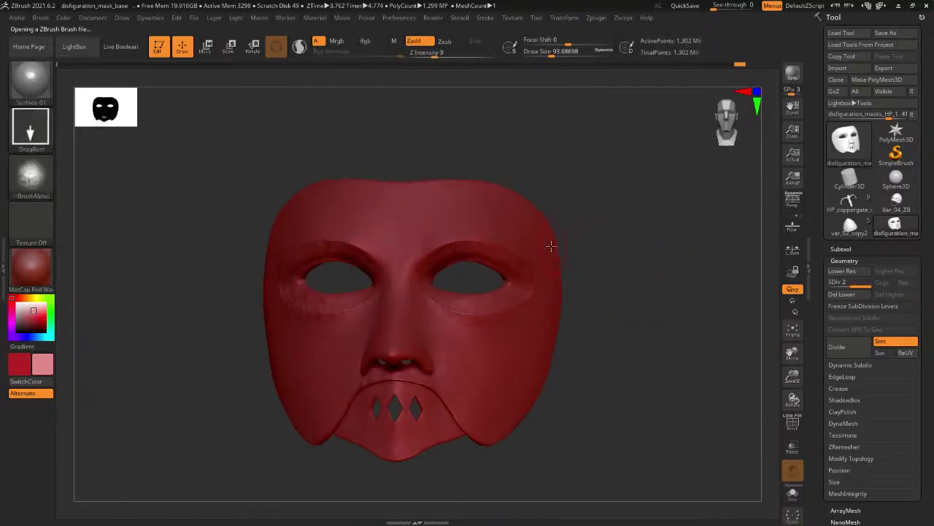
right_drag(596, 287, 610, 321)
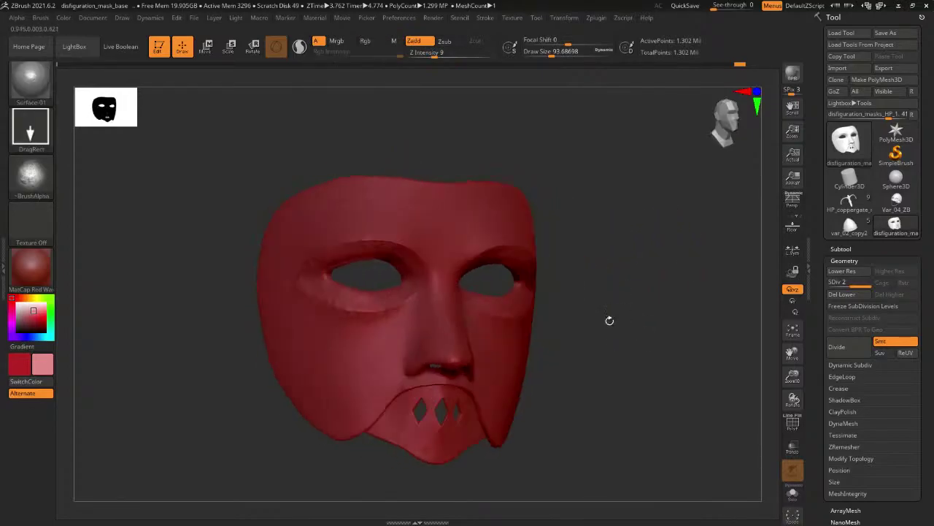
Stamp the Surface-01 texture over the bridge of the nose and both cheeks of the mask.
drag(629, 205, 610, 200)
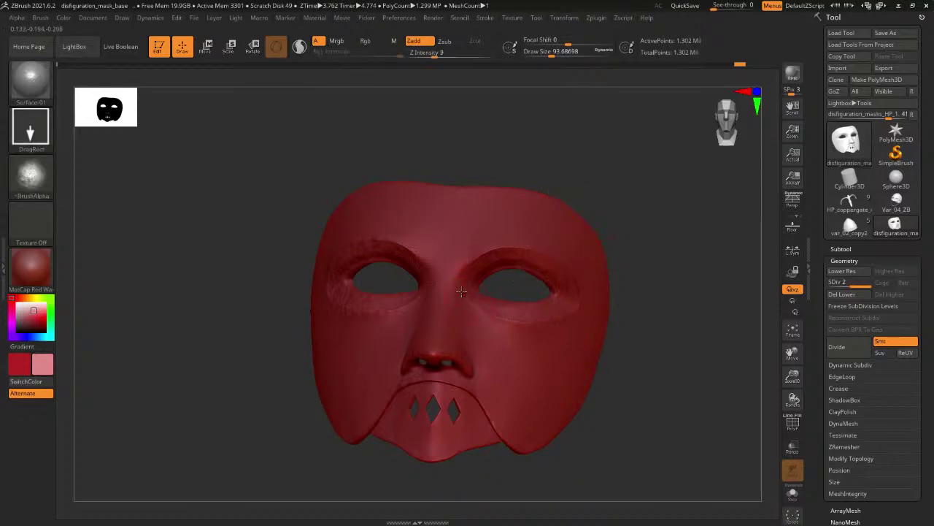
right_drag(595, 214, 440, 263)
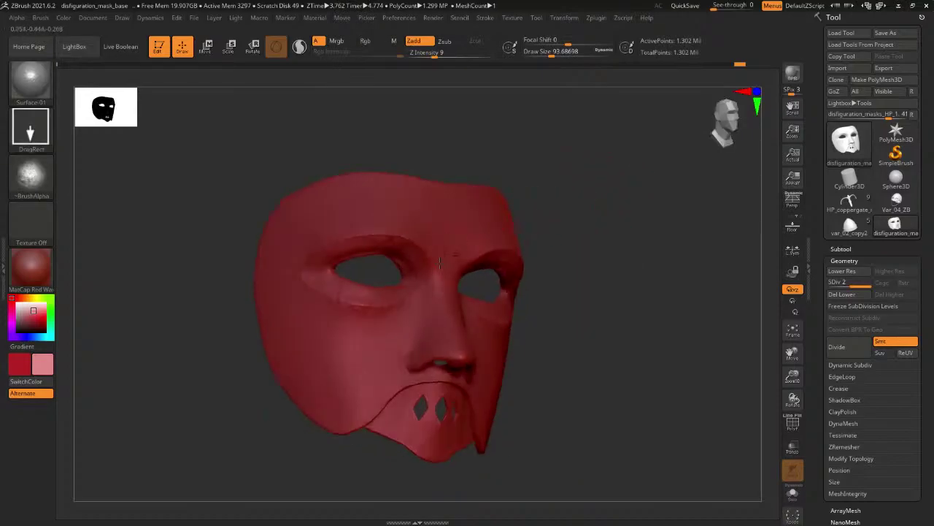
mouse_move(577, 308)
shift+right_down()
mouse_move(640, 325)
mouse_move(638, 288)
mouse_move(653, 303)
mouse_move(667, 249)
shift+right_up()
mouse_move(543, 358)
right_down()
mouse_move(588, 340)
mouse_move(495, 309)
mouse_move(584, 295)
mouse_move(681, 299)
mouse_move(602, 274)
right_up()
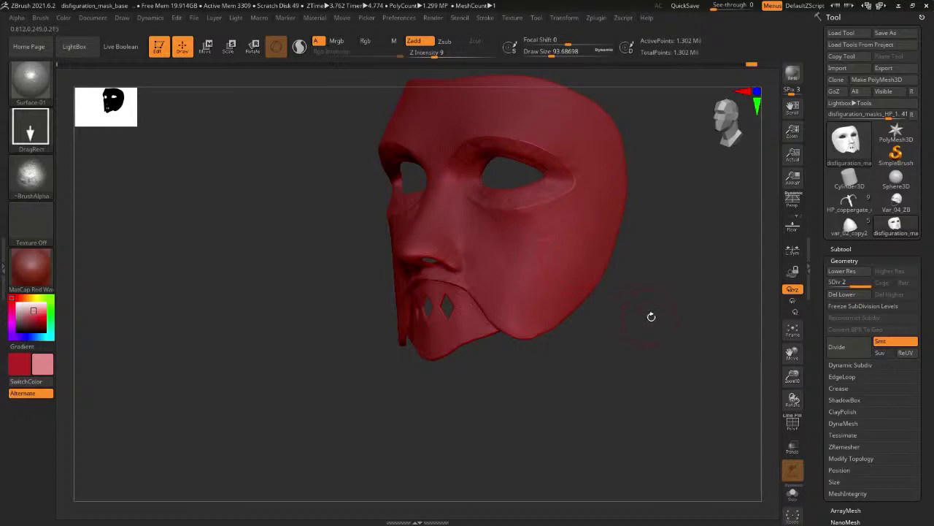
right_drag(651, 316, 715, 299)
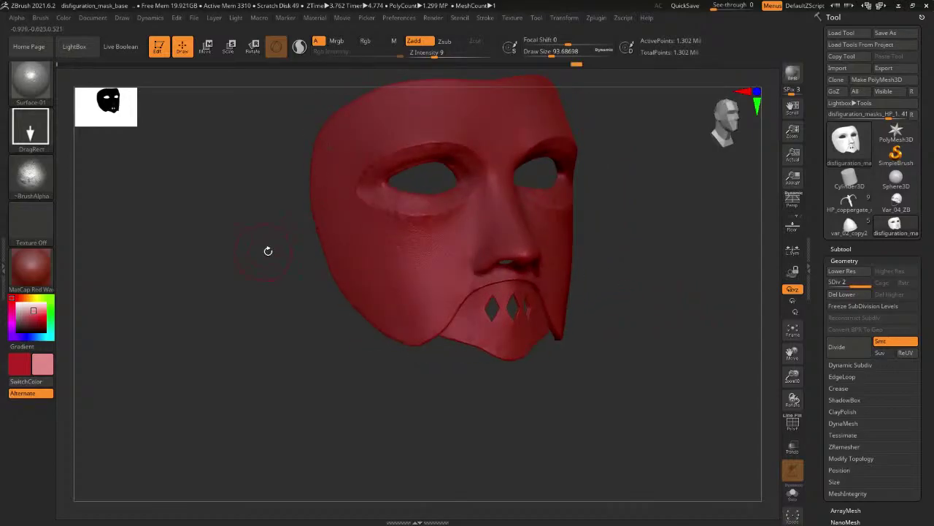
right_drag(267, 250, 236, 267)
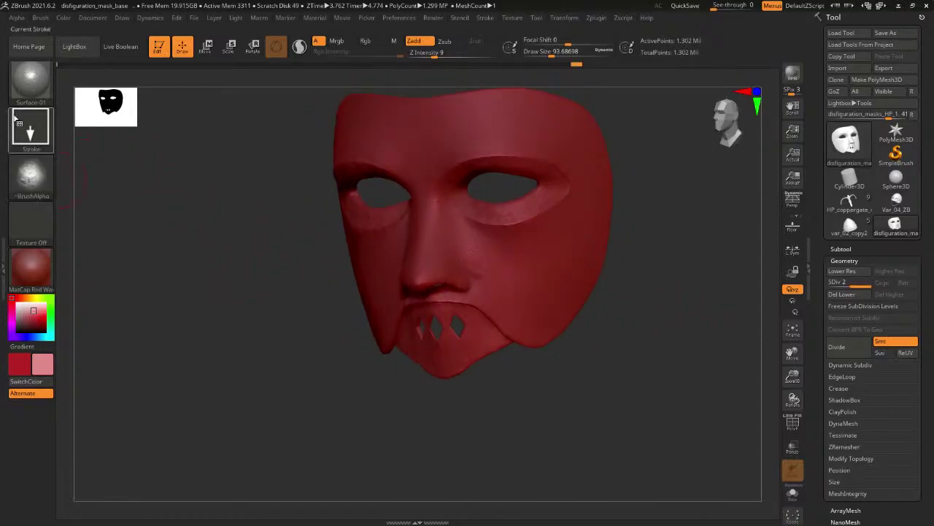
Load the Scrathes brush and set its draw size to about 187.
click(30, 80)
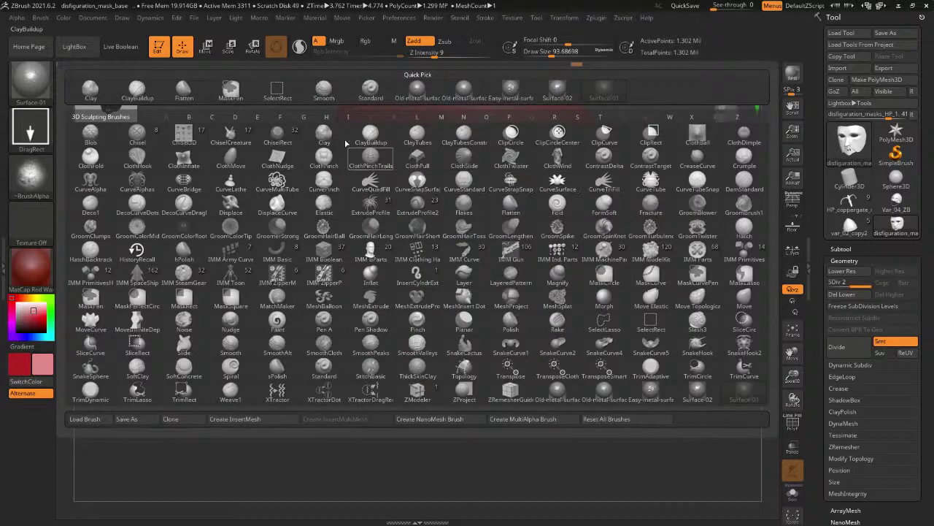
key(comma)
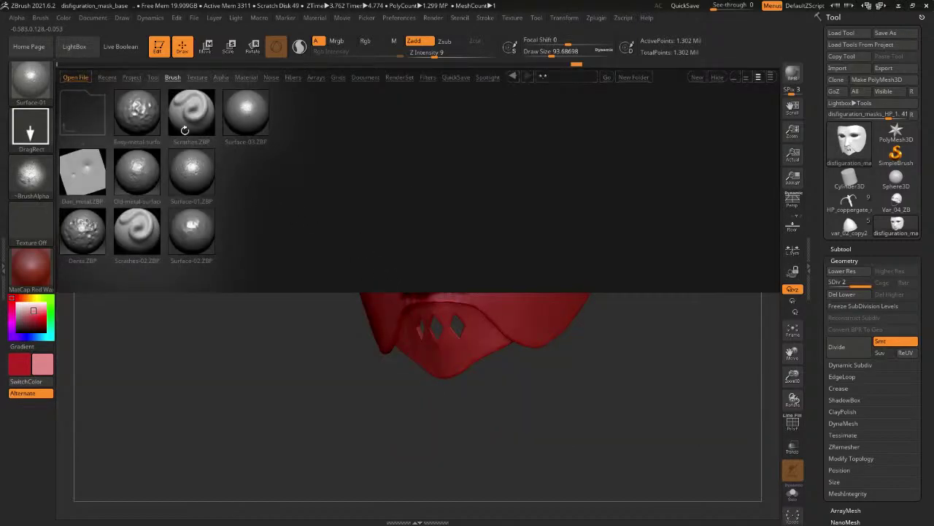
drag(223, 119, 188, 119)
double_click(200, 111)
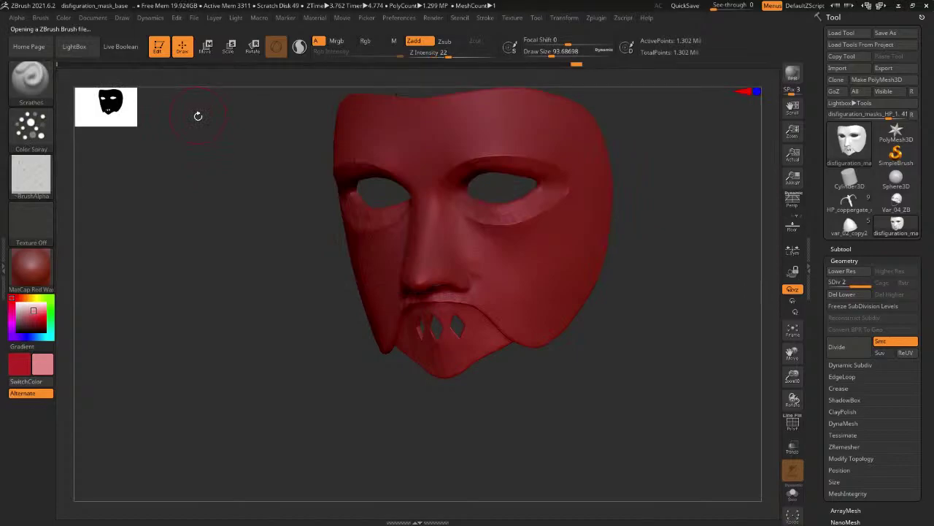
right_click(474, 227)
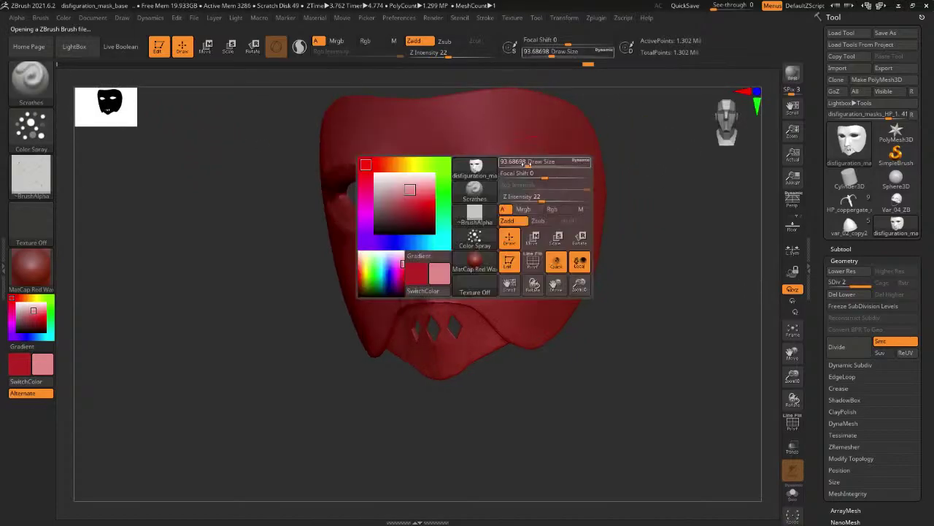
drag(528, 162, 538, 162)
Spray fine scratches with the Scrathes brush over the mask's forehead and cheeks down to the lower cheek edges.
right_drag(560, 138, 613, 161)
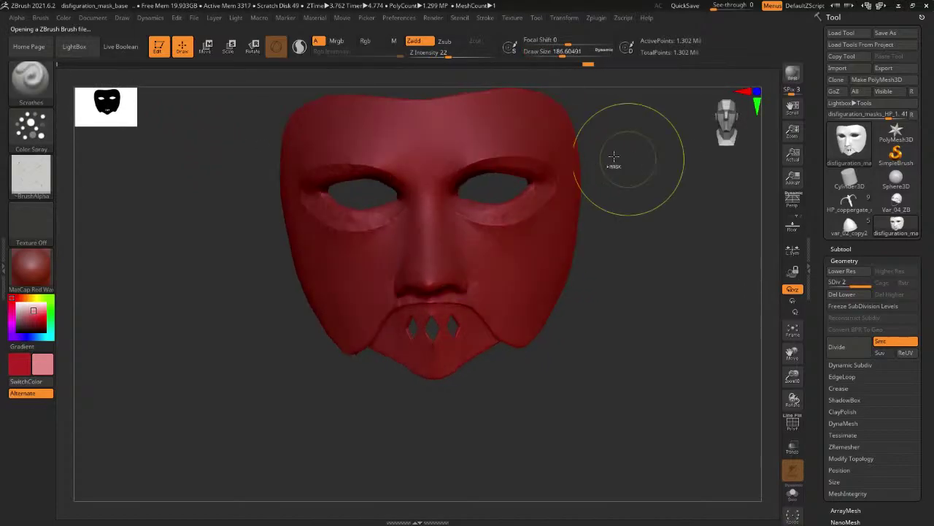
right_drag(553, 151, 619, 144)
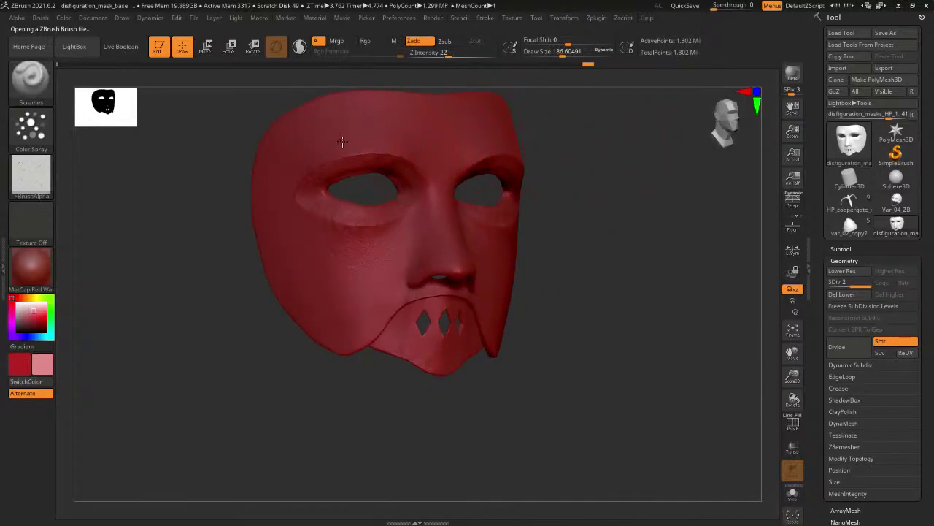
right_drag(640, 209, 469, 250)
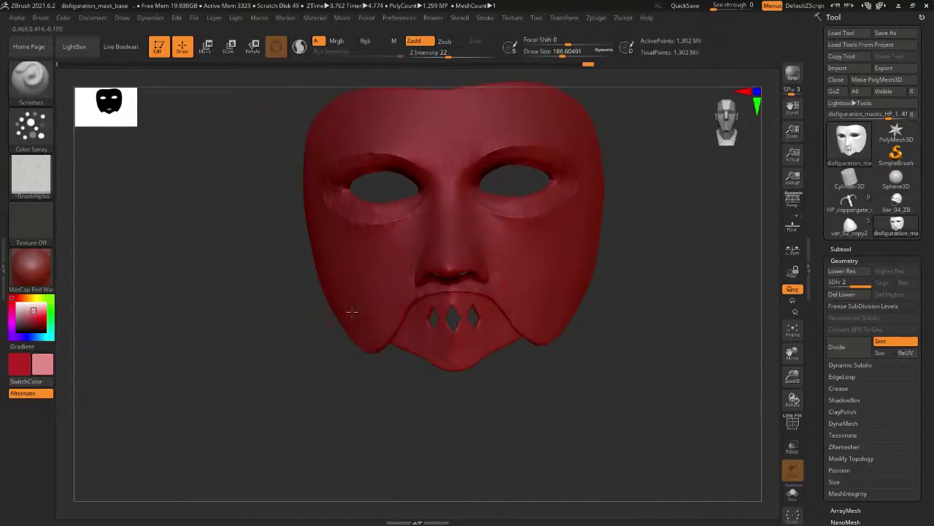
right_drag(350, 313, 341, 329)
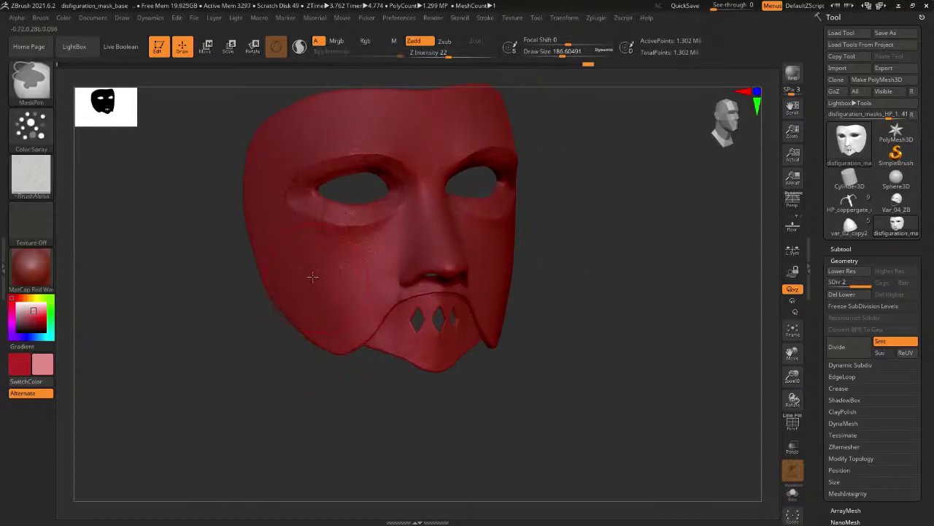
right_drag(311, 274, 246, 299)
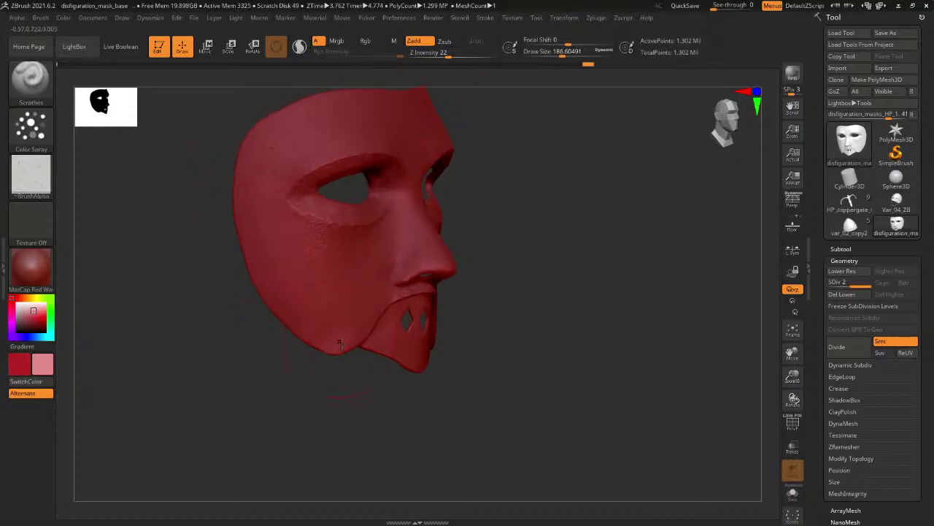
drag(265, 359, 251, 365)
right_drag(250, 365, 267, 242)
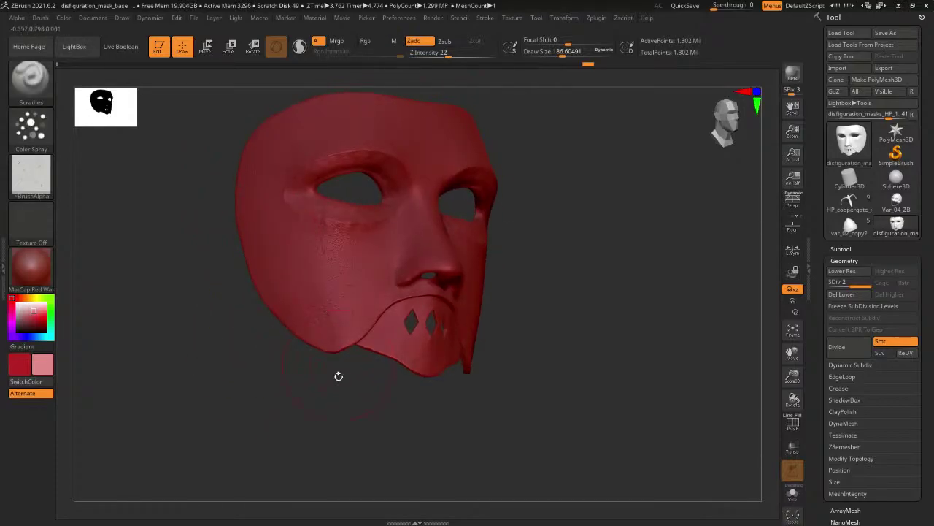
right_drag(338, 375, 347, 351)
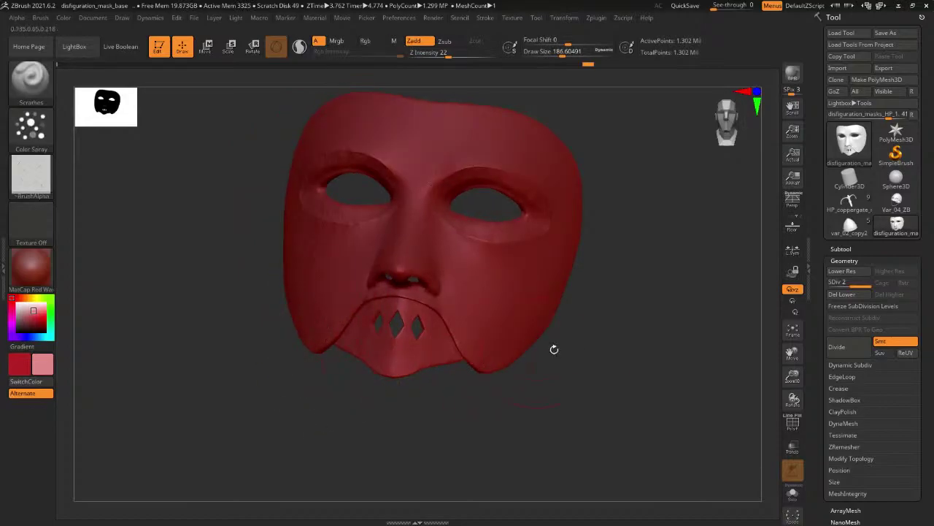
right_drag(553, 348, 538, 315)
Undo the last two strokes and respray scratches over the cheeks and mouth plate at a draw size of about 344.
mouse_move(609, 280)
mouse_down()
mouse_move(580, 302)
mouse_move(603, 297)
mouse_move(555, 323)
mouse_move(647, 328)
mouse_up()
key(space)
key(ctrl+z)
key(ctrl+z)
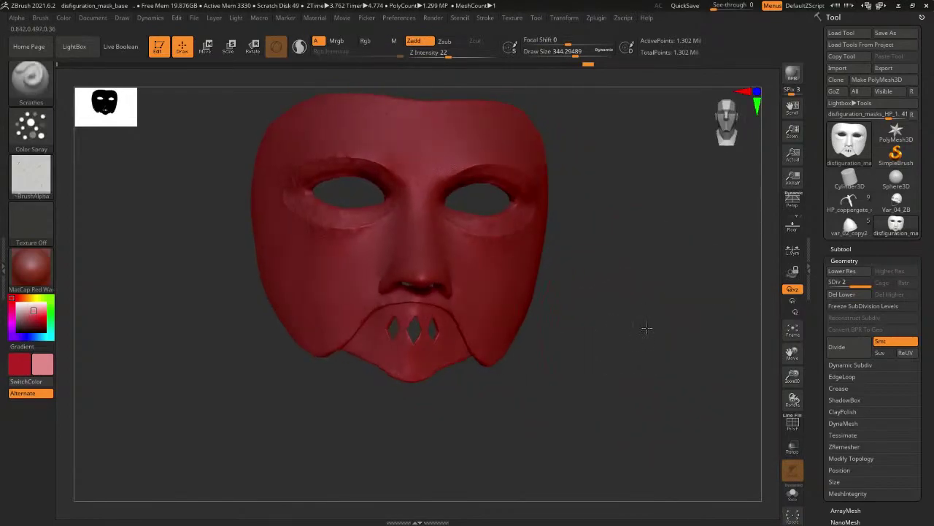
mouse_move(646, 328)
right_down()
mouse_move(617, 328)
mouse_move(638, 316)
right_up()
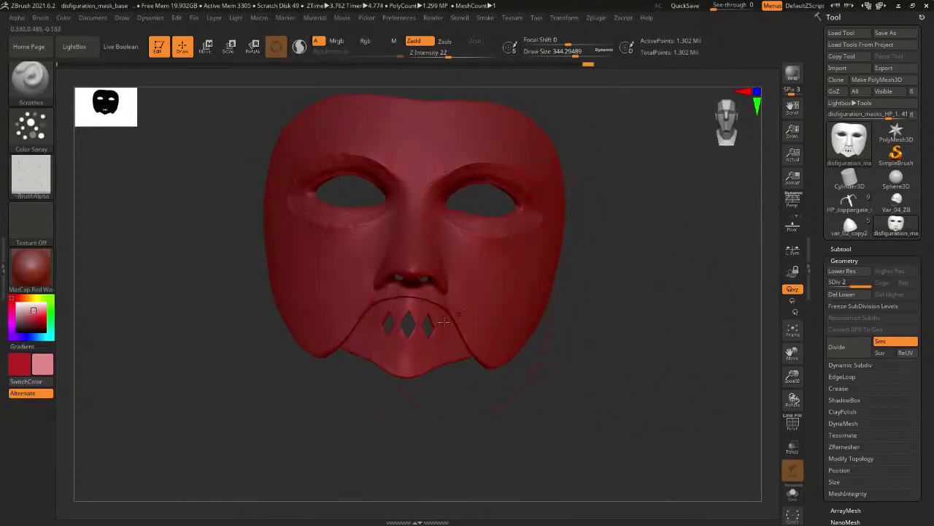
mouse_move(471, 393)
right_down()
mouse_move(467, 405)
mouse_move(462, 396)
mouse_move(489, 382)
mouse_move(469, 385)
right_up()
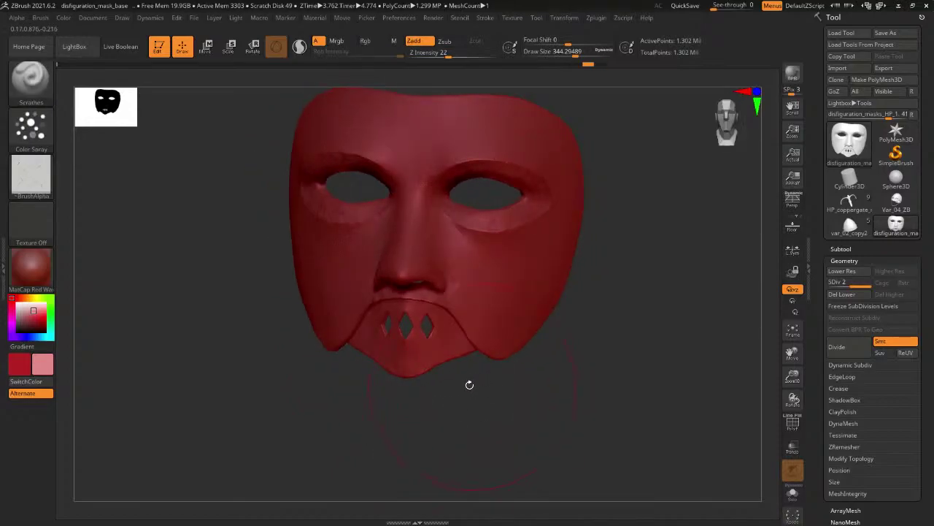
Load the Dan_metal brush with its Cut1 shape and undo the trial stamp on the mask.
key(comma)
double_click(81, 176)
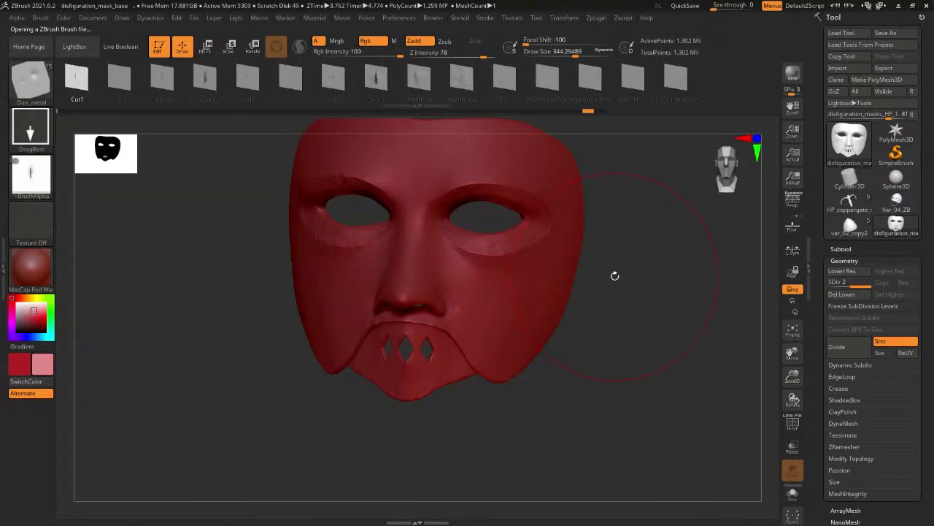
drag(614, 275, 480, 281)
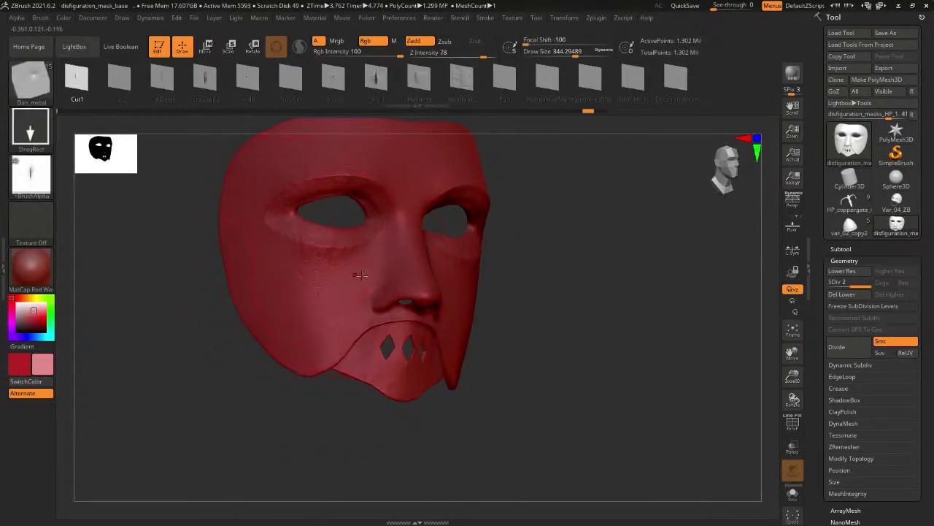
mouse_move(281, 401)
mouse_down()
mouse_move(260, 409)
mouse_move(287, 355)
mouse_move(260, 386)
mouse_move(315, 391)
mouse_move(359, 373)
mouse_up()
drag(491, 314, 433, 307)
key(ctrl+z)
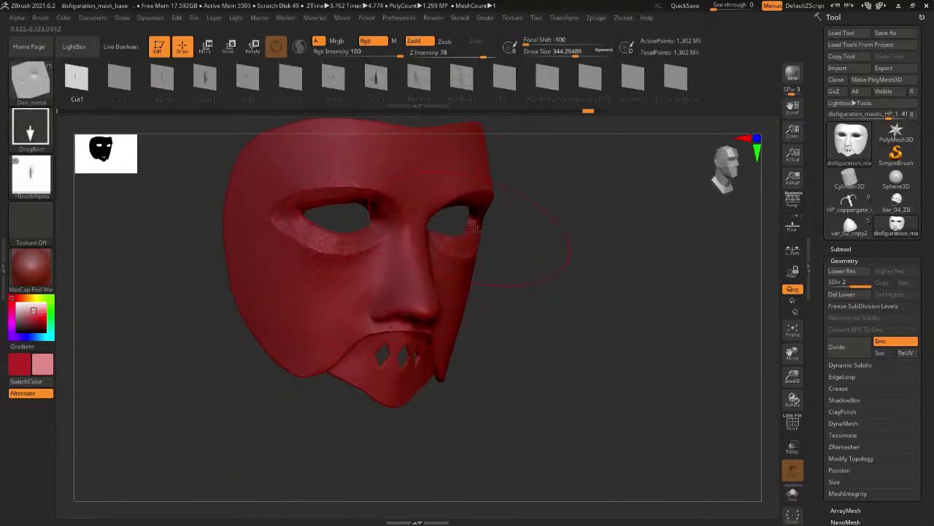
Stamp small Cut1 damage marks along the curved upper edge of the mouth plate beside the diamond cutouts.
drag(496, 237, 450, 246)
drag(219, 365, 329, 335)
drag(347, 378, 240, 386)
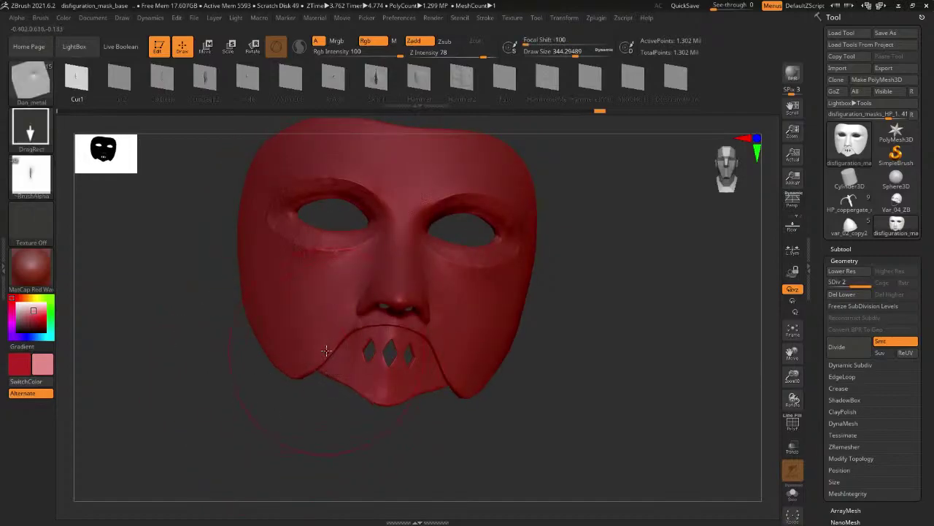
drag(330, 428, 447, 405)
drag(648, 343, 606, 308)
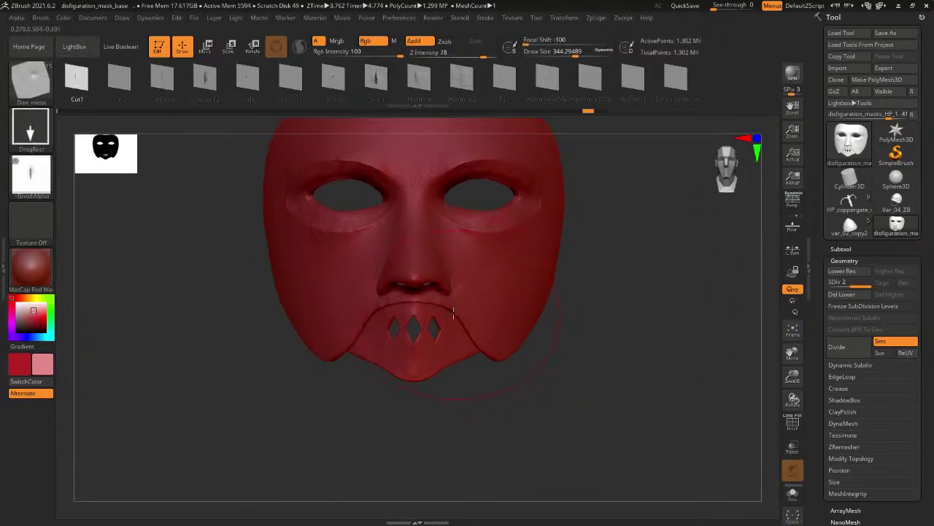
drag(510, 381, 478, 358)
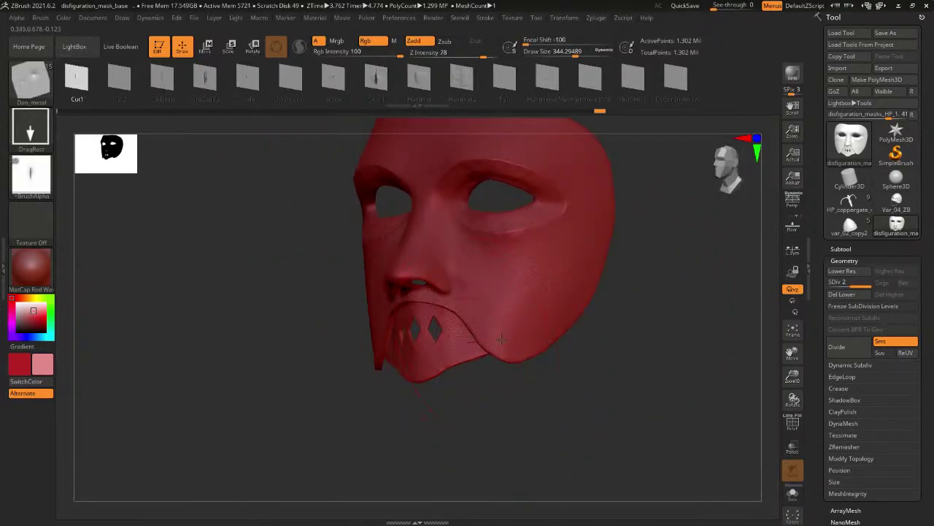
shift+drag(517, 411, 486, 355)
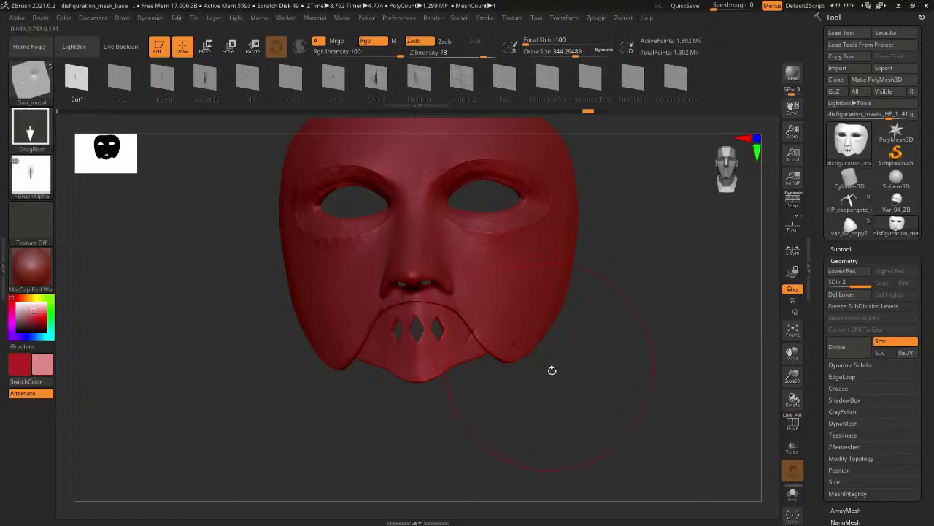
drag(620, 306, 608, 305)
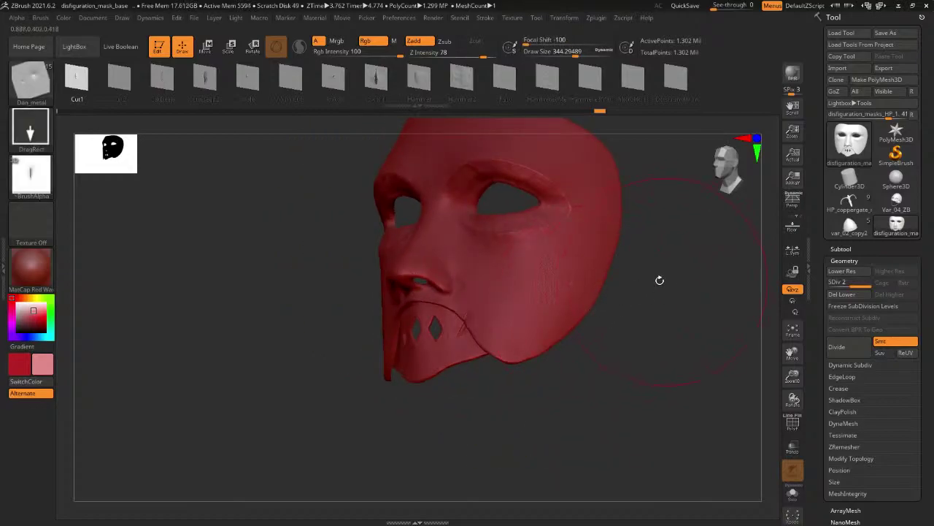
drag(659, 280, 591, 301)
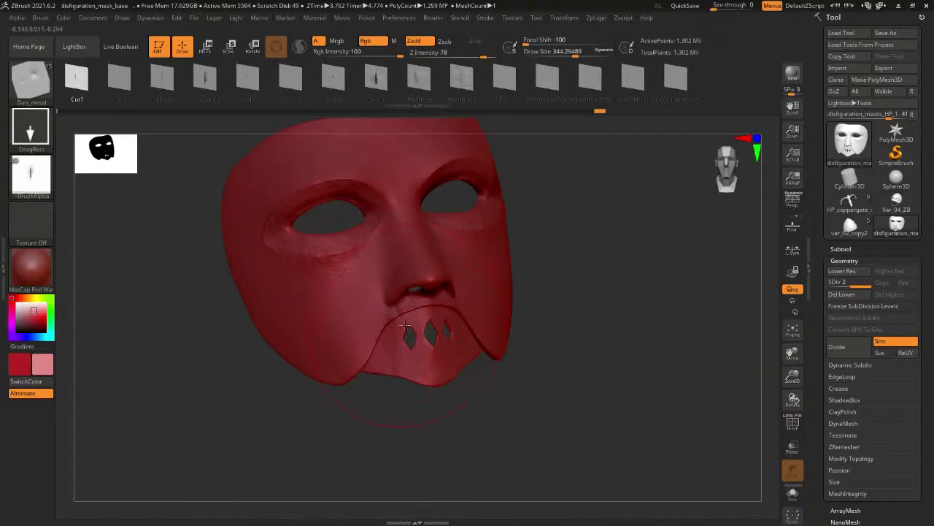
Discard the last Cut1 stamp, choose the Cut2 shape and stamp a thin cut across the seam between cheek and mouth plate.
mouse_move(445, 413)
mouse_down()
mouse_move(440, 446)
mouse_move(432, 409)
mouse_move(387, 394)
mouse_move(406, 389)
mouse_move(401, 424)
mouse_move(369, 418)
mouse_up()
key(ctrl+z)
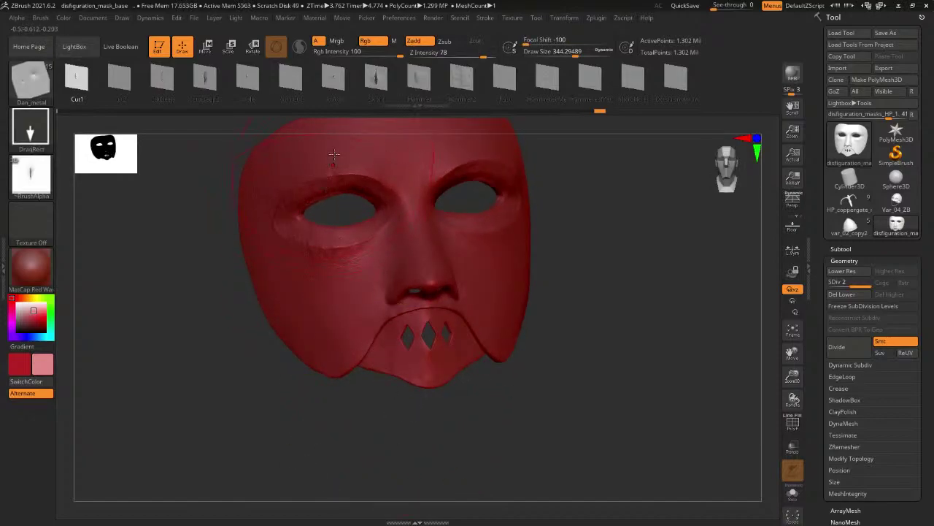
click(122, 80)
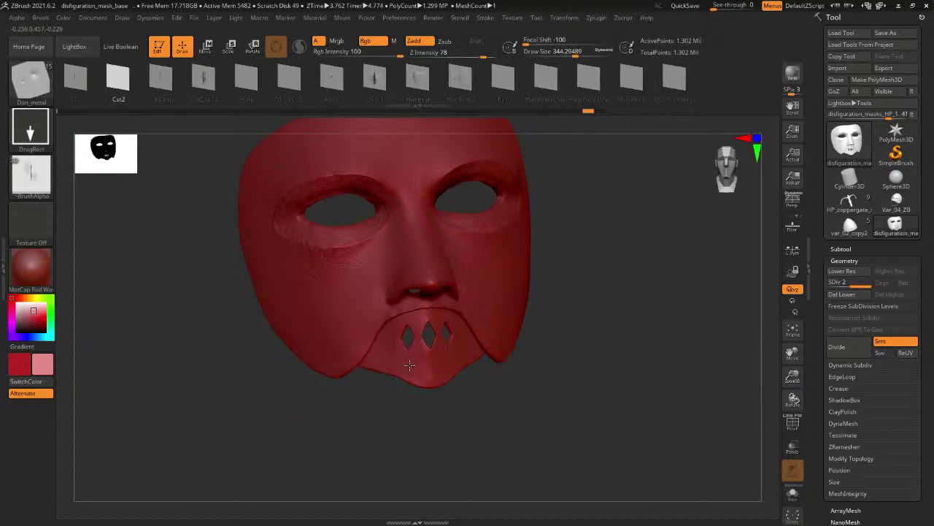
drag(646, 326, 519, 338)
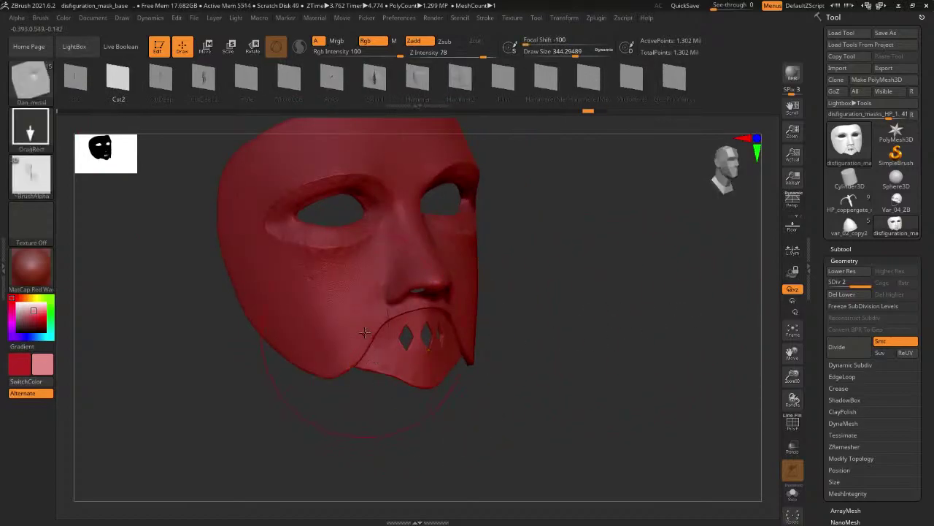
mouse_move(392, 376)
mouse_down()
mouse_move(442, 385)
mouse_move(419, 410)
mouse_move(450, 414)
mouse_move(478, 406)
mouse_move(542, 342)
mouse_move(520, 318)
mouse_move(445, 314)
mouse_move(467, 358)
mouse_up()
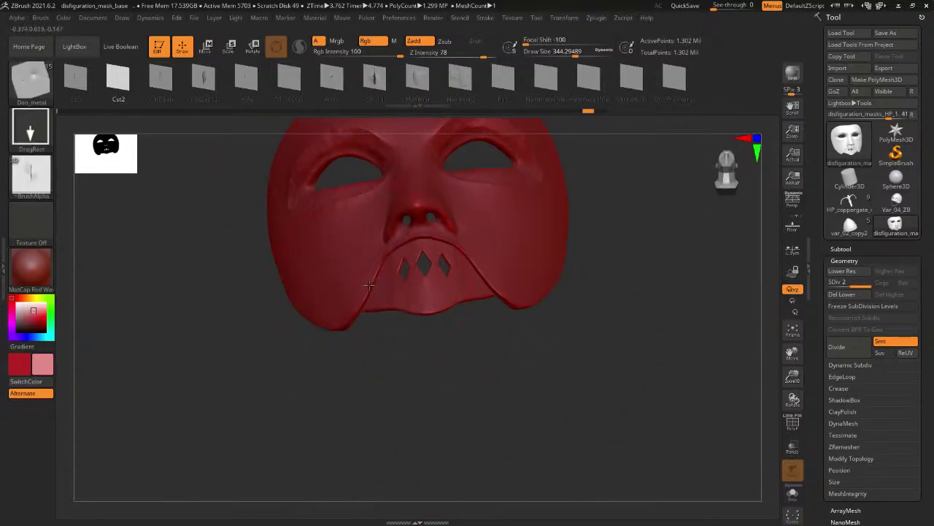
drag(415, 304, 406, 267)
Try the Hole shape on the side of the mask, undo it and check the MicroCuts shape against the cheek.
click(30, 79)
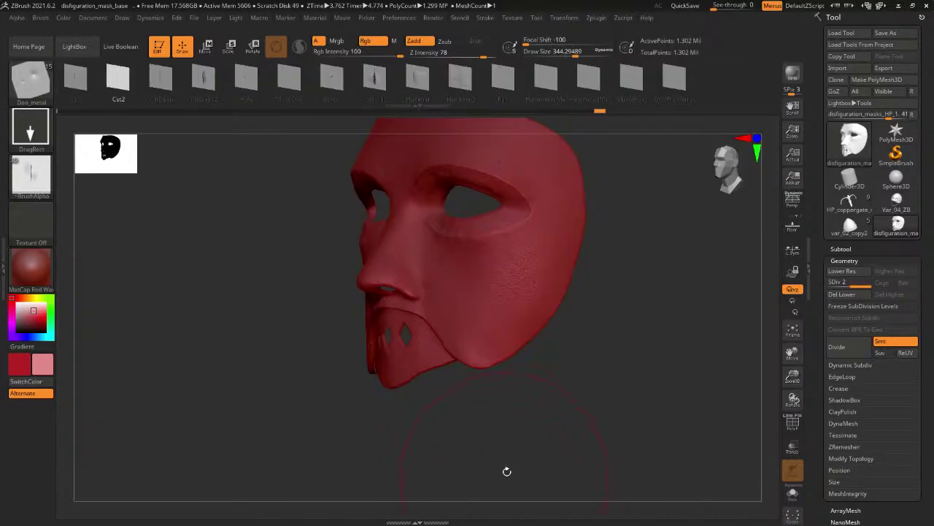
click(252, 87)
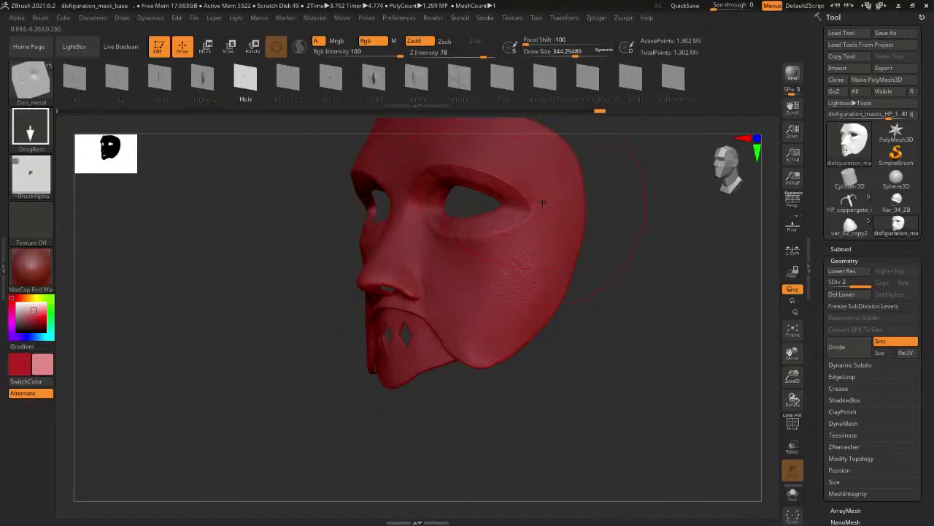
drag(632, 235, 610, 229)
key(ctrl+z)
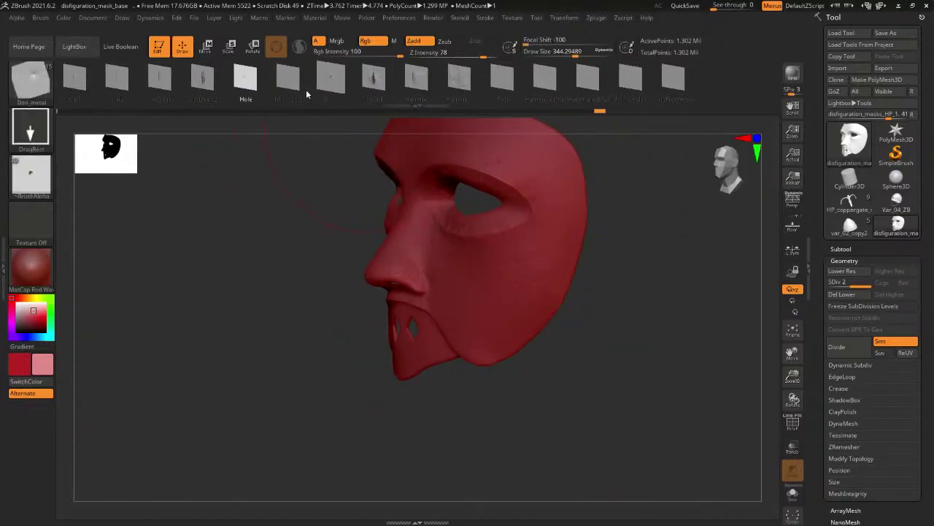
click(297, 83)
right_drag(588, 246, 684, 233)
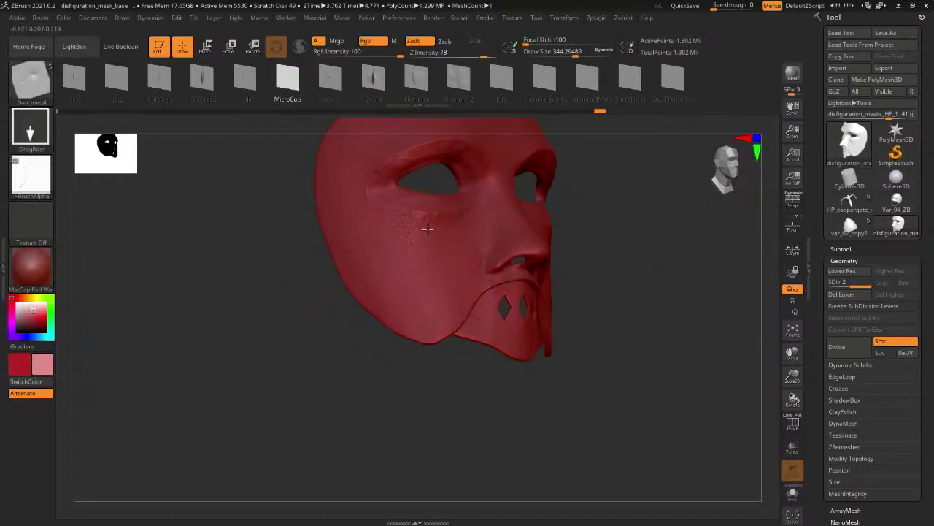
right_drag(618, 236, 508, 240)
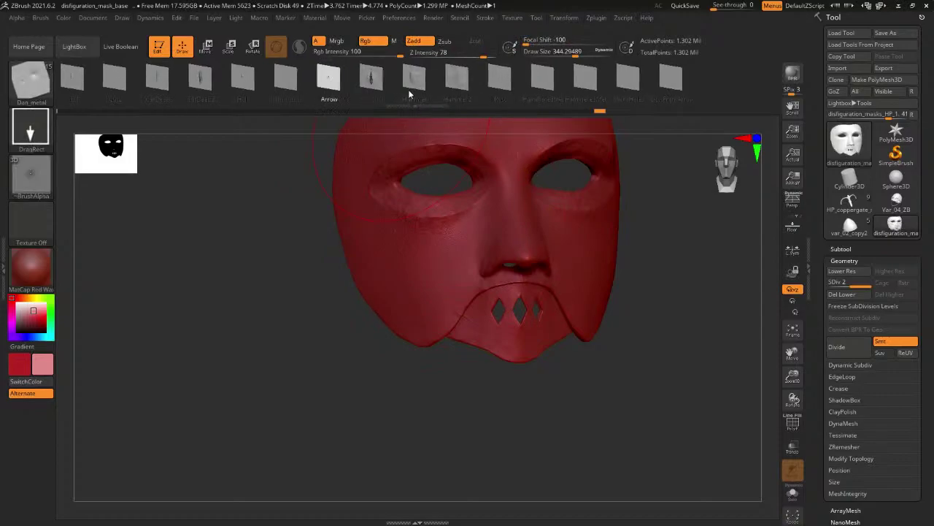
Try Rust stamps over the cheek and around the mouth plate, undoing the trial strokes.
click(495, 85)
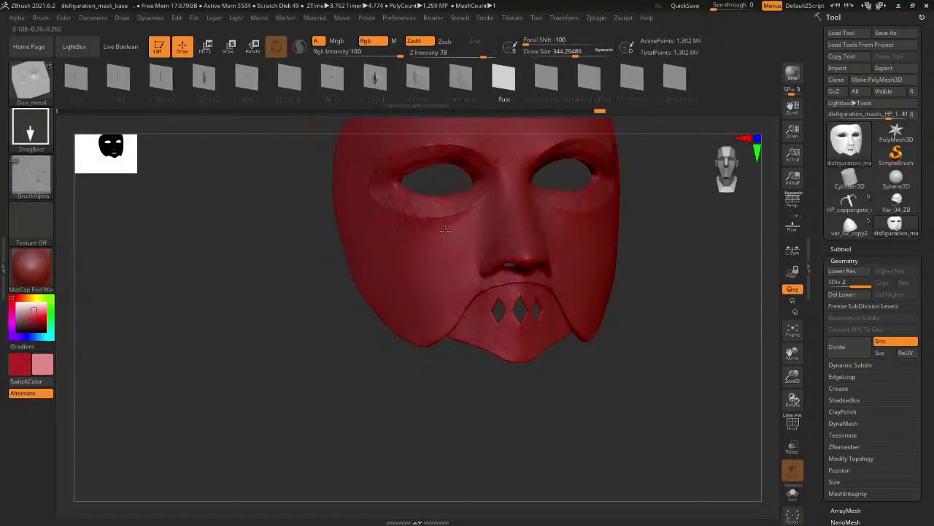
drag(497, 241, 499, 246)
key(ctrl+z)
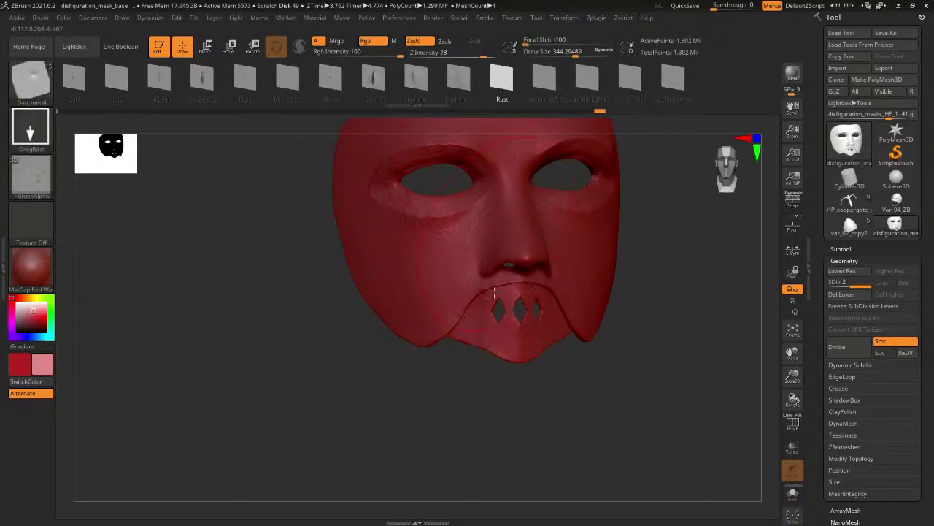
mouse_move(403, 281)
mouse_down()
mouse_move(422, 323)
mouse_move(459, 336)
mouse_up()
key(ctrl+z)
mouse_move(474, 384)
mouse_down()
mouse_move(490, 381)
mouse_move(468, 380)
mouse_up()
key(ctrl+z)
drag(468, 334, 511, 358)
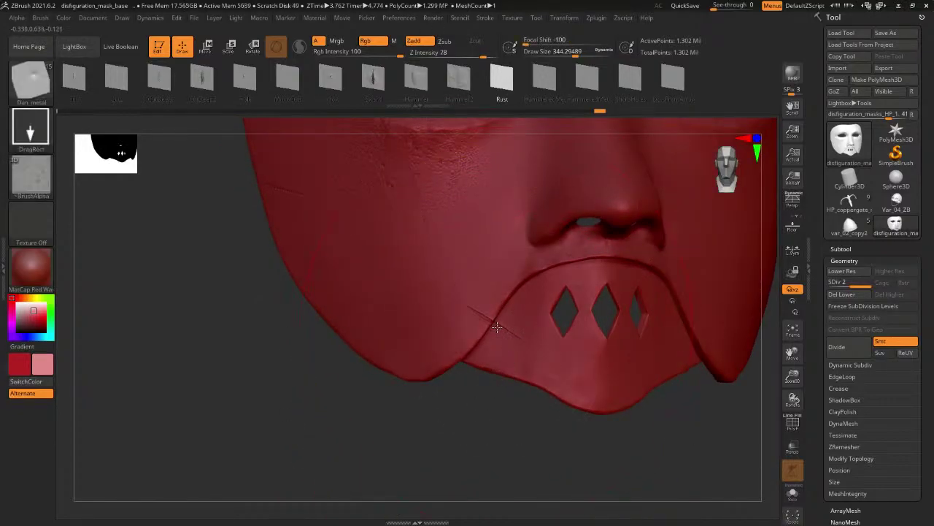
drag(488, 409, 480, 413)
key(f)
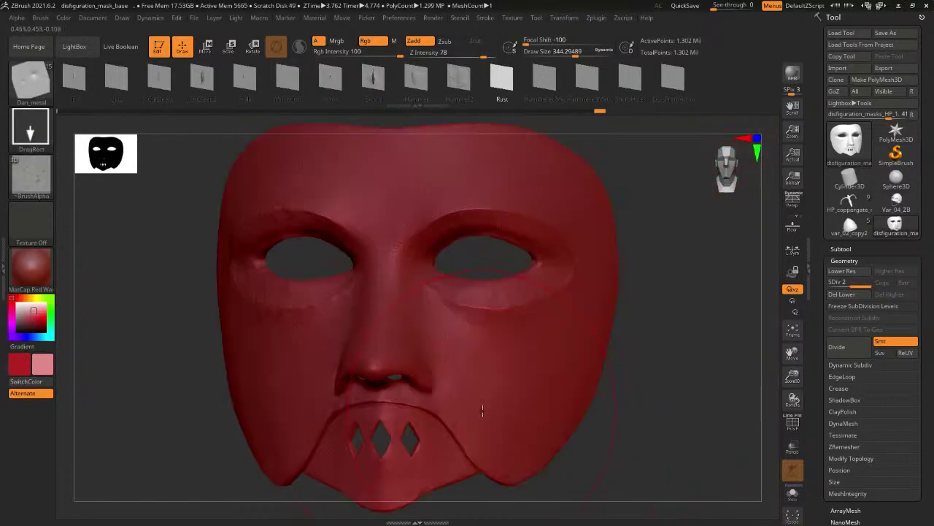
alt+drag(697, 288, 665, 246)
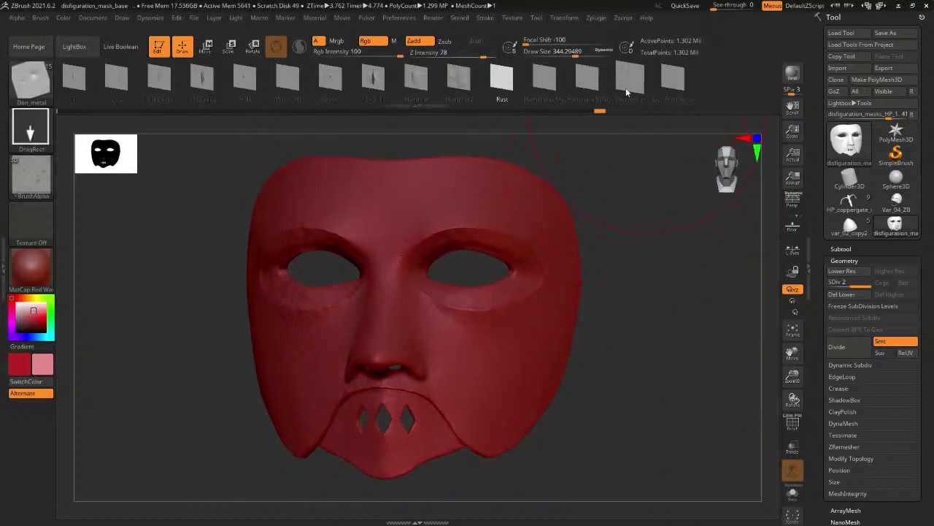
Choose the MicroHoles shape and stamp fine pitting on the cheek area, checking the mask from both sides.
click(624, 83)
drag(286, 453, 325, 407)
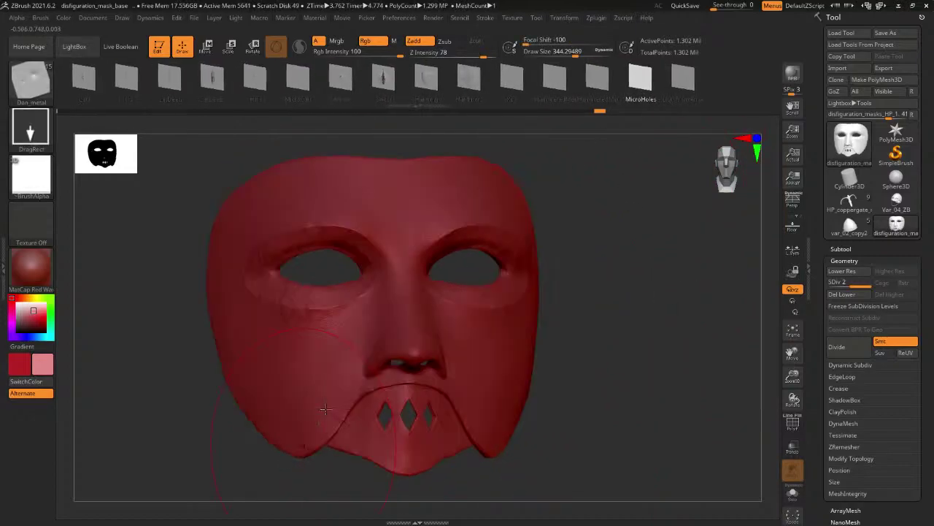
mouse_move(328, 473)
mouse_down()
mouse_move(353, 472)
mouse_move(310, 473)
mouse_move(323, 474)
mouse_up()
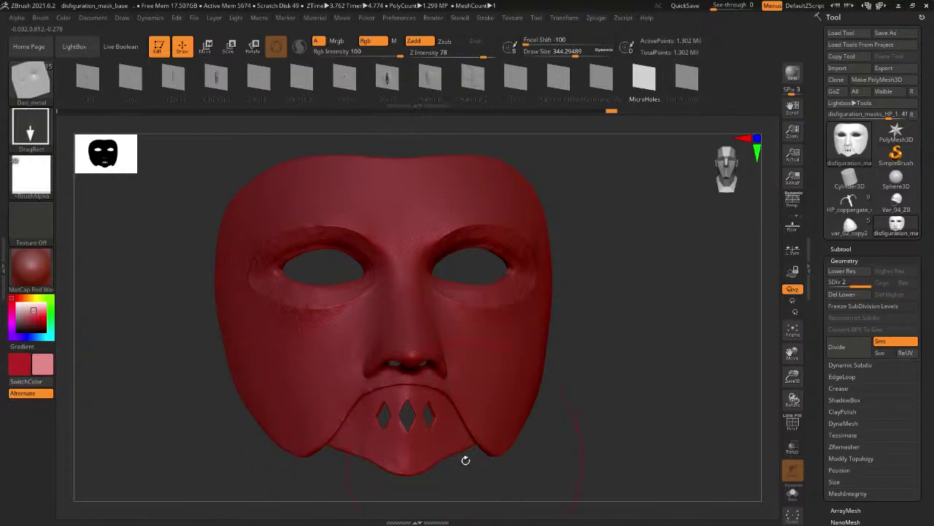
drag(466, 460, 403, 432)
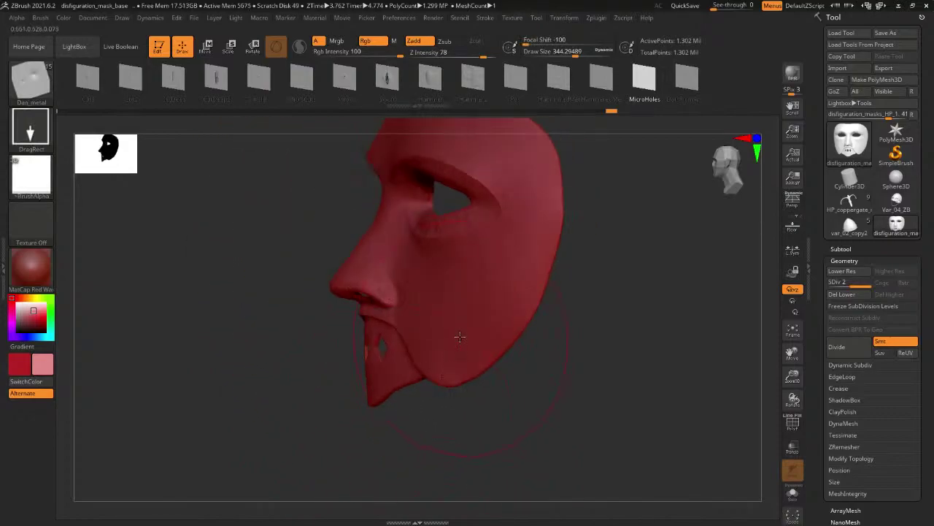
drag(496, 405, 502, 393)
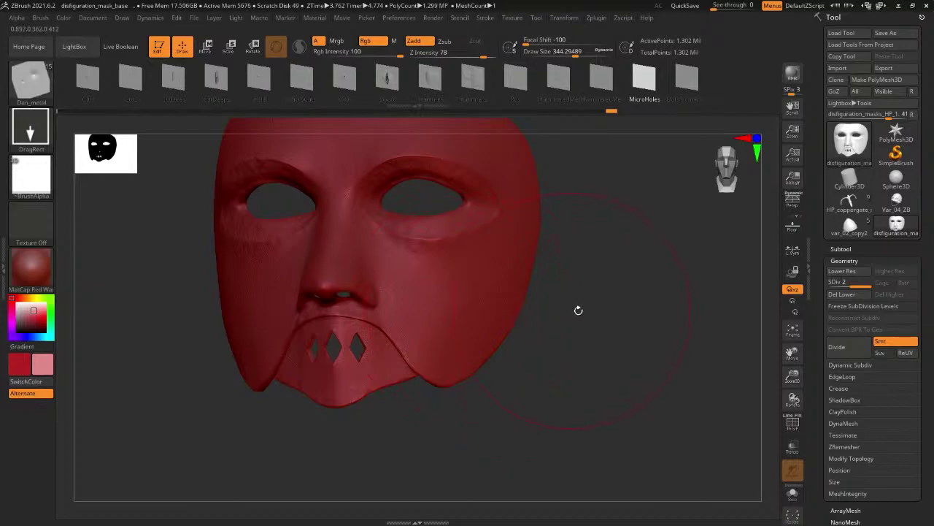
drag(578, 311, 351, 287)
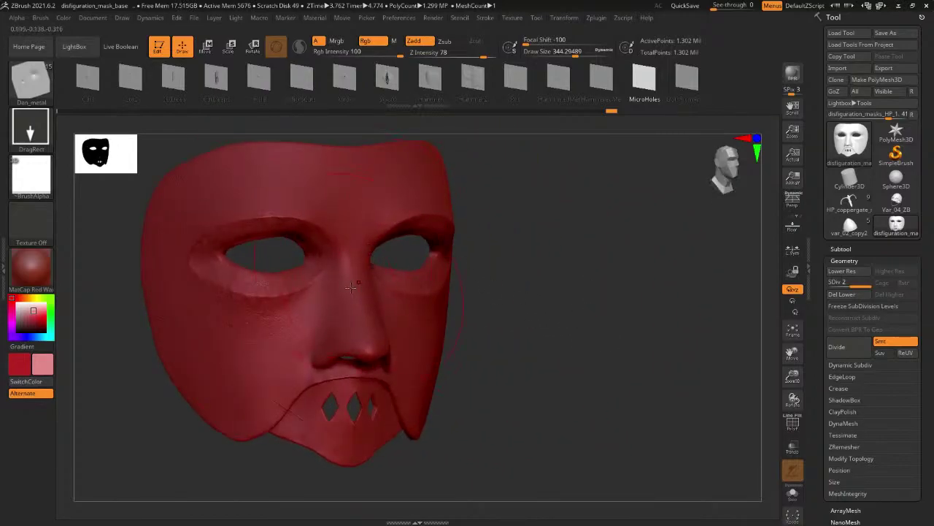
drag(522, 341, 537, 340)
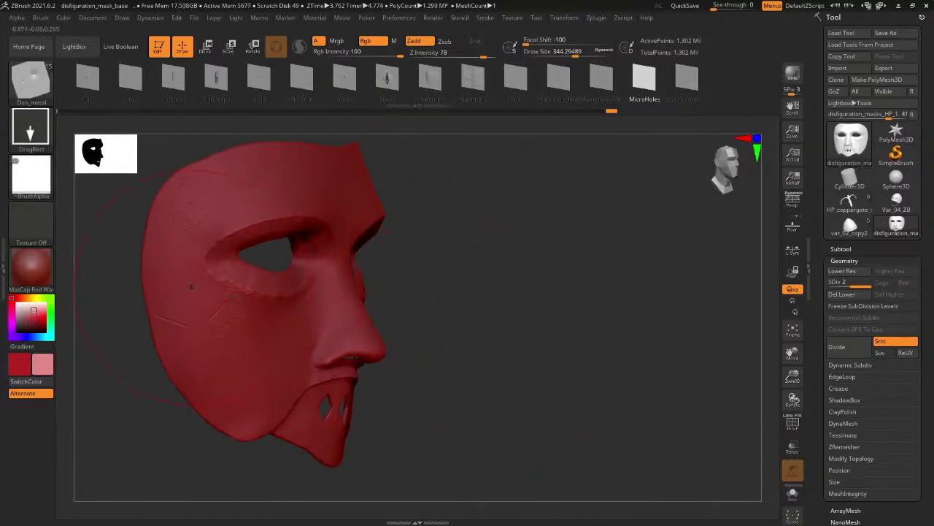
drag(140, 358, 165, 344)
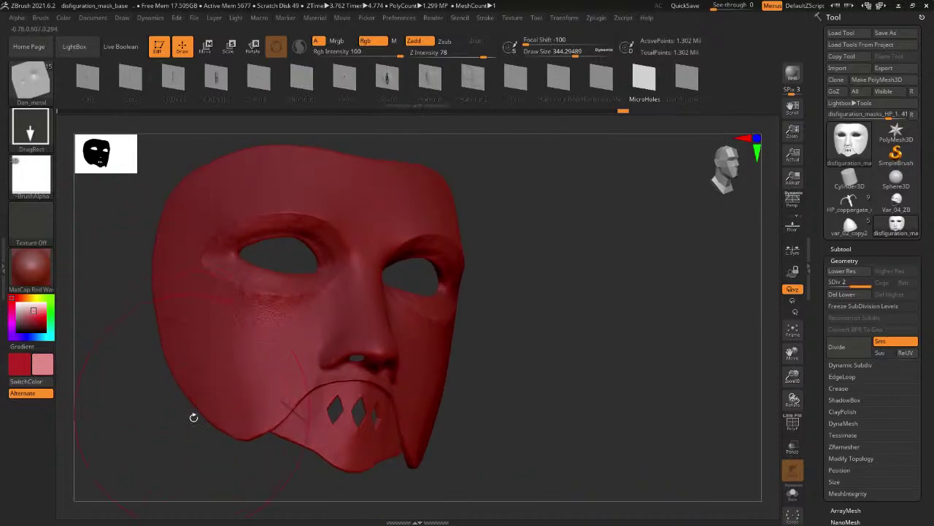
drag(194, 417, 215, 421)
drag(531, 391, 418, 365)
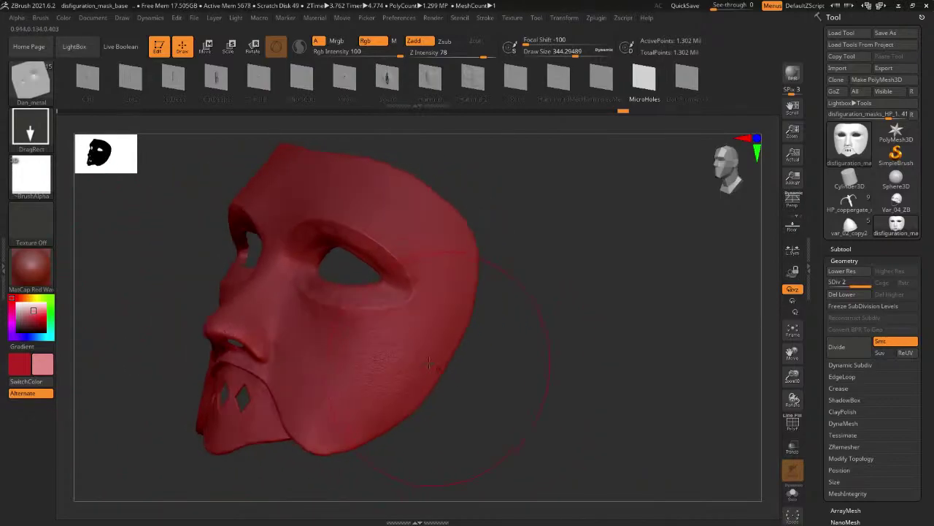
drag(523, 246, 642, 242)
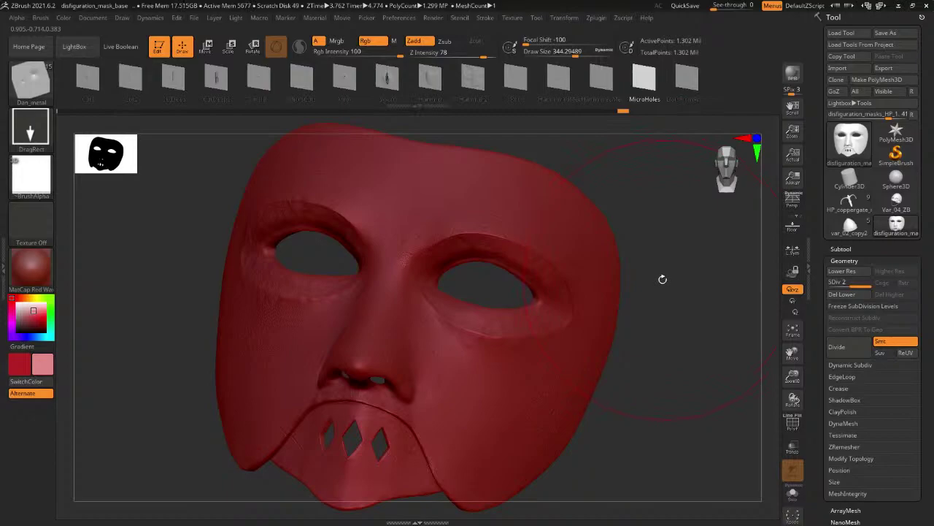
drag(640, 284, 621, 283)
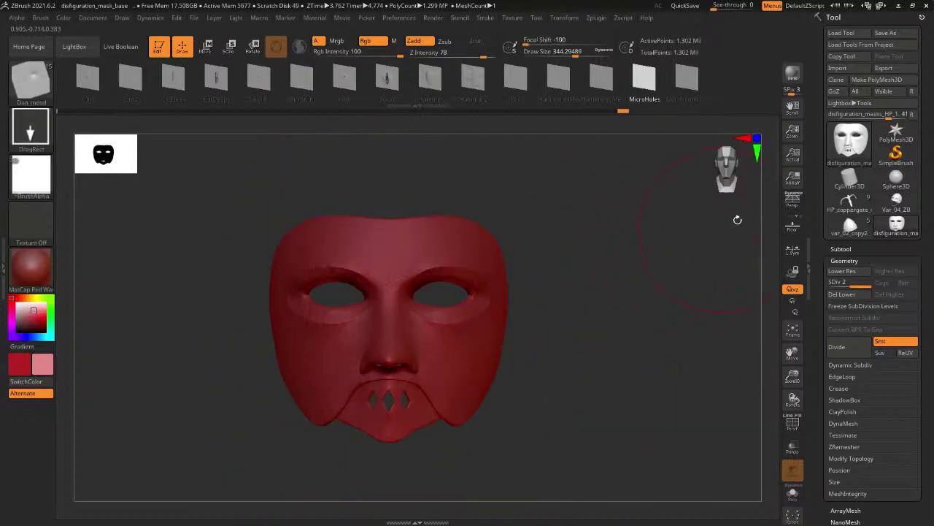
Export the detailed high-poly mask to the glasses folder as disfiguration_masks_HP_01.obj.
click(886, 68)
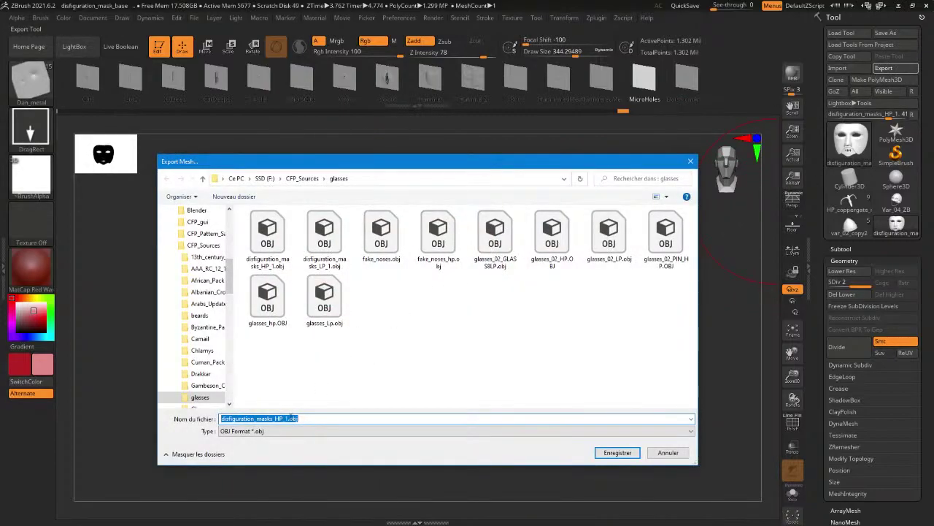
click(287, 418)
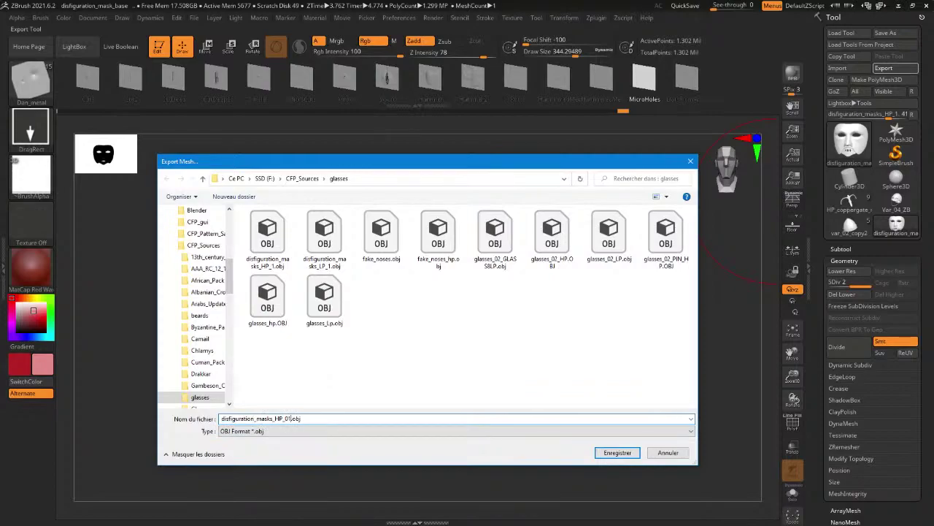
key(Return)
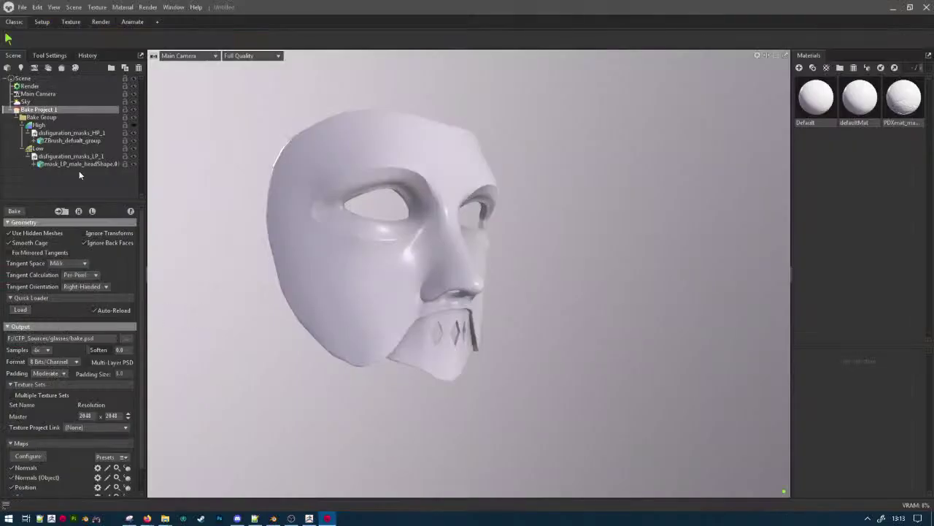
In Marmoset Toolbag, point the high-poly mesh's file reference to the newly exported disfiguration_masks_HP_01.obj.
click(87, 157)
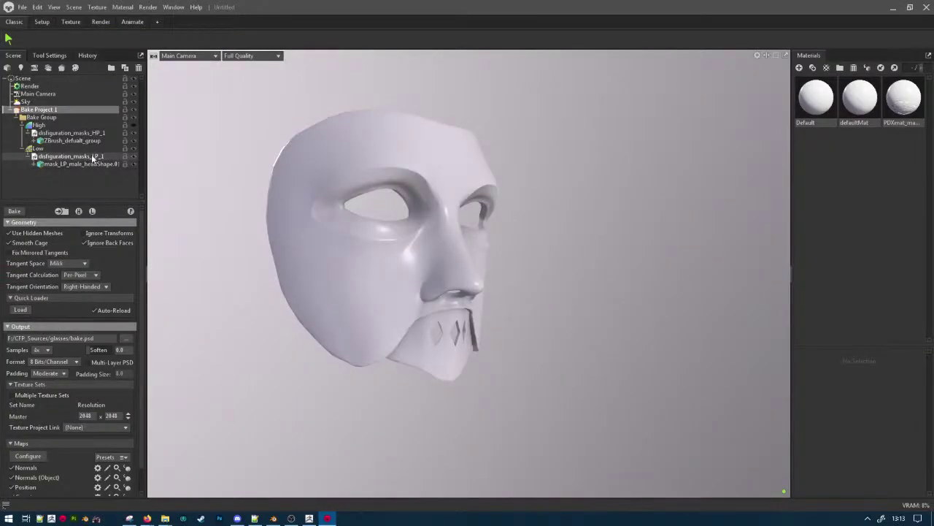
click(100, 133)
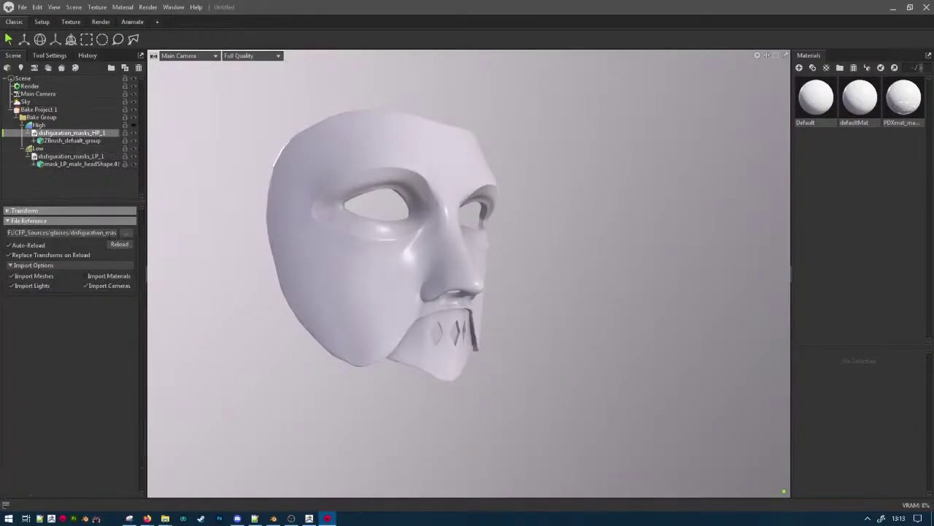
click(125, 234)
double_click(115, 110)
Set the bake project's output file to bake_01.psd in the glasses folder.
click(37, 109)
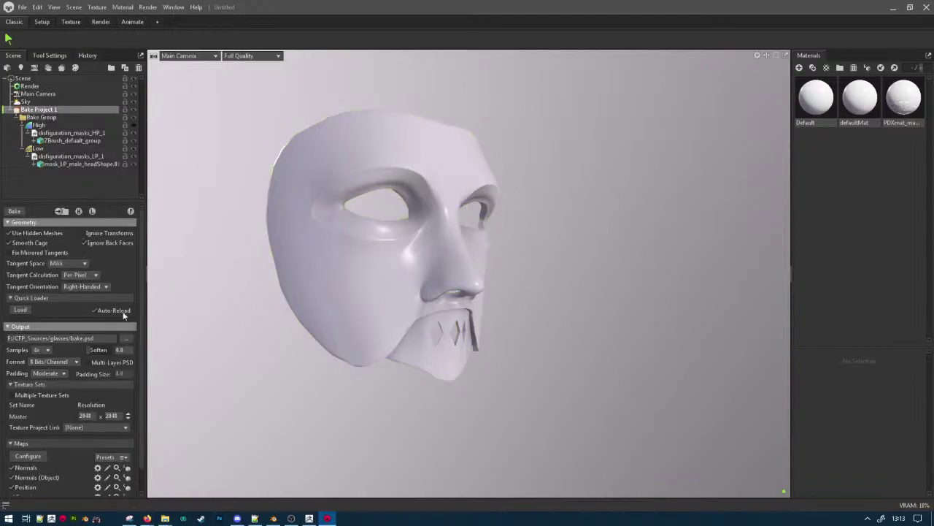
click(128, 338)
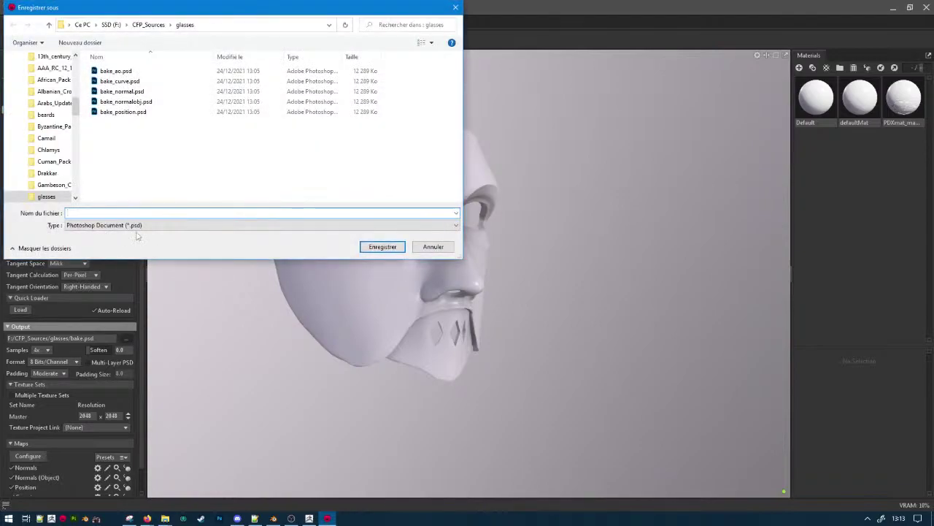
text(bake_0)
key(Return)
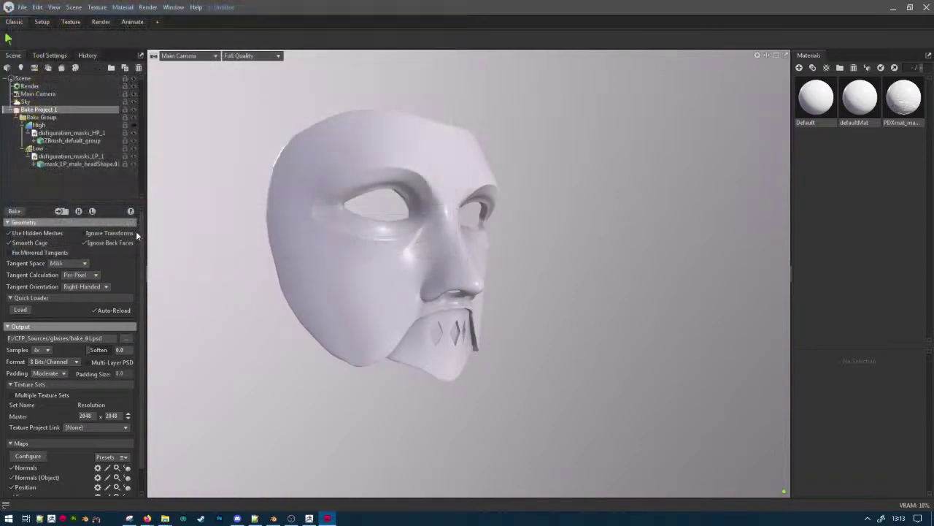
Launch Substance 3D Painter, then switch to ZBrush and save the mask document as Disfiguration_mask_01 in the glasses folder.
click(74, 518)
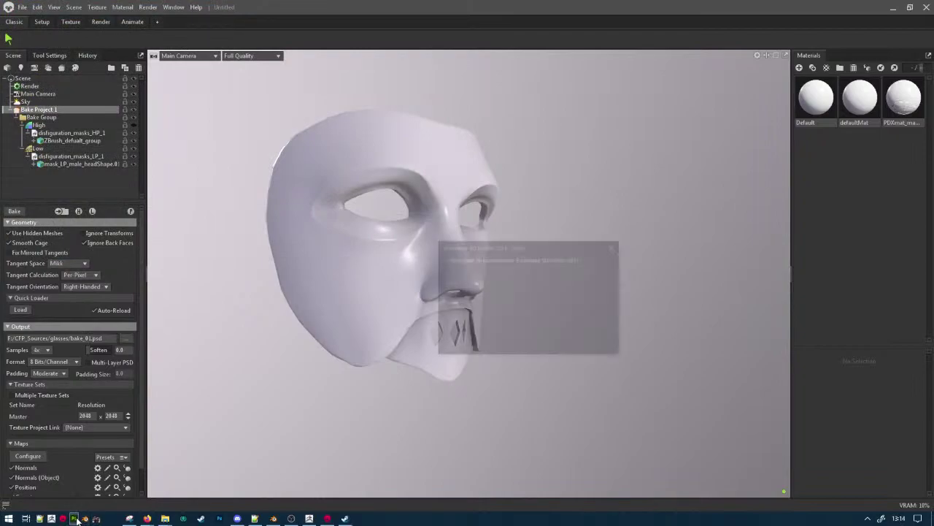
click(309, 518)
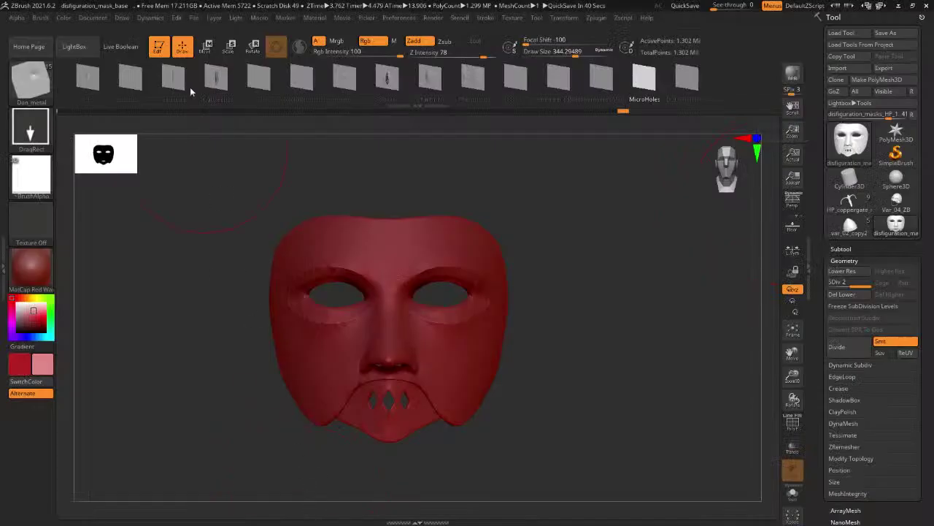
click(91, 17)
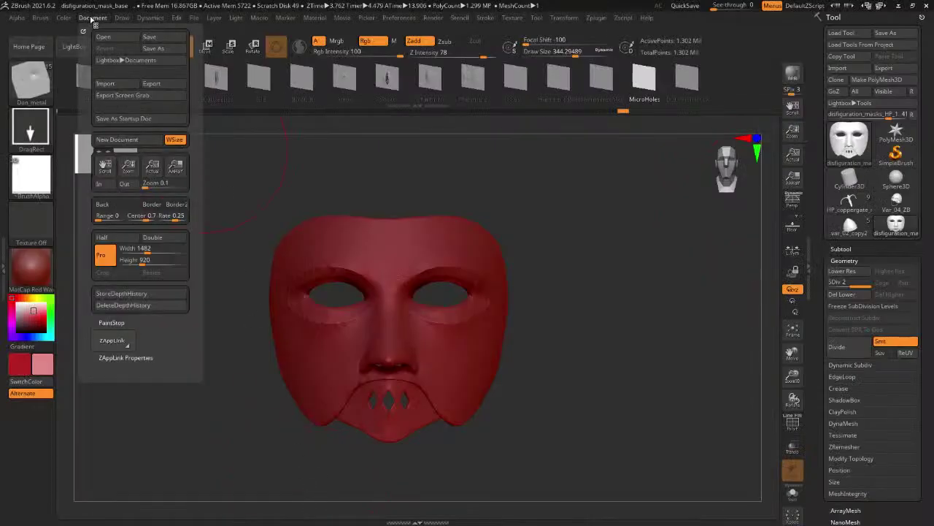
click(158, 38)
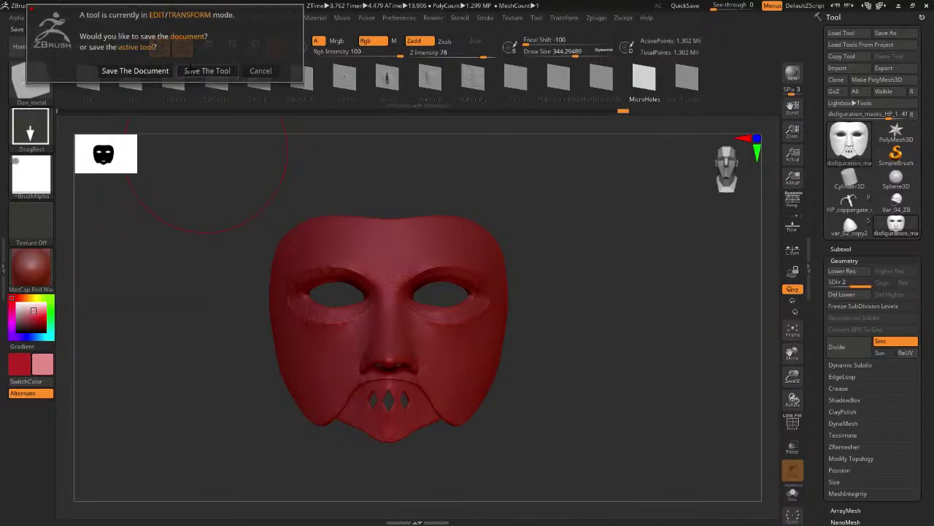
click(135, 70)
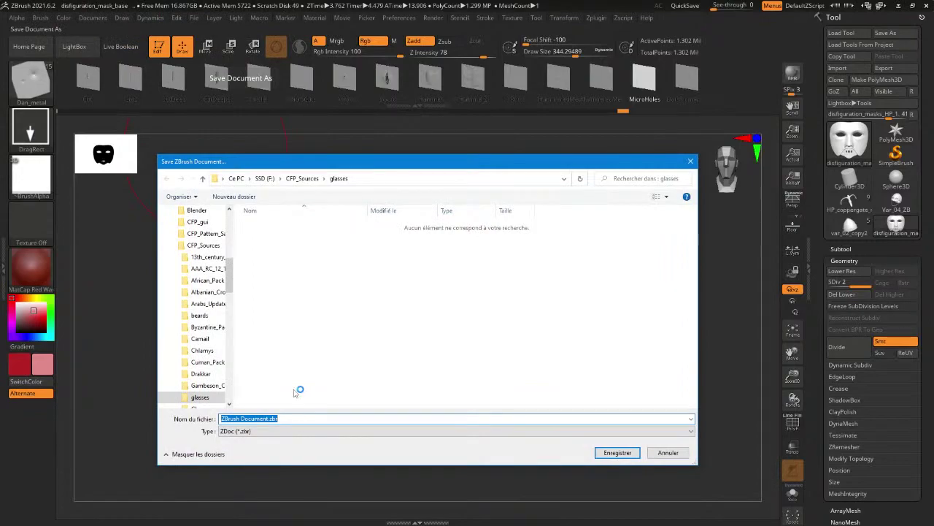
text(Disfiguration_mask_)
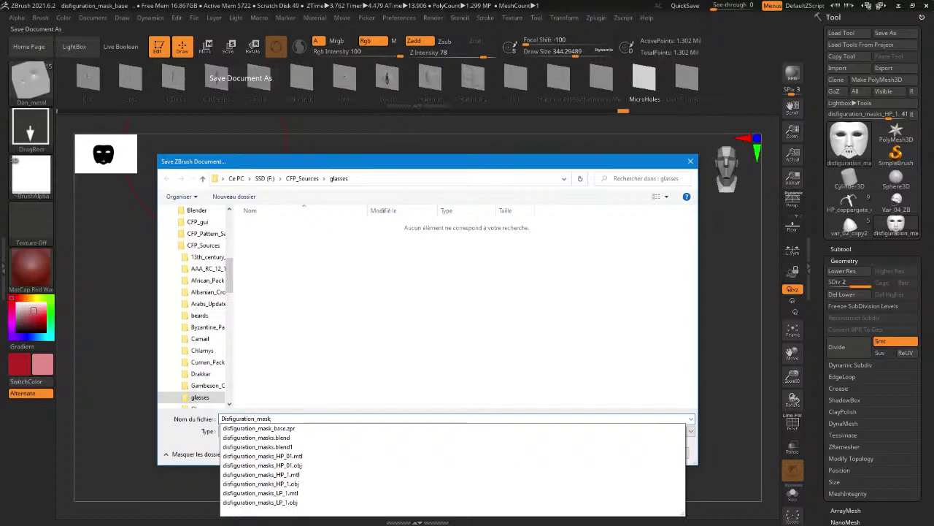
text(01)
key(Return)
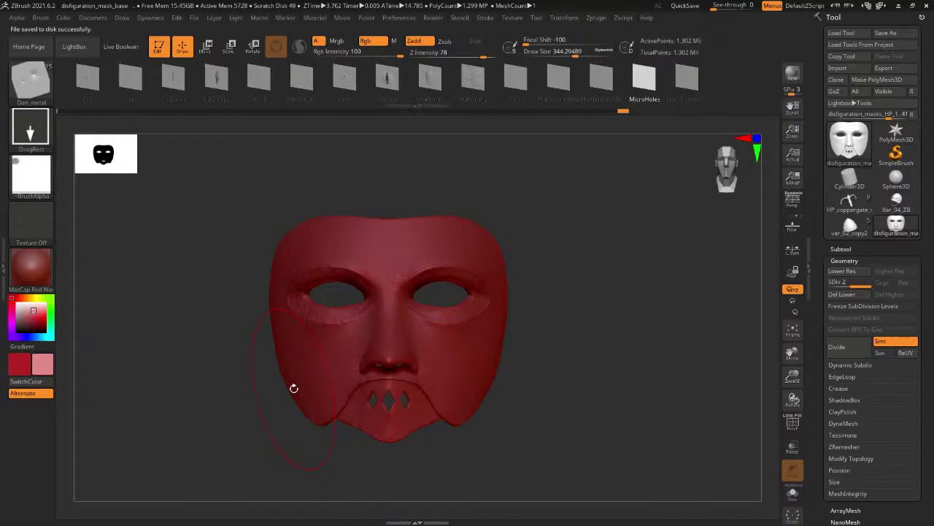
Open the saved Disfiguration_mask_01.zbr without keeping the current changes and check the mask from different angles.
drag(617, 358, 561, 348)
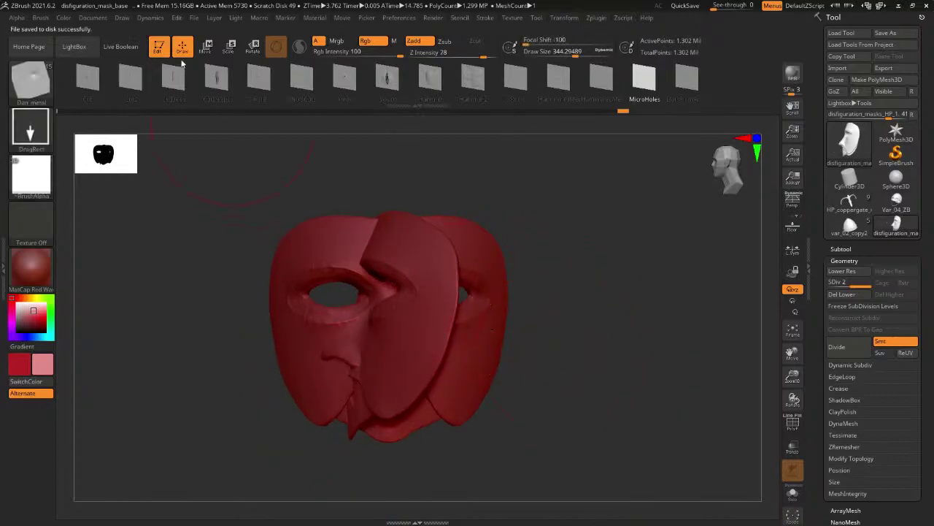
click(95, 17)
click(103, 36)
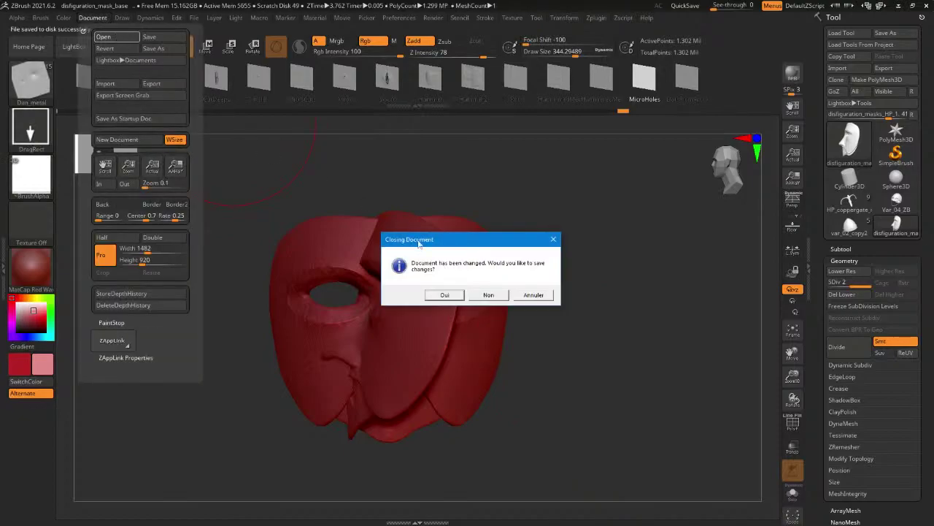
click(489, 295)
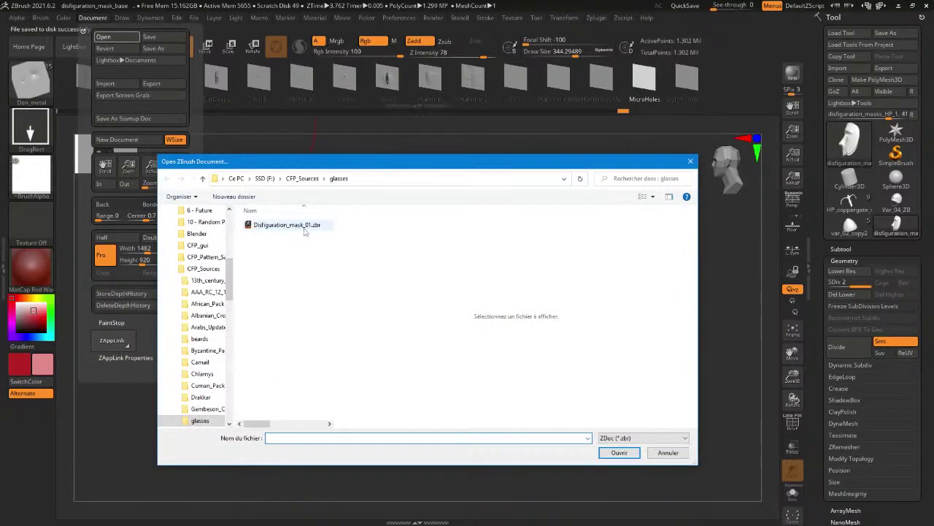
double_click(306, 229)
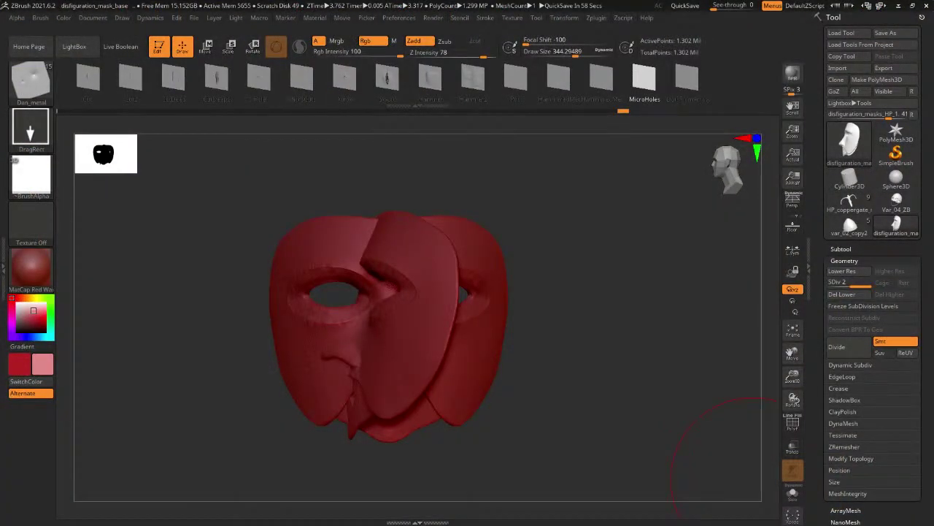
click(542, 298)
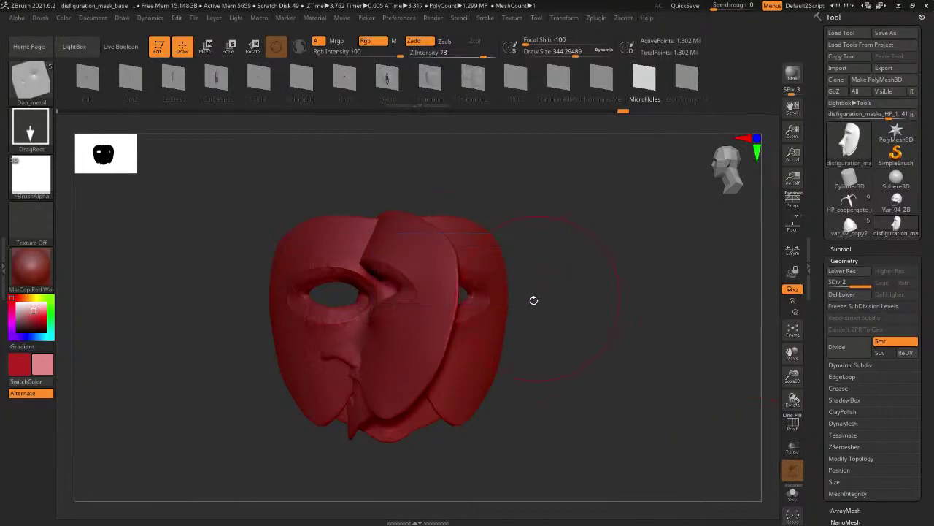
drag(534, 298, 598, 310)
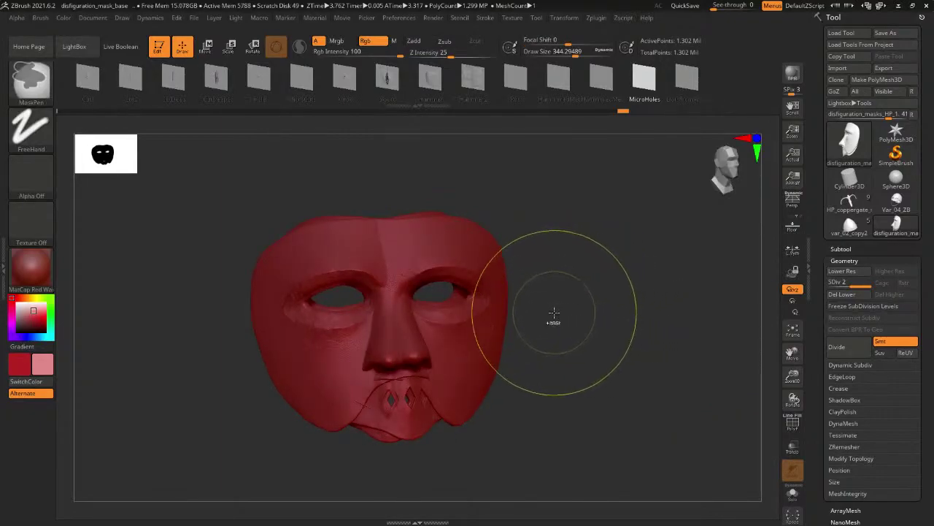
Save the active mask tool as Disfiguration_mask_01 in the glasses folder.
click(94, 17)
click(148, 49)
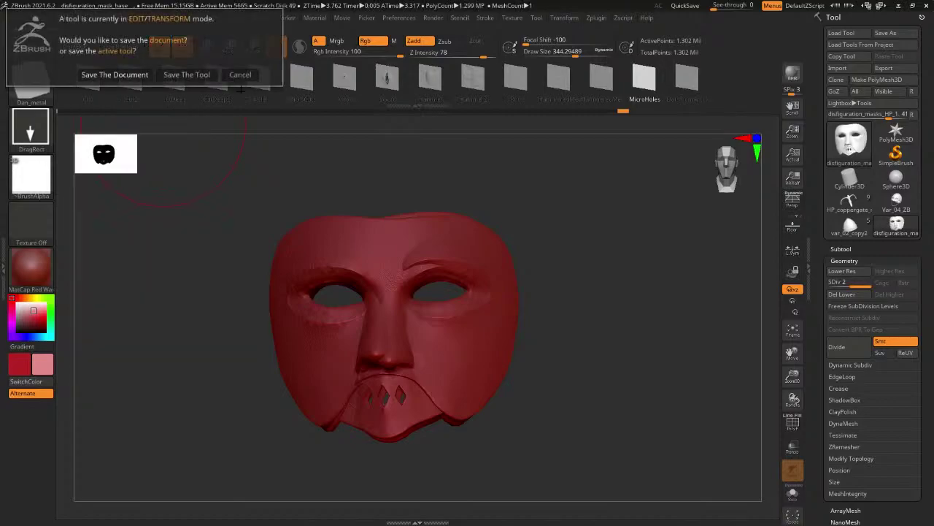
click(186, 75)
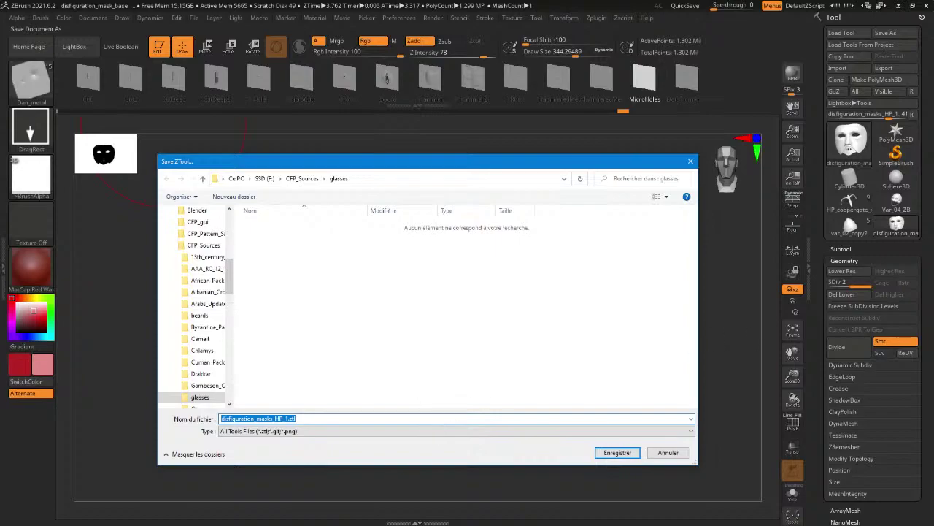
key(Return)
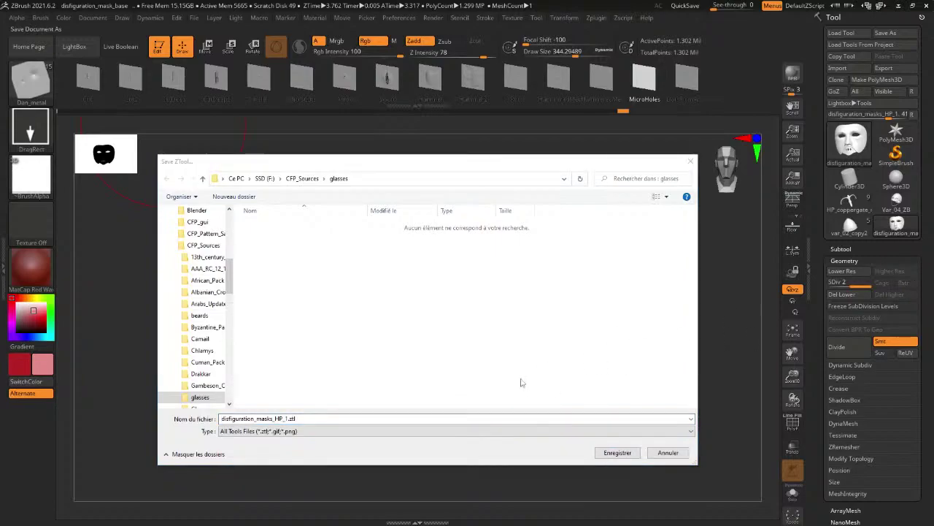
click(333, 417)
key(ctrl+a)
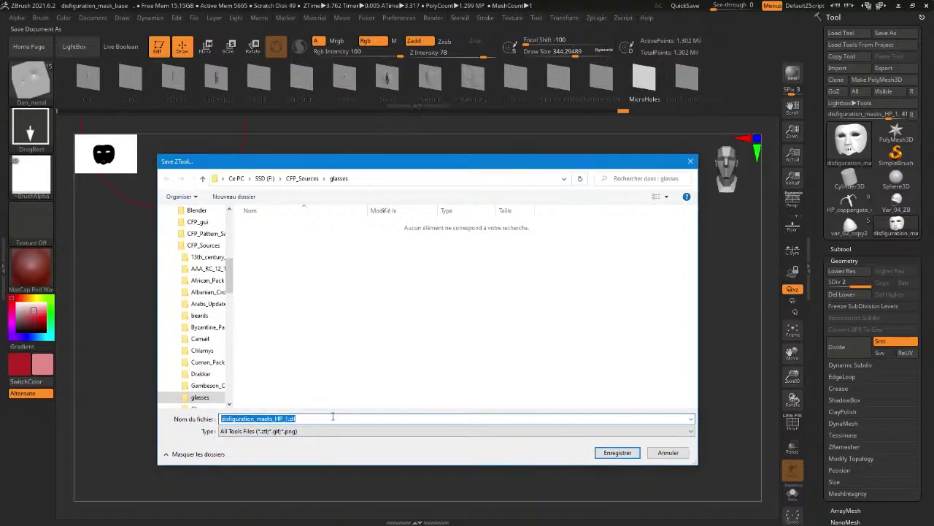
text(Disfiguration_mask_01)
key(Return)
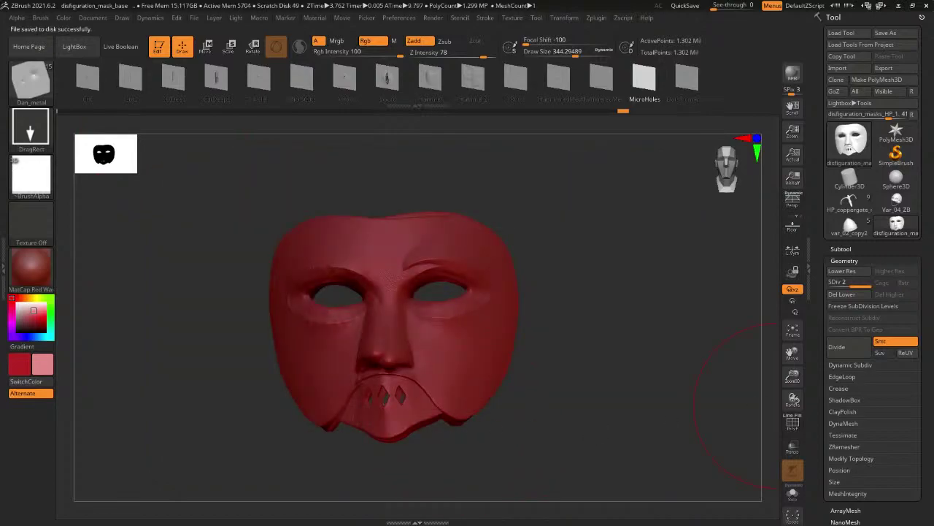
Reload the disfiguration_mask_base project without saving the current changes.
drag(514, 324, 576, 323)
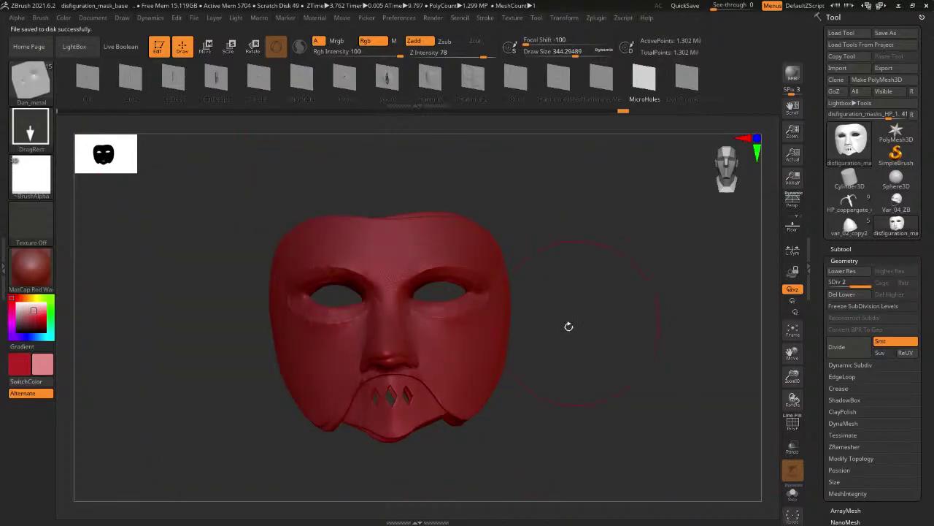
mouse_move(896, 133)
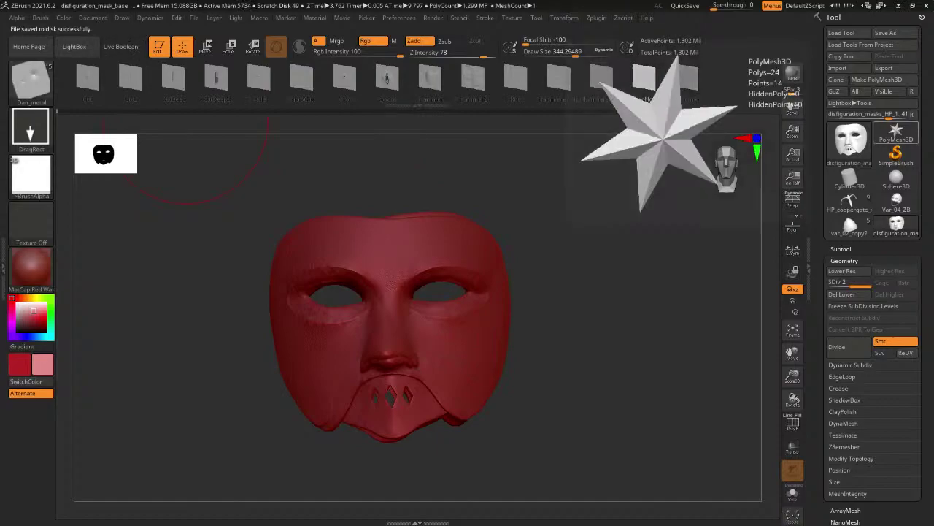
click(494, 294)
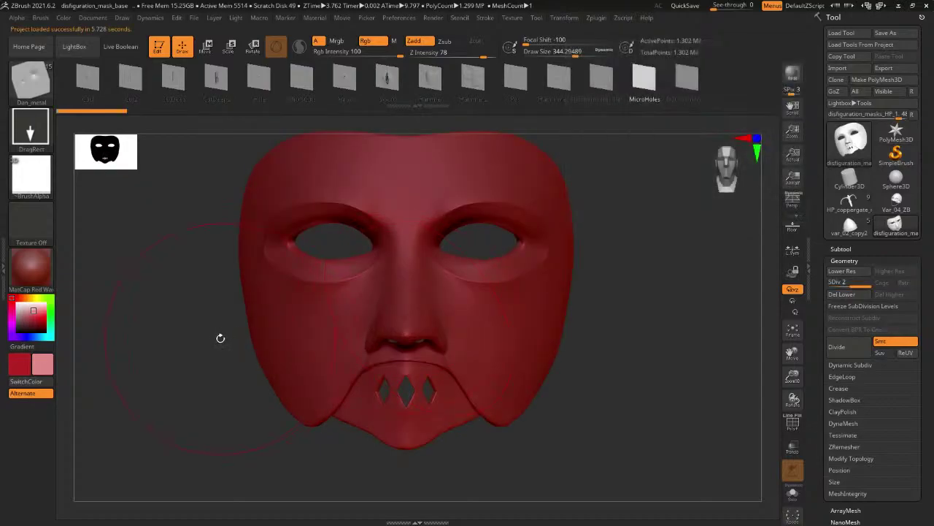
Switch to Marmoset Toolbag and bake the maps of Bake Project 1 to the bake_01 output.
key(alt+Tab)
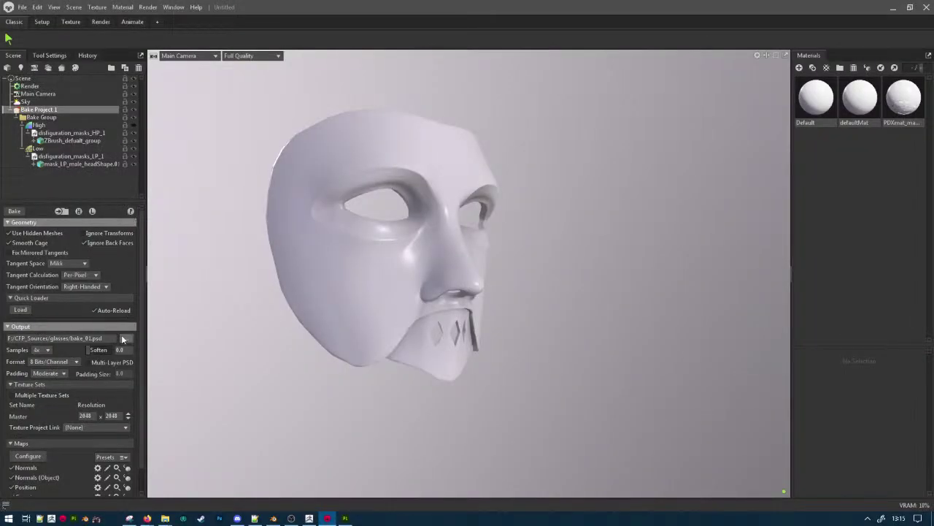
click(22, 212)
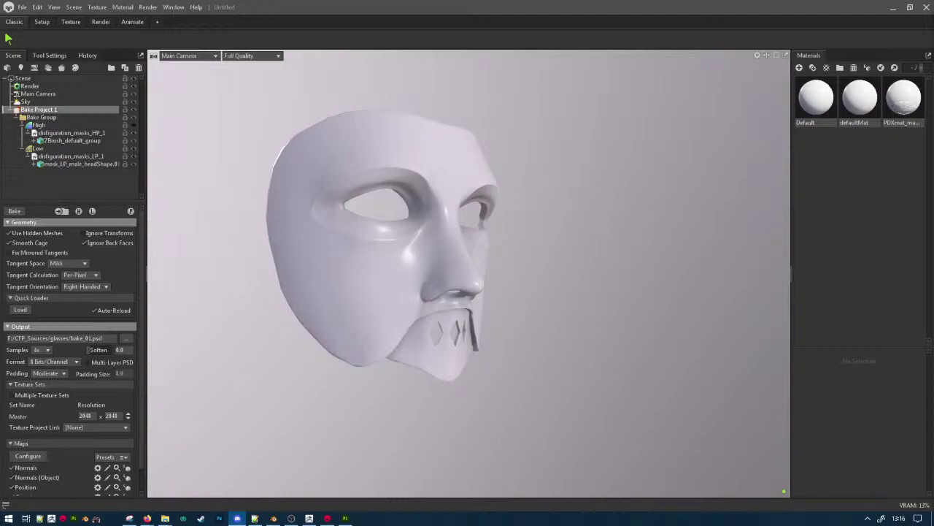
right_click(340, 366)
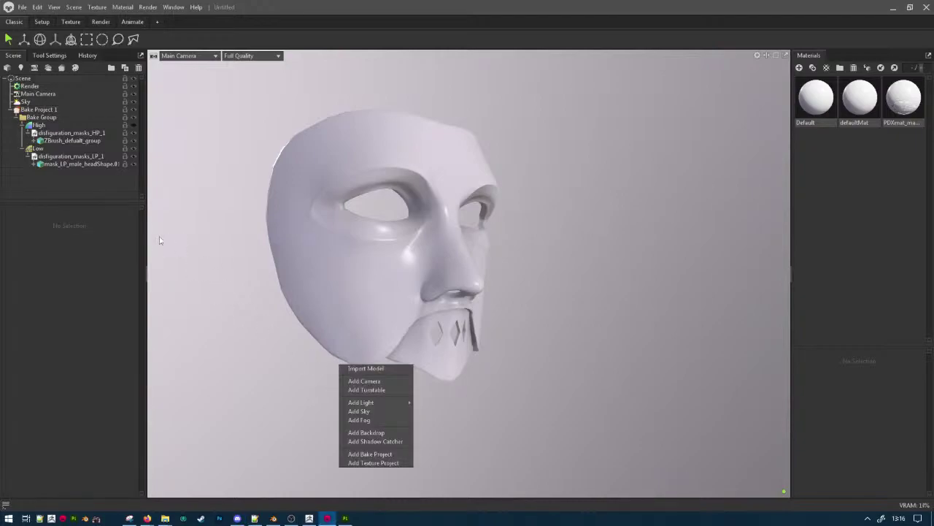
click(61, 110)
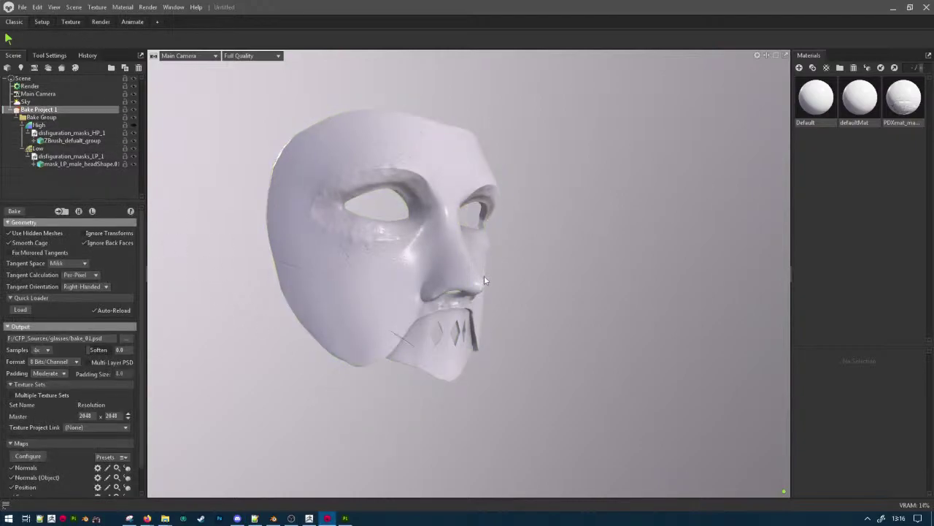
drag(483, 275, 357, 278)
Switch to Substance 3D Painter and create a project from disfiguration_masks_LP_1.obj with a 2048 document resolution.
click(345, 518)
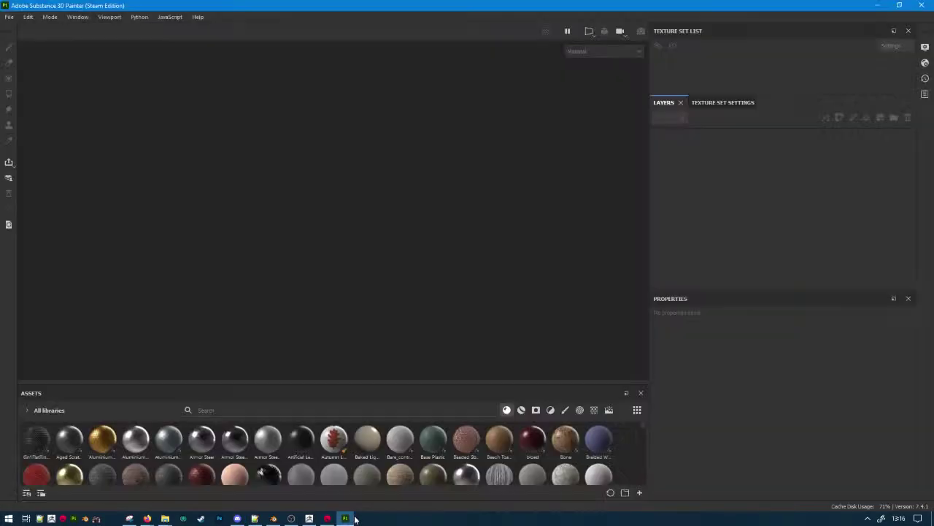
mouse_move(165, 518)
mouse_move(109, 478)
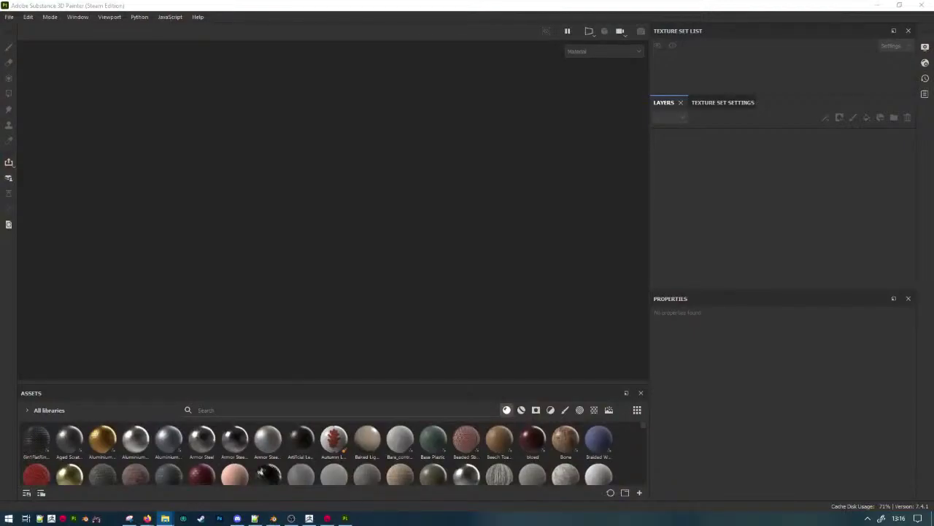
drag(933, 249, 332, 251)
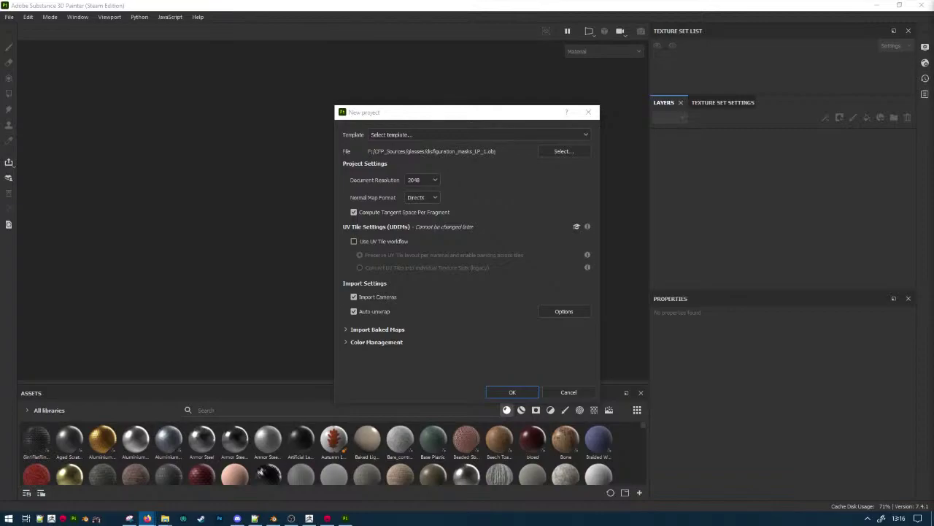
click(512, 392)
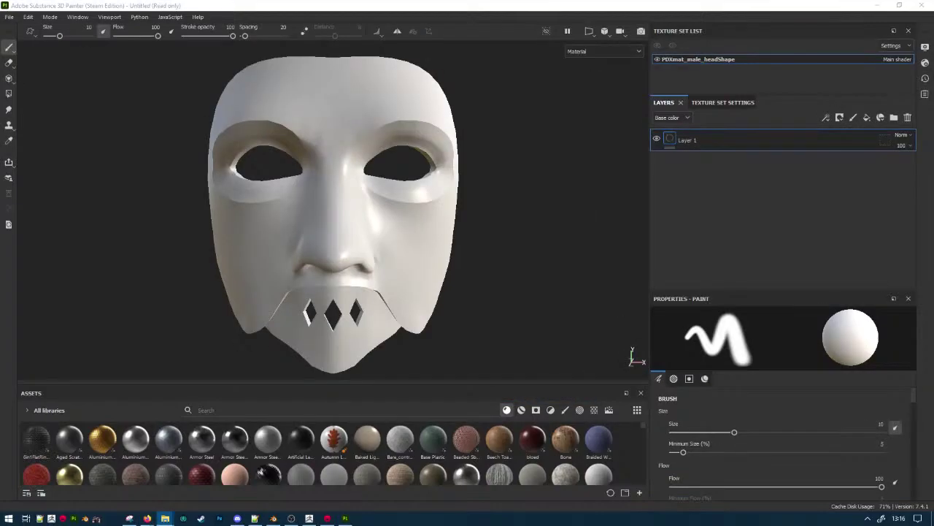
Import the bake_01 ao, curve, normal, normalobj and position PSD maps into the current project as textures.
drag(933, 219, 351, 464)
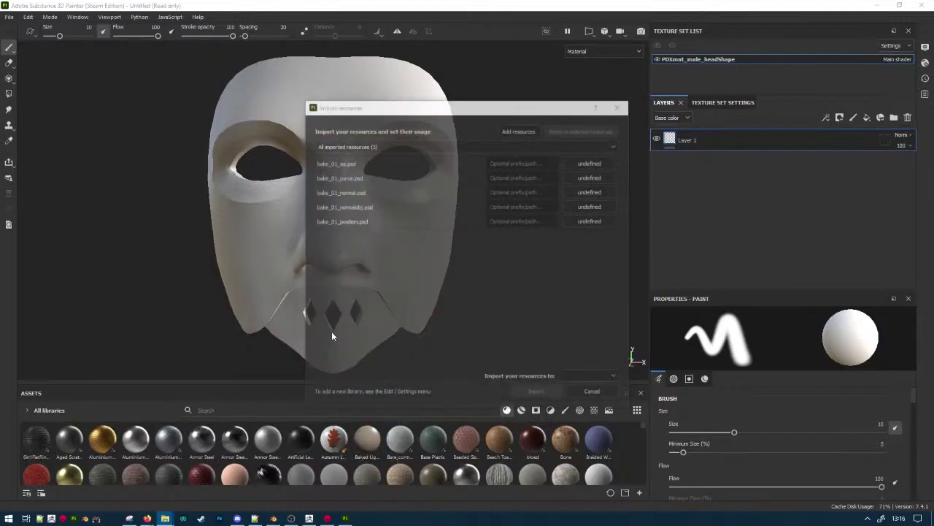
click(380, 221)
shift+click(372, 164)
click(590, 205)
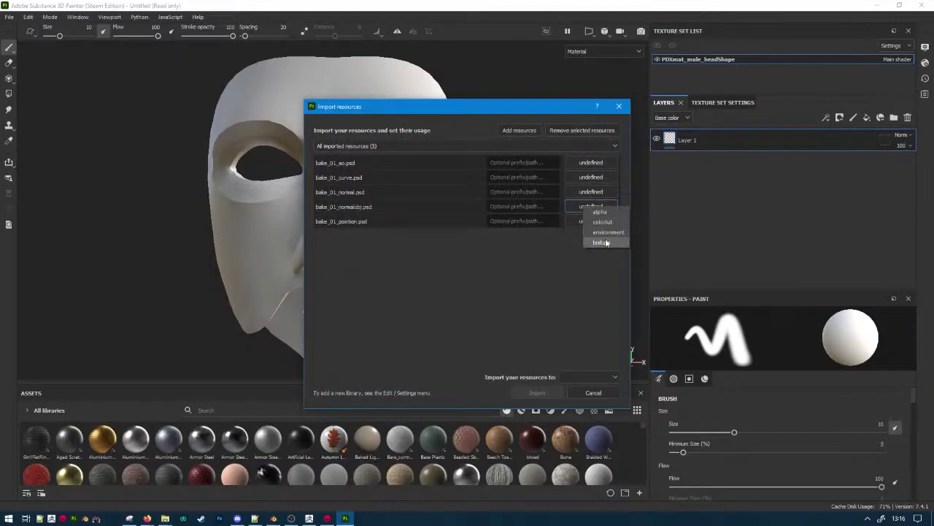
click(600, 240)
click(595, 376)
click(580, 394)
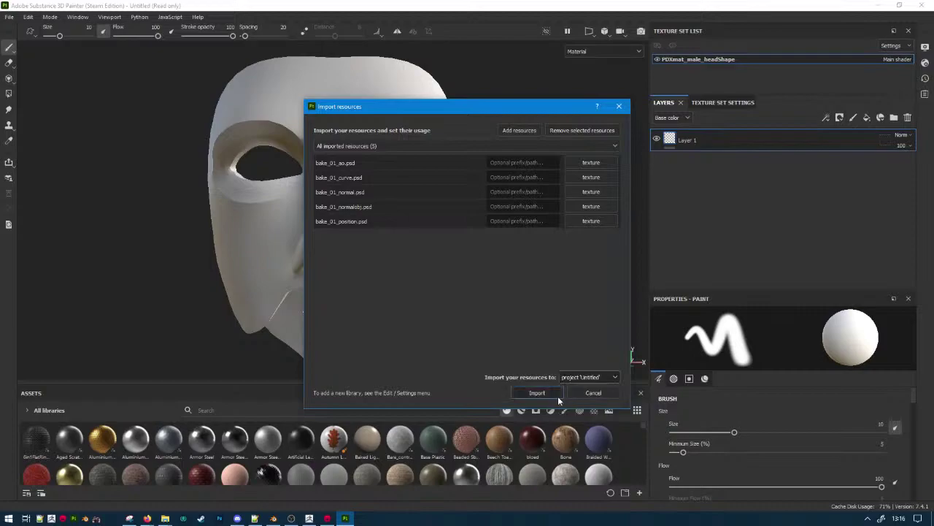
click(537, 393)
Delete the default Layer 1 and open the texture set settings.
click(724, 102)
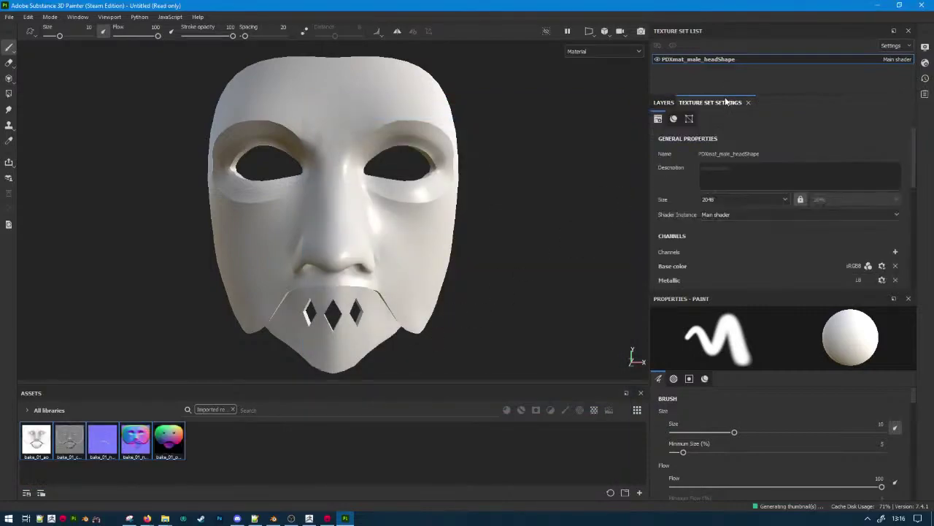
click(665, 103)
click(727, 140)
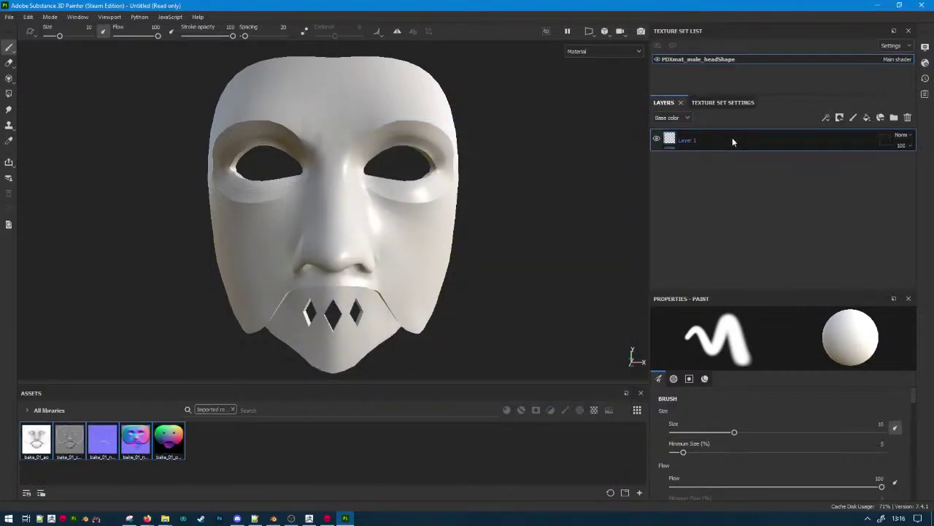
key(Delete)
click(725, 103)
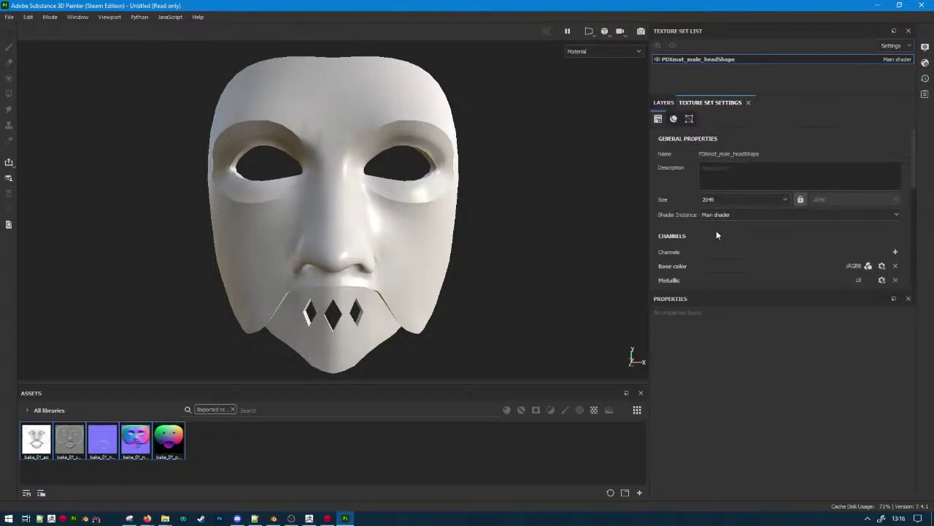
Assign the bake_01 normal, normalobj, ao, curve and position textures to the matching mesh map slots of the texture set.
scroll(711, 242, down, 5)
drag(103, 438, 730, 179)
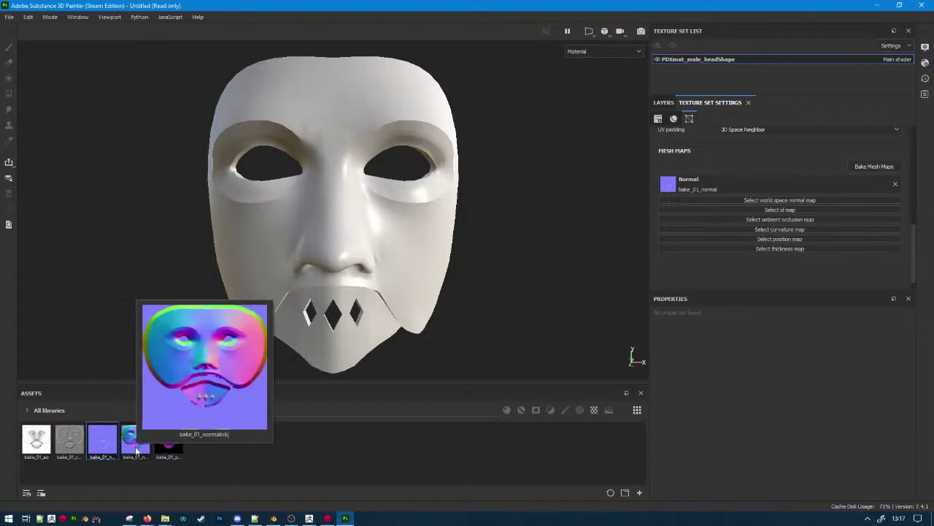
drag(135, 440, 742, 202)
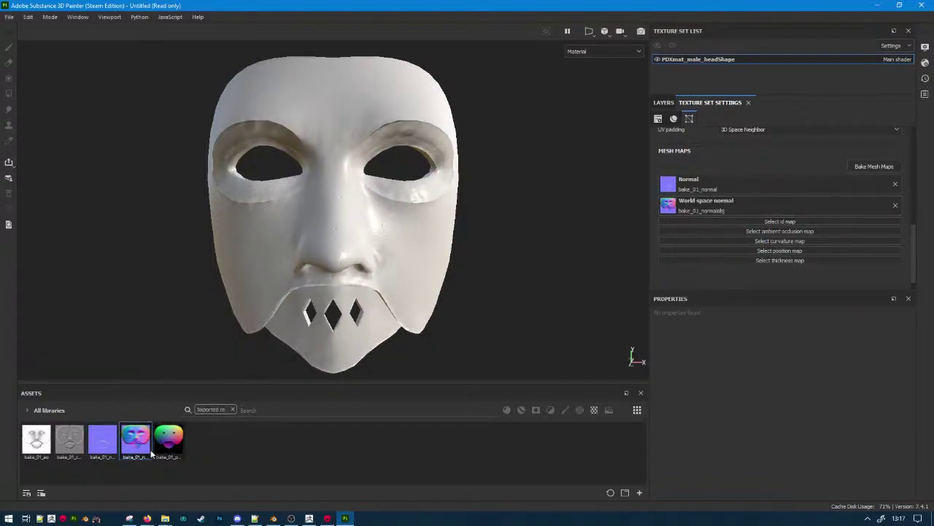
drag(37, 438, 797, 231)
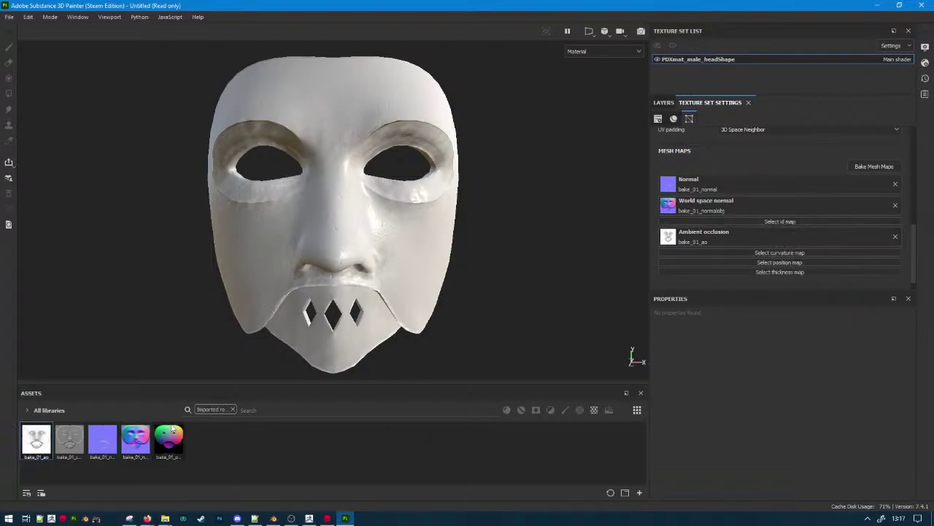
drag(70, 438, 803, 249)
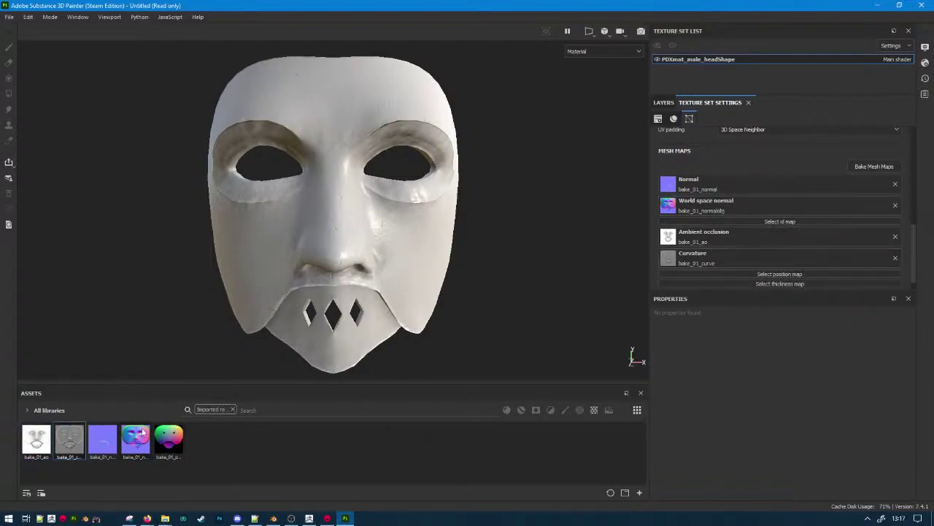
drag(168, 438, 799, 274)
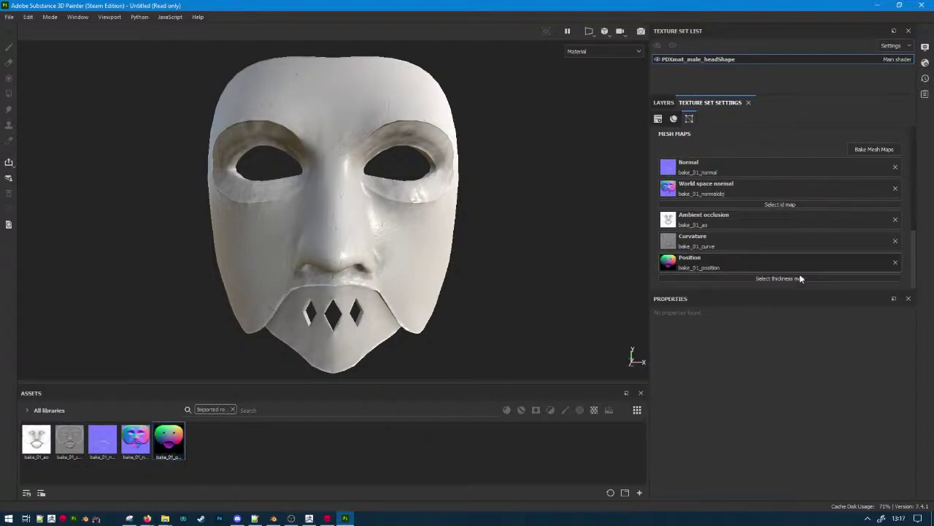
Add a fill layer with bake_01_curve as its base color and only the color channel enabled.
alt+drag(430, 221, 470, 225)
click(663, 103)
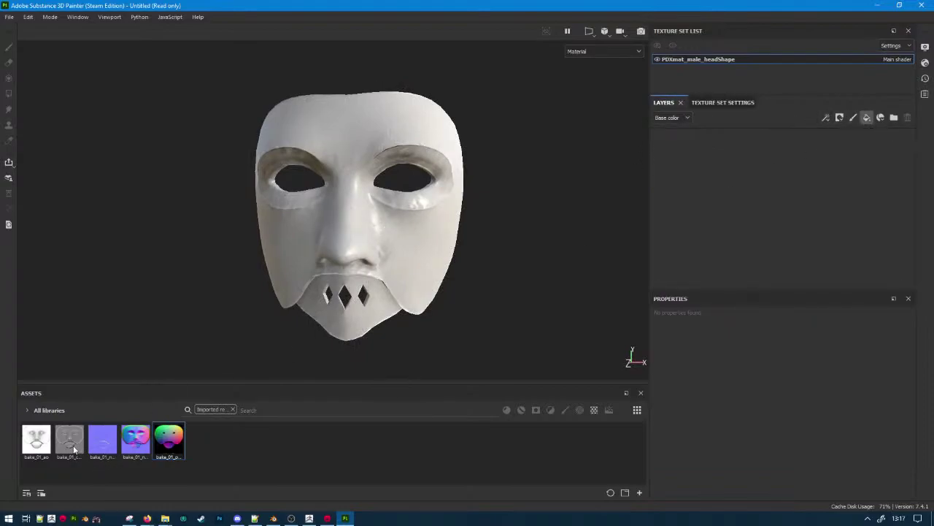
drag(78, 445, 797, 456)
scroll(768, 447, down, 5)
drag(77, 444, 701, 398)
click(724, 335)
click(781, 346)
click(836, 346)
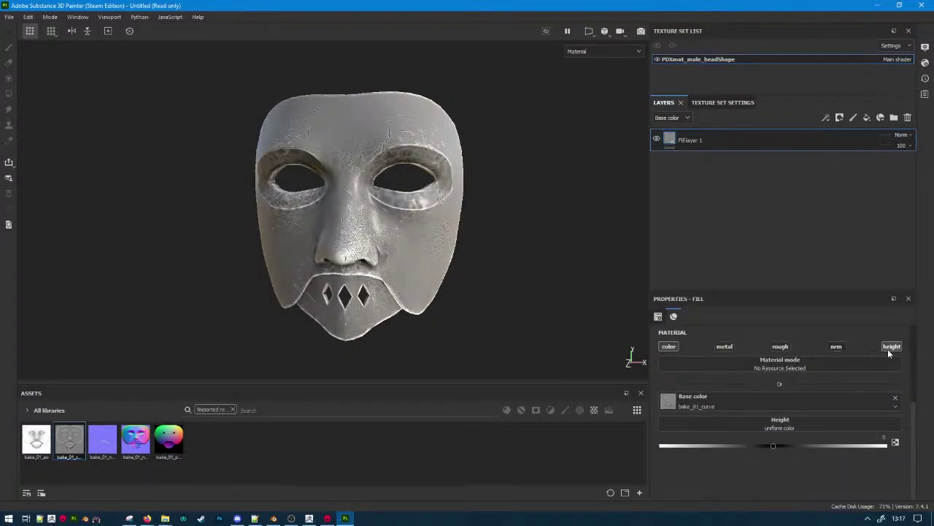
click(896, 349)
Duplicate the curvature fill layer, set the copy's base color to bake_01_ao and its blending mode to Multiply.
key(ctrl+d)
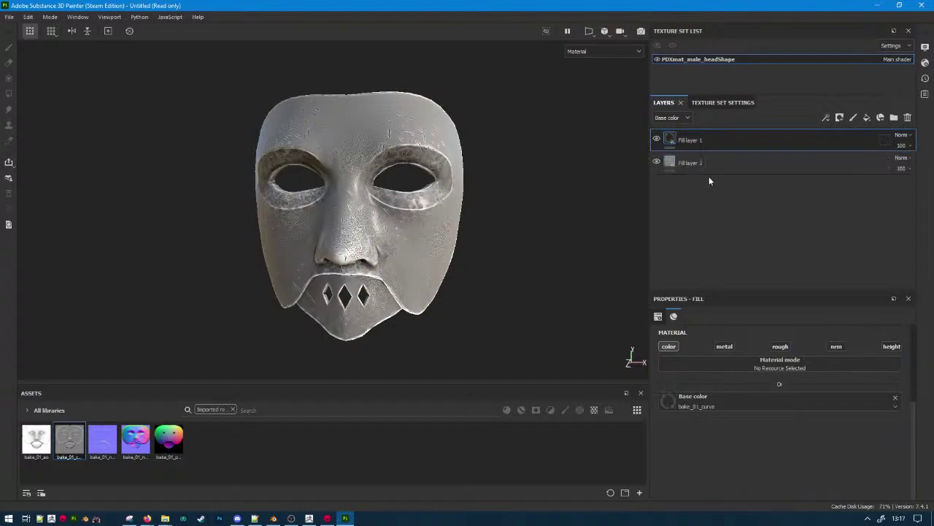
drag(36, 438, 697, 397)
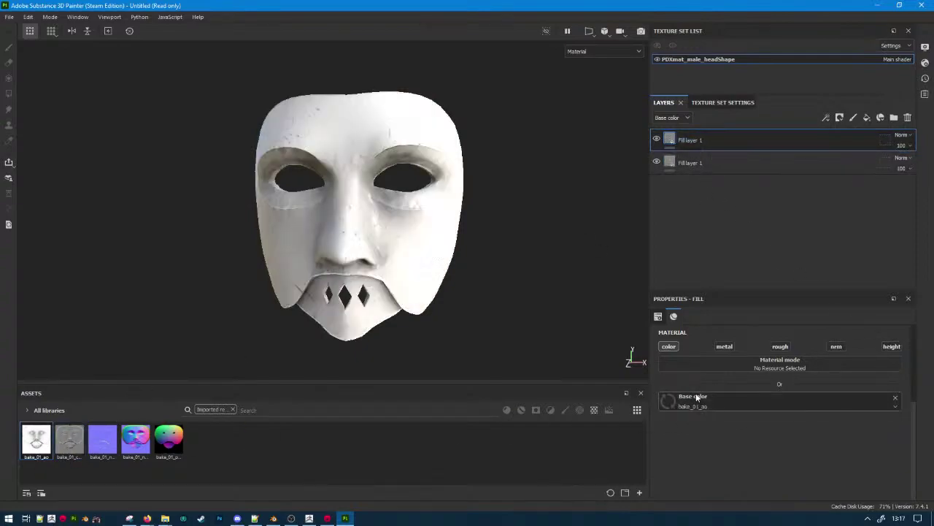
click(902, 135)
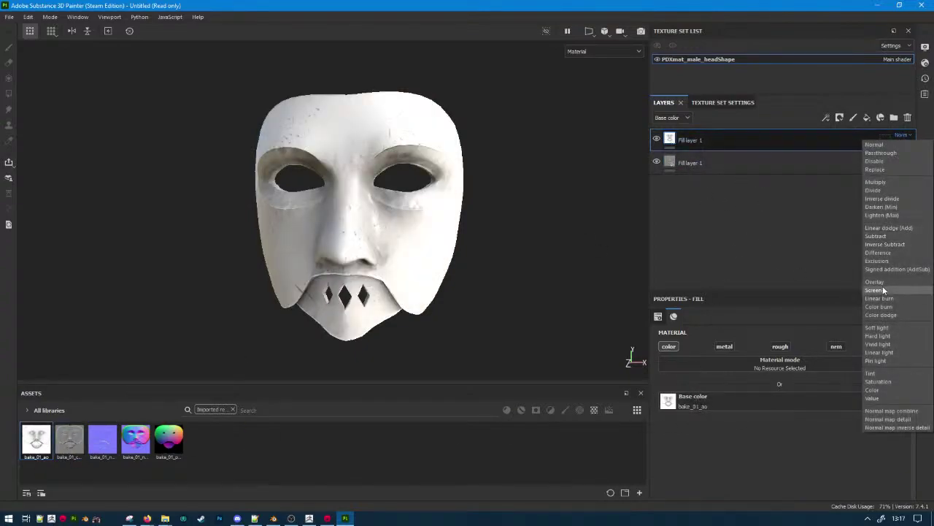
click(883, 182)
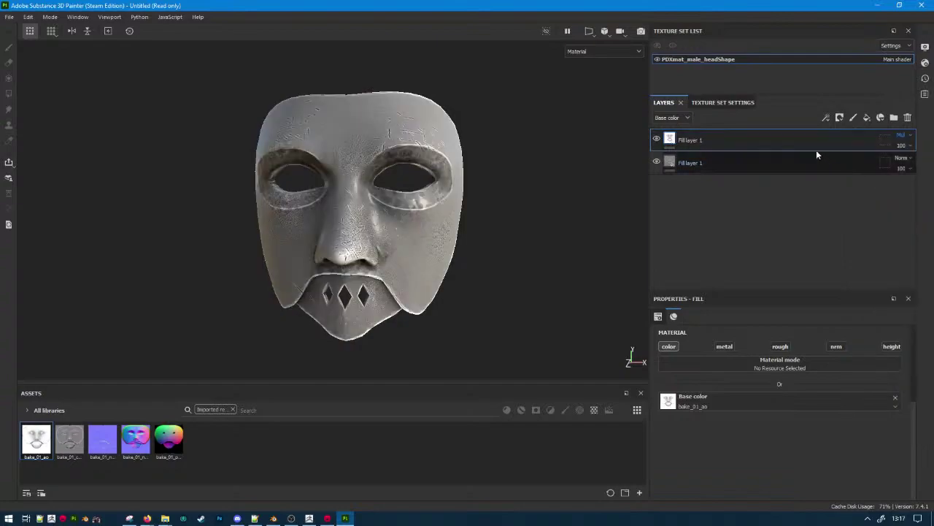
Place the curvature fill layer above the ambient occlusion layer and set it to Overlay at 20 opacity.
drag(816, 150, 799, 160)
click(867, 140)
click(902, 135)
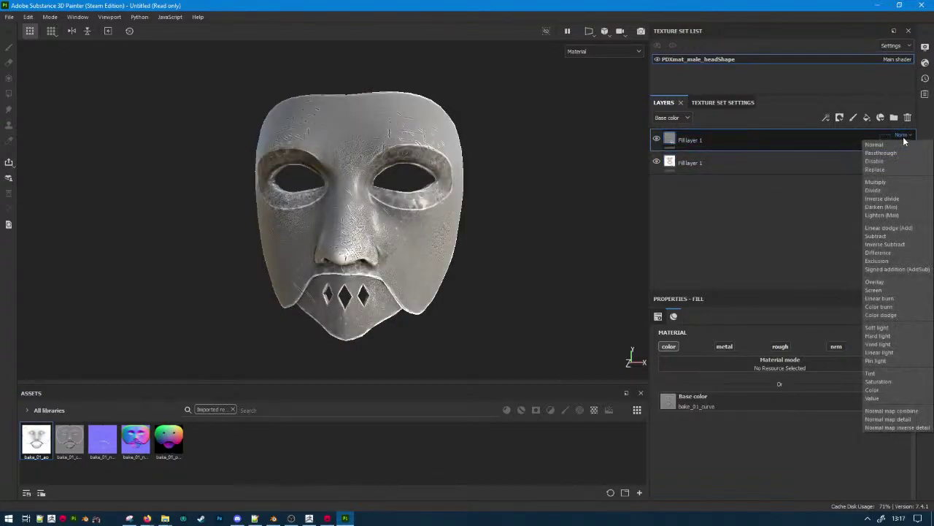
click(887, 280)
drag(903, 146, 879, 138)
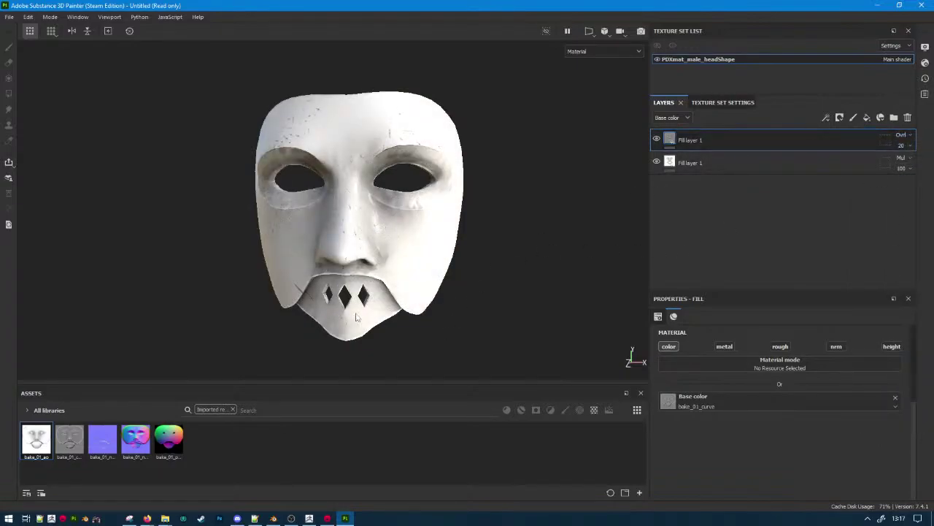
Search the smart materials for silver and try Silver Armor beneath both fill layers.
click(233, 409)
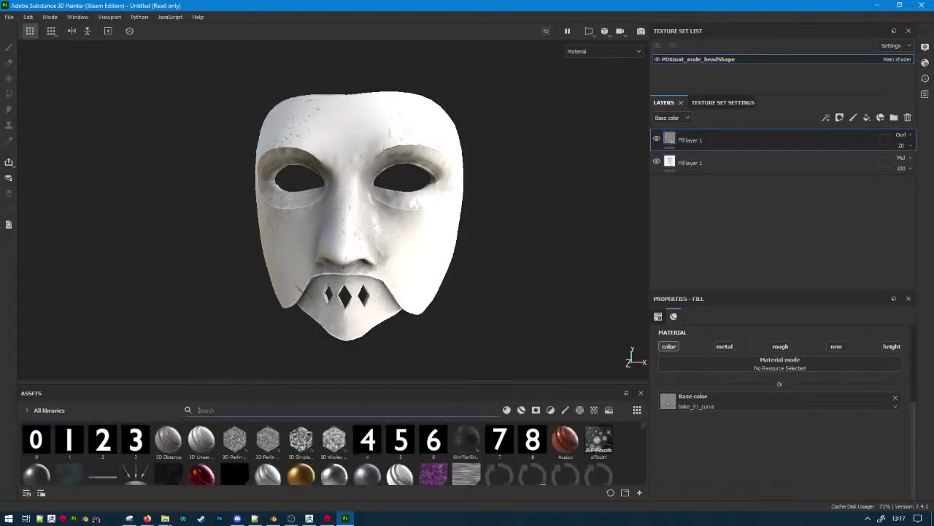
click(521, 409)
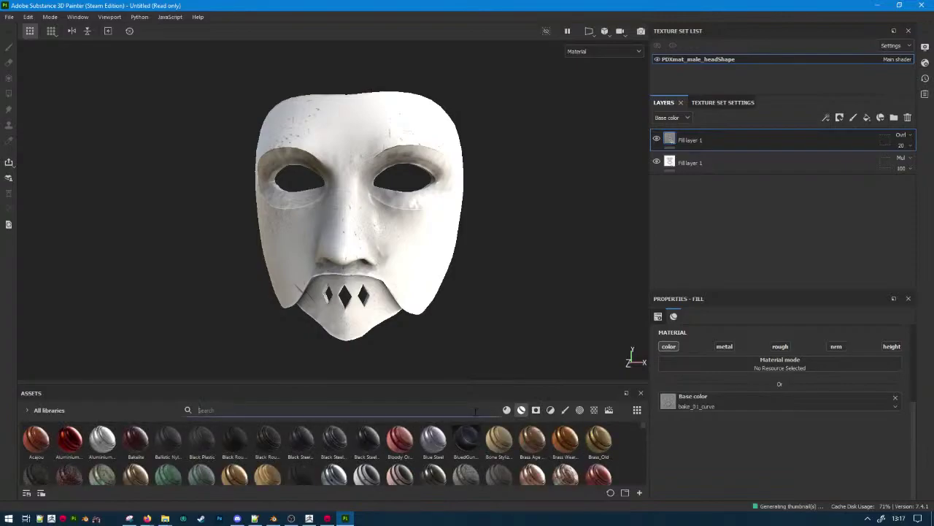
text(silver)
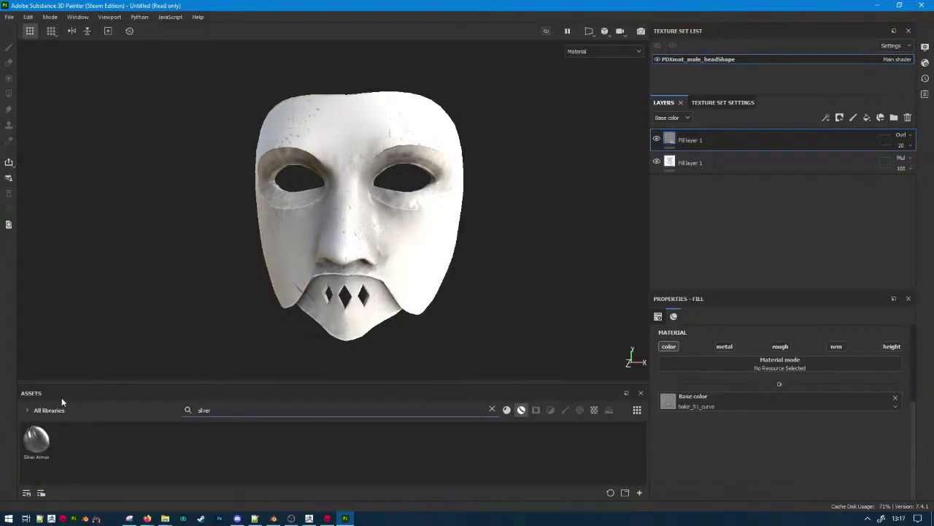
drag(37, 438, 729, 177)
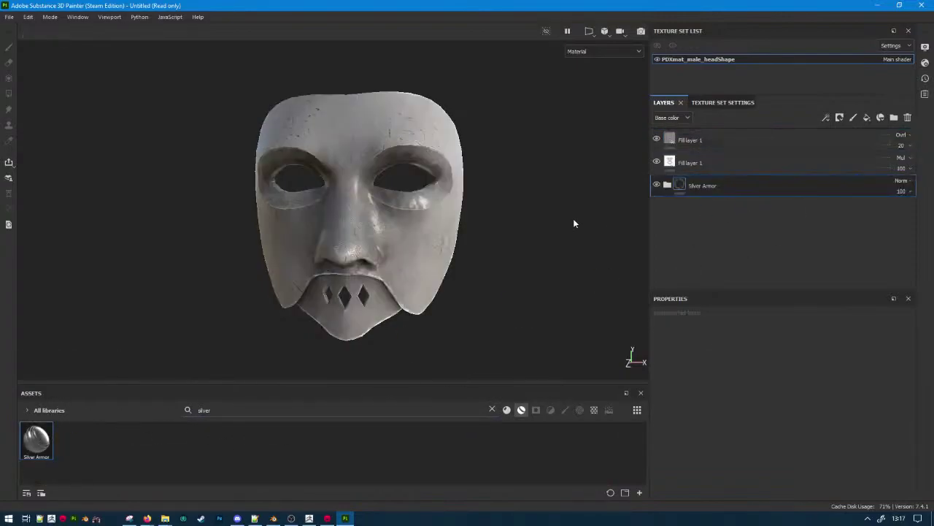
Examine the Silver Armor finish on the mask up close, comparing it with and without the curvature overlay.
scroll(493, 200, up, 4)
scroll(457, 209, down, 5)
alt+drag(456, 209, 475, 231)
shift+right_drag(370, 241, 375, 279)
mouse_move(375, 279)
alt+mouse_down()
mouse_move(385, 277)
mouse_move(359, 283)
alt+mouse_up()
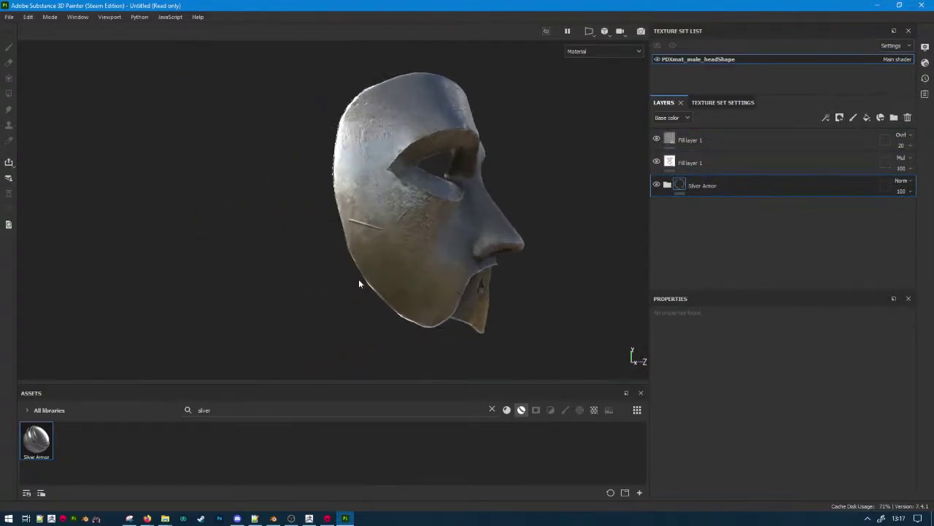
scroll(358, 284, up, 3)
shift+right_drag(390, 253, 547, 241)
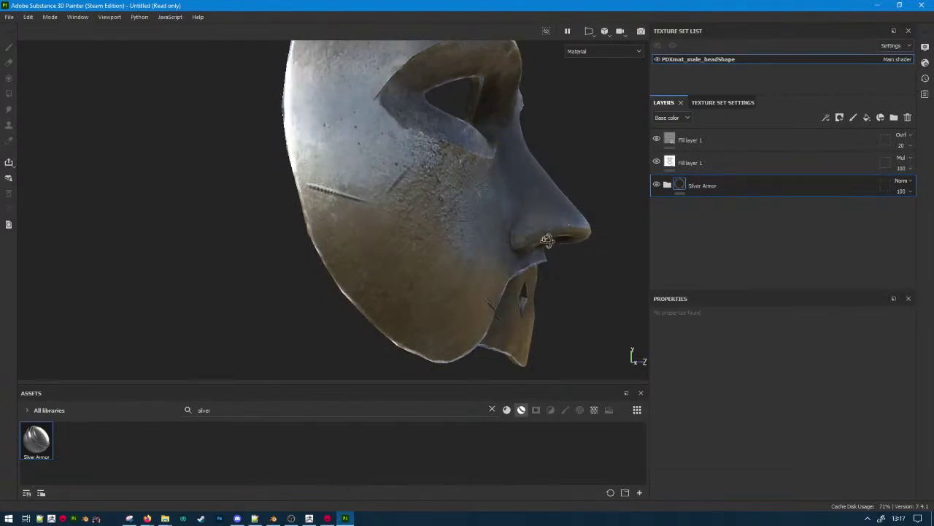
alt+drag(548, 241, 582, 209)
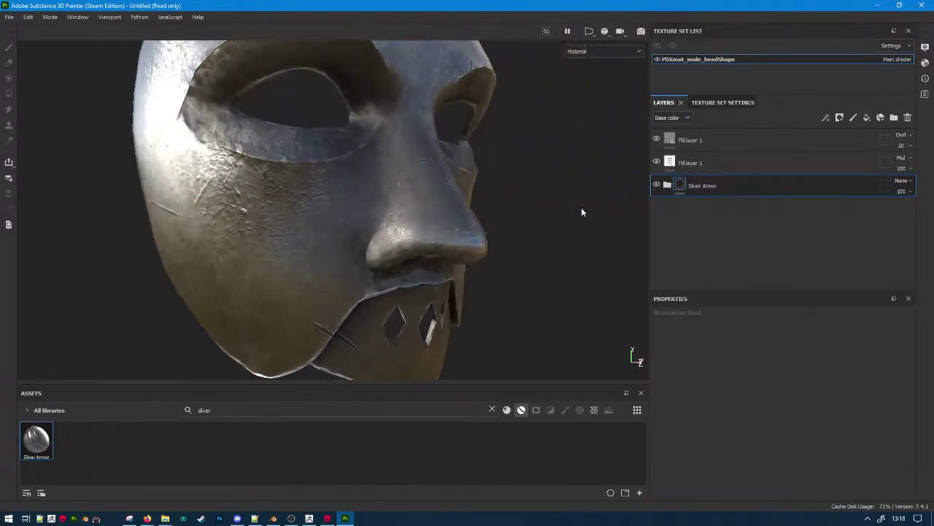
click(657, 139)
click(658, 139)
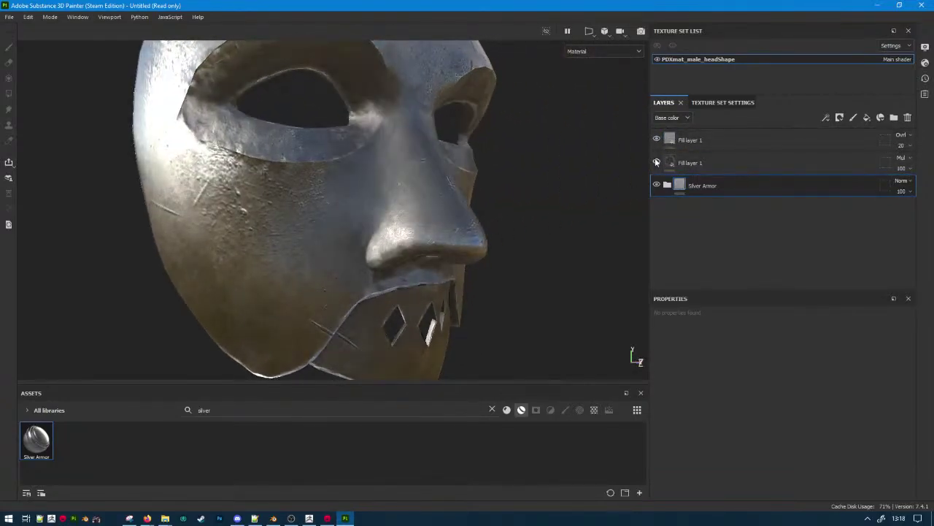
Inspect the silver mask from all sides and compare it with the Silver Armor layer hidden.
alt+drag(627, 168, 527, 219)
shift+right_drag(467, 216, 324, 214)
alt+drag(328, 219, 257, 213)
alt+drag(355, 183, 352, 252)
alt+drag(380, 216, 314, 215)
shift+right_drag(318, 214, 427, 226)
scroll(440, 289, down, 3)
alt+middle_drag(441, 288, 348, 183)
scroll(348, 183, up, 1)
alt+drag(348, 183, 386, 191)
shift+right_drag(387, 192, 407, 219)
key(Tab)
alt+middle_drag(470, 222, 373, 259)
scroll(374, 259, up, 1)
shift+right_drag(374, 260, 411, 265)
key(Tab)
click(657, 185)
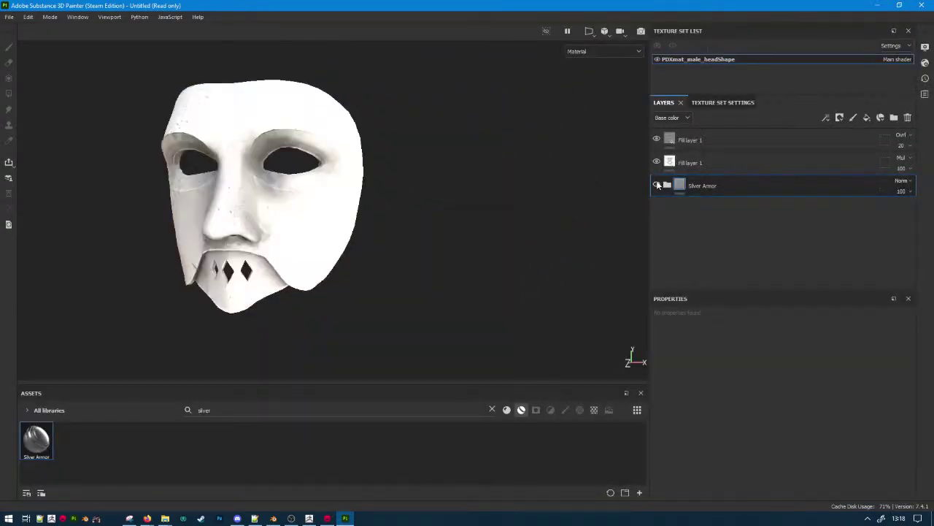
click(657, 184)
Delete the Silver Armor material and search the smart materials for iron.
key(Delete)
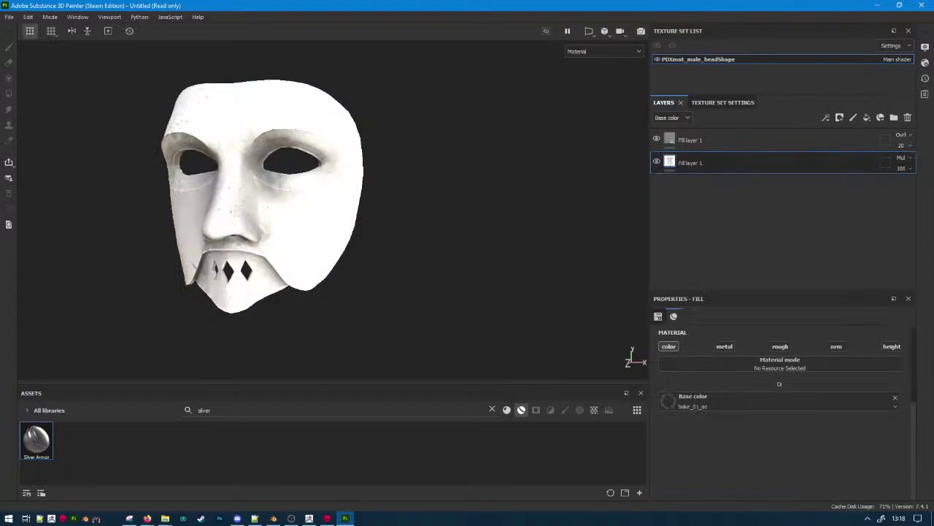
double_click(229, 411)
text(iron)
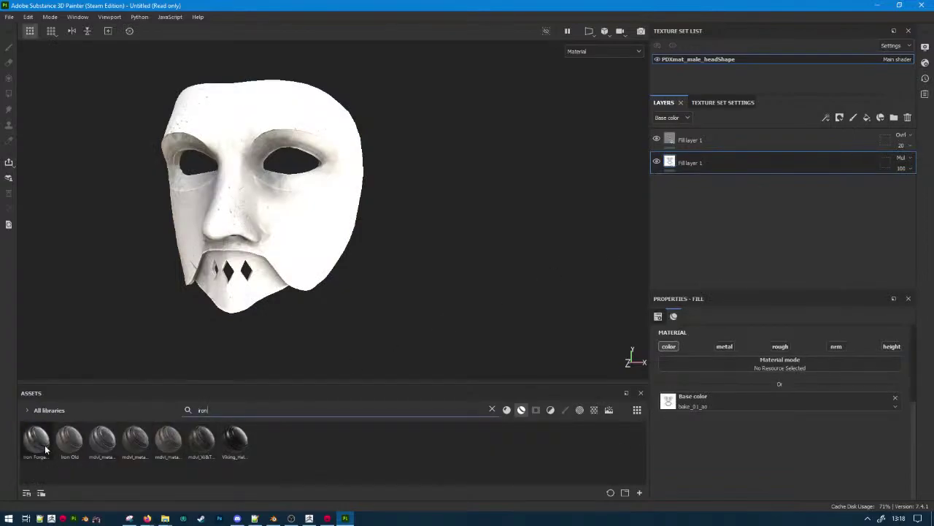
mouse_move(66, 446)
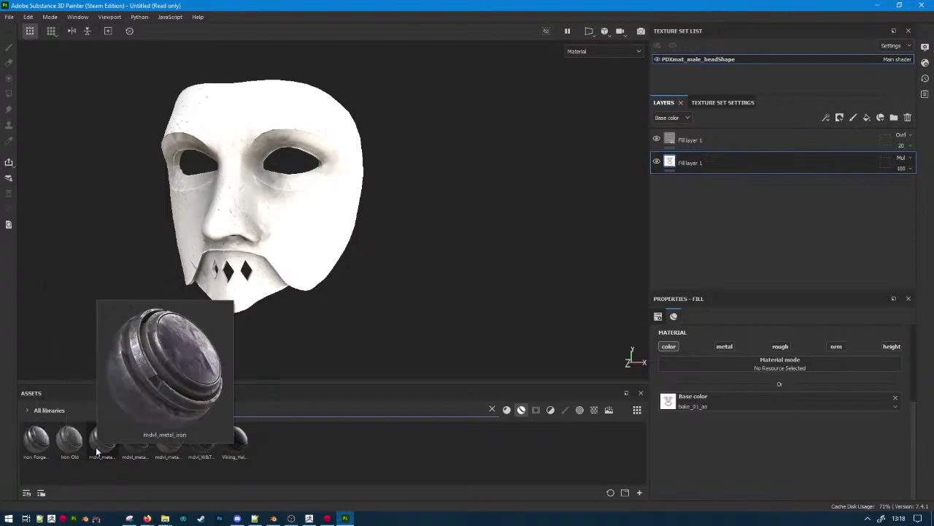
mouse_move(124, 451)
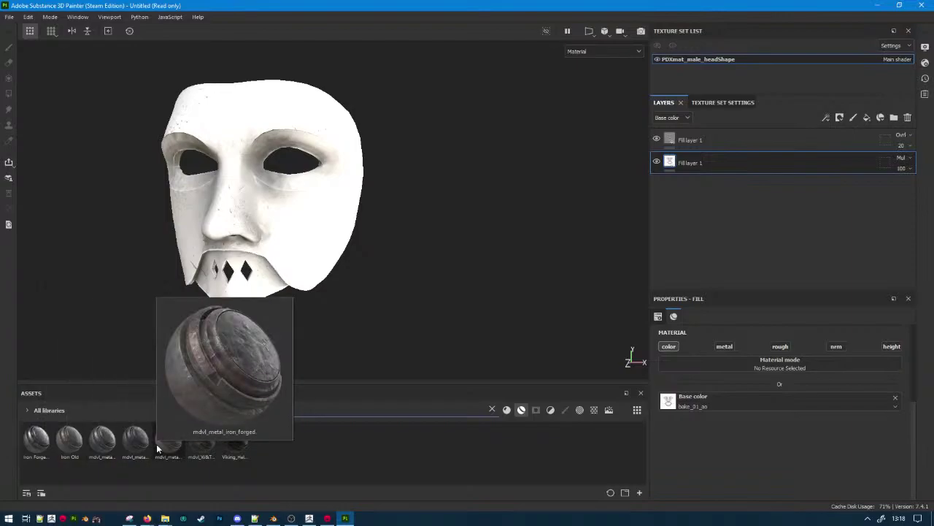
Try the mdvl_metal_iron_forged smart material beneath both fill layers, then delete it.
drag(168, 442, 703, 219)
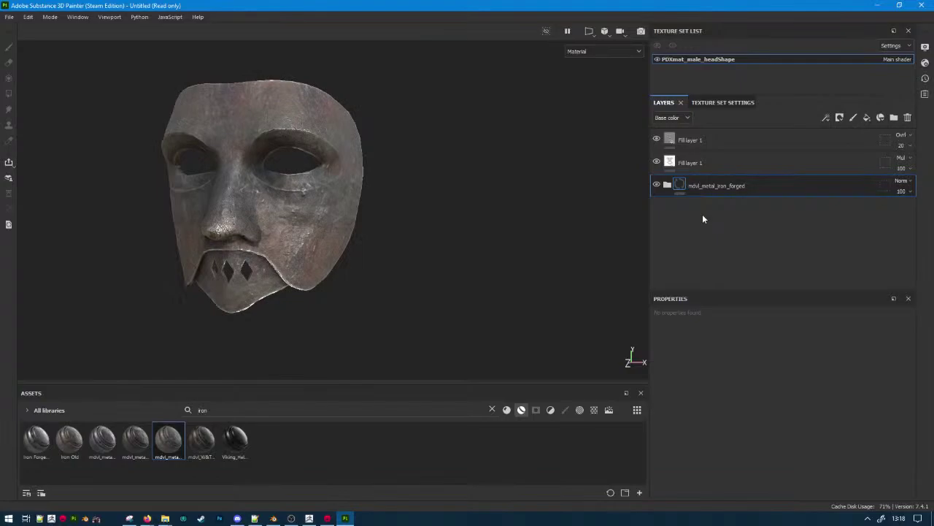
alt+drag(468, 260, 486, 268)
key(Delete)
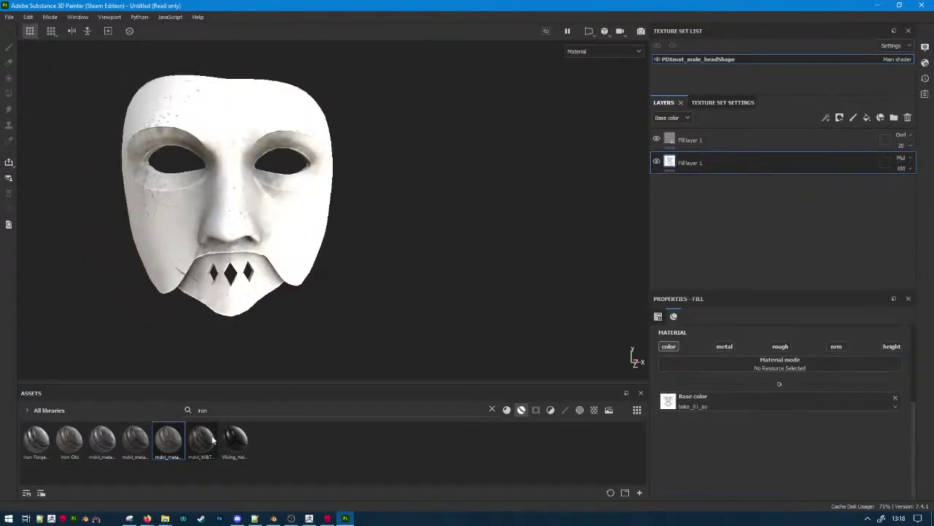
Add the Viking_Helmets_Iron smart material beneath both fill layers and remove its mask.
drag(234, 438, 753, 239)
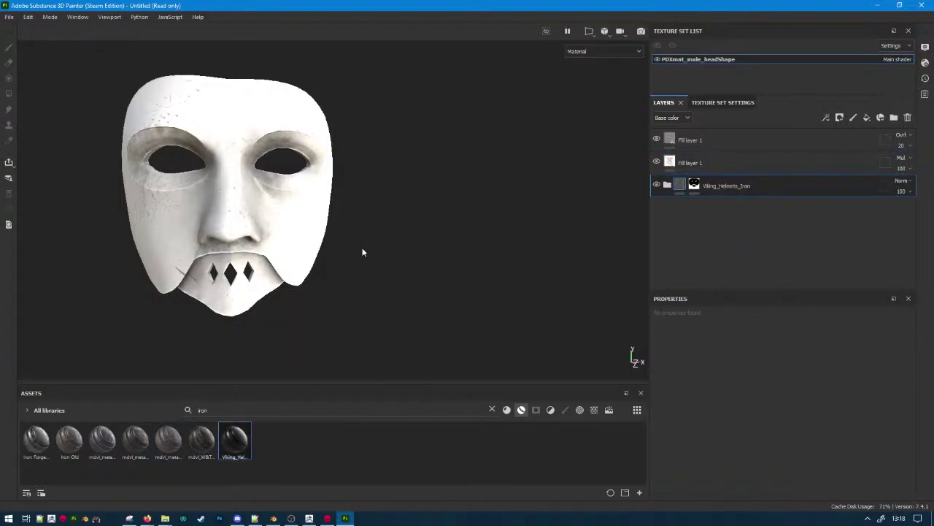
alt+middle_drag(320, 266, 432, 275)
right_click(694, 184)
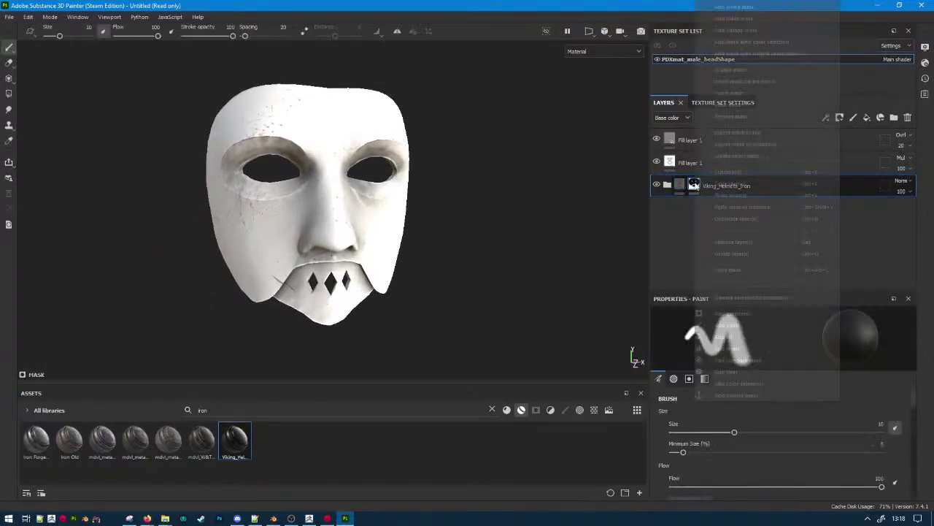
click(753, 117)
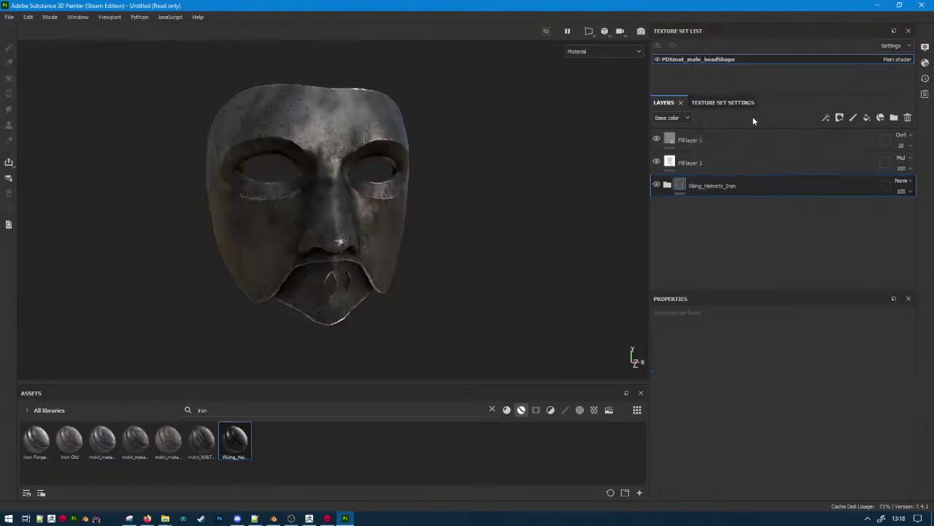
alt+drag(451, 265, 639, 195)
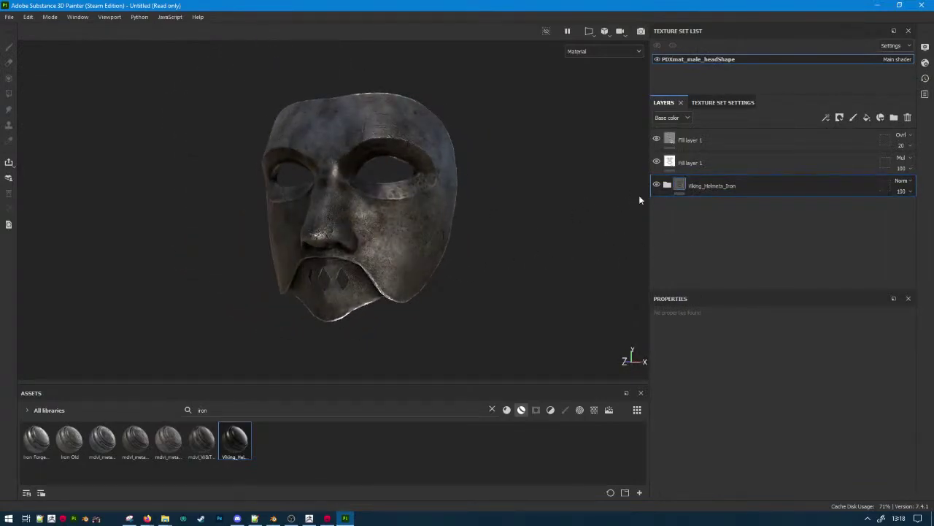
Expand the Viking_Helmets_Iron folder and compare the mask with its upper sublayers, from grunge_dirt_thin down to dirt, hidden and shown.
click(666, 186)
click(657, 207)
click(657, 207)
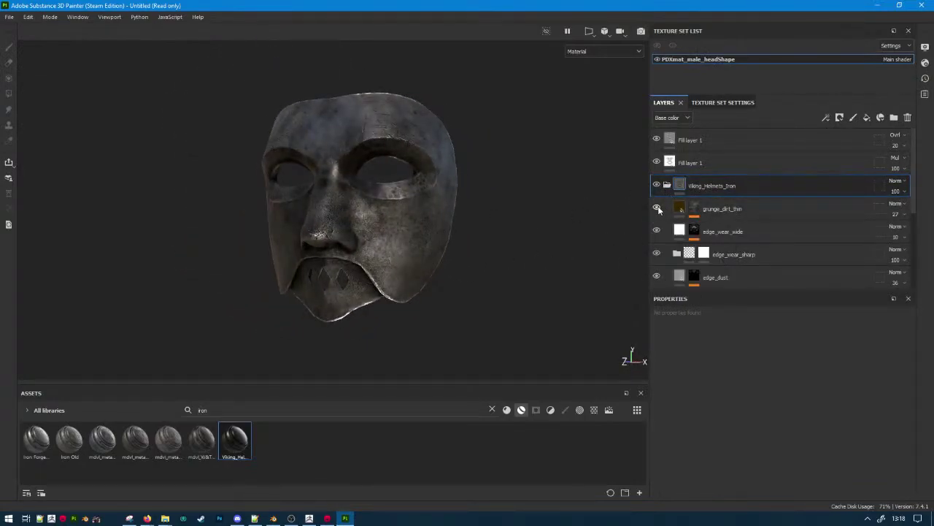
click(657, 230)
click(657, 230)
scroll(660, 231, down, 1)
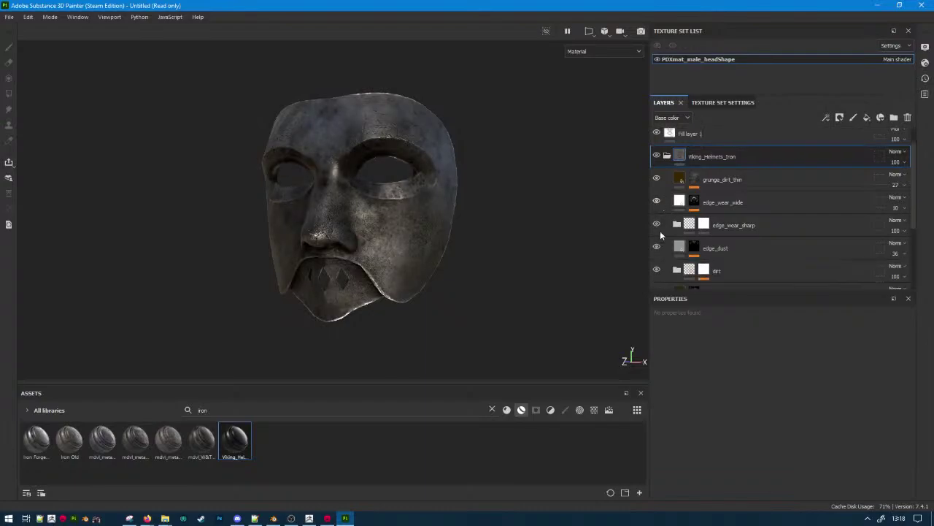
click(656, 224)
click(656, 227)
scroll(659, 248, down, 1)
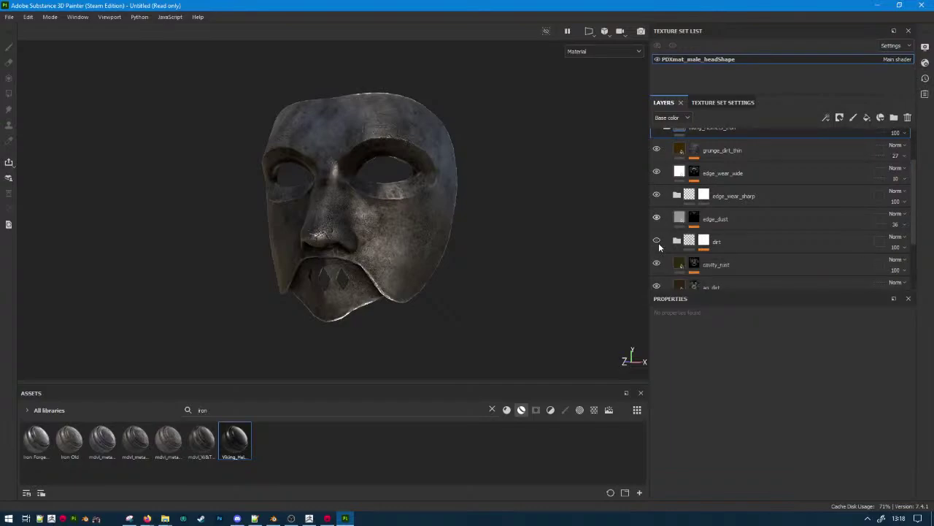
Check what cavity_rust, ao_dirt, curvature_dust, curvature_darken and Iron_base each contribute by hiding and showing them in turn.
scroll(660, 243, down, 1)
click(656, 234)
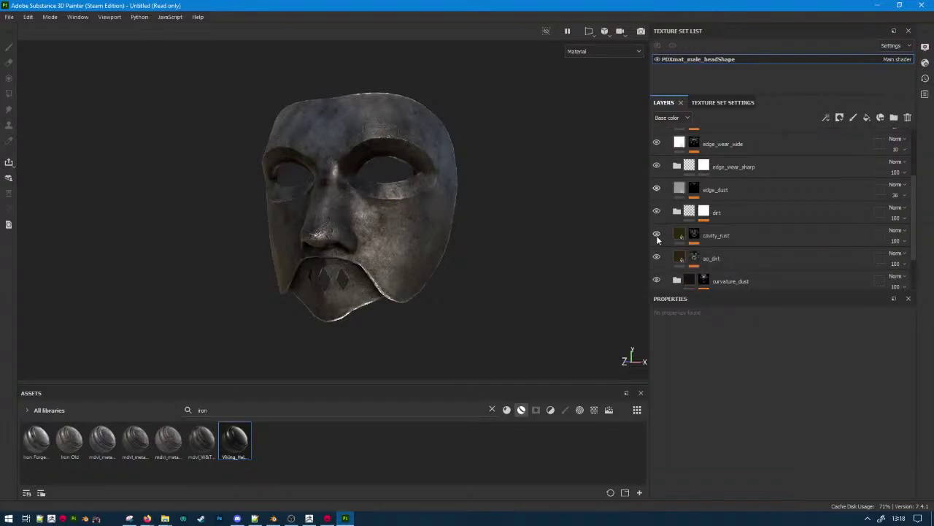
click(656, 234)
alt+drag(613, 245, 542, 243)
click(656, 257)
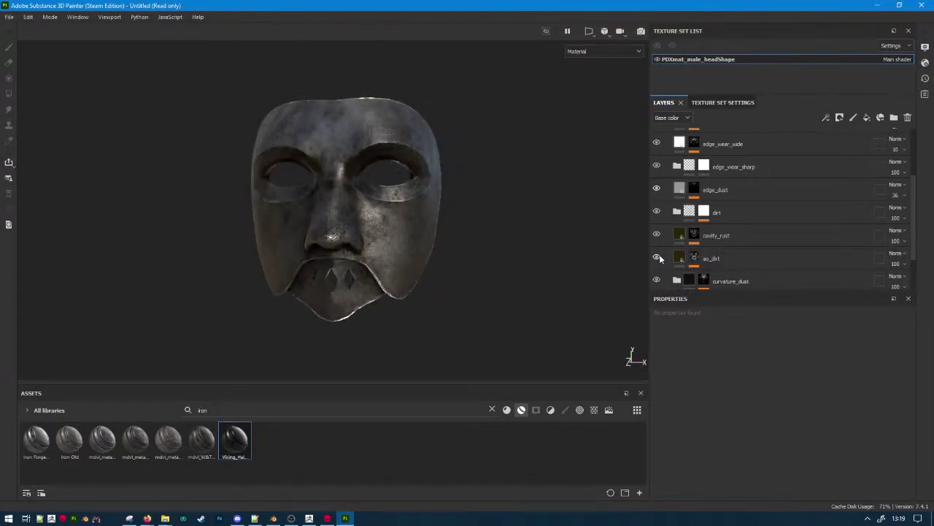
click(656, 257)
scroll(659, 255, down, 1)
click(656, 252)
click(656, 251)
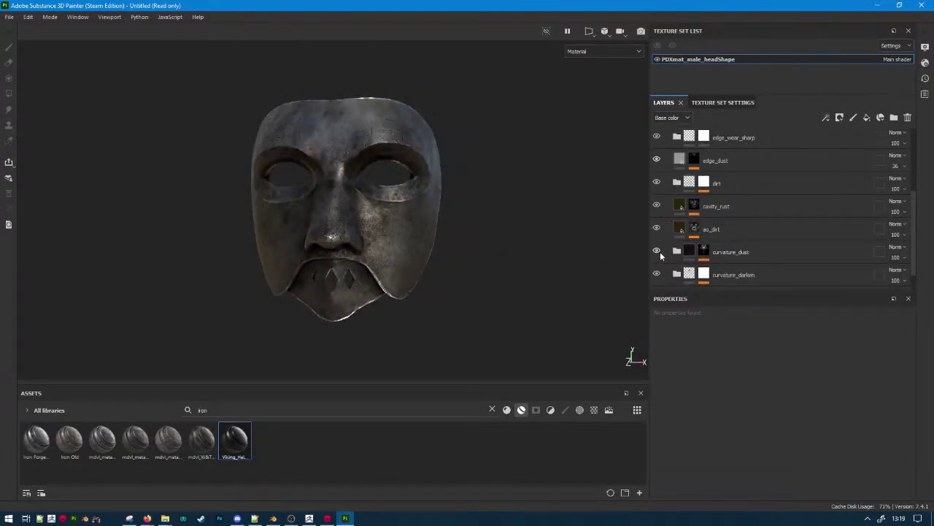
scroll(660, 251, down, 1)
click(656, 250)
click(657, 250)
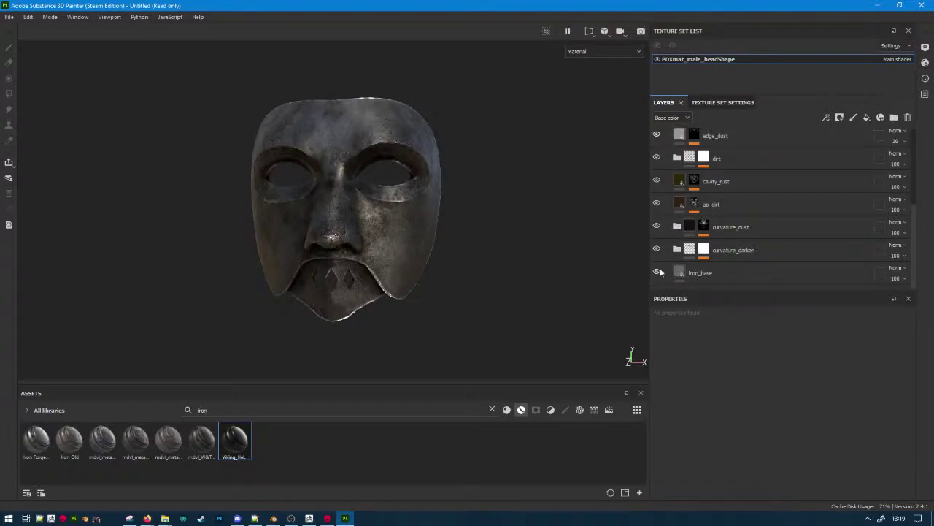
click(656, 271)
click(657, 272)
Lighten the Iron_base layer's material color to the light grey C2C2C2.
click(701, 275)
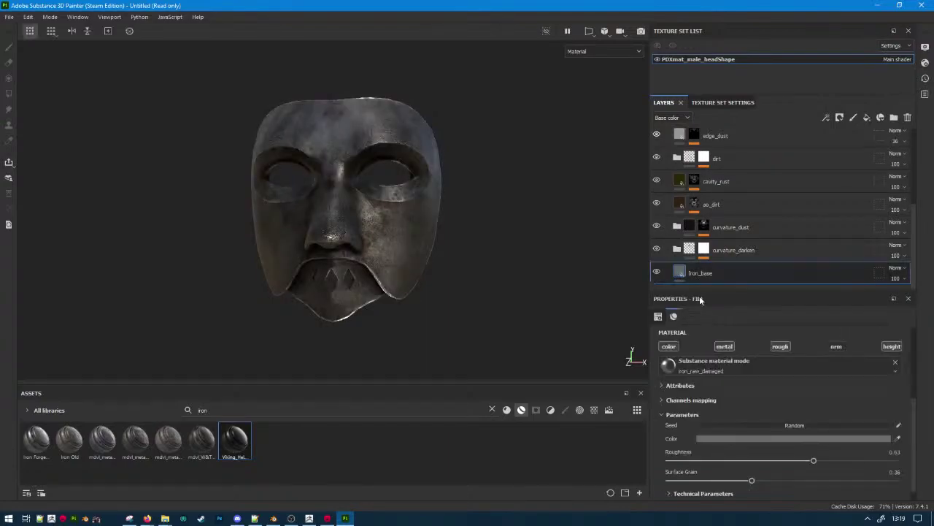
scroll(730, 365, down, 1)
click(739, 423)
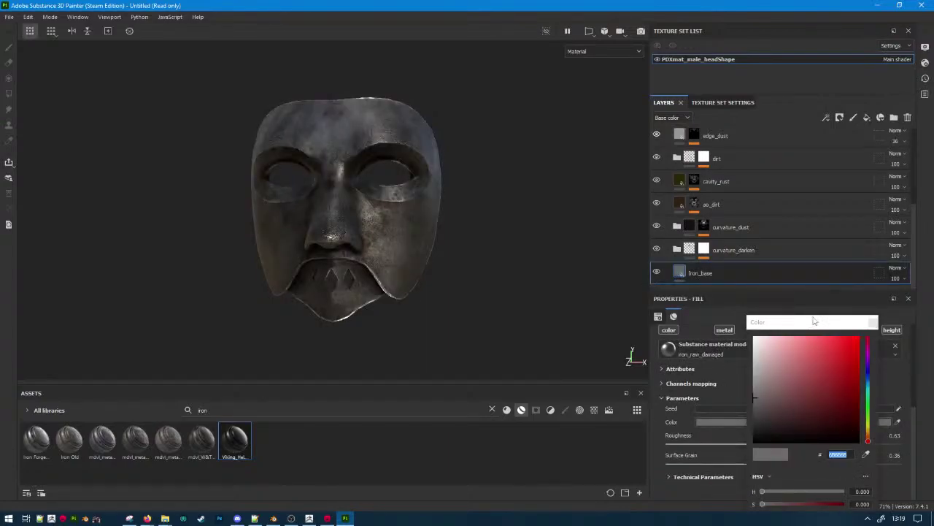
drag(814, 322, 805, 231)
drag(795, 421, 824, 421)
alt+drag(388, 307, 159, 315)
alt+right_drag(158, 316, 619, 244)
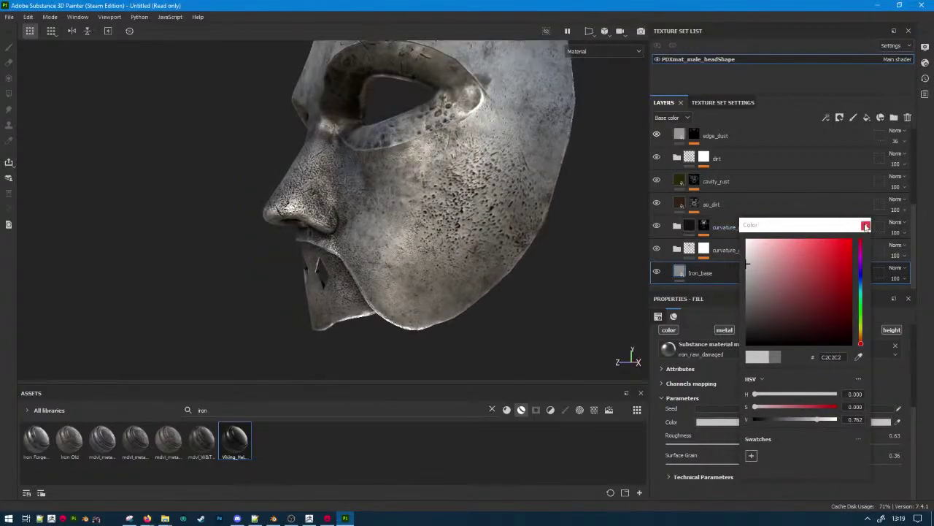
click(865, 227)
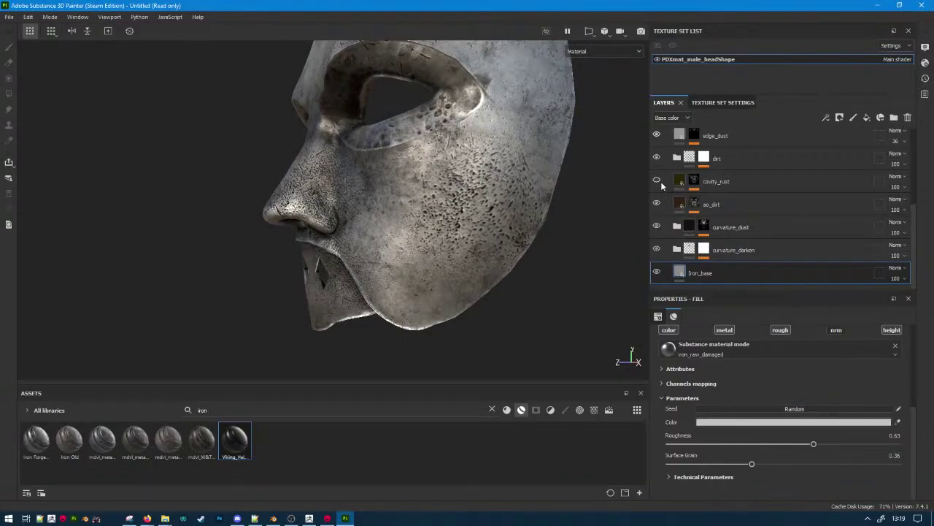
Adjust the Levels on the cavity_rust mask to an input midpoint of 0.967 and a white point of 0.499.
click(693, 182)
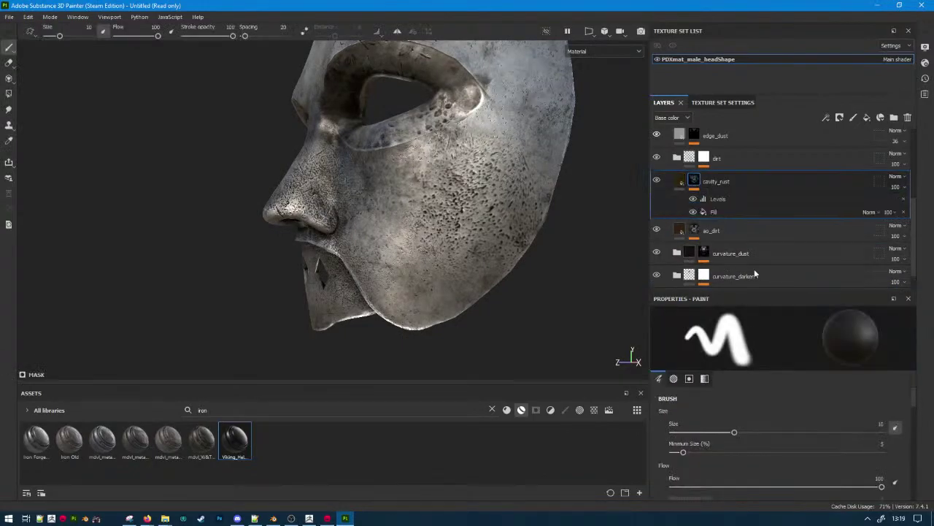
scroll(756, 467, down, 1)
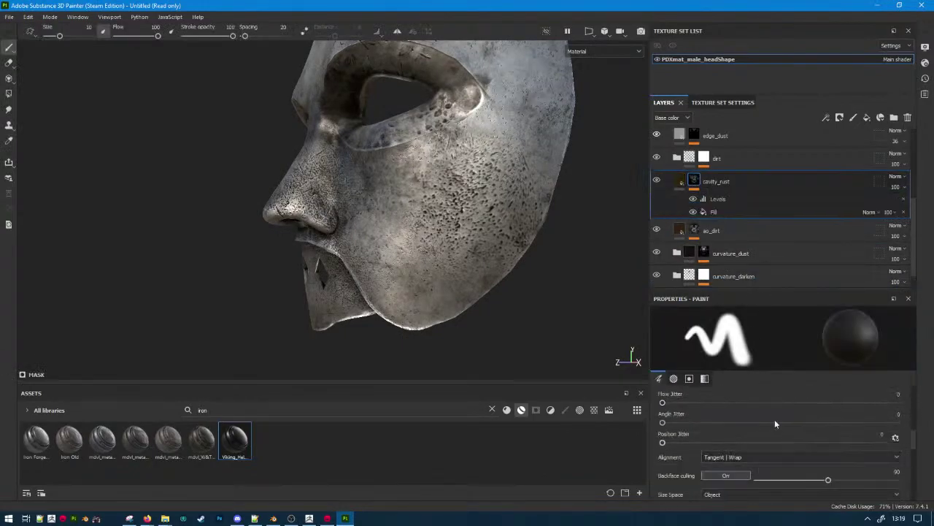
click(724, 213)
click(716, 201)
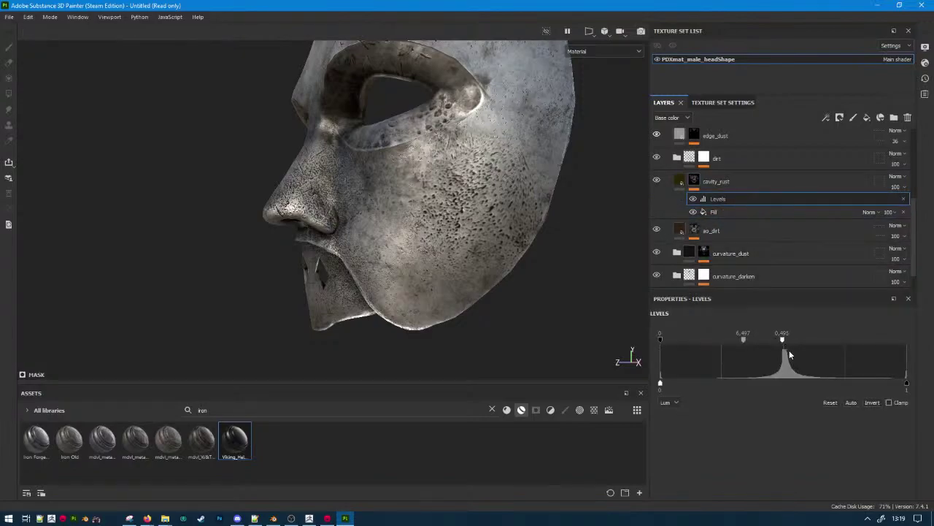
mouse_move(785, 339)
mouse_down()
mouse_move(745, 341)
mouse_move(808, 342)
mouse_up()
scroll(401, 264, down, 3)
alt+drag(401, 264, 538, 259)
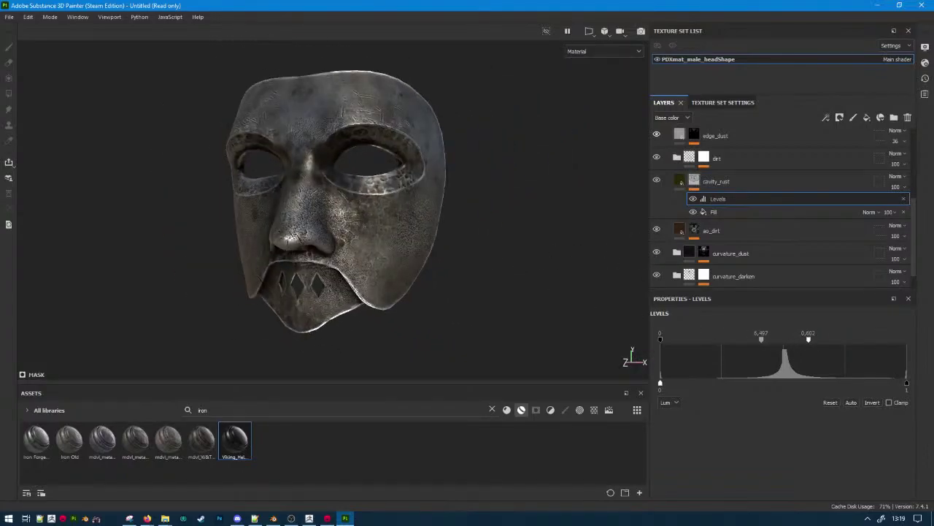
key(alt+Tab)
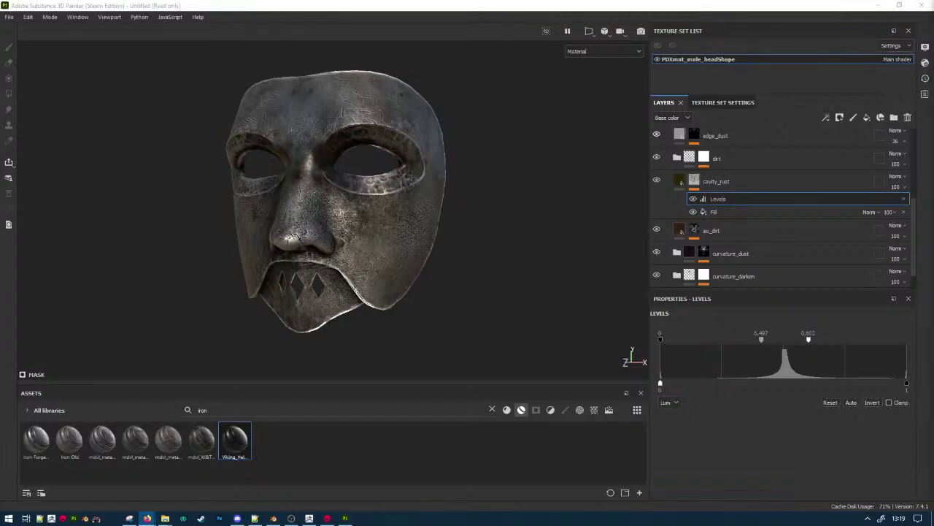
mouse_move(316, 275)
alt+mouse_down()
mouse_move(438, 288)
mouse_move(555, 285)
mouse_move(299, 288)
alt+mouse_up()
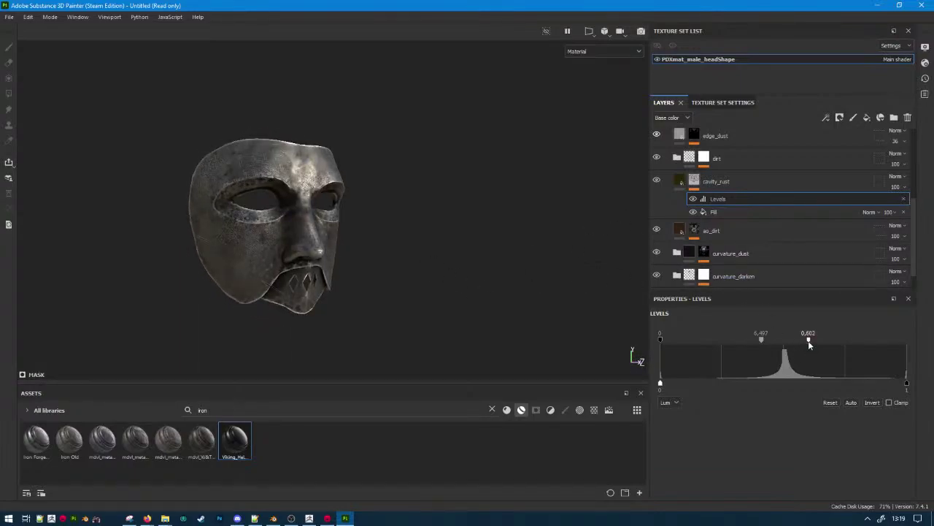
mouse_move(809, 342)
mouse_down()
mouse_move(826, 341)
mouse_move(707, 338)
mouse_move(741, 340)
mouse_move(719, 346)
mouse_up()
alt+drag(492, 282, 390, 280)
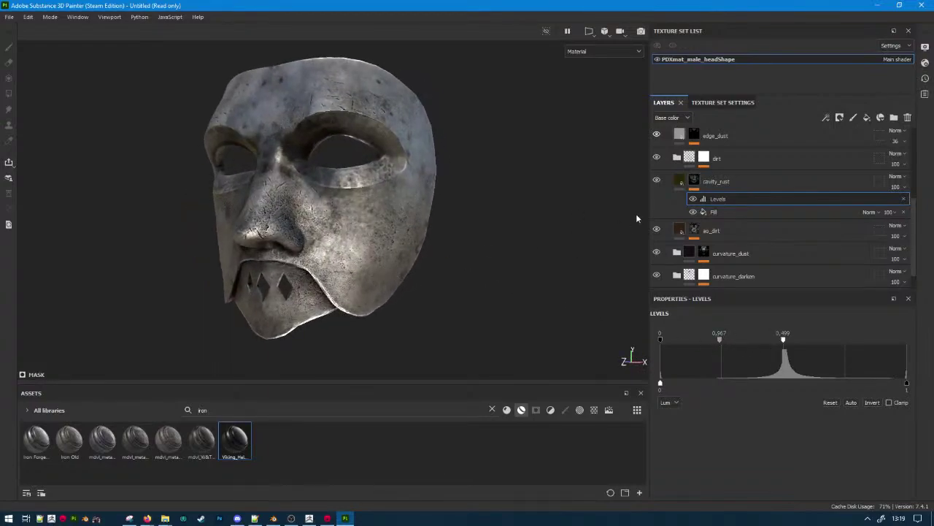
Set Rust Spreading to 0.09 in the mg_dripping_rust generator inside the dirt folder and compare with the folder hidden.
click(676, 159)
click(703, 180)
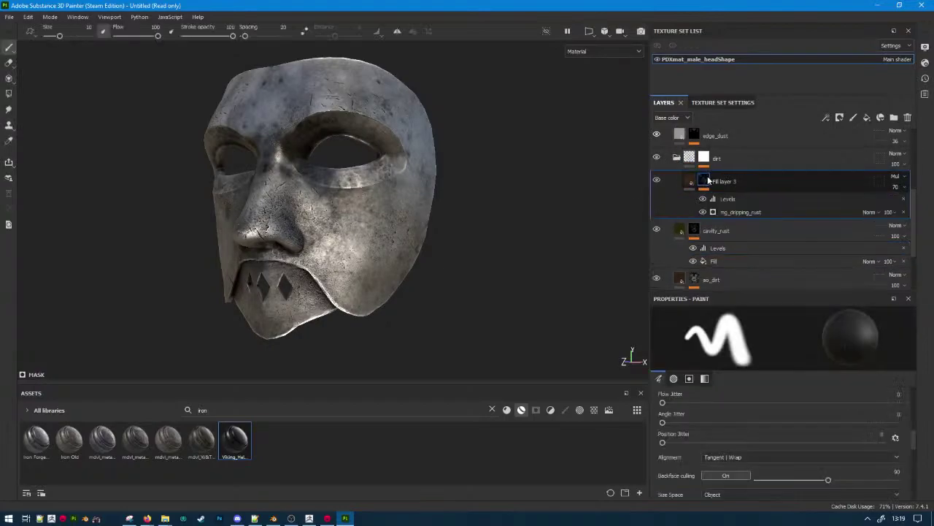
click(735, 214)
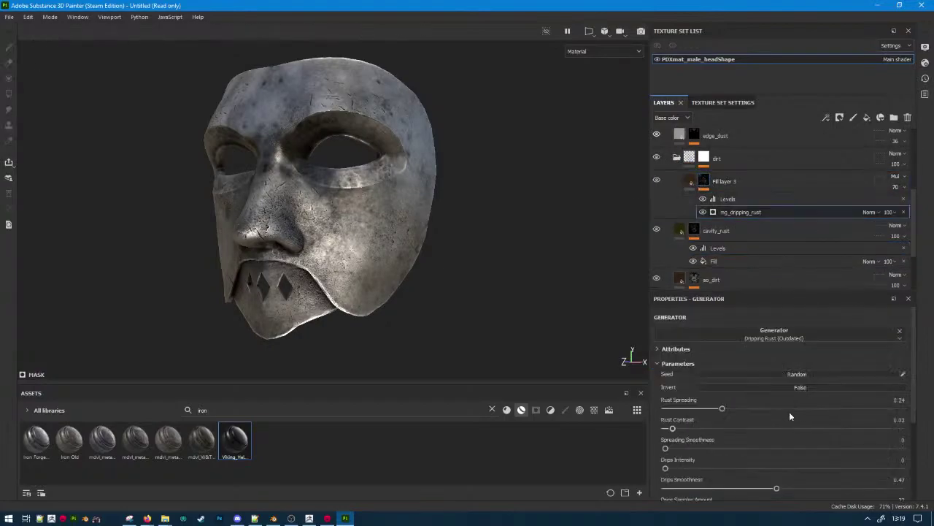
click(687, 411)
click(658, 159)
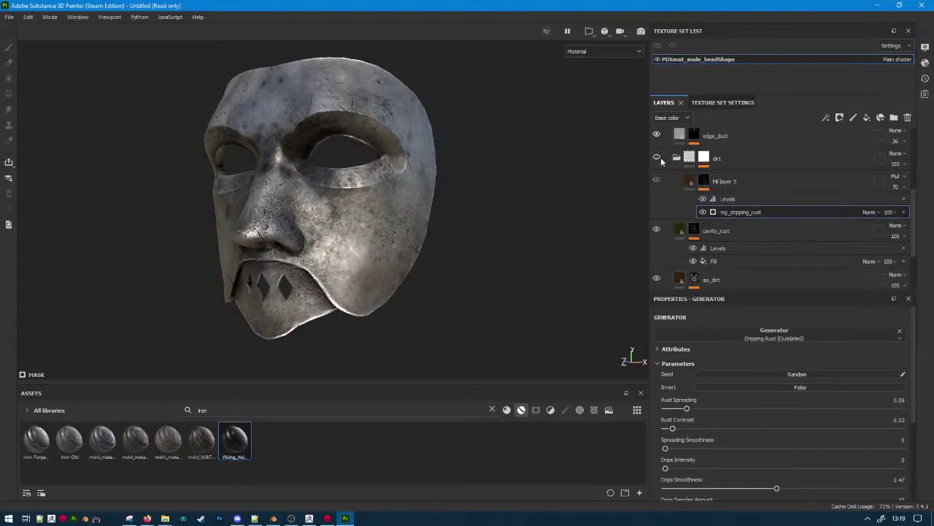
Review the Viking_Helmets_Iron sublayers and compare the mask with Iron_base hidden and shown.
scroll(670, 161, up, 1)
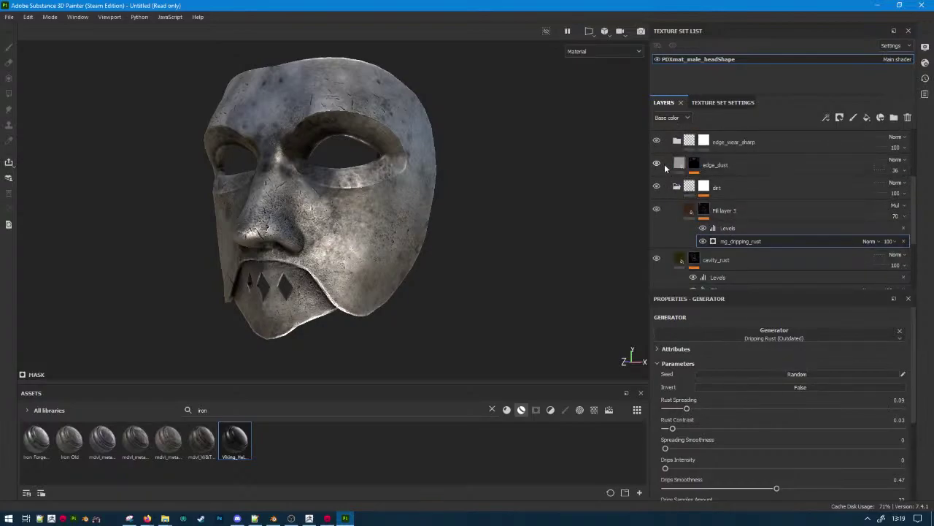
scroll(656, 165, up, 1)
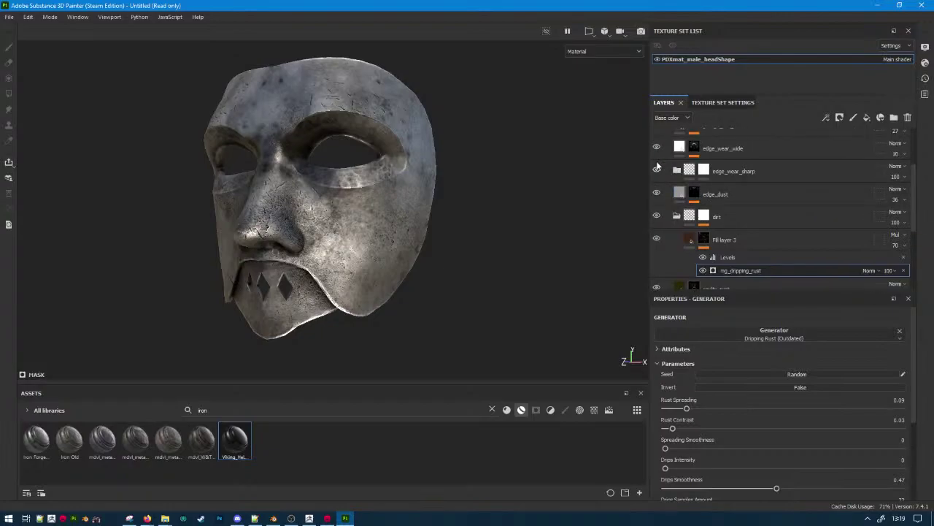
scroll(661, 170, up, 1)
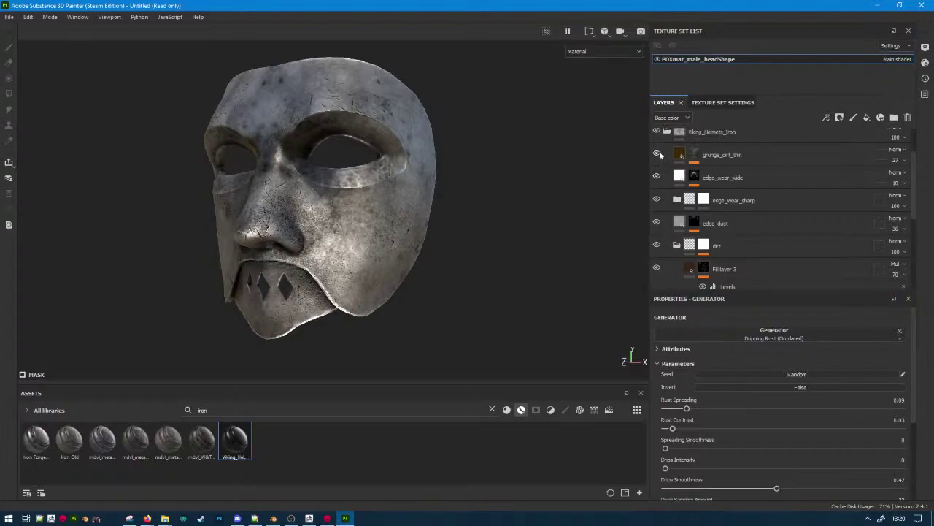
scroll(690, 253, down, 5)
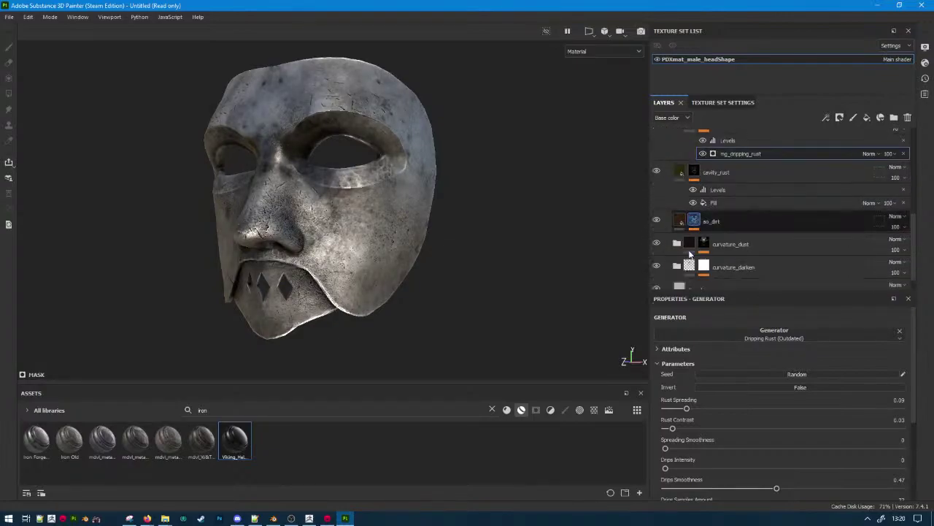
scroll(678, 246, down, 1)
click(657, 272)
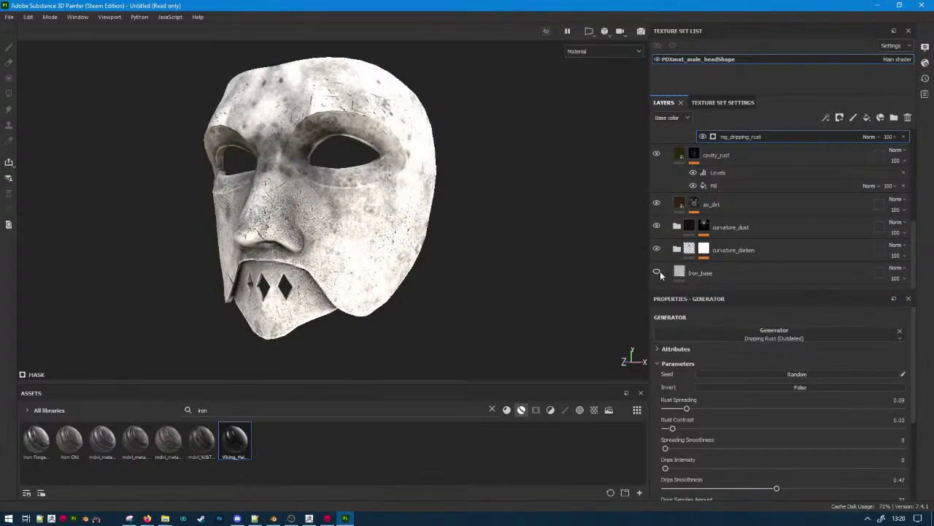
click(657, 272)
Lower the Iron_base layer's Roughness to 0.38 and check the shine on the mask.
click(708, 273)
scroll(766, 382, down, 1)
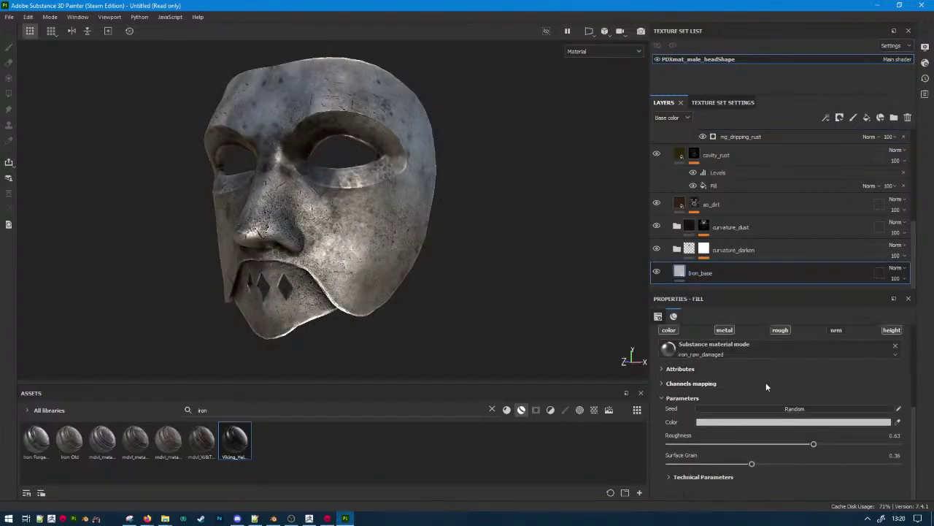
click(745, 444)
key(ctrl+z)
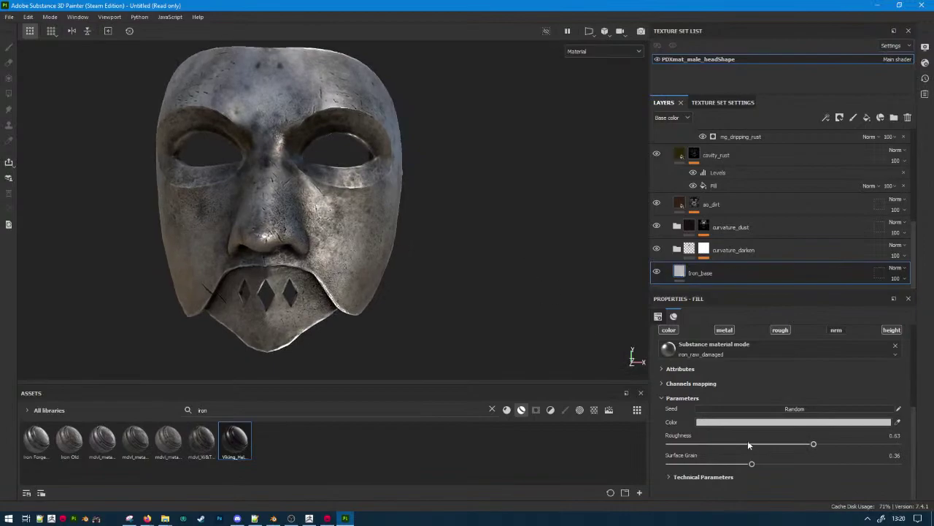
mouse_move(747, 443)
mouse_down()
mouse_move(788, 449)
mouse_move(757, 445)
mouse_up()
scroll(397, 273, up, 3)
alt+drag(397, 272, 268, 262)
scroll(268, 261, down, 5)
shift+right_drag(252, 276, 315, 262)
alt+drag(315, 261, 455, 255)
scroll(293, 259, up, 5)
scroll(258, 266, down, 4)
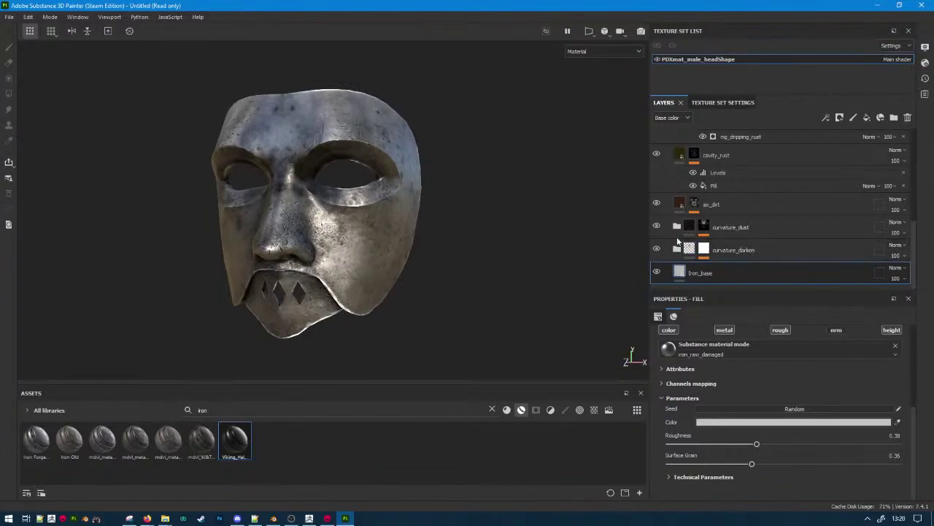
Collapse the Viking_Helmets_Iron folder in the layer stack.
scroll(660, 219, up, 5)
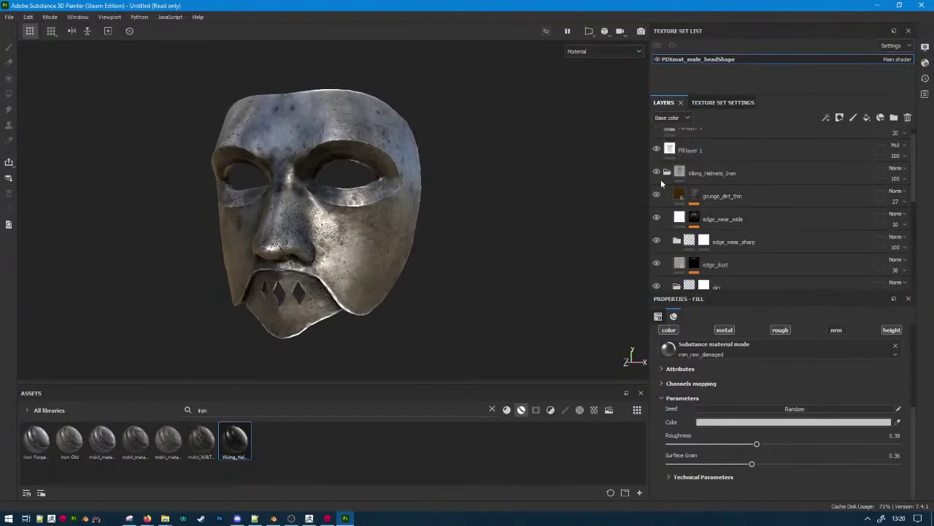
click(666, 178)
alt+drag(539, 236, 528, 226)
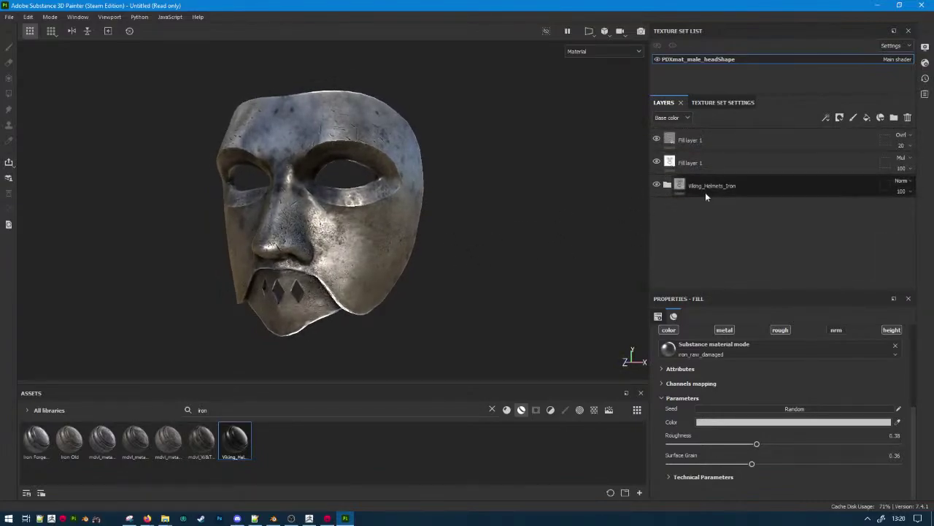
Expand the Viking_Helmets_Iron folder and examine its wear, dirt, rust and curvature layers.
click(666, 184)
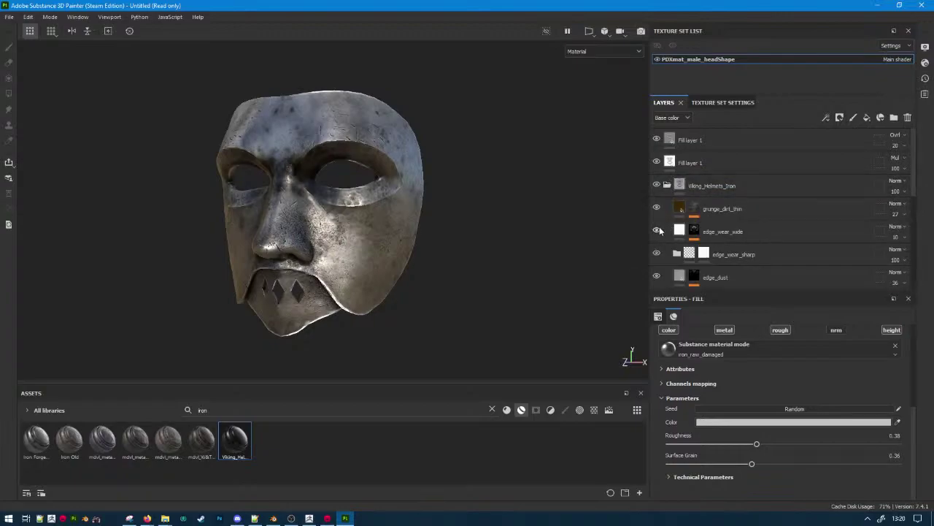
click(694, 230)
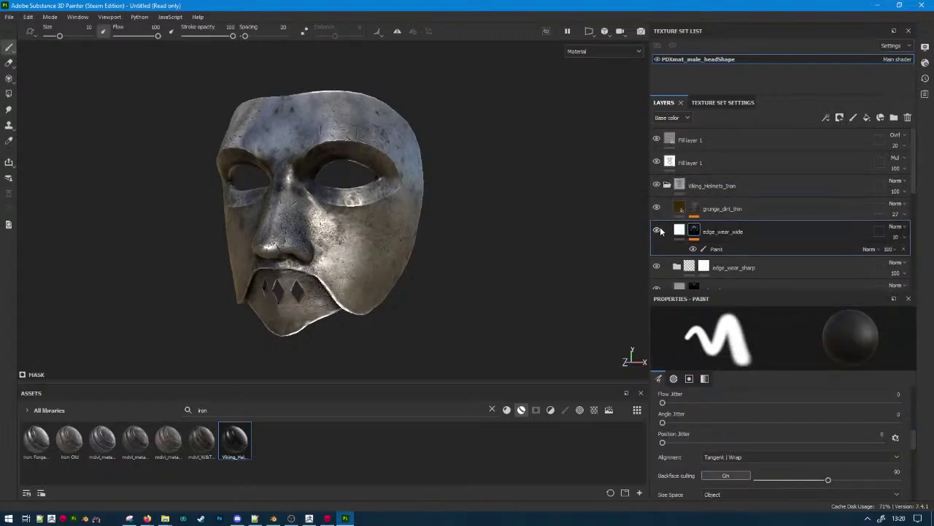
click(667, 231)
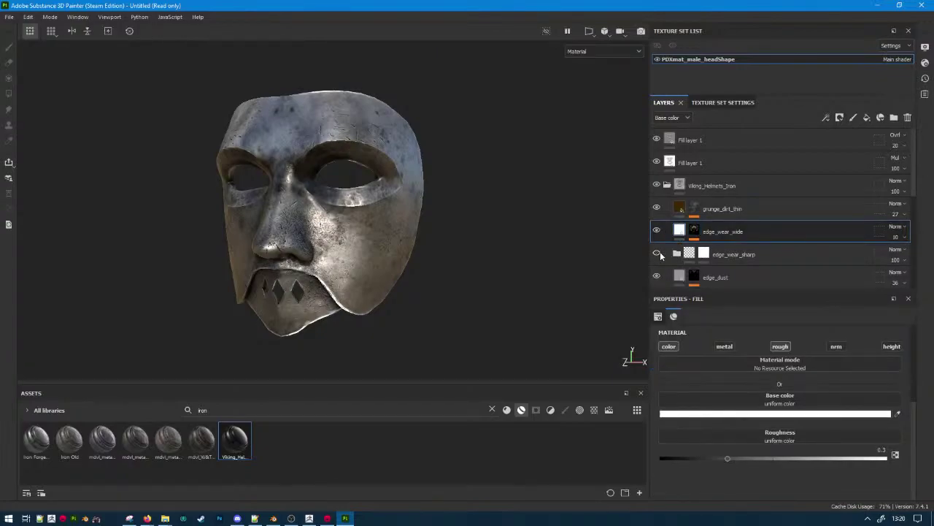
scroll(669, 261, down, 1)
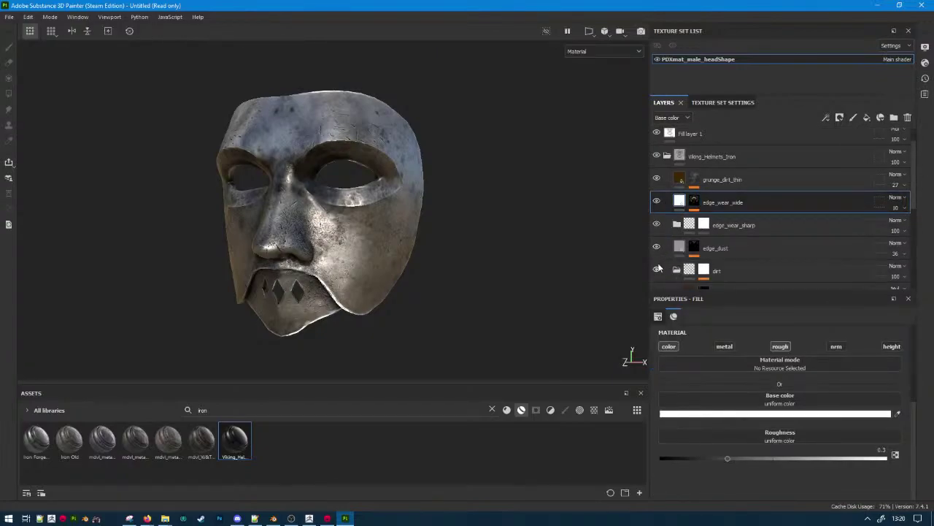
scroll(665, 271, down, 2)
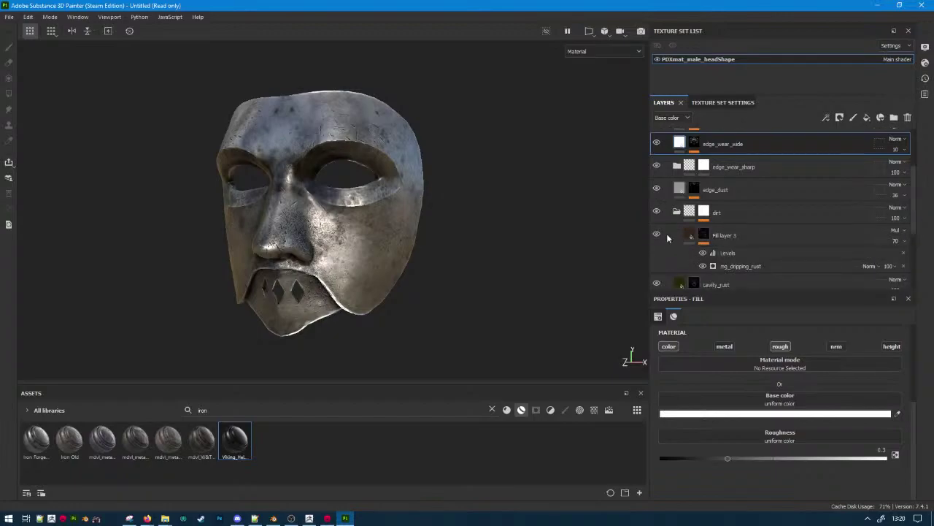
click(681, 240)
scroll(681, 234, down, 2)
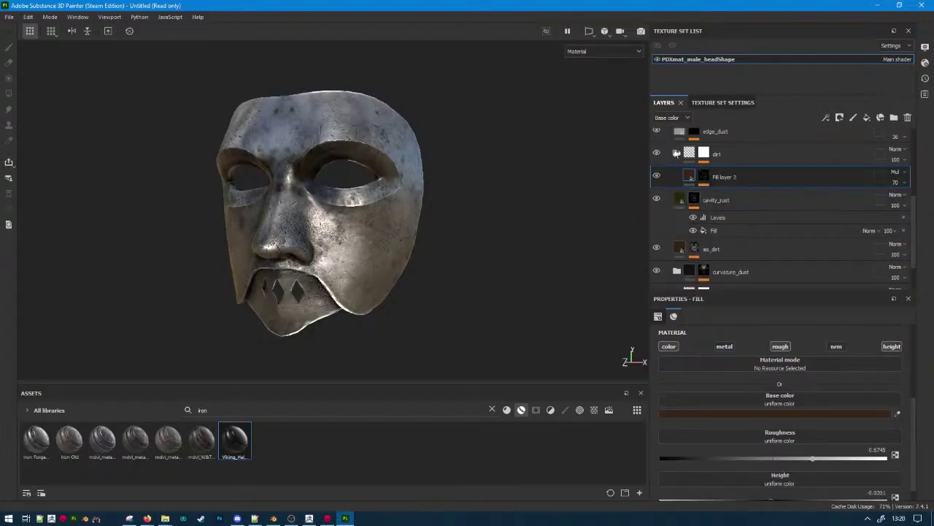
click(678, 153)
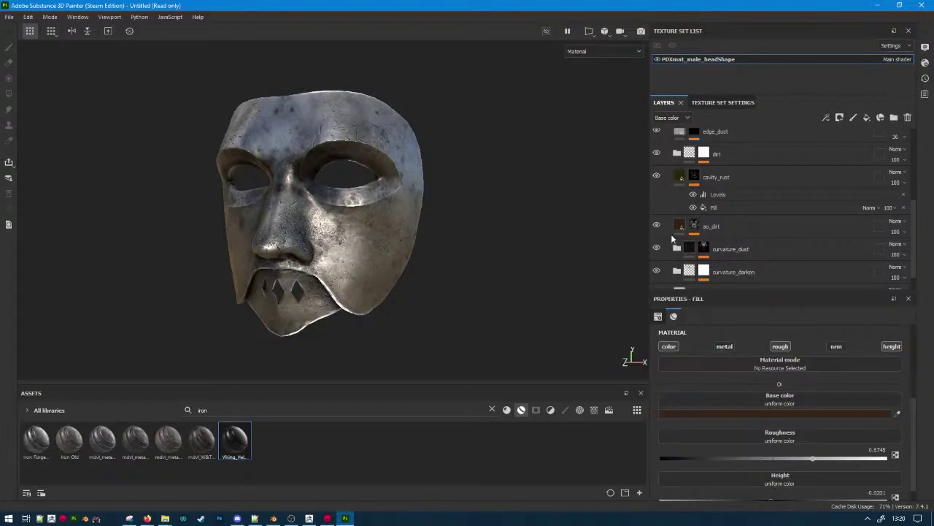
click(657, 250)
double_click(657, 272)
scroll(660, 274, down, 1)
scroll(663, 219, up, 5)
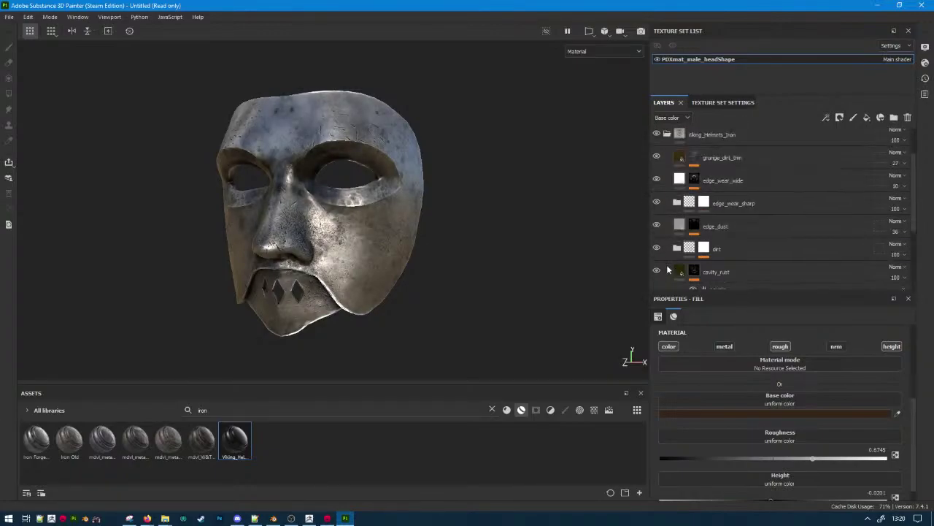
Hide every layer above Iron_base inside the Viking_Helmets_Iron folder, keeping the folder itself visible.
drag(659, 182, 661, 214)
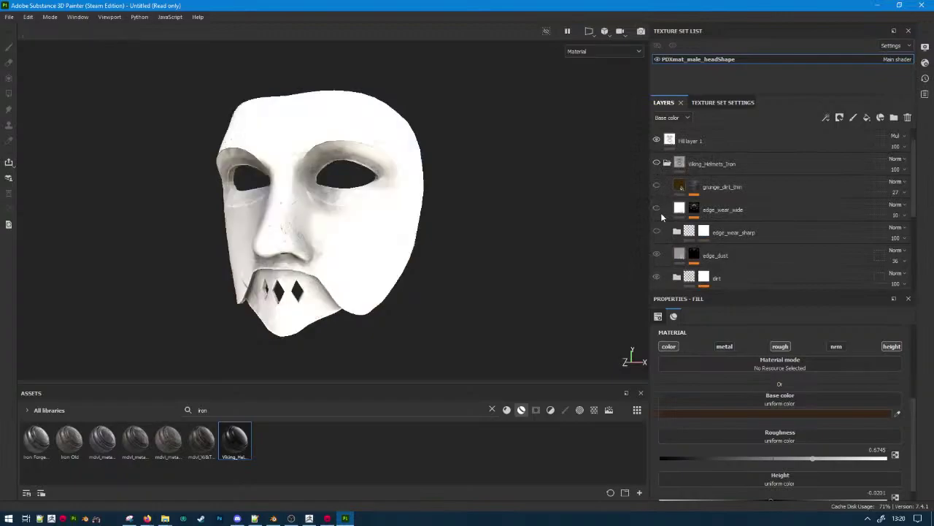
click(658, 163)
scroll(663, 241, down, 2)
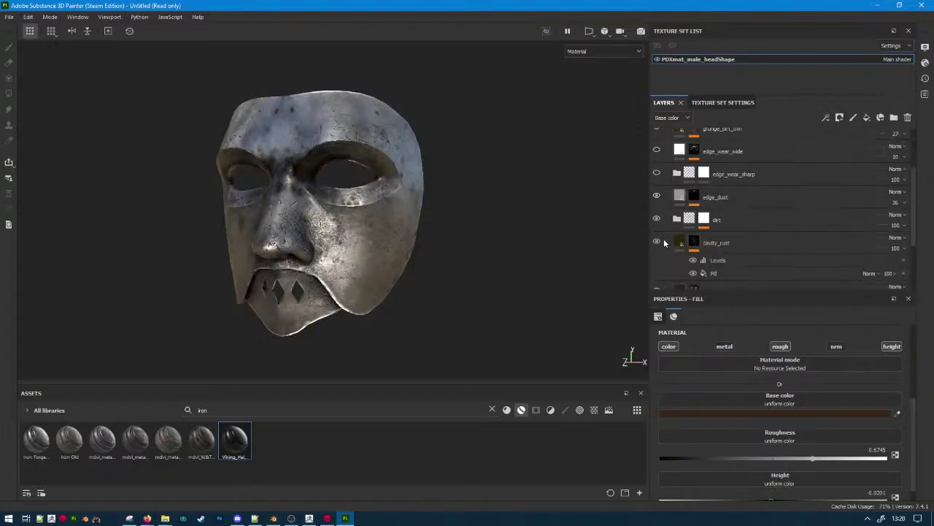
scroll(667, 241, down, 2)
click(660, 234)
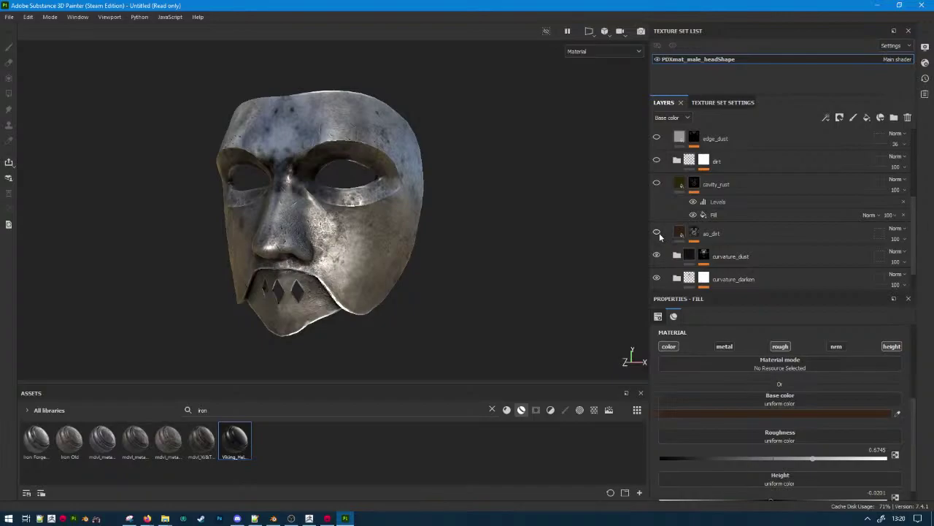
click(660, 256)
scroll(661, 258, down, 1)
click(657, 249)
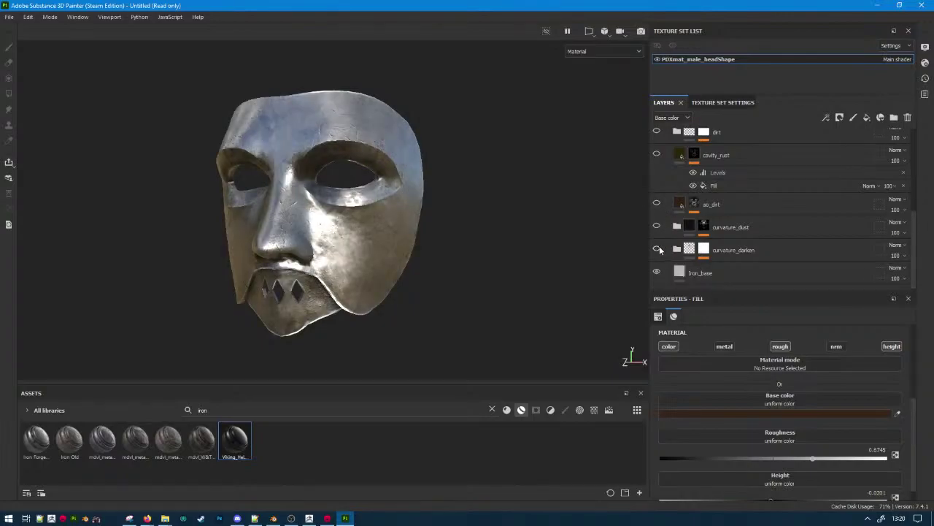
Examine the Iron_base layer's technical parameters and its bare surface detail on the mask.
scroll(624, 259, up, 2)
click(719, 272)
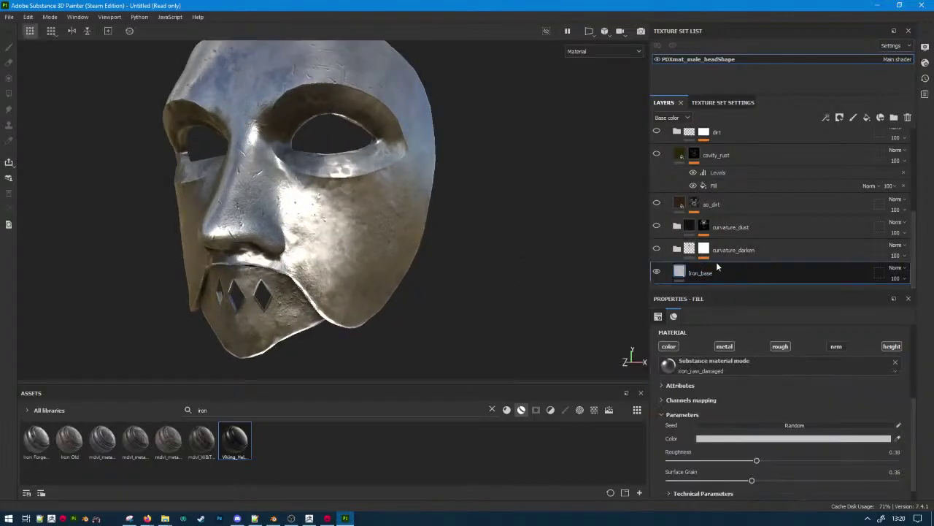
scroll(757, 424, down, 1)
click(701, 476)
scroll(724, 463, down, 3)
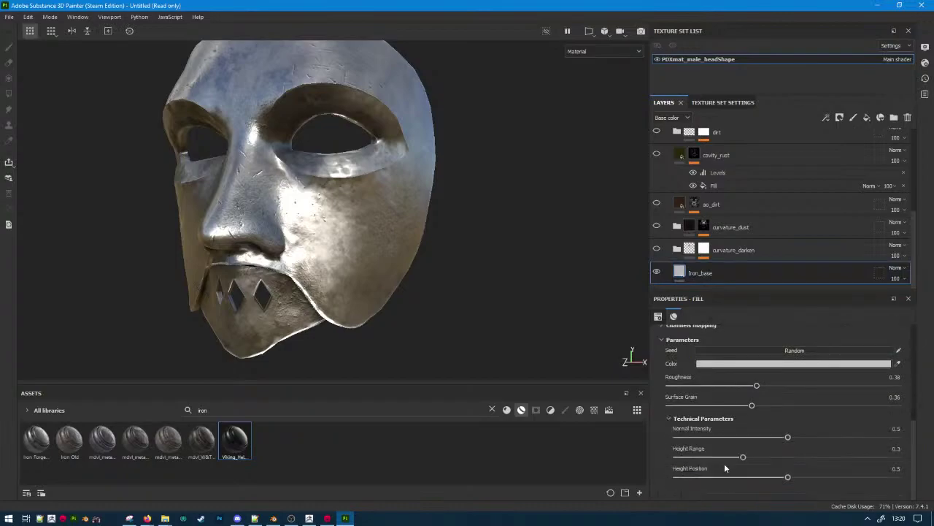
scroll(319, 263, up, 2)
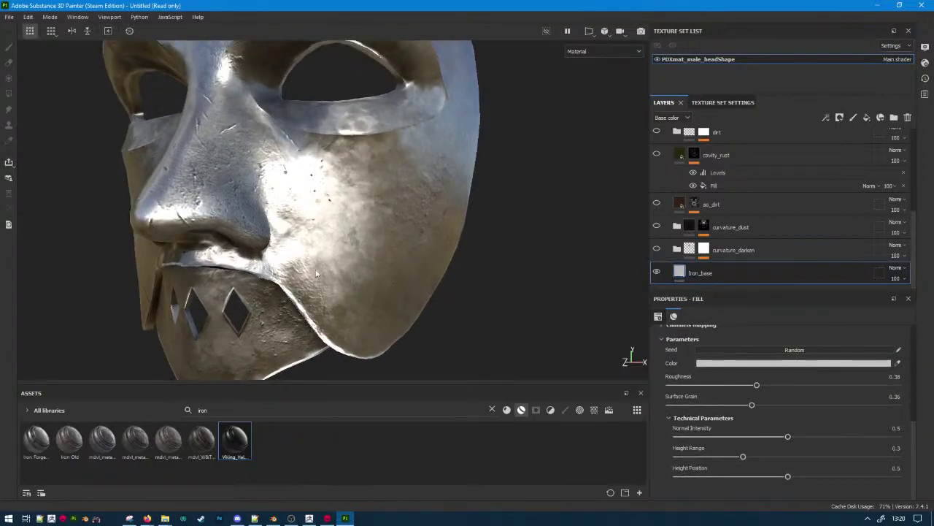
alt+drag(320, 262, 635, 244)
scroll(499, 261, down, 4)
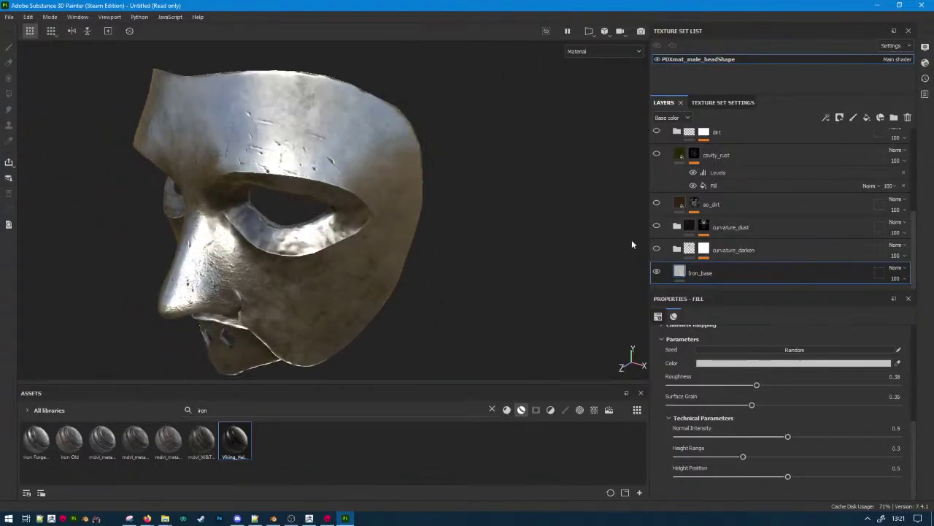
Show all the hidden layers above Iron_base in the Viking_Helmets_Iron folder again.
click(656, 249)
click(656, 226)
click(656, 203)
click(656, 154)
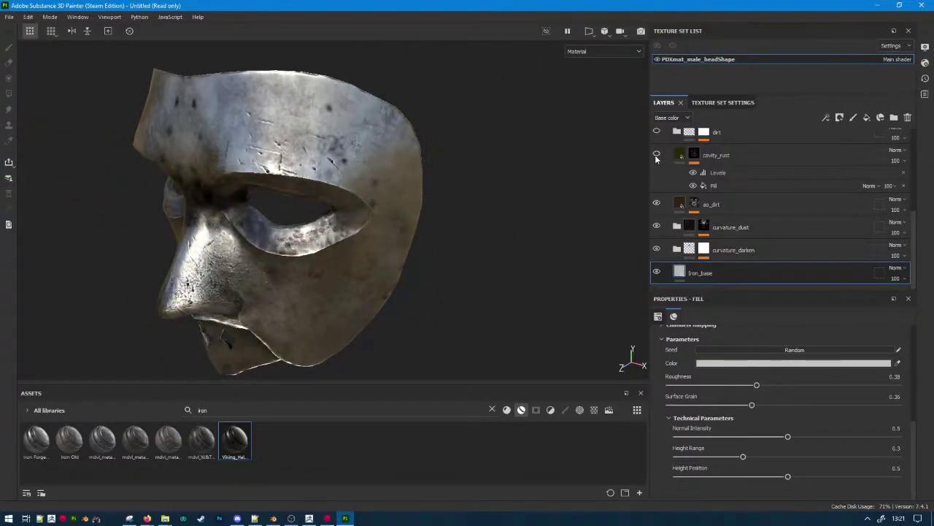
scroll(661, 168, up, 1)
scroll(662, 159, up, 4)
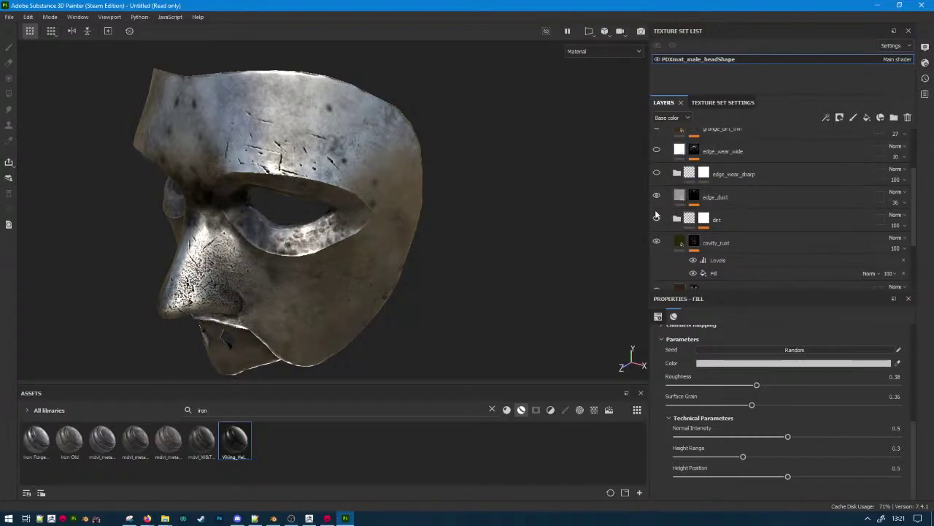
click(656, 208)
Inspect the complete layered iron material on both sides of the mask.
alt+drag(584, 234, 418, 253)
alt+middle_drag(418, 253, 353, 263)
scroll(353, 263, up, 2)
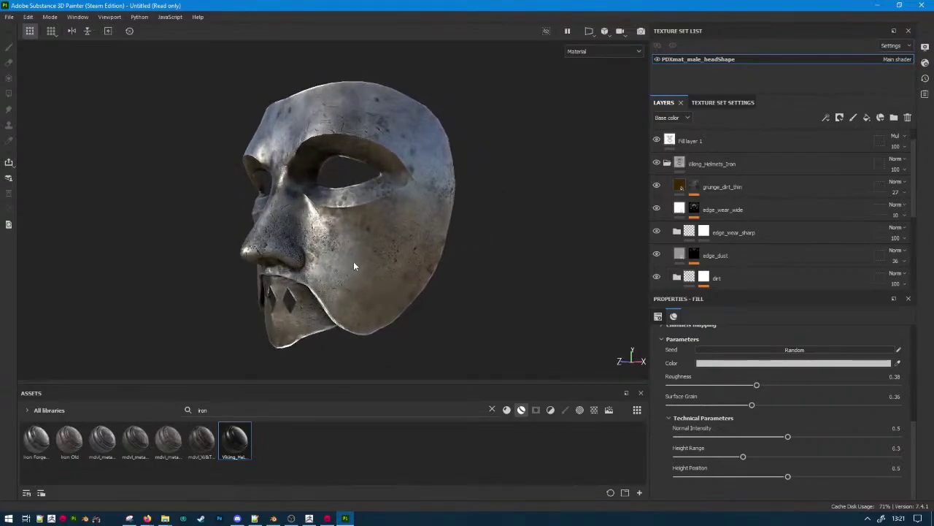
alt+drag(354, 263, 544, 261)
scroll(431, 270, down, 3)
scroll(371, 241, up, 4)
scroll(544, 260, down, 4)
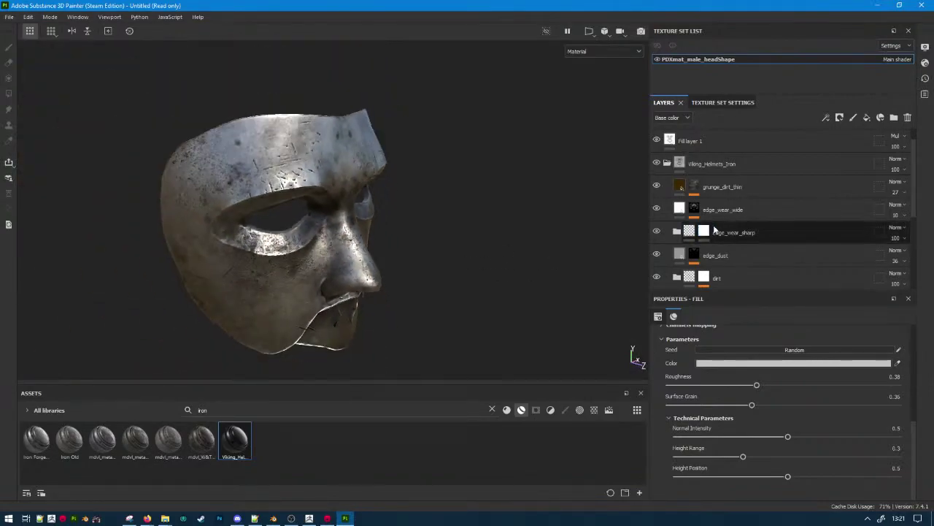
Collapse and hide the Viking_Helmets_Iron folder, and search the smart materials for "bronze".
scroll(715, 229, up, 2)
click(667, 187)
click(657, 186)
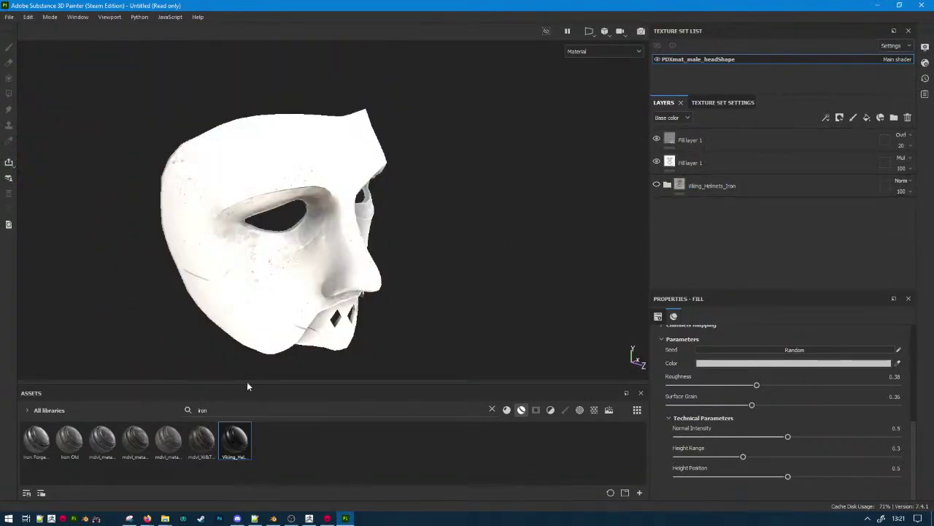
text(bronze)
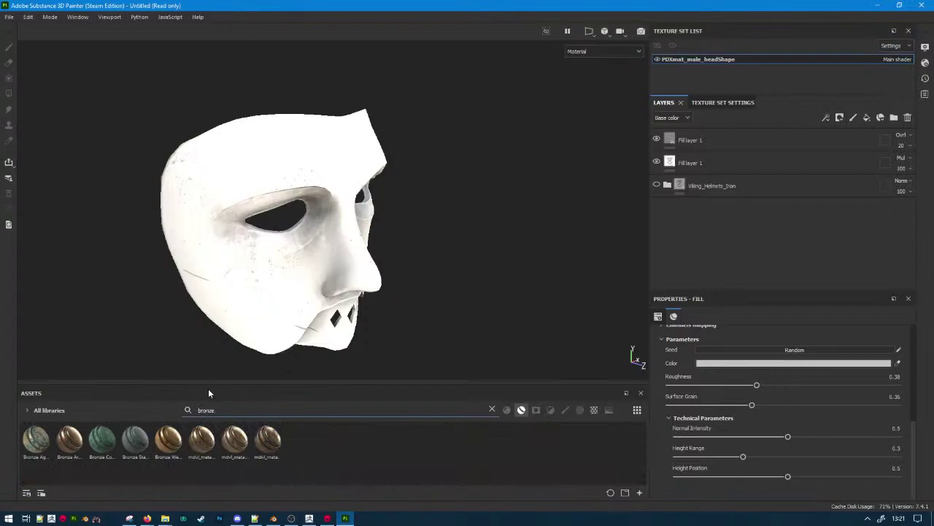
Try the Bronze Wear Weapon smart material beneath the two fill layers, inspect it on the mask and delete it.
drag(168, 438, 275, 295)
click(666, 140)
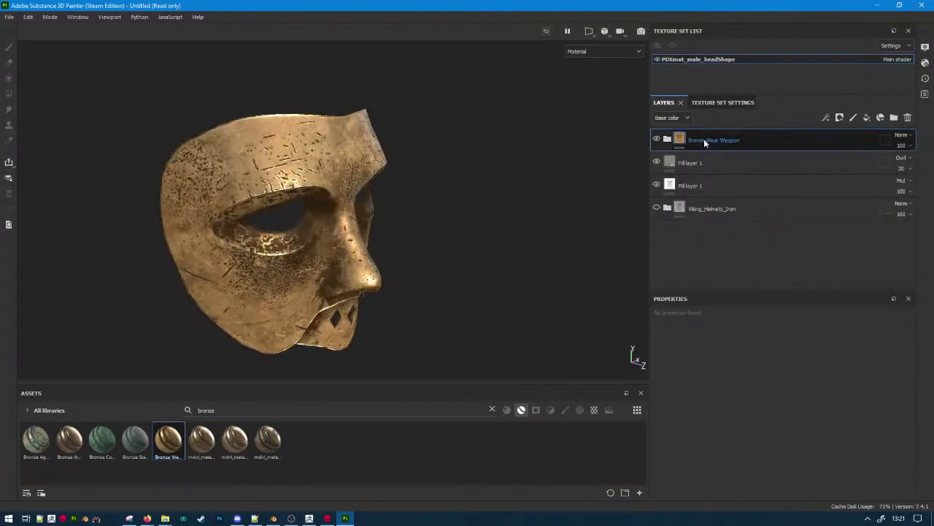
drag(700, 139, 722, 195)
alt+drag(452, 250, 139, 217)
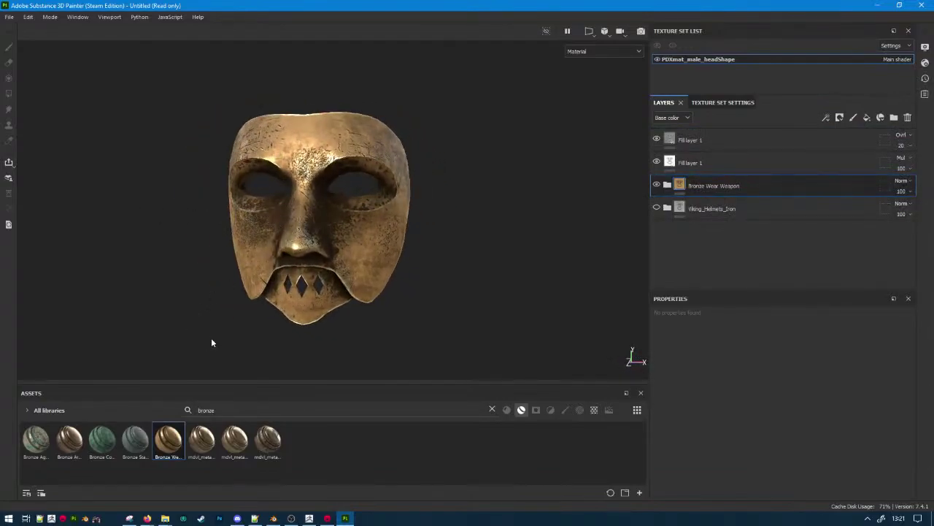
key(Delete)
Try the Bronze Armor smart material beneath the two fill layers, inspect it on the mask and delete it.
drag(70, 439, 741, 169)
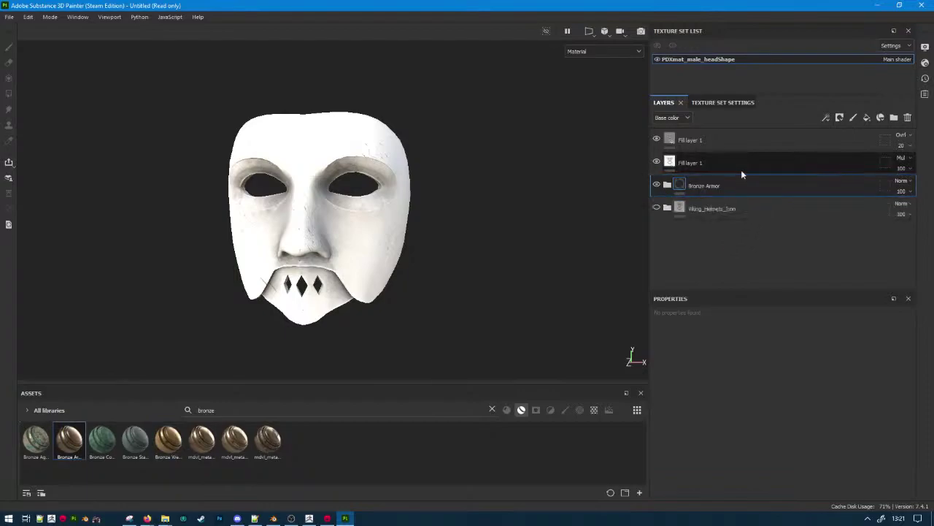
scroll(404, 247, down, 5)
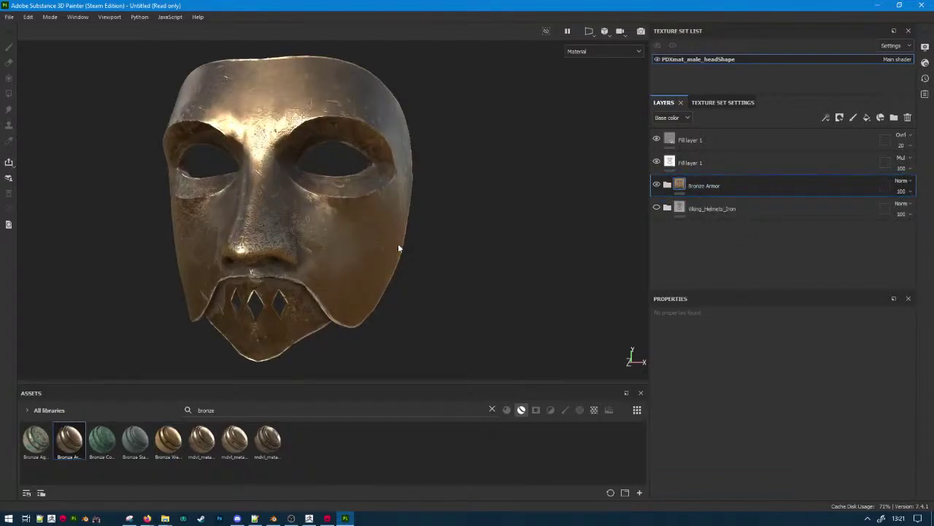
alt+drag(392, 255, 347, 239)
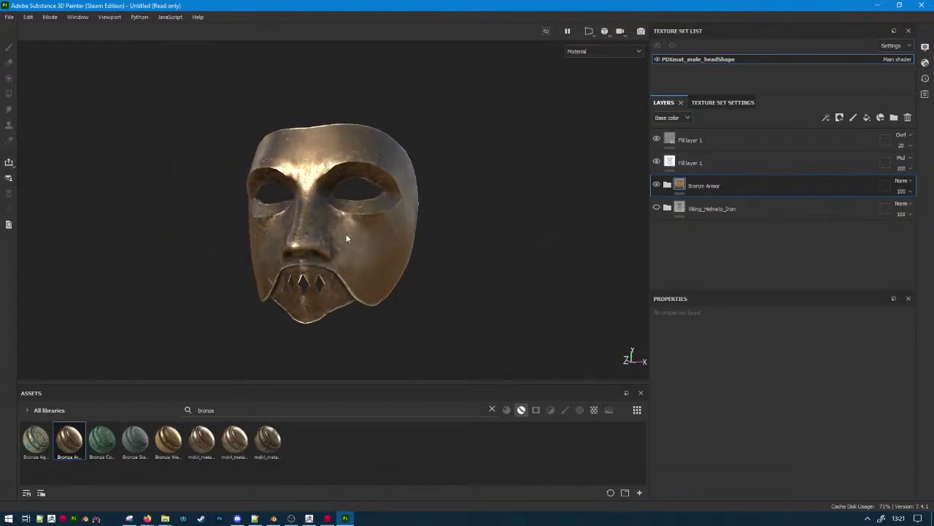
key(Delete)
Try the mdvl_metal_bronze smart material directly above the Viking_Helmets_Iron folder.
drag(201, 438, 718, 169)
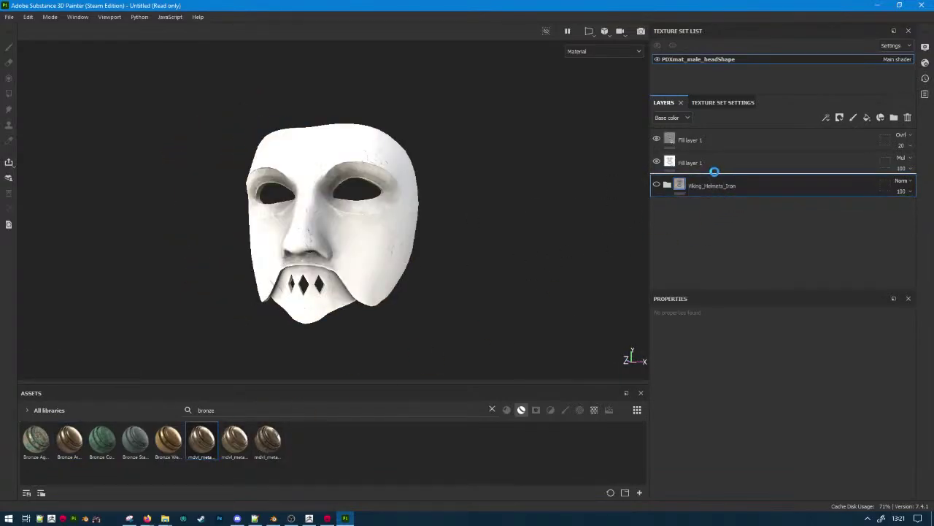
scroll(457, 253, up, 3)
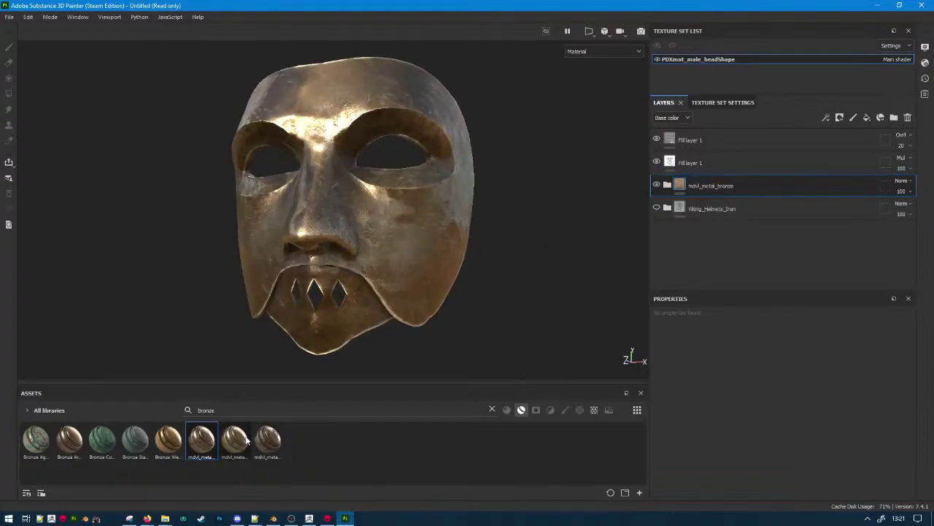
Add the mdvl_metal_bronze_damaged smart material beneath the two fill layers and delete the mdvl_metal_bronze folder.
drag(247, 438, 718, 169)
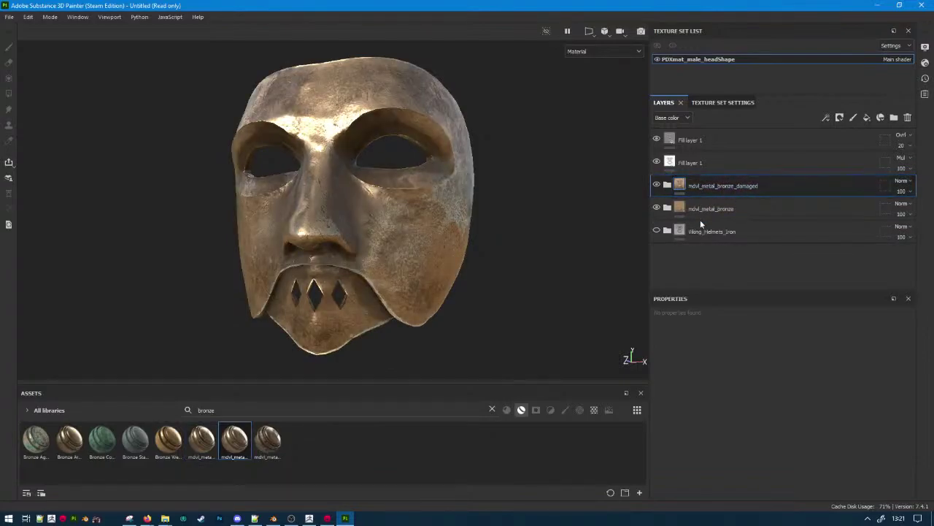
click(700, 216)
scroll(424, 271, down, 3)
alt+drag(423, 271, 474, 289)
alt+right_drag(475, 285, 606, 200)
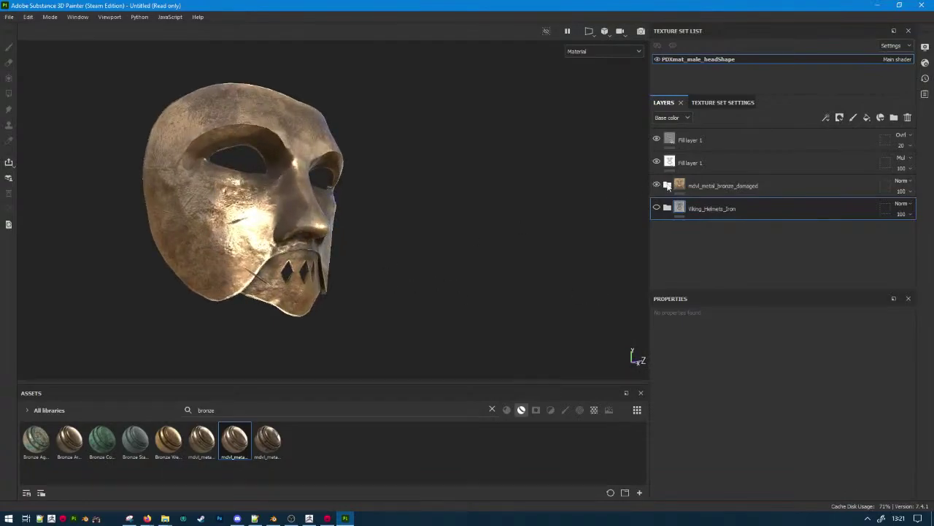
Expand the mdvl_metal_bronze_damaged folder and hide its Height Details subfolder.
click(668, 185)
scroll(672, 234, down, 2)
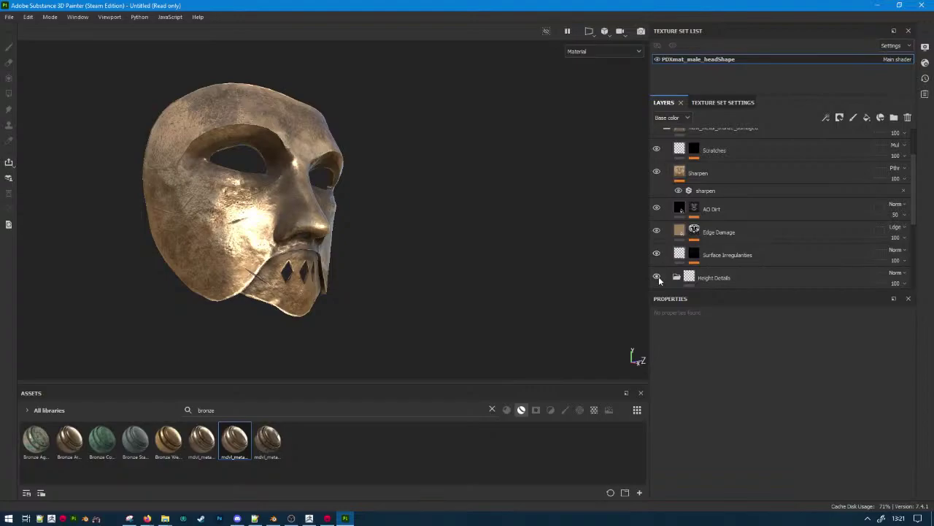
click(657, 277)
alt+drag(365, 262, 490, 280)
scroll(699, 226, down, 1)
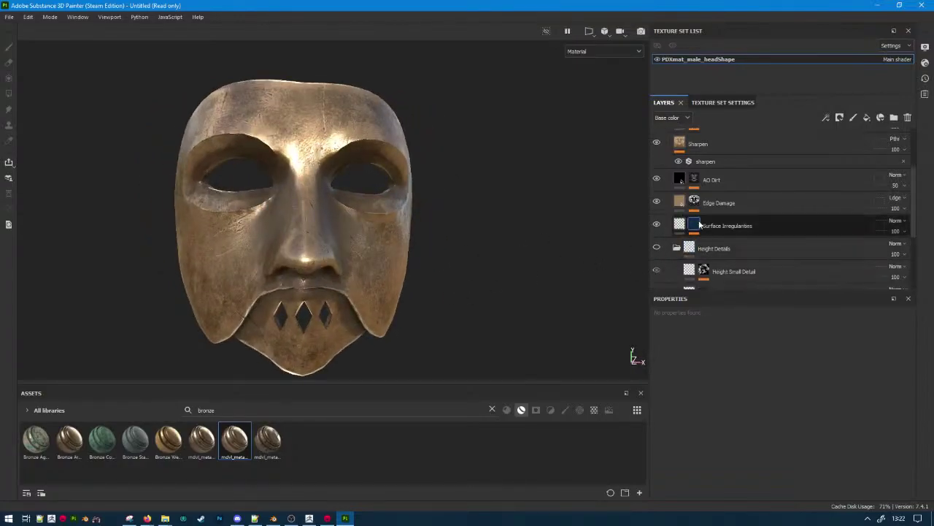
Compare the mask with and without the Edge Damage and AO Dirt layers, and select the AO Dirt fill.
click(656, 201)
click(656, 201)
scroll(663, 203, up, 1)
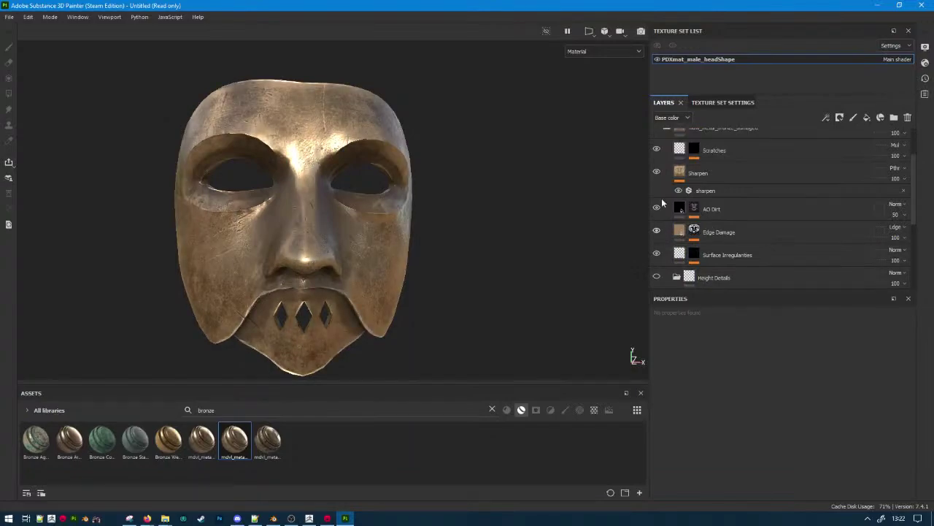
click(656, 207)
click(656, 208)
click(678, 210)
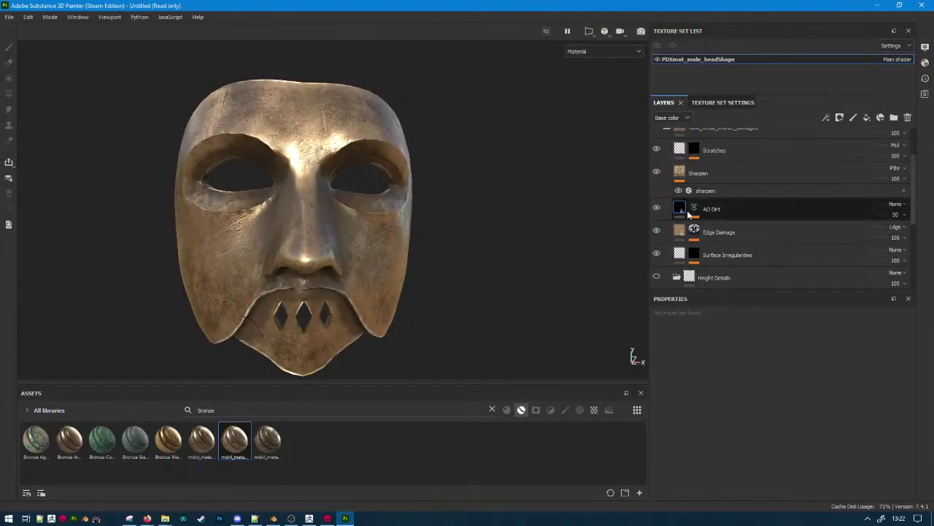
Set the Dirt Level of the MG Dirt generator on the AO Dirt mask to 0.42.
click(689, 211)
click(714, 228)
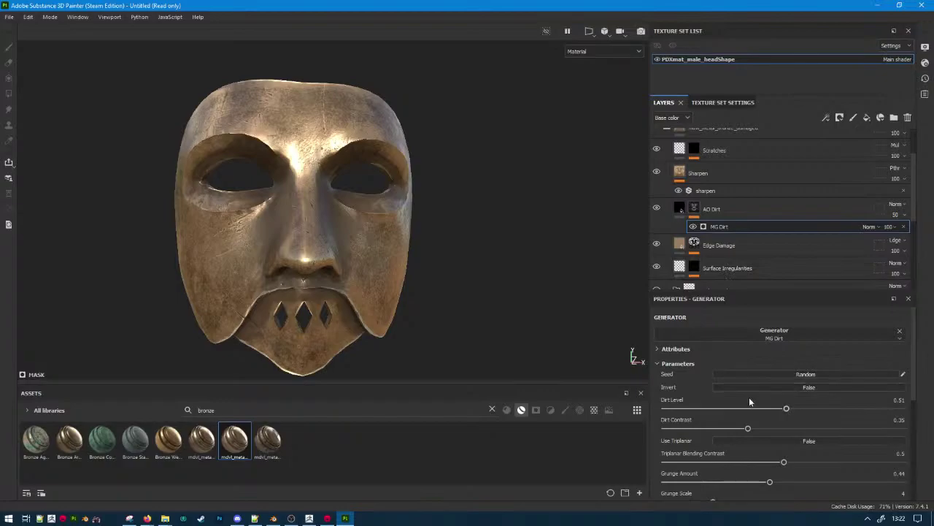
drag(745, 410, 766, 410)
alt+drag(380, 285, 458, 290)
Collapse the mdvl_metal_bronze_damaged folder and compare the mask with and without it.
scroll(673, 172, up, 1)
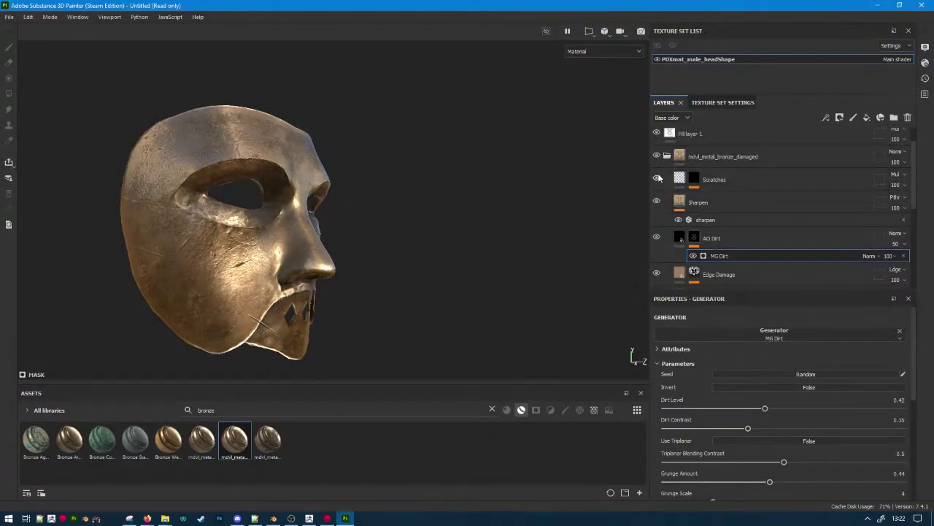
click(666, 157)
alt+drag(488, 228, 313, 197)
click(657, 185)
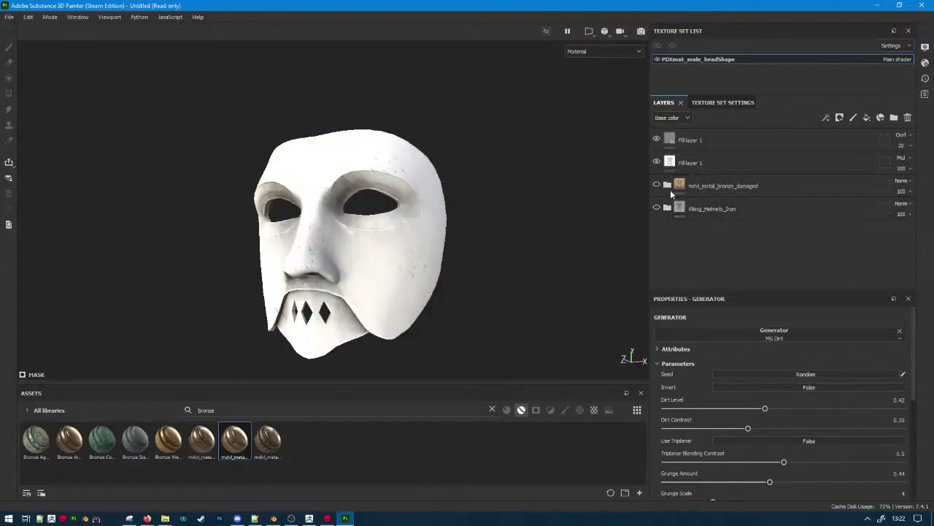
click(657, 185)
Reopen the bronze folder, collapse Height Details and compare the mask with and without the Edge Damage layer.
click(667, 186)
scroll(696, 211, down, 3)
scroll(697, 210, down, 1)
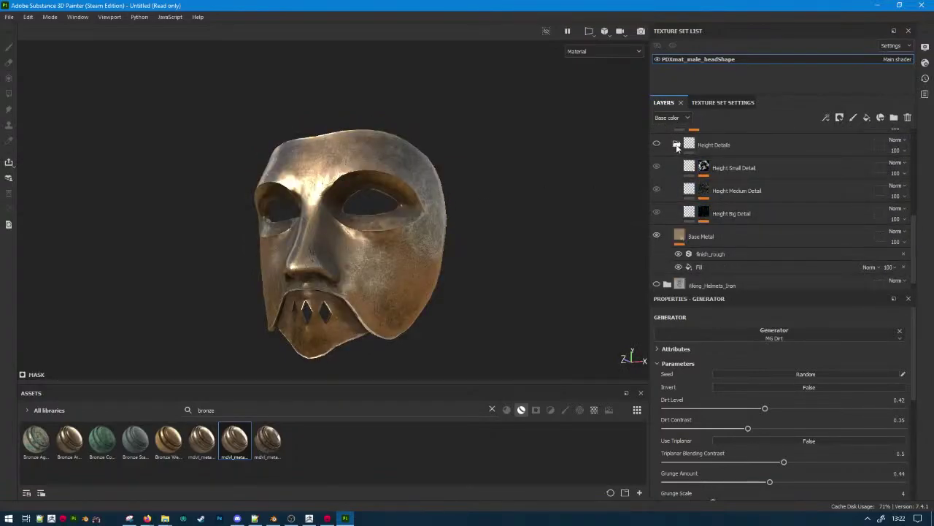
scroll(692, 214, down, 1)
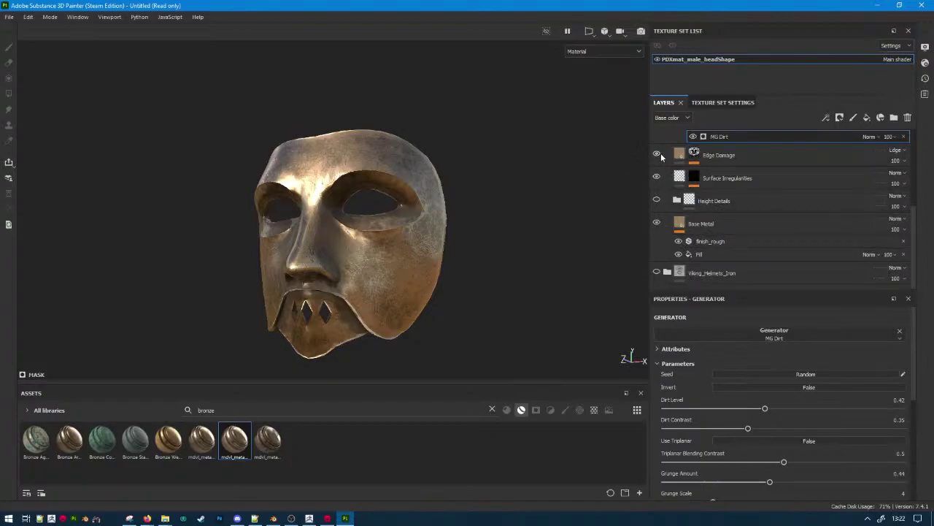
click(661, 156)
click(661, 155)
alt+drag(485, 202, 430, 243)
scroll(515, 220, up, 4)
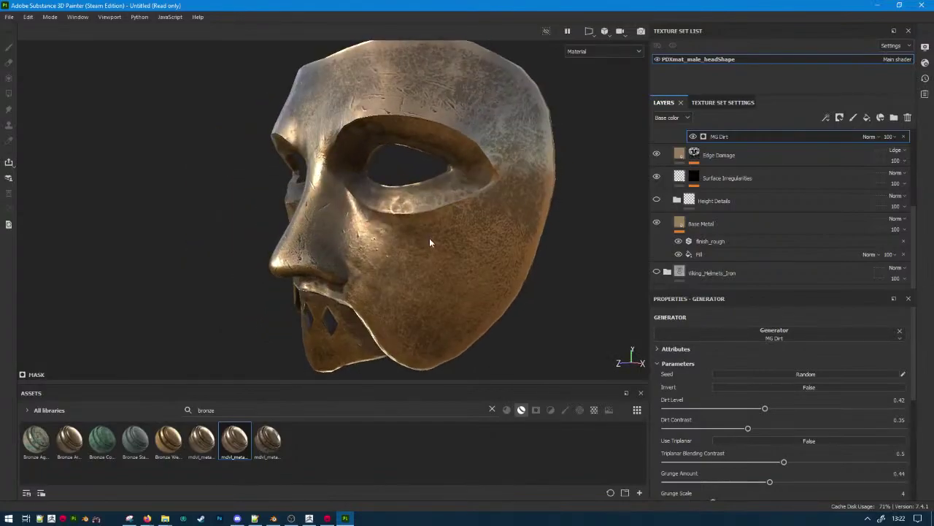
In the Edge Damage mask's MG Metal Edge Wear generator, set Wear Contrast to 0 and Wear Level to 0.88.
click(694, 162)
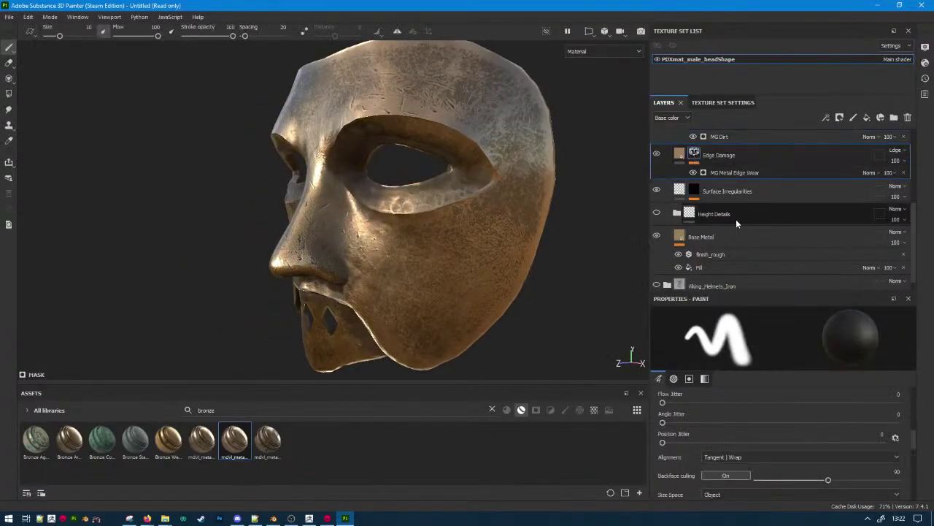
click(733, 174)
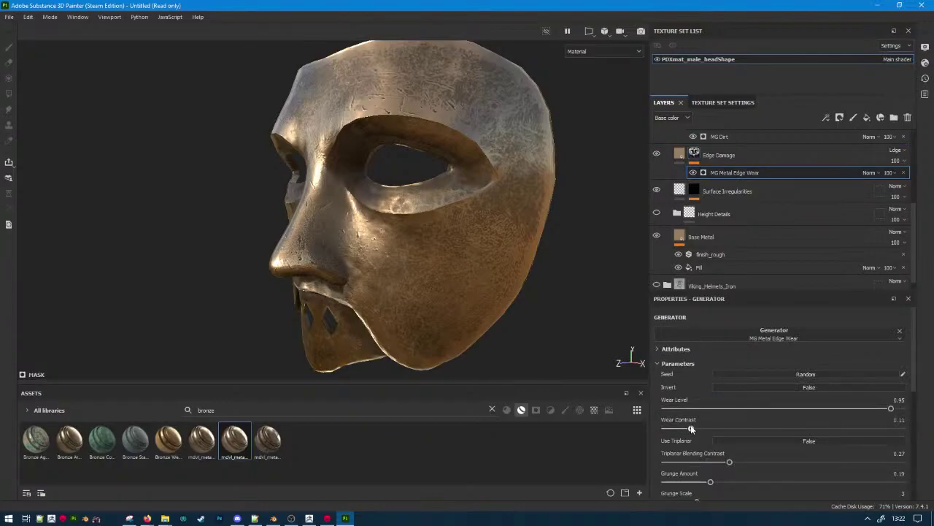
drag(913, 437, 661, 431)
drag(825, 407, 870, 410)
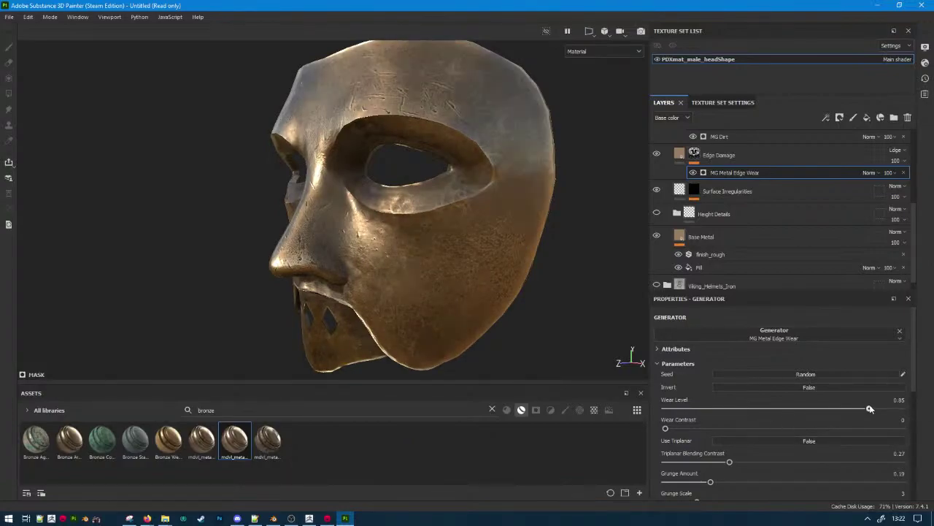
Examine the mask from several angles and check the effect of the AO Dirt layer's visibility.
scroll(359, 286, down, 3)
alt+drag(358, 285, 359, 251)
scroll(647, 203, up, 3)
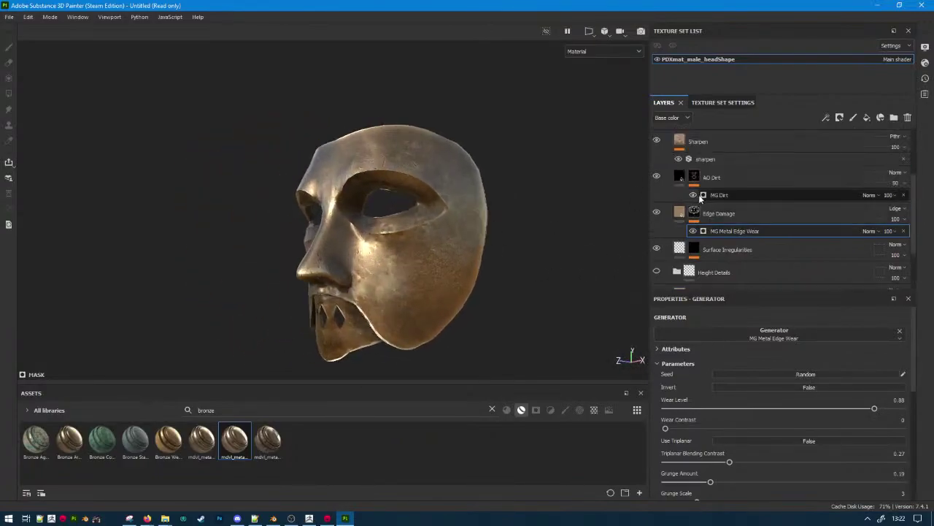
click(659, 177)
alt+drag(583, 210, 482, 232)
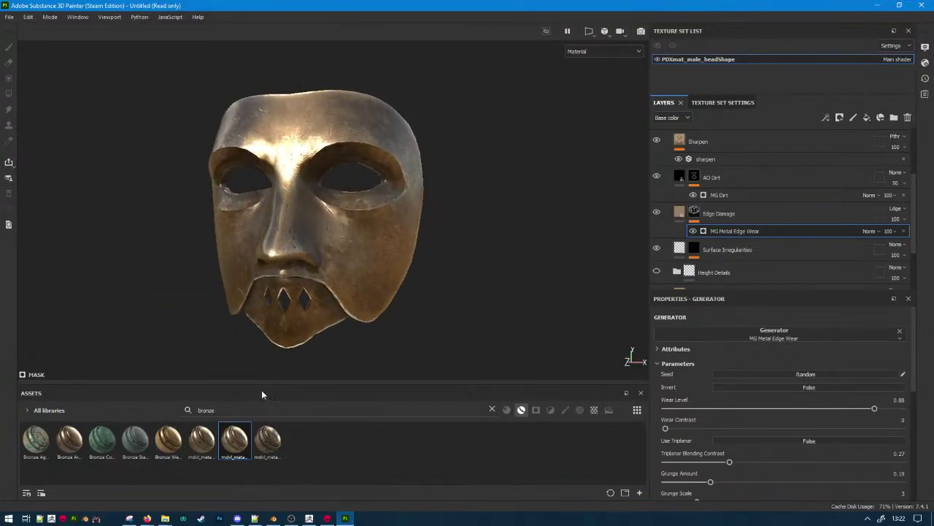
Capture a screenshot of the bronze mask in the viewport with the Snipping Tool.
click(129, 518)
click(57, 45)
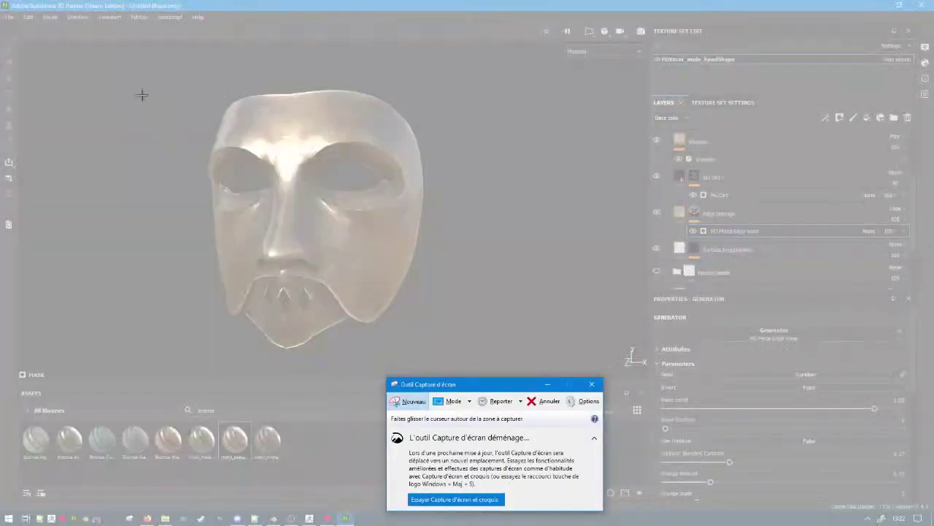
drag(124, 79, 488, 363)
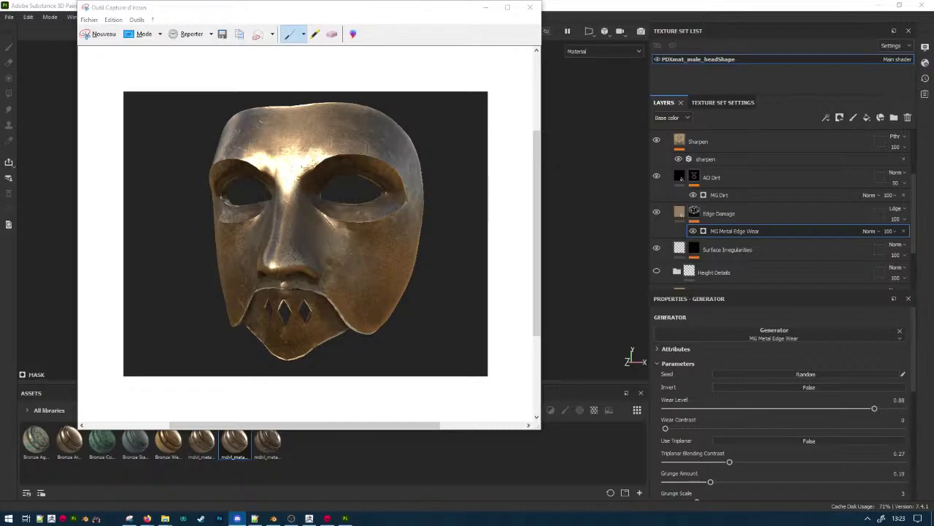
Switch to the browser window with the ck2 masks image search as reference, and return to Substance 3D Painter.
key(alt+Tab)
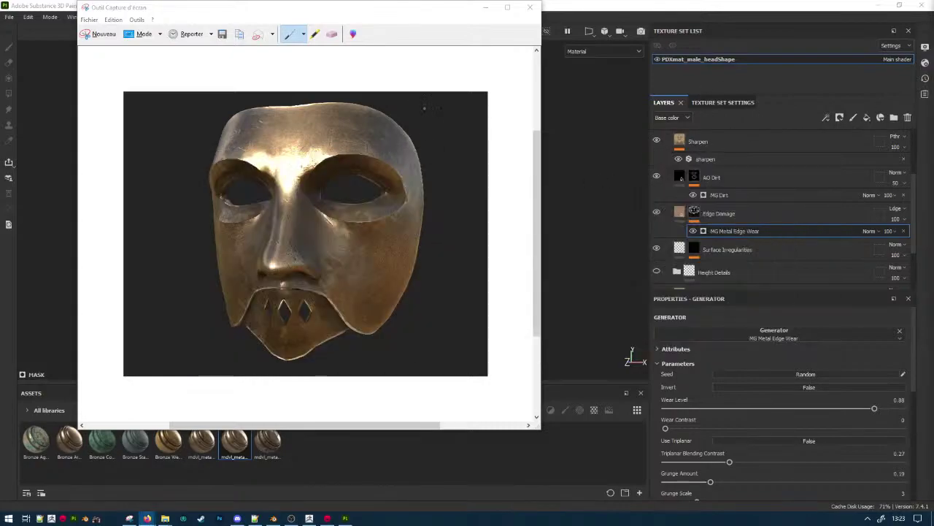
mouse_move(147, 518)
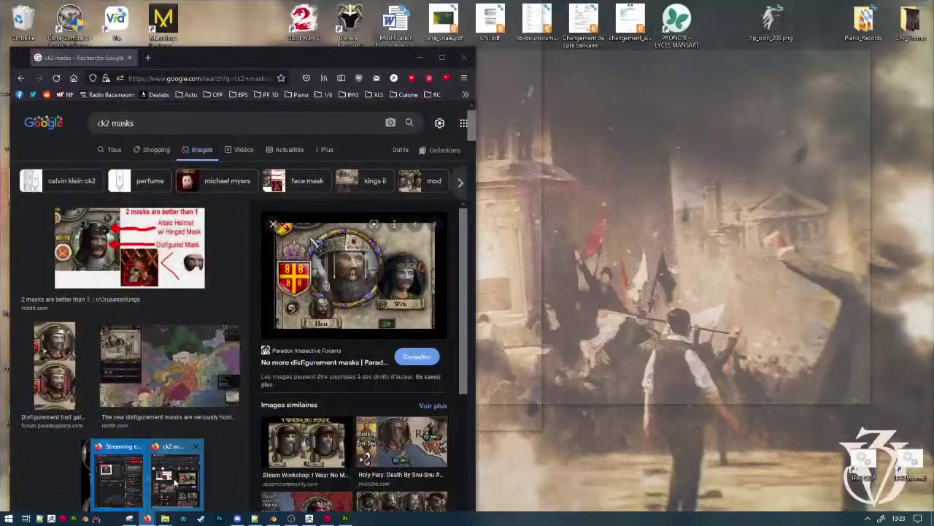
click(178, 483)
click(556, 5)
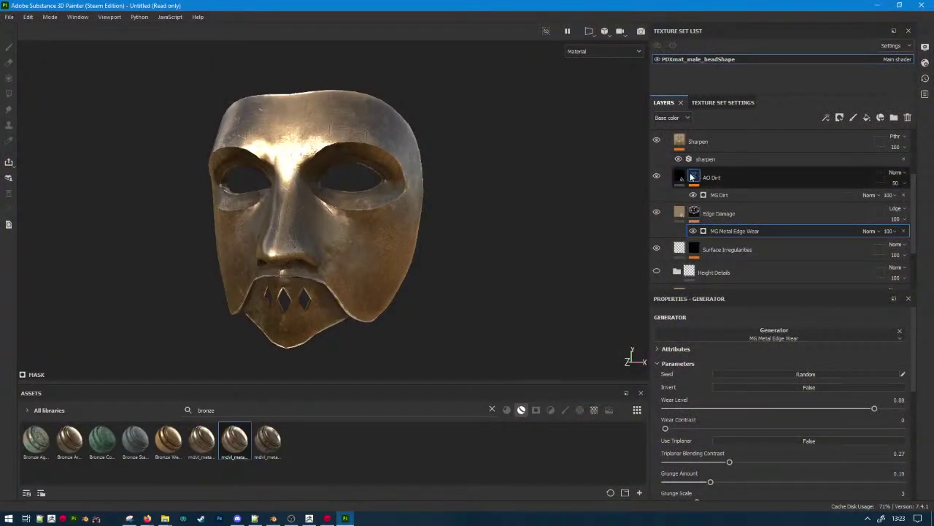
Collapse and hide the mdvl_metal_bronze_damaged folder and show the Viking_Helmets_Iron folder on the mask instead.
scroll(679, 173, up, 1)
scroll(669, 170, up, 2)
click(667, 184)
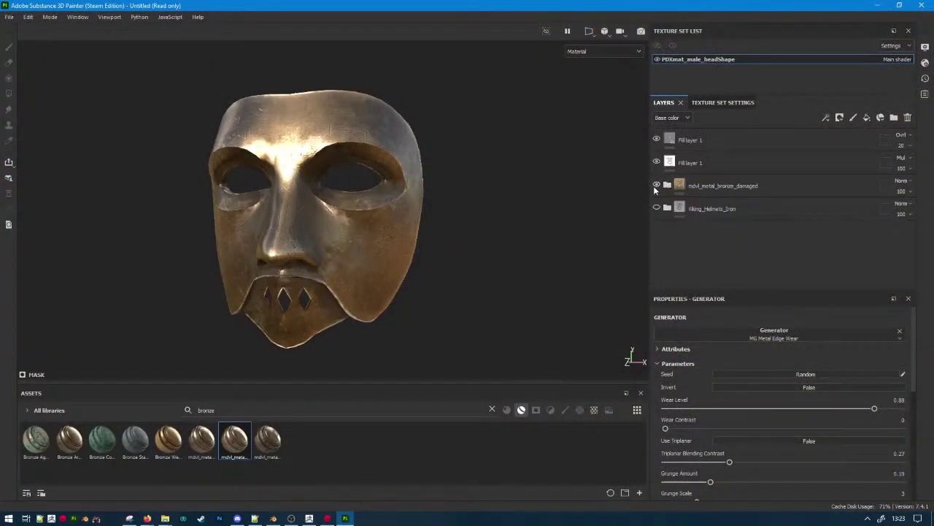
click(656, 186)
click(656, 208)
scroll(324, 250, down, 4)
alt+drag(357, 289, 446, 287)
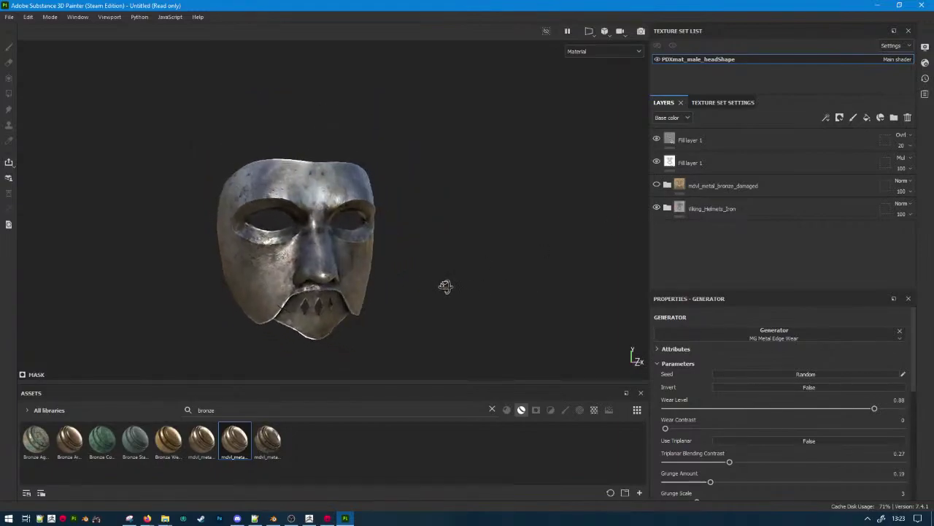
Hide the grunge_dirt_thin, dirt and ao_dirt layers in the Viking_Helmets_Iron folder and inspect the iron mask.
click(667, 208)
scroll(714, 204, down, 1)
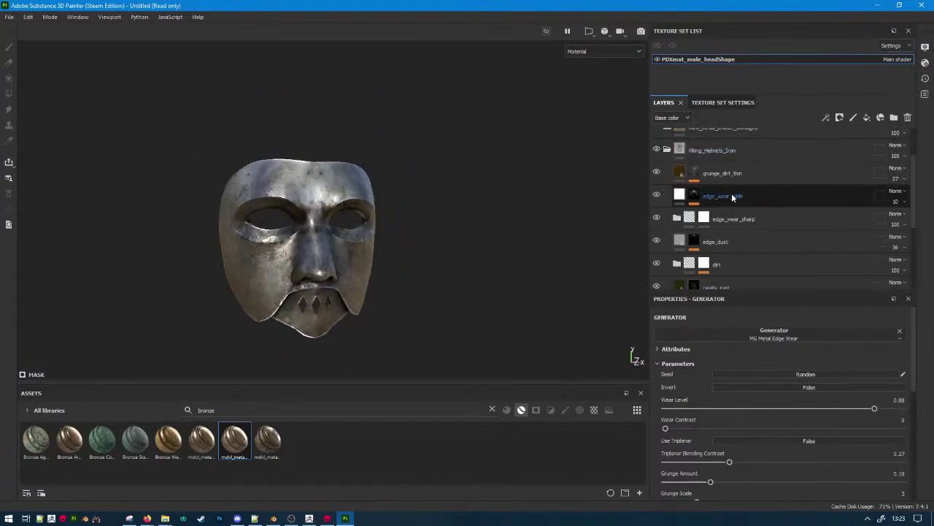
click(657, 173)
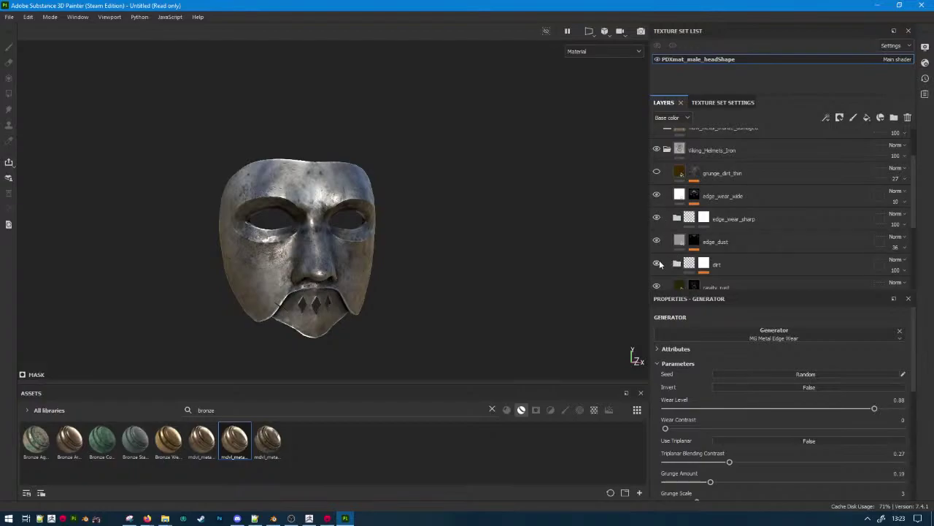
click(657, 263)
scroll(663, 261, down, 1)
click(656, 257)
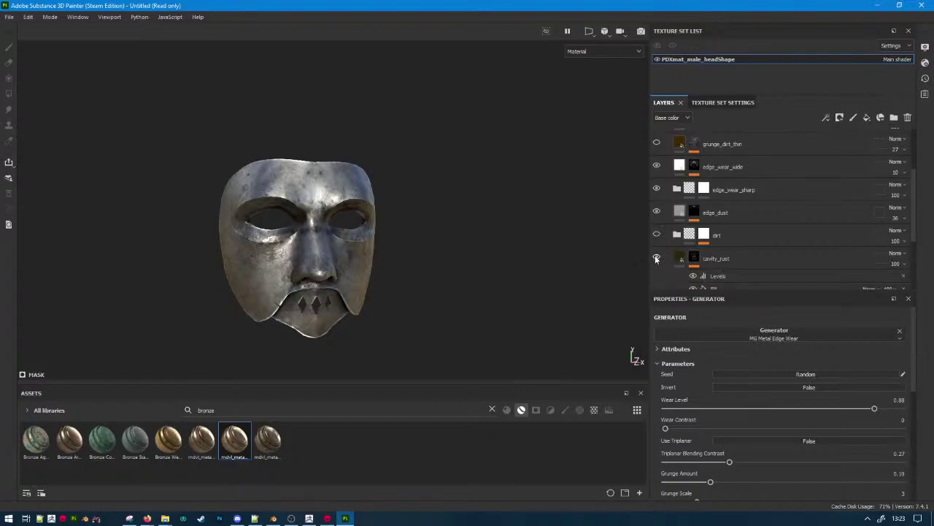
scroll(663, 258, down, 1)
click(660, 275)
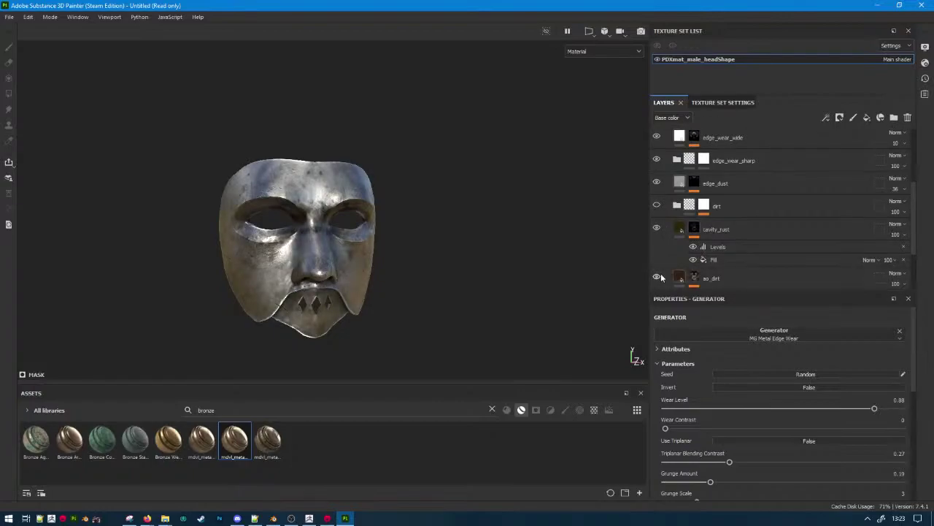
scroll(556, 284, up, 2)
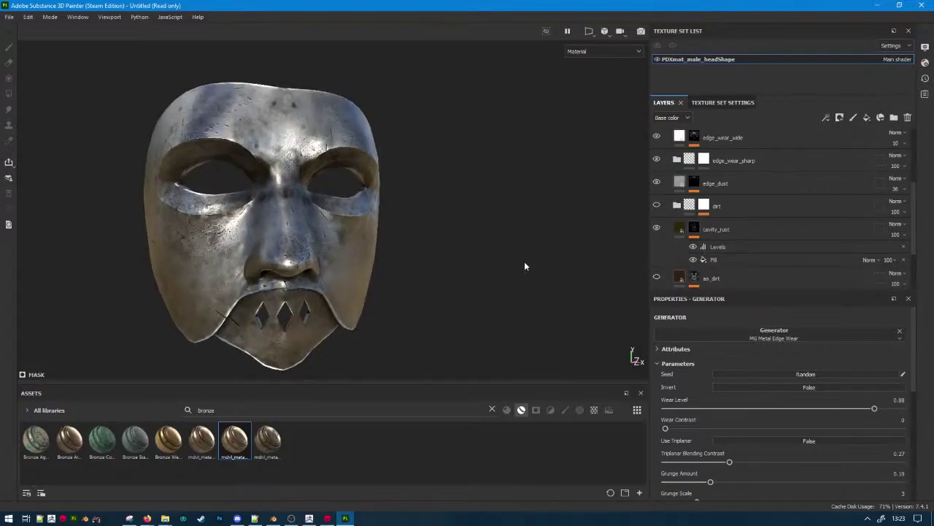
alt+drag(524, 264, 320, 250)
Delete the Viking_Helmets_Iron folder from the layer stack.
scroll(670, 197, up, 1)
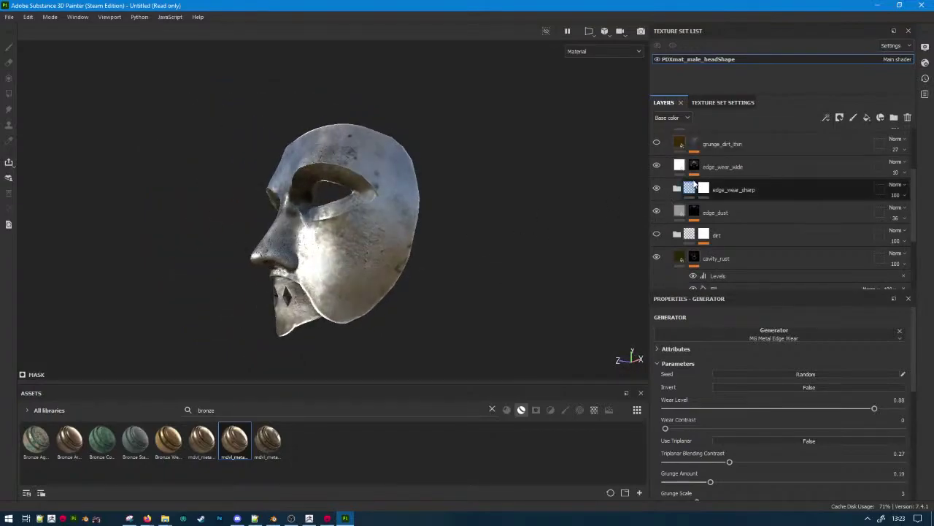
scroll(693, 184, up, 1)
click(707, 154)
key(Delete)
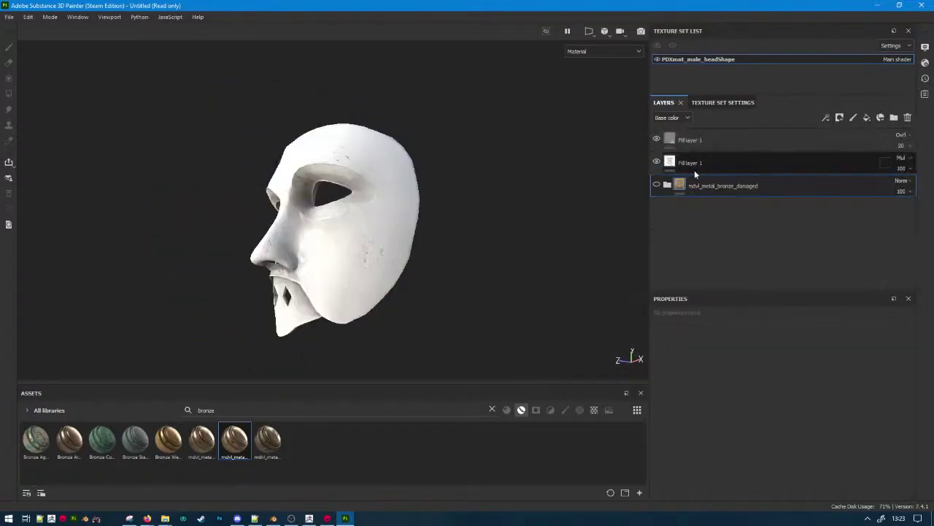
Show the mdvl_metal_bronze_damaged folder again and inspect its surface up close and its layers.
click(657, 184)
scroll(522, 268, up, 4)
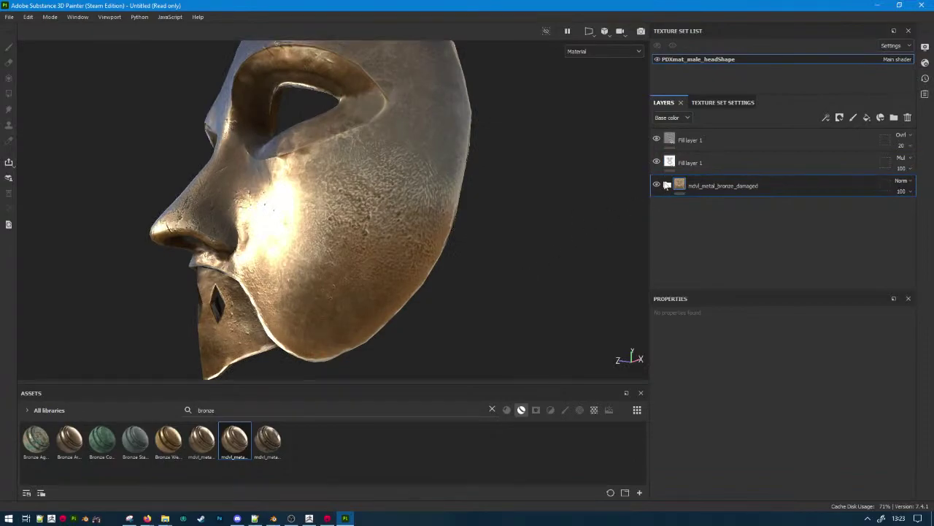
click(666, 185)
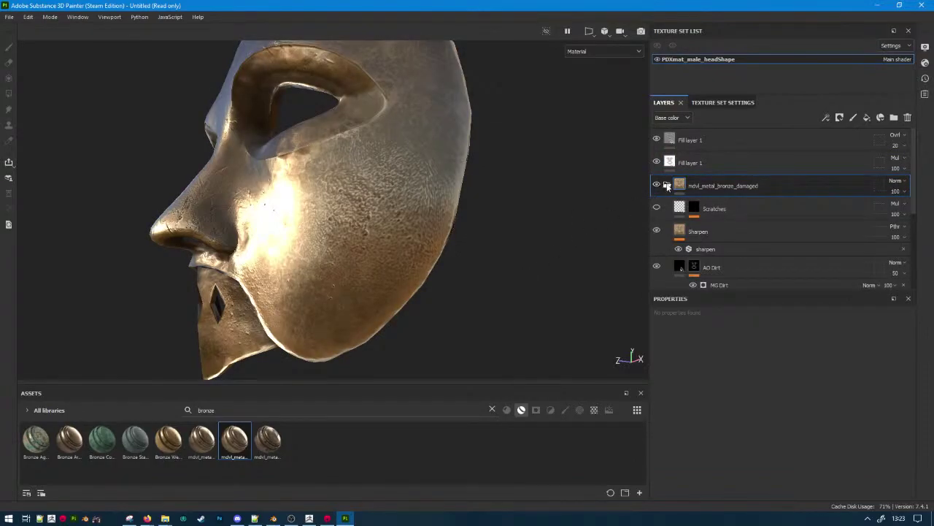
Collapse and hide the mdvl_metal_bronze_damaged folder and search the smart materials for steel.
click(667, 185)
click(657, 183)
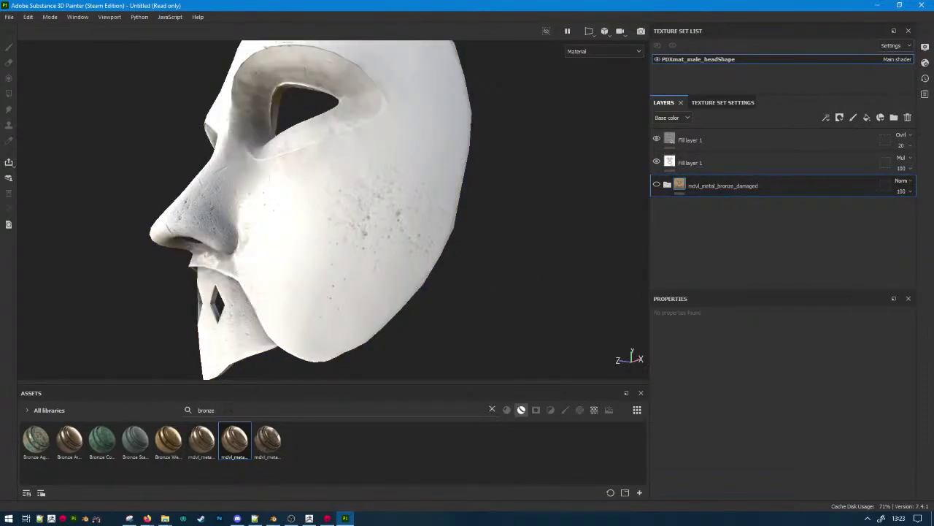
double_click(231, 410)
key(BackSpace)
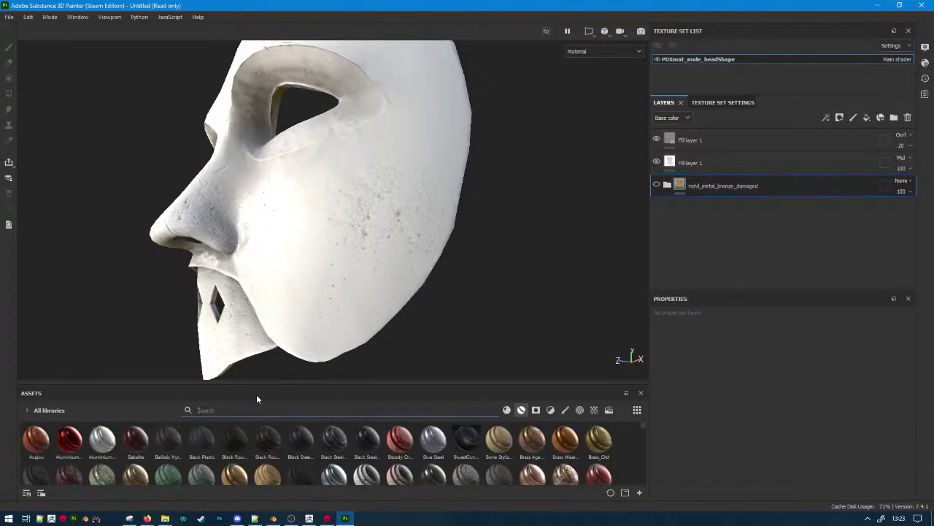
text(steel)
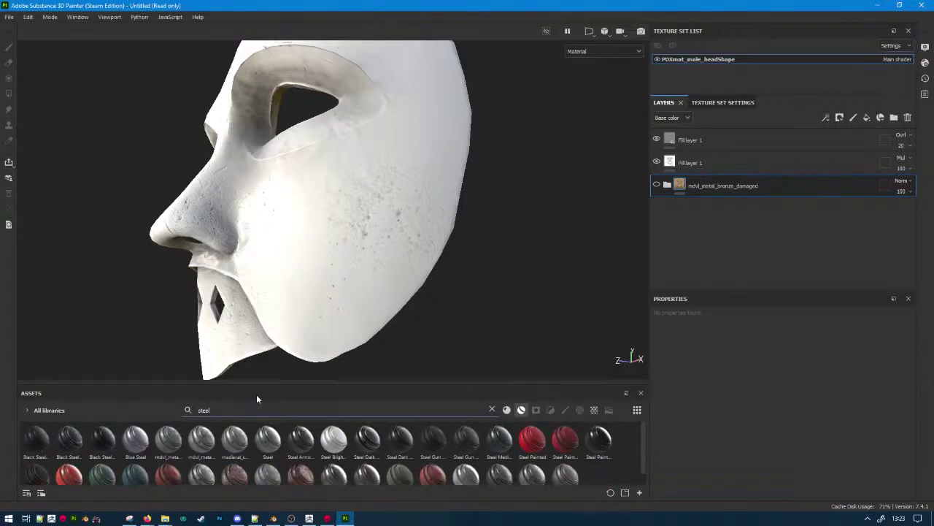
Try the medieval_steel smart material beneath the mdvl_metal_bronze_damaged folder, view it on the mask and undo it.
mouse_move(241, 437)
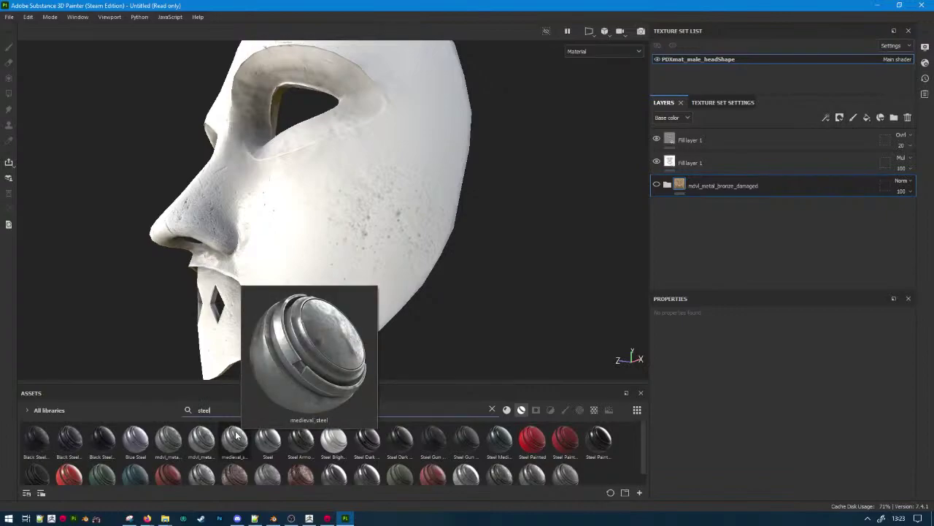
drag(237, 435, 725, 267)
key(f)
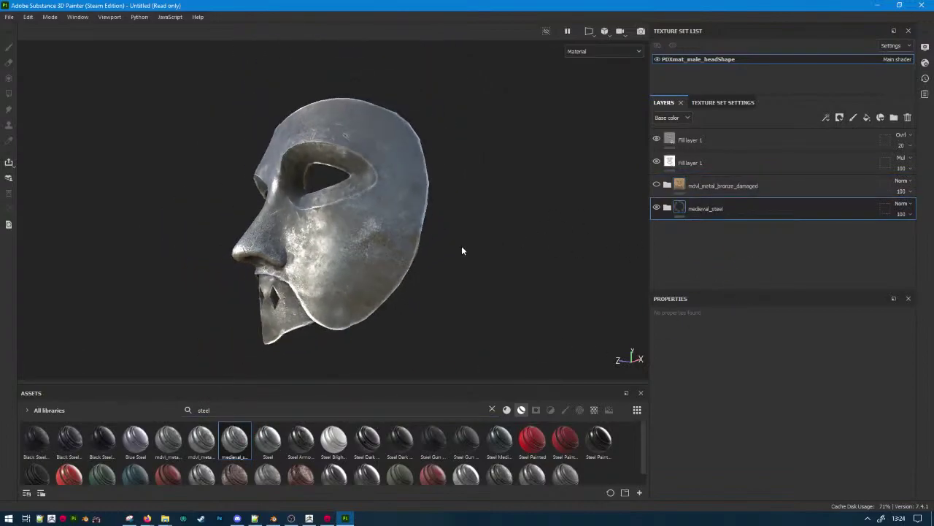
alt+drag(462, 250, 454, 278)
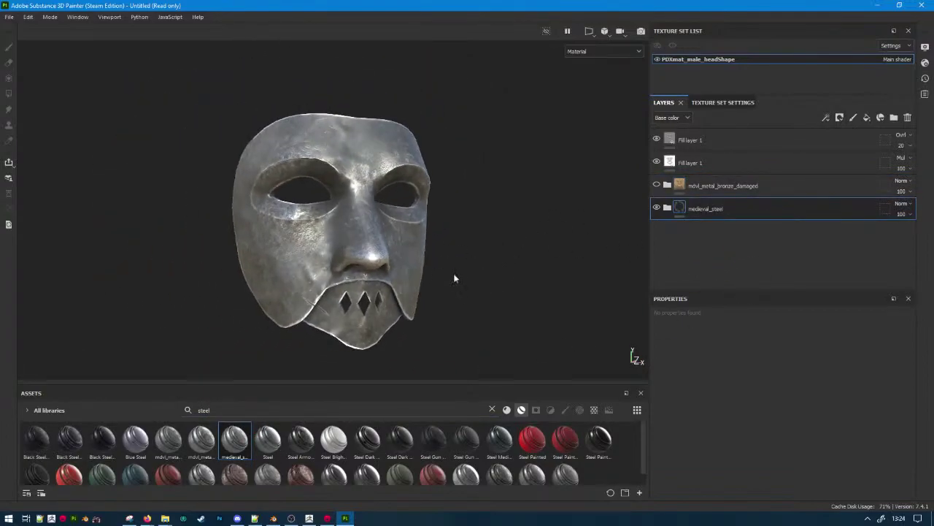
key(ctrl+z)
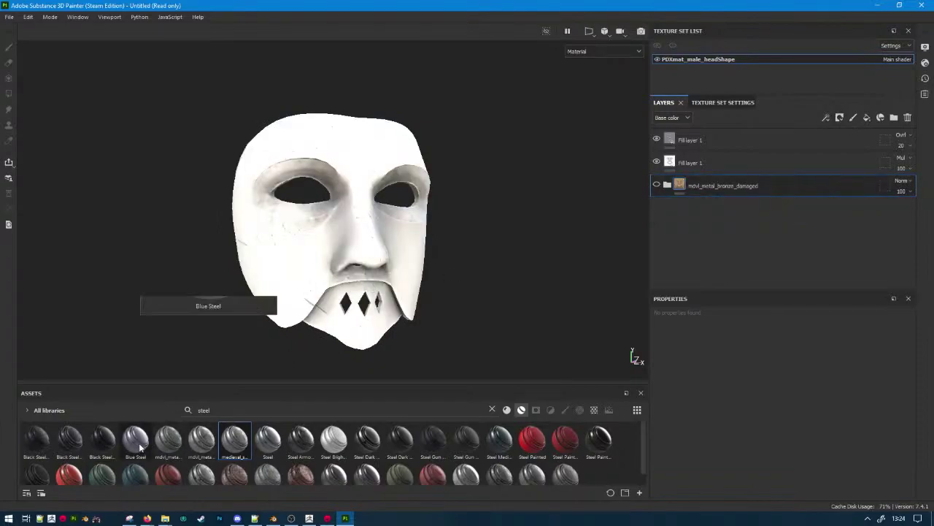
Try the Steel smart material beneath the mdvl_metal_bronze_damaged folder, view it on the mask and undo it.
mouse_move(170, 450)
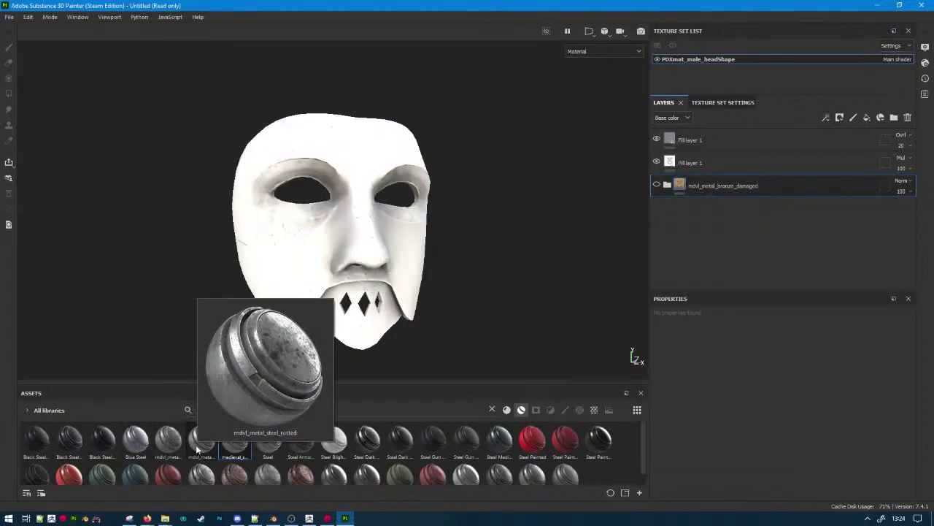
drag(269, 438, 720, 256)
alt+drag(511, 292, 365, 292)
key(ctrl+z)
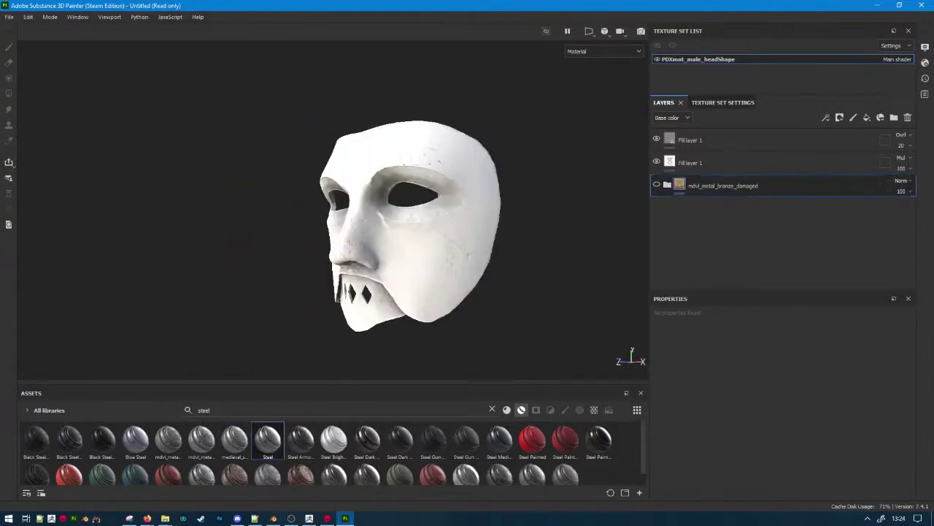
Try the steel armor smart material beneath the mdvl_metal_bronze_damaged folder, view it on the mask and undo it.
drag(299, 442, 720, 219)
alt+drag(521, 288, 565, 293)
key(ctrl+z)
Search the smart materials for mdvl and enlarge the asset area to show more rows of results.
scroll(424, 431, down, 1)
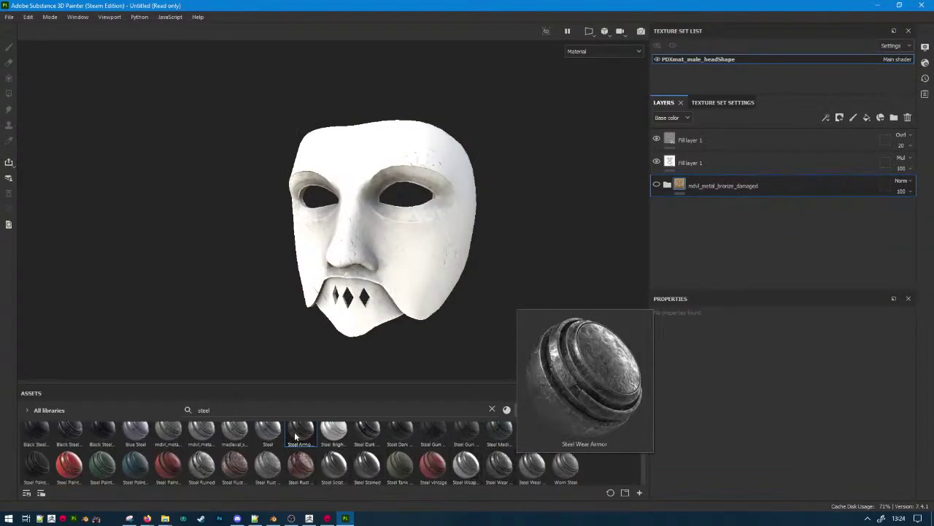
double_click(248, 411)
text(m)
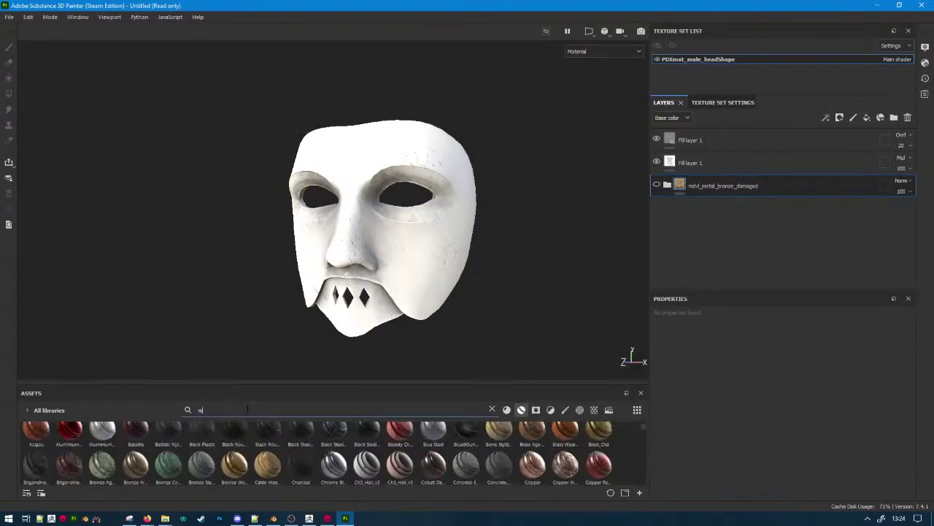
text(dvl)
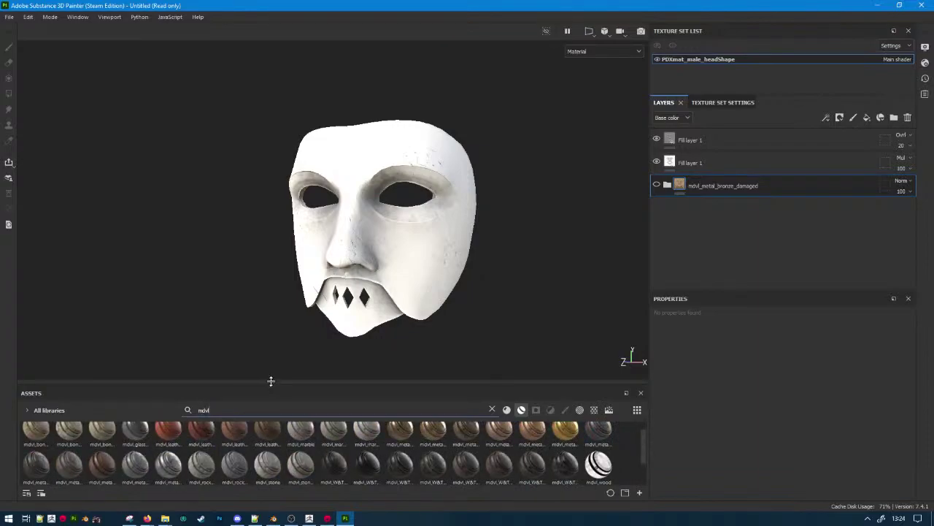
drag(271, 381, 284, 339)
Try the gold-coloured mdvl metal smart material beneath the mdvl_metal_bronze_damaged folder, view it on the mask and delete it.
drag(565, 393, 694, 232)
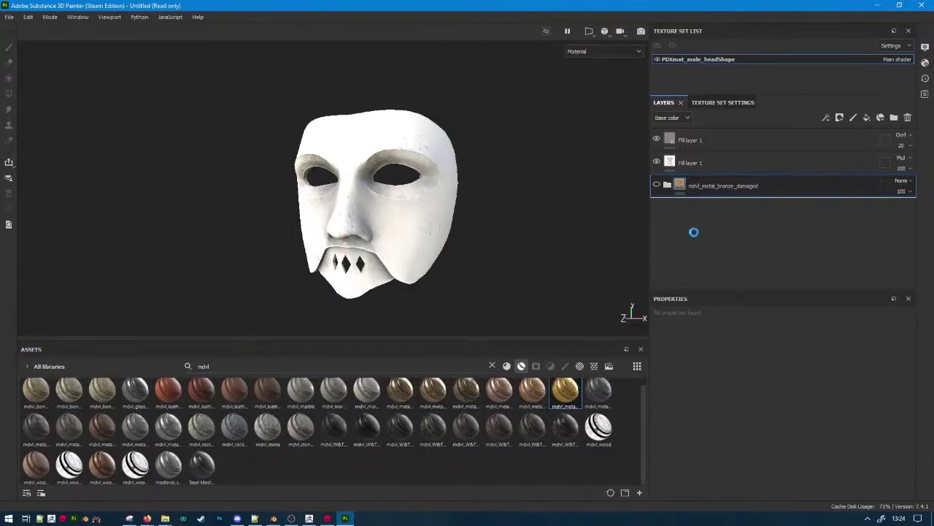
alt+drag(496, 245, 472, 261)
key(Delete)
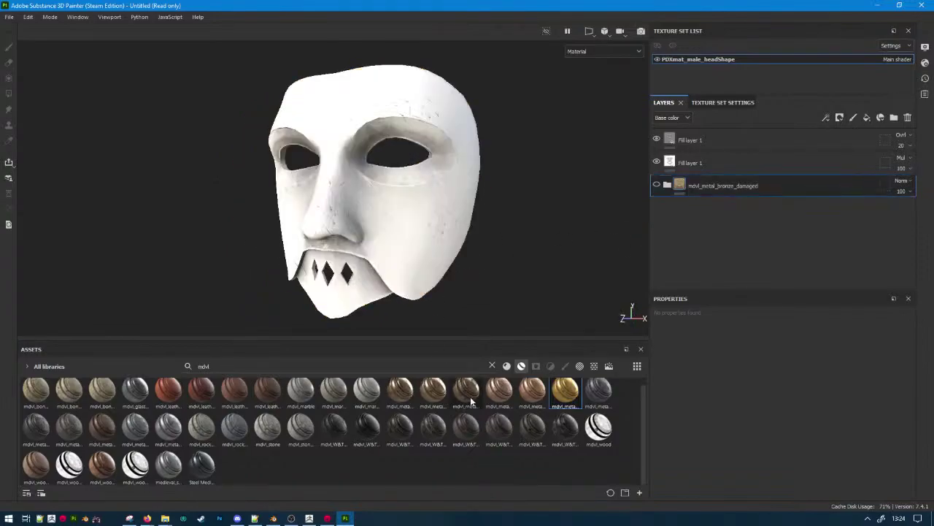
Add the mdvl_metal_copper_brushed smart material beneath the mdvl_metal_bronze_damaged folder and inspect it on the mask.
mouse_move(530, 405)
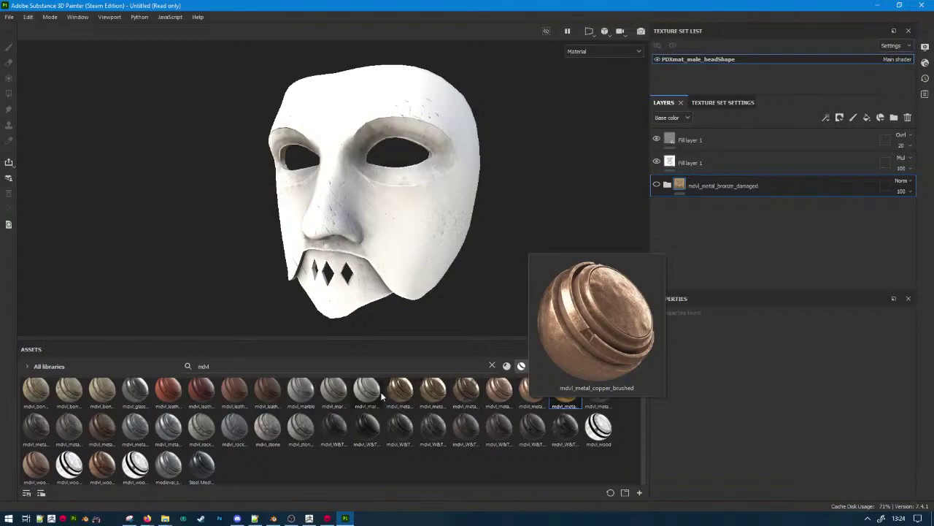
drag(527, 394, 714, 217)
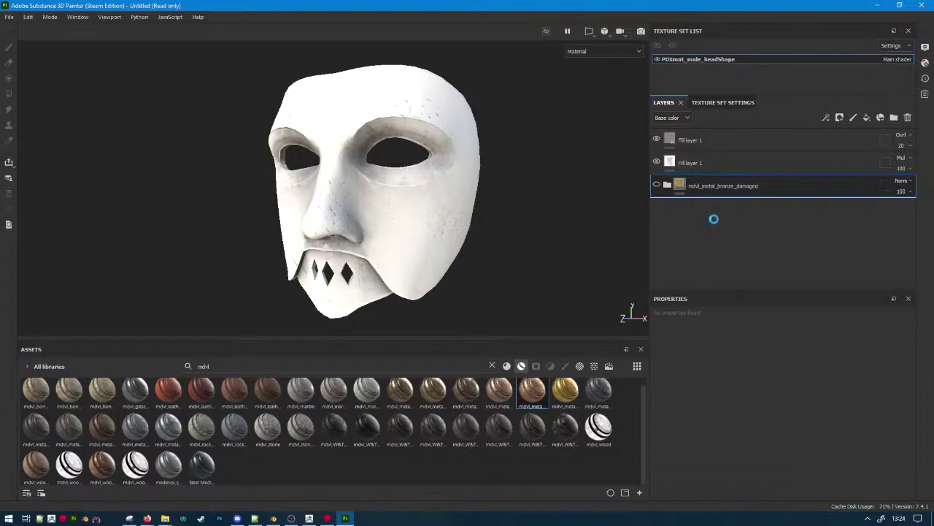
alt+drag(475, 282, 673, 270)
scroll(468, 278, down, 5)
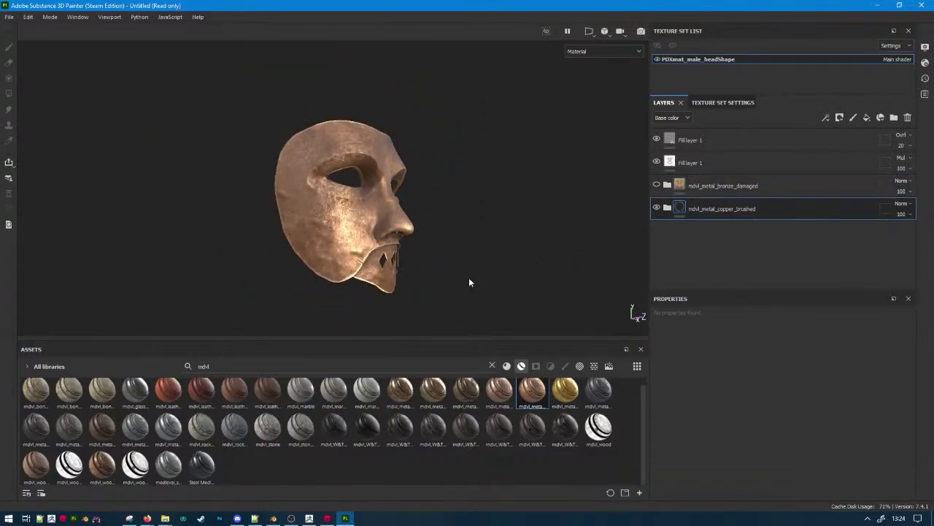
alt+drag(468, 278, 342, 289)
scroll(437, 238, up, 5)
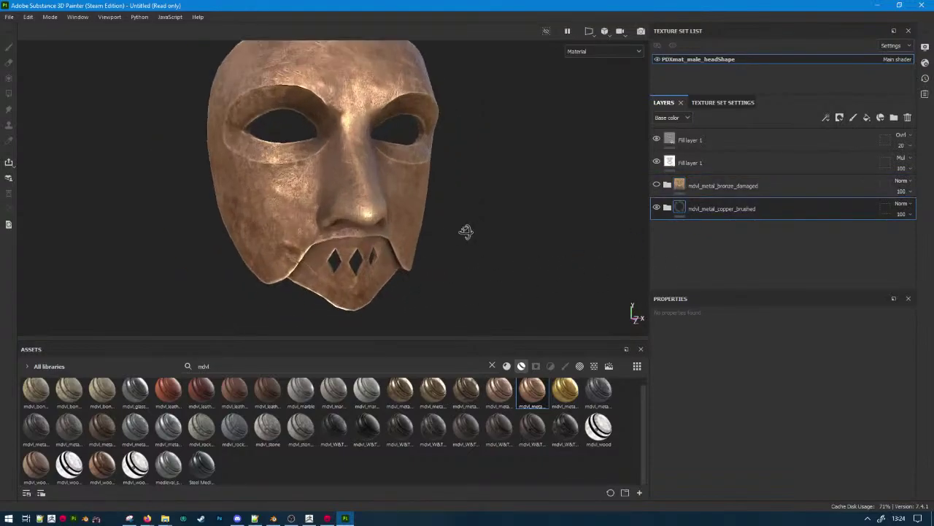
alt+drag(467, 232, 383, 234)
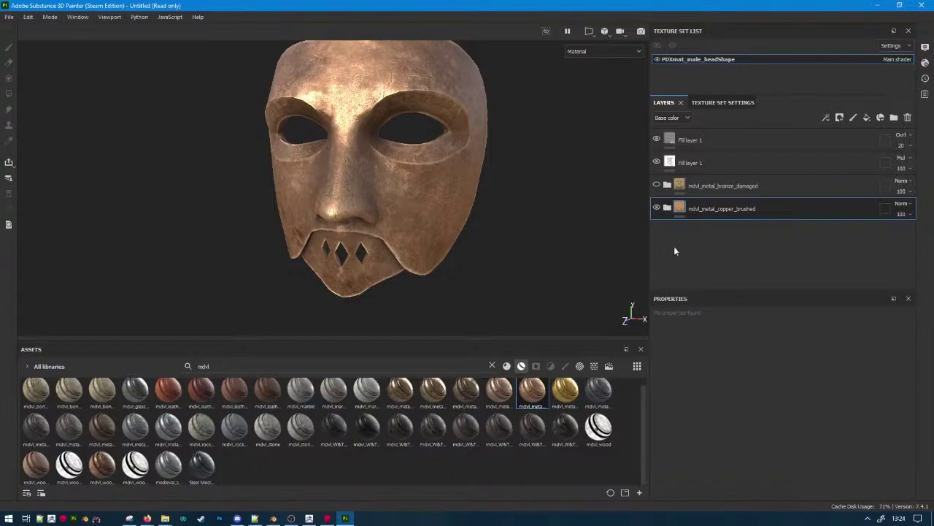
Compare the copper and bronze materials on the mask by toggling the visibility of their folders, leaving the copper folder shown.
click(657, 208)
click(658, 187)
click(658, 186)
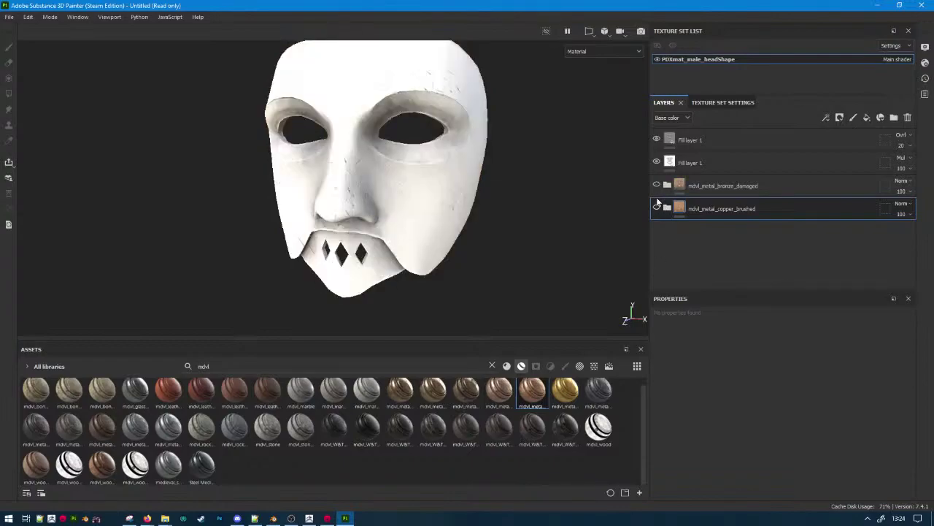
click(656, 208)
alt+drag(572, 241, 555, 264)
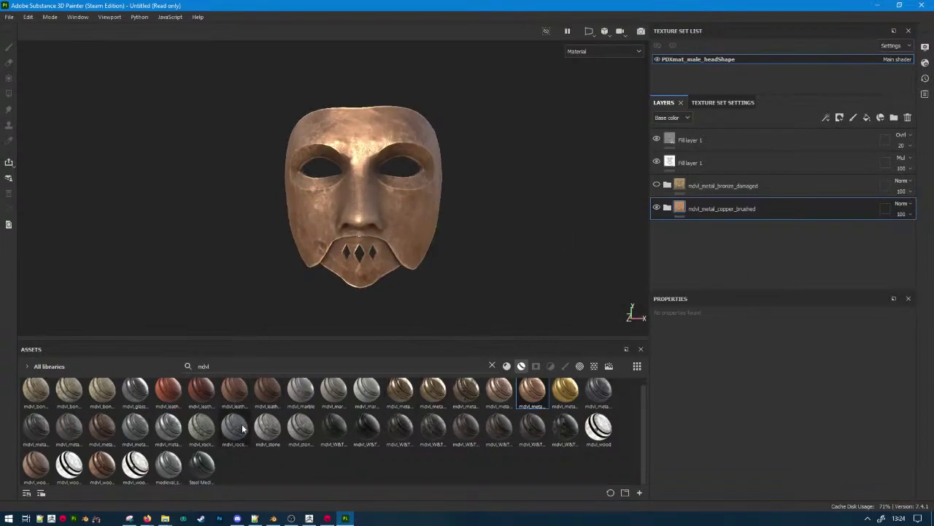
Try the Steel Medieval Stylized smart material beneath the mdvl_metal_copper_brushed folder, view it on the mask and delete it.
scroll(292, 414, up, 1)
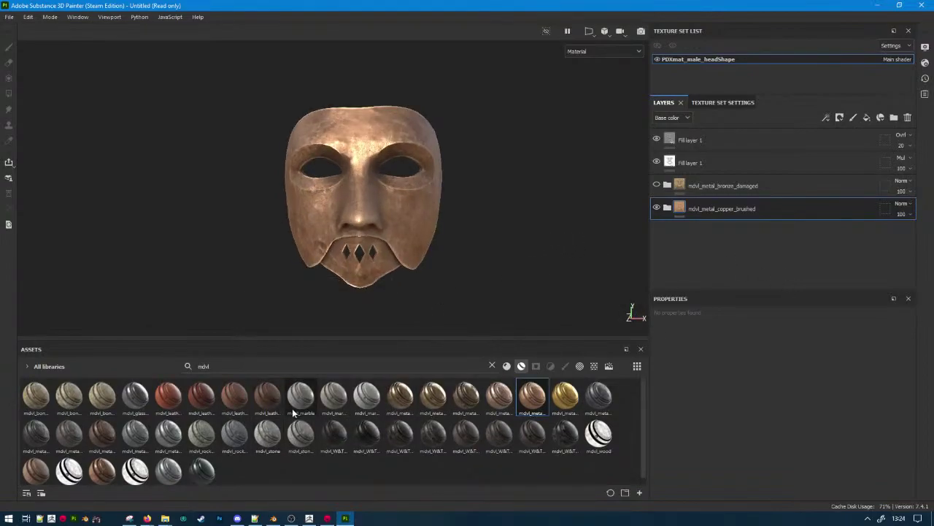
mouse_move(260, 409)
mouse_move(422, 402)
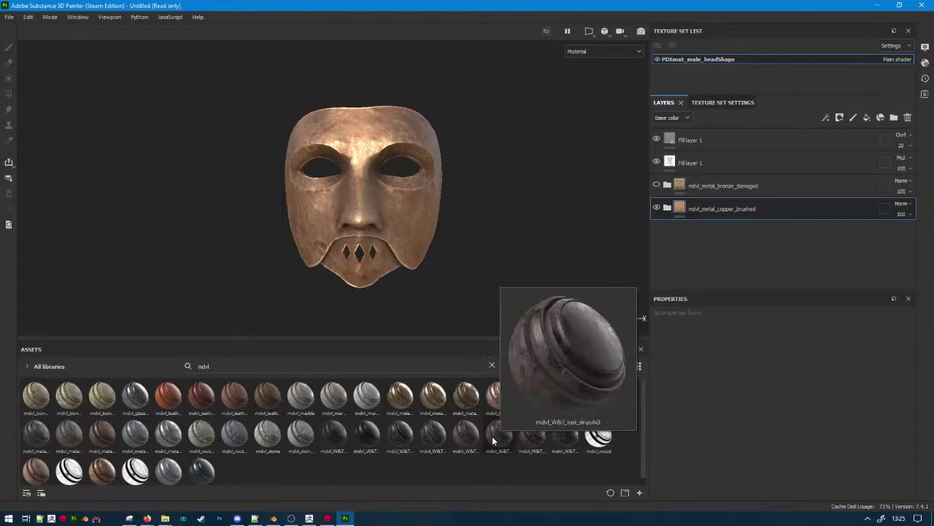
mouse_move(172, 454)
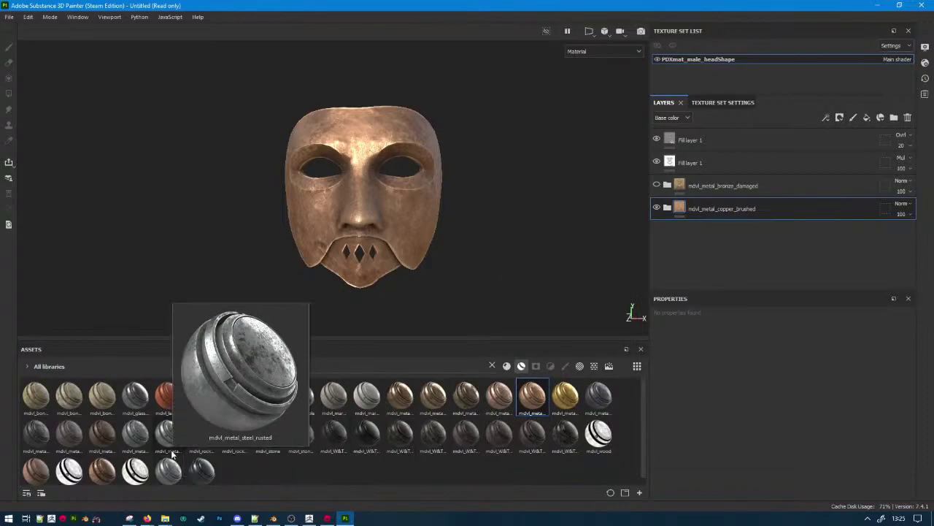
scroll(173, 456, down, 1)
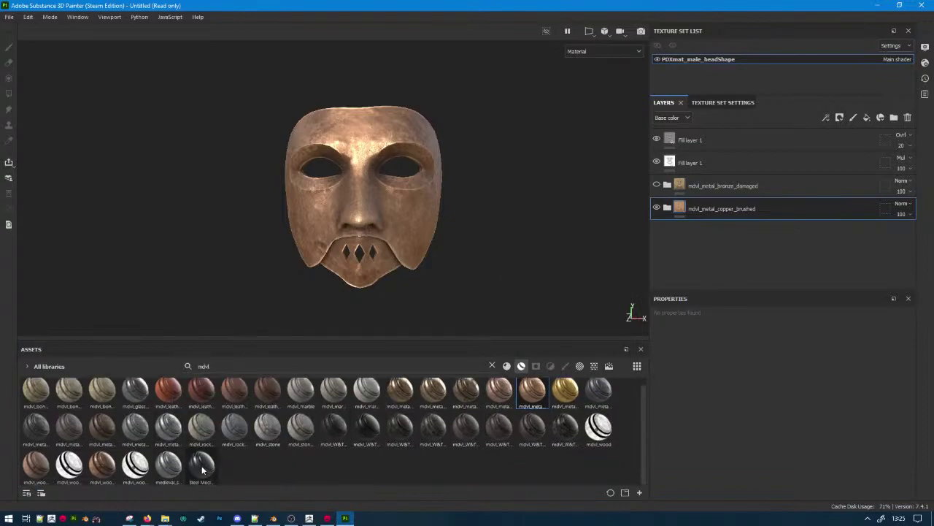
mouse_move(203, 470)
drag(203, 470, 706, 230)
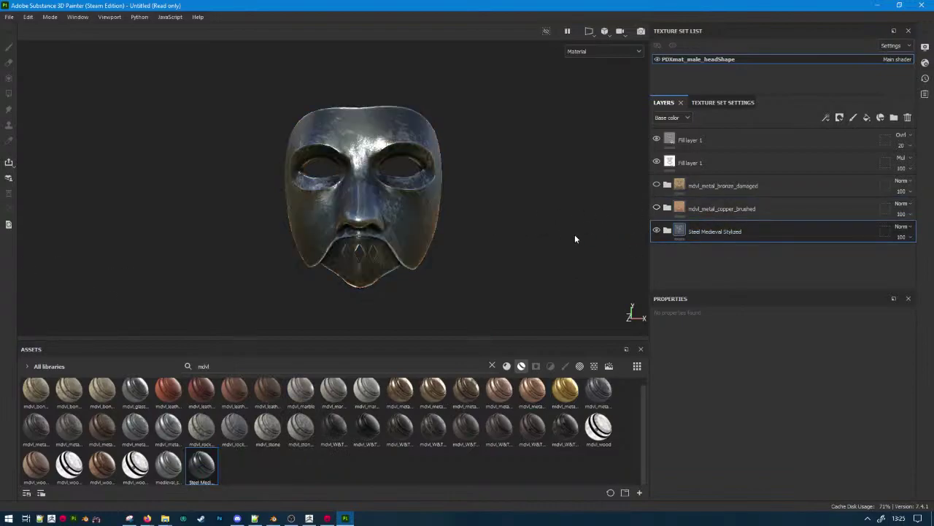
alt+drag(574, 235, 449, 237)
double_click(719, 231)
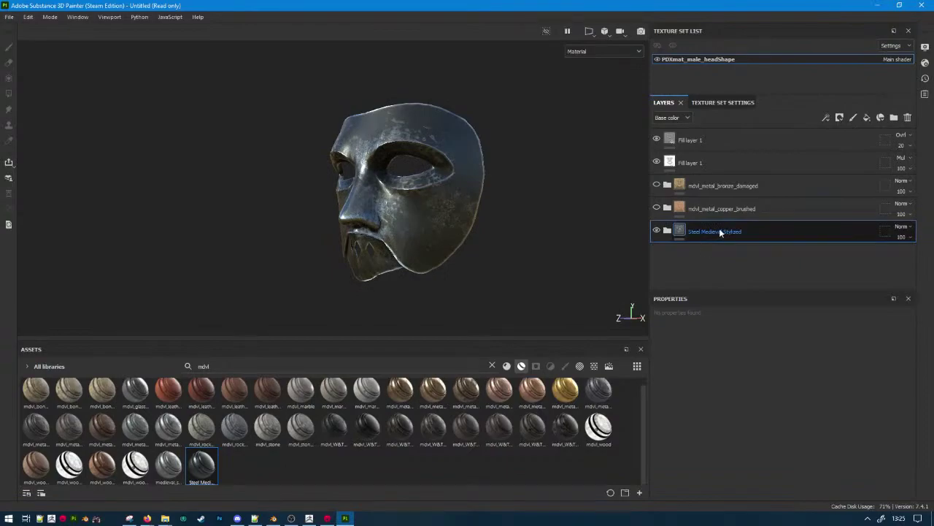
key(Delete)
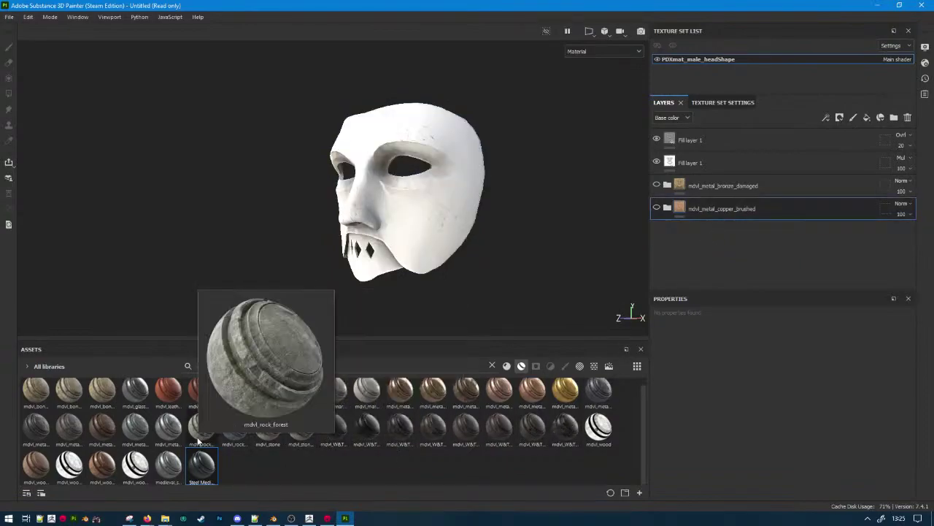
Add the mdvl_metal_steel_damaged smart material beneath the mdvl_metal_copper_brushed folder.
mouse_move(166, 439)
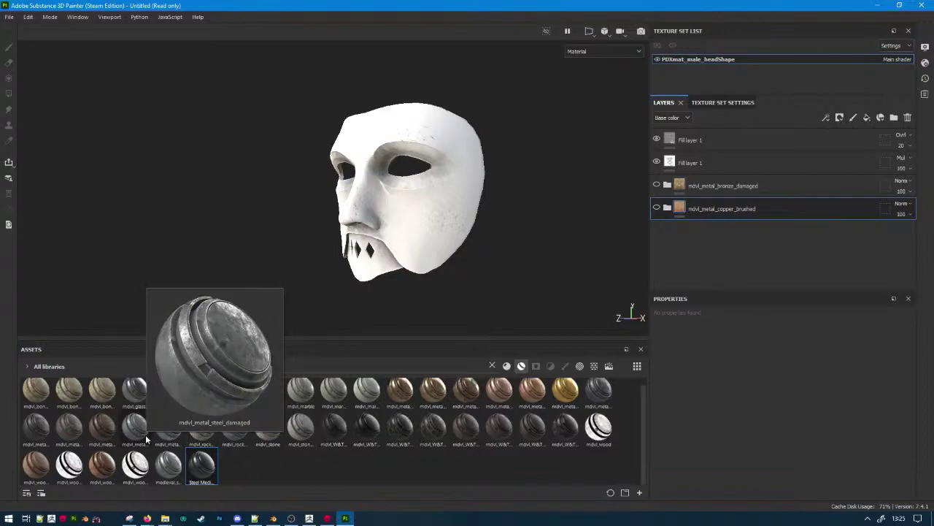
drag(146, 440, 690, 237)
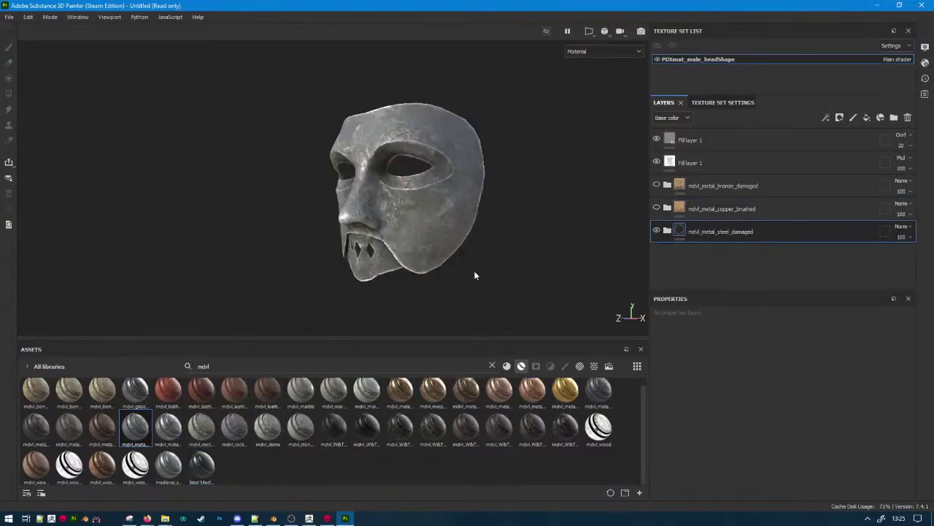
scroll(474, 272, up, 4)
scroll(465, 271, down, 2)
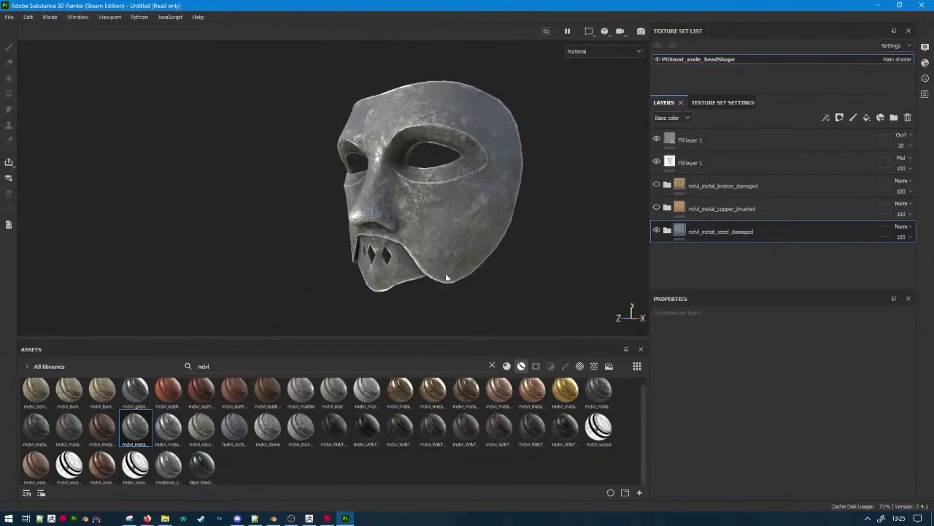
scroll(447, 278, down, 2)
Examine the damaged steel surface on the mask's forehead, eyes, nose and cheek up close and from several angles.
alt+drag(365, 258, 351, 216)
scroll(557, 236, up, 5)
scroll(438, 216, down, 3)
scroll(438, 190, up, 4)
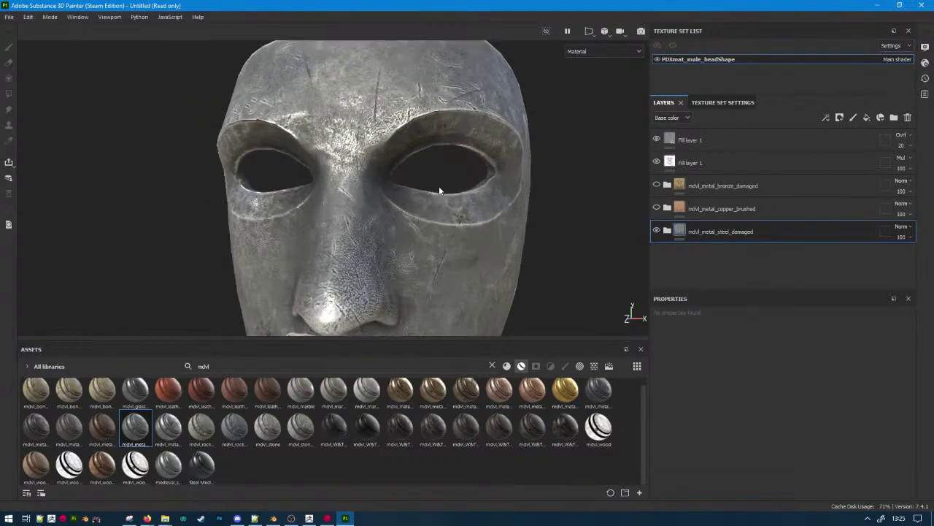
alt+drag(439, 190, 324, 189)
shift+right_drag(323, 189, 388, 201)
scroll(388, 202, down, 4)
mouse_move(391, 241)
alt+mouse_down()
mouse_move(457, 260)
mouse_move(503, 244)
mouse_move(391, 247)
alt+mouse_up()
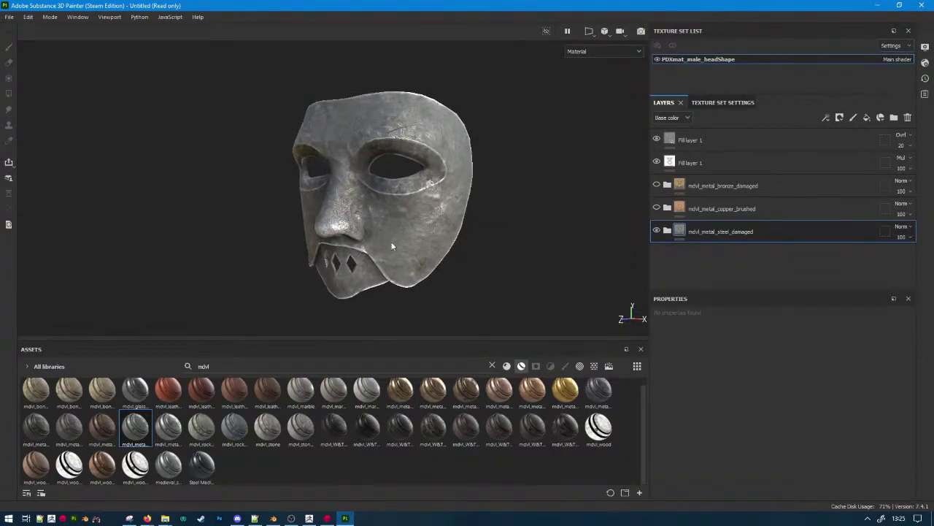
Expand the mdvl_metal_steel_damaged folder and compare the mask with its AO Dirt layer off and on.
click(666, 231)
scroll(657, 204, down, 2)
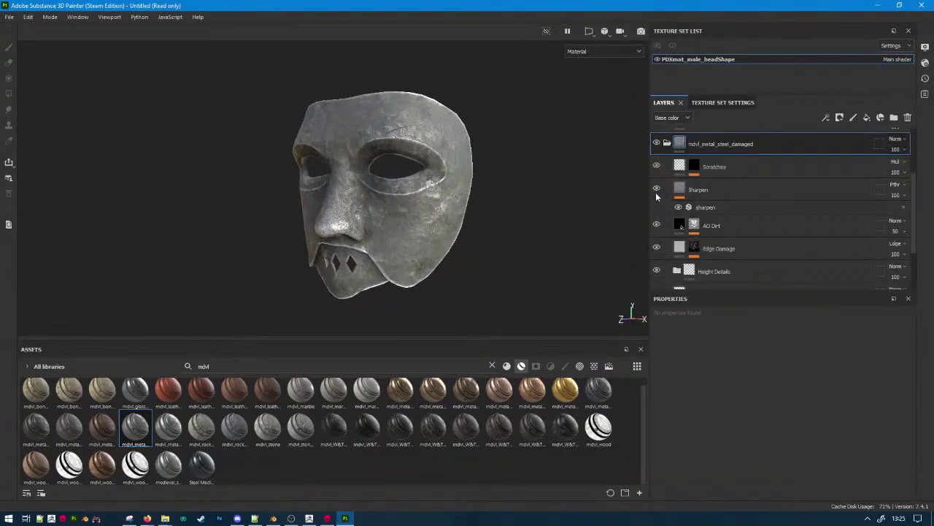
click(656, 225)
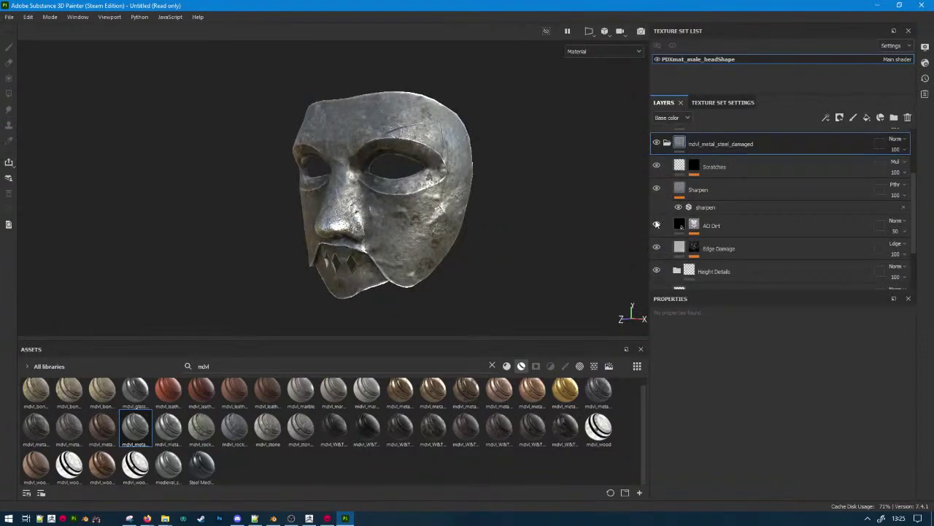
click(656, 224)
Set the AO Dirt layer's fill roughness to 0.3 and check the mask up close.
click(707, 233)
scroll(747, 401, down, 10)
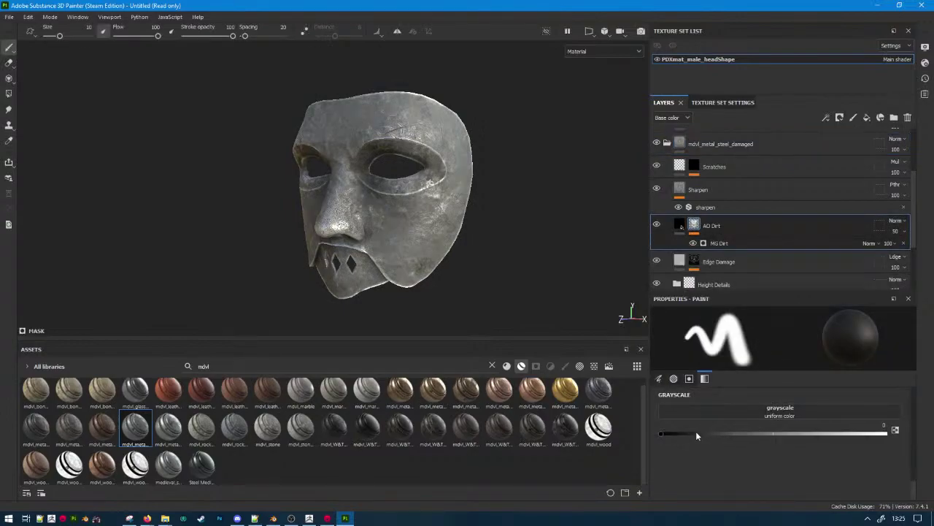
scroll(719, 433, up, 10)
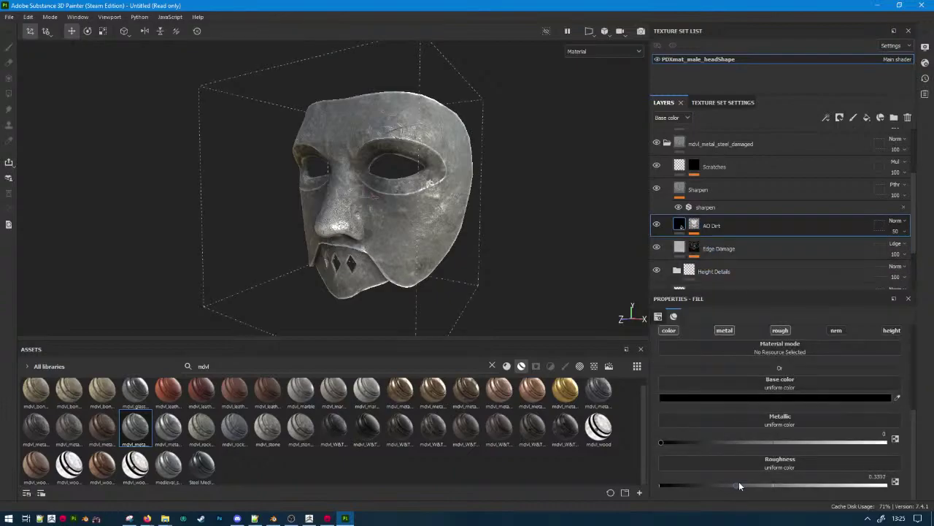
drag(769, 484, 723, 483)
scroll(463, 260, up, 5)
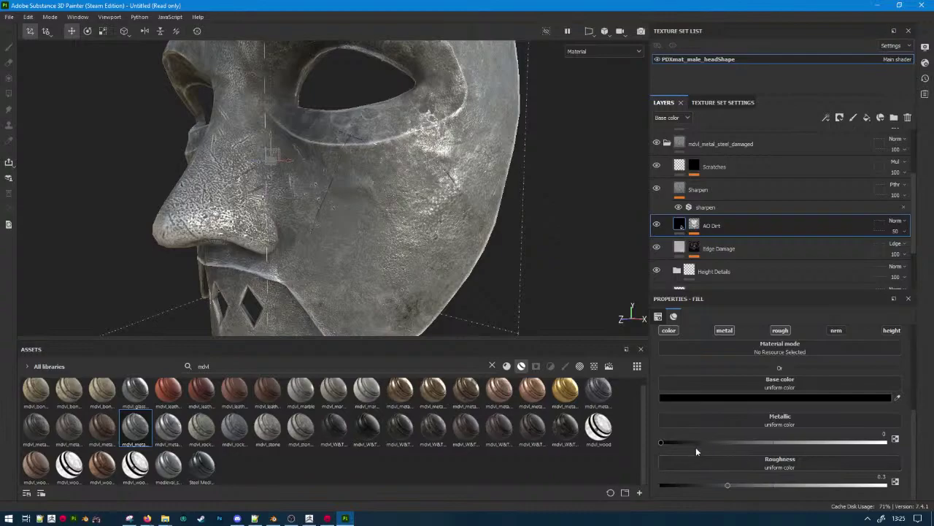
Try a higher metallic value of about 0.56 and a lower roughness of about 0.09 on AO Dirt, restoring both values.
drag(693, 443, 660, 443)
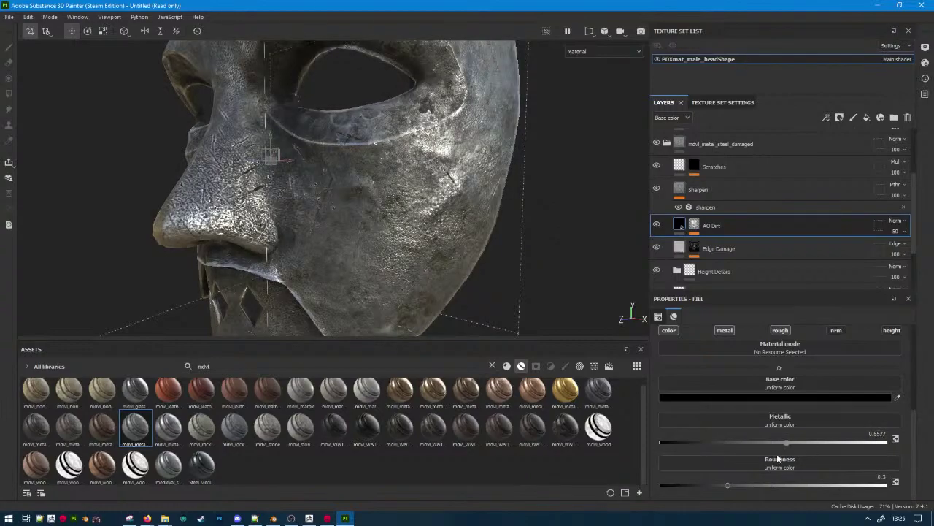
drag(727, 485, 679, 481)
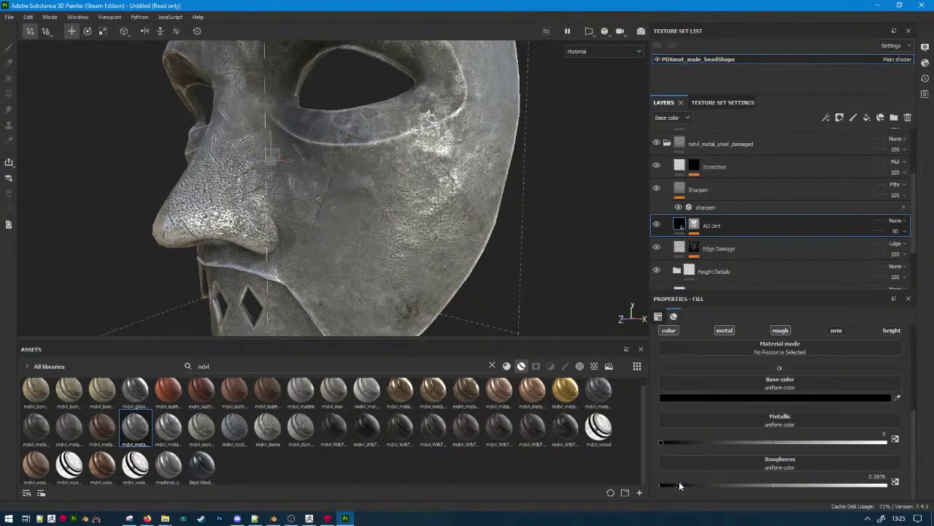
scroll(403, 223, down, 5)
alt+drag(403, 223, 509, 229)
key(ctrl+z)
Compare the mask with AO Dirt off and on, and set the layer's metallic value to about 0.41.
click(657, 224)
click(656, 224)
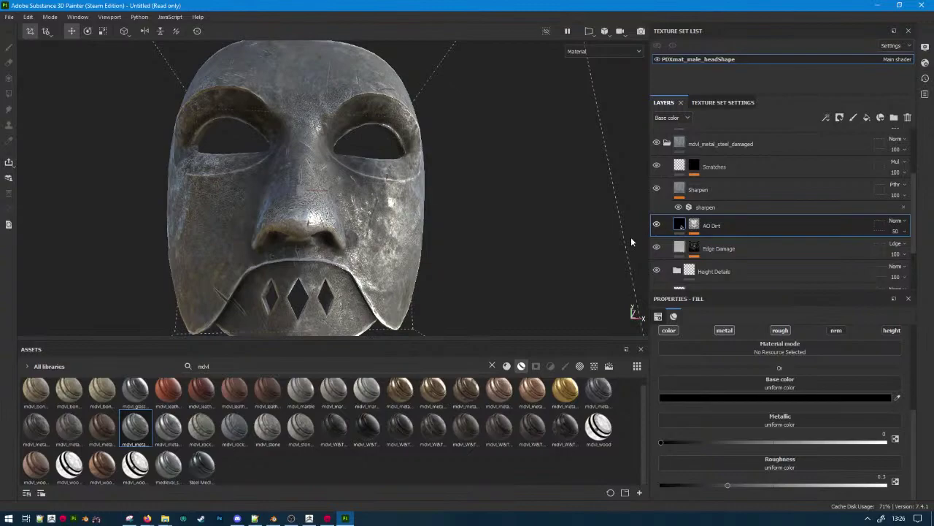
alt+drag(631, 236, 599, 341)
click(753, 442)
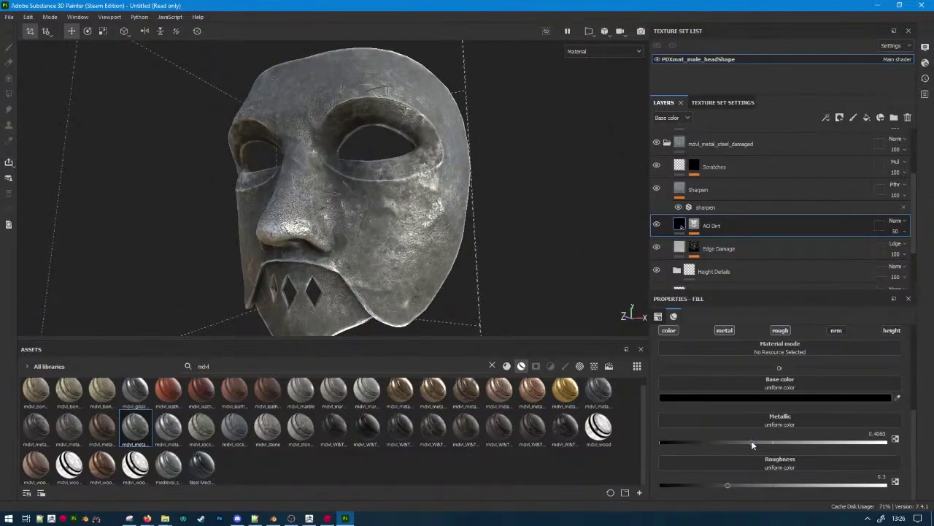
Set the AO Dirt layer's metallic value to about 0.44 and check the mask with the environment lighting rotated.
drag(754, 441, 760, 439)
alt+drag(531, 270, 604, 265)
shift+right_drag(569, 265, 405, 237)
alt+drag(466, 248, 380, 259)
alt+right_drag(546, 286, 443, 282)
alt+drag(443, 282, 537, 290)
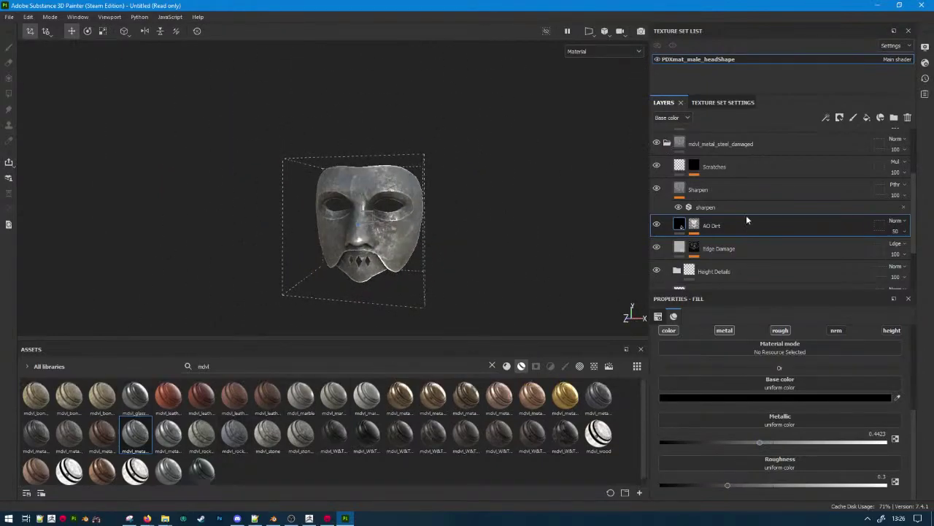
Collapse the mdvl_metal_steel_damaged folder and select it.
click(675, 250)
scroll(668, 241, up, 3)
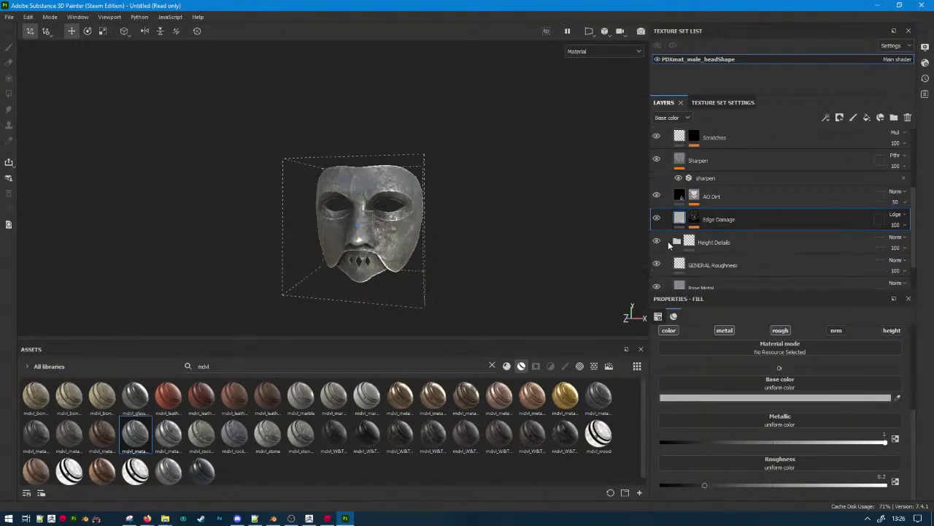
click(665, 229)
click(704, 232)
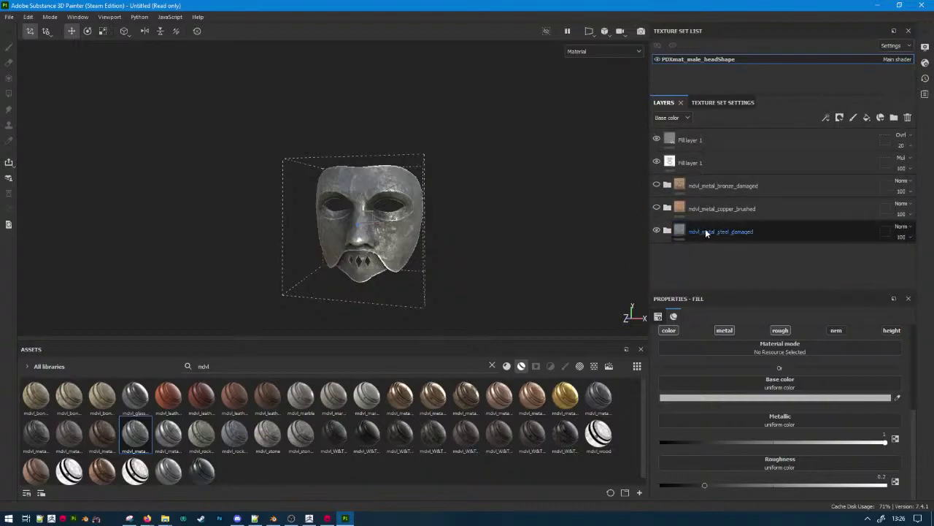
Examine the damaged steel surface of the mask from both sides, close up and from farther away.
alt+drag(485, 256, 641, 247)
scroll(515, 243, up, 4)
alt+drag(514, 243, 173, 227)
scroll(173, 227, down, 5)
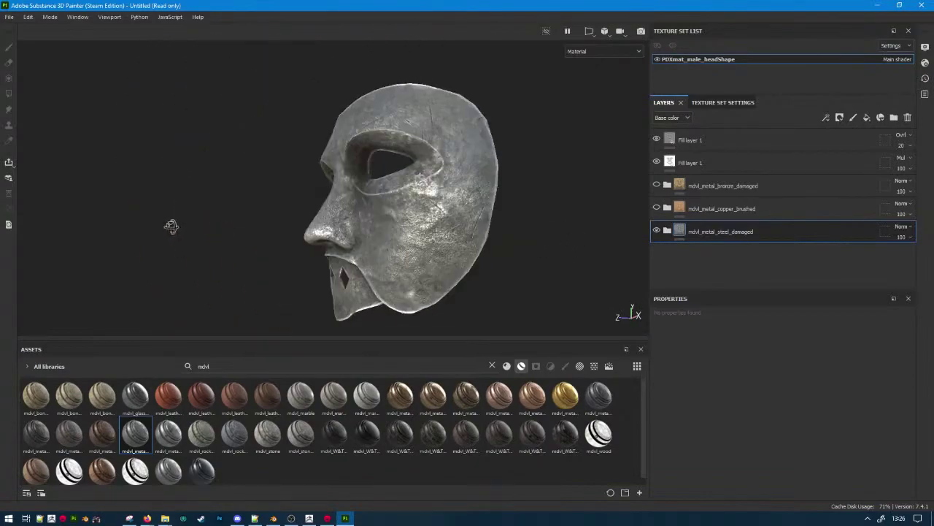
alt+drag(396, 203, 530, 229)
scroll(526, 233, up, 4)
scroll(500, 235, down, 4)
scroll(496, 235, up, 4)
Compare the mask with the brushed copper, damaged bronze and damaged steel materials, leaving only the steel one shown, and inspect the steel from below.
click(657, 208)
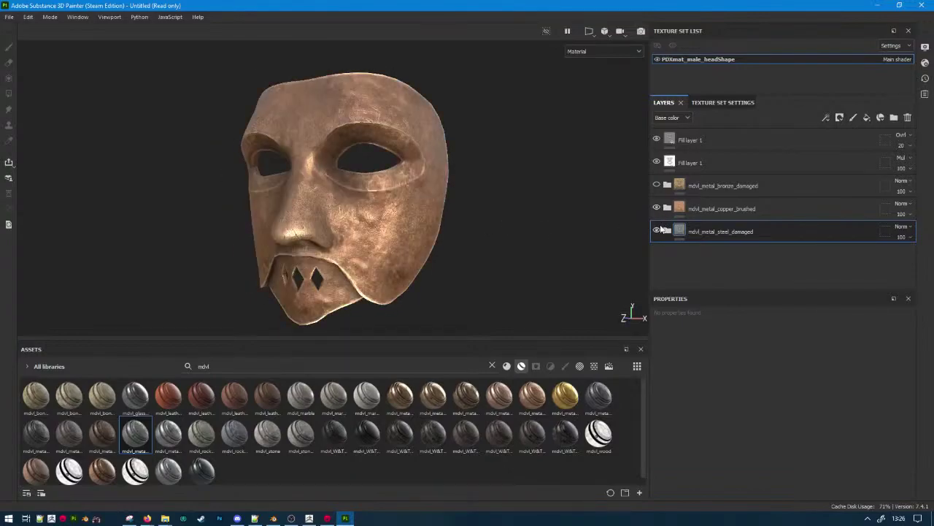
click(657, 208)
click(657, 185)
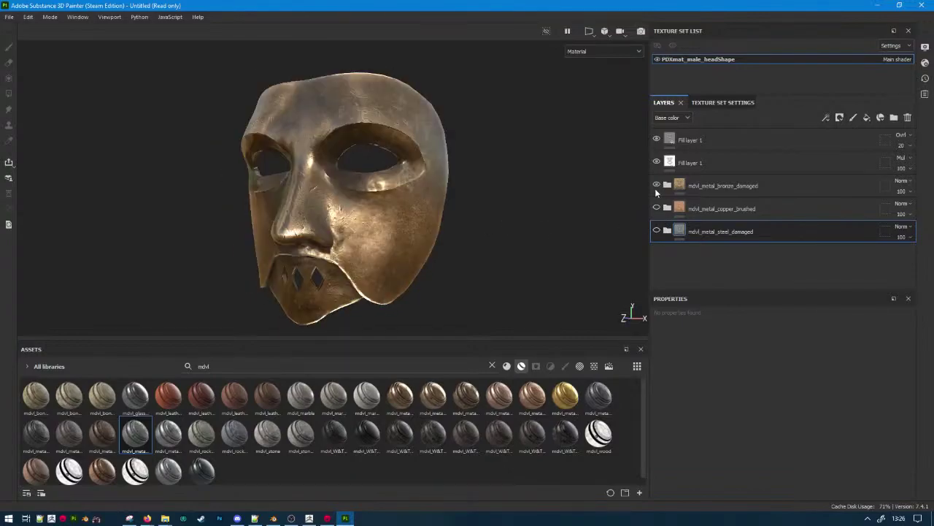
alt+drag(511, 252, 592, 234)
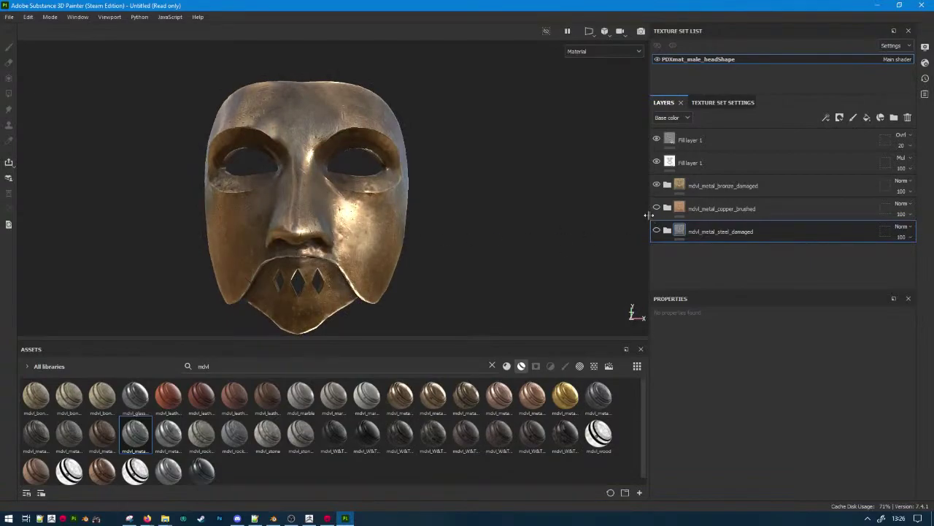
alt+middle_drag(424, 254, 490, 217)
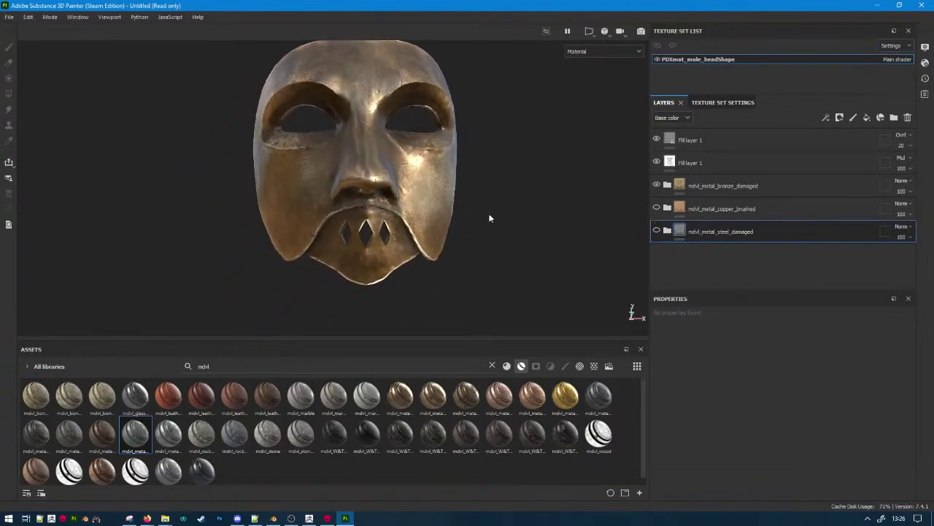
click(657, 185)
alt+drag(494, 221, 365, 184)
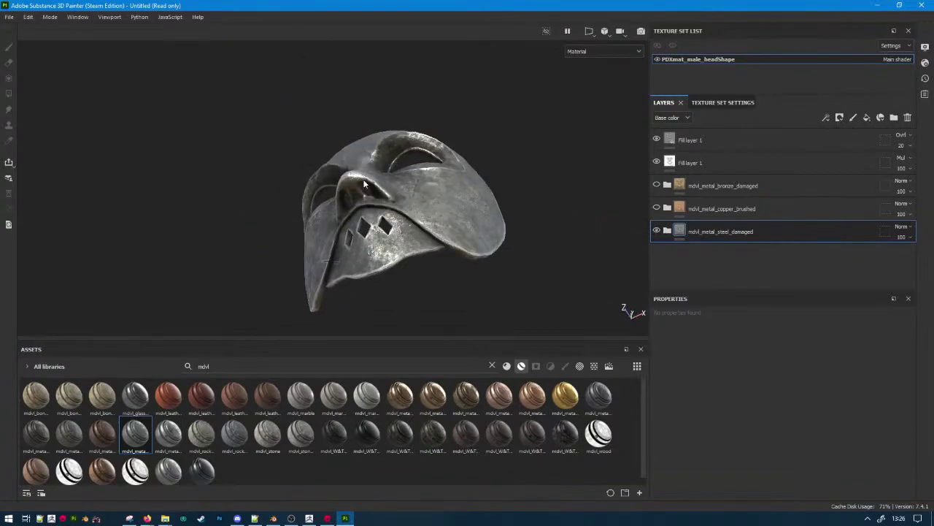
scroll(408, 221, up, 5)
alt+drag(408, 221, 502, 273)
scroll(423, 245, down, 5)
scroll(423, 208, up, 4)
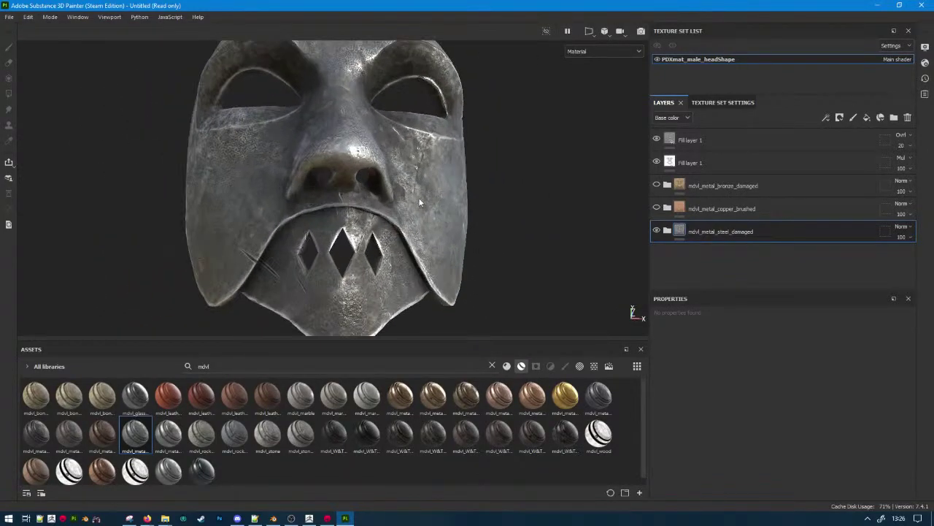
alt+drag(419, 203, 411, 235)
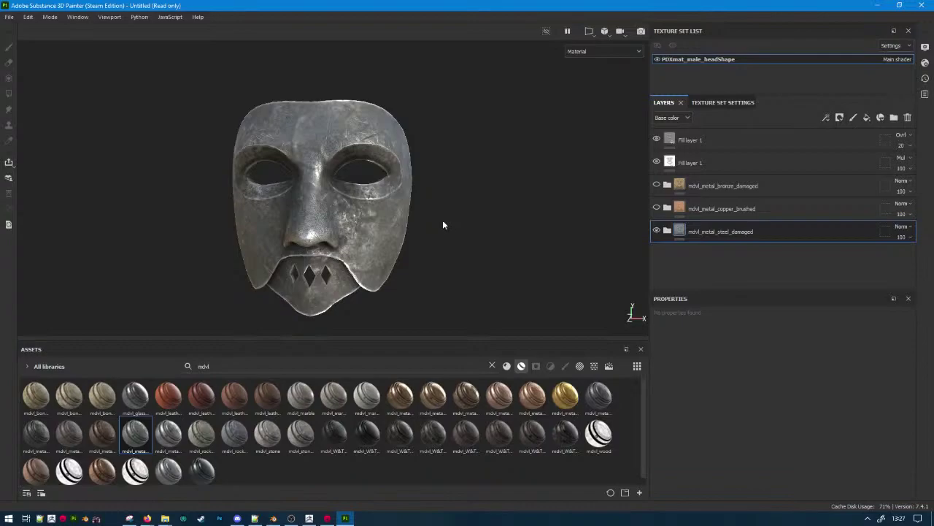
Save the project as disfiguration_mask_01_02 in the Substance projects folder.
key(ctrl+s)
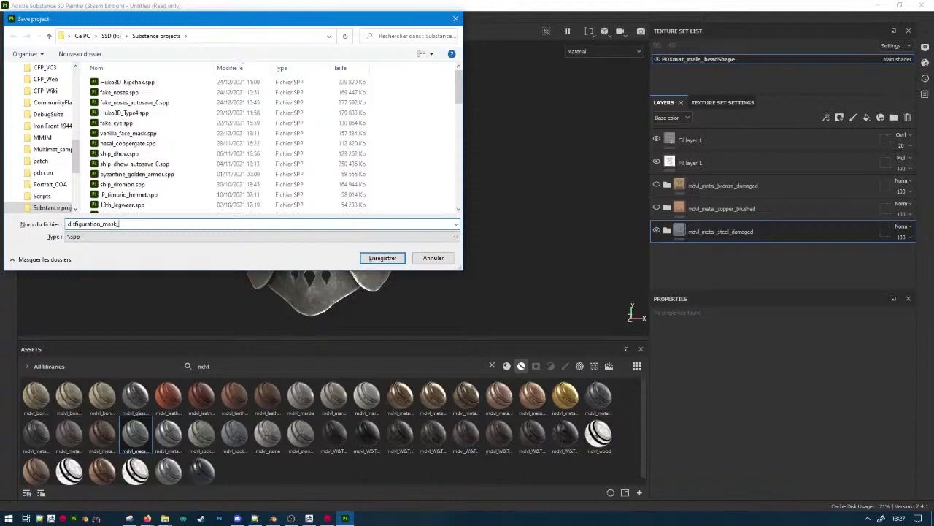
text(disfiguration_mask_01_02)
key(Return)
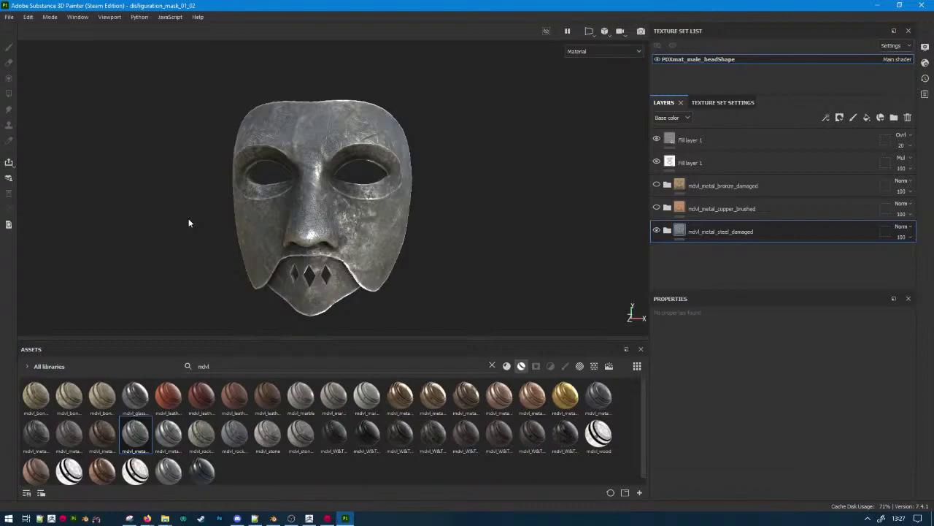
Place the mask in three-quarter view with free space beside it and open the reference image unknown.png from the desktop folder.
alt+drag(235, 170, 438, 209)
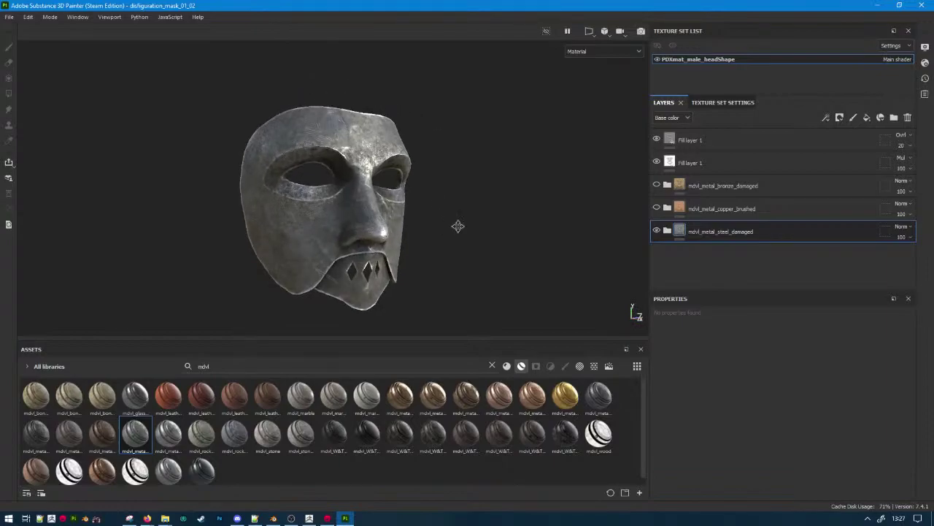
alt+middle_drag(457, 226, 306, 232)
alt+drag(307, 232, 360, 235)
alt+middle_drag(359, 235, 382, 226)
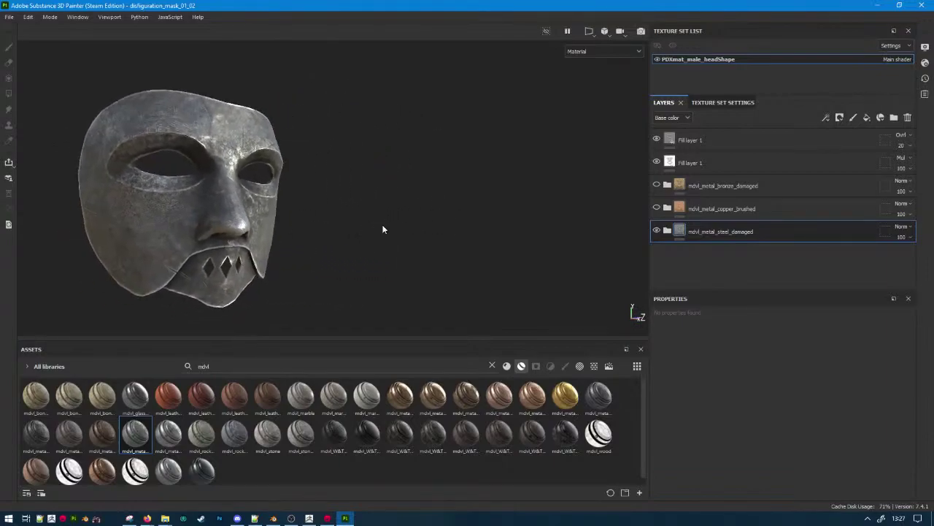
mouse_move(382, 229)
alt+mouse_down()
mouse_move(382, 240)
mouse_move(376, 223)
alt+mouse_up()
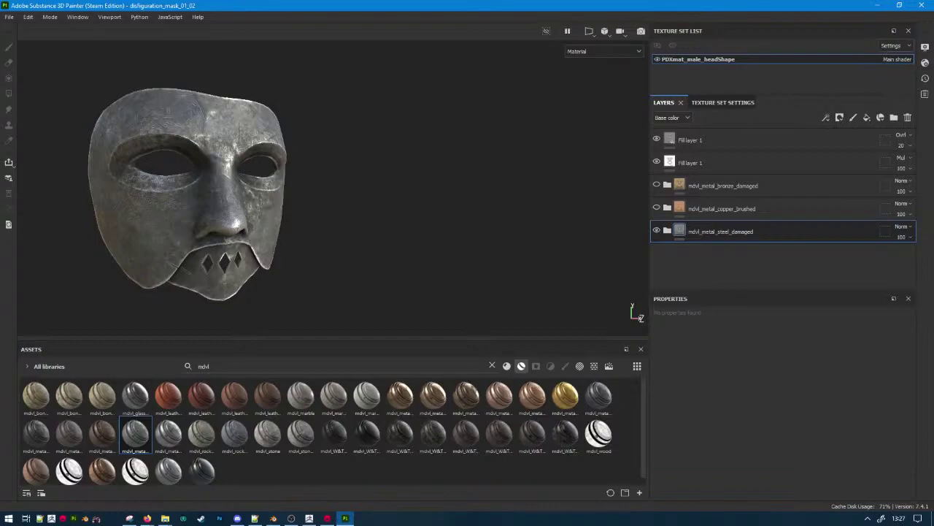
key(super+e)
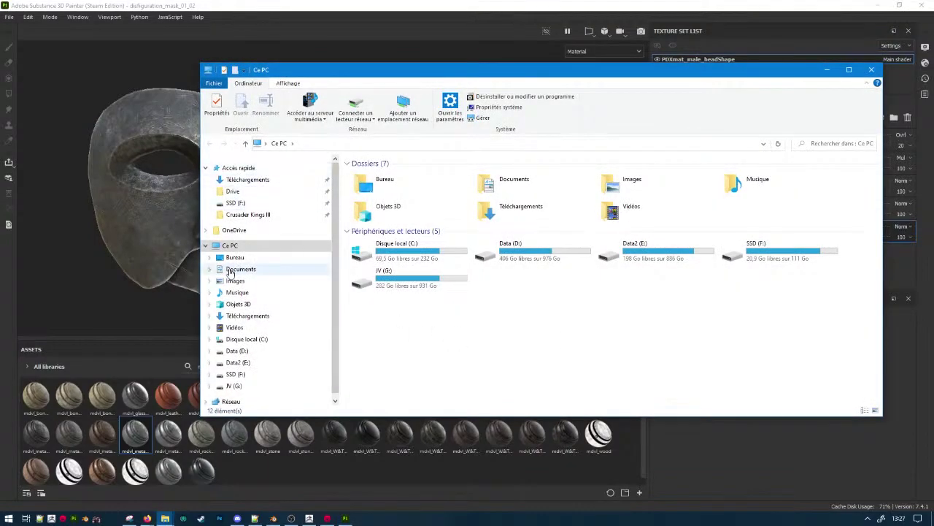
click(235, 259)
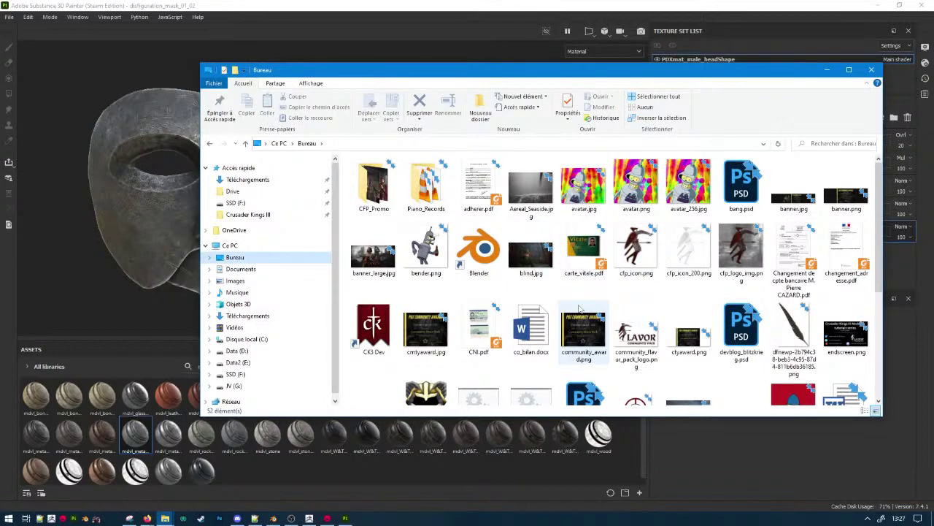
scroll(614, 286, down, 3)
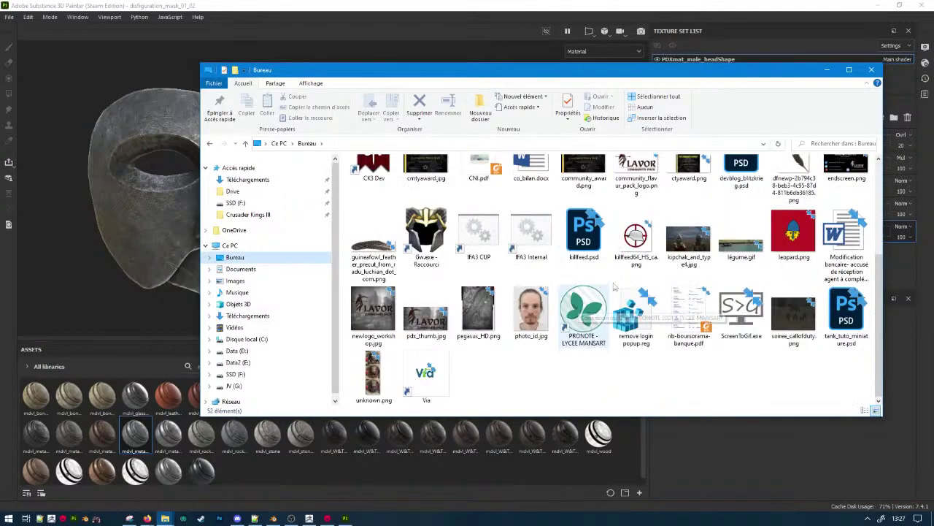
click(374, 355)
double_click(374, 352)
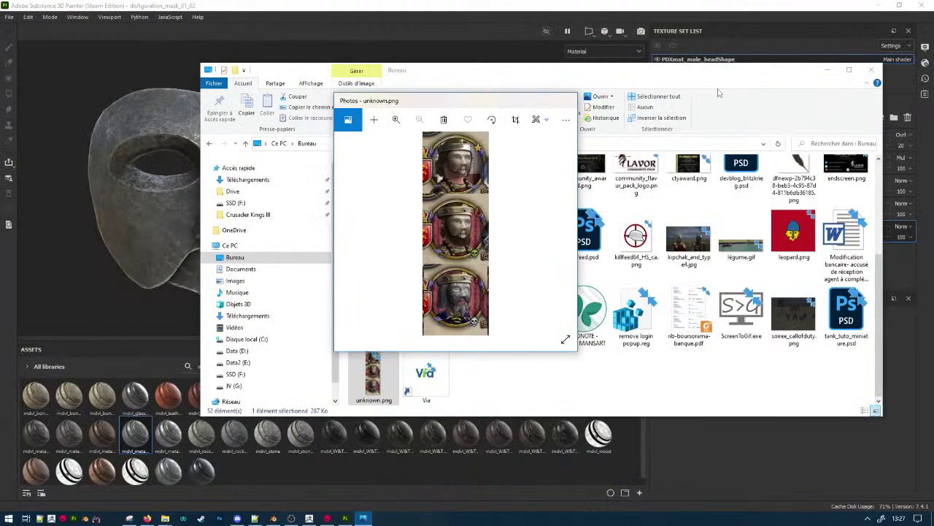
Minimize the file explorer, then enlarge the reference image window and place it beside the mask.
click(719, 92)
click(827, 70)
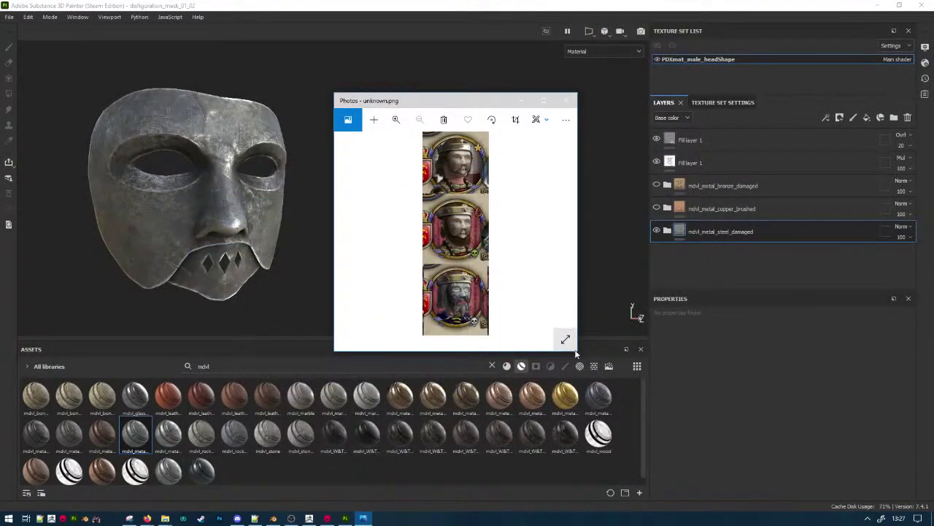
drag(575, 349, 626, 451)
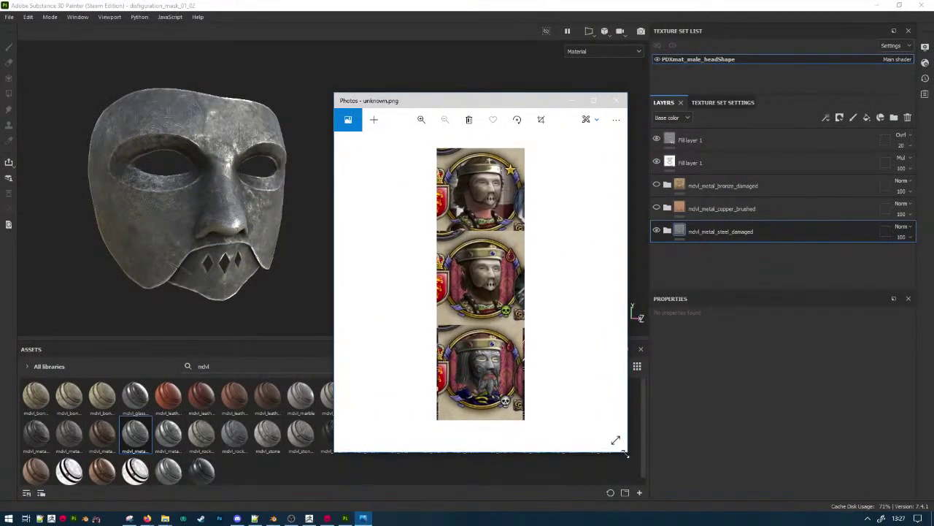
drag(494, 109, 458, 22)
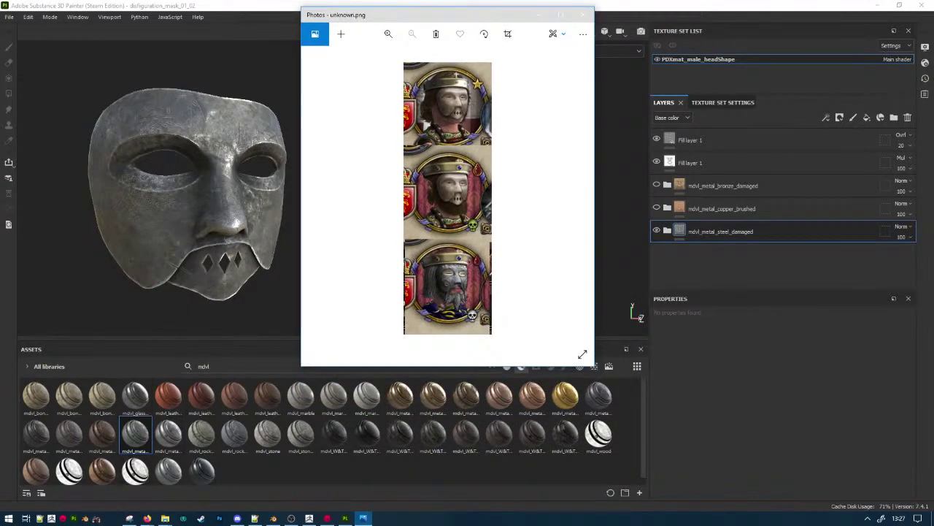
Capture a screenshot of the steel mask next to the reference image with the Snipping Tool and return to Substance 3D Painter.
click(129, 518)
click(100, 33)
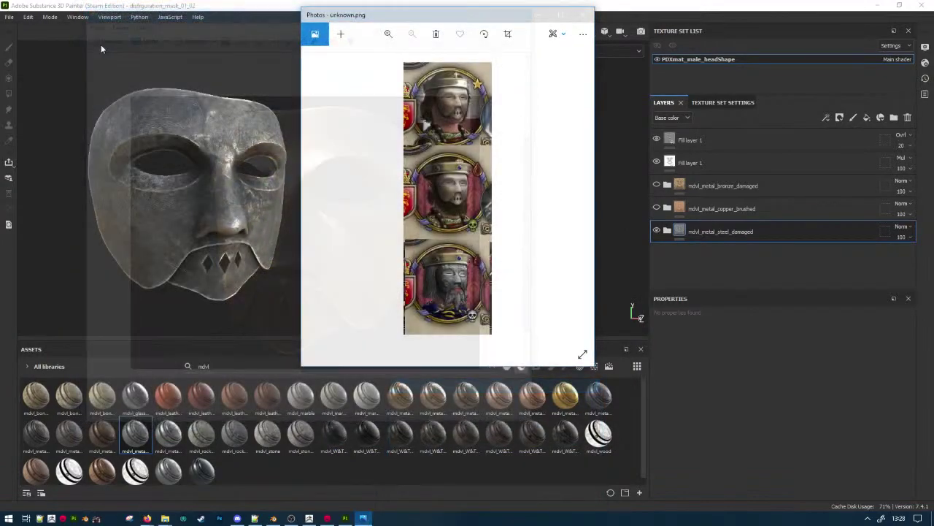
drag(77, 56, 540, 349)
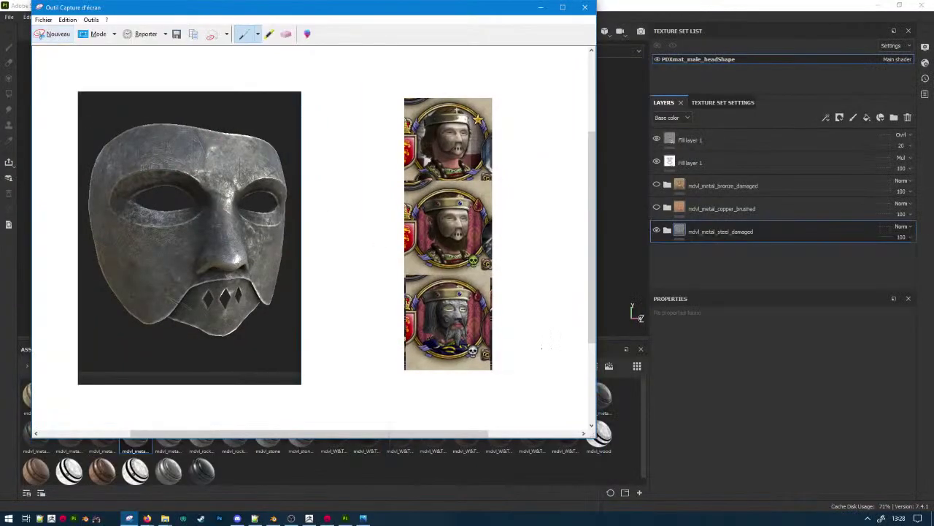
click(693, 384)
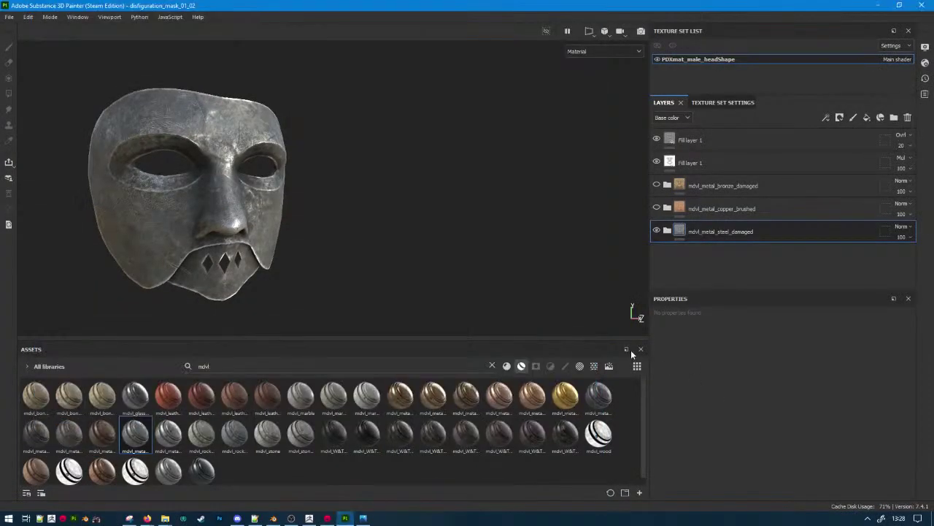
scroll(323, 254, down, 4)
alt+middle_drag(323, 255, 460, 255)
key(alt+Tab)
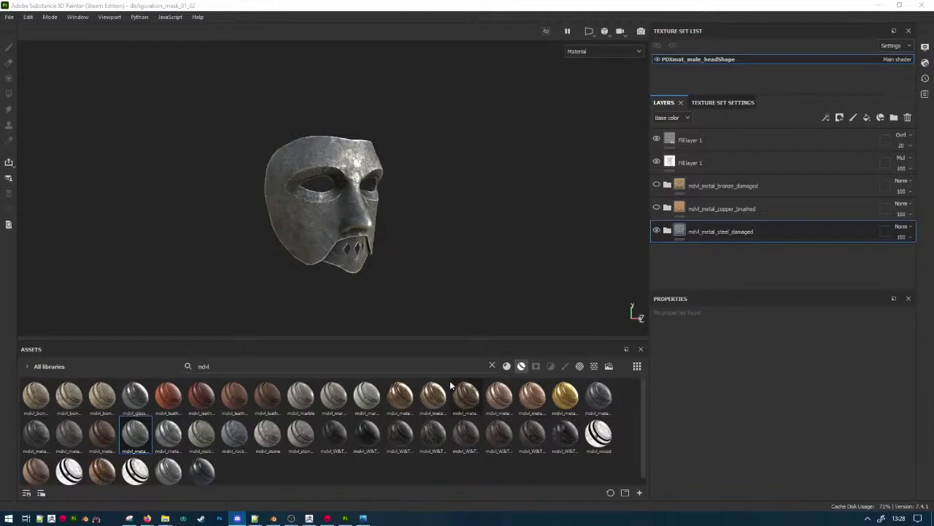
scroll(408, 160, up, 6)
scroll(361, 204, down, 3)
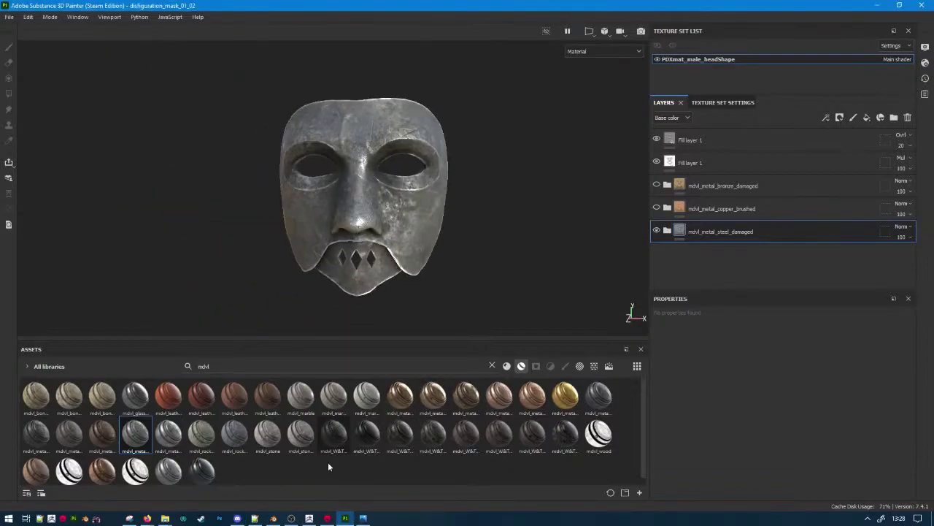
click(273, 518)
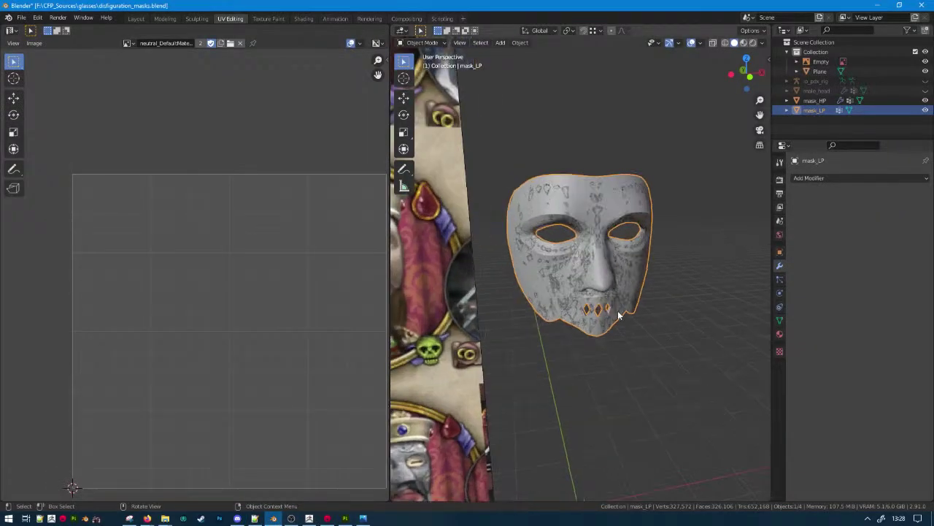
click(328, 518)
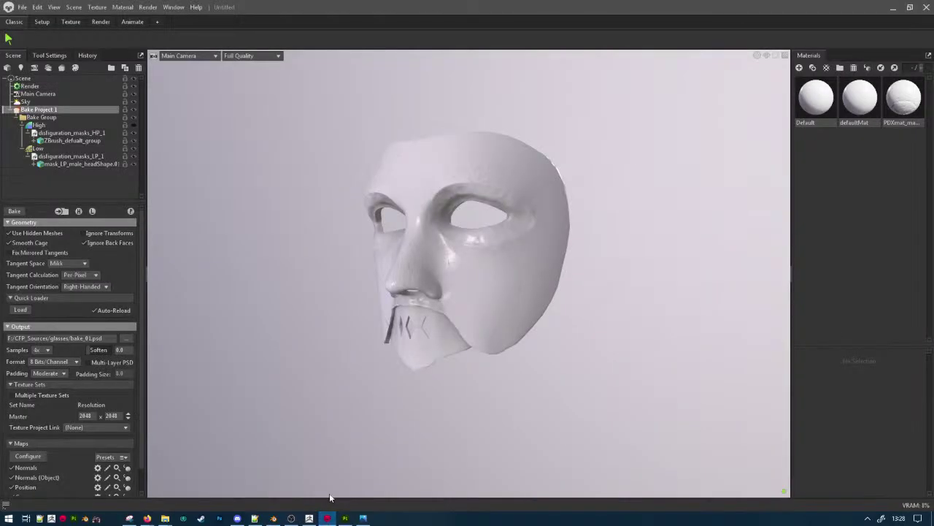
scroll(387, 376, down, 1)
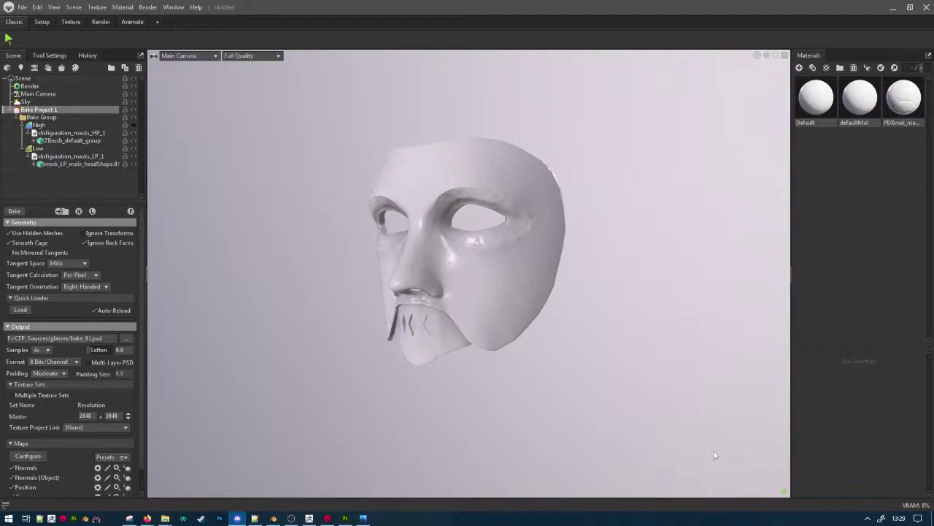
Switch to Blender and hide the high-poly object mask_HP, leaving the low-poly mask_LP shown.
click(274, 518)
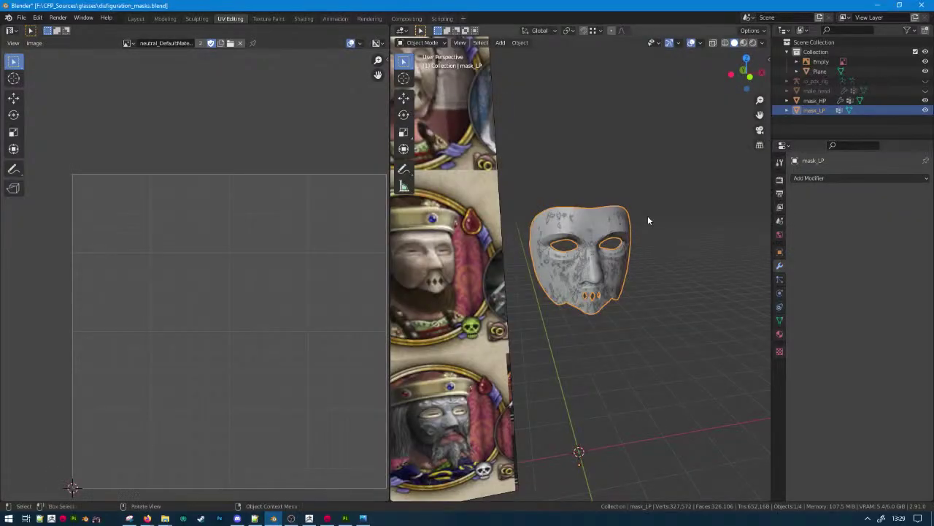
drag(883, 139, 883, 174)
mouse_move(595, 238)
middle_down()
mouse_move(634, 232)
mouse_move(598, 235)
middle_up()
scroll(598, 234, up, 4)
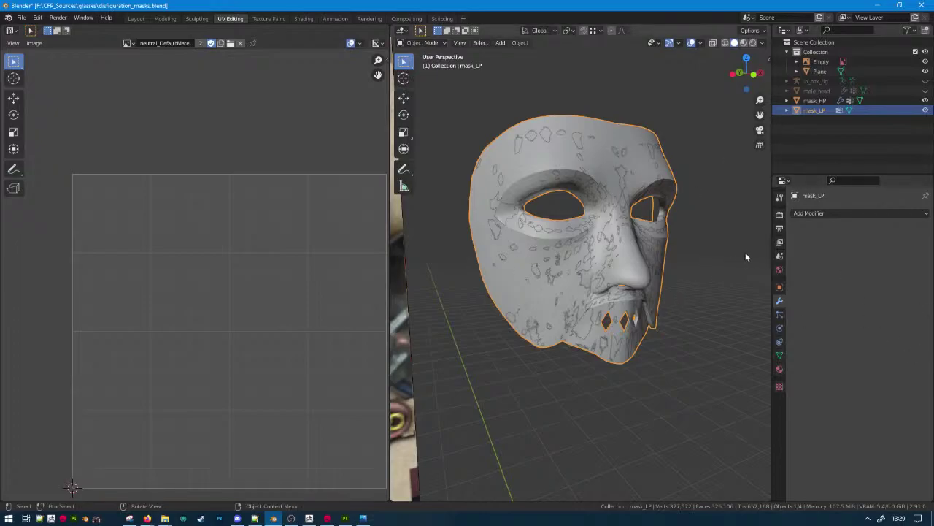
click(924, 109)
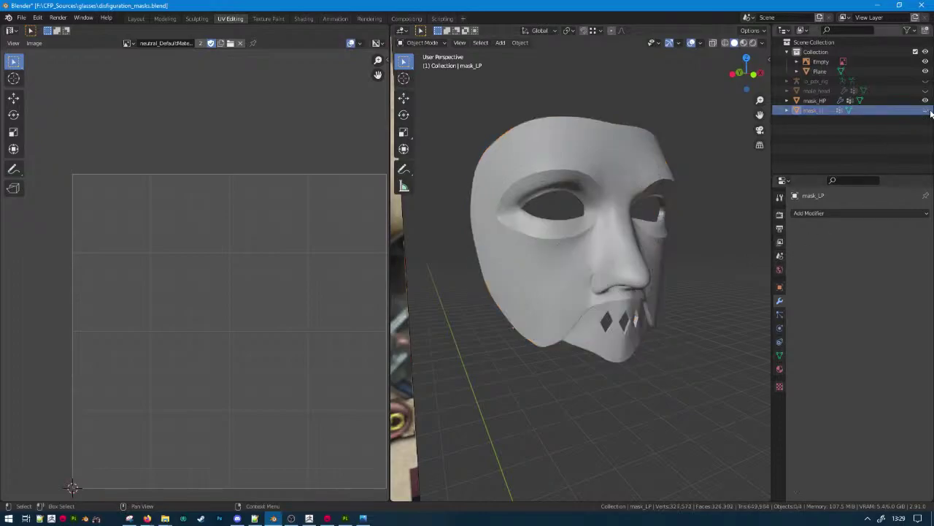
click(926, 110)
click(926, 100)
click(926, 109)
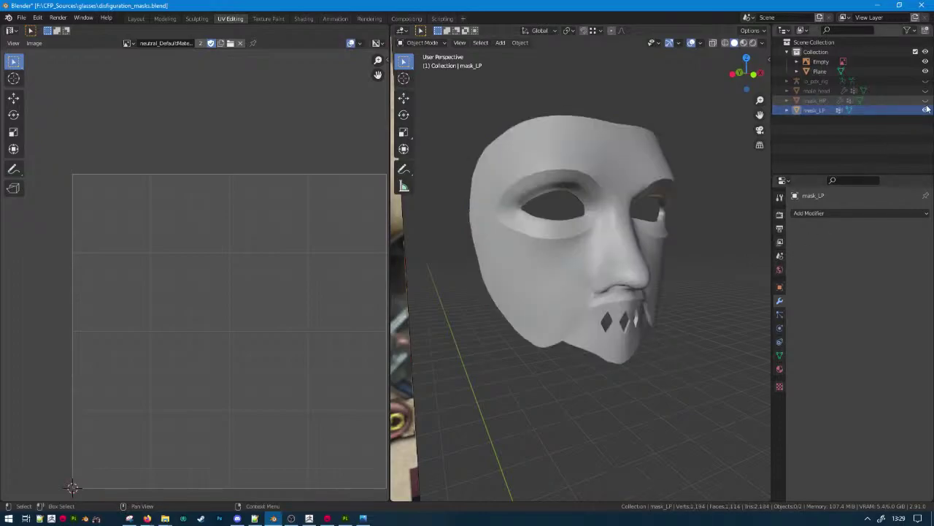
Duplicate in place the loop of faces around the right eye opening of mask_LP, using face selection.
click(926, 109)
click(926, 108)
click(655, 214)
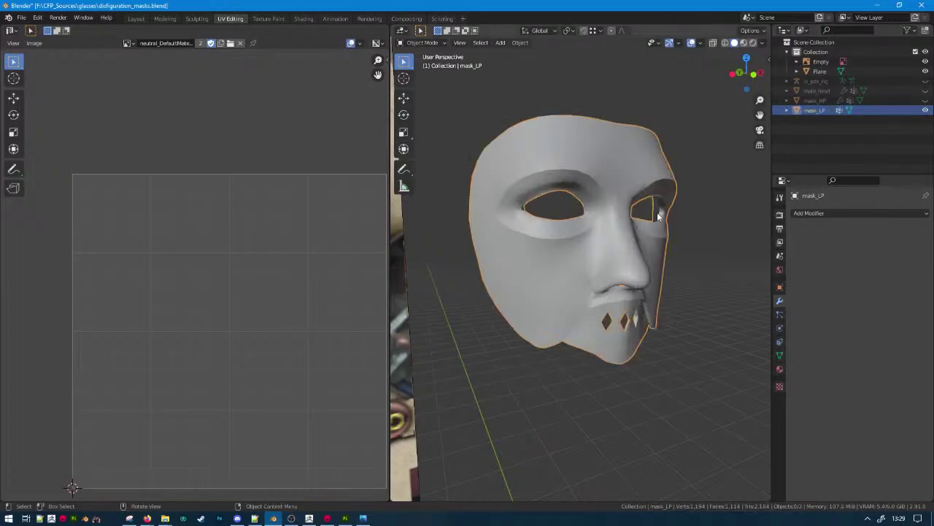
scroll(642, 208, up, 1)
key(Tab)
click(473, 42)
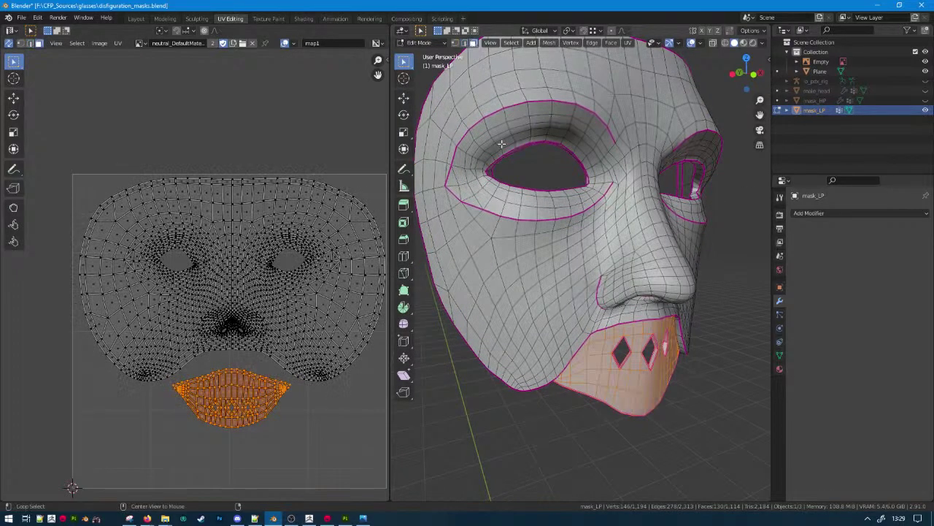
alt+click(501, 143)
middle_drag(501, 143, 604, 177)
key(shift+d)
right_click(668, 276)
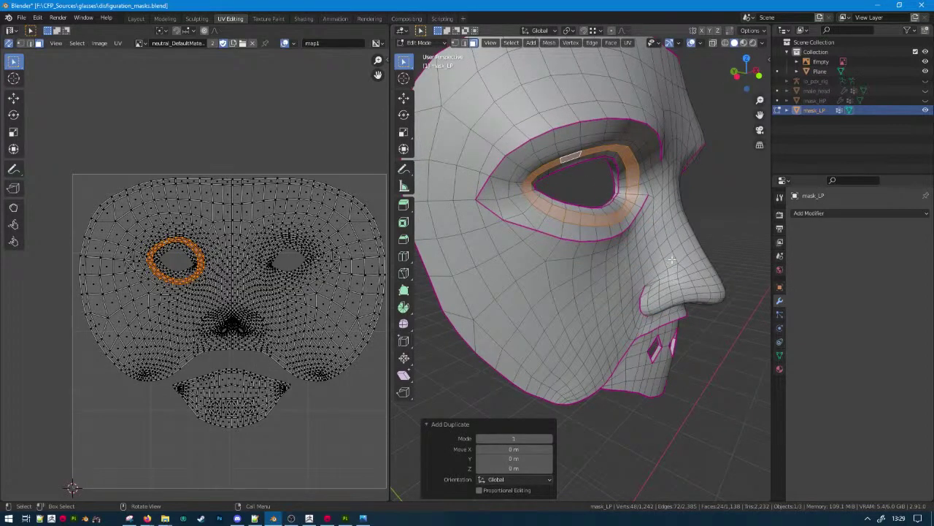
Separate the duplicated eye ring into its own object and open that new object for mesh editing.
key(p)
click(673, 259)
key(Tab)
click(639, 181)
key(Tab)
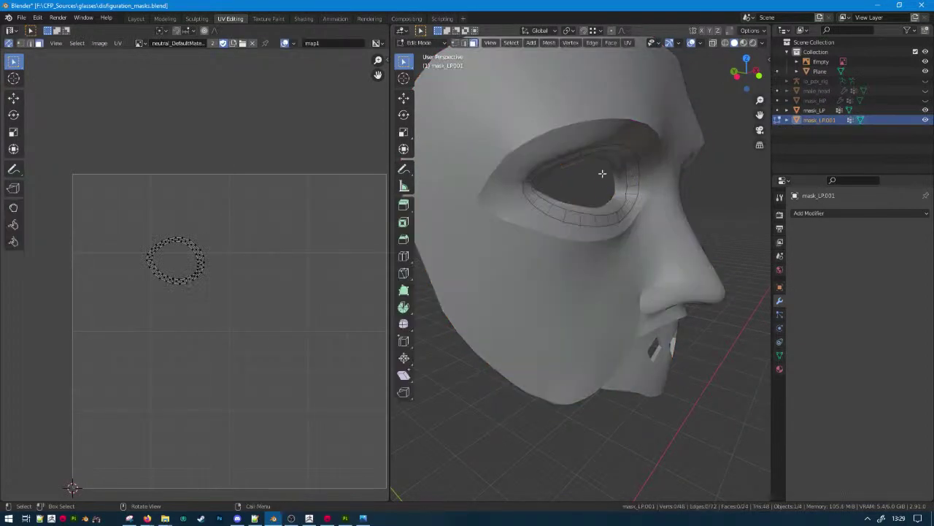
Move the ring's inner edge loop about 0.61 m forward along Y, working in the wireframe side view.
click(464, 43)
alt+click(625, 183)
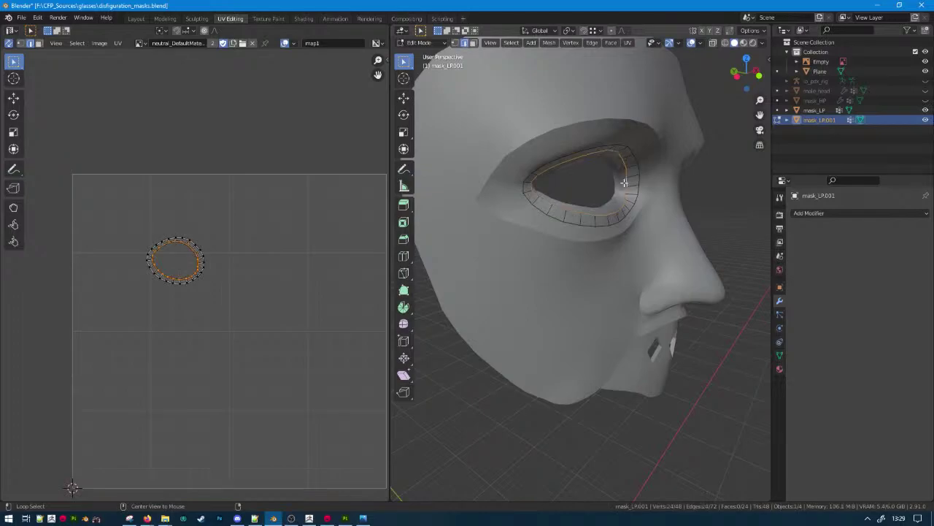
key(KP_3)
key(shift+z)
scroll(614, 282, up, 2)
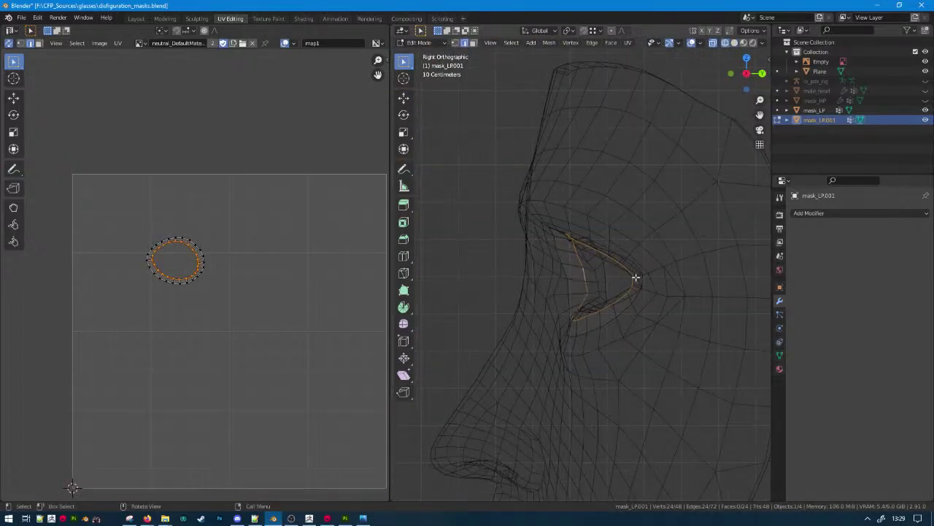
key(g)
key(y)
click(607, 279)
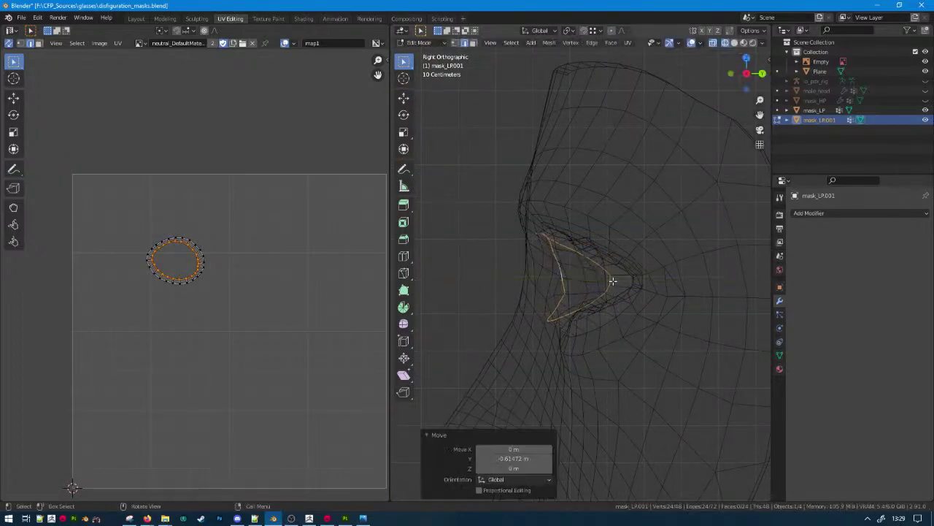
key(shift+z)
middle_drag(611, 278, 657, 277)
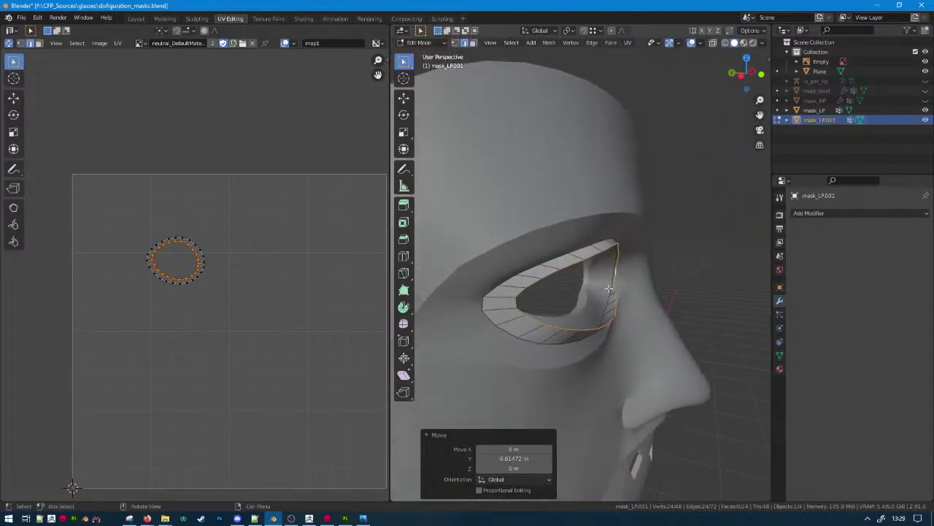
Move the whole eye ring about 0.32 m backward along Y into the mask's eye opening.
key(a)
key(s)
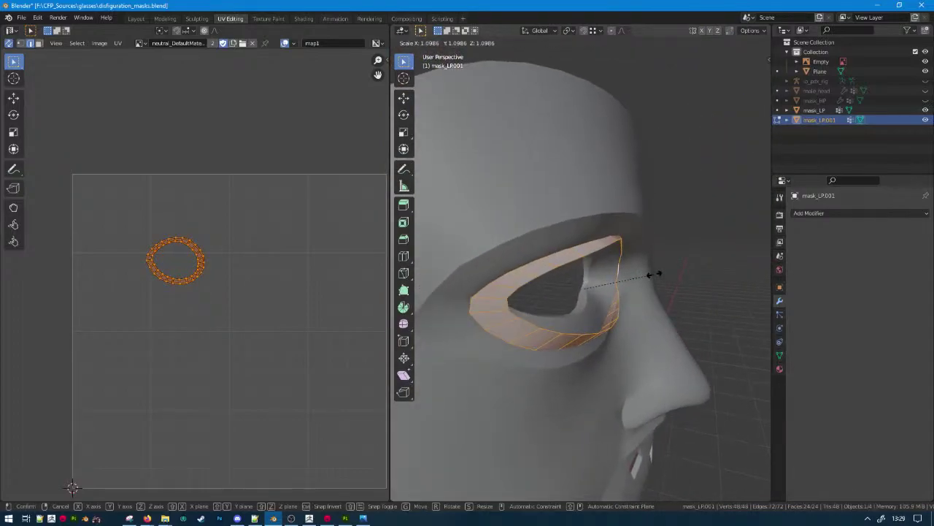
right_click(654, 272)
key(g)
key(y)
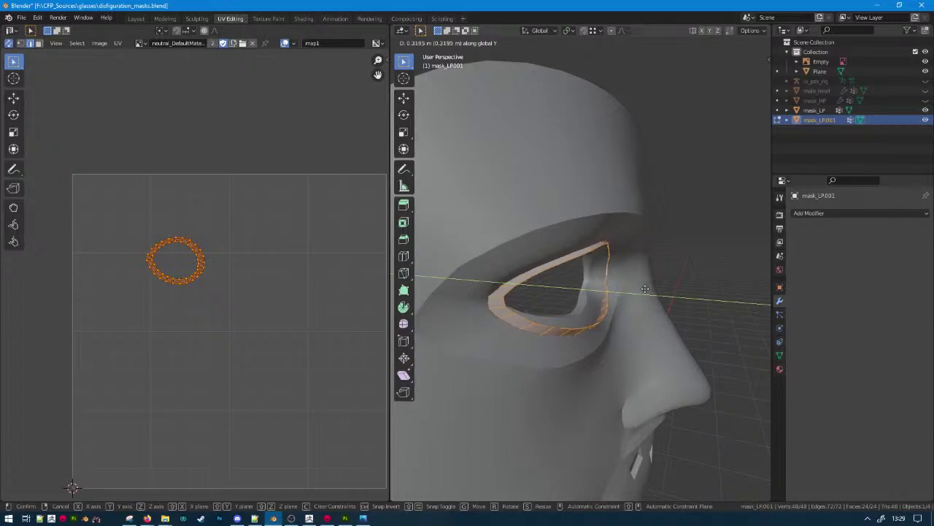
click(644, 289)
Extrude the ring's inner edge loop inward at a scale of about 0.8 and move it about 0.11 m forward along Y.
middle_drag(644, 289, 595, 280)
alt+click(556, 235)
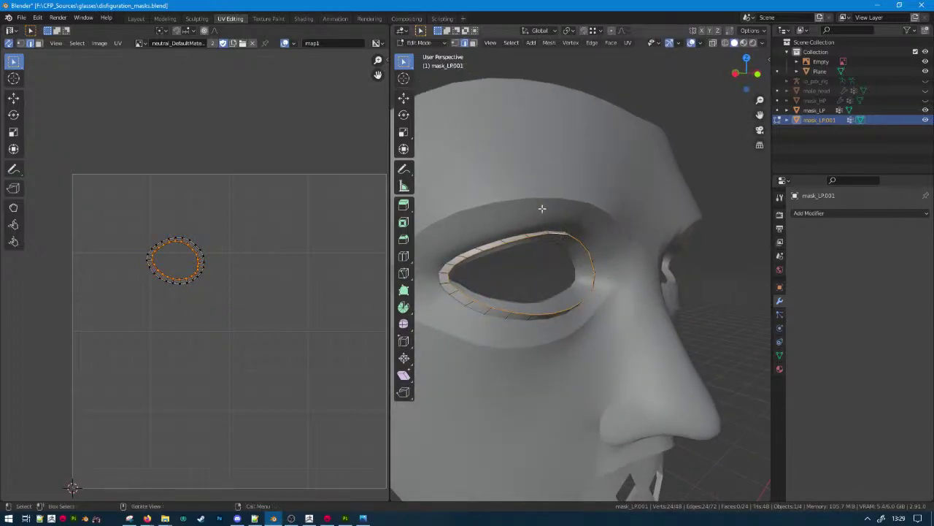
key(KP_1)
scroll(544, 208, up, 1)
scroll(704, 304, up, 1)
shift+middle_drag(583, 237, 643, 274)
key(e)
key(s)
click(679, 306)
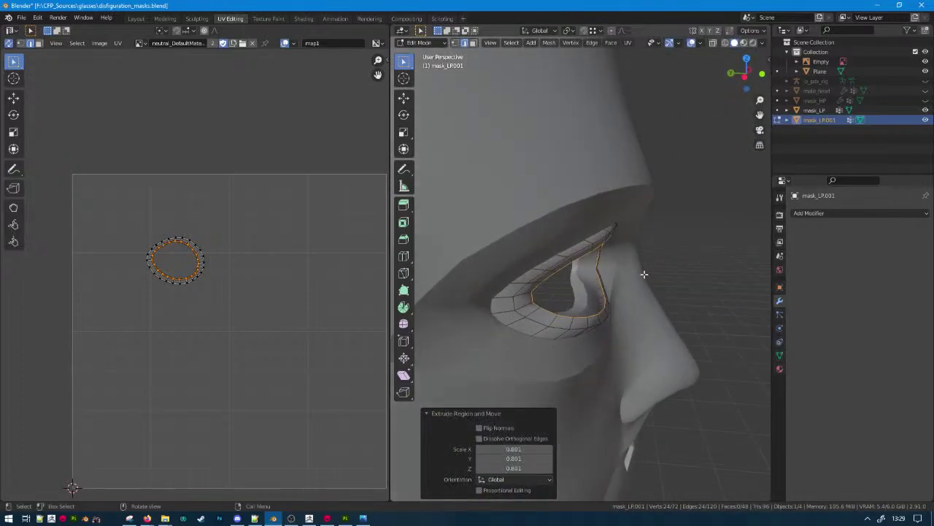
key(g)
key(y)
click(653, 301)
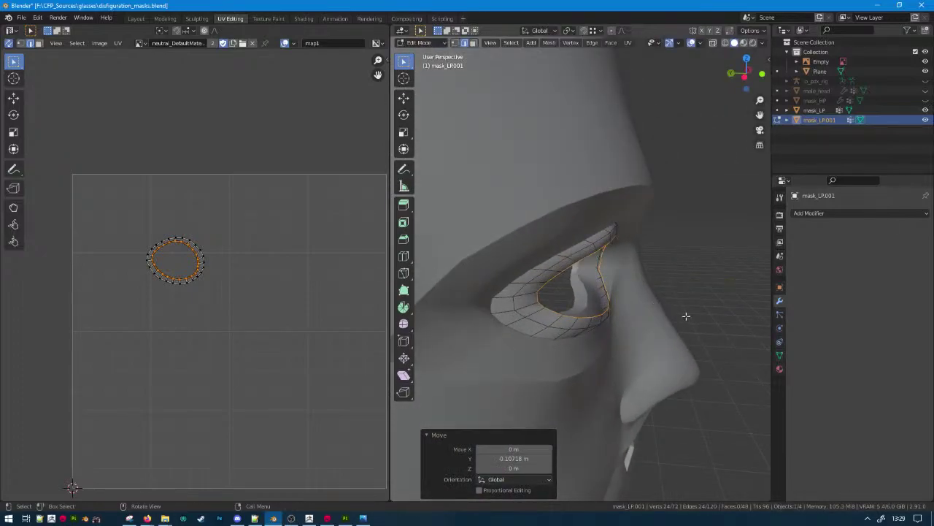
Extrude the inner edge loop again at a scale of about 0.63 and move it about 0.18 m backward along Y.
key(e)
key(s)
click(661, 308)
key(g)
key(y)
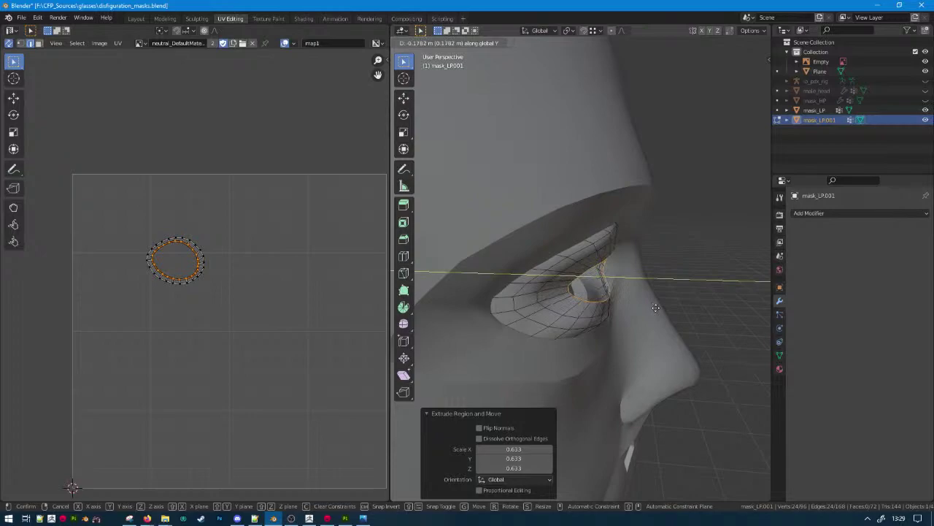
click(654, 307)
Scale an intermediate edge loop of the eye piece to about 0.93 to round its profile.
alt+click(596, 247)
alt+click(601, 248)
alt+click(605, 234)
middle_drag(607, 231, 655, 219)
key(s)
click(642, 233)
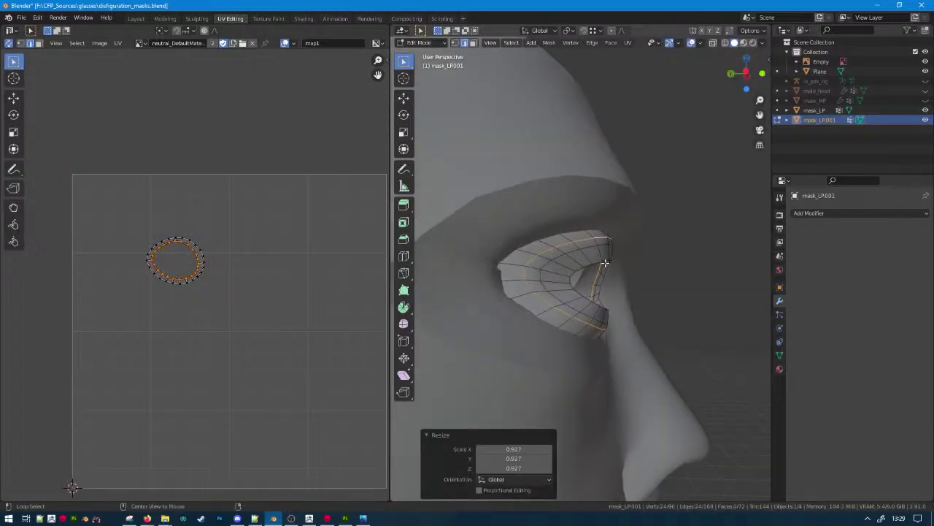
Extrude the innermost edge loop of the eye piece once more and scale it to about 0.8.
alt+click(606, 263)
alt+click(606, 260)
middle_drag(607, 260, 524, 259)
key(e)
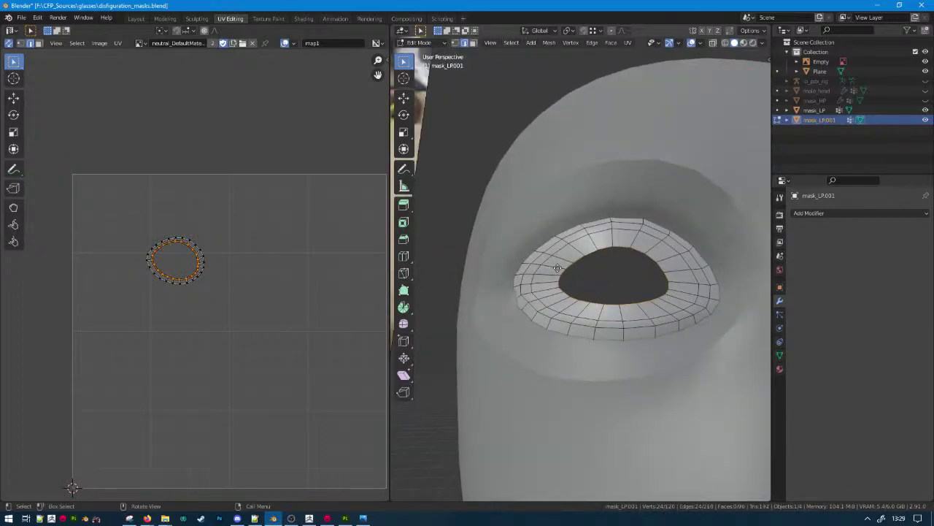
key(e)
right_click(736, 314)
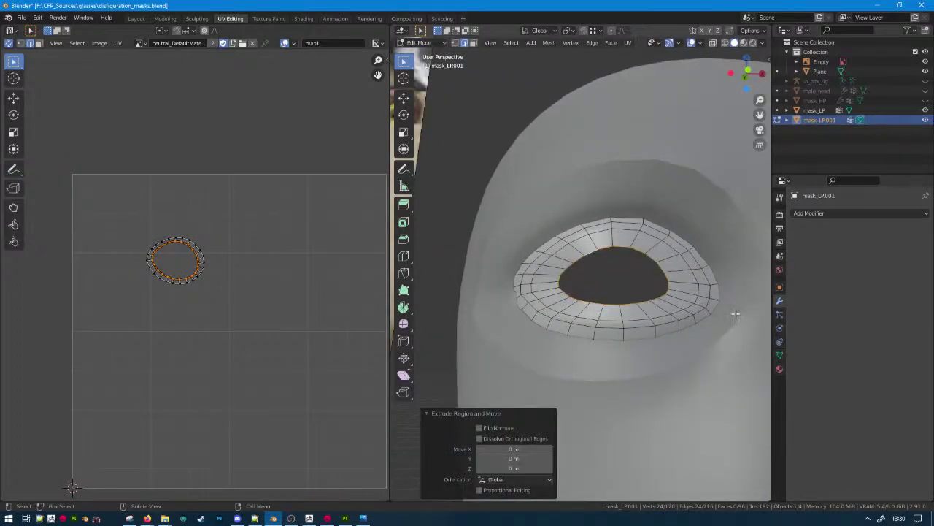
key(s)
click(711, 306)
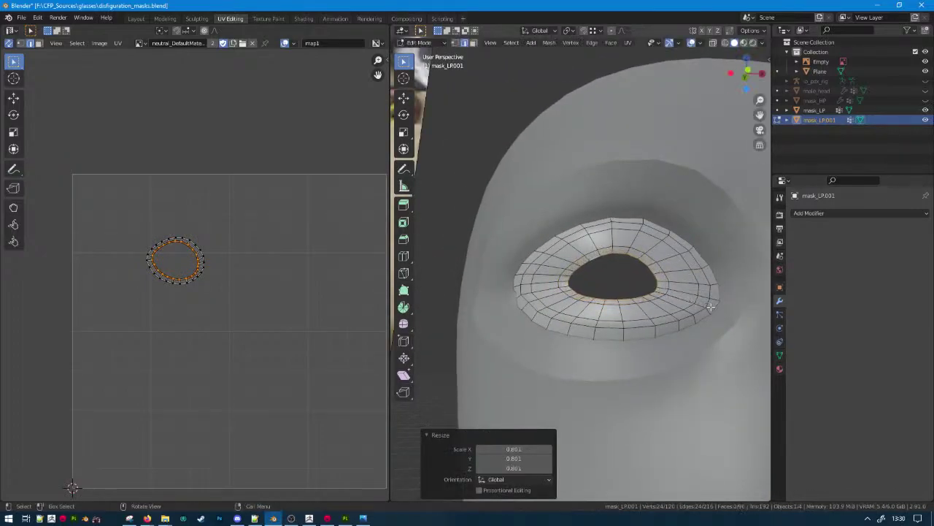
Scale the innermost edge loop down along Z to narrow the eye opening into a slit.
key(s)
key(x)
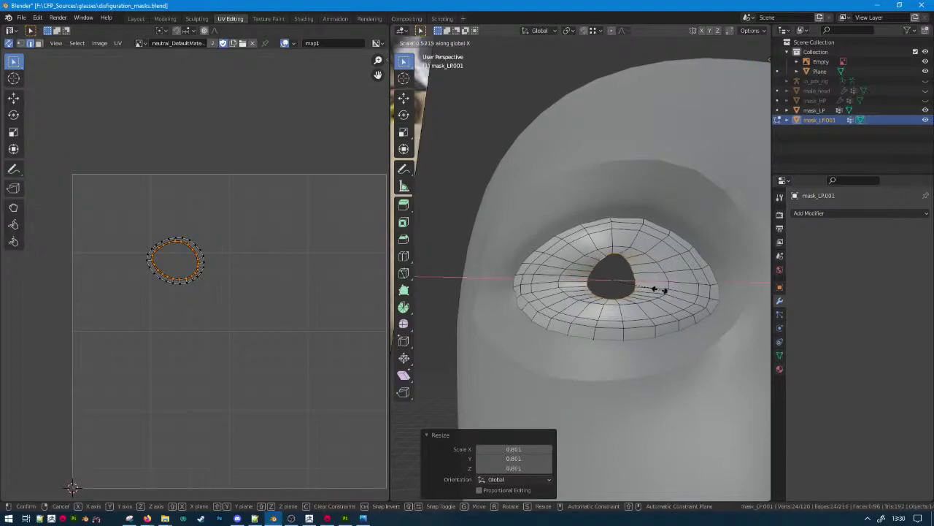
key(z)
click(682, 300)
middle_drag(683, 301, 630, 292)
Leave mesh editing and show the male_head object behind the mask to compare it with the eye slit.
key(Tab)
scroll(579, 270, up, 4)
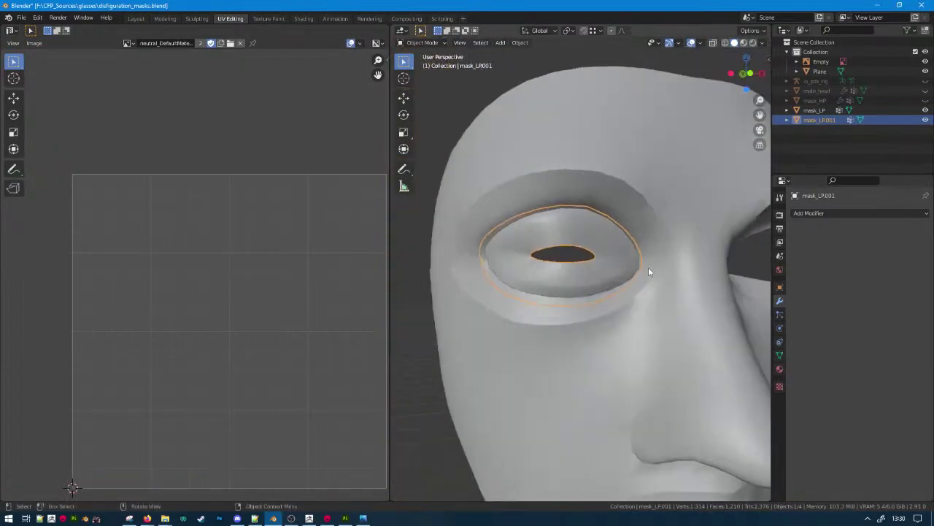
click(925, 90)
scroll(606, 252, down, 4)
mouse_move(600, 254)
middle_down()
mouse_move(582, 256)
mouse_move(611, 250)
middle_up()
scroll(604, 250, up, 4)
click(604, 250)
click(604, 250)
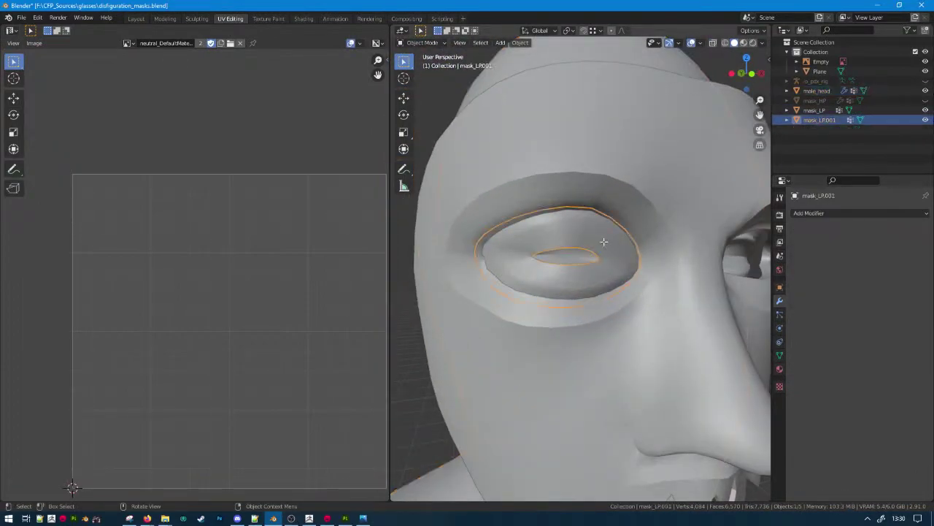
Scale the two innermost edge loops of the eye piece up together to about 1.28.
key(Tab)
scroll(584, 241, up, 3)
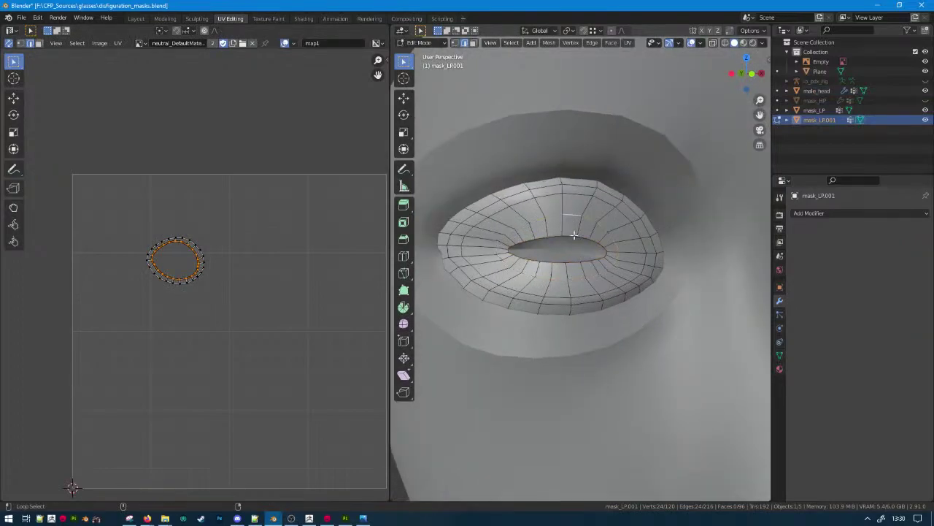
alt+shift+click(574, 235)
key(s)
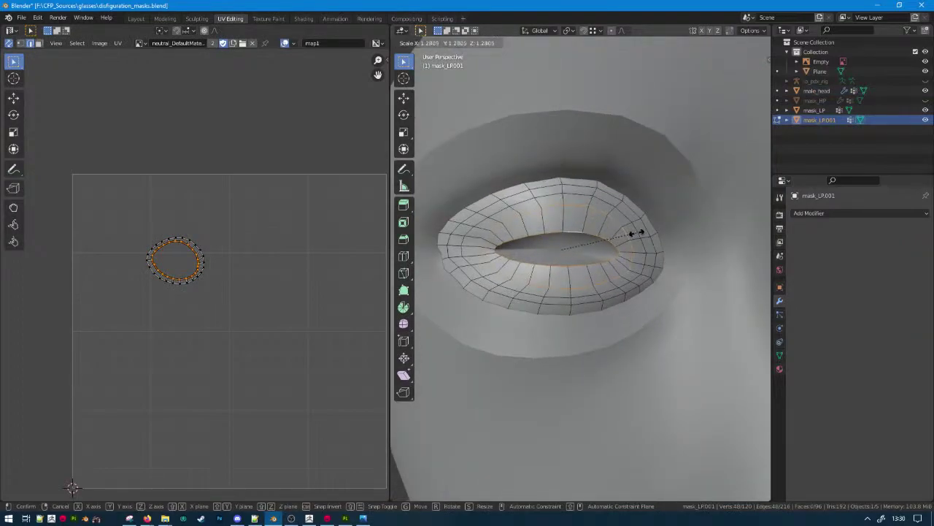
click(638, 232)
Dissolve one edge loop near the outer rim of the eye piece.
scroll(639, 233, down, 4)
middle_drag(639, 233, 538, 189)
scroll(653, 250, up, 3)
alt+click(618, 202)
key(ctrl+x)
Shift the eye slit's inner edge loop about 0.26 m along X in the wireframe front view.
scroll(525, 191, up, 3)
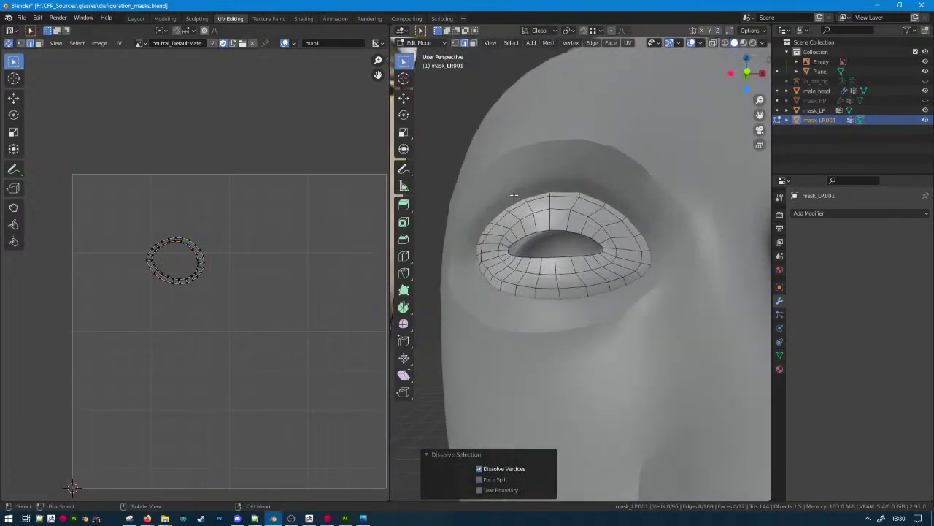
mouse_move(586, 232)
middle_down()
mouse_move(530, 235)
mouse_move(516, 251)
mouse_move(575, 232)
middle_up()
click(574, 232)
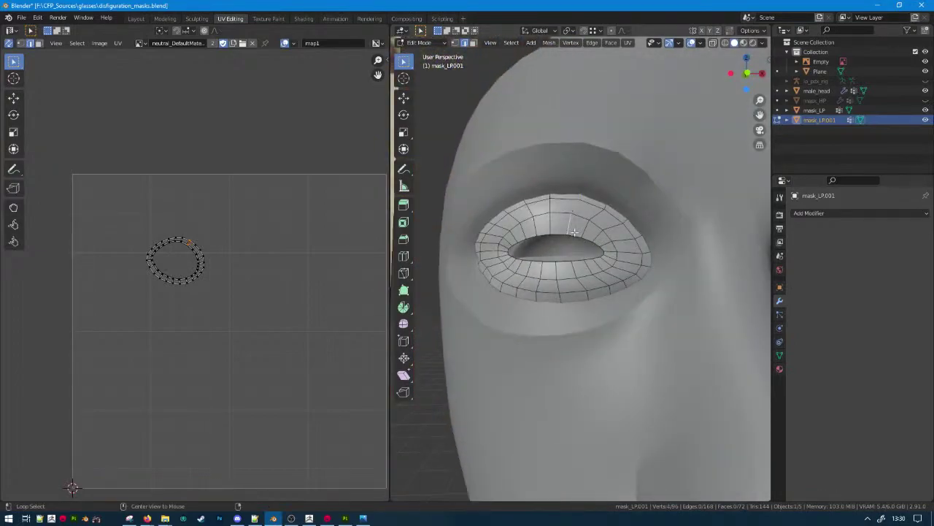
alt+click(577, 237)
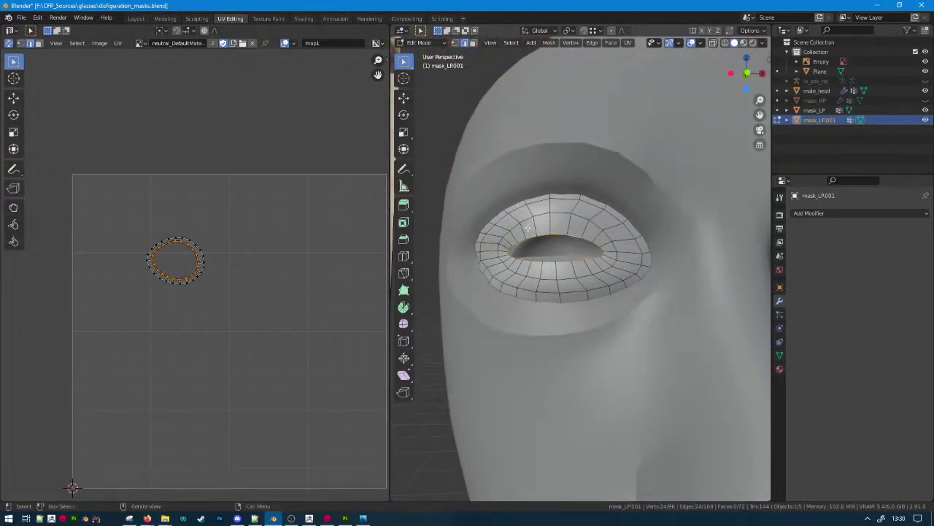
key(KP_1)
key(alt+z)
scroll(583, 235, up, 1)
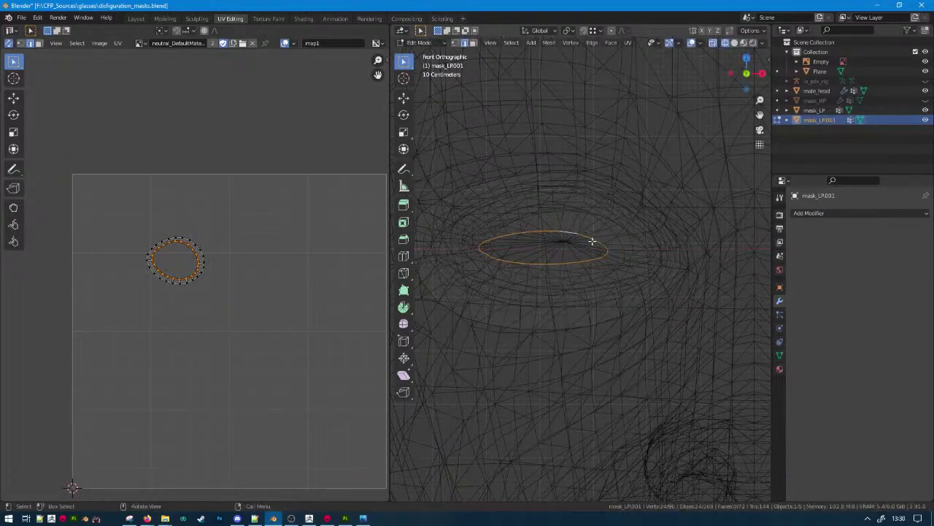
key(g)
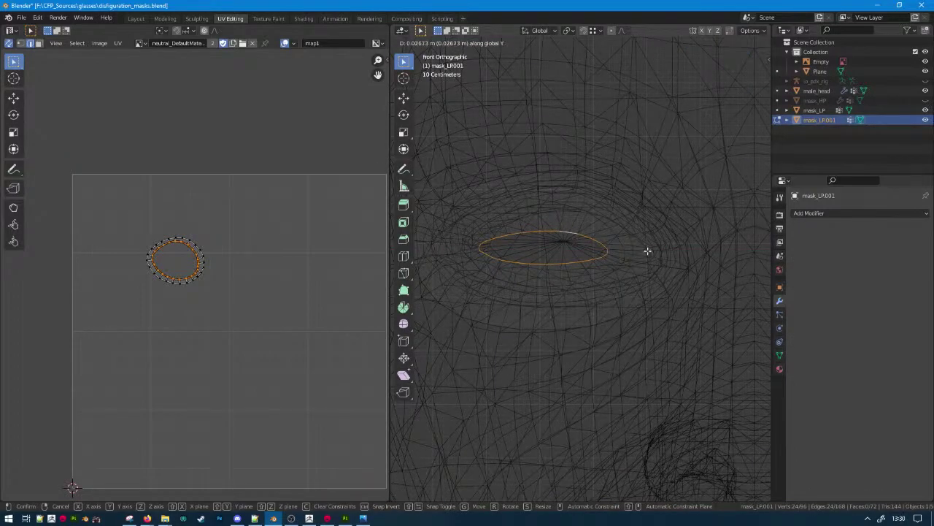
key(x)
click(657, 257)
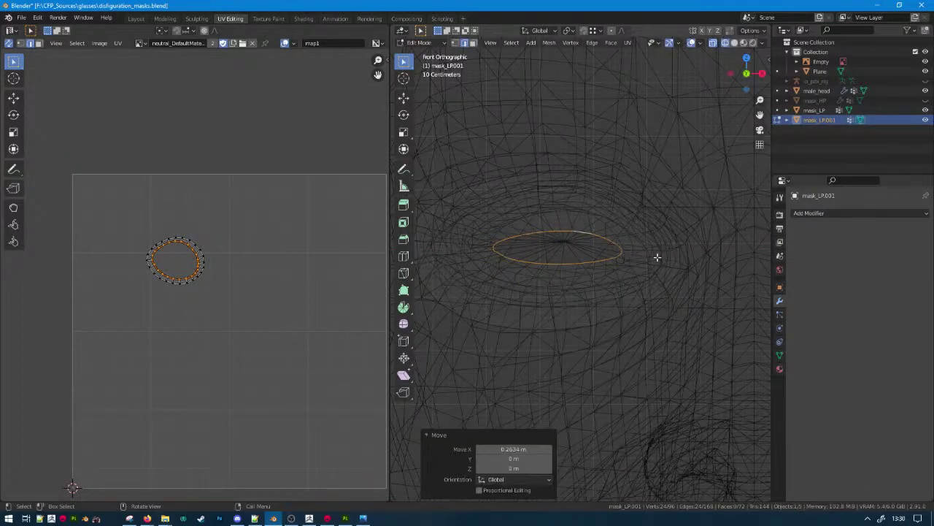
Stretch the inner edge loop to about 1.5 along Z and return to solid shading.
key(s)
key(z)
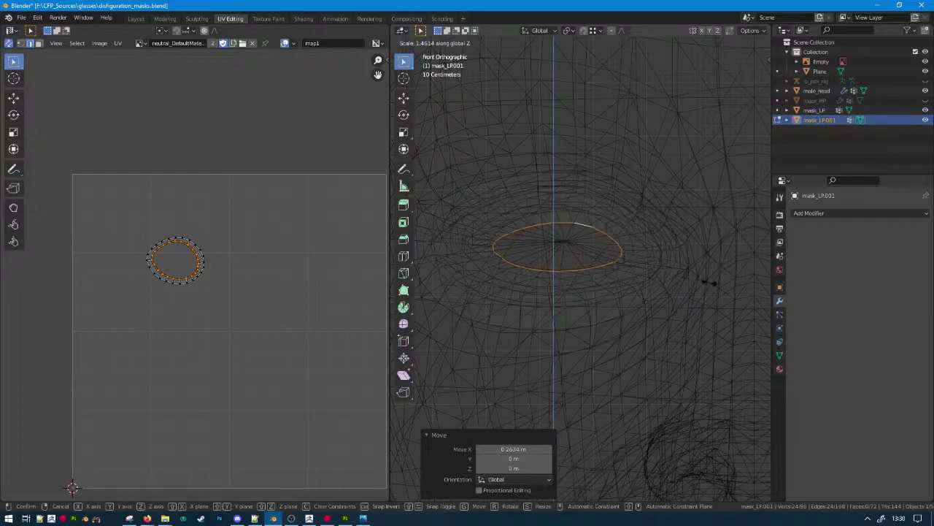
click(672, 280)
key(shift+z)
Edge-slide the middle loop of the eye piece by a factor of about 0.4 and nudge it along X.
key(g)
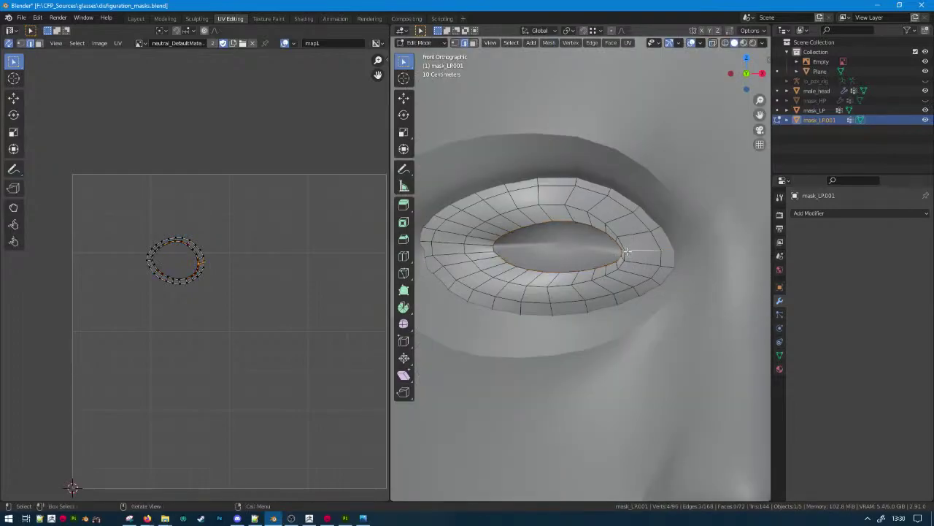
key(g)
click(637, 254)
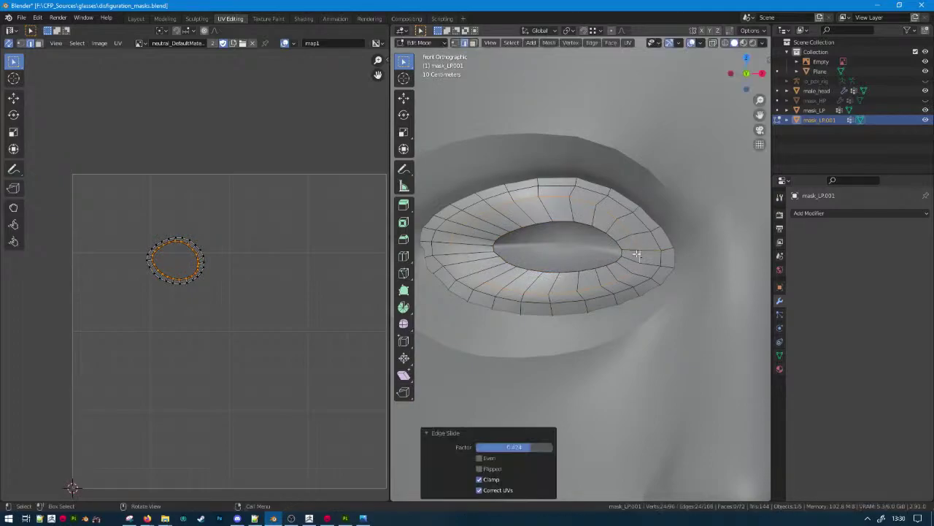
key(g)
key(x)
click(642, 254)
Apply the Relax operation to the inner edge loop of the eye opening.
middle_drag(642, 254, 504, 257)
scroll(598, 263, up, 2)
key(F3)
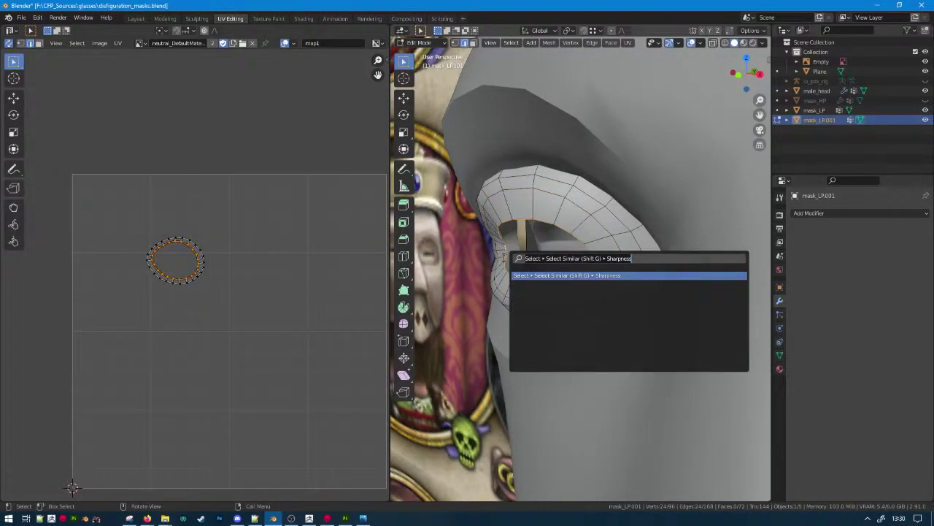
text(relax)
key(Return)
Scale the relaxed inner edge loop down to about 0.78 in the front view.
middle_drag(503, 257, 591, 247)
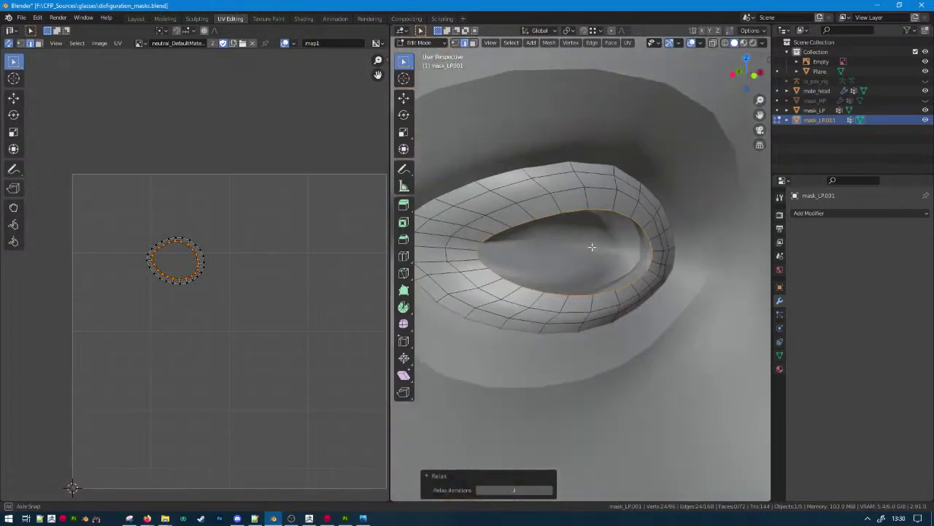
key(KP_1)
key(s)
click(671, 244)
scroll(559, 211, up, 1)
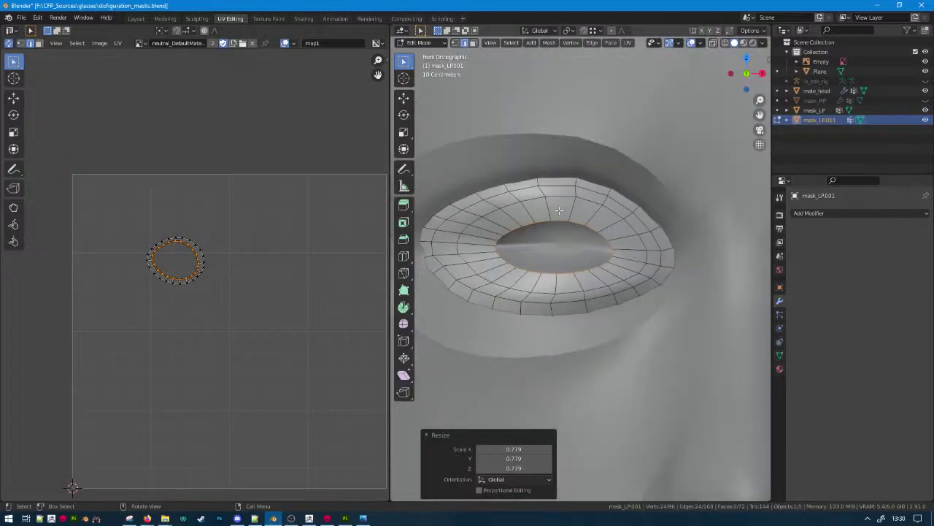
Move the eye piece's inner edge loop to line up with the head's eye, using wireframe shading in the front view.
key(shift+z)
key(g)
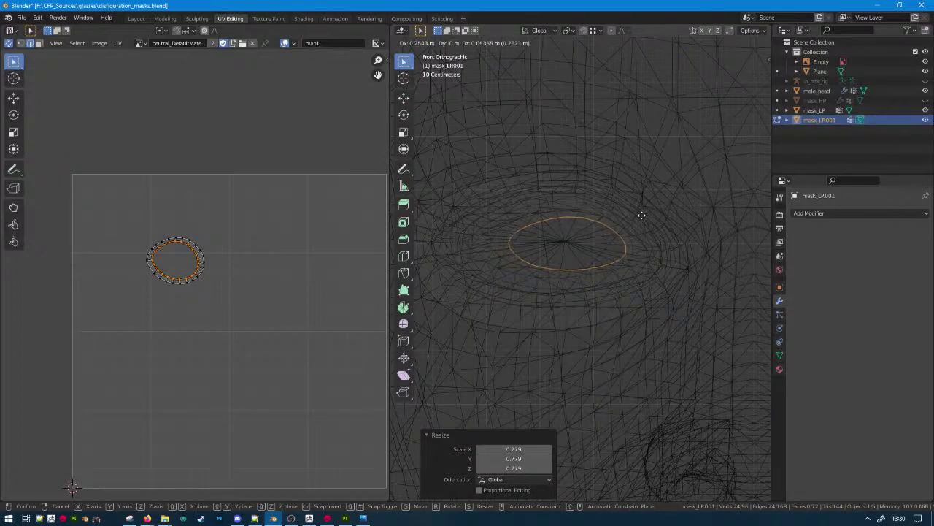
click(636, 190)
key(shift+z)
mouse_move(636, 190)
middle_down()
mouse_move(562, 257)
mouse_move(654, 269)
mouse_move(628, 257)
mouse_move(669, 258)
mouse_move(638, 254)
middle_up()
Pull the outer-corner vertex of the inner loop forward along Y with smooth proportional editing at a size of about 1.1.
key(a)
scroll(627, 257, down, 3)
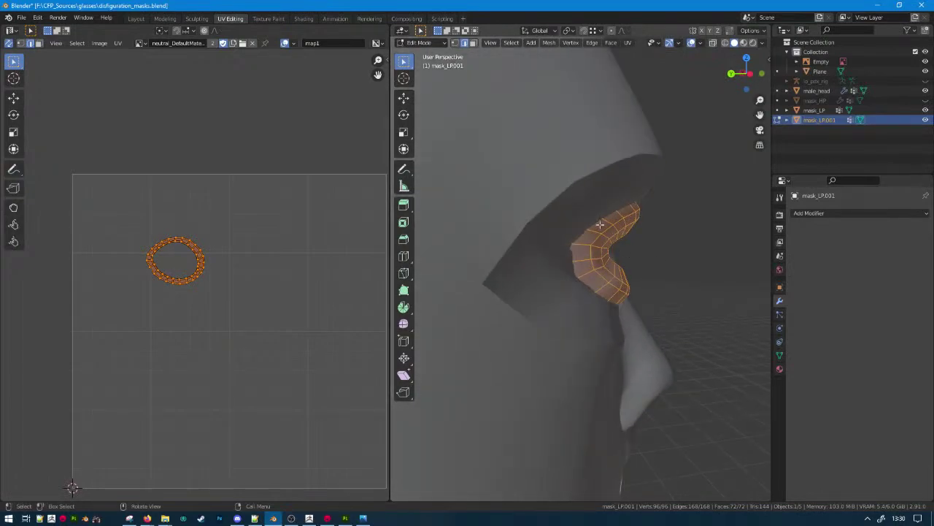
click(455, 43)
click(603, 251)
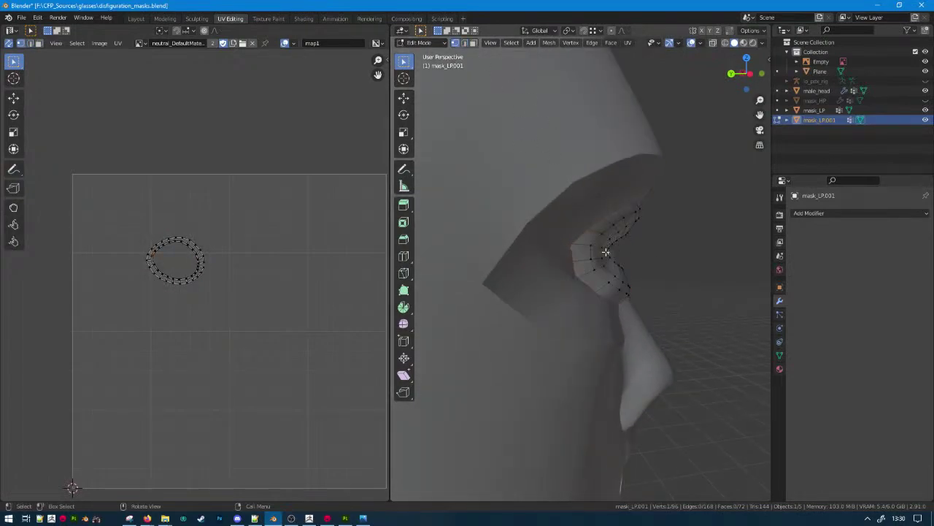
middle_drag(591, 241, 557, 248)
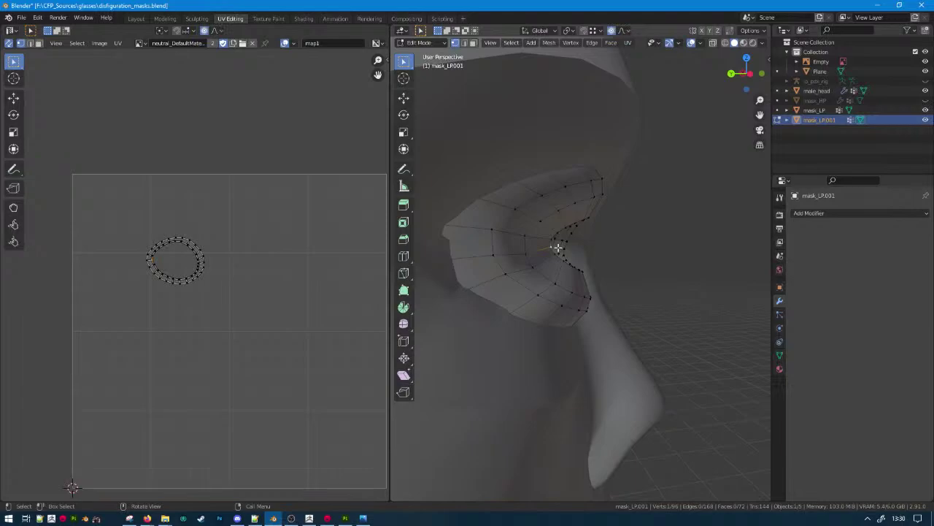
key(g)
key(y)
scroll(569, 251, up, 5)
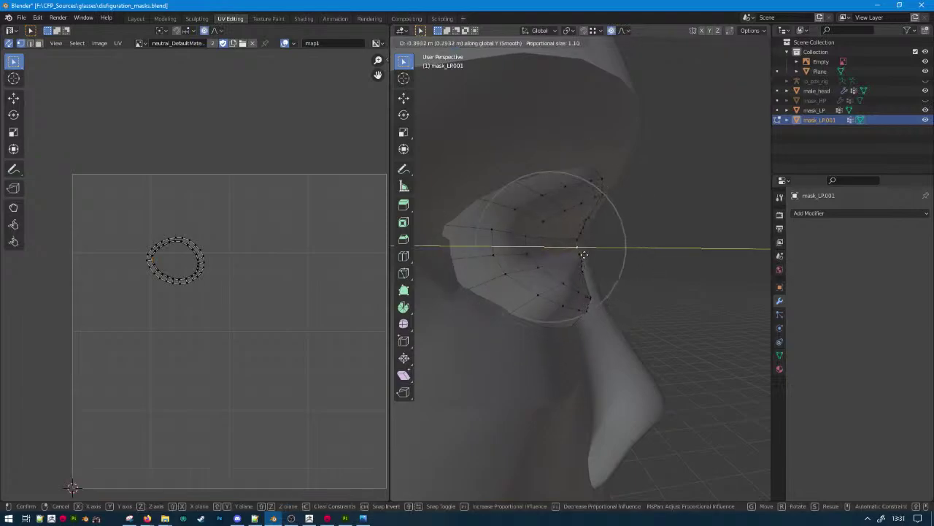
click(573, 256)
Move a vertex near the eye piece's outer corner along Y with smooth proportional editing, adjusting the influence size.
middle_drag(573, 255, 471, 273)
click(495, 220)
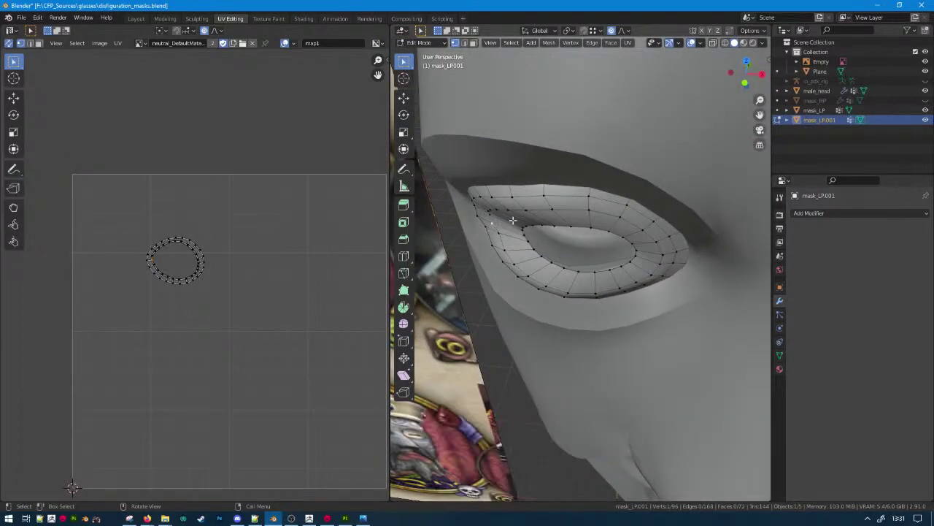
middle_drag(513, 220, 582, 301)
key(g)
key(y)
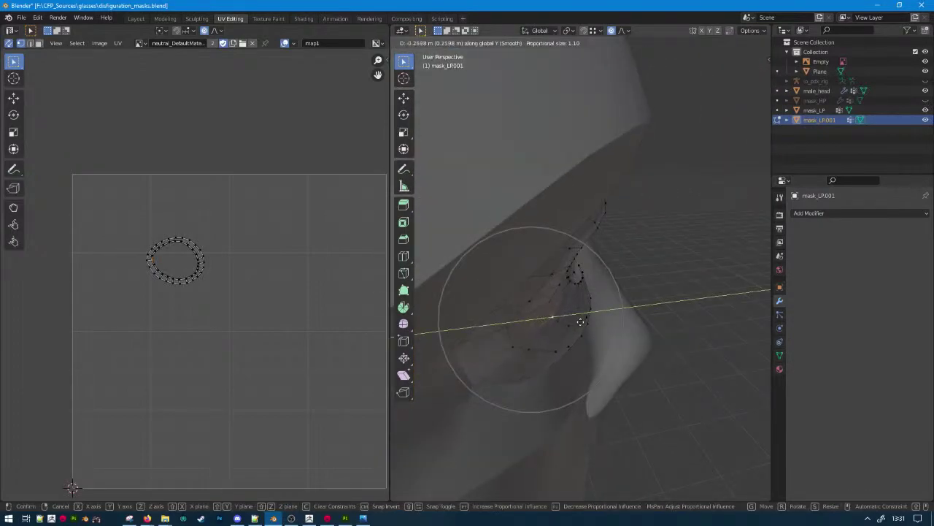
scroll(579, 321, down, 7)
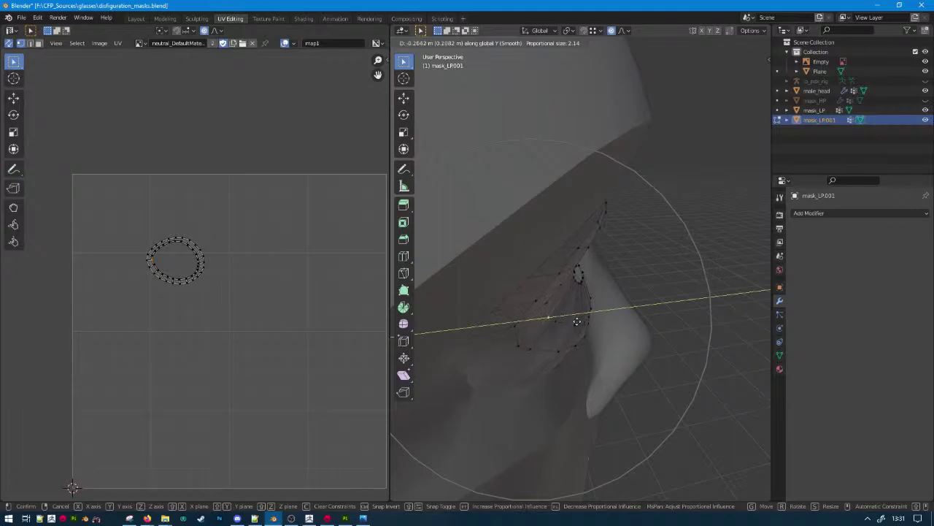
scroll(577, 321, up, 5)
click(572, 321)
Examine the eye piece's fit on the whole head from the front and the side in Object Mode.
middle_drag(572, 321, 567, 240)
key(Tab)
scroll(502, 259, down, 4)
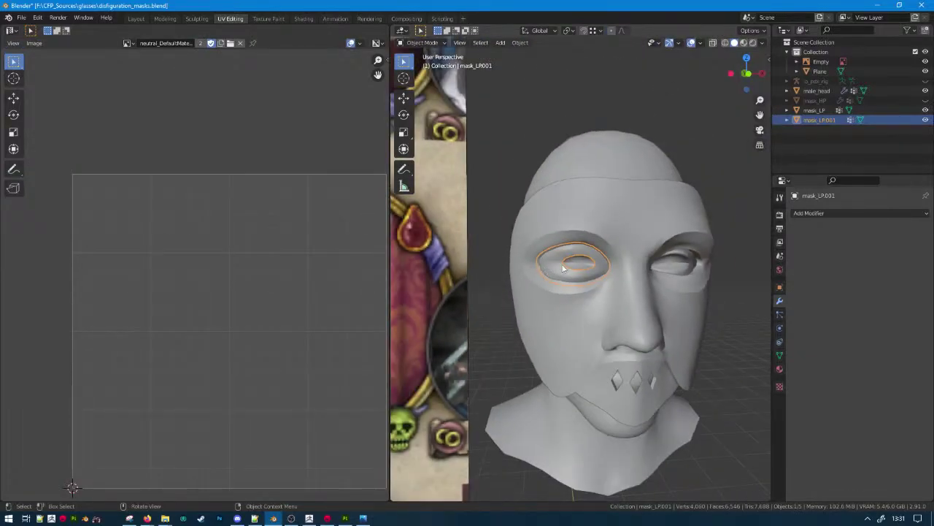
scroll(563, 268, down, 2)
click(745, 156)
middle_drag(745, 157, 396, 198)
scroll(398, 240, up, 4)
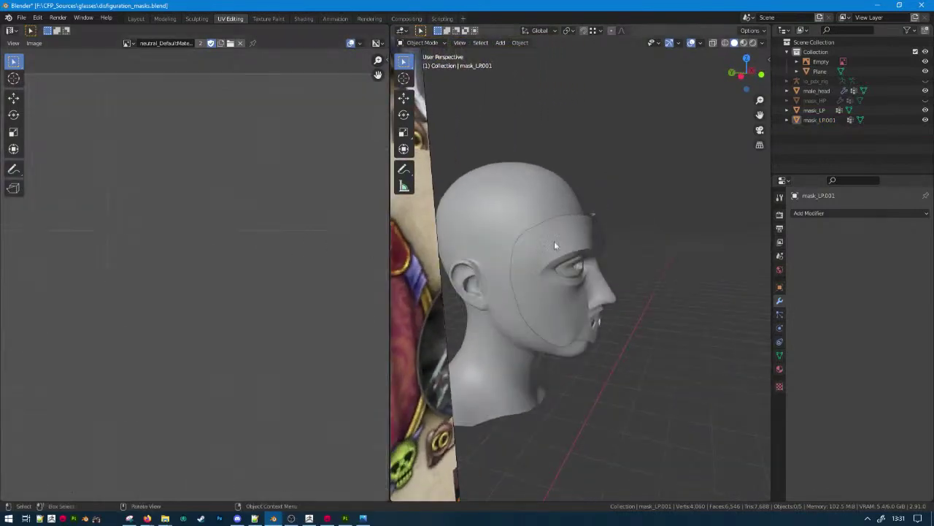
scroll(562, 263, up, 3)
Open the eye piece's mesh for editing with edge selection.
click(535, 274)
scroll(535, 273, up, 3)
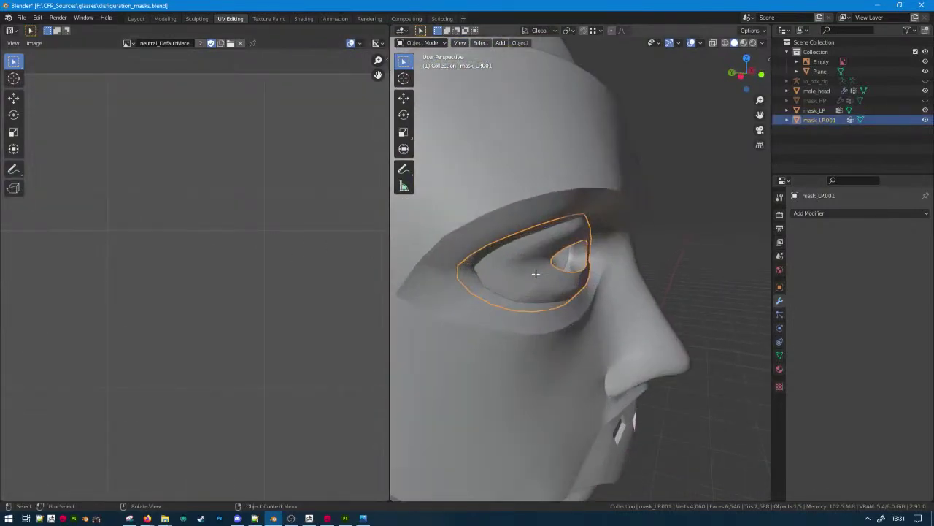
key(Tab)
scroll(535, 273, up, 2)
click(465, 43)
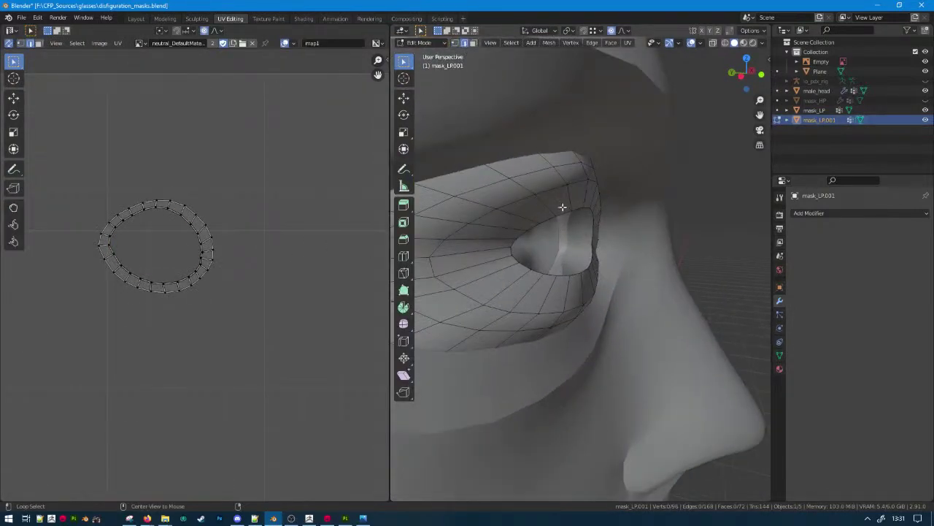
alt+click(562, 208)
key(e)
right_click(634, 259)
key(ctrl+z)
key(ctrl+z)
Extrude the inner edge loop of the eye opening about 0.29 m inward along Y.
alt+click(568, 211)
key(e)
right_click(626, 252)
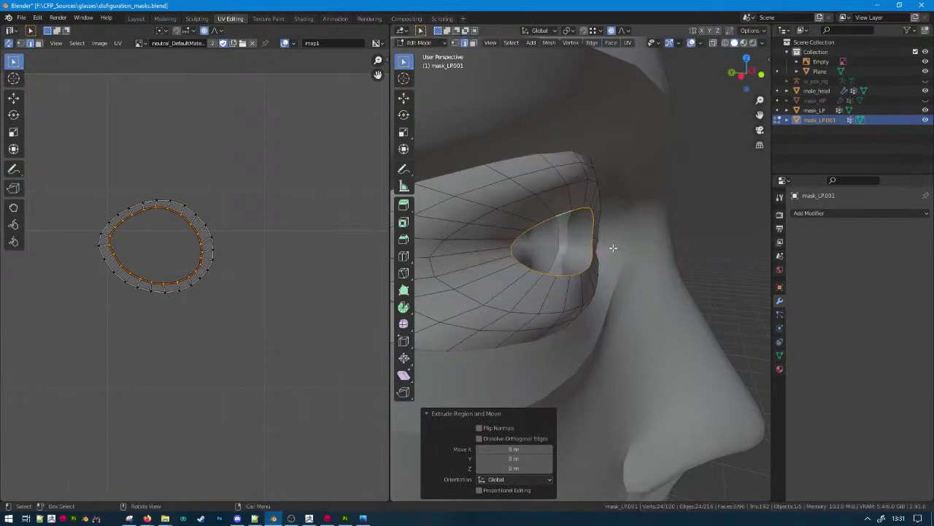
key(g)
key(y)
click(595, 246)
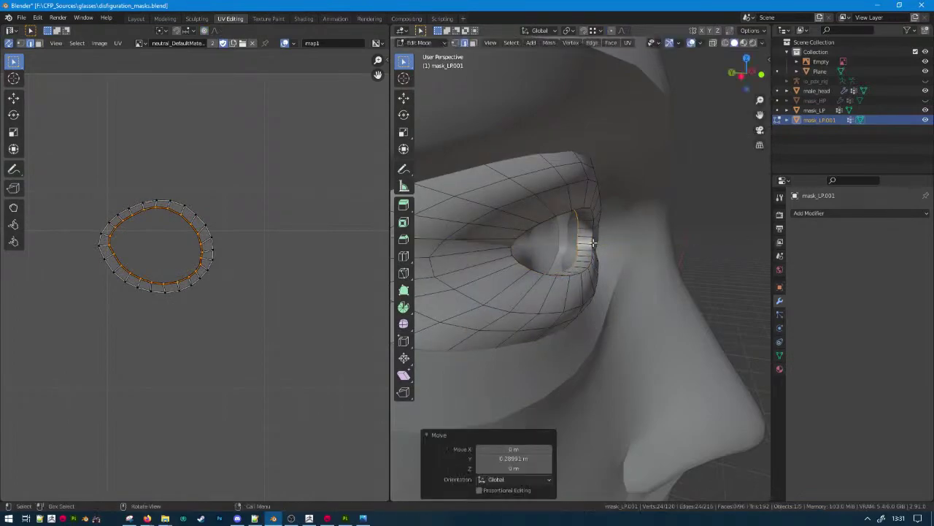
Bevel the rim edge loop of the eye opening with one segment and a width of about 0.066 m.
middle_drag(595, 246, 499, 217)
middle_drag(586, 222, 610, 251)
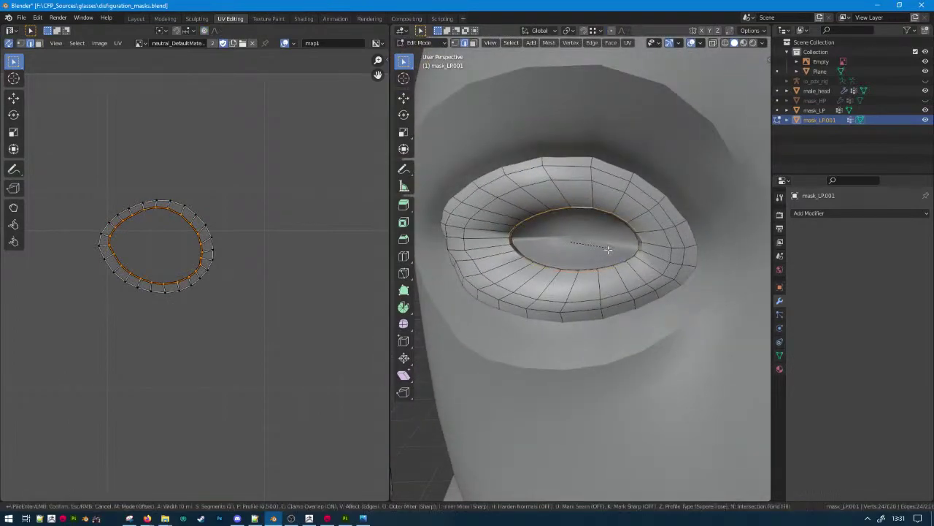
alt+click(616, 255)
key(ctrl+b)
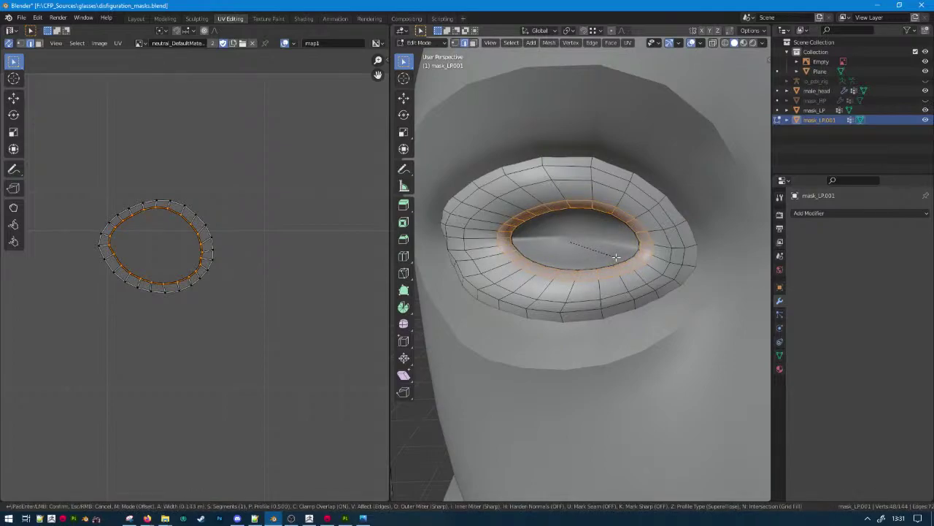
click(617, 257)
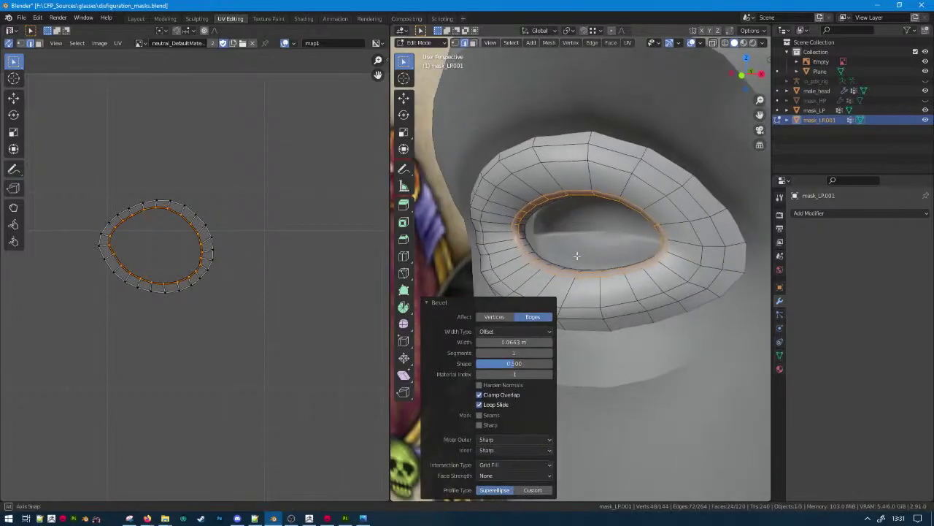
Mark the inner edge loop of the beveled rim as sharp.
key(Tab)
key(Tab)
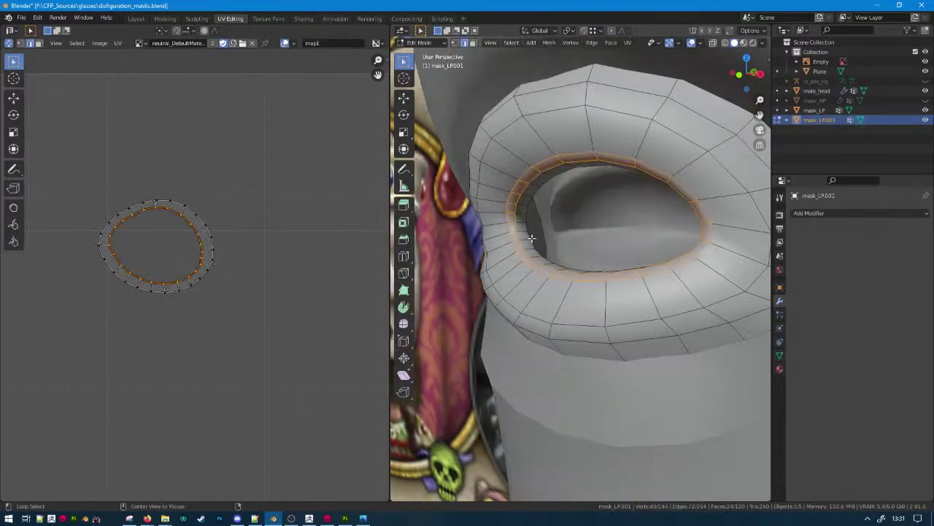
right_click(537, 239)
click(504, 271)
scroll(536, 263, down, 3)
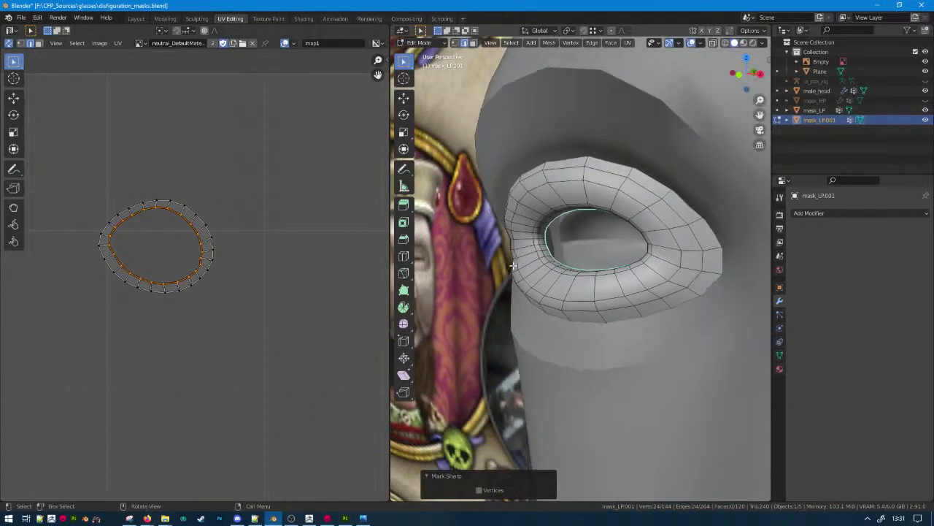
Edge-slide the loop just outside the sharp rim by a factor of about 0.23.
key(Tab)
middle_drag(540, 261, 593, 249)
key(Tab)
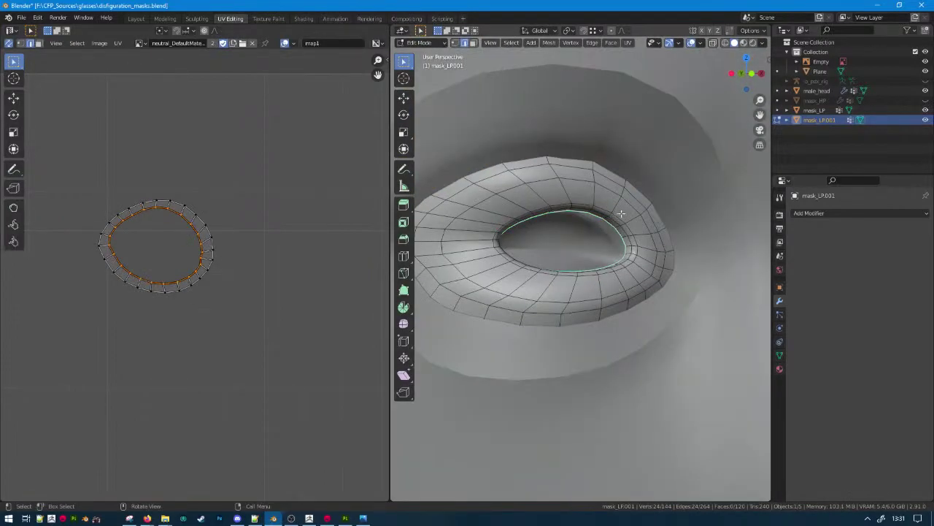
key(g)
key(g)
click(624, 213)
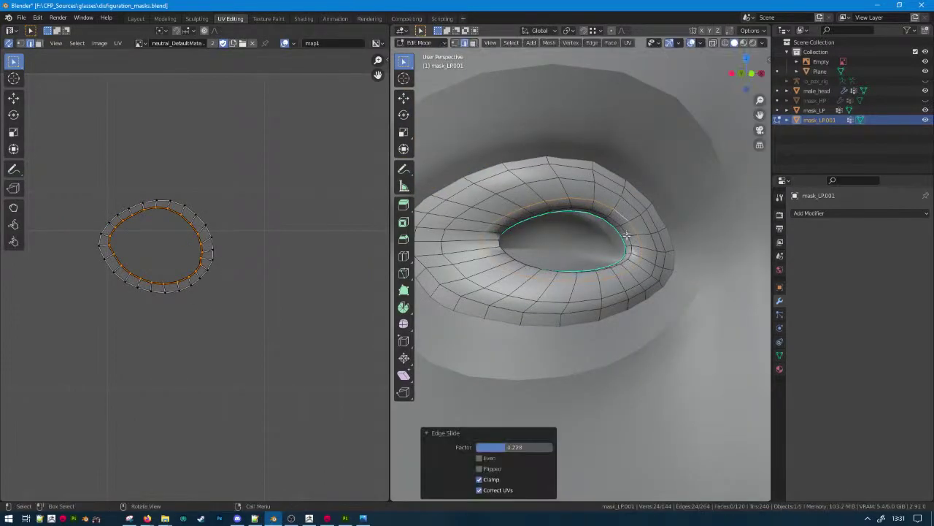
Apply the add-on's autosmooth setting to the eye piece with custom normals deleted.
key(Tab)
middle_drag(624, 213, 614, 248)
key(n)
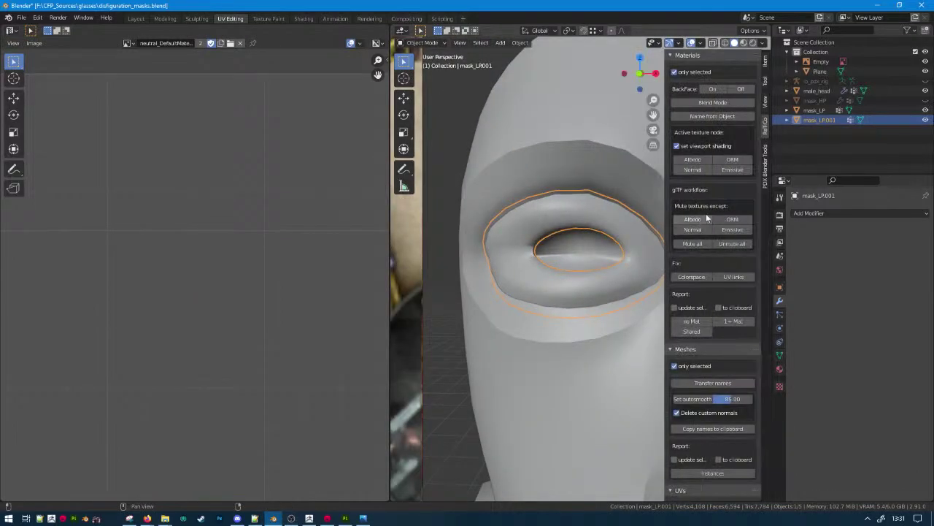
click(691, 399)
key(n)
middle_drag(691, 398, 650, 265)
Push the selected rim loop about 0.38 m along Y with smooth proportional editing at size 1.00.
key(Tab)
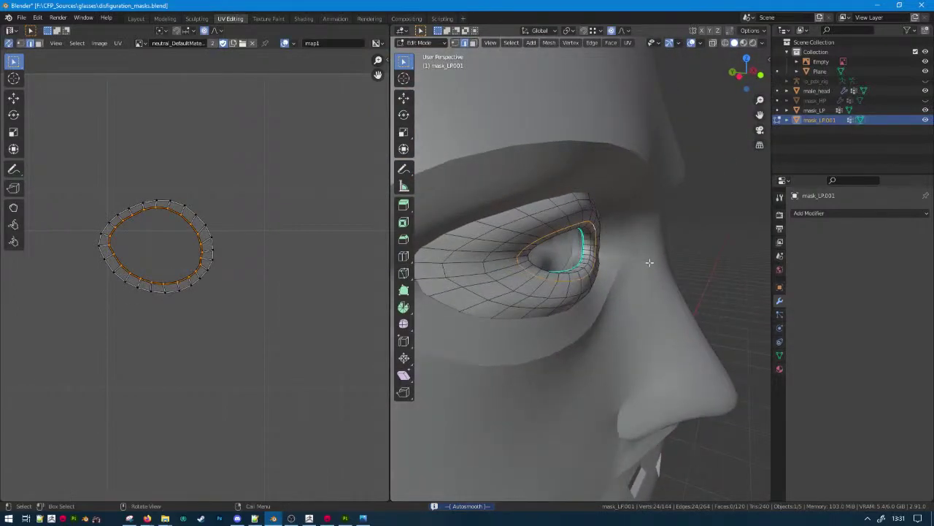
key(g)
key(y)
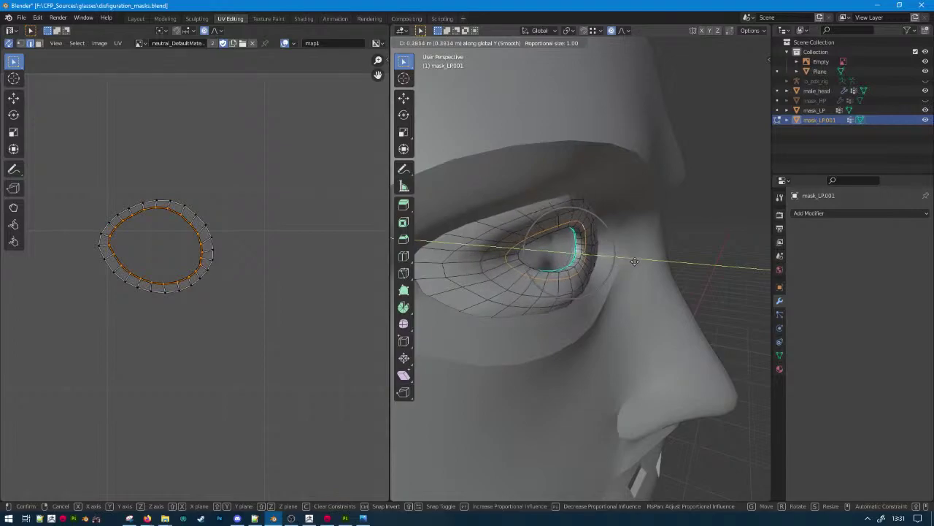
click(635, 262)
scroll(635, 262, down, 3)
Move the whole eye piece along Y in Object Mode to fit it within the mask's eye opening.
key(Tab)
middle_drag(634, 263, 564, 205)
scroll(565, 262, down, 2)
scroll(567, 252, down, 4)
scroll(586, 233, up, 6)
scroll(622, 265, up, 2)
key(g)
key(y)
click(603, 273)
Duplicate the eye piece in place and mirror the copy across the global X axis onto the other eye.
middle_drag(631, 223, 481, 274)
key(shift+d)
right_click(482, 274)
key(ctrl+m)
key(x)
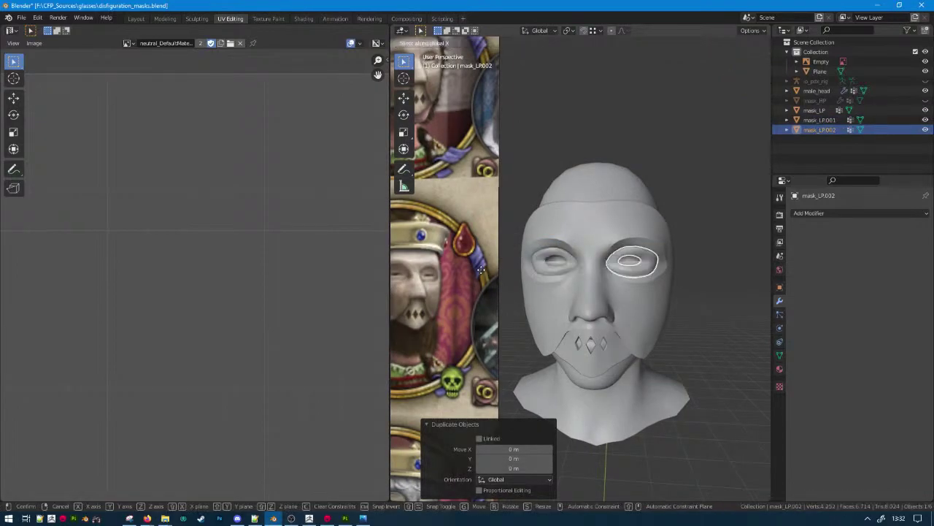
click(481, 274)
Join the two eye pieces into one object.
scroll(471, 268, up, 2)
shift+click(528, 260)
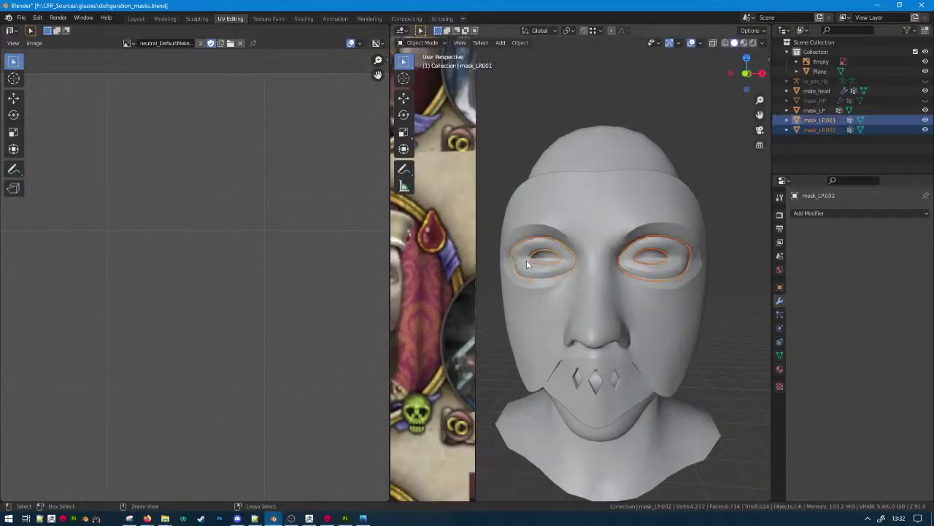
key(ctrl+j)
key(Tab)
key(Tab)
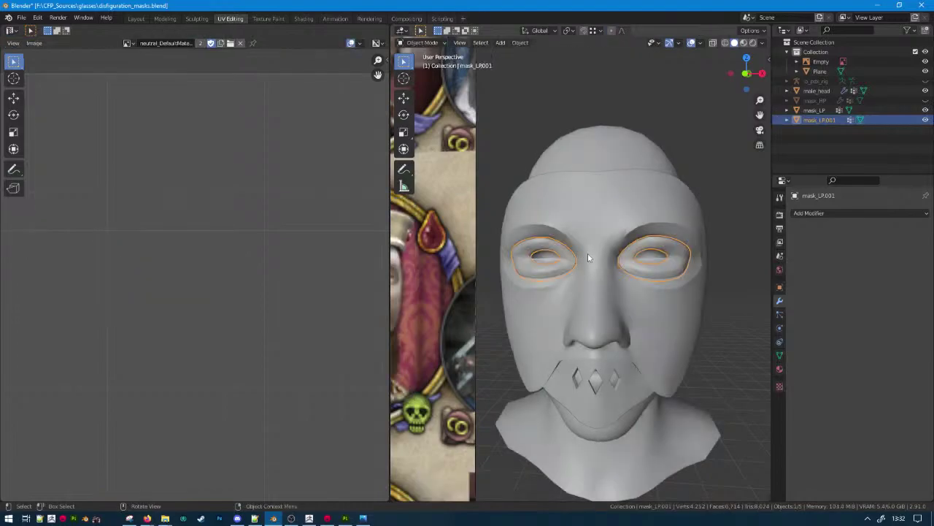
Set the viewport's solid shading color to Random and inspect the mask and eye pieces.
middle_drag(588, 252, 609, 249)
scroll(686, 248, up, 5)
scroll(608, 249, down, 8)
scroll(675, 175, up, 2)
click(763, 43)
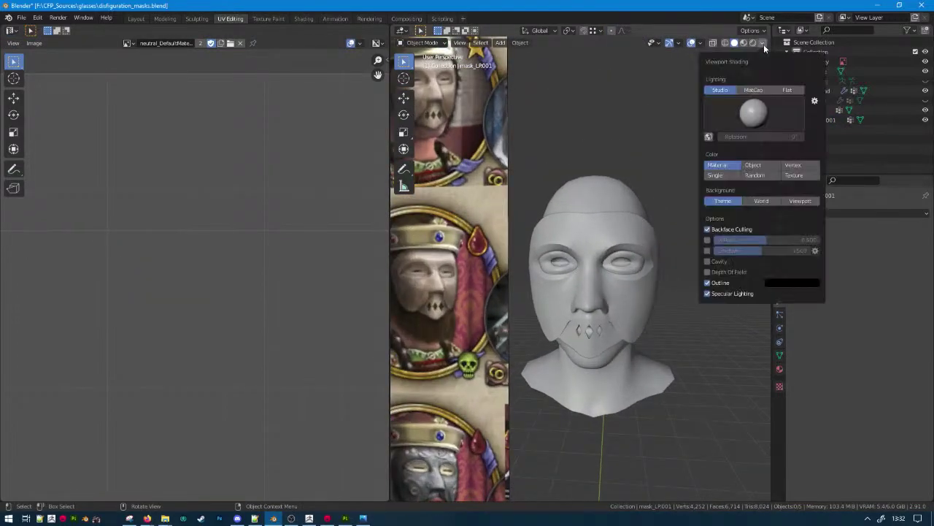
click(765, 176)
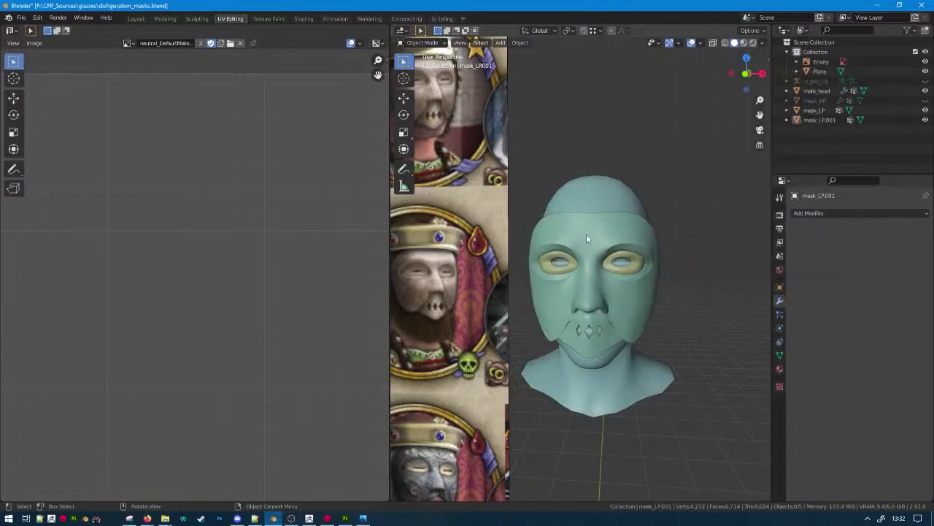
mouse_move(586, 234)
middle_down()
mouse_move(489, 226)
mouse_move(573, 237)
middle_up()
scroll(574, 235, up, 2)
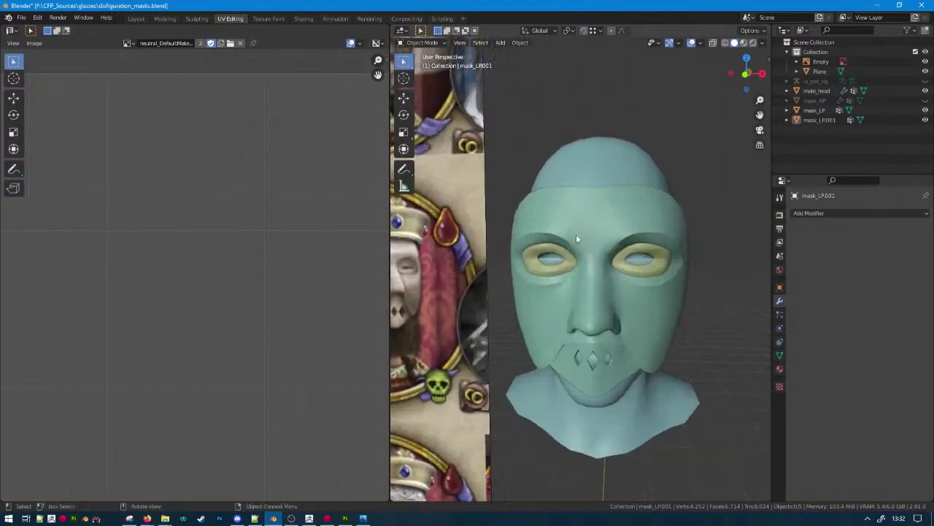
scroll(597, 323, up, 2)
middle_drag(597, 322, 687, 319)
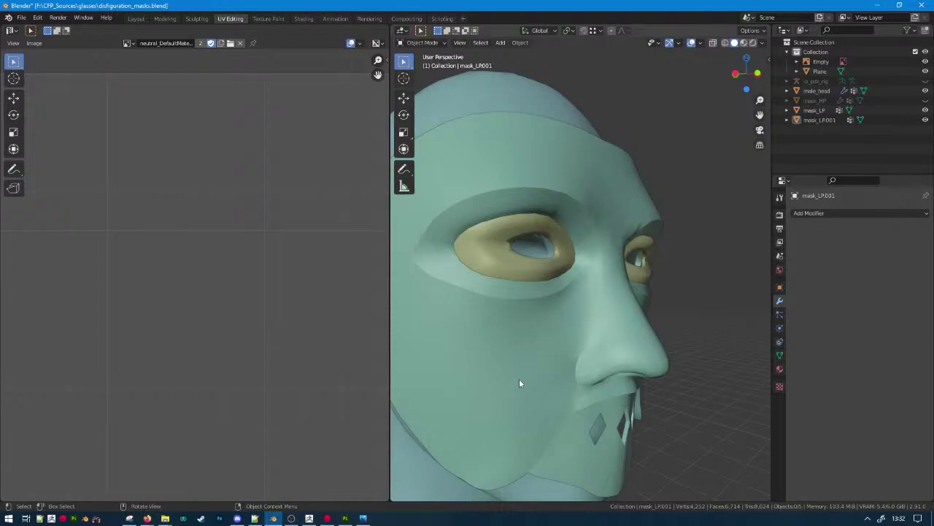
Rename the joined eye object as mask_LP_High.
click(824, 120)
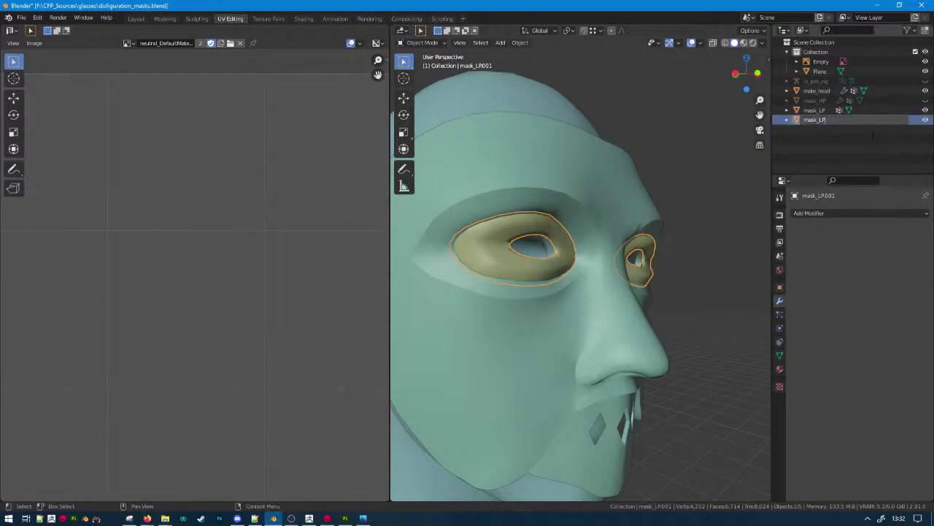
text(_High)
key(Return)
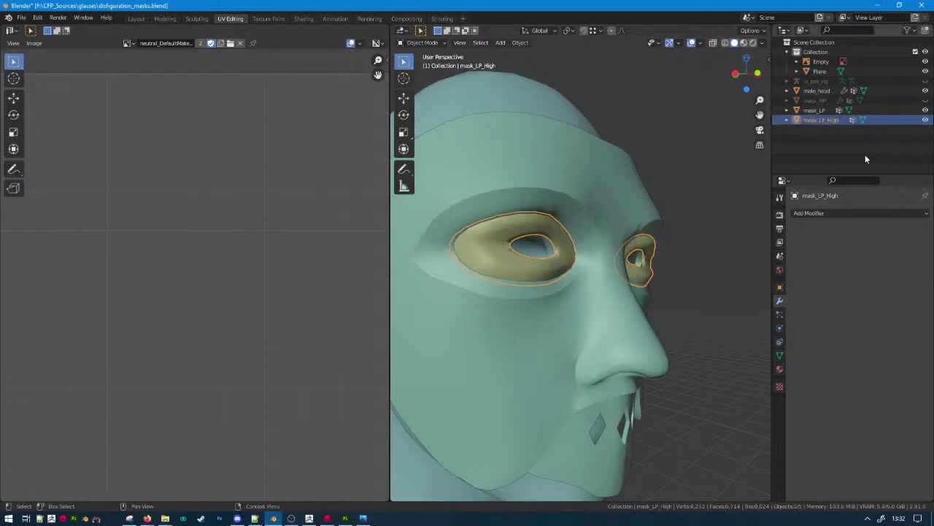
Save the file and export mask_LP together with mask_LP_High as the Wavefront OBJ file disfiguration_masks_LP_2.obj.
ctrl+click(815, 110)
scroll(475, 192, down, 5)
key(ctrl+s)
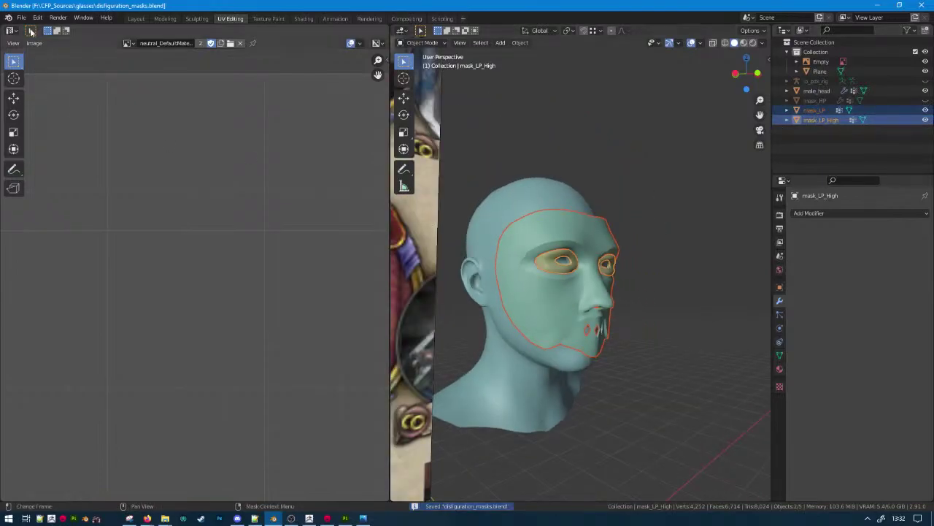
click(21, 18)
mouse_move(49, 158)
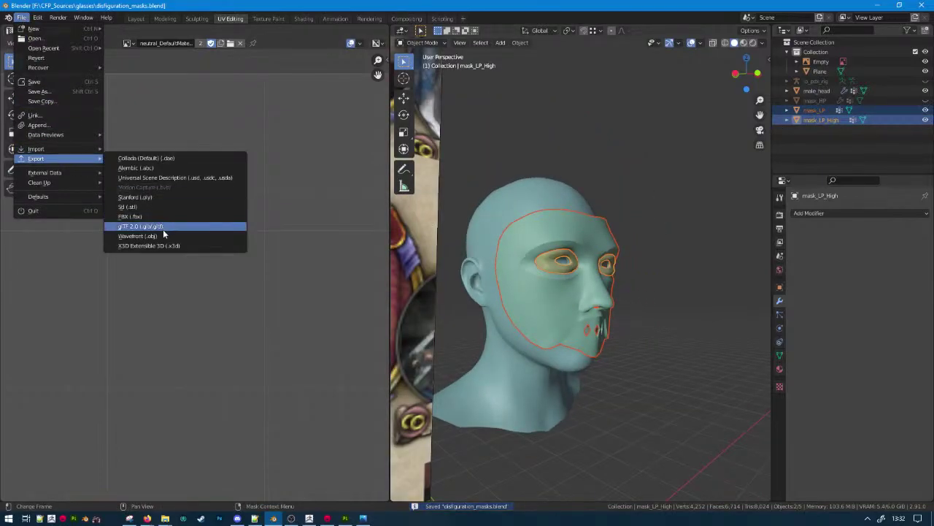
click(162, 231)
click(299, 437)
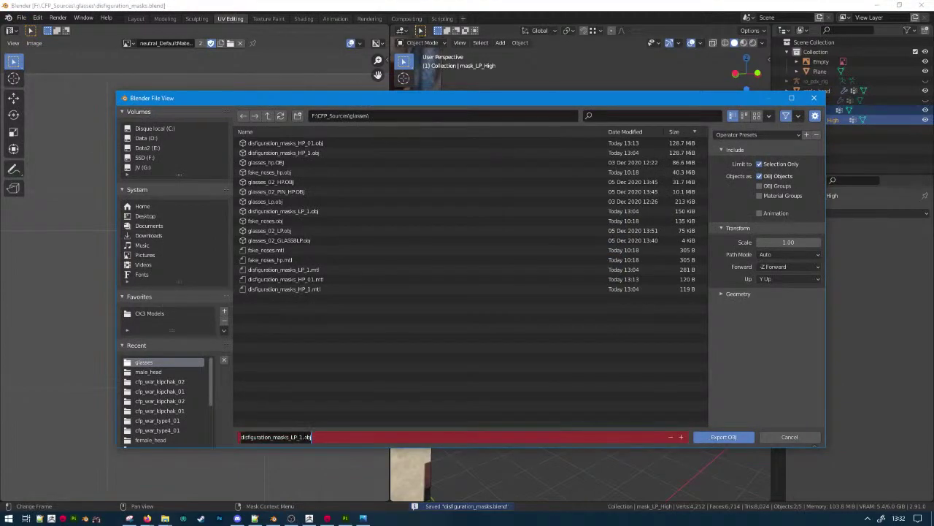
click(299, 437)
key(Delete)
text(2)
key(Return)
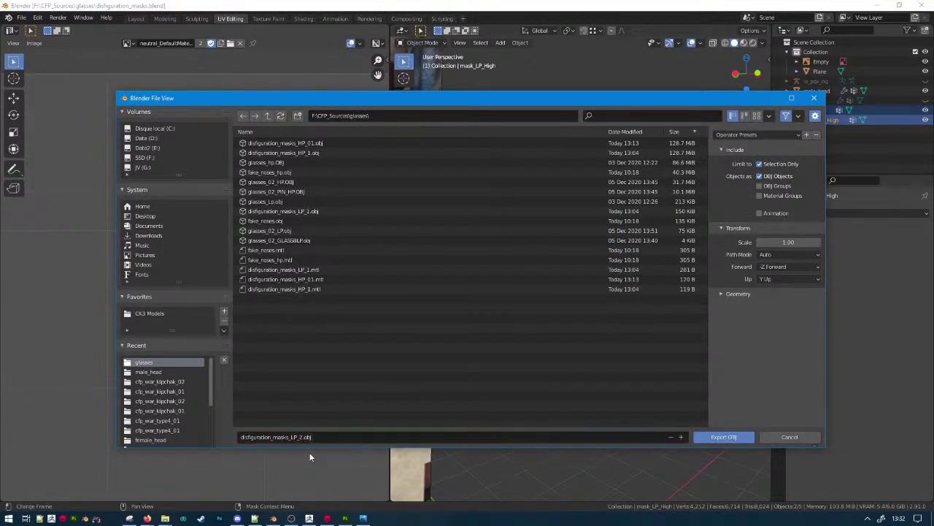
click(724, 434)
Duplicate the eye-piece object in place and hide the original eye pieces and the low-poly mask.
click(570, 270)
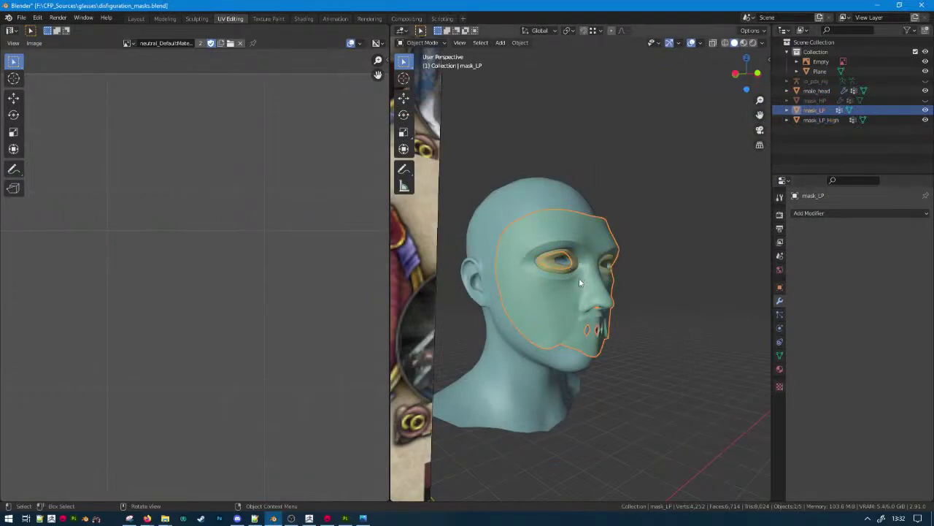
click(570, 271)
key(shift+d)
key(Escape)
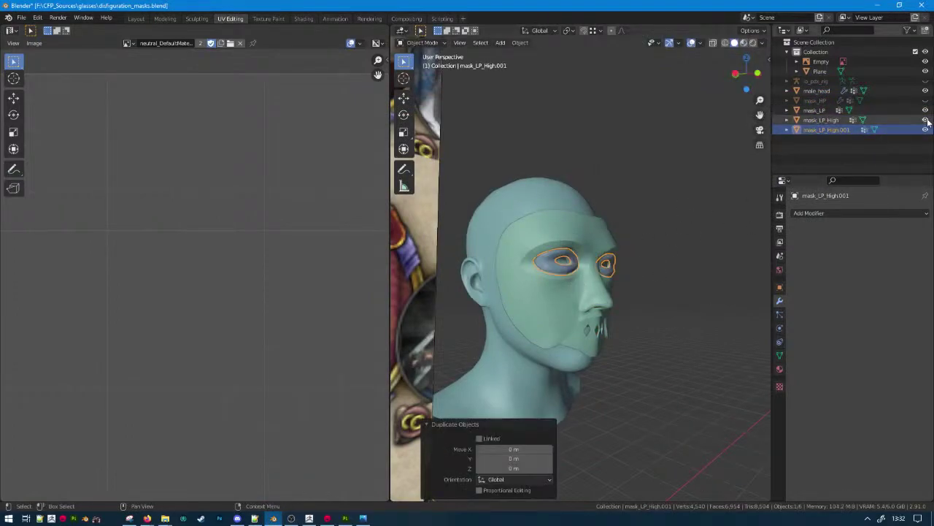
drag(927, 120, 925, 110)
scroll(698, 240, up, 2)
middle_drag(688, 244, 677, 250)
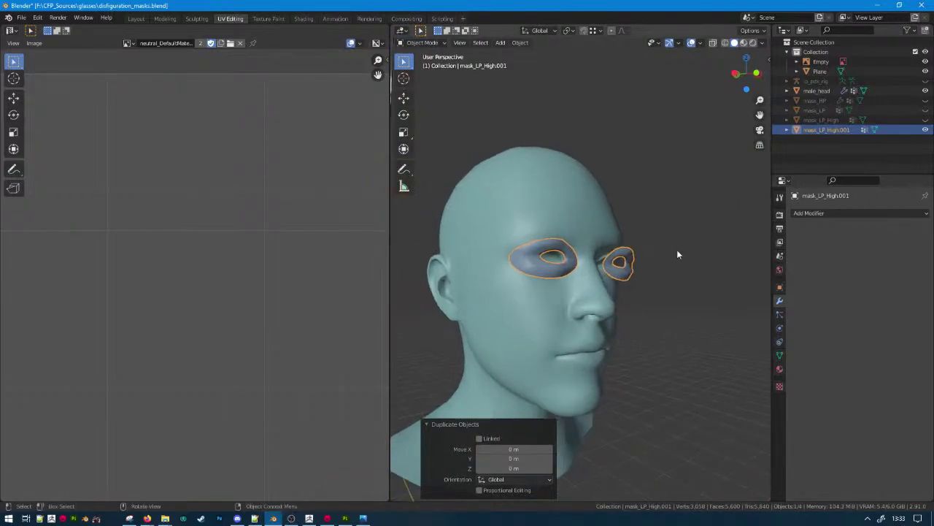
Rename the duplicated eye-piece object as mask_HP_High.
click(818, 130)
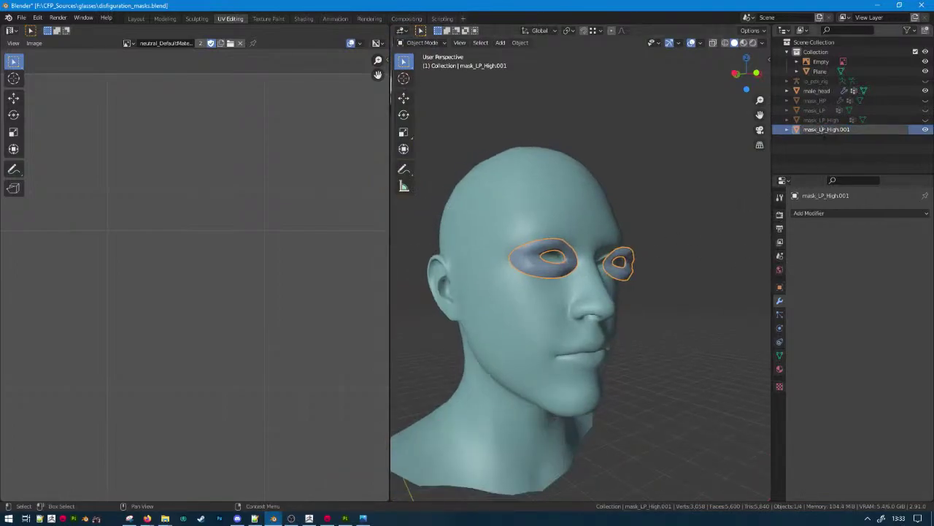
key(BackSpace)
text(H)
key(End)
key(BackSpace)
text(h)
key(Return)
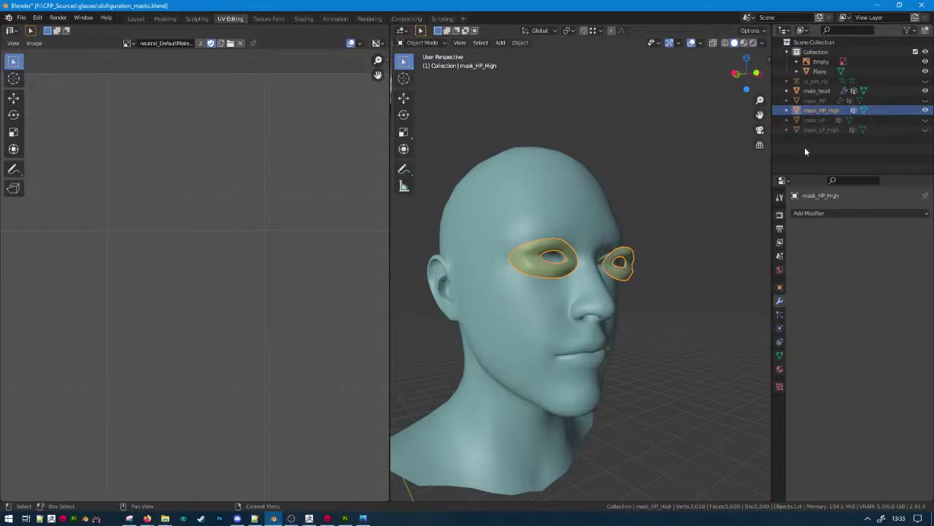
Add a Subdivision Surface modifier to mask_HP_High with viewport level 5 and render level 3.
click(836, 213)
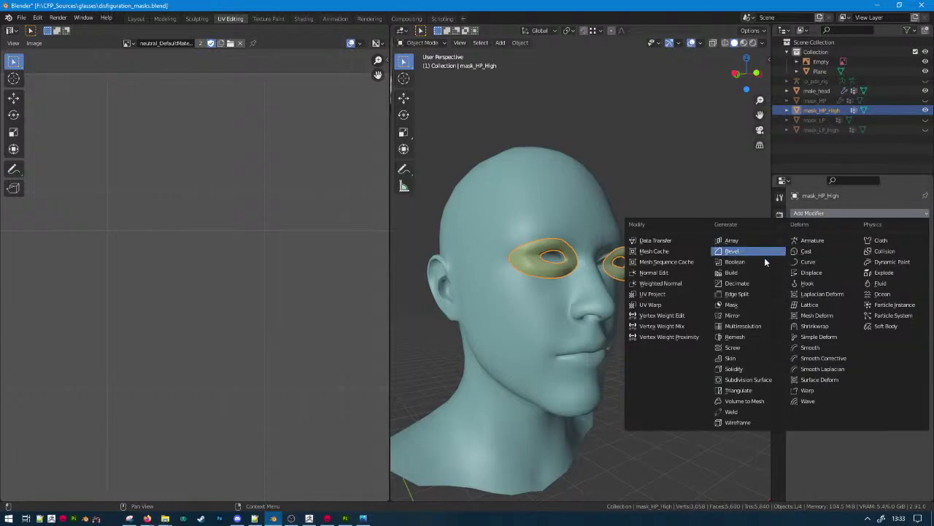
click(760, 379)
scroll(642, 337, up, 4)
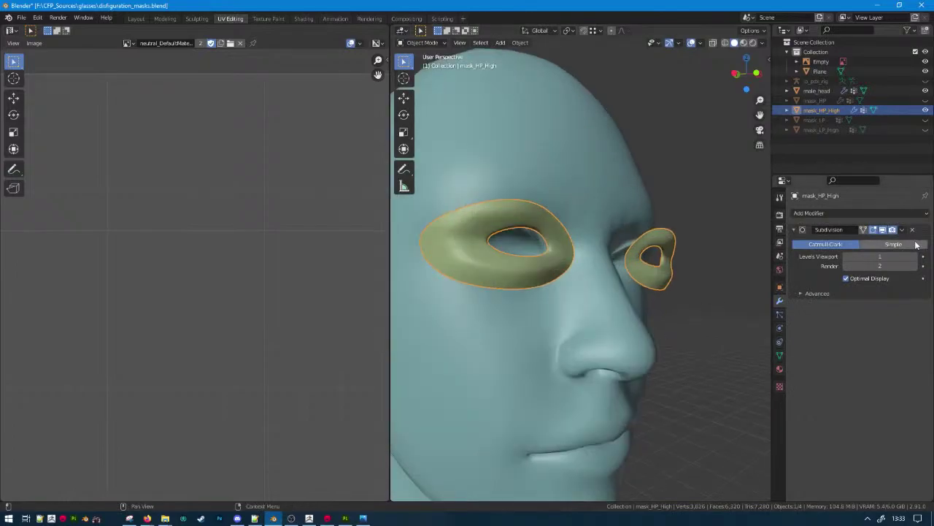
click(916, 256)
click(916, 257)
click(916, 256)
click(916, 266)
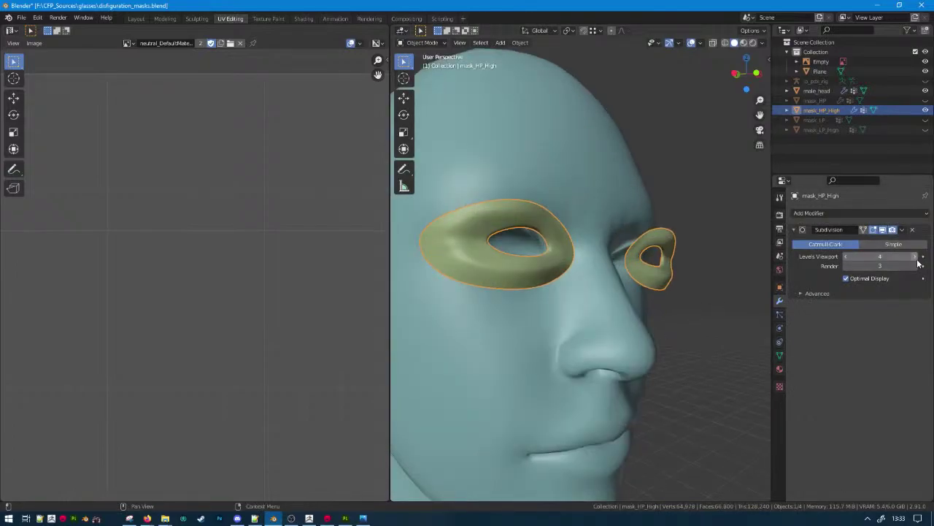
click(917, 257)
Crease the edge loop around the nearer eye piece's inner opening with a value of 1.
scroll(575, 283, up, 1)
key(Tab)
middle_drag(527, 238, 546, 245)
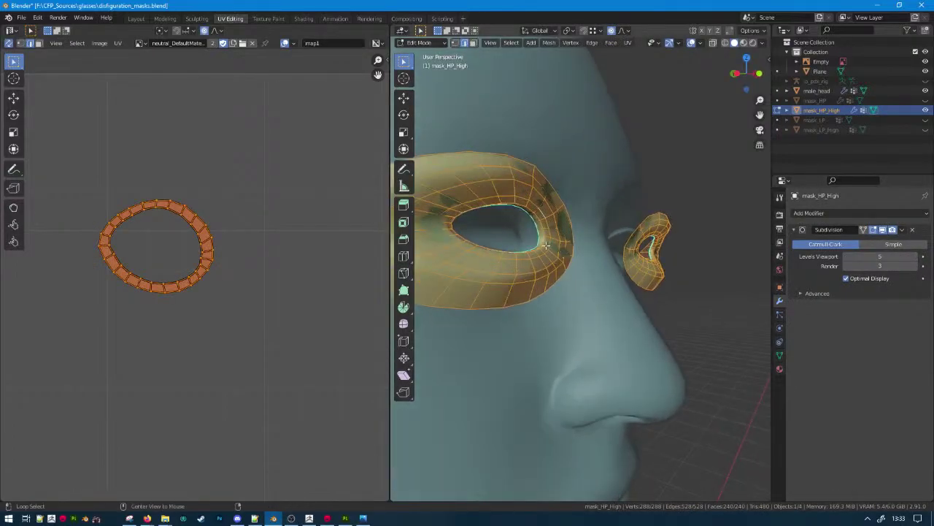
alt+click(537, 241)
key(s)
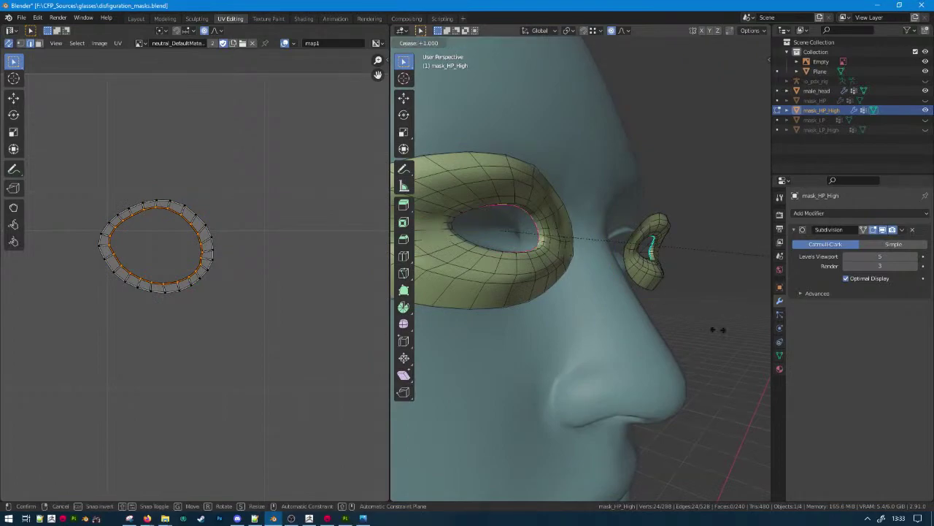
click(721, 330)
Crease the outer border edge loop of the same eye piece and return to Object Mode.
middle_drag(721, 330, 551, 267)
alt+click(536, 226)
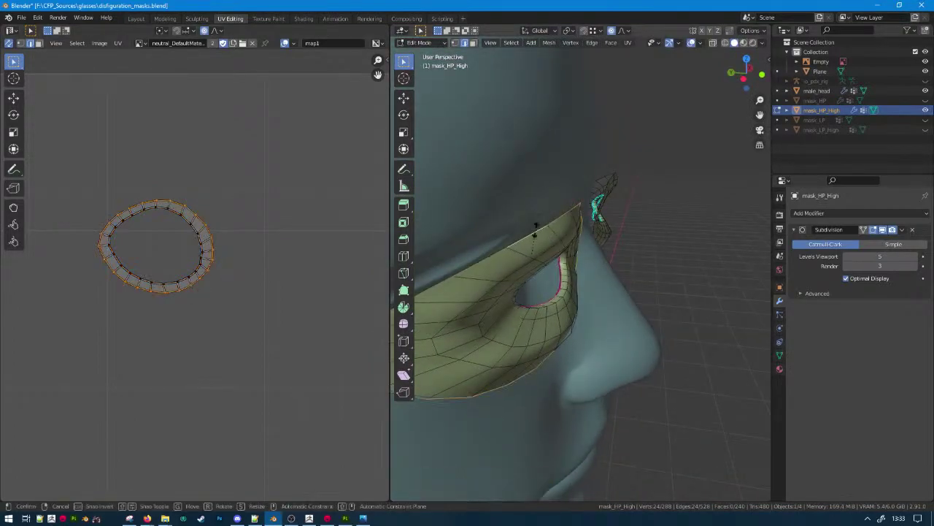
key(shift+e)
click(568, 370)
key(Tab)
middle_drag(568, 370, 617, 305)
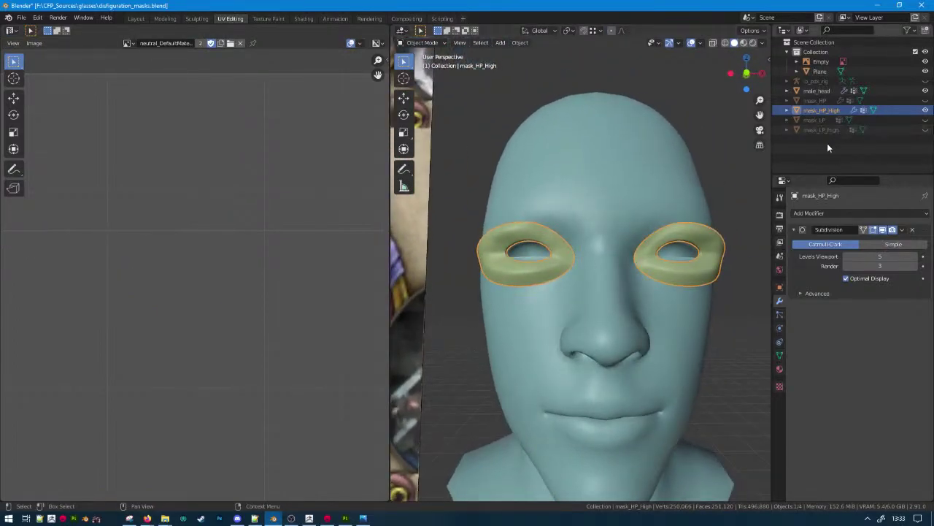
Save the file and export mask_HP_High as the Wavefront OBJ file disfiguration_masks_HP_2.obj.
key(ctrl+s)
click(22, 17)
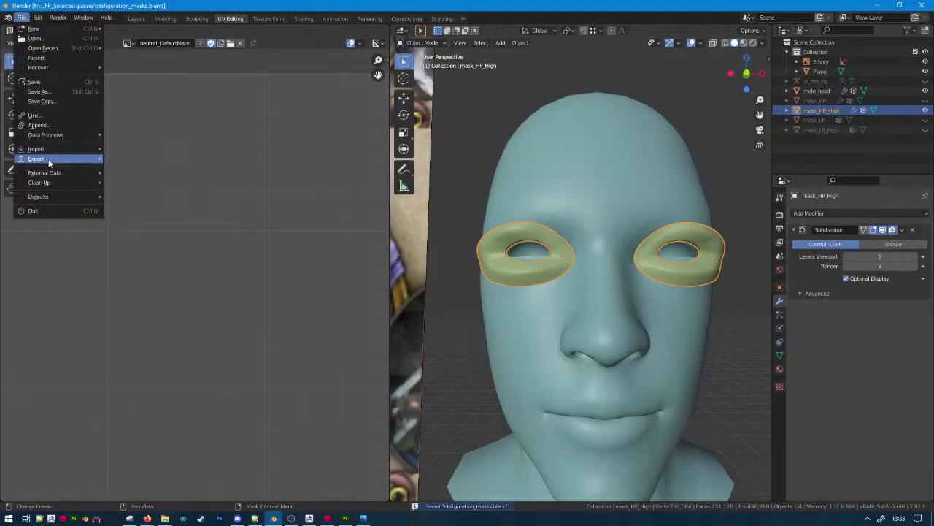
mouse_move(49, 162)
click(186, 234)
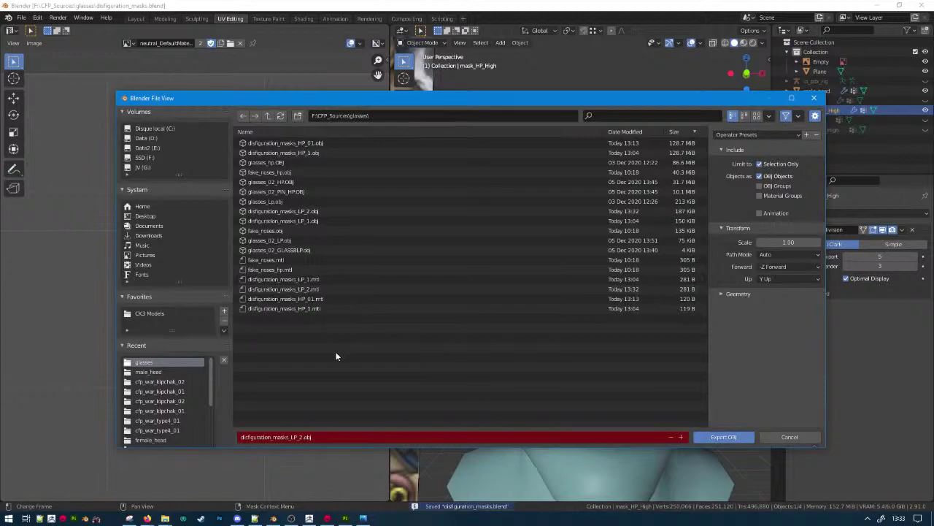
click(309, 437)
click(299, 437)
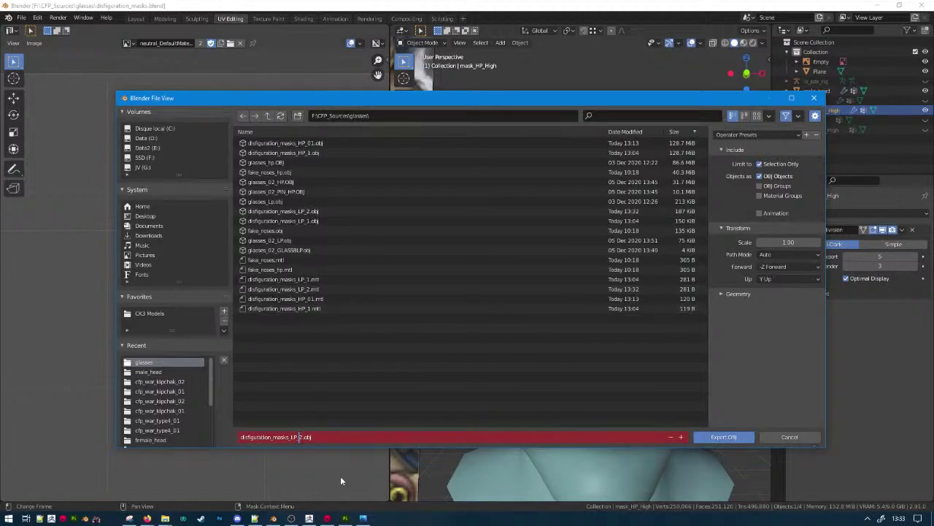
key(Left)
key(BackSpace)
text(H)
key(Return)
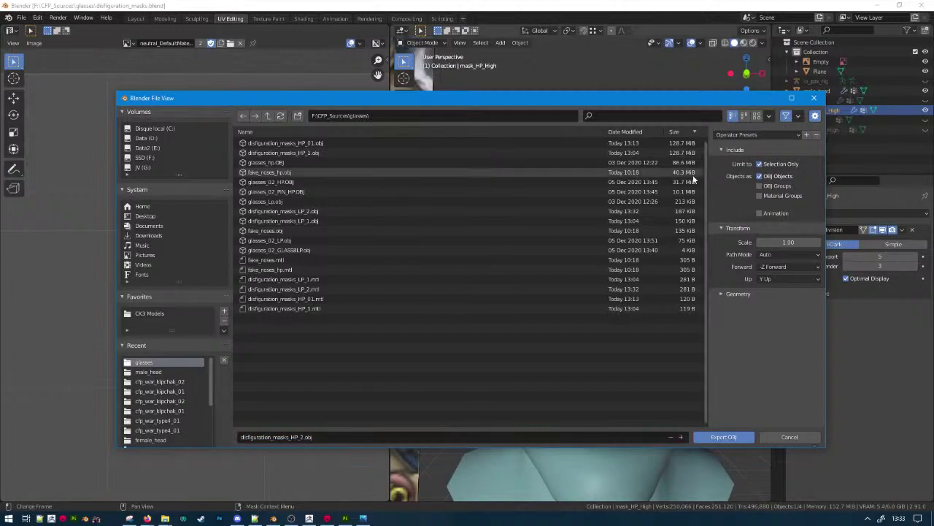
click(734, 437)
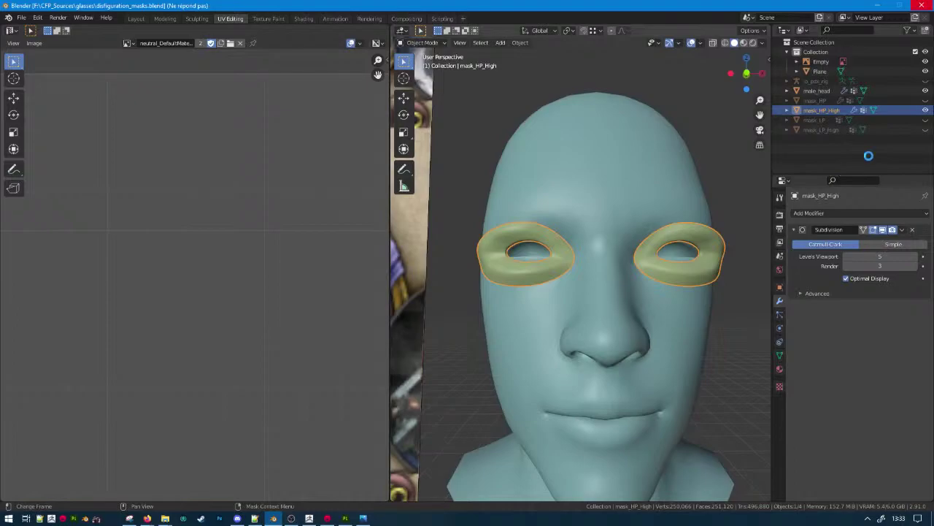
right_click(869, 155)
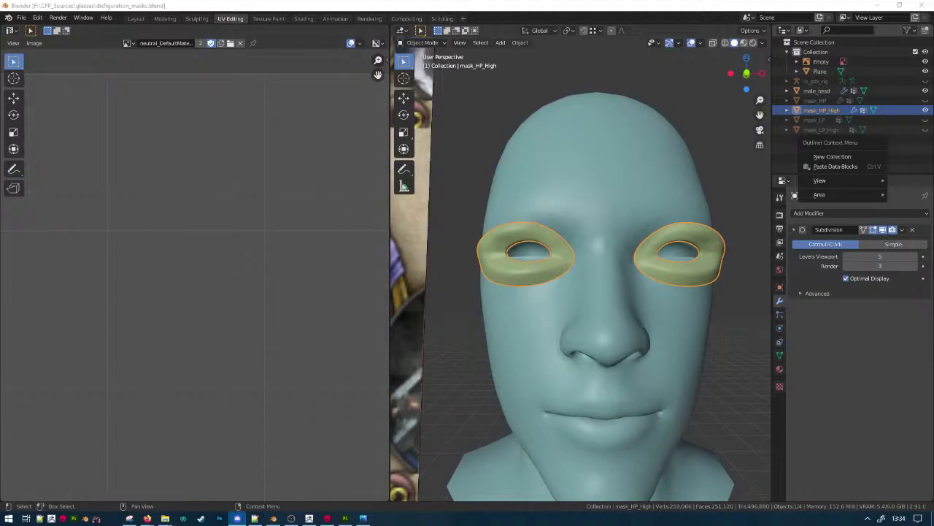
Hide mask_HP_High and unhide mask_LP and mask_LP_High.
scroll(750, 302, down, 3)
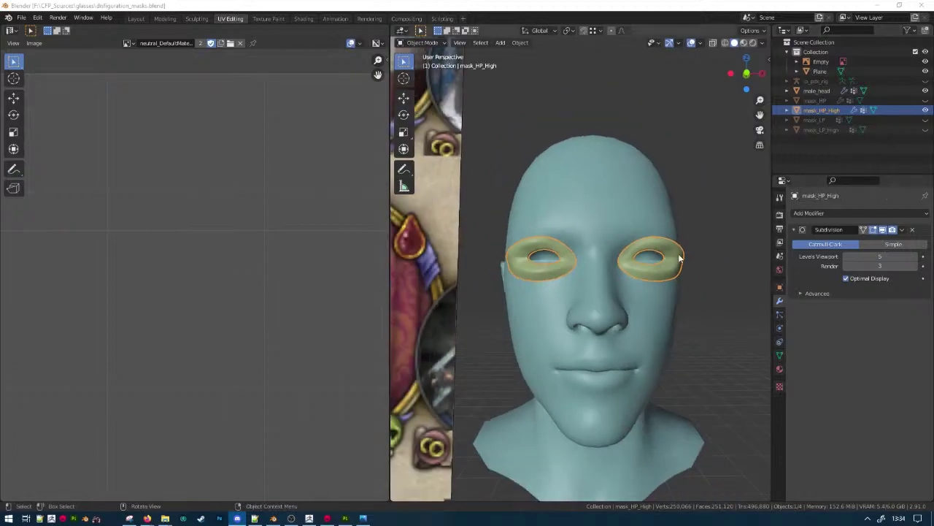
click(926, 109)
click(926, 120)
click(925, 130)
scroll(712, 250, up, 2)
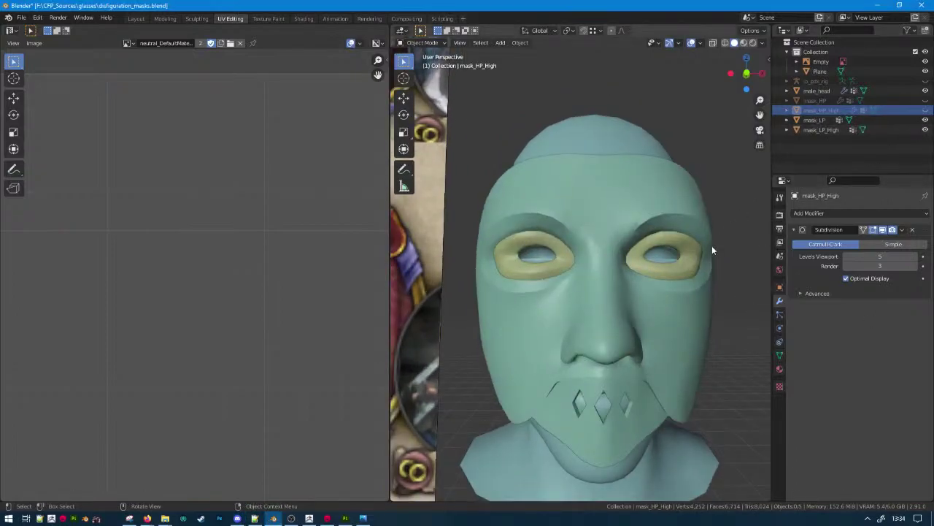
Edit the low-poly mask and eye pieces together, select only the two linked eye-piece meshes, and unwrap their UVs.
click(711, 246)
shift+click(699, 249)
key(Tab)
key(a)
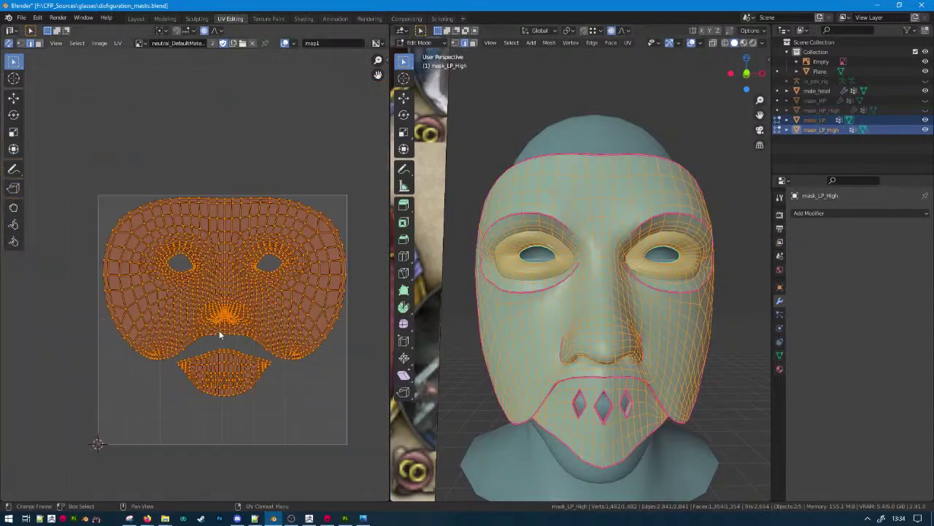
scroll(219, 334, down, 2)
click(560, 242)
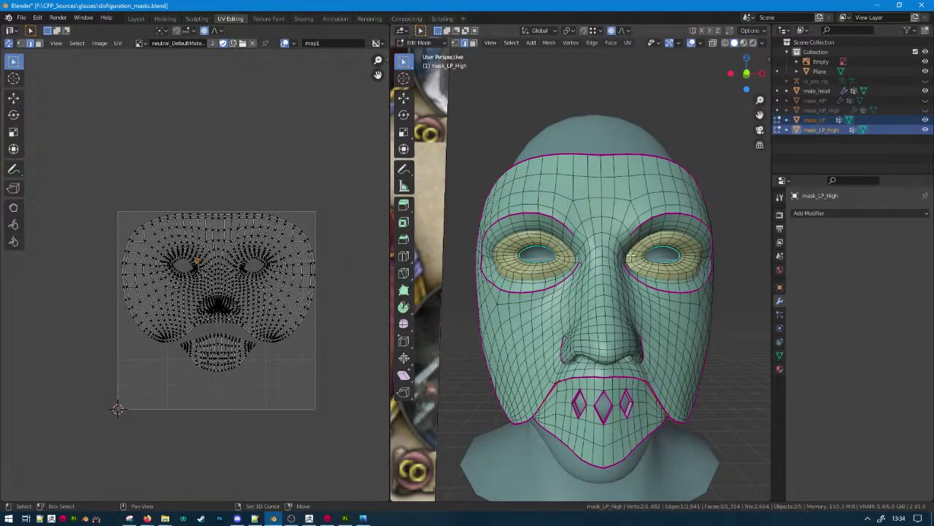
key(ctrl+l)
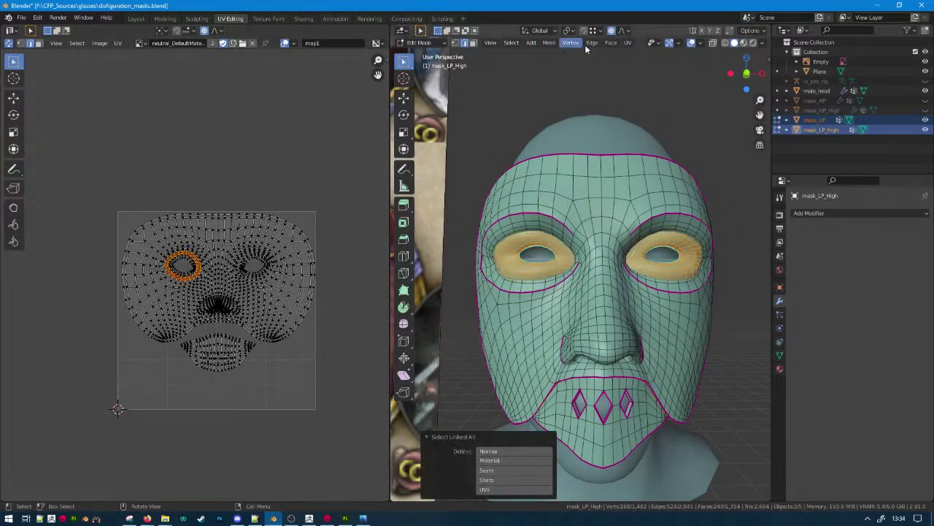
click(627, 43)
click(639, 52)
Scale the eye-piece UV islands to about 0.55, rotate them about 95 degrees, and place them below the mask's right-hand UVs.
key(s)
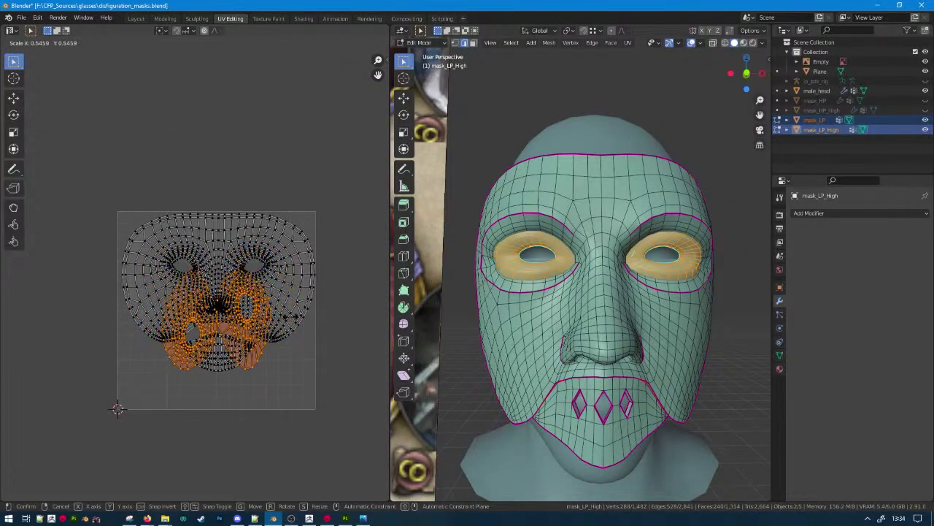
click(290, 315)
key(g)
click(235, 362)
key(r)
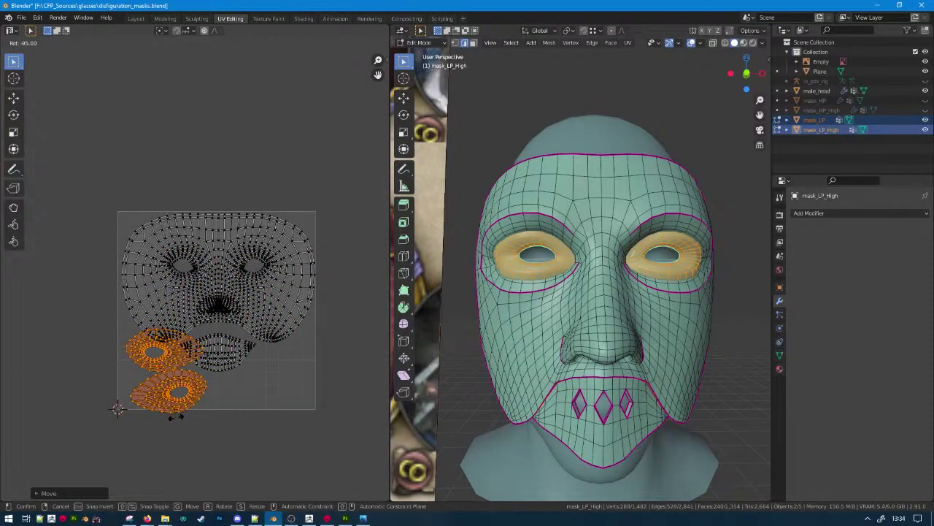
key(Return)
key(g)
key(Return)
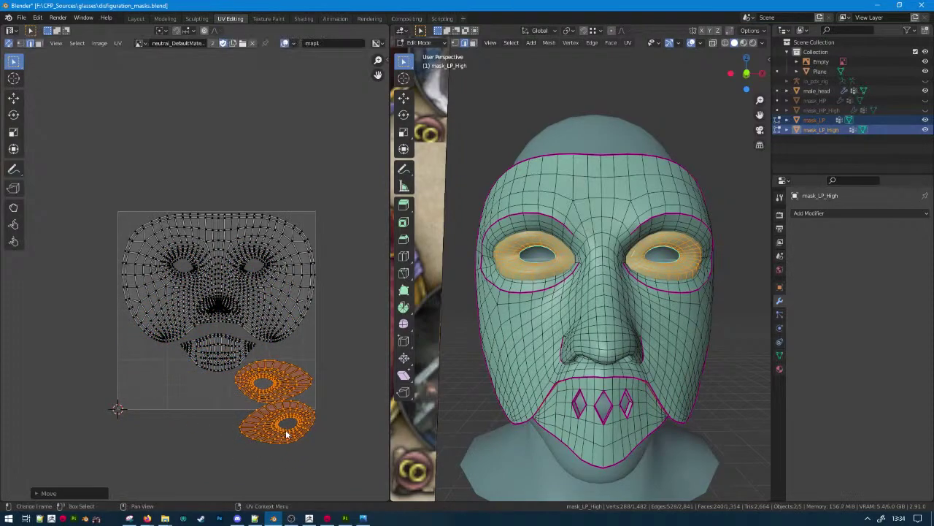
Move the lower eye-piece UV island into the UV square's lower-left corner and rotate it about 16 degrees to fit.
click(291, 439)
key(ctrl+l)
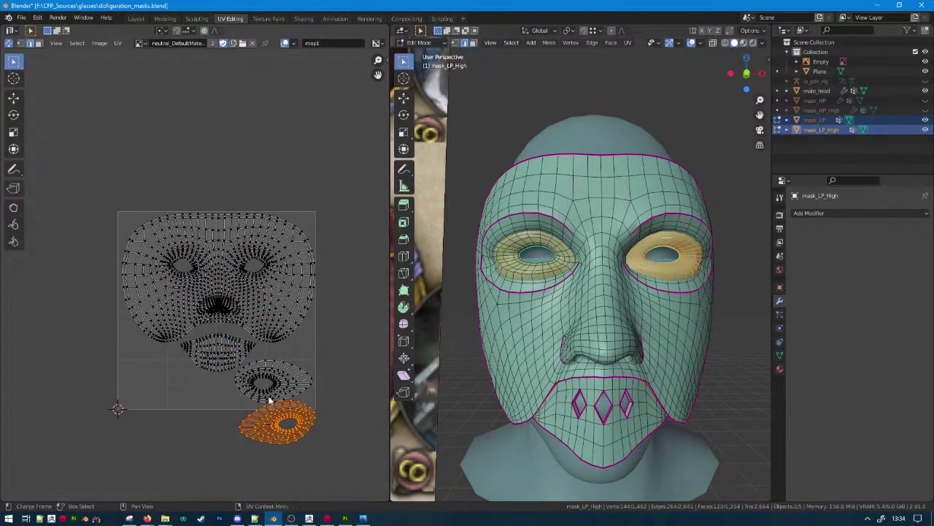
key(g)
click(152, 358)
key(r)
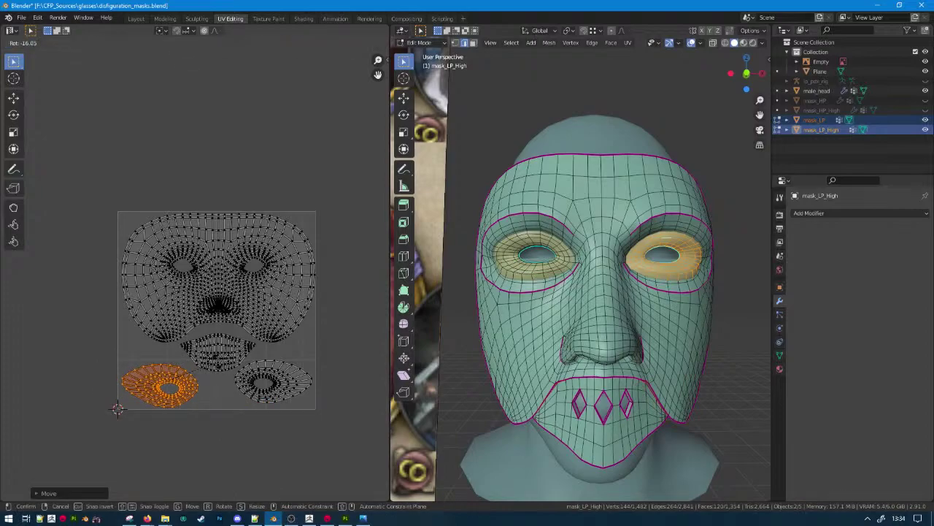
click(216, 359)
key(g)
click(221, 357)
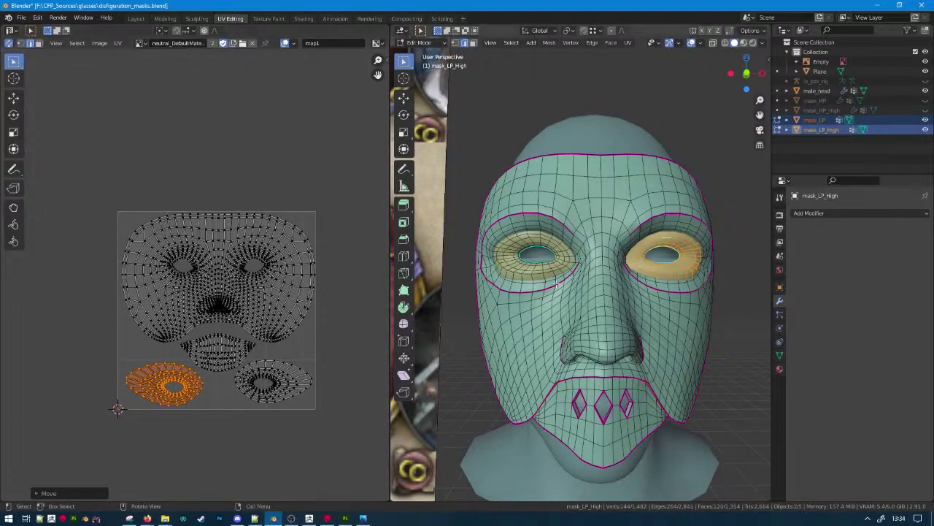
Leave mesh editing on the mask and eye pieces and save the Blender file.
key(Tab)
scroll(511, 285, down, 2)
key(ctrl+s)
middle_drag(512, 285, 536, 285)
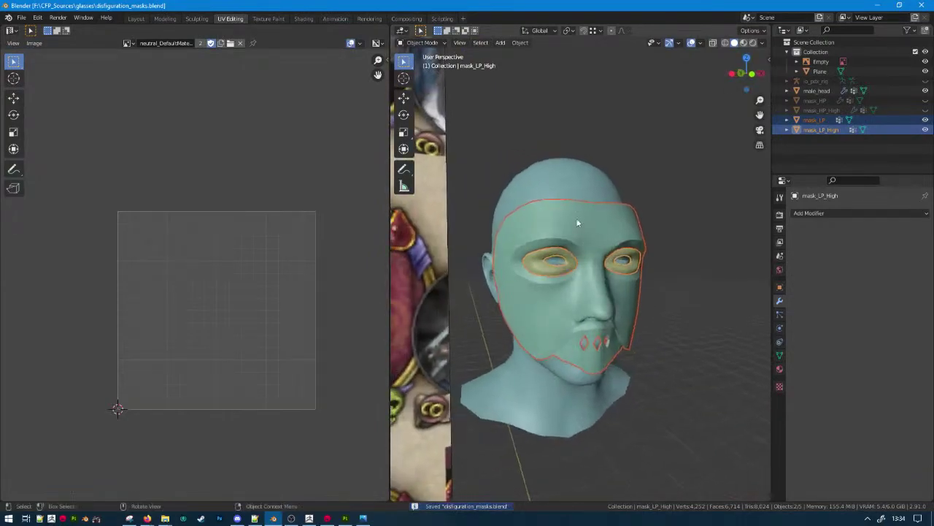
Export the selected mask_LP and mask_LP_High as Wavefront OBJ, overwriting disfiguration_masks_LP_2.obj in the glasses folder.
click(21, 17)
mouse_move(58, 159)
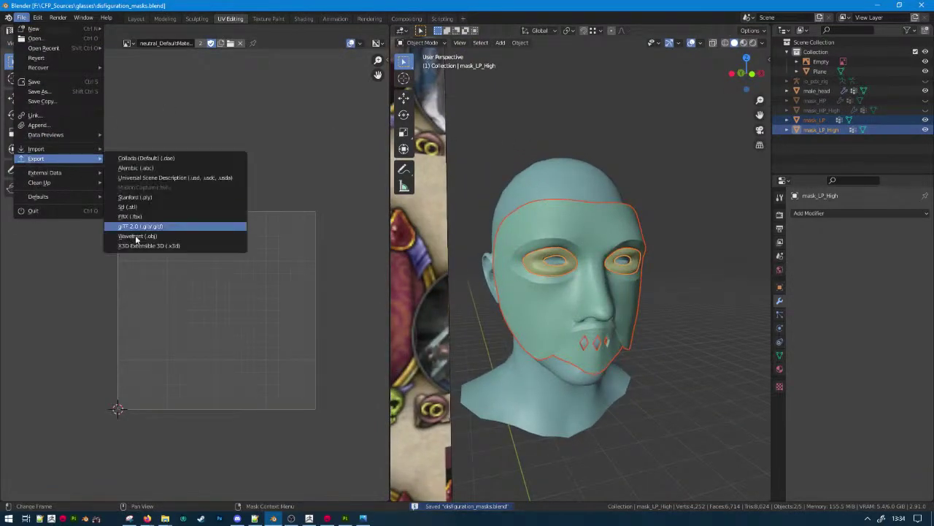
click(166, 237)
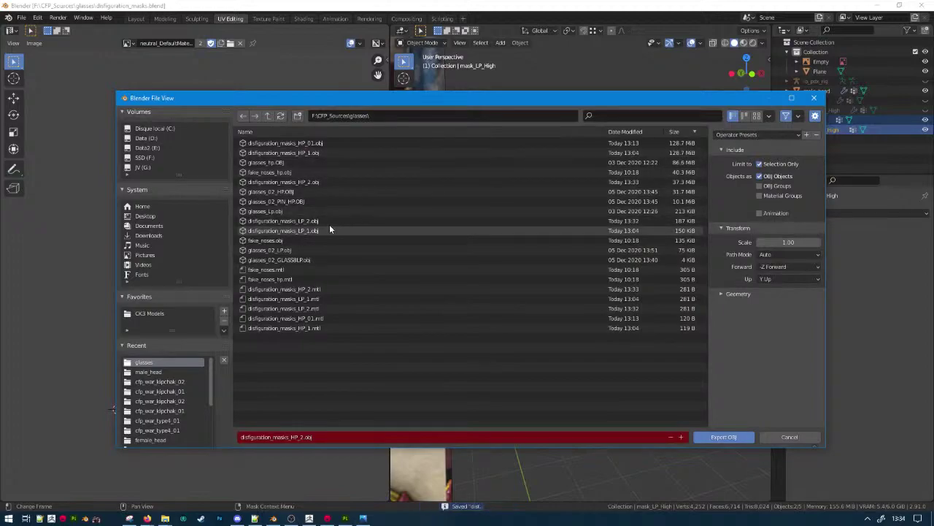
click(322, 181)
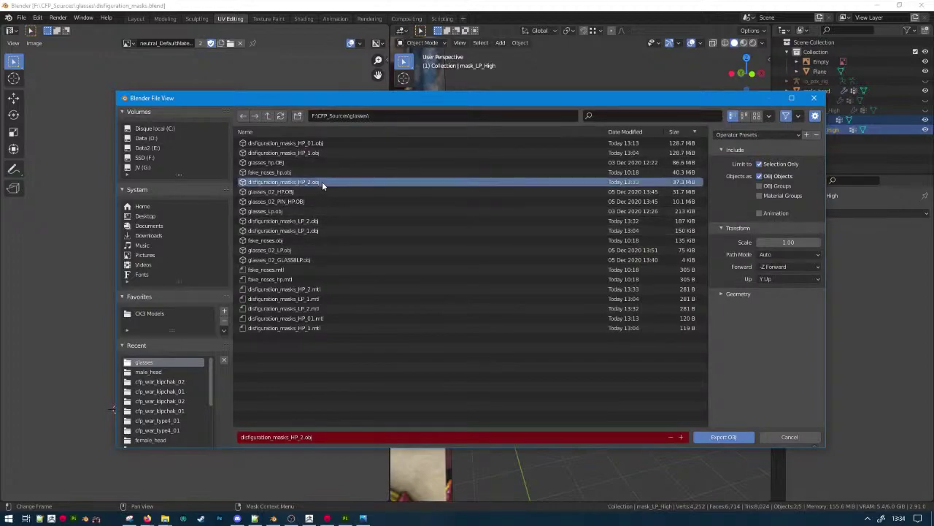
drag(386, 107, 322, 116)
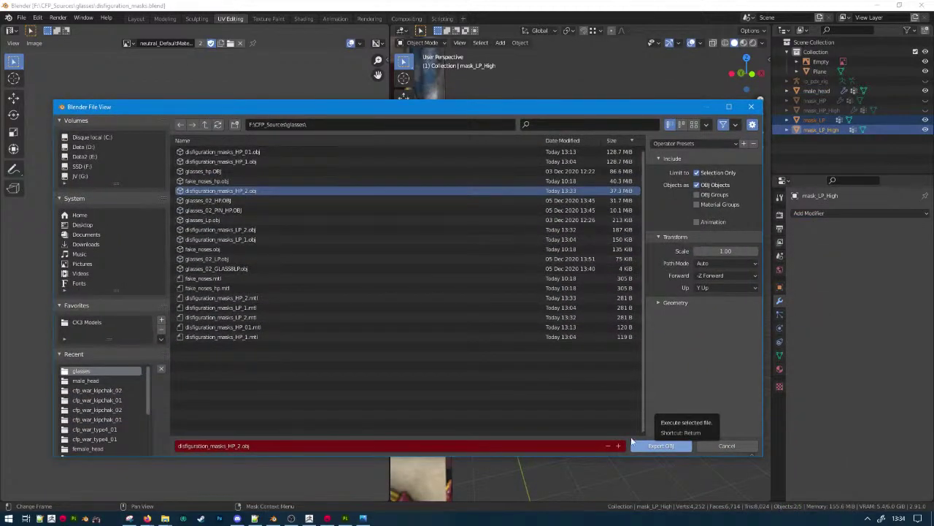
click(256, 230)
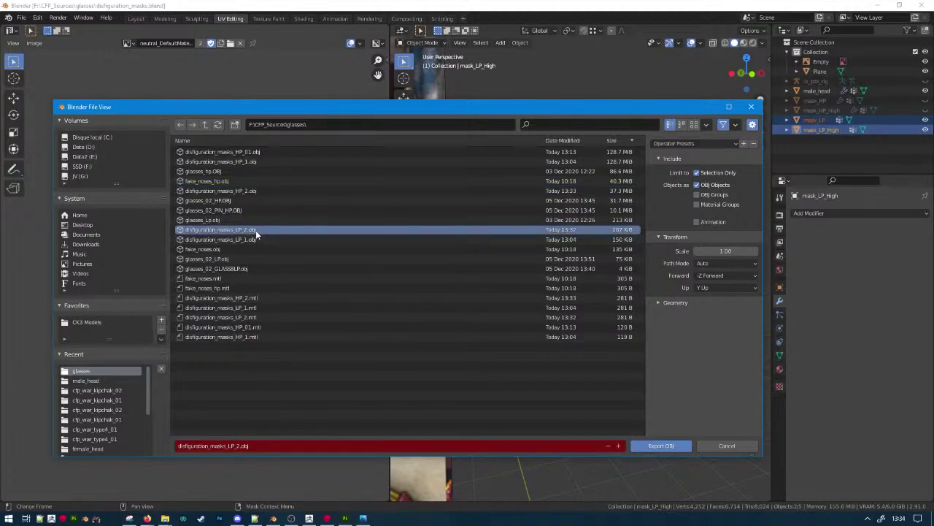
double_click(256, 230)
Export only mask_LP_High as disfiguration_masks_HP_eyes.obj in the glasses folder, and save the Blender file.
click(621, 259)
click(635, 259)
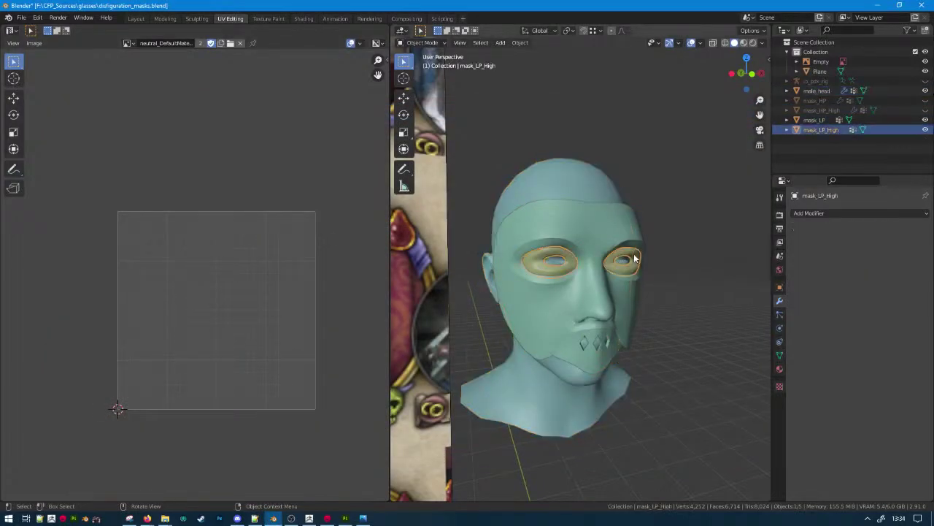
click(22, 17)
mouse_move(54, 162)
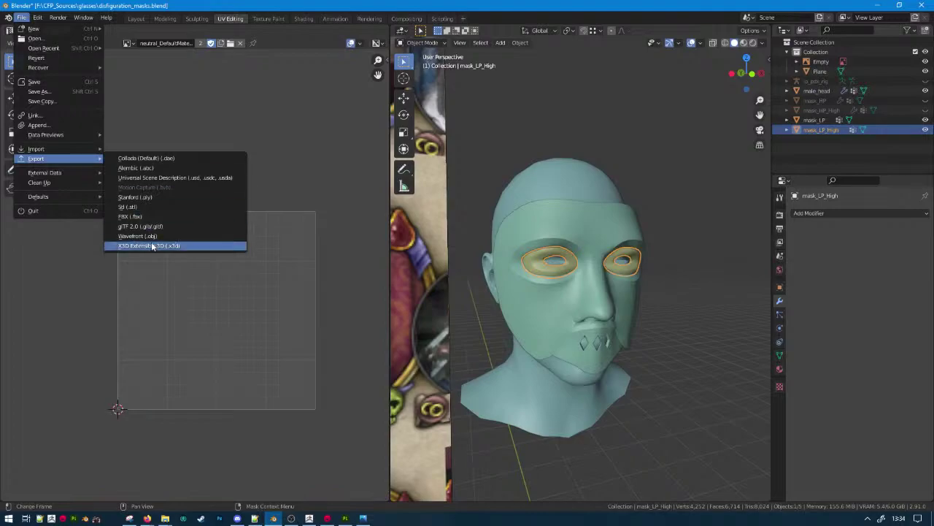
click(151, 237)
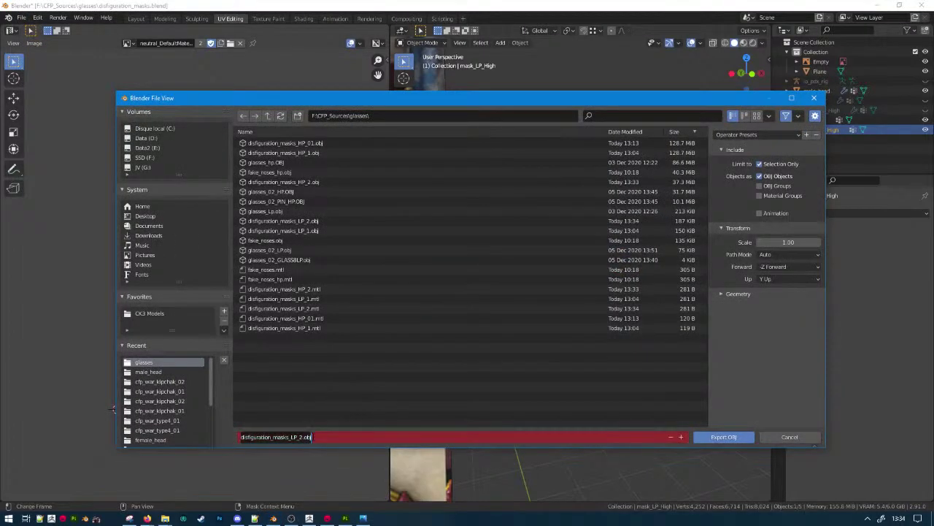
key(BackSpace)
text(H)
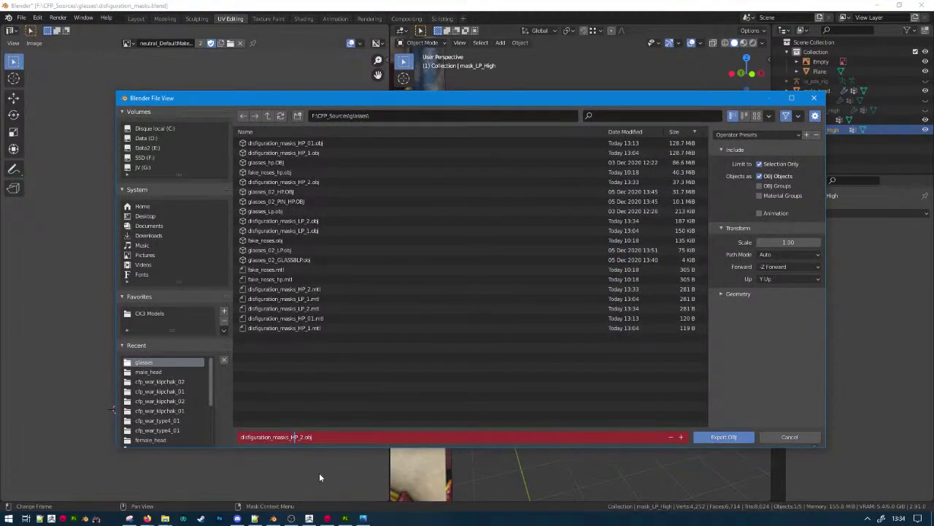
key(Right)
key(Right)
key(Delete)
text(eyes)
key(Return)
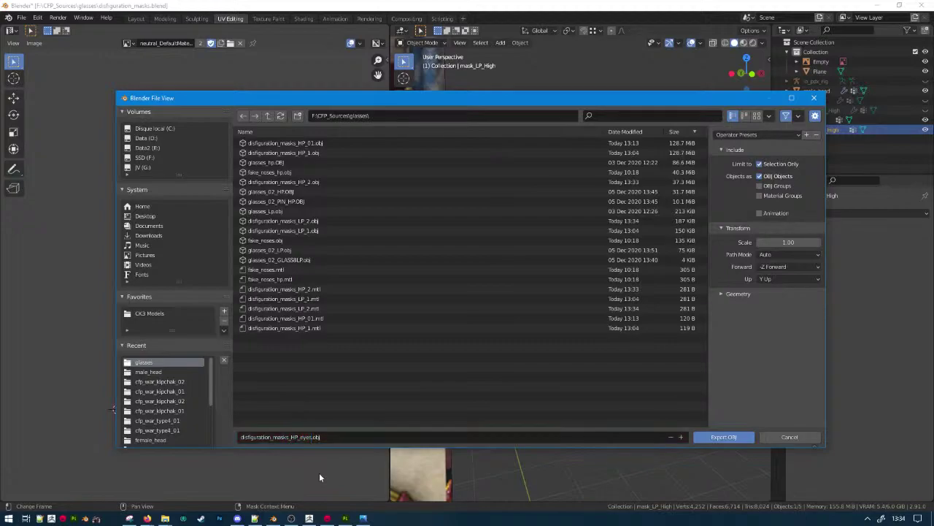
click(723, 436)
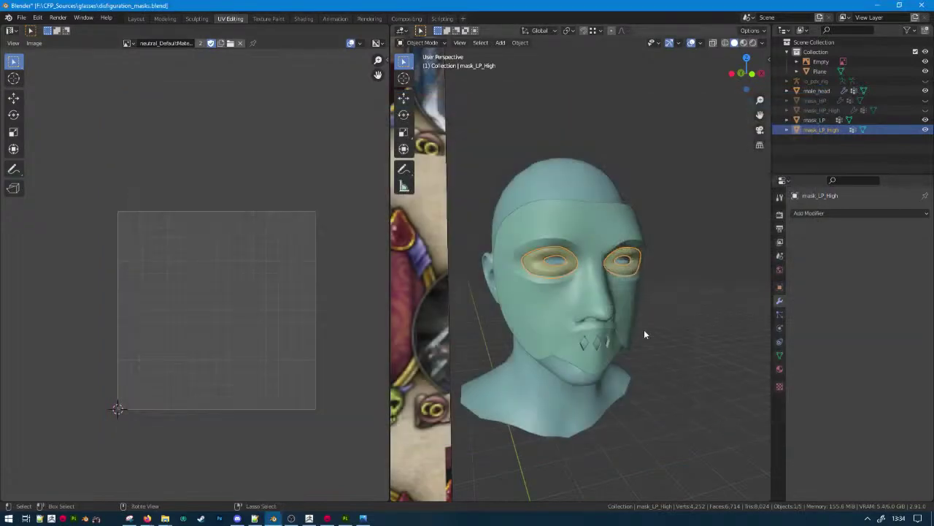
key(ctrl+s)
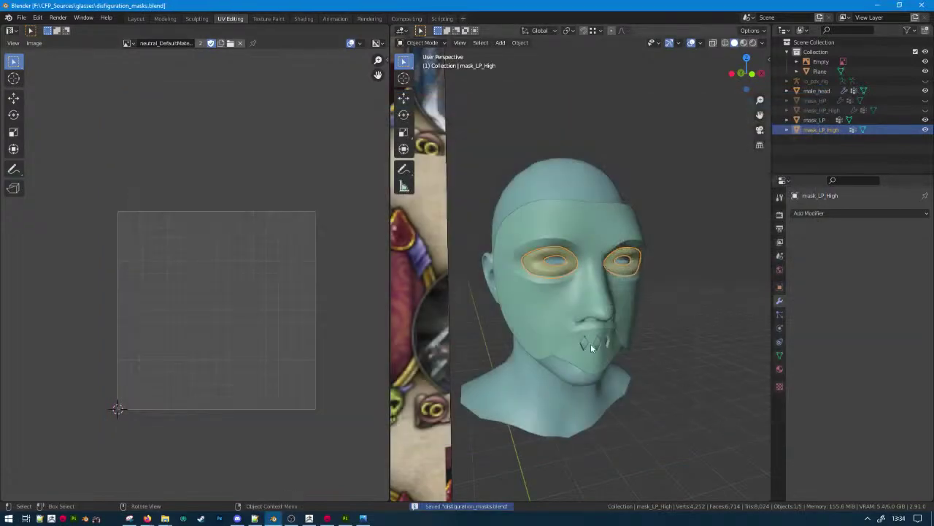
Switch to ZBrush, delete the mask subtool, and try to start a new PolyMesh3D tool in its place.
click(309, 518)
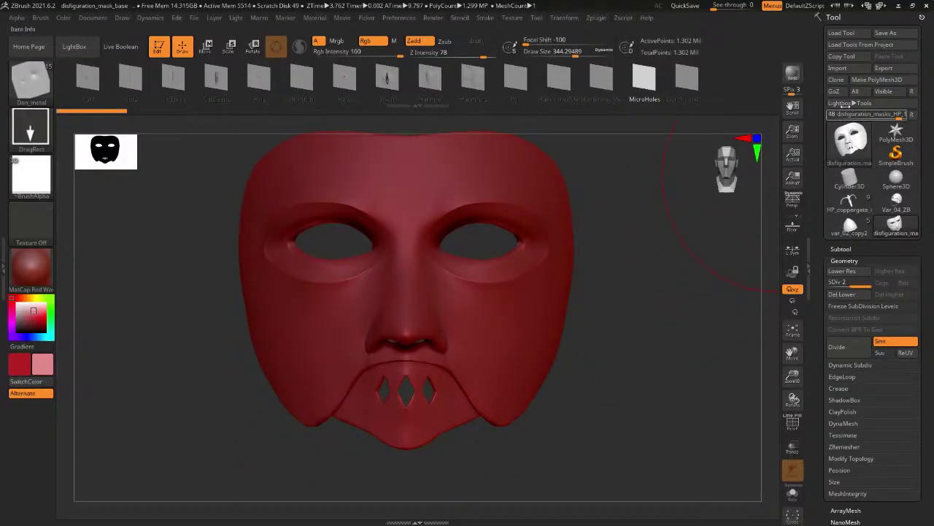
click(841, 249)
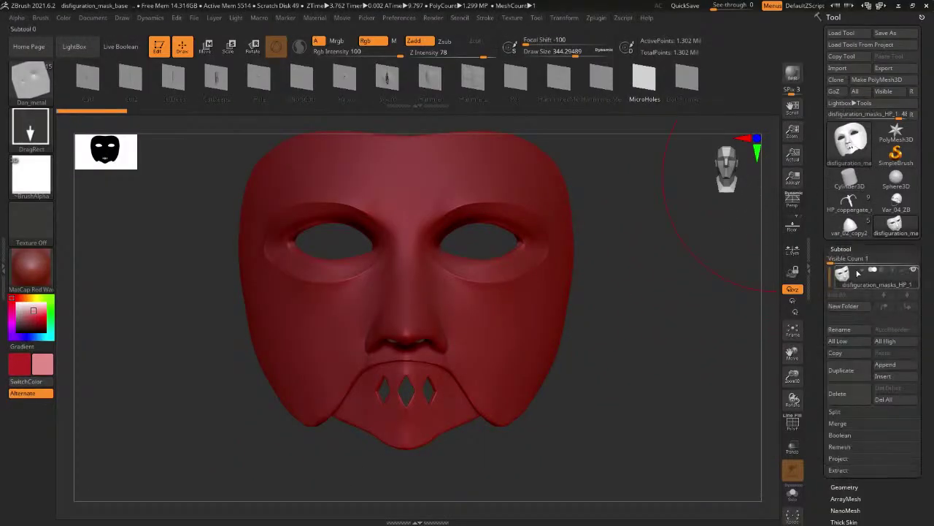
click(847, 393)
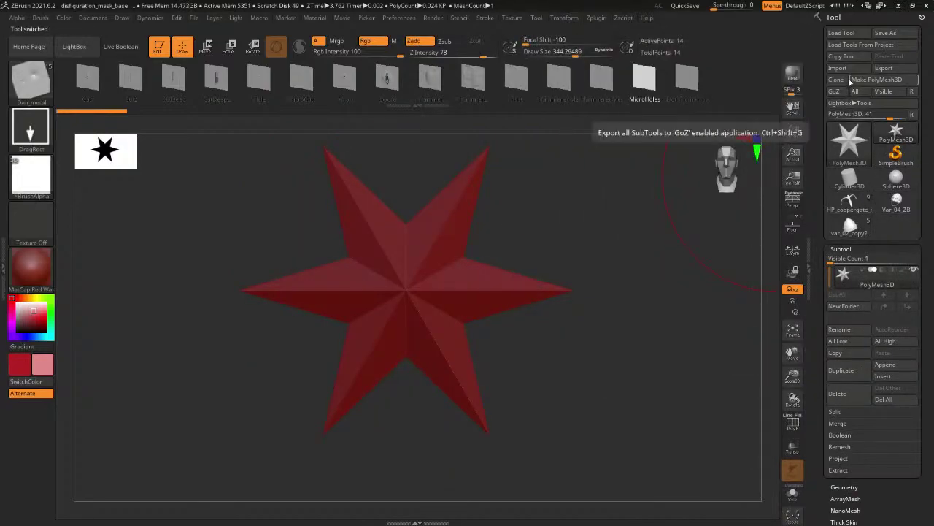
click(848, 70)
double_click(272, 292)
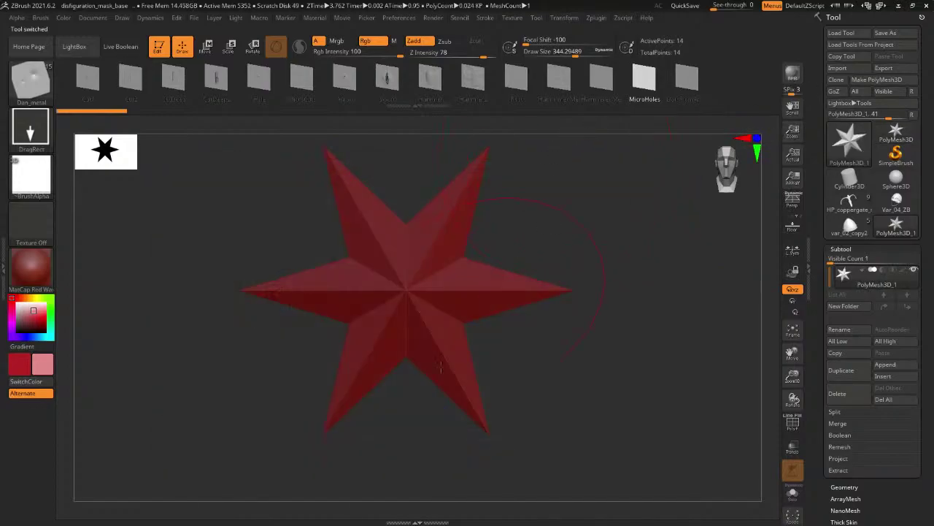
Close the desktop folder window and reload the disfiguration mask base project in ZBrush without saving the changes.
key(alt+Tab)
click(543, 271)
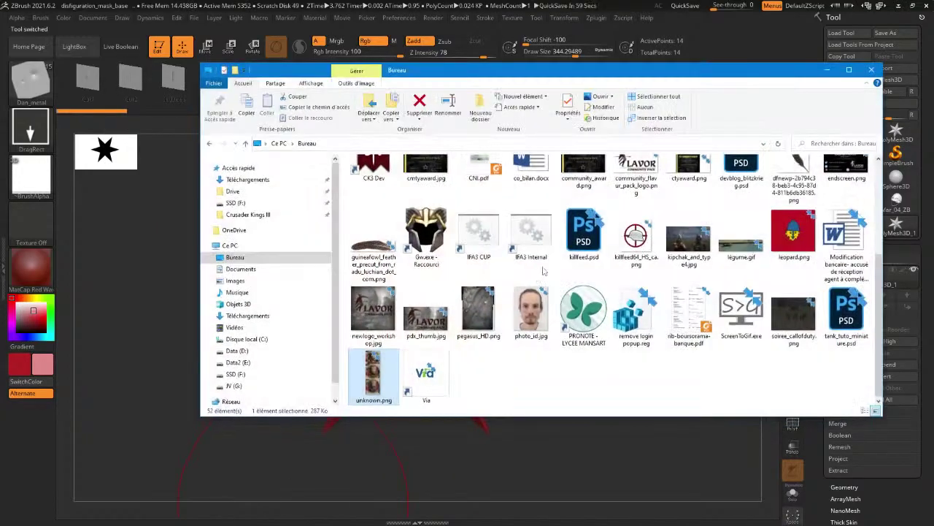
key(alt)
key(alt+F4)
key(alt+Tab)
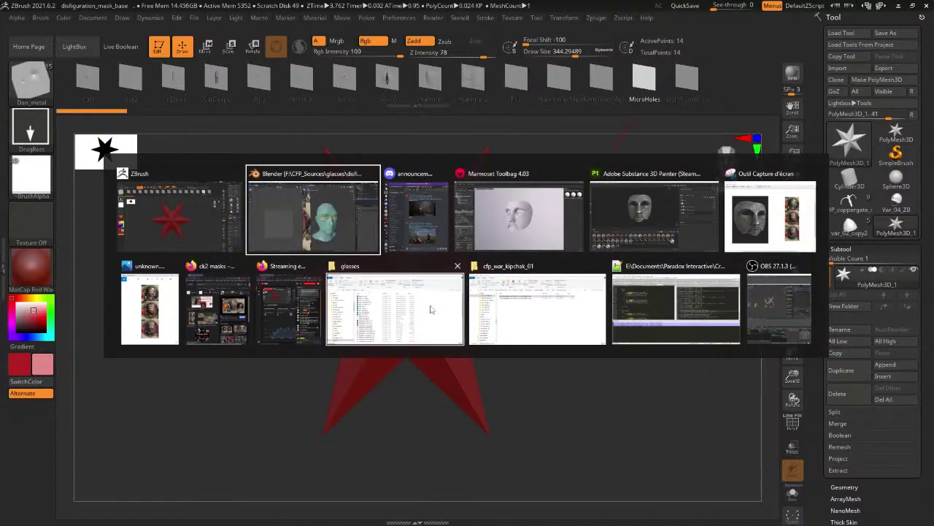
key(Escape)
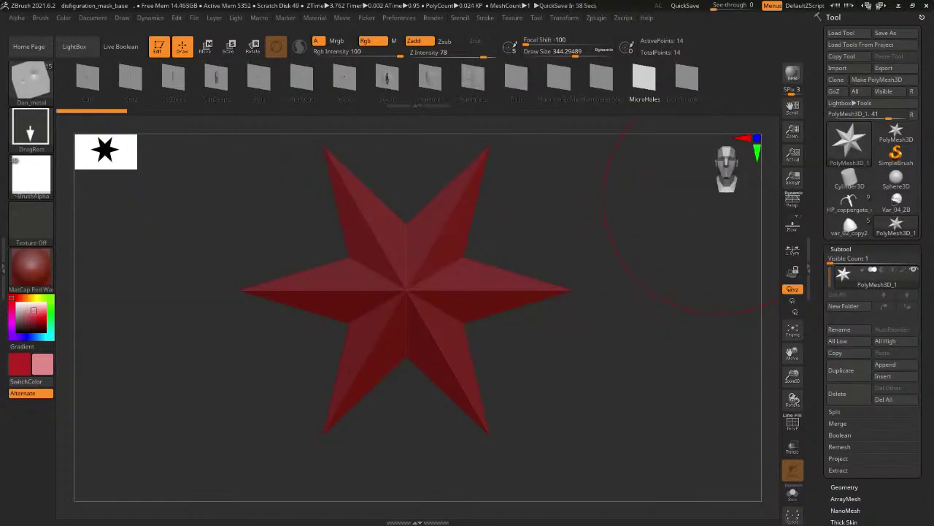
key(alt+F4)
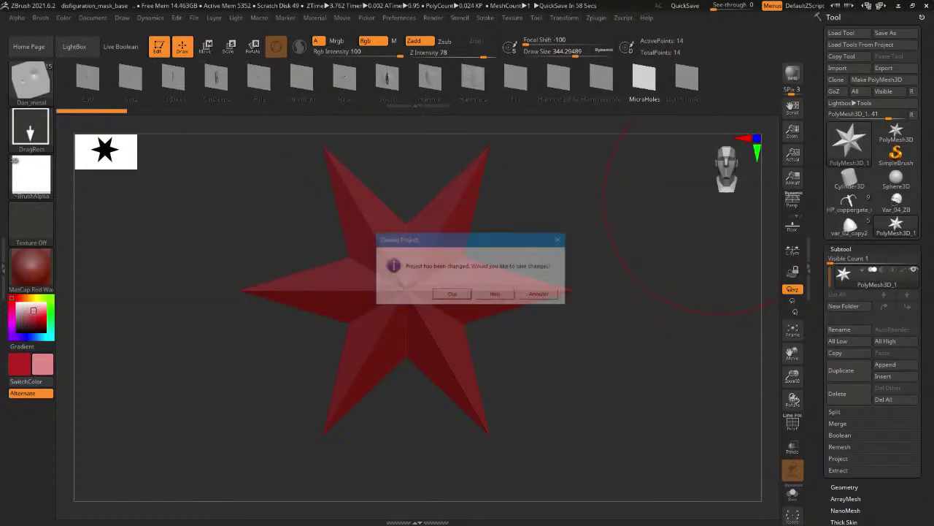
click(510, 296)
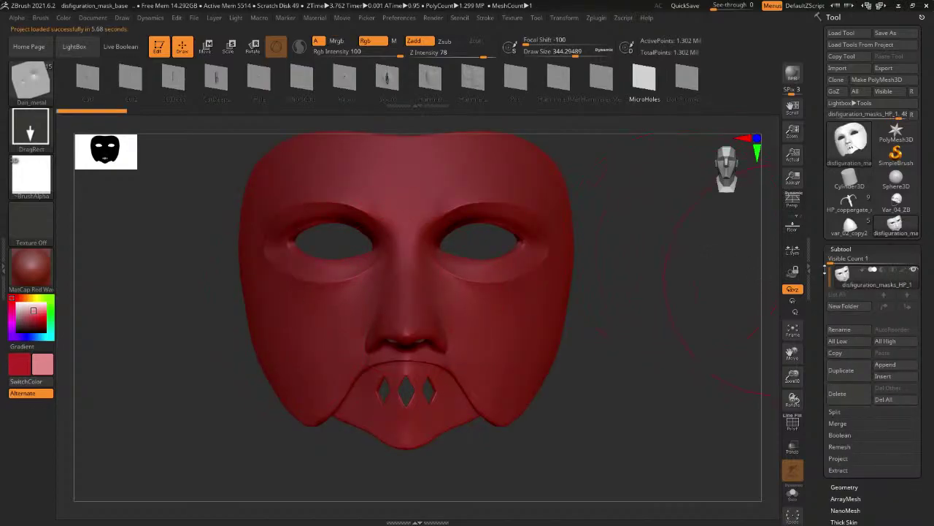
Duplicate the mask subtool and replace the copy with the imported disfiguration_masks_HP_eyes.obj, then frame both subtools.
drag(835, 260, 839, 258)
click(843, 394)
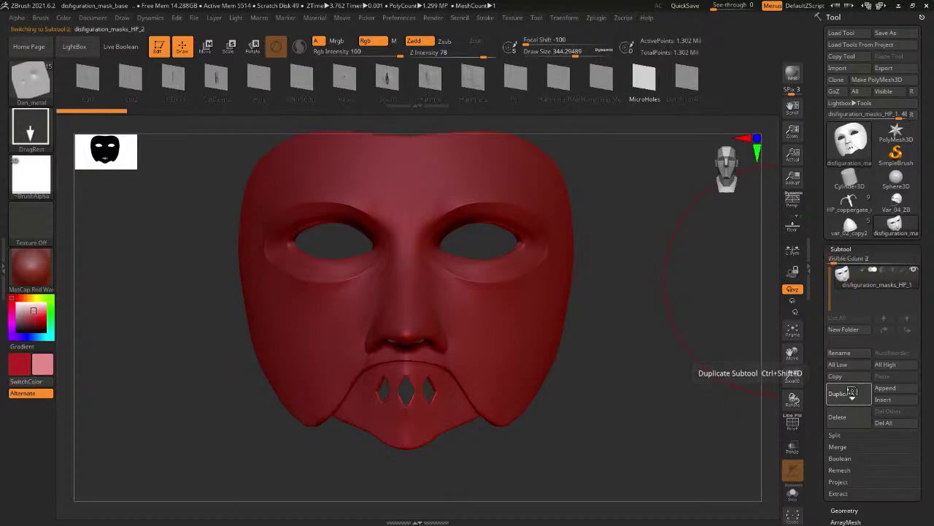
click(838, 68)
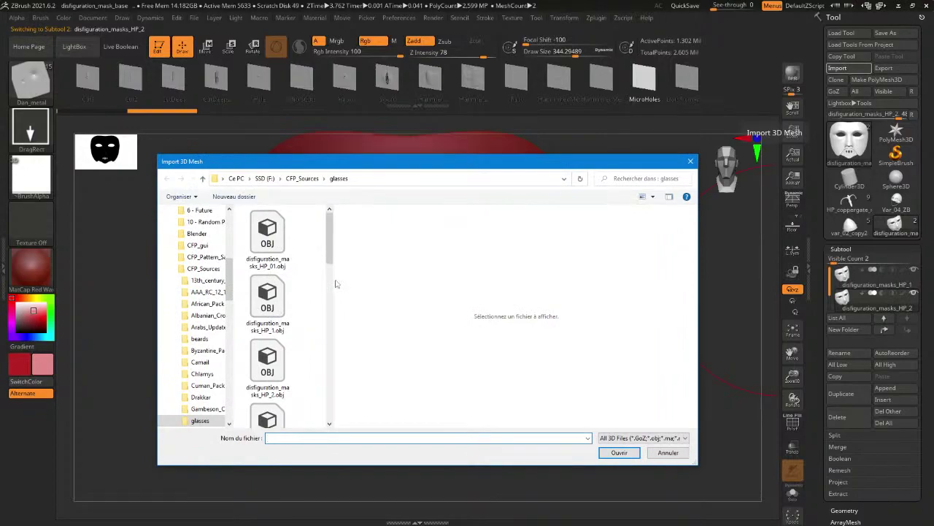
drag(333, 280, 590, 320)
double_click(442, 255)
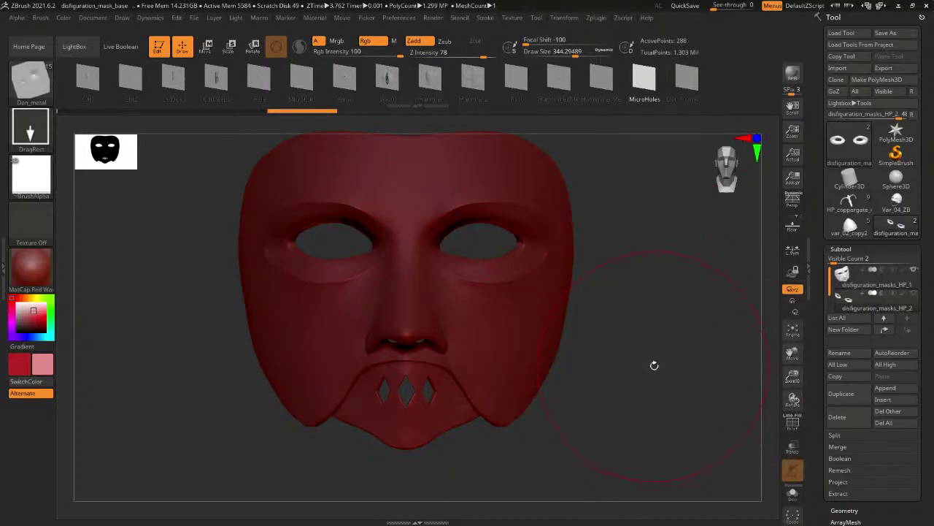
key(f)
drag(584, 394, 530, 363)
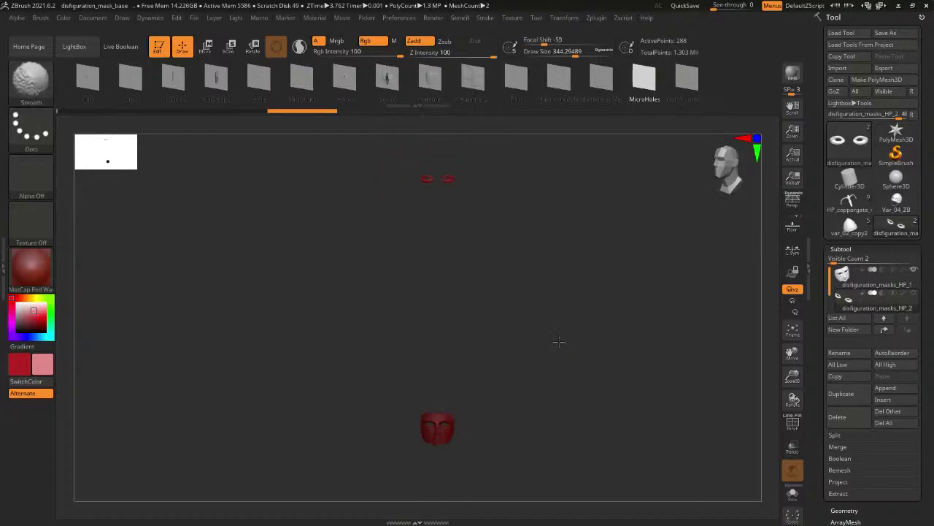
Try to apply all transforms to mask_LP_High in Blender, undo the last action, and return to ZBrush.
key(alt+Tab)
key(alt+Tab)
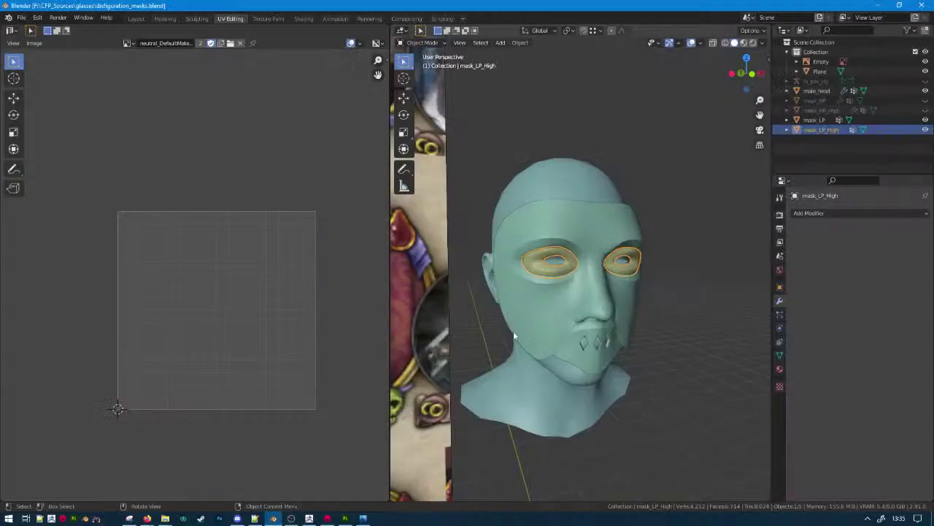
key(ctrl+a)
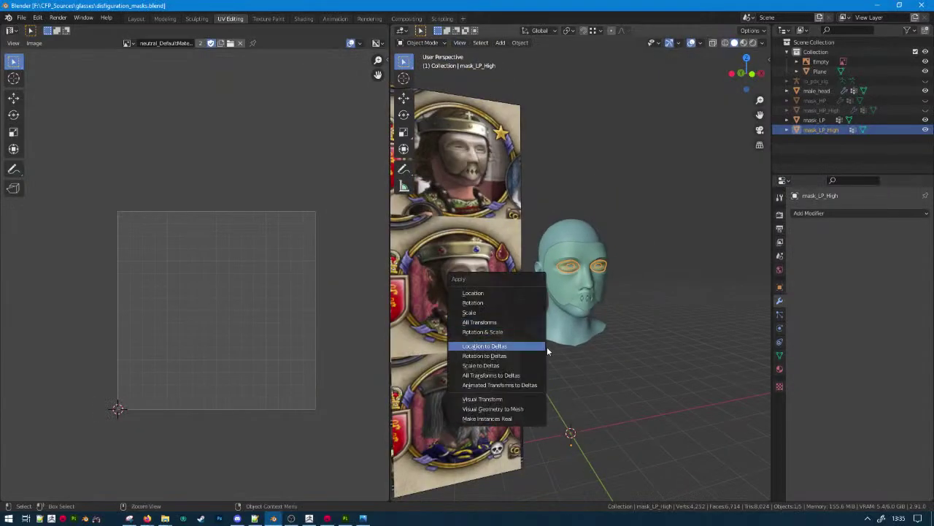
click(503, 321)
click(576, 297)
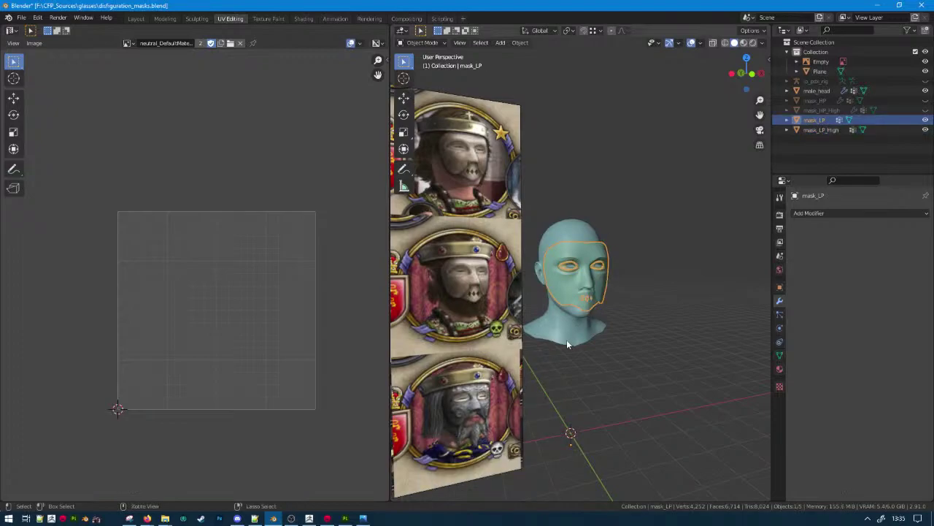
key(ctrl+z)
key(alt+Tab)
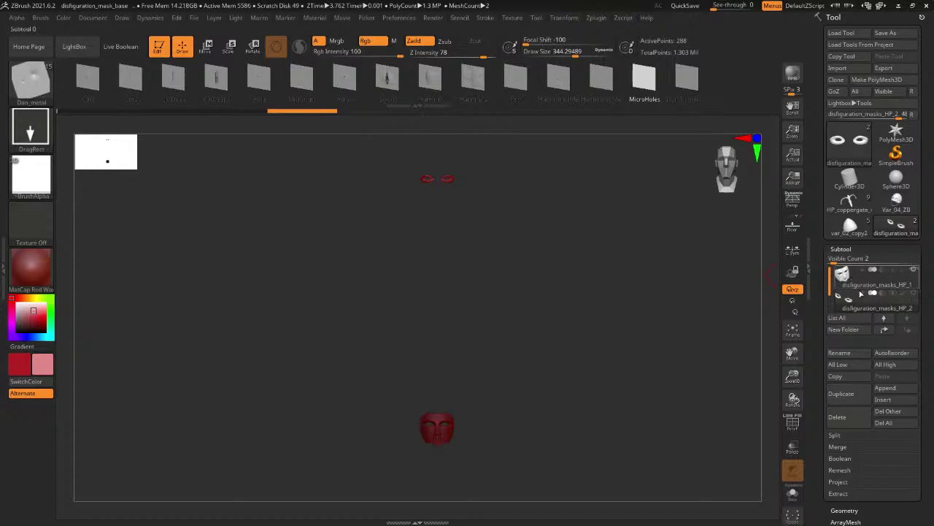
Create a new ZBrush document without saving the current one.
drag(475, 229, 511, 235)
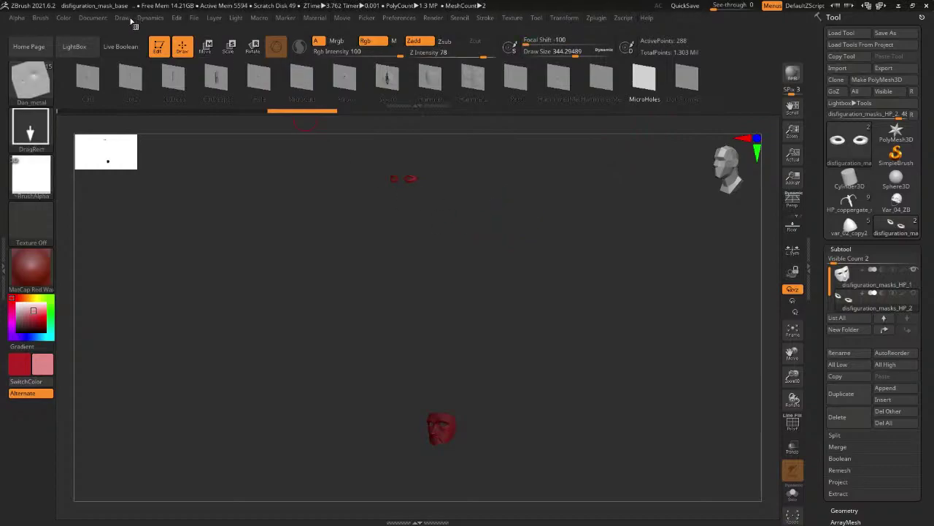
click(93, 17)
click(93, 17)
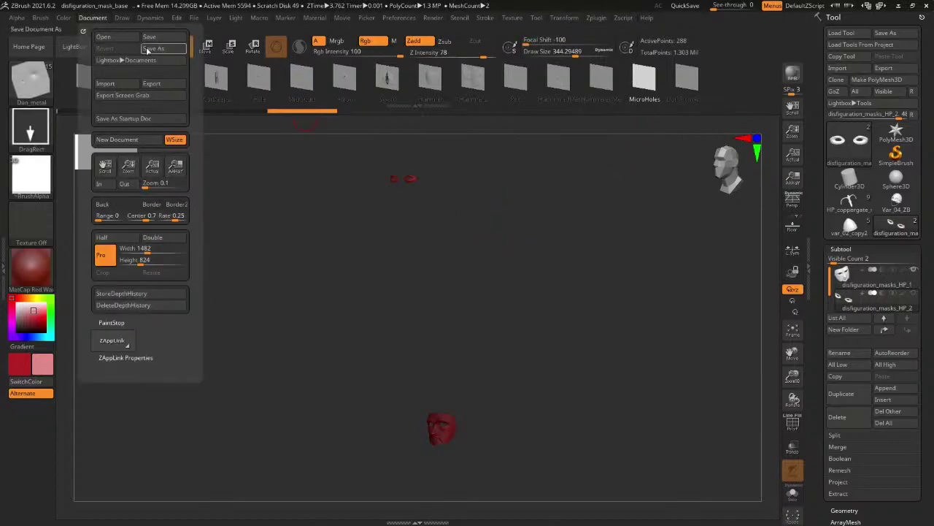
click(117, 138)
click(486, 296)
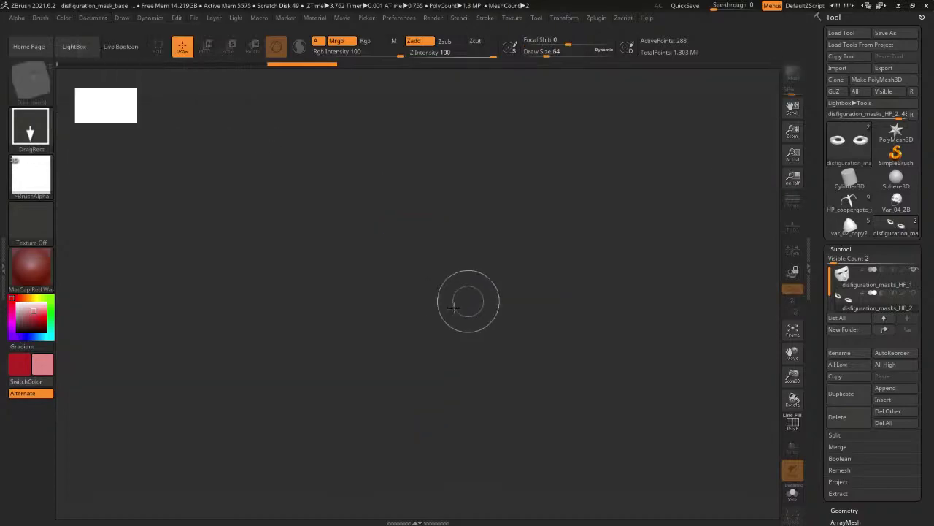
Draw the mask tool on the empty canvas, clear and redraw it larger, and turn on Edit mode.
drag(397, 300, 396, 508)
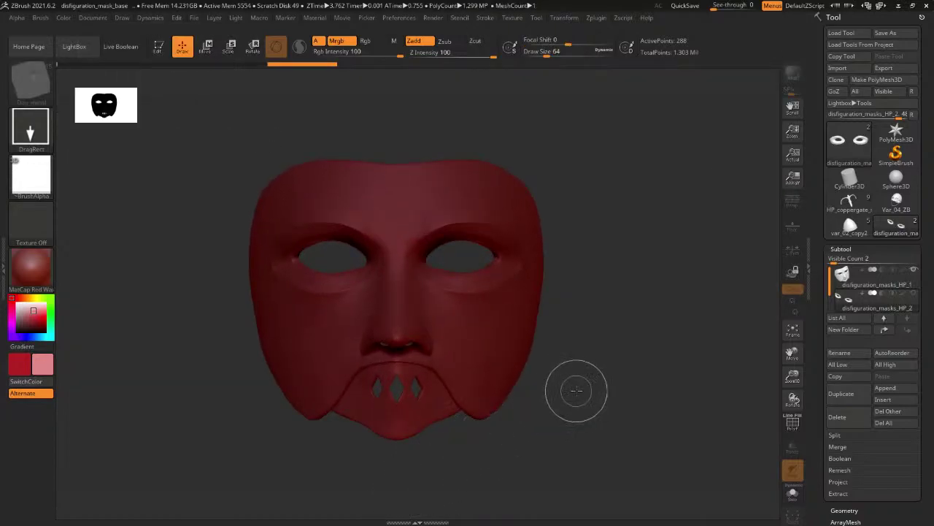
mouse_move(559, 385)
mouse_down()
mouse_move(576, 394)
mouse_move(354, 396)
mouse_up()
key(ctrl+n)
key(ctrl+n)
mouse_move(407, 276)
mouse_down()
mouse_move(345, 522)
mouse_move(413, 522)
mouse_up()
key(t)
click(158, 48)
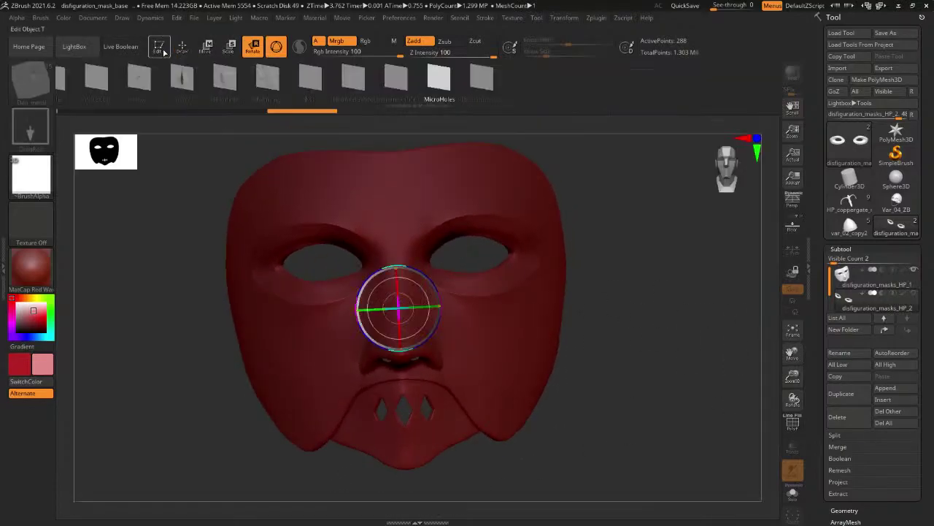
Frame the eye-piece subtool and inspect where it sits relative to the mask.
key(f)
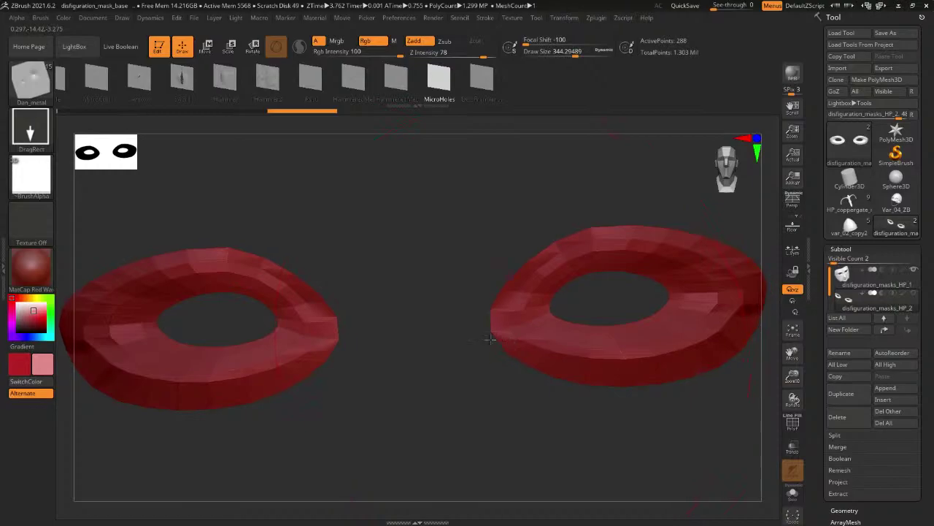
key(f)
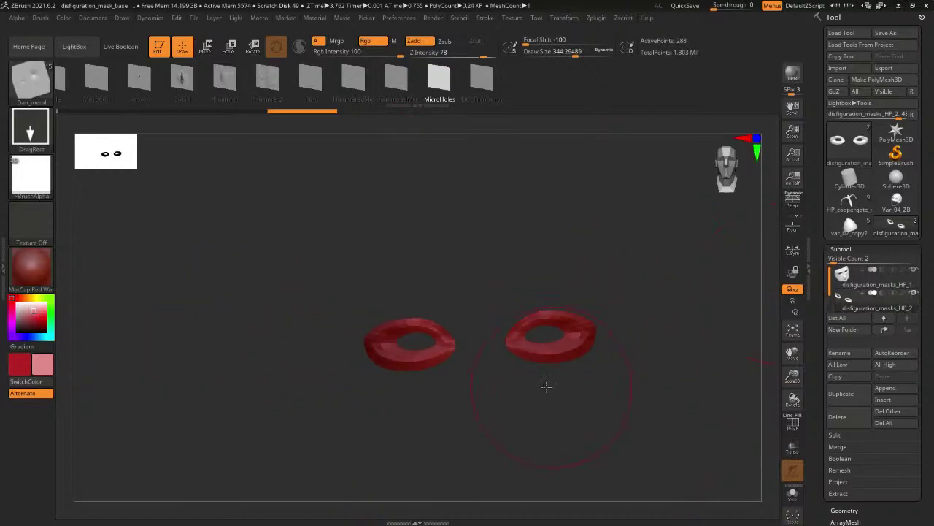
drag(547, 386, 302, 308)
drag(451, 307, 462, 286)
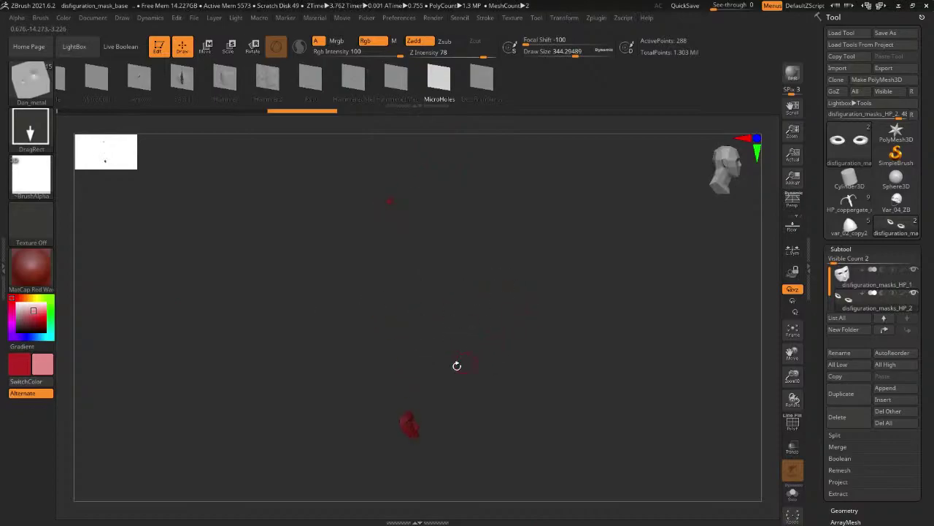
Switch to Blender, then unhide and select the mask_HP_High object.
key(alt+Tab)
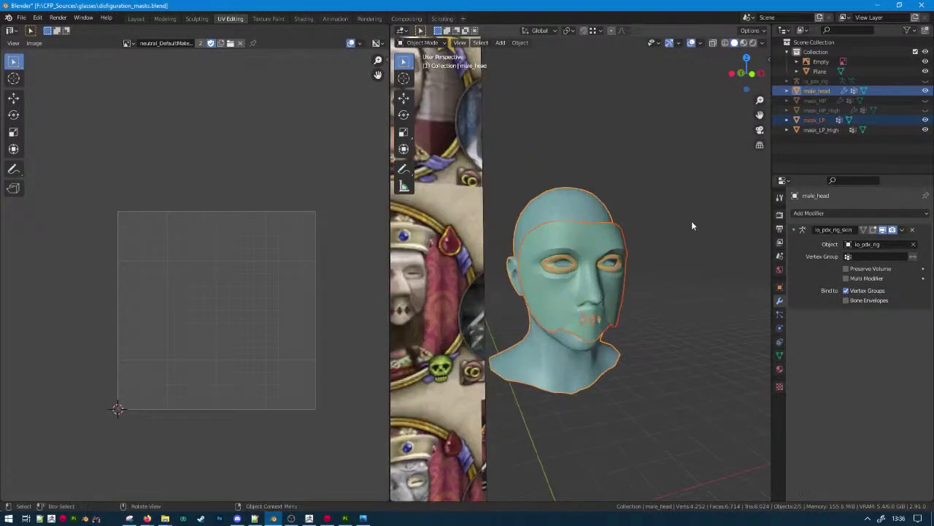
scroll(692, 221, up, 1)
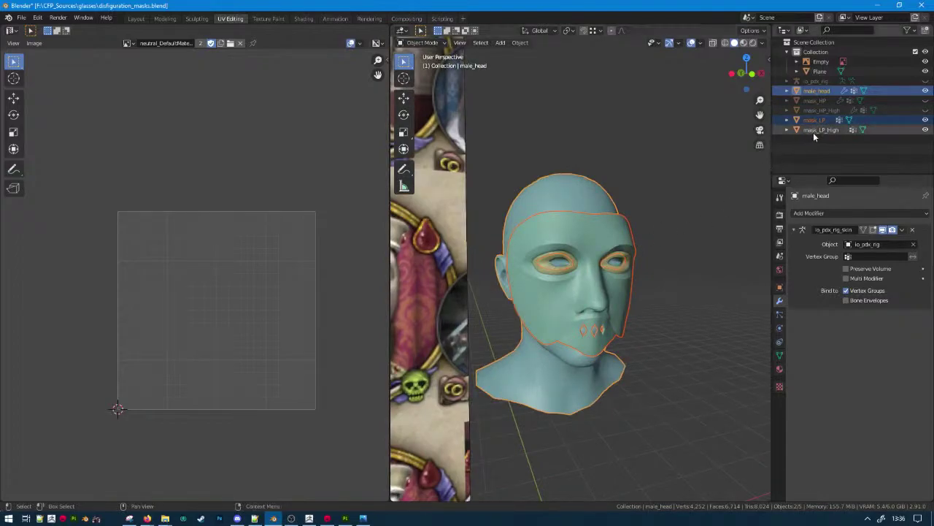
click(814, 130)
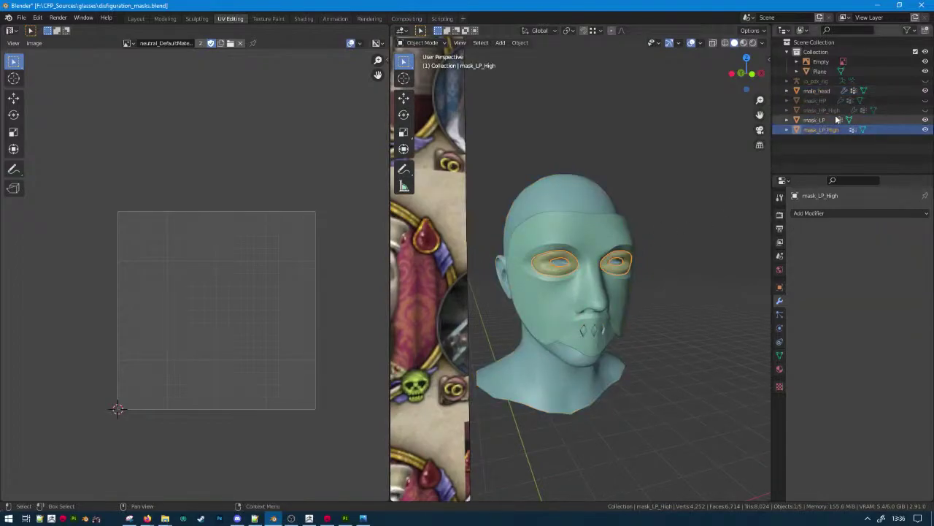
click(822, 110)
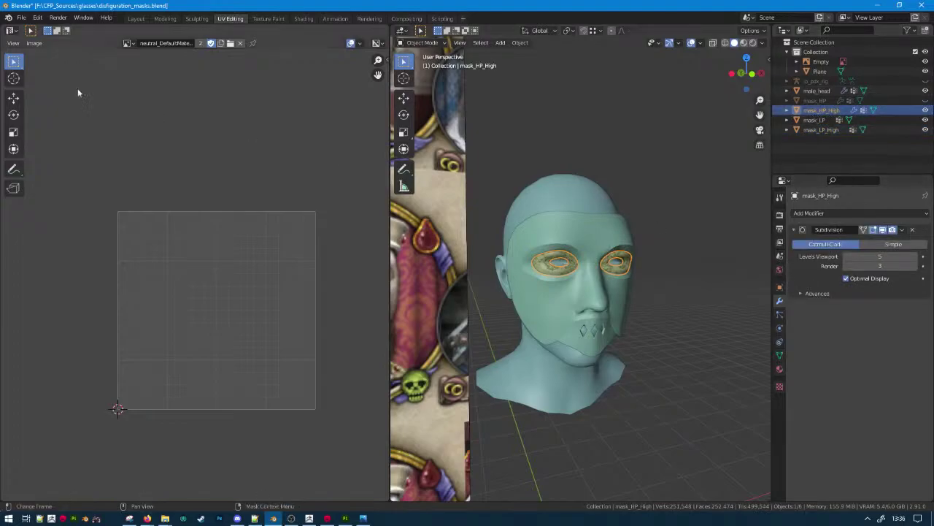
Export the selected mask_HP_High as a Wavefront OBJ, overwriting disfiguration_masks_HP_eyes.obj in the glasses folder.
click(22, 17)
mouse_move(59, 157)
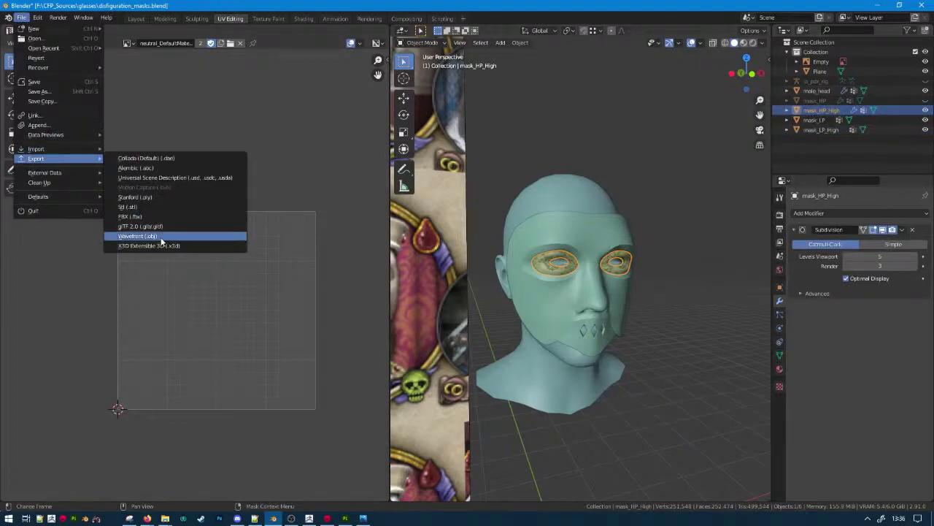
click(167, 235)
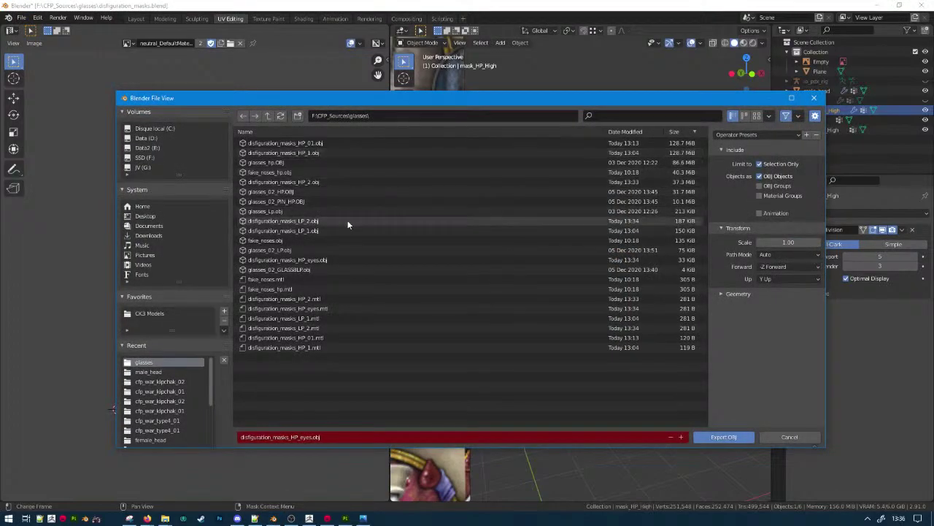
double_click(338, 260)
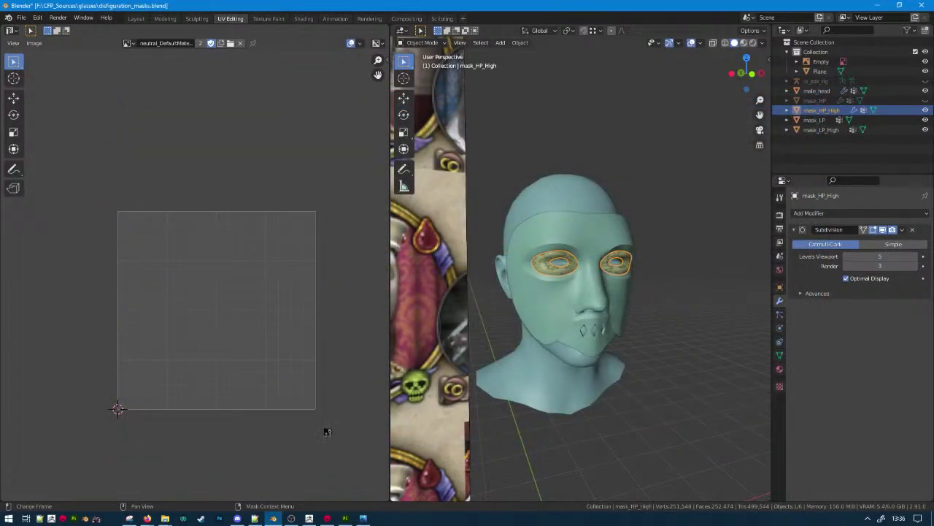
Switch to ZBrush and replace the eye-piece subtool with the exported disfiguration_masks_HP_eyes.obj.
click(310, 518)
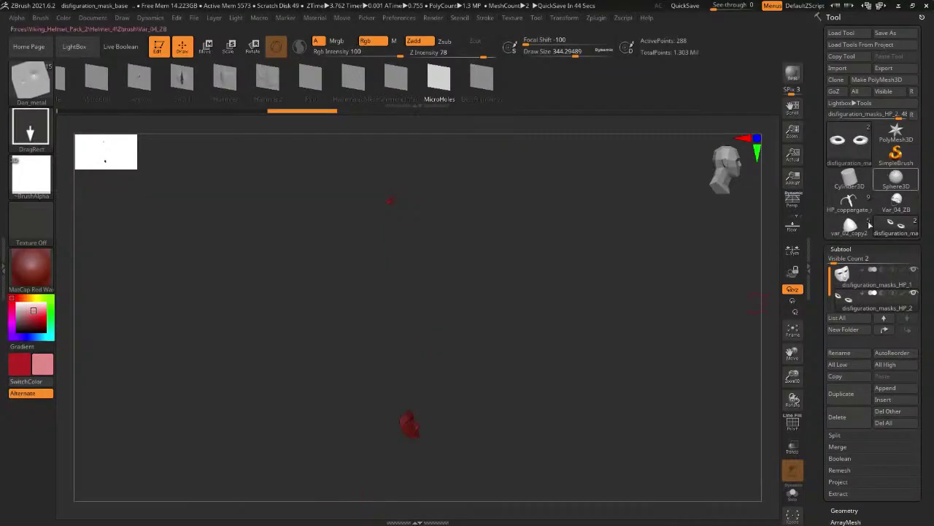
click(839, 76)
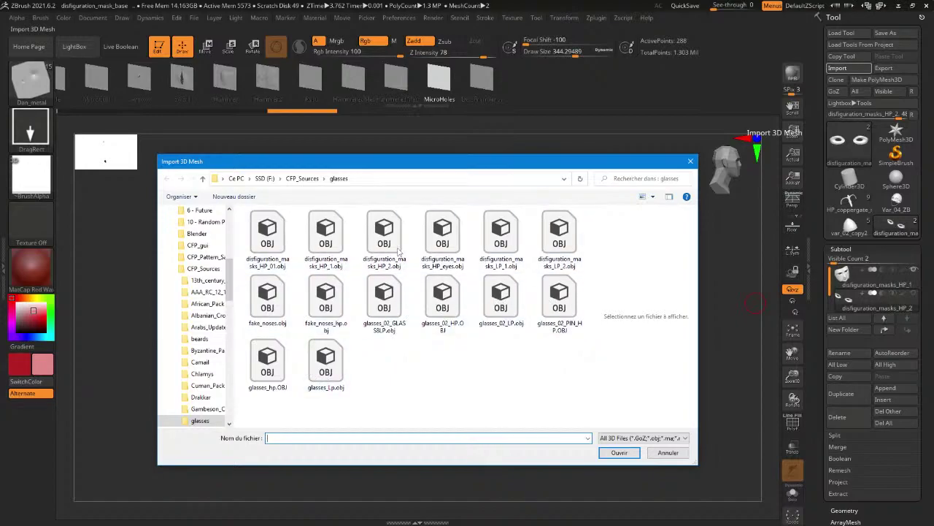
double_click(447, 241)
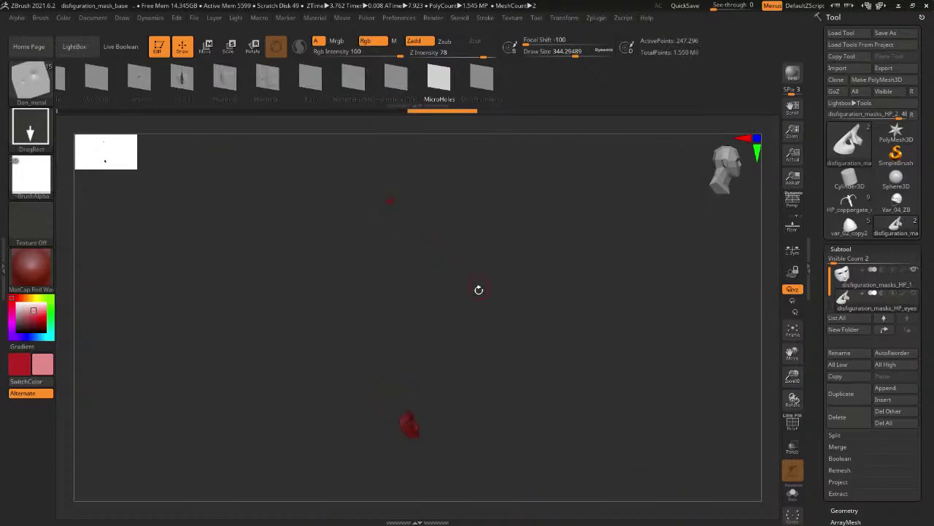
Examine the imported high-poly eye pieces from several angles and check their position against the mask.
mouse_move(479, 290)
mouse_down()
mouse_move(413, 283)
mouse_move(419, 258)
mouse_move(428, 263)
mouse_move(411, 239)
mouse_move(390, 260)
mouse_move(441, 265)
mouse_move(391, 311)
mouse_move(409, 294)
mouse_move(407, 219)
mouse_move(440, 267)
mouse_move(402, 201)
mouse_move(409, 279)
mouse_move(440, 358)
mouse_move(405, 344)
mouse_move(395, 319)
mouse_up()
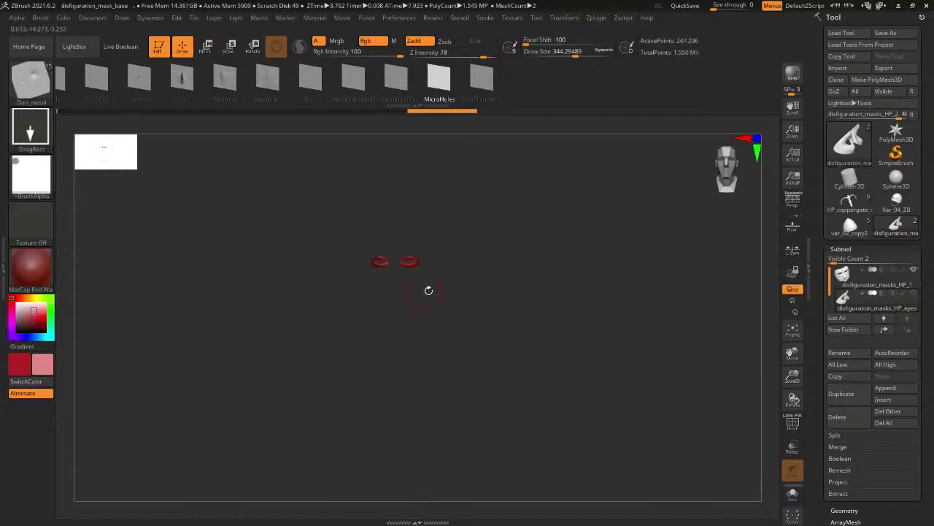
alt+drag(404, 359, 460, 193)
key(f)
ctrl+right_drag(497, 330, 156, 382)
alt+drag(423, 361, 367, 251)
ctrl+right_drag(443, 309, 276, 329)
alt+drag(422, 324, 413, 301)
drag(490, 300, 448, 314)
Switch to Blender and apply all transforms (location, rotation and scale) to mask_HP_High.
key(alt+Tab)
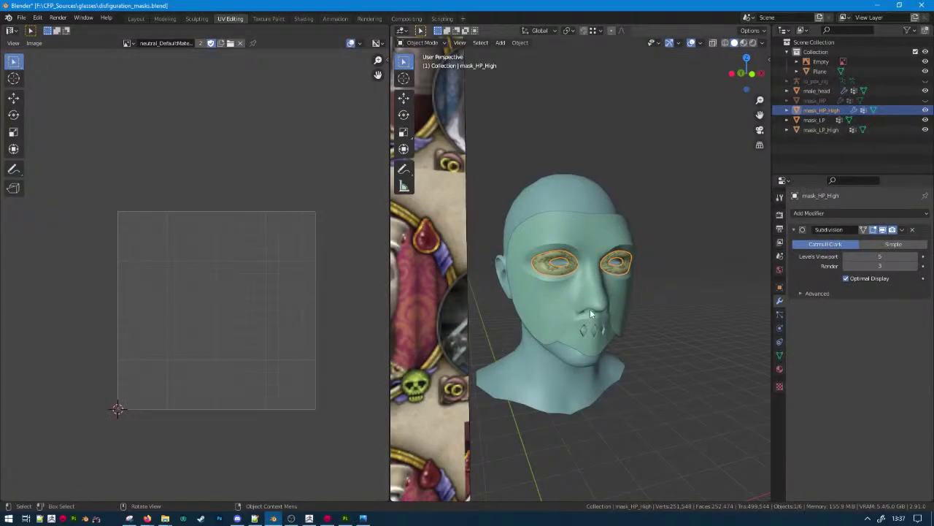
click(596, 296)
click(611, 272)
scroll(594, 327, down, 5)
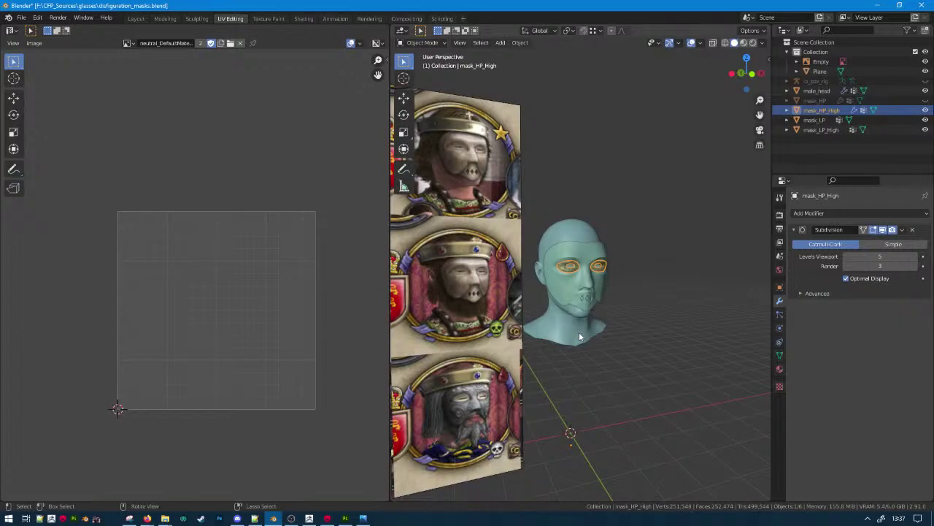
key(ctrl+a)
click(578, 333)
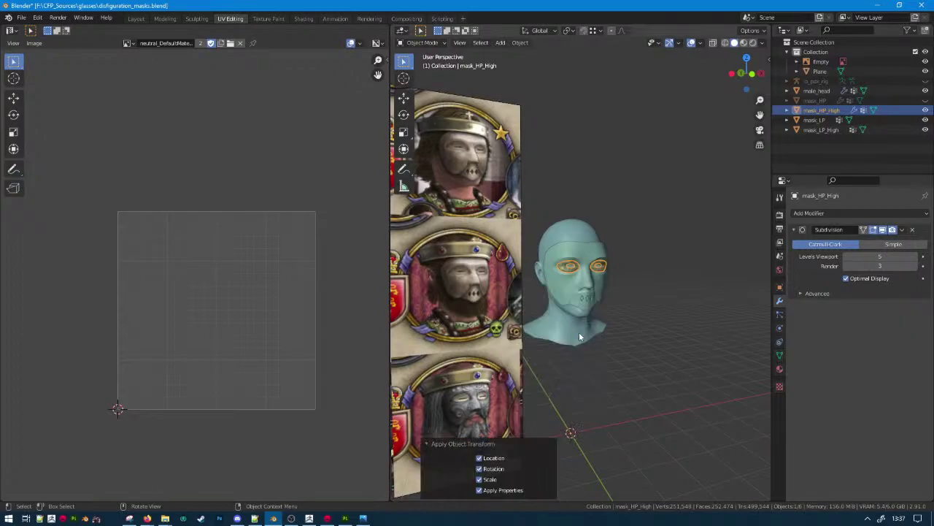
Export mask_HP_High with its applied transforms as Wavefront OBJ over the existing disfiguration_masks_HP_eyes.obj.
click(21, 17)
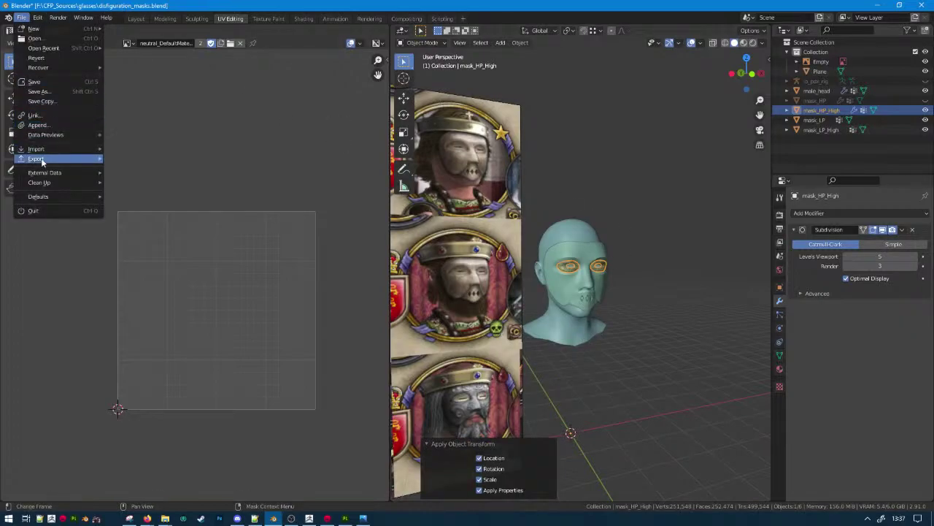
mouse_move(36, 159)
click(130, 235)
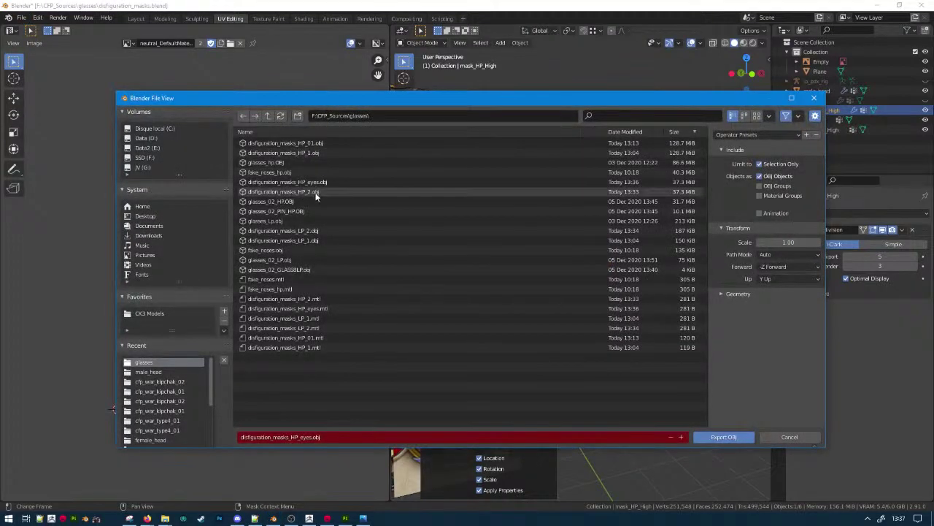
click(312, 183)
double_click(315, 186)
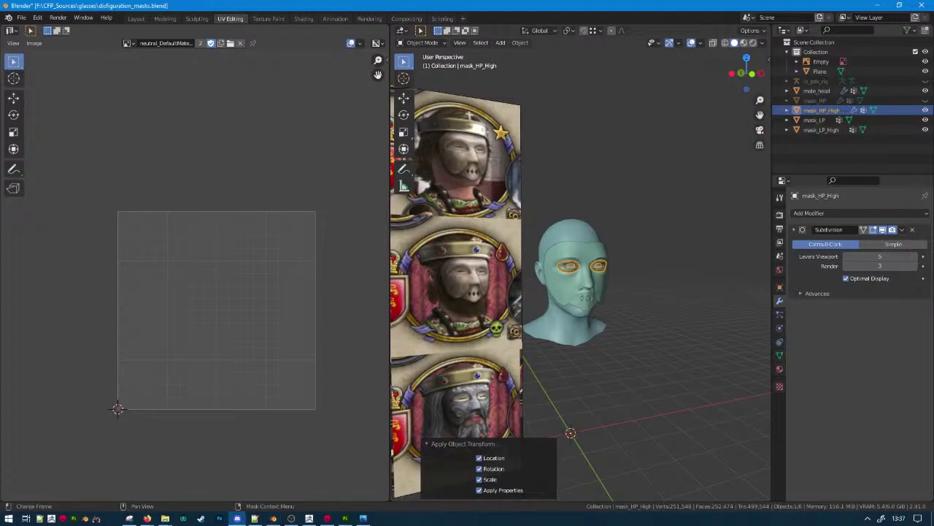
Return to ZBrush and reimport disfiguration_masks_HP_eyes.obj into the eye-piece subtool.
click(311, 518)
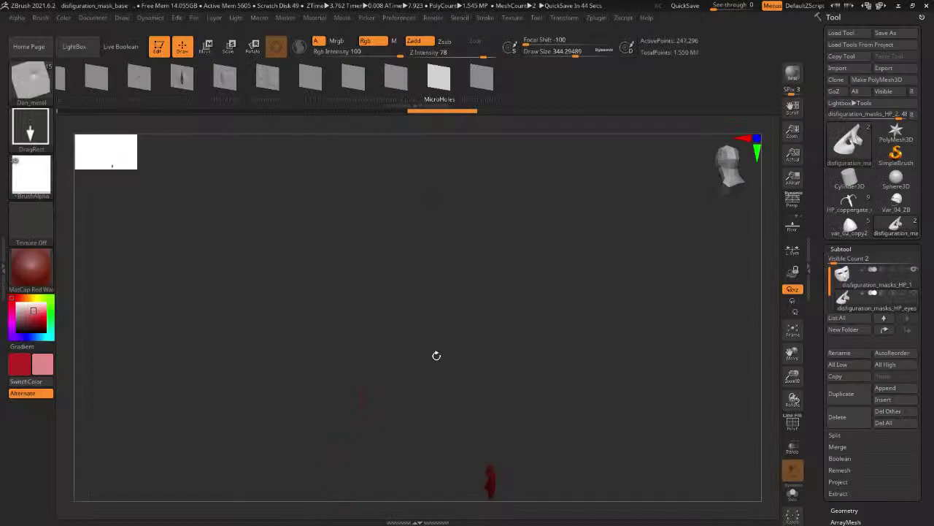
click(837, 68)
double_click(391, 243)
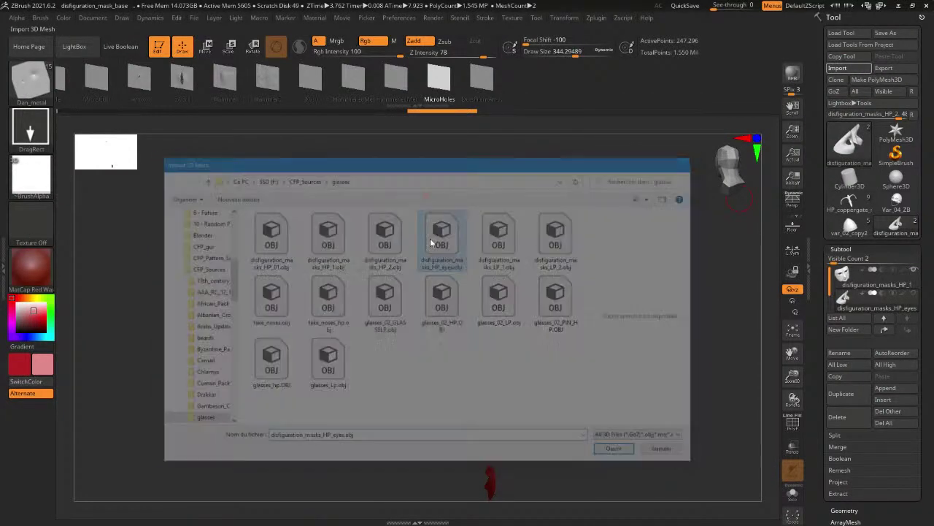
Check from the front and the side how the reimported eye pieces line up with the mask.
drag(410, 321, 454, 330)
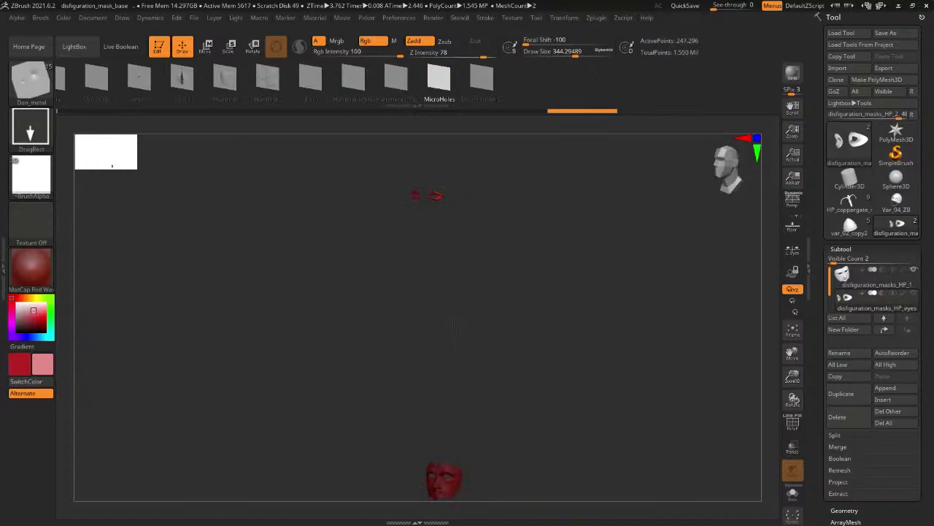
key(f)
ctrl+right_drag(461, 375, 427, 372)
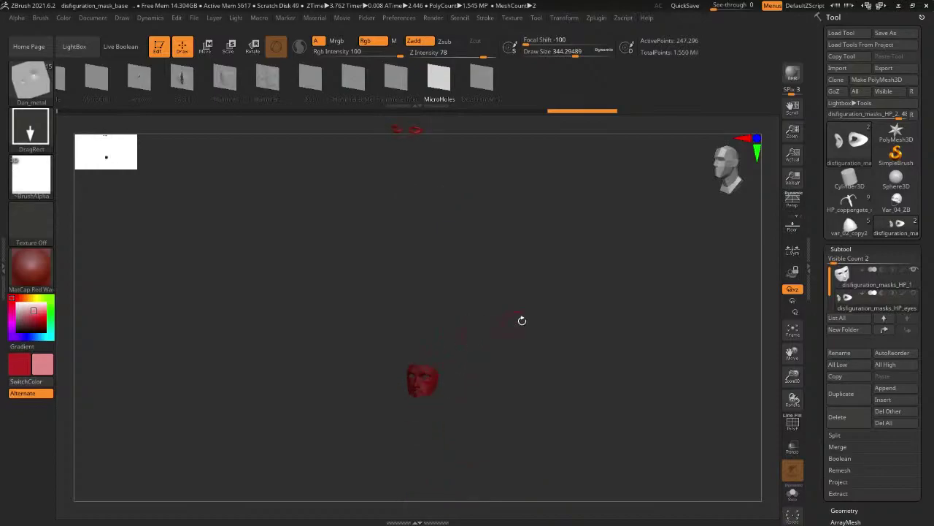
alt+right_drag(526, 317, 517, 340)
shift+right_drag(600, 351, 602, 348)
right_click(522, 414)
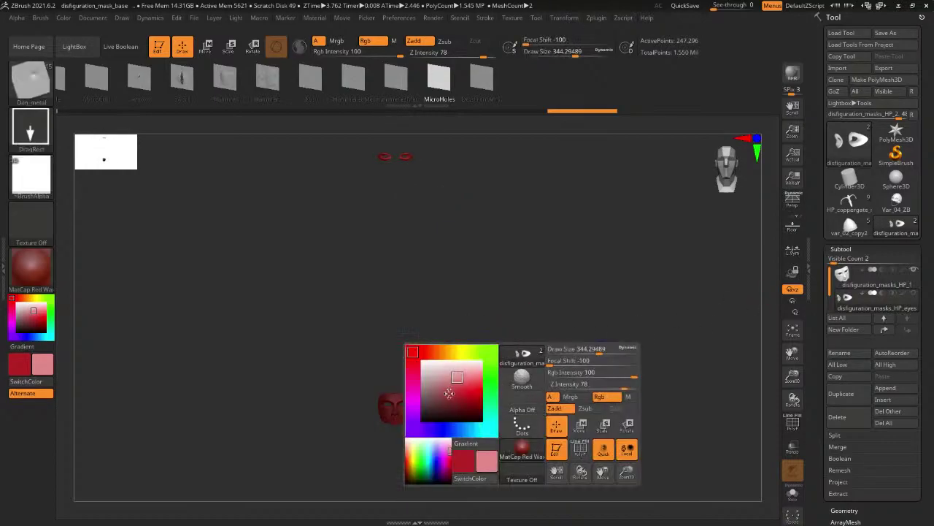
drag(443, 378, 496, 335)
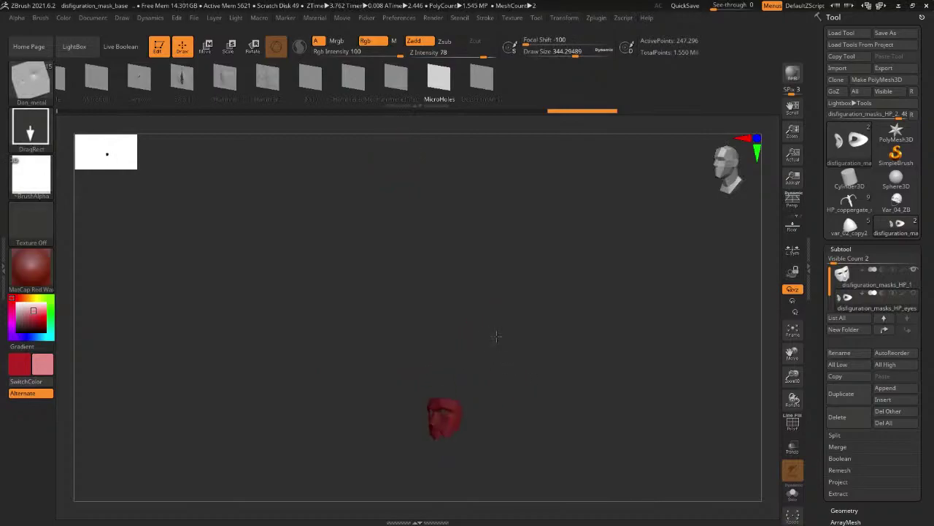
alt+right_drag(519, 375, 452, 288)
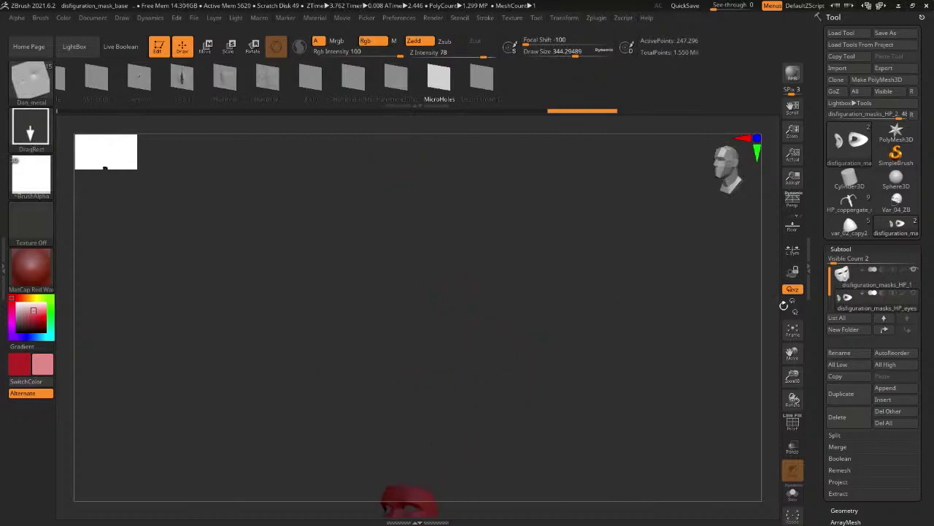
Delete the eye-piece subtool and frame the remaining mask.
click(844, 417)
drag(570, 316, 481, 314)
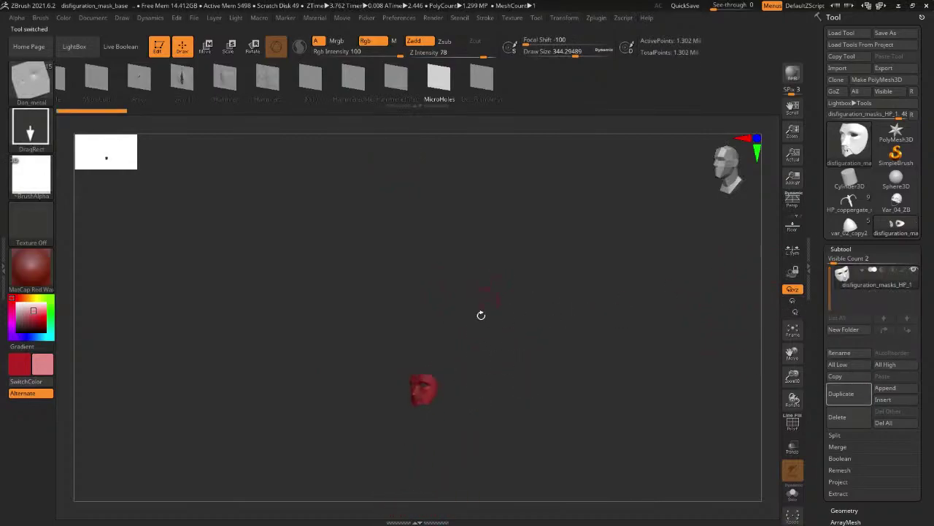
key(f)
ctrl+right_drag(581, 399, 539, 387)
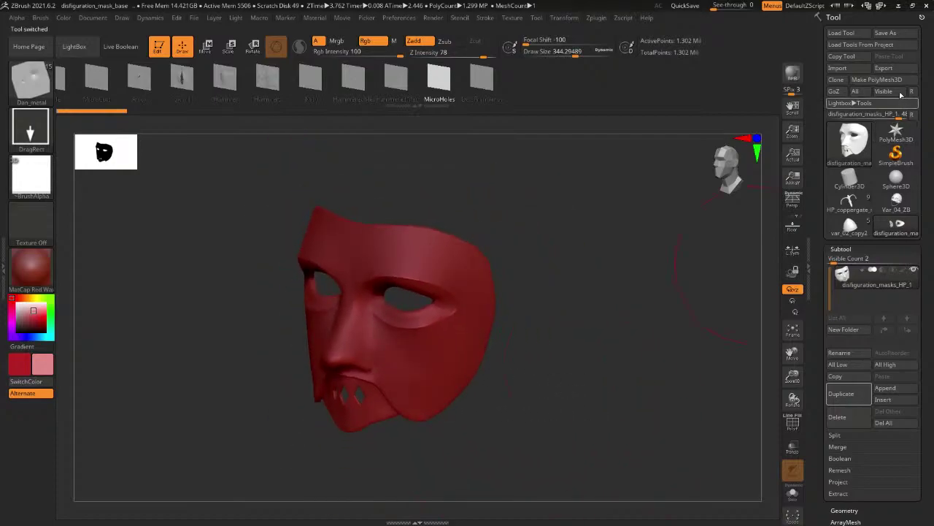
Export the mask subtool to the glasses folder as disfiguration_masks_HP_Base.obj.
click(892, 70)
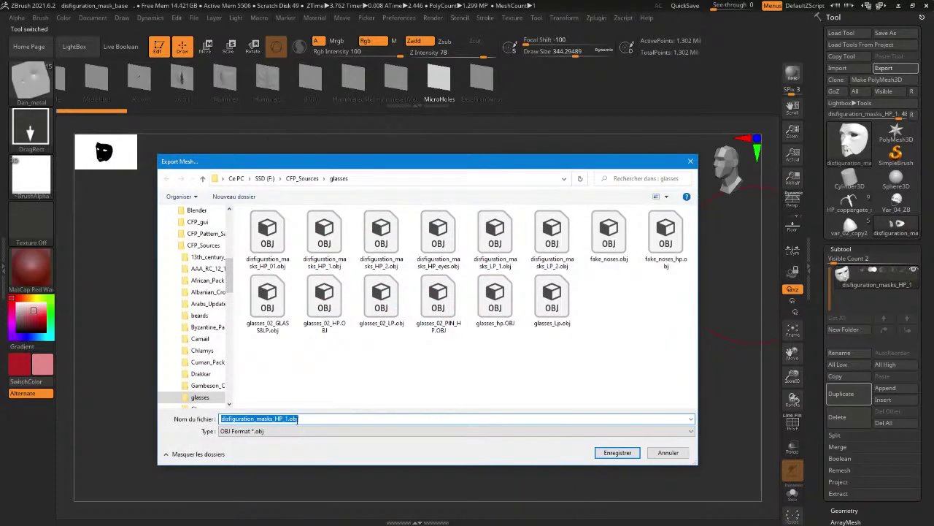
click(290, 418)
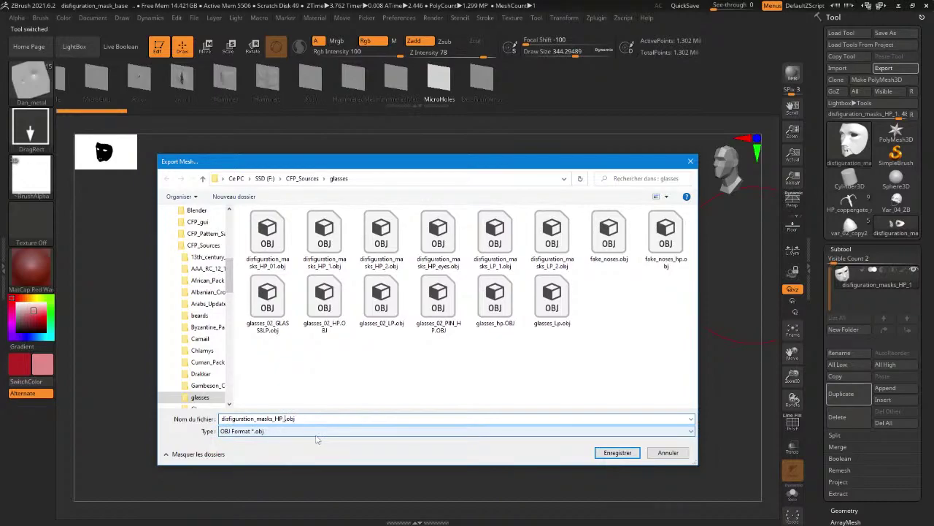
key(Return)
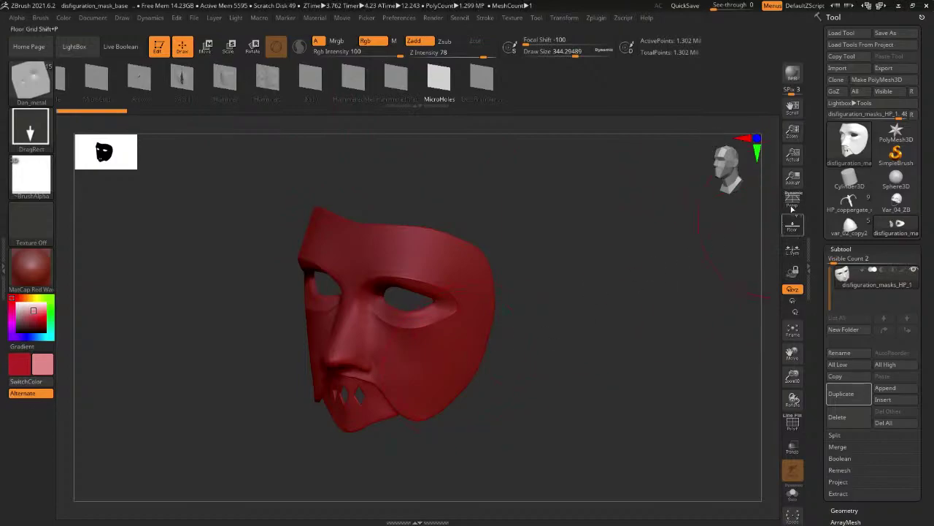
Import disfiguration_masks_HP_Base.obj from the glasses folder in place of the current mask subtool.
click(837, 68)
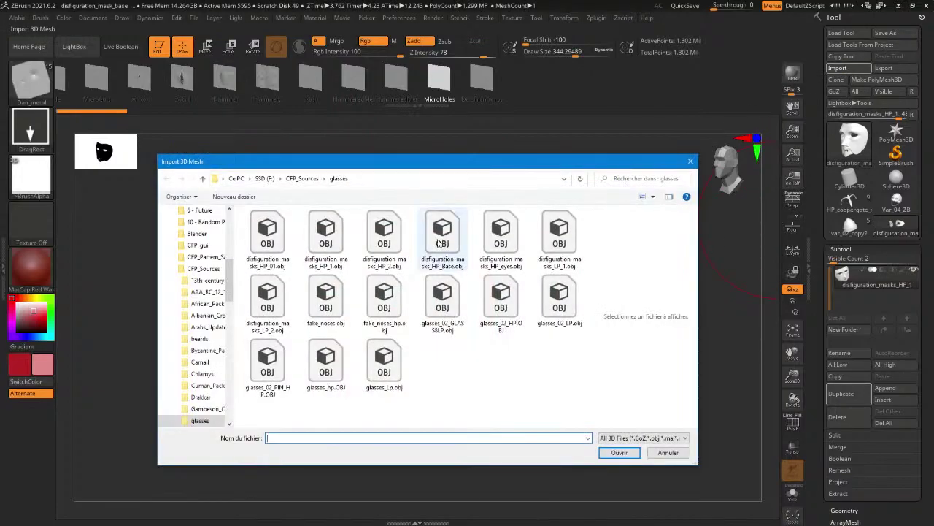
click(378, 246)
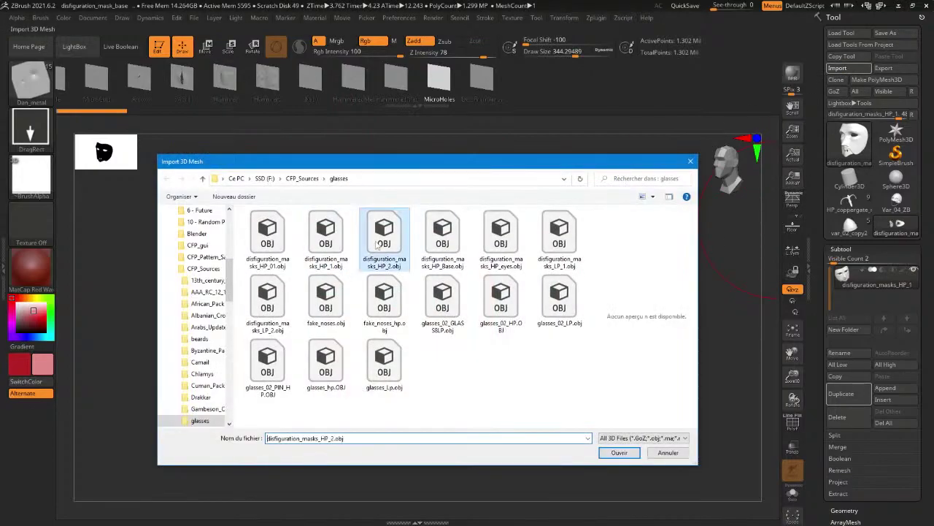
click(338, 252)
double_click(451, 252)
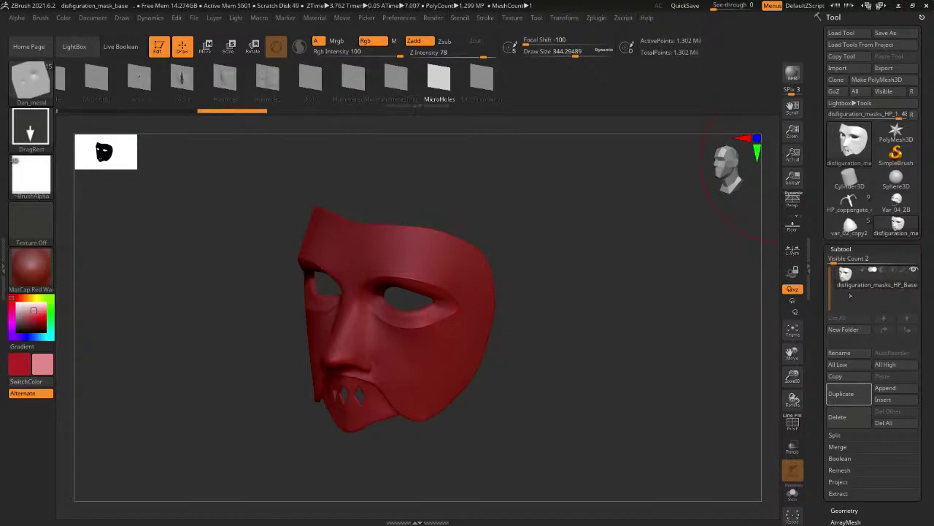
Try importing disfiguration_masks_HP_eyes.obj into a duplicate of the mask subtool, and delete that duplicate.
click(840, 393)
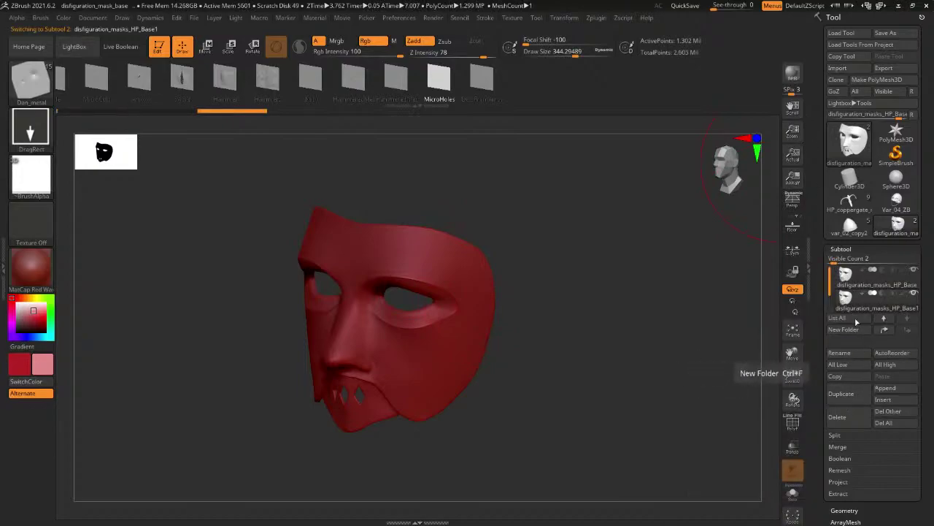
click(838, 68)
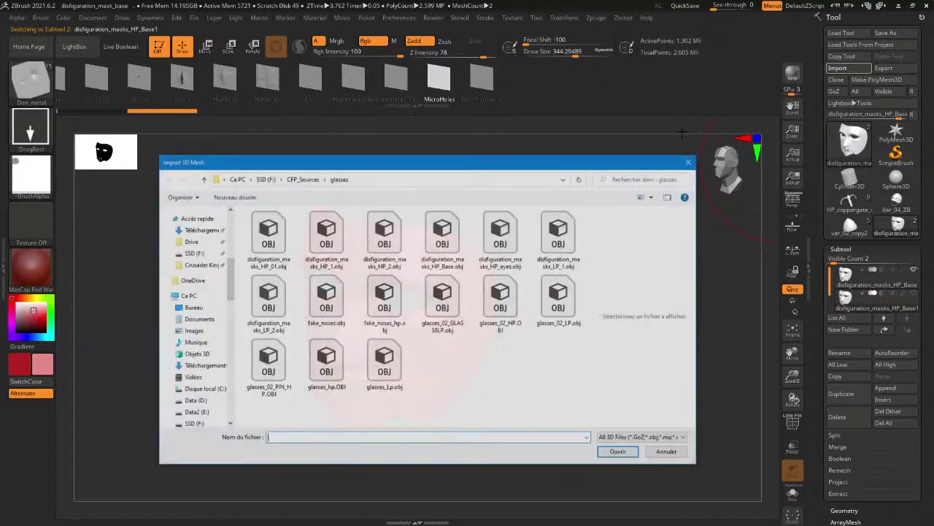
double_click(502, 233)
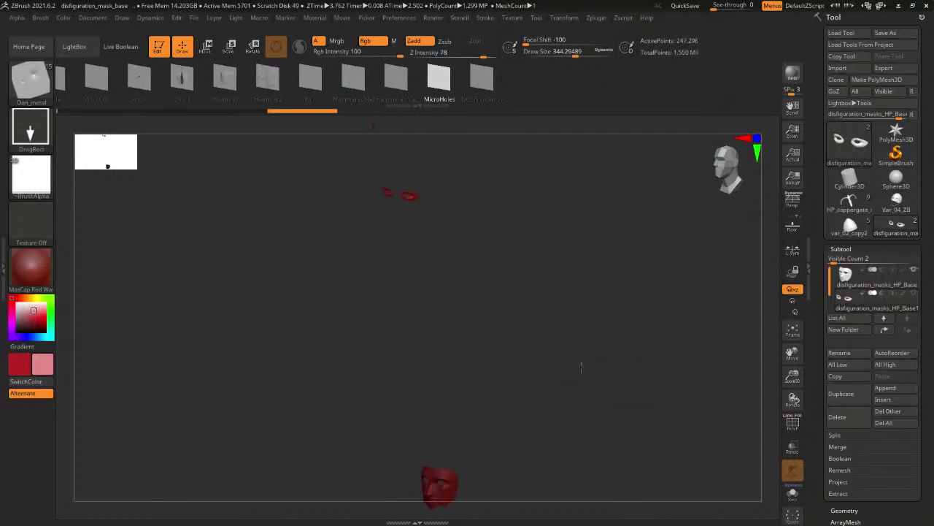
mouse_move(888, 306)
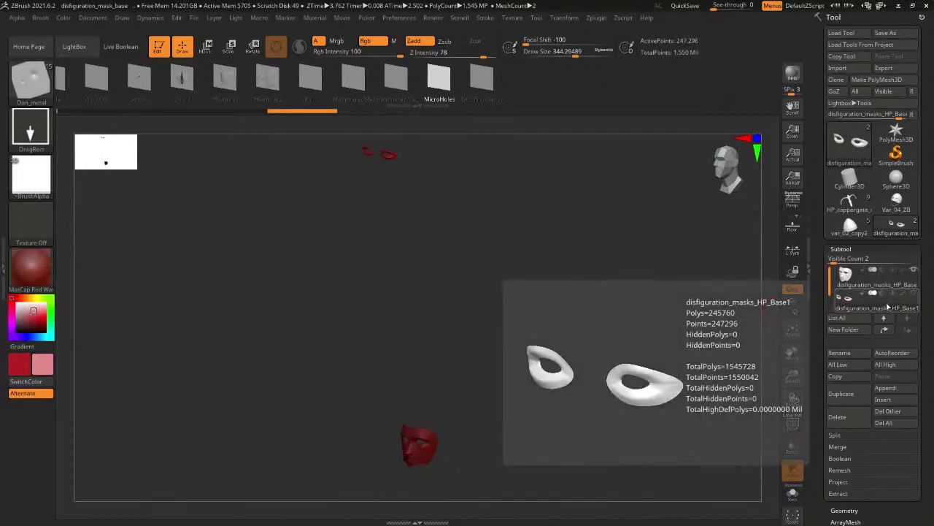
click(837, 416)
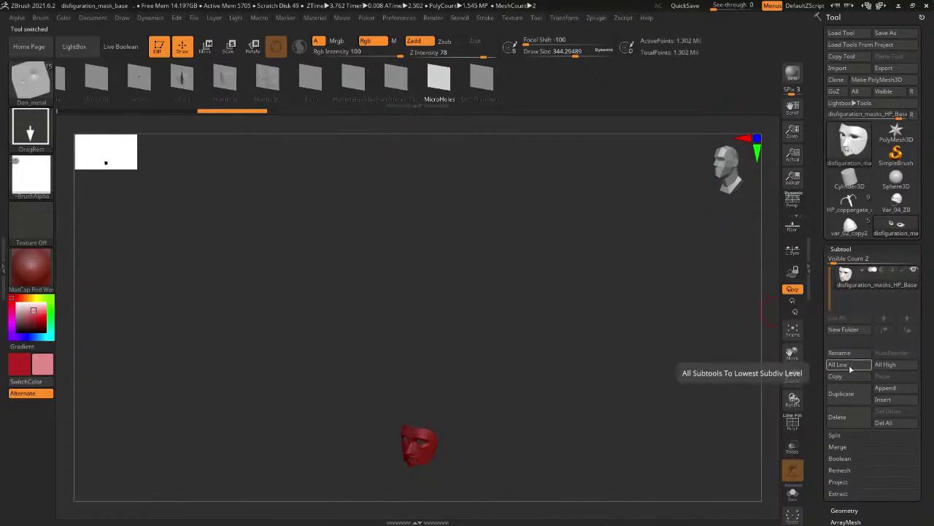
Try importing disfiguration_masks_HP_eyes.obj over the remaining mask subtool, and undo the import.
click(885, 388)
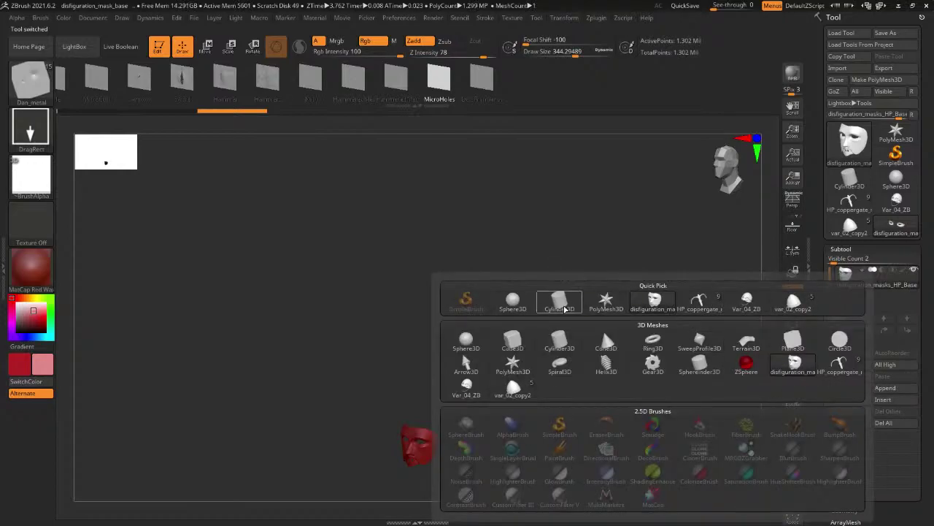
click(837, 67)
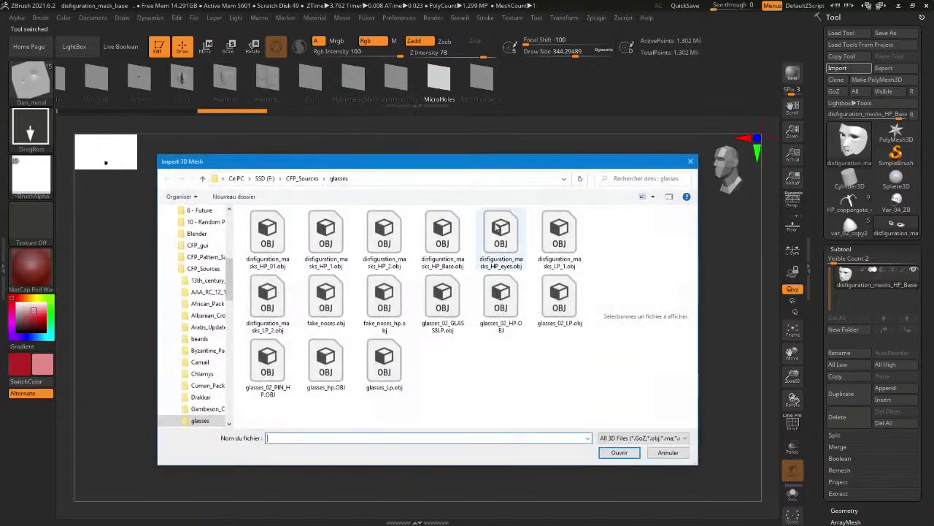
double_click(501, 235)
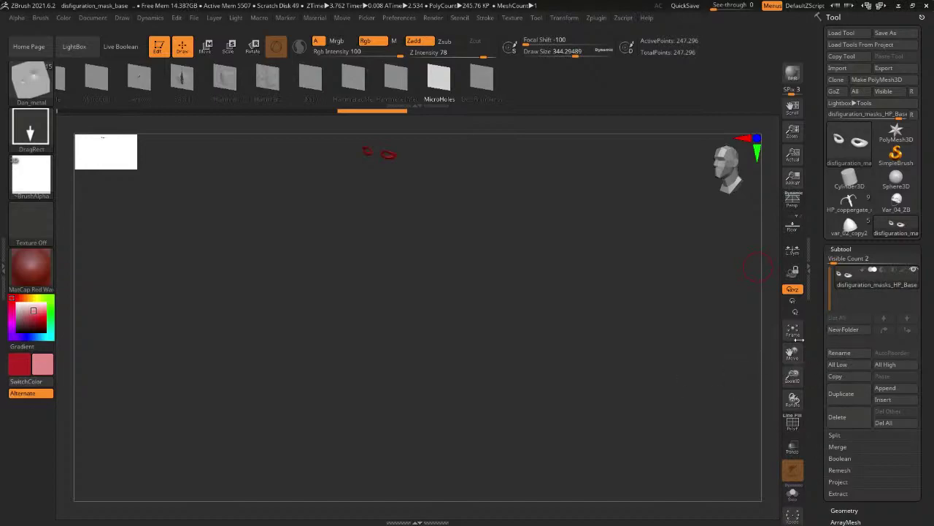
key(ctrl+z)
Make a PolyMesh3D copy of the mask and append the disfiguration mask tool to it as a second subtool.
mouse_move(514, 380)
alt+mouse_down()
mouse_move(551, 278)
mouse_move(537, 392)
mouse_move(634, 426)
mouse_move(614, 410)
alt+mouse_up()
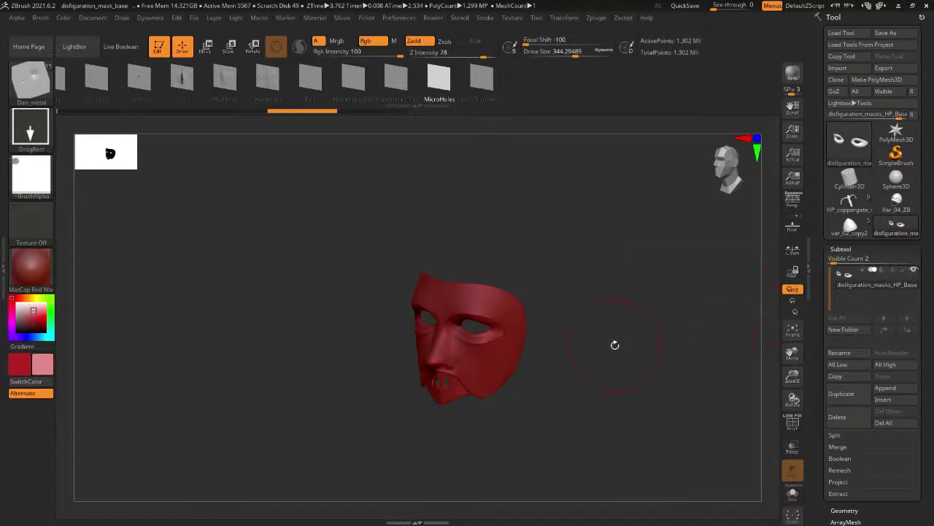
alt+drag(615, 345, 558, 350)
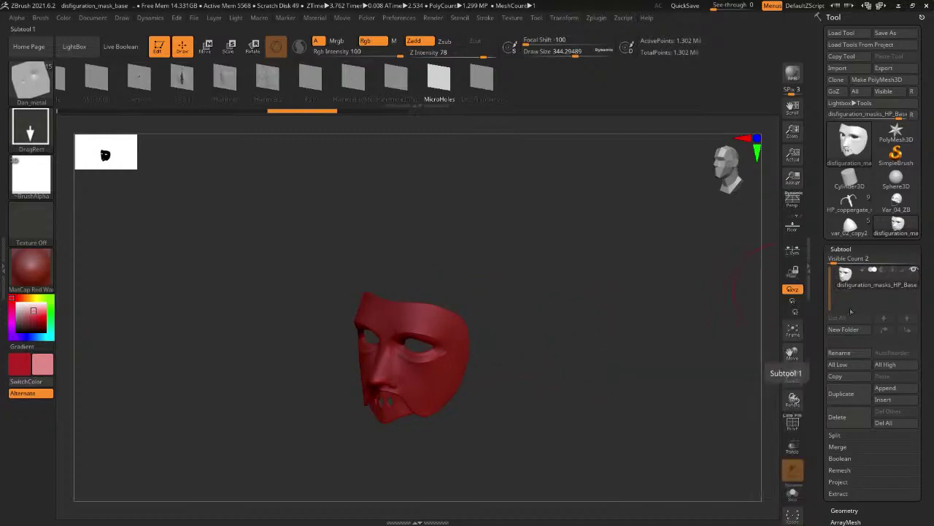
click(856, 80)
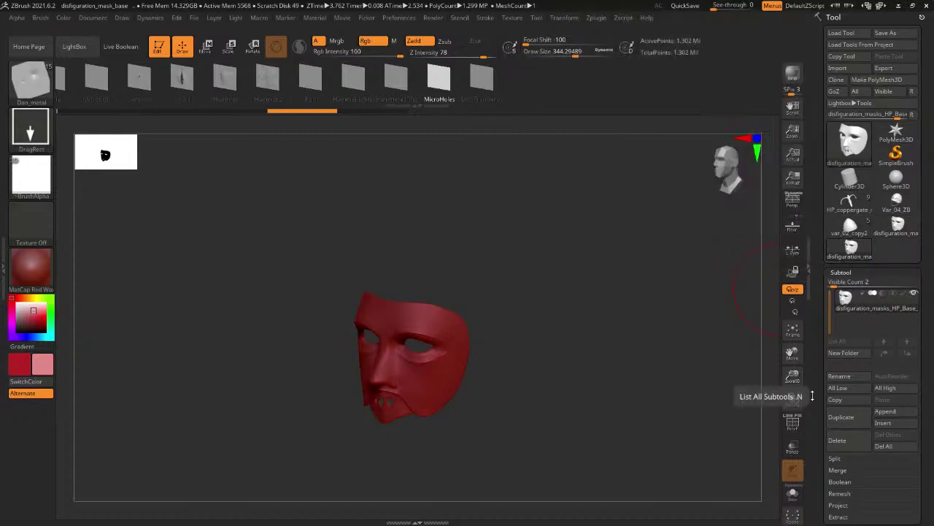
click(885, 423)
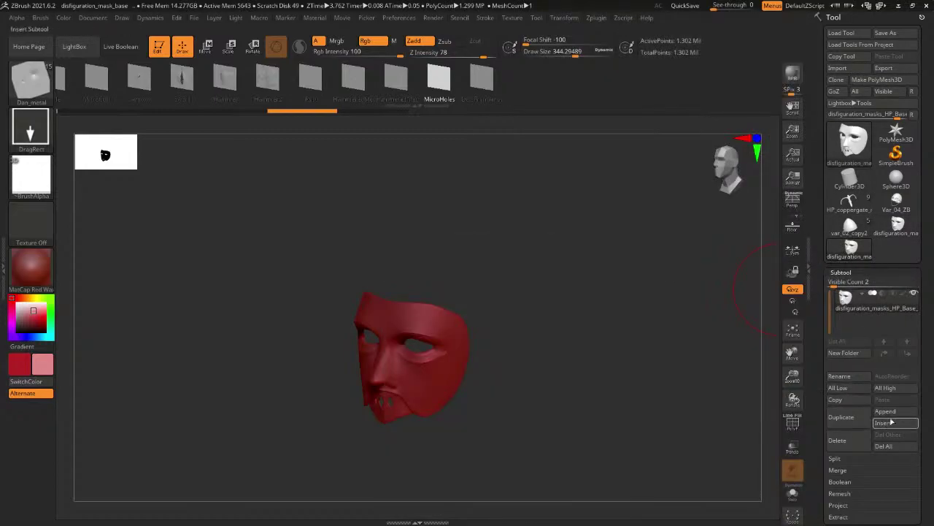
click(891, 423)
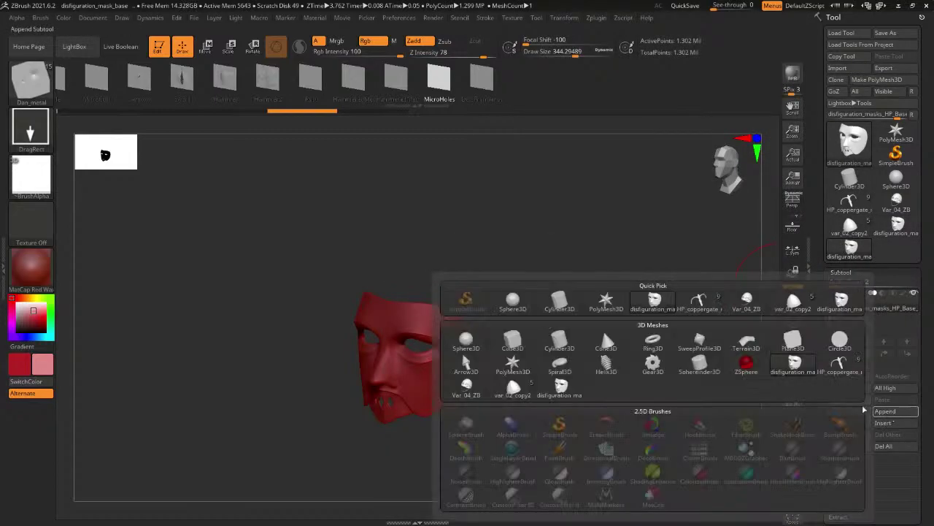
click(567, 396)
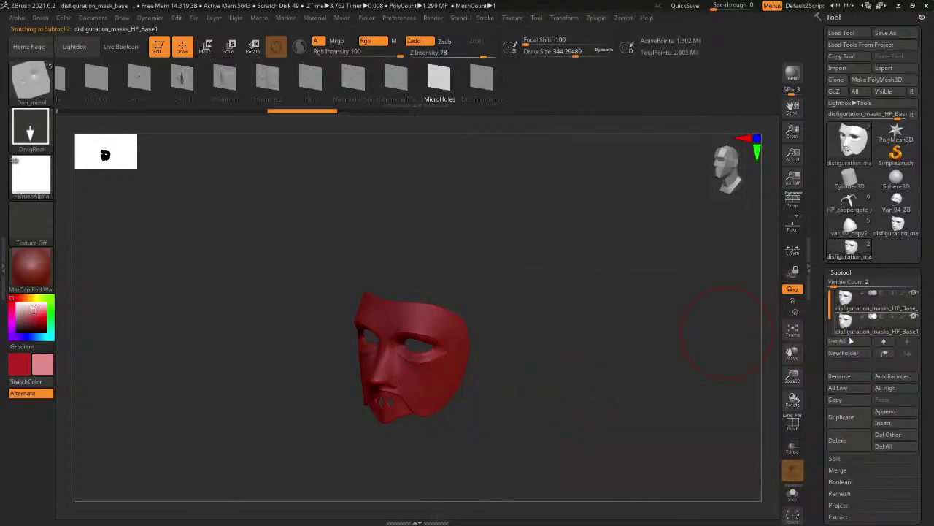
Try importing disfiguration_masks_HP_eyes.obj in place of the appended mask subtool, and undo the import.
click(847, 69)
double_click(494, 238)
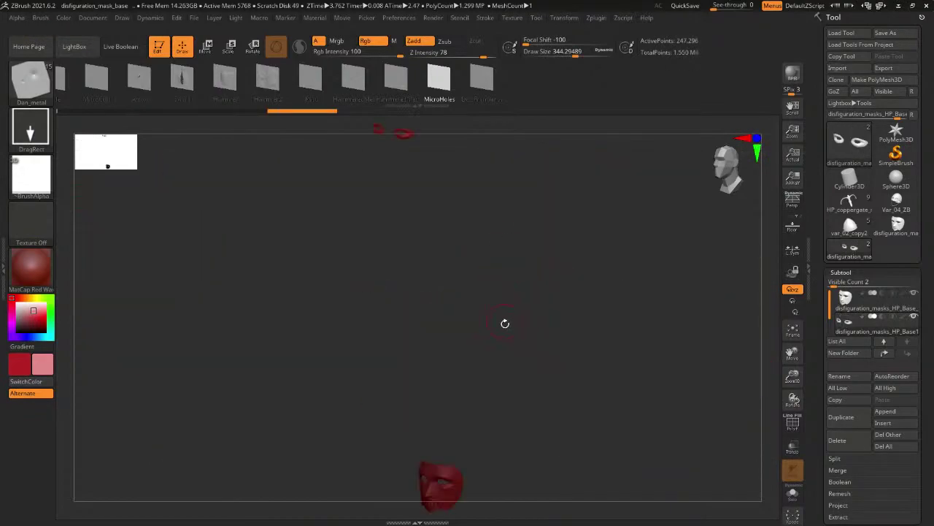
key(ctrl)
mouse_move(503, 338)
mouse_down()
mouse_move(521, 321)
mouse_move(509, 388)
mouse_move(472, 323)
mouse_up()
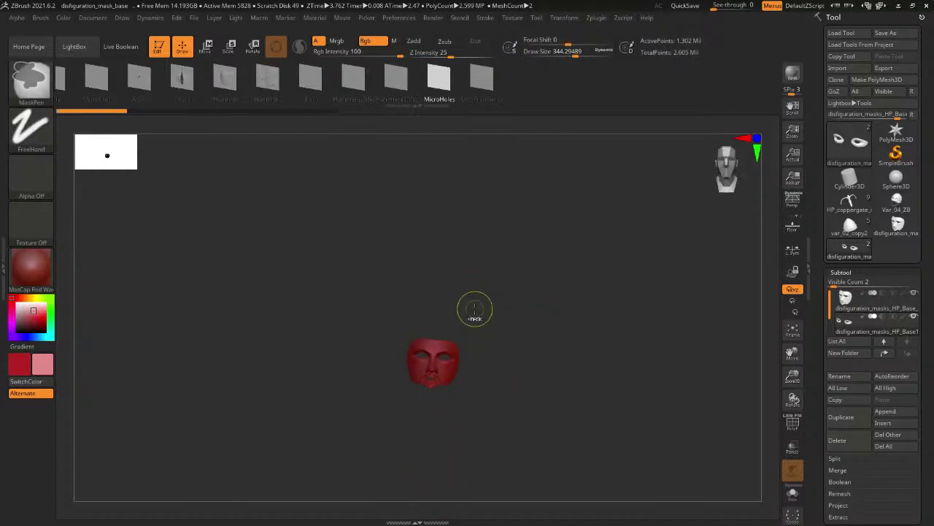
Switch to Blender and import disfiguration_masks_HP_Base.obj from the glasses folder.
key(alt+Tab)
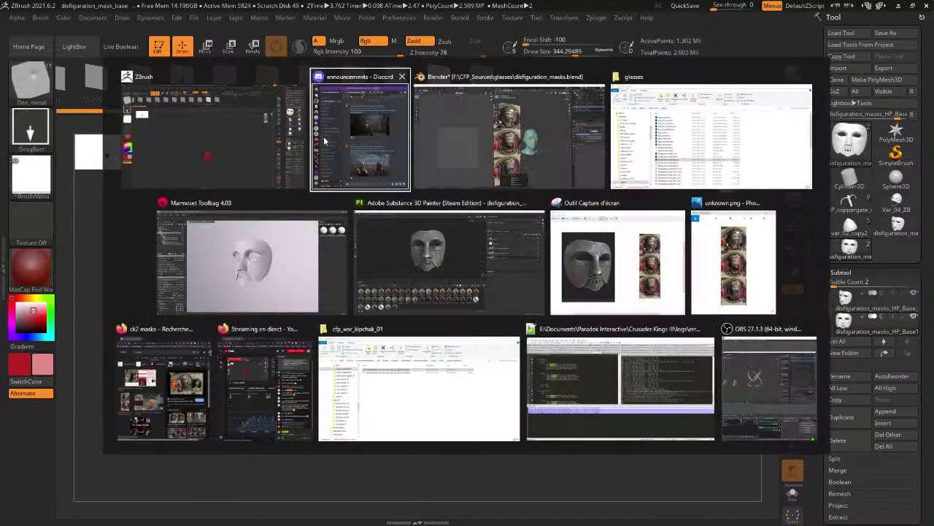
click(451, 109)
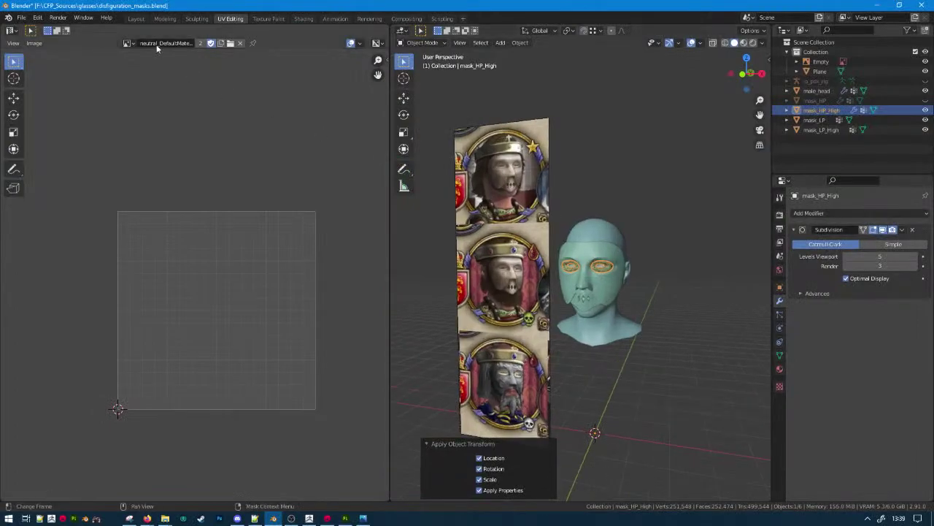
click(21, 17)
mouse_move(51, 149)
click(169, 227)
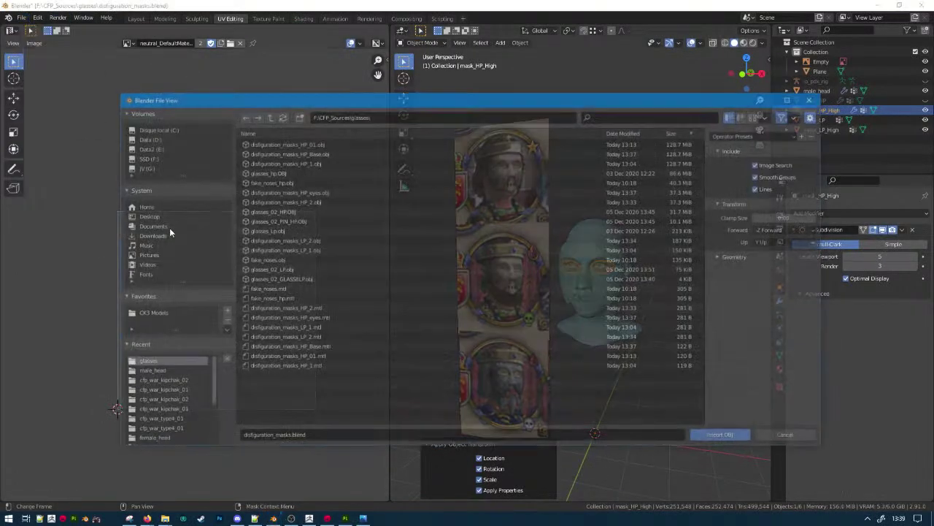
double_click(326, 153)
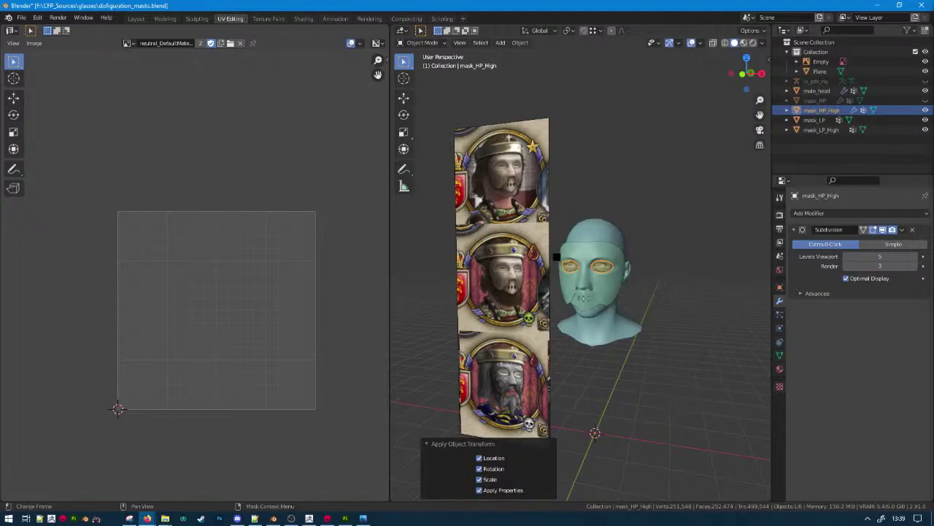
Close Marmoset Toolbag and the photo viewer with the reference image while the import runs.
click(328, 518)
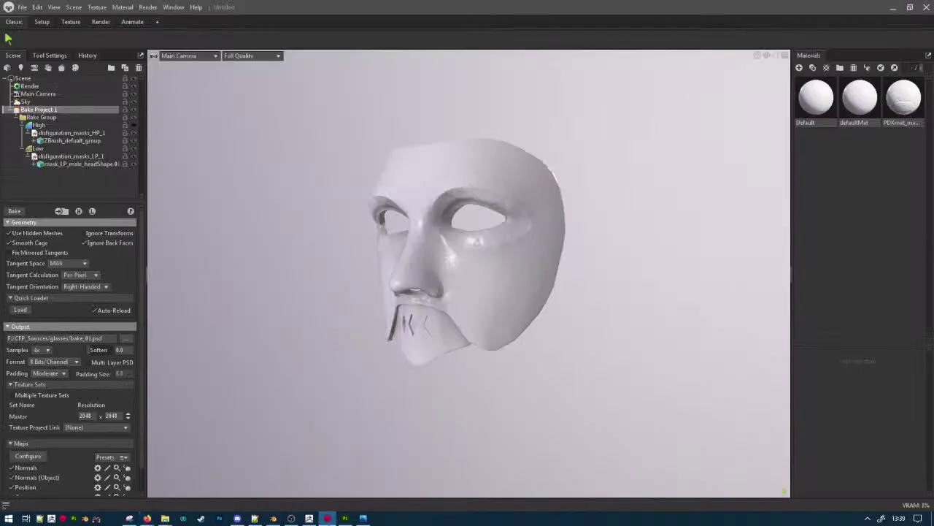
click(326, 517)
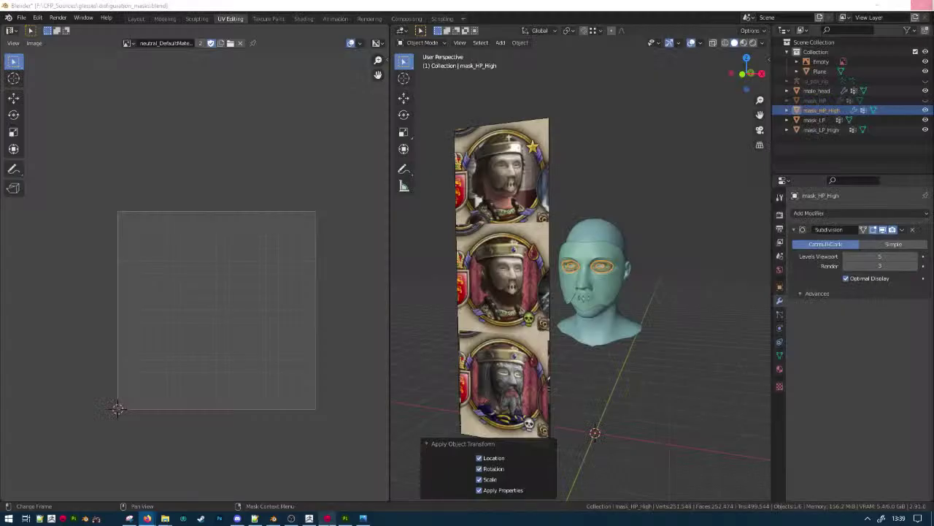
click(326, 518)
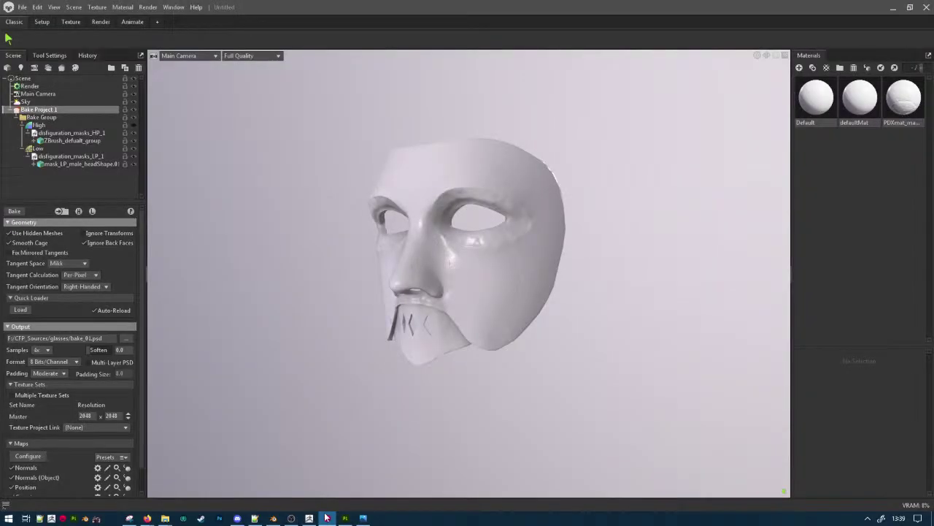
right_click(326, 517)
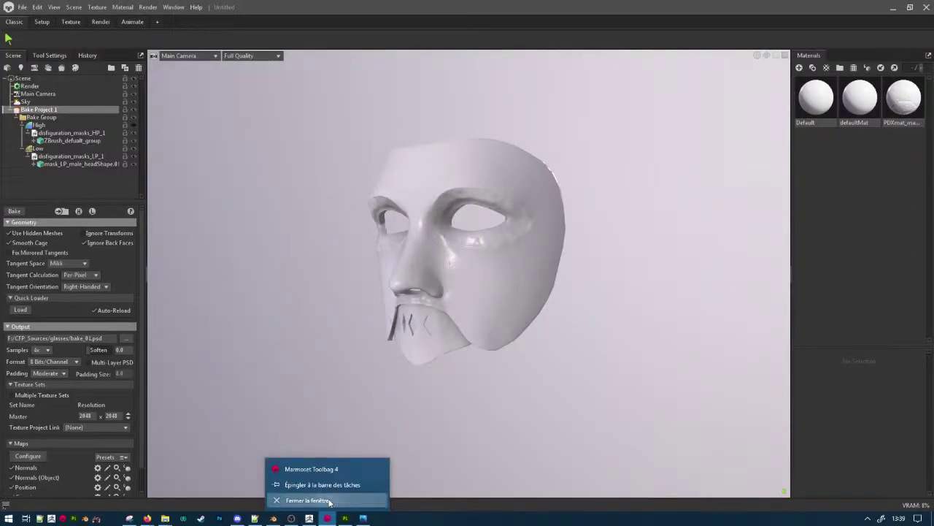
click(314, 500)
click(497, 295)
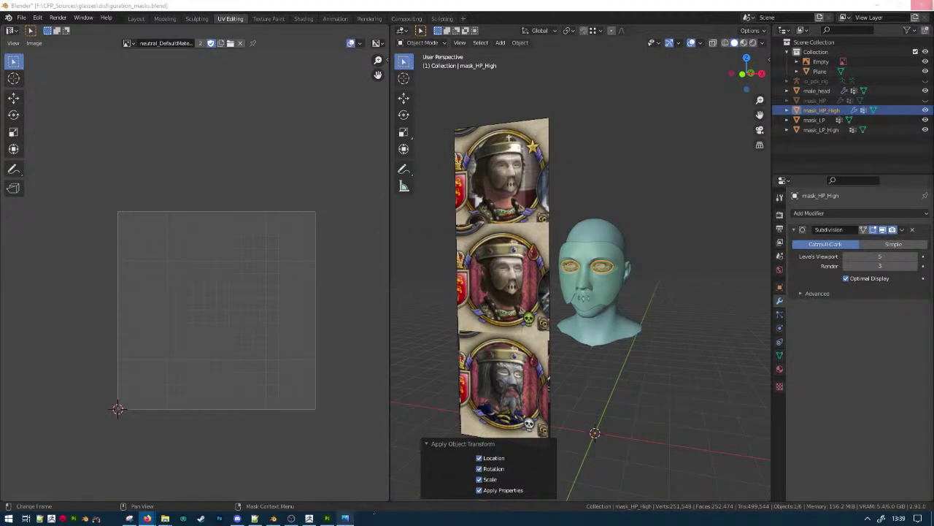
click(346, 519)
right_click(346, 518)
click(343, 500)
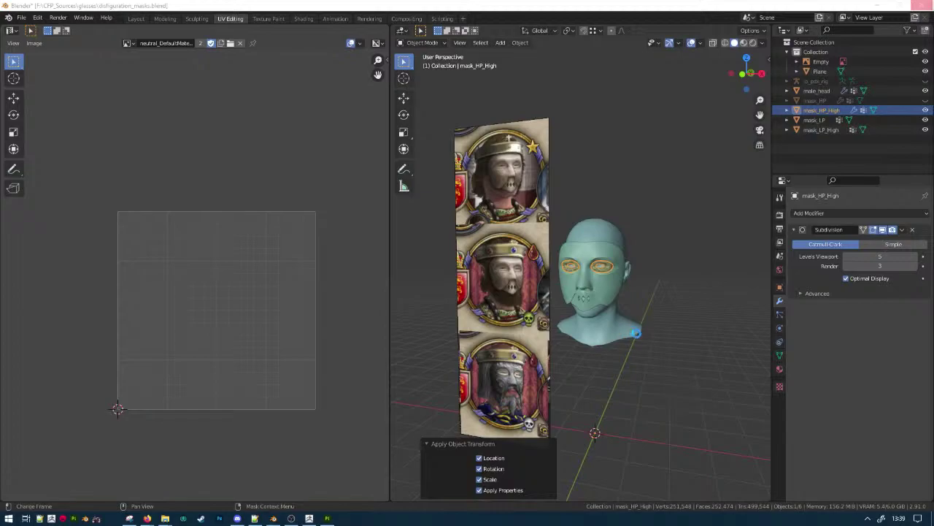
Hide mask_LP and mask_LP_High, leaving mask_HP_High shown with the imported mask.
scroll(686, 292, up, 2)
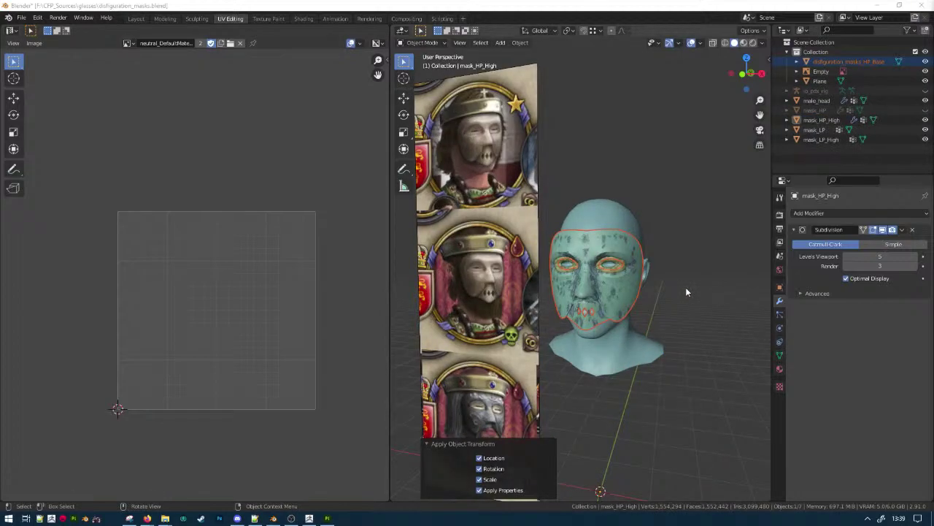
scroll(680, 297, up, 2)
middle_drag(608, 286, 581, 287)
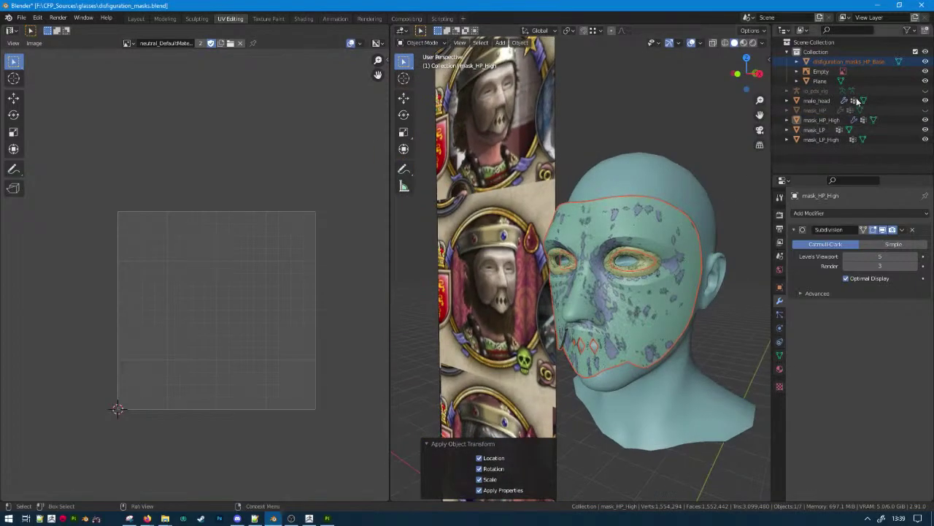
click(925, 120)
click(925, 129)
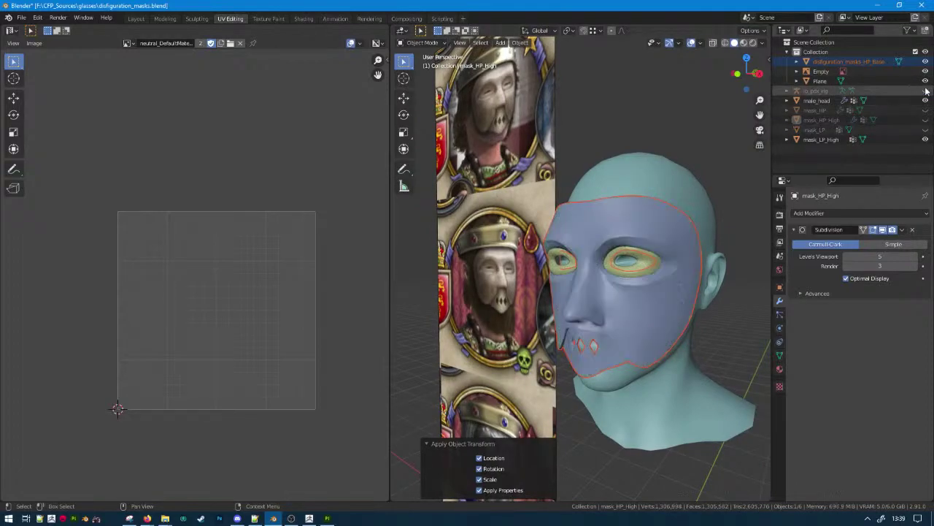
click(925, 139)
click(925, 120)
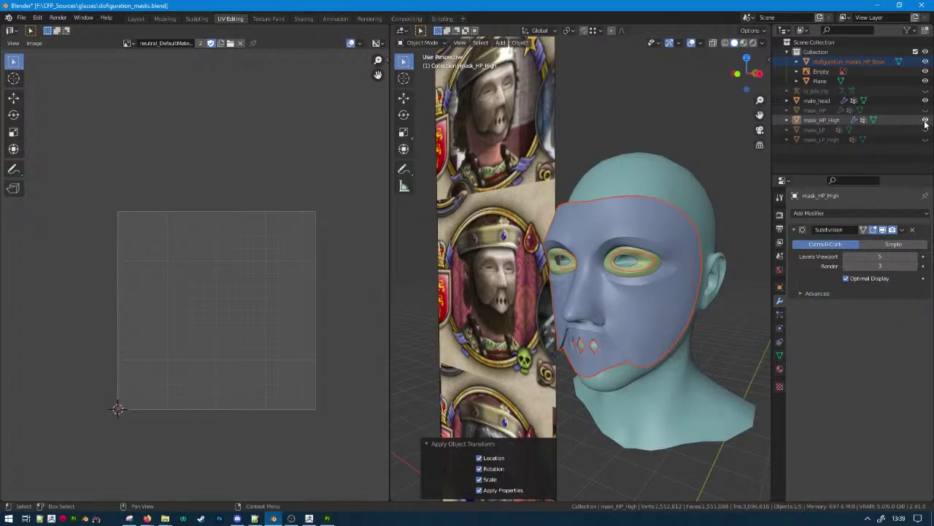
Inspect the eye pieces against the mask, and hide the Plane, Empty and male_head objects.
mouse_move(672, 251)
middle_down()
mouse_move(557, 260)
mouse_move(673, 245)
middle_up()
scroll(557, 261, up, 4)
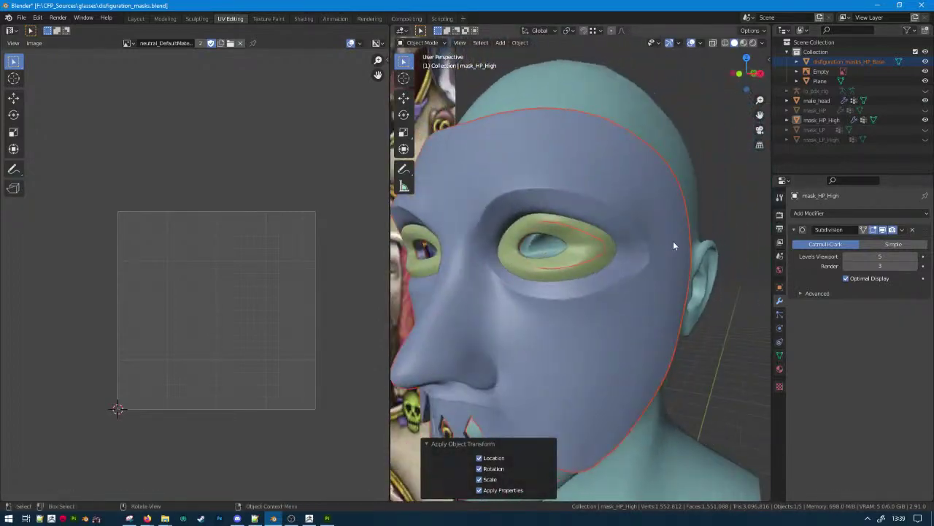
scroll(673, 245, down, 2)
click(925, 81)
click(926, 70)
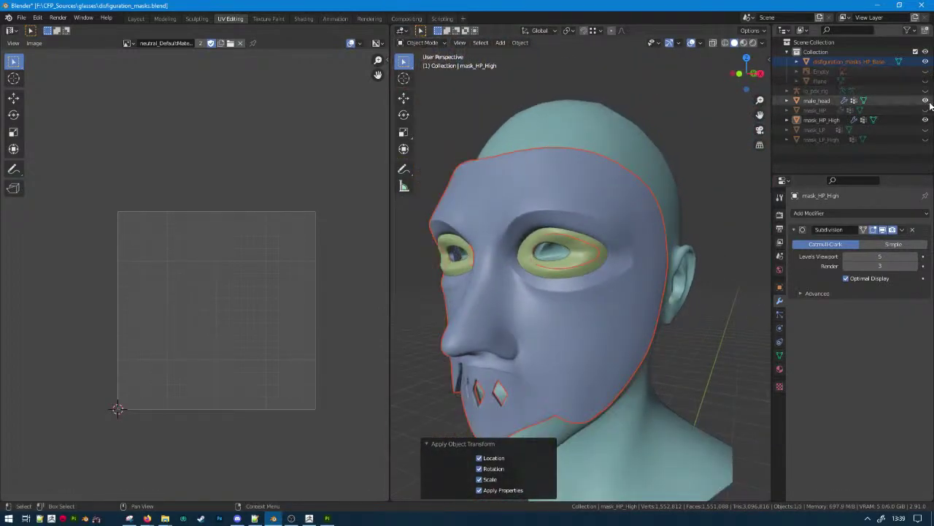
click(925, 100)
Export the selected imported mask and mask_HP_High together as a selection-only OBJ, overwriting disfiguration_masks_HP_Base.obj in the glasses folder.
click(620, 250)
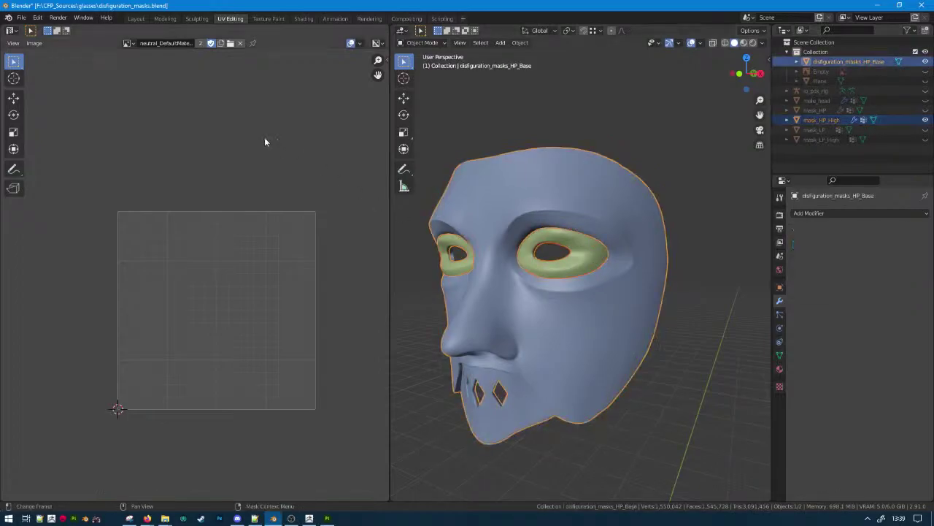
click(22, 17)
mouse_move(51, 159)
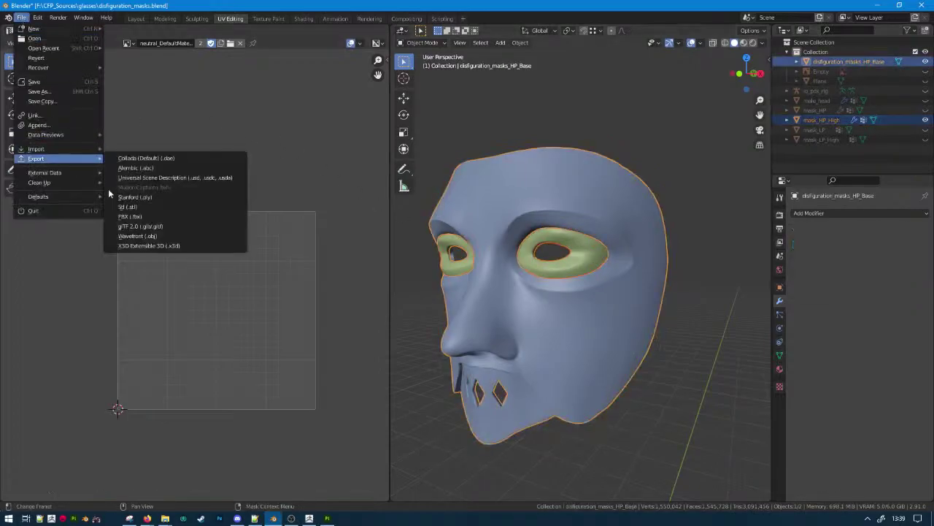
click(151, 236)
click(312, 154)
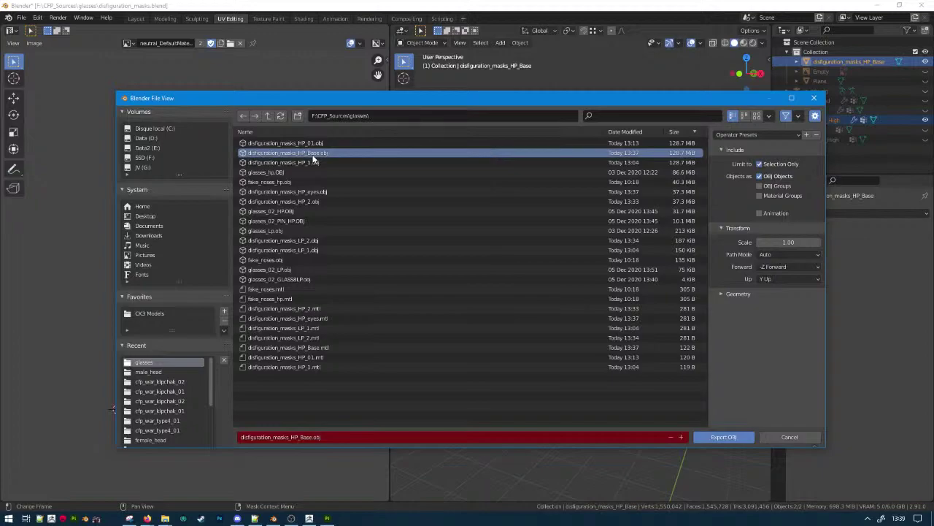
double_click(312, 154)
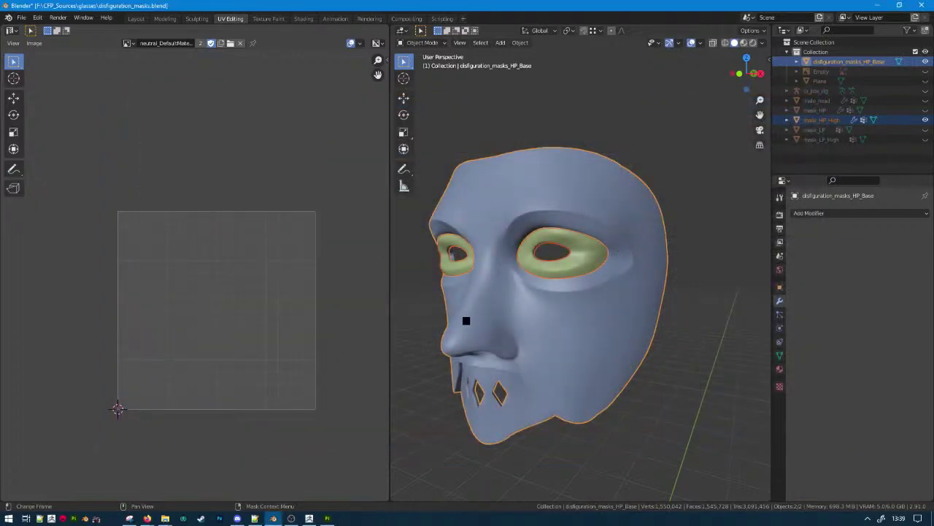
Switch to ZBrush and delete every subtool other than the active mask.
click(328, 519)
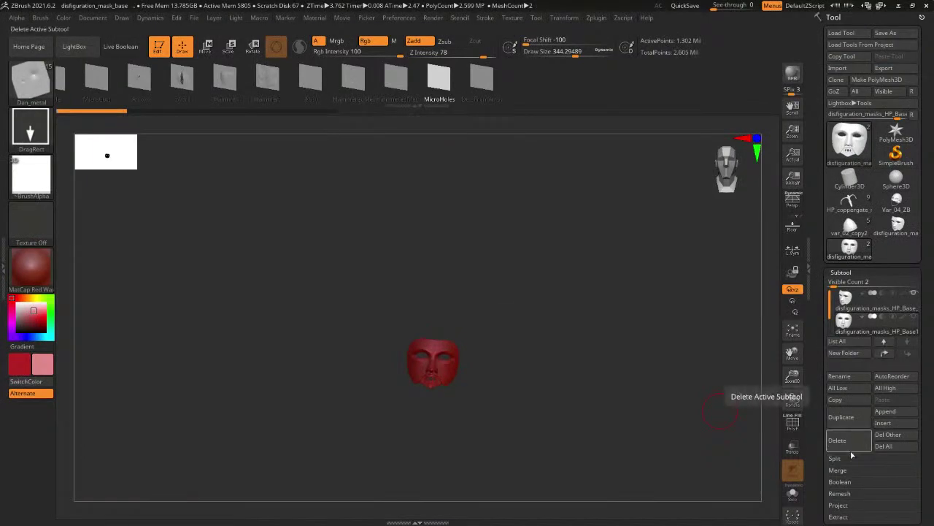
click(887, 434)
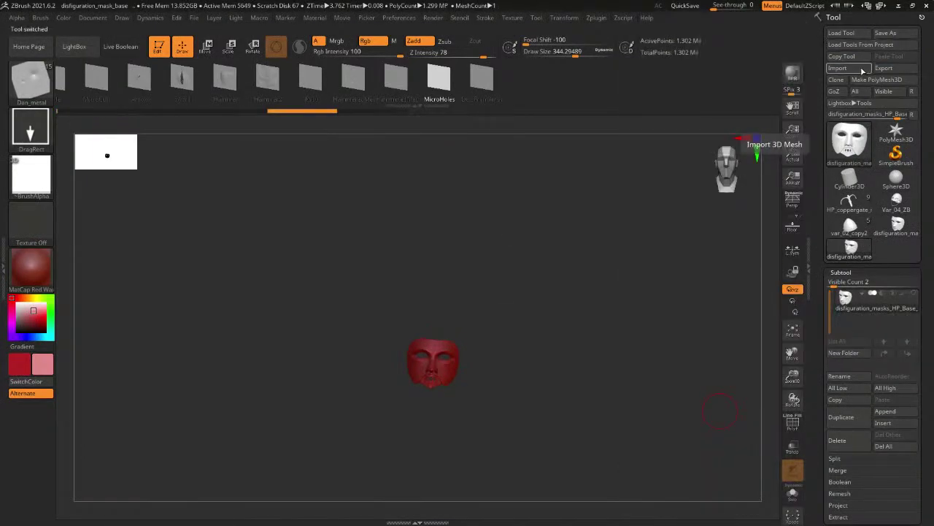
click(837, 67)
key(alt+Tab)
key(alt+Tab)
key(alt+Tab)
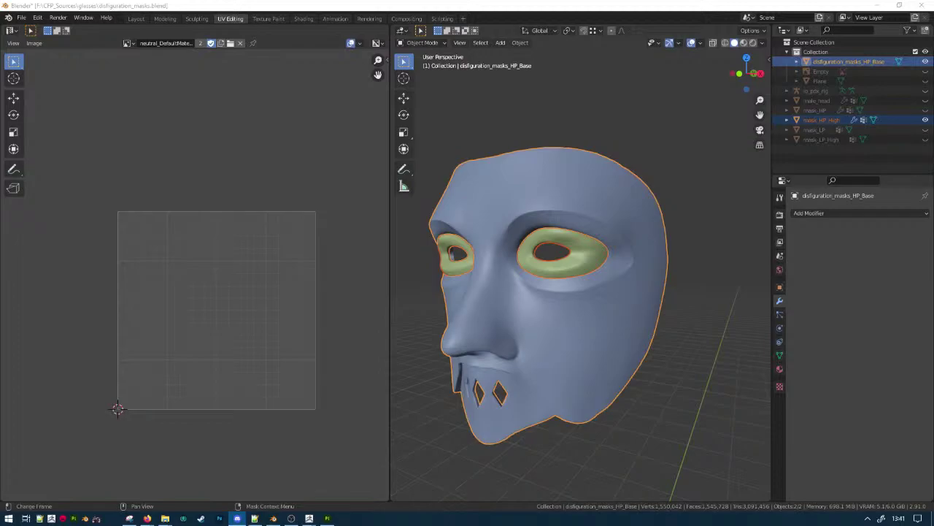
scroll(735, 272, down, 3)
scroll(735, 271, up, 4)
mouse_move(309, 518)
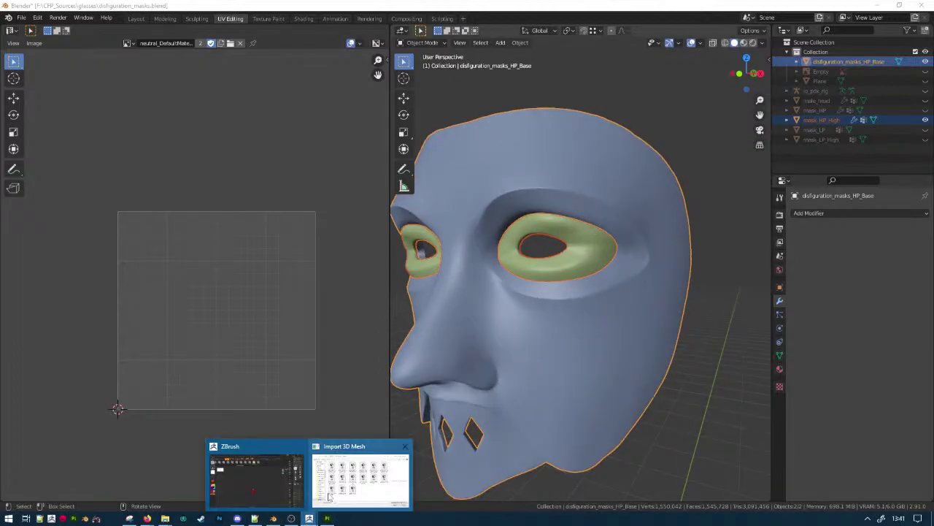
click(328, 496)
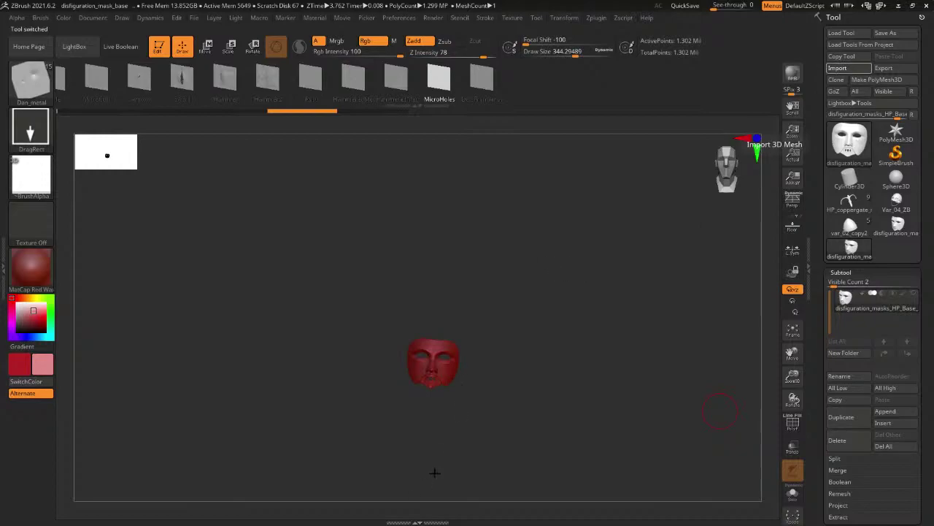
key(alt+Tab)
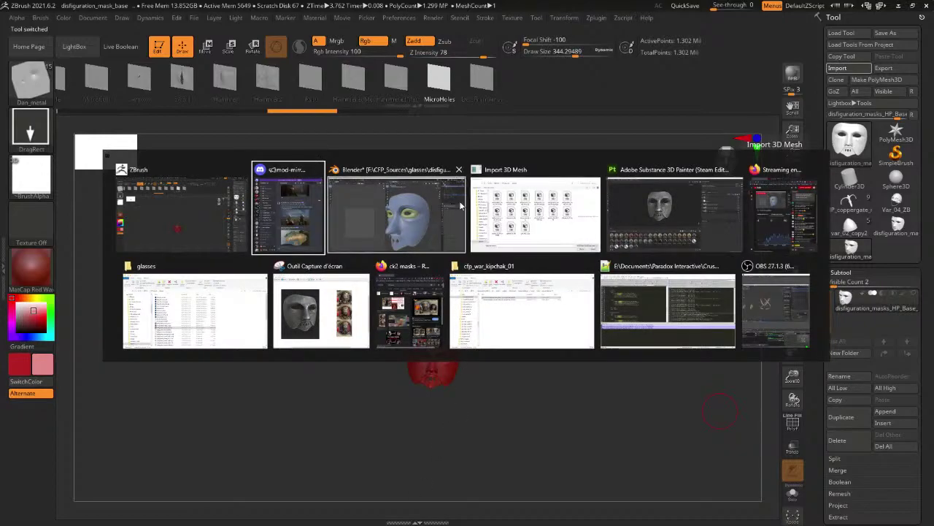
click(490, 198)
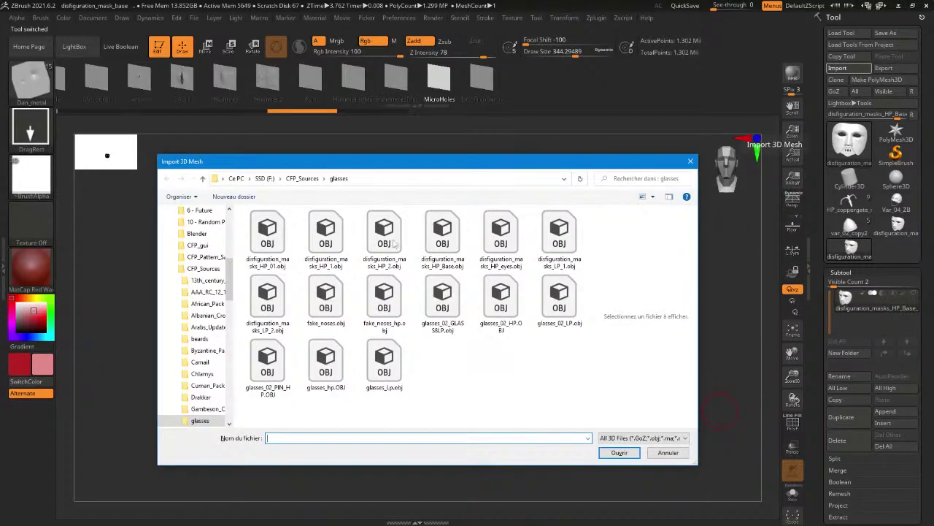
click(690, 161)
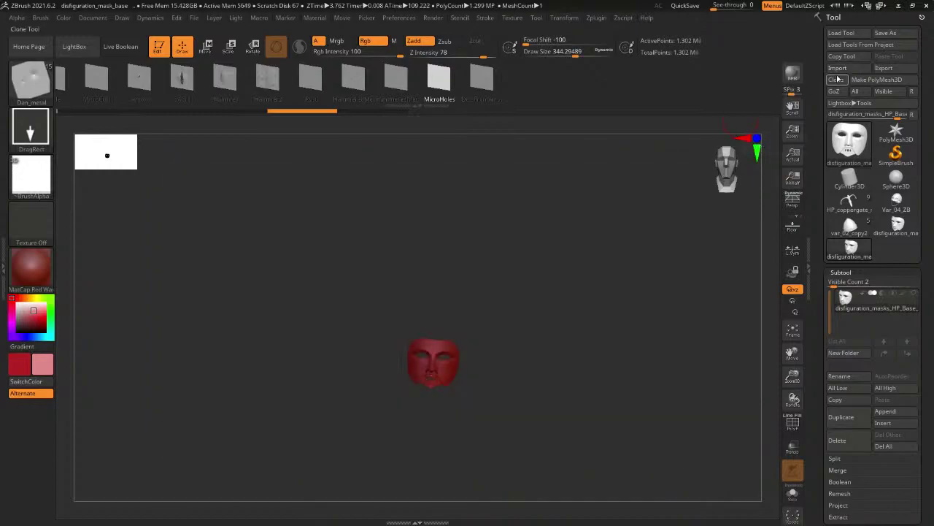
Import disfiguration_masks_HP_Base.obj from the glasses folder into the remaining mask subtool.
click(837, 68)
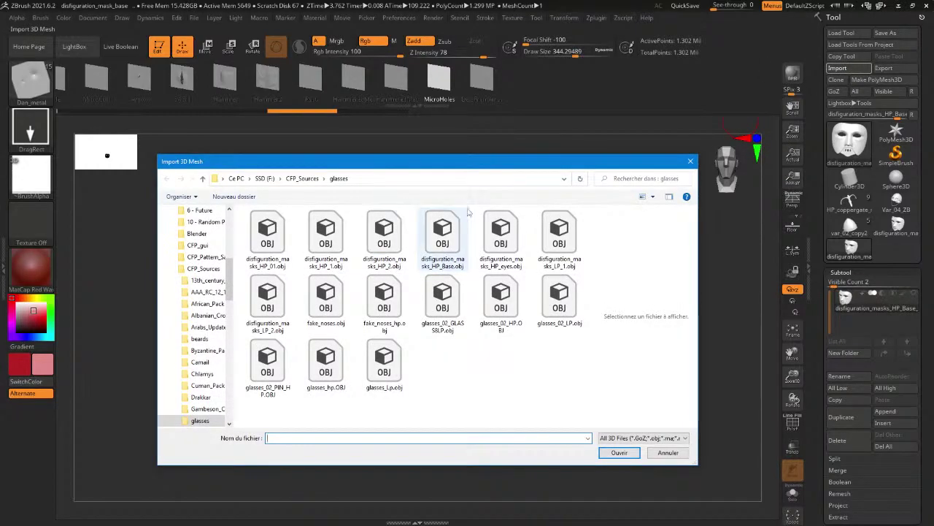
double_click(448, 245)
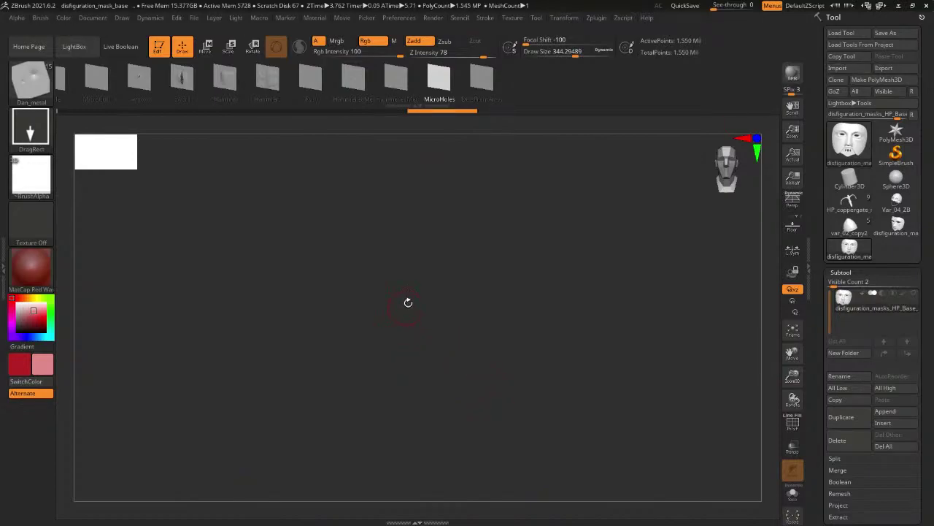
mouse_move(521, 385)
mouse_down()
mouse_move(547, 363)
mouse_move(607, 407)
mouse_move(588, 396)
mouse_up()
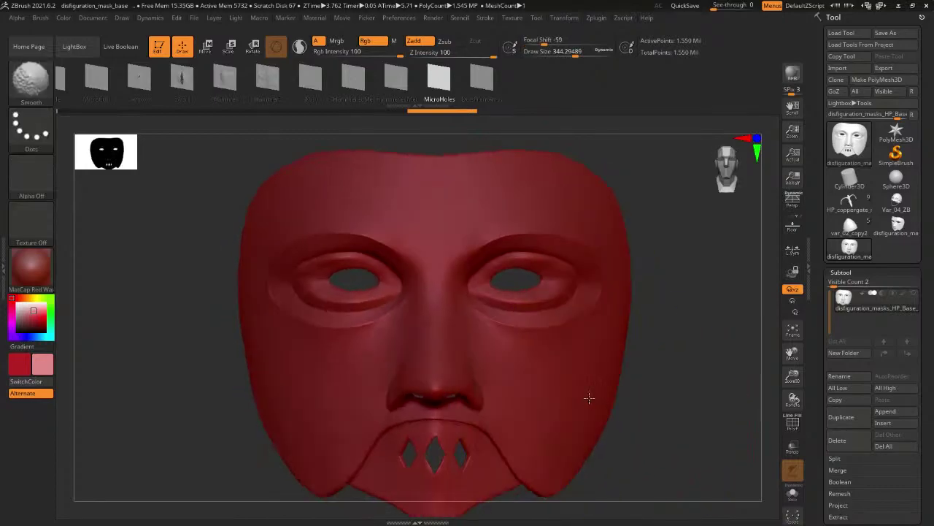
Split the imported mask subtool into similar parts to separate the eye pieces from the base.
click(838, 458)
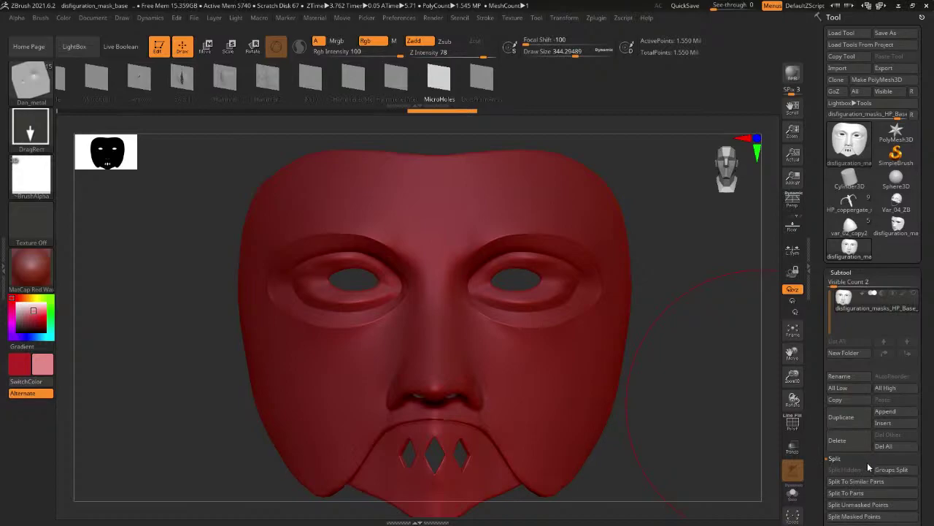
click(858, 481)
click(759, 499)
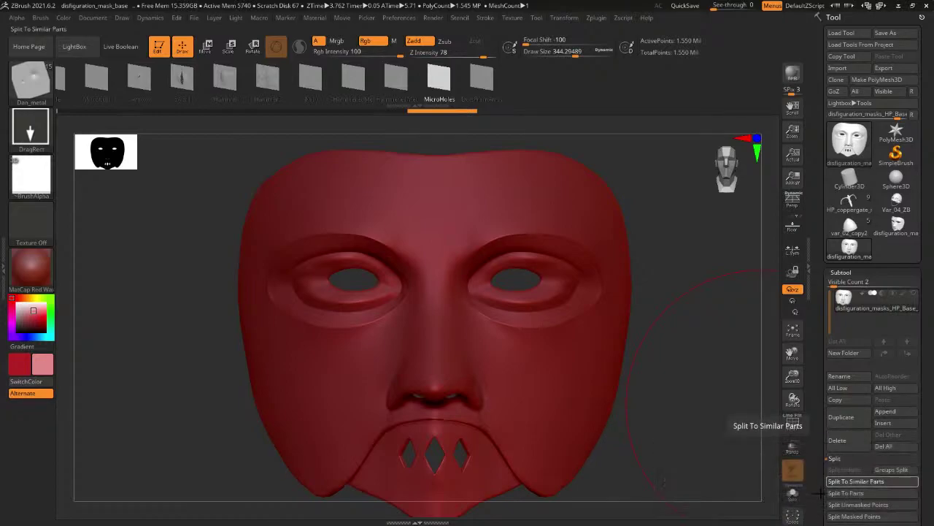
Select the separated eye-piece subtool and examine both eye rings.
click(851, 322)
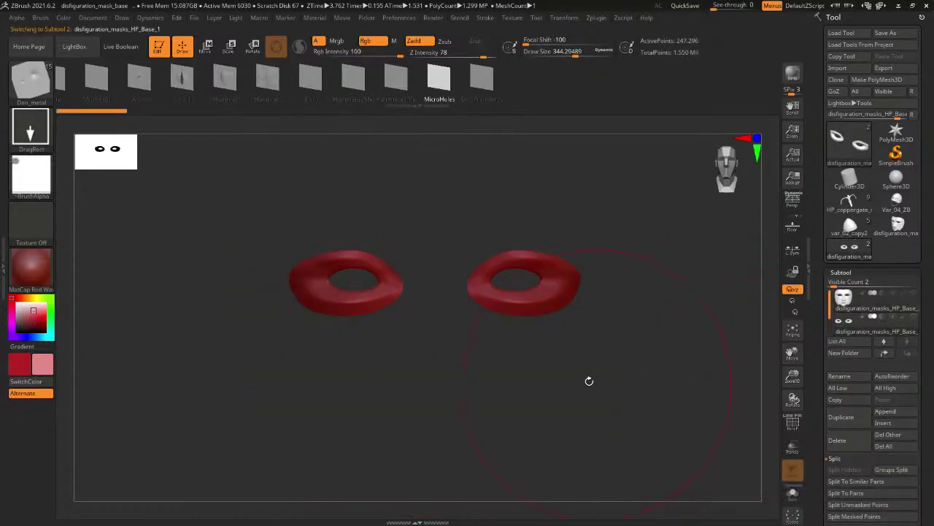
mouse_move(589, 379)
mouse_down()
mouse_move(559, 344)
mouse_move(530, 380)
mouse_move(546, 383)
mouse_up()
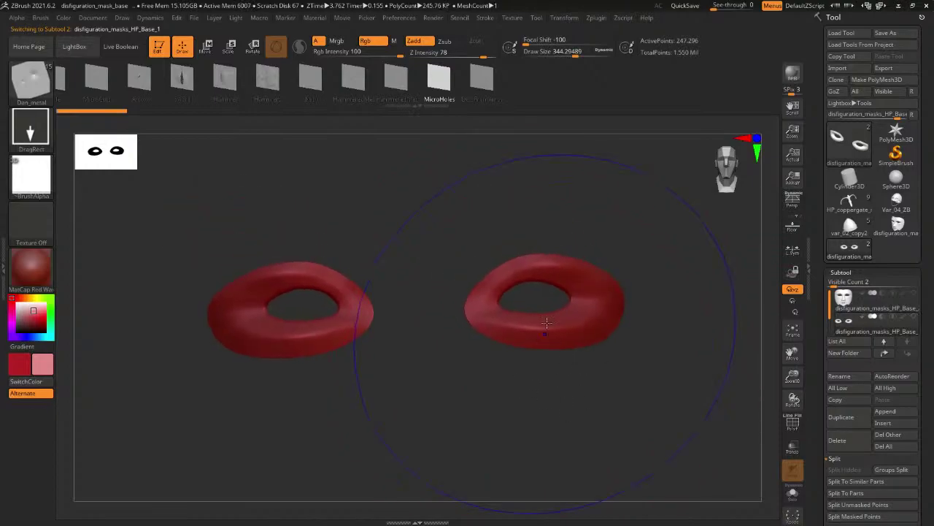
shift+drag(548, 314, 562, 313)
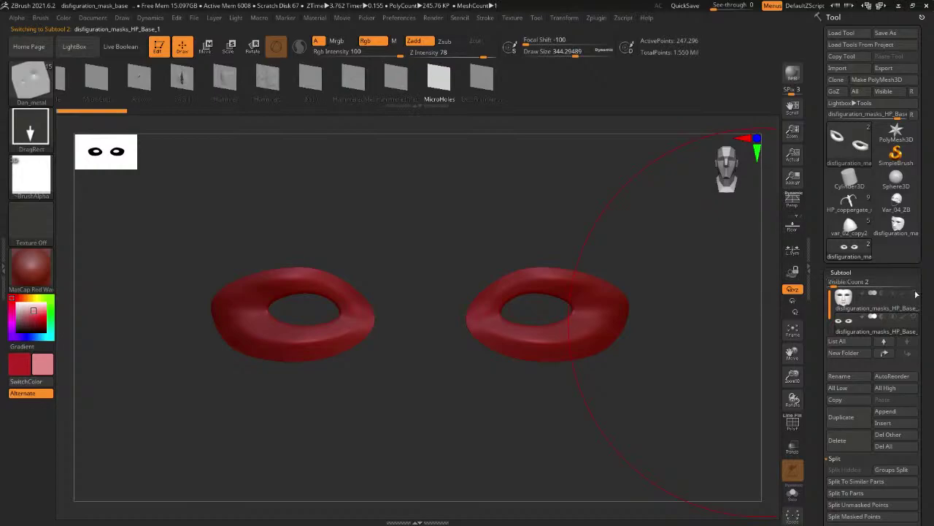
Show the mask base subtool together with the eye pieces and make the base the active subtool.
click(913, 292)
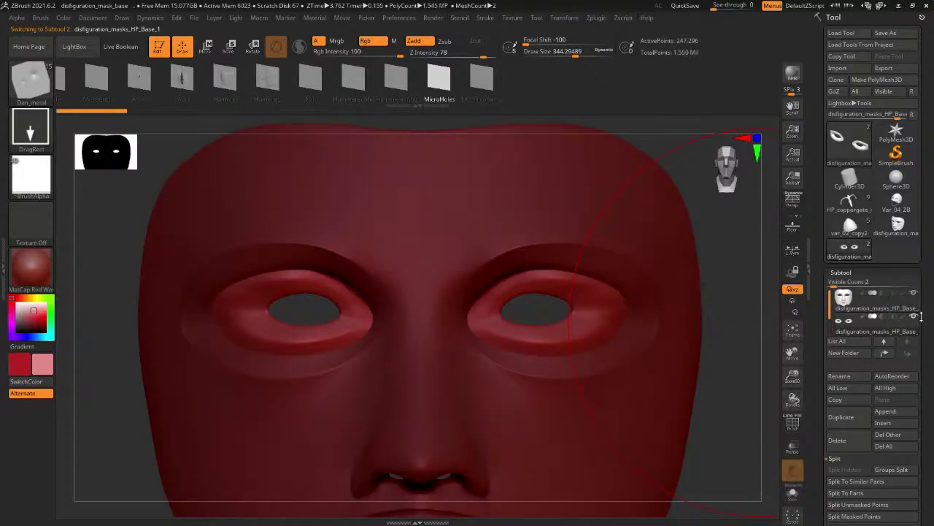
click(850, 302)
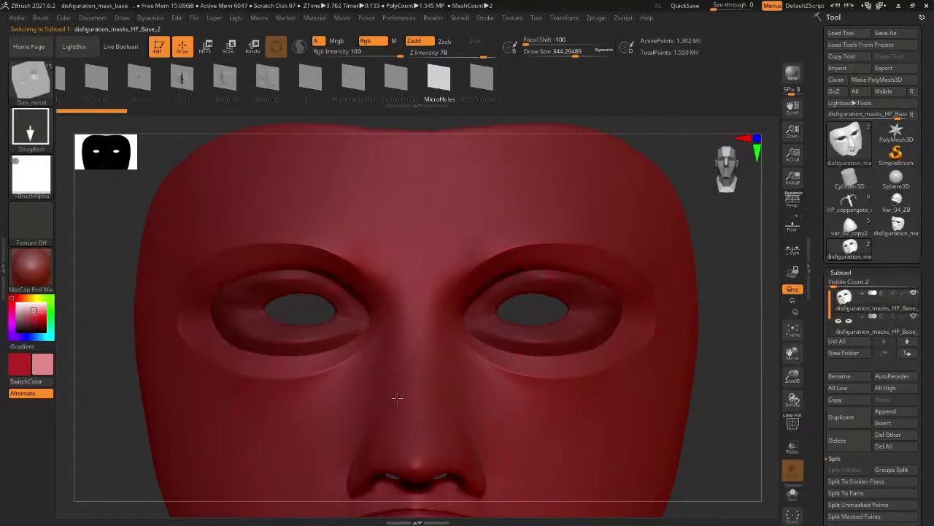
ctrl+right_drag(397, 398, 246, 400)
alt+right_drag(321, 420, 350, 357)
mouse_move(540, 354)
right_down()
mouse_move(480, 354)
mouse_move(535, 356)
mouse_move(540, 371)
right_up()
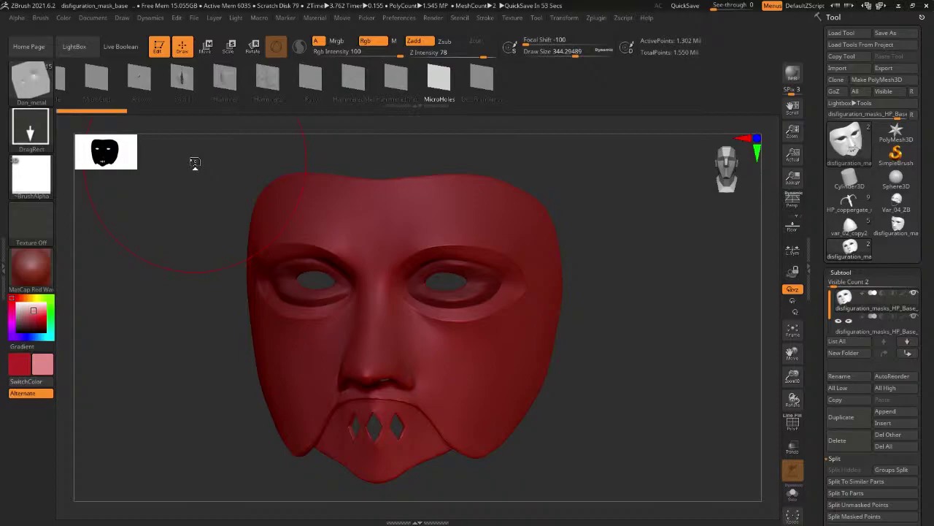
Review the metal mask and character portrait references in the screen capture tool, and return to ZBrush.
key(alt+Tab)
key(alt+Tab)
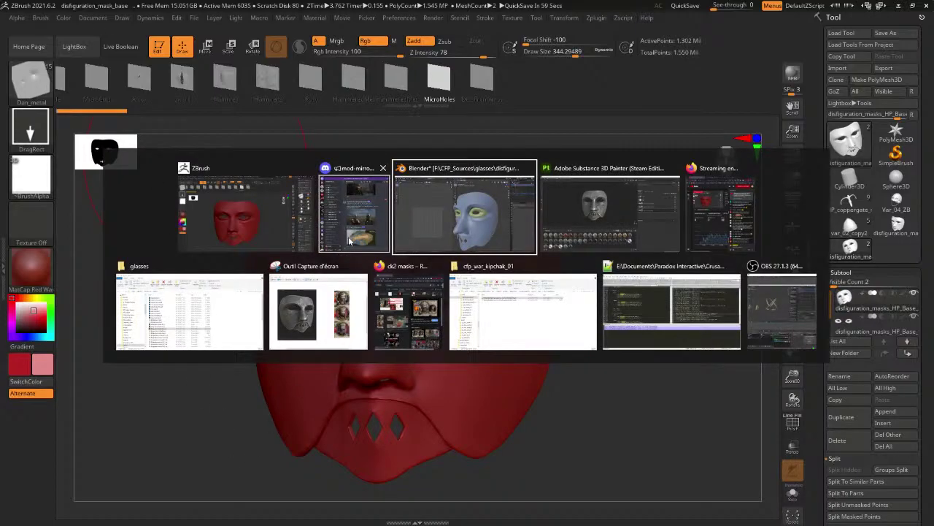
click(337, 306)
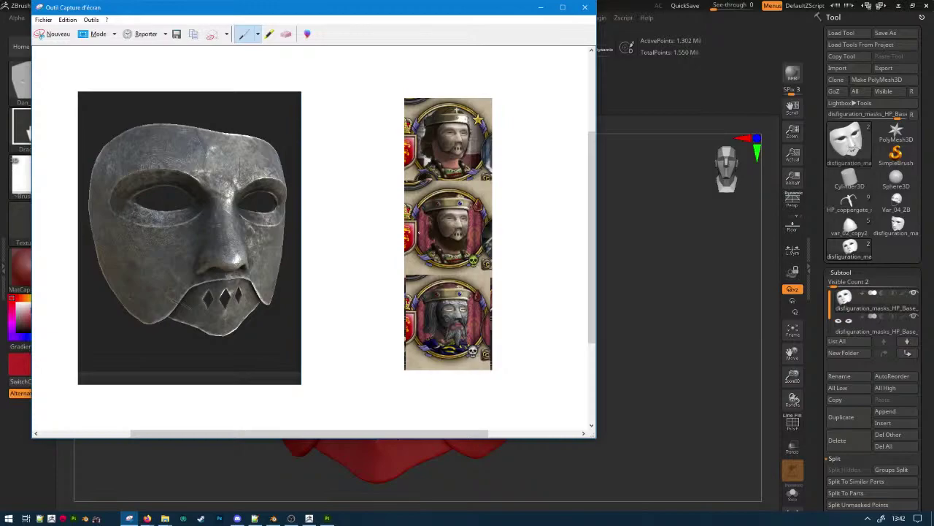
scroll(336, 249, up, 1)
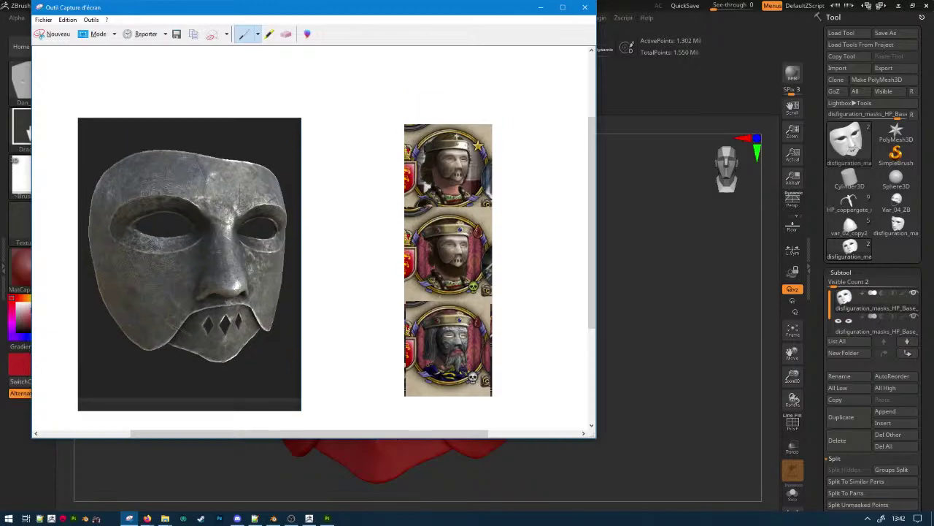
click(585, 6)
click(356, 235)
mouse_move(896, 133)
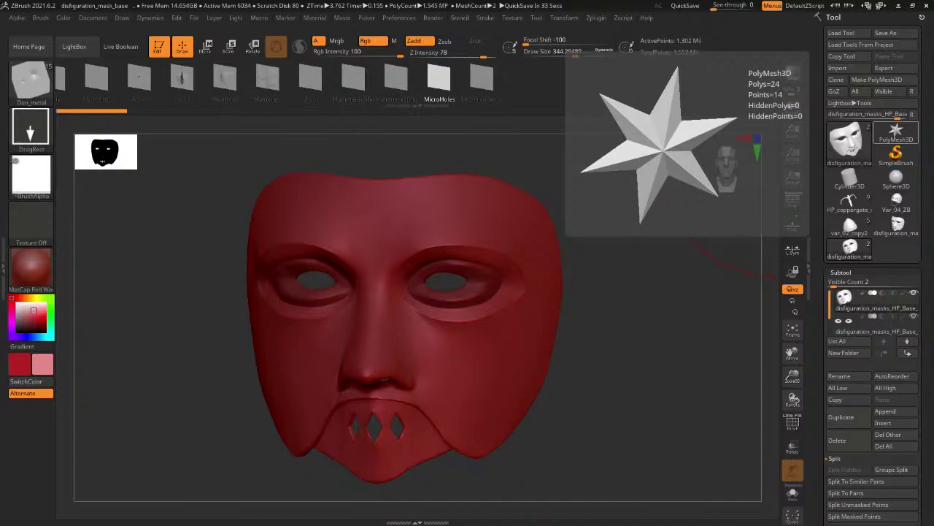
Activate mirror symmetry for sculpting the mask.
drag(933, 94, 933, 130)
mouse_move(511, 371)
right_down()
mouse_move(538, 319)
mouse_move(544, 265)
mouse_move(571, 227)
right_up()
mouse_move(571, 228)
right_down()
mouse_move(576, 311)
mouse_move(575, 277)
right_up()
click(564, 18)
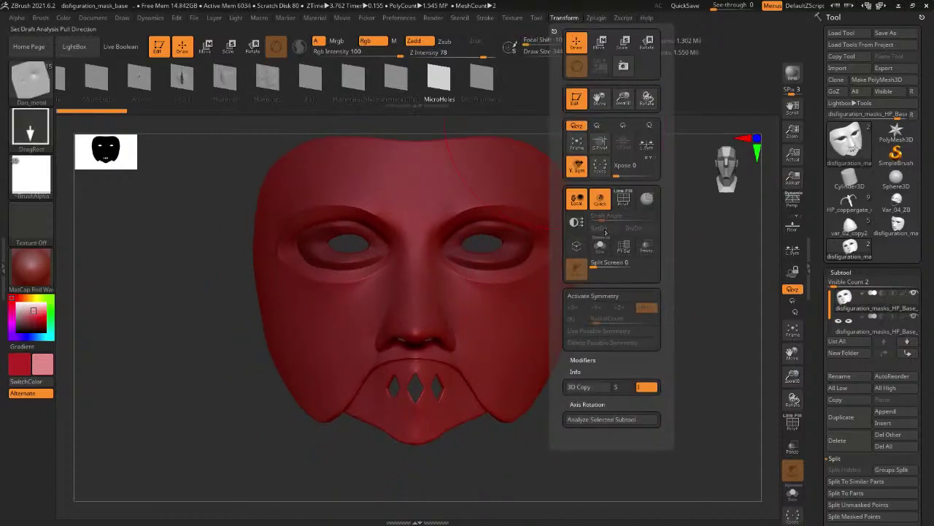
click(603, 295)
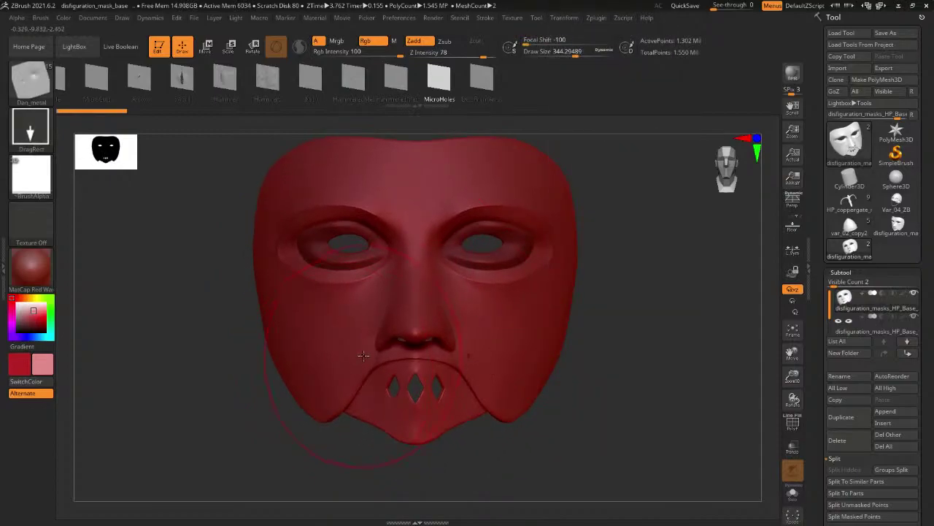
Try short strokes on the side of the forehead with the ClayBuildup and ClayTubes brushes at a draw size of about 71.
click(30, 80)
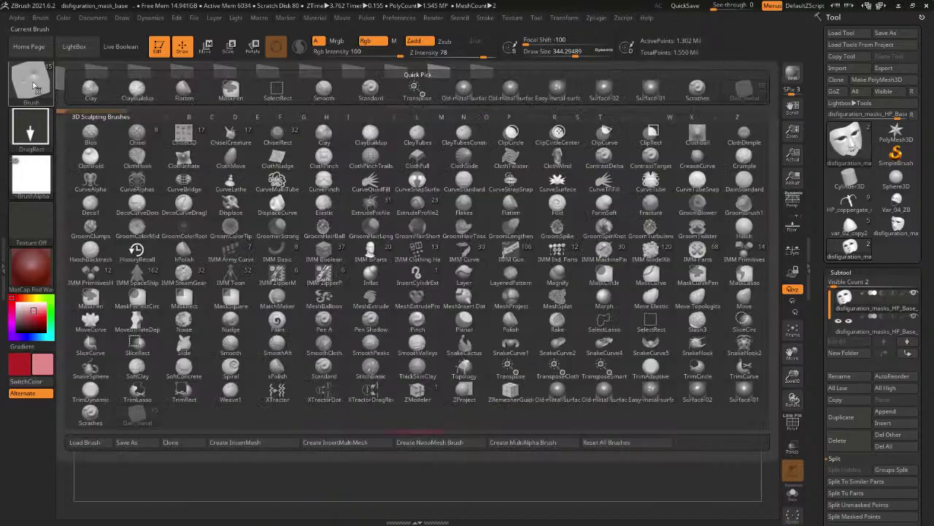
click(379, 138)
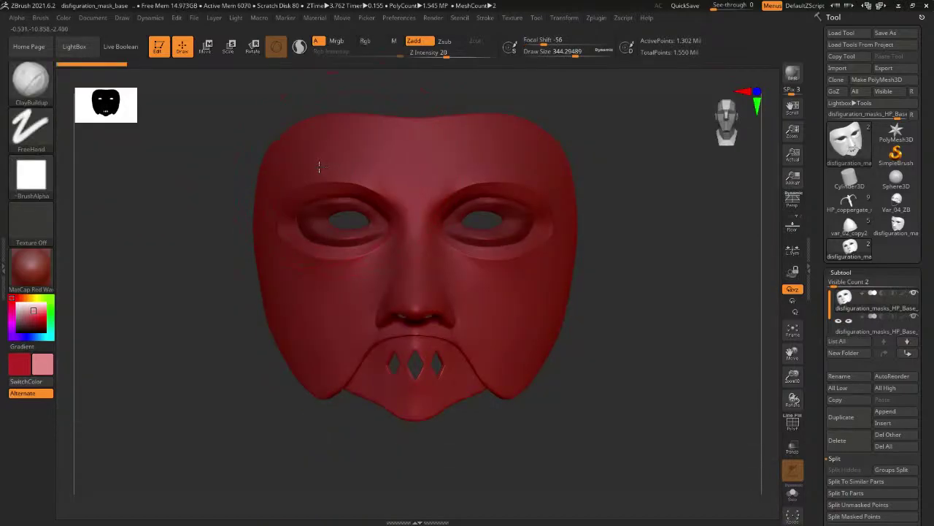
key(space)
drag(385, 206, 359, 207)
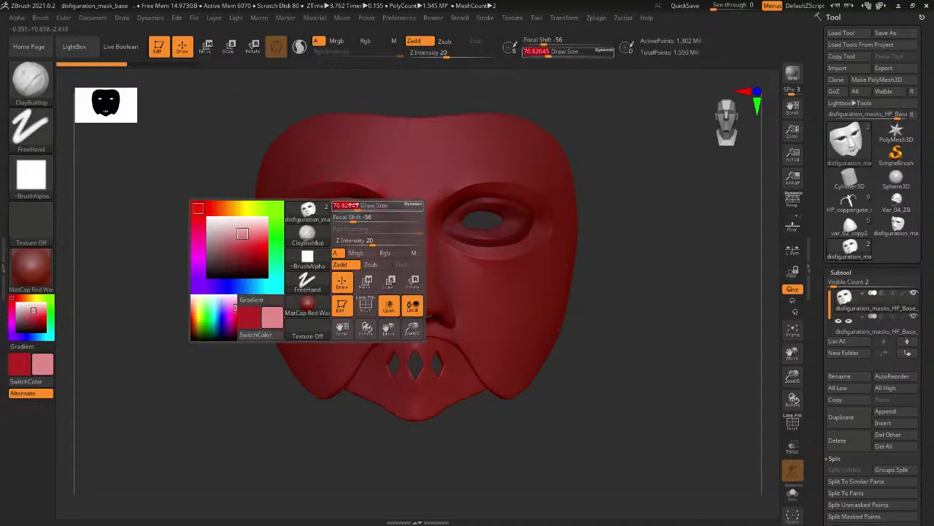
mouse_move(314, 148)
mouse_down()
mouse_move(311, 162)
mouse_move(297, 161)
mouse_up()
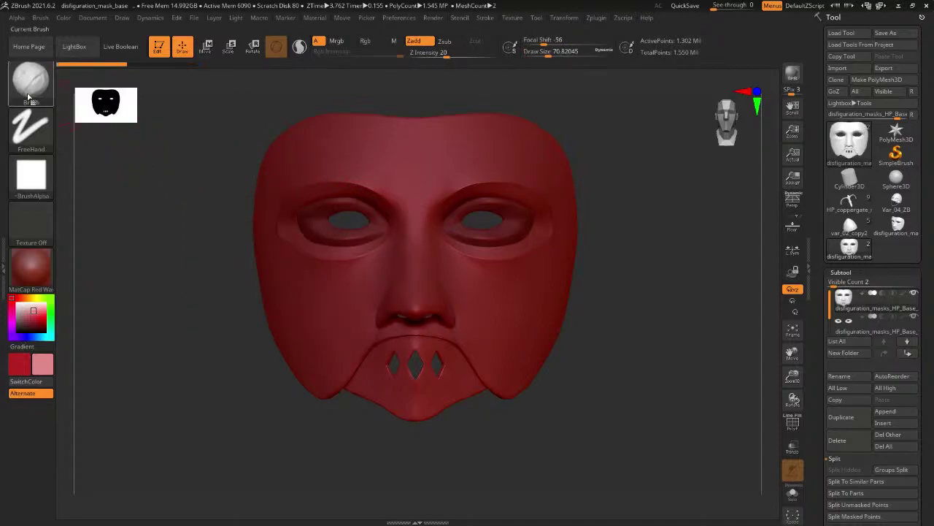
click(30, 81)
click(420, 137)
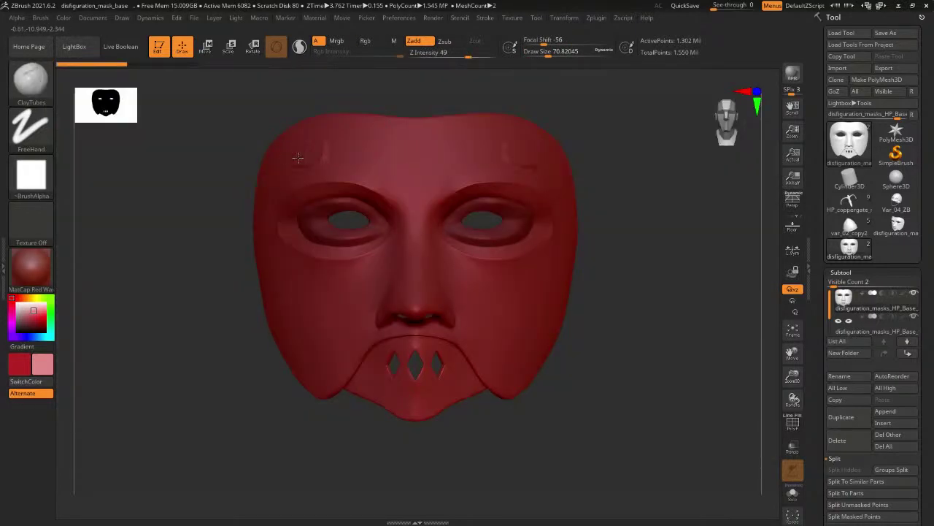
Switch to the Clay brush, set its draw size to about 49 and focal shift to -50, and undo the test strokes.
click(30, 81)
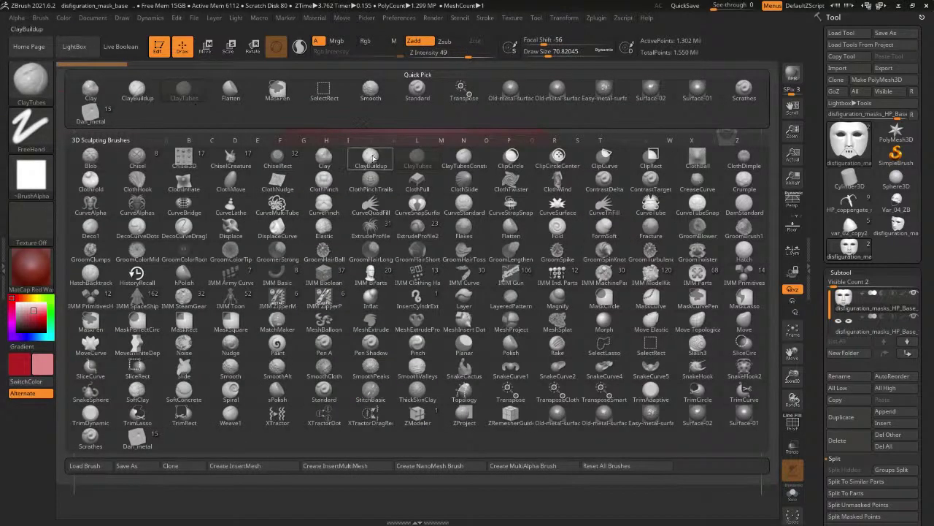
click(330, 159)
key(ctrl+z)
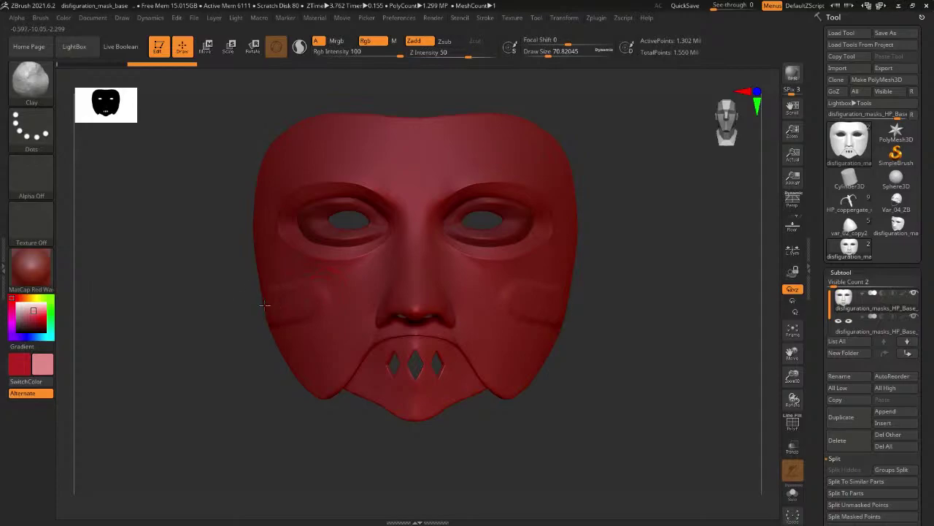
key(space)
click(315, 314)
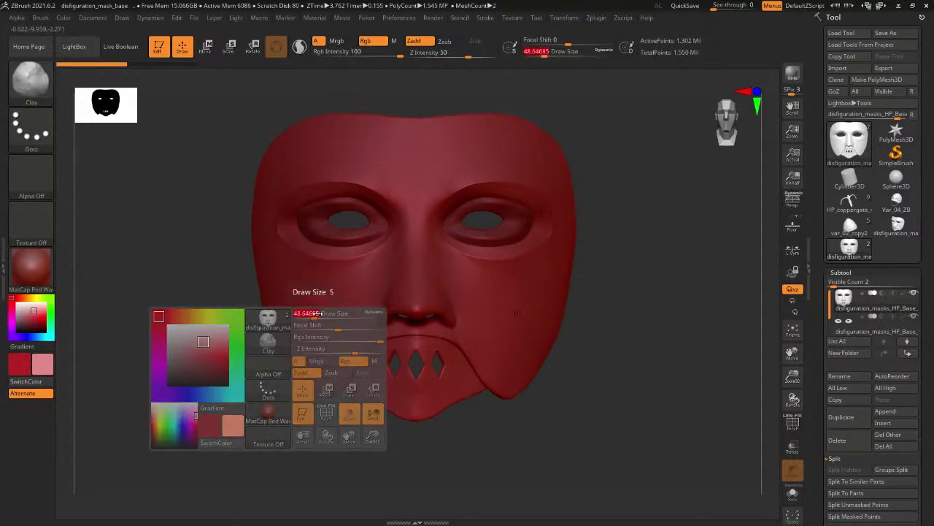
key(space)
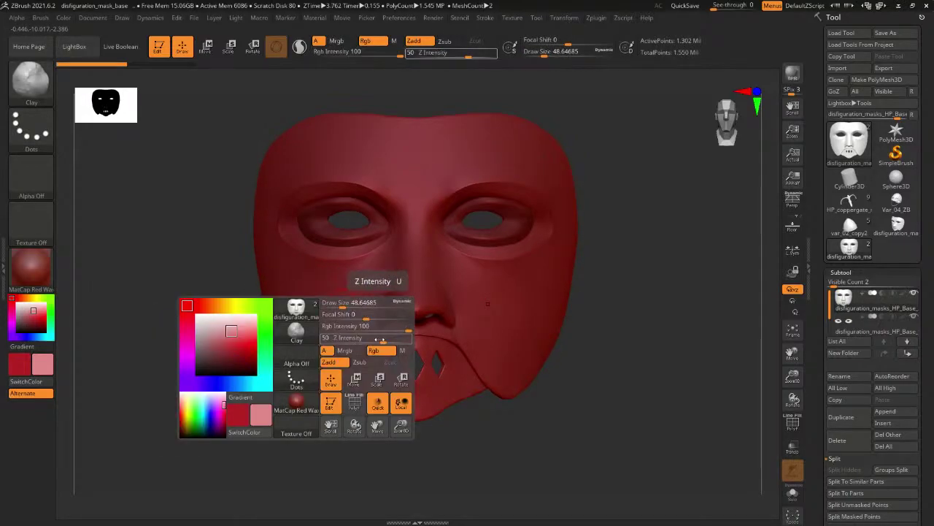
drag(367, 315, 382, 320)
mouse_move(357, 288)
mouse_down()
mouse_move(325, 308)
mouse_move(360, 286)
mouse_up()
right_drag(347, 316, 341, 316)
key(space)
drag(339, 319, 319, 327)
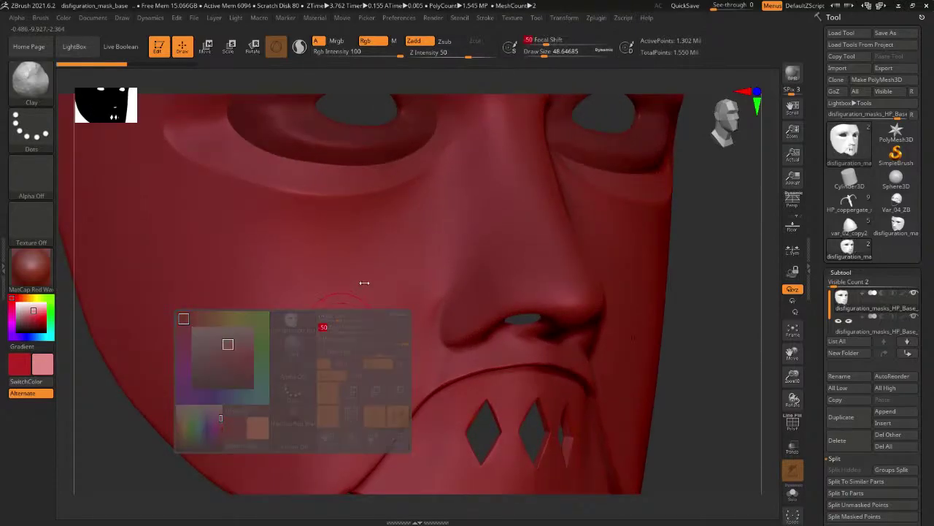
Try freehand Clay curves and a spiral on the cheek below the eye, undoing each attempt.
mouse_move(363, 277)
mouse_down()
mouse_move(191, 348)
mouse_move(208, 271)
mouse_up()
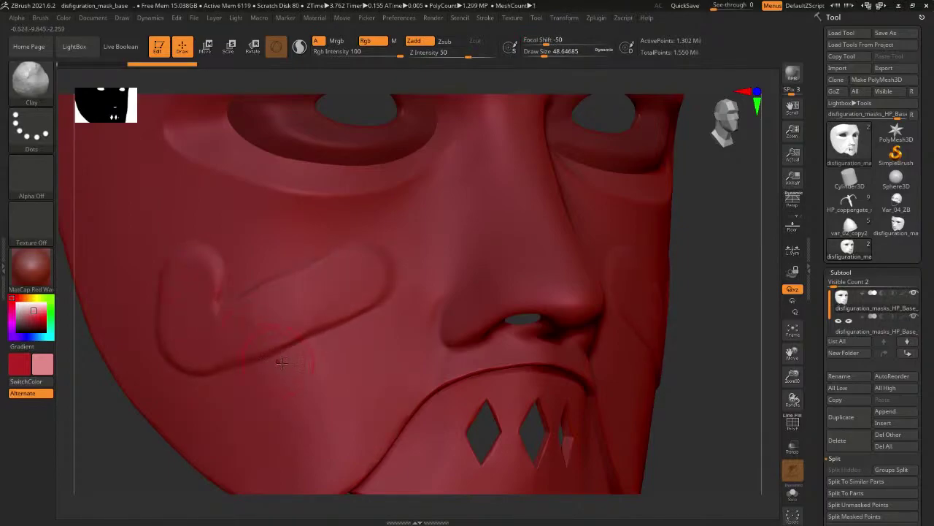
key(ctrl+z)
drag(430, 306, 188, 271)
key(ctrl+z)
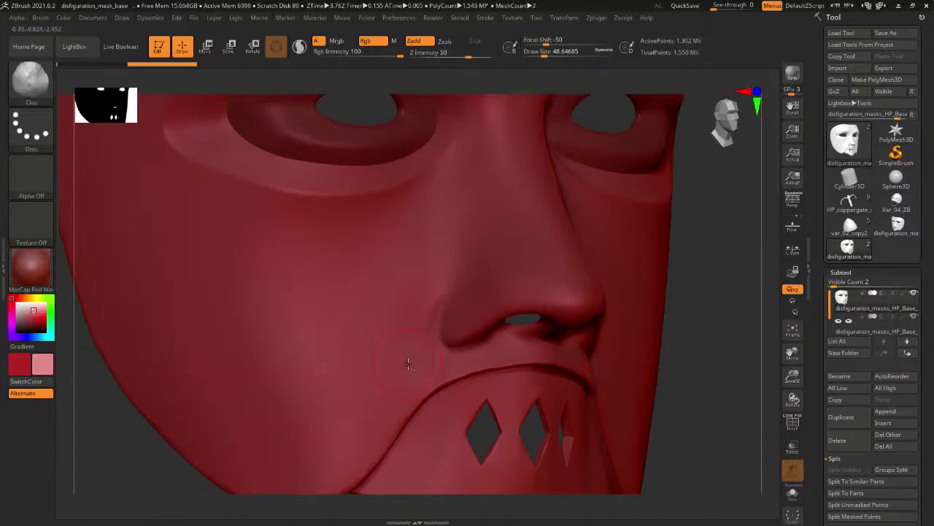
mouse_move(406, 363)
right_down()
mouse_move(354, 343)
mouse_move(390, 285)
right_up()
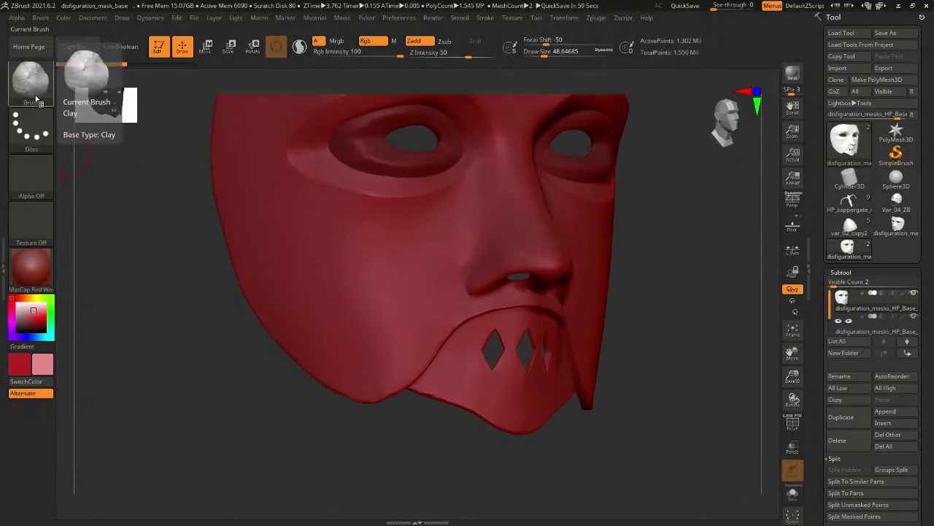
mouse_move(398, 249)
mouse_down()
mouse_move(386, 212)
mouse_move(336, 230)
mouse_up()
key(ctrl+z)
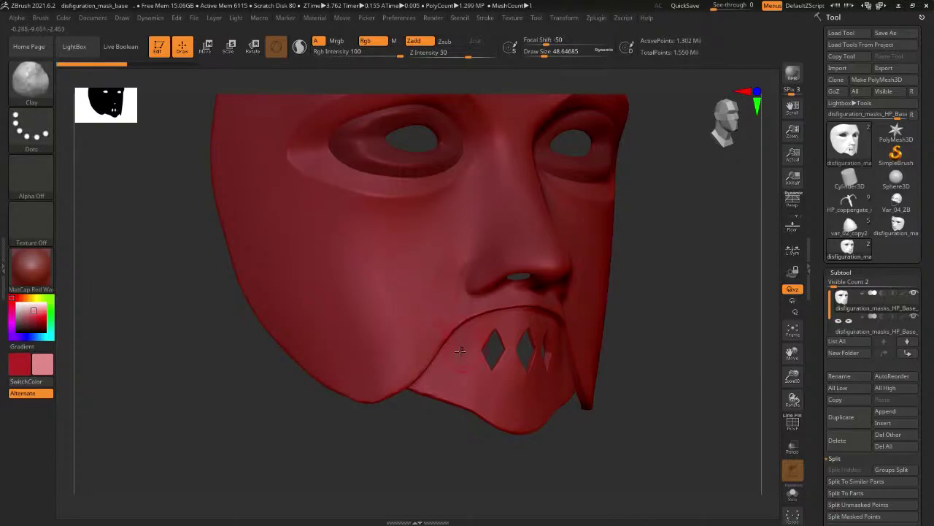
mouse_move(382, 377)
mouse_down()
mouse_move(420, 296)
mouse_move(384, 237)
mouse_move(325, 228)
mouse_move(286, 281)
mouse_move(336, 296)
mouse_move(346, 272)
mouse_up()
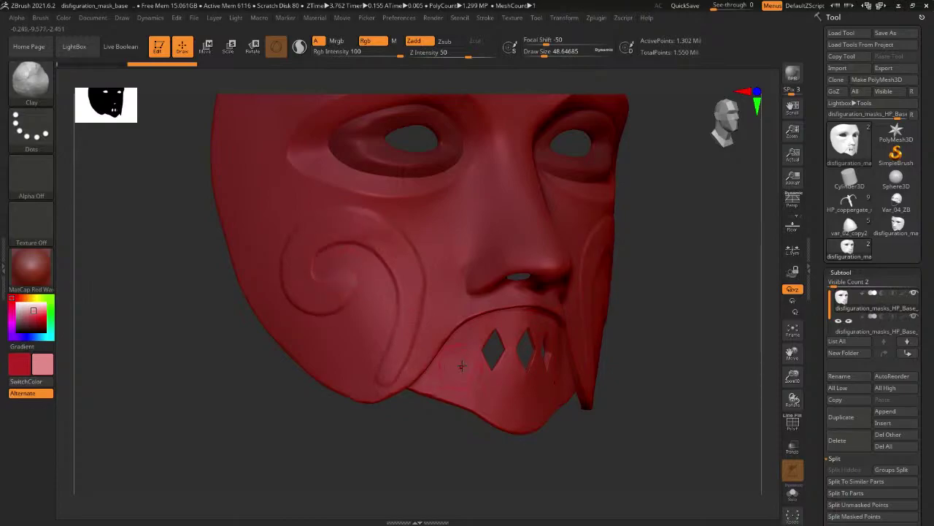
key(ctrl+z)
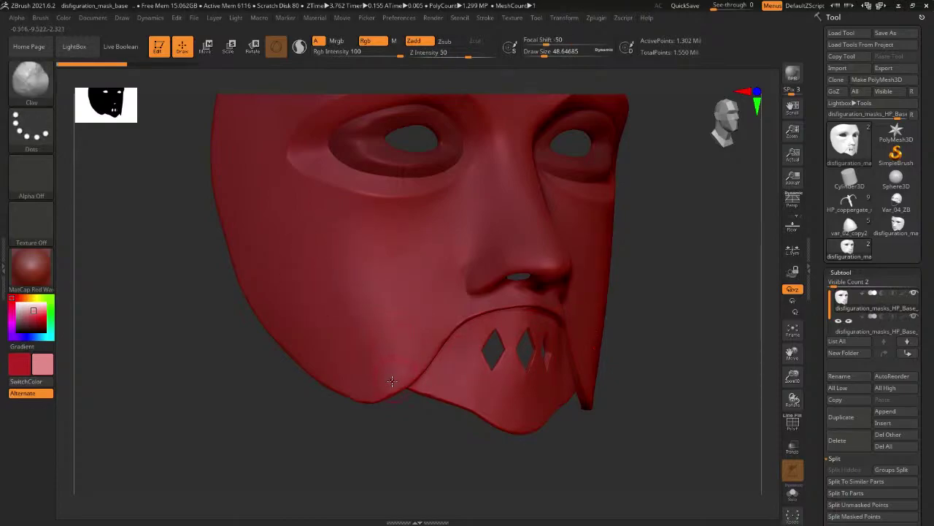
Sculpt a raised swirl from the jaw corner up the cheek and a second spiral branching below it, redrawing the lower one as needed.
mouse_move(379, 387)
mouse_down()
mouse_move(413, 310)
mouse_move(363, 244)
mouse_move(284, 247)
mouse_move(318, 264)
mouse_move(313, 254)
mouse_up()
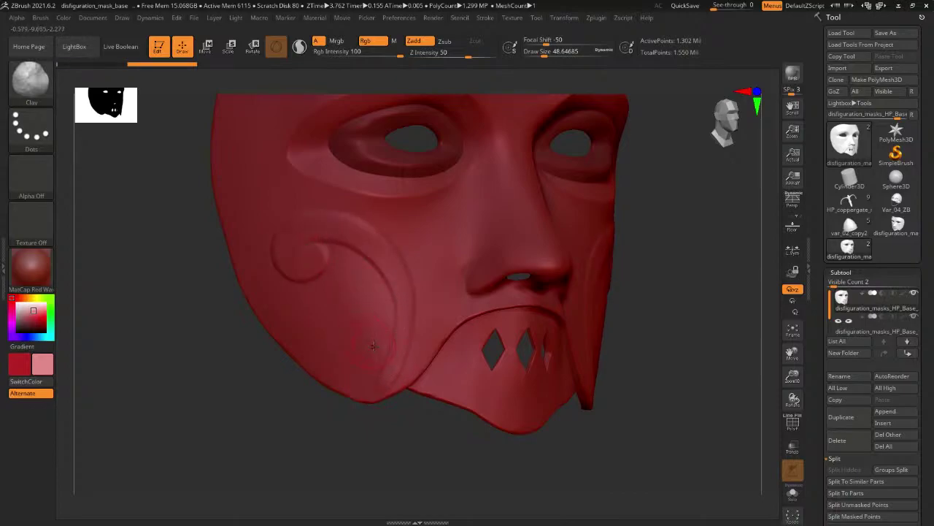
mouse_move(391, 321)
mouse_down()
mouse_move(383, 300)
mouse_move(385, 310)
mouse_up()
mouse_move(385, 310)
mouse_down()
mouse_move(384, 323)
mouse_move(368, 299)
mouse_move(337, 298)
mouse_move(314, 332)
mouse_move(347, 345)
mouse_up()
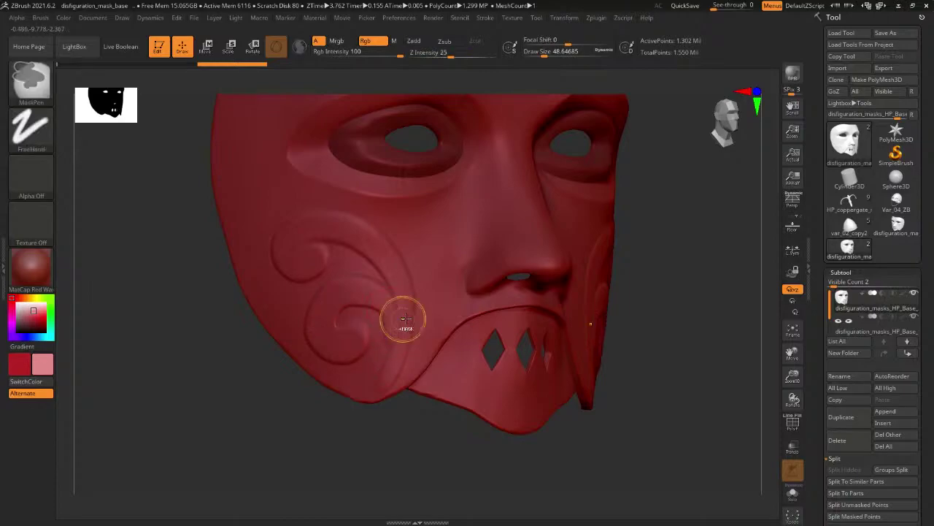
key(ctrl+z)
mouse_move(387, 333)
mouse_down()
mouse_move(386, 310)
mouse_move(365, 297)
mouse_move(317, 313)
mouse_move(332, 363)
mouse_move(369, 343)
mouse_move(357, 325)
mouse_move(376, 300)
mouse_move(360, 292)
mouse_move(318, 312)
mouse_up()
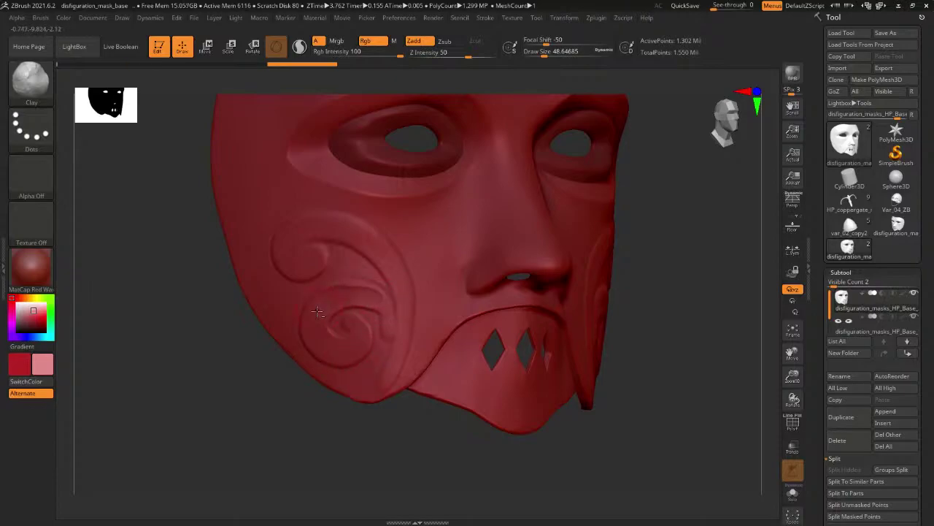
mouse_move(729, 271)
mouse_down()
mouse_move(711, 275)
mouse_move(738, 276)
mouse_up()
key(ctrl+z)
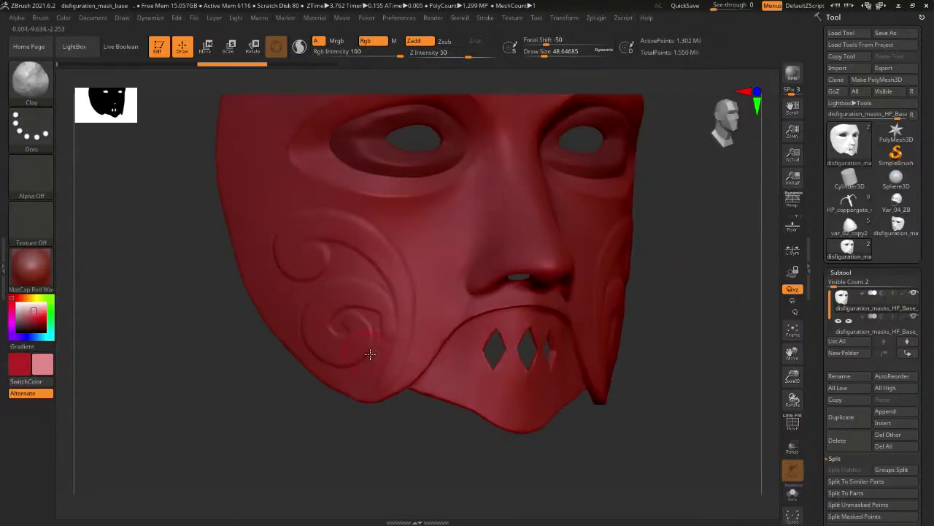
drag(387, 339, 400, 332)
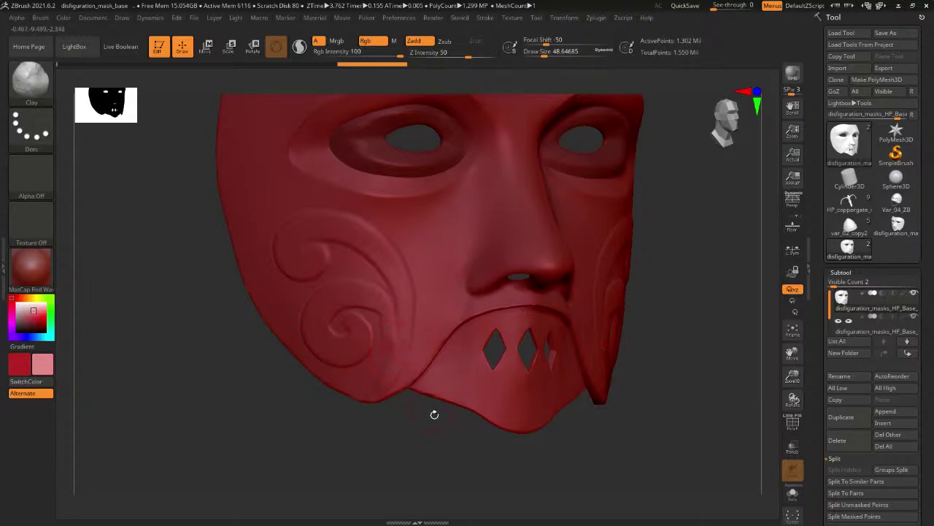
Try a Clay stroke on the cheek beside the nose and compare the result by undoing and redoing recent strokes.
drag(434, 414, 411, 439)
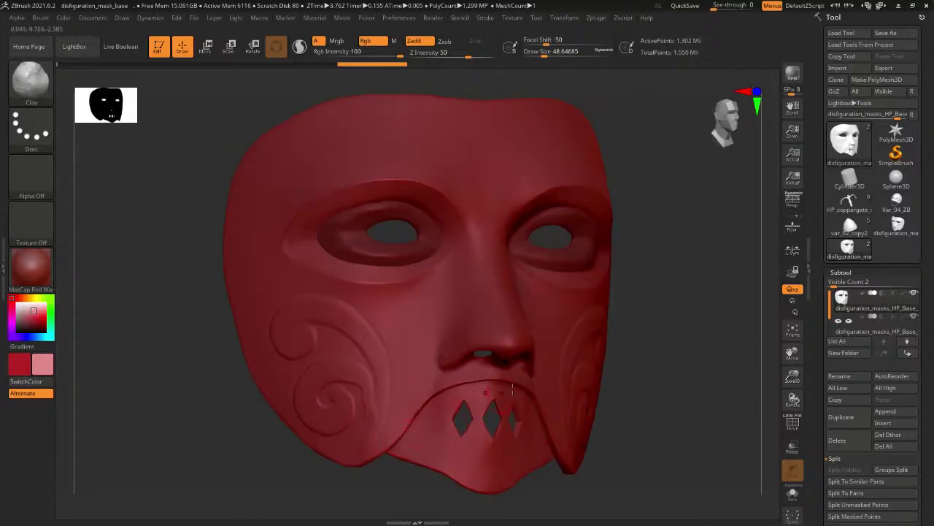
drag(204, 405, 519, 314)
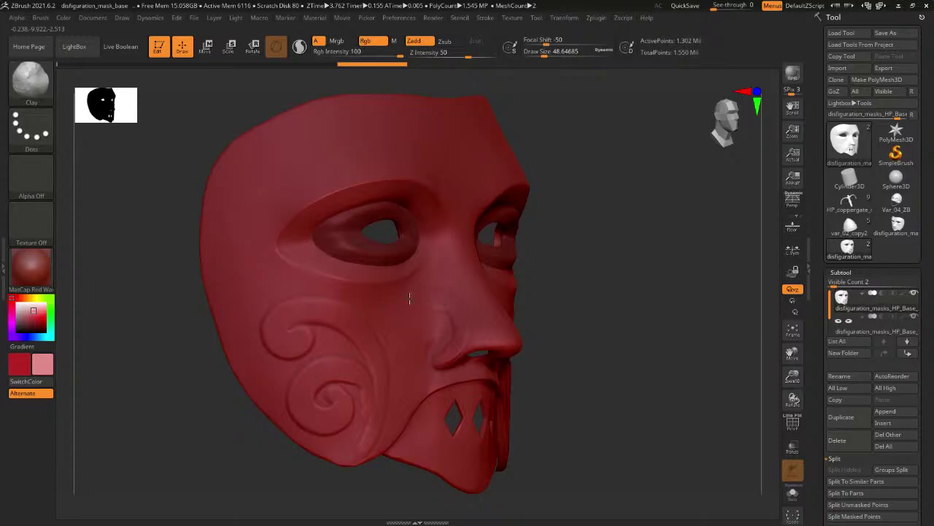
drag(399, 330, 446, 329)
drag(635, 301, 611, 315)
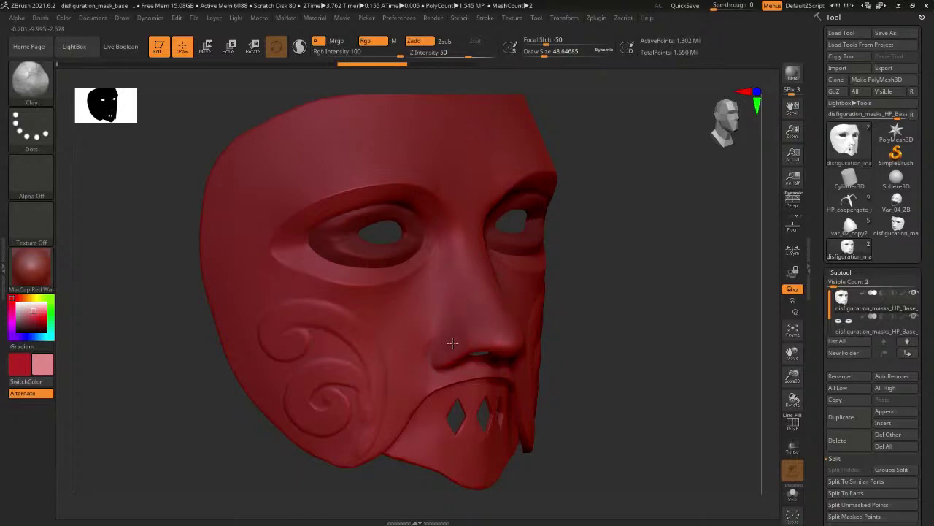
key(ctrl+shift+z)
key(ctrl+z)
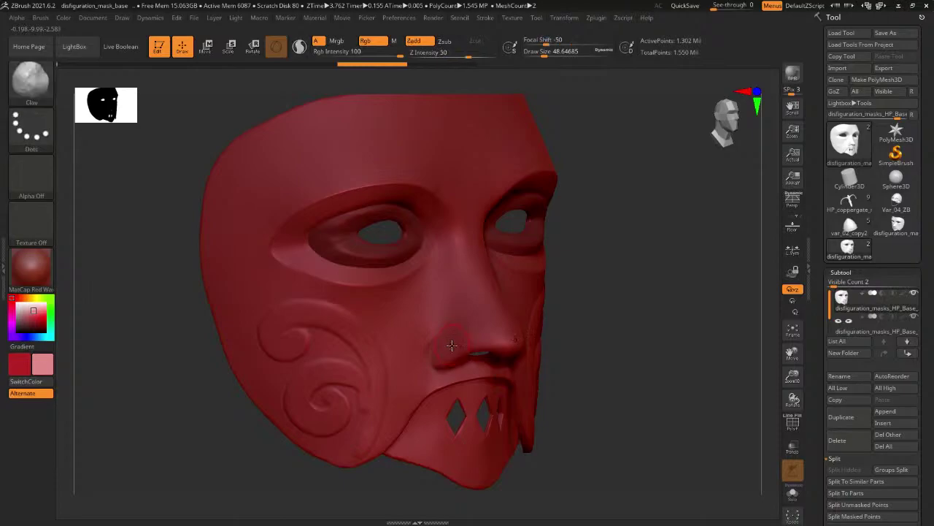
key(ctrl+z)
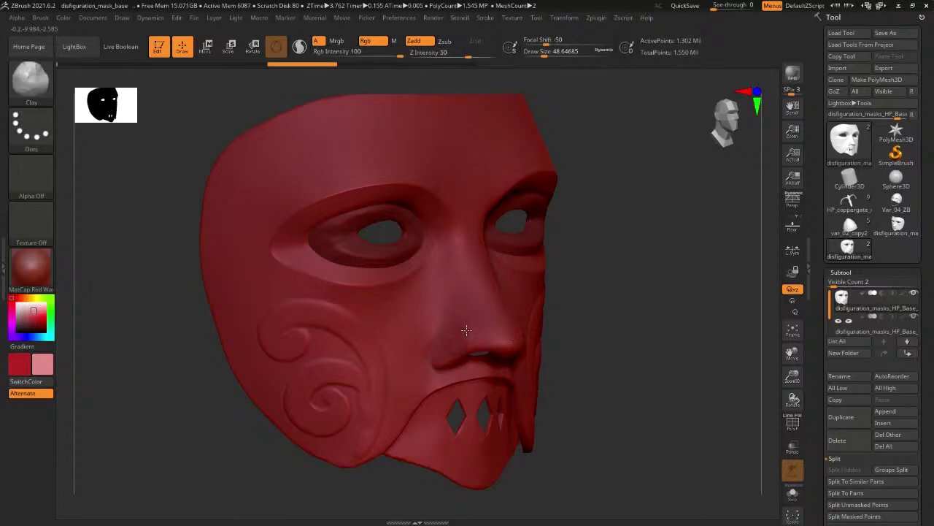
key(ctrl+shift+z)
key(ctrl+shift+z)
key(ctrl+z)
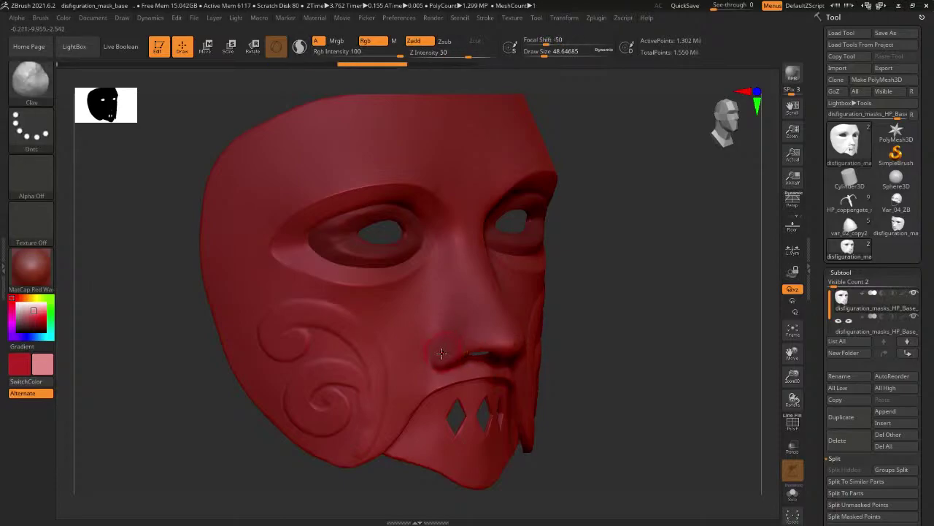
Try additional Clay strokes between the nose and the cheek swirls and undo them.
mouse_move(411, 314)
mouse_down()
mouse_move(393, 349)
mouse_move(428, 389)
mouse_up()
drag(640, 361, 615, 365)
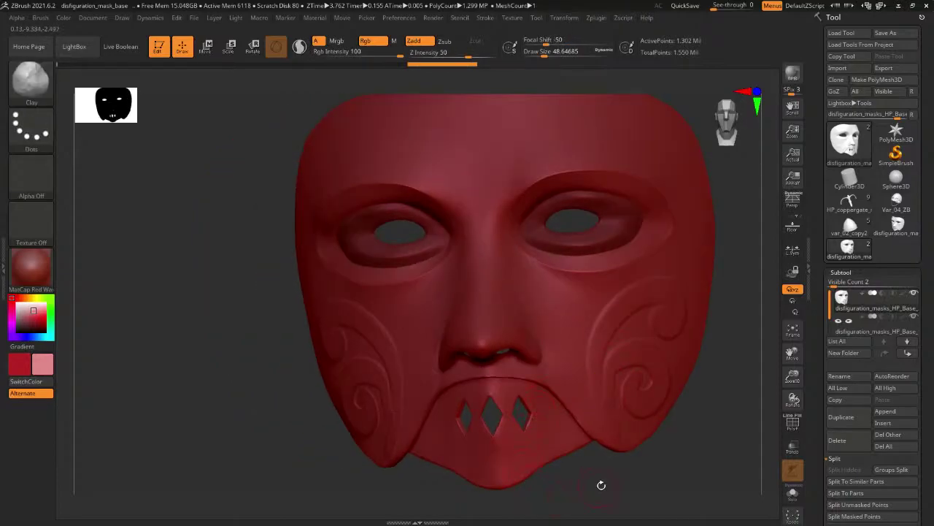
drag(600, 486, 616, 478)
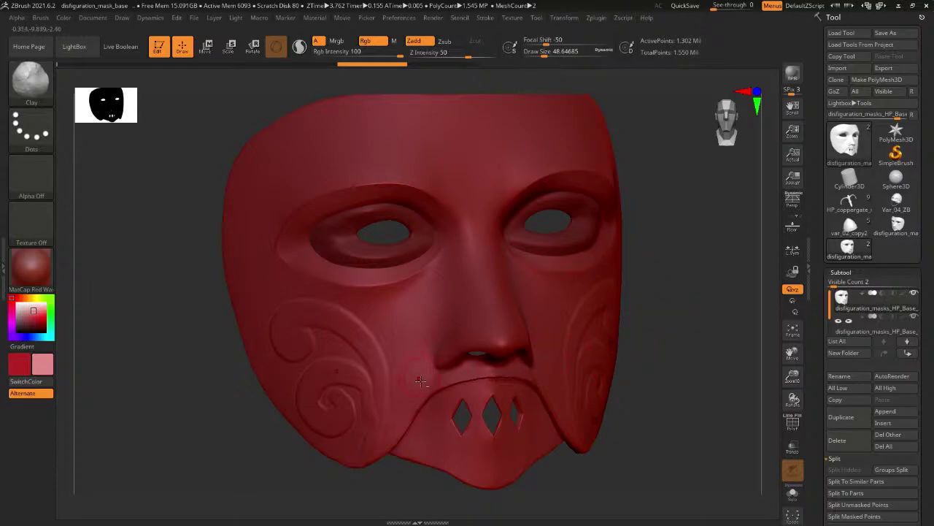
drag(389, 394, 413, 382)
key(ctrl+z)
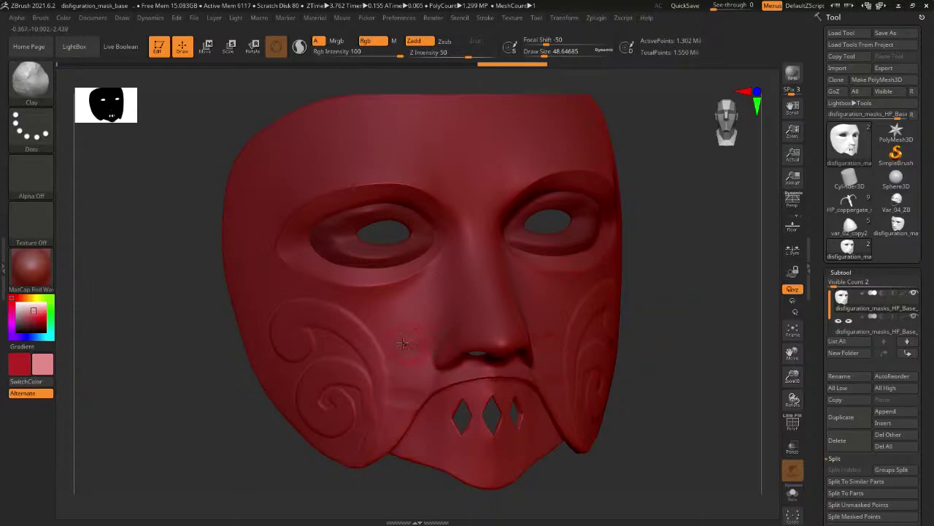
shift+drag(677, 254, 689, 225)
drag(686, 290, 678, 306)
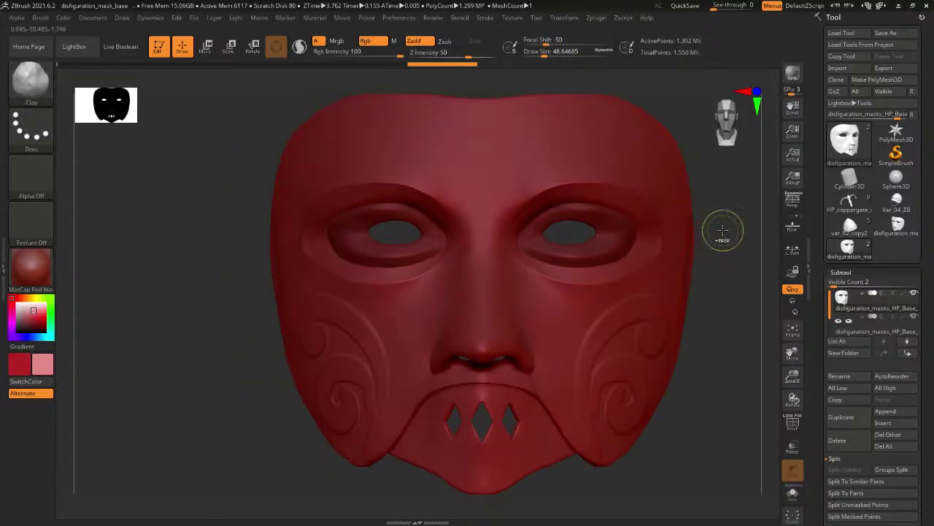
key(ctrl+z)
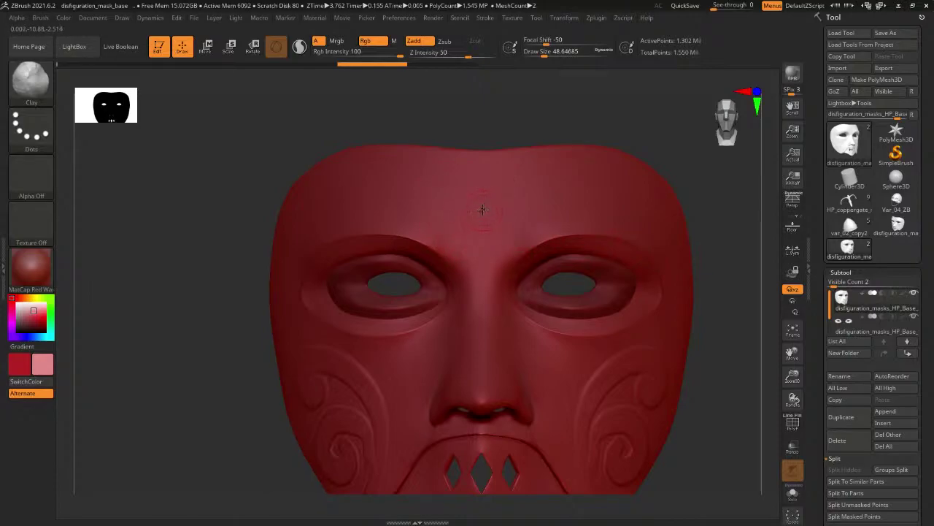
Try a peaked Clay curve with swirls across the centre of the forehead and undo it.
drag(481, 202, 430, 221)
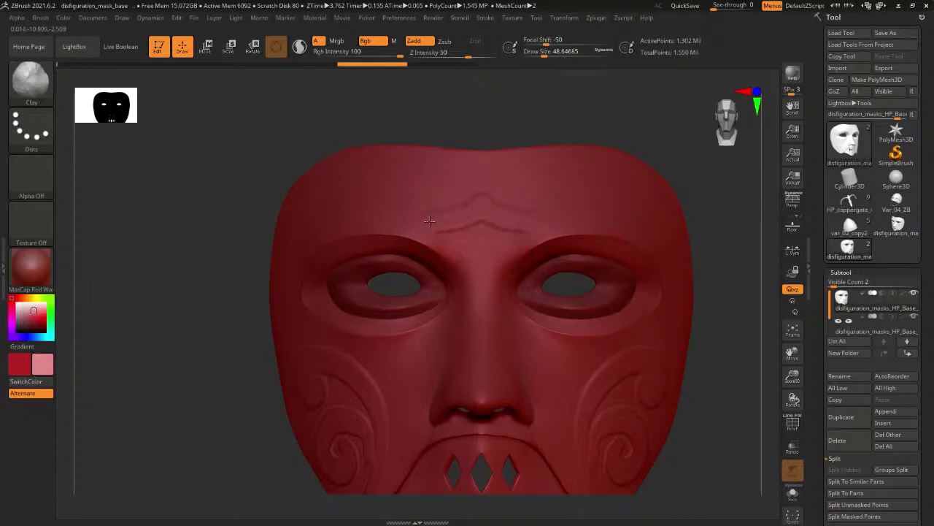
ctrl+shift+click(474, 208)
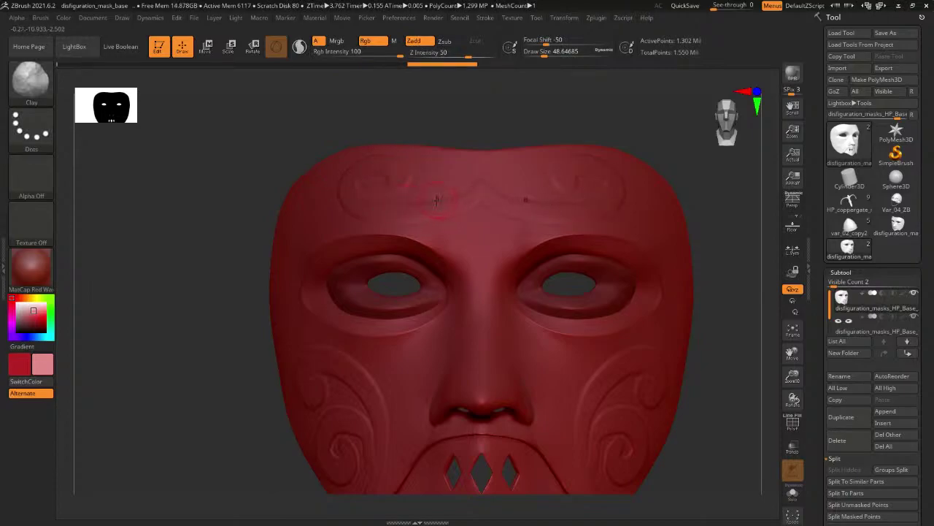
key(ctrl+z)
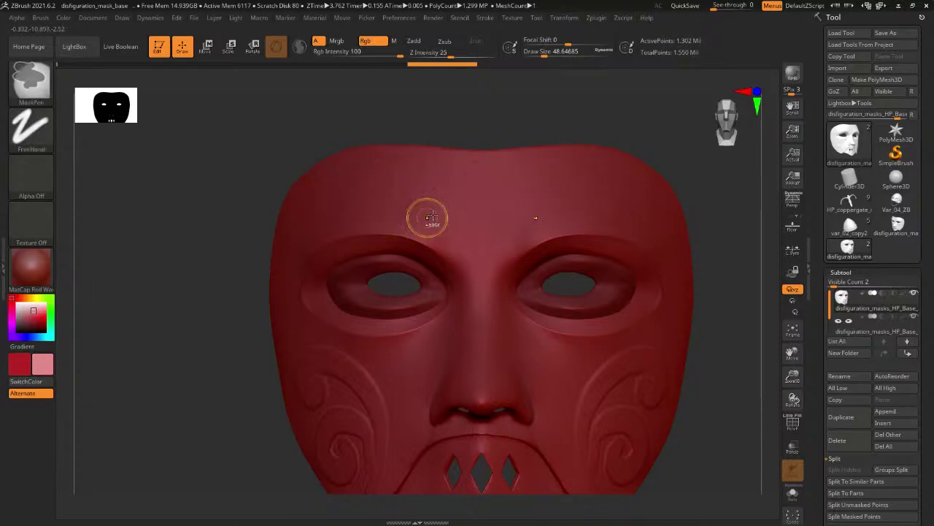
key(ctrl+shift+z)
key(ctrl+shift+z)
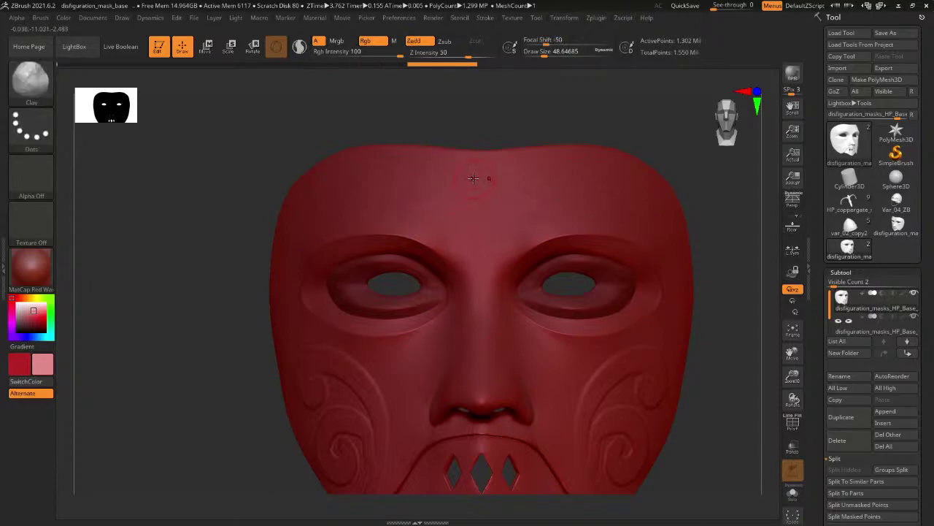
Try long looping Clay curves from a peak at the forehead's centre toward the temples and undo them.
key(ctrl+z)
key(ctrl+shift+z)
key(ctrl+shift+z)
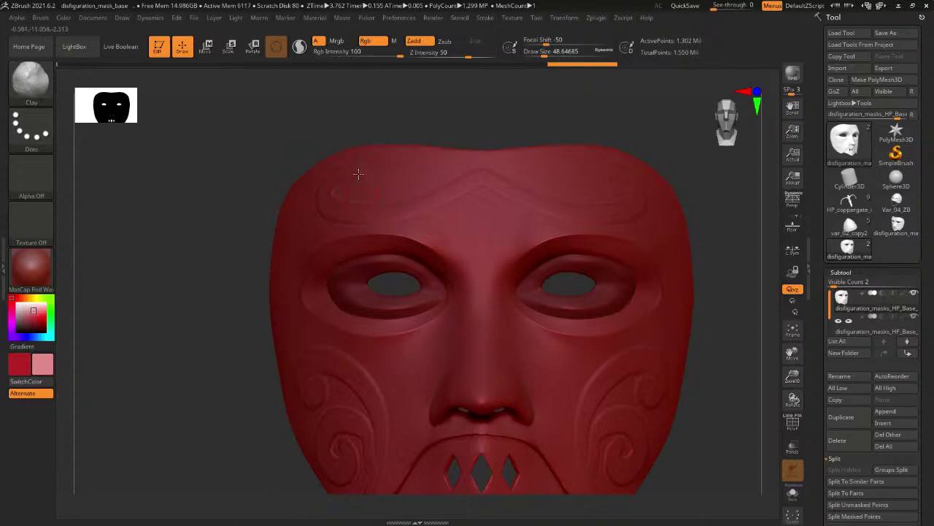
key(ctrl+shift+z)
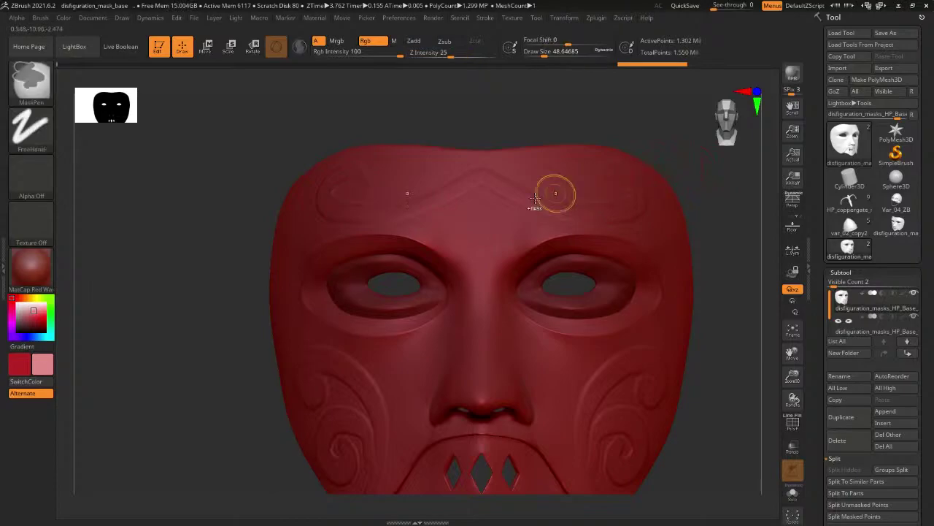
key(ctrl+z)
key(ctrl+z)
key(ctrl+z)
key(ctrl+z)
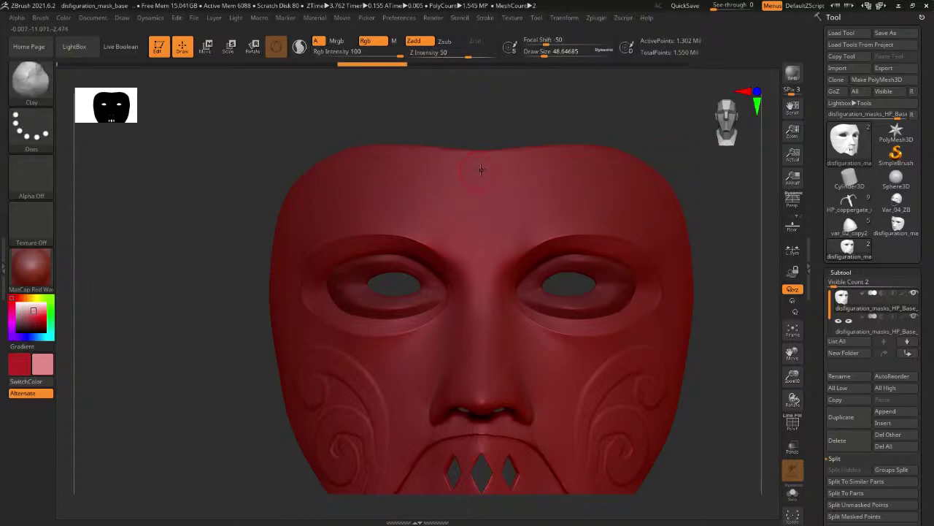
key(ctrl+shift+z)
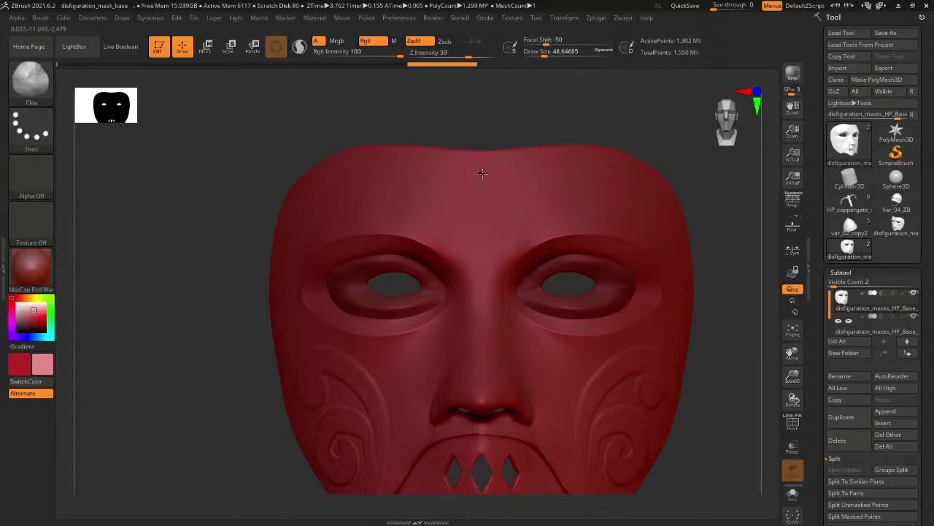
key(ctrl+z)
key(ctrl+z)
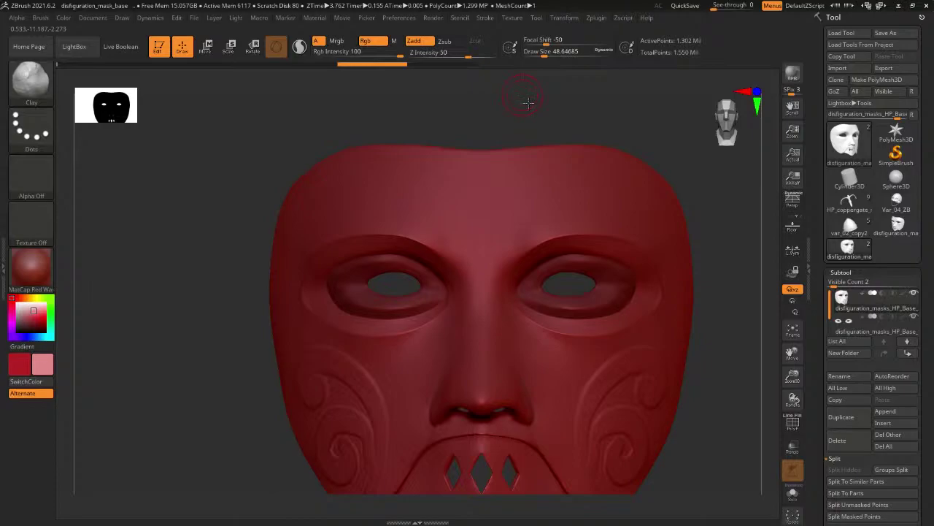
Place a raised Clay disc at the centre of the forehead and two more on each side toward the temple.
drag(515, 115, 519, 130)
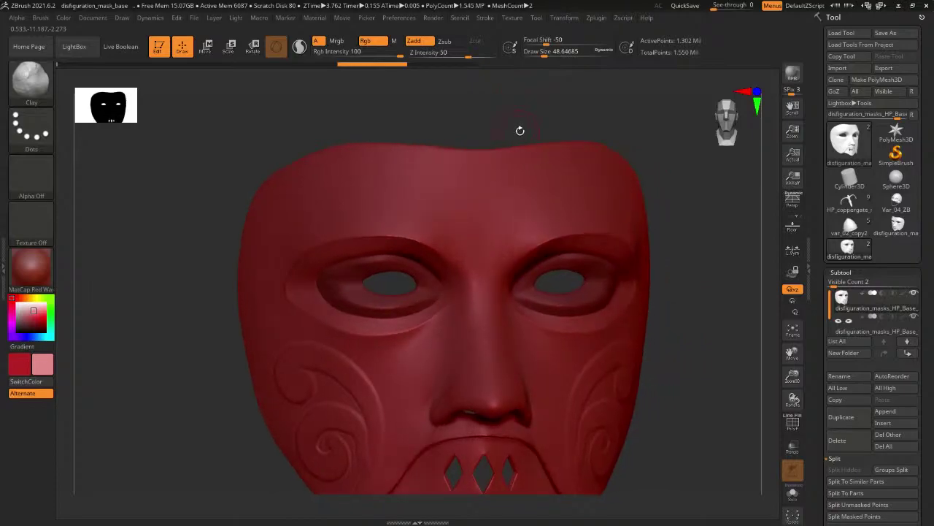
key(ctrl+shift+z)
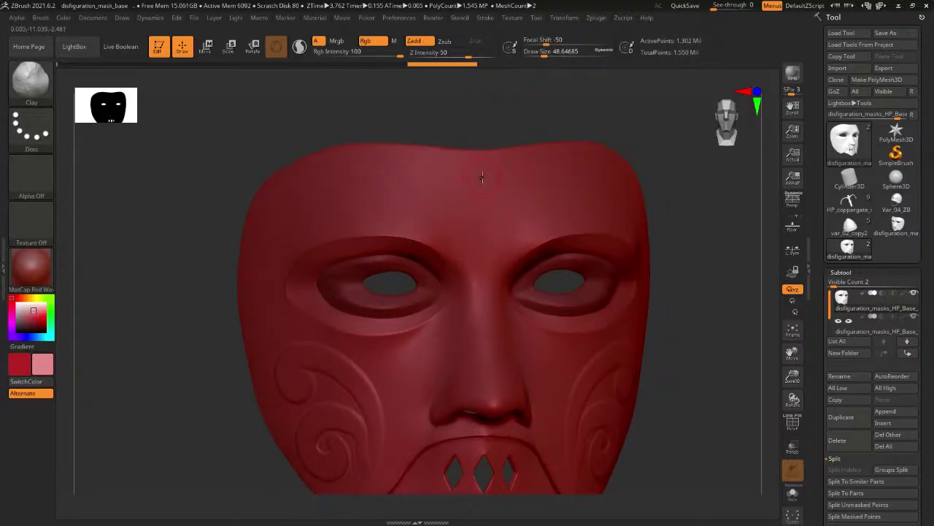
click(482, 176)
key(ctrl+shift+z)
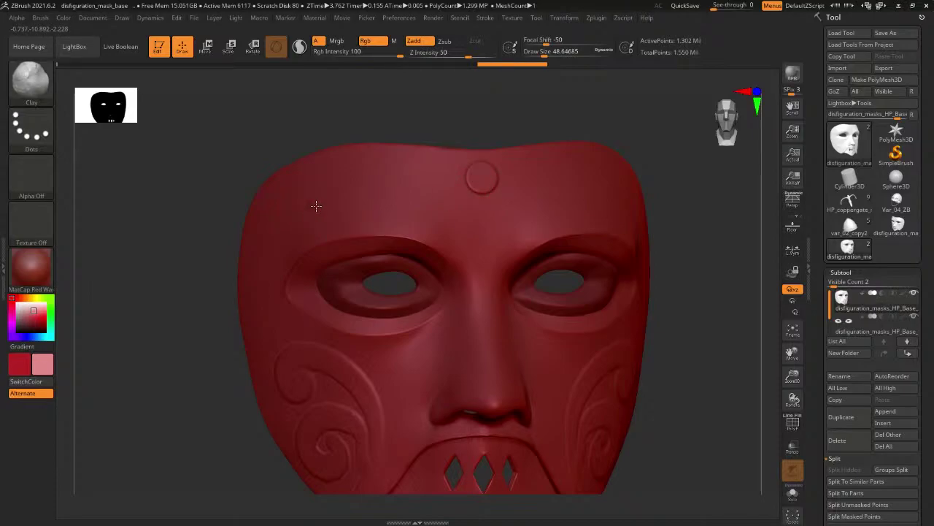
key(ctrl+shift+z)
drag(265, 132, 329, 135)
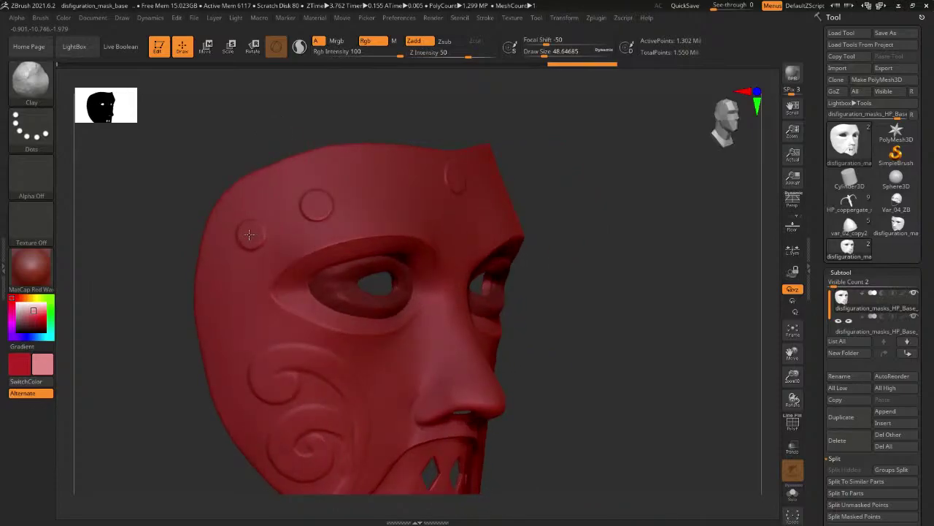
key(ctrl+shift+z)
Reduce the draw size to about 30.7 and sculpt thinner raised ridges inside both spirals of the cheek swirls.
mouse_move(551, 229)
mouse_down()
mouse_move(697, 241)
mouse_move(727, 207)
mouse_move(748, 208)
mouse_move(367, 342)
mouse_up()
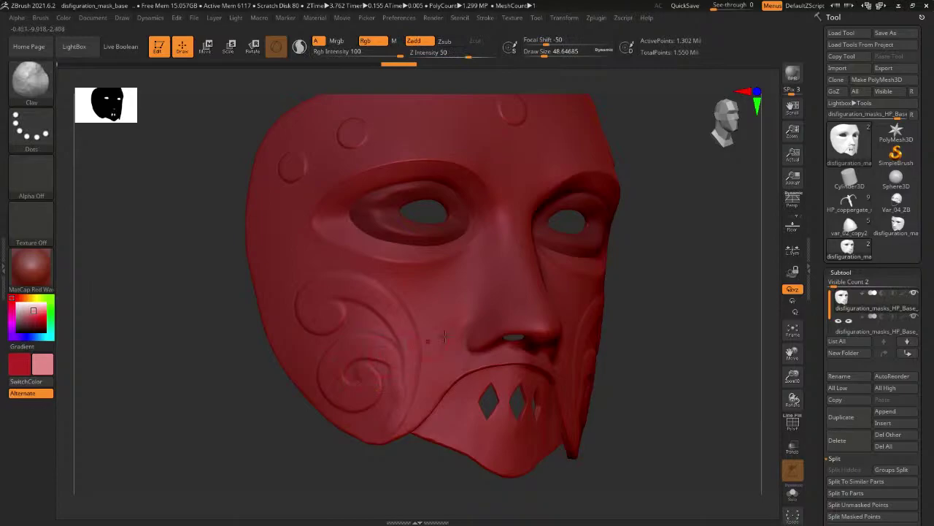
mouse_move(644, 283)
mouse_down()
mouse_move(713, 299)
mouse_move(673, 291)
mouse_up()
key(space)
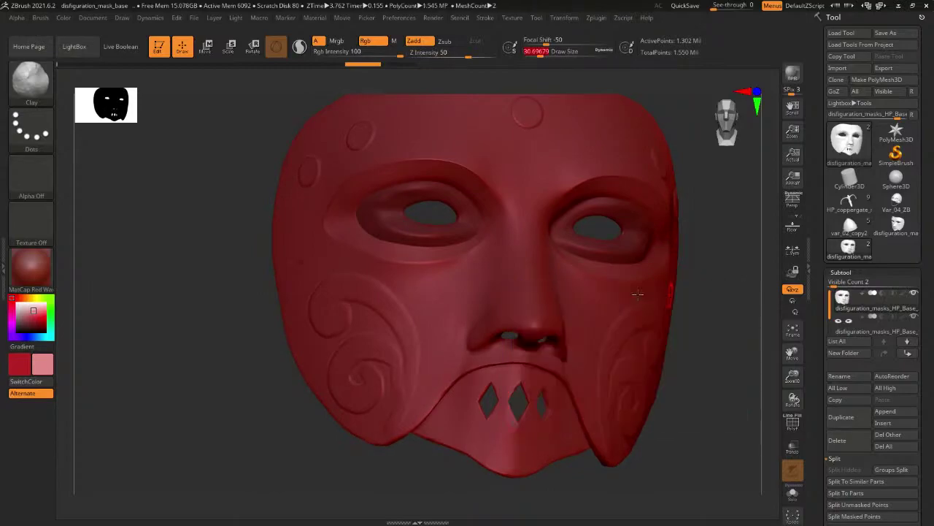
drag(299, 440, 408, 361)
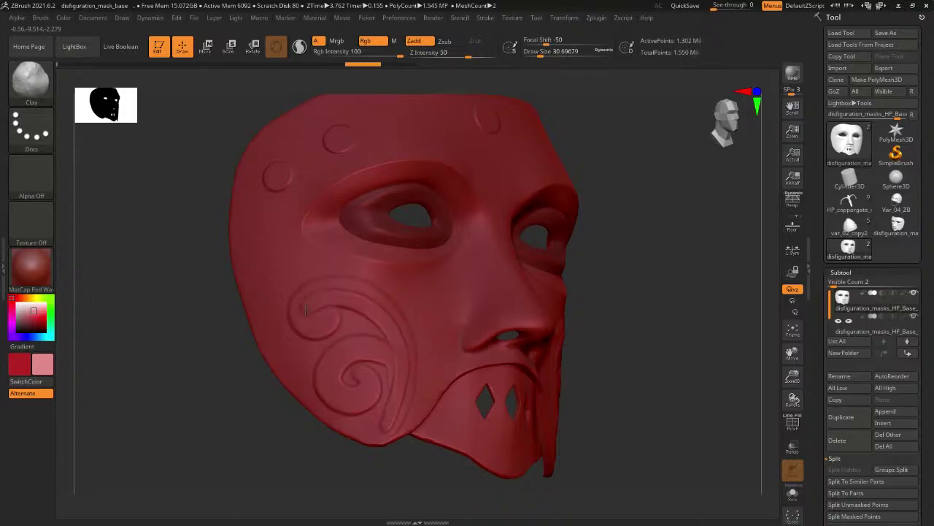
mouse_move(330, 310)
shift+mouse_down()
mouse_move(392, 380)
mouse_move(342, 319)
mouse_move(416, 382)
shift+mouse_up()
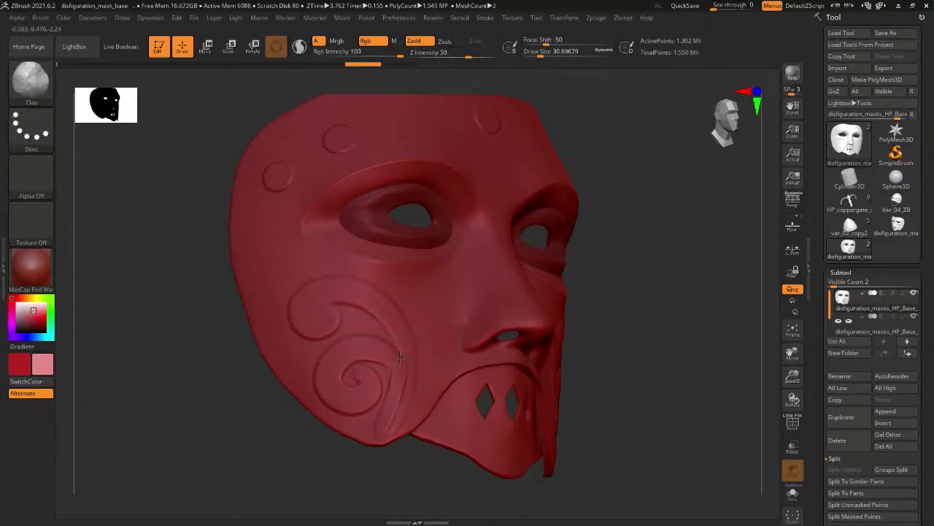
click(319, 322)
key(ctrl+shift+z)
key(ctrl+shift+z)
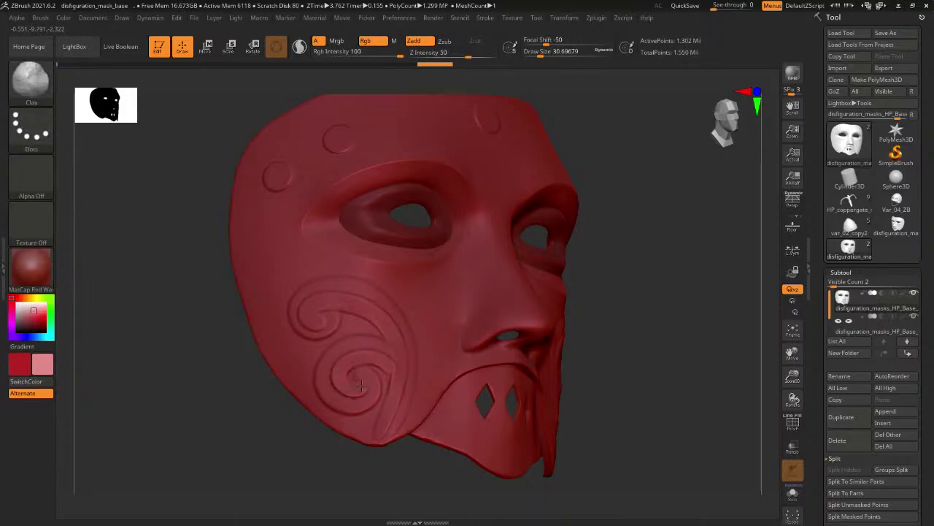
Try a small Clay spiral on the wing of the nose at draw size 23.3 and undo it.
drag(672, 307, 688, 315)
drag(594, 312, 642, 318)
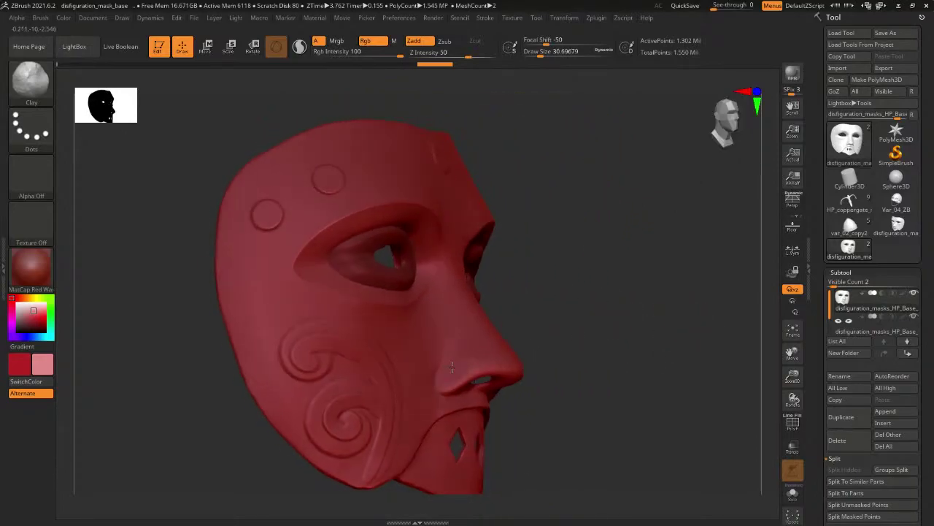
key(space)
drag(449, 356, 439, 356)
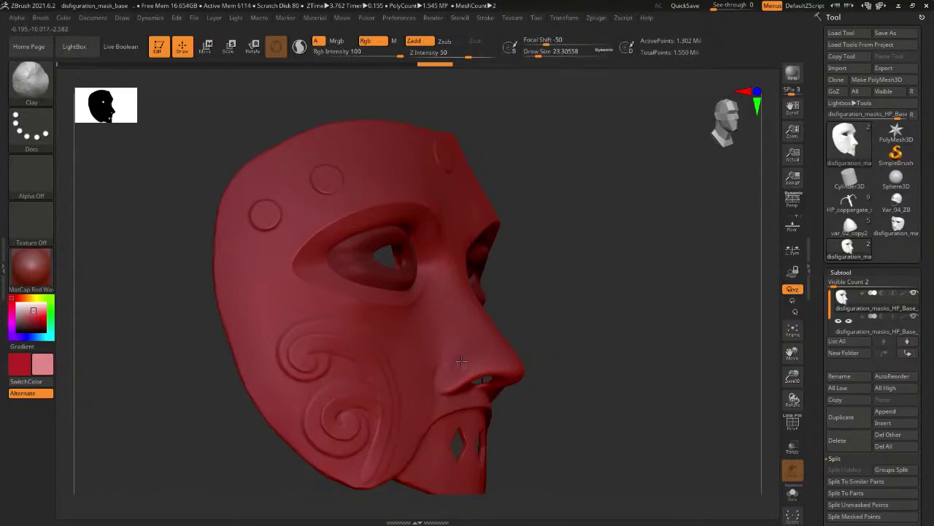
shift+drag(449, 369, 475, 359)
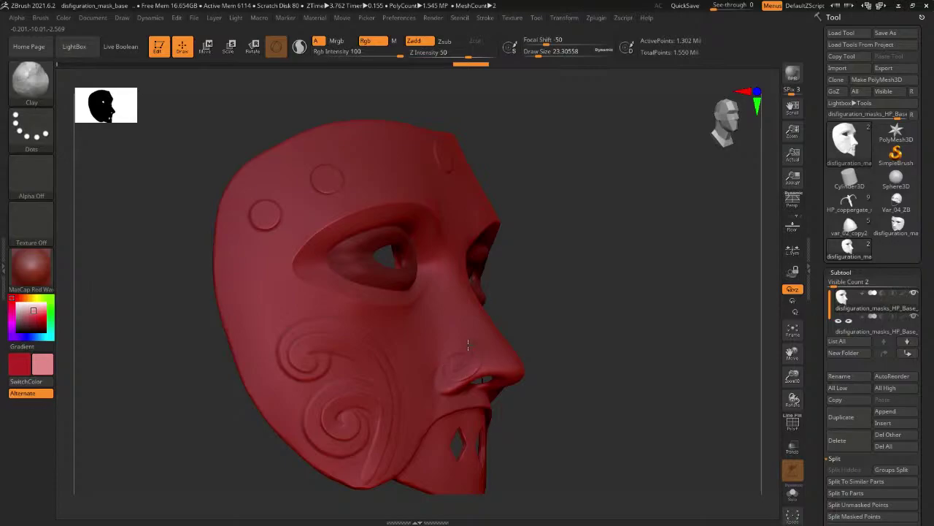
shift+drag(615, 333, 400, 377)
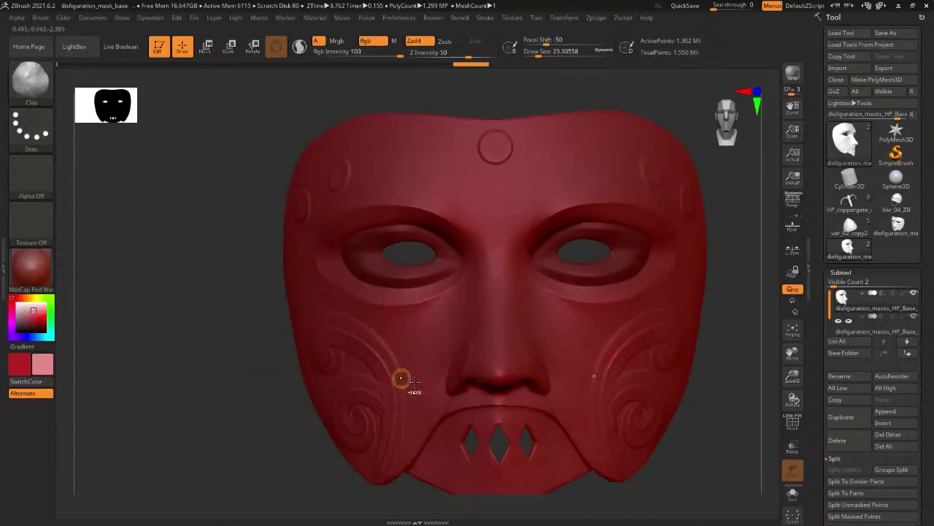
shift+drag(241, 400, 482, 361)
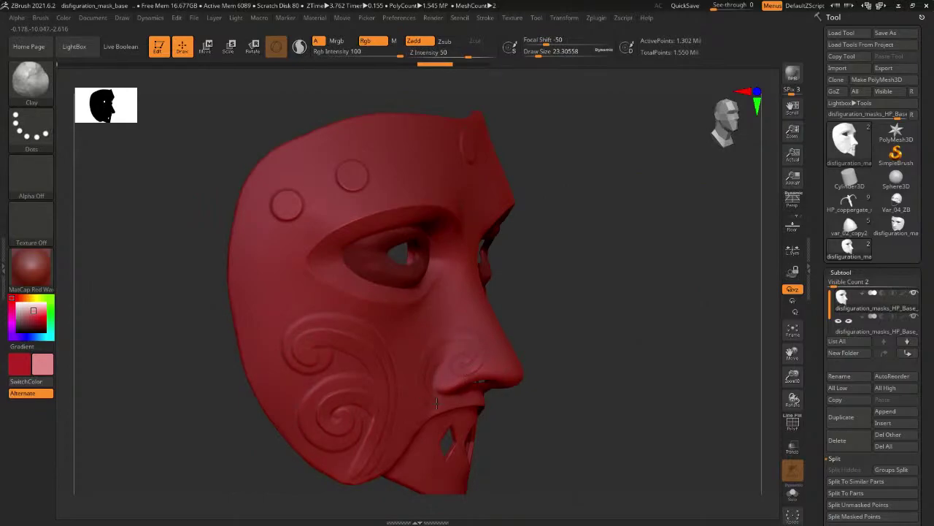
key(ctrl+shift+z)
drag(552, 408, 431, 397)
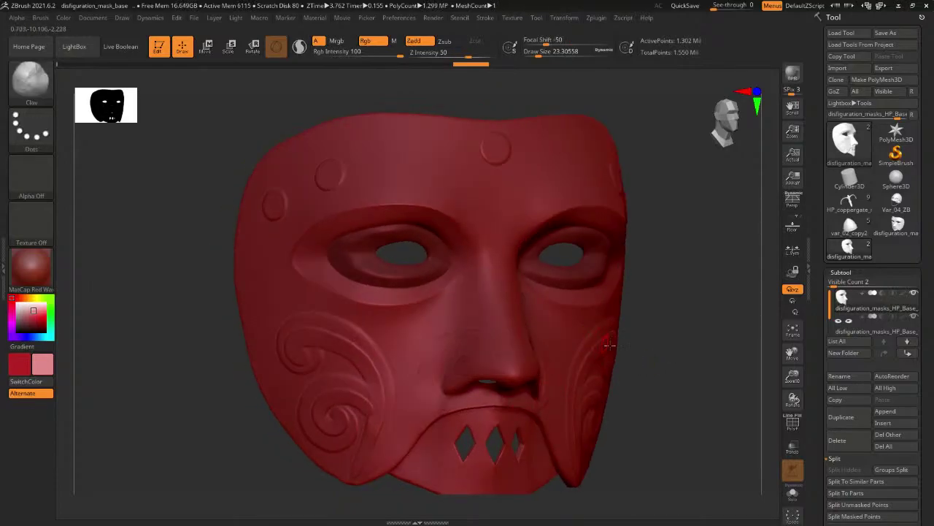
mouse_move(621, 345)
mouse_down()
mouse_move(667, 340)
mouse_move(631, 344)
mouse_up()
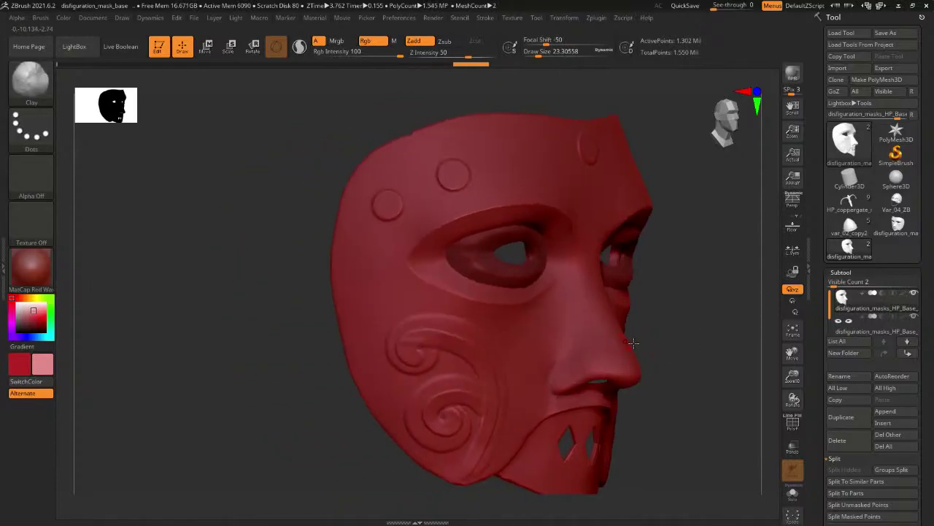
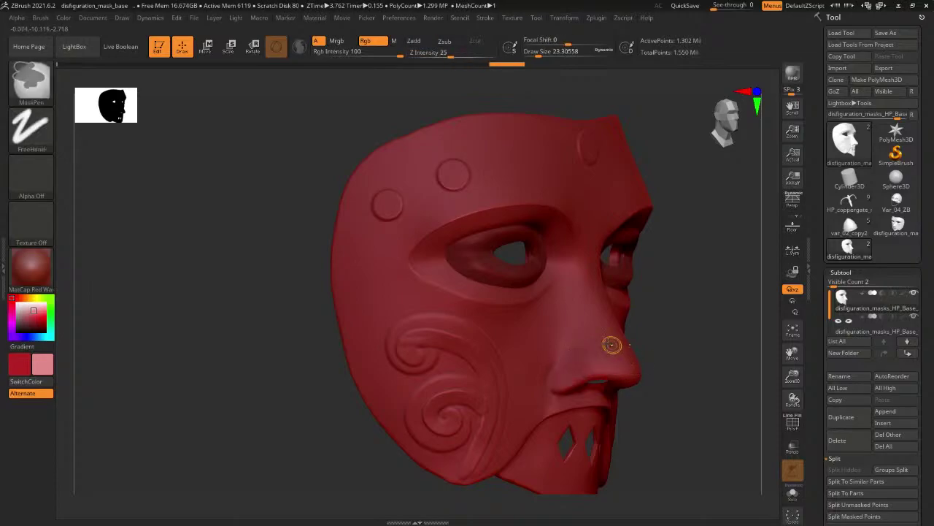
Reduce the draw size to about 8.4 and sculpt a small fine spiral on the wing of the nose.
key(space)
drag(595, 346, 589, 346)
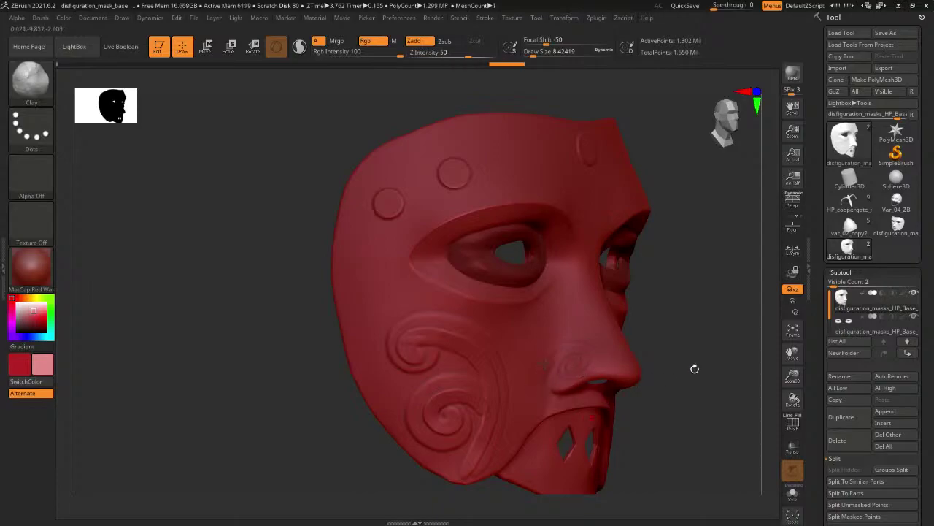
drag(695, 368, 719, 377)
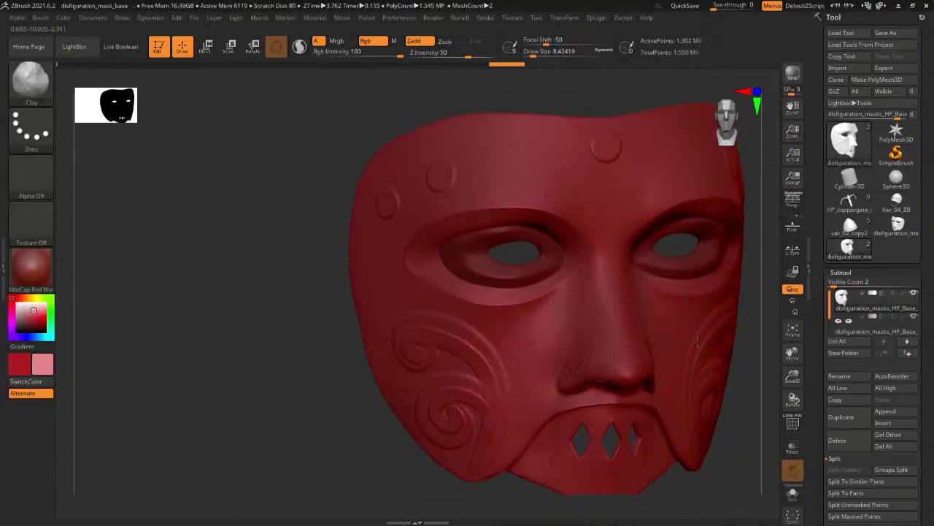
drag(320, 406, 643, 342)
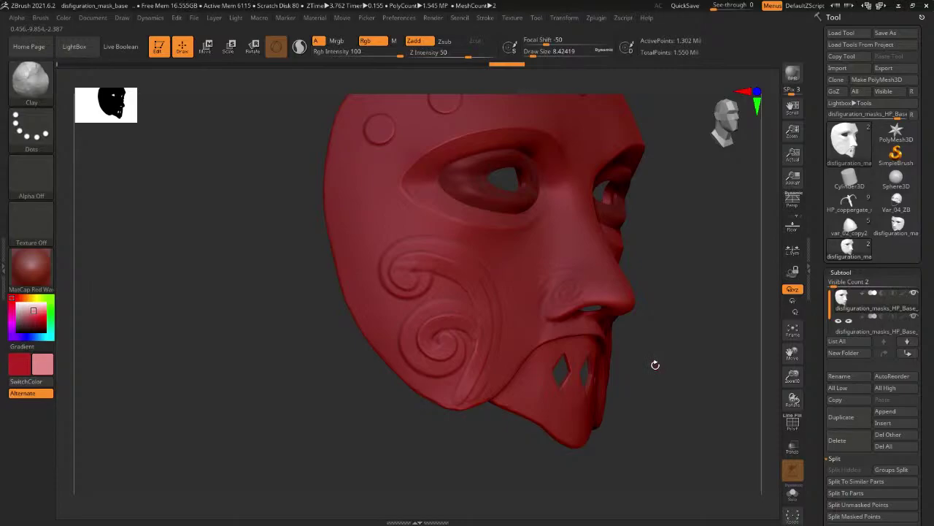
Set the draw size to about 25 and sculpt peaked curves with swirls across the forehead below the central disc, reworking the swirls.
mouse_move(637, 356)
mouse_down()
mouse_move(462, 277)
mouse_move(474, 281)
mouse_up()
key(space)
shift+drag(603, 129, 574, 121)
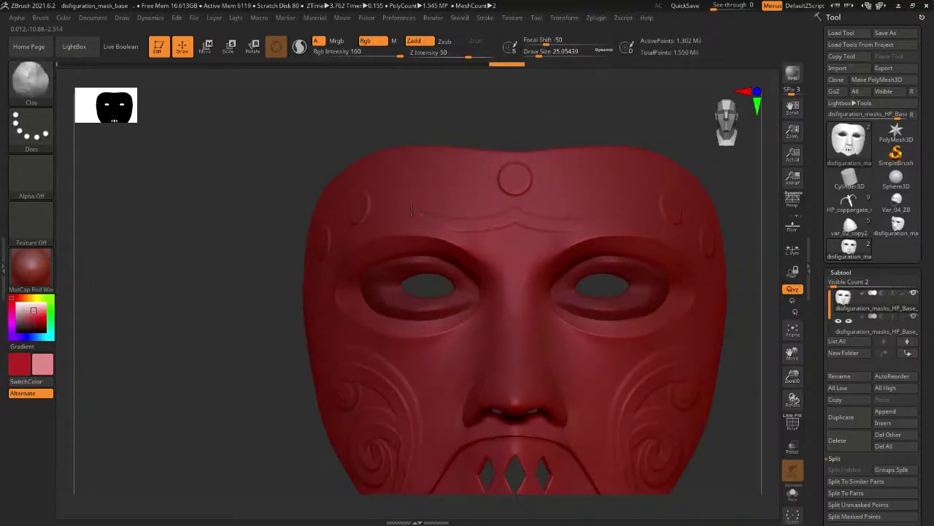
drag(440, 195, 435, 201)
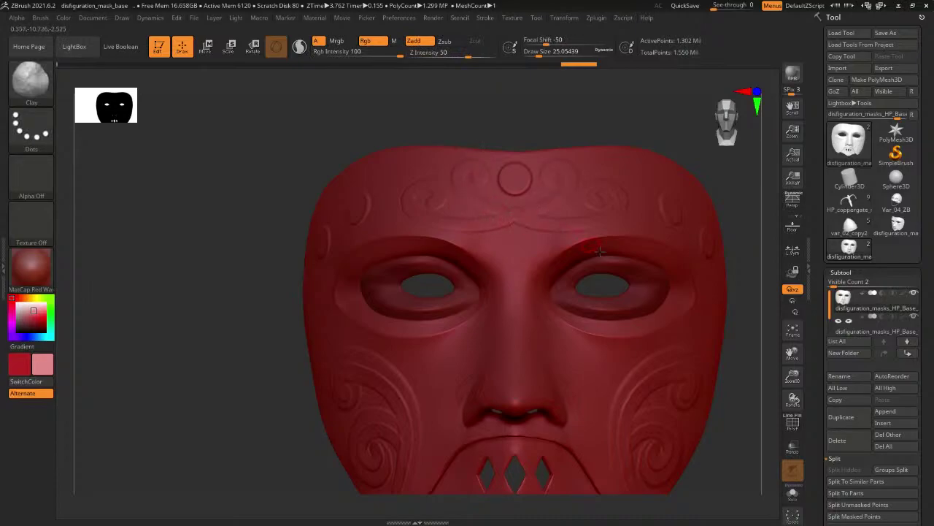
key(ctrl+z)
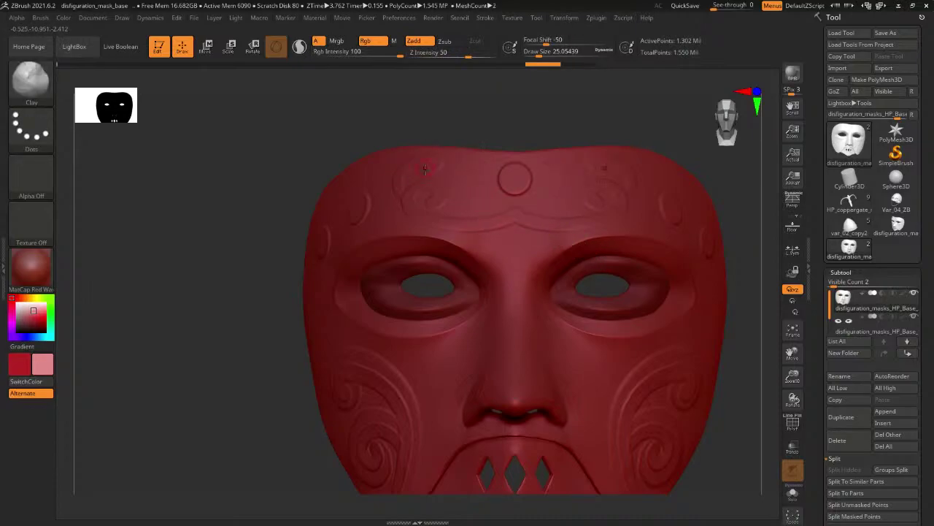
key(ctrl+shift+z)
Try a curved Clay ridge between the cheek swirls and the wing of the nose, undoing the last stroke.
drag(511, 108, 662, 202)
drag(674, 233, 719, 311)
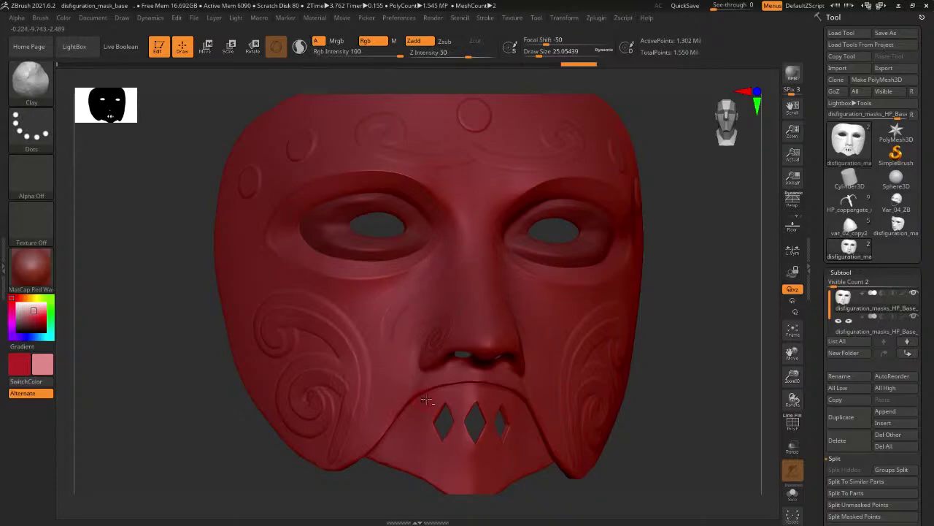
drag(681, 296, 694, 307)
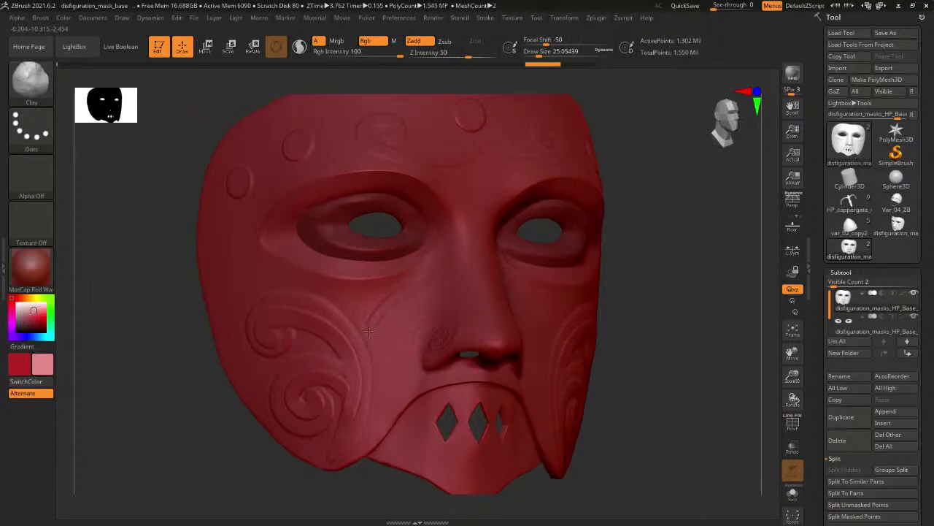
drag(369, 331, 382, 356)
drag(394, 302, 420, 285)
key(ctrl+z)
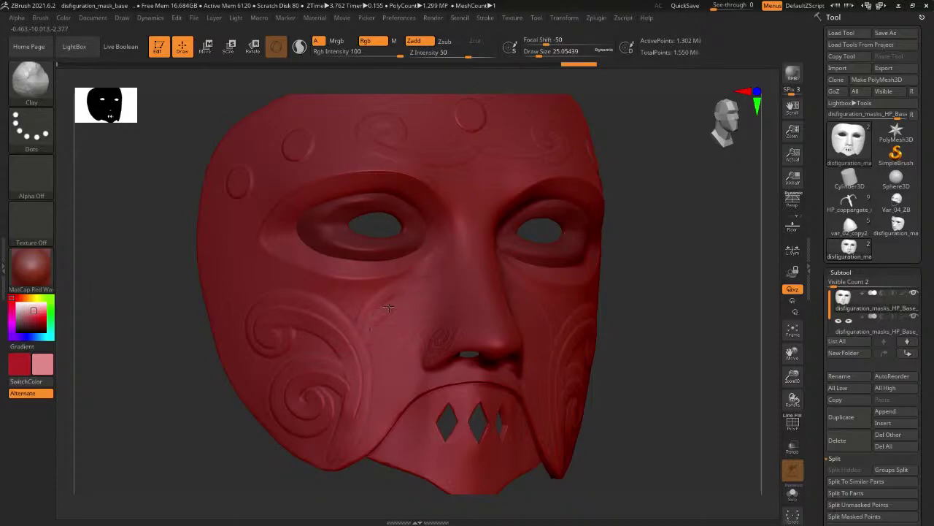
Try draw sizes of about 70.8 and 46.2 for reworking the ridge beside the nose.
key(space)
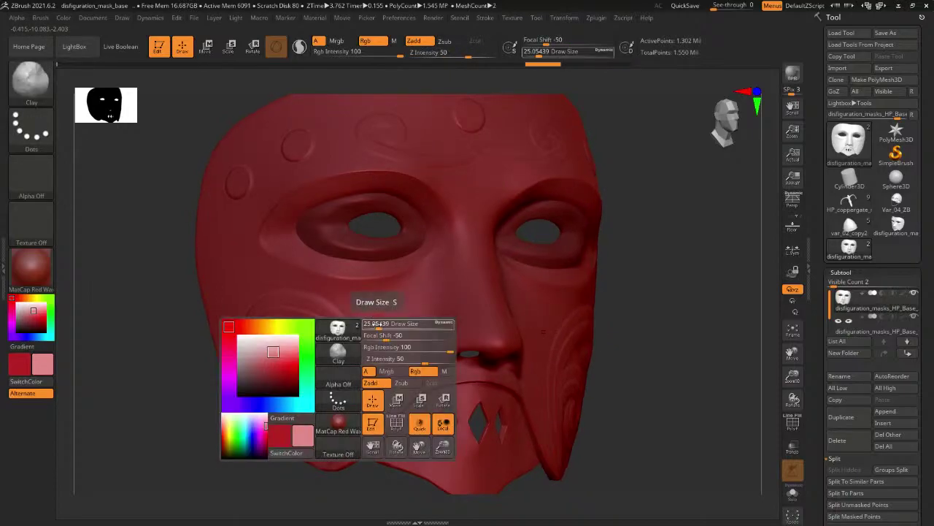
drag(387, 327, 389, 327)
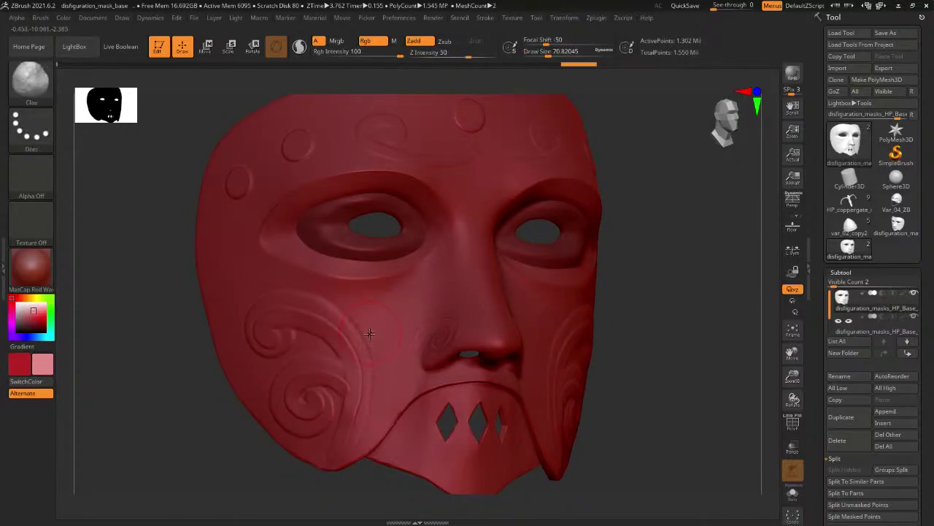
key(space)
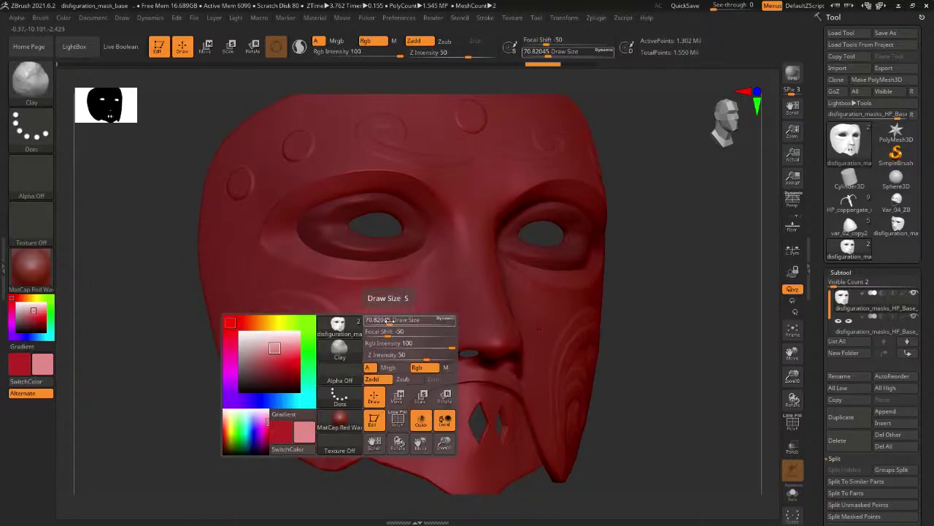
drag(385, 320, 380, 320)
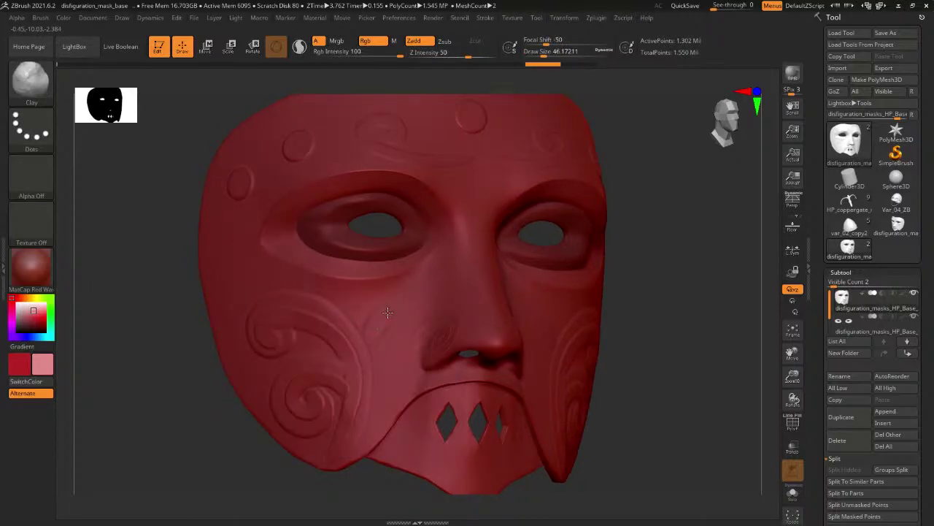
Set the draw size to about 23.3, retry the curved ridge between the cheek swirls and the nose, and undo it.
right_drag(429, 291, 406, 295)
key(space)
drag(416, 310, 410, 310)
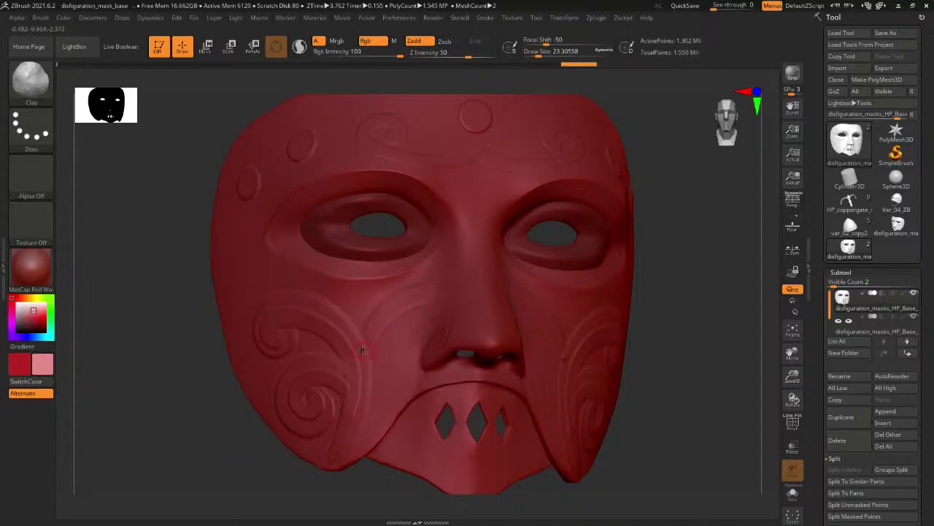
drag(362, 337, 366, 329)
key(ctrl+z)
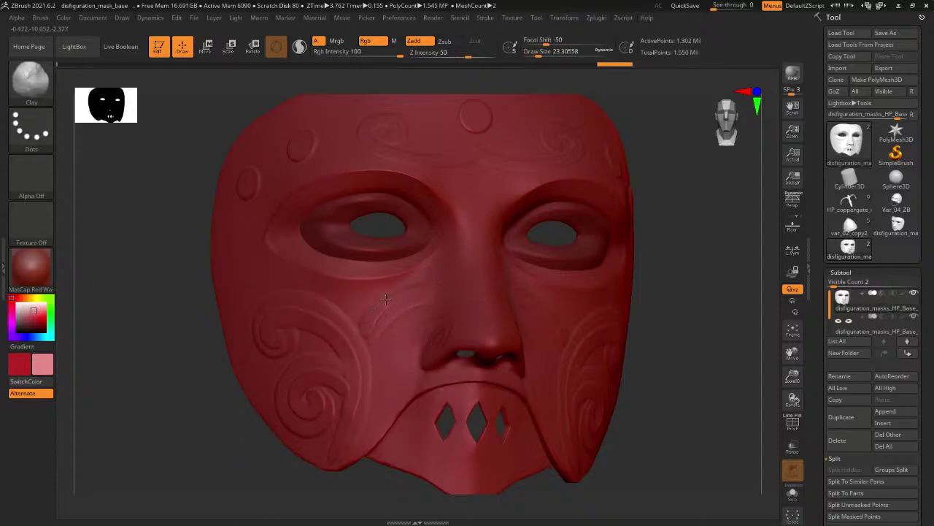
mouse_move(704, 291)
mouse_down()
mouse_move(710, 312)
mouse_move(697, 305)
mouse_move(705, 285)
mouse_move(708, 294)
mouse_up()
key(ctrl)
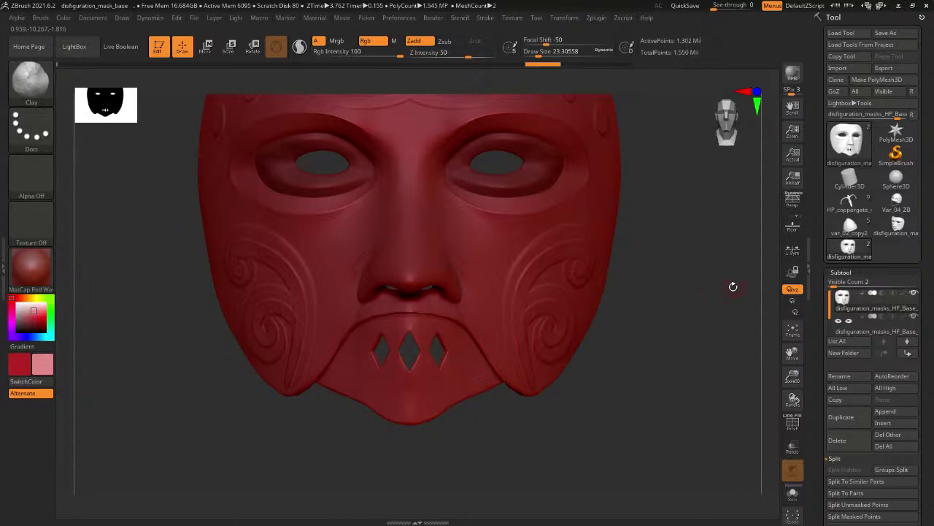
Sculpt symmetrical curved ridges around the mouth openings and along the chin, with a small raised disc at the chin's centre.
alt+drag(638, 370, 673, 309)
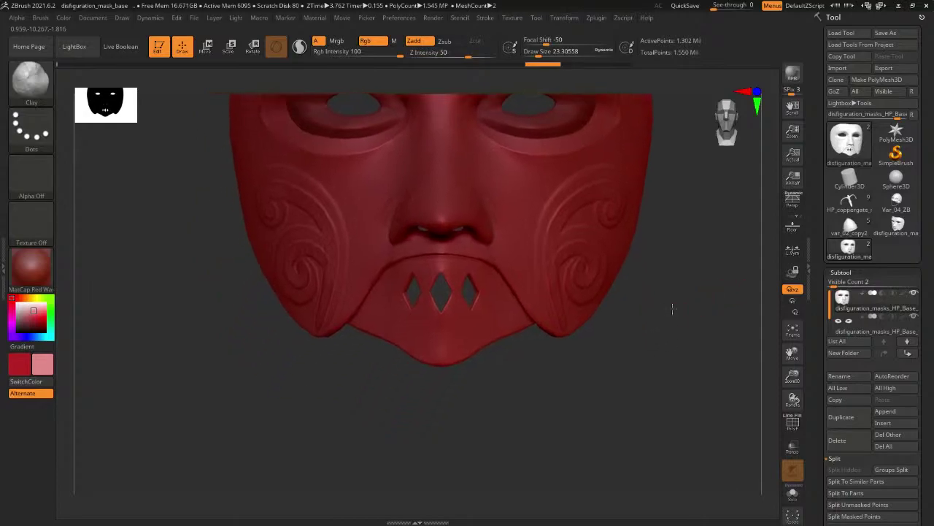
alt+drag(607, 392, 570, 380)
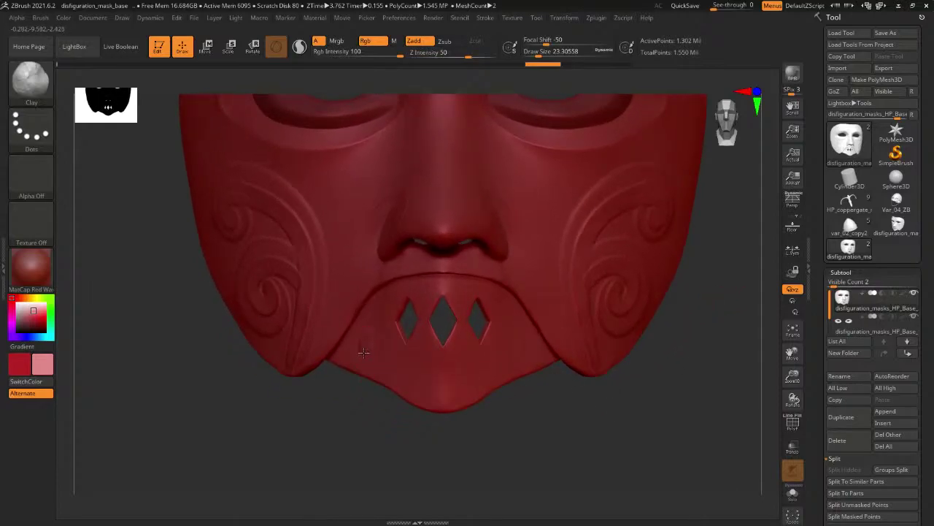
mouse_move(433, 368)
mouse_down()
mouse_move(442, 353)
mouse_move(386, 351)
mouse_move(379, 312)
mouse_up()
key(ctrl+z)
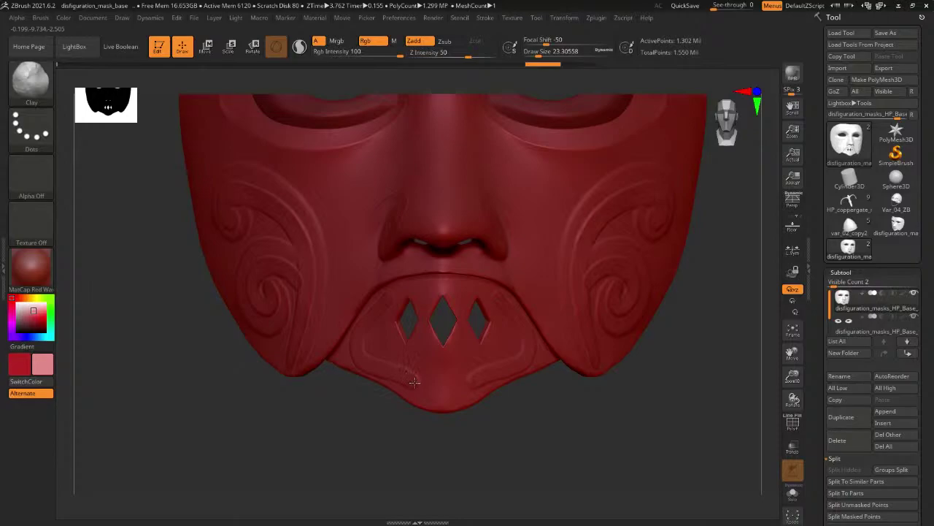
drag(415, 382, 446, 395)
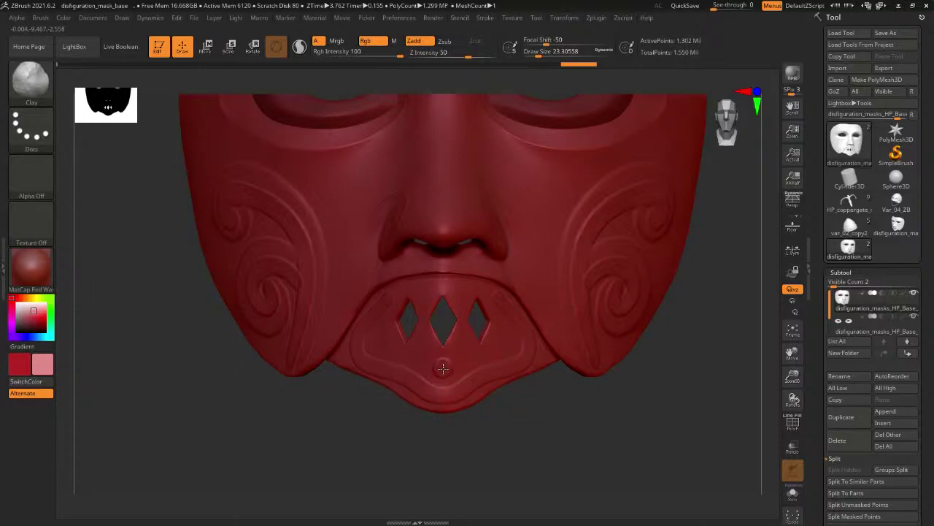
key(f)
drag(661, 368, 643, 340)
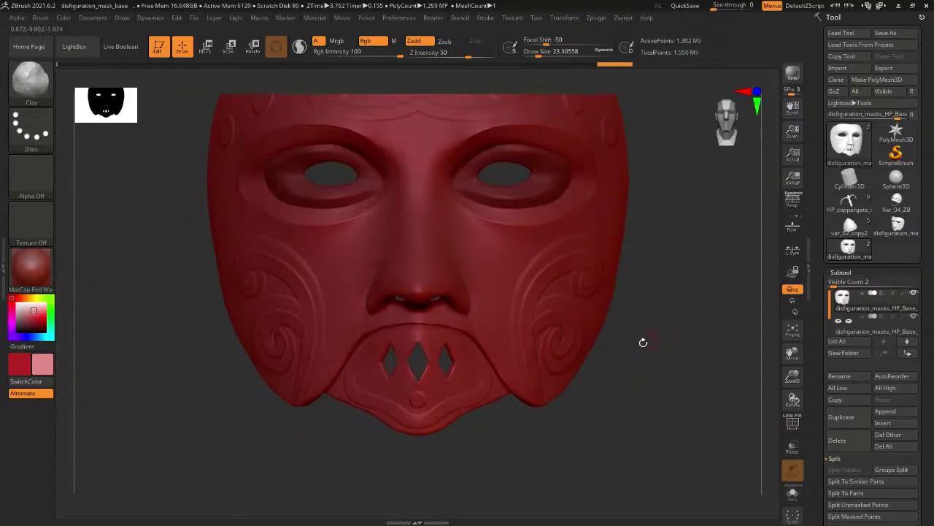
key(shift)
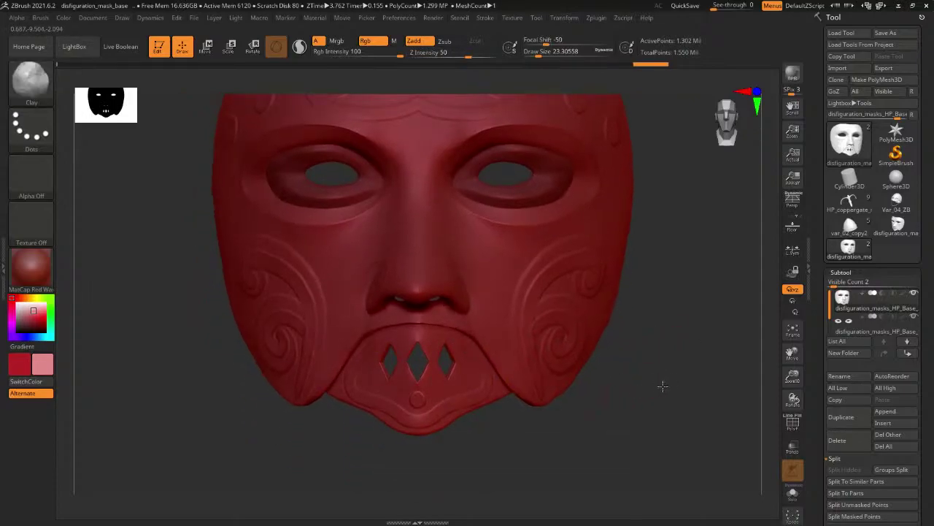
Switch to the Flatten brush and flatten the new ridges on the mouth and chin plate.
drag(659, 384, 661, 380)
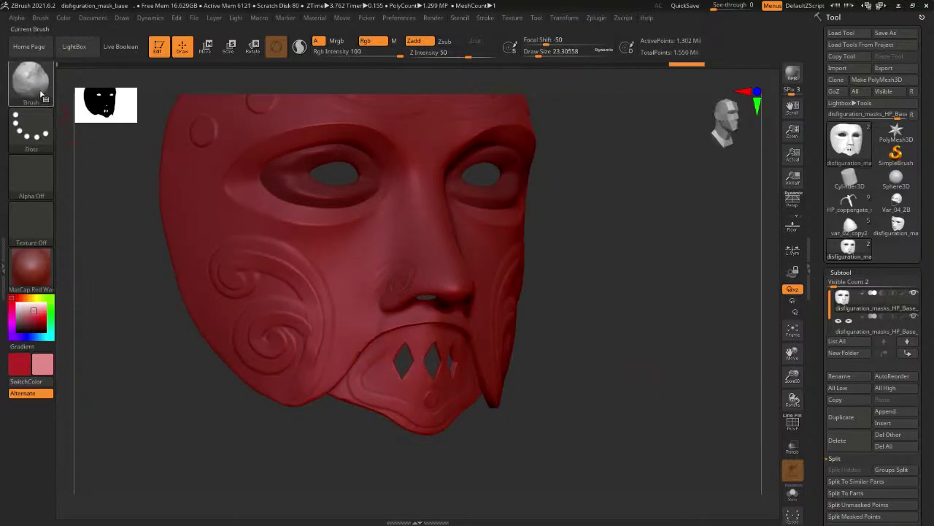
key(b)
key(f)
key(l)
key(space)
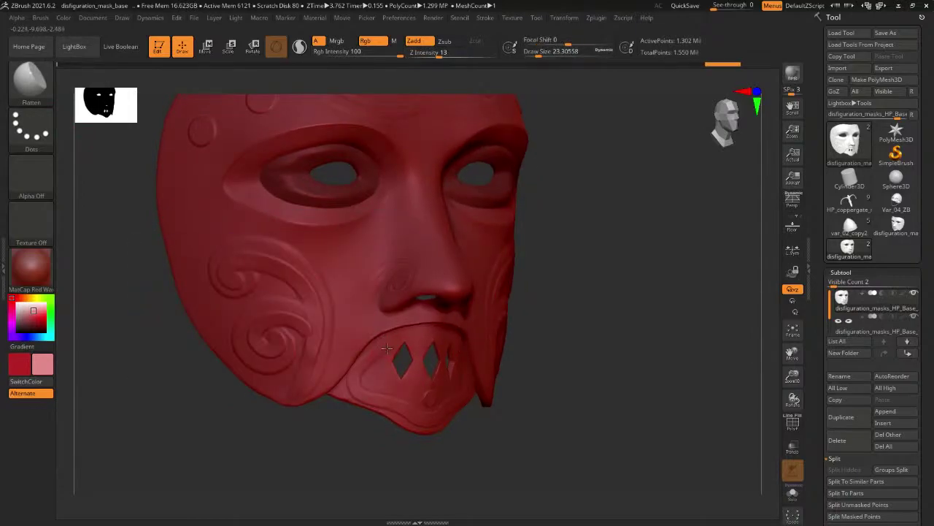
drag(384, 342, 386, 344)
drag(556, 343, 490, 346)
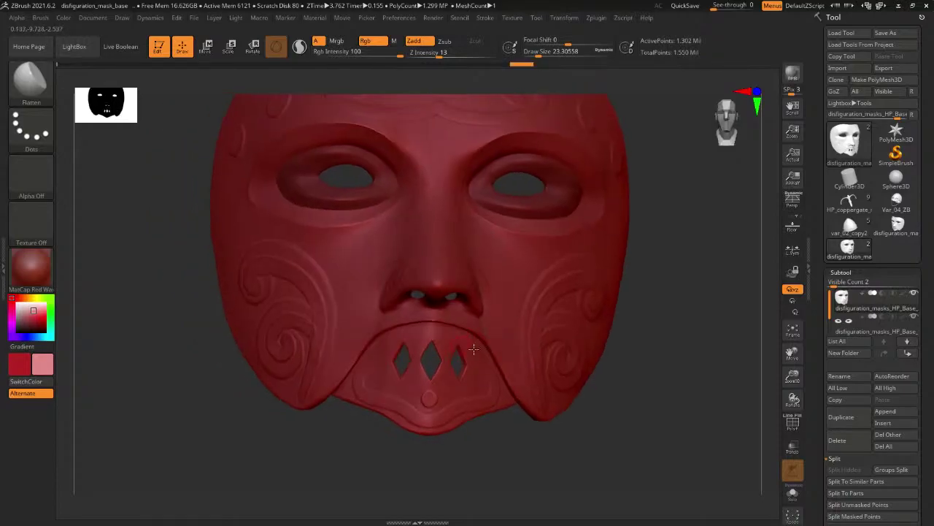
shift+drag(390, 338, 389, 344)
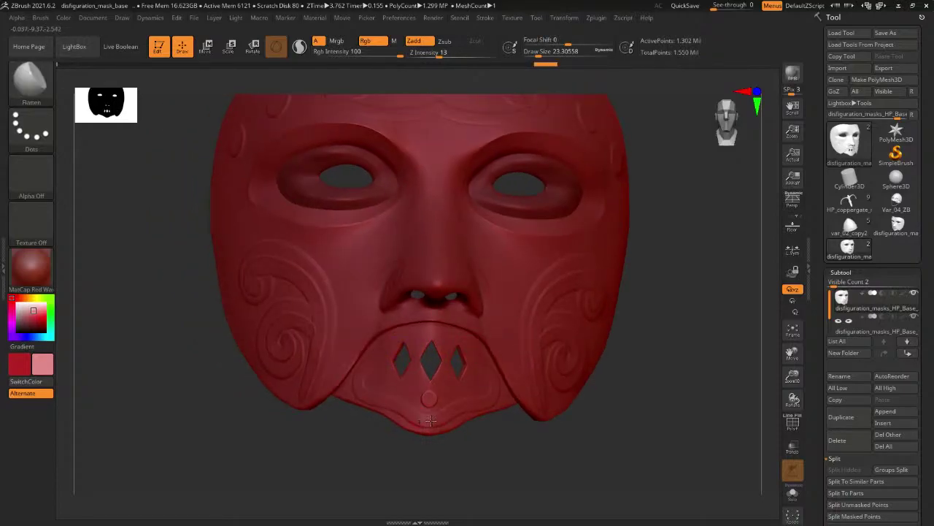
Flatten the raised curves of the cheek swirls, working along the outer ridge and the upper spiral.
drag(519, 448, 531, 443)
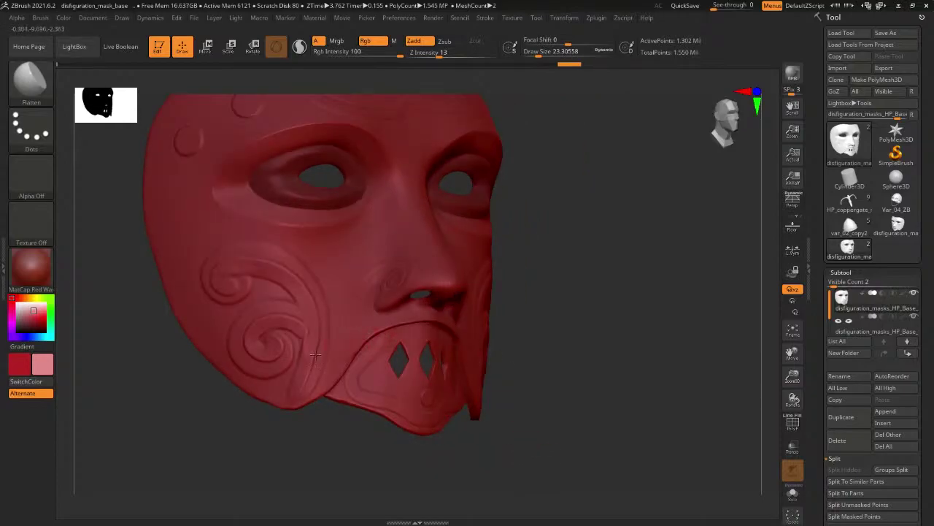
drag(328, 434, 278, 409)
right_click(278, 407)
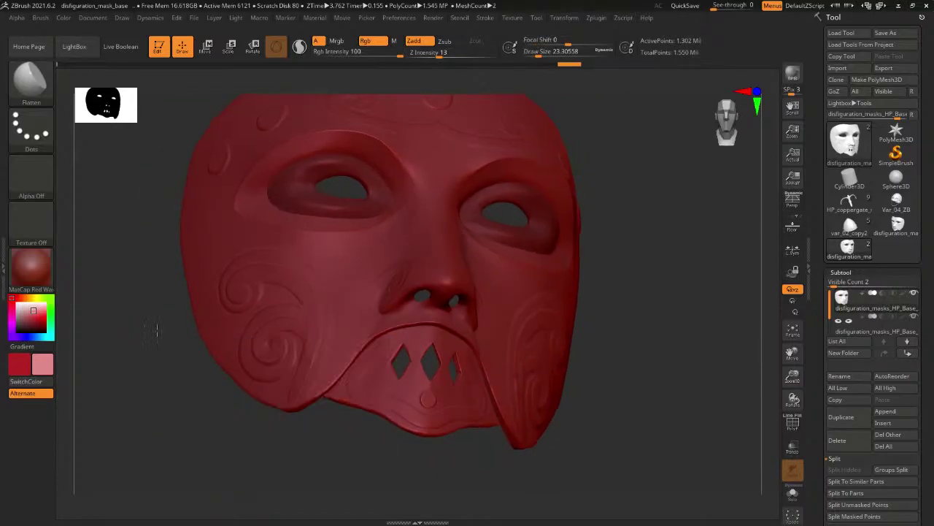
drag(157, 329, 232, 330)
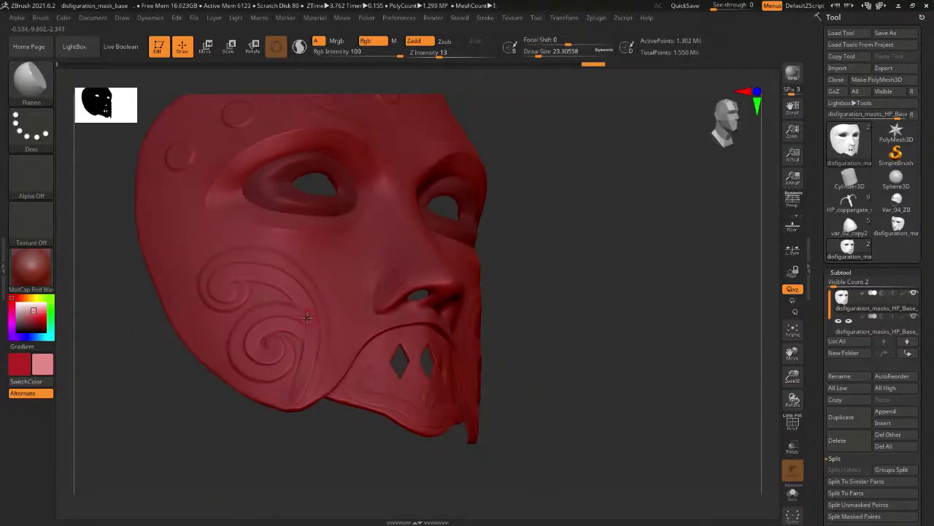
right_drag(316, 327, 300, 322)
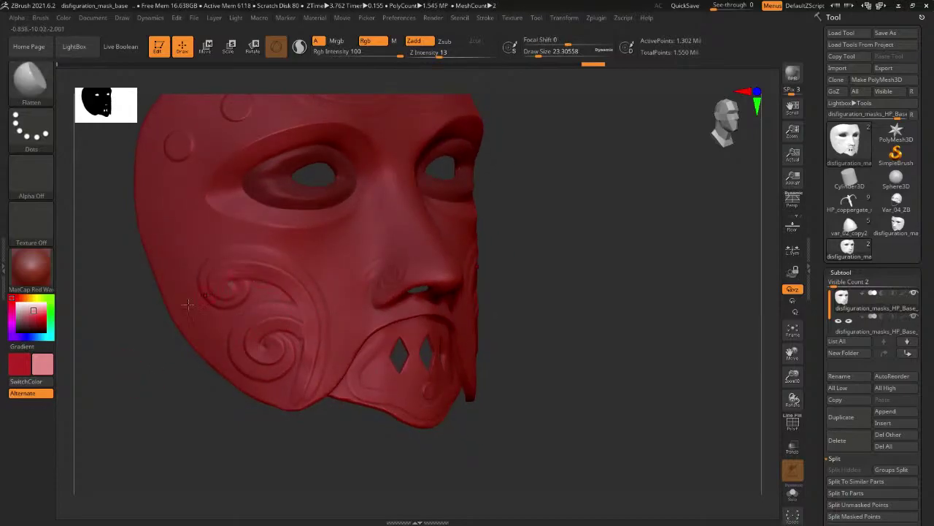
drag(120, 351, 155, 343)
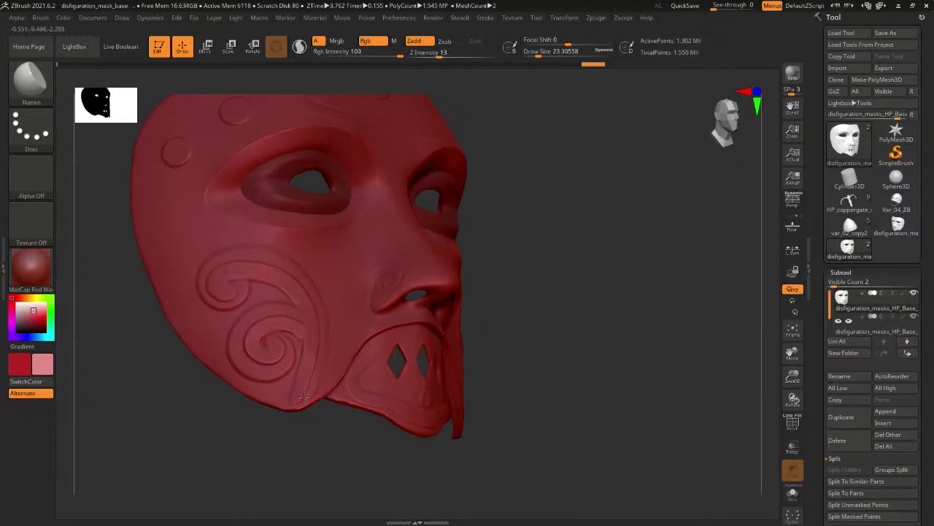
Flatten and smooth the lower end of the outer cheek ridge where it meets the jaw edge.
drag(306, 397, 316, 391)
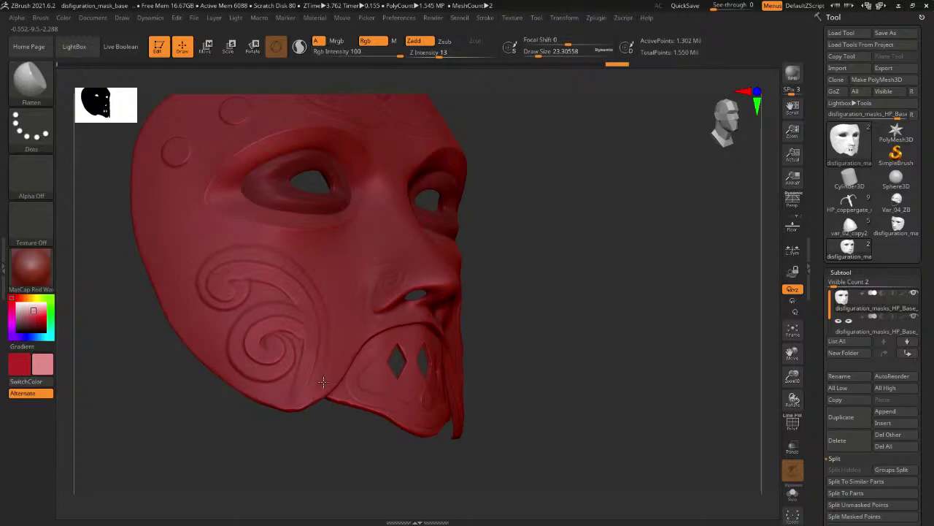
key(shift)
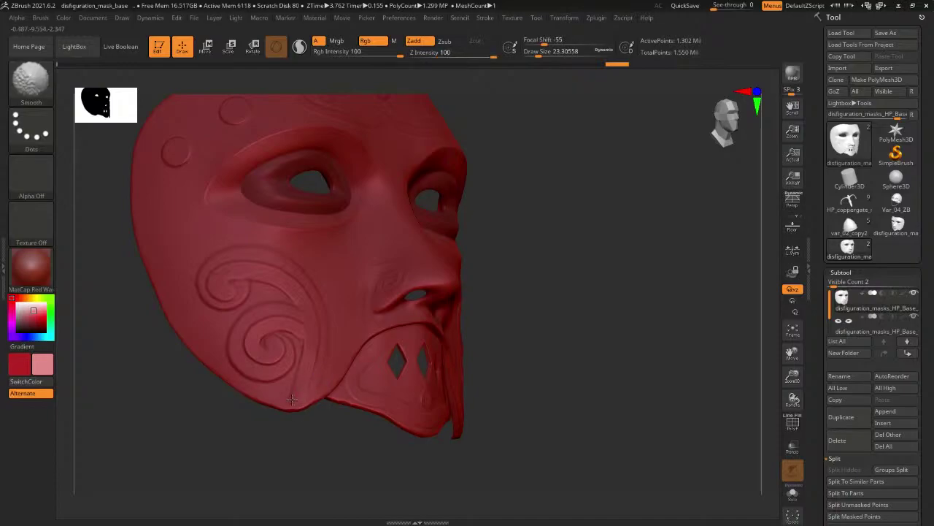
shift+drag(316, 392, 323, 384)
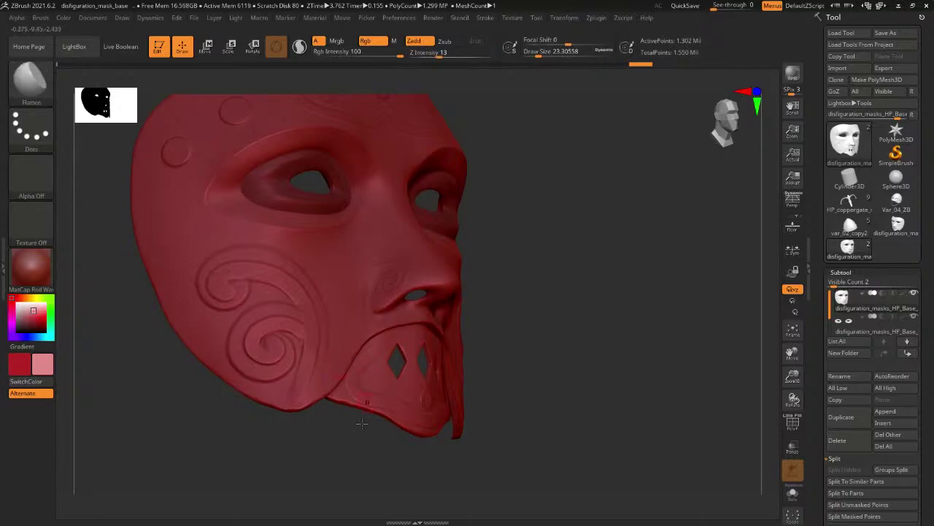
mouse_move(340, 462)
mouse_down()
mouse_move(362, 467)
mouse_move(311, 452)
mouse_up()
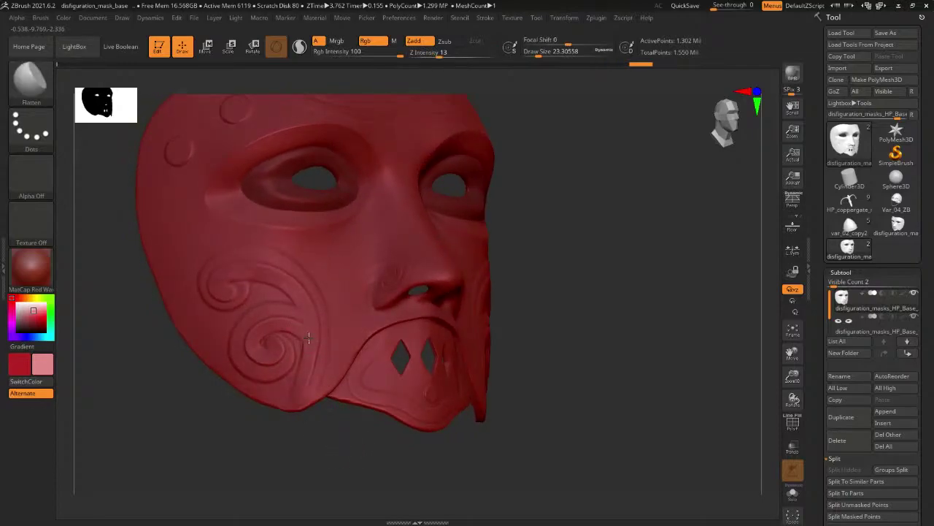
Flatten the inner side of the long cheek ridge and the centres of both cheek spirals.
drag(312, 340, 326, 368)
mouse_move(238, 457)
mouse_down()
mouse_move(286, 457)
mouse_move(259, 451)
mouse_up()
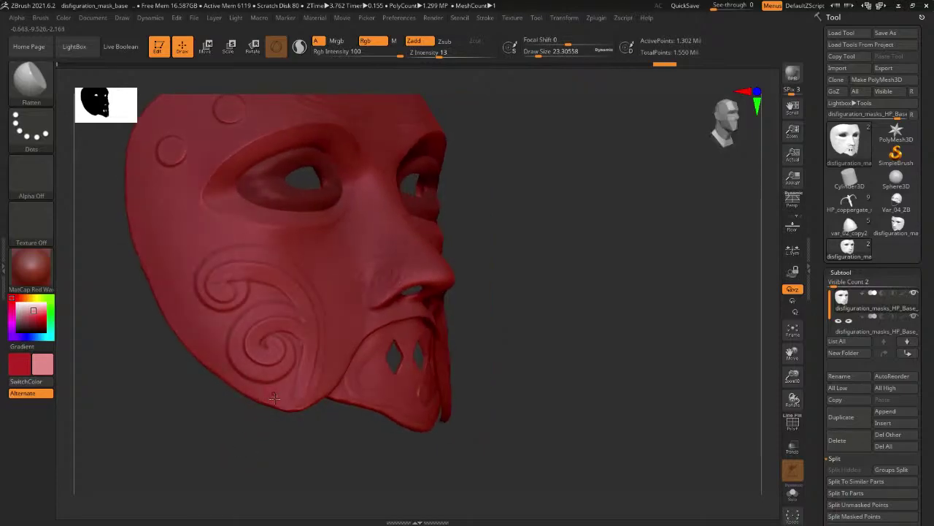
drag(272, 343, 276, 349)
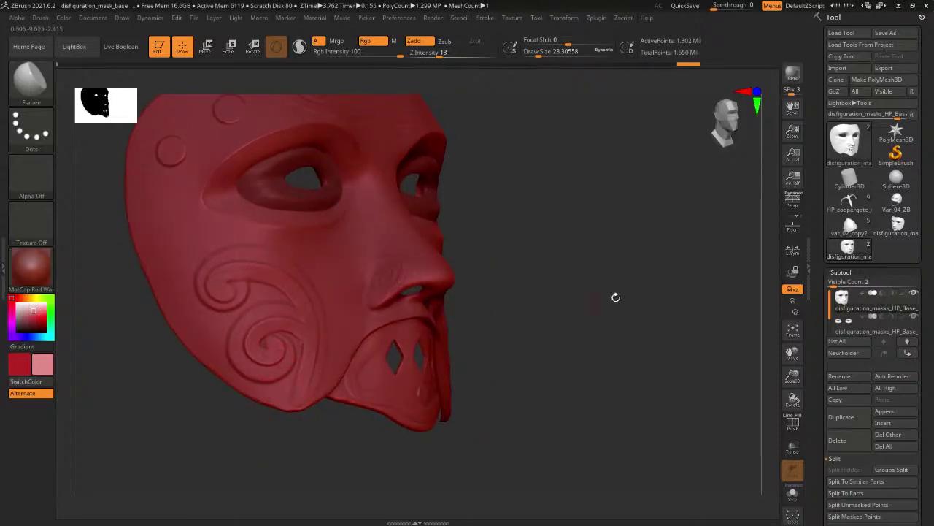
mouse_move(616, 296)
mouse_down()
mouse_move(604, 292)
mouse_move(615, 295)
mouse_up()
drag(232, 280, 220, 285)
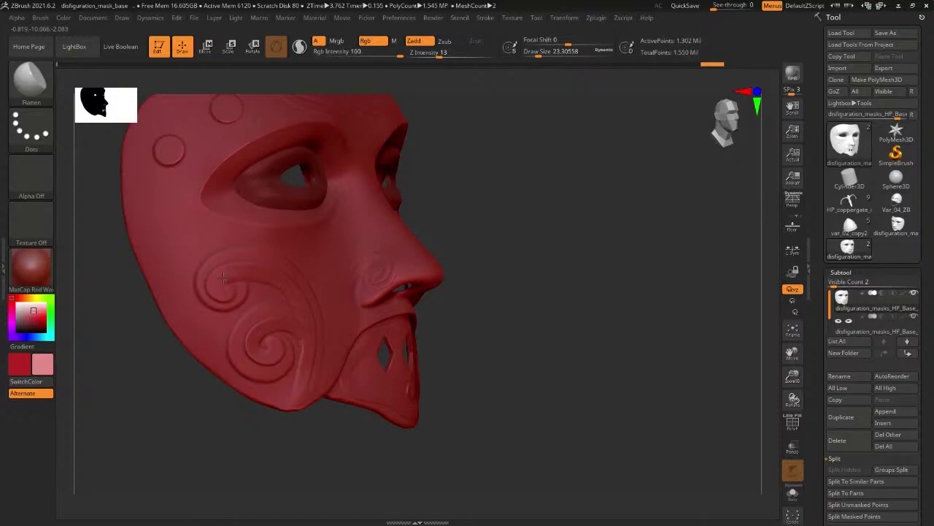
Smooth the surface beside the small spiral on the wing of the nose.
drag(582, 236, 697, 240)
key(shift)
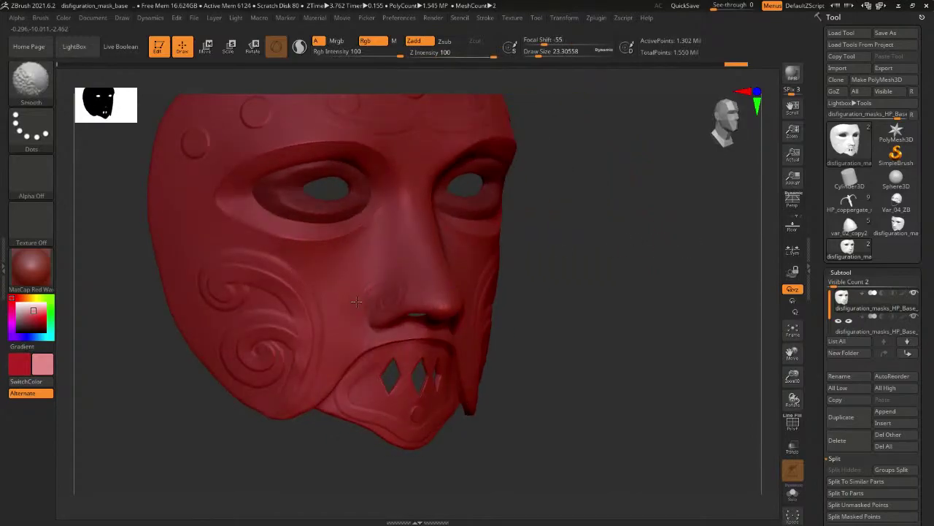
drag(627, 254, 619, 258)
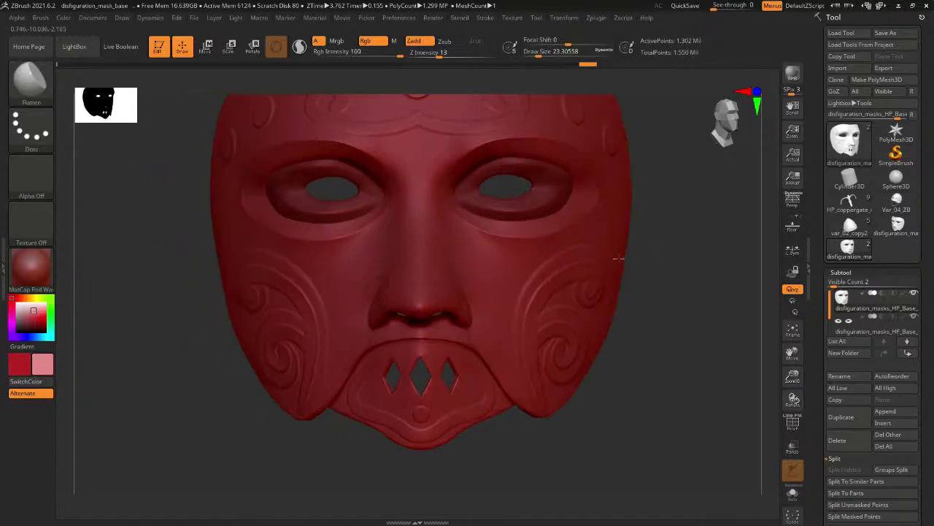
mouse_move(672, 235)
alt+mouse_down()
mouse_move(654, 333)
mouse_move(675, 261)
alt+mouse_up()
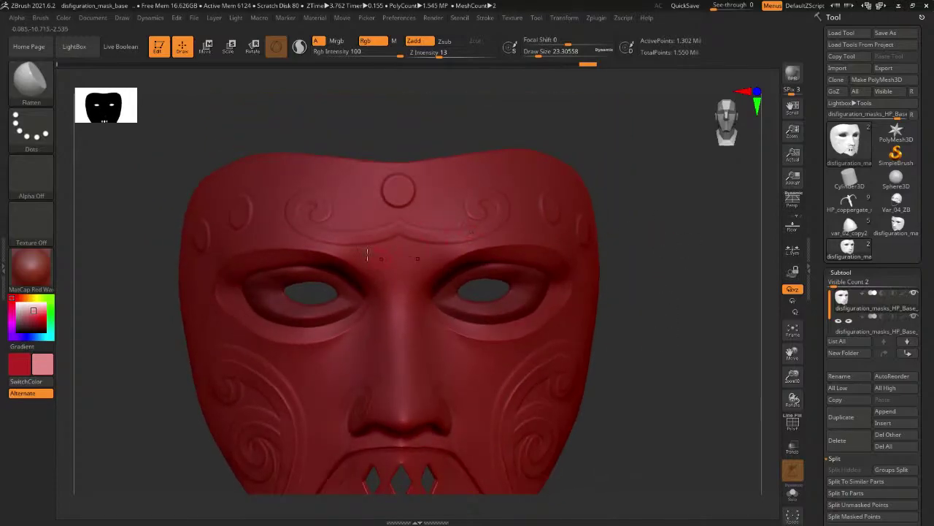
With the Clay brush at a draw size of about 8.4, build up the forehead swirl ridges and add a short stem joining them to the central disc.
key(b)
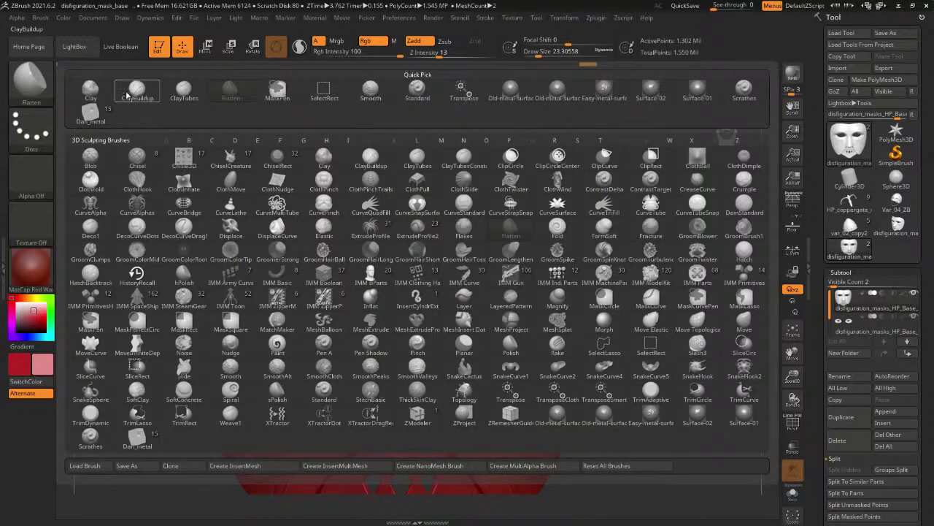
click(229, 150)
key(space)
drag(338, 214, 329, 214)
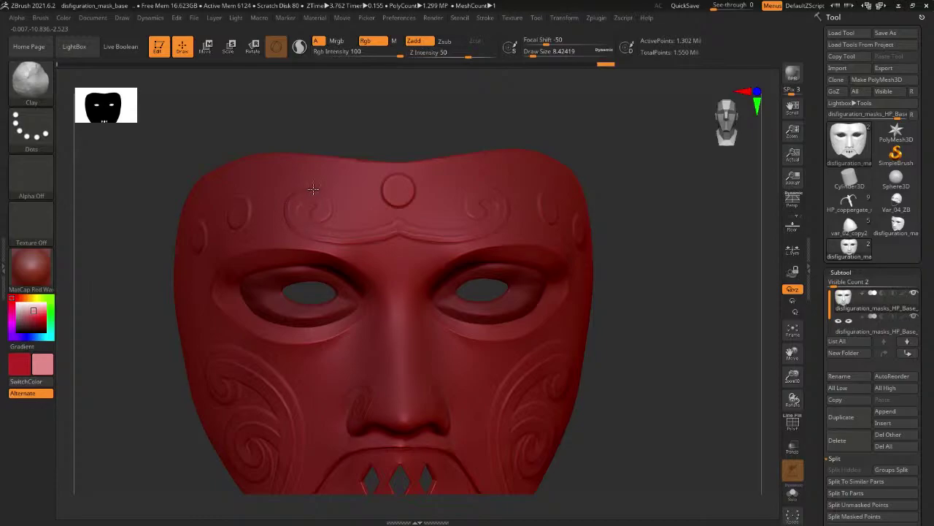
drag(555, 137, 515, 150)
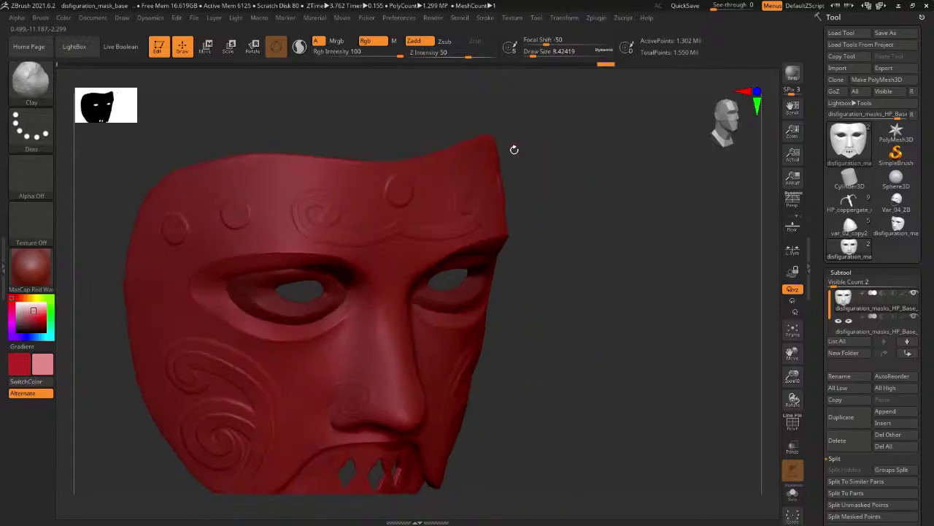
drag(413, 124, 447, 189)
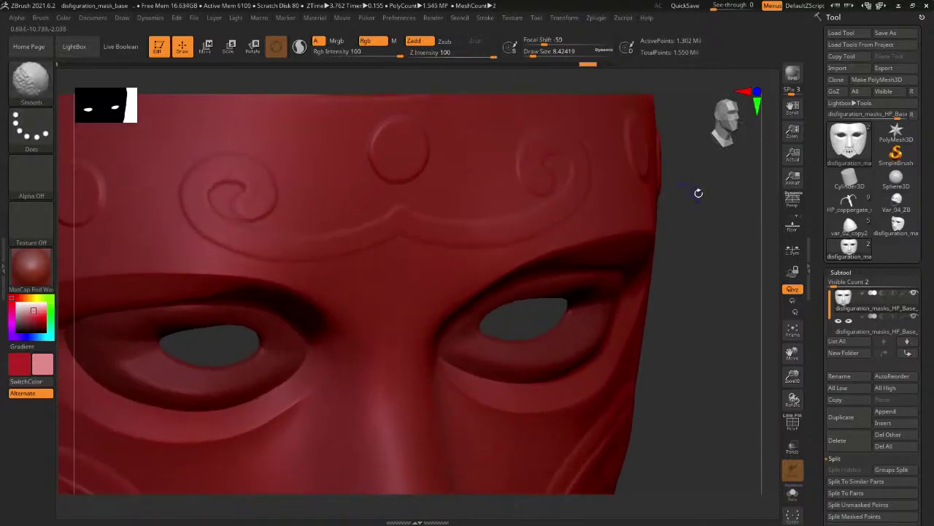
shift+drag(699, 194, 642, 175)
alt+drag(711, 108, 707, 221)
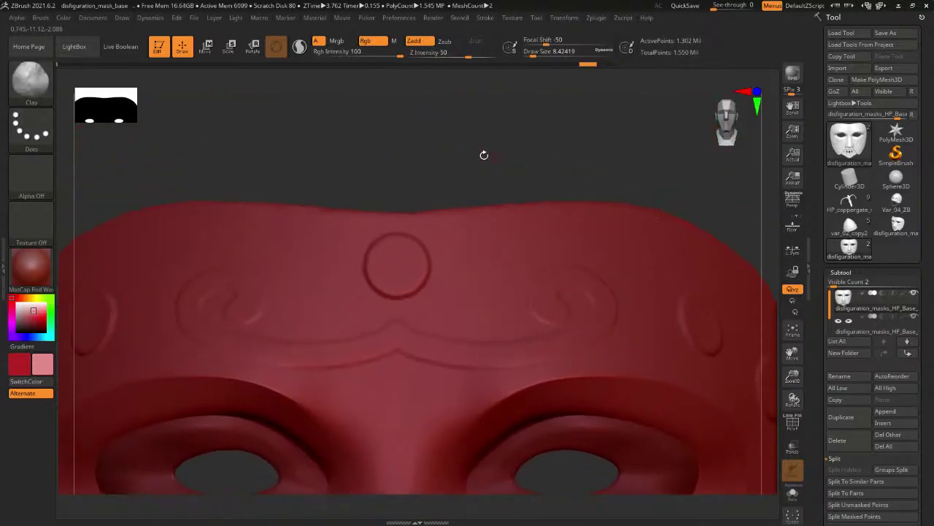
drag(484, 154, 486, 169)
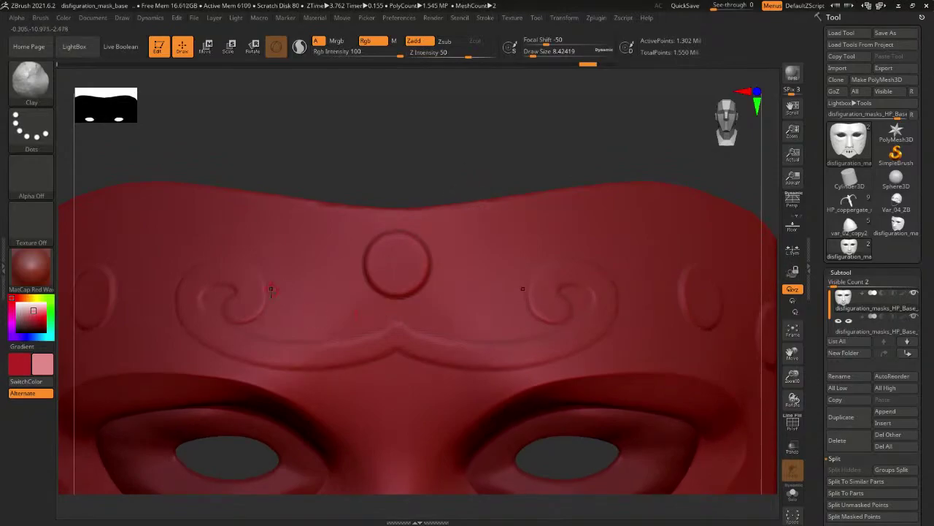
mouse_move(243, 318)
mouse_down()
mouse_move(264, 305)
mouse_move(263, 281)
mouse_move(235, 258)
mouse_up()
drag(230, 348, 305, 363)
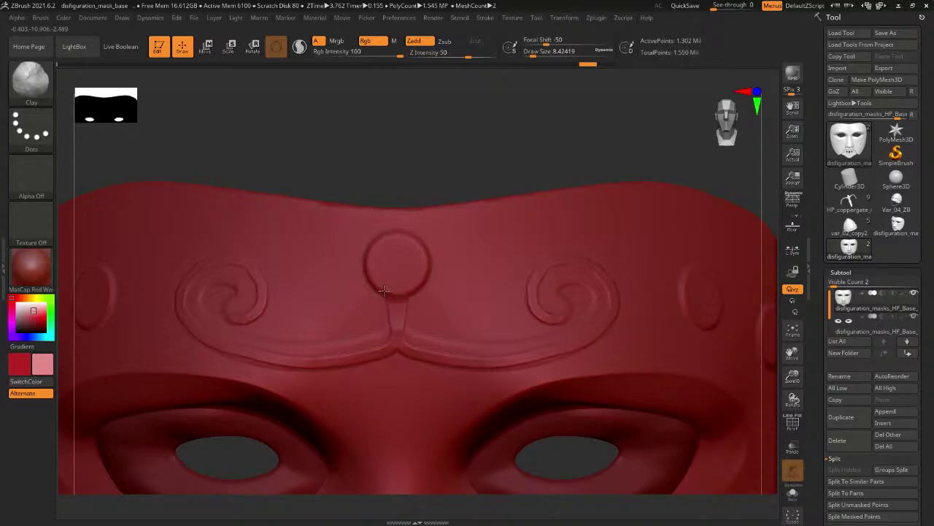
Smooth the junction between the stem and the central forehead disc, then soften the forehead swirls.
drag(384, 290, 409, 283)
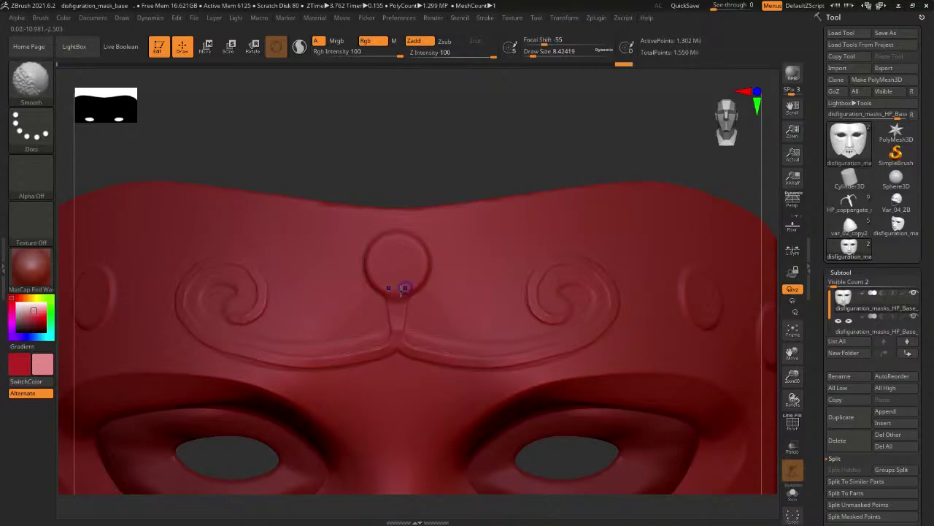
key(f)
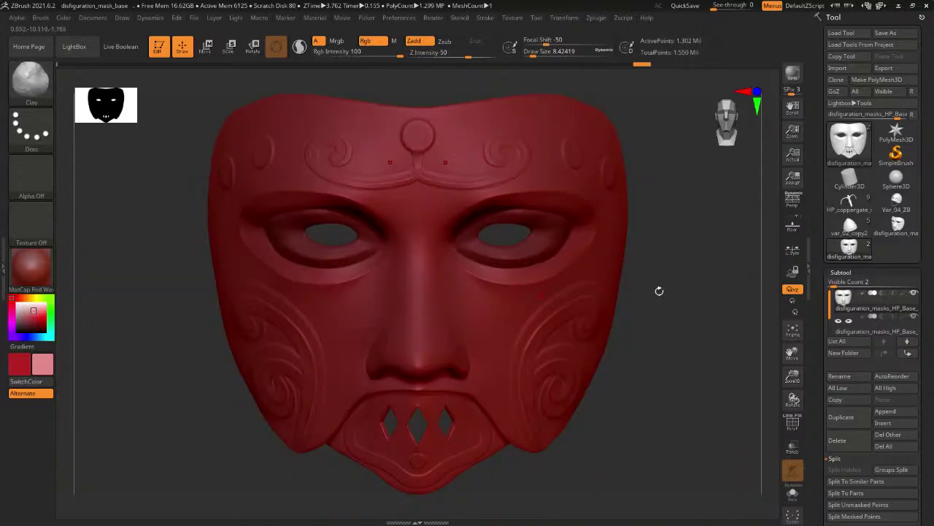
mouse_move(659, 291)
mouse_down()
mouse_move(701, 284)
mouse_move(660, 272)
mouse_up()
key(shift)
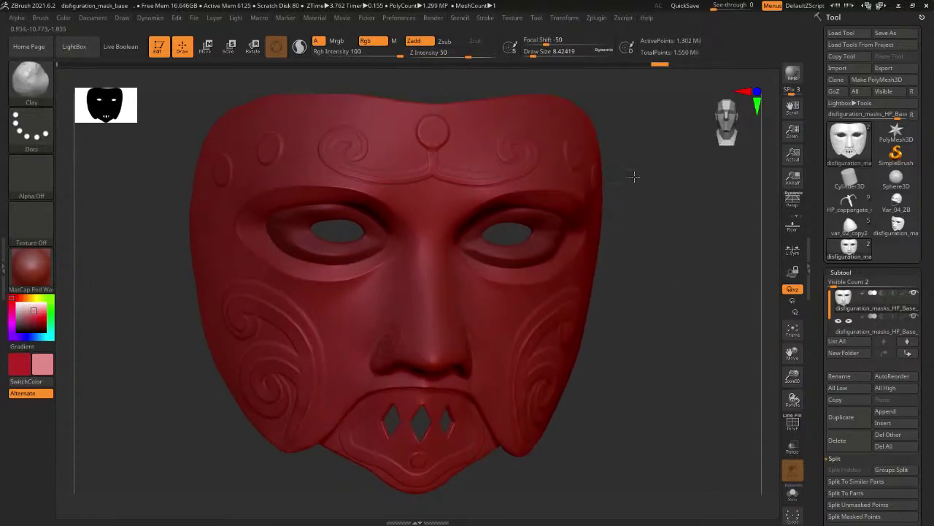
drag(635, 175, 357, 156)
drag(544, 165, 611, 176)
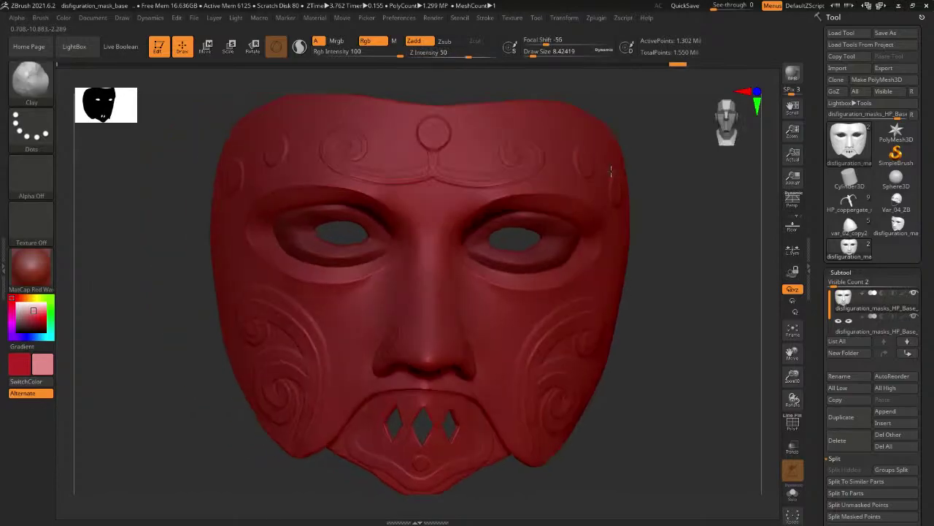
drag(98, 372, 185, 395)
Smooth the cheek swirls using a draw size of about 30.7, and undo the last stray stroke.
key(space)
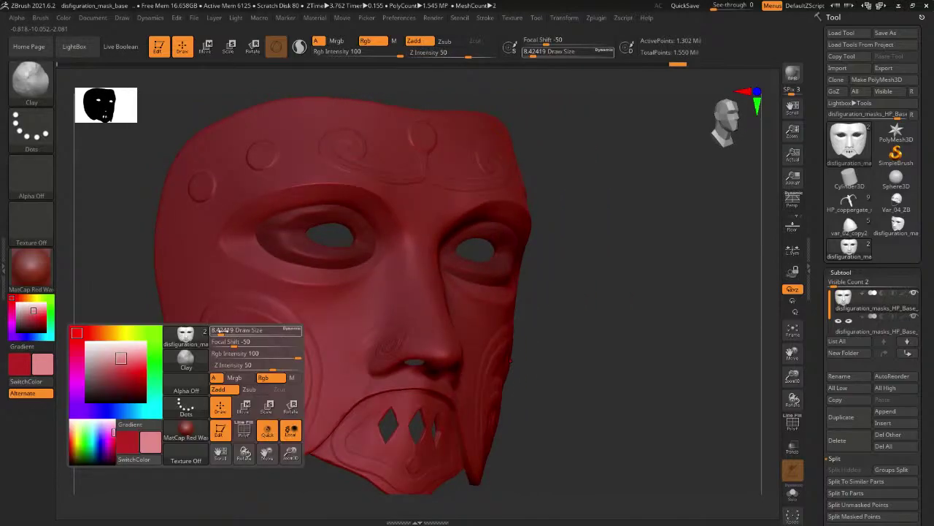
drag(225, 331, 227, 329)
key(shift)
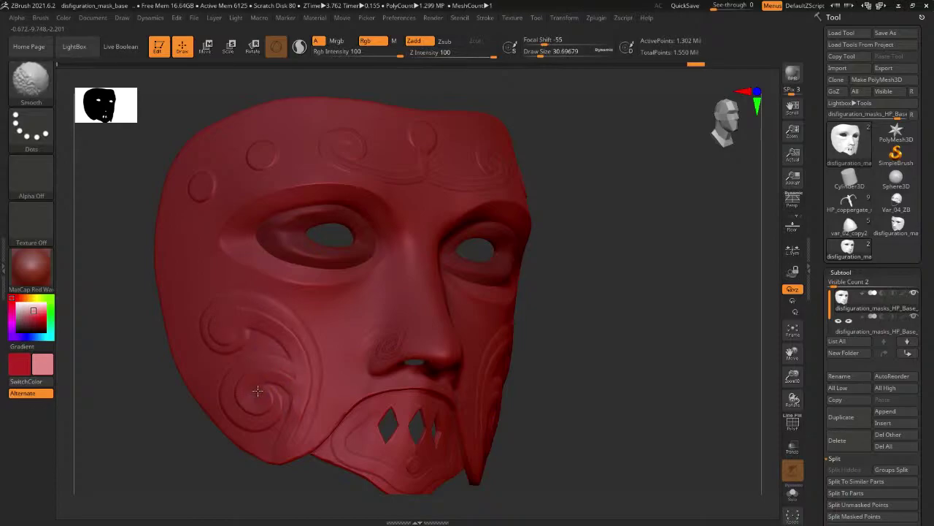
mouse_move(567, 350)
mouse_down()
mouse_move(601, 348)
mouse_move(532, 343)
mouse_move(601, 340)
mouse_up()
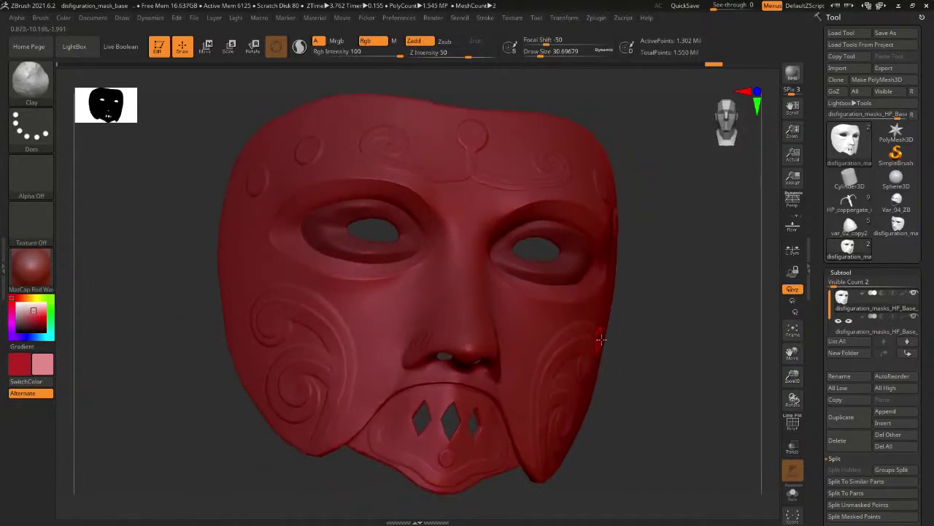
mouse_move(675, 340)
mouse_down()
mouse_move(433, 329)
mouse_move(452, 330)
mouse_up()
mouse_move(571, 329)
mouse_down()
mouse_move(574, 343)
mouse_move(507, 328)
mouse_move(515, 332)
mouse_up()
key(ctrl+z)
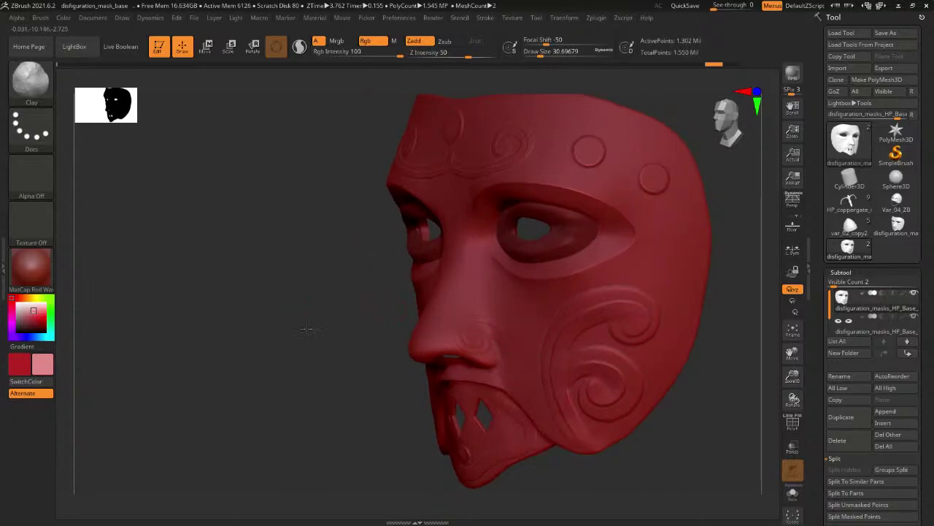
Reduce the draw size to about 7.5 and carve into the small spiral on the wing of the nose with the Clay brush.
mouse_move(307, 322)
alt+mouse_down()
mouse_move(354, 350)
mouse_move(306, 339)
mouse_move(314, 336)
alt+mouse_up()
key(space)
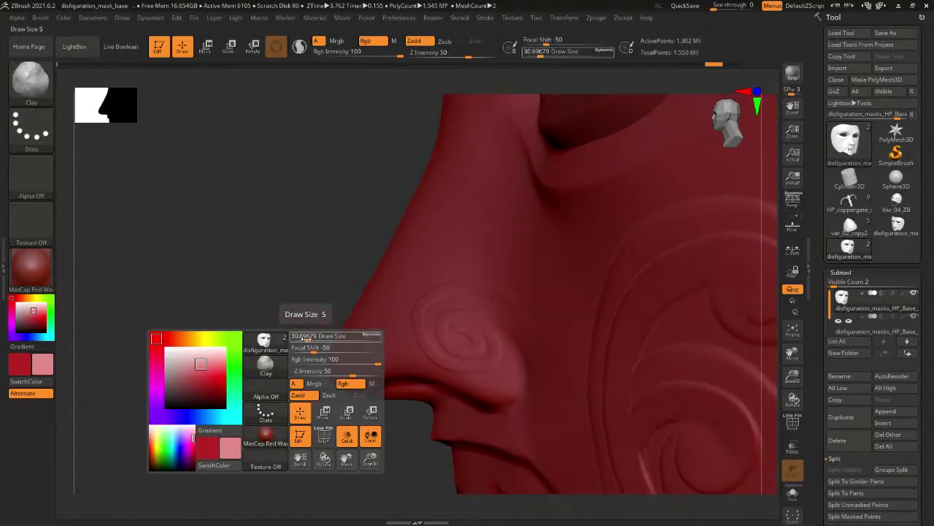
click(306, 336)
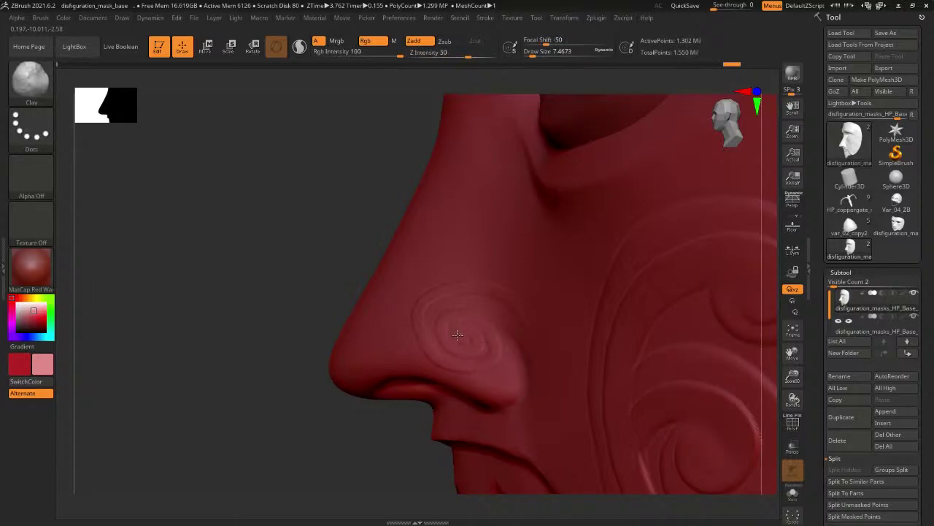
alt+drag(494, 354, 458, 372)
Switch to the DamStandard brush and carve a crisp groove along the nose-wing spiral, from its centre out to the upper outer curve.
key(b)
key(f)
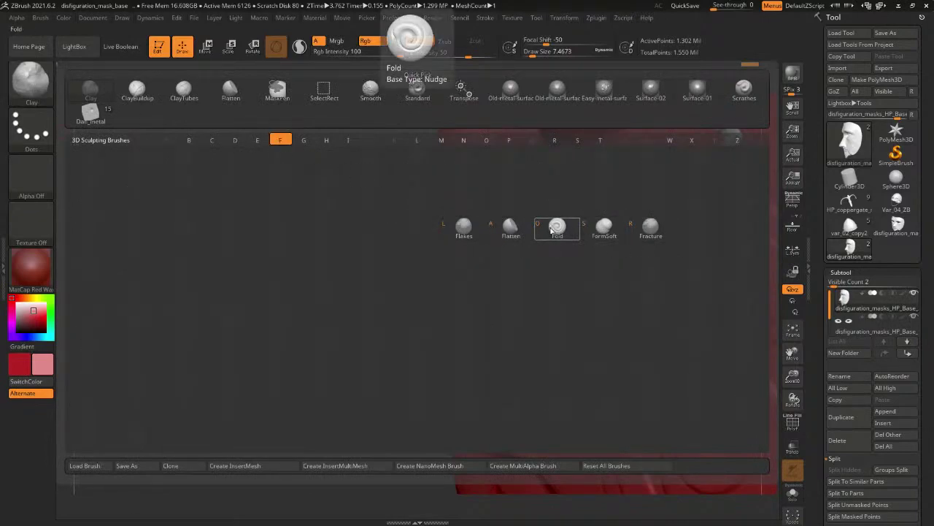
click(29, 85)
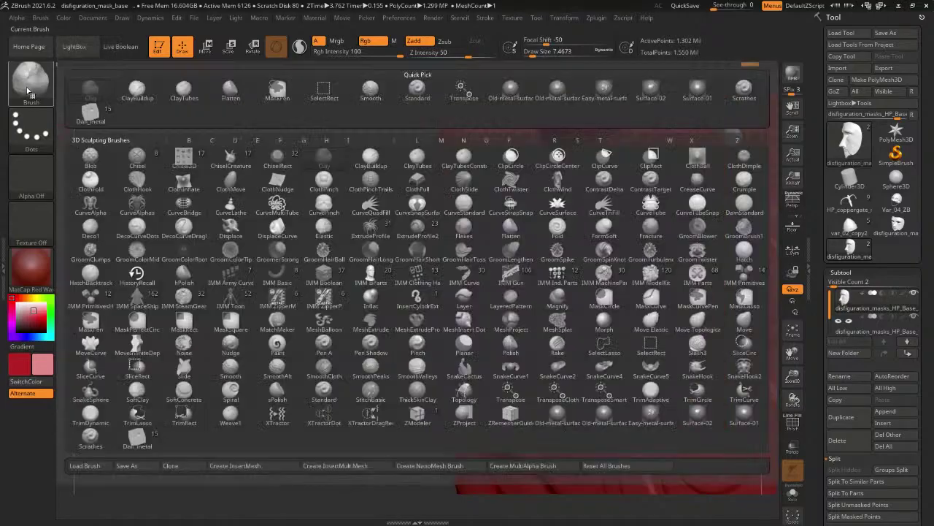
click(26, 91)
click(30, 84)
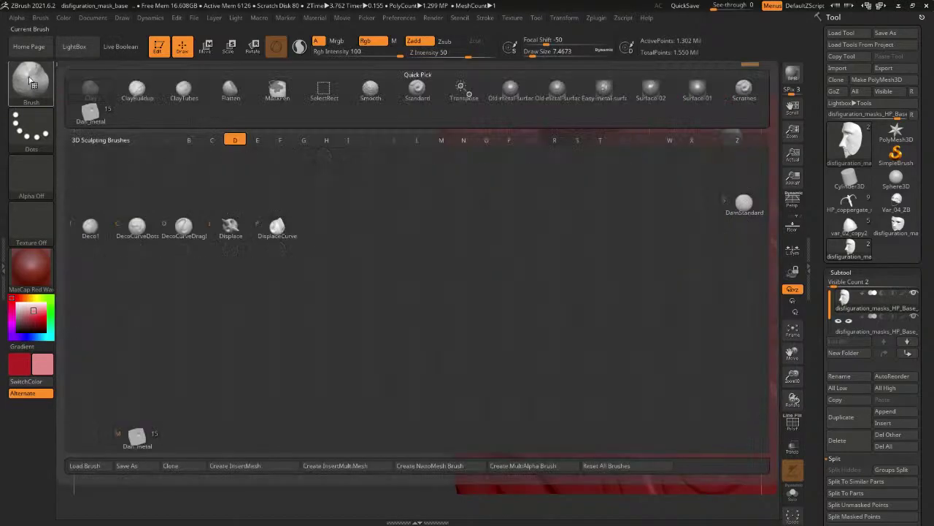
click(32, 86)
click(35, 89)
key(d)
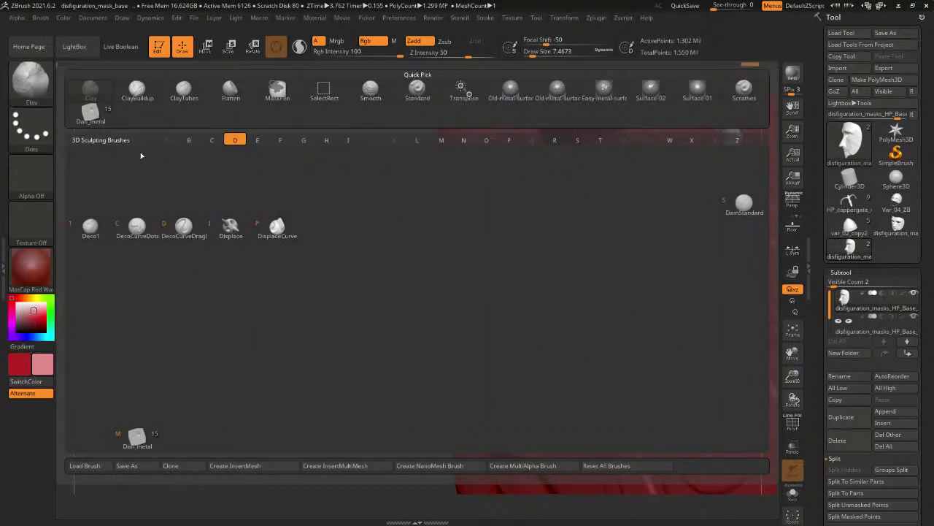
click(744, 213)
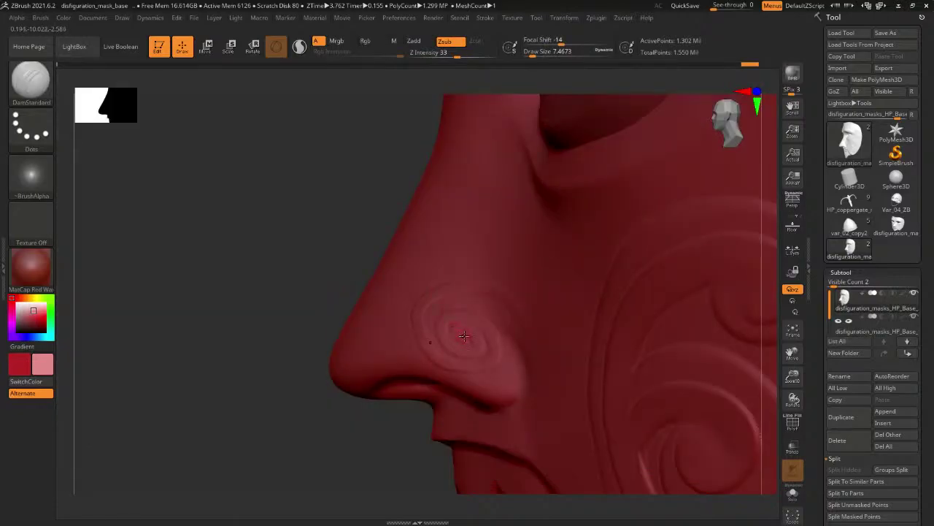
drag(463, 334, 465, 335)
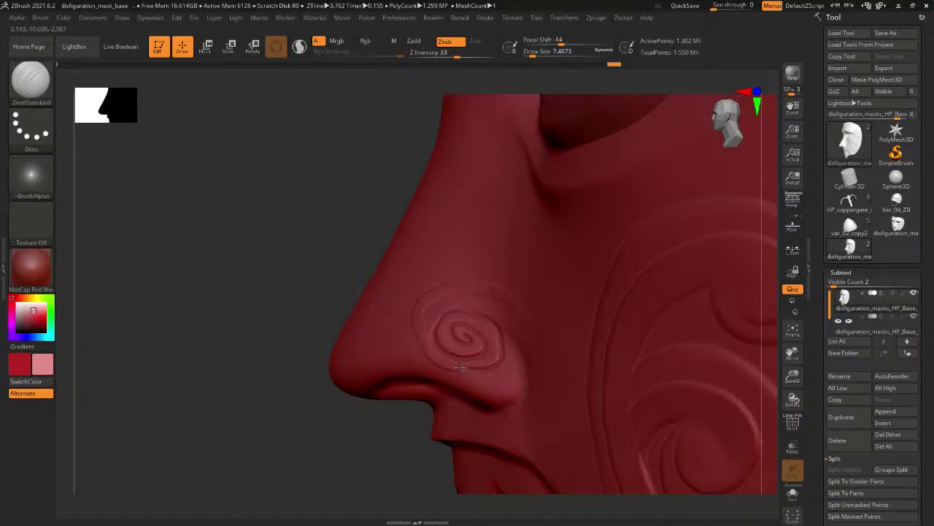
shift+drag(416, 313, 467, 337)
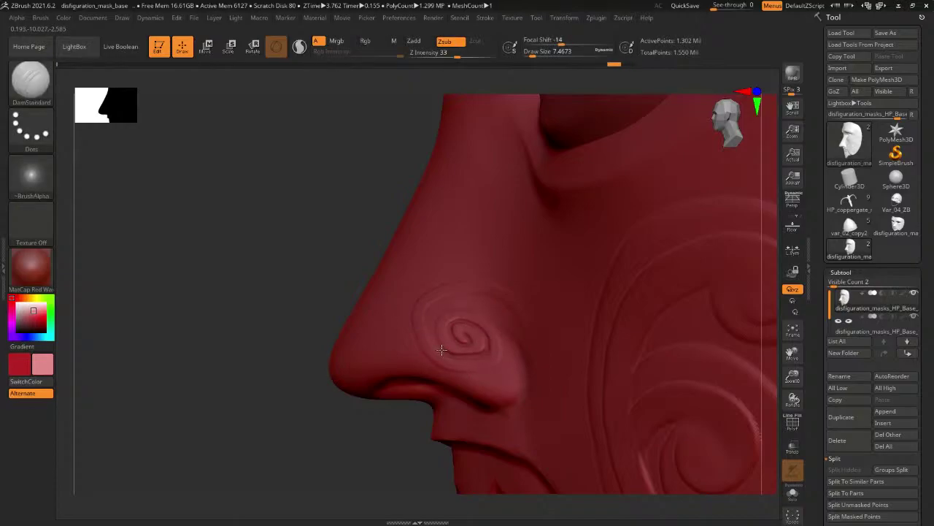
mouse_move(436, 338)
mouse_down()
mouse_move(435, 315)
mouse_move(479, 276)
mouse_up()
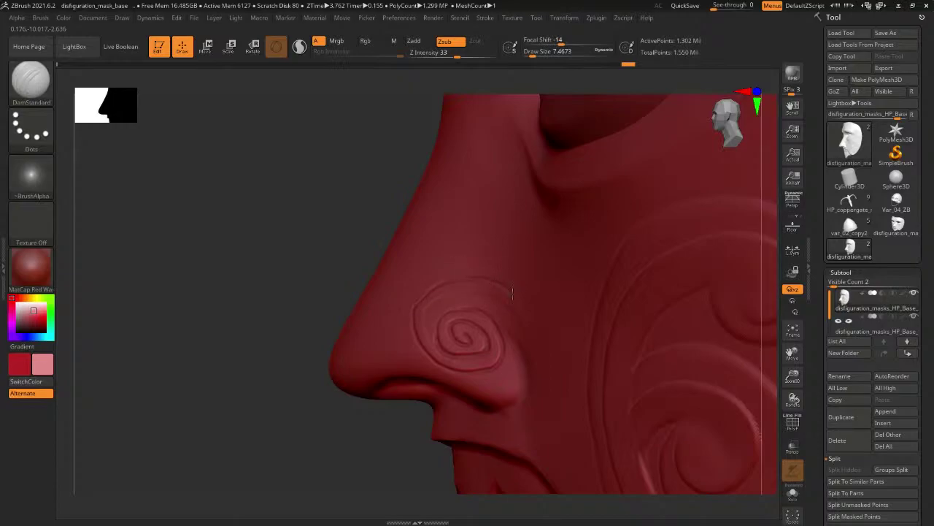
key(shift)
Refine the outer groove of the nose-wing spiral and smooth its tail and the inner side of its curve.
drag(241, 250, 400, 298)
shift+drag(462, 274, 459, 277)
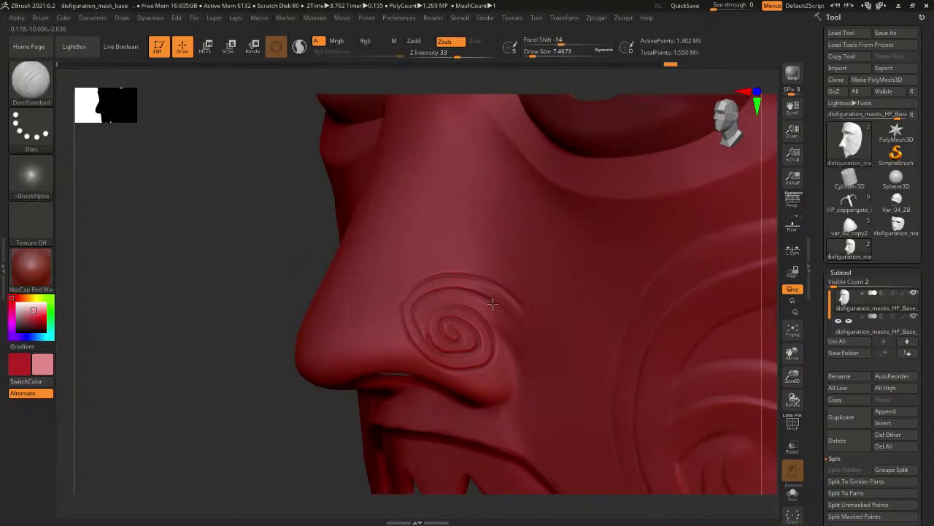
key(shift)
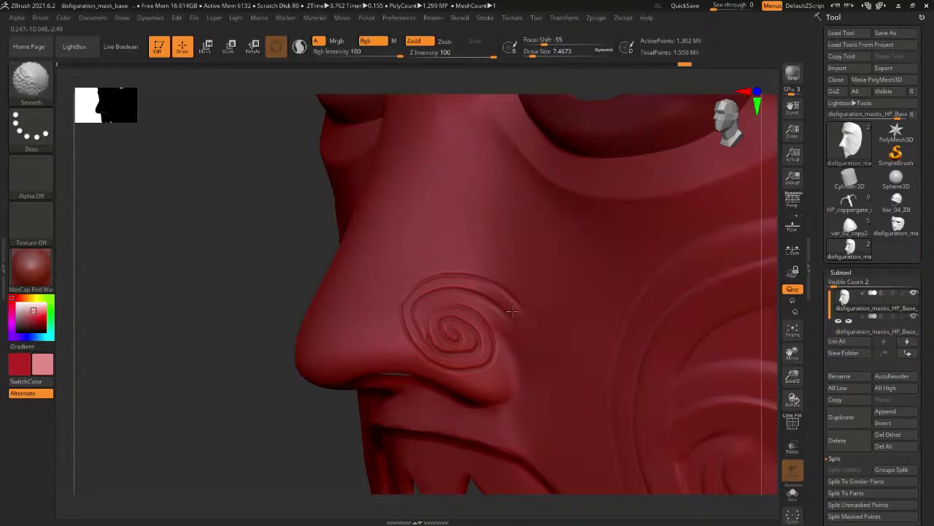
shift+drag(513, 311, 520, 318)
shift+drag(430, 328, 418, 305)
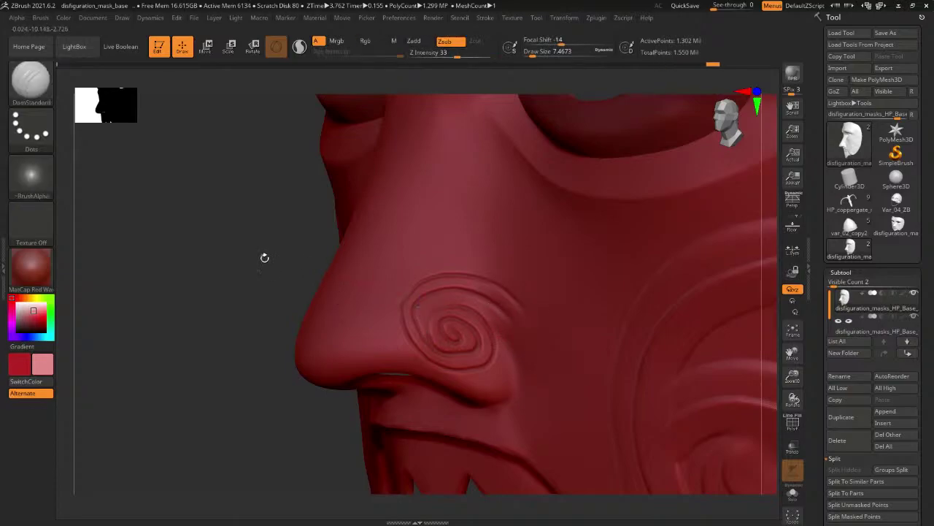
Set the DamStandard draw size to about 21.6 and carve a spiral groove into the centre of the lower cheek swirl.
drag(189, 236, 296, 300)
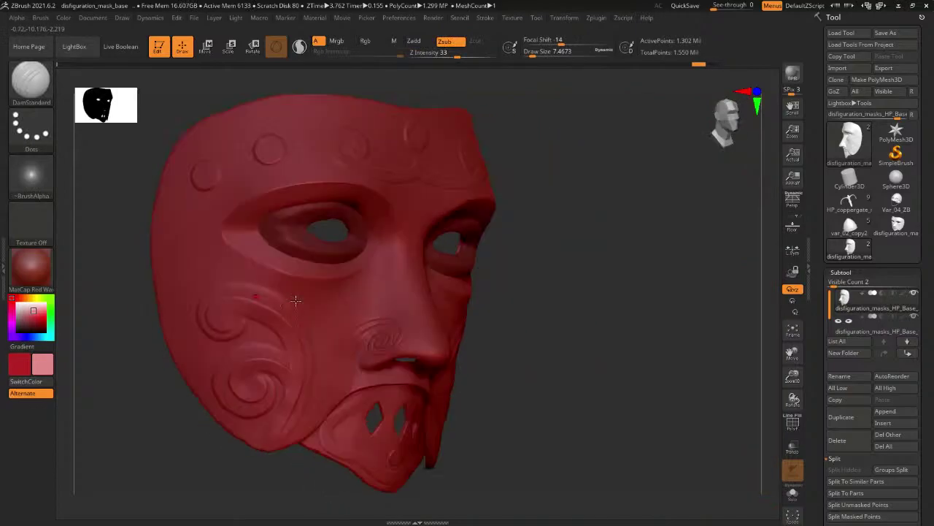
alt+drag(549, 264, 586, 180)
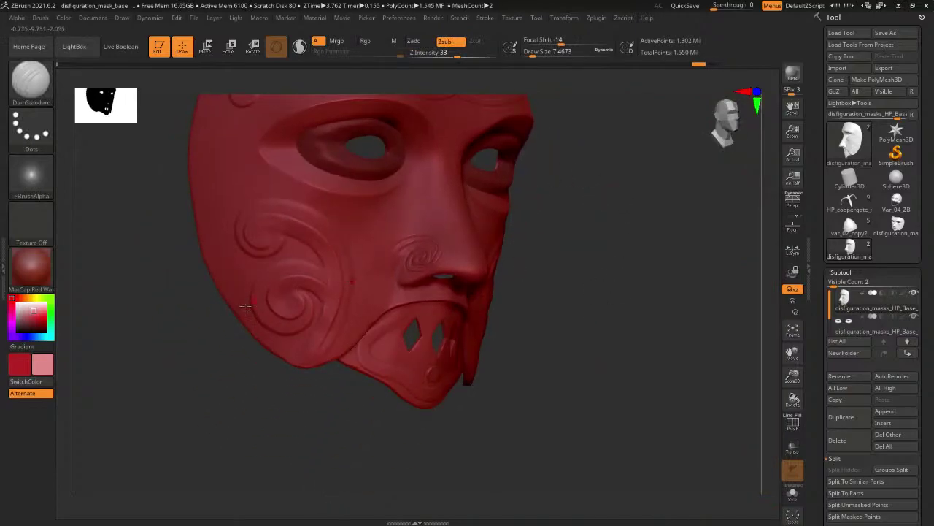
drag(204, 312, 222, 294)
key(space)
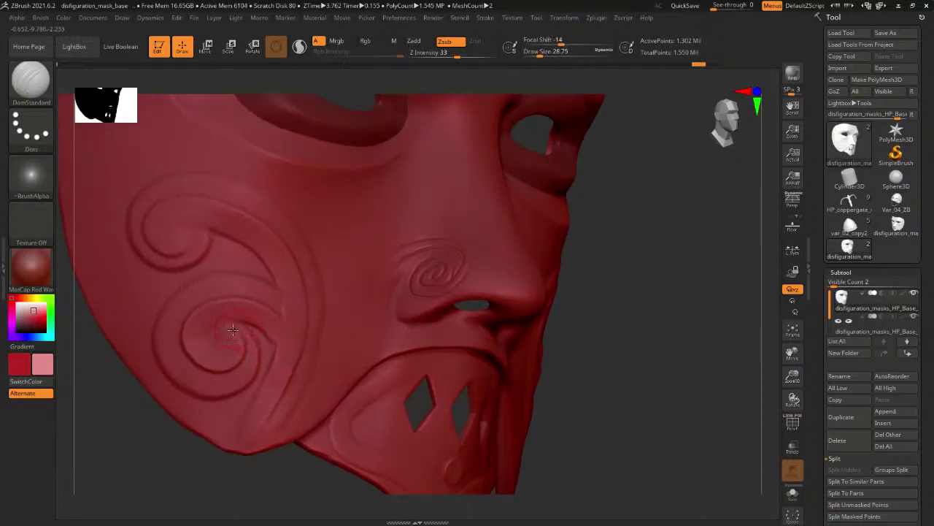
mouse_move(214, 333)
mouse_down()
mouse_move(240, 329)
mouse_move(249, 354)
mouse_move(216, 345)
mouse_up()
key(ctrl+z)
key(space)
key(space)
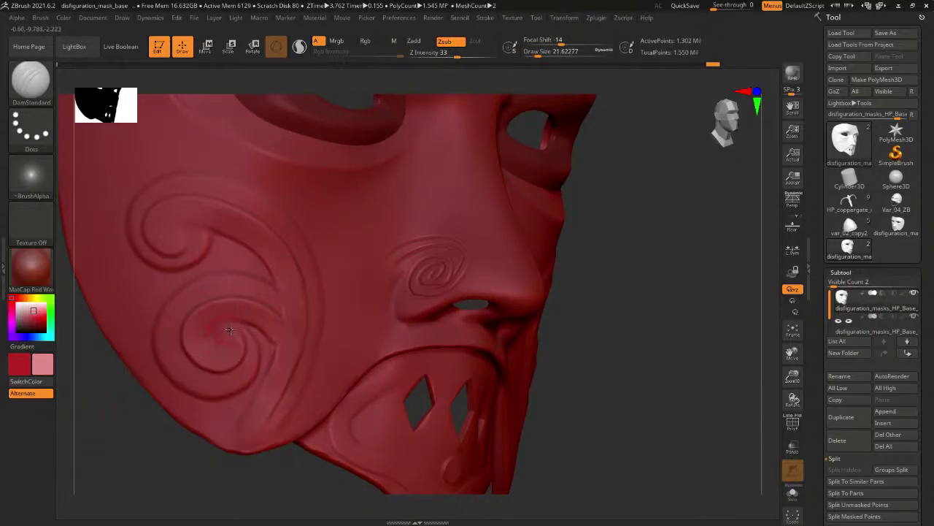
mouse_move(209, 349)
mouse_down()
mouse_move(216, 330)
mouse_move(233, 328)
mouse_up()
mouse_move(216, 343)
mouse_down()
mouse_move(227, 343)
mouse_move(206, 349)
mouse_move(212, 330)
mouse_up()
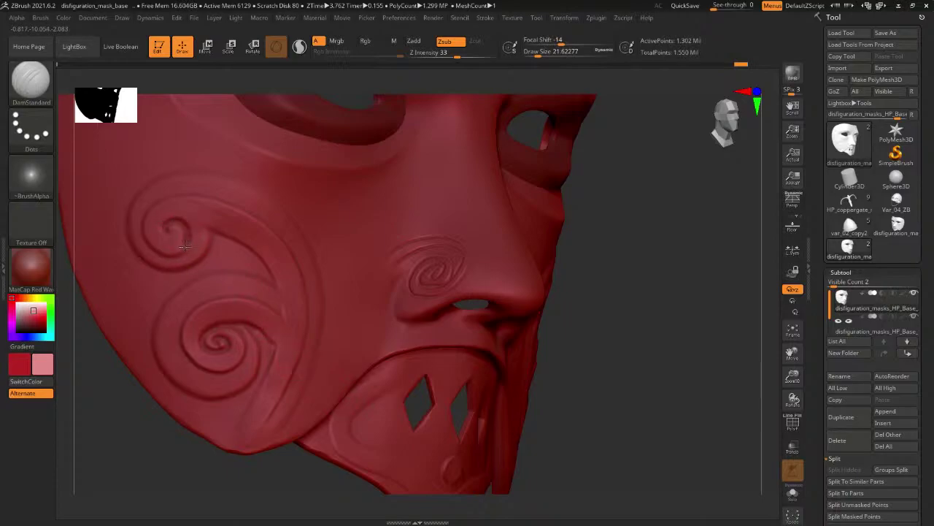
Carve a spiral groove into the centre of the upper cheek swirl, undoing and redrawing the unsatisfactory strokes.
mouse_move(185, 246)
mouse_down()
mouse_move(165, 257)
mouse_move(158, 219)
mouse_move(184, 221)
mouse_move(181, 257)
mouse_up()
key(ctrl+z)
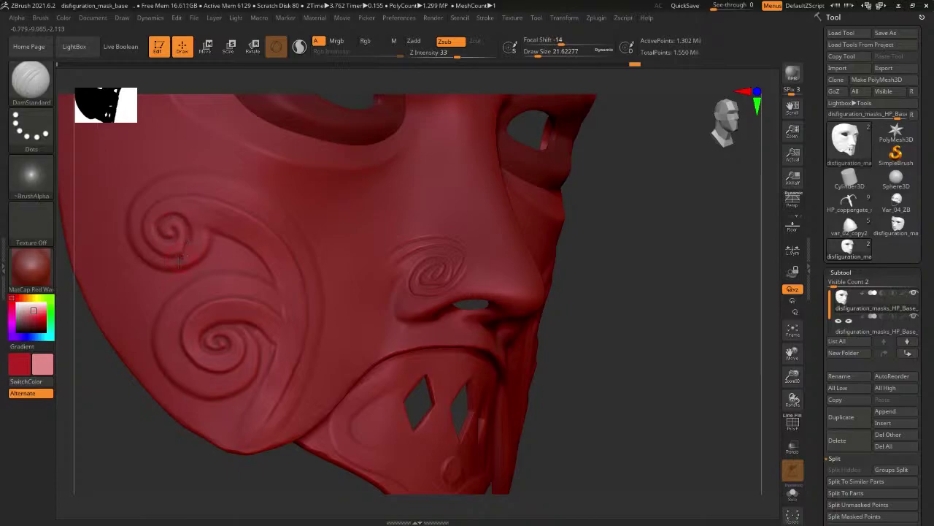
key(ctrl+z)
mouse_move(189, 241)
mouse_down()
mouse_move(184, 255)
mouse_move(199, 241)
mouse_up()
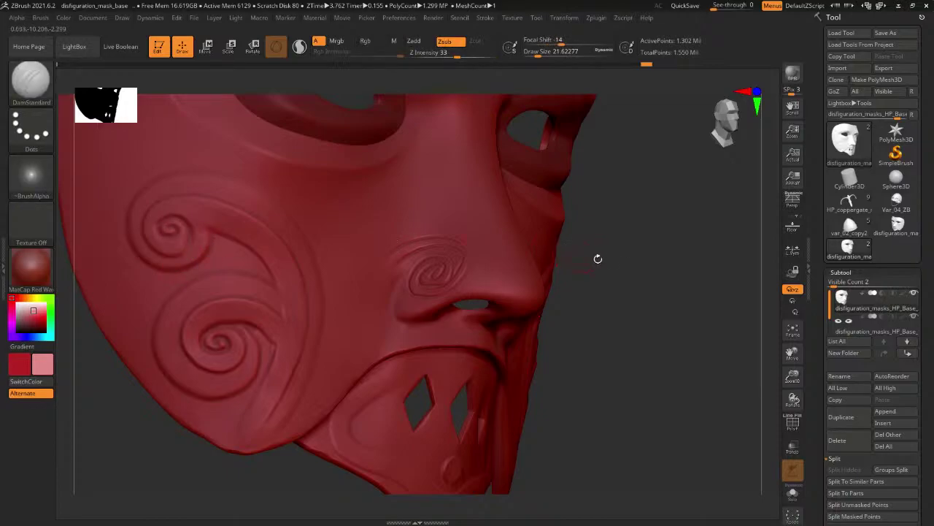
Carve crisp DamStandard grooves along the tails of the upper and lower cheek swirls, where they run into the long outer curve.
drag(598, 259, 248, 307)
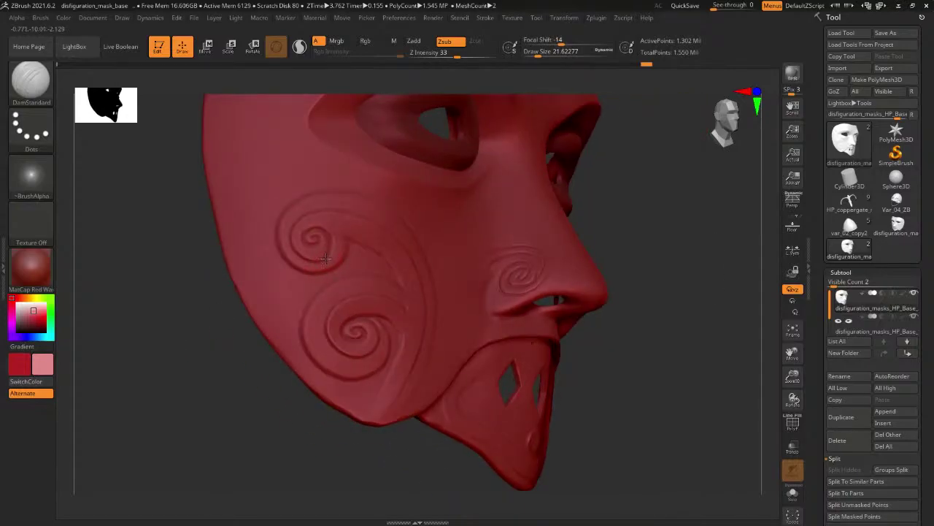
drag(185, 305, 223, 324)
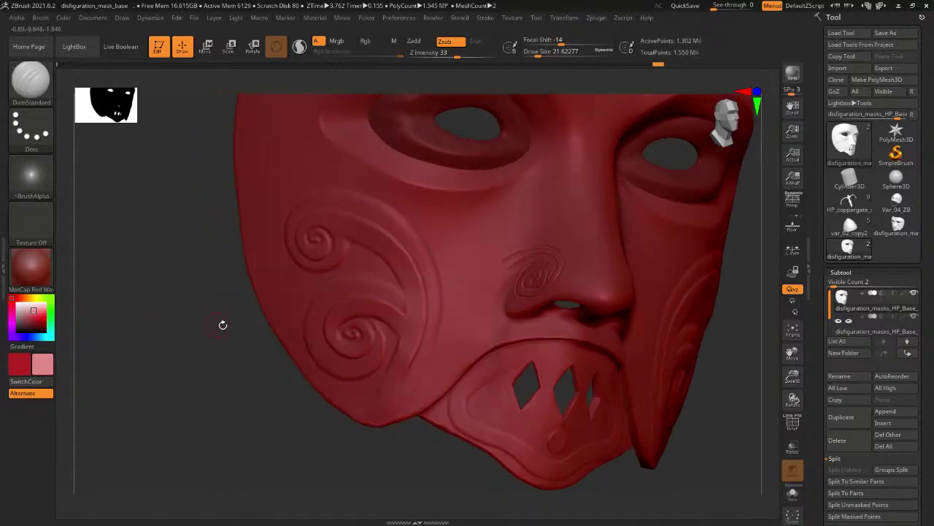
drag(193, 381, 358, 365)
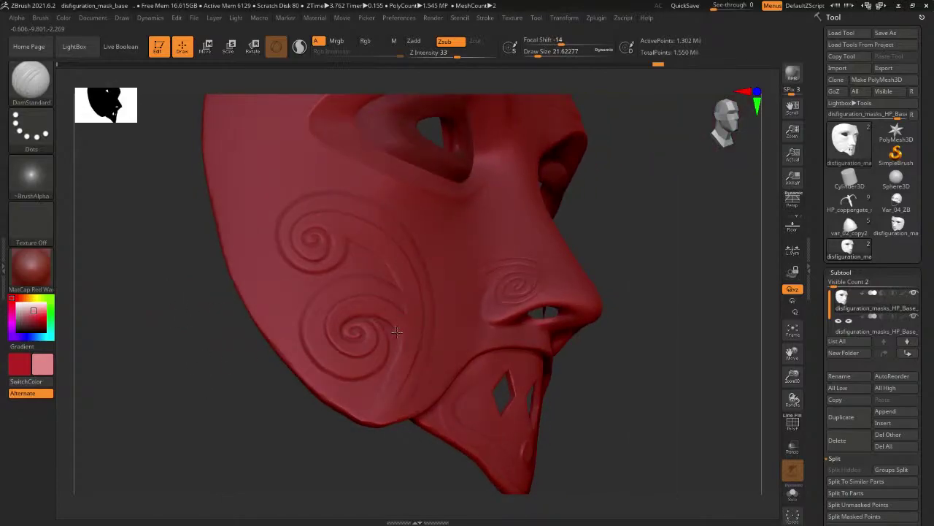
drag(248, 394, 219, 409)
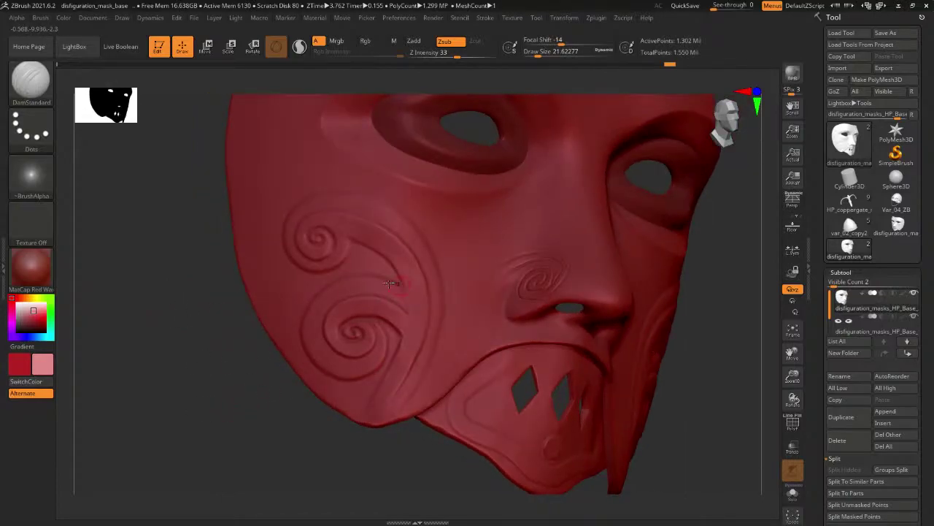
drag(167, 336, 397, 304)
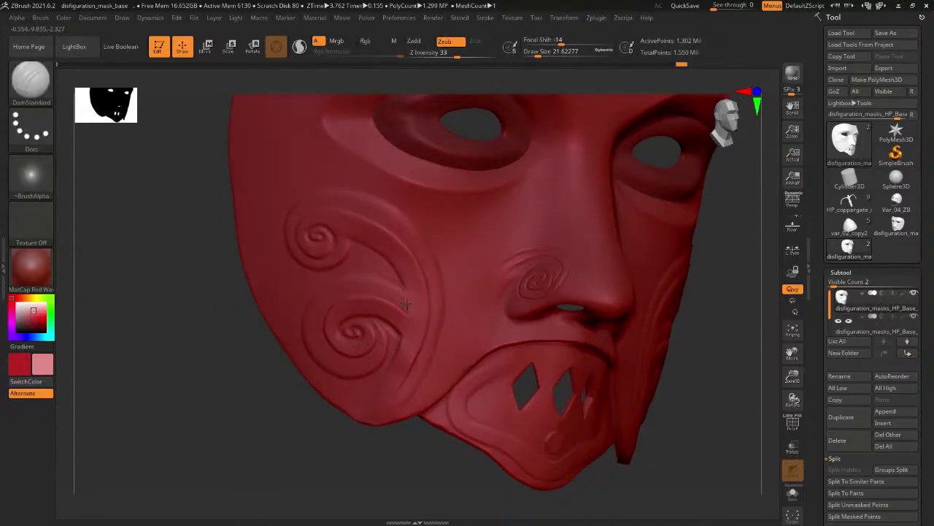
drag(209, 411, 730, 270)
alt+drag(712, 482, 355, 355)
mouse_move(309, 396)
mouse_down()
mouse_move(412, 317)
mouse_move(416, 297)
mouse_move(389, 336)
mouse_move(387, 364)
mouse_up()
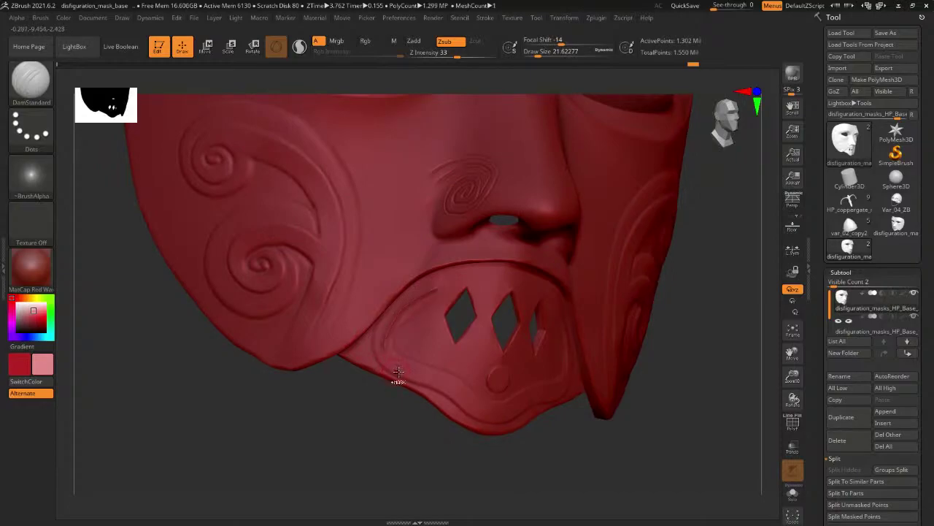
Set the DamStandard draw size to about 12.9 and carve a spiral groove into the centre of the forehead swirl.
key(f)
drag(493, 99, 406, 248)
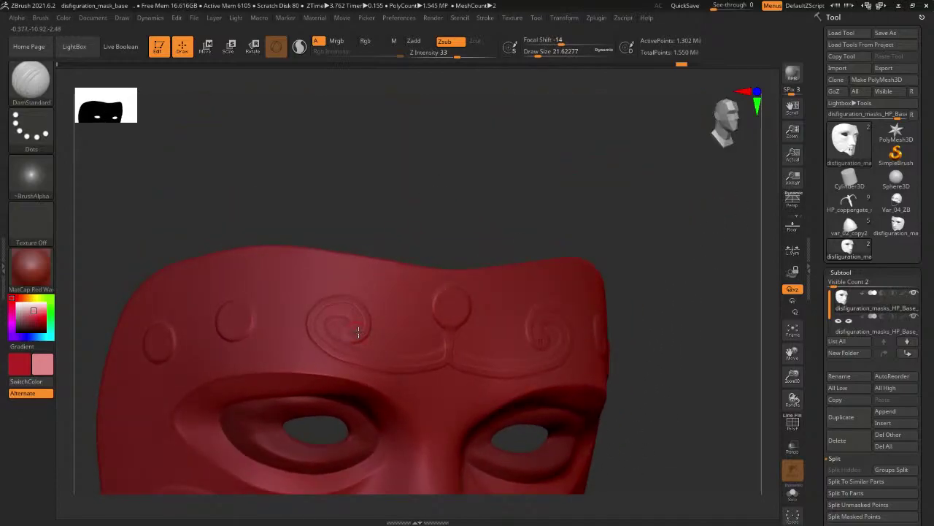
mouse_move(466, 208)
mouse_down()
mouse_move(446, 242)
mouse_move(420, 227)
mouse_up()
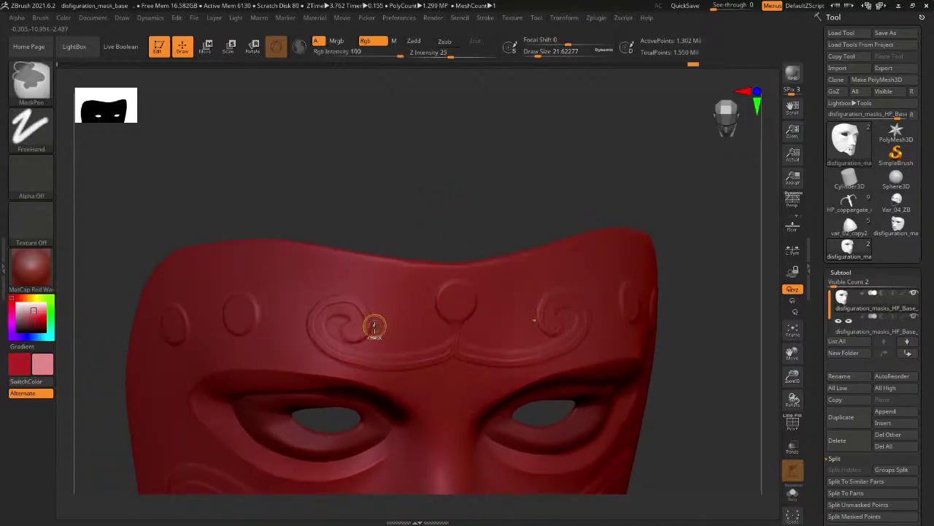
shift+drag(376, 326, 363, 330)
right_drag(382, 325, 375, 327)
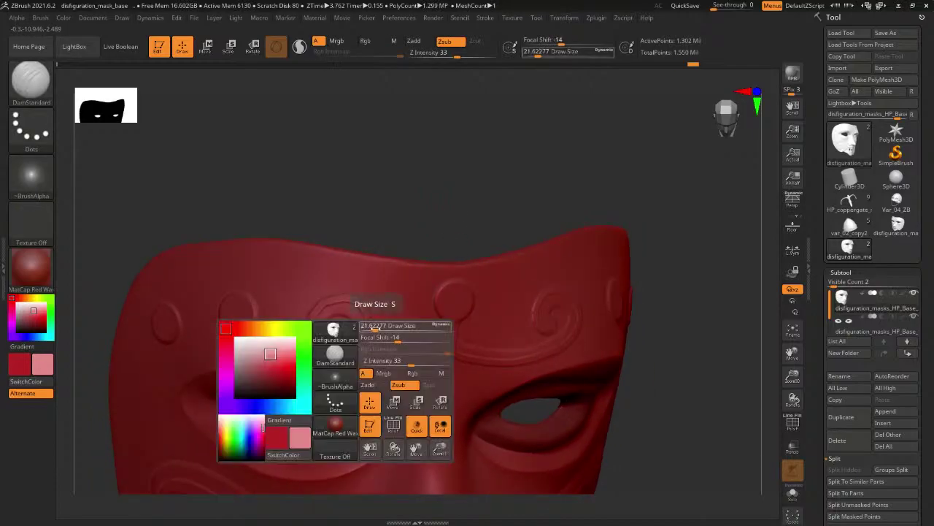
drag(378, 327, 372, 327)
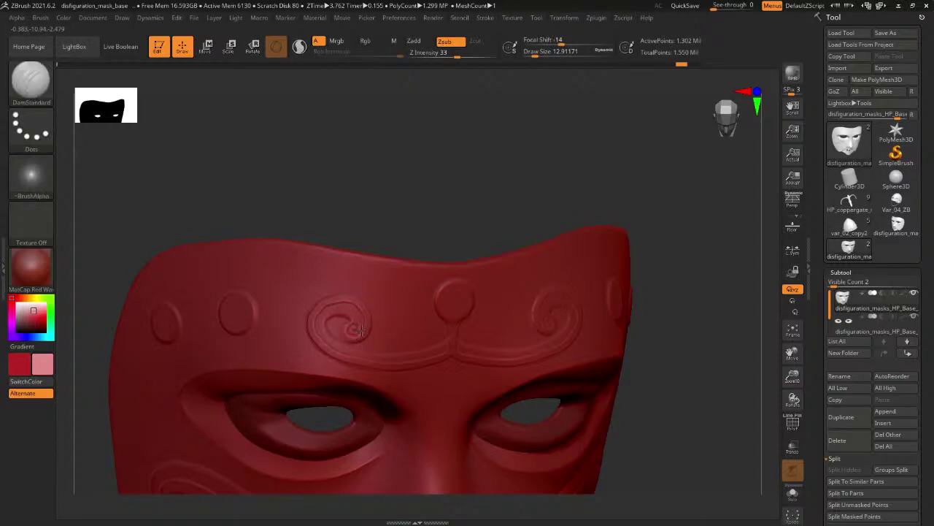
drag(361, 330, 357, 334)
drag(417, 204, 401, 235)
drag(356, 336, 347, 320)
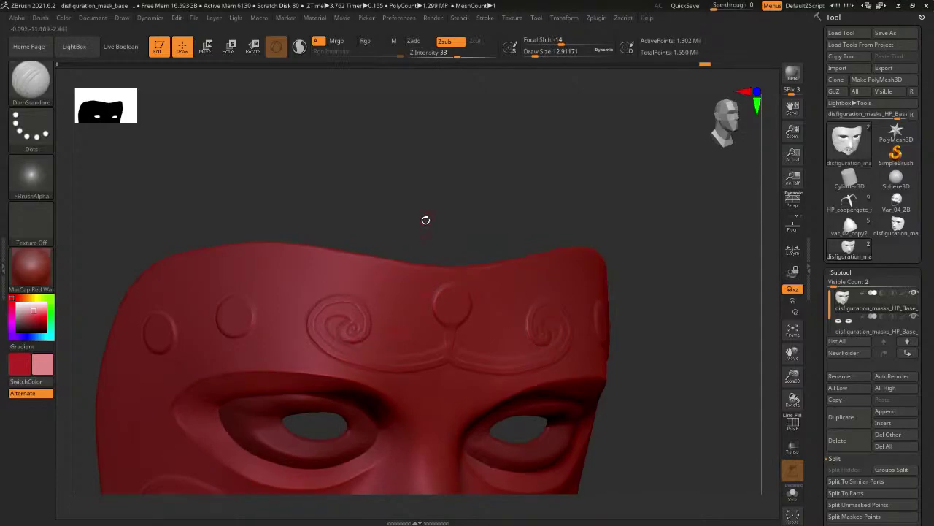
drag(426, 217, 405, 223)
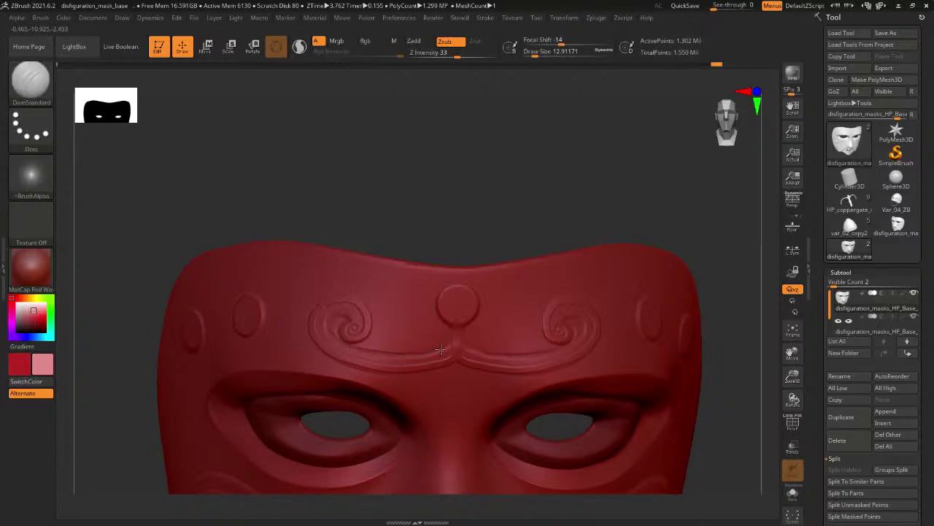
Sharpen the forehead swirl's outer curve and carve its band through to the central stem below the disc.
drag(423, 219, 365, 253)
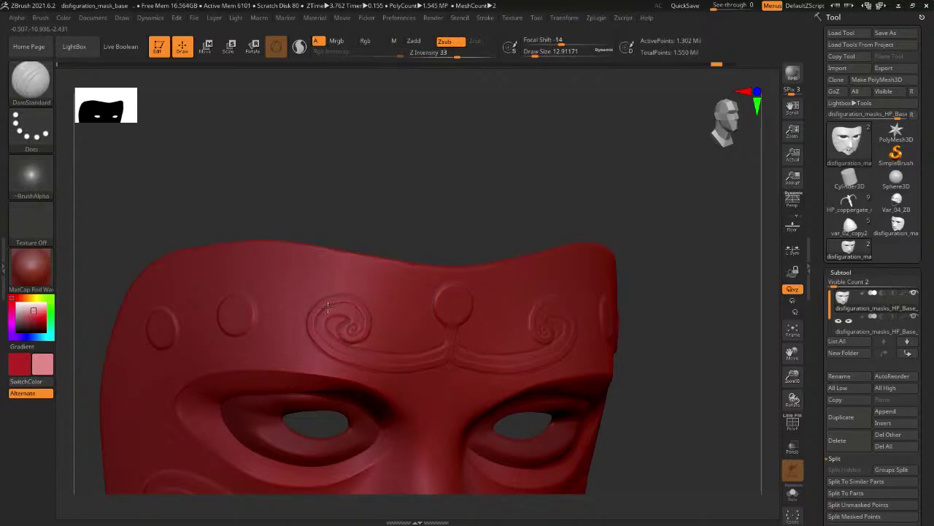
drag(395, 240, 370, 241)
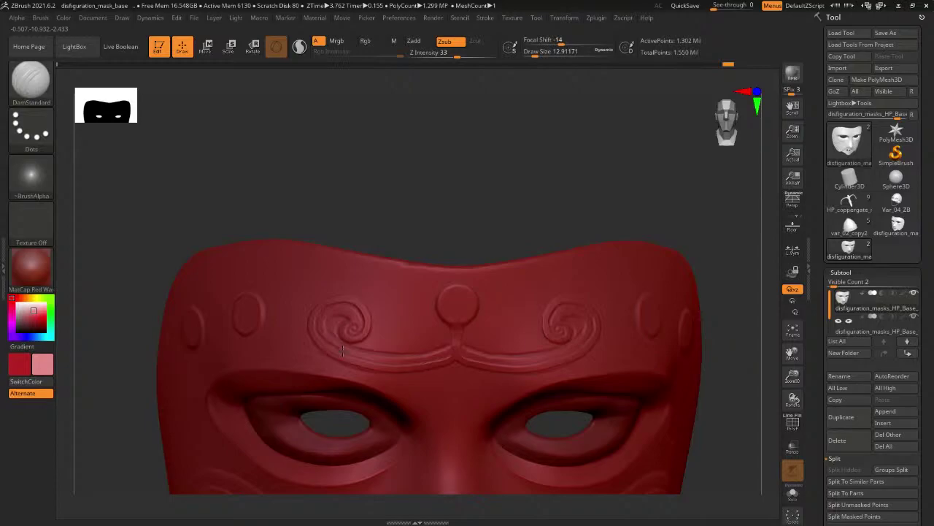
mouse_move(363, 357)
mouse_down()
mouse_move(446, 356)
mouse_move(452, 328)
mouse_up()
mouse_move(479, 167)
mouse_down()
mouse_move(478, 157)
mouse_move(422, 172)
mouse_up()
drag(483, 202, 442, 210)
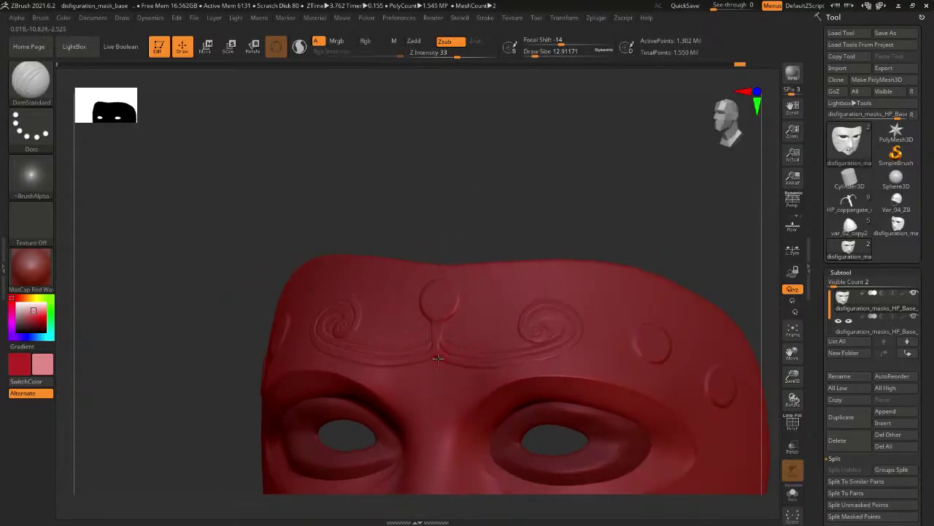
Try carving fine lines that fan out from below the forehead ornament toward the brows, and undo them.
mouse_move(474, 373)
shift+mouse_down()
mouse_move(499, 387)
mouse_move(486, 403)
shift+mouse_up()
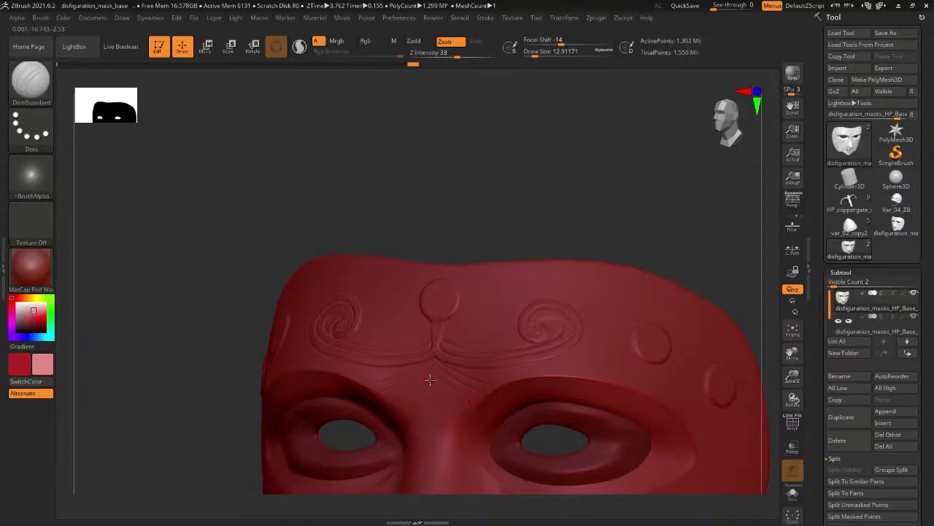
drag(437, 379, 467, 403)
drag(391, 234, 444, 236)
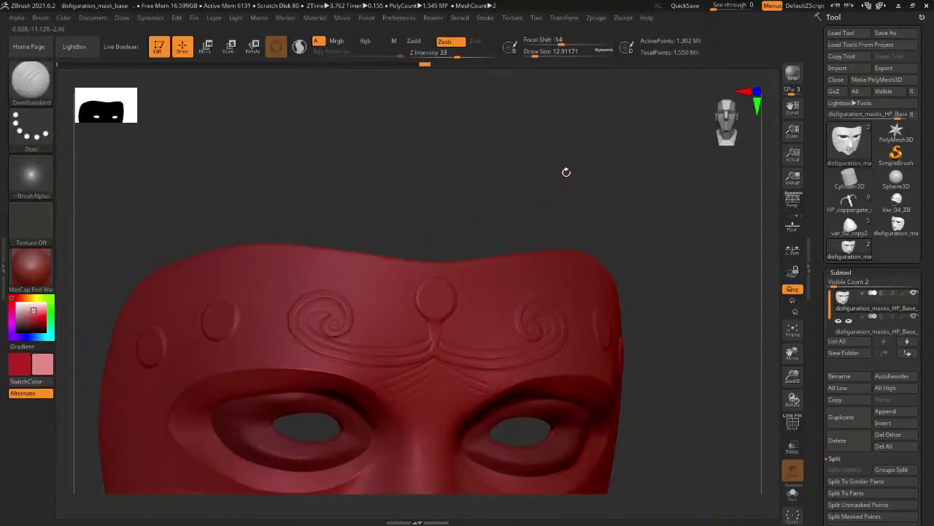
key(ctrl+z)
key(ctrl+z)
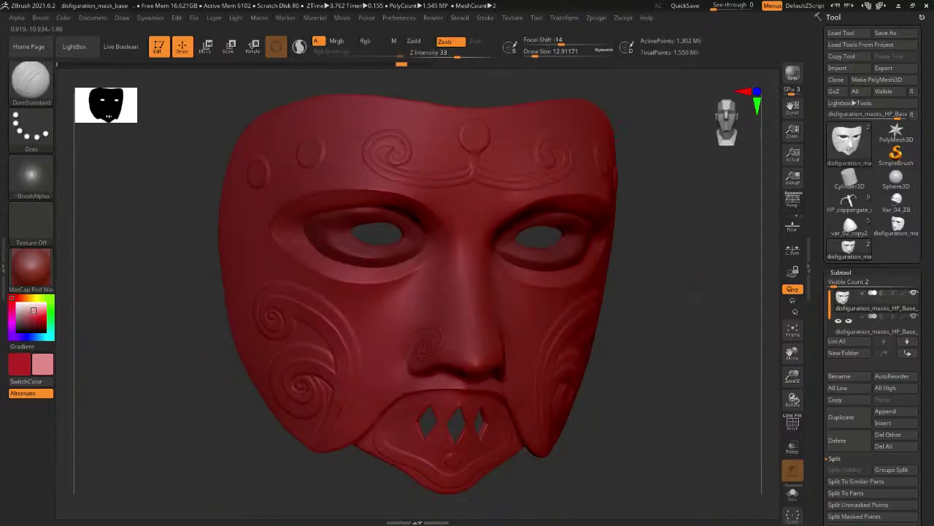
Carve fine diagonal lines across the cheek between the nose-wing spiral and the cheek swirls.
drag(694, 296, 681, 240)
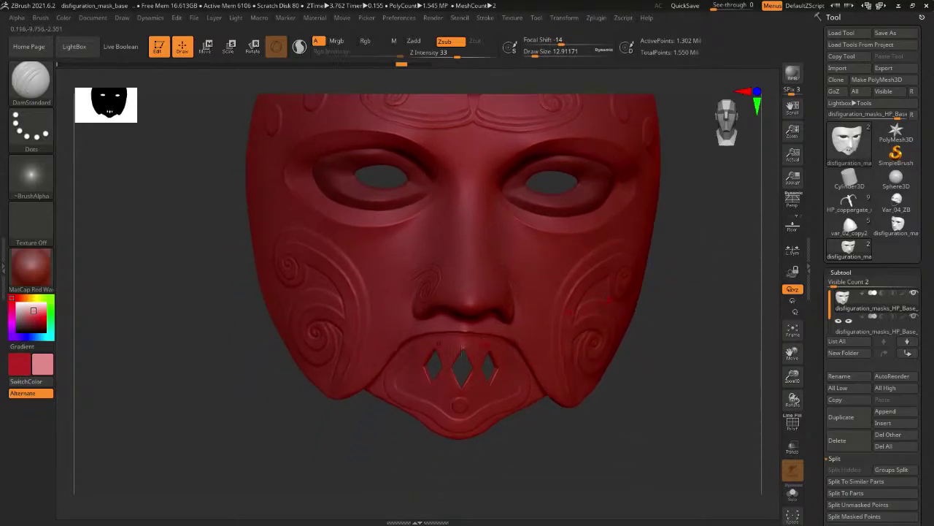
drag(267, 421, 247, 411)
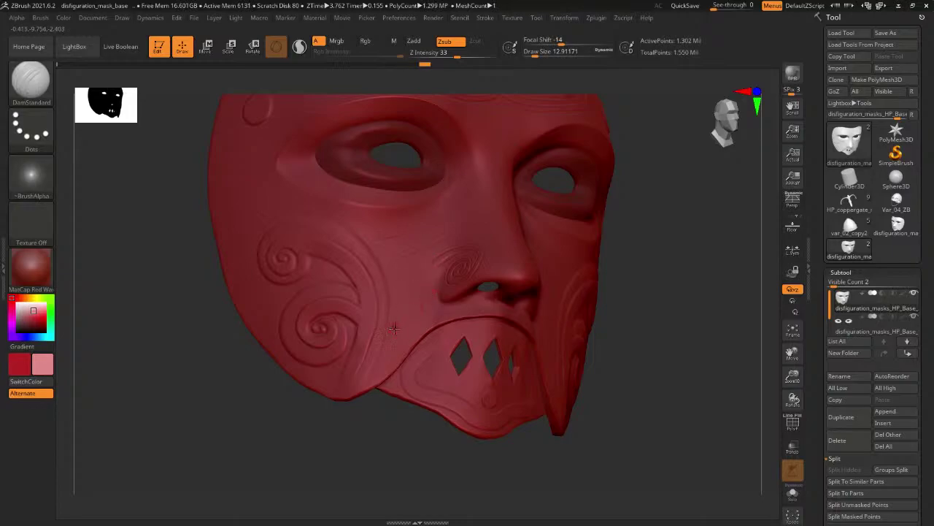
drag(639, 298, 616, 358)
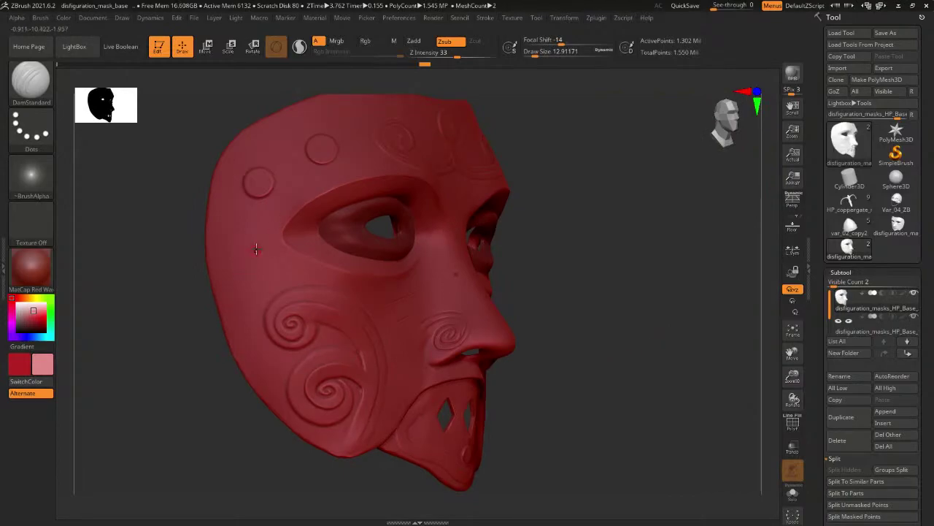
Try carving a groove down the temple beside the outer eye corner, and undo it.
drag(265, 219, 257, 327)
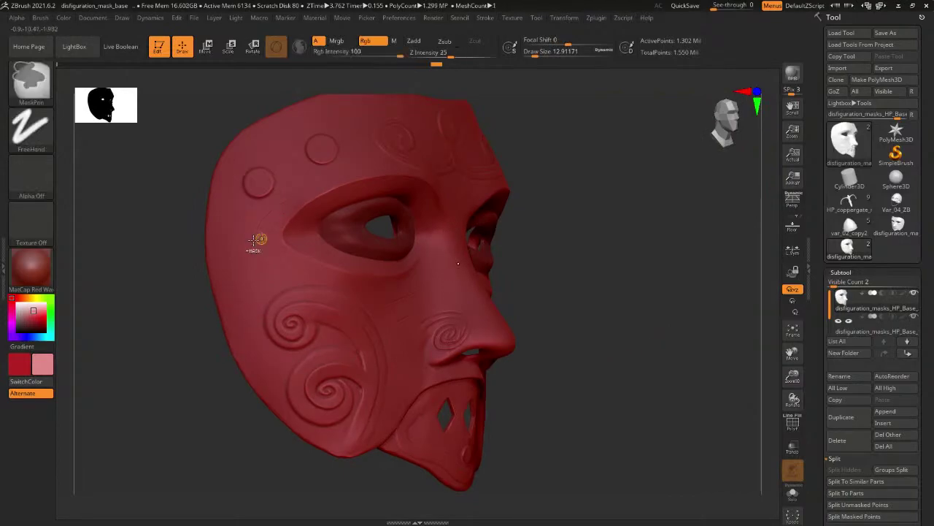
key(ctrl+z)
key(shift)
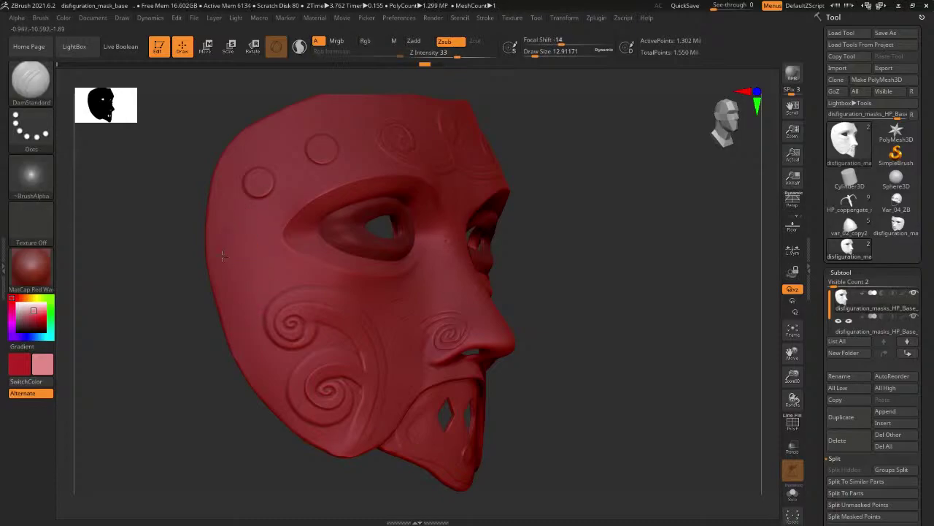
key(shift)
key(shift)
key(shift)
mouse_move(275, 271)
shift+right_down()
mouse_move(533, 268)
mouse_move(501, 252)
shift+right_up()
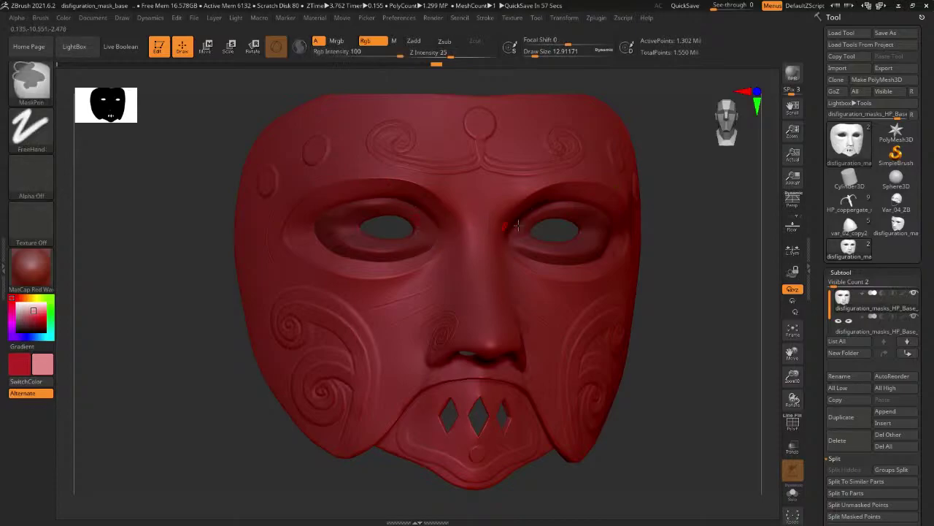
Try carving fine grooves on the mouth plate beside the diamond openings, and undo them.
mouse_move(159, 271)
mouse_down()
mouse_move(142, 261)
mouse_move(175, 273)
mouse_up()
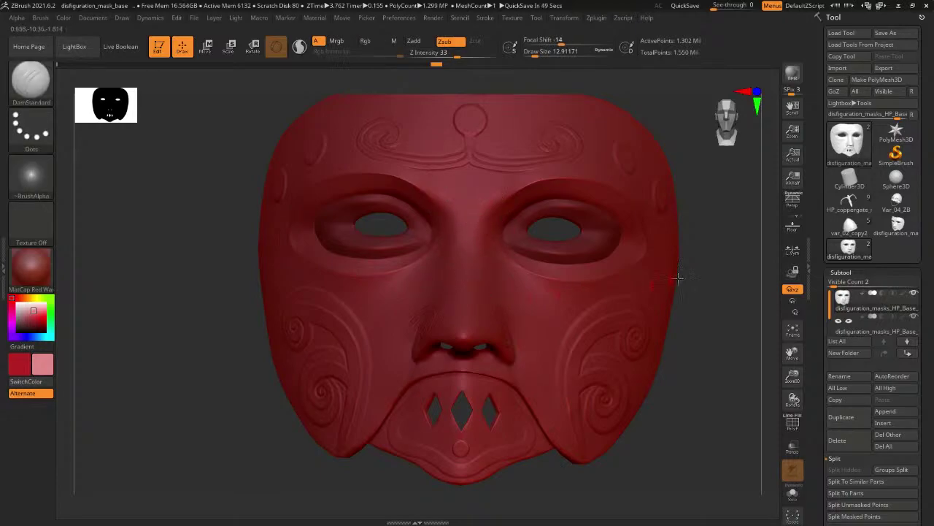
drag(722, 310, 704, 287)
drag(683, 325, 716, 245)
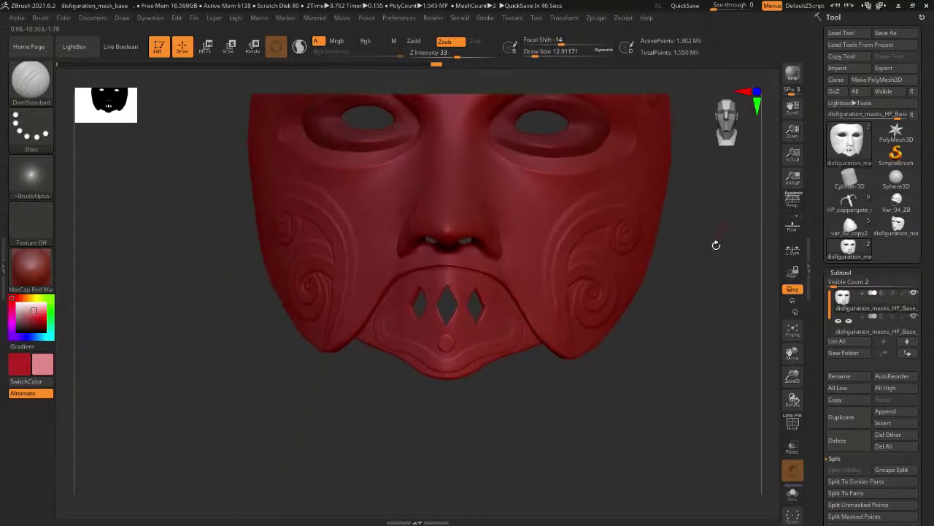
mouse_move(664, 335)
mouse_down()
mouse_move(661, 348)
mouse_move(671, 261)
mouse_move(559, 321)
mouse_move(456, 241)
mouse_up()
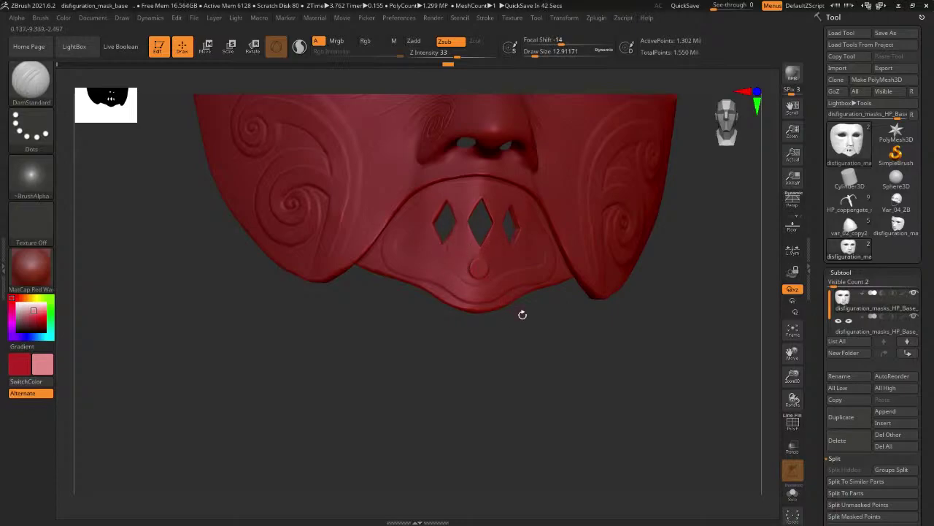
drag(523, 314, 571, 313)
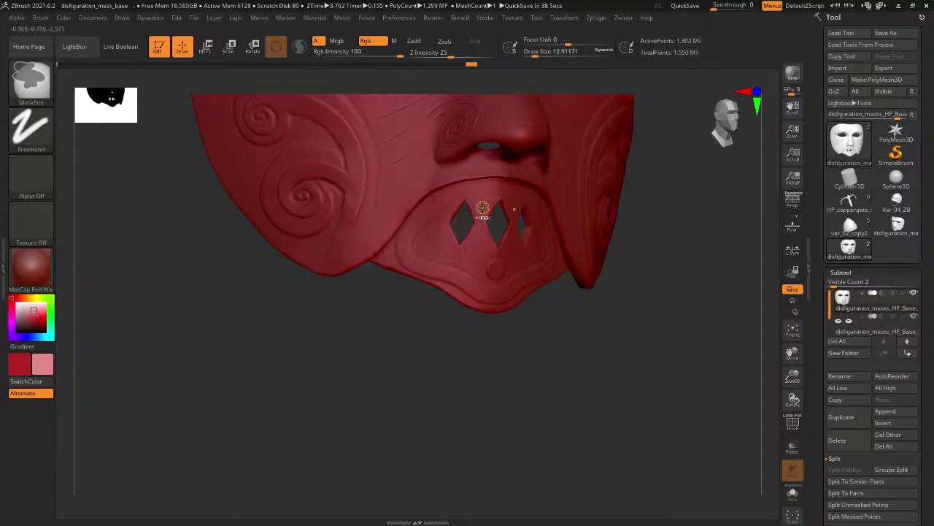
key(ctrl+z)
key(ctrl+z)
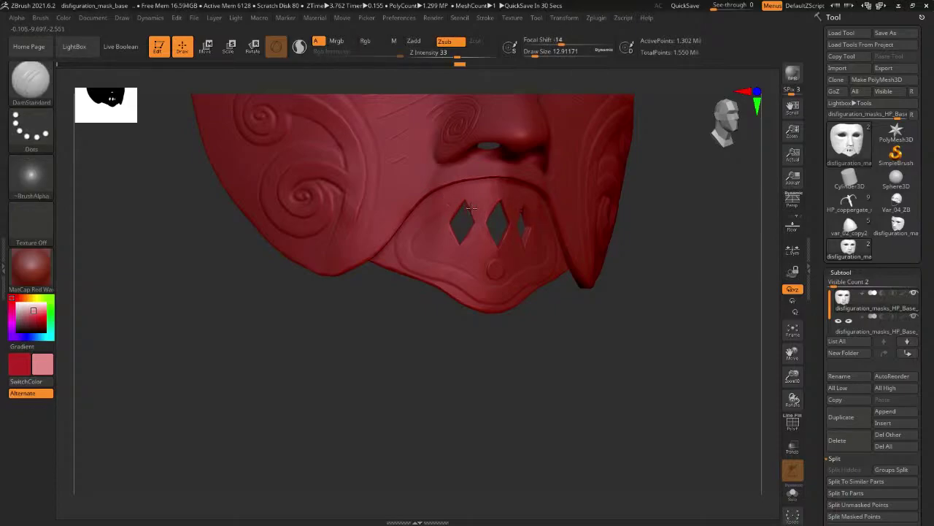
Try carving short notches along the mouth plate's upper edge and around the diamond openings, and undo them.
drag(425, 347, 529, 221)
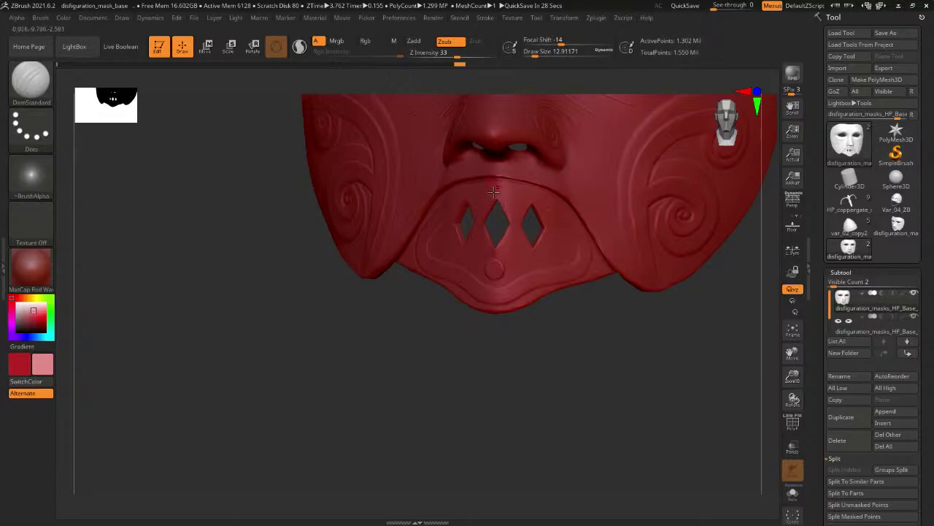
drag(595, 358, 538, 290)
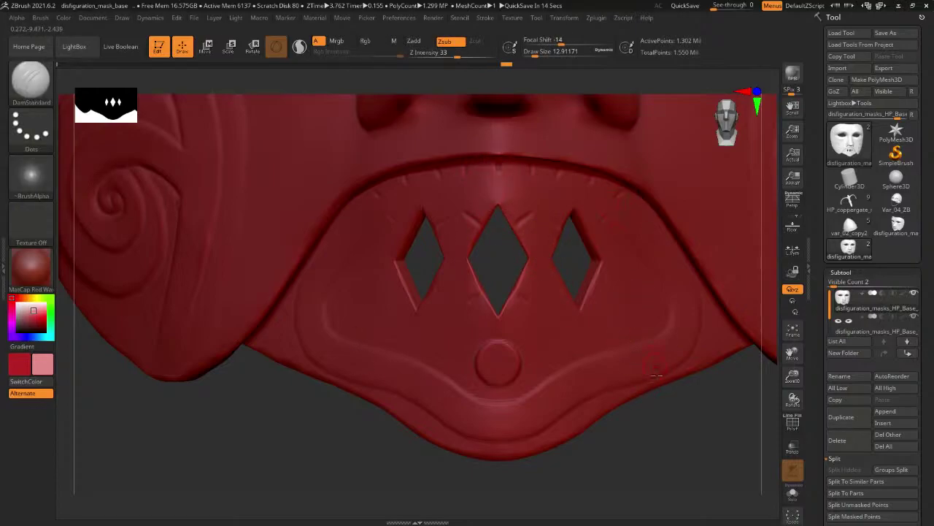
key(f)
mouse_move(663, 413)
mouse_down()
mouse_move(677, 407)
mouse_move(682, 347)
mouse_move(670, 359)
mouse_move(679, 348)
mouse_up()
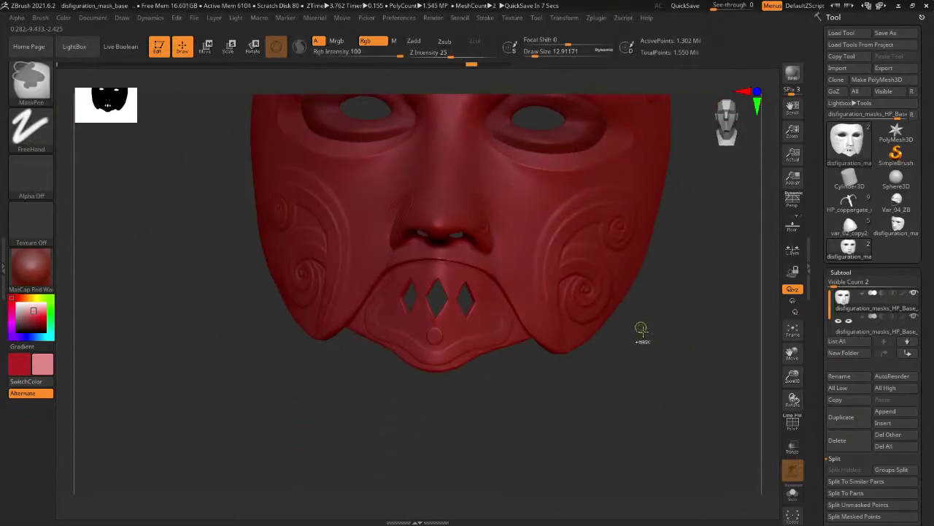
key(ctrl)
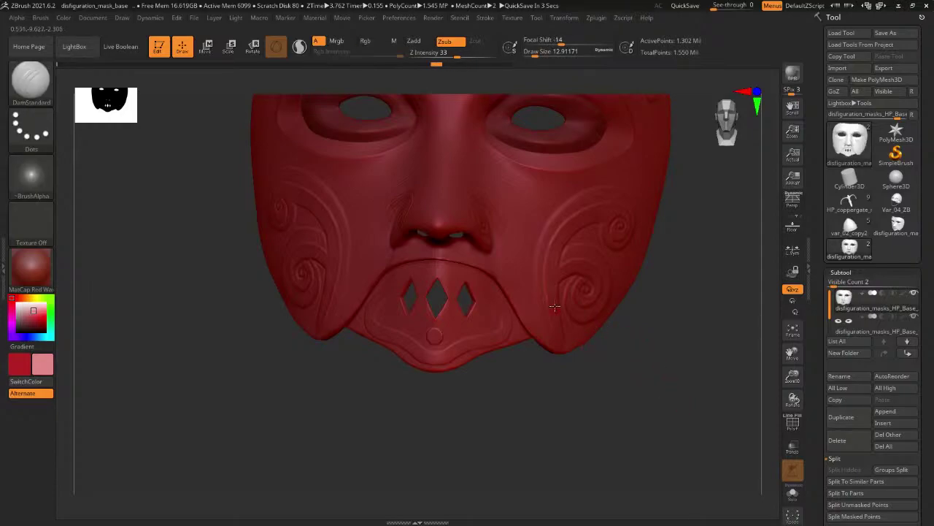
key(f)
shift+drag(671, 271, 682, 268)
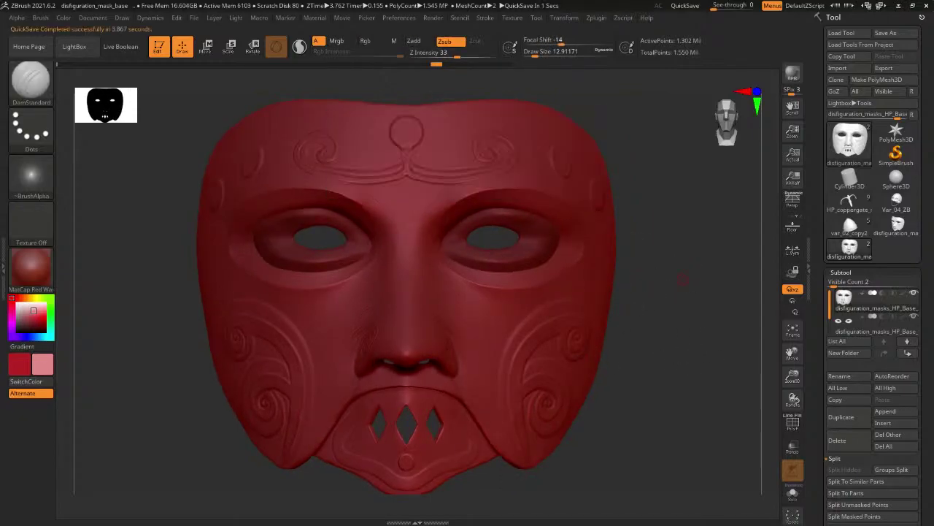
drag(680, 354, 679, 351)
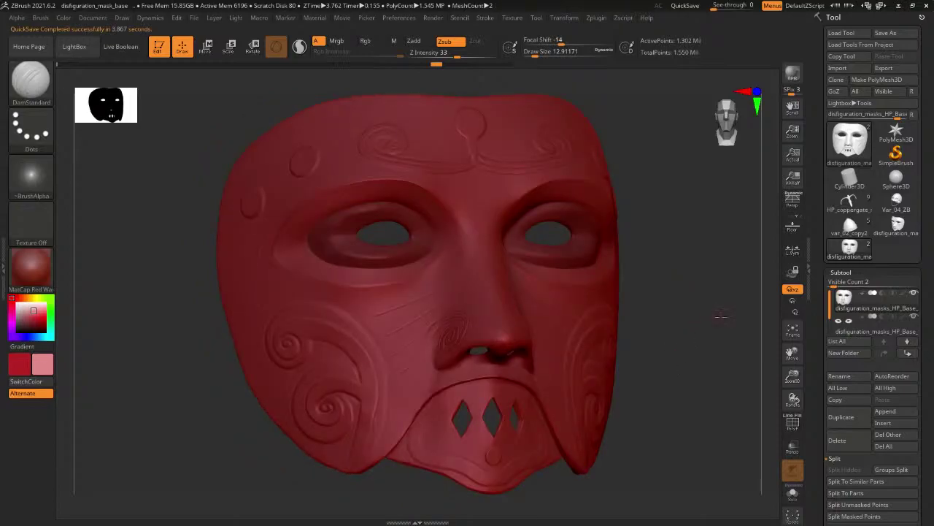
Set the draw size to about 46 and smooth the mask surface around the outer eye corner.
mouse_move(721, 316)
mouse_down()
mouse_move(744, 319)
mouse_move(720, 314)
mouse_up()
key(space)
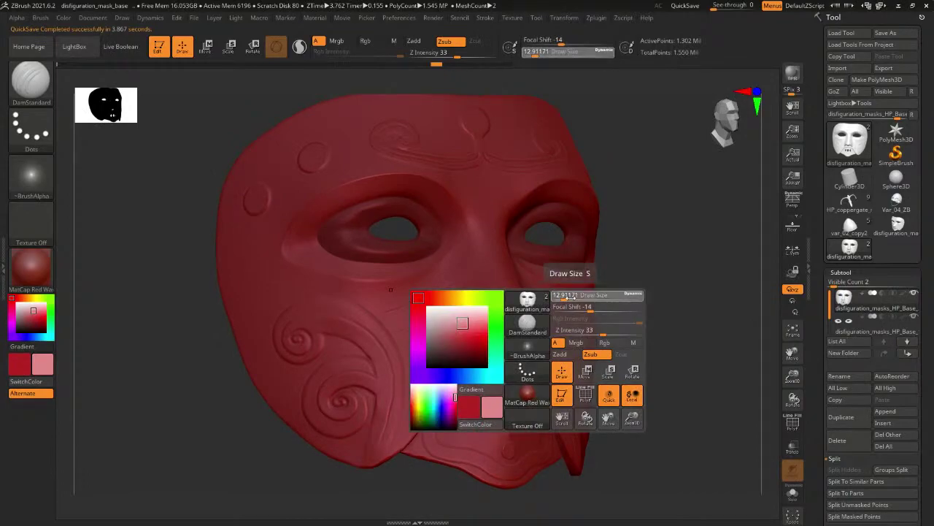
click(570, 296)
key(shift)
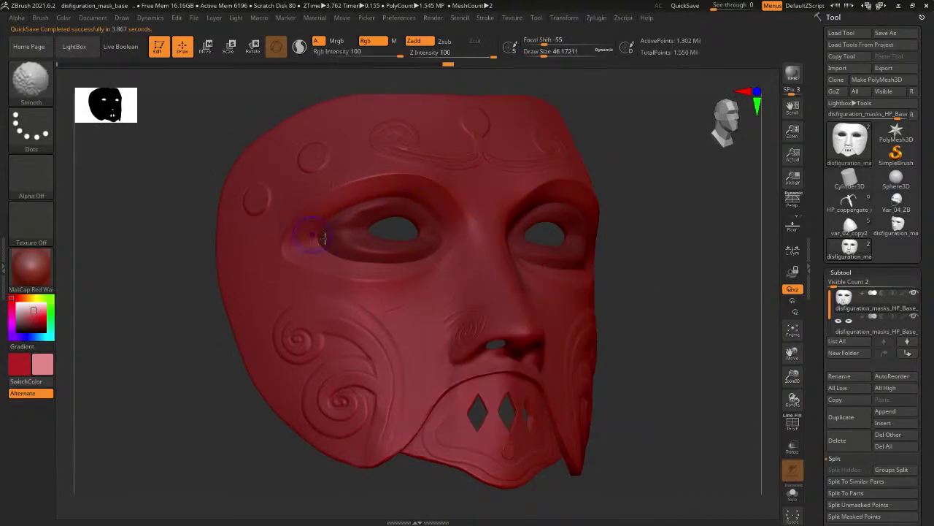
right_drag(349, 179, 555, 188)
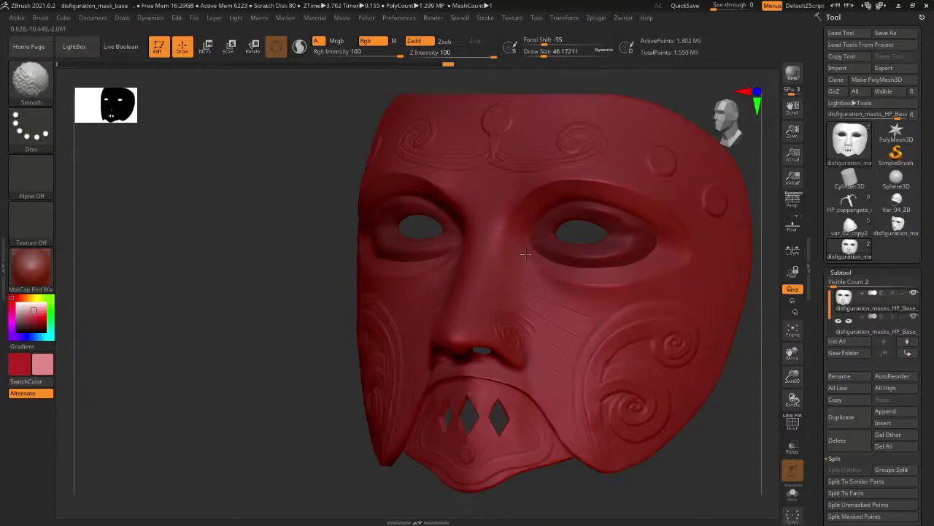
Set the DamStandard draw size to about 35.
key(b)
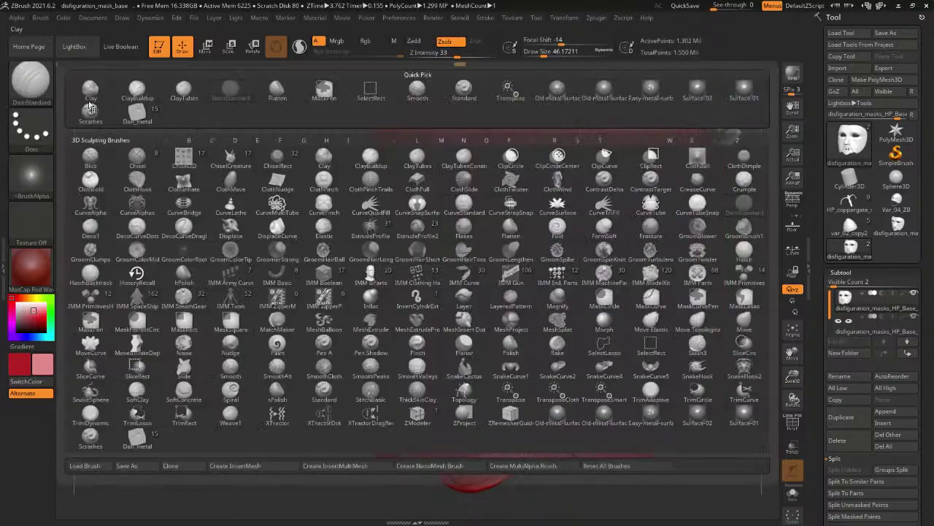
key(Escape)
key(space)
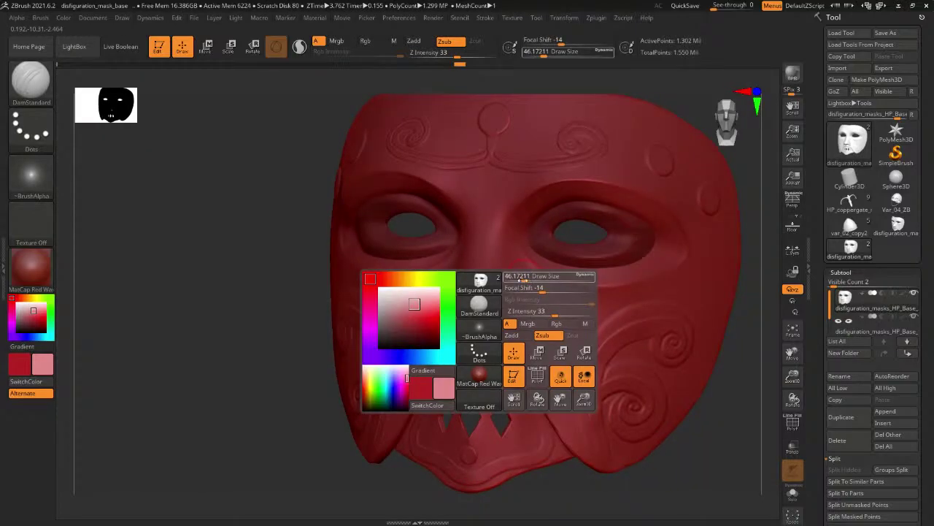
drag(520, 278, 514, 278)
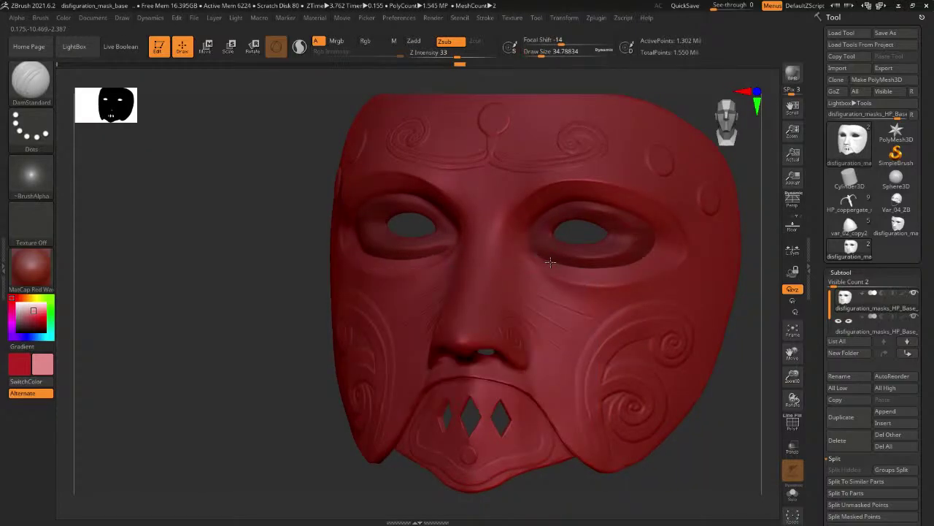
Raise the visible subtool count to 4 and make the eye-ring subtool active.
drag(243, 273, 759, 257)
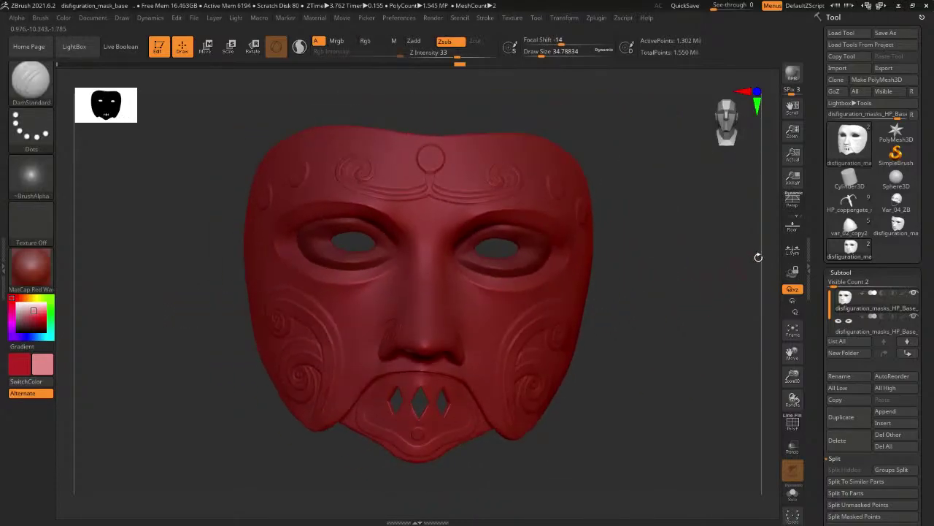
click(851, 282)
drag(852, 281, 840, 284)
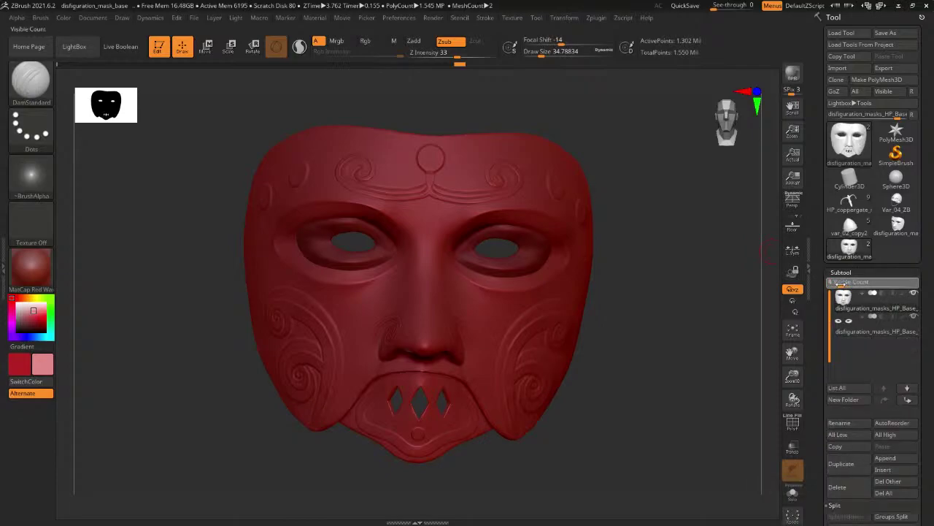
click(841, 325)
alt+drag(690, 286, 680, 290)
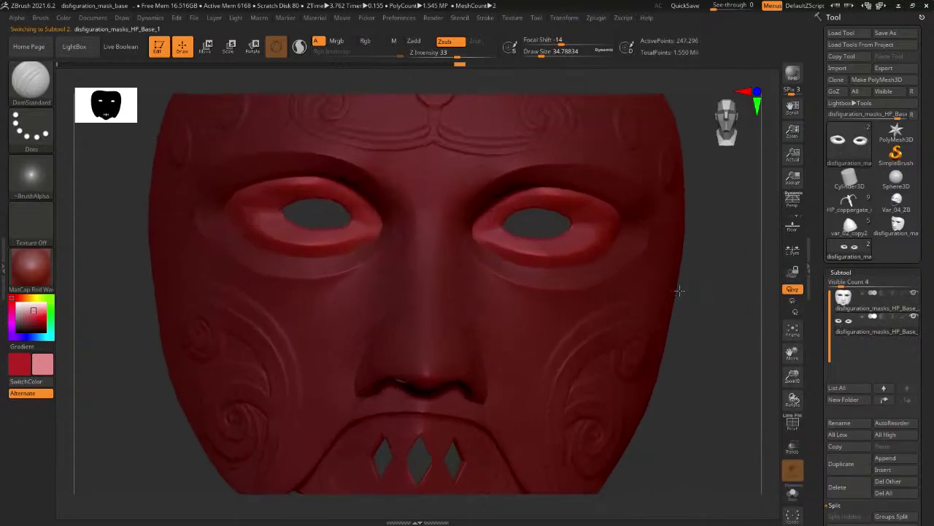
Choose the Flatten brush and flatten the lower edges of the eye rings.
click(31, 80)
key(f)
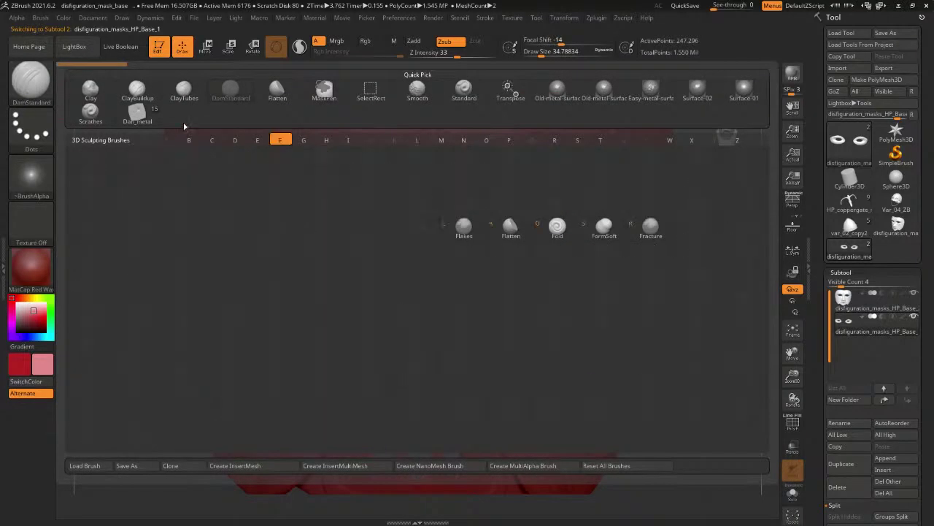
key(a)
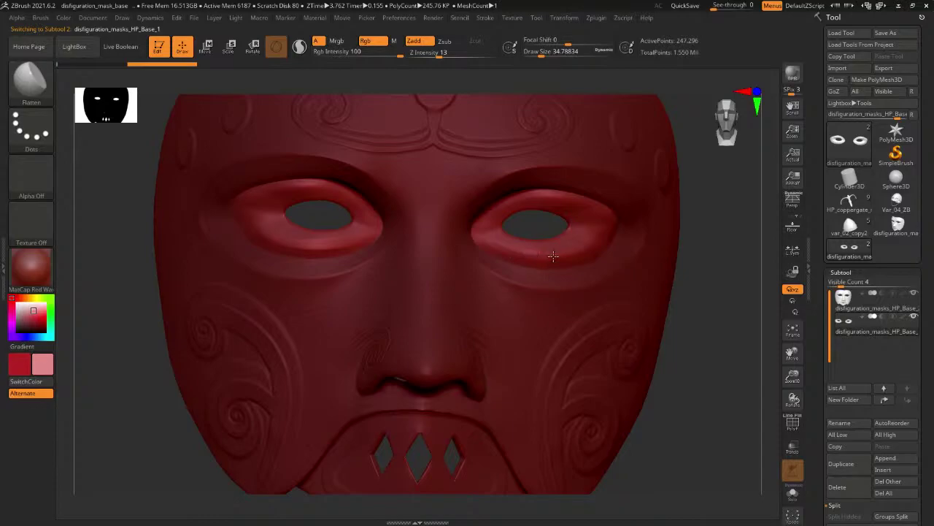
key(shift)
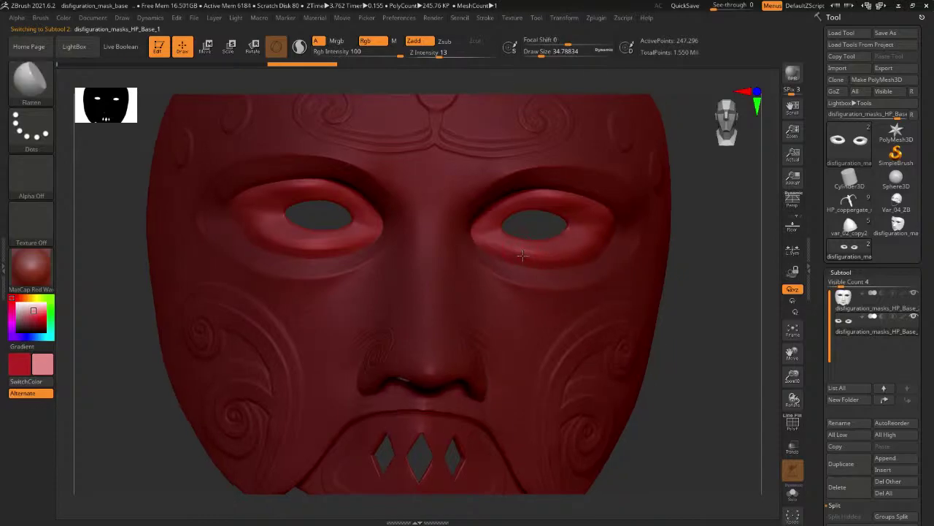
Set the draw size to about 97, then flatten and smooth the front faces of the eye rings.
key(space)
key(space)
key(shift)
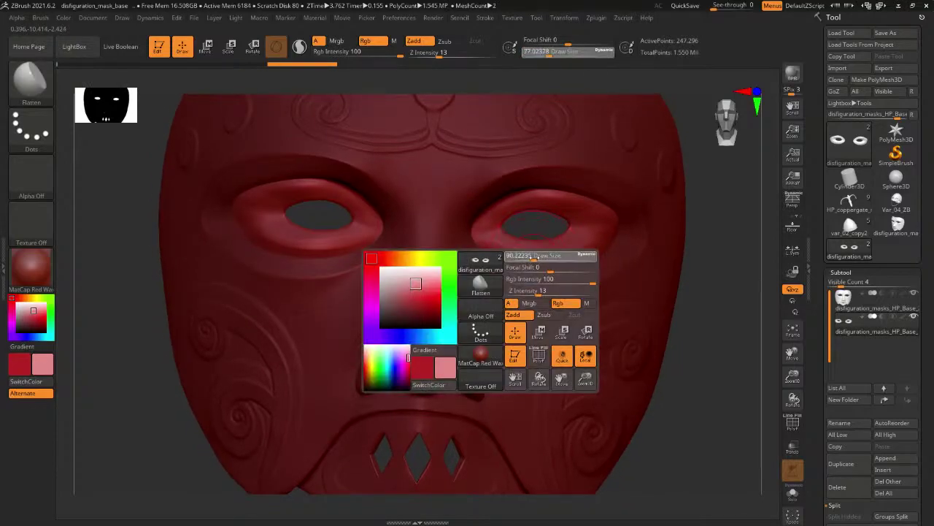
shift+drag(535, 248, 511, 252)
key(shift)
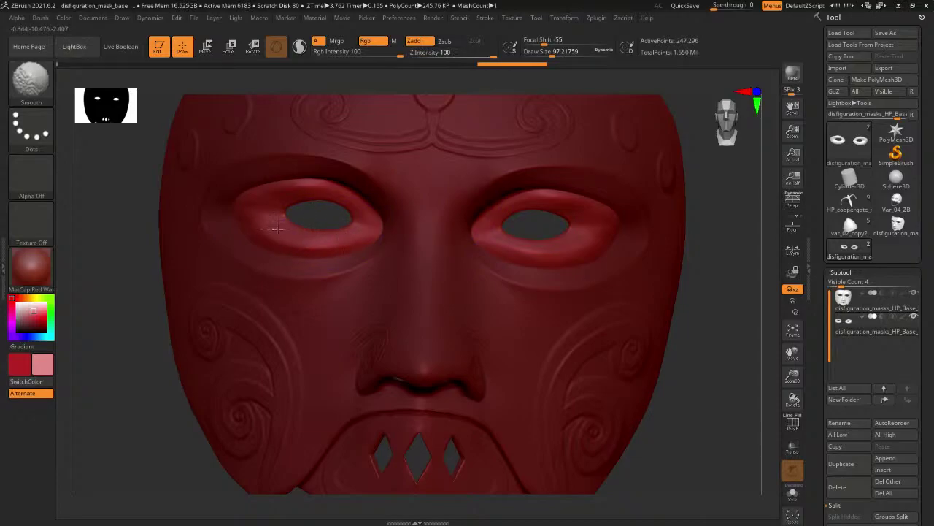
mouse_move(278, 228)
shift+mouse_down()
mouse_move(247, 221)
mouse_move(265, 225)
shift+mouse_up()
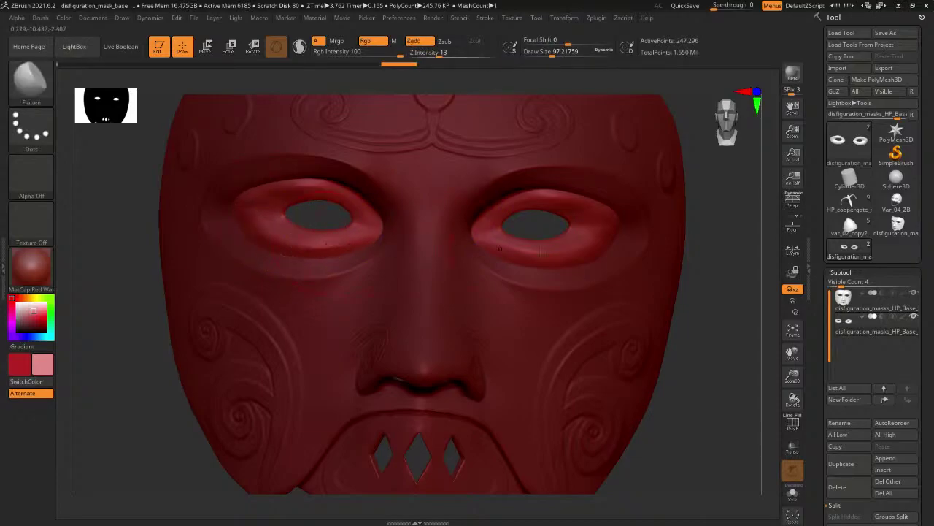
Flatten and smooth the upper rims and the inner and outer corners of both eye rings.
drag(717, 256, 351, 232)
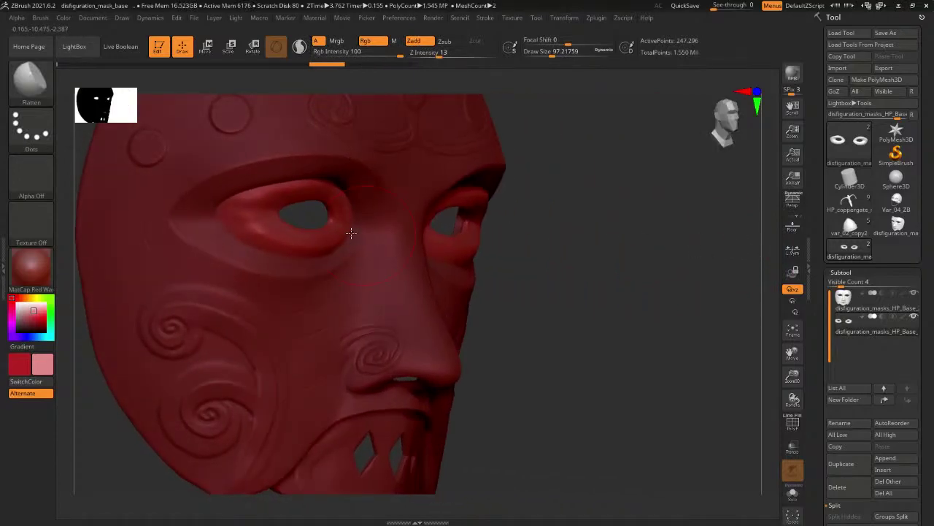
drag(300, 186, 327, 191)
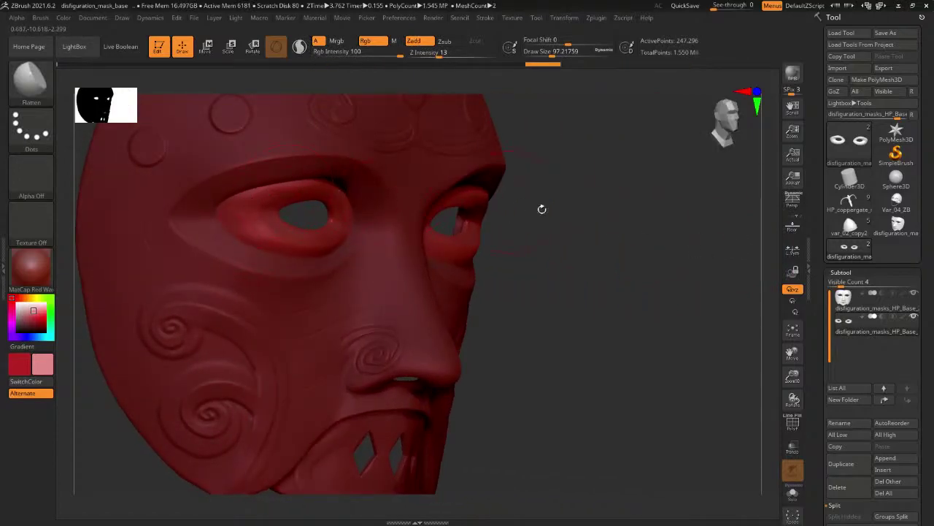
drag(543, 209, 328, 214)
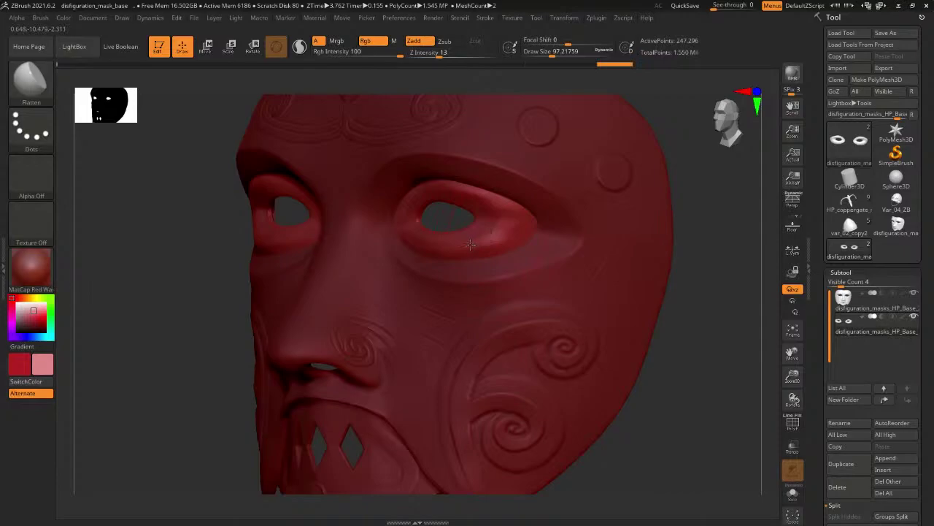
key(shift)
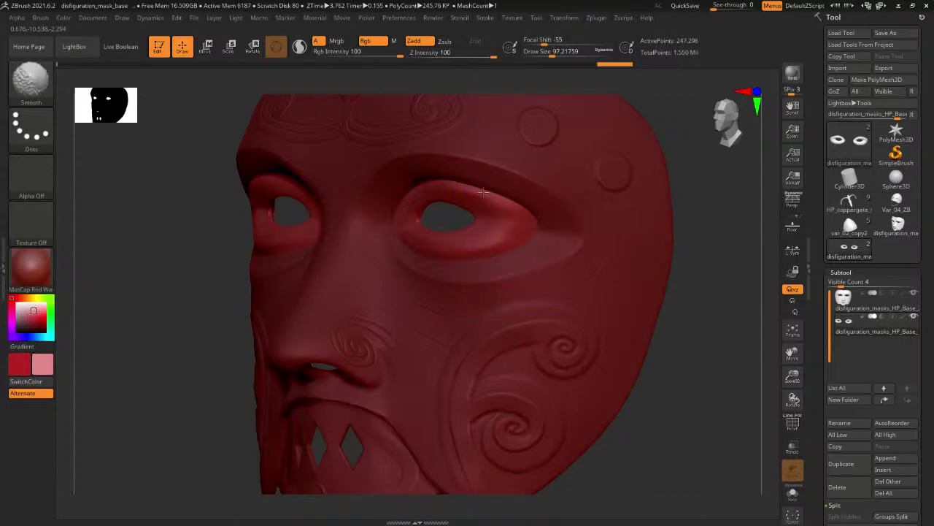
drag(125, 288, 184, 254)
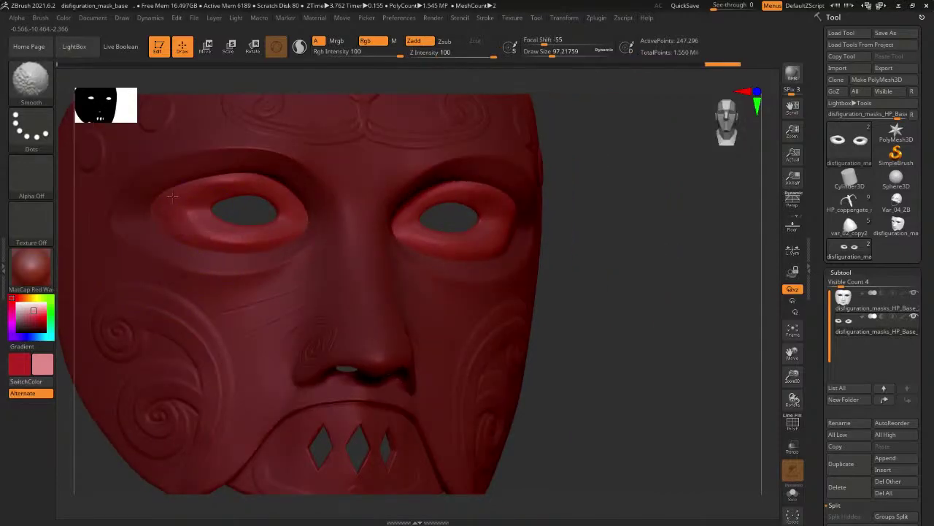
drag(652, 246, 612, 234)
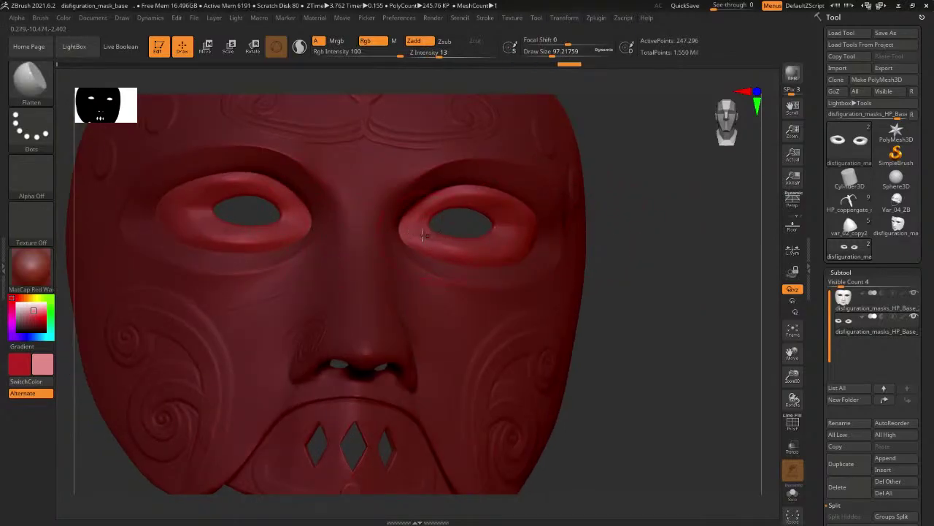
key(shift)
drag(695, 230, 682, 246)
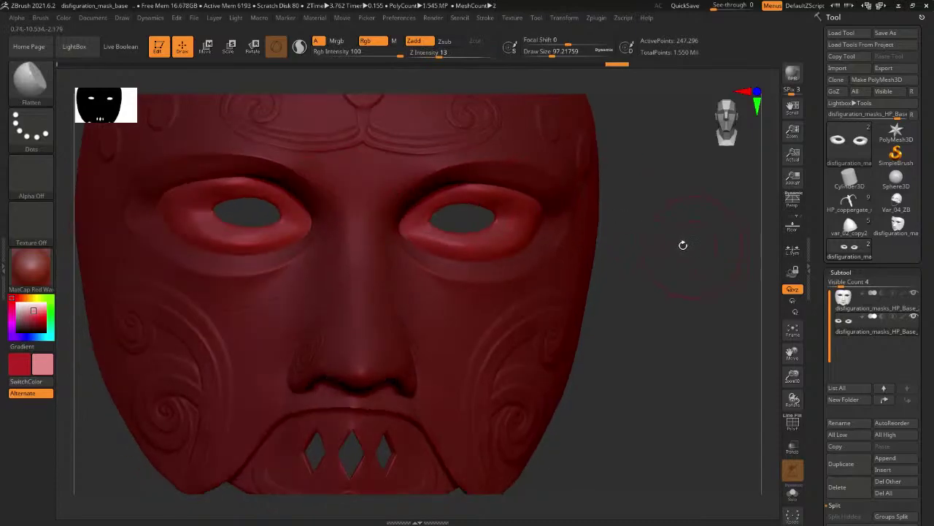
Choose the Old-metal-surface brush and texture the surfaces of both eye rings.
click(30, 81)
click(19, 85)
click(550, 103)
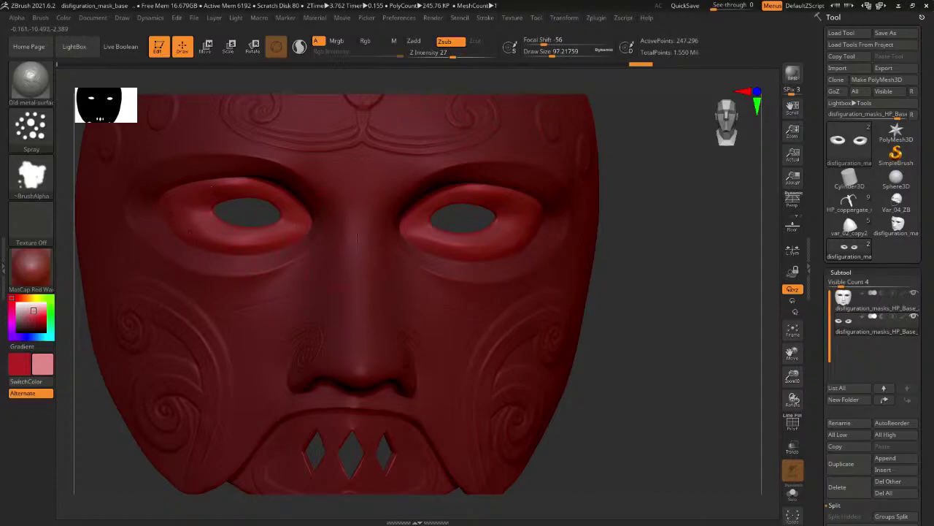
drag(647, 252, 496, 232)
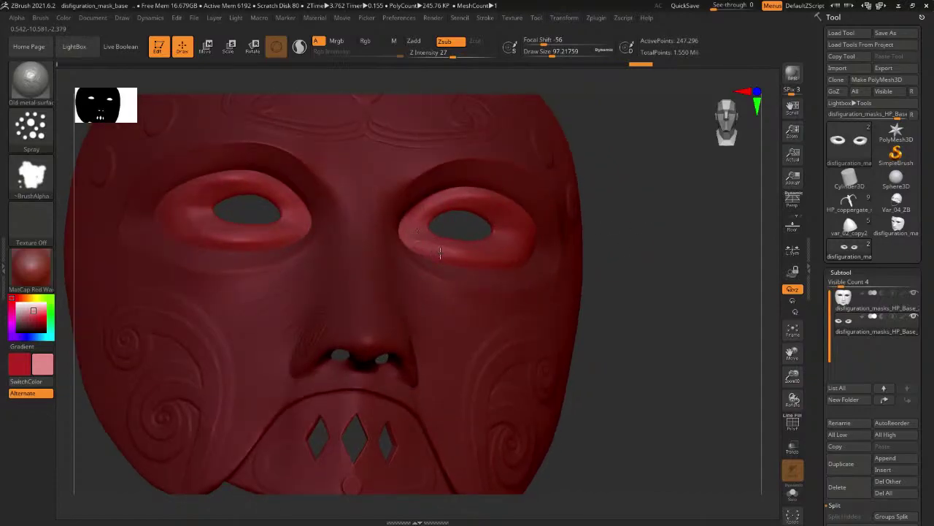
drag(698, 223, 504, 216)
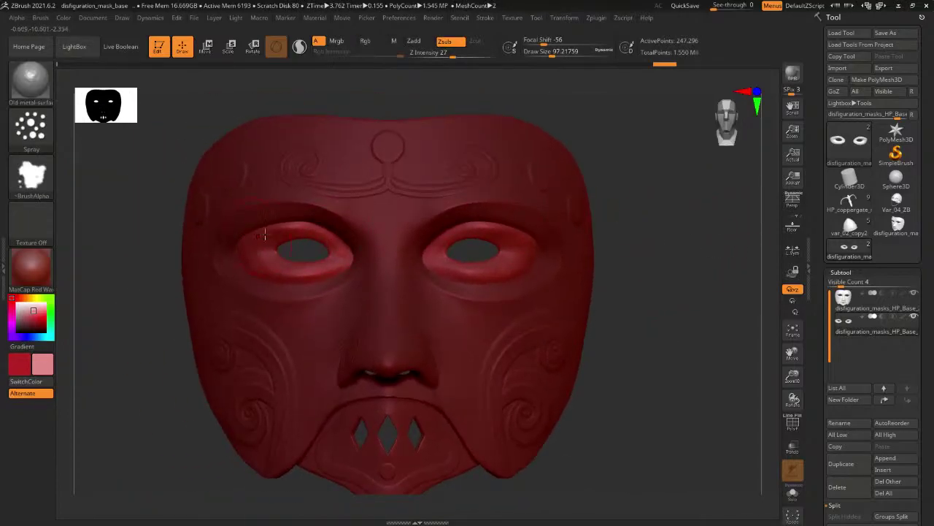
Redo the last two texture strokes on the eye rings and inspect the whole mask.
key(ctrl+shift+z)
key(ctrl+shift+z)
key(f)
key(f)
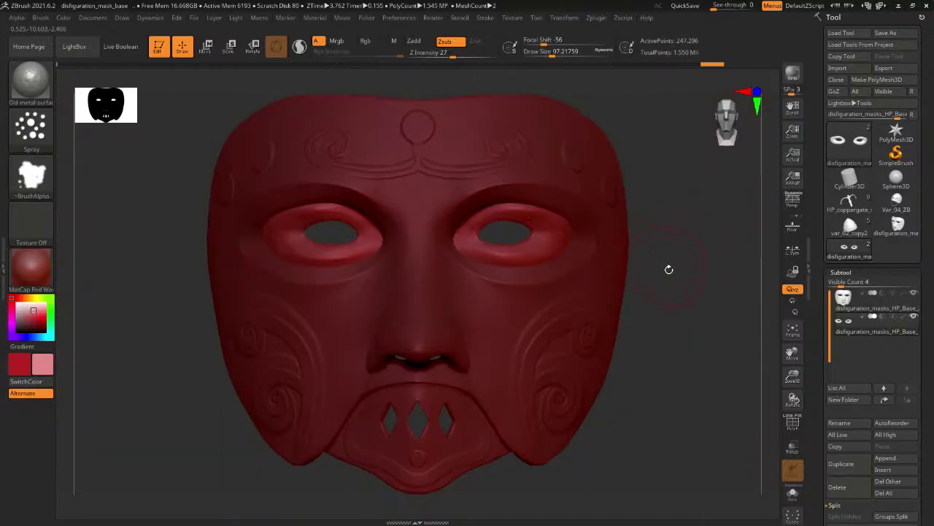
drag(668, 270, 579, 238)
drag(620, 261, 654, 232)
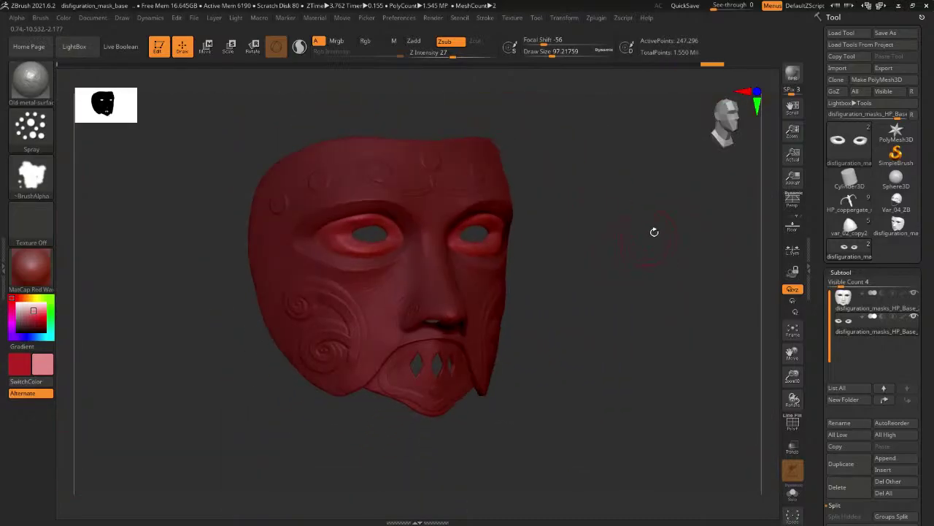
Make the face-mask subtool active, try an Old-metal-surface stroke beside the outer eye corner, and undo it.
click(857, 301)
alt+drag(645, 309, 313, 214)
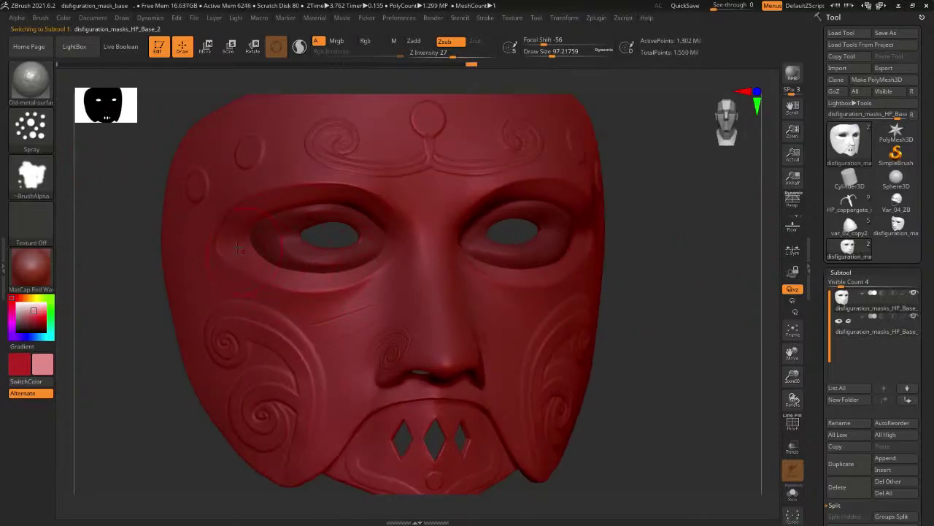
drag(612, 232, 650, 228)
key(ctrl)
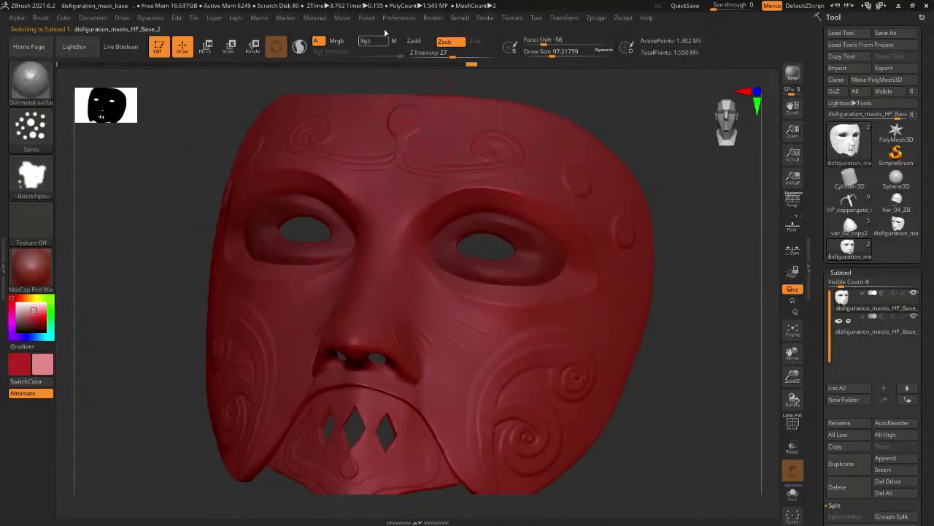
key(ctrl)
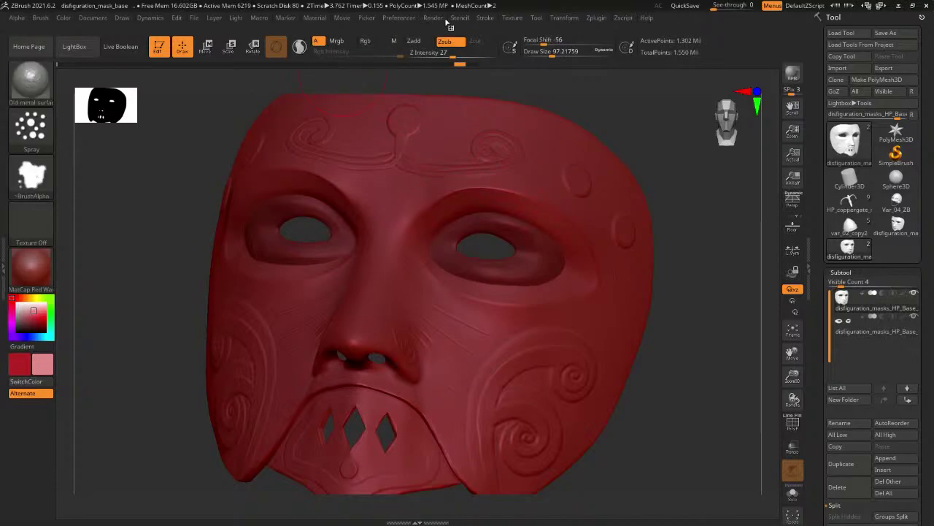
Apply Old-metal-surface texture strokes around the eye sockets and nose of the mask.
click(514, 18)
click(564, 17)
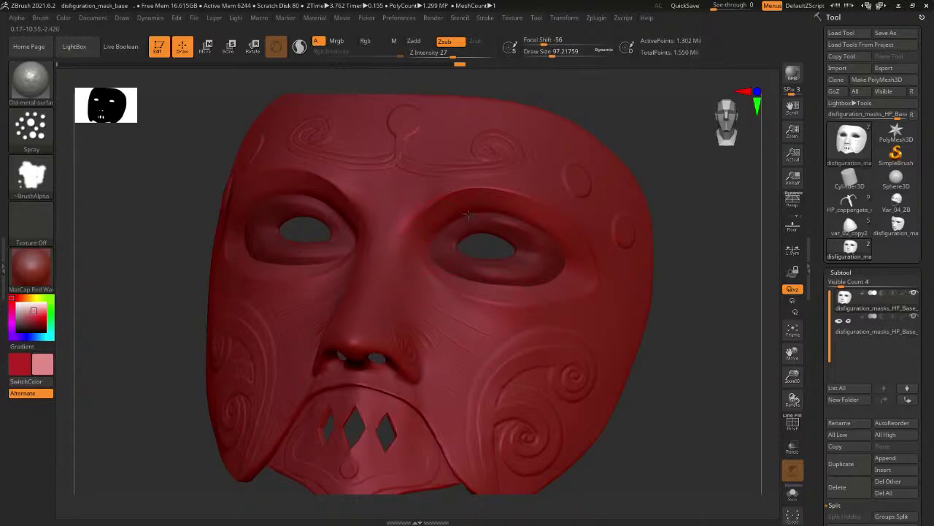
drag(678, 275, 424, 249)
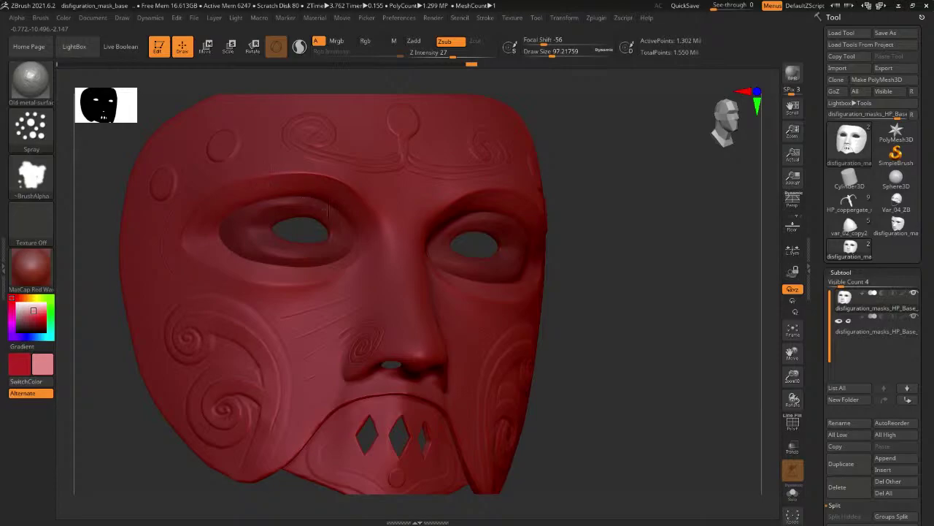
right_drag(493, 288, 424, 316)
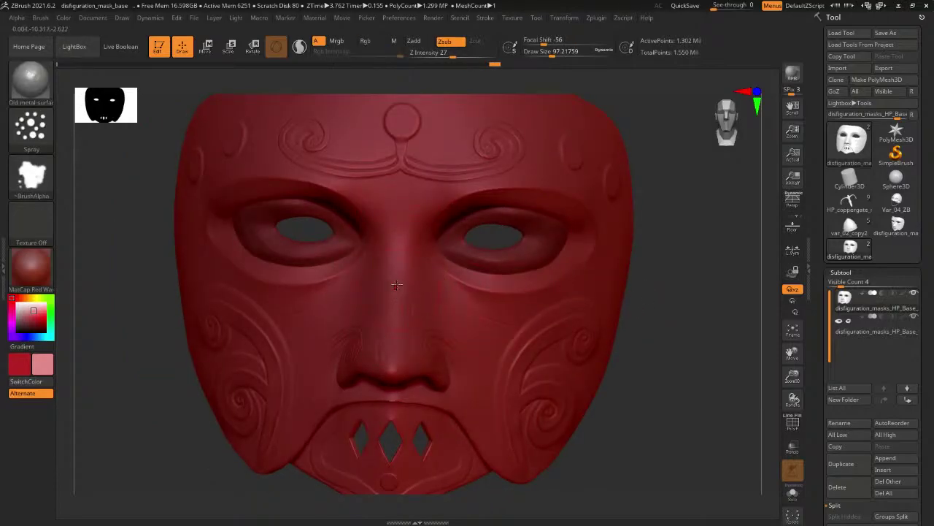
right_drag(386, 319, 419, 302)
Try a Surface-01 brush stroke over the nose and cheek of the mask and undo it.
key(space)
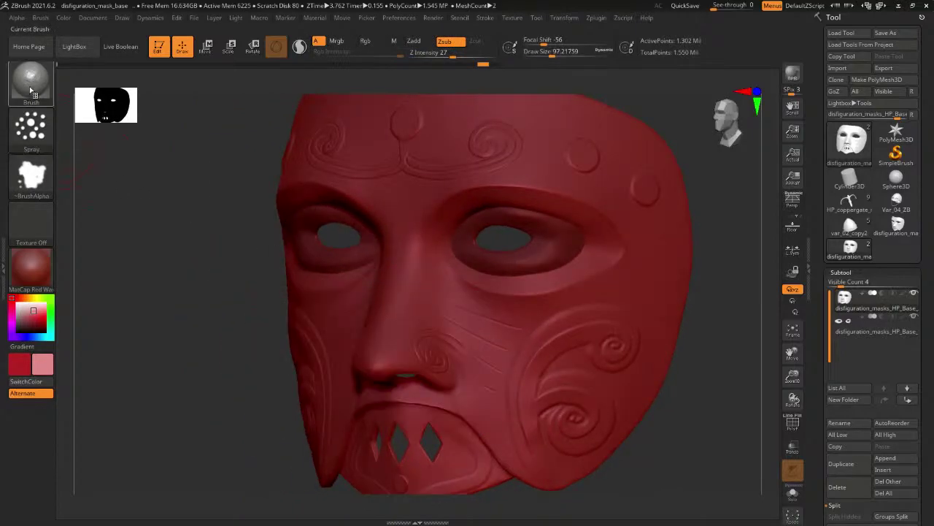
click(31, 80)
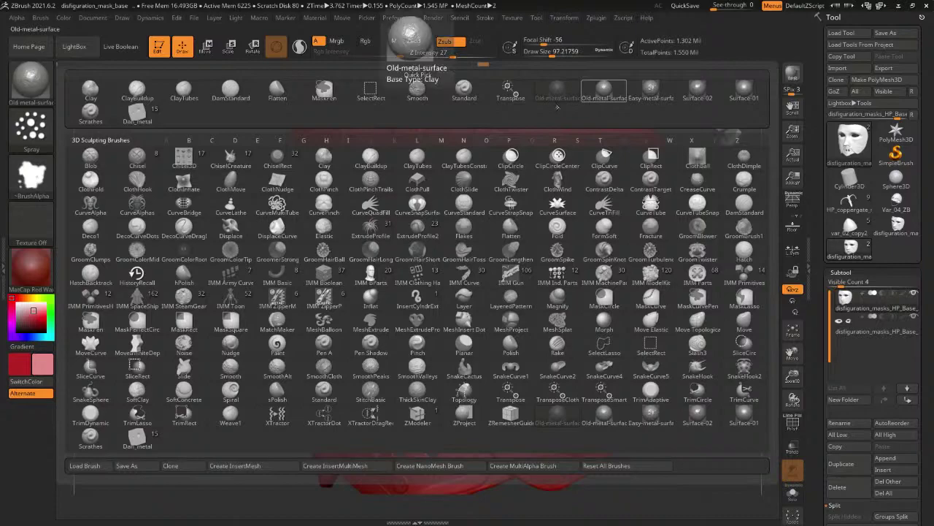
click(590, 102)
click(49, 76)
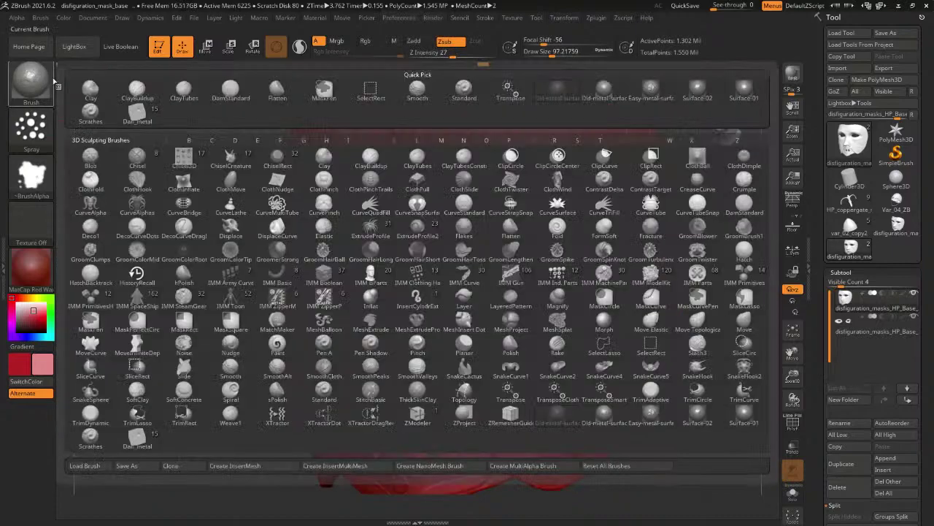
click(738, 91)
drag(431, 302, 486, 381)
drag(721, 408, 766, 379)
key(ctrl+z)
mouse_move(701, 349)
mouse_down()
mouse_move(640, 310)
mouse_move(452, 240)
mouse_up()
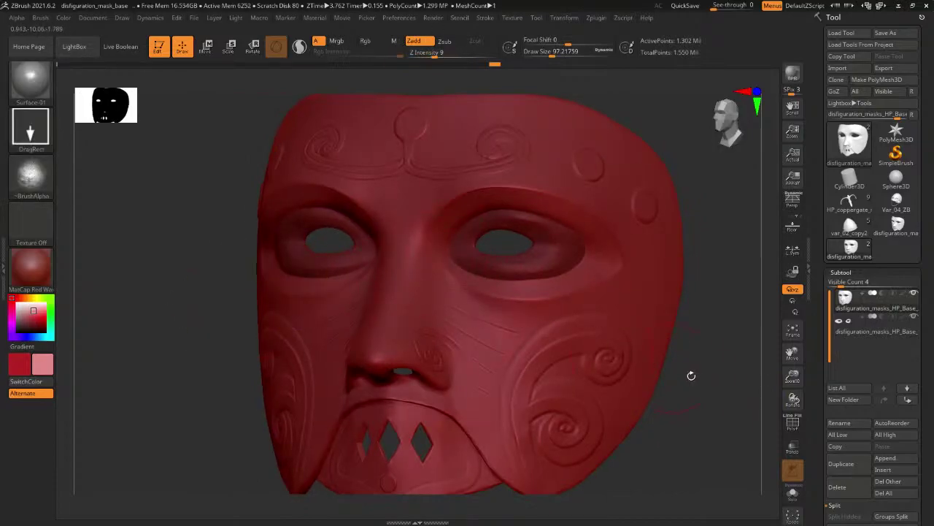
Examine the mask's surface from both sides, the front and around the mouth.
mouse_move(692, 375)
mouse_down()
mouse_move(694, 385)
mouse_move(739, 375)
mouse_up()
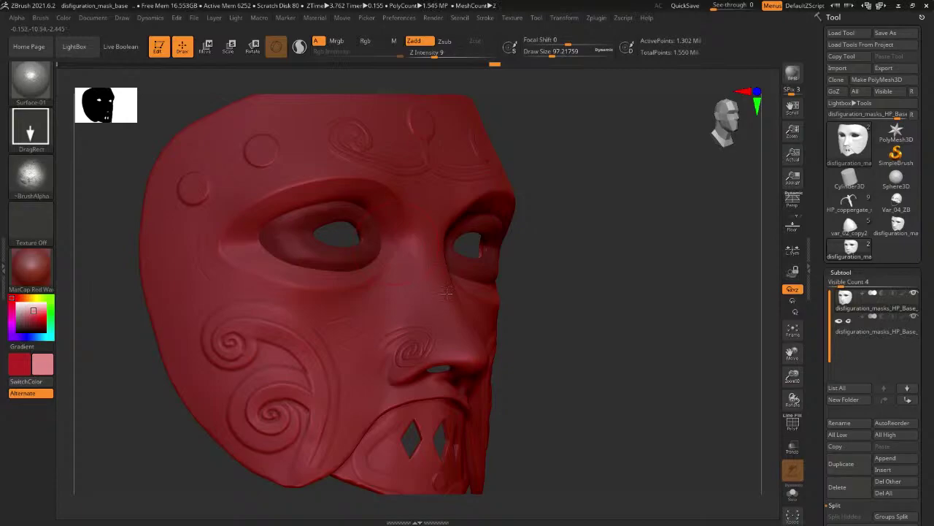
mouse_move(568, 337)
mouse_down()
mouse_move(606, 348)
mouse_move(541, 255)
mouse_move(535, 181)
mouse_up()
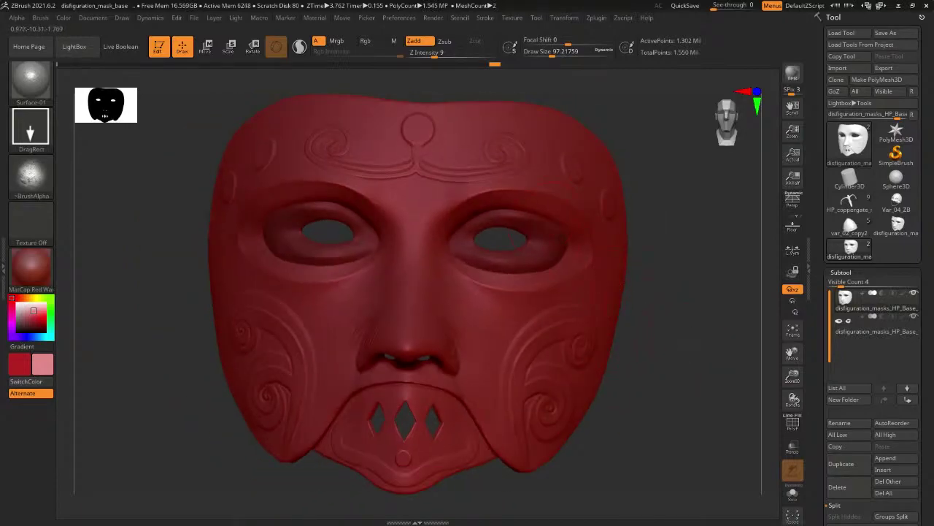
alt+drag(513, 237, 496, 207)
mouse_move(678, 333)
mouse_down()
mouse_move(566, 343)
mouse_move(577, 357)
mouse_up()
alt+drag(652, 379, 640, 353)
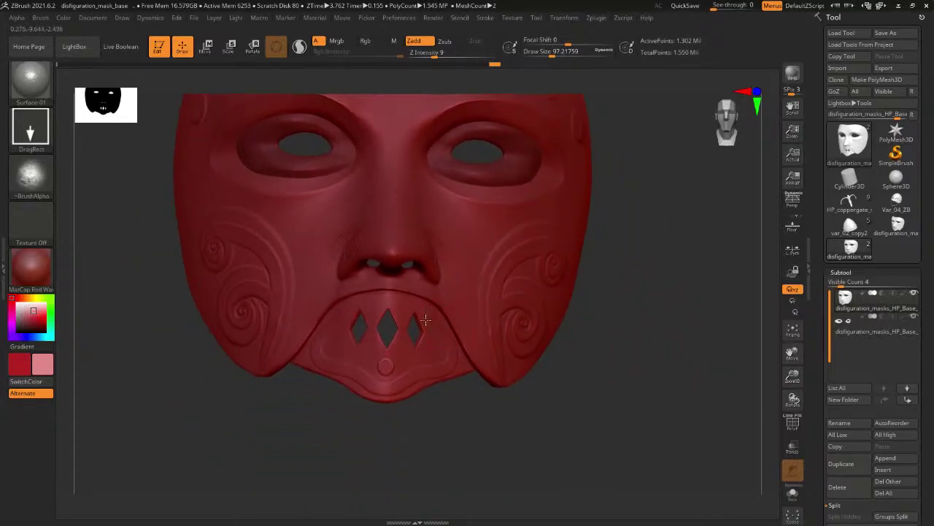
drag(452, 399, 566, 276)
click(48, 99)
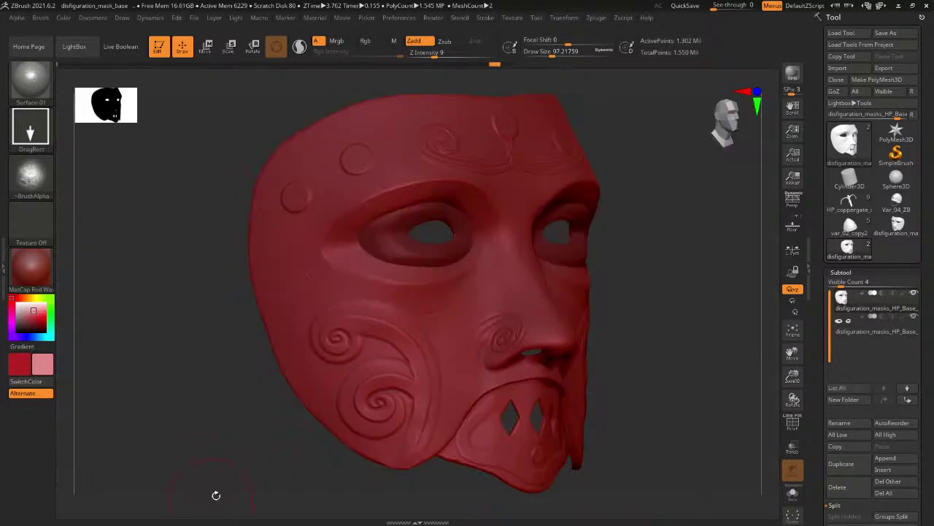
mouse_move(257, 421)
mouse_down()
mouse_move(258, 413)
mouse_move(250, 423)
mouse_move(248, 415)
mouse_move(282, 401)
mouse_up()
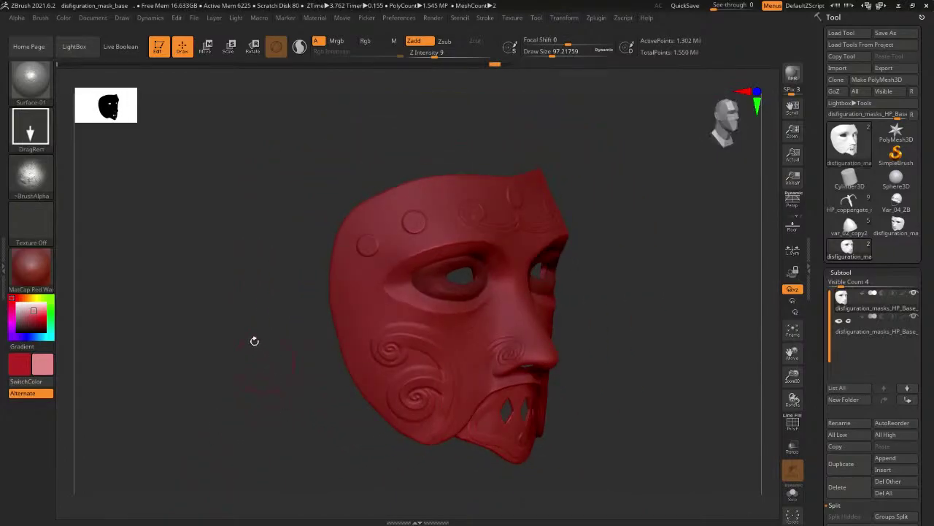
click(40, 91)
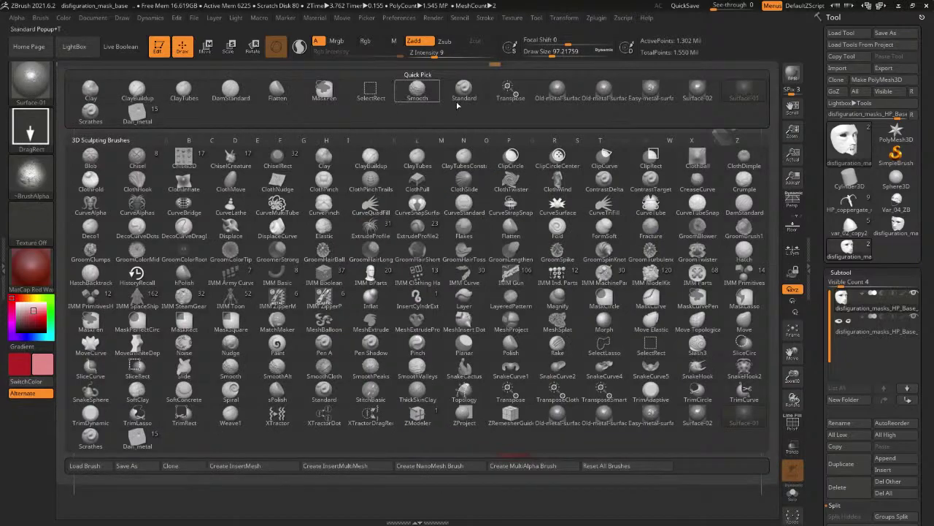
click(595, 91)
ctrl+right_drag(413, 169, 373, 145)
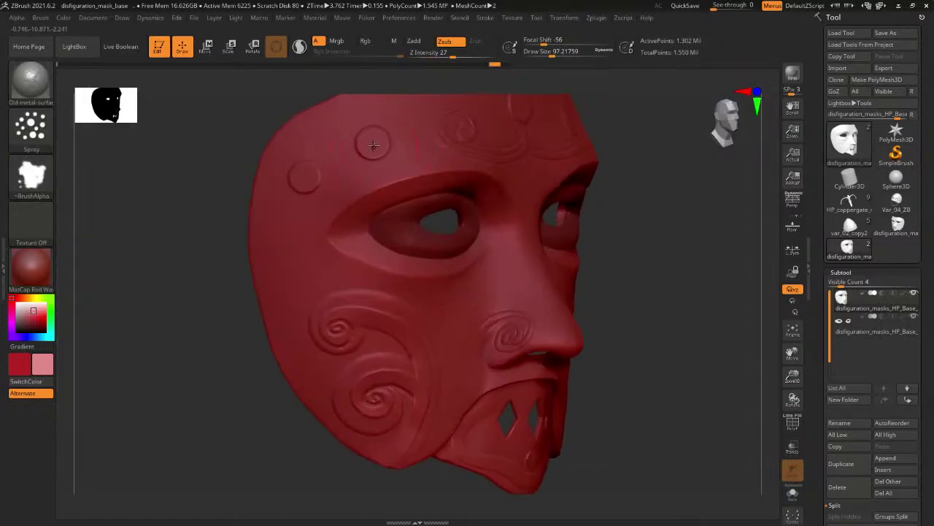
mouse_move(378, 130)
mouse_down()
mouse_move(298, 187)
mouse_move(325, 180)
mouse_up()
Choose the Easy-metal-surface brush and reduce its draw size to 28.75.
key(b)
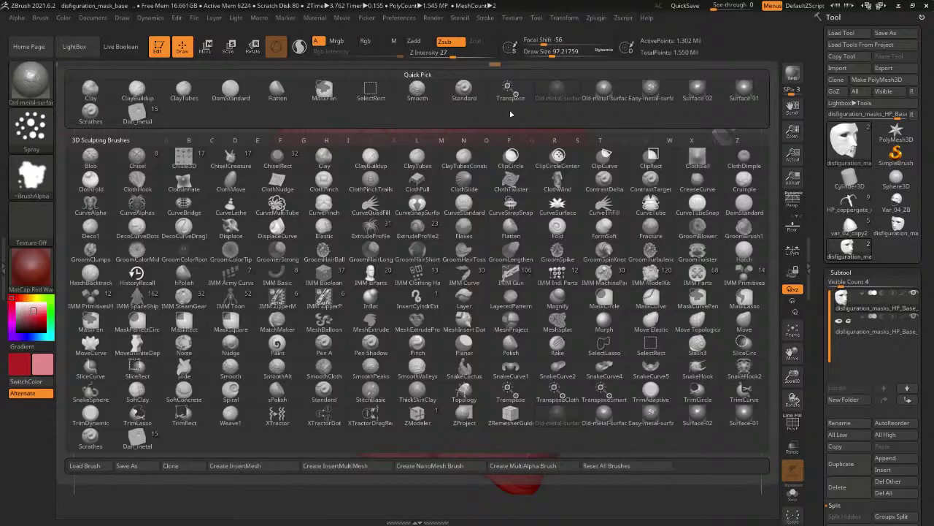
click(646, 94)
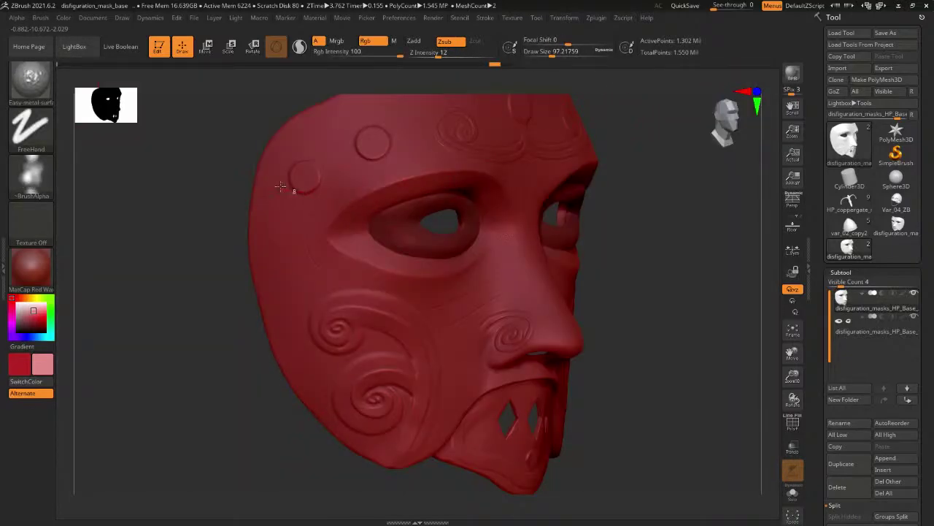
drag(224, 136, 252, 155)
key(space)
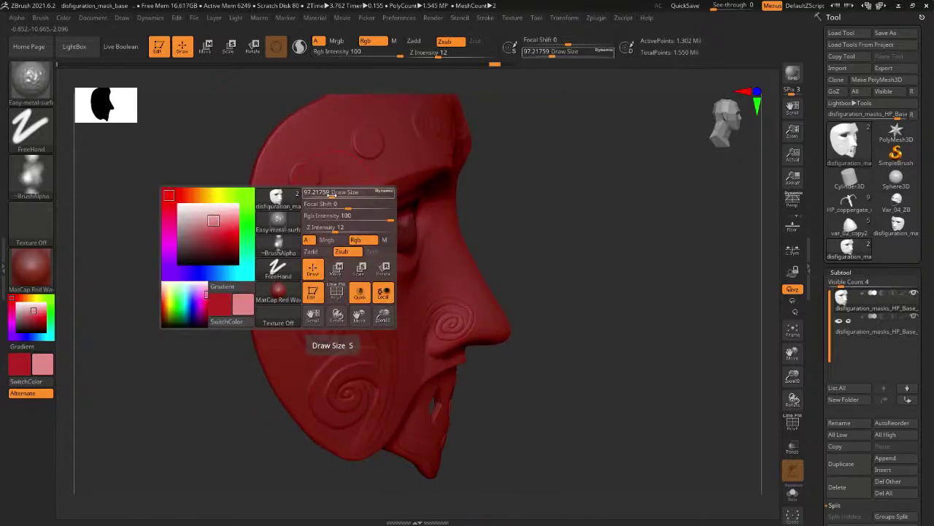
drag(332, 195, 320, 195)
Chip the rims of the two round ornaments on the mask's right temple with Easy-metal-surface strokes.
mouse_move(215, 161)
alt+mouse_down()
mouse_move(213, 261)
mouse_move(240, 213)
mouse_move(262, 222)
alt+mouse_up()
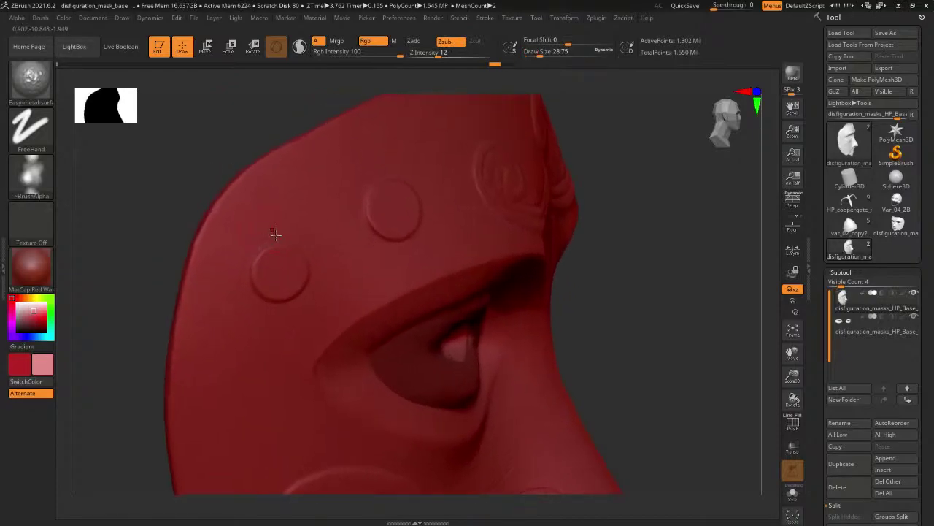
mouse_move(254, 255)
mouse_down()
mouse_move(254, 289)
mouse_move(284, 307)
mouse_up()
drag(190, 202, 151, 206)
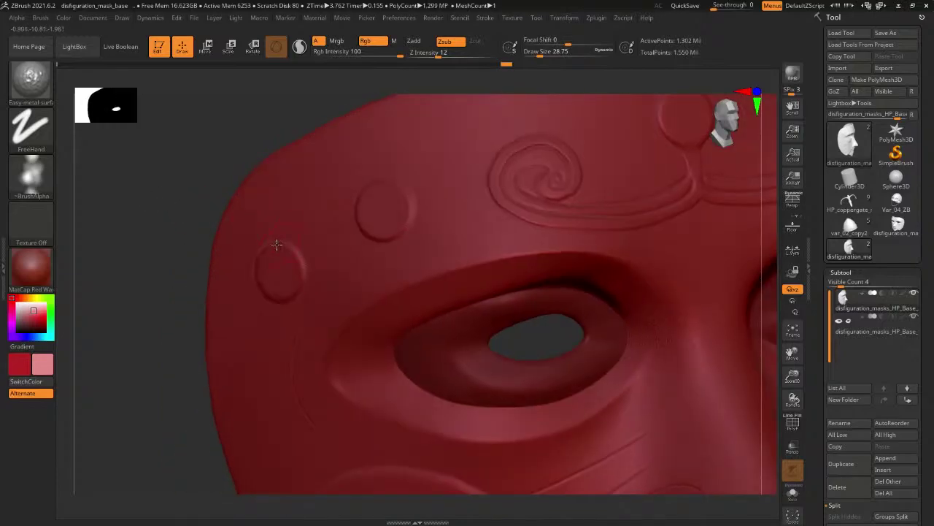
mouse_move(278, 242)
mouse_down()
mouse_move(292, 240)
mouse_move(310, 268)
mouse_up()
right_drag(176, 140, 361, 196)
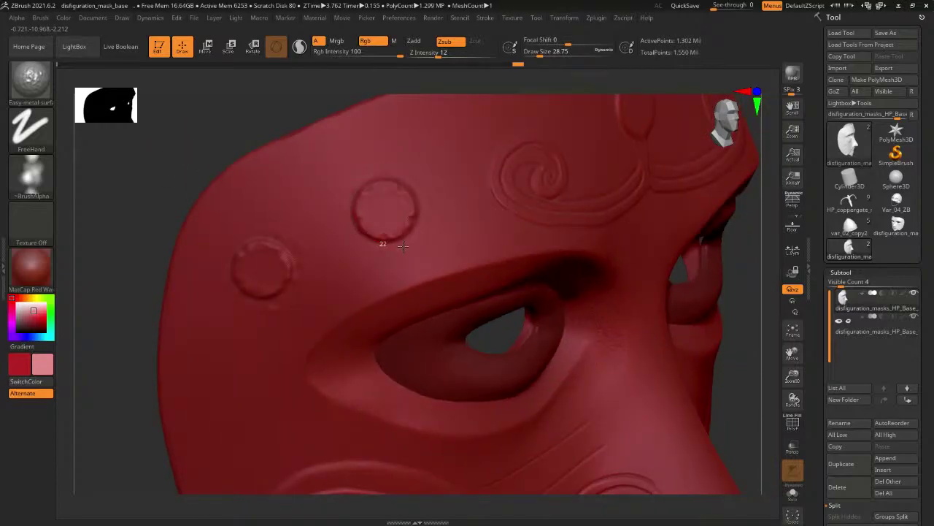
Wear the edges of the central forehead medallion and the two scrolls beside it with Easy-metal-surface strokes.
right_drag(269, 100, 425, 168)
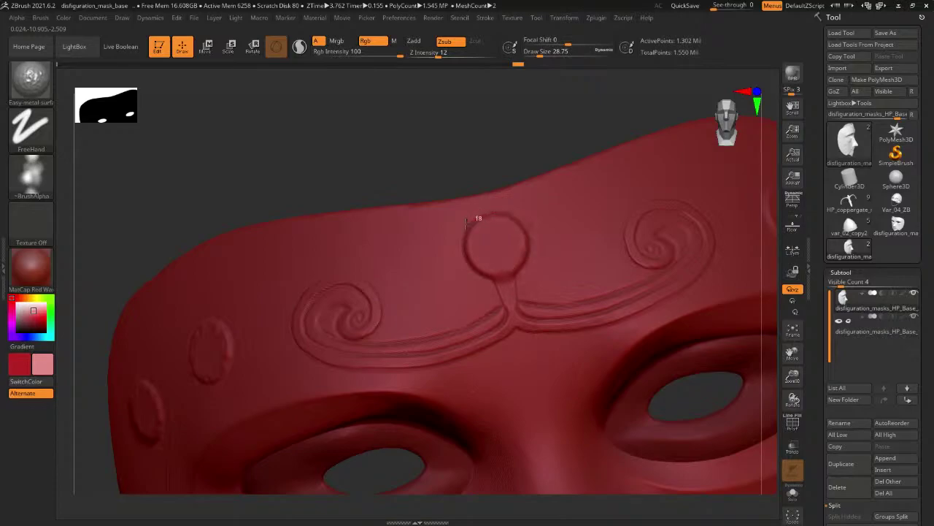
mouse_move(466, 225)
mouse_down()
mouse_move(466, 249)
mouse_move(505, 311)
mouse_up()
mouse_move(371, 327)
mouse_down()
mouse_move(346, 280)
mouse_move(311, 293)
mouse_move(300, 319)
mouse_up()
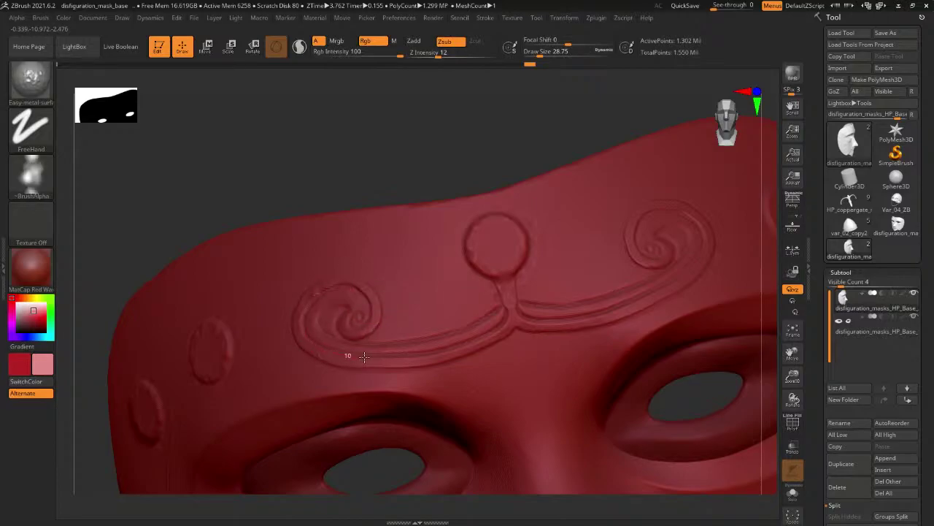
drag(423, 350, 502, 324)
drag(602, 315, 656, 287)
drag(531, 320, 535, 320)
mouse_move(664, 290)
mouse_down()
mouse_move(704, 228)
mouse_move(674, 205)
mouse_up()
Chip the rims of the two round ornaments on the mask's left temple with Easy-metal-surface strokes.
drag(480, 125, 408, 192)
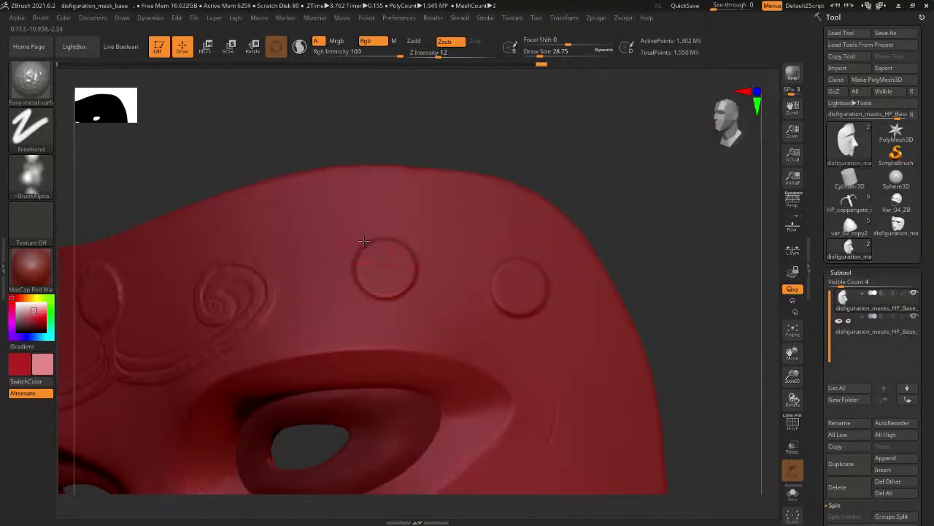
mouse_move(370, 243)
mouse_down()
mouse_move(397, 239)
mouse_move(423, 261)
mouse_move(377, 297)
mouse_move(353, 252)
mouse_up()
drag(655, 236, 590, 238)
mouse_move(508, 259)
mouse_down()
mouse_move(538, 298)
mouse_move(503, 316)
mouse_up()
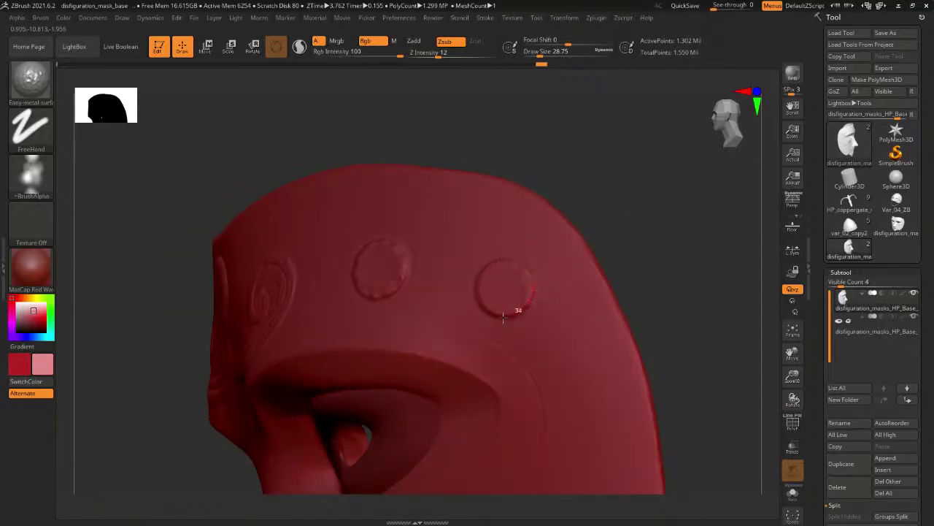
Wear the raised edges of the swirl ornament on the mask's right cheek with Easy-metal-surface strokes.
mouse_move(620, 276)
mouse_down()
mouse_move(701, 265)
mouse_move(665, 266)
mouse_up()
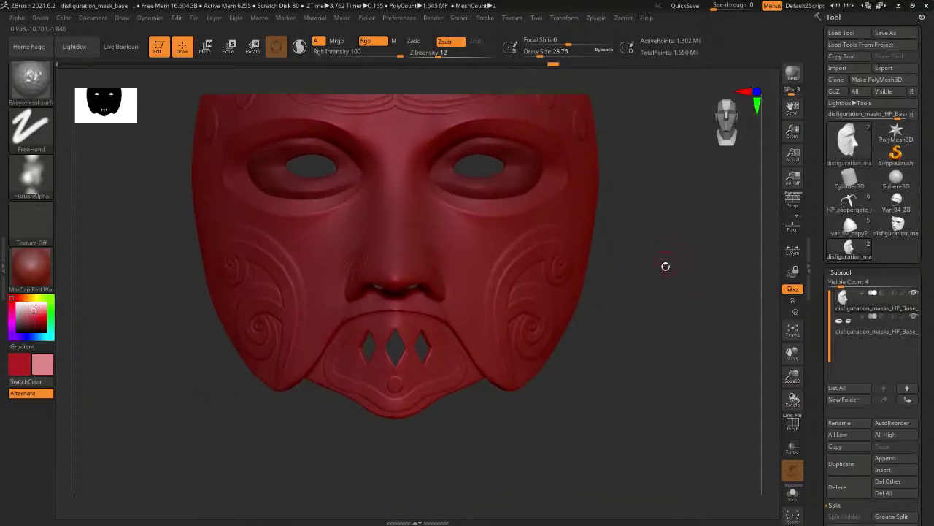
drag(643, 296, 699, 350)
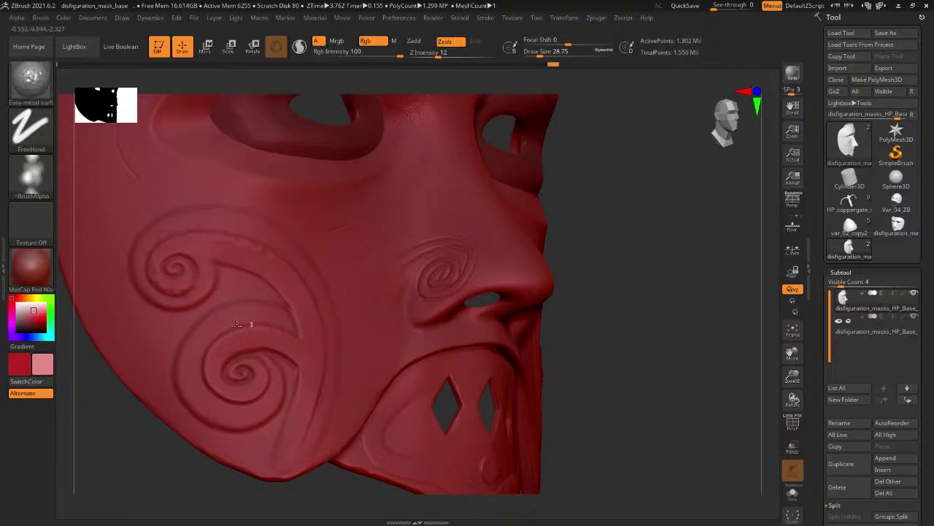
mouse_move(236, 325)
mouse_down()
mouse_move(215, 341)
mouse_move(206, 383)
mouse_move(225, 404)
mouse_up()
mouse_move(176, 442)
mouse_down()
mouse_move(163, 445)
mouse_move(302, 445)
mouse_up()
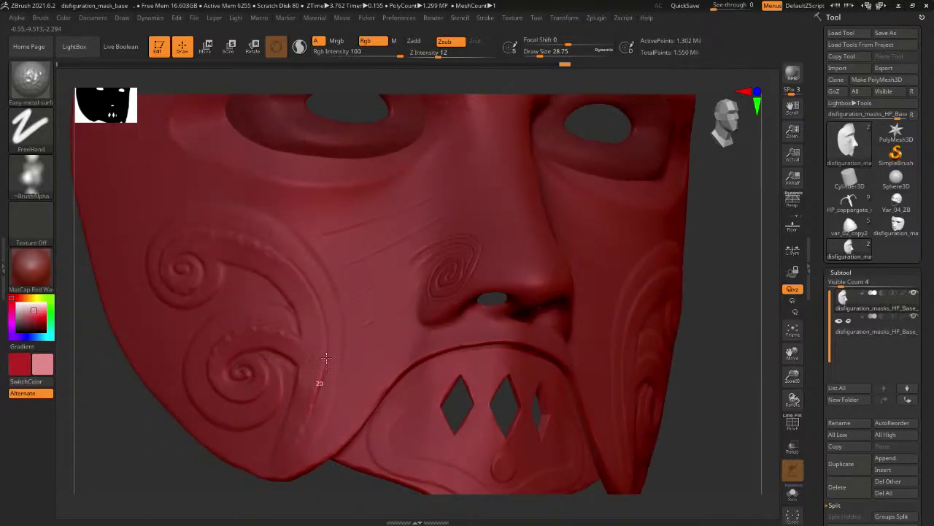
mouse_move(326, 358)
mouse_down()
mouse_move(333, 345)
mouse_move(300, 271)
mouse_up()
Wear the raised border and round ornament on the chin plate with Easy-metal-surface strokes.
drag(146, 466, 338, 384)
drag(659, 314, 593, 254)
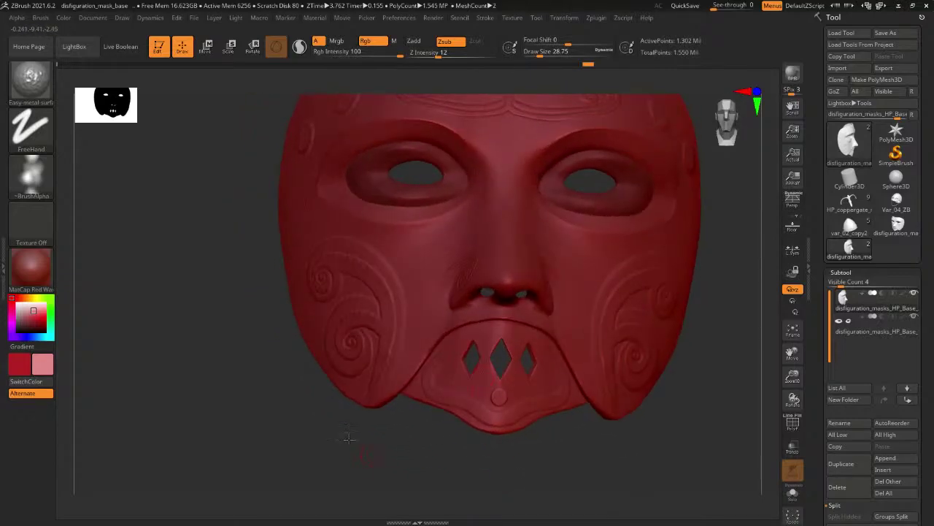
mouse_move(463, 499)
alt+mouse_down()
mouse_move(389, 425)
mouse_move(442, 462)
alt+mouse_up()
mouse_move(450, 362)
mouse_down()
mouse_move(424, 393)
mouse_move(454, 419)
mouse_up()
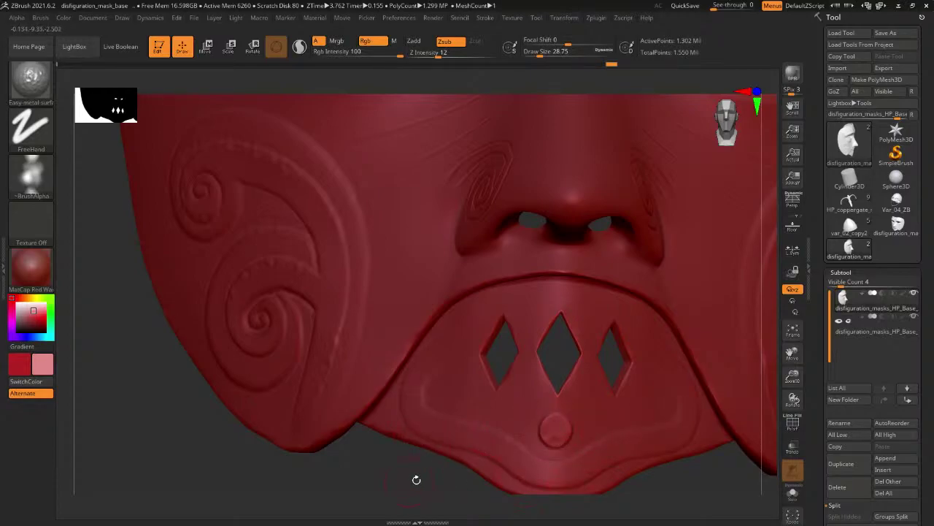
alt+drag(415, 479, 301, 417)
right_drag(450, 424, 630, 411)
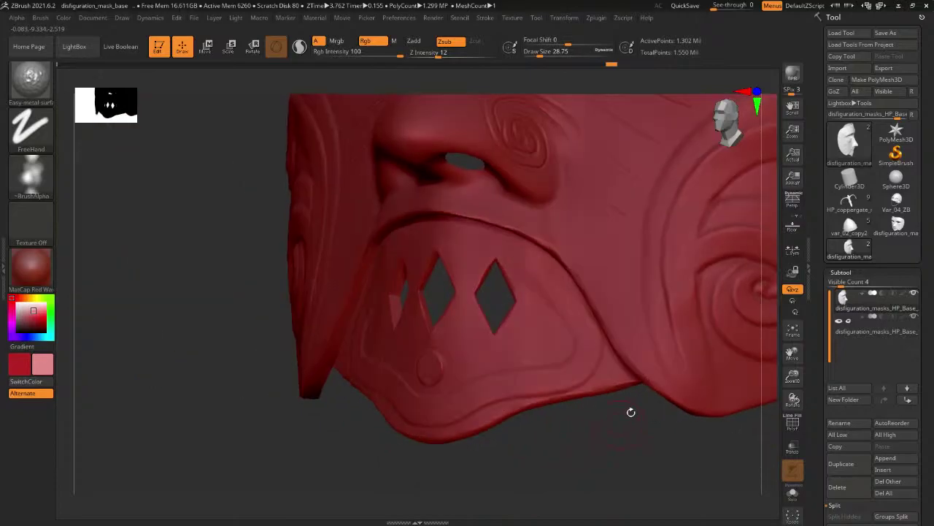
Wear the raised edges of the swirl ornament on the mask's left cheek with Easy-metal-surface strokes.
alt+drag(616, 431, 541, 436)
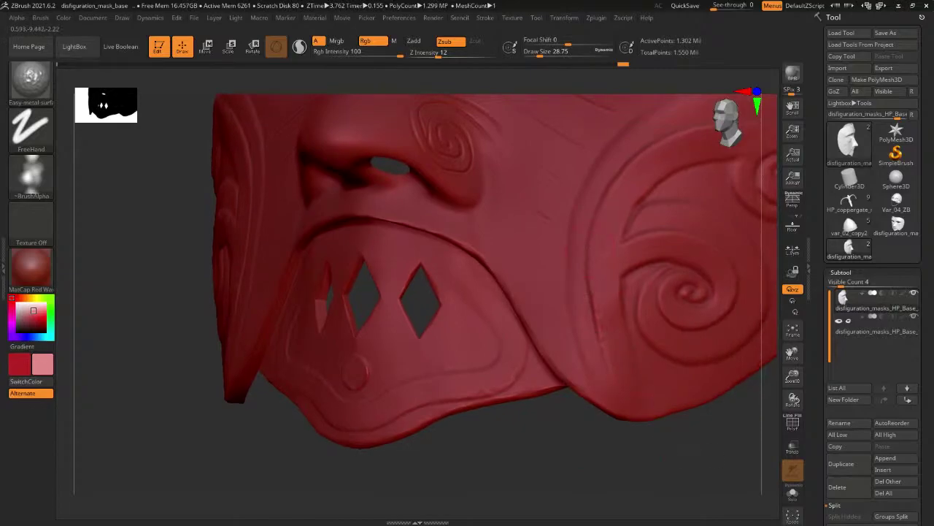
alt+drag(684, 430, 576, 438)
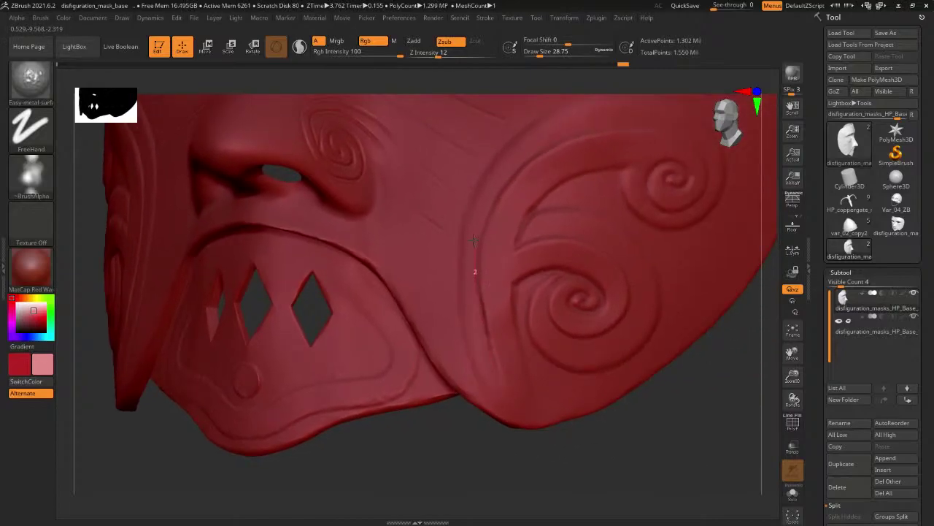
right_drag(590, 310, 502, 302)
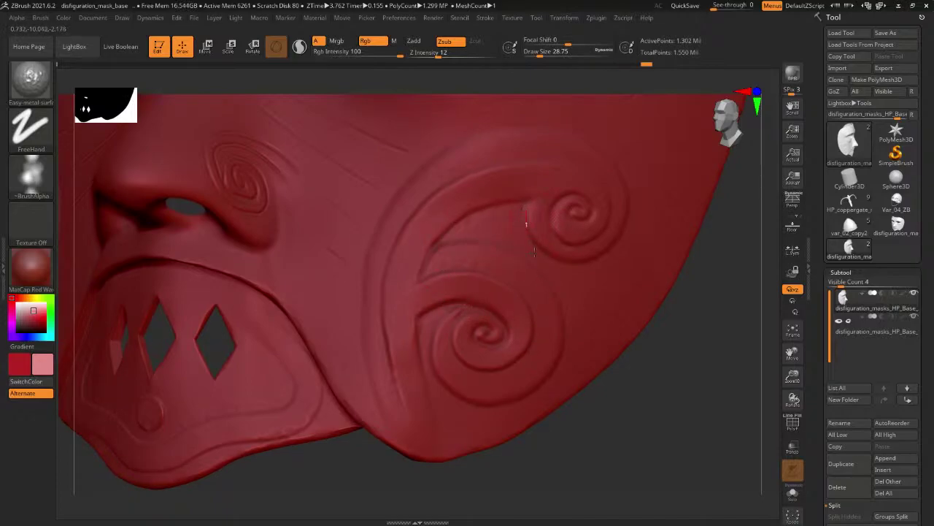
right_drag(709, 338, 594, 232)
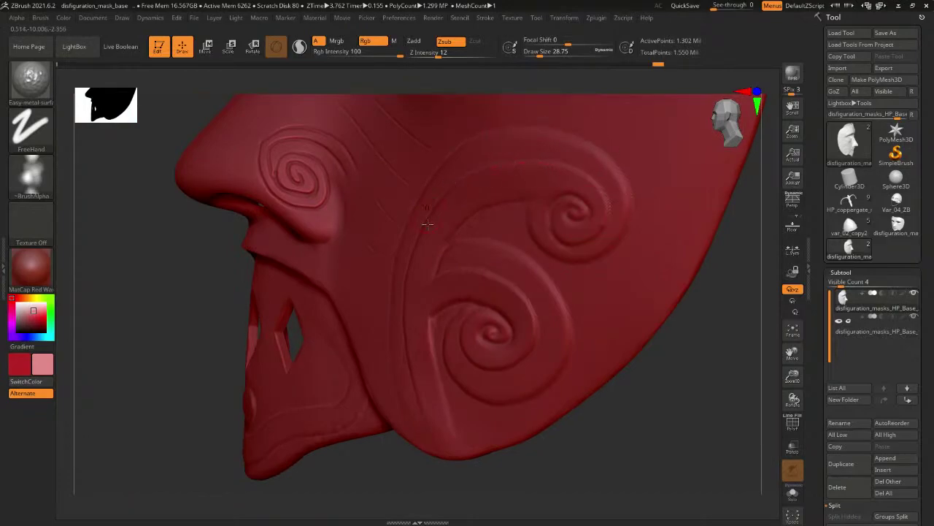
right_drag(427, 224, 646, 265)
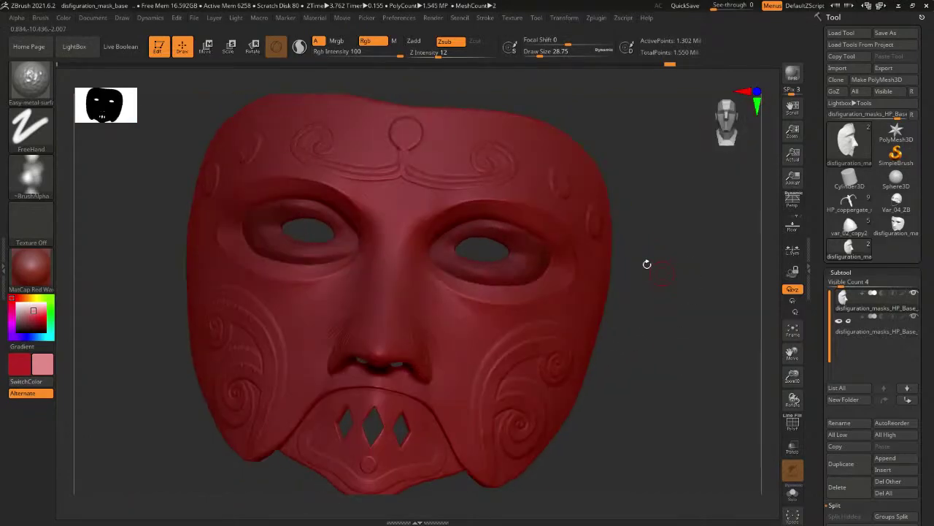
Choose the Old-metal-surface spray brush and enlarge its draw size to about 167 for texturing the mask.
click(39, 86)
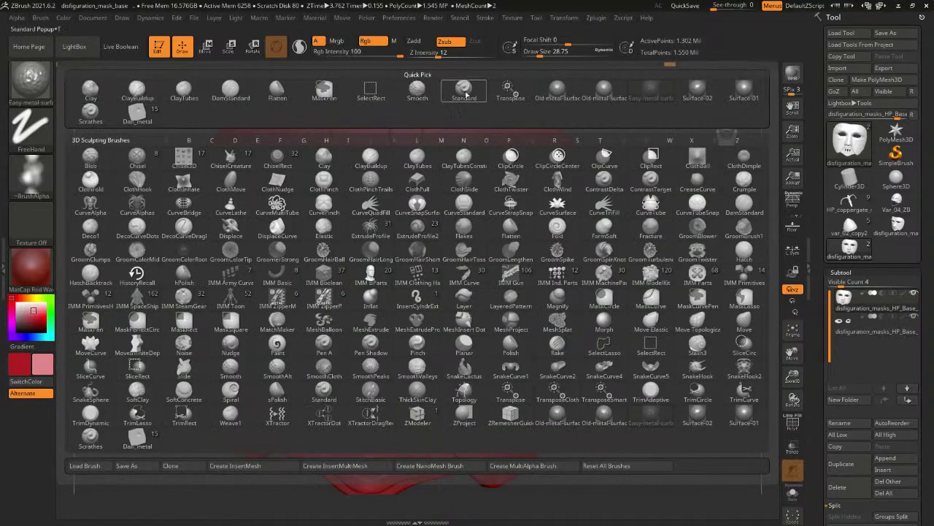
click(560, 88)
right_drag(354, 248, 357, 251)
key(space)
drag(357, 251, 377, 252)
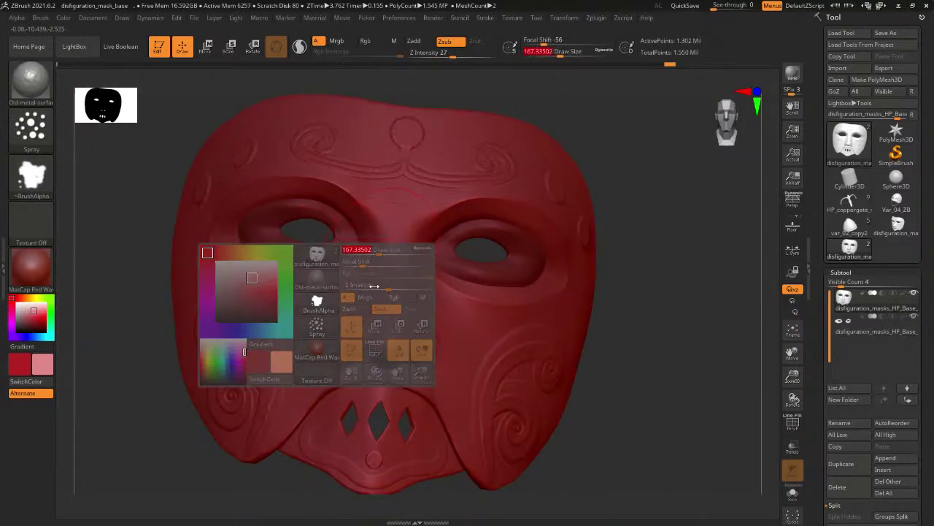
mouse_move(654, 340)
right_down()
mouse_move(525, 353)
mouse_move(642, 365)
right_up()
key(ctrl)
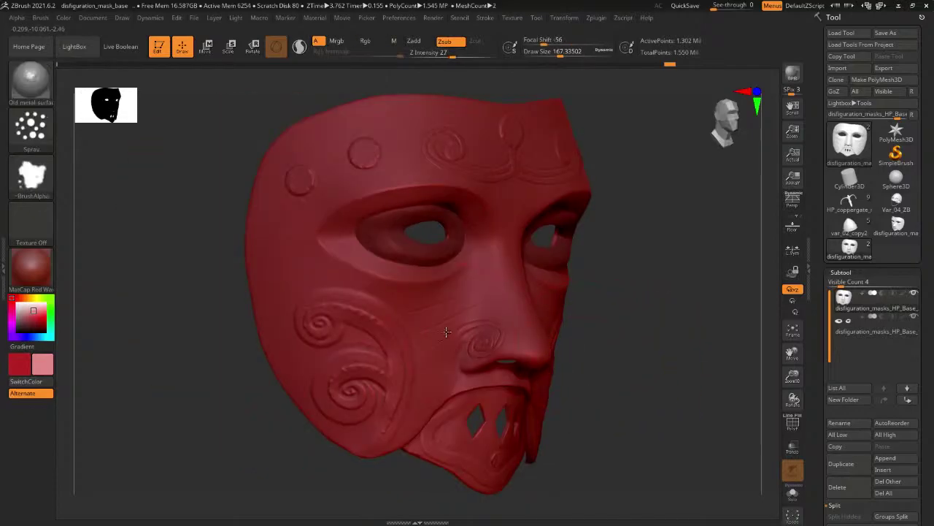
Spray the old-metal texture over the mask's forehead, cheeks and chin plate from the front and both sides.
key(ctrl)
right_drag(735, 371, 621, 341)
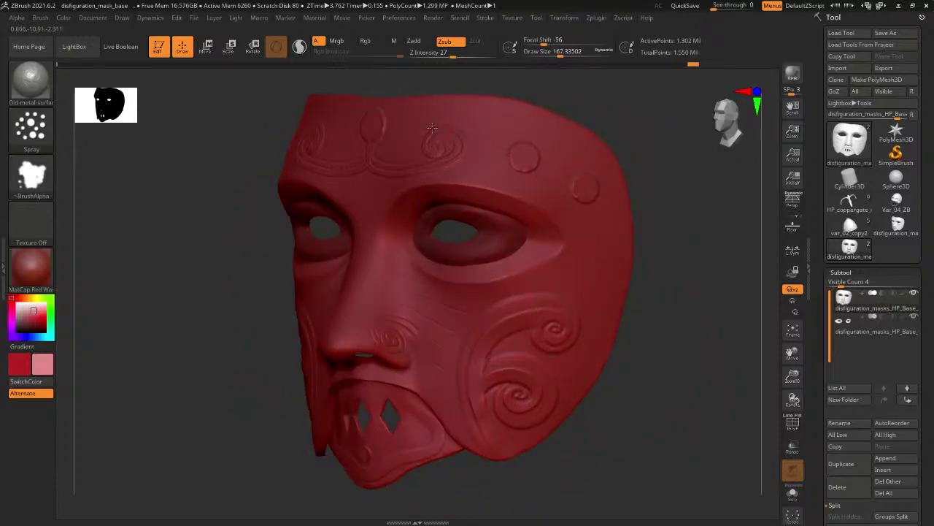
drag(190, 154, 281, 146)
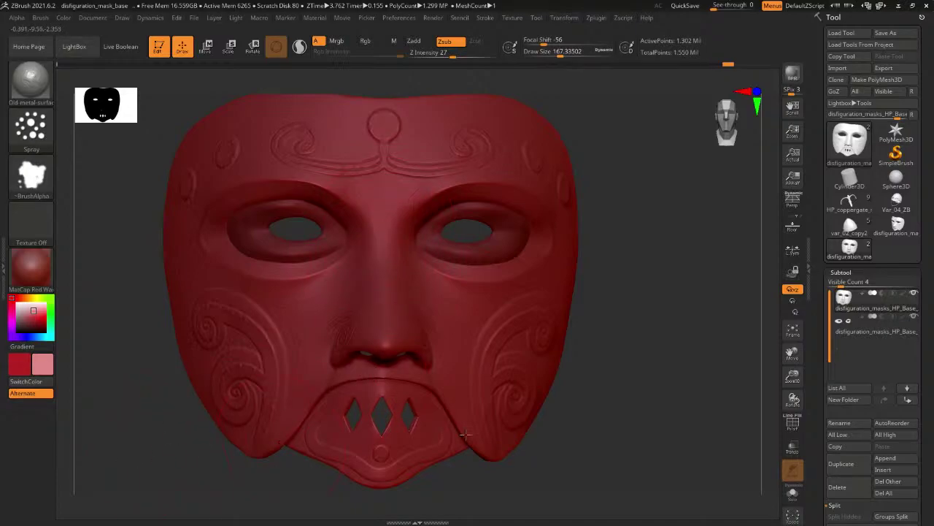
drag(278, 431, 602, 347)
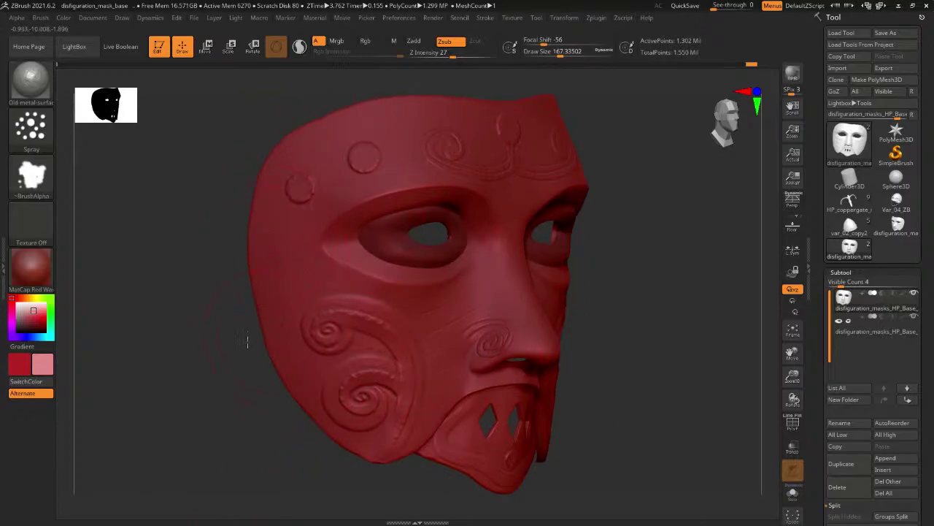
drag(246, 341, 207, 327)
drag(407, 196, 617, 307)
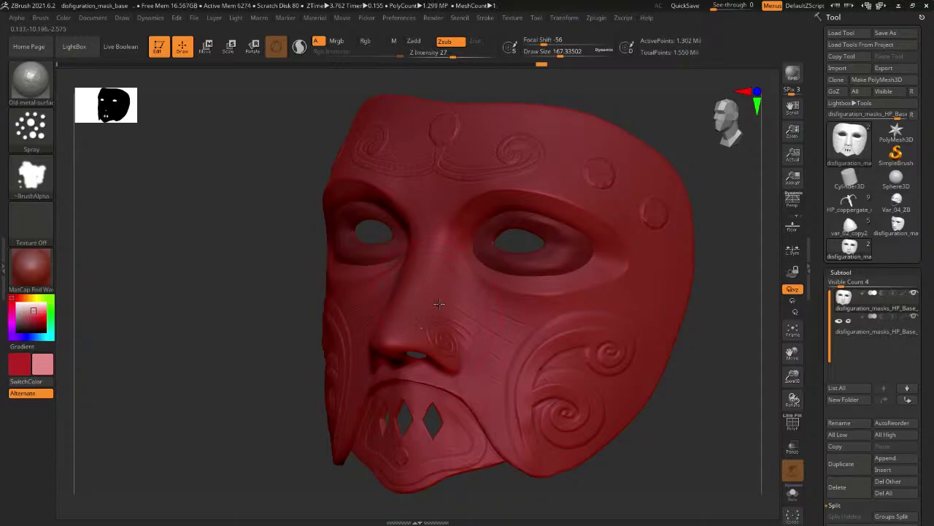
right_drag(647, 319, 528, 176)
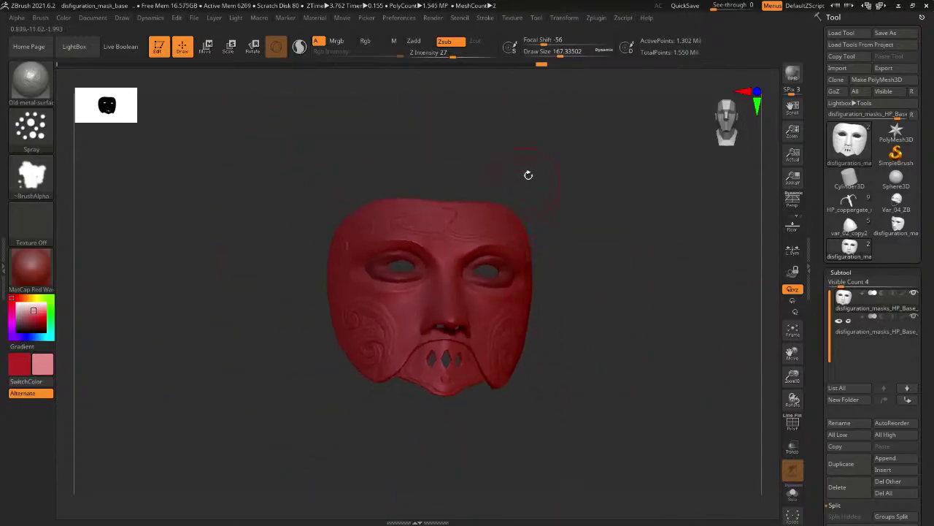
mouse_move(626, 261)
right_down()
mouse_move(655, 271)
mouse_move(634, 275)
right_up()
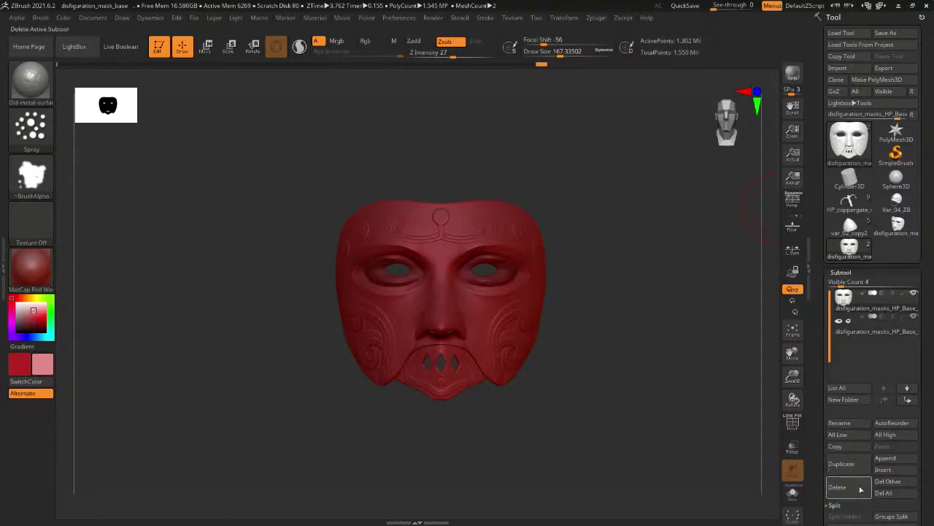
Save the active tool as Disfiguration_mask_02.ztl in the glasses folder.
click(92, 18)
click(152, 48)
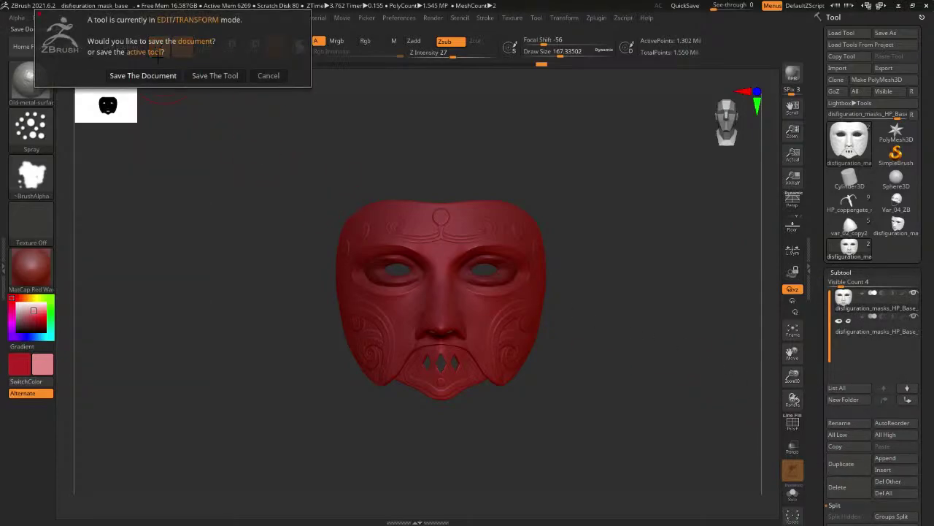
click(215, 75)
click(285, 264)
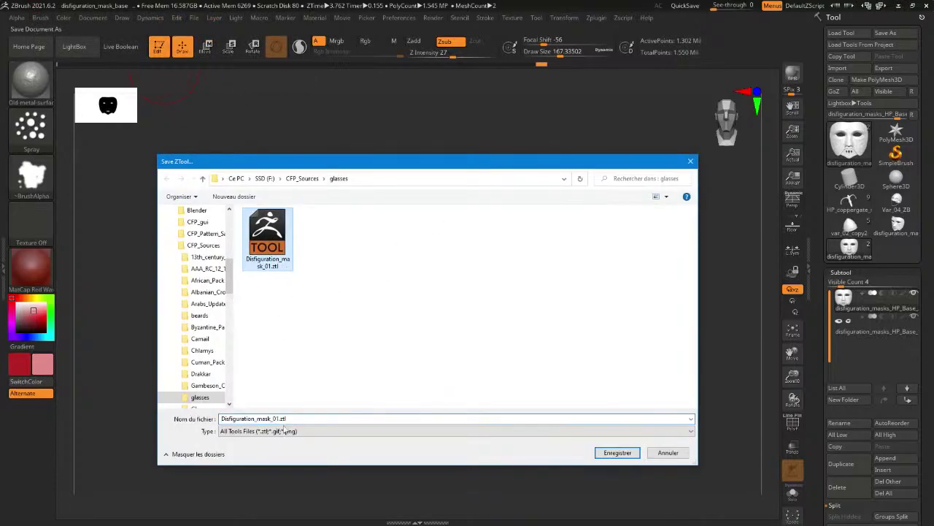
click(279, 419)
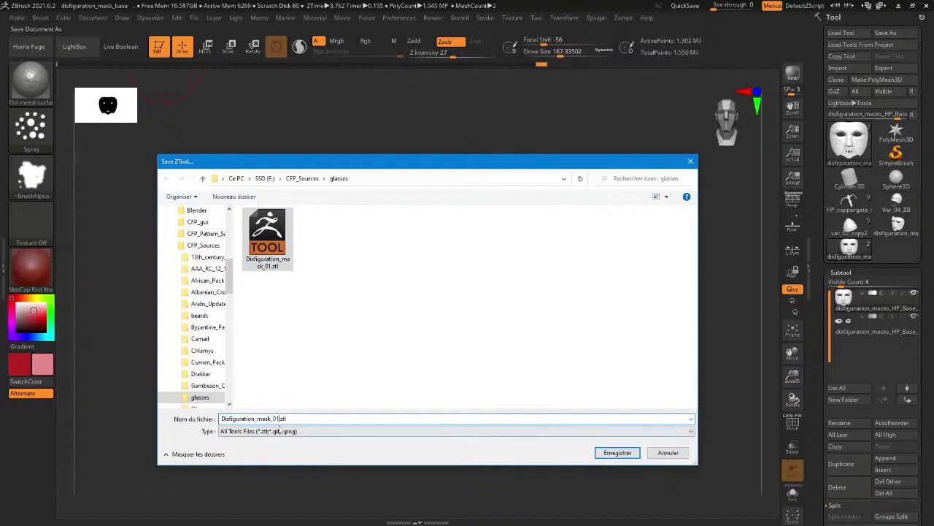
key(BackSpace)
text(2)
key(Return)
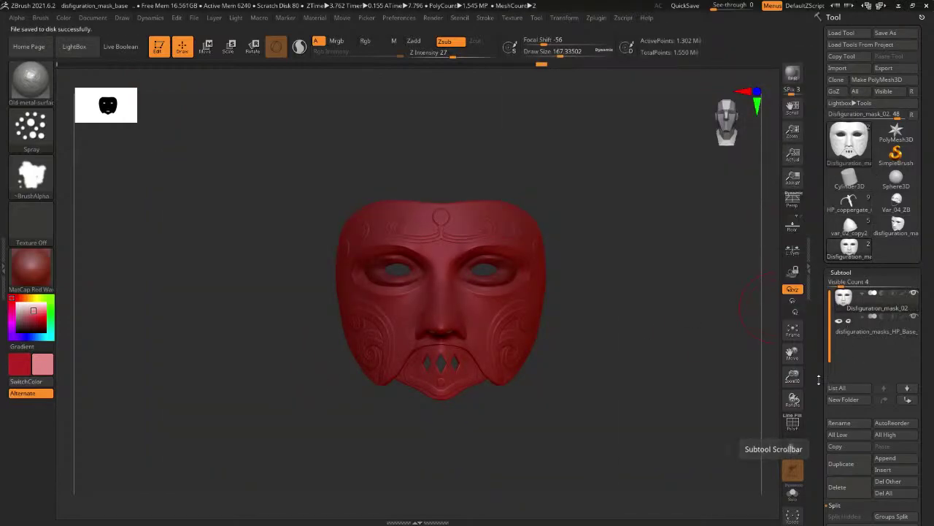
scroll(818, 379, down, 2)
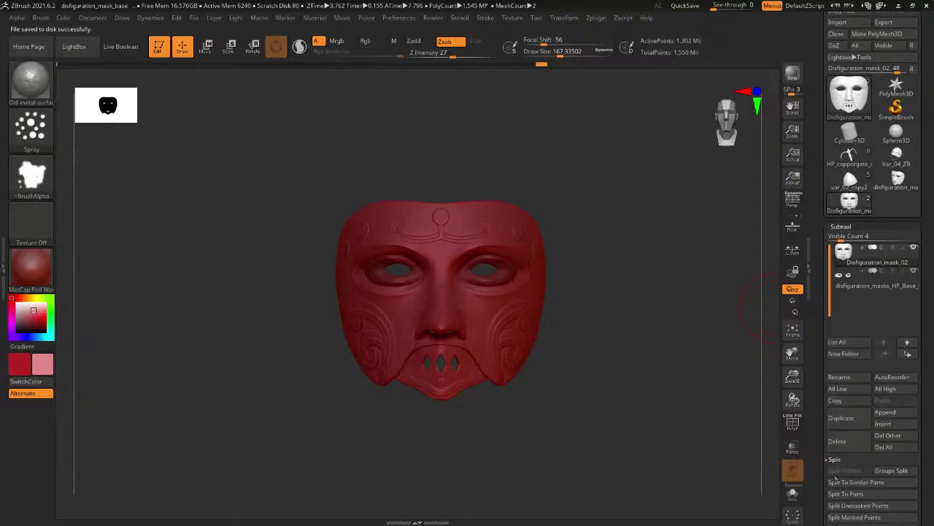
scroll(836, 456, down, 4)
click(838, 446)
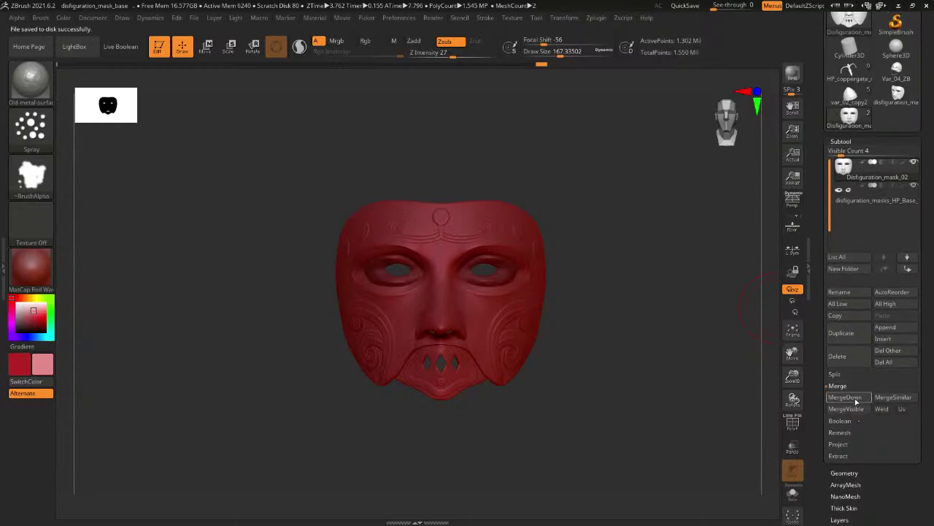
click(845, 398)
click(729, 419)
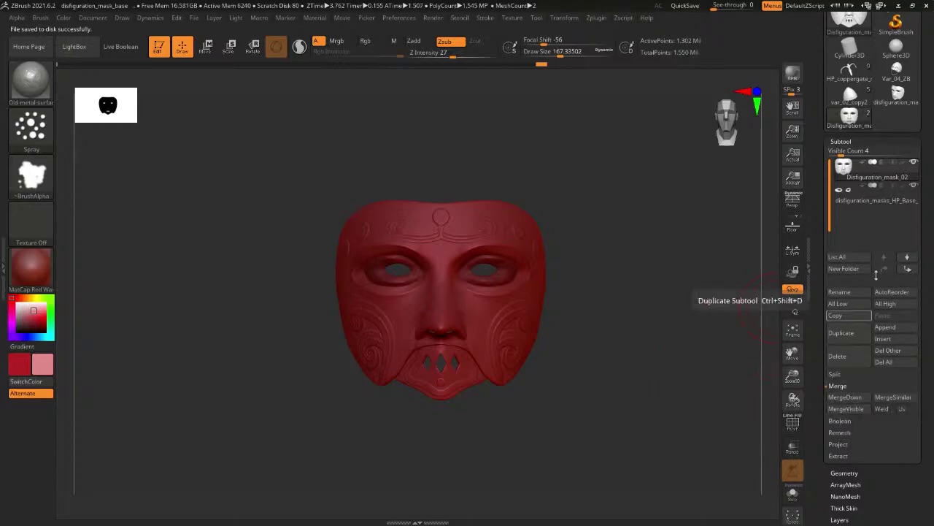
Export the mask subtool as an OBJ, overwriting disfiguration_masks_HP_2.obj in the glasses folder.
scroll(901, 44, up, 4)
click(886, 23)
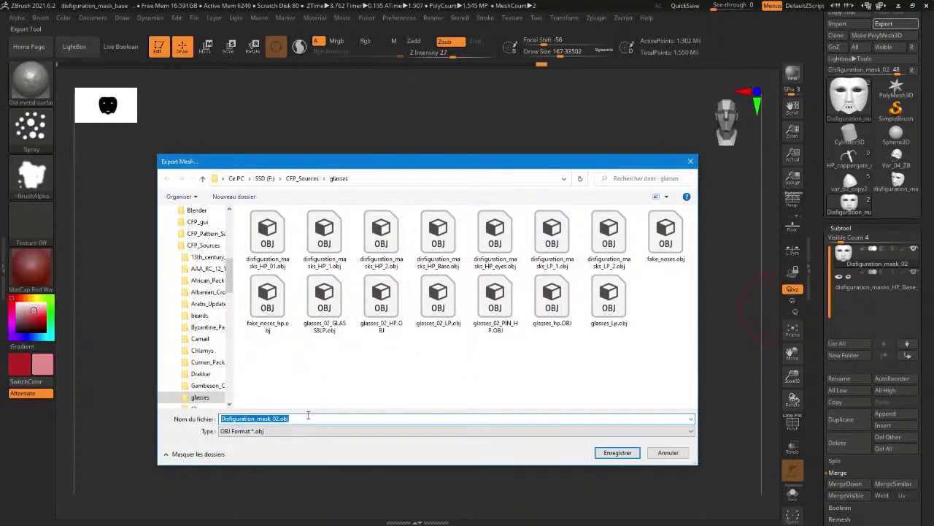
click(272, 418)
click(384, 248)
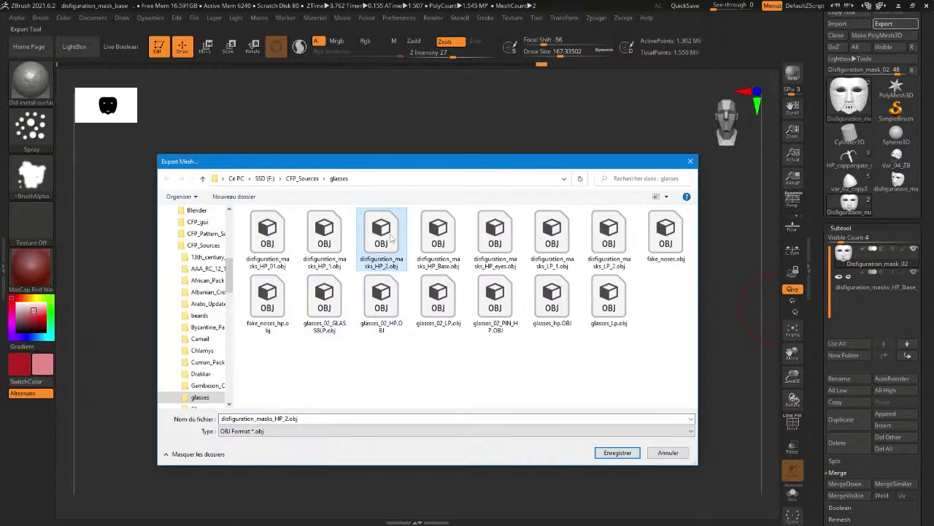
double_click(387, 237)
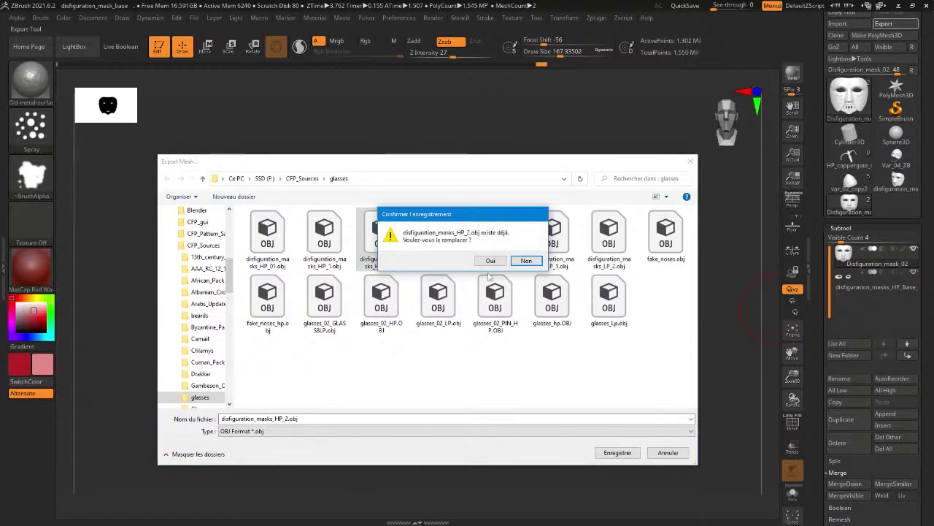
click(492, 263)
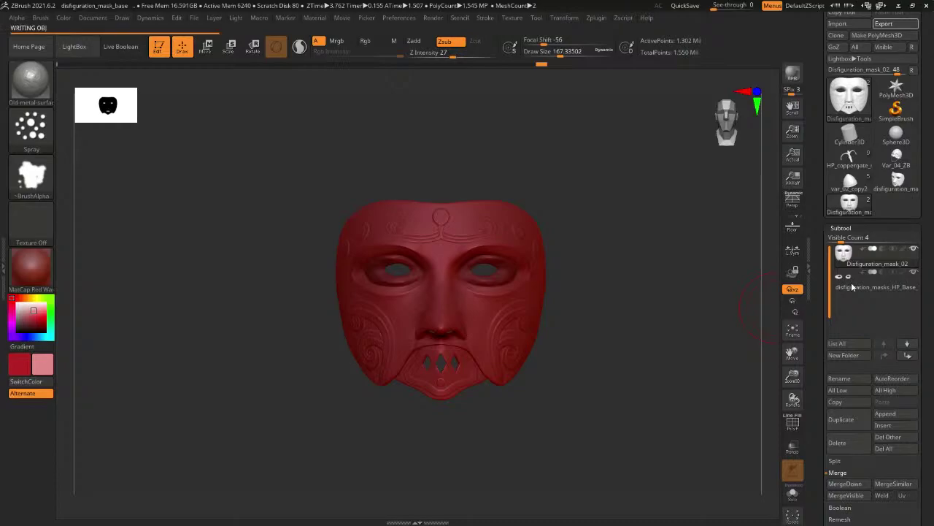
Export the eye-surround subtool as an OBJ, overwriting disfiguration_masks_HP_eyes.obj.
click(840, 287)
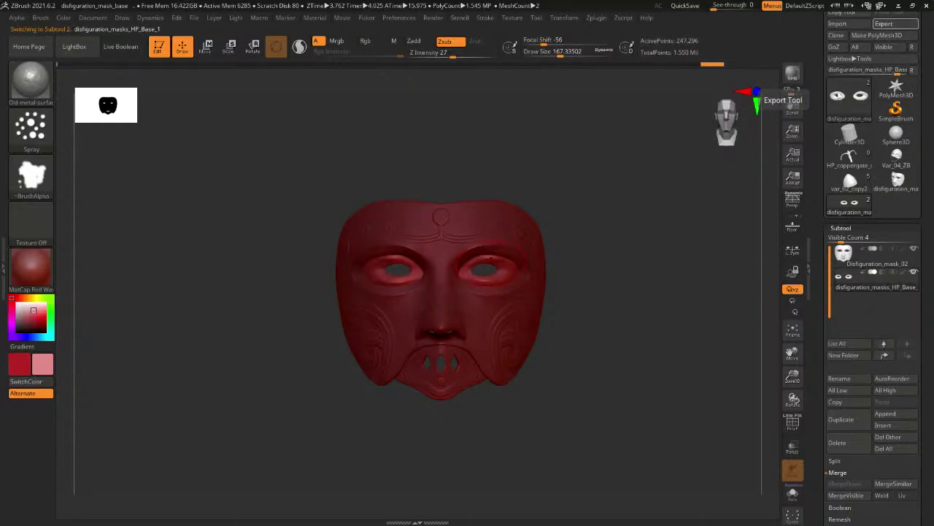
click(892, 27)
click(505, 251)
double_click(505, 251)
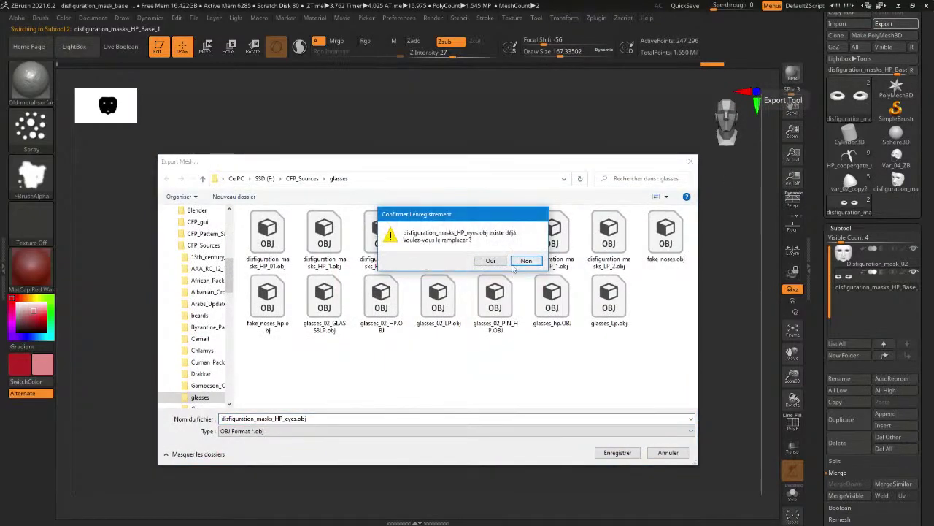
click(500, 260)
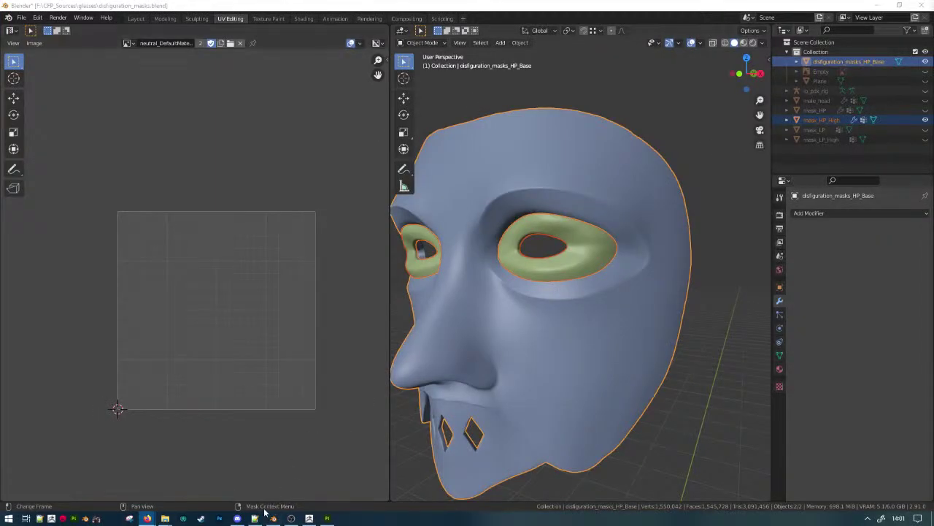
Open Marmoset Toolbag, import disfiguration_masks_LP_2, disfiguration_masks_HP_2 and disfiguration_masks_HP_eyes into the scene, and dismiss the news window.
key(super)
text(MARMOSET)
key(Return)
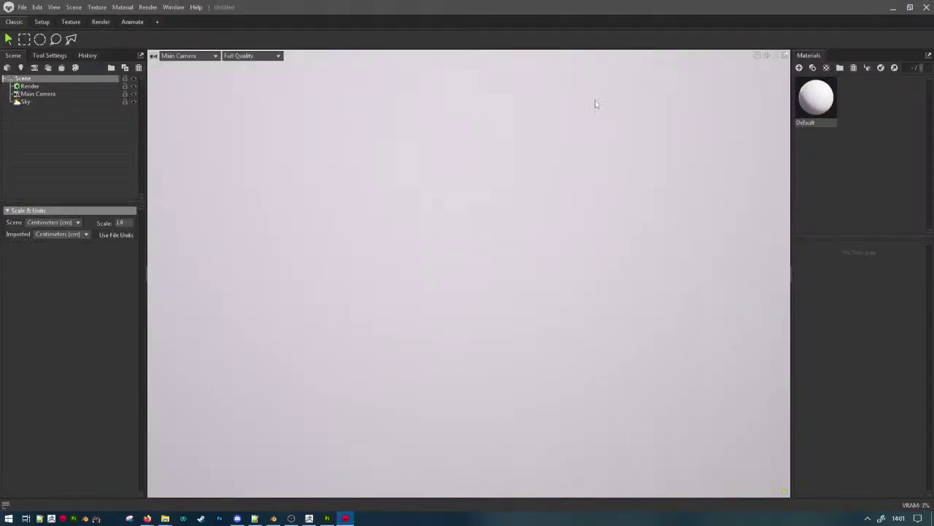
mouse_move(165, 518)
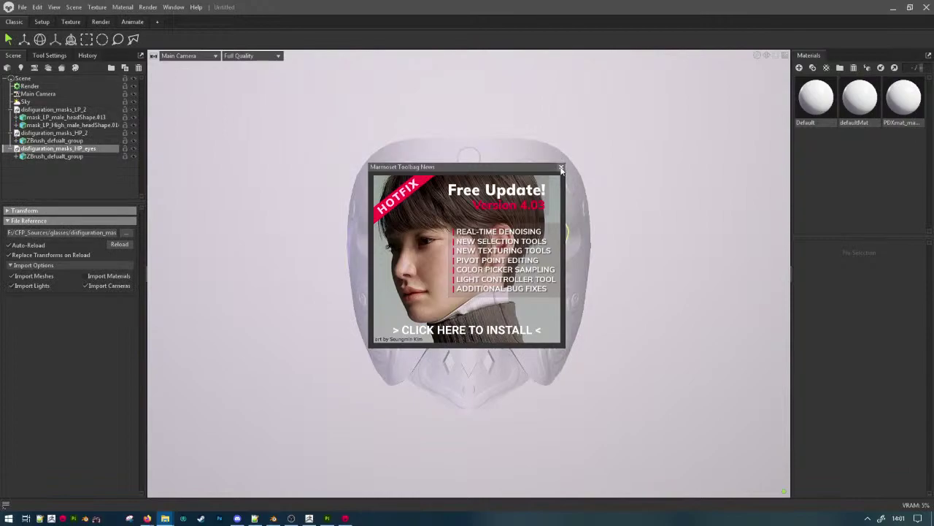
click(560, 169)
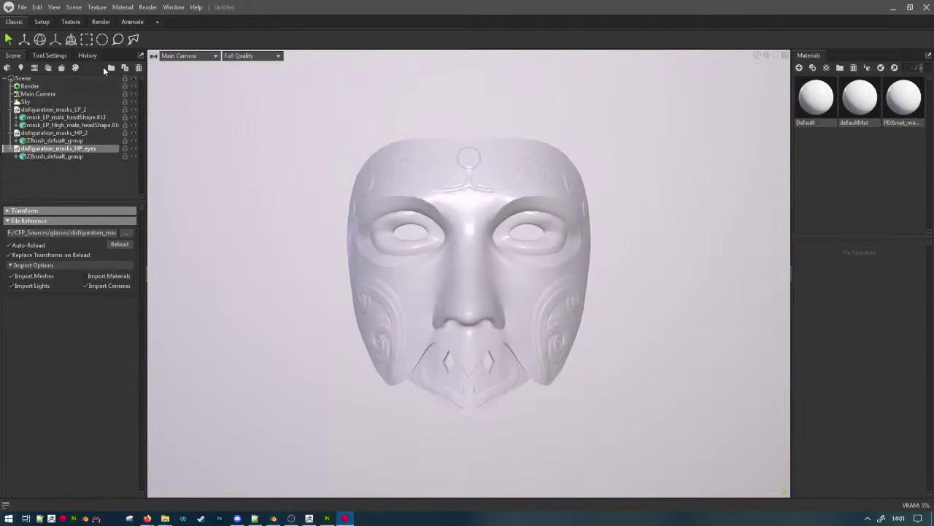
Create a bake project, assign disfiguration_masks_HP_eyes as its high-poly mesh, and add a second bake group.
click(61, 67)
drag(59, 150, 67, 179)
click(56, 149)
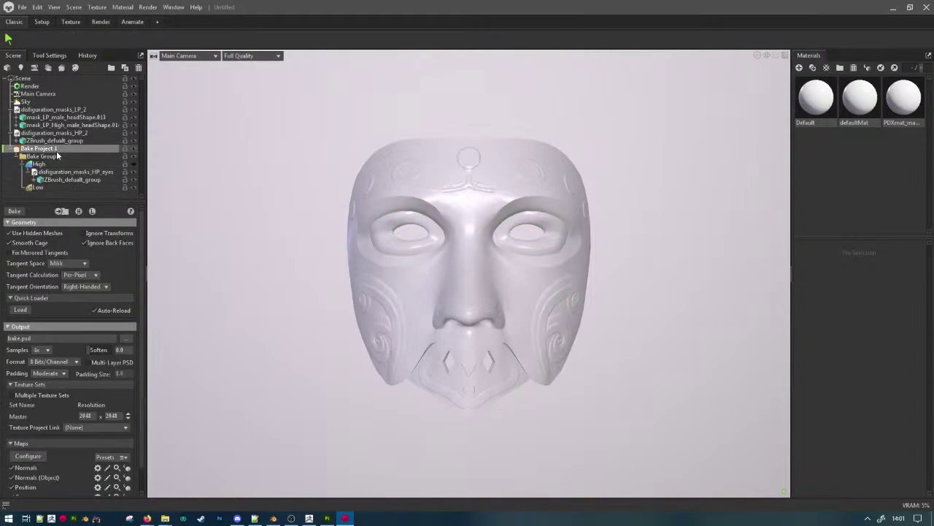
click(68, 212)
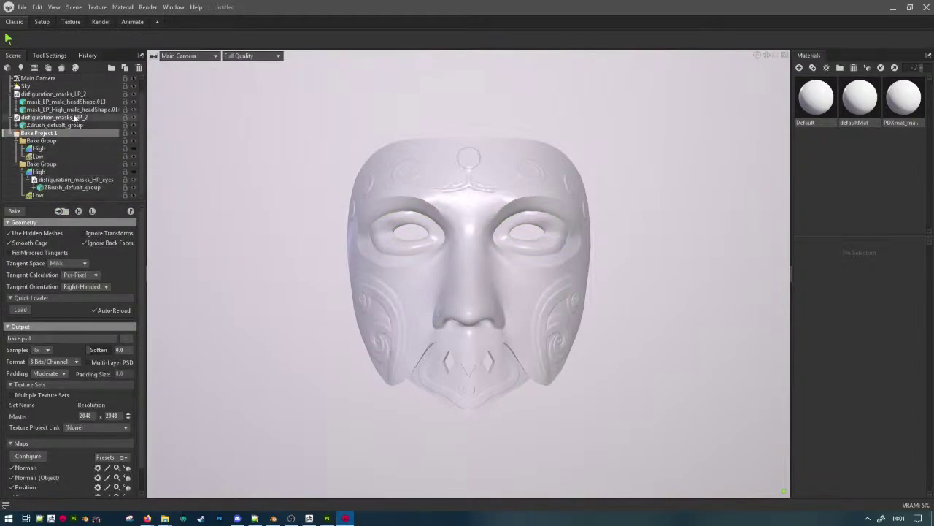
Assign the low-poly eye-surround mesh mask_LP_High to the Low slot of the eyes' bake group.
click(69, 103)
click(78, 116)
click(76, 110)
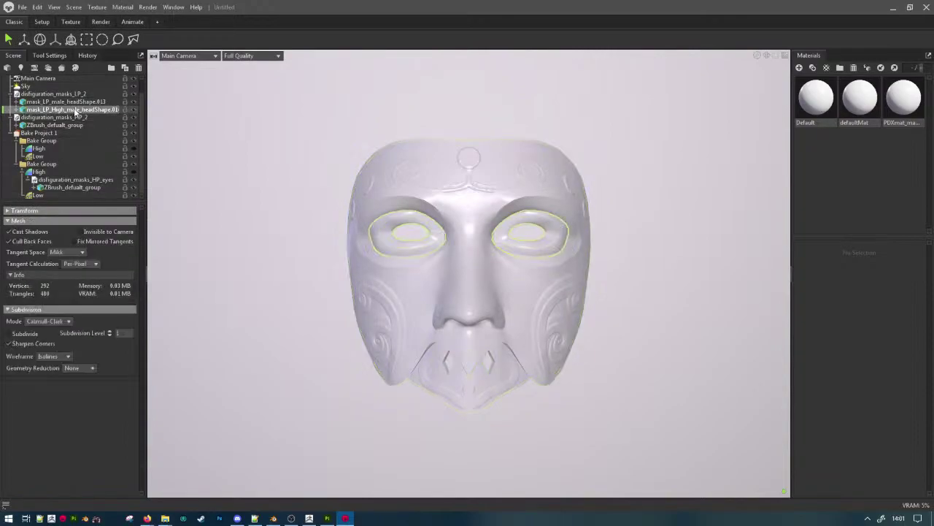
drag(71, 192, 71, 192)
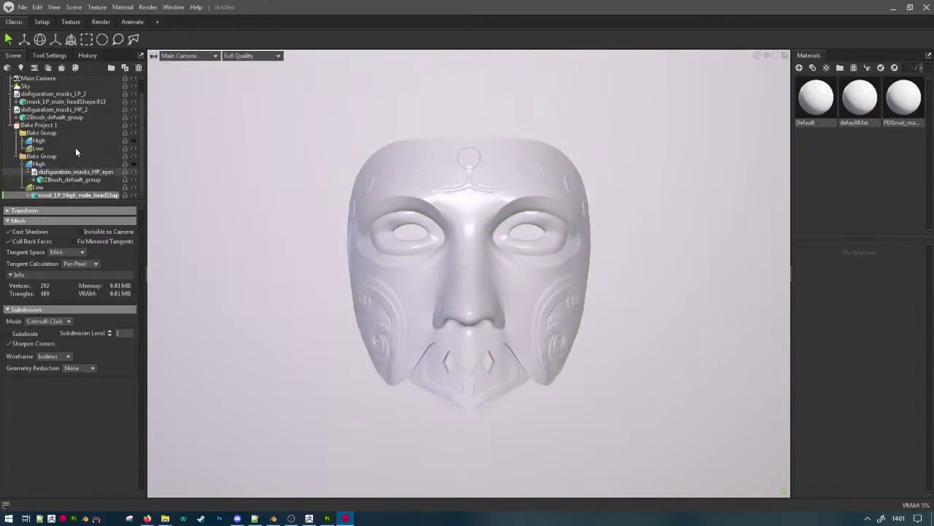
Assign disfiguration_masks_HP_2 as High and disfiguration_masks_LP_2 as Low in the empty bake group.
click(66, 94)
drag(67, 146, 65, 144)
drag(80, 95, 73, 123)
Enable Ignore Groups in the bake project's Ambient Occlusion map settings.
click(40, 93)
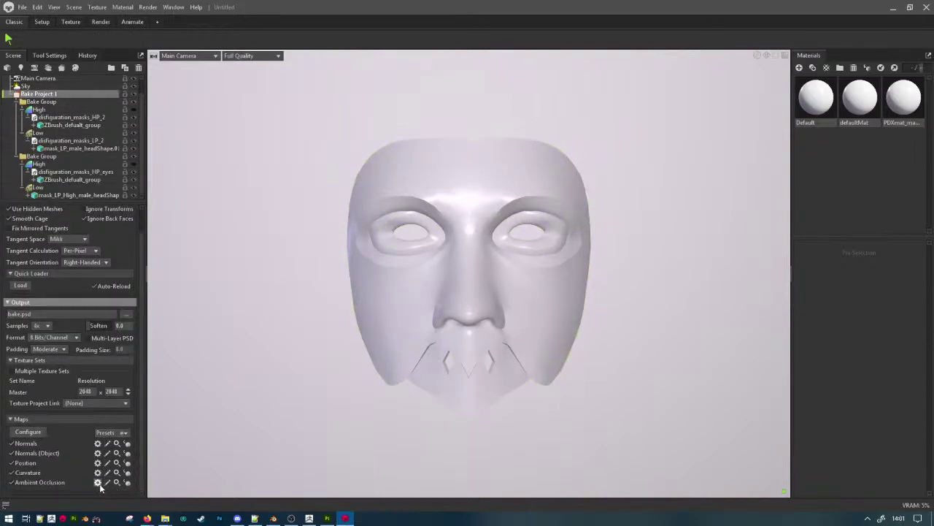
click(98, 481)
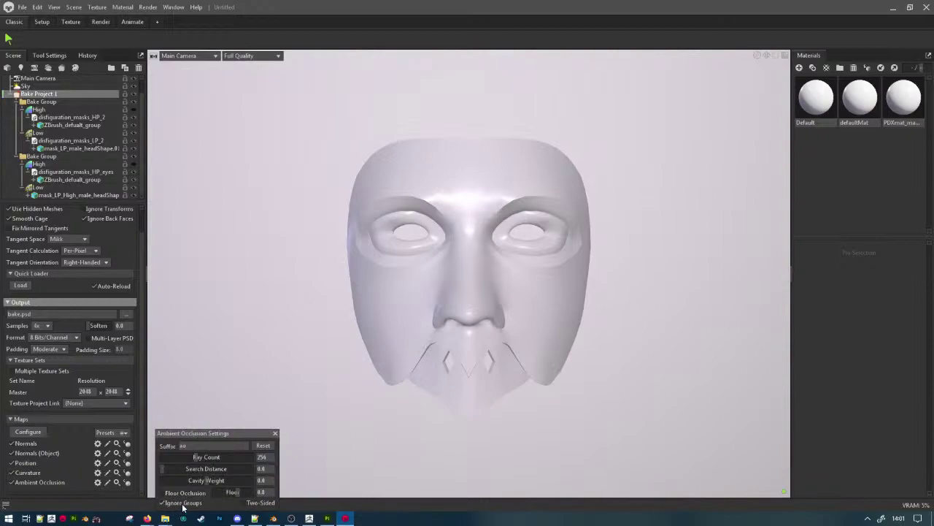
click(275, 433)
Set the bake output file to BAKE802.psd in the glasses folder.
scroll(116, 301, up, 1)
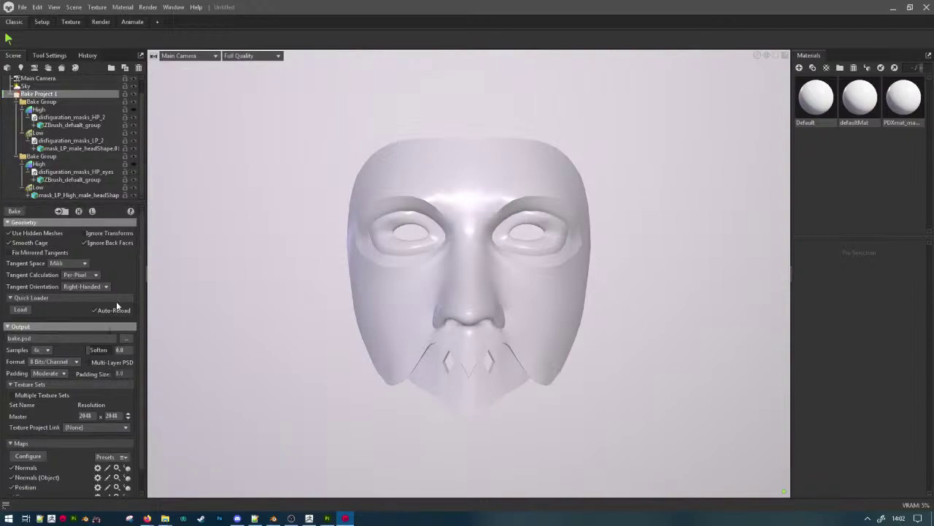
click(126, 339)
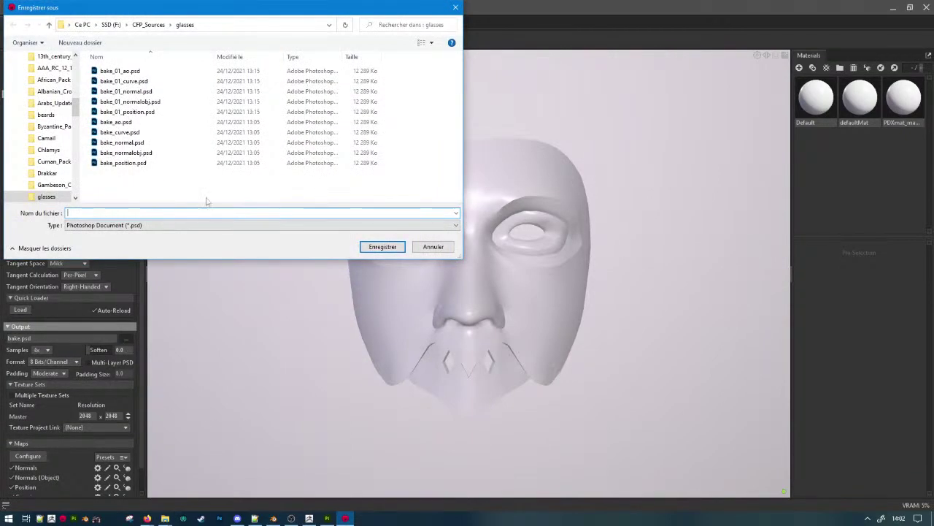
text(BAKE_02)
key(Return)
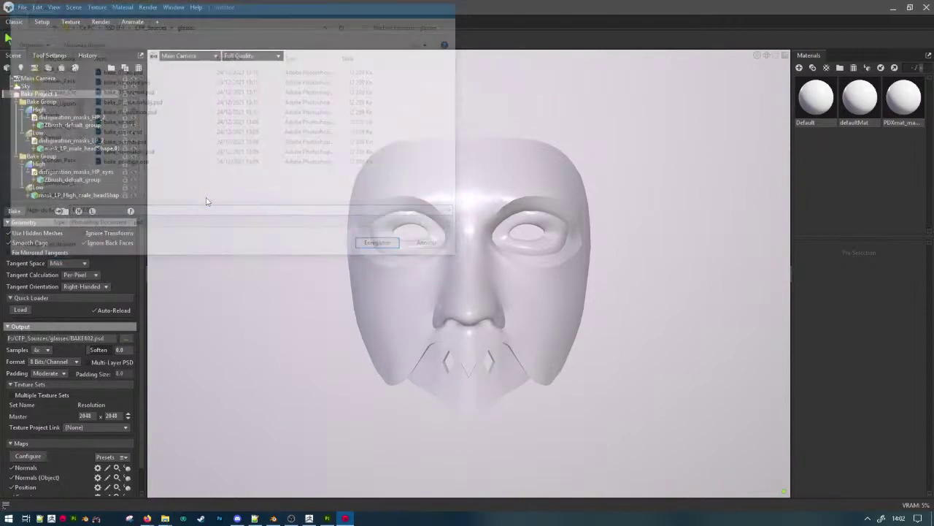
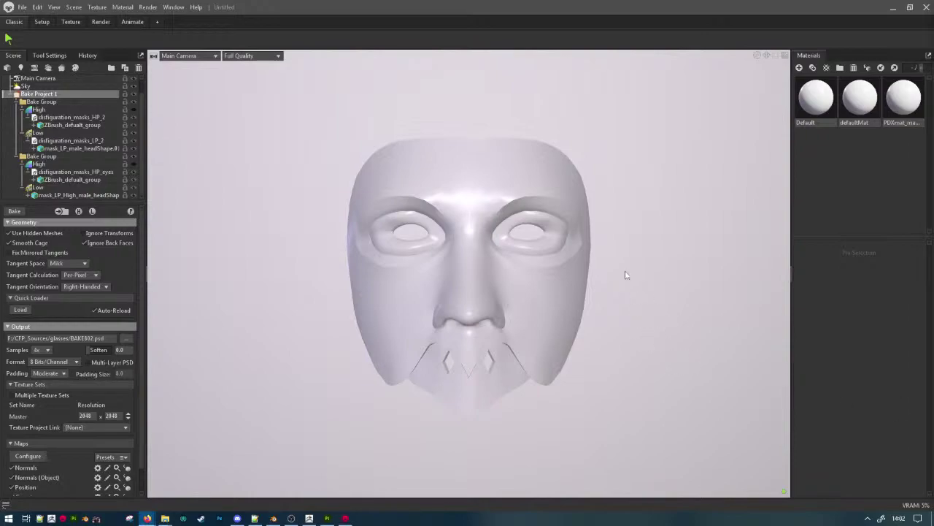
Switch to Substance 3D Painter and create a new project from disfiguration_masks_LP_2.obj in the glasses folder.
click(327, 518)
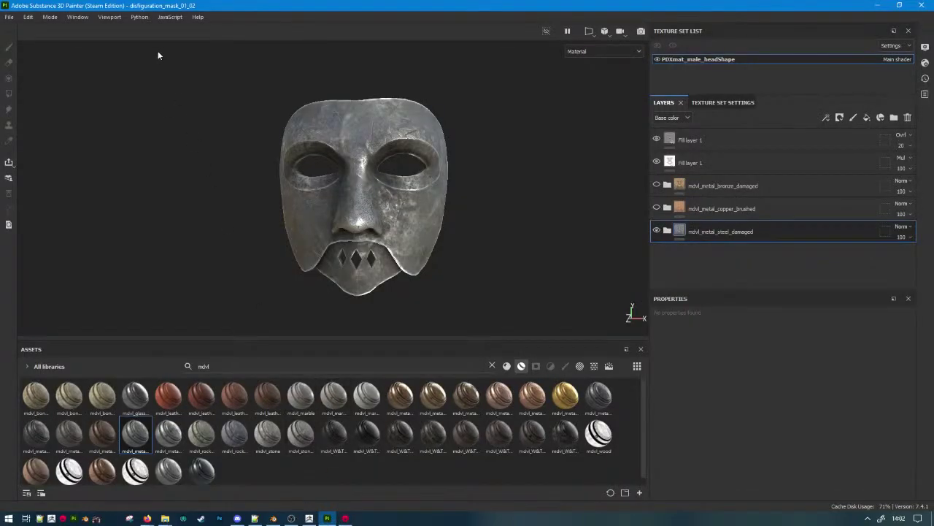
key(ctrl+n)
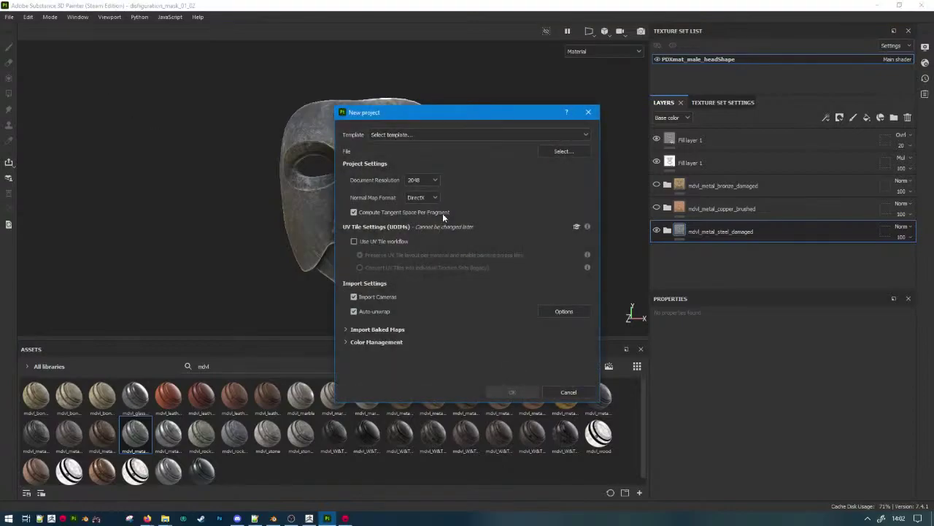
click(562, 150)
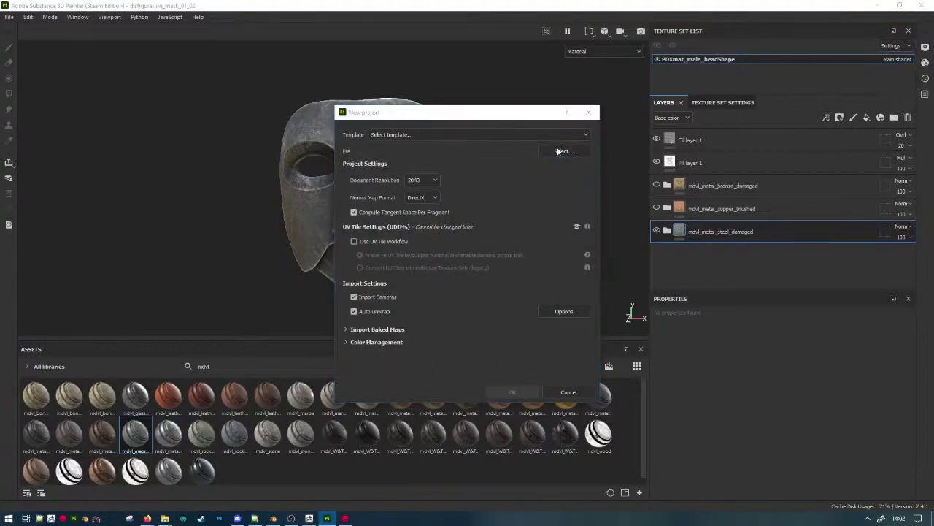
click(490, 144)
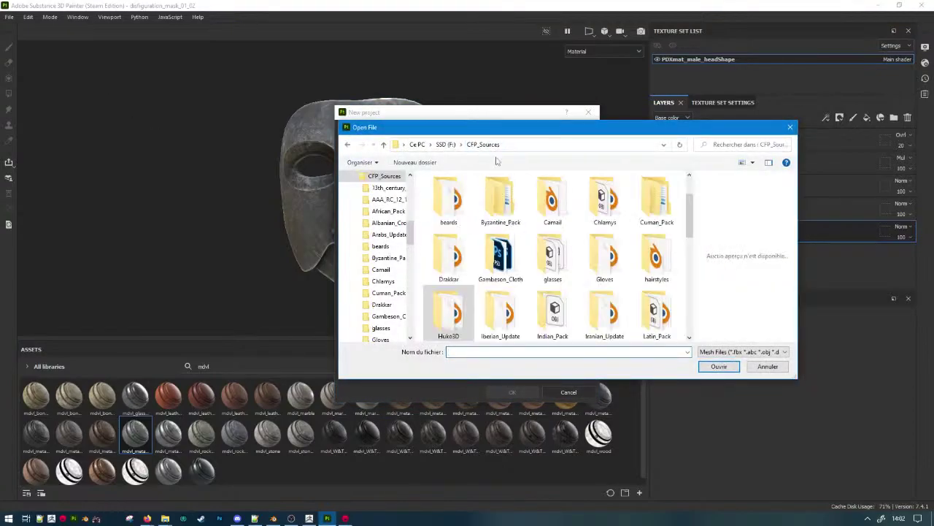
double_click(553, 259)
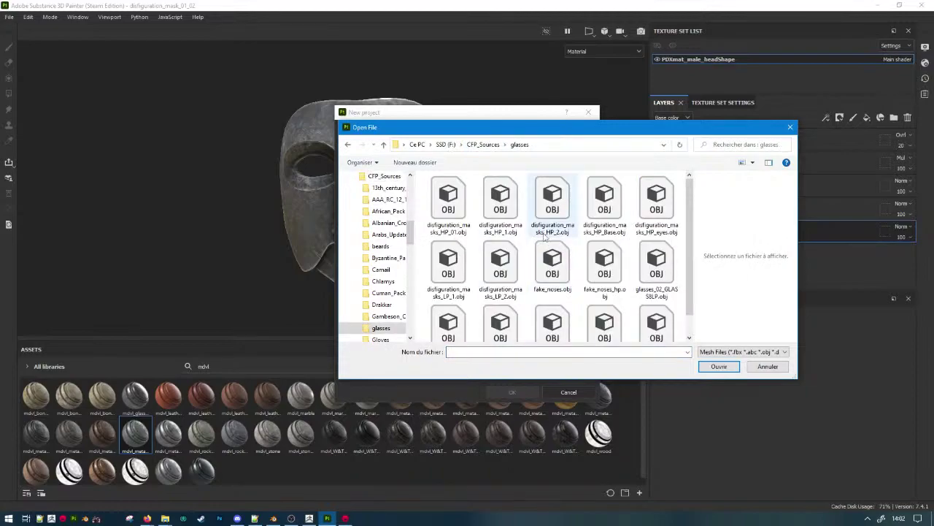
double_click(512, 281)
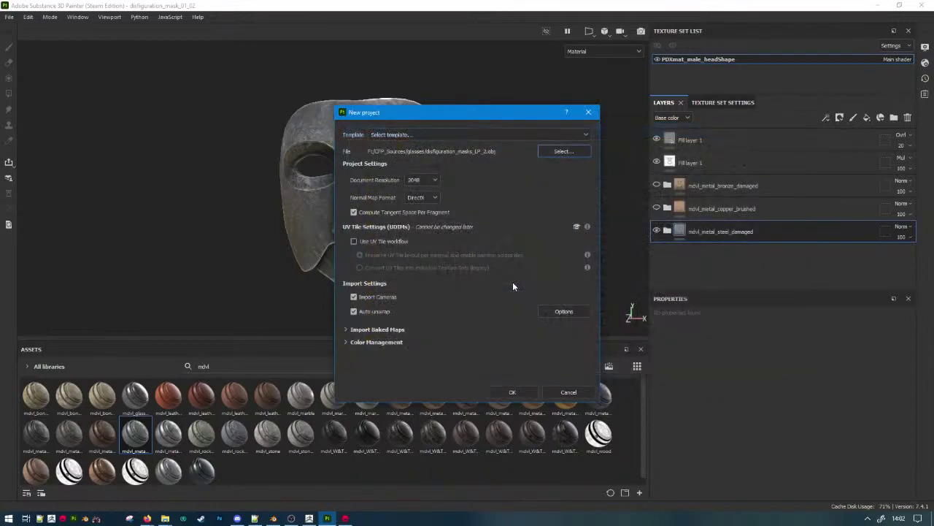
click(513, 392)
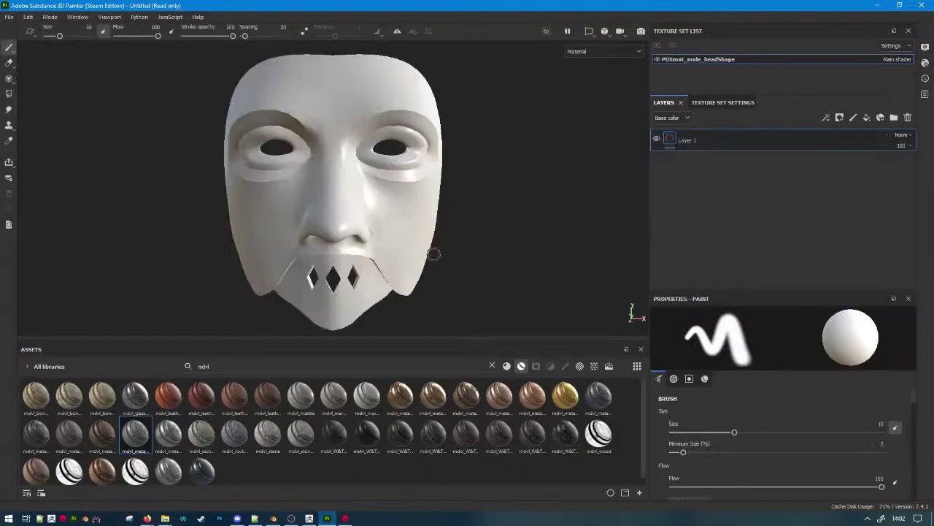
alt+drag(465, 260, 419, 263)
scroll(420, 263, down, 3)
alt+middle_drag(458, 248, 423, 256)
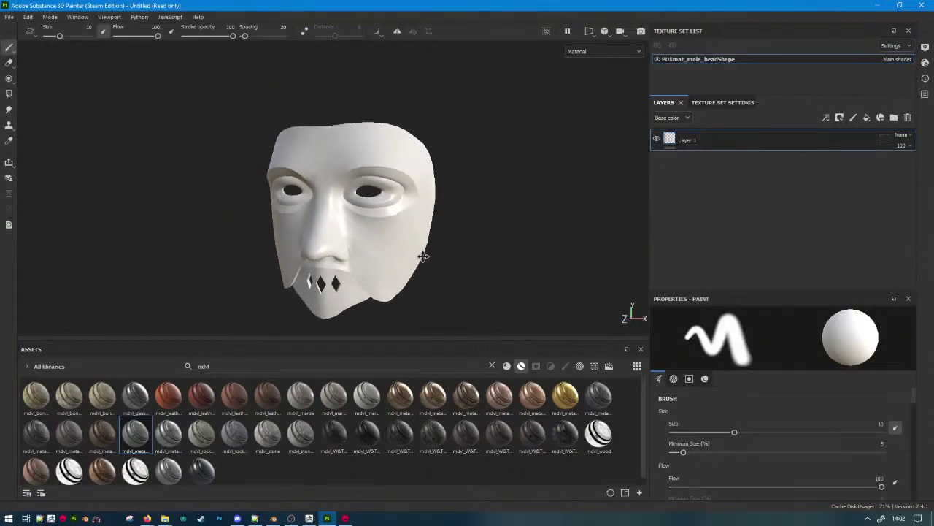
alt+drag(424, 257, 411, 284)
Switch to Marmoset Toolbag, cancel the running bake and bake the maps of Bake Project 1 again.
click(326, 518)
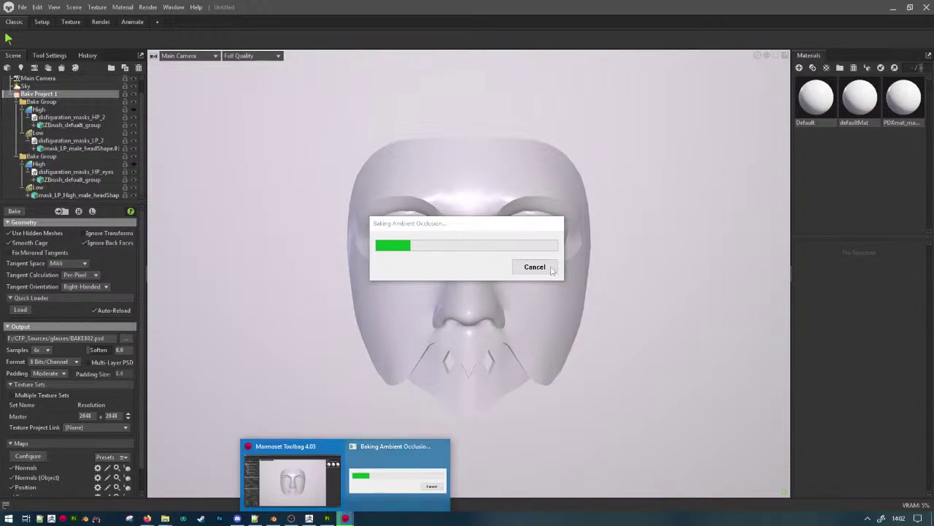
drag(495, 229, 478, 225)
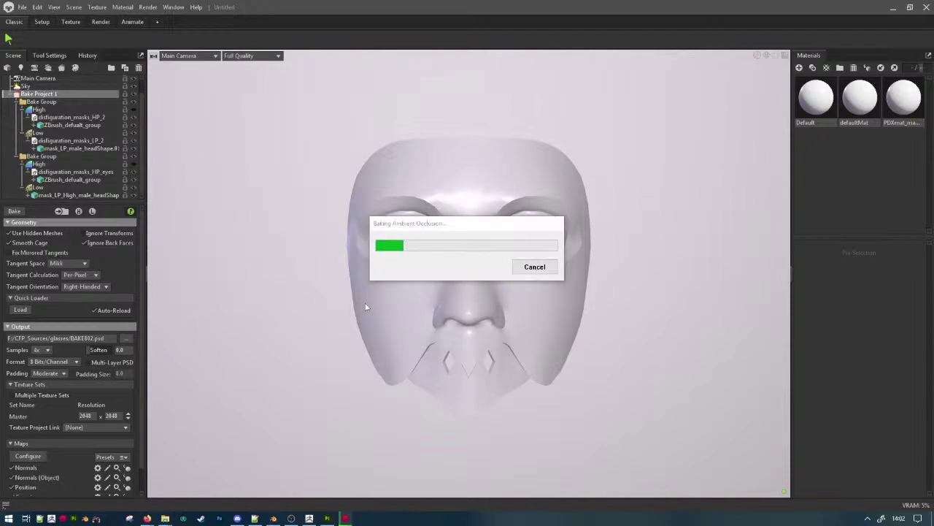
click(532, 267)
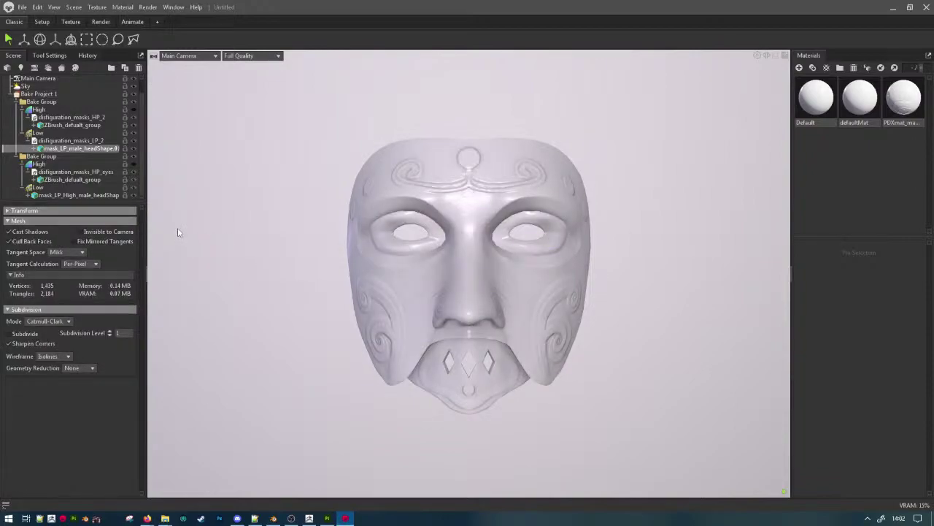
click(22, 211)
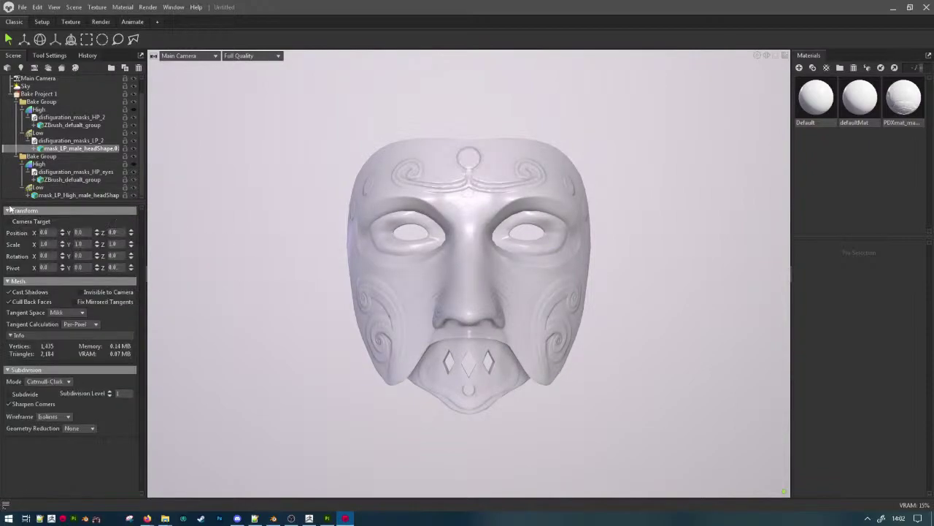
click(38, 93)
click(14, 211)
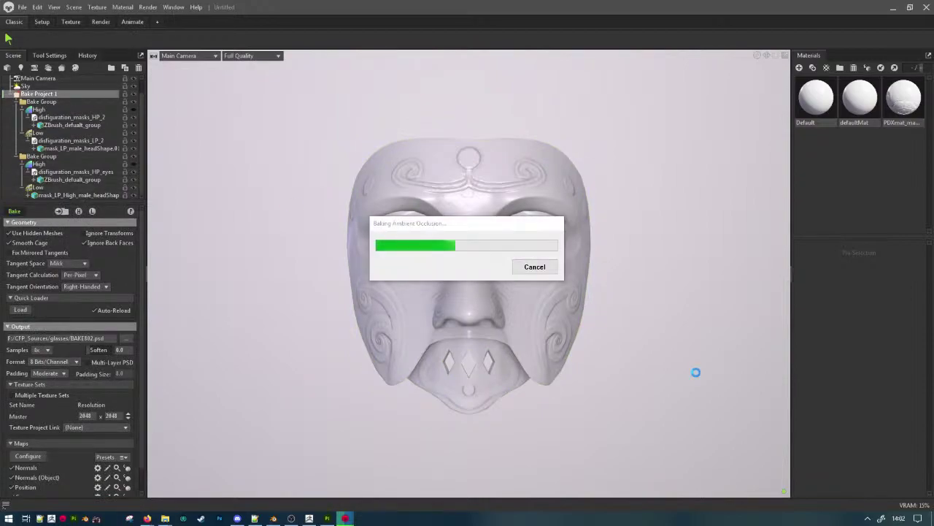
Bring the five baked BAKE802 maps from the glasses folder into Substance 3D Painter's resource import.
key(alt+Tab)
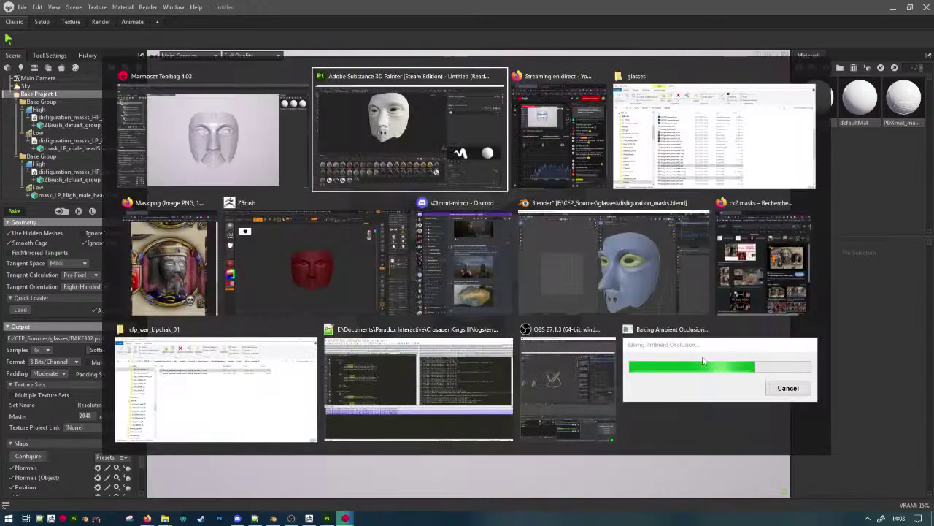
click(164, 282)
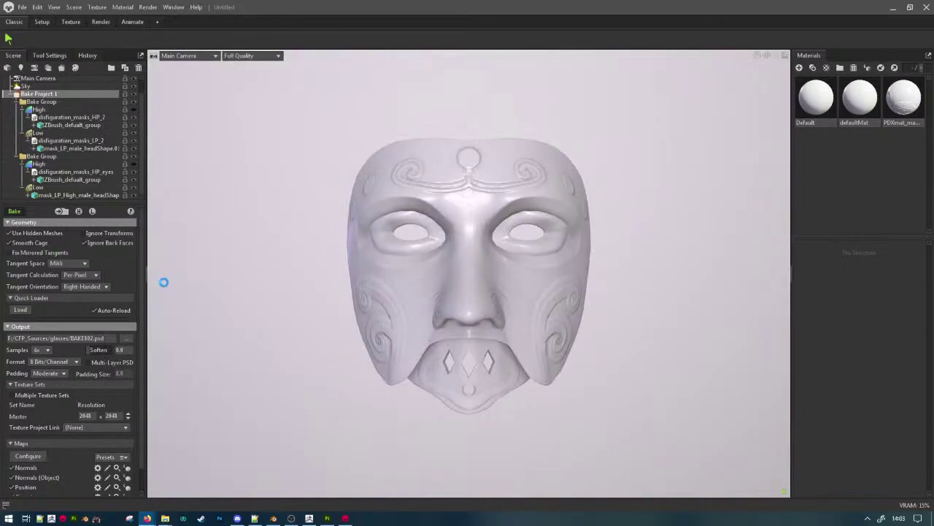
click(322, 328)
mouse_move(295, 333)
mouse_down()
mouse_move(401, 331)
mouse_move(300, 337)
mouse_up()
key(alt+Tab)
key(alt+Tab)
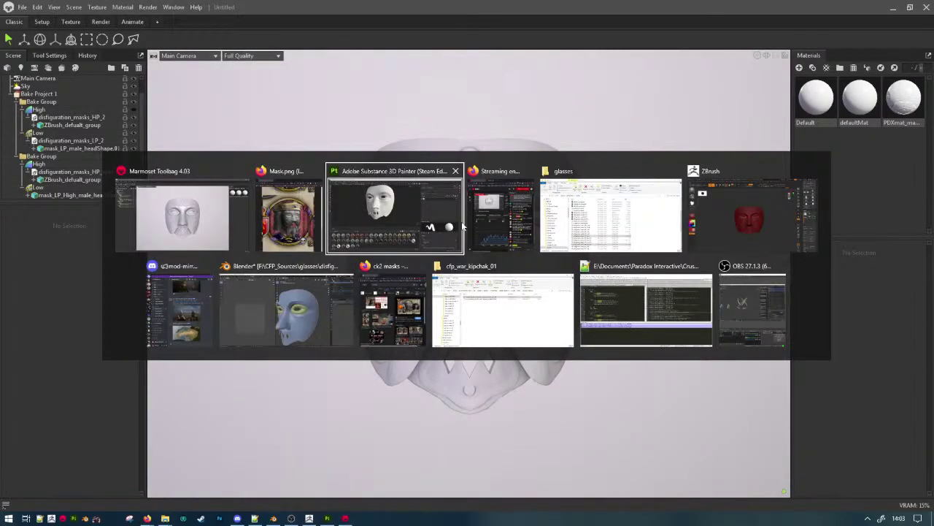
key(alt+Tab)
key(Escape)
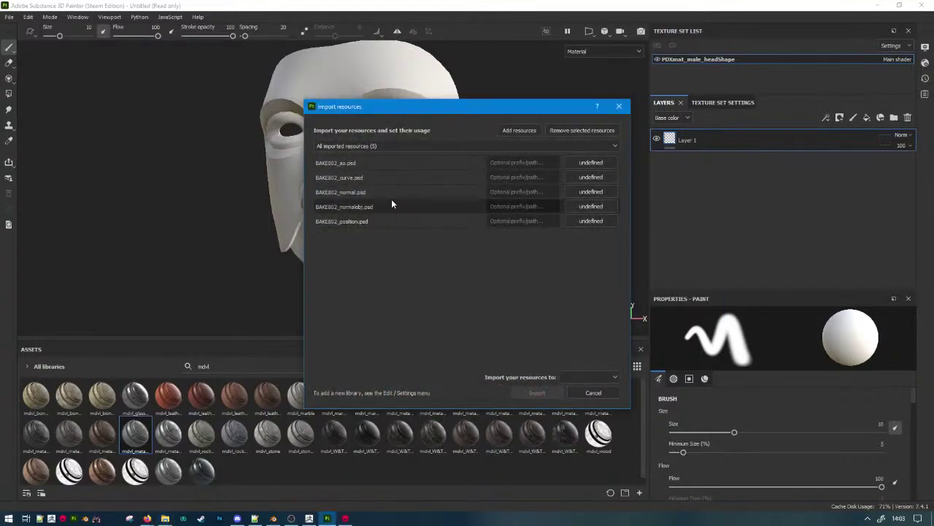
Set the usage of all five BAKE802 maps to texture and import them into project 'Untitled'.
click(589, 206)
click(593, 239)
click(589, 376)
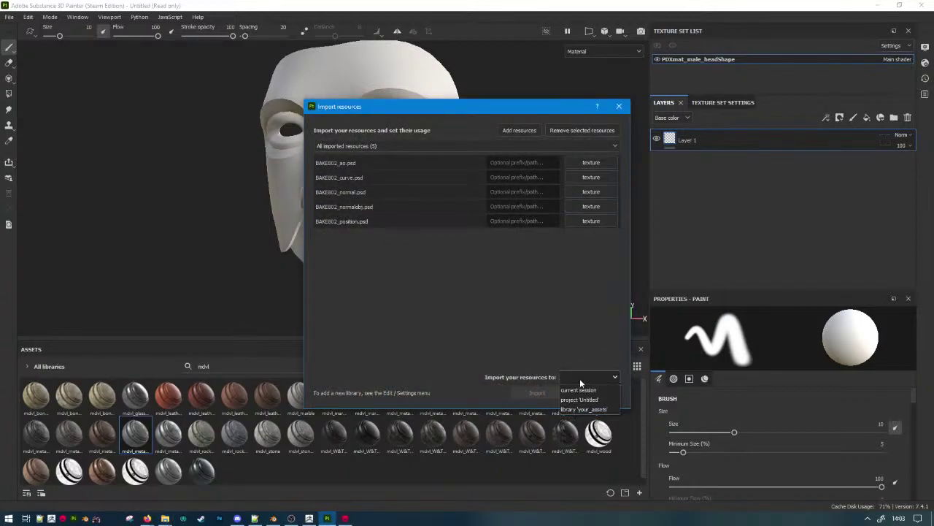
click(588, 397)
click(537, 392)
Assign the BAKE802 normal, normalobj, ao, curve and position textures to their matching mesh map slots in the texture set.
click(714, 103)
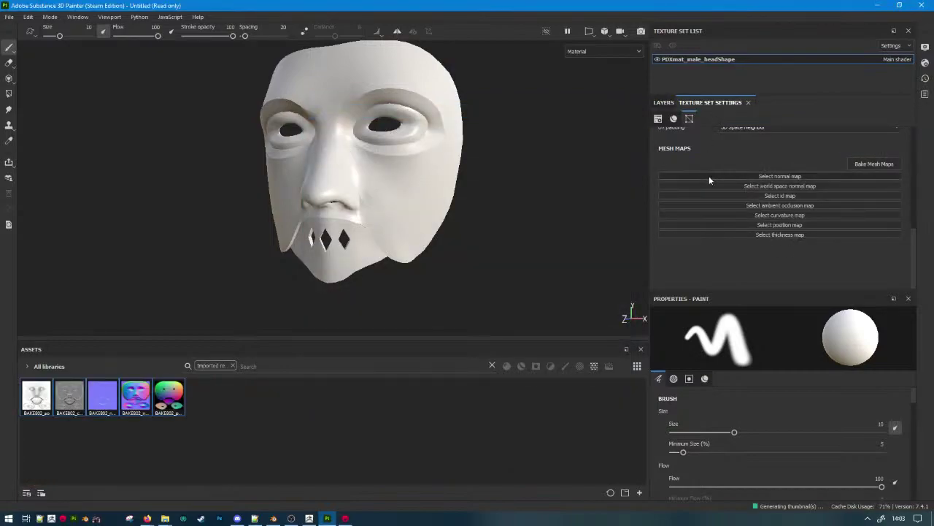
drag(102, 398, 747, 180)
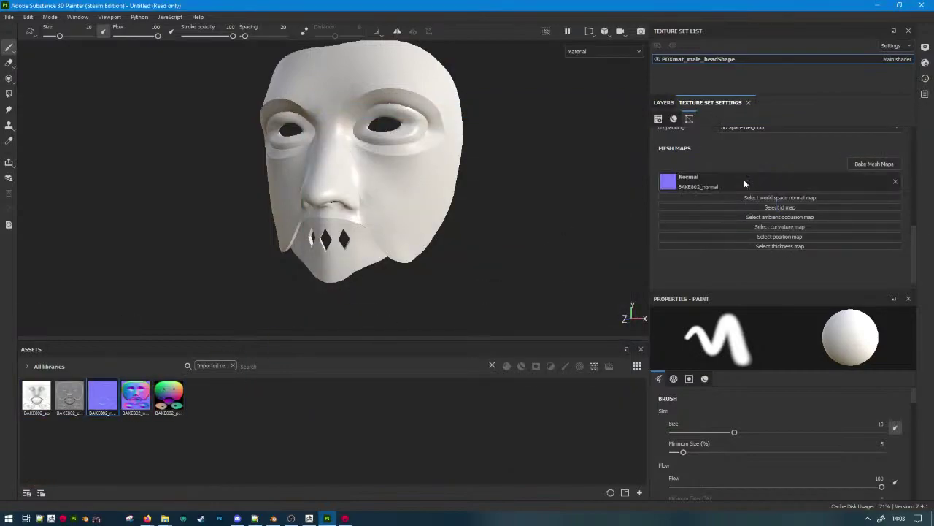
drag(146, 400, 770, 200)
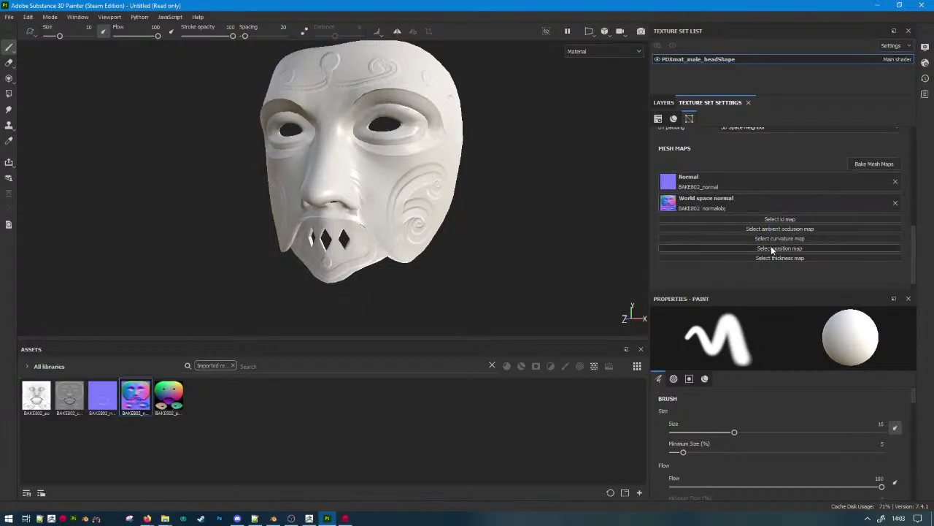
drag(36, 400, 745, 230)
drag(70, 398, 780, 252)
scroll(781, 253, down, 1)
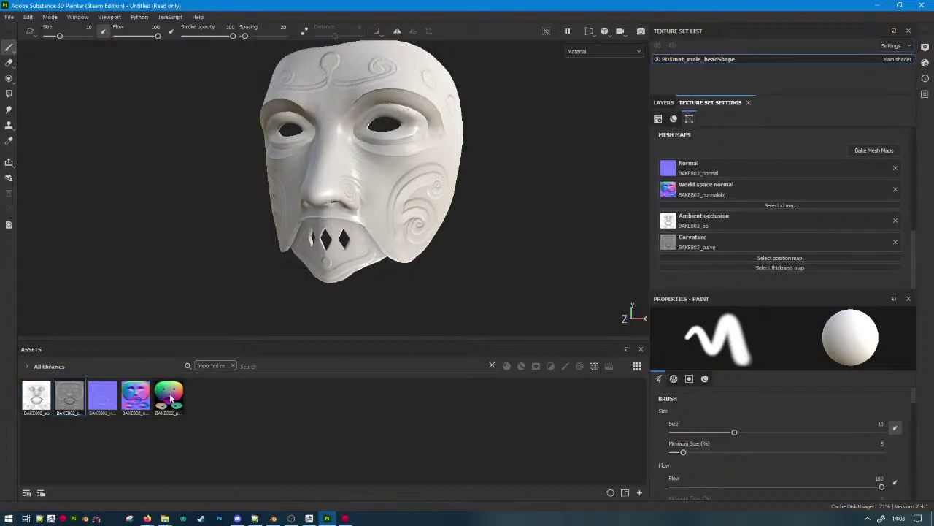
drag(170, 398, 778, 259)
Clear the layer stack by deleting Layer 1 and the newly added fill layer.
click(663, 102)
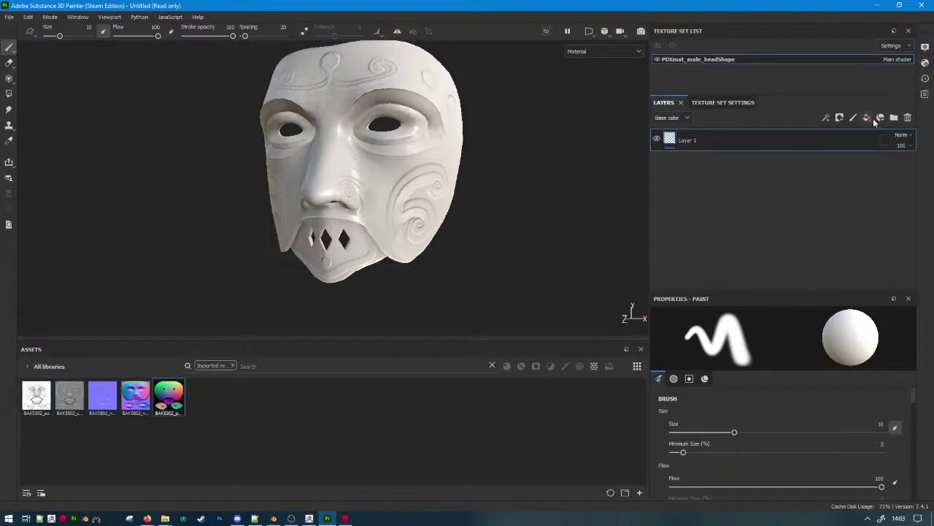
click(867, 118)
key(Delete)
key(Delete)
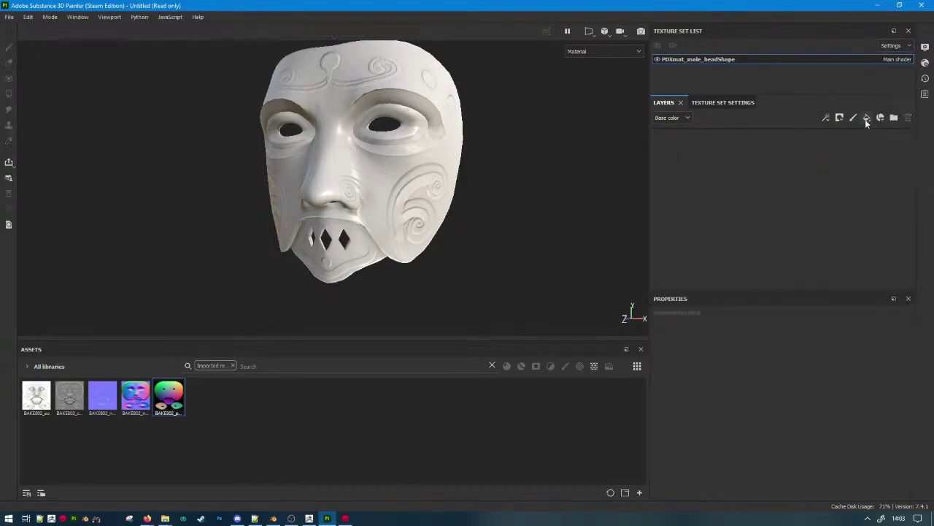
Add a fill layer with BAKE802_ao as base color and disable its metal, rough, nrm and height channels.
click(866, 118)
drag(36, 397, 668, 379)
click(724, 377)
click(780, 377)
click(836, 377)
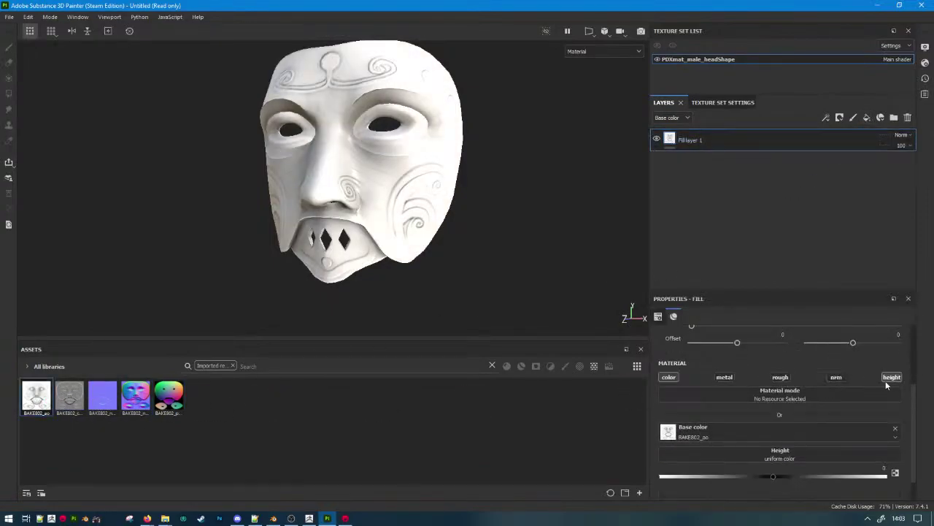
click(904, 378)
Duplicate the ambient occlusion fill layer and set the lower copy's blend mode to Multiply.
key(ctrl+d)
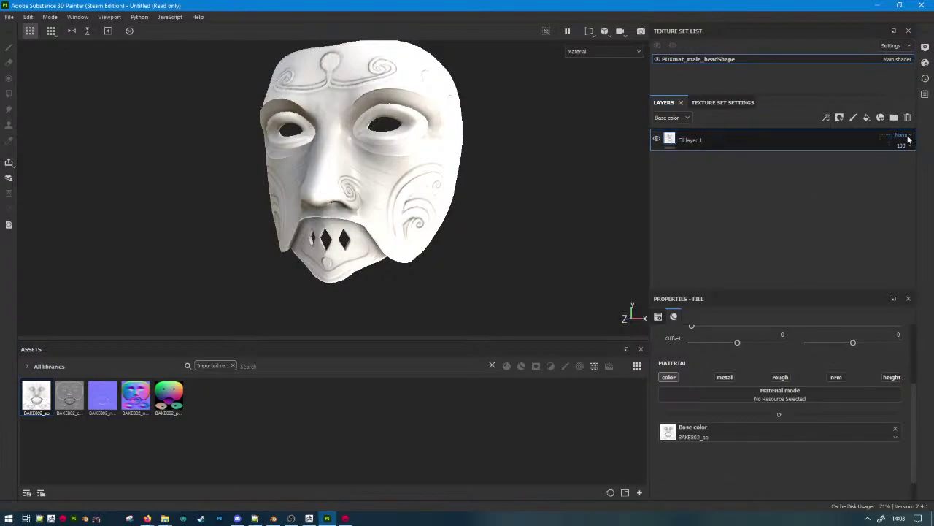
click(902, 144)
click(889, 204)
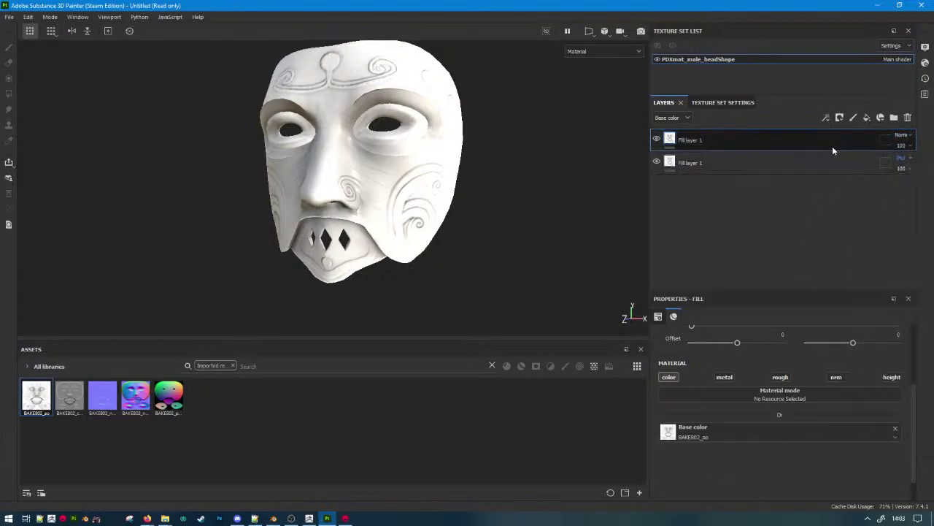
Use BAKE802_curve as the upper fill layer's base color and set the layer to Overlay at 20 opacity.
drag(70, 396, 686, 431)
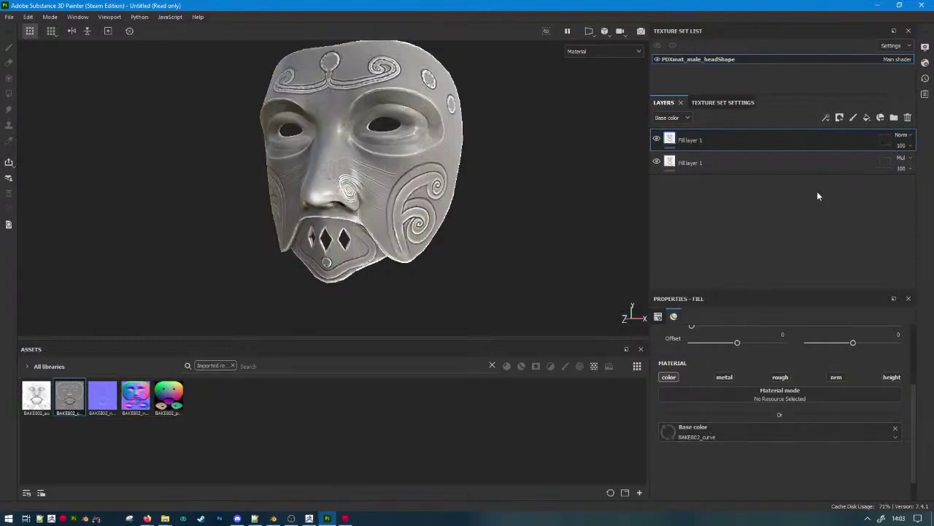
click(901, 136)
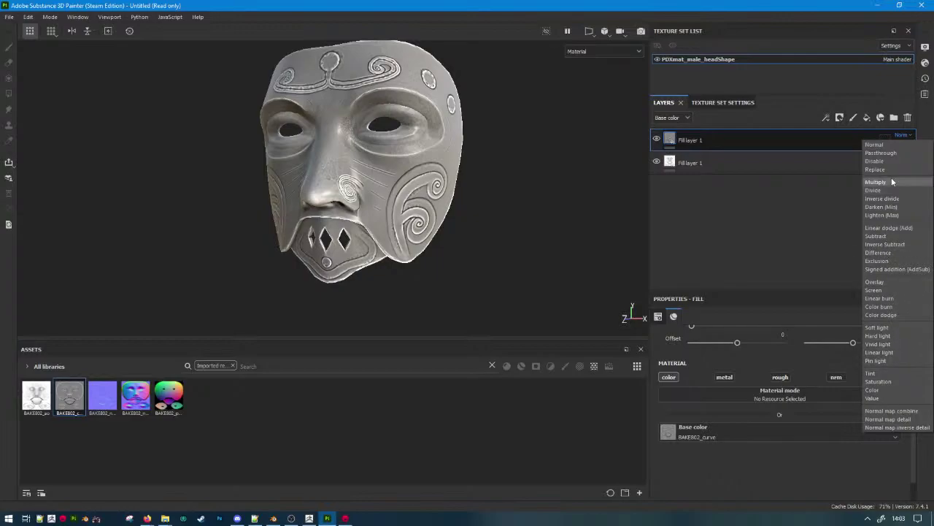
click(886, 283)
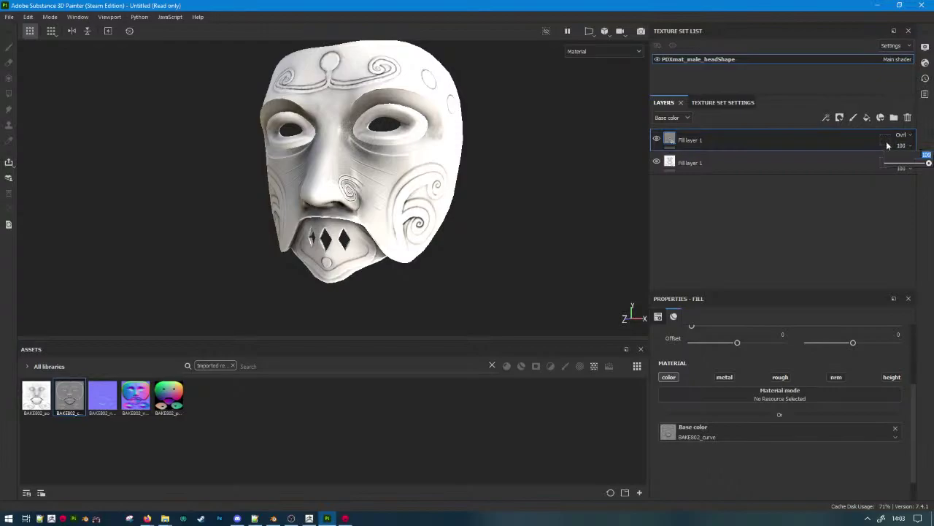
key(Return)
mouse_move(425, 208)
alt+mouse_down()
mouse_move(486, 214)
mouse_move(449, 221)
alt+mouse_up()
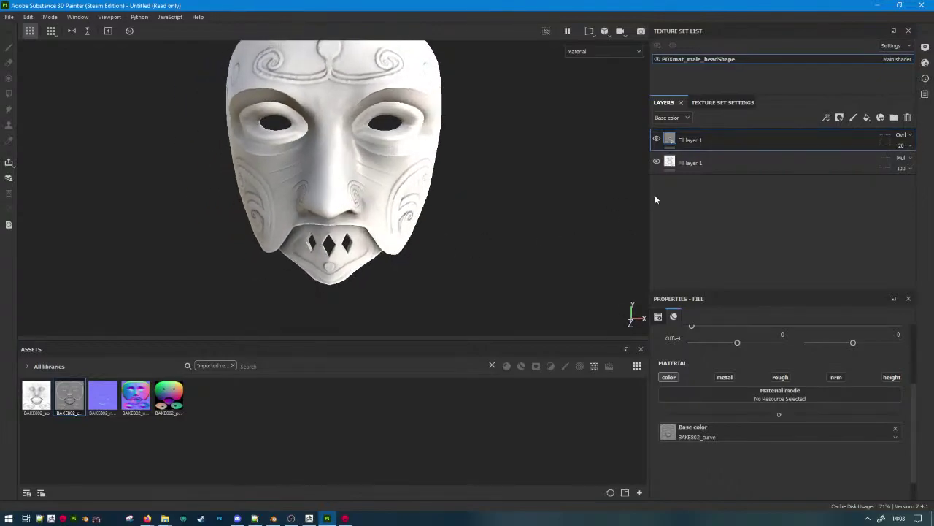
Search the asset library for MDVL and add the mdvl_metal_gold smart material beneath the two fill layers.
click(234, 366)
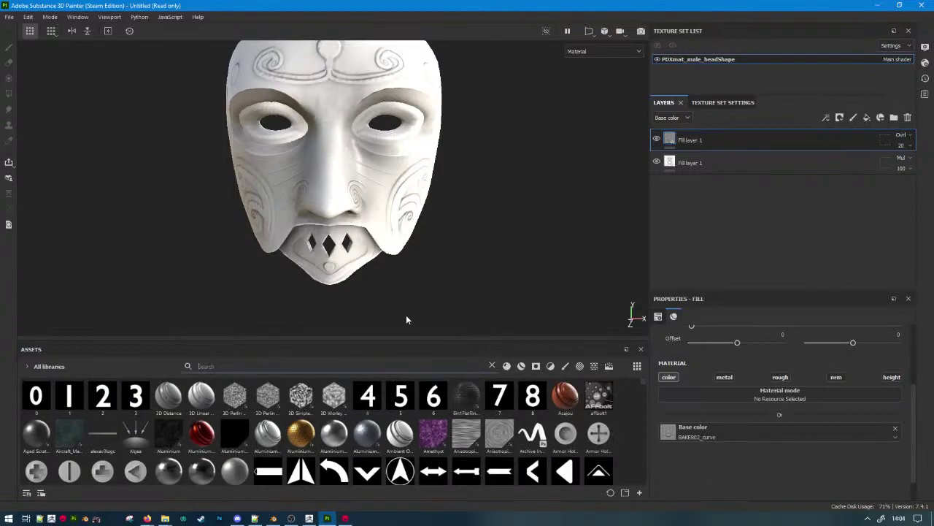
text(MDVL)
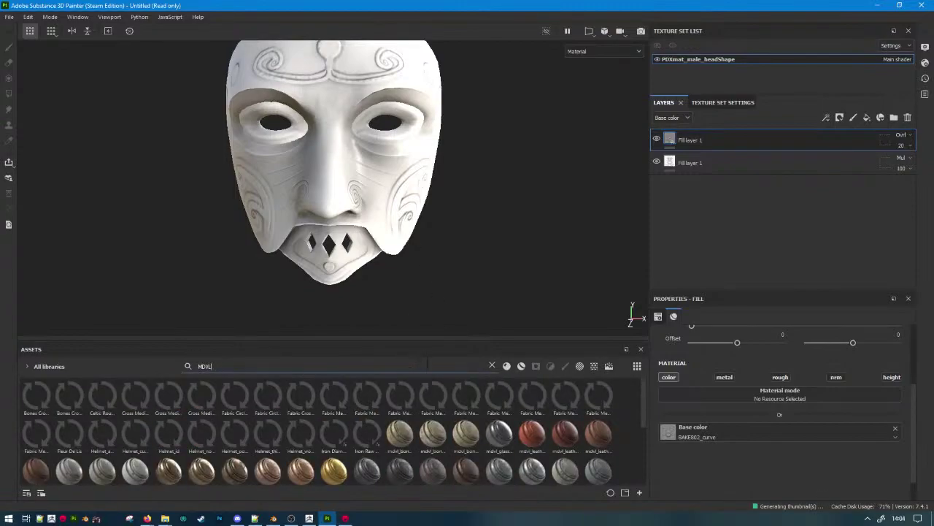
scroll(388, 429, down, 3)
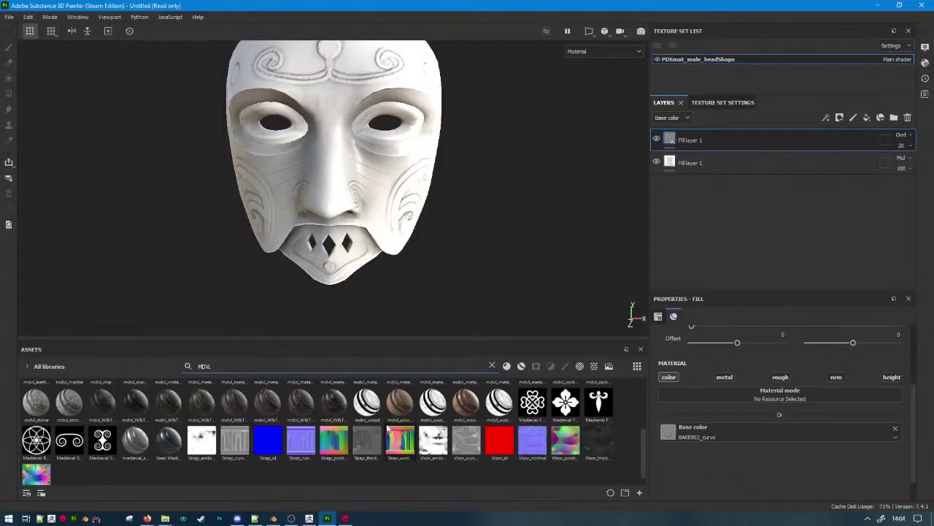
scroll(390, 429, up, 3)
scroll(531, 430, down, 3)
scroll(527, 429, up, 3)
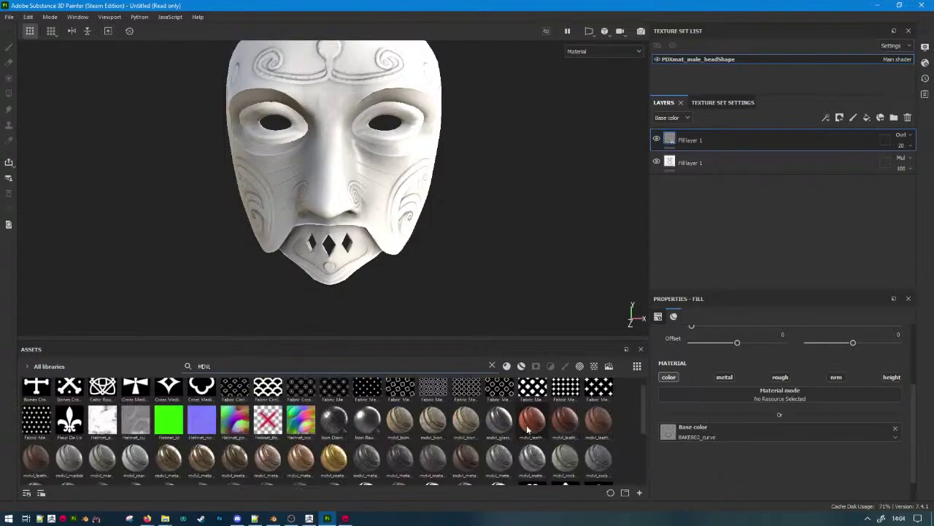
drag(328, 458, 754, 223)
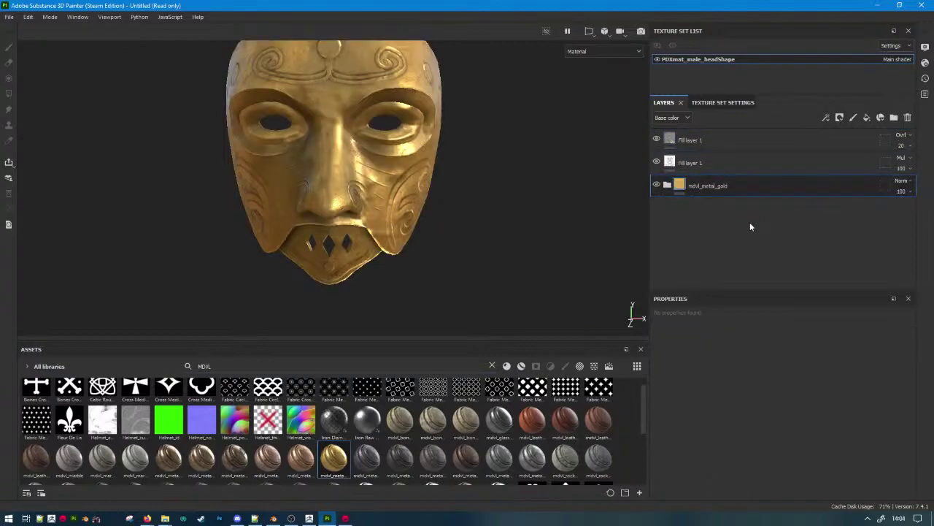
Search the assets for silver and add the Silver Armor smart material beneath the gold material.
click(336, 367)
text(silver)
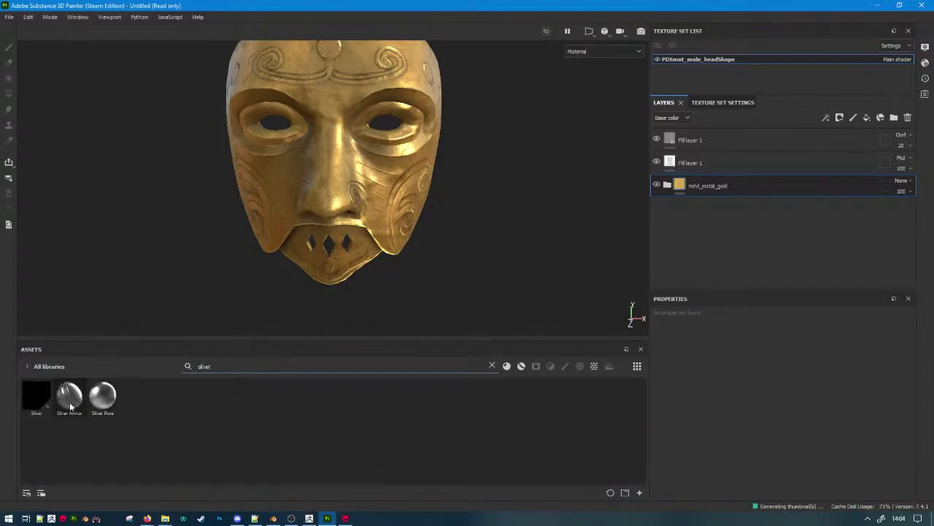
drag(70, 403, 734, 198)
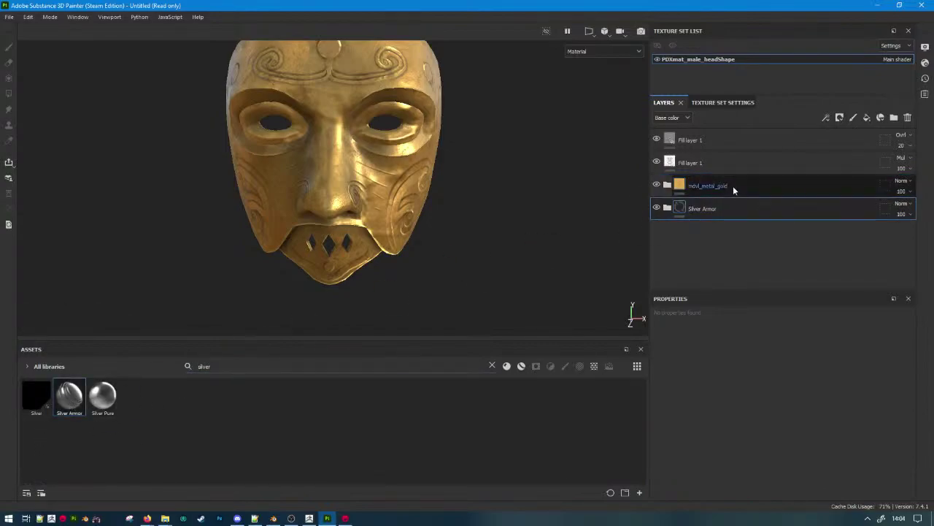
Add a black mask to the mdvl_metal_gold folder and reveal both eye rims with Polygon Fill in mesh fill mode.
right_click(734, 188)
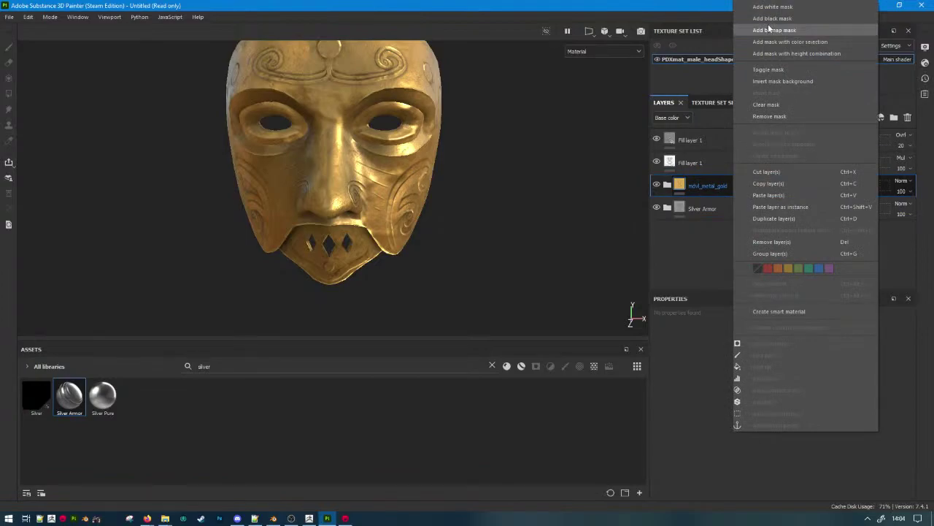
click(772, 19)
click(8, 94)
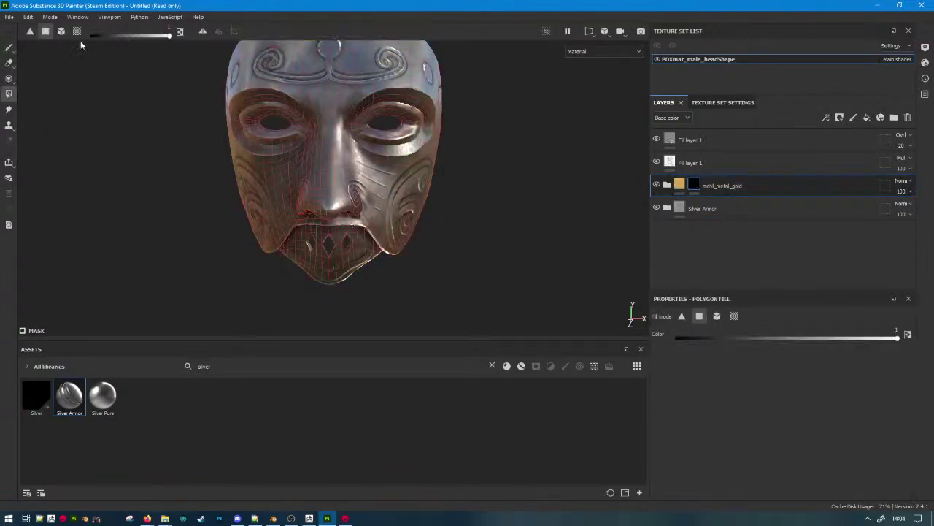
click(61, 32)
scroll(324, 129, up, 2)
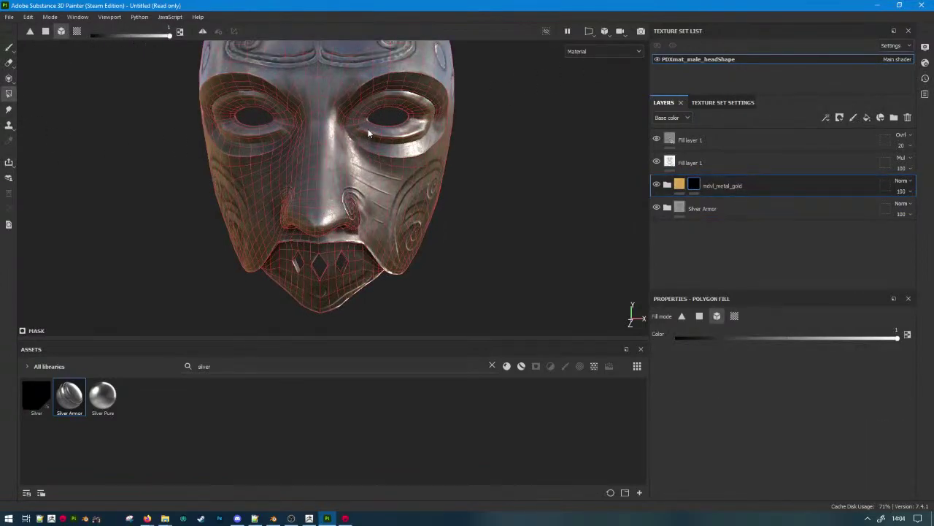
click(368, 133)
click(284, 123)
alt+drag(284, 124, 227, 96)
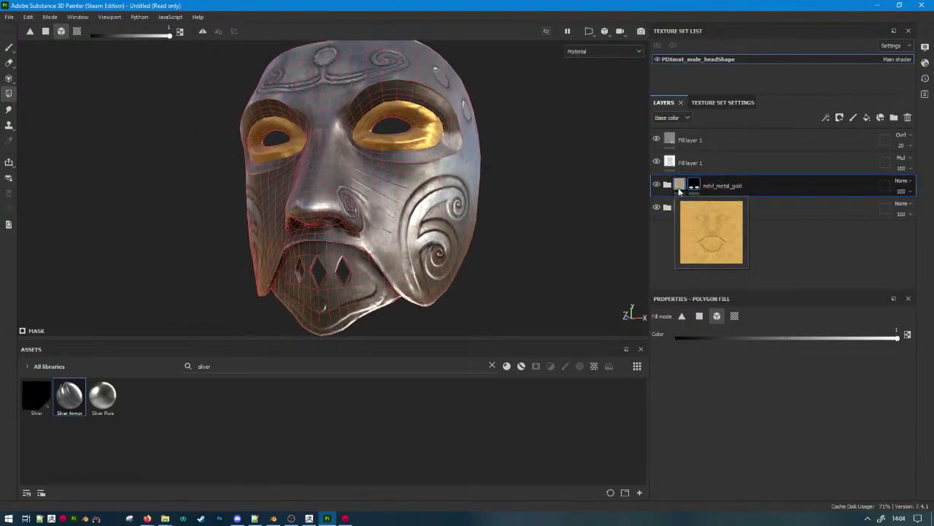
Expand the mdvl_metal_gold folder and reset its mask with a fresh black mask.
click(667, 185)
right_click(692, 190)
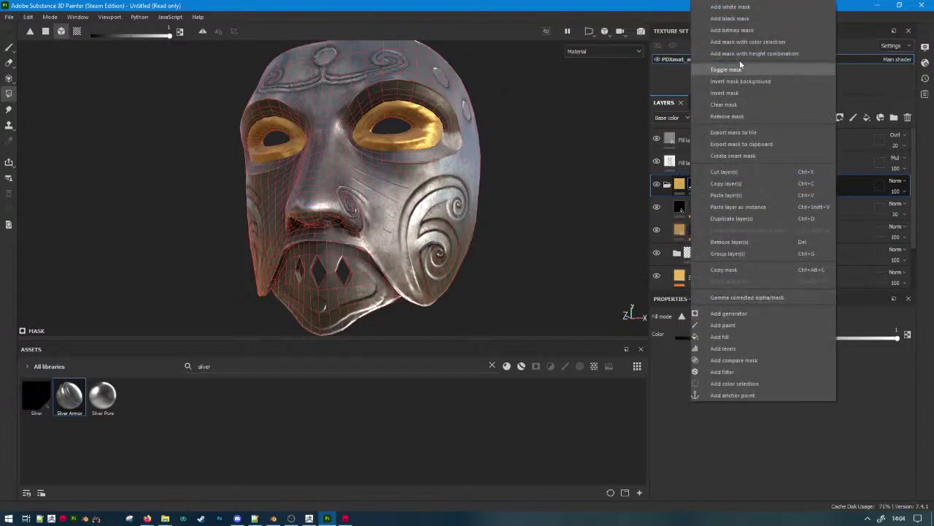
click(742, 20)
right_click(690, 185)
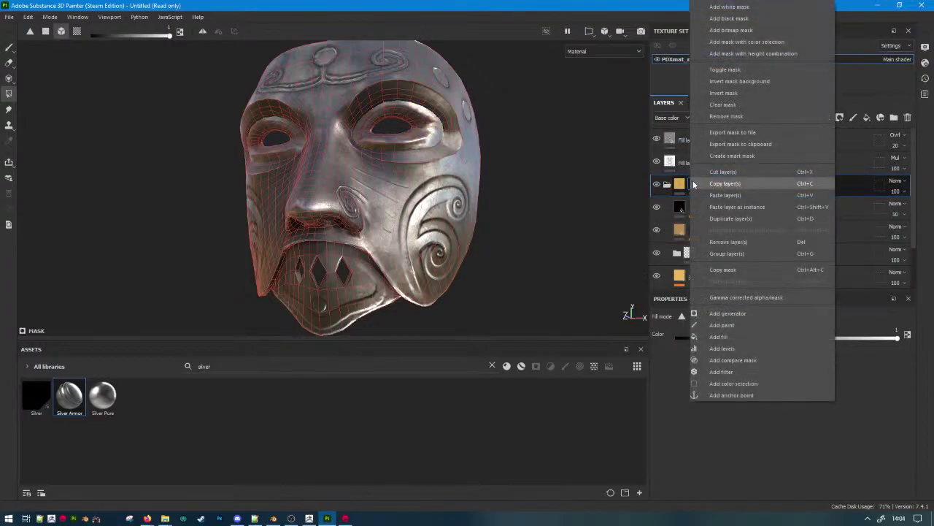
Search the smart masks for edge and try the Edges Strong mask on the mdvl_metal_gold folder.
click(241, 368)
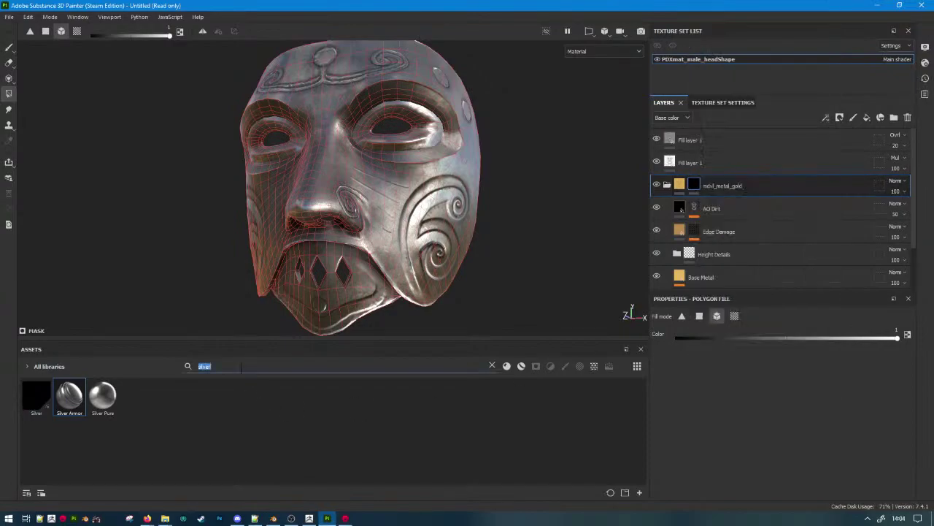
key(BackSpace)
text(curv)
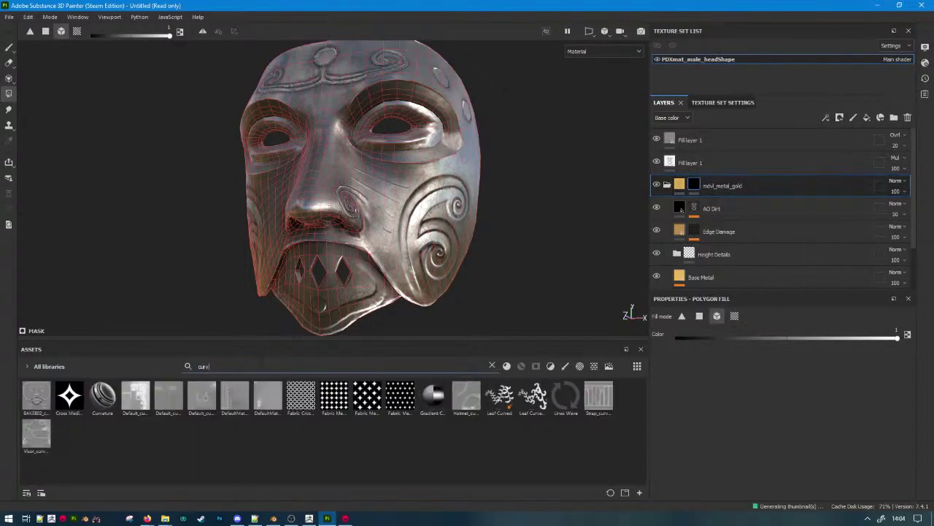
click(492, 366)
click(536, 366)
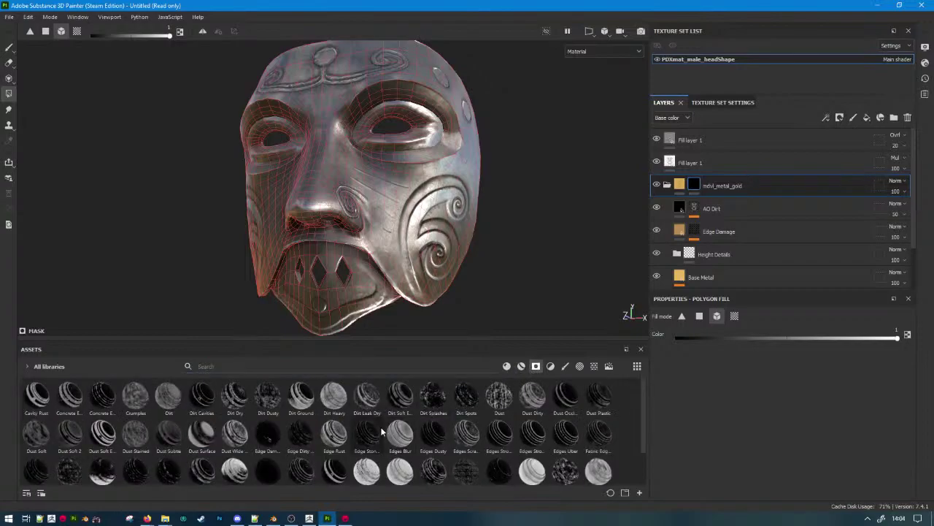
scroll(407, 434, down, 1)
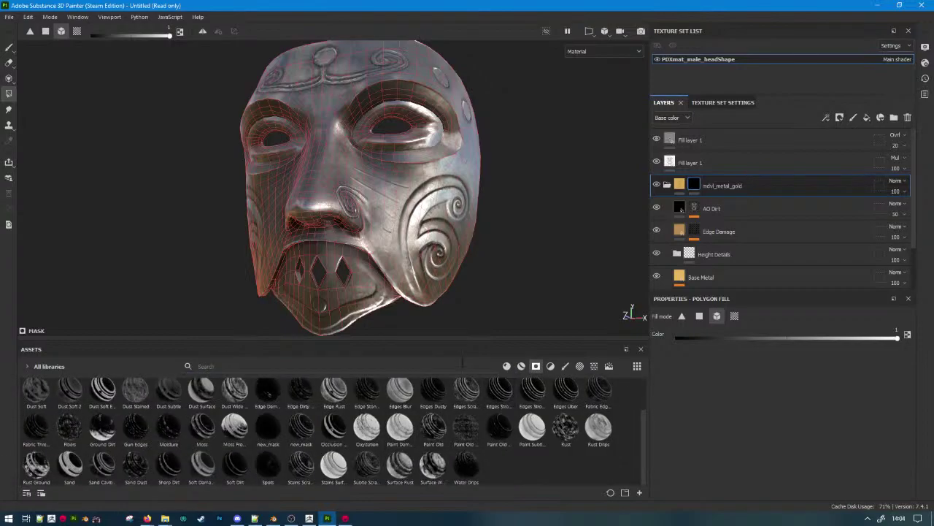
click(461, 363)
text(edge)
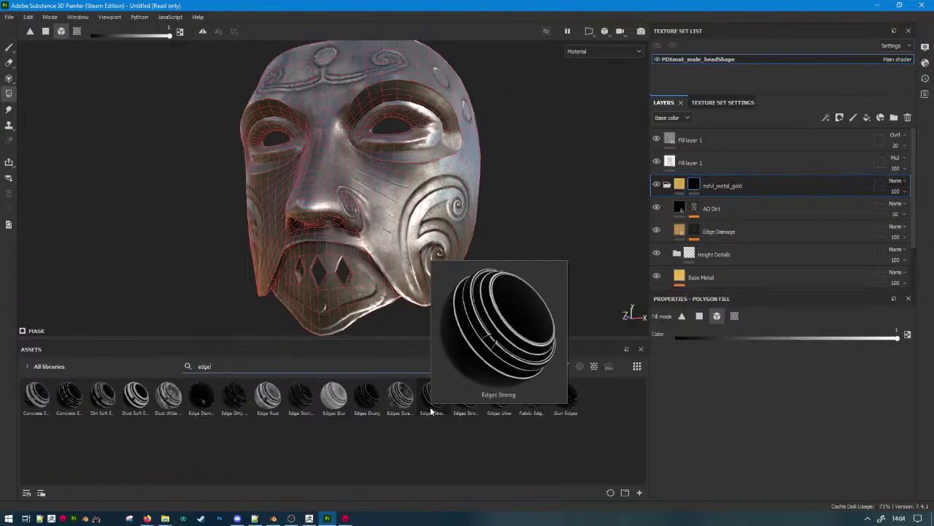
drag(430, 404, 745, 179)
Apply the smart mask just after Edges Strong to the mdvl_metal_gold folder and select its Curvature effect.
alt+drag(541, 240, 535, 340)
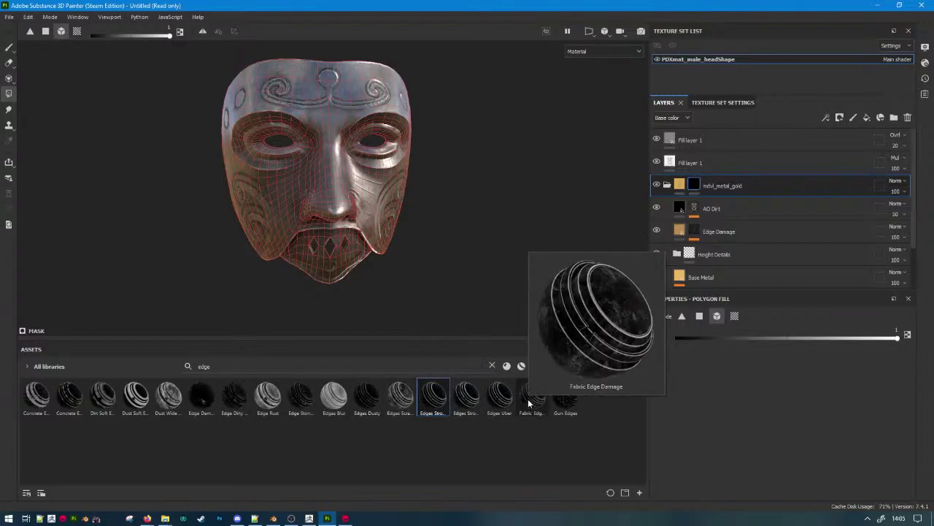
drag(467, 394, 709, 190)
alt+drag(476, 209, 435, 208)
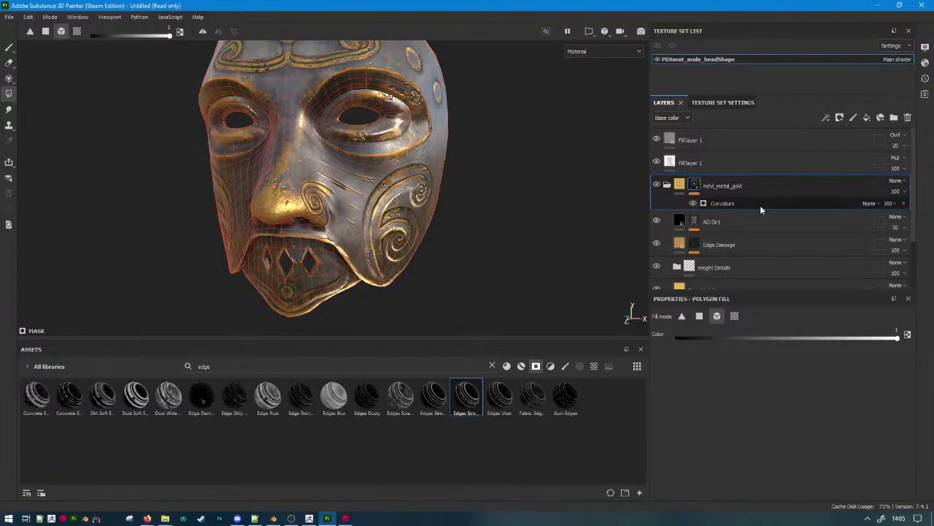
right_click(717, 203)
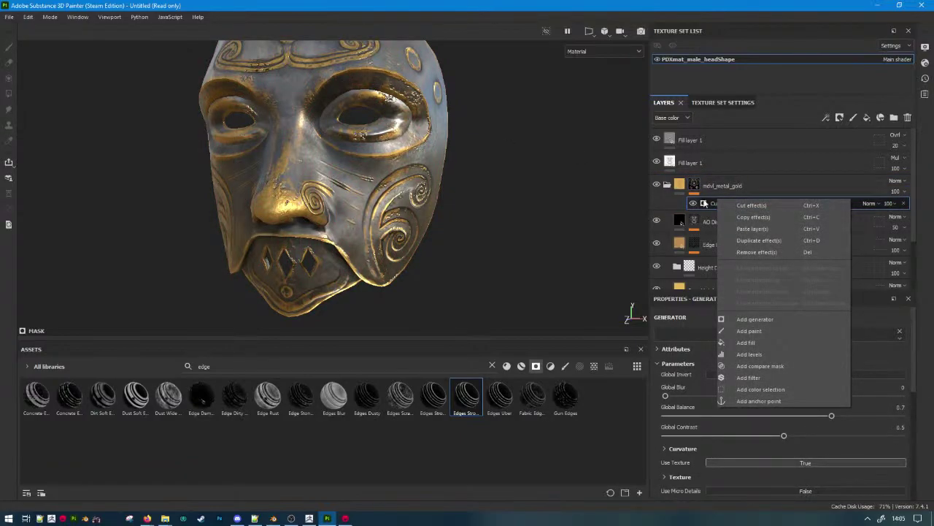
alt+drag(505, 245, 541, 235)
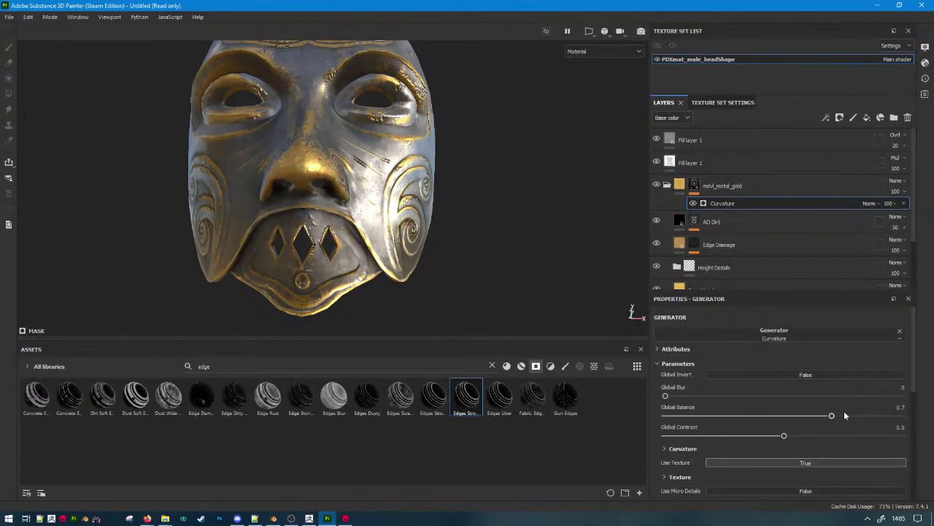
Review the Curvature generator's parameters and switch Use Texture off and back on to compare the gold mask.
scroll(831, 433, down, 3)
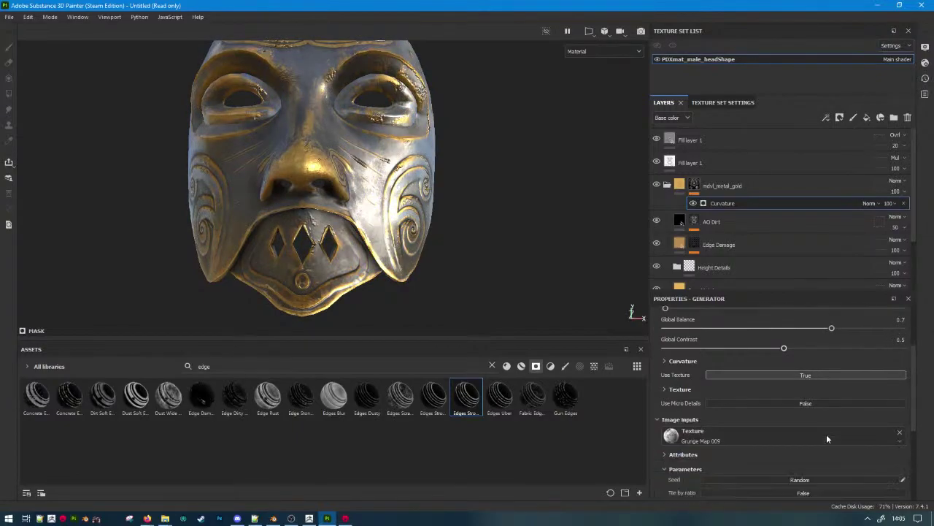
scroll(826, 433, down, 3)
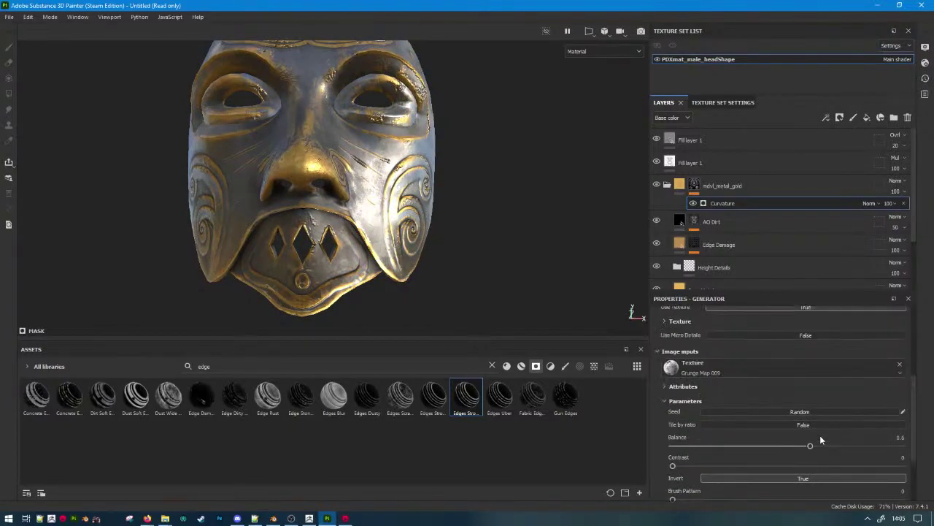
scroll(820, 435, up, 2)
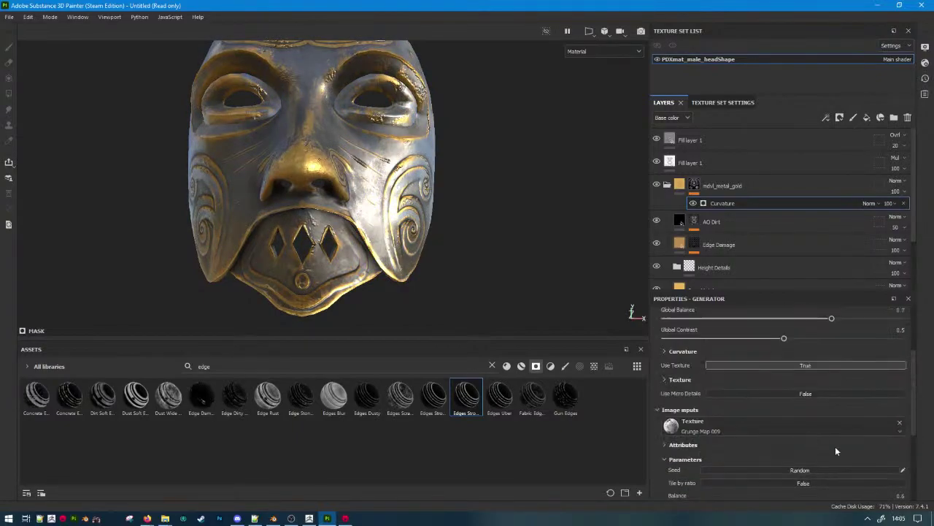
click(803, 365)
click(803, 382)
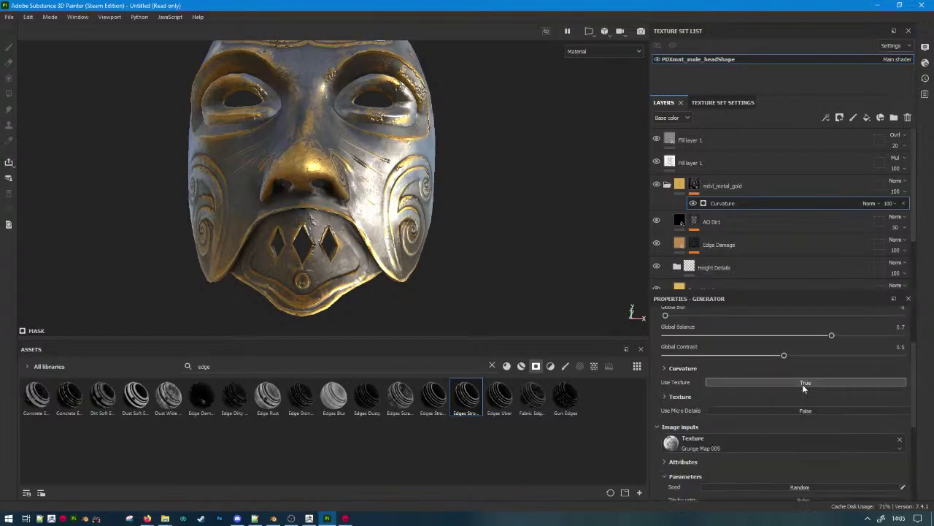
click(806, 381)
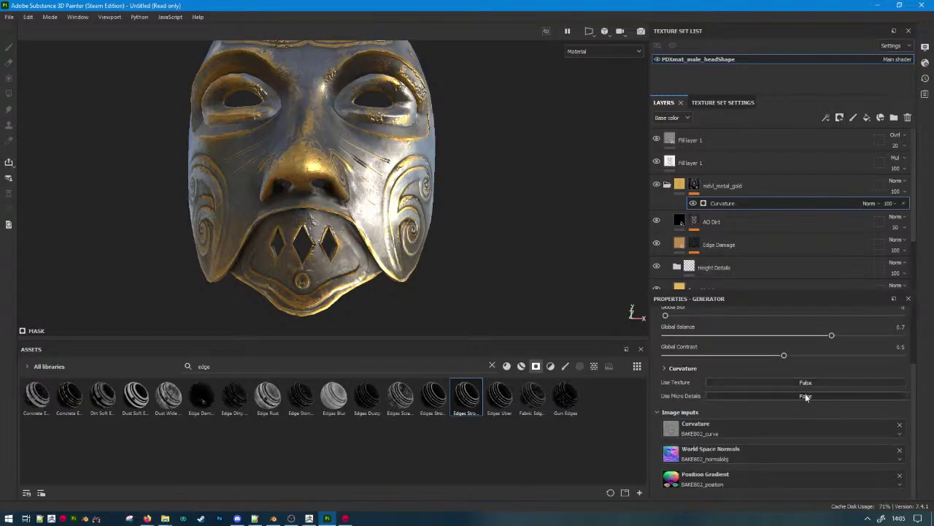
click(806, 382)
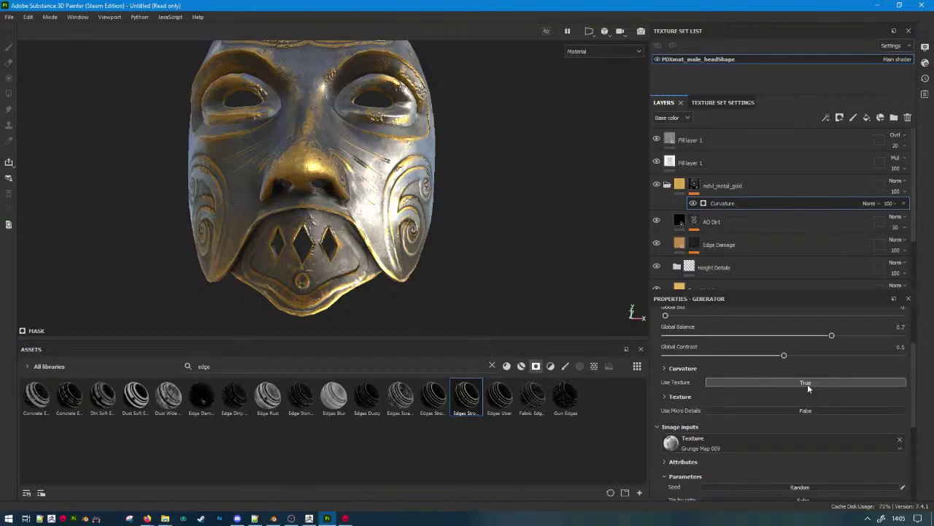
scroll(807, 384, up, 1)
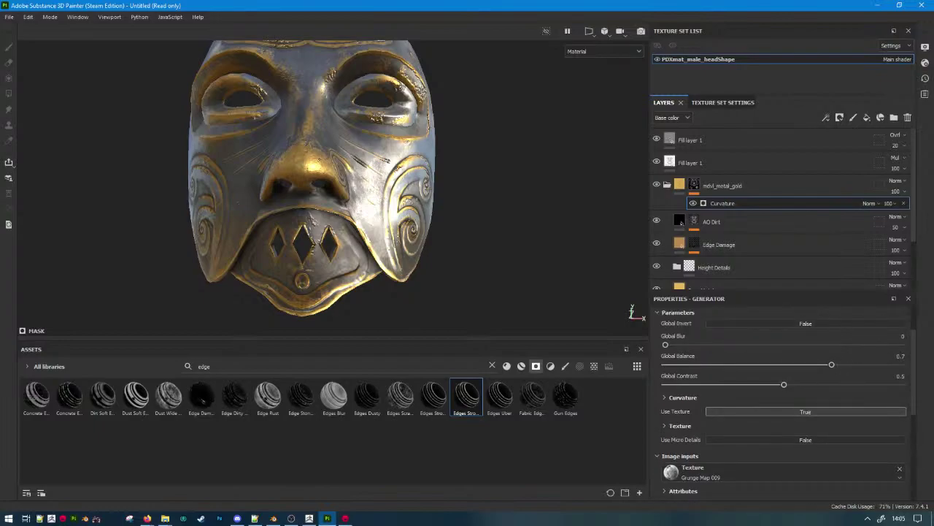
Try a higher Global Balance on the gold mask's Curvature generator, and undo the change.
key(alt+Tab)
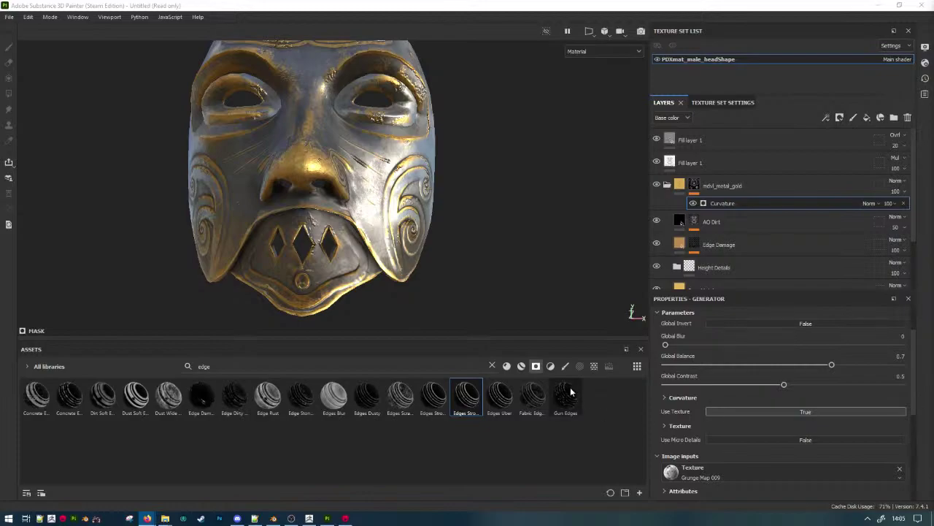
scroll(342, 188, down, 3)
alt+drag(517, 160, 362, 215)
alt+drag(589, 241, 460, 244)
drag(831, 363, 929, 368)
key(ctrl+z)
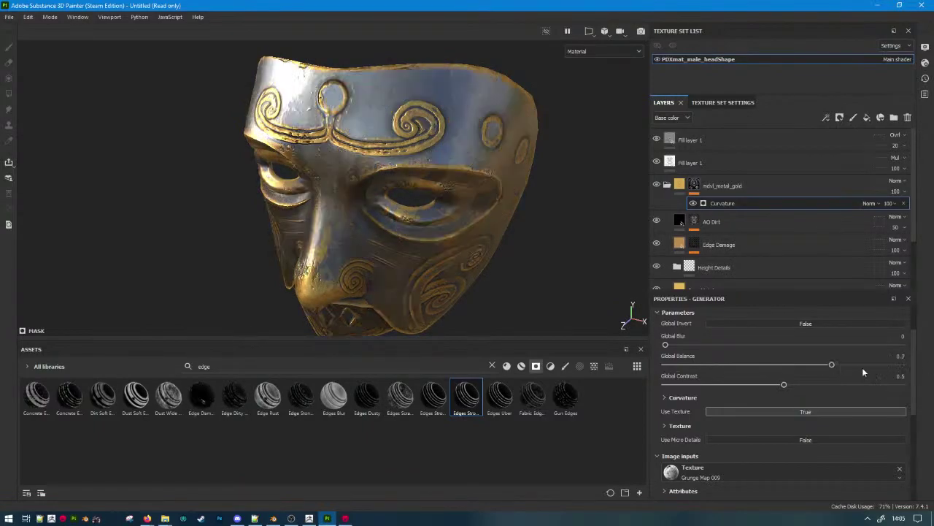
Remove the smart mask's Curvature effect from the mdvl_metal_gold mask and add a new generator set to Curvature.
click(903, 203)
right_click(716, 186)
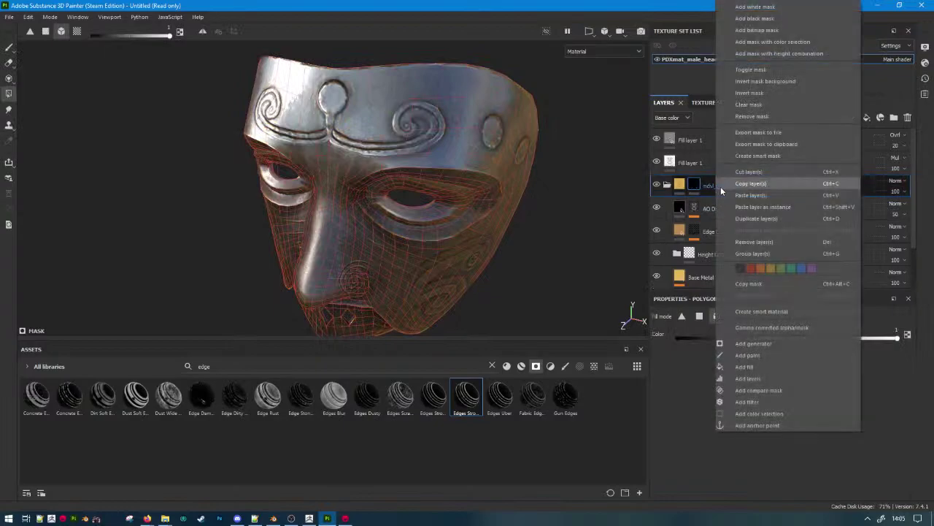
click(778, 343)
click(778, 332)
text(curv)
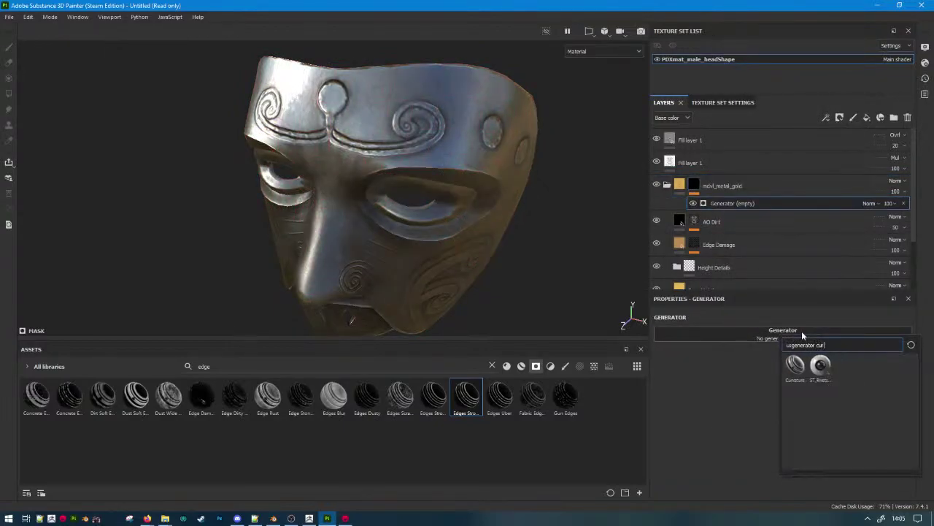
click(795, 367)
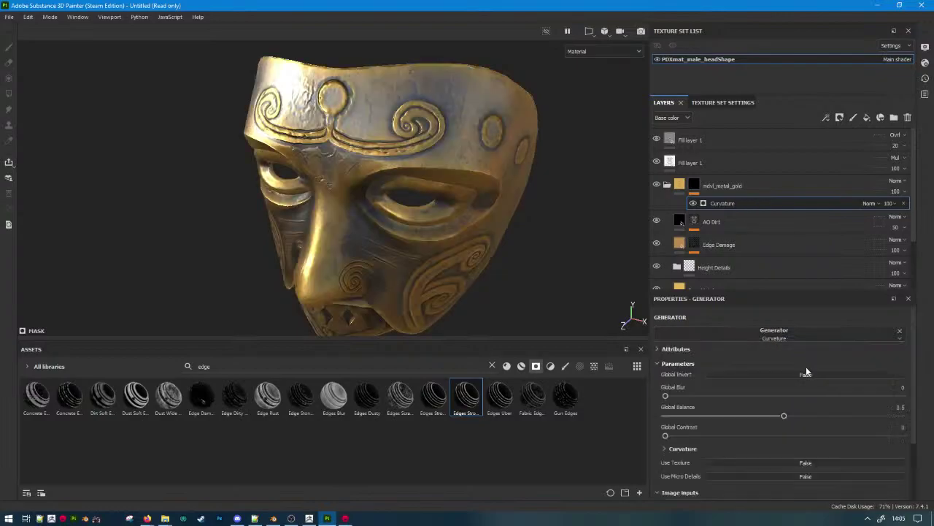
alt+drag(493, 279, 438, 202)
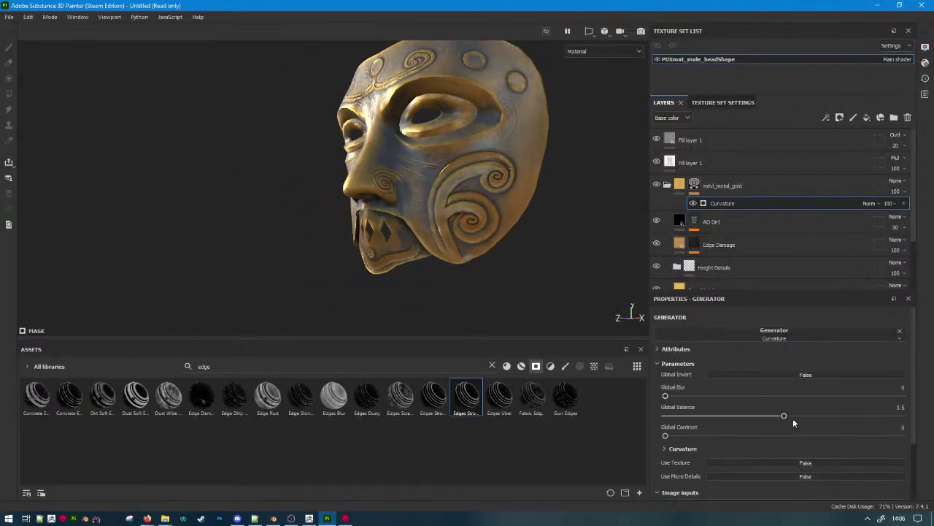
Set the Curvature generator's Global Balance to 0.71 on the gold mask and collapse the mdvl_metal_gold folder.
scroll(832, 419, down, 1)
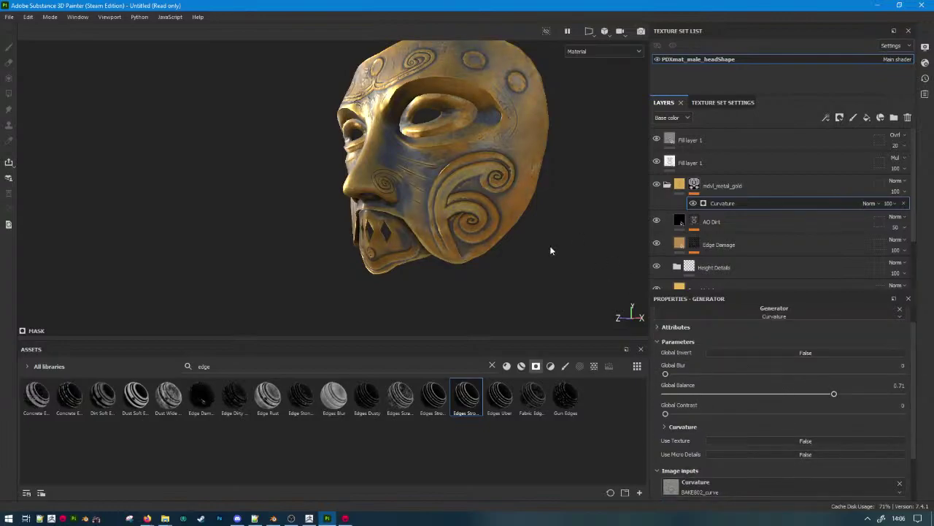
alt+drag(551, 251, 503, 212)
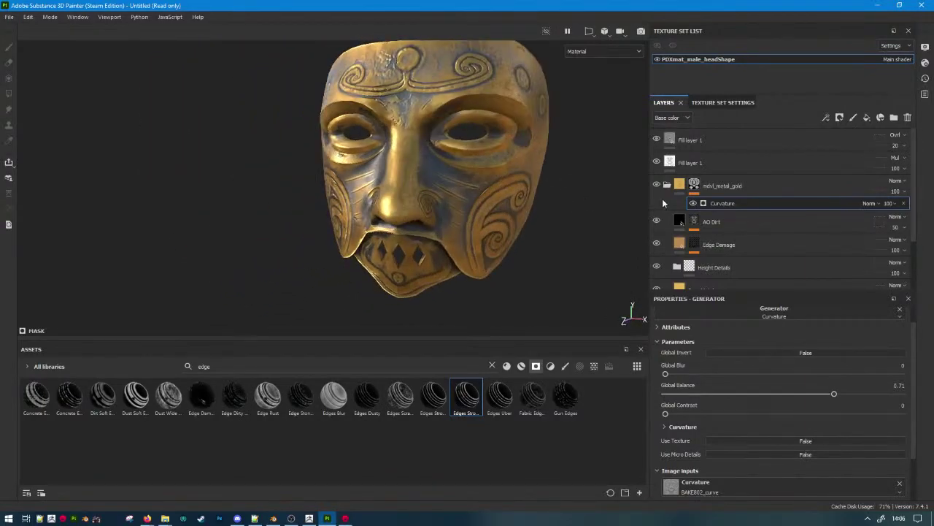
click(672, 186)
Duplicate the Silver Armor folder above mdvl_metal_gold and apply the Sand Cavities smart mask to the copy.
drag(709, 213, 729, 185)
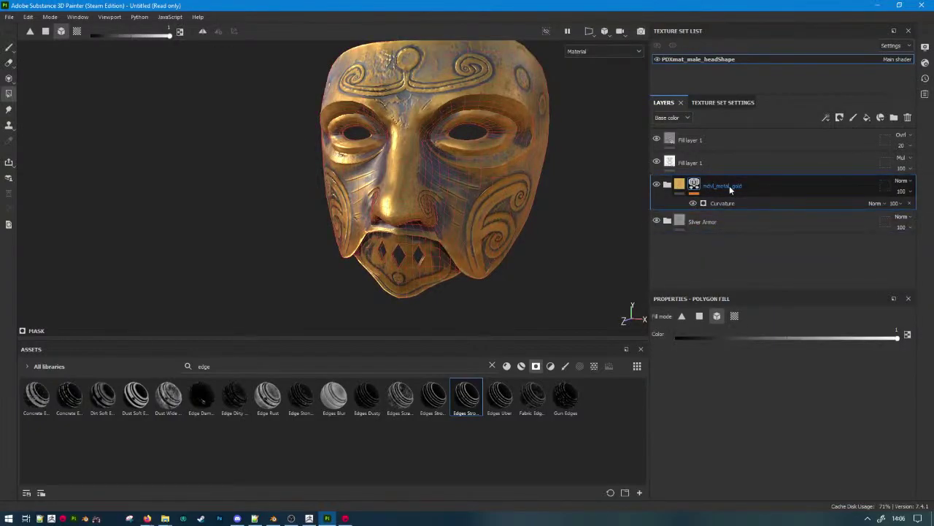
click(444, 368)
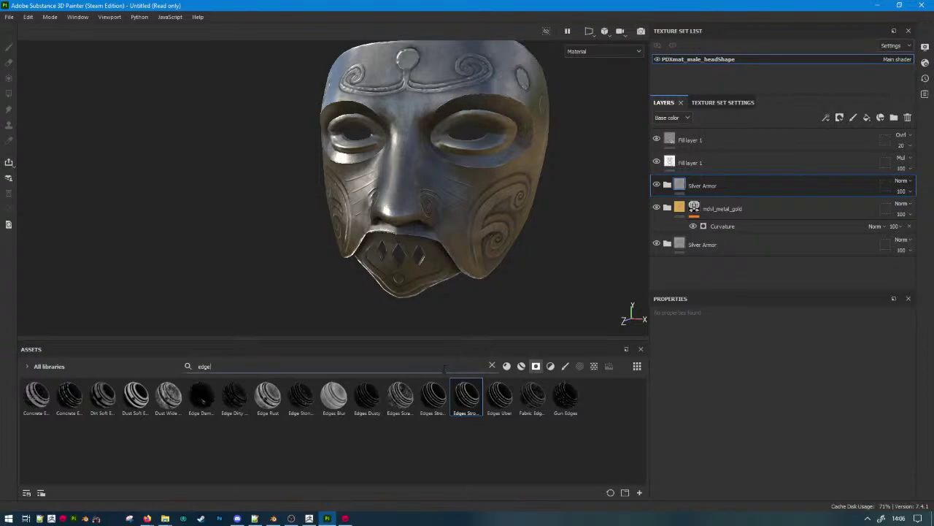
text(cav)
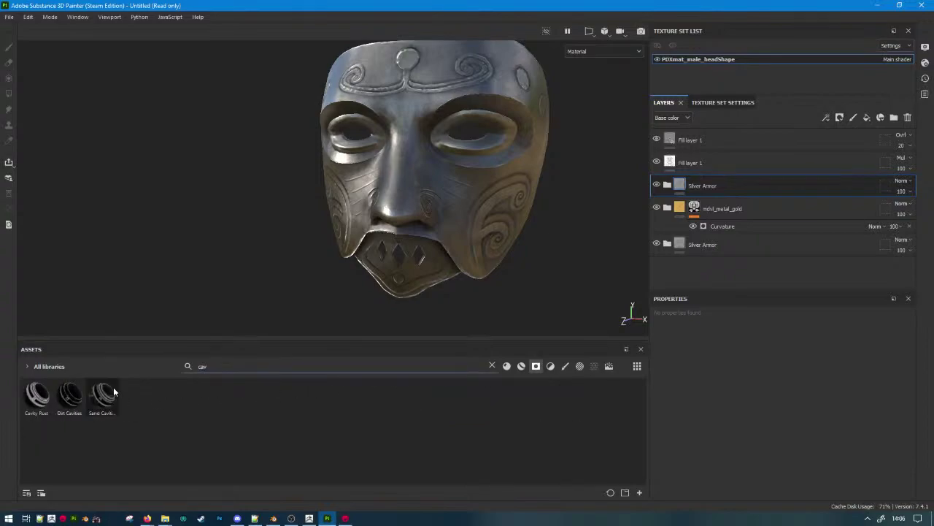
drag(114, 392, 750, 183)
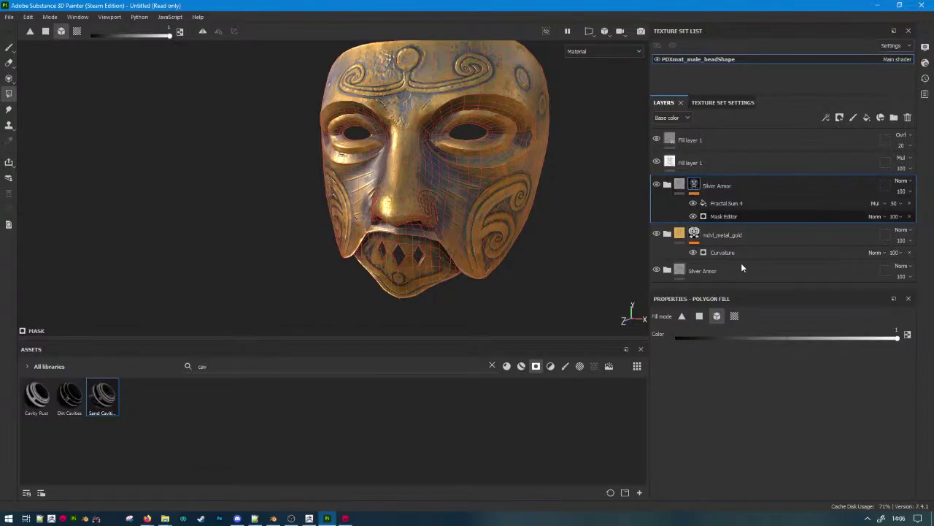
Try a higher Global Balance in the Mask Editor generator on the upper Silver Armor folder's mask, and undo the change.
click(730, 217)
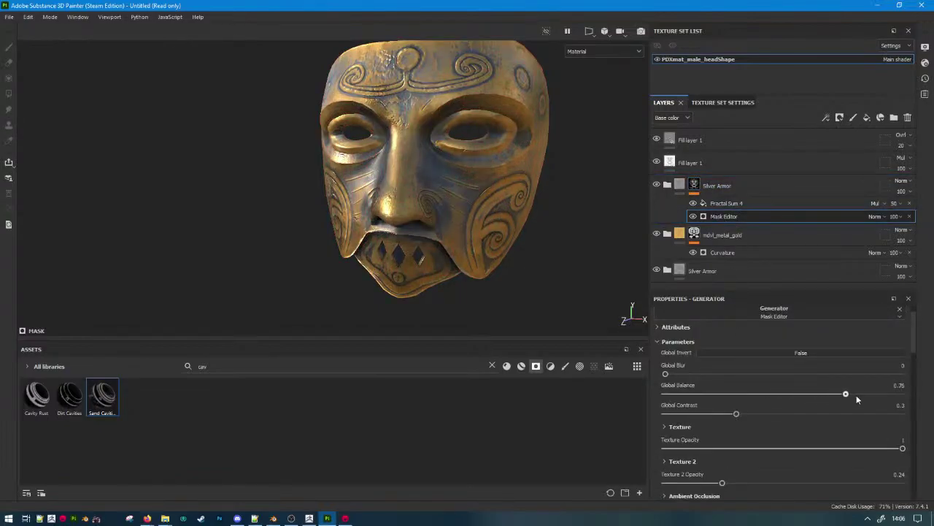
mouse_move(856, 395)
mouse_down()
mouse_move(894, 399)
mouse_move(863, 398)
mouse_up()
alt+drag(529, 257, 595, 254)
key(ctrl+z)
Delete the masked Silver Armor folder above mdvl_metal_gold.
click(733, 190)
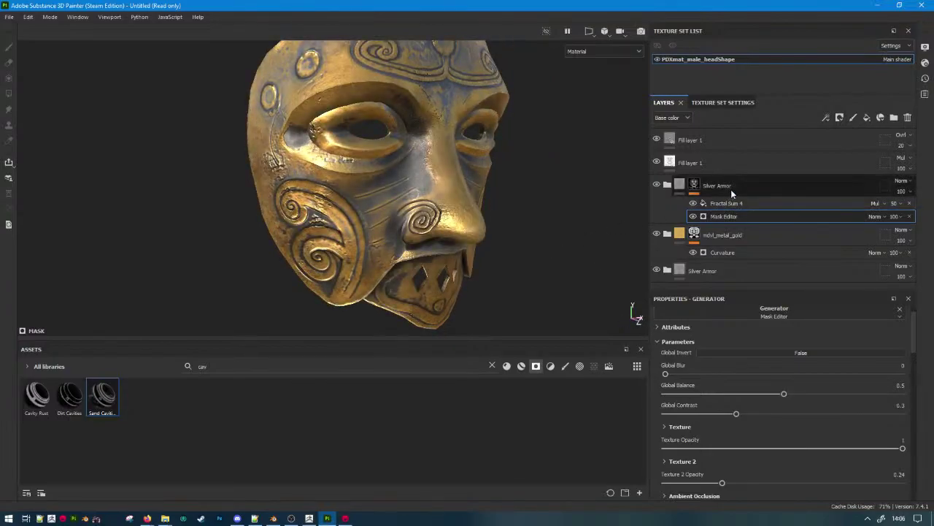
key(Delete)
alt+drag(547, 200, 511, 200)
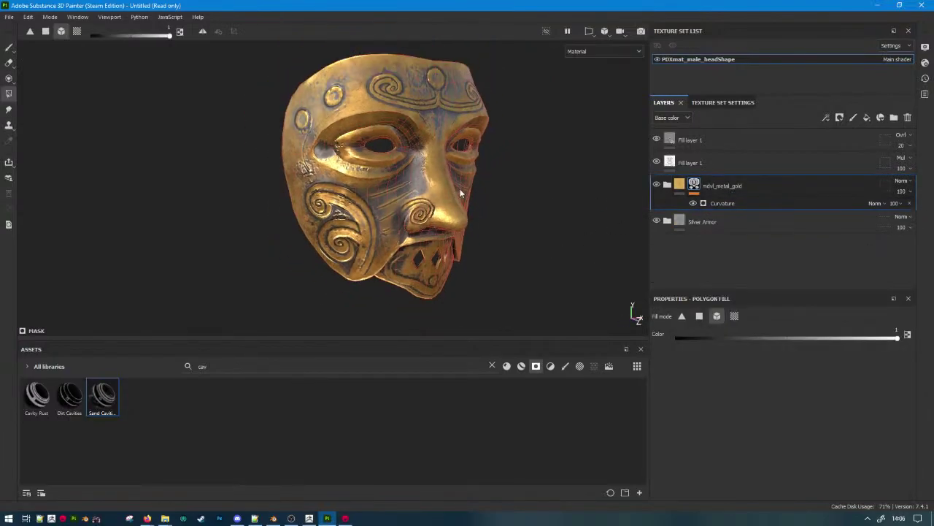
Replace the mdvl_metal_gold folder's curvature mask with a plain black mask.
right_click(704, 187)
click(737, 19)
alt+drag(500, 129, 453, 129)
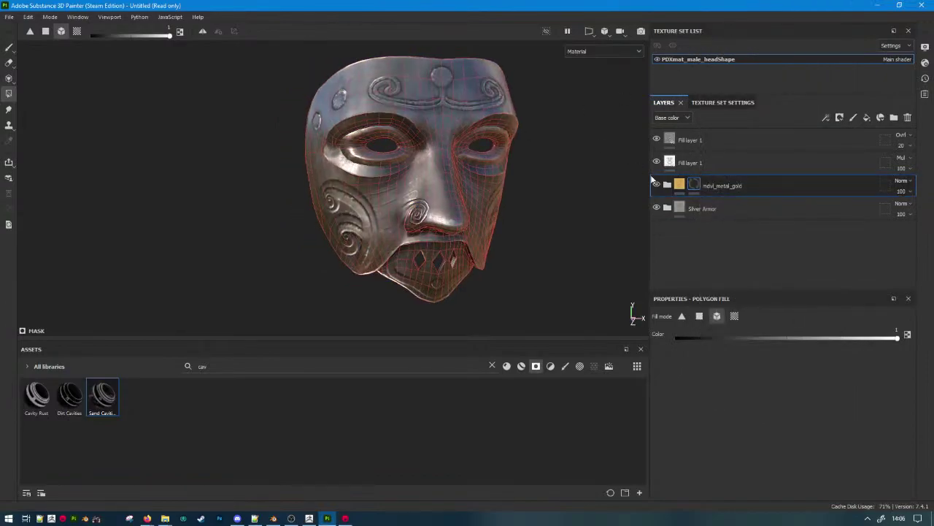
Try painting gold over the round disc on the forehead with the Paint tool at size 10, and undo the stroke.
click(9, 47)
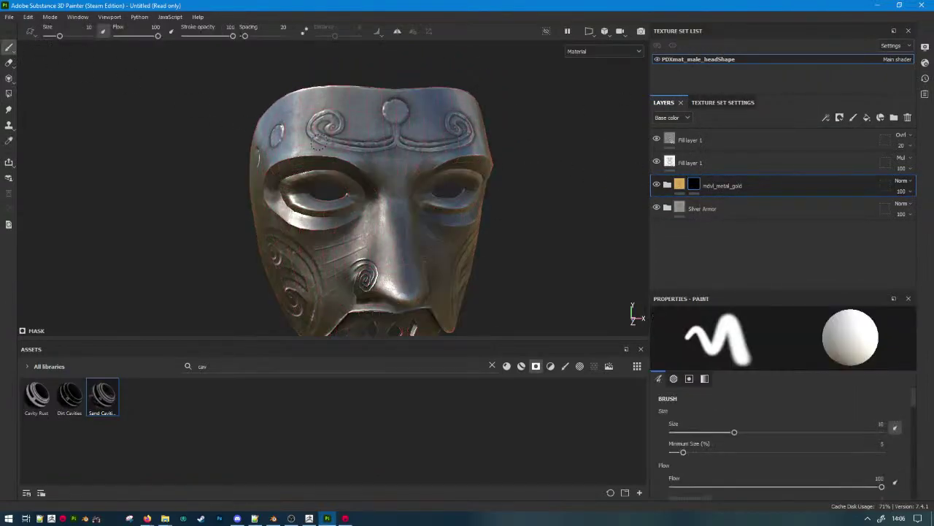
scroll(454, 120, up, 3)
alt+middle_drag(454, 120, 435, 186)
scroll(435, 186, up, 3)
alt+drag(435, 186, 389, 188)
scroll(389, 187, up, 3)
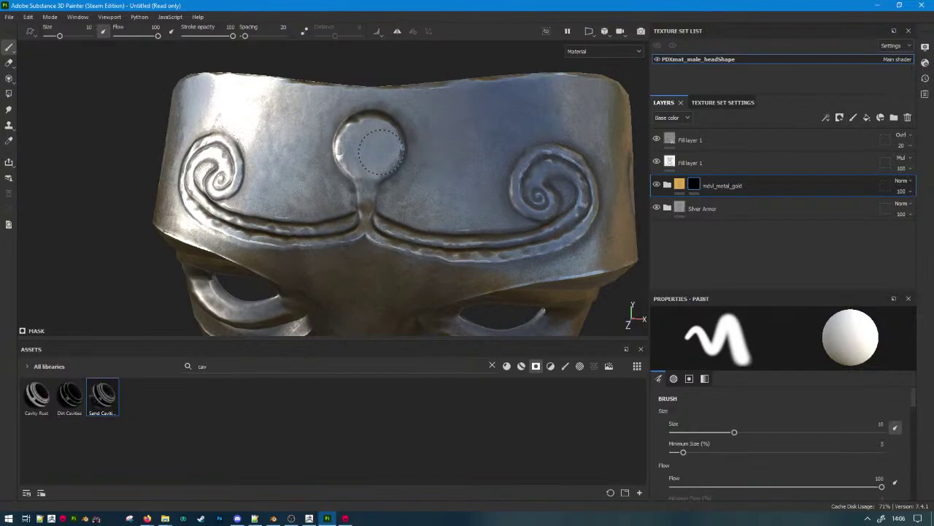
mouse_move(373, 151)
mouse_down()
mouse_move(365, 155)
mouse_move(355, 135)
mouse_up()
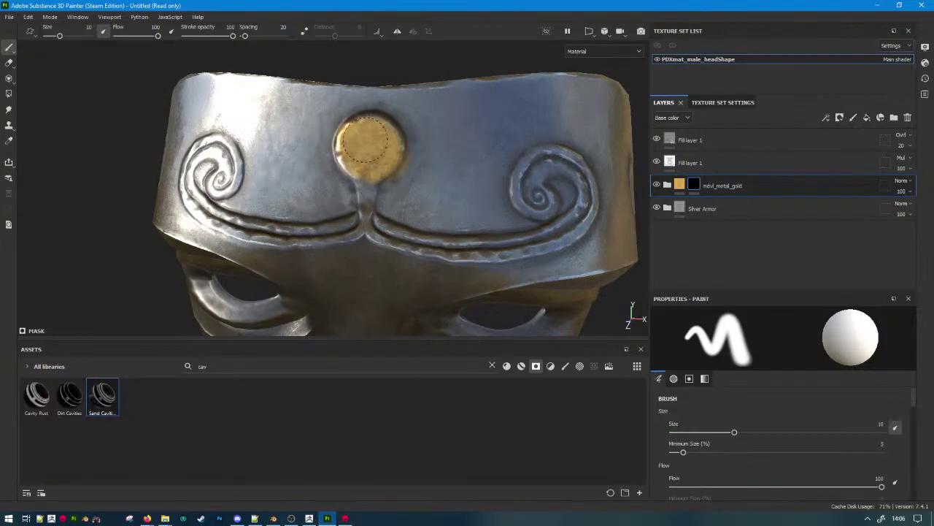
key(ctrl+z)
Set the brush size to 3.84 and try gold strokes along the forehead scroll, undoing them.
alt+drag(379, 146, 366, 170)
mouse_move(367, 171)
ctrl+right_down()
mouse_move(329, 172)
mouse_move(355, 173)
ctrl+right_up()
scroll(399, 193, up, 2)
scroll(403, 194, up, 1)
drag(357, 178, 272, 203)
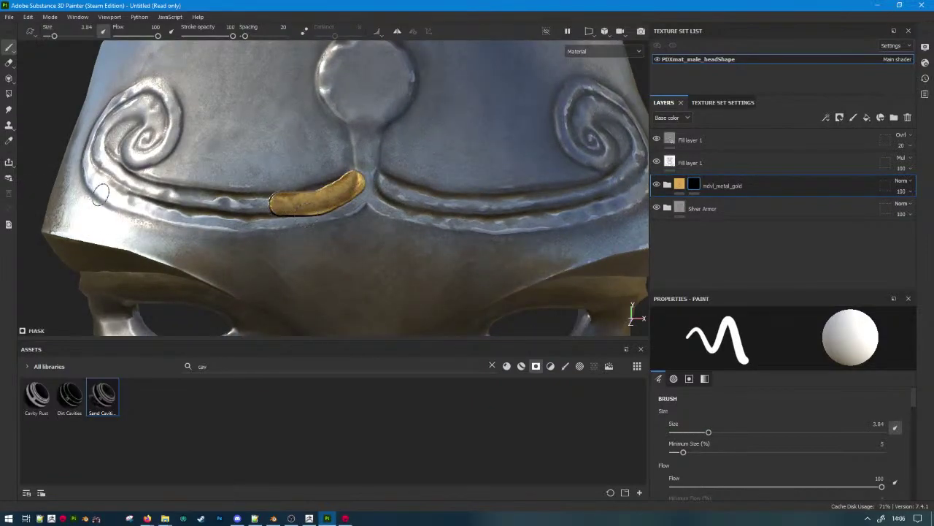
key(ctrl+z)
mouse_move(154, 206)
mouse_down()
mouse_move(273, 219)
mouse_move(146, 214)
mouse_up()
key(ctrl+z)
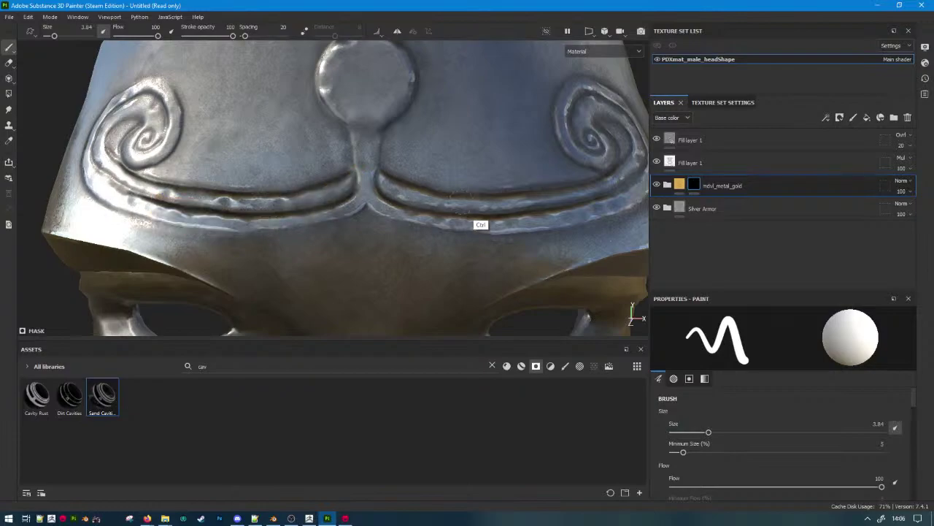
Hide the Height Details subfolder inside mdvl_metal_gold and turn off the height channel of its Base Metal fill.
click(666, 185)
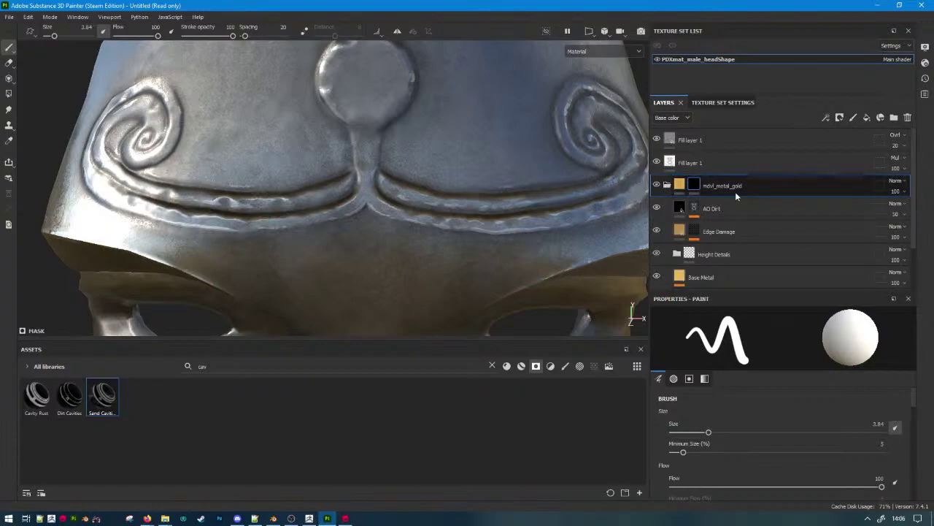
click(682, 211)
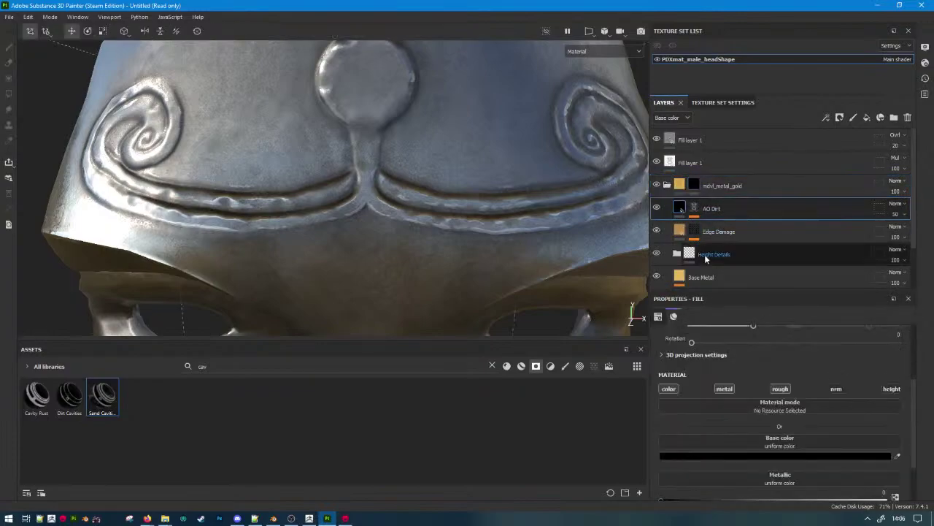
click(685, 232)
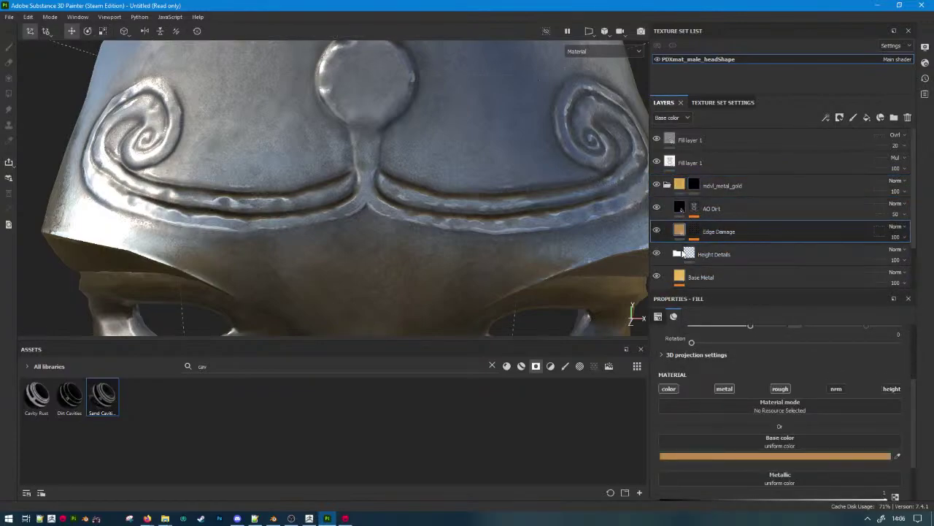
scroll(679, 256, down, 2)
click(701, 225)
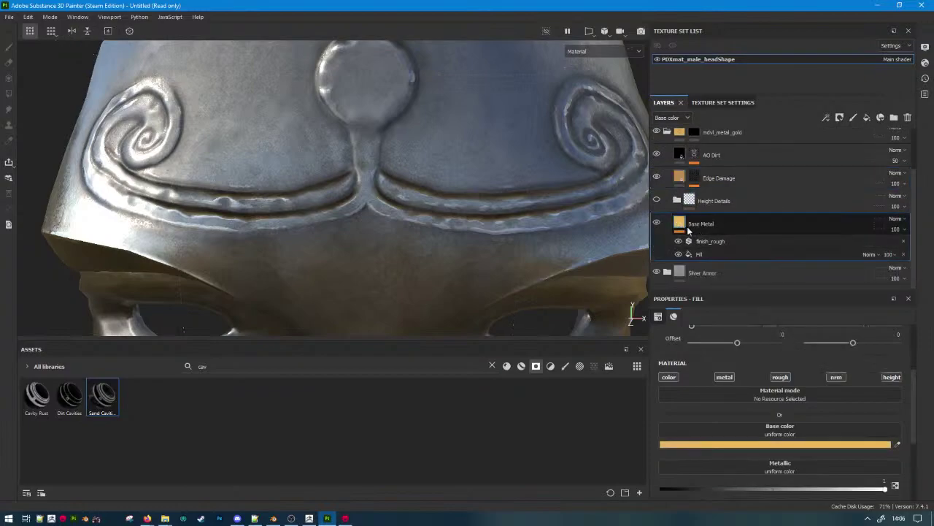
scroll(781, 205, up, 1)
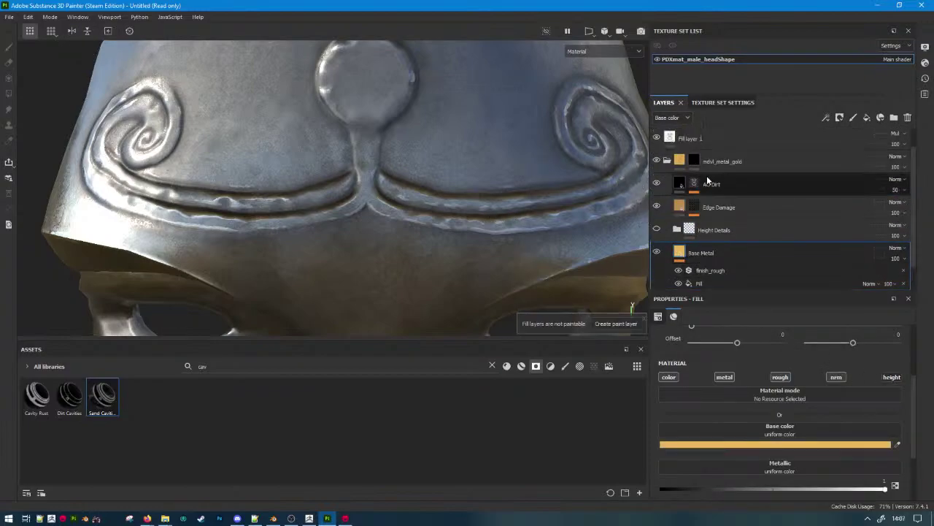
Paint white on the mdvl_metal_gold mask over the forehead ornament's stem, part of one scroll band and the disc's edge.
click(693, 162)
key(1)
mouse_move(514, 230)
mouse_down()
mouse_move(429, 221)
mouse_move(407, 198)
mouse_move(381, 194)
mouse_move(365, 150)
mouse_move(369, 84)
mouse_move(527, 130)
mouse_up()
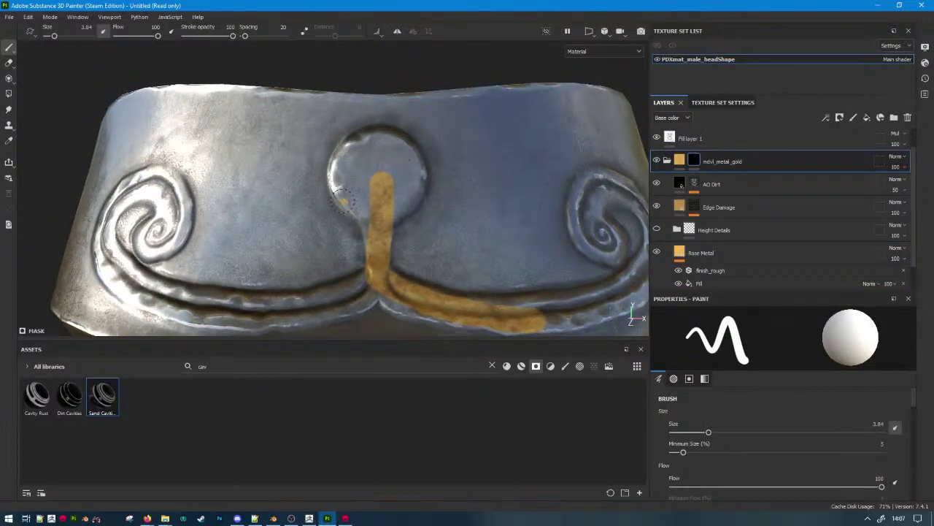
mouse_move(357, 203)
mouse_down()
mouse_move(339, 178)
mouse_move(347, 150)
mouse_up()
Display only the base color, set the brush size to 7.73 and fill the whole forehead disc with gold.
key(c)
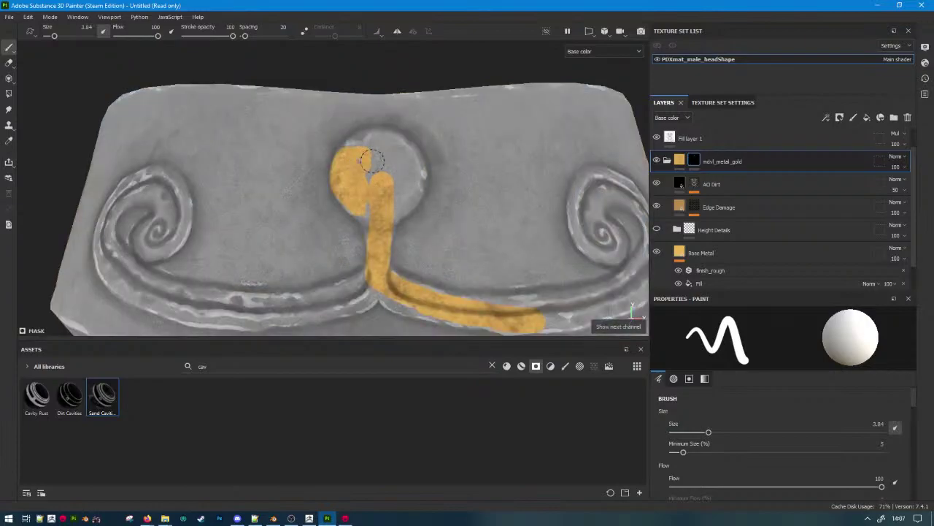
right_click(365, 165)
drag(422, 236, 427, 238)
mouse_move(349, 190)
mouse_down()
mouse_move(365, 172)
mouse_move(394, 183)
mouse_move(365, 204)
mouse_move(368, 228)
mouse_up()
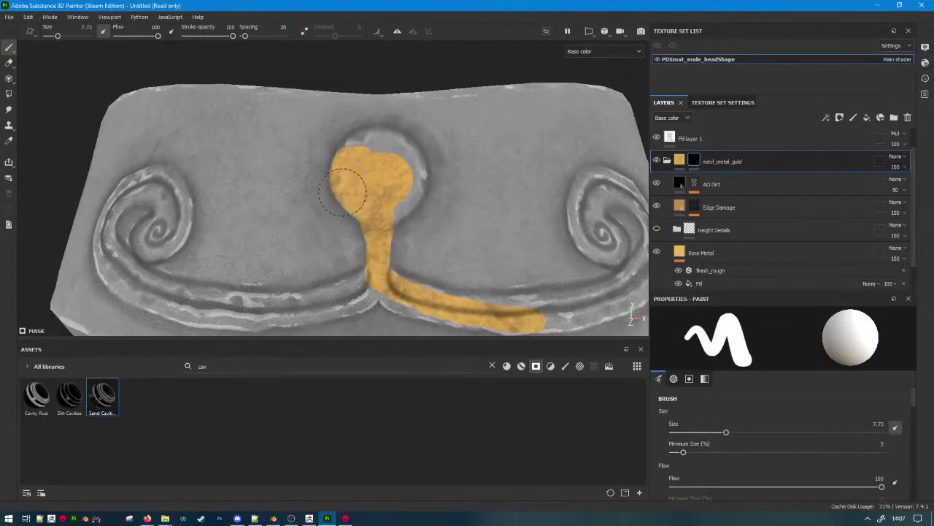
key(ctrl+z)
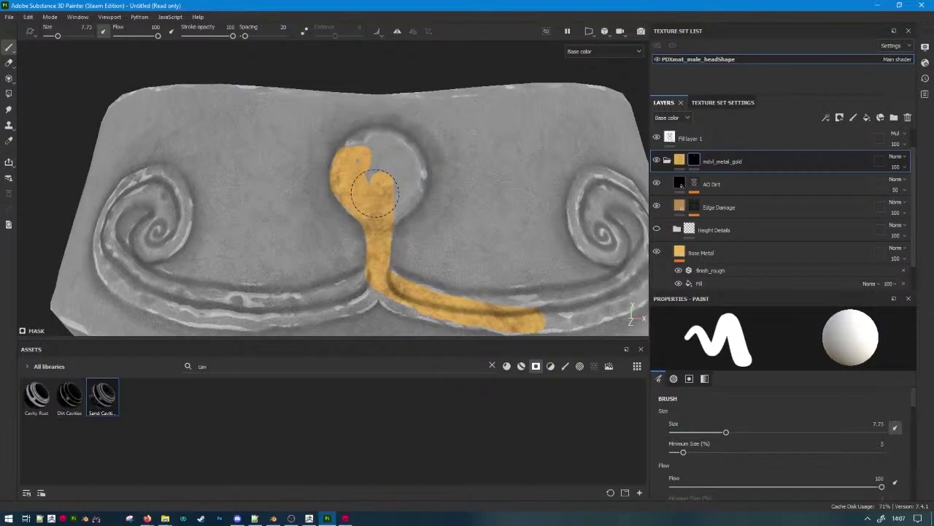
mouse_move(374, 192)
mouse_down()
mouse_move(383, 208)
mouse_move(406, 204)
mouse_move(413, 188)
mouse_move(407, 154)
mouse_move(390, 141)
mouse_move(359, 164)
mouse_move(387, 173)
mouse_move(353, 192)
mouse_up()
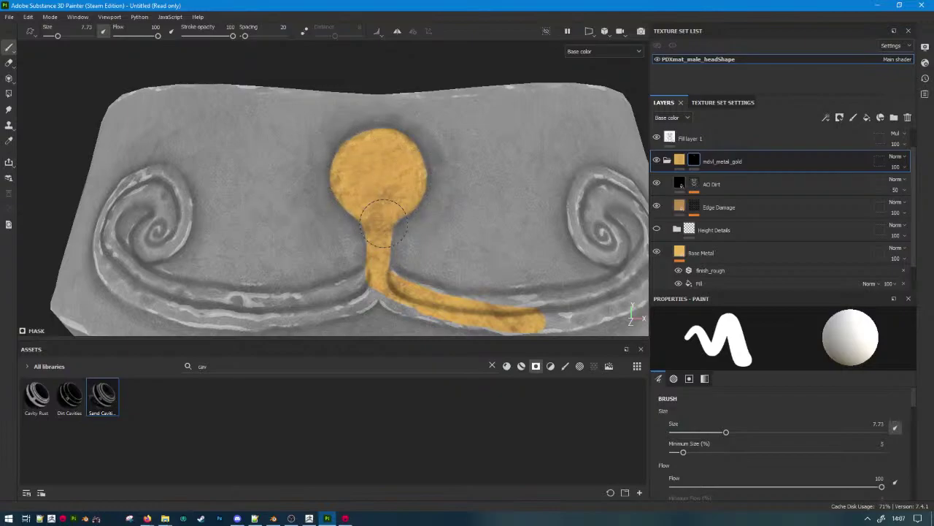
Fill the raised rims around both eyes with gold using Polygon Fill on the mdvl_metal_gold mask.
mouse_move(383, 222)
alt+right_down()
mouse_move(373, 232)
mouse_move(395, 221)
alt+right_up()
alt+middle_drag(396, 223, 409, 66)
alt+right_drag(409, 66, 488, 143)
alt+drag(487, 143, 548, 199)
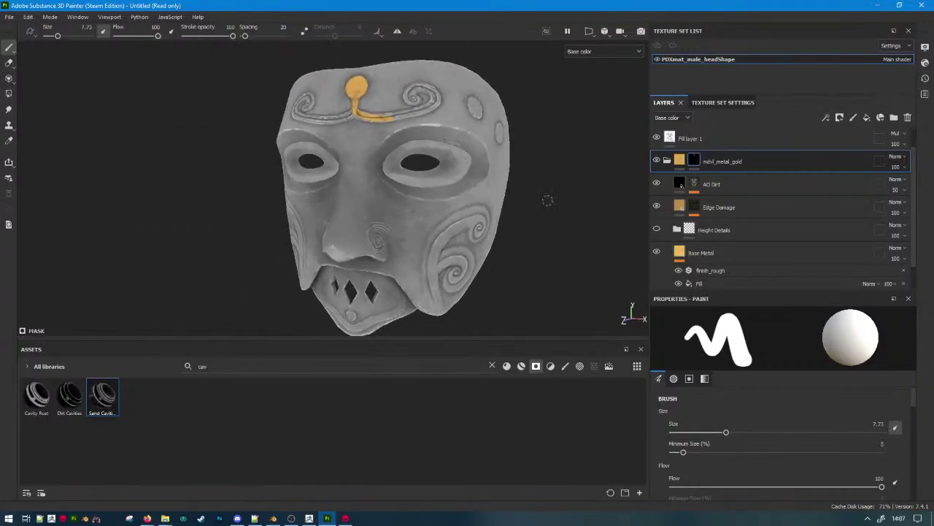
click(8, 94)
click(305, 177)
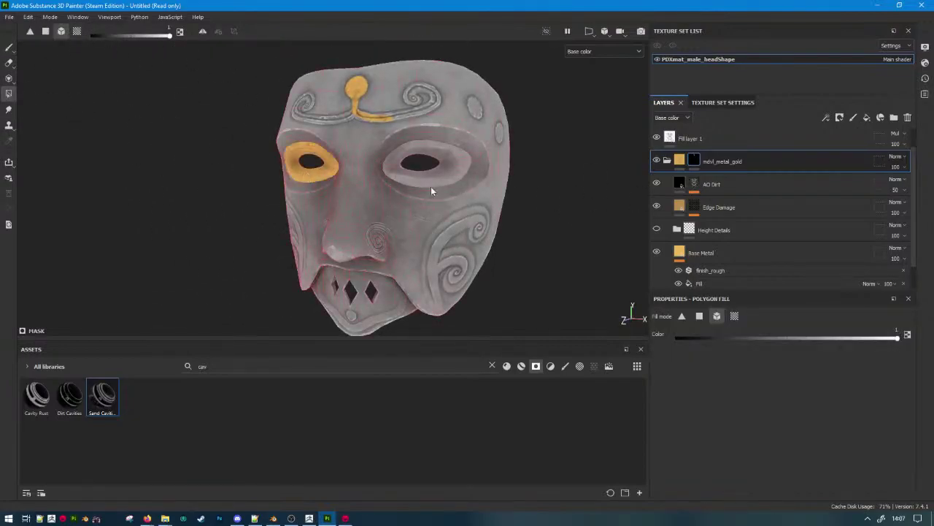
click(452, 178)
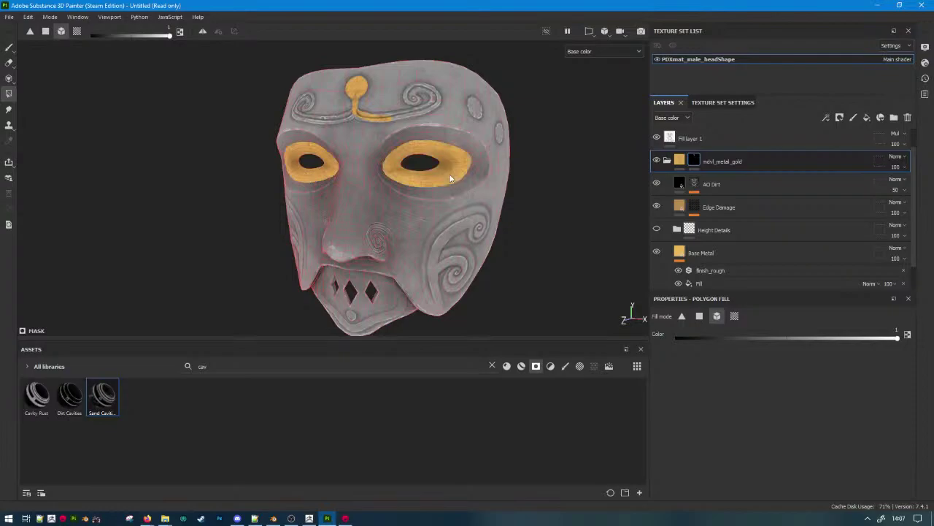
Set the brush size to 15.36 and try a single gold dab on the round stud beside the forehead scroll, undoing it.
click(10, 47)
alt+drag(467, 146, 399, 150)
alt+middle_drag(398, 150, 257, 251)
scroll(308, 187, up, 2)
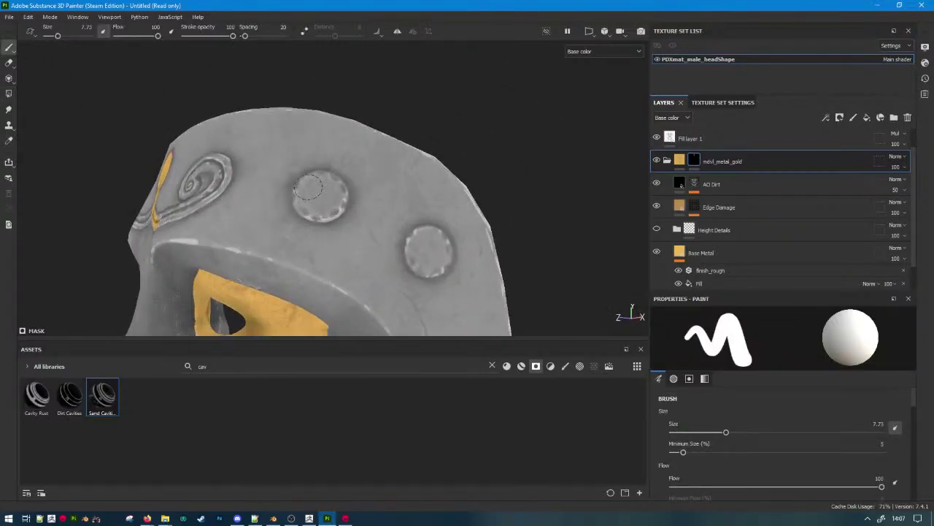
alt+drag(308, 187, 334, 241)
ctrl+right_drag(314, 197, 327, 194)
scroll(322, 194, up, 3)
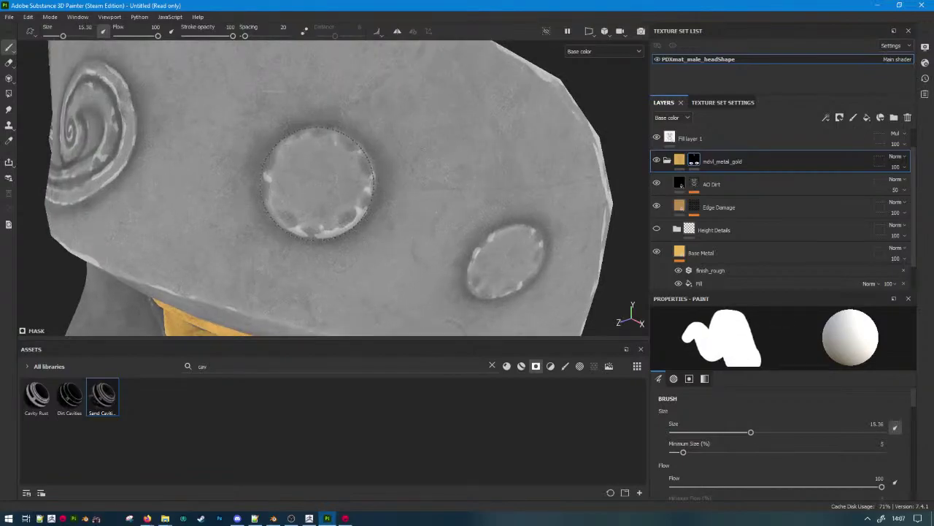
click(318, 181)
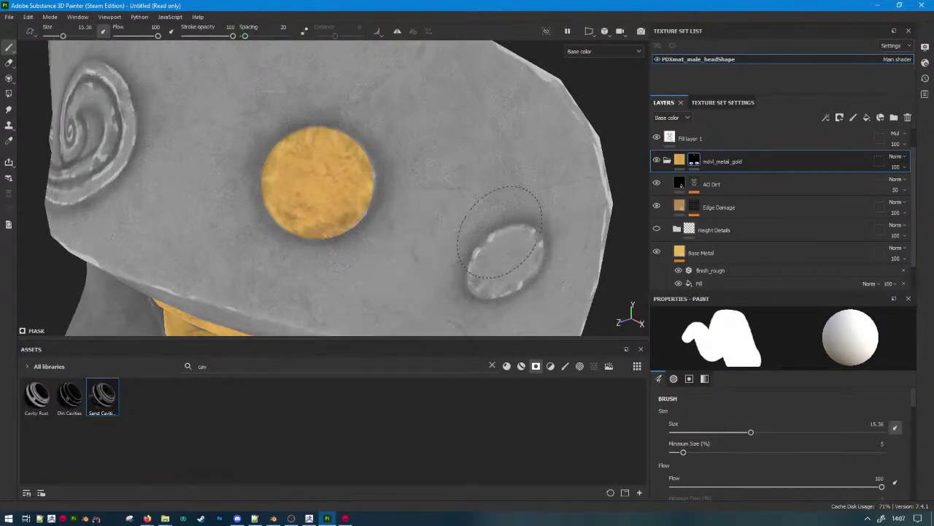
key(ctrl+z)
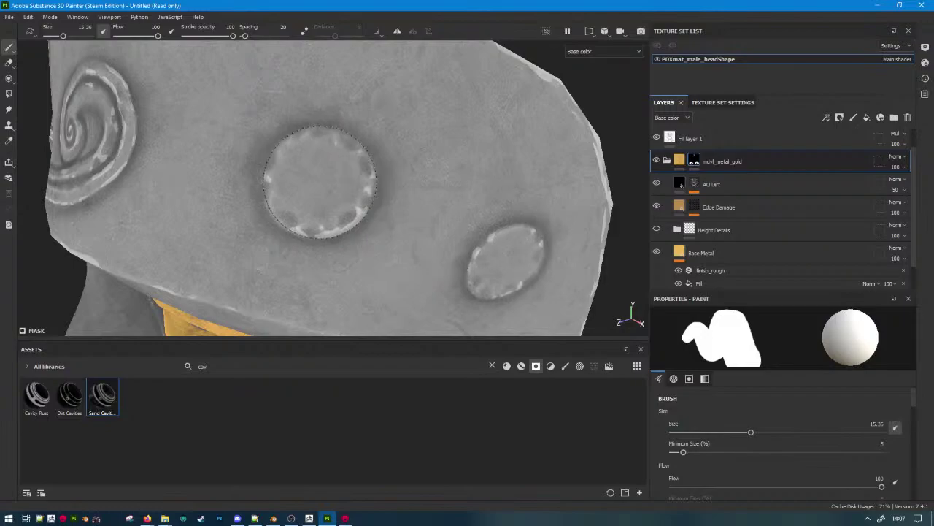
Paint gold over the two round studs on the left side of the mask's forehead and collapse the mdvl_metal_gold folder.
click(319, 182)
alt+drag(319, 182, 387, 145)
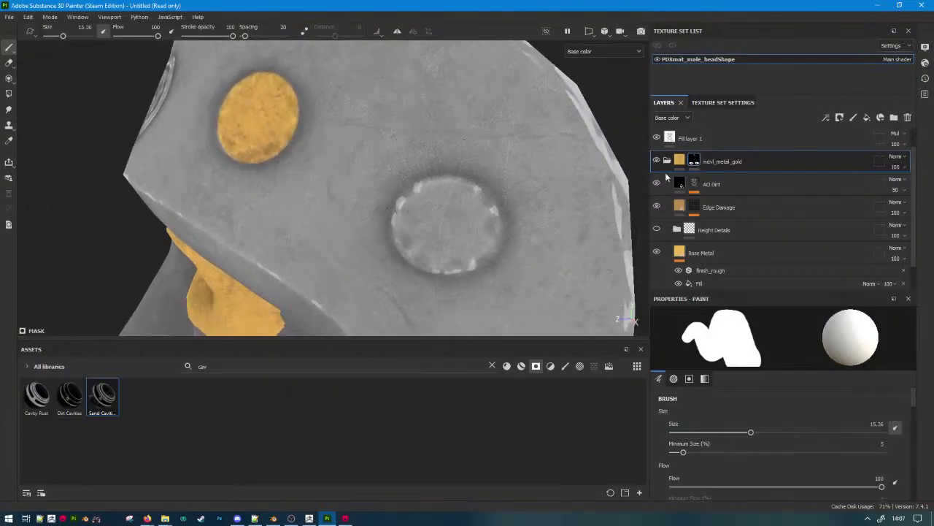
click(667, 160)
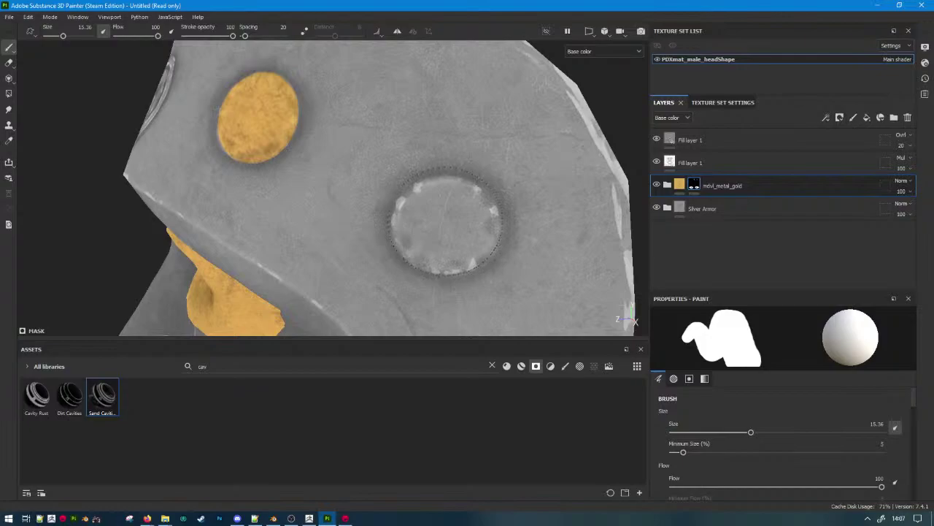
ctrl+right_drag(446, 225, 445, 225)
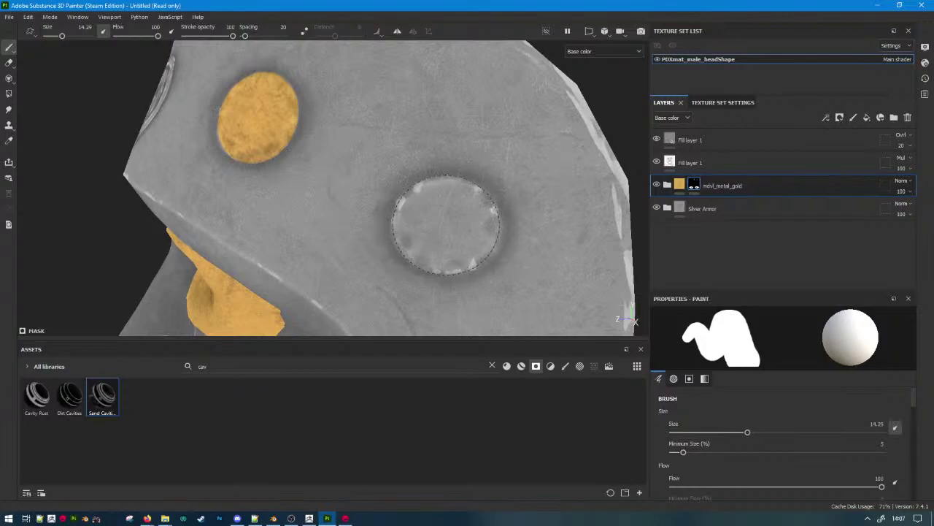
click(446, 224)
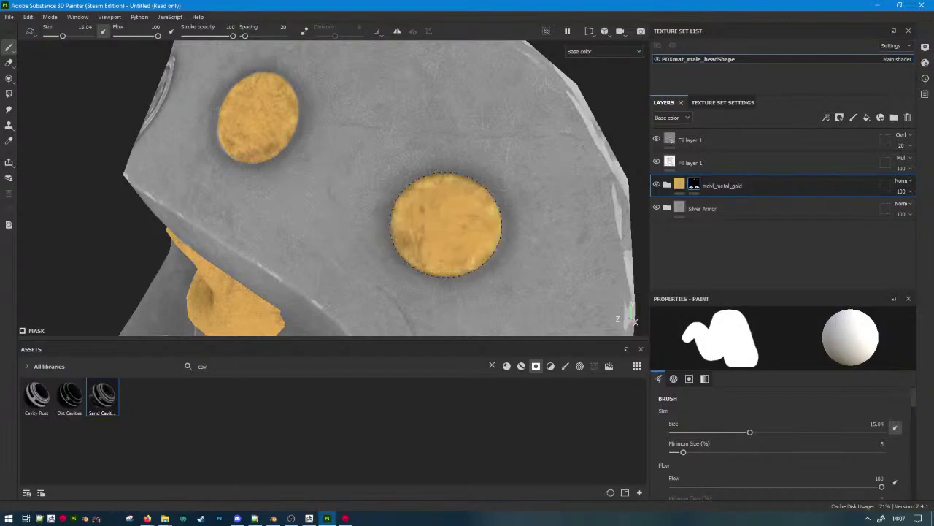
Paint gold over the two matching round studs on the right side of the mask's forehead, using brush sizes 15.32 and 14.89.
key(bracketright)
mouse_move(446, 224)
alt+mouse_down()
mouse_move(281, 188)
mouse_move(438, 183)
mouse_move(138, 192)
mouse_move(261, 237)
mouse_move(329, 212)
alt+mouse_up()
mouse_move(329, 212)
alt+right_down()
mouse_move(281, 197)
mouse_move(343, 168)
alt+right_up()
key(bracketright)
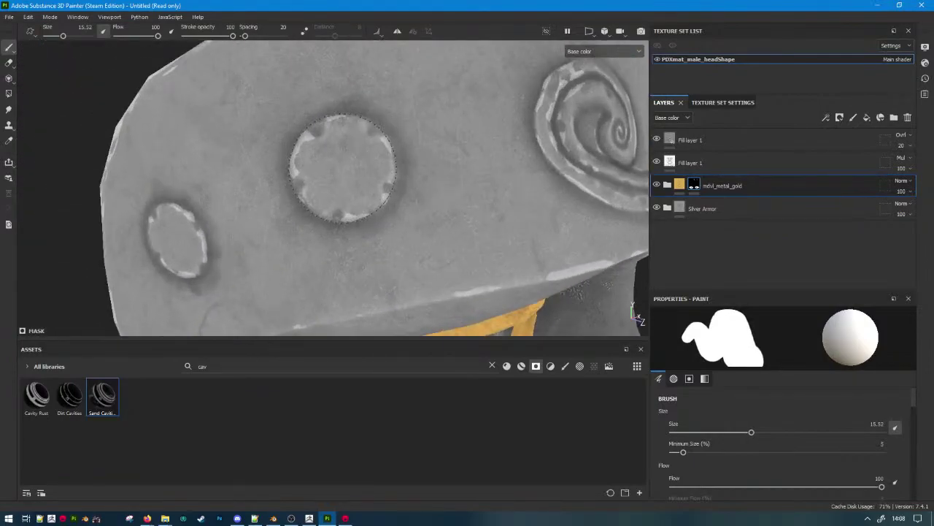
click(343, 166)
mouse_move(232, 192)
alt+mouse_down()
mouse_move(277, 211)
mouse_move(447, 203)
alt+mouse_up()
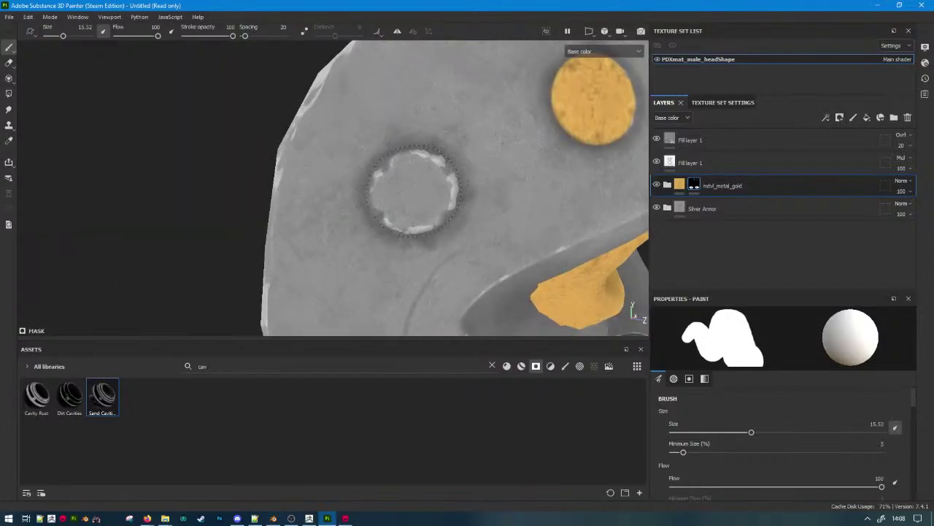
key(bracketleft)
key(bracketleft)
key(bracketleft)
key(bracketleft)
click(414, 190)
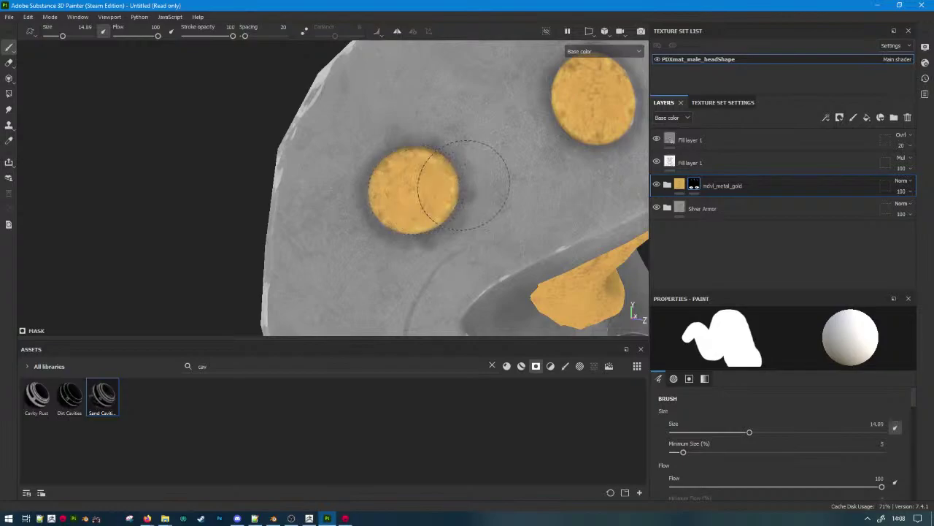
Paint the round stud on the chin gold with the brush size set to 8.26.
scroll(501, 194, down, 4)
mouse_move(505, 194)
alt+mouse_down()
mouse_move(372, 164)
mouse_move(282, 195)
alt+mouse_up()
scroll(277, 193, down, 1)
scroll(272, 192, down, 2)
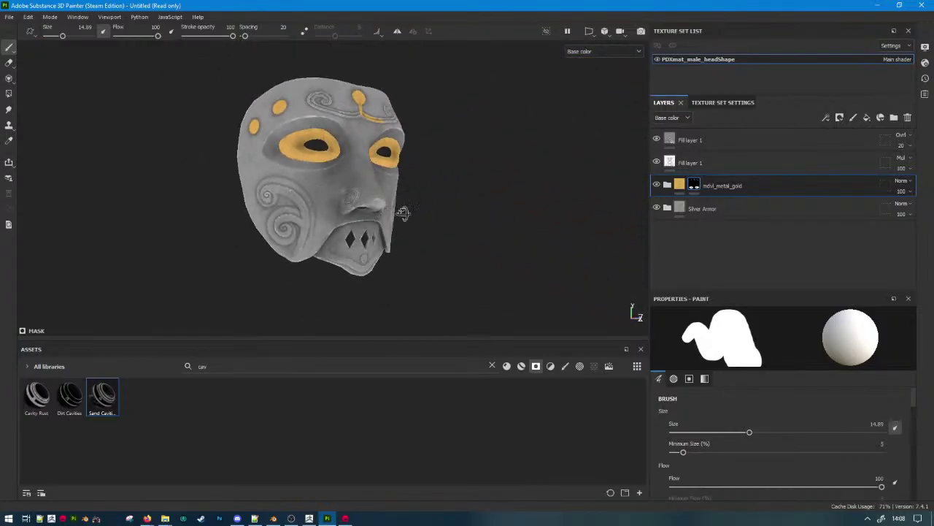
alt+drag(402, 213, 299, 219)
alt+middle_drag(379, 267, 388, 225)
scroll(403, 230, up, 8)
scroll(404, 230, up, 4)
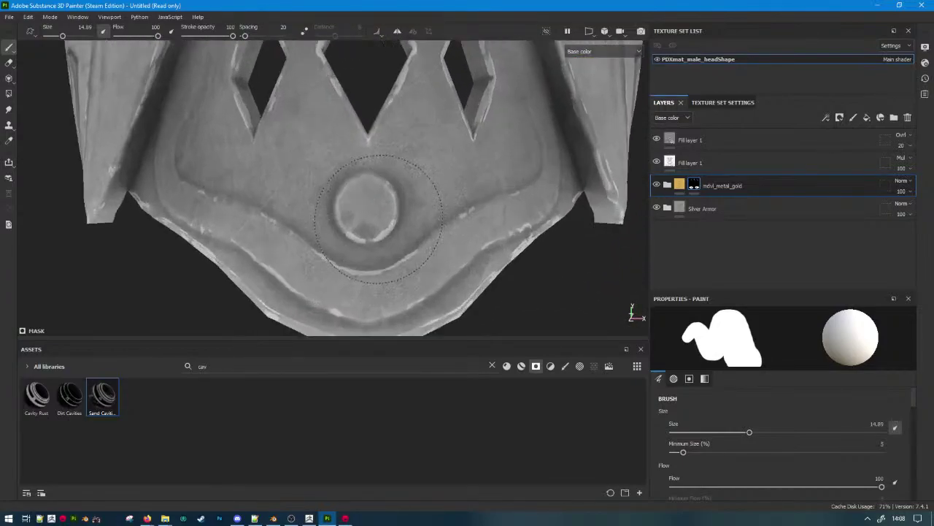
ctrl+right_drag(372, 209, 346, 208)
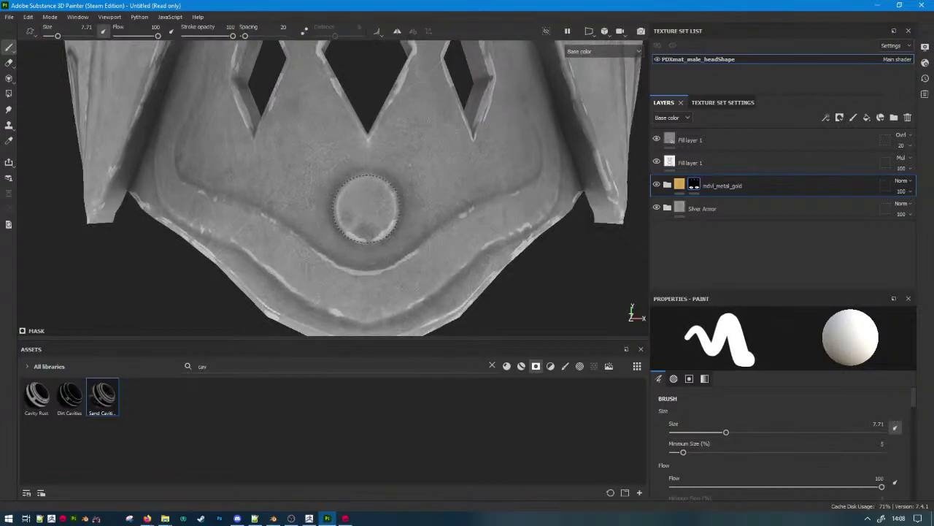
key(bracketright)
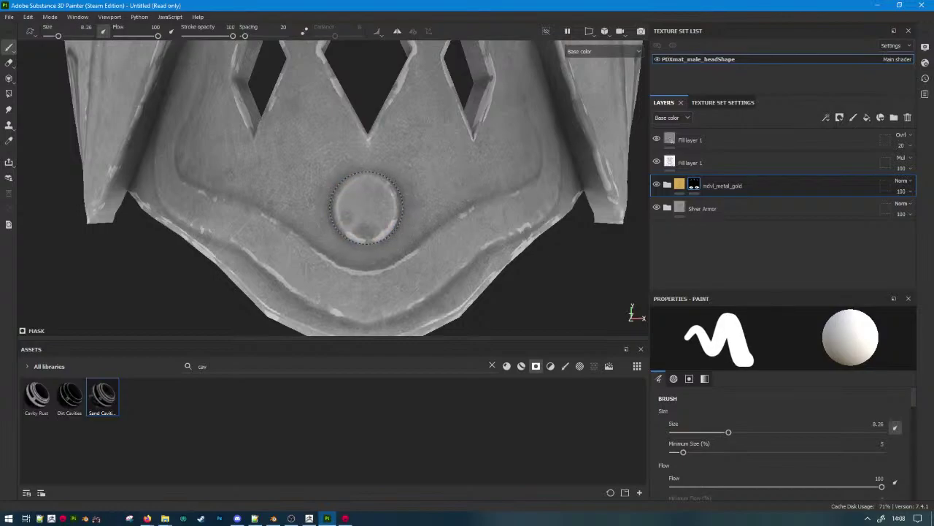
scroll(368, 209, up, 3)
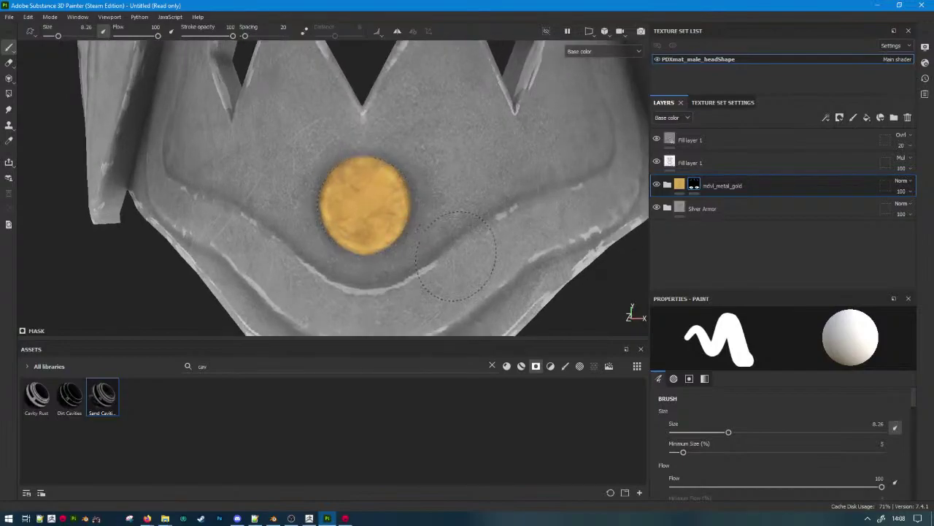
Try painting gold between the diamond openings of the mouthpiece and undo it.
scroll(454, 248, down, 5)
scroll(475, 102, up, 3)
click(401, 208)
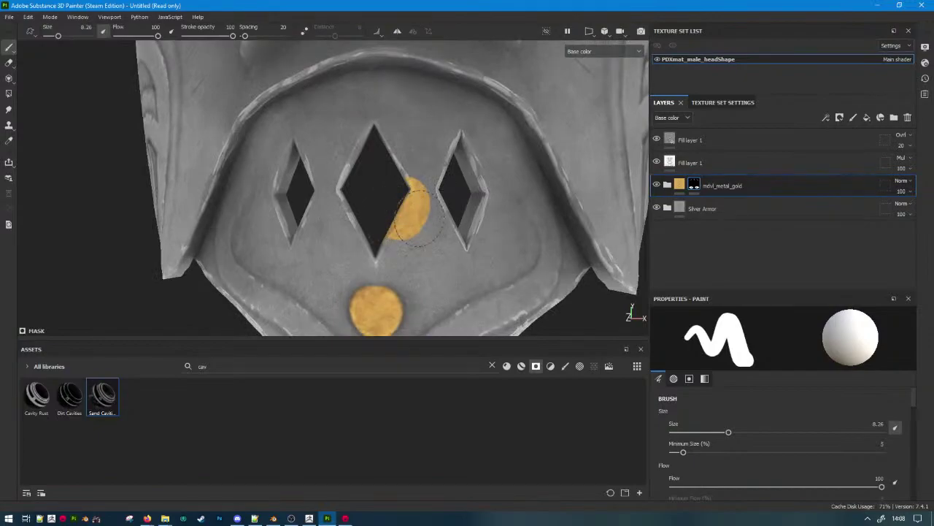
alt+drag(420, 219, 465, 249)
mouse_move(403, 174)
mouse_down()
mouse_move(389, 131)
mouse_move(416, 188)
mouse_up()
key(ctrl+z)
Try painting gold along the raised border of the chin piece and undo the strokes.
alt+middle_drag(404, 289, 416, 140)
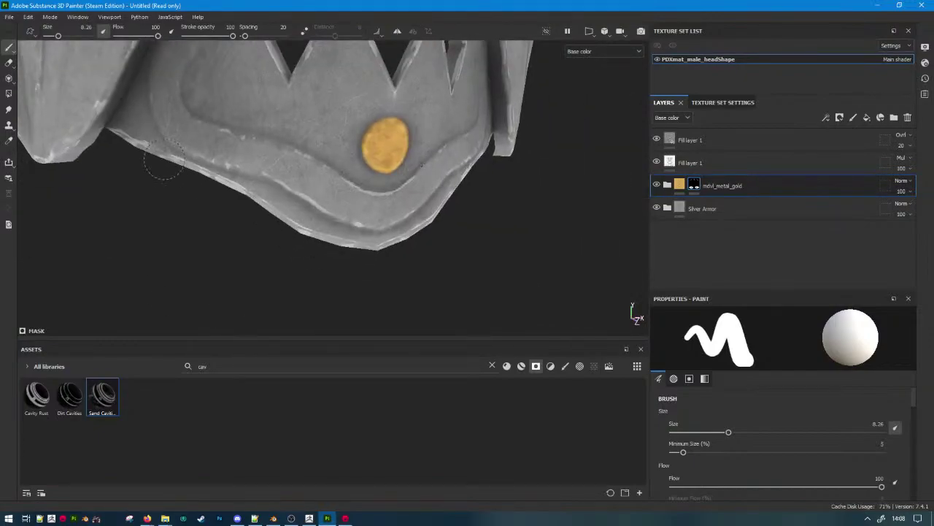
alt+middle_drag(156, 153, 252, 179)
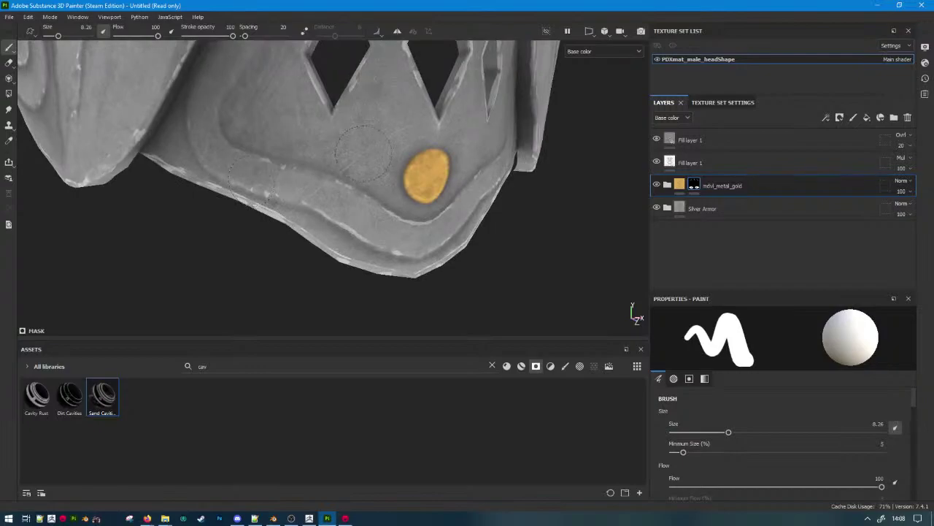
mouse_move(284, 189)
mouse_down()
mouse_move(226, 164)
mouse_move(327, 191)
mouse_move(235, 178)
mouse_up()
alt+middle_drag(235, 179, 289, 228)
drag(293, 221, 297, 219)
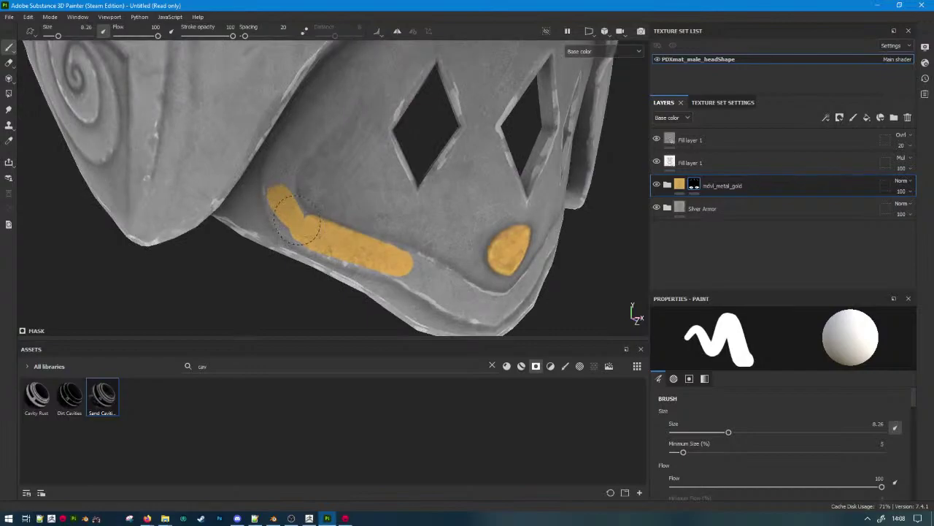
drag(287, 169, 327, 108)
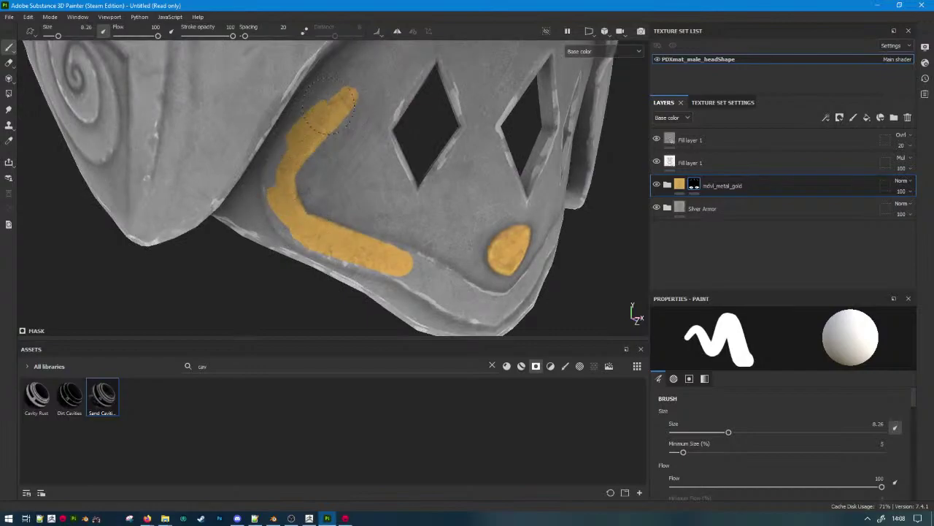
key(ctrl+z)
key(ctrl+z)
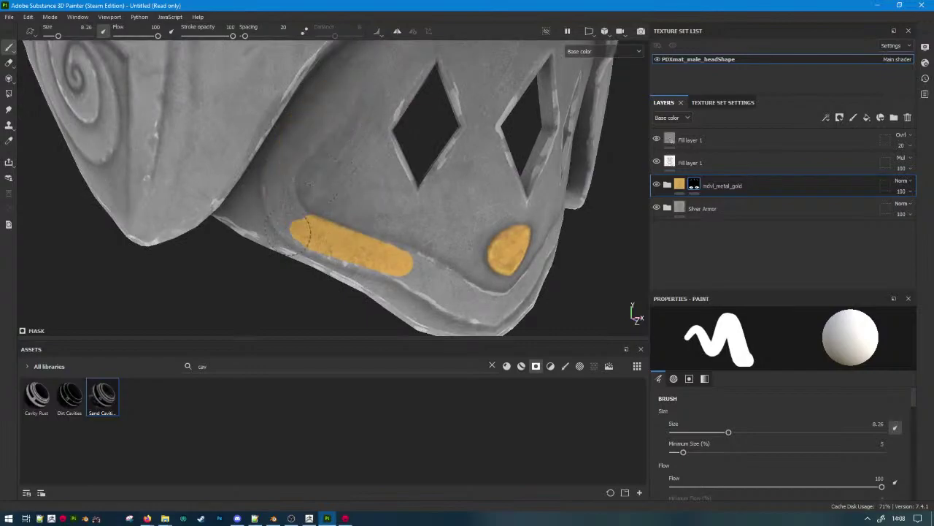
key(ctrl+z)
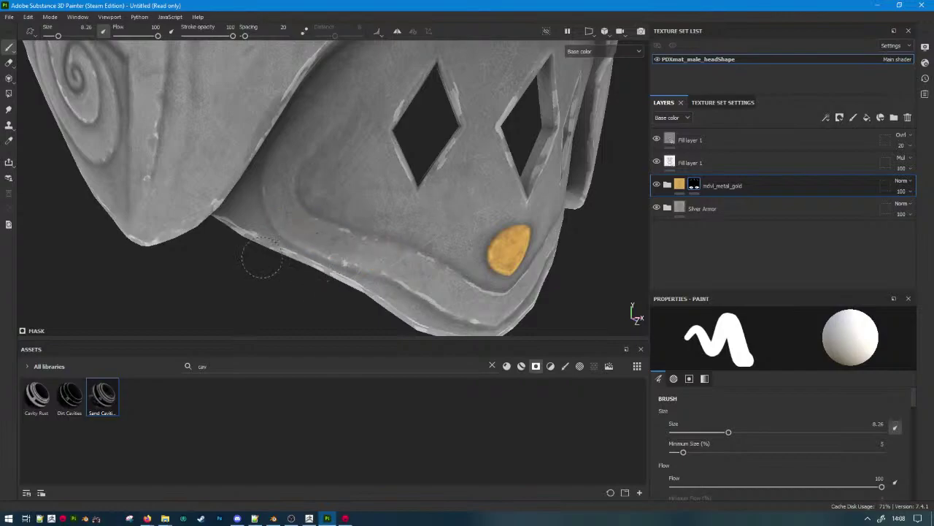
Paint the left forehead scroll gold from the central stem through the curl to the spiral's centre.
scroll(327, 280, down, 5)
alt+drag(328, 279, 365, 274)
alt+middle_drag(364, 211, 408, 292)
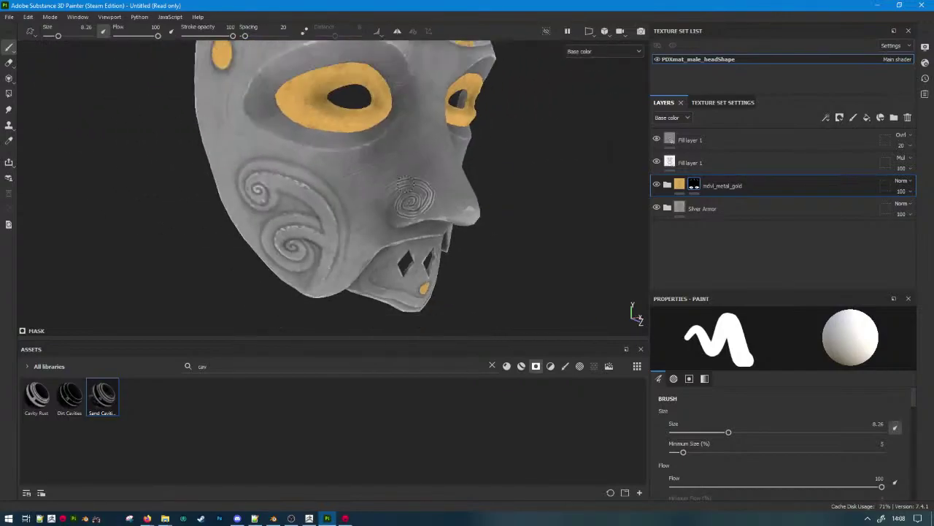
scroll(408, 292, down, 3)
alt+drag(433, 169, 336, 186)
alt+middle_drag(387, 190, 336, 219)
scroll(336, 219, up, 4)
alt+drag(497, 212, 427, 244)
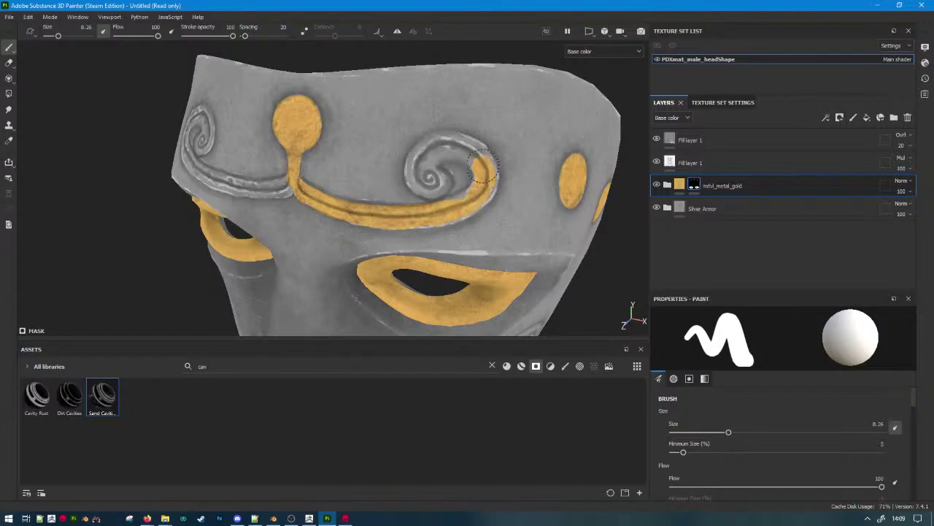
mouse_move(470, 154)
mouse_down()
mouse_move(447, 151)
mouse_move(430, 181)
mouse_up()
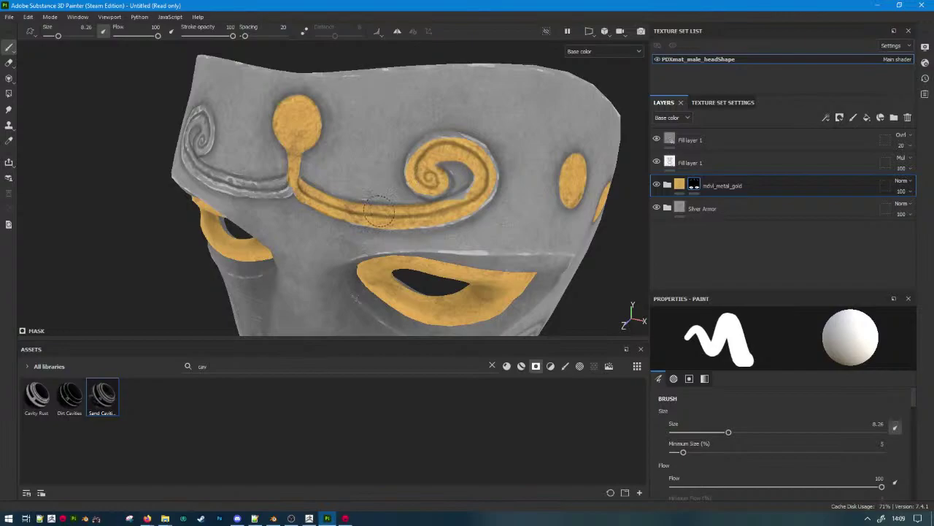
Maximize the viewport and cover the silver edge around the upper curl of the left forehead spiral with gold.
key(Tab)
scroll(398, 217, down, 2)
alt+drag(398, 217, 336, 219)
scroll(365, 223, up, 6)
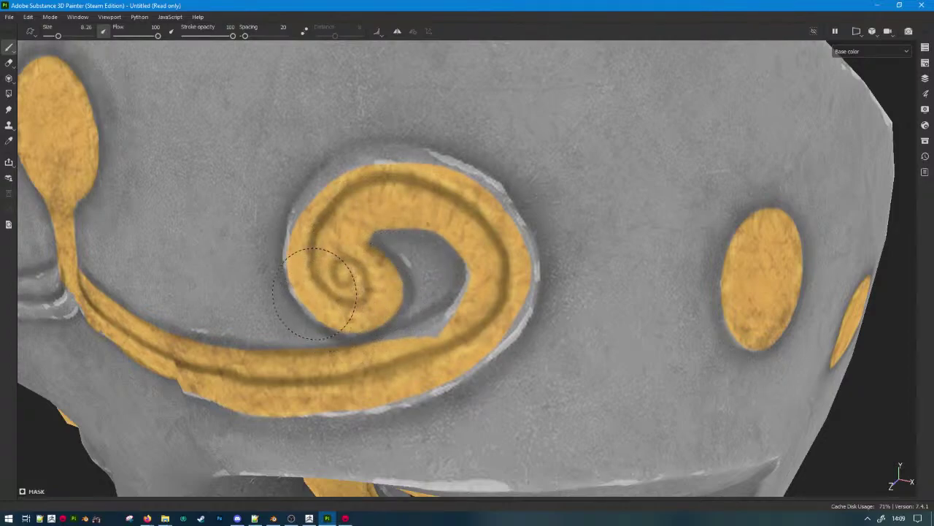
mouse_move(318, 299)
mouse_down()
mouse_move(322, 262)
mouse_move(299, 241)
mouse_move(345, 185)
mouse_move(427, 184)
mouse_move(445, 197)
mouse_move(447, 218)
mouse_move(475, 223)
mouse_move(444, 191)
mouse_move(438, 170)
mouse_move(474, 196)
mouse_move(484, 241)
mouse_move(452, 327)
mouse_up()
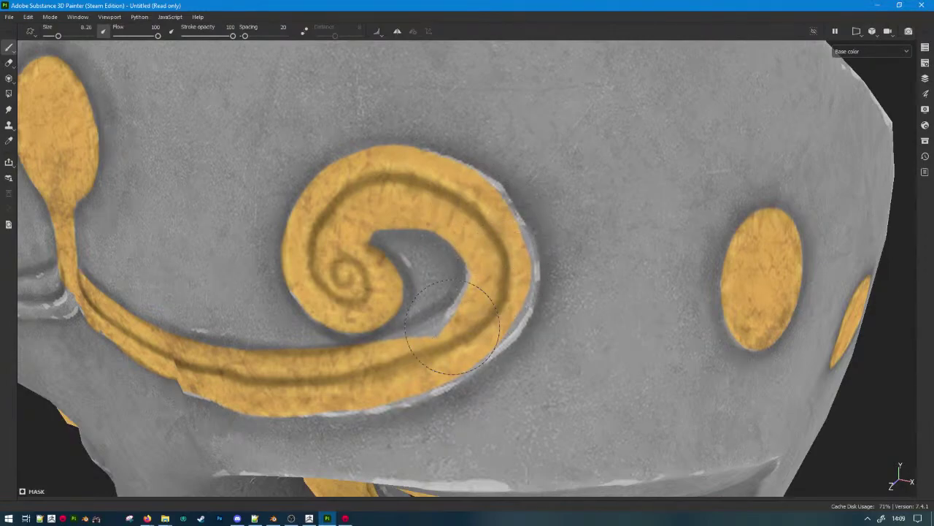
Fill the remaining silver gaps on the left scroll's lower band, inner curve and outer edge with gold.
alt+drag(198, 381, 320, 337)
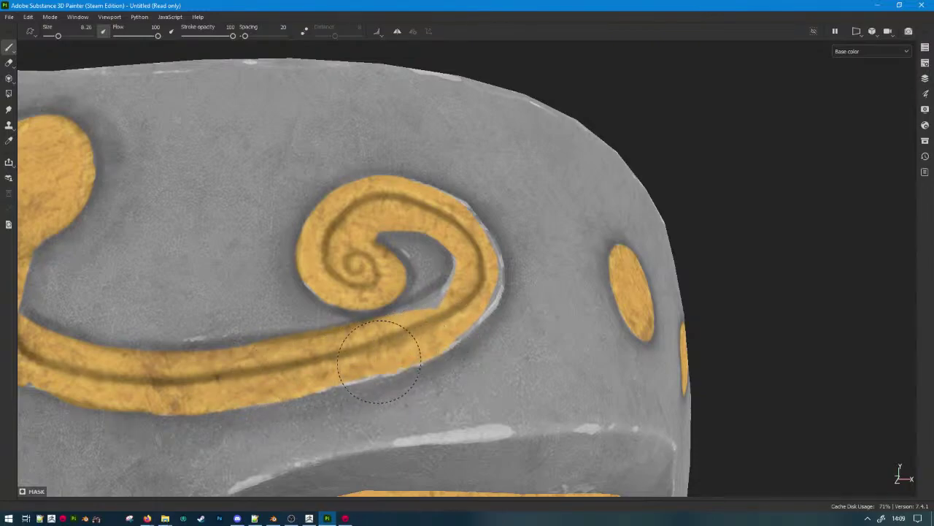
drag(379, 362, 327, 357)
alt+drag(406, 347, 366, 343)
mouse_move(379, 340)
mouse_down()
mouse_move(460, 294)
mouse_move(401, 321)
mouse_move(445, 301)
mouse_move(480, 268)
mouse_up()
key(ctrl+z)
mouse_move(419, 324)
mouse_down()
mouse_move(479, 298)
mouse_move(484, 269)
mouse_up()
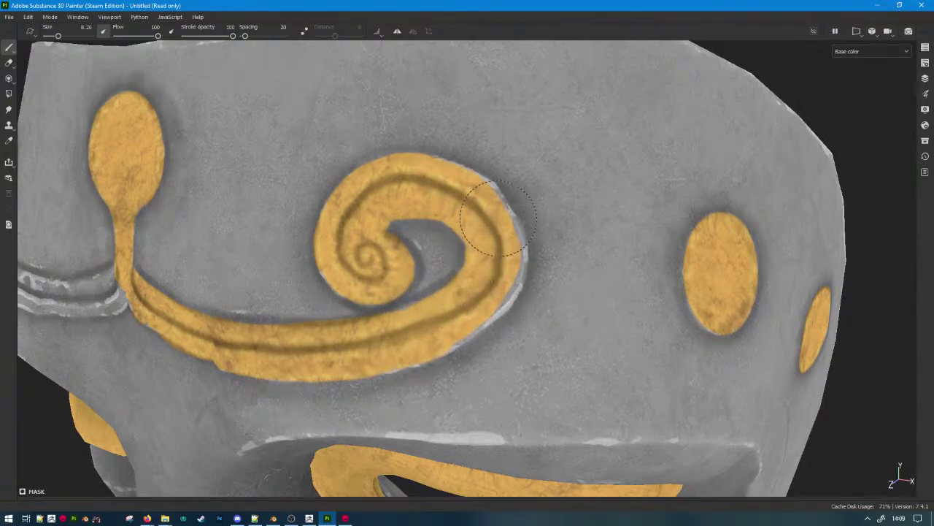
alt+drag(498, 216, 476, 189)
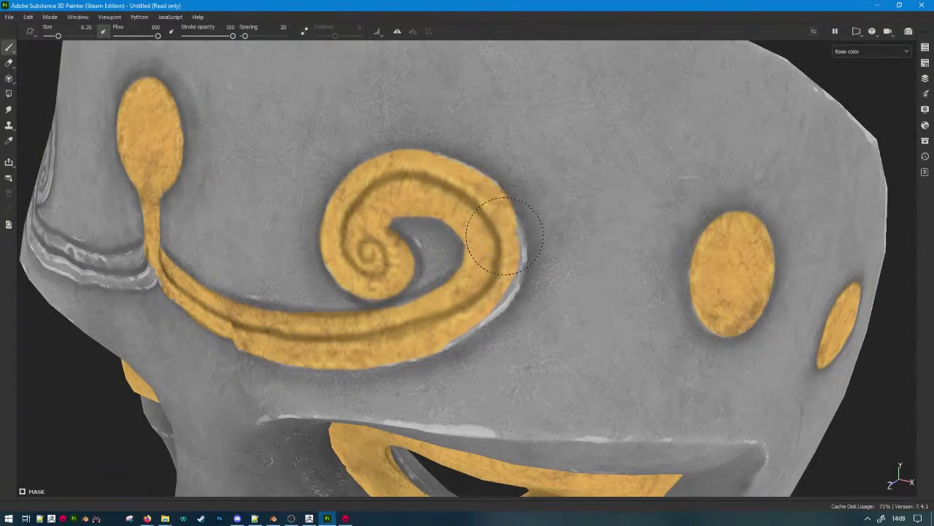
alt+drag(509, 243, 497, 285)
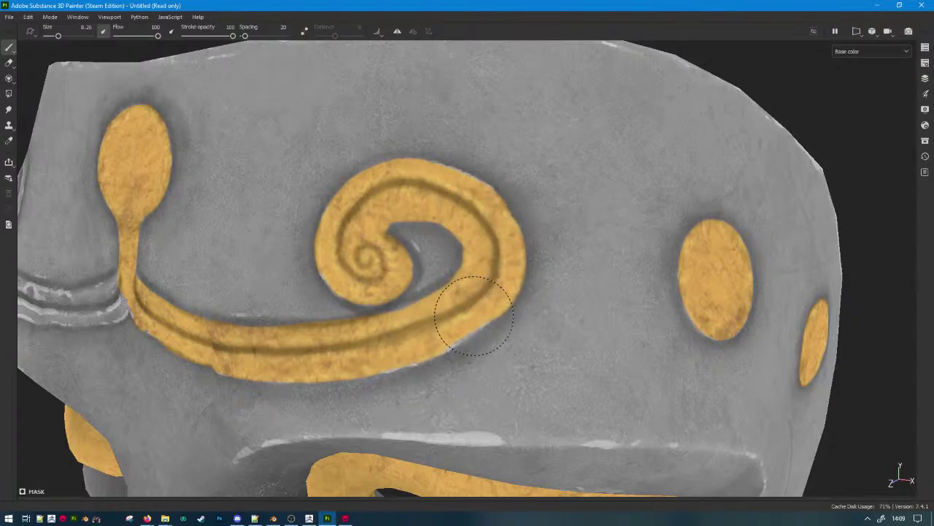
Paint the band of the right forehead scroll gold between the central stem and the base of its spiral.
alt+drag(355, 375, 564, 259)
mouse_move(665, 270)
mouse_down()
mouse_move(703, 289)
mouse_move(625, 279)
mouse_move(406, 292)
mouse_move(316, 278)
mouse_move(249, 247)
mouse_up()
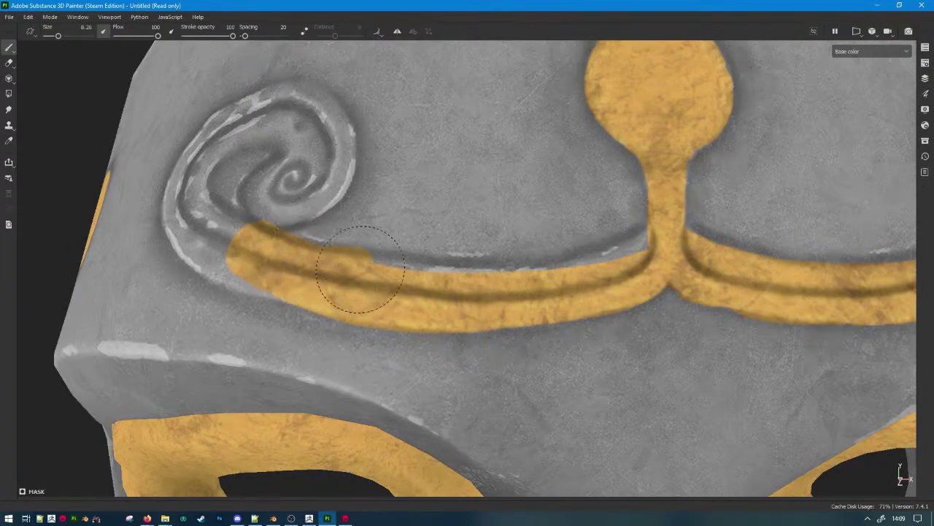
mouse_move(340, 286)
alt+mouse_down()
mouse_move(343, 273)
mouse_move(324, 278)
alt+mouse_up()
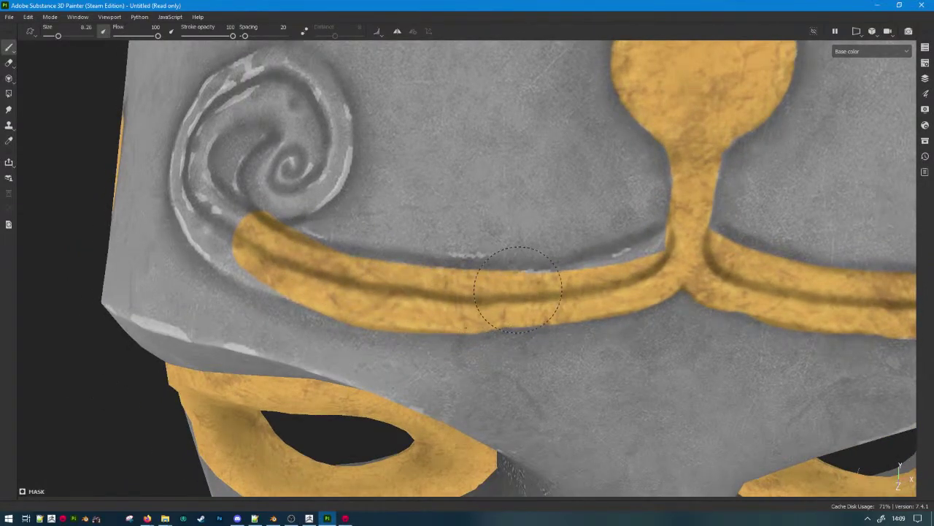
drag(584, 284, 665, 254)
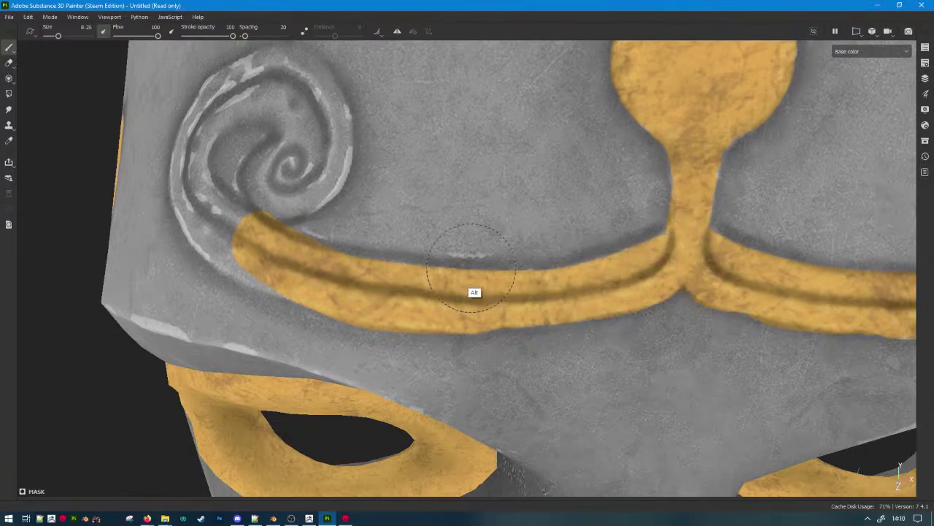
Paint the right forehead spiral gold around its outer curl and into its centre.
alt+drag(473, 271, 597, 295)
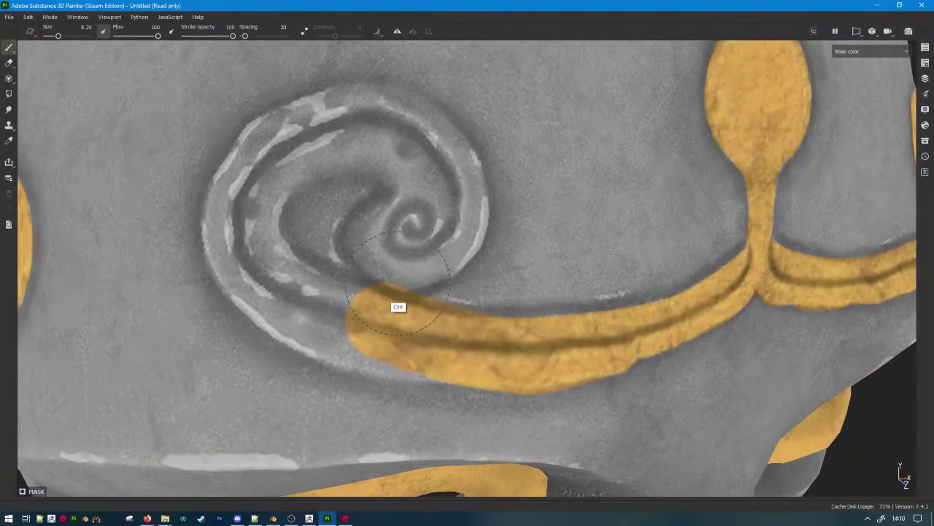
drag(382, 294, 300, 313)
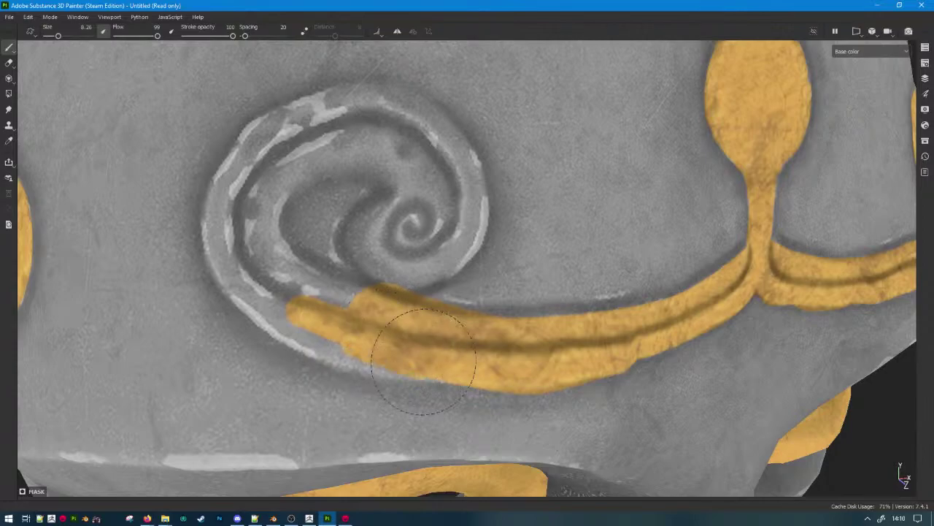
mouse_move(433, 359)
mouse_down()
mouse_move(330, 338)
mouse_move(294, 311)
mouse_move(301, 322)
mouse_move(229, 228)
mouse_move(239, 187)
mouse_move(270, 152)
mouse_move(343, 118)
mouse_move(420, 146)
mouse_move(446, 208)
mouse_move(394, 222)
mouse_move(419, 212)
mouse_move(449, 228)
mouse_move(421, 215)
mouse_move(414, 257)
mouse_up()
mouse_move(452, 227)
mouse_down()
mouse_move(405, 126)
mouse_move(369, 113)
mouse_move(296, 157)
mouse_move(256, 219)
mouse_move(281, 281)
mouse_move(365, 325)
mouse_move(313, 288)
mouse_move(248, 274)
mouse_move(267, 266)
mouse_move(238, 226)
mouse_move(285, 181)
mouse_move(358, 160)
mouse_up()
key(ctrl+z)
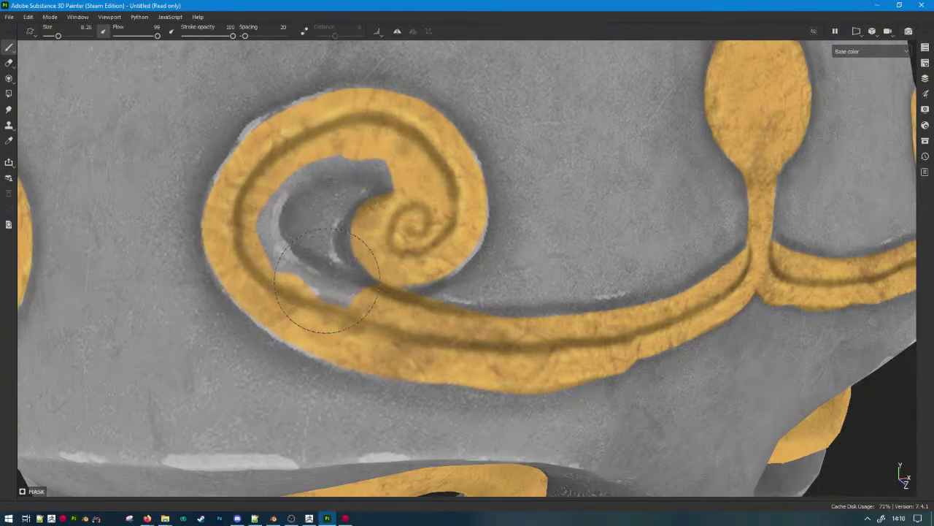
Fill the silver gaps along the inner curve of the right forehead spiral with gold.
drag(327, 304, 313, 289)
key(ctrl+z)
mouse_move(355, 312)
mouse_down()
mouse_move(307, 303)
mouse_move(267, 244)
mouse_move(256, 201)
mouse_move(291, 158)
mouse_move(325, 152)
mouse_move(413, 168)
mouse_move(434, 226)
mouse_move(343, 295)
mouse_up()
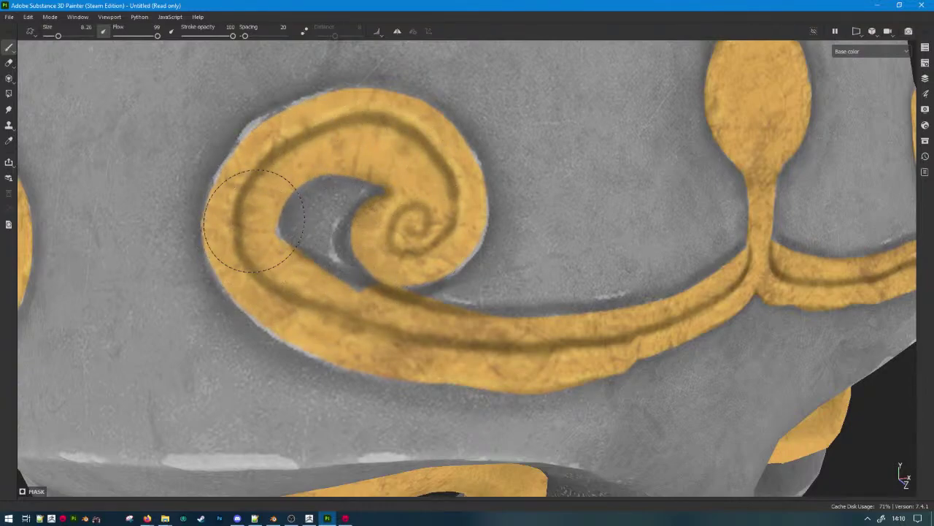
Redo the last gold stroke along the lower inner edge of the left forehead scroll to smooth its outline.
key(ctrl+z)
drag(292, 270, 407, 319)
drag(291, 272, 269, 208)
key(ctrl+z)
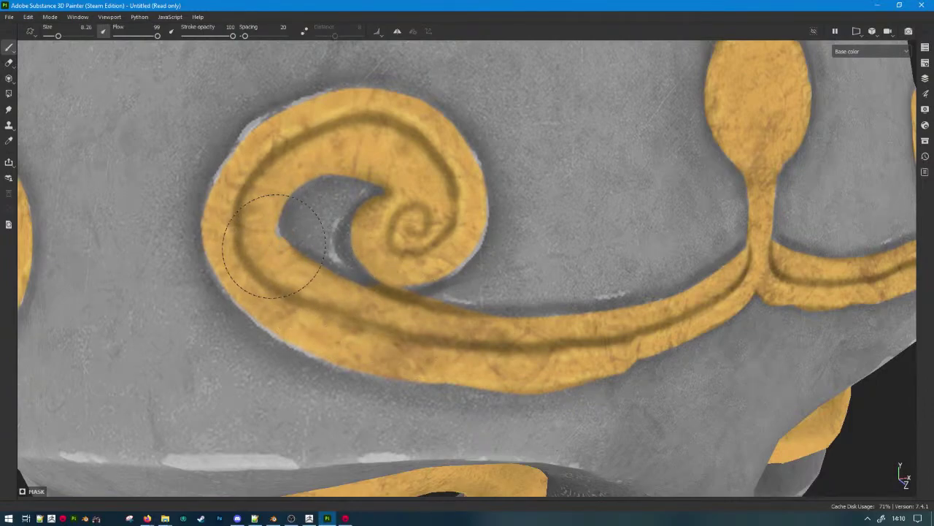
Fill the silver slivers along the outer edge of the left forehead spiral with gold.
key(f)
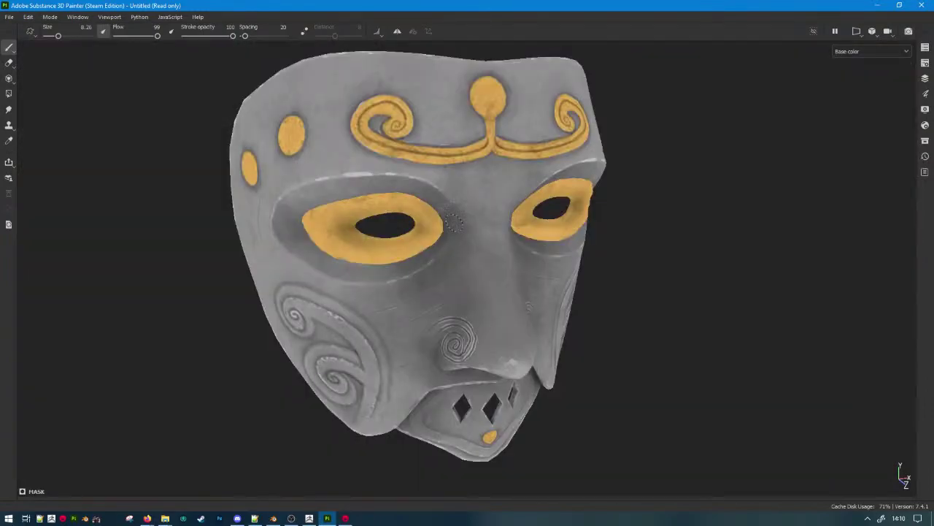
scroll(418, 214, up, 5)
alt+middle_drag(509, 202, 496, 398)
scroll(487, 392, up, 4)
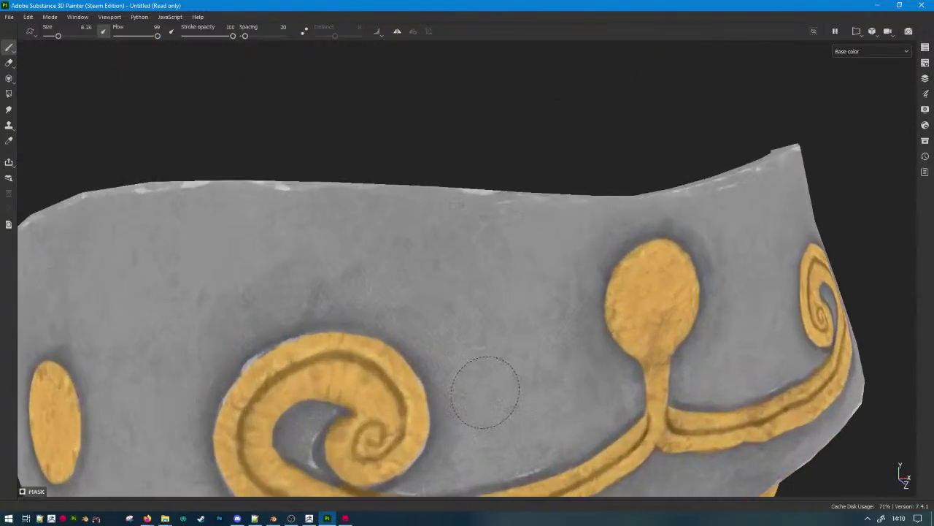
alt+middle_drag(430, 431, 525, 330)
scroll(484, 357, up, 4)
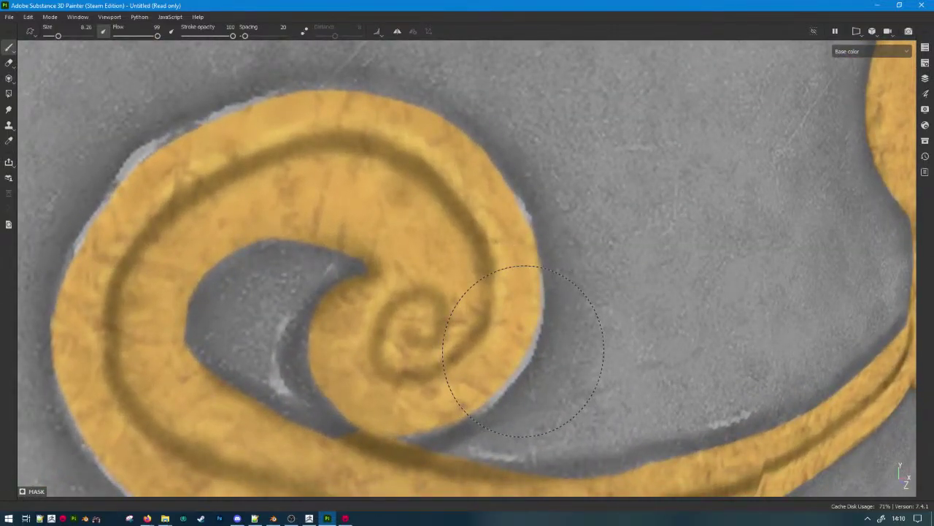
alt+drag(525, 143, 477, 157)
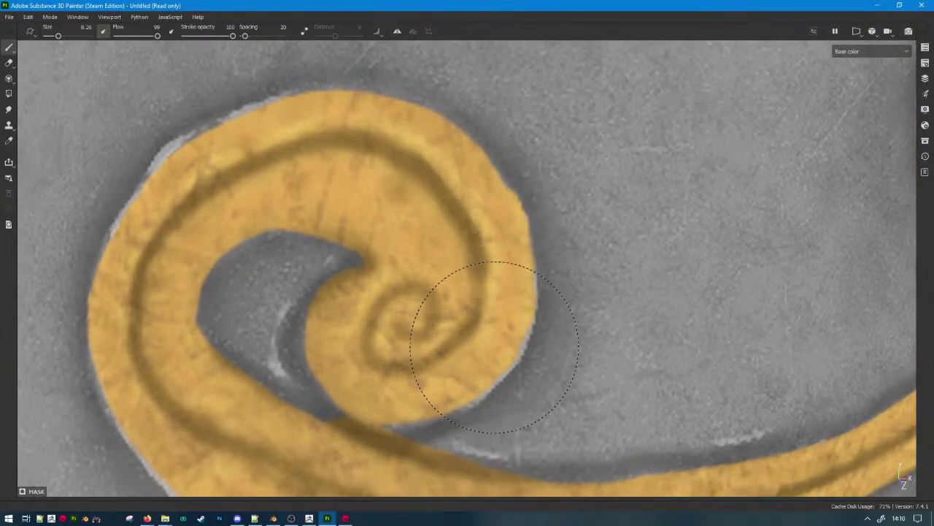
mouse_move(424, 341)
alt+mouse_down()
mouse_move(465, 322)
mouse_move(610, 356)
alt+mouse_up()
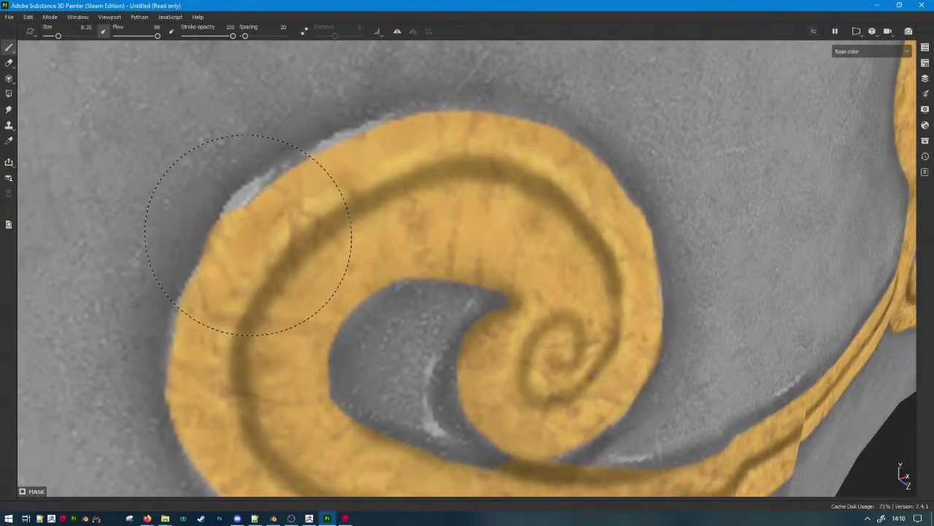
Show the full material and examine the gold edges of the left forehead scroll.
key(m)
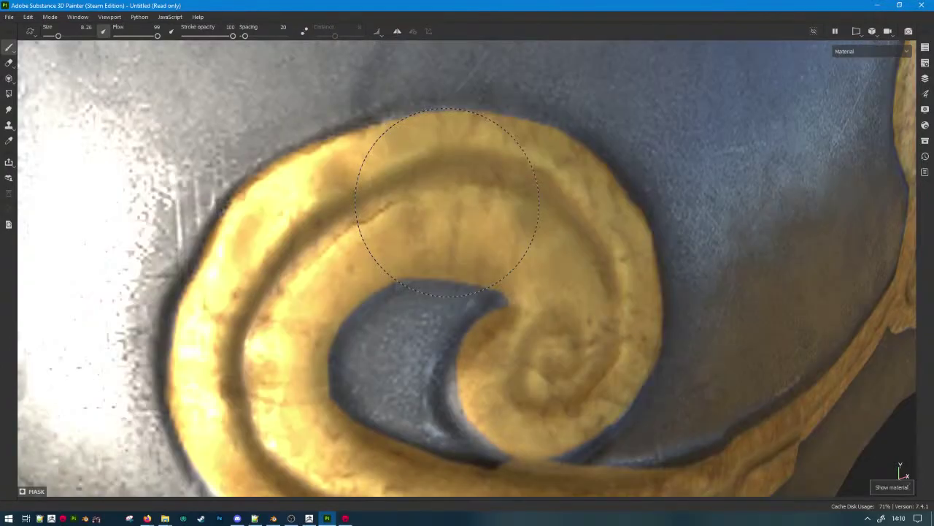
scroll(481, 201, down, 3)
scroll(485, 204, down, 3)
scroll(489, 226, up, 5)
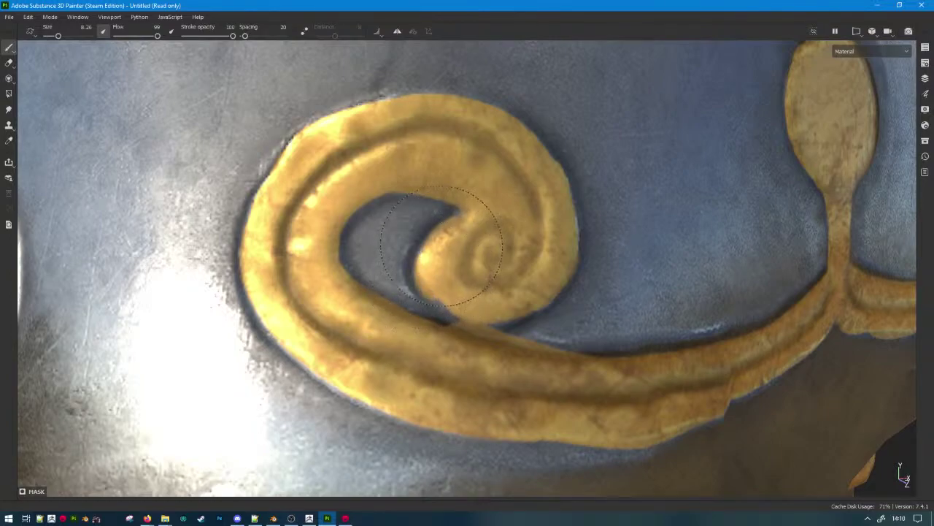
Try the mask brush at grayscale 0 and return its value to 1.
key(Tab)
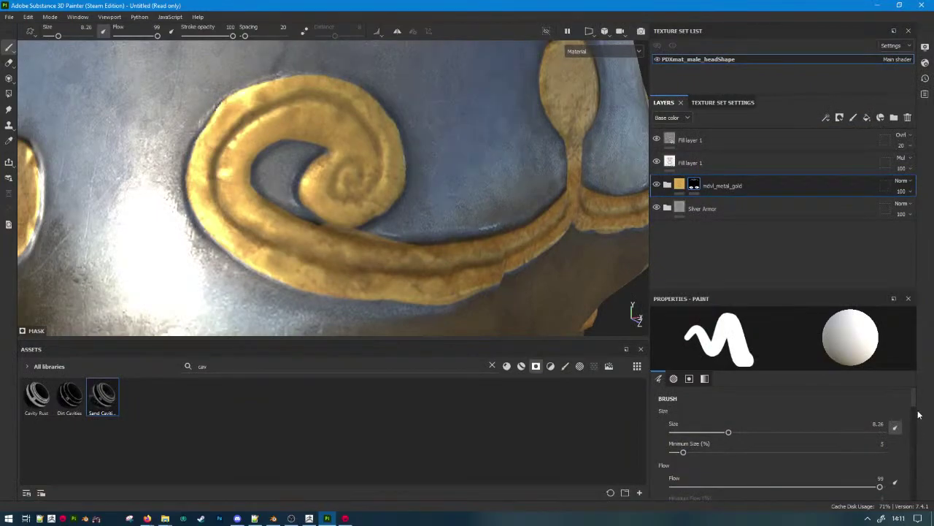
scroll(915, 401, down, 5)
drag(835, 442, 660, 434)
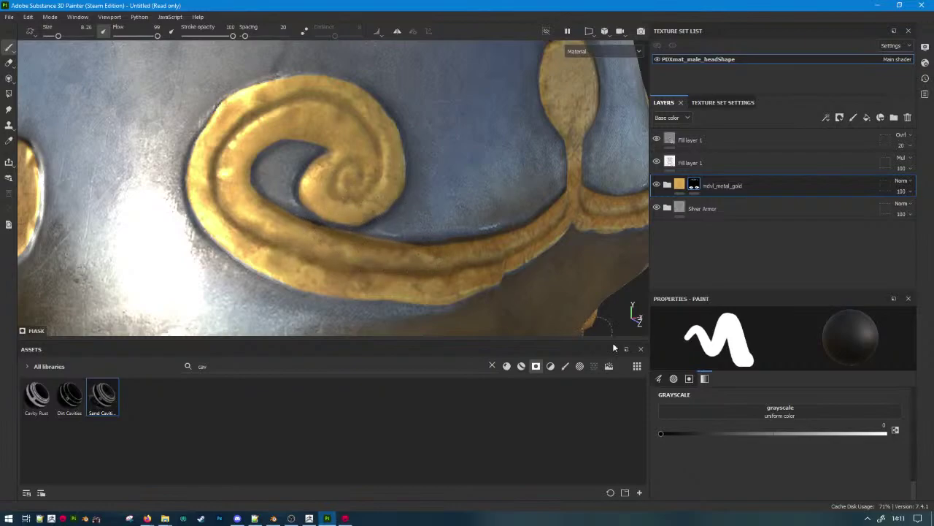
drag(661, 433, 884, 433)
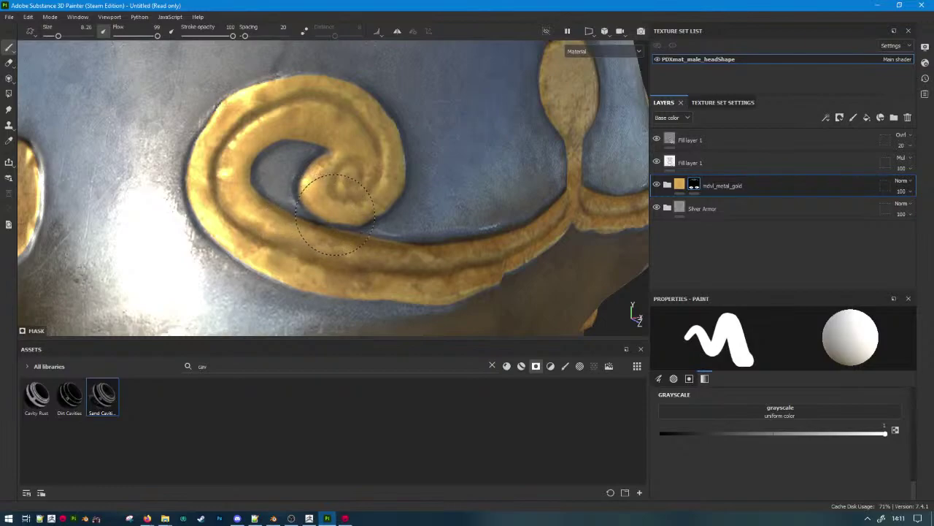
key(Tab)
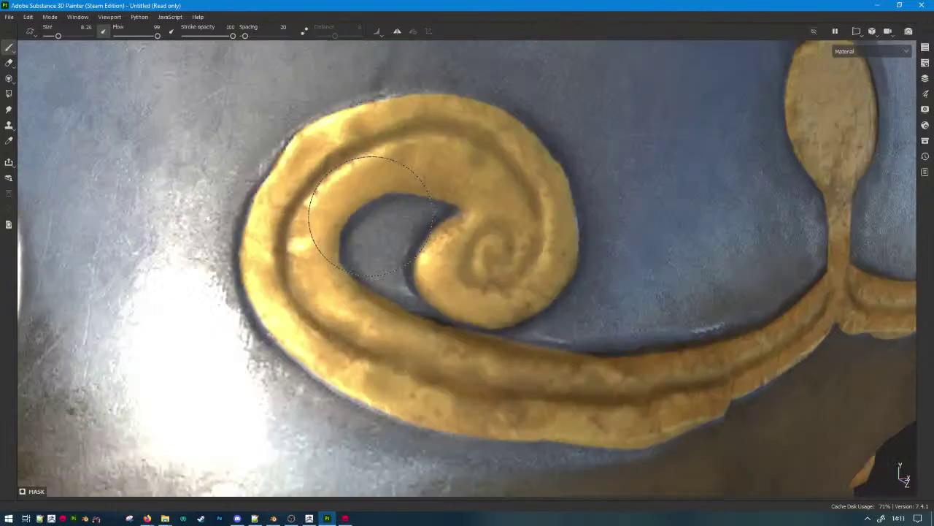
Examine the gold forehead bands and central stem under rotated lighting, including the mask as a whole.
scroll(372, 216, down, 5)
alt+drag(373, 216, 511, 256)
shift+right_drag(511, 256, 571, 275)
scroll(571, 275, up, 5)
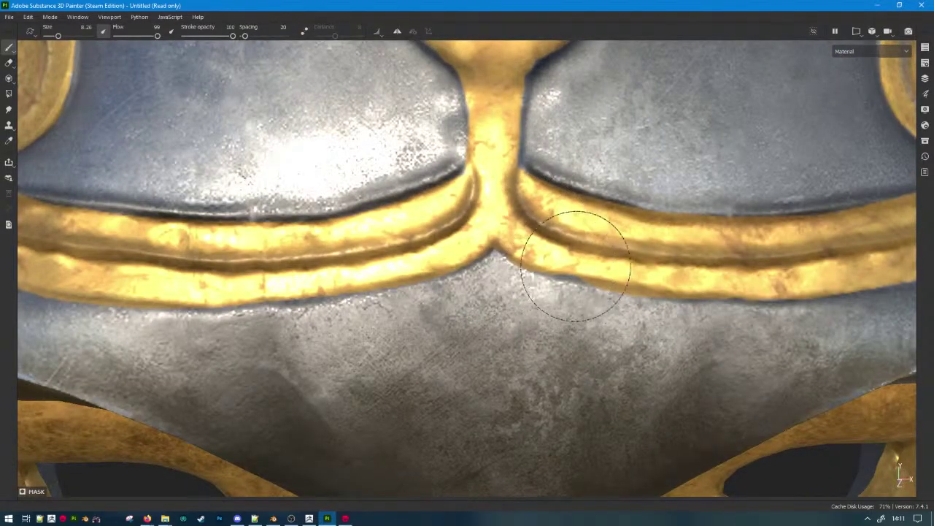
key(Tab)
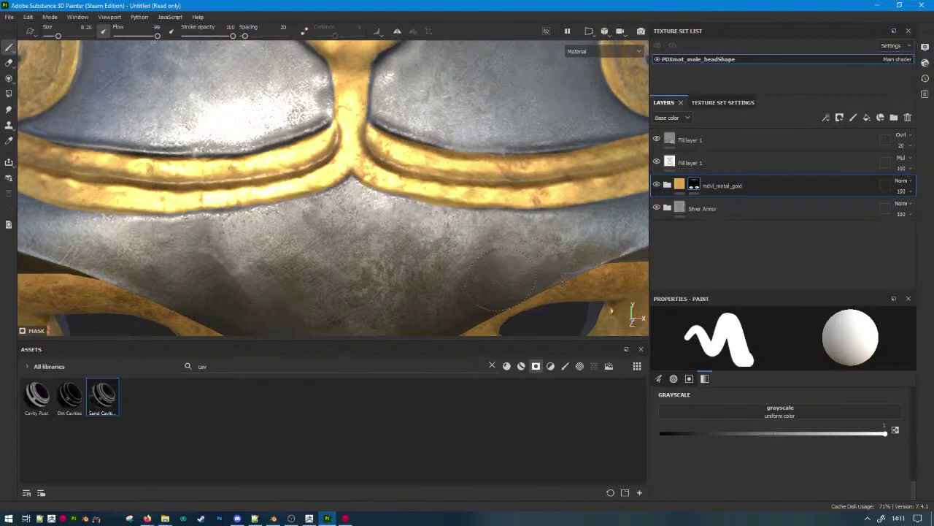
scroll(500, 279, down, 10)
alt+drag(468, 225, 438, 237)
alt+middle_drag(467, 240, 445, 172)
scroll(455, 169, down, 2)
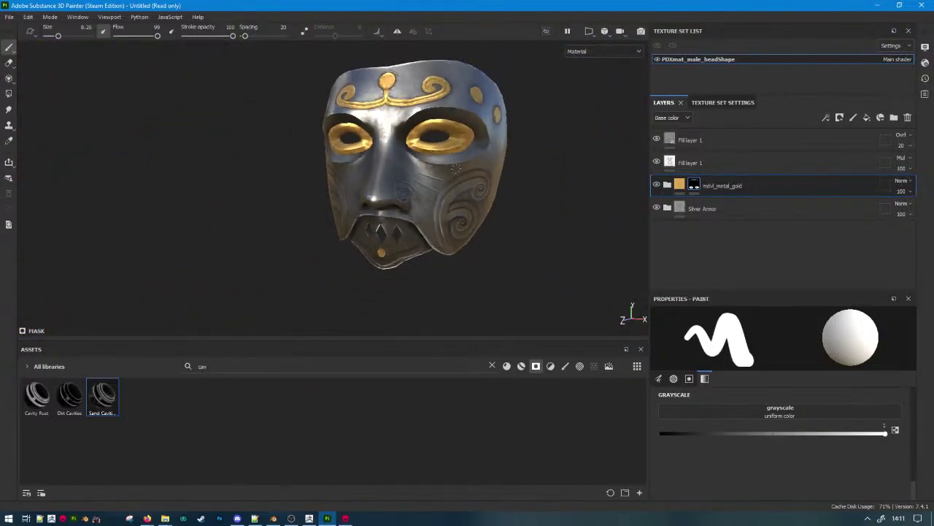
Examine the gold studs on the side of the forehead and their edges against the silver.
alt+drag(456, 168, 409, 178)
alt+middle_drag(409, 179, 335, 204)
scroll(336, 204, up, 6)
alt+drag(365, 186, 328, 172)
alt+middle_drag(336, 110, 374, 230)
scroll(373, 231, up, 3)
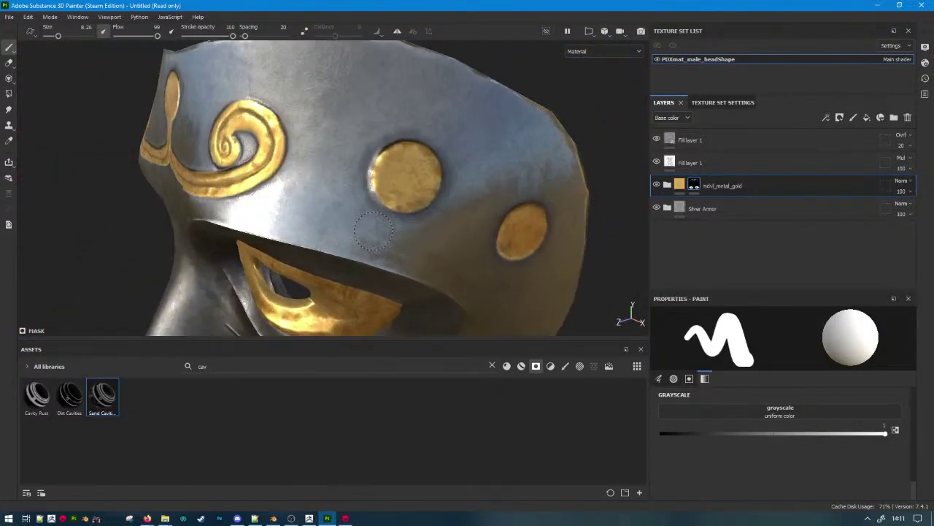
scroll(374, 232, up, 3)
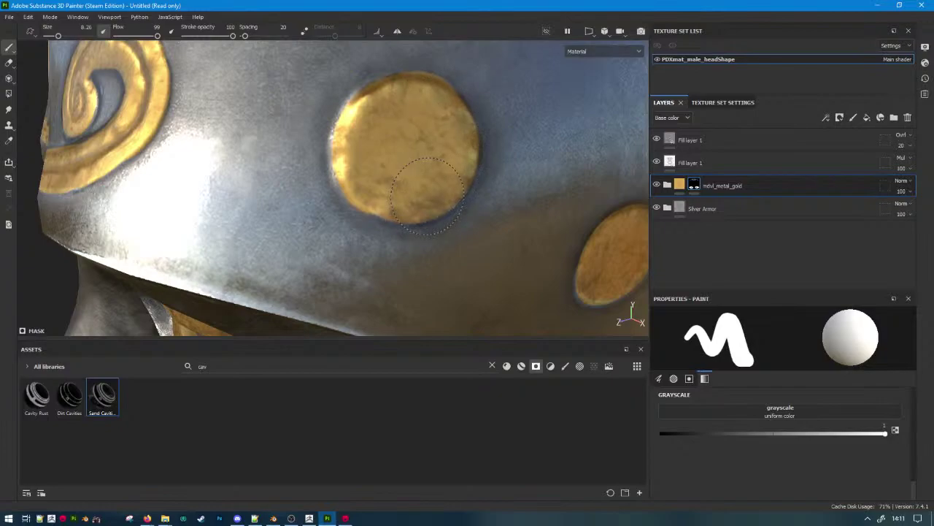
alt+drag(427, 196, 544, 205)
scroll(527, 167, down, 5)
alt+middle_drag(544, 205, 588, 164)
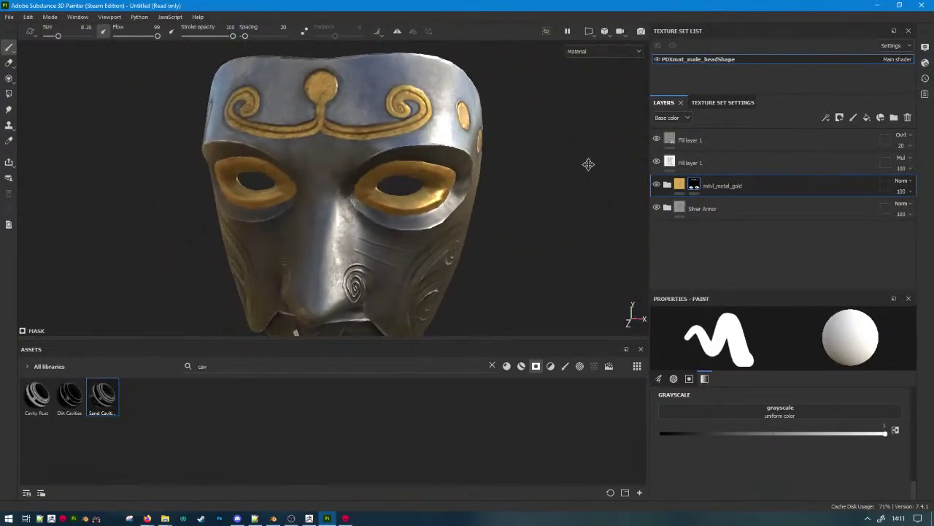
Display only the base color and reduce the brush size to 1.11 for the fine grooves on the left cheek.
scroll(482, 179, down, 4)
mouse_move(447, 182)
alt+mouse_down()
mouse_move(506, 168)
mouse_move(502, 161)
alt+mouse_up()
scroll(384, 197, up, 7)
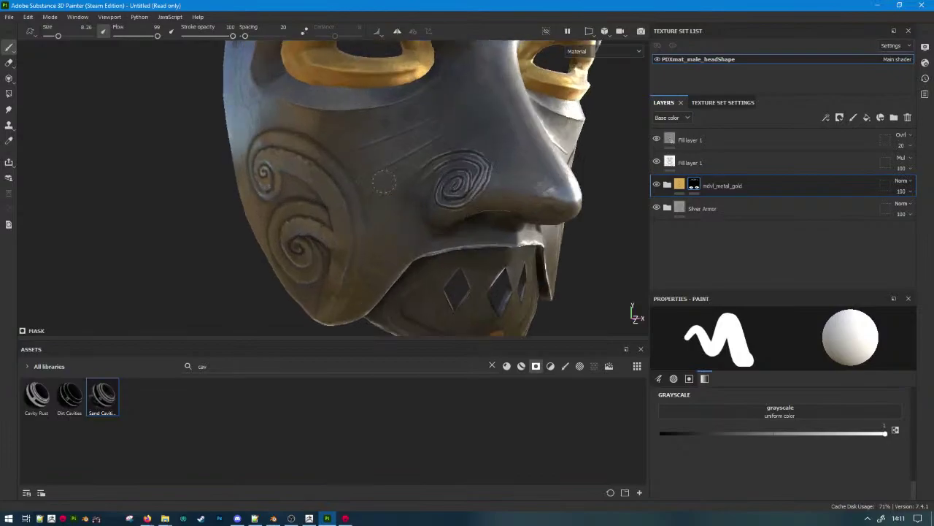
scroll(384, 180, up, 4)
key(Tab)
key(Tab)
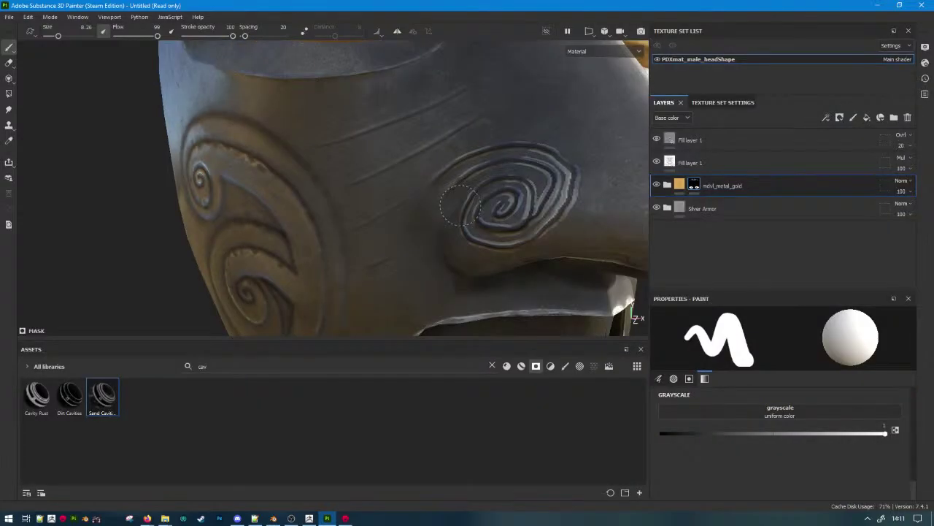
key(Tab)
key(Tab)
shift+right_drag(456, 208, 476, 215)
key(c)
scroll(400, 164, up, 3)
ctrl+right_drag(409, 149, 391, 150)
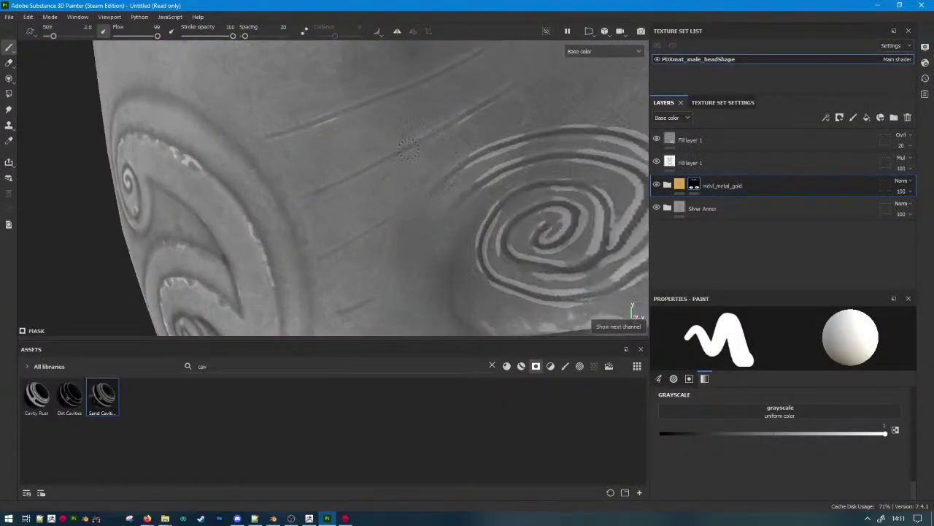
alt+drag(411, 136, 431, 199)
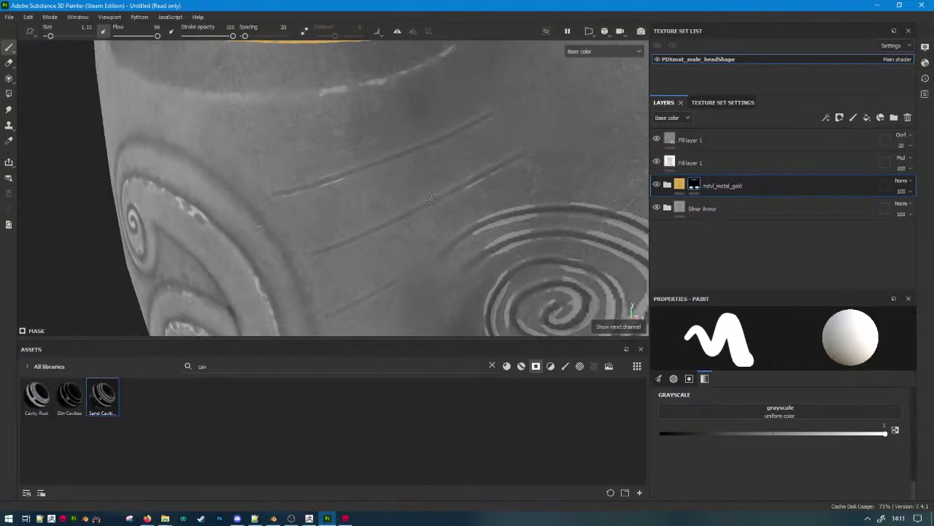
Paint the two long upper grooves on the left cheek gold, undoing strokes that stray from them.
drag(276, 193, 323, 183)
key(ctrl+z)
drag(376, 166, 432, 146)
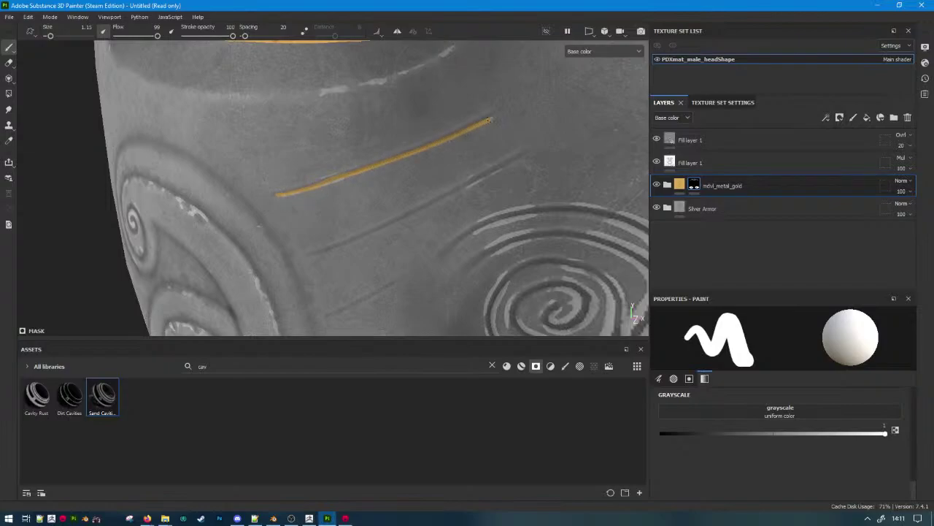
key(ctrl+z)
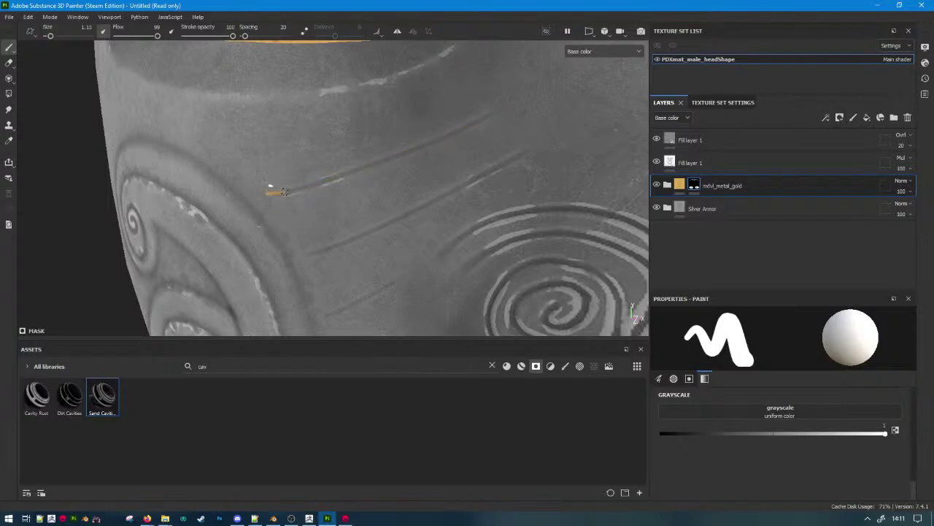
drag(285, 192, 326, 182)
key(ctrl+z)
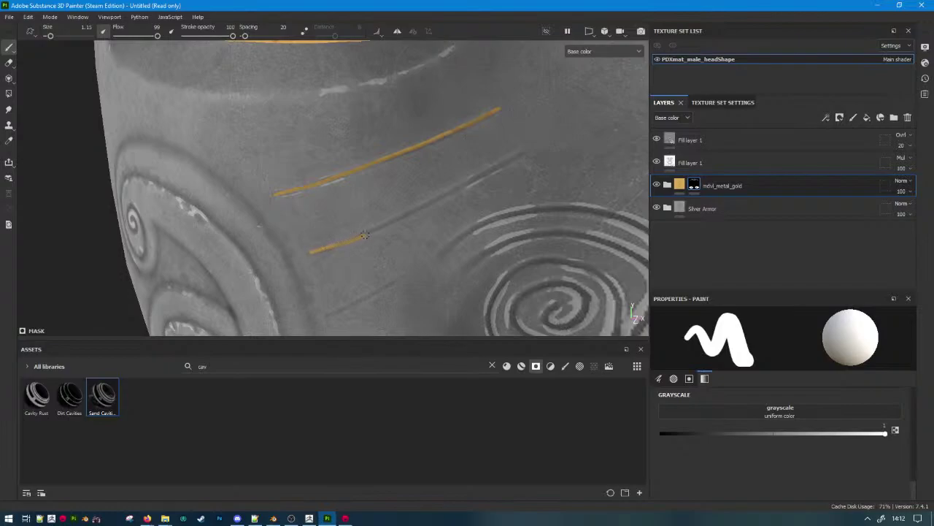
key(ctrl+z)
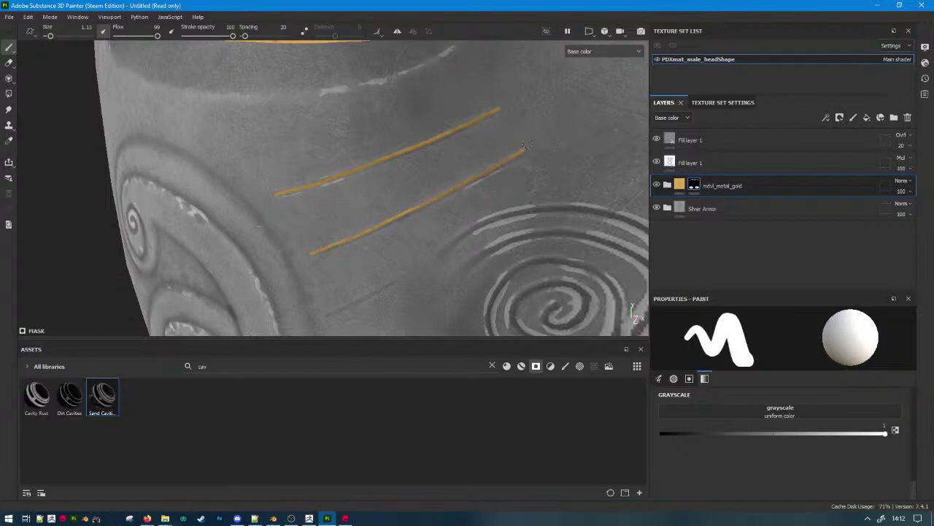
Paint the two short lower grooves on the left cheek gold.
key(Tab)
scroll(194, 245, down, 6)
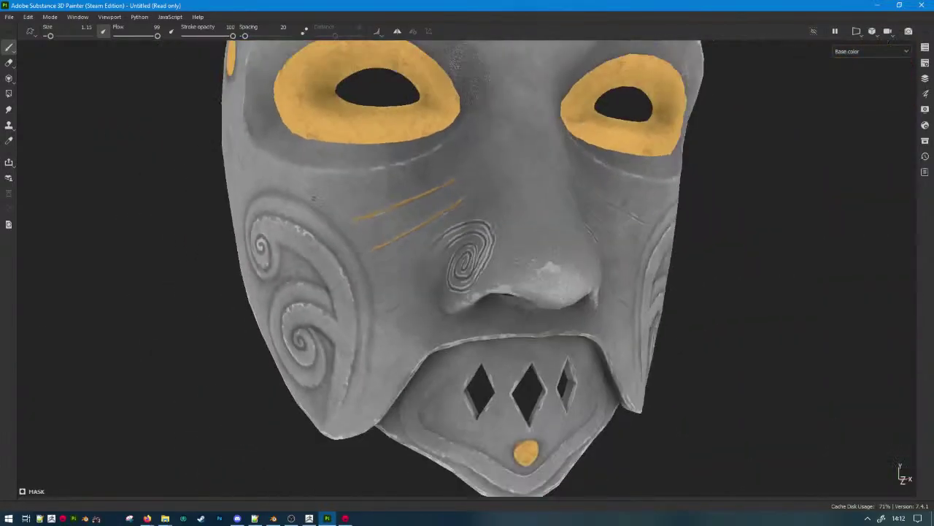
scroll(404, 314, up, 4)
alt+drag(350, 296, 403, 314)
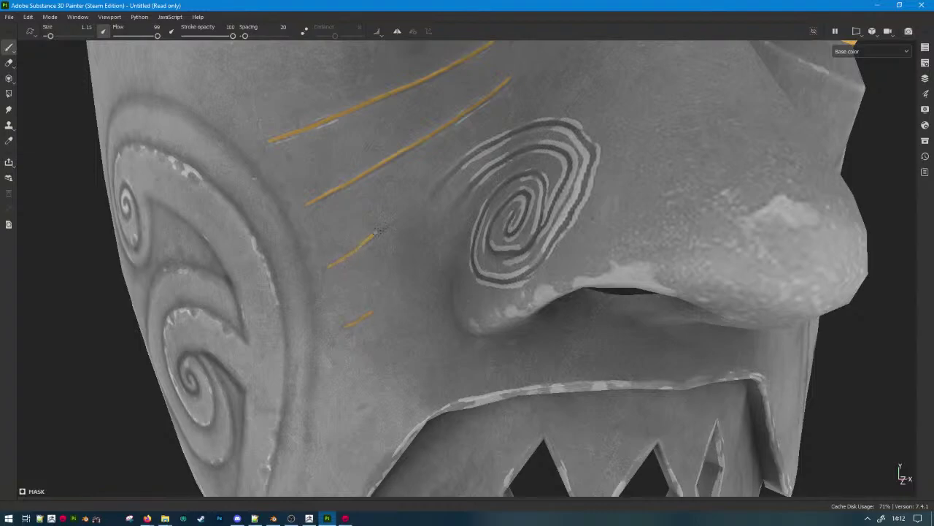
Paint the two long upper grooves on the right cheek gold, redoing the stray stroke.
alt+drag(430, 209, 497, 279)
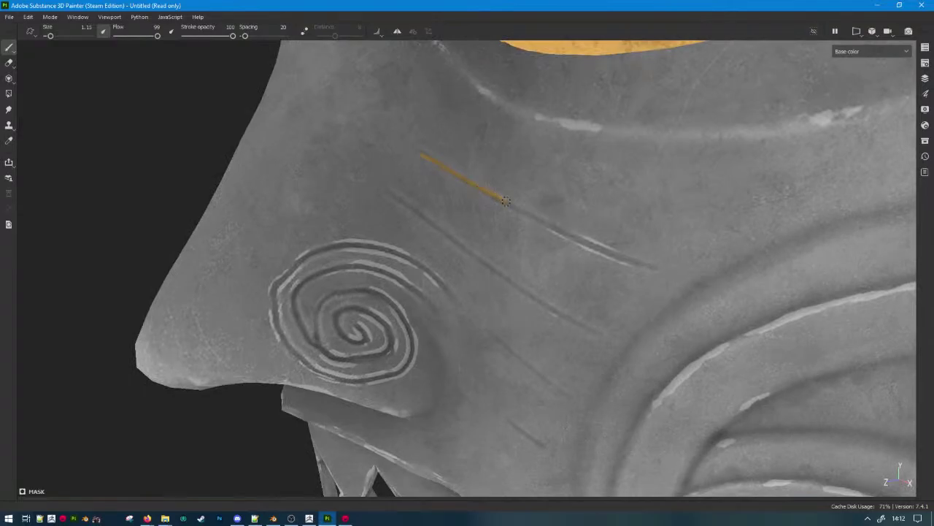
drag(505, 202, 554, 223)
key(ctrl+z)
drag(546, 219, 634, 261)
drag(600, 246, 631, 259)
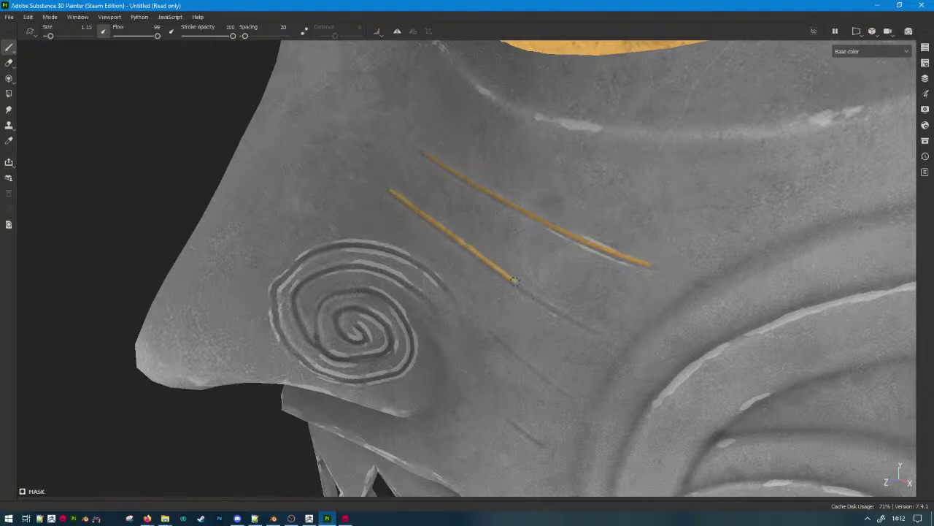
drag(515, 281, 565, 313)
Paint the two short lower grooves on the right cheek gold, undoing the uneven strokes.
mouse_move(608, 354)
alt+mouse_down()
mouse_move(524, 166)
mouse_move(489, 183)
alt+mouse_up()
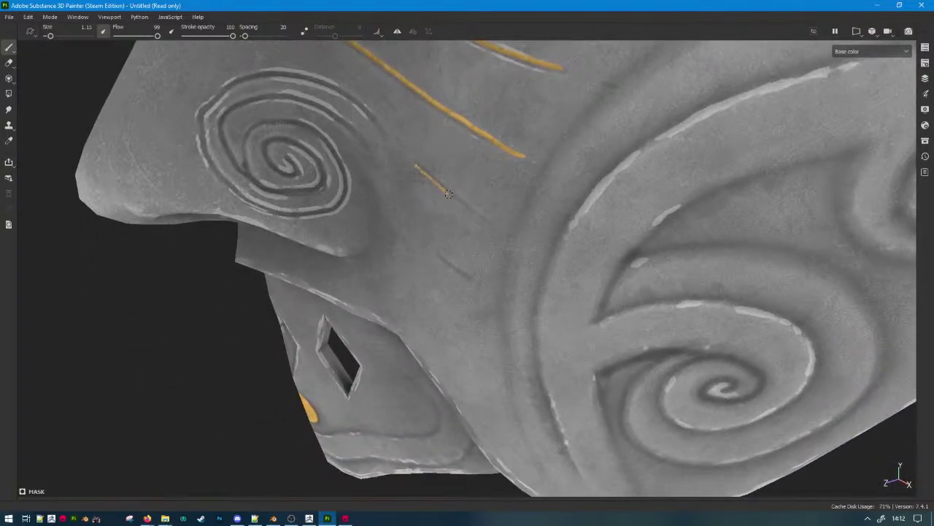
key(ctrl+z)
alt+drag(517, 219, 448, 181)
key(ctrl+z)
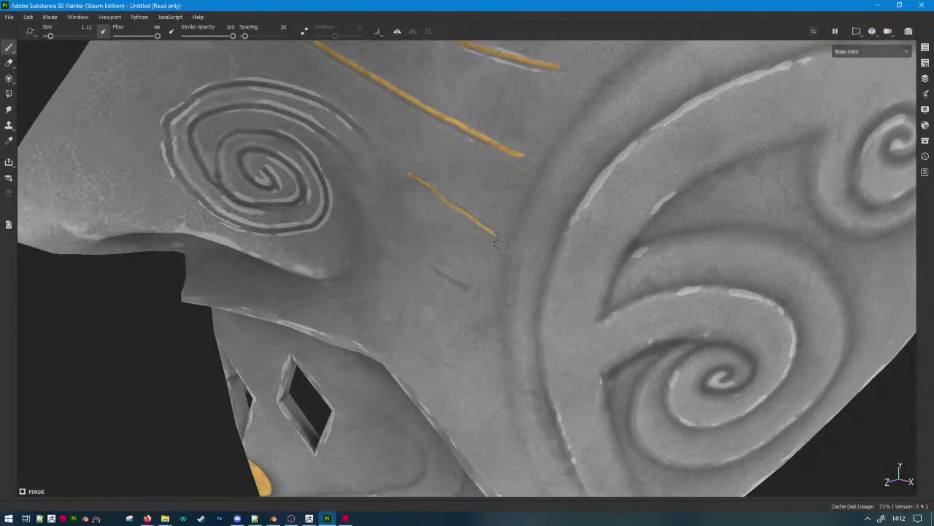
key(ctrl+z)
key(ctrl+z)
drag(437, 270, 457, 280)
Turn on symmetry for painting the curved grooves beside the eyes.
key(f)
alt+drag(523, 250, 670, 235)
ctrl+alt+drag(670, 235, 678, 177)
alt+drag(677, 177, 549, 154)
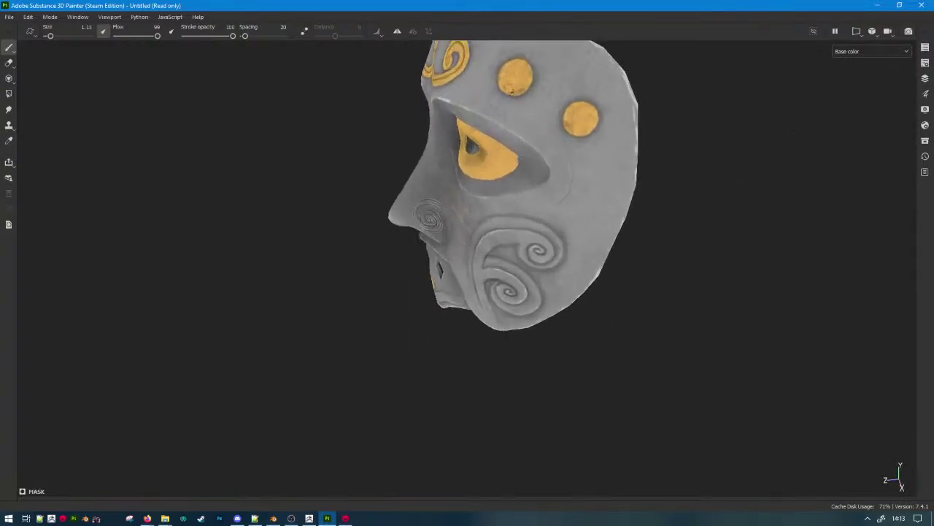
click(397, 32)
scroll(564, 153, up, 5)
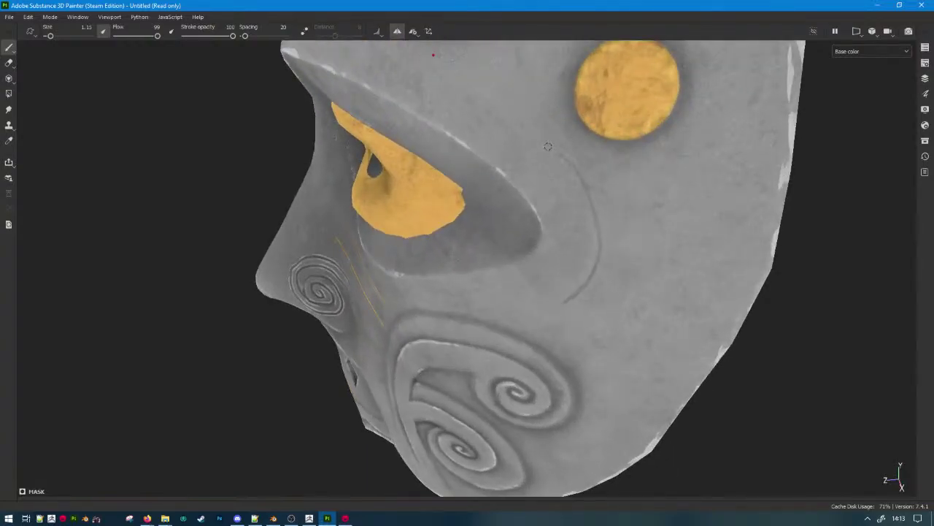
alt+drag(590, 210, 620, 165)
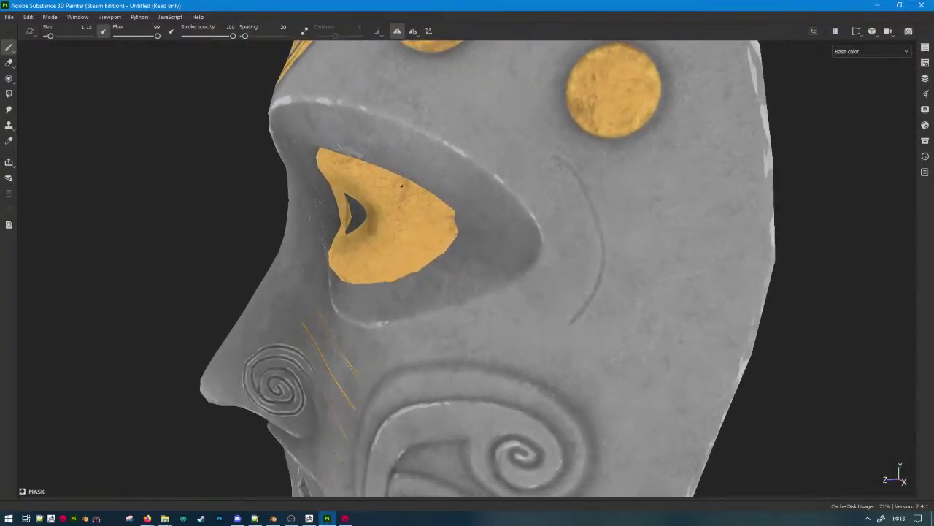
Undo the last stroke on the curved groove beside the eye and turn off symmetry painting.
key(ctrl+z)
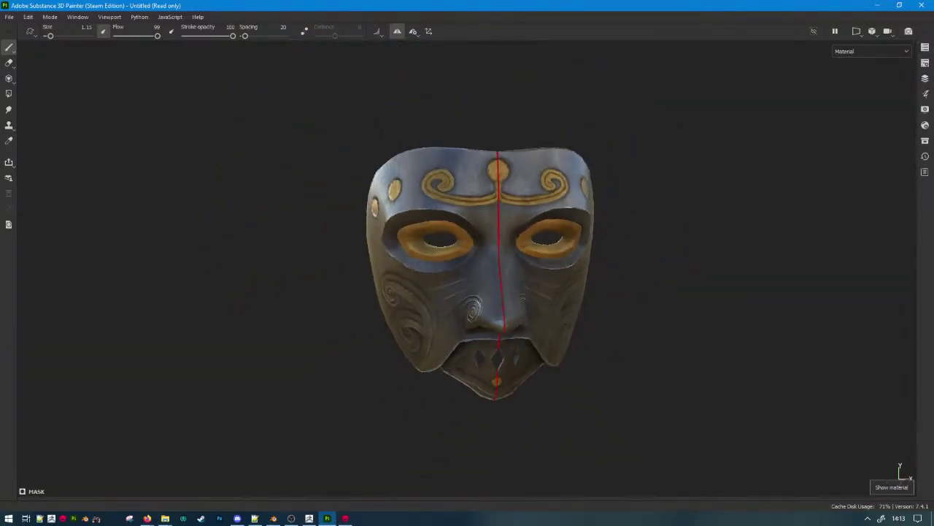
click(397, 30)
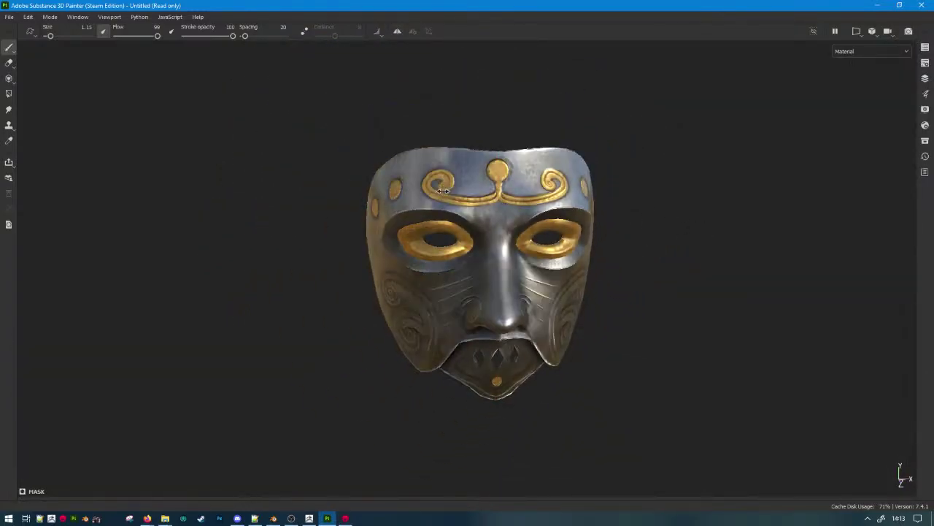
mouse_move(452, 180)
alt+mouse_down()
mouse_move(743, 178)
mouse_move(569, 191)
mouse_move(522, 205)
alt+mouse_up()
scroll(522, 219, up, 5)
alt+middle_drag(522, 249, 511, 203)
key(f)
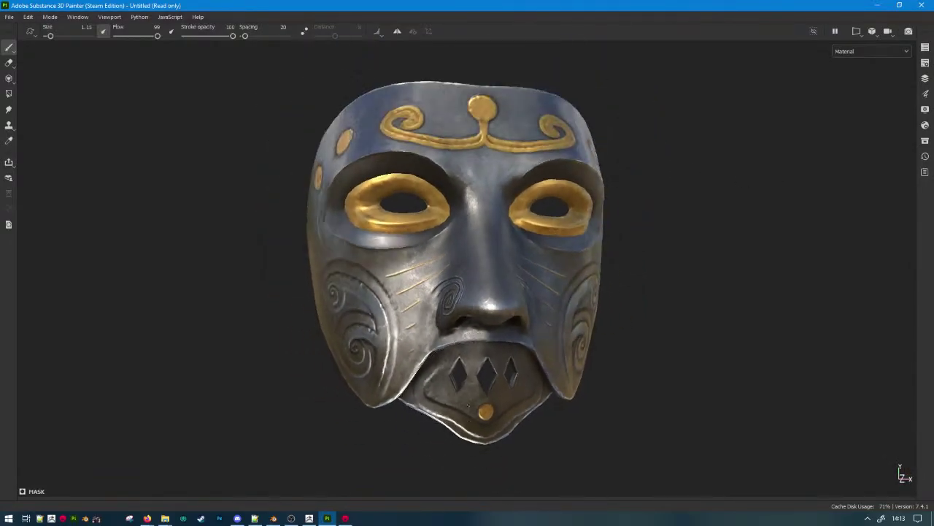
alt+drag(503, 351, 409, 380)
scroll(409, 380, down, 3)
alt+drag(503, 284, 370, 308)
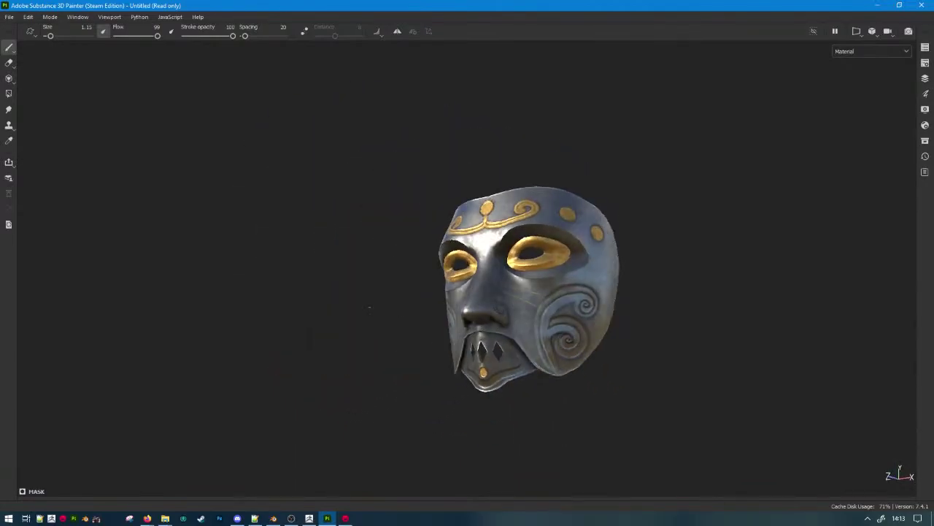
Reduce the brush size to 7.1 and paint the centre of the lower scroll on the mask's left cheek gold.
alt+middle_drag(370, 309, 256, 241)
alt+right_drag(168, 267, 521, 281)
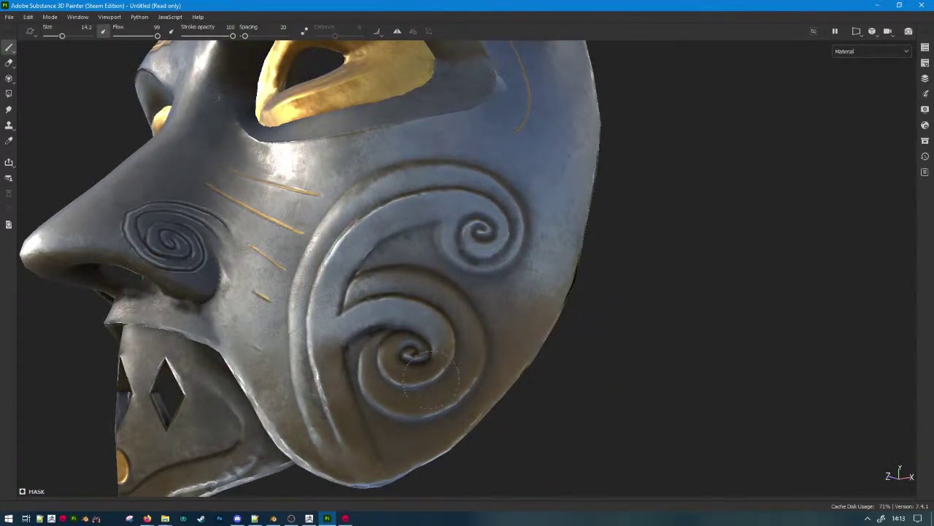
mouse_move(435, 371)
alt+mouse_down()
mouse_move(425, 408)
mouse_move(441, 365)
alt+mouse_up()
key(ctrl+z)
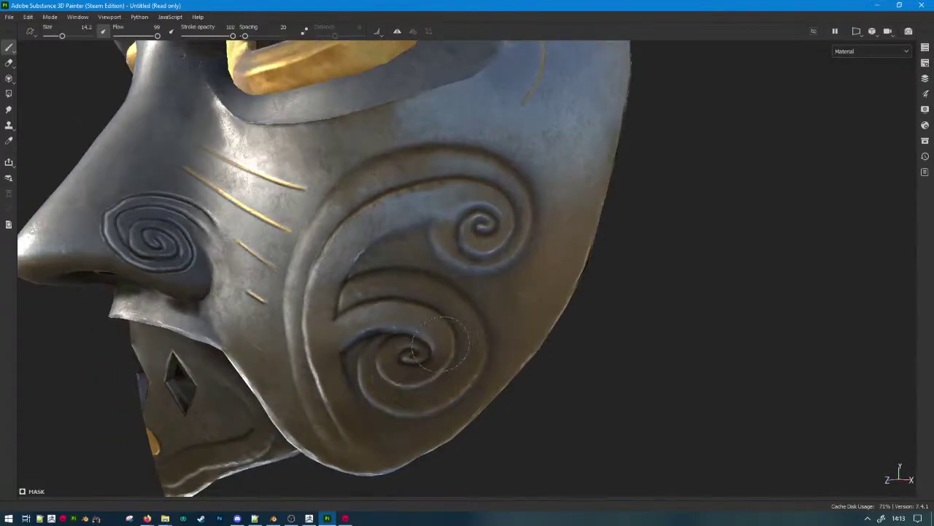
scroll(431, 350, up, 3)
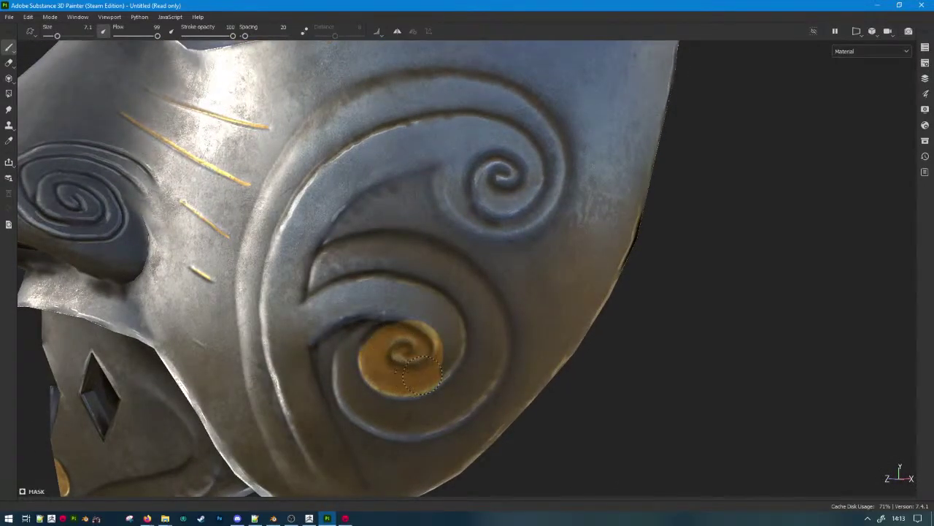
alt+right_drag(418, 321, 252, 292)
alt+middle_drag(398, 234, 450, 324)
mouse_move(451, 325)
alt+mouse_down()
mouse_move(640, 365)
mouse_move(772, 370)
mouse_move(469, 324)
mouse_move(452, 308)
alt+mouse_up()
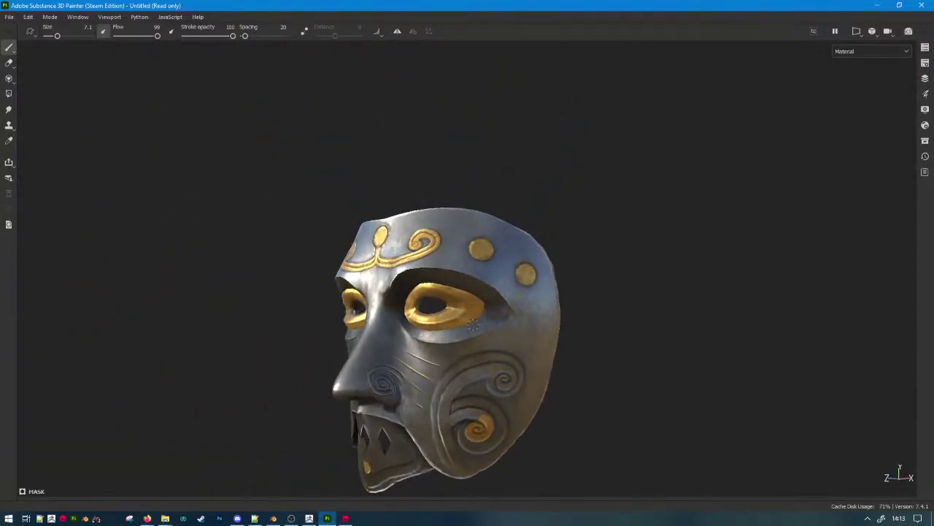
Show only the base color and paint the arm joining the left cheek's lower scroll to the stem gold.
alt+middle_drag(535, 375, 582, 268)
scroll(582, 268, up, 10)
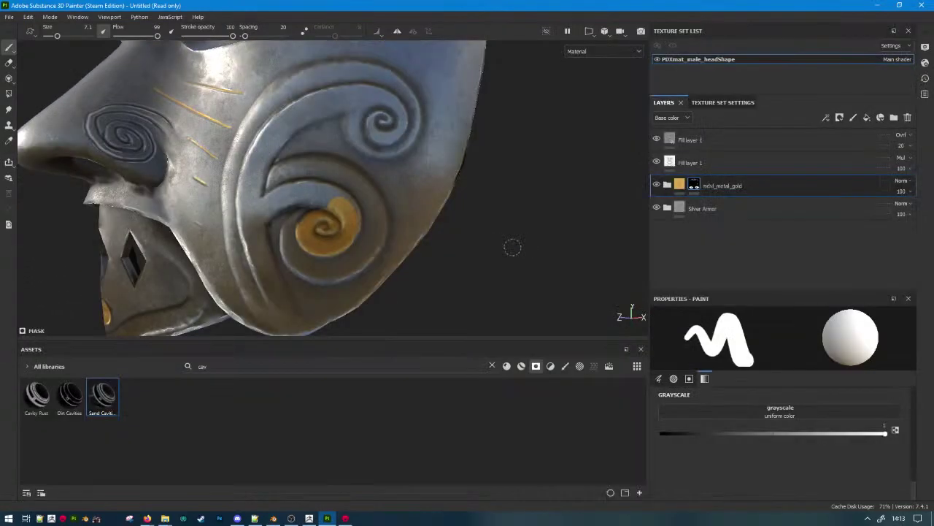
key(c)
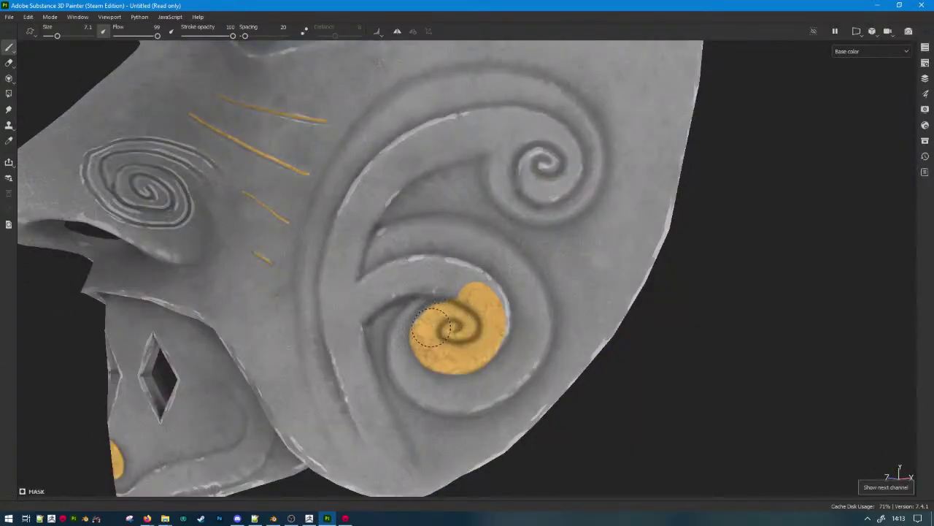
mouse_move(429, 314)
mouse_down()
mouse_move(418, 336)
mouse_move(416, 317)
mouse_move(468, 312)
mouse_move(459, 286)
mouse_move(387, 286)
mouse_move(370, 330)
mouse_up()
mouse_move(356, 277)
mouse_down()
mouse_move(332, 288)
mouse_move(344, 212)
mouse_move(400, 162)
mouse_up()
key(ctrl+z)
click(396, 32)
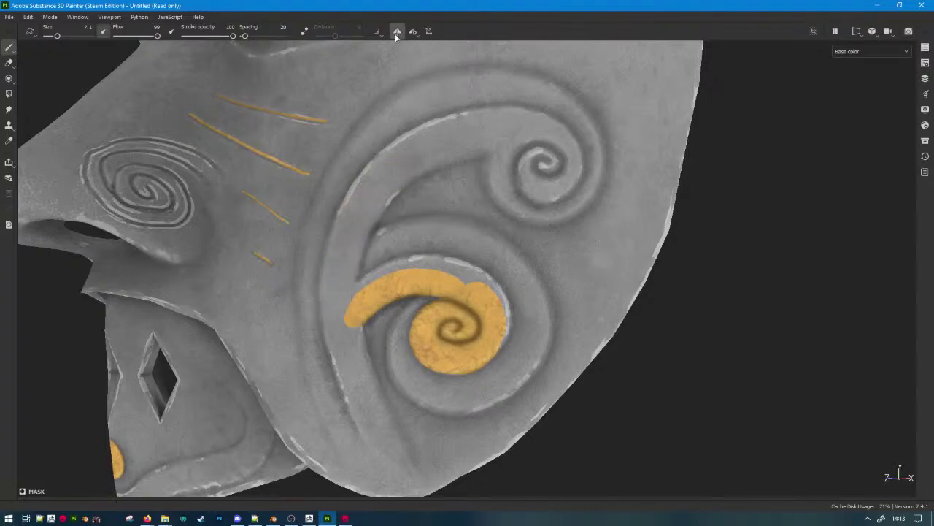
mouse_move(349, 340)
mouse_down()
mouse_move(338, 263)
mouse_move(361, 190)
mouse_move(434, 144)
mouse_up()
key(ctrl+z)
click(397, 31)
Paint the long upper arm and upper scroll centre on the left cheek gold, and fill the lower arm to its edges.
mouse_move(341, 294)
mouse_down()
mouse_move(356, 208)
mouse_move(434, 140)
mouse_move(502, 126)
mouse_move(531, 140)
mouse_up()
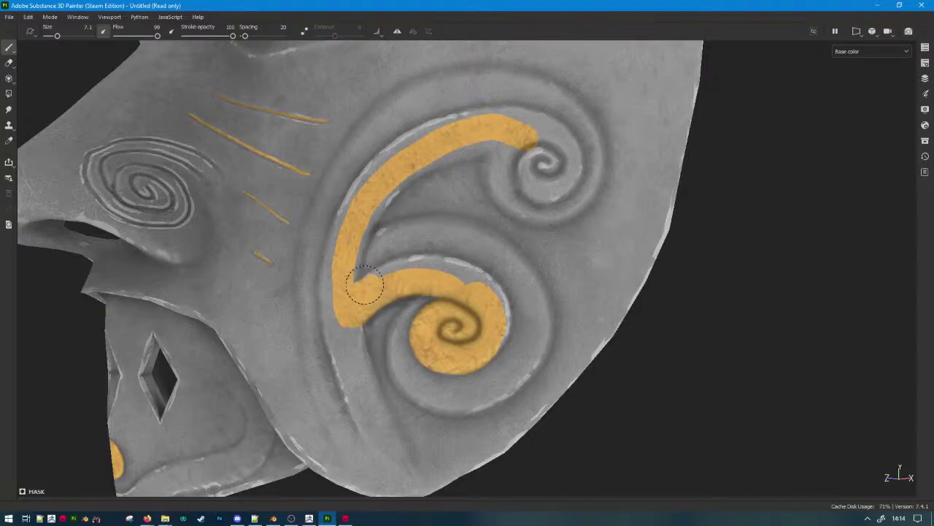
mouse_move(365, 285)
mouse_down()
mouse_move(408, 271)
mouse_move(468, 278)
mouse_move(499, 320)
mouse_move(493, 340)
mouse_up()
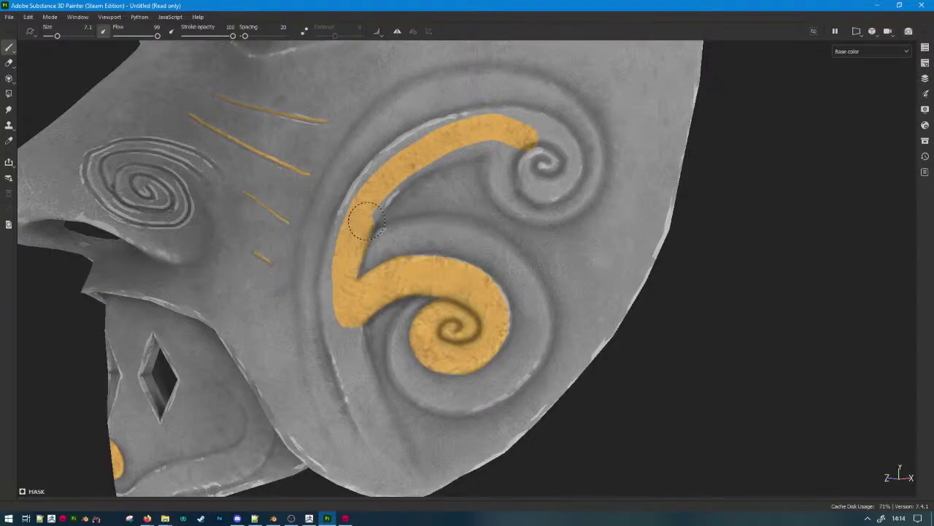
mouse_move(366, 220)
mouse_down()
mouse_move(382, 190)
mouse_move(440, 148)
mouse_move(508, 141)
mouse_move(551, 155)
mouse_move(540, 182)
mouse_move(522, 175)
mouse_move(542, 164)
mouse_move(562, 179)
mouse_move(571, 159)
mouse_move(562, 201)
mouse_move(580, 171)
mouse_move(577, 145)
mouse_up()
key(ctrl+z)
mouse_move(542, 188)
mouse_down()
mouse_move(529, 157)
mouse_move(547, 186)
mouse_move(522, 175)
mouse_move(539, 166)
mouse_move(522, 153)
mouse_move(531, 179)
mouse_move(518, 165)
mouse_move(527, 165)
mouse_up()
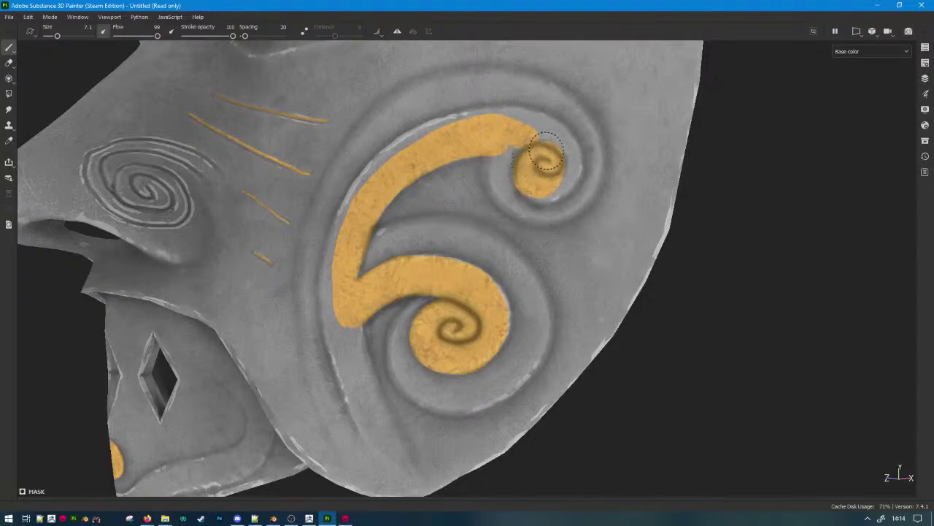
Paint the left cheek's lower stem gold and widen the upper arm to its outer edge, around into the upper scroll.
mouse_move(360, 394)
mouse_down()
mouse_move(386, 444)
mouse_move(344, 335)
mouse_move(395, 455)
mouse_move(359, 402)
mouse_move(361, 416)
mouse_move(338, 329)
mouse_move(336, 355)
mouse_move(329, 302)
mouse_move(367, 400)
mouse_move(350, 307)
mouse_move(341, 375)
mouse_move(328, 305)
mouse_up()
mouse_move(328, 276)
mouse_down()
mouse_move(348, 208)
mouse_move(403, 150)
mouse_move(440, 131)
mouse_move(470, 165)
mouse_move(466, 191)
mouse_up()
ctrl+alt+drag(465, 192, 444, 246)
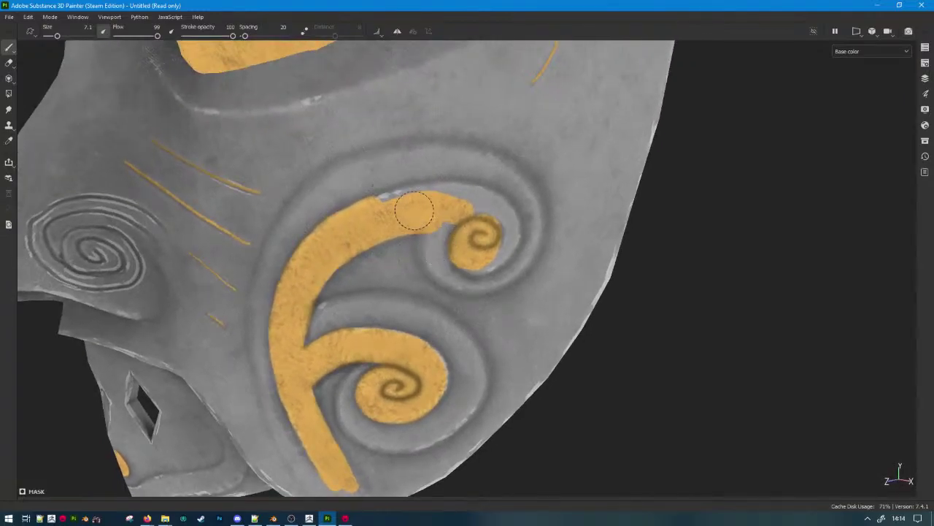
mouse_move(371, 212)
mouse_down()
mouse_move(421, 200)
mouse_move(498, 208)
mouse_move(505, 225)
mouse_move(479, 260)
mouse_move(486, 278)
mouse_move(478, 264)
mouse_up()
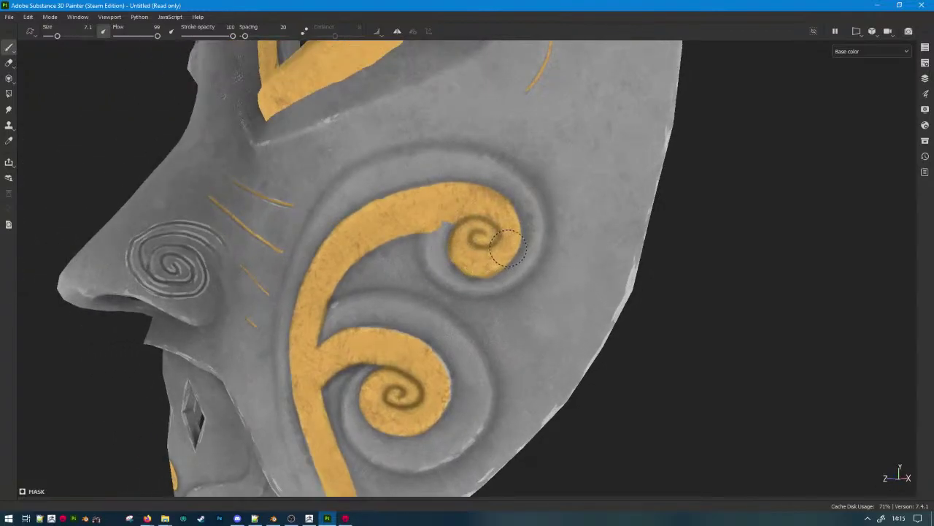
mouse_move(511, 242)
mouse_down()
mouse_move(512, 219)
mouse_move(444, 216)
mouse_move(382, 232)
mouse_up()
Show the full material and extend the gold on the left cheek's stem down to its tip near the jaw edge.
key(m)
alt+right_drag(432, 282, 136, 512)
alt+middle_drag(527, 370, 513, 486)
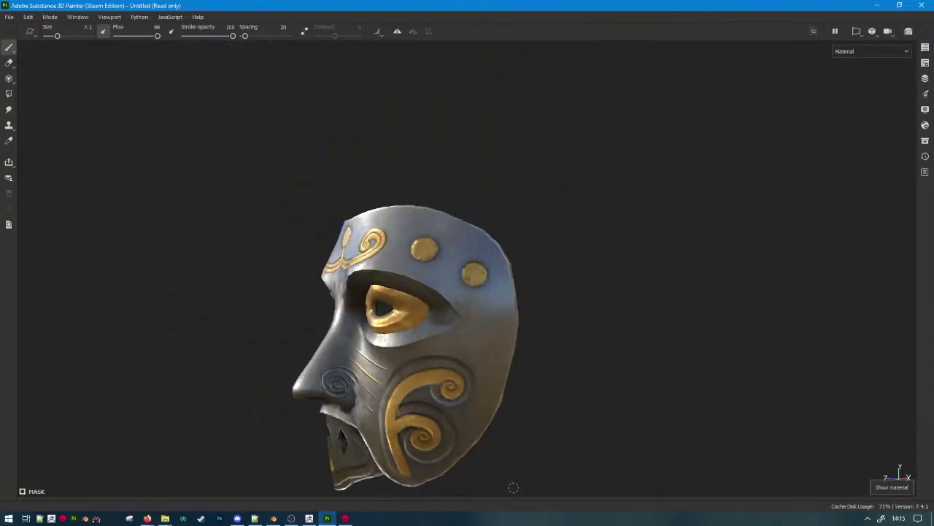
alt+drag(513, 486, 555, 397)
alt+middle_drag(555, 396, 562, 256)
shift+right_drag(577, 321, 483, 332)
alt+middle_drag(478, 339, 501, 271)
scroll(452, 296, up, 6)
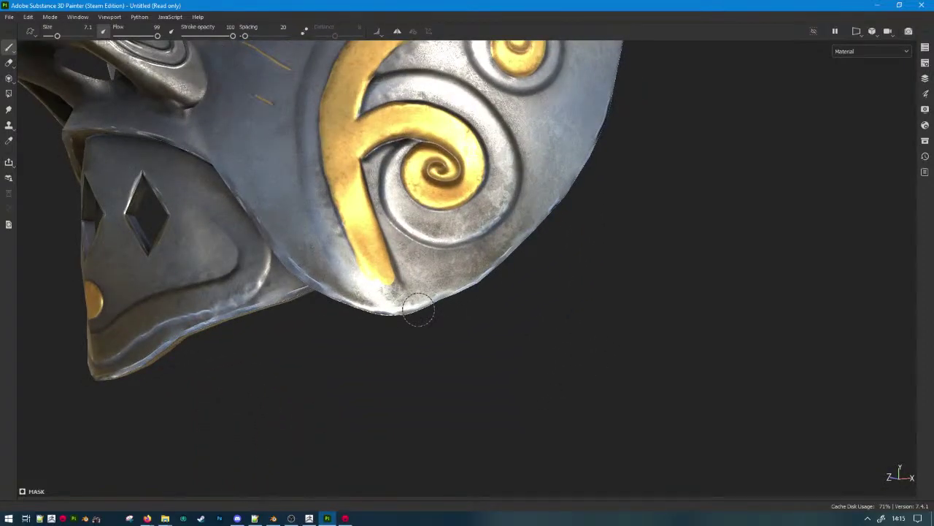
drag(372, 284, 396, 288)
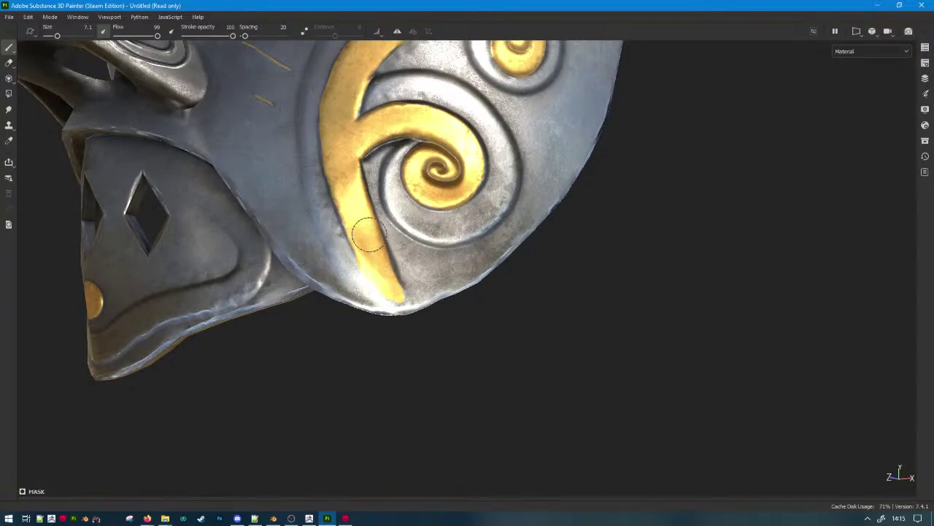
alt+drag(368, 234, 381, 206)
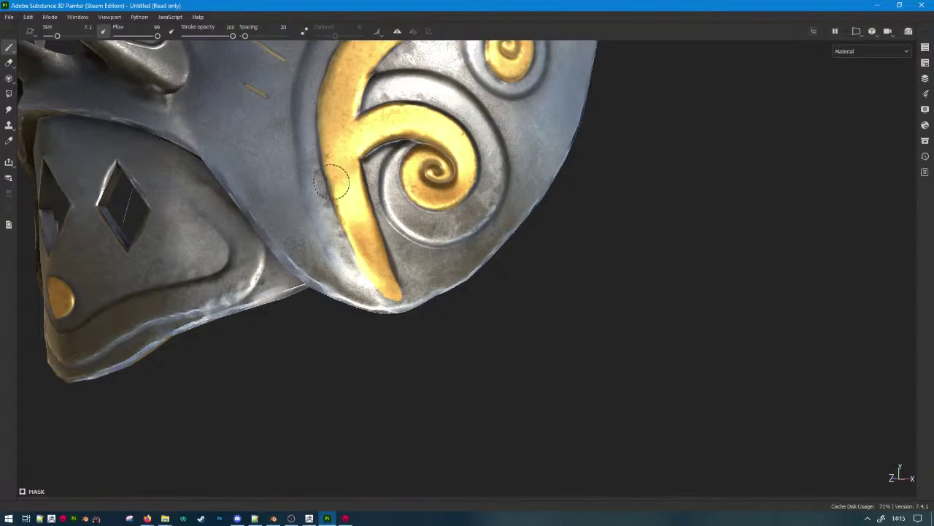
alt+drag(330, 141, 361, 226)
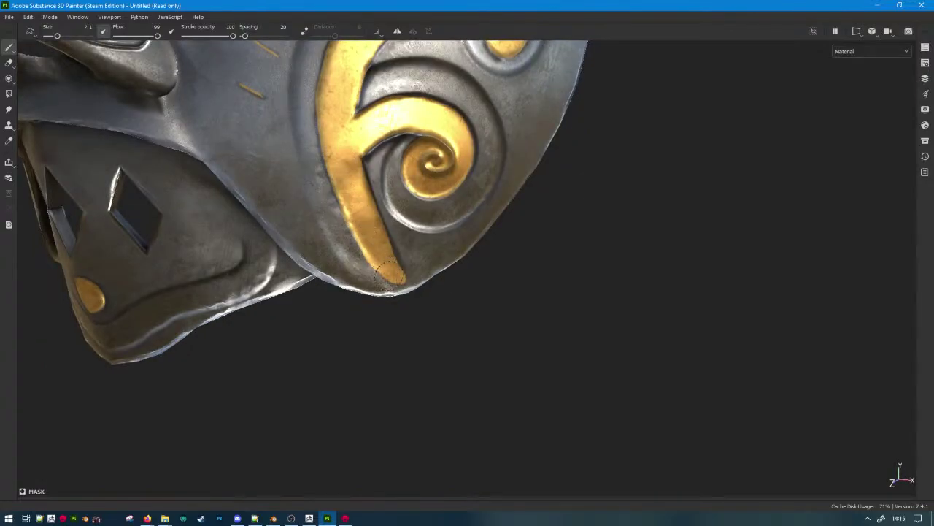
alt+drag(374, 241, 351, 205)
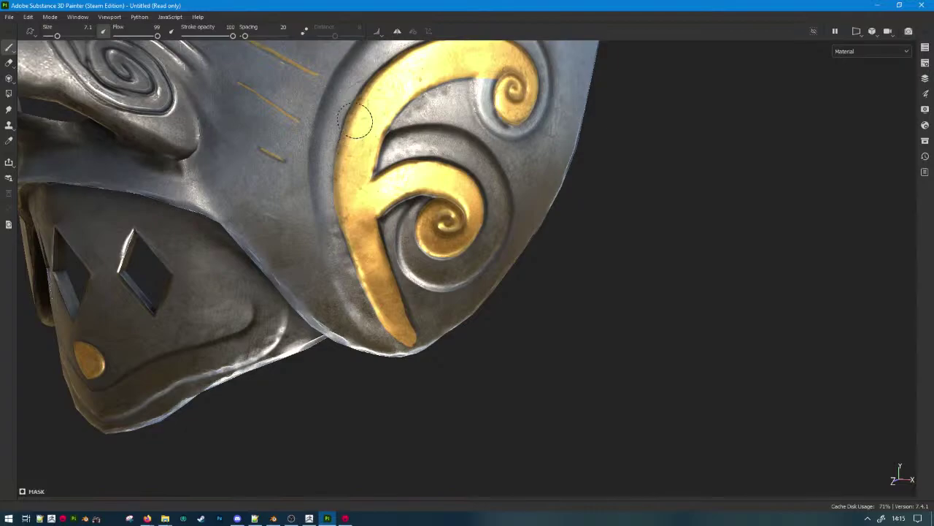
alt+drag(356, 120, 436, 212)
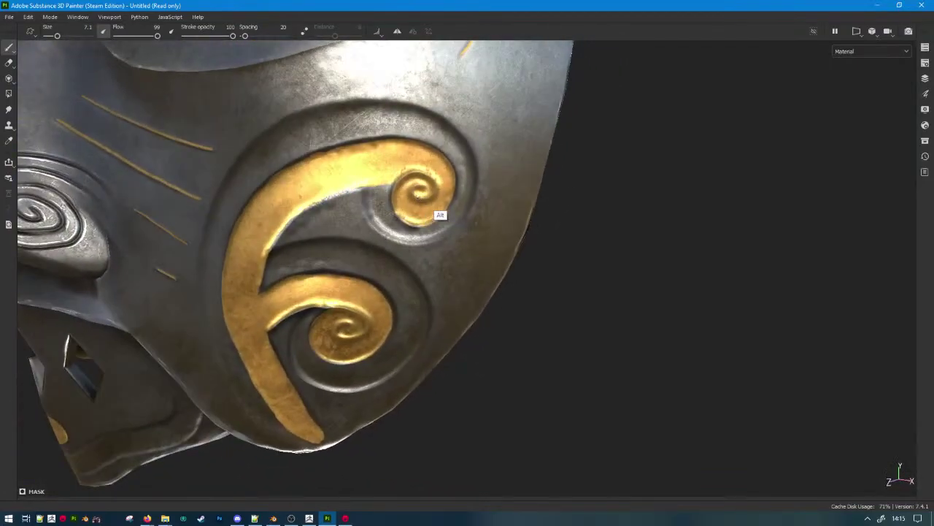
Paint the inner coils of the spiral on the left nostril gold, undoing the oversized stroke on the outer coil.
ctrl+alt+drag(561, 241, 441, 270)
scroll(417, 291, up, 8)
scroll(417, 290, down, 6)
scroll(441, 269, up, 8)
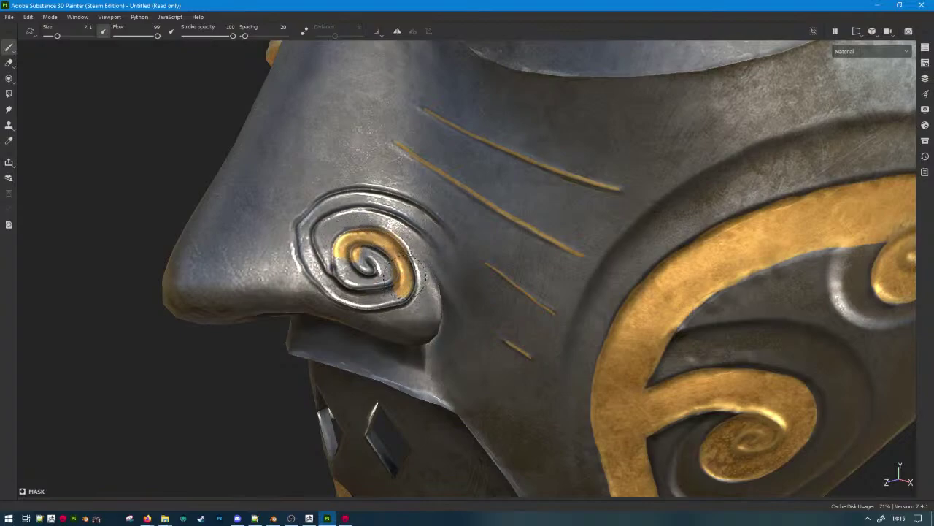
mouse_move(406, 275)
mouse_down()
mouse_move(394, 297)
mouse_move(346, 296)
mouse_up()
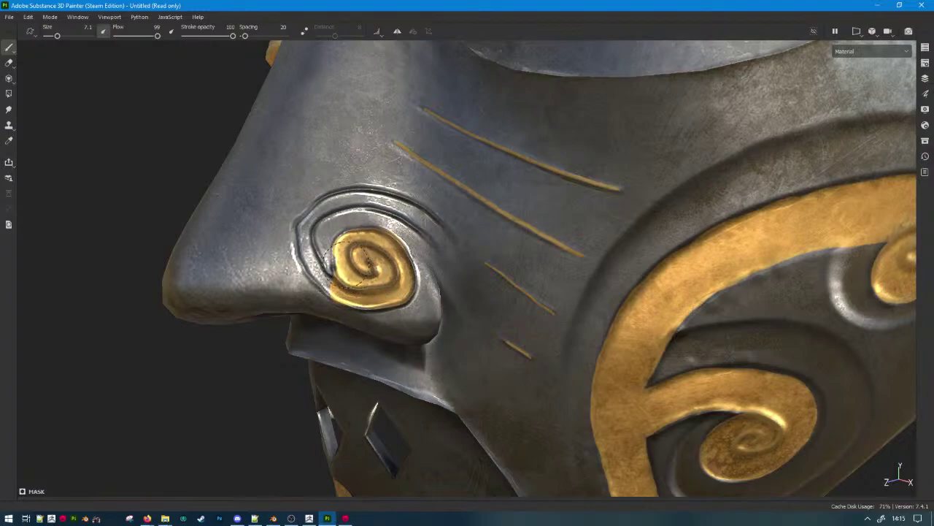
mouse_move(413, 215)
mouse_down()
mouse_move(444, 237)
mouse_move(361, 199)
mouse_move(312, 219)
mouse_move(329, 268)
mouse_up()
key(ctrl+z)
Reduce the brush size to about 3.2 and paint the outer coil of the left nostril spiral gold up to its tail.
right_click(392, 216)
click(392, 218)
drag(434, 277, 426, 278)
mouse_move(325, 284)
mouse_down()
mouse_move(299, 223)
mouse_move(342, 197)
mouse_move(391, 201)
mouse_move(431, 227)
mouse_move(453, 261)
mouse_up()
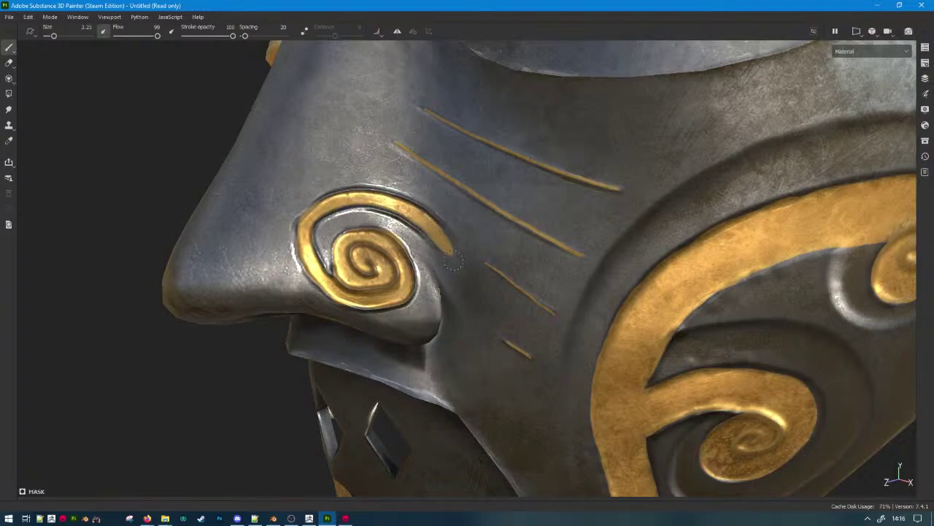
Paint the centre of the spiral on the right nostril gold.
key(f)
alt+drag(230, 297, 676, 277)
mouse_move(675, 277)
ctrl+alt+mouse_down()
mouse_move(622, 217)
mouse_move(600, 219)
mouse_move(619, 236)
mouse_move(591, 225)
ctrl+alt+mouse_up()
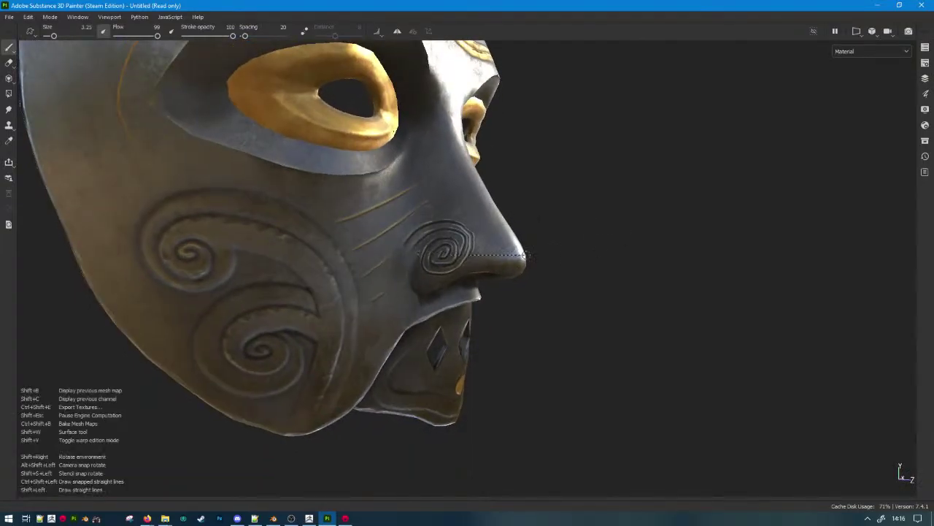
scroll(579, 294, up, 5)
scroll(379, 252, up, 2)
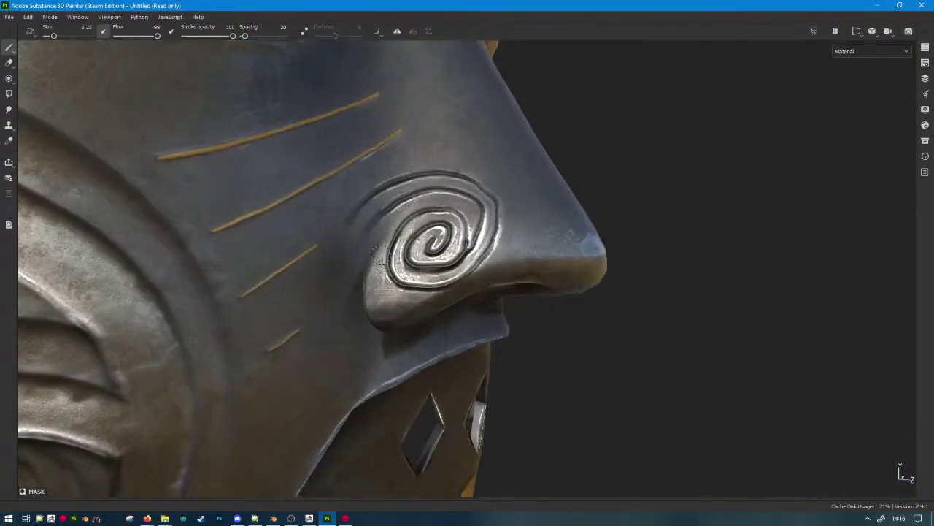
mouse_move(436, 241)
mouse_down()
mouse_move(417, 242)
mouse_move(451, 253)
mouse_up()
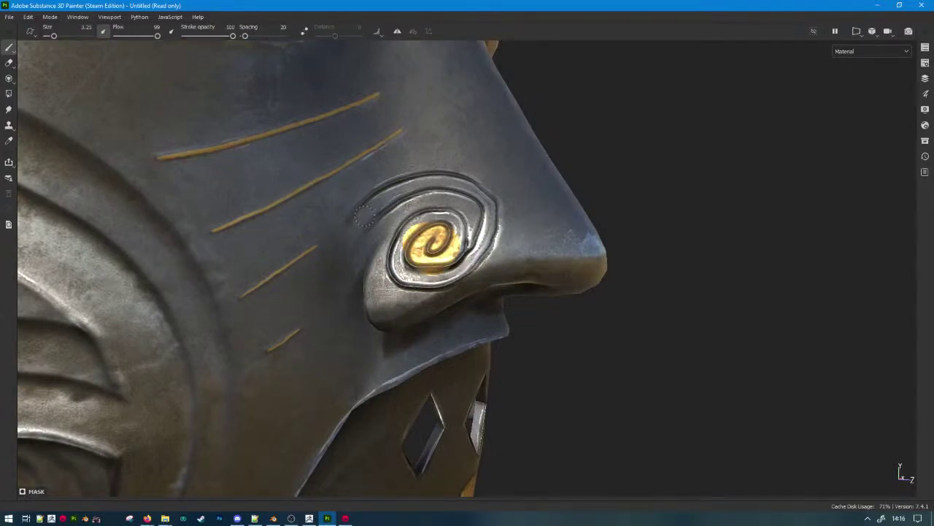
Paint the right nostril spiral's outer coil gold from its tail around to the centre, undoing the stray stroke.
drag(363, 216, 351, 229)
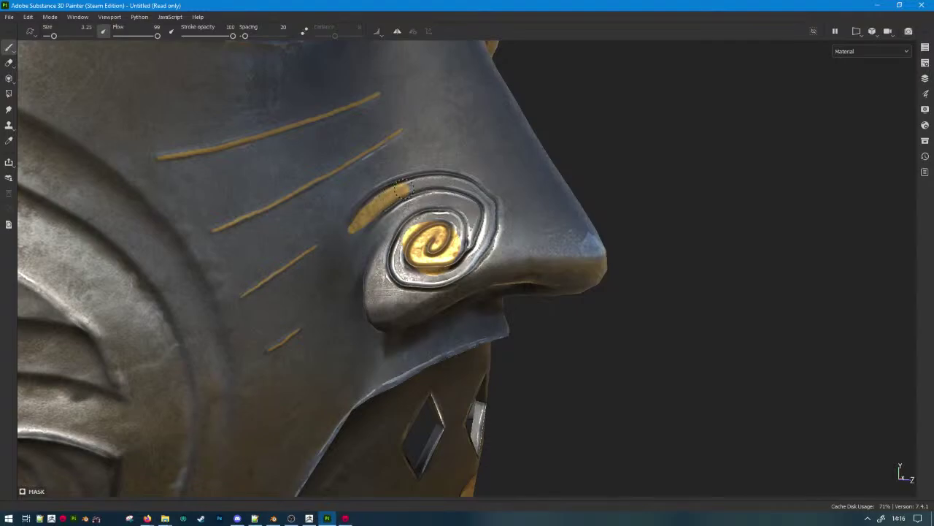
drag(402, 189, 459, 184)
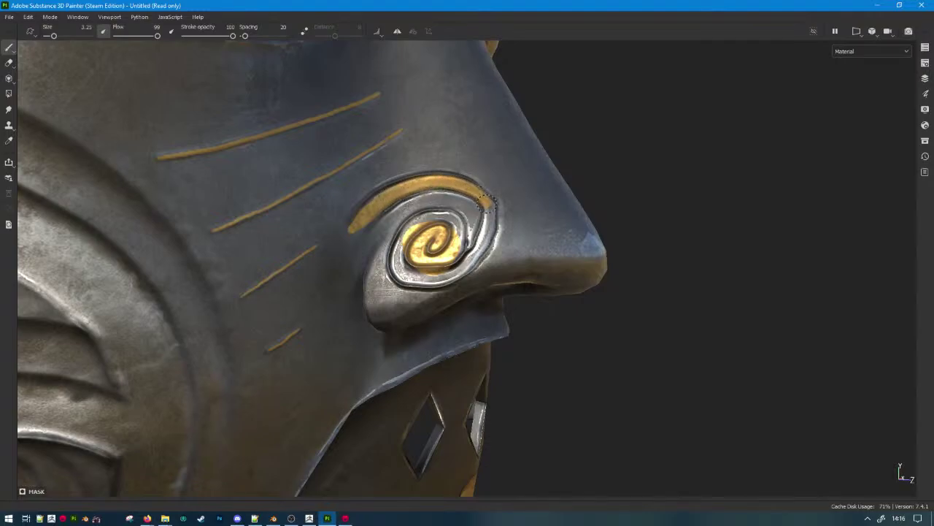
mouse_move(489, 218)
mouse_down()
mouse_move(474, 262)
mouse_move(419, 276)
mouse_move(452, 300)
mouse_up()
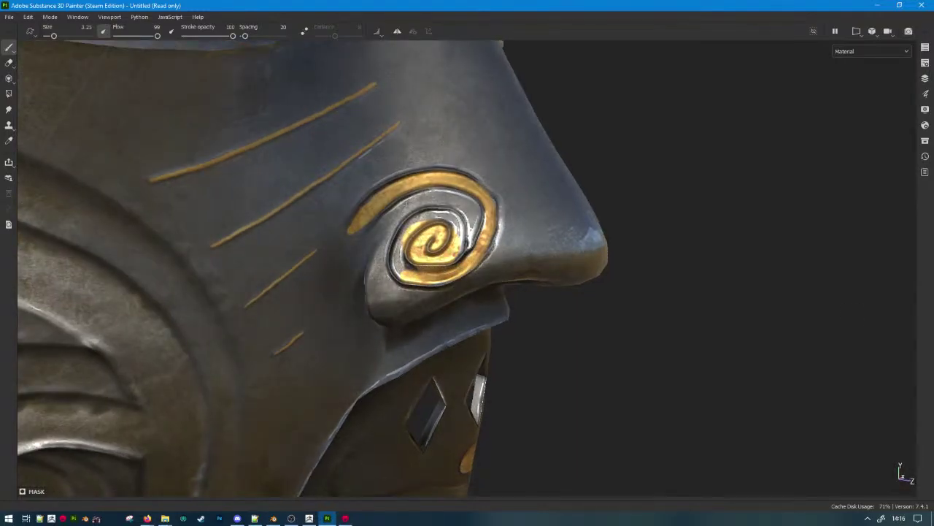
key(alt+Tab)
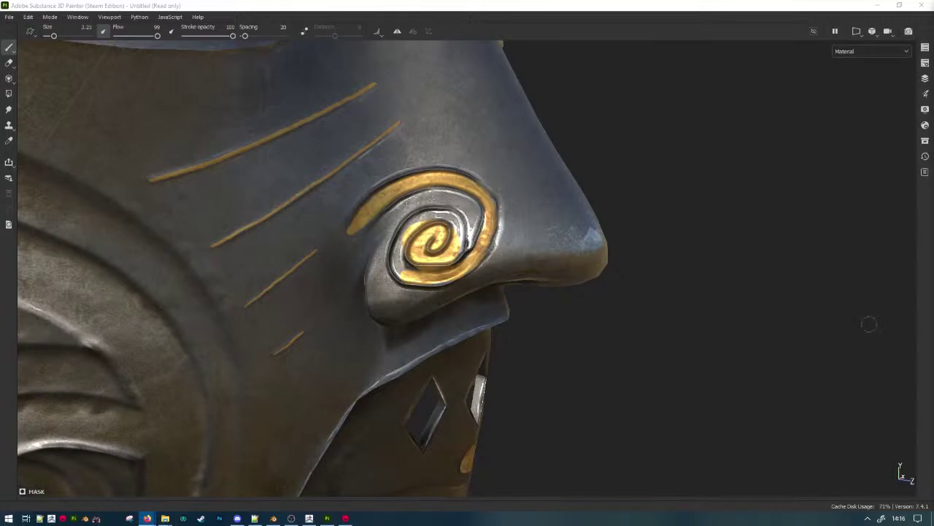
key(alt+Tab)
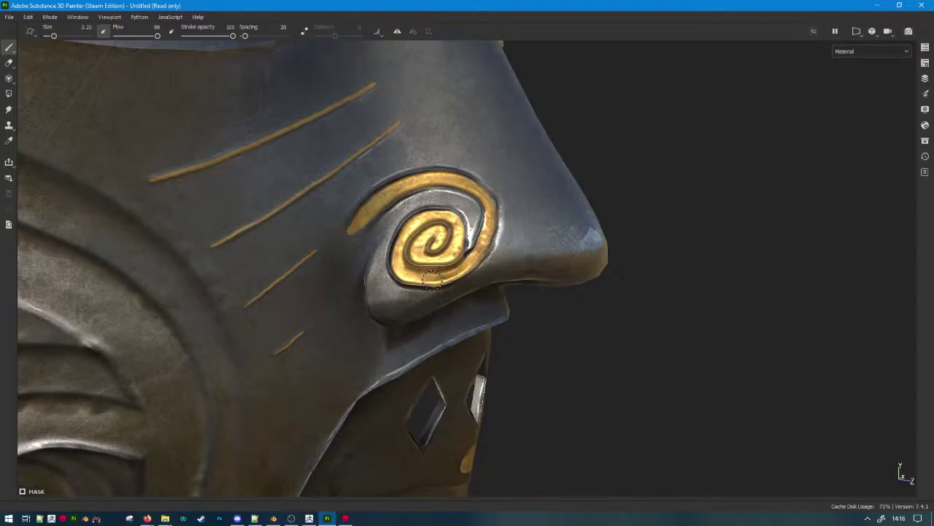
key(ctrl+z)
alt+drag(539, 249, 501, 241)
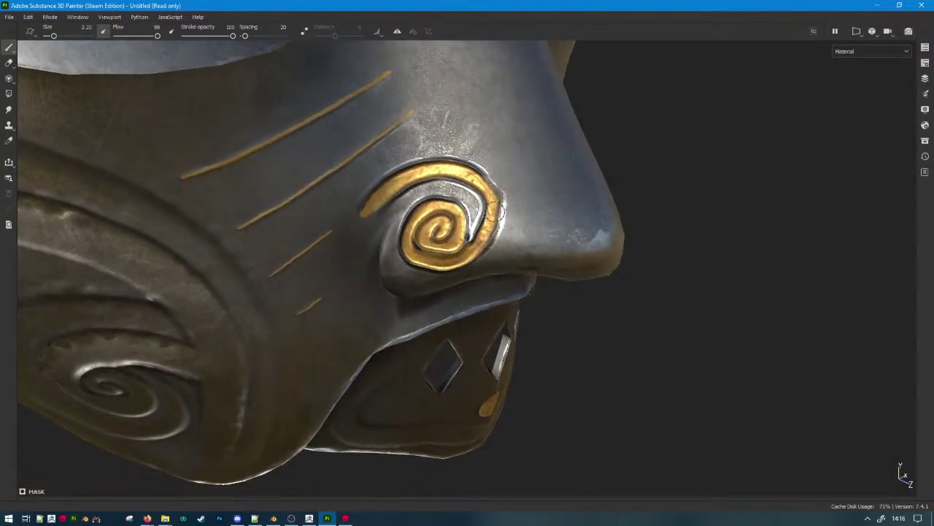
Increase the brush size to about 6.2 for painting the raised band on the chin plate.
scroll(408, 253, down, 10)
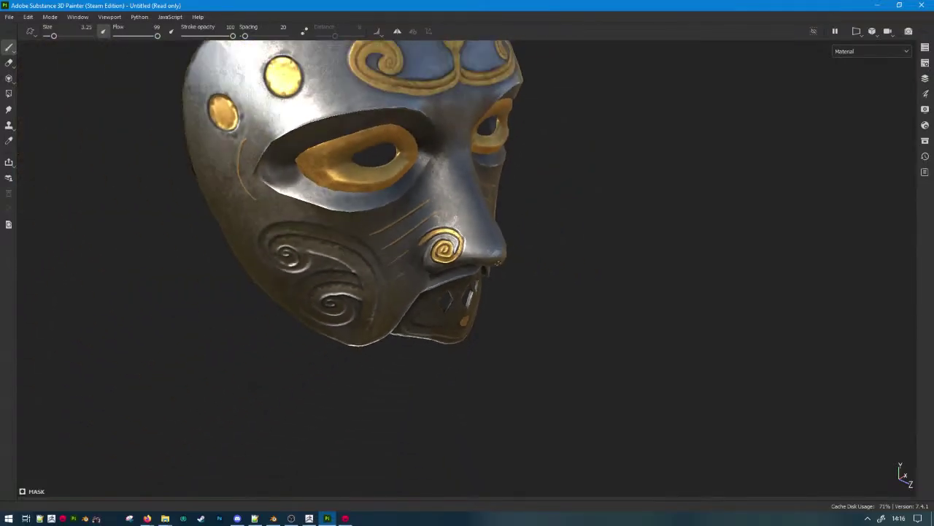
mouse_move(484, 270)
alt+mouse_down()
mouse_move(299, 255)
mouse_move(475, 254)
alt+mouse_up()
alt+middle_drag(475, 254, 515, 197)
scroll(514, 198, up, 3)
scroll(555, 234, down, 4)
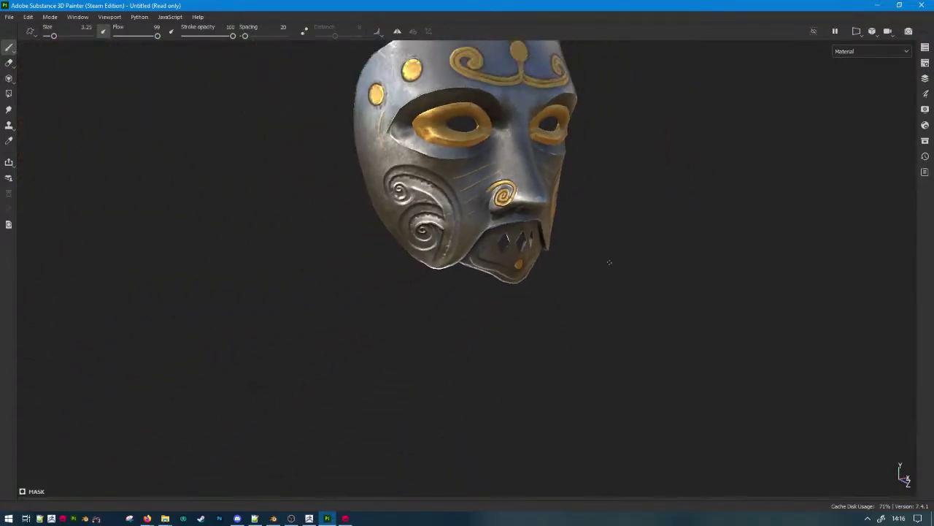
alt+drag(609, 263, 495, 291)
scroll(484, 209, up, 4)
scroll(484, 201, up, 3)
alt+drag(484, 198, 411, 215)
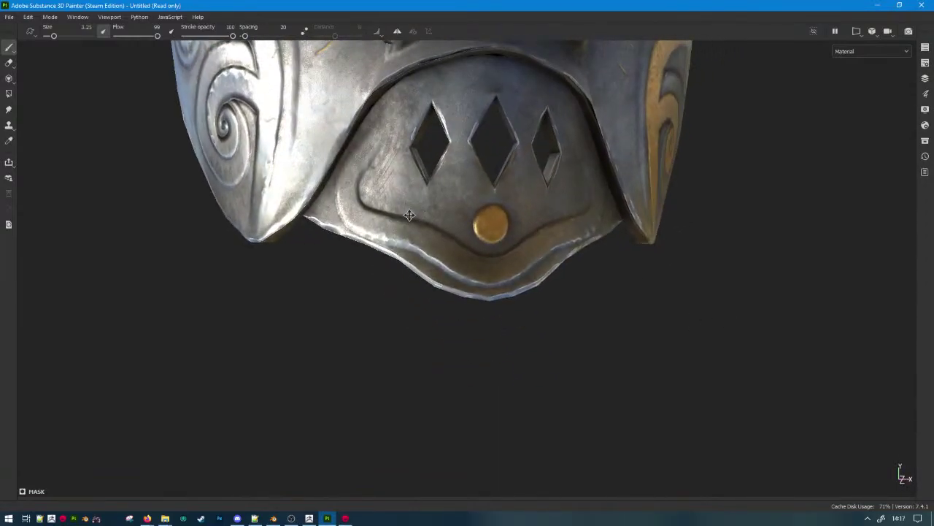
scroll(411, 215, up, 2)
alt+drag(469, 212, 439, 219)
shift+right_drag(439, 219, 499, 221)
alt+drag(476, 219, 527, 221)
alt+middle_drag(527, 221, 508, 300)
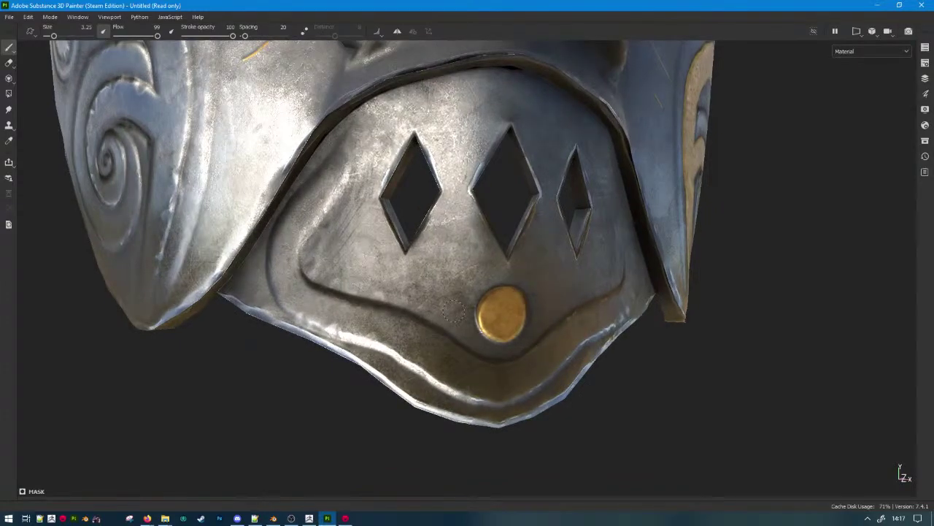
right_click(497, 249)
drag(510, 295, 517, 294)
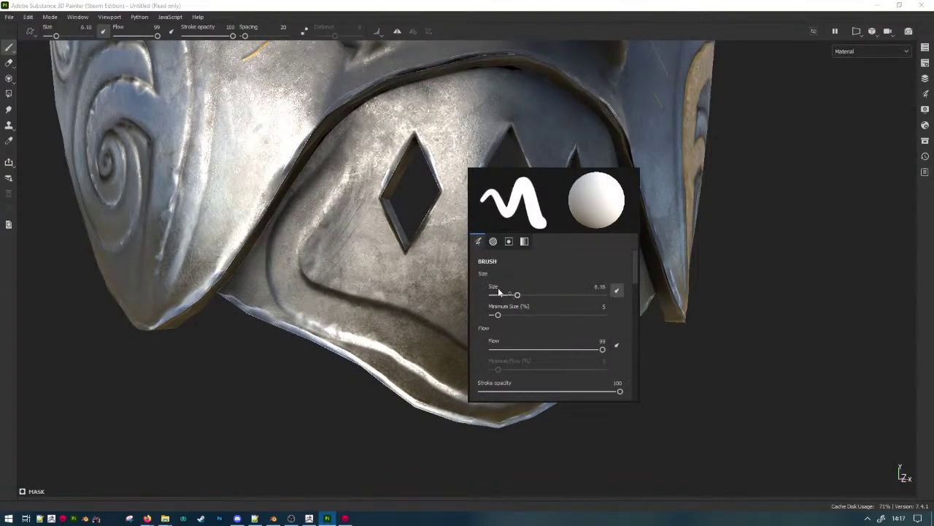
Paint the raised band on the chin plate's right half gold, from its upper end around the corner, undoing the stray stroke.
alt+drag(311, 225, 348, 233)
mouse_move(349, 166)
mouse_down()
mouse_move(338, 177)
mouse_move(361, 165)
mouse_move(350, 159)
mouse_move(322, 203)
mouse_move(394, 120)
mouse_move(376, 135)
mouse_move(456, 82)
mouse_up()
mouse_move(562, 109)
alt+mouse_down()
mouse_move(763, 209)
mouse_move(724, 120)
mouse_move(774, 212)
alt+mouse_up()
key(ctrl+z)
alt+drag(277, 257, 301, 261)
mouse_move(308, 212)
mouse_down()
mouse_move(270, 257)
mouse_move(273, 287)
mouse_move(307, 310)
mouse_move(459, 358)
mouse_up()
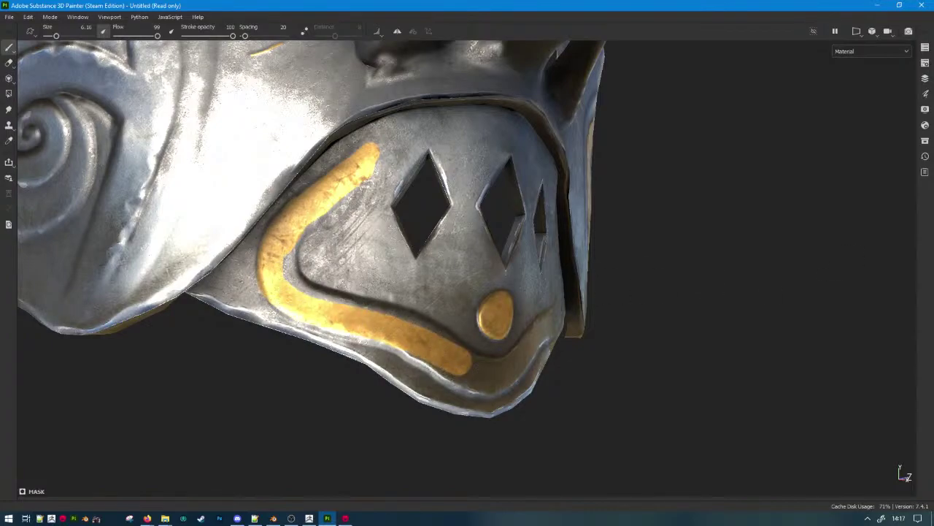
mouse_move(292, 275)
mouse_down()
mouse_move(286, 271)
mouse_move(288, 281)
mouse_move(292, 249)
mouse_up()
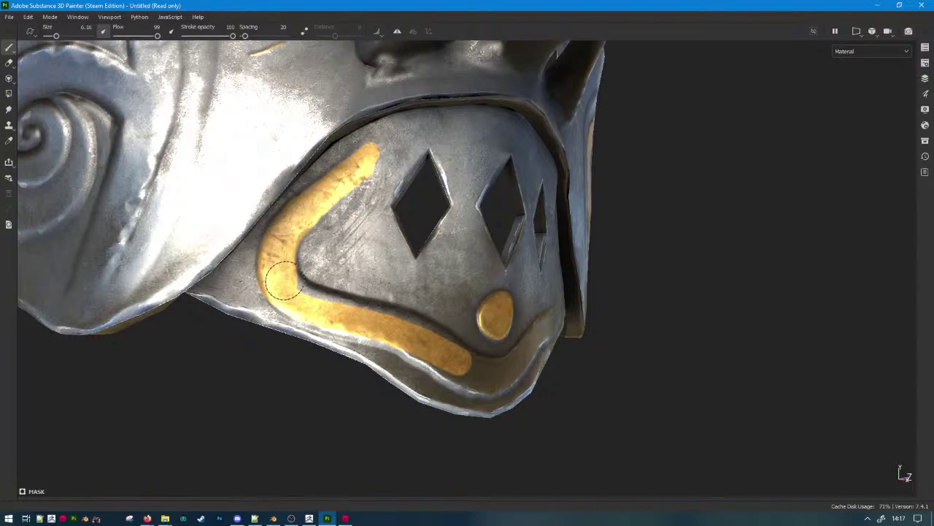
mouse_move(284, 280)
mouse_down()
mouse_move(293, 264)
mouse_move(288, 270)
mouse_move(318, 295)
mouse_move(420, 332)
mouse_move(319, 375)
mouse_up()
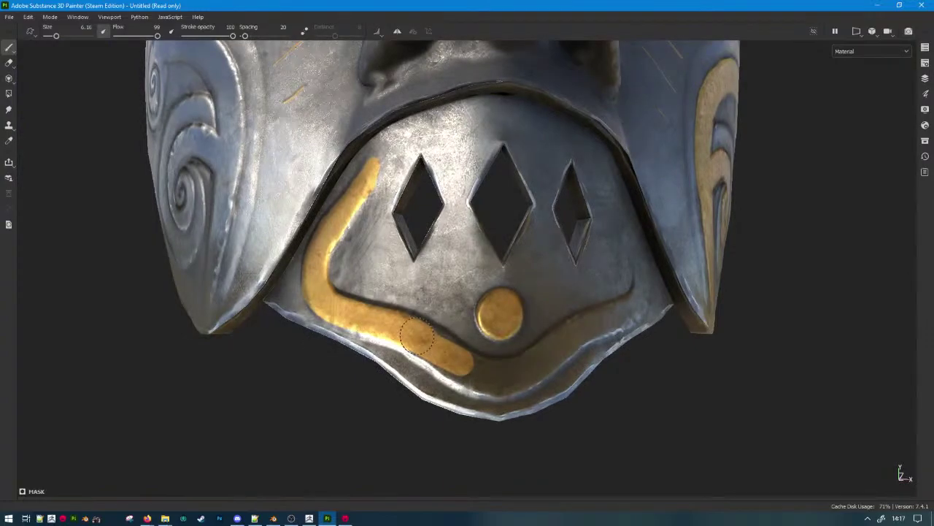
Extend the gold band across the chin's centre below the stud and display only the base color.
mouse_move(427, 334)
mouse_down()
mouse_move(511, 374)
mouse_move(412, 348)
mouse_move(467, 378)
mouse_move(536, 372)
mouse_move(476, 374)
mouse_up()
key(c)
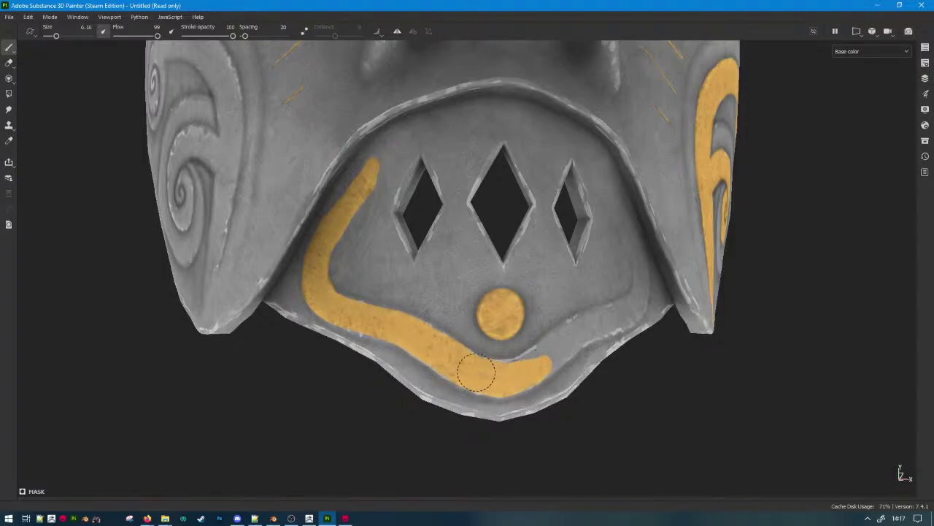
alt+drag(406, 346, 486, 375)
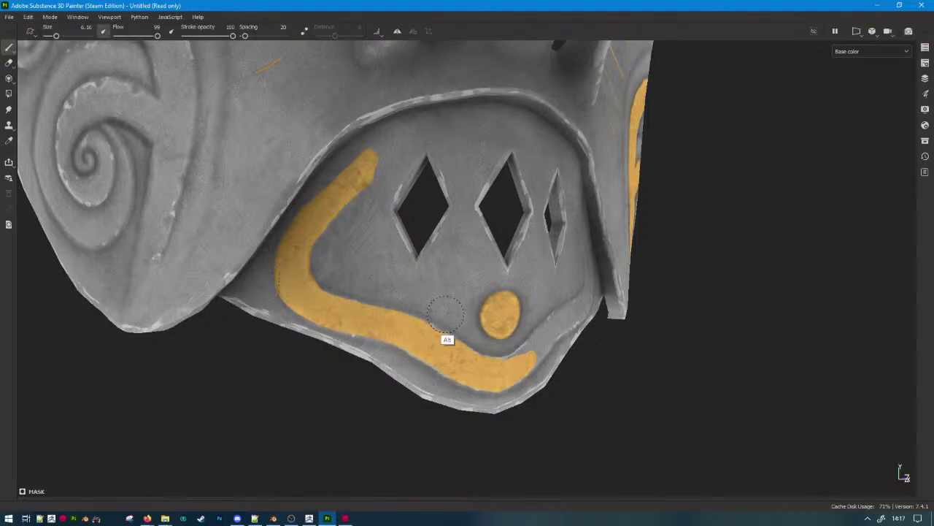
alt+drag(446, 314, 288, 297)
alt+drag(605, 325, 514, 337)
Paint the chin band's left half gold up to its end, fill its ragged corner edges, and return to the material display.
mouse_move(513, 373)
mouse_down()
mouse_move(611, 324)
mouse_move(686, 303)
mouse_up()
mouse_move(686, 303)
alt+mouse_down()
mouse_move(653, 270)
mouse_move(675, 203)
mouse_move(715, 252)
mouse_move(717, 233)
mouse_move(726, 271)
mouse_move(688, 305)
mouse_move(632, 321)
alt+mouse_up()
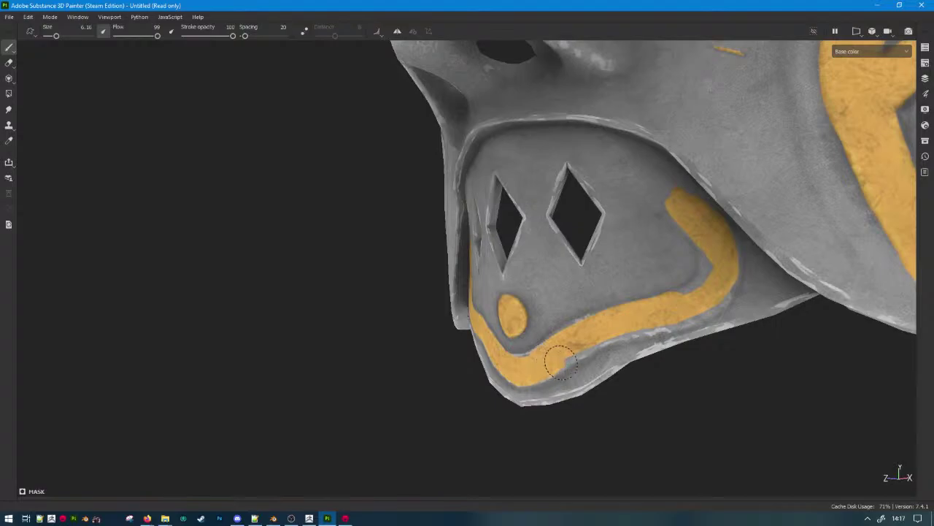
drag(560, 359, 704, 299)
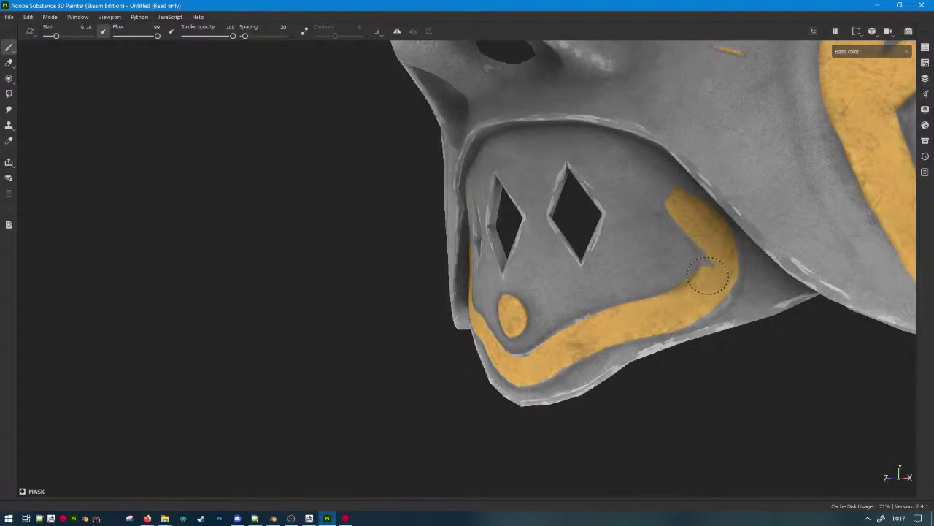
mouse_move(706, 277)
mouse_down()
mouse_move(686, 312)
mouse_move(662, 304)
mouse_up()
drag(701, 281, 676, 301)
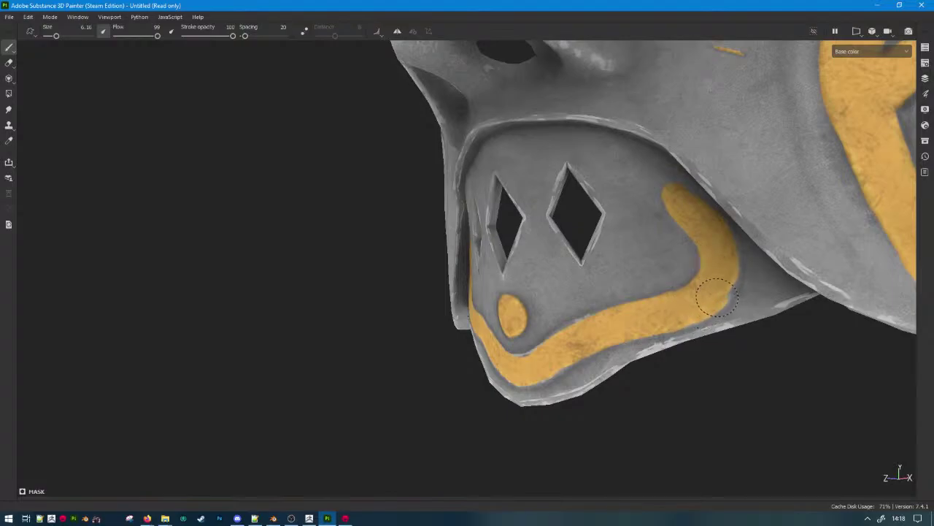
alt+drag(719, 285, 576, 332)
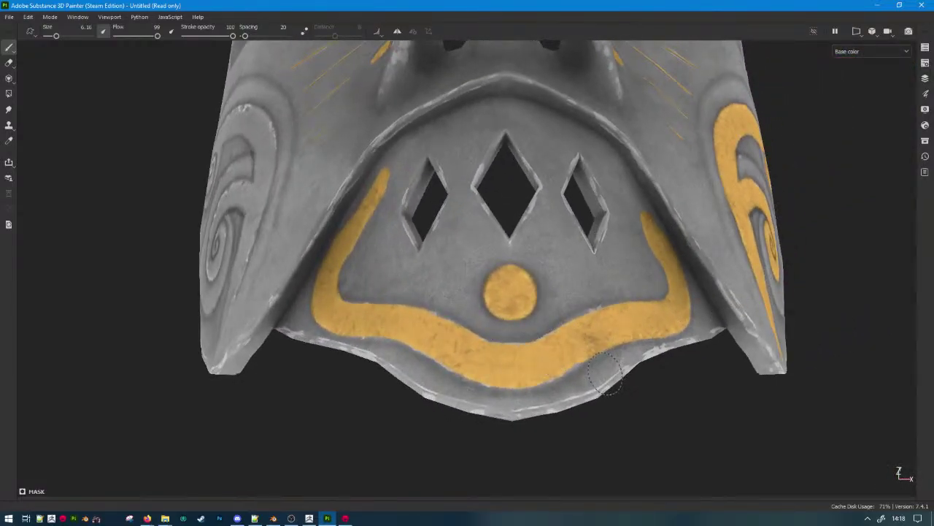
key(m)
Try a gold stroke across the lower tip of the left cheek scroll and undo it.
alt+right_drag(641, 152, 617, 157)
alt+drag(617, 157, 621, 230)
alt+middle_drag(620, 230, 585, 290)
shift+right_drag(586, 290, 554, 290)
alt+drag(553, 290, 485, 258)
alt+middle_drag(485, 258, 383, 194)
mouse_move(383, 194)
alt+right_down()
mouse_move(513, 236)
mouse_move(579, 241)
alt+right_up()
alt+middle_drag(607, 246, 542, 246)
drag(573, 227, 524, 223)
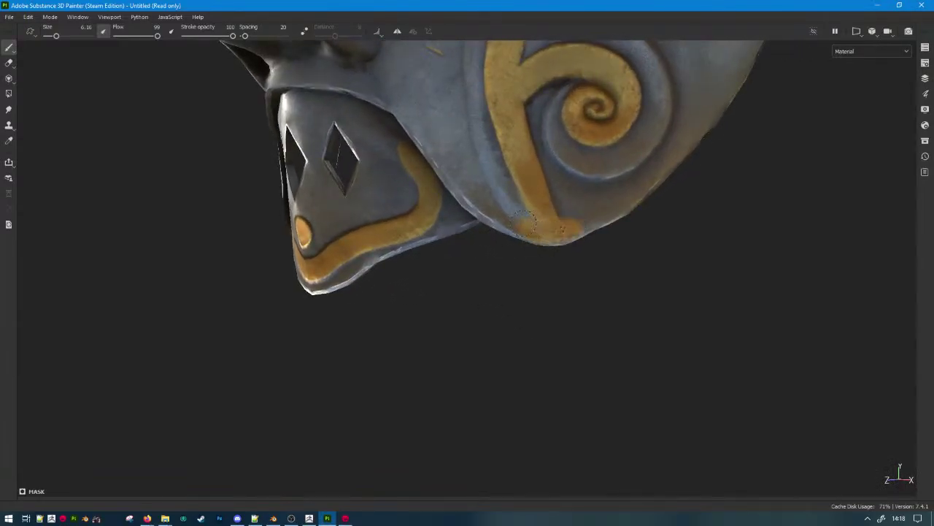
key(ctrl+z)
Examine the gold ornaments over the whole mask from several angles.
alt+right_drag(476, 238, 285, 259)
mouse_move(276, 263)
alt+mouse_down()
mouse_move(384, 263)
mouse_move(397, 283)
mouse_move(448, 259)
alt+mouse_up()
alt+middle_drag(448, 258, 512, 388)
alt+drag(453, 351, 445, 320)
alt+right_drag(446, 320, 393, 314)
alt+drag(393, 311, 423, 346)
alt+right_drag(423, 346, 482, 350)
alt+drag(482, 351, 212, 337)
alt+drag(526, 332, 504, 338)
alt+right_drag(503, 337, 468, 303)
alt+drag(468, 302, 457, 374)
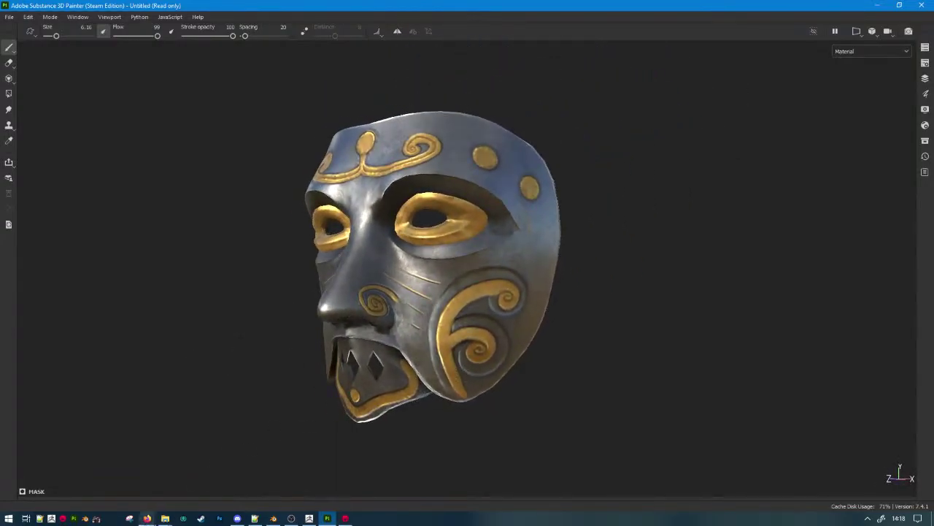
Switch to Outil Capture d'écran, snip the three-quarter view of the mask, and switch to Discord.
click(129, 518)
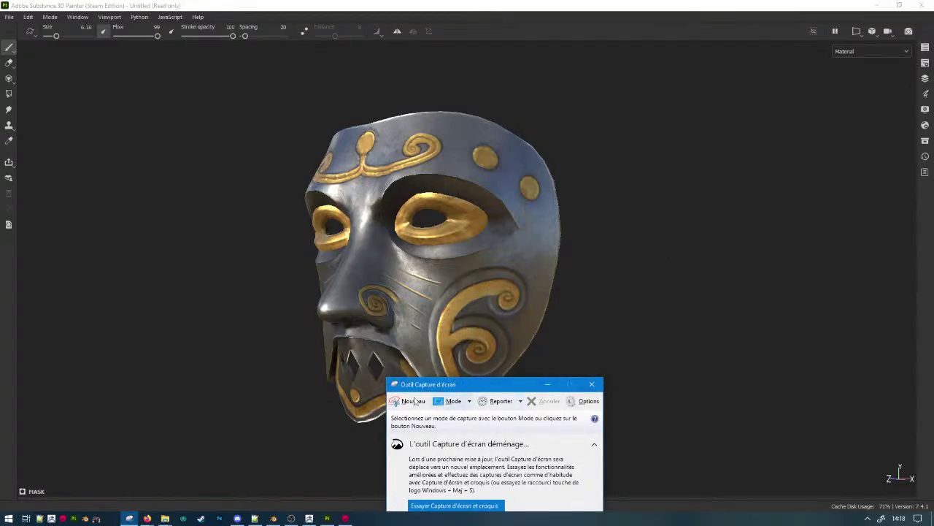
click(414, 401)
drag(196, 76, 635, 467)
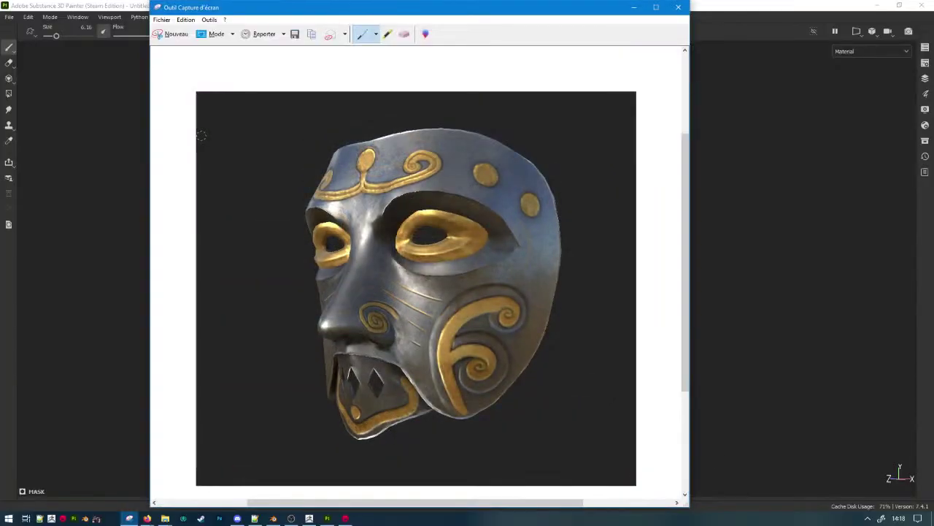
click(237, 518)
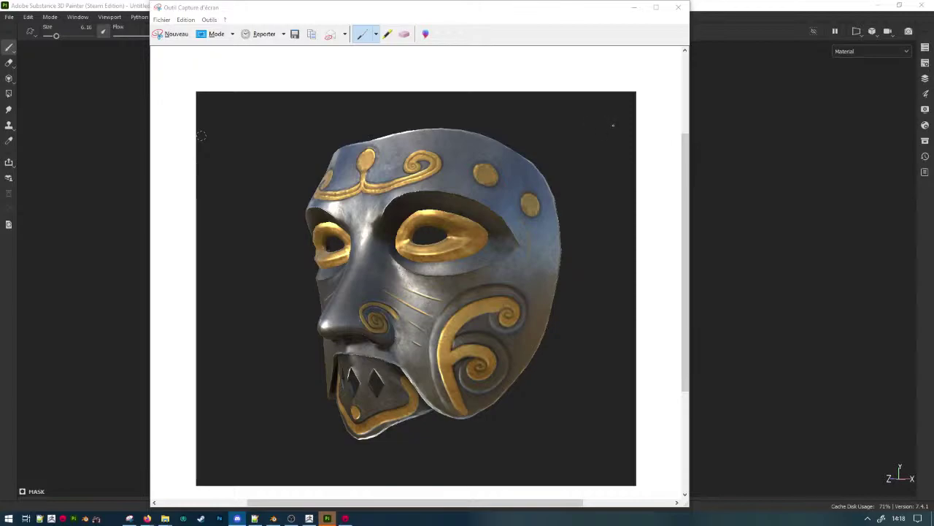
Return to Substance 3D Painter and paint the lower spiral of the right cheek scroll gold.
click(48, 319)
alt+drag(152, 375, 315, 394)
alt+middle_drag(315, 394, 397, 283)
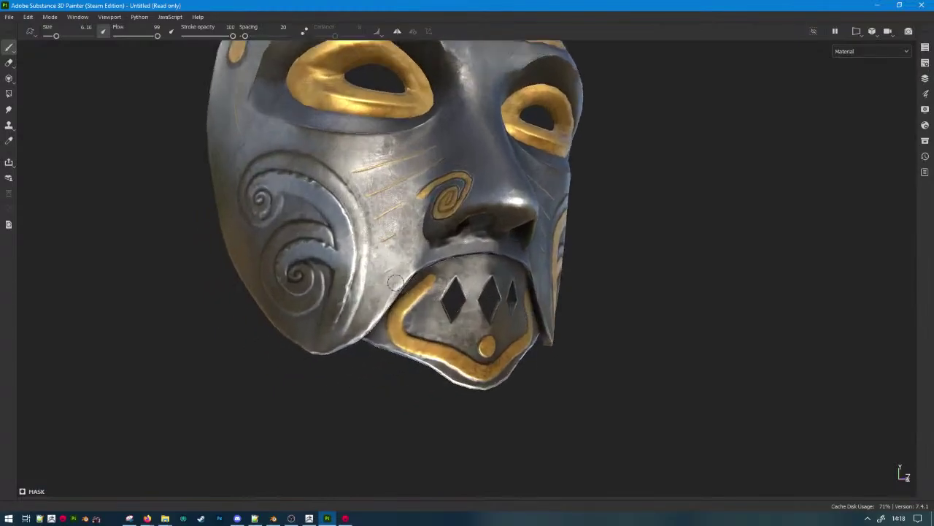
alt+drag(288, 283, 367, 285)
scroll(367, 285, up, 5)
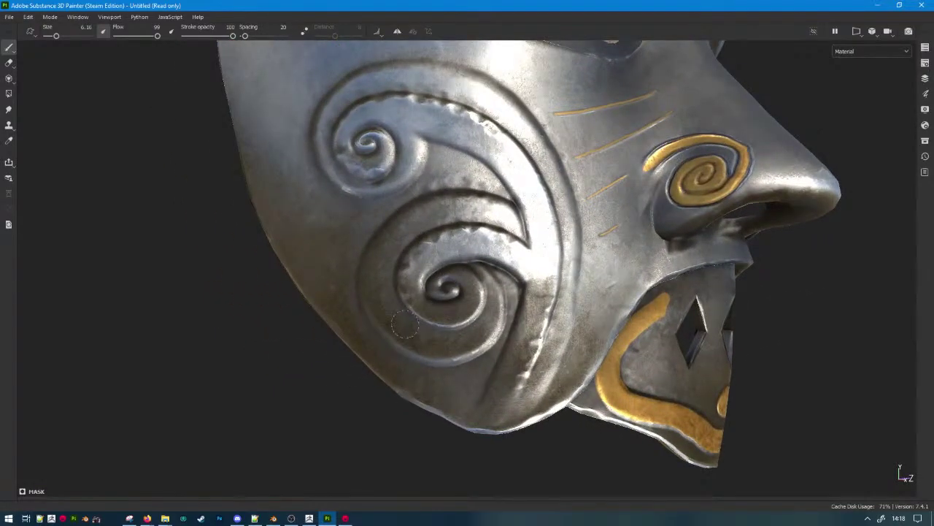
mouse_move(447, 287)
mouse_down()
mouse_move(442, 292)
mouse_move(467, 281)
mouse_move(454, 290)
mouse_move(458, 318)
mouse_move(417, 303)
mouse_move(406, 277)
mouse_move(420, 249)
mouse_move(454, 232)
mouse_move(500, 240)
mouse_move(528, 267)
mouse_move(484, 249)
mouse_move(451, 252)
mouse_move(426, 272)
mouse_move(477, 283)
mouse_up()
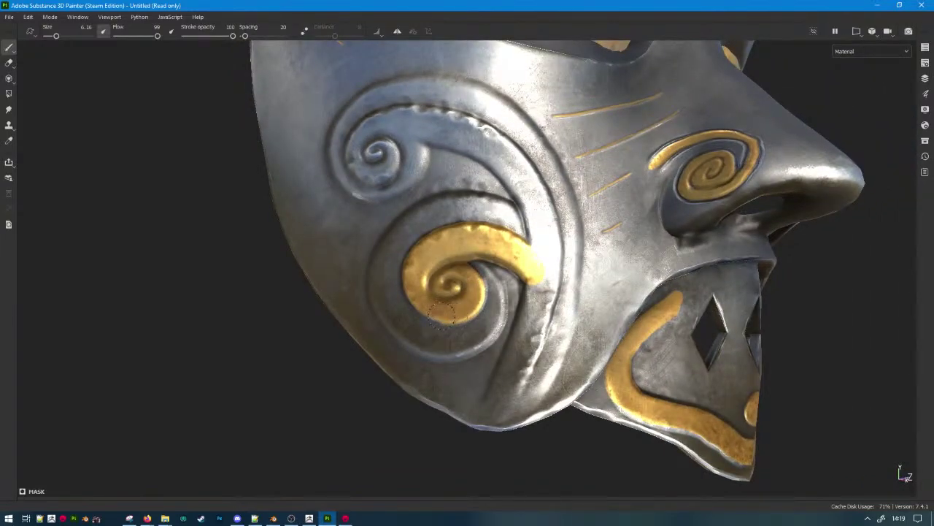
Paint the upper spiral of the right cheek scroll gold along its arm, undoing the stray strokes.
mouse_move(418, 295)
alt+mouse_down()
mouse_move(396, 305)
mouse_move(503, 242)
mouse_move(569, 255)
mouse_move(480, 276)
alt+mouse_up()
mouse_move(356, 245)
mouse_down()
mouse_move(353, 232)
mouse_move(325, 252)
mouse_move(319, 223)
mouse_move(358, 195)
mouse_move(425, 209)
mouse_move(441, 230)
mouse_up()
key(ctrl+z)
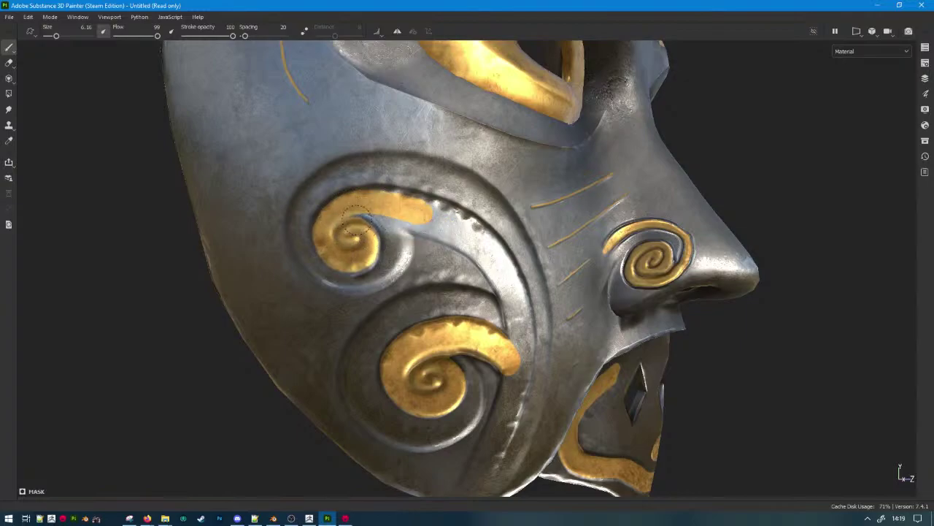
mouse_move(356, 221)
mouse_down()
mouse_move(394, 214)
mouse_move(456, 232)
mouse_up()
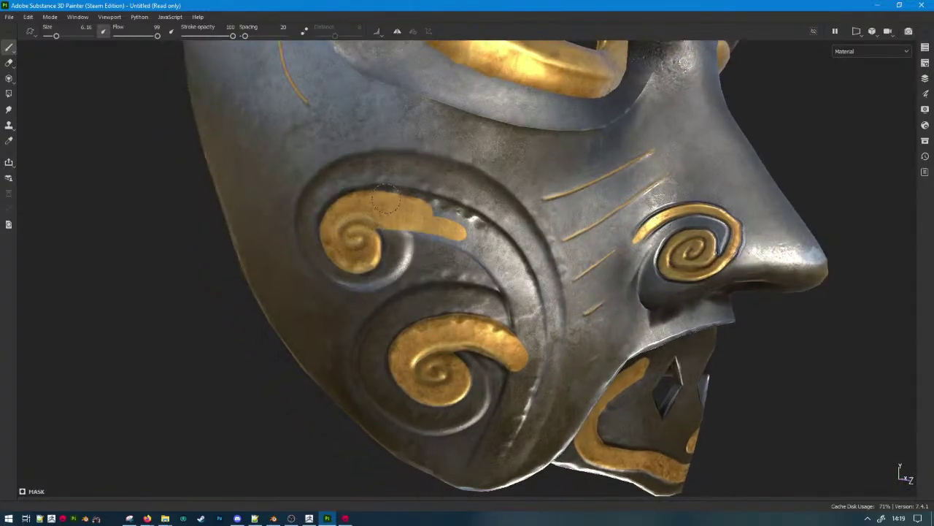
mouse_move(374, 212)
mouse_down()
mouse_move(425, 209)
mouse_move(466, 225)
mouse_move(520, 276)
mouse_move(532, 267)
mouse_move(503, 263)
mouse_move(504, 283)
mouse_move(516, 292)
mouse_move(472, 248)
mouse_move(507, 285)
mouse_move(524, 342)
mouse_move(560, 338)
mouse_move(535, 292)
mouse_up()
key(ctrl+z)
Paint the right cheek scroll's main stem gold down to its lower tip, joining both spiral arms.
mouse_move(478, 368)
mouse_down()
mouse_move(507, 321)
mouse_move(534, 241)
mouse_up()
mouse_move(535, 241)
alt+mouse_down()
mouse_move(528, 253)
mouse_move(537, 218)
mouse_move(552, 261)
mouse_move(542, 215)
alt+mouse_up()
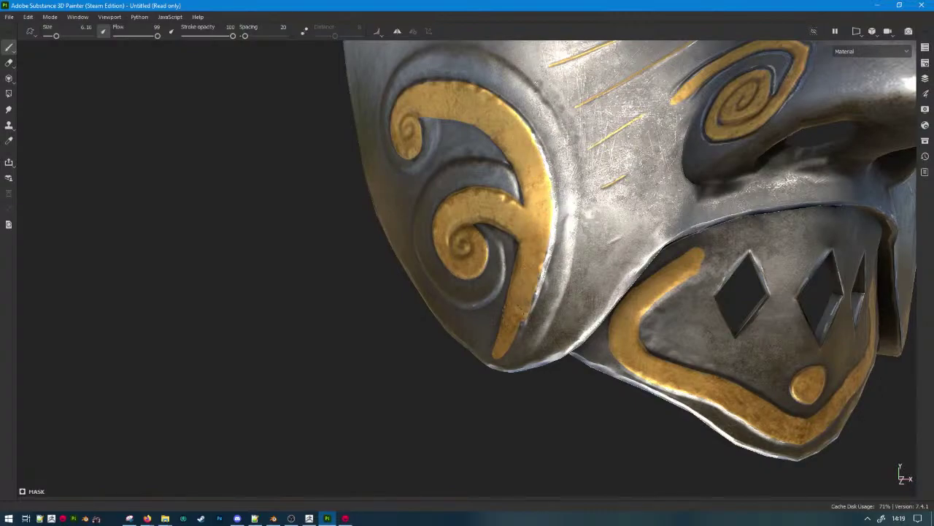
alt+drag(528, 310, 523, 334)
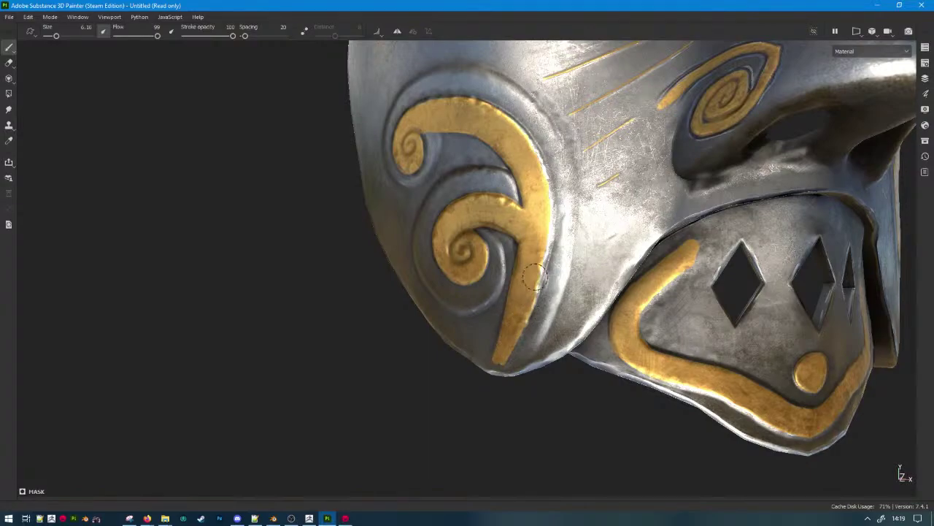
mouse_move(547, 210)
alt+mouse_down()
mouse_move(506, 254)
mouse_move(581, 233)
mouse_move(540, 196)
alt+mouse_up()
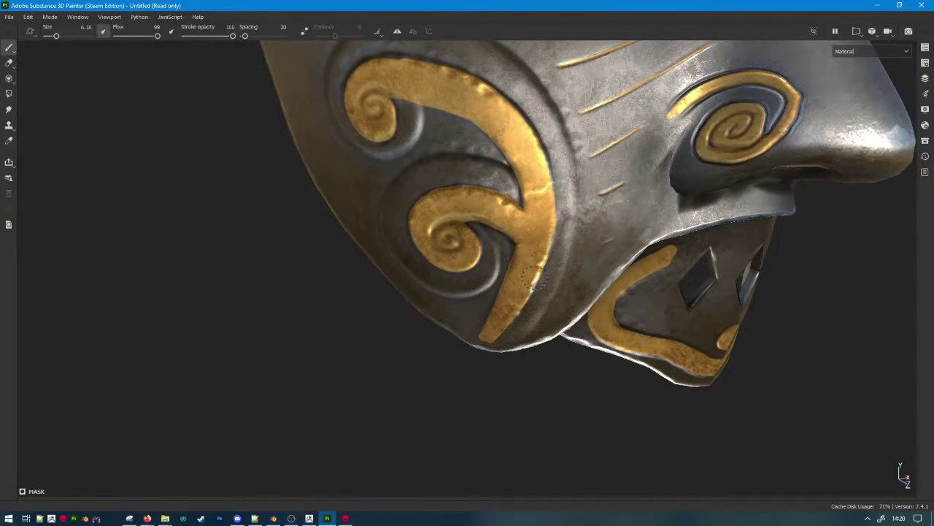
alt+drag(498, 330, 538, 269)
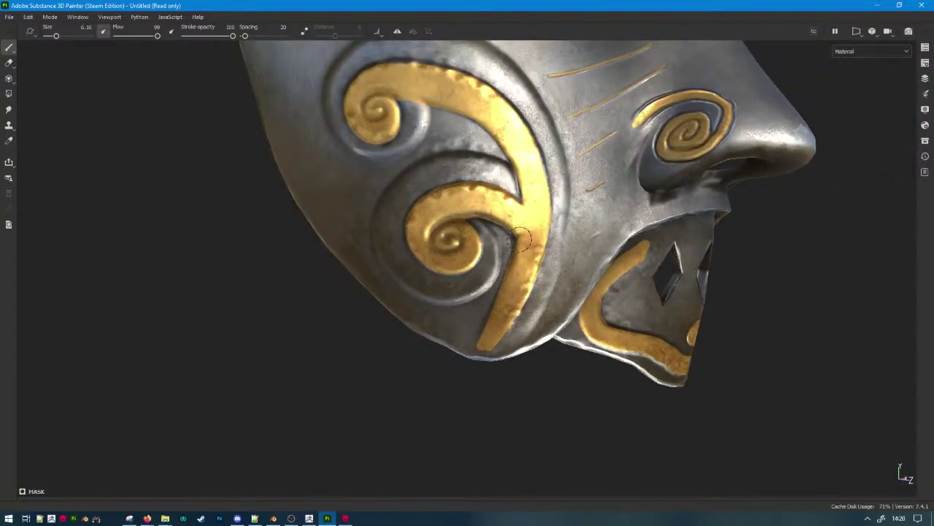
alt+drag(509, 217, 495, 248)
Group the mdvl_metal_gold folder into a new folder and add a black mask to that folder.
scroll(681, 279, down, 3)
alt+drag(680, 275, 552, 205)
alt+middle_drag(579, 285, 580, 260)
key(Tab)
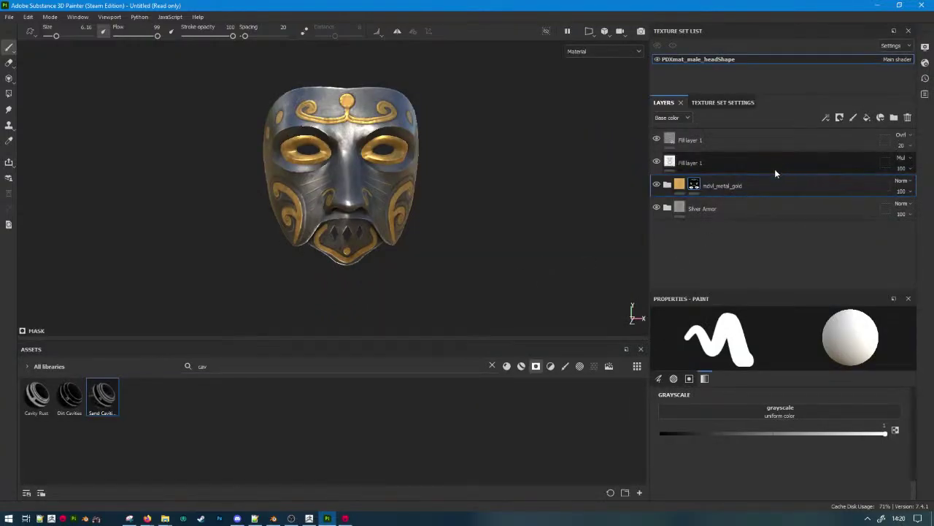
click(668, 186)
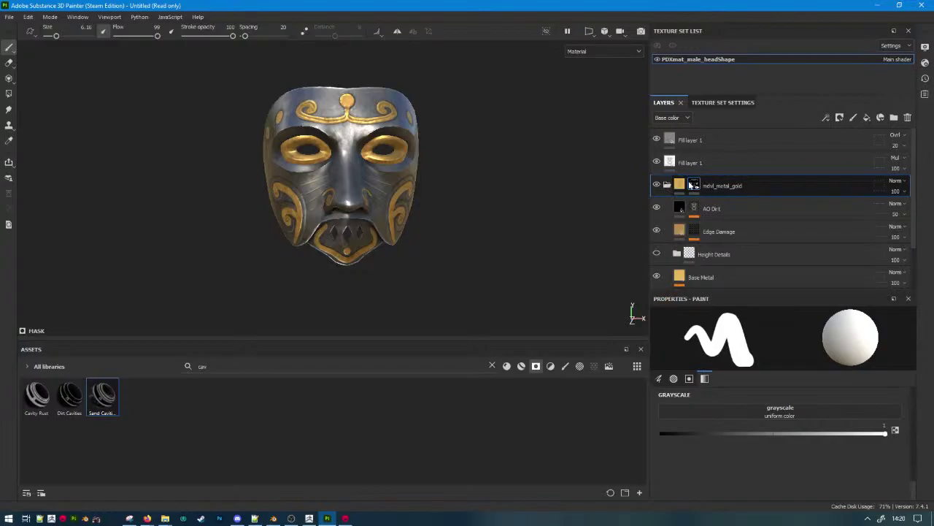
key(ctrl+g)
right_click(697, 186)
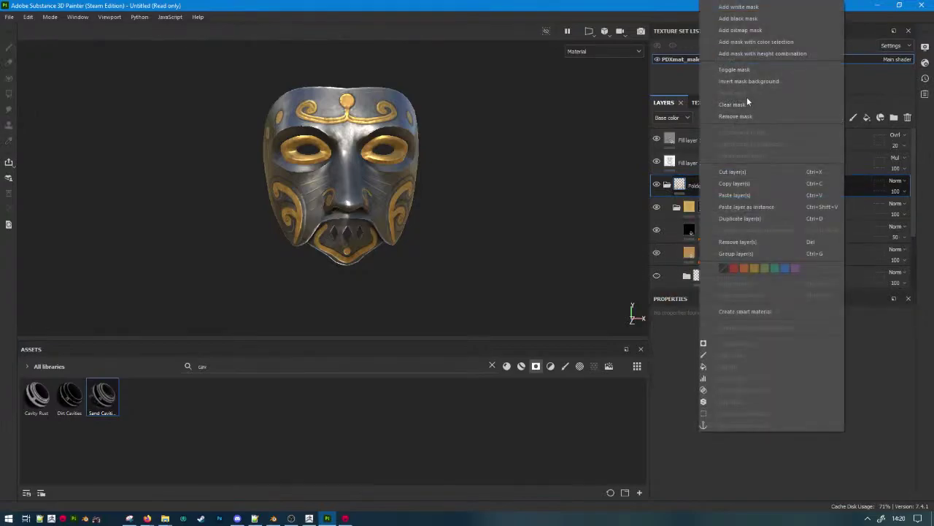
click(755, 19)
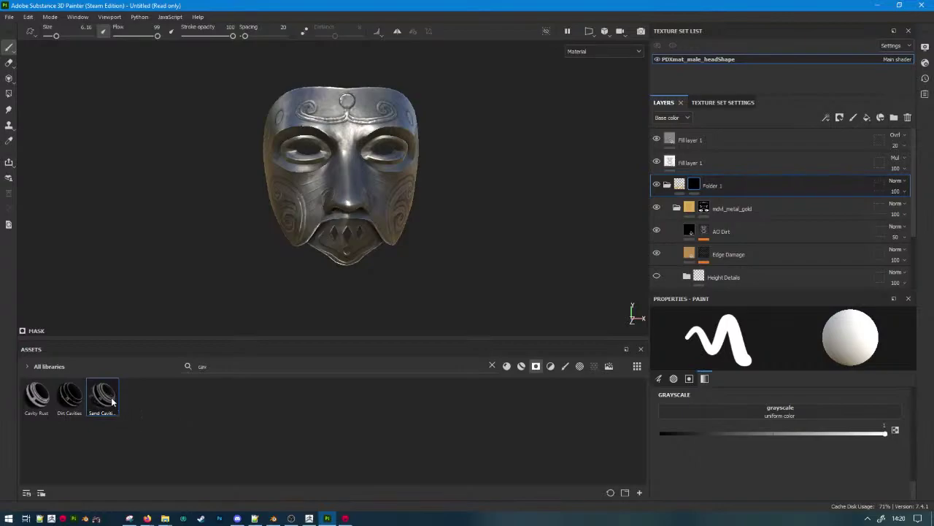
Try the Sand Cavities smart mask on Folder 1 and undo it.
drag(111, 401, 695, 184)
scroll(512, 216, up, 3)
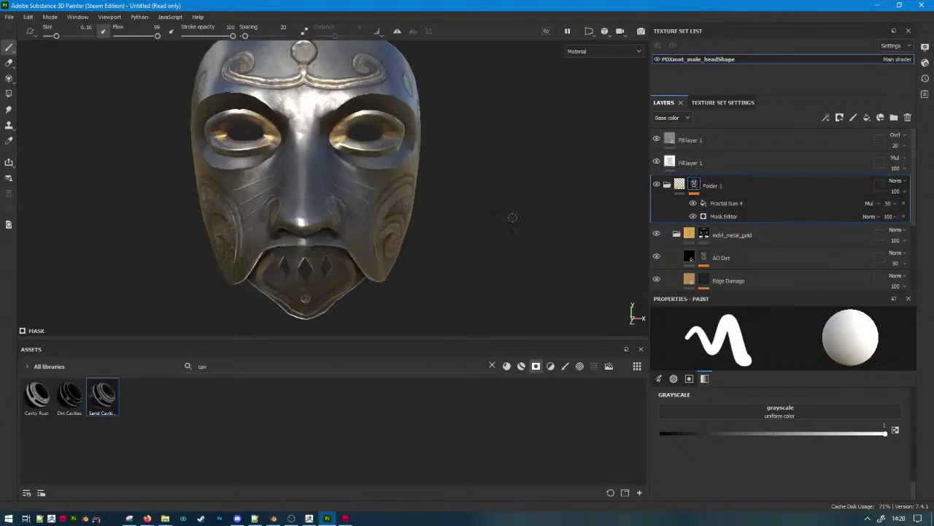
key(ctrl+z)
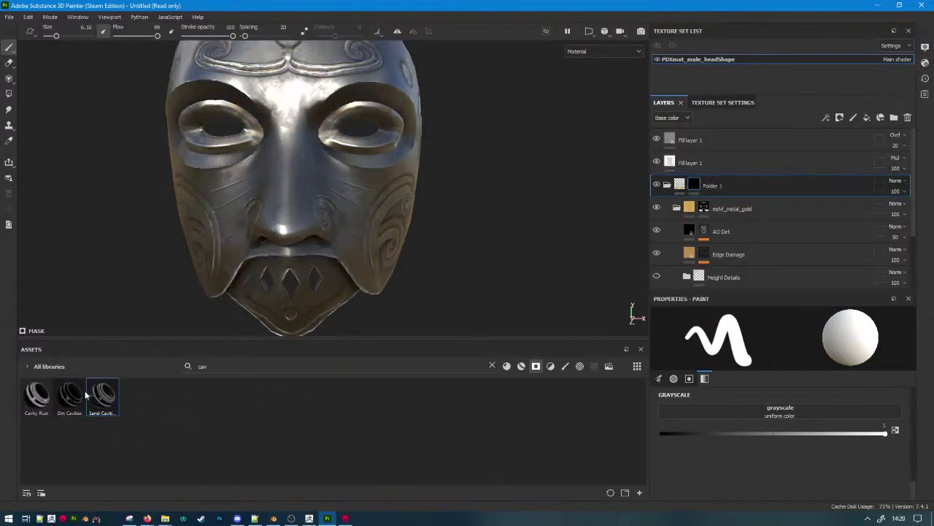
Search the smart masks for edge and apply an Edges Strong smart mask to Folder 1.
text(edge)
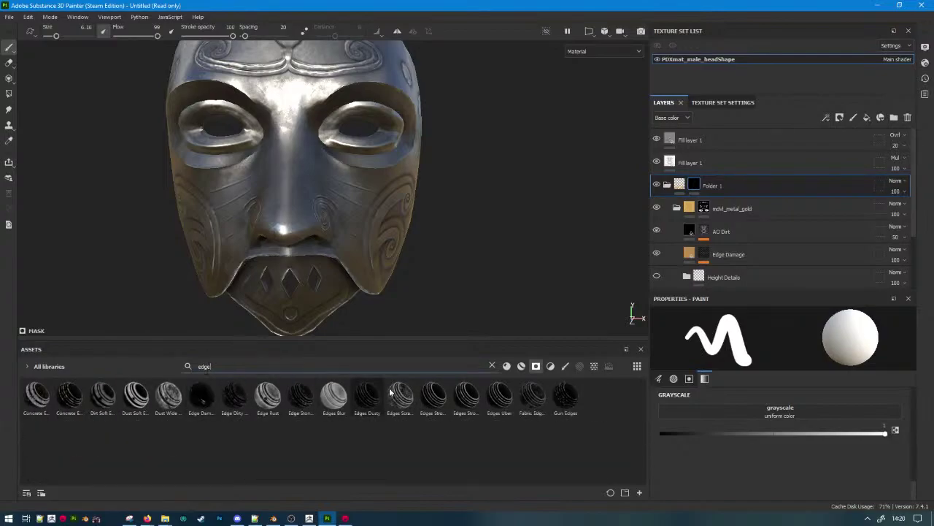
drag(465, 395, 707, 188)
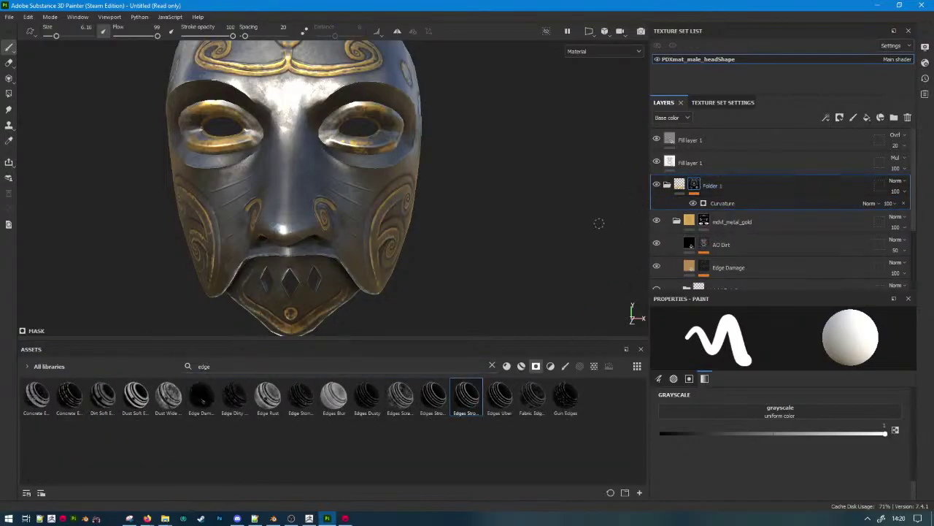
mouse_move(478, 192)
alt+mouse_down()
mouse_move(596, 180)
mouse_move(482, 186)
alt+mouse_up()
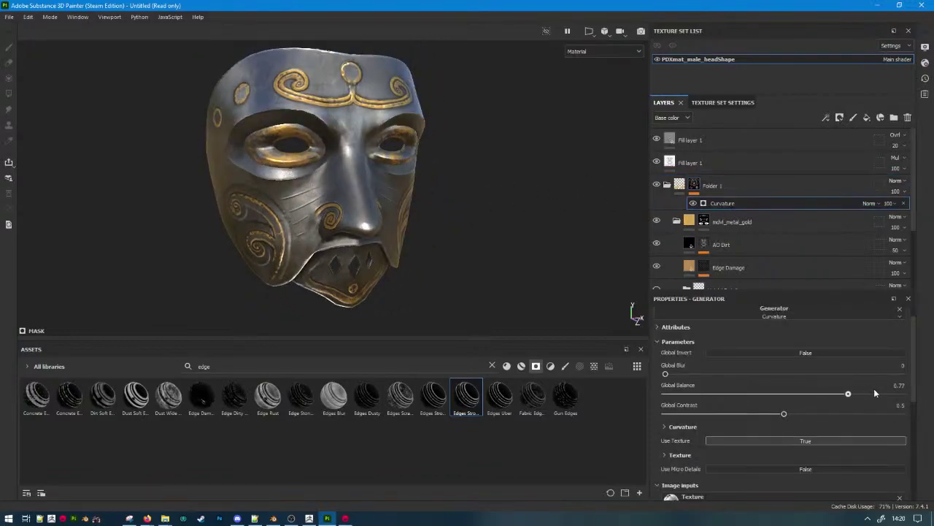
Set the Curvature generator's Global Balance to 1 and Global Contrast to 0.71, and turn off Use Texture.
drag(875, 393, 905, 393)
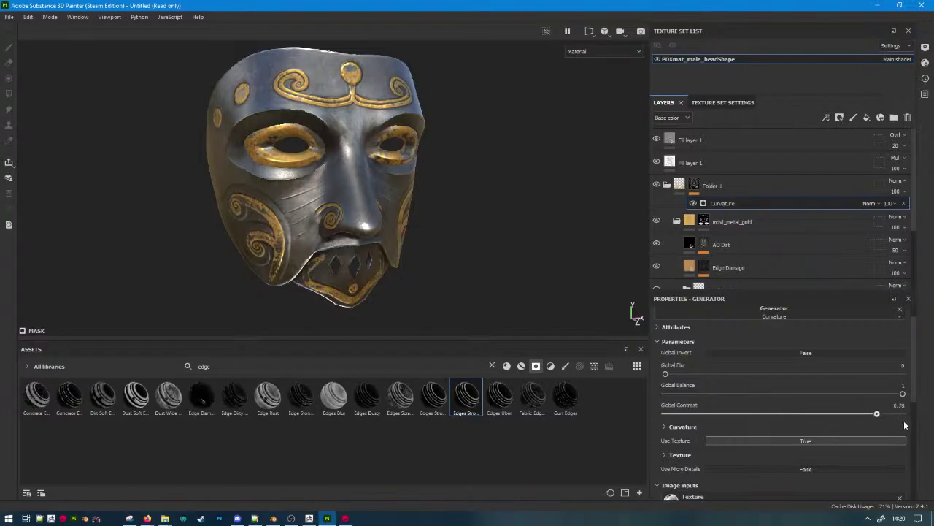
scroll(835, 410, down, 3)
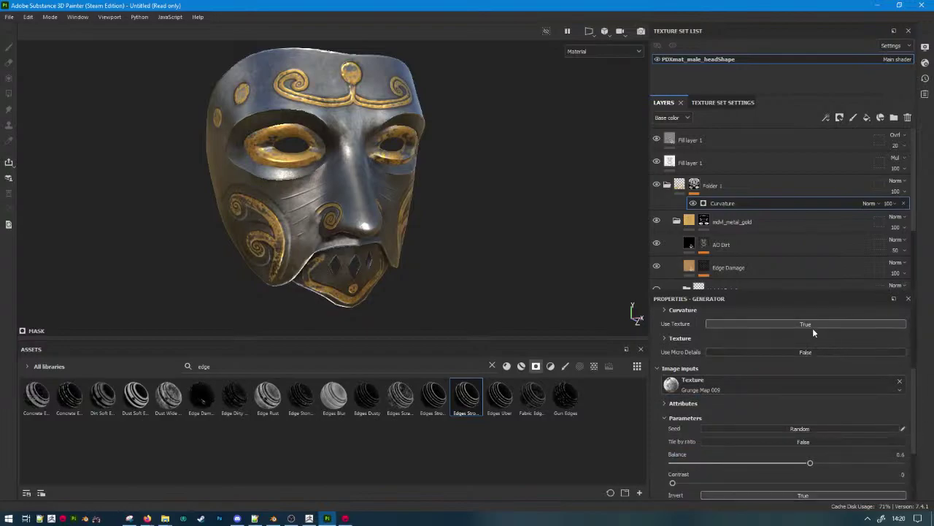
click(815, 326)
scroll(817, 323, up, 4)
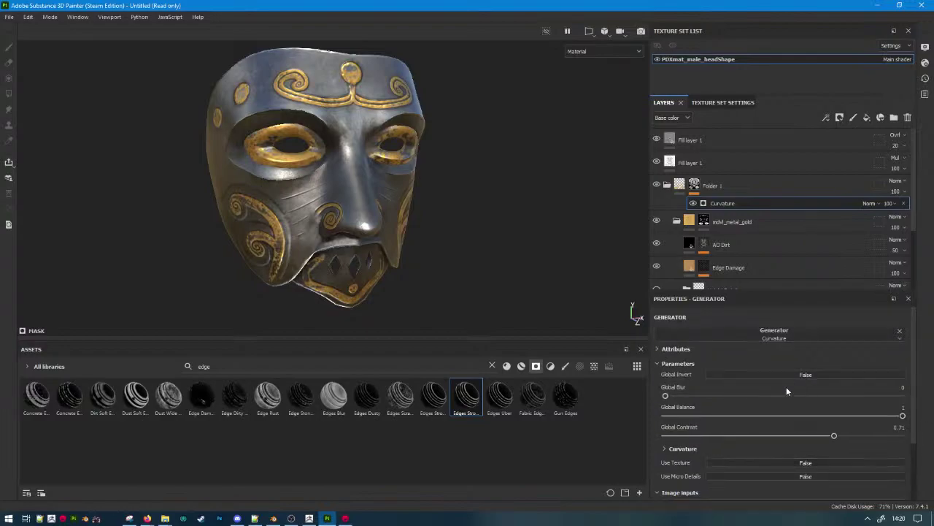
Turn on Global Invert in the Curvature generator and set Global Balance to 0.23, checking the gold wear around the mask.
click(765, 376)
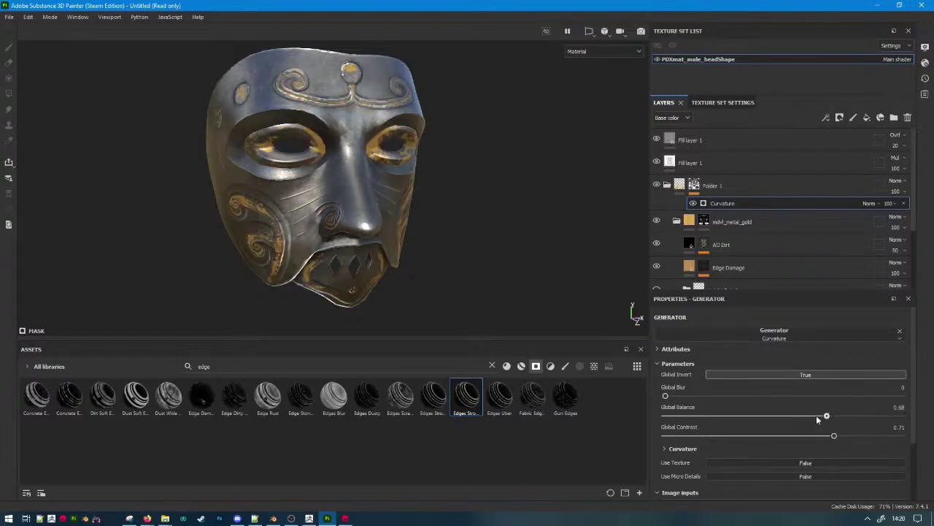
drag(816, 415, 641, 416)
drag(732, 418, 722, 417)
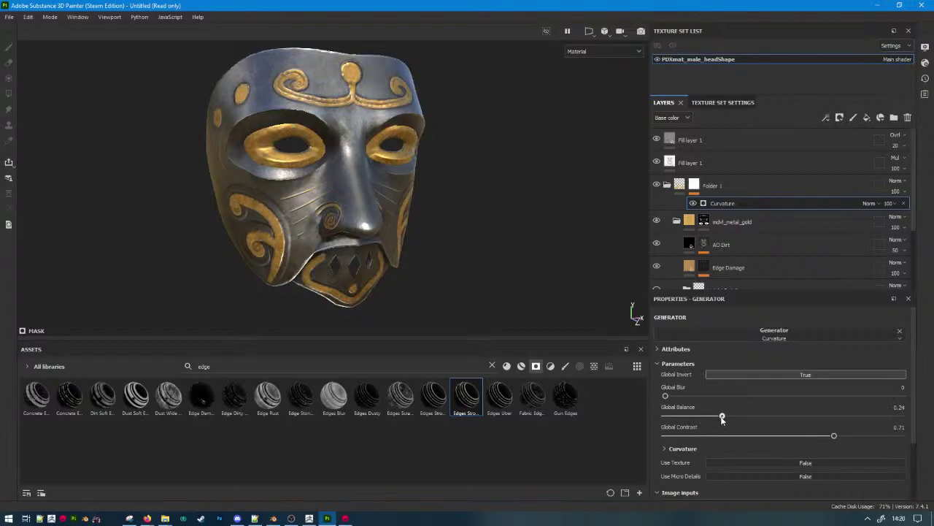
alt+drag(409, 221, 563, 257)
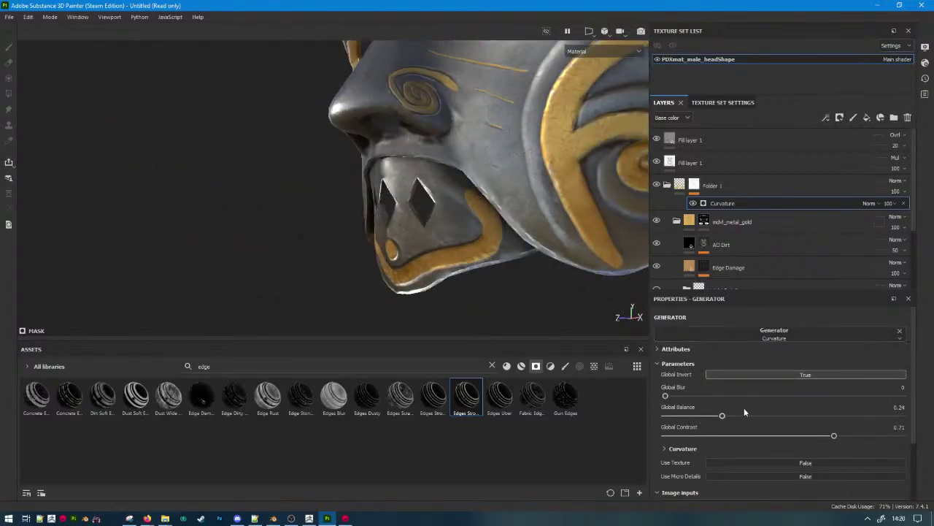
drag(689, 415, 711, 421)
scroll(438, 110, down, 3)
alt+drag(429, 103, 577, 197)
alt+middle_drag(555, 183, 550, 287)
alt+drag(550, 290, 555, 234)
Delete the AO Dirt, Edge Damage, Base Metal and Height Details layers from the mdvl_metal_gold folder.
click(722, 244)
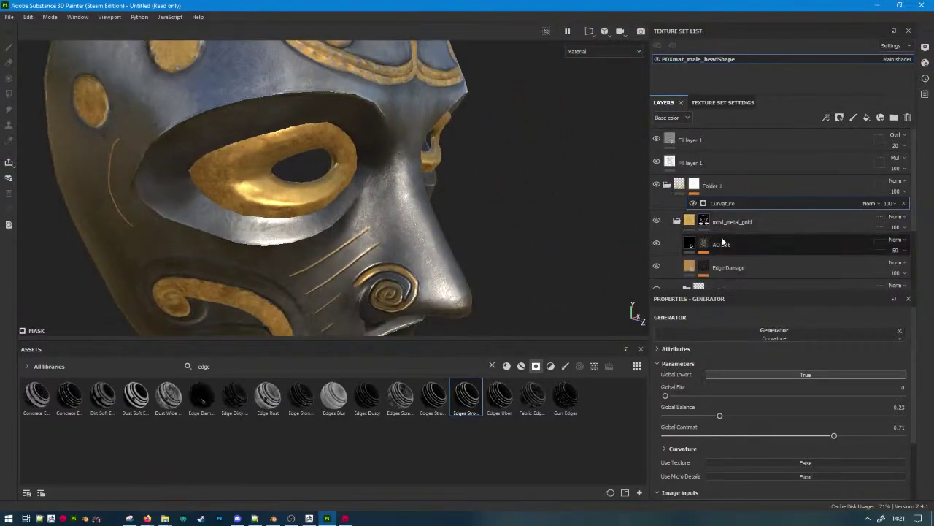
scroll(747, 241, down, 3)
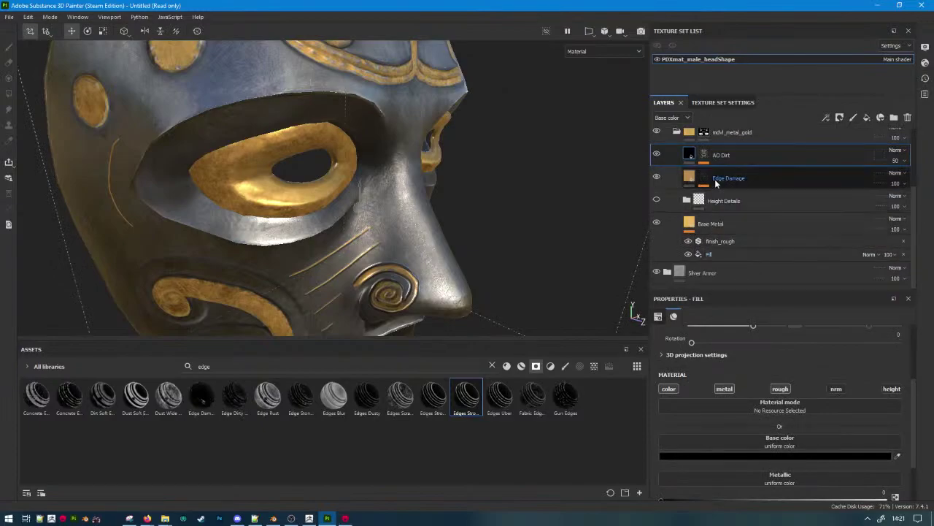
key(Delete)
key(Delete)
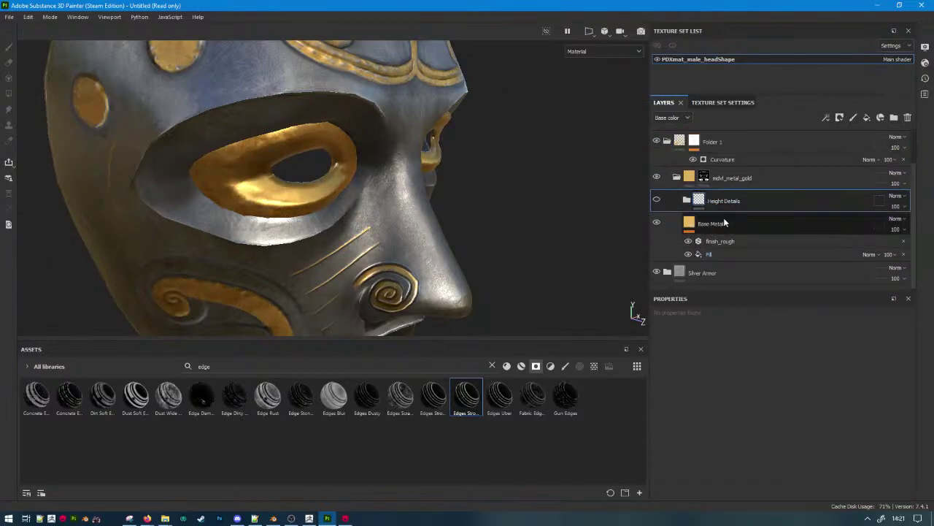
click(724, 218)
key(Delete)
click(739, 247)
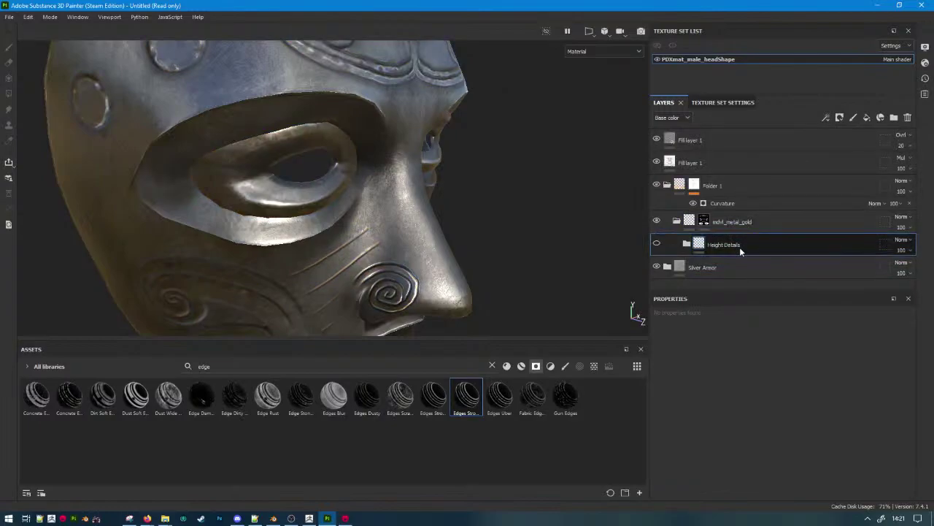
key(Delete)
Search the smart materials for gold and place Gold Damaged MMJM inside the mdvl_metal_gold folder.
click(683, 221)
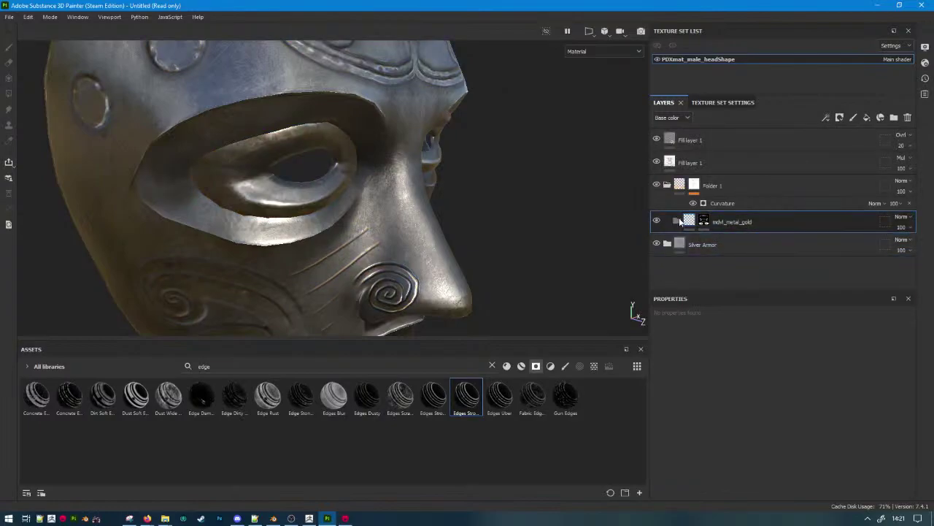
click(312, 360)
key(ctrl+a)
key(BackSpace)
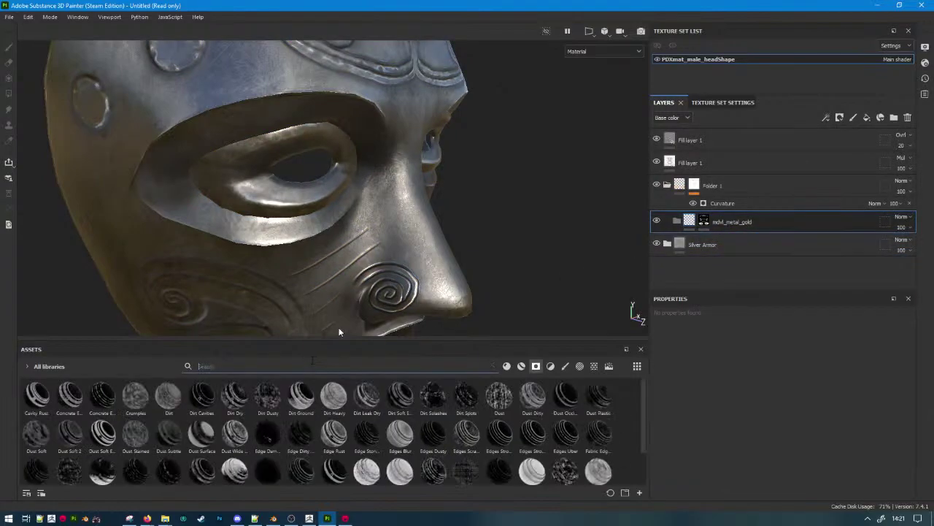
text(gold)
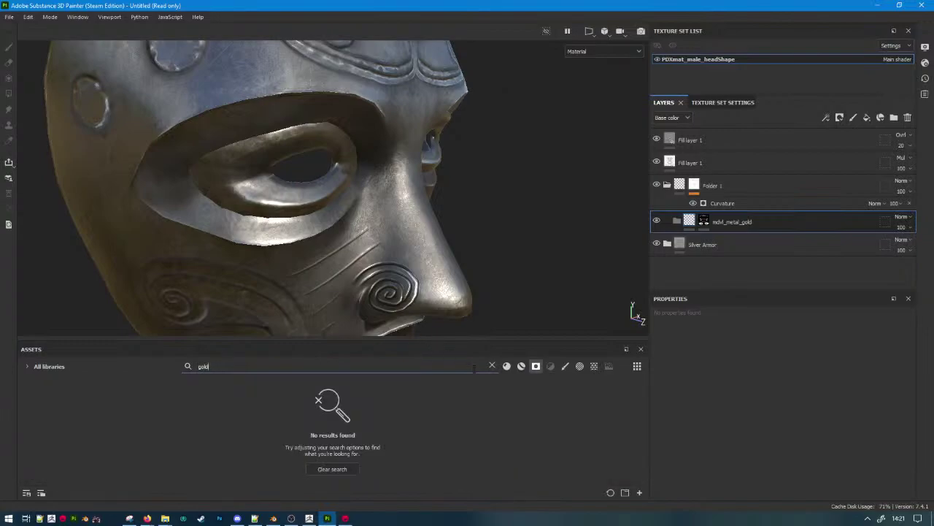
click(521, 365)
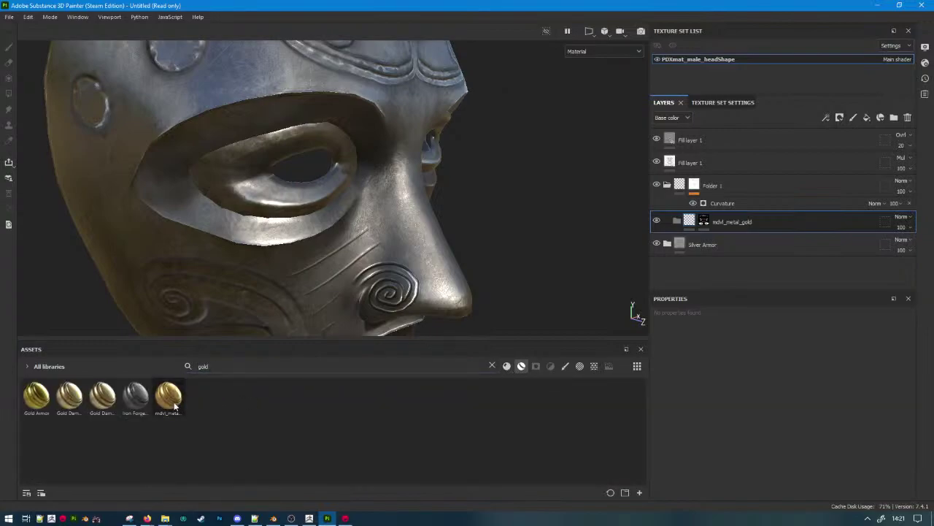
drag(102, 398, 689, 221)
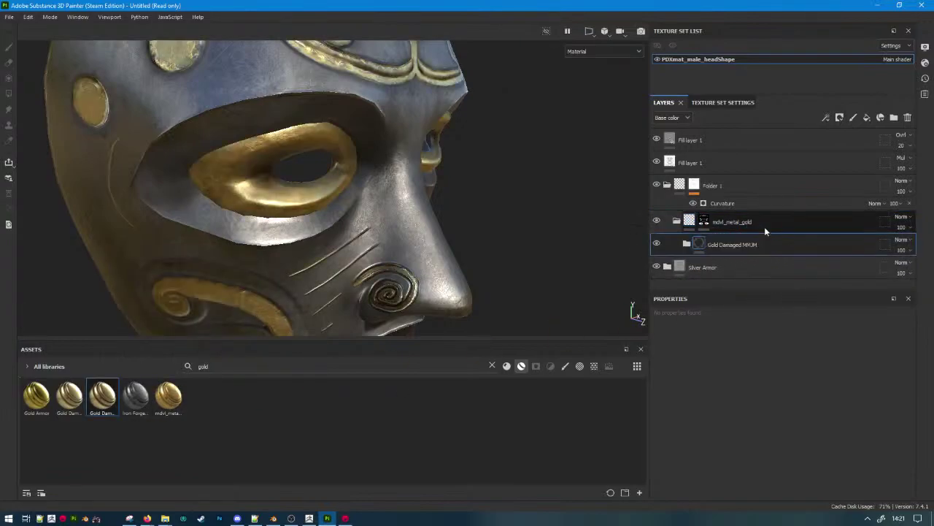
scroll(470, 230, down, 5)
scroll(472, 232, up, 3)
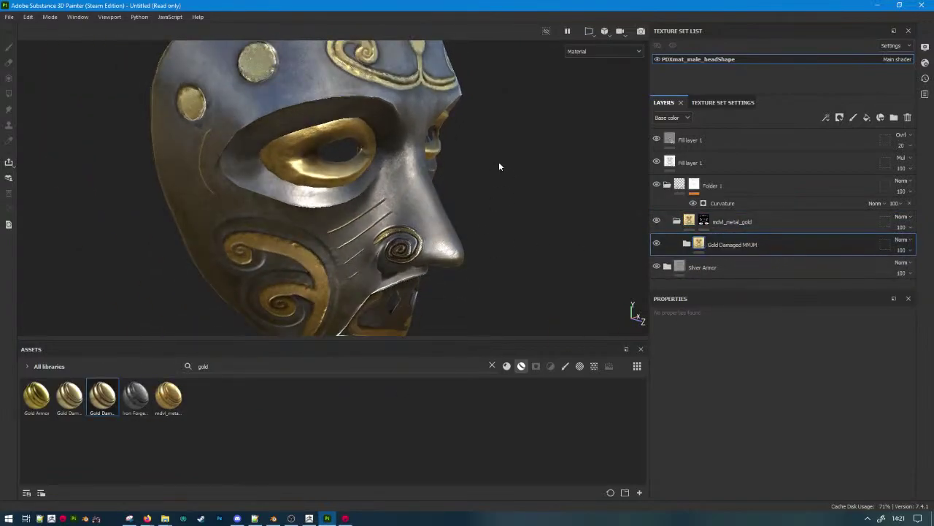
Examine the sublayers of Gold Damaged MMJM, switching Gold Pure off and on and inspecting its material channels.
alt+drag(415, 158, 434, 197)
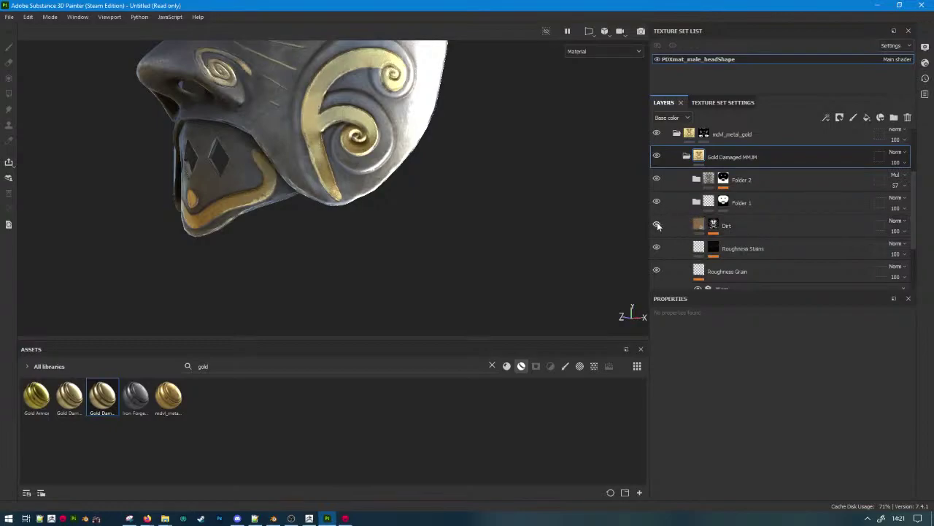
scroll(660, 238, down, 1)
scroll(660, 244, down, 1)
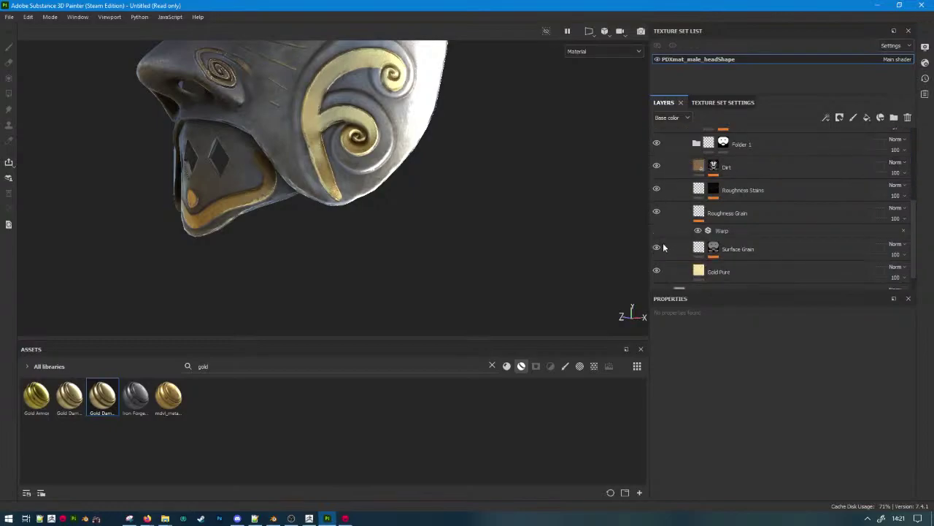
click(657, 272)
click(657, 272)
click(663, 274)
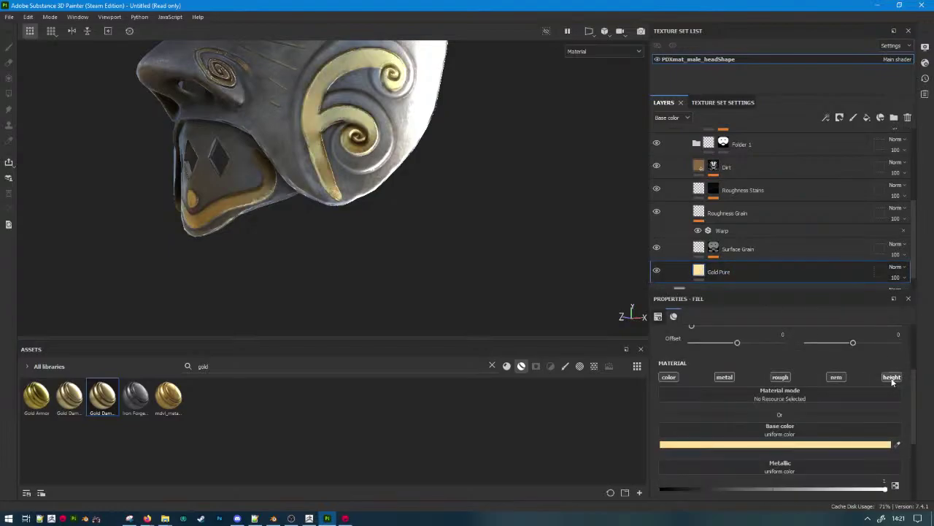
scroll(354, 189, up, 2)
scroll(285, 210, up, 2)
Select the mask of the mdvl_metal_gold folder and choose an Artistic Soft brush for painting it.
double_click(204, 366)
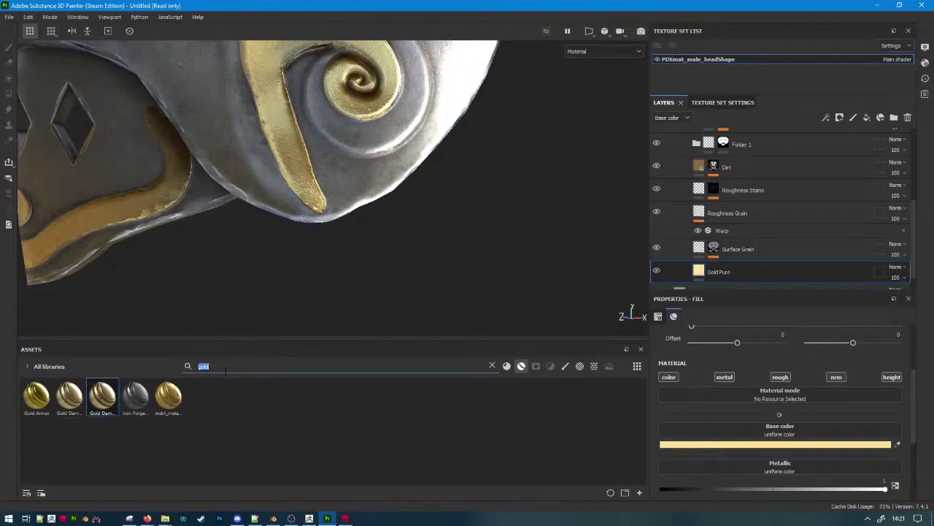
key(BackSpace)
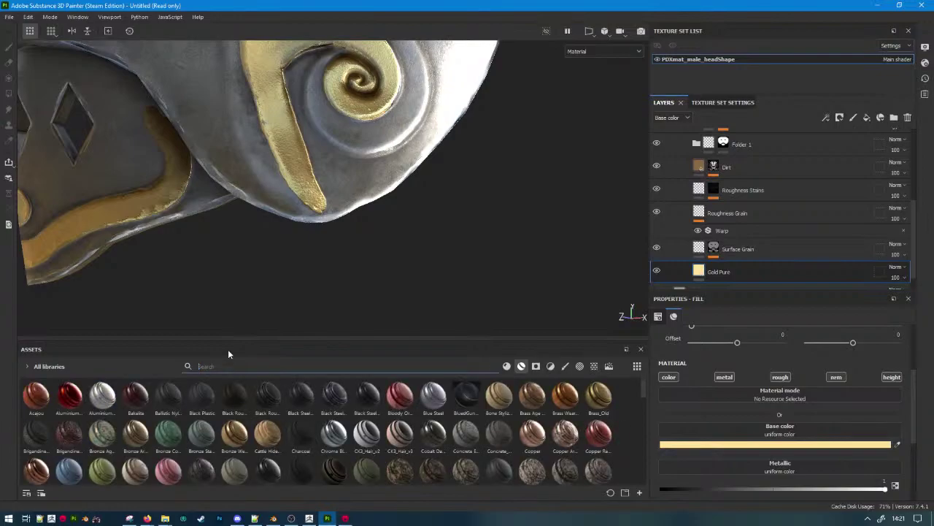
scroll(726, 194, up, 5)
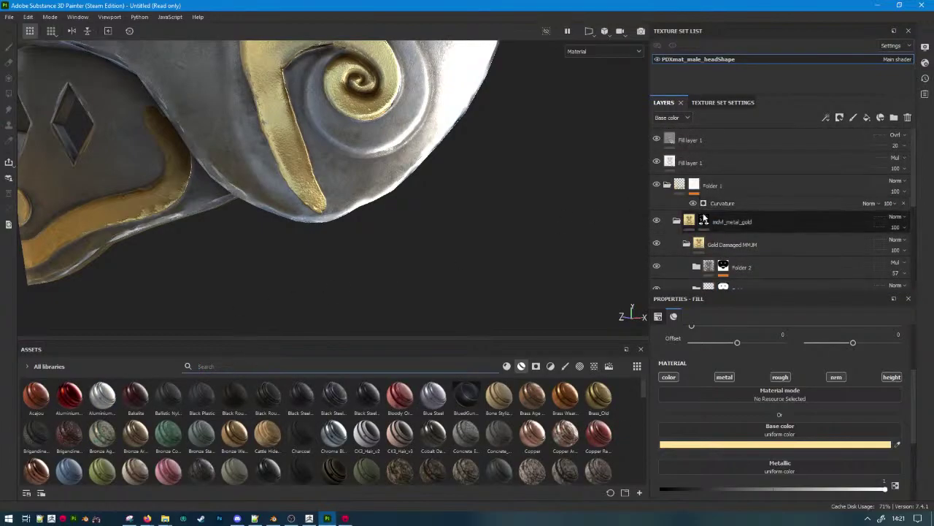
click(702, 221)
click(219, 366)
text(brush)
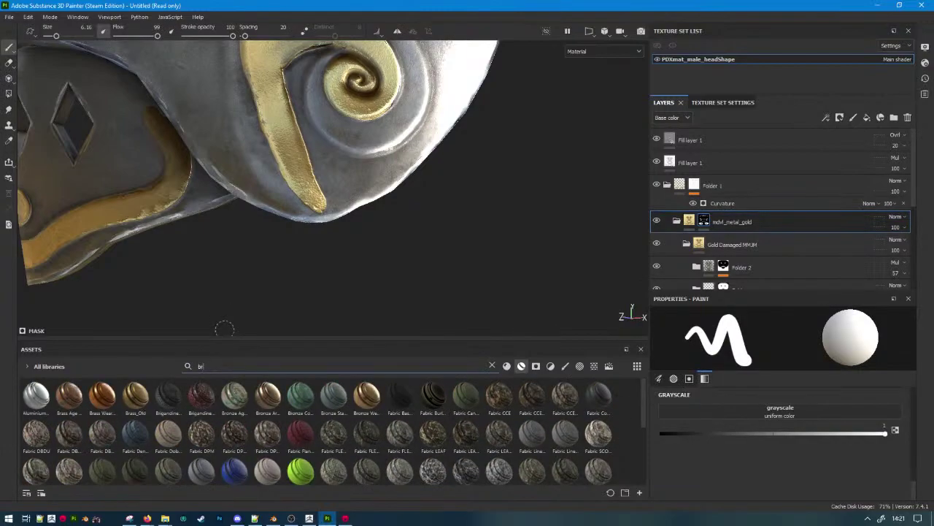
click(565, 366)
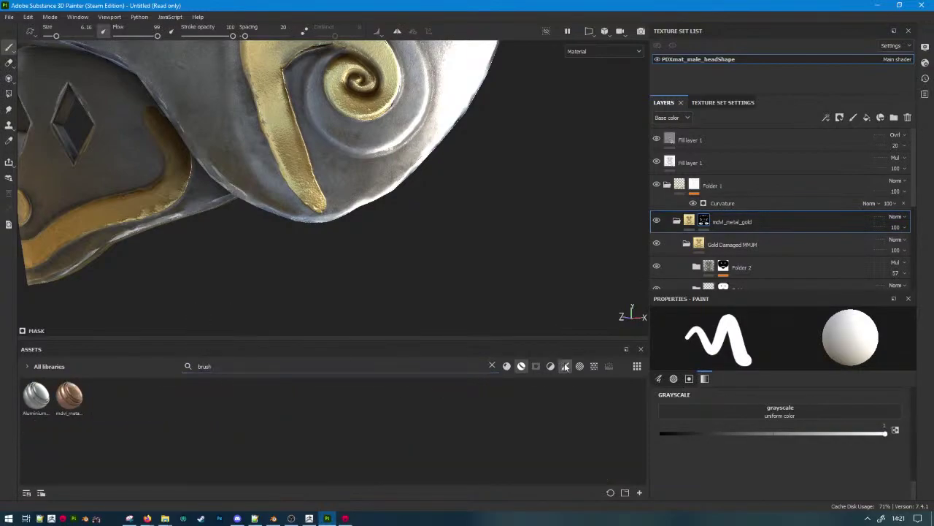
key(BackSpace)
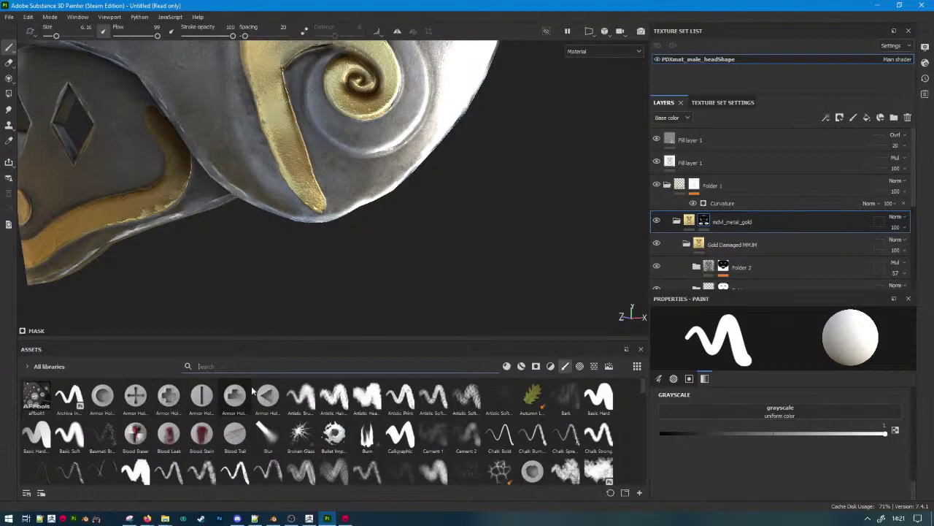
click(423, 407)
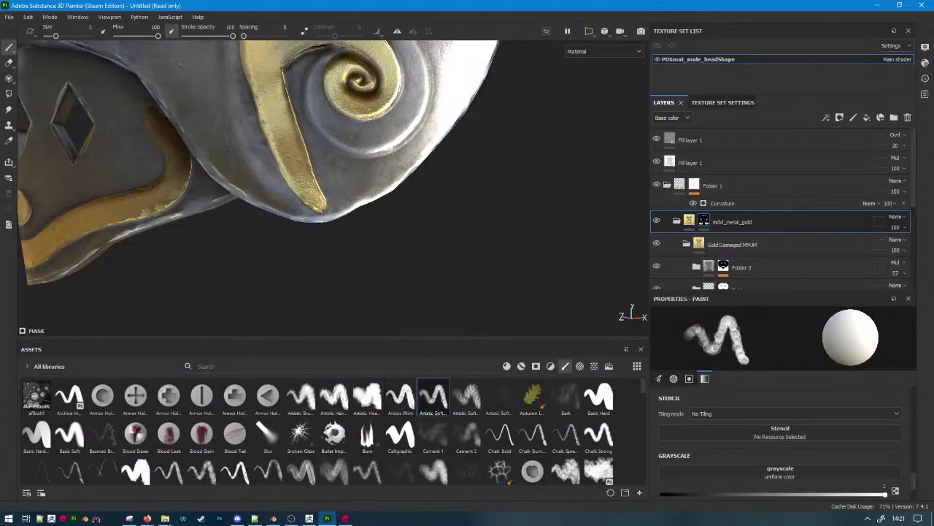
key(alt+Tab)
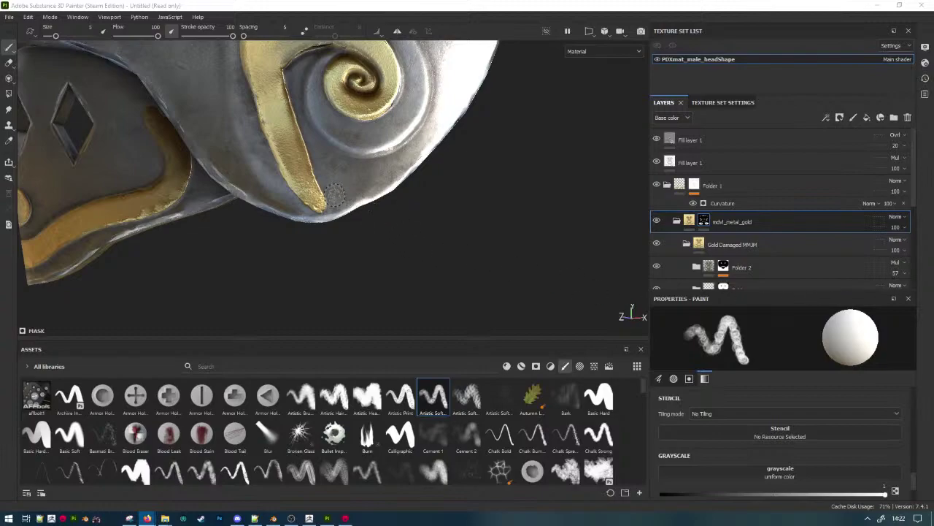
drag(332, 193, 305, 210)
key(ctrl+z)
key(ctrl+z)
Set the mask brush's grayscale to 0 and try fading the cheek stem's lower tip at brush size 15.19.
scroll(790, 491, down, 2)
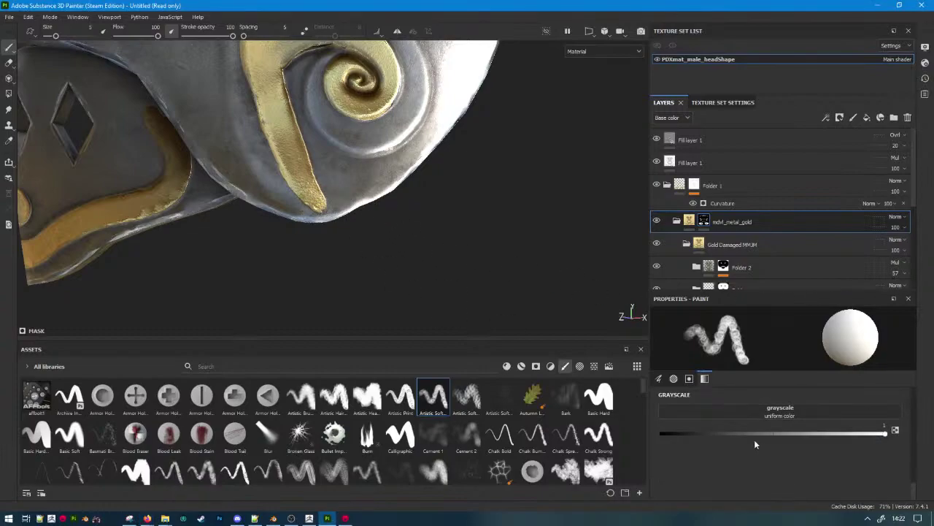
drag(730, 433, 654, 433)
ctrl+right_drag(387, 172, 413, 171)
mouse_move(321, 196)
mouse_down()
mouse_move(319, 216)
mouse_move(309, 196)
mouse_up()
alt+drag(380, 232, 449, 260)
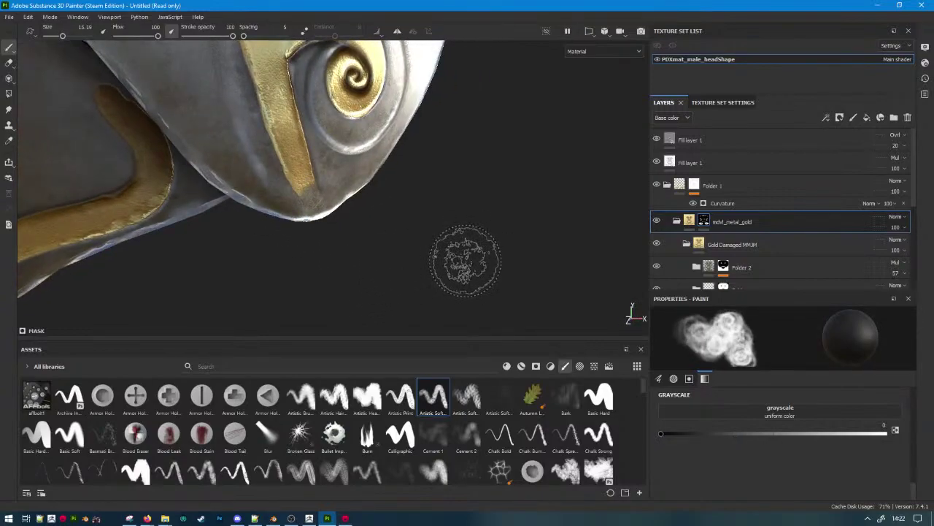
Choose another Artistic Soft brush at size 10 and fade the cheek stem's lower tip and the chin ornament's ends.
click(466, 397)
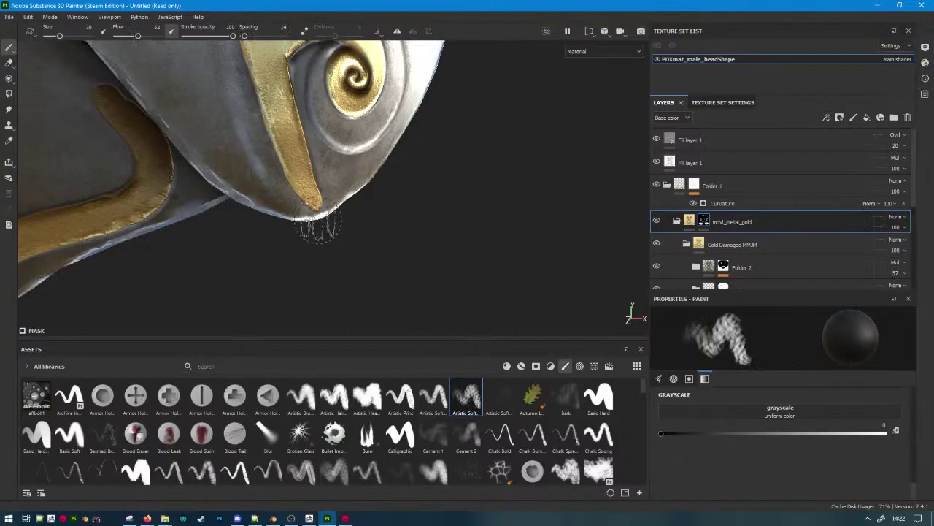
drag(317, 212, 311, 194)
mouse_move(265, 247)
alt+mouse_down()
mouse_move(337, 209)
mouse_move(383, 251)
mouse_move(261, 233)
mouse_move(355, 209)
mouse_move(313, 196)
mouse_move(359, 267)
mouse_move(370, 229)
mouse_move(338, 225)
mouse_move(348, 172)
alt+mouse_up()
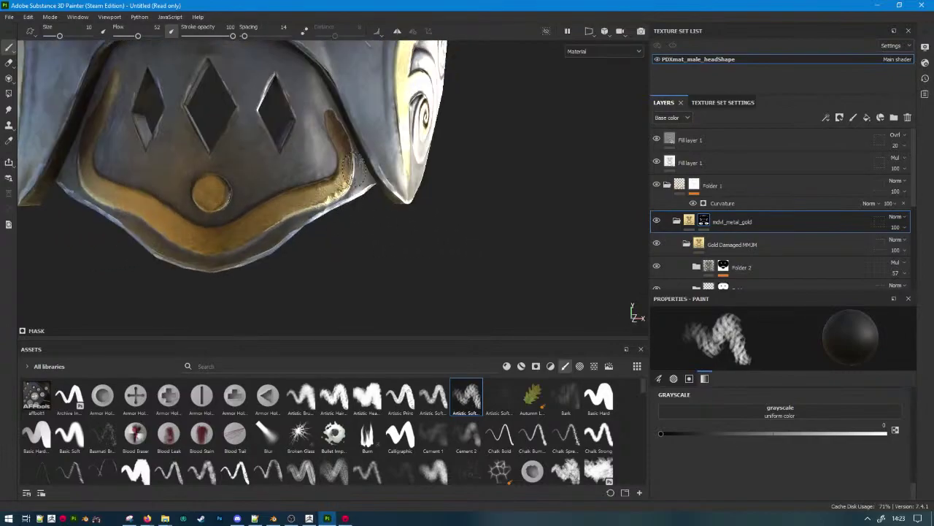
mouse_move(301, 95)
alt+mouse_down()
mouse_move(335, 145)
mouse_move(292, 130)
alt+mouse_up()
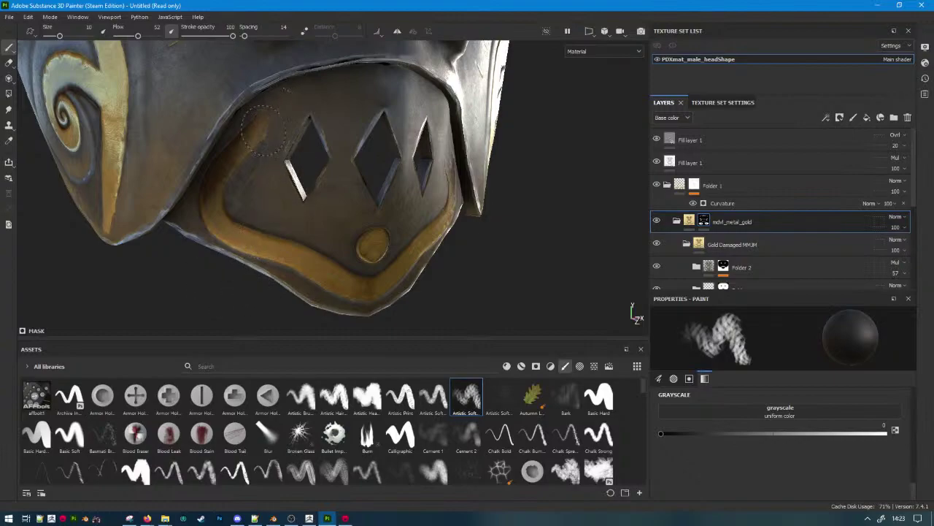
Examine the gold ornaments over the whole mask from the front and from both cheek sides.
key(f)
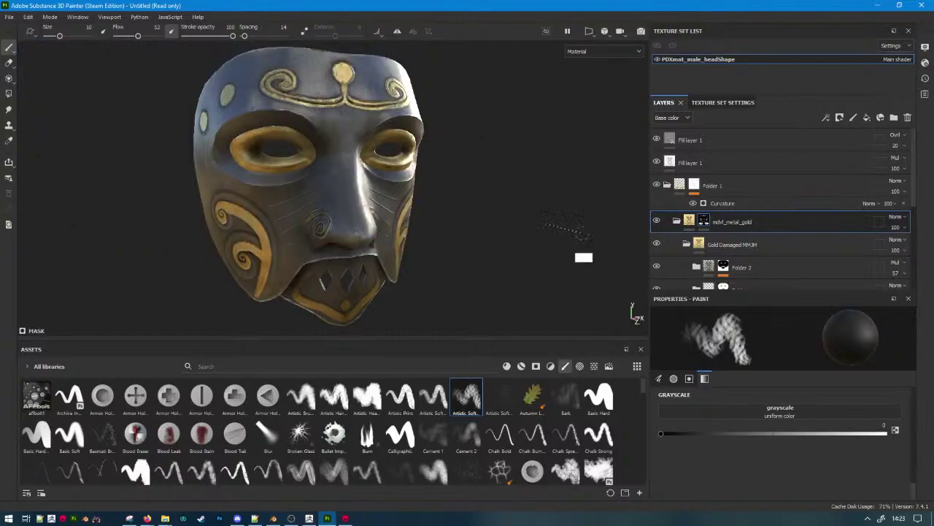
alt+drag(509, 208, 517, 234)
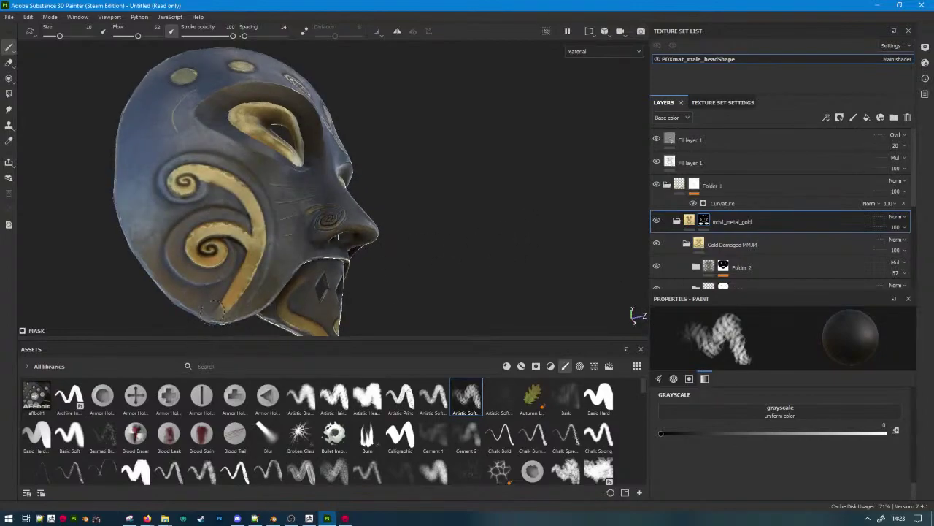
alt+drag(467, 208, 512, 152)
alt+drag(504, 168, 530, 196)
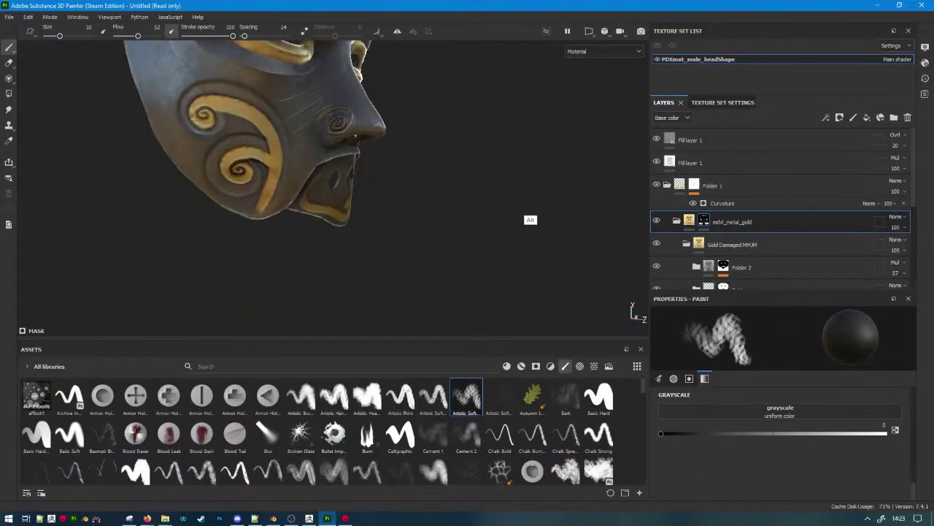
right_click(319, 118)
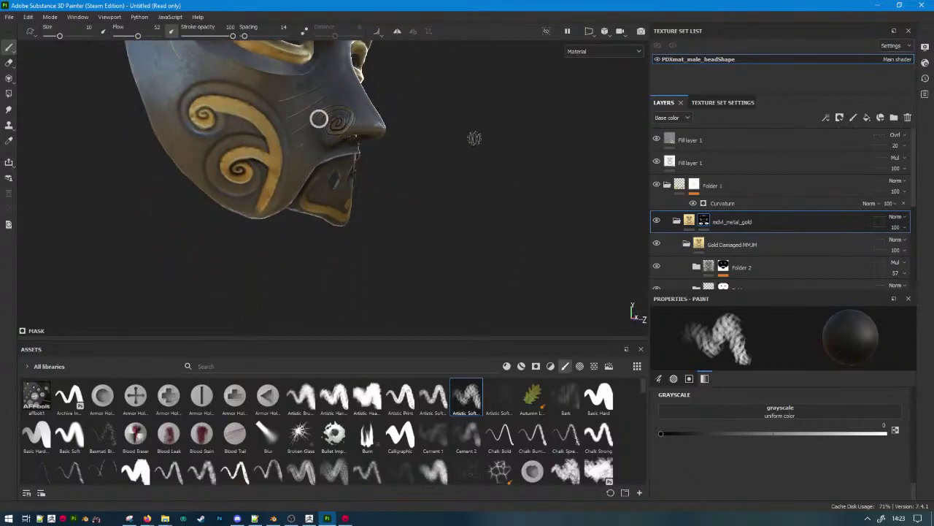
alt+drag(487, 196, 212, 209)
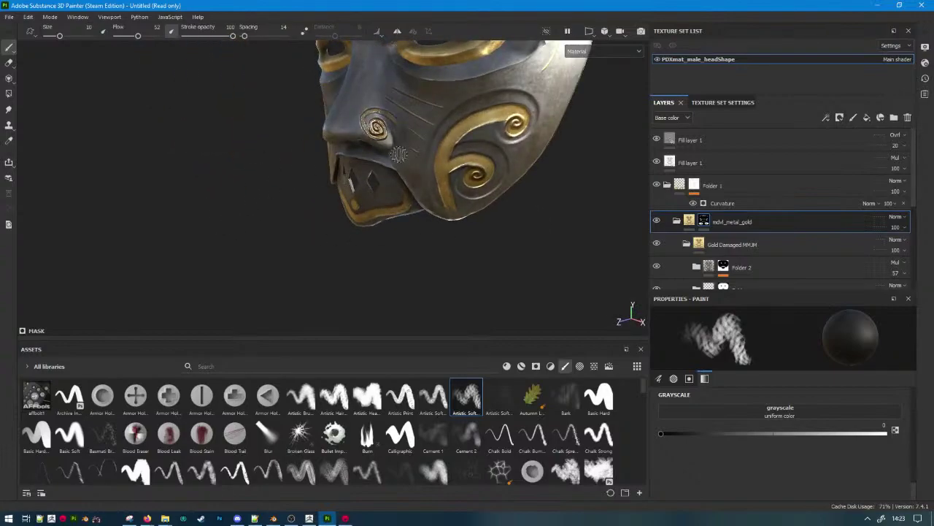
mouse_move(336, 203)
alt+mouse_down()
mouse_move(426, 236)
mouse_move(438, 273)
mouse_move(510, 254)
mouse_move(519, 292)
mouse_move(649, 285)
mouse_move(665, 271)
alt+mouse_up()
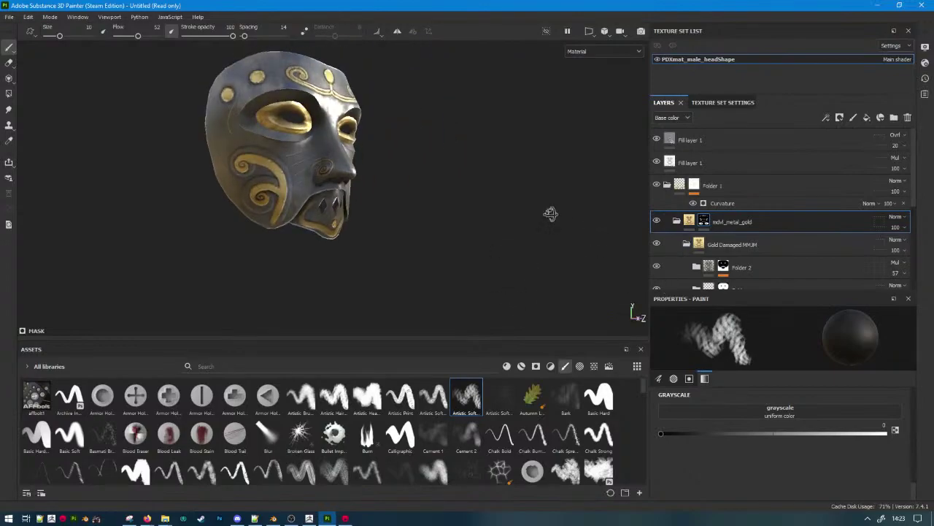
alt+drag(550, 214, 437, 246)
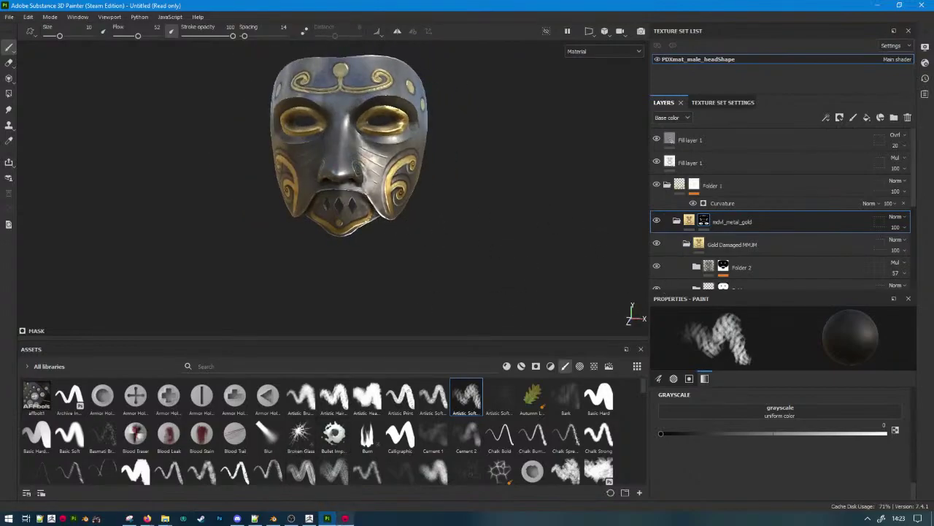
Switch to ZBrush, activate the Disfiguration_mask_02 subtool and choose the DamStandard brush.
click(309, 518)
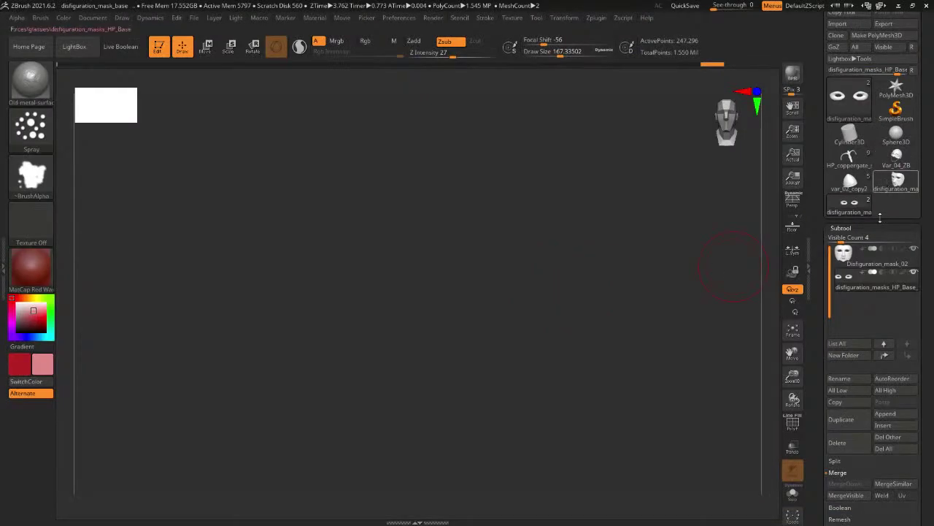
click(851, 258)
mouse_move(557, 288)
mouse_down()
mouse_move(530, 324)
mouse_move(666, 418)
mouse_move(525, 386)
mouse_up()
click(36, 86)
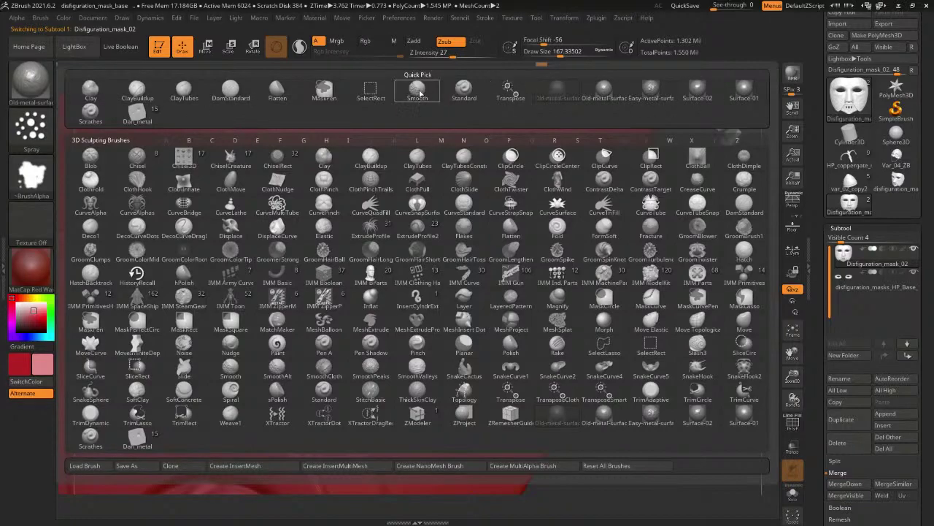
click(230, 91)
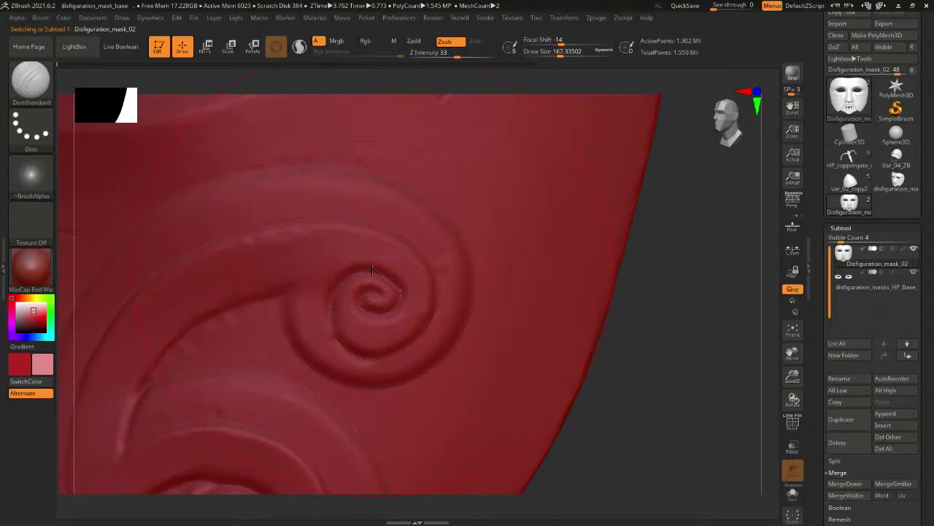
Set the draw size to 12.91 and carve the grooves around the cheek spirals more deeply.
key(space)
drag(481, 247, 448, 248)
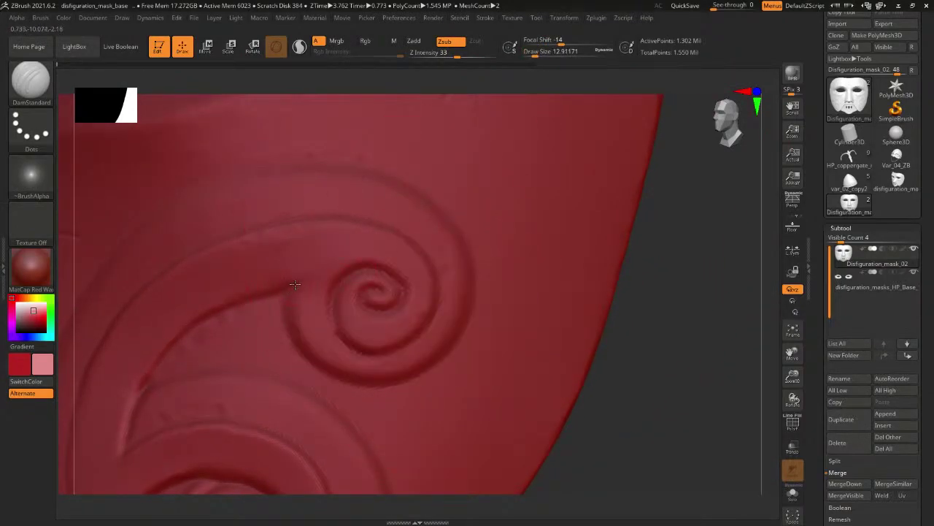
mouse_move(295, 285)
mouse_down()
mouse_move(334, 276)
mouse_move(281, 291)
mouse_move(312, 281)
mouse_up()
key(ctrl+z)
key(f)
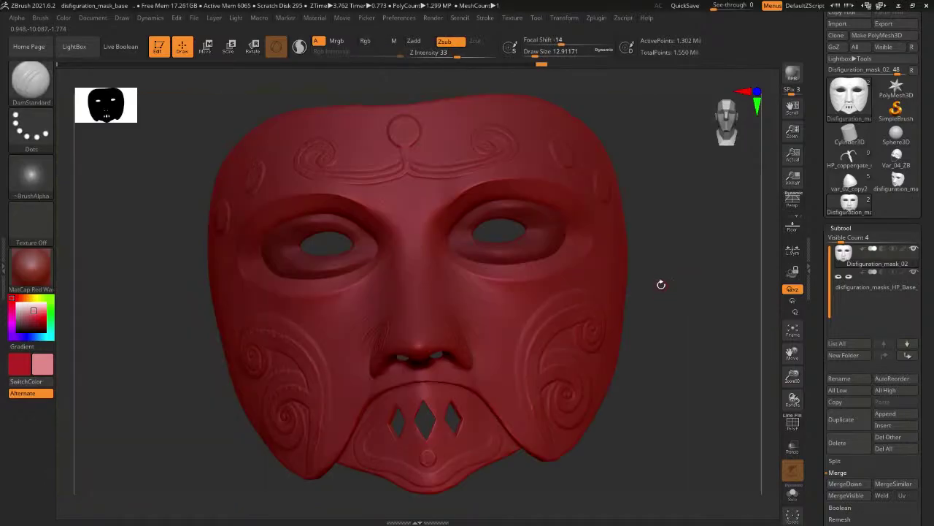
drag(707, 282, 638, 324)
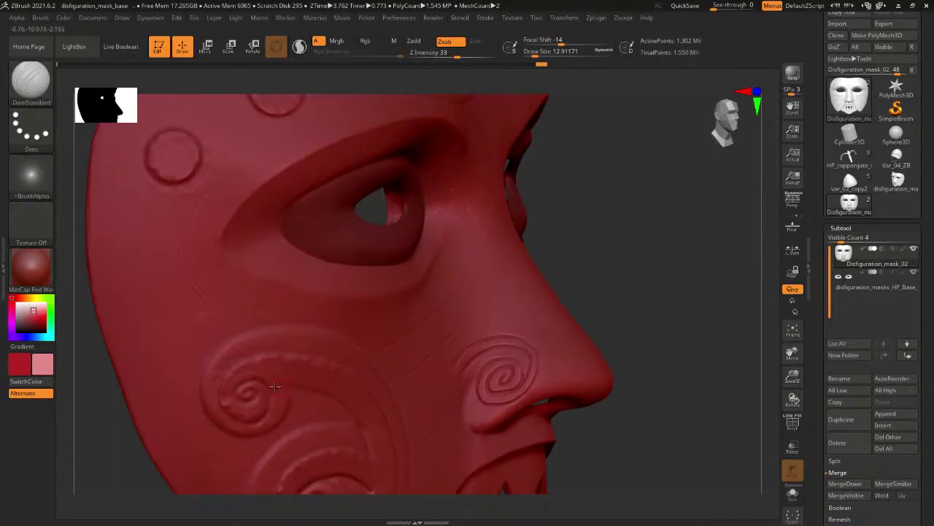
mouse_move(625, 287)
mouse_down()
mouse_move(609, 265)
mouse_move(312, 371)
mouse_move(377, 412)
mouse_up()
key(f)
mouse_move(676, 286)
mouse_down()
mouse_move(658, 288)
mouse_move(677, 267)
mouse_up()
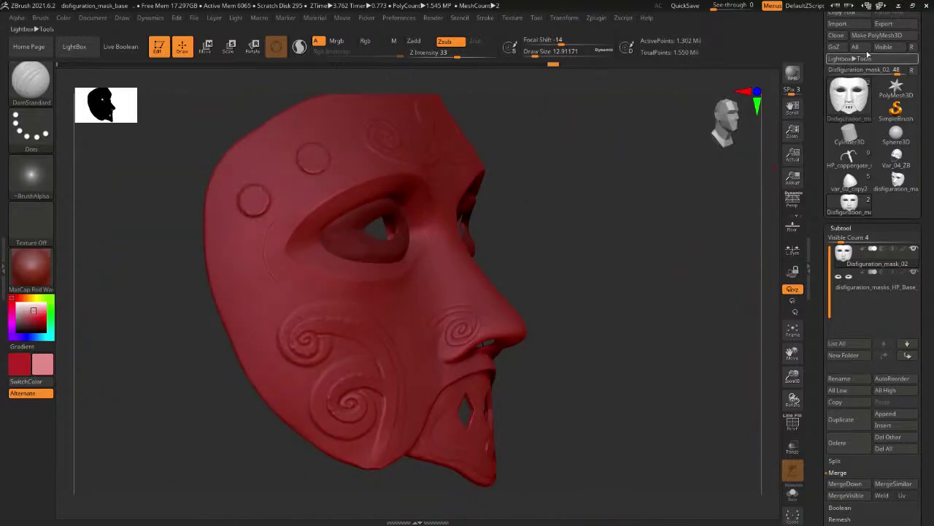
Export the sculpted mask over disfiguration_masks_HP_2.obj, then switch to Marmoset Toolbag and select Bake Project 1.
click(884, 23)
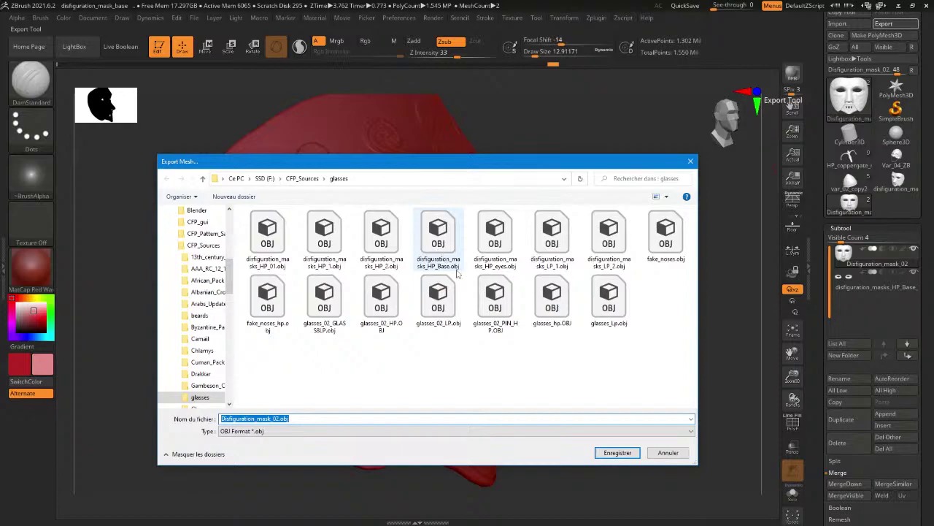
click(381, 237)
double_click(394, 249)
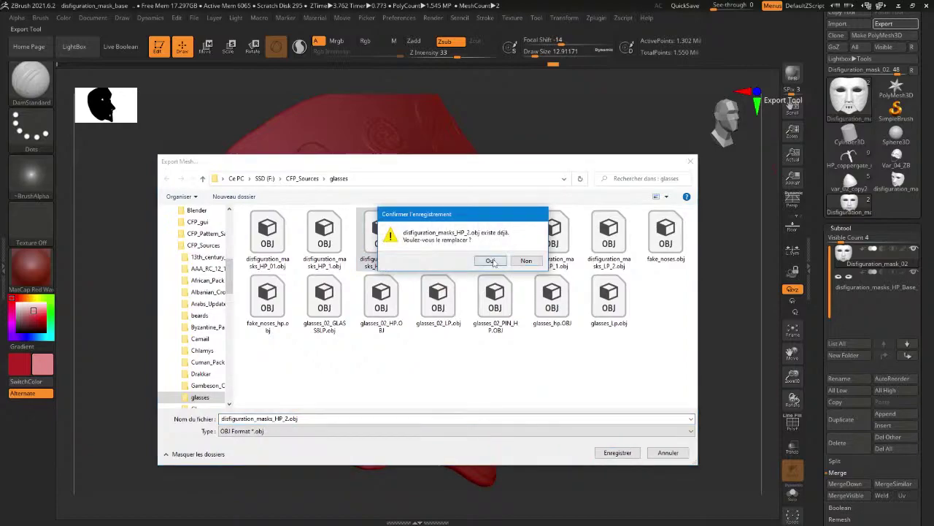
click(491, 261)
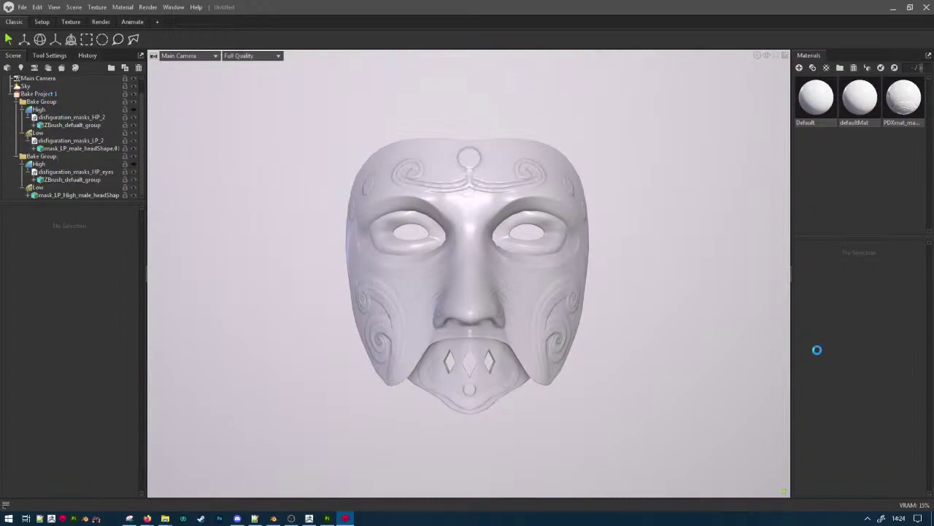
click(46, 94)
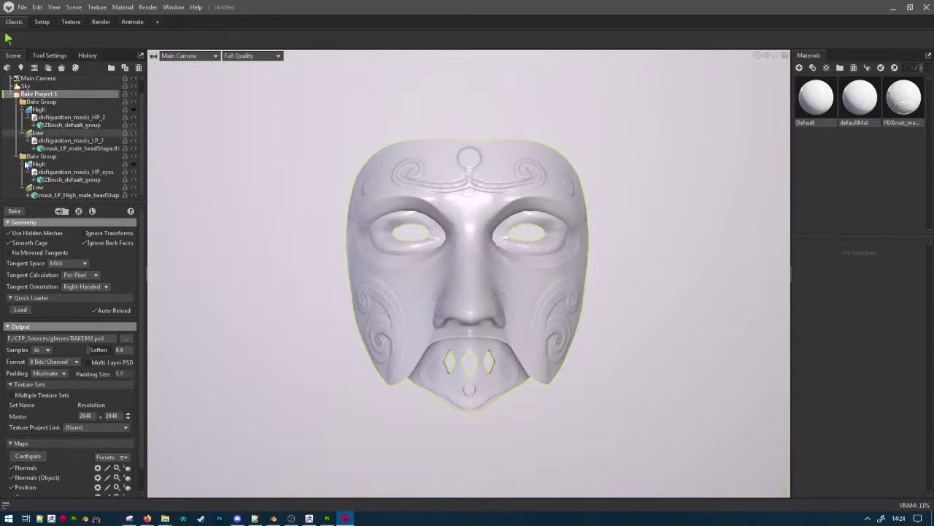
Switch back to Substance 3D Painter, collapse the mdvl_metal_gold folder and limit the assets to the project's own resources.
click(325, 517)
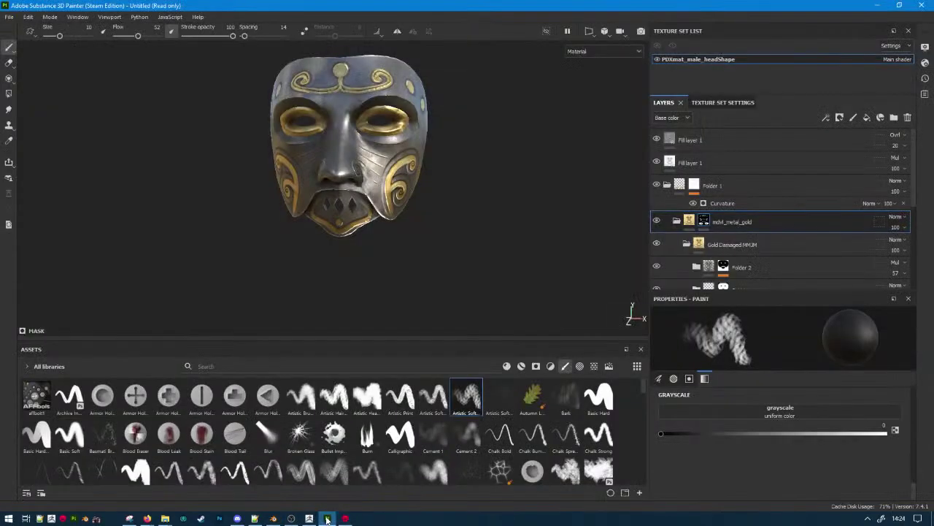
scroll(477, 185, up, 5)
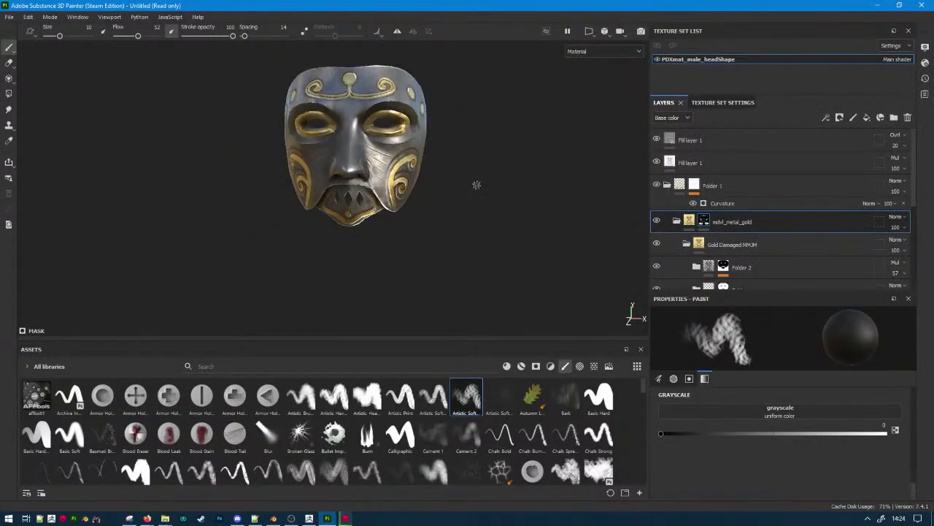
mouse_move(472, 165)
alt+mouse_down()
mouse_move(488, 196)
mouse_move(606, 199)
mouse_move(532, 163)
mouse_move(547, 132)
mouse_move(589, 119)
mouse_move(480, 204)
mouse_move(497, 157)
mouse_move(483, 138)
alt+mouse_up()
scroll(531, 163, up, 5)
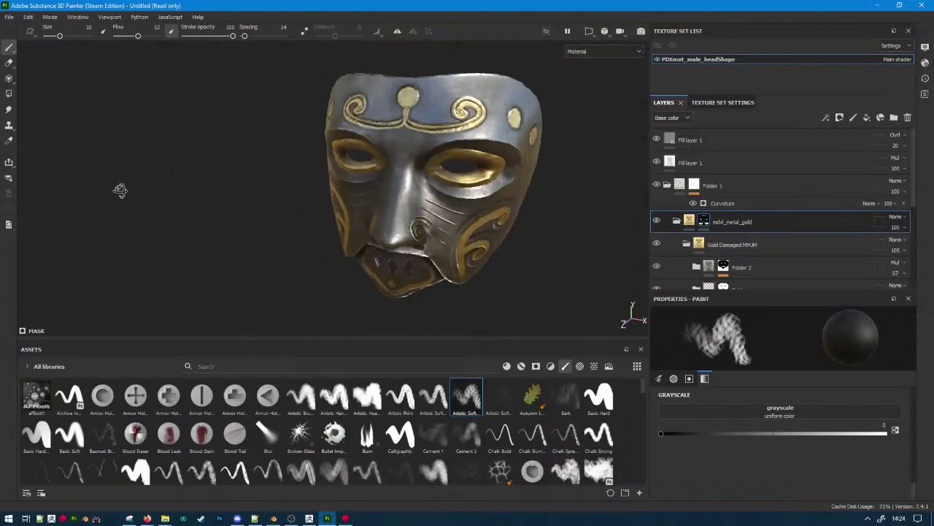
alt+drag(179, 173, 351, 183)
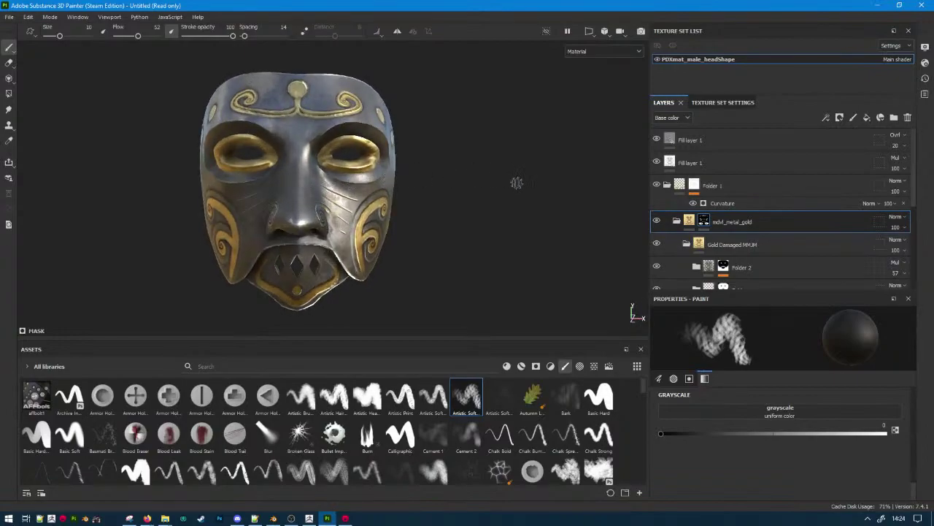
click(677, 221)
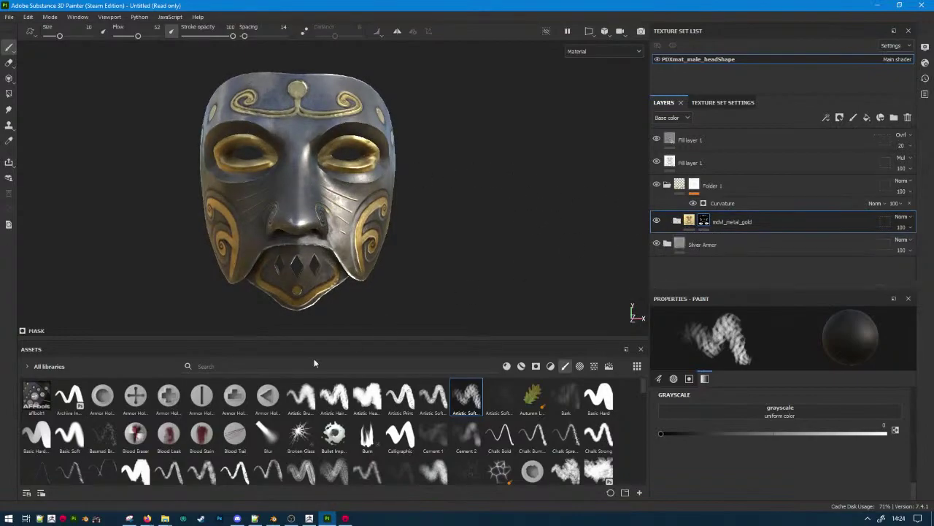
click(566, 366)
click(33, 388)
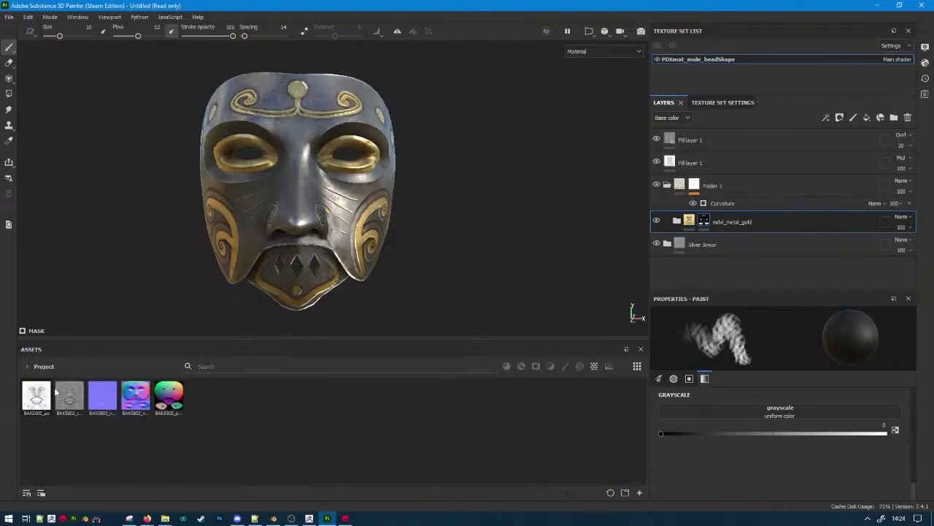
Reload the five BAKE802 textures: ambient occlusion, curvature, normal, object normal and position.
right_click(51, 396)
click(85, 435)
right_click(68, 406)
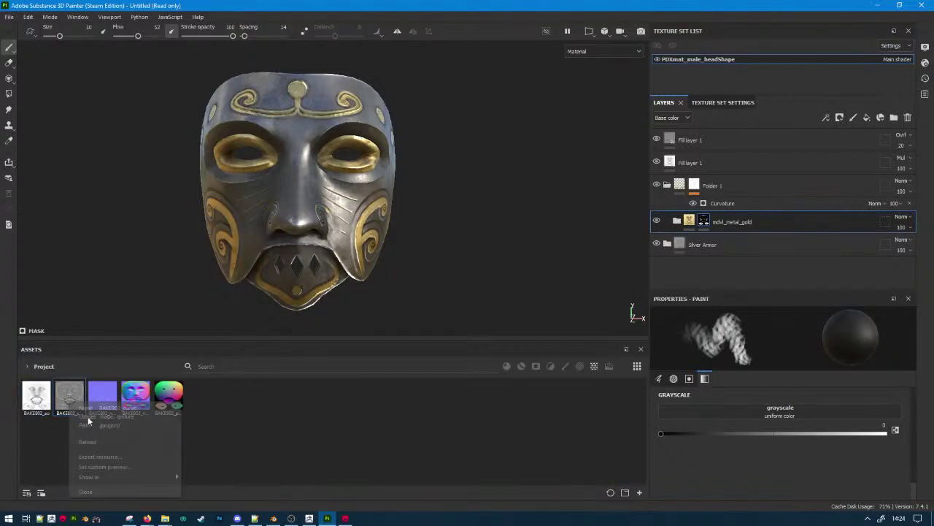
click(97, 437)
right_click(99, 408)
click(128, 448)
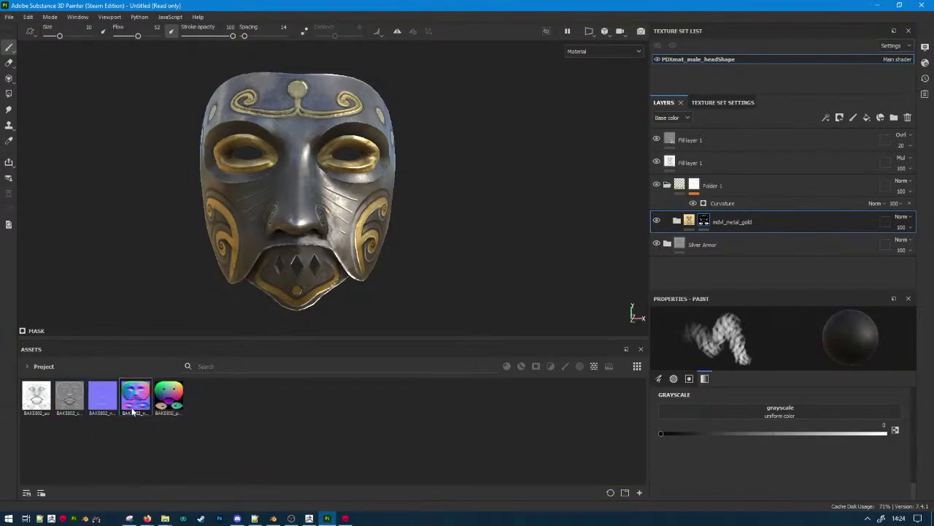
right_click(131, 404)
click(150, 446)
right_click(179, 399)
click(194, 438)
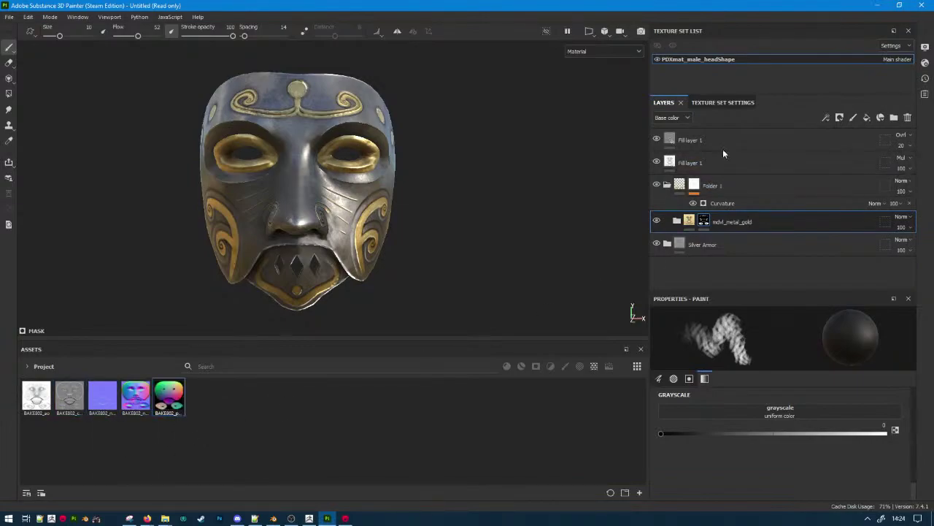
Assign the reloaded BAKE802 textures to the normal, world space normal, ambient occlusion, curvature and position mesh maps.
click(722, 102)
drag(102, 396, 723, 169)
drag(79, 403, 705, 244)
drag(36, 397, 668, 223)
drag(149, 413, 683, 264)
scroll(549, 253, up, 3)
scroll(549, 252, up, 3)
drag(137, 402, 808, 198)
drag(102, 398, 682, 171)
Show the brushes from all libraries and choose the Basic Soft brush for painting the gold mask.
mouse_move(486, 246)
alt+mouse_down()
mouse_move(349, 233)
mouse_move(365, 235)
alt+mouse_up()
alt+middle_drag(429, 219, 348, 145)
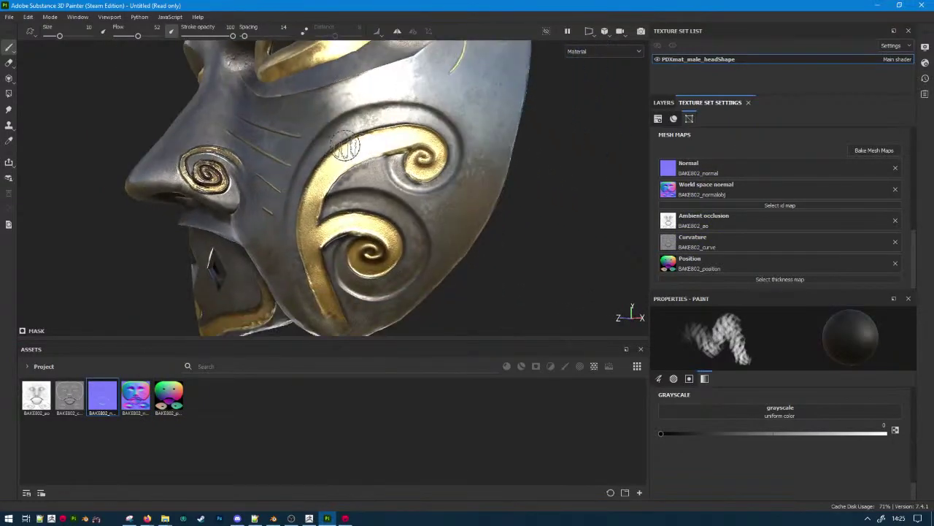
scroll(425, 174, up, 5)
ctrl+right_drag(412, 158, 394, 156)
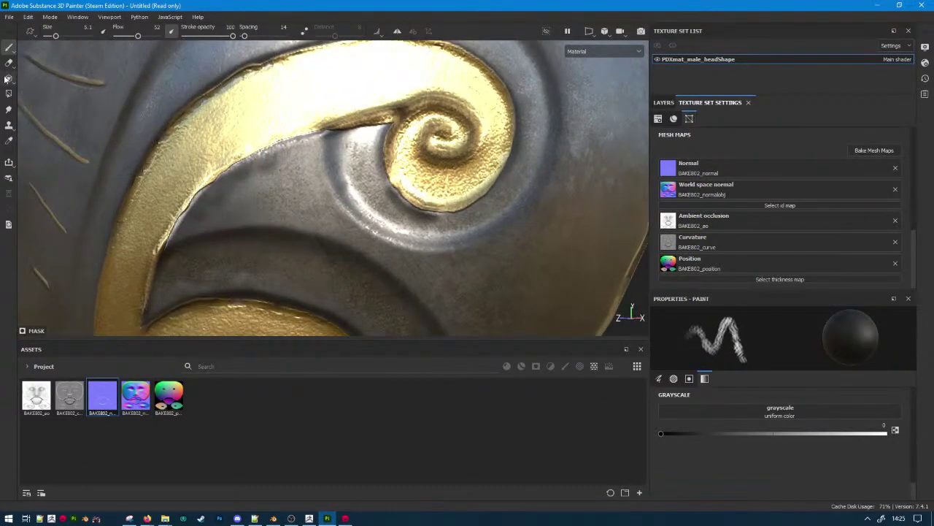
click(33, 366)
click(38, 383)
click(564, 366)
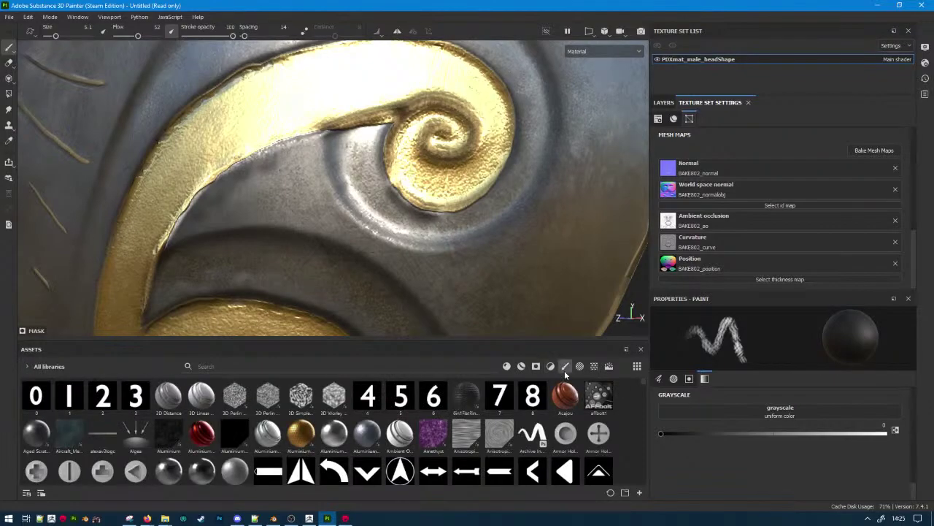
click(69, 434)
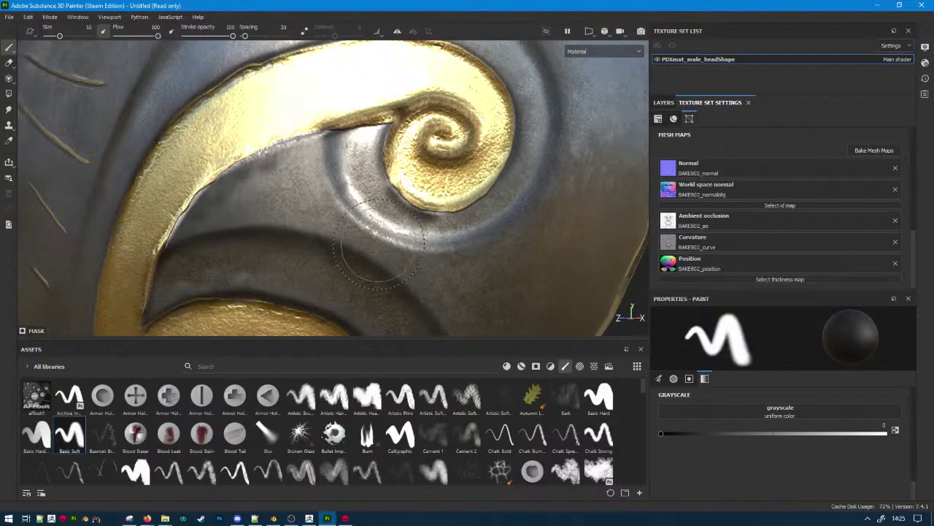
Paint out the uneven gold under the upper cheek spiral's band with the Basic Soft brush at size 1.81.
scroll(370, 130, up, 3)
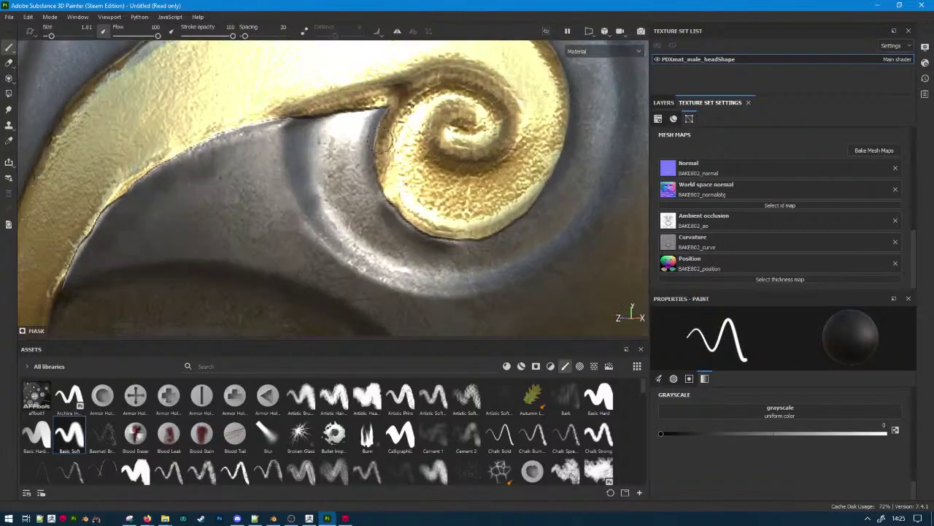
alt+drag(352, 117, 365, 183)
shift+right_drag(365, 183, 368, 210)
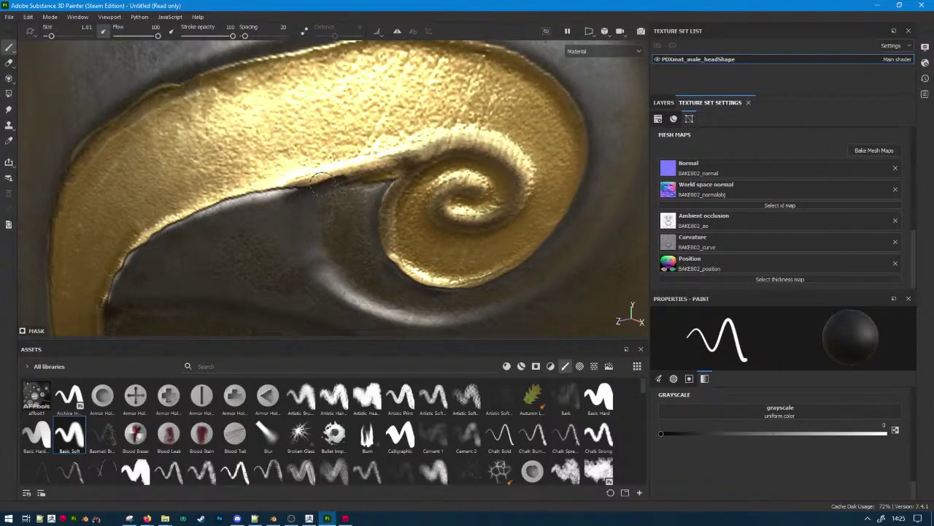
drag(358, 171, 407, 161)
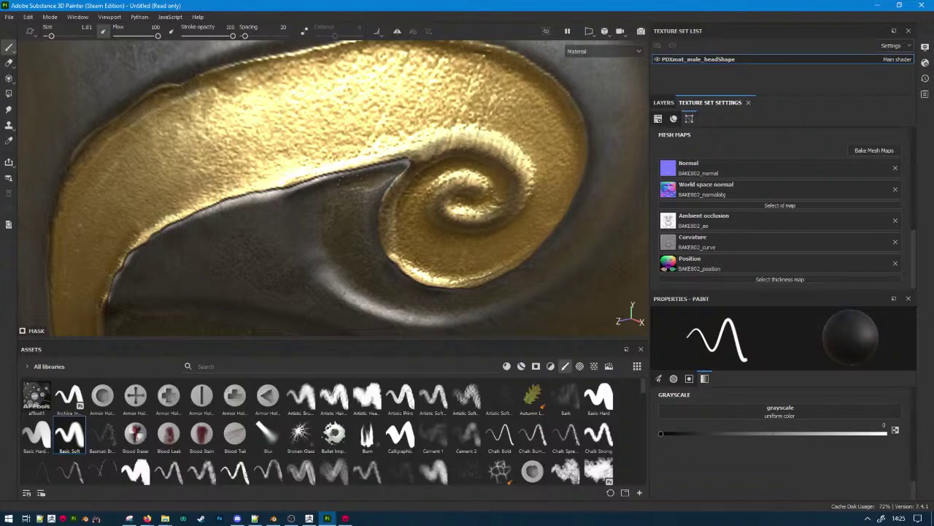
Examine the gold edges of the opposite cheek's spiral in the base color and material views, and the whole mask from the front.
key(f)
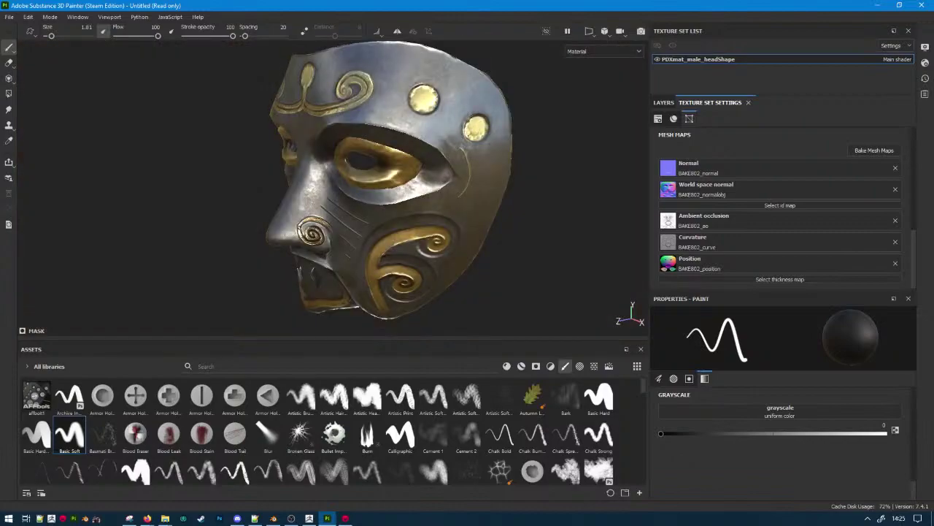
alt+drag(215, 248, 511, 224)
alt+right_drag(408, 219, 511, 223)
alt+drag(175, 241, 286, 226)
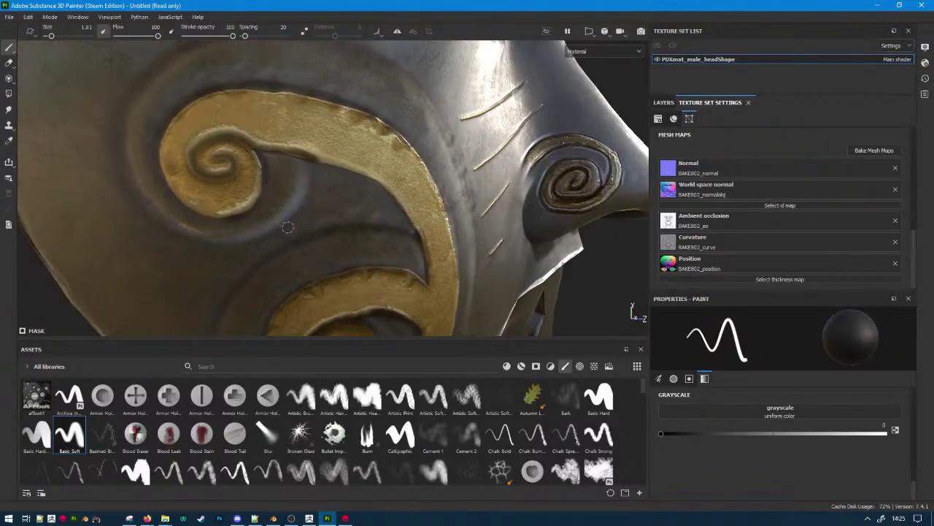
scroll(334, 175, up, 5)
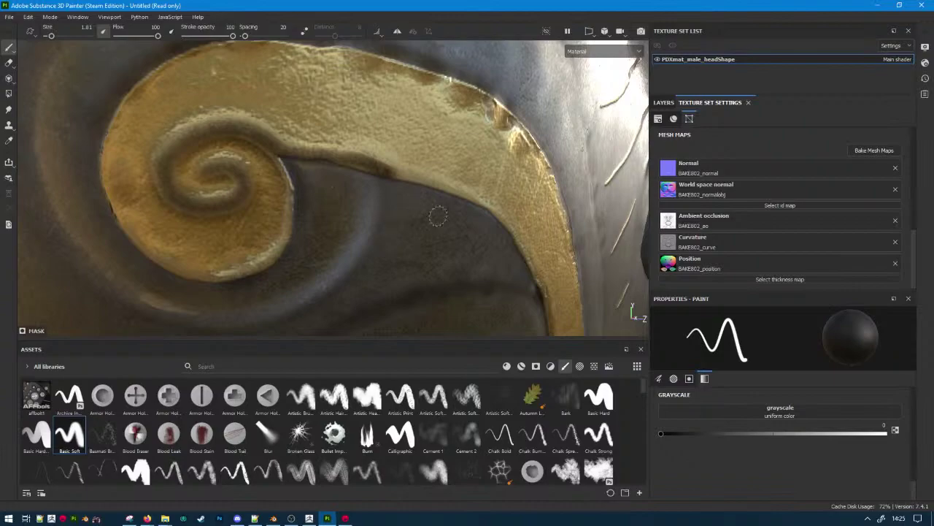
key(c)
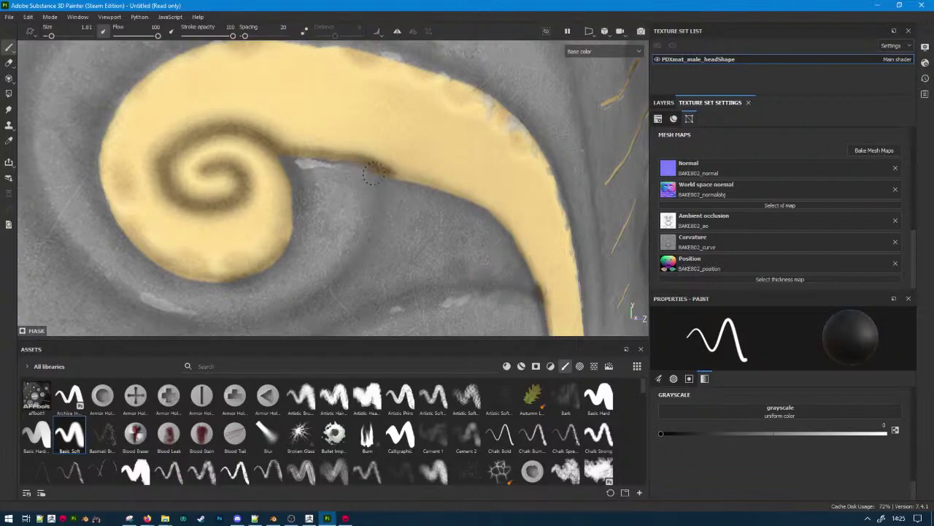
key(m)
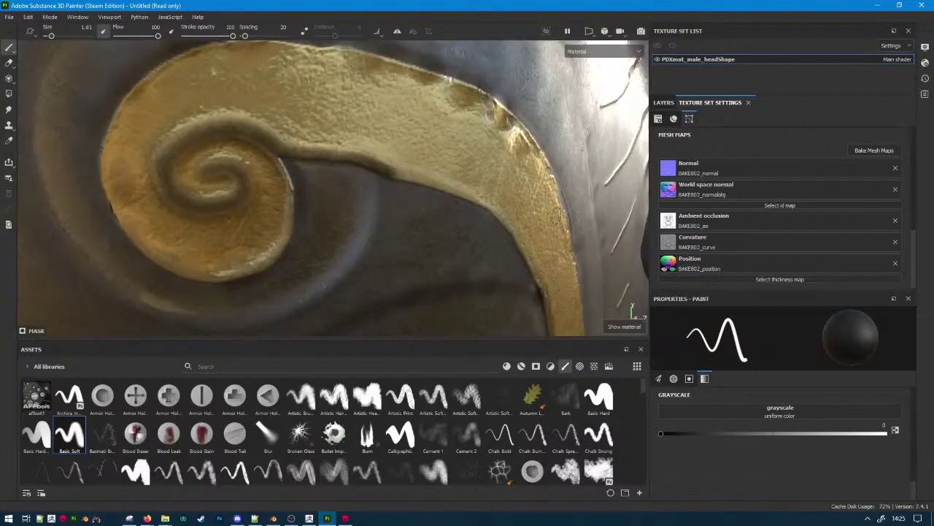
scroll(557, 211, down, 8)
alt+drag(554, 212, 388, 206)
scroll(431, 212, up, 3)
scroll(449, 250, down, 4)
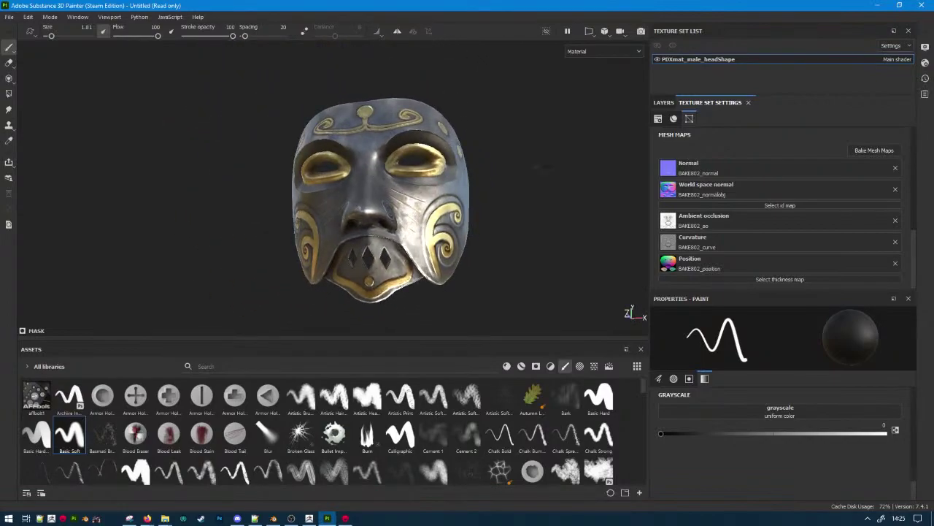
Save the project as disfiguration_mask_01_03 in the Substance projects folder.
key(ctrl+s)
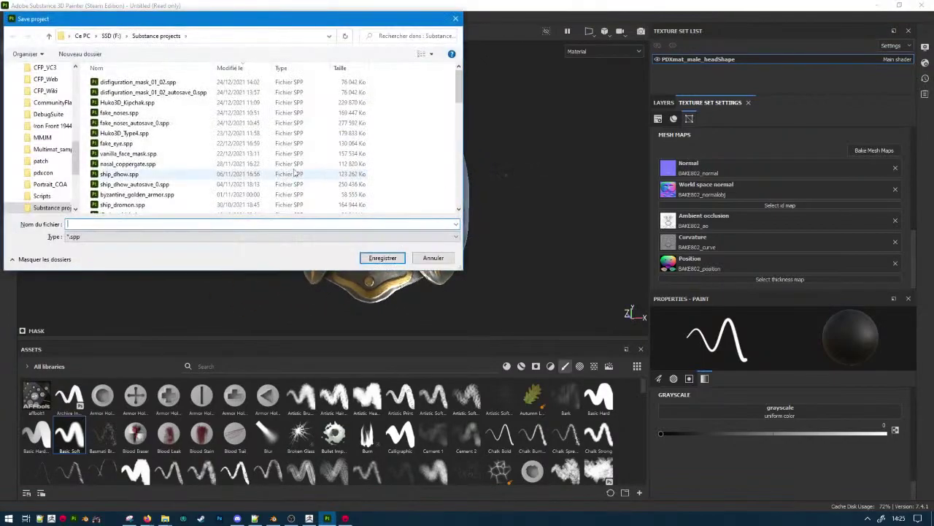
click(162, 83)
click(135, 223)
click(130, 224)
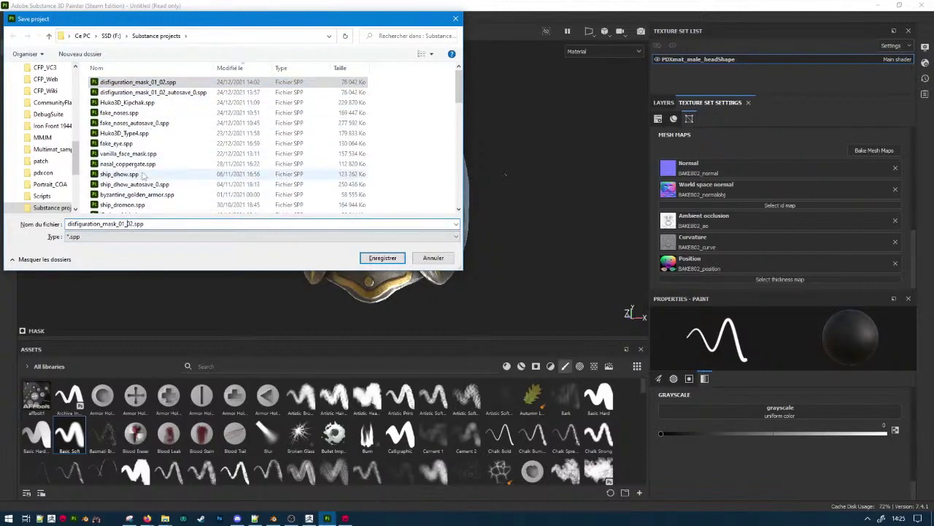
key(Delete)
key(Return)
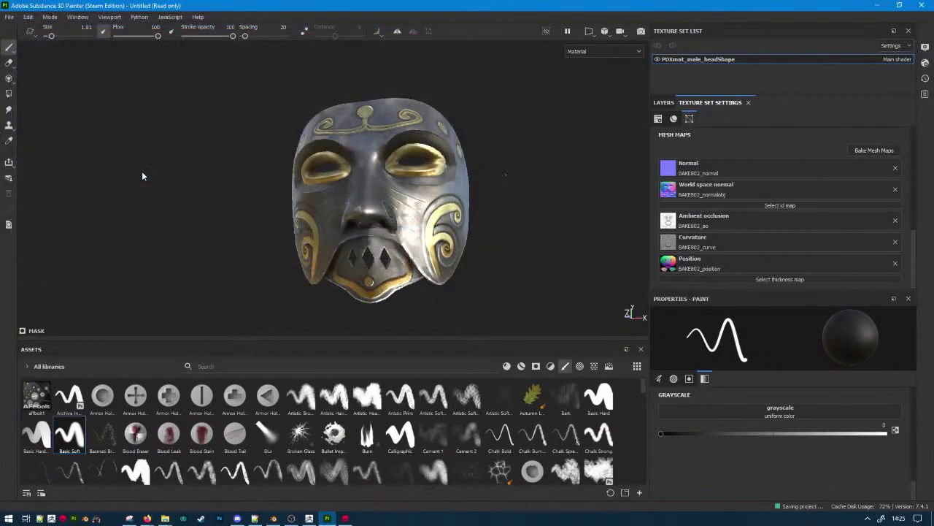
Clean unused resources out of the project.
click(9, 16)
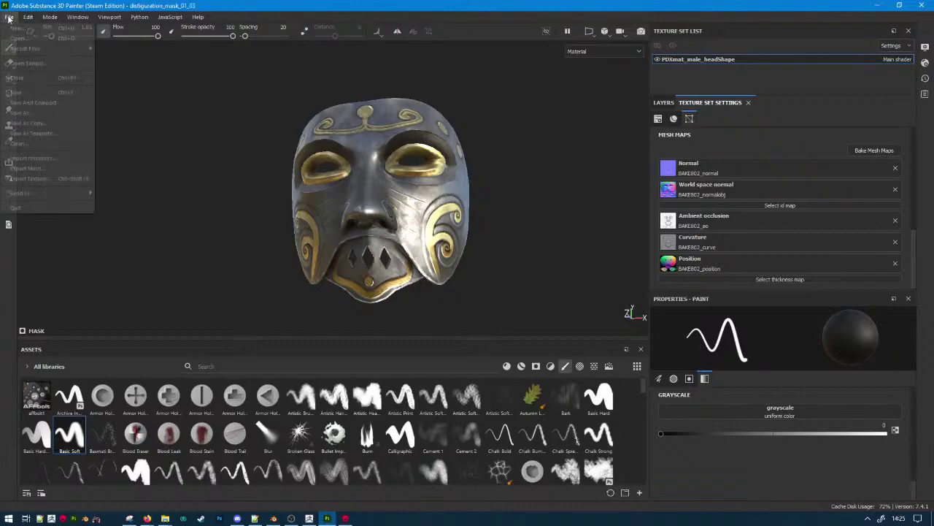
click(45, 148)
click(438, 273)
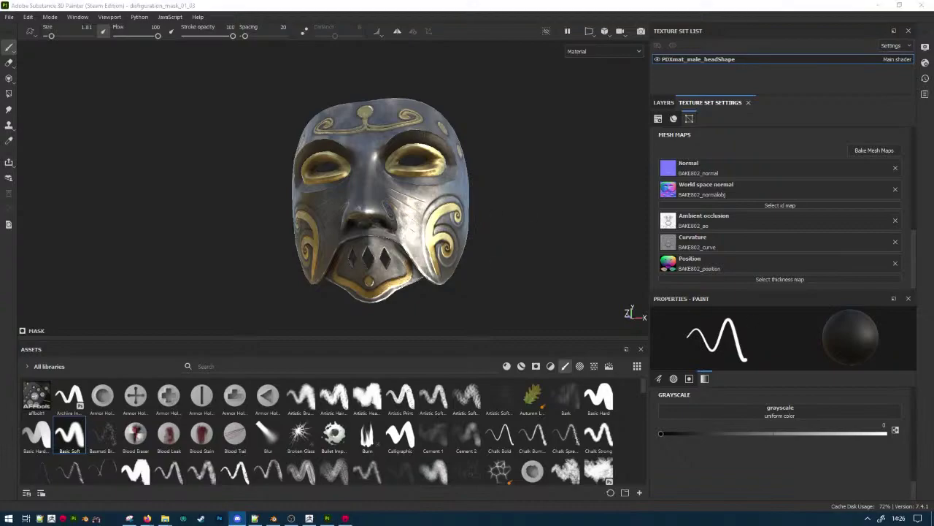
click(147, 518)
click(569, 4)
scroll(501, 175, down, 5)
scroll(501, 175, up, 6)
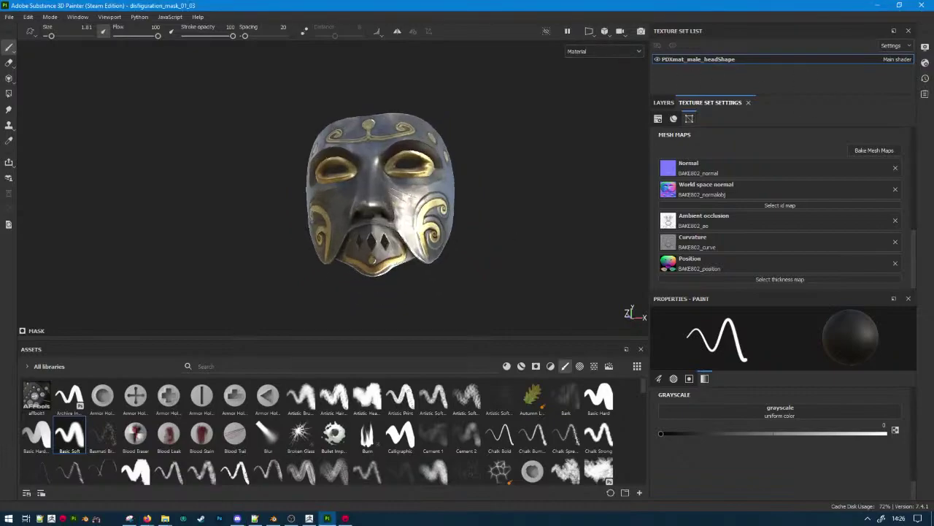
mouse_move(502, 175)
alt+mouse_down()
mouse_move(299, 180)
mouse_move(491, 171)
alt+mouse_up()
alt+middle_drag(492, 172, 418, 184)
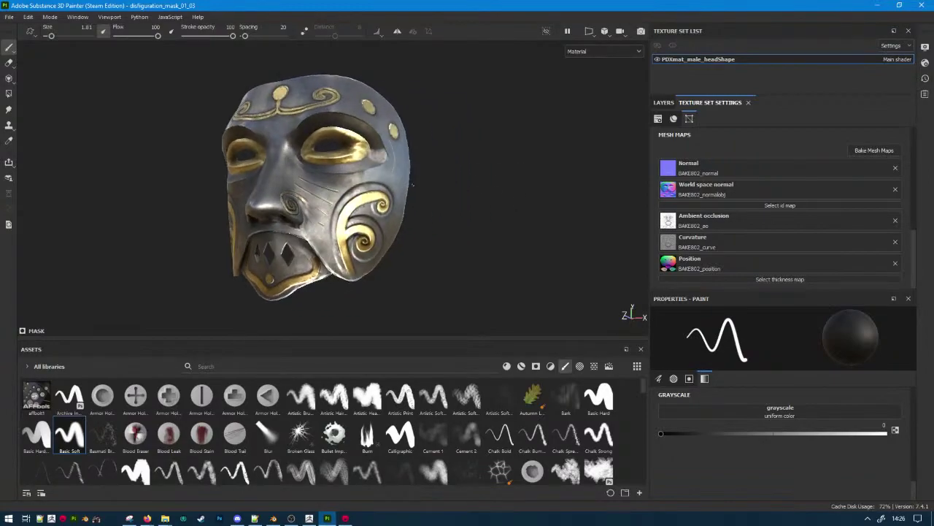
scroll(419, 191, down, 3)
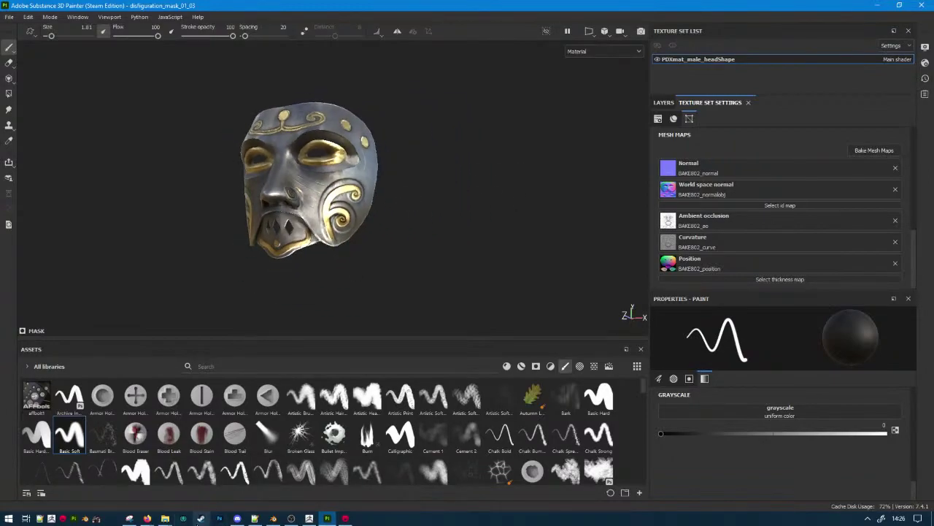
Switch to File Explorer and open the special folder under portraits, attachments, male_headgears in CommunityFlavorPack.
mouse_move(165, 518)
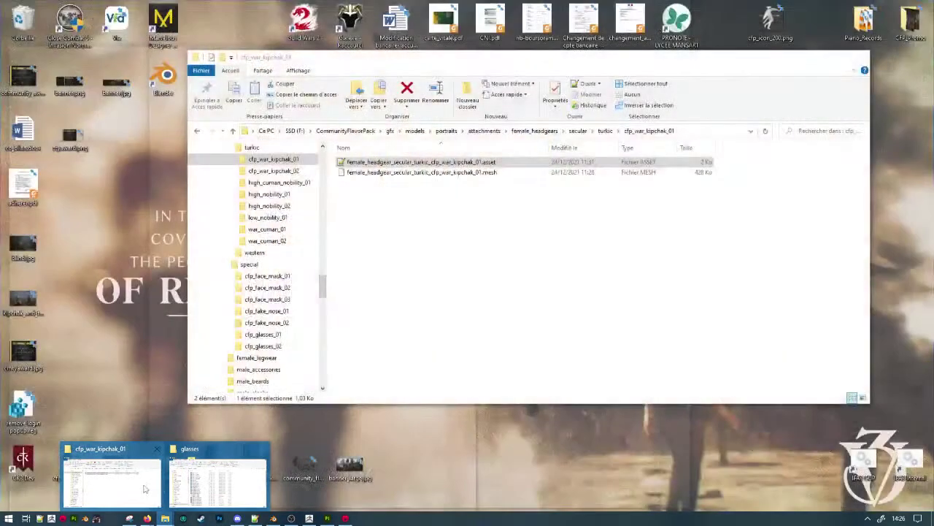
click(144, 489)
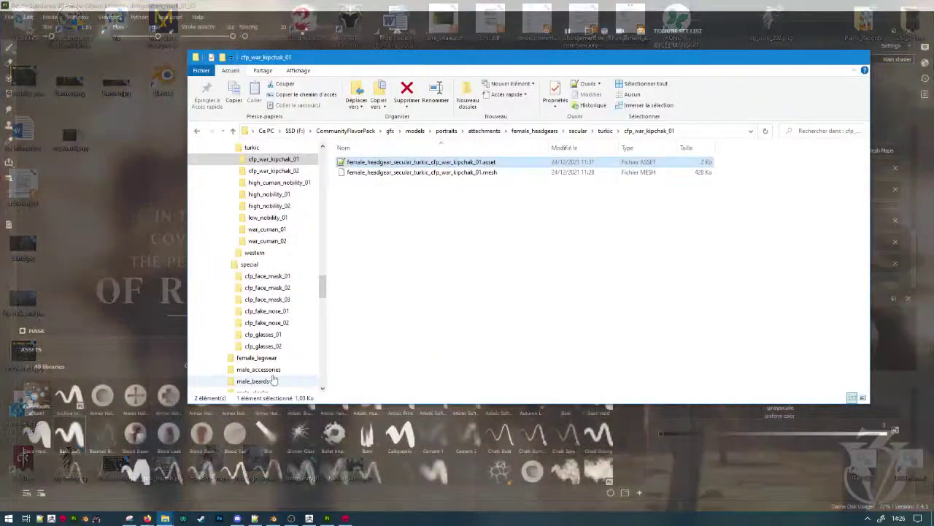
click(484, 131)
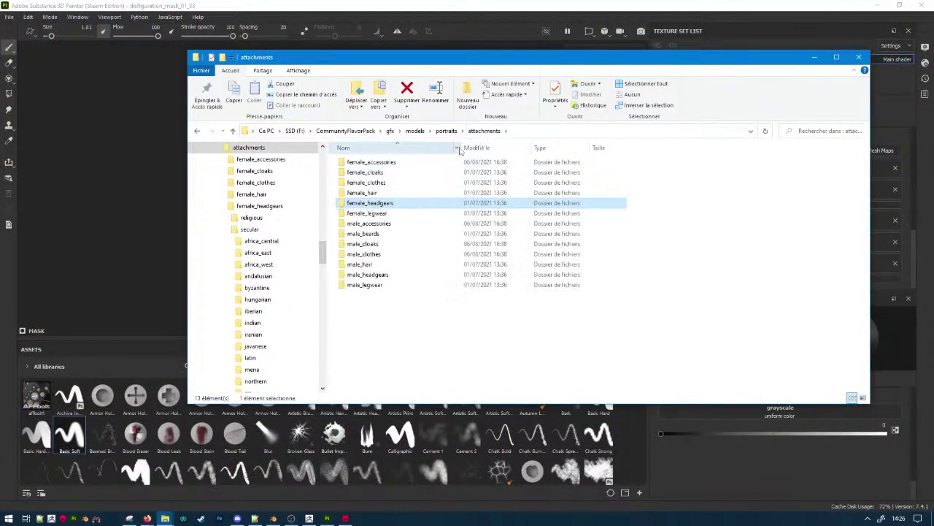
click(446, 130)
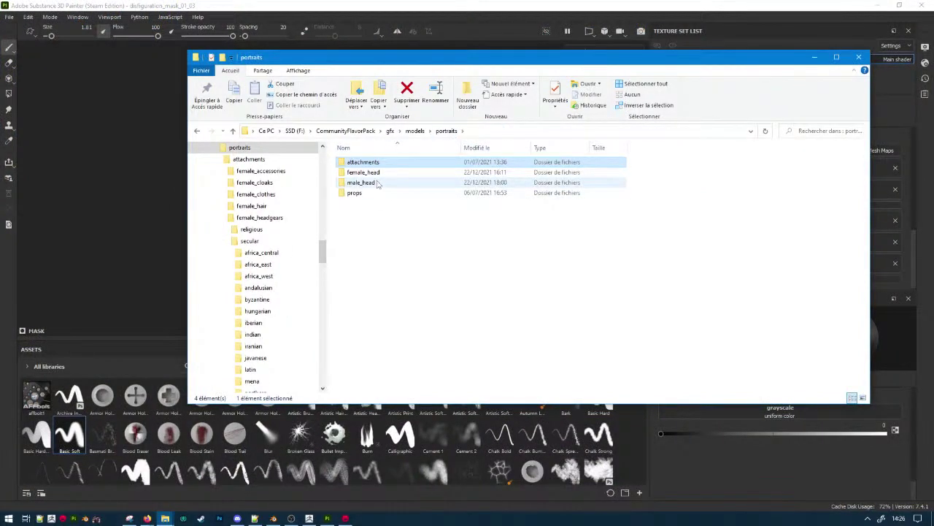
double_click(363, 162)
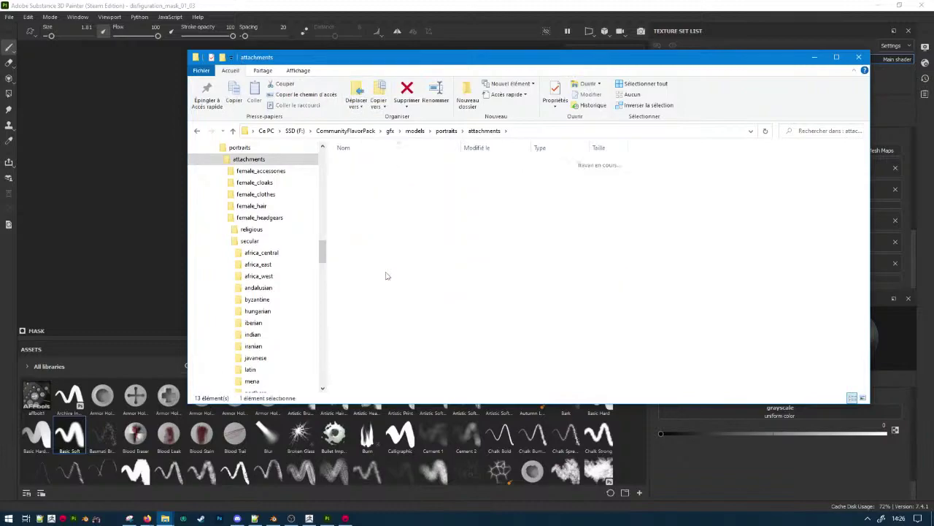
double_click(365, 254)
double_click(368, 183)
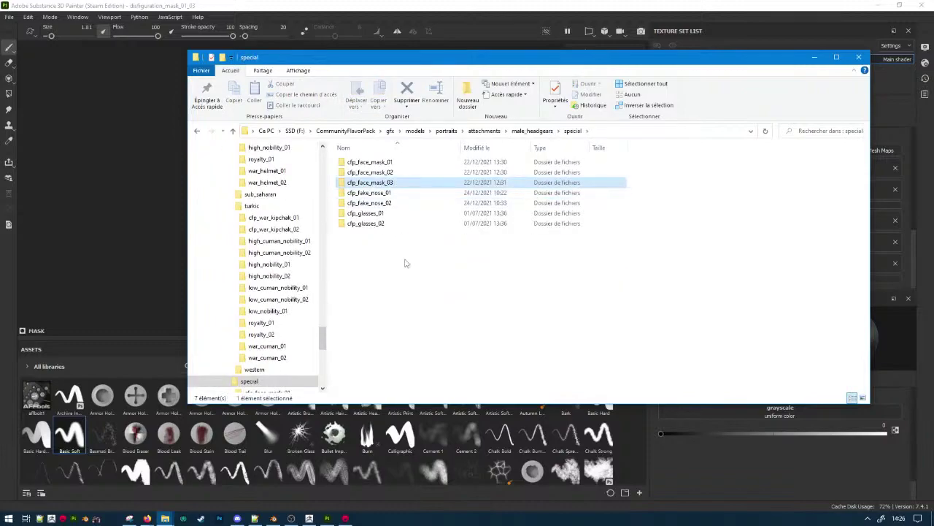
drag(401, 267, 435, 302)
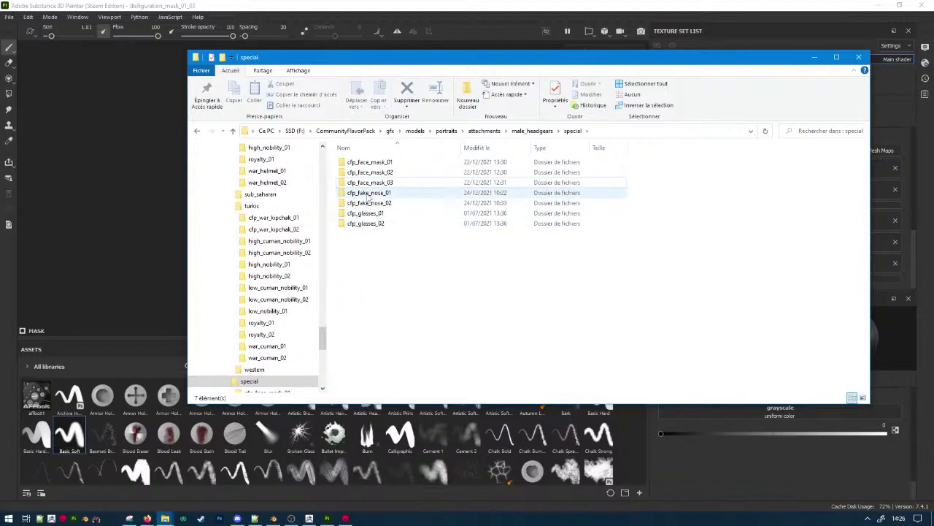
Duplicate the cfp_face_mask_01 folder and rename the copy as cfp_face_mask_04.
click(392, 164)
key(ctrl+c)
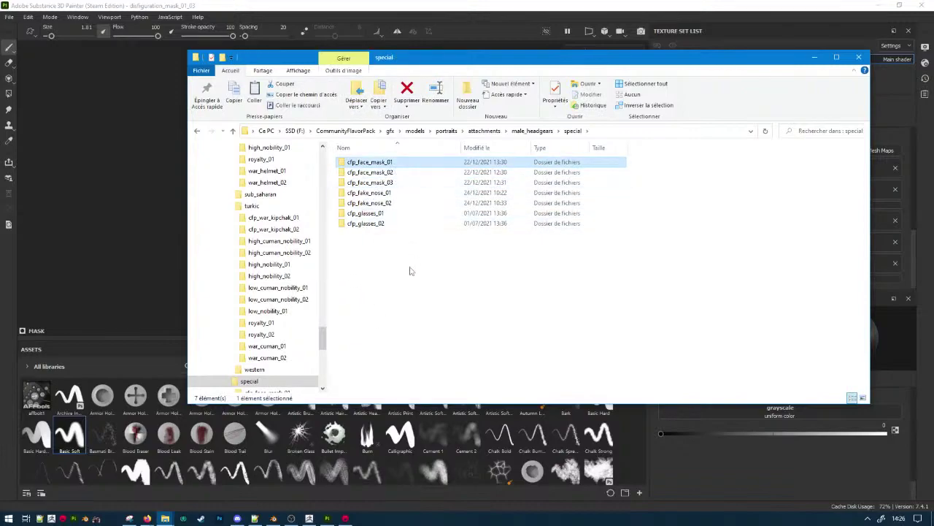
key(ctrl+v)
key(F2)
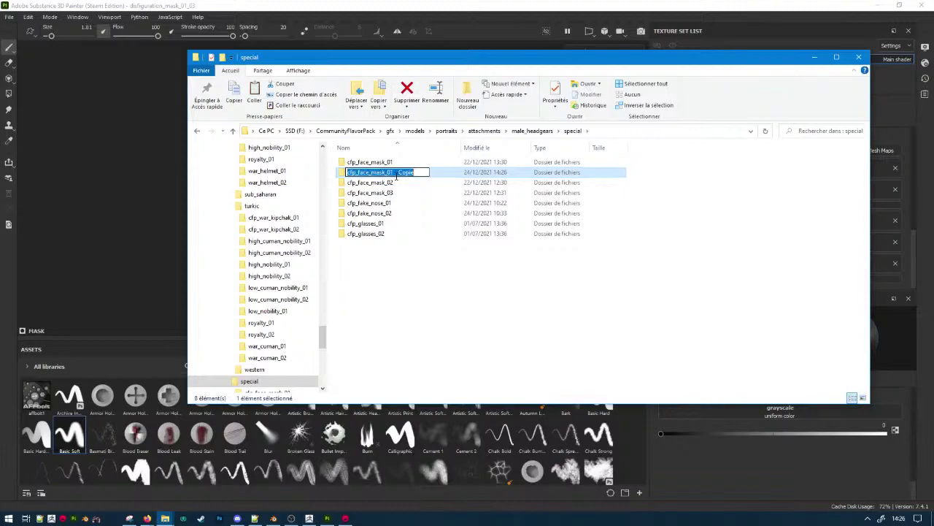
drag(391, 173, 417, 179)
text(4)
key(Return)
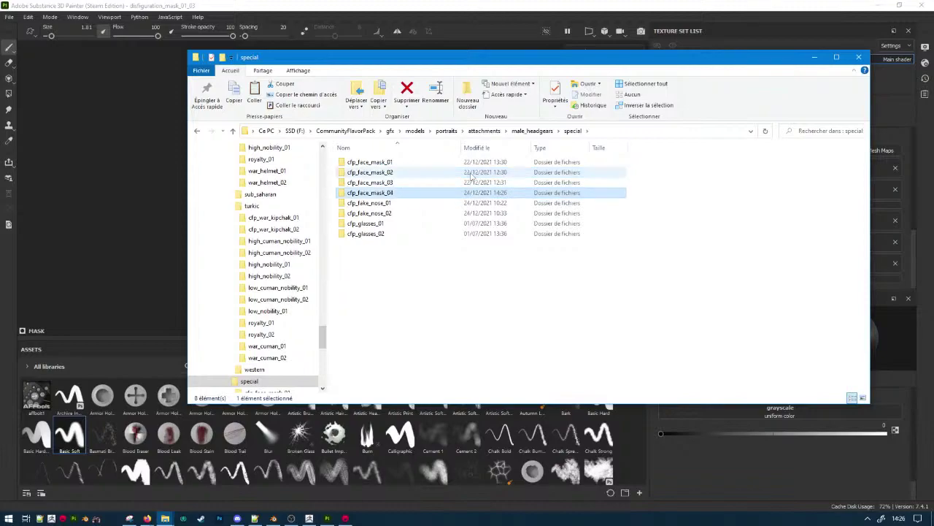
Open the cfp_face_mask_04 folder and delete its male_headgear_special_cfp_face_mask_01_masks.dds file.
double_click(373, 193)
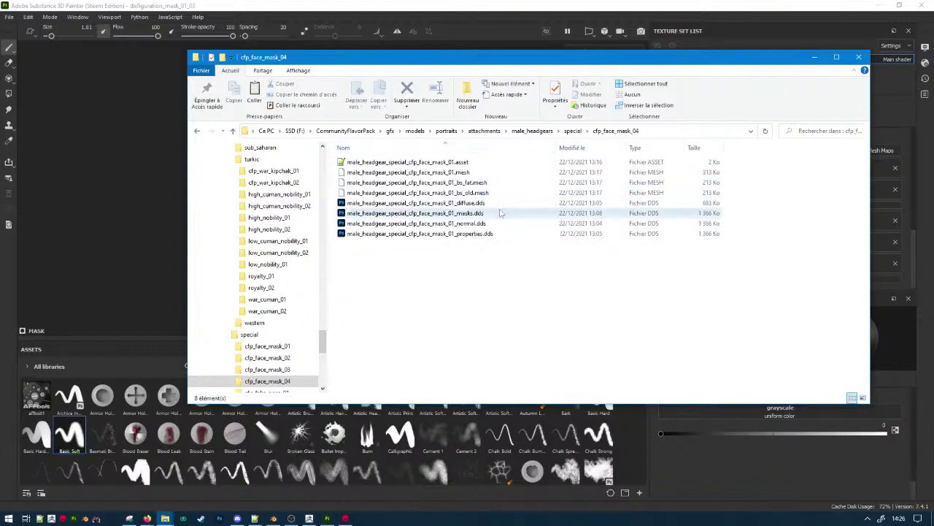
click(416, 213)
key(Delete)
Batch-rename all seven files in the cfp_face_mask_04 folder with Bulk Rename Utility, replacing 01 with 04.
key(ctrl+a)
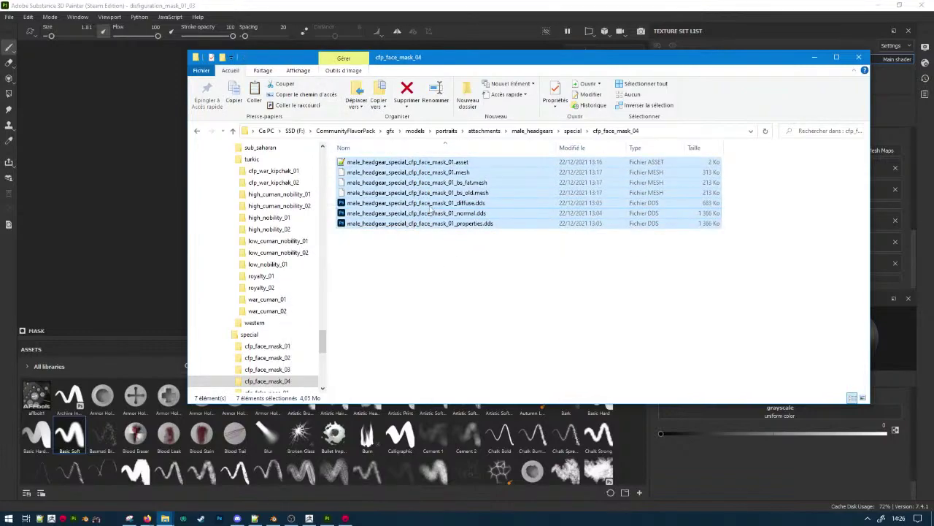
right_click(241, 212)
click(311, 266)
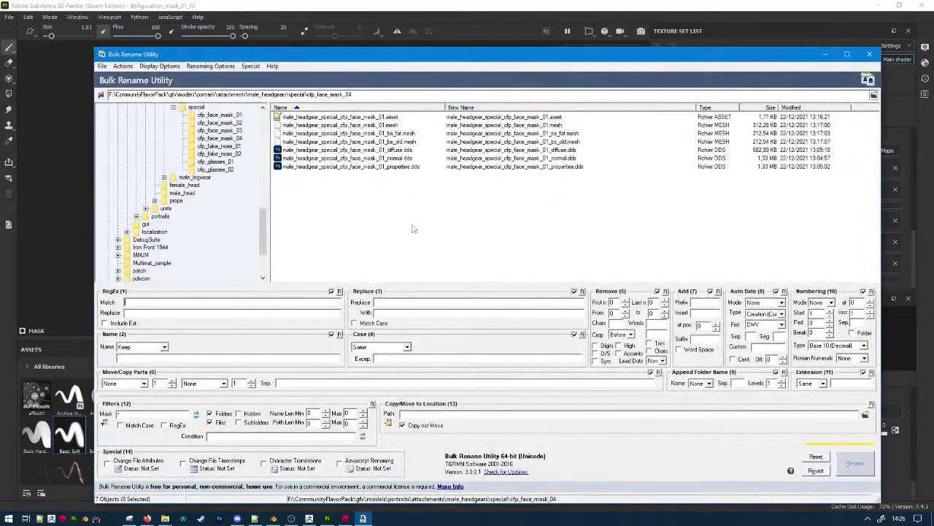
drag(412, 229, 383, 109)
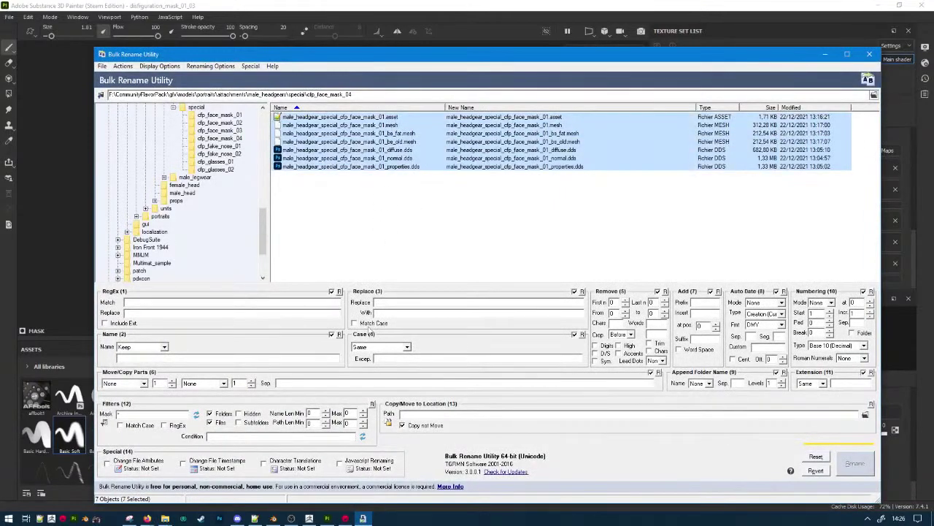
click(397, 301)
text(01)
key(Tab)
text(04)
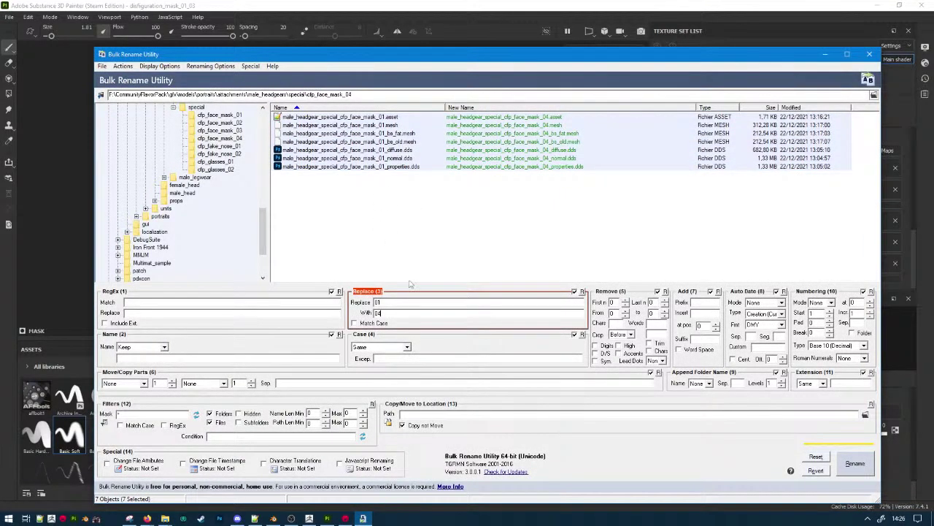
click(854, 463)
click(533, 327)
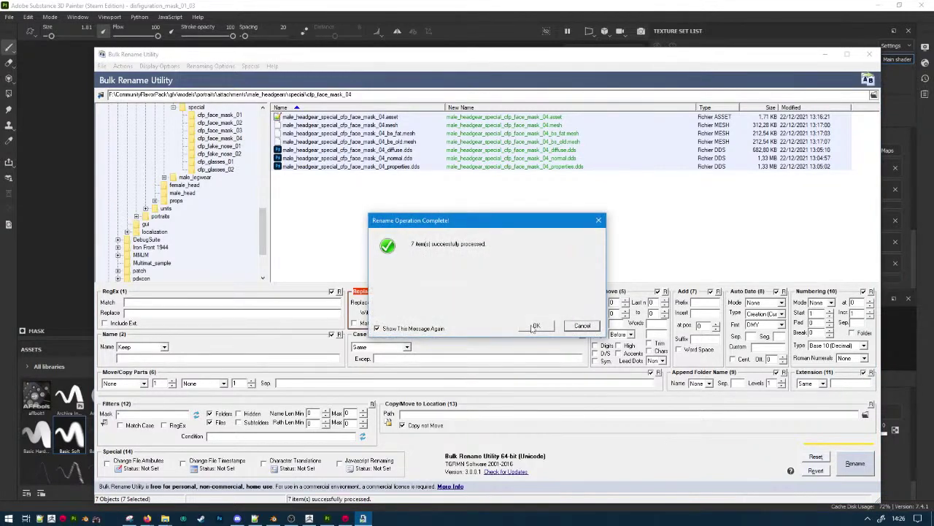
key(Return)
key(alt+F4)
Delete the bs_fat and bs_old mesh files from the cfp_face_mask_04 folder.
click(468, 193)
ctrl+click(460, 183)
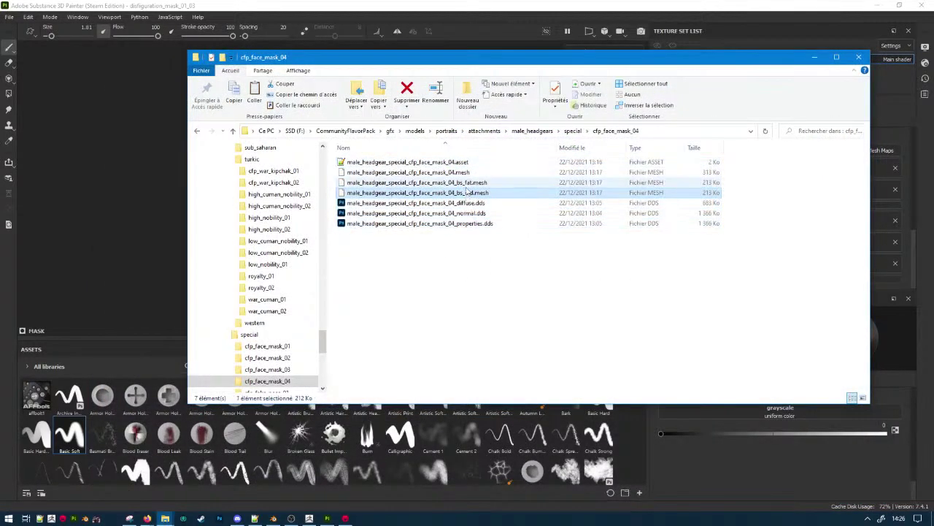
key(Delete)
Open male_headgear_special_cfp_face_mask_04.asset in Notepad++ and remove the bs_old and bs_fat blend_shape lines from the pdxmesh block.
click(455, 162)
double_click(455, 162)
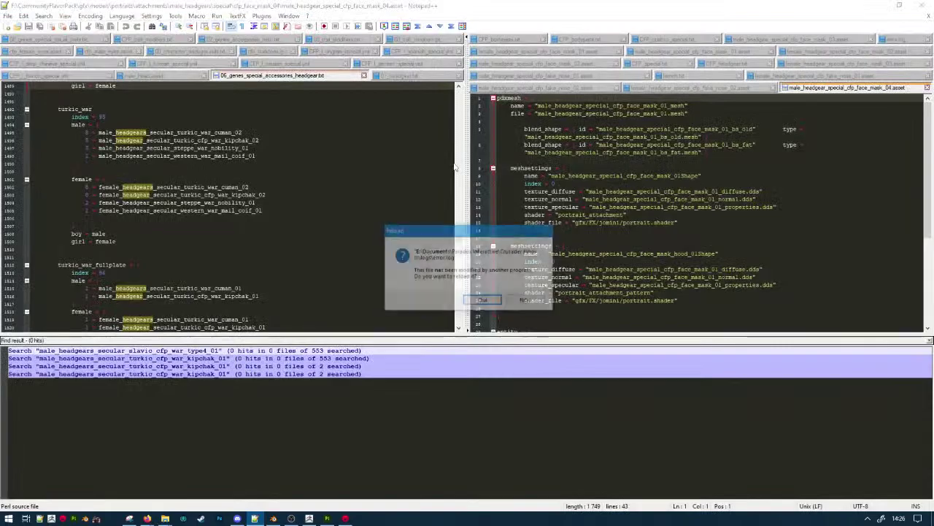
click(480, 298)
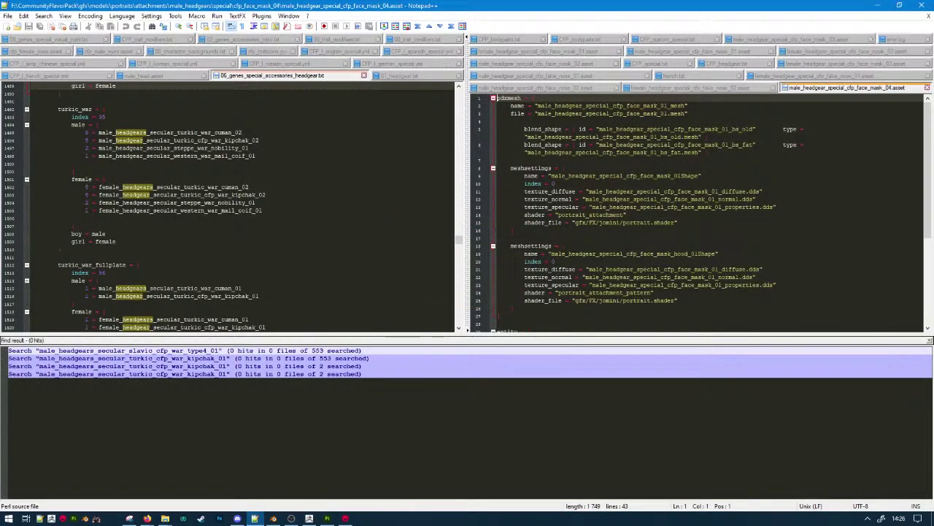
drag(537, 4, 460, 0)
click(565, 167)
drag(565, 161, 565, 124)
key(ctrl+x)
Delete the blend shape attribute lines and the game_data block from the entity section.
scroll(657, 219, down, 4)
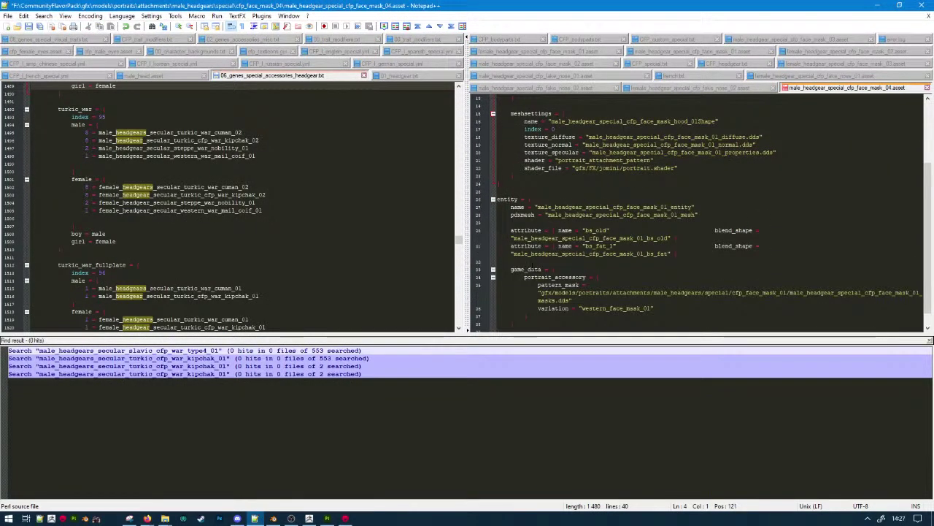
drag(498, 261, 494, 222)
drag(517, 324, 498, 222)
key(BackSpace)
key(BackSpace)
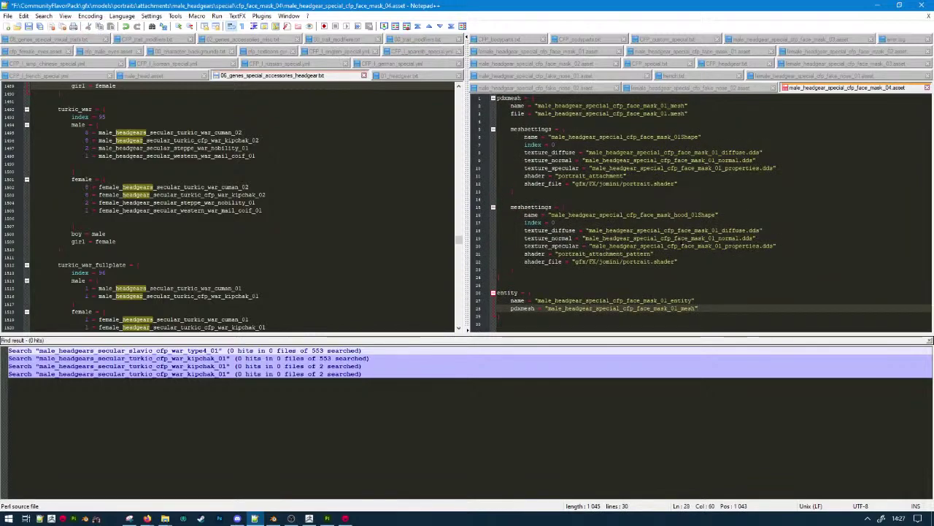
Delete the second meshsettings block, which defines the face mask's hood shape.
drag(515, 270, 498, 200)
key(BackSpace)
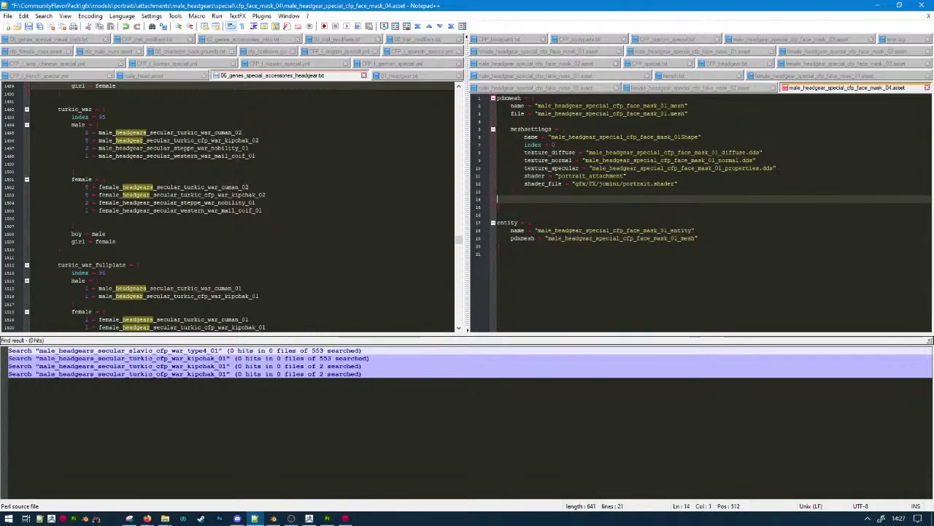
key(BackSpace)
Replace every 01 with 04 in the asset file and save it.
key(ctrl+f)
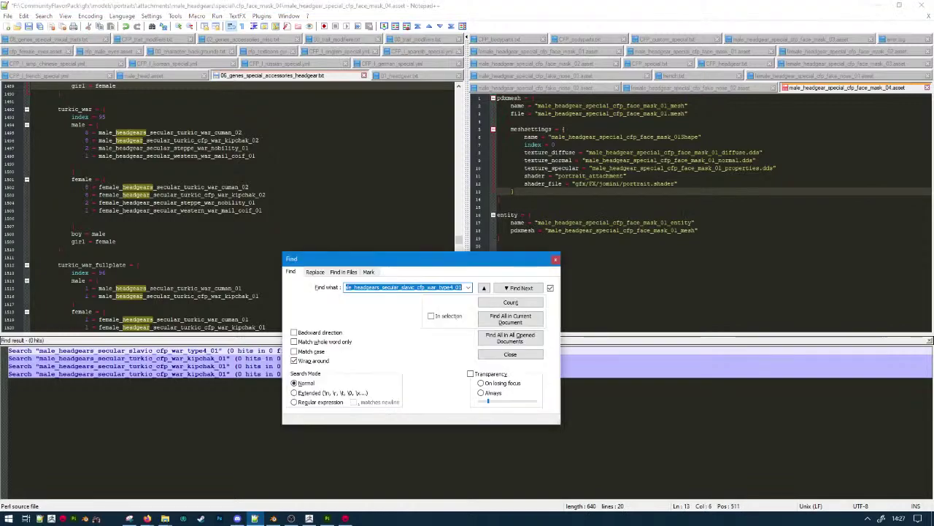
click(316, 272)
text(01)
key(Tab)
text(04)
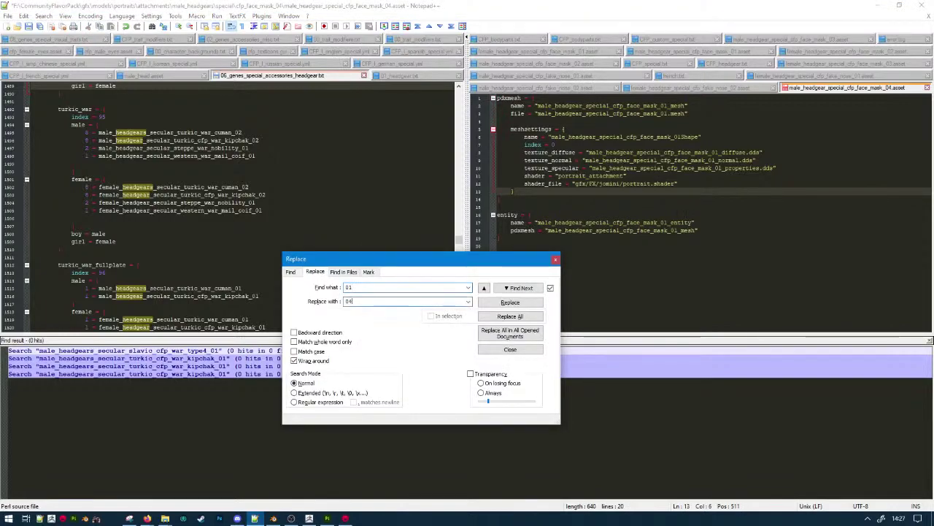
click(510, 315)
key(Escape)
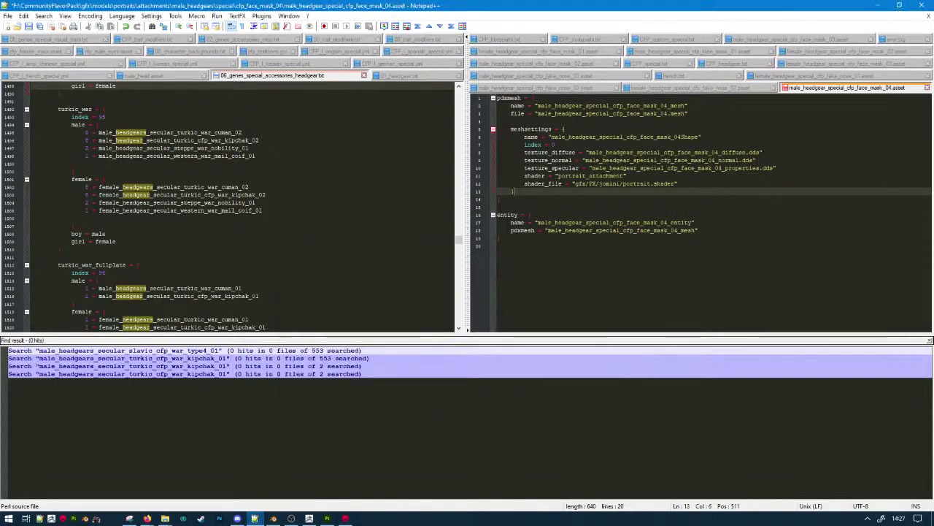
click(637, 246)
key(ctrl+s)
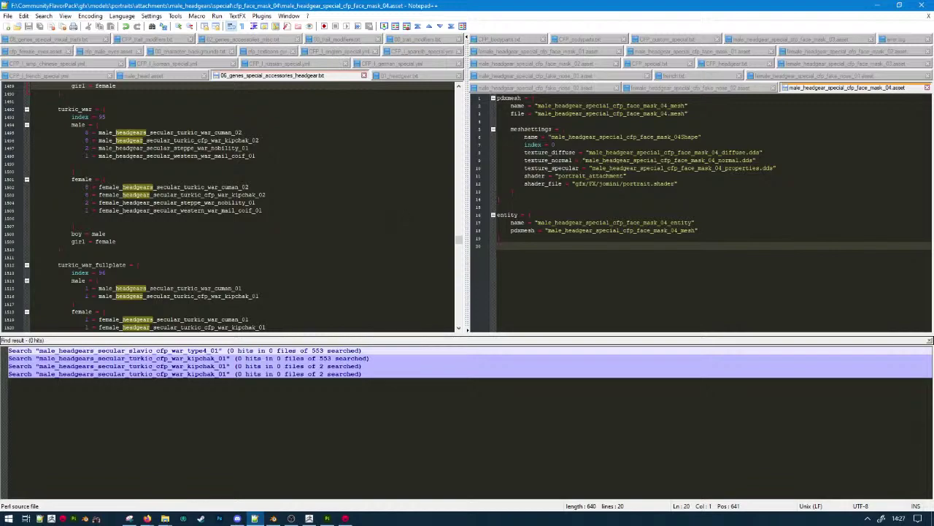
In 08_genes_special_visual_traits.txt, add male_headgear_special_cfp_face_mask_04, _05 and _06 entries to the male list of special_headgear_face_mask.
click(323, 204)
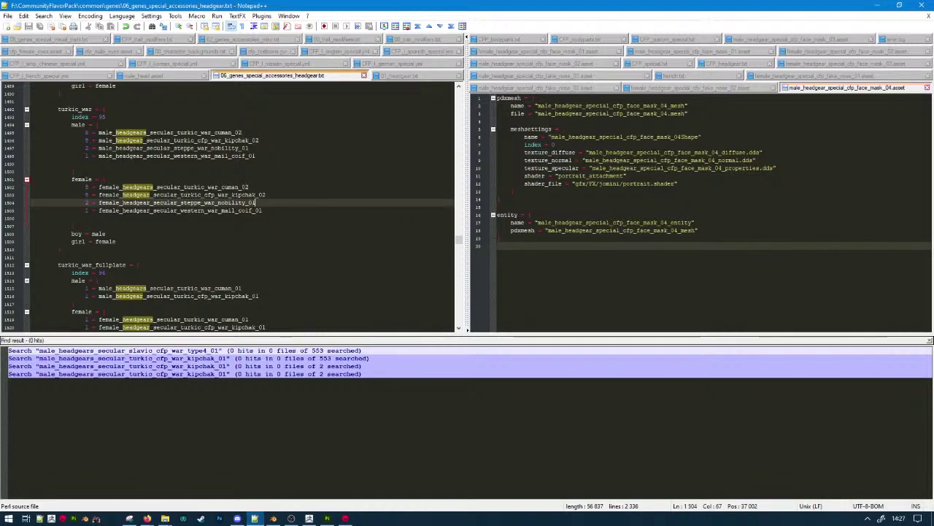
scroll(241, 204, up, 3)
click(70, 39)
scroll(255, 204, down, 3)
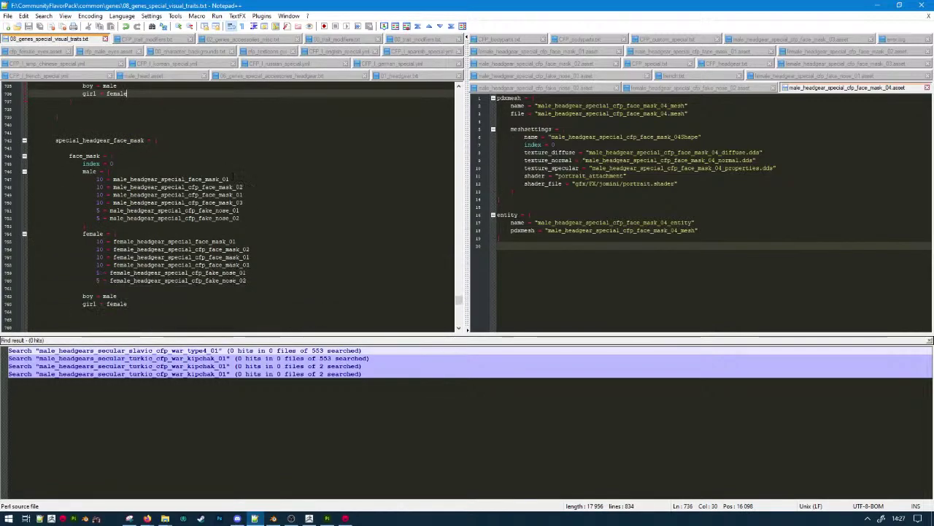
click(258, 203)
key(ctrl+d)
key(ctrl+d)
key(ctrl+d)
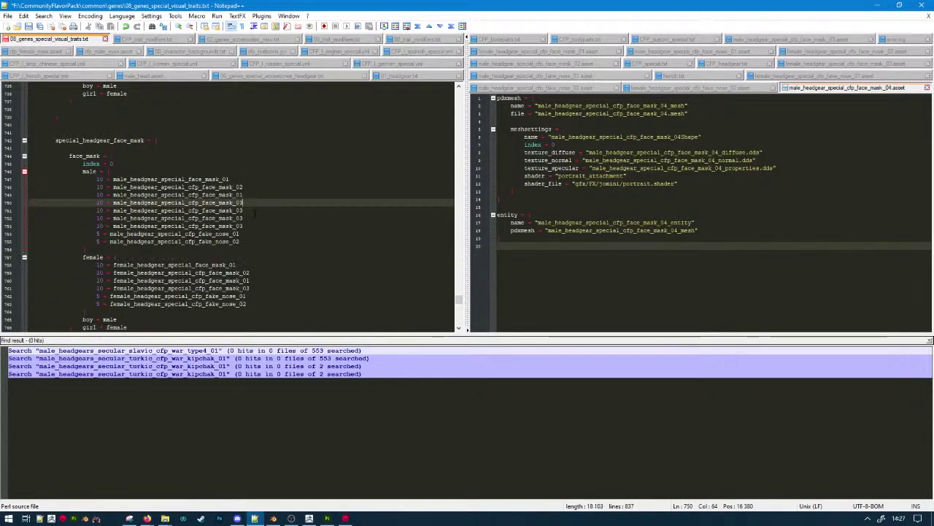
key(Down)
key(Down)
key(BackSpace)
text(5)
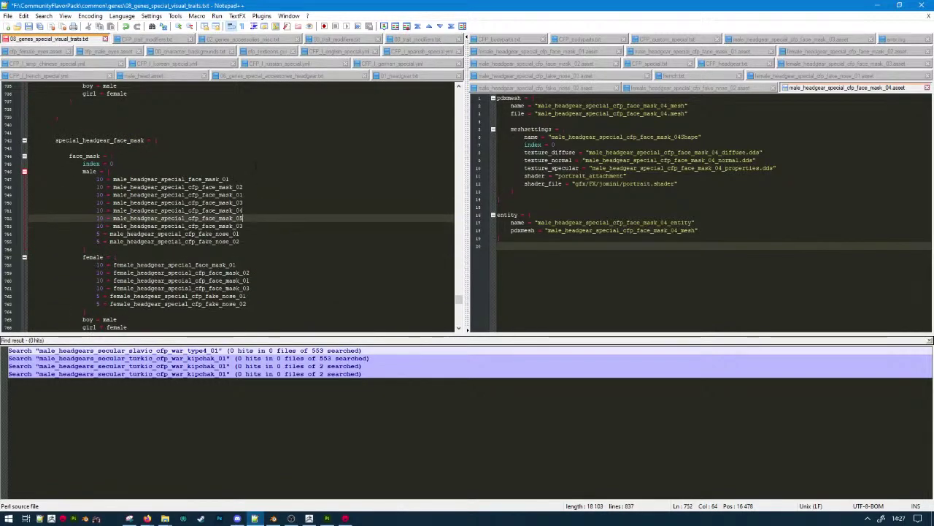
key(Down)
key(BackSpace)
text(6)
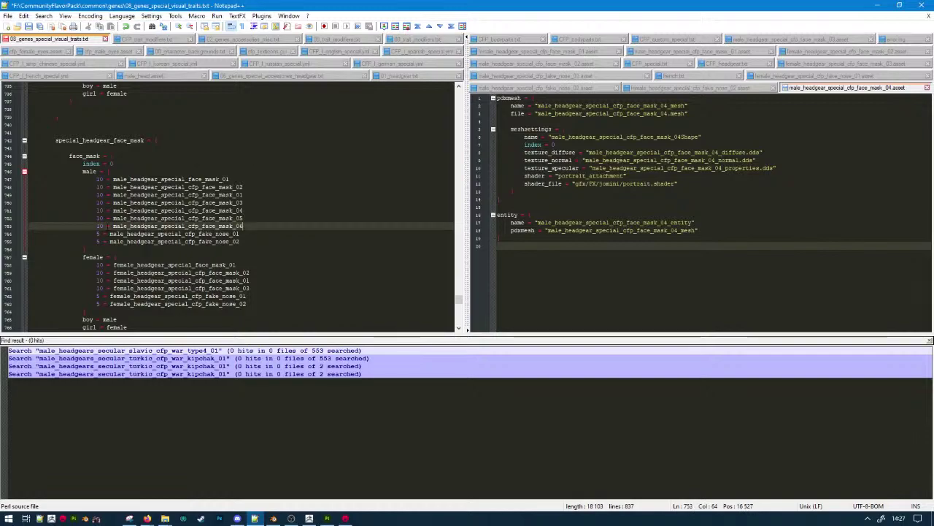
Set the weight of all seven face mask entries in the male list to 5.
drag(103, 227, 97, 181)
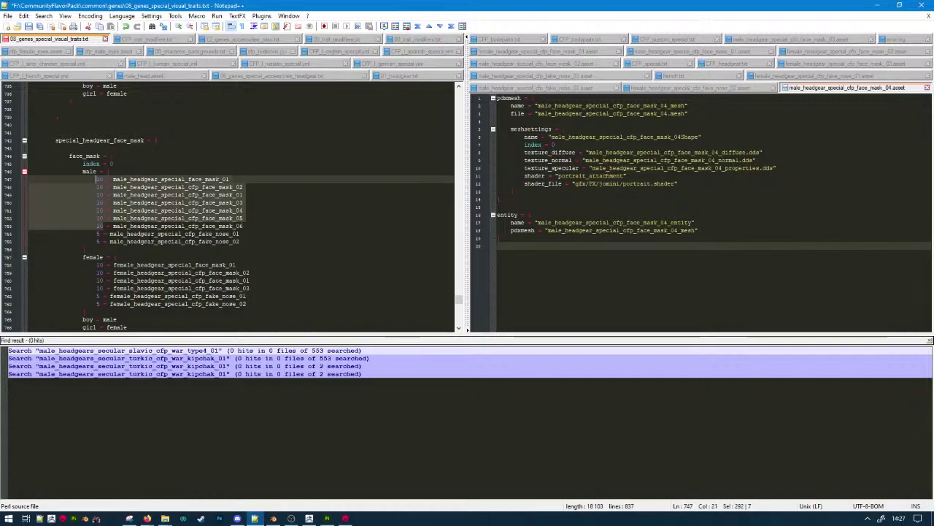
click(144, 239)
click(103, 226)
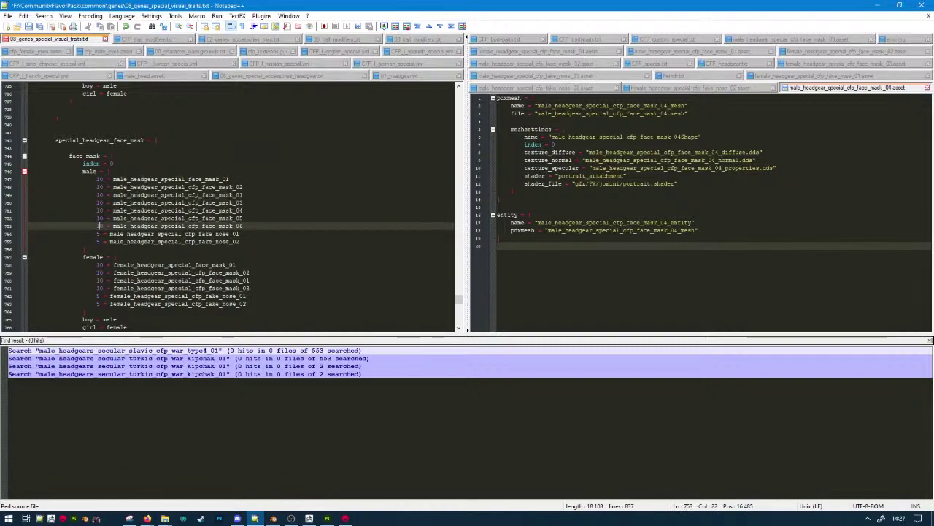
double_click(102, 180)
text(5)
key(Down)
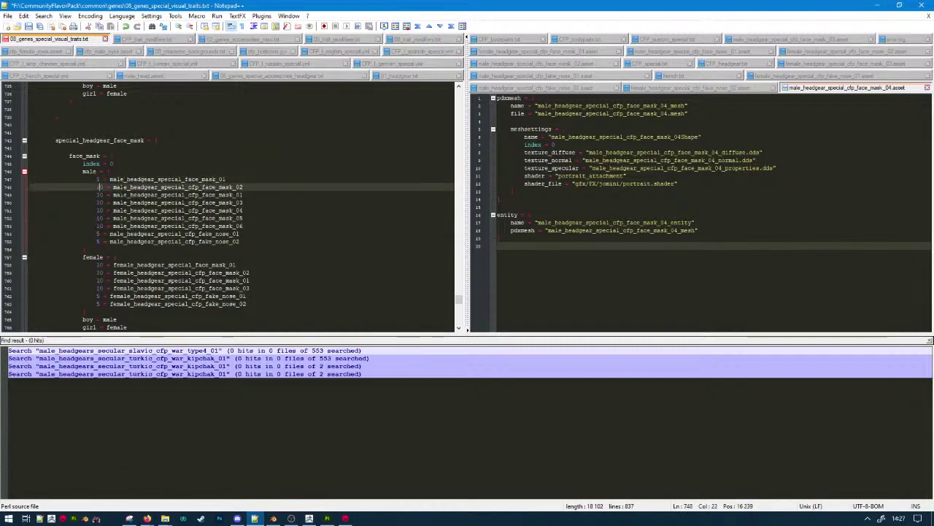
key(BackSpace)
key(Delete)
text(5)
key(Down)
key(BackSpace)
key(Delete)
text(5)
key(Down)
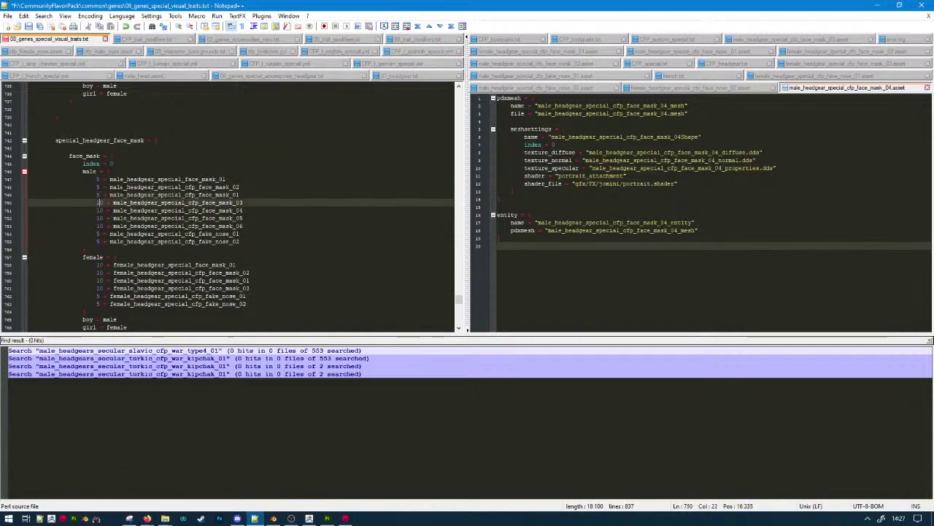
key(BackSpace)
key(Delete)
text(5)
key(Down)
key(BackSpace)
key(Delete)
text(5)
key(Down)
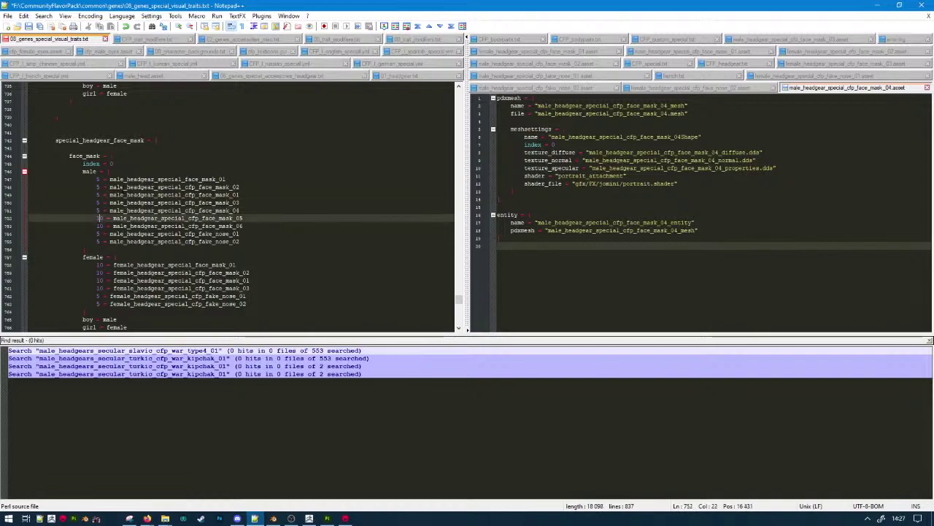
key(BackSpace)
key(Delete)
text(5)
key(Down)
key(BackSpace)
key(Delete)
text(5)
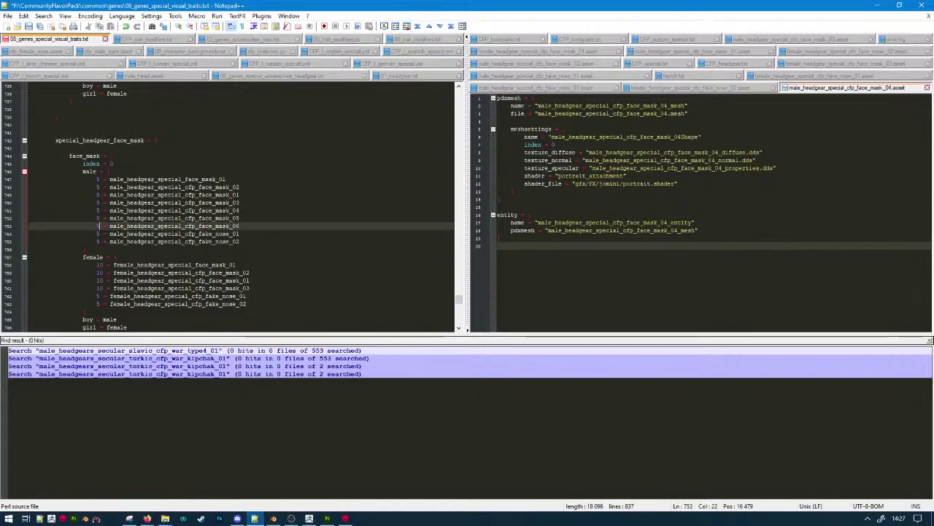
Copy the cfp_face_mask_04, 05 and 06 entries into the female list and change their prefix to female_headgear.
drag(99, 226, 270, 205)
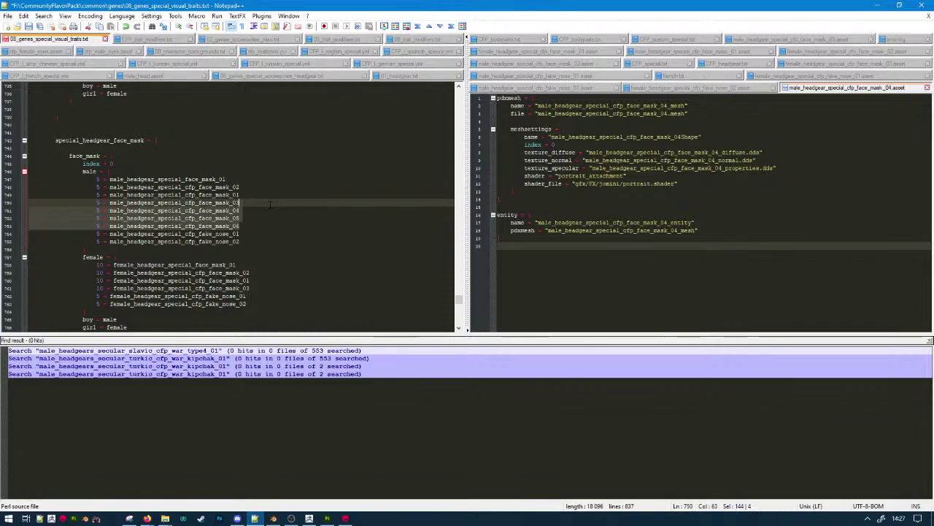
key(ctrl+c)
click(250, 288)
key(ctrl+v)
scroll(121, 286, down, 1)
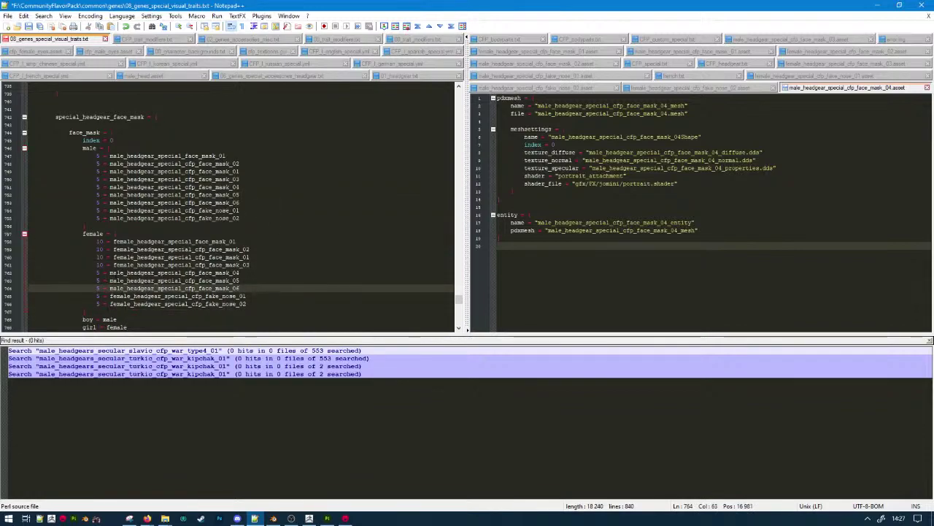
click(110, 273)
text(fe)
key(Escape)
key(Down)
key(Left)
key(Left)
text(fe)
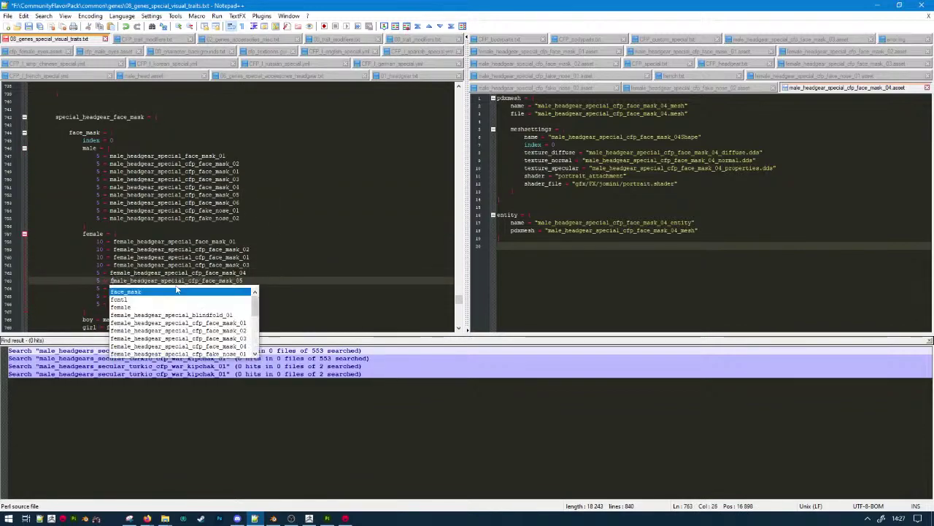
key(Escape)
key(Down)
key(Left)
key(Left)
text(fe)
key(Escape)
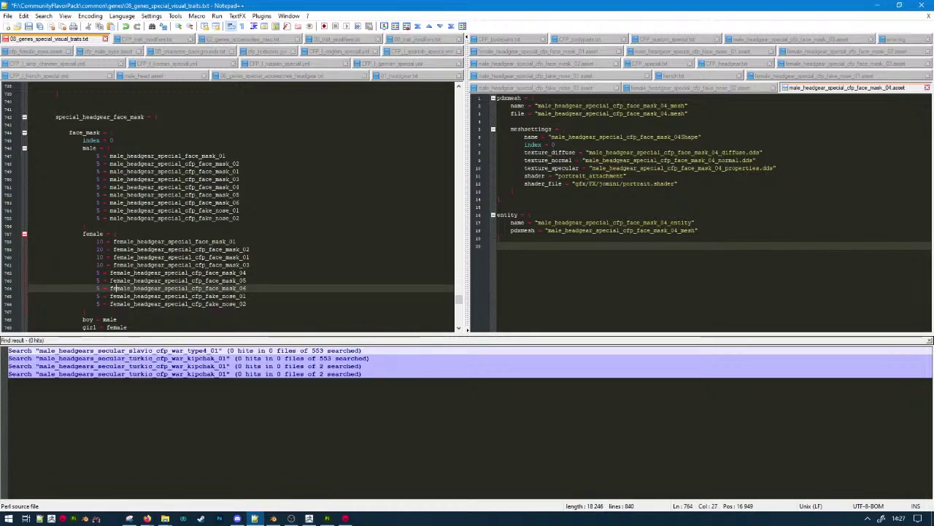
Set the weights of the first four face mask entries in the female list to 5 and save the file.
click(103, 265)
key(BackSpace)
key(BackSpace)
text(5)
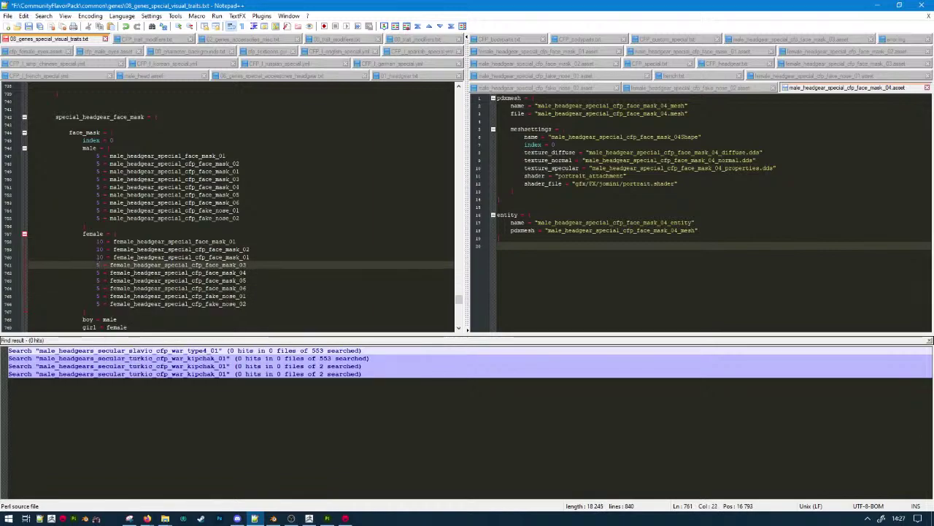
click(103, 257)
key(BackSpace)
key(BackSpace)
text(5)
key(Up)
key(Delete)
key(BackSpace)
text(5)
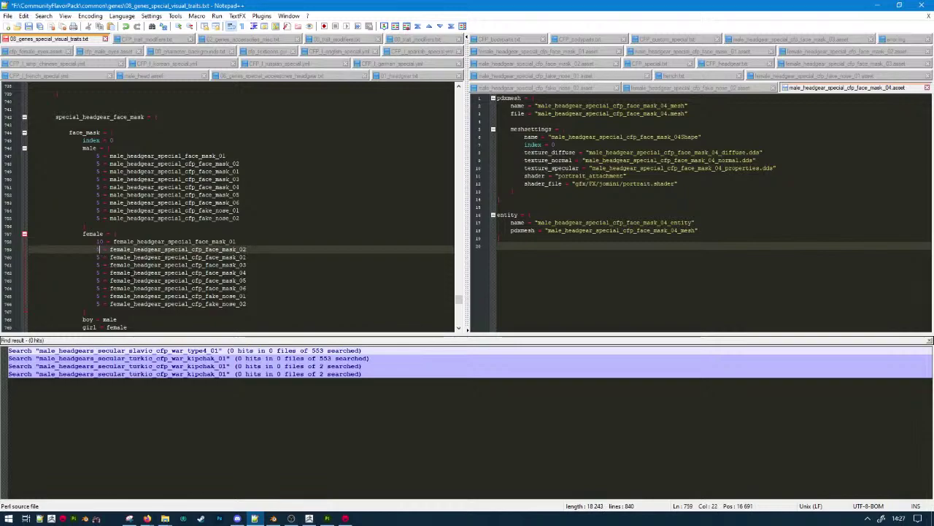
key(Up)
key(Delete)
key(ctrl+s)
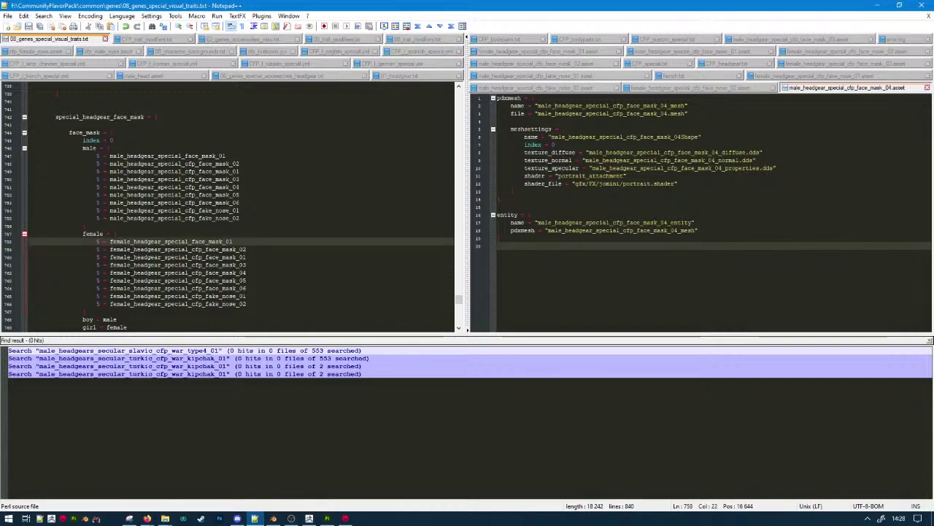
scroll(237, 211, down, 1)
scroll(237, 212, up, 6)
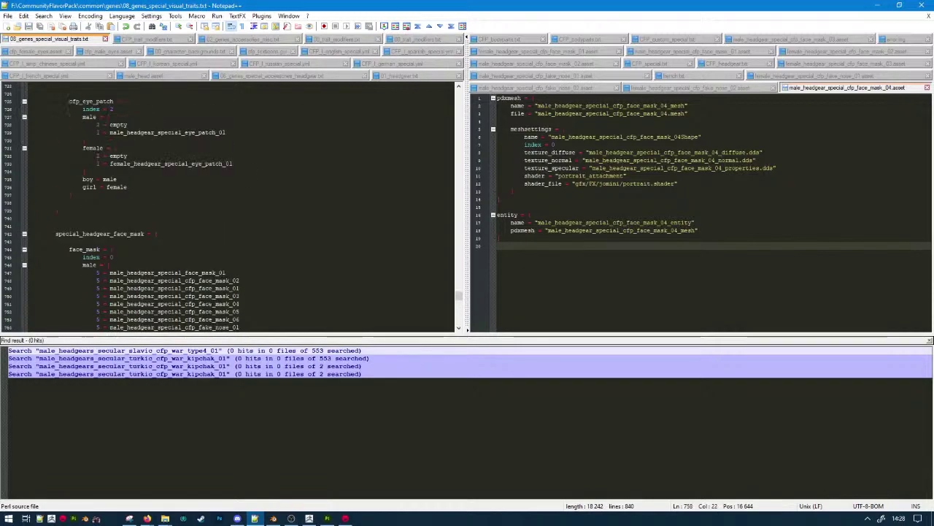
scroll(241, 212, down, 5)
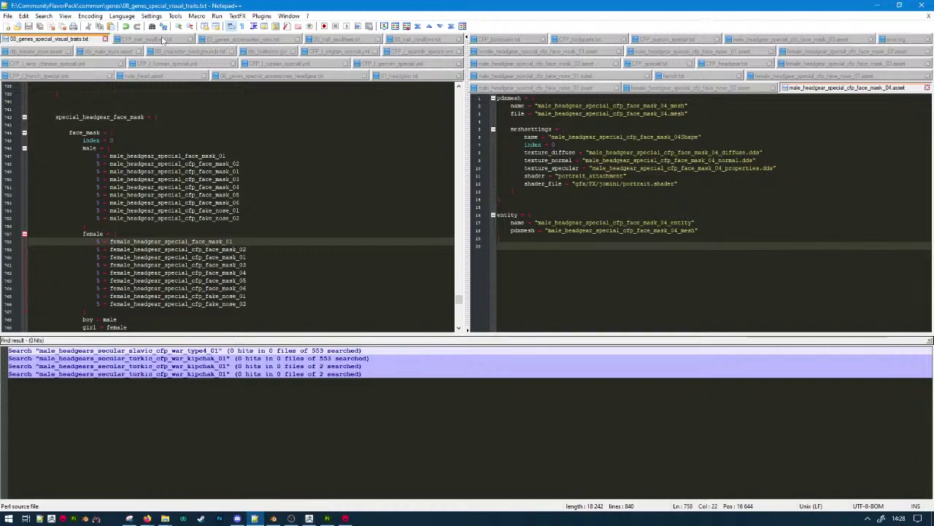
In CFP_special.txt, duplicate the male_headgear_special_cfp_face_mask_03 block and comment out the copy's set_tags = "no_hair" line.
click(660, 64)
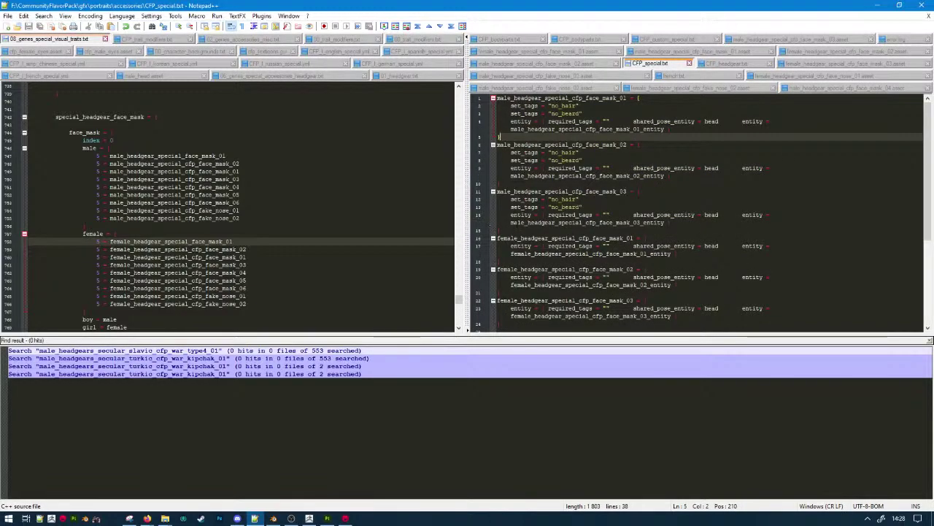
drag(511, 230, 527, 183)
key(ctrl+d)
scroll(592, 224, down, 2)
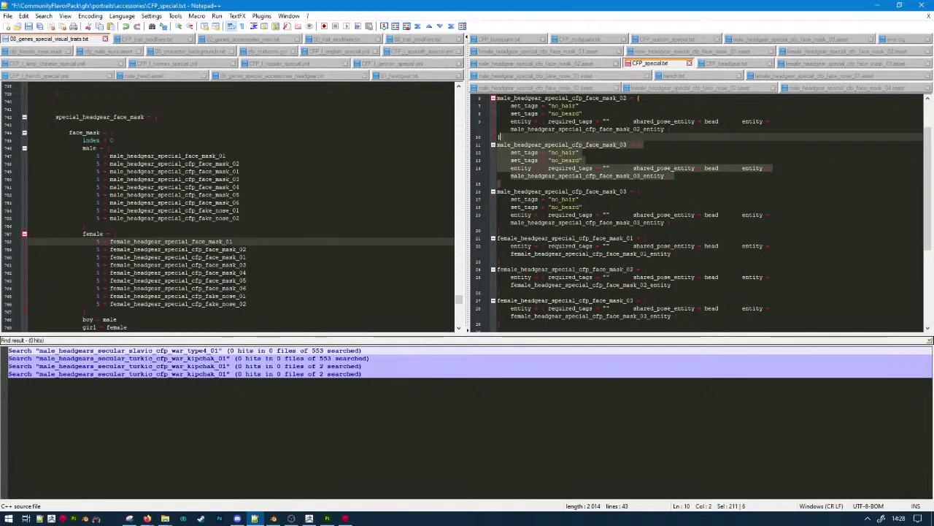
double_click(563, 200)
click(593, 202)
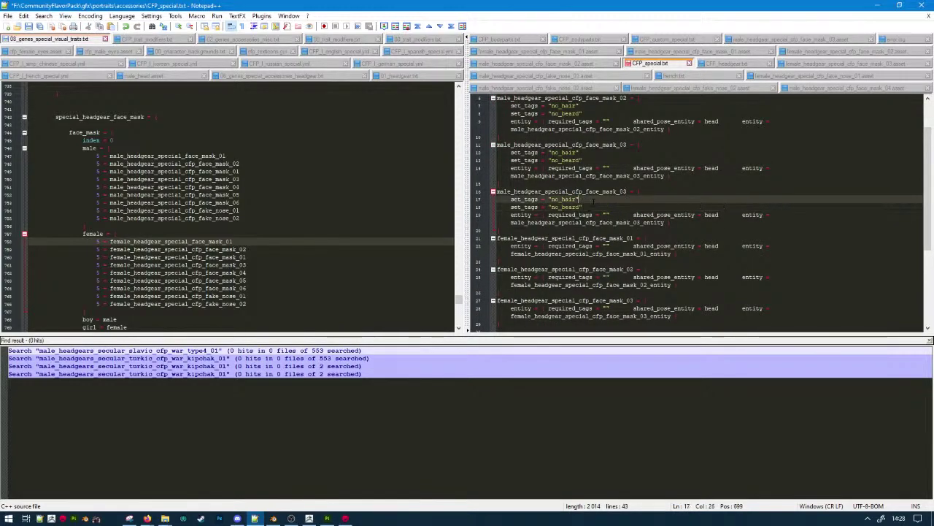
key(ctrl+q)
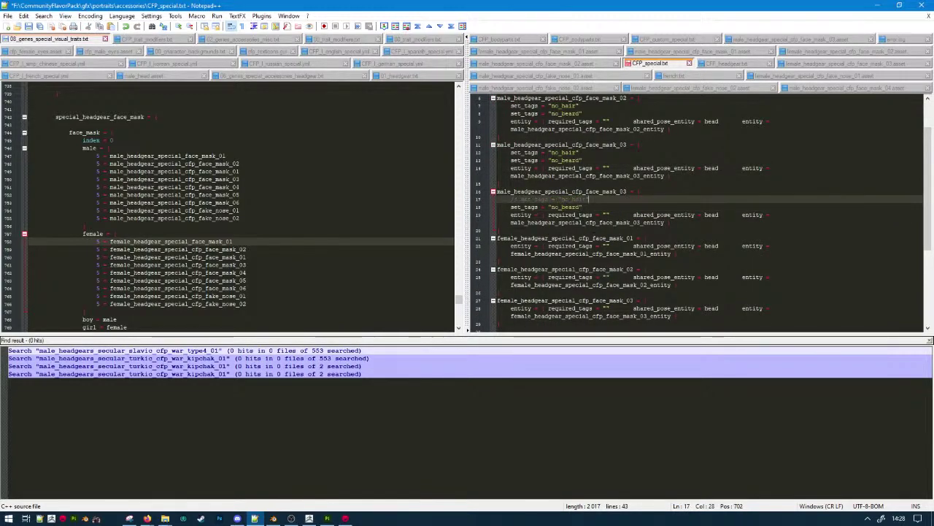
Duplicate the male face mask block with the commented-out no_hair tag two more times.
drag(522, 229, 574, 191)
key(ctrl+d)
key(ctrl+d)
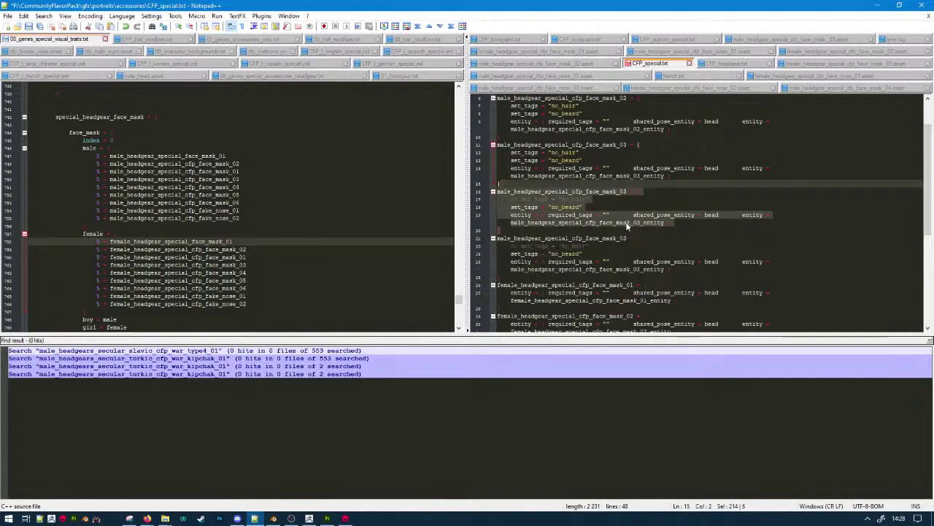
Rename the three copied blocks male_headgear_special_cfp_face_mask_04, _05 and _06.
click(625, 238)
text(4)
key(Down)
key(Down)
key(Down)
key(Down)
key(Down)
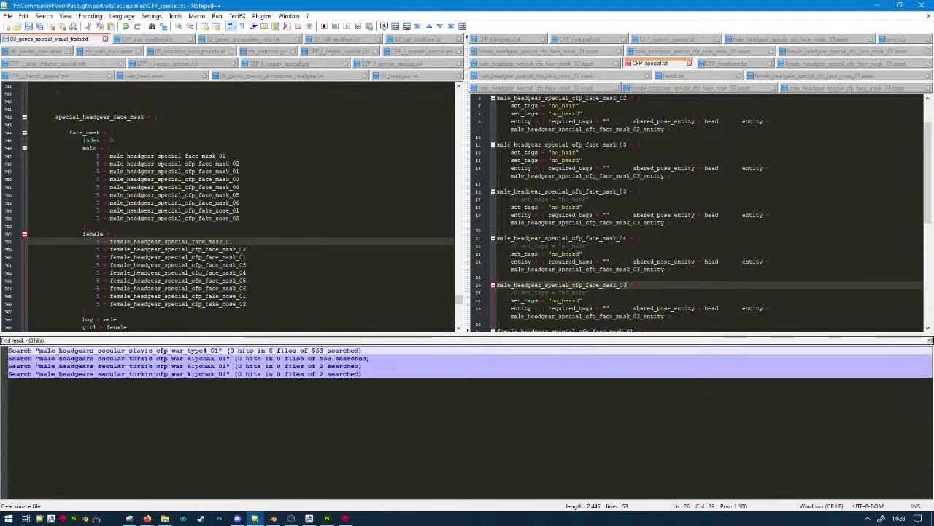
key(BackSpace)
text(6)
key(Up)
key(Up)
key(Up)
key(Up)
key(Up)
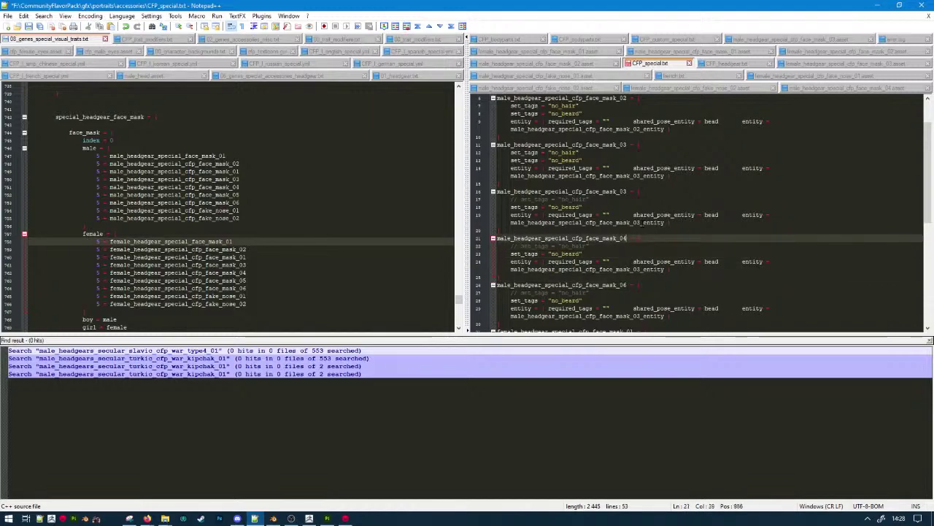
key(Up)
key(Up)
key(Up)
key(Up)
key(Up)
key(BackSpace)
text(4)
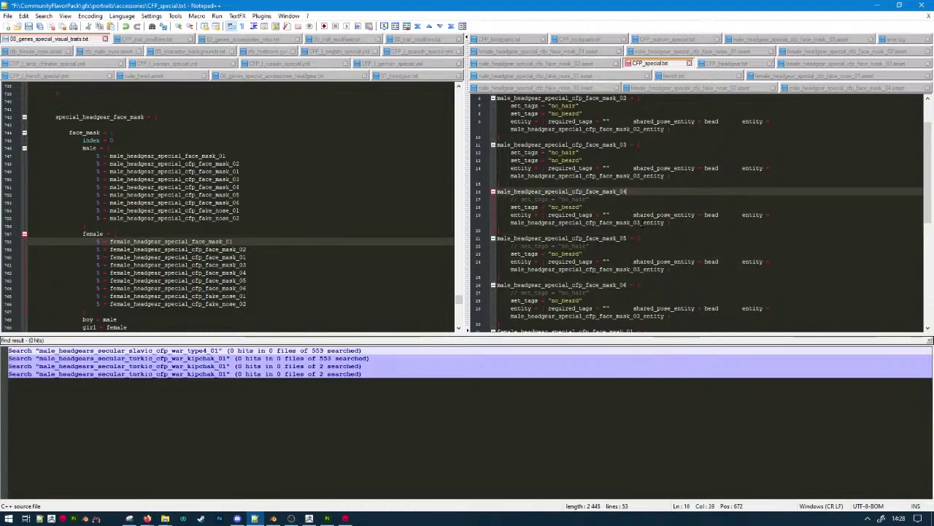
Update the entity references in the three new male blocks to cfp_face_mask_04_entity, 05_entity and 06_entity.
click(641, 223)
key(BackSpace)
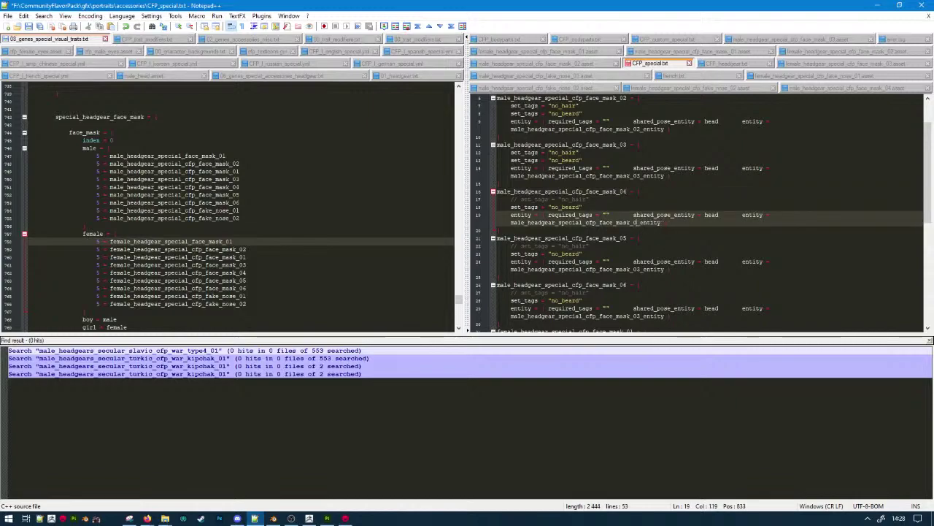
text(4)
key(Down)
key(Down)
key(Down)
key(Down)
key(Down)
key(Down)
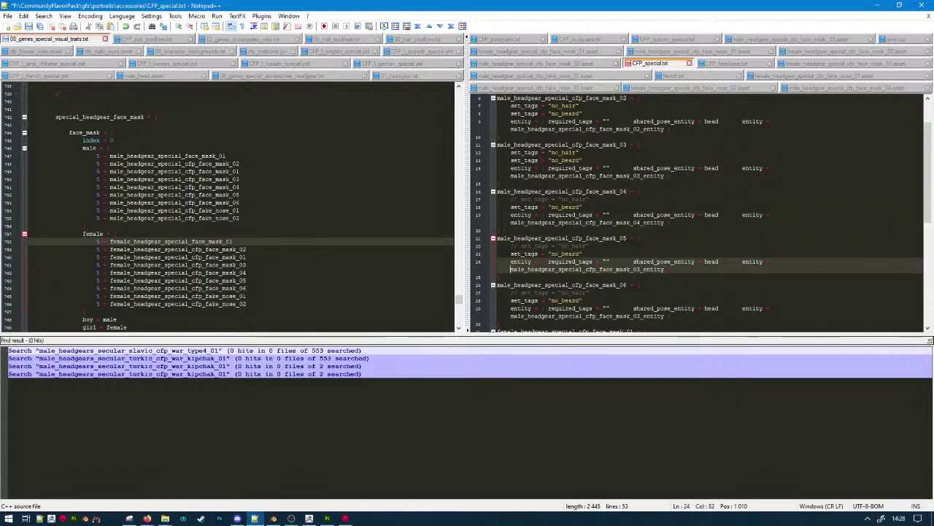
click(641, 270)
key(BackSpace)
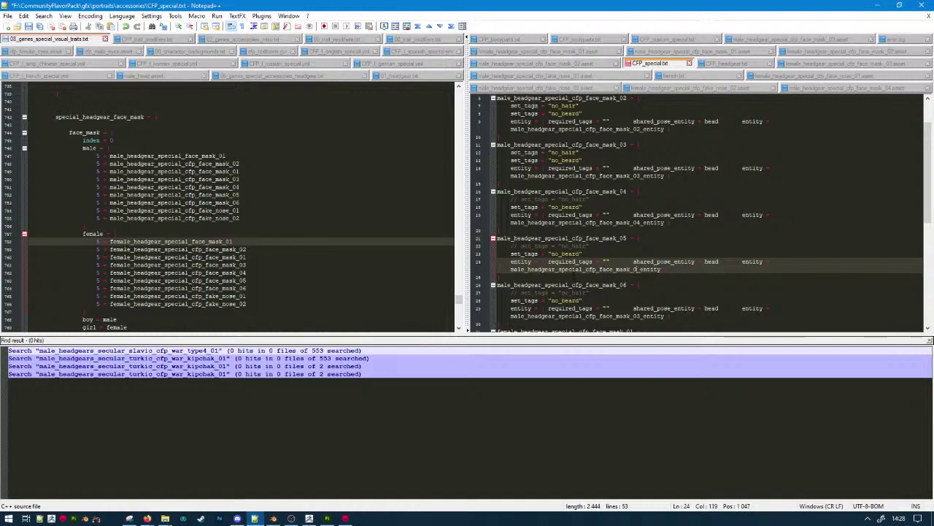
text(5)
key(Down)
key(Down)
key(Down)
key(Down)
key(Down)
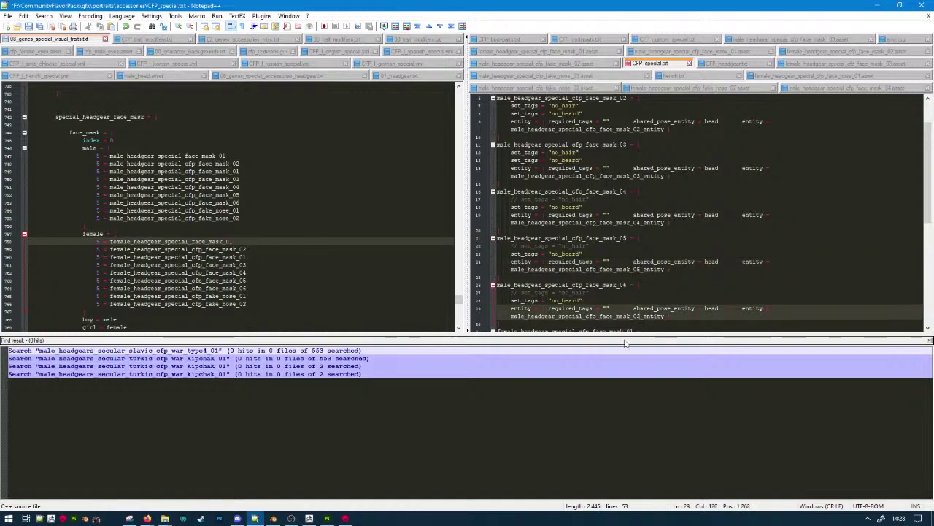
key(BackSpace)
text(6)
Enlarge the editing area and insert a blank line between the male face_mask_06 block and the female face_mask_01 block.
drag(629, 333, 628, 443)
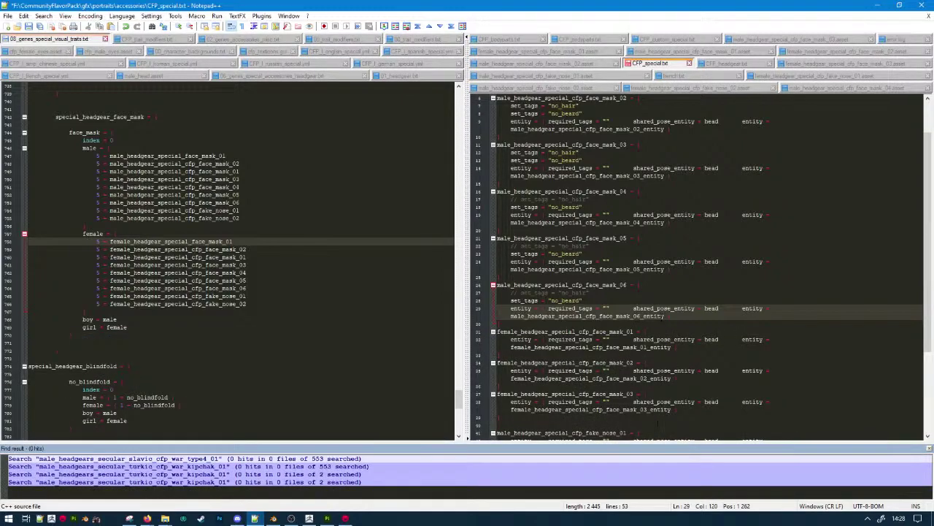
scroll(638, 232, up, 2)
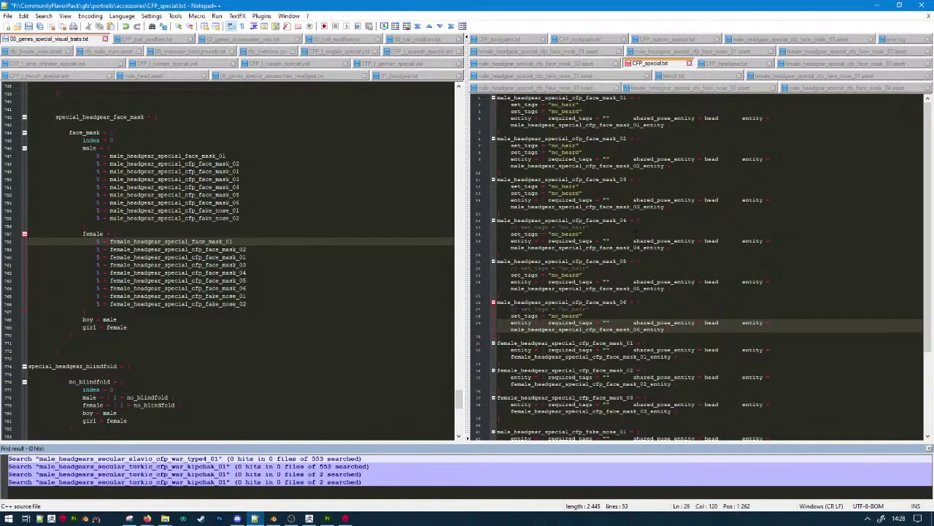
click(499, 213)
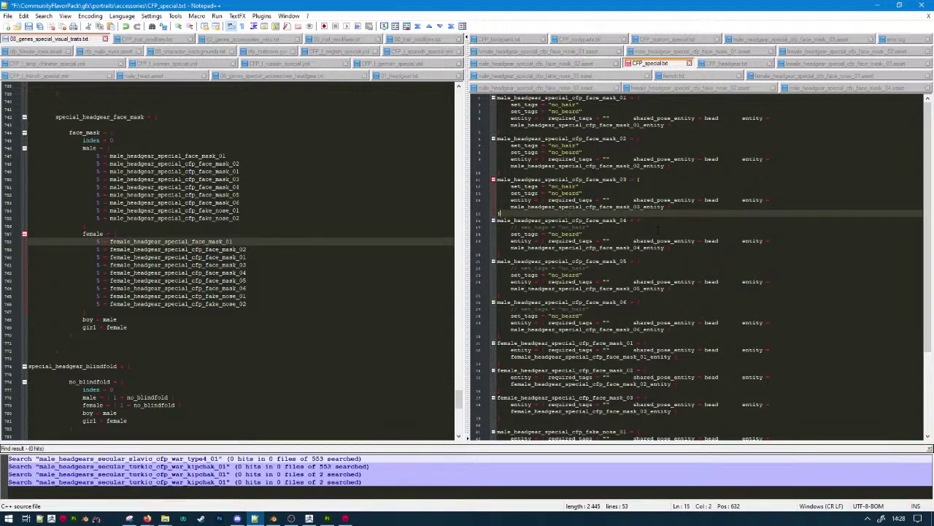
click(565, 295)
click(519, 341)
click(529, 335)
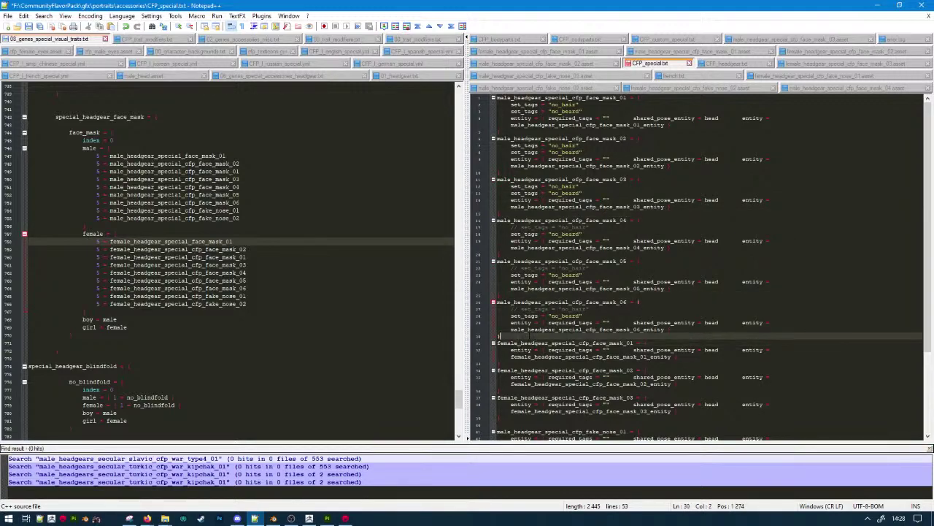
key(Return)
Copy the male cfp_face_mask_04, 05 and 06 blocks to just below the female face_mask_03 block.
scroll(701, 268, down, 1)
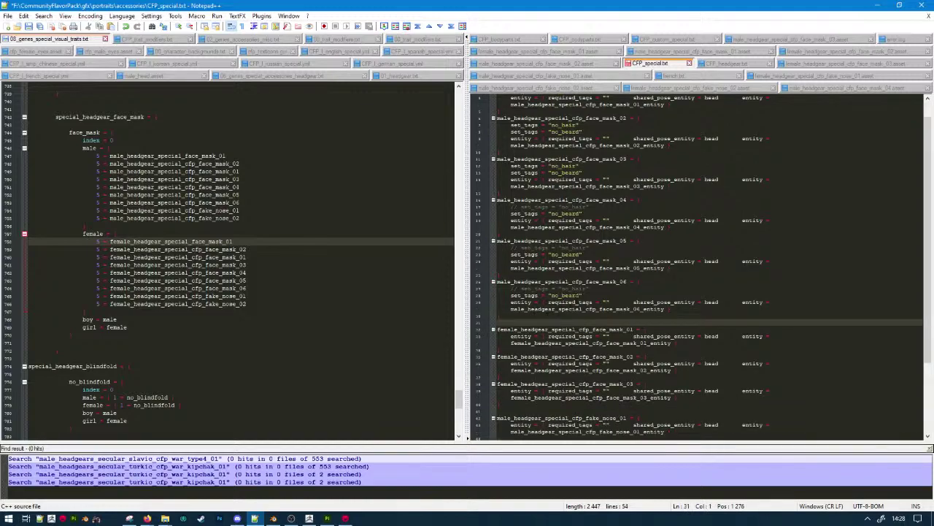
drag(525, 319, 556, 194)
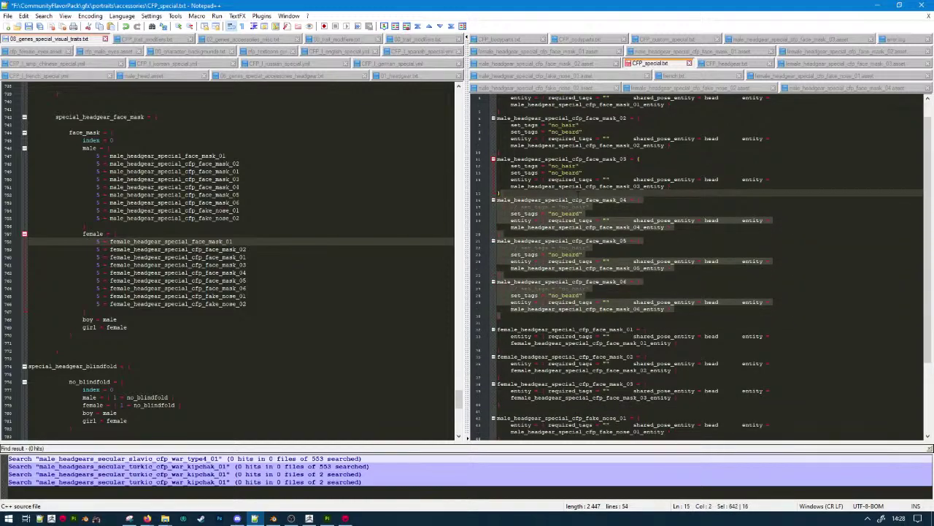
scroll(701, 268, down, 2)
click(532, 368)
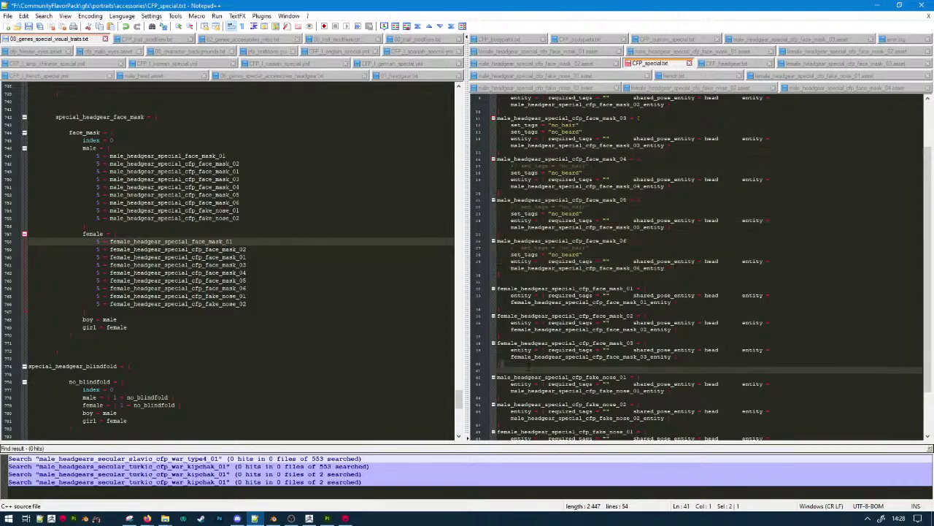
click(499, 363)
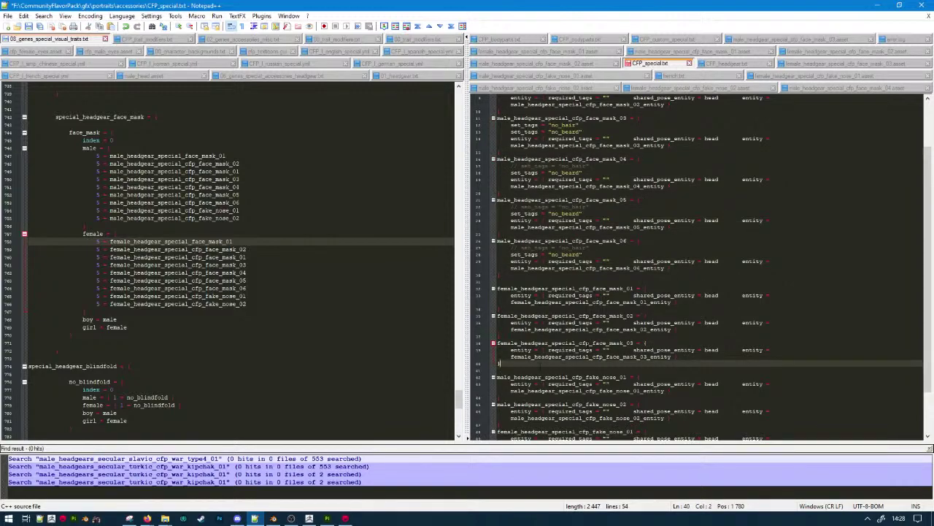
key(ctrl+v)
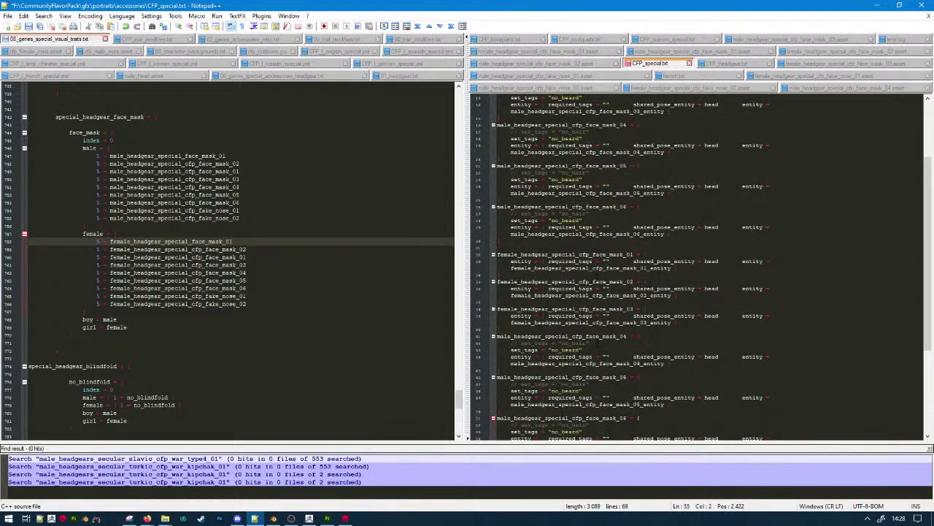
Remove the no_hair and no_beard tag lines from the three blocks copied below the female entries.
scroll(701, 292, down, 2)
click(639, 315)
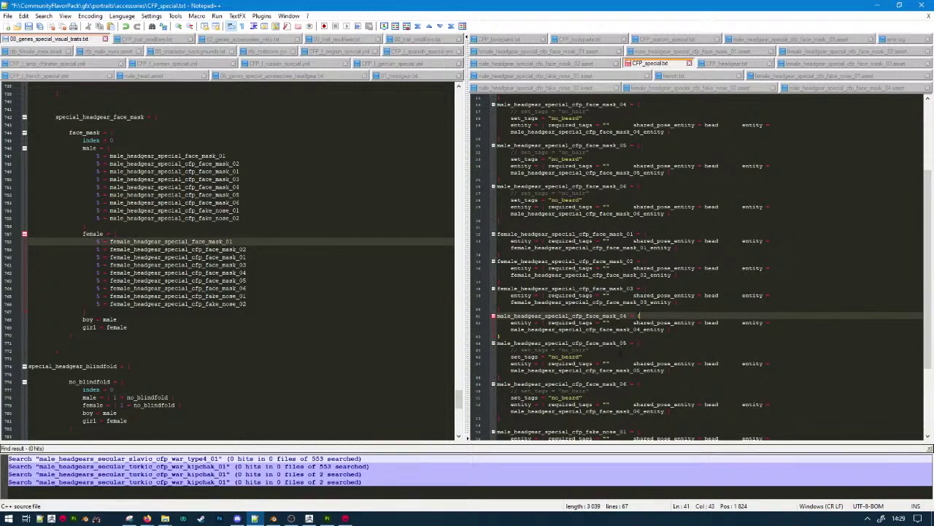
drag(621, 356, 656, 345)
key(BackSpace)
click(612, 384)
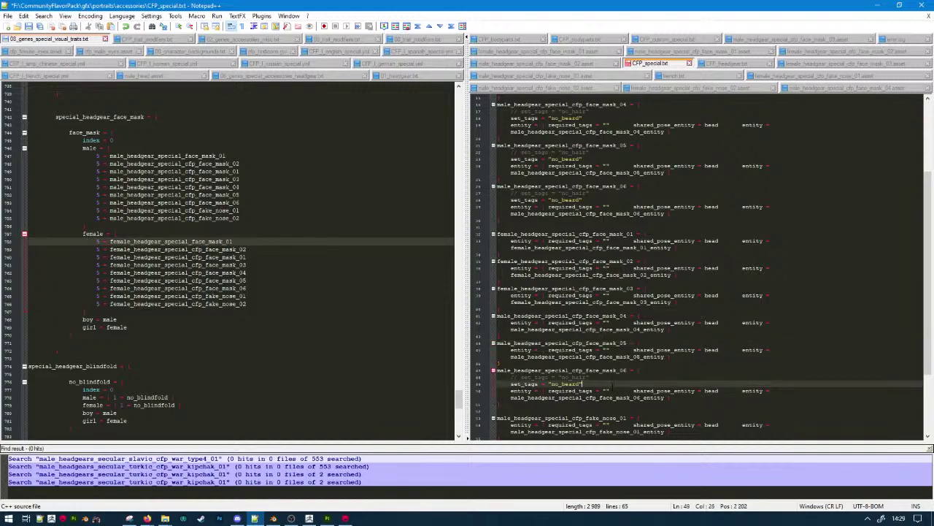
drag(612, 384, 497, 316)
key(BackSpace)
Replace male with female within the three selected copied blocks only, and save CFP_special.txt.
key(ctrl+h)
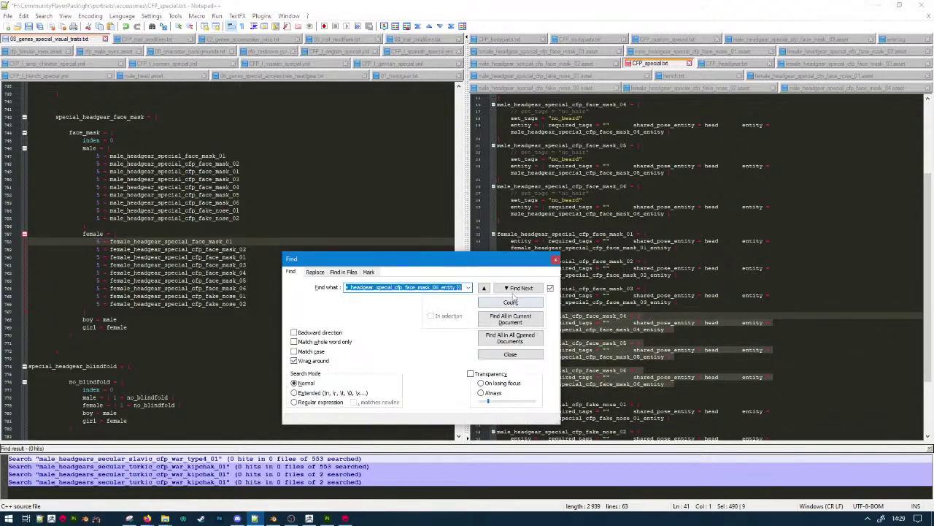
key(Delete)
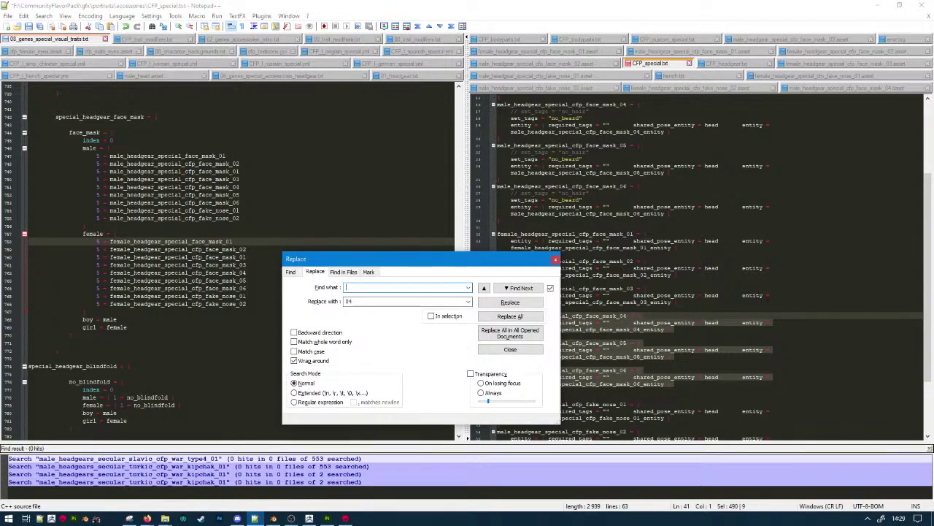
key(Tab)
text(fe)
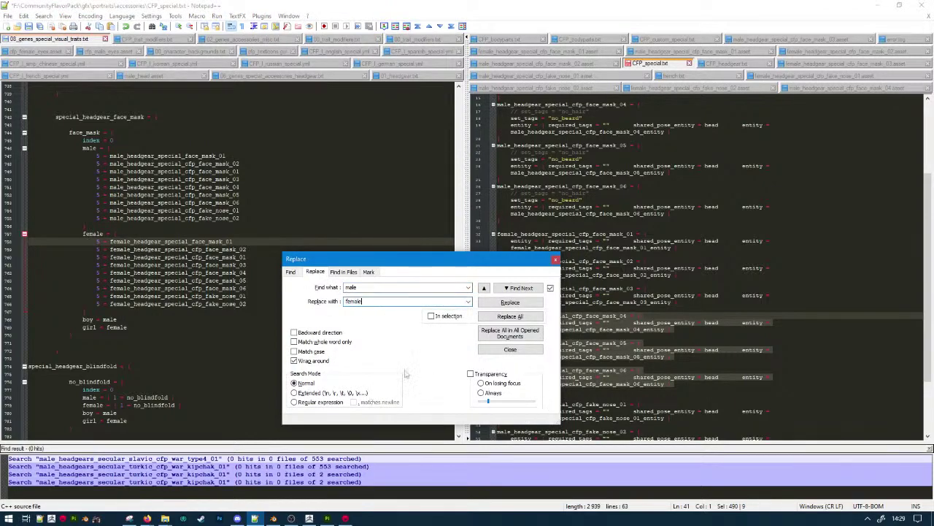
click(446, 318)
click(488, 317)
click(555, 259)
click(619, 295)
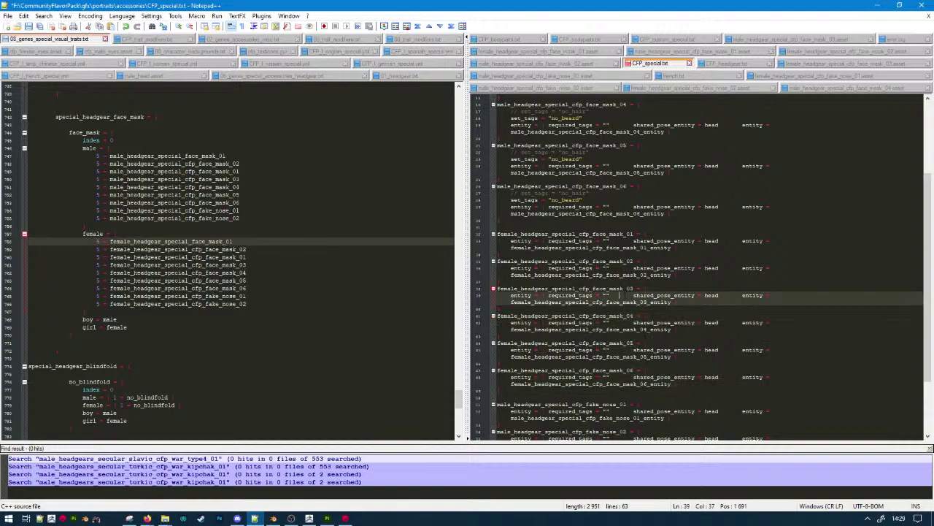
key(ctrl+s)
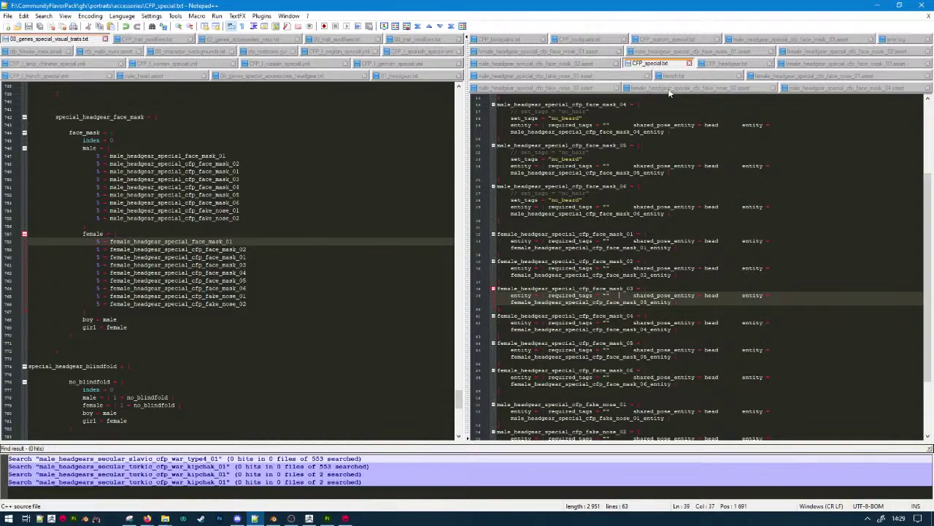
In File Explorer, duplicate the cfp_face_mask_04 folder inside male_headgears\special and name the copy cfp_face_mask_05.
click(823, 88)
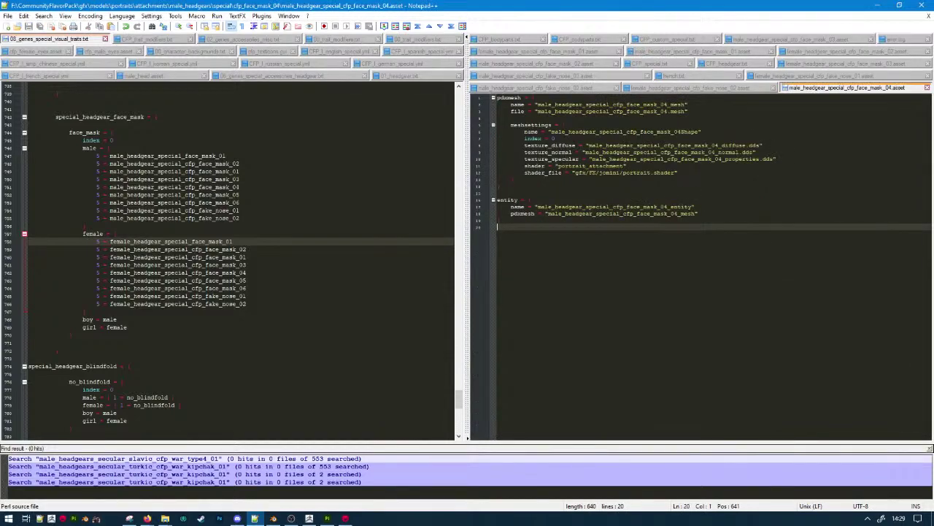
click(875, 5)
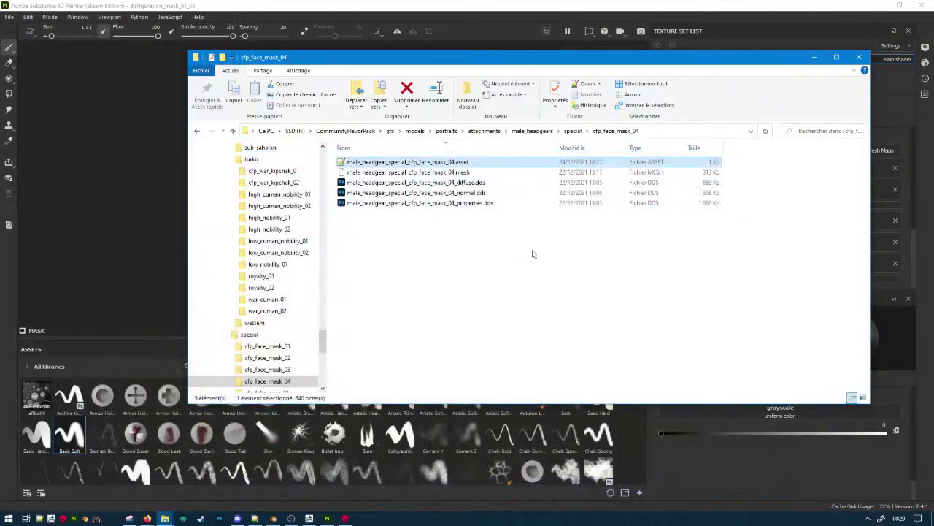
click(572, 130)
key(ctrl+c)
key(ctrl+v)
click(409, 203)
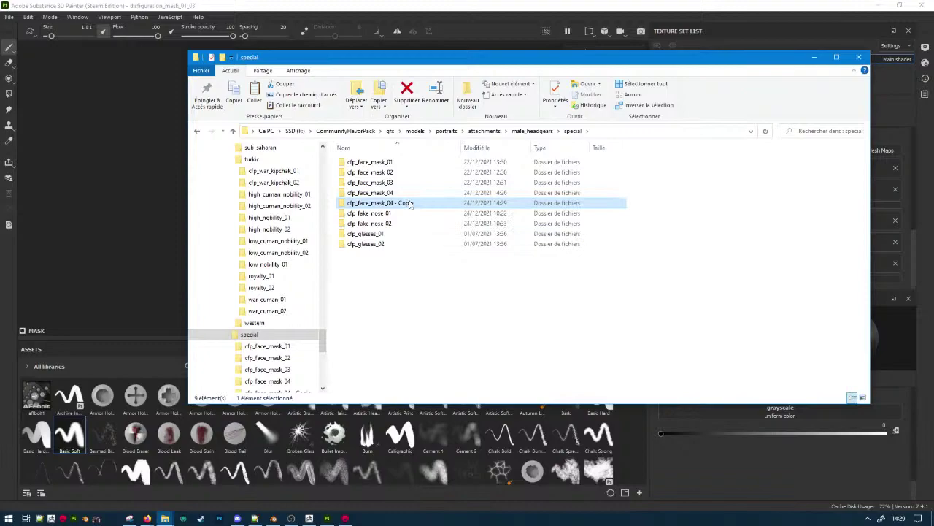
drag(394, 203, 453, 209)
key(BackSpace)
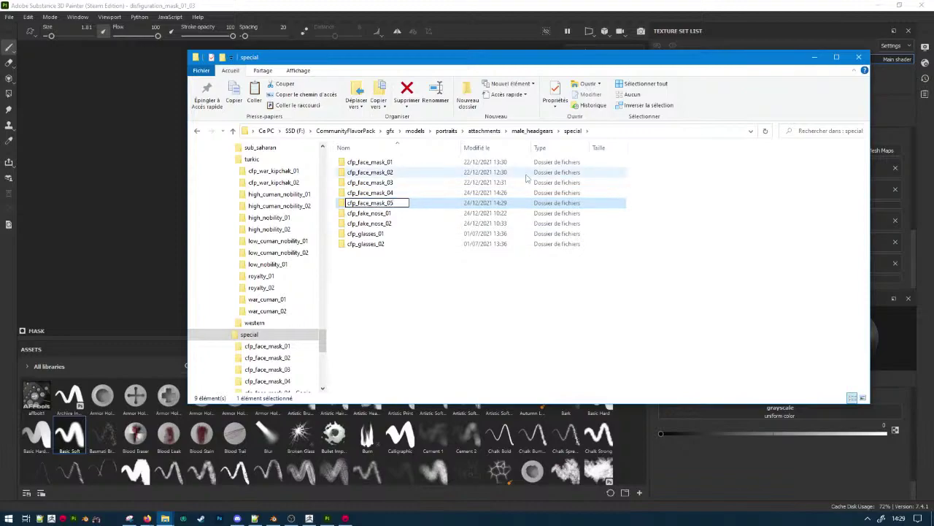
key(Return)
Paste another copy of the cfp_face_mask_04 folder and rename it cfp_face_mask_06.
key(ctrl+v)
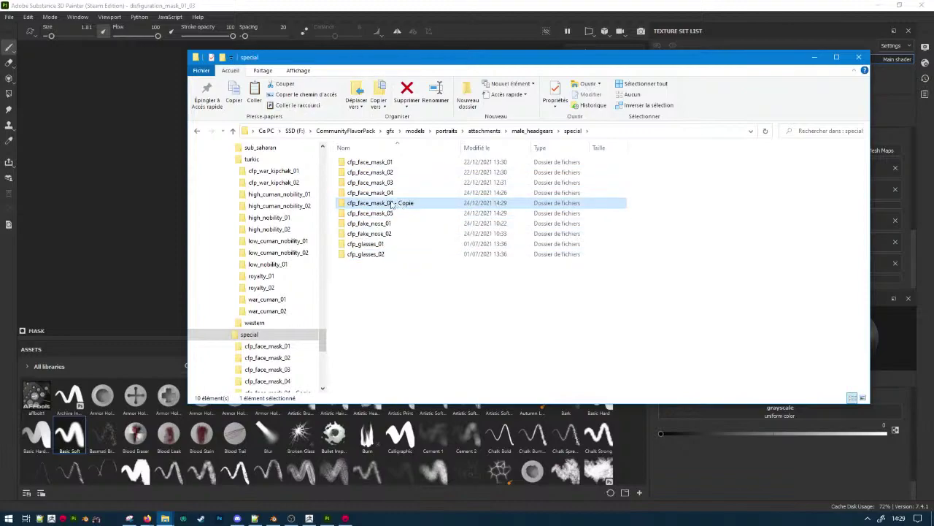
key(F2)
click(389, 203)
key(shift+End)
text(6)
key(Return)
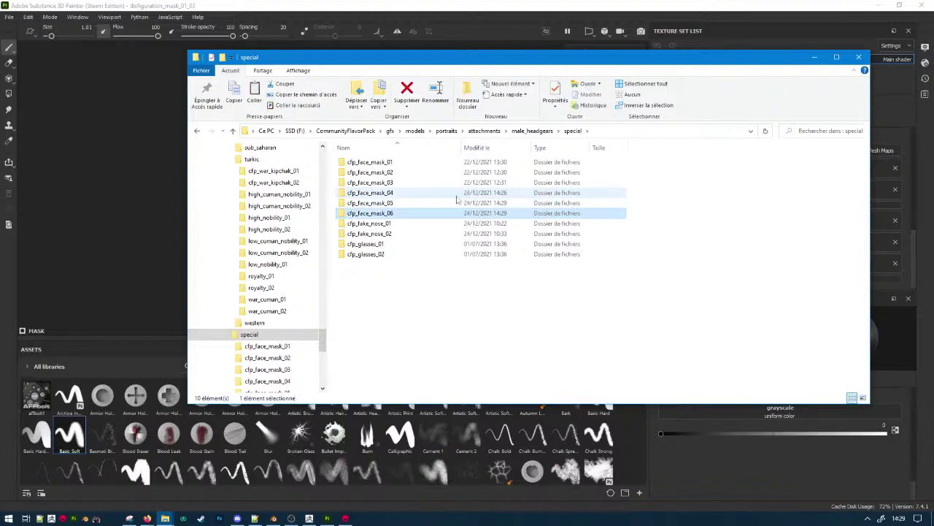
Bulk rename the five files in the cfp_face_mask_05 folder, replacing 04 with 05, and open the renamed asset file in Notepad++.
double_click(458, 202)
drag(345, 248, 560, 167)
right_click(425, 163)
right_click(353, 186)
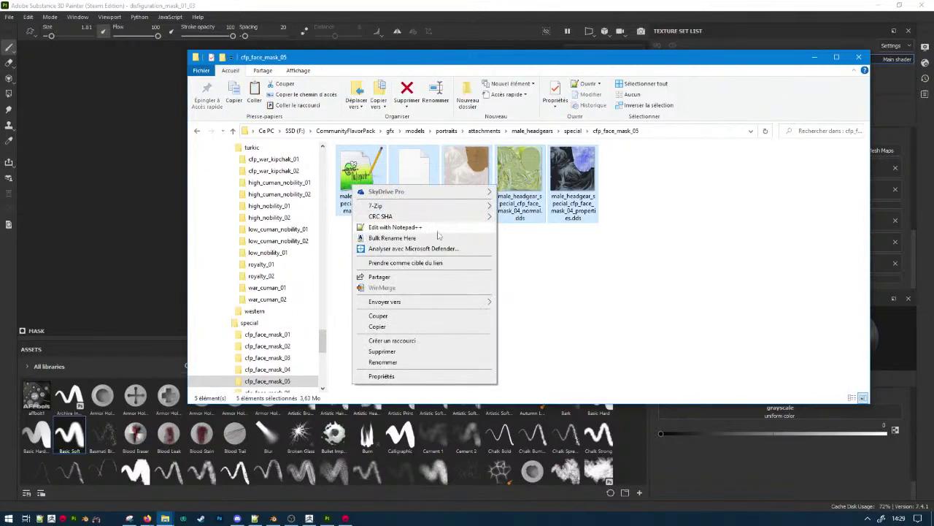
click(397, 239)
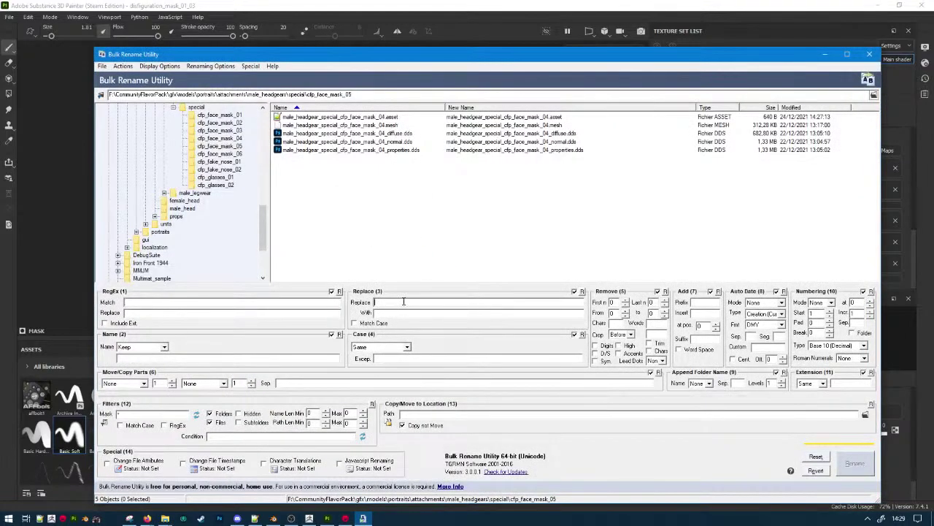
text(05)
key(ctrl+a)
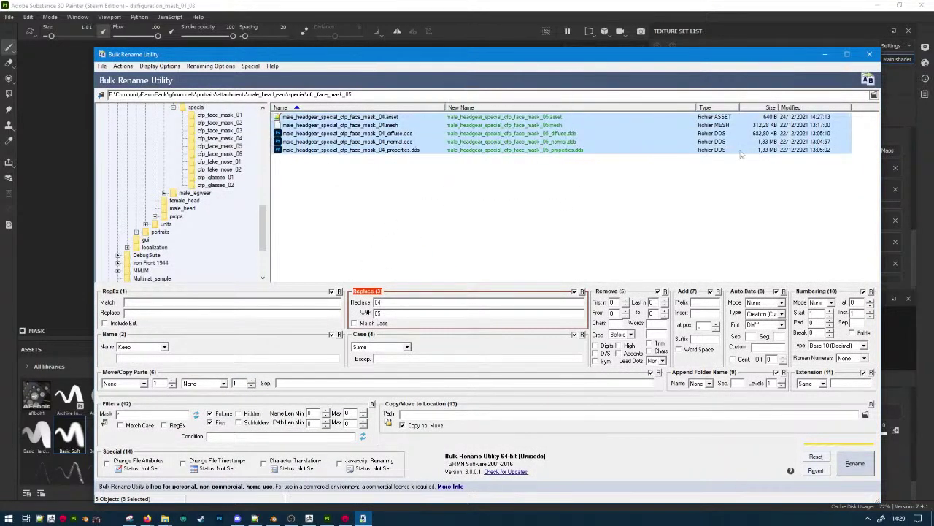
click(856, 462)
click(539, 326)
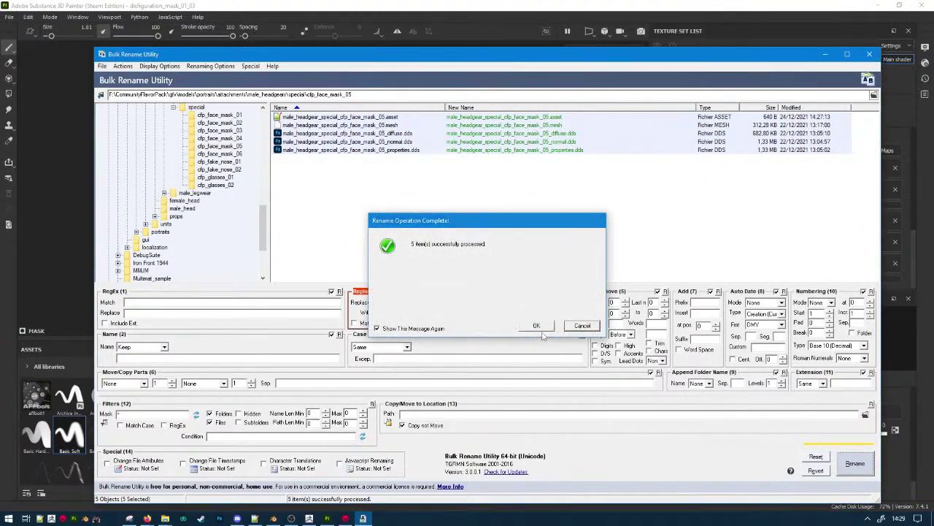
click(538, 327)
click(360, 195)
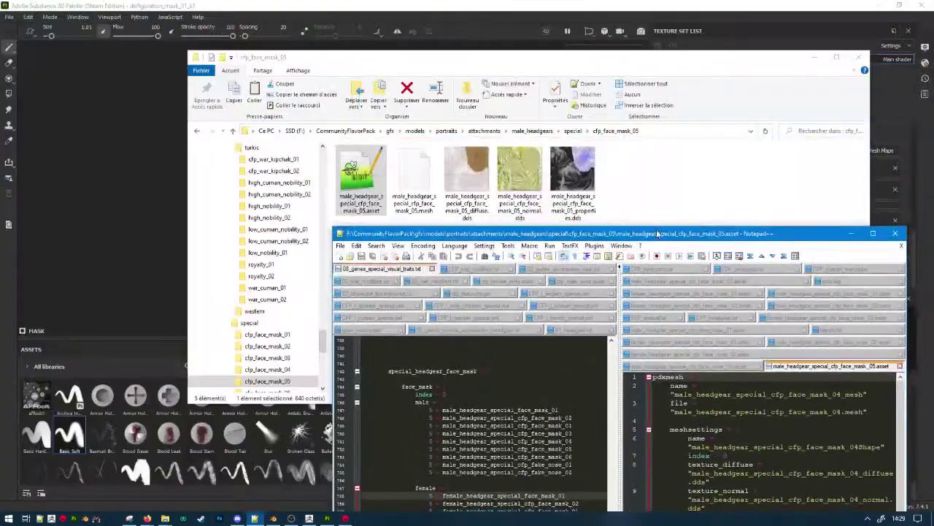
Bulk rename the five files in the cfp_face_mask_06 folder, replacing 04 with 06.
double_click(387, 212)
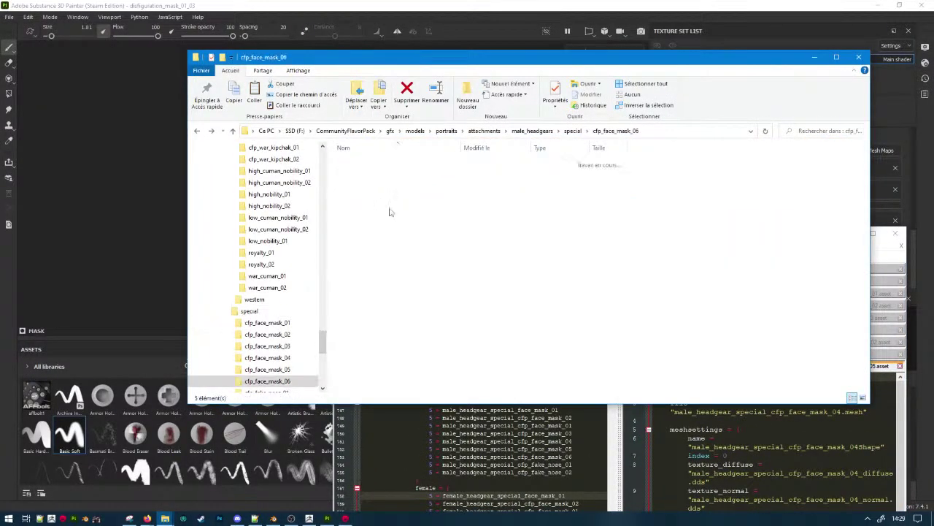
drag(358, 253, 599, 150)
right_click(441, 184)
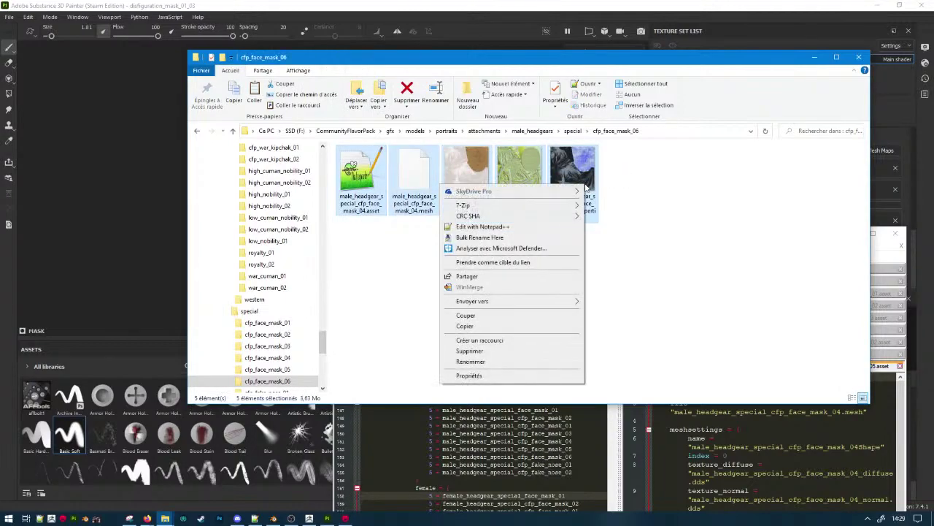
click(493, 239)
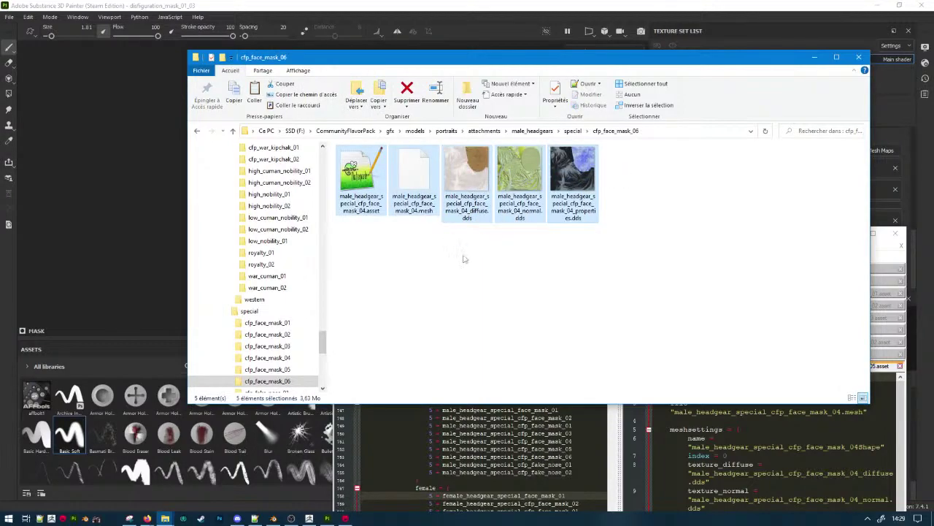
text(04)
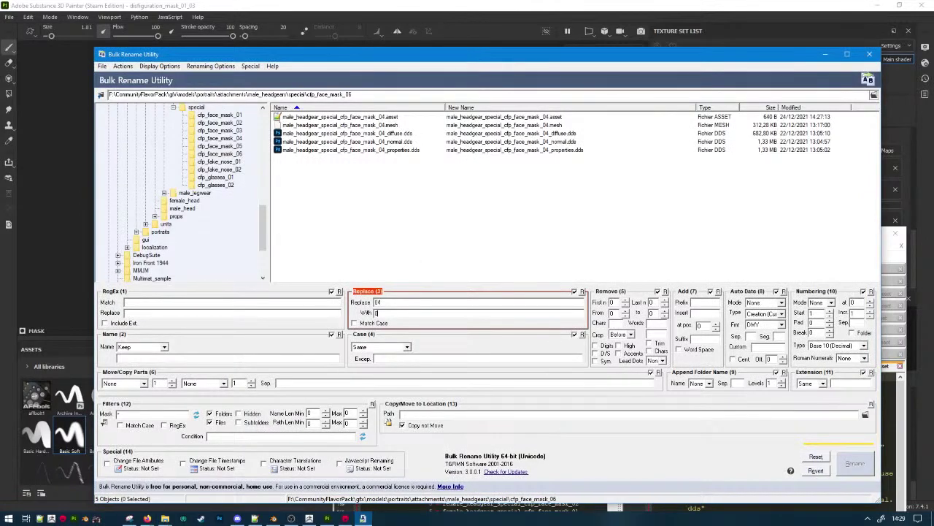
drag(557, 225, 620, 104)
click(844, 461)
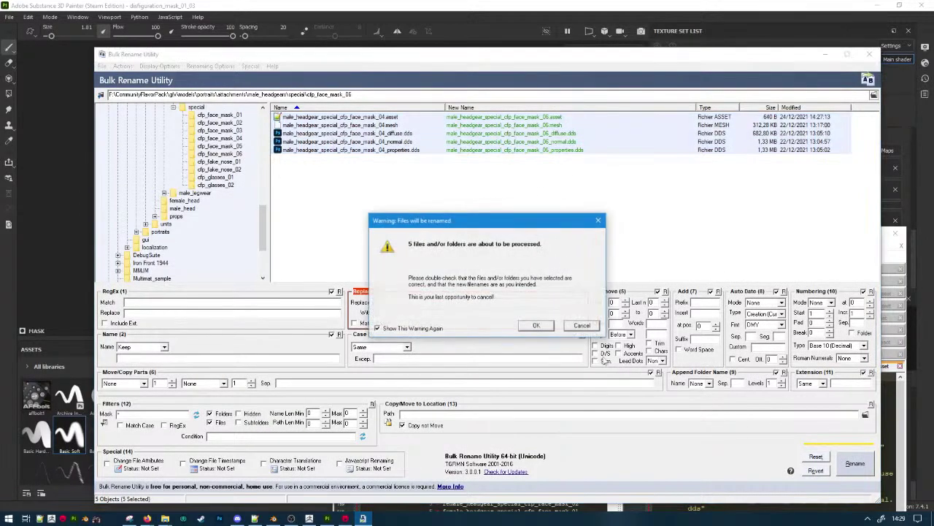
click(540, 326)
key(alt+F4)
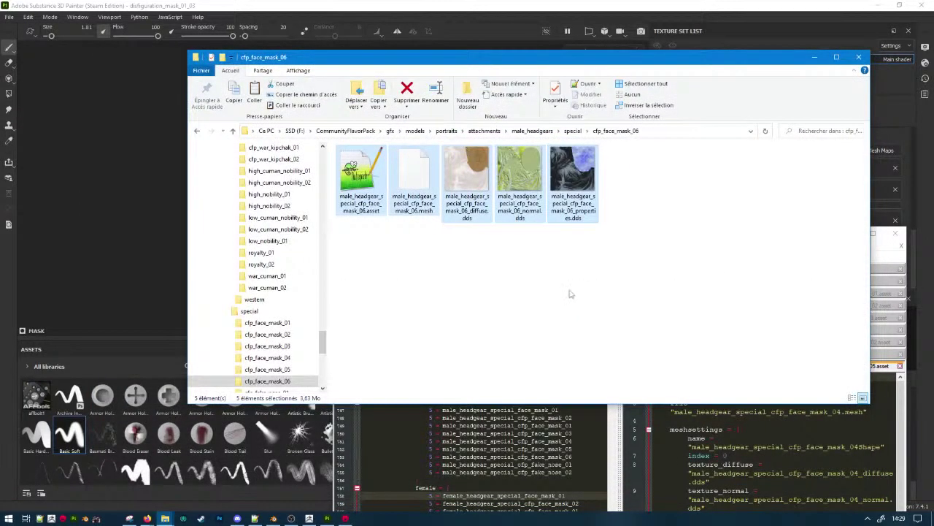
Open male_headgear_special_cfp_face_mask_06.asset in Notepad++ and replace every 04 with 06.
click(569, 292)
double_click(360, 182)
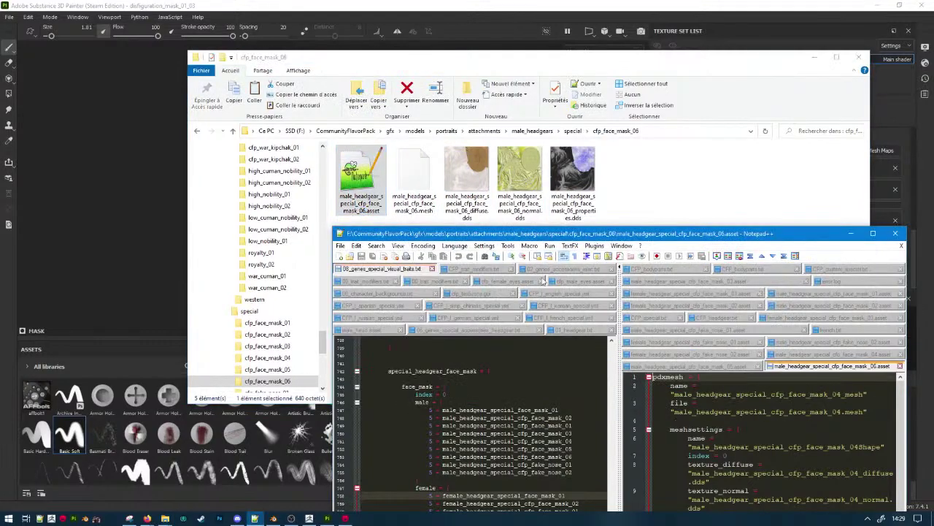
double_click(574, 235)
key(ctrl+f)
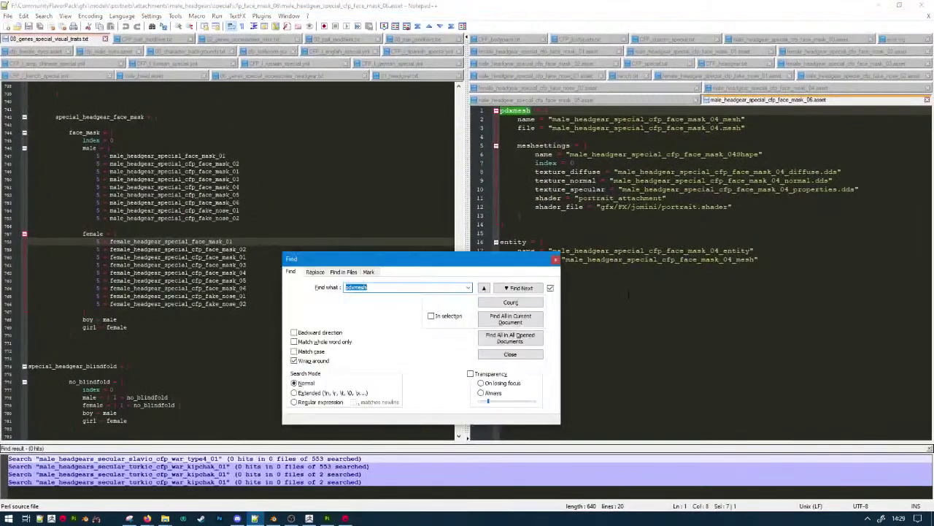
click(321, 273)
text(04)
key(Tab)
text(06)
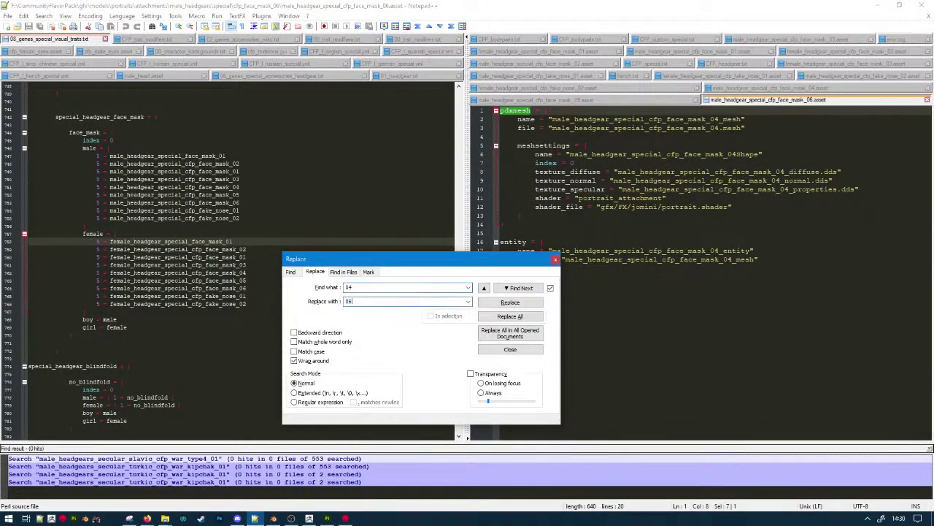
click(504, 316)
Replace every 04 with 05 in male_headgear_special_cfp_face_mask_05.asset, and save both edited asset files.
click(647, 99)
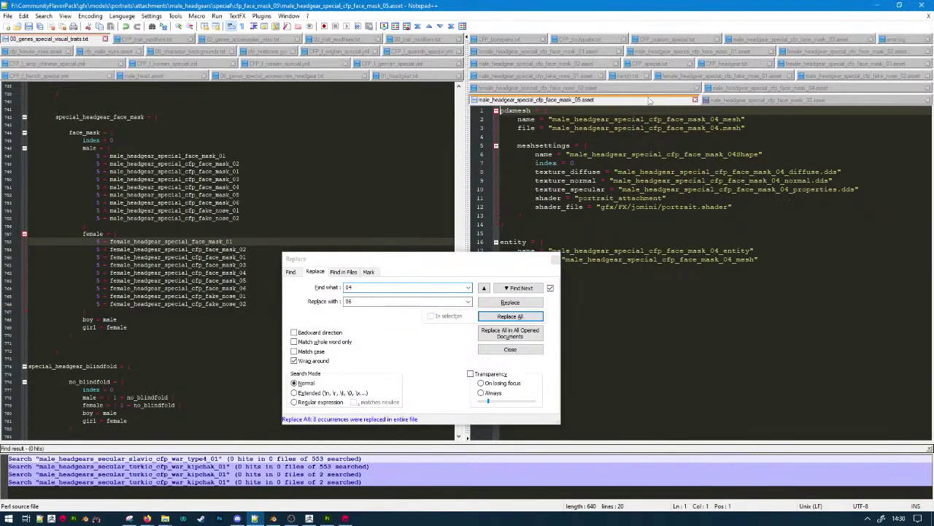
click(363, 296)
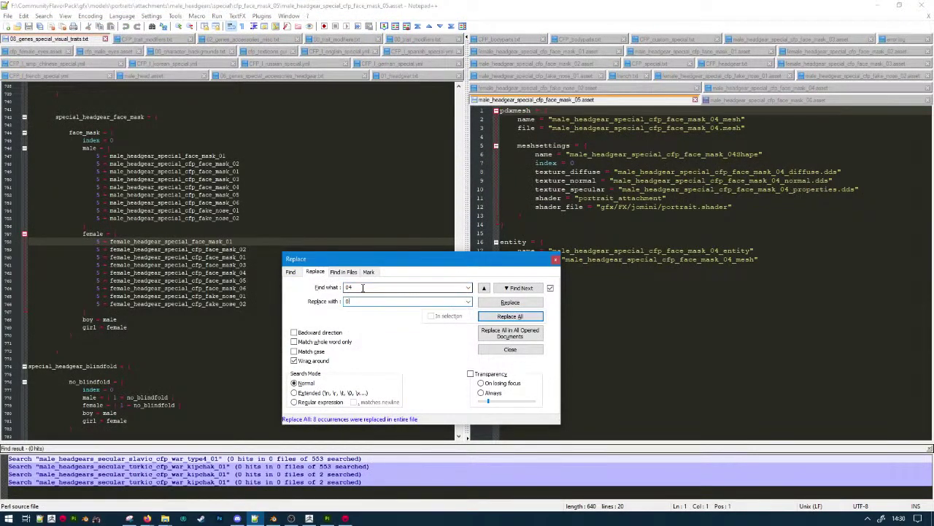
key(alt+a)
click(589, 171)
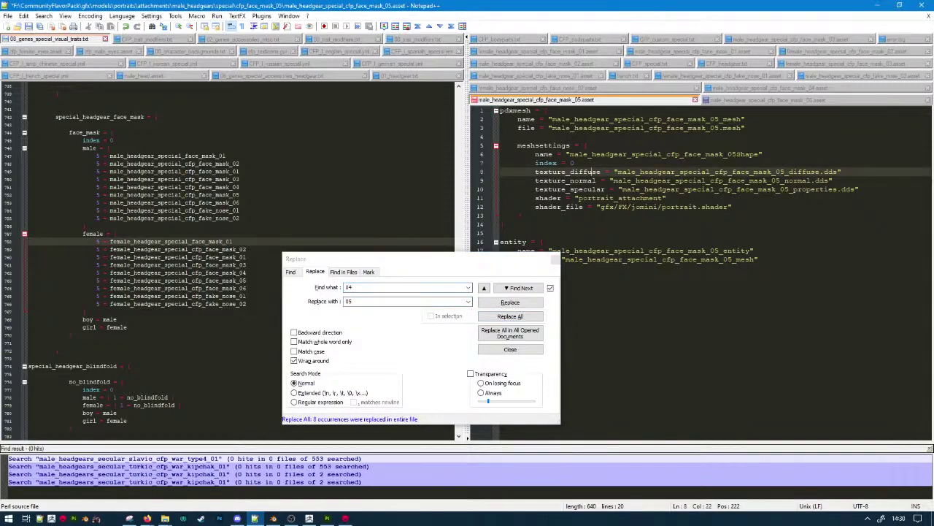
click(560, 261)
click(555, 259)
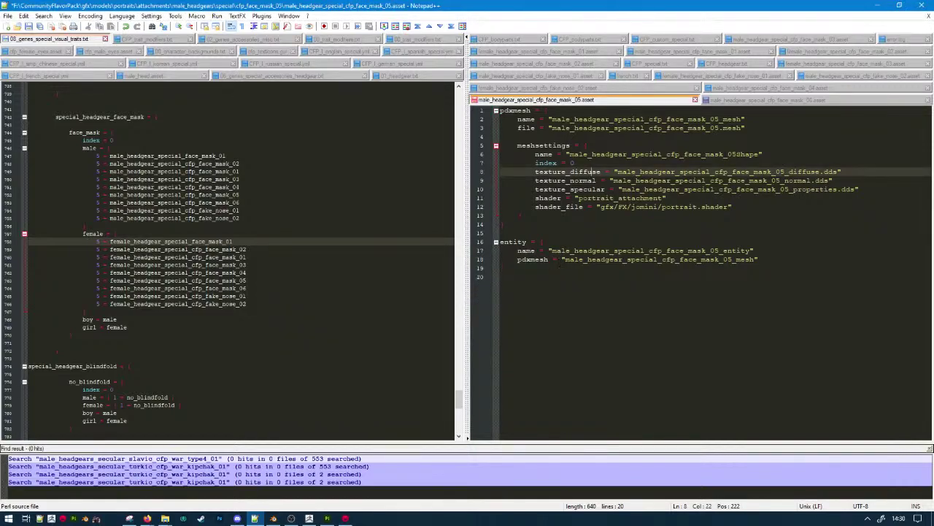
click(754, 101)
click(577, 163)
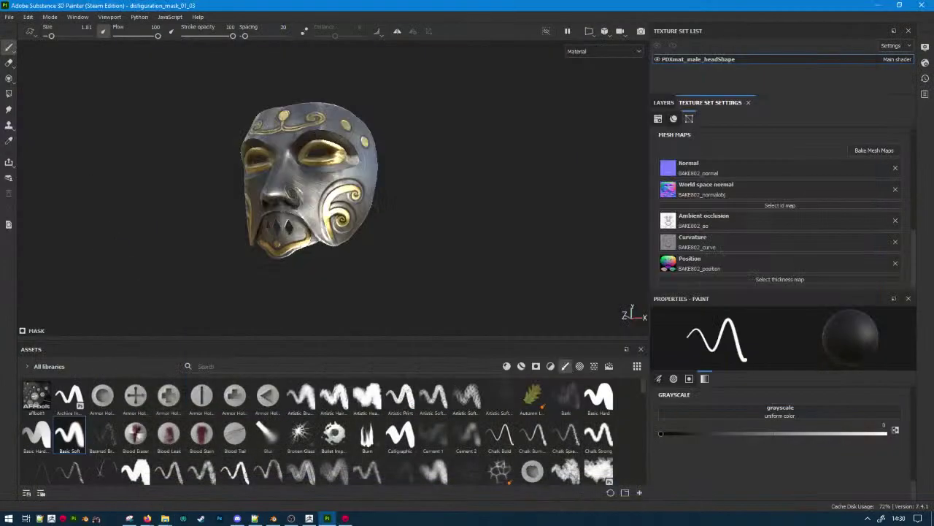
Switch to File Explorer and open the cfp_face_mask_04 folder inside male_headgears\special.
scroll(310, 181, down, 3)
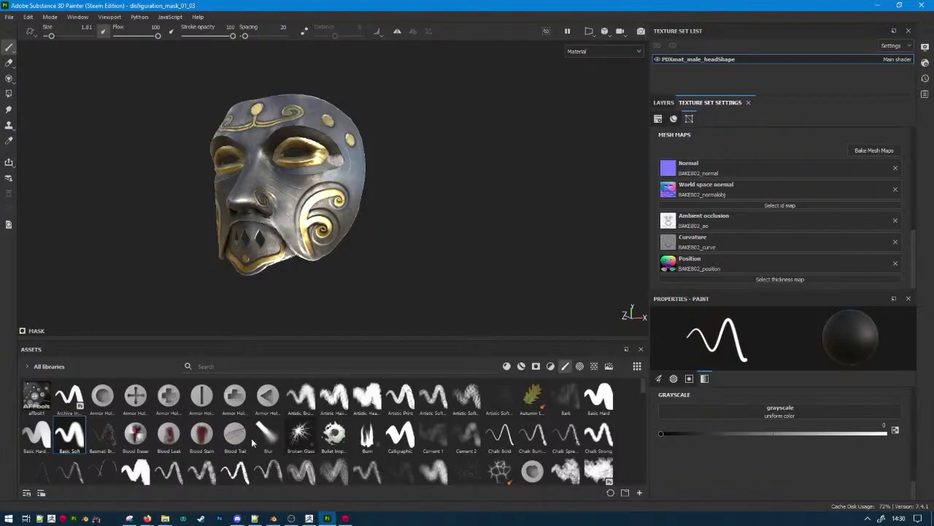
mouse_move(165, 518)
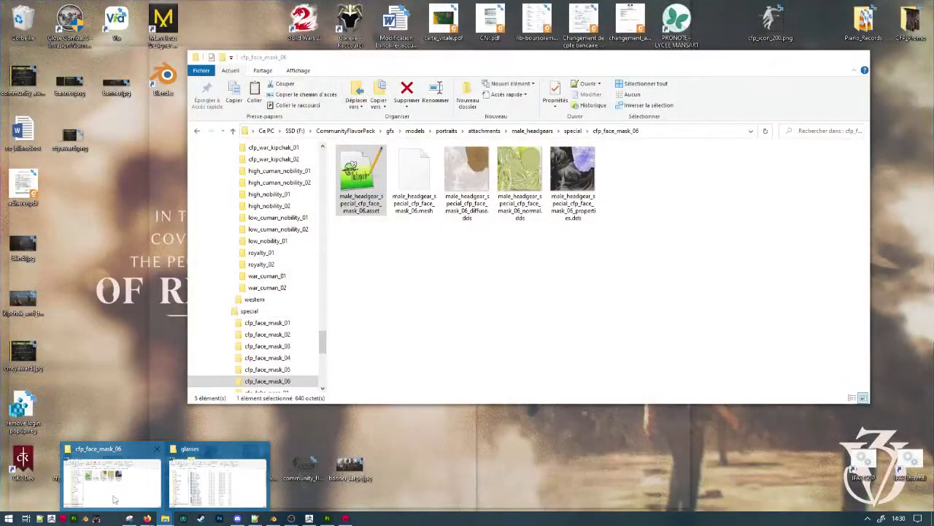
click(113, 500)
click(574, 133)
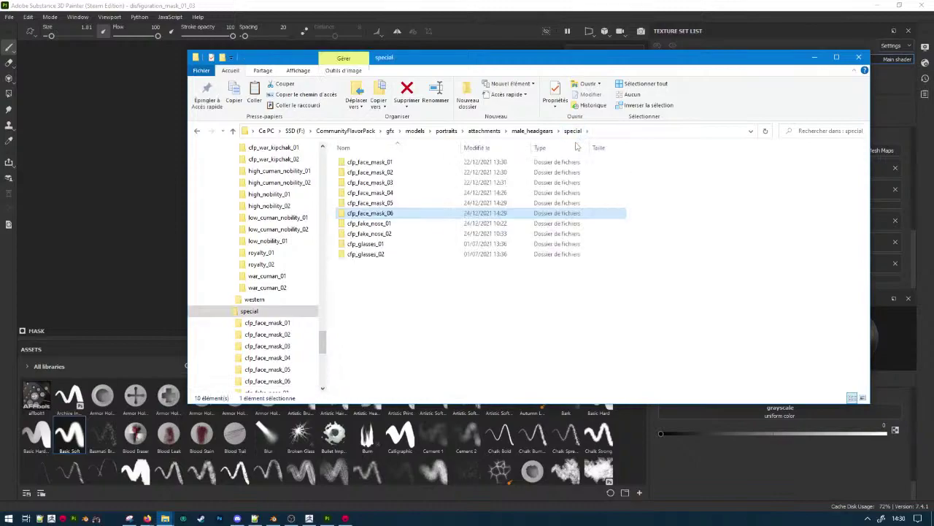
double_click(405, 192)
click(659, 130)
click(673, 5)
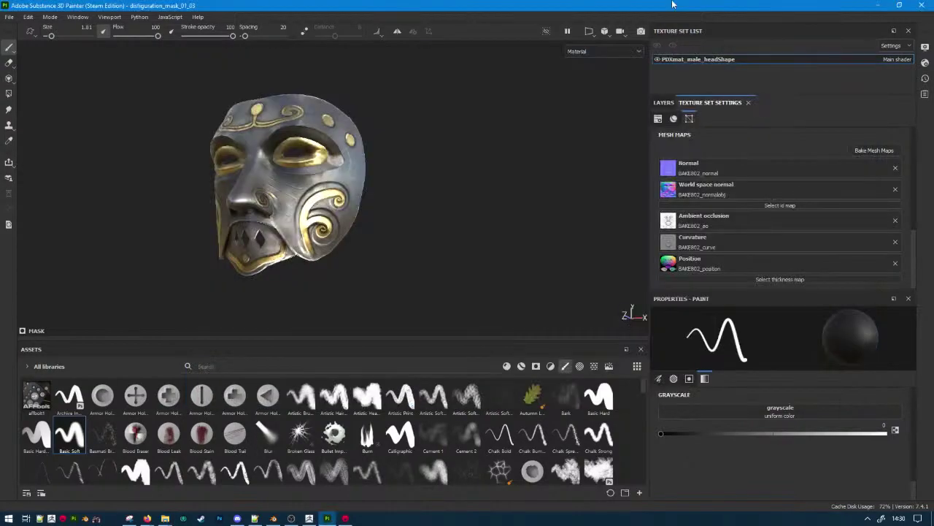
In Substance 3D Painter, rename the PDXmat_male_headShape texture set to male_headgear_special_cfp_face_mask_04, reusing the naming from the asset file.
click(254, 518)
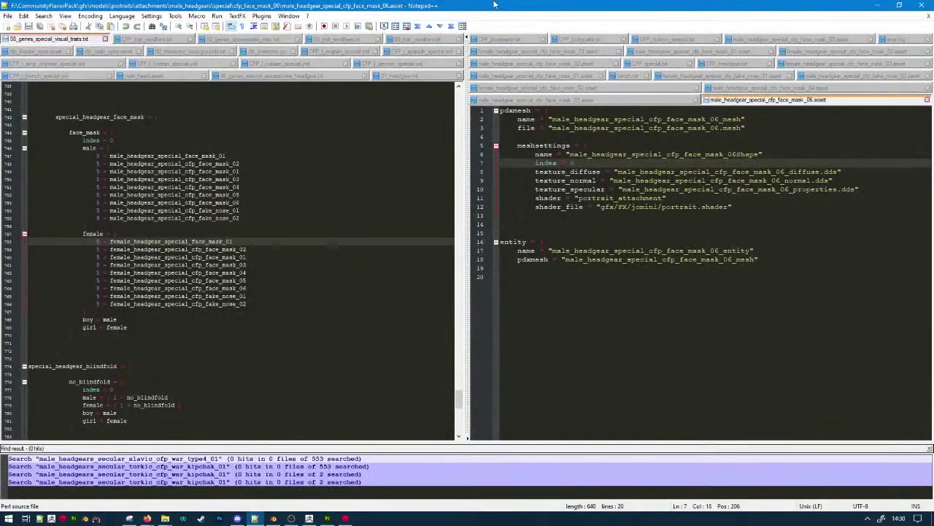
mouse_move(496, 4)
mouse_down()
mouse_move(478, 85)
mouse_move(933, 214)
mouse_up()
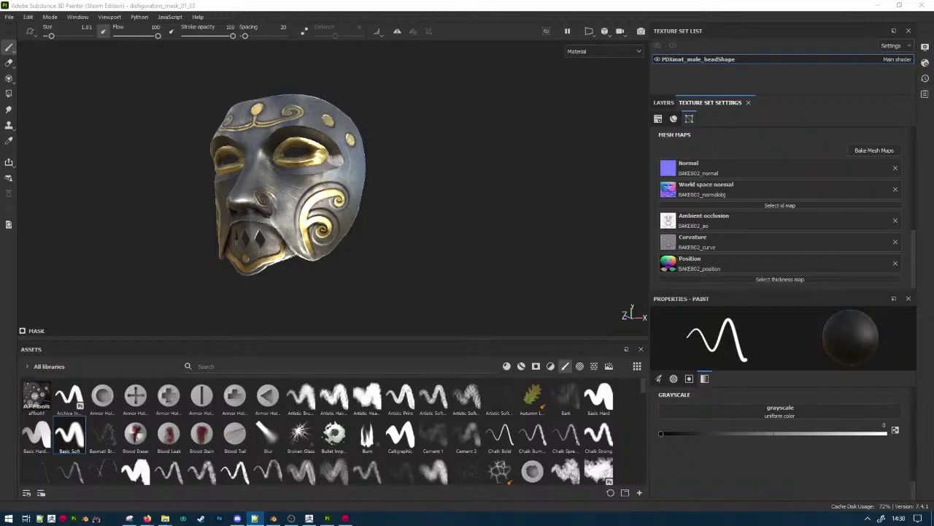
double_click(732, 60)
text(male_headgear_special_cfb_face_mask_36)
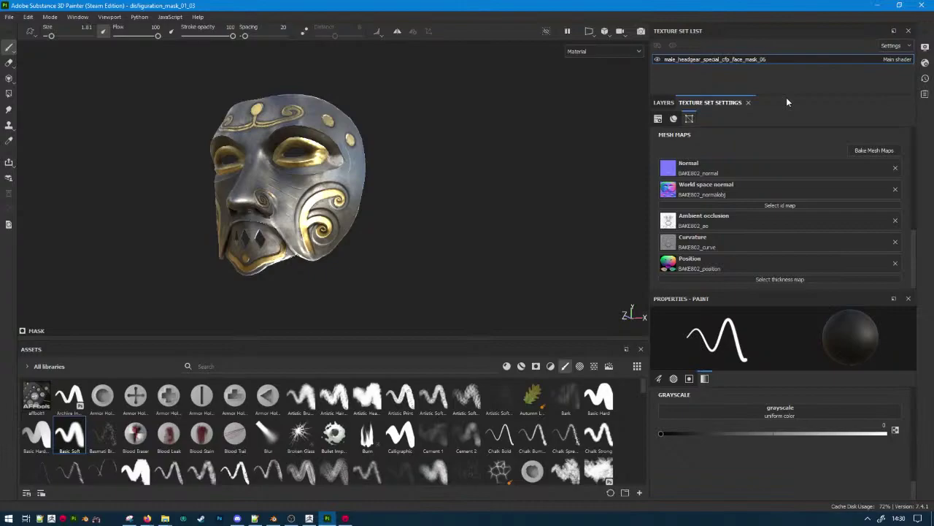
key(BackSpace)
text(4)
key(Return)
Set the texture export's output directory to the cfp_face_mask_04 folder, using its path copied from File Explorer.
key(ctrl+shift+e)
click(526, 135)
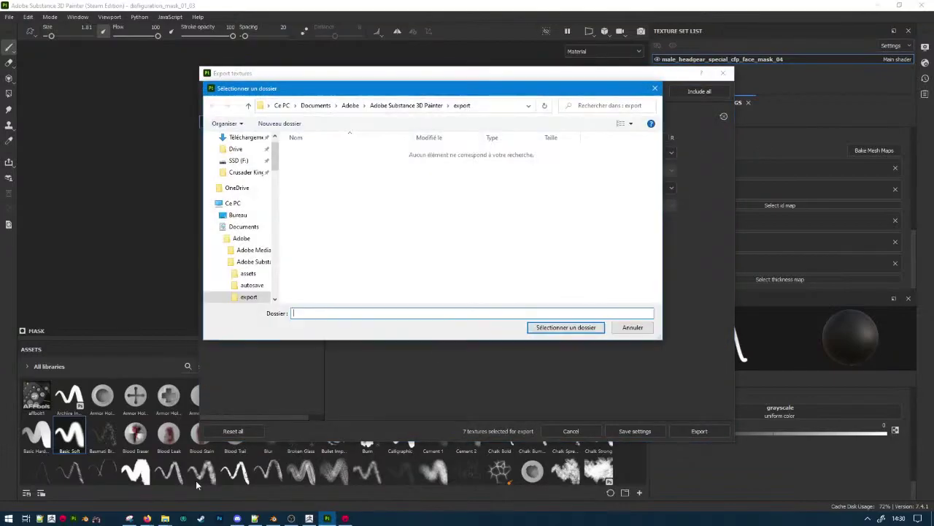
mouse_move(165, 516)
click(111, 484)
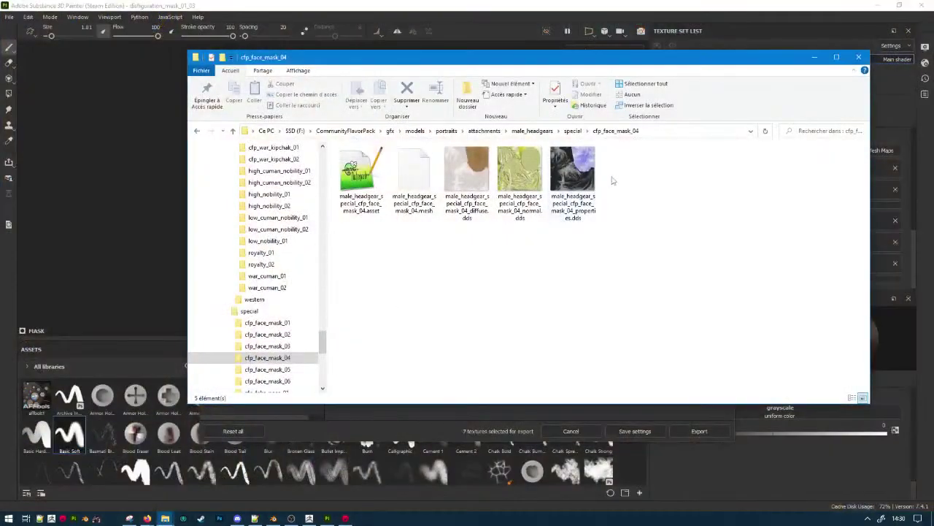
click(662, 132)
key(ctrl+c)
drag(650, 61, 636, 175)
click(493, 106)
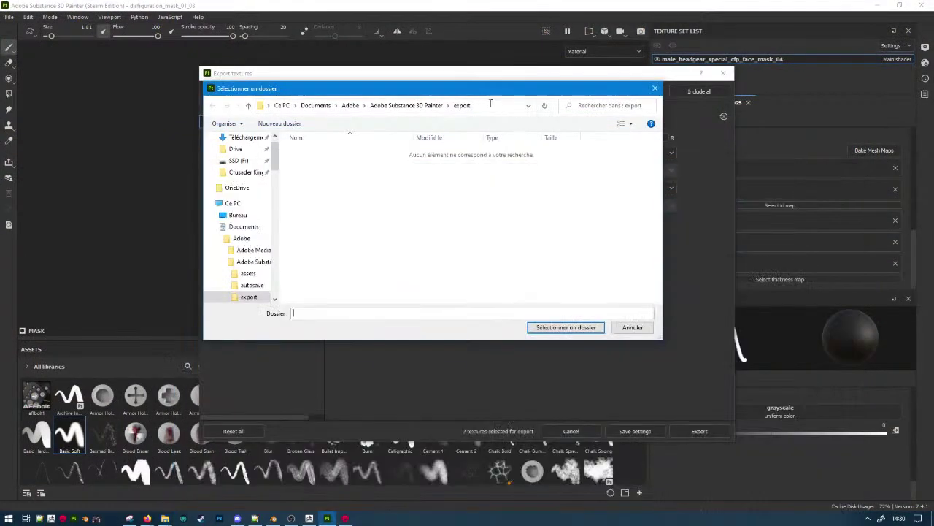
key(ctrl+v)
text(.)
key(Return)
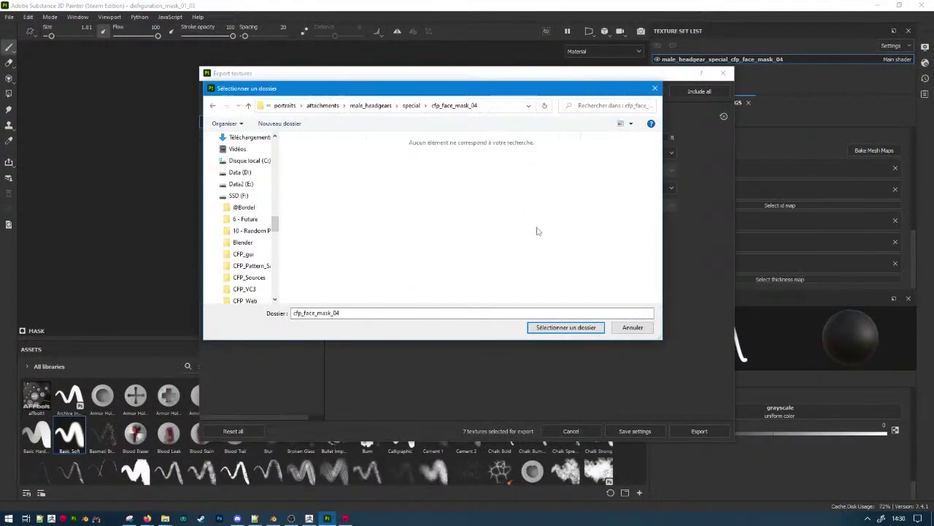
key(Return)
Export the mask's textures with the CK3_portrait_attachment output template, and save the project.
click(497, 154)
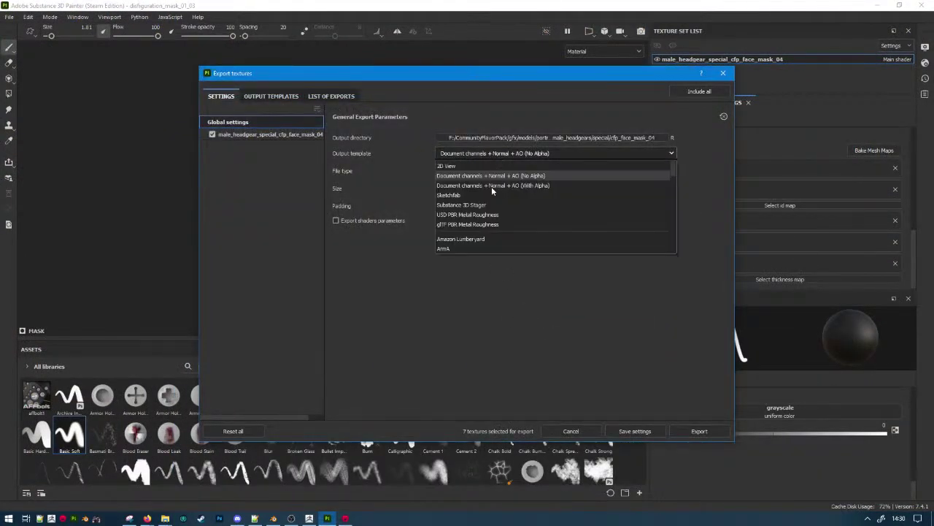
scroll(500, 216, down, 5)
click(512, 215)
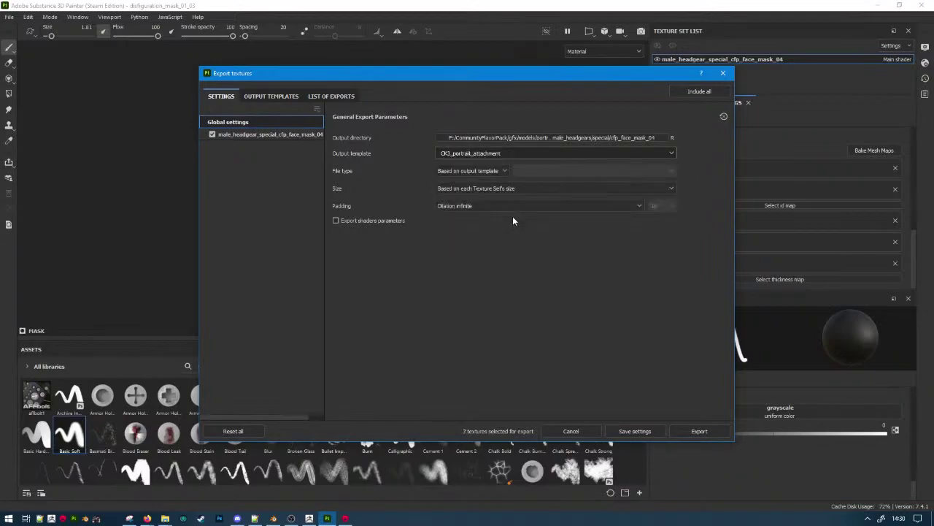
click(692, 430)
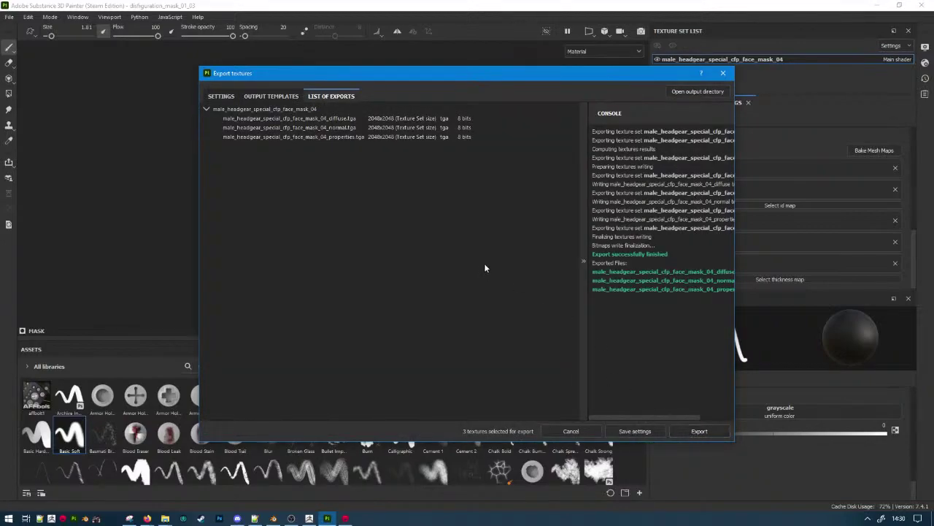
key(Escape)
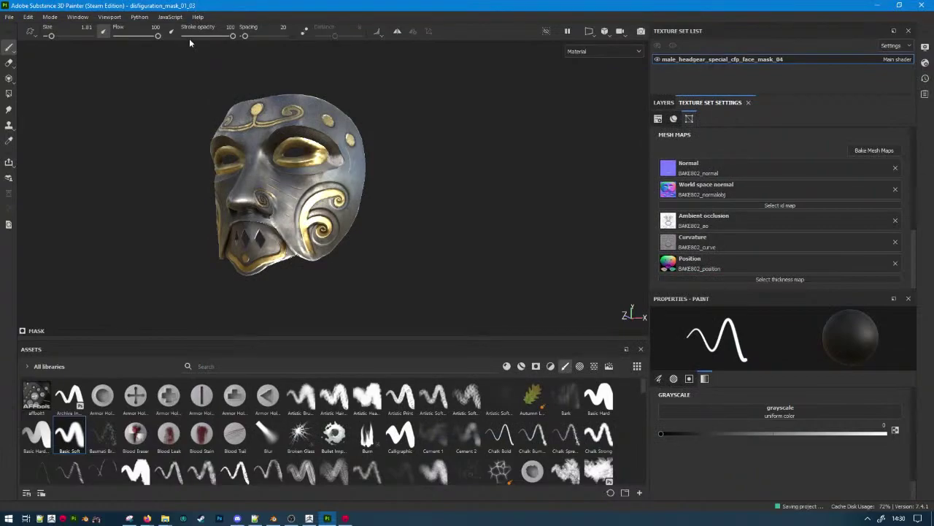
key(ctrl+o)
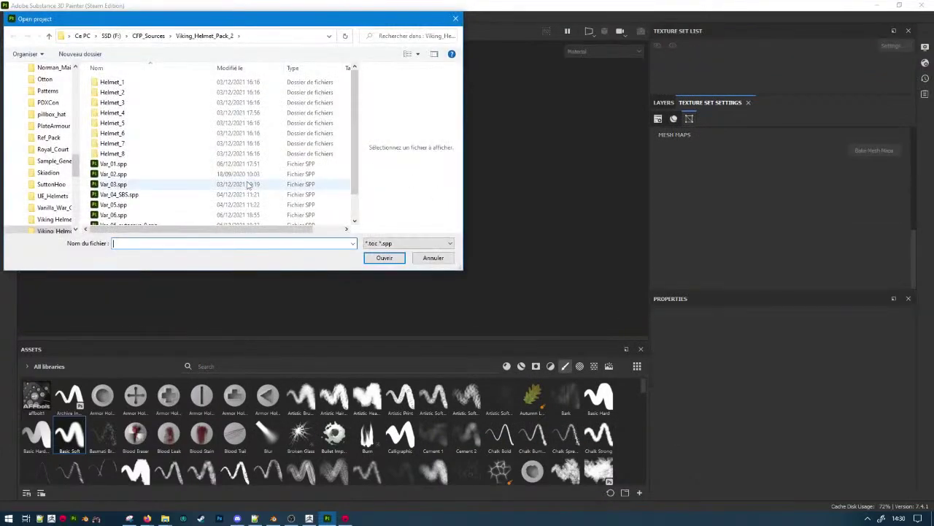
scroll(248, 186, down, 1)
key(Escape)
click(9, 16)
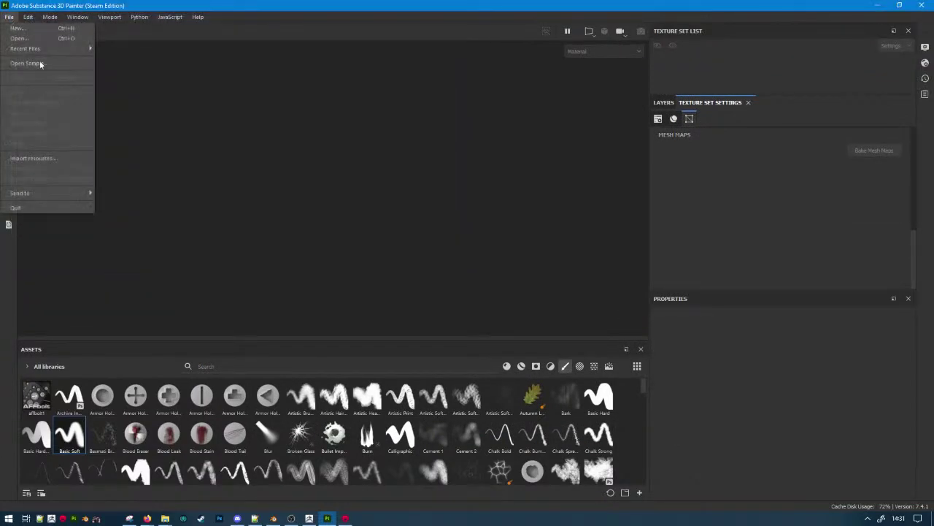
mouse_move(37, 48)
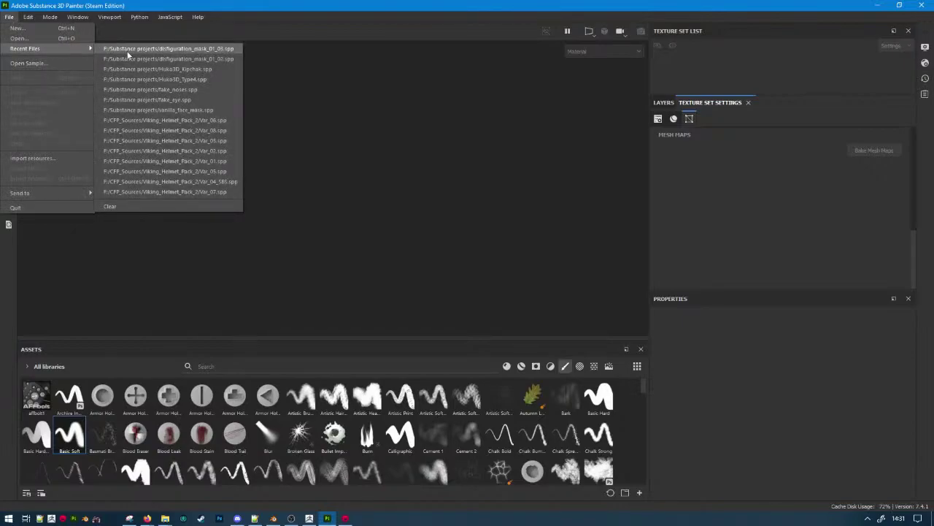
click(167, 49)
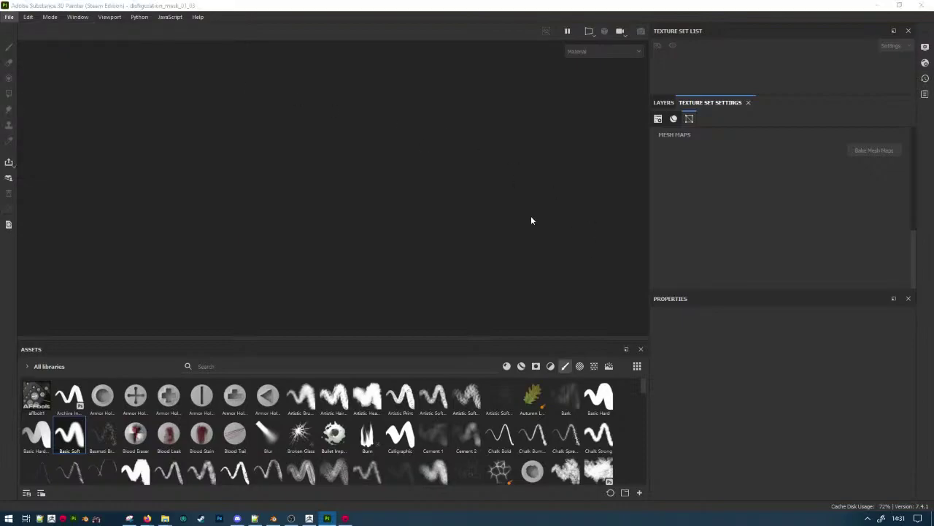
Open the recent project disfiguration_mask_01_02.spp.
click(9, 17)
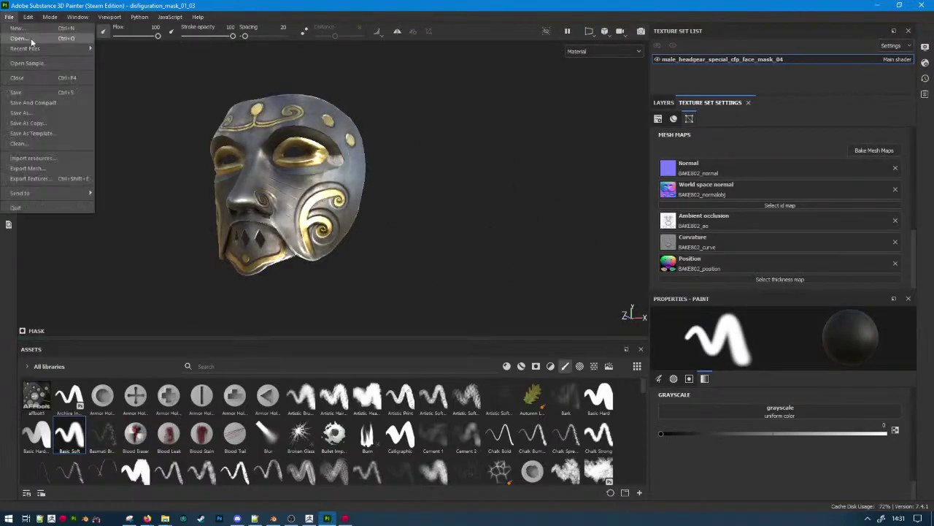
mouse_move(29, 51)
click(117, 64)
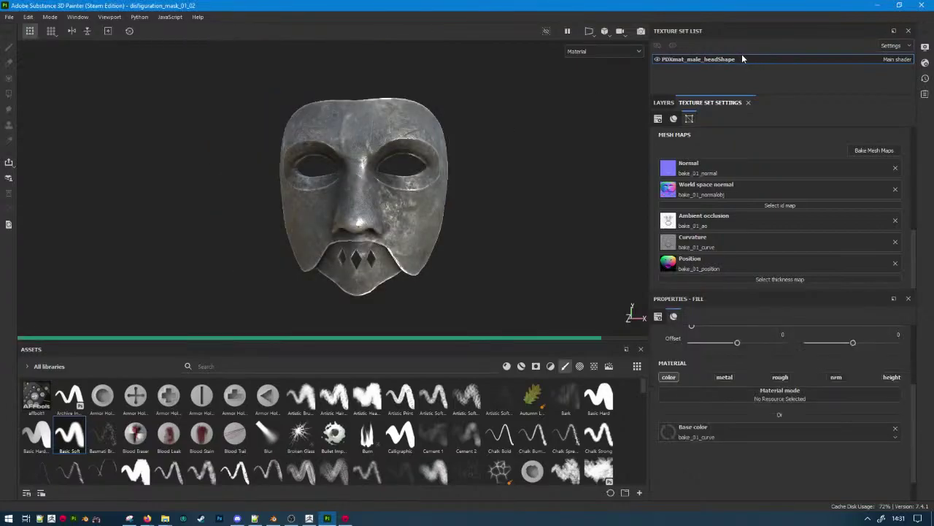
Rename the PDXmat_male_headShape texture set to male_headgear_special_cfp_face_mask_05 and show the layer stack.
double_click(742, 57)
click(678, 136)
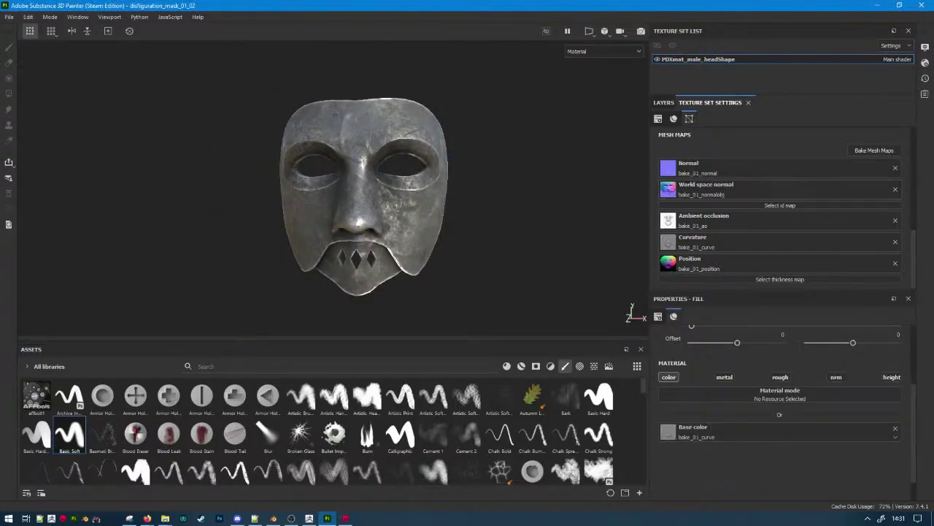
key(alt+Tab)
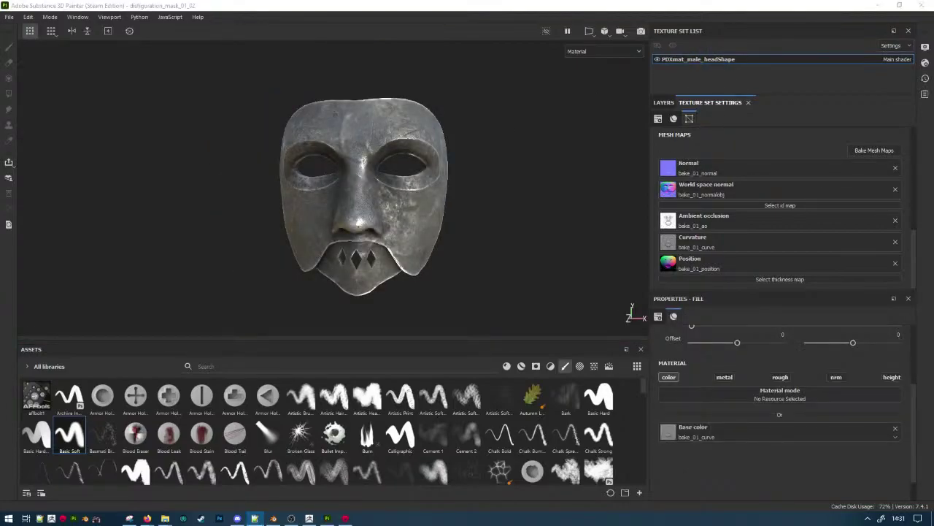
key(alt+Tab)
double_click(738, 59)
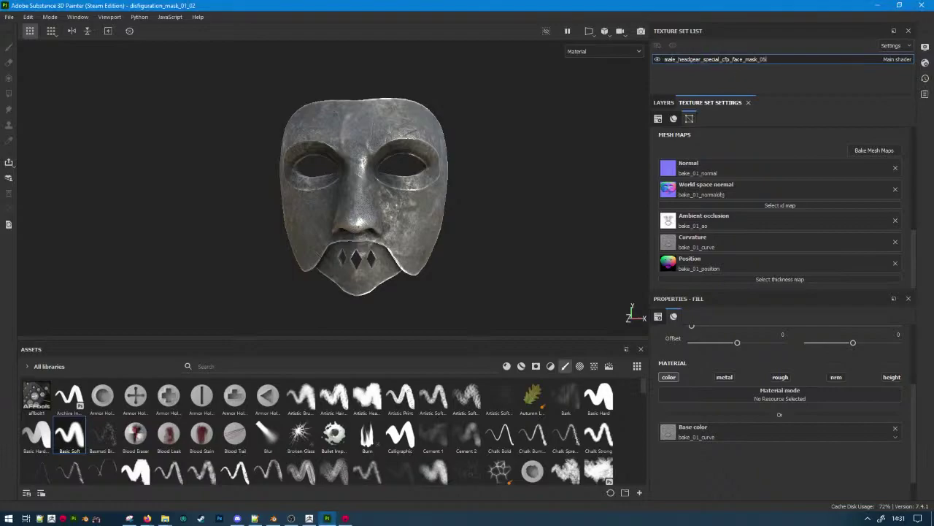
text(male_headgear_special_cfp_face_mask_05)
click(659, 102)
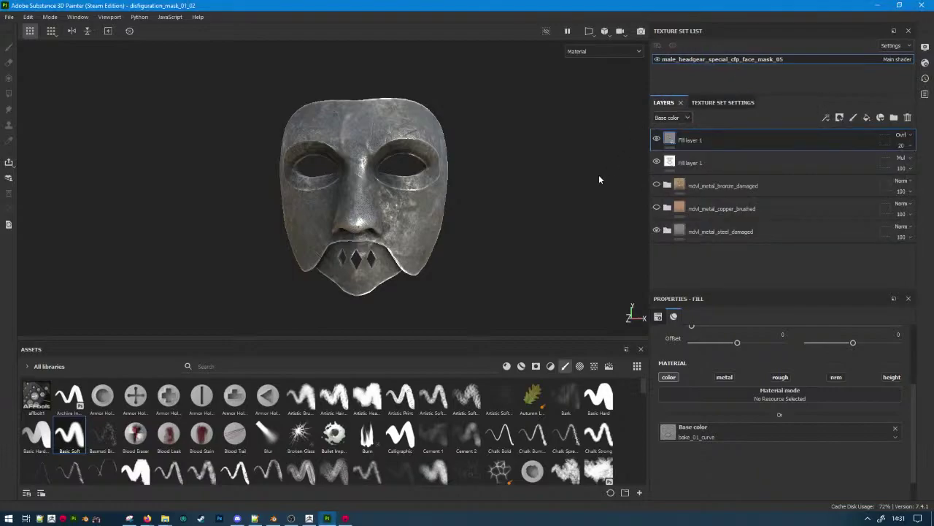
Set the texture export's output directory to the cfp_face_mask_05 folder, using its path copied from File Explorer.
key(ctrl+shift+e)
click(166, 518)
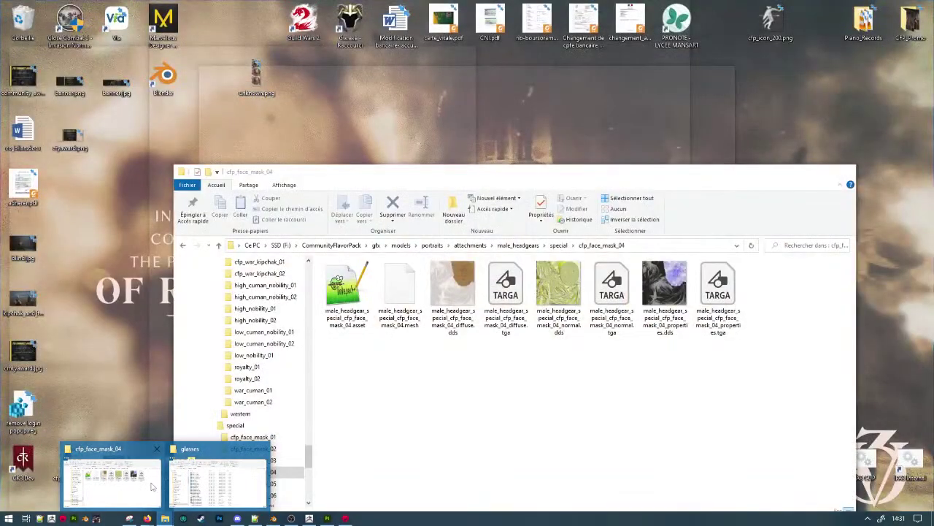
click(111, 478)
click(558, 246)
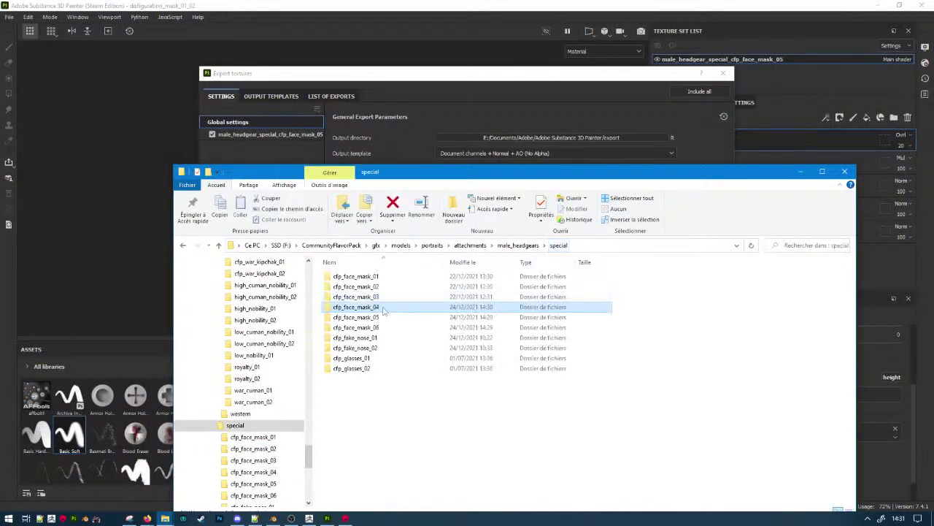
double_click(350, 314)
click(663, 245)
key(ctrl+c)
click(553, 138)
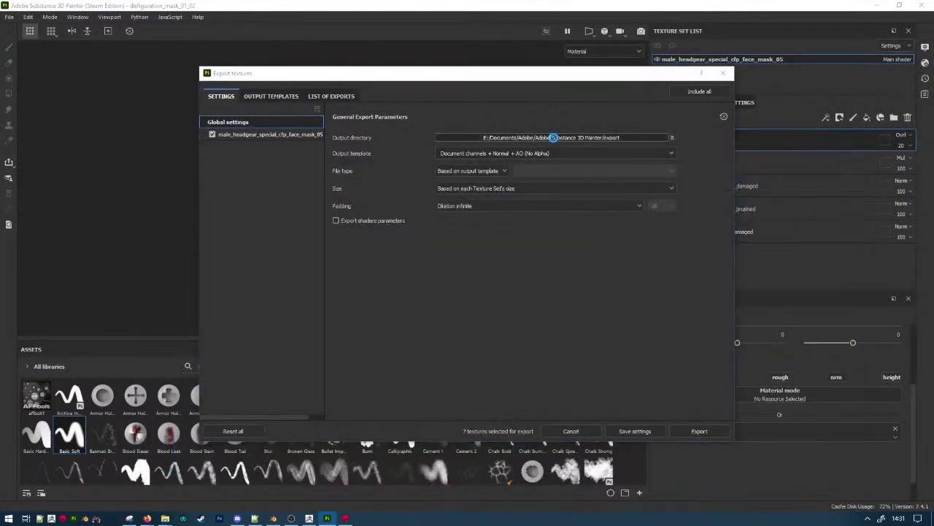
click(503, 106)
key(ctrl+v)
key(Return)
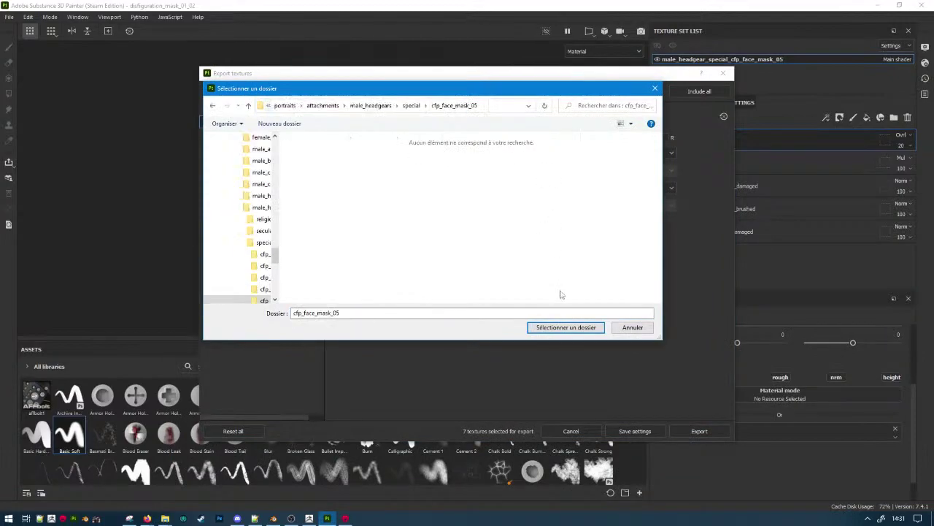
click(567, 327)
Export the mask 05 textures with the CK3_portrait_attachment output template, and close the export window.
click(508, 154)
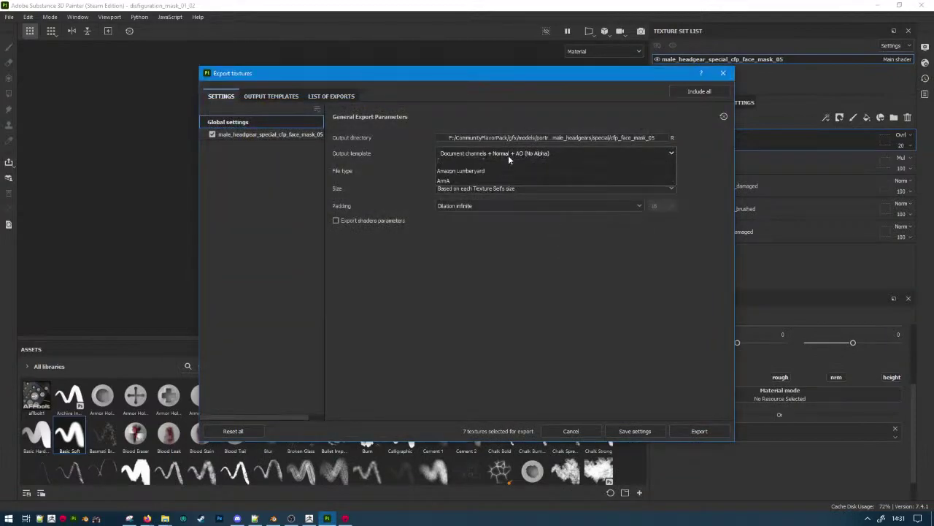
scroll(519, 223, down, 2)
click(520, 233)
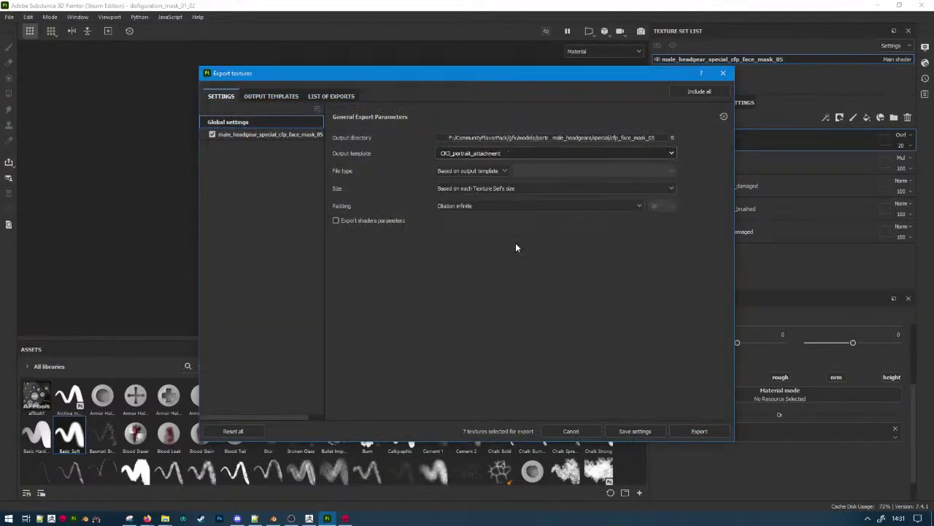
click(699, 430)
click(722, 73)
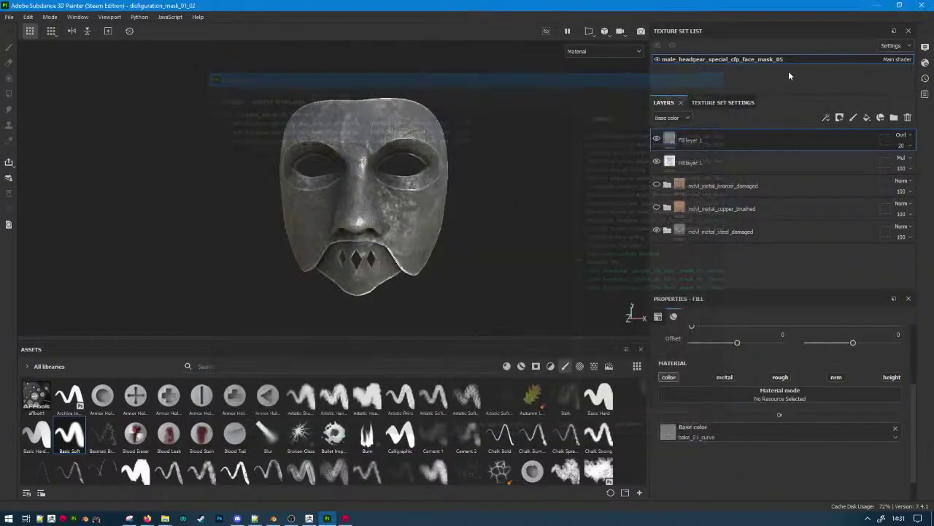
Hide the mdvl_metal_steel_damaged group, show mdvl_metal_bronze_damaged, and rename the texture set to male_headgear_special_cfp_face_mask_06.
click(656, 230)
click(656, 185)
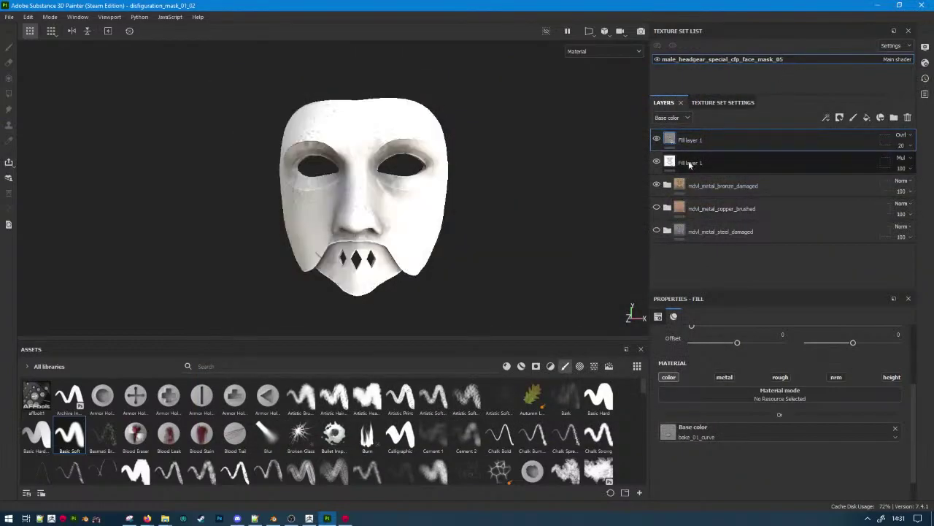
double_click(784, 59)
click(792, 63)
key(BackSpace)
text(6)
key(Return)
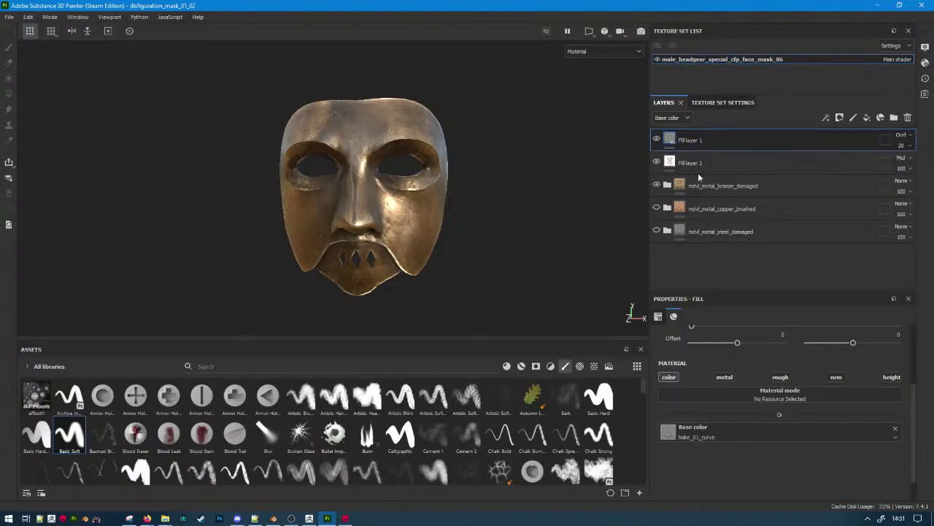
Export the bronze mask's textures with cfp_face_mask_06 as the output directory, keeping the CK3_portrait_attachment template.
key(ctrl+shift+e)
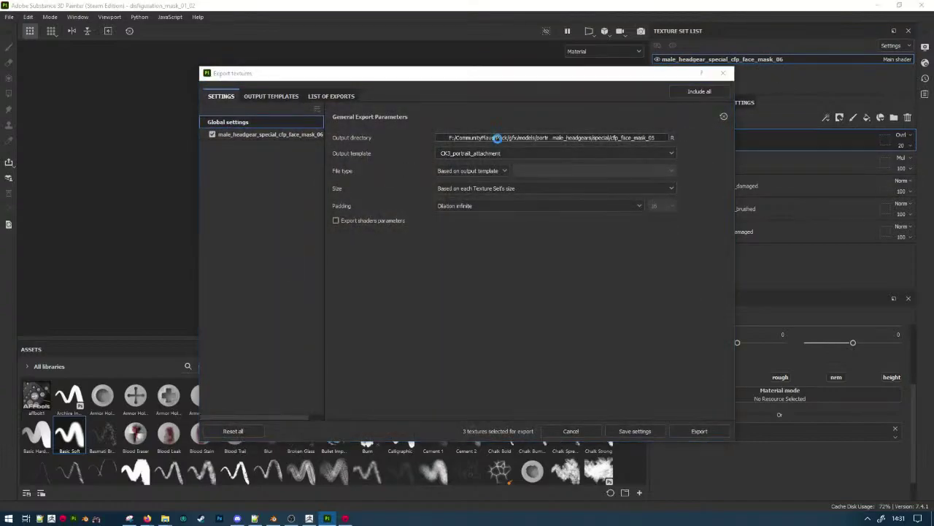
click(471, 127)
click(412, 106)
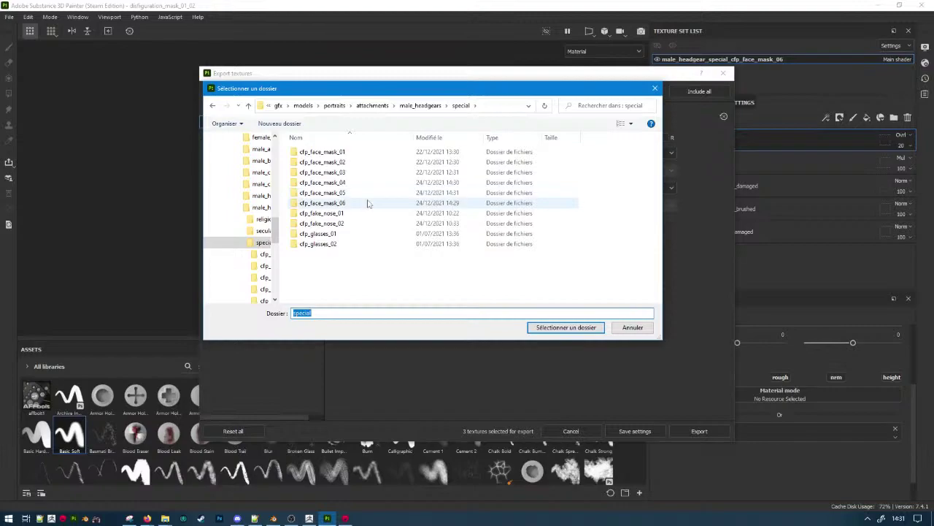
double_click(367, 203)
click(557, 327)
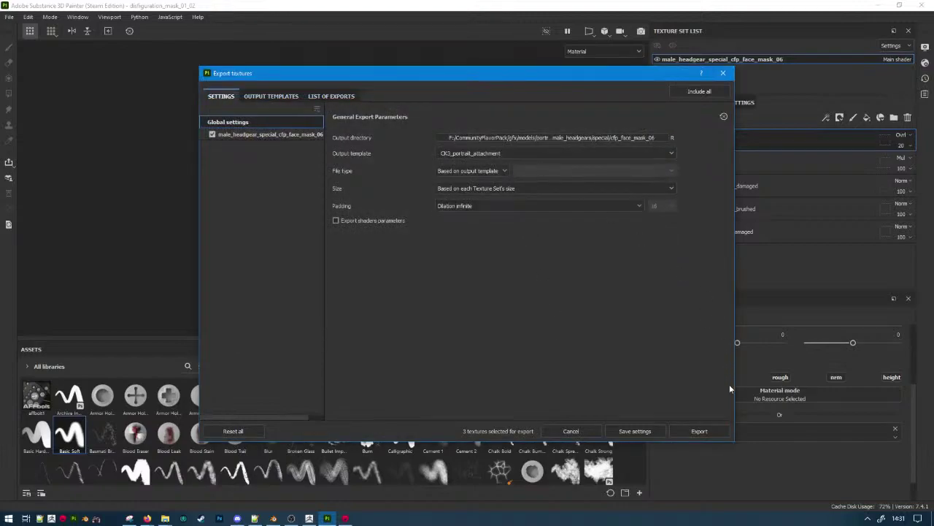
click(717, 428)
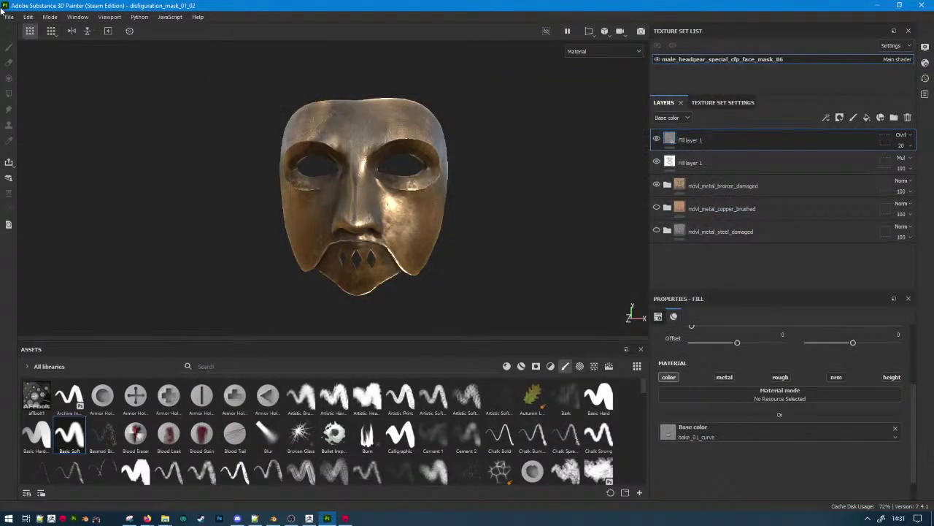
click(2, 10)
click(22, 17)
click(10, 17)
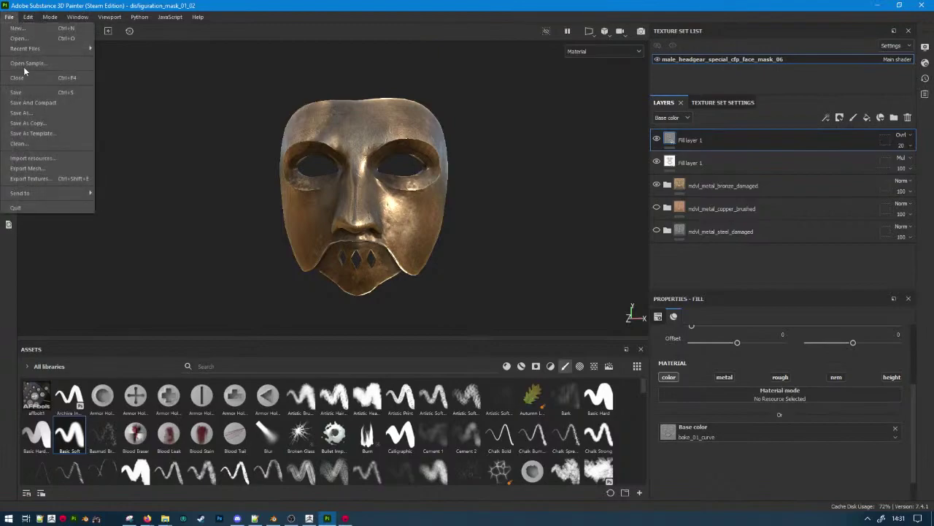
click(33, 134)
click(431, 271)
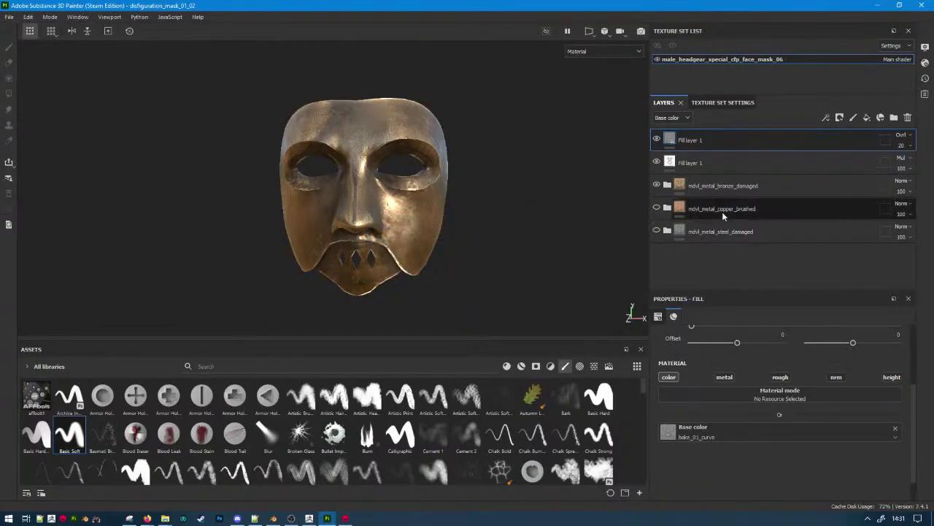
Delete the mdvl_metal_copper_brushed layer group, and close Substance 3D Painter.
click(723, 210)
key(Delete)
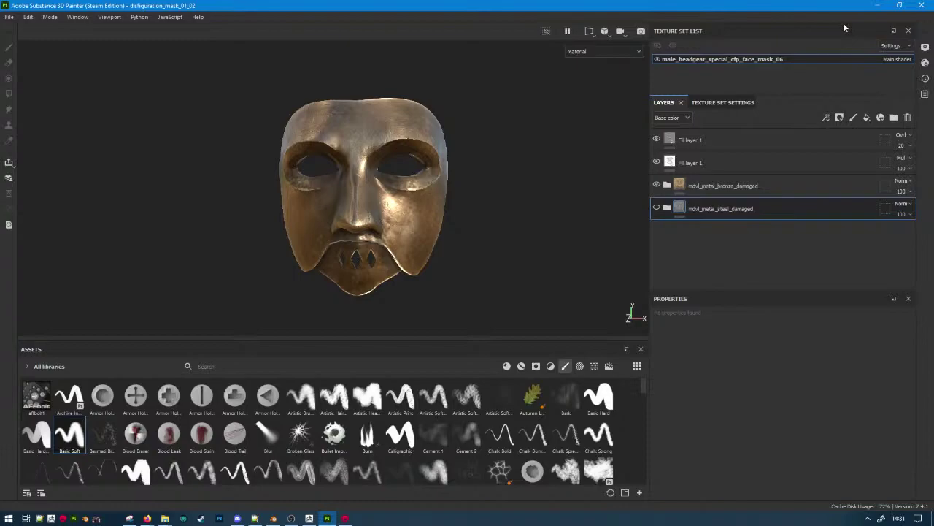
click(920, 5)
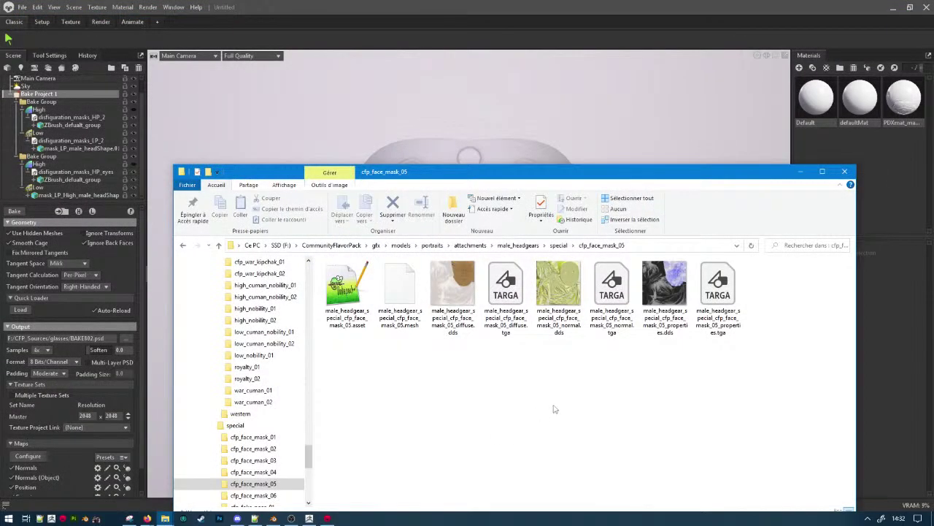
In File Explorer, select the diffuse, normal and properties TGA files in the cfp_face_mask_05 folder.
click(504, 286)
ctrl+click(610, 288)
ctrl+click(704, 292)
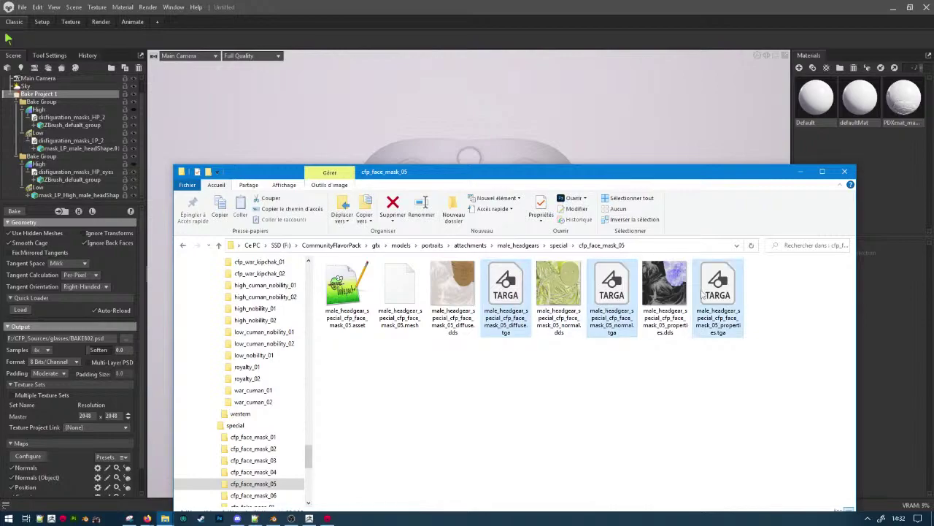
drag(684, 173, 933, 187)
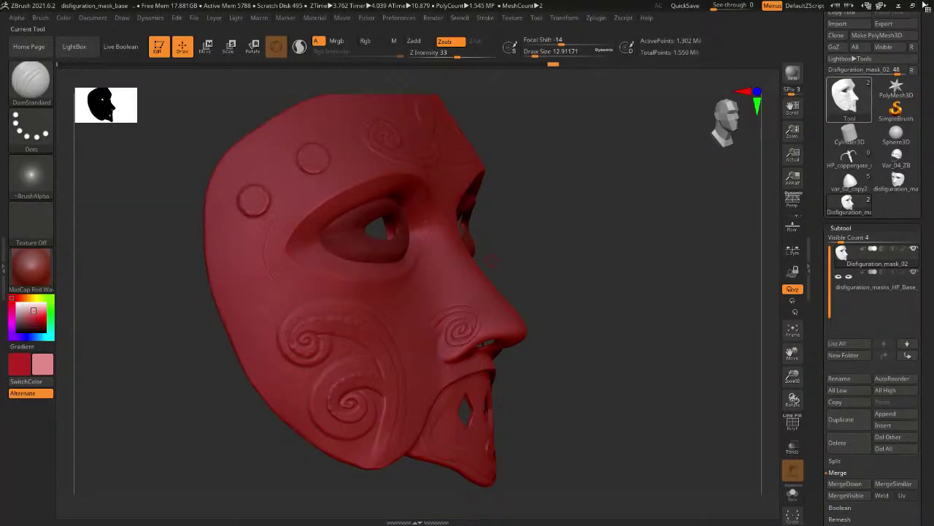
Close ZBrush, Marmoset Toolbag and the screenshot tool while Photoshop starts.
click(925, 5)
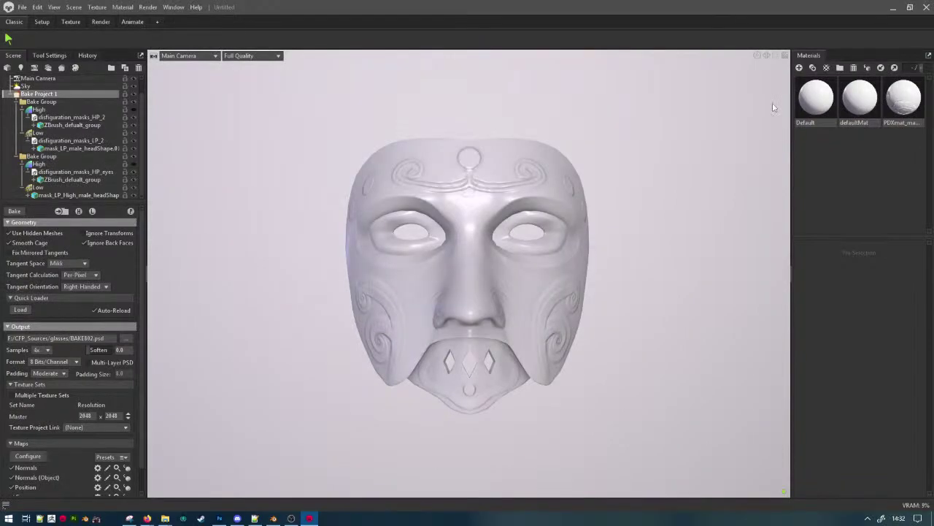
click(925, 6)
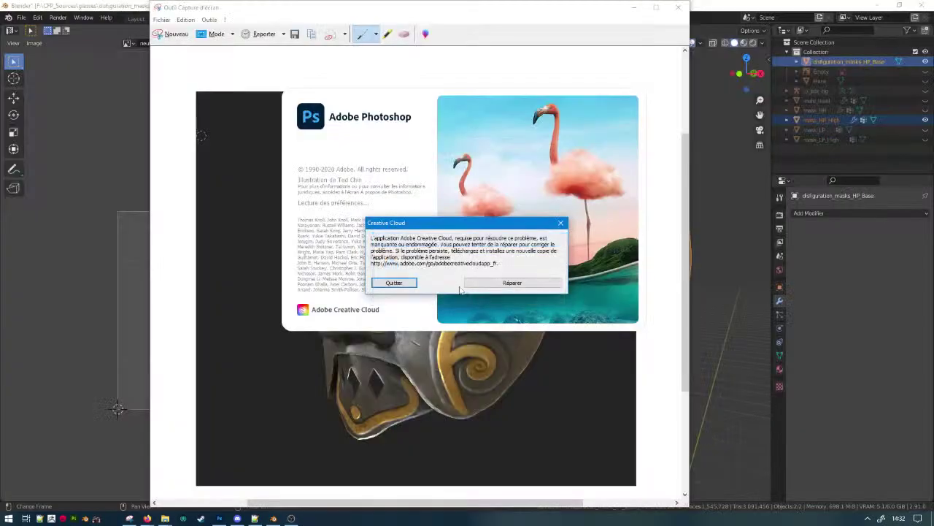
click(678, 7)
click(463, 268)
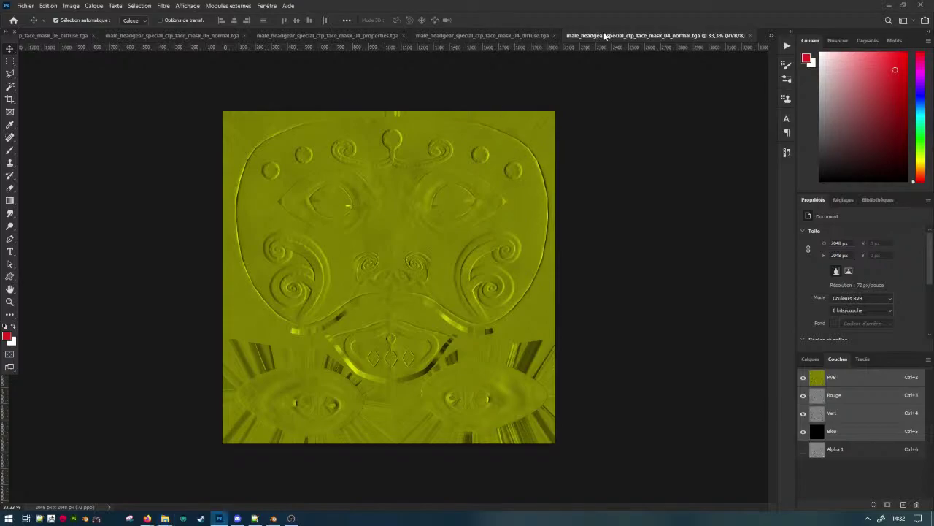
In Photoshop, look through the open mask 04 diffuse and properties textures.
click(537, 35)
click(359, 34)
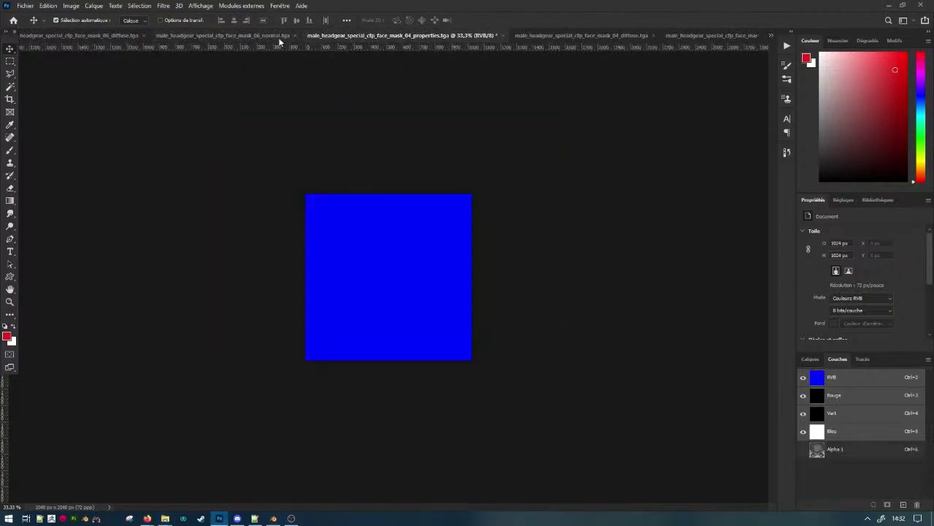
Resize the face mask 06 and face mask 05 diffuse, normal and properties textures to 1024 × 1024 px.
click(248, 38)
click(110, 37)
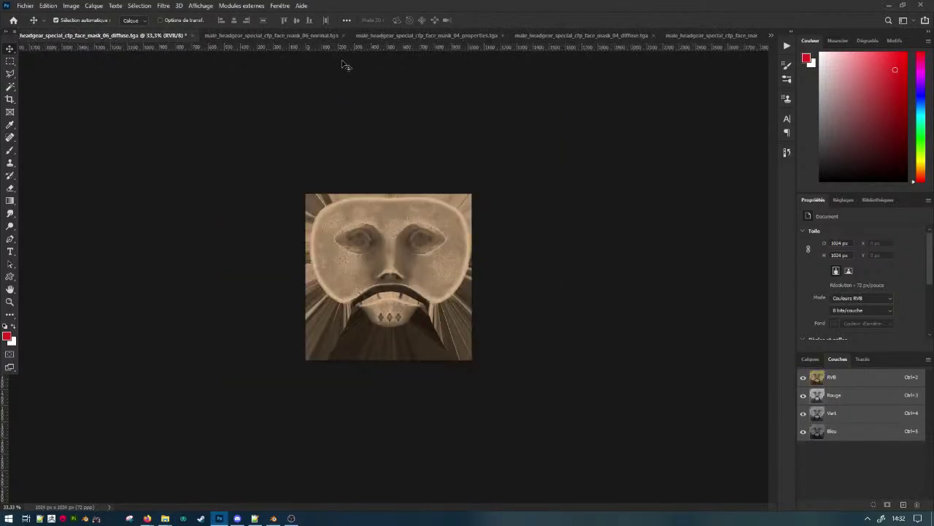
click(773, 41)
click(696, 65)
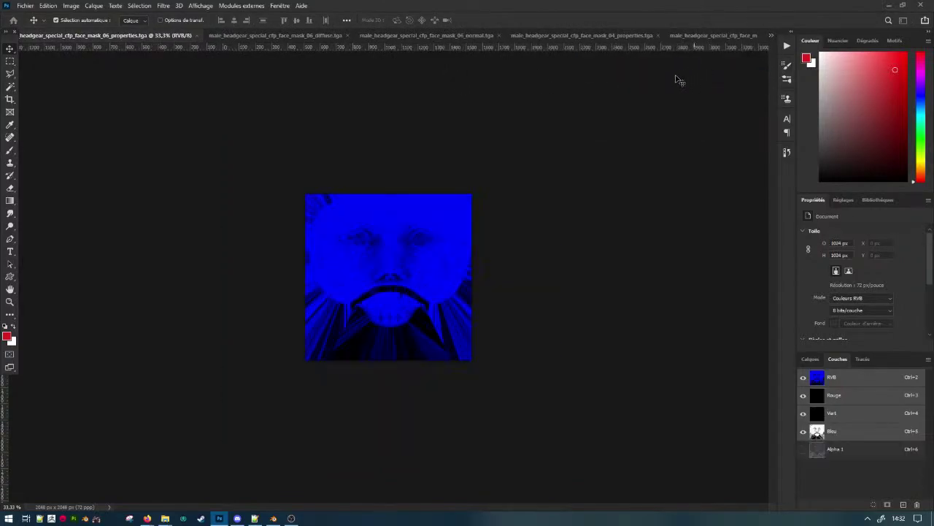
click(770, 35)
click(580, 99)
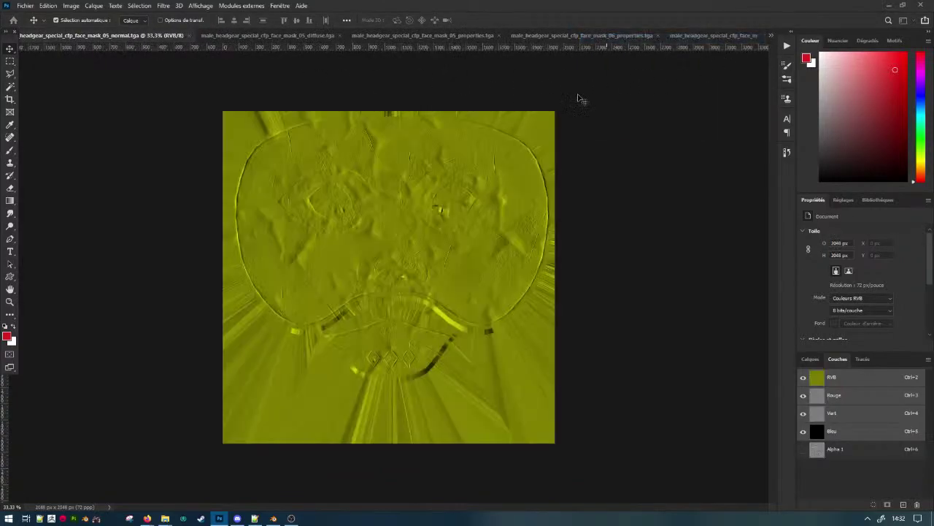
key(F2)
click(255, 35)
key(F2)
click(395, 35)
key(F2)
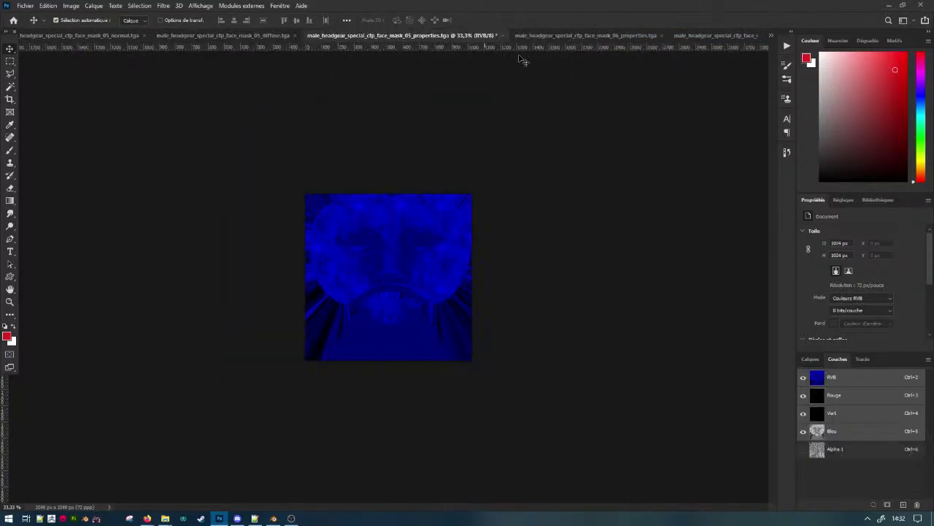
click(556, 35)
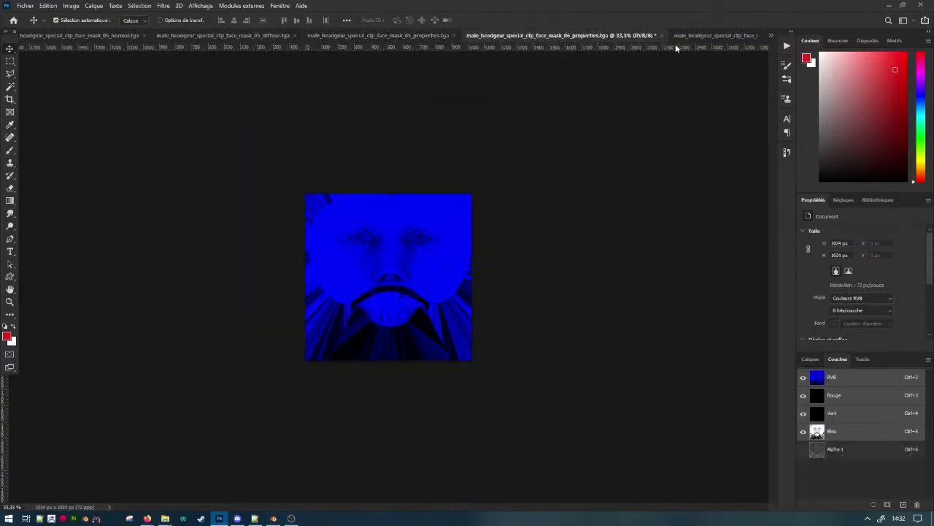
Export the face_mask_05 normal texture over its existing DDS file in BC3 RGBA 8 bpp interpolated alpha format and close it.
click(108, 34)
key(ctrl+shift+s)
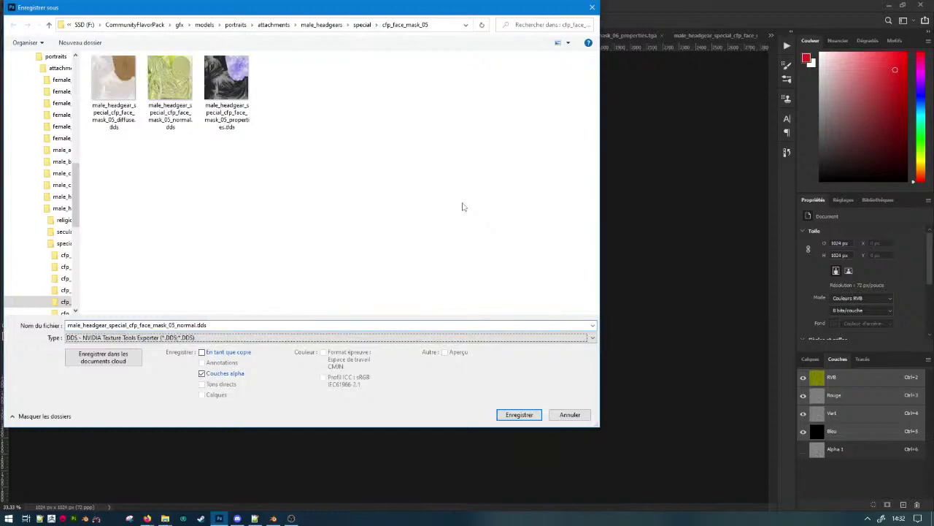
key(Return)
click(507, 262)
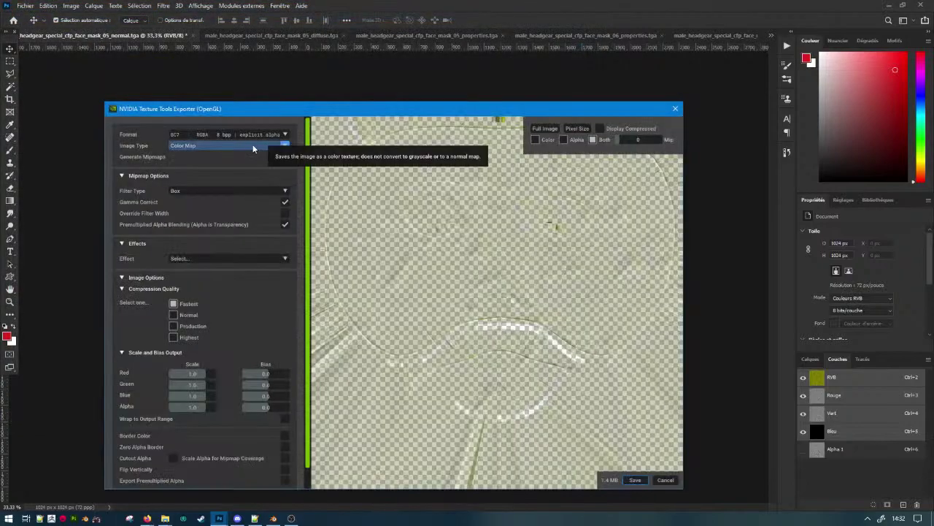
click(246, 134)
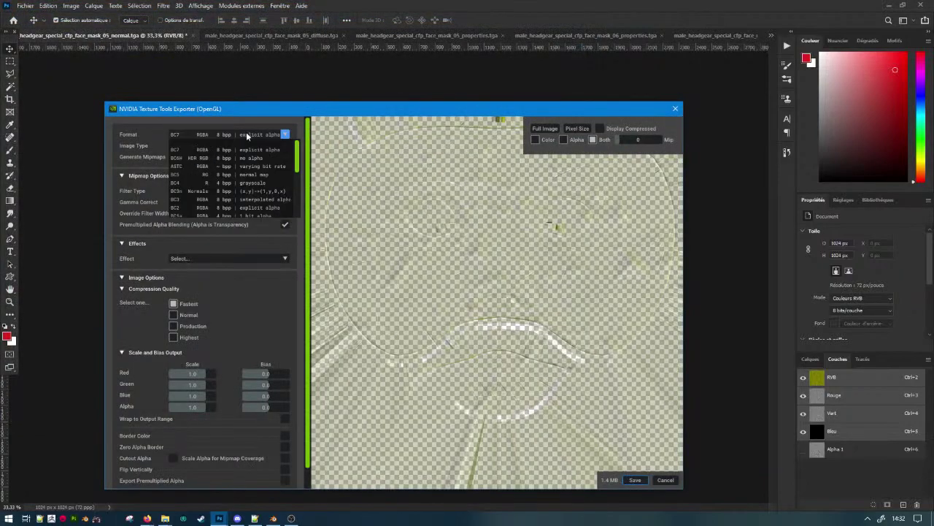
click(233, 199)
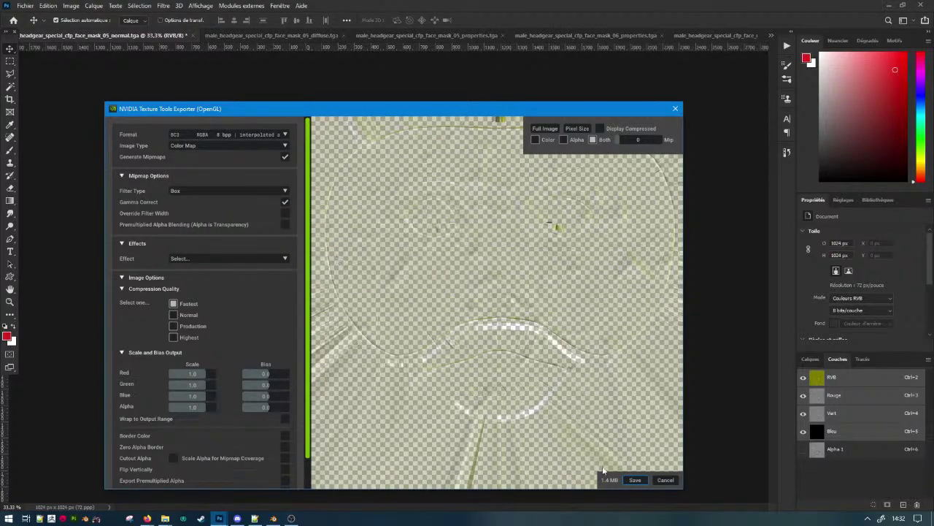
click(635, 480)
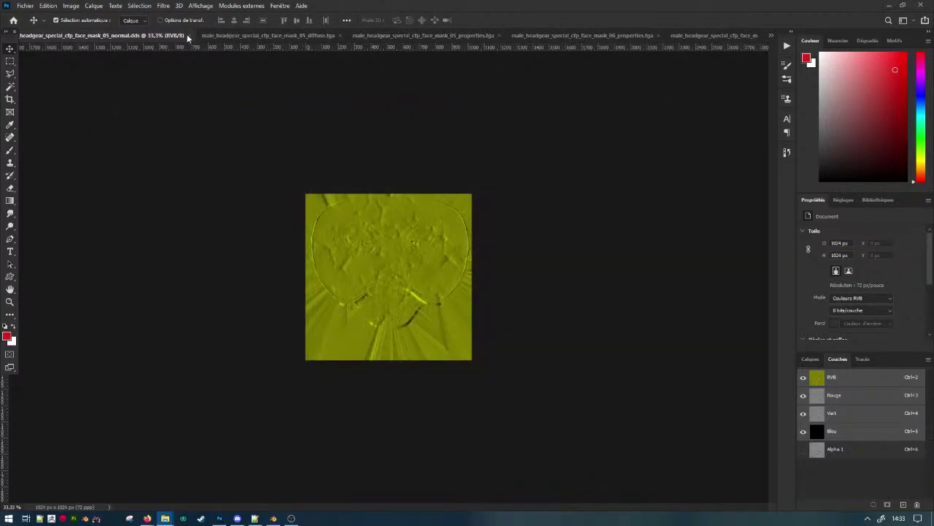
click(188, 35)
Export the face_mask_05 properties texture over its existing DDS file with the same exporter settings and close it.
click(181, 35)
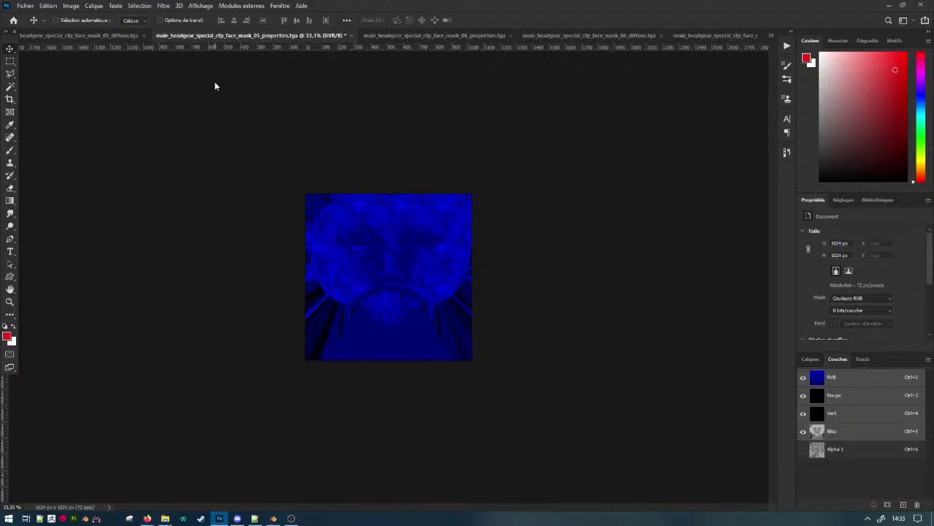
key(ctrl+shift+s)
key(Return)
click(511, 257)
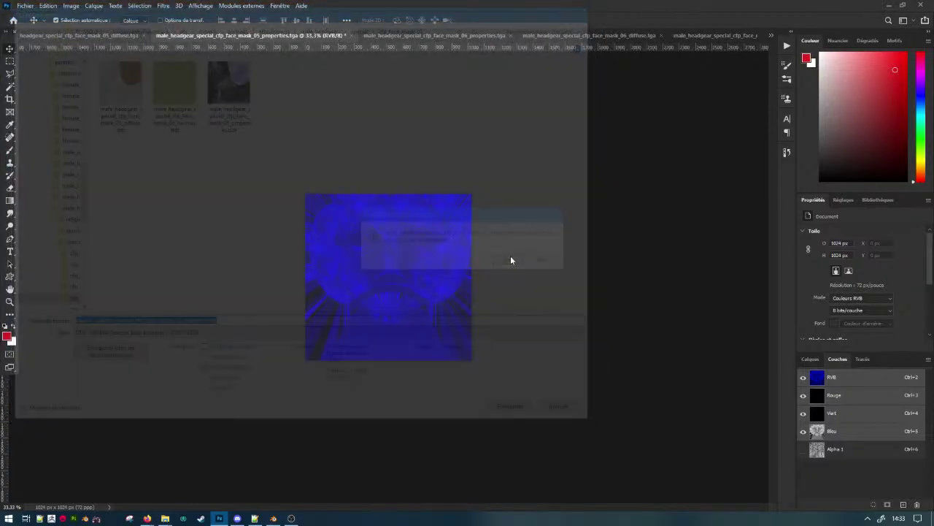
click(634, 480)
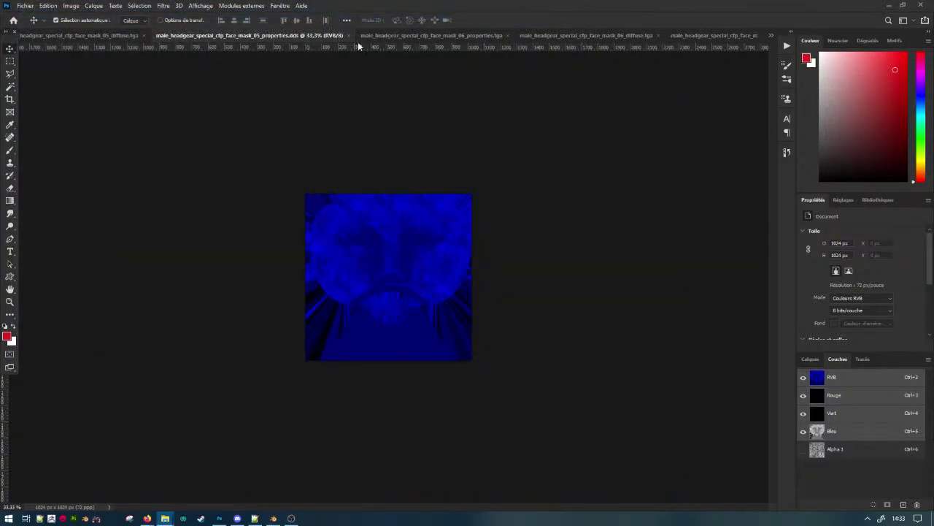
click(351, 35)
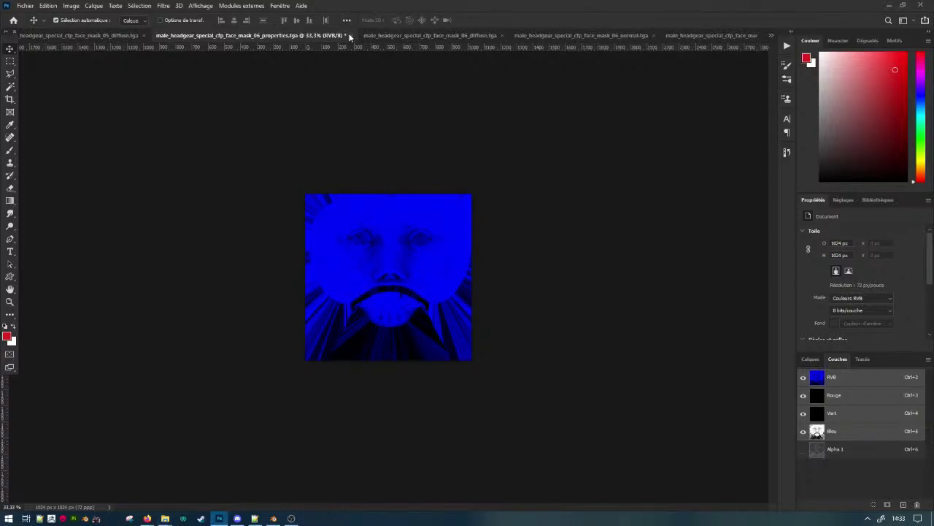
Export the face_mask_06 properties texture over its existing DDS file in BC3 RGBA format and close it.
key(ctrl+shift+s)
key(Return)
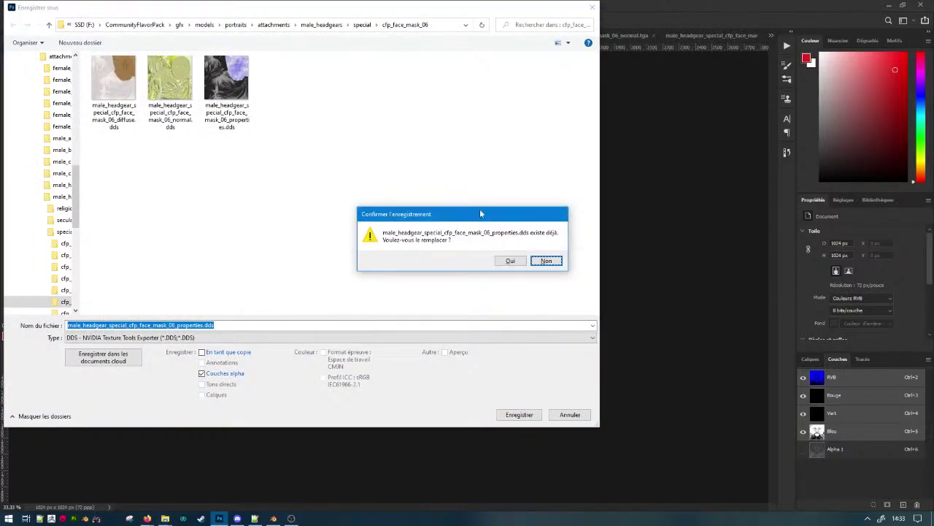
click(512, 261)
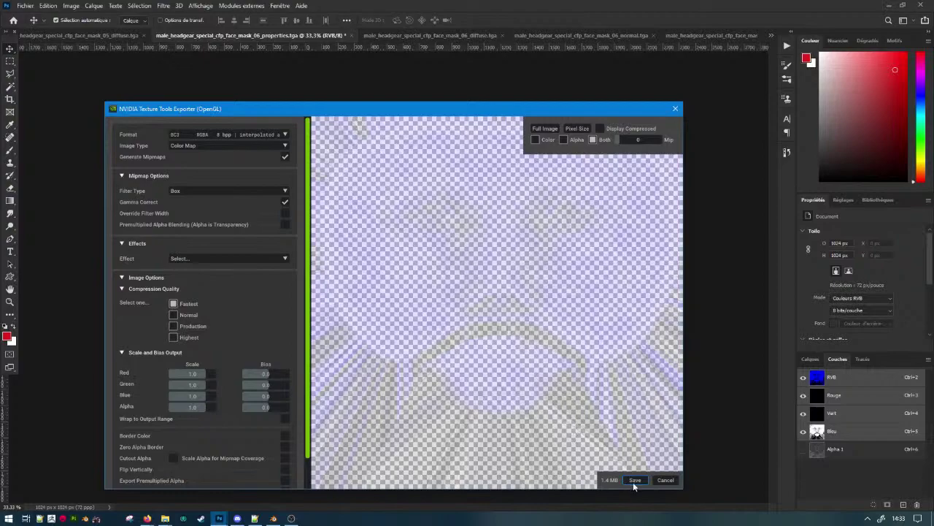
click(634, 480)
click(348, 34)
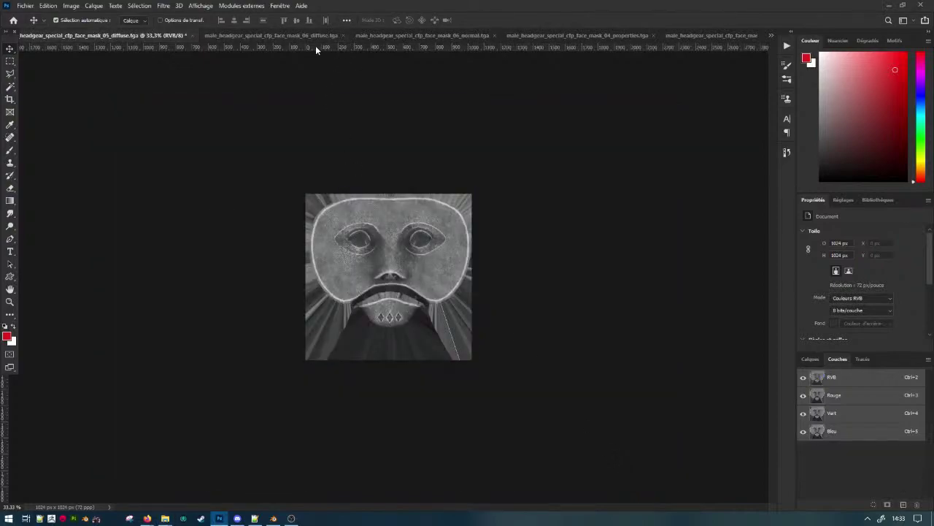
Export the face_mask_06 normal texture over its existing DDS file in BC3 RGBA format and close it.
click(387, 36)
key(ctrl+shift+s)
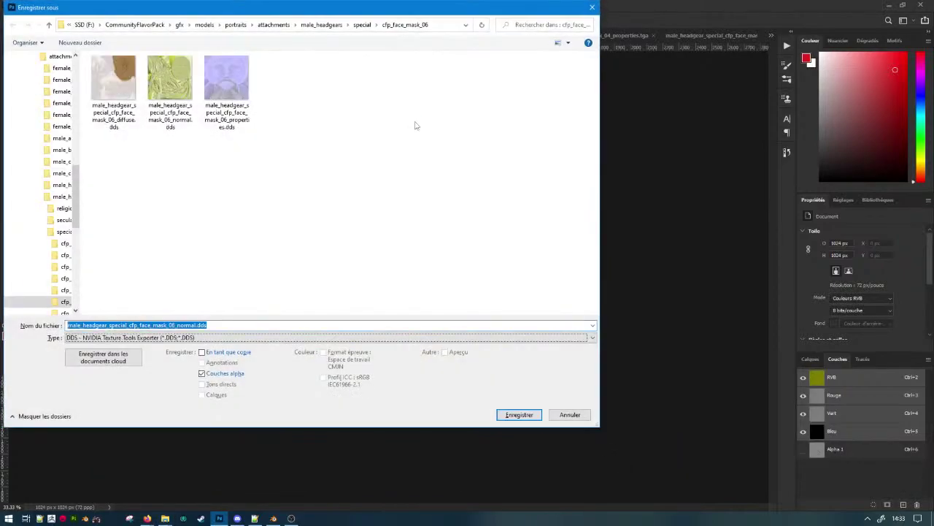
key(Return)
click(503, 262)
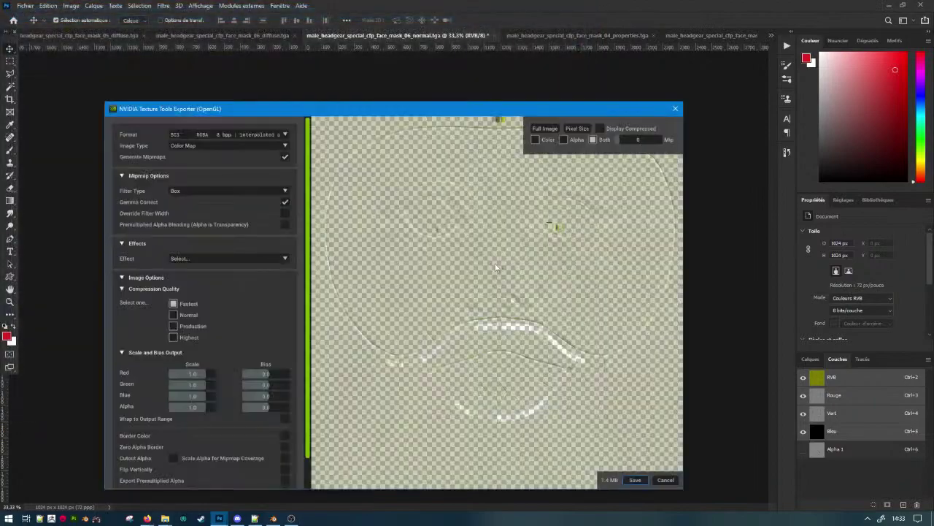
click(635, 480)
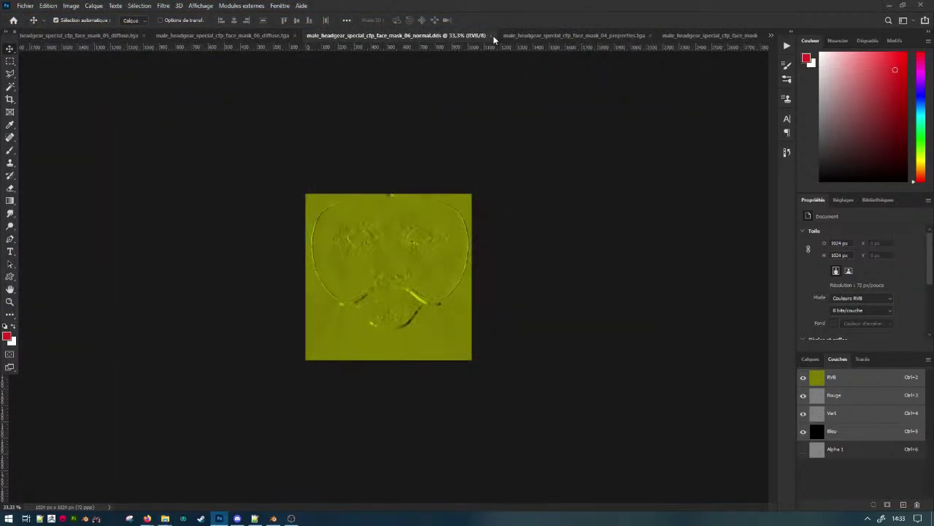
click(493, 36)
Export the face_mask_04 normal texture over its existing DDS file in BC3 RGBA format and close it.
click(541, 37)
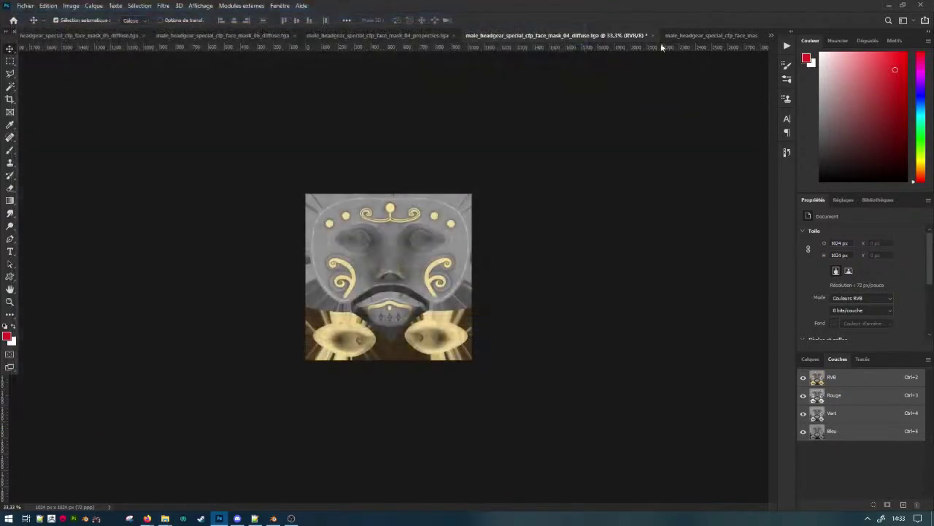
click(683, 35)
key(ctrl+shift+s)
key(Return)
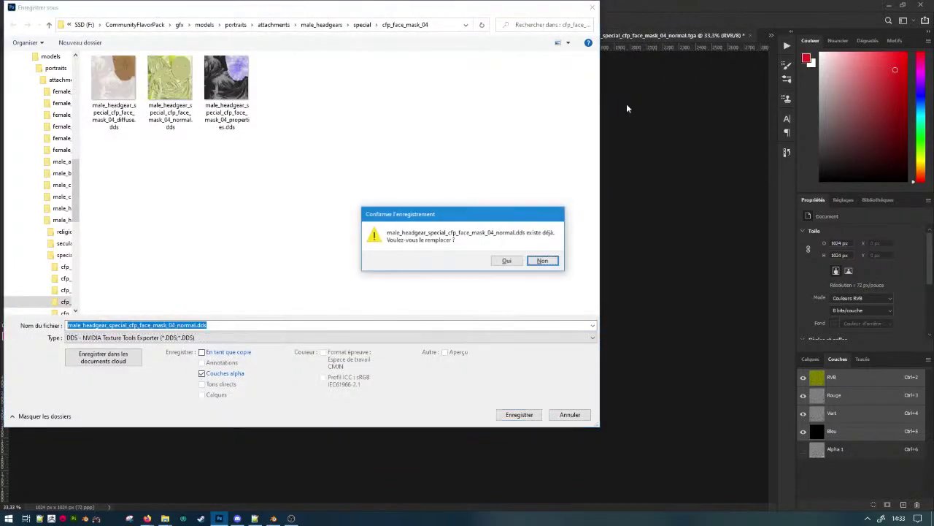
click(499, 262)
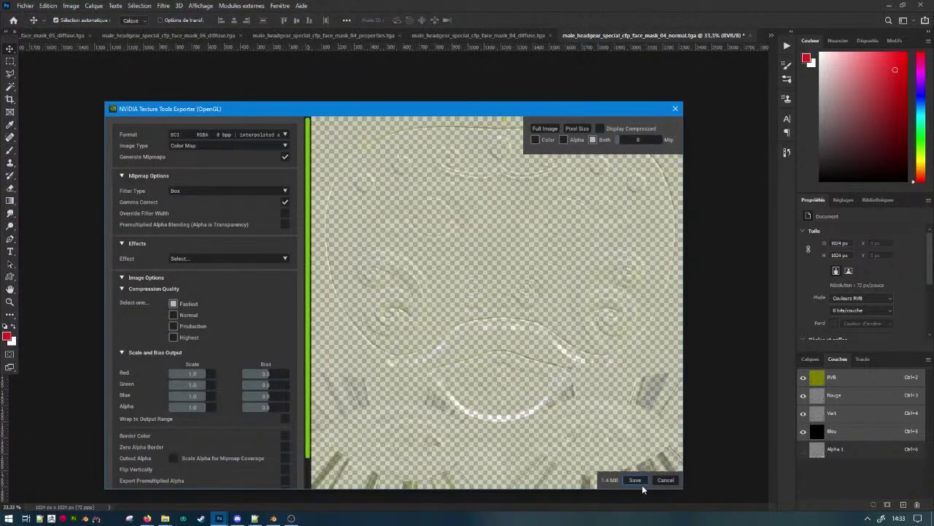
click(635, 479)
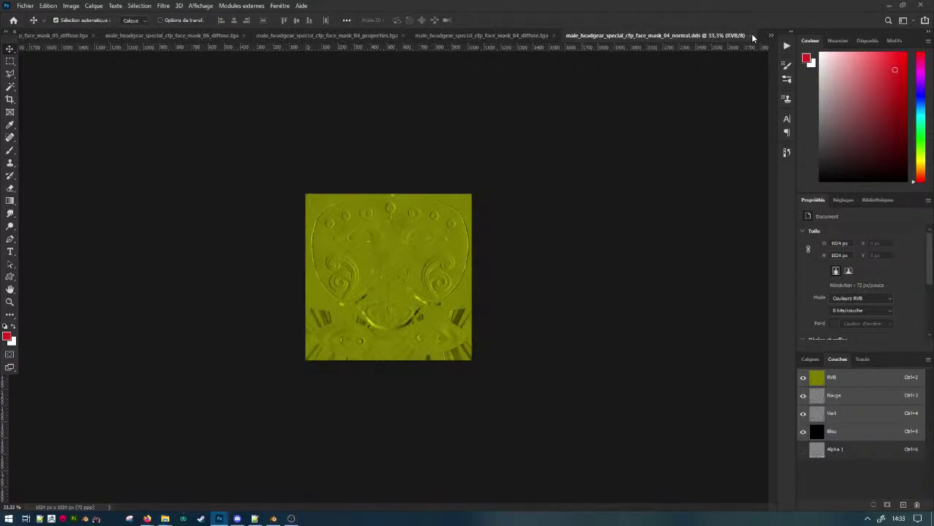
click(751, 35)
Export the face_mask_04 properties texture over its existing DDS file with the same exporter settings and close it.
click(498, 36)
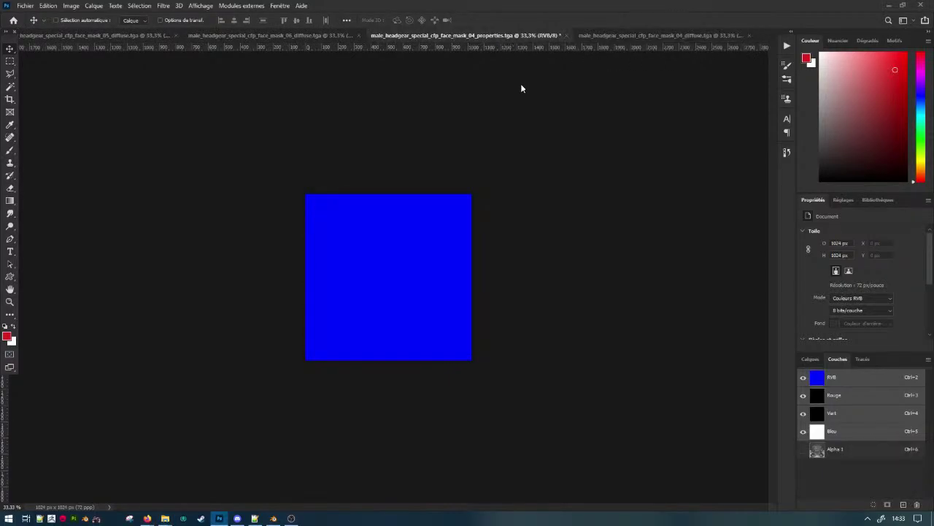
key(ctrl+shift+s)
key(Return)
click(510, 261)
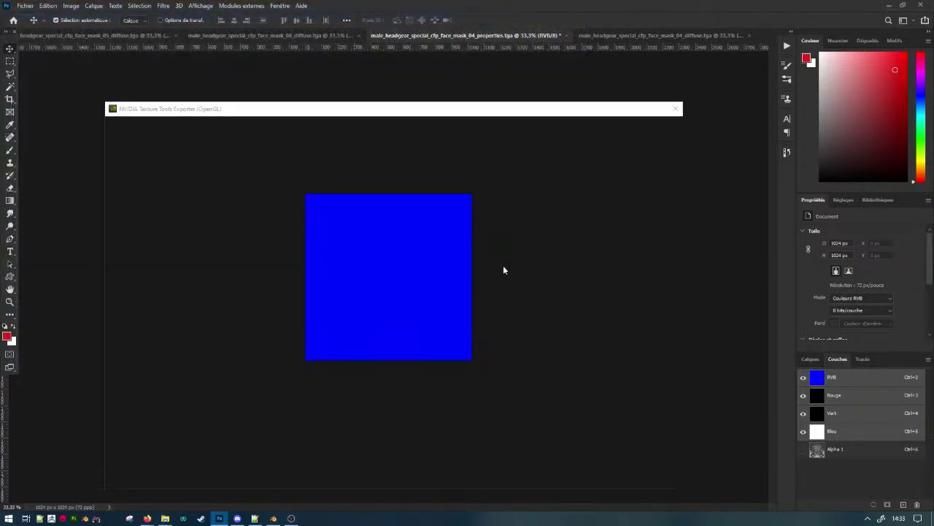
click(630, 477)
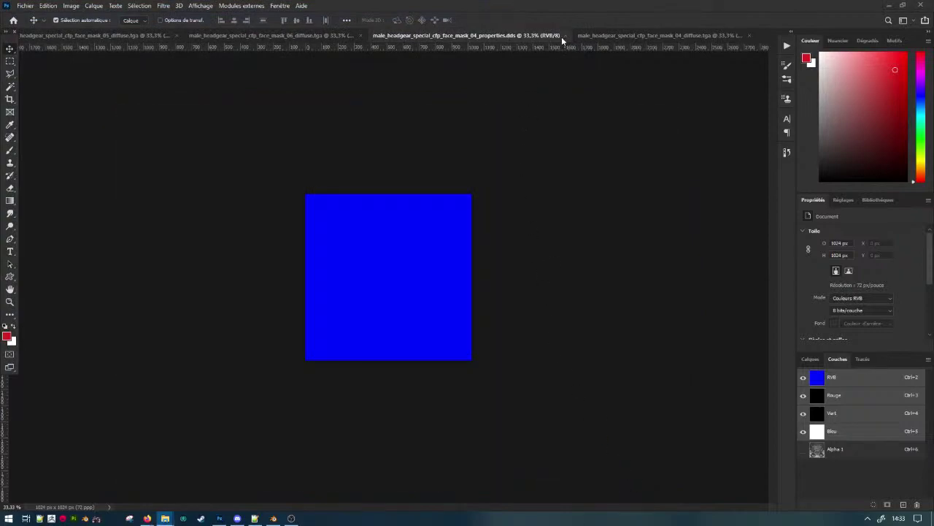
click(564, 35)
Export the face_mask_05 diffuse texture over its existing DDS file in BC1 RGB 4 bpp no alpha format.
click(145, 35)
key(ctrl+shift+s)
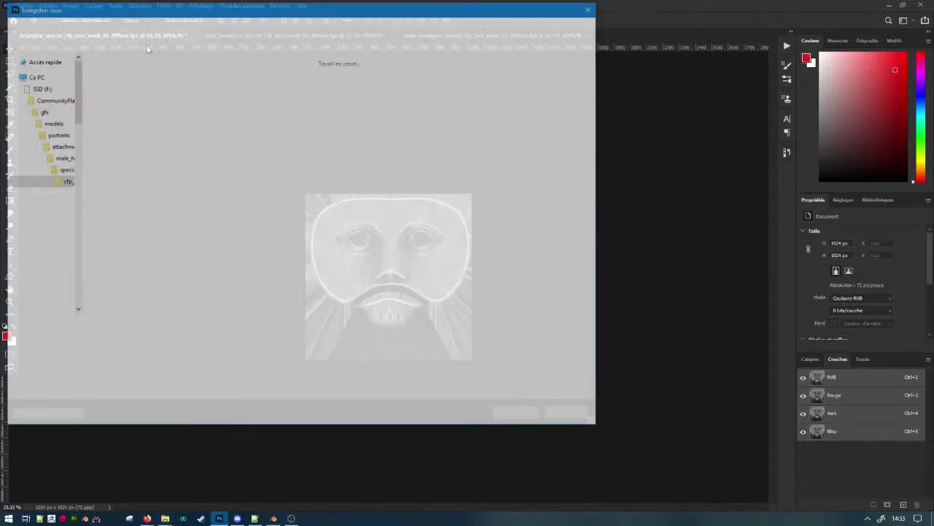
click(519, 413)
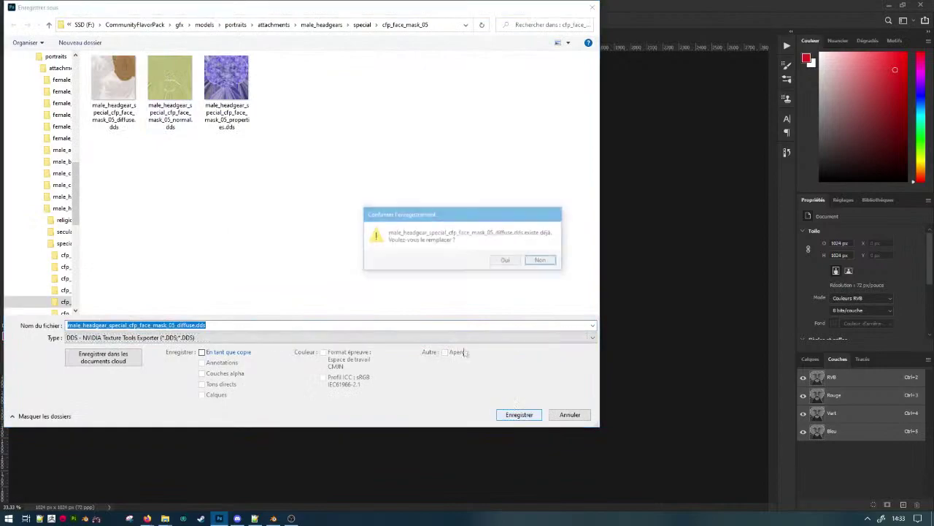
click(510, 261)
click(198, 131)
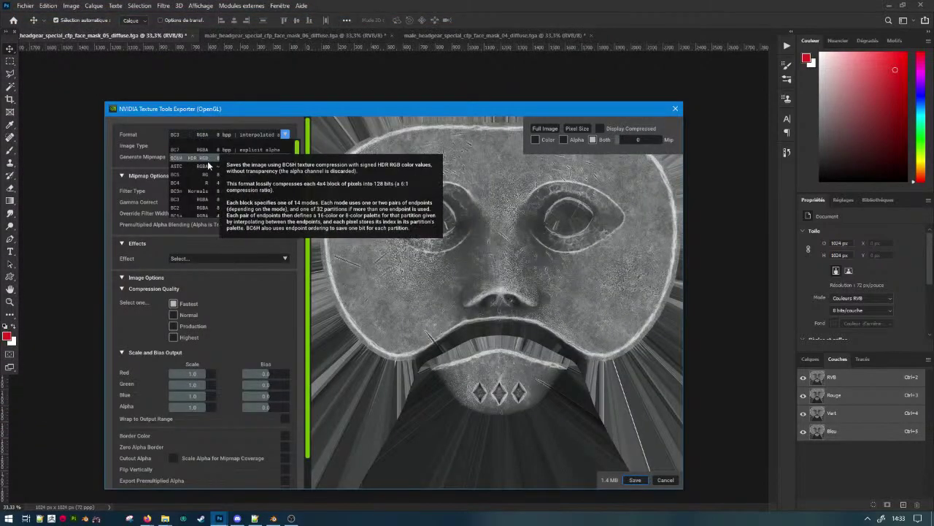
click(210, 192)
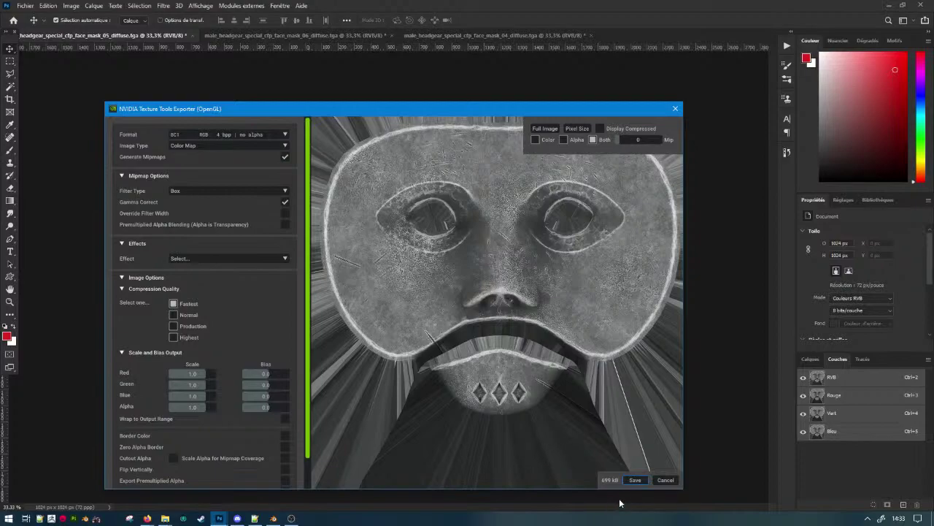
click(635, 480)
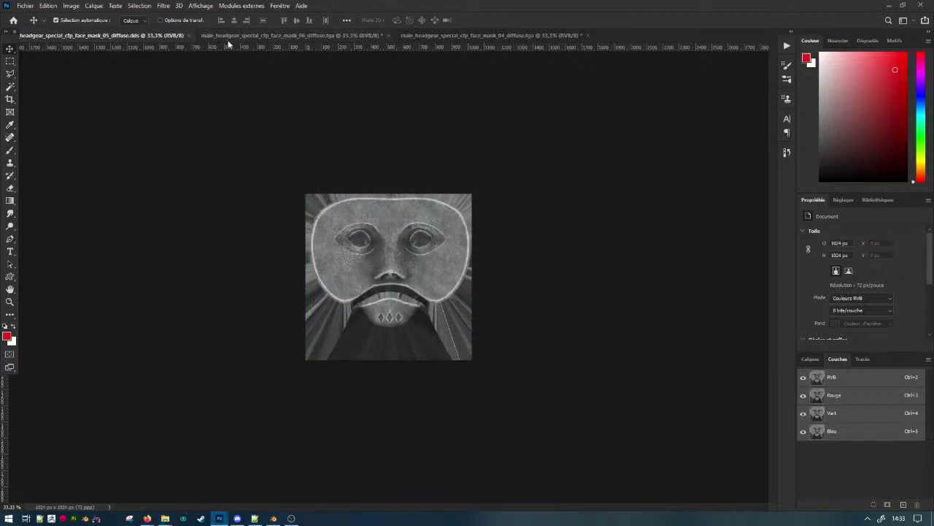
Export the face_mask_06 diffuse texture over its existing DDS file in BC1 RGB 4 bpp no alpha format.
click(228, 40)
key(ctrl+shift+s)
key(Tab)
key(d)
key(Return)
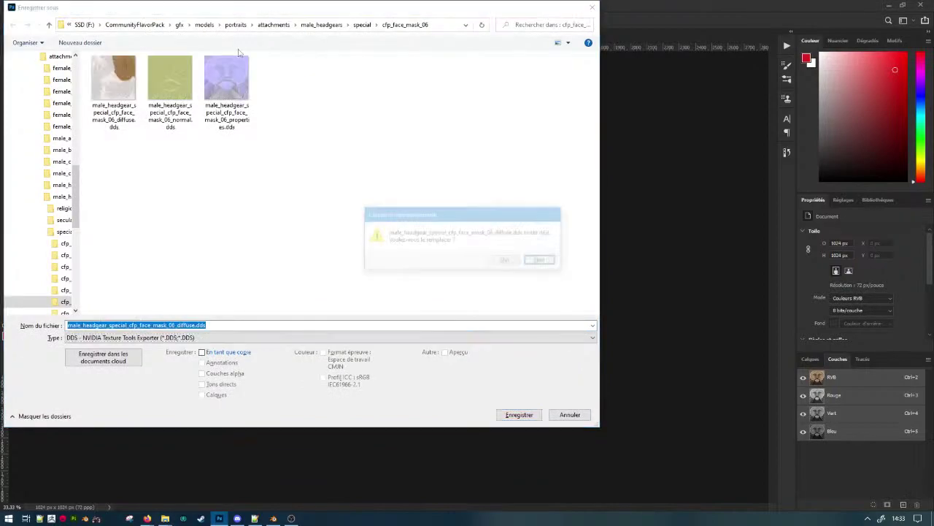
click(503, 259)
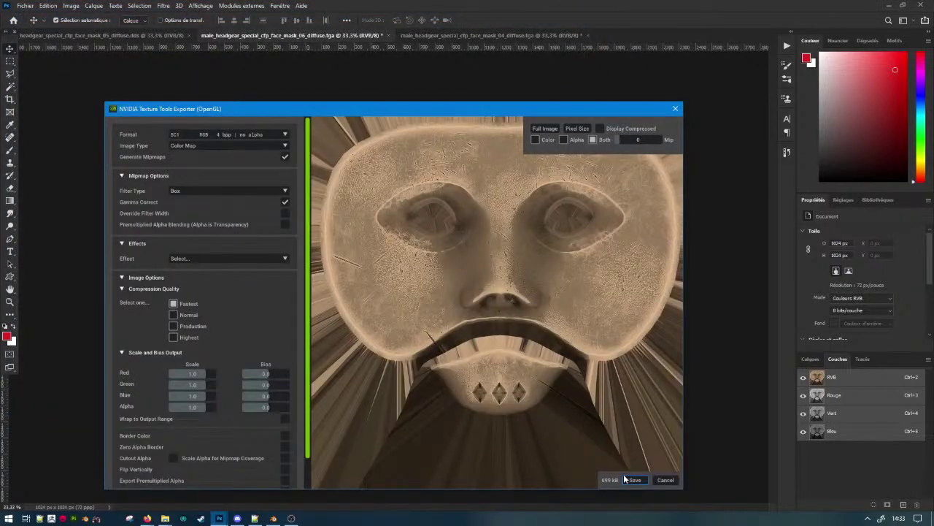
click(635, 479)
Export the face_mask_04 diffuse texture over its existing DDS file in BC1 RGB 4 bpp no alpha format.
click(460, 42)
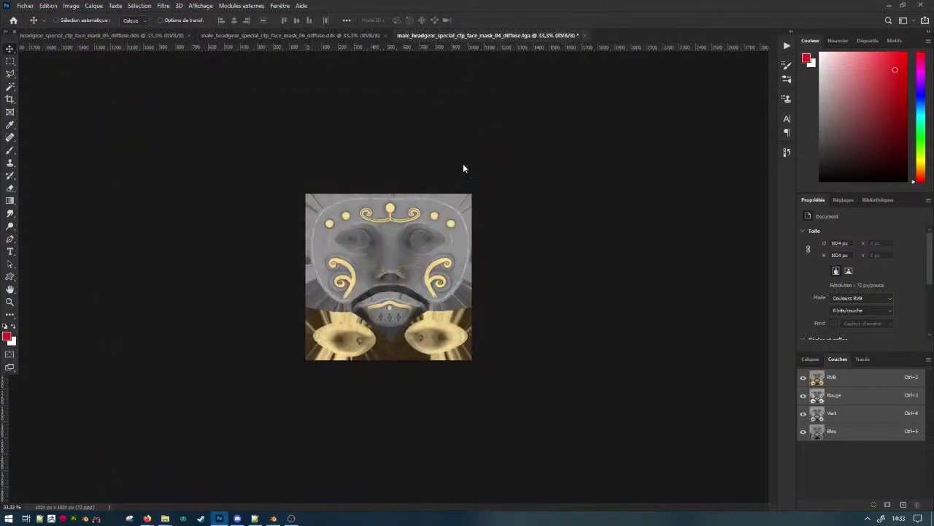
key(ctrl+shift+s)
key(Return)
click(507, 263)
click(635, 480)
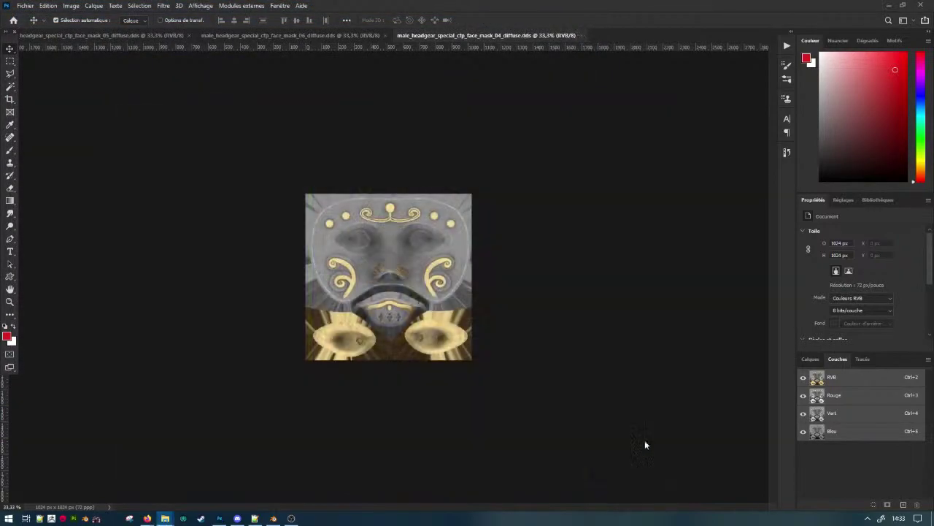
Switch to Blender and add a new collection named Base to the disfiguration_masks scene.
click(888, 8)
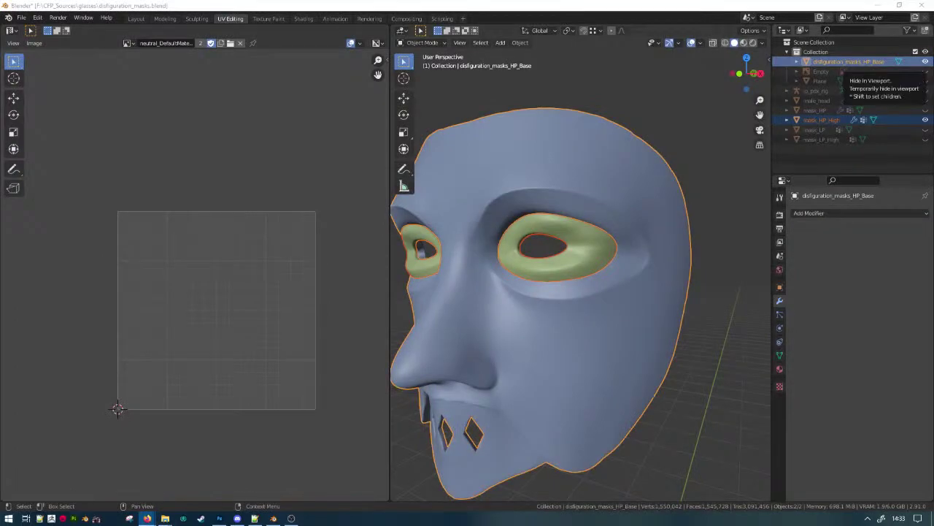
scroll(508, 228, down, 4)
scroll(509, 229, up, 1)
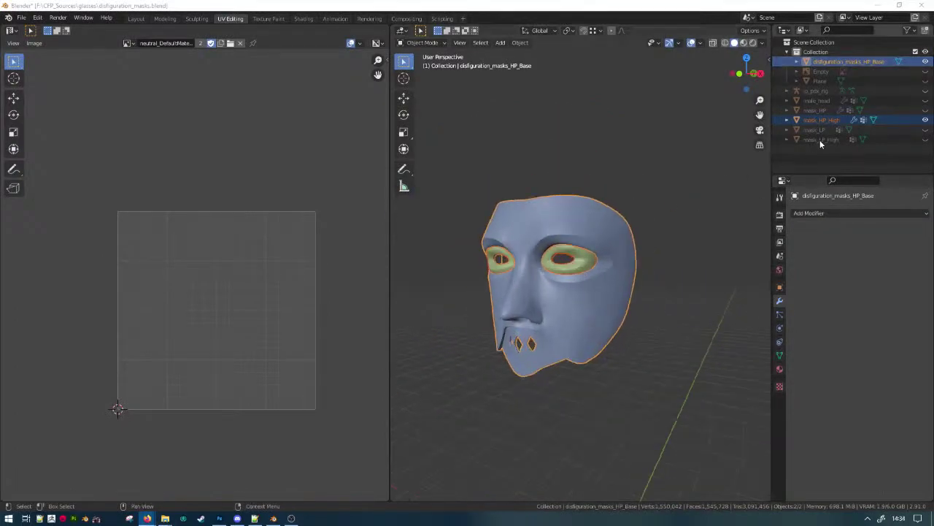
right_click(817, 158)
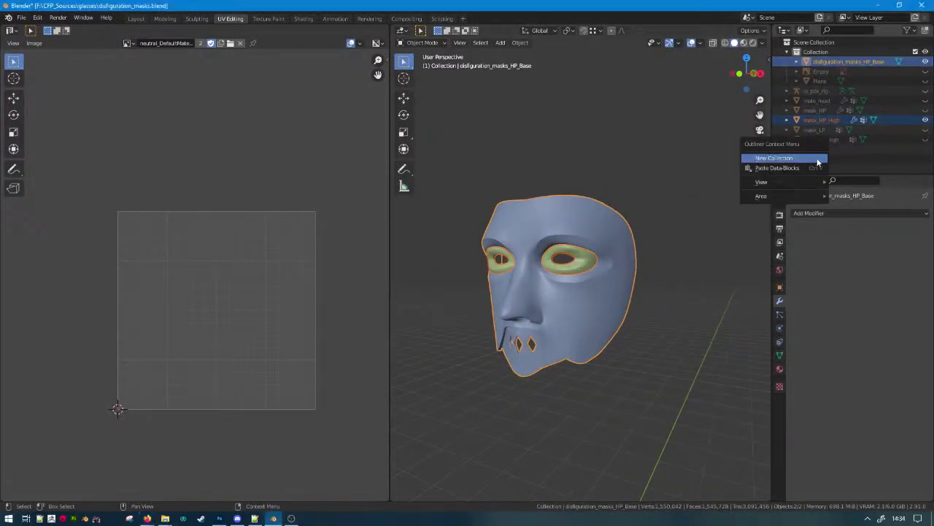
click(818, 158)
double_click(817, 91)
text(Ba)
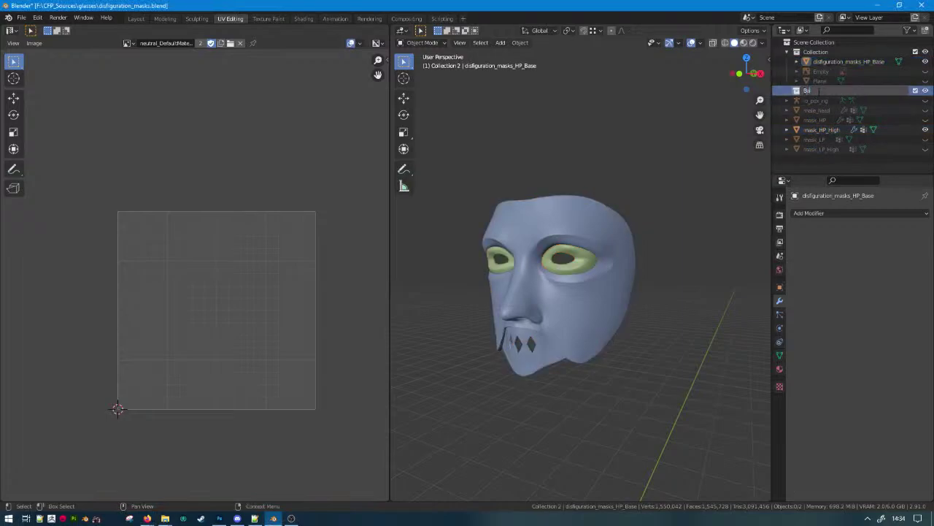
text(se)
key(Return)
Move mask_HP, mask_HP_High, mask_LP and mask_LP_High into the Base collection.
click(822, 149)
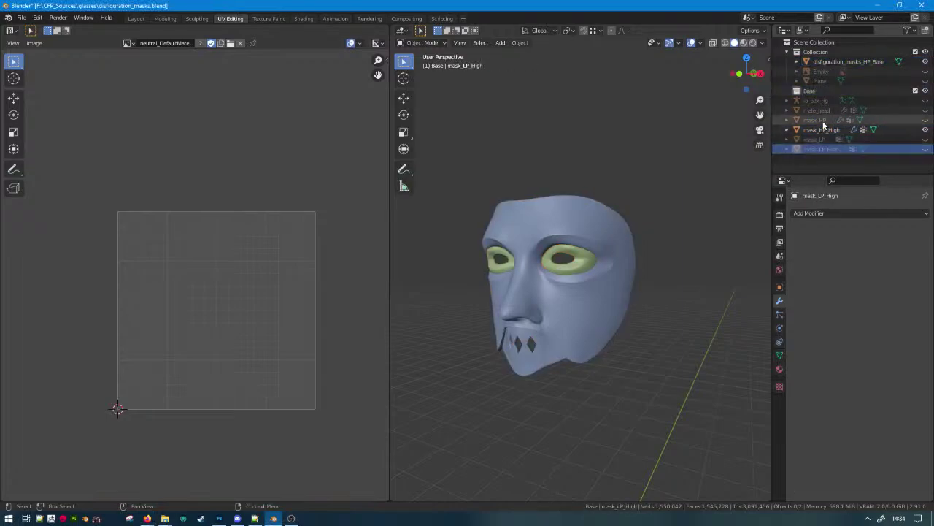
shift+click(824, 120)
drag(823, 126, 824, 89)
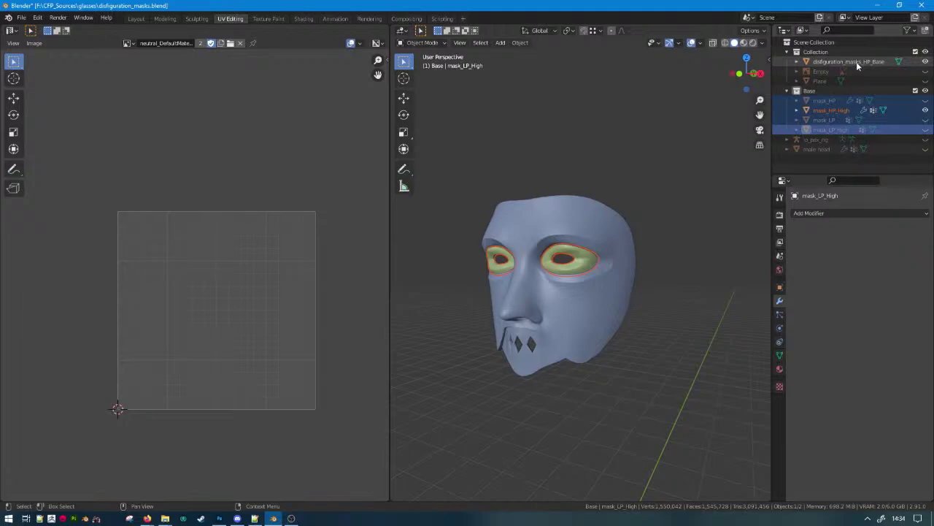
Hide mask_HP_High and disfiguration_masks_HP_Base, and show the low-poly objects mask_LP and mask_LP_High instead.
click(856, 61)
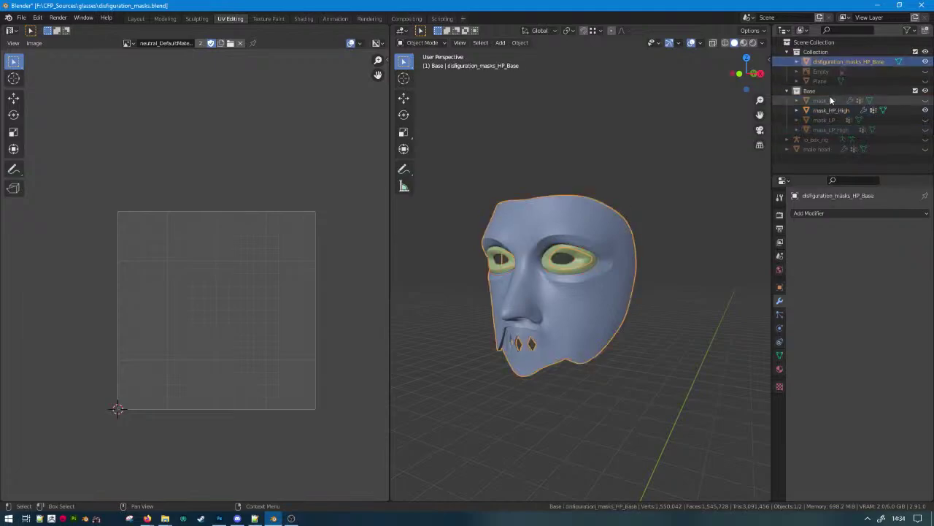
click(925, 111)
drag(931, 120, 932, 127)
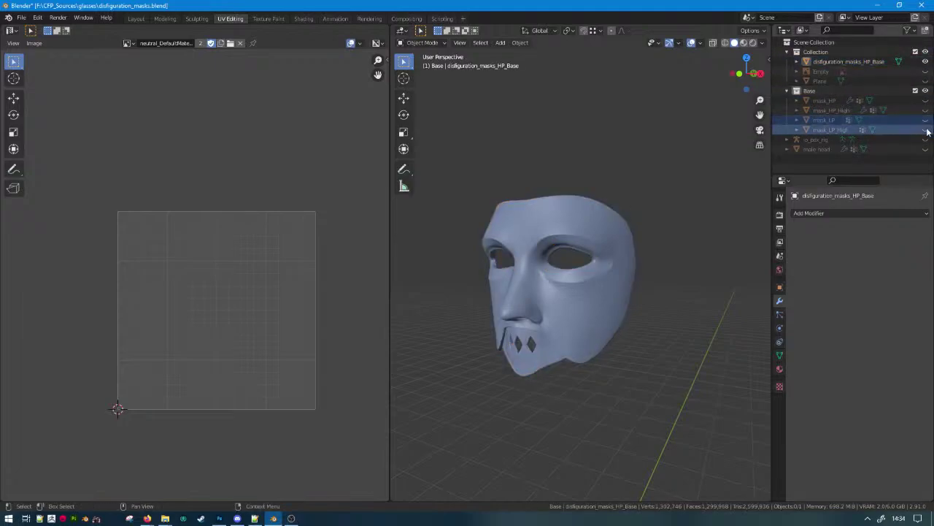
click(926, 130)
click(925, 120)
middle_drag(624, 194, 619, 245)
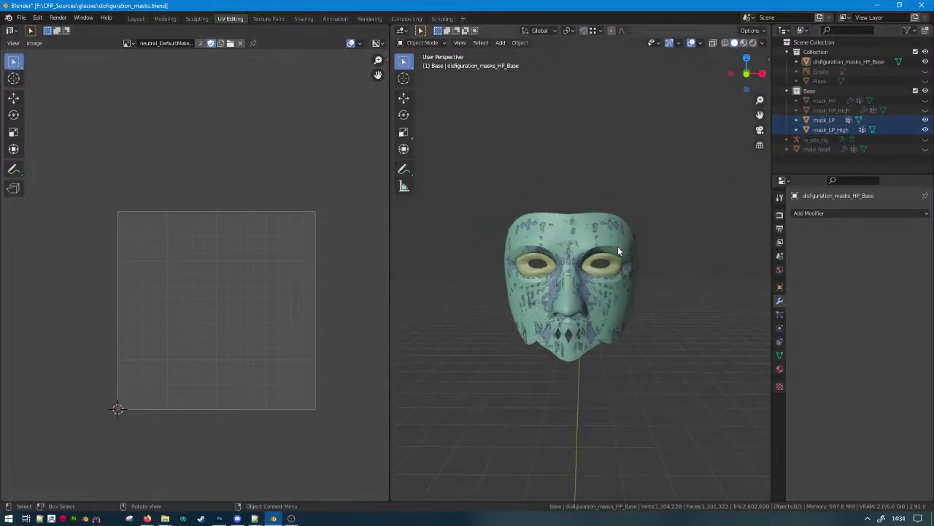
click(618, 247)
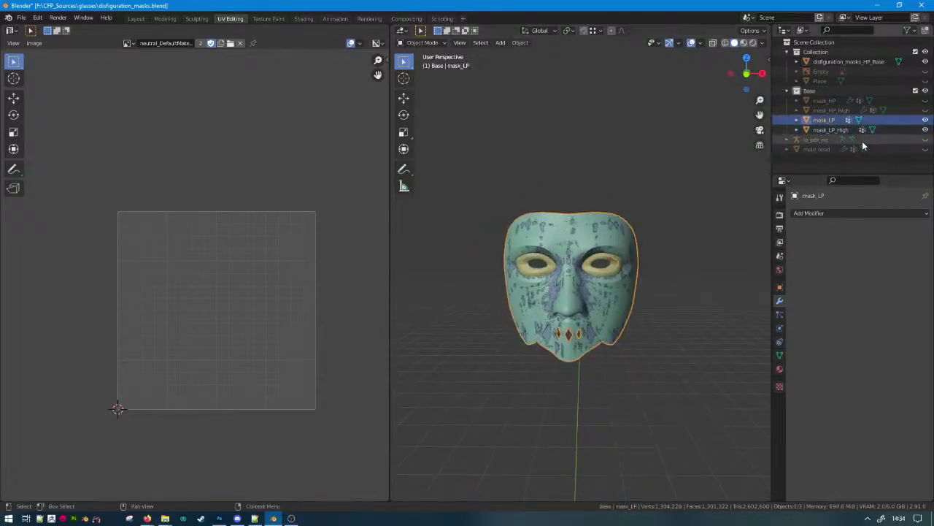
click(926, 61)
click(787, 52)
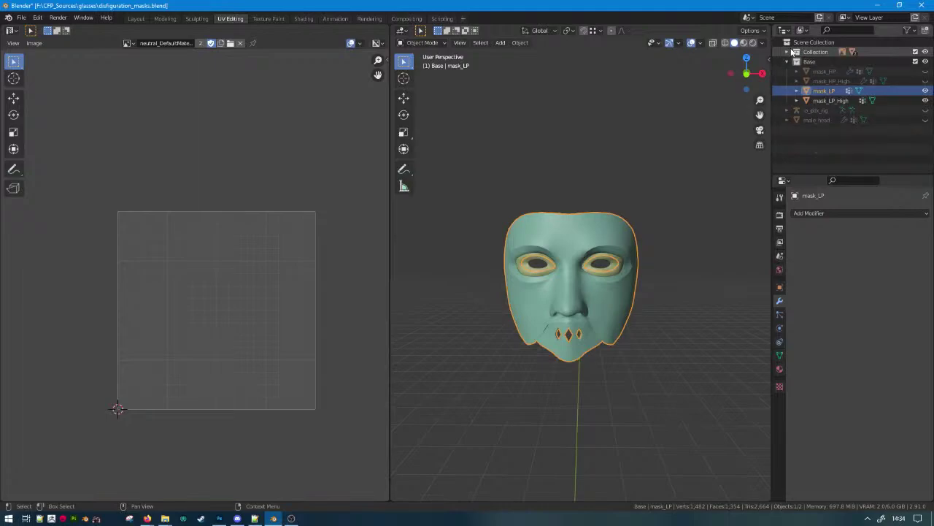
Duplicate mask_LP and mask_LP_High in place, move the copies out of the Base collection, and hide that collection.
shift+click(616, 264)
key(shift+d)
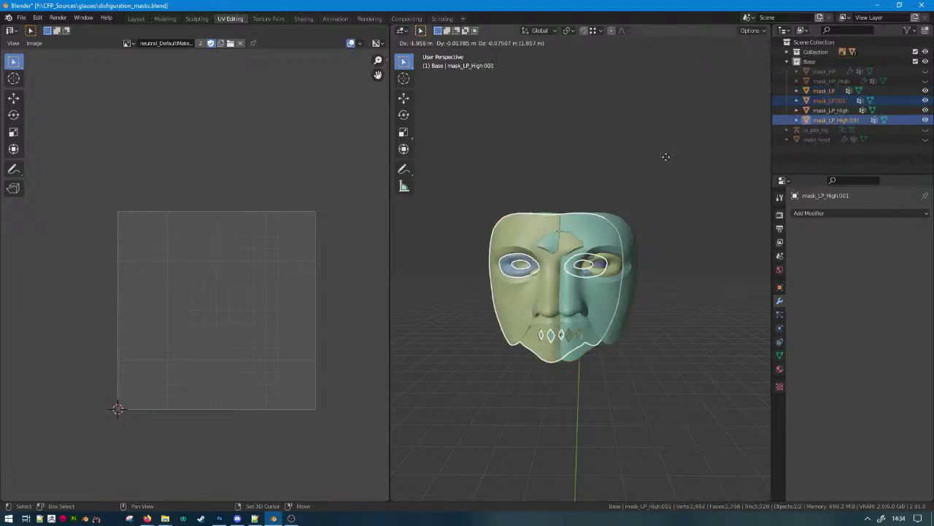
right_click(668, 156)
drag(823, 119, 824, 142)
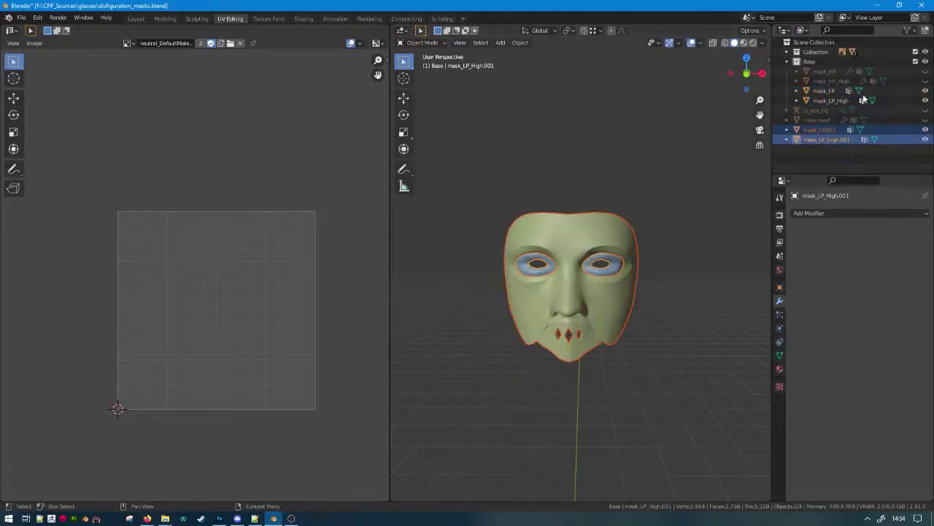
click(926, 62)
click(787, 61)
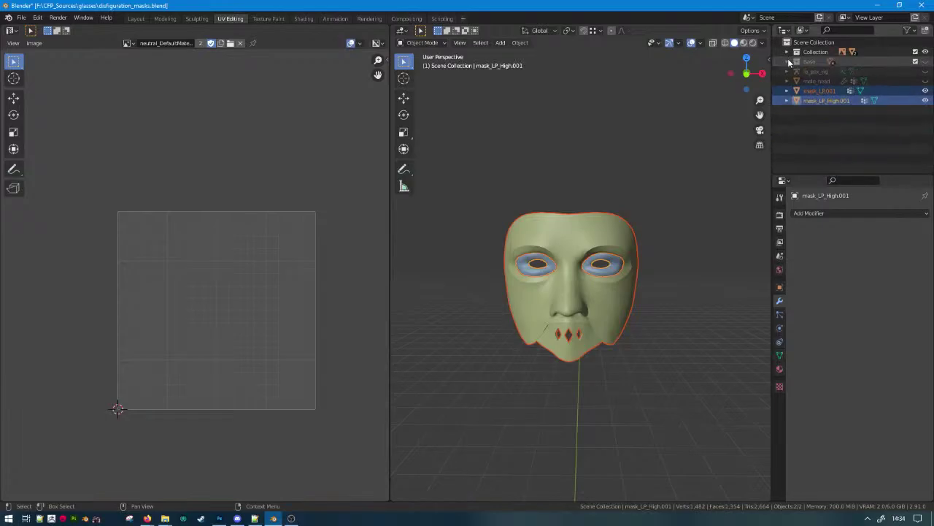
Display the scene in wireframe and triangulate all faces of the duplicated mask and eye meshes.
scroll(629, 236, up, 3)
click(645, 216)
scroll(646, 216, down, 1)
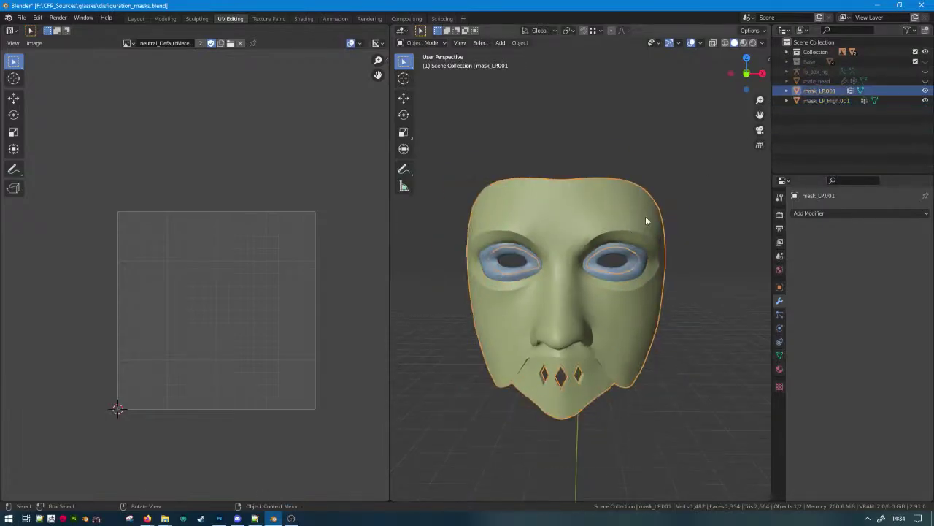
middle_drag(645, 216, 606, 235)
key(shift+z)
shift+click(571, 273)
key(Tab)
key(a)
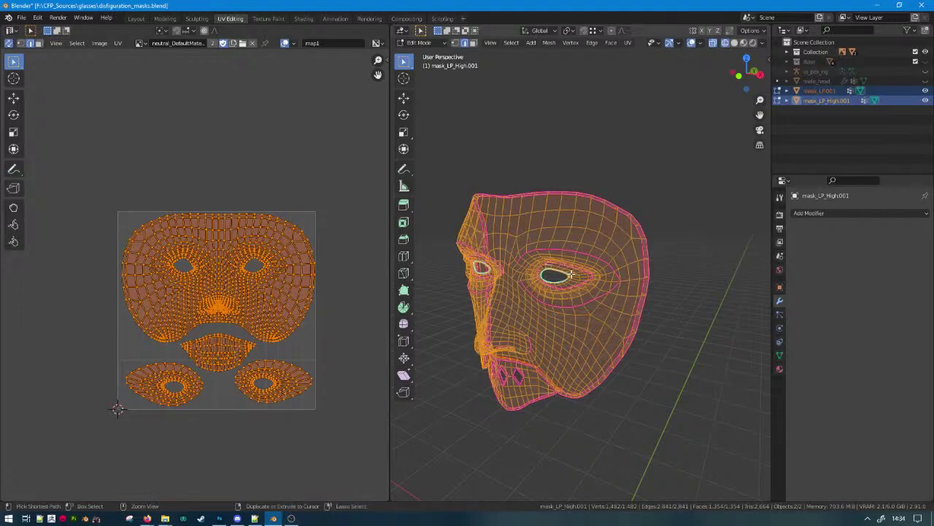
key(Tab)
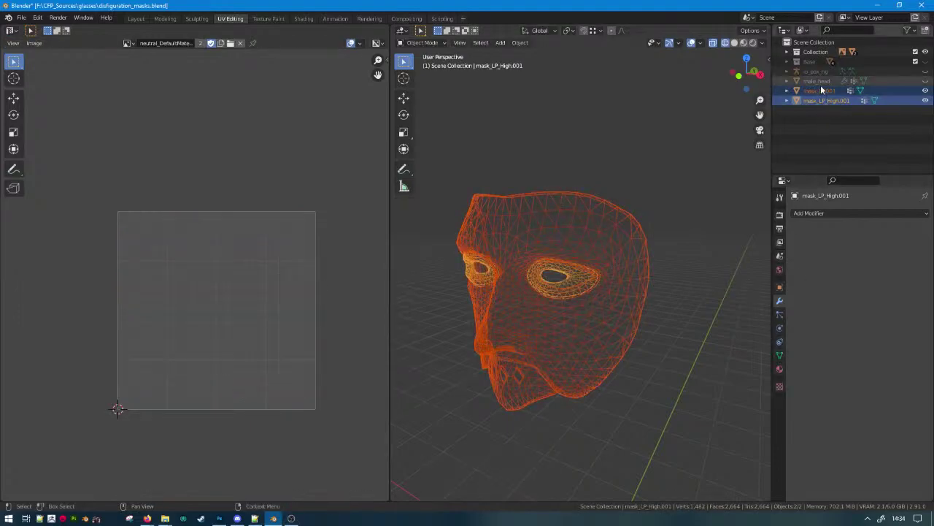
Look up the name of the skull vertex group on the male_head mesh.
click(819, 82)
click(781, 355)
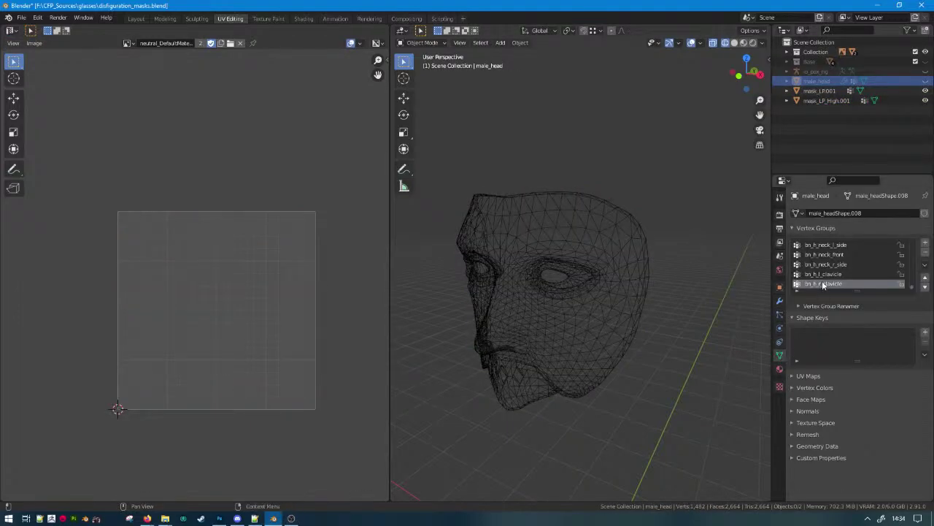
scroll(851, 271, up, 5)
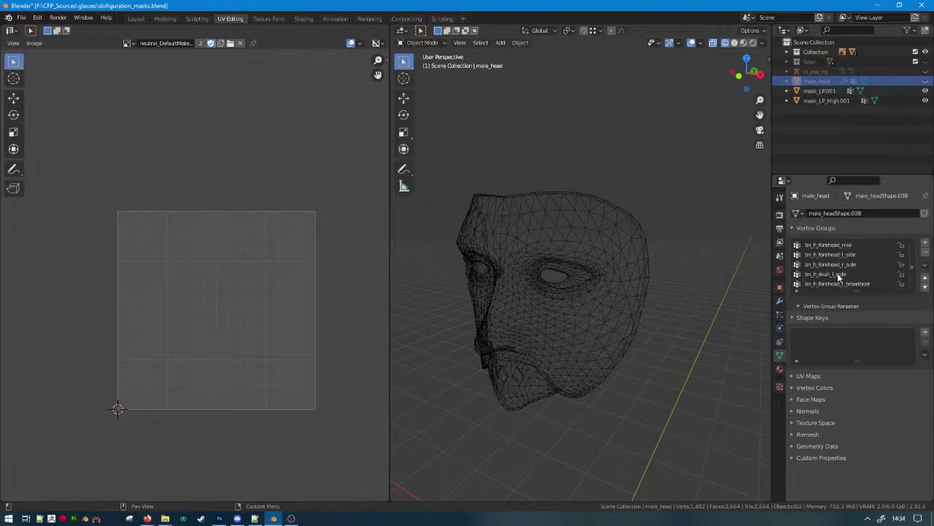
click(825, 254)
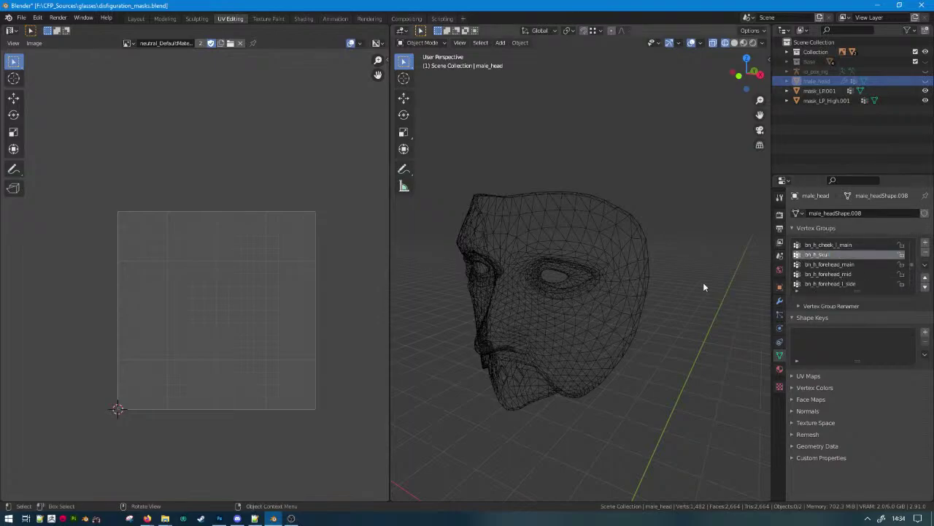
Delete all vertex groups from the duplicated eye mesh mask_LP_High.001.
click(829, 90)
ctrl+click(829, 99)
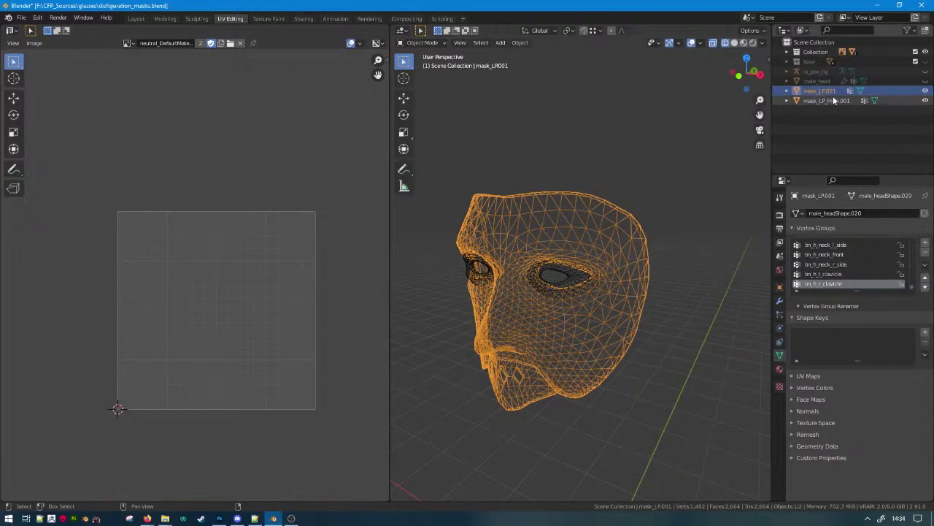
key(Tab)
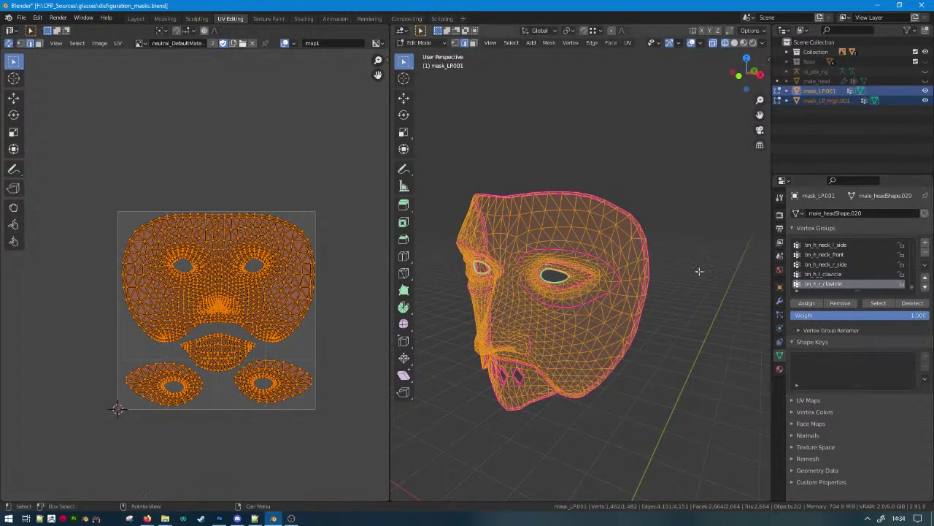
key(Tab)
click(582, 275)
shift+click(562, 274)
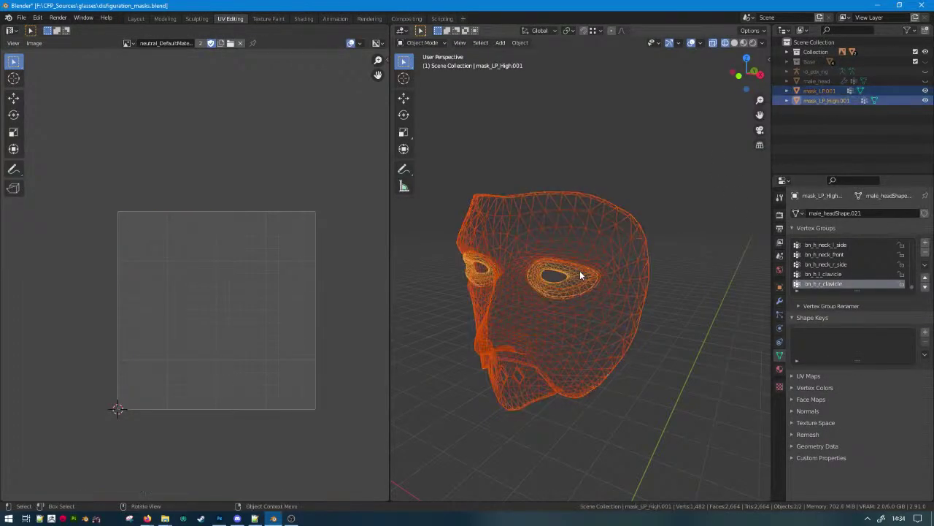
key(Tab)
click(925, 266)
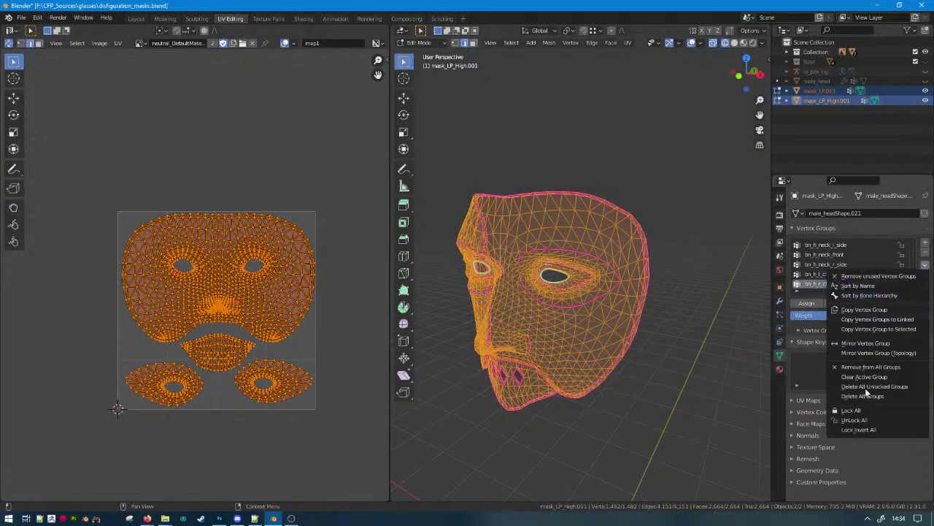
click(868, 406)
Add a vertex group named bn_h_skull to mask_LP_High.001 and assign all its vertices with weight 1.000.
click(925, 243)
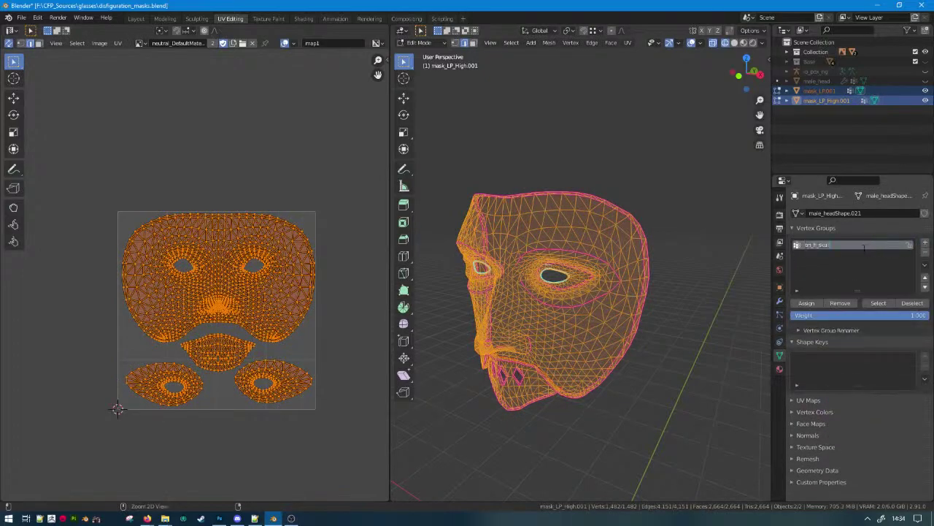
click(859, 248)
key(BackSpace)
click(806, 303)
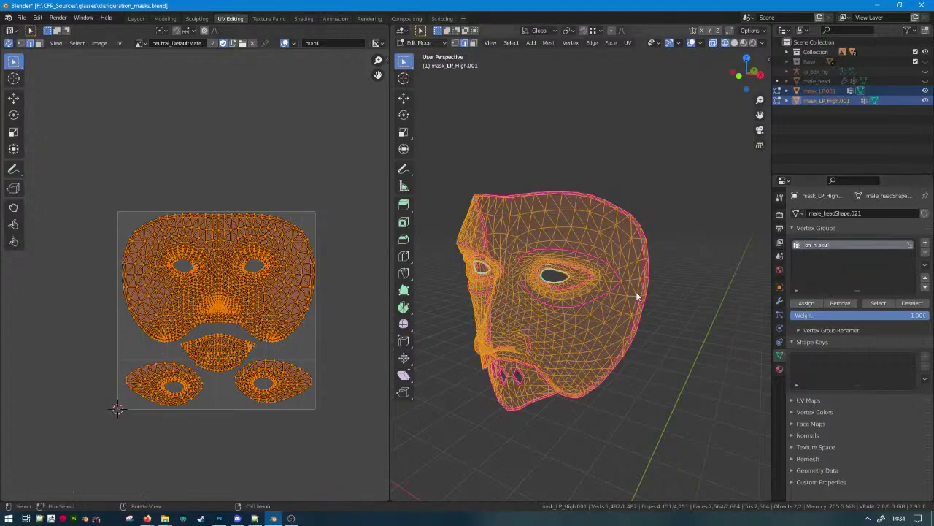
key(Tab)
Replace all vertex groups of mask_LP.001 with a single bn_h_skull group and assign every vertex to it with weight 1.000.
click(586, 300)
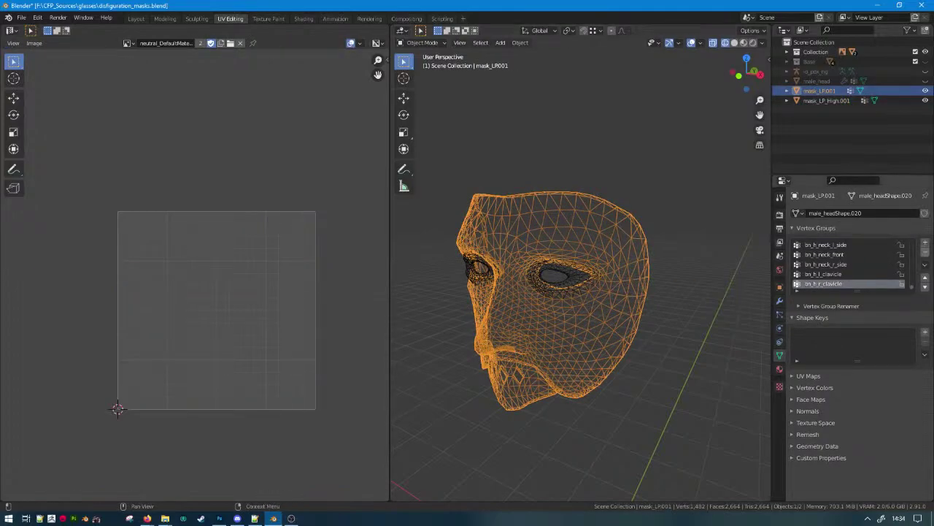
click(926, 264)
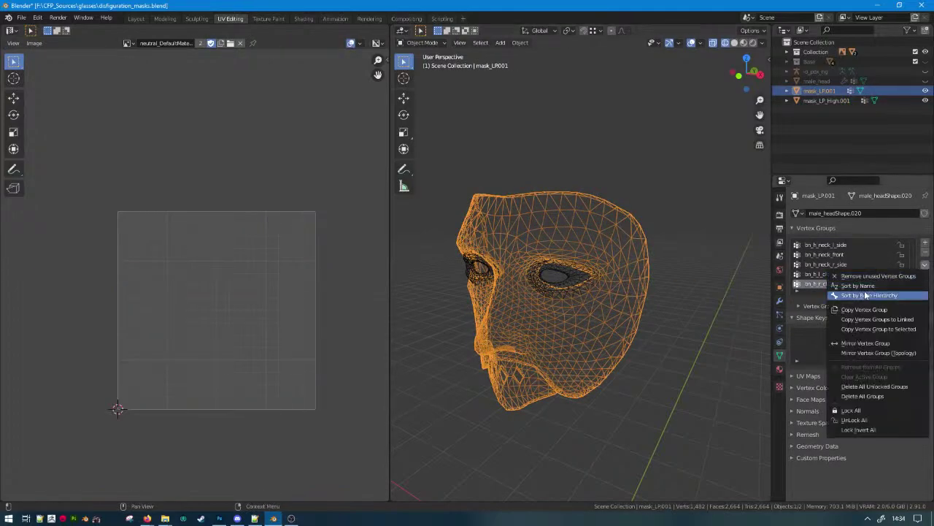
click(862, 395)
key(Tab)
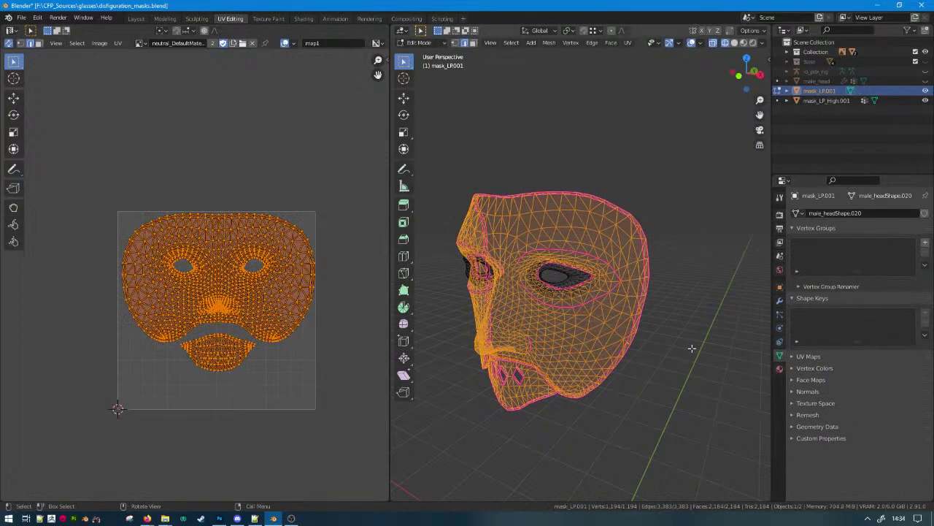
click(925, 242)
double_click(847, 245)
text(cn_h_skull)
key(Return)
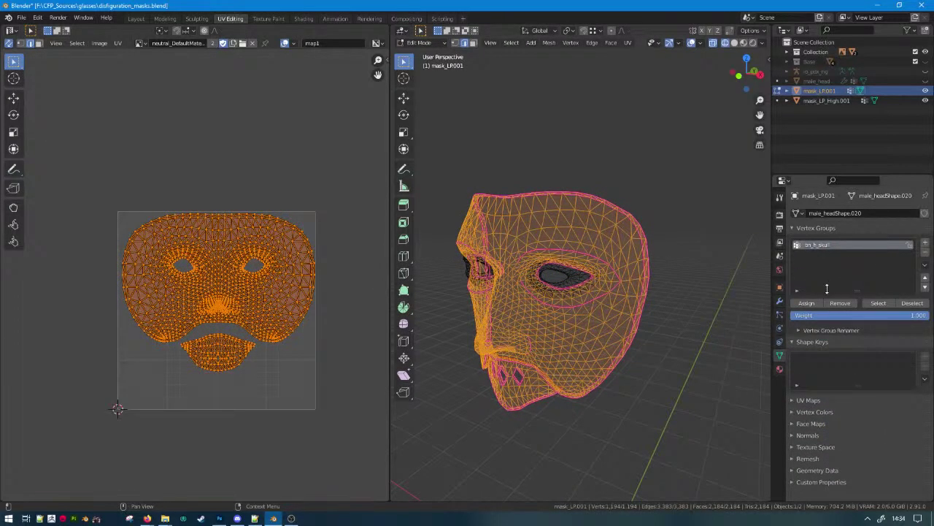
click(816, 303)
key(Tab)
Add an Armature modifier to the mask_LP.001 object with io_pdx_rig as its target object.
click(584, 281)
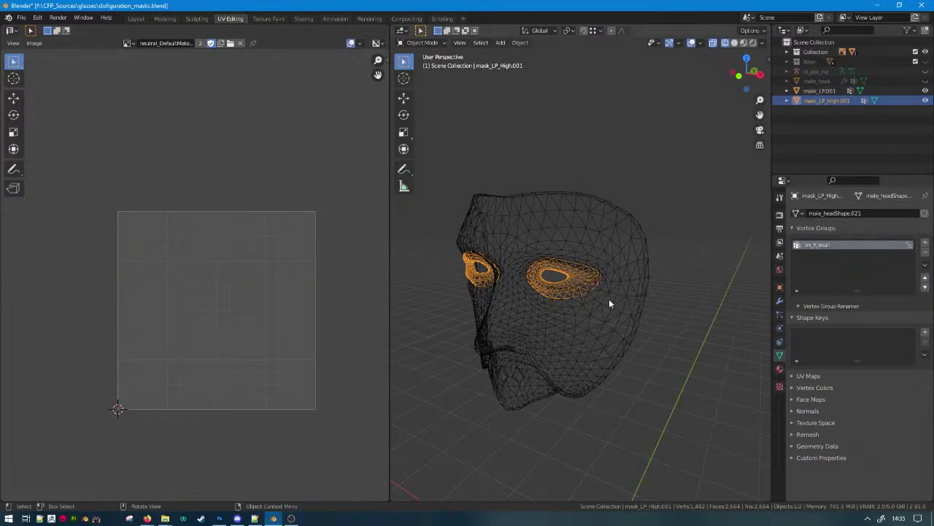
click(609, 299)
click(556, 278)
click(619, 250)
key(KP_1)
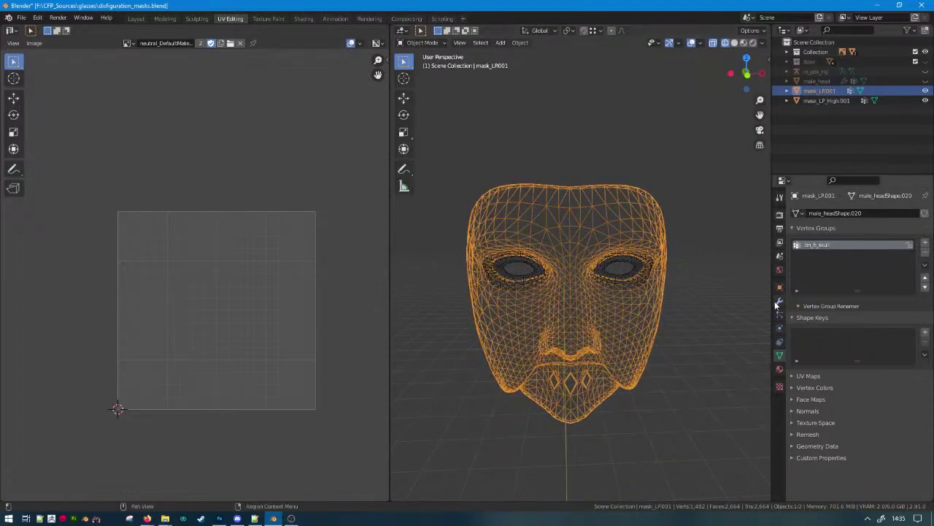
click(779, 301)
click(827, 212)
click(803, 242)
click(876, 244)
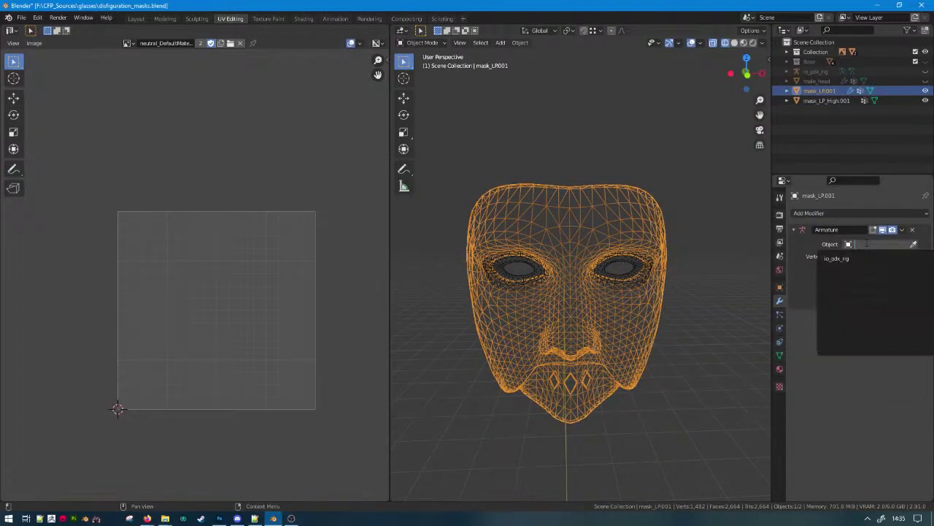
click(861, 255)
Add an Armature modifier targeting io_pdx_rig to the eye mesh mask_LP_High.001.
click(828, 101)
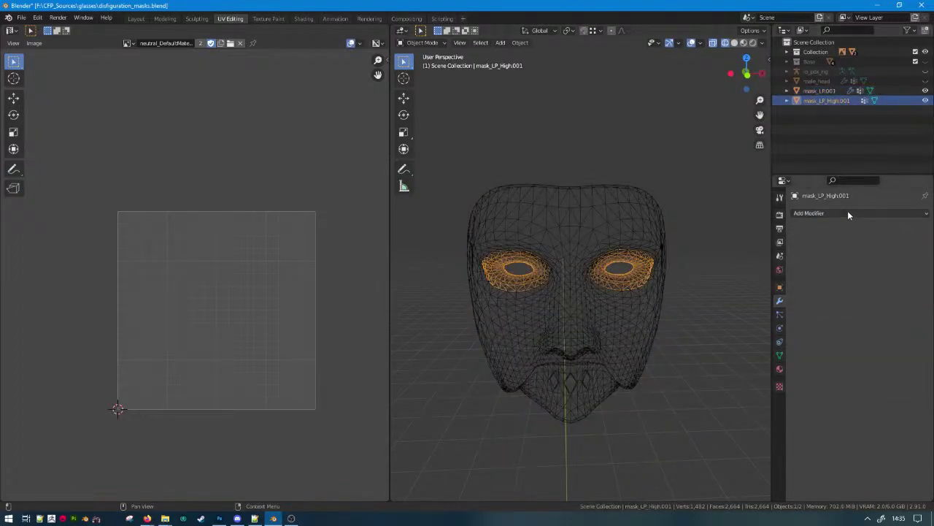
click(848, 212)
click(813, 240)
click(876, 244)
click(861, 255)
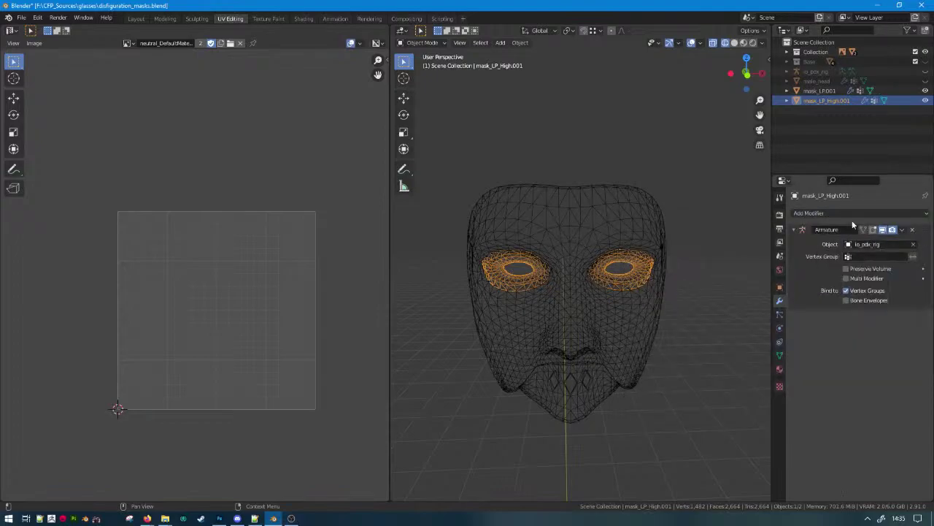
Rename the mask_LP.001 object as male_headgear_special_cfp_face_mask_05.
click(820, 90)
click(779, 368)
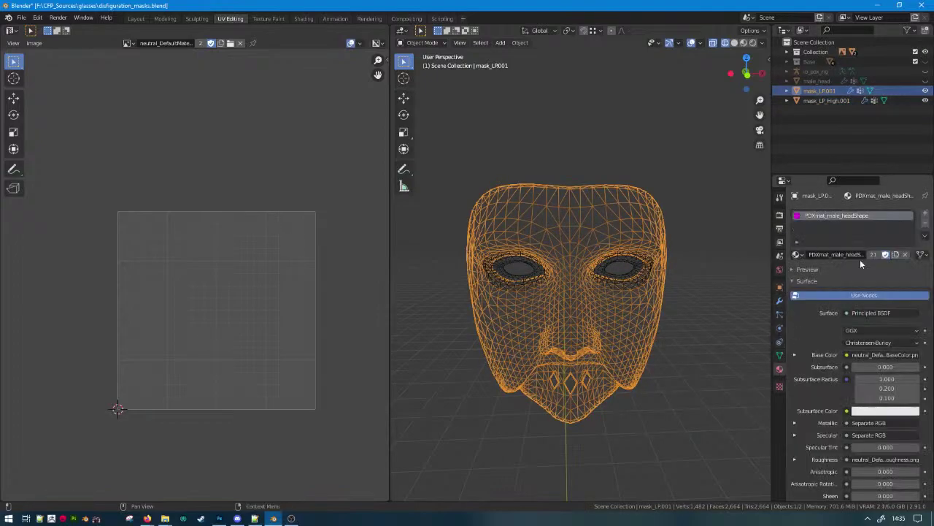
key(alt+Tab)
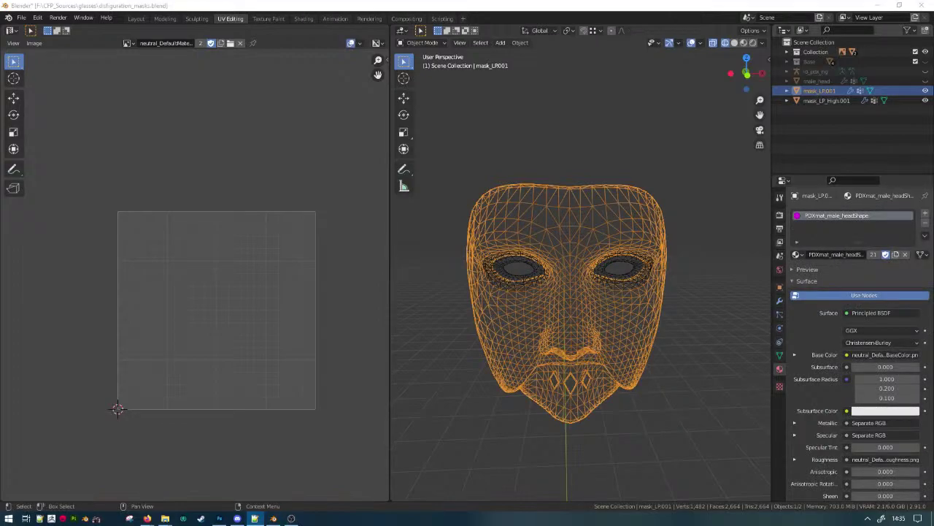
key(alt+Tab)
double_click(820, 90)
text(male_headgear_special_cfp_face_mask_05)
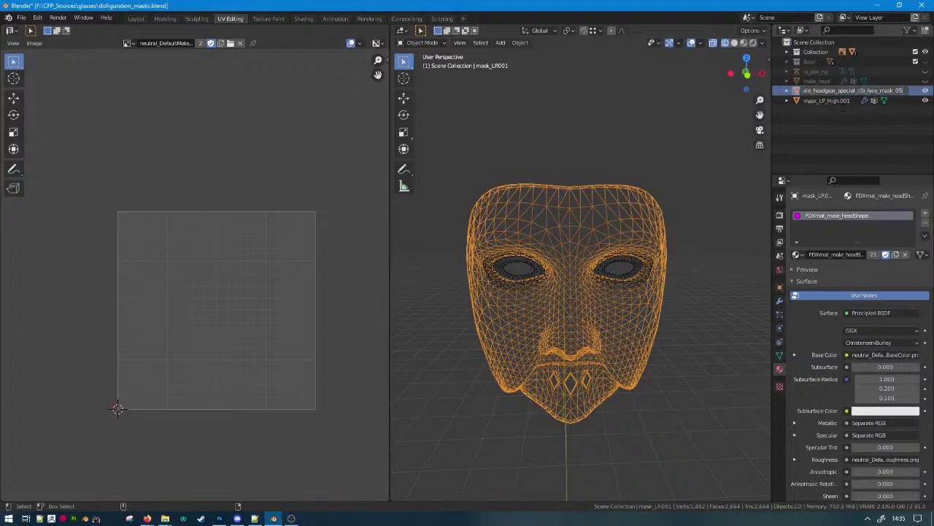
key(Return)
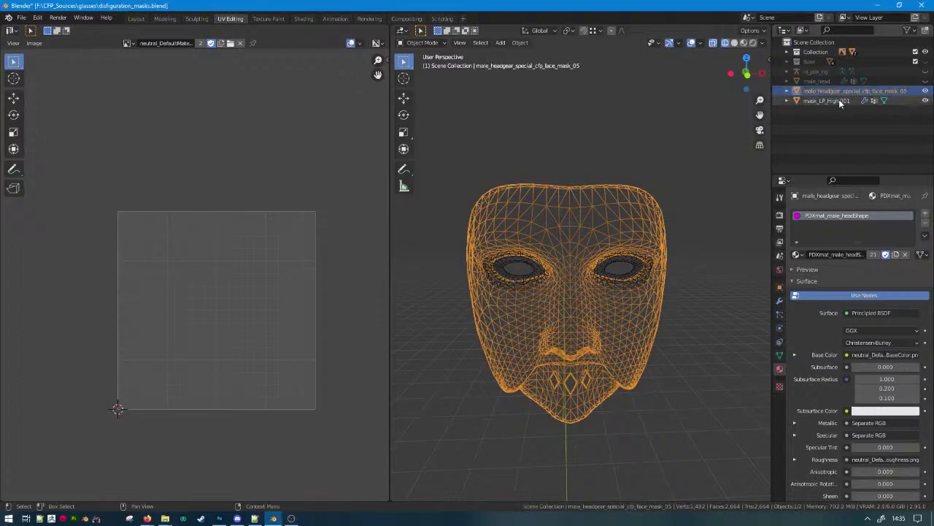
Rename the mesh data of the face_mask_05 object as male_headgear_special_cfp_face_mask_05Shape.
click(788, 92)
double_click(824, 101)
text(male_headgear_special_cfp_face_mask_05)
text(Shape)
key(Return)
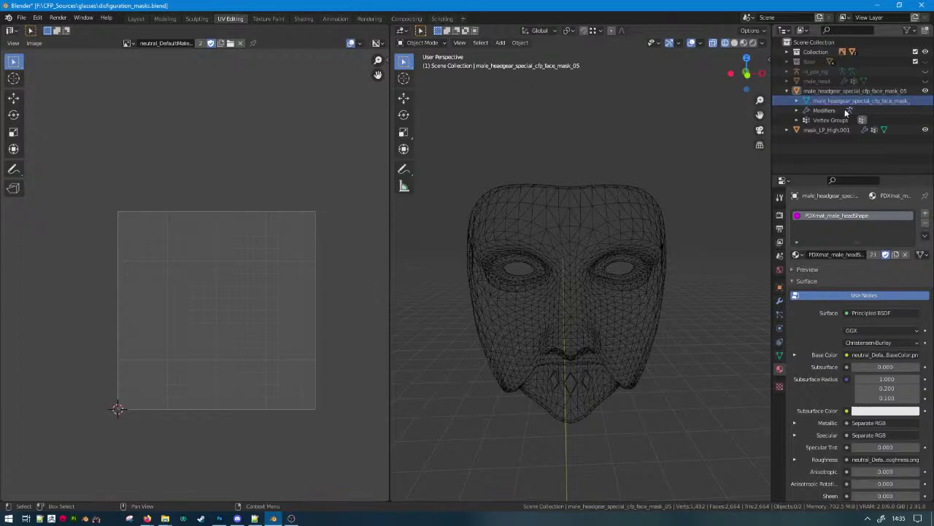
Rename the mask's PDXmat_male_headShape material as PDXmat_male_headgear_special_cfp_face_mask_05.
double_click(825, 216)
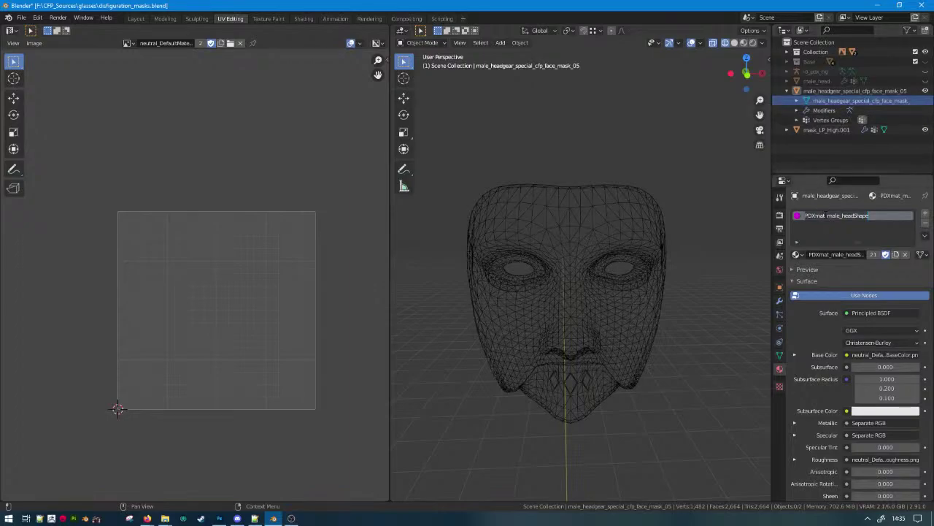
click(828, 215)
key(shift+End)
text(male_headgear_special_cfp_face_mask_05)
key(Return)
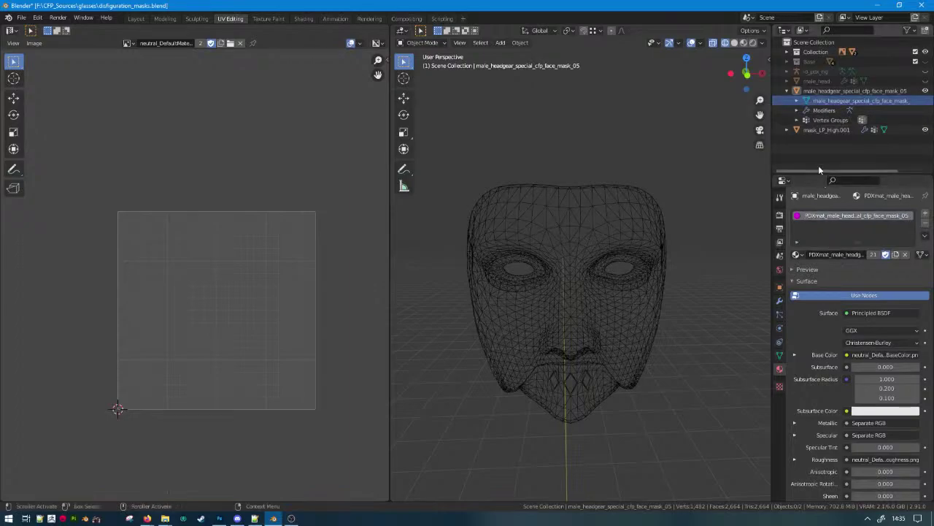
Duplicate the face_mask_05 object in place and name the copy male_headgear_special_cfp_face_mask_06.
click(786, 90)
click(839, 90)
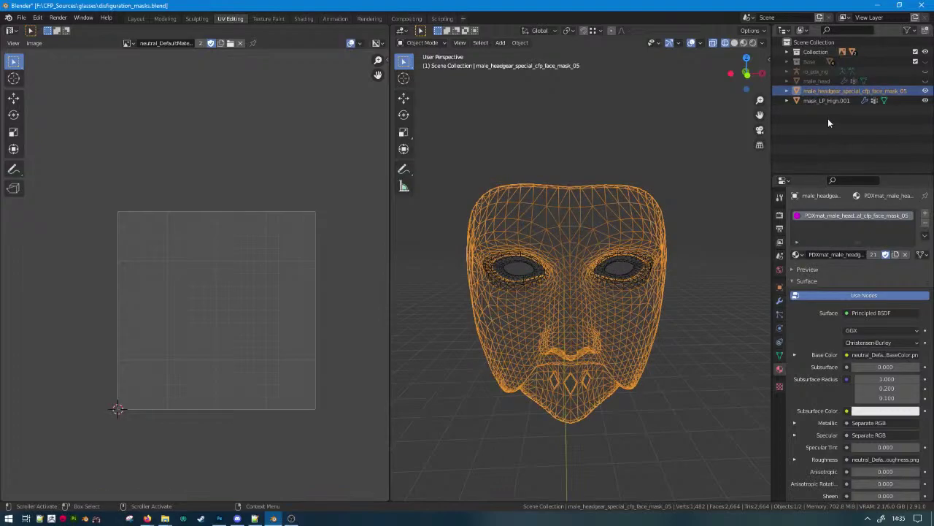
key(shift+d)
key(Escape)
double_click(854, 100)
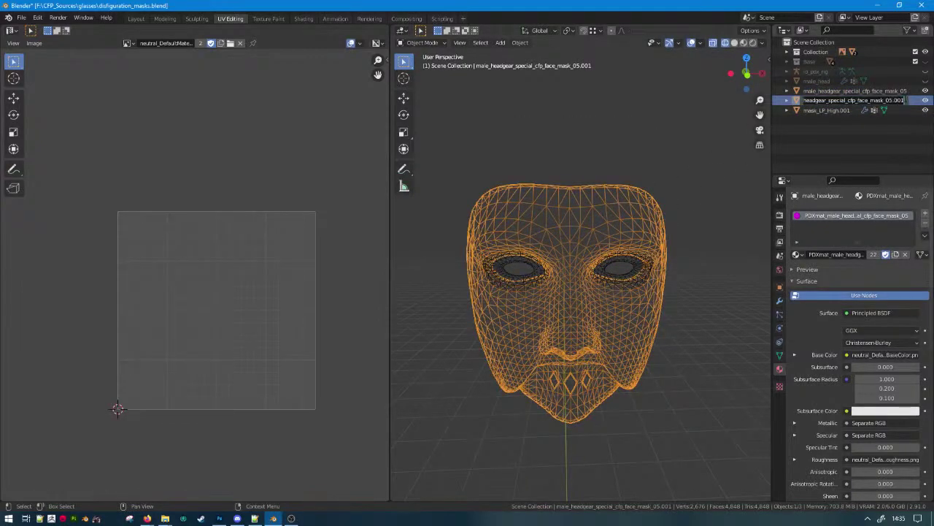
key(BackSpace)
key(BackSpace)
key(BackSpace)
key(BackSpace)
key(BackSpace)
text(6)
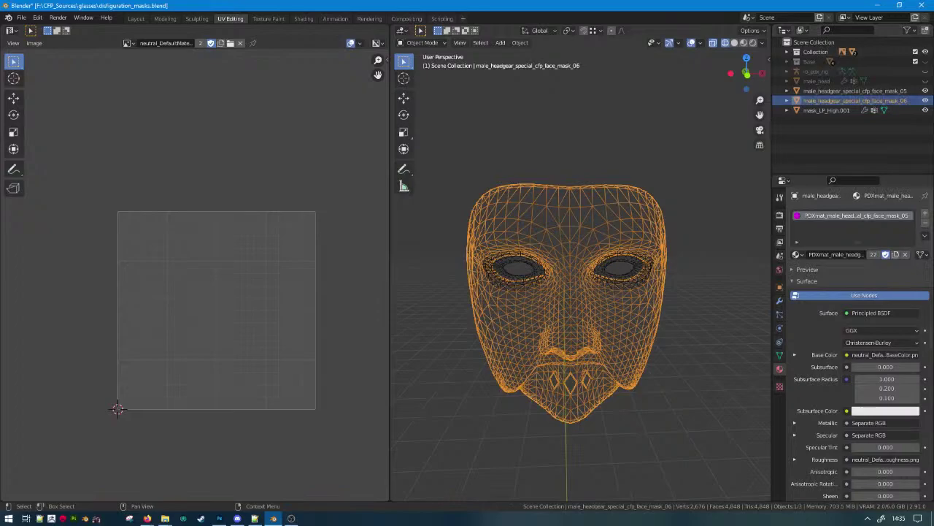
key(Return)
Rename the mesh data of the face_mask_06 object as male_headgear_special_cfp_face_mask_06Shape.
drag(771, 104, 728, 104)
click(728, 100)
double_click(777, 111)
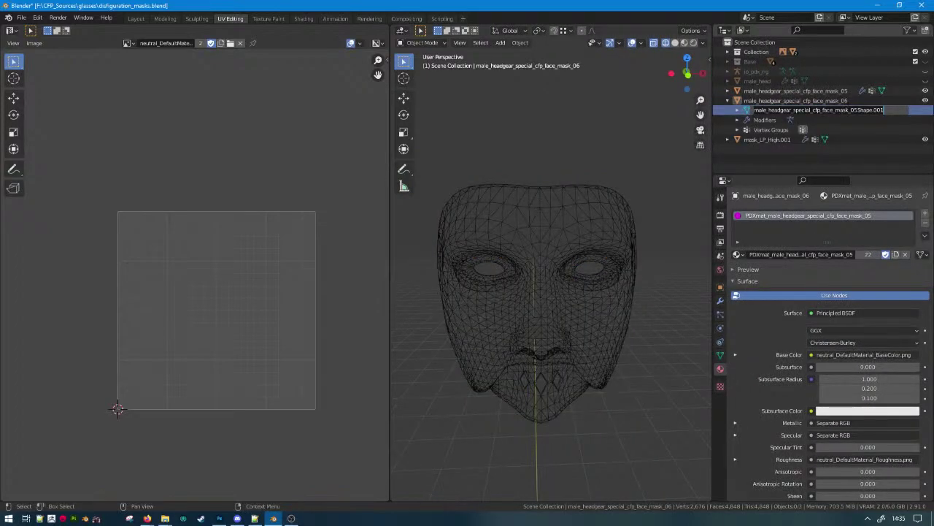
click(857, 109)
key(BackSpace)
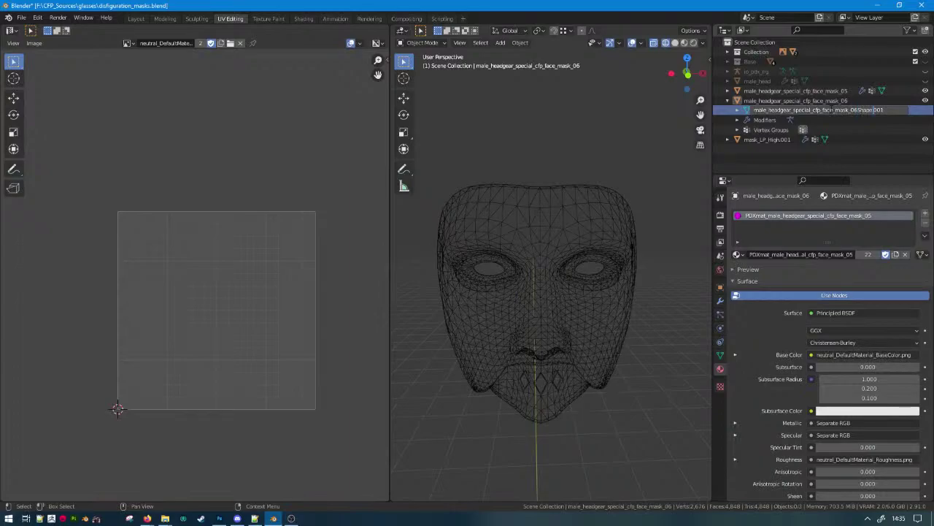
key(Return)
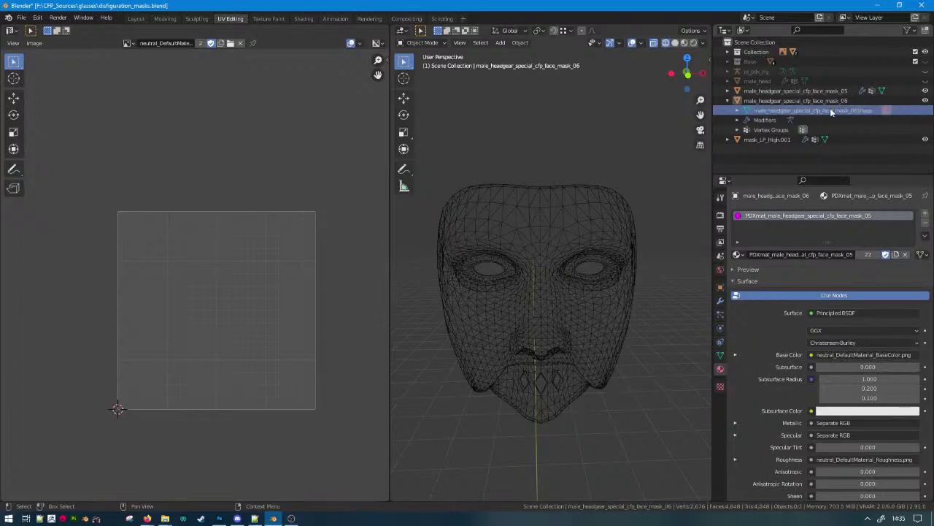
Duplicate the face_mask_05 object in place again and name the copy male_headgear_special_cfp_face_mask_04.
click(727, 101)
click(744, 101)
click(746, 92)
key(shift+d)
right_click(586, 162)
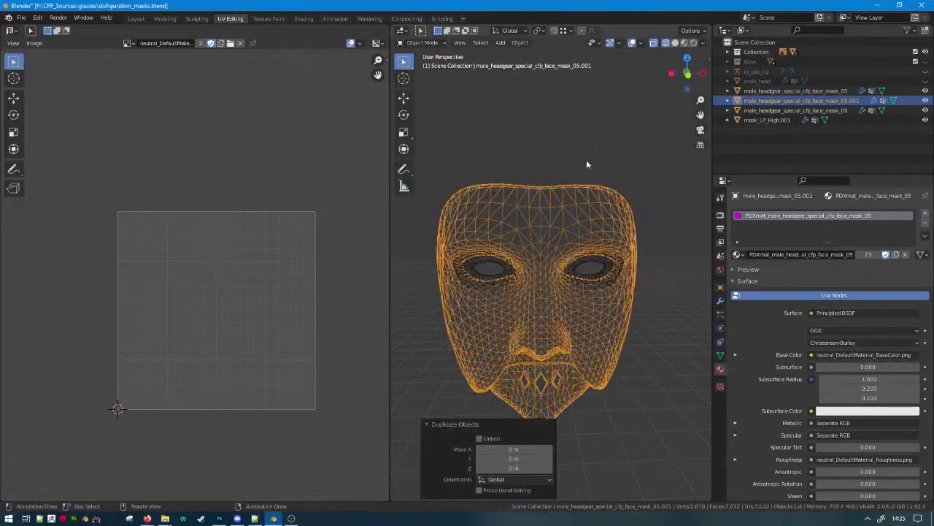
double_click(851, 102)
drag(847, 102, 864, 101)
text(4)
key(Return)
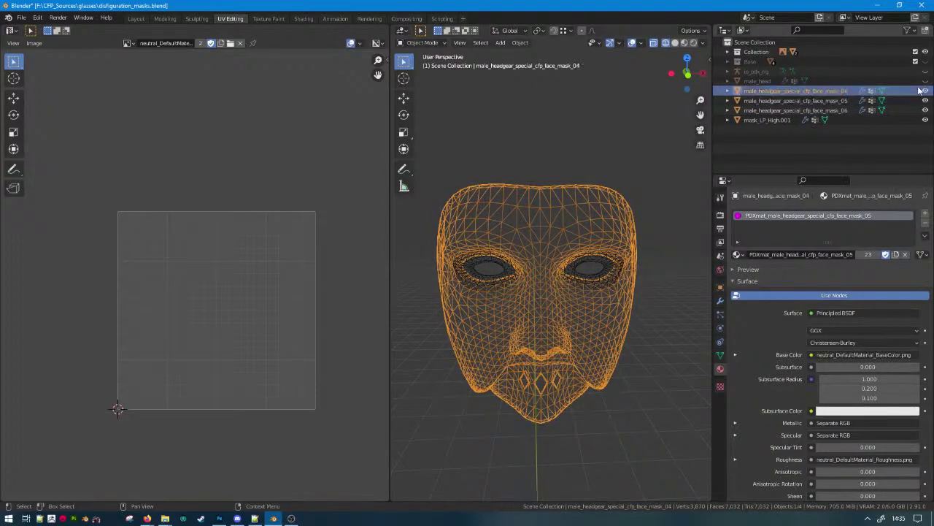
Rename the mesh data of the face_mask_04 object as male_headgear_special_cfp_face_mask_04Shape.
click(728, 90)
double_click(836, 100)
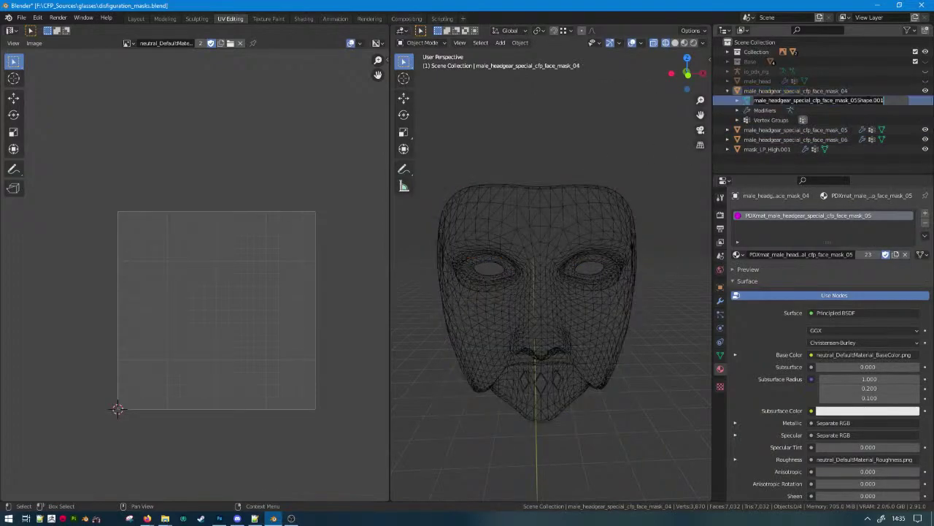
click(859, 100)
key(BackSpace)
text(4)
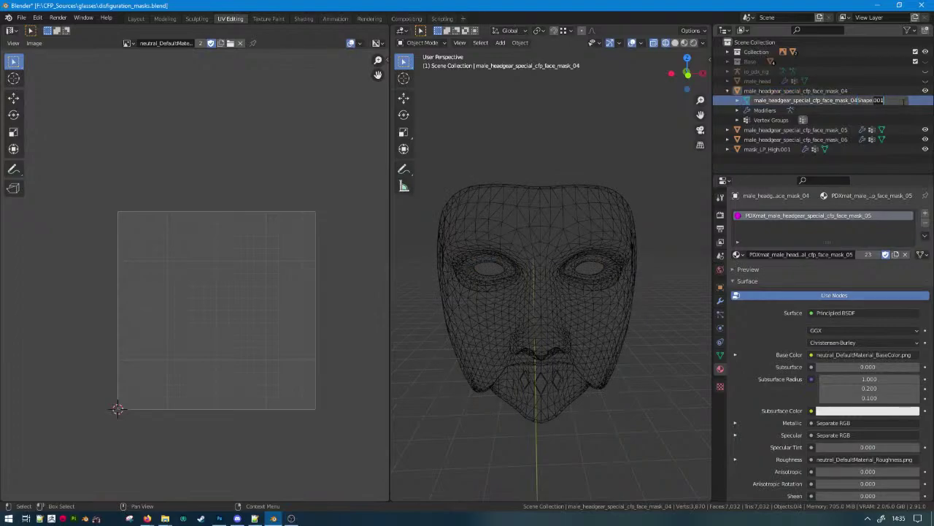
key(BackSpace)
key(BackSpace)
key(BackSpace)
key(BackSpace)
key(Return)
Join the eye mesh mask_LP_High.001 into the male_headgear_special_cfp_face_mask_04 object.
click(771, 150)
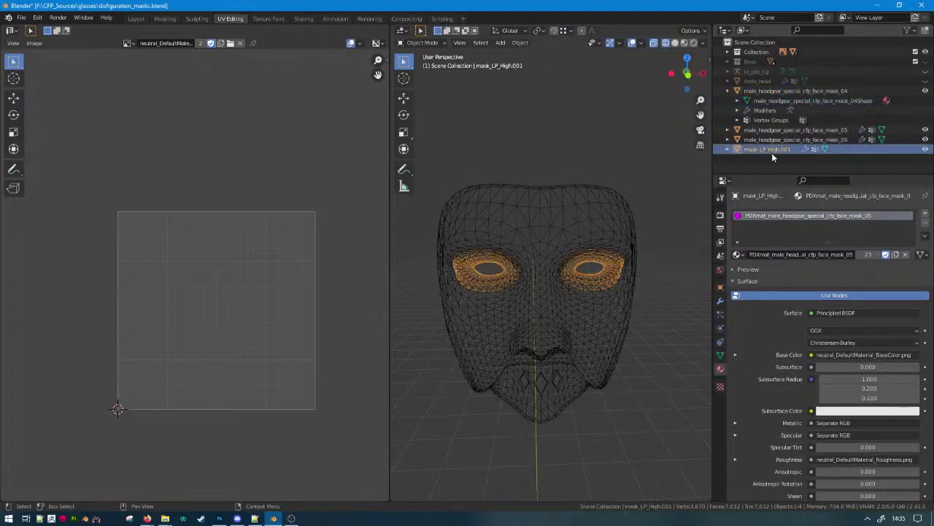
ctrl+click(770, 91)
key(ctrl+j)
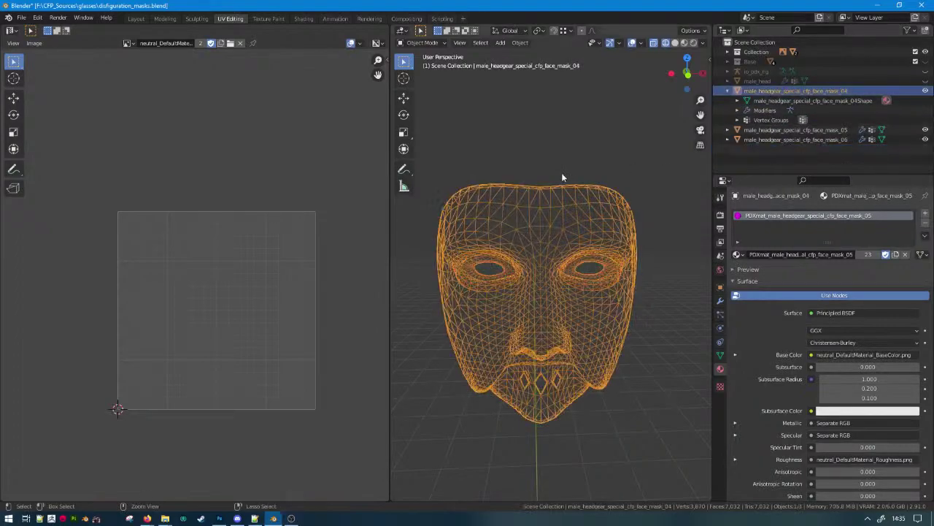
click(727, 90)
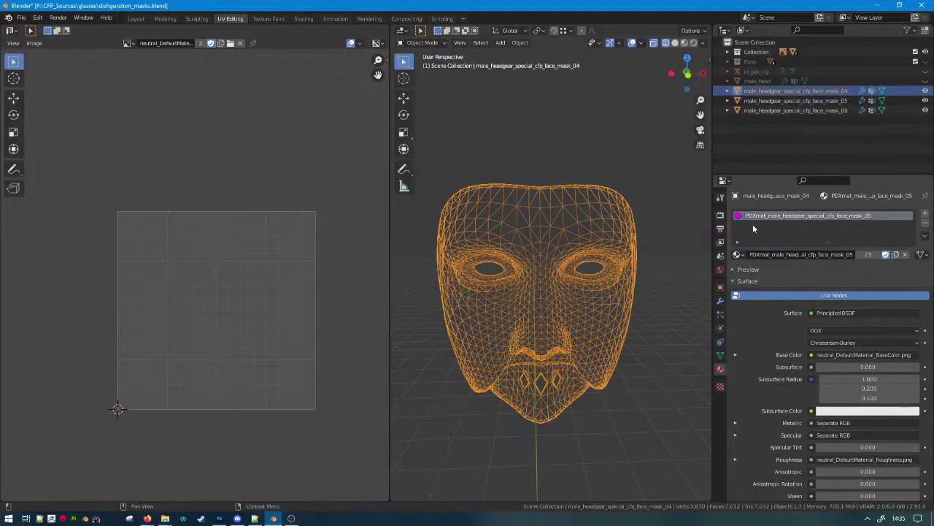
Try to copy the material settings from the male_headgear_special_cfp_face_mask_06 object.
click(759, 110)
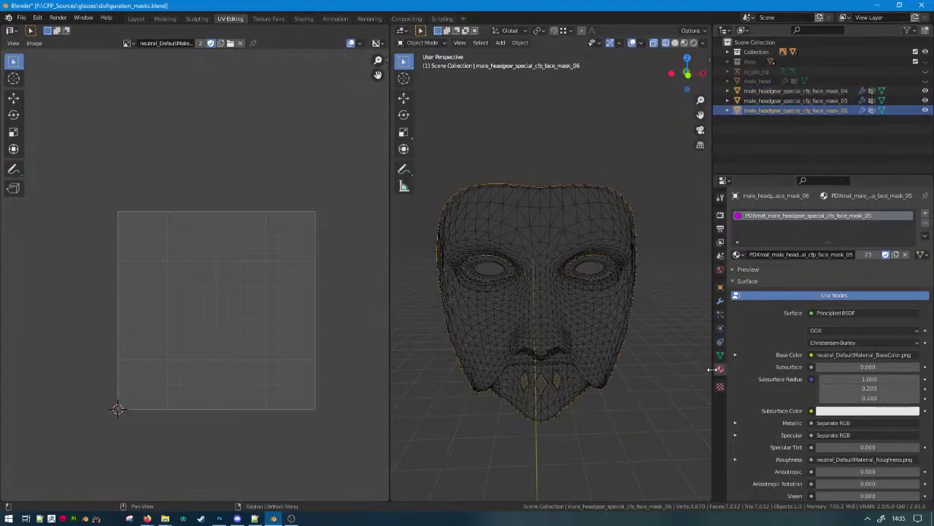
right_click(770, 211)
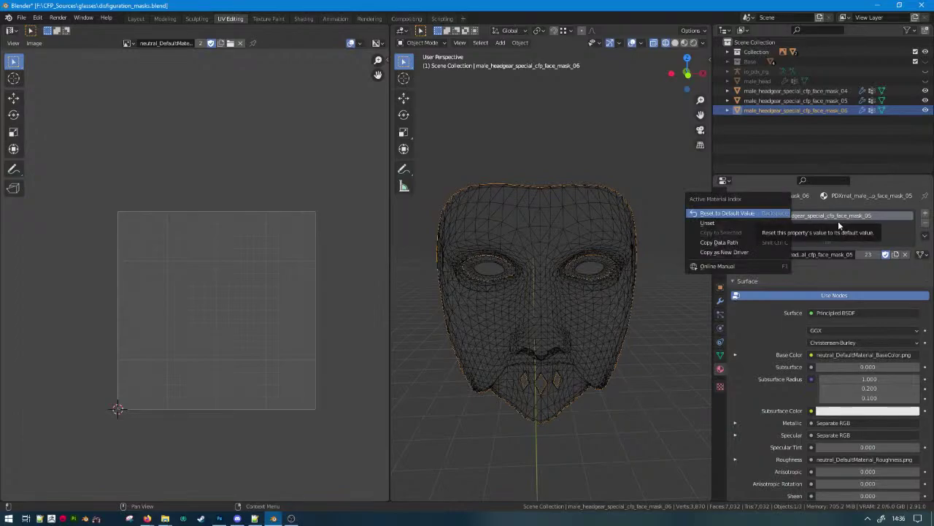
click(925, 235)
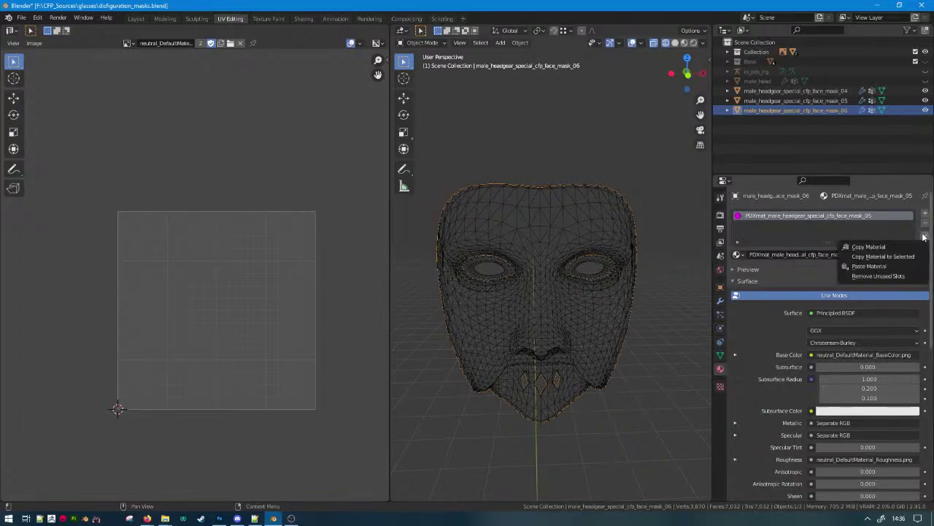
click(913, 246)
click(925, 235)
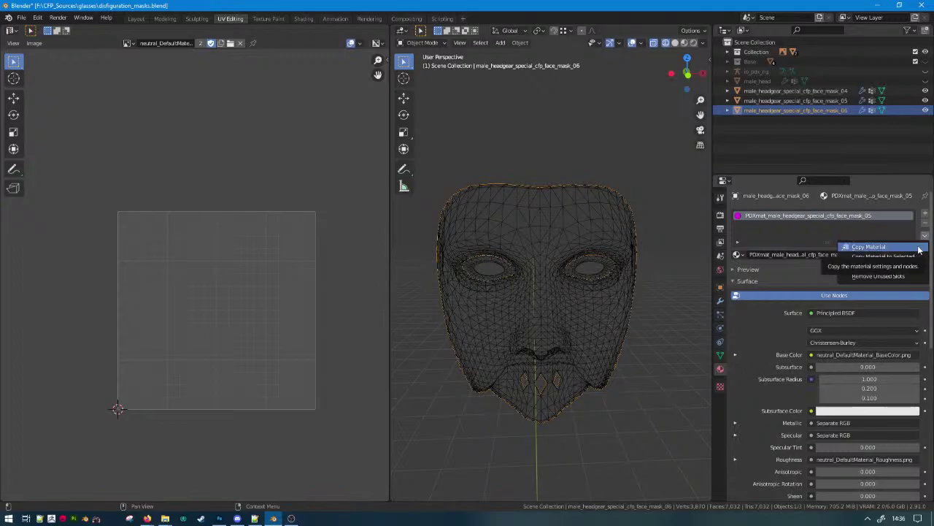
click(918, 247)
click(925, 235)
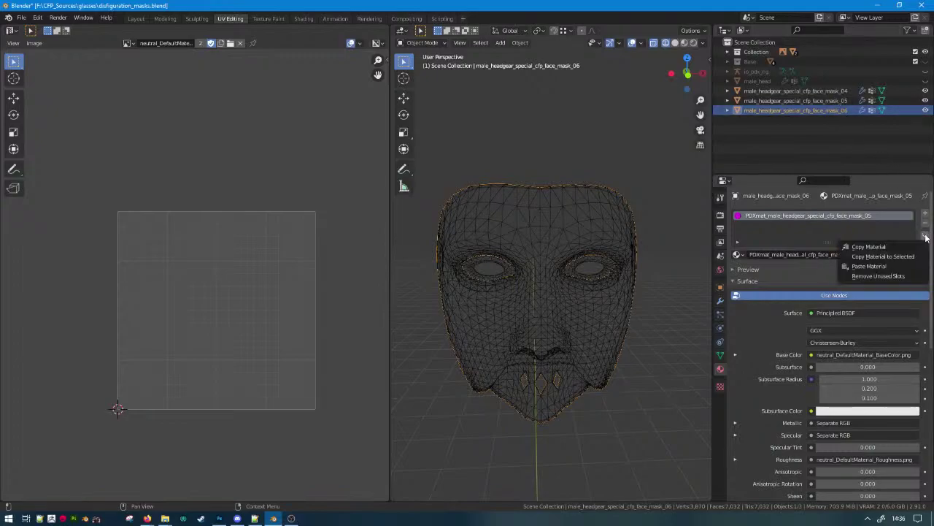
click(869, 247)
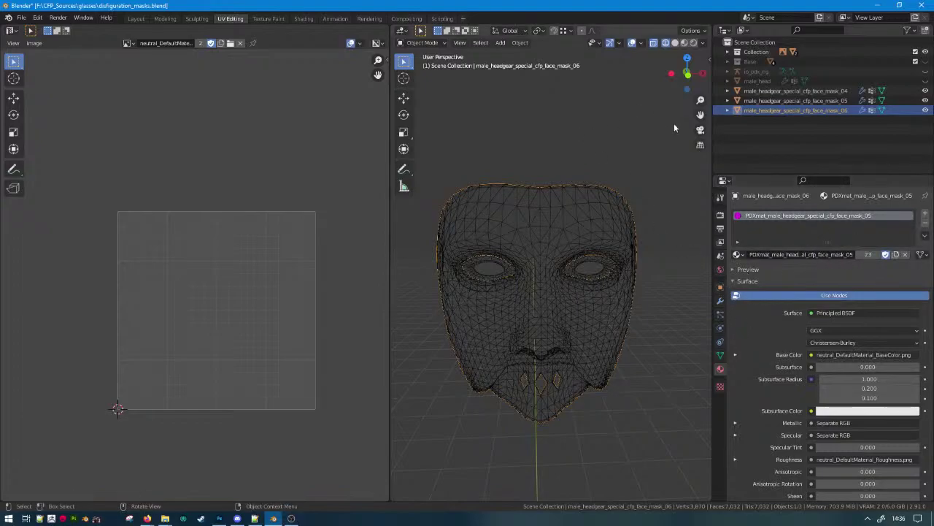
Create a PDX material of type portrait_attachment named PDXmat_male_headgear_special_cfp_face_mask_04Shape, reusing the face_mask_04 mesh data name.
click(727, 92)
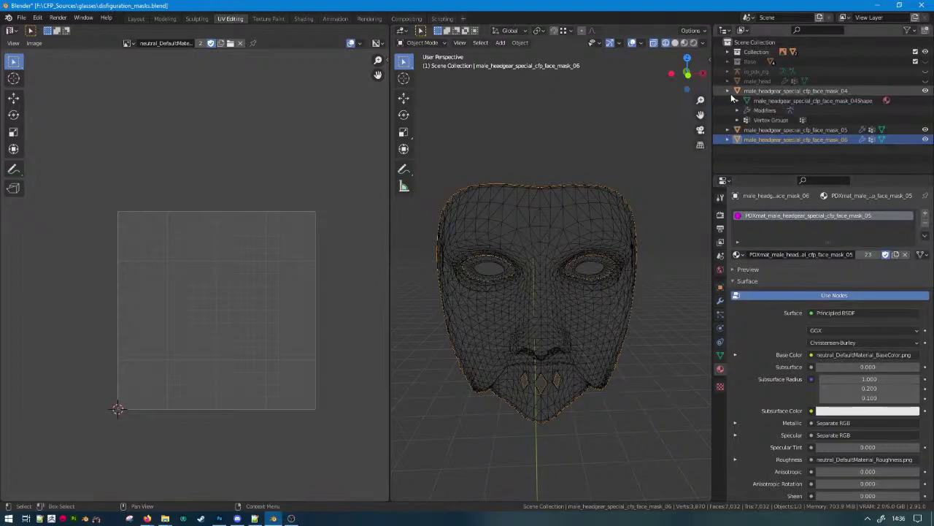
click(776, 110)
double_click(778, 102)
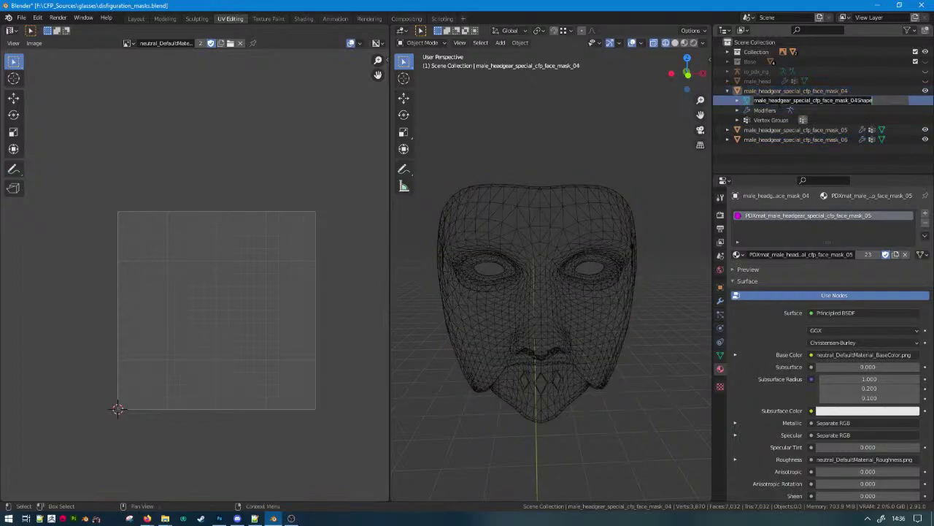
click(672, 152)
key(n)
click(707, 162)
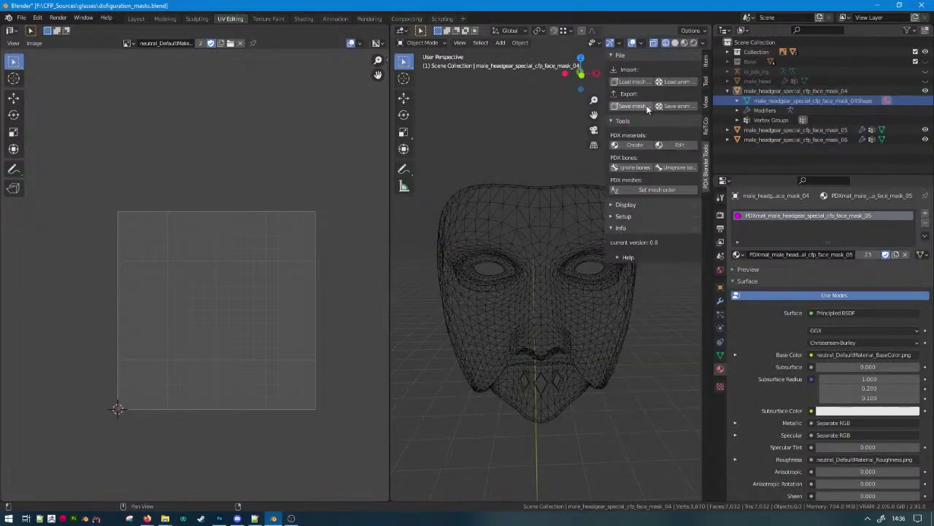
click(634, 145)
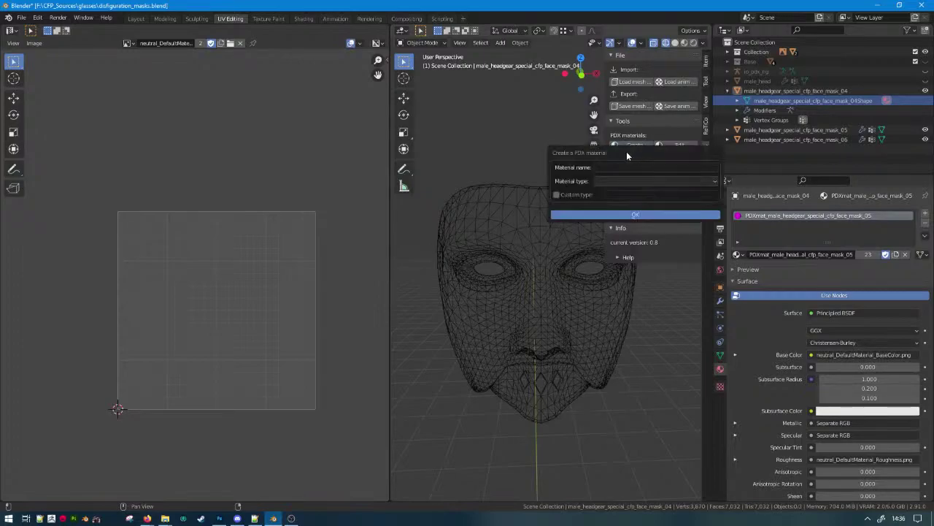
click(610, 167)
text(PDXm)
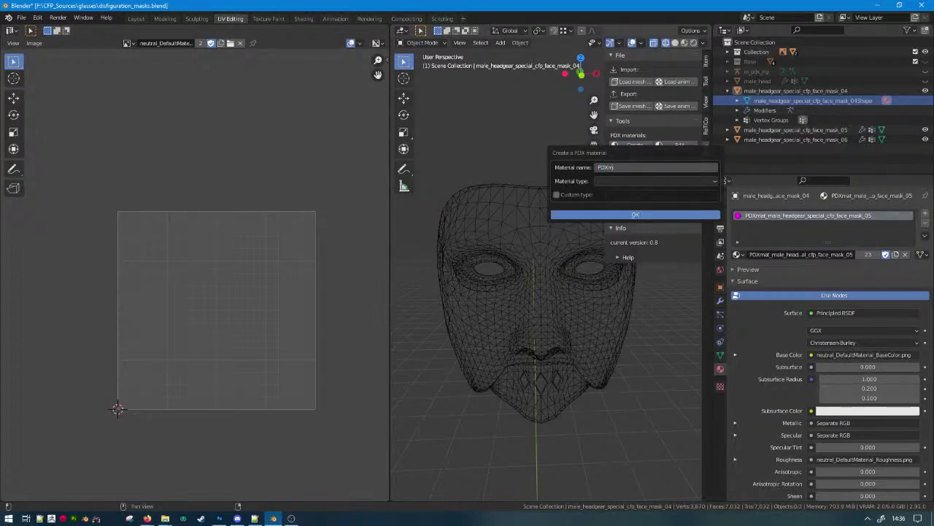
text(at_)
key(ctrl+v)
click(612, 152)
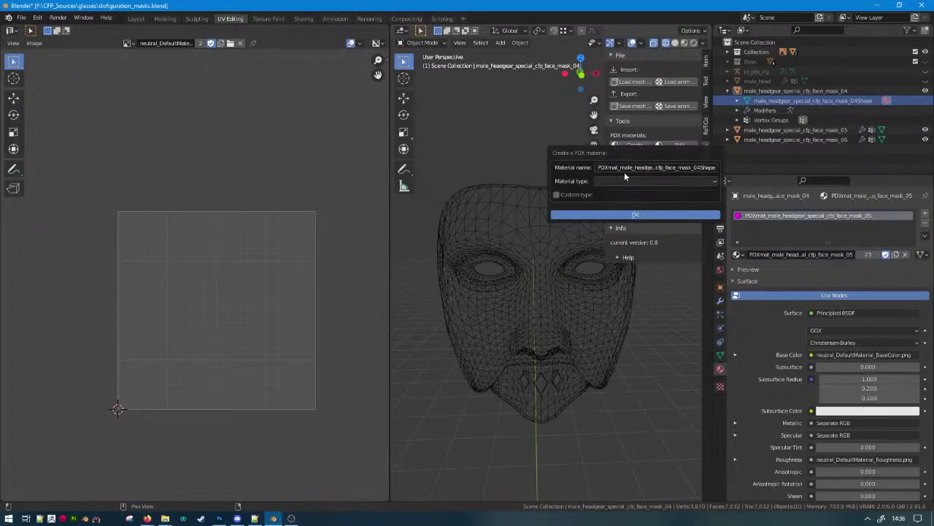
click(628, 181)
click(544, 286)
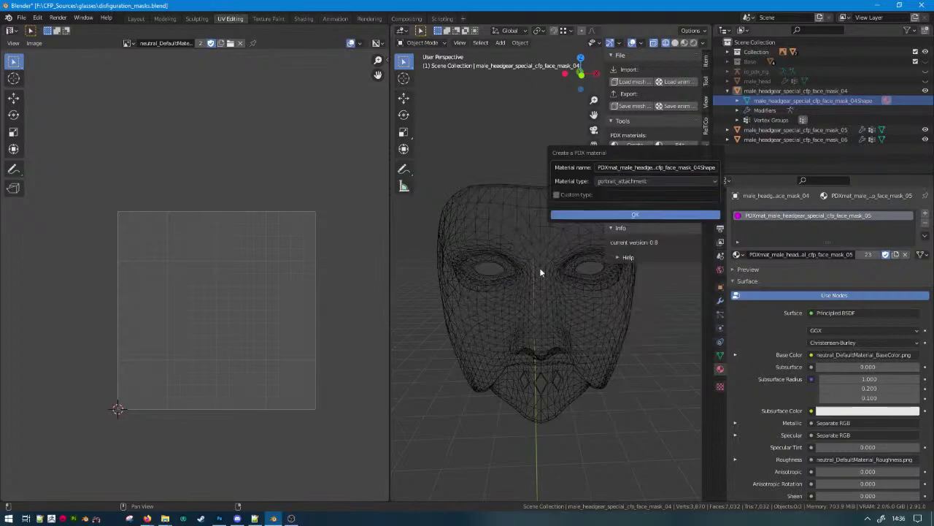
click(631, 216)
Assign the PDXmat_male_headgear_special_cfp_face_mask_04Shape material to the face_mask_04 object.
click(737, 254)
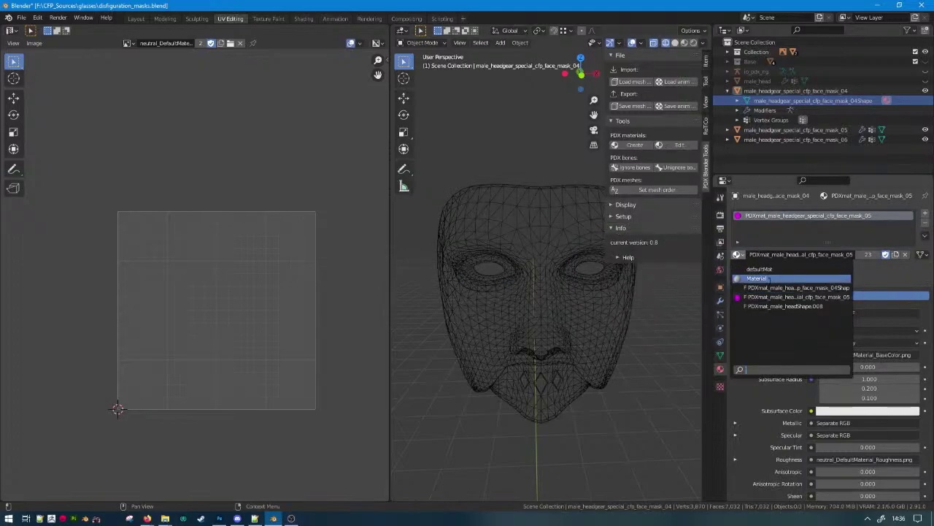
click(774, 287)
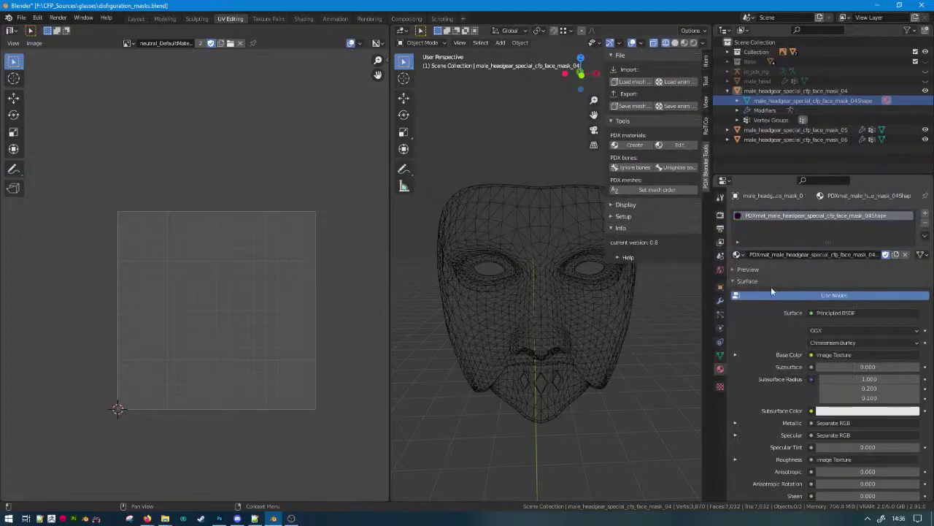
click(819, 90)
Rename the material of the face_mask_05 object as PDXmat_male_headgear_special_cfp_face_mask_05Shape.
click(823, 130)
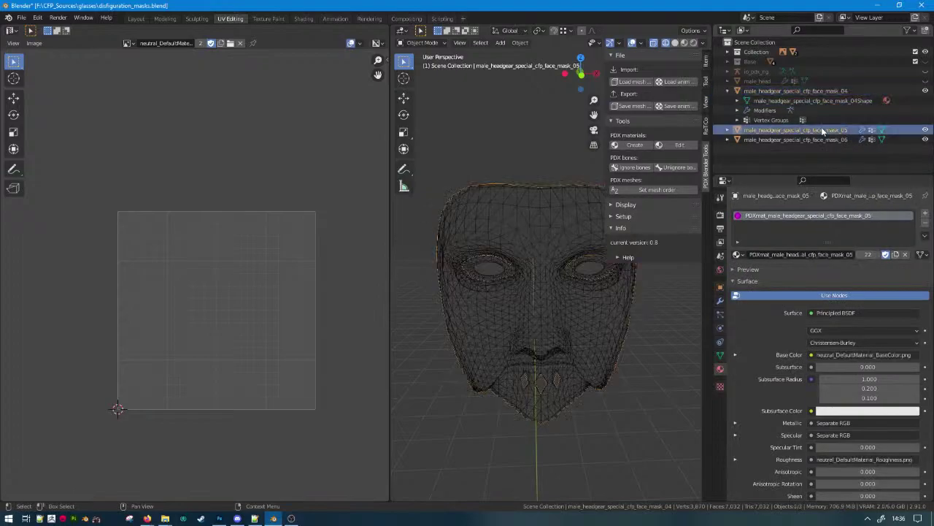
double_click(872, 216)
click(872, 215)
text(Shape)
key(Return)
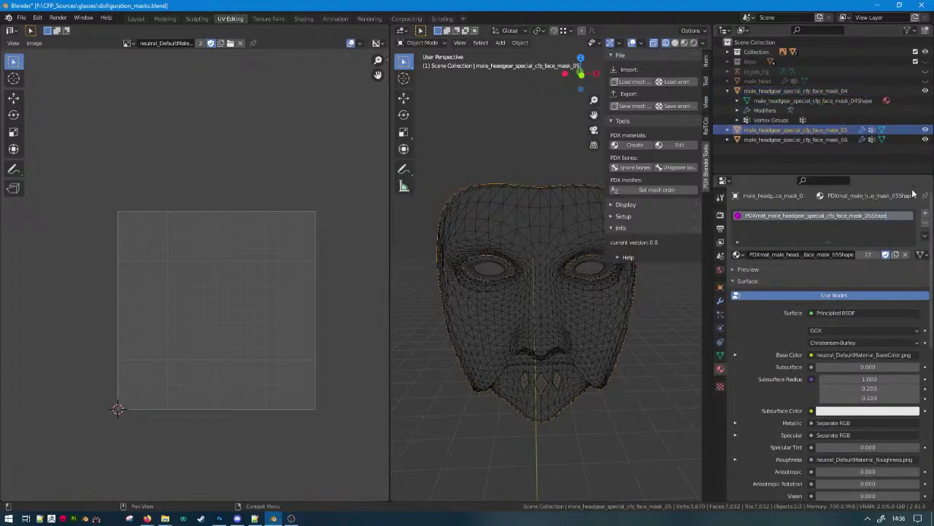
Create a portrait_attachment PDX material named PDXmat_male_headgear_special_cfp_face_mask_06Shape and assign it to the face_mask_06 object.
click(787, 139)
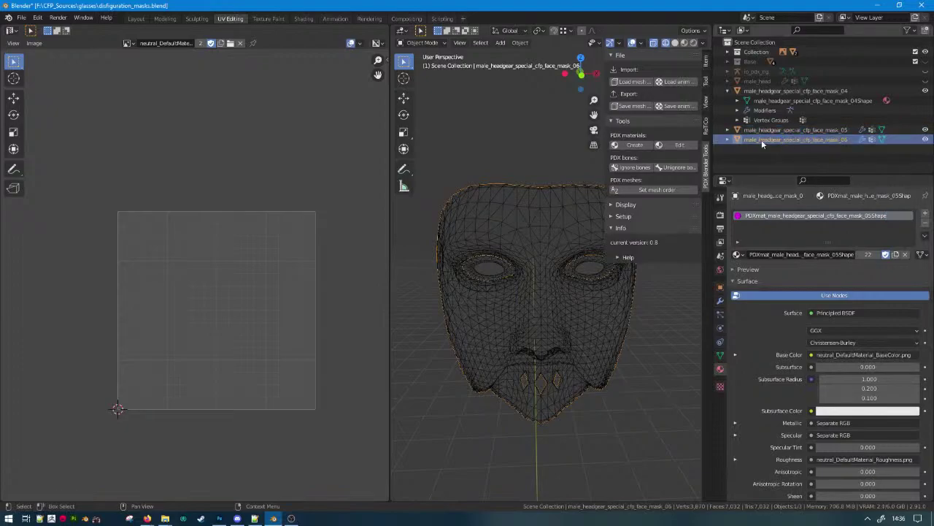
click(641, 145)
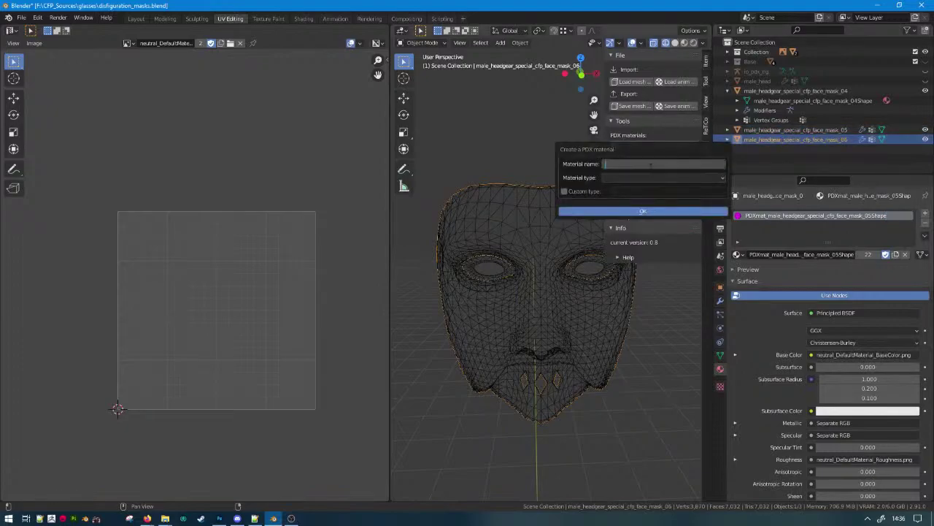
drag(655, 166, 535, 123)
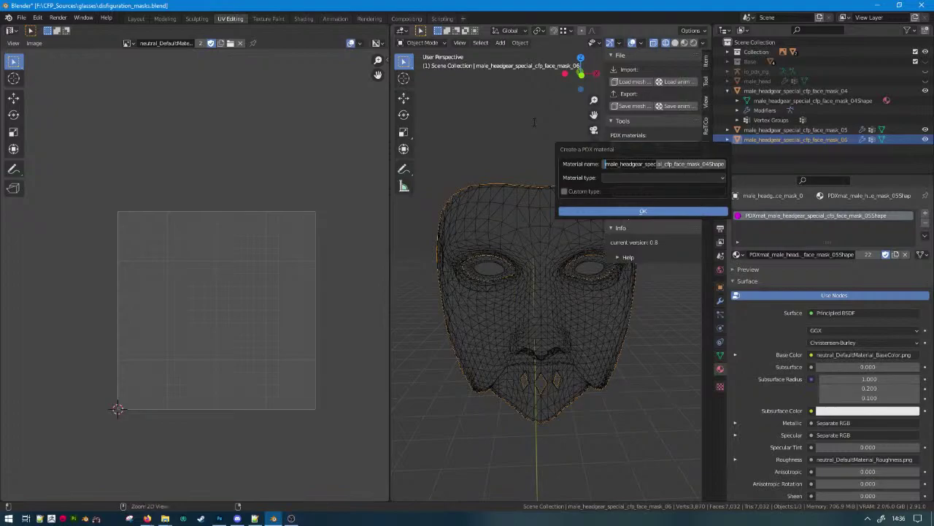
text(PDXmat_)
key(End)
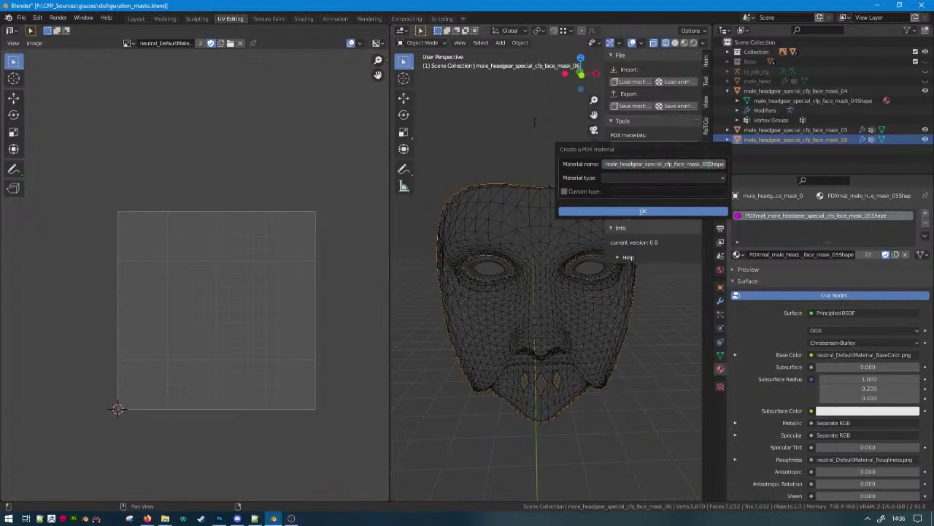
click(618, 175)
click(618, 175)
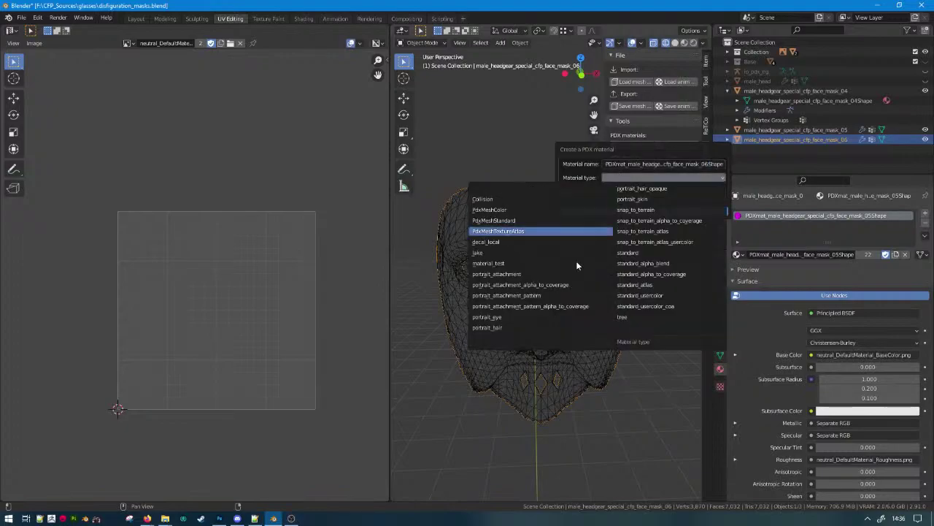
click(524, 274)
click(629, 212)
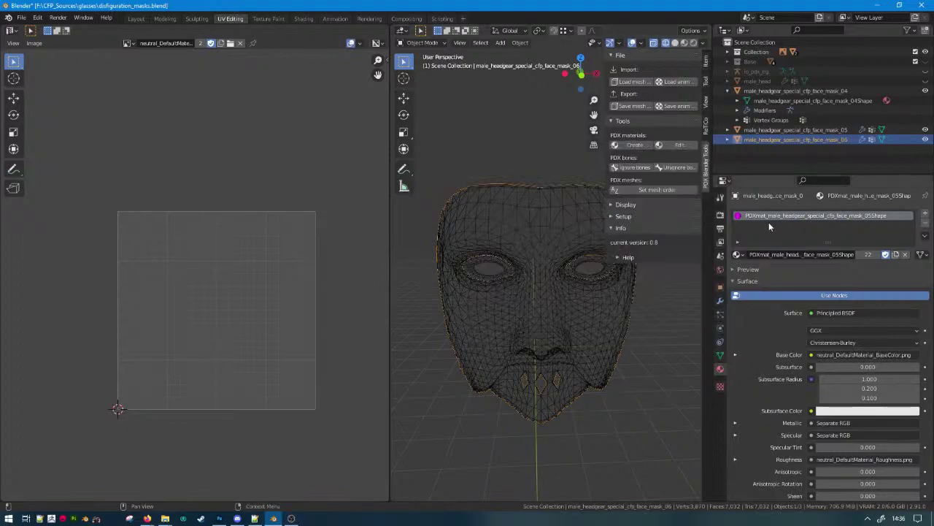
click(737, 254)
click(792, 305)
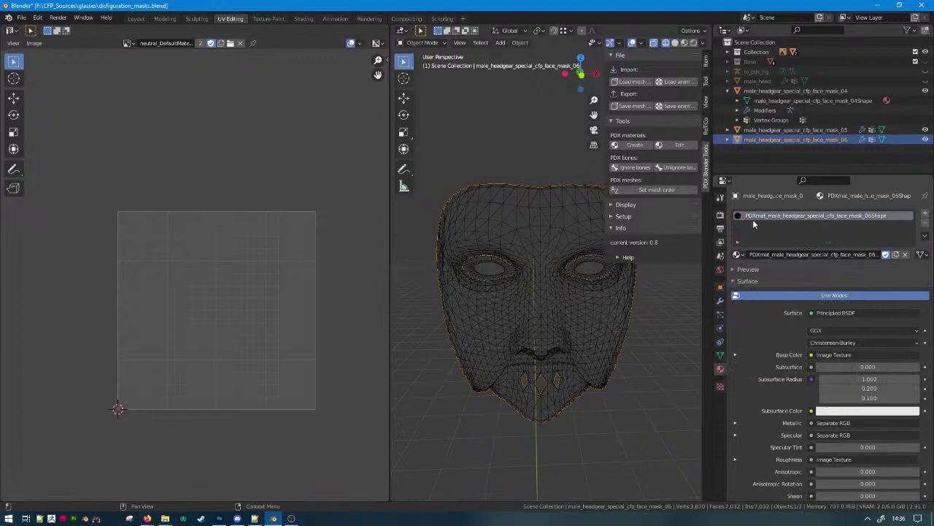
Select the face_mask_04 object and save the blend file.
click(728, 92)
click(745, 93)
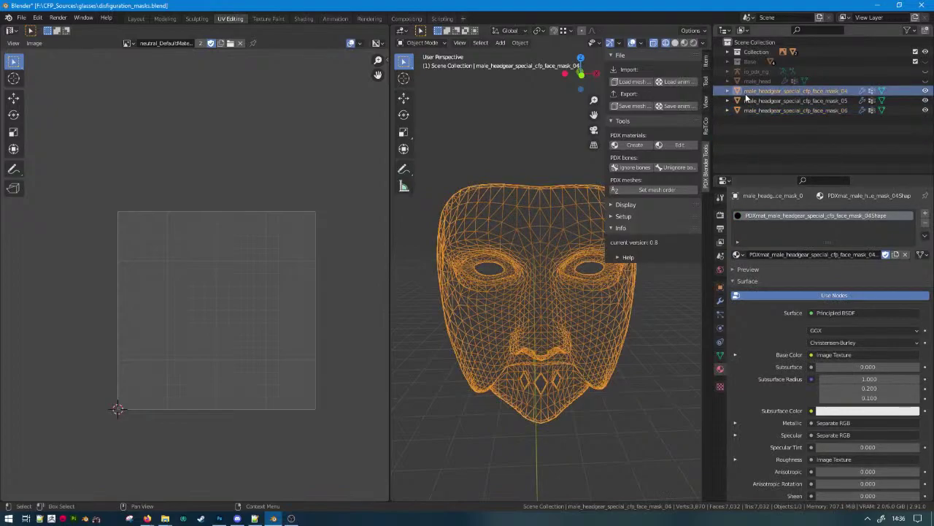
key(ctrl+s)
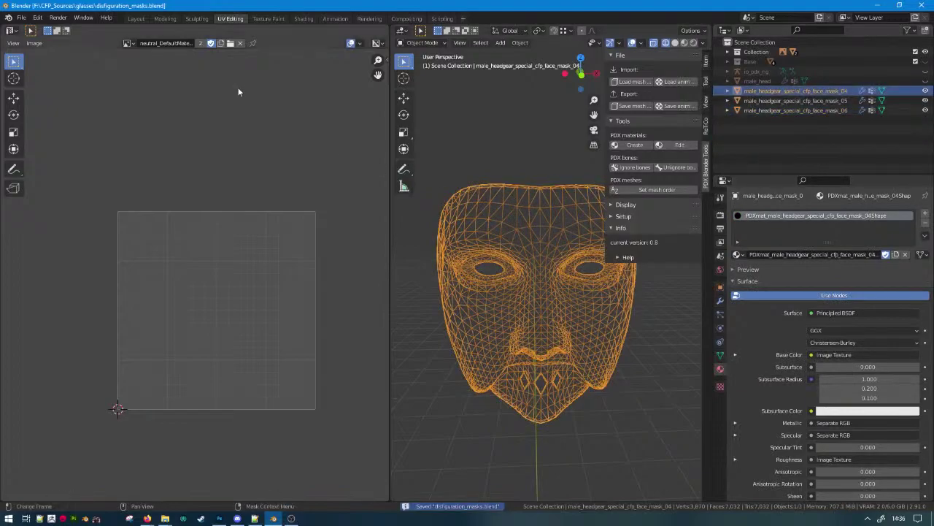
Switch to the Modeling workspace and bring up the PDX Blender Tools.
click(164, 19)
scroll(307, 140, down, 4)
middle_drag(380, 164, 342, 228)
scroll(343, 227, up, 3)
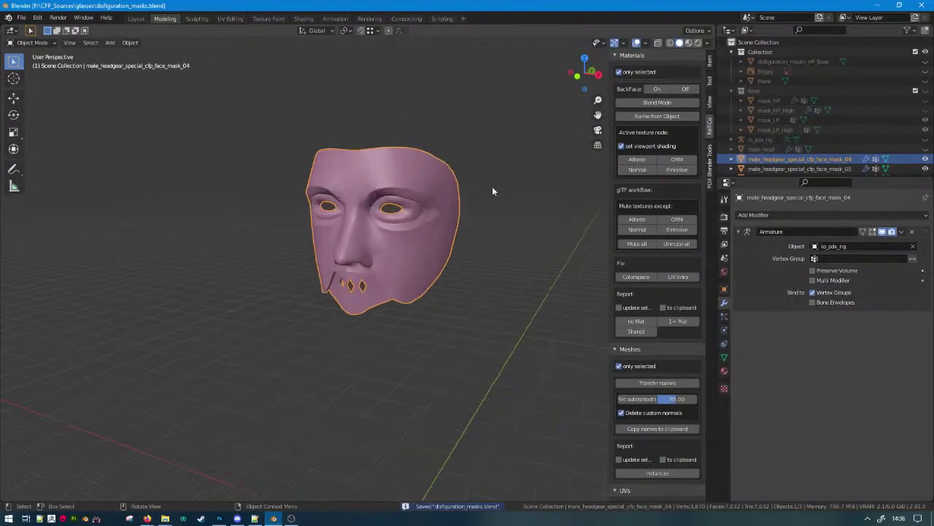
scroll(496, 191, up, 1)
scroll(525, 192, up, 3)
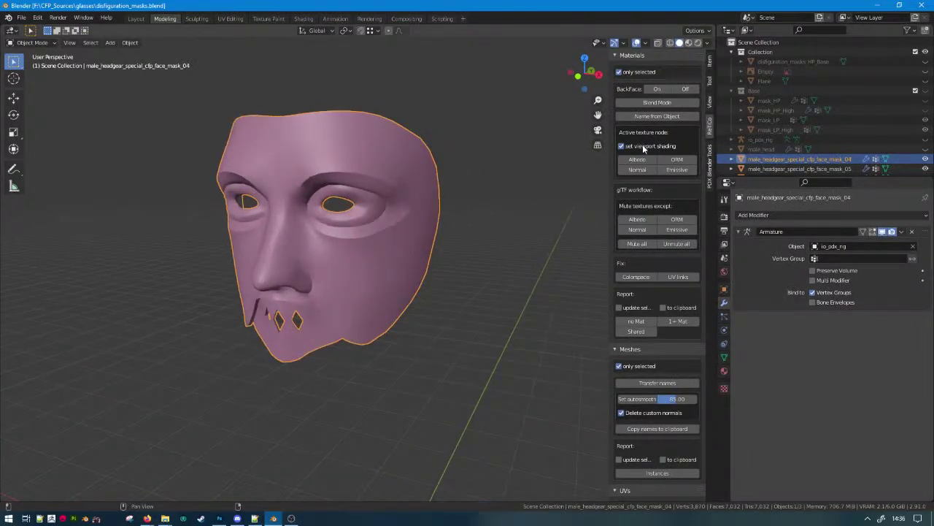
key(n)
key(n)
click(709, 159)
Export only the selected face_mask_04 as a PDX mesh over male_headgear_special_cfp_face_mask_04.mesh in the mod's cfp_face_mask_04 folder.
click(646, 107)
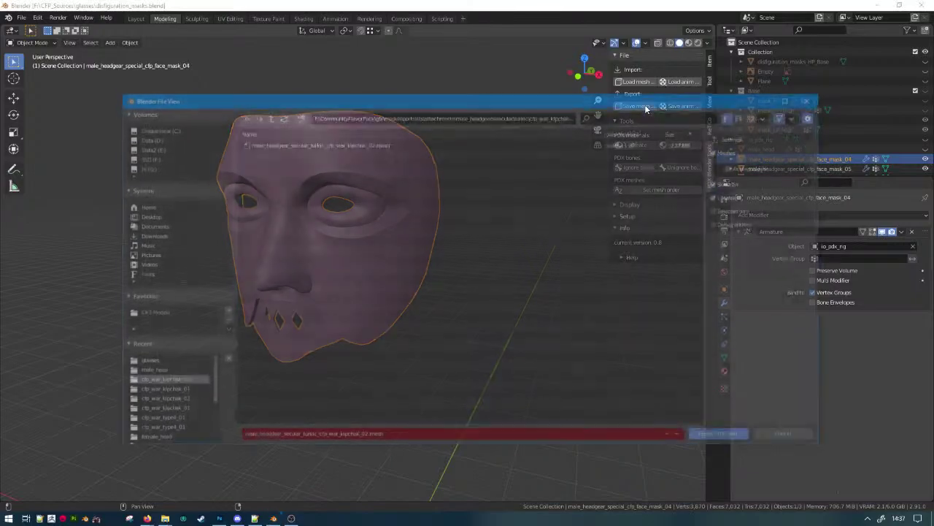
scroll(180, 420, down, 5)
click(172, 401)
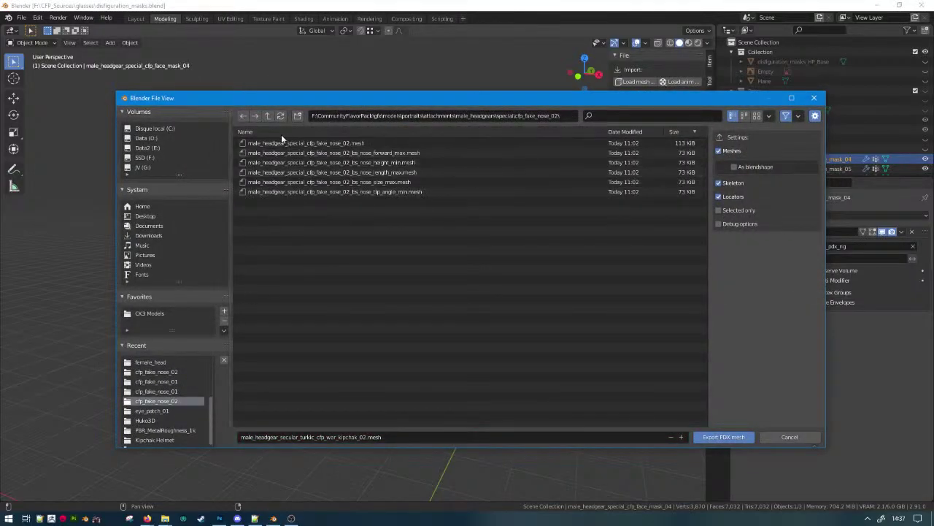
click(268, 117)
click(302, 174)
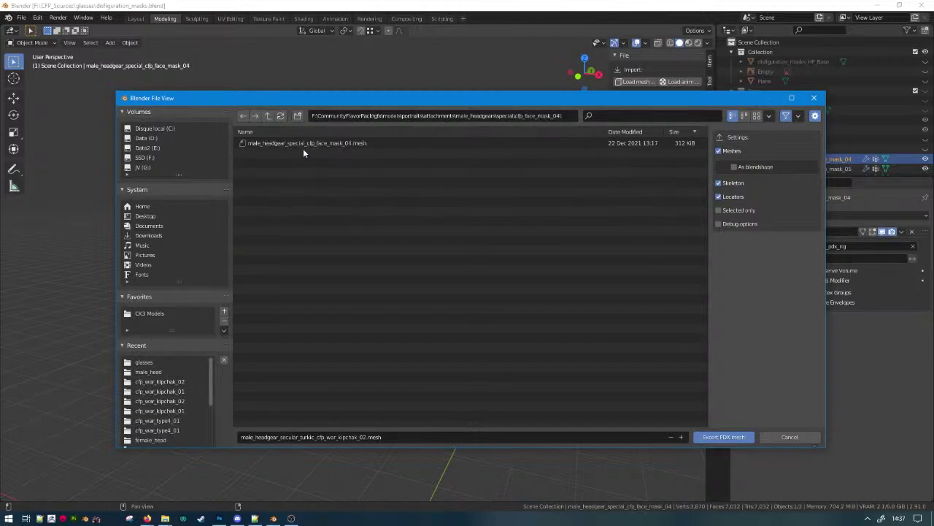
click(305, 145)
click(719, 210)
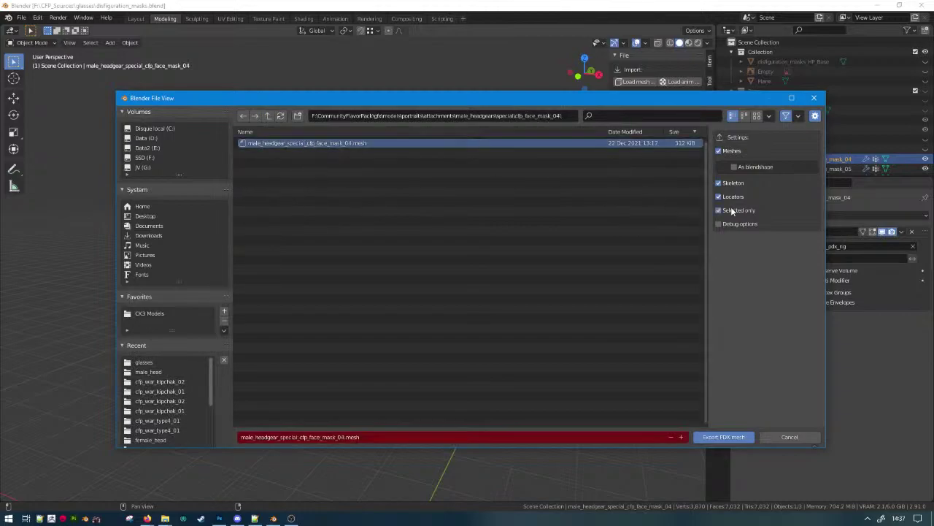
double_click(683, 145)
Export the face_mask_05 object as a PDX mesh over male_headgear_special_cfp_face_mask_05.mesh in the cfp_face_mask_05 folder.
click(755, 170)
click(631, 105)
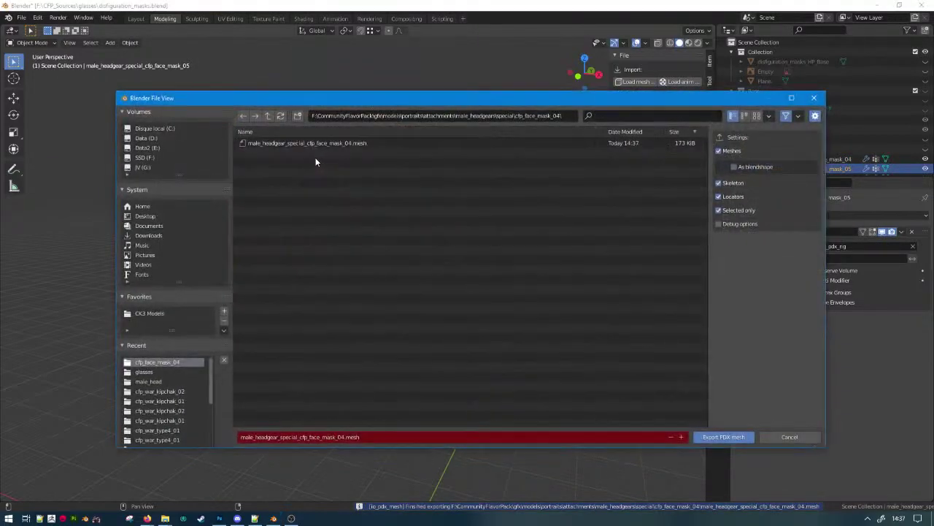
click(268, 117)
click(294, 182)
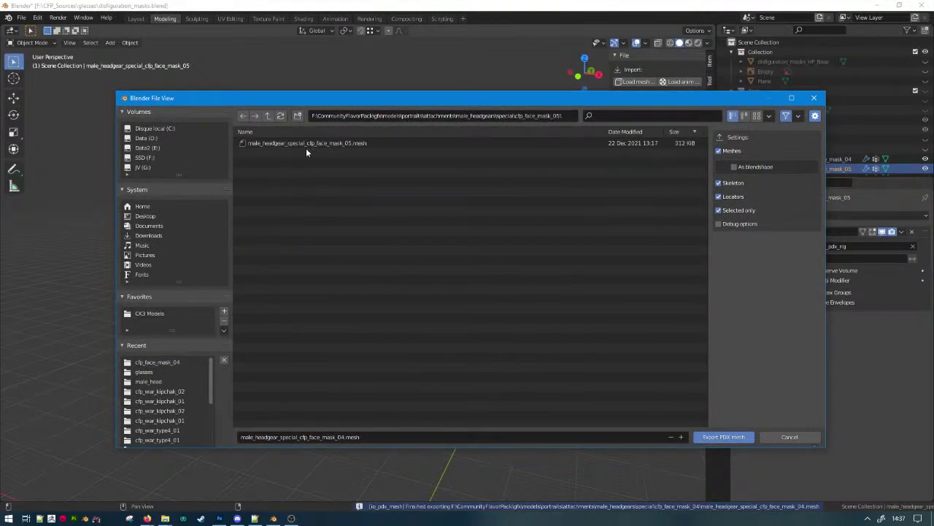
click(310, 143)
double_click(309, 144)
Export the face_mask_06 object as a PDX mesh over the existing mesh file in the cfp_face_mask_06 folder.
scroll(795, 162, down, 1)
click(796, 165)
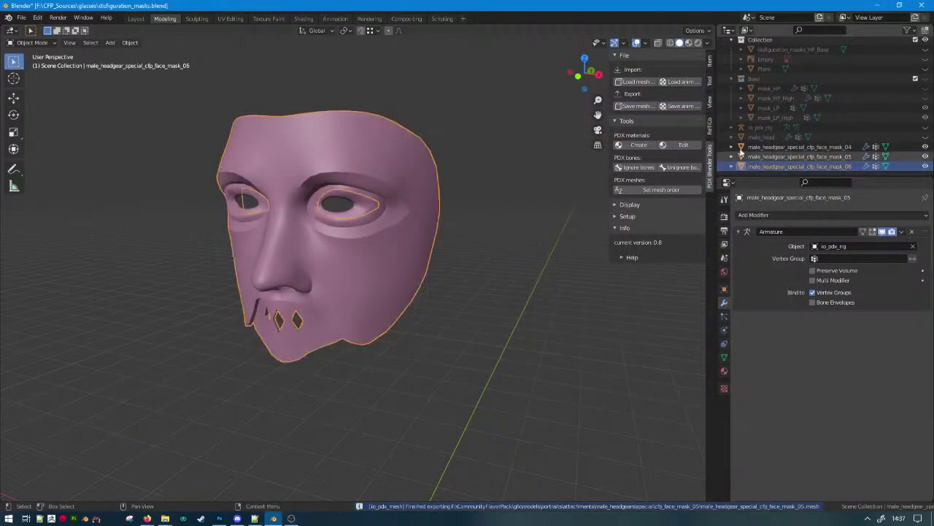
click(633, 106)
click(267, 116)
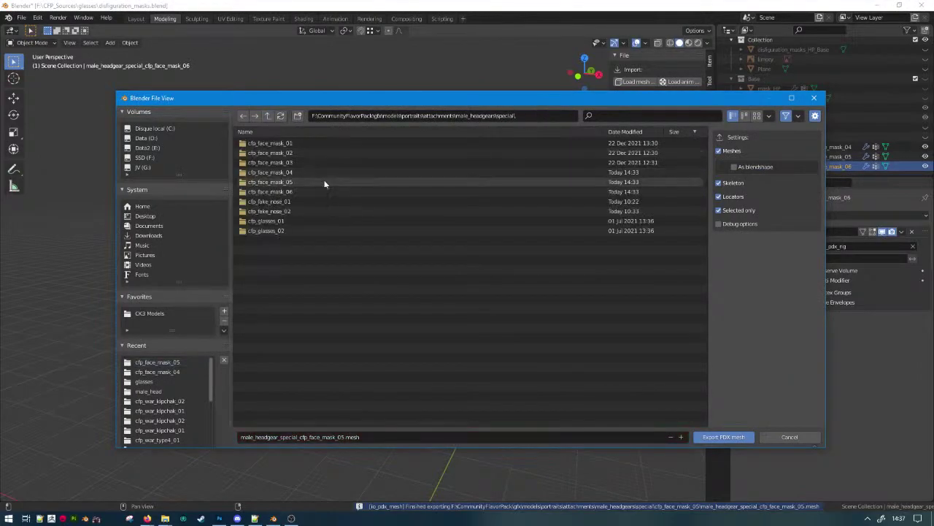
click(306, 192)
double_click(319, 143)
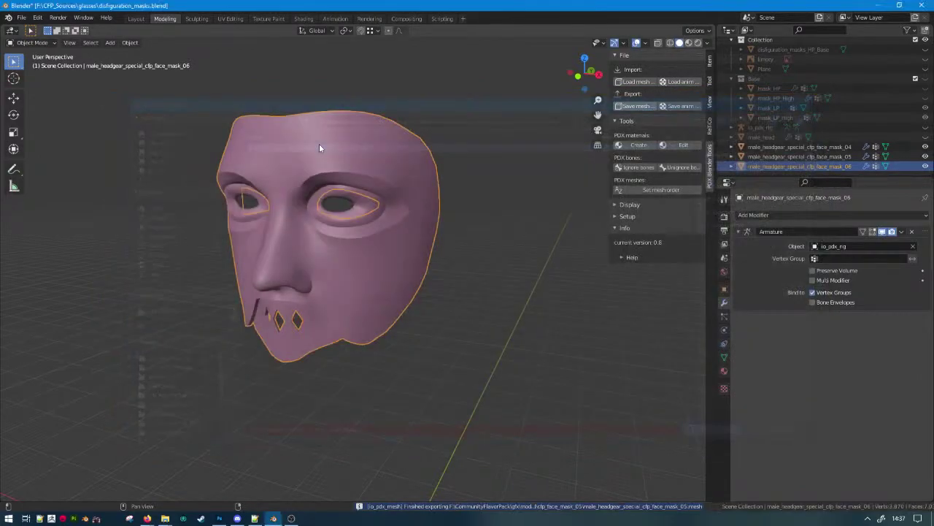
Minimize Blender, close the browser window, launch Crusader Kings III from the CK3 Dev desktop shortcut and continue the last saved game.
click(878, 5)
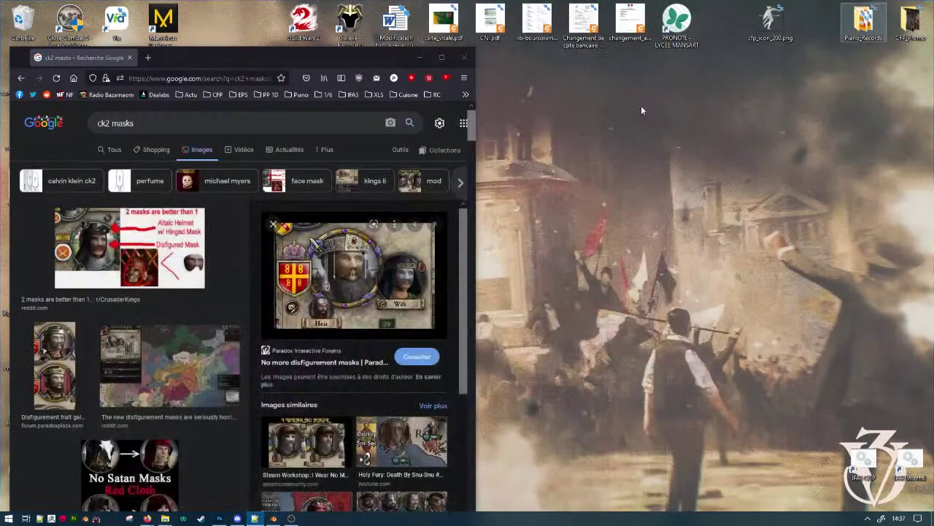
click(464, 57)
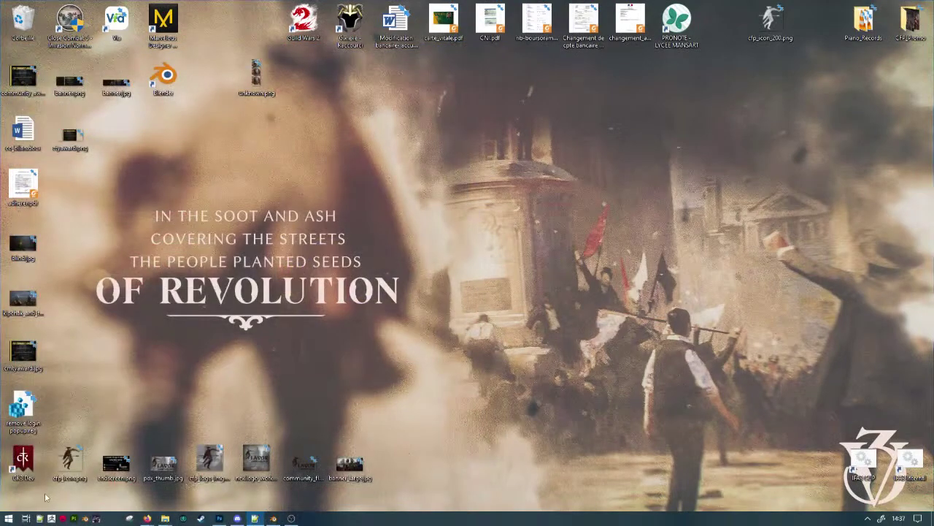
double_click(22, 460)
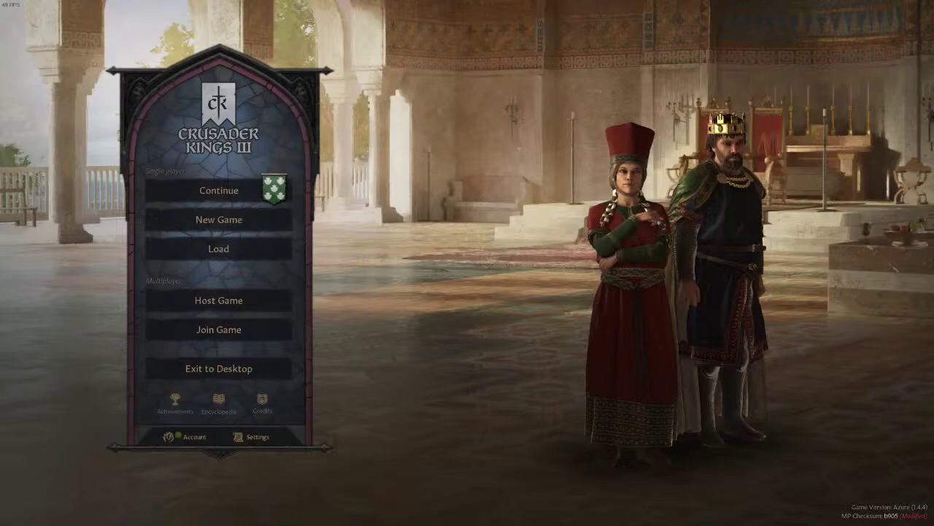
click(219, 192)
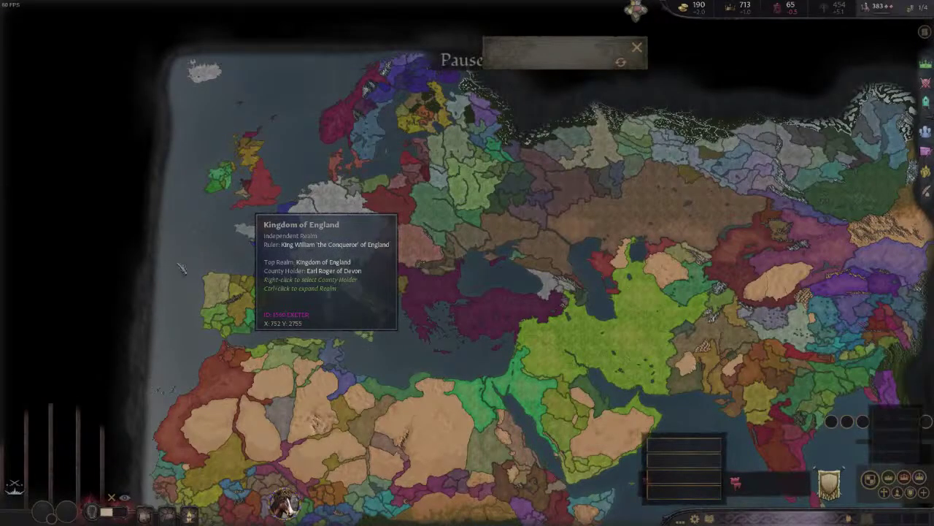
Find the realm of Duklja on the map and open its duke in the portrait editor.
scroll(869, 257, down, 5)
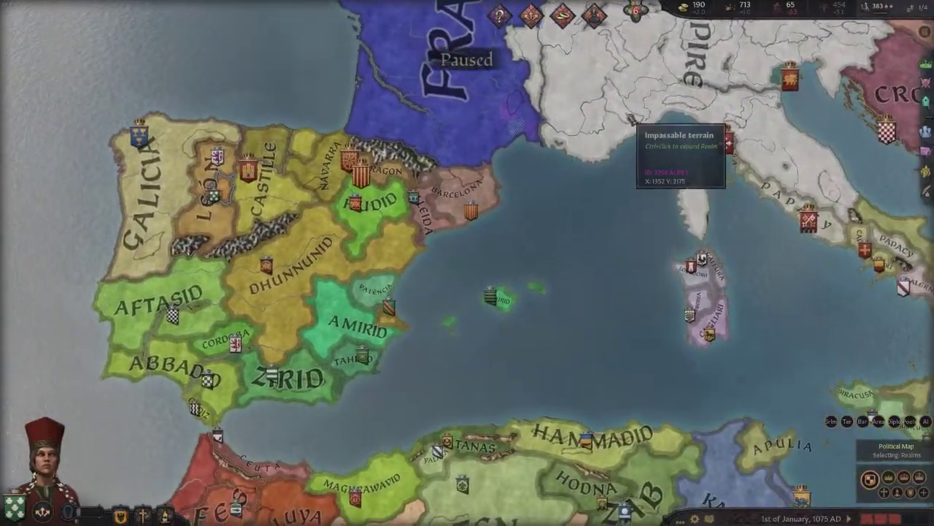
click(636, 129)
click(680, 519)
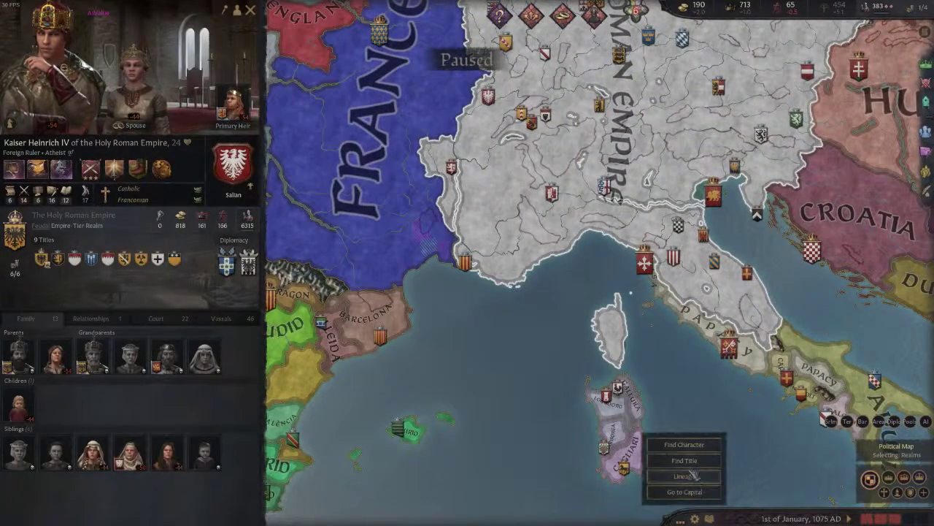
click(780, 297)
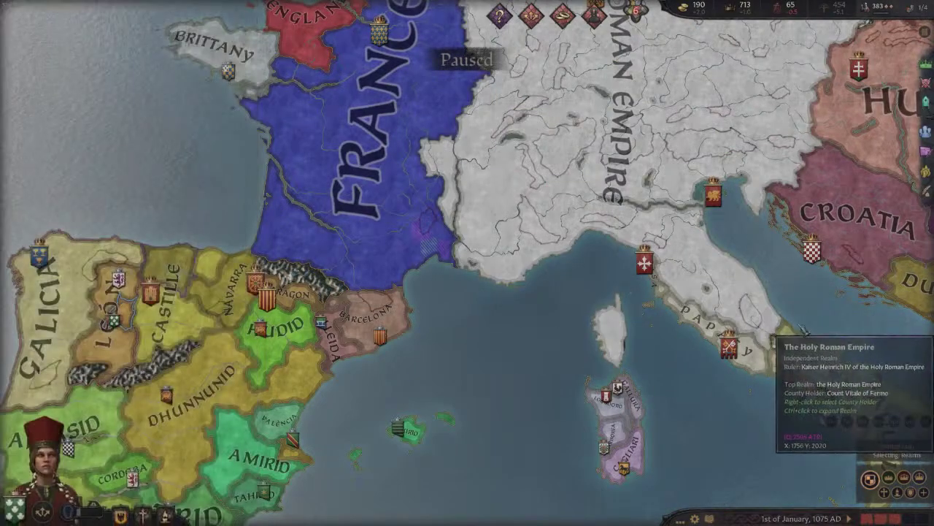
middle_drag(803, 331, 772, 329)
click(646, 219)
click(787, 286)
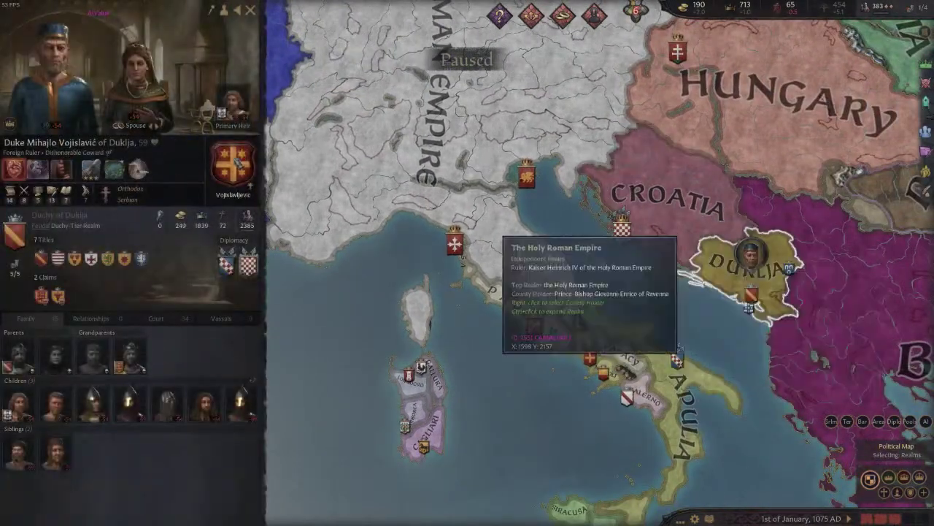
right_click(85, 89)
click(259, 56)
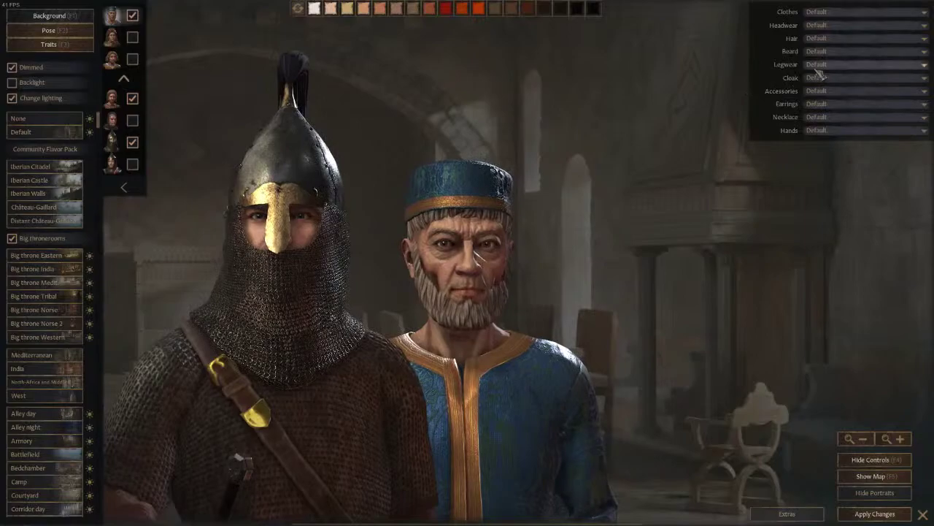
Remove the two extra characters from the portrait and equip the duke with the first unnamed custom face mask accessory, shown close up.
click(132, 98)
click(132, 142)
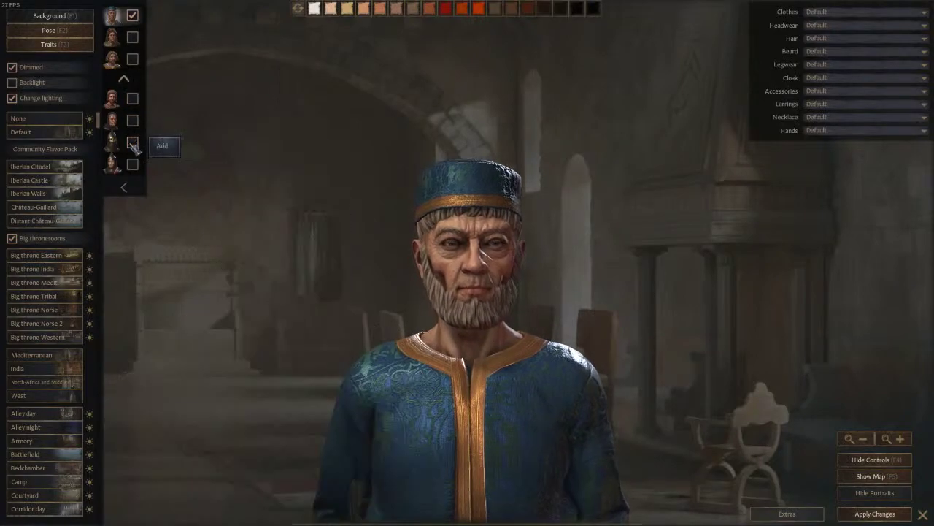
click(835, 92)
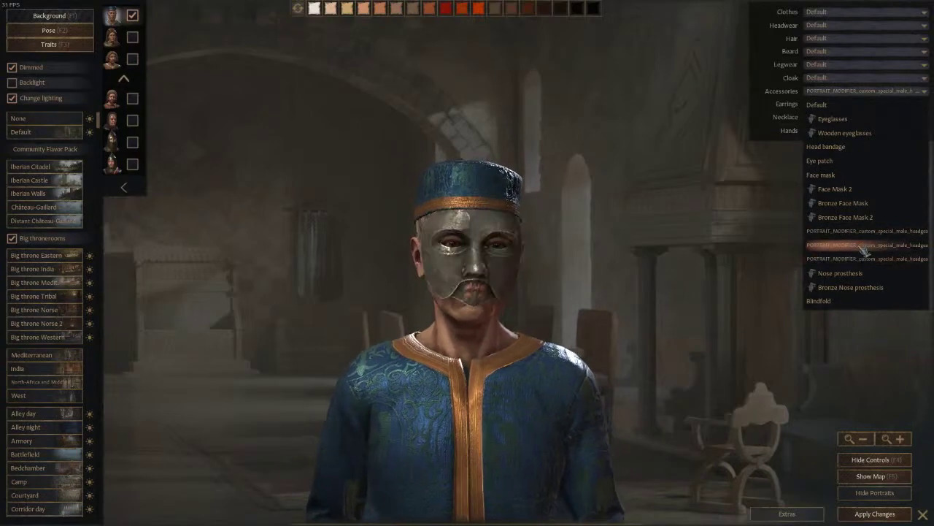
click(867, 230)
click(892, 438)
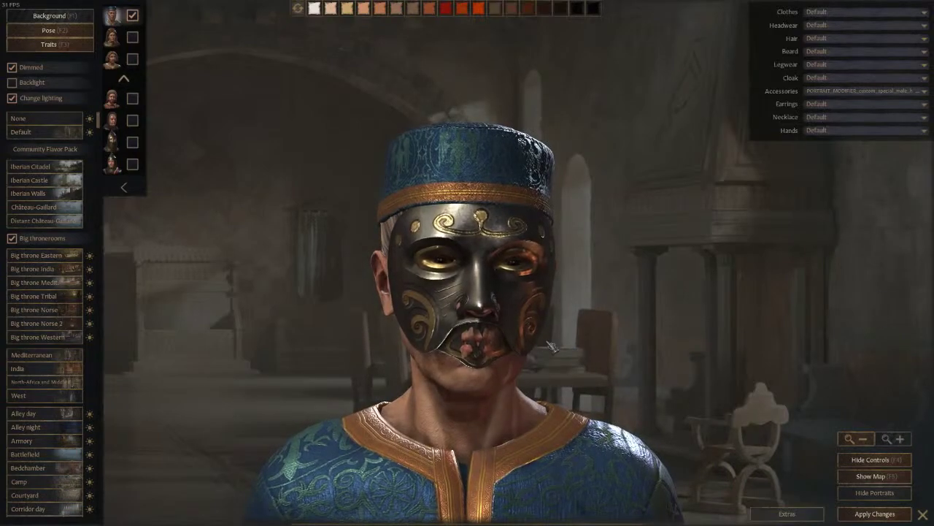
Compare the custom face mask accessories on the duke's face from the front and the side, keeping the first one equipped.
click(532, 278)
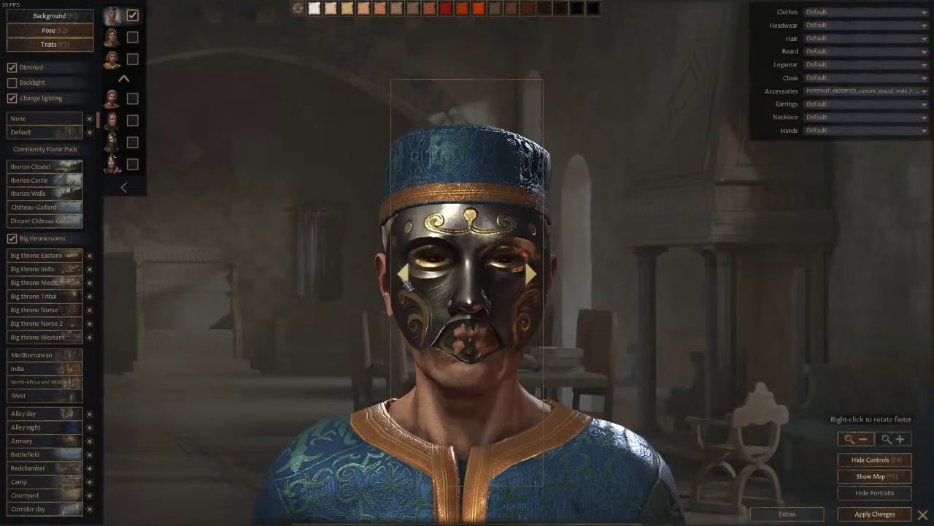
click(893, 91)
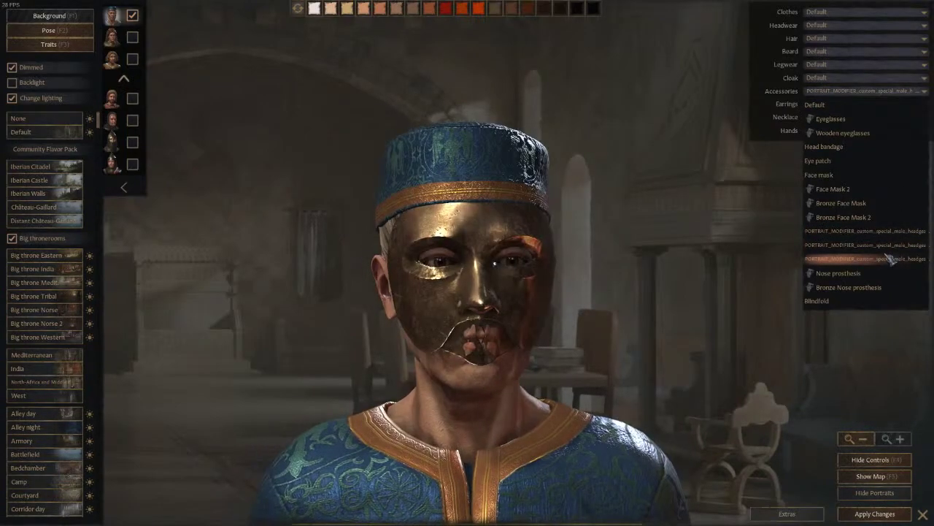
click(370, 261)
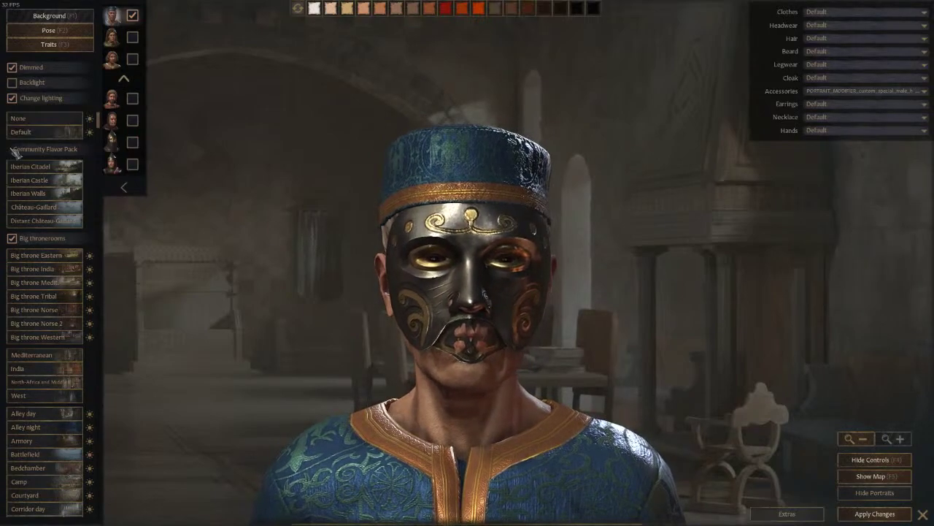
click(61, 45)
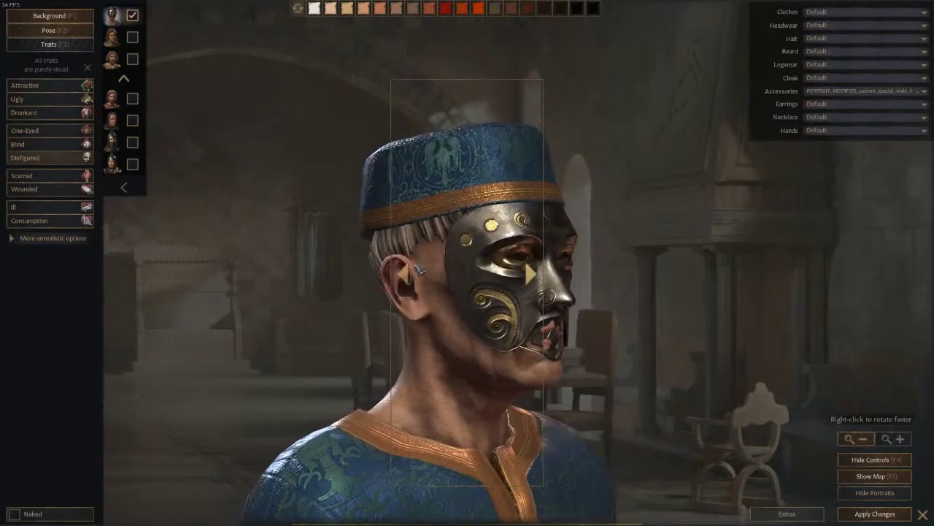
click(865, 91)
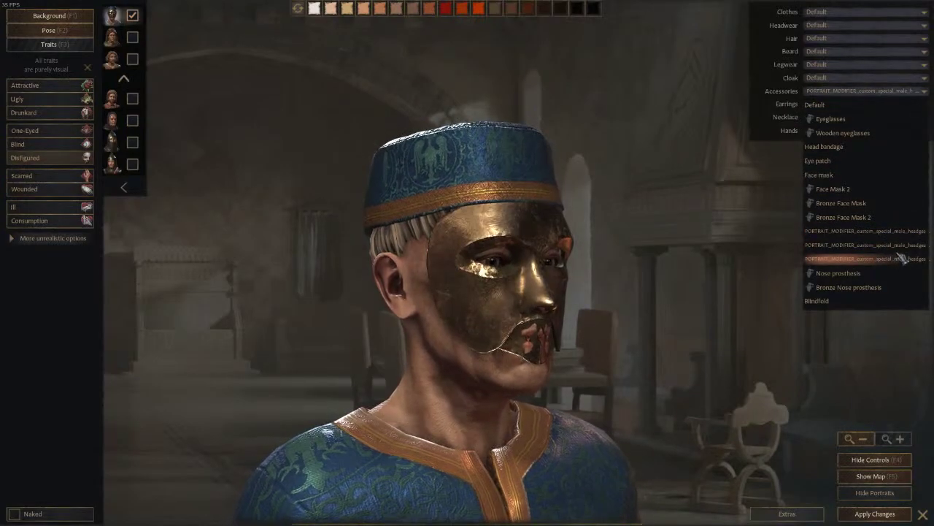
click(900, 232)
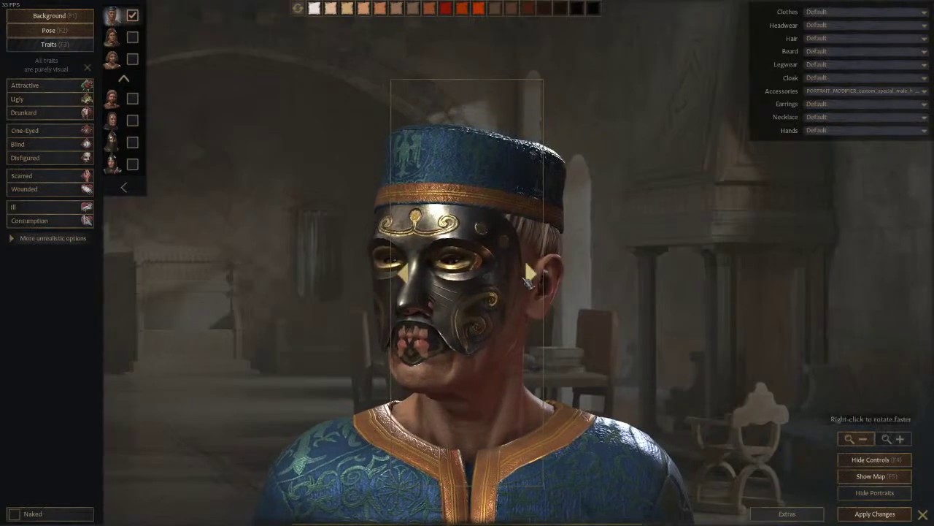
Check the mask with the Norse Crown and other crowns, and equip the Nasal Helmet (Footmen) with the second custom face mask.
click(839, 25)
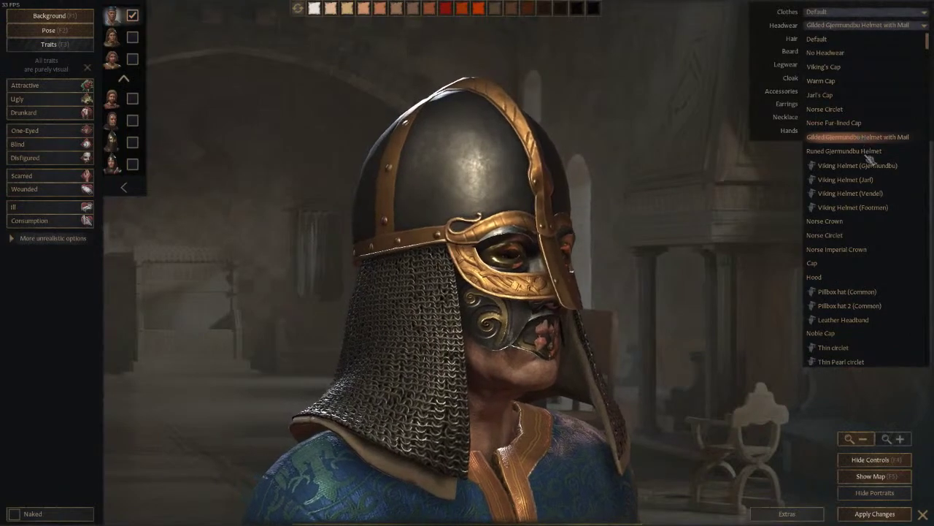
click(869, 225)
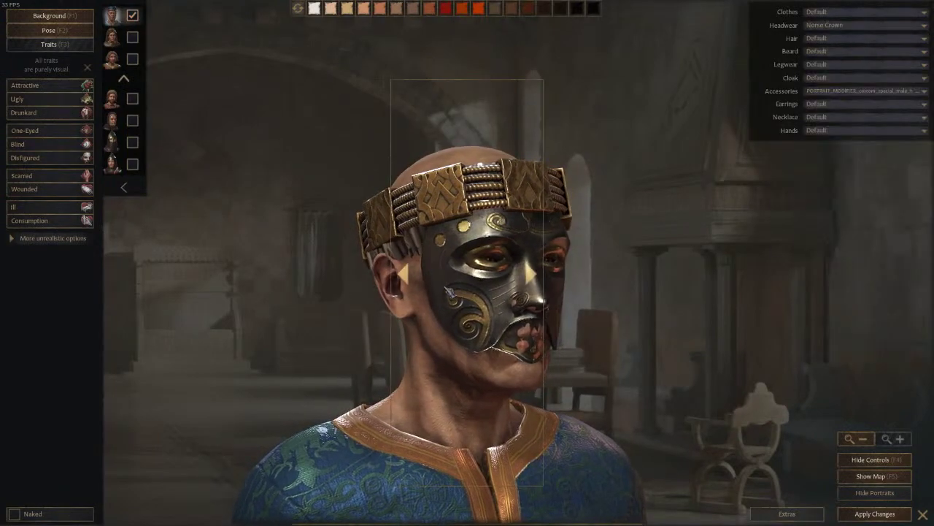
click(865, 25)
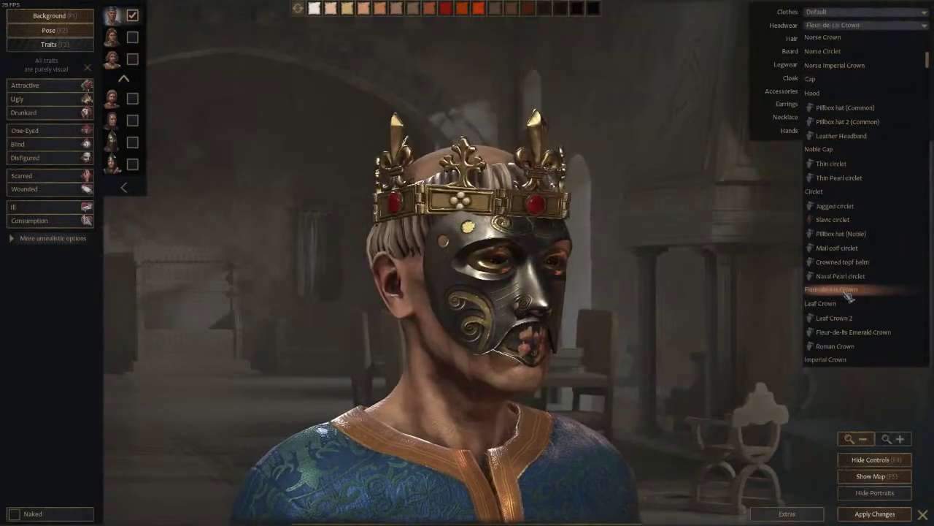
scroll(849, 292, down, 2)
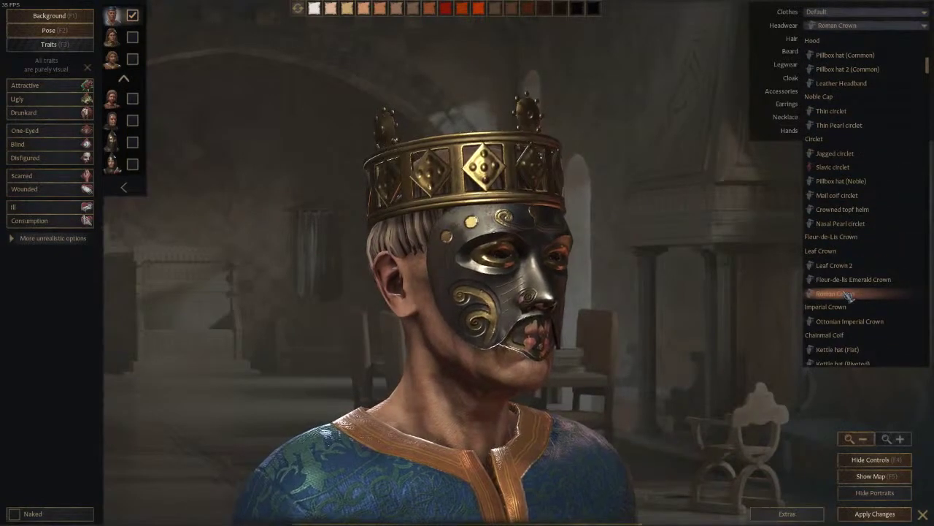
scroll(849, 293, down, 4)
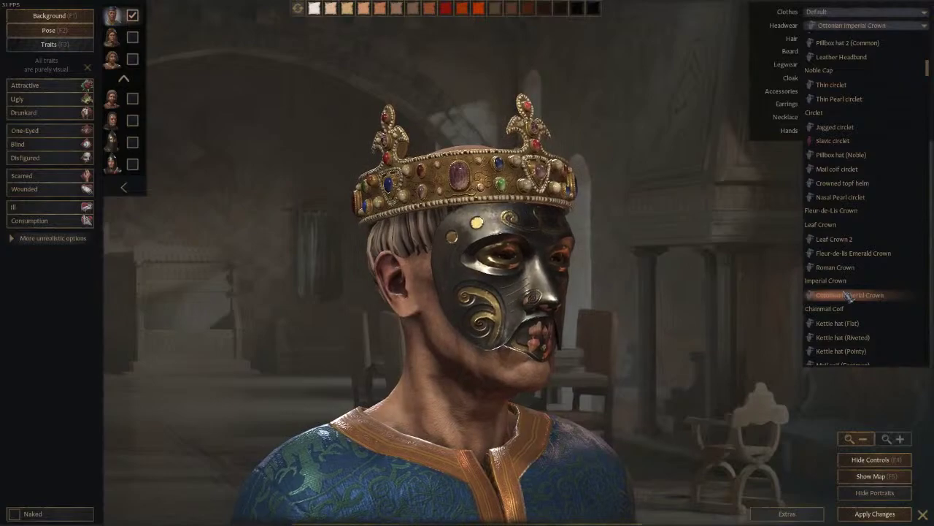
scroll(847, 293, down, 2)
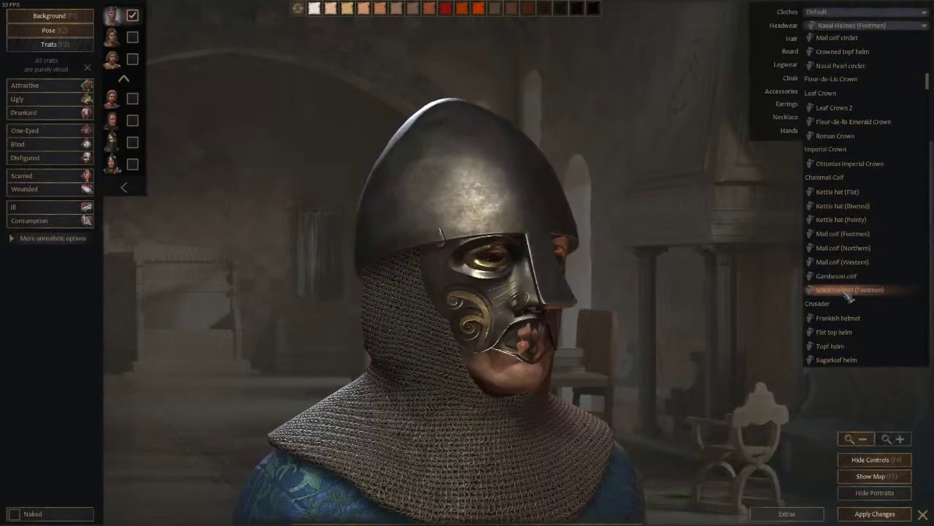
click(849, 291)
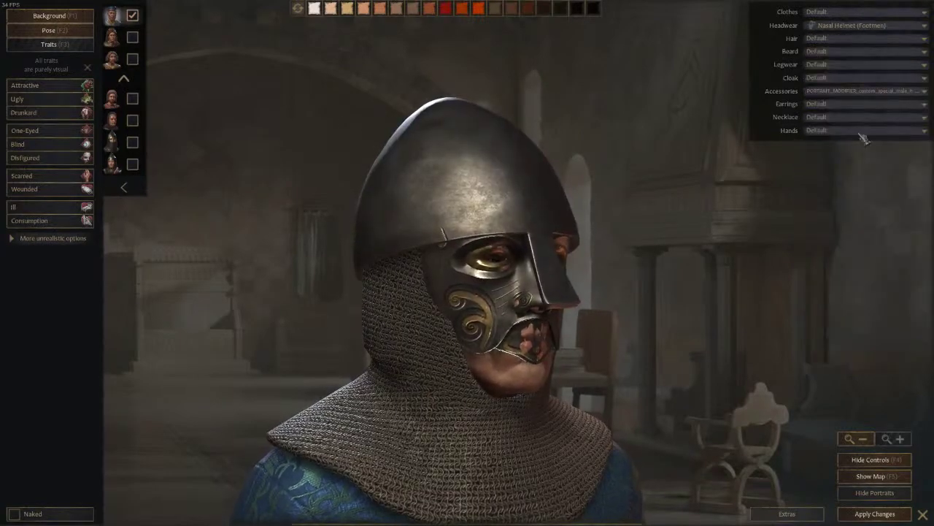
click(865, 90)
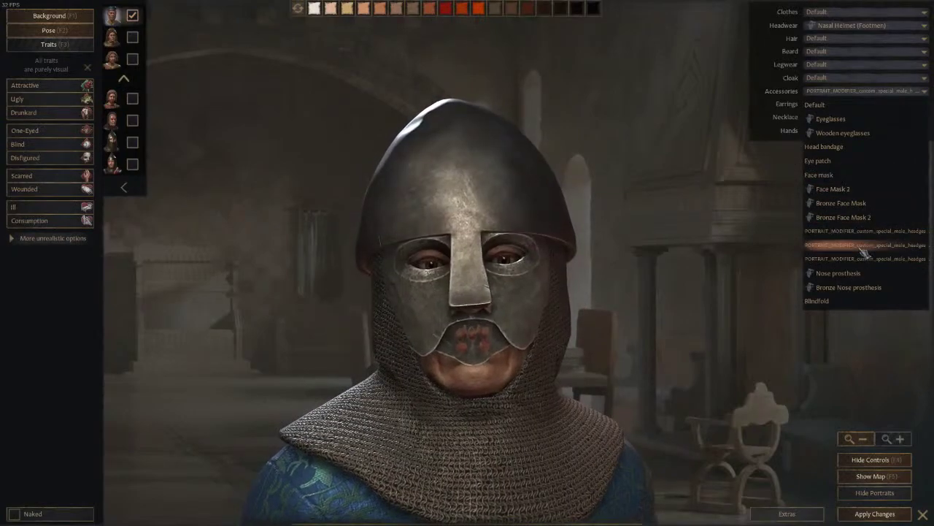
click(862, 245)
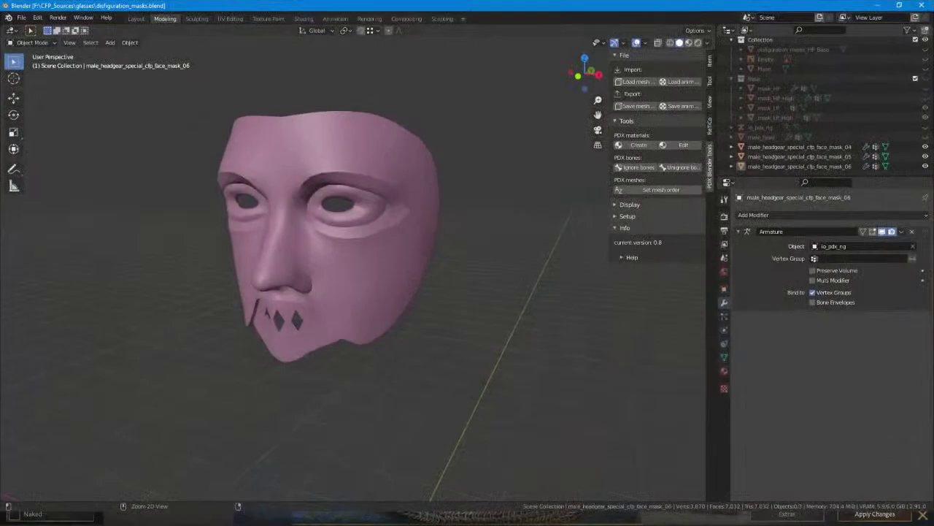
Switch to Blender, unhide male_head and select the face_mask_04, 05 and 06 objects in a wireframe side view.
click(924, 137)
click(810, 147)
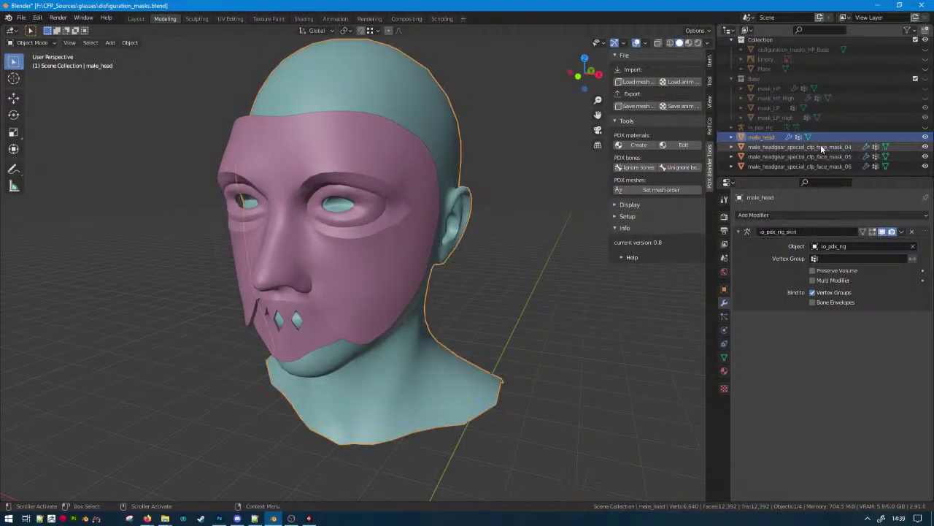
shift+click(821, 167)
middle_drag(441, 265, 543, 225)
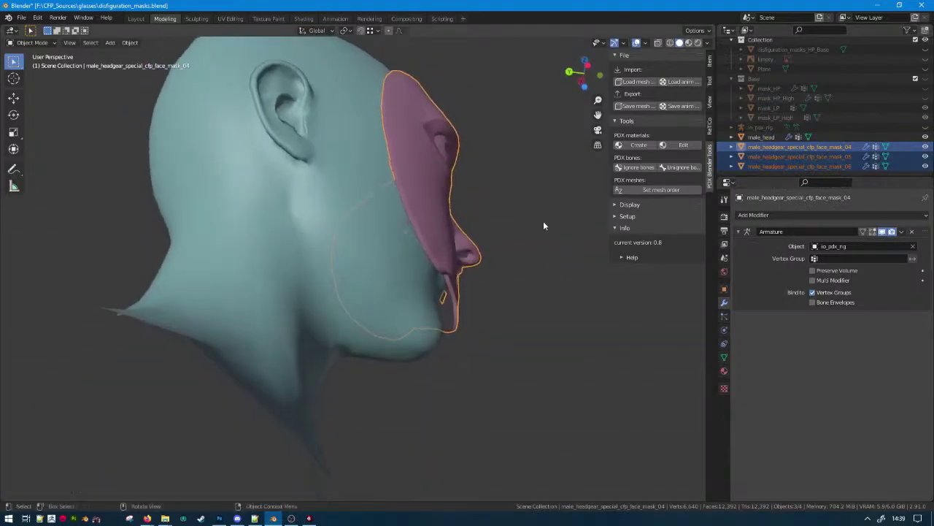
key(KP_3)
key(shift+z)
scroll(414, 267, up, 2)
shift+middle_drag(464, 270, 488, 318)
scroll(499, 319, up, 1)
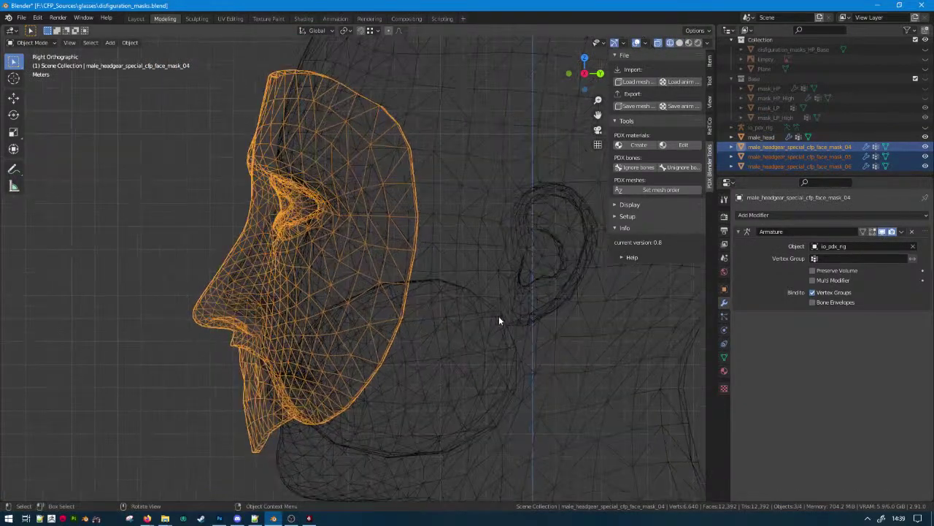
Try to enlarge the three selected masks slightly and reposition them over the head from the side and front.
key(s)
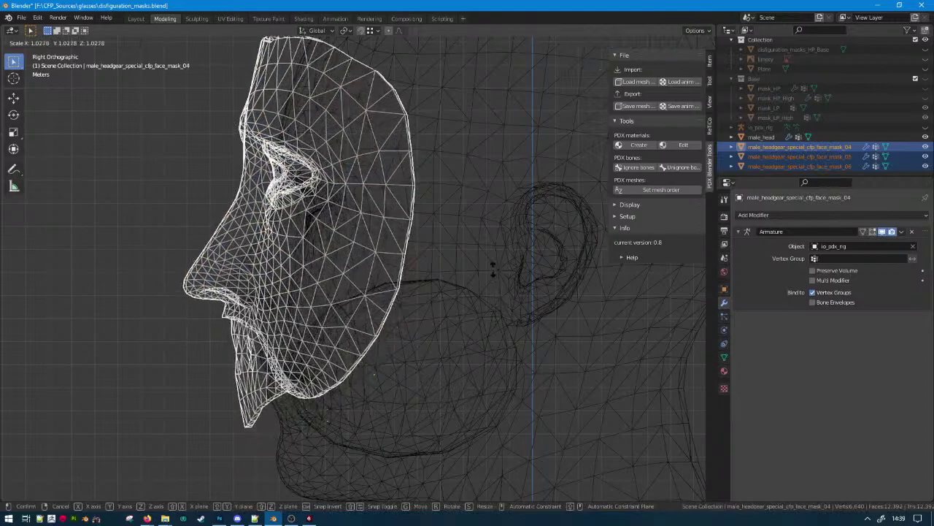
click(486, 254)
key(g)
click(465, 284)
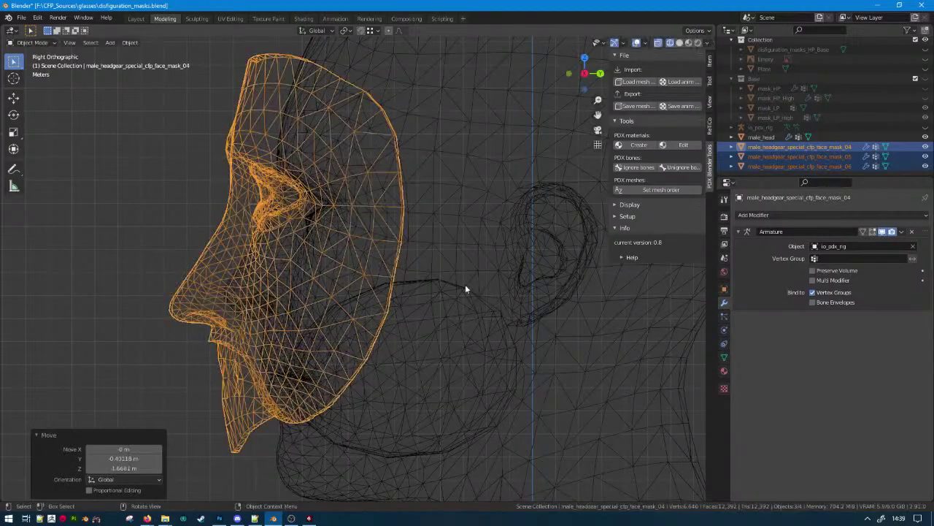
key(KP_1)
key(g)
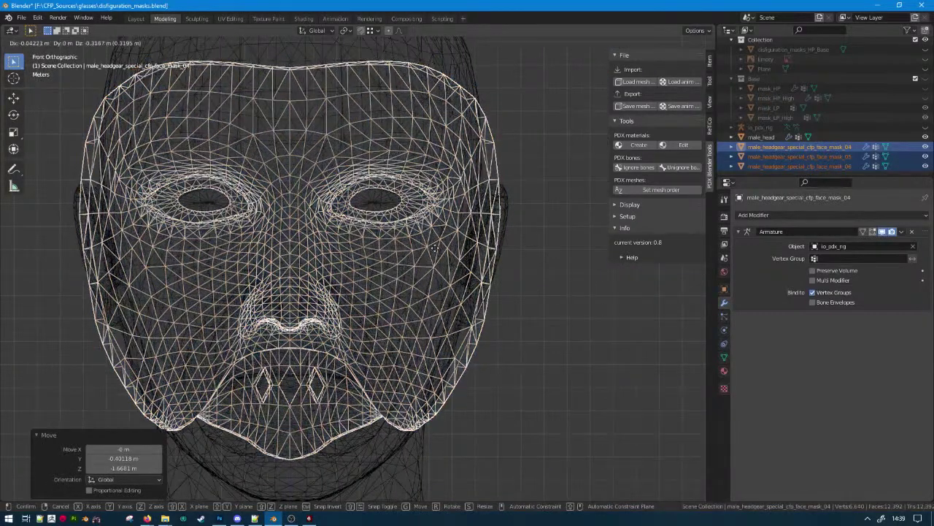
click(432, 252)
key(shift+z)
mouse_move(432, 251)
middle_down()
mouse_move(613, 265)
mouse_move(611, 393)
mouse_move(574, 307)
mouse_move(560, 322)
middle_up()
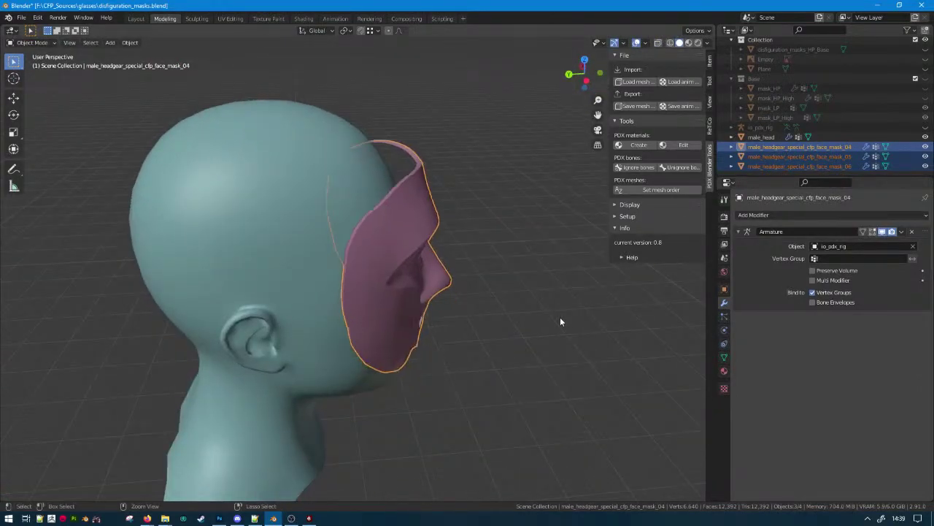
Select the three face mask objects together again and rotate them by -1.7° in the side view.
key(KP_3)
key(shift+z)
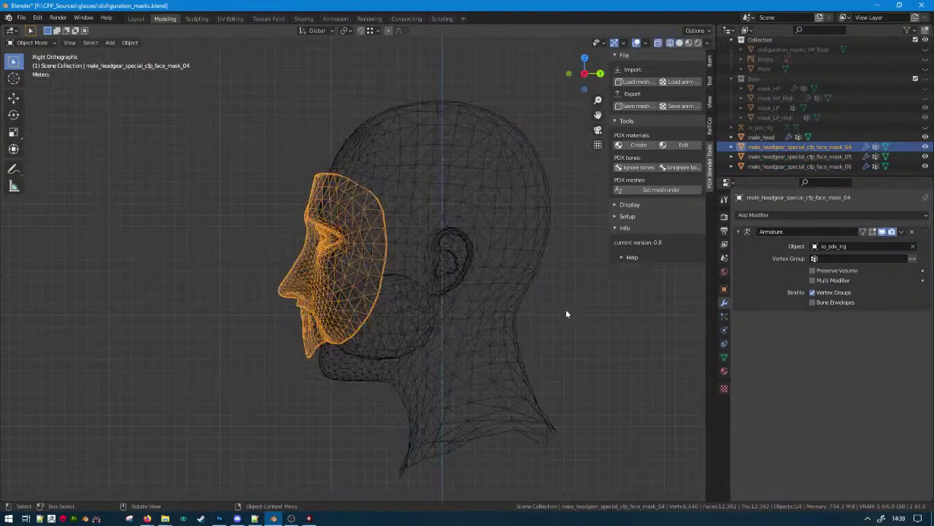
scroll(566, 309, up, 3)
key(g)
right_click(496, 309)
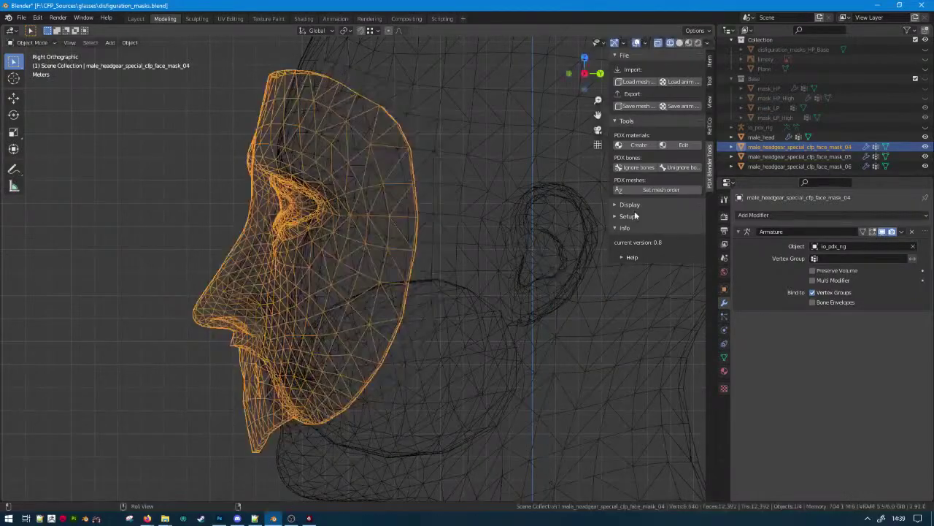
shift+click(760, 166)
key(Tab)
key(r)
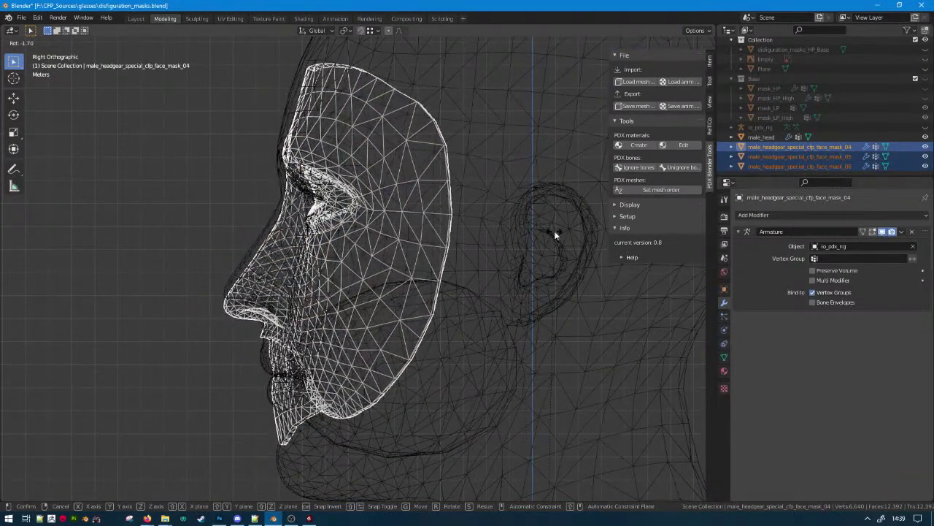
click(557, 234)
Move the three masks away from the face by -1.647 m along Y and about -0.04 m along Z.
key(g)
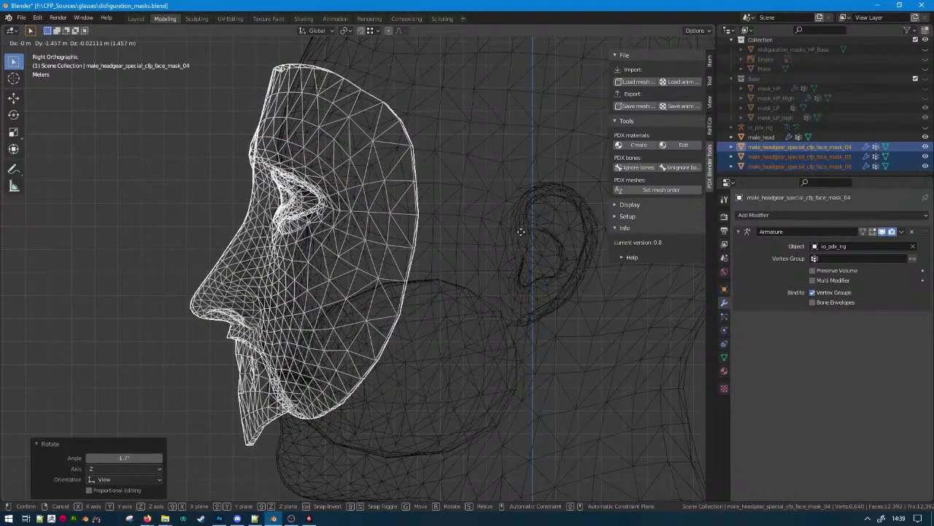
click(516, 232)
scroll(351, 283, down, 5)
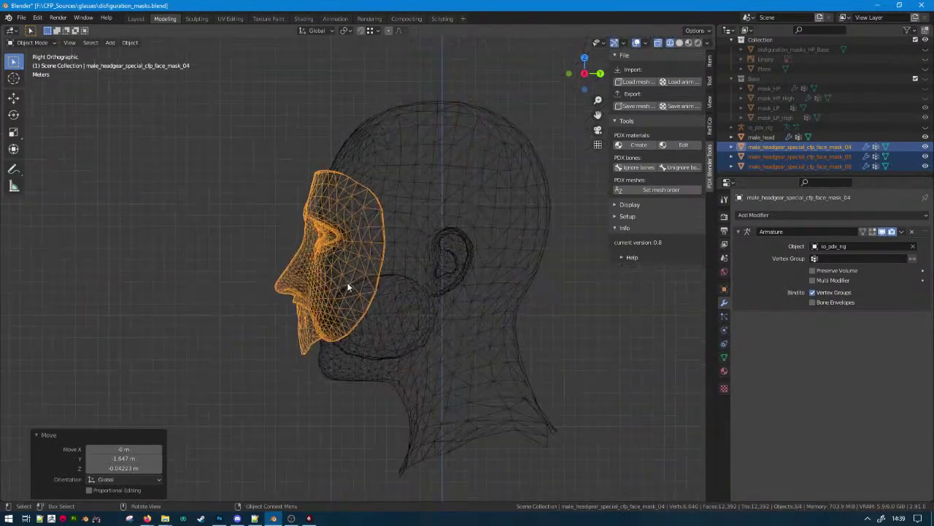
Check the masks' fit in solid view and export face_mask_04 as male_headgear_special_cfp_face_mask_04.mesh in the cfp_face_mask_04 folder.
mouse_move(348, 285)
middle_down()
mouse_move(472, 290)
mouse_move(467, 312)
middle_up()
key(shift+z)
mouse_move(375, 313)
middle_down()
mouse_move(376, 263)
mouse_move(556, 271)
mouse_move(394, 269)
middle_up()
key(KP_1)
key(shift+z)
key(shift+z)
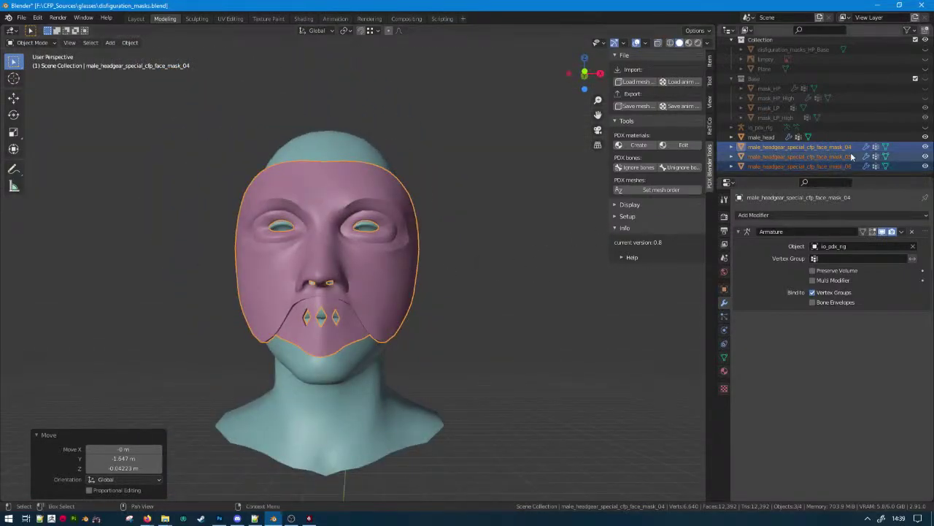
click(801, 148)
click(638, 106)
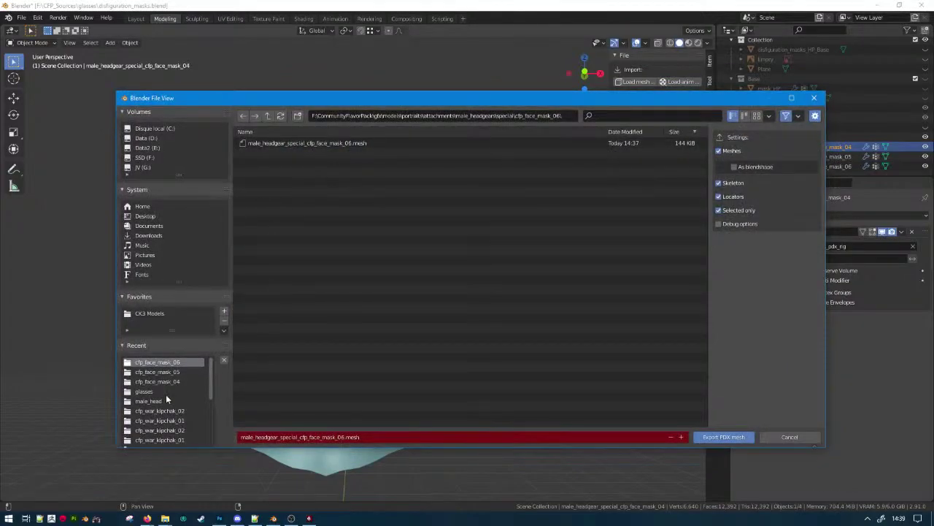
double_click(322, 144)
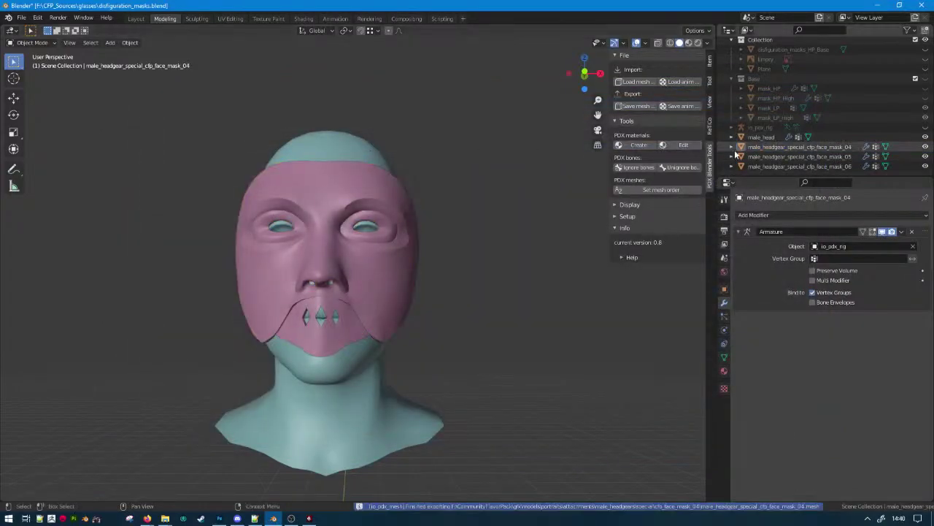
Export the face_mask_05 and face_mask_06 objects separately over their existing mesh files in the cfp_face_mask_05 and cfp_face_mask_06 folders.
click(799, 156)
click(637, 105)
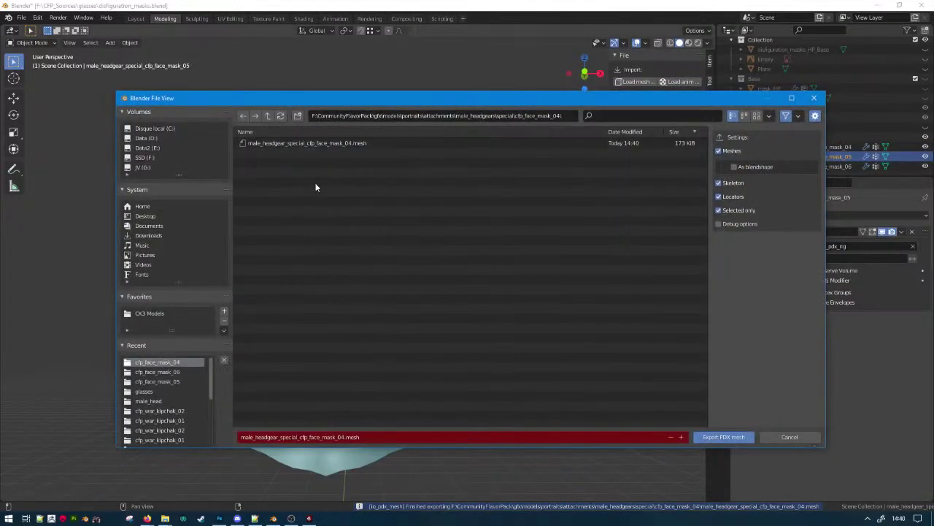
click(173, 383)
double_click(368, 143)
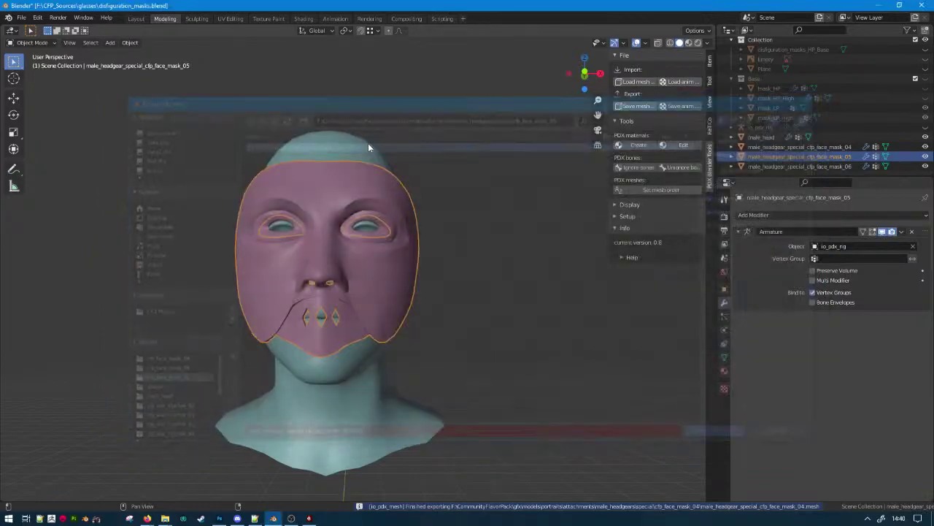
click(754, 168)
click(637, 105)
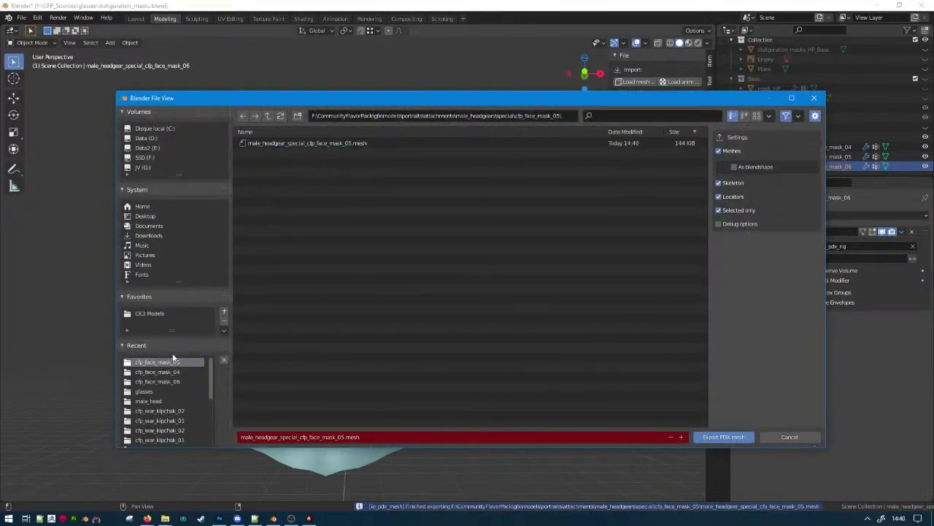
click(182, 383)
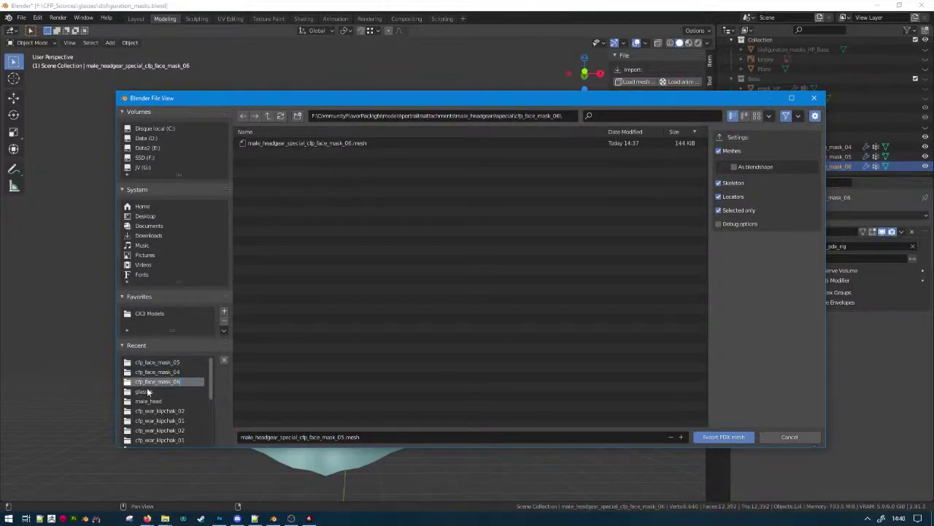
click(154, 382)
double_click(346, 143)
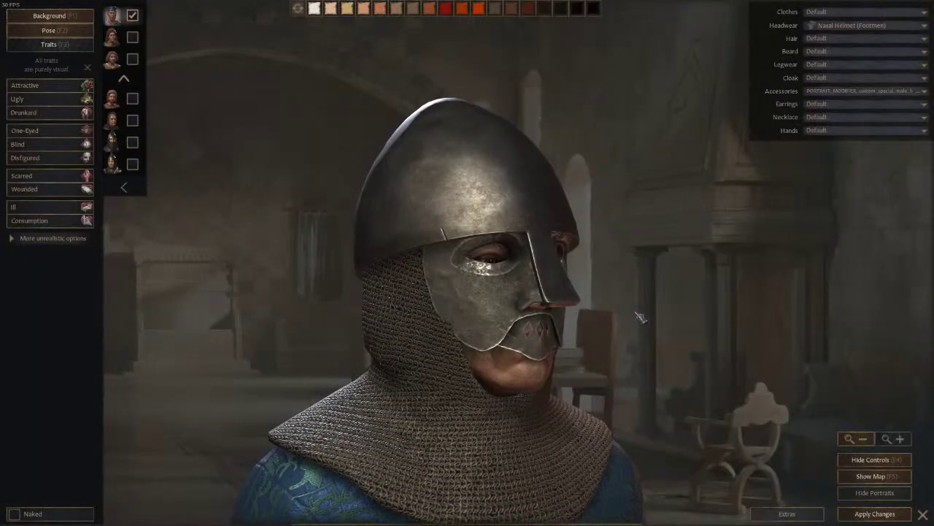
Examine the mask's fit on the helmeted character from the front in Crusader Kings III and return to Blender.
click(414, 285)
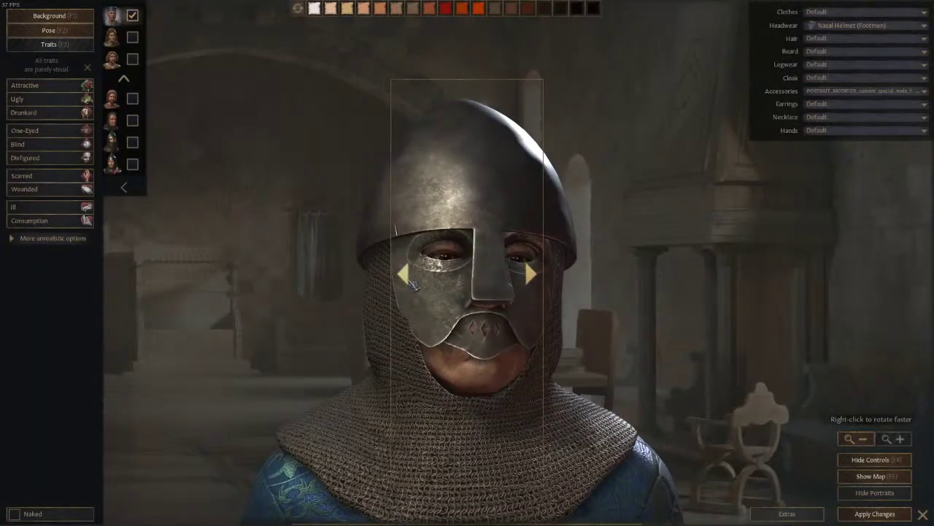
key(alt+Tab)
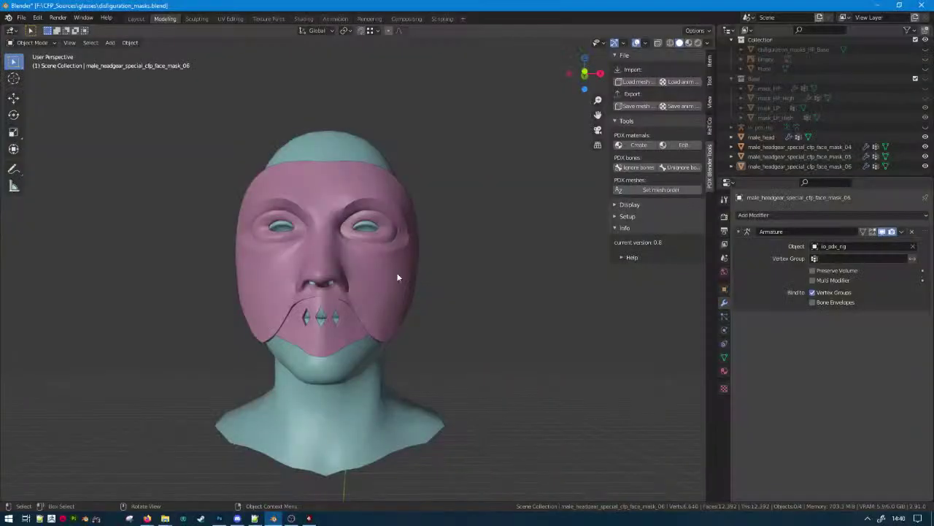
Select the face_mask_04, 05 and 06 objects in front view and toggle face_mask_04's visibility off and on again.
click(398, 277)
shift+click(752, 146)
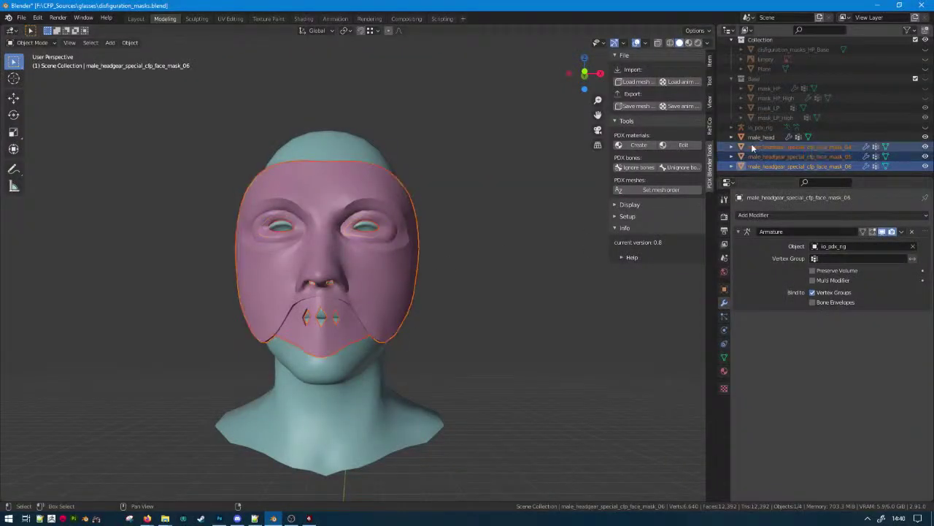
key(KP_1)
key(KP_Decimal)
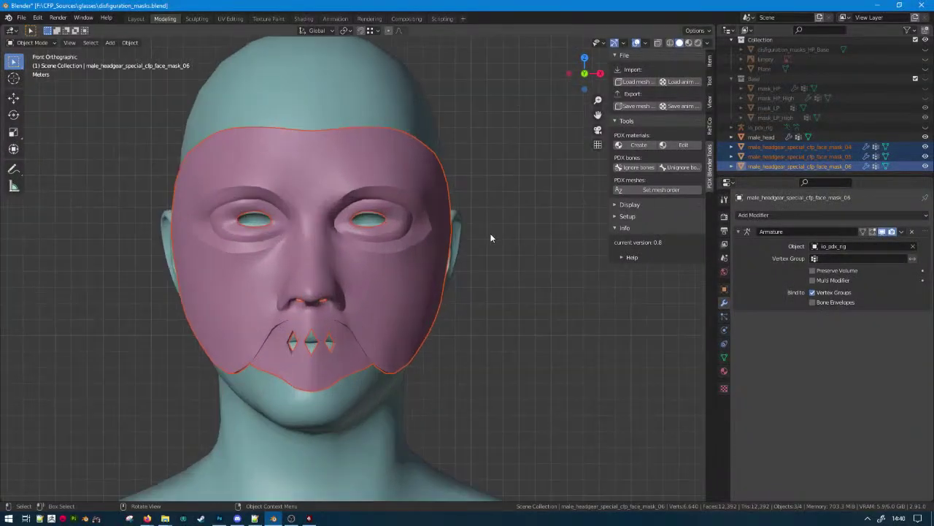
click(925, 146)
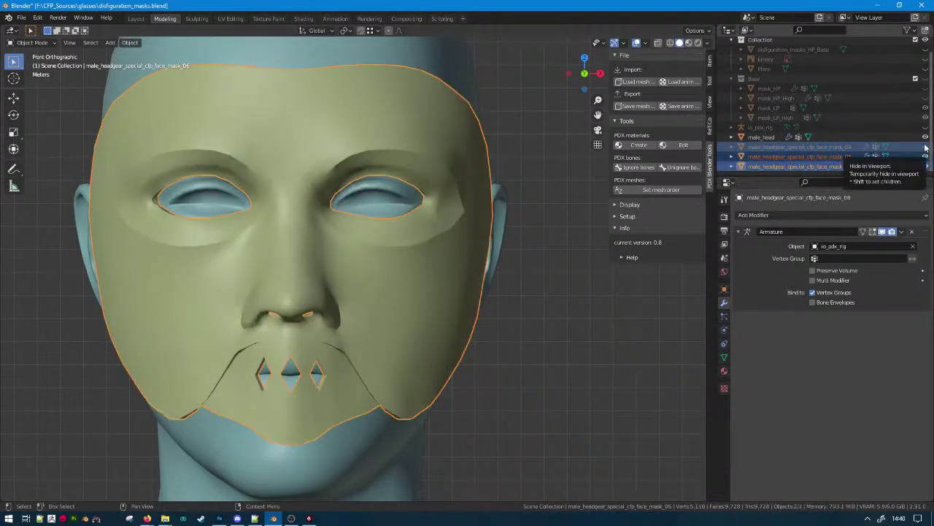
click(925, 147)
key(g)
key(z)
right_click(444, 151)
Move the selected face masks by about -0.13 m along Z in the front wireframe view.
key(shift+z)
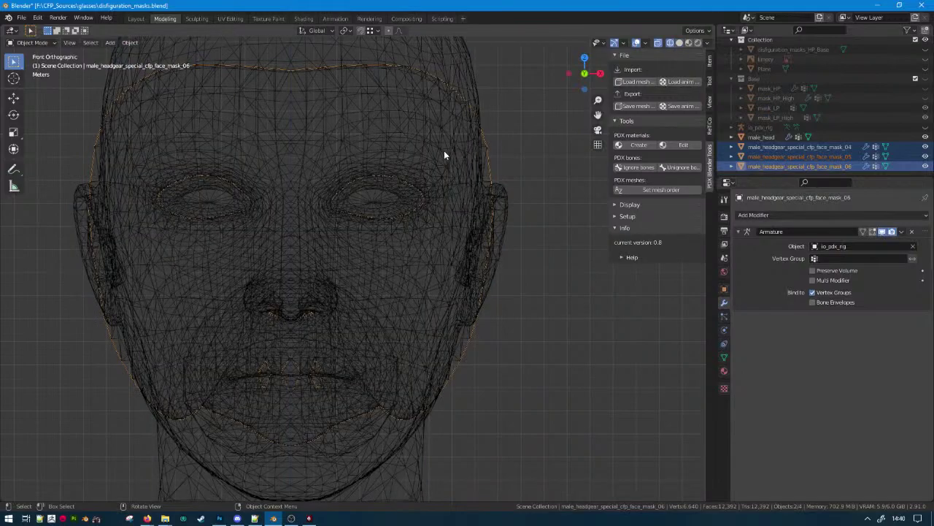
key(g)
key(z)
click(464, 155)
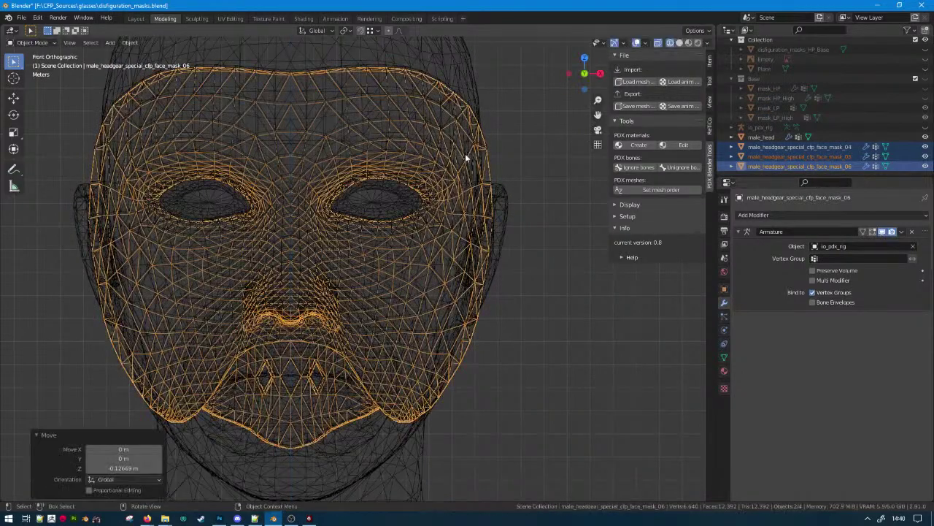
Return to solid shading and export face_mask_04 over the existing mesh file in the cfp_face_mask_04 folder.
key(shift+z)
click(796, 147)
click(629, 106)
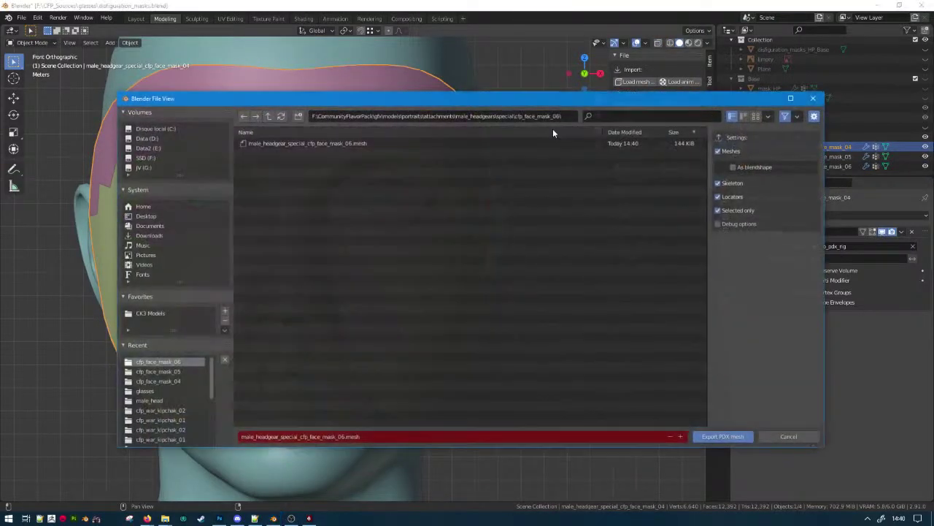
click(171, 381)
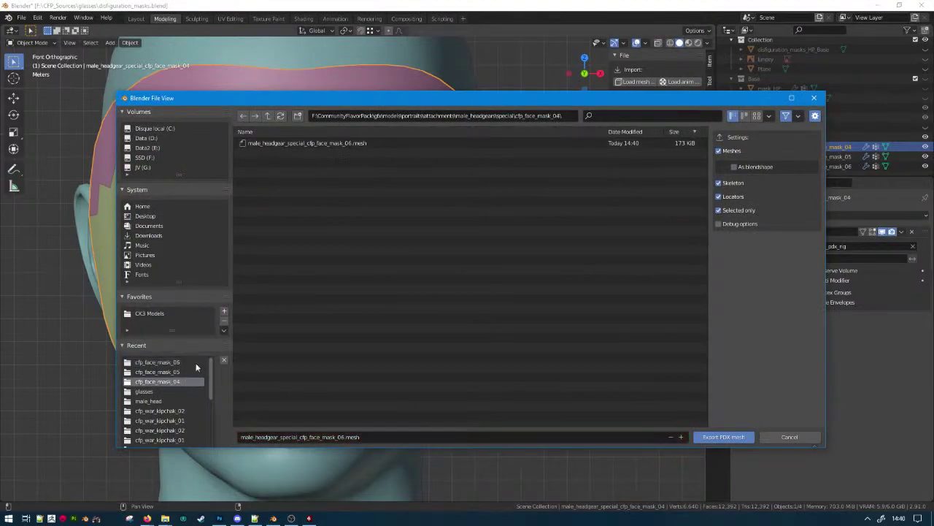
double_click(298, 143)
Export the repositioned face_mask_05 and face_mask_06 objects over their existing mesh files.
click(765, 156)
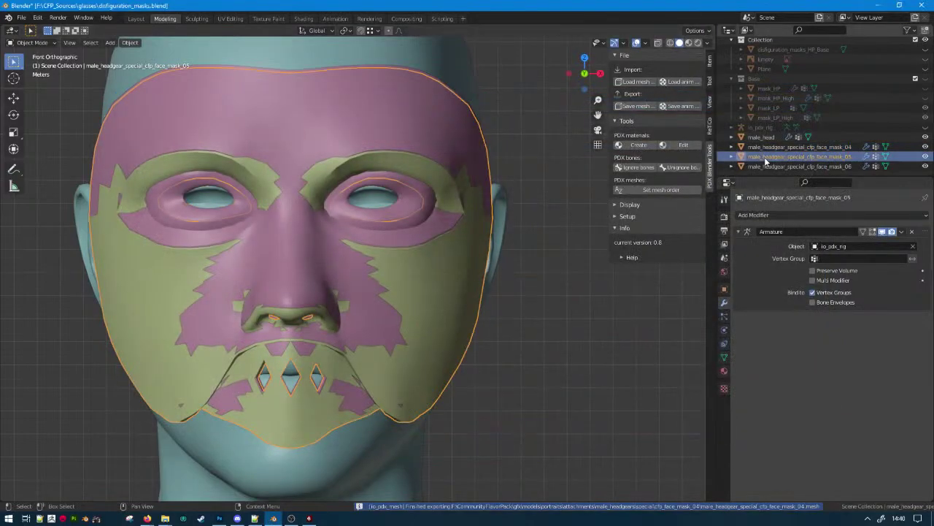
click(632, 106)
click(171, 381)
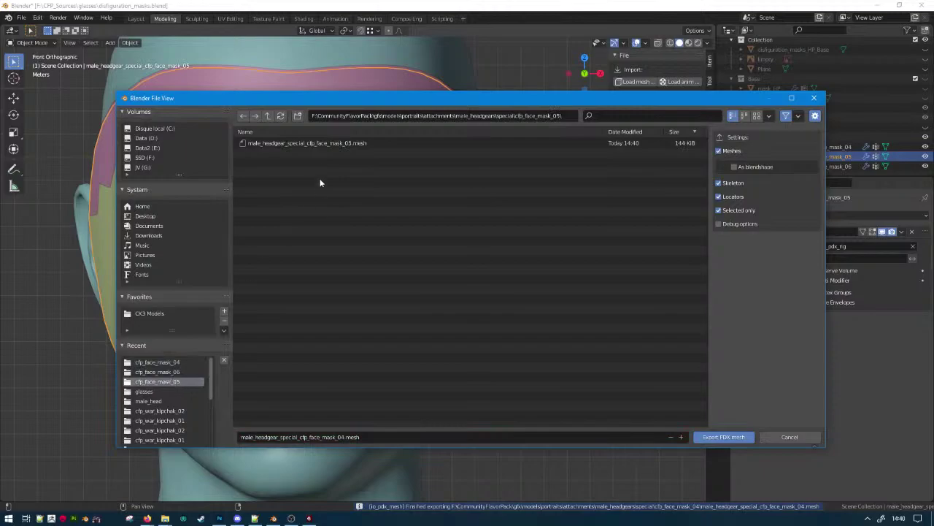
double_click(299, 144)
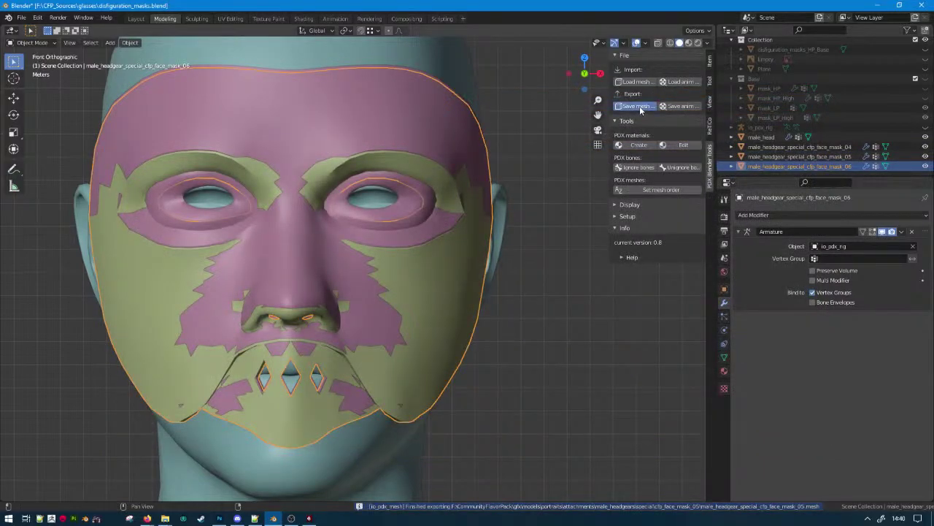
click(638, 107)
double_click(315, 152)
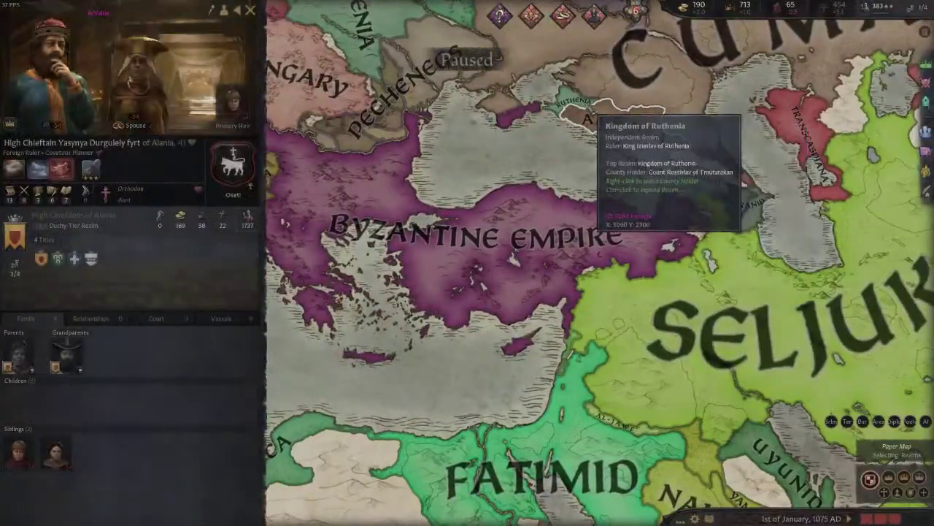
Switch to Crusader Kings III and find the ruler of the Duchy of Piedmonte on the western part of the map.
middle_drag(587, 104, 745, 282)
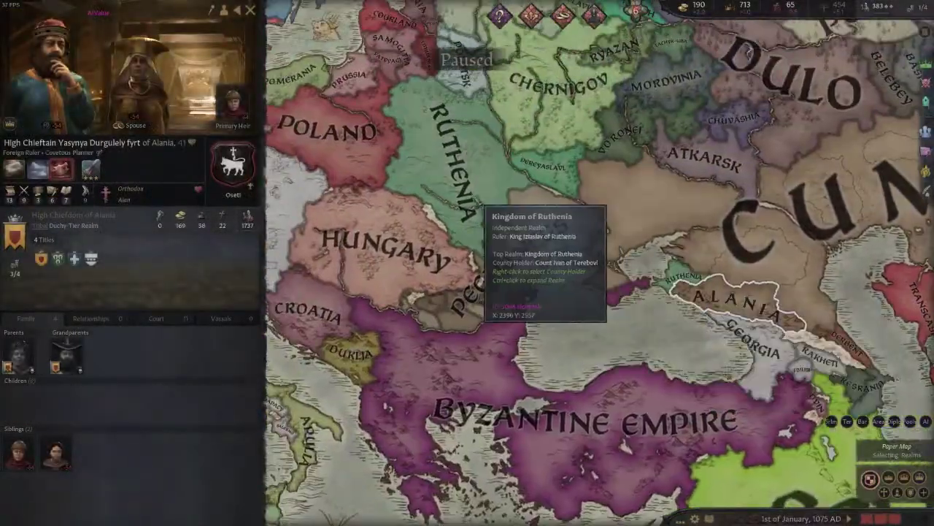
middle_drag(812, 434, 511, 90)
middle_drag(833, 474, 284, 208)
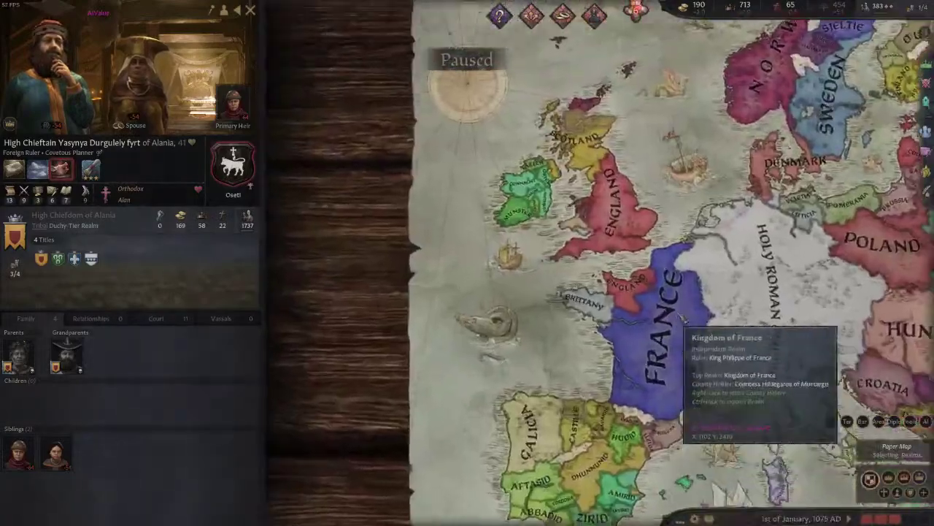
scroll(682, 319, up, 2)
click(785, 312)
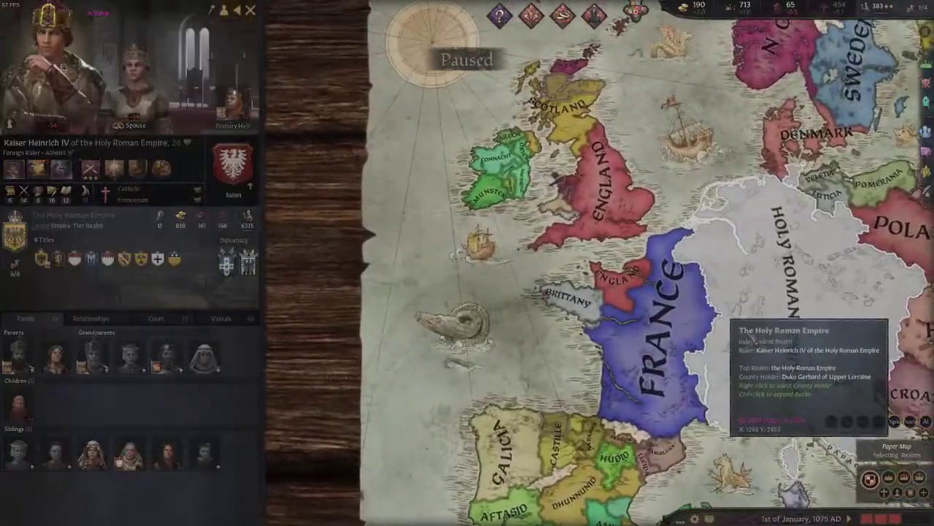
middle_drag(786, 312, 595, 208)
scroll(606, 219, up, 5)
click(622, 238)
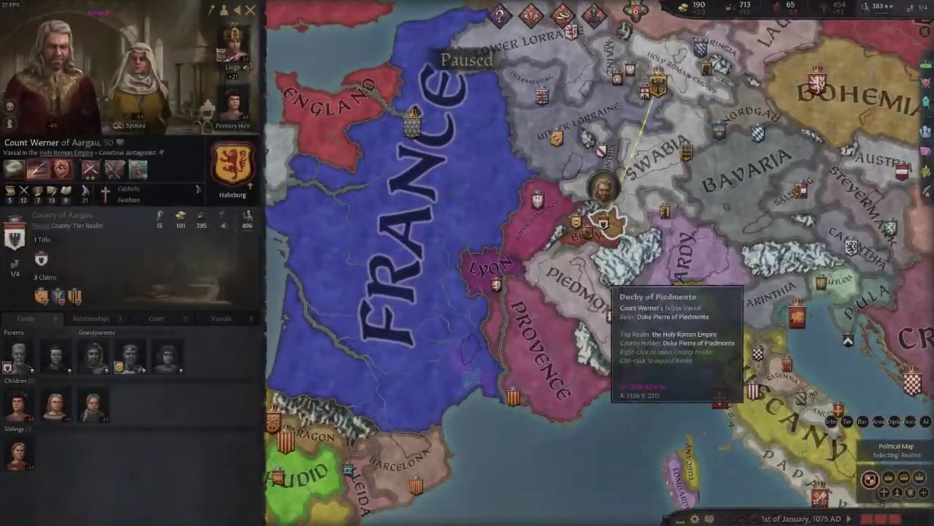
click(600, 271)
Open the Duke of Piedmonte in the portrait editor and preview the custom face mask accessories on him.
right_click(77, 66)
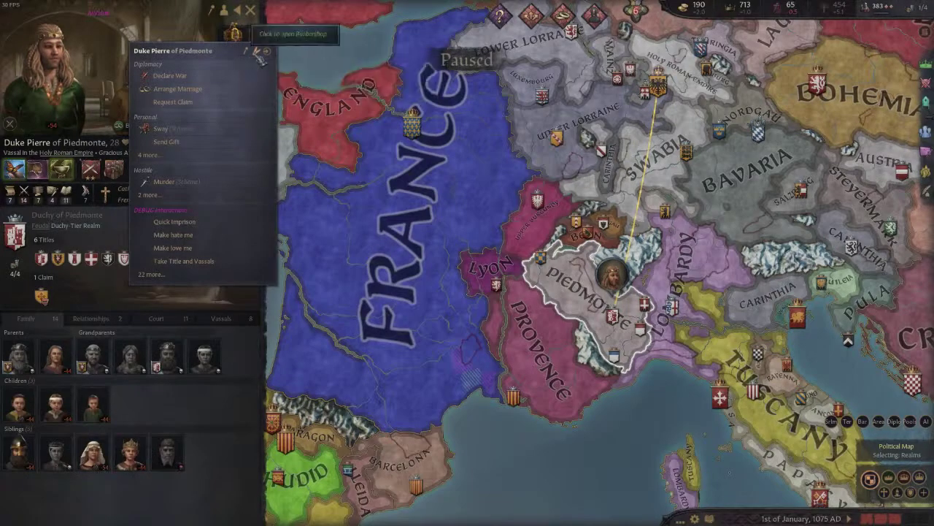
click(257, 51)
click(840, 91)
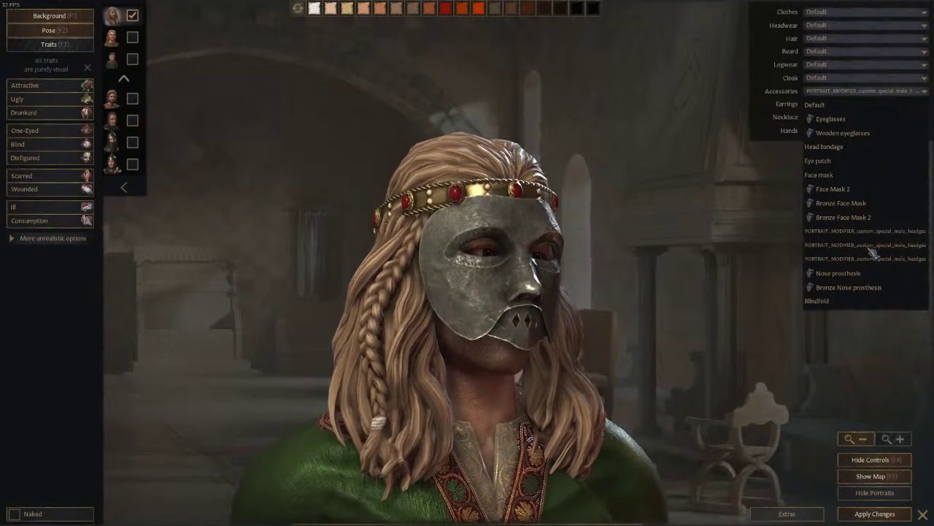
click(871, 250)
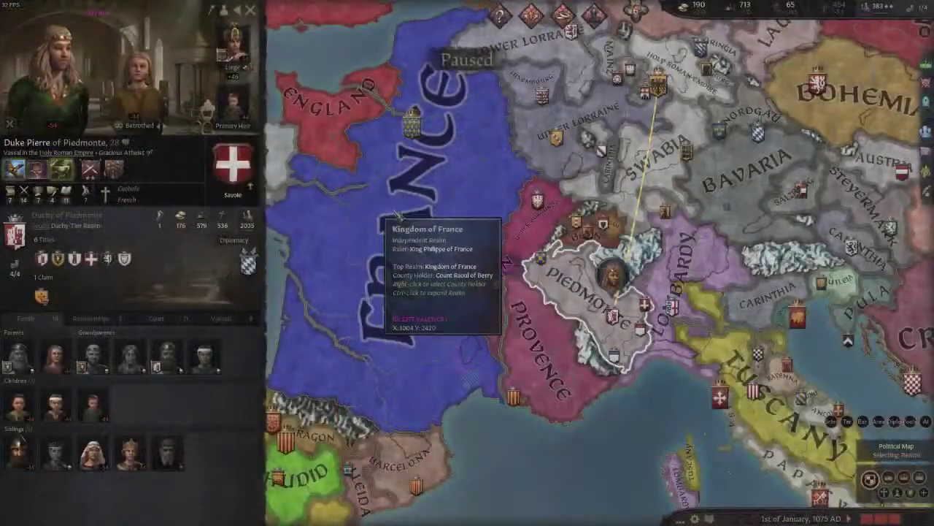
Open a crowned ruler near Piedmonte in the portrait editor and give him the gold-ornamented custom face mask accessory.
click(517, 229)
scroll(517, 229, up, 2)
right_click(54, 73)
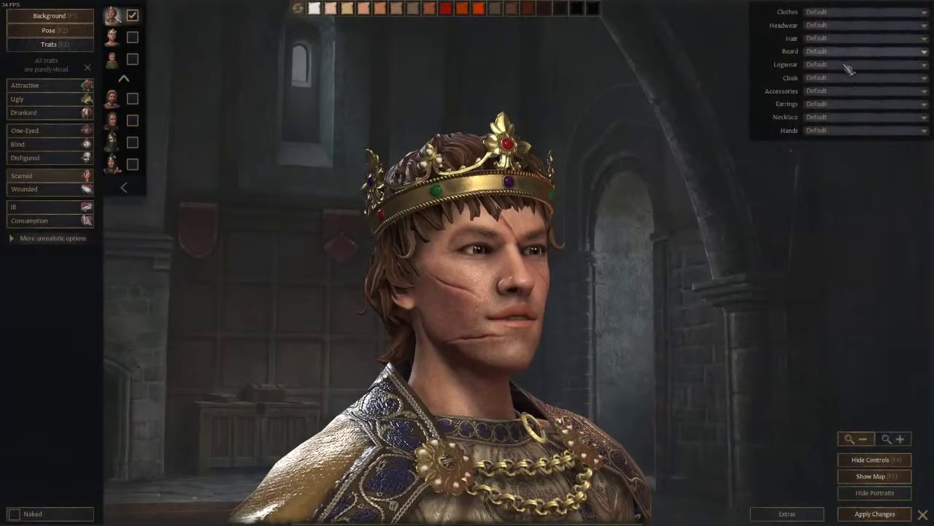
click(861, 90)
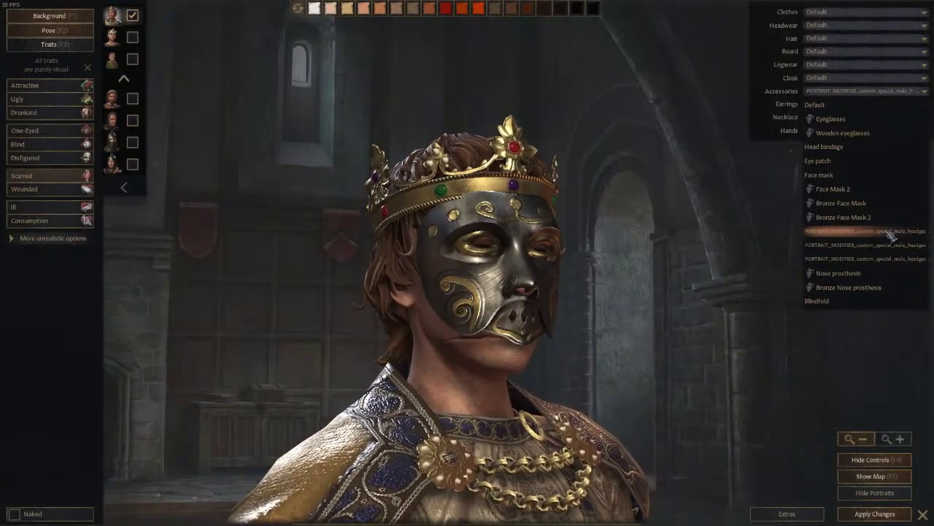
click(889, 232)
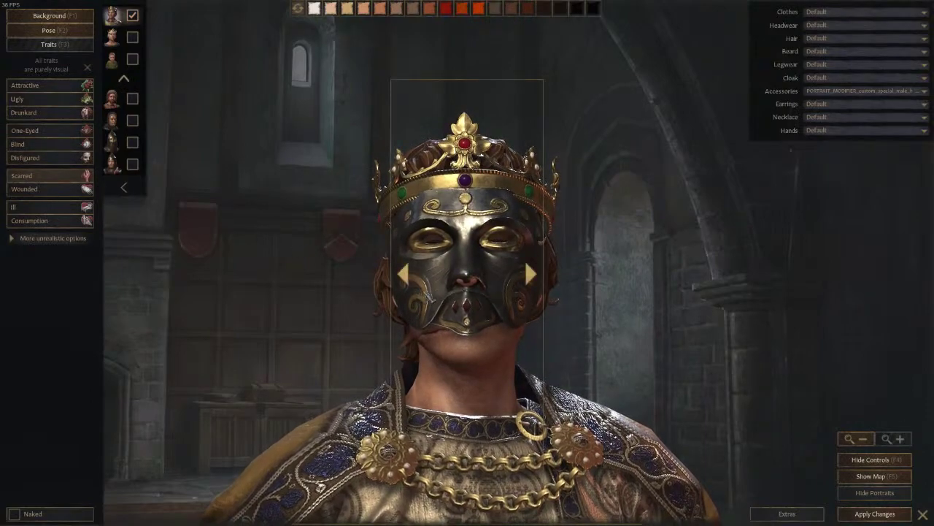
Inspect the ornamented mask on the crowned ruler from the side and front and in the Chancellor Norse, Marshal Norse and Wounded poses.
drag(429, 296, 538, 275)
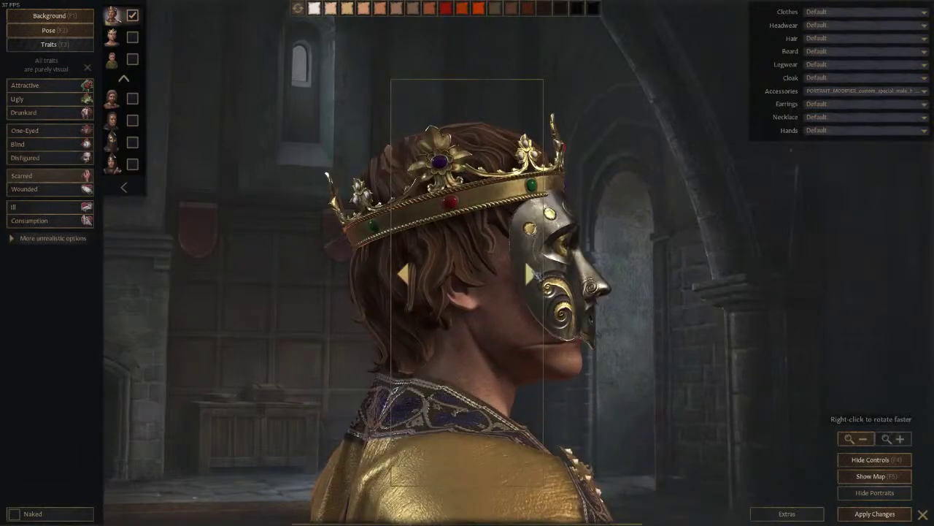
drag(406, 279, 406, 279)
click(48, 30)
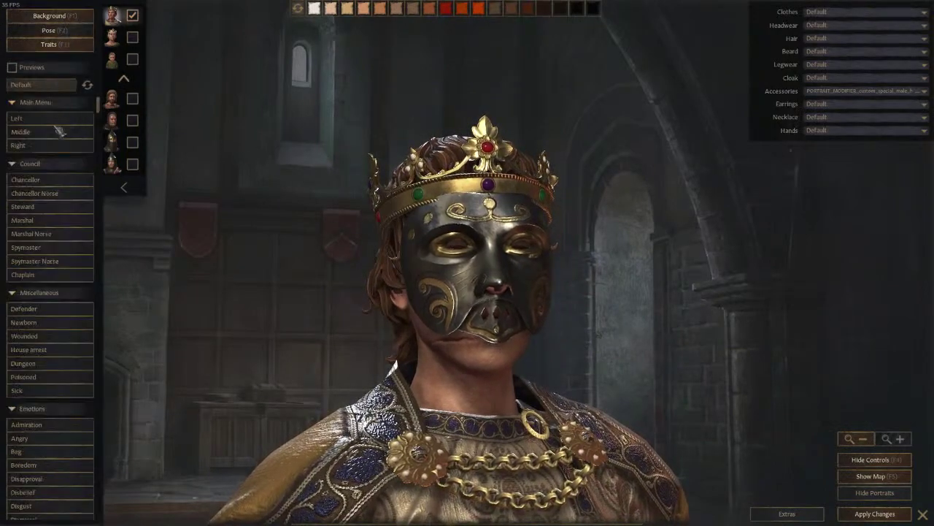
click(55, 194)
click(55, 234)
click(56, 335)
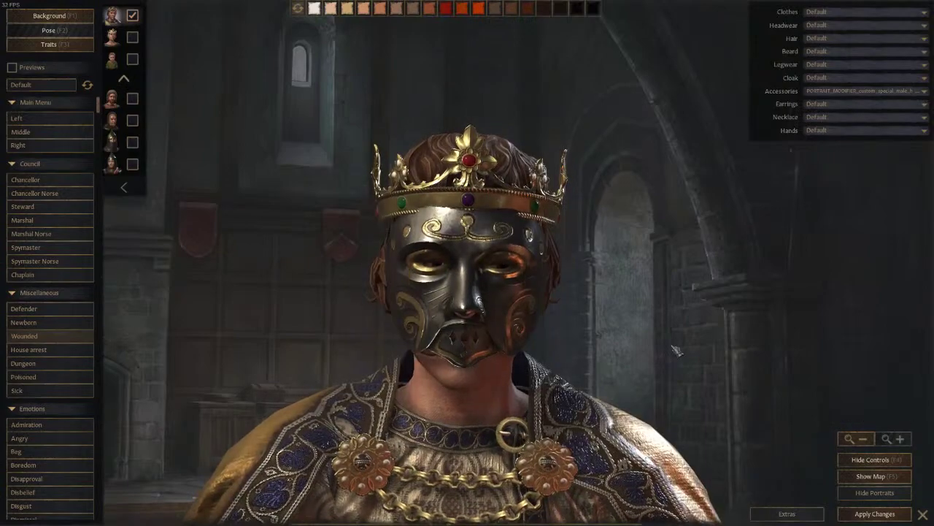
key(alt+Tab)
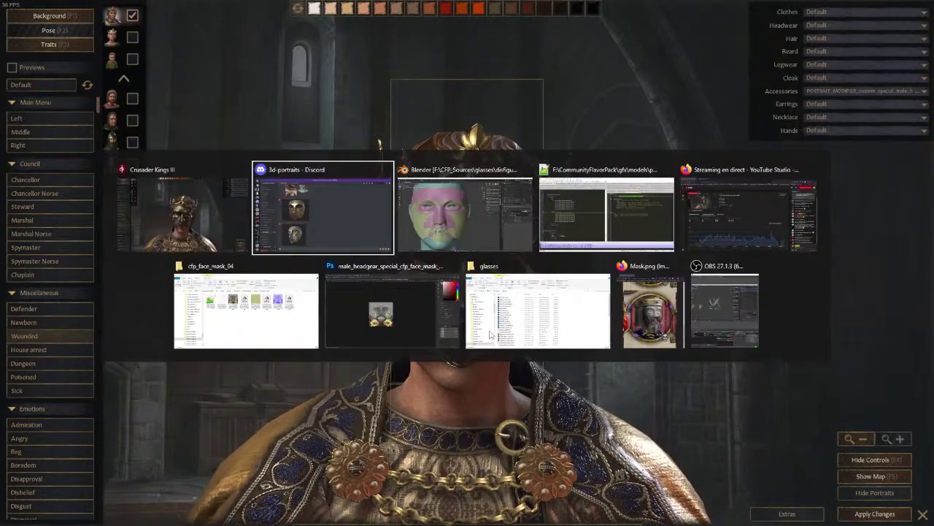
Switch to Blender and lower the male_headgear_special_cfp_face_mask_04 mesh by about 0.25 m along the Z axis.
key(alt+Tab)
click(810, 147)
key(g)
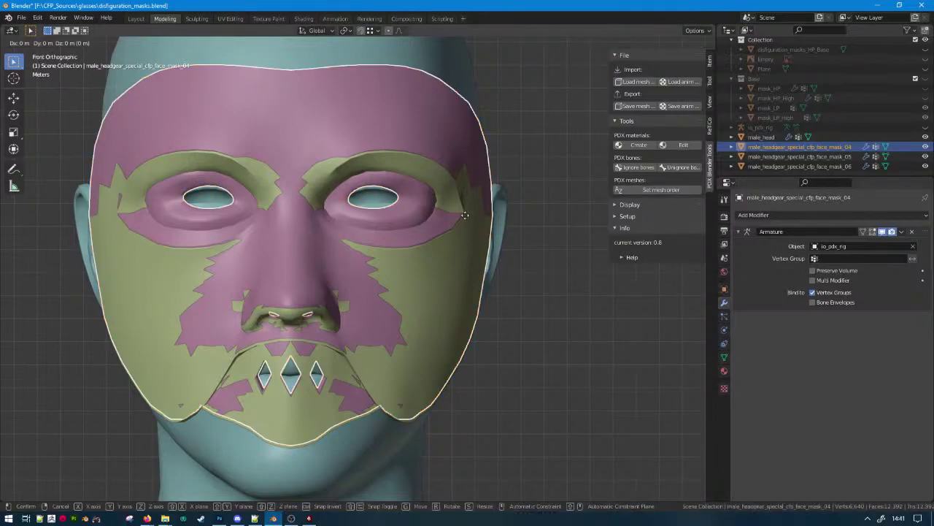
key(z)
click(483, 221)
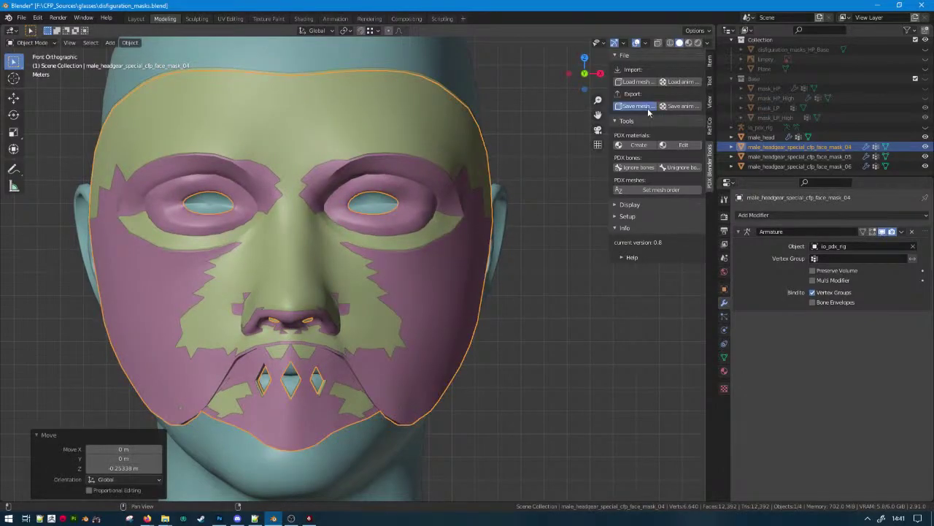
Export the selected mask as a PDX mesh over male_headgear_special_cfp_face_mask_04.mesh in the cfp_face_mask_04 folder.
click(637, 106)
click(175, 384)
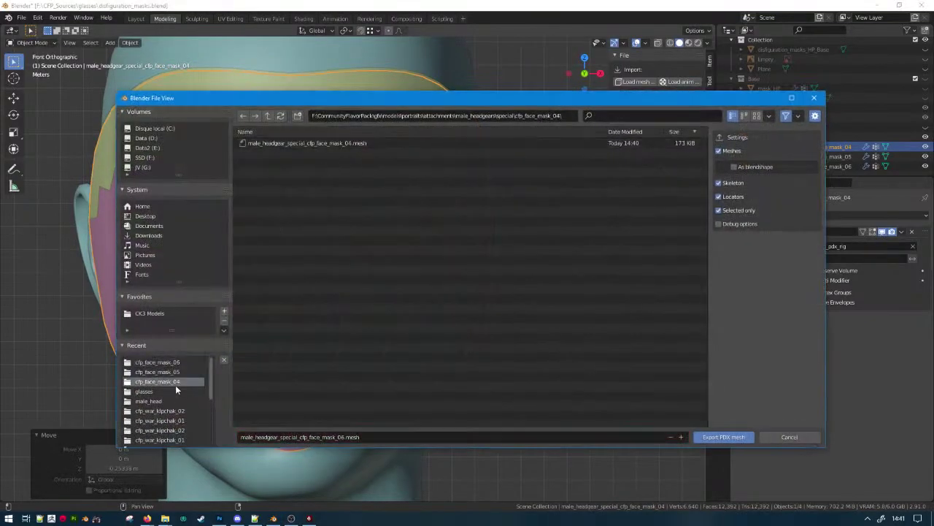
double_click(297, 143)
Switch to Crusader Kings III and set the ruler's headwear to the Fleur-de-lis Emerald Crown.
key(alt+Tab)
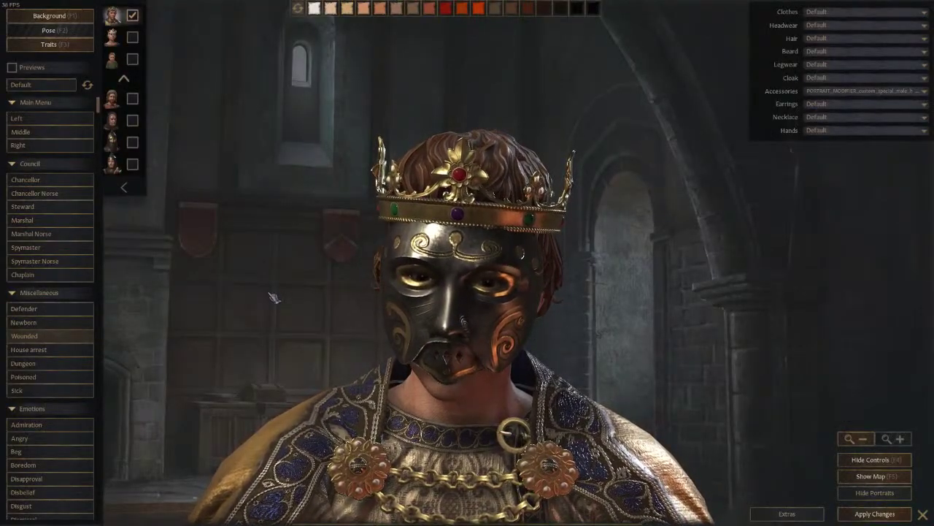
click(865, 25)
scroll(881, 261, down, 5)
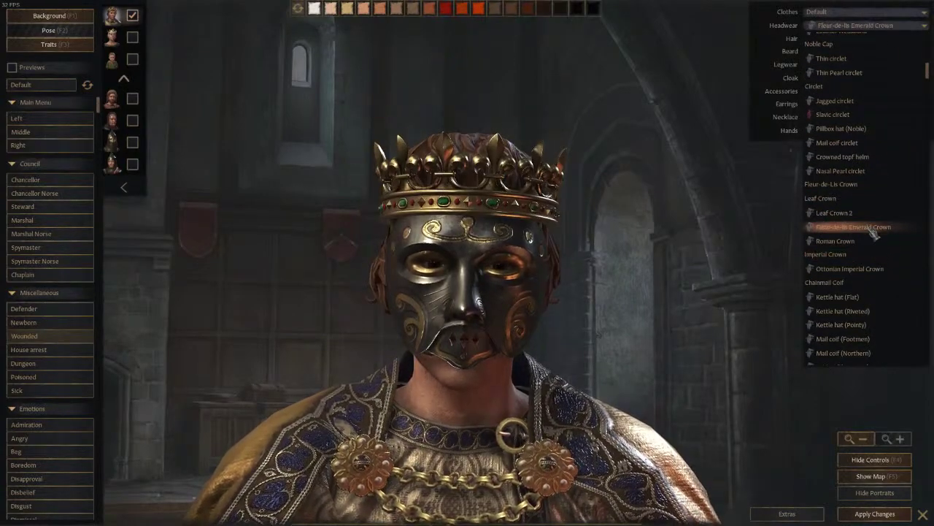
click(856, 226)
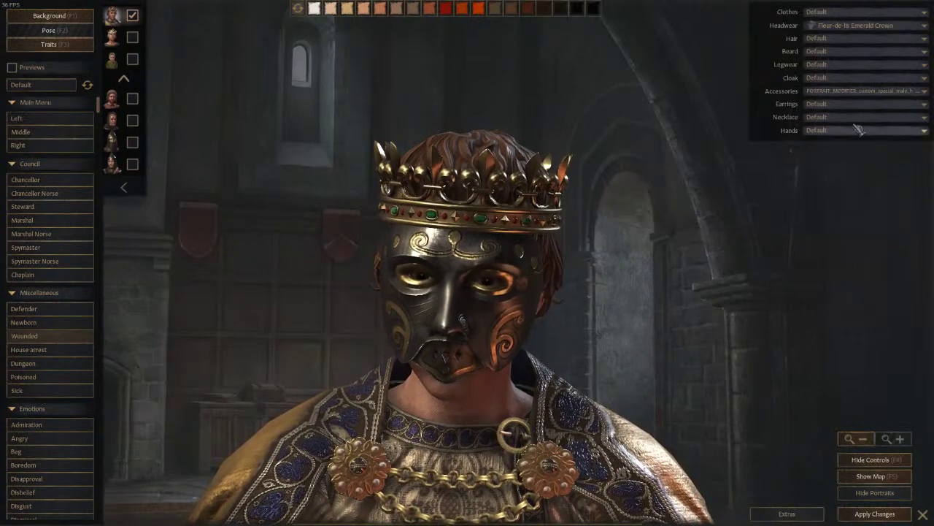
Give the masked ruler the Chinstrap Beard and check the portrait with the editor controls hidden.
click(865, 52)
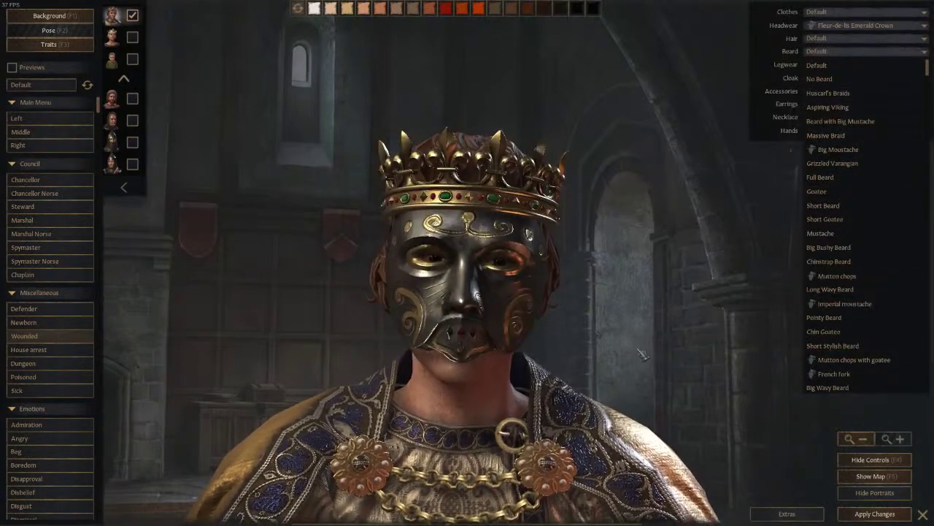
click(646, 269)
key(alt+Tab)
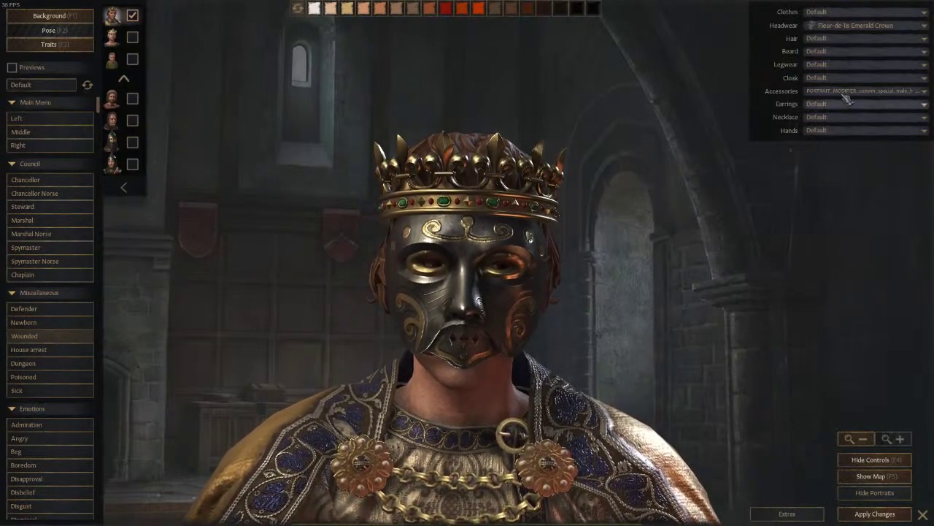
click(847, 51)
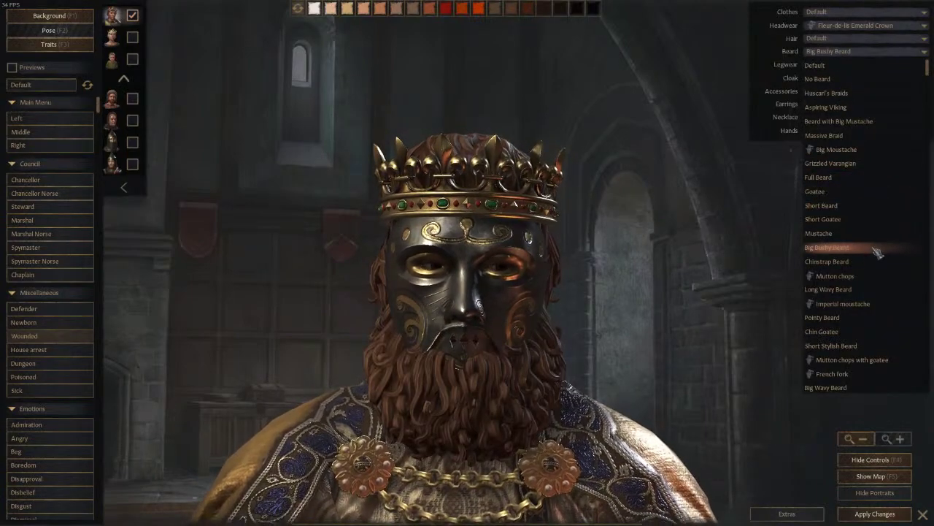
click(882, 263)
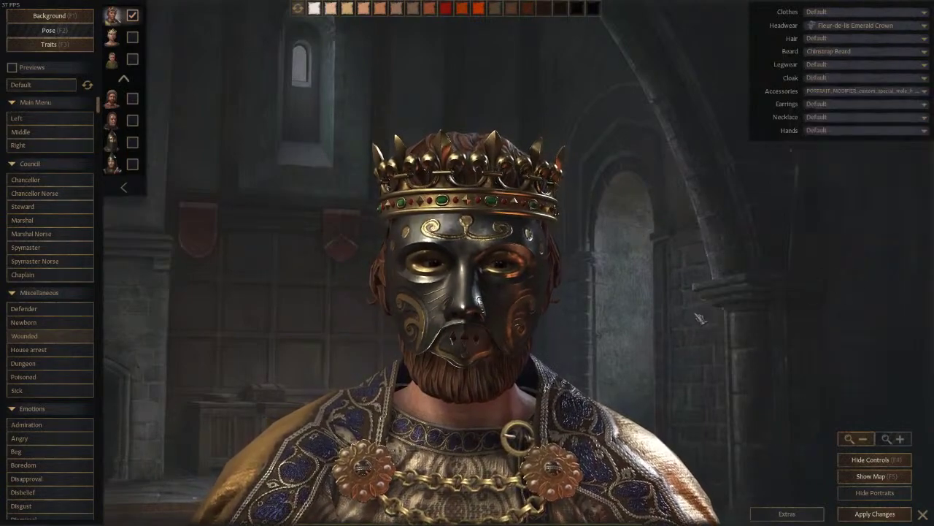
key(F4)
key(F4)
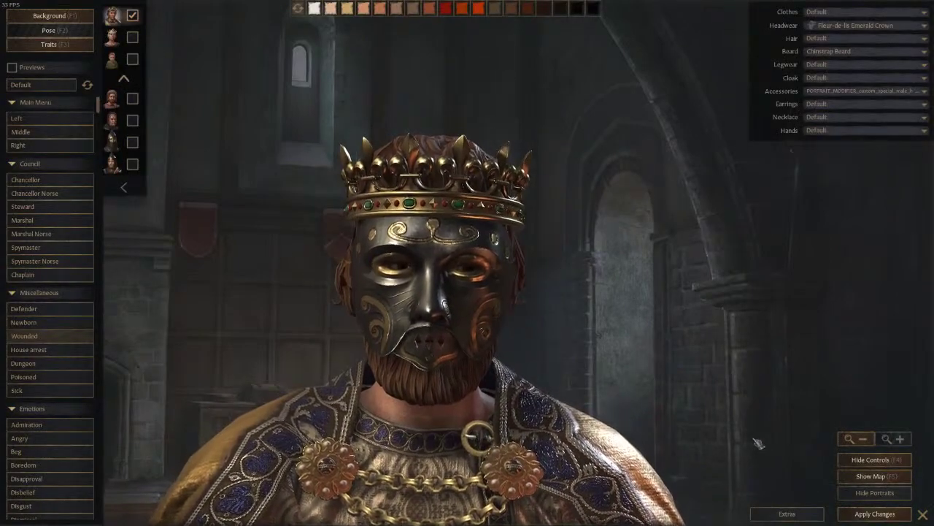
Preview the Commoner Cloak on the ruler, keep the default cloak and view the portrait without controls.
click(850, 439)
click(833, 77)
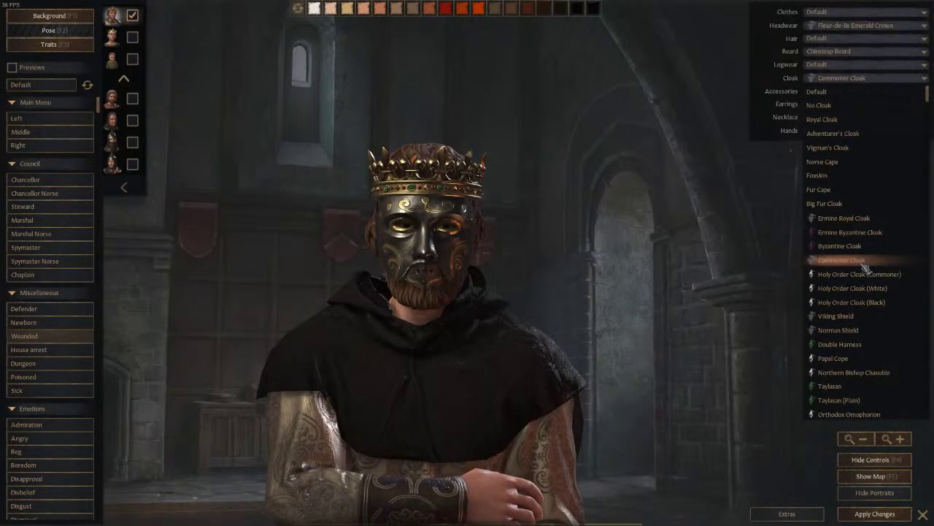
click(683, 297)
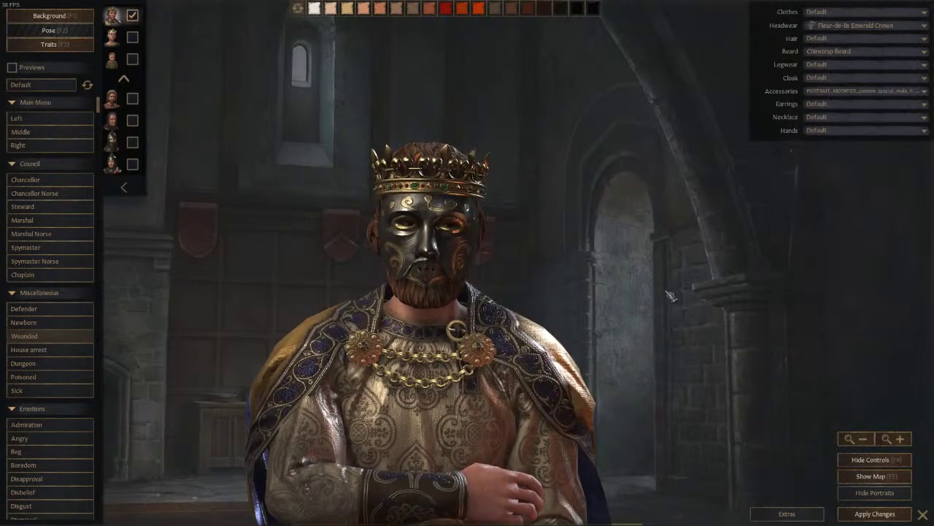
key(F4)
key(F4)
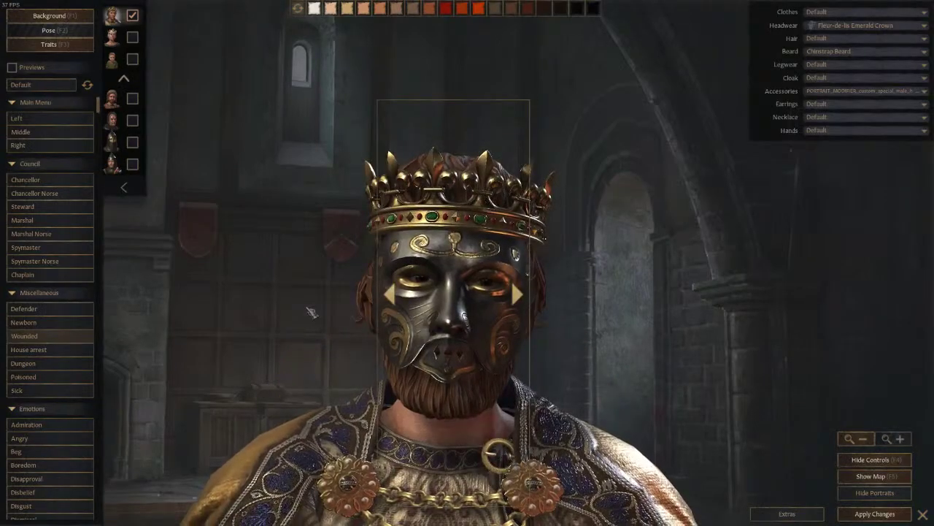
Inspect how the ornamented mask fits with the beard in the House arrest, Beg and Angry poses.
scroll(76, 321, down, 1)
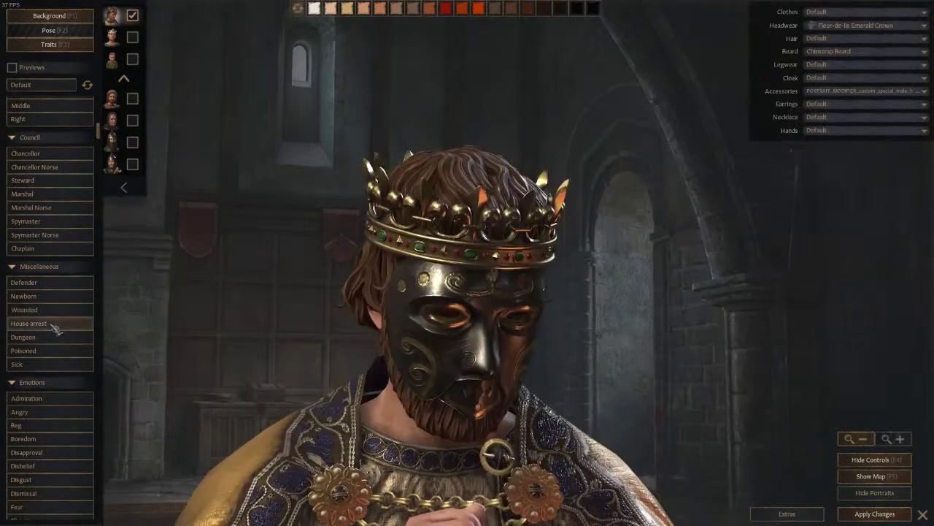
scroll(47, 300, down, 3)
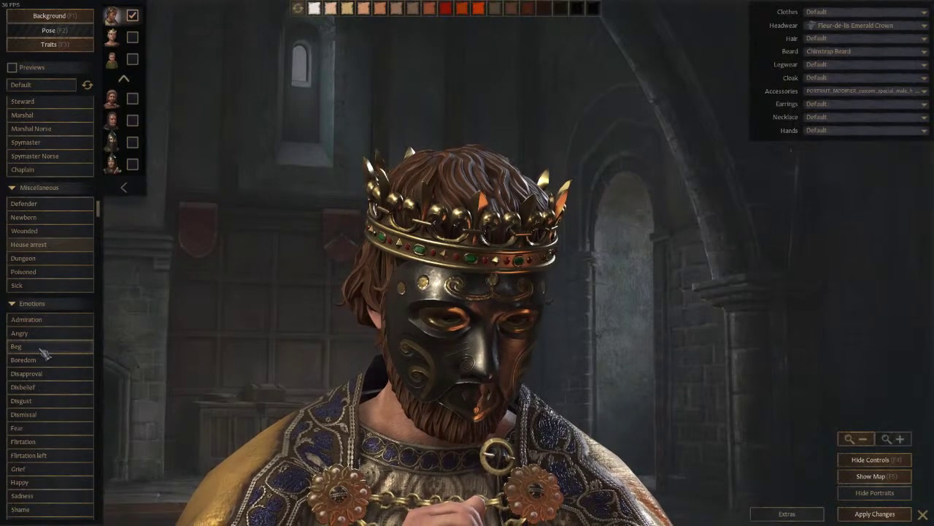
click(42, 347)
click(44, 333)
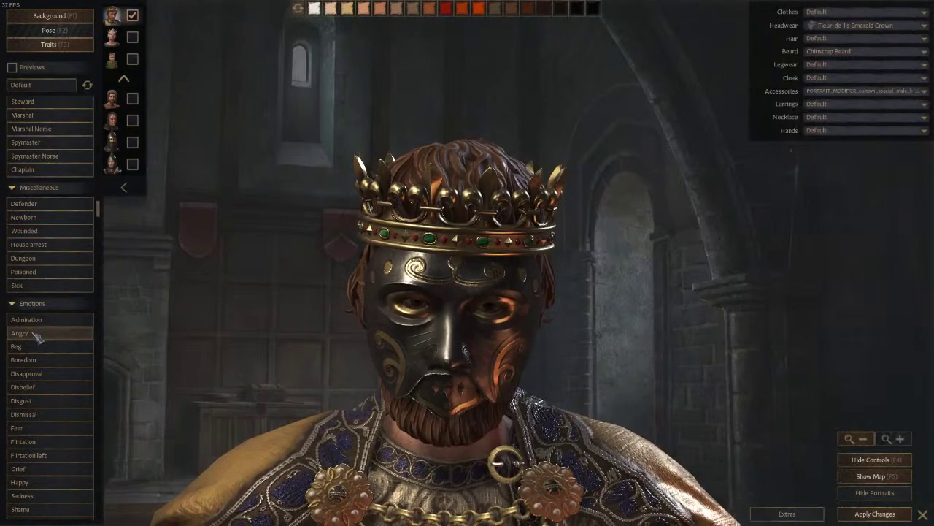
scroll(33, 106, up, 4)
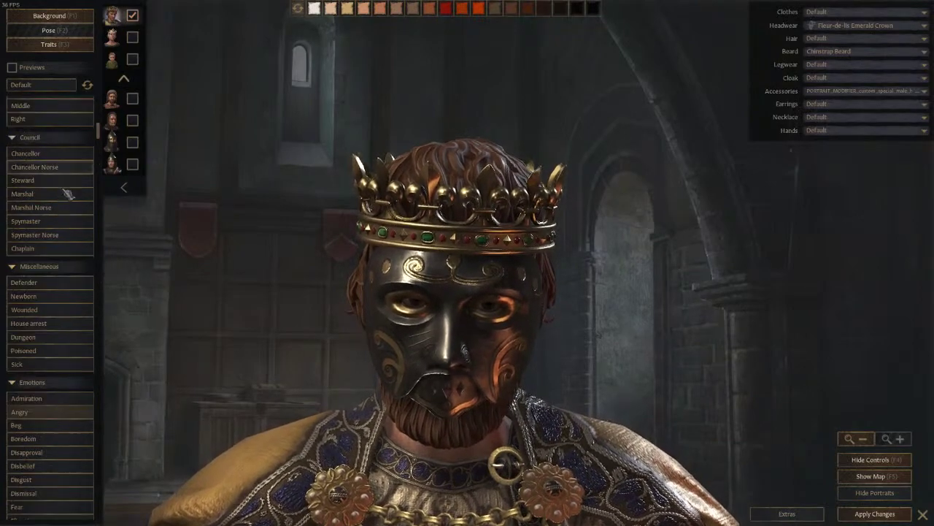
Preview the mask's lighting against Community Flavor Pack castle backgrounds, the Mediterranean and Western big throne rooms and a smaller throne room.
click(61, 18)
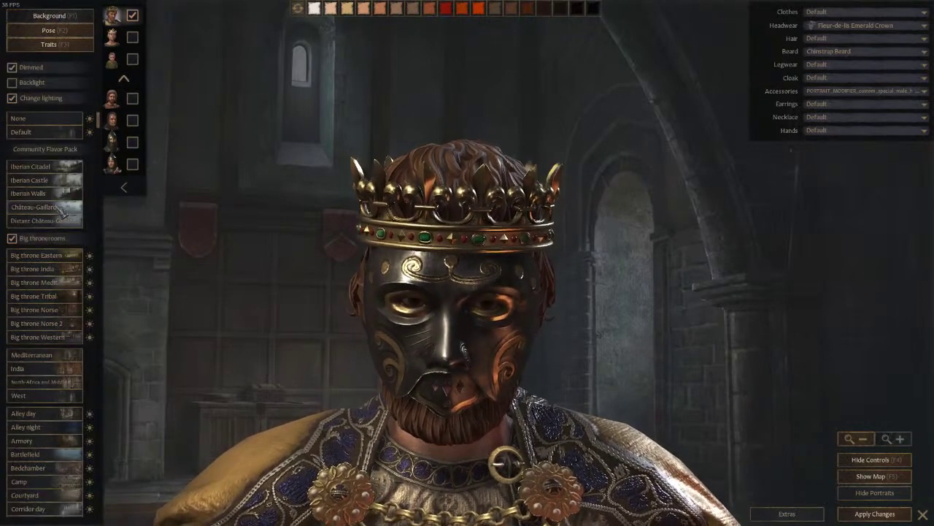
click(59, 208)
click(59, 194)
scroll(54, 273, down, 1)
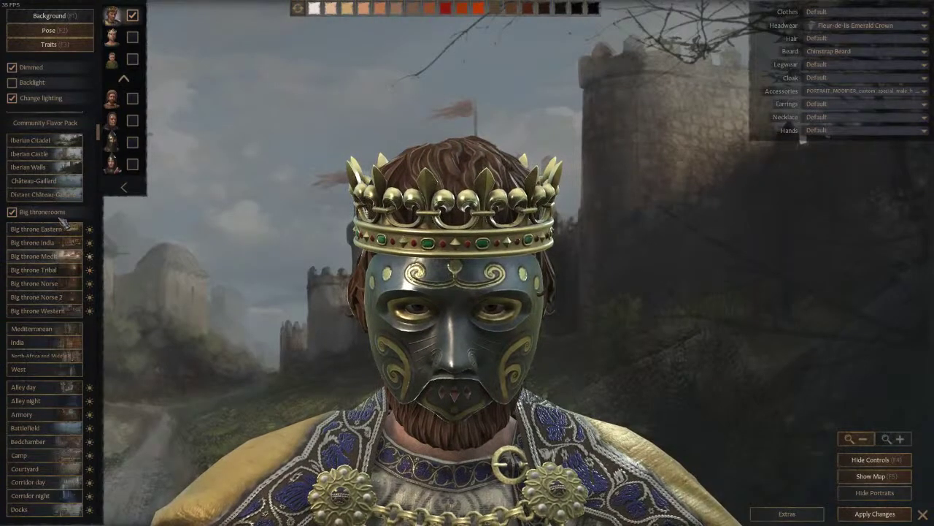
click(47, 153)
click(50, 256)
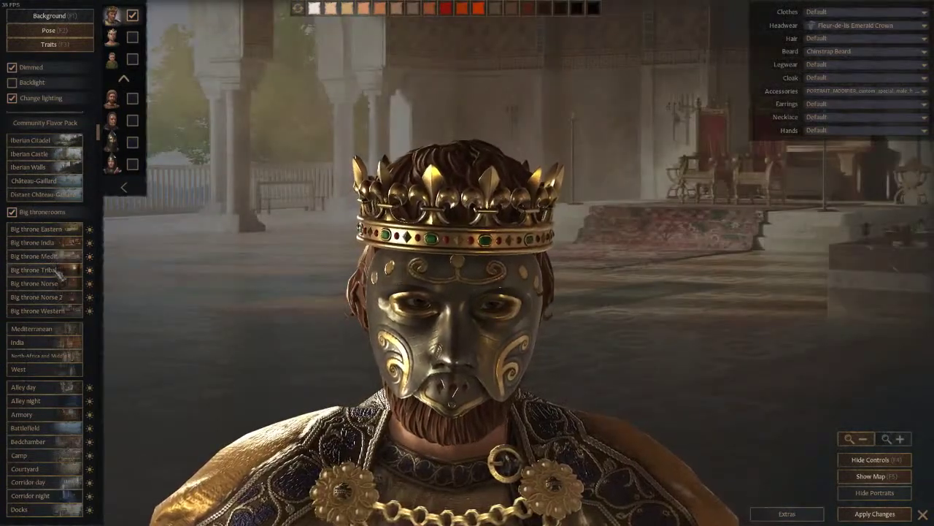
click(73, 311)
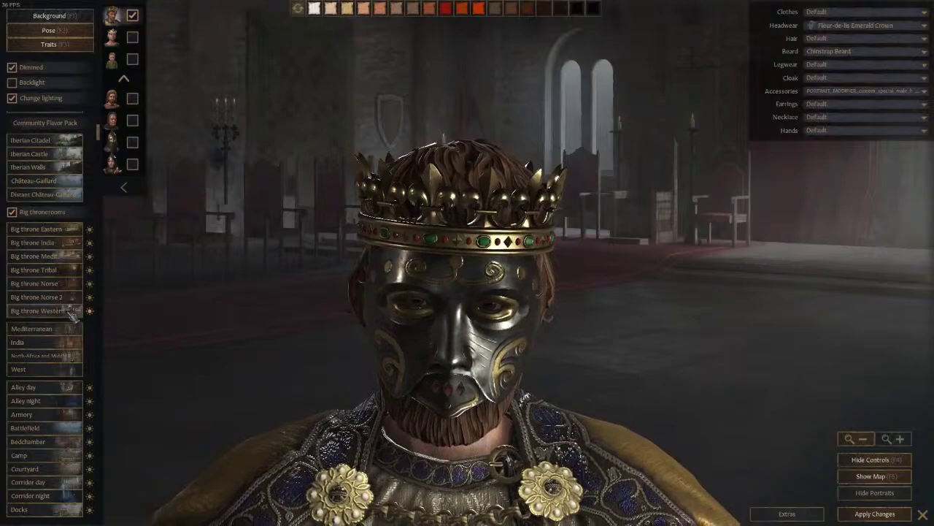
click(61, 330)
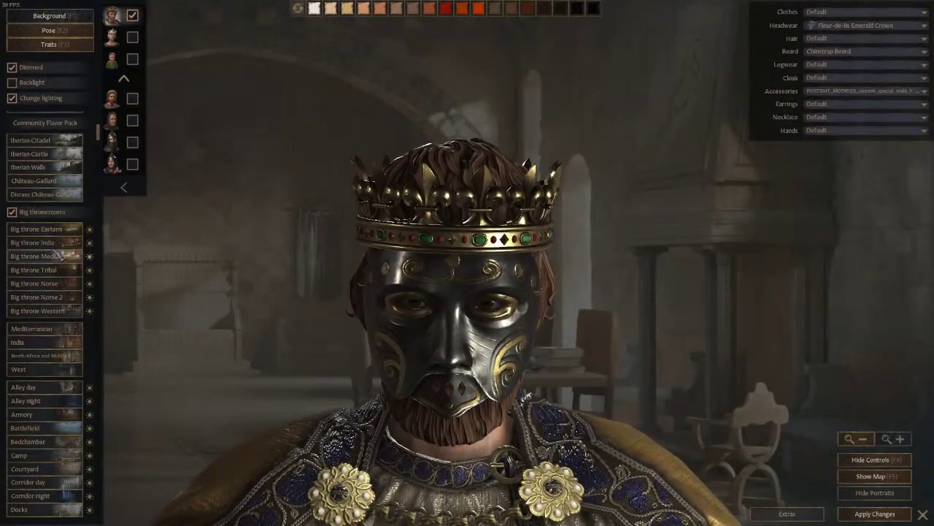
Preview the Alley night, Courtyard and Camp backgrounds and settle on the Bedchamber background for the portrait.
scroll(58, 358, down, 3)
click(55, 359)
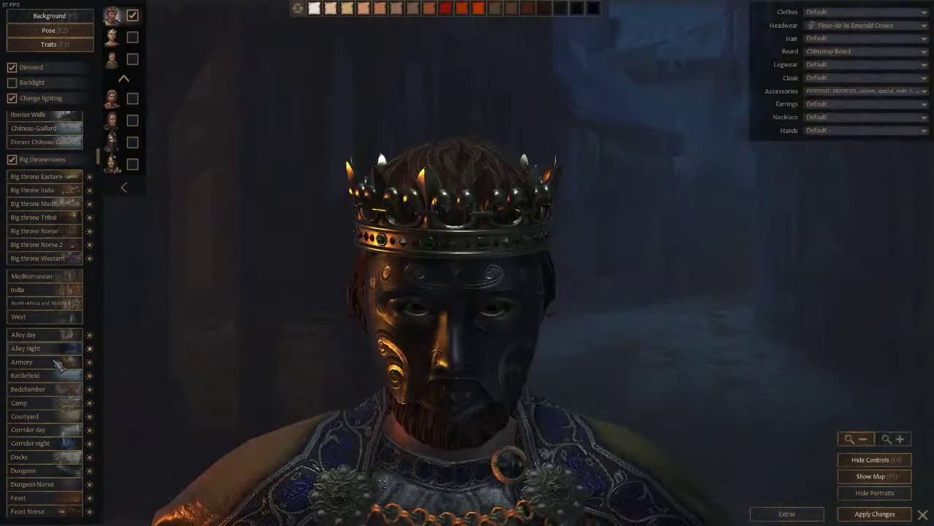
scroll(57, 363, down, 3)
click(59, 365)
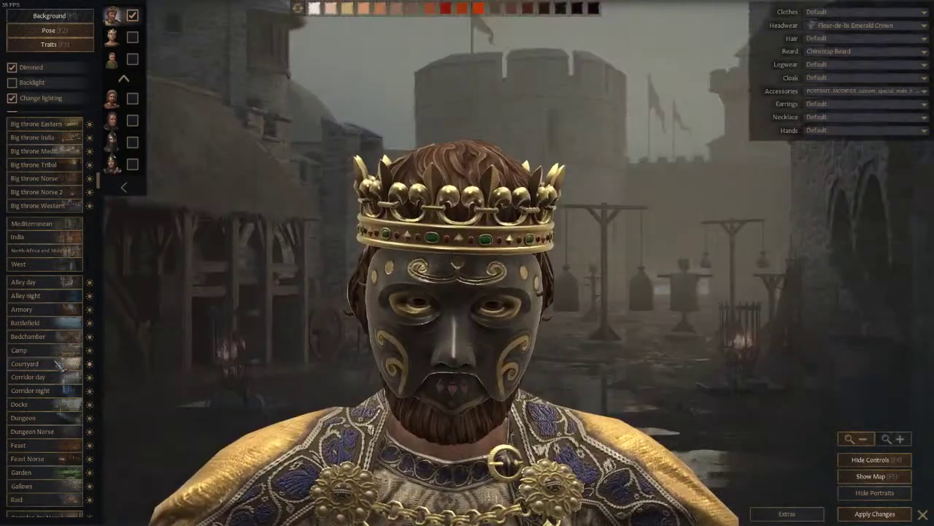
click(55, 351)
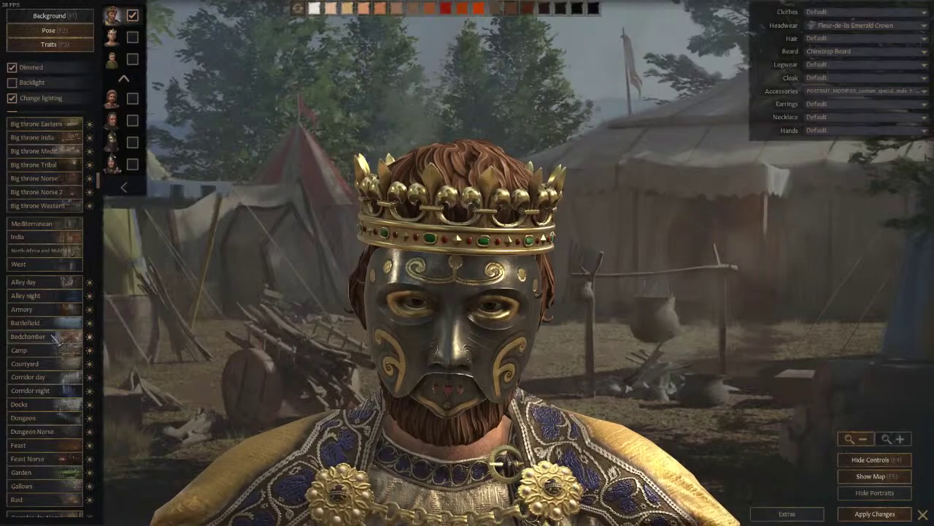
click(54, 337)
Hide the editor controls, shift the ruler toward the window side of the bedchamber and restore the controls.
key(F4)
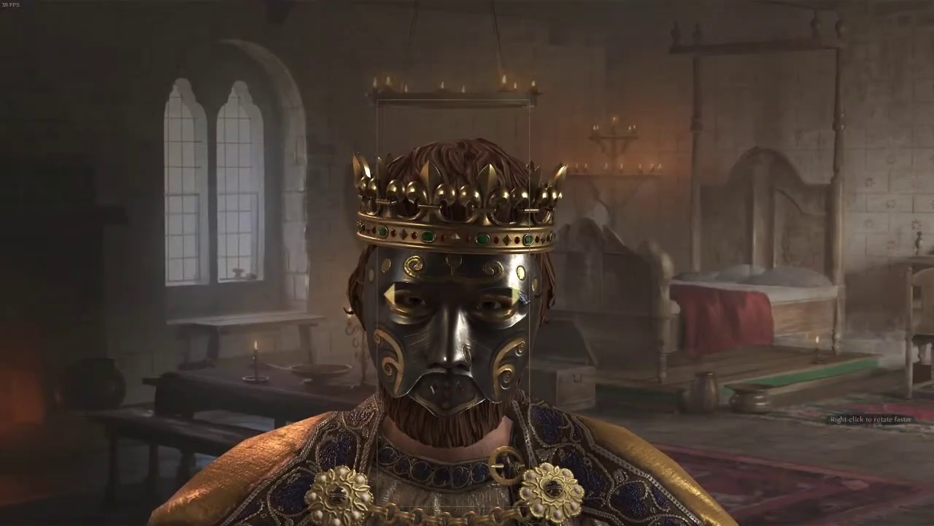
key(F4)
key(F4)
drag(525, 300, 425, 304)
key(F4)
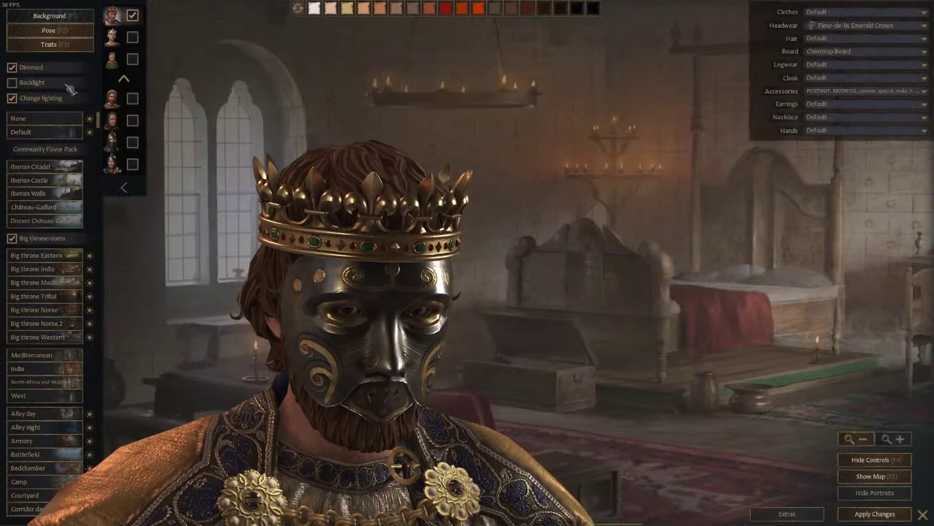
Compare the main menu Left, Middle and Right poses, keep Right and hide the editor controls.
click(48, 30)
click(64, 131)
click(62, 121)
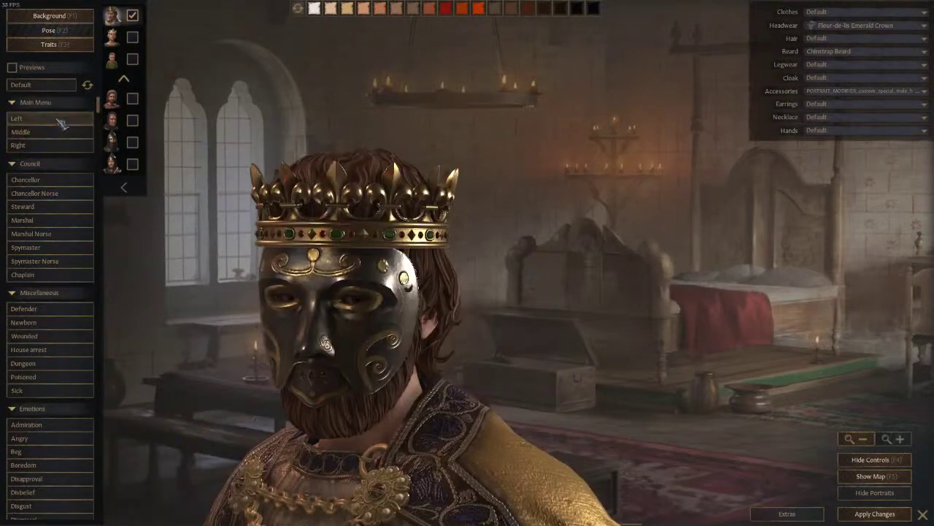
click(64, 132)
click(67, 145)
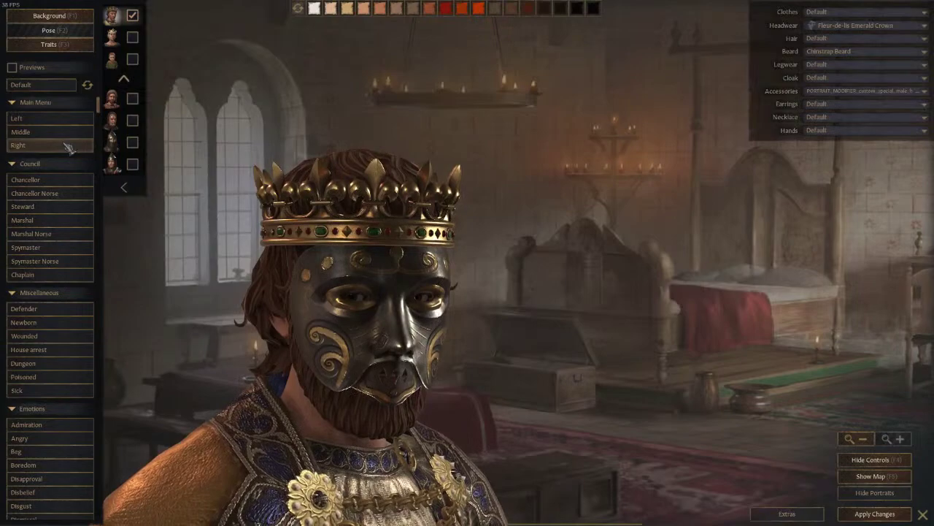
key(F4)
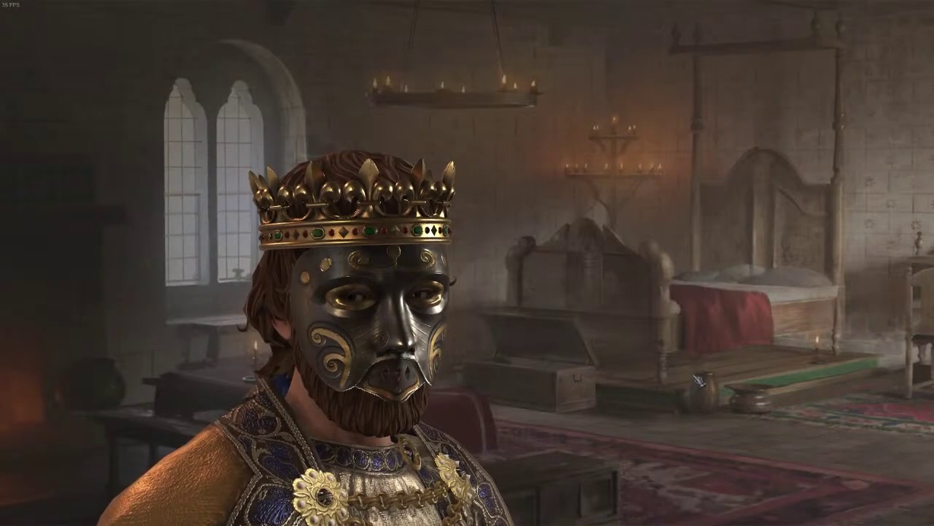
Restore the editor controls and preview the face_mask_05 accessory on the ruler in the bedchamber.
key(alt+Tab)
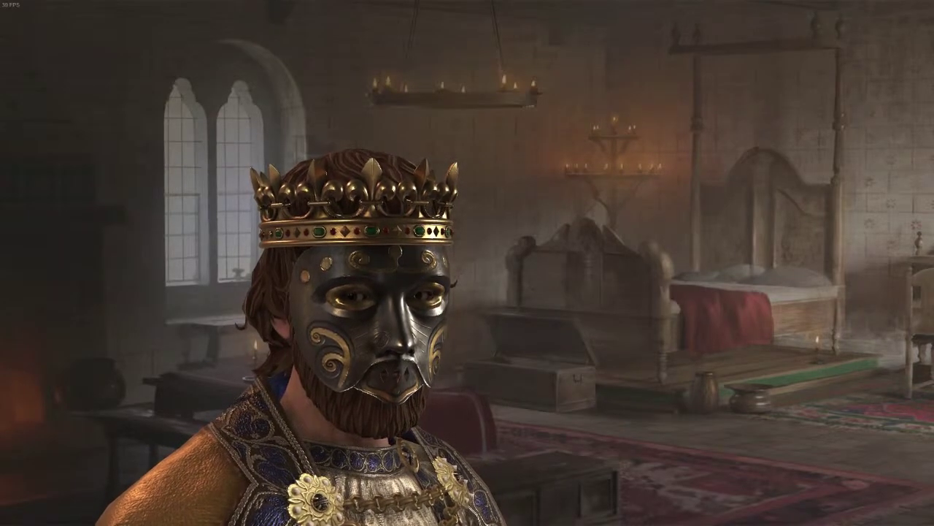
key(alt+Tab)
key(Escape)
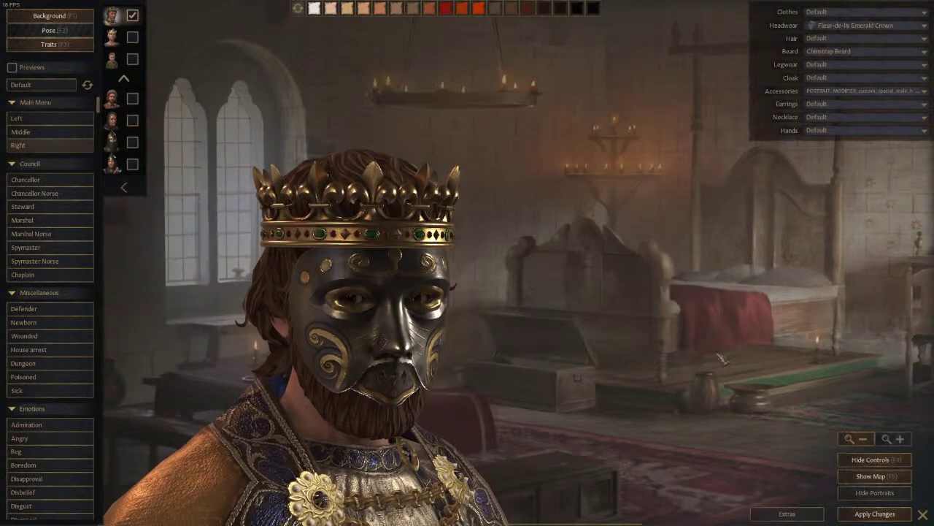
key(F4)
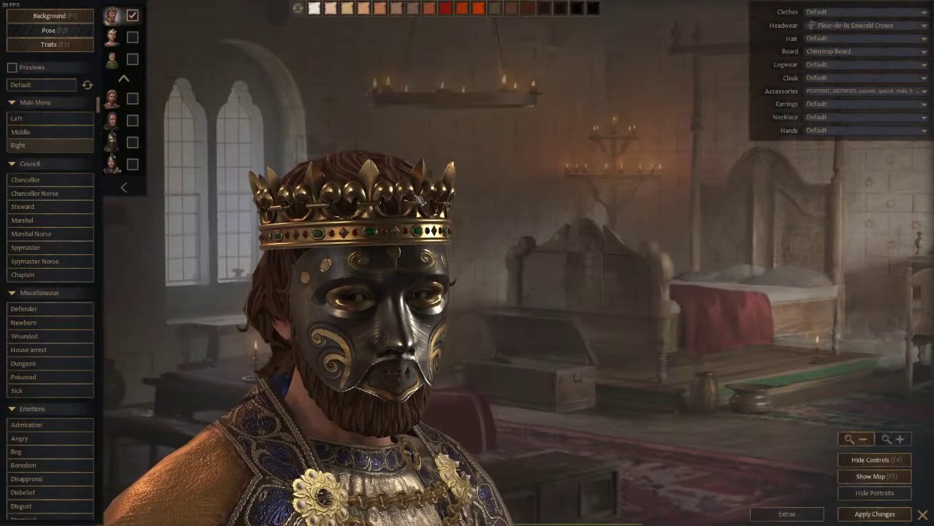
click(864, 90)
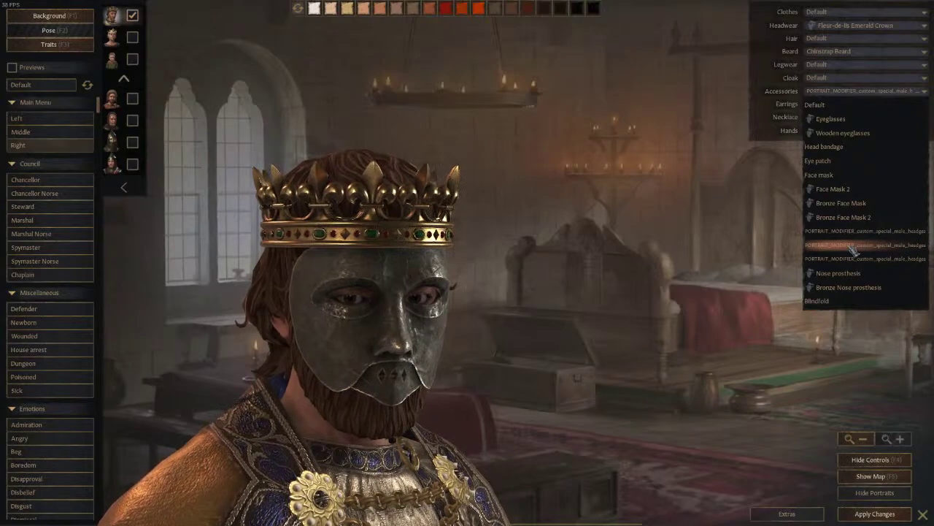
In Blender, lower the face_mask_05 and face_mask_06 meshes about 0.04 m along Z and display the scene in wireframe.
key(alt+Tab)
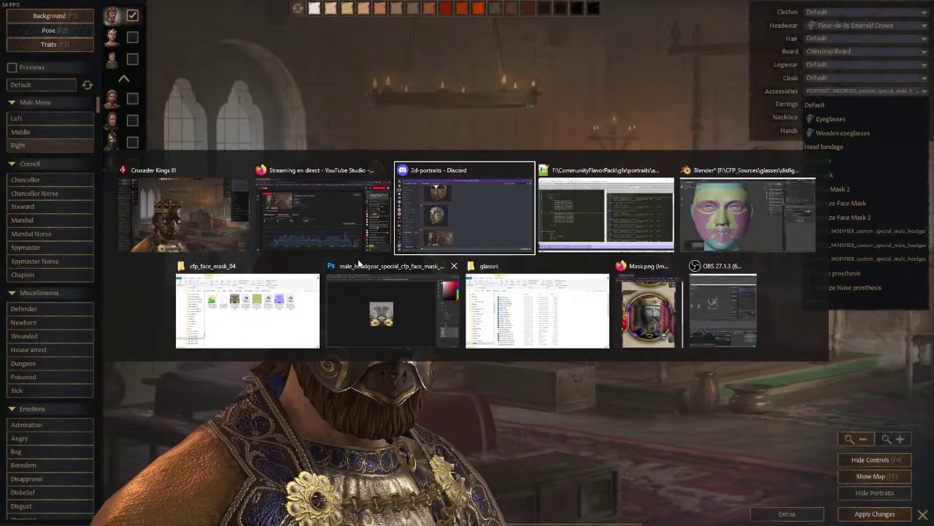
key(alt+Tab)
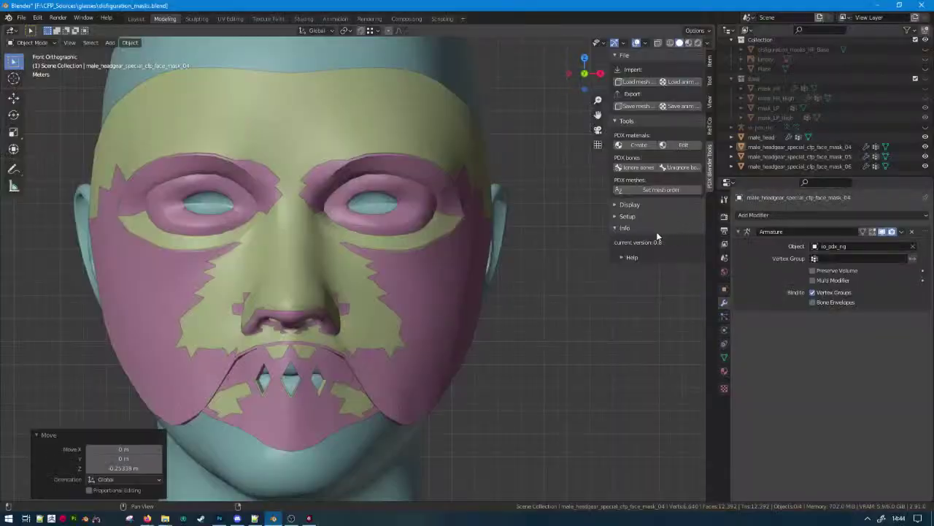
click(831, 164)
shift+click(830, 157)
key(z)
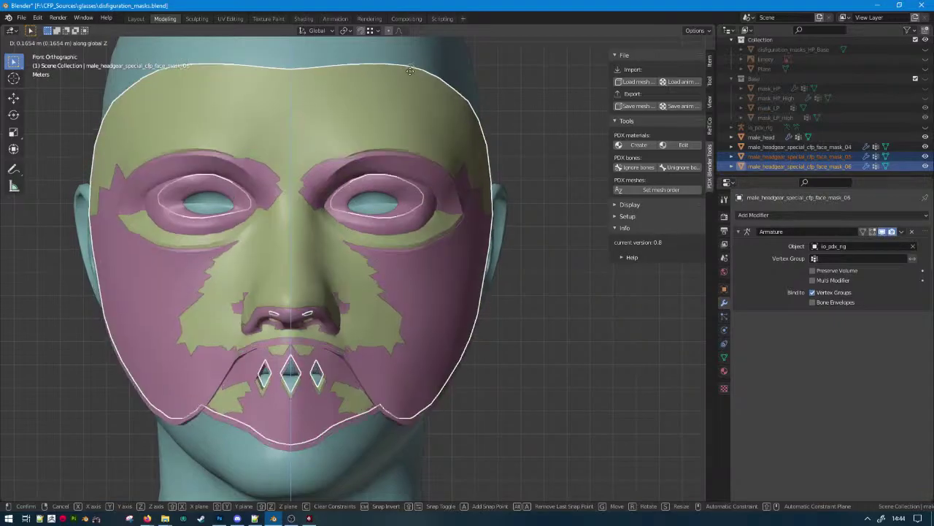
click(426, 89)
key(shift+z)
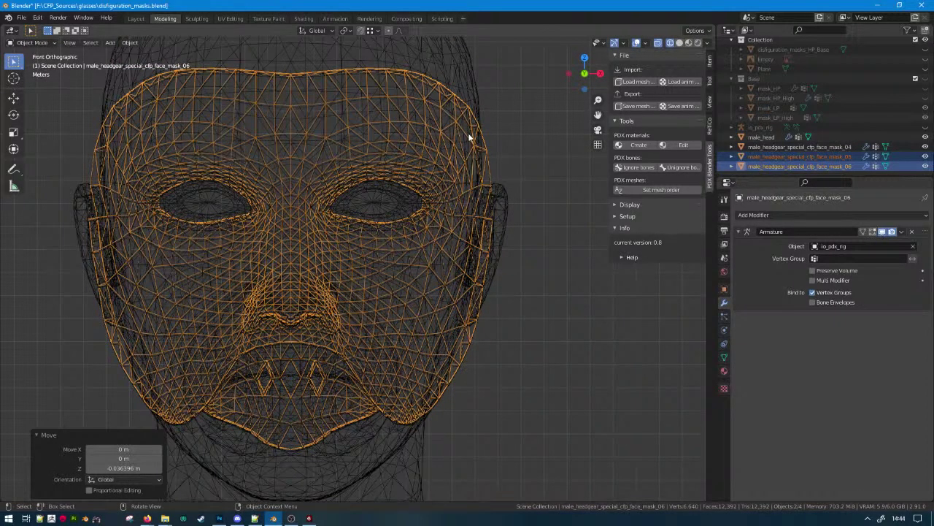
Raise the face_mask_05 and face_mask_06 meshes about 0.79 m along Z, using the upper forehead edge as reference.
scroll(420, 296, up, 8)
key(g)
key(z)
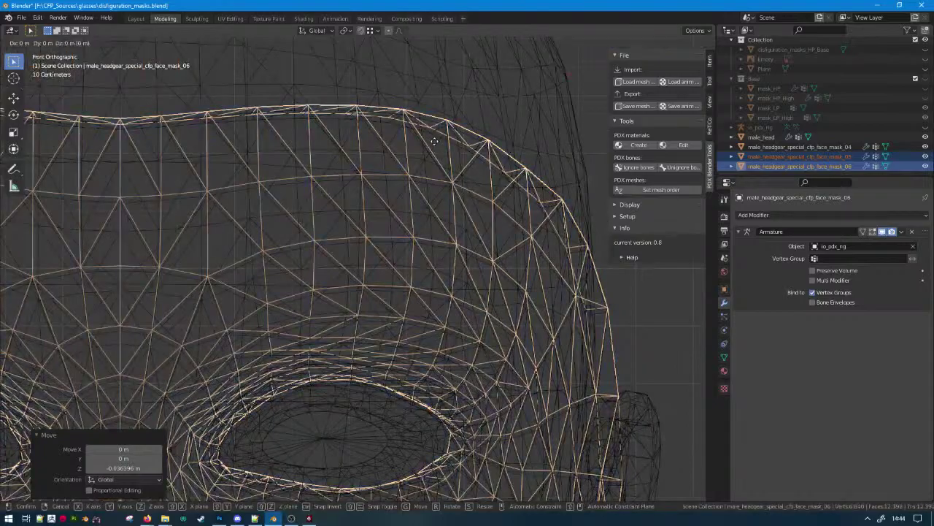
key(ctrl)
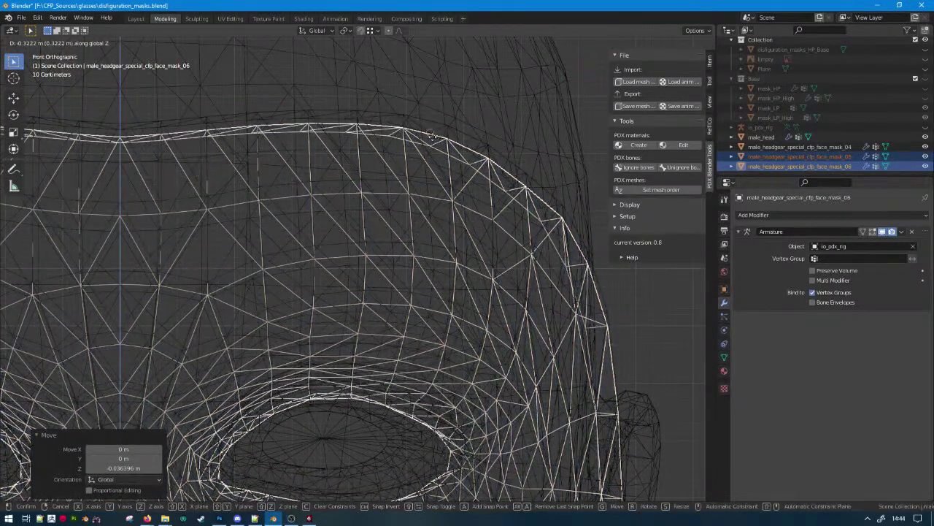
click(118, 127)
key(g)
key(z)
key(ctrl)
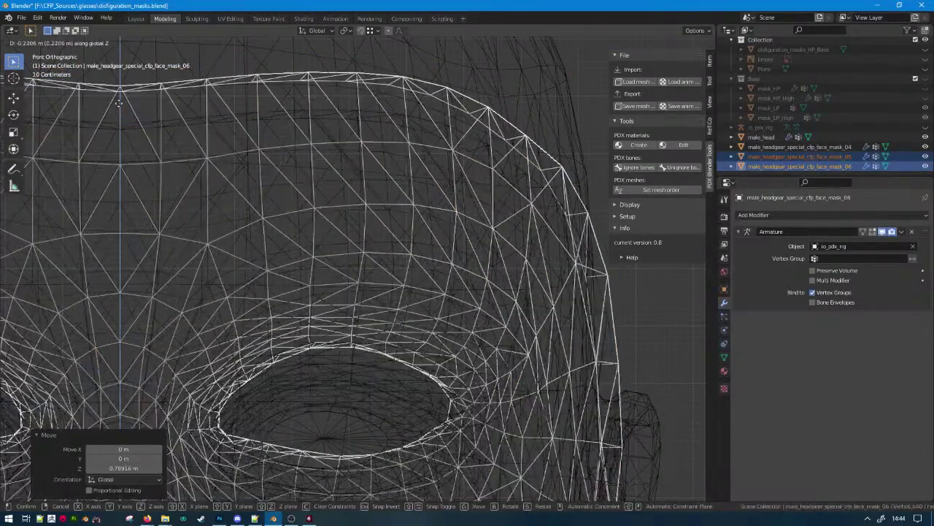
right_click(118, 128)
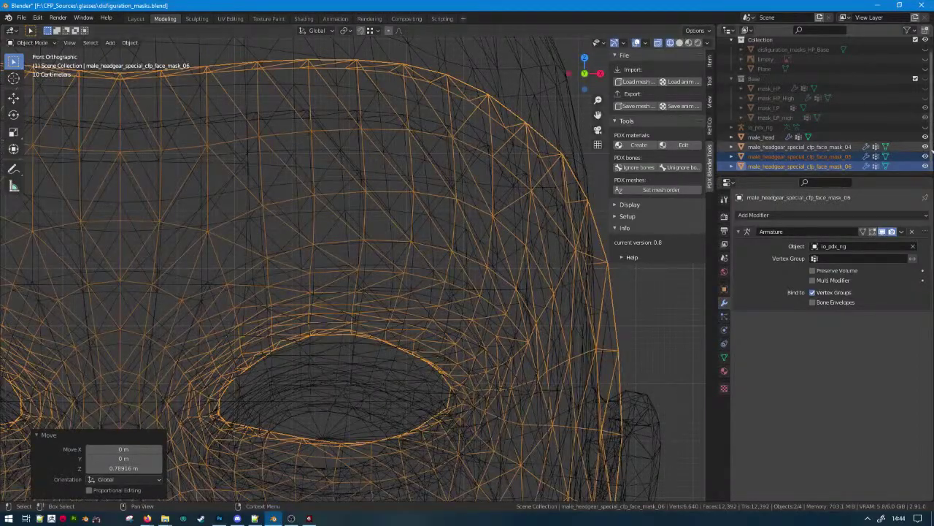
Align the upper edges of face_mask_05 and face_mask_06 with face_mask_04, finishing with a Z move of about 0.36 m.
scroll(428, 319, up, 4)
key(g)
key(z)
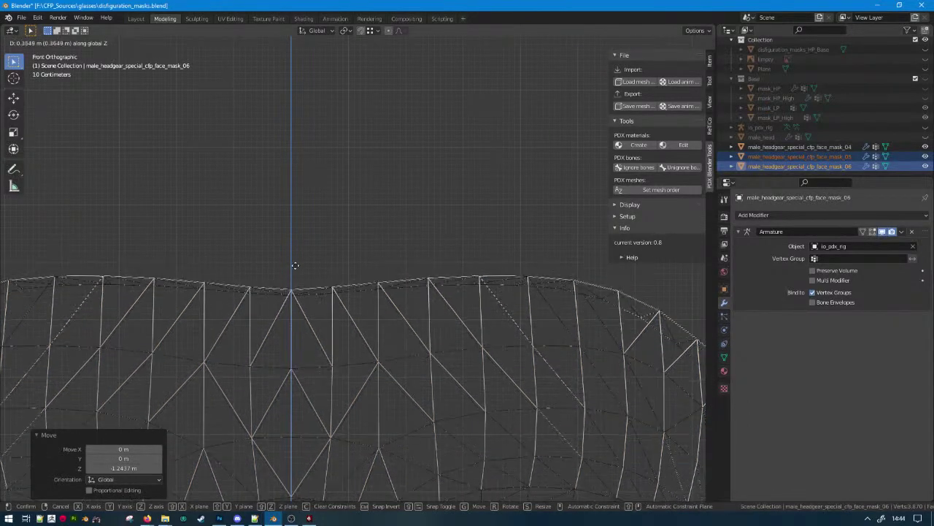
click(292, 265)
scroll(312, 279, down, 4)
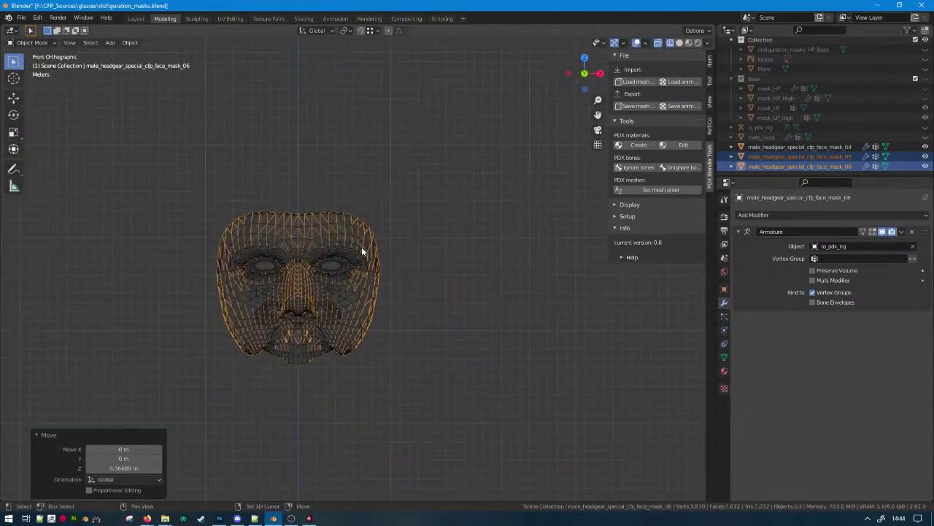
Export only the face_mask_05 mesh over male_headgear_special_cfp_face_mask_05.mesh in the cfp_face_mask_05 folder.
click(799, 156)
click(643, 108)
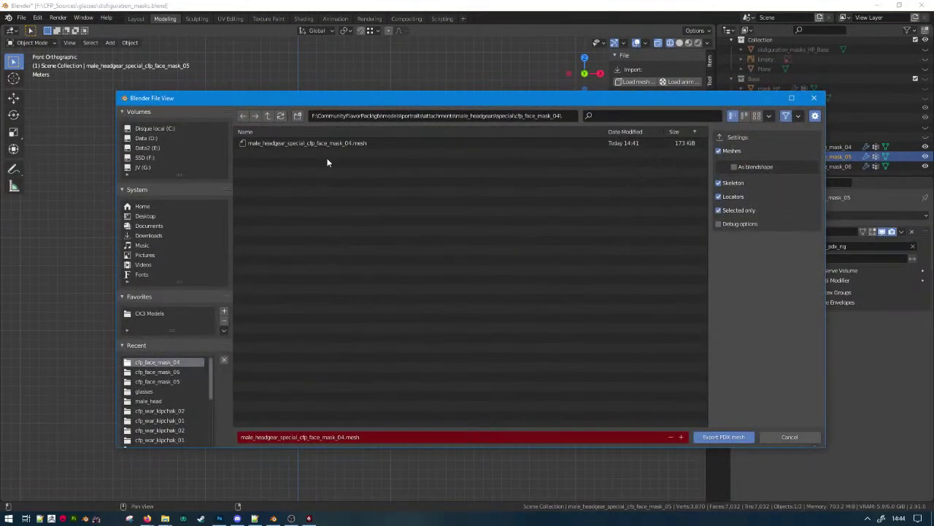
click(267, 116)
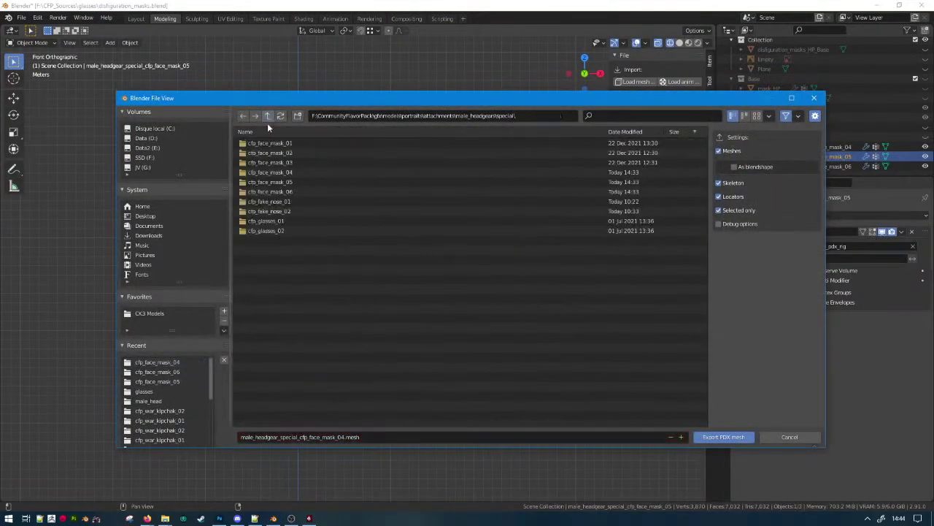
double_click(301, 183)
double_click(327, 144)
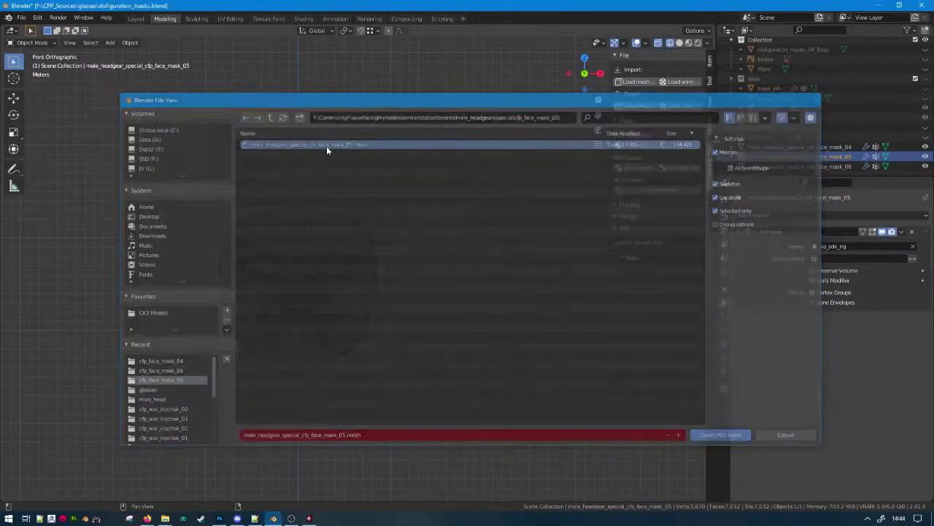
Export only the face_mask_06 mesh over its existing file in the cfp_face_mask_06 folder and return to Crusader Kings III.
click(775, 165)
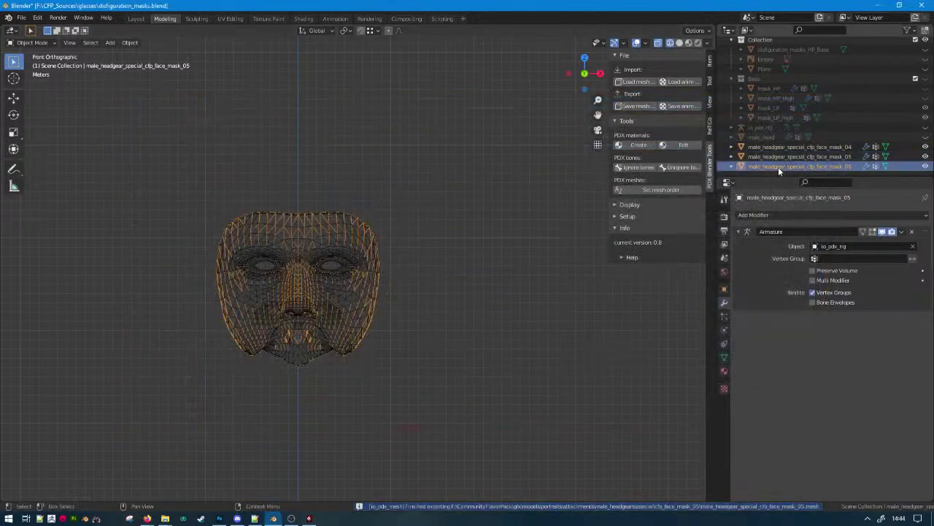
click(635, 106)
click(267, 115)
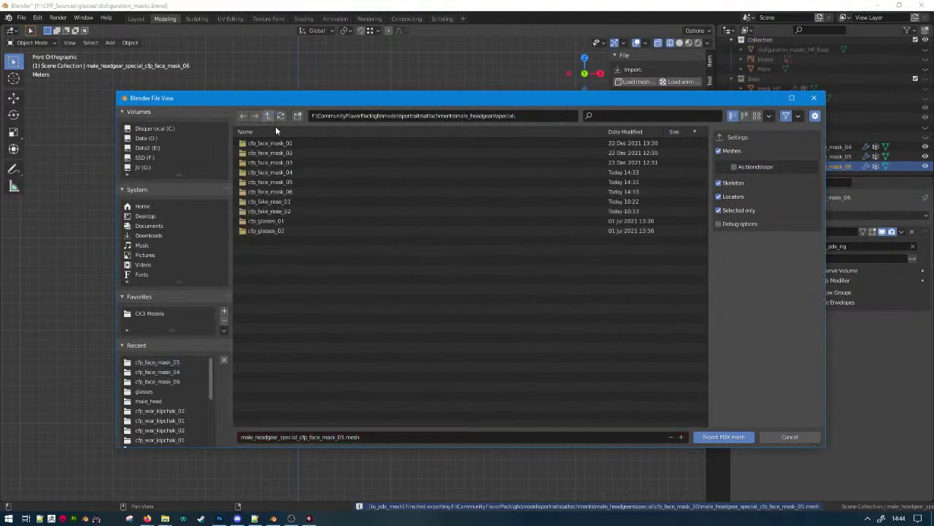
double_click(300, 194)
double_click(320, 145)
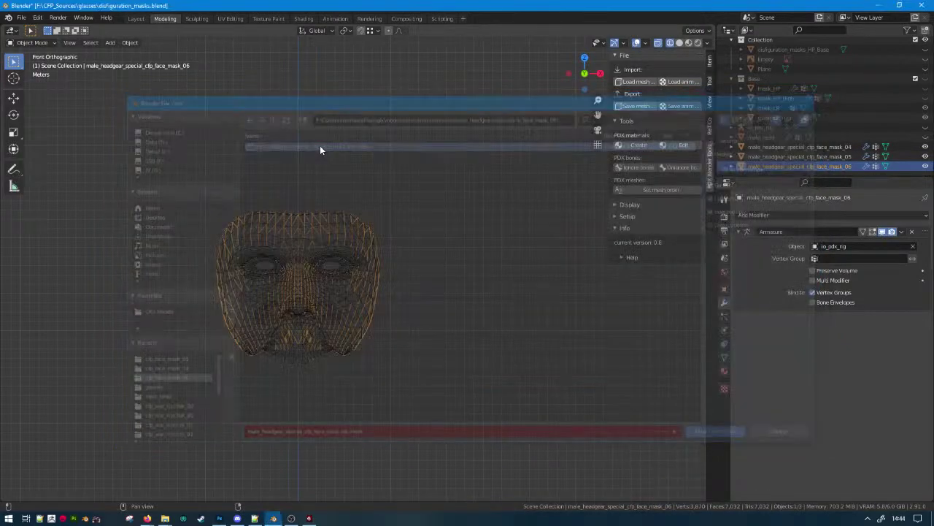
click(306, 517)
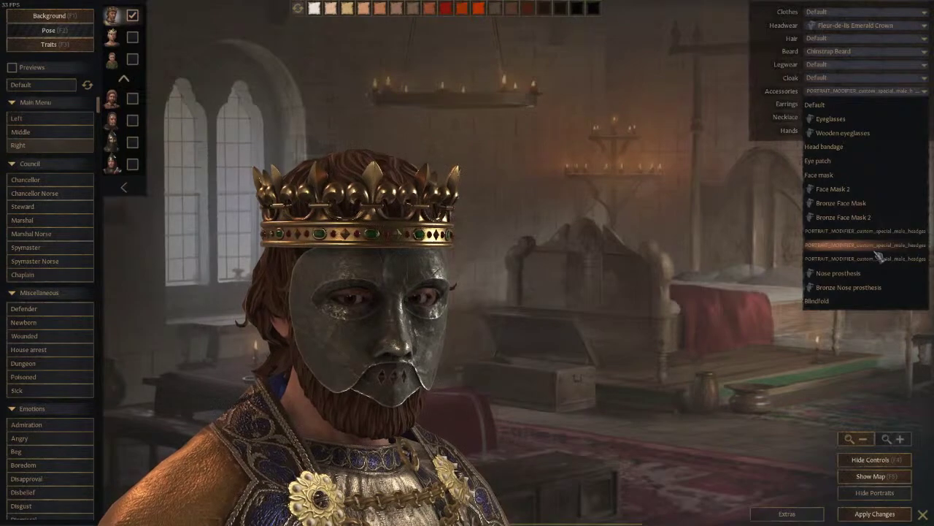
In Blender, hide the face_mask_04 and face_mask_06 meshes and delete the separate mouth piece from face_mask_05.
key(alt+Tab)
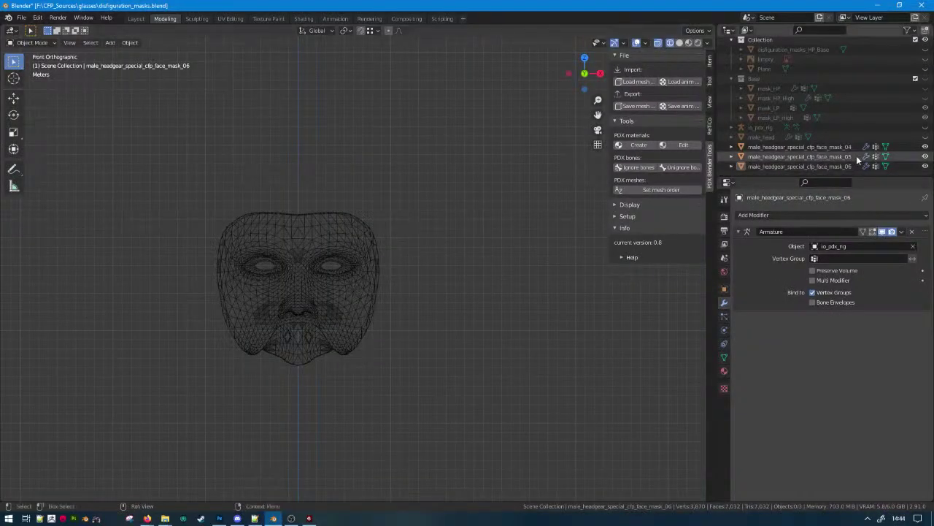
click(925, 166)
click(925, 147)
click(809, 157)
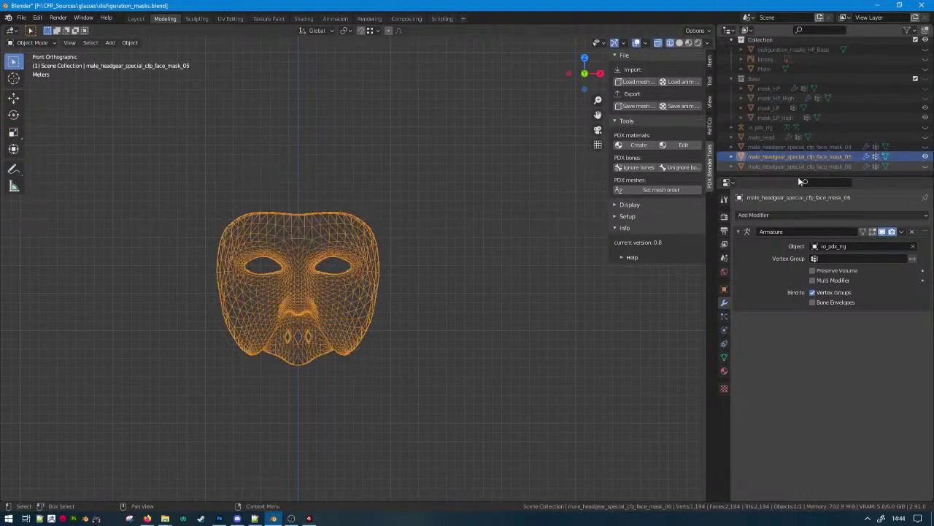
key(Tab)
click(299, 382)
key(ctrl+l)
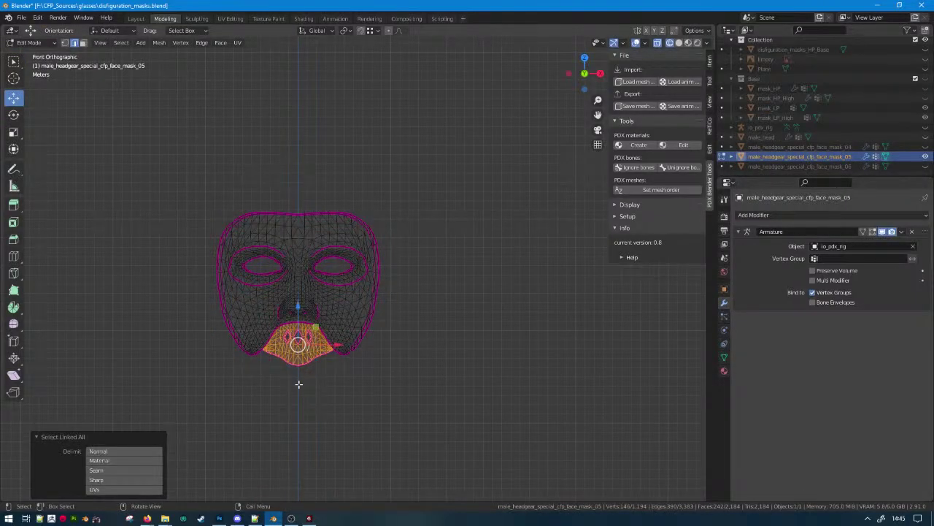
key(x)
click(299, 385)
key(Tab)
Export the trimmed face_mask_05 over its existing mesh file and put the mask on the ruler in Crusader Kings III.
click(629, 105)
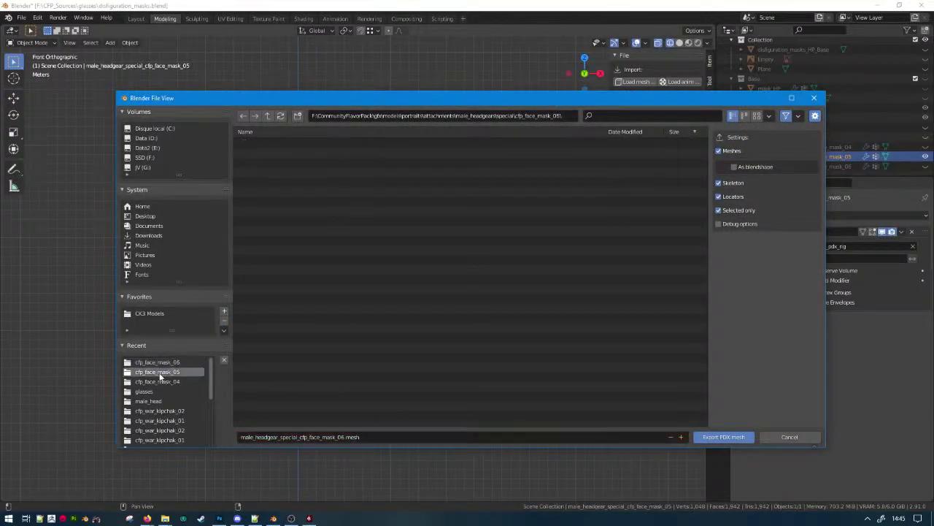
double_click(303, 143)
click(296, 183)
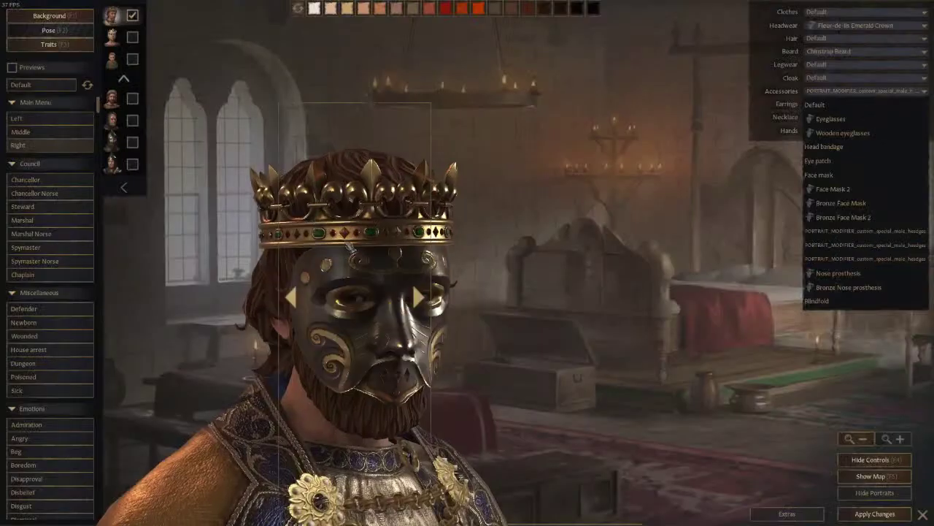
click(867, 247)
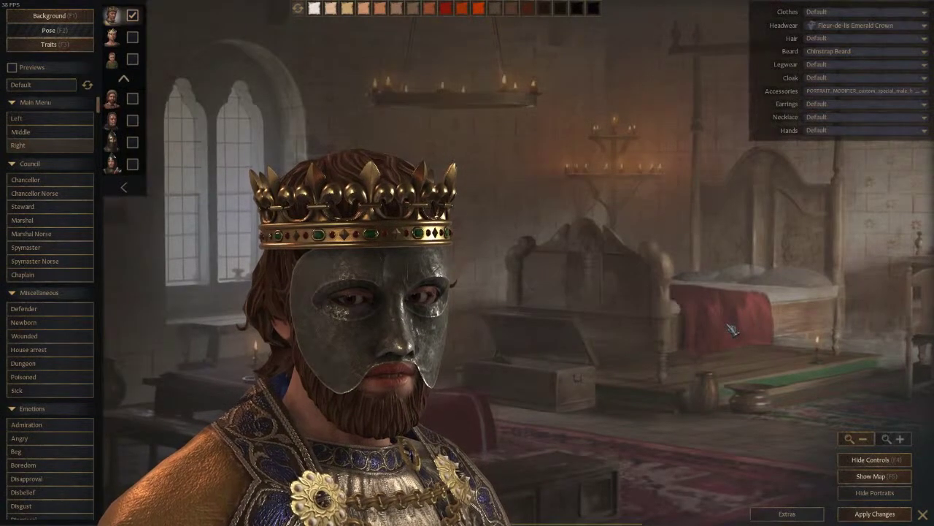
Examine the Mask.png reference portraits at a smaller zoom, move their window aside and return to the game.
key(alt+Tab)
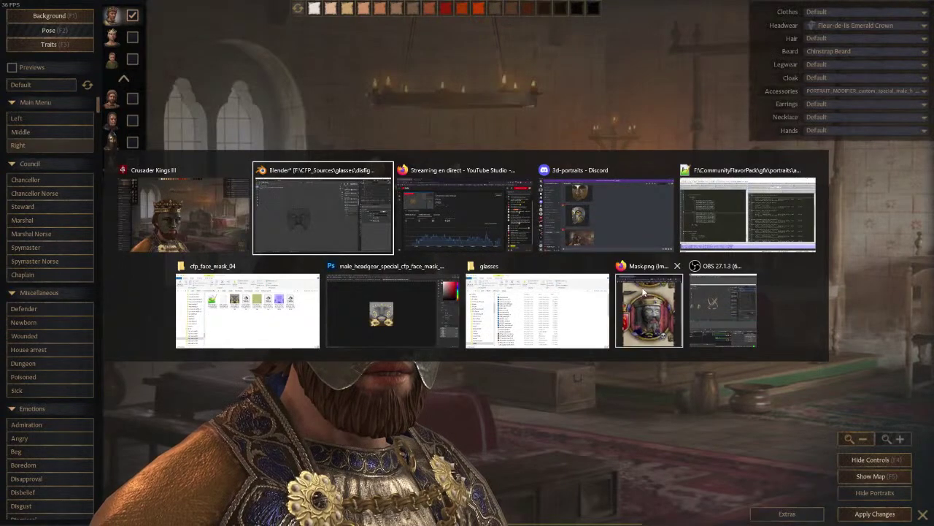
click(662, 325)
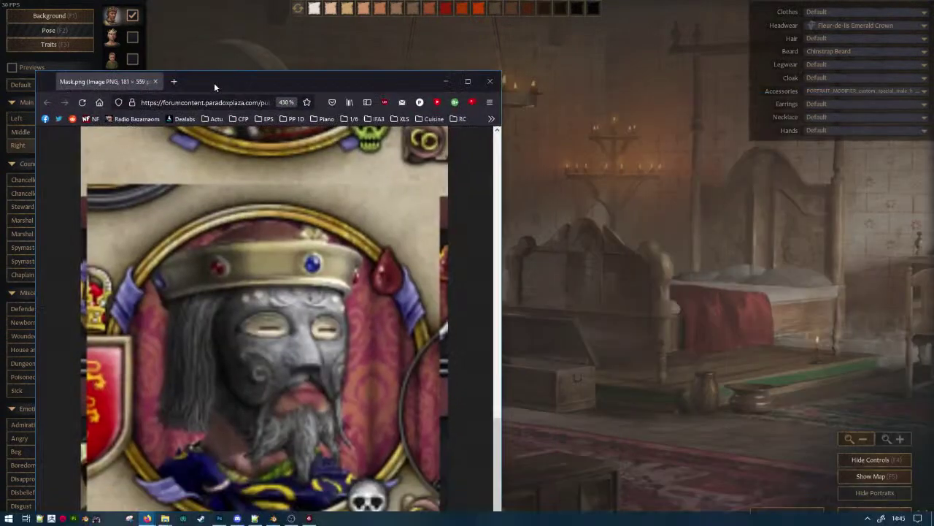
drag(214, 84, 223, 81)
ctrl+scroll(289, 347, down, 12)
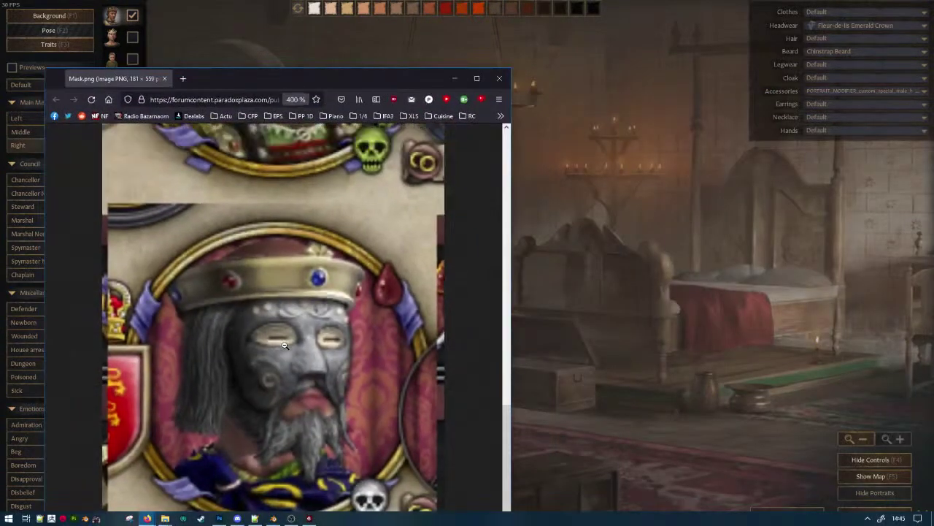
ctrl+scroll(306, 372, down, 3)
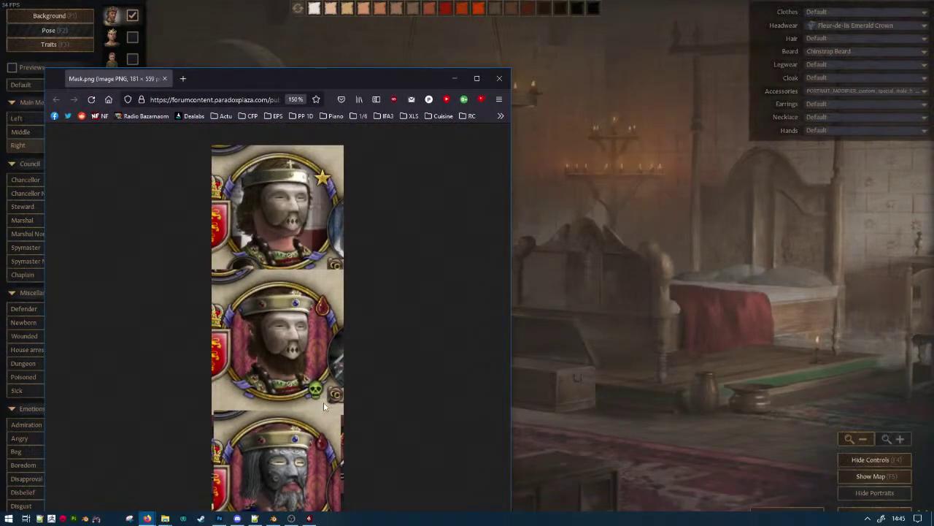
drag(355, 71, 762, 12)
key(alt+Tab)
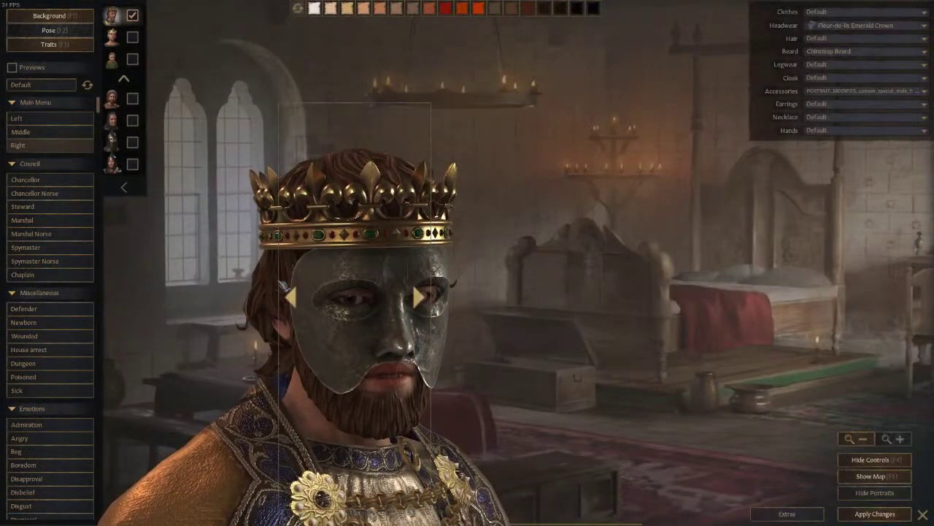
Rotate the ruler's portrait to inspect the fit of the mask without its mouth piece from the front and side.
click(292, 297)
click(427, 299)
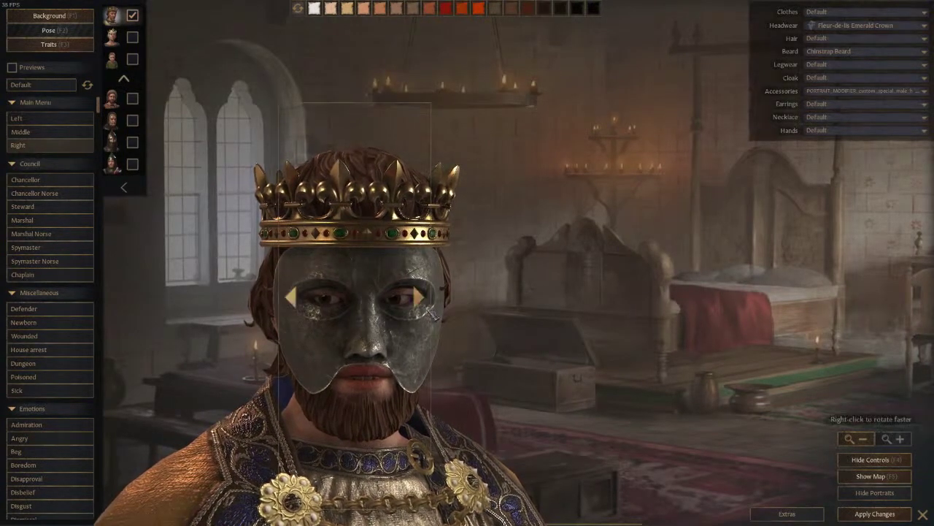
click(431, 313)
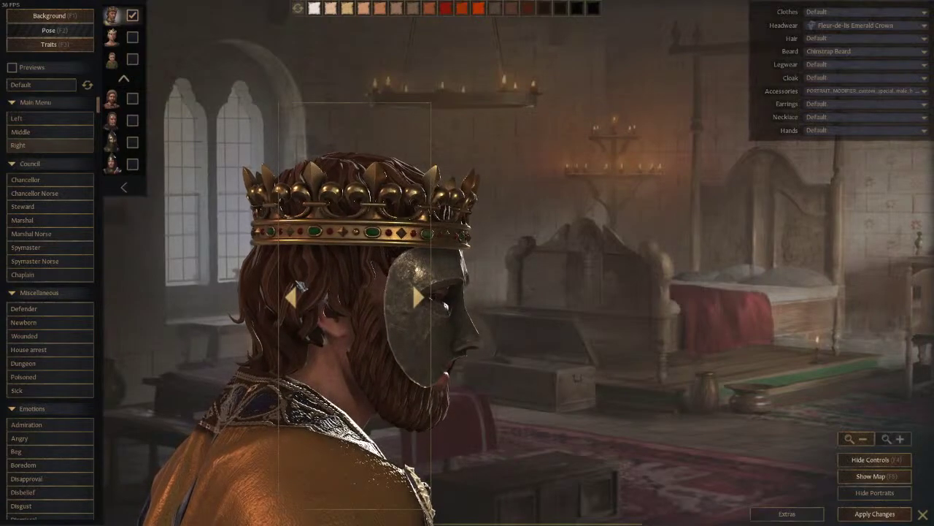
click(292, 296)
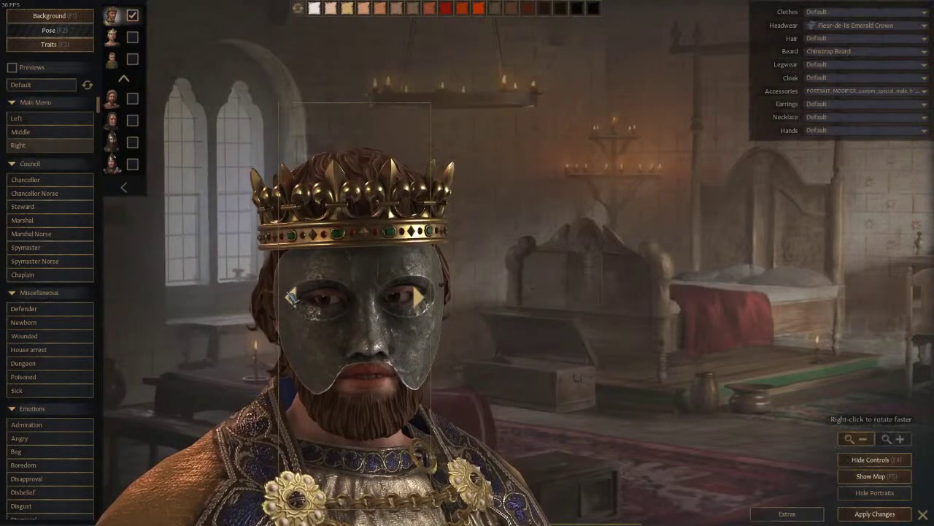
Apply the ruler's portrait changes and filter the Character Finder to characters with the Disfigured trait, with Relation set to All.
click(871, 513)
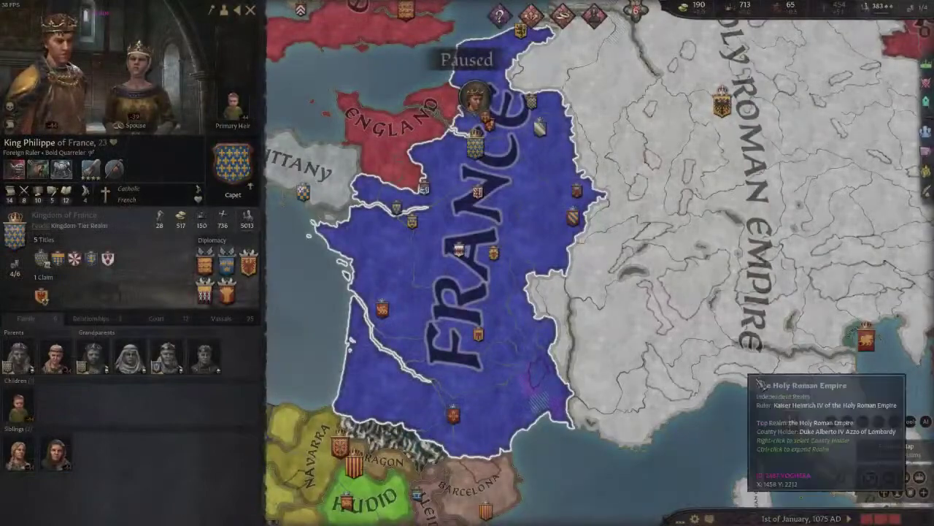
click(680, 521)
click(686, 445)
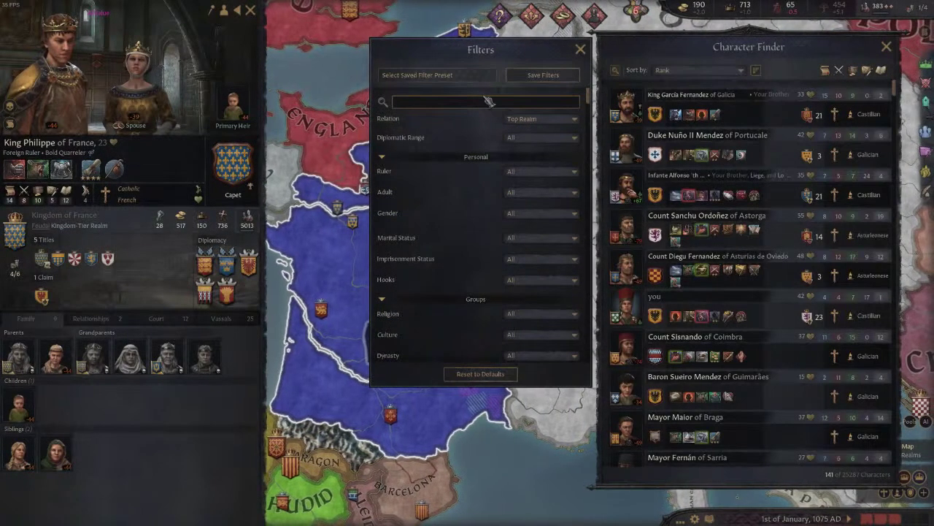
click(457, 105)
text(disfigure)
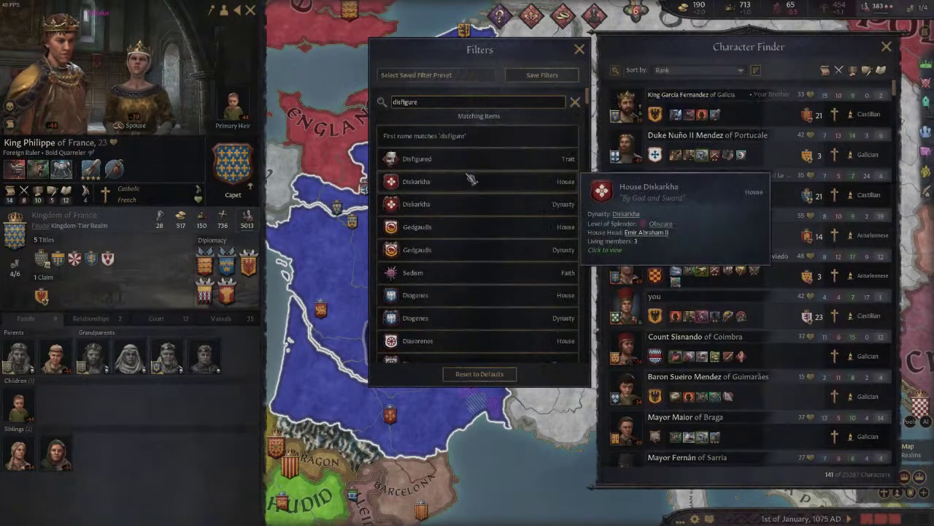
click(540, 160)
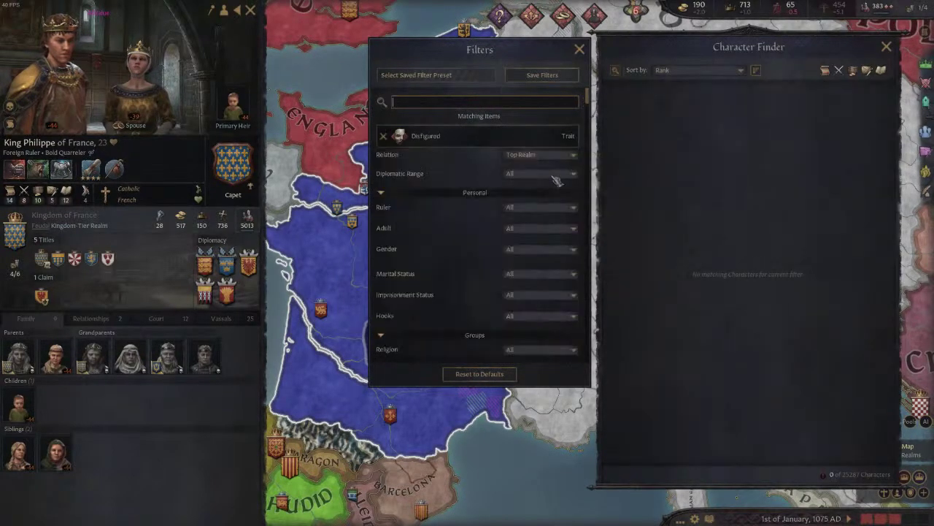
click(540, 154)
click(527, 168)
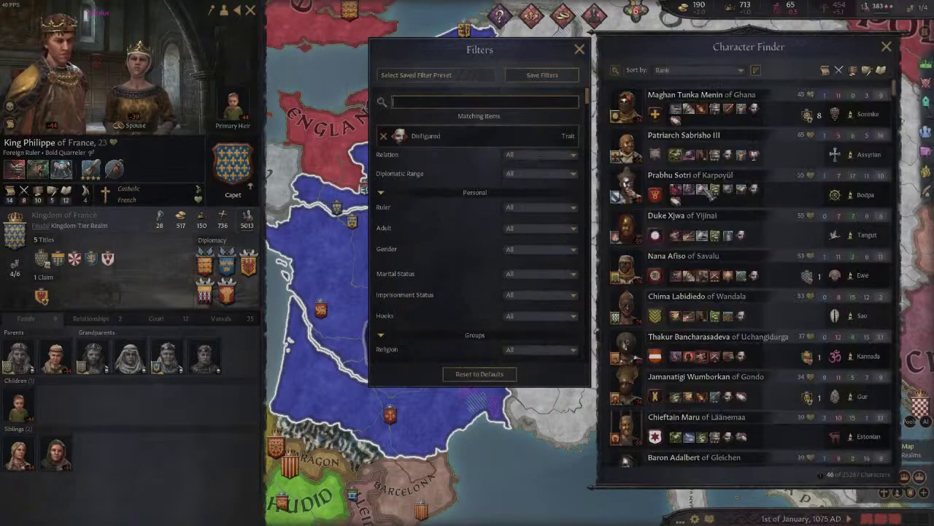
Inspect the masks worn by the disfigured rulers near the start of the list, including those of Ghana, Karpoyül, Wandala, Savalu and Uchangidurga.
click(641, 122)
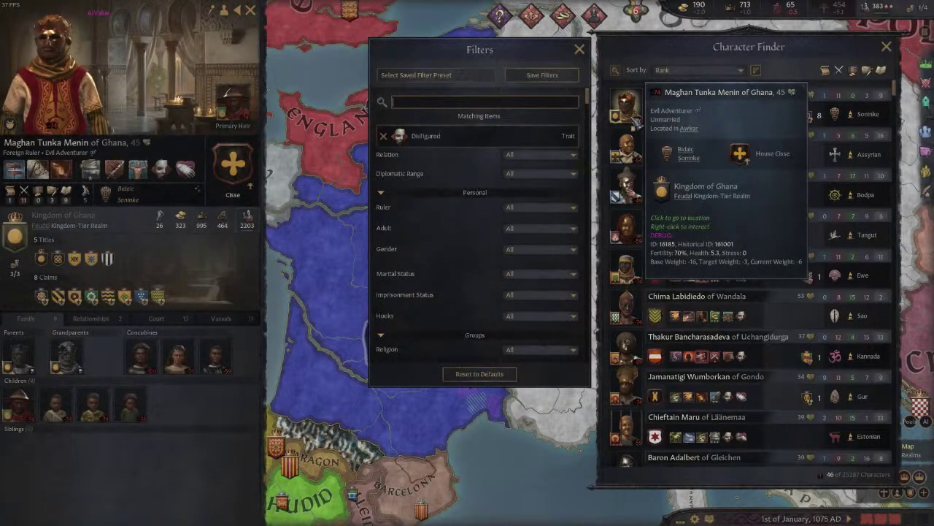
click(635, 142)
click(632, 186)
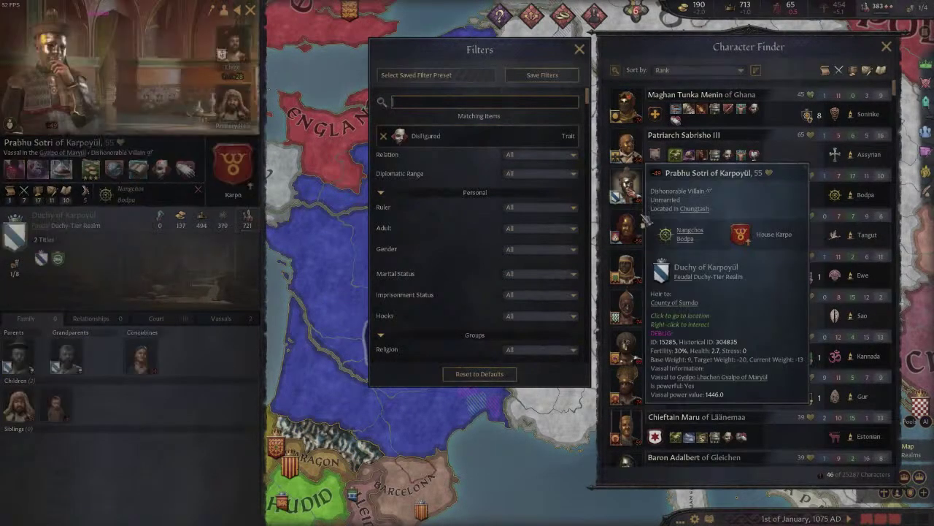
click(626, 306)
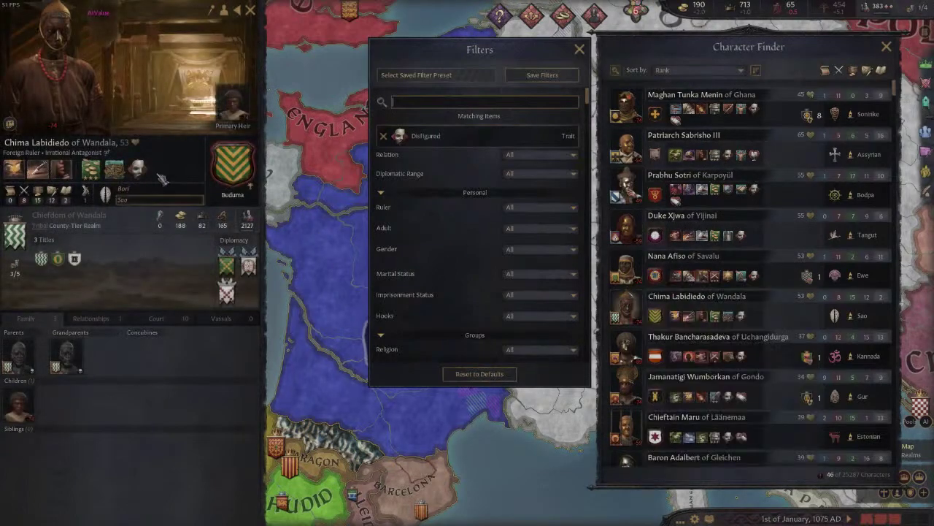
click(627, 266)
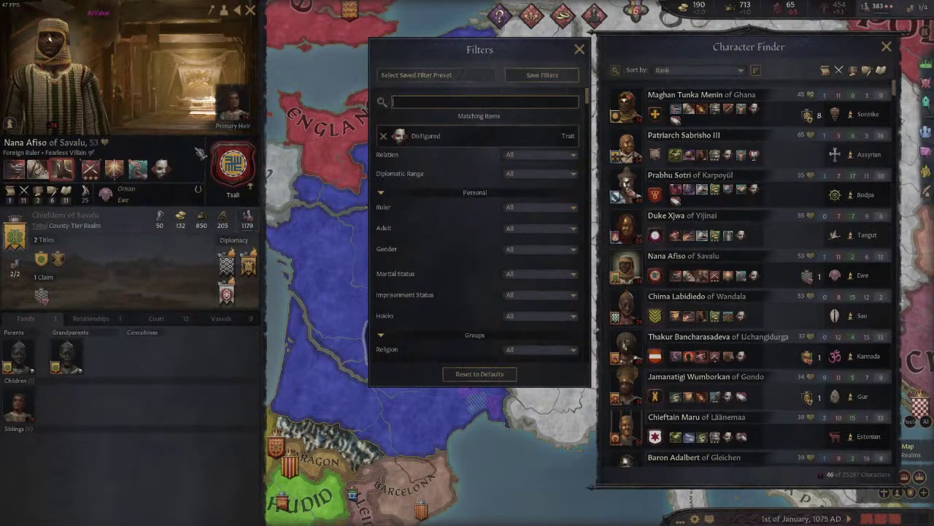
click(625, 387)
click(626, 348)
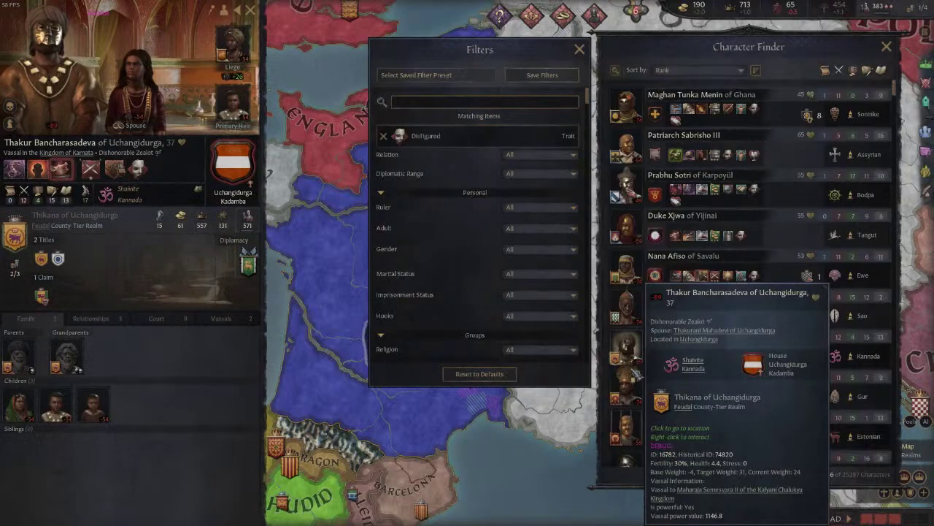
Examine the Uchangidurga ruler's metal mask up close in the portrait editor and return to the map.
right_click(124, 66)
click(248, 64)
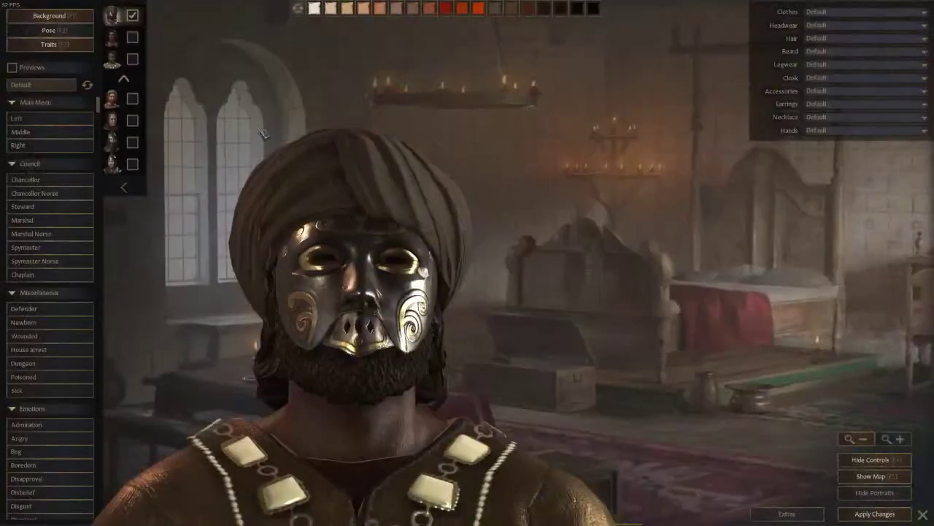
key(Escape)
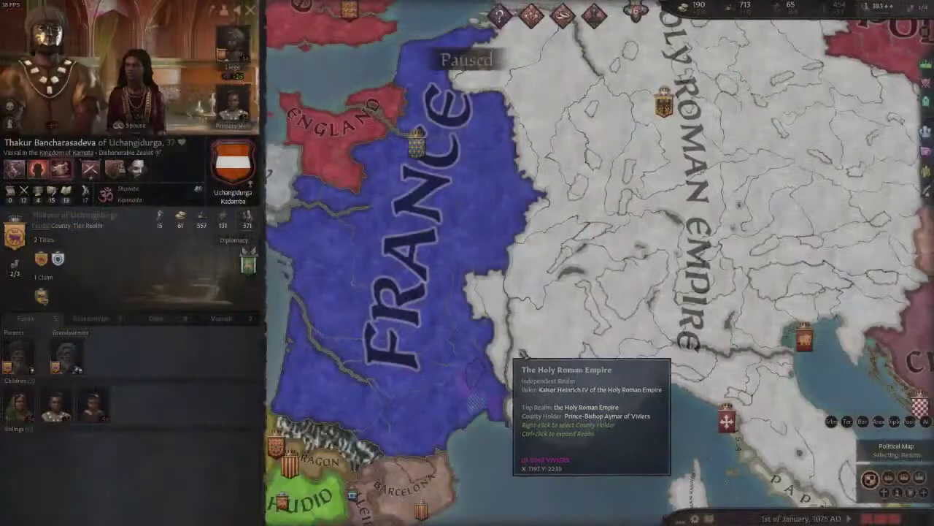
Reopen the Character Finder and inspect the portraits of the disfigured rulers of Gondo and Urgench.
click(680, 520)
click(687, 446)
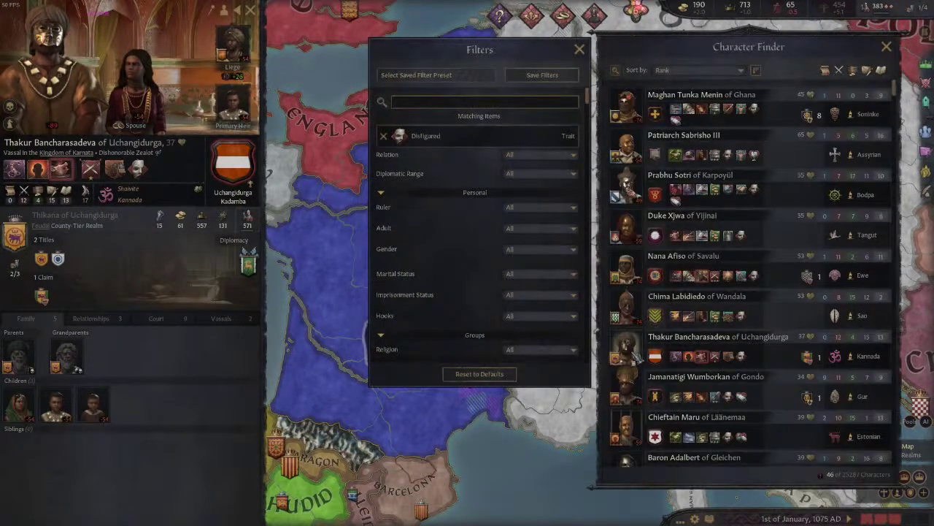
scroll(778, 398, down, 2)
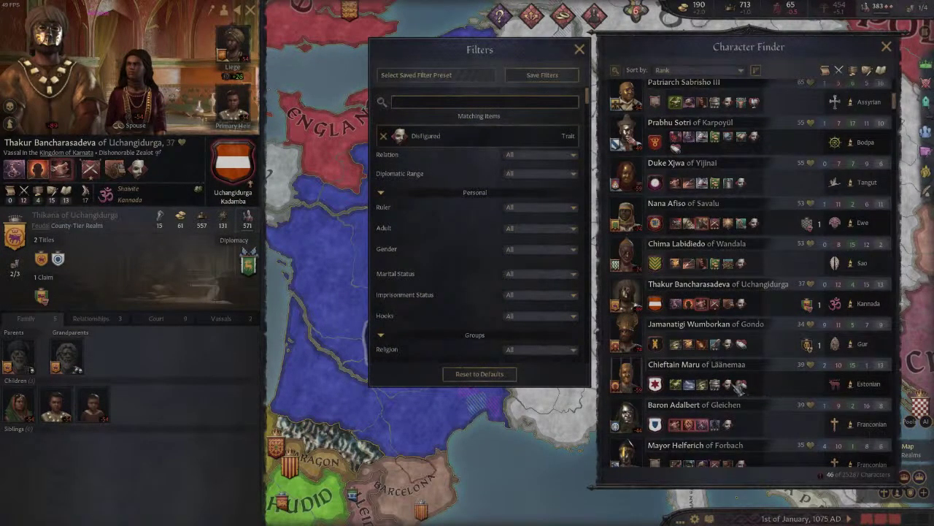
scroll(739, 387, down, 2)
click(640, 280)
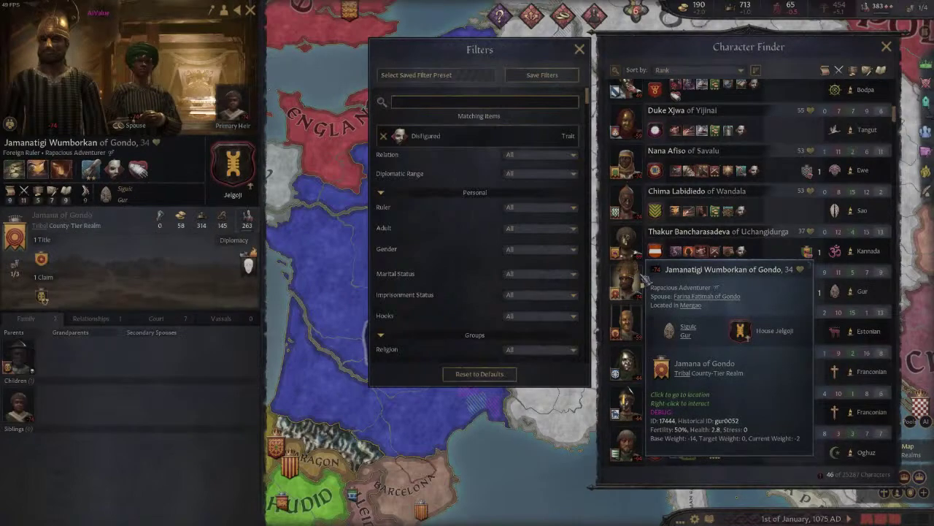
scroll(672, 351, down, 2)
scroll(675, 352, down, 2)
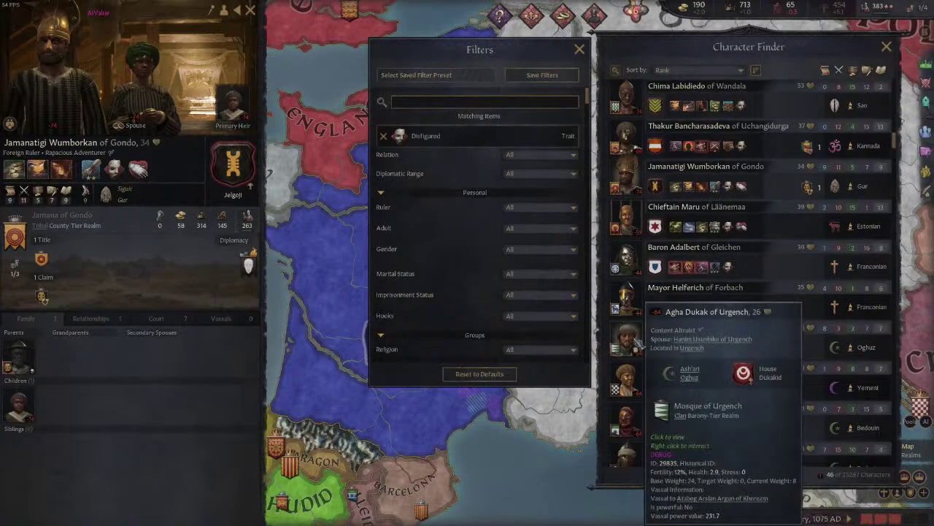
click(639, 343)
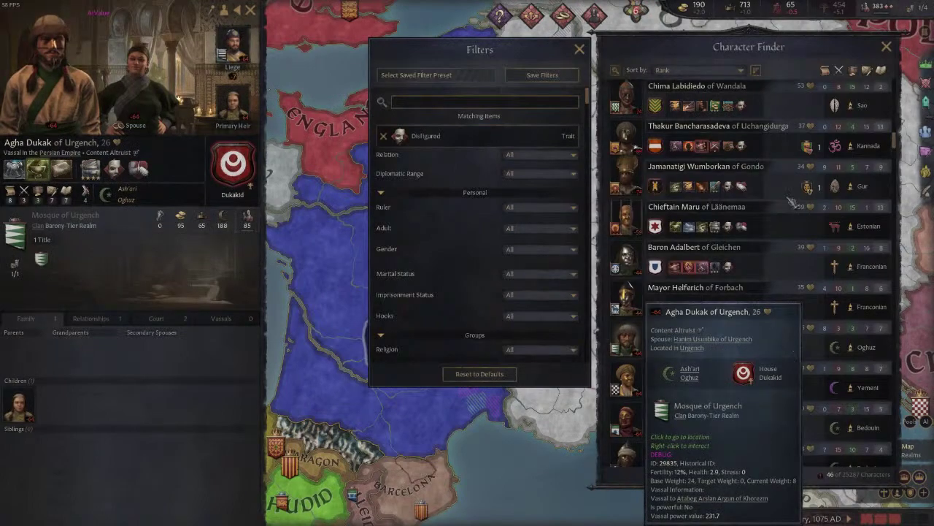
Compare the face coverings of the Kaniana and Launggyet holders, the Nubian steward and the Muroma courtier.
scroll(759, 354, down, 1)
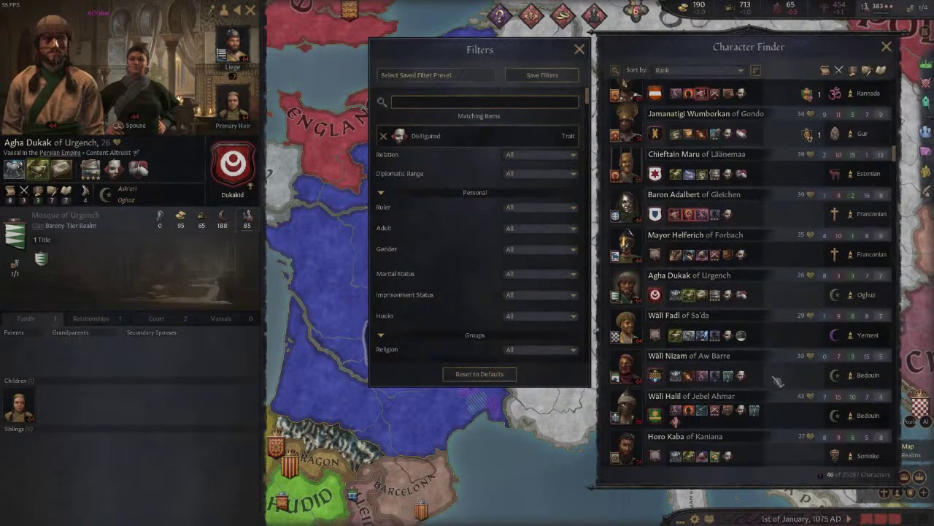
scroll(779, 381, down, 2)
click(625, 371)
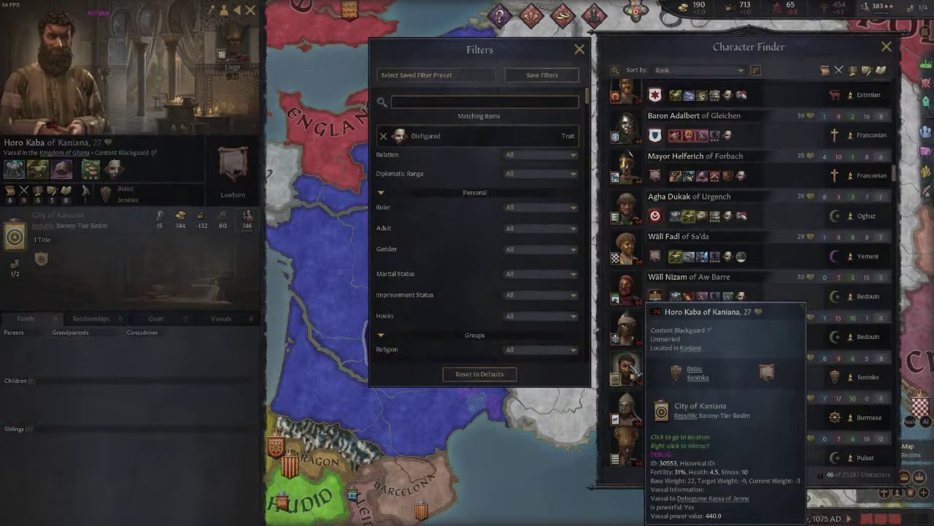
click(635, 412)
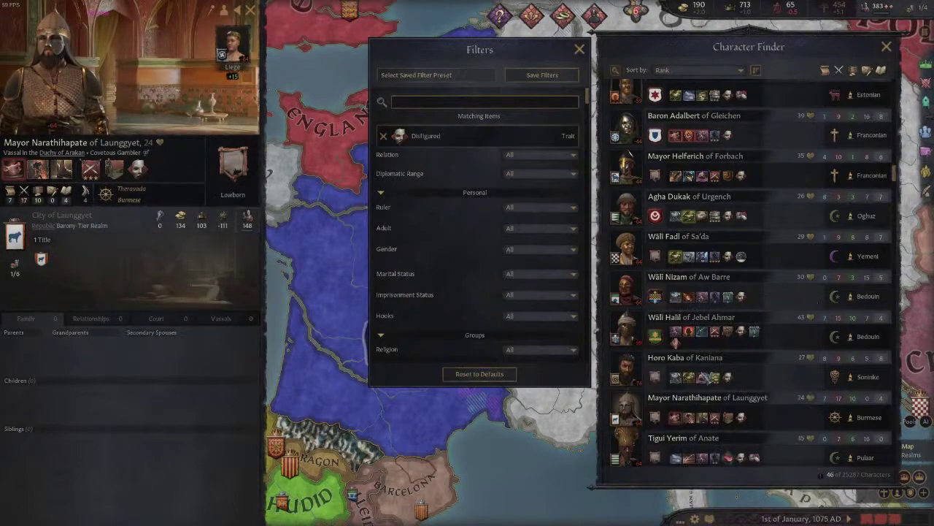
scroll(776, 382, down, 3)
click(628, 358)
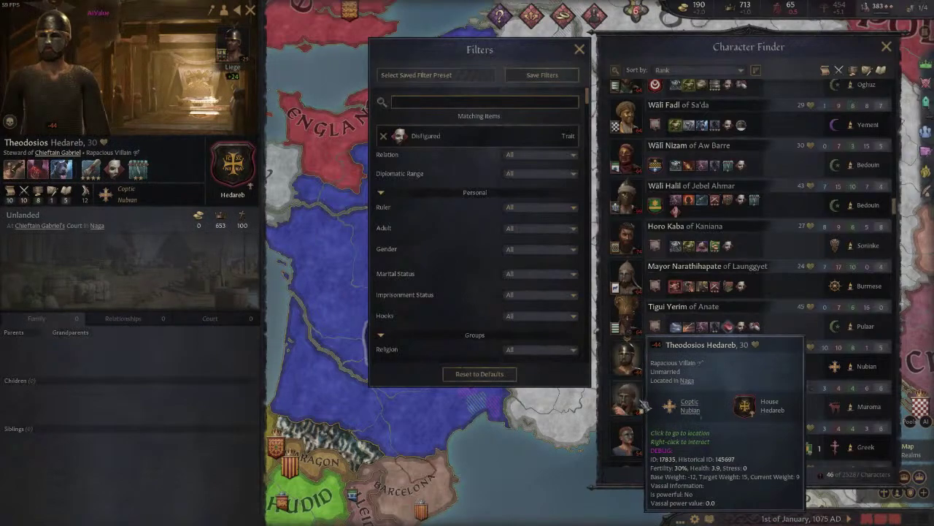
click(641, 403)
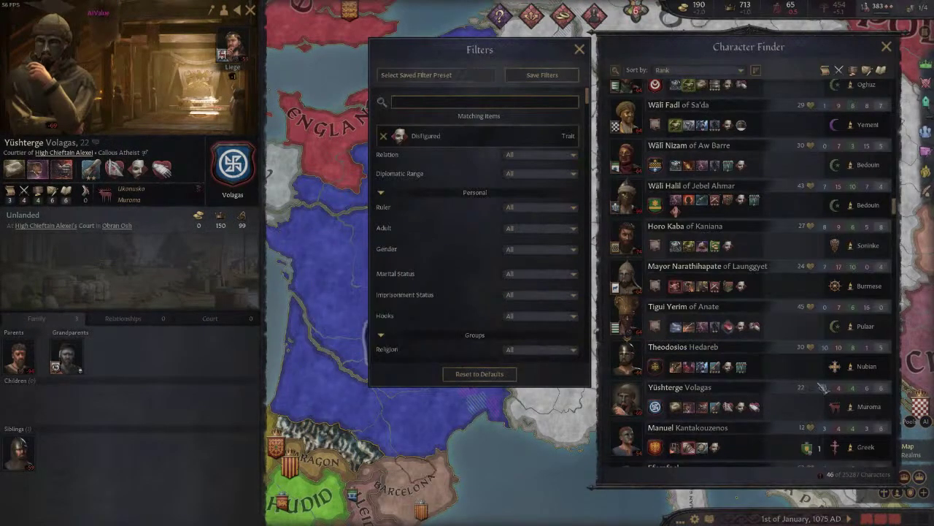
Continue through the disfigured characters and inspect the masks of the Welsh spymaster and the Butr and Zaghawa courtiers.
scroll(768, 380, down, 2)
scroll(639, 368, down, 2)
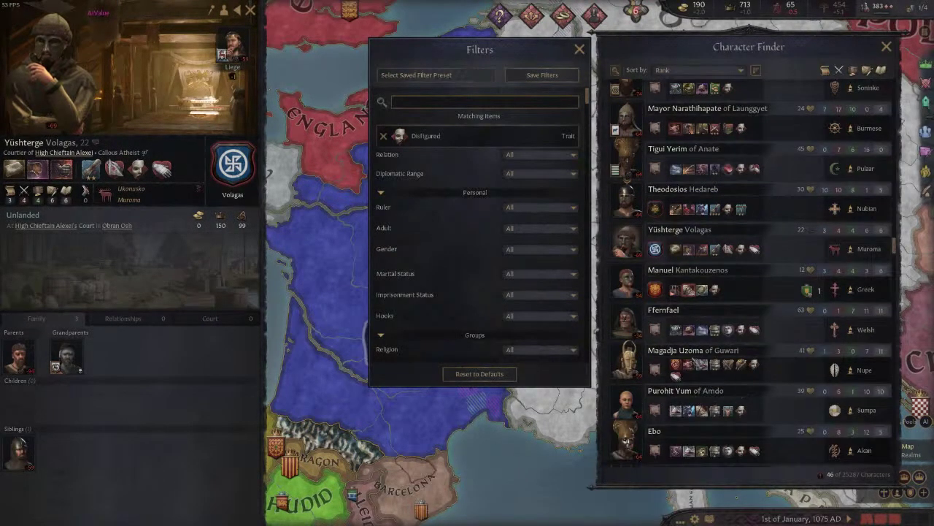
click(639, 326)
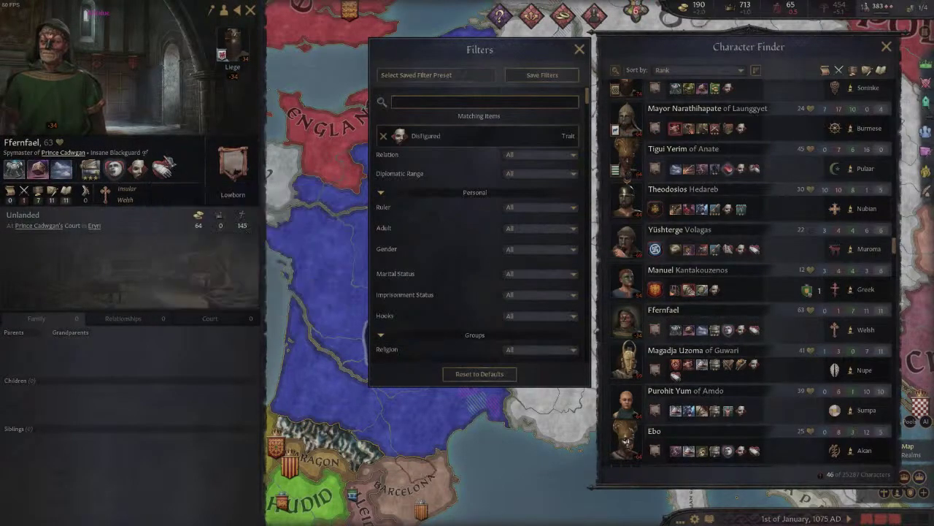
scroll(788, 377, down, 1)
scroll(718, 380, down, 3)
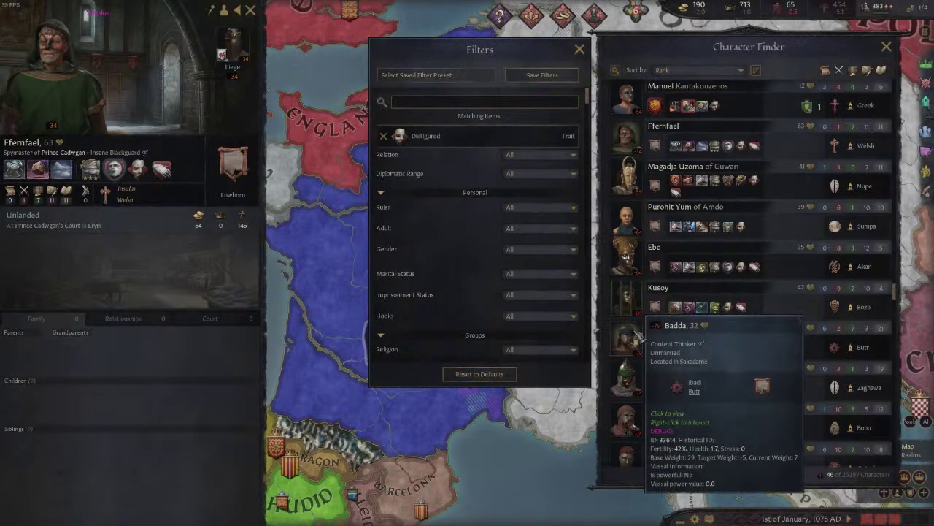
click(637, 335)
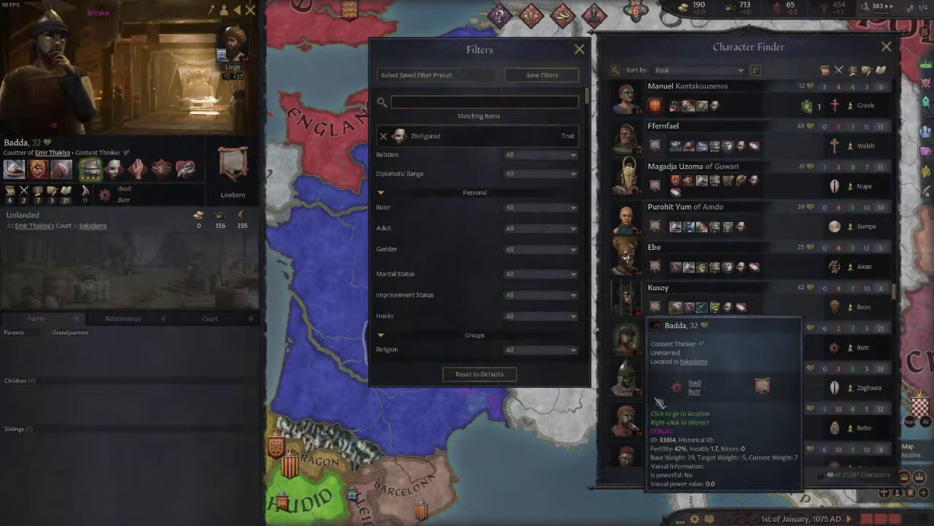
scroll(695, 359, down, 1)
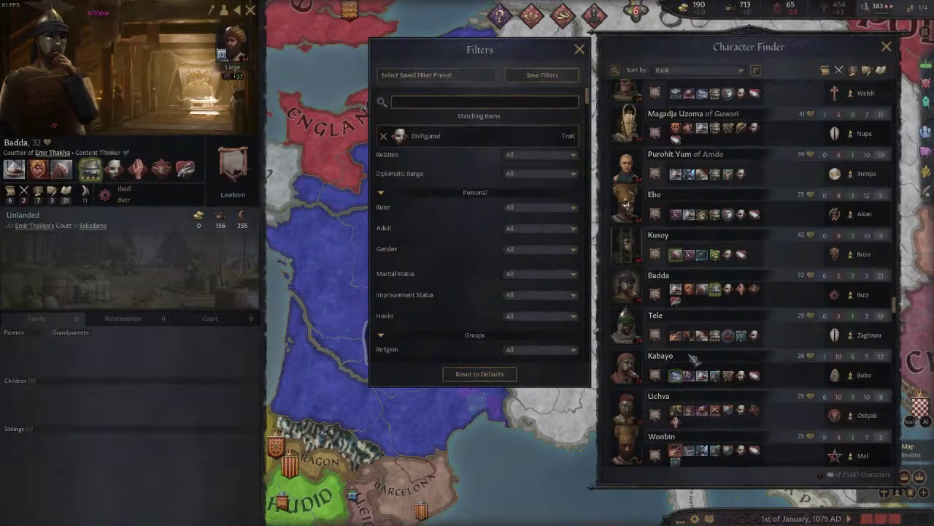
scroll(676, 409, down, 3)
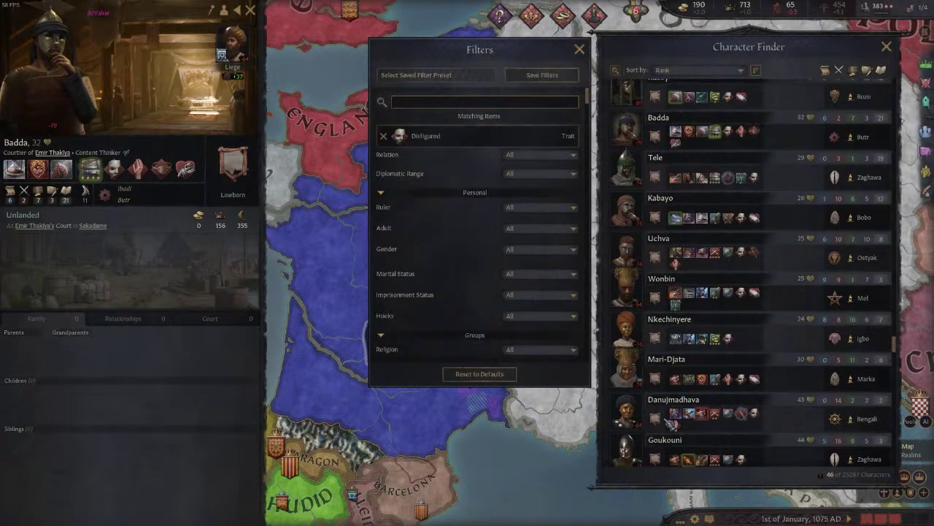
scroll(670, 422, down, 2)
click(638, 350)
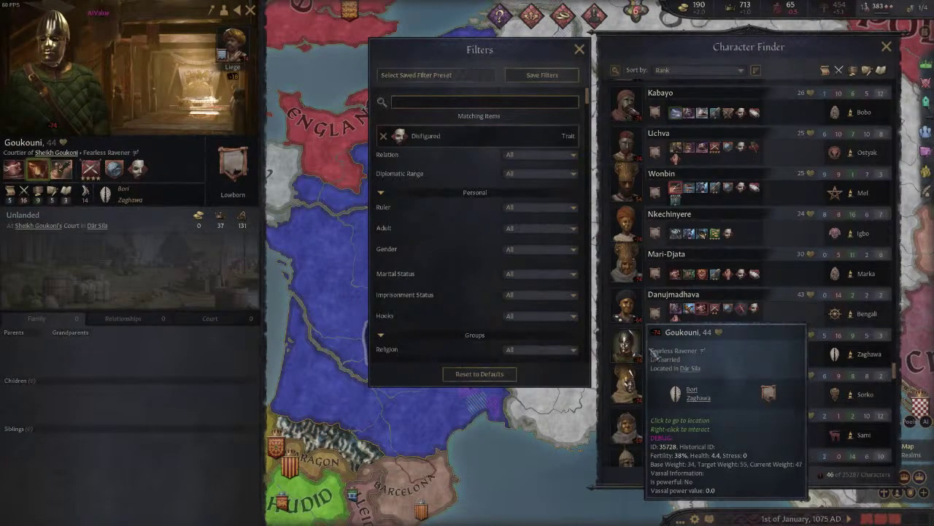
Inspect the masks of the Hindustani, Greek, Welsh and Polabian characters near the end of the list and go back up through it.
scroll(642, 400, down, 2)
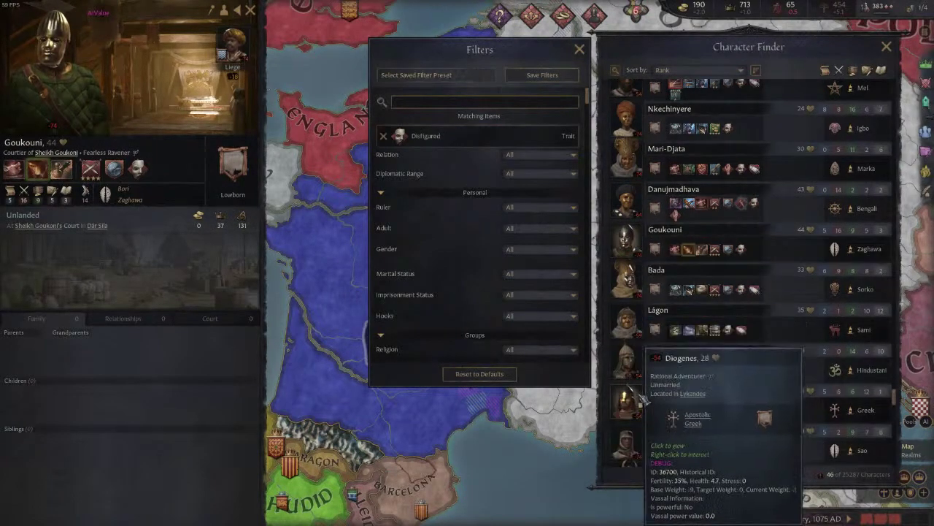
click(637, 365)
click(637, 392)
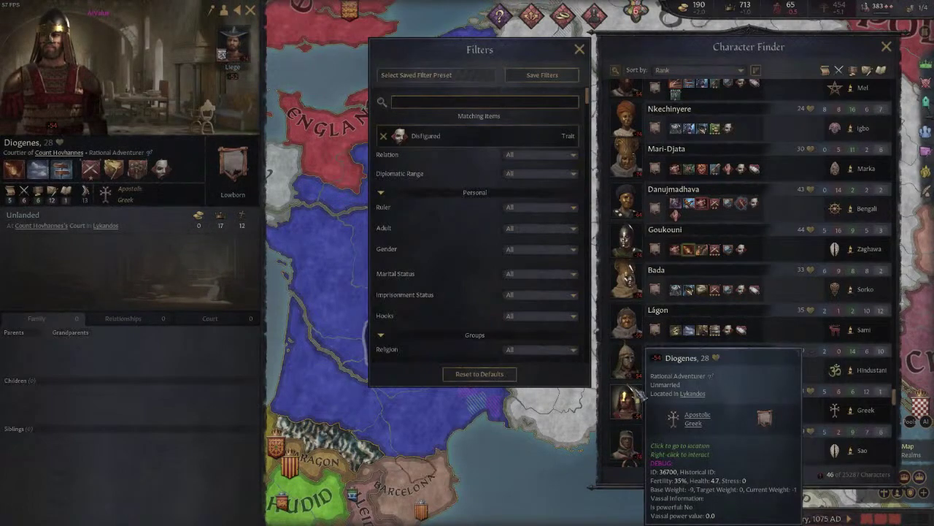
scroll(642, 401, down, 3)
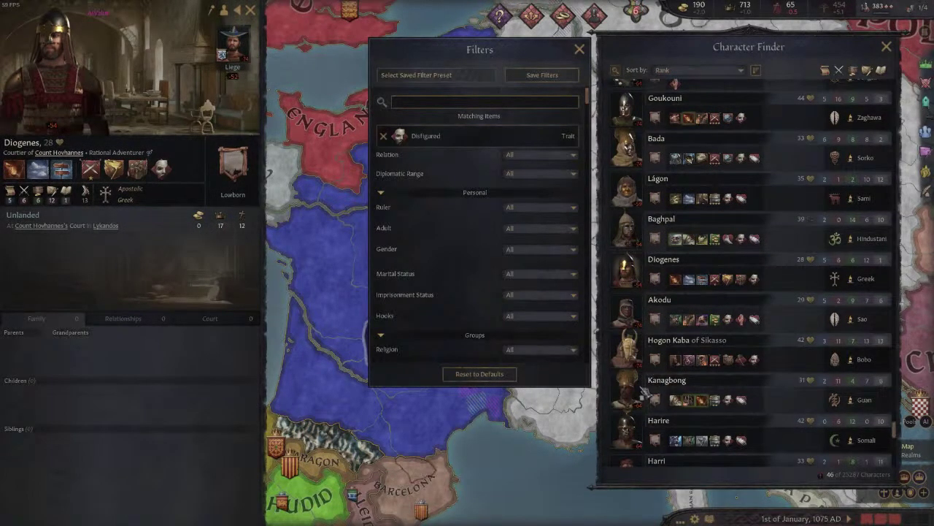
scroll(652, 412, down, 1)
click(633, 424)
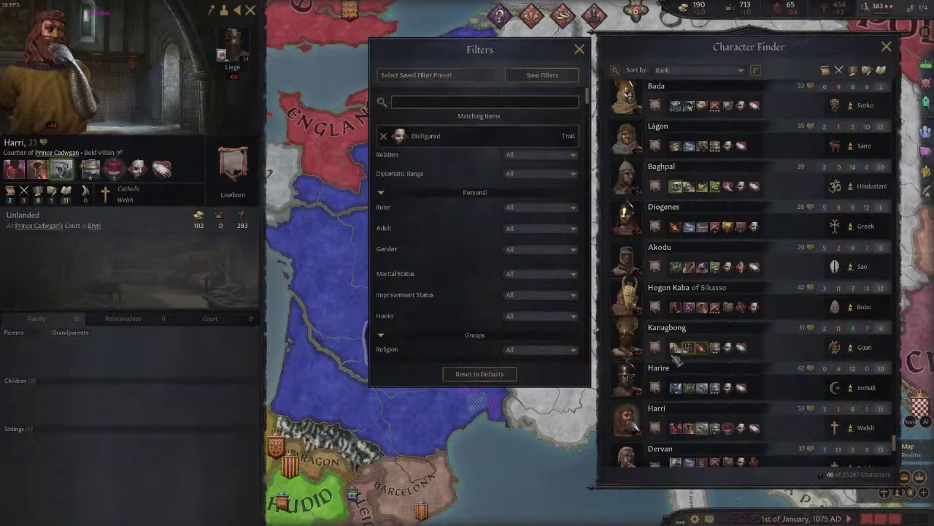
scroll(759, 343, down, 2)
click(642, 415)
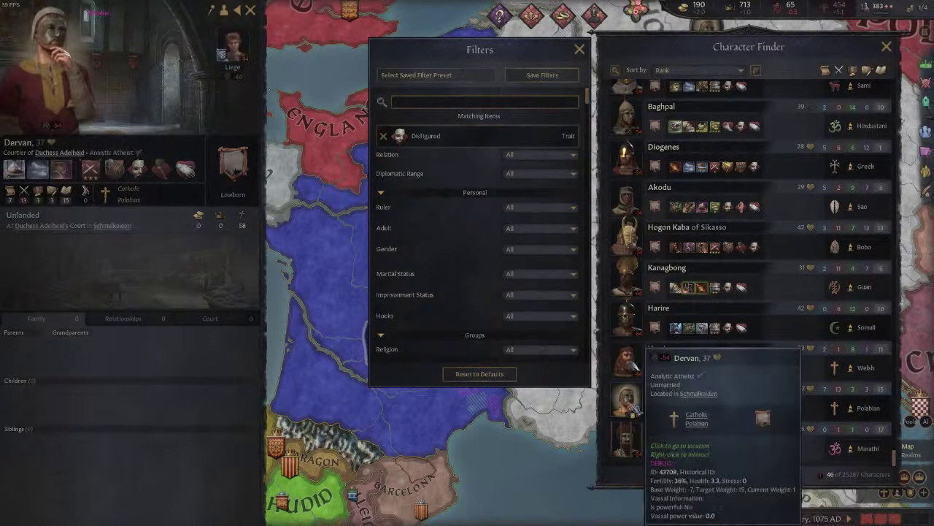
scroll(692, 340, up, 10)
scroll(692, 340, up, 15)
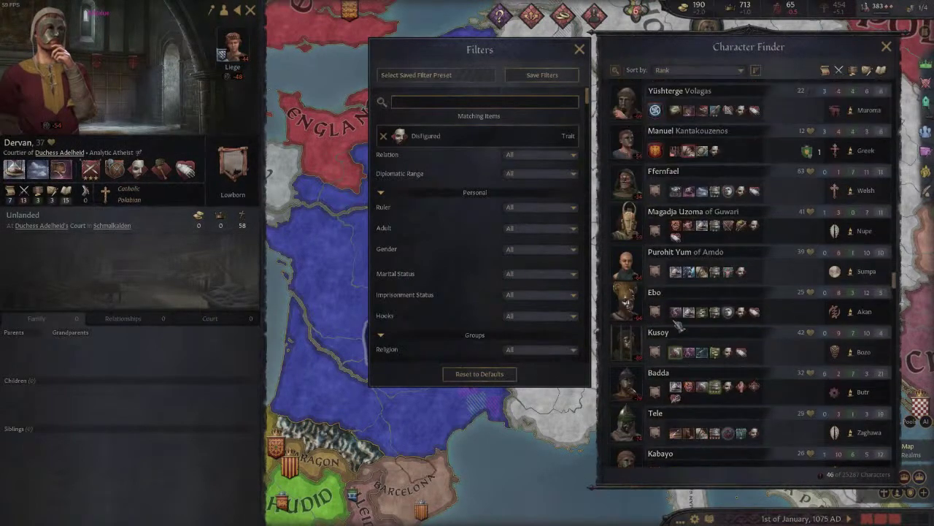
Inspect the masks of the Savalu chief, the Assyrian patriarch and the Ghana ruler, viewing the Ghana ruler up close in the portrait editor.
scroll(725, 283, up, 4)
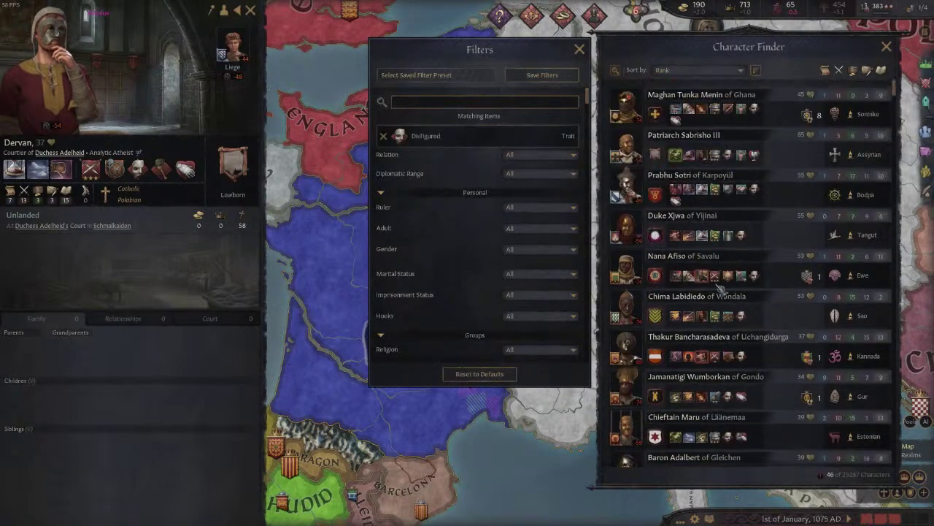
click(626, 264)
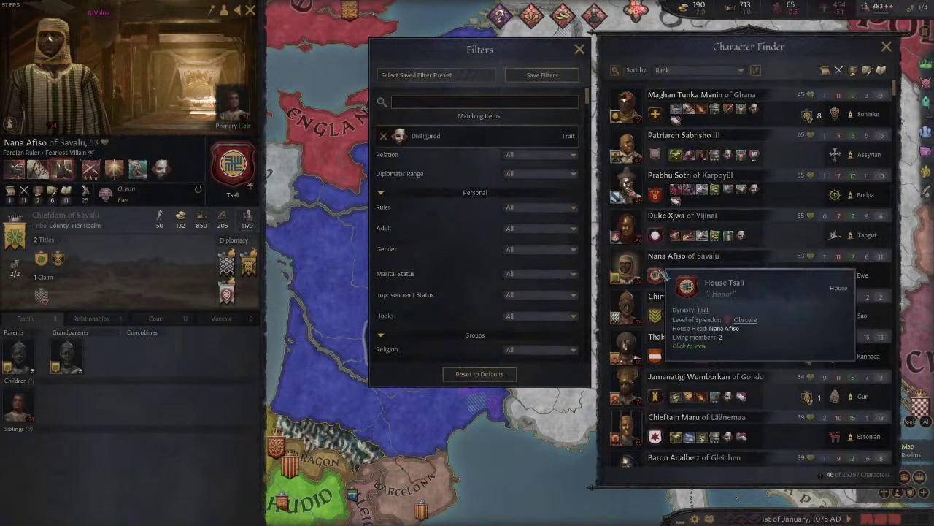
click(632, 155)
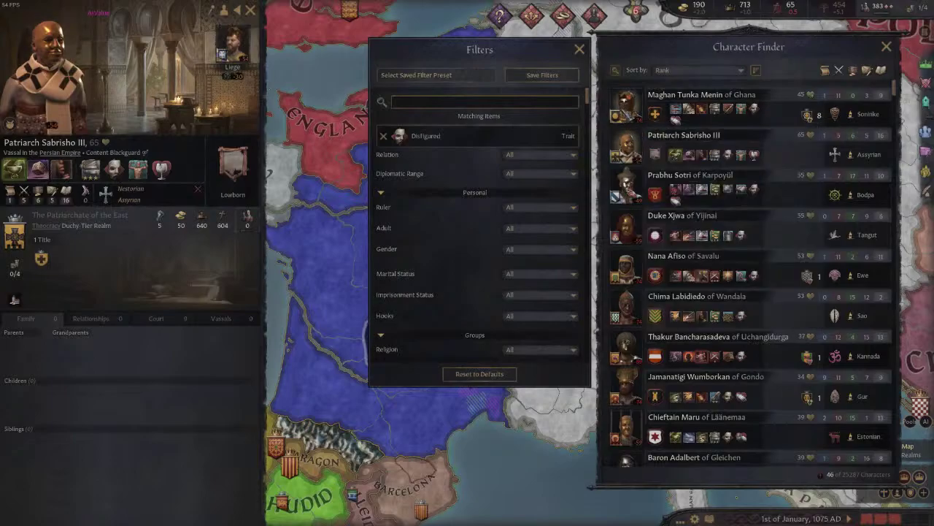
click(626, 106)
right_click(135, 55)
click(257, 52)
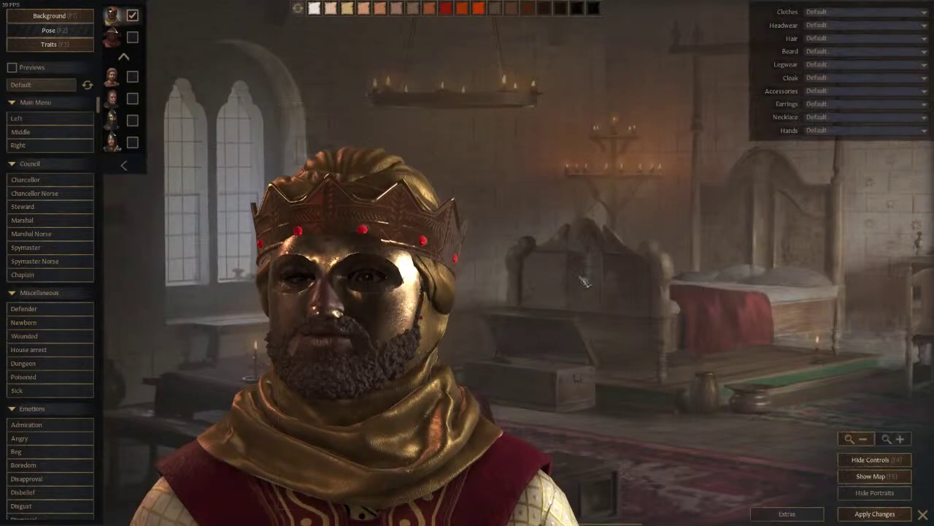
key(Escape)
Switch to Blender, bring back the mouth and chin section of face_mask_05, and export the mesh over male_headgear_special_cfp_face_mask_05.mesh.
key(d)
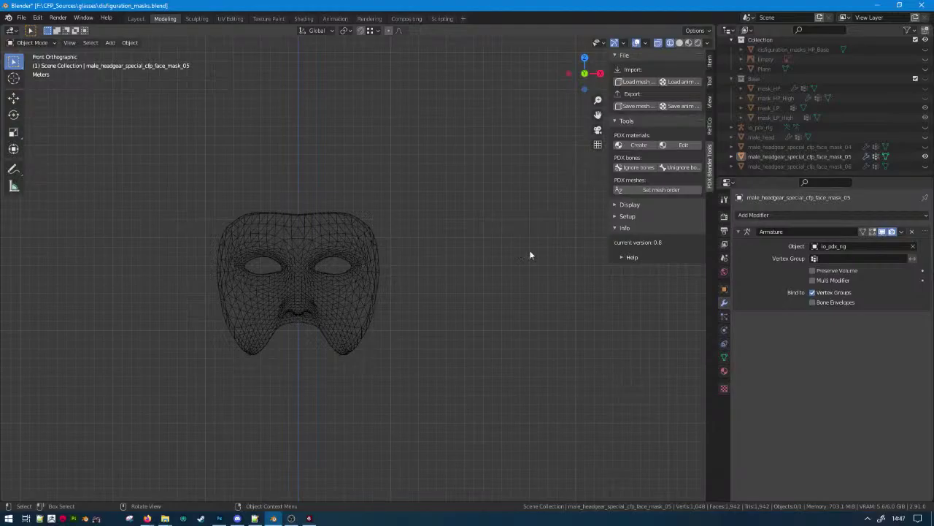
key(a)
key(Tab)
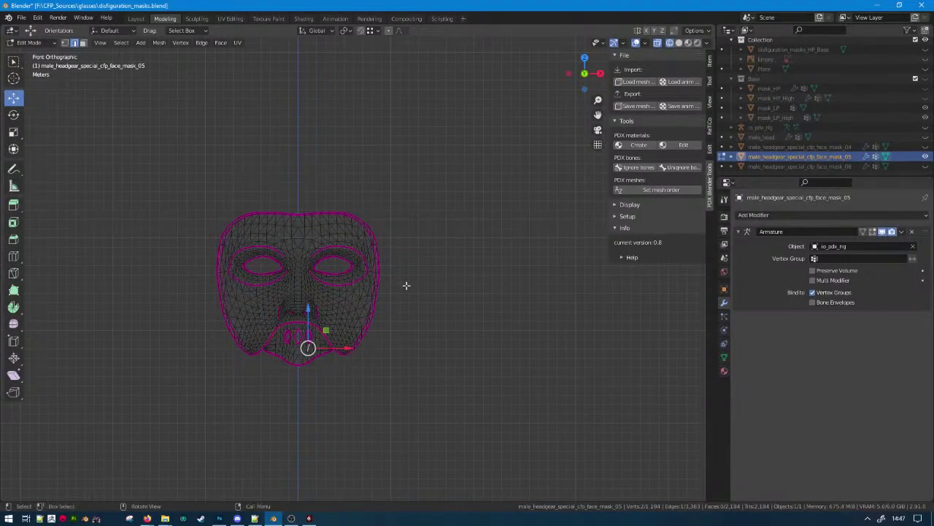
key(Tab)
click(634, 106)
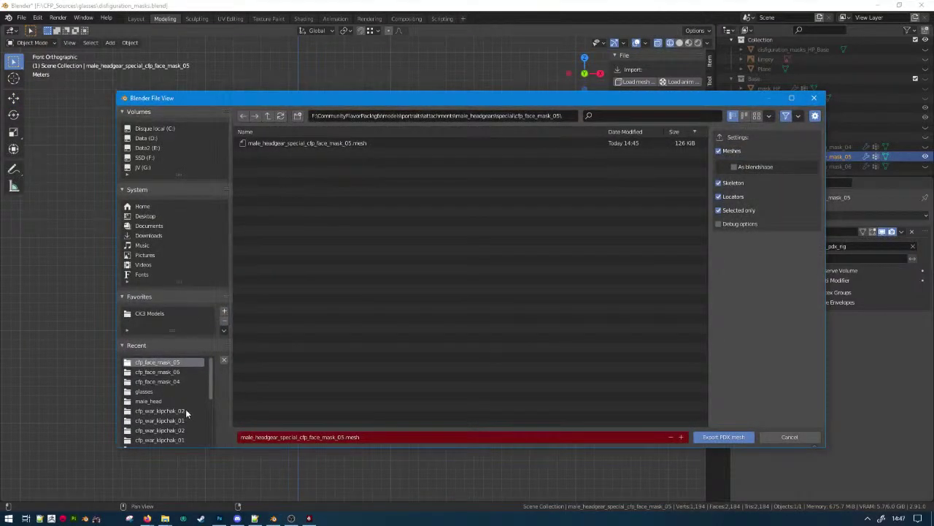
double_click(329, 143)
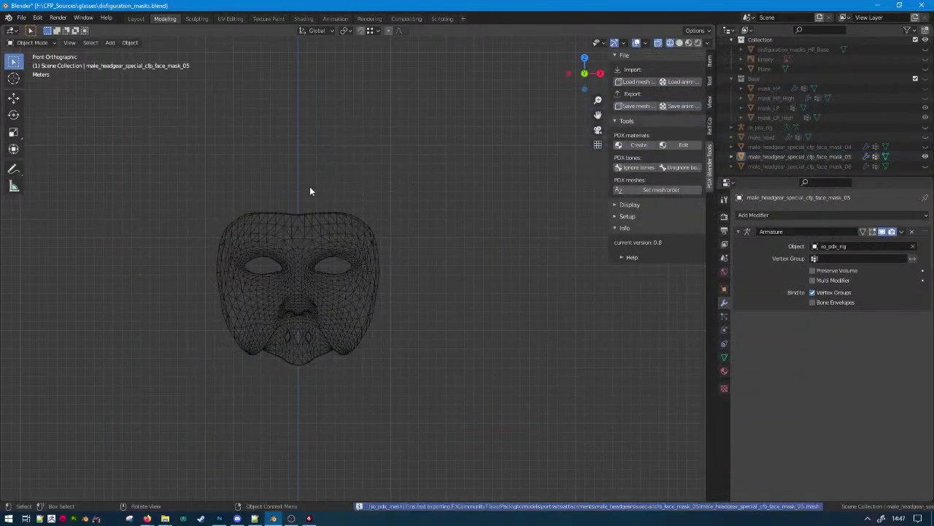
Switch back to Crusader Kings III, open the Pope's portrait in the portrait editor and preview the custom face masks on him.
key(alt+Tab)
click(327, 218)
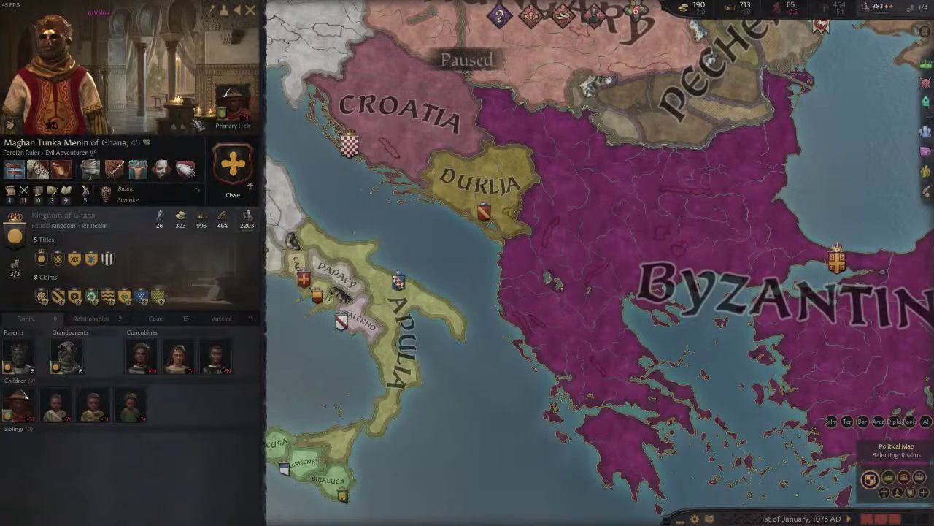
click(342, 279)
scroll(329, 304, down, 5)
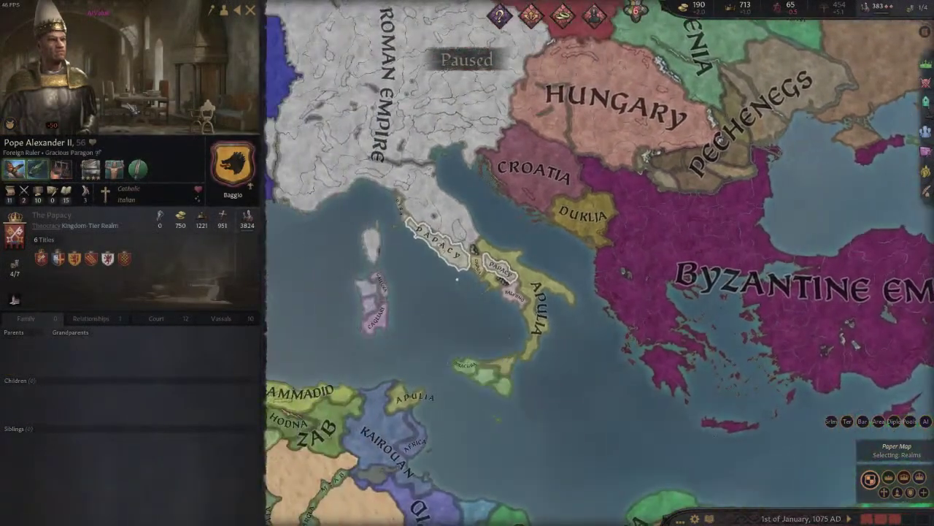
right_click(122, 56)
click(265, 54)
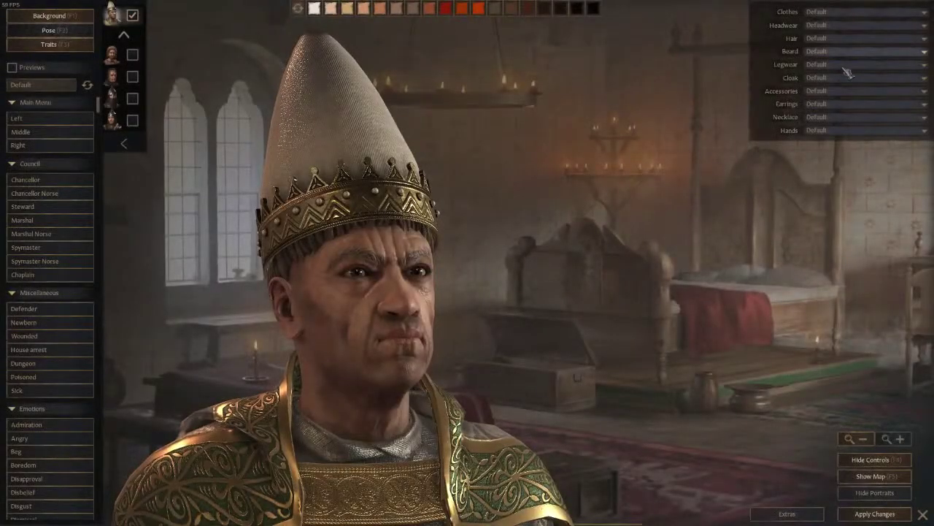
click(865, 90)
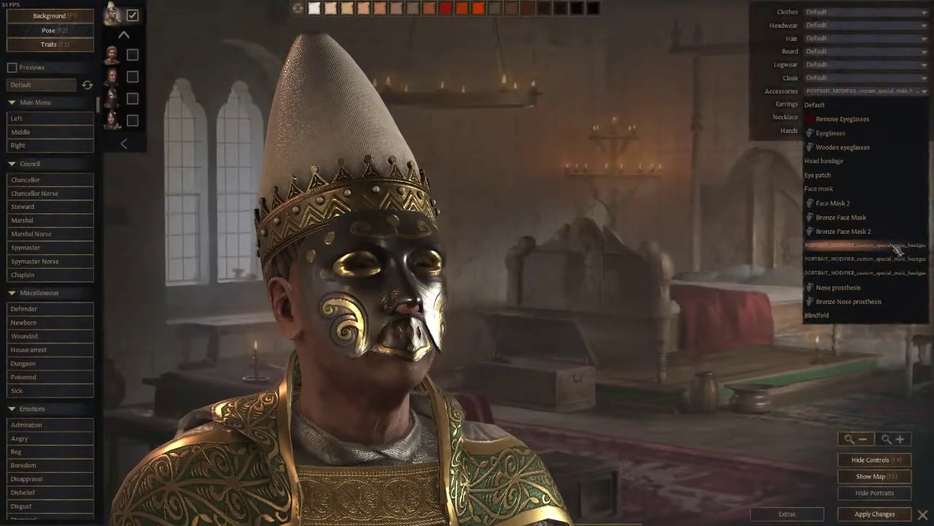
click(902, 276)
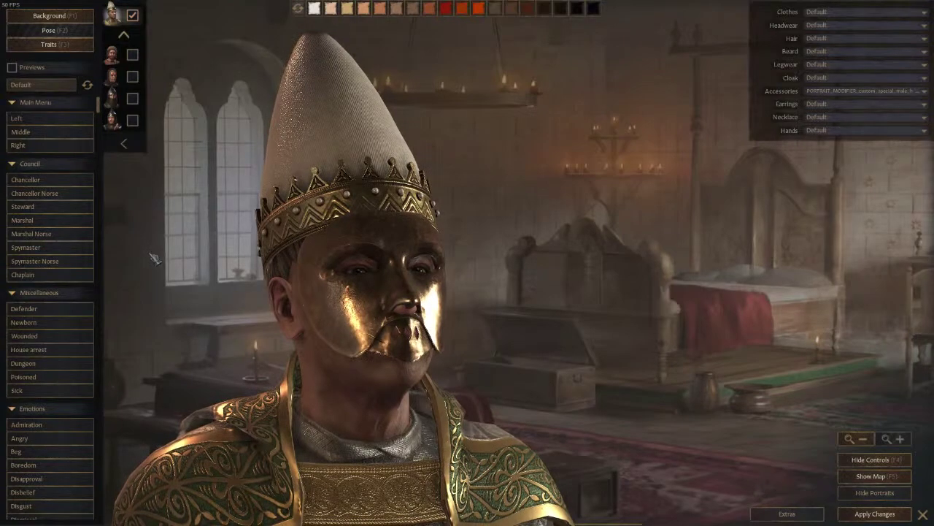
Examine how the plain gold mask fits the Pope's face in the portrait editor, and leave the editor.
click(64, 45)
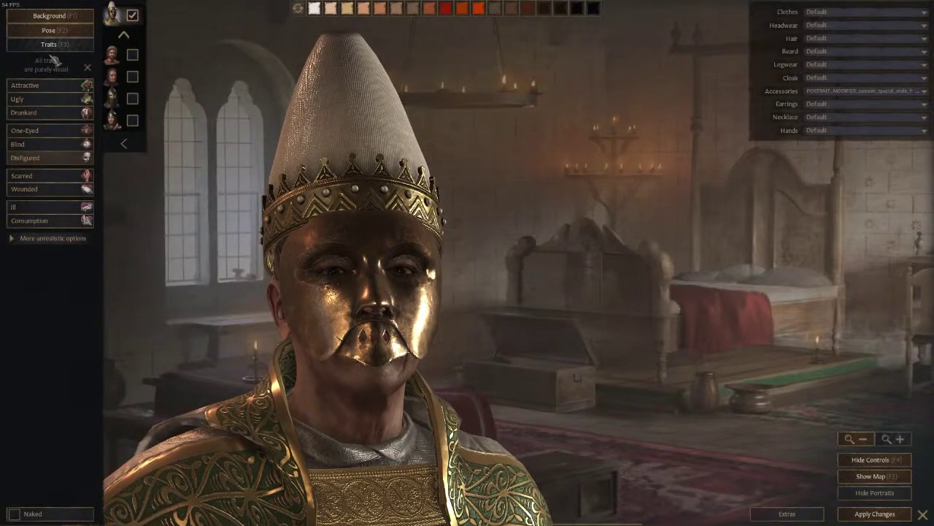
click(58, 30)
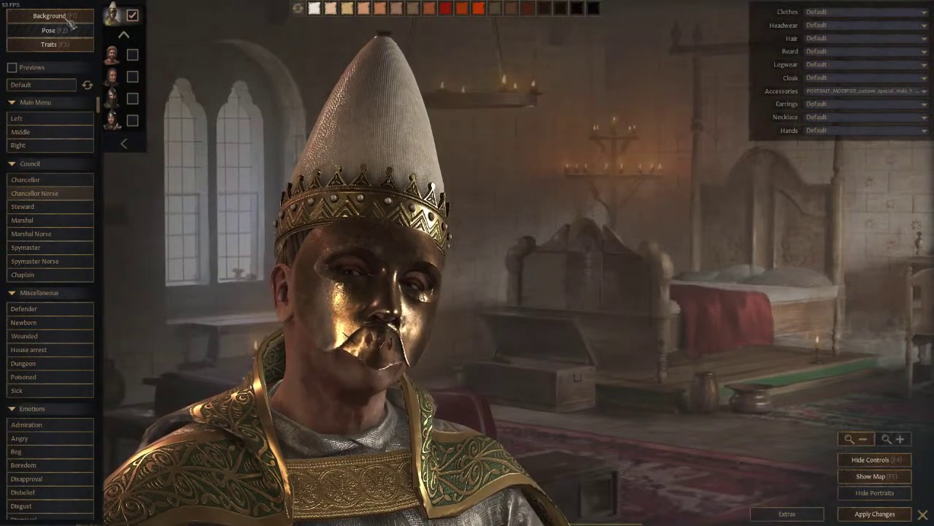
click(66, 17)
click(59, 45)
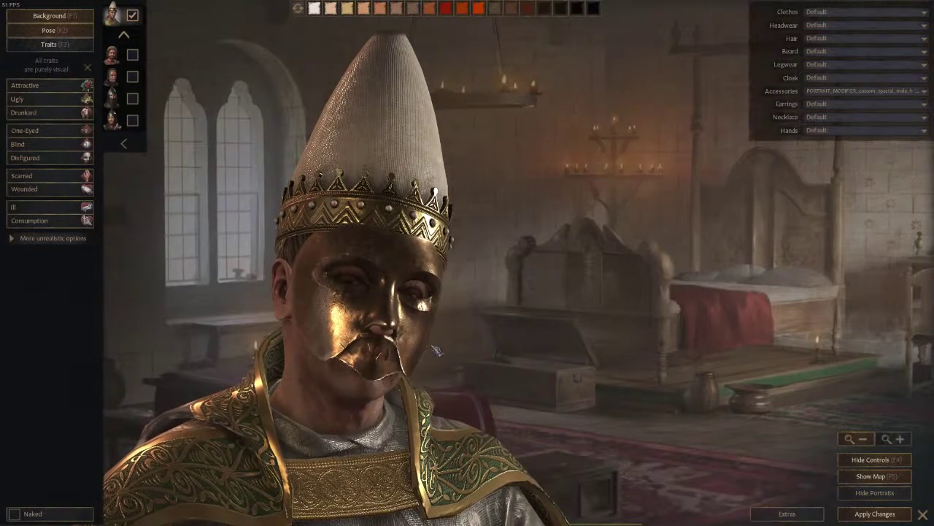
click(900, 516)
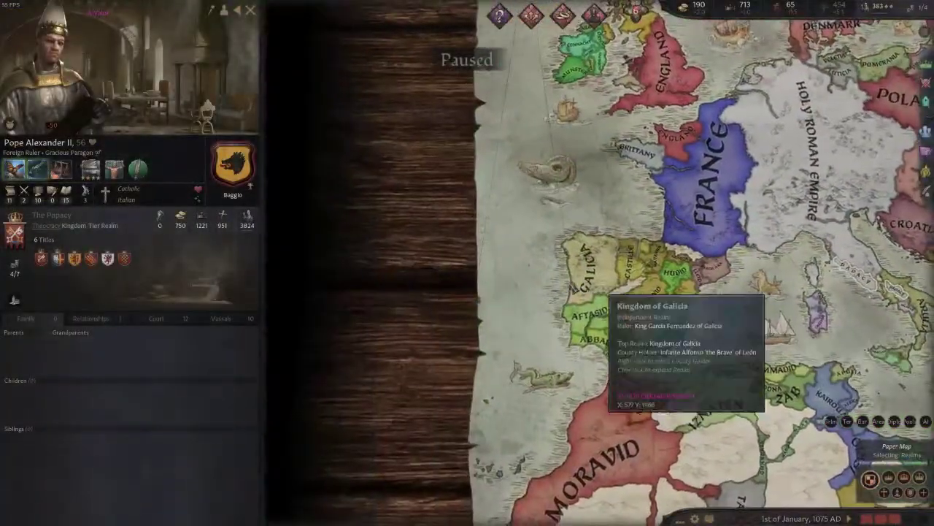
Select the King of England on the map and open his portrait in the portrait editor.
click(589, 289)
scroll(590, 287, up, 4)
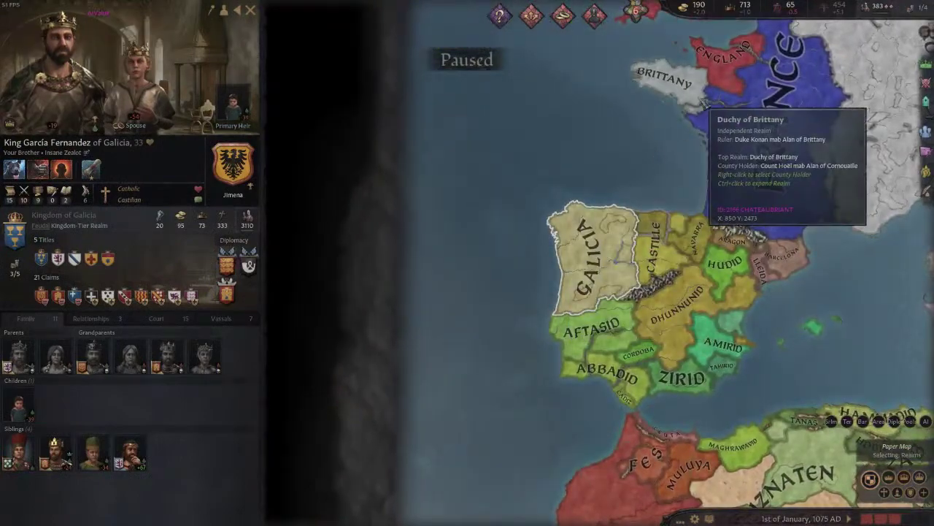
click(660, 97)
middle_drag(660, 120, 591, 274)
click(584, 175)
scroll(547, 292, up, 3)
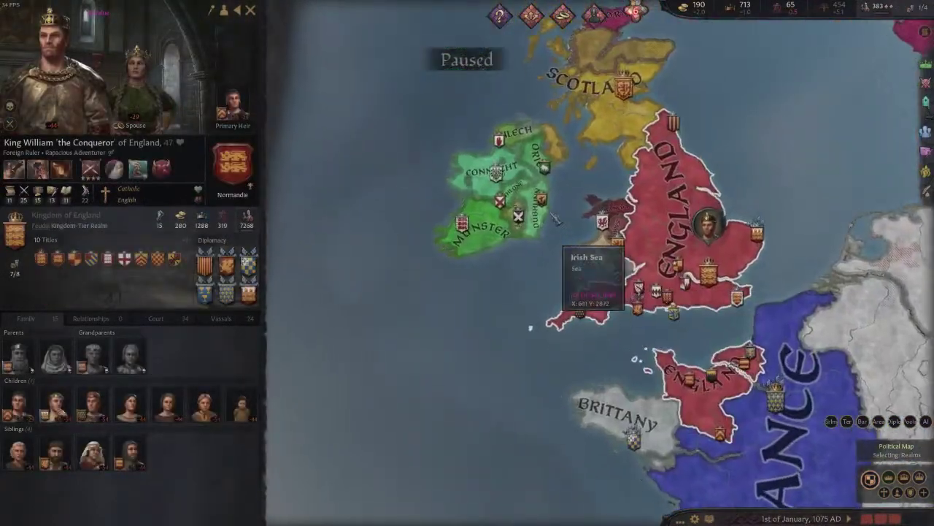
right_click(92, 70)
click(260, 56)
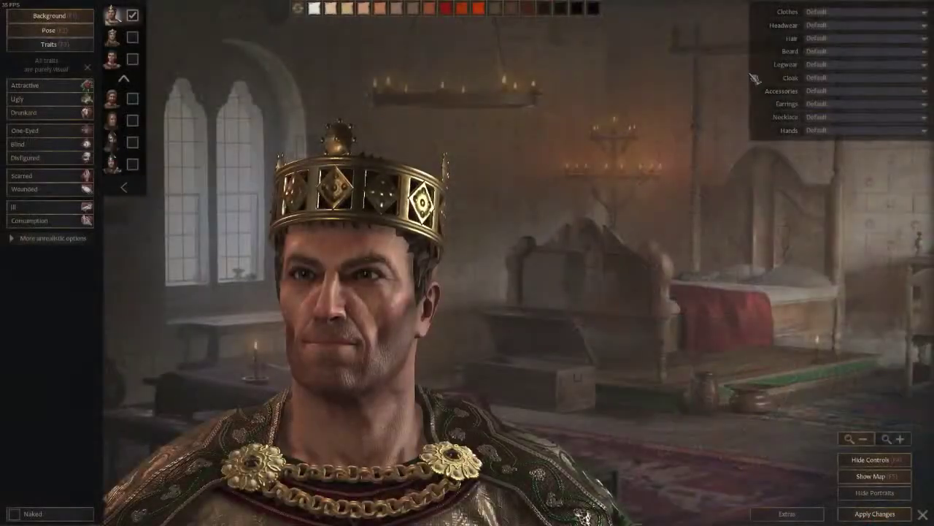
Compare the custom face masks with the default look and the Bronze Face Mask on the King of England, and close the editor.
click(839, 92)
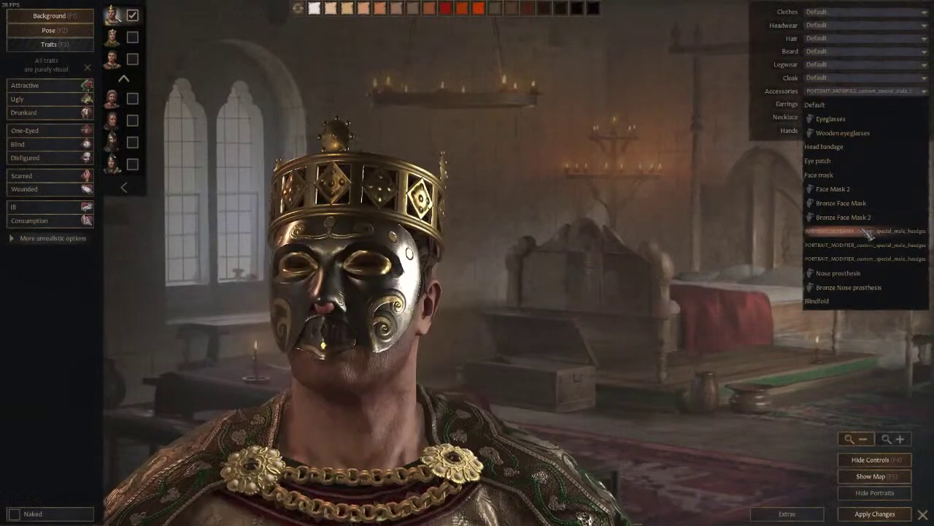
click(876, 260)
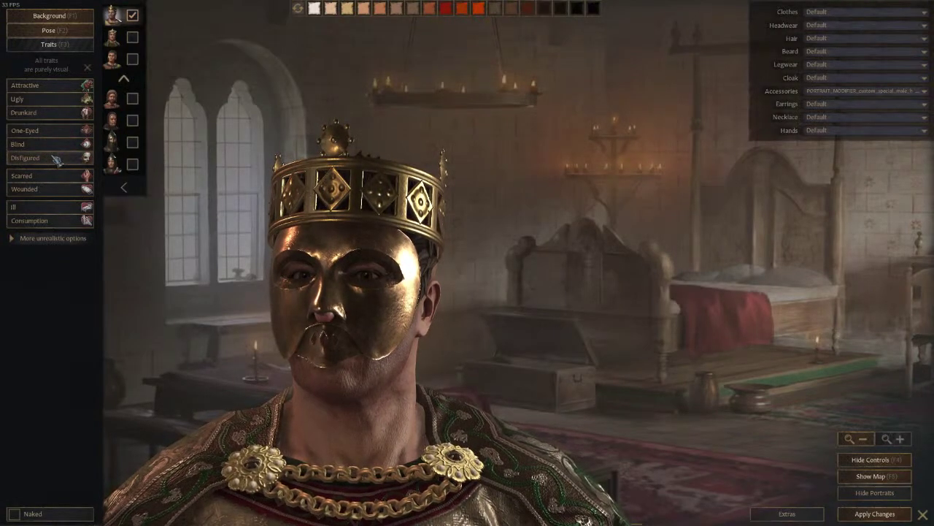
click(821, 92)
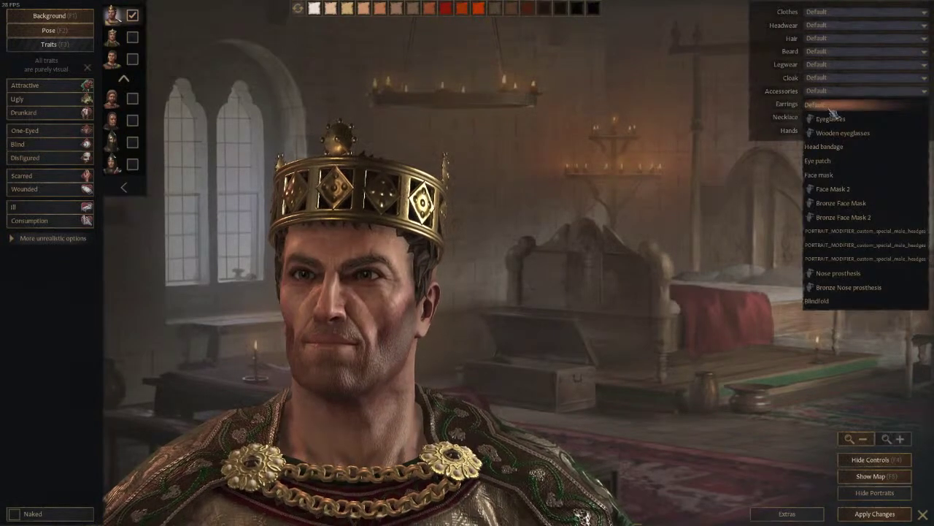
click(847, 202)
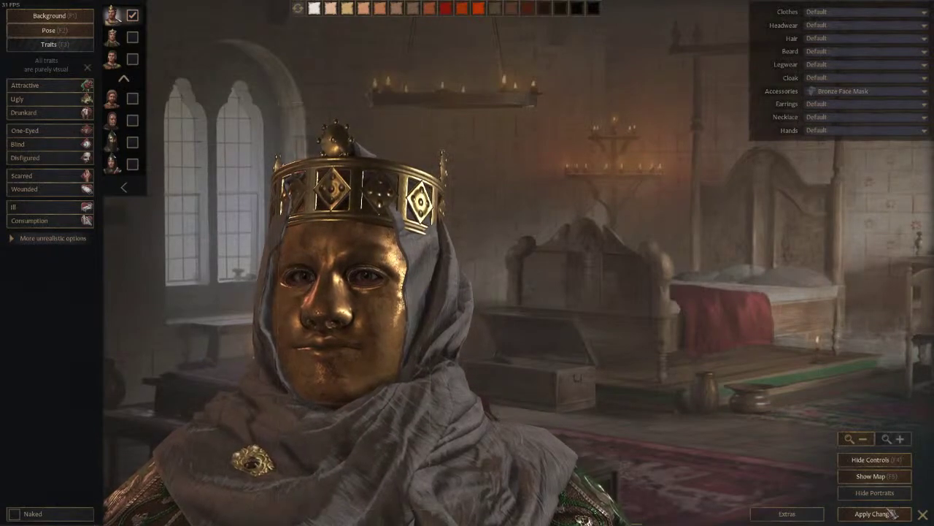
click(923, 516)
Inspect the portraits of the rulers of Ulster, Connacht, the Isles, northern Scotland and Oriel.
middle_drag(446, 139, 473, 300)
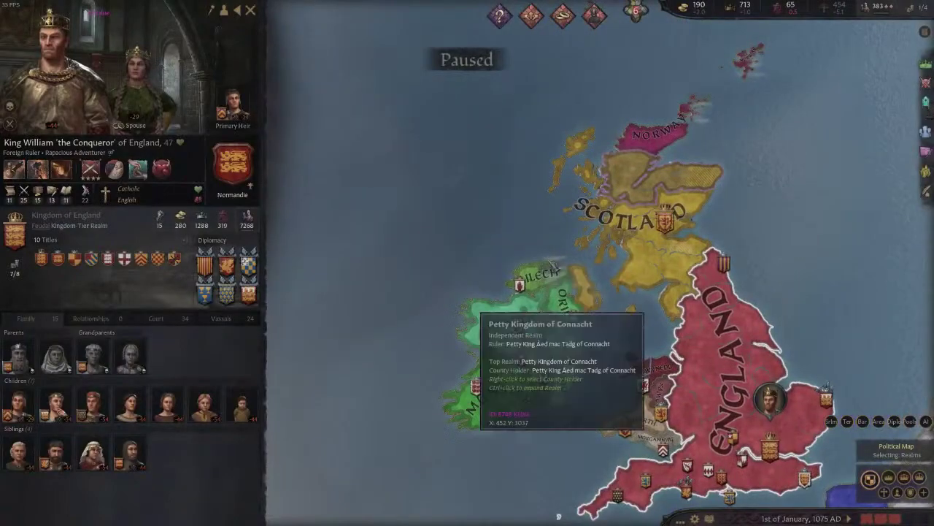
click(595, 300)
click(574, 293)
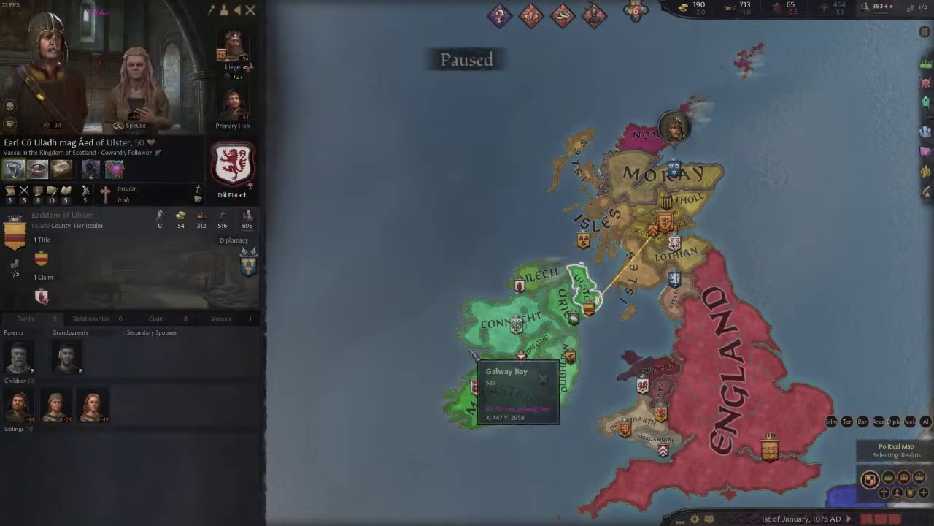
click(504, 351)
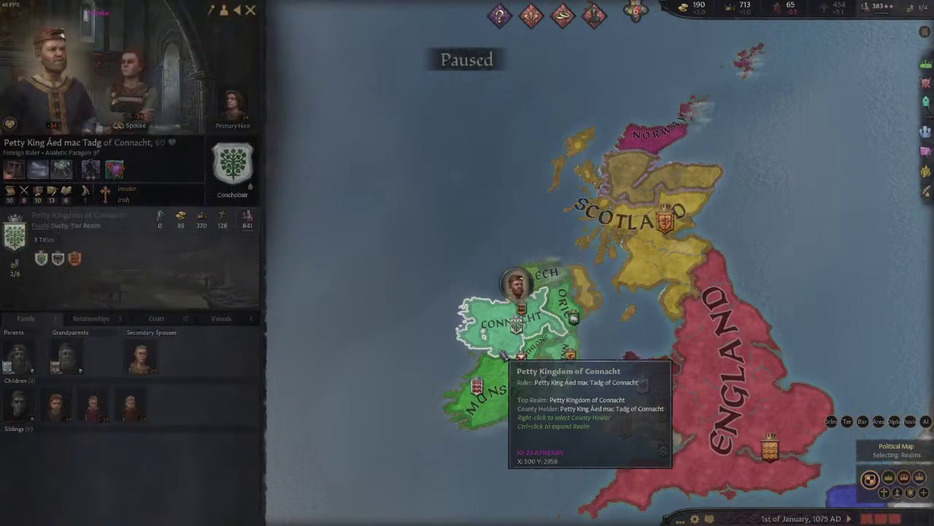
click(593, 305)
click(624, 223)
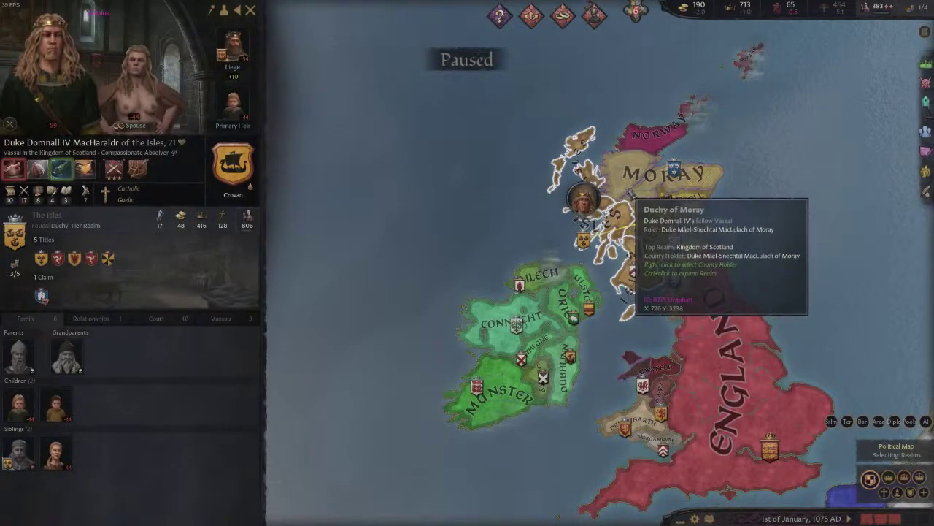
click(631, 181)
click(657, 145)
click(566, 294)
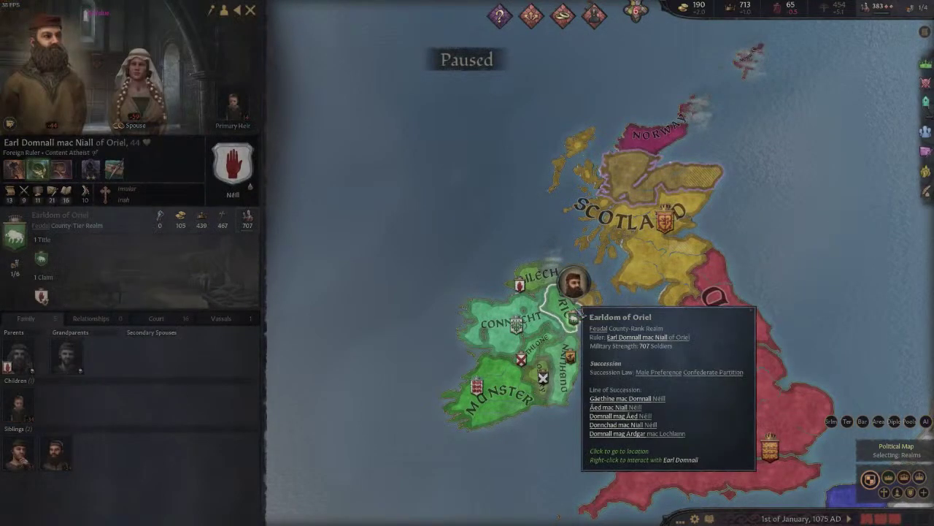
Inspect the portraits of the Irish rulers of Ossory, Munster, Breifne and Ailech.
middle_drag(600, 308, 493, 256)
click(449, 333)
click(431, 322)
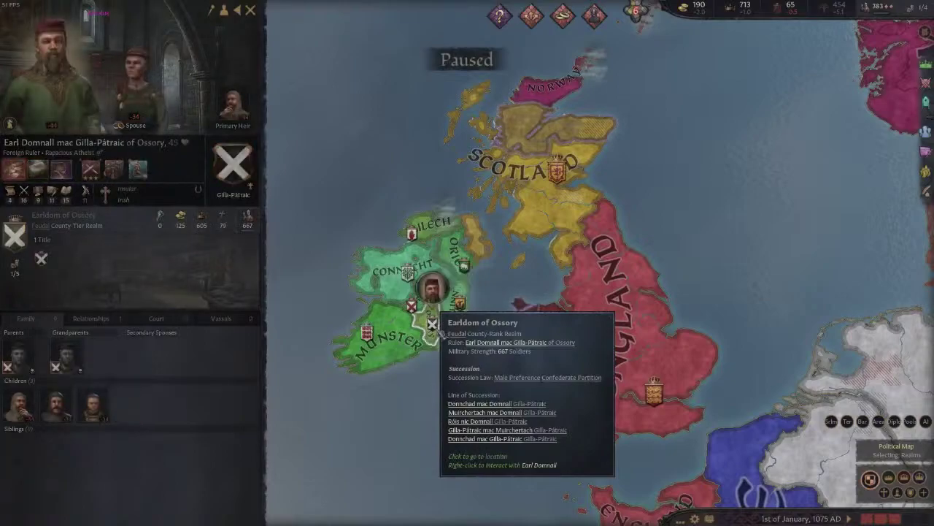
click(386, 335)
click(400, 293)
click(431, 270)
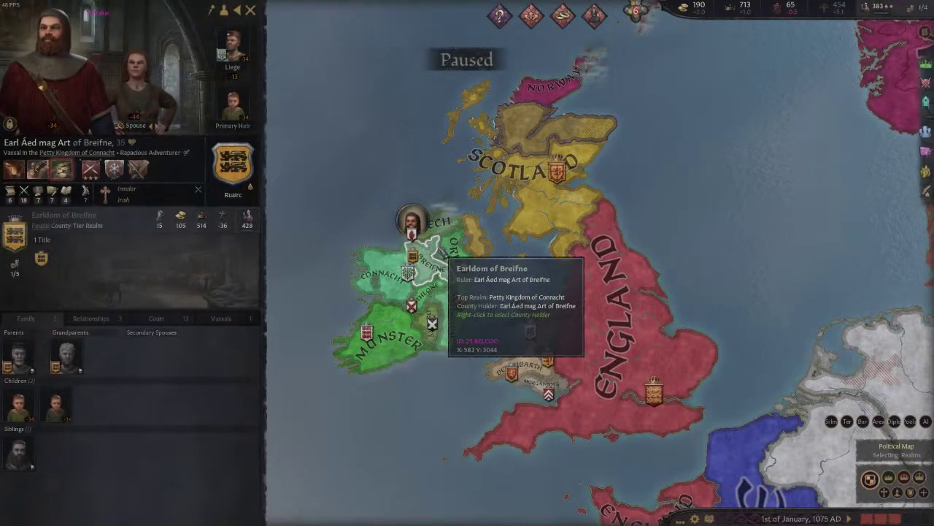
click(442, 248)
click(432, 218)
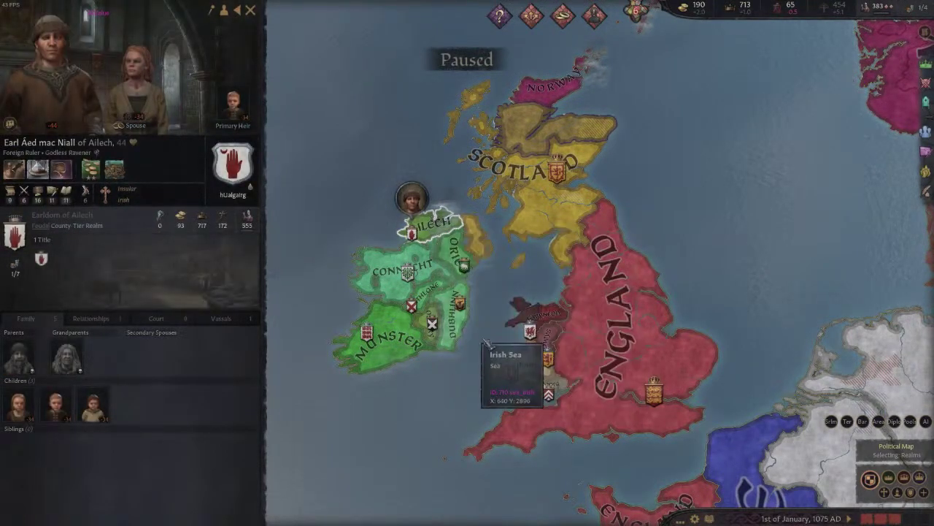
Inspect the portraits of the rulers of Gwynedd, England and Norway.
click(555, 257)
click(555, 314)
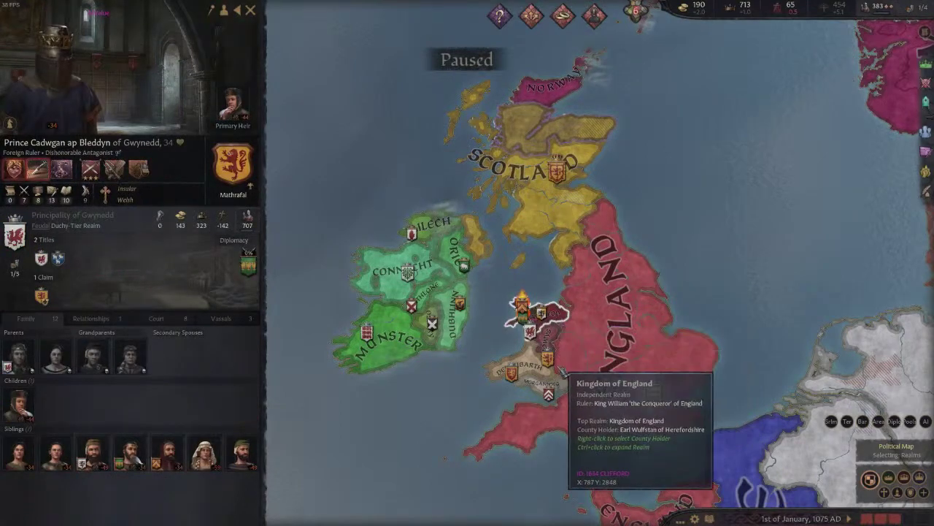
click(555, 391)
click(551, 336)
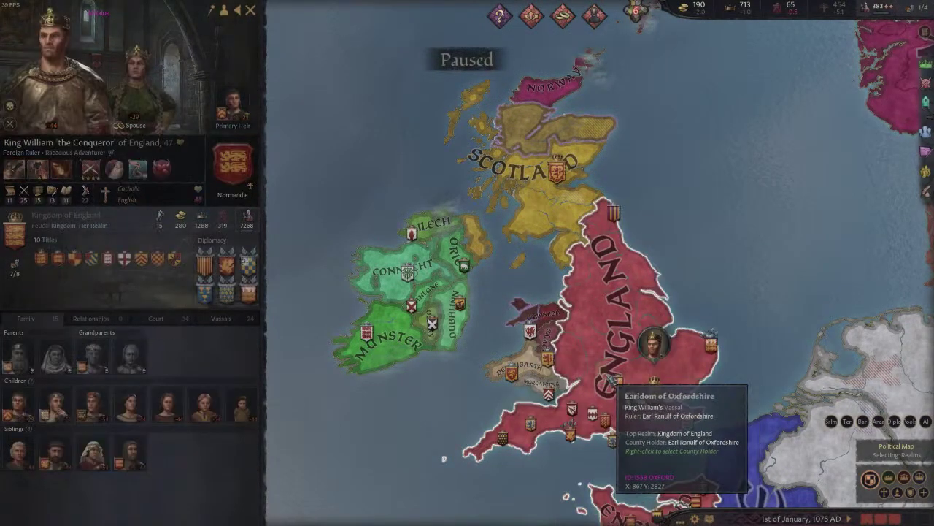
click(563, 241)
click(560, 93)
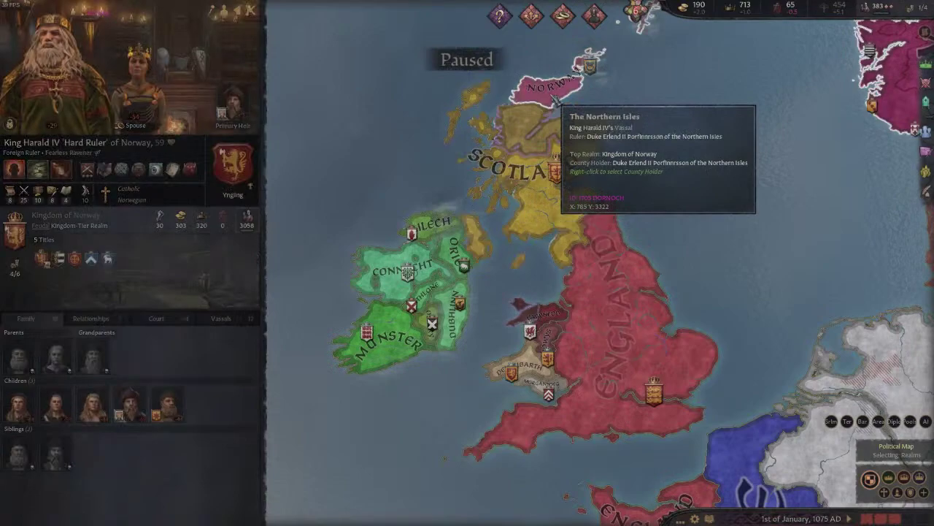
Inspect the portraits of the rulers of Scotland, Oriel, Ailech, Brittany and Denmark.
middle_drag(516, 319, 562, 226)
key(Escape)
click(527, 162)
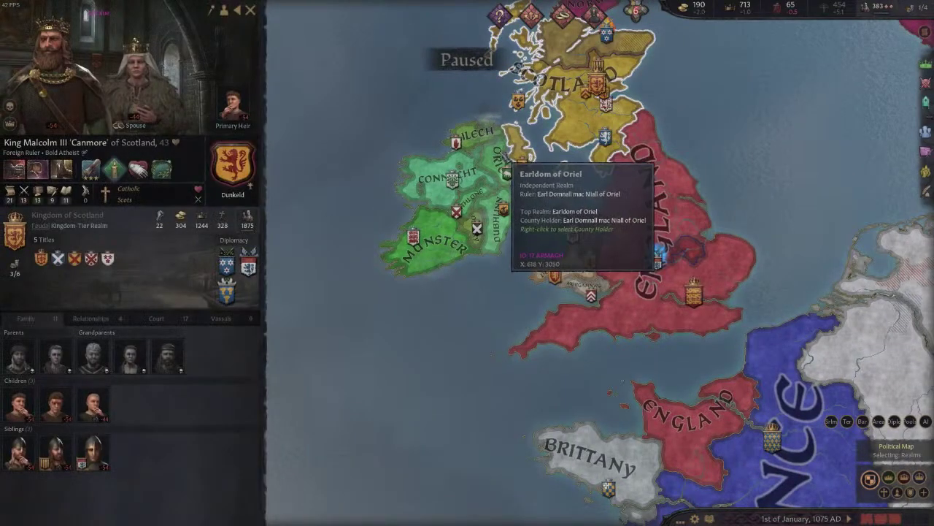
click(498, 154)
click(476, 134)
scroll(515, 269, down, 1)
middle_drag(576, 431, 509, 321)
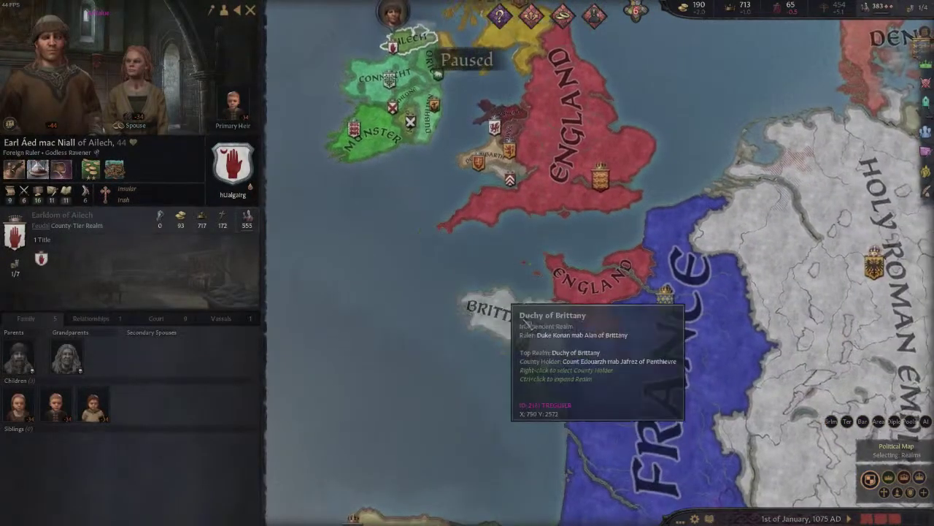
click(513, 317)
key(Escape)
middle_drag(587, 278, 469, 313)
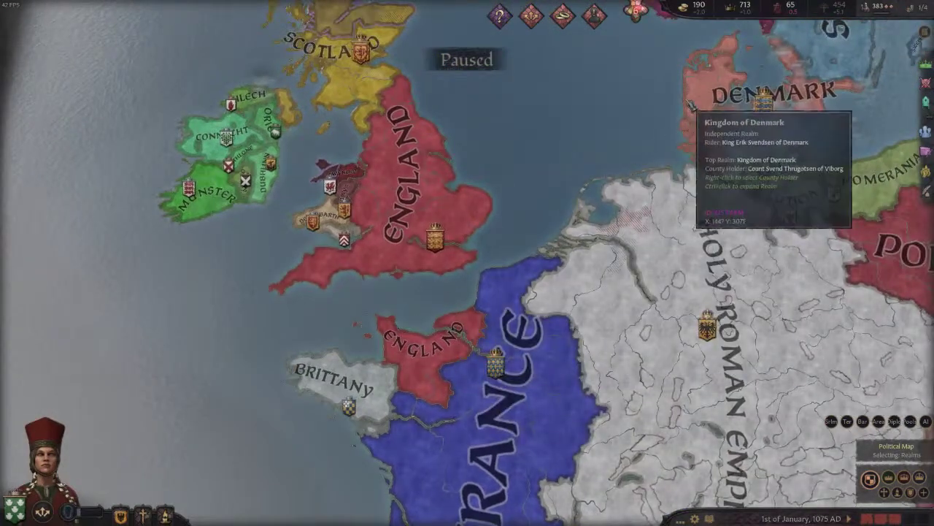
click(690, 100)
scroll(683, 203, up, 2)
middle_drag(683, 203, 658, 365)
Open the King of Norway in the portrait editor and frame his upper body.
click(644, 90)
middle_drag(610, 157, 572, 273)
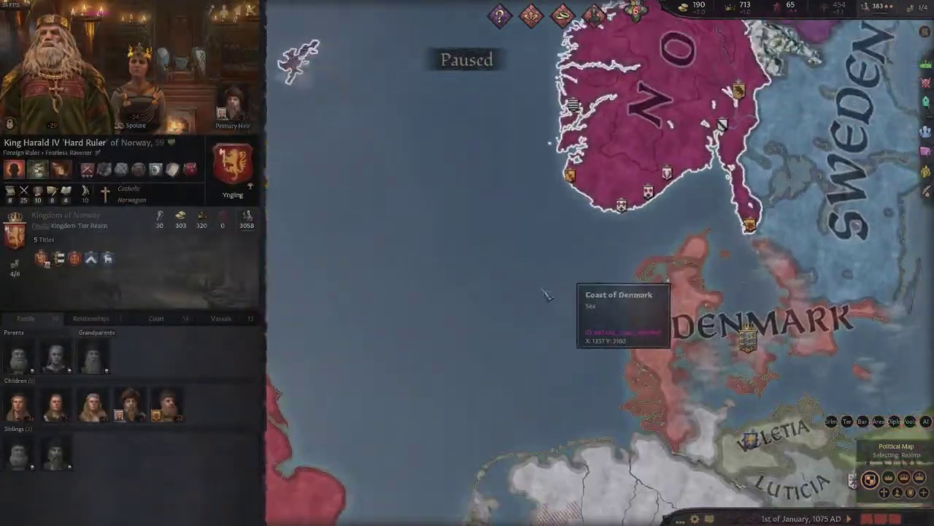
right_click(101, 52)
click(265, 53)
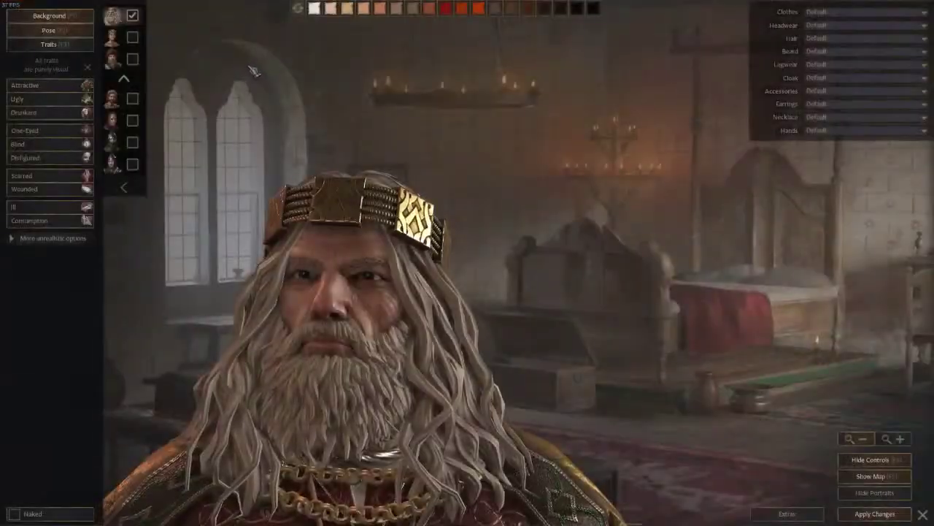
click(851, 439)
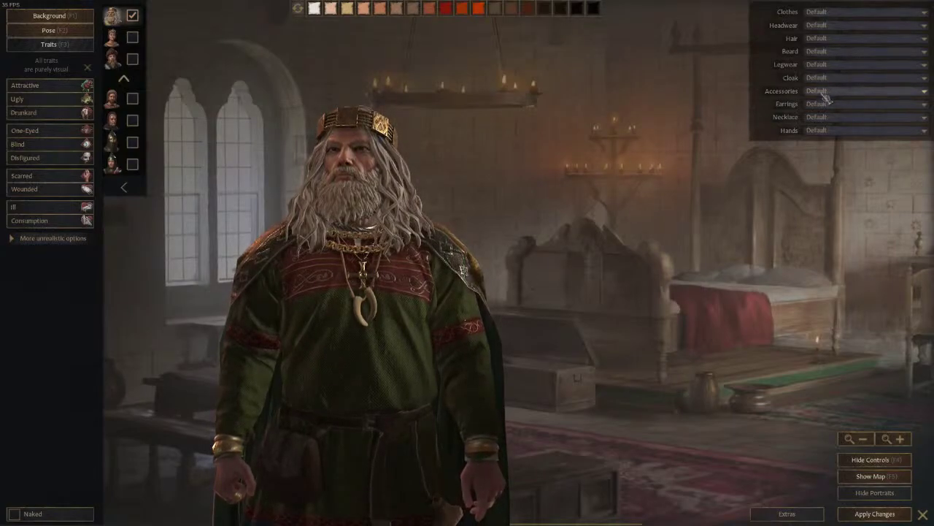
Put the last of the three custom PORTRAIT_MODIFIER face masks on the king, with the Disfigured trait on, and check it from both sides.
click(865, 90)
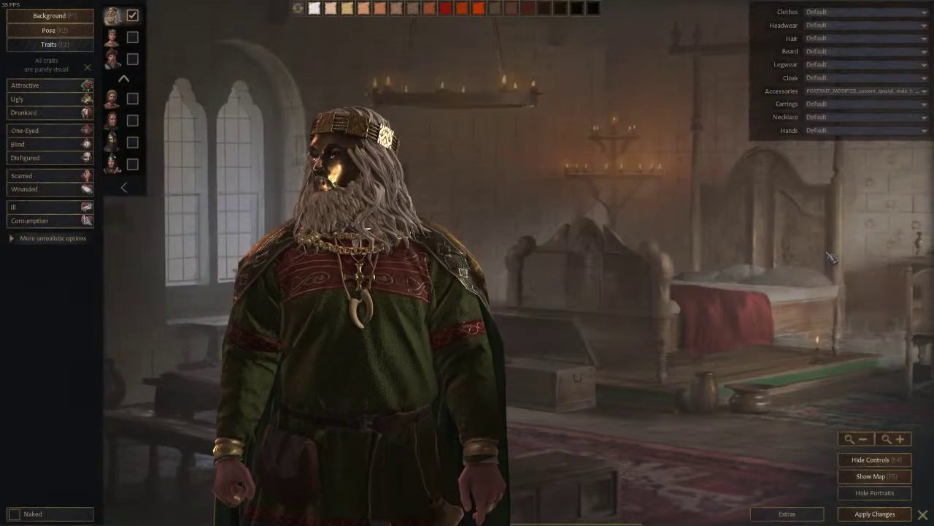
click(896, 258)
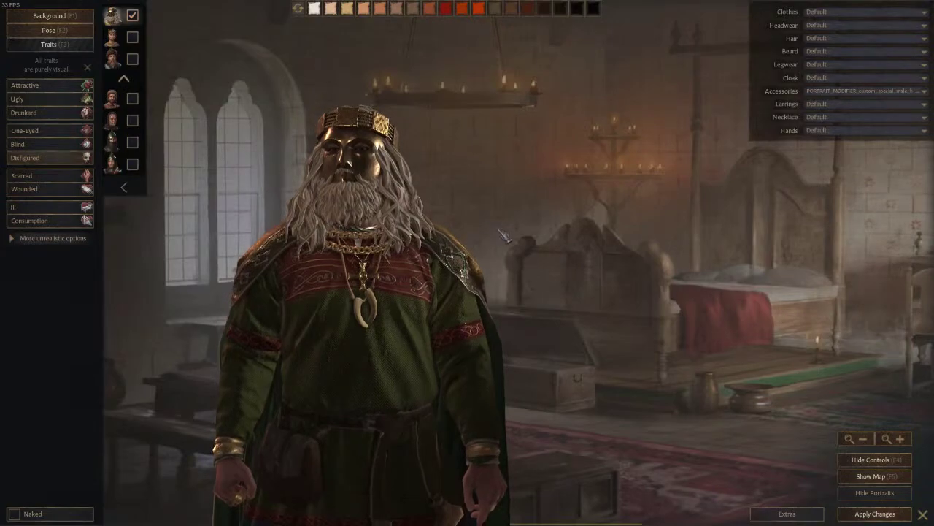
click(426, 297)
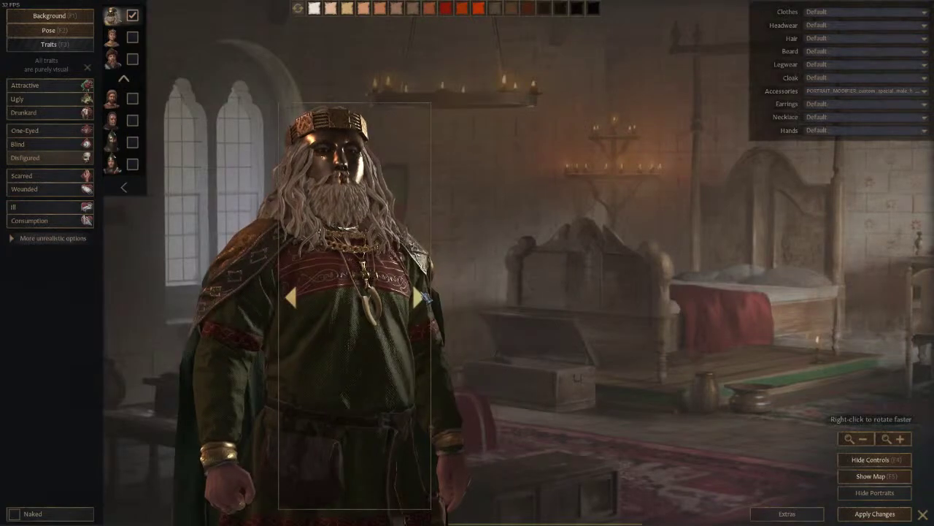
click(297, 300)
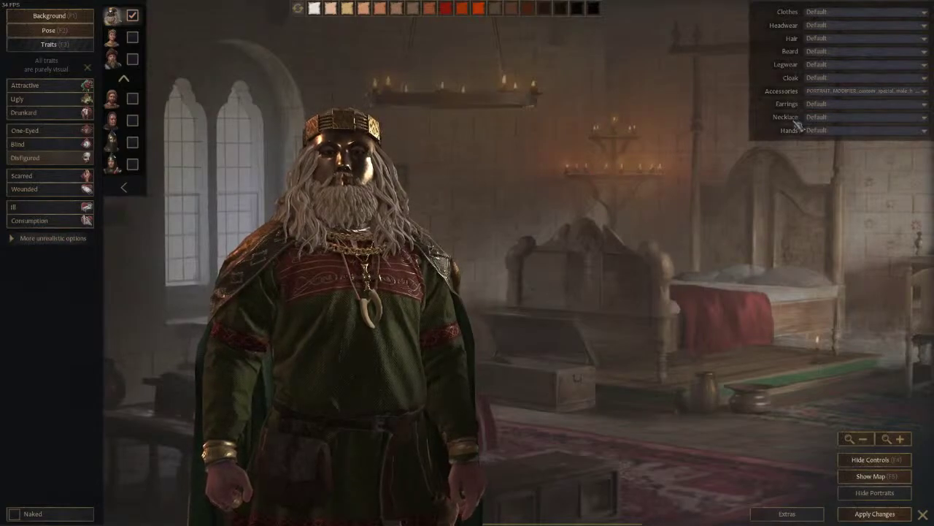
Set the king's hair to Long Flowing.
click(837, 25)
click(836, 40)
click(836, 39)
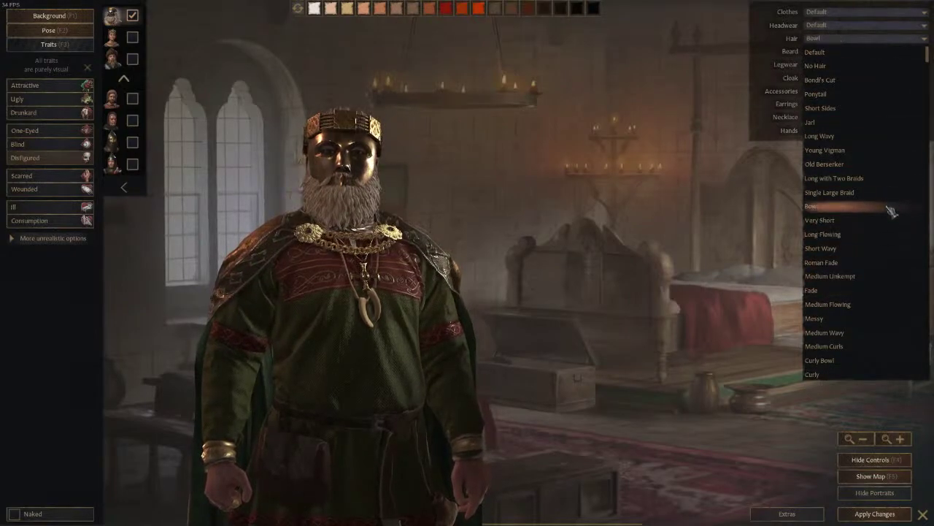
click(889, 235)
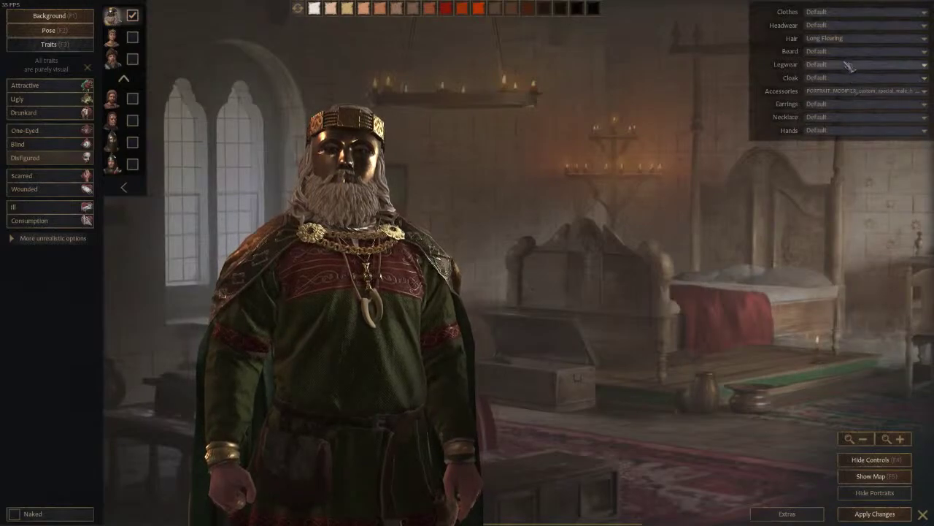
Preview various beard styles under the mask and set the king's beard to Chinstrap Beard.
click(865, 51)
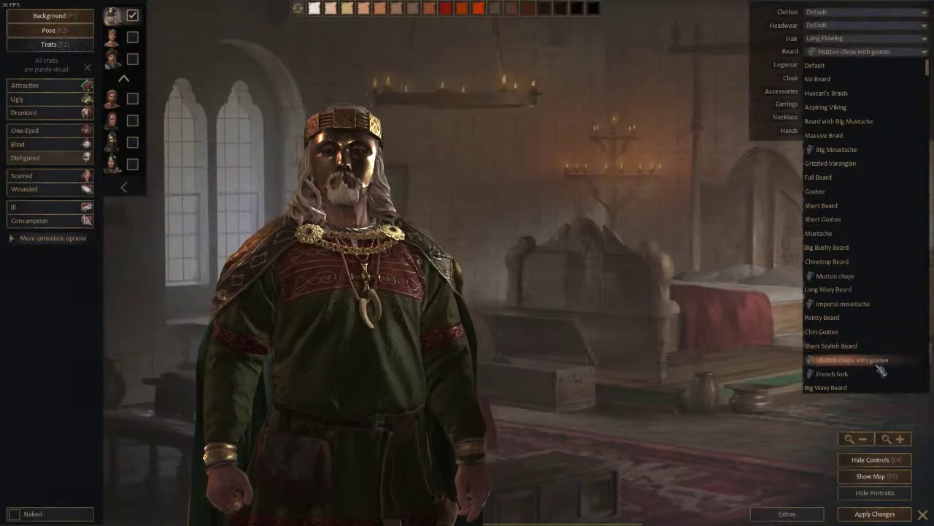
scroll(873, 371, down, 4)
scroll(874, 373, down, 5)
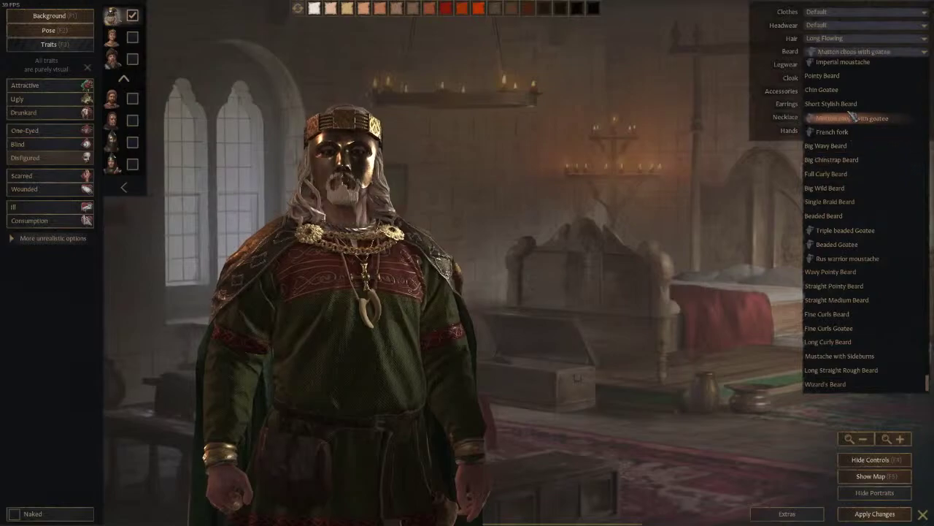
scroll(854, 77, up, 1)
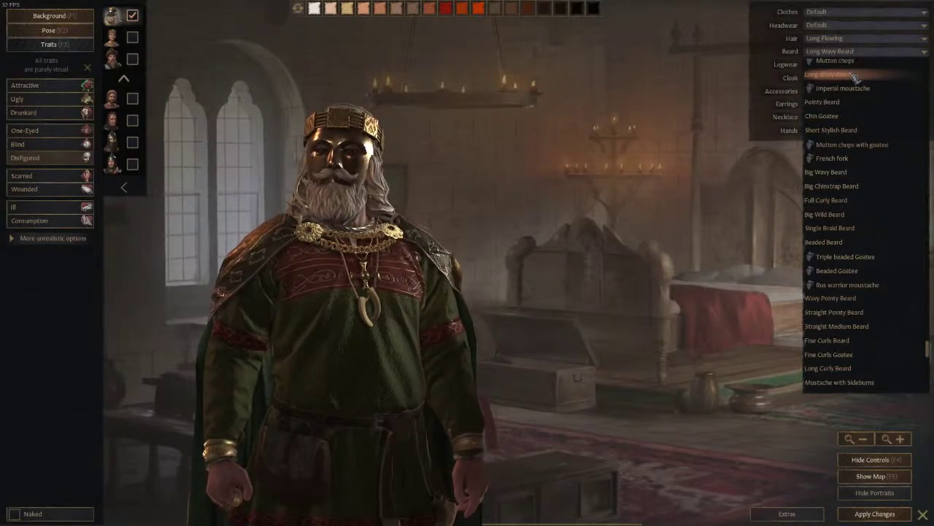
scroll(854, 77, up, 2)
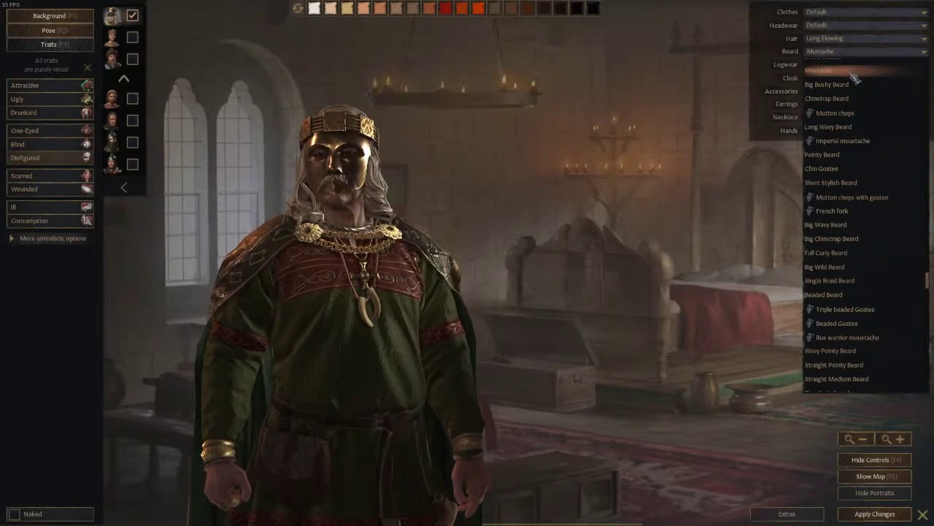
scroll(854, 76, down, 1)
scroll(854, 77, up, 6)
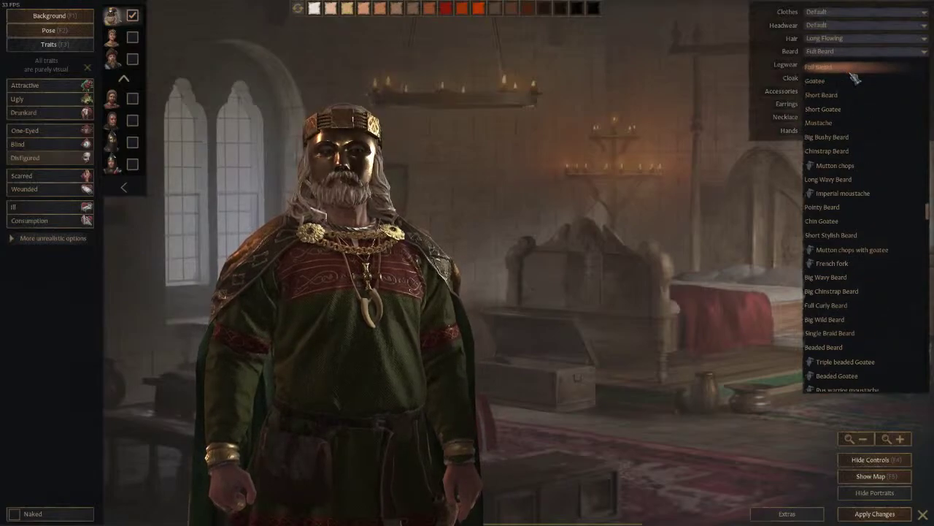
scroll(854, 76, up, 2)
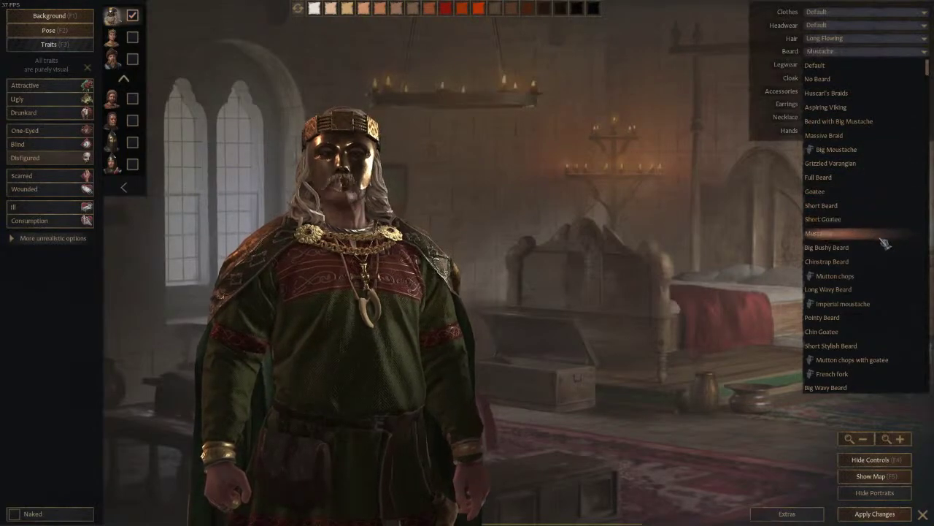
click(874, 265)
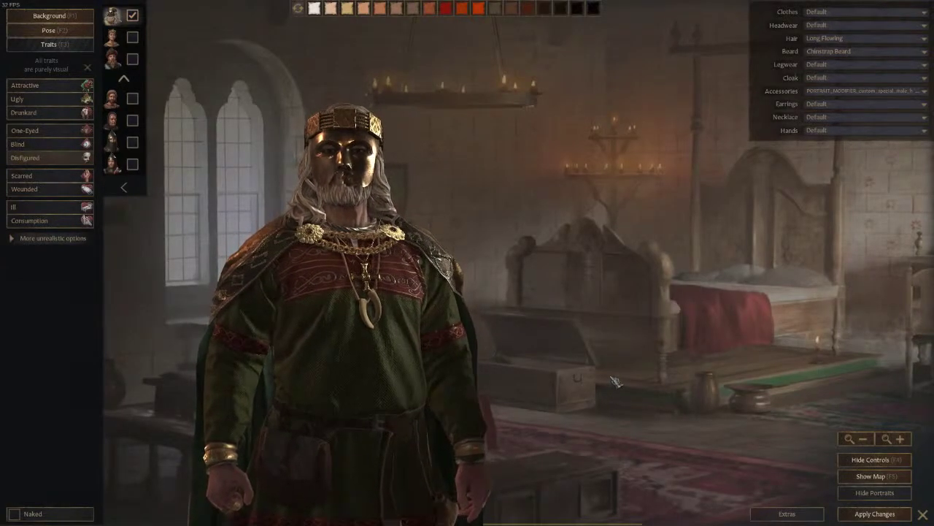
Examine the mask's fit on the king's face close up and from an angle, with the editor controls temporarily hidden.
click(887, 439)
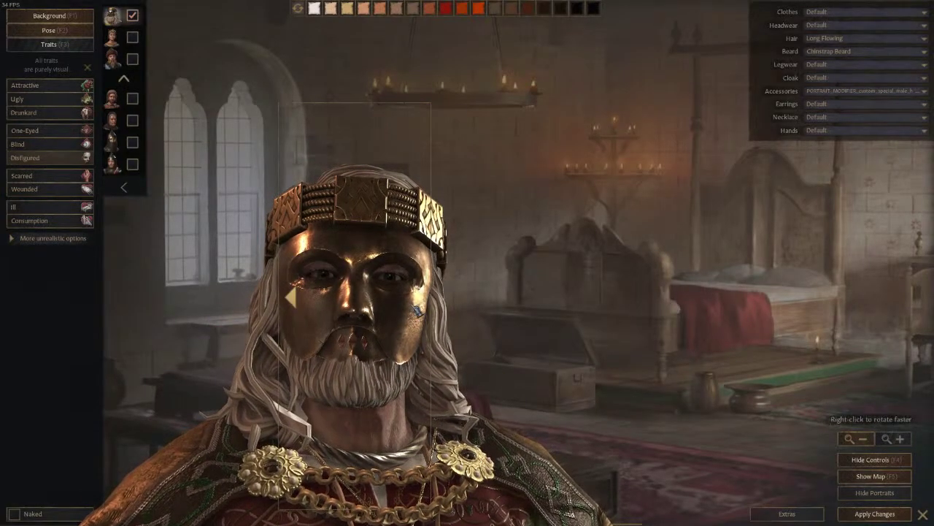
drag(290, 297, 219, 292)
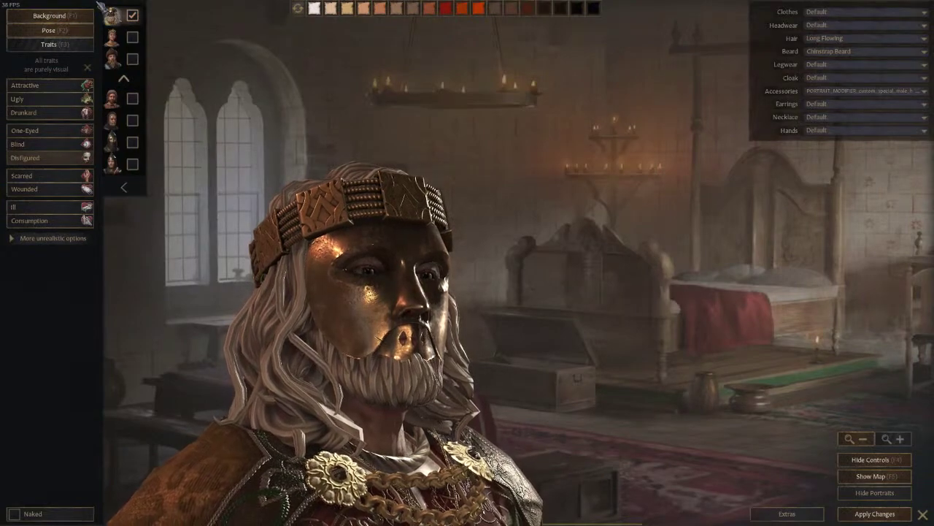
key(F4)
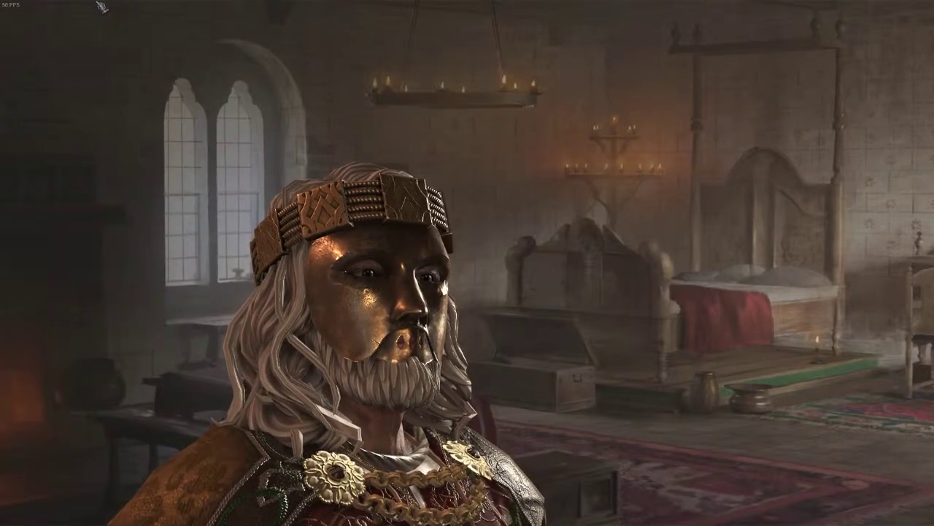
key(F4)
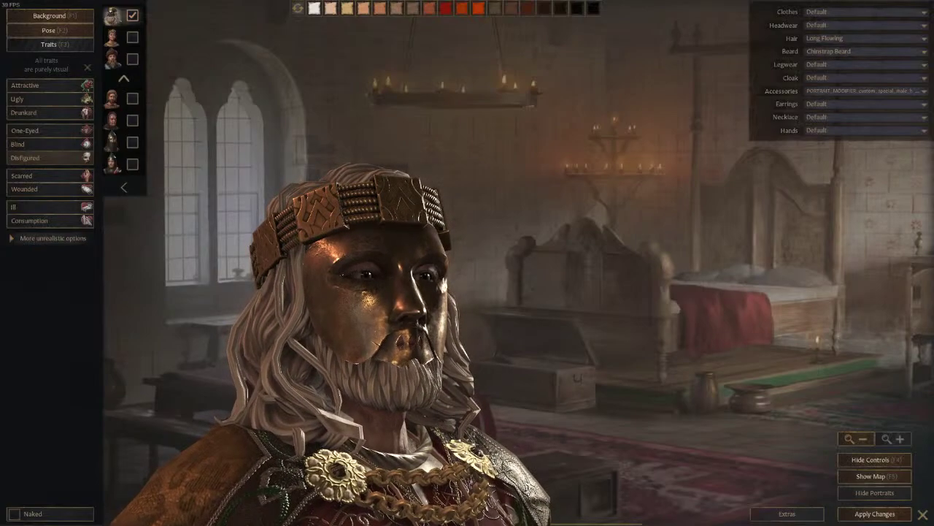
Turn off the Disfigured trait and compare Bronze Face Mask 2 with the last custom face mask, keeping the custom one.
click(907, 90)
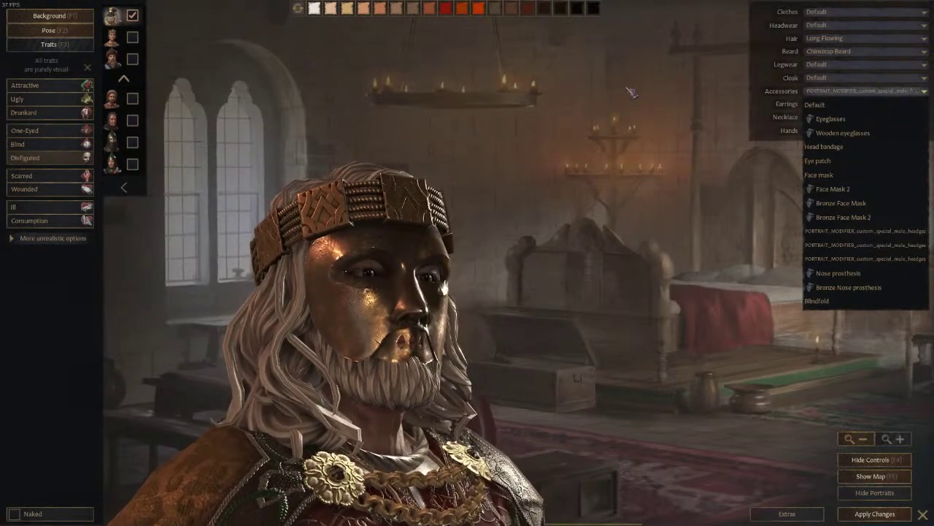
click(35, 160)
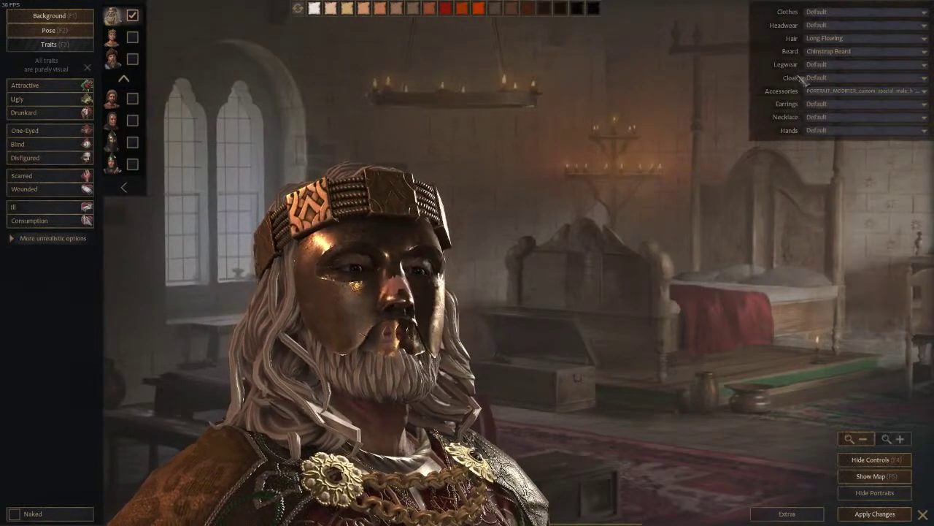
click(832, 91)
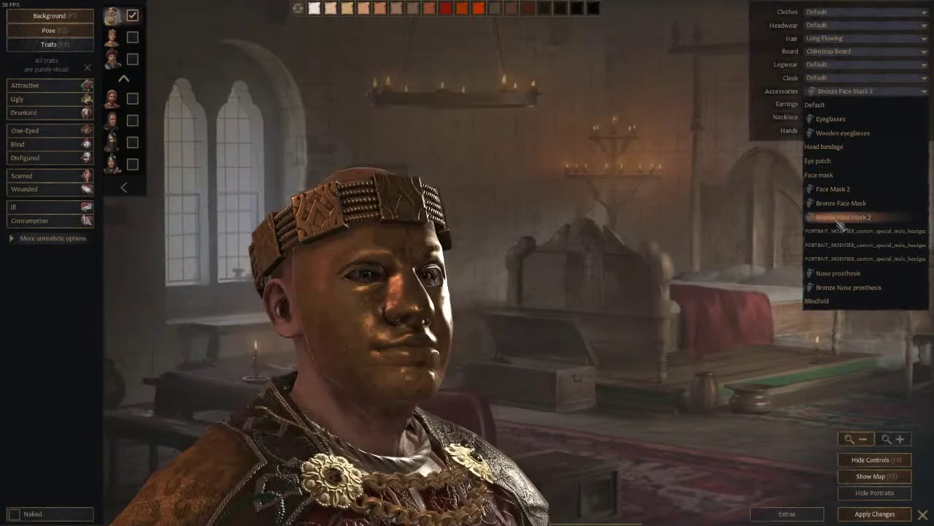
click(854, 258)
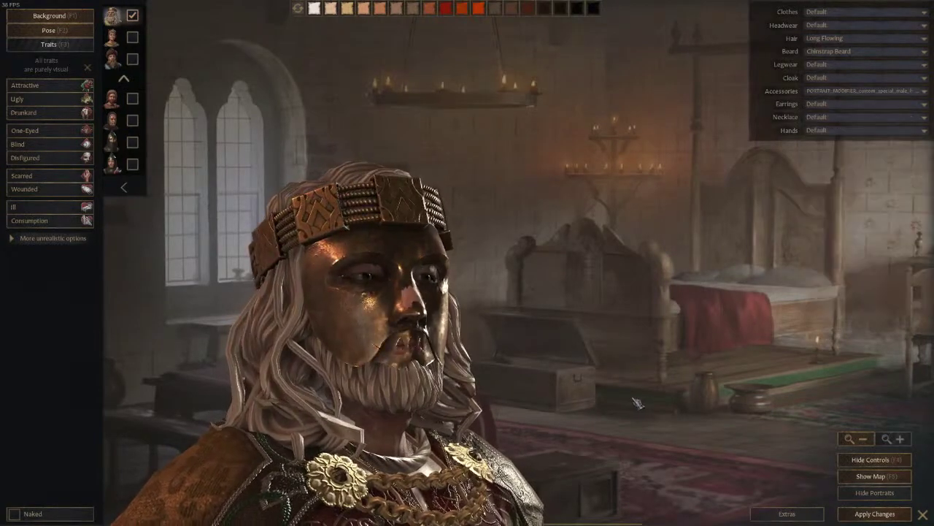
Preview the masked king with the One-Eyed and Blind traits.
click(52, 135)
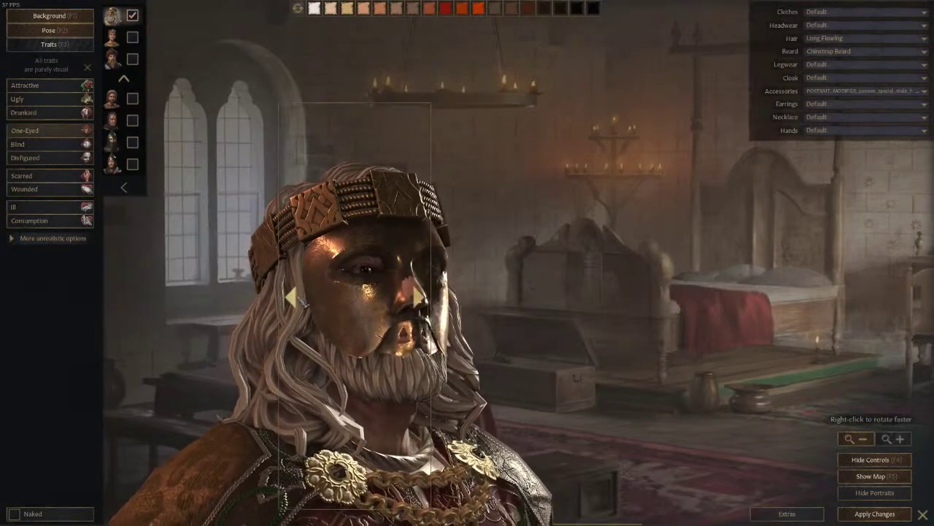
click(839, 104)
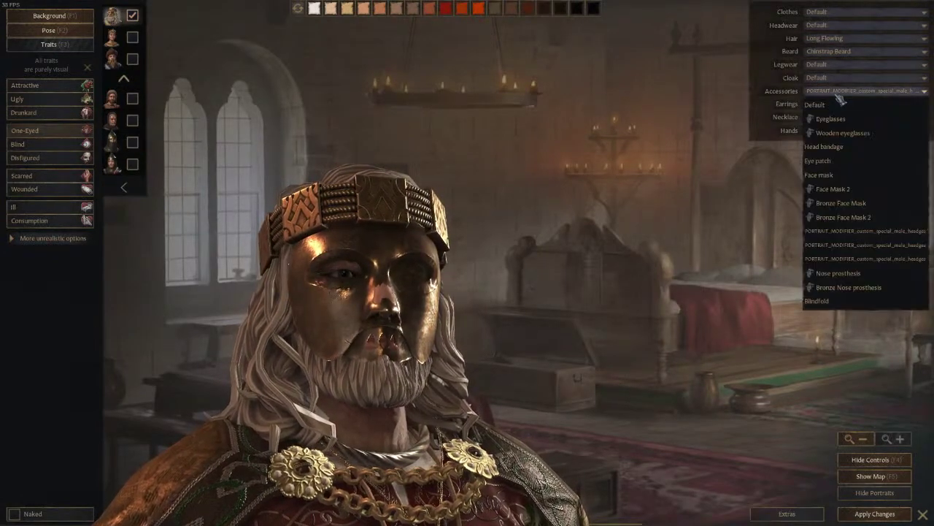
click(840, 102)
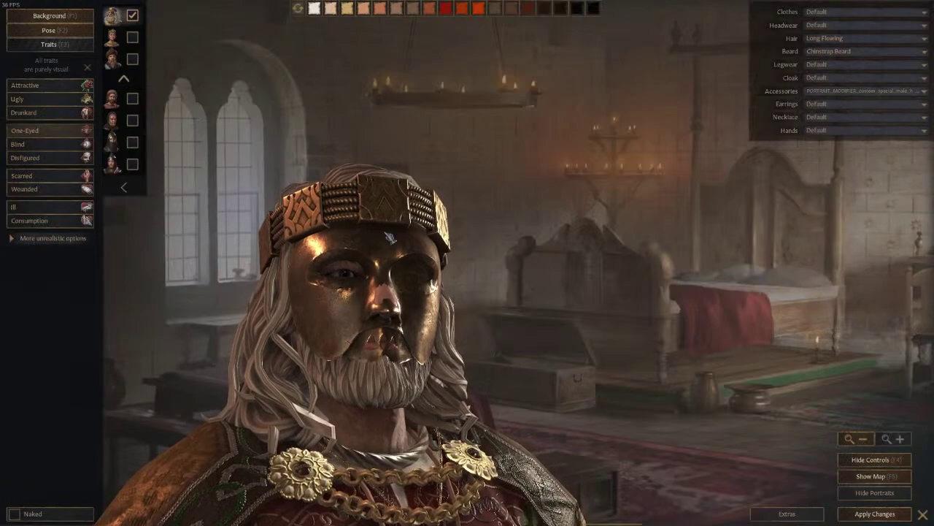
click(49, 145)
click(47, 149)
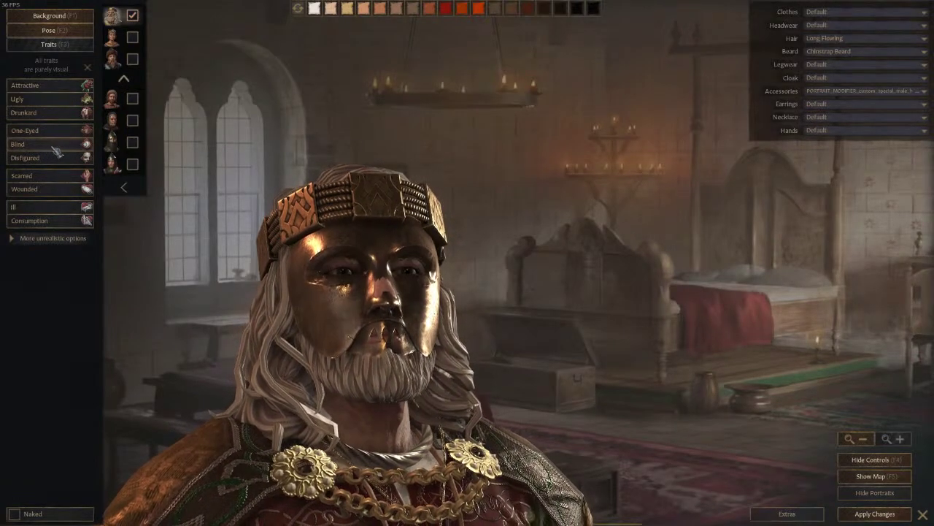